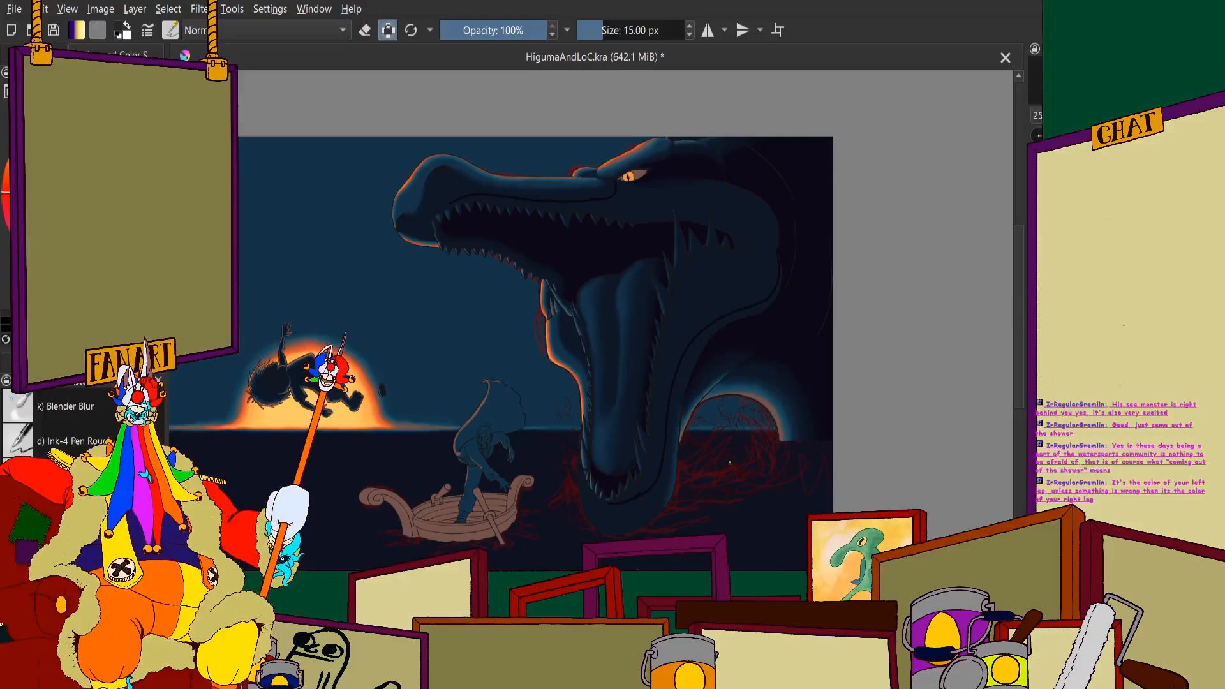
# - Examine the shadow outlines around the sea monster's eye, snout and jaw hinge up close and in the whole painting
pyautogui.scroll(6, 676, 184)
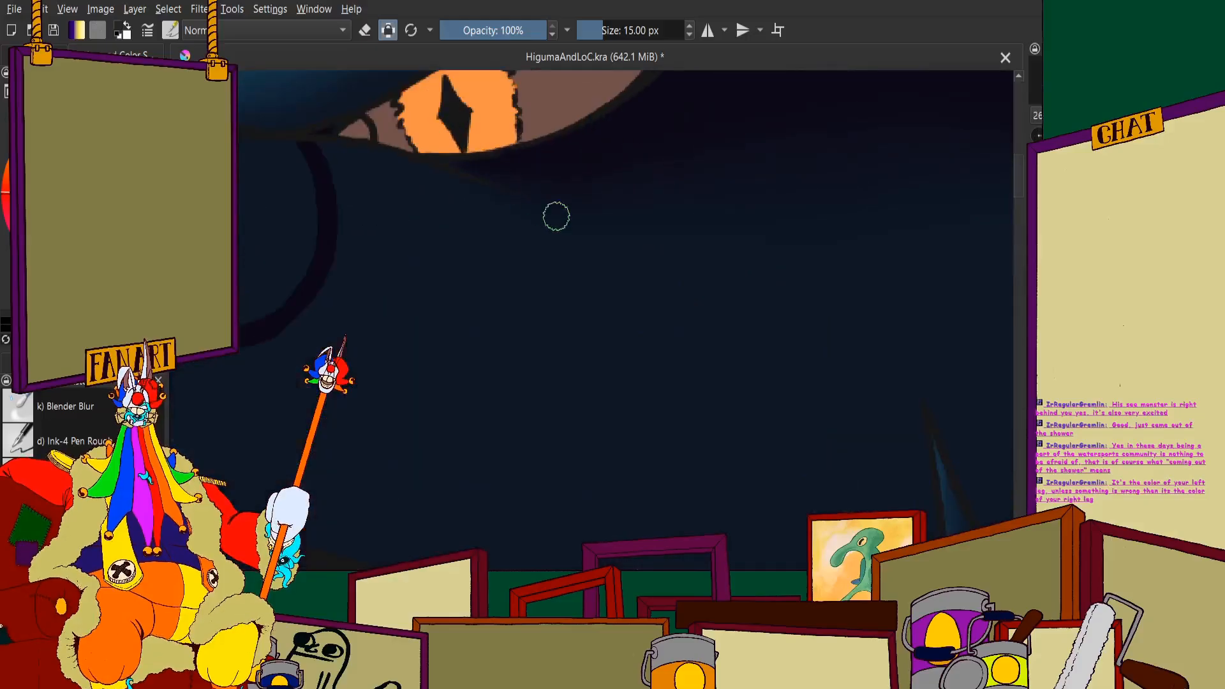
pyautogui.scroll(-6, 571, 235)
pyautogui.scroll(2, 733, 300)
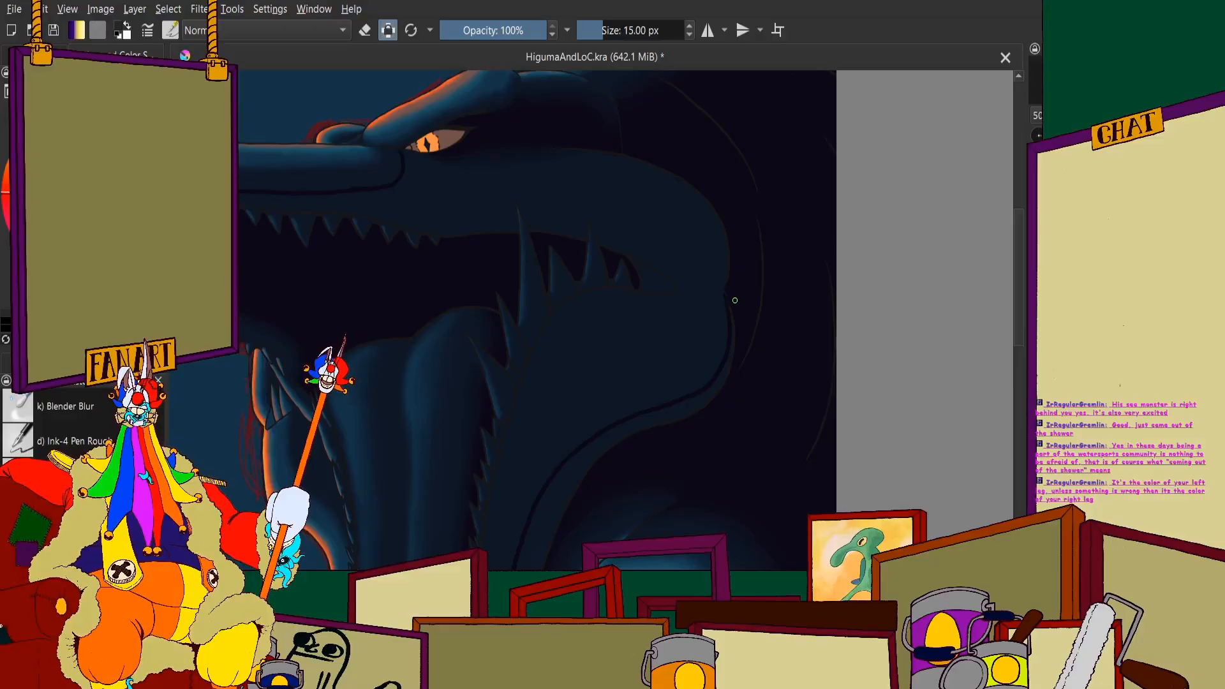
pyautogui.scroll(-3, 735, 301)
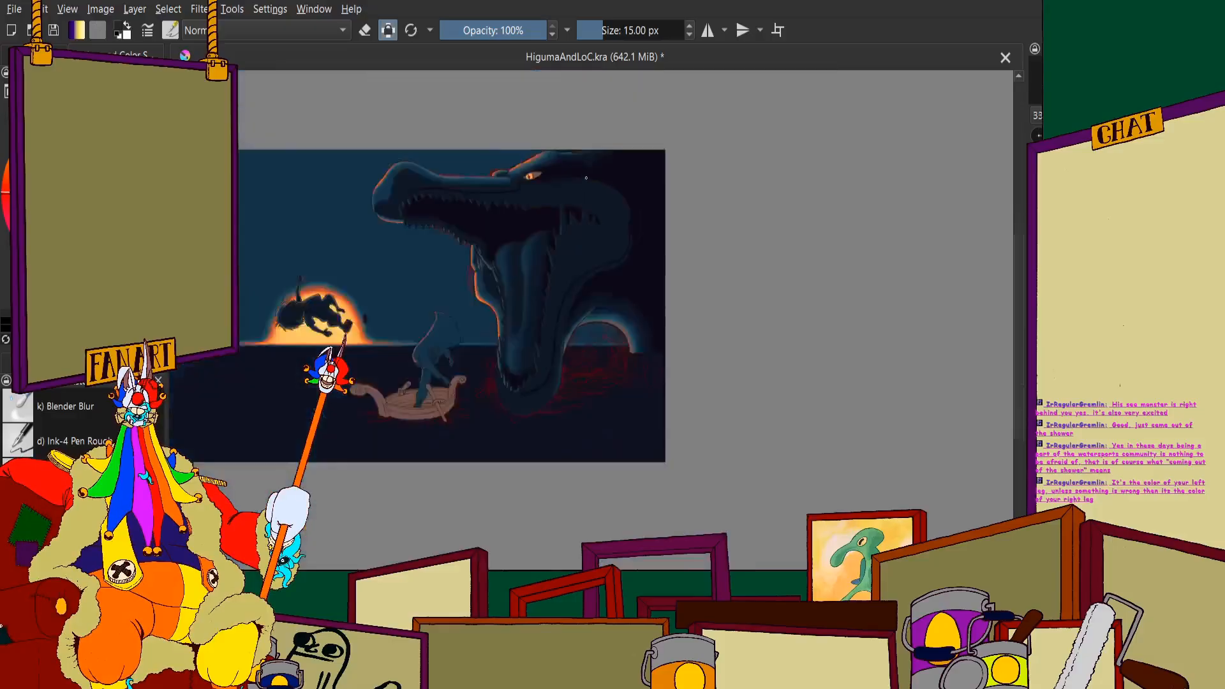
pyautogui.scroll(10, 753, 255)
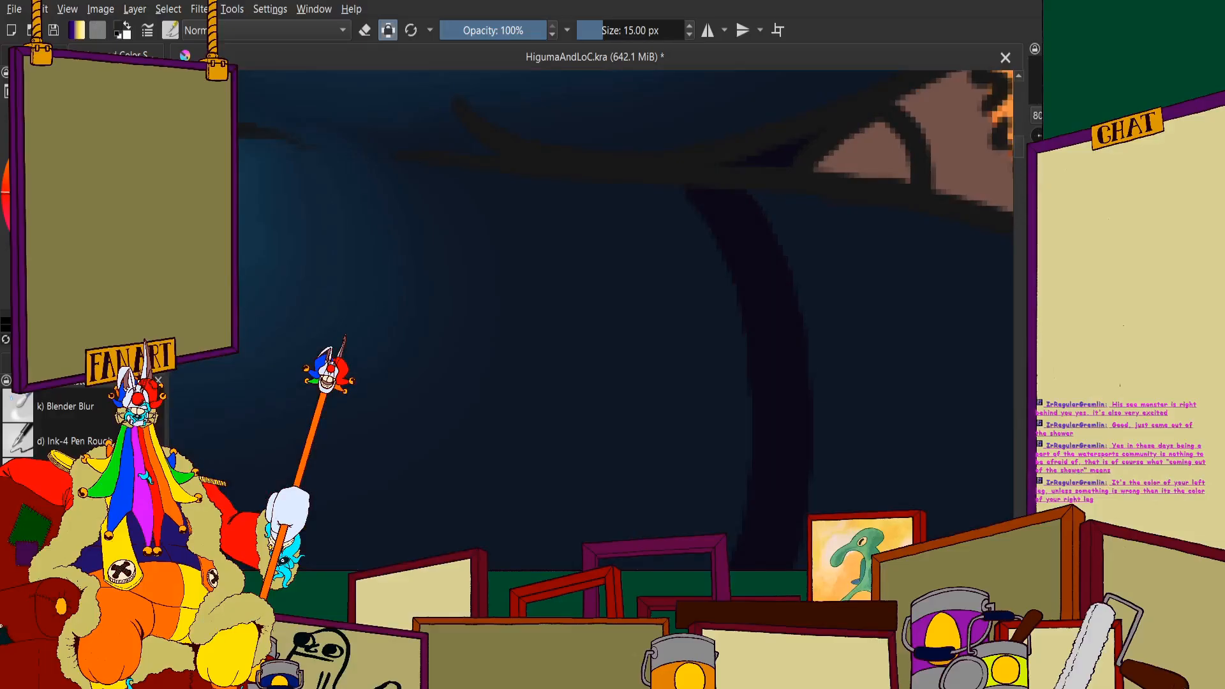
pyautogui.scroll(2, 722, 124)
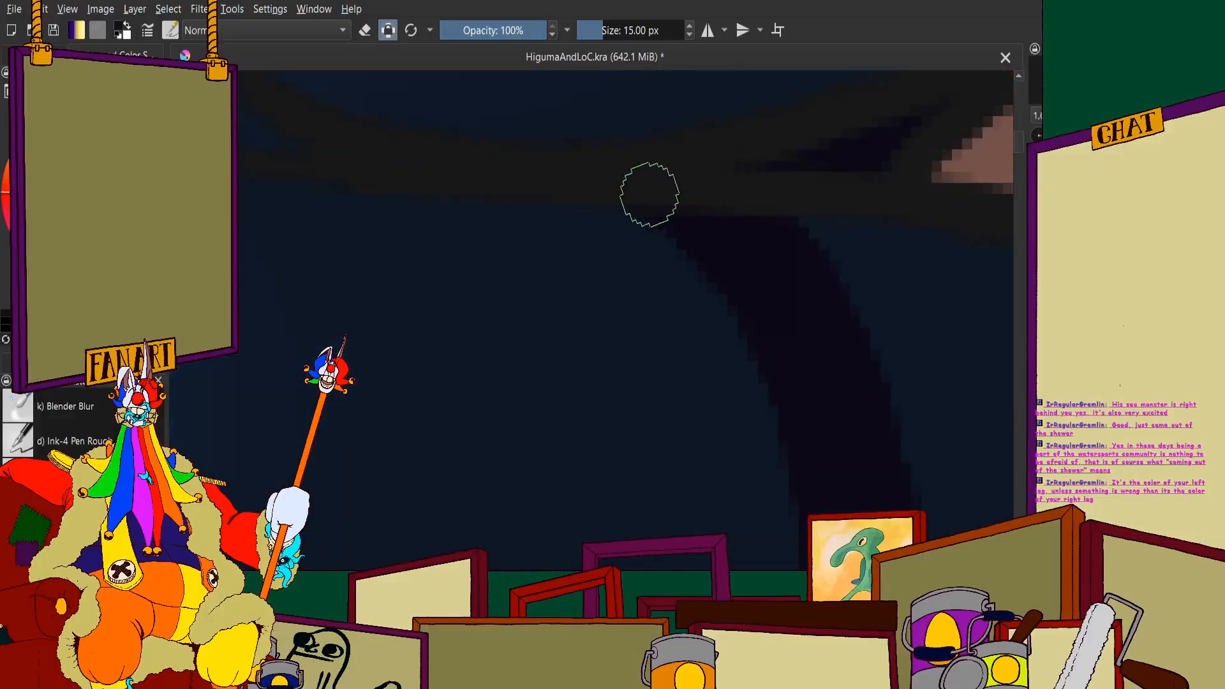
pyautogui.scroll(-10, 650, 194)
pyautogui.scroll(4, 677, 229)
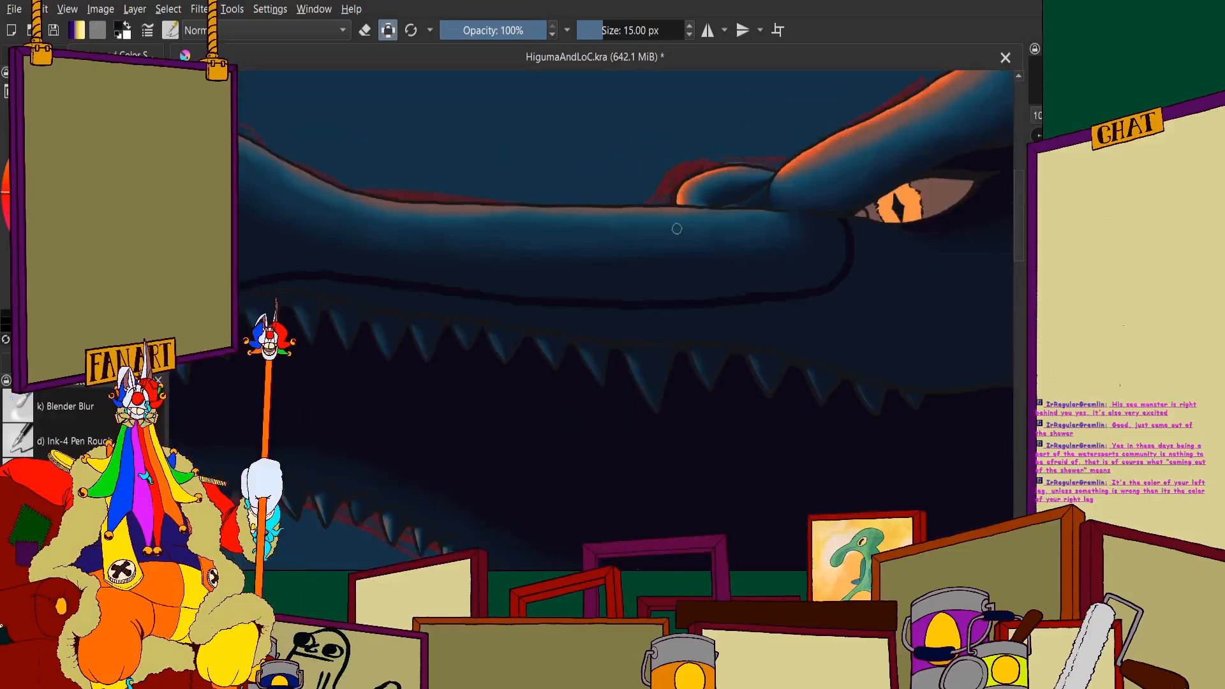
pyautogui.scroll(4, 787, 323)
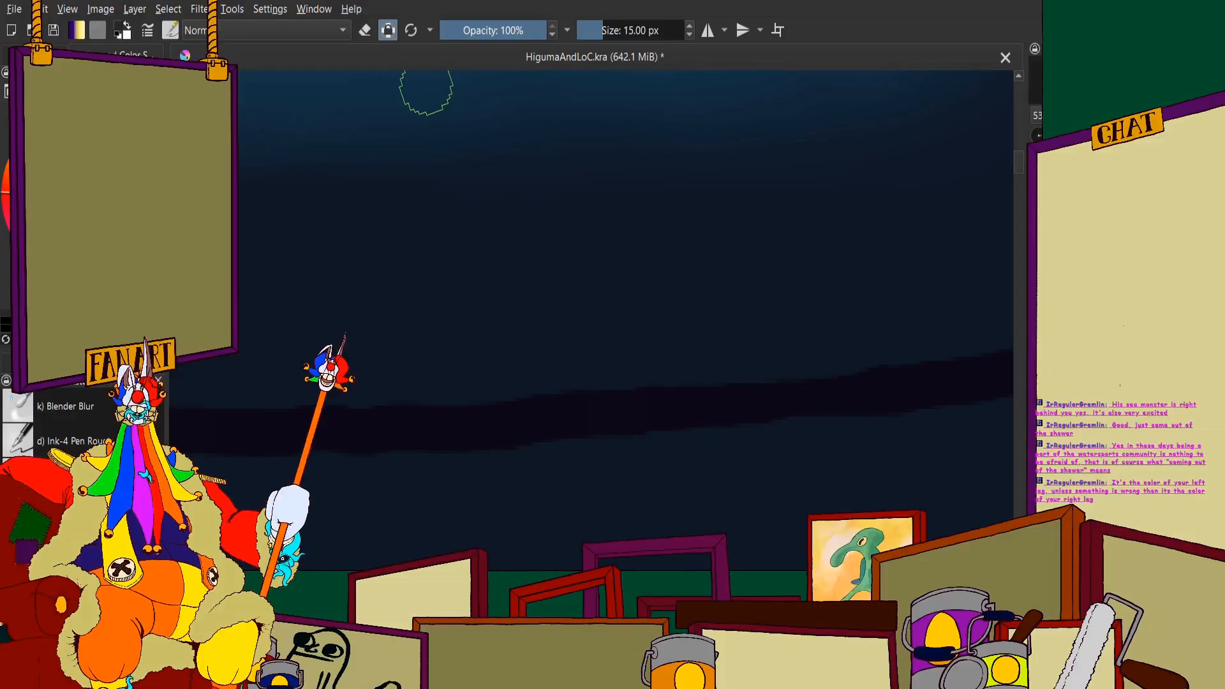
pyautogui.scroll(-5, 577, 212)
pyautogui.scroll(3, 639, 330)
pyautogui.scroll(3, 512, 223)
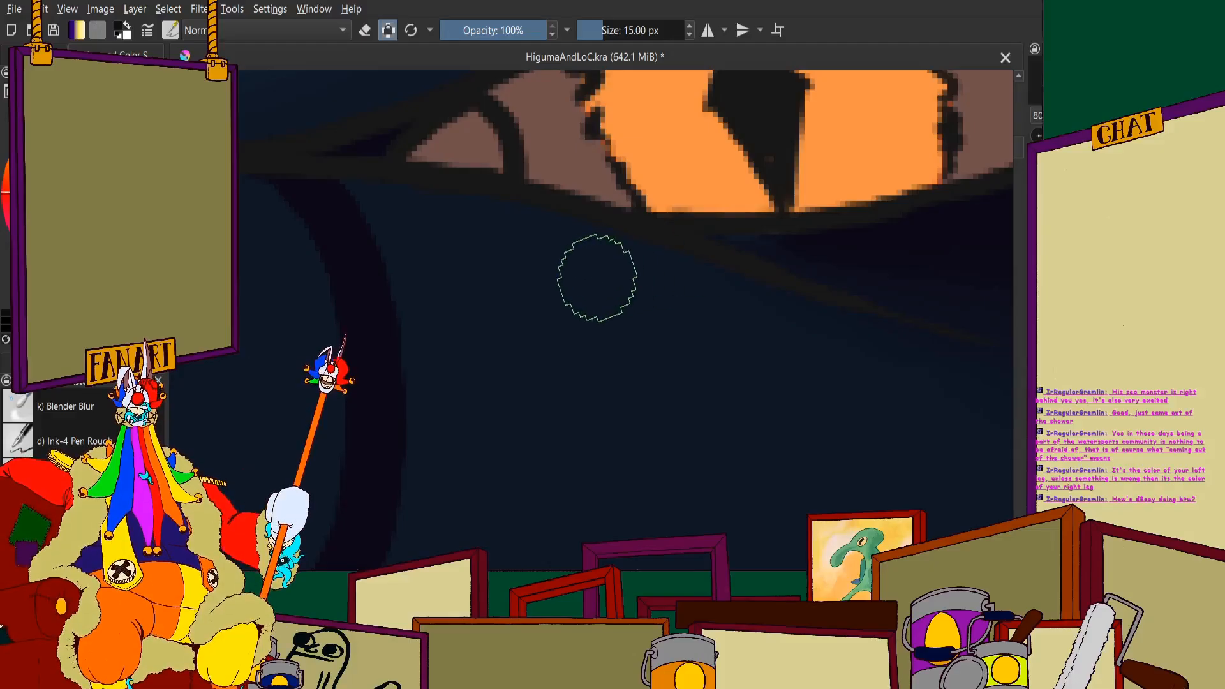
pyautogui.scroll(-10, 597, 279)
pyautogui.scroll(4, 753, 274)
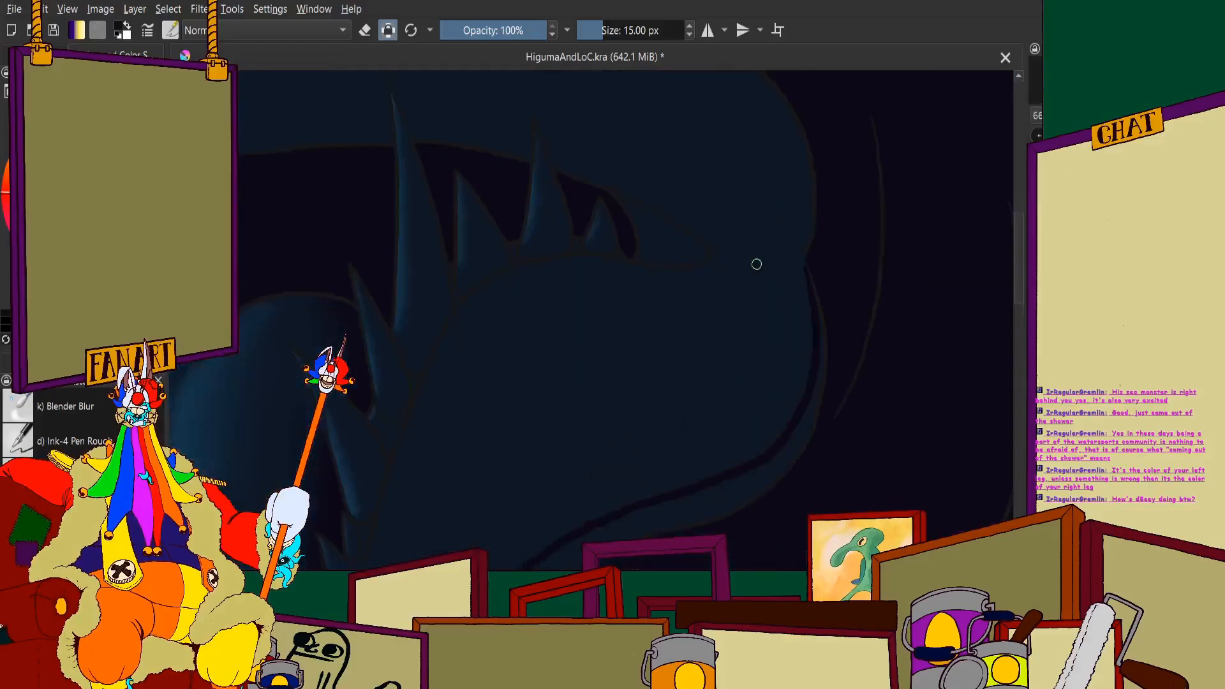
pyautogui.scroll(5, 756, 264)
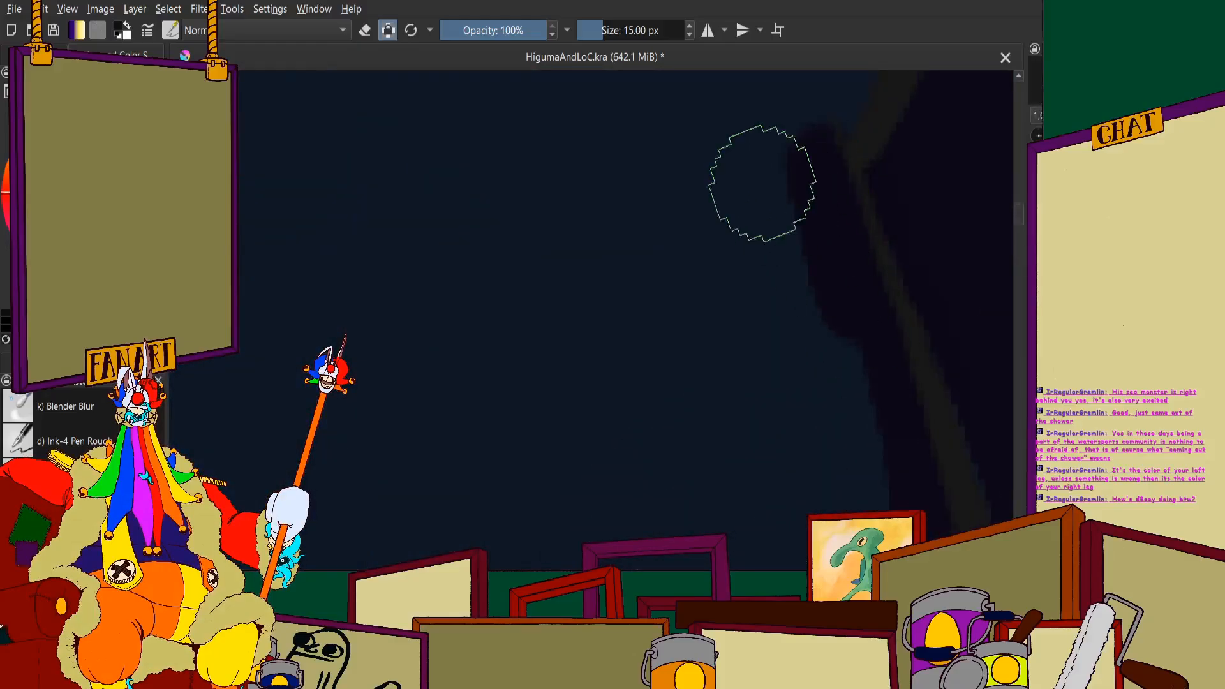
pyautogui.scroll(-5, 762, 183)
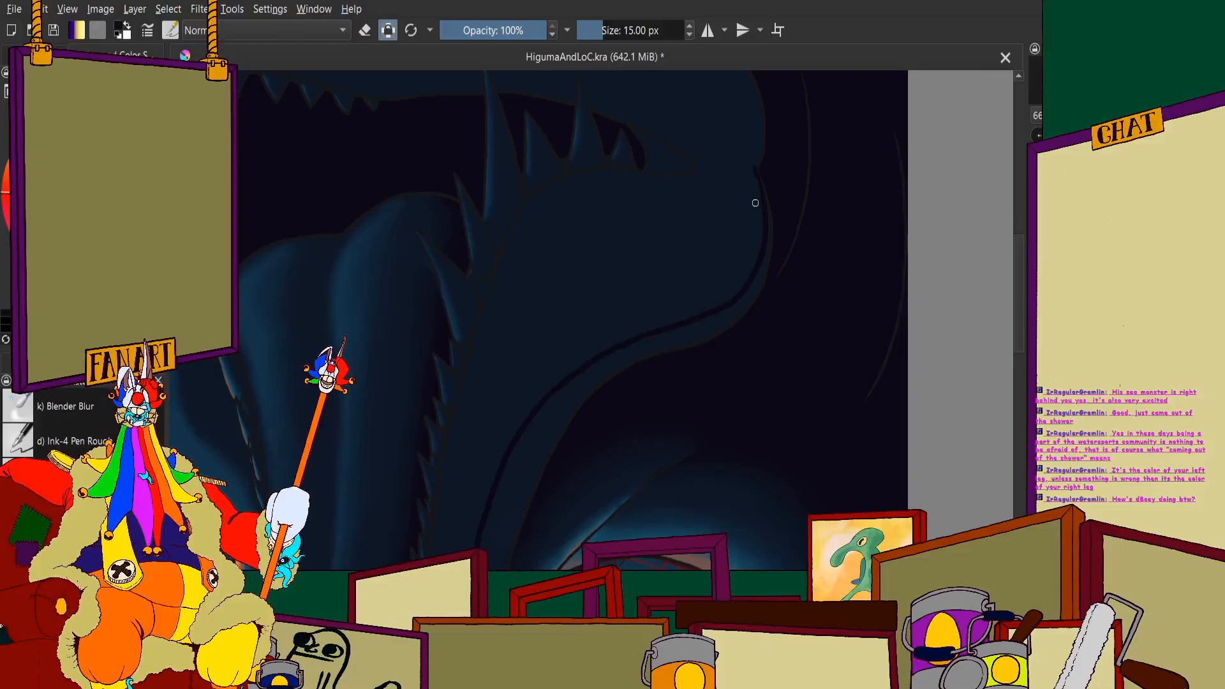
pyautogui.scroll(4, 747, 230)
pyautogui.scroll(-3, 743, 258)
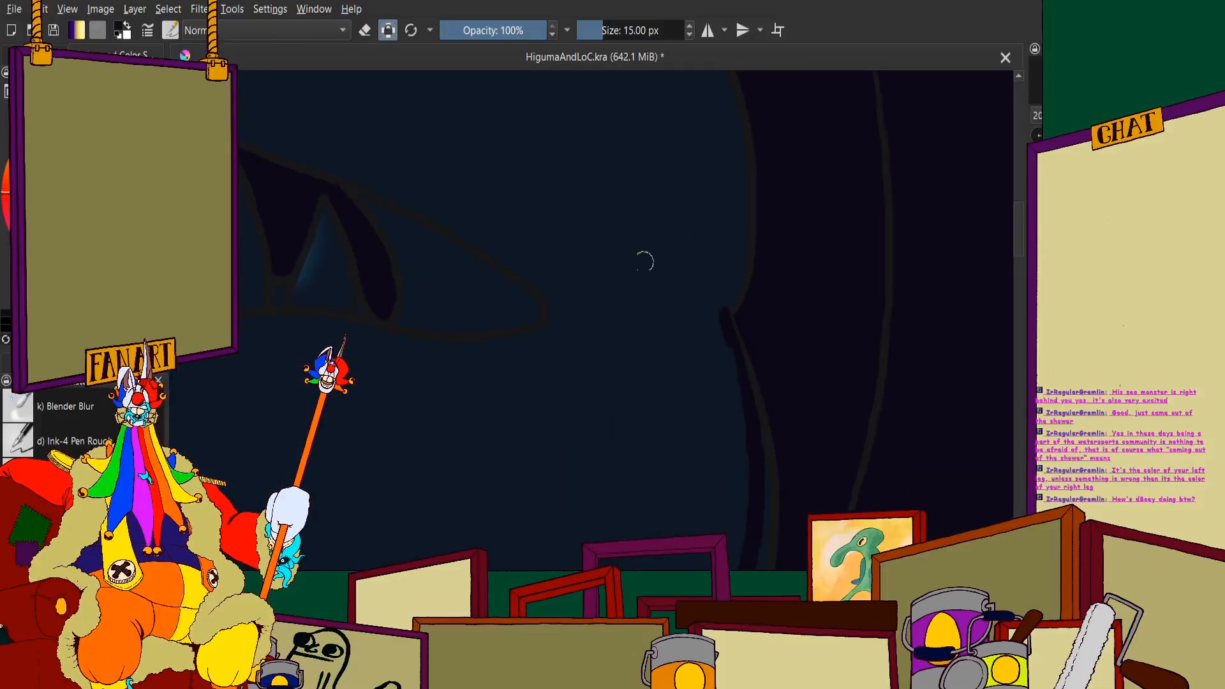
# - Paint near-black shadow on the lower jaw between the side teeth and the dark outline, using the 15 px brush
pyautogui.scroll(-8, 645, 260)
pyautogui.scroll(5, 665, 473)
pyautogui.scroll(5, 665, 473)
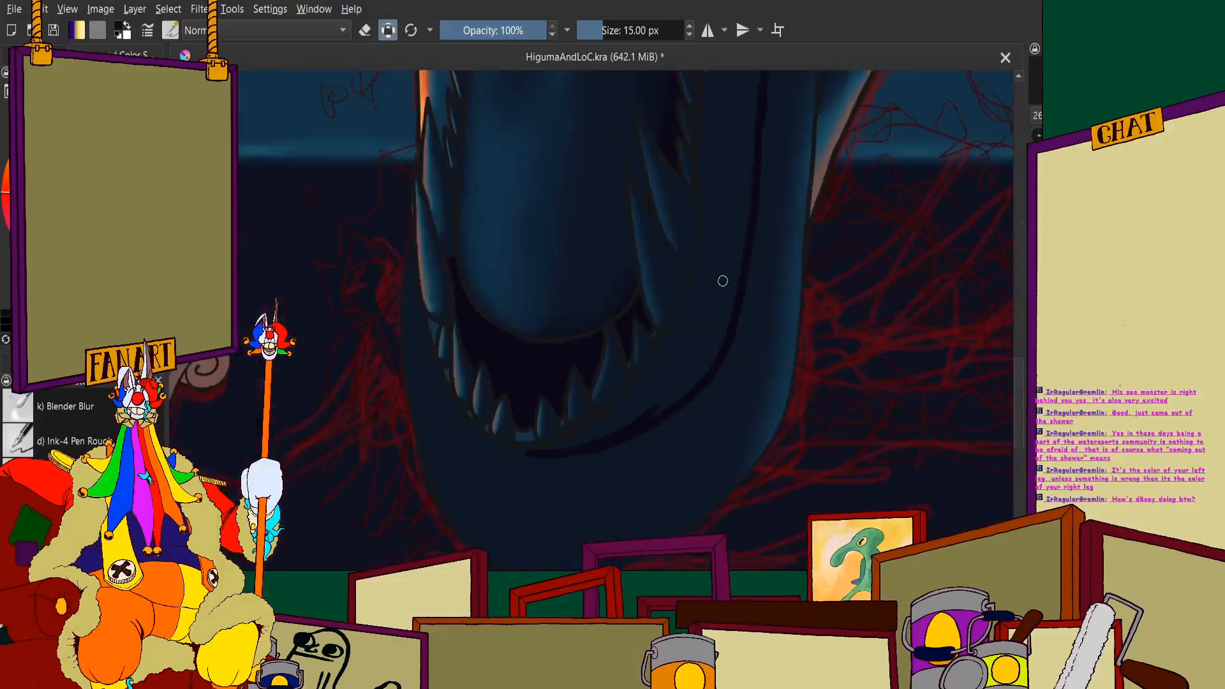
pyautogui.moveTo(672, 392)
pyautogui.mouseDown()
pyautogui.moveTo(660, 353)
pyautogui.moveTo(597, 345)
pyautogui.moveTo(625, 75)
pyautogui.moveTo(591, 163)
pyautogui.moveTo(482, 333)
pyautogui.moveTo(597, 68)
pyautogui.moveTo(489, 270)
pyautogui.mouseUp()
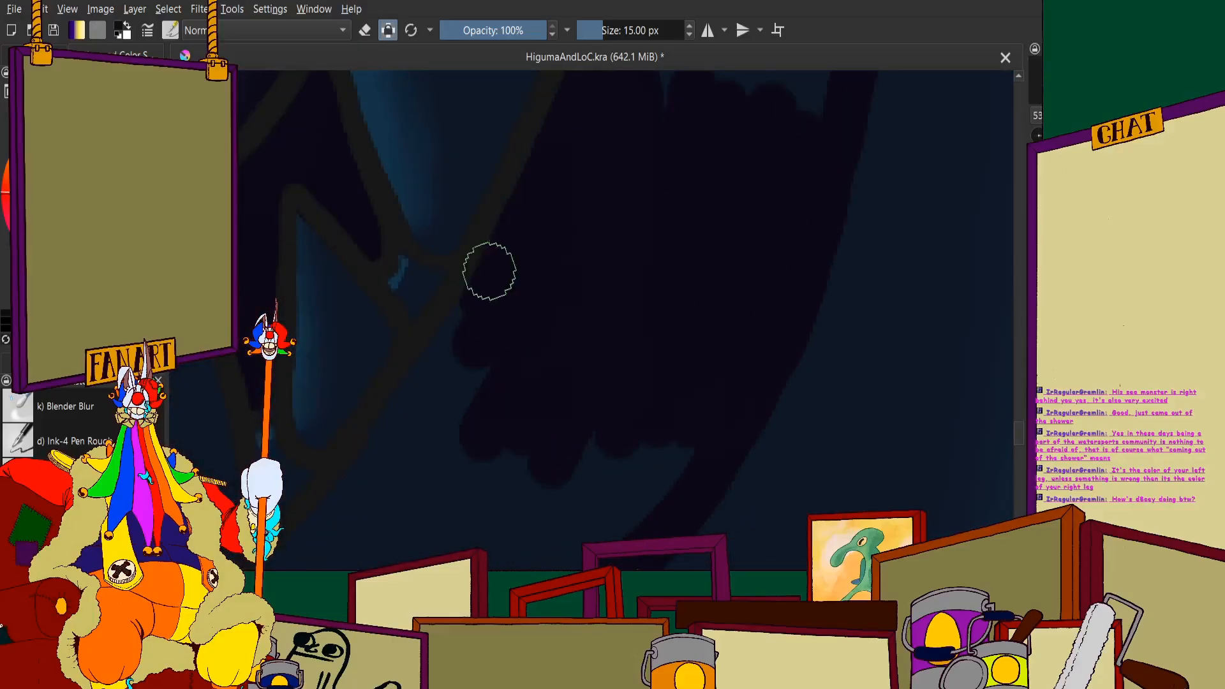
pyautogui.scroll(-4, 582, 92)
pyautogui.scroll(4, 552, 162)
pyautogui.scroll(-4, 550, 255)
pyautogui.scroll(3, 552, 224)
pyautogui.moveTo(592, 164)
pyautogui.mouseDown()
pyautogui.moveTo(482, 339)
pyautogui.moveTo(396, 433)
pyautogui.moveTo(554, 236)
pyautogui.moveTo(369, 462)
pyautogui.moveTo(567, 307)
pyautogui.moveTo(409, 524)
pyautogui.moveTo(521, 452)
pyautogui.moveTo(621, 276)
pyautogui.moveTo(536, 439)
pyautogui.moveTo(738, 273)
pyautogui.moveTo(649, 380)
pyautogui.mouseUp()
# - Fill the blue strip beneath the front lower teeth with near-black shadow, down to the dark outline
pyautogui.scroll(-3, 506, 397)
pyautogui.scroll(3, 436, 362)
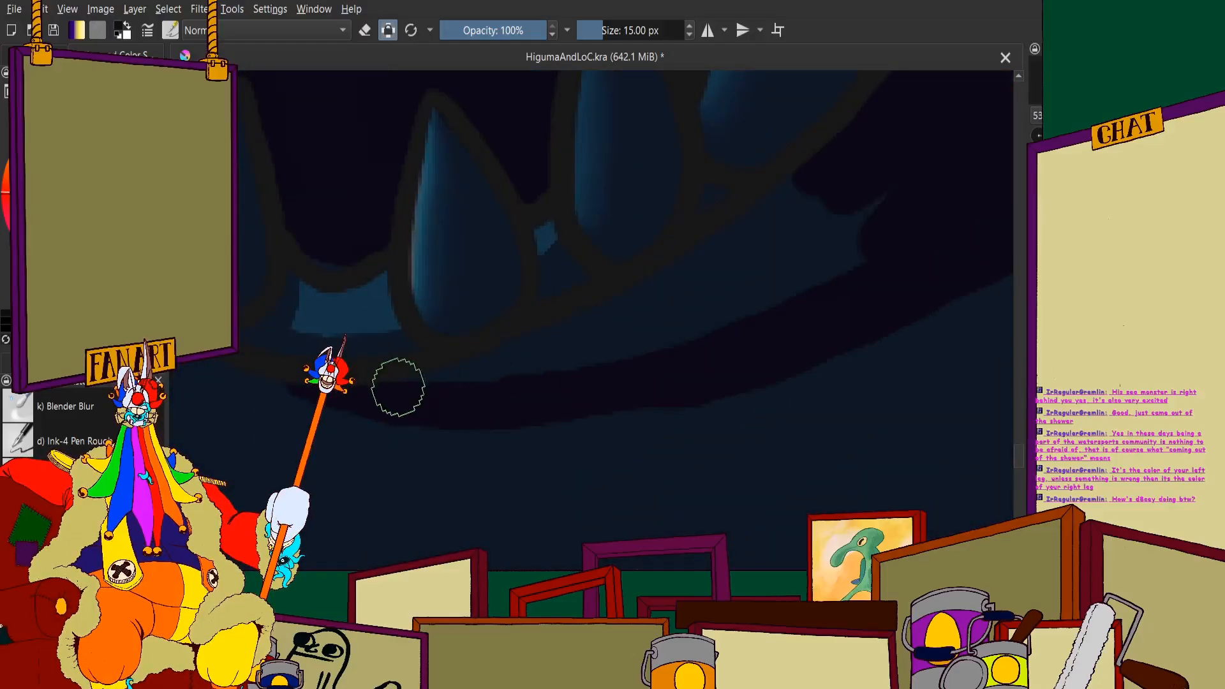
pyautogui.moveTo(396, 386)
pyautogui.mouseDown()
pyautogui.moveTo(591, 332)
pyautogui.moveTo(466, 378)
pyautogui.moveTo(698, 268)
pyautogui.moveTo(663, 298)
pyautogui.moveTo(857, 149)
pyautogui.moveTo(816, 273)
pyautogui.moveTo(946, 219)
pyautogui.moveTo(625, 363)
pyautogui.moveTo(868, 241)
pyautogui.moveTo(565, 360)
pyautogui.moveTo(905, 189)
pyautogui.mouseUp()
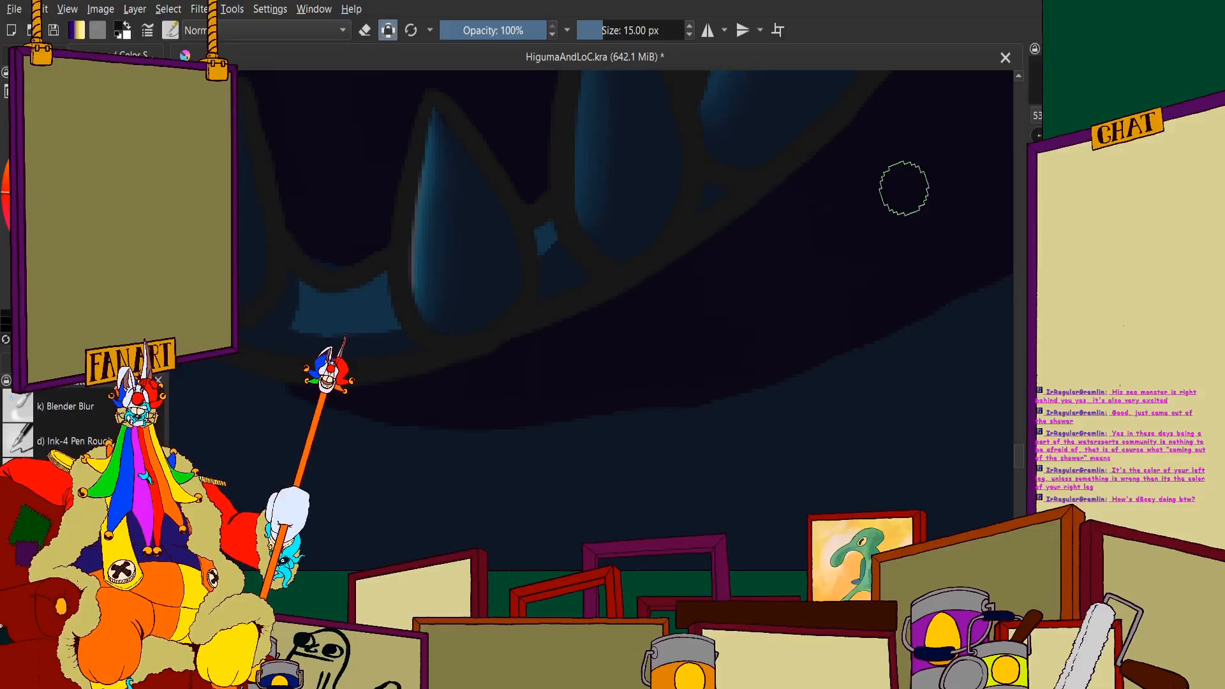
# - Extend the near-black shadow up the lower jaw, filling between the side teeth's edge line and the dark outline
pyautogui.scroll(-6, 588, 328)
pyautogui.scroll(7, 736, 238)
pyautogui.moveTo(782, 150); pyautogui.dragTo(698, 511)
pyautogui.scroll(-4, 680, 224)
pyautogui.scroll(3, 690, 229)
pyautogui.moveTo(731, 128)
pyautogui.mouseDown()
pyautogui.moveTo(687, 477)
pyautogui.moveTo(767, 364)
pyautogui.moveTo(703, 295)
pyautogui.moveTo(602, 328)
pyautogui.moveTo(695, 224)
pyautogui.moveTo(618, 114)
pyautogui.moveTo(577, 202)
pyautogui.moveTo(536, 402)
pyautogui.moveTo(603, 266)
pyautogui.moveTo(555, 471)
pyautogui.moveTo(525, 106)
pyautogui.moveTo(470, 424)
pyautogui.moveTo(437, 191)
pyautogui.moveTo(389, 72)
pyautogui.moveTo(394, 447)
pyautogui.moveTo(438, 256)
pyautogui.mouseUp()
# - Carry the jaw shadow higher past the large side teeth, level with the arched opening beside the jaw
pyautogui.scroll(-4, 602, 266)
pyautogui.scroll(3, 594, 284)
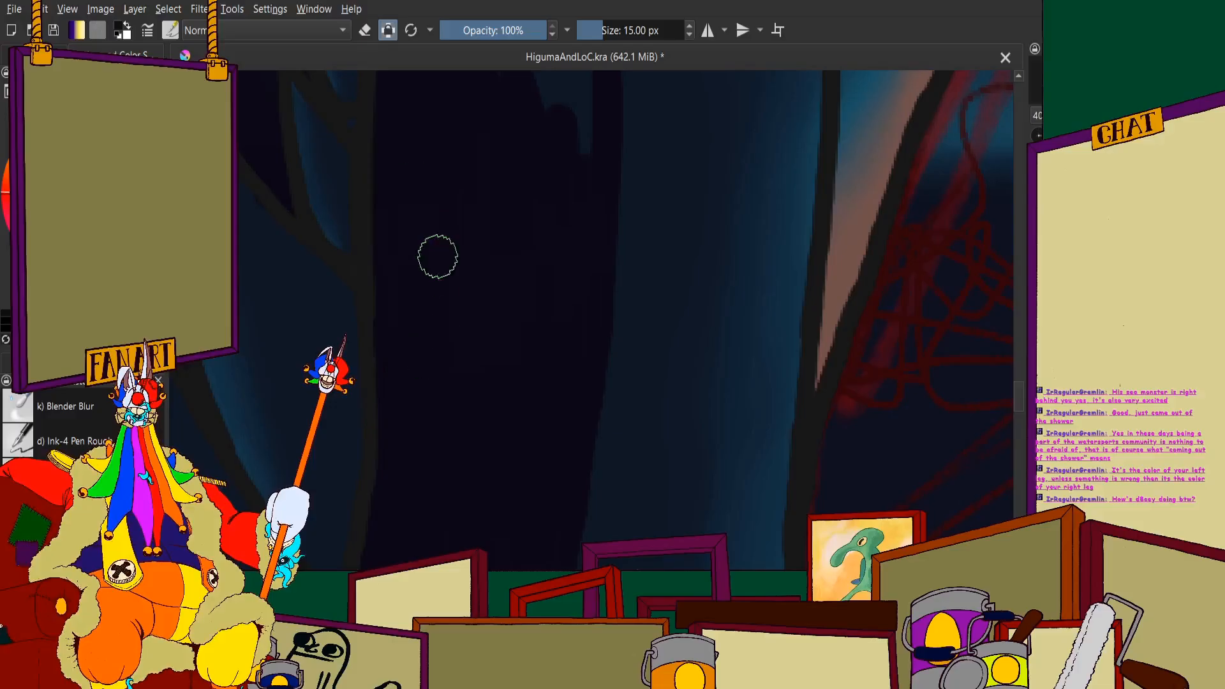
pyautogui.scroll(-3, 478, 268)
pyautogui.scroll(-2, 511, 292)
pyautogui.scroll(2, 472, 284)
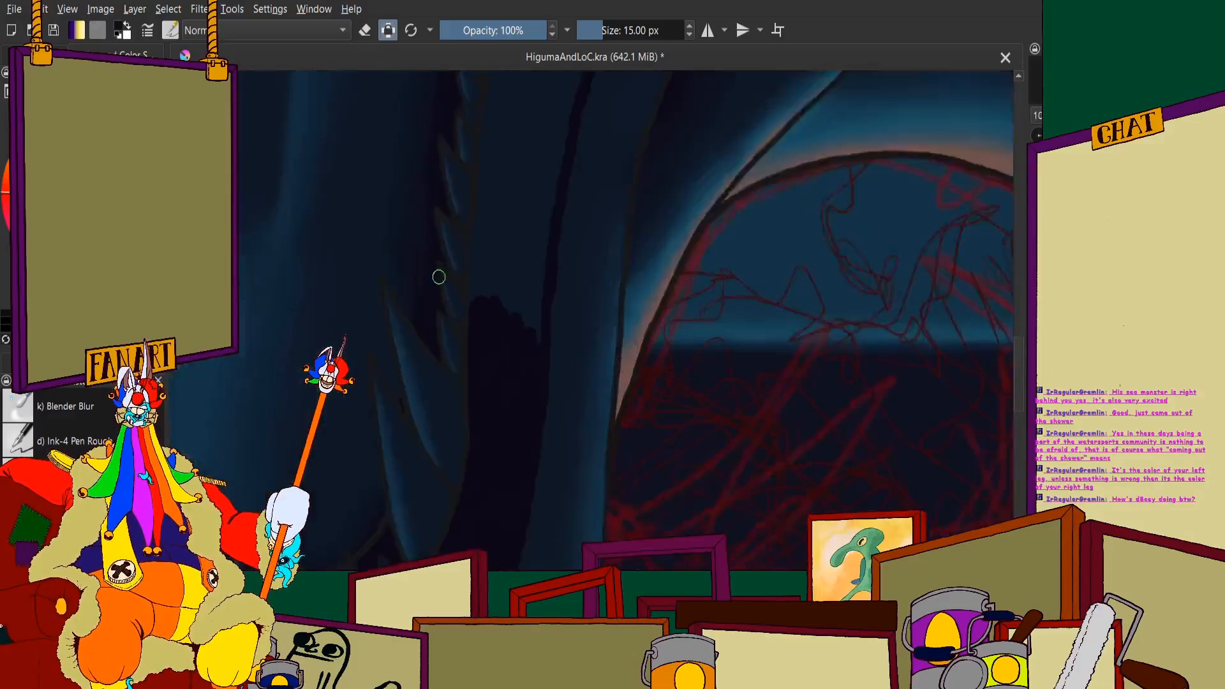
pyautogui.scroll(3, 485, 278)
pyautogui.moveTo(651, 248)
pyautogui.mouseDown()
pyautogui.moveTo(668, 307)
pyautogui.moveTo(680, 276)
pyautogui.moveTo(667, 430)
pyautogui.moveTo(667, 158)
pyautogui.moveTo(604, 442)
pyautogui.moveTo(562, 484)
pyautogui.moveTo(583, 321)
pyautogui.moveTo(529, 120)
pyautogui.moveTo(509, 112)
pyautogui.moveTo(455, 379)
pyautogui.moveTo(473, 89)
pyautogui.moveTo(450, 344)
pyautogui.mouseUp()
# - Continue the near-black fill up the jaw along the row of small teeth above the arch's level
pyautogui.scroll(-3, 501, 254)
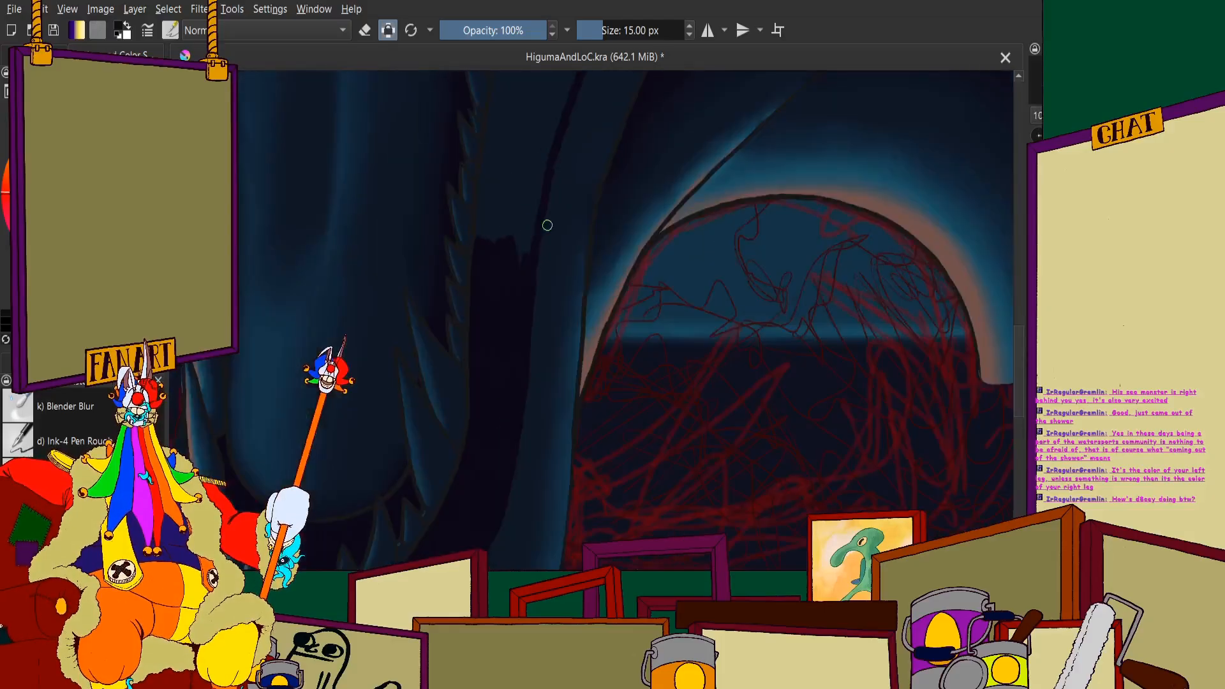
pyautogui.scroll(2, 491, 191)
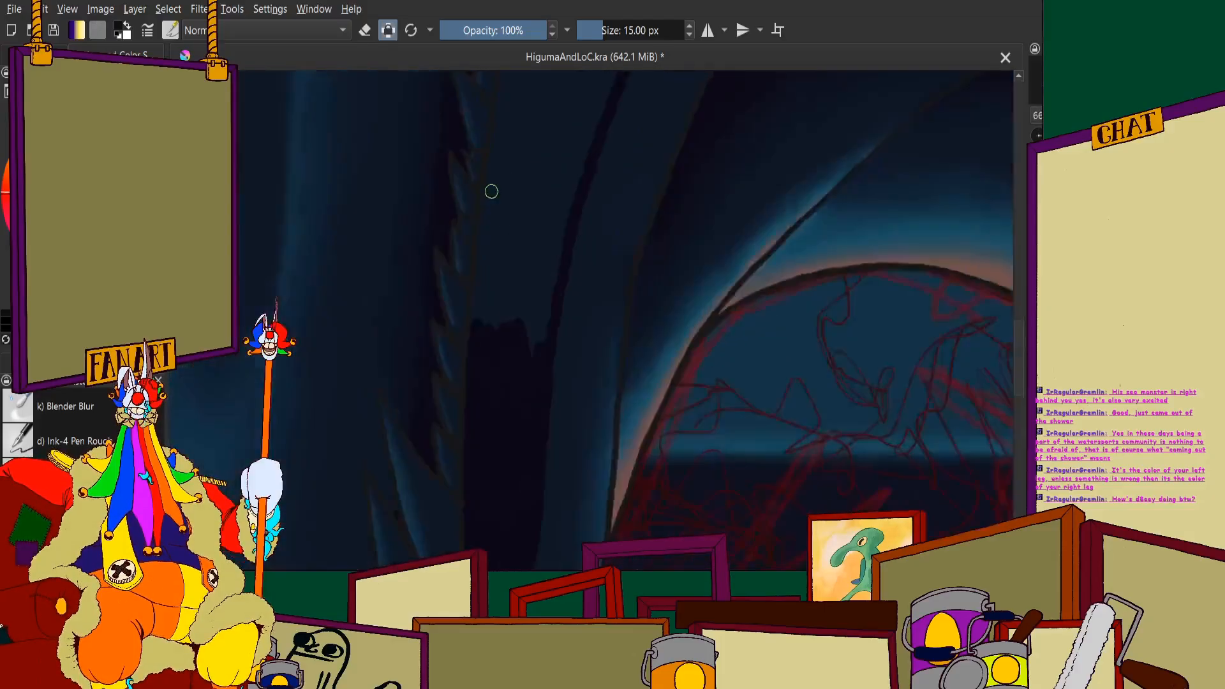
pyautogui.scroll(2, 491, 192)
pyautogui.moveTo(619, 336)
pyautogui.mouseDown()
pyautogui.moveTo(618, 298)
pyautogui.moveTo(581, 454)
pyautogui.moveTo(533, 563)
pyautogui.moveTo(536, 526)
pyautogui.moveTo(509, 549)
pyautogui.moveTo(525, 416)
pyautogui.moveTo(499, 385)
pyautogui.moveTo(514, 198)
pyautogui.moveTo(530, 306)
pyautogui.moveTo(489, 489)
pyautogui.moveTo(492, 163)
pyautogui.moveTo(466, 330)
pyautogui.moveTo(462, 475)
pyautogui.moveTo(492, 276)
pyautogui.mouseUp()
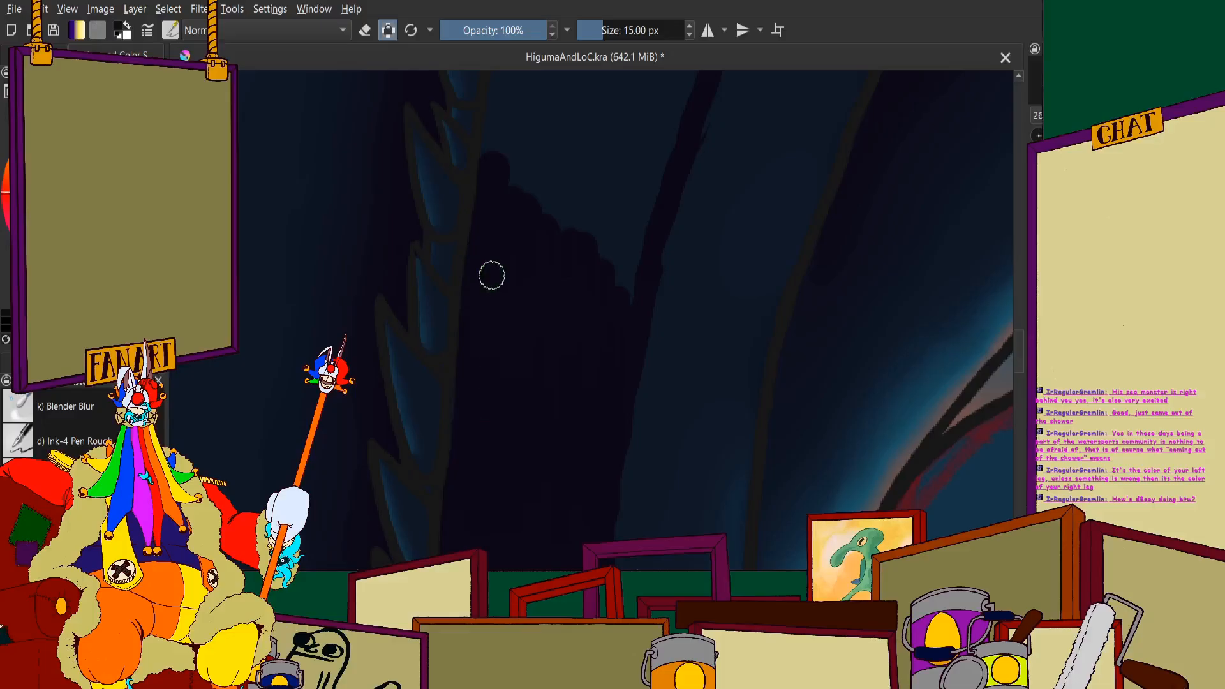
pyautogui.scroll(-4, 498, 260)
pyautogui.scroll(3, 518, 214)
pyautogui.moveTo(593, 249)
pyautogui.mouseDown()
pyautogui.moveTo(603, 198)
pyautogui.moveTo(584, 307)
pyautogui.moveTo(616, 184)
pyautogui.moveTo(608, 174)
pyautogui.moveTo(552, 388)
pyautogui.moveTo(591, 163)
pyautogui.moveTo(603, 185)
pyautogui.moveTo(591, 241)
pyautogui.moveTo(637, 95)
pyautogui.moveTo(620, 103)
pyautogui.moveTo(538, 371)
pyautogui.moveTo(557, 197)
pyautogui.mouseUp()
# - Set the brush size to 30 px and fill more of the jaw shadow beside the upper row of small teeth
pyautogui.scroll(-4, 569, 242)
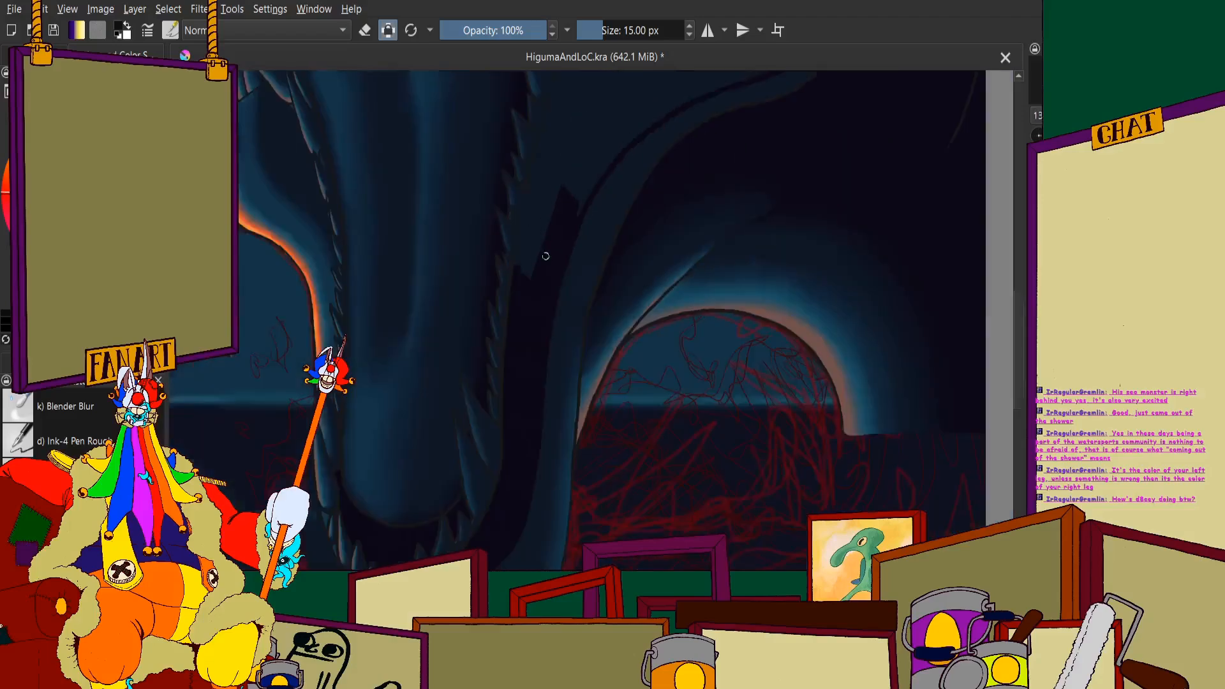
pyautogui.scroll(3, 562, 240)
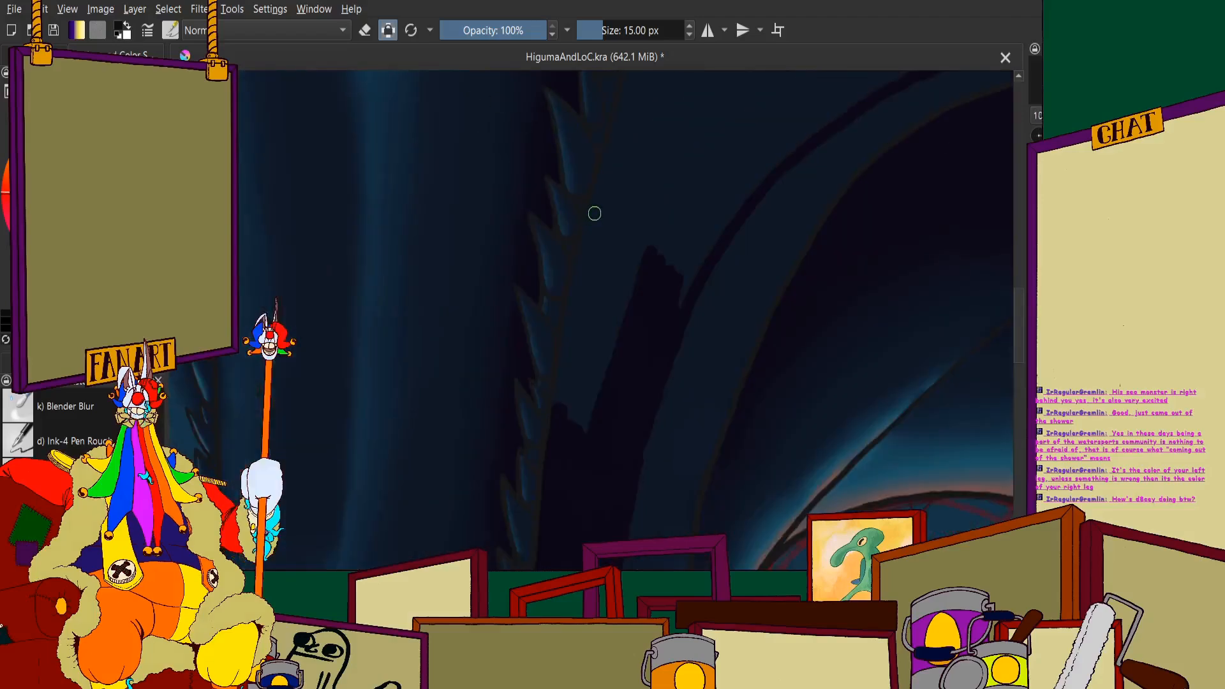
pyautogui.click(654, 32)
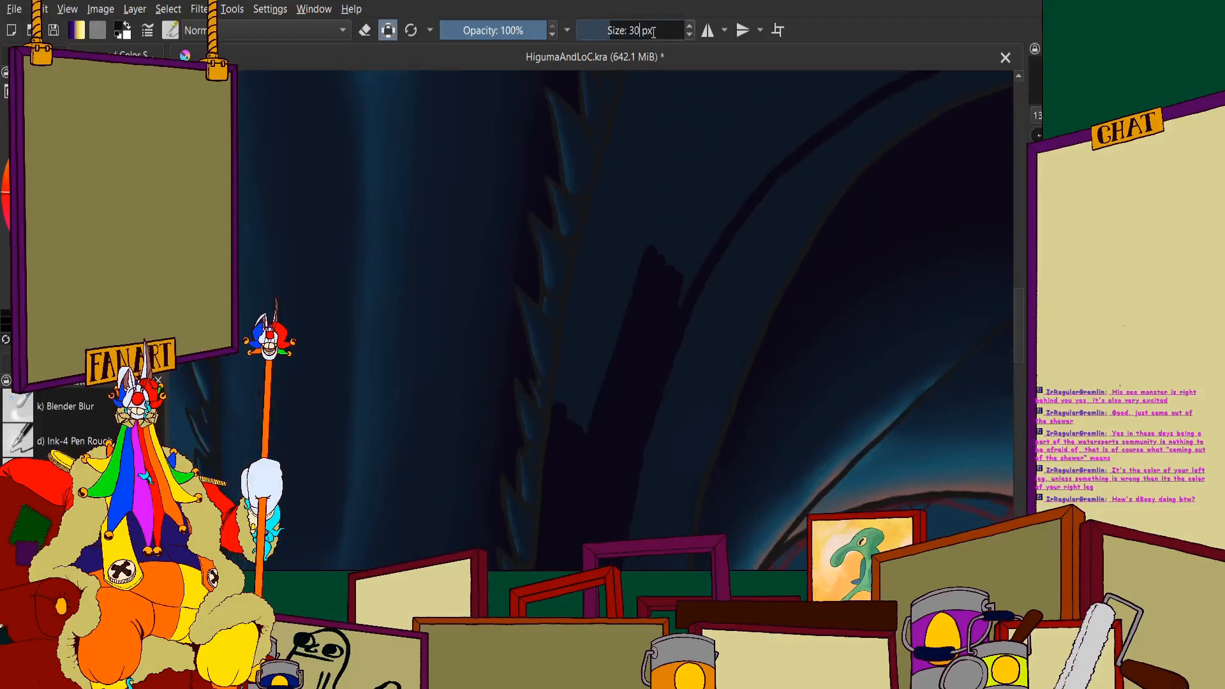
pyautogui.press('Return')
pyautogui.scroll(-1, 638, 288)
pyautogui.scroll(2, 587, 329)
pyautogui.moveTo(675, 147)
pyautogui.mouseDown()
pyautogui.moveTo(572, 470)
pyautogui.moveTo(605, 120)
pyautogui.mouseUp()
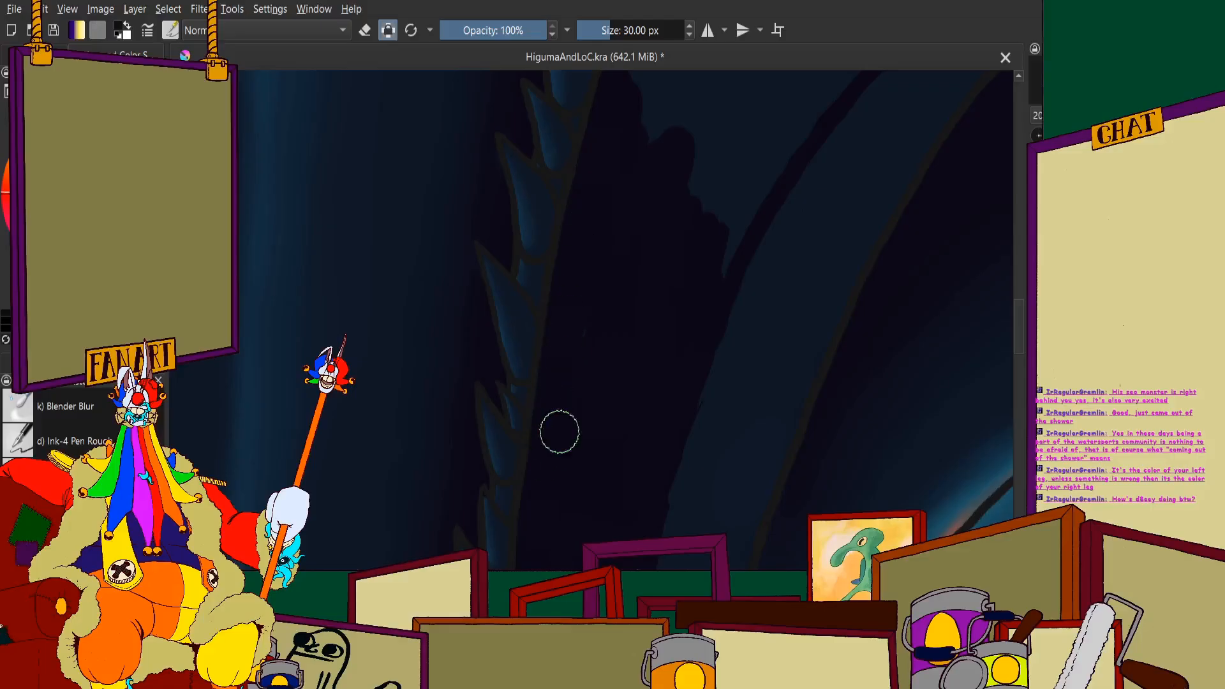
# - Widen the near-black shadow where the jaw starts curving toward the cheek, covering from the teeth to the dark outline
pyautogui.scroll(-4, 560, 432)
pyautogui.scroll(4, 610, 309)
pyautogui.moveTo(577, 329)
pyautogui.mouseDown()
pyautogui.moveTo(512, 373)
pyautogui.moveTo(517, 397)
pyautogui.moveTo(547, 358)
pyautogui.moveTo(416, 557)
pyautogui.moveTo(509, 373)
pyautogui.moveTo(383, 553)
pyautogui.moveTo(494, 353)
pyautogui.moveTo(499, 250)
pyautogui.moveTo(484, 227)
pyautogui.moveTo(459, 232)
pyautogui.moveTo(423, 321)
pyautogui.moveTo(371, 399)
pyautogui.moveTo(329, 424)
pyautogui.moveTo(384, 141)
pyautogui.mouseUp()
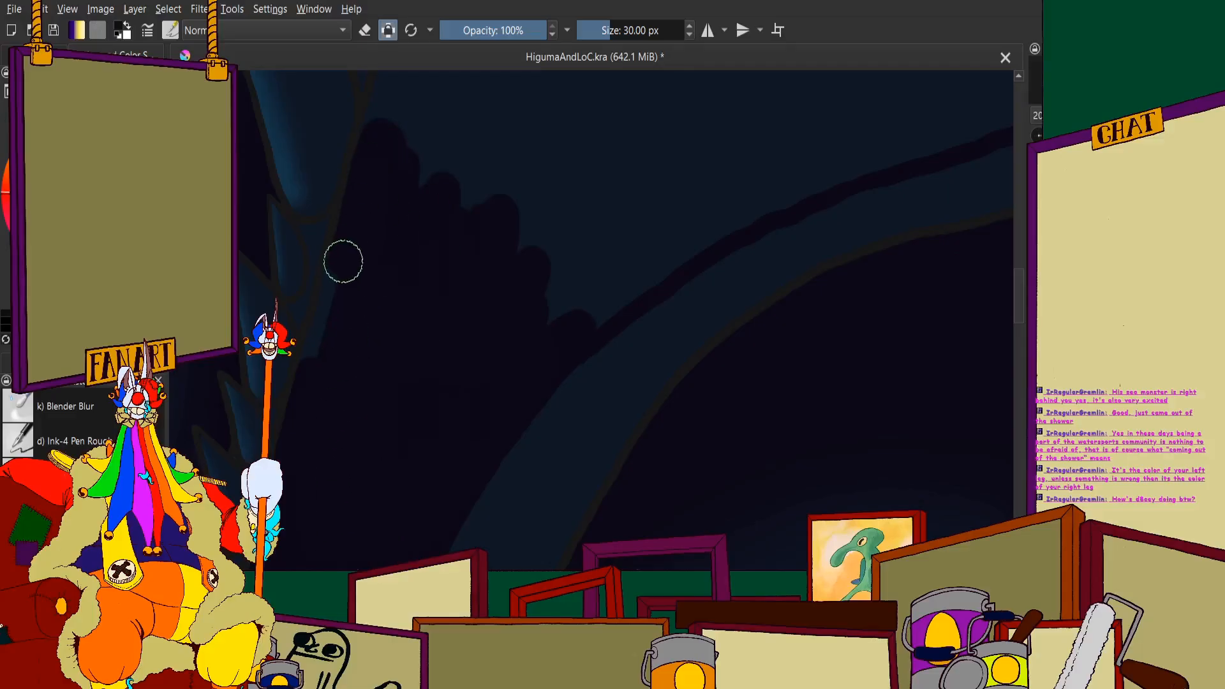
pyautogui.scroll(2, 426, 319)
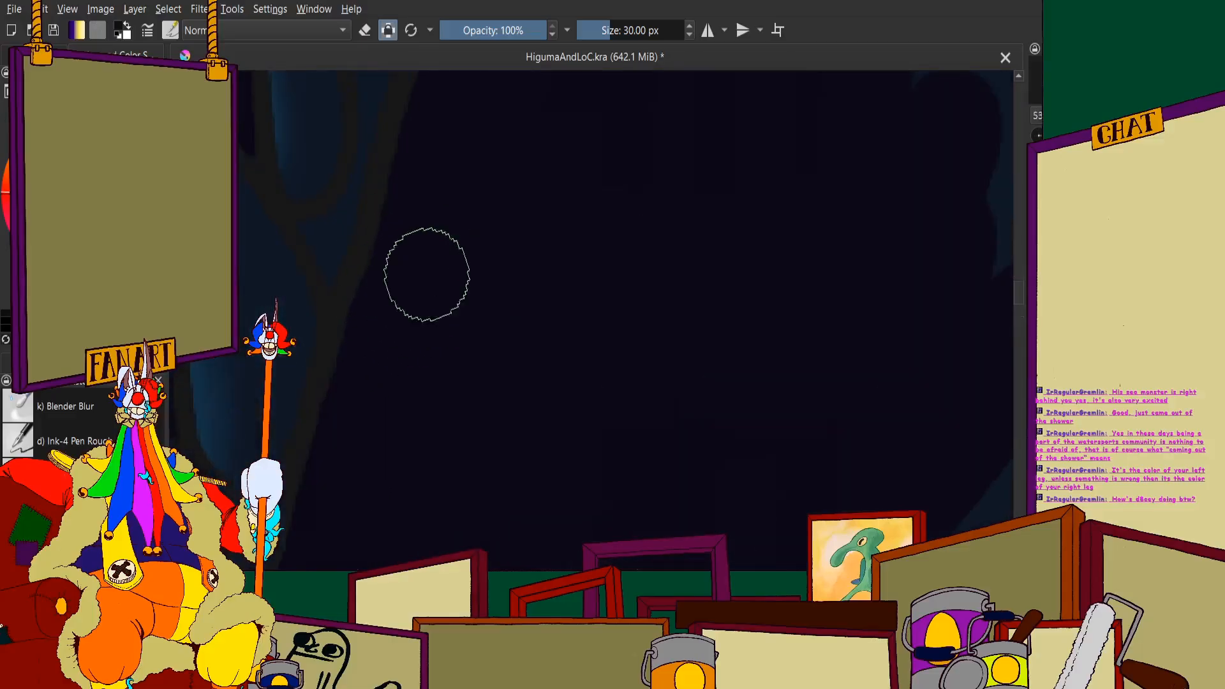
pyautogui.scroll(-4, 436, 298)
pyautogui.moveTo(511, 256)
pyautogui.mouseDown()
pyautogui.moveTo(501, 330)
pyautogui.moveTo(556, 294)
pyautogui.moveTo(561, 273)
pyautogui.moveTo(392, 363)
pyautogui.moveTo(363, 347)
pyautogui.moveTo(541, 145)
pyautogui.moveTo(553, 77)
pyautogui.mouseUp()
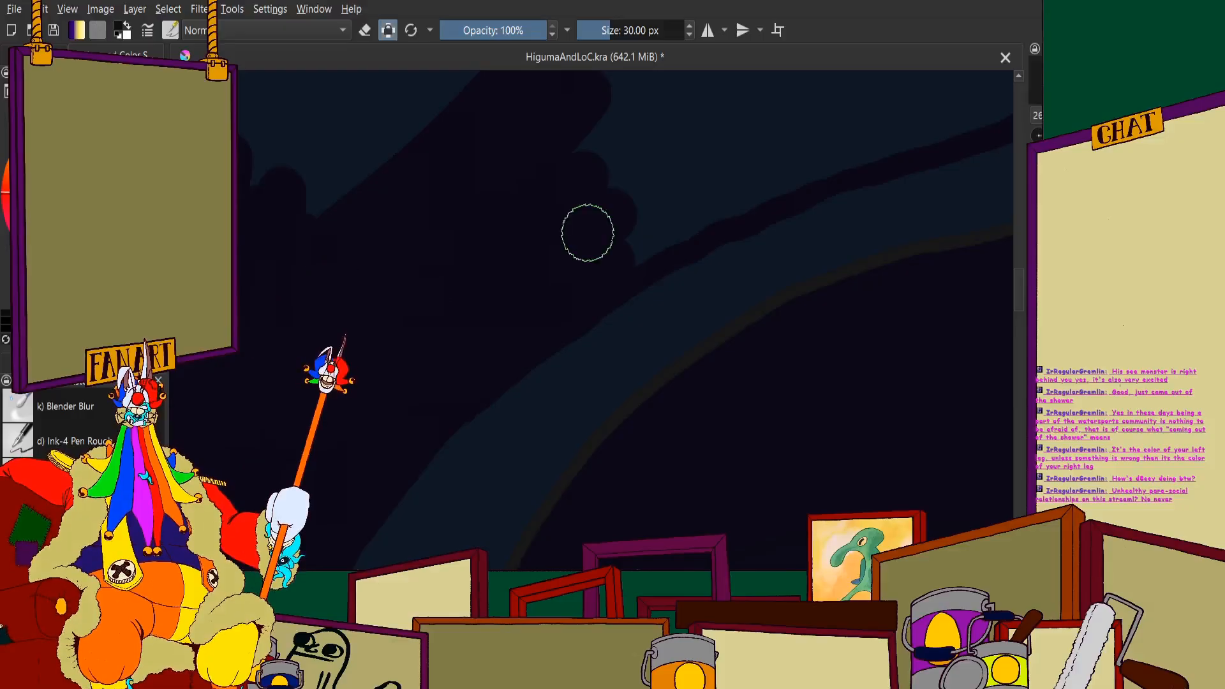
# - Extend the shadow upward into the lower cheek with long overlapping strokes above the curved dark outline
pyautogui.scroll(-4, 588, 232)
pyautogui.scroll(3, 569, 249)
pyautogui.moveTo(596, 281)
pyautogui.mouseDown()
pyautogui.moveTo(564, 315)
pyautogui.moveTo(498, 320)
pyautogui.moveTo(404, 403)
pyautogui.mouseUp()
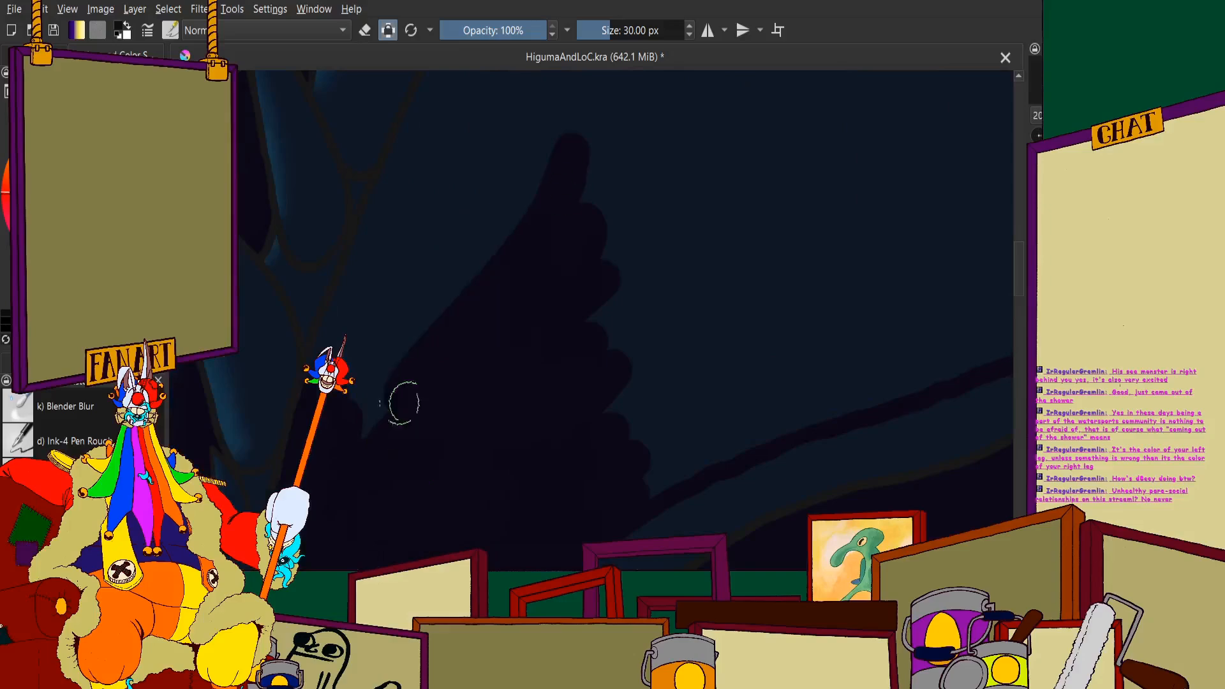
pyautogui.scroll(-3, 663, 268)
pyautogui.scroll(4, 588, 257)
pyautogui.moveTo(748, 127)
pyautogui.mouseDown()
pyautogui.moveTo(506, 498)
pyautogui.moveTo(616, 246)
pyautogui.moveTo(635, 139)
pyautogui.moveTo(581, 91)
pyautogui.moveTo(444, 440)
pyautogui.mouseUp()
# - Fill the shadow up to the large rear teeth's edge line and paint broad near-black bands diagonally across the cheek
pyautogui.scroll(-3, 500, 310)
pyautogui.scroll(2, 461, 396)
pyautogui.scroll(1, 462, 409)
pyautogui.scroll(-4, 503, 315)
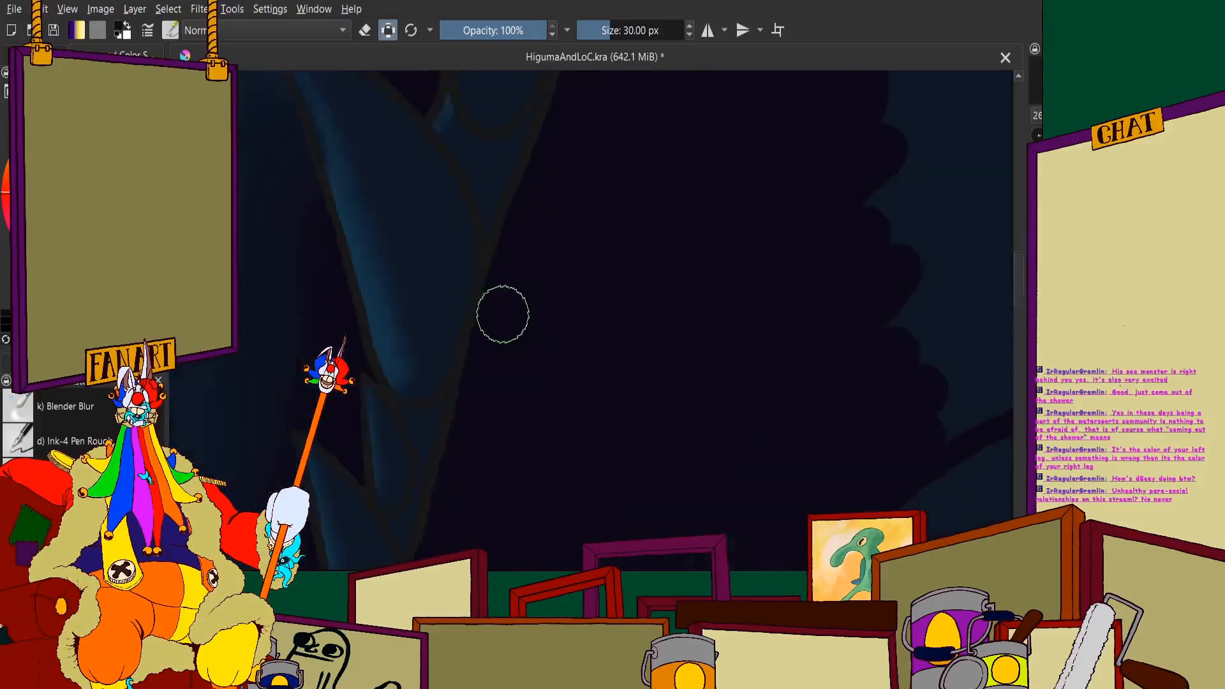
pyautogui.scroll(3, 641, 241)
pyautogui.scroll(-2, 605, 268)
pyautogui.scroll(1, 584, 279)
pyautogui.moveTo(451, 385)
pyautogui.mouseDown()
pyautogui.moveTo(702, 252)
pyautogui.moveTo(470, 372)
pyautogui.moveTo(687, 177)
pyautogui.moveTo(727, 163)
pyautogui.moveTo(549, 301)
pyautogui.moveTo(410, 328)
pyautogui.moveTo(646, 174)
pyautogui.moveTo(351, 325)
pyautogui.moveTo(567, 194)
pyautogui.mouseUp()
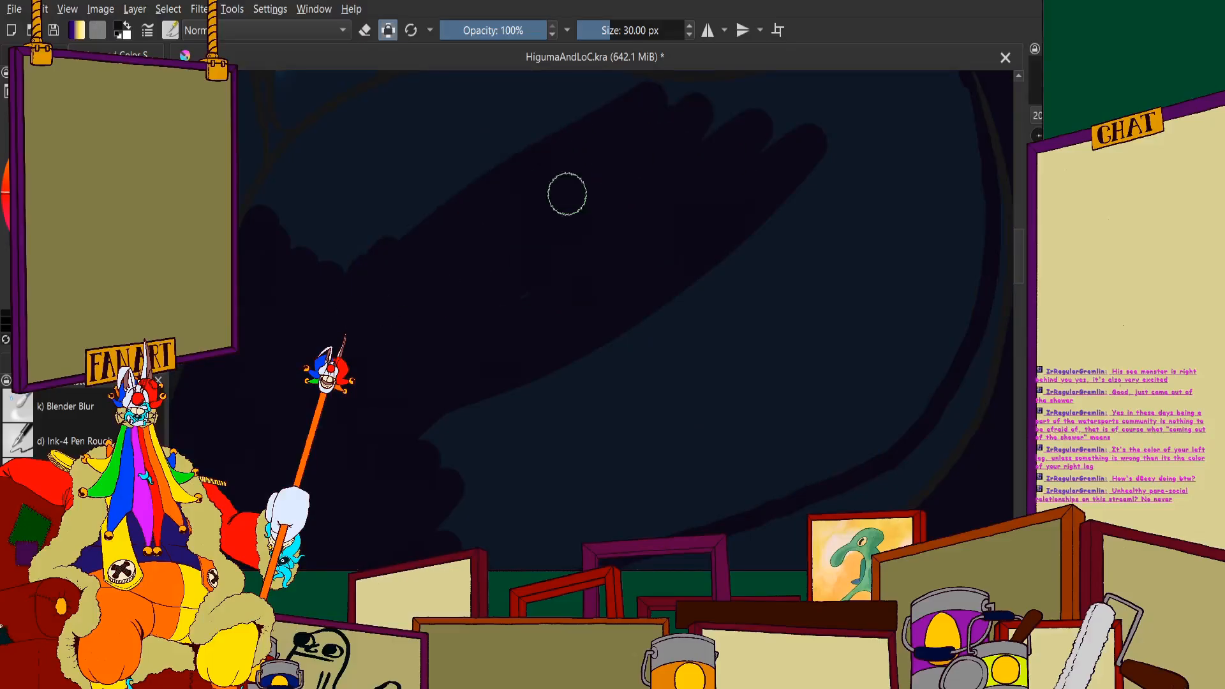
# - Fill the blue area between the cheek's diagonal shadow bands and the curved gum line with near-black
pyautogui.scroll(-2, 460, 320)
pyautogui.scroll(3, 408, 254)
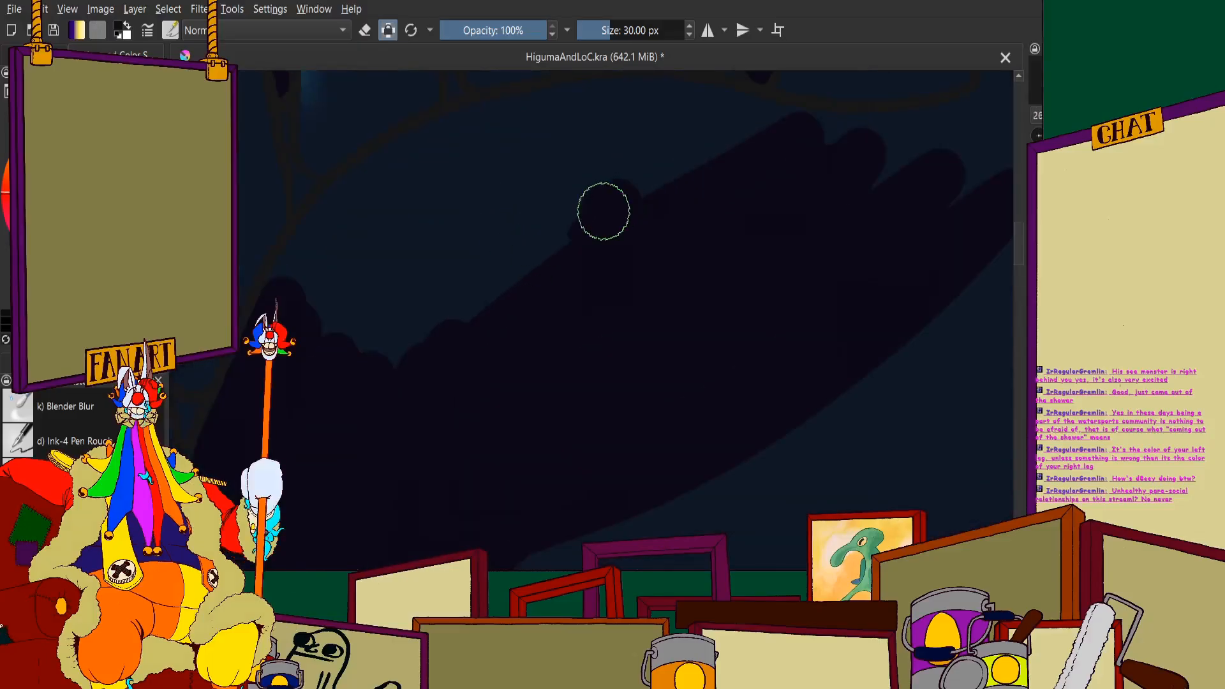
pyautogui.moveTo(552, 216)
pyautogui.mouseDown()
pyautogui.moveTo(366, 382)
pyautogui.moveTo(347, 321)
pyautogui.moveTo(453, 199)
pyautogui.moveTo(449, 166)
pyautogui.moveTo(361, 351)
pyautogui.moveTo(318, 300)
pyautogui.moveTo(405, 168)
pyautogui.mouseUp()
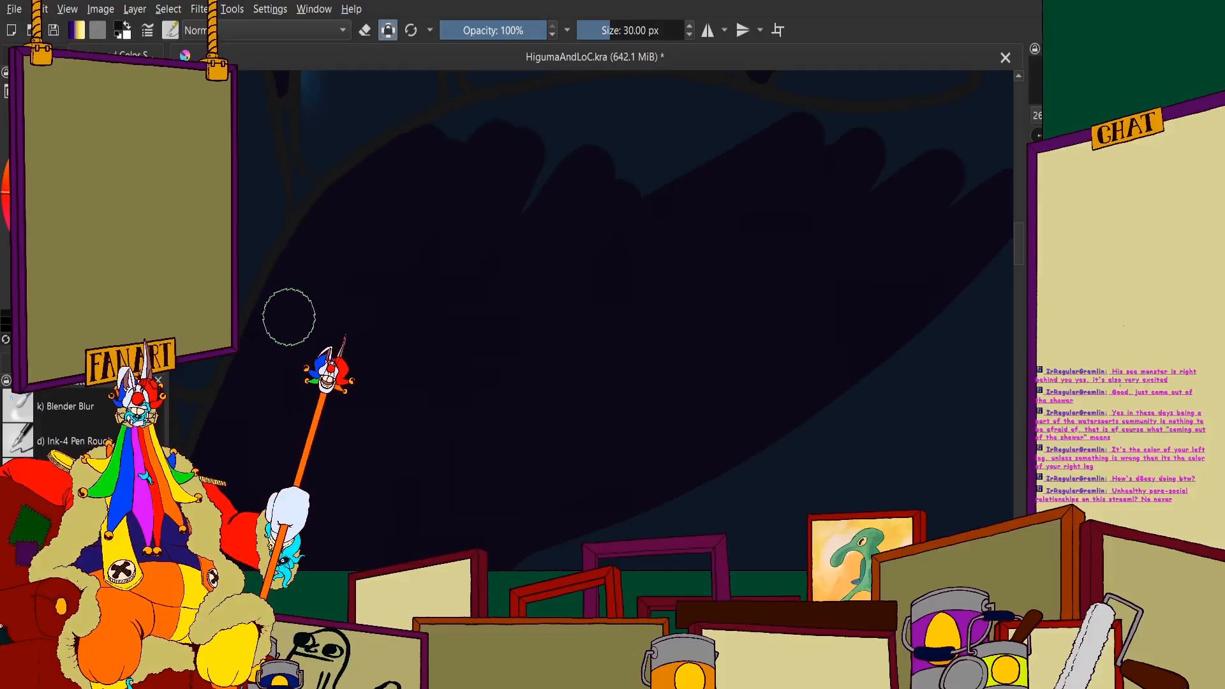
# - Cover the blue gaps below the rear upper teeth and extend the near-black shadow beneath the mouth corner
pyautogui.scroll(-2, 289, 318)
pyautogui.scroll(3, 402, 241)
pyautogui.moveTo(276, 320)
pyautogui.mouseDown()
pyautogui.moveTo(504, 263)
pyautogui.moveTo(639, 268)
pyautogui.moveTo(485, 279)
pyautogui.moveTo(685, 272)
pyautogui.moveTo(890, 308)
pyautogui.moveTo(488, 387)
pyautogui.moveTo(558, 329)
pyautogui.mouseUp()
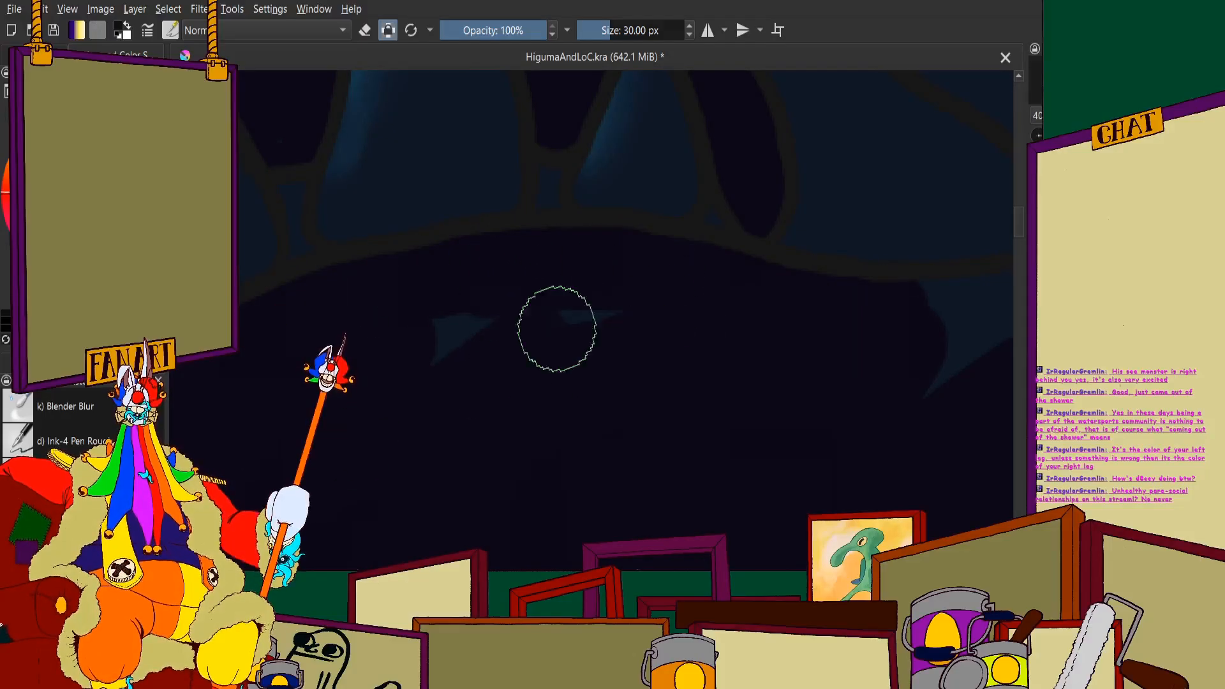
pyautogui.scroll(-3, 422, 318)
pyautogui.moveTo(673, 306); pyautogui.dragTo(511, 293)
pyautogui.scroll(1, 512, 293)
pyautogui.scroll(2, 433, 274)
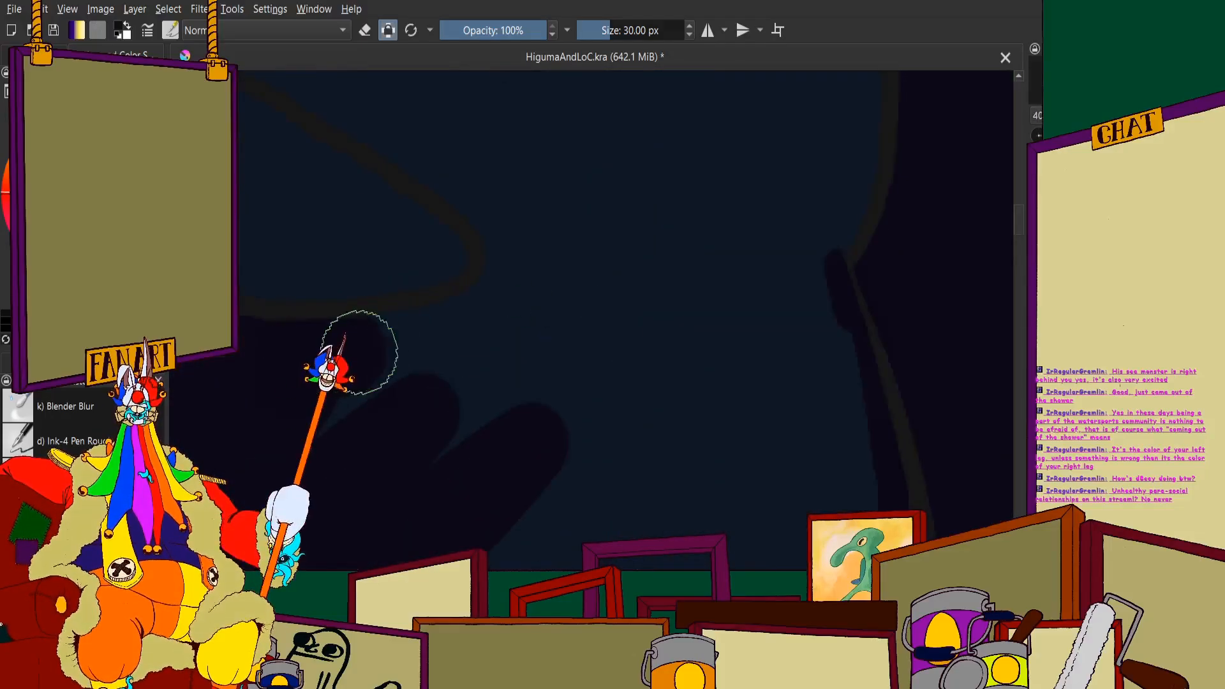
# - Extend the near-black cheek shadow across to the jaw's outer outline just below the mouth corner
pyautogui.moveTo(360, 353); pyautogui.dragTo(554, 284)
pyautogui.moveTo(423, 342)
pyautogui.mouseDown()
pyautogui.moveTo(676, 277)
pyautogui.moveTo(816, 280)
pyautogui.mouseUp()
pyautogui.scroll(-4, 689, 199)
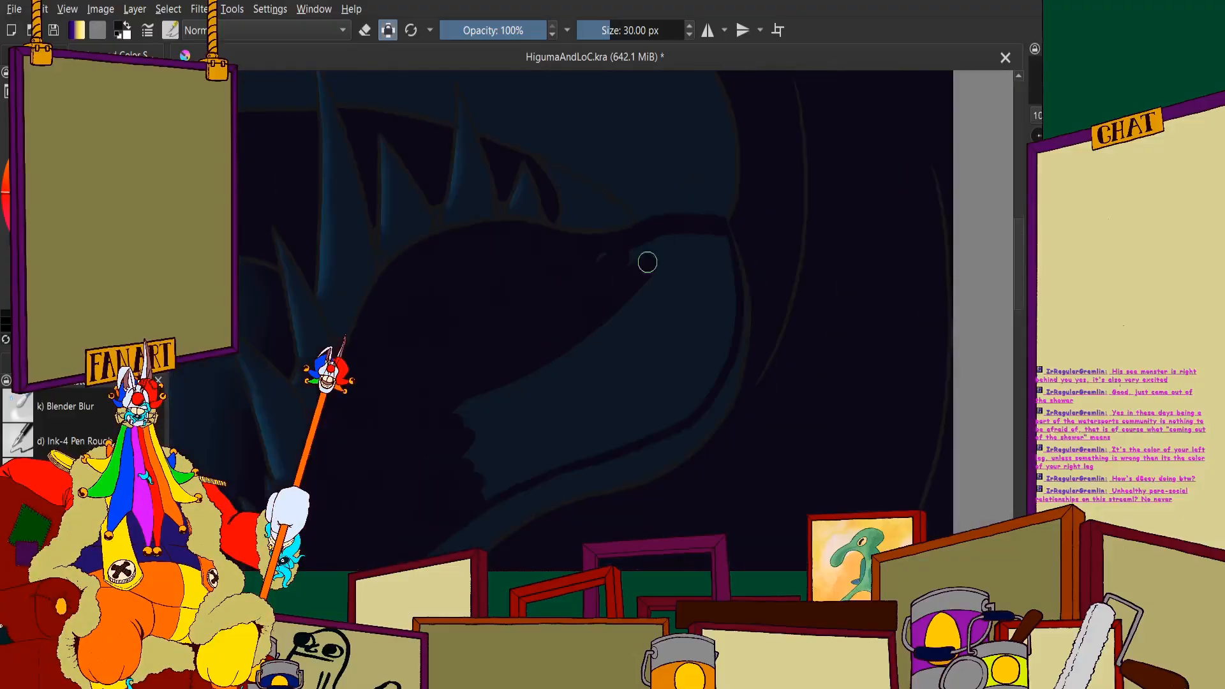
# - Fill most of the blue area in the rear cheek below the mouth corner with near-black
pyautogui.scroll(2, 565, 249)
pyautogui.moveTo(688, 276)
pyautogui.mouseDown()
pyautogui.moveTo(582, 323)
pyautogui.moveTo(673, 272)
pyautogui.moveTo(779, 338)
pyautogui.moveTo(748, 313)
pyautogui.moveTo(727, 351)
pyautogui.moveTo(830, 346)
pyautogui.moveTo(880, 227)
pyautogui.moveTo(900, 238)
pyautogui.moveTo(928, 366)
pyautogui.moveTo(926, 236)
pyautogui.moveTo(952, 439)
pyautogui.moveTo(944, 355)
pyautogui.moveTo(931, 353)
pyautogui.moveTo(884, 510)
pyautogui.moveTo(860, 420)
pyautogui.moveTo(800, 343)
pyautogui.moveTo(701, 477)
pyautogui.moveTo(655, 397)
pyautogui.moveTo(461, 505)
pyautogui.mouseUp()
pyautogui.scroll(-5, 485, 478)
pyautogui.scroll(2, 581, 400)
pyautogui.scroll(-2, 702, 300)
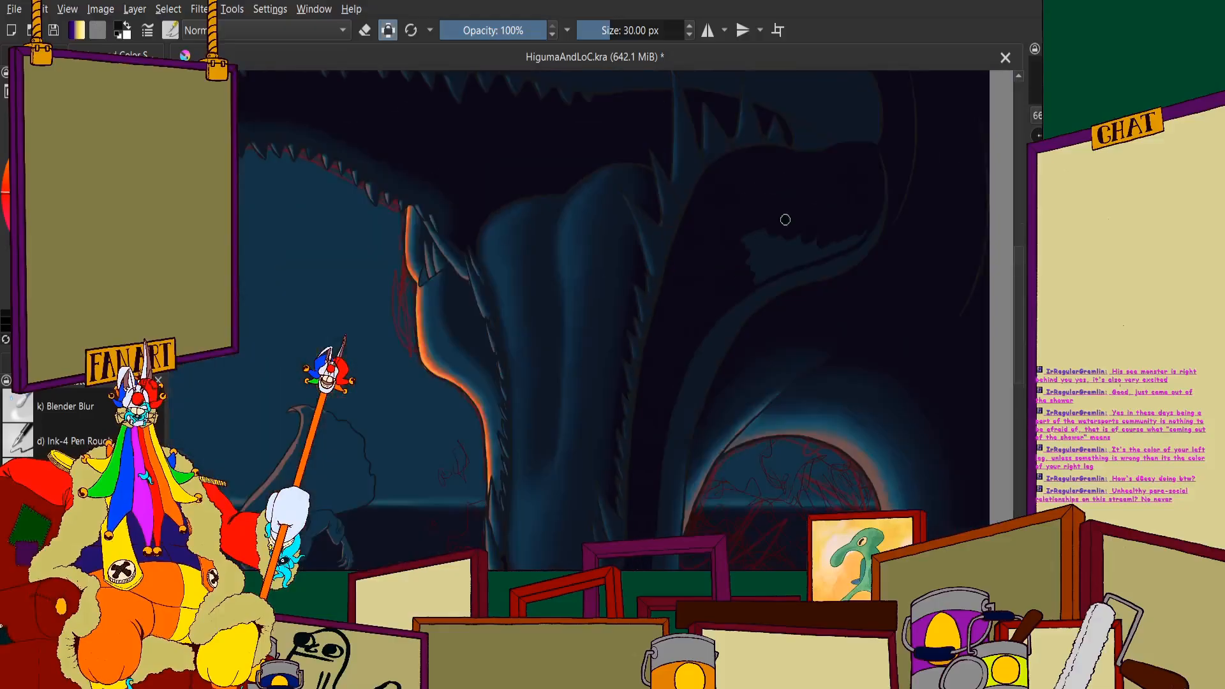
# - Cover the remaining blue cheek patch with near-black down to the curved dark line along the jaw's lower edge
pyautogui.scroll(5, 801, 246)
pyautogui.moveTo(776, 230)
pyautogui.mouseDown()
pyautogui.moveTo(554, 326)
pyautogui.moveTo(621, 197)
pyautogui.moveTo(372, 285)
pyautogui.moveTo(517, 199)
pyautogui.mouseUp()
pyautogui.scroll(-4, 553, 241)
pyautogui.scroll(4, 359, 402)
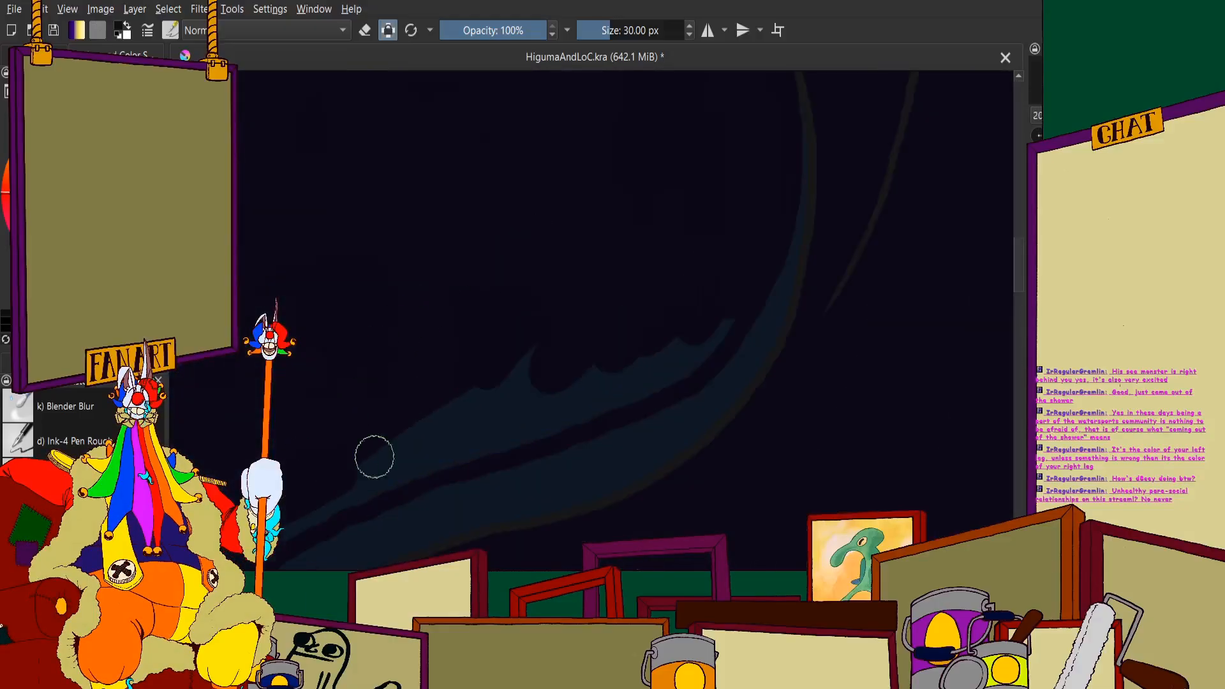
pyautogui.moveTo(465, 438); pyautogui.dragTo(687, 361)
pyautogui.moveTo(588, 364); pyautogui.dragTo(416, 417)
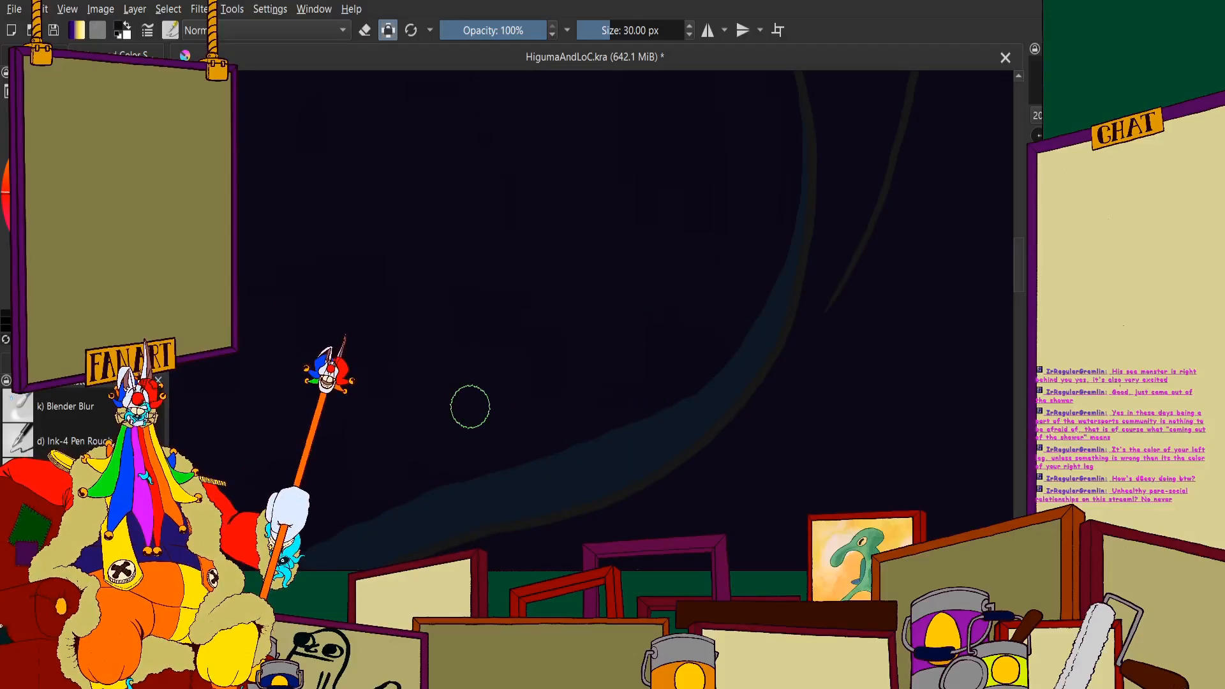
# - Set the brush size to 15 px and paint a near-black band curving along the chin below the lower front teeth
pyautogui.scroll(-6, 546, 243)
pyautogui.scroll(3, 424, 323)
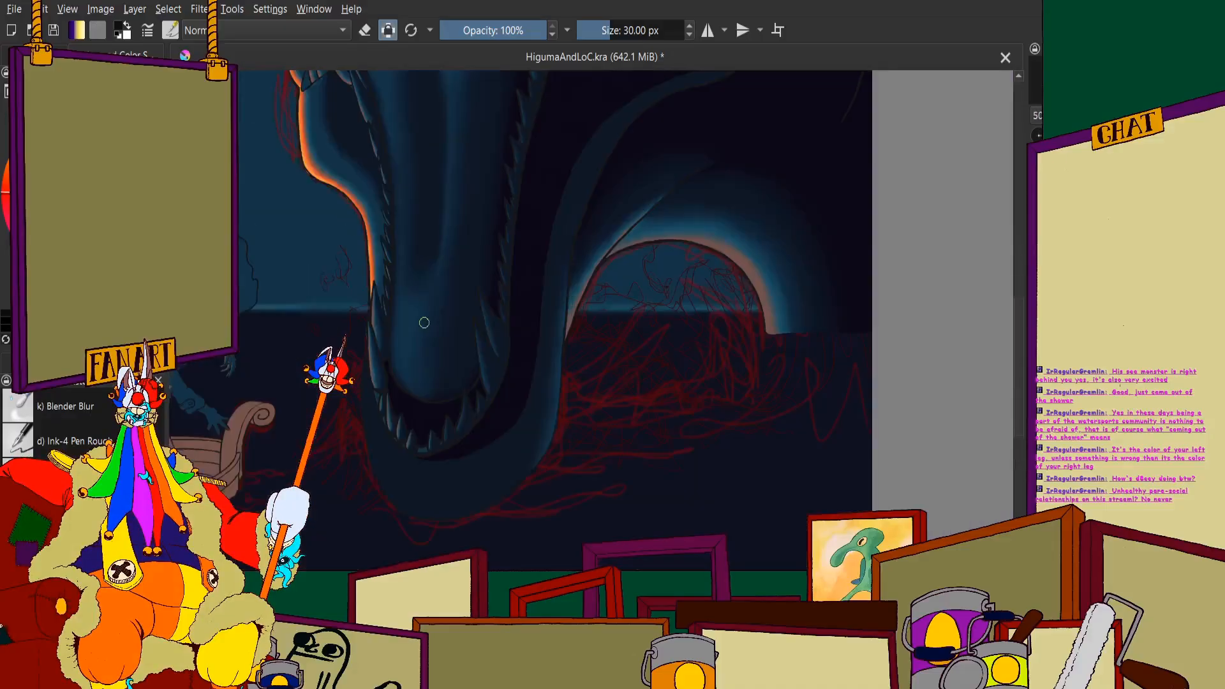
pyautogui.scroll(-1, 453, 346)
pyautogui.scroll(3, 451, 395)
pyautogui.scroll(1, 392, 412)
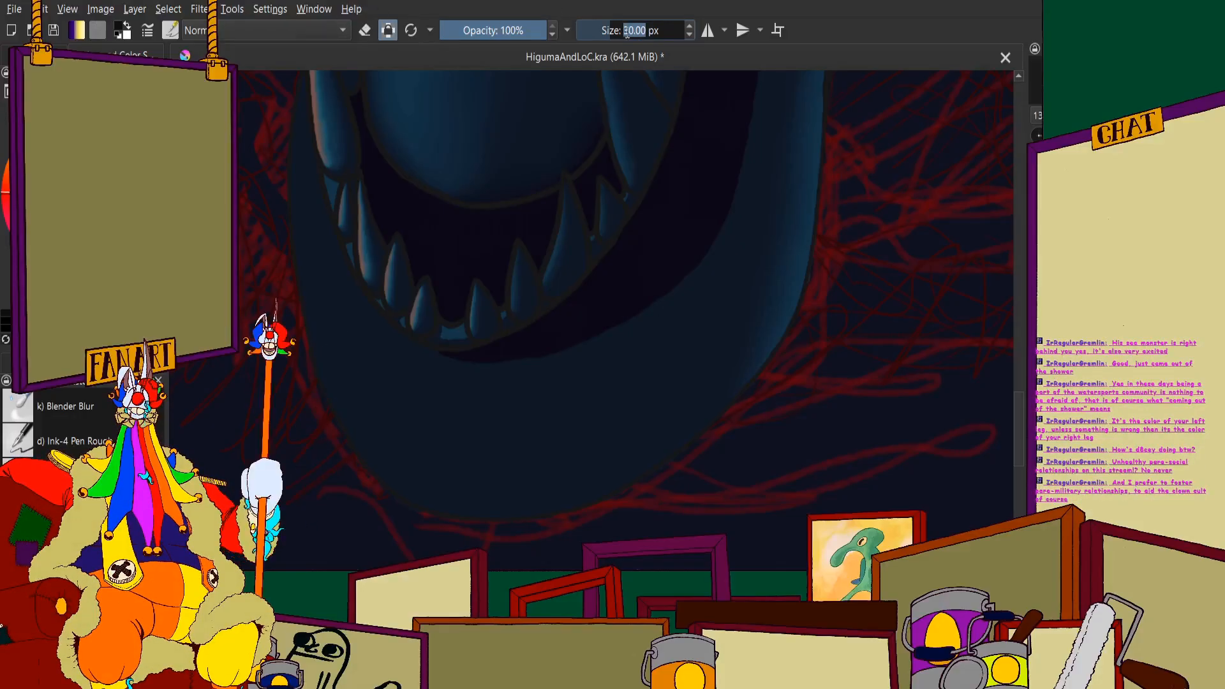
pyautogui.press('Return')
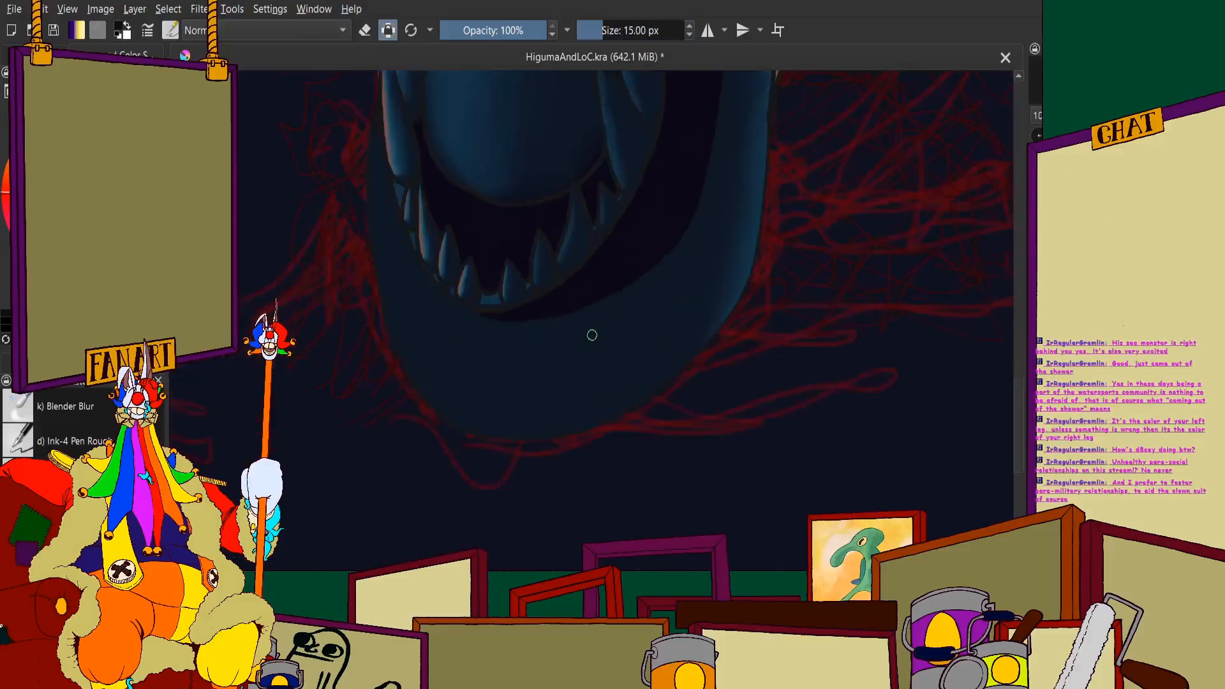
pyautogui.scroll(3, 363, 202)
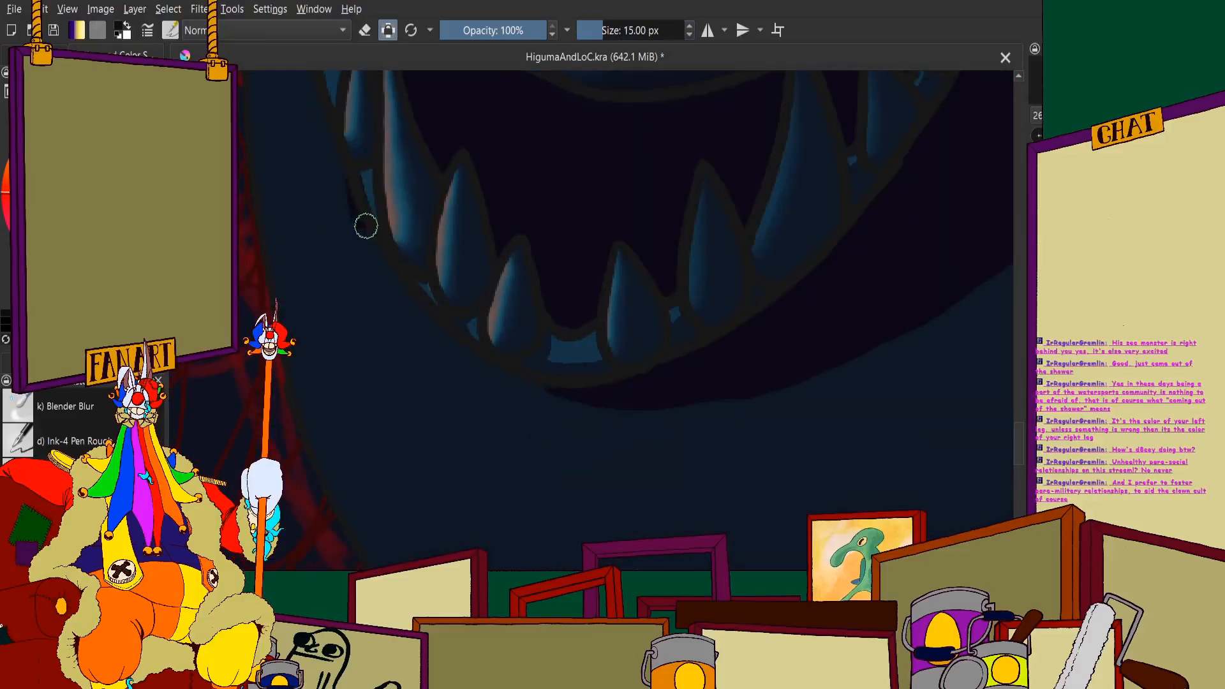
pyautogui.scroll(3, 431, 343)
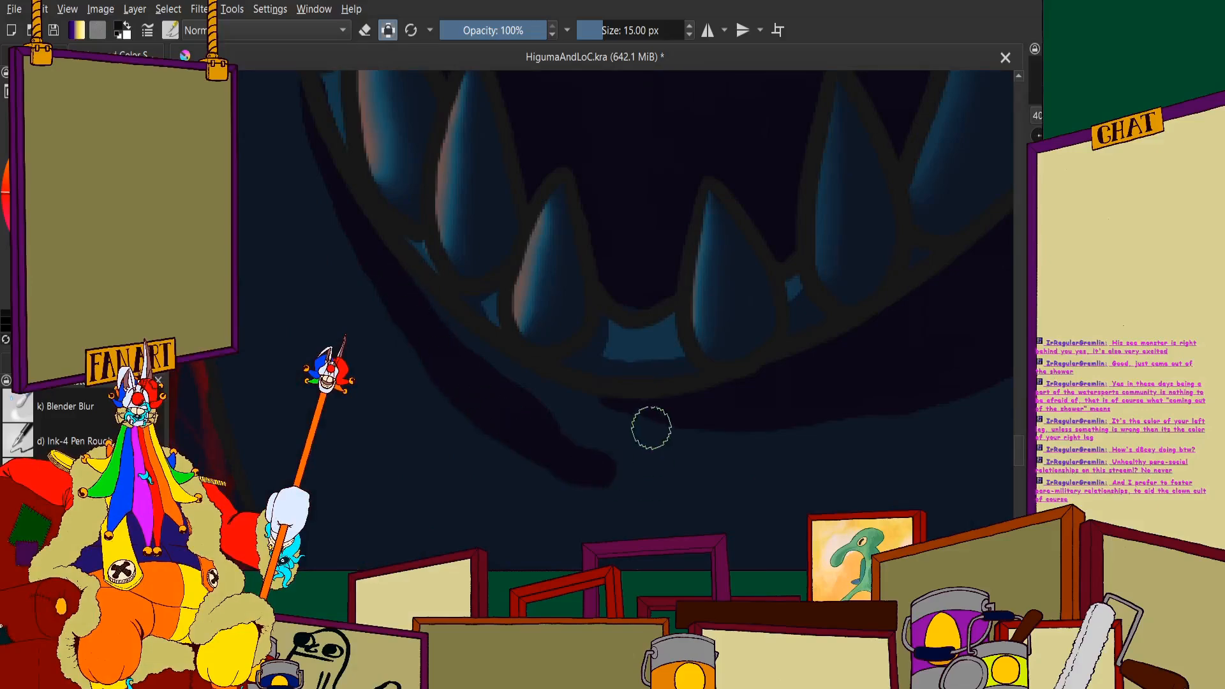
pyautogui.scroll(-3, 649, 426)
pyautogui.moveTo(522, 449); pyautogui.dragTo(715, 447)
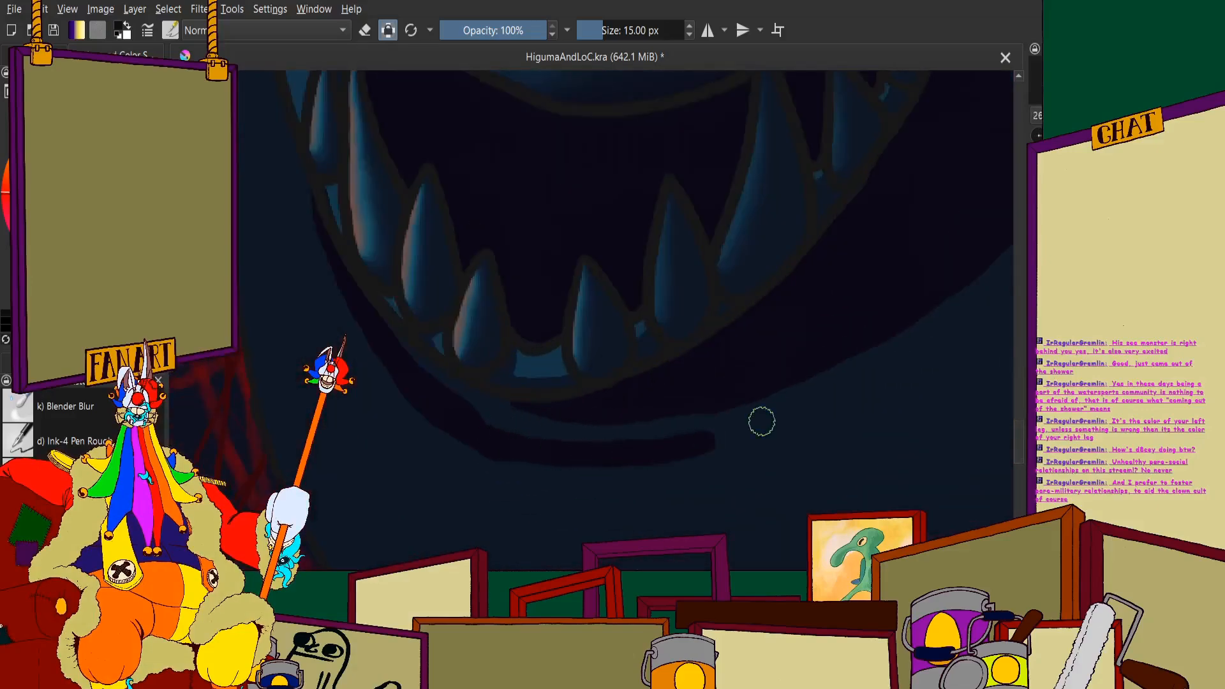
# - Fill the gap between the chin band and the lower gum line with near-black and even out the shadow's outer edge
pyautogui.scroll(-3, 821, 353)
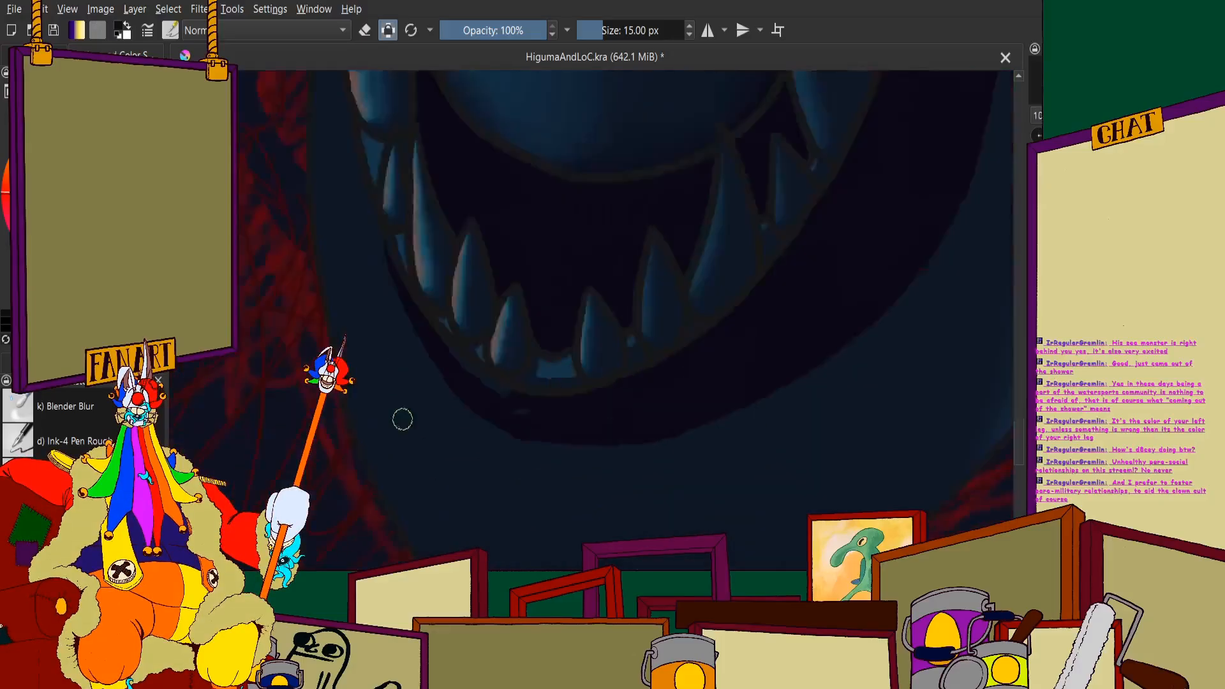
pyautogui.scroll(3, 485, 267)
pyautogui.moveTo(490, 291)
pyautogui.mouseDown()
pyautogui.moveTo(603, 373)
pyautogui.moveTo(716, 420)
pyautogui.mouseUp()
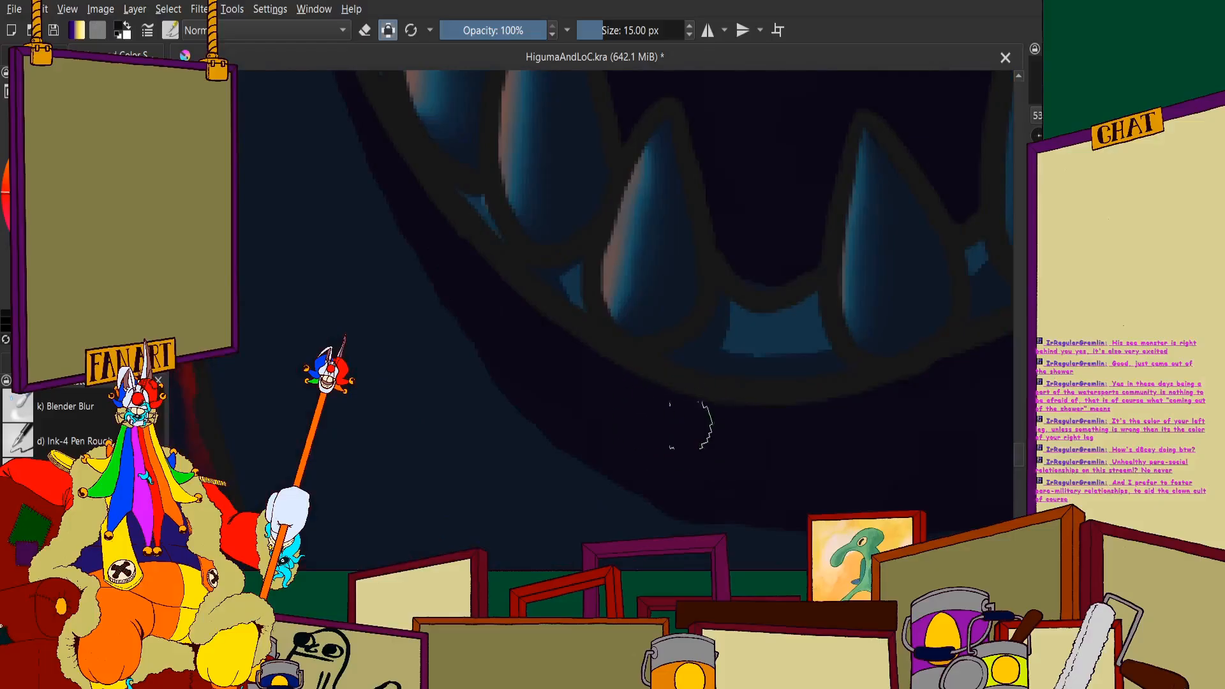
pyautogui.scroll(-5, 691, 424)
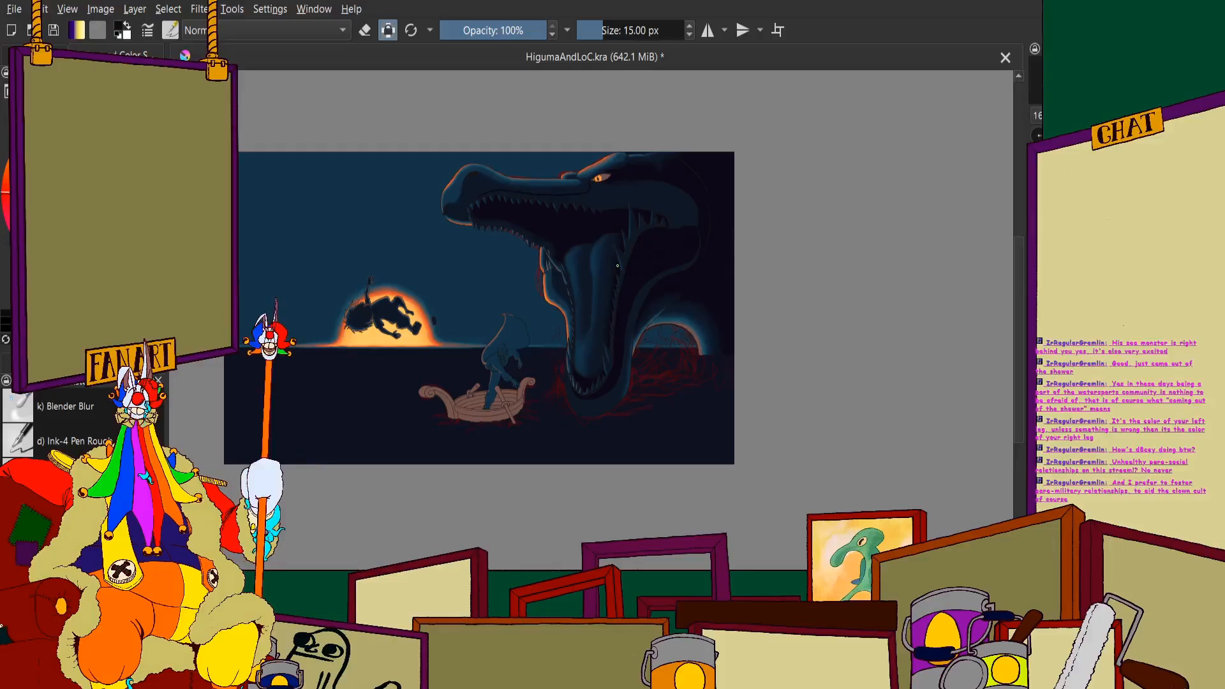
# - Paint a near-black line above the upper front teeth, extending the existing lip line toward the snout tip
pyautogui.scroll(5, 494, 211)
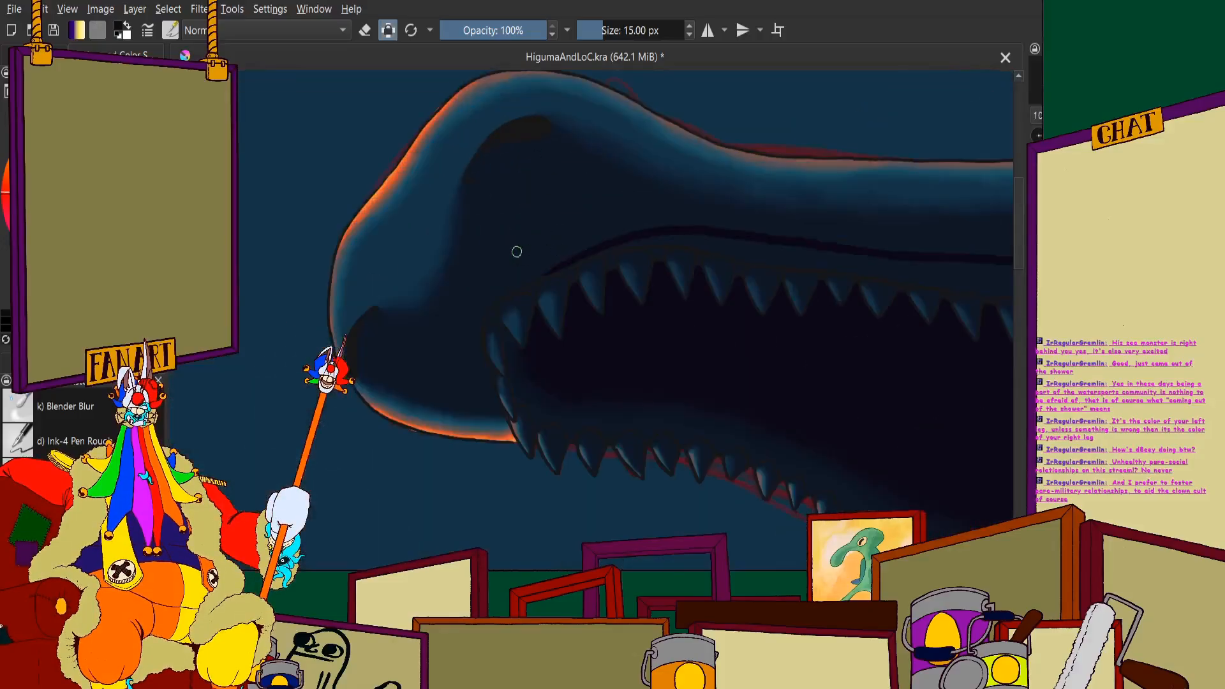
pyautogui.scroll(4, 517, 251)
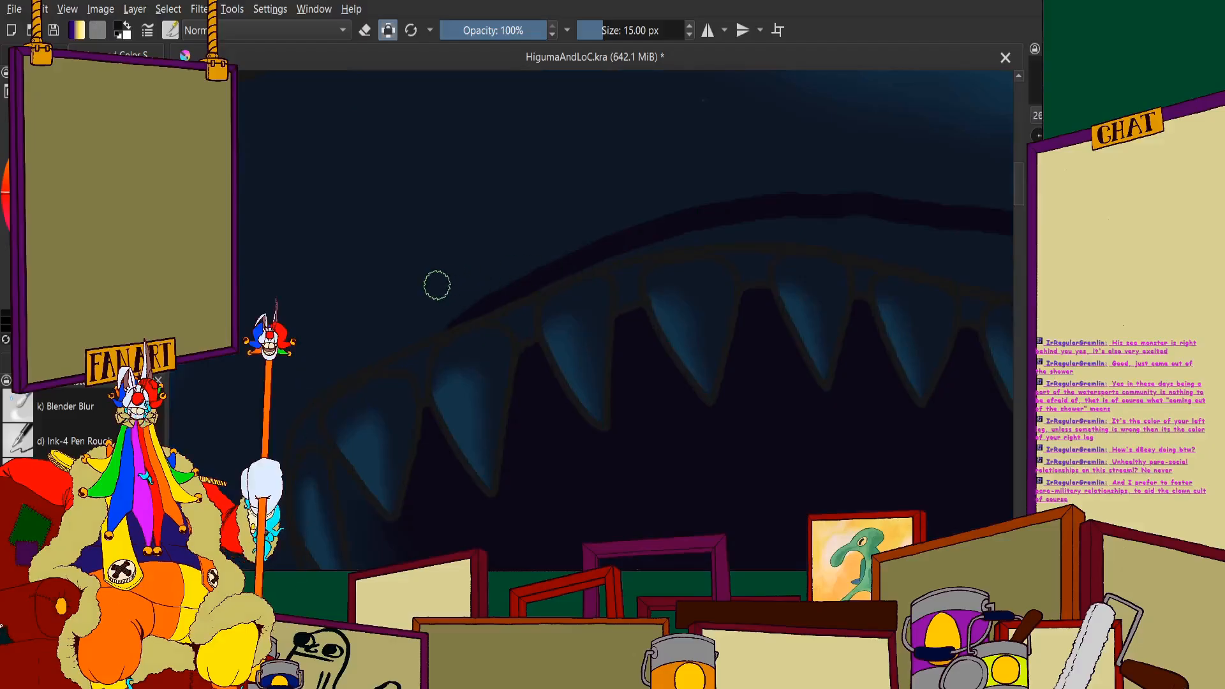
pyautogui.moveTo(466, 271)
pyautogui.mouseDown()
pyautogui.moveTo(600, 219)
pyautogui.moveTo(749, 200)
pyautogui.moveTo(503, 266)
pyautogui.moveTo(446, 305)
pyautogui.mouseUp()
pyautogui.scroll(-2, 658, 223)
pyautogui.scroll(2, 528, 280)
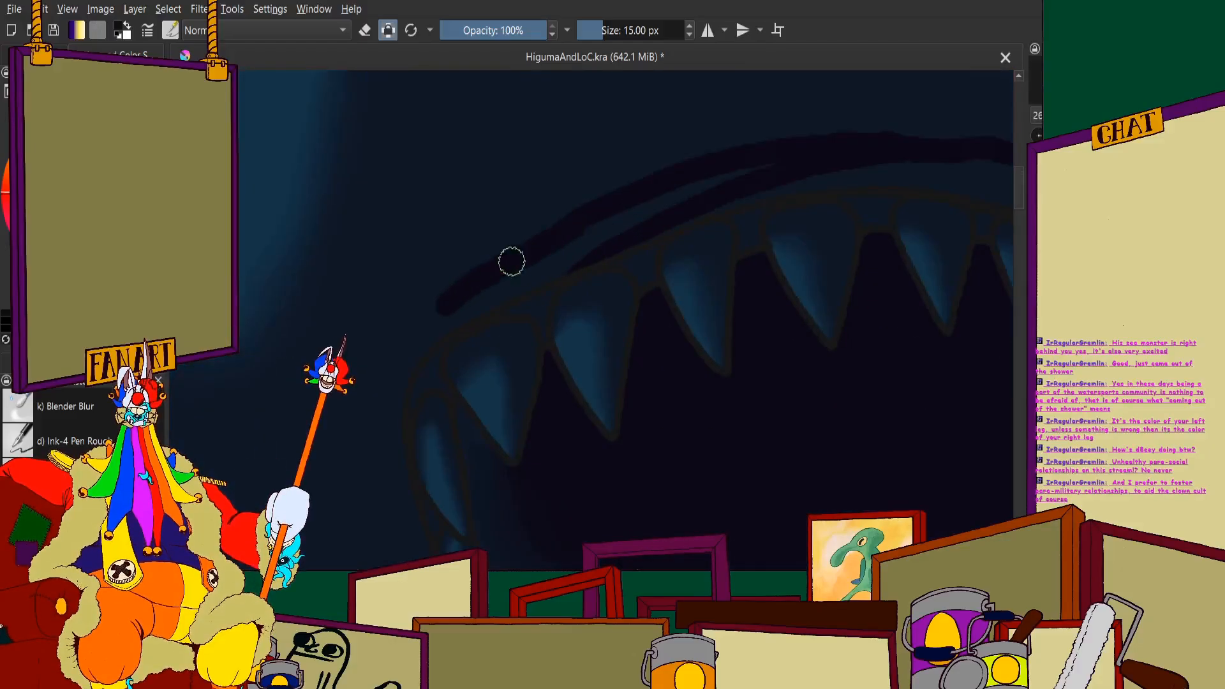
# - Continue the near-black lip line down around the foremost upper tooth until it meets the gum outline
pyautogui.moveTo(384, 367); pyautogui.dragTo(382, 406)
pyautogui.scroll(-5, 384, 437)
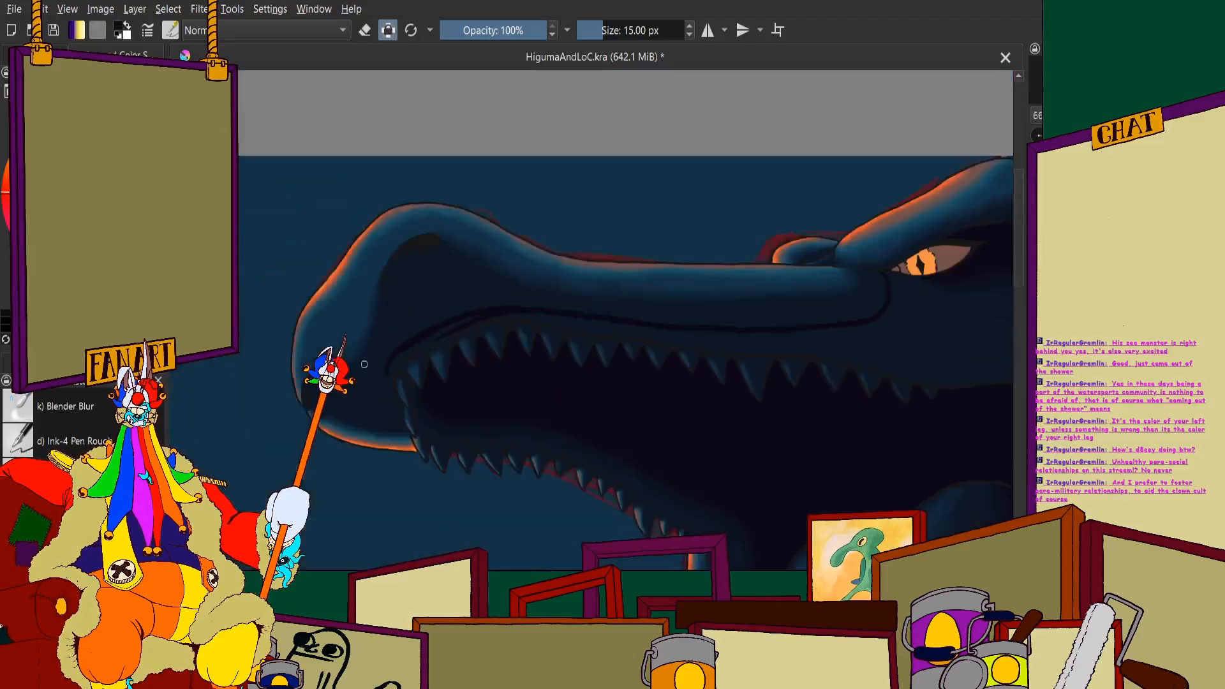
pyautogui.scroll(7, 402, 403)
pyautogui.moveTo(512, 146)
pyautogui.mouseDown()
pyautogui.moveTo(508, 196)
pyautogui.moveTo(530, 282)
pyautogui.moveTo(586, 413)
pyautogui.mouseUp()
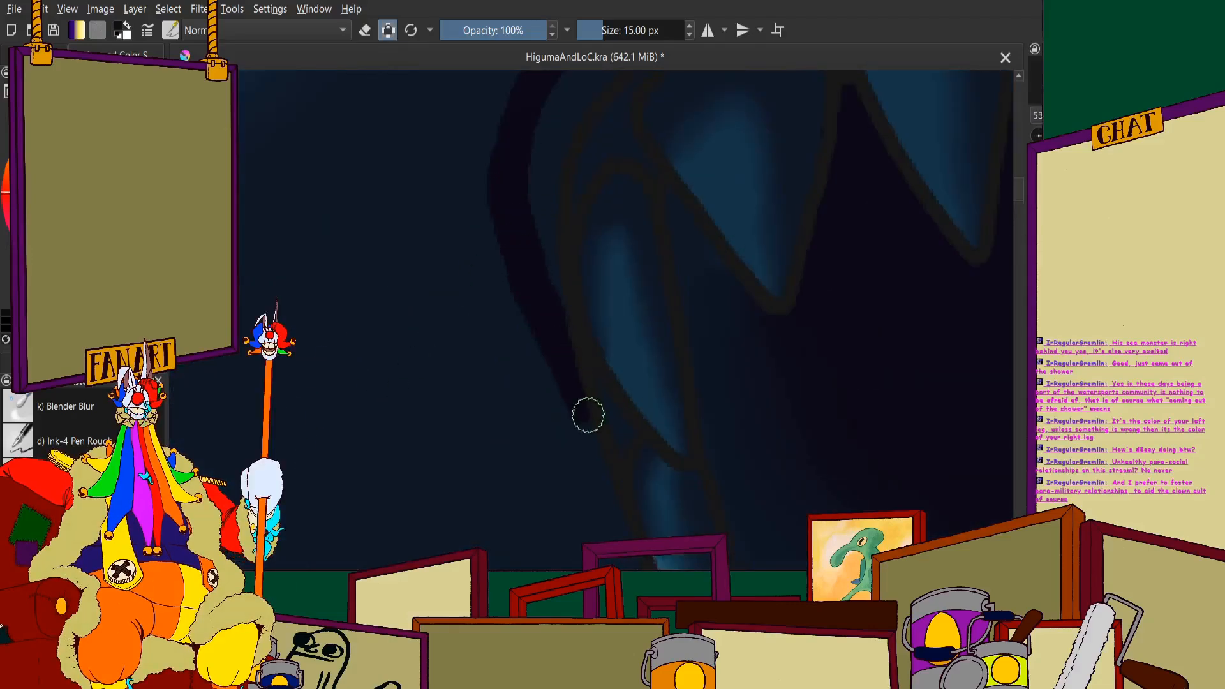
pyautogui.scroll(-6, 568, 320)
# - Fill the blue gaps between the lip line and the gum outline above the upper front teeth with near-black
pyautogui.scroll(5, 526, 294)
pyautogui.scroll(4, 526, 295)
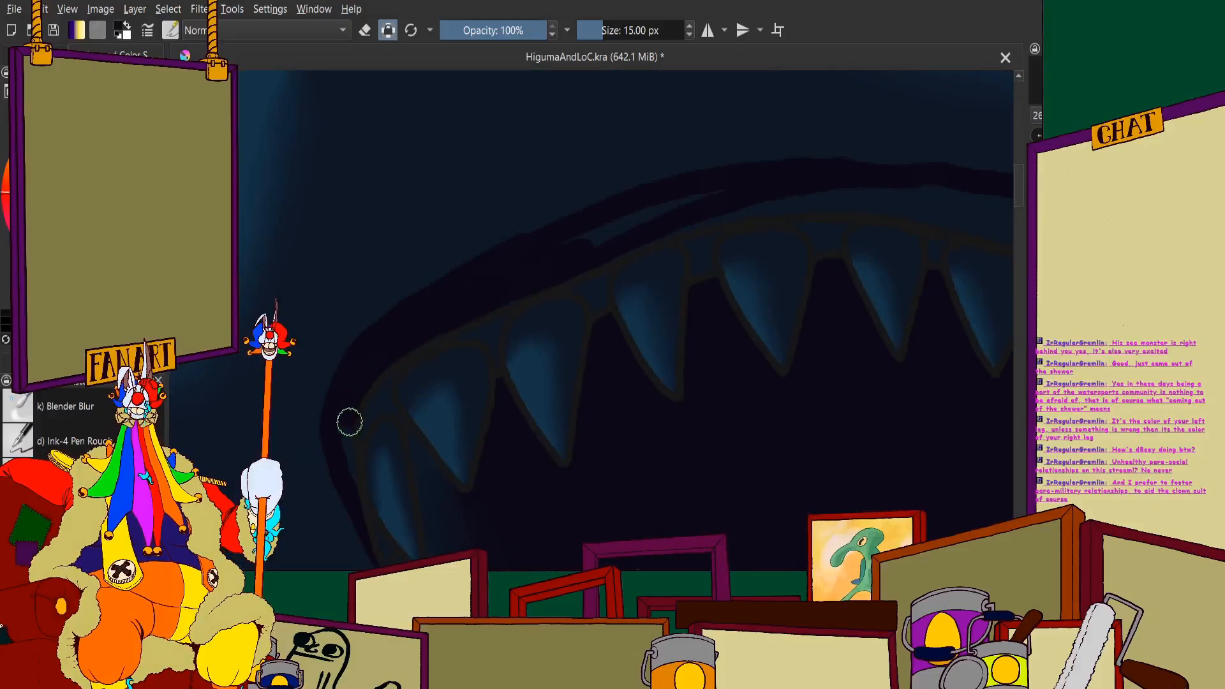
pyautogui.scroll(2, 408, 332)
pyautogui.scroll(-5, 438, 273)
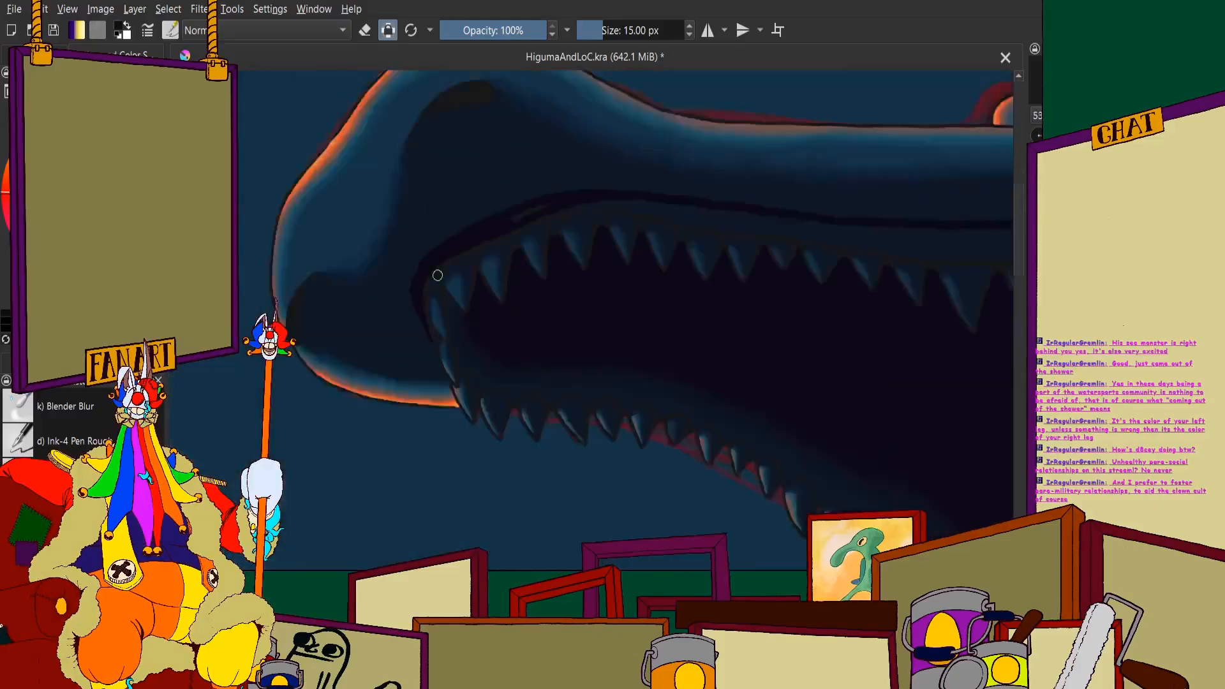
pyautogui.scroll(6, 545, 241)
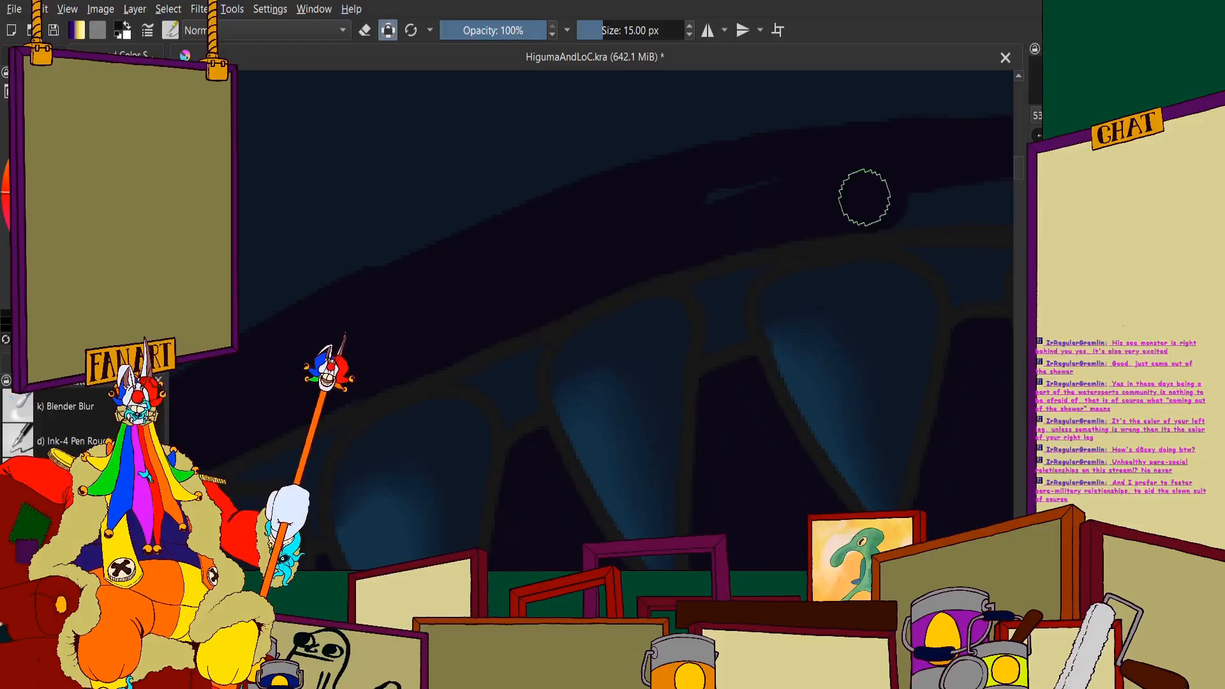
pyautogui.scroll(-6, 634, 238)
pyautogui.scroll(5, 495, 217)
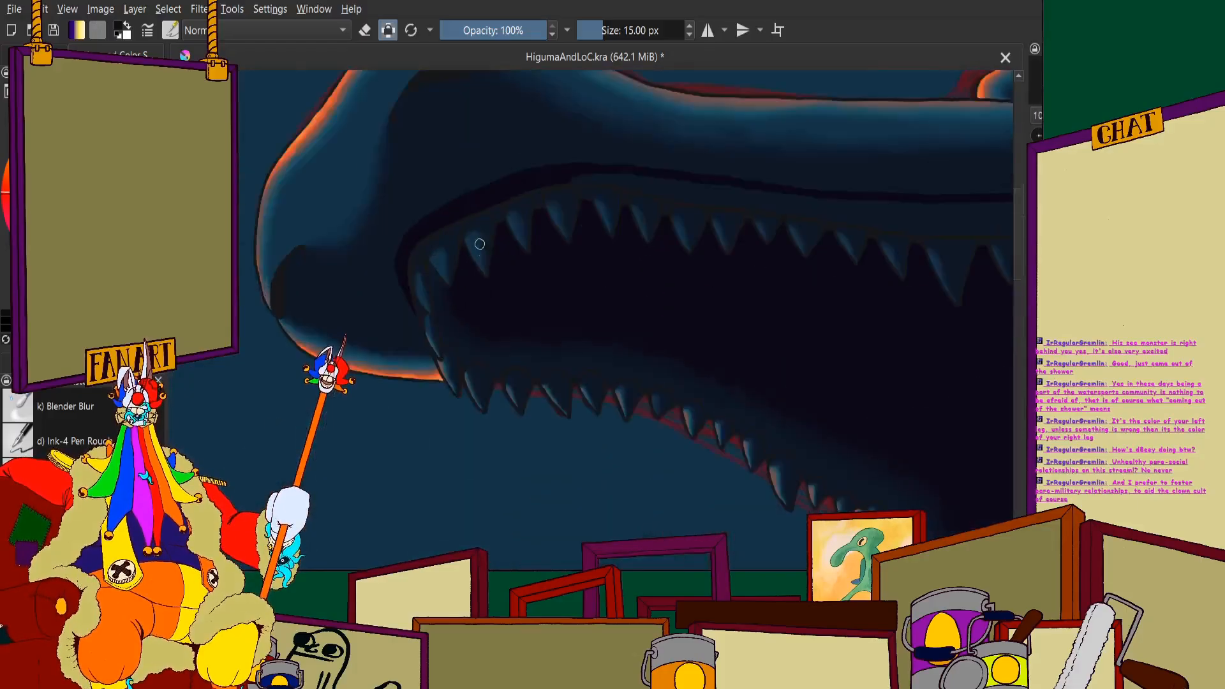
# - Paint the small gum gaps between the foremost upper teeth near-black
pyautogui.scroll(2, 496, 217)
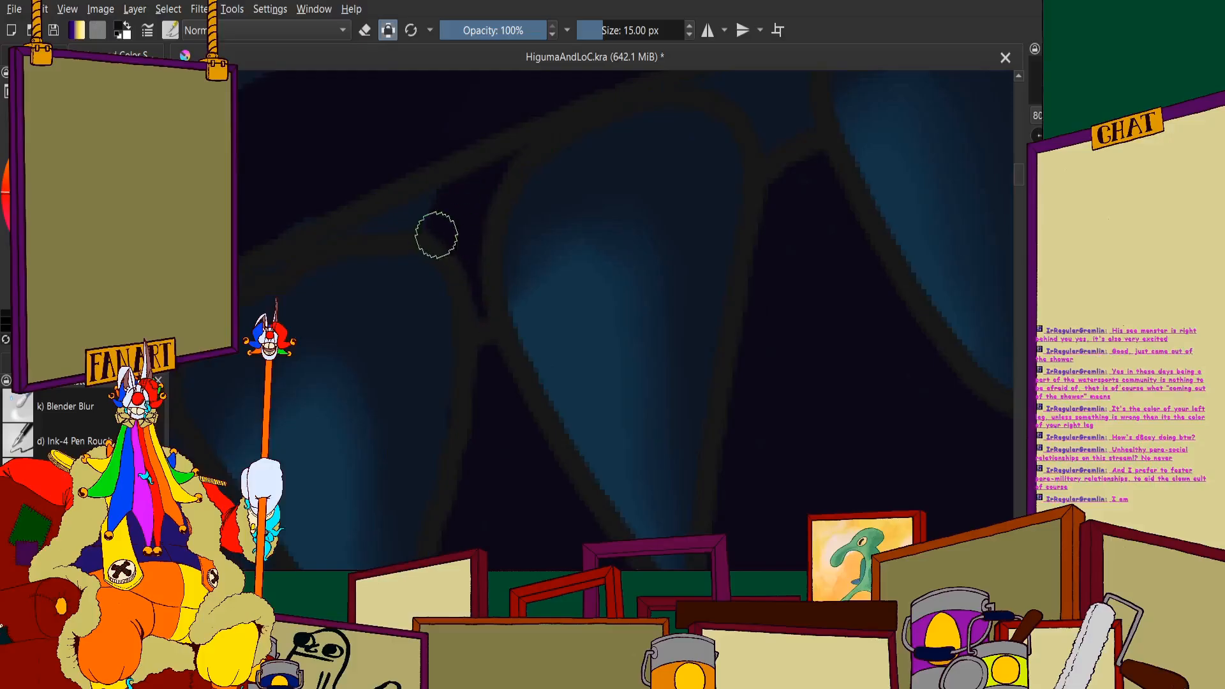
pyautogui.scroll(-6, 436, 192)
pyautogui.scroll(6, 479, 191)
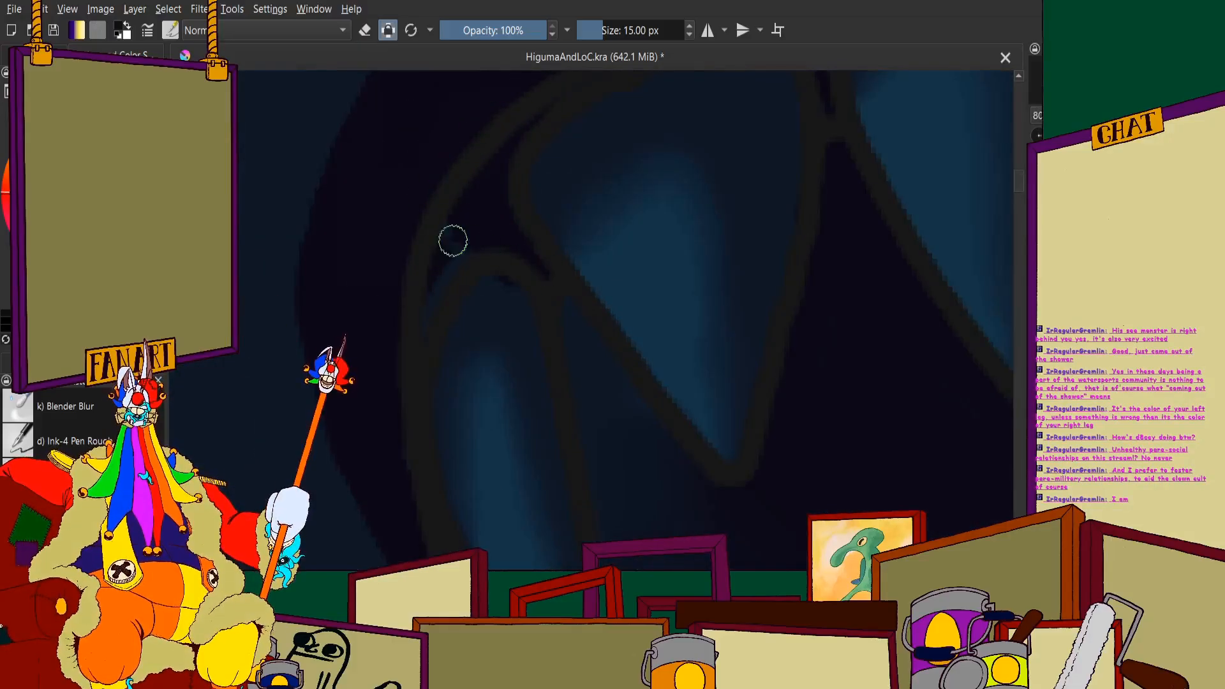
pyautogui.scroll(-6, 413, 317)
pyautogui.scroll(7, 434, 200)
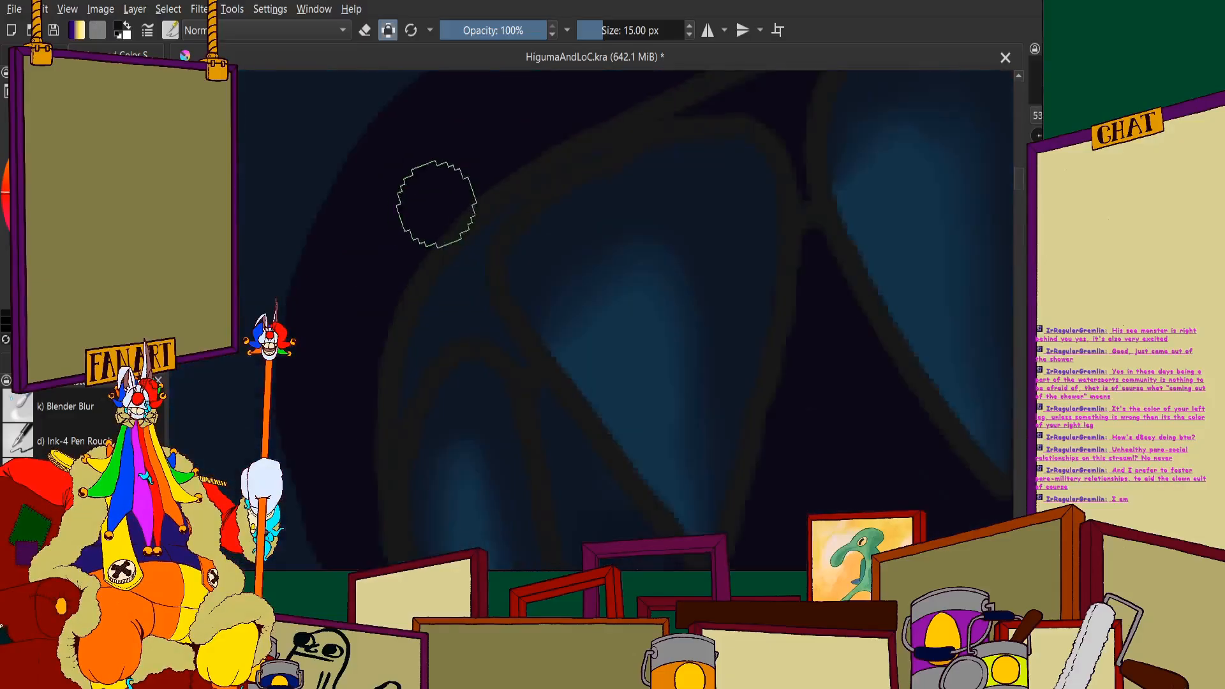
pyautogui.moveTo(466, 309); pyautogui.dragTo(487, 287)
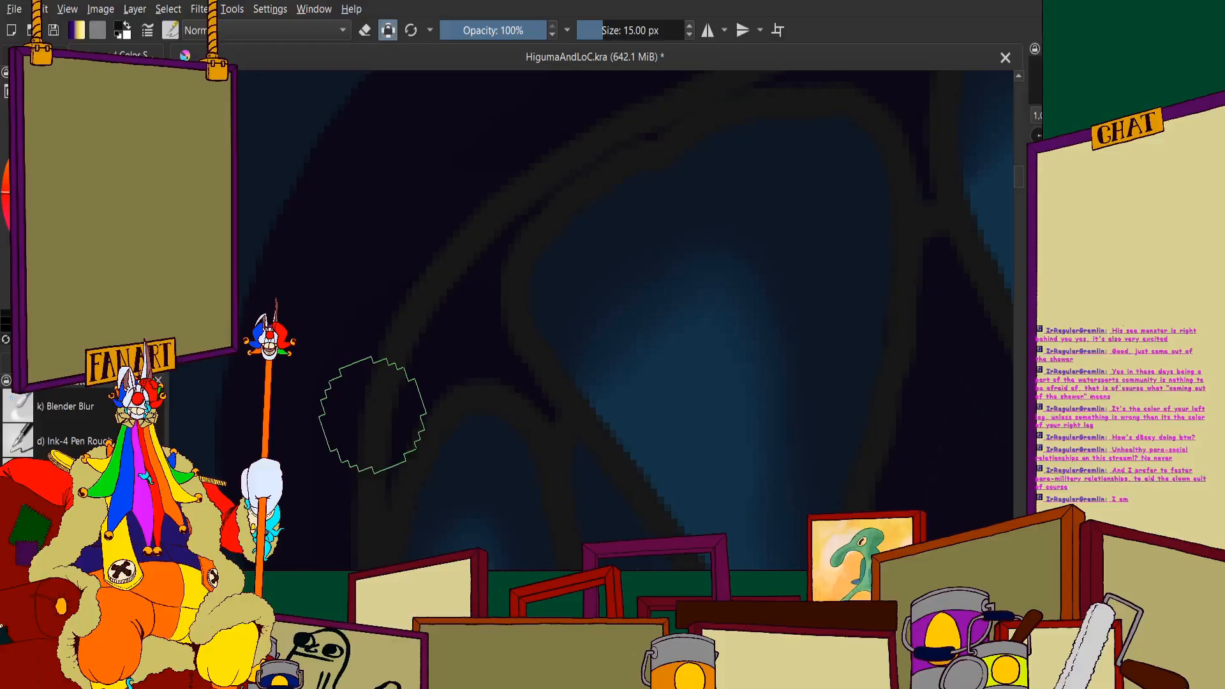
pyautogui.scroll(-5, 451, 296)
pyautogui.scroll(6, 582, 238)
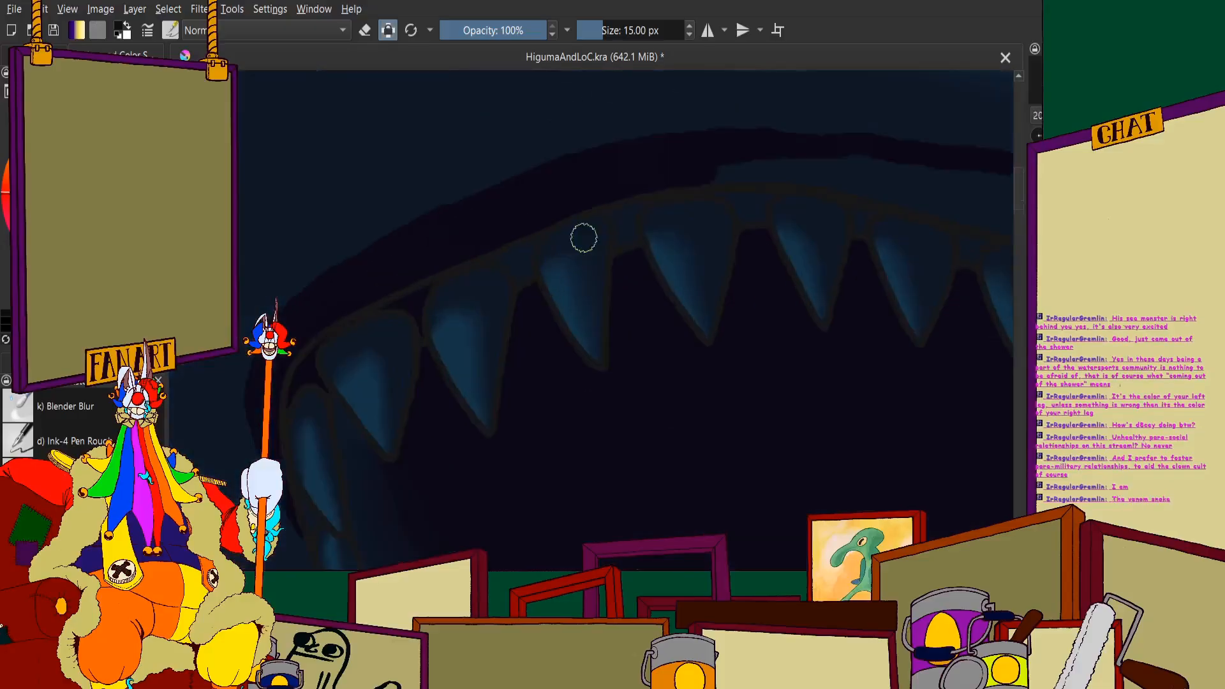
# - Darken the next gum gaps between the upper front teeth with near-black, working toward the rear teeth
pyautogui.moveTo(600, 322)
pyautogui.mouseDown()
pyautogui.moveTo(613, 441)
pyautogui.moveTo(481, 289)
pyautogui.mouseUp()
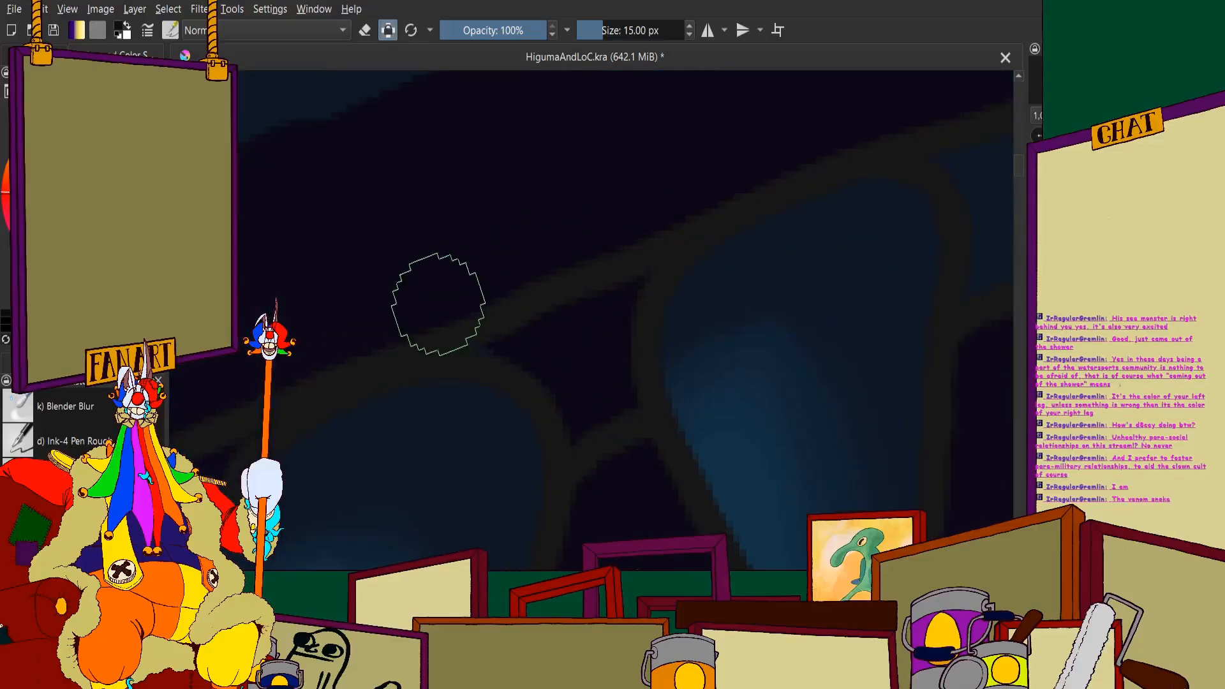
pyautogui.scroll(-1, 444, 294)
pyautogui.scroll(1, 451, 268)
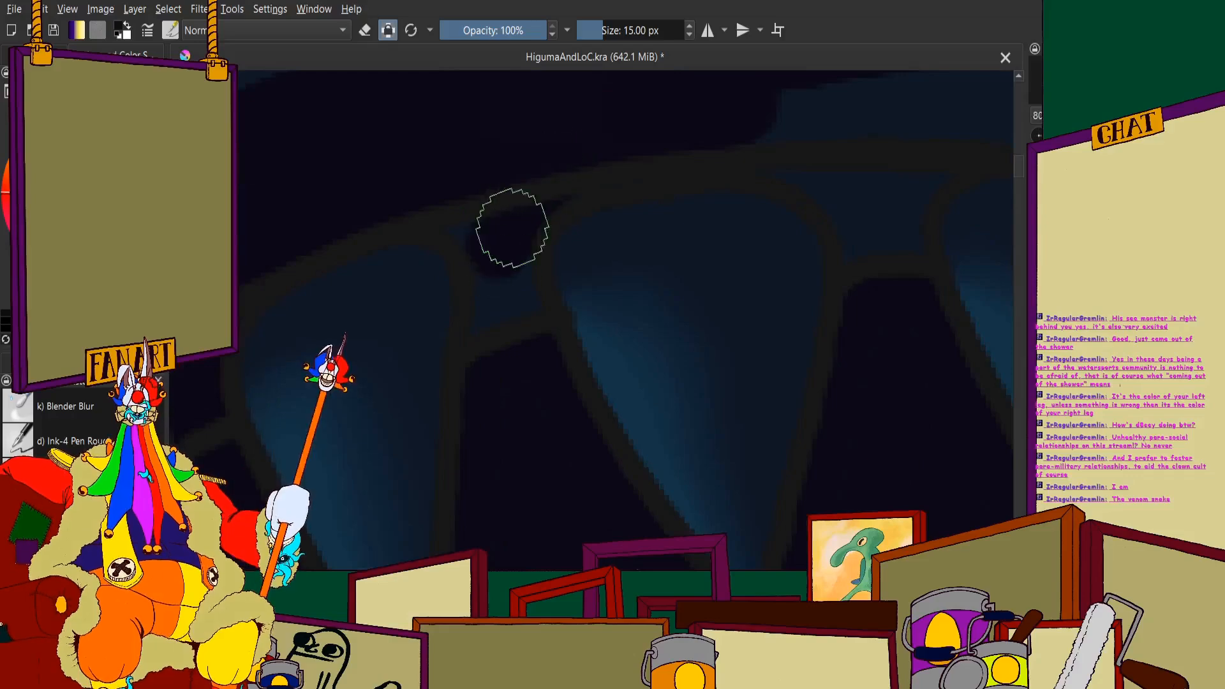
pyautogui.scroll(-4, 452, 189)
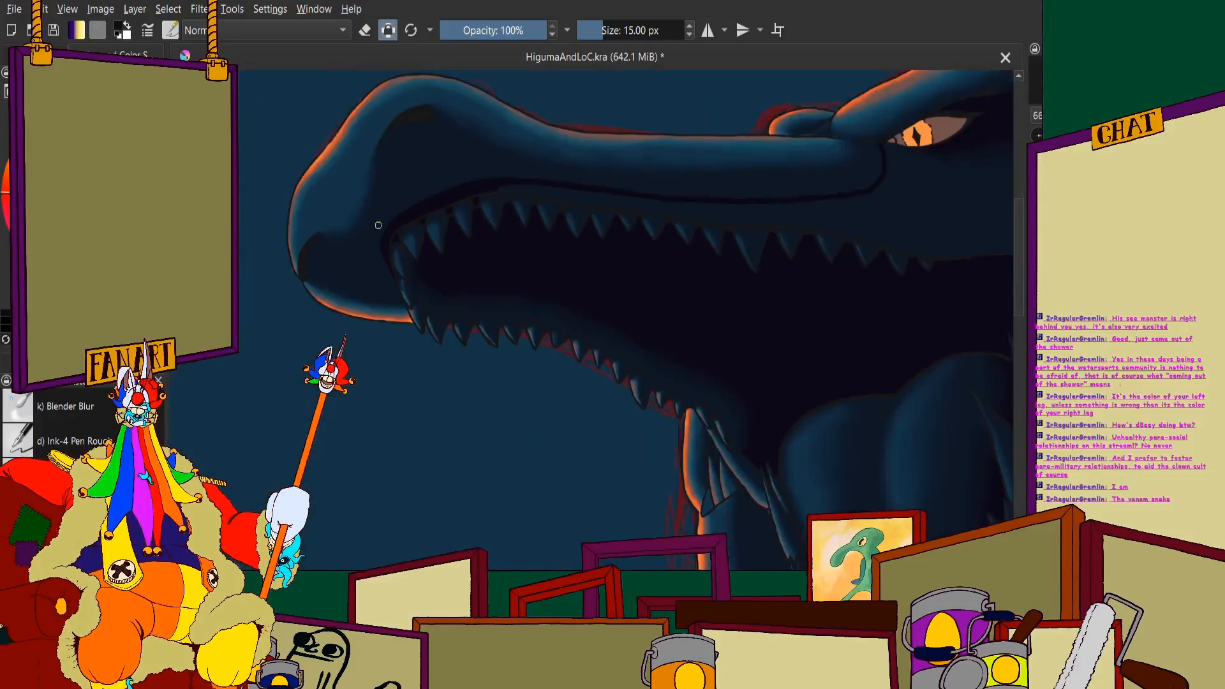
# - Extend the near-black fill between the lip line and the gum outline rearward above the middle upper teeth
pyautogui.scroll(3, 405, 350)
pyautogui.scroll(-2, 446, 357)
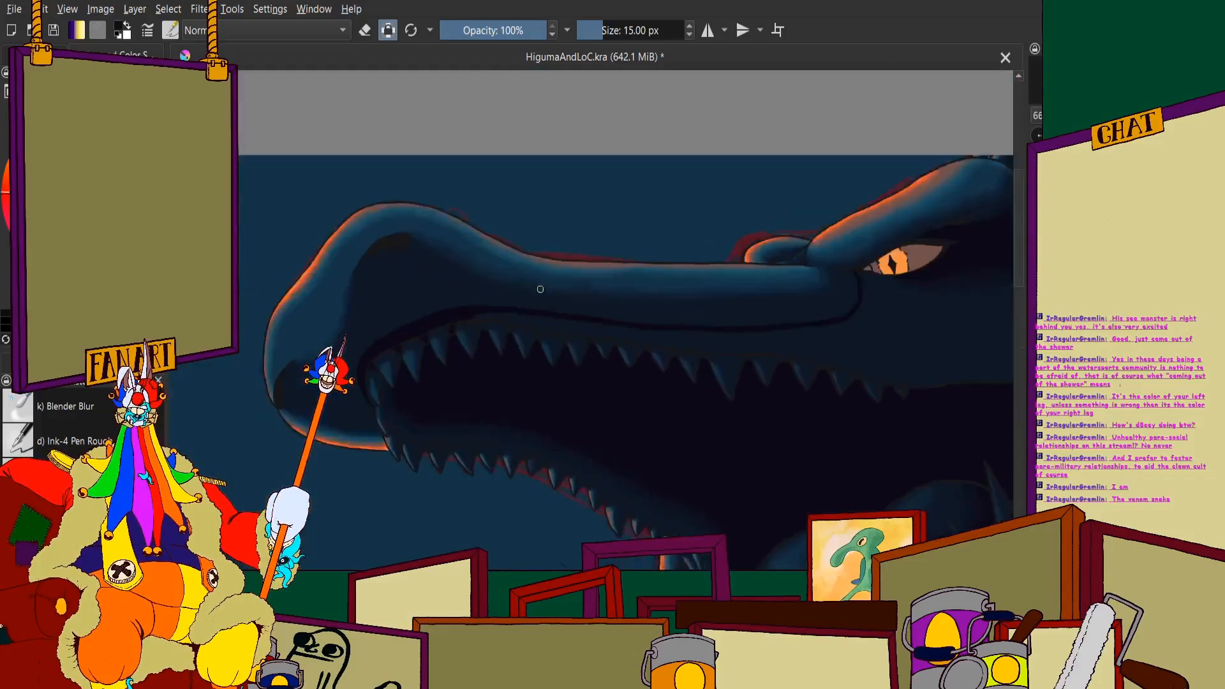
pyautogui.scroll(4, 344, 331)
pyautogui.scroll(-3, 373, 339)
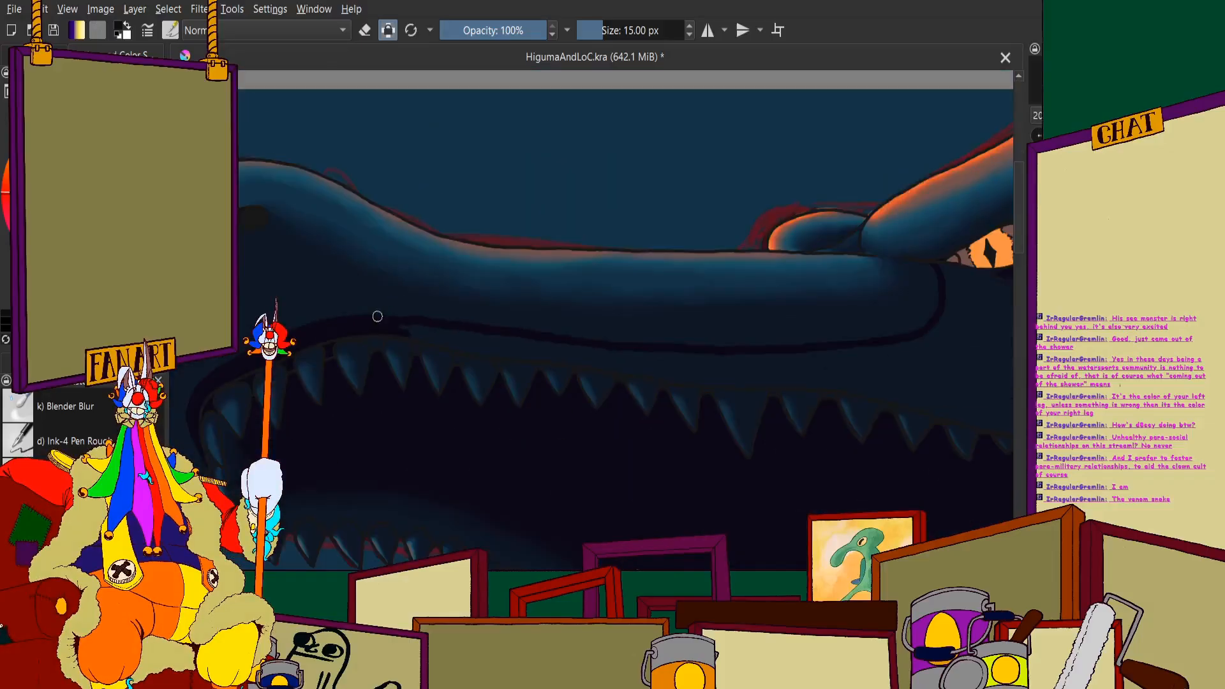
pyautogui.scroll(5, 331, 320)
pyautogui.moveTo(615, 411)
pyautogui.mouseDown()
pyautogui.moveTo(910, 499)
pyautogui.moveTo(1018, 509)
pyautogui.moveTo(899, 495)
pyautogui.moveTo(1030, 498)
pyautogui.moveTo(1022, 400)
pyautogui.moveTo(900, 476)
pyautogui.moveTo(848, 381)
pyautogui.moveTo(767, 358)
pyautogui.moveTo(630, 396)
pyautogui.moveTo(597, 346)
pyautogui.mouseUp()
pyautogui.scroll(-5, 568, 330)
pyautogui.scroll(4, 568, 330)
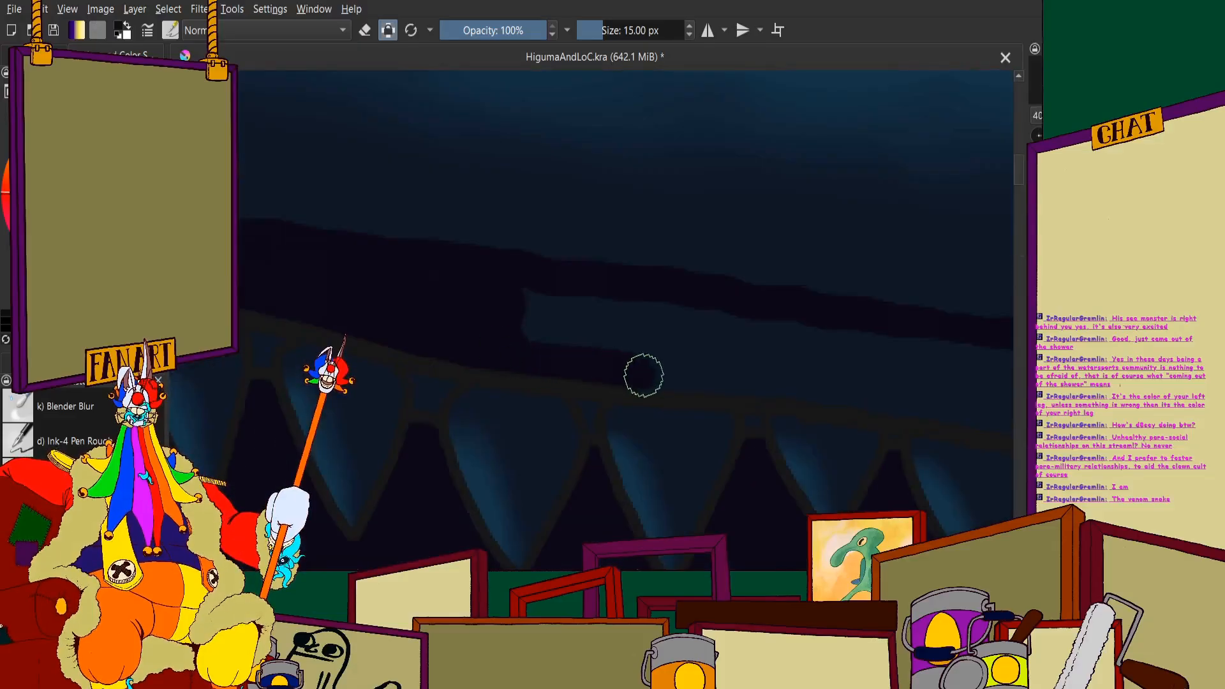
pyautogui.scroll(-4, 512, 282)
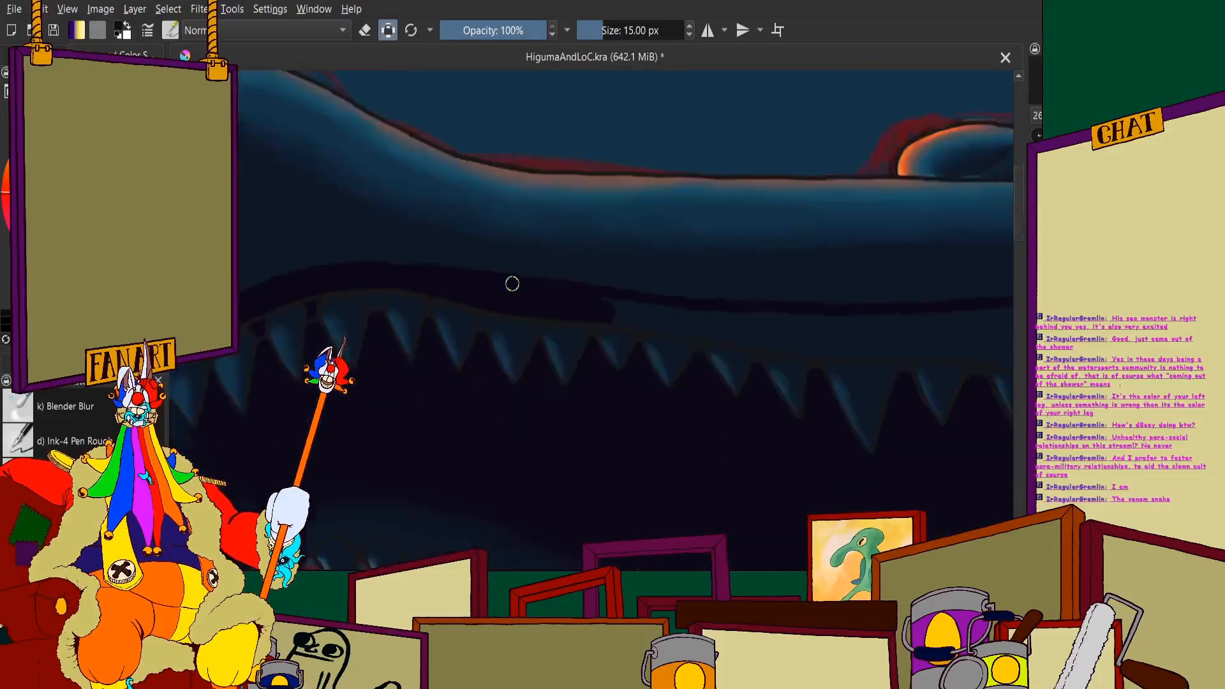
pyautogui.scroll(3, 602, 319)
pyautogui.scroll(1, 602, 318)
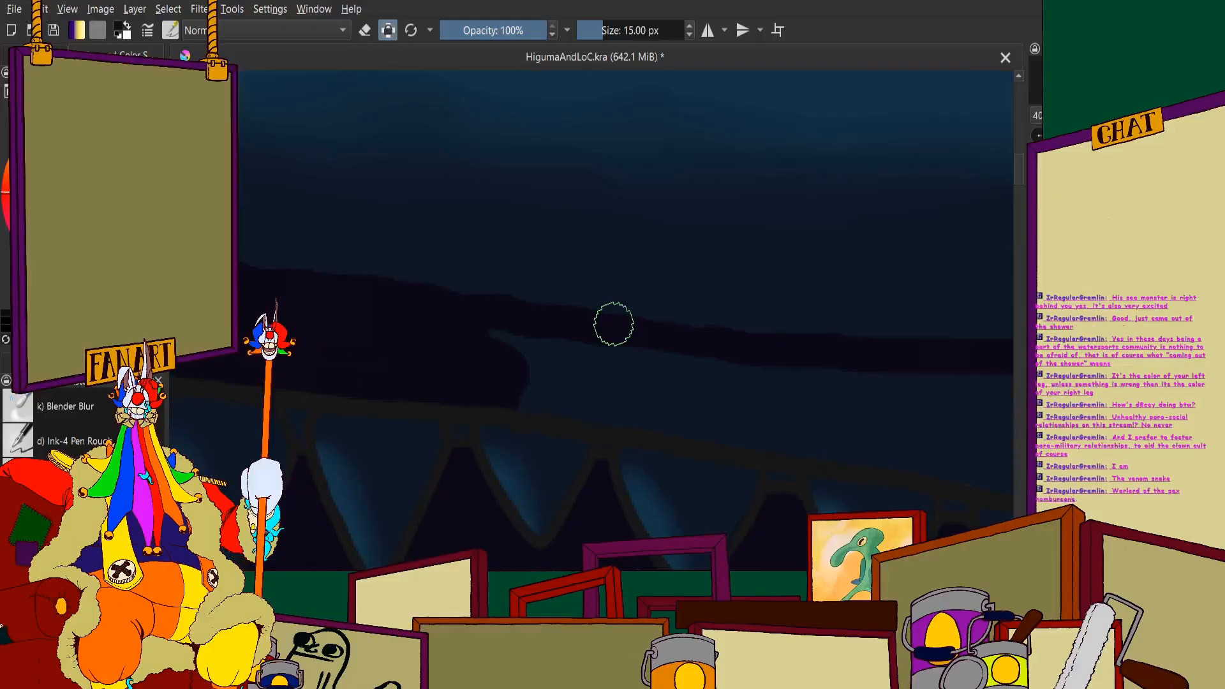
pyautogui.scroll(-3, 615, 324)
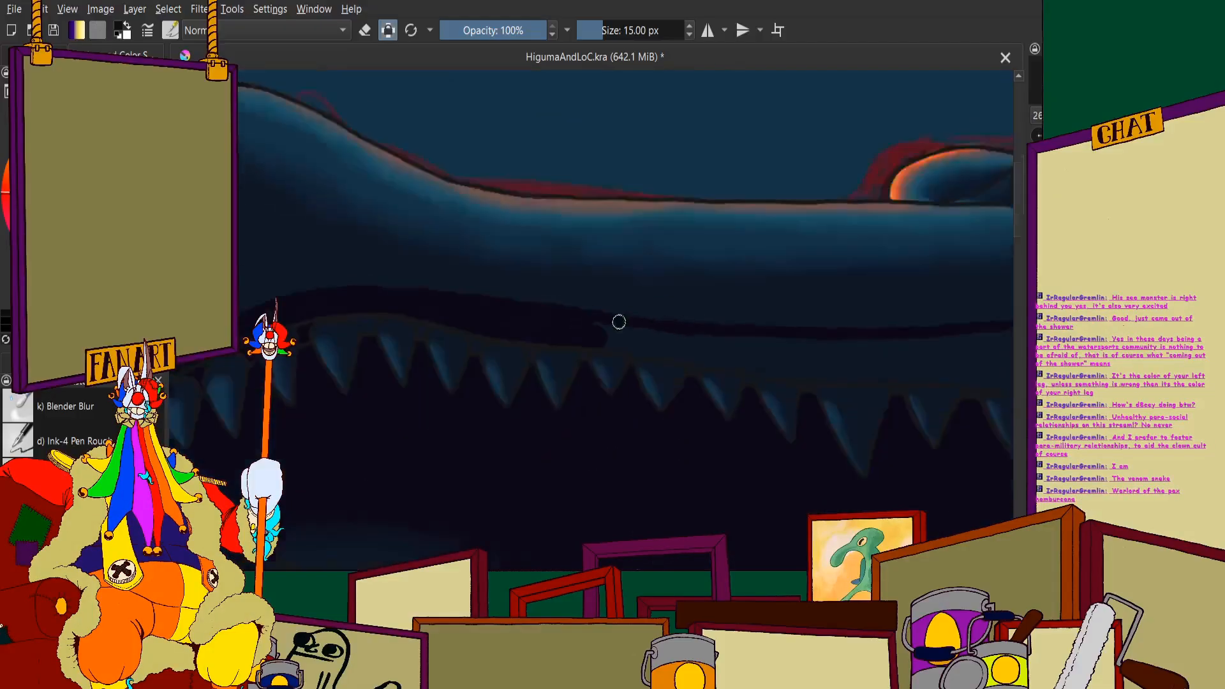
# - Outline the next blue gap above the middle upper teeth in near-black and fill it up to the lip line
pyautogui.scroll(4, 446, 284)
pyautogui.moveTo(661, 315)
pyautogui.mouseDown()
pyautogui.moveTo(521, 389)
pyautogui.moveTo(386, 390)
pyautogui.moveTo(492, 392)
pyautogui.moveTo(866, 445)
pyautogui.moveTo(744, 411)
pyautogui.moveTo(856, 421)
pyautogui.moveTo(543, 341)
pyautogui.moveTo(893, 388)
pyautogui.moveTo(697, 332)
pyautogui.moveTo(700, 342)
pyautogui.moveTo(636, 354)
pyautogui.moveTo(710, 335)
pyautogui.moveTo(1028, 348)
pyautogui.moveTo(992, 446)
pyautogui.moveTo(992, 500)
pyautogui.moveTo(735, 479)
pyautogui.moveTo(815, 480)
pyautogui.mouseUp()
pyautogui.scroll(-3, 692, 331)
pyautogui.scroll(3, 679, 347)
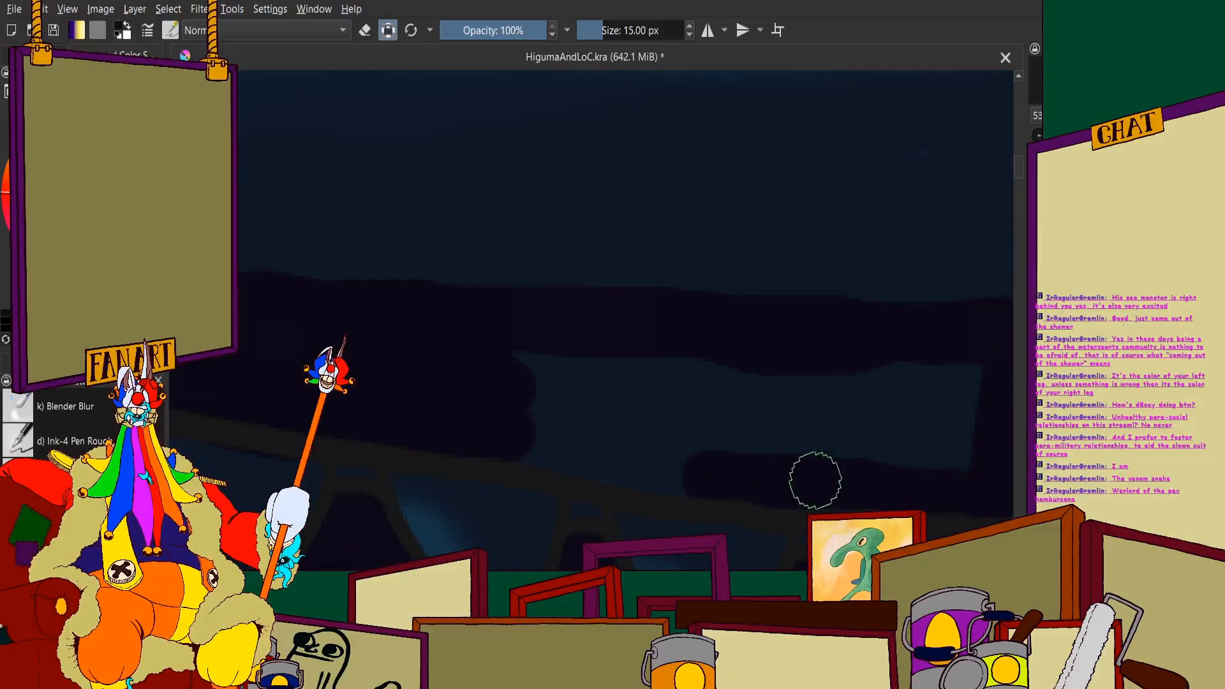
pyautogui.moveTo(689, 472); pyautogui.dragTo(514, 442)
pyautogui.moveTo(645, 472)
pyautogui.mouseDown()
pyautogui.moveTo(659, 392)
pyautogui.moveTo(1001, 366)
pyautogui.moveTo(990, 404)
pyautogui.moveTo(785, 424)
pyautogui.moveTo(821, 433)
pyautogui.mouseUp()
pyautogui.scroll(-9, 692, 347)
pyautogui.scroll(10, 683, 345)
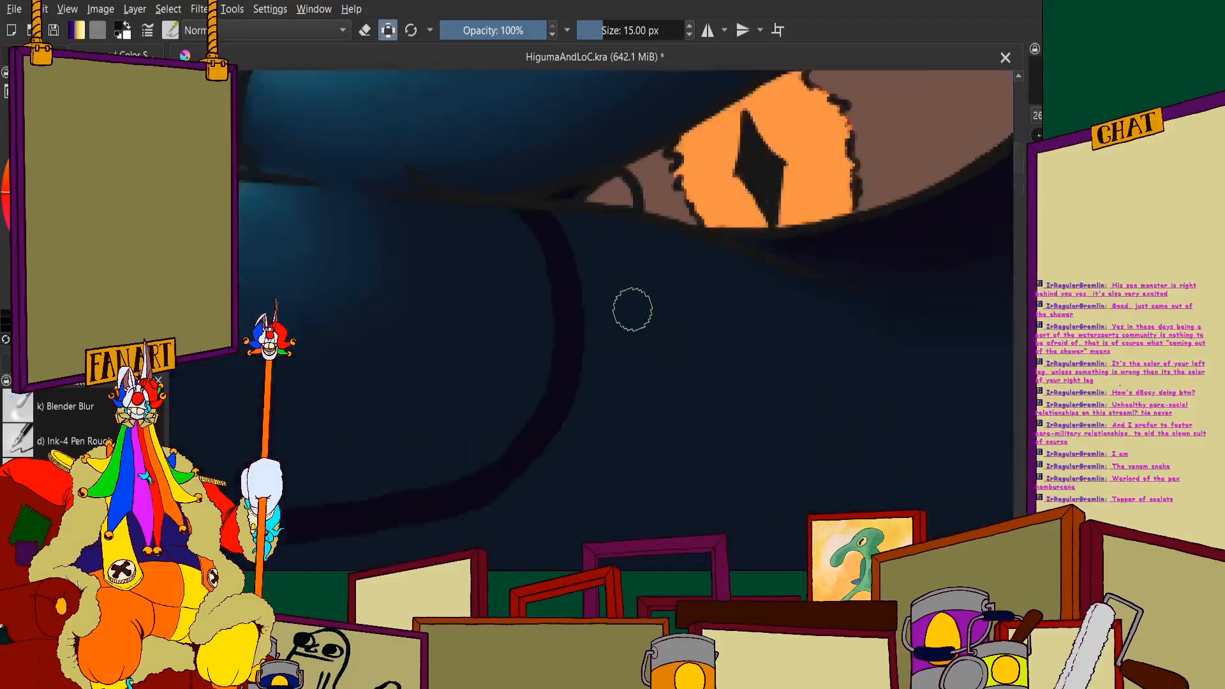
# - Paint near-black shadow beneath the eye's front corner and lower lid, blending it into the dark area behind the eye
pyautogui.moveTo(547, 205)
pyautogui.mouseDown()
pyautogui.moveTo(774, 261)
pyautogui.moveTo(652, 241)
pyautogui.mouseUp()
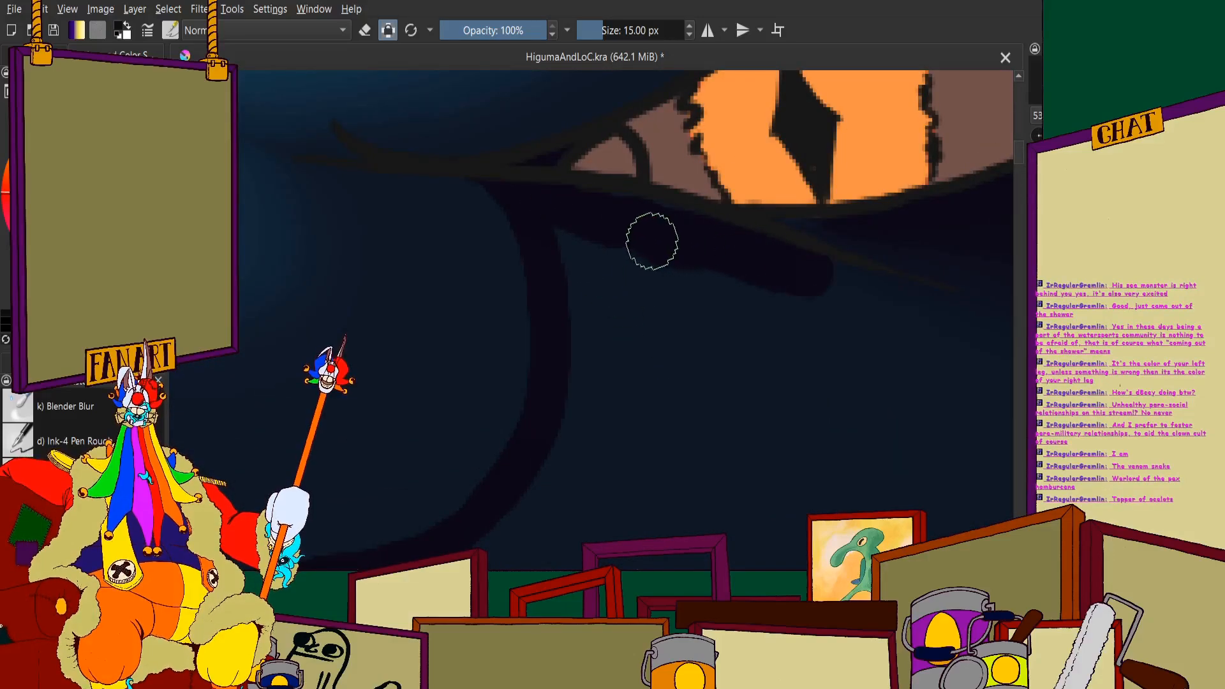
pyautogui.moveTo(867, 293)
pyautogui.mouseDown()
pyautogui.moveTo(886, 334)
pyautogui.moveTo(885, 365)
pyautogui.mouseUp()
pyautogui.moveTo(820, 297); pyautogui.dragTo(825, 329)
pyautogui.scroll(-6, 766, 261)
pyautogui.scroll(4, 797, 261)
pyautogui.moveTo(869, 240)
pyautogui.mouseDown()
pyautogui.moveTo(747, 348)
pyautogui.moveTo(771, 246)
pyautogui.mouseUp()
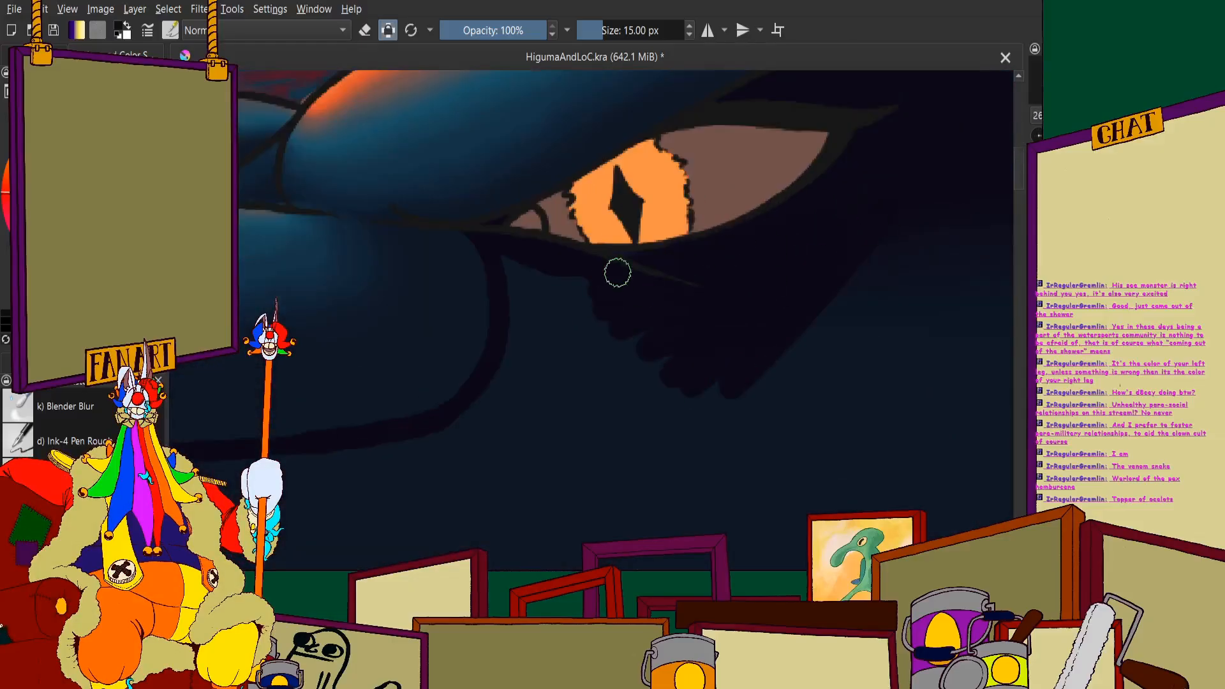
pyautogui.scroll(-5, 617, 273)
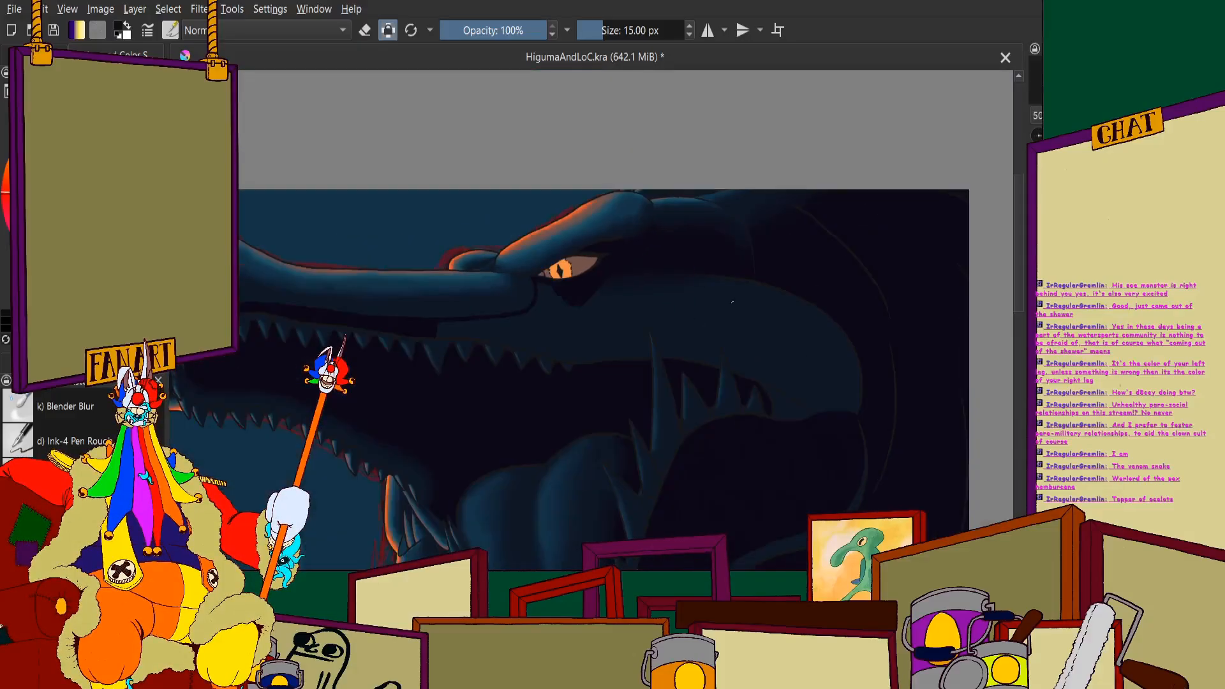
# - Thicken the lip line and run a near-black strip along the gum outline above the rear upper teeth
pyautogui.scroll(5, 519, 312)
pyautogui.moveTo(519, 312)
pyautogui.mouseDown()
pyautogui.moveTo(451, 335)
pyautogui.moveTo(600, 327)
pyautogui.mouseUp()
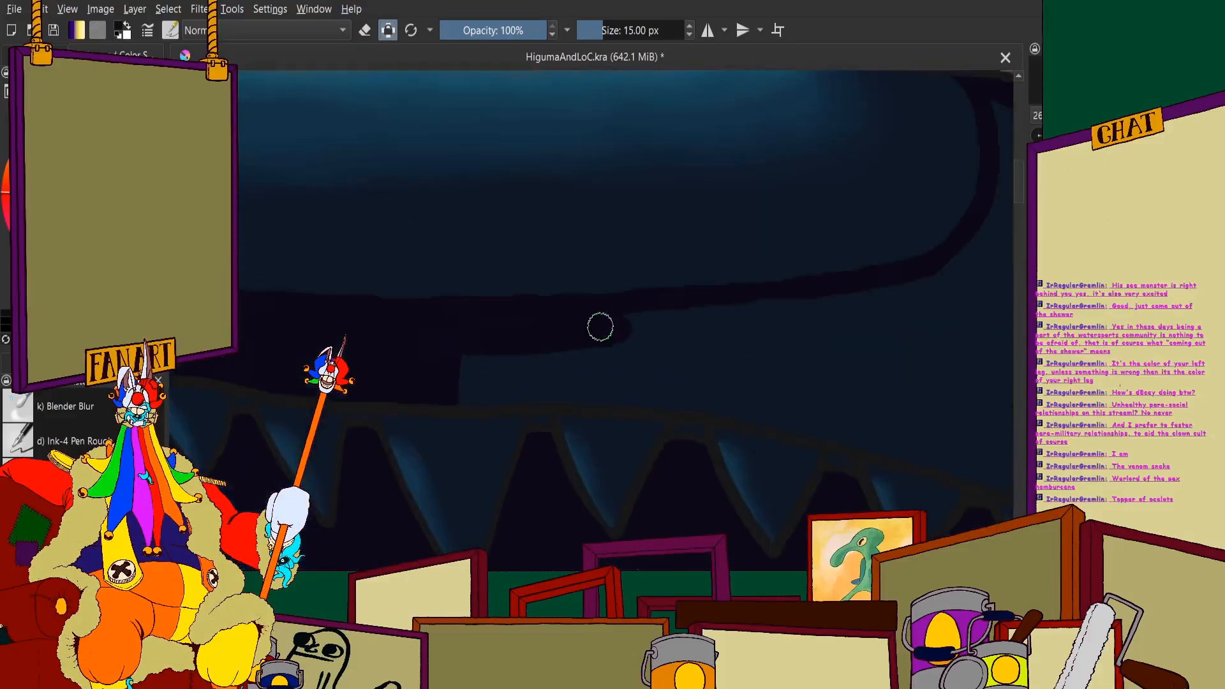
pyautogui.moveTo(505, 359)
pyautogui.mouseDown()
pyautogui.moveTo(479, 382)
pyautogui.moveTo(547, 398)
pyautogui.moveTo(477, 397)
pyautogui.moveTo(717, 397)
pyautogui.moveTo(613, 395)
pyautogui.moveTo(751, 405)
pyautogui.moveTo(726, 400)
pyautogui.moveTo(845, 422)
pyautogui.moveTo(738, 410)
pyautogui.moveTo(867, 441)
pyautogui.mouseUp()
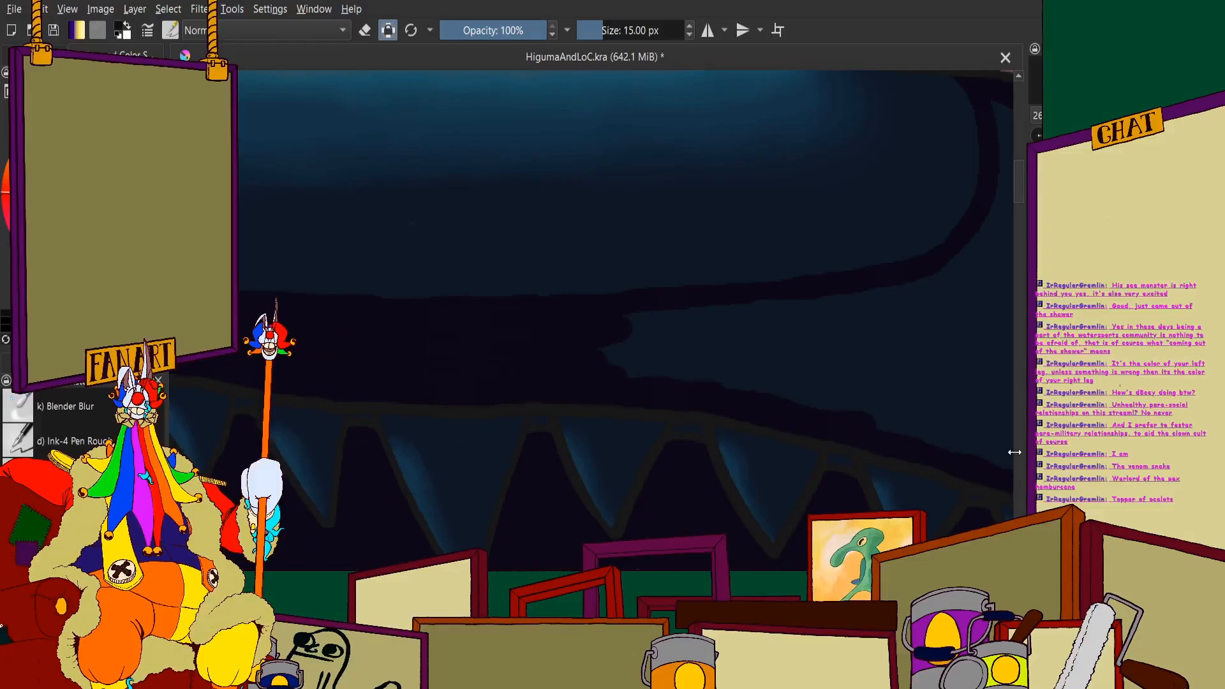
pyautogui.scroll(-5, 814, 313)
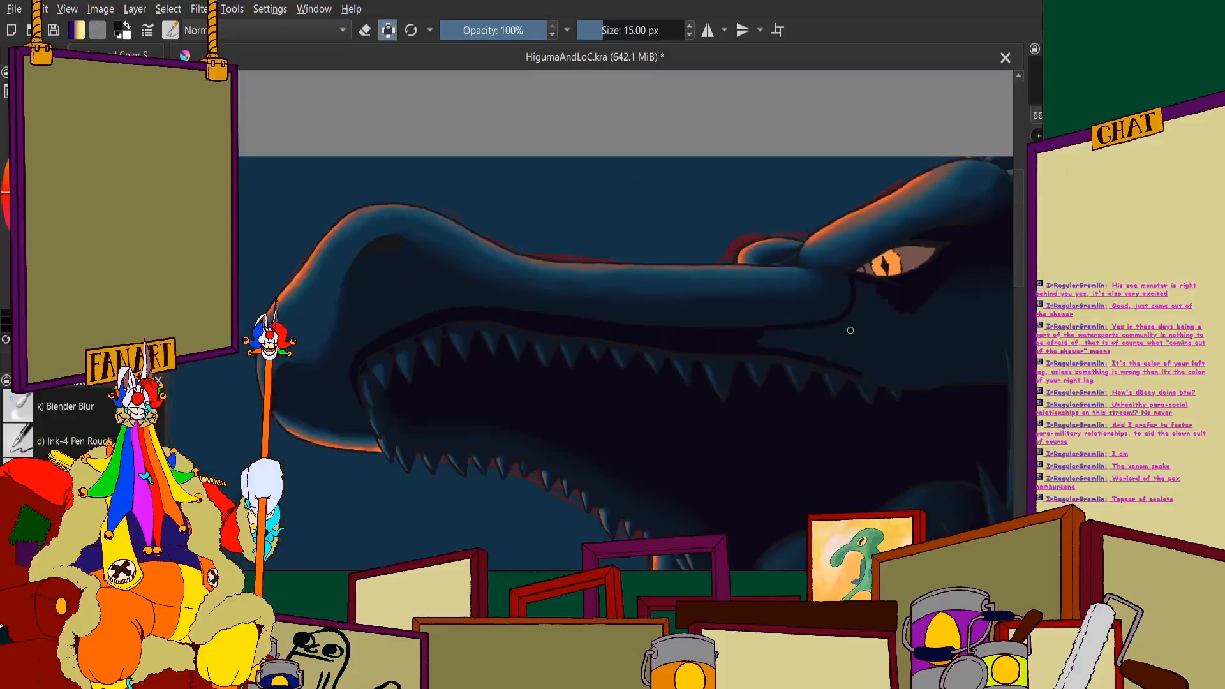
# - Enclose the front cheek with a near-black vertical line below the eye and a gum strip running back to meet it
pyautogui.scroll(5, 869, 286)
pyautogui.moveTo(996, 201); pyautogui.dragTo(1004, 469)
pyautogui.scroll(-5, 629, 378)
pyautogui.scroll(5, 629, 378)
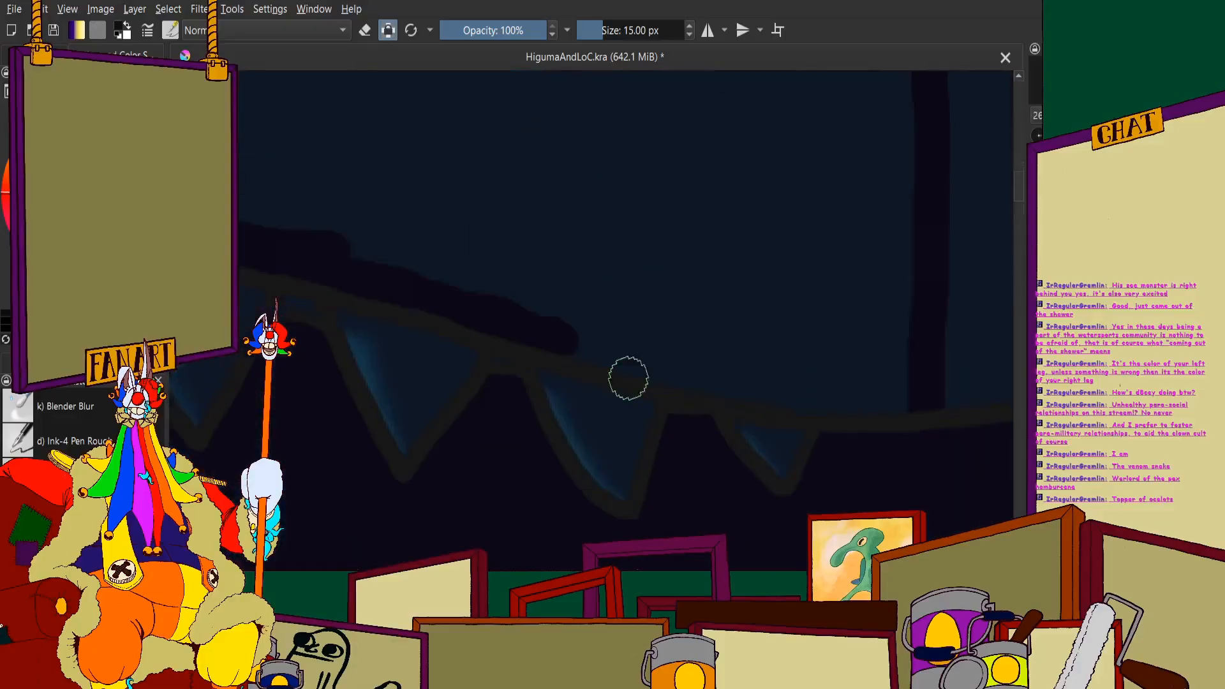
pyautogui.moveTo(530, 335)
pyautogui.mouseDown()
pyautogui.moveTo(591, 358)
pyautogui.moveTo(917, 410)
pyautogui.mouseUp()
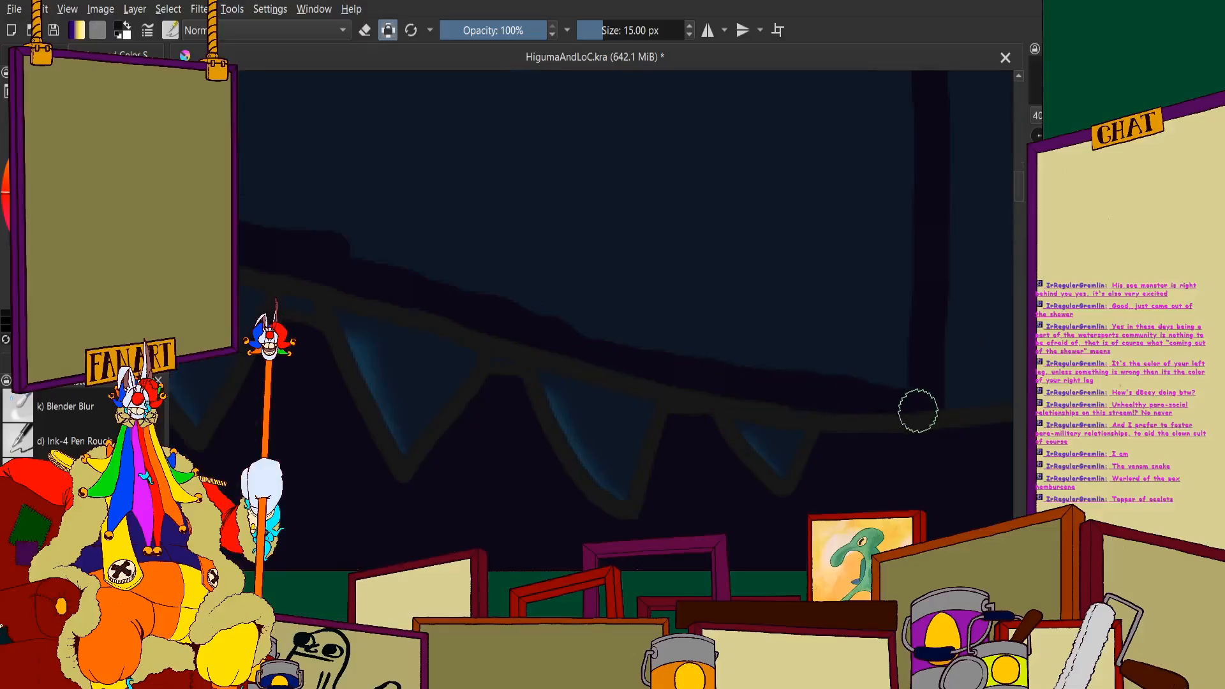
pyautogui.scroll(-5, 916, 374)
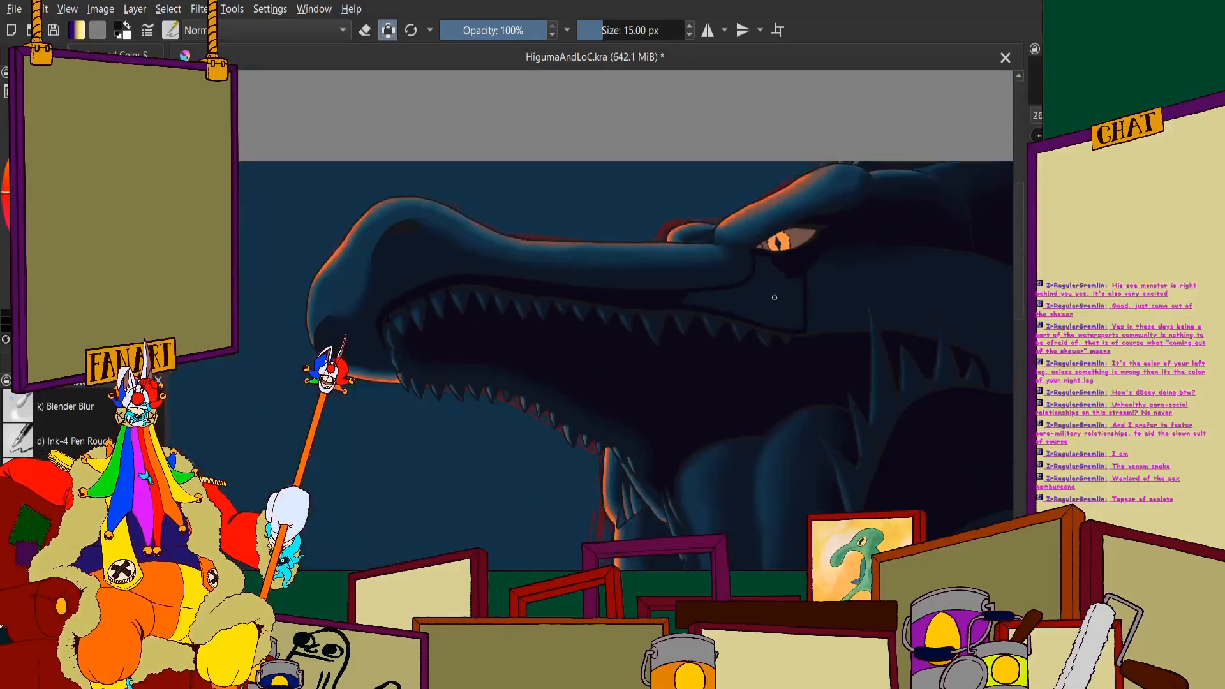
# - Fill most of the enclosed cheek area below the eye with near-black, working forward beneath the lip line
pyautogui.scroll(5, 813, 235)
pyautogui.moveTo(906, 250); pyautogui.dragTo(894, 347)
pyautogui.moveTo(887, 242)
pyautogui.mouseDown()
pyautogui.moveTo(853, 222)
pyautogui.moveTo(837, 224)
pyautogui.moveTo(842, 409)
pyautogui.moveTo(823, 240)
pyautogui.moveTo(804, 387)
pyautogui.moveTo(776, 216)
pyautogui.moveTo(789, 327)
pyautogui.moveTo(753, 196)
pyautogui.moveTo(720, 362)
pyautogui.moveTo(695, 324)
pyautogui.moveTo(733, 210)
pyautogui.mouseUp()
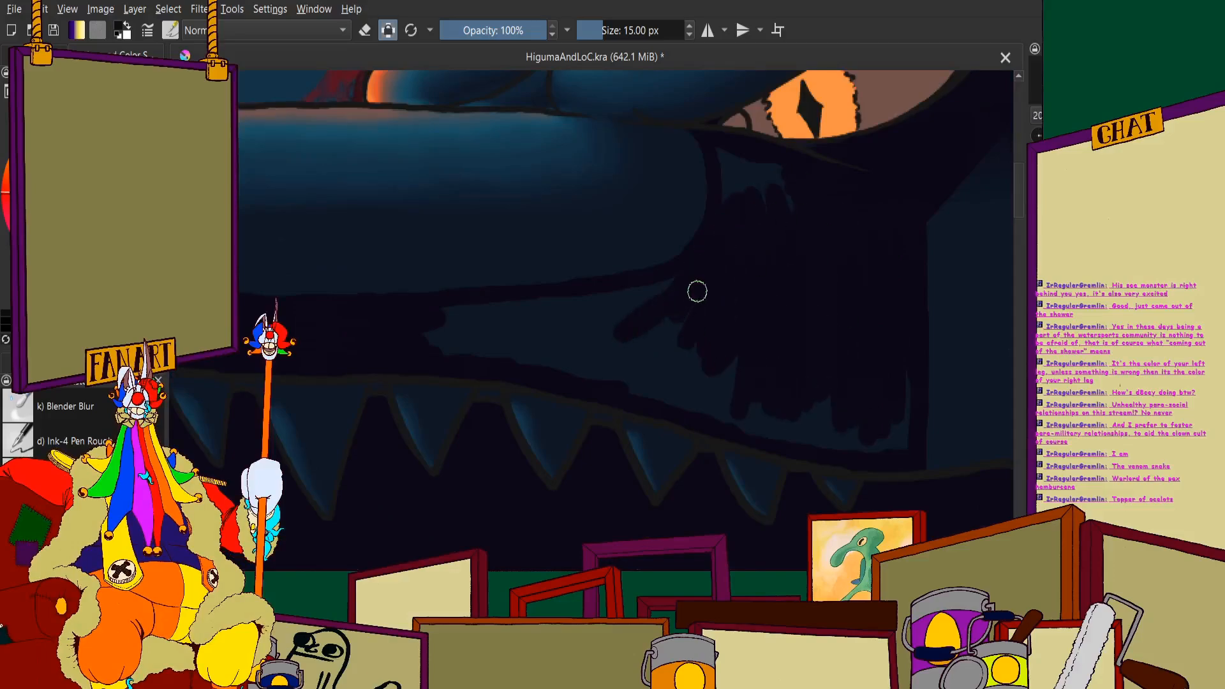
pyautogui.moveTo(698, 291)
pyautogui.mouseDown()
pyautogui.moveTo(489, 351)
pyautogui.moveTo(603, 326)
pyautogui.moveTo(428, 336)
pyautogui.moveTo(654, 309)
pyautogui.moveTo(418, 317)
pyautogui.mouseUp()
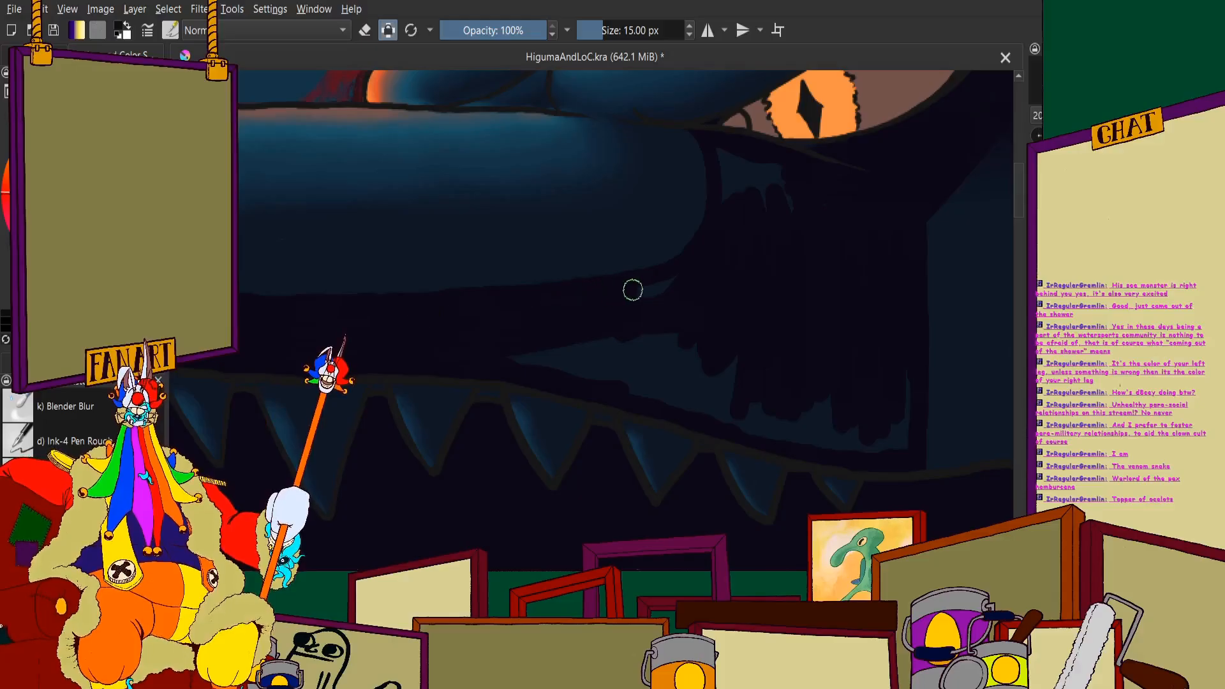
# - Fill the remaining blue gaps below the eye and above the rear upper teeth with near-black
pyautogui.scroll(3, 783, 148)
pyautogui.moveTo(617, 176)
pyautogui.mouseDown()
pyautogui.moveTo(627, 234)
pyautogui.moveTo(700, 275)
pyautogui.moveTo(736, 185)
pyautogui.moveTo(783, 300)
pyautogui.mouseUp()
pyautogui.scroll(-5, 626, 319)
pyautogui.scroll(4, 427, 325)
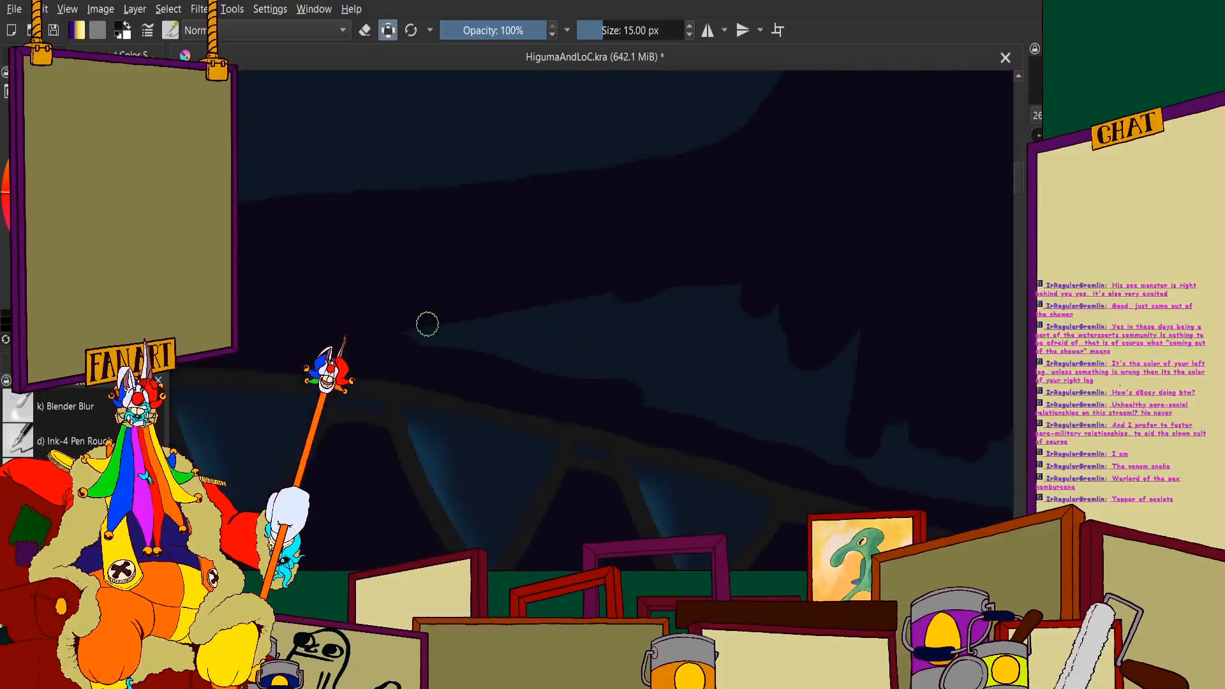
pyautogui.moveTo(484, 324)
pyautogui.mouseDown()
pyautogui.moveTo(815, 293)
pyautogui.moveTo(712, 295)
pyautogui.mouseUp()
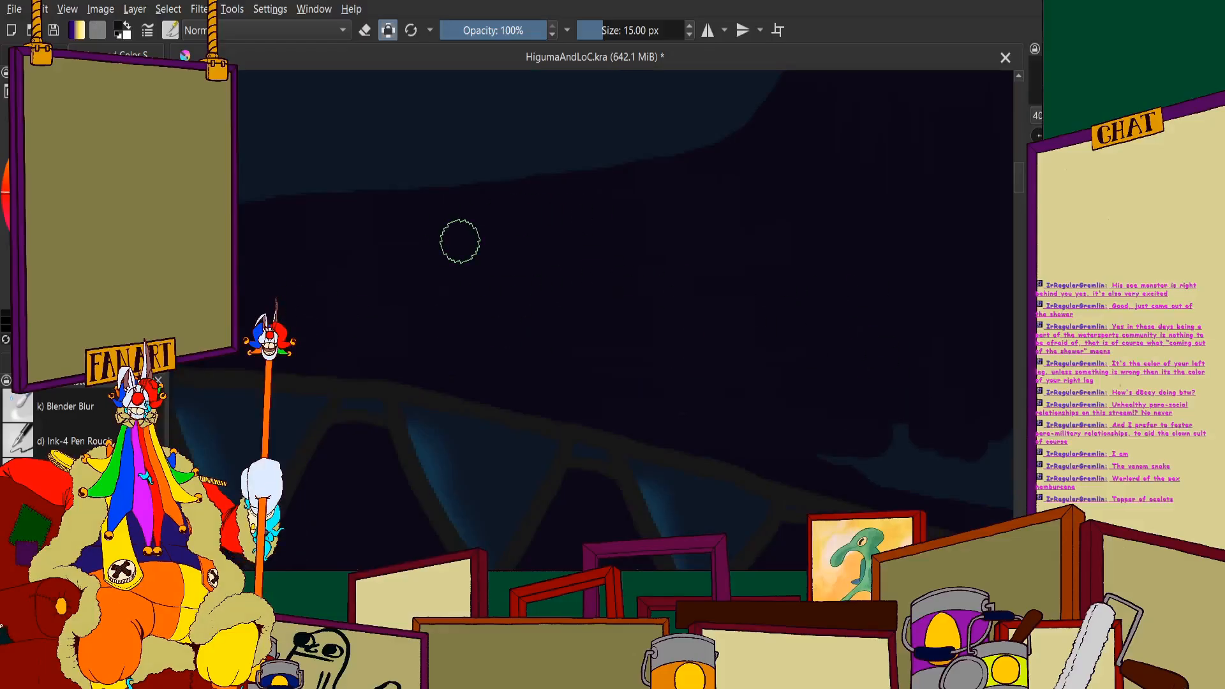
pyautogui.scroll(-4, 522, 301)
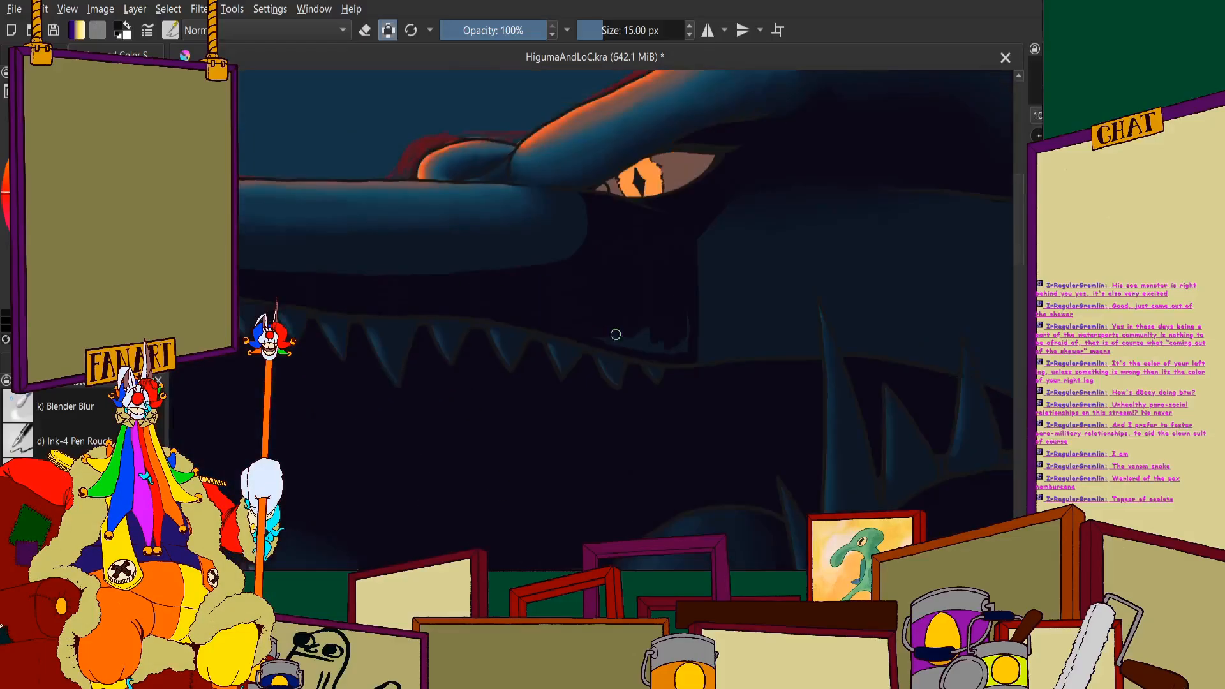
pyautogui.scroll(4, 646, 330)
pyautogui.moveTo(828, 292)
pyautogui.mouseDown()
pyautogui.moveTo(802, 282)
pyautogui.moveTo(727, 401)
pyautogui.moveTo(683, 440)
pyautogui.moveTo(620, 349)
pyautogui.moveTo(605, 429)
pyautogui.moveTo(525, 353)
pyautogui.moveTo(502, 425)
pyautogui.moveTo(418, 361)
pyautogui.mouseUp()
pyautogui.scroll(-3, 645, 341)
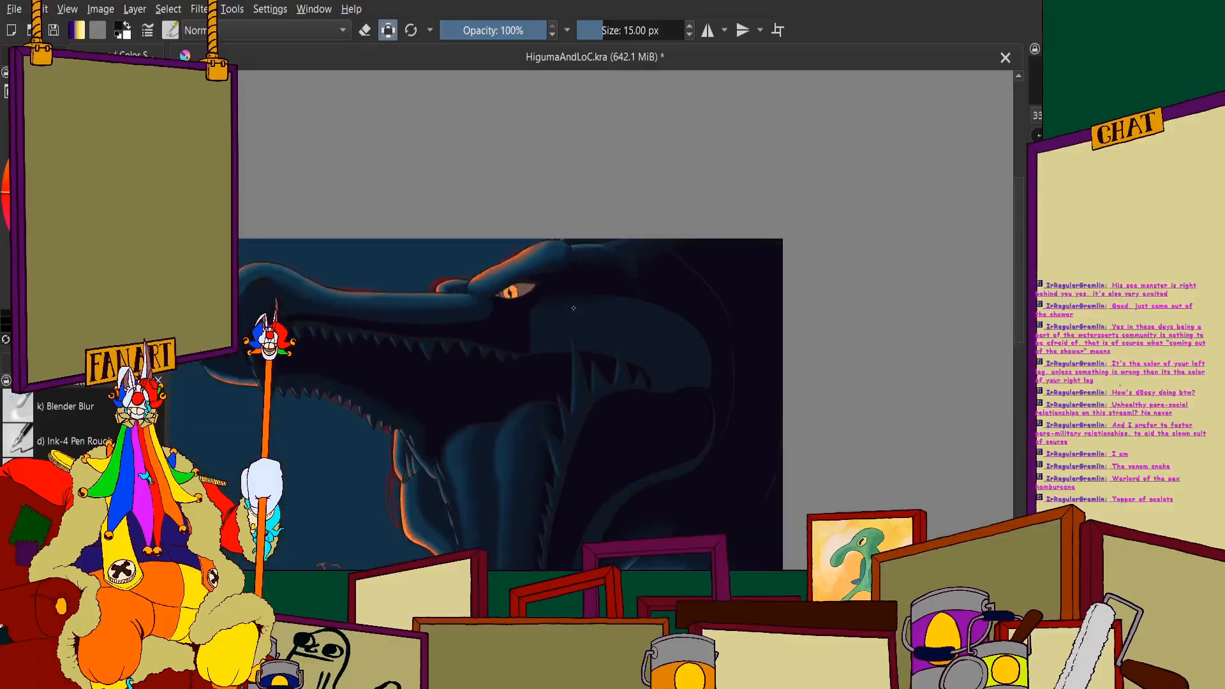
# - Draw a near-black vertical line down the rear cheek to the mouth edge, behind the tall pointed tooth
pyautogui.scroll(4, 541, 325)
pyautogui.scroll(-2, 555, 189)
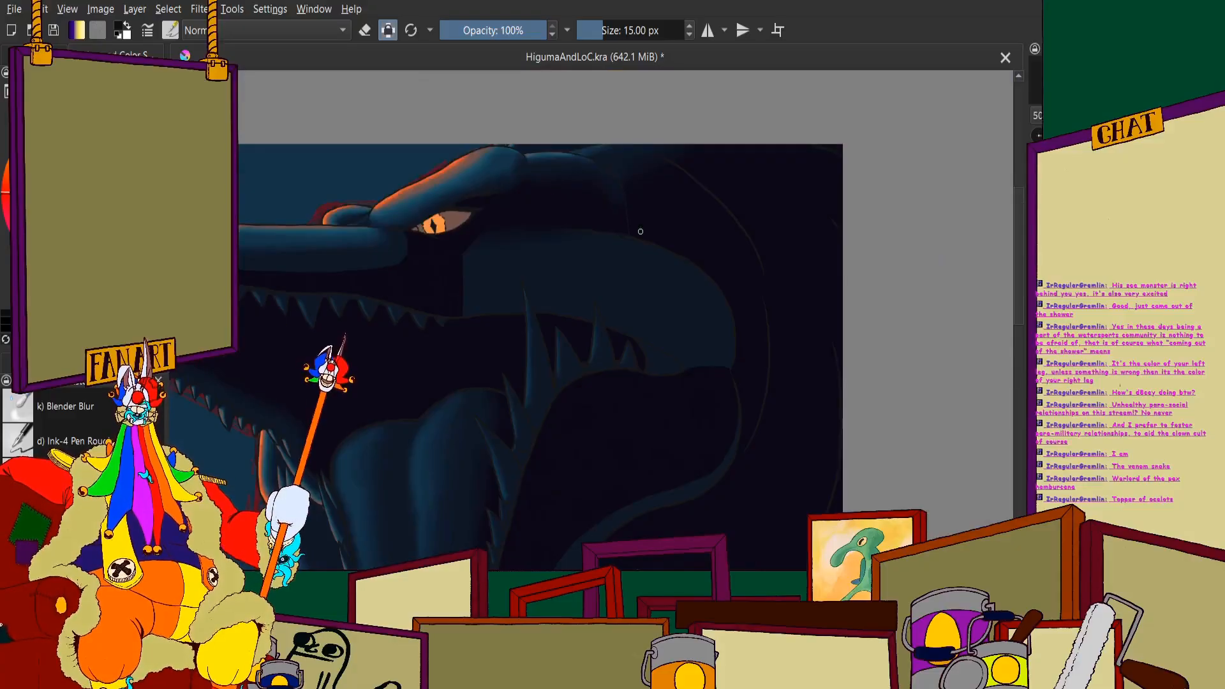
pyautogui.scroll(4, 555, 190)
pyautogui.moveTo(562, 217); pyautogui.dragTo(572, 550)
pyautogui.scroll(-3, 571, 550)
pyautogui.scroll(4, 533, 366)
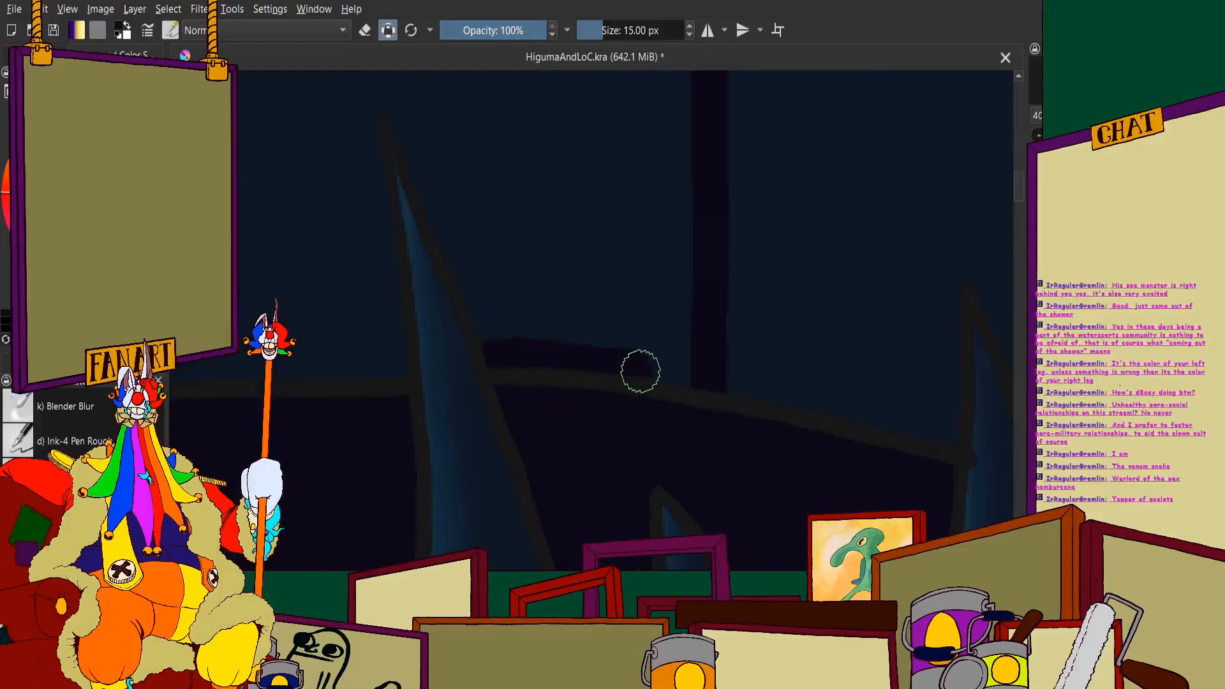
# - Outline the tall pointed tooth in near-black and line the mouth edge forward to the filled cheek shadow
pyautogui.scroll(-3, 528, 266)
pyautogui.scroll(3, 528, 265)
pyautogui.moveTo(595, 211); pyautogui.dragTo(689, 439)
pyautogui.moveTo(571, 207)
pyautogui.mouseDown()
pyautogui.moveTo(563, 247)
pyautogui.moveTo(594, 488)
pyautogui.mouseUp()
pyautogui.scroll(-2, 561, 276)
pyautogui.scroll(2, 562, 276)
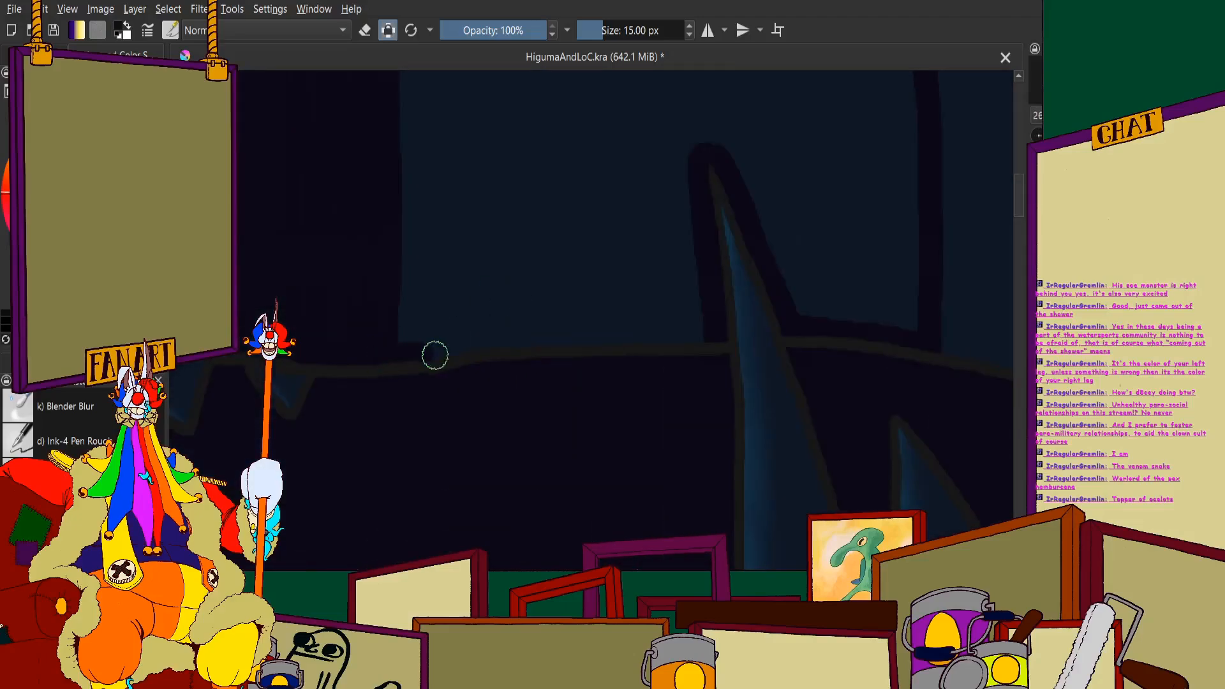
pyautogui.moveTo(435, 355)
pyautogui.mouseDown()
pyautogui.moveTo(710, 335)
pyautogui.moveTo(426, 341)
pyautogui.moveTo(395, 354)
pyautogui.mouseUp()
pyautogui.scroll(-5, 490, 336)
pyautogui.scroll(4, 520, 295)
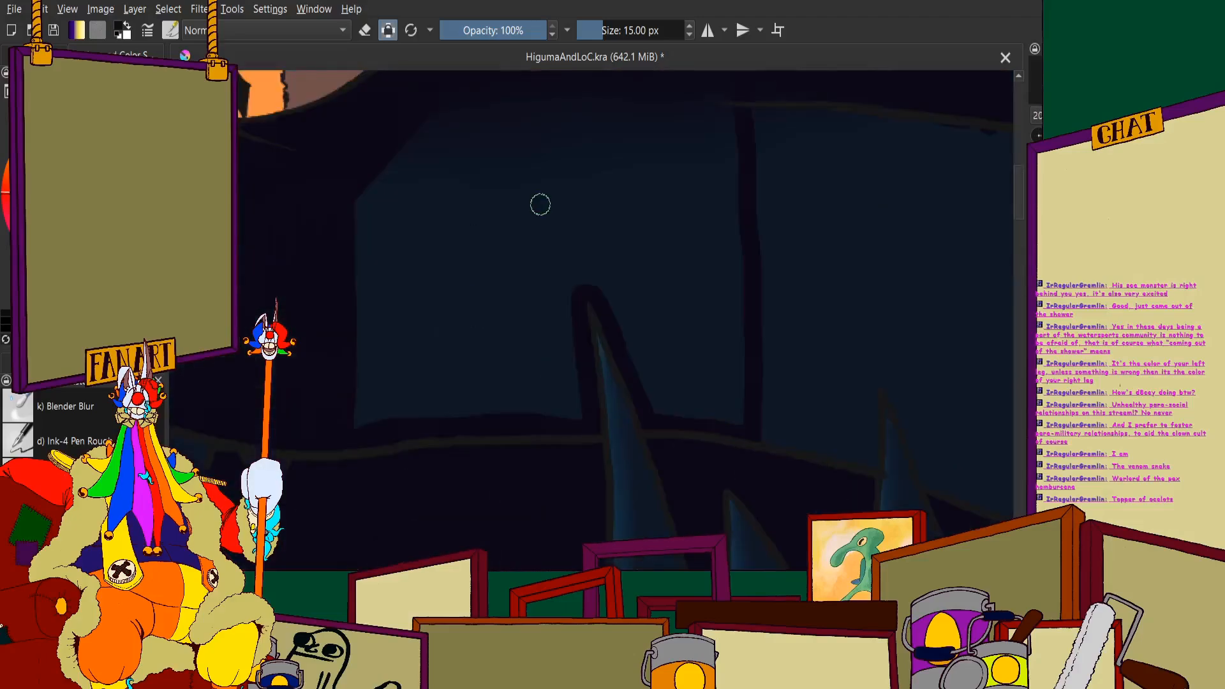
# - Fill the blue cheek area between the shadow below the eye and the tall pointed tooth with near-black
pyautogui.scroll(-3, 541, 204)
pyautogui.scroll(3, 462, 268)
pyautogui.moveTo(741, 102)
pyautogui.mouseDown()
pyautogui.moveTo(749, 312)
pyautogui.moveTo(698, 125)
pyautogui.moveTo(711, 120)
pyautogui.moveTo(707, 426)
pyautogui.moveTo(686, 485)
pyautogui.moveTo(670, 140)
pyautogui.mouseUp()
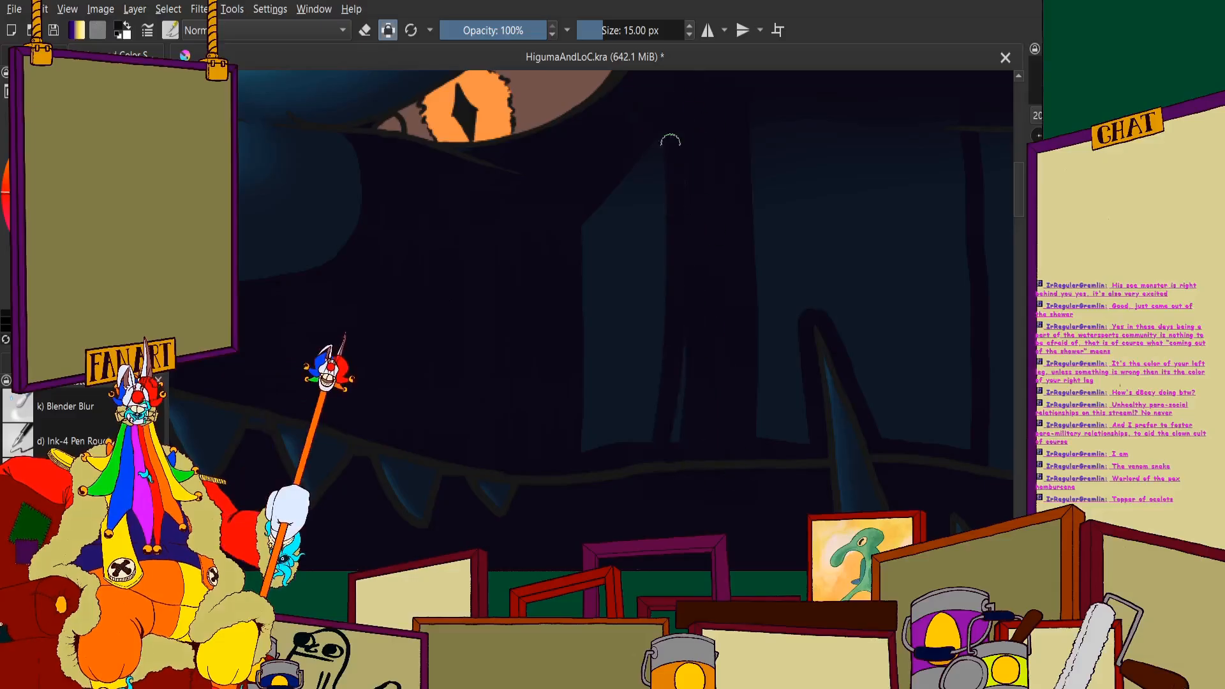
pyautogui.moveTo(638, 441); pyautogui.dragTo(669, 205)
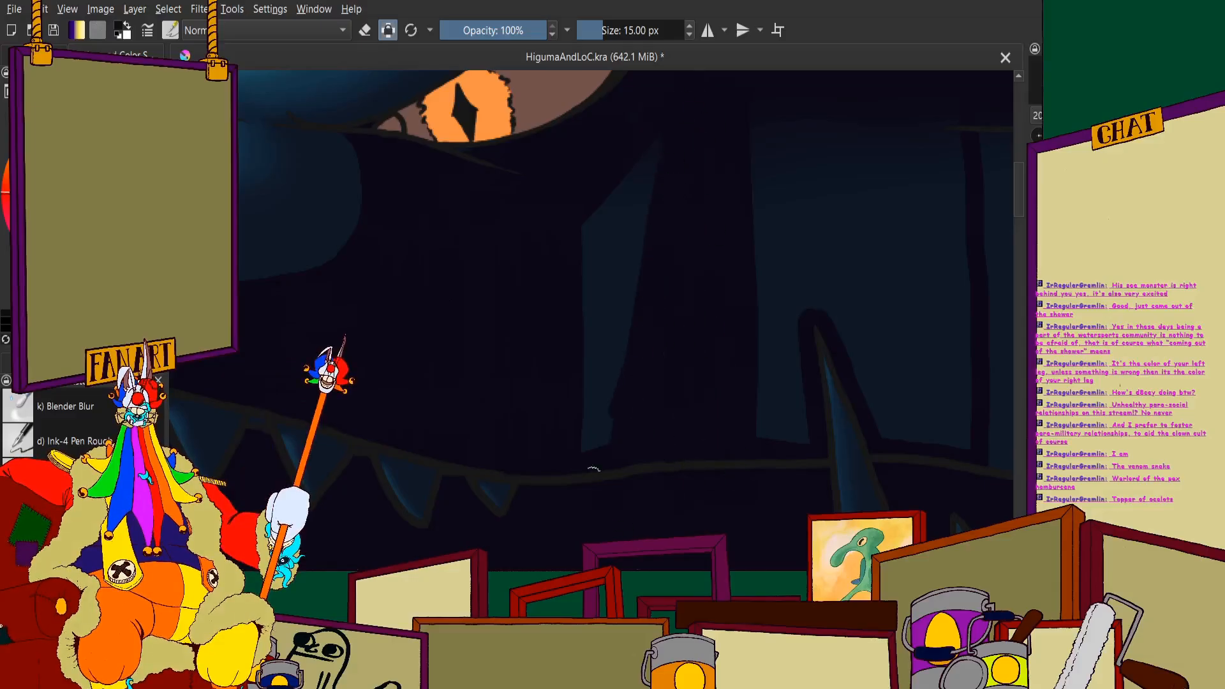
pyautogui.moveTo(593, 469)
pyautogui.mouseDown()
pyautogui.moveTo(663, 168)
pyautogui.moveTo(601, 462)
pyautogui.moveTo(647, 204)
pyautogui.moveTo(593, 364)
pyautogui.moveTo(627, 161)
pyautogui.moveTo(603, 209)
pyautogui.mouseUp()
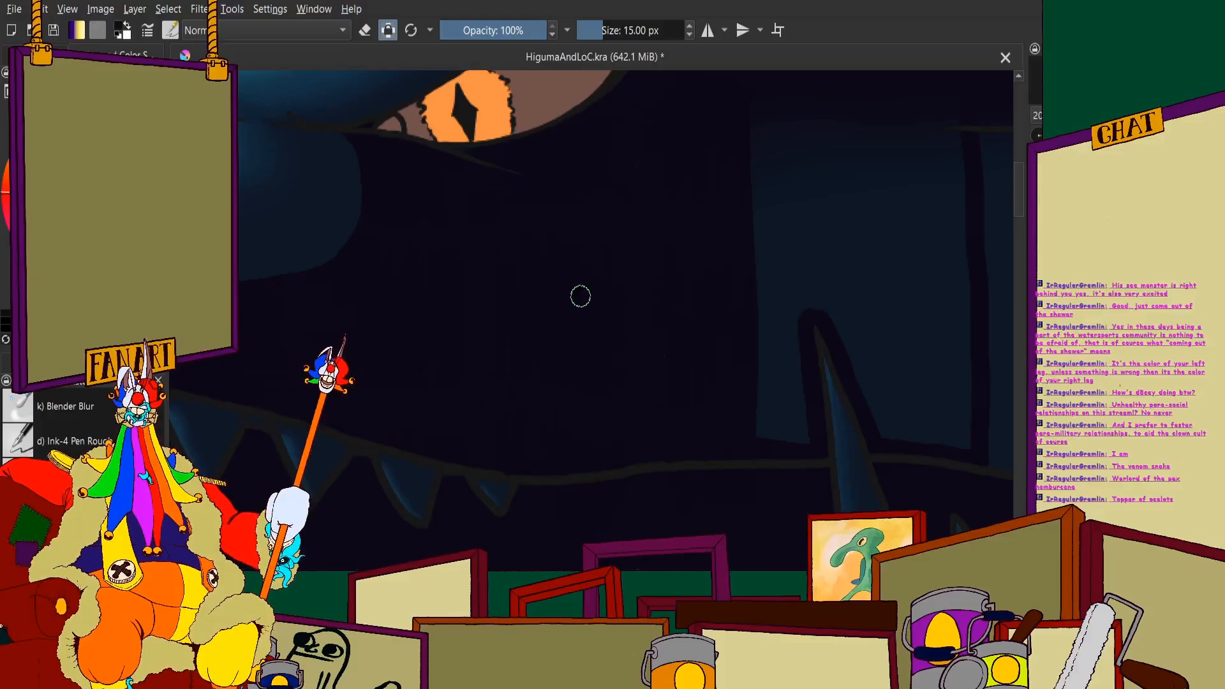
pyautogui.scroll(-5, 396, 374)
pyautogui.scroll(5, 383, 350)
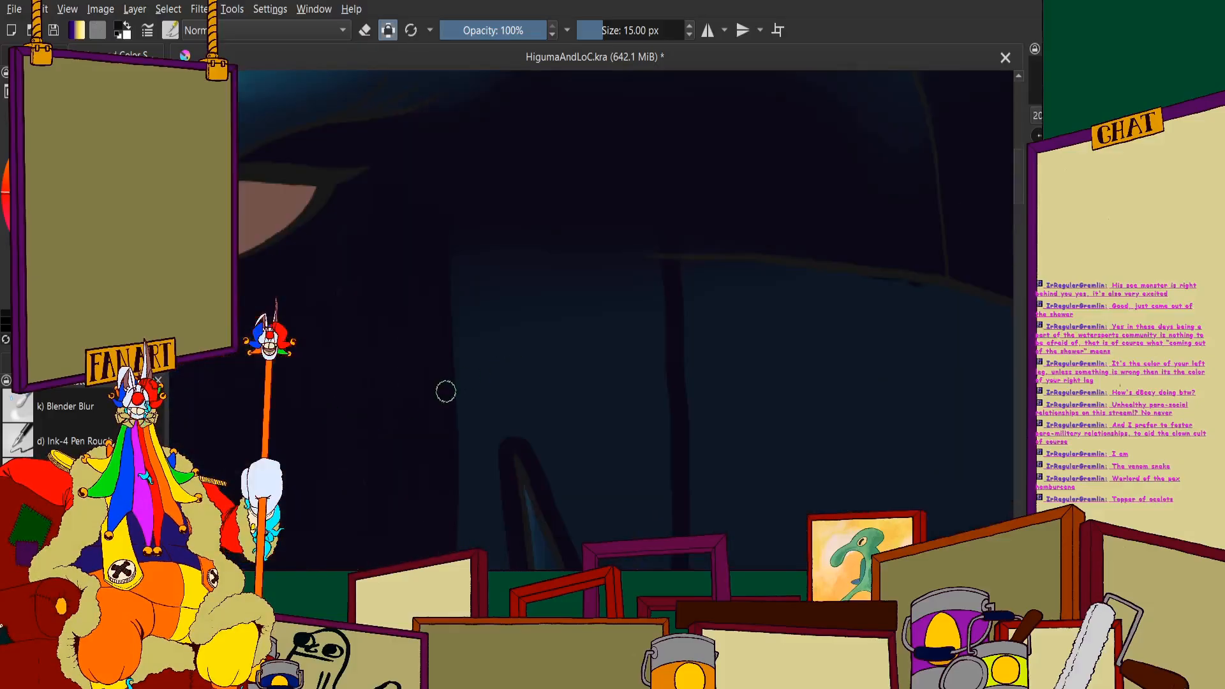
# - Block off the upper cheek above the tall pointed tooth with a near-black crossline and fill it in
pyautogui.moveTo(446, 392); pyautogui.dragTo(540, 398)
pyautogui.moveTo(647, 266); pyautogui.dragTo(660, 381)
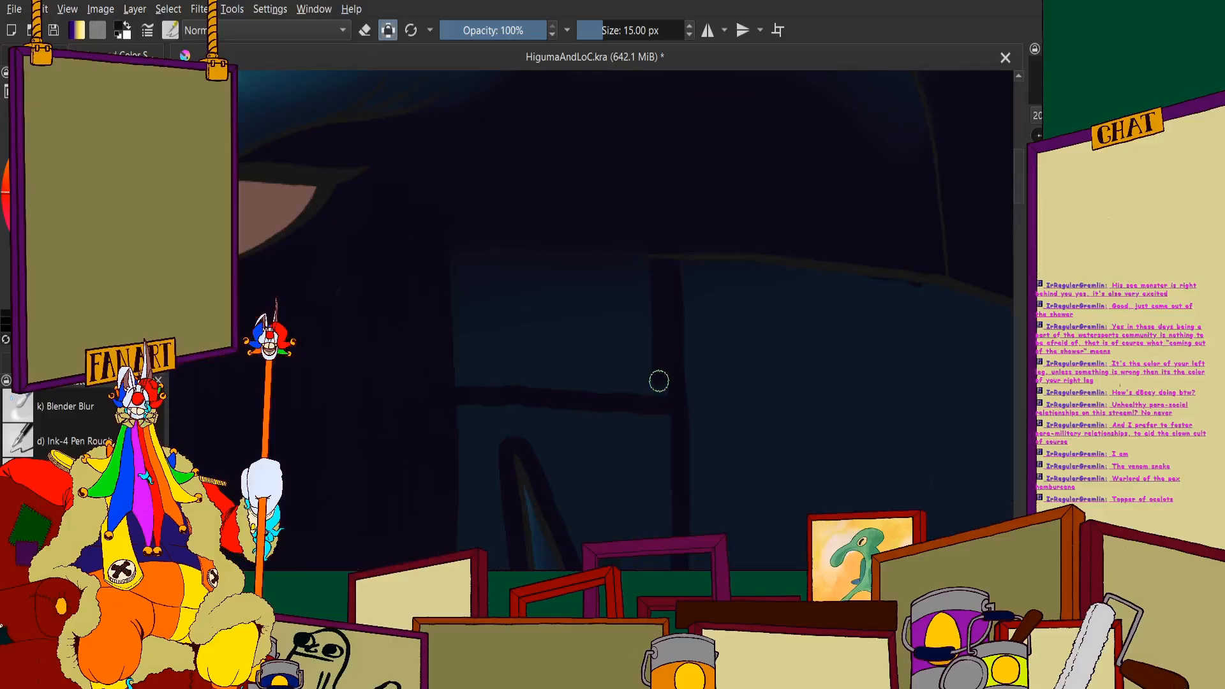
pyautogui.moveTo(641, 290)
pyautogui.mouseDown()
pyautogui.moveTo(608, 358)
pyautogui.moveTo(587, 290)
pyautogui.moveTo(535, 238)
pyautogui.moveTo(500, 406)
pyautogui.mouseUp()
pyautogui.moveTo(513, 251)
pyautogui.mouseDown()
pyautogui.moveTo(513, 365)
pyautogui.moveTo(485, 326)
pyautogui.moveTo(462, 244)
pyautogui.moveTo(454, 394)
pyautogui.mouseUp()
pyautogui.moveTo(340, 383); pyautogui.dragTo(391, 281)
pyautogui.scroll(1, 391, 282)
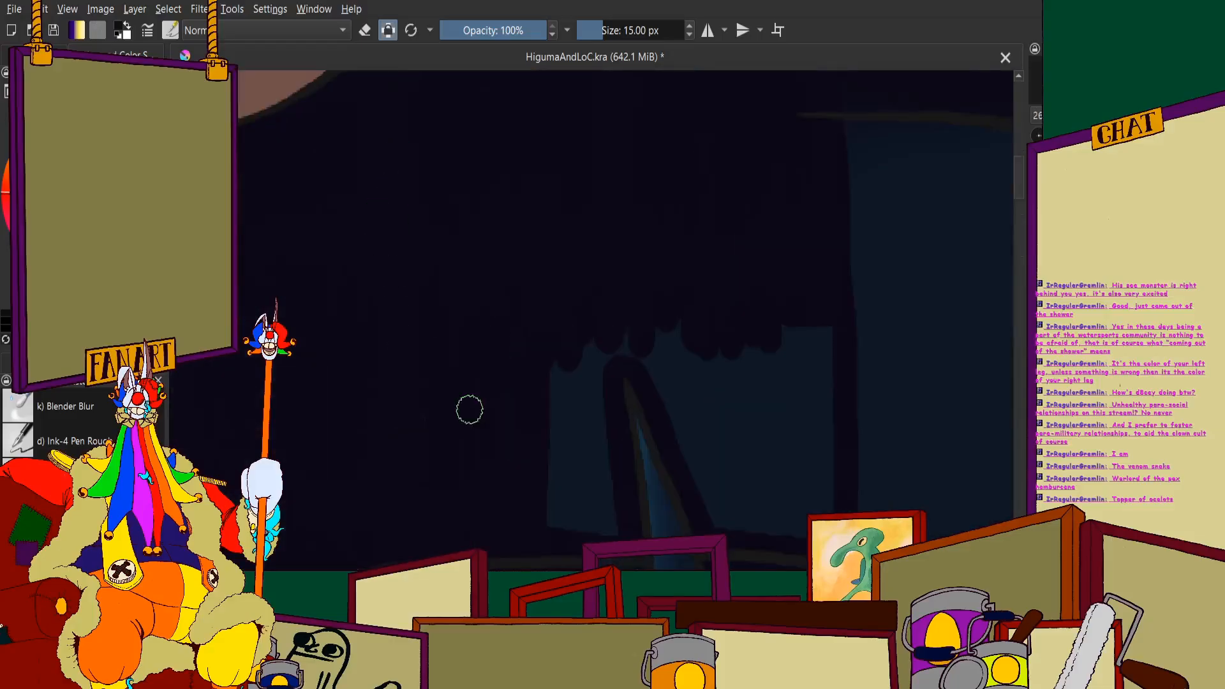
# - Fill the blue patch in front of and just above the tall pointed tooth with near-black
pyautogui.moveTo(469, 409); pyautogui.dragTo(421, 244)
pyautogui.scroll(1, 421, 245)
pyautogui.moveTo(537, 159)
pyautogui.mouseDown()
pyautogui.moveTo(555, 205)
pyautogui.moveTo(557, 407)
pyautogui.mouseUp()
pyautogui.moveTo(561, 211)
pyautogui.mouseDown()
pyautogui.moveTo(578, 402)
pyautogui.moveTo(612, 328)
pyautogui.moveTo(625, 409)
pyautogui.mouseUp()
pyautogui.moveTo(607, 252); pyautogui.dragTo(489, 334)
pyautogui.scroll(1, 489, 333)
pyautogui.moveTo(580, 203); pyautogui.dragTo(497, 180)
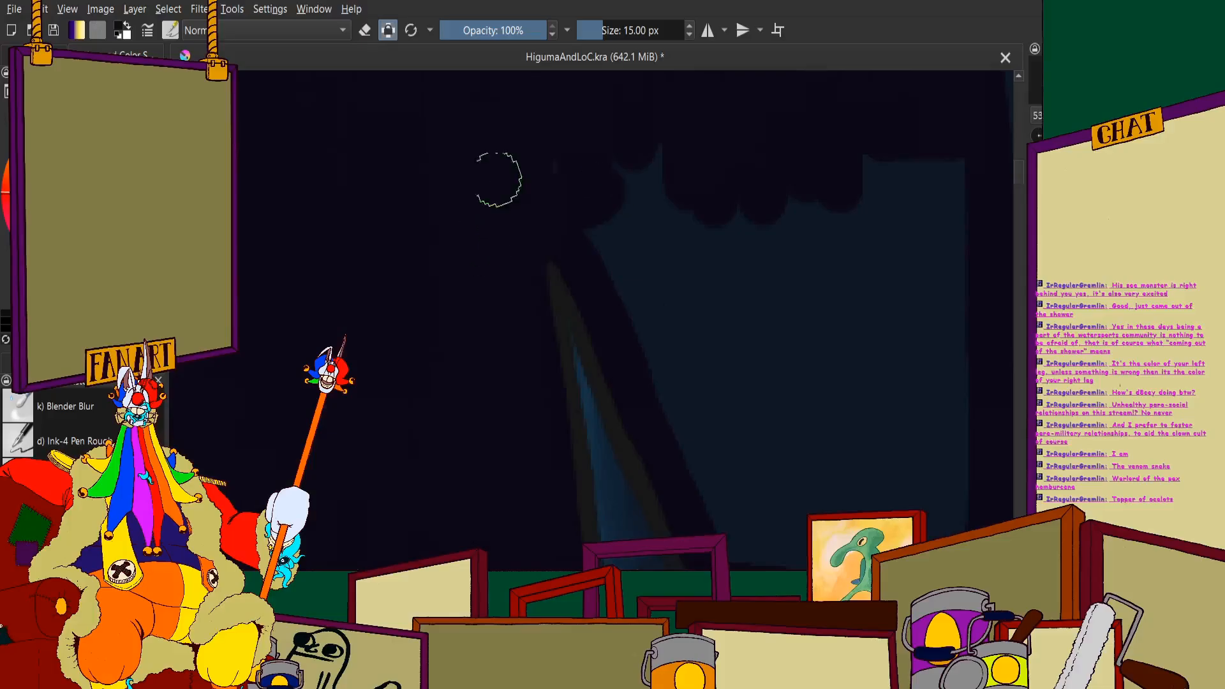
# - Fill the blue cheek area behind the tall pointed tooth with near-black down to the mouth edge
pyautogui.scroll(-2, 593, 163)
pyautogui.scroll(2, 670, 175)
pyautogui.moveTo(850, 97)
pyautogui.mouseDown()
pyautogui.moveTo(887, 446)
pyautogui.moveTo(903, 207)
pyautogui.moveTo(758, 107)
pyautogui.moveTo(836, 450)
pyautogui.moveTo(805, 470)
pyautogui.moveTo(701, 323)
pyautogui.moveTo(652, 298)
pyautogui.moveTo(584, 86)
pyautogui.moveTo(612, 257)
pyautogui.moveTo(605, 377)
pyautogui.mouseUp()
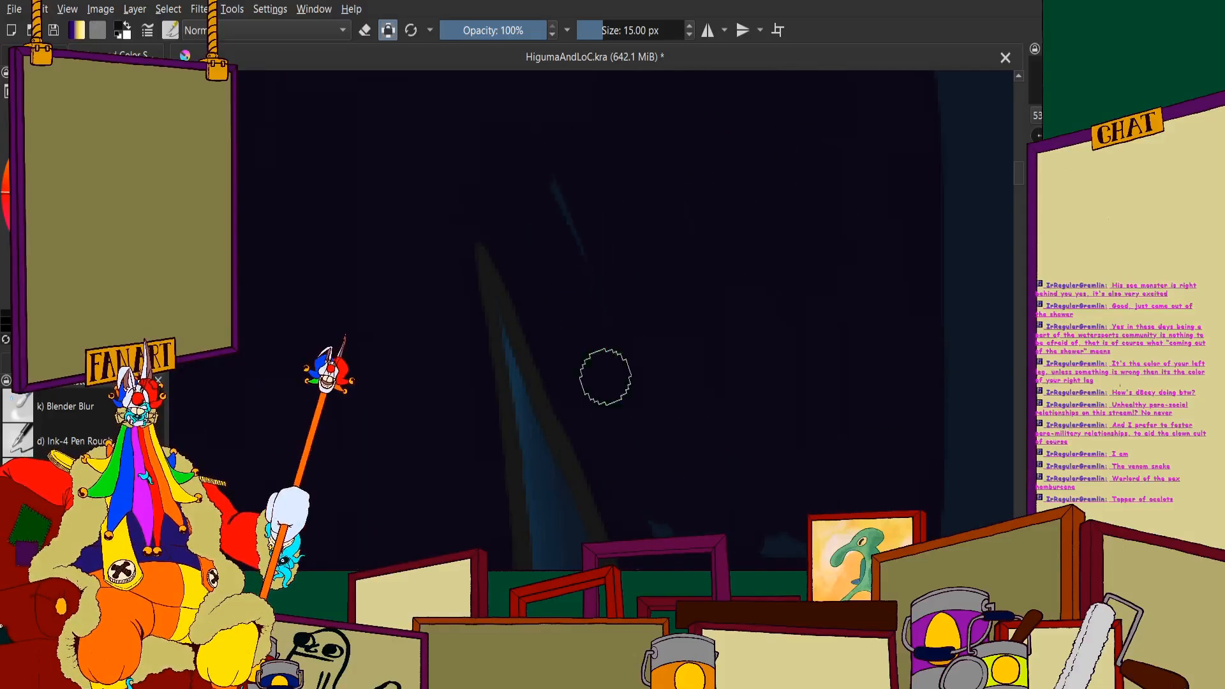
pyautogui.scroll(-2, 580, 214)
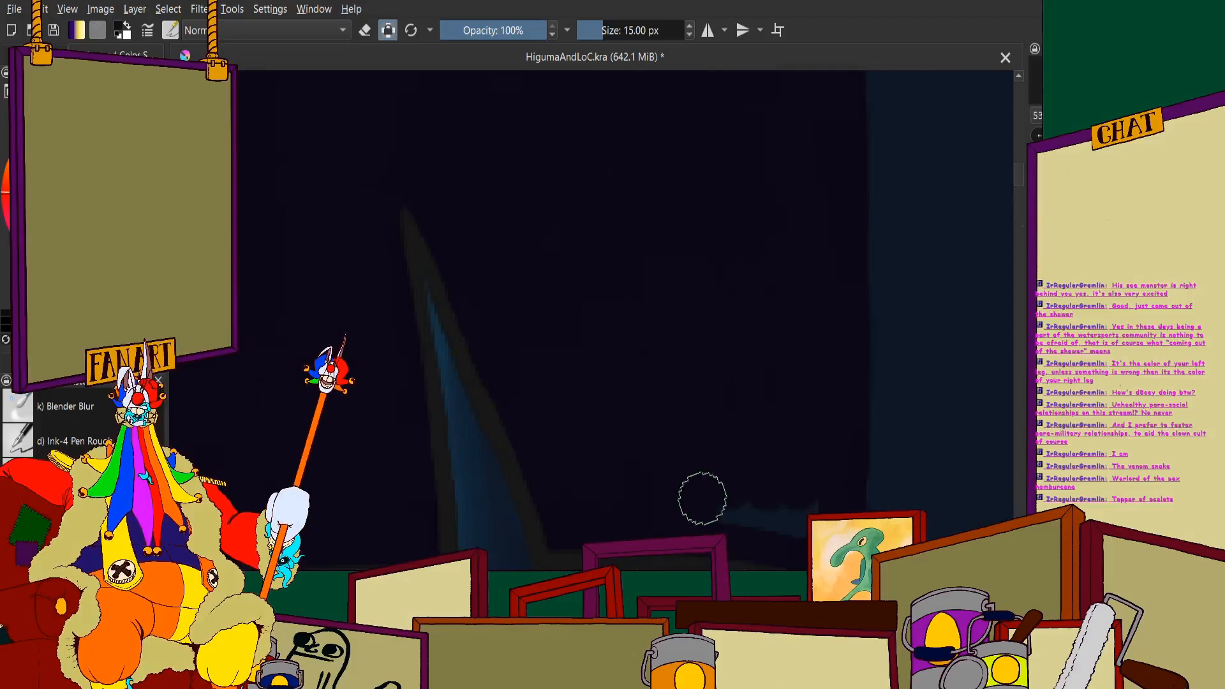
pyautogui.scroll(-1, 807, 464)
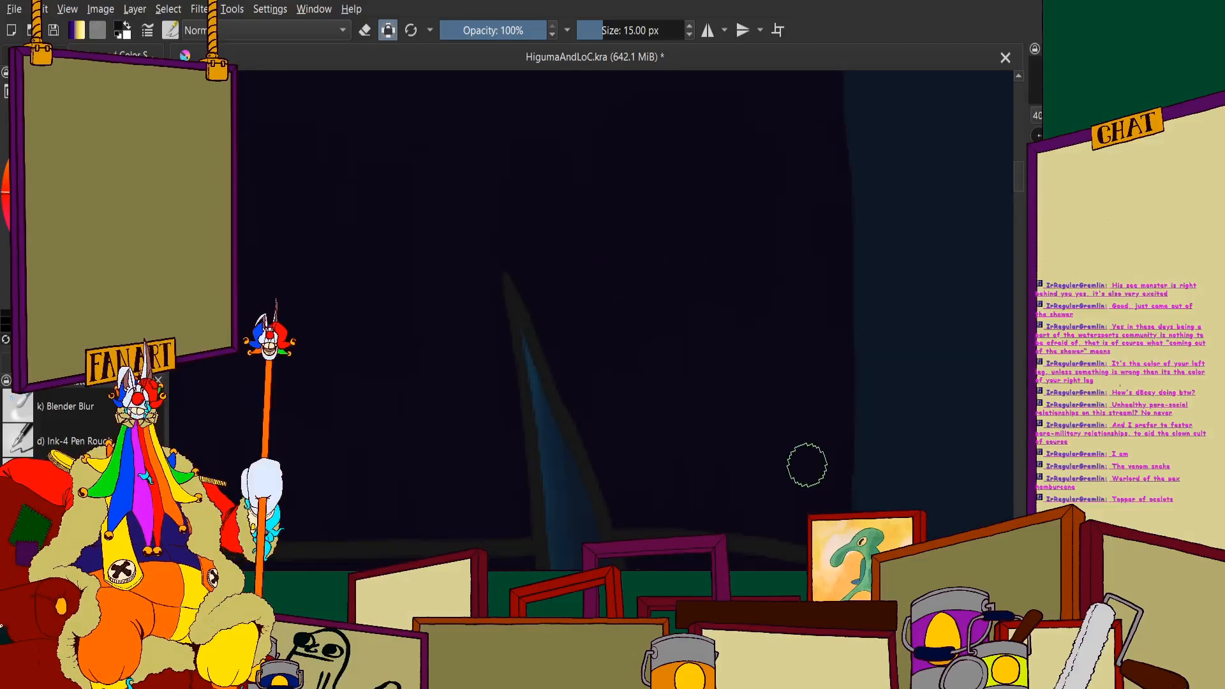
# - Fill the rear of the blue cheek with near-black along the curved jaw outline down to the mouth corner
pyautogui.scroll(-8, 687, 233)
pyautogui.scroll(6, 538, 257)
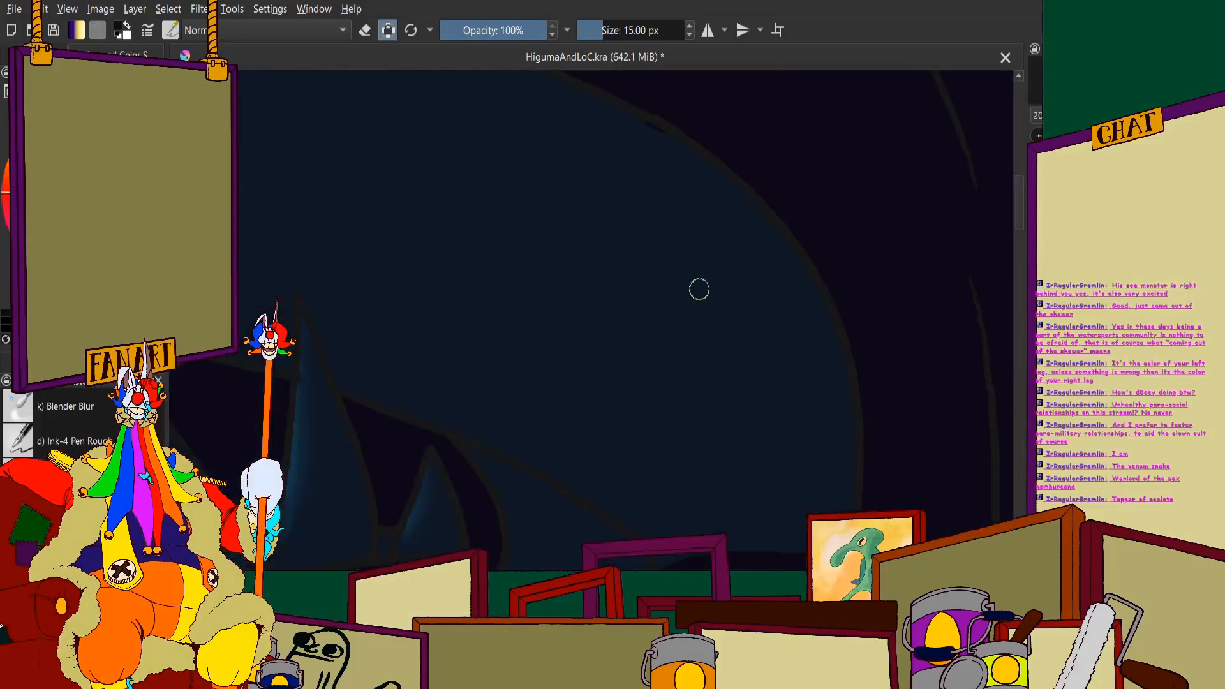
pyautogui.scroll(-5, 700, 289)
pyautogui.scroll(6, 643, 274)
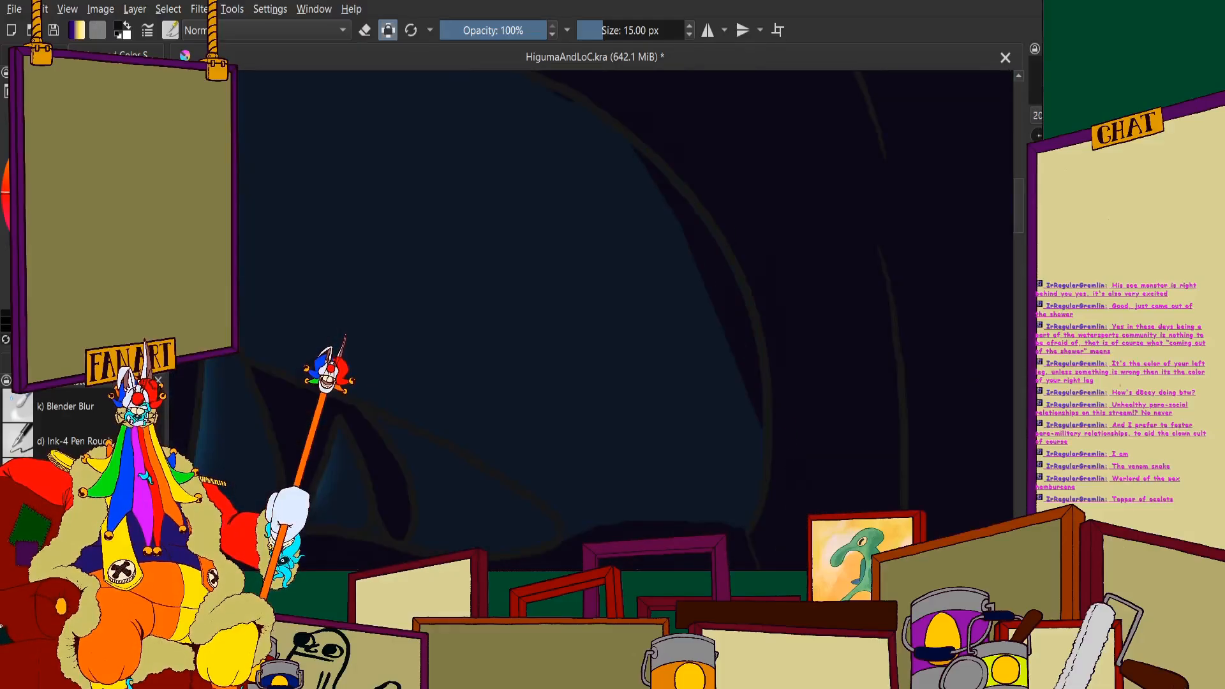
pyautogui.moveTo(768, 495)
pyautogui.mouseDown()
pyautogui.moveTo(692, 372)
pyautogui.moveTo(700, 349)
pyautogui.mouseUp()
pyautogui.moveTo(683, 511)
pyautogui.mouseDown()
pyautogui.moveTo(616, 154)
pyautogui.moveTo(607, 334)
pyautogui.moveTo(568, 90)
pyautogui.moveTo(564, 109)
pyautogui.mouseUp()
pyautogui.moveTo(560, 191)
pyautogui.mouseDown()
pyautogui.moveTo(577, 528)
pyautogui.moveTo(570, 510)
pyautogui.mouseUp()
pyautogui.scroll(-5, 569, 510)
pyautogui.scroll(7, 567, 447)
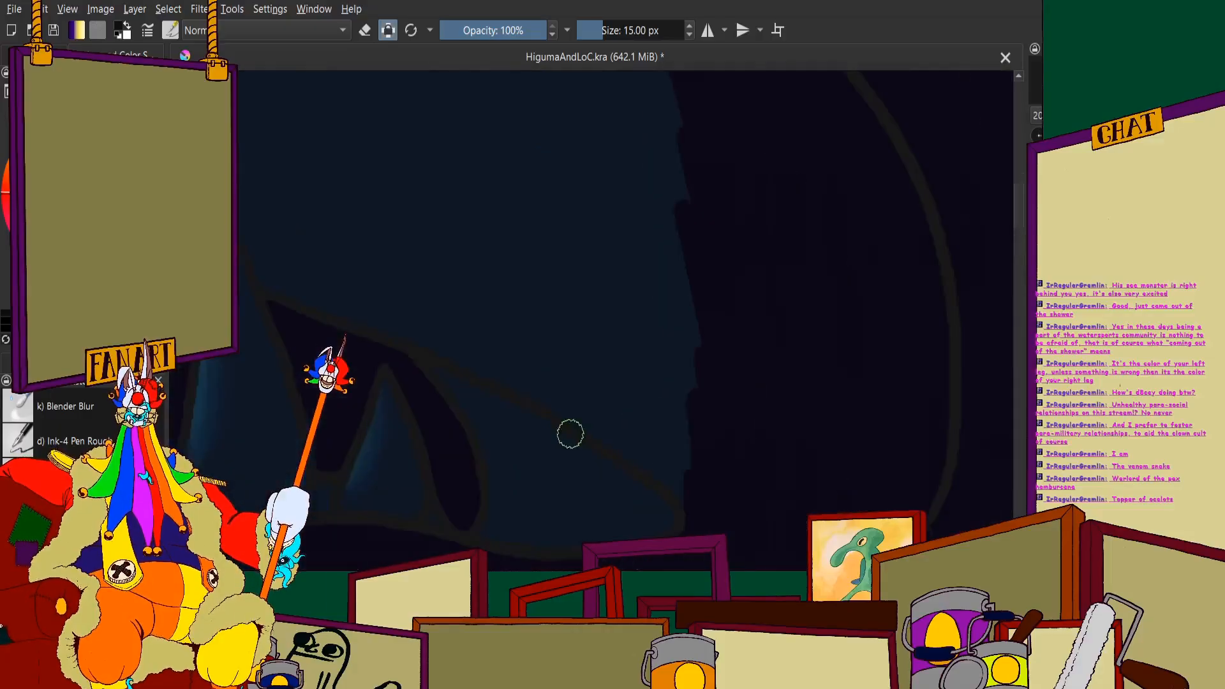
# - Line the rear mouth edge in near-black and outline the smaller rear tooth that rises above it
pyautogui.moveTo(470, 355)
pyautogui.mouseDown()
pyautogui.moveTo(538, 370)
pyautogui.moveTo(412, 319)
pyautogui.moveTo(537, 385)
pyautogui.moveTo(366, 309)
pyautogui.moveTo(601, 427)
pyautogui.moveTo(564, 387)
pyautogui.moveTo(669, 449)
pyautogui.moveTo(735, 528)
pyautogui.mouseUp()
pyautogui.scroll(-4, 750, 511)
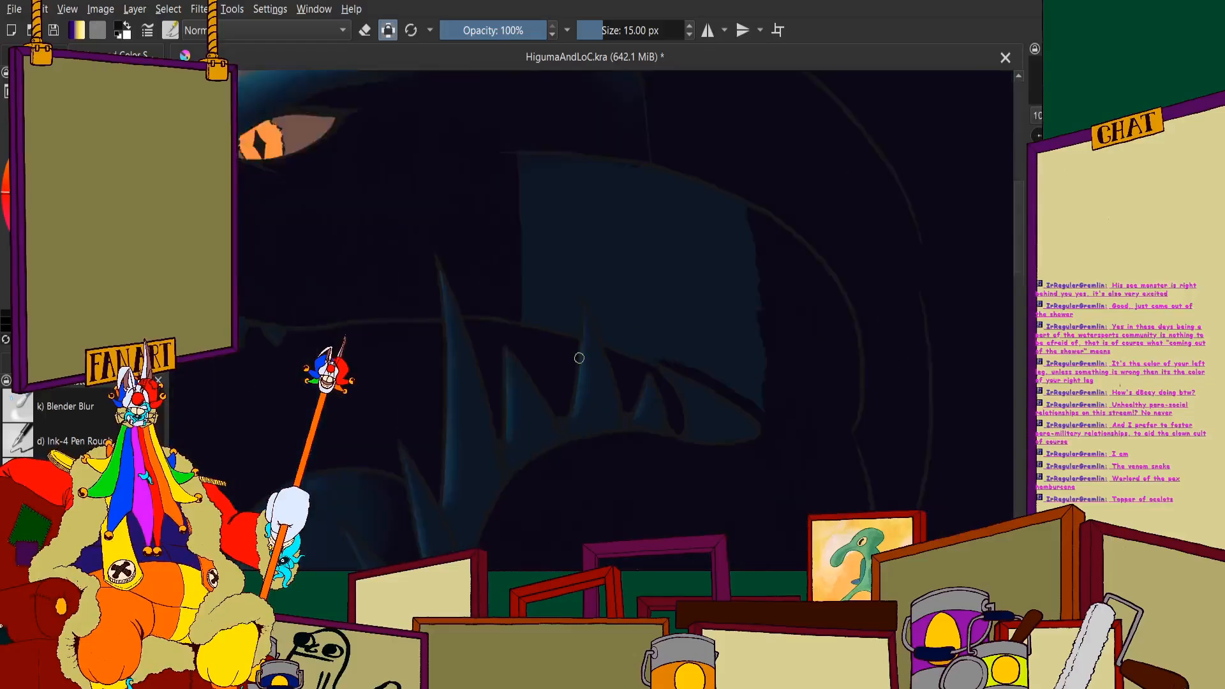
pyautogui.scroll(6, 632, 284)
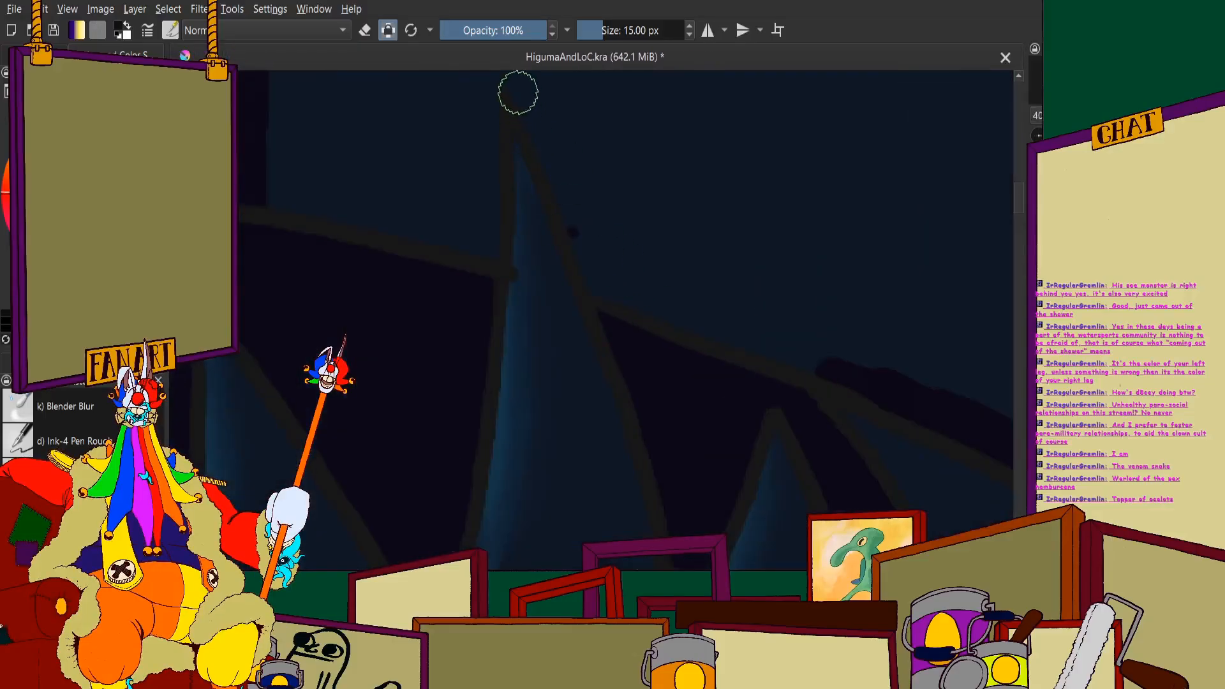
pyautogui.moveTo(517, 90)
pyautogui.mouseDown()
pyautogui.moveTo(605, 283)
pyautogui.moveTo(864, 380)
pyautogui.mouseUp()
pyautogui.scroll(-2, 836, 345)
pyautogui.scroll(2, 643, 255)
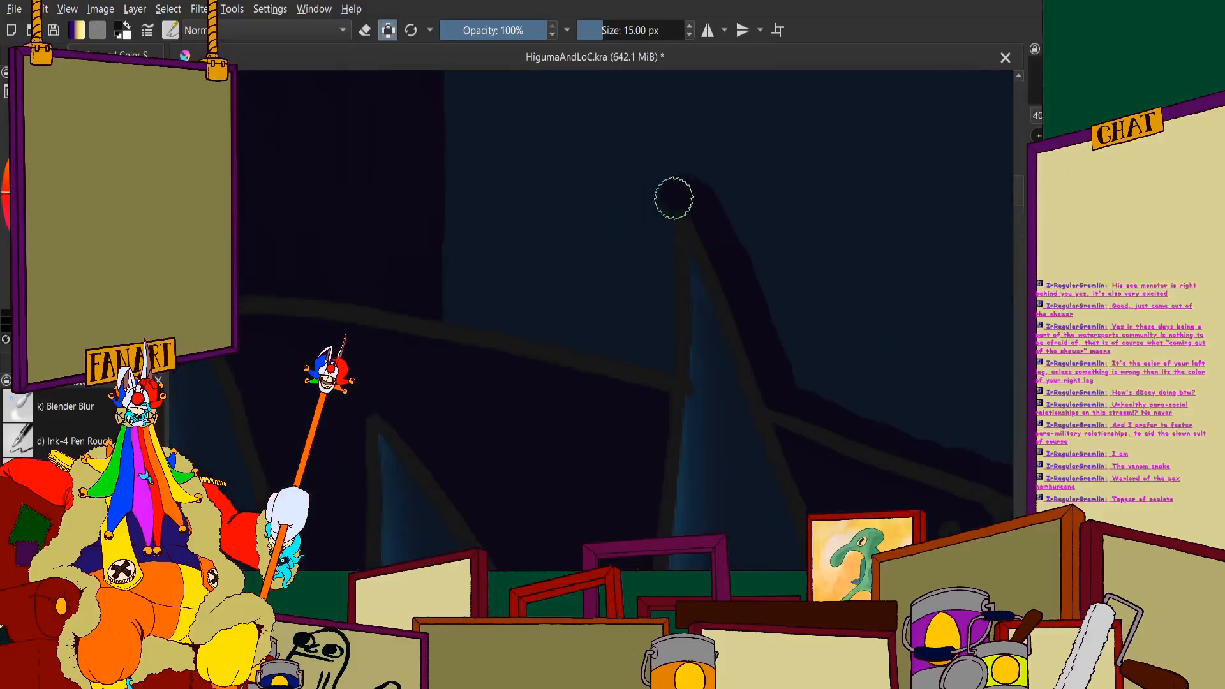
pyautogui.moveTo(674, 197)
pyautogui.mouseDown()
pyautogui.moveTo(658, 238)
pyautogui.moveTo(662, 359)
pyautogui.mouseUp()
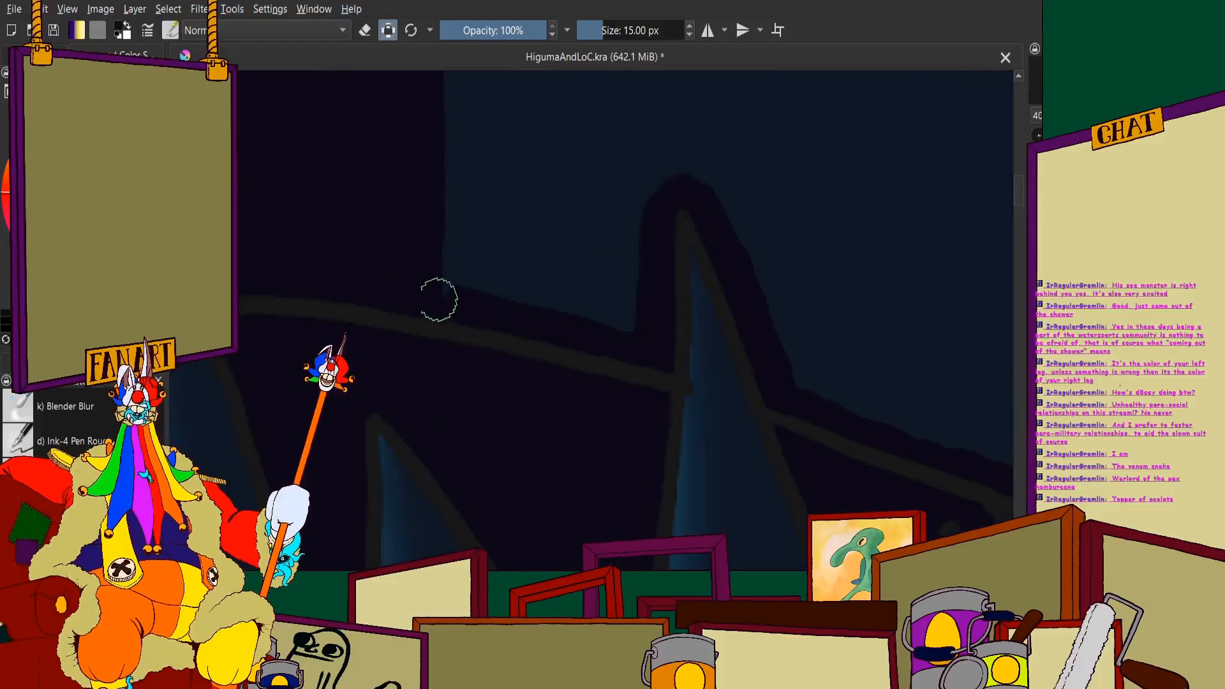
# - Extend the near-black shadow forward from the rear cheek and paint a curved band across the remaining blue cheek
pyautogui.scroll(-3, 651, 356)
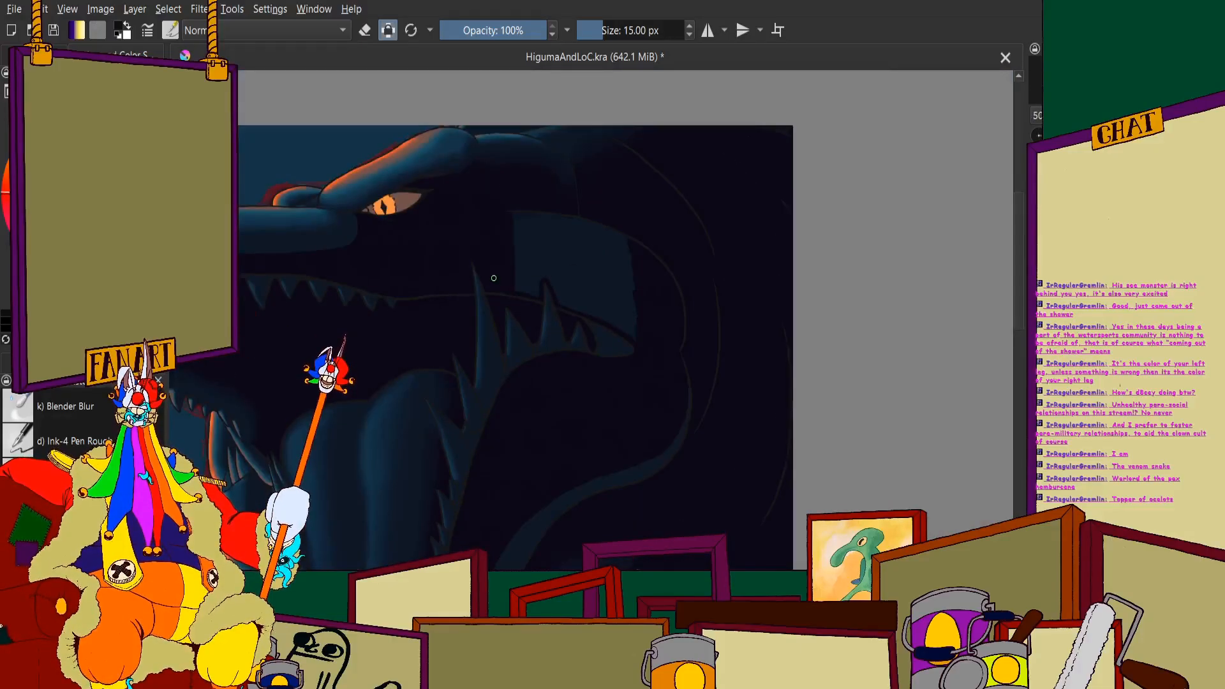
pyautogui.scroll(6, 494, 278)
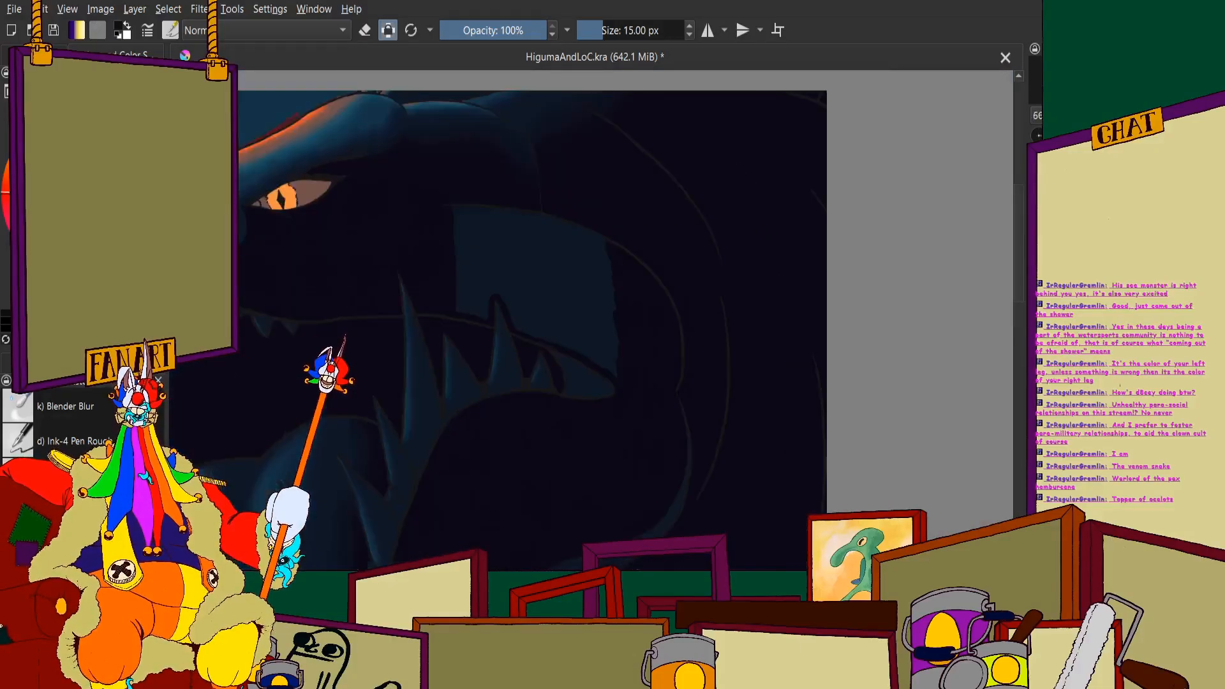
pyautogui.scroll(1, 599, 271)
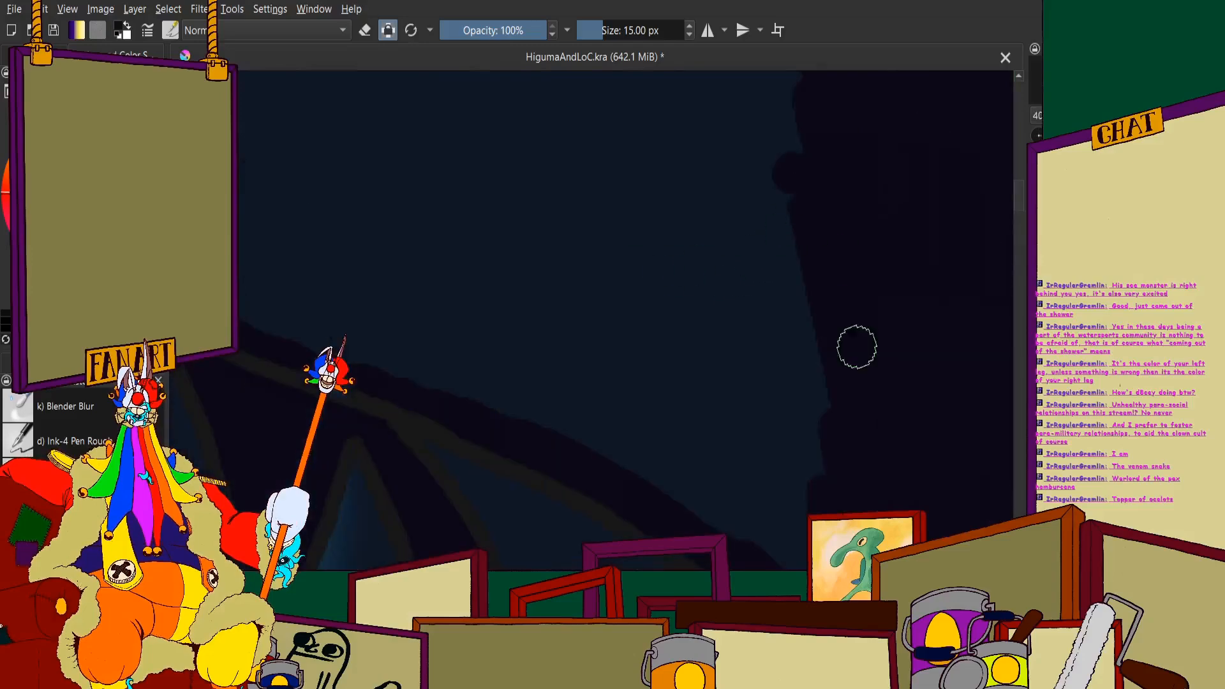
pyautogui.moveTo(783, 158)
pyautogui.mouseDown()
pyautogui.moveTo(721, 96)
pyautogui.moveTo(734, 457)
pyautogui.moveTo(592, 172)
pyautogui.moveTo(575, 402)
pyautogui.moveTo(476, 269)
pyautogui.moveTo(513, 409)
pyautogui.mouseUp()
pyautogui.moveTo(641, 473)
pyautogui.mouseDown()
pyautogui.moveTo(510, 335)
pyautogui.moveTo(570, 335)
pyautogui.moveTo(692, 404)
pyautogui.moveTo(607, 274)
pyautogui.mouseUp()
pyautogui.scroll(-5, 575, 255)
pyautogui.moveTo(334, 242)
pyautogui.mouseDown()
pyautogui.moveTo(634, 307)
pyautogui.moveTo(312, 260)
pyautogui.moveTo(790, 360)
pyautogui.mouseUp()
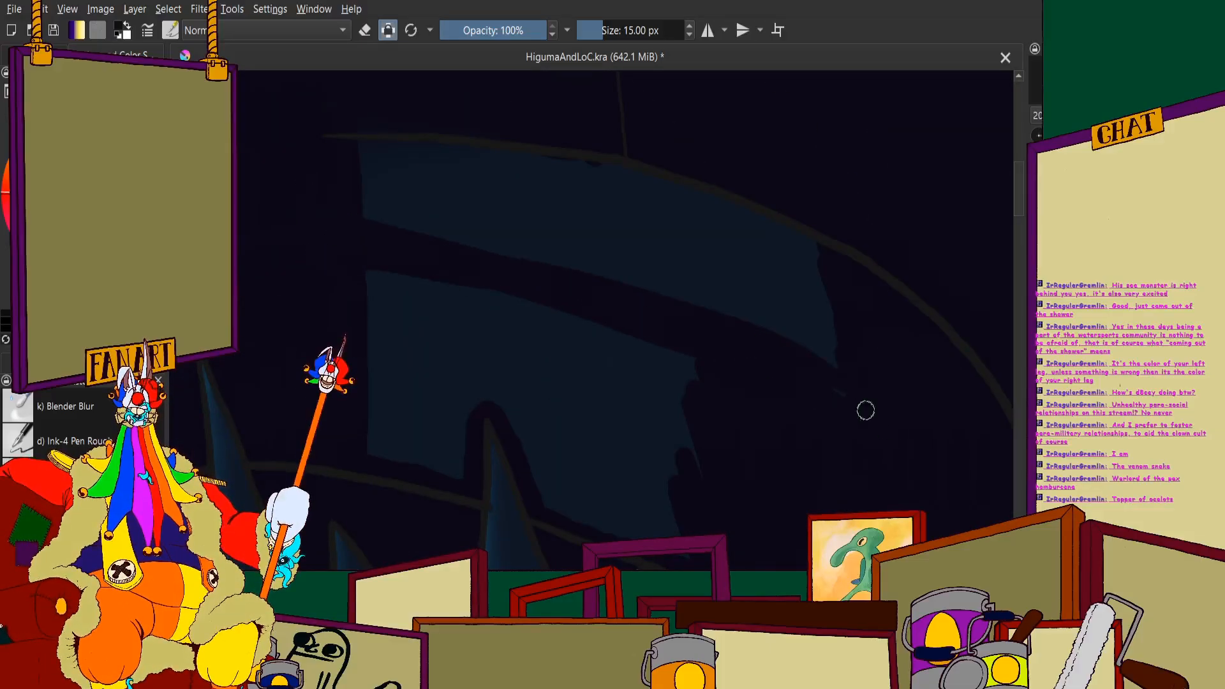
# - Fill the blue strip between the curved band and the cheek's upper outline with near-black
pyautogui.moveTo(865, 411)
pyautogui.mouseDown()
pyautogui.moveTo(587, 271)
pyautogui.moveTo(817, 355)
pyautogui.moveTo(715, 290)
pyautogui.moveTo(761, 334)
pyautogui.mouseUp()
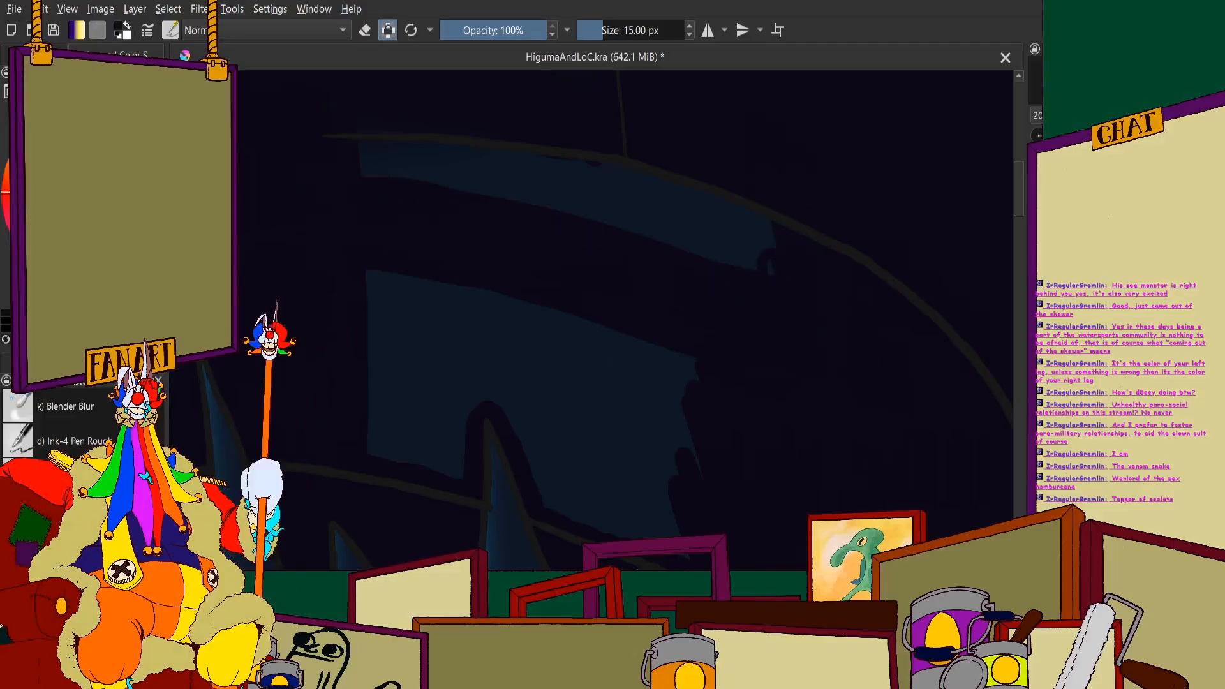
pyautogui.moveTo(763, 232); pyautogui.dragTo(730, 255)
pyautogui.moveTo(694, 182)
pyautogui.mouseDown()
pyautogui.moveTo(689, 303)
pyautogui.moveTo(621, 191)
pyautogui.moveTo(581, 210)
pyautogui.moveTo(537, 126)
pyautogui.moveTo(523, 189)
pyautogui.moveTo(451, 114)
pyautogui.mouseUp()
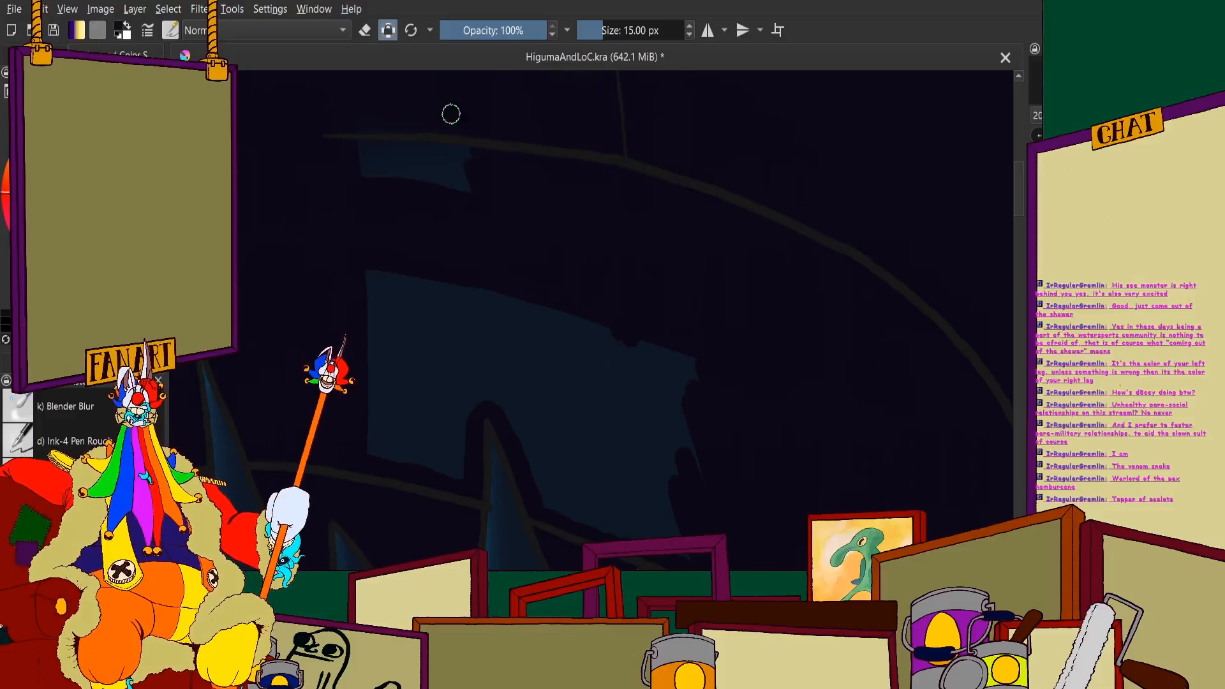
pyautogui.scroll(-5, 388, 221)
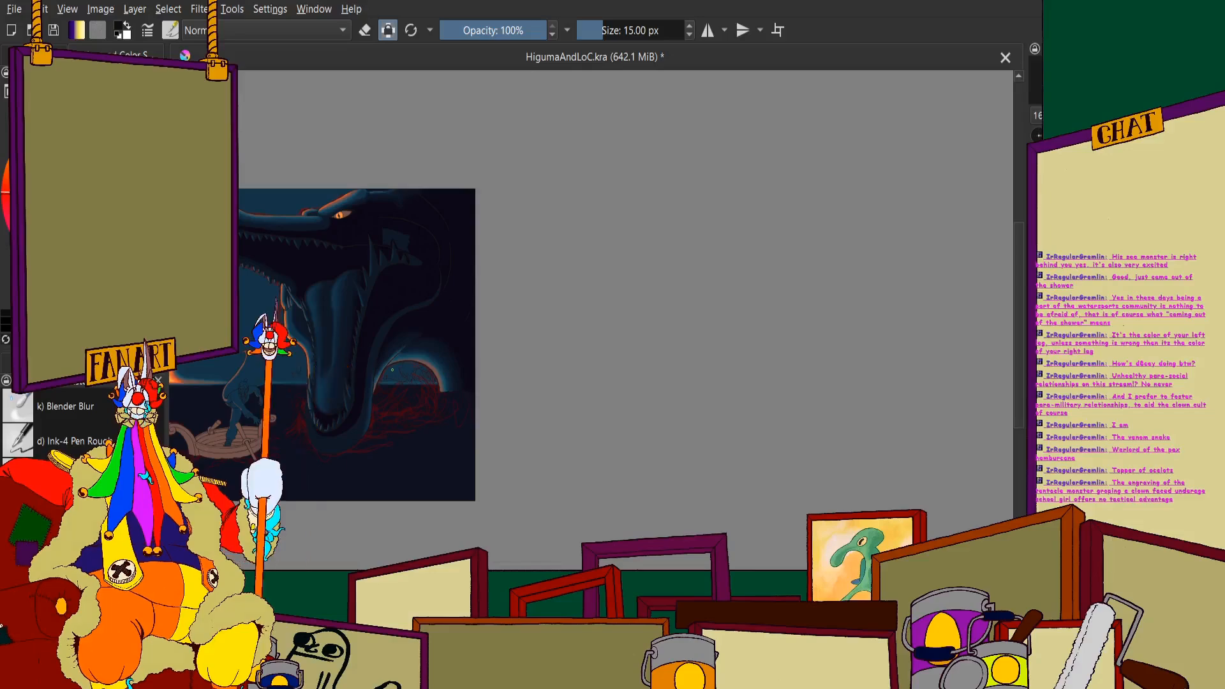
# - Fill the last blue cheek patch around and above the smaller rear tooth with near-black
pyautogui.scroll(5, 476, 268)
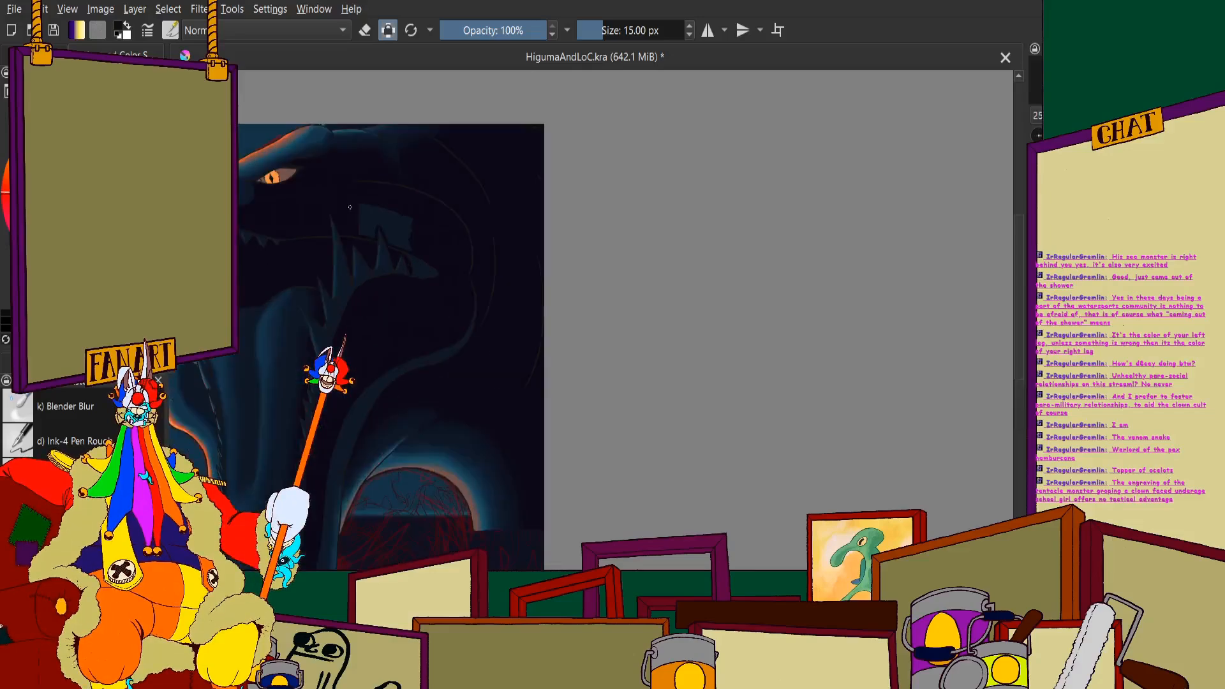
pyautogui.moveTo(718, 123)
pyautogui.mouseDown()
pyautogui.moveTo(822, 386)
pyautogui.moveTo(747, 379)
pyautogui.moveTo(681, 131)
pyautogui.moveTo(641, 154)
pyautogui.moveTo(664, 245)
pyautogui.moveTo(633, 286)
pyautogui.moveTo(591, 190)
pyautogui.moveTo(647, 415)
pyautogui.mouseUp()
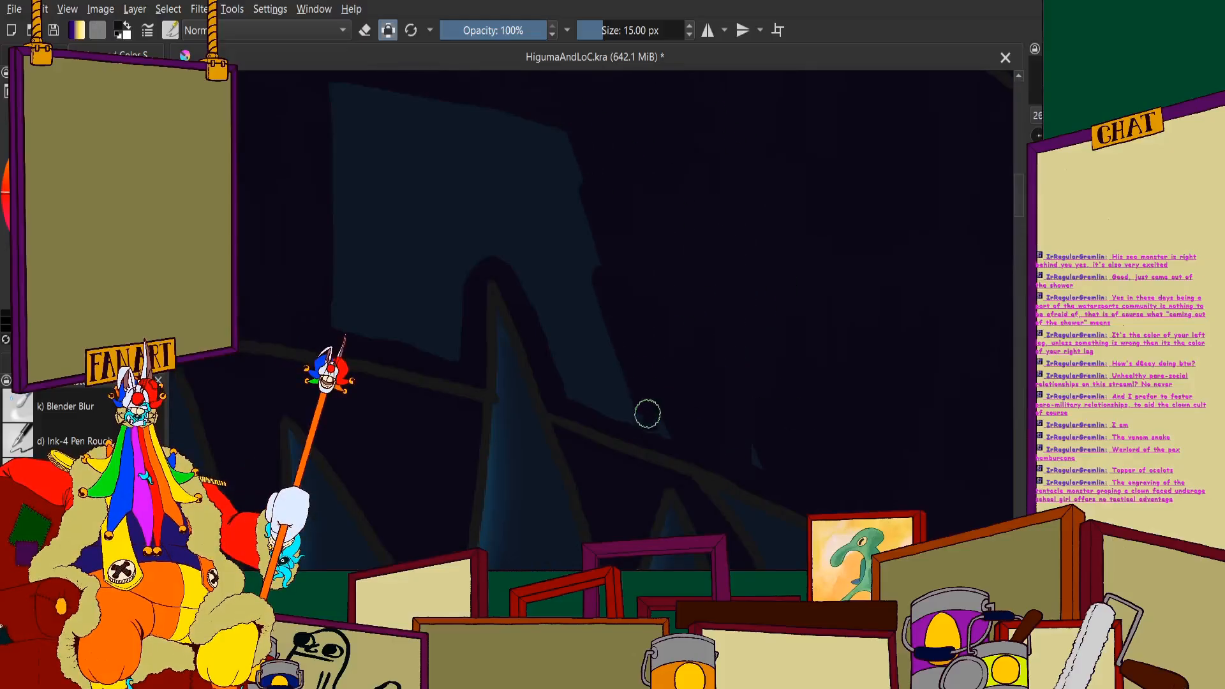
pyautogui.moveTo(743, 461)
pyautogui.mouseDown()
pyautogui.moveTo(596, 274)
pyautogui.moveTo(570, 209)
pyautogui.mouseUp()
pyautogui.moveTo(569, 209); pyautogui.dragTo(626, 427)
pyautogui.moveTo(627, 428)
pyautogui.mouseDown()
pyautogui.moveTo(536, 229)
pyautogui.moveTo(572, 394)
pyautogui.mouseUp()
pyautogui.moveTo(276, 186)
pyautogui.mouseDown()
pyautogui.moveTo(423, 251)
pyautogui.moveTo(468, 251)
pyautogui.moveTo(495, 183)
pyautogui.moveTo(534, 415)
pyautogui.moveTo(572, 172)
pyautogui.moveTo(670, 318)
pyautogui.moveTo(682, 310)
pyautogui.moveTo(656, 143)
pyautogui.moveTo(709, 194)
pyautogui.mouseUp()
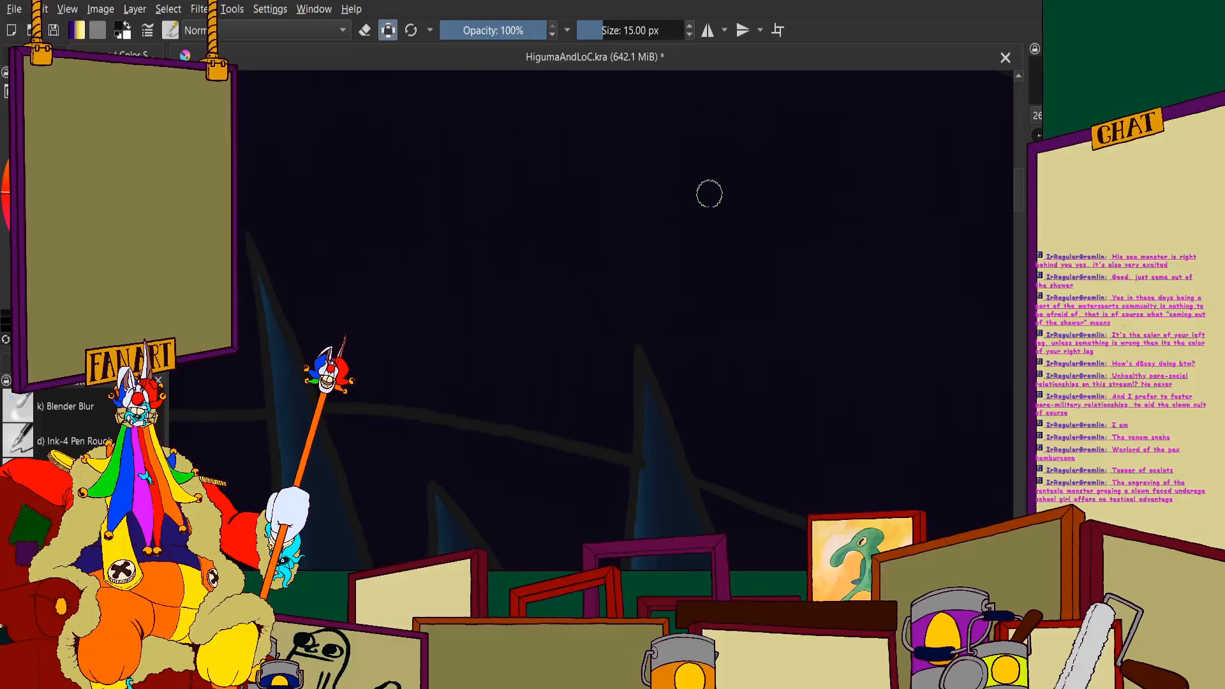
# - Examine the whole painting to judge the darkened cheek against the monster's head, sunset and boat
pyautogui.scroll(-6, 735, 265)
pyautogui.scroll(-1, 734, 258)
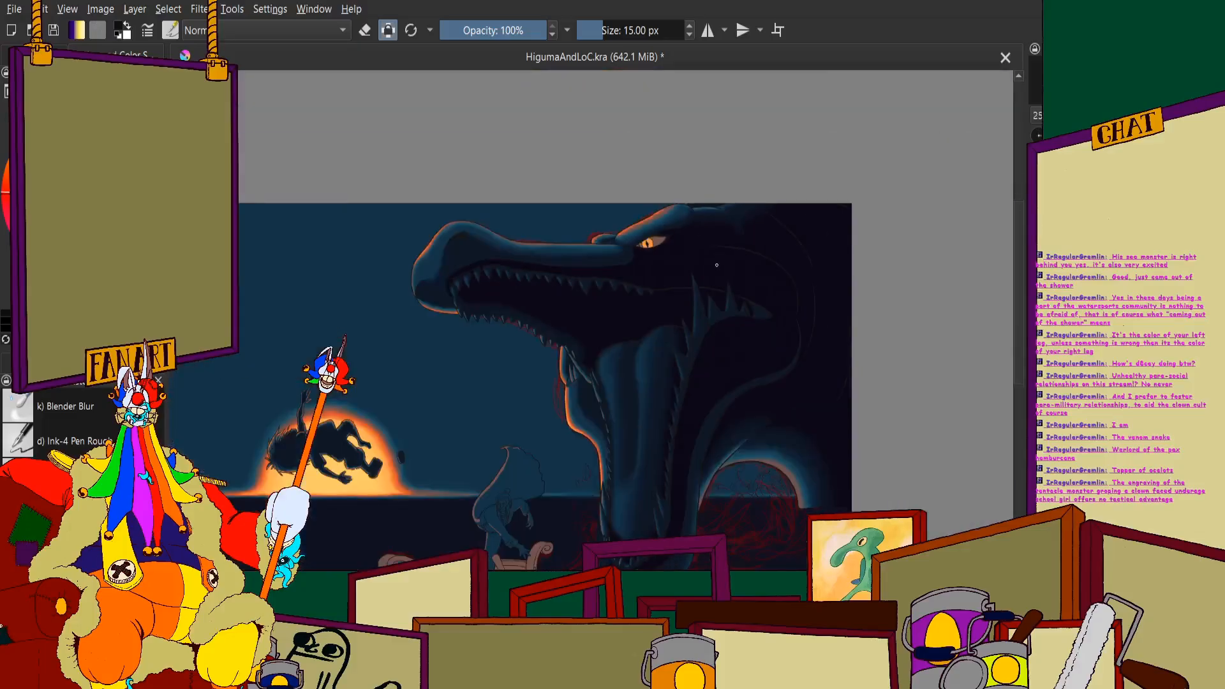
pyautogui.scroll(-2, 734, 258)
pyautogui.scroll(4, 616, 466)
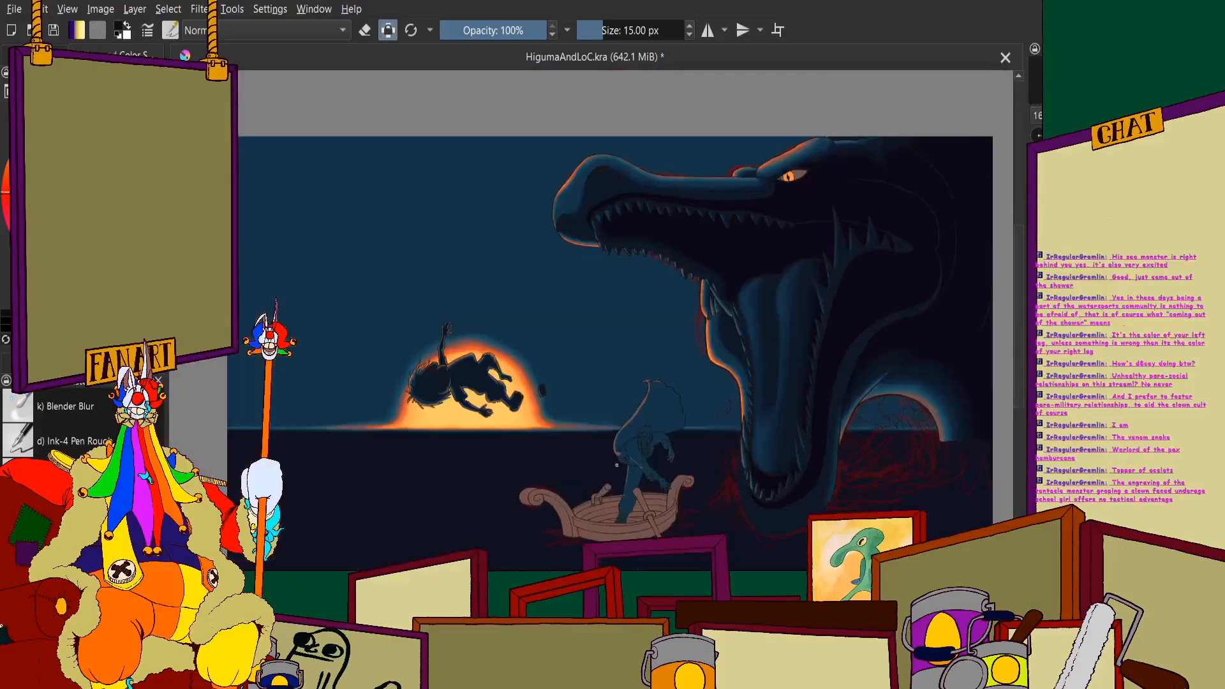
pyautogui.scroll(-3, 666, 346)
pyautogui.scroll(2, 754, 295)
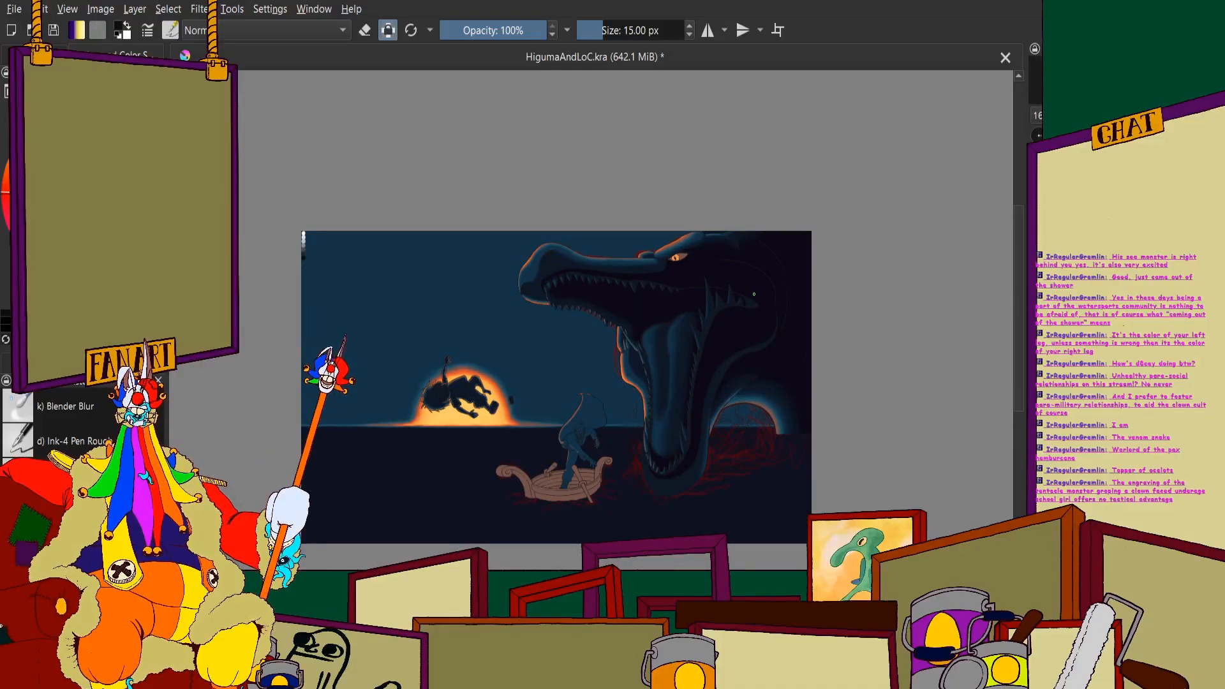
pyautogui.scroll(3, 752, 275)
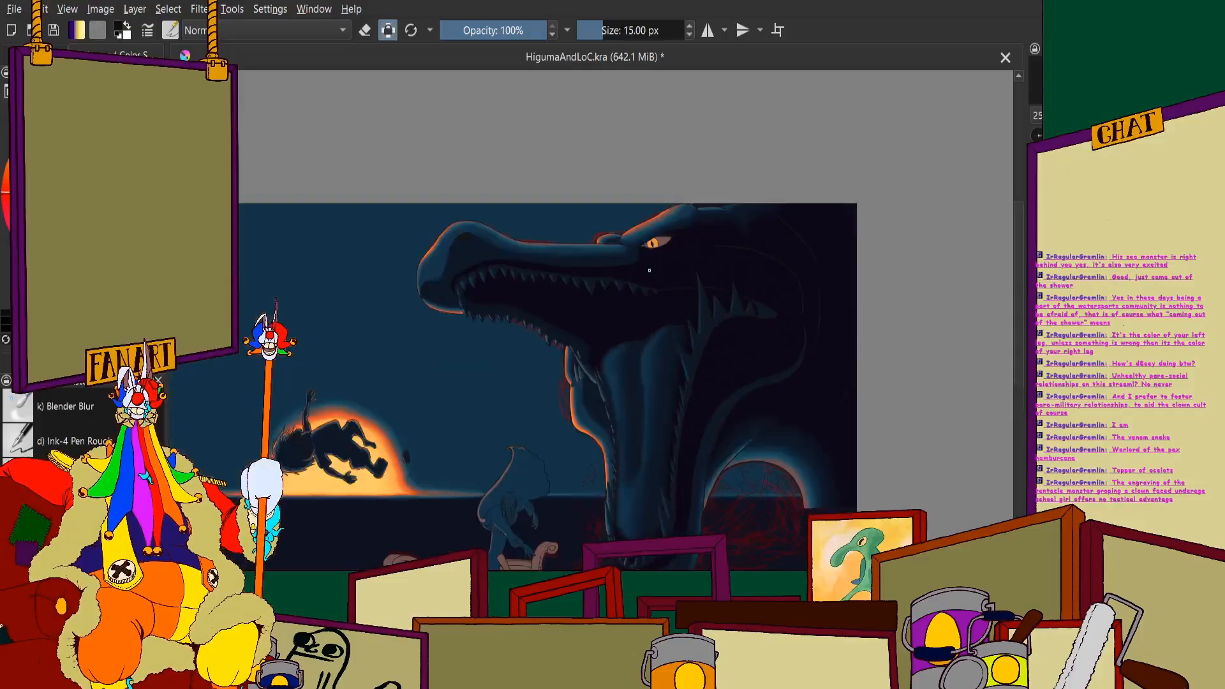
pyautogui.scroll(-2, 612, 284)
pyautogui.scroll(1, 613, 284)
pyautogui.scroll(-1, 588, 186)
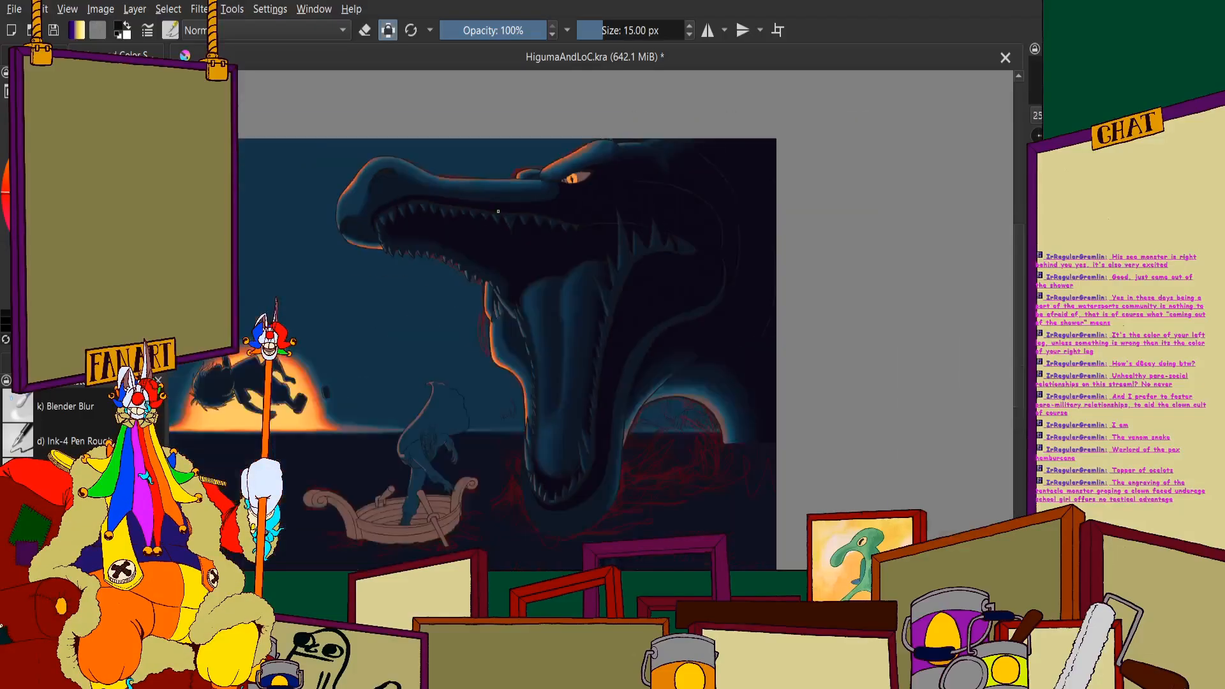
pyautogui.scroll(1, 615, 473)
pyautogui.scroll(-2, 504, 277)
# - Blend the shadow edge on the lower jaw below and beside the teeth with the Blender Blur brush at 60 px
pyautogui.scroll(1, 508, 273)
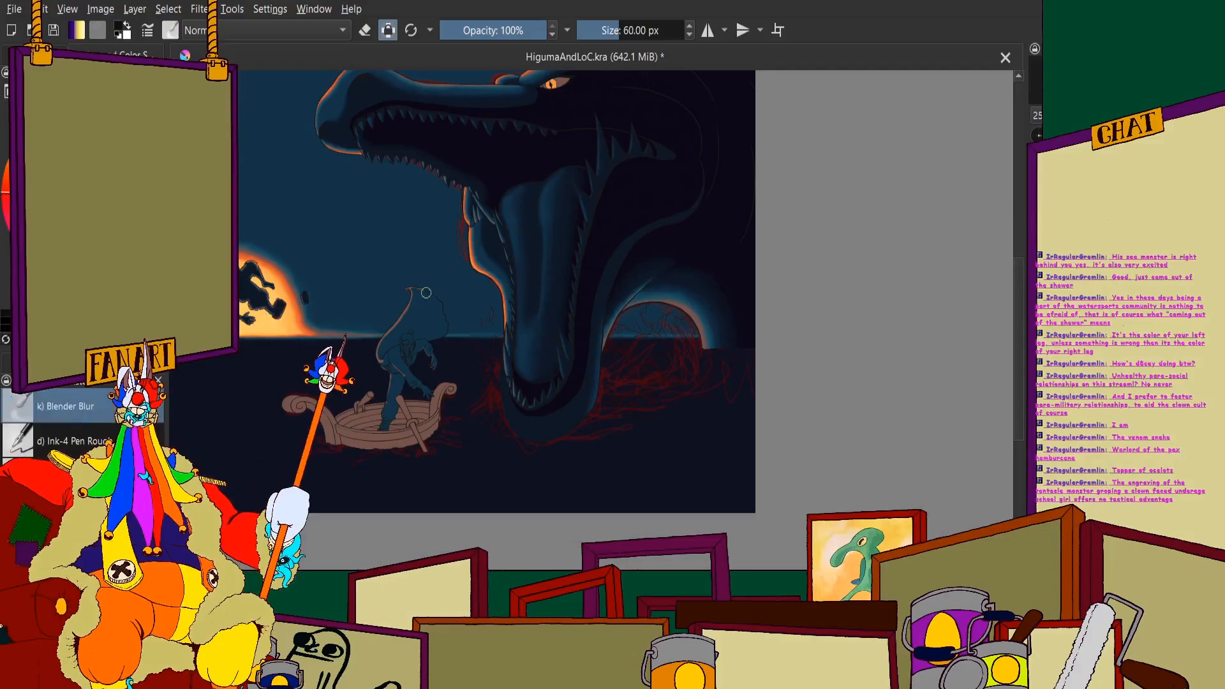
pyautogui.scroll(1, 427, 293)
pyautogui.scroll(2, 721, 317)
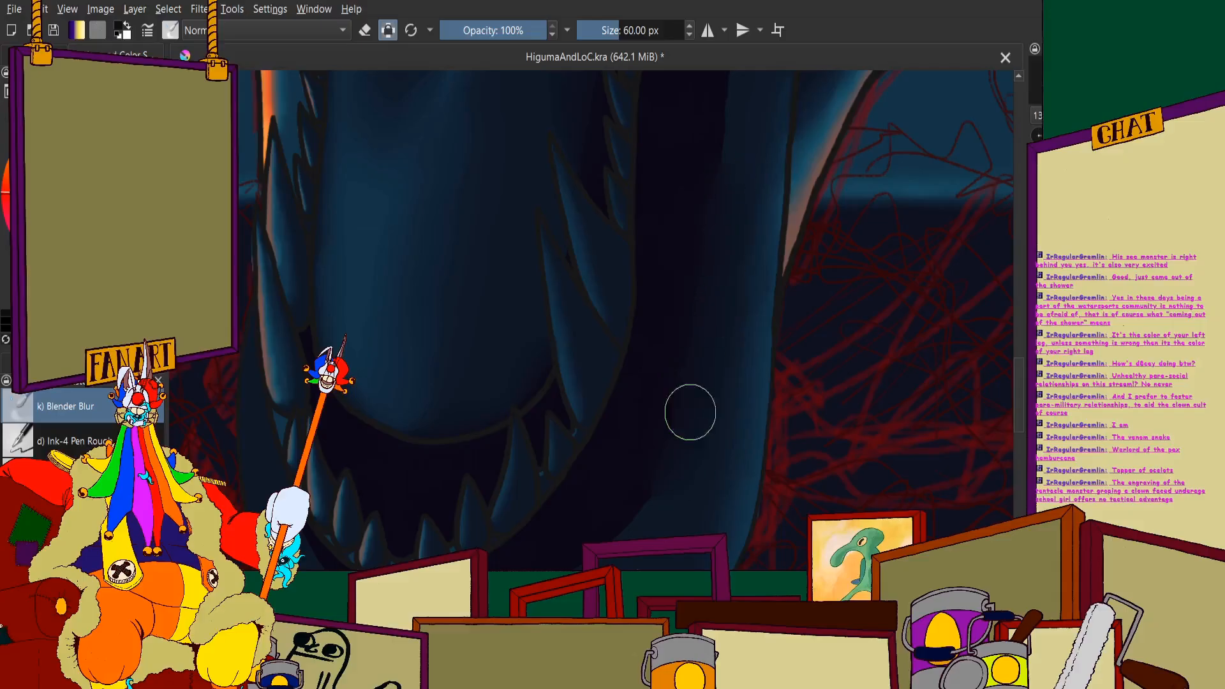
pyautogui.scroll(-1, 641, 272)
pyautogui.scroll(2, 498, 441)
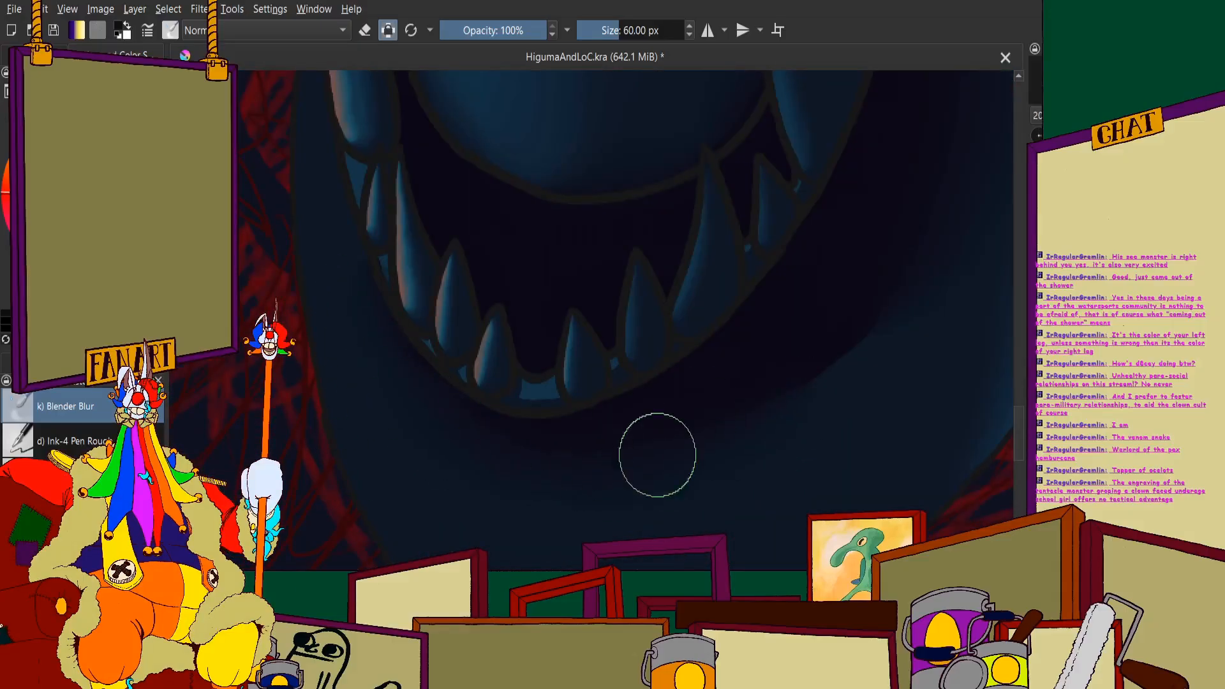
pyautogui.scroll(-5, 667, 403)
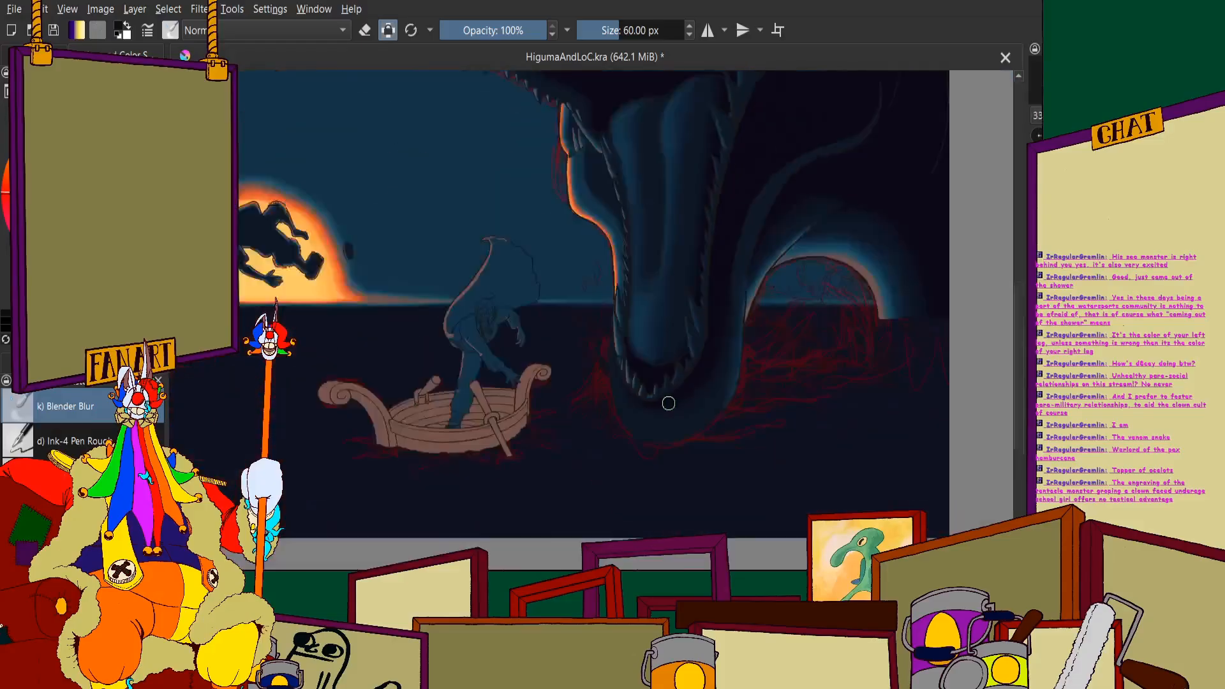
# - Soften the shadow edge along the neck between the jaw spikes and the rear outline with the Blender Blur brush
pyautogui.scroll(4, 663, 310)
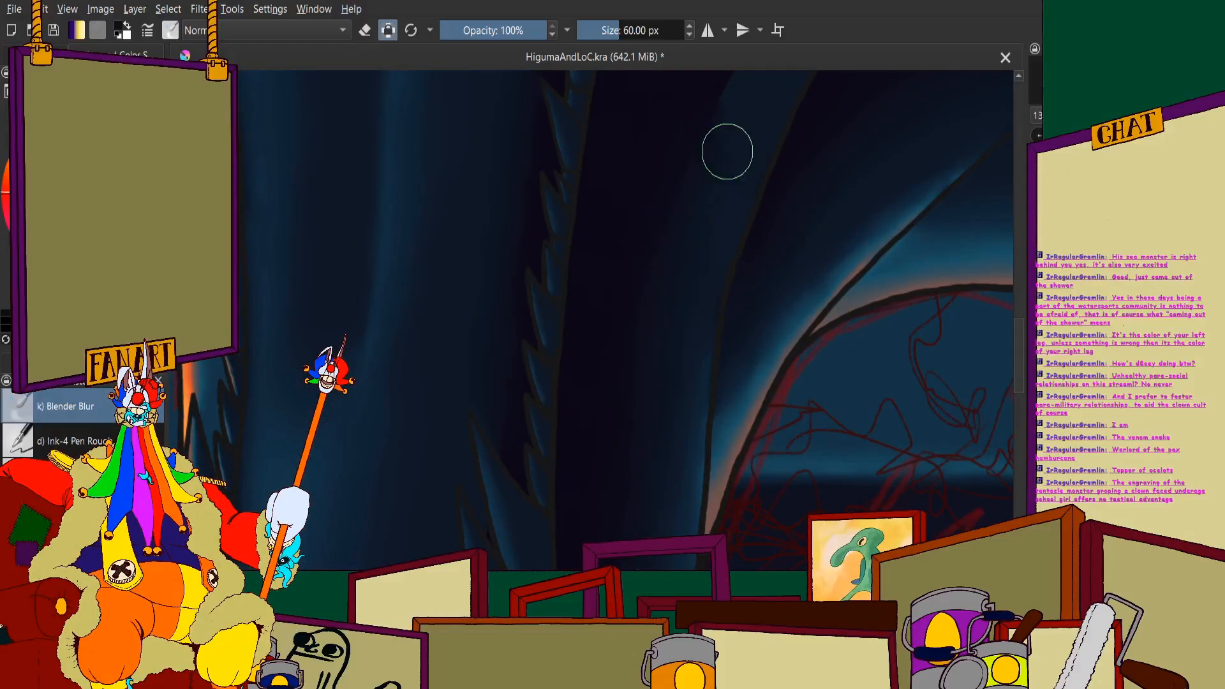
pyautogui.scroll(-4, 640, 211)
pyautogui.scroll(5, 622, 419)
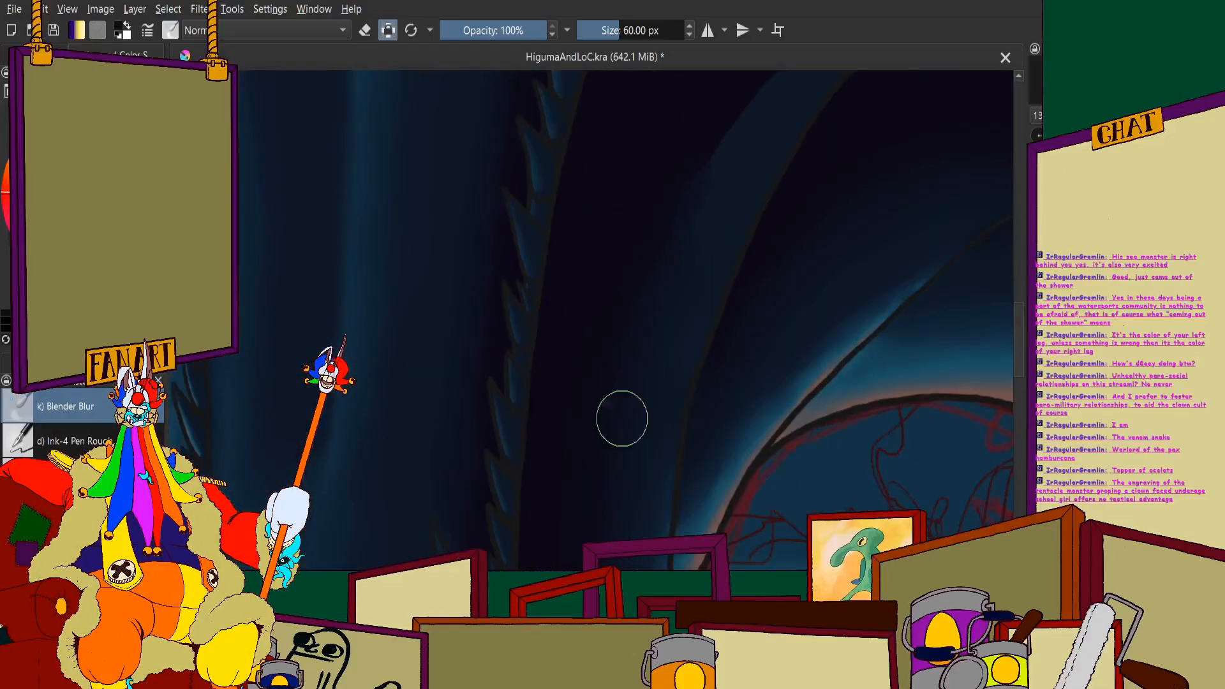
pyautogui.scroll(-4, 683, 266)
pyautogui.scroll(4, 670, 278)
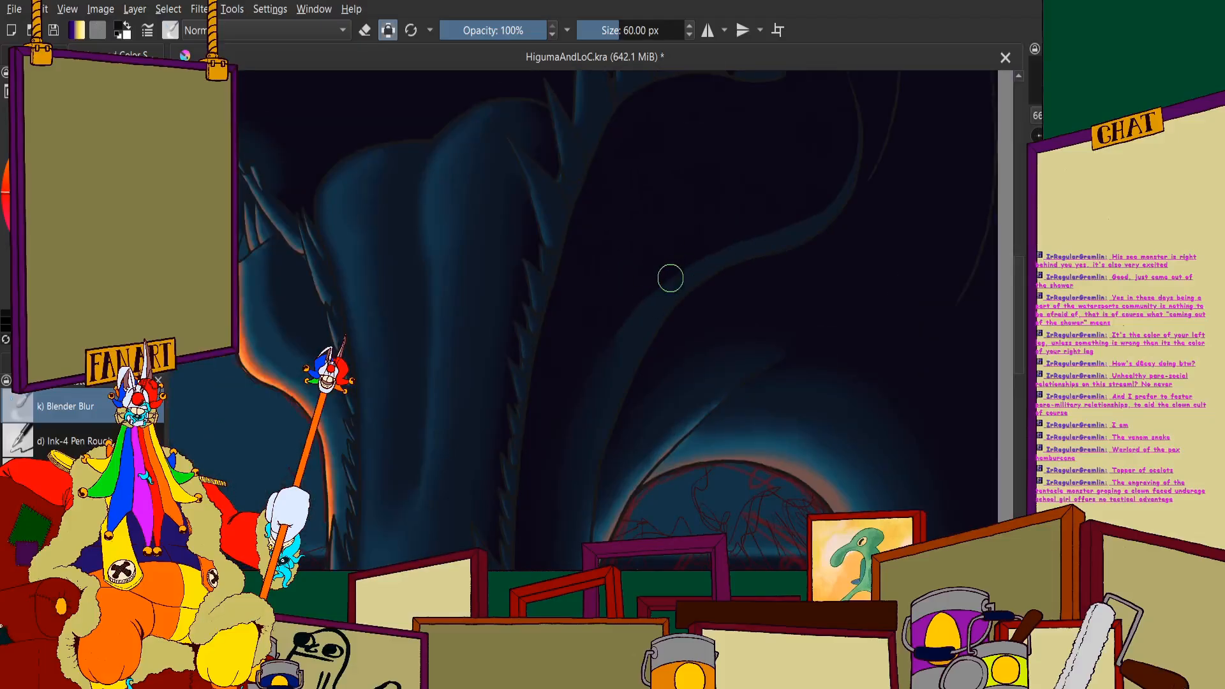
pyautogui.scroll(-3, 580, 341)
pyautogui.scroll(4, 644, 207)
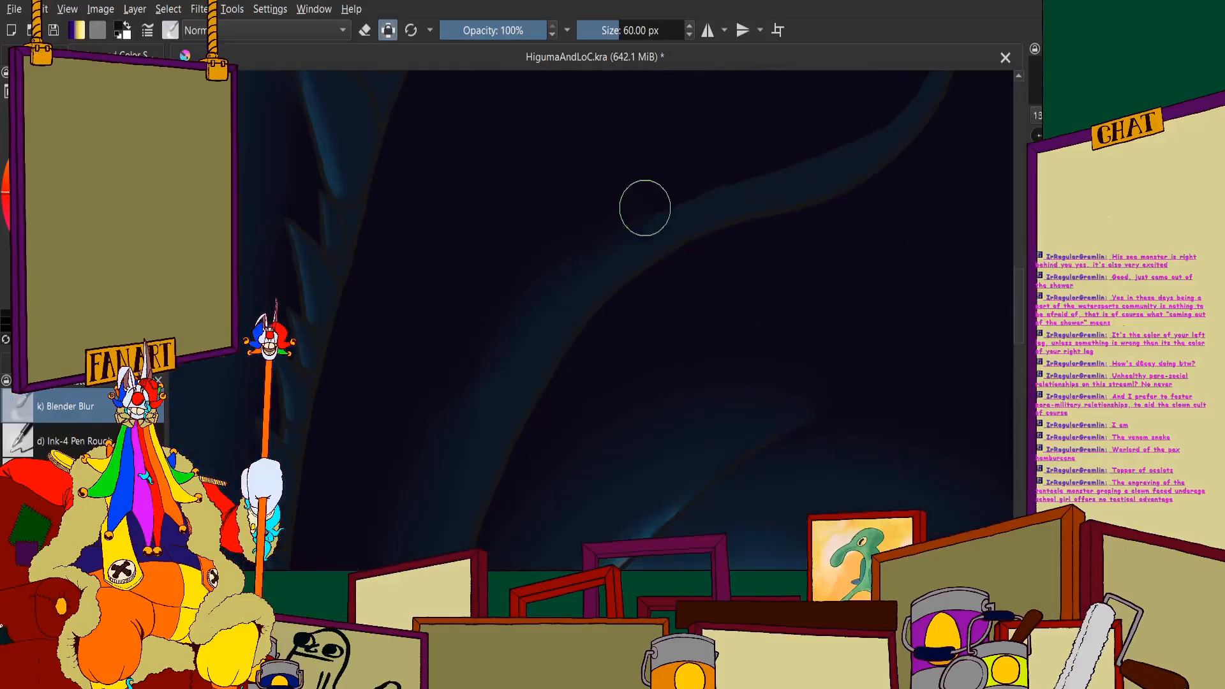
pyautogui.moveTo(432, 379); pyautogui.dragTo(501, 174)
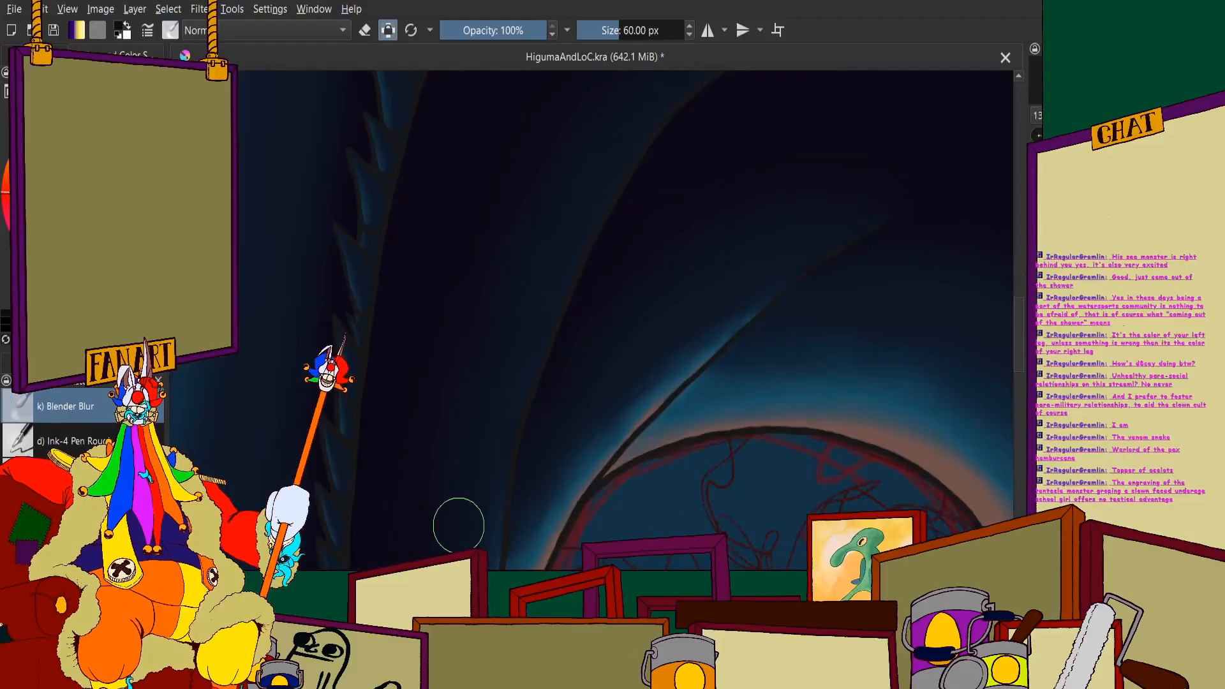
# - Blend the shadow edge around the bend of the monster's rear neck outline below the cheek spikes with the Blender Blur brush
pyautogui.scroll(-1, 457, 519)
pyautogui.scroll(-2, 561, 372)
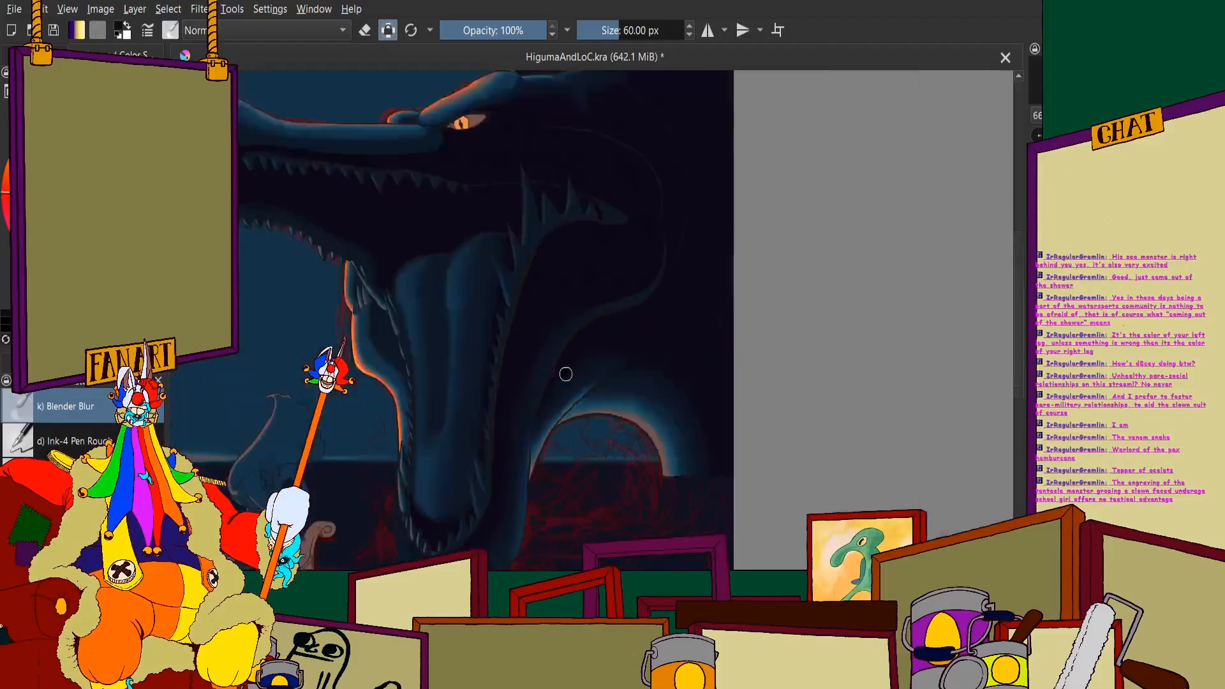
pyautogui.scroll(4, 534, 351)
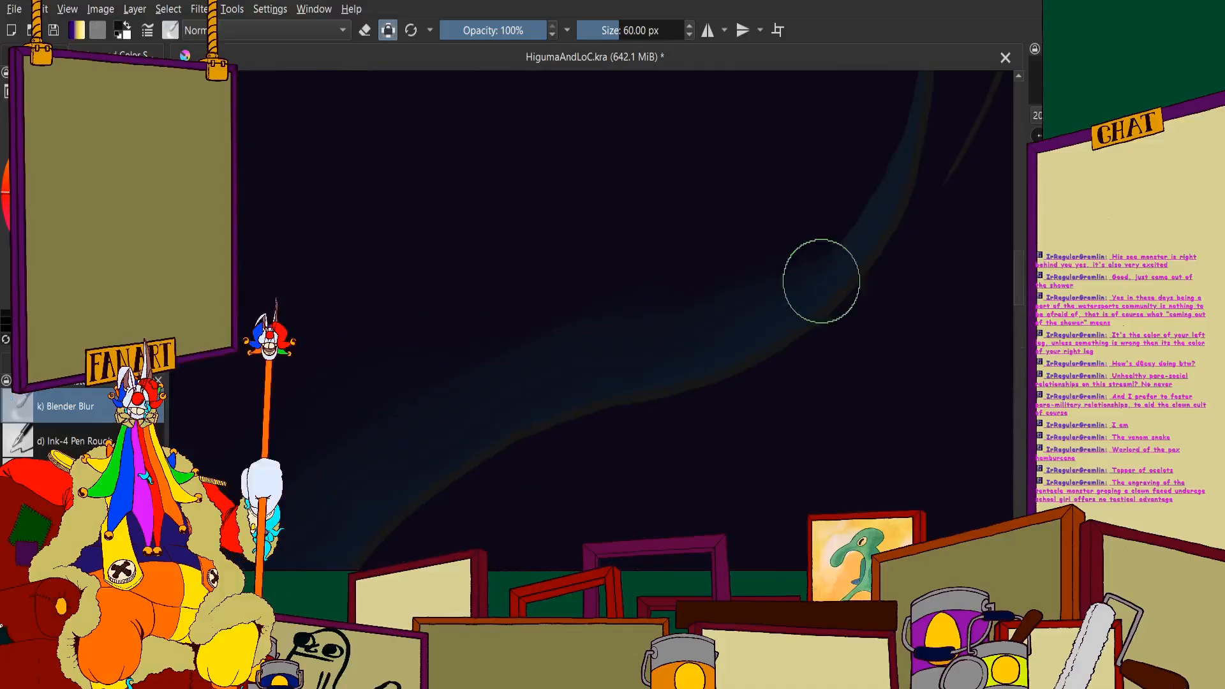
pyautogui.scroll(4, 624, 348)
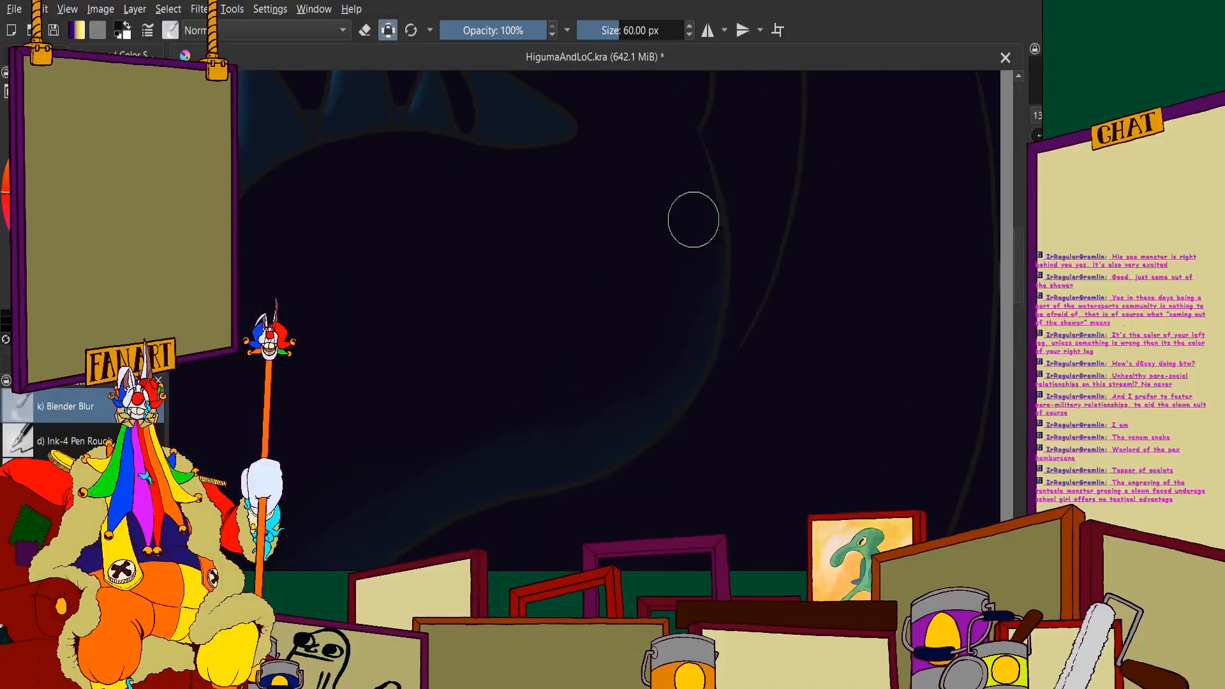
pyautogui.scroll(-3, 584, 308)
pyautogui.scroll(3, 500, 376)
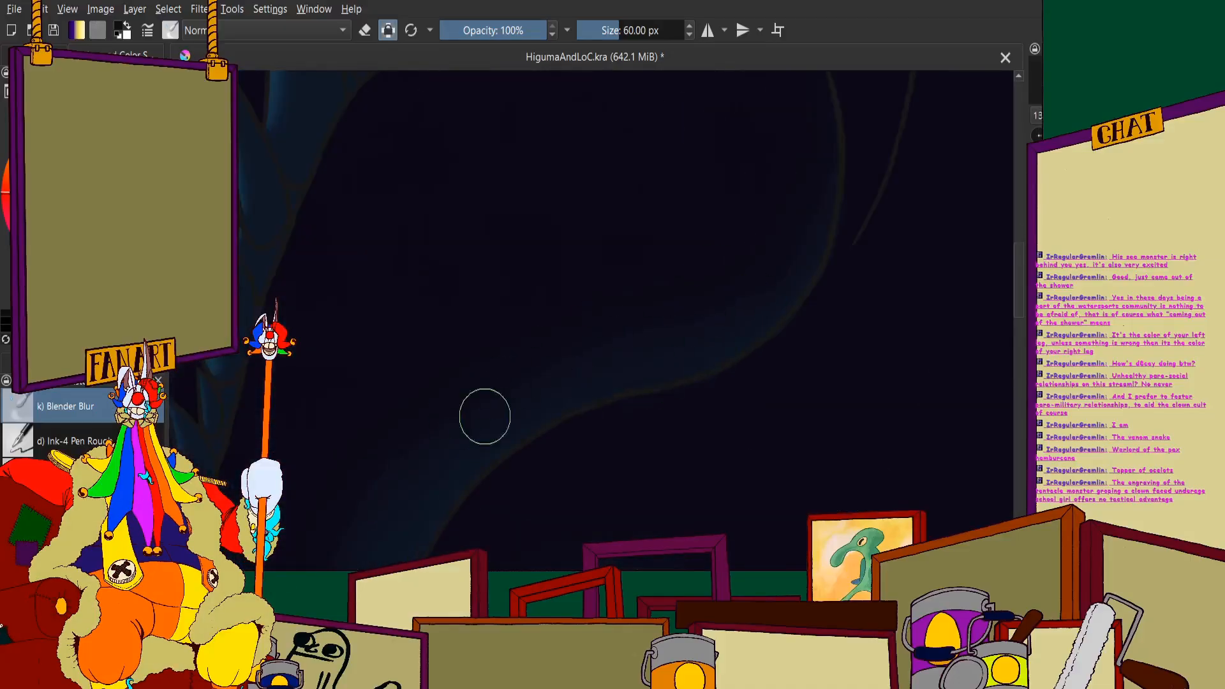
# - Soften the shadow band running down the lower neck between the jaw spikes and the arched coil
pyautogui.scroll(-2, 485, 416)
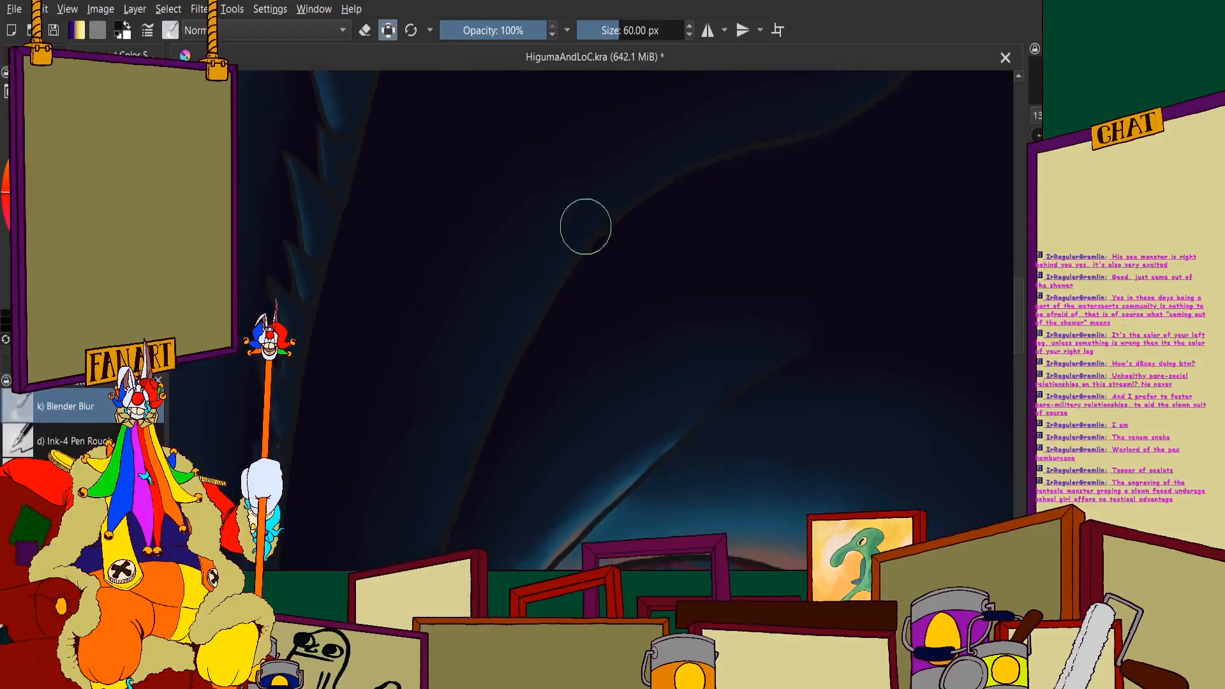
pyautogui.scroll(-2, 586, 227)
pyautogui.scroll(3, 602, 193)
pyautogui.scroll(-3, 538, 529)
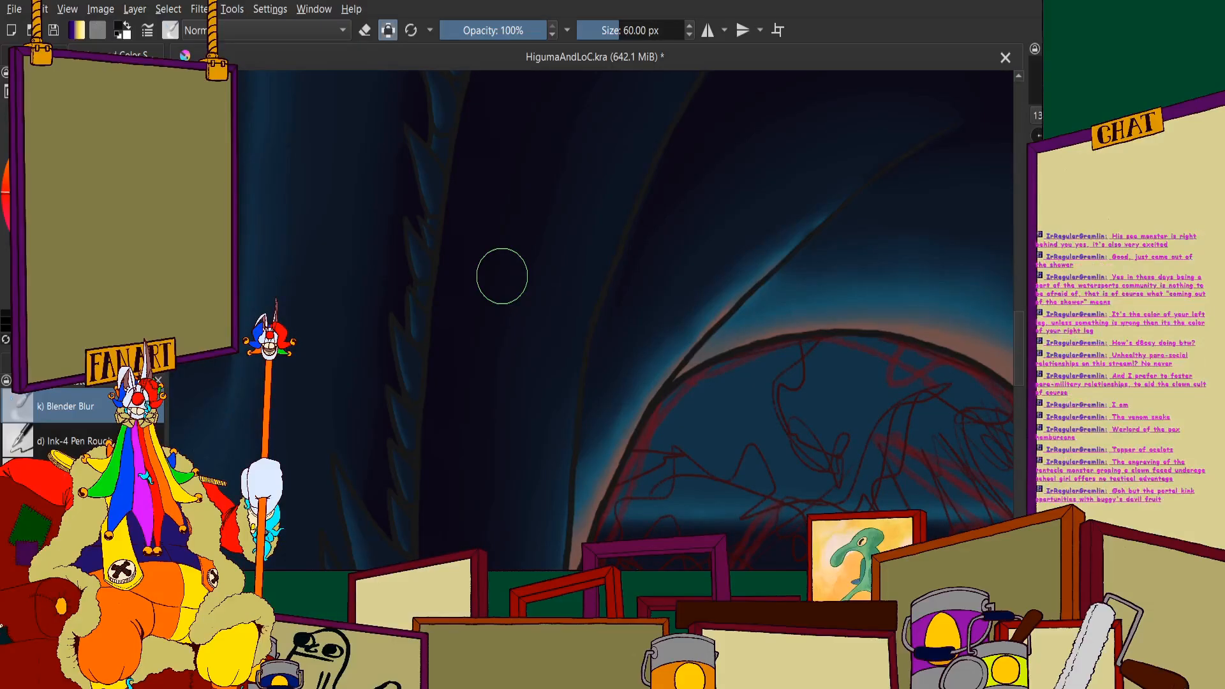
# - Blend the shadow edge on the outer side of the lower jaw, from the arched coil down to the waterline
pyautogui.scroll(-2, 502, 276)
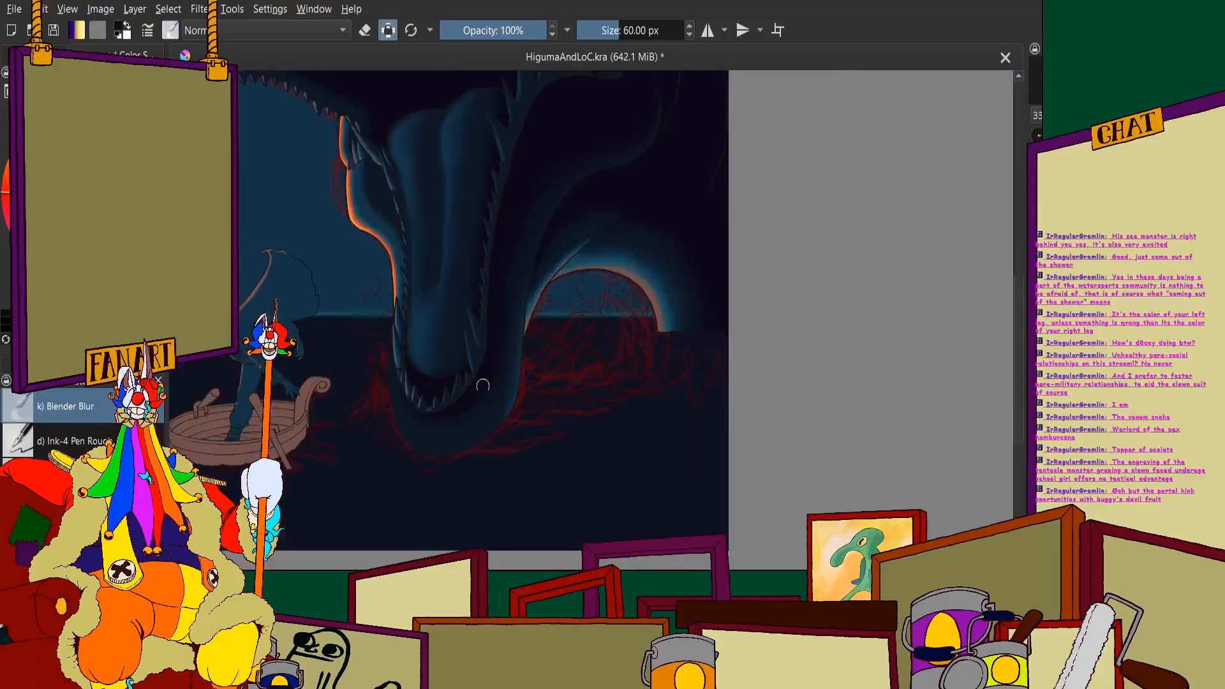
pyautogui.scroll(3, 503, 390)
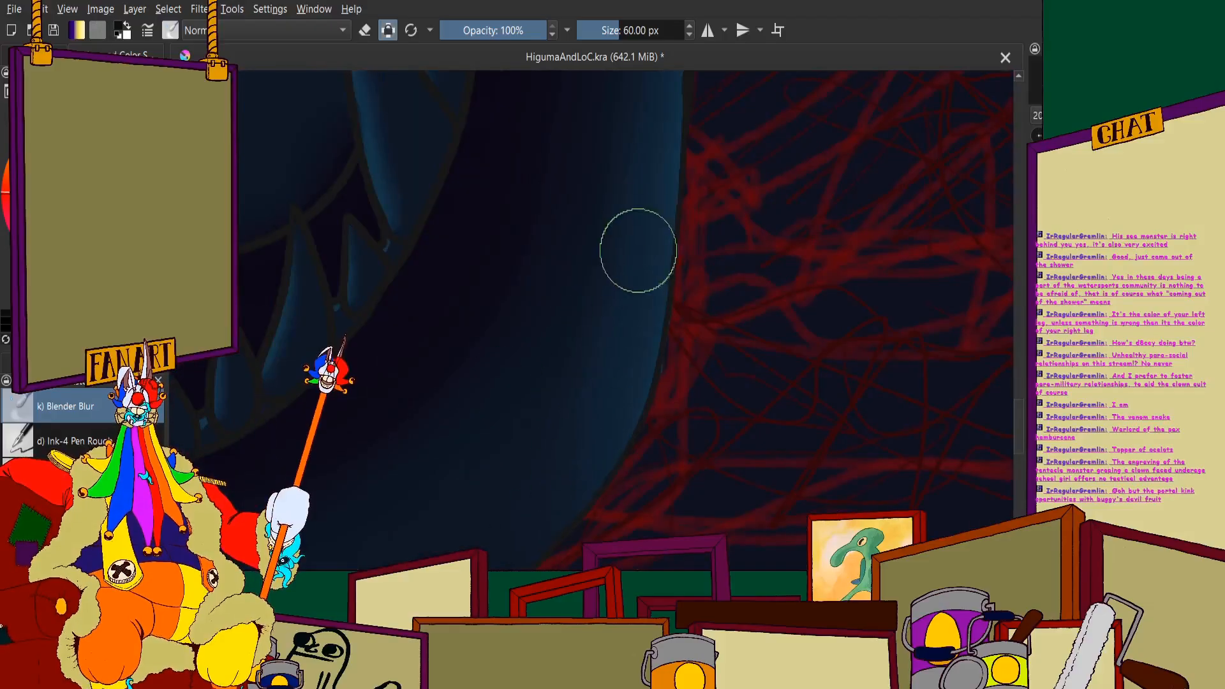
pyautogui.scroll(-1, 638, 250)
pyautogui.scroll(-1, 633, 287)
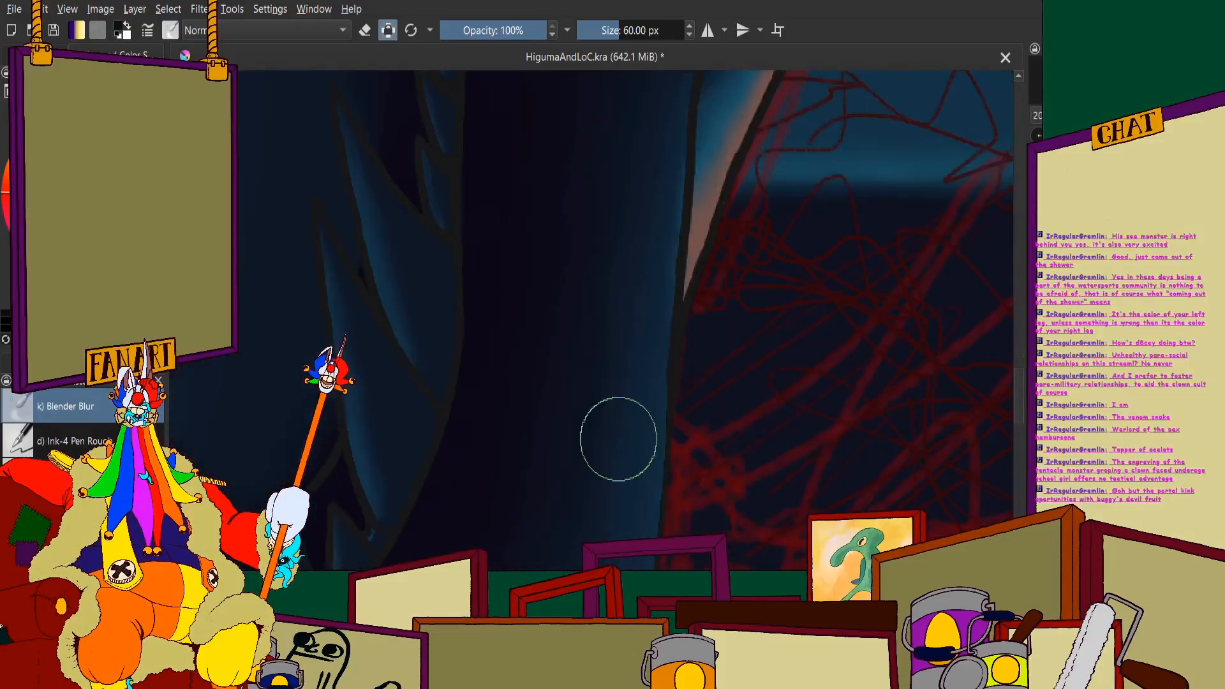
pyautogui.scroll(-5, 610, 279)
pyautogui.scroll(2, 632, 137)
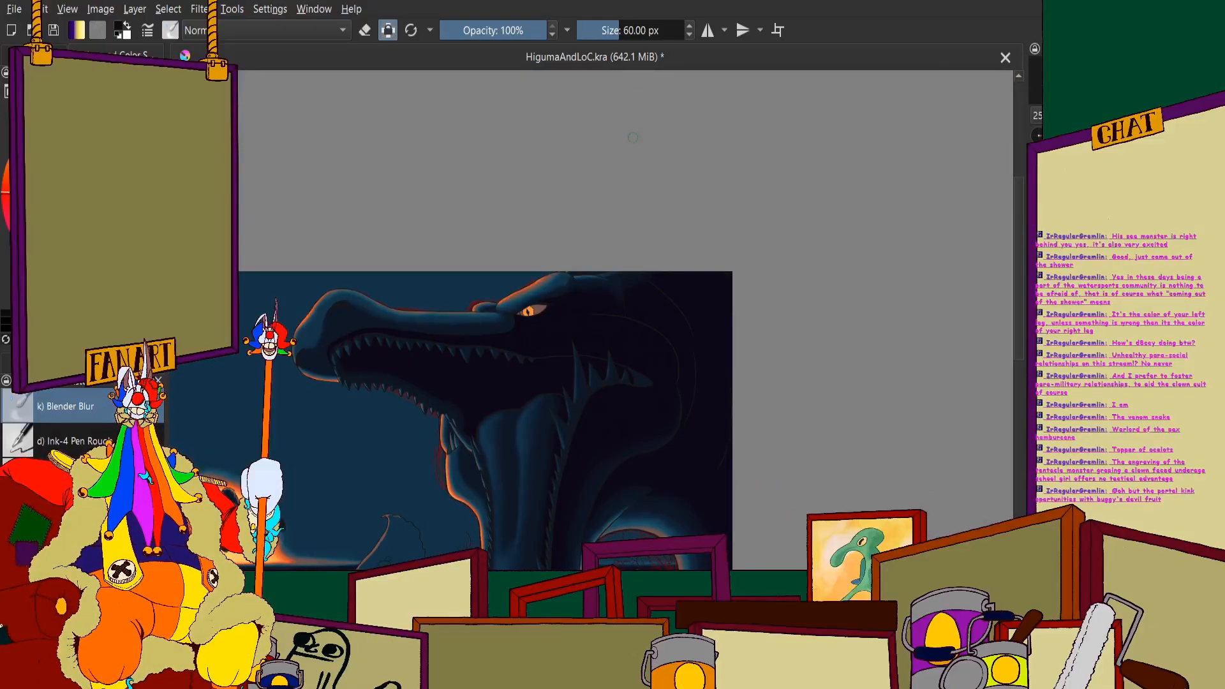
# - Blend the hard shadow edge on the upper jaw between the eye and the rear teeth with the 60 px Blender Blur brush
pyautogui.scroll(-3, 632, 137)
pyautogui.scroll(3, 581, 196)
pyautogui.scroll(-2, 562, 208)
pyautogui.scroll(5, 495, 220)
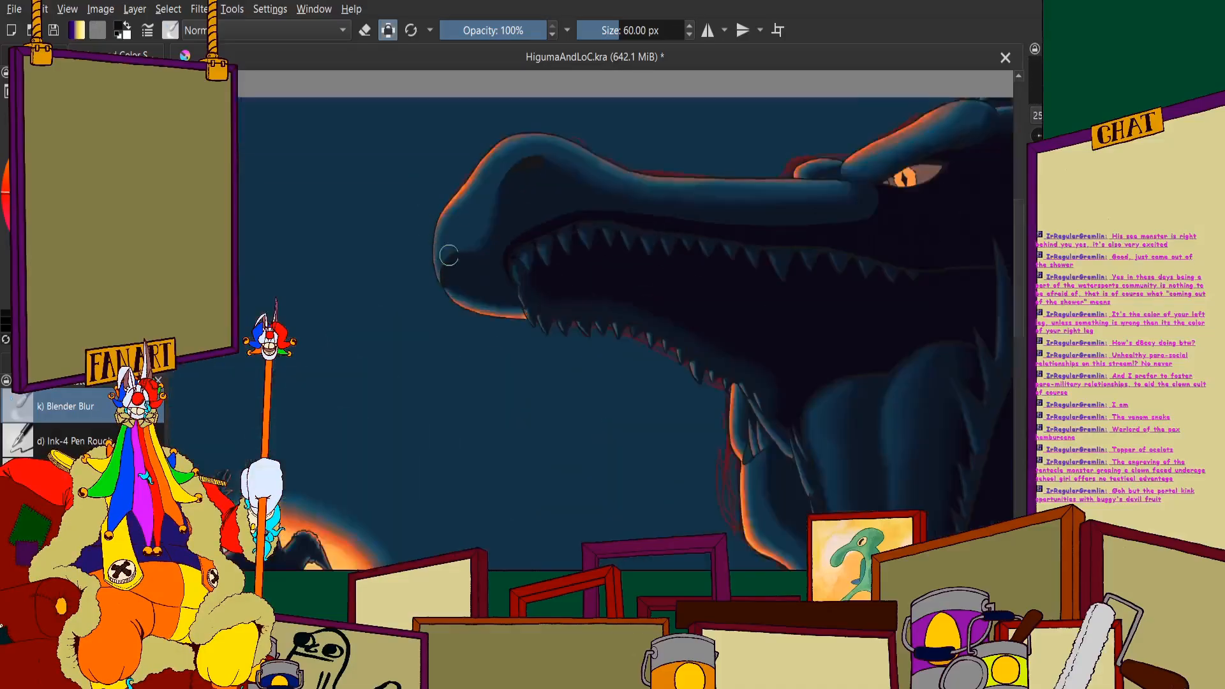
pyautogui.scroll(-3, 501, 230)
pyautogui.scroll(5, 508, 230)
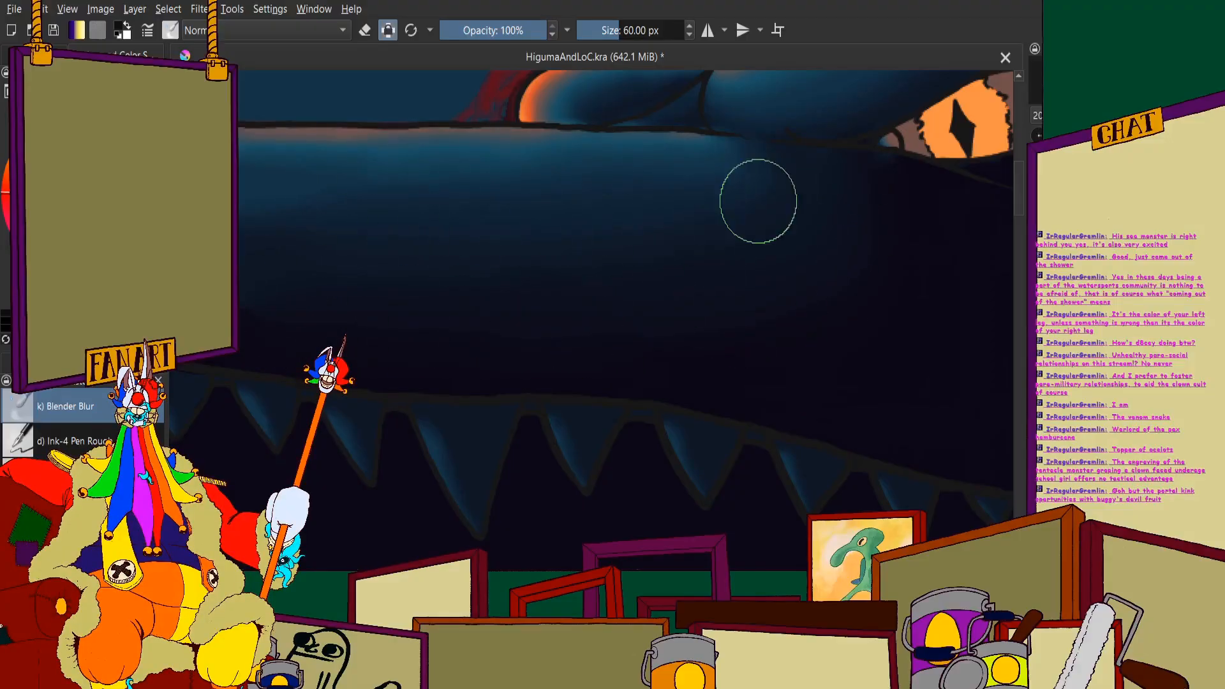
pyautogui.scroll(-4, 734, 166)
pyautogui.scroll(4, 351, 200)
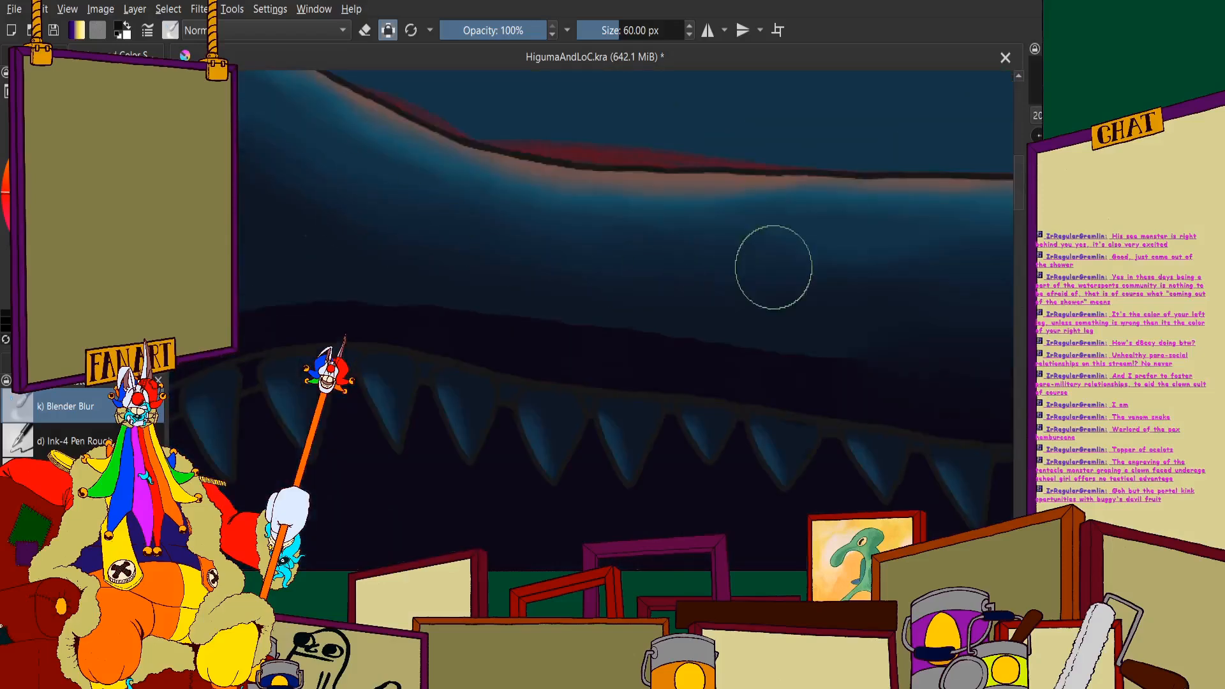
# - Soften the shadow edges on the front of the snout between the nostril and the front upper teeth
pyautogui.scroll(-4, 553, 134)
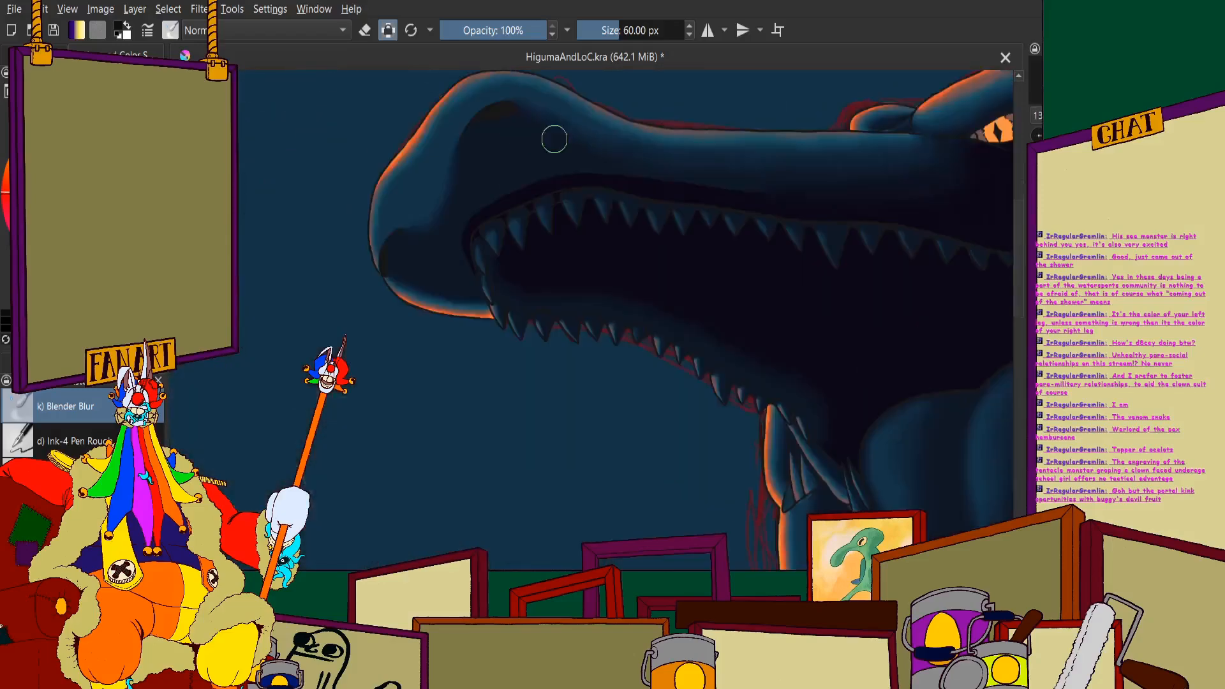
pyautogui.scroll(4, 465, 210)
pyautogui.scroll(3, 351, 257)
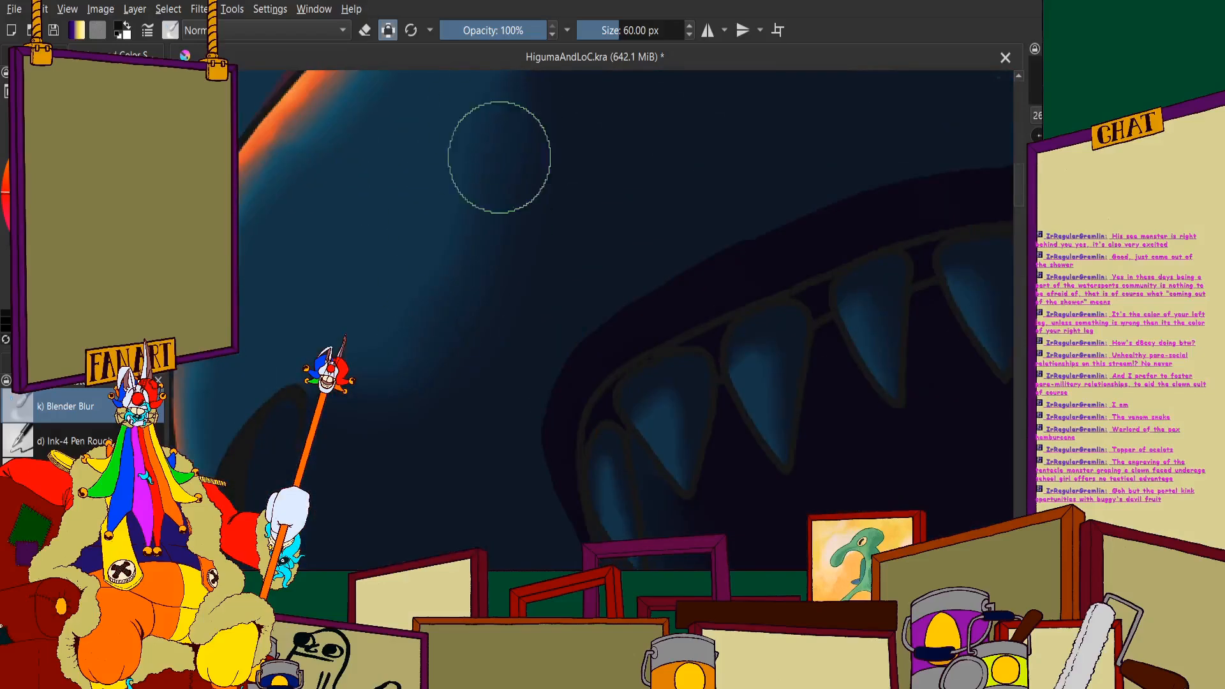
pyautogui.scroll(-3, 536, 279)
pyautogui.scroll(3, 536, 279)
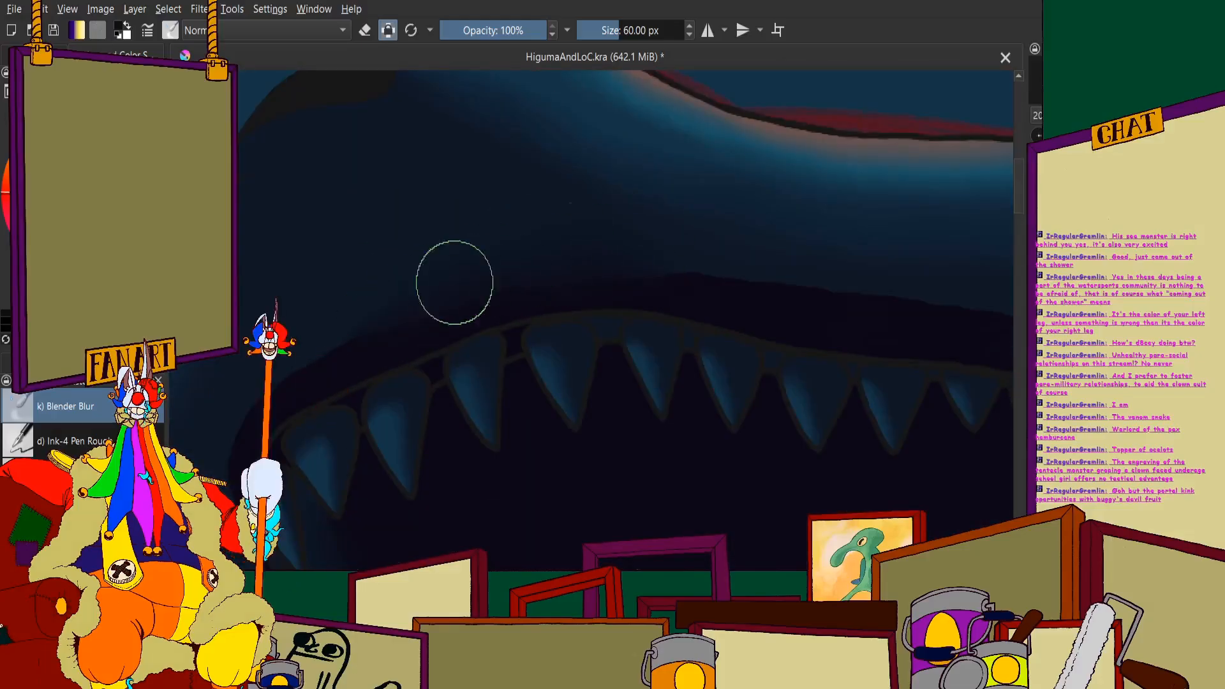
# - Blur the remaining shadow edge above the middle upper teeth into the blue along the length of the snout
pyautogui.scroll(-3, 547, 284)
pyautogui.scroll(3, 588, 257)
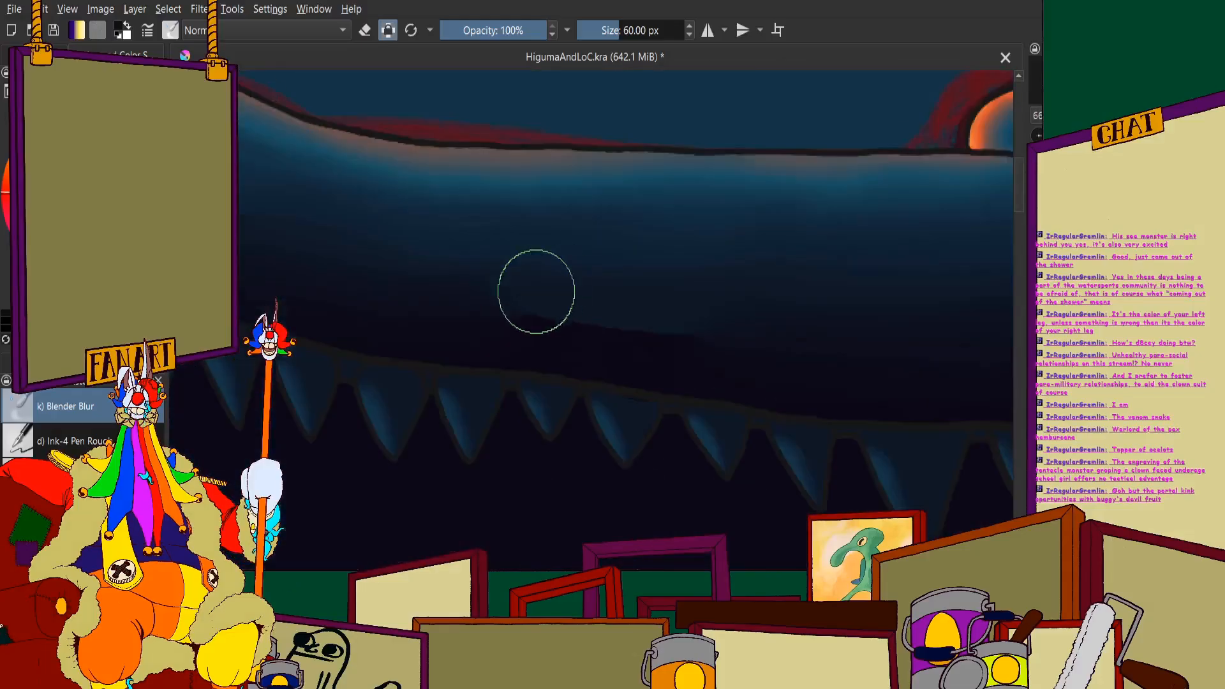
pyautogui.scroll(-3, 759, 297)
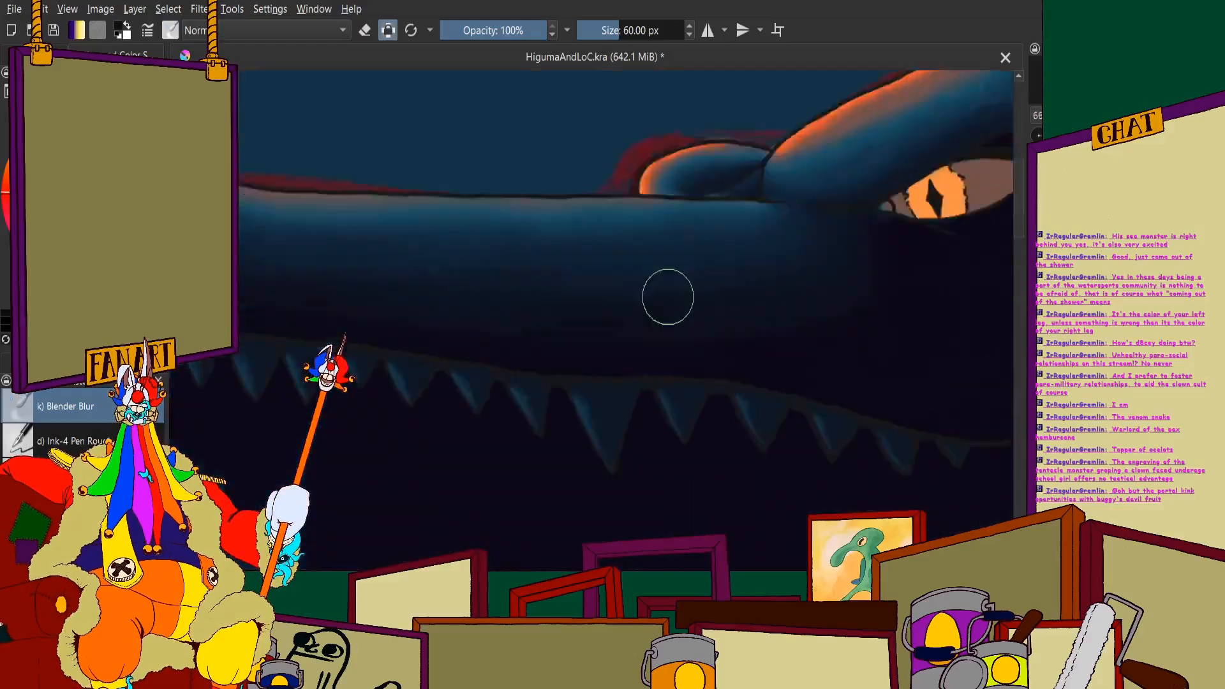
pyautogui.scroll(3, 667, 293)
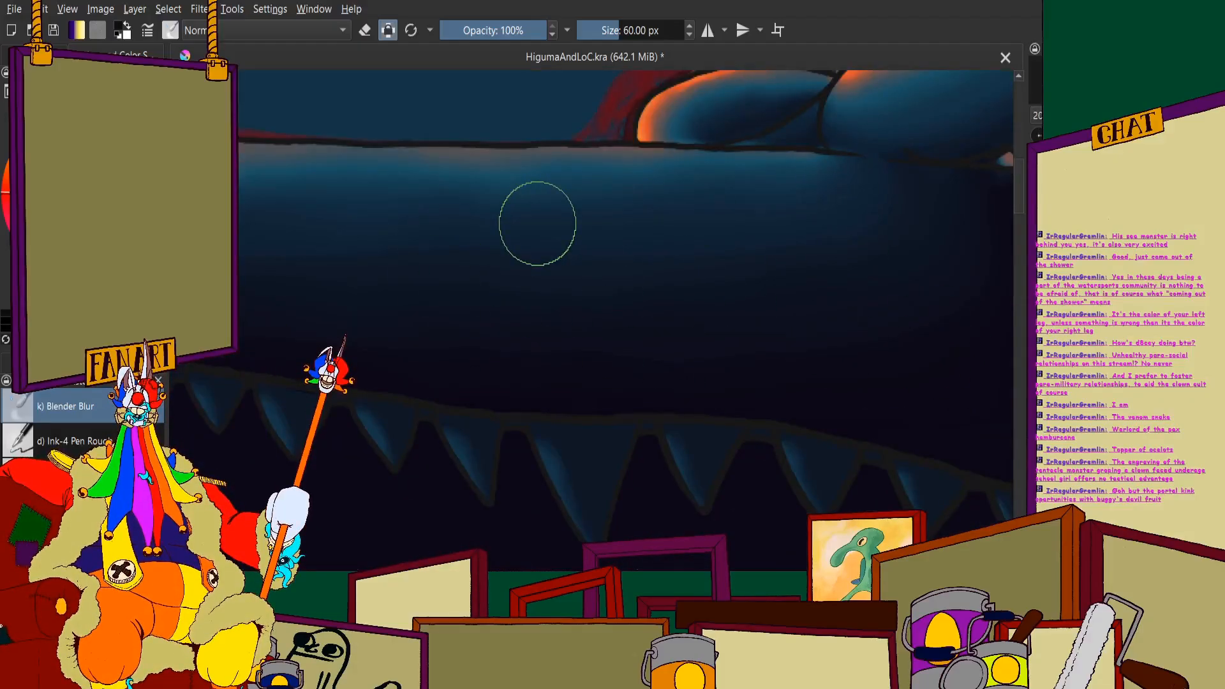
pyautogui.scroll(-3, 629, 336)
# - Smooth the blue-to-dark shading on the brow ridge above the eye and on the small bump in front of it
pyautogui.scroll(5, 561, 315)
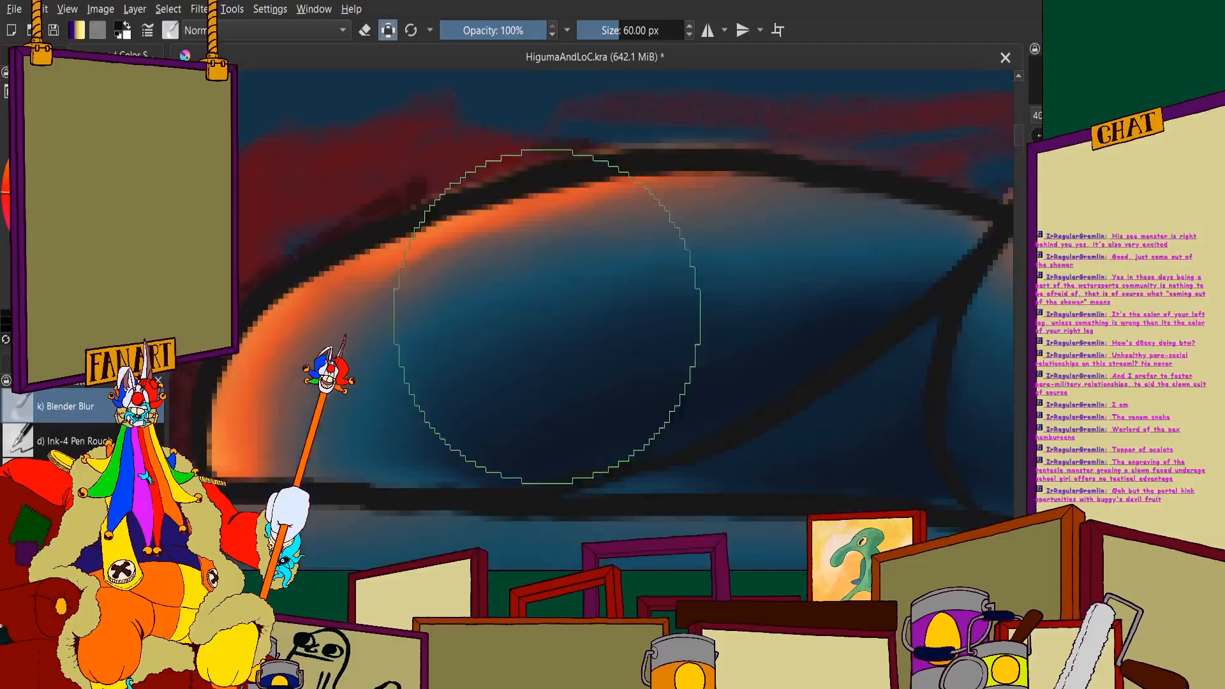
pyautogui.scroll(-3, 577, 334)
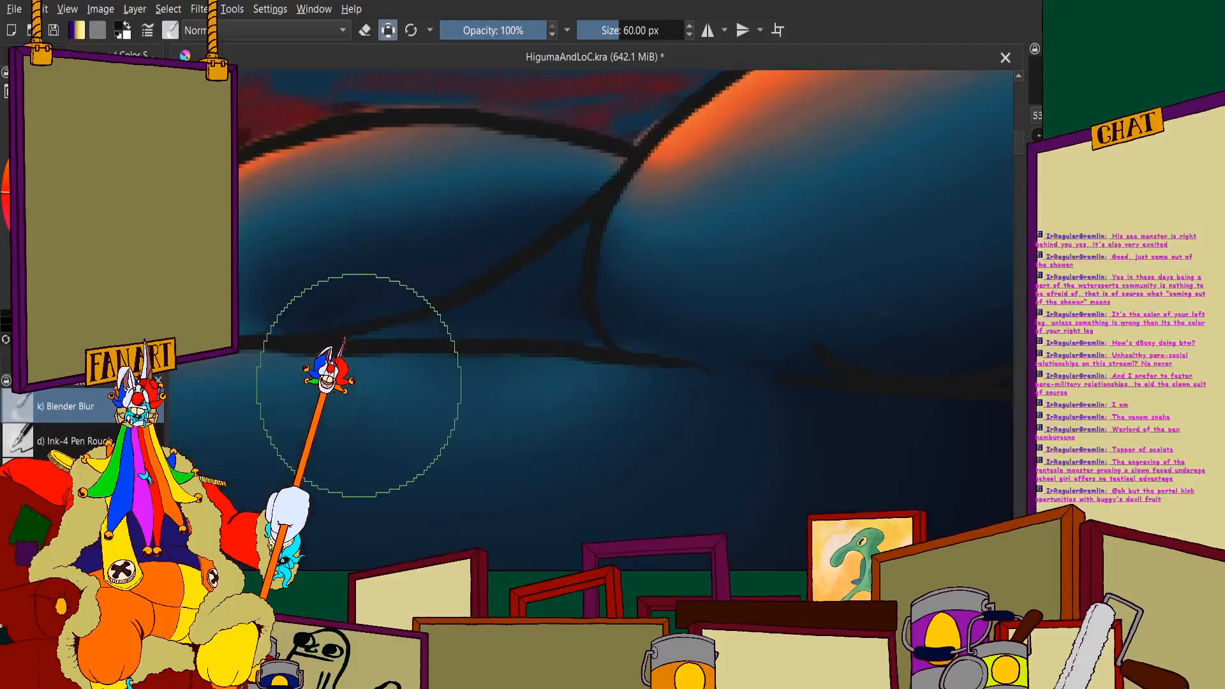
pyautogui.scroll(-2, 467, 278)
pyautogui.scroll(4, 664, 198)
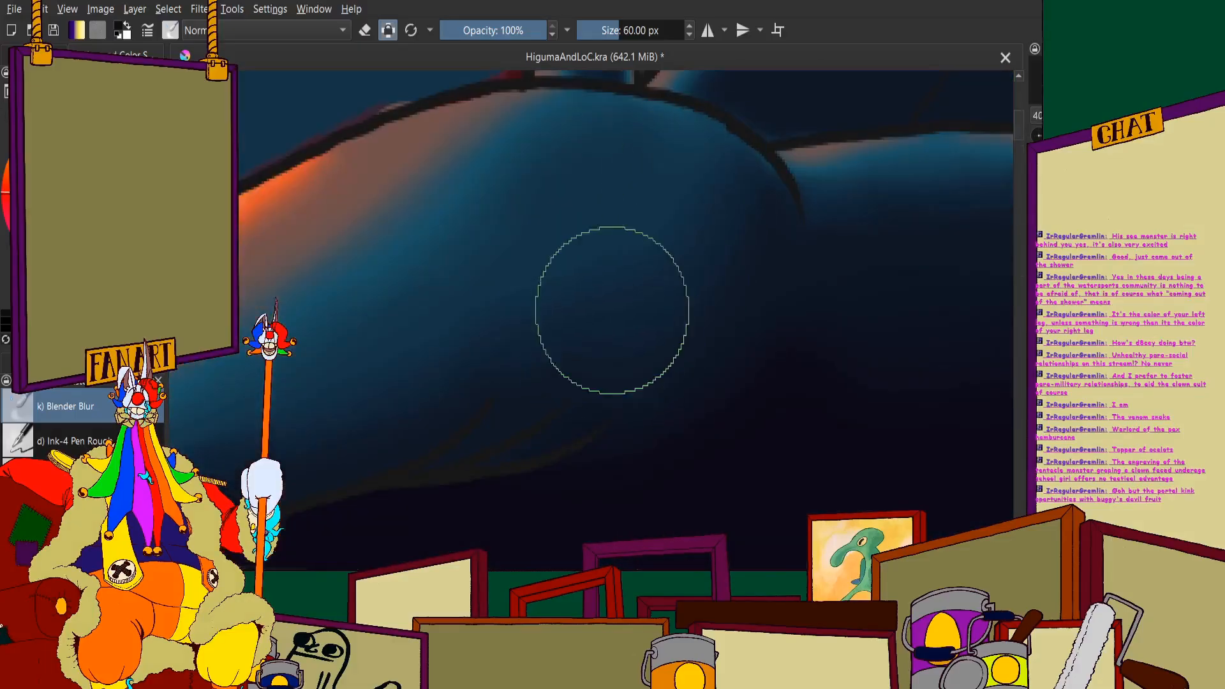
pyautogui.scroll(-3, 546, 221)
pyautogui.scroll(2, 321, 365)
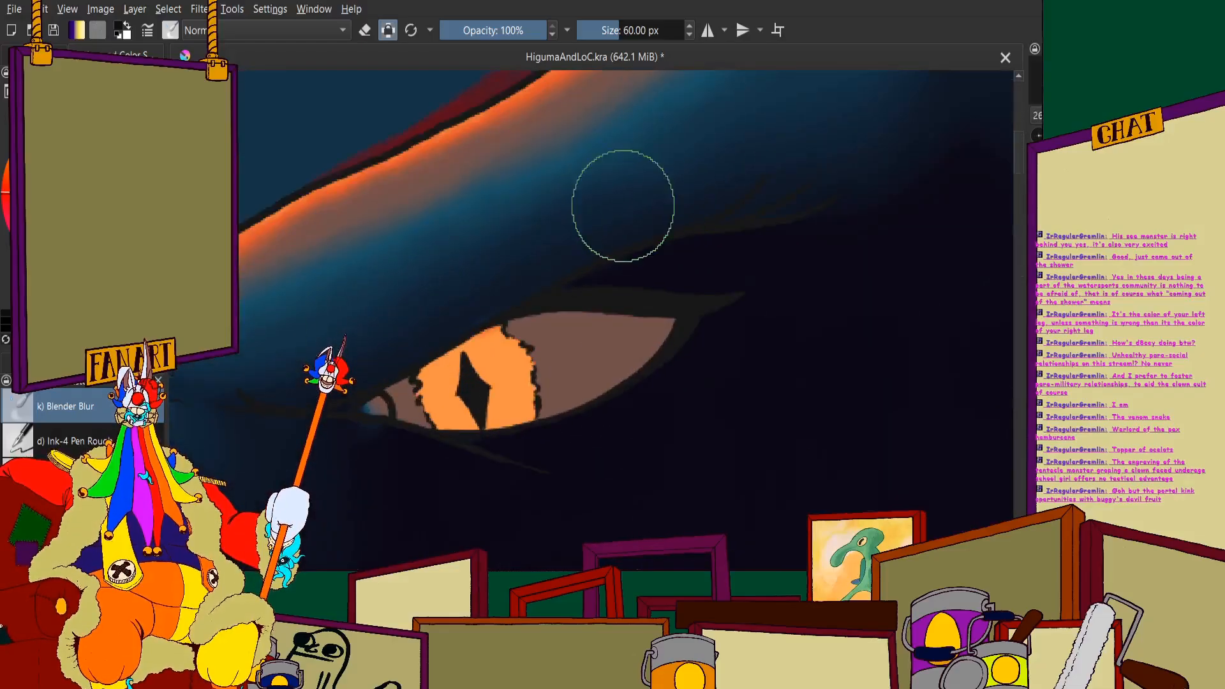
pyautogui.scroll(-3, 580, 251)
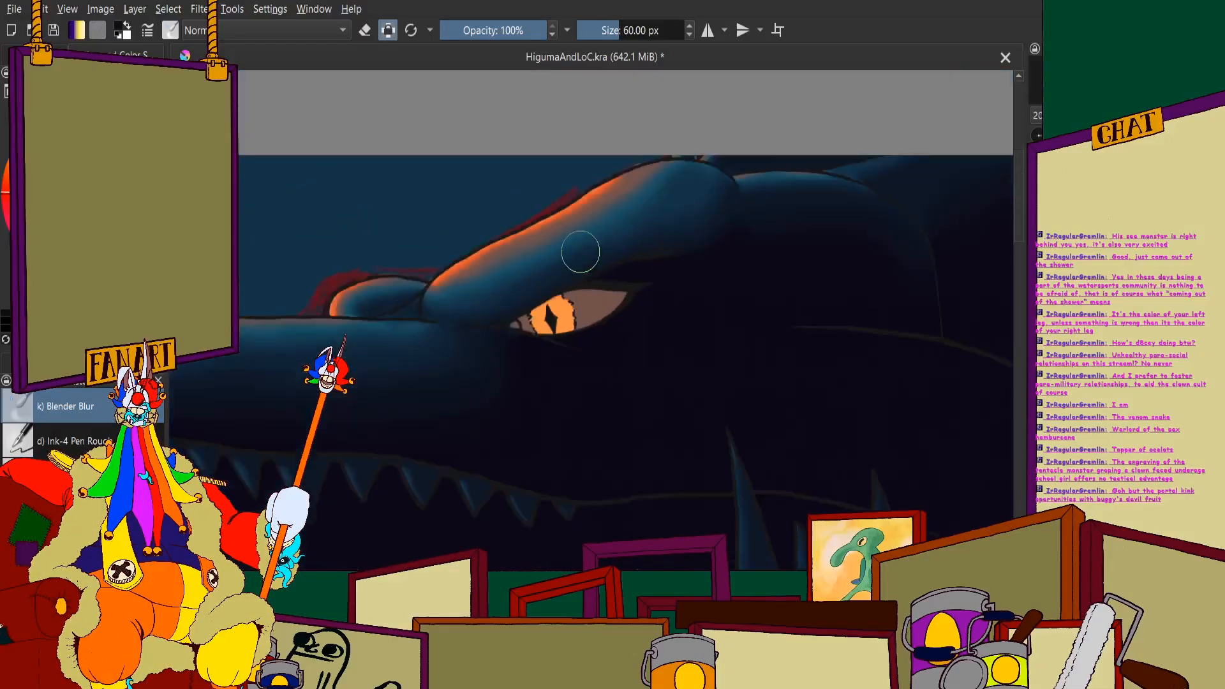
pyautogui.scroll(3, 556, 308)
pyautogui.scroll(-3, 546, 207)
pyautogui.scroll(3, 624, 186)
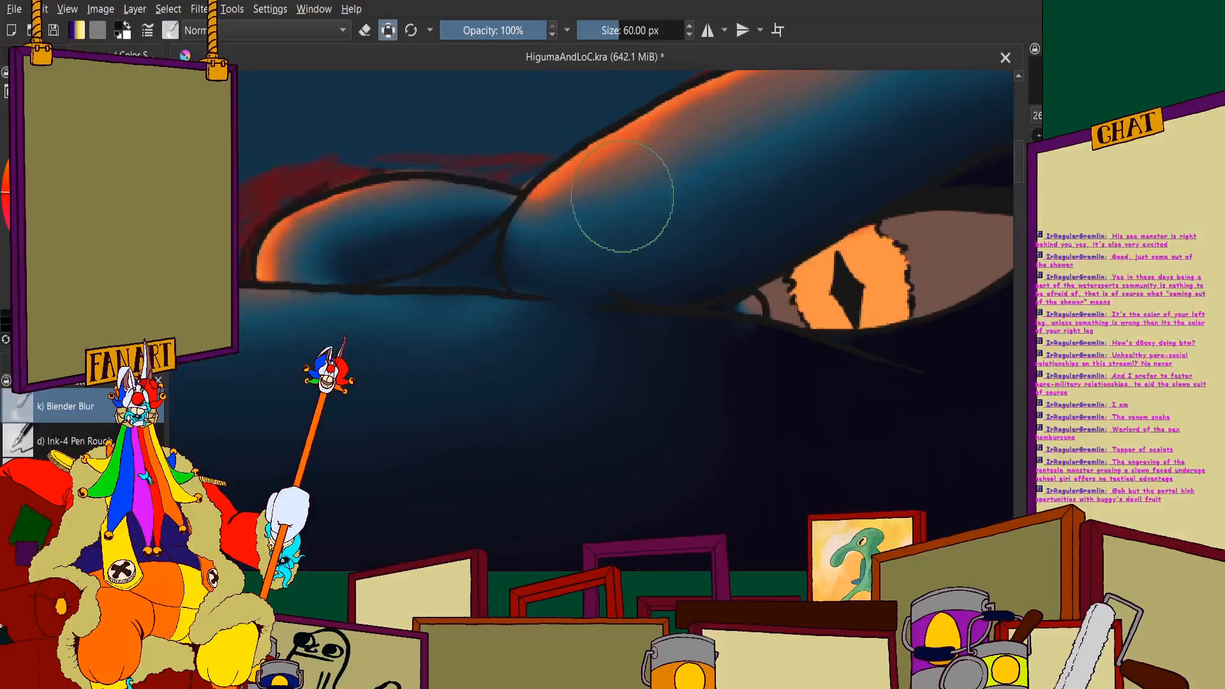
pyautogui.scroll(-4, 511, 156)
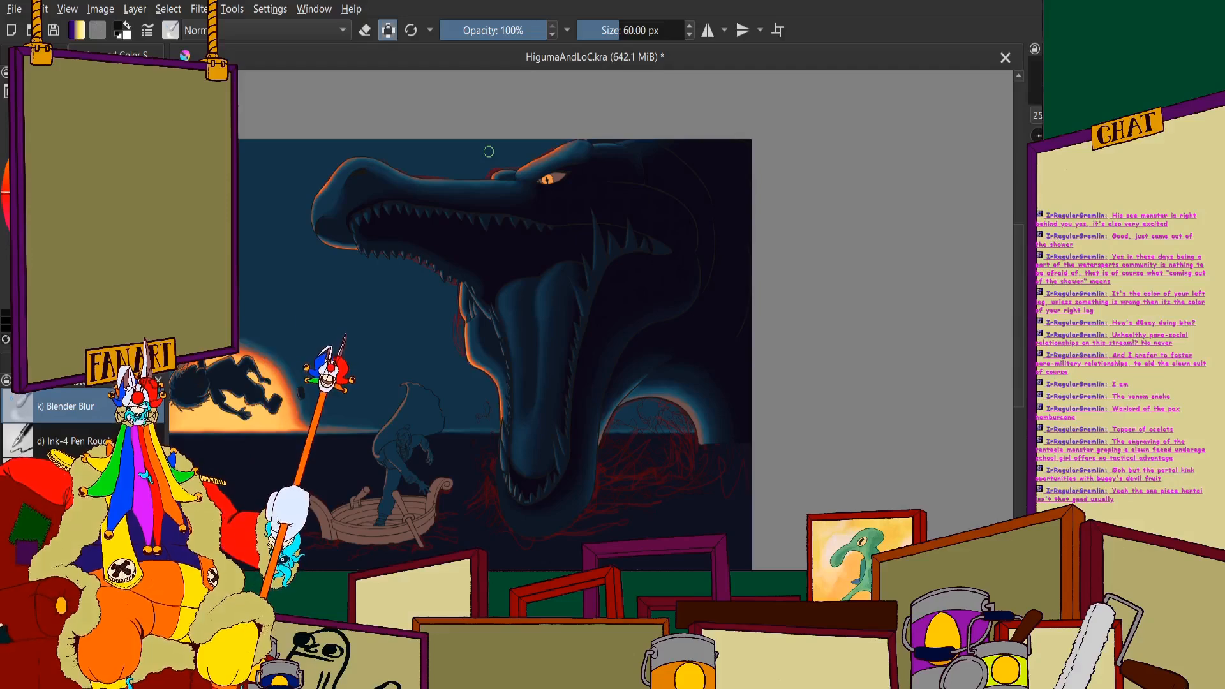
# - Blend the shading around the snout tip and behind the front teeth of the lower jaw
pyautogui.scroll(5, 393, 191)
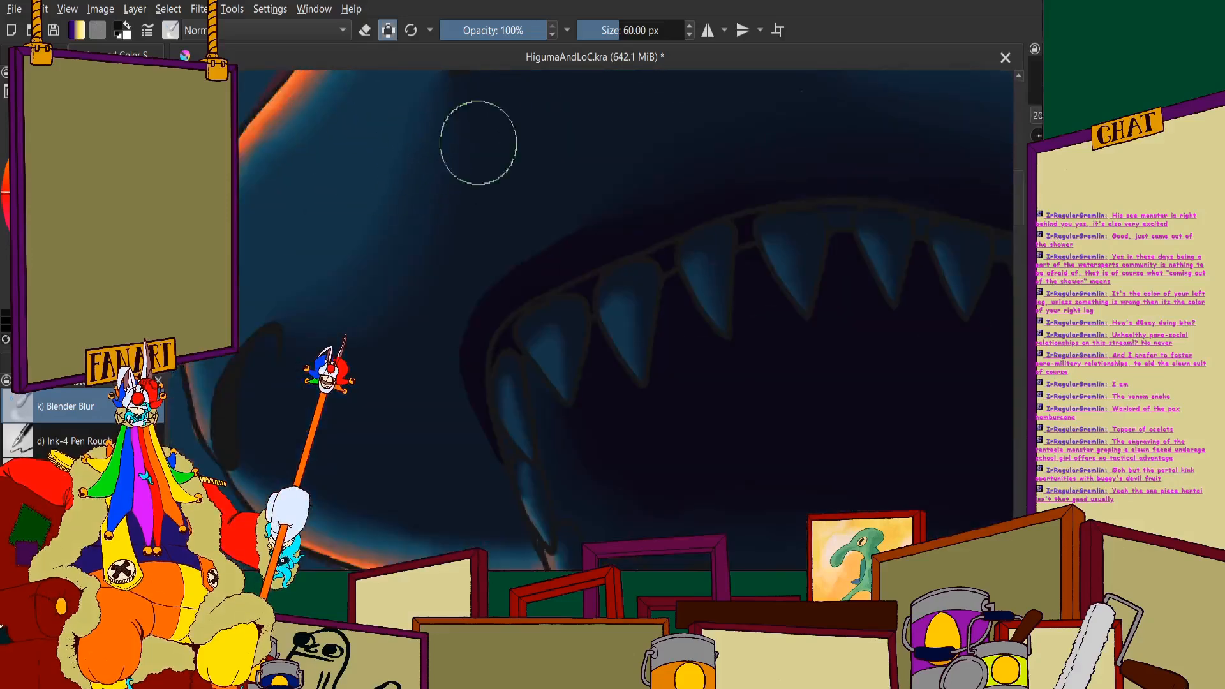
pyautogui.scroll(-5, 408, 191)
pyautogui.scroll(7, 357, 179)
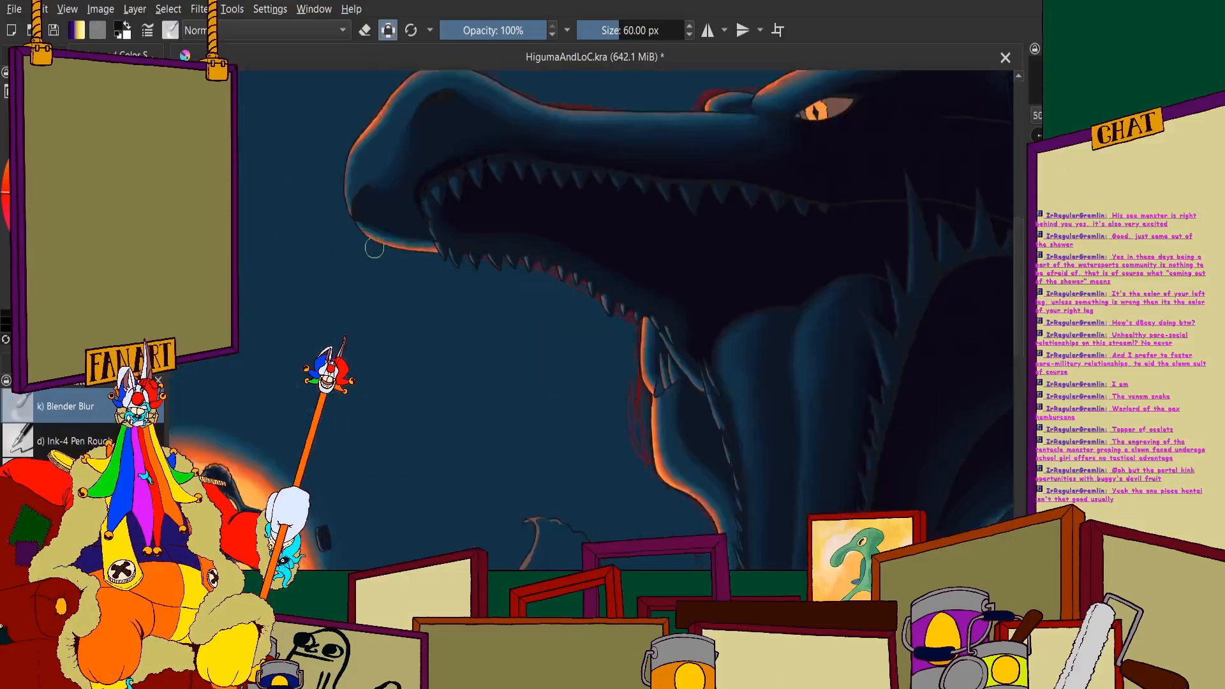
pyautogui.scroll(-4, 799, 340)
pyautogui.scroll(4, 613, 222)
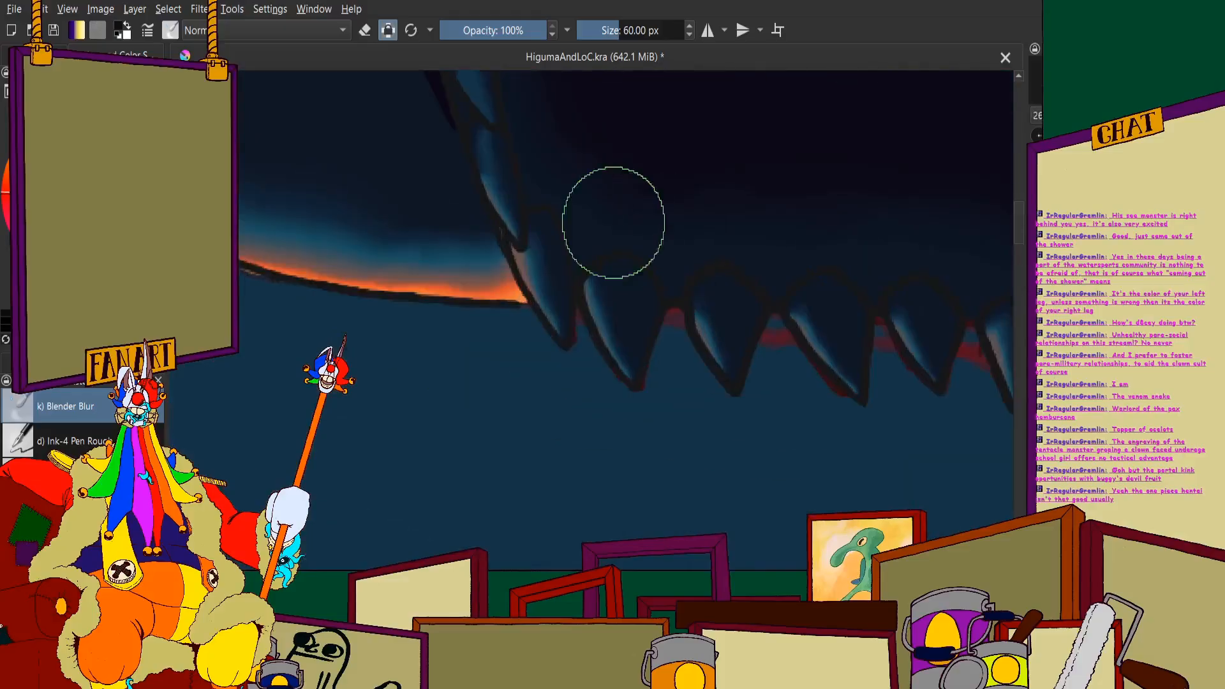
pyautogui.scroll(-6, 485, 284)
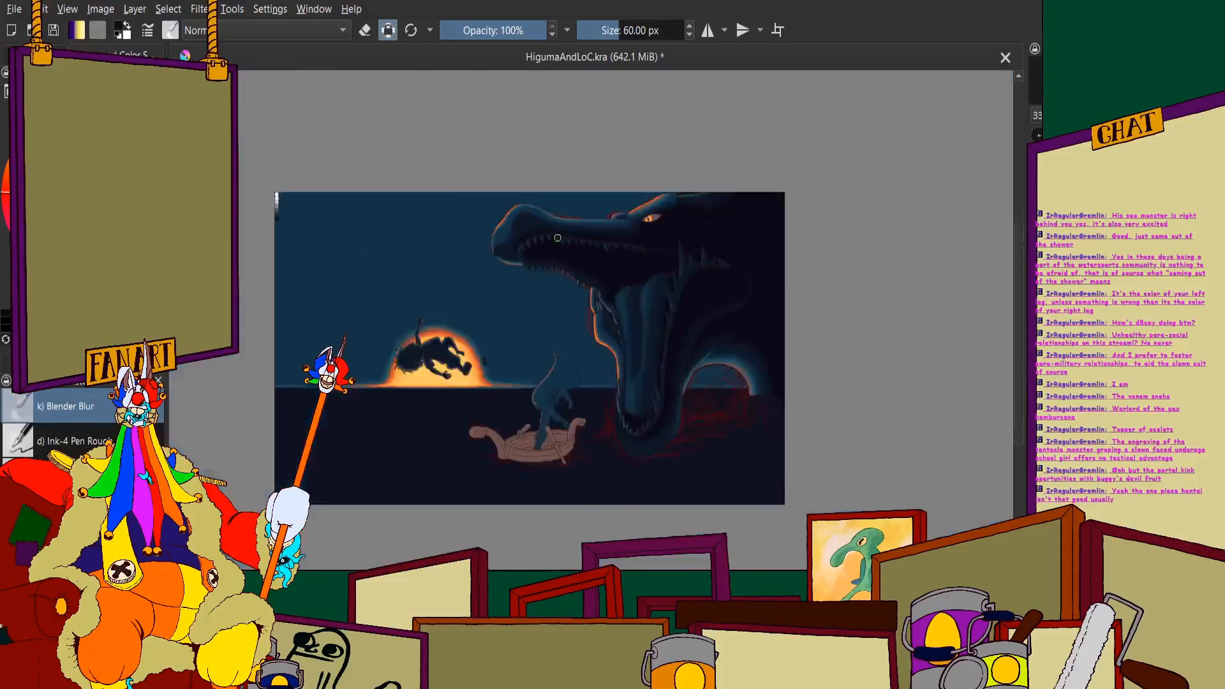
# - Soften the transition from blue to shadow on the bridge of the snout behind the nostril
pyautogui.scroll(2, 656, 227)
pyautogui.scroll(-2, 656, 228)
pyautogui.scroll(6, 374, 238)
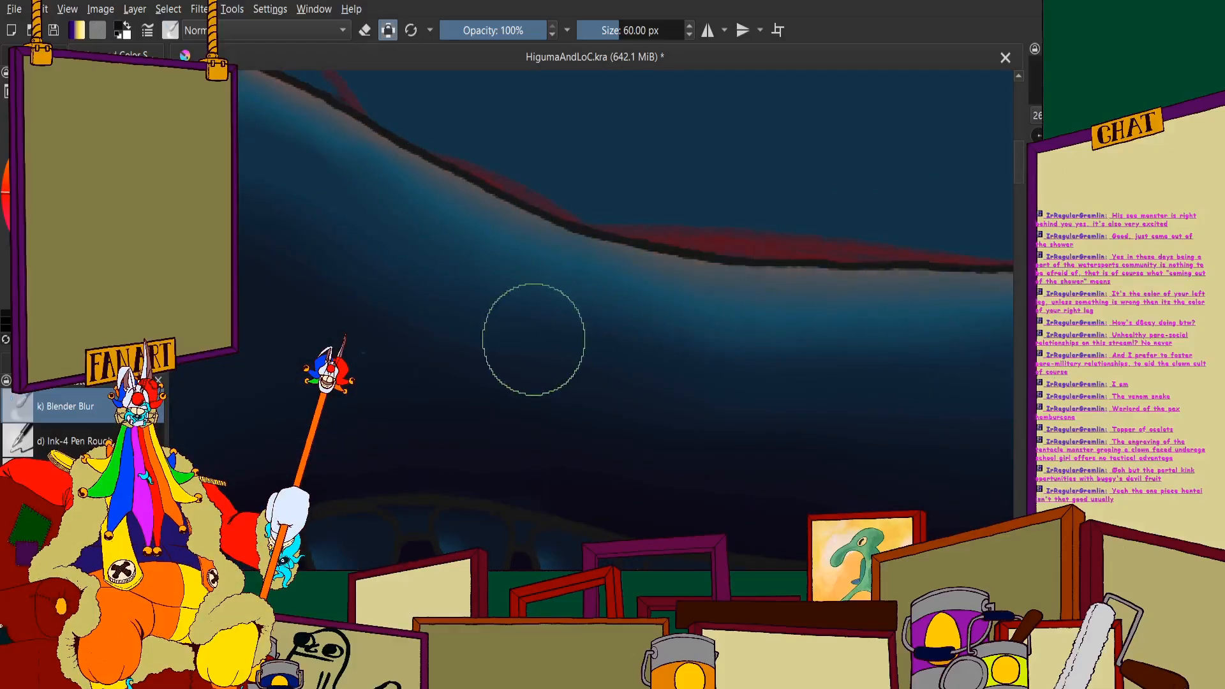
pyautogui.scroll(-1, 383, 252)
pyautogui.scroll(2, 733, 369)
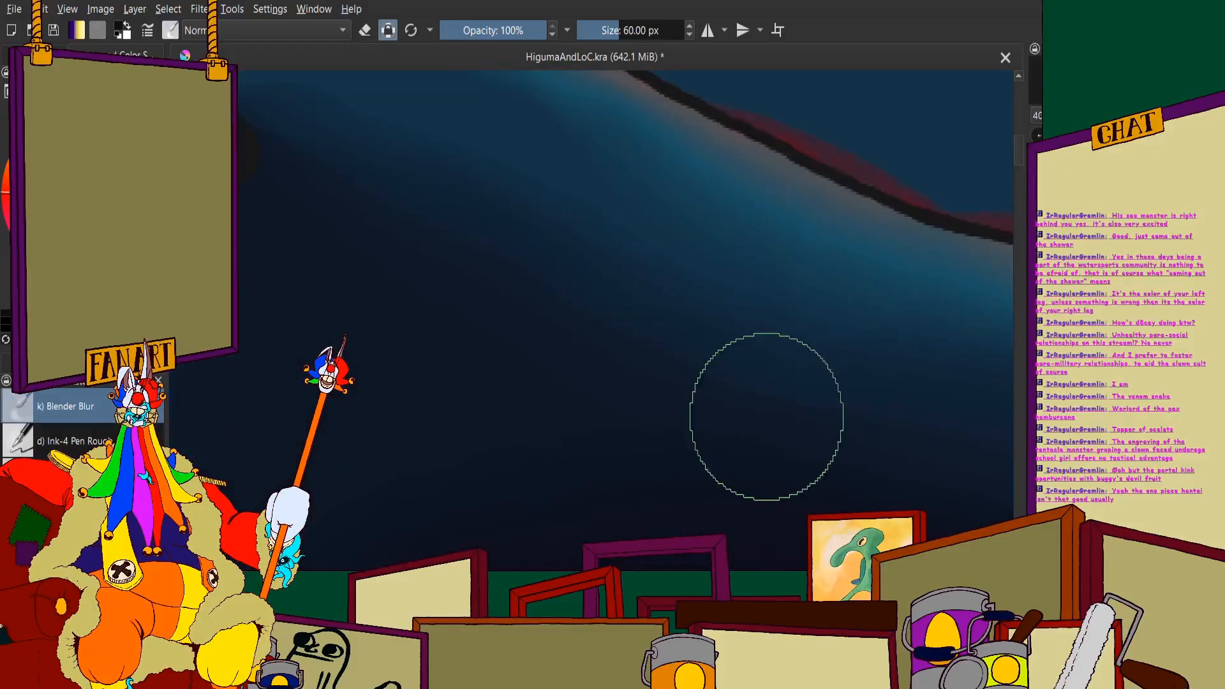
pyautogui.scroll(-3, 410, 199)
pyautogui.scroll(3, 536, 287)
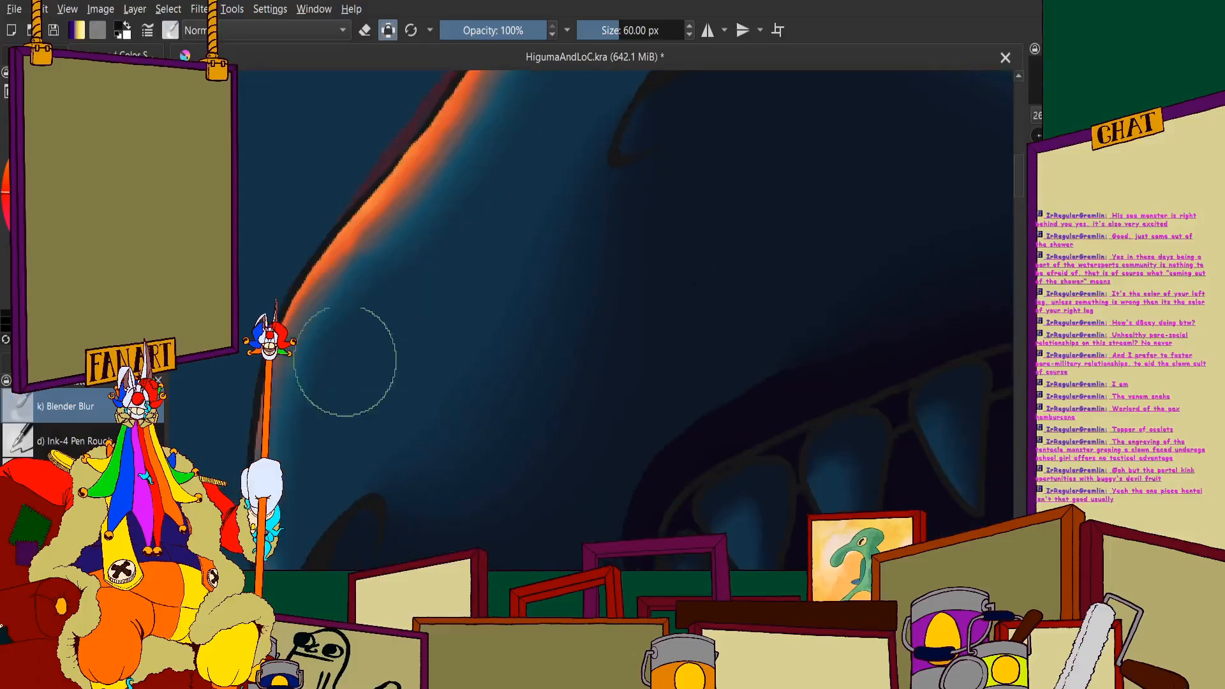
# - Examine the throat, neck and whole painting to judge the blended shadows against the sunset and boat
pyautogui.scroll(-3, 352, 262)
pyautogui.scroll(-2, 539, 347)
pyautogui.scroll(4, 695, 358)
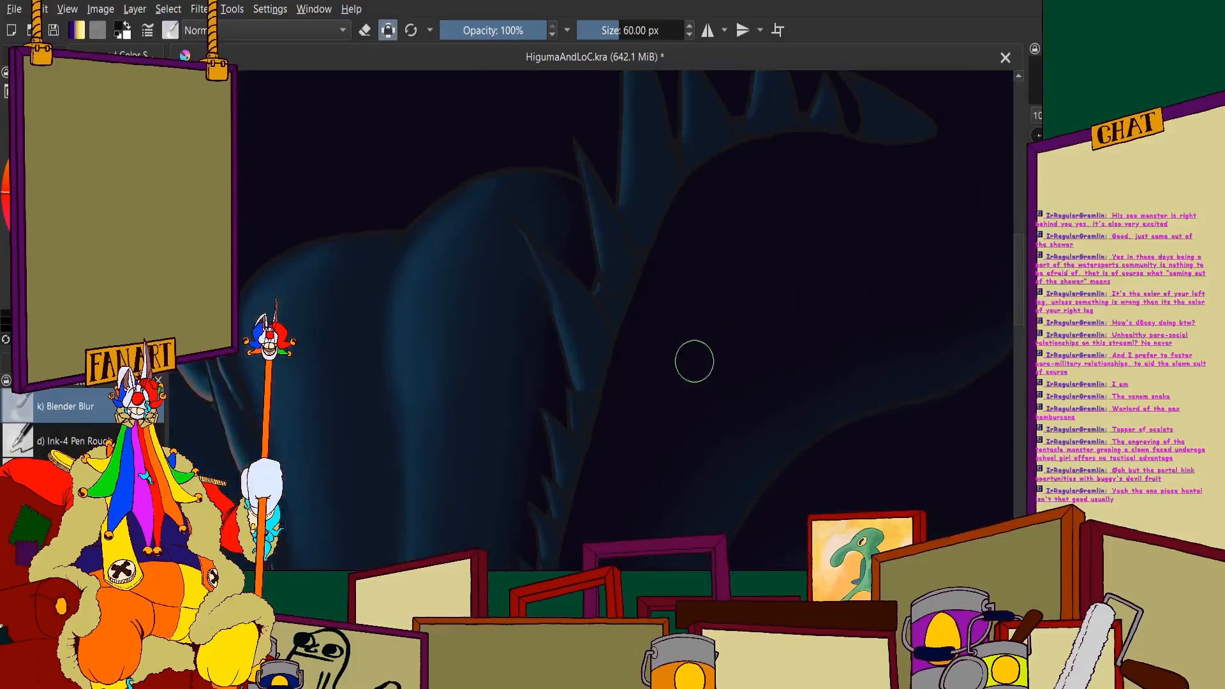
pyautogui.scroll(-2, 661, 260)
pyautogui.scroll(2, 661, 259)
pyautogui.scroll(-4, 525, 275)
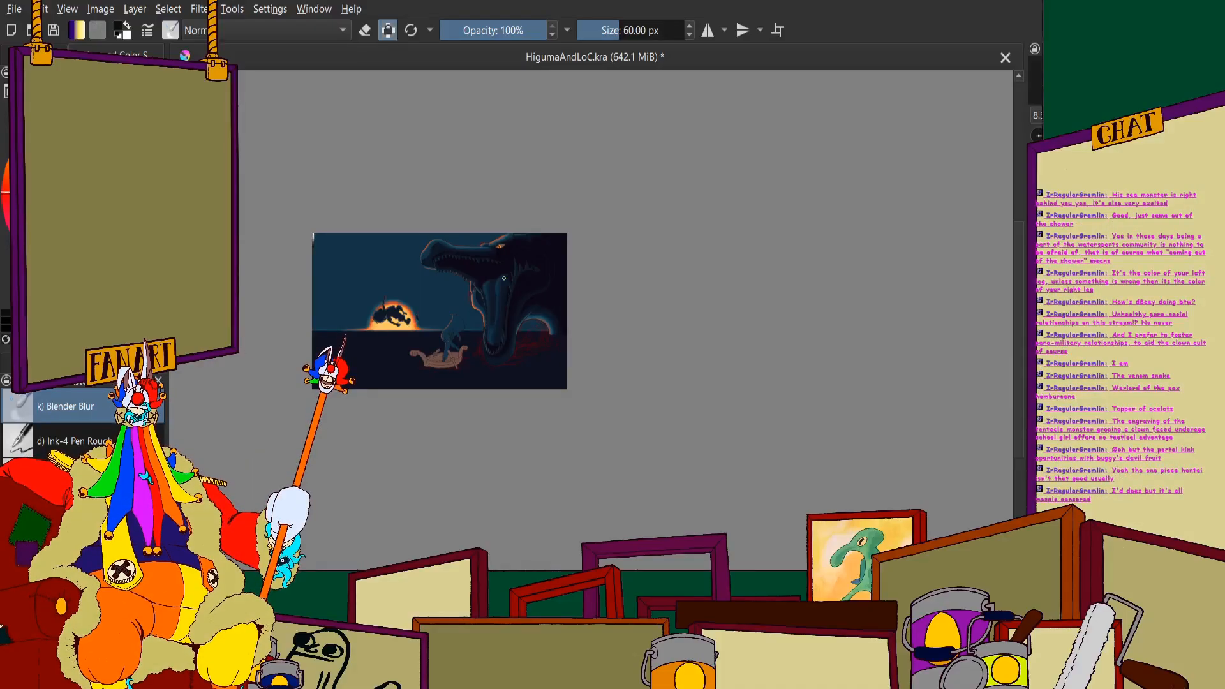
# - Switch to the 15 px brush and paint a curved near-black shadow edge down the middle of the largest upper fang
pyautogui.scroll(6, 504, 278)
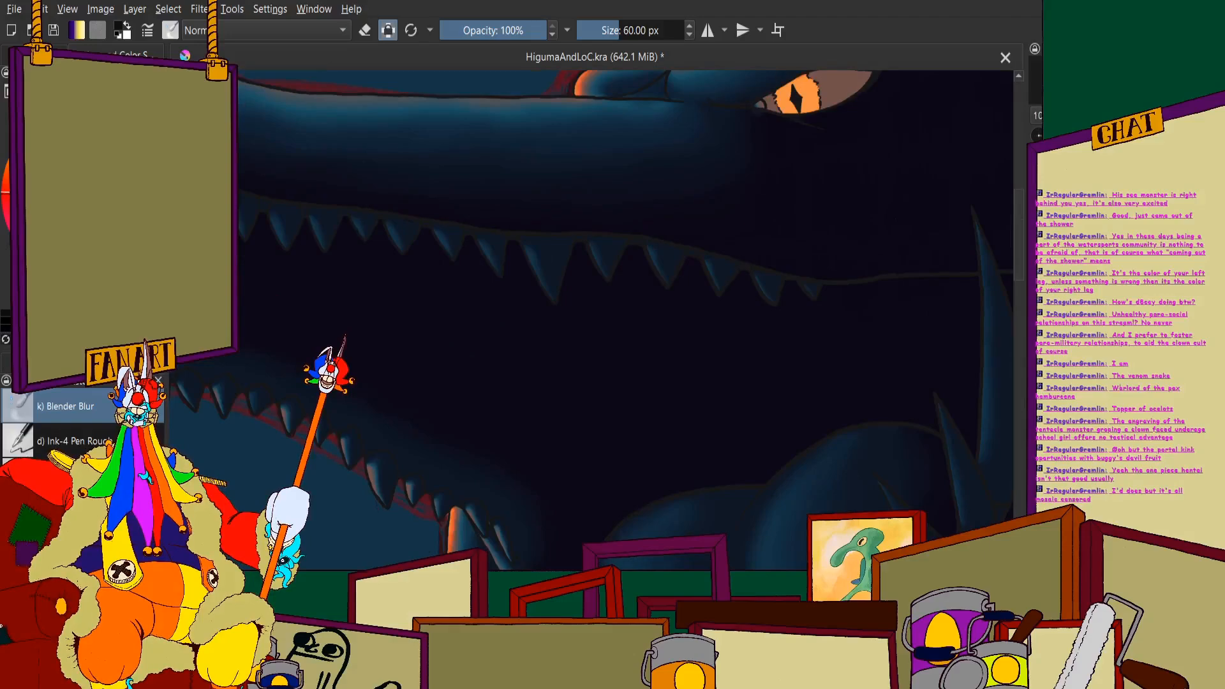
pyautogui.press('/')
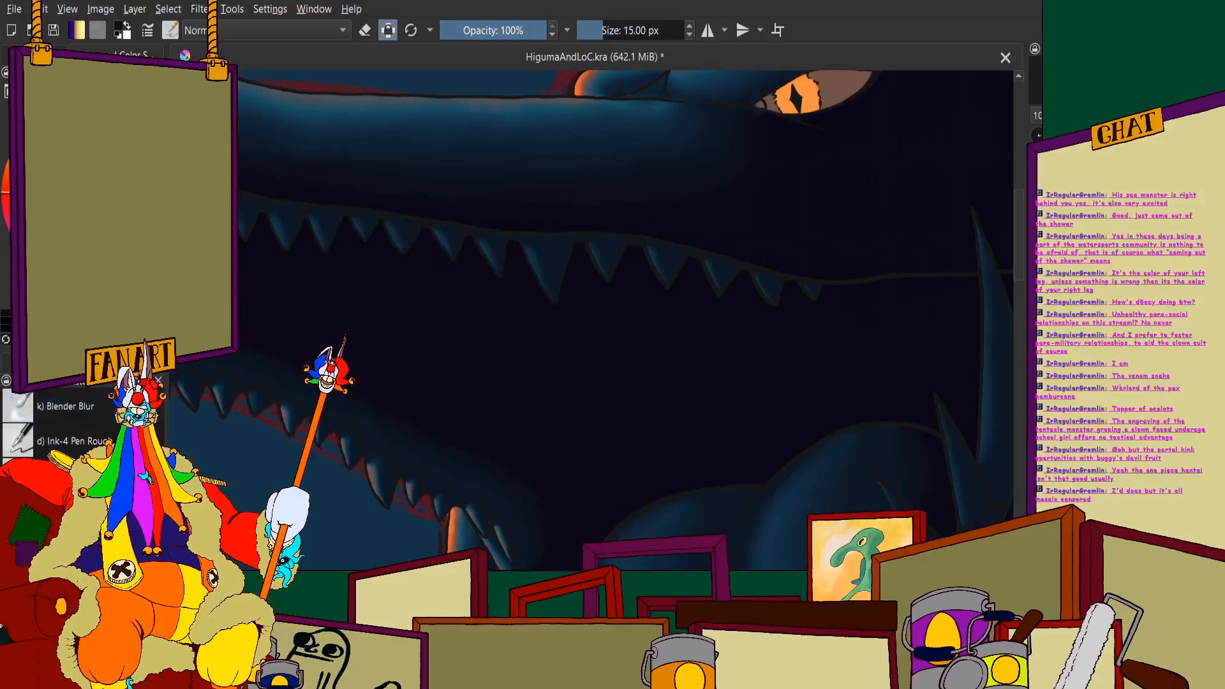
pyautogui.scroll(5, 550, 268)
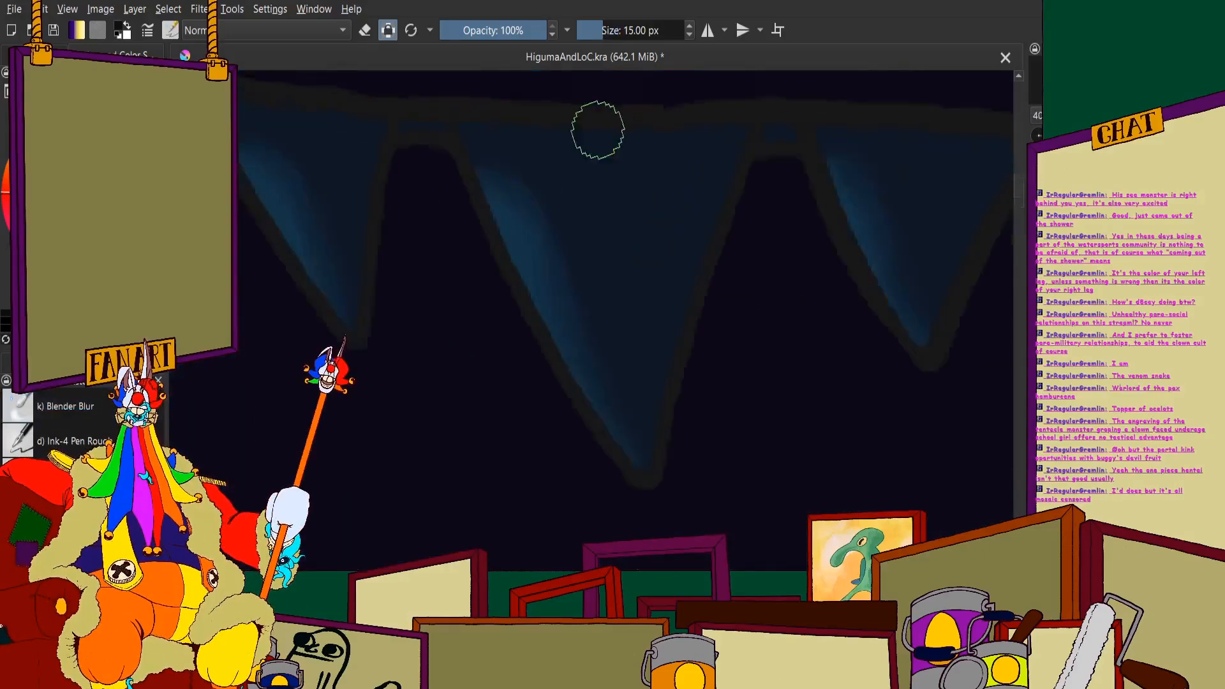
pyautogui.moveTo(471, 122); pyautogui.dragTo(552, 142)
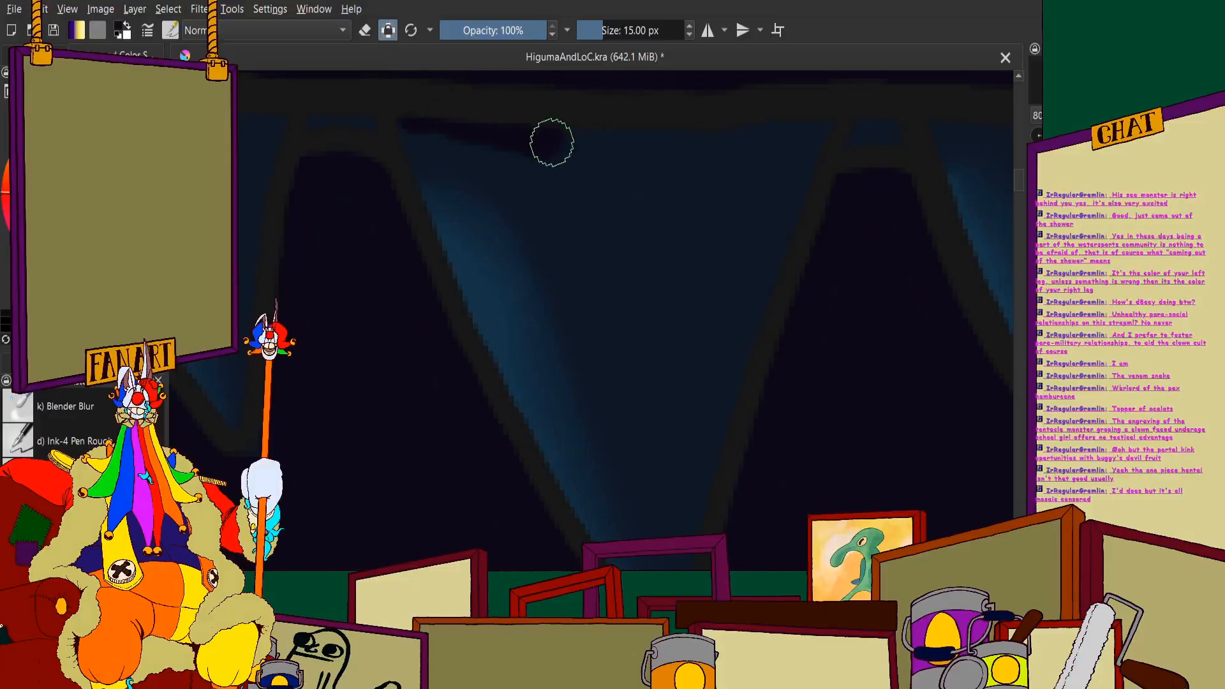
pyautogui.moveTo(620, 213); pyautogui.dragTo(647, 280)
pyautogui.scroll(-4, 626, 283)
pyautogui.scroll(4, 630, 300)
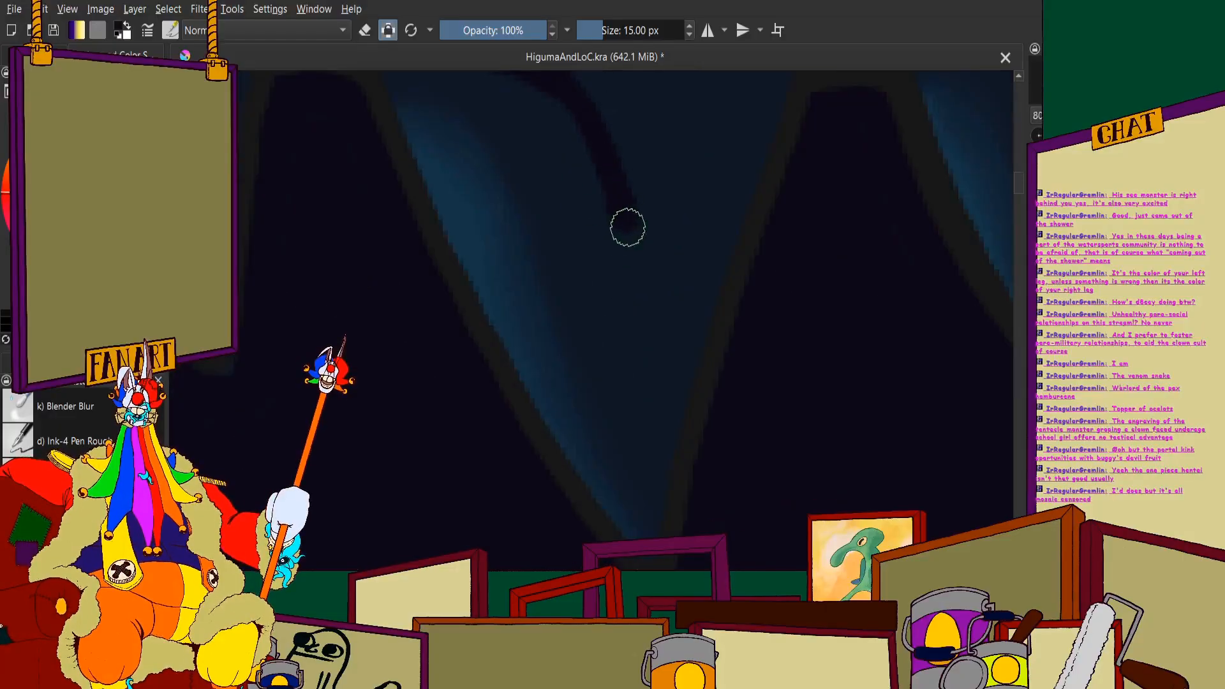
pyautogui.moveTo(628, 227); pyautogui.dragTo(657, 465)
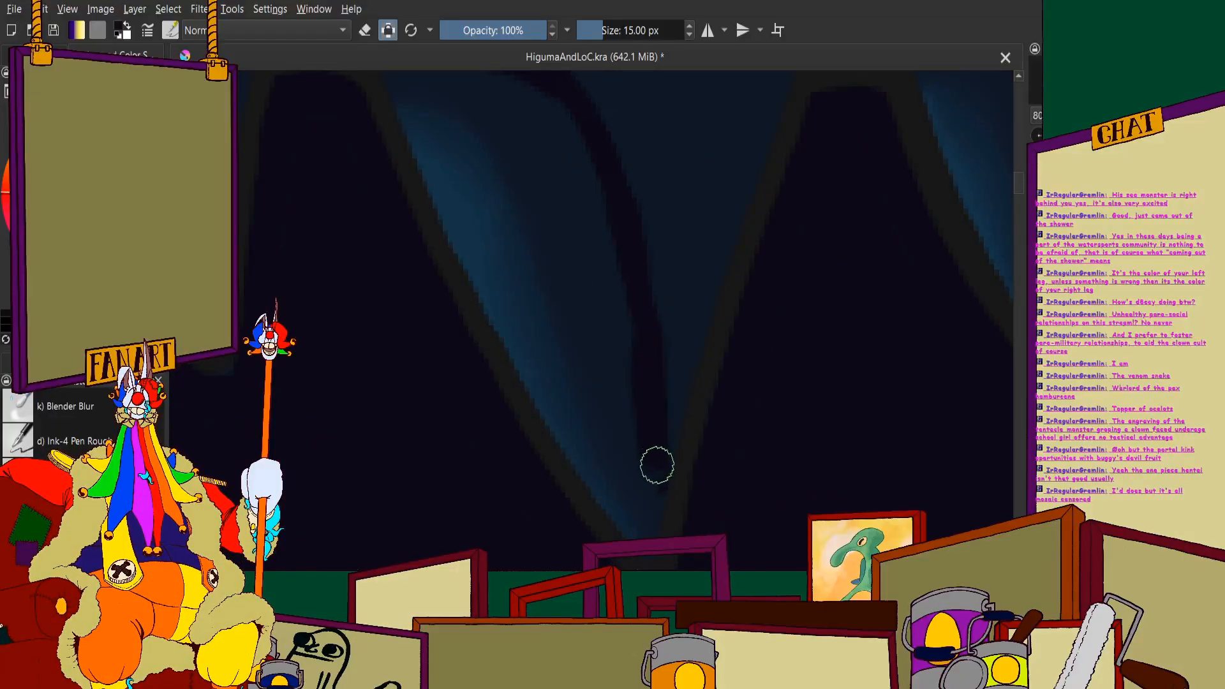
# - Fill the rear half of the largest upper fang with near-black, from the gum line to the tip
pyautogui.scroll(-2, 667, 565)
pyautogui.scroll(2, 627, 303)
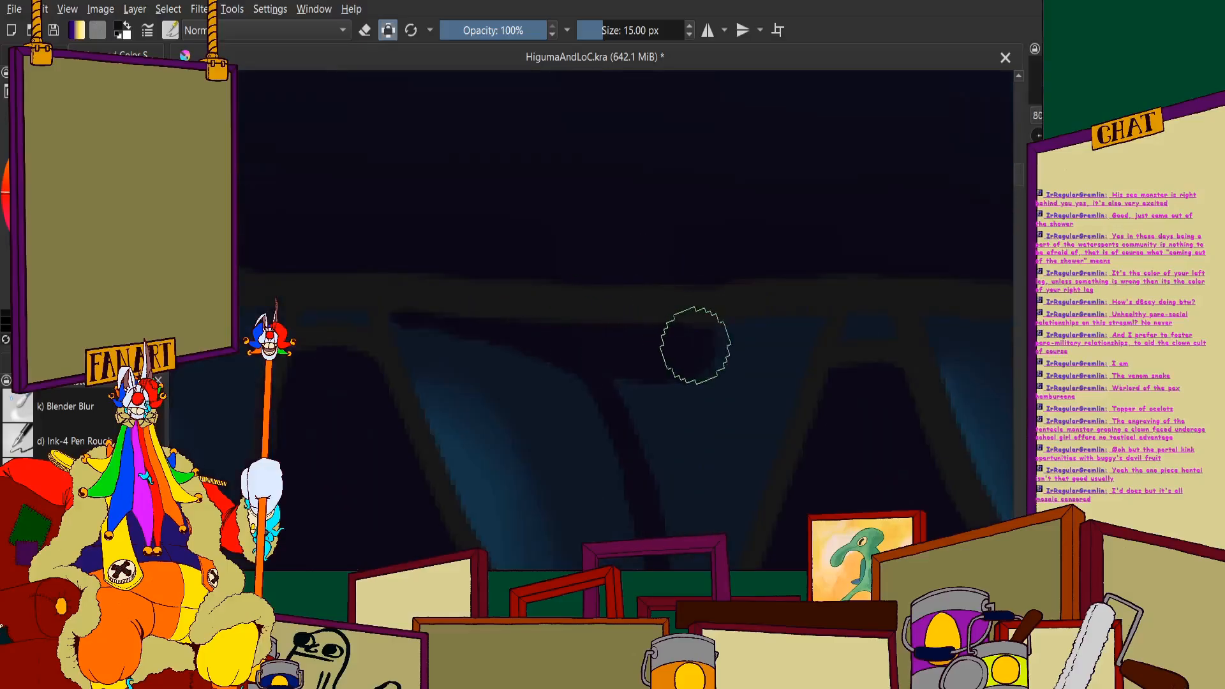
pyautogui.scroll(-3, 775, 337)
pyautogui.moveTo(796, 236)
pyautogui.mouseDown()
pyautogui.moveTo(732, 326)
pyautogui.moveTo(655, 250)
pyautogui.moveTo(675, 453)
pyautogui.mouseUp()
pyautogui.scroll(-2, 645, 273)
pyautogui.scroll(2, 682, 345)
pyautogui.scroll(-2, 634, 357)
pyautogui.scroll(3, 766, 223)
pyautogui.scroll(-1, 677, 243)
pyautogui.scroll(-2, 677, 191)
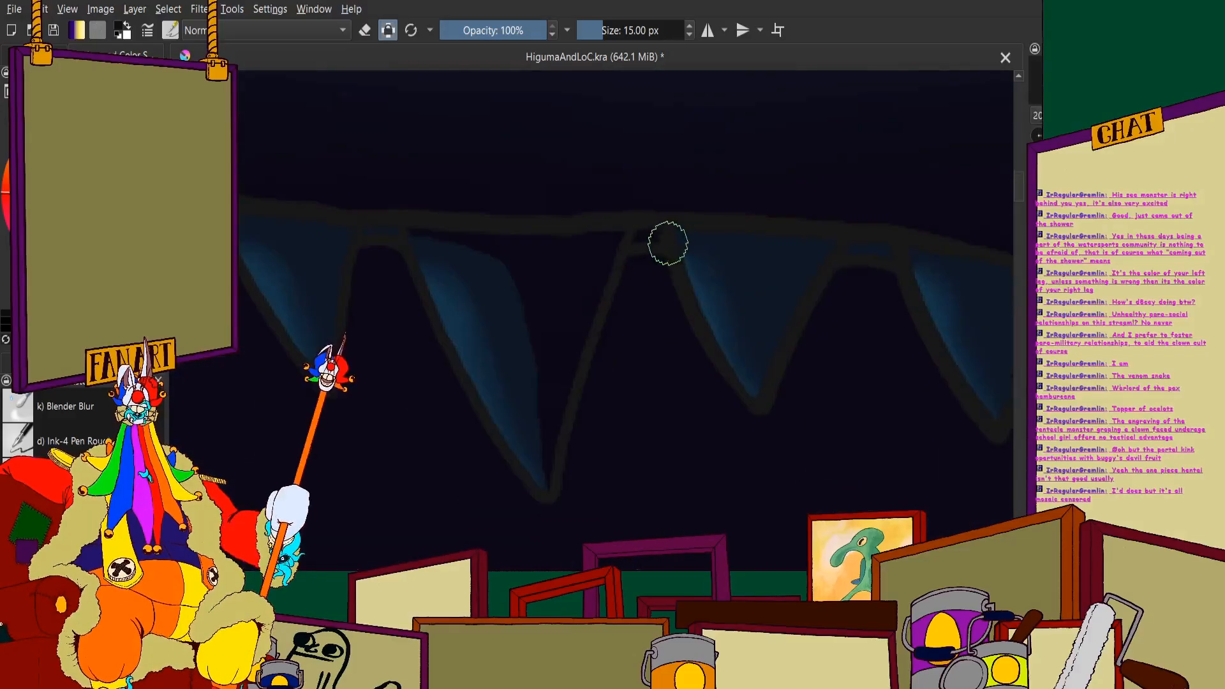
# - Paint near-black shadow over the rear half of the first upper tooth behind the largest fang
pyautogui.scroll(4, 669, 244)
pyautogui.scroll(-5, 556, 358)
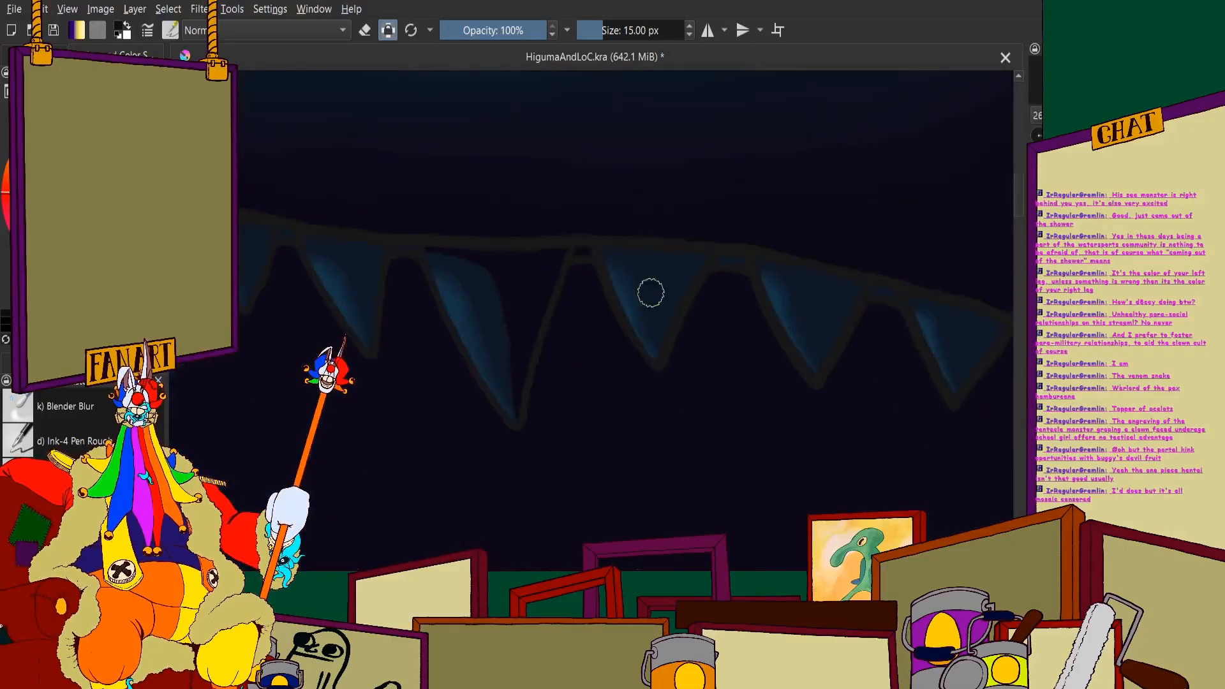
pyautogui.scroll(4, 645, 274)
pyautogui.moveTo(418, 249); pyautogui.dragTo(413, 252)
pyautogui.moveTo(527, 251)
pyautogui.mouseDown()
pyautogui.moveTo(586, 267)
pyautogui.moveTo(629, 315)
pyautogui.mouseUp()
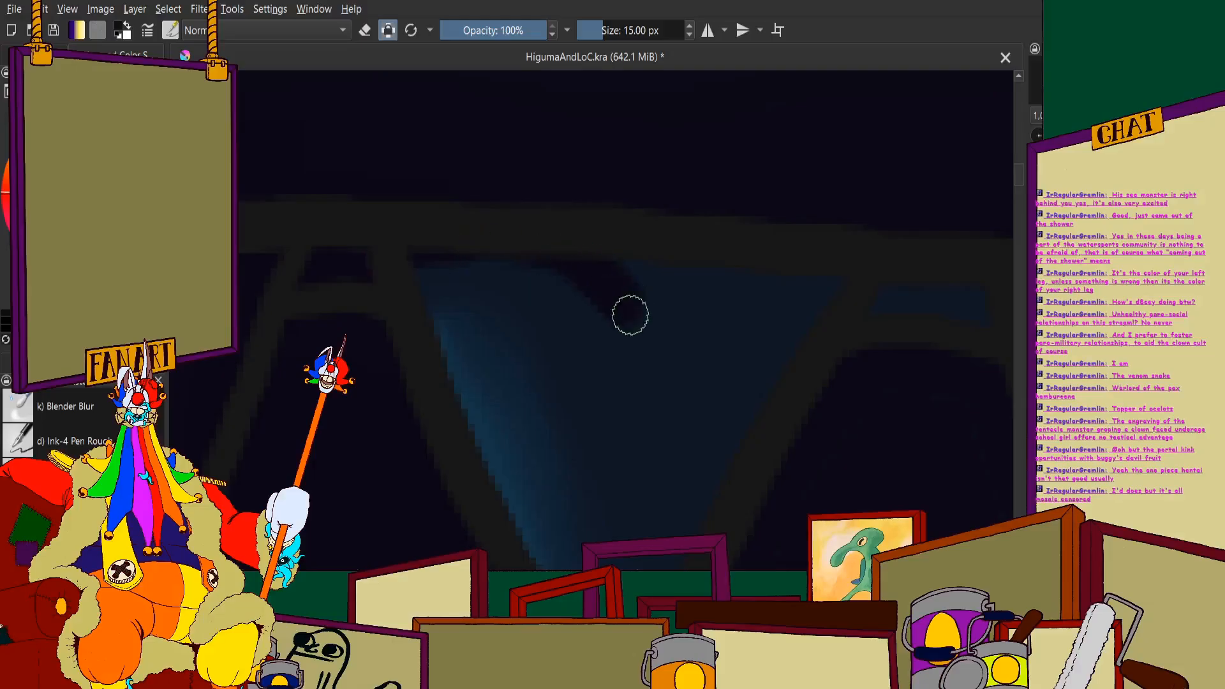
pyautogui.scroll(-4, 600, 274)
pyautogui.scroll(3, 585, 252)
pyautogui.moveTo(596, 201)
pyautogui.mouseDown()
pyautogui.moveTo(627, 272)
pyautogui.moveTo(640, 415)
pyautogui.moveTo(627, 508)
pyautogui.mouseUp()
pyautogui.moveTo(623, 208); pyautogui.dragTo(677, 241)
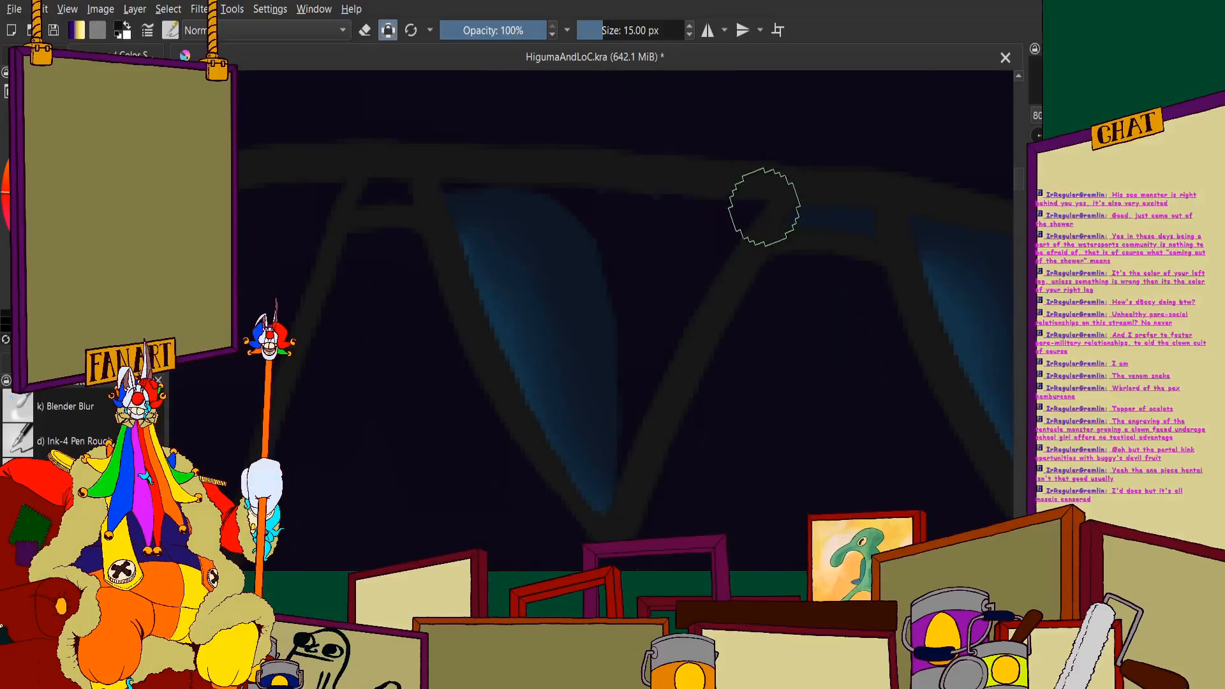
# - Shade the rear side of the second upper tooth behind the largest fang with a curved near-black shadow
pyautogui.scroll(-3, 597, 186)
pyautogui.scroll(4, 620, 230)
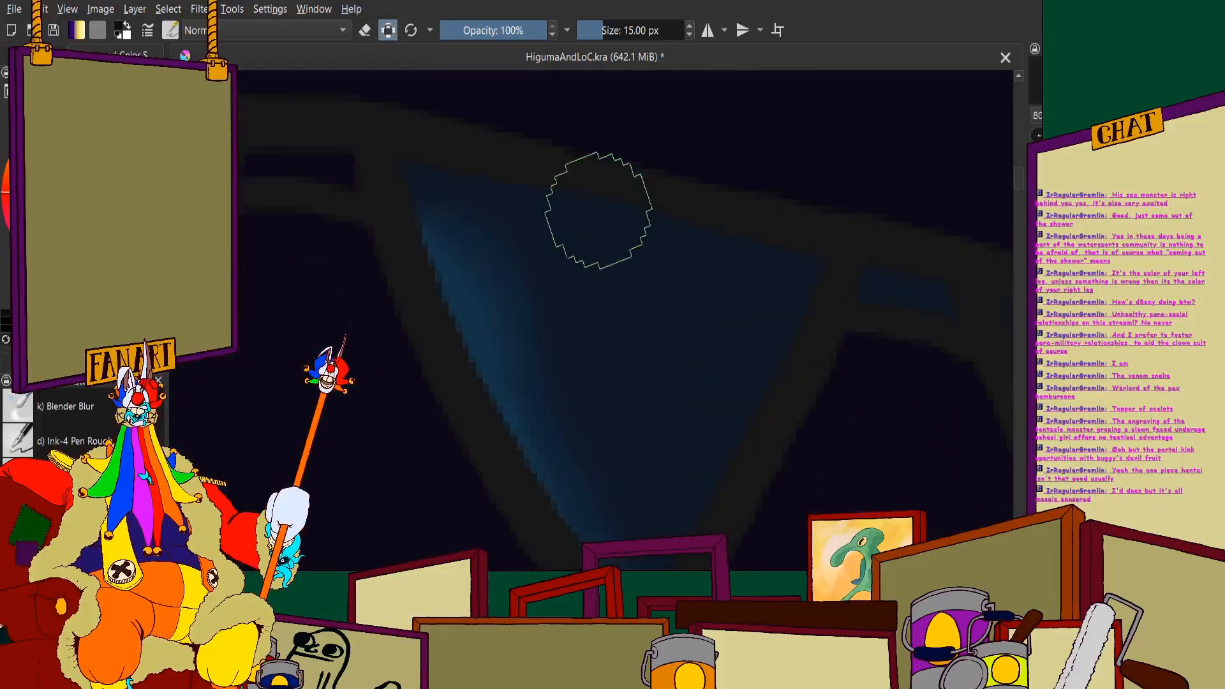
pyautogui.moveTo(492, 171)
pyautogui.mouseDown()
pyautogui.moveTo(609, 228)
pyautogui.moveTo(655, 271)
pyautogui.moveTo(689, 361)
pyautogui.moveTo(629, 276)
pyautogui.moveTo(616, 221)
pyautogui.moveTo(629, 201)
pyautogui.moveTo(646, 289)
pyautogui.moveTo(640, 377)
pyautogui.moveTo(599, 525)
pyautogui.mouseUp()
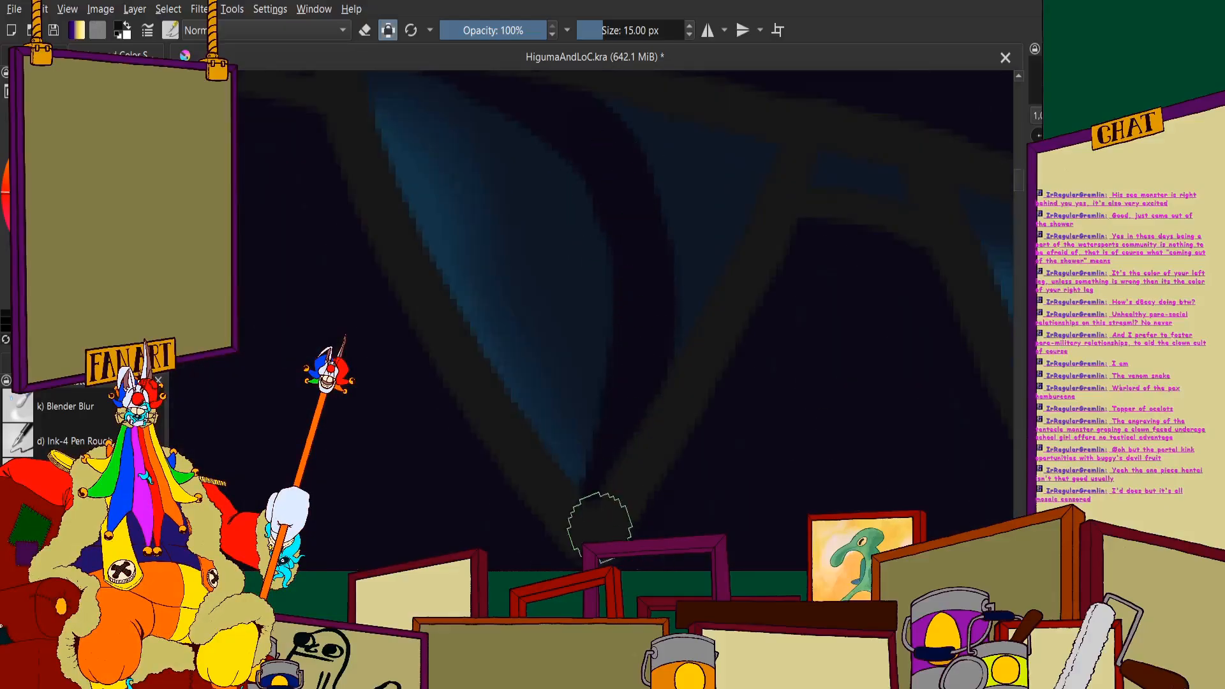
pyautogui.moveTo(631, 166)
pyautogui.mouseDown()
pyautogui.moveTo(634, 238)
pyautogui.moveTo(689, 254)
pyautogui.moveTo(796, 240)
pyautogui.mouseUp()
pyautogui.scroll(-6, 795, 240)
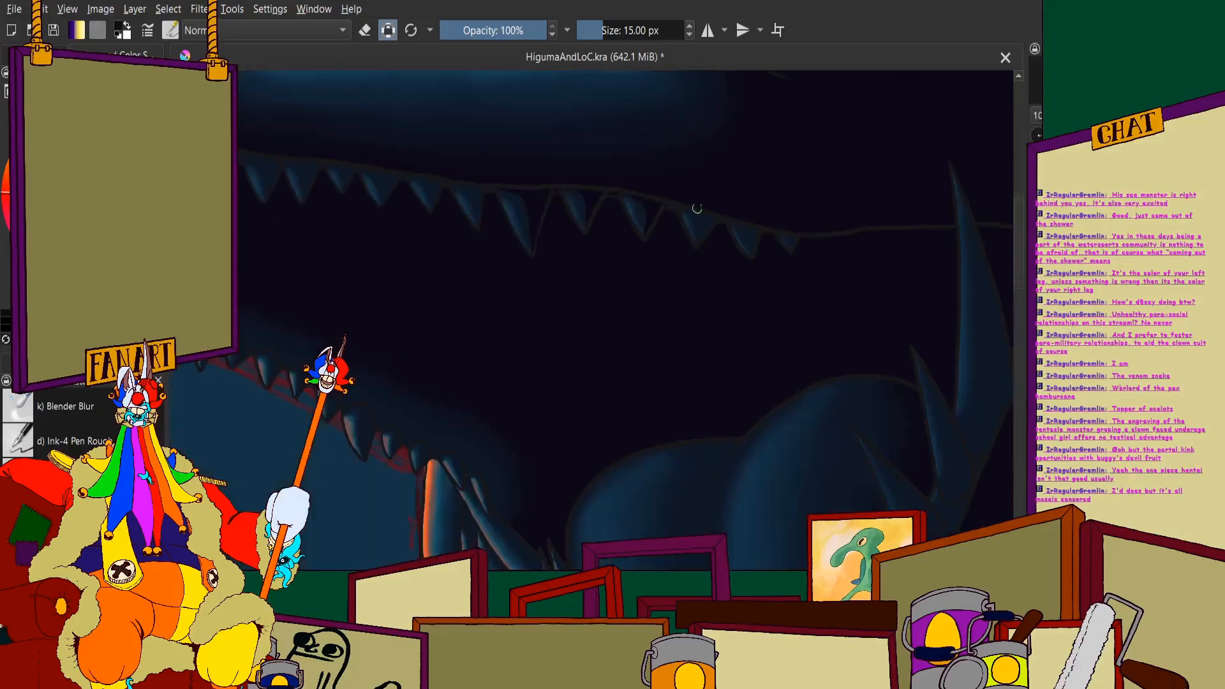
pyautogui.scroll(5, 698, 211)
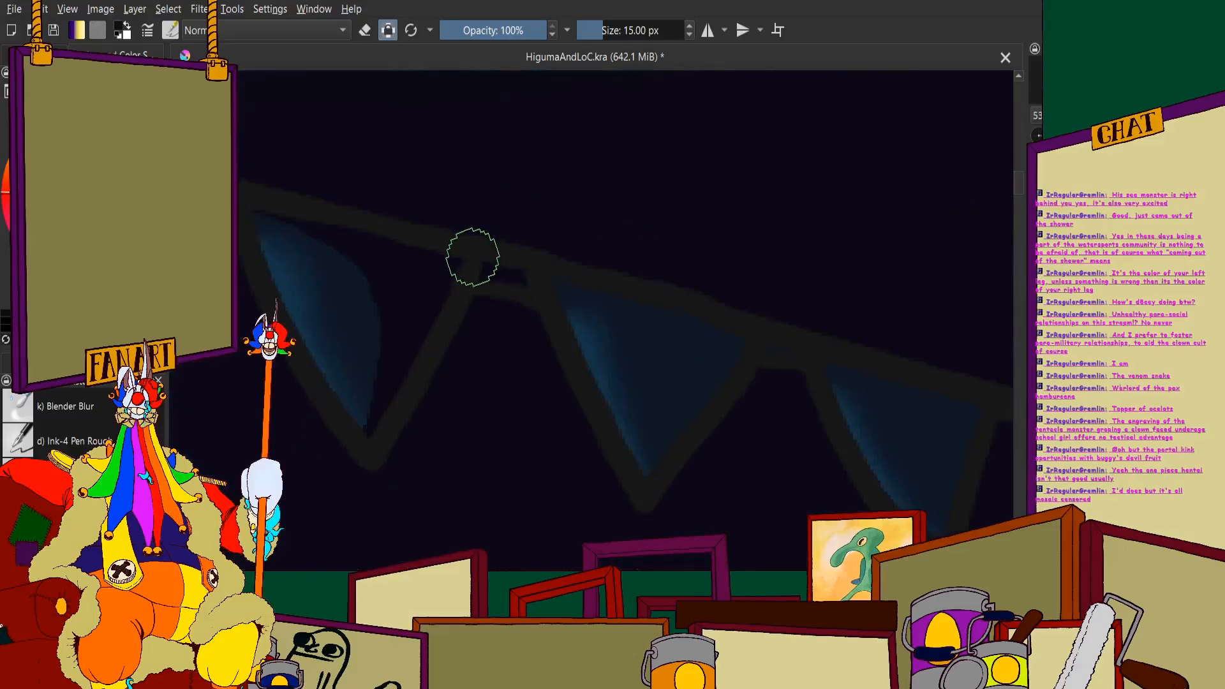
pyautogui.scroll(-5, 638, 281)
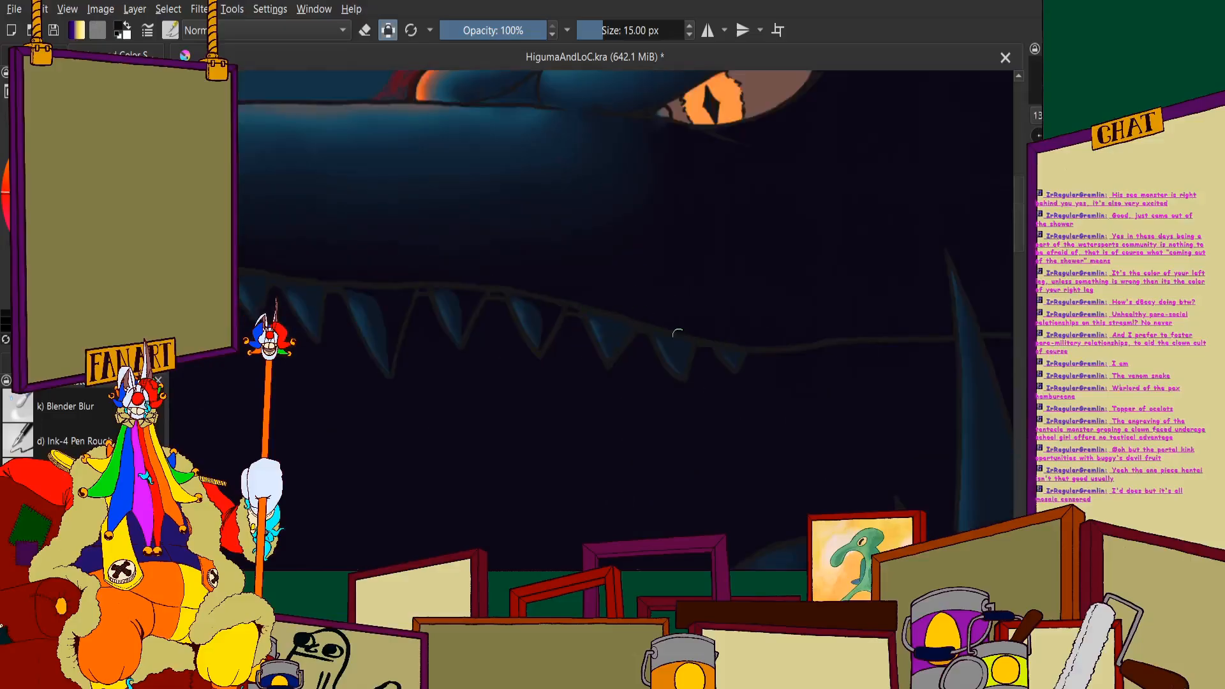
# - Cover the rear side of the third upper tooth behind the largest fang in near-black, keeping its blue front edge
pyautogui.scroll(7, 522, 244)
pyautogui.moveTo(470, 214)
pyautogui.mouseDown()
pyautogui.moveTo(580, 244)
pyautogui.moveTo(618, 281)
pyautogui.moveTo(637, 335)
pyautogui.moveTo(610, 457)
pyautogui.mouseUp()
pyautogui.moveTo(658, 344)
pyautogui.mouseDown()
pyautogui.moveTo(677, 310)
pyautogui.moveTo(662, 339)
pyautogui.mouseUp()
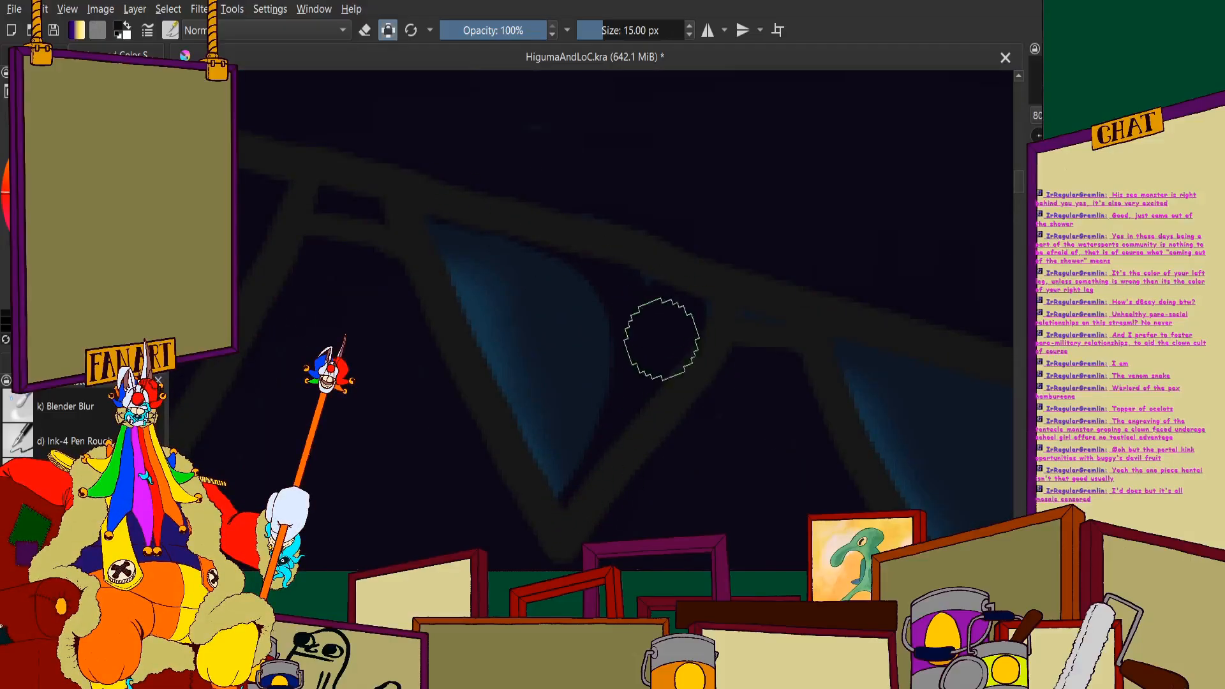
pyautogui.scroll(-3, 514, 131)
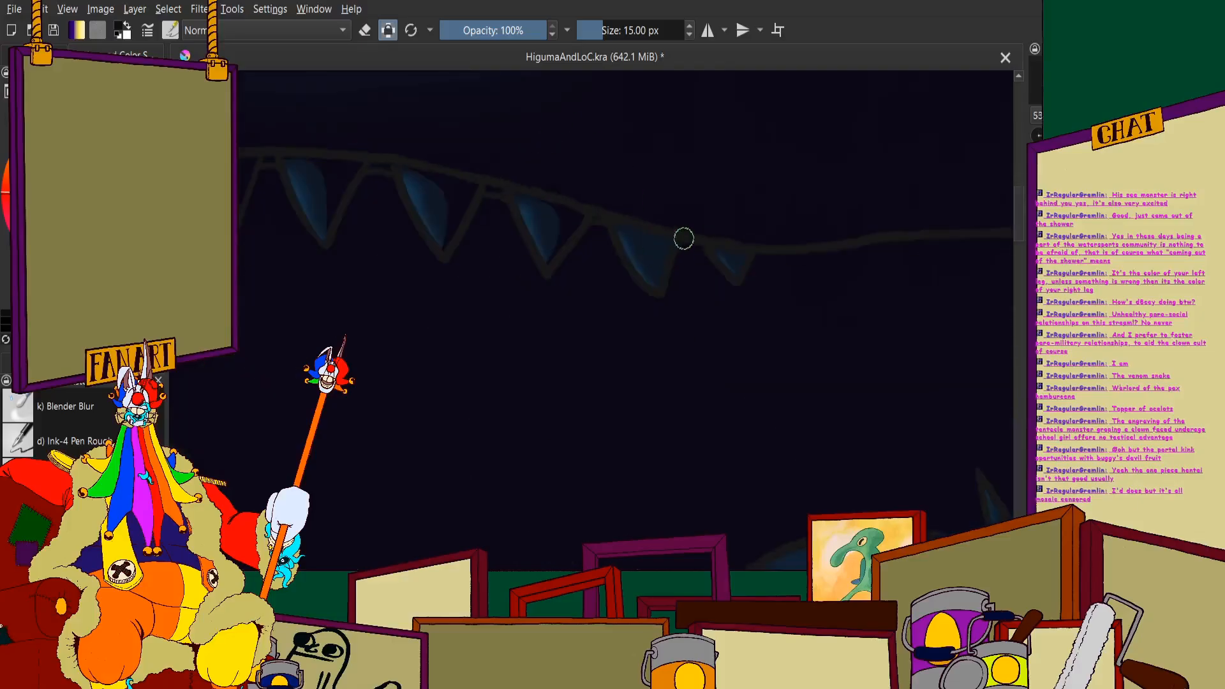
# - Add near-black shadow to the rear sides of the last two upper teeth near the corner of the jaw
pyautogui.scroll(4, 487, 162)
pyautogui.moveTo(468, 174)
pyautogui.mouseDown()
pyautogui.moveTo(569, 195)
pyautogui.moveTo(610, 230)
pyautogui.moveTo(658, 395)
pyautogui.mouseUp()
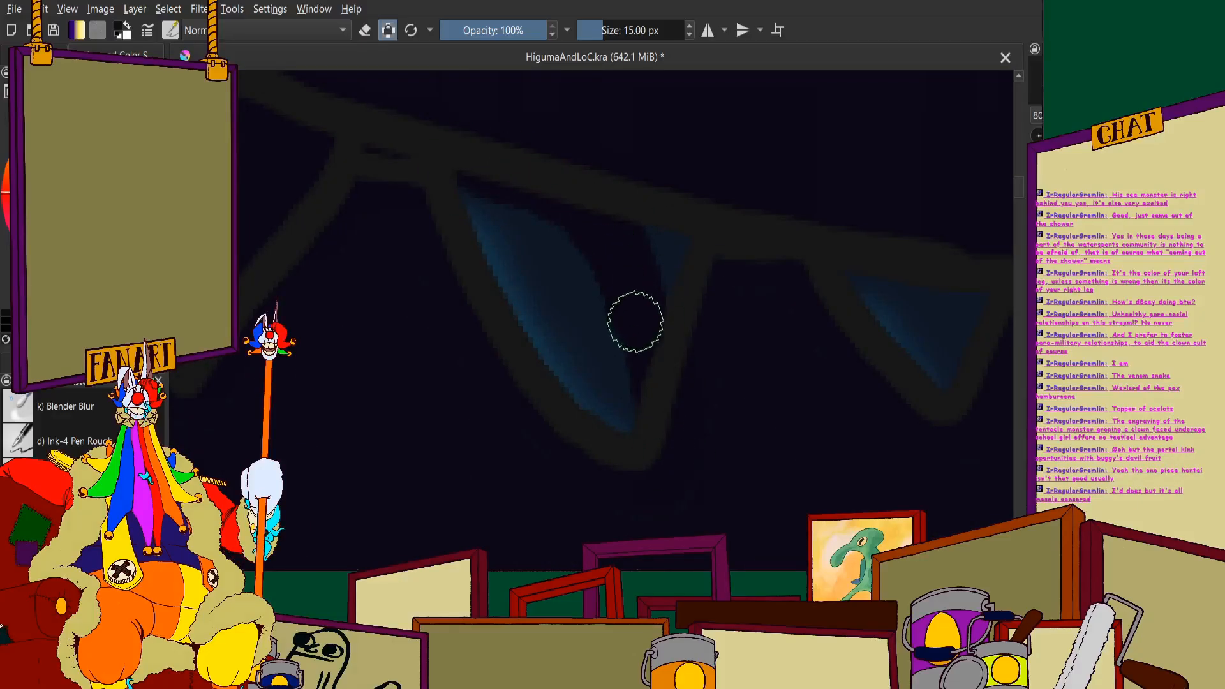
pyautogui.scroll(-2, 706, 246)
pyautogui.scroll(3, 591, 295)
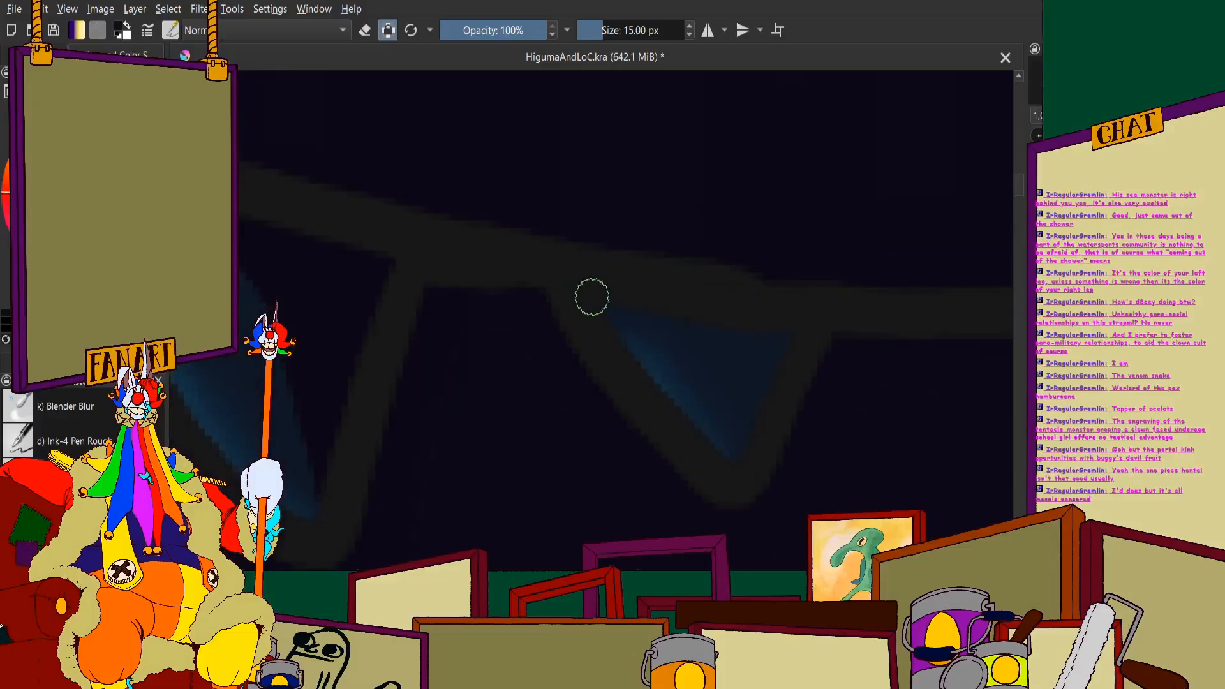
pyautogui.moveTo(699, 306)
pyautogui.mouseDown()
pyautogui.moveTo(755, 329)
pyautogui.moveTo(802, 461)
pyautogui.mouseUp()
pyautogui.scroll(-3, 784, 316)
pyautogui.moveTo(631, 338); pyautogui.dragTo(651, 181)
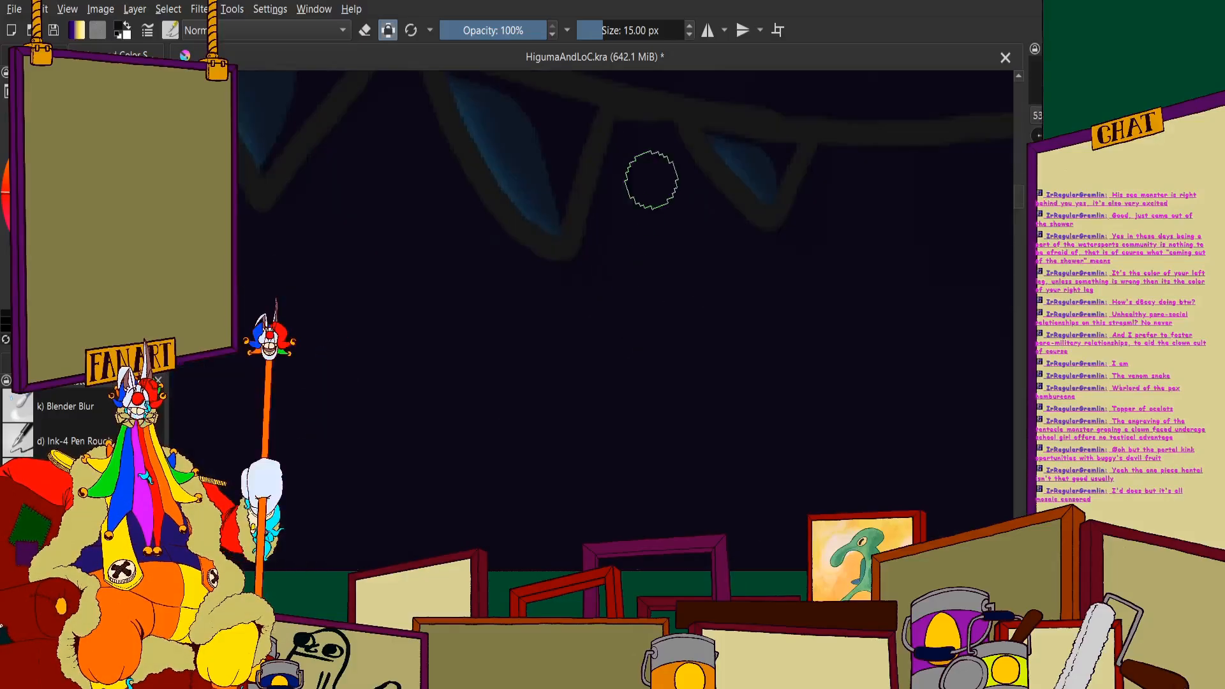
# - Examine the shaded upper teeth and the dark gaps between them, from the jaw corner to the largest fang
pyautogui.scroll(3, 651, 166)
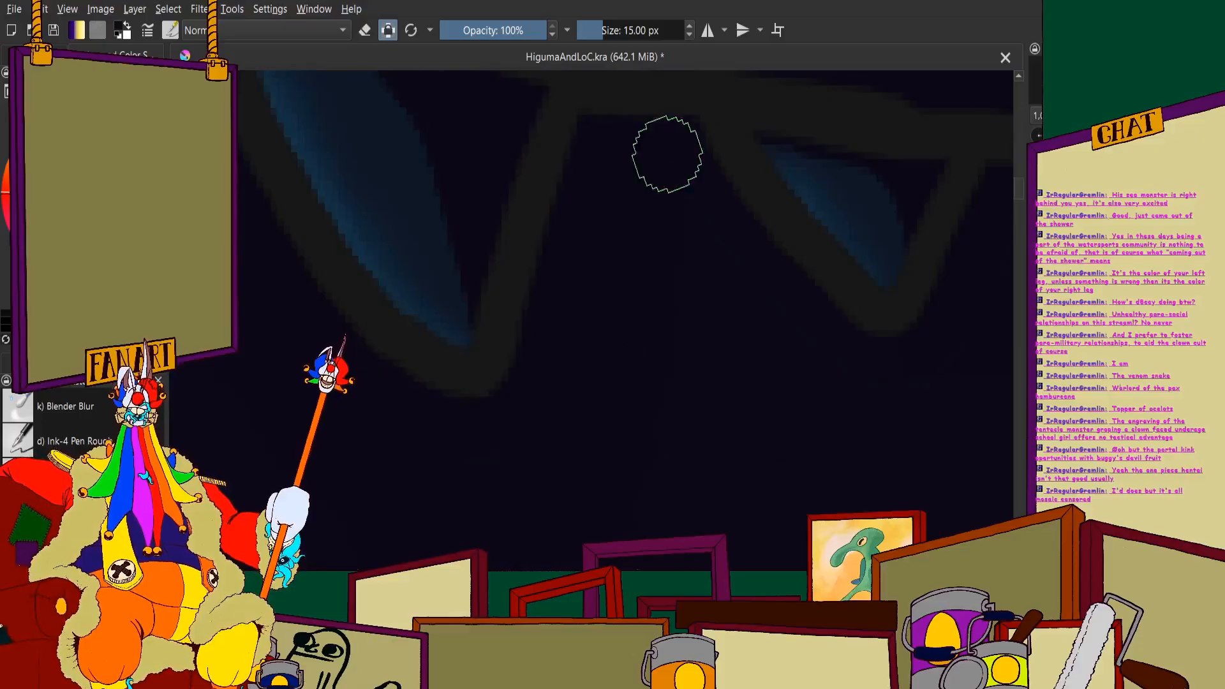
pyautogui.scroll(-3, 468, 232)
pyautogui.scroll(3, 669, 416)
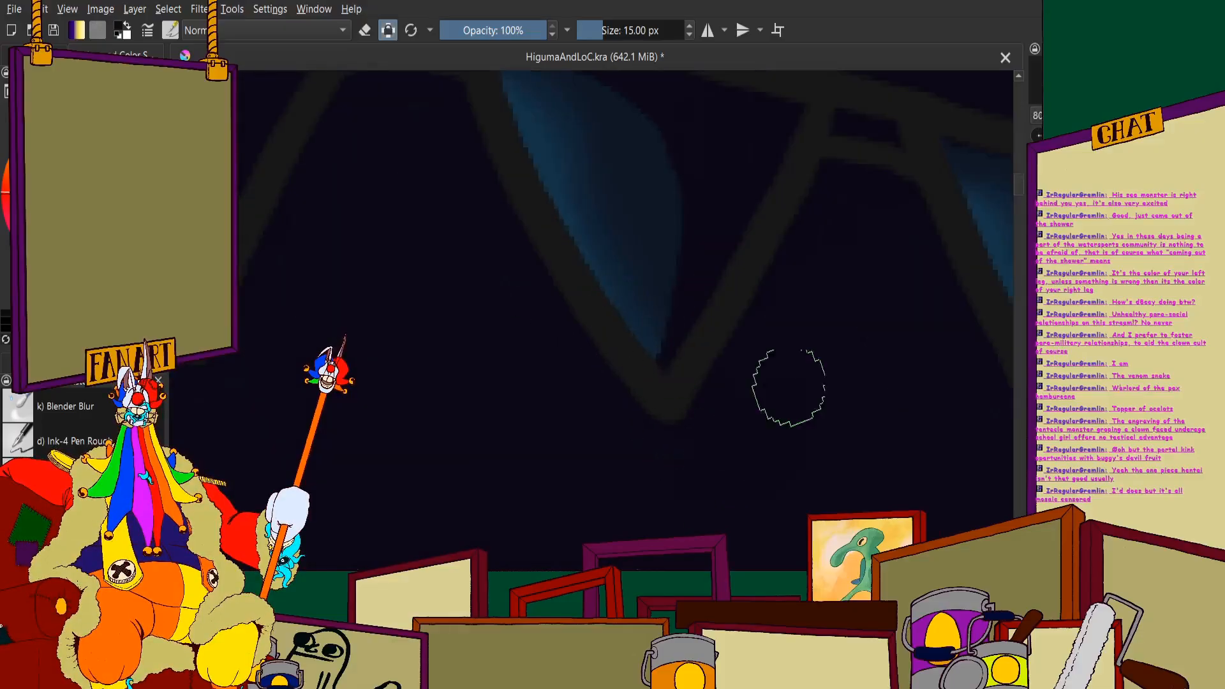
pyautogui.scroll(-3, 459, 249)
pyautogui.scroll(3, 508, 228)
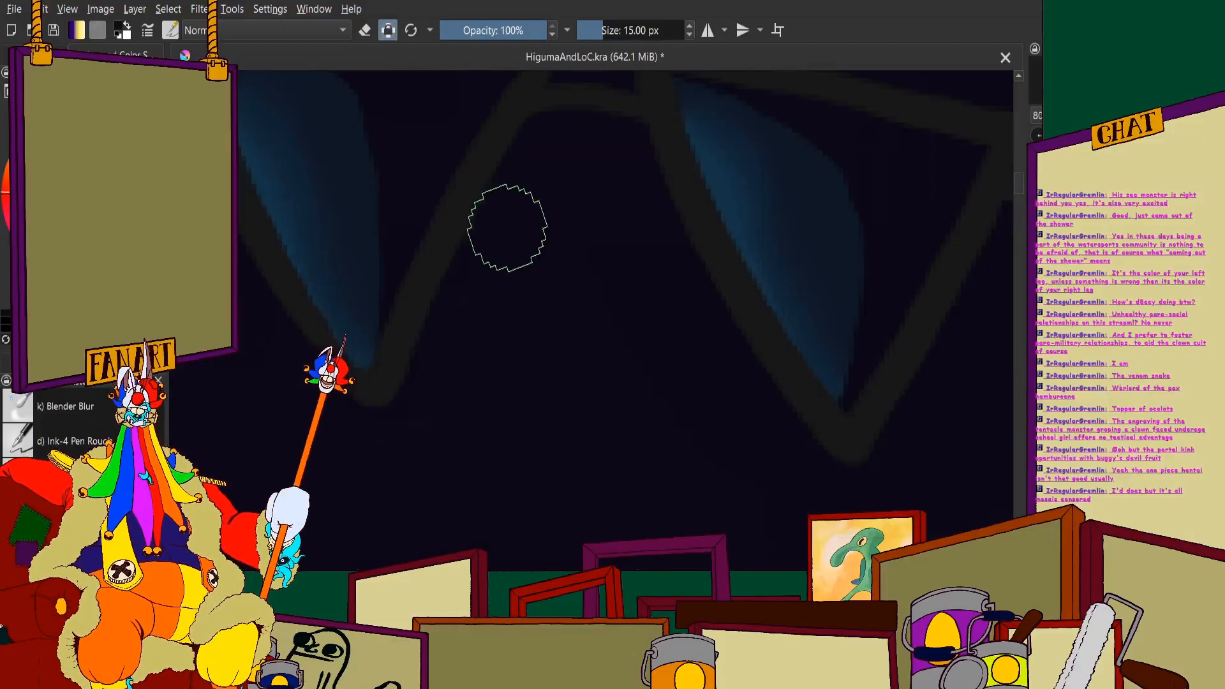
pyautogui.scroll(-3, 501, 237)
pyautogui.scroll(3, 519, 323)
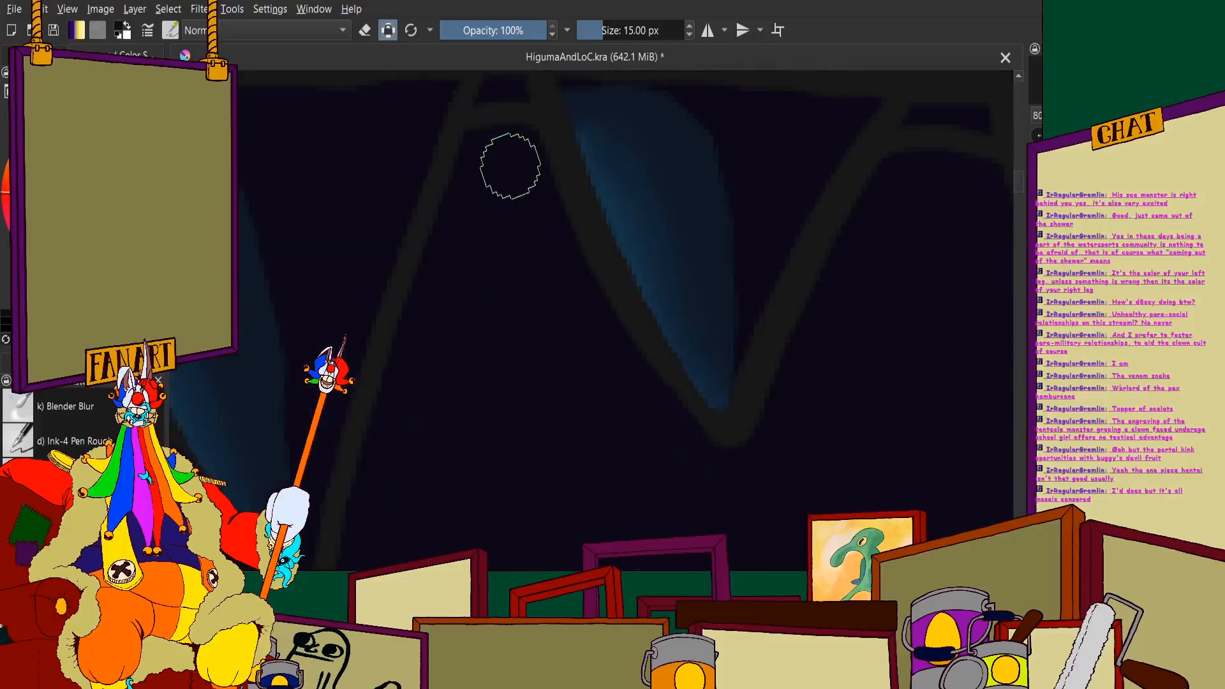
pyautogui.scroll(-3, 602, 296)
pyautogui.scroll(3, 559, 222)
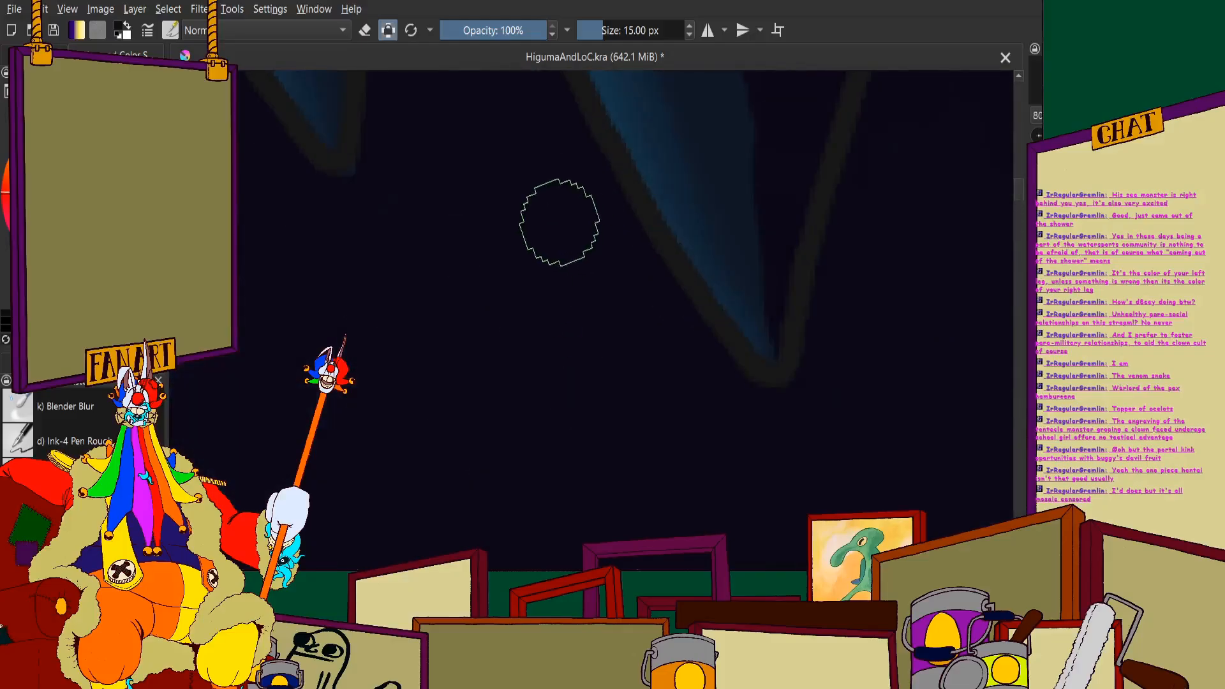
pyautogui.scroll(-3, 700, 382)
pyautogui.scroll(3, 662, 358)
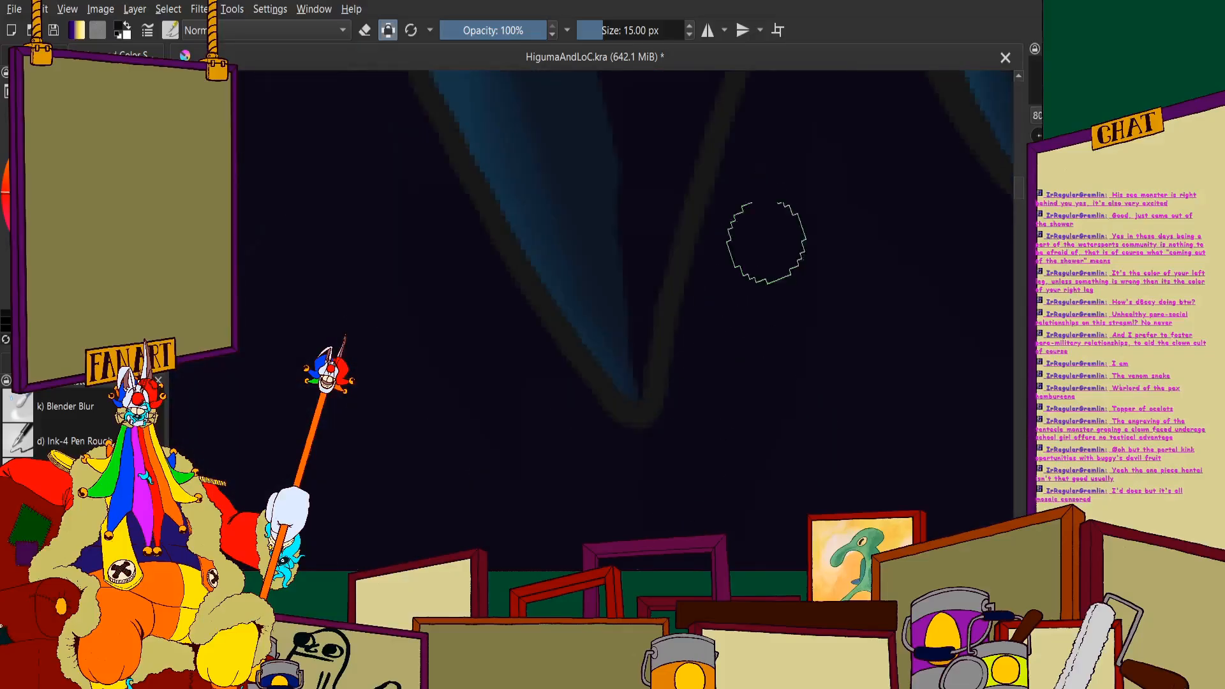
pyautogui.scroll(-3, 729, 328)
pyautogui.scroll(3, 489, 186)
pyautogui.scroll(-3, 544, 348)
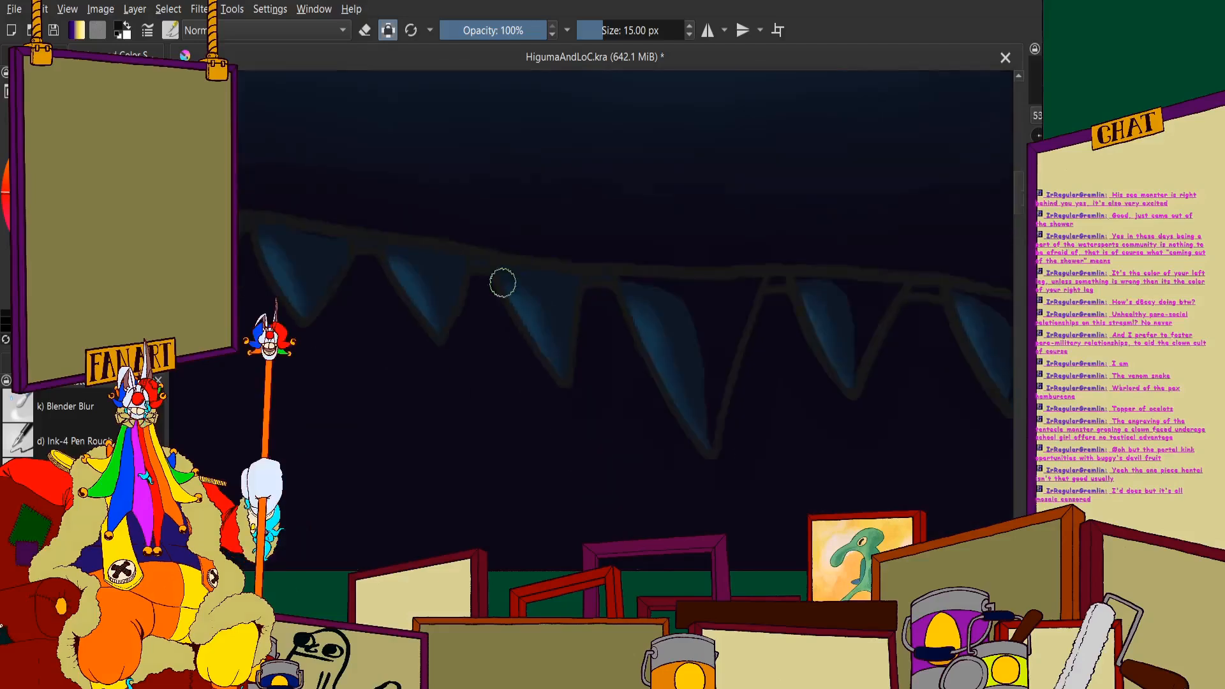
# - Examine the unshaded upper teeth between the largest fang and the front of the snout
pyautogui.scroll(2, 507, 262)
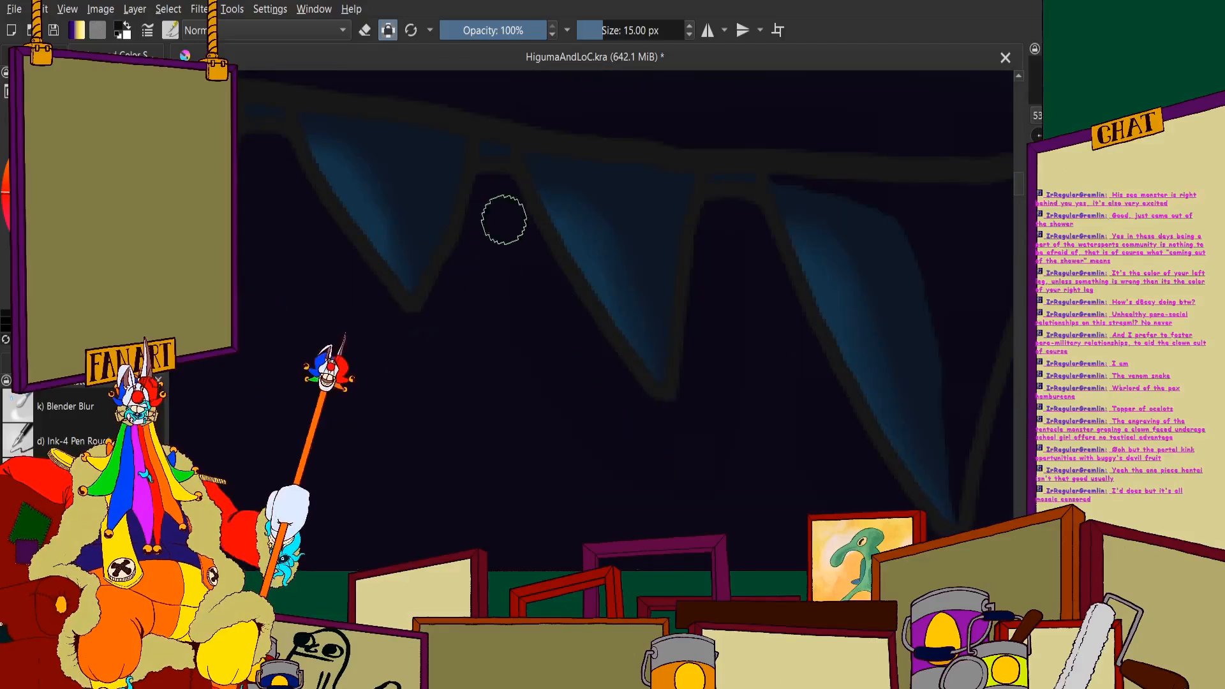
pyautogui.scroll(-3, 287, 186)
pyautogui.scroll(3, 478, 164)
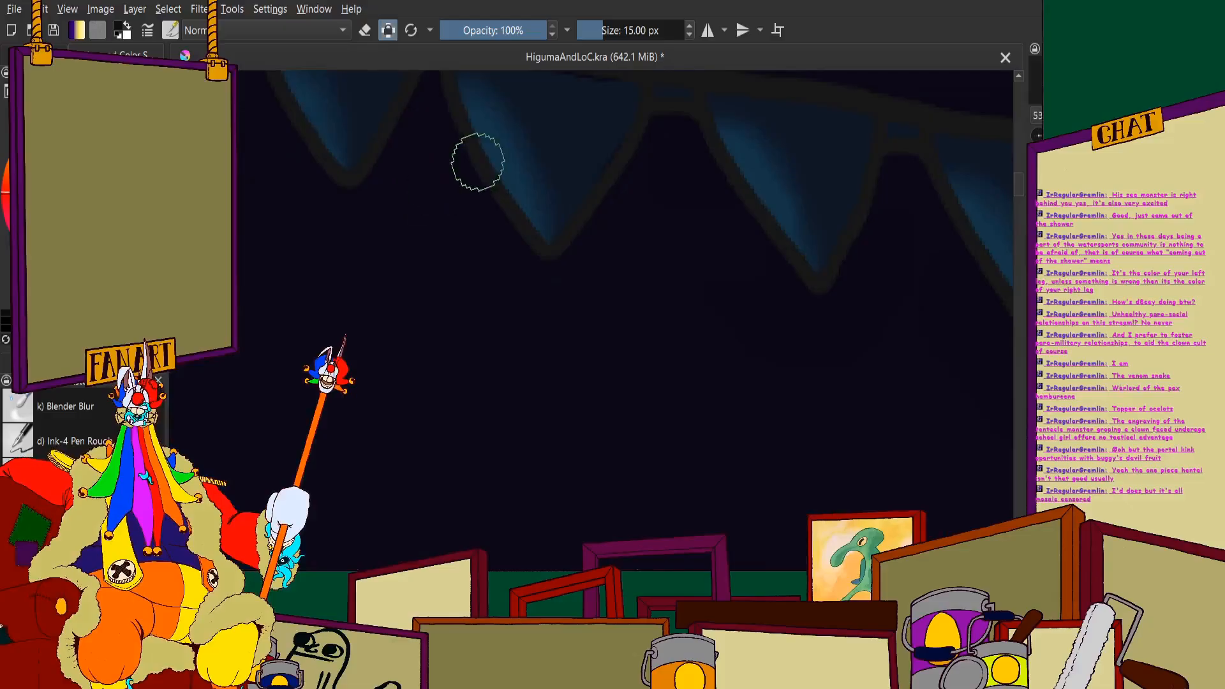
pyautogui.scroll(-3, 477, 198)
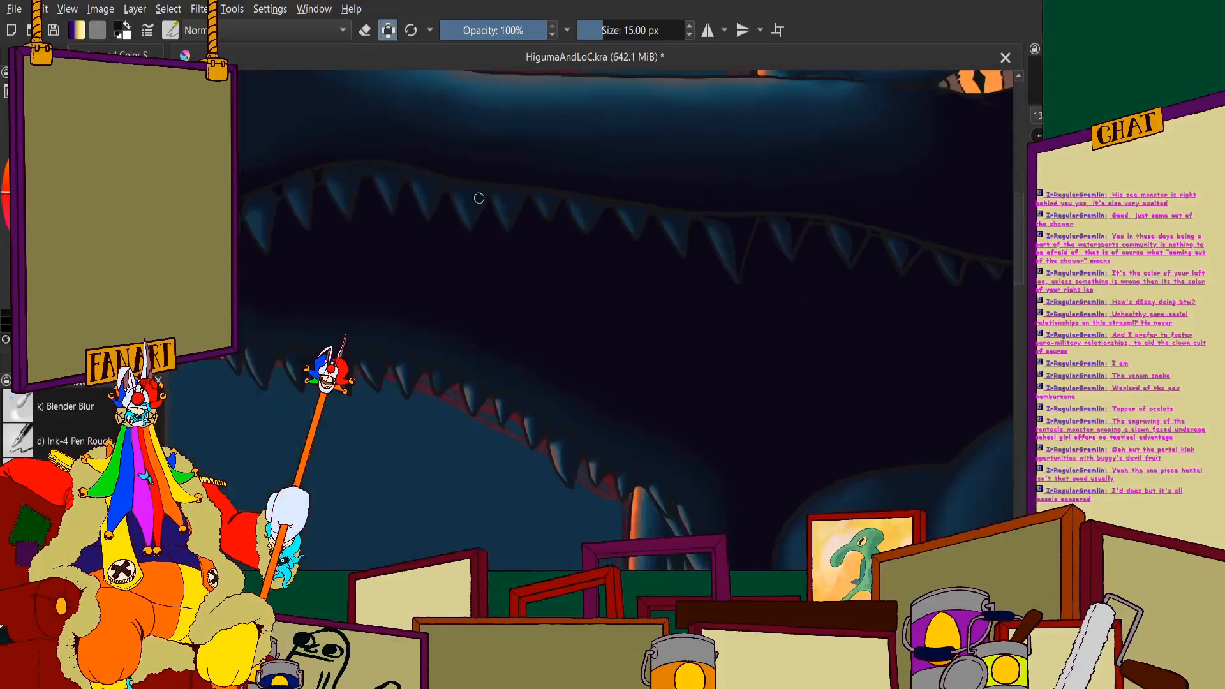
pyautogui.scroll(4, 471, 302)
pyautogui.scroll(-3, 480, 298)
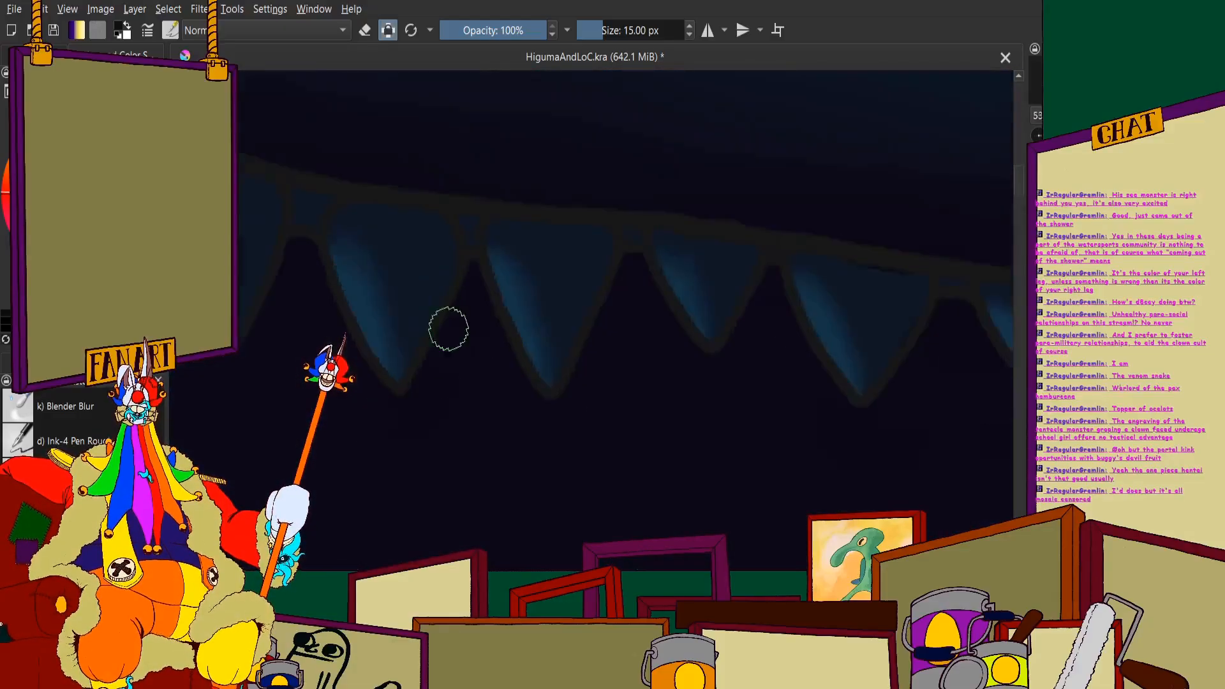
pyautogui.scroll(2, 429, 254)
pyautogui.scroll(2, 487, 179)
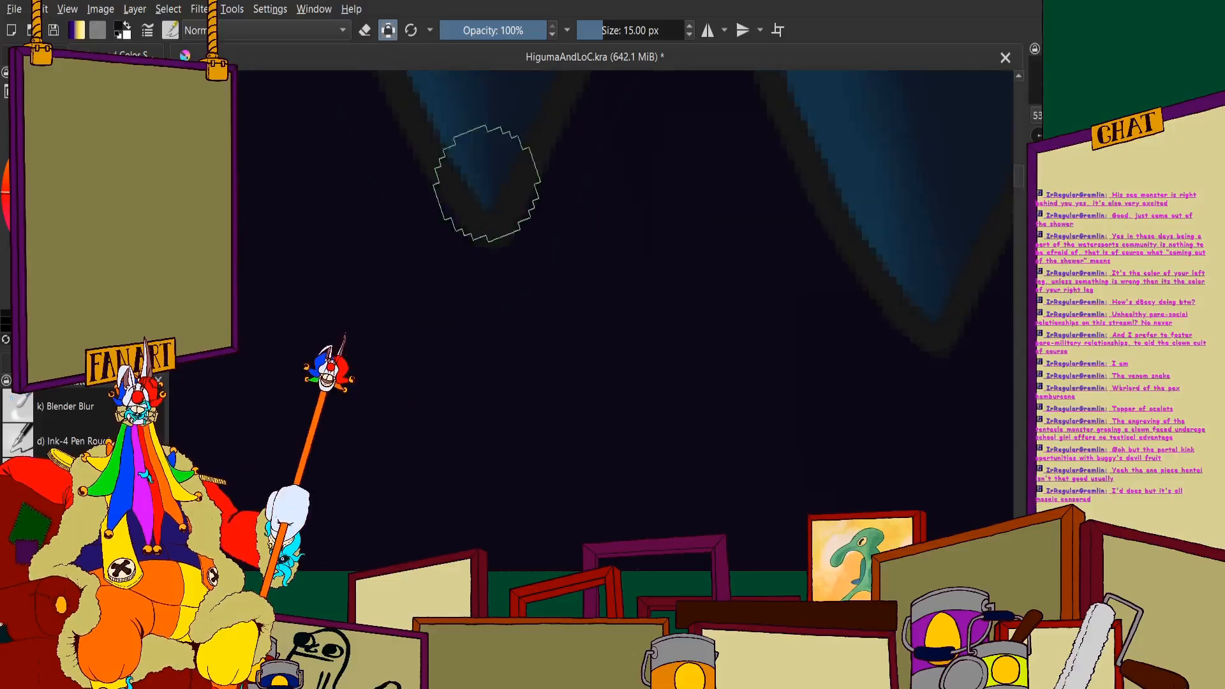
pyautogui.scroll(-3, 439, 202)
pyautogui.scroll(2, 515, 233)
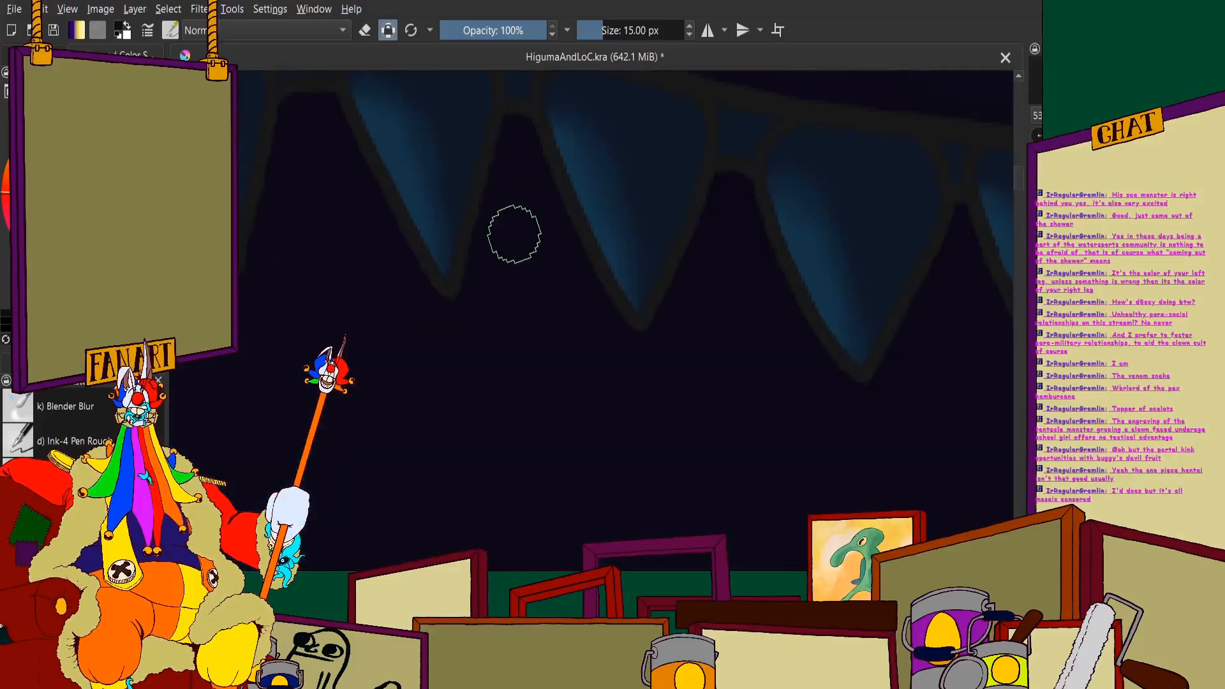
pyautogui.scroll(-3, 363, 257)
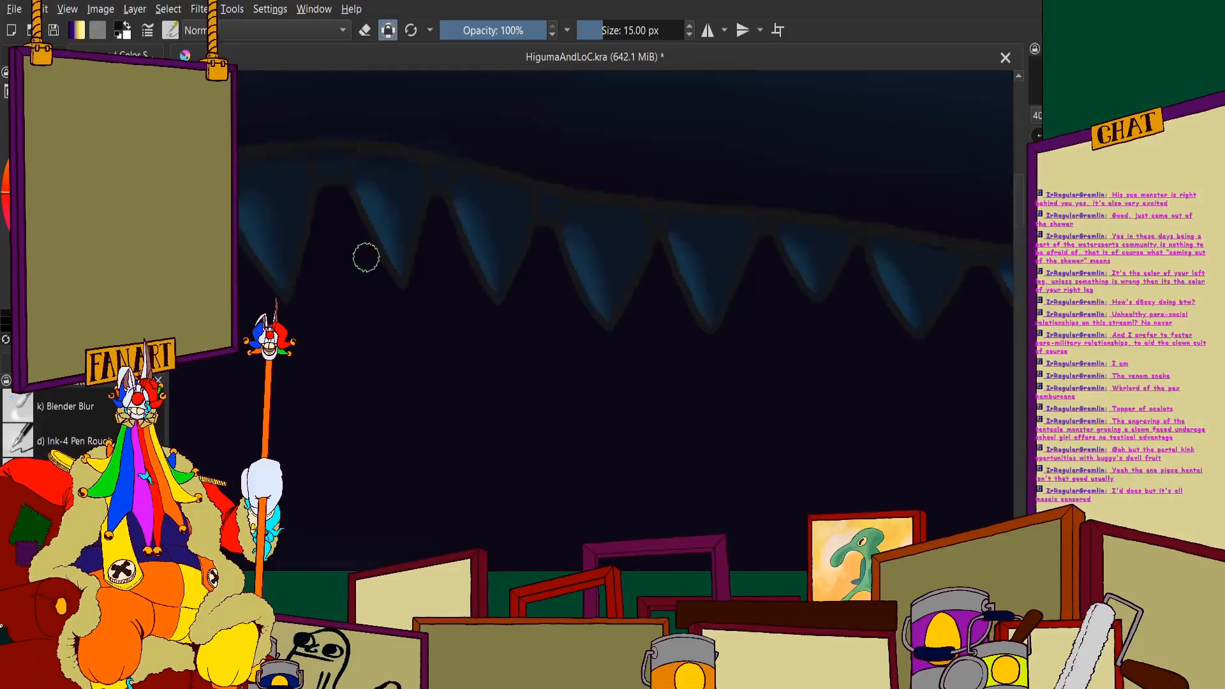
# - Examine the upper teeth along the curve at the front of the snout and the dark mouth interior behind them
pyautogui.scroll(2, 364, 211)
pyautogui.scroll(-3, 522, 285)
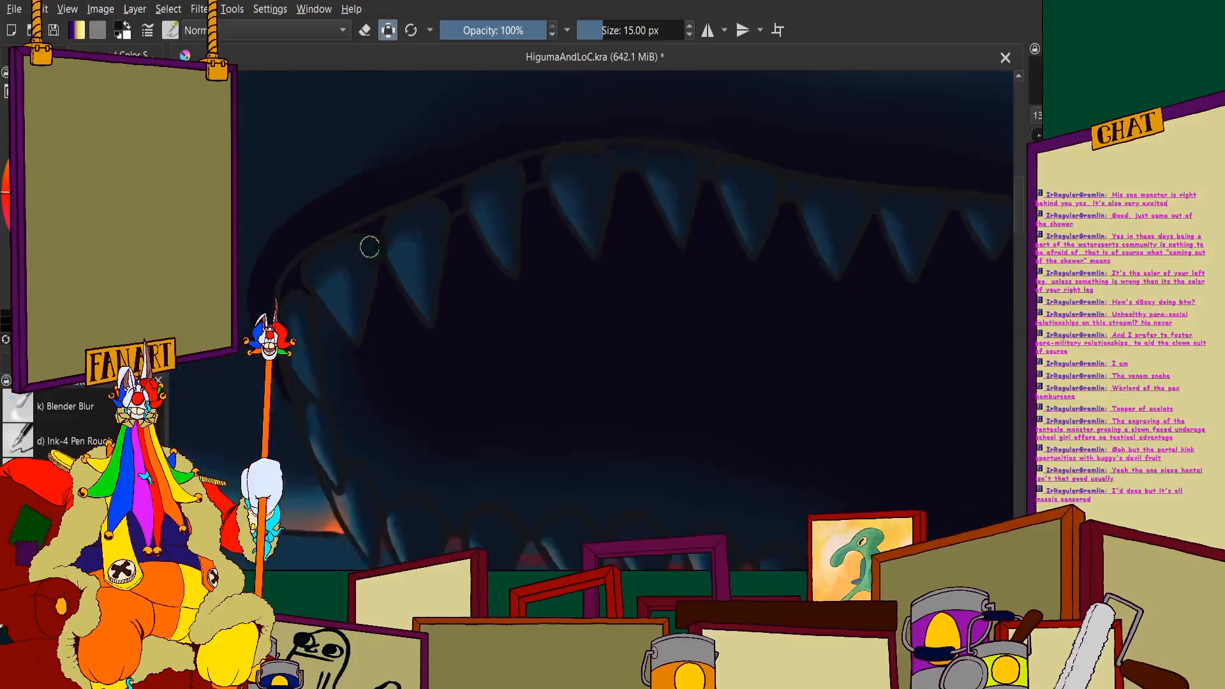
pyautogui.scroll(3, 365, 253)
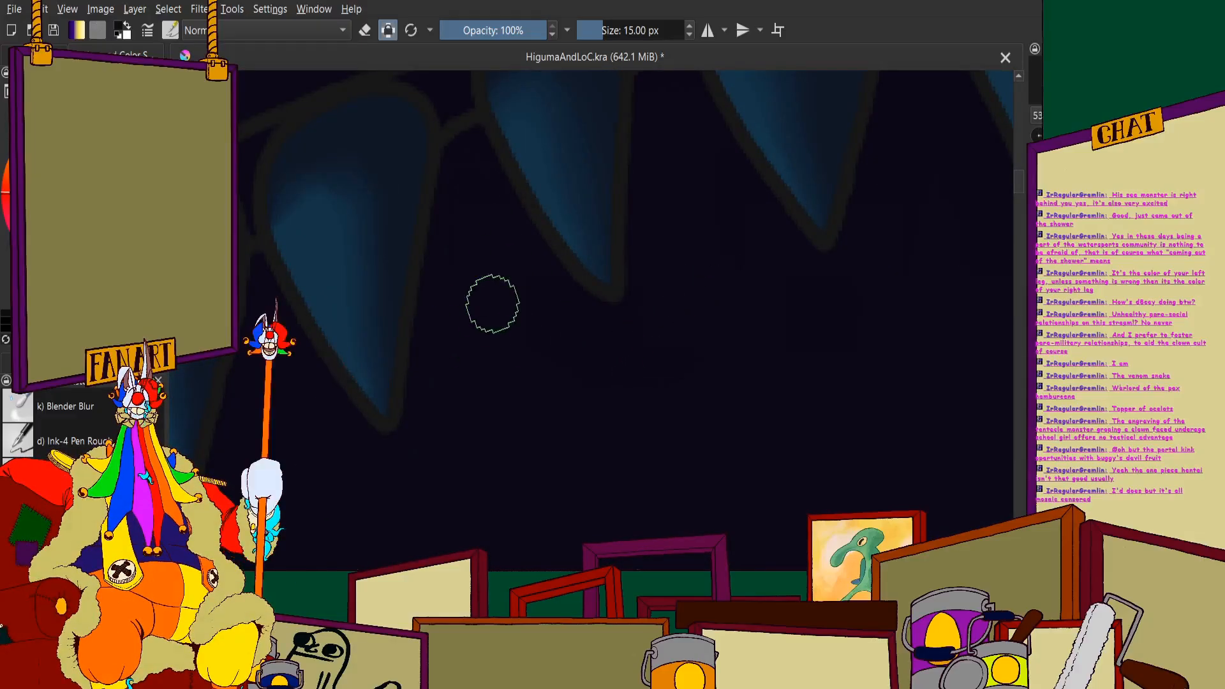
pyautogui.scroll(2, 492, 300)
pyautogui.scroll(-3, 468, 279)
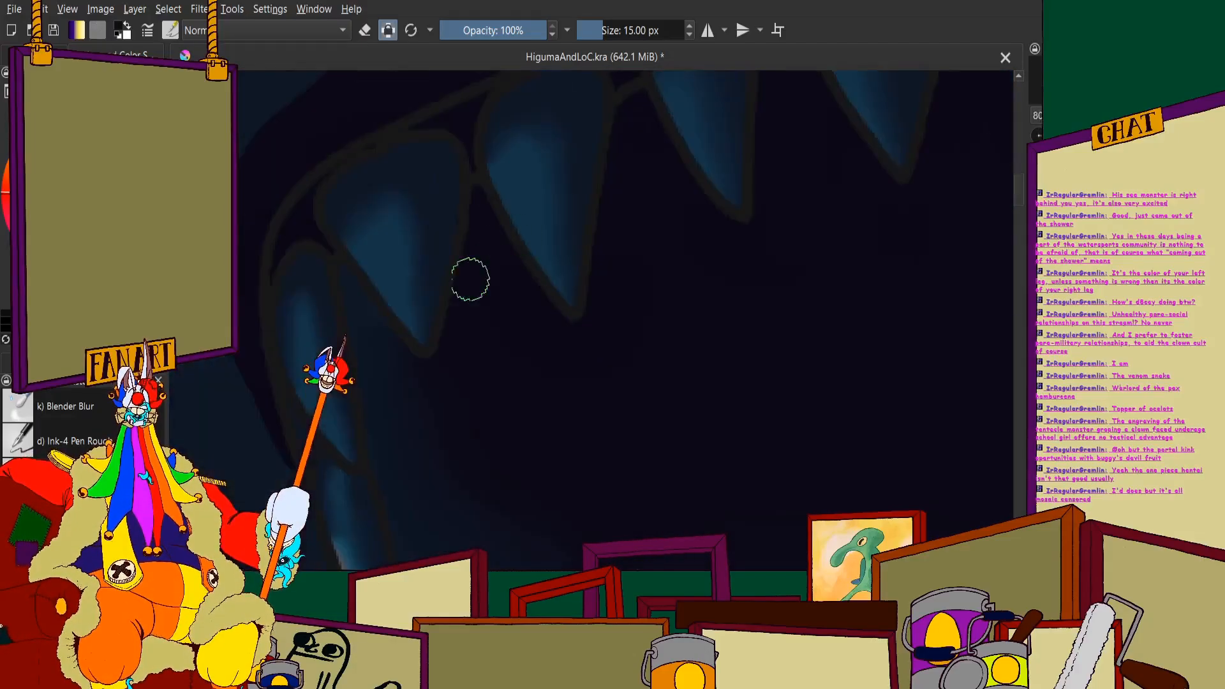
pyautogui.scroll(3, 548, 169)
pyautogui.scroll(-2, 544, 309)
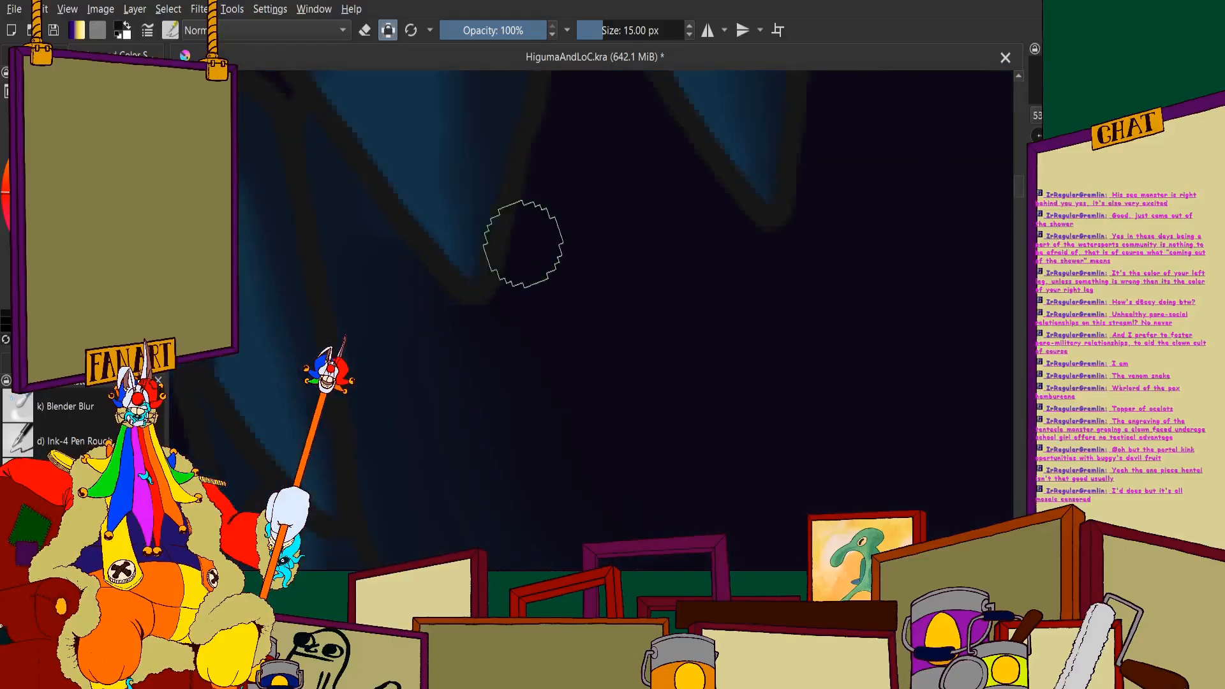
# - Examine the shadows across the whole painting, including the monster's open jaws, tongue and rear lower teeth
pyautogui.scroll(-5, 531, 270)
pyautogui.scroll(-4, 499, 142)
pyautogui.scroll(2, 575, 192)
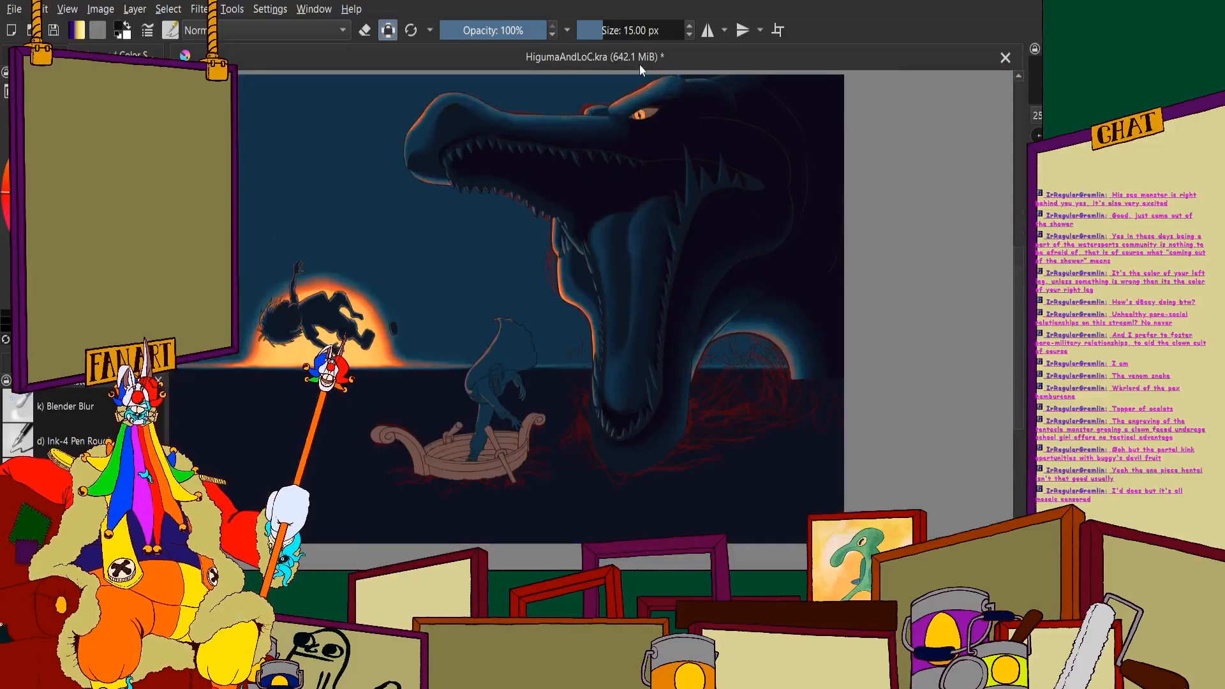
pyautogui.scroll(1, 650, 237)
pyautogui.scroll(1, 650, 236)
pyautogui.scroll(-2, 665, 236)
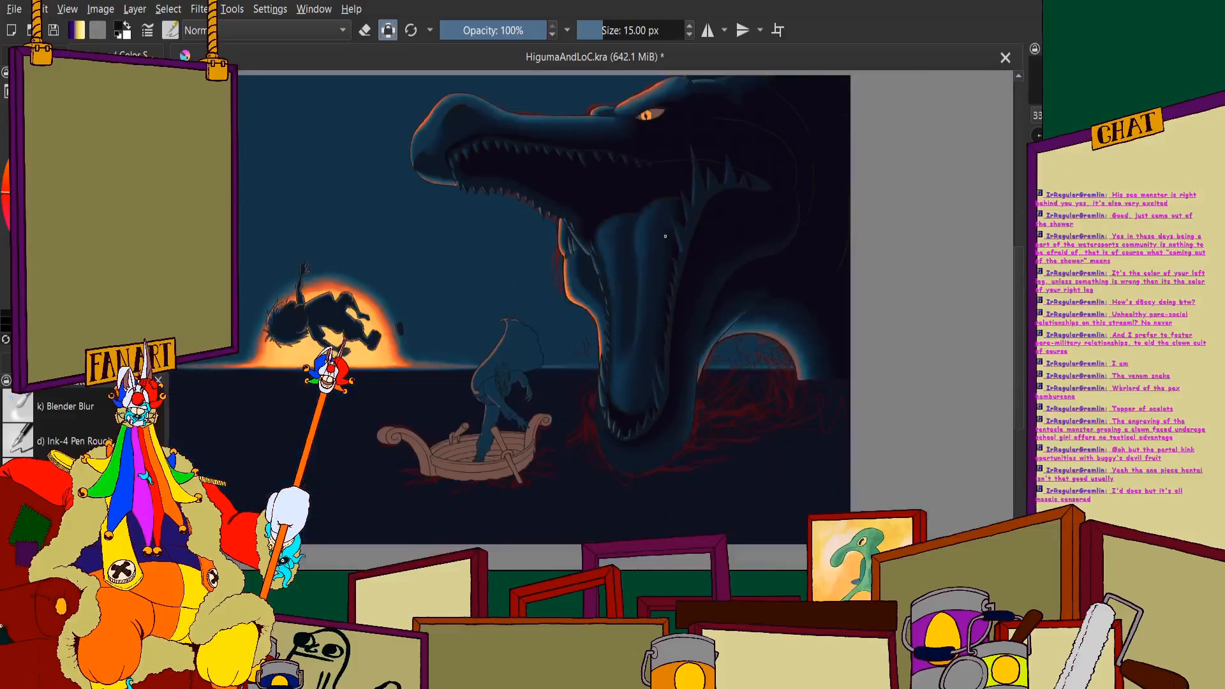
pyautogui.scroll(-1, 668, 221)
pyautogui.scroll(2, 668, 220)
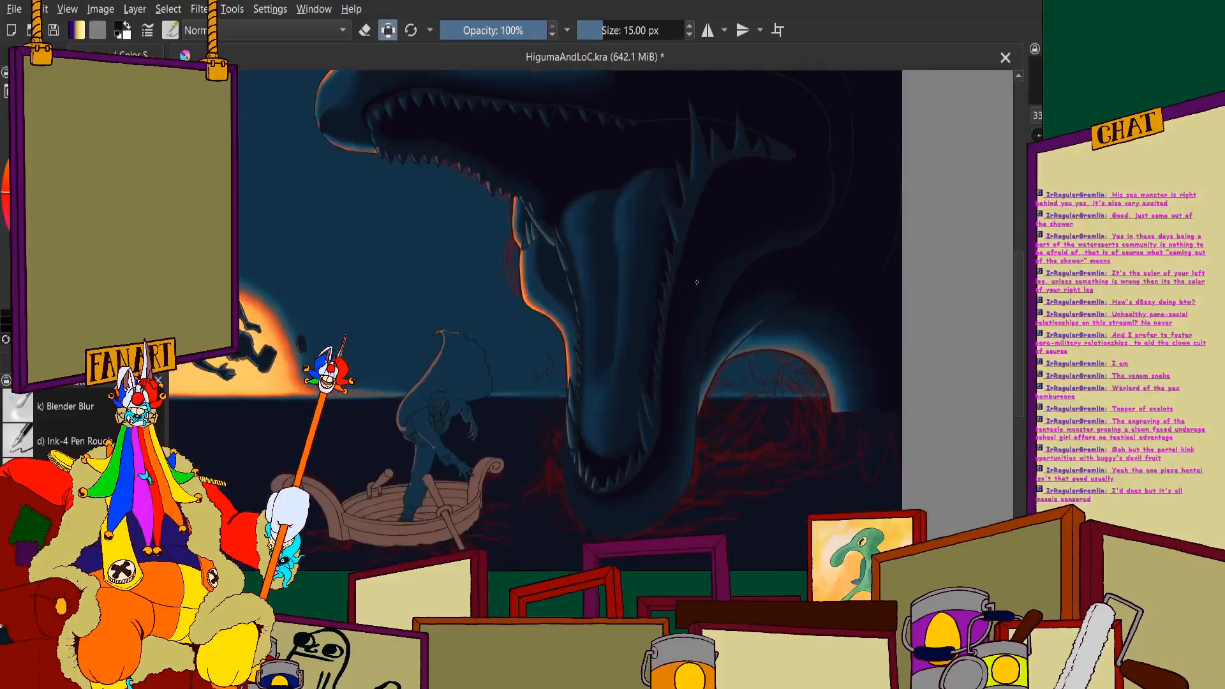
pyautogui.scroll(-4, 712, 273)
pyautogui.scroll(3, 712, 273)
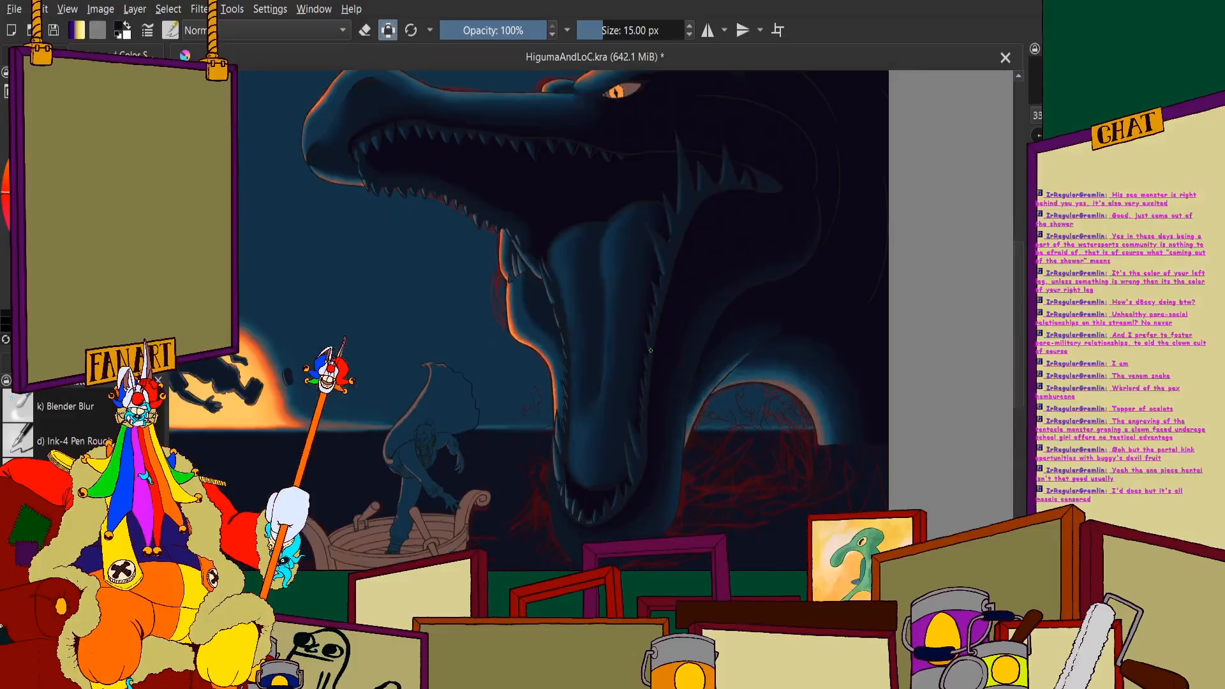
pyautogui.scroll(-1, 650, 350)
pyautogui.scroll(3, 578, 173)
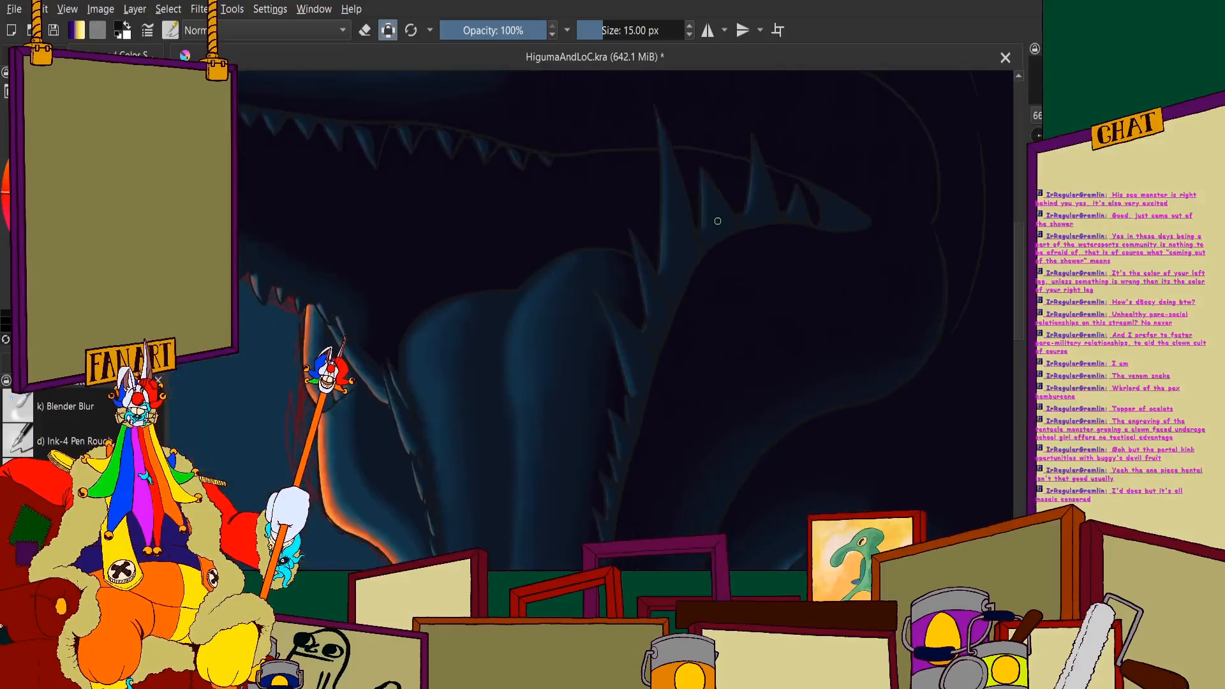
pyautogui.scroll(-2, 578, 173)
# - Shade the rear side of the first upper tooth in front of the largest fang near-black and darken the gap between them
pyautogui.scroll(4, 578, 173)
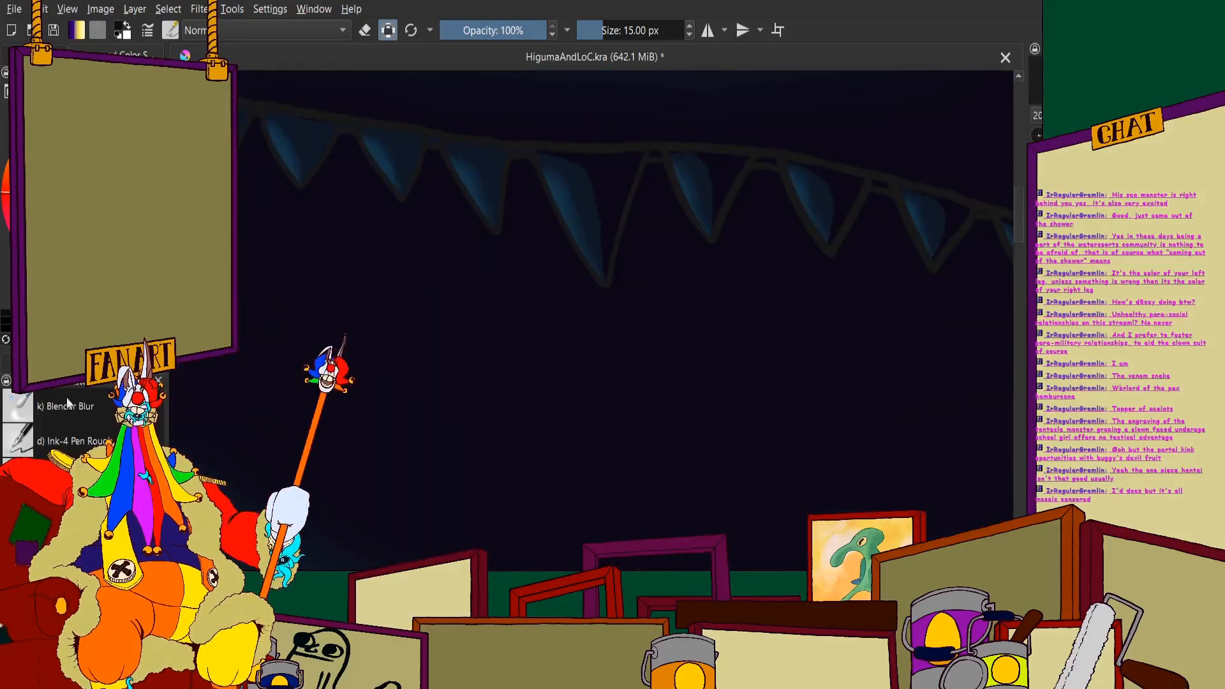
pyautogui.scroll(2, 429, 126)
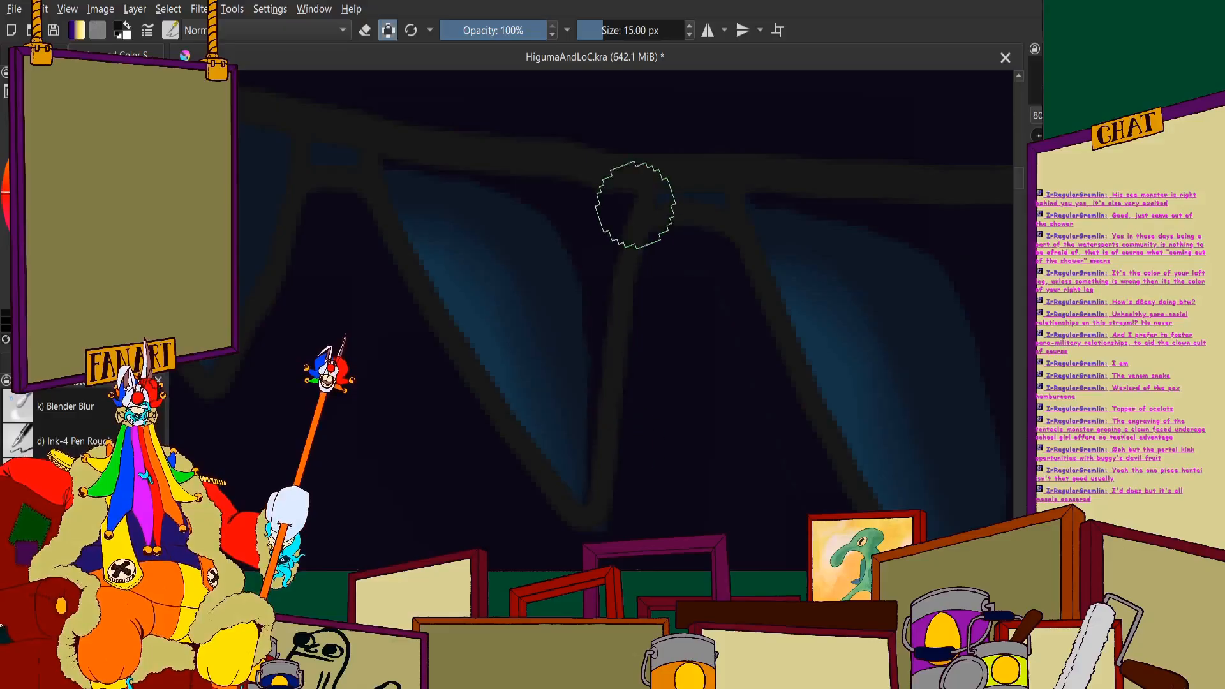
pyautogui.moveTo(659, 202); pyautogui.dragTo(710, 198)
pyautogui.scroll(-3, 539, 216)
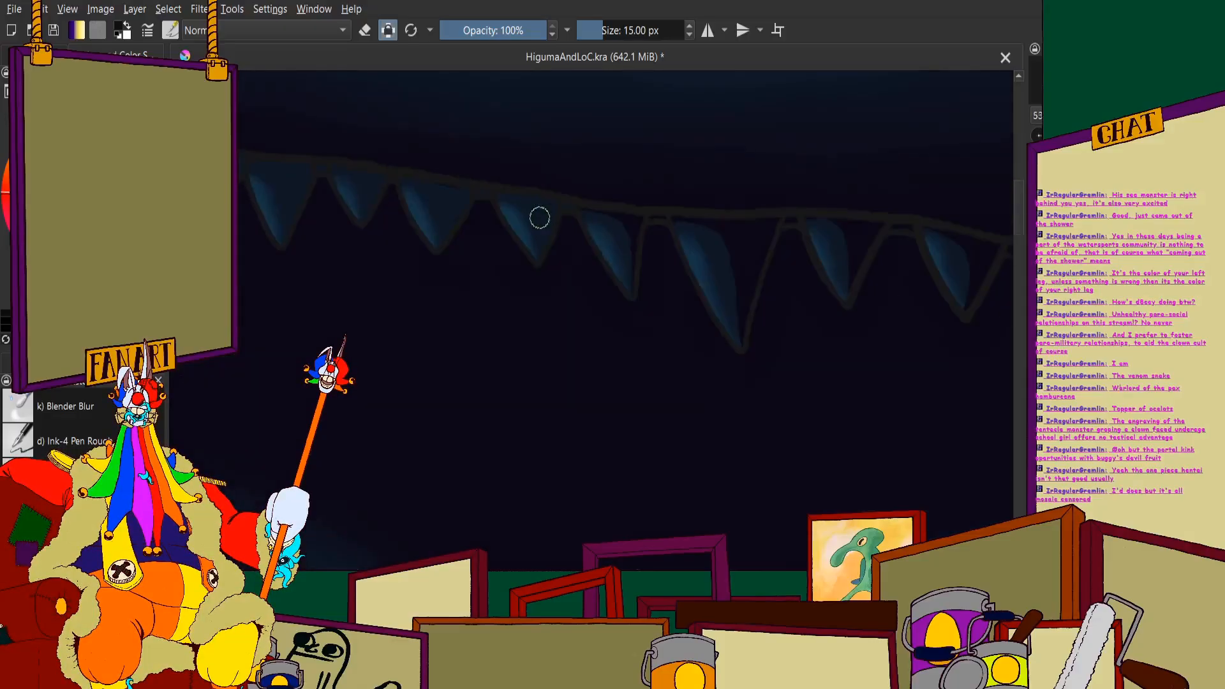
# - Shade the rear side of the second upper tooth in front of the largest fang near-black, including the gap behind it
pyautogui.scroll(4, 670, 215)
pyautogui.scroll(-6, 658, 243)
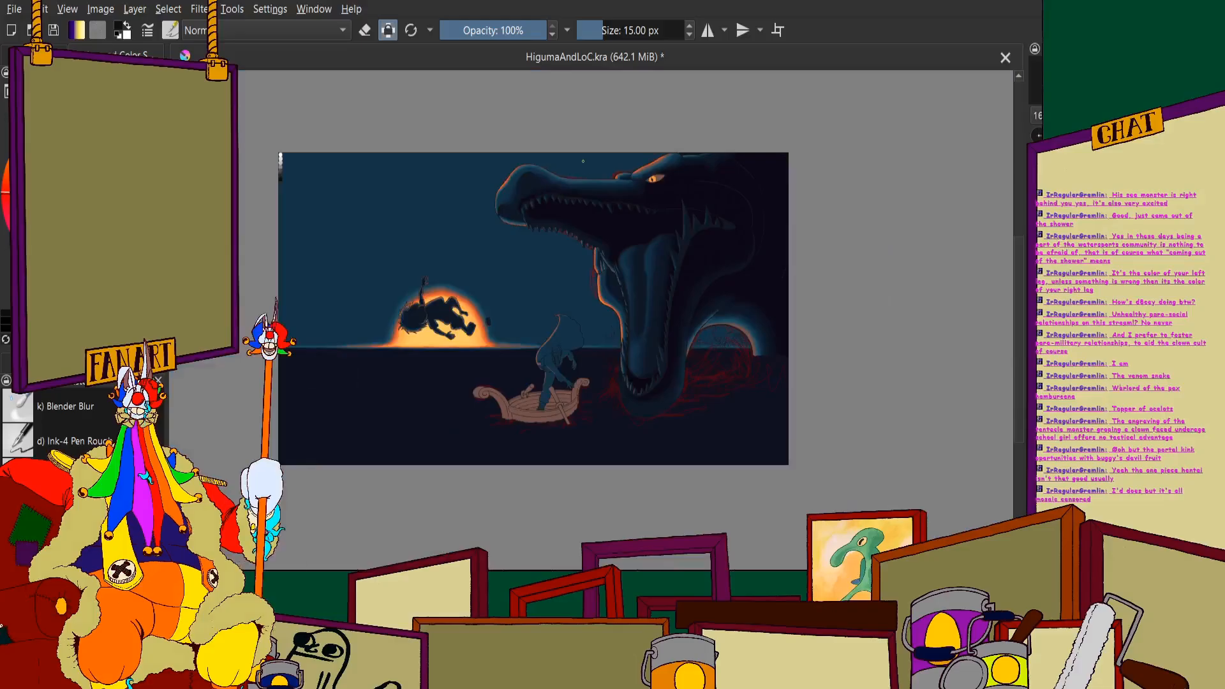
pyautogui.scroll(5, 583, 162)
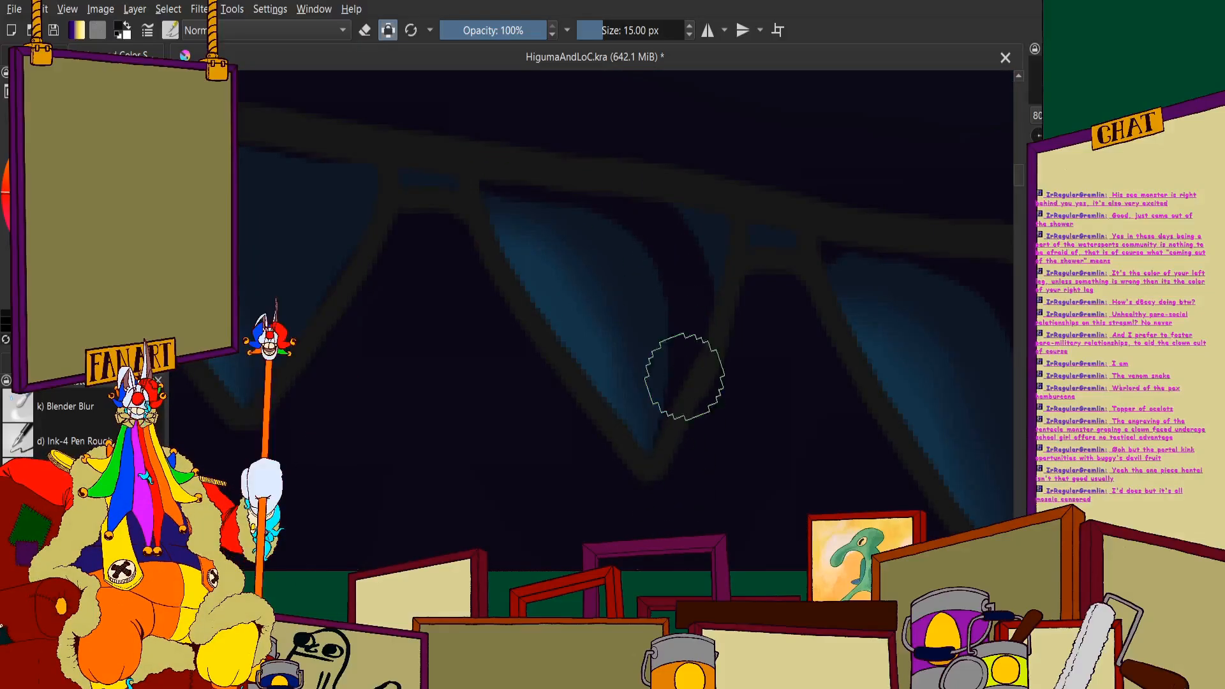
pyautogui.moveTo(748, 233); pyautogui.dragTo(794, 239)
# - Cover the top and rear side of the third upper tooth in front of the largest fang in near-black, with the gap behind it
pyautogui.scroll(-3, 734, 236)
pyautogui.scroll(4, 544, 223)
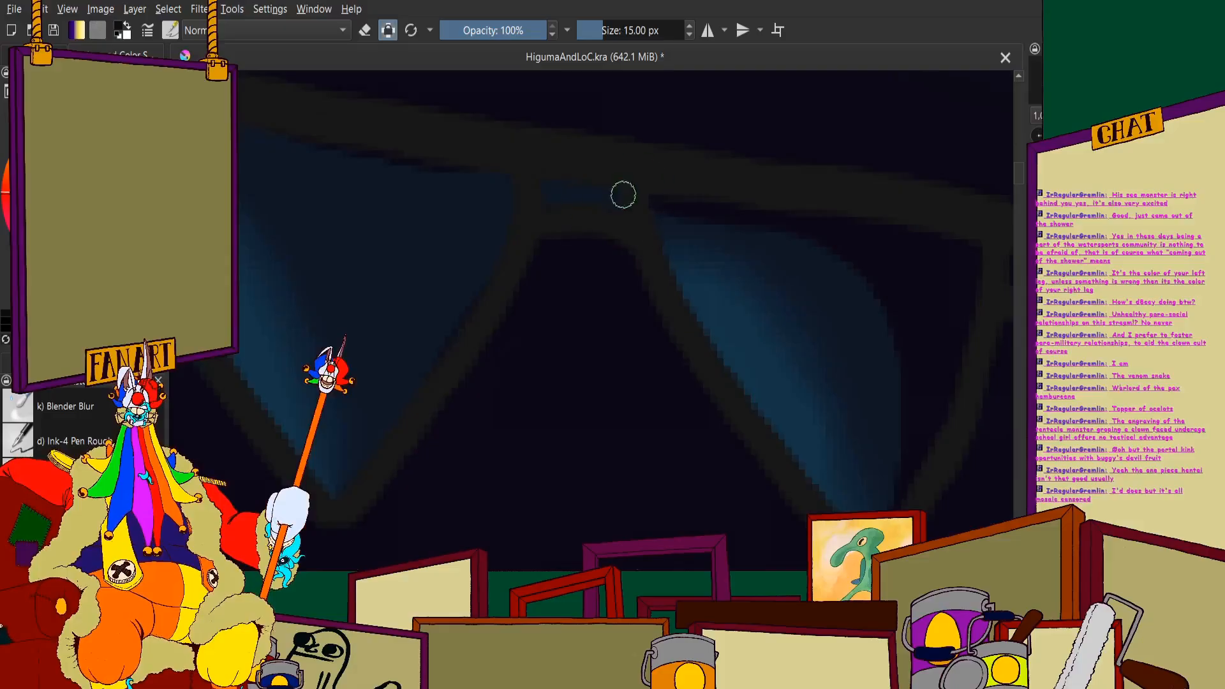
pyautogui.scroll(-4, 562, 195)
pyautogui.moveTo(623, 194)
pyautogui.mouseDown()
pyautogui.moveTo(510, 174)
pyautogui.moveTo(569, 188)
pyautogui.moveTo(630, 231)
pyautogui.moveTo(660, 290)
pyautogui.moveTo(674, 374)
pyautogui.moveTo(635, 530)
pyautogui.mouseUp()
pyautogui.scroll(4, 502, 160)
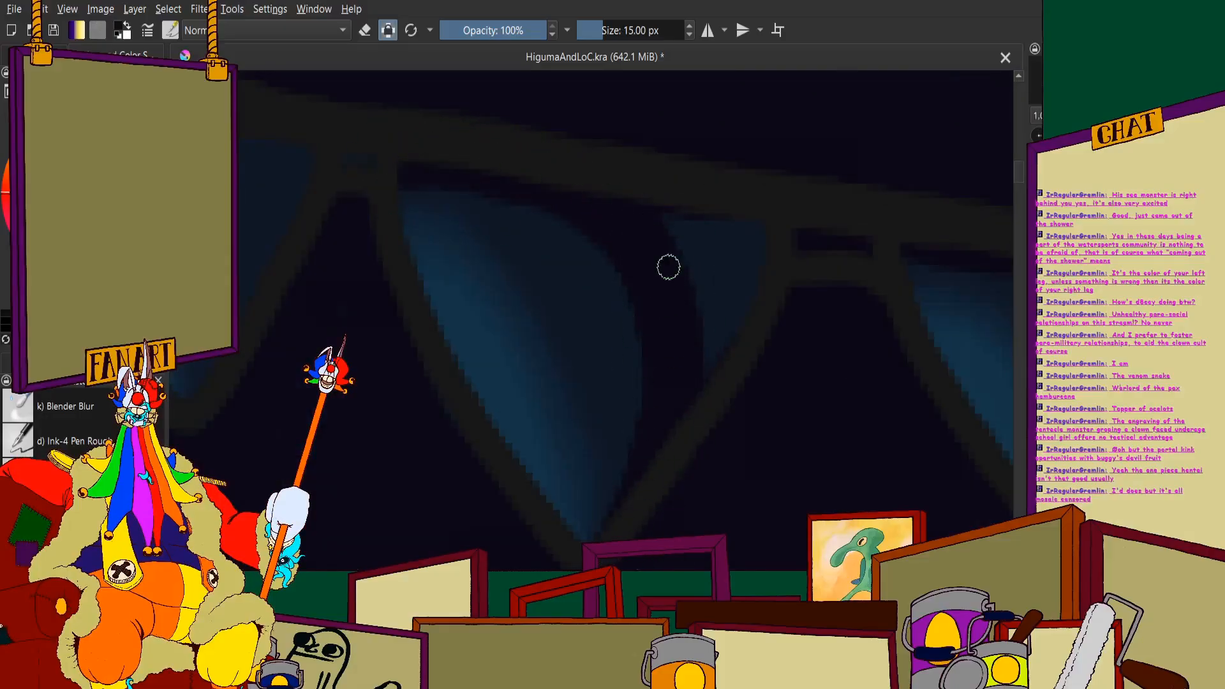
pyautogui.moveTo(668, 267)
pyautogui.mouseDown()
pyautogui.moveTo(695, 256)
pyautogui.moveTo(727, 307)
pyautogui.mouseUp()
# - Paint near-black shadow along the top and rear side of the fourth upper tooth in front of the largest fang
pyautogui.scroll(-3, 638, 243)
pyautogui.scroll(3, 543, 182)
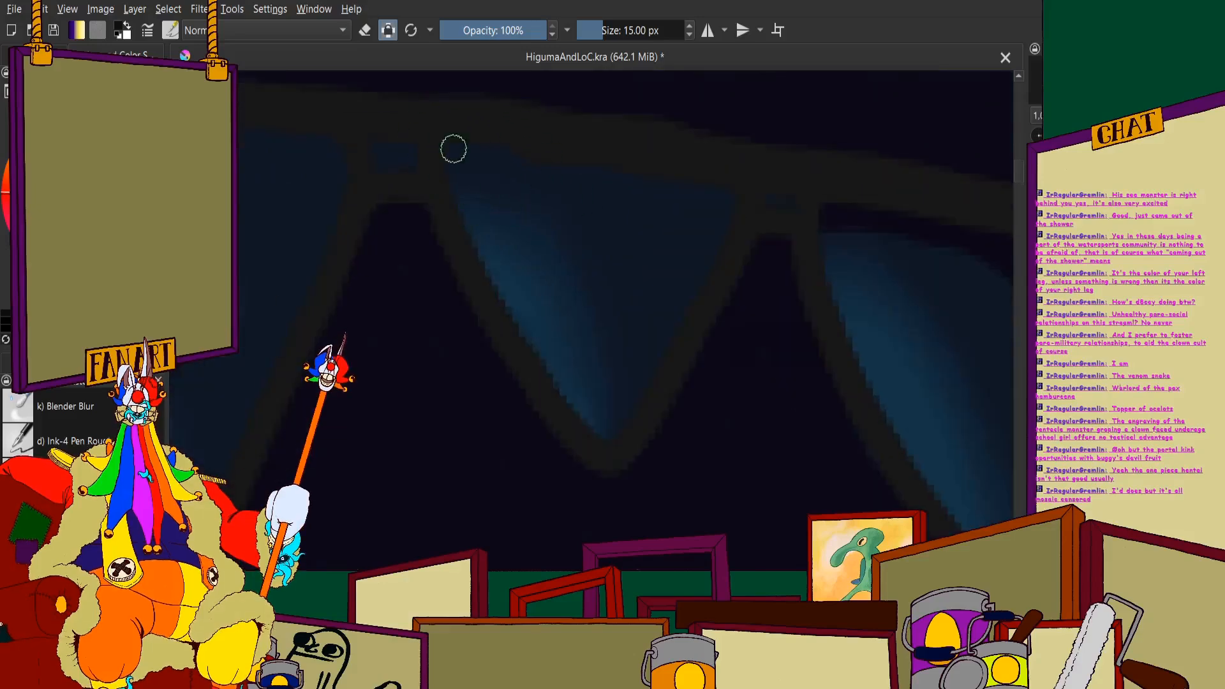
pyautogui.moveTo(454, 149)
pyautogui.mouseDown()
pyautogui.moveTo(632, 188)
pyautogui.moveTo(677, 250)
pyautogui.moveTo(678, 325)
pyautogui.moveTo(630, 478)
pyautogui.mouseUp()
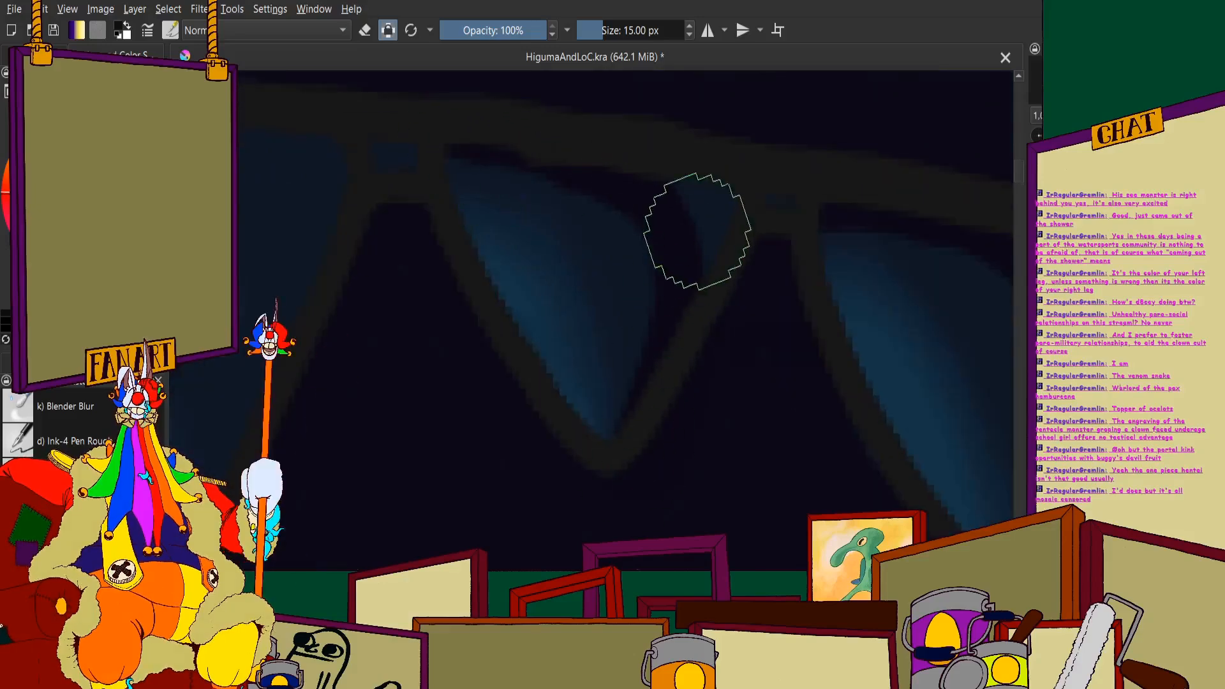
pyautogui.scroll(-3, 689, 205)
# - Darken the gap ahead of the fourth tooth and shade the top and rear side of the fifth tooth near-black
pyautogui.scroll(5, 624, 186)
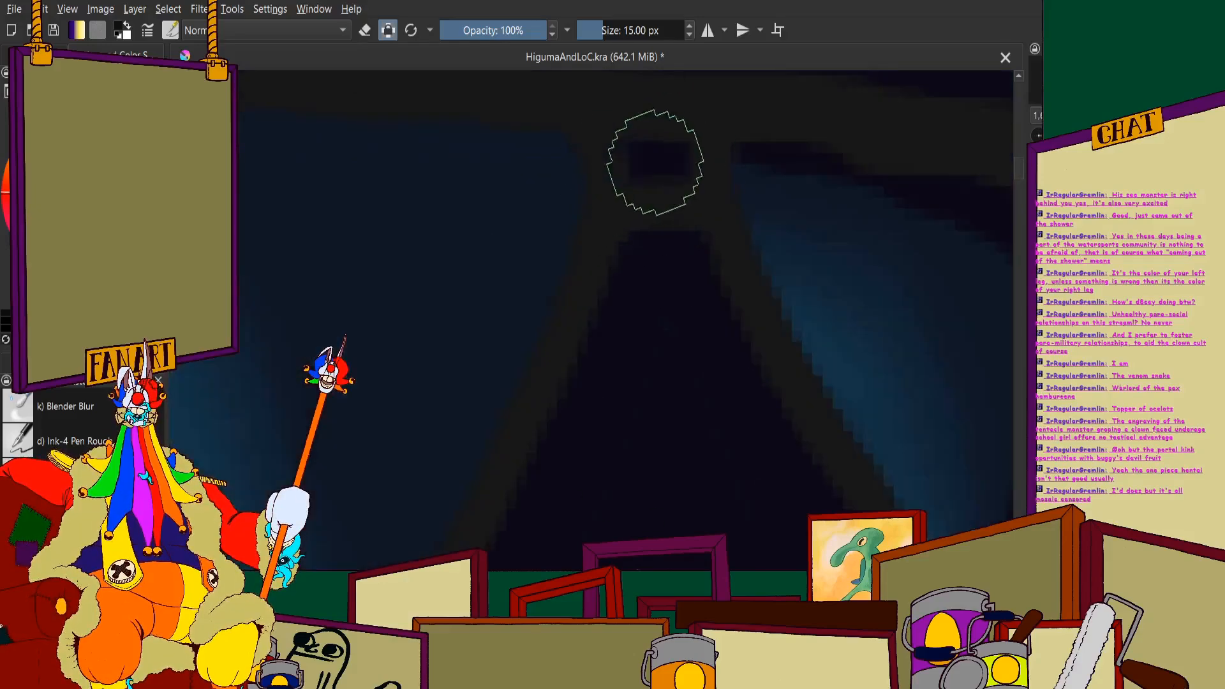
pyautogui.scroll(-3, 639, 159)
pyautogui.scroll(2, 485, 142)
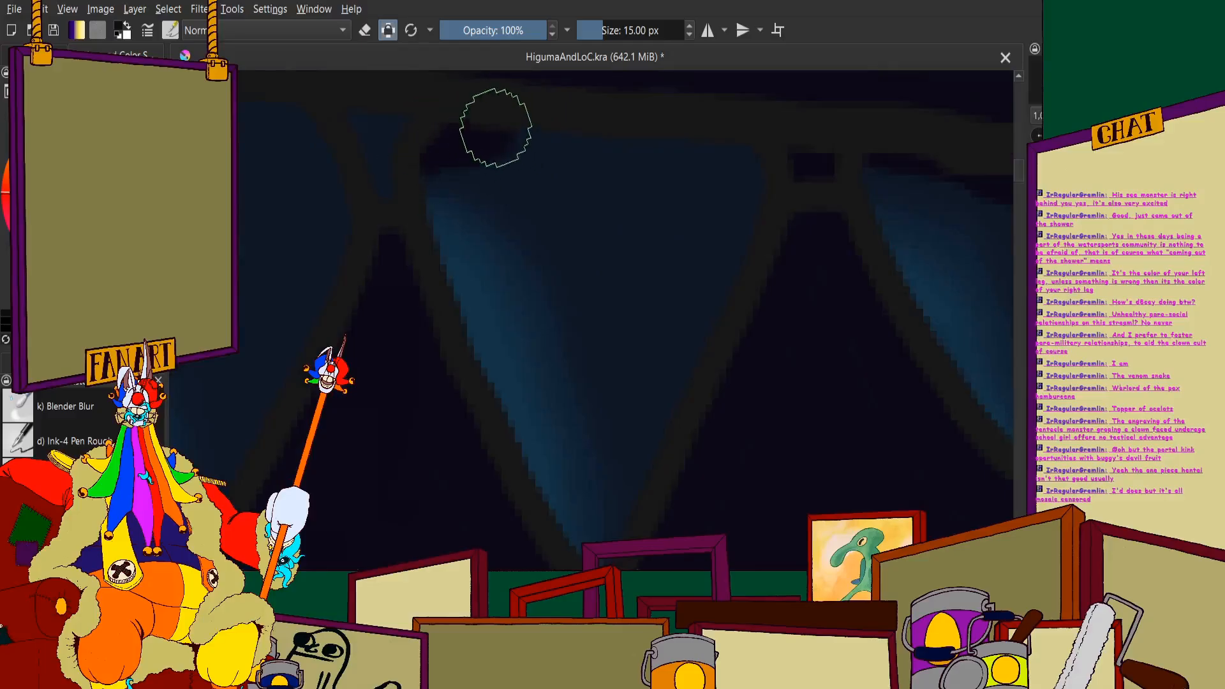
pyautogui.moveTo(496, 127)
pyautogui.mouseDown()
pyautogui.moveTo(635, 145)
pyautogui.moveTo(692, 317)
pyautogui.moveTo(631, 536)
pyautogui.mouseUp()
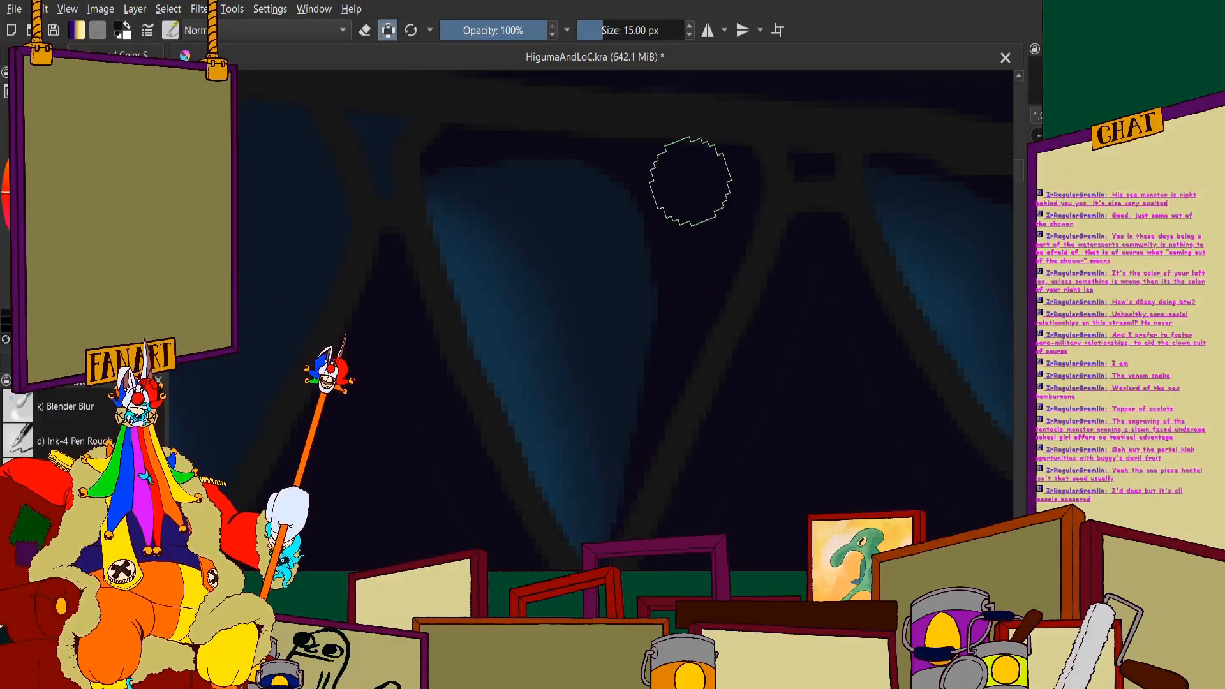
# - Fill the small gap ahead of the fifth tooth and shade the sixth tooth's top and rear side near-black, keeping its blue front
pyautogui.scroll(-2, 639, 169)
pyautogui.scroll(2, 544, 145)
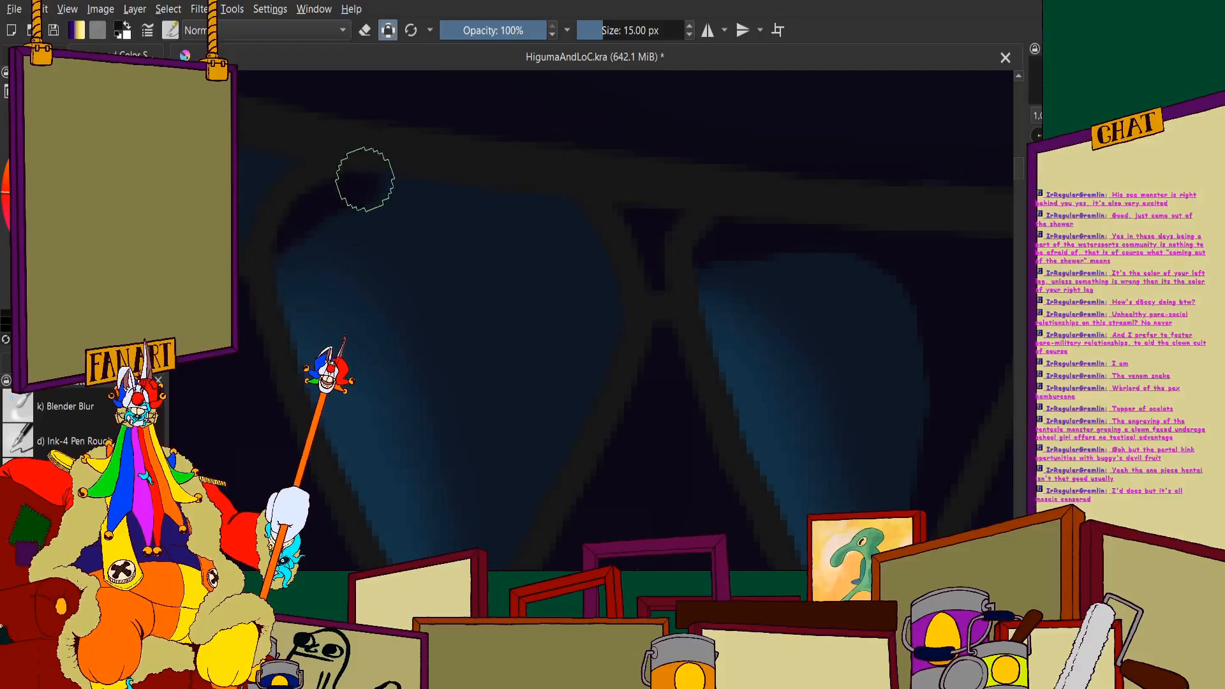
pyautogui.scroll(-2, 485, 198)
pyautogui.scroll(4, 504, 185)
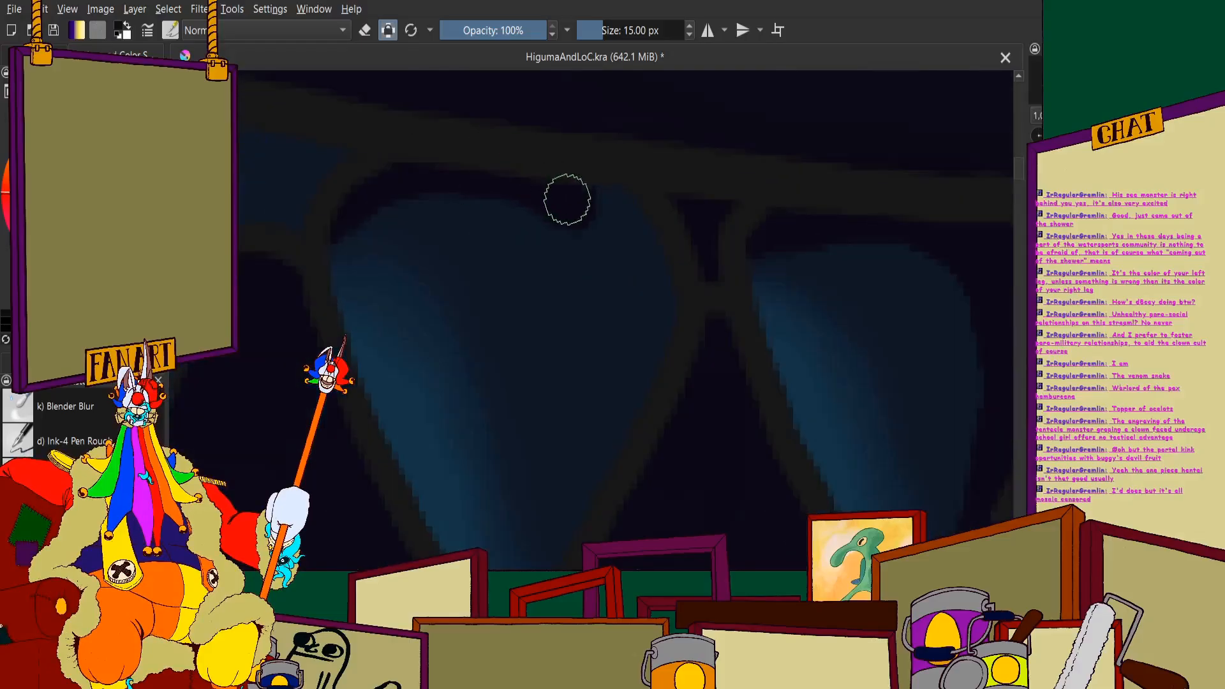
pyautogui.scroll(-3, 511, 243)
pyautogui.scroll(4, 504, 153)
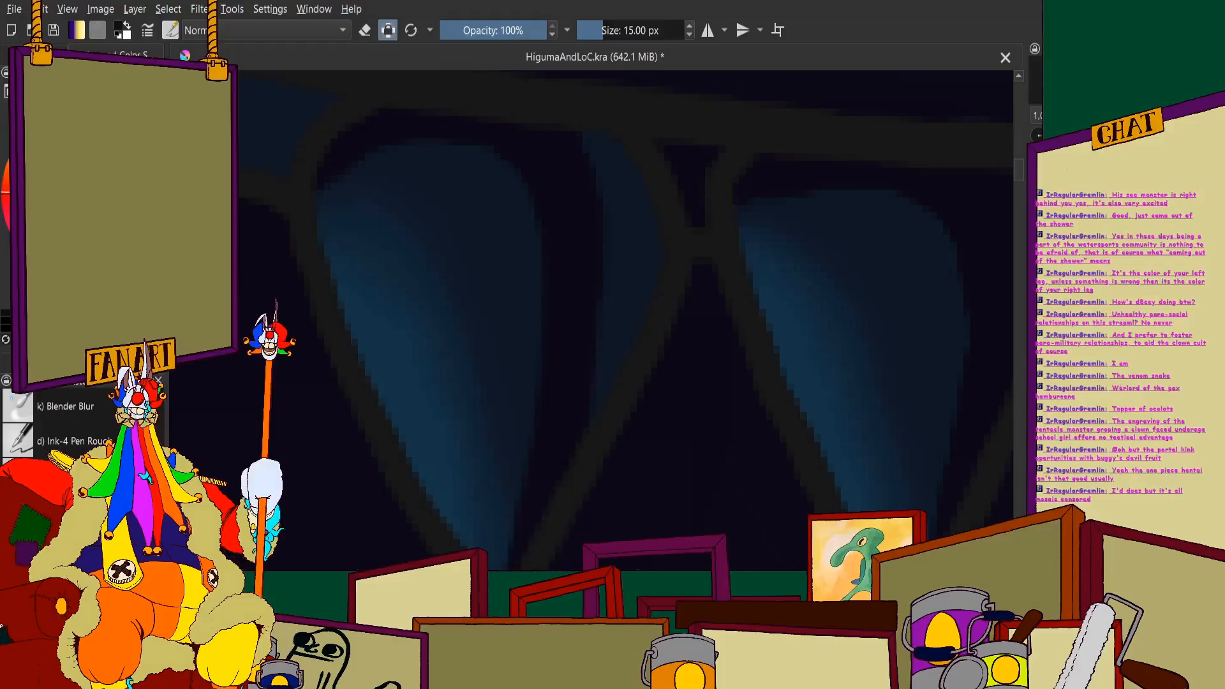
# - Finish the sixth tooth's rear edge and fill the gap between the sixth and seventh teeth with near-black
pyautogui.scroll(-3, 427, 175)
pyautogui.scroll(4, 506, 186)
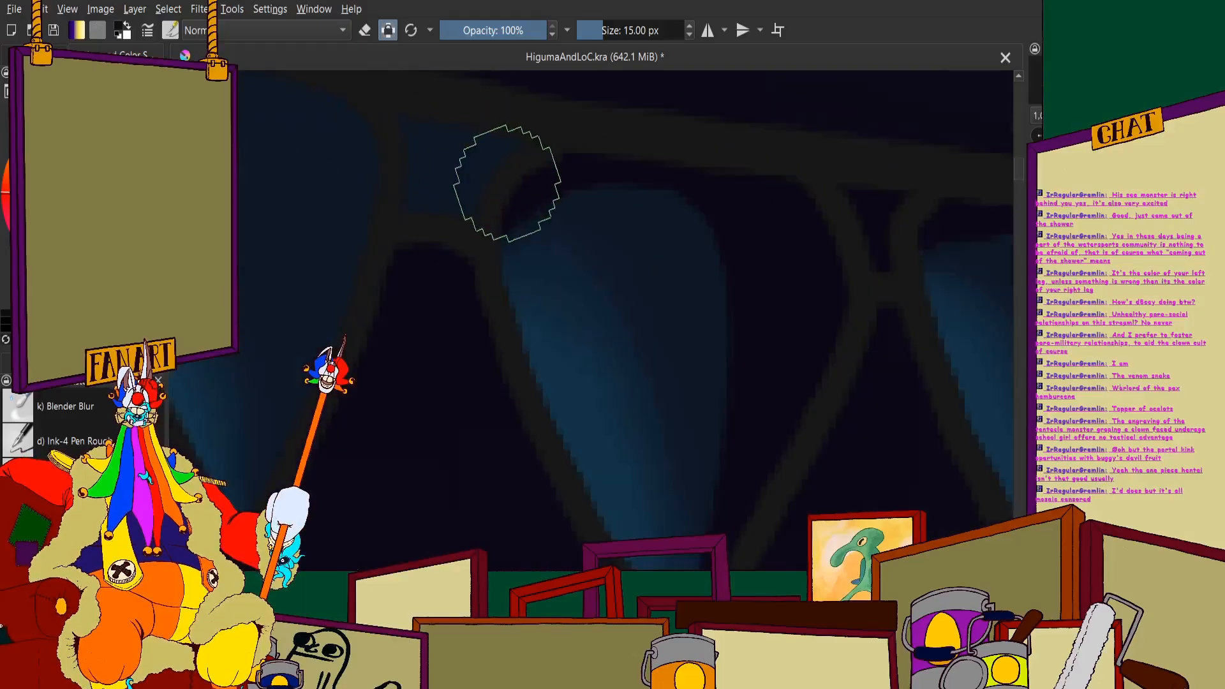
pyautogui.scroll(-4, 553, 268)
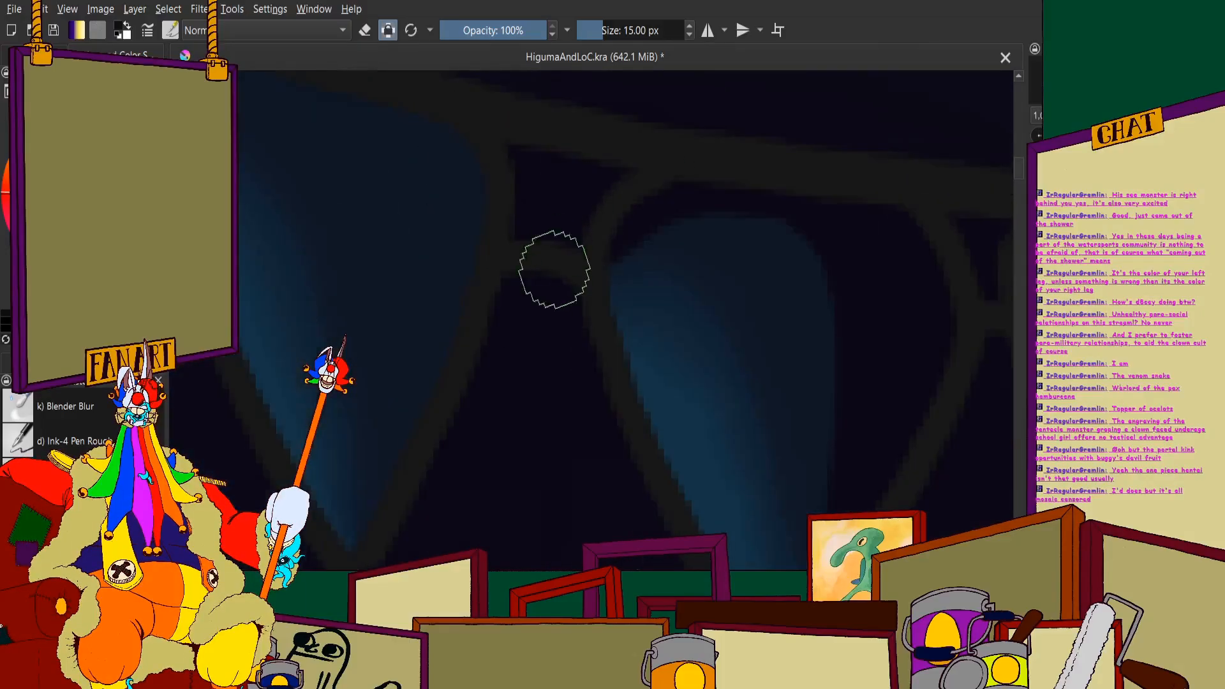
pyautogui.scroll(-3, 618, 271)
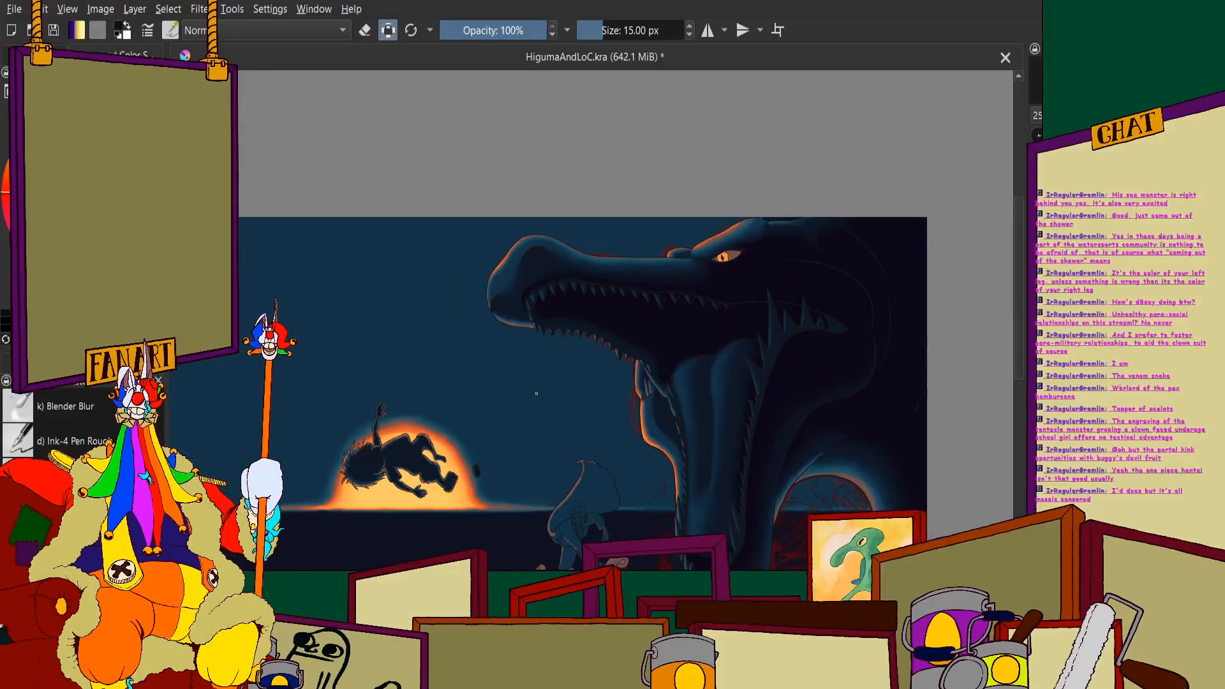
# - Cover the top and rear side of the seventh upper tooth in front of the largest fang in near-black
pyautogui.scroll(8, 571, 461)
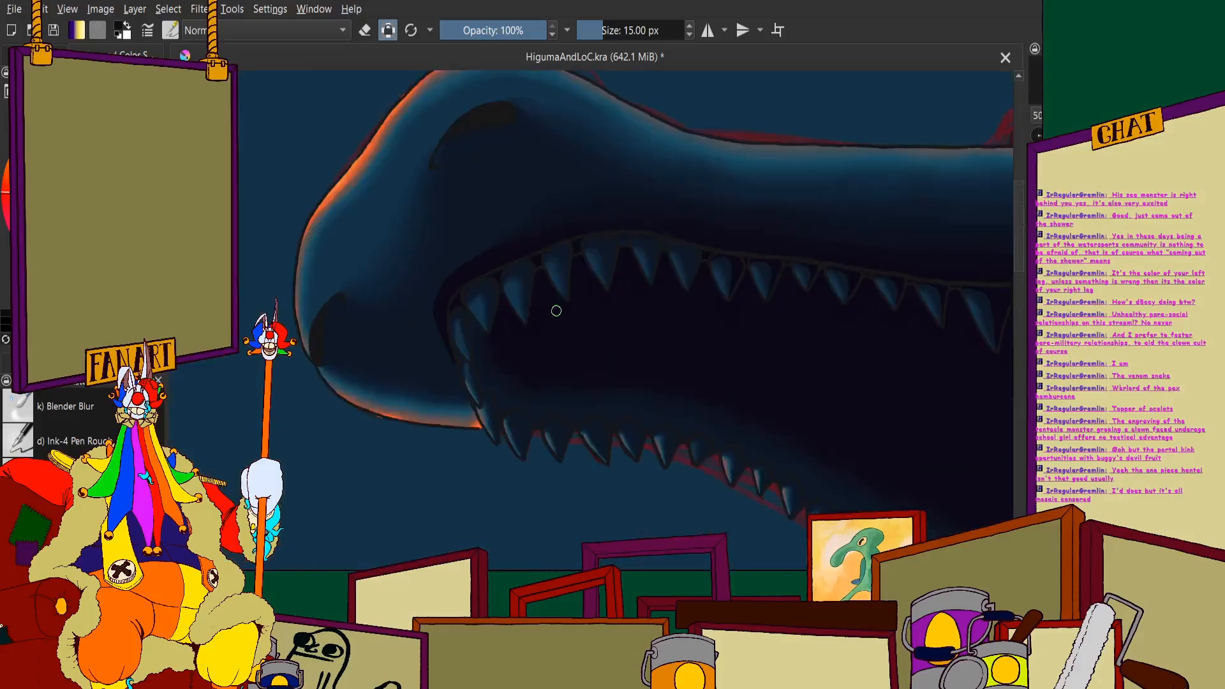
pyautogui.scroll(4, 659, 273)
pyautogui.scroll(-2, 588, 189)
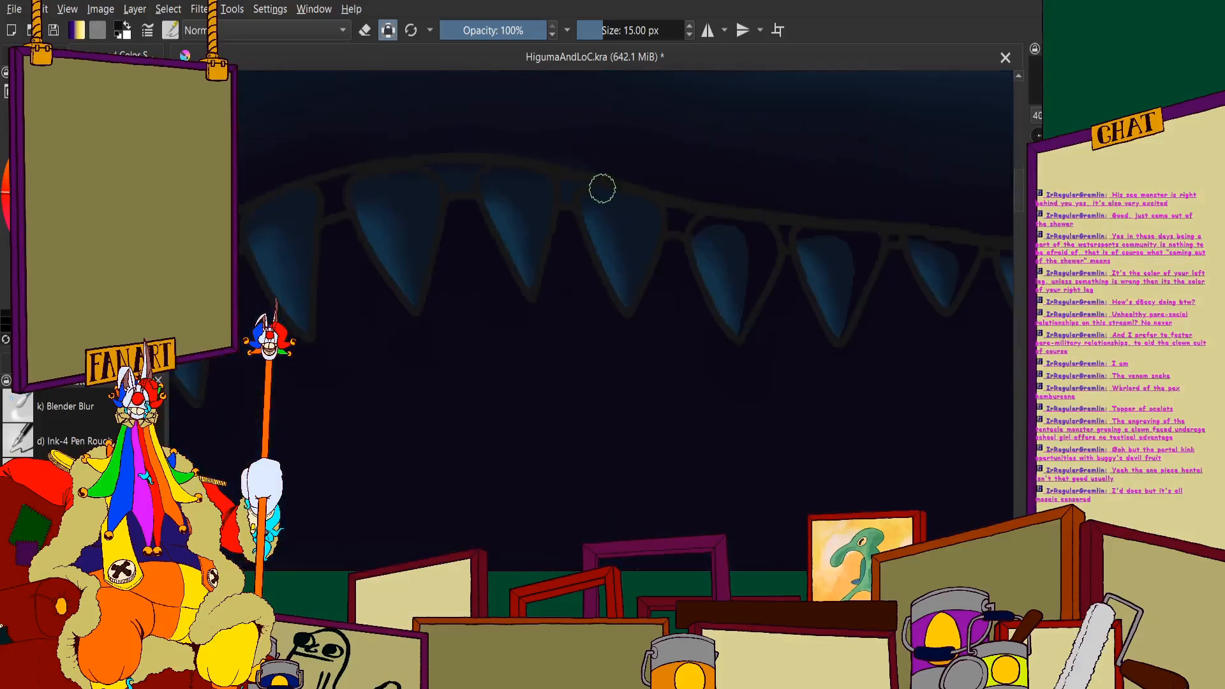
pyautogui.scroll(5, 661, 144)
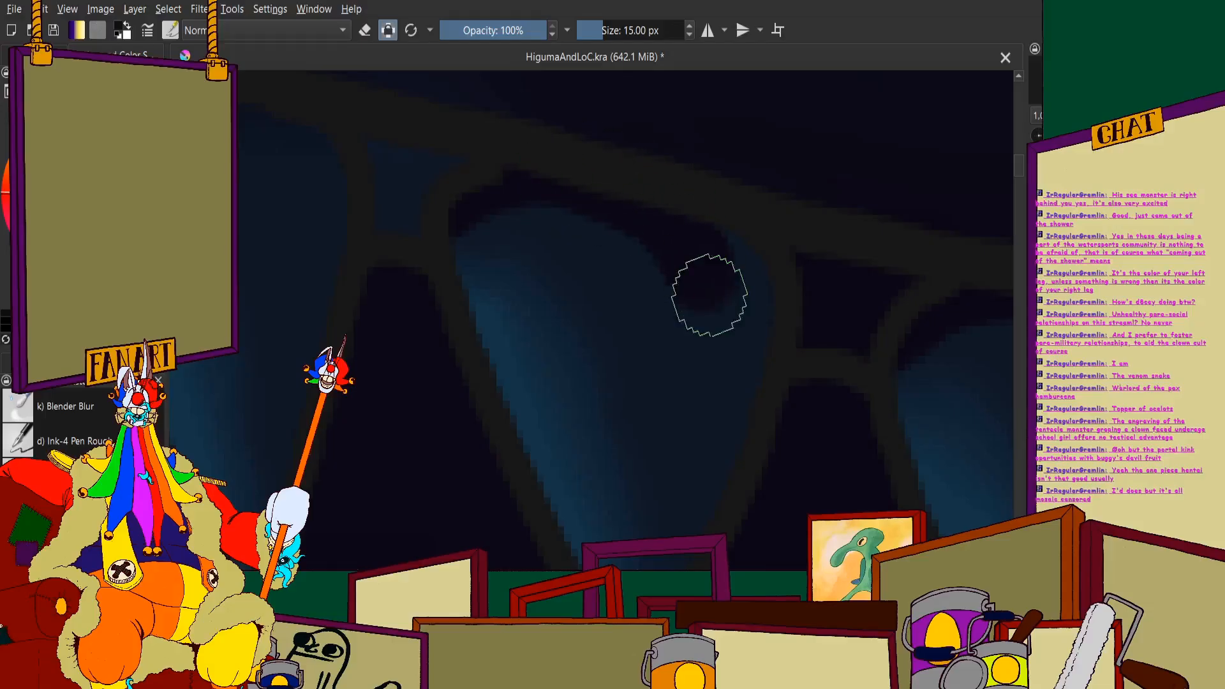
pyautogui.scroll(-5, 696, 255)
pyautogui.scroll(4, 686, 219)
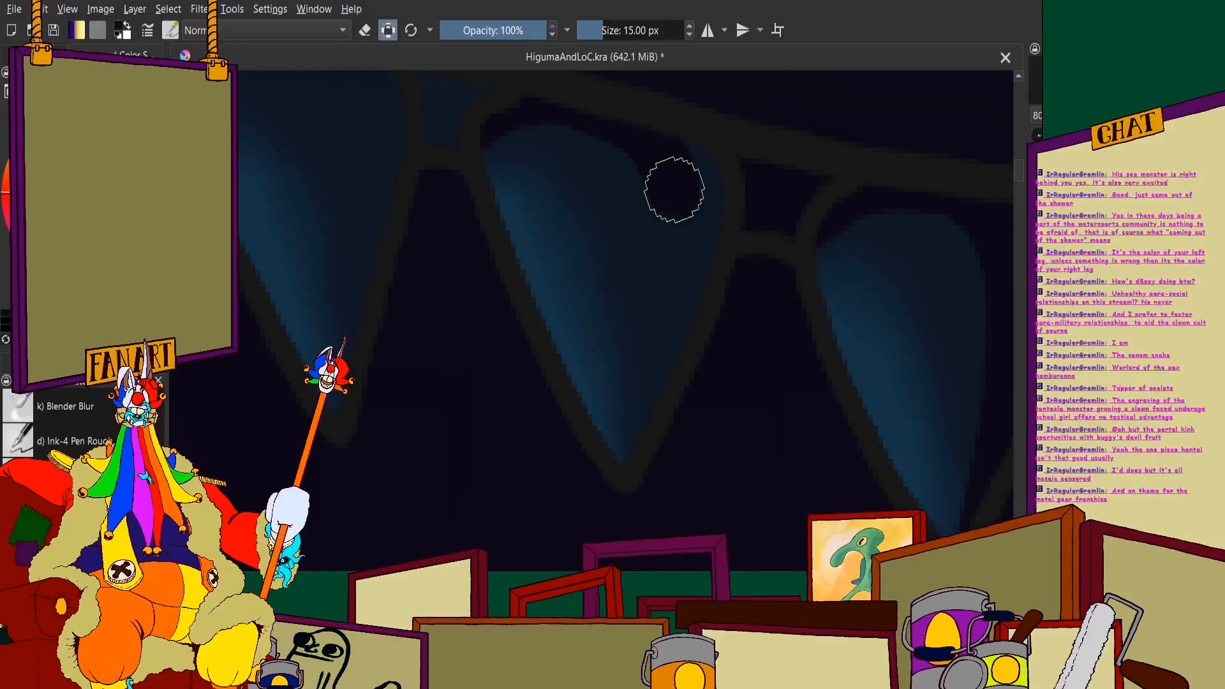
pyautogui.scroll(-2, 656, 300)
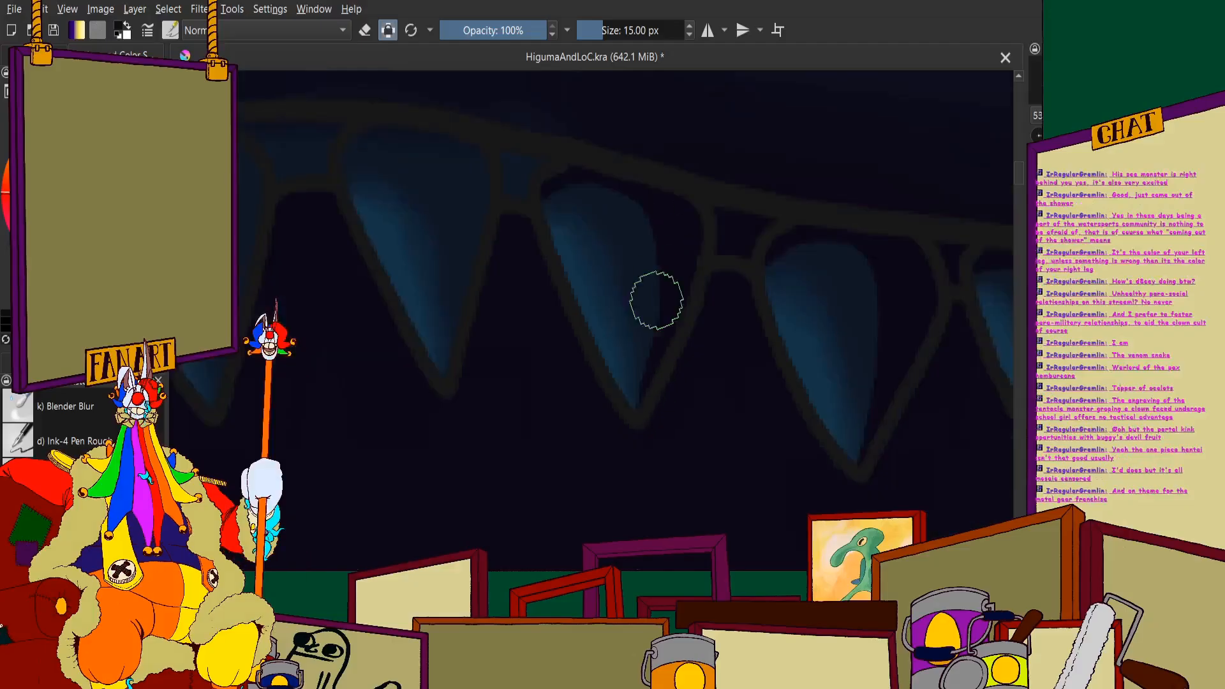
# - Fill the gap between the seventh and eighth teeth and shade the eighth tooth's top and rear side near-black
pyautogui.scroll(3, 582, 178)
pyautogui.scroll(-5, 443, 139)
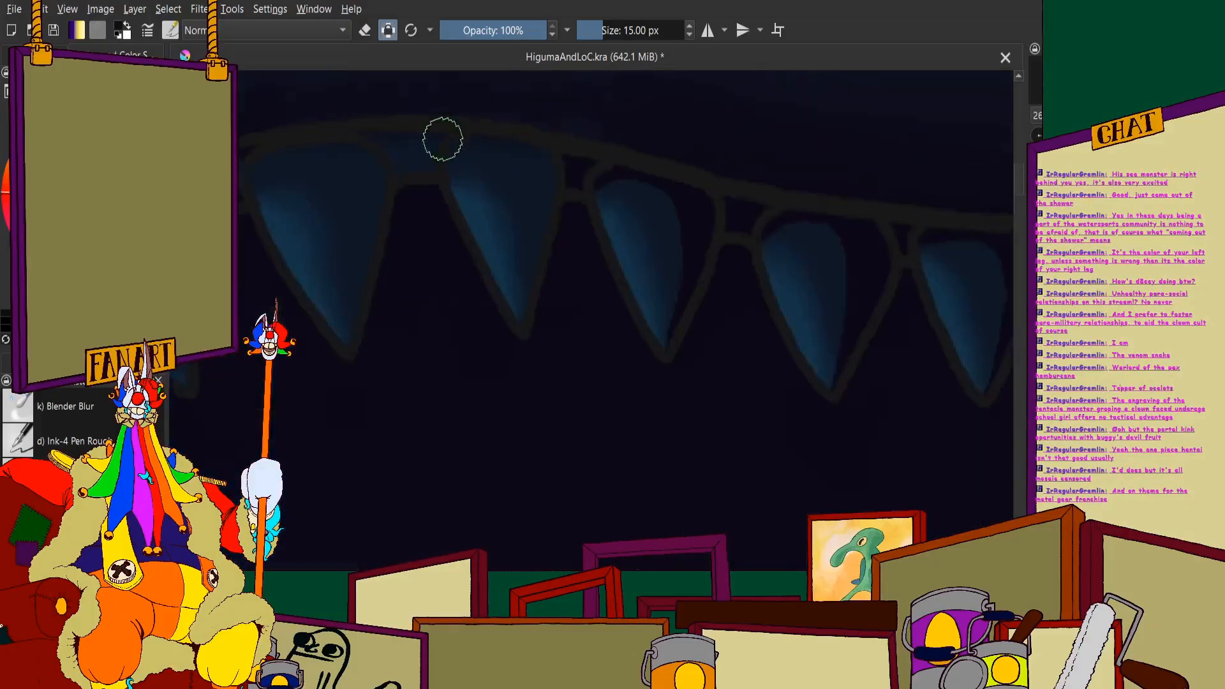
pyautogui.scroll(4, 443, 139)
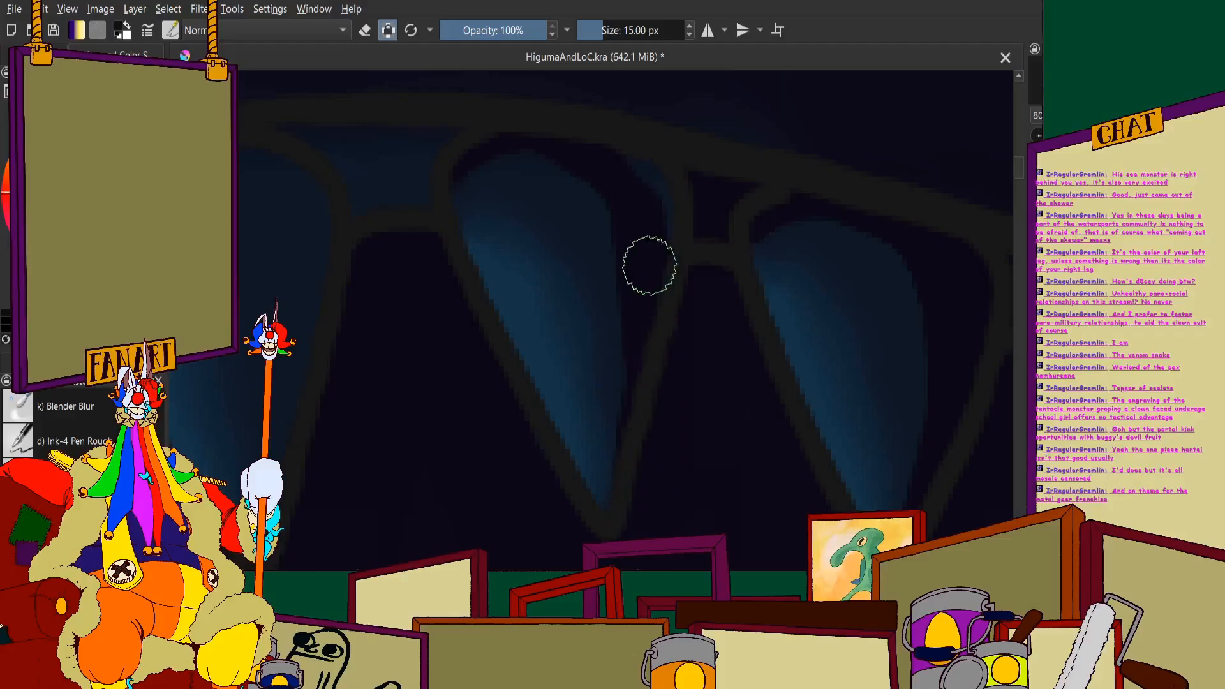
pyautogui.scroll(-1, 701, 159)
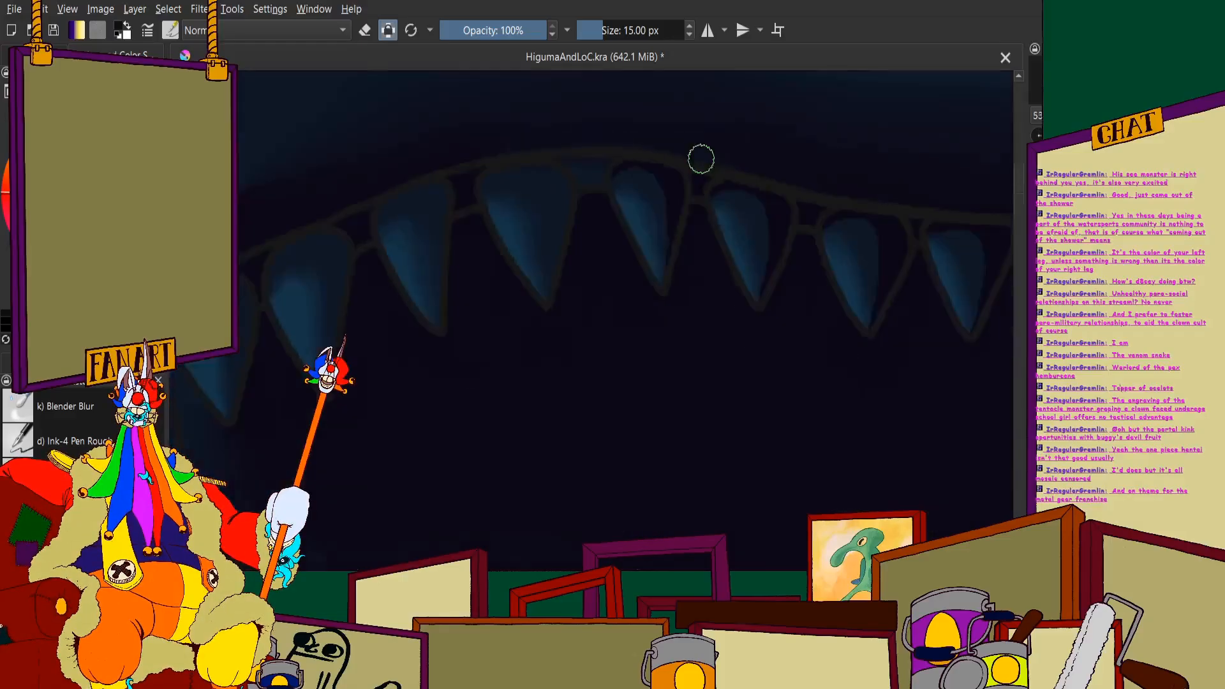
# - Touch up the near-black shading on the eighth upper tooth's top and rear edge down to its tip
pyautogui.scroll(5, 438, 205)
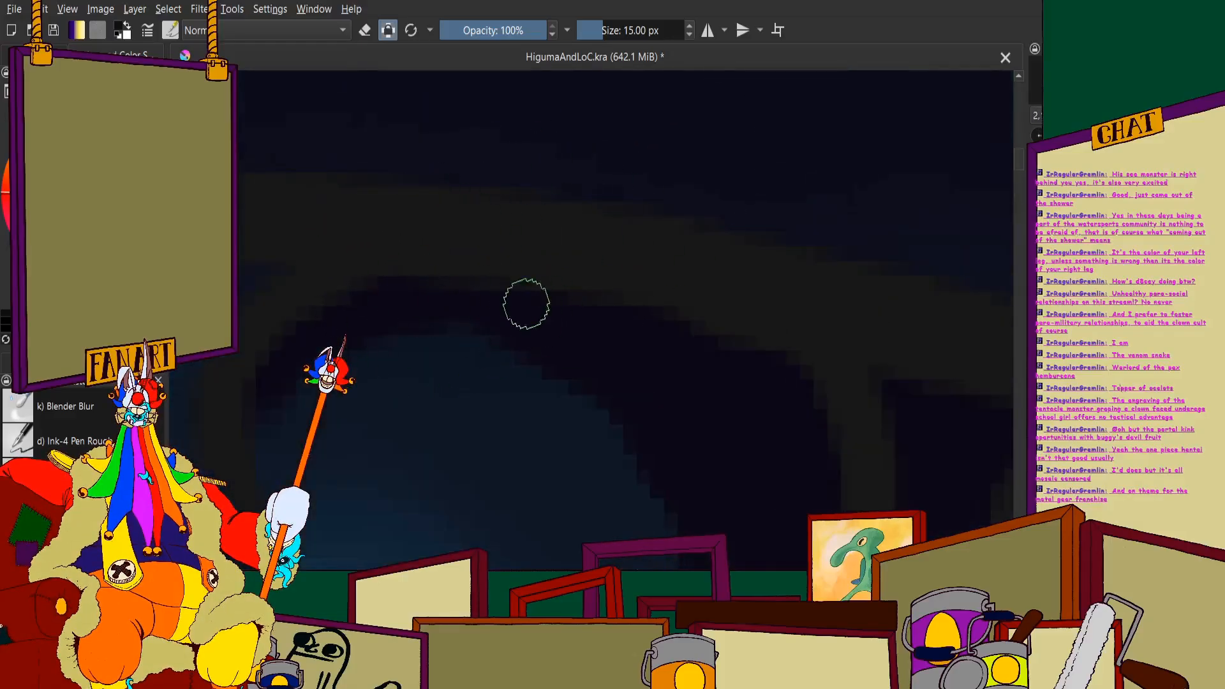
pyautogui.scroll(-2, 574, 295)
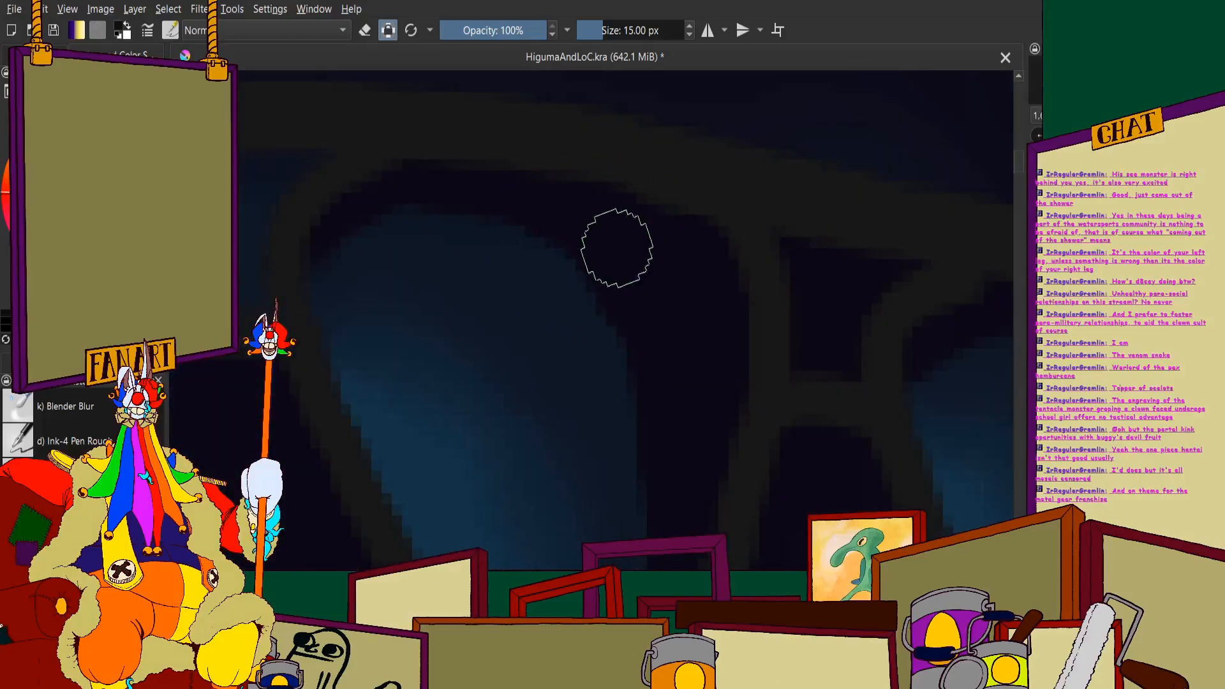
pyautogui.scroll(-1, 641, 340)
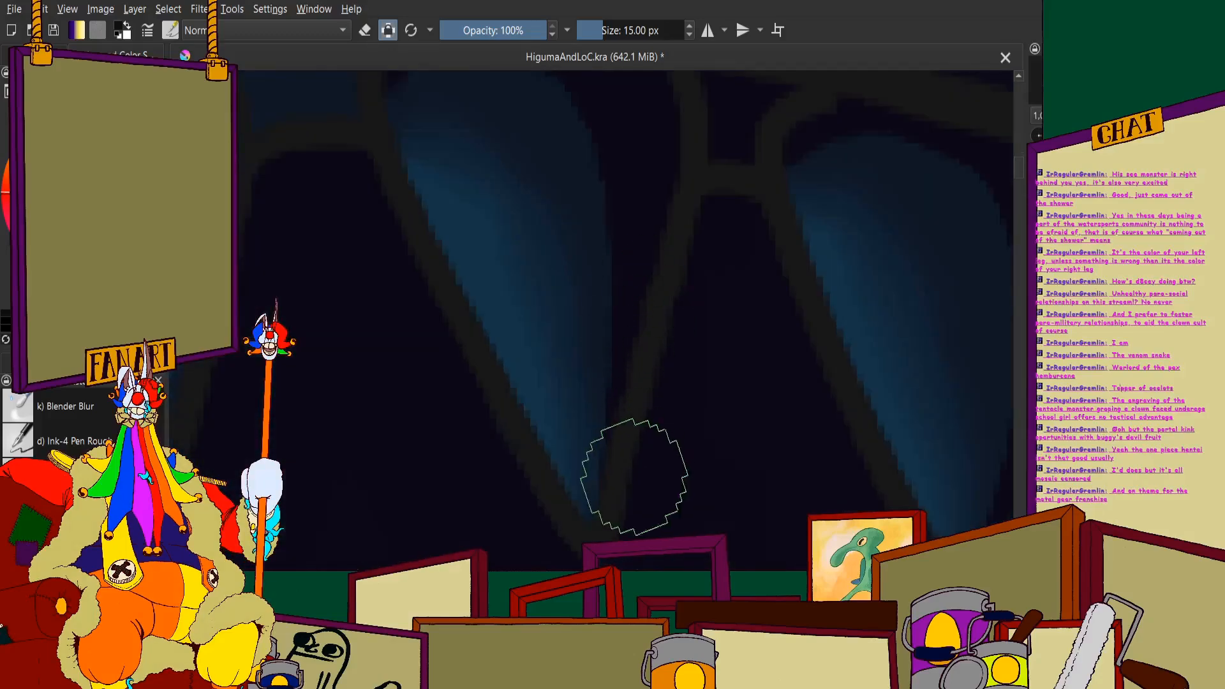
pyautogui.scroll(-4, 575, 273)
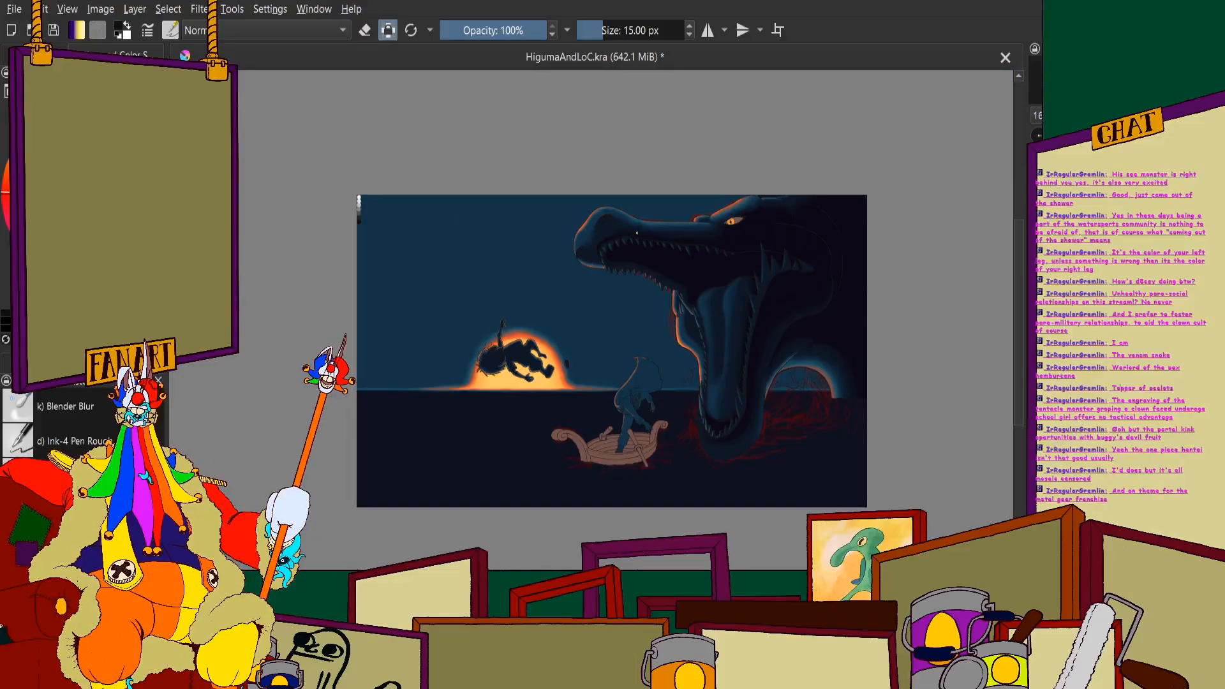
# - Fill the gap between the eighth and ninth upper teeth and shade the ninth tooth's top and rear side near-black
pyautogui.scroll(5, 637, 233)
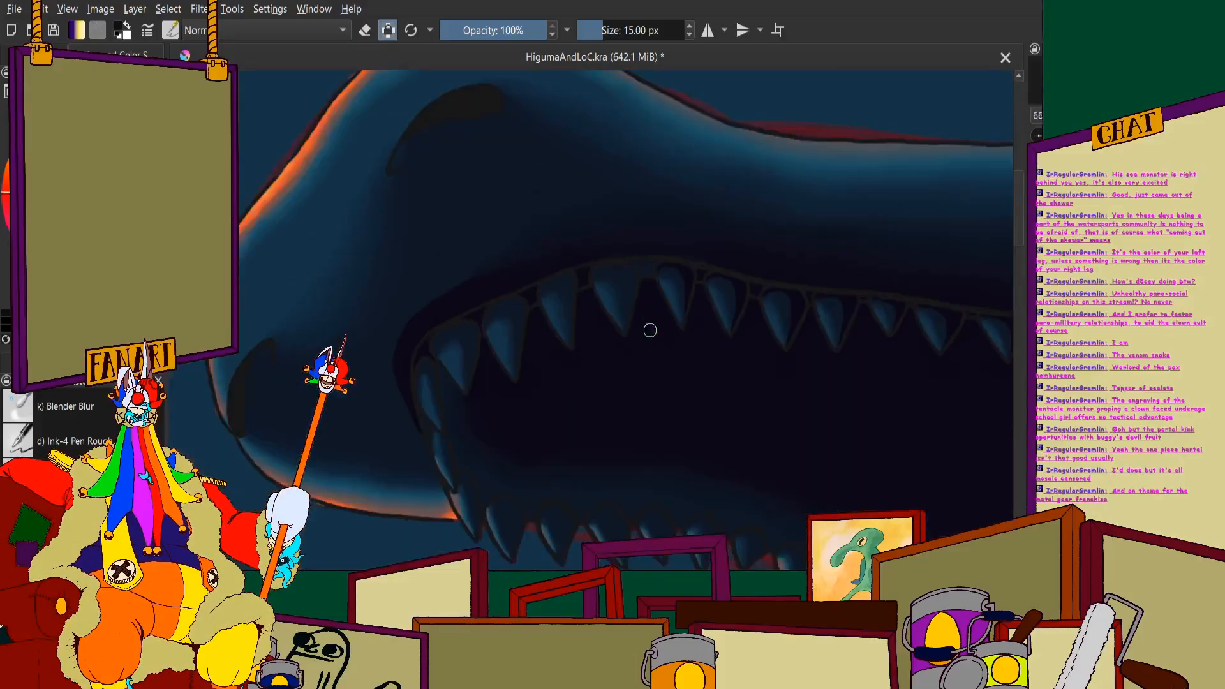
pyautogui.moveTo(744, 147)
pyautogui.mouseDown()
pyautogui.moveTo(792, 195)
pyautogui.moveTo(802, 167)
pyautogui.moveTo(828, 188)
pyautogui.moveTo(852, 146)
pyautogui.mouseUp()
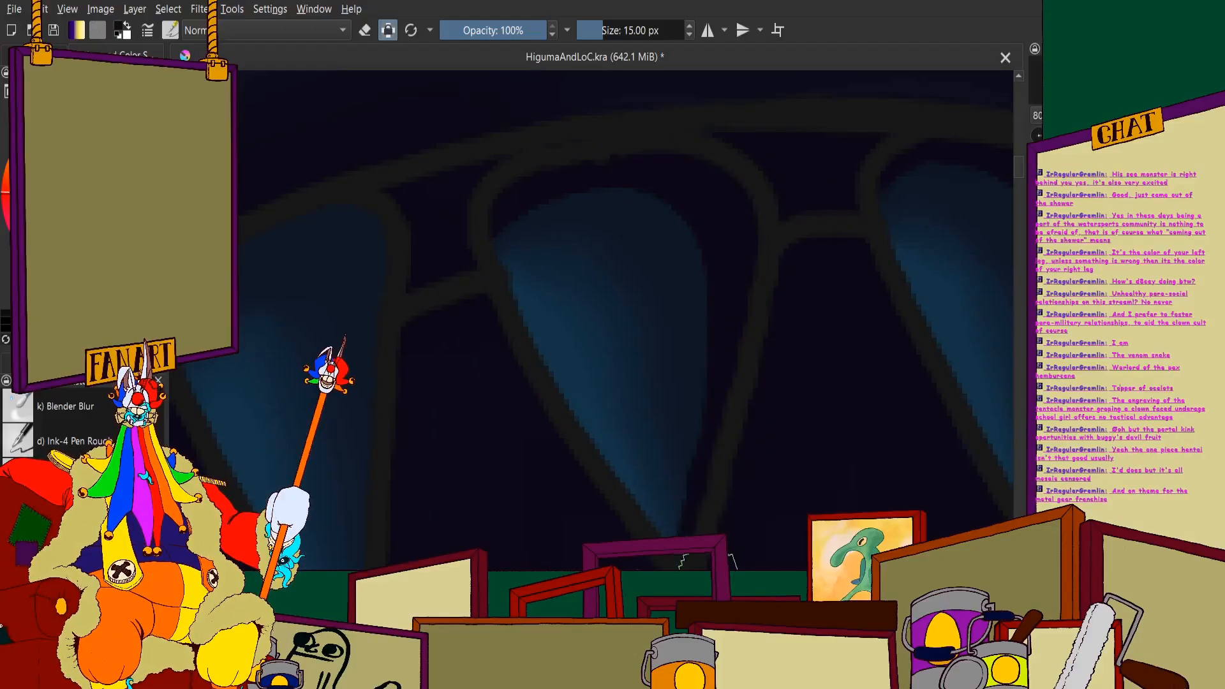
pyautogui.moveTo(693, 193)
pyautogui.mouseDown()
pyautogui.moveTo(723, 328)
pyautogui.moveTo(714, 453)
pyautogui.mouseUp()
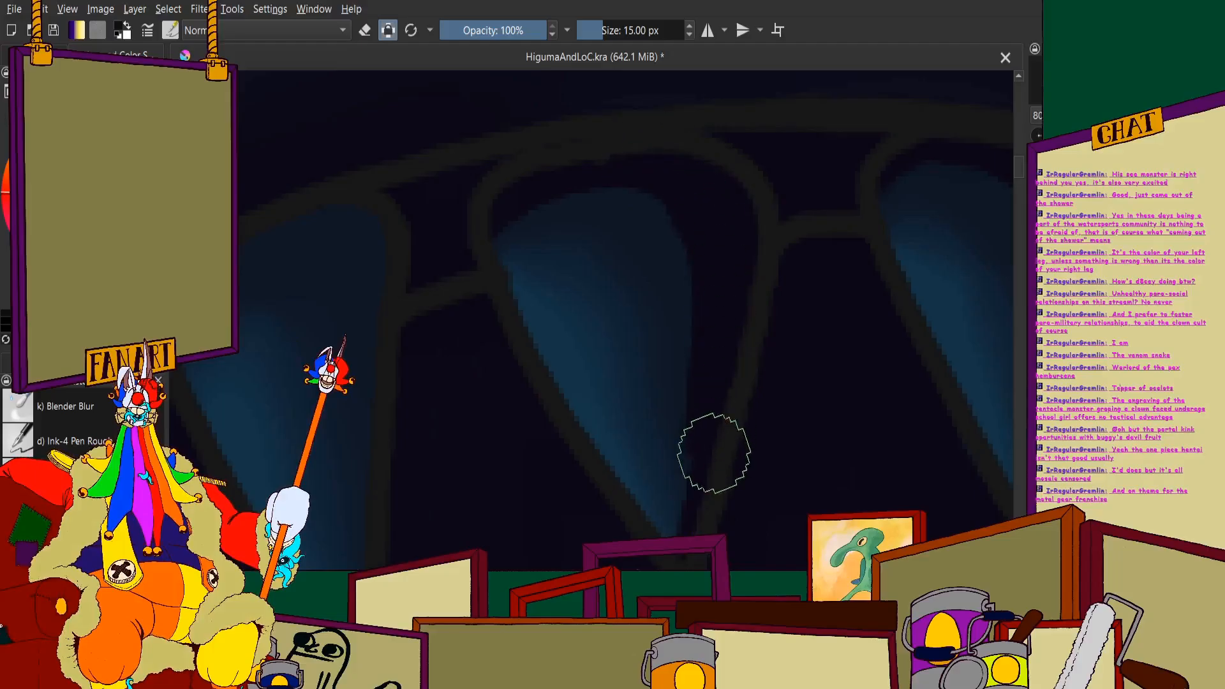
pyautogui.scroll(-6, 594, 156)
pyautogui.scroll(1, 591, 145)
pyautogui.scroll(-2, 584, 144)
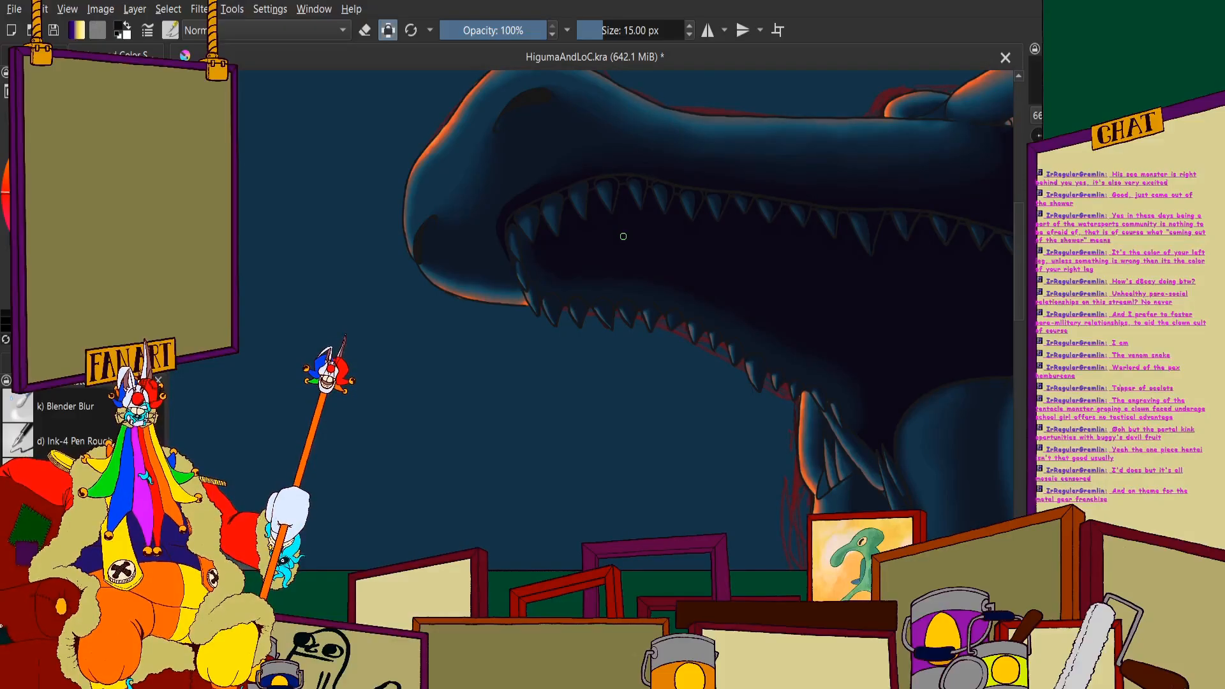
# - Shade the top and rear side of the tenth upper tooth near-black, keeping its front blue
pyautogui.scroll(3, 624, 236)
pyautogui.scroll(-1, 468, 91)
pyautogui.scroll(5, 468, 96)
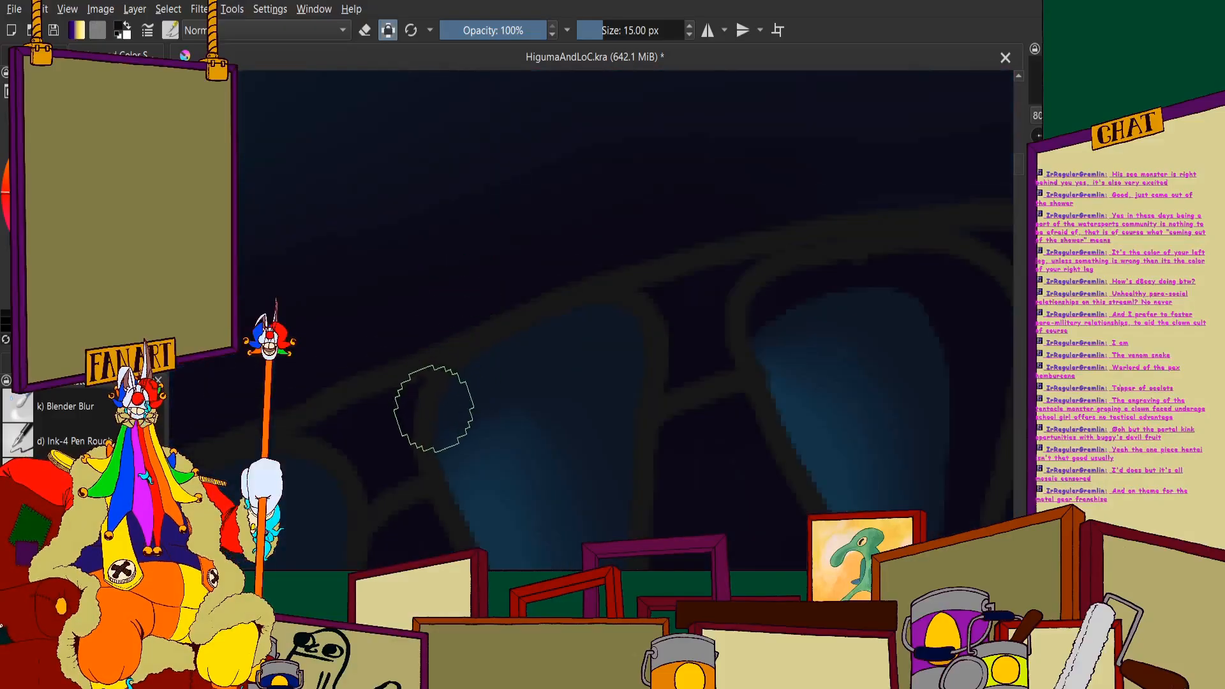
pyautogui.scroll(-2, 613, 361)
pyautogui.scroll(2, 577, 293)
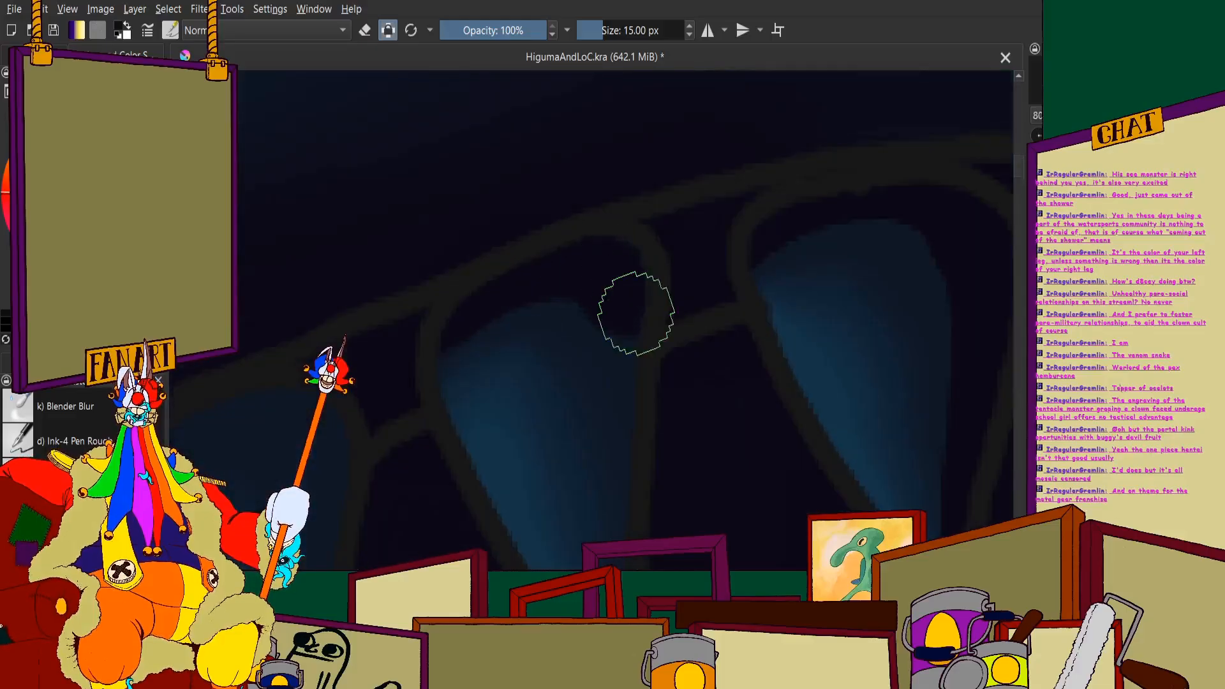
pyautogui.scroll(-3, 636, 314)
pyautogui.scroll(3, 604, 259)
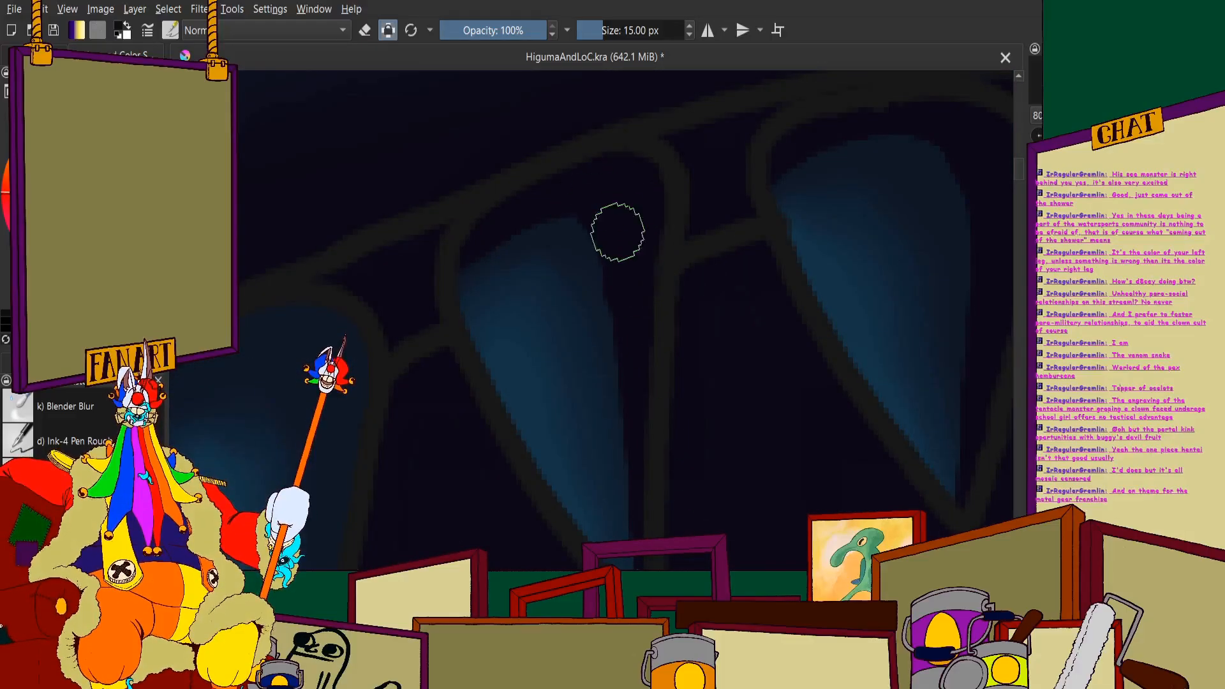
pyautogui.scroll(-6, 543, 190)
# - Darken the eleventh upper tooth's top and rear side with near-black, leaving the blue along its front edge
pyautogui.scroll(4, 478, 238)
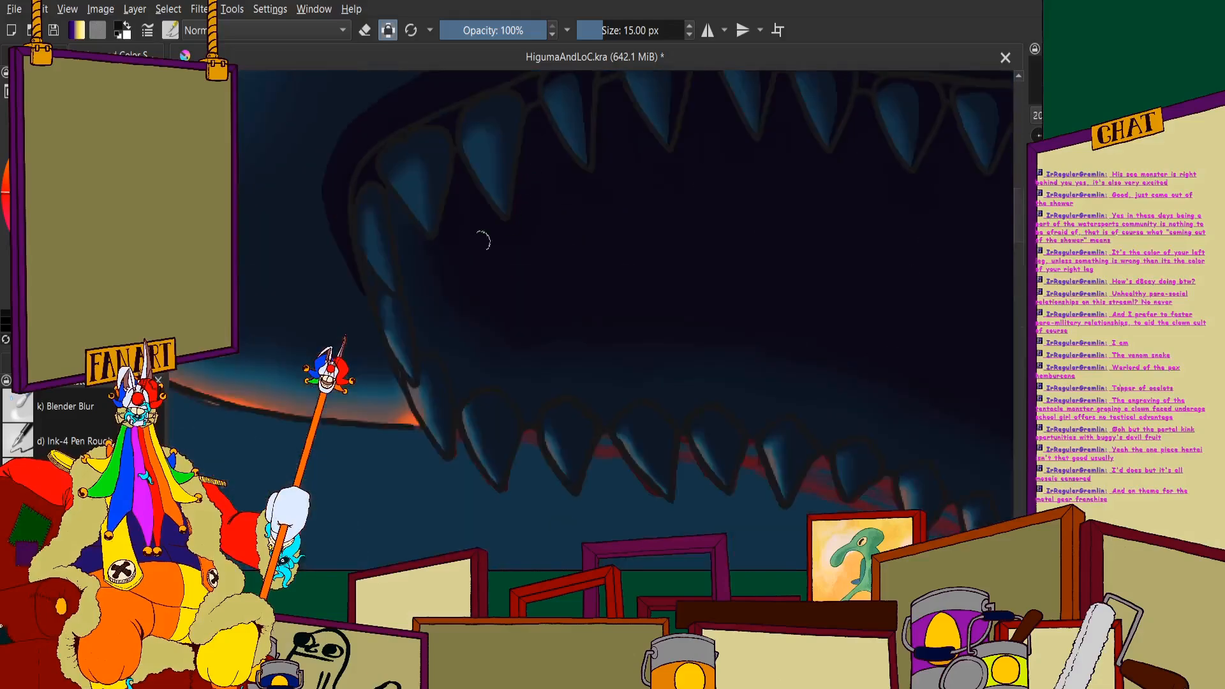
pyautogui.scroll(4, 452, 246)
pyautogui.scroll(-3, 397, 233)
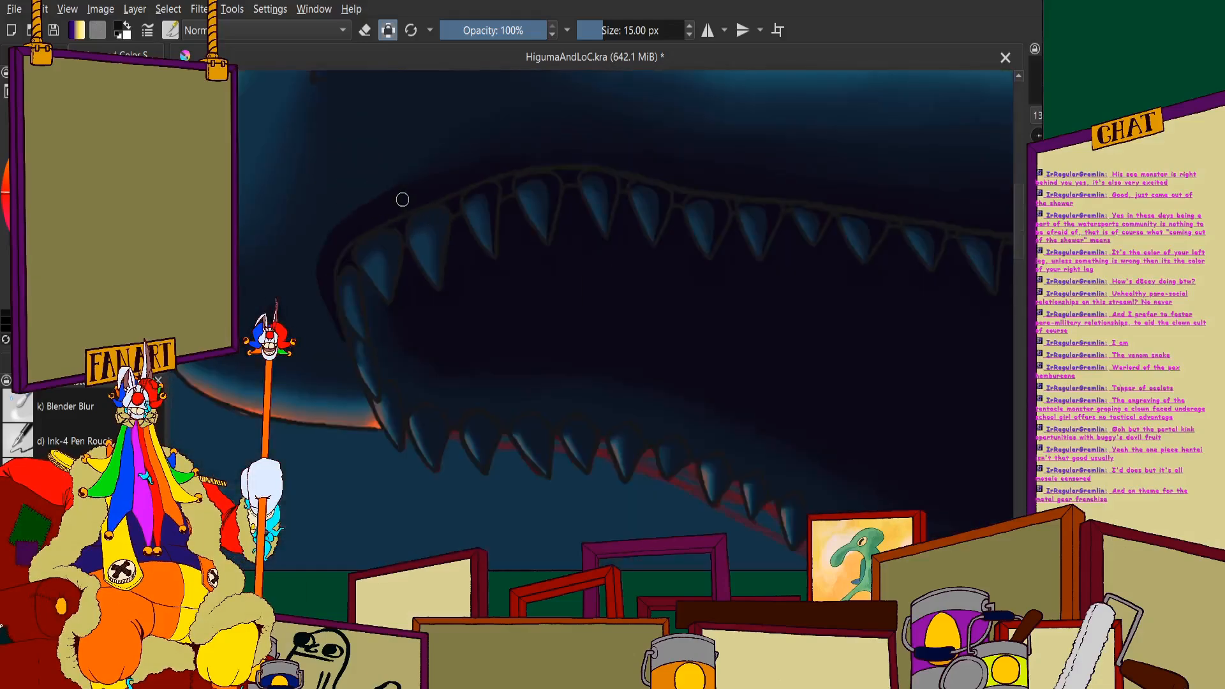
pyautogui.scroll(3, 427, 240)
pyautogui.scroll(3, 427, 240)
pyautogui.moveTo(353, 198)
pyautogui.mouseDown()
pyautogui.moveTo(454, 121)
pyautogui.moveTo(501, 116)
pyautogui.moveTo(535, 134)
pyautogui.moveTo(556, 204)
pyautogui.moveTo(560, 360)
pyautogui.mouseUp()
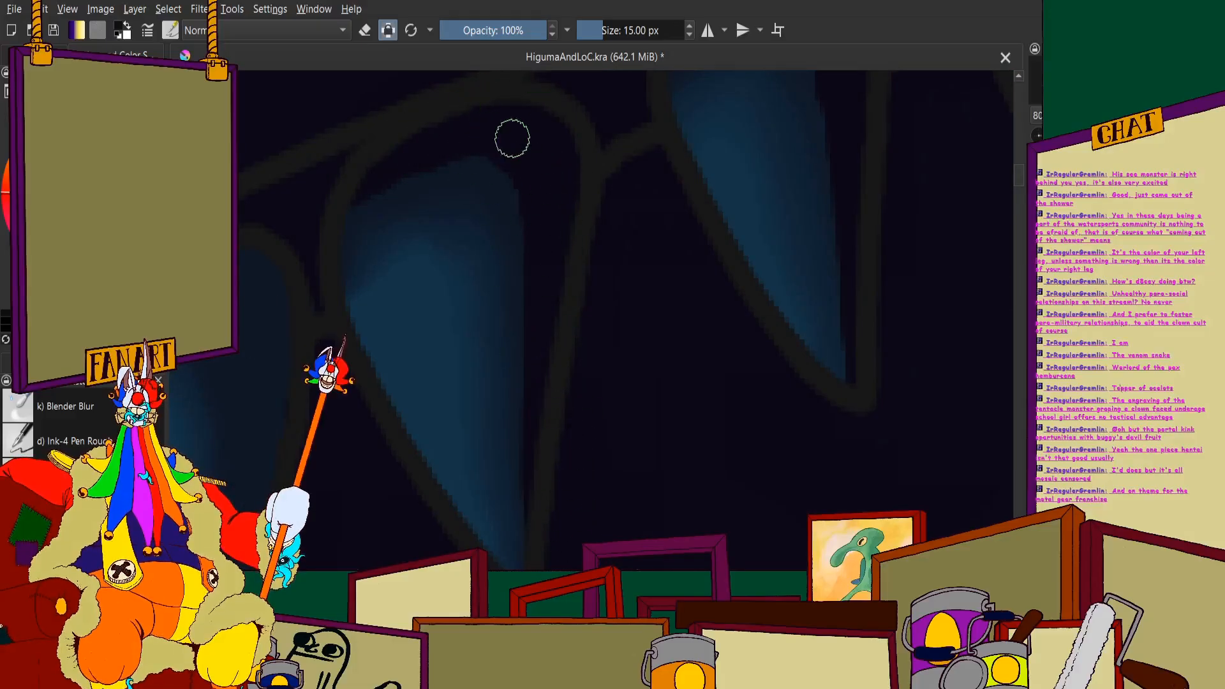
pyautogui.scroll(-4, 340, 143)
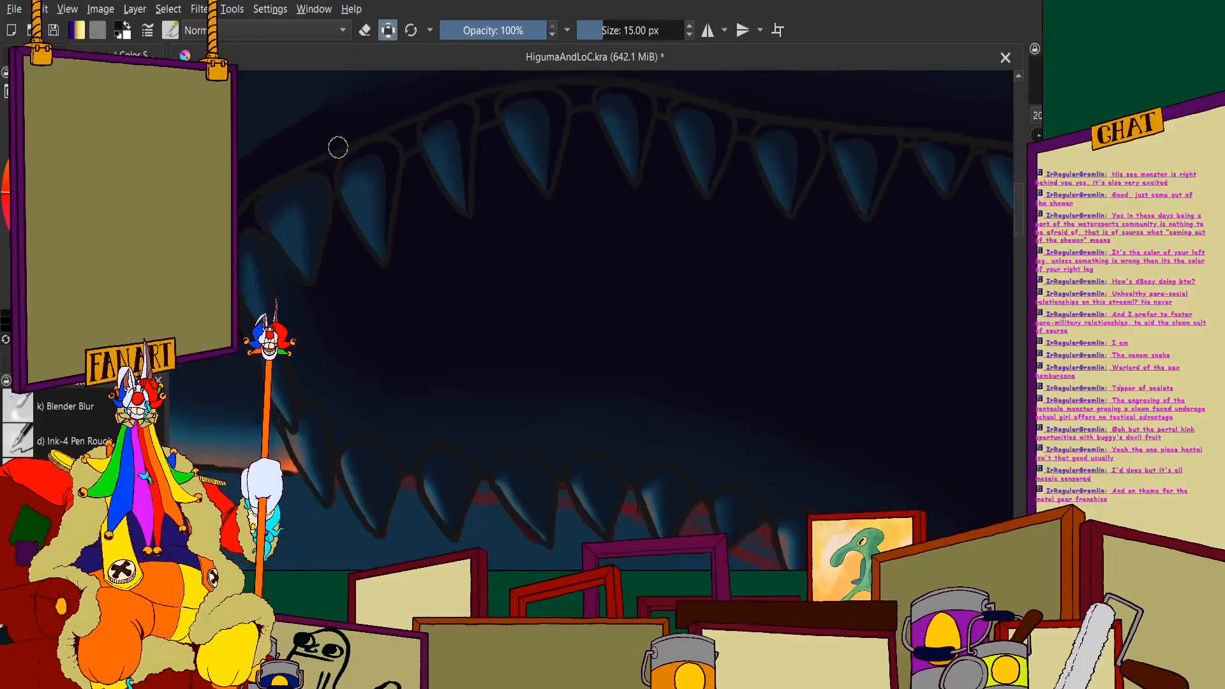
# - Cover the top and rear side of the broad twelfth upper tooth near the snout's front in near-black
pyautogui.scroll(4, 338, 147)
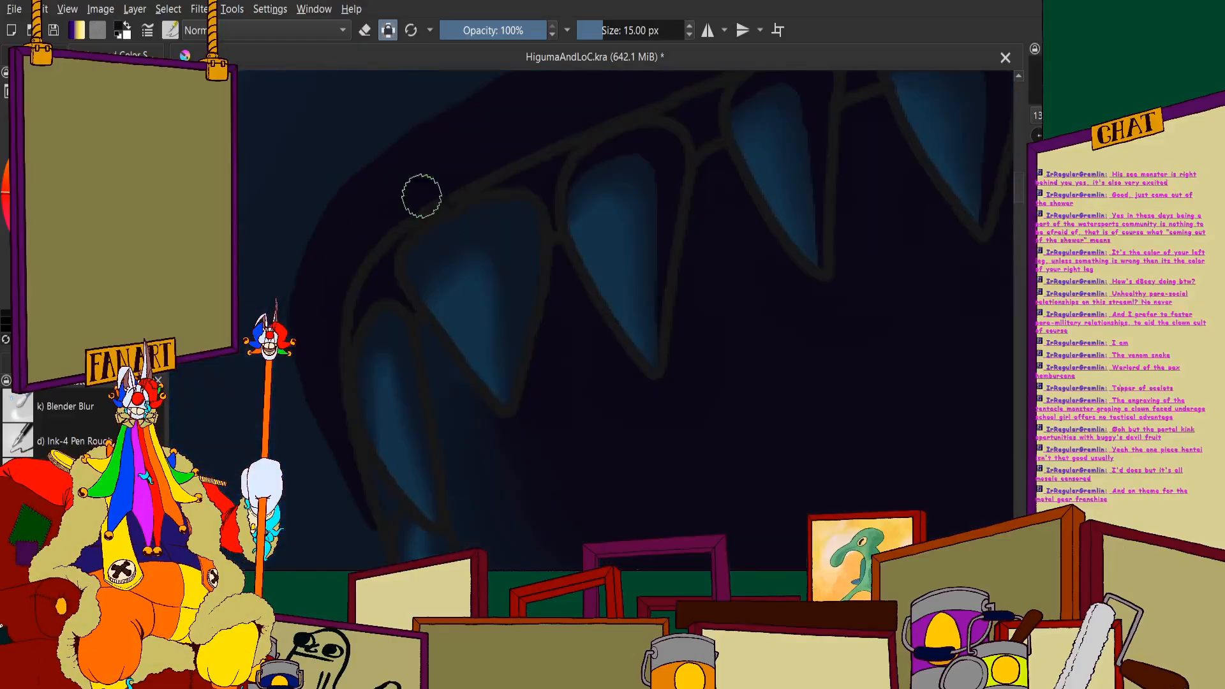
pyautogui.moveTo(396, 298)
pyautogui.mouseDown()
pyautogui.moveTo(423, 259)
pyautogui.moveTo(525, 190)
pyautogui.moveTo(591, 182)
pyautogui.moveTo(625, 197)
pyautogui.moveTo(647, 269)
pyautogui.moveTo(640, 413)
pyautogui.mouseUp()
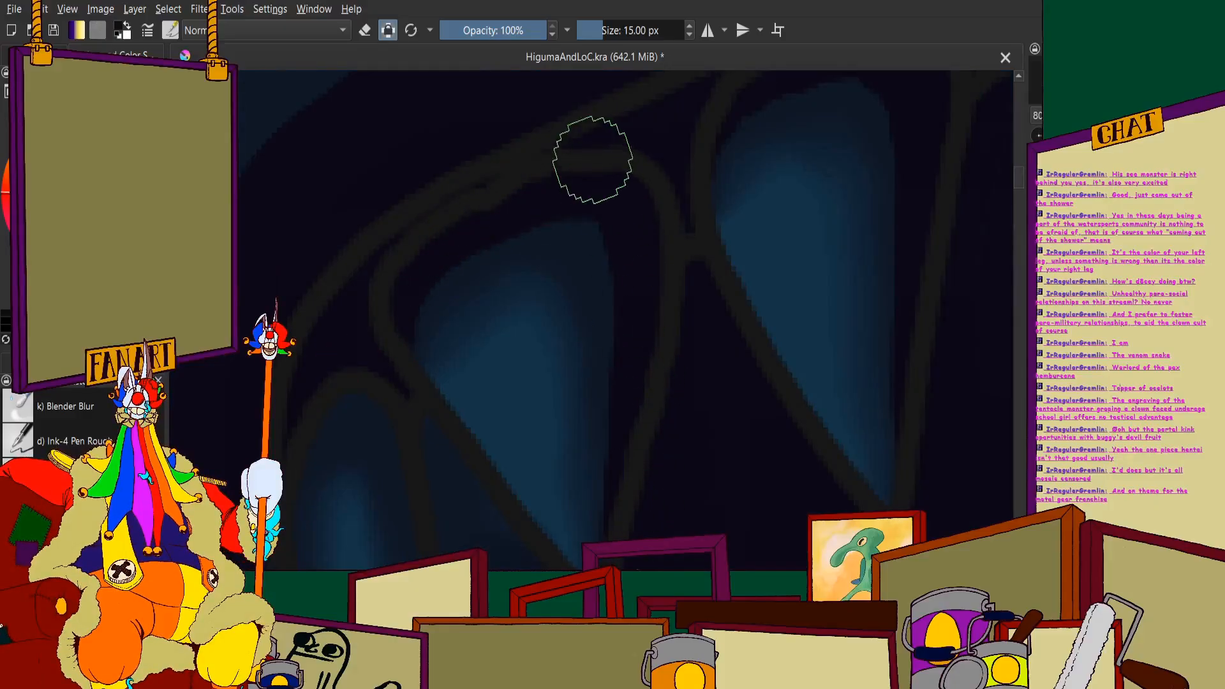
pyautogui.scroll(-3, 630, 266)
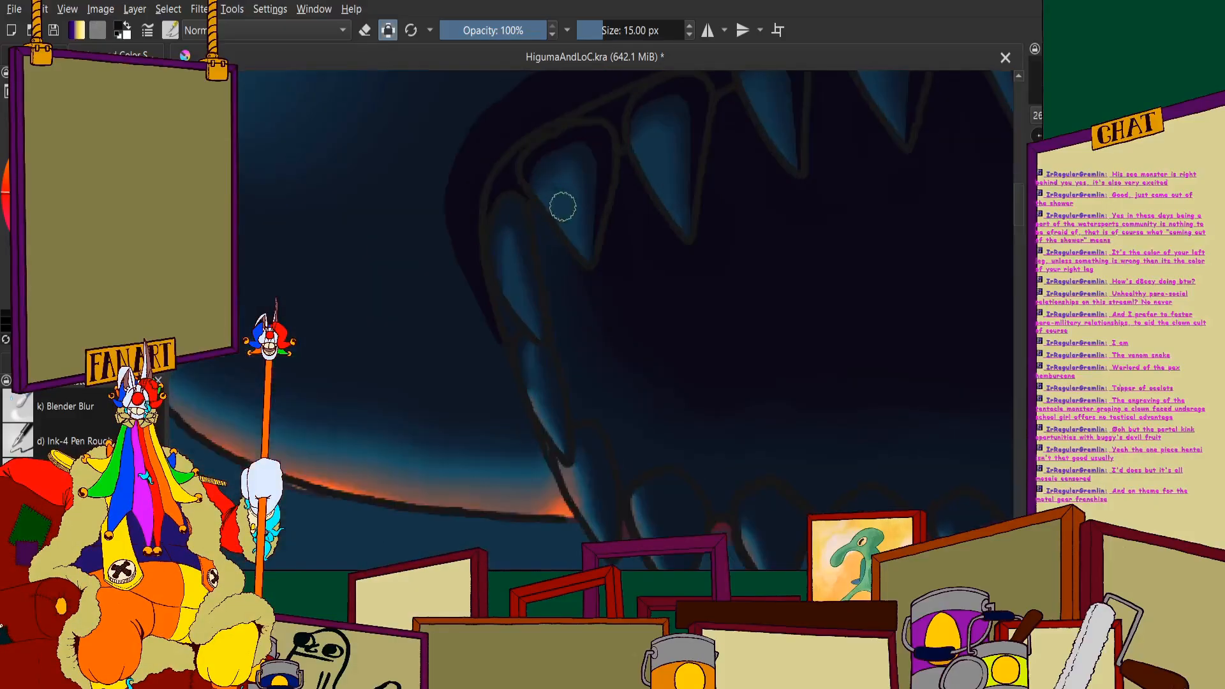
pyautogui.scroll(3, 583, 104)
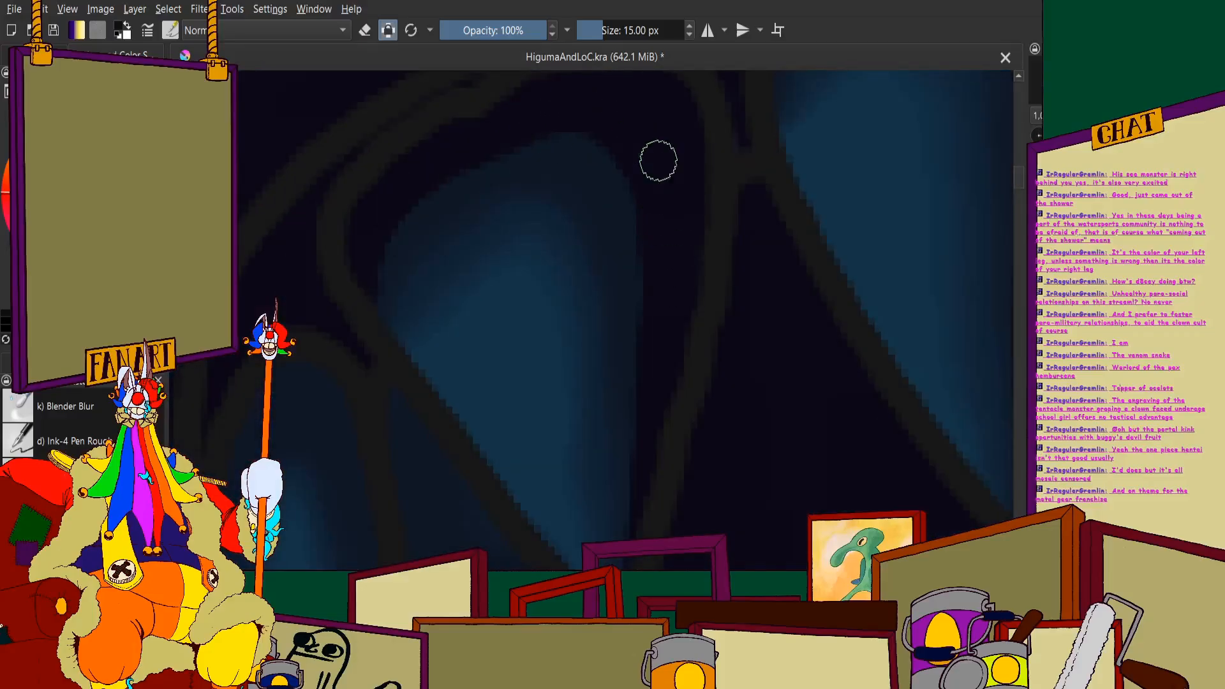
pyautogui.scroll(-5, 645, 211)
# - Shade the top and rear edge of the narrow curved tooth at the front of the upper jaw near-black
pyautogui.scroll(6, 633, 196)
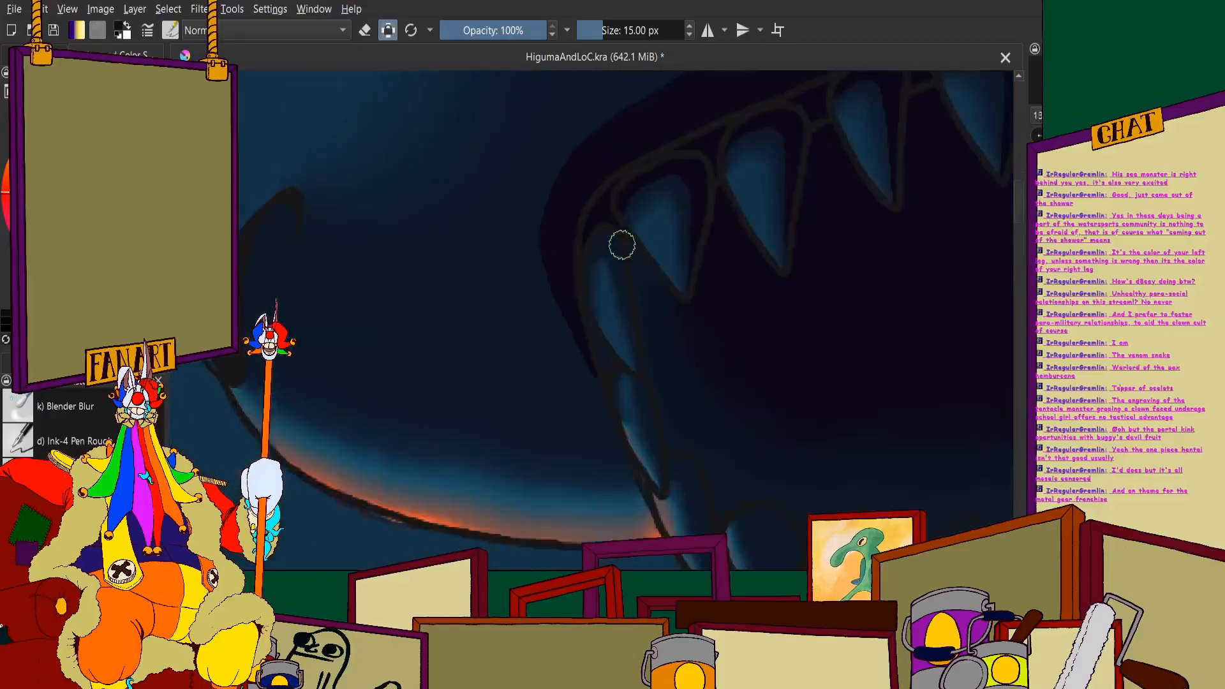
pyautogui.scroll(2, 539, 289)
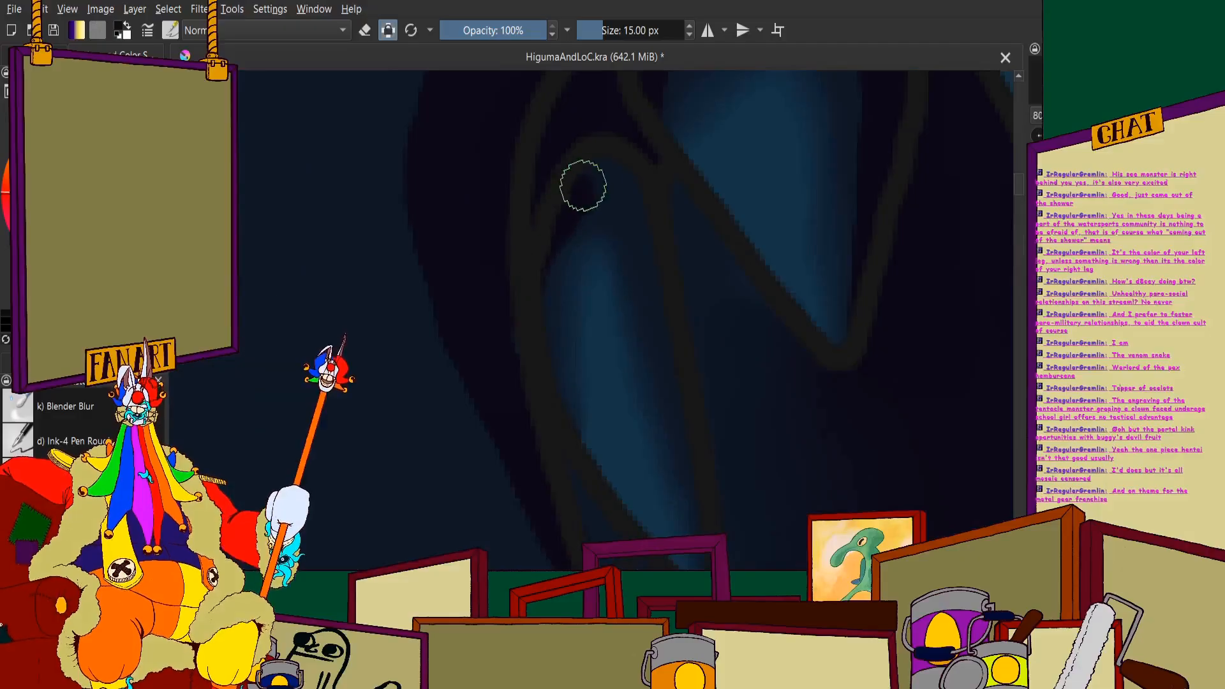
pyautogui.scroll(-3, 704, 491)
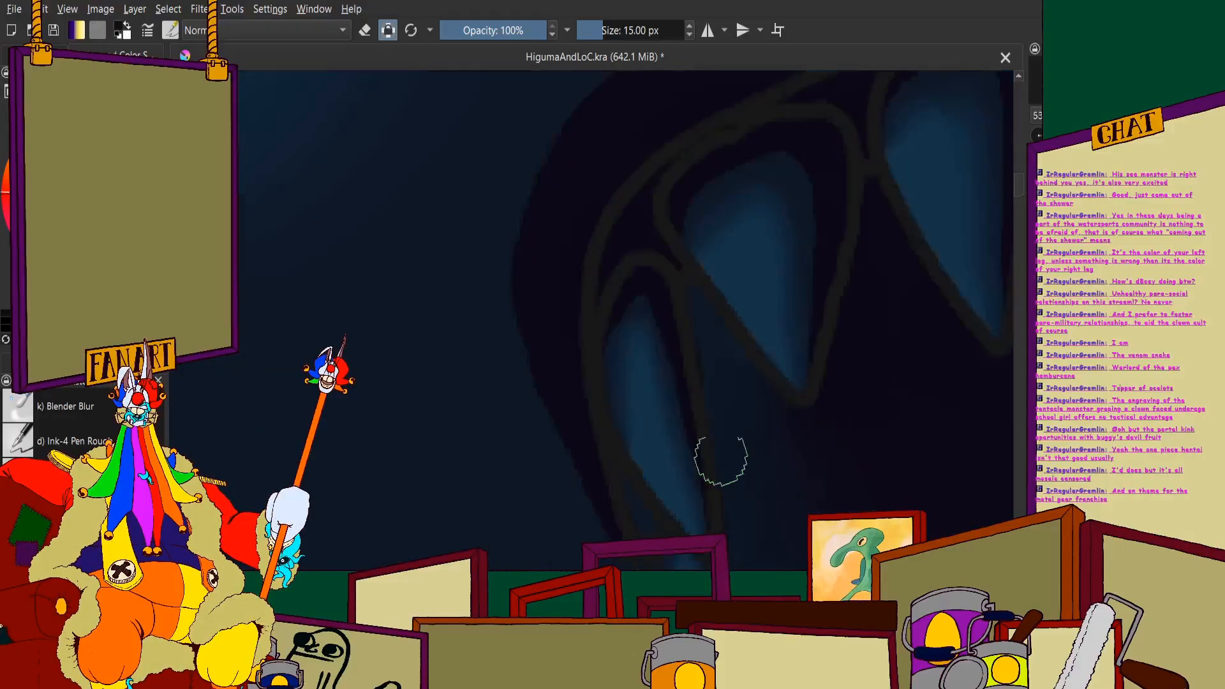
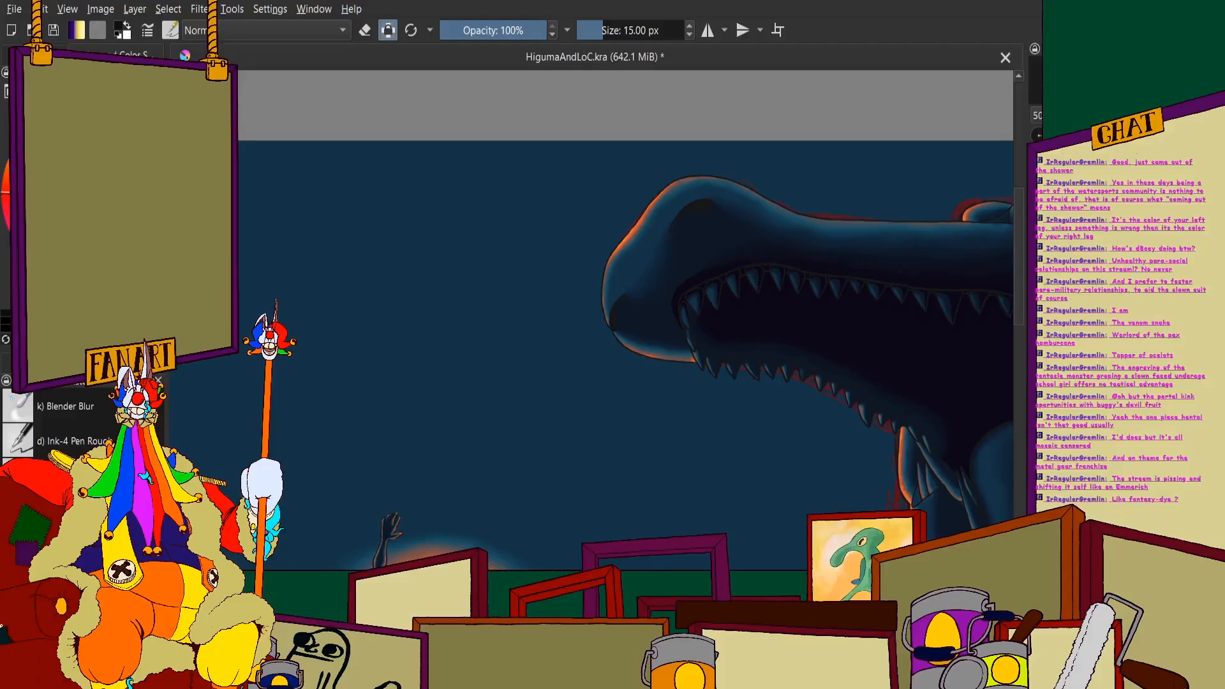
# - Review the near-black shading on the sea monster's snout, jaws, throat and neck, both close up and within the whole painting
pyautogui.scroll(-4, 549, 275)
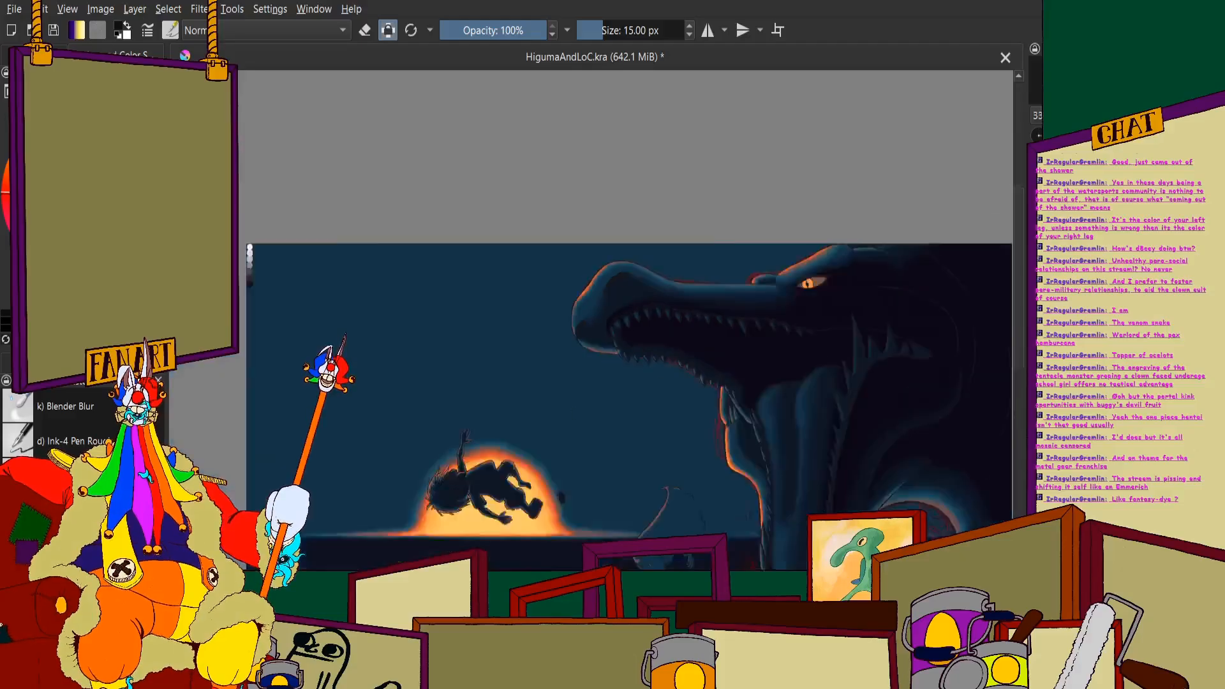
pyautogui.scroll(1, 485, 246)
pyautogui.scroll(-4, 599, 237)
pyautogui.scroll(5, 691, 261)
pyautogui.scroll(3, 571, 260)
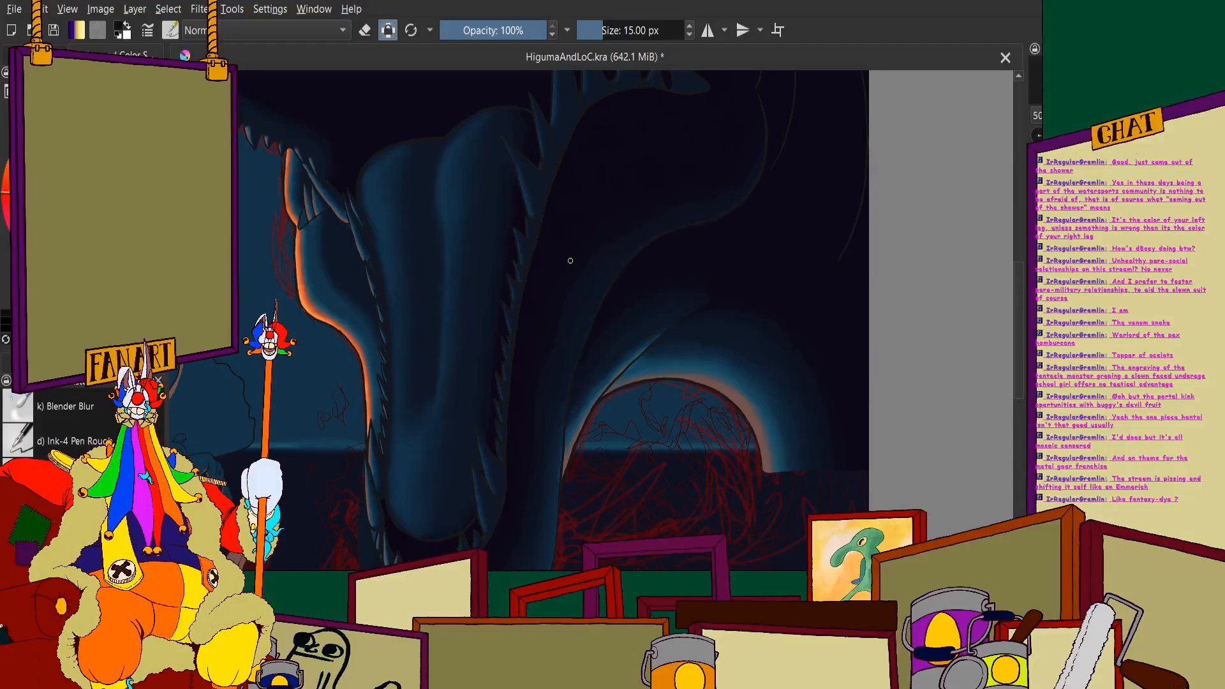
pyautogui.scroll(-4, 336, 144)
pyautogui.scroll(2, 543, 239)
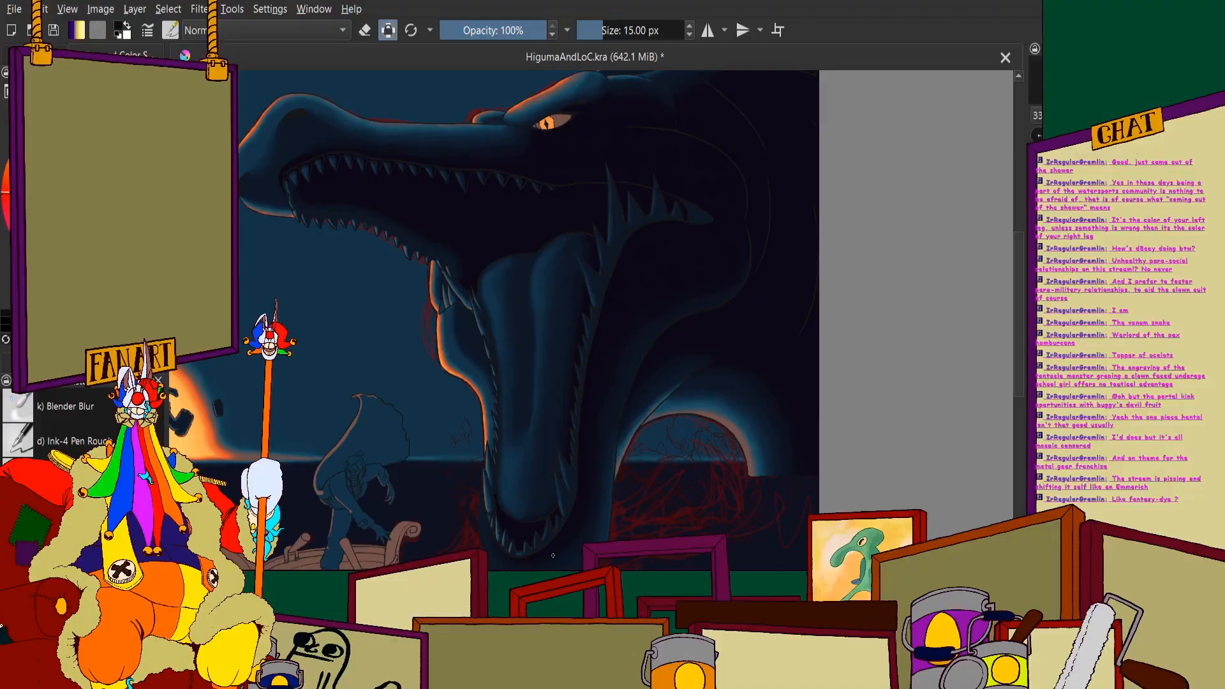
pyautogui.scroll(-2, 682, 432)
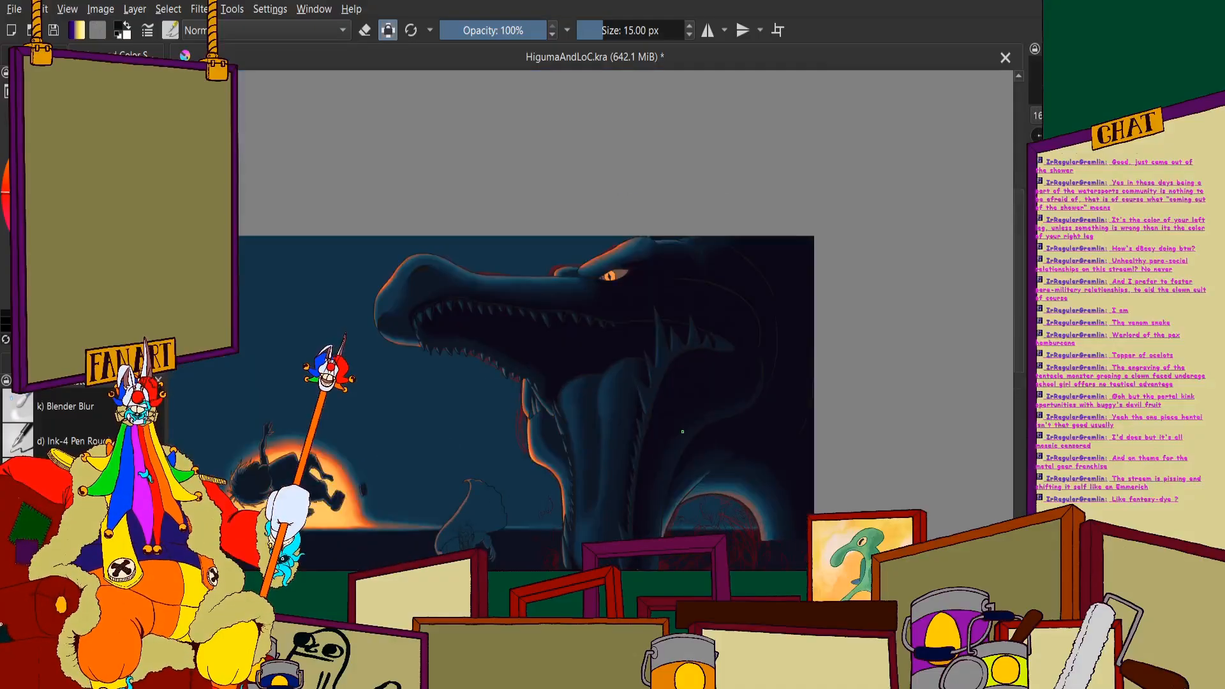
pyautogui.scroll(3, 582, 187)
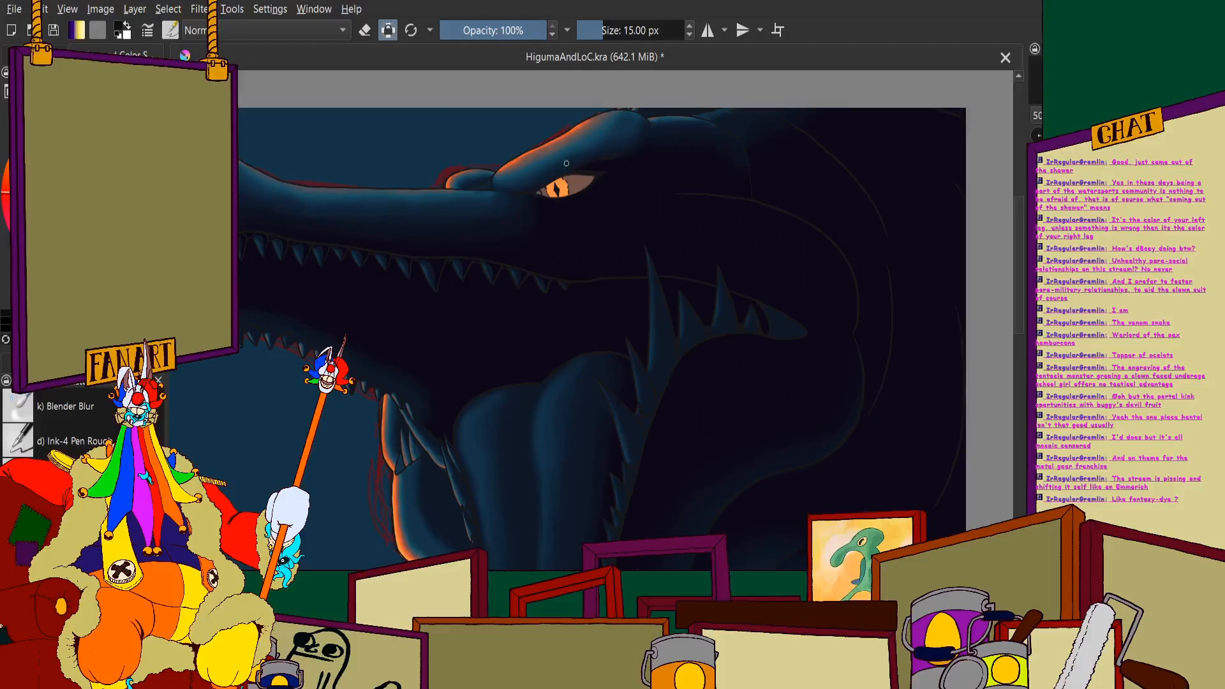
# - Inspect the shadow blending on the monster's brow and above its eye, then compare it with the full composition
pyautogui.scroll(4, 572, 161)
pyautogui.scroll(-2, 600, 224)
pyautogui.scroll(3, 576, 220)
pyautogui.scroll(-3, 738, 197)
pyautogui.scroll(3, 759, 185)
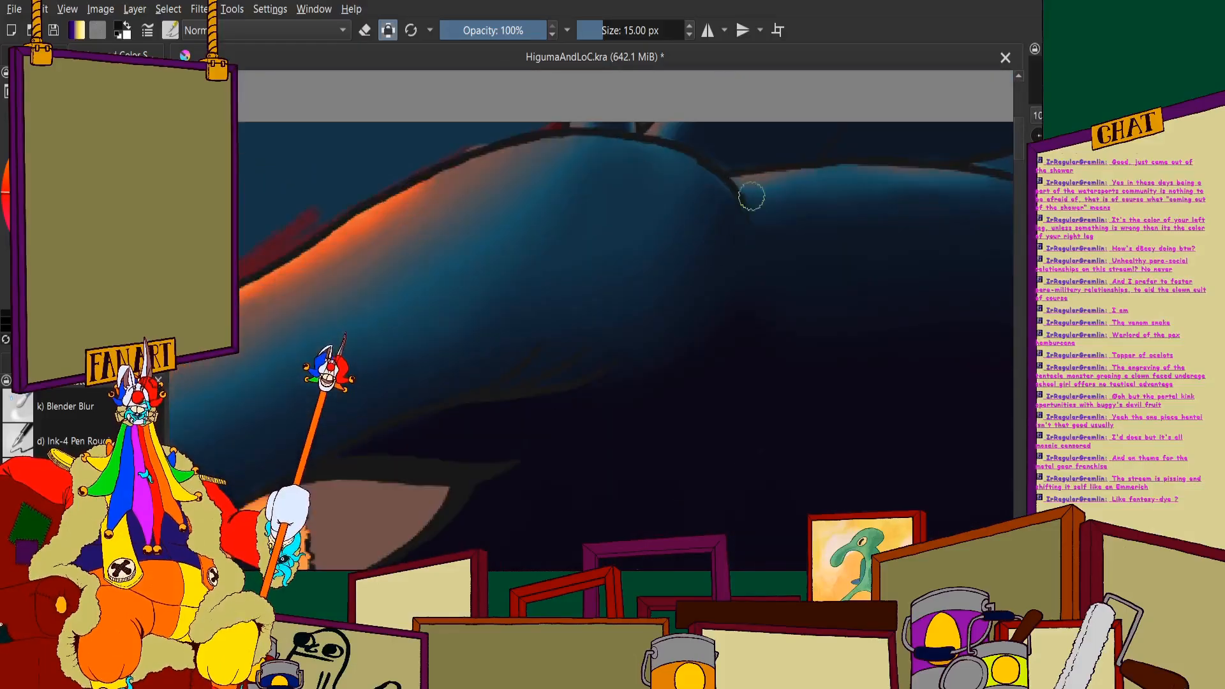
pyautogui.scroll(3, 752, 197)
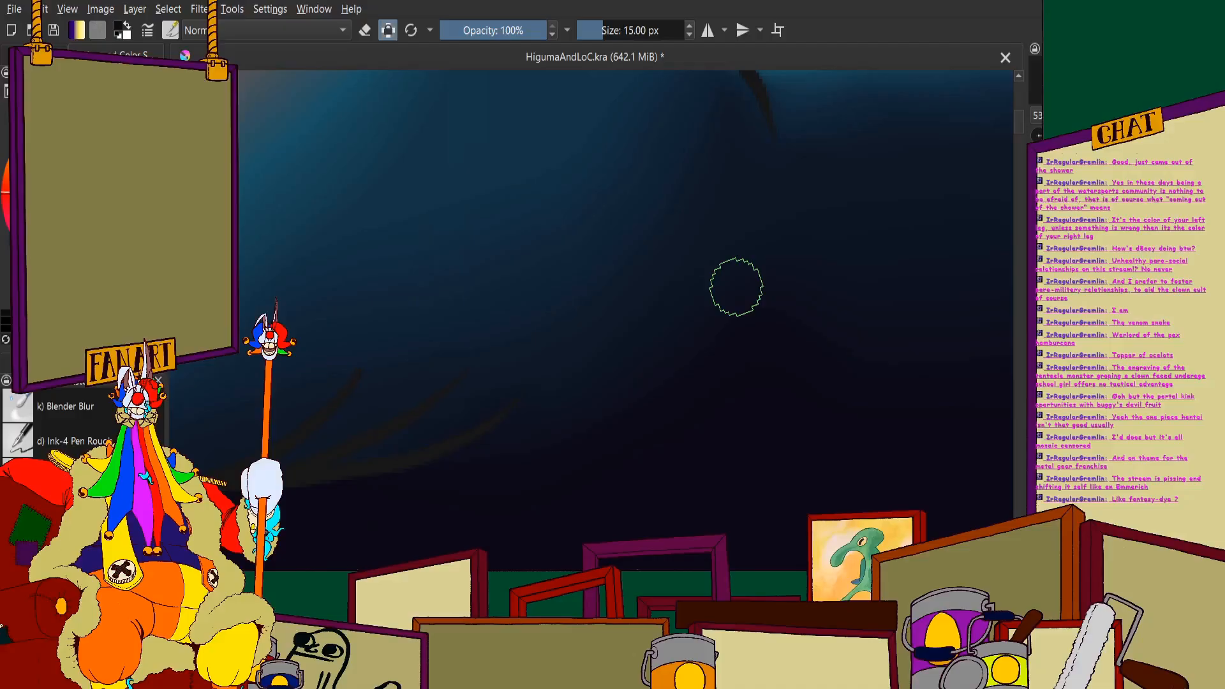
pyautogui.scroll(-5, 737, 287)
pyautogui.scroll(5, 737, 286)
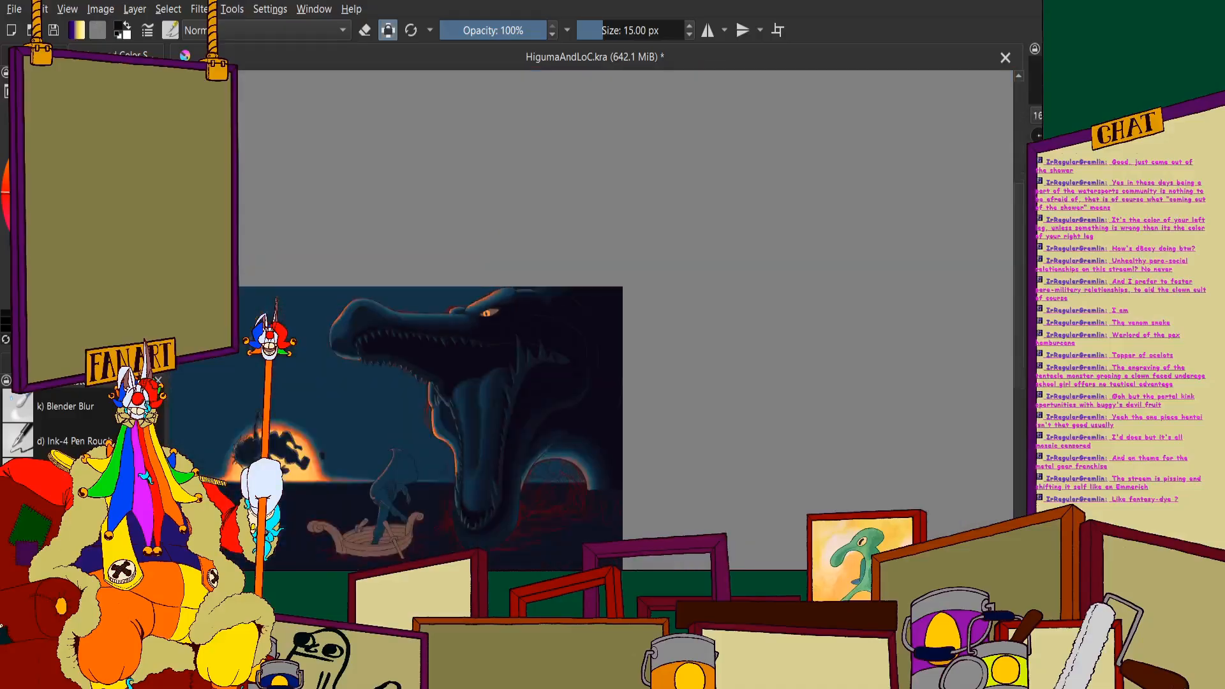
pyautogui.scroll(5, 415, 284)
pyautogui.scroll(-5, 415, 284)
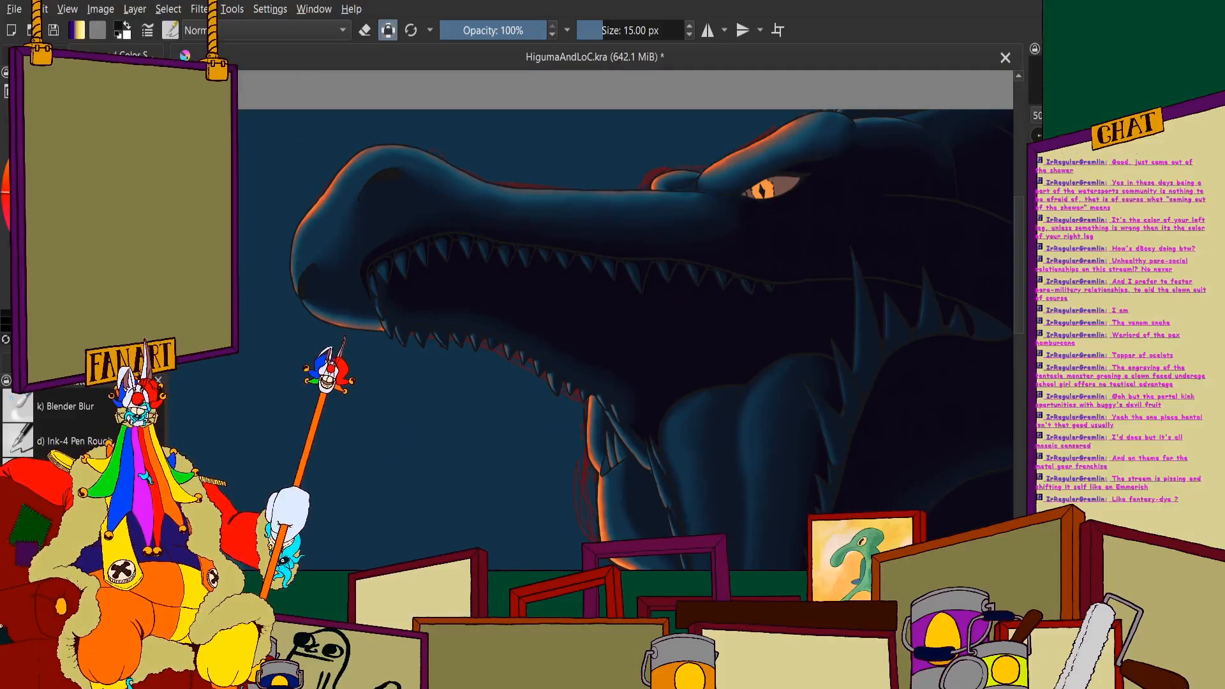
pyautogui.scroll(-3, 534, 343)
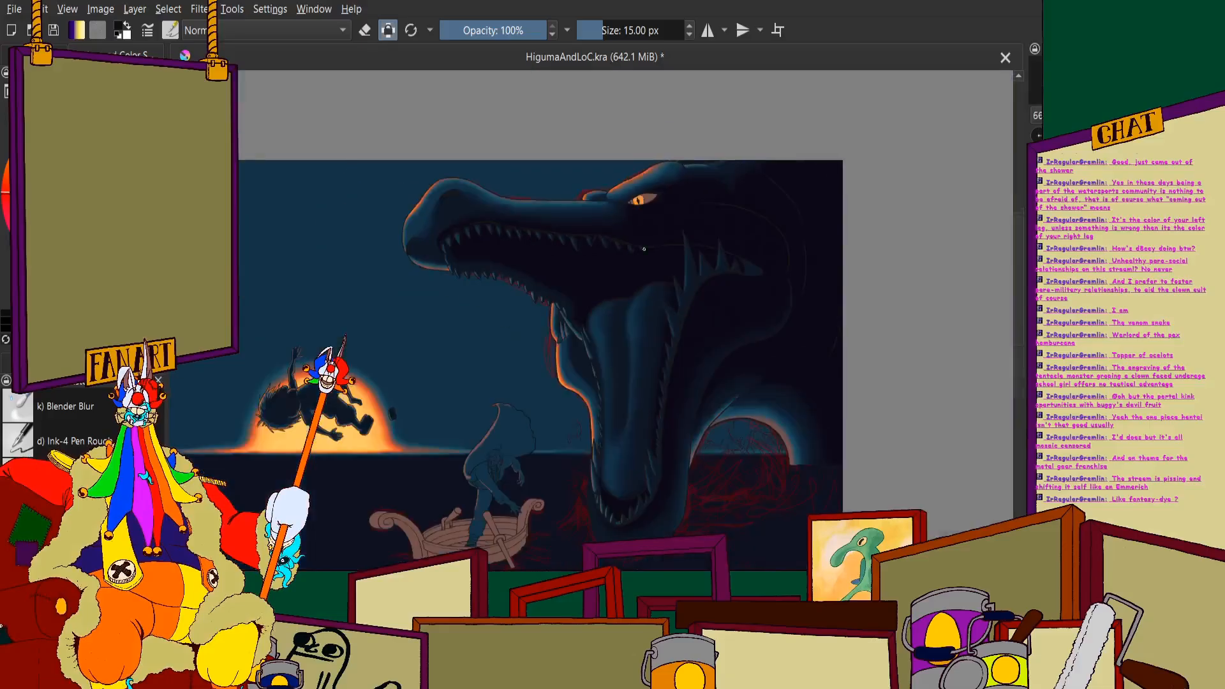
# - Use the Blender Blur brush at 10 px to soften the shadow edge on the third broad upper tooth back from the snout tip
pyautogui.scroll(7, 602, 324)
pyautogui.scroll(-4, 602, 324)
pyautogui.scroll(4, 484, 189)
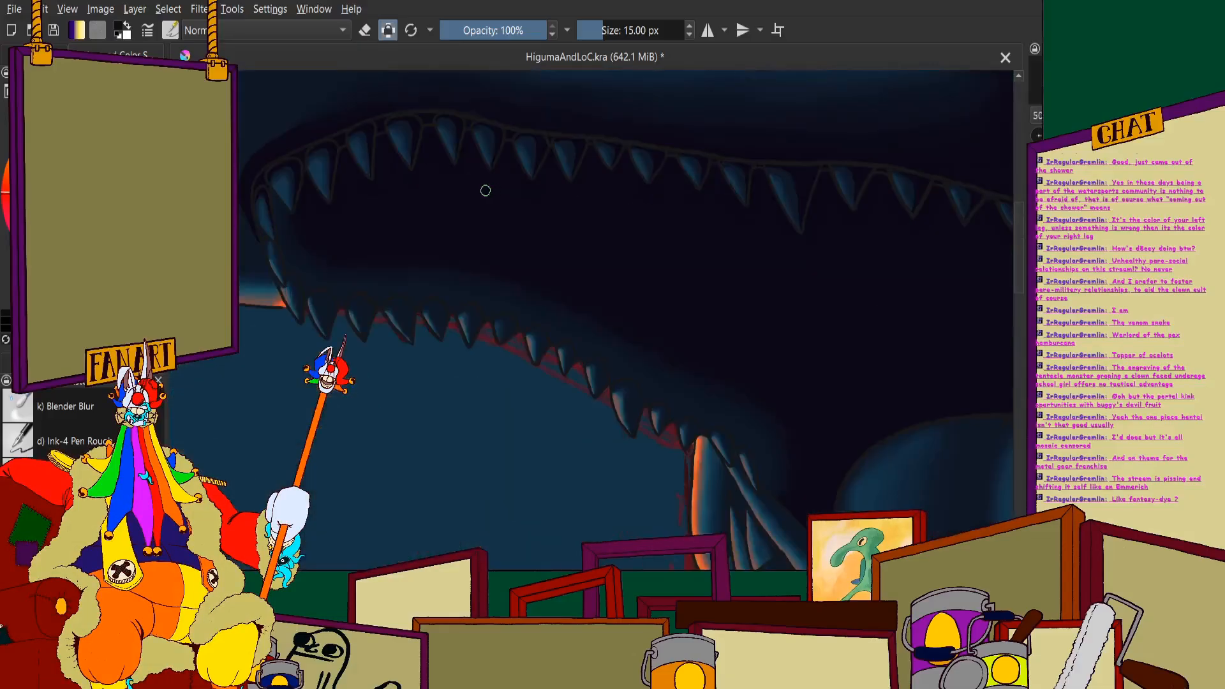
pyautogui.click(72, 405)
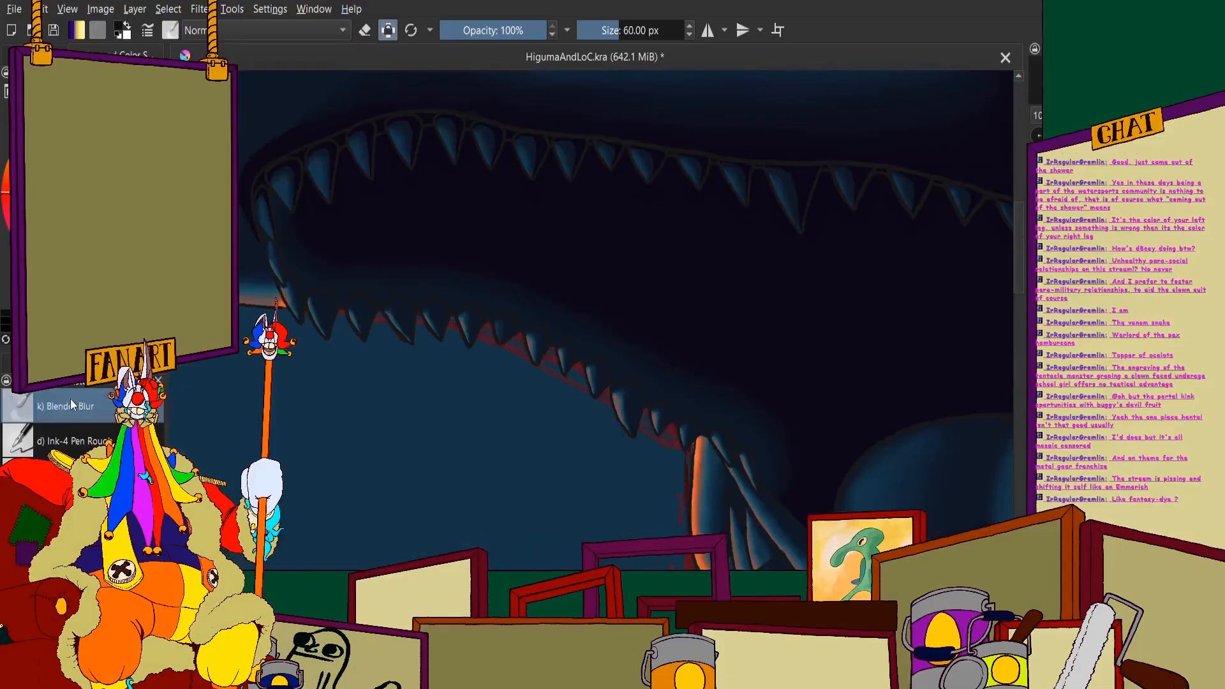
pyautogui.click(632, 29)
pyautogui.write('1')
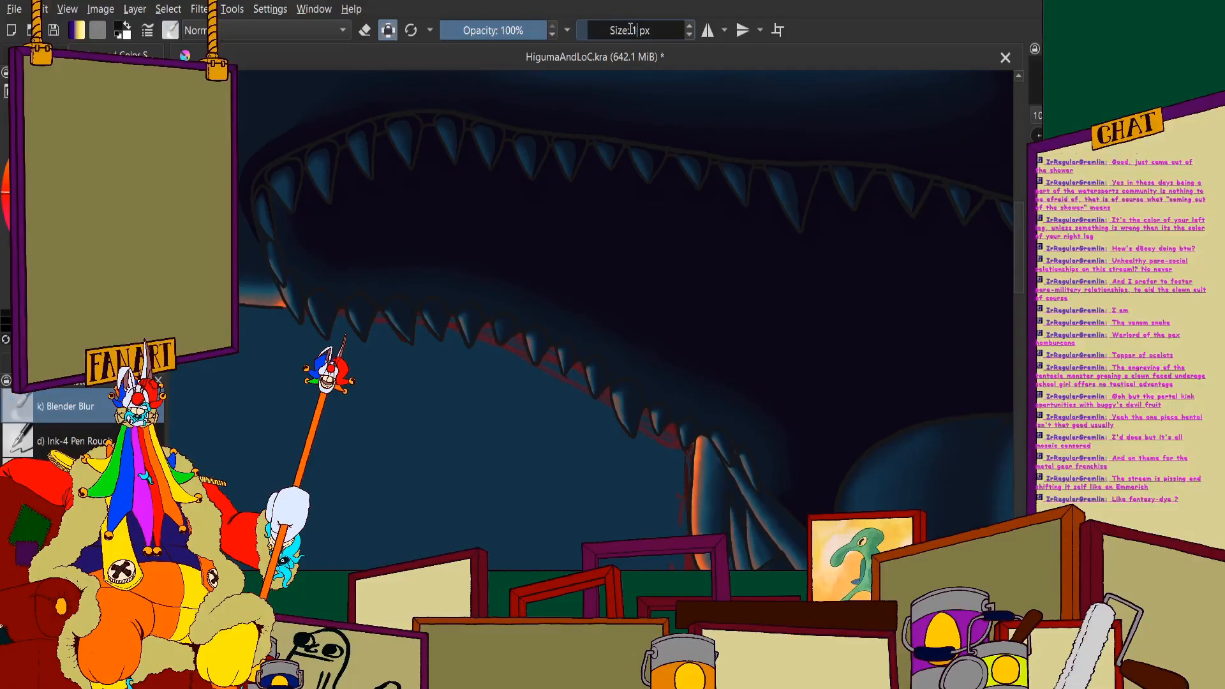
pyautogui.scroll(2, 485, 153)
pyautogui.scroll(1, 311, 29)
pyautogui.scroll(3, 481, 190)
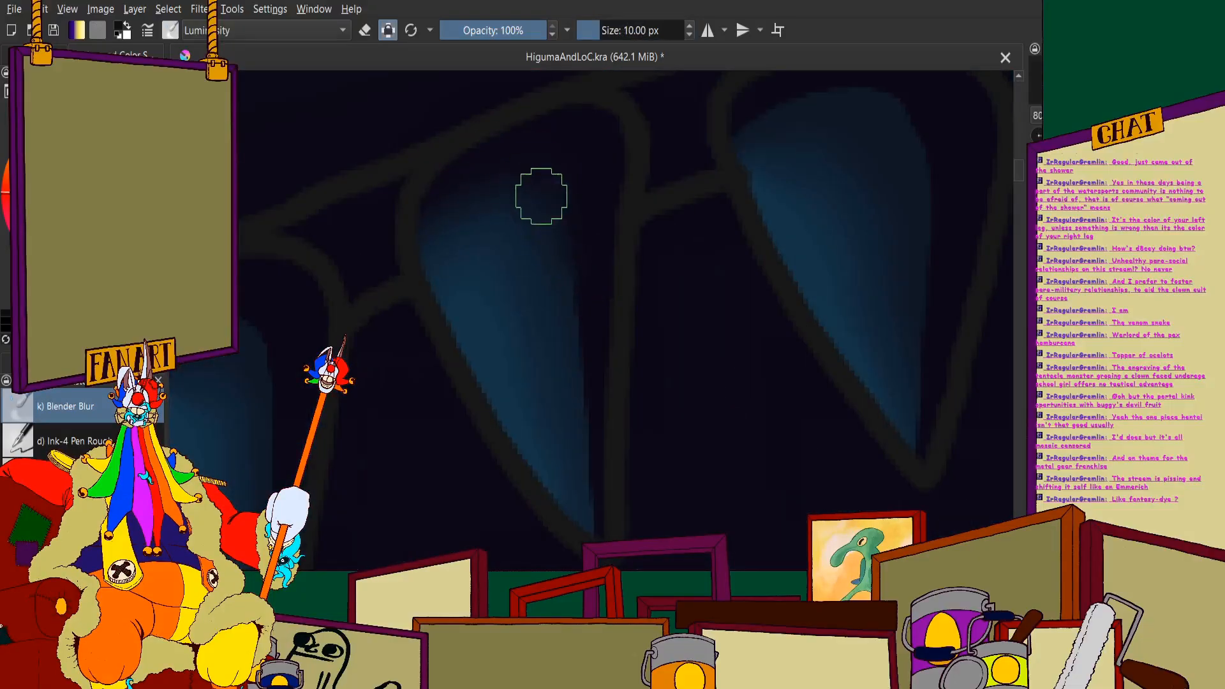
pyautogui.scroll(-3, 598, 442)
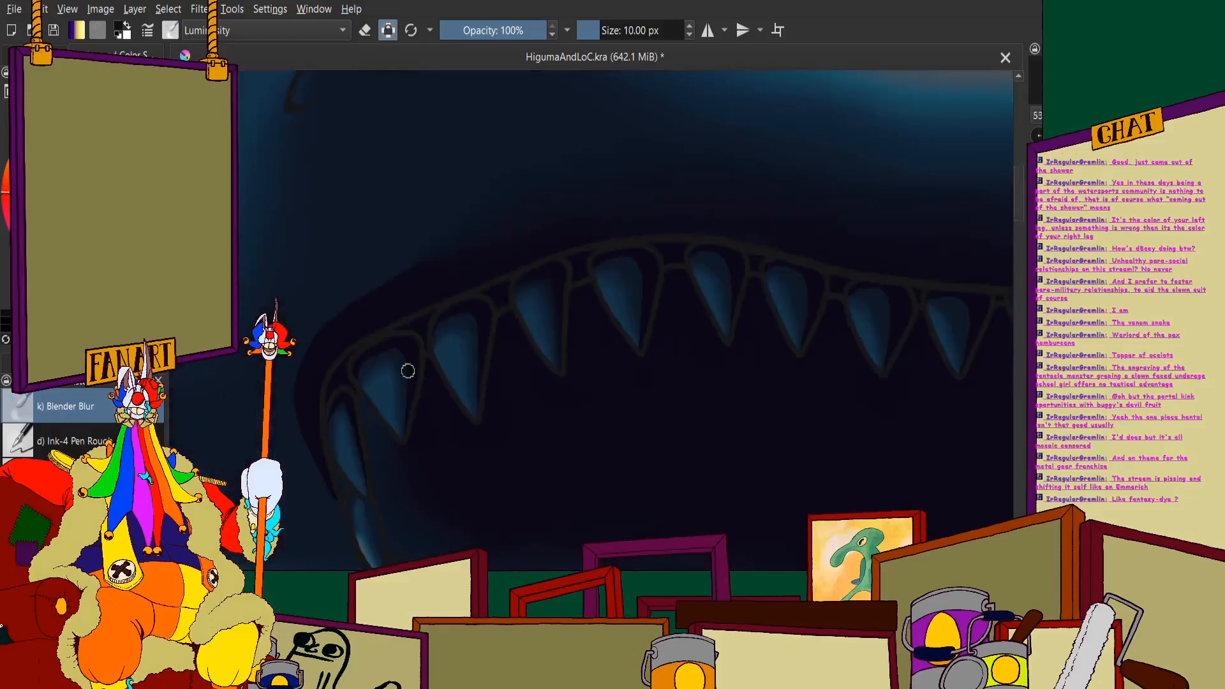
# - Blur the hard shadow edge along the top and rear side of the second broad upper tooth from the snout tip
pyautogui.scroll(3, 421, 306)
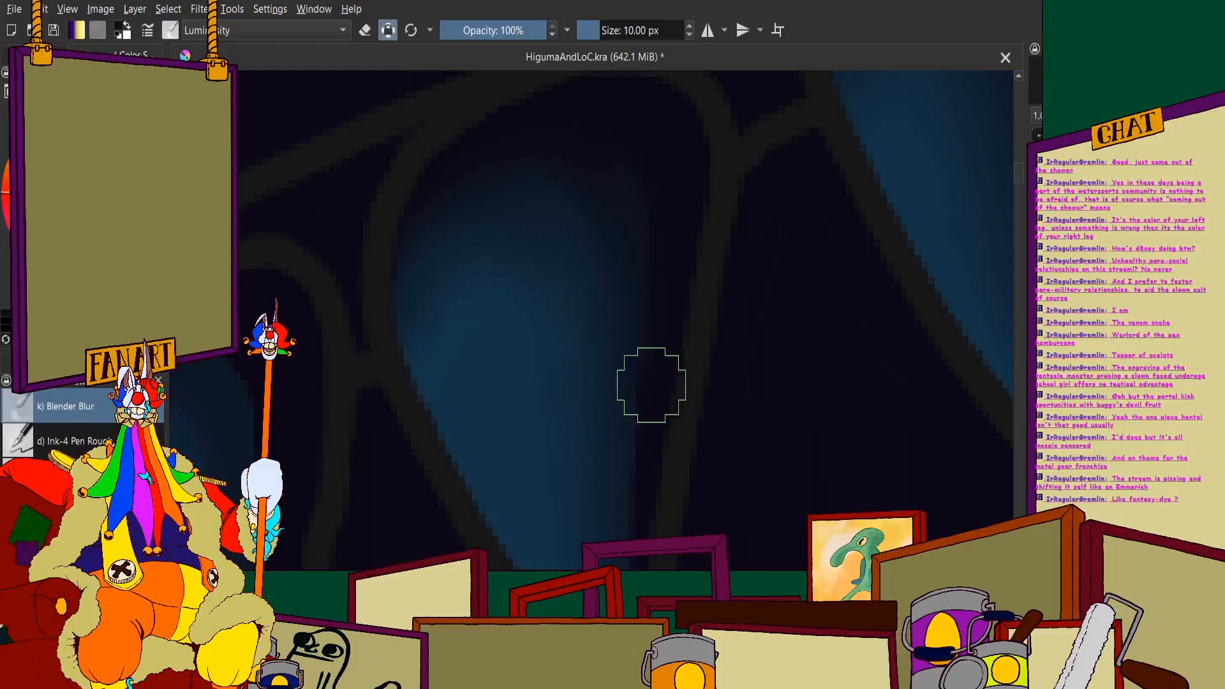
pyautogui.scroll(3, 630, 506)
pyautogui.scroll(-3, 624, 543)
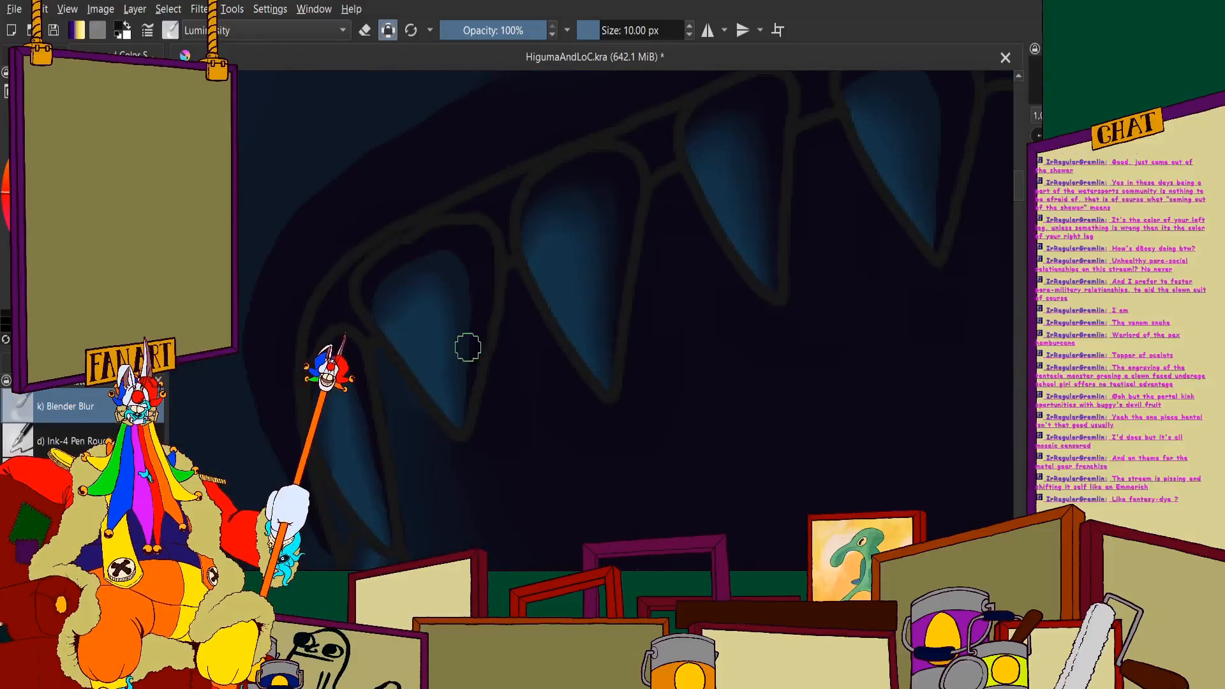
# - Blend the near-black shadow into the blue on the frontmost broad upper tooth, from its rounded top down to its point
pyautogui.scroll(3, 466, 347)
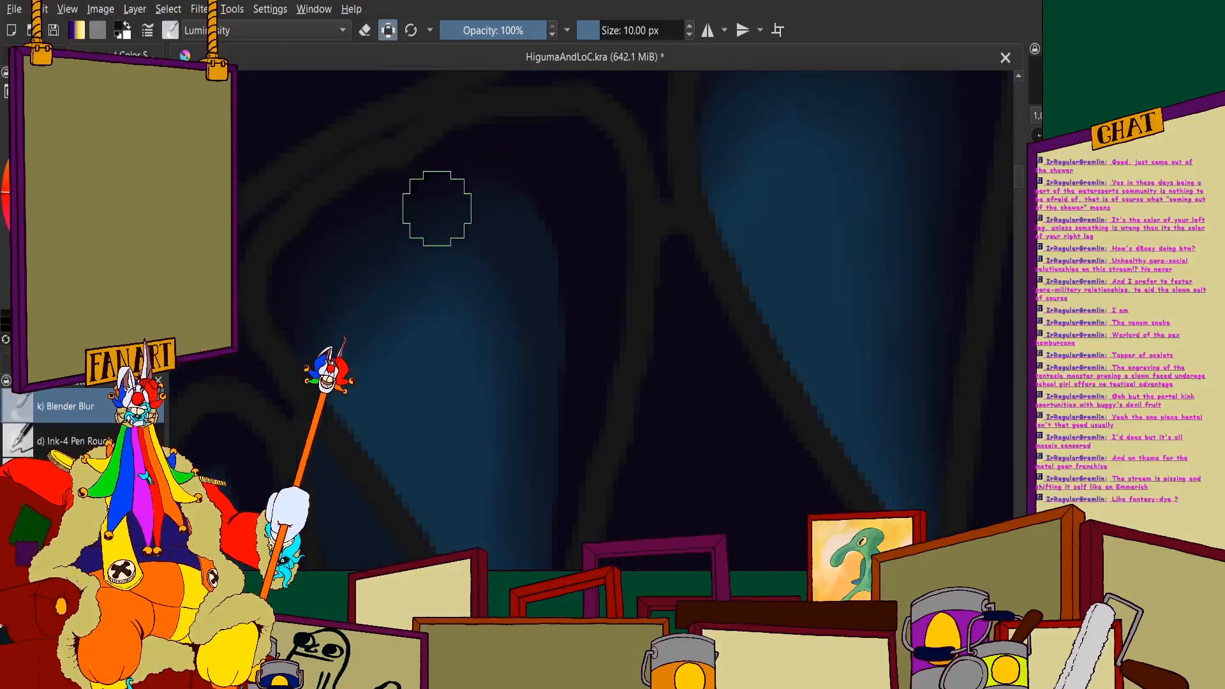
pyautogui.scroll(-3, 500, 270)
pyautogui.scroll(3, 500, 274)
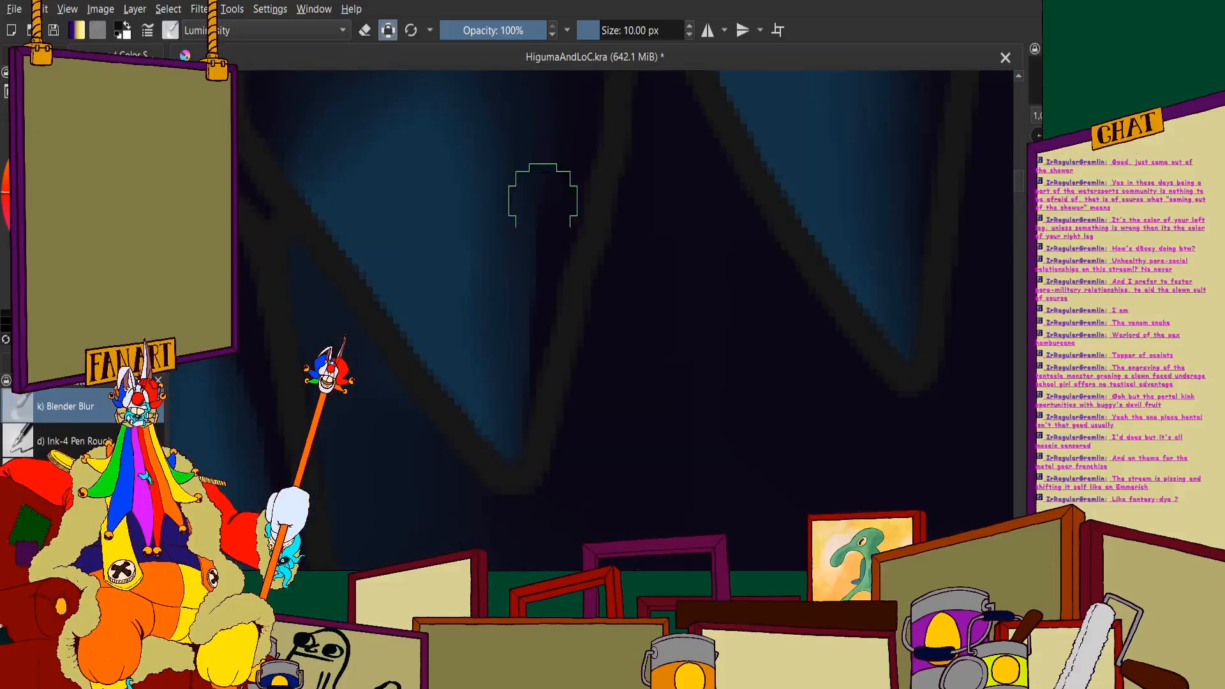
pyautogui.scroll(-3, 527, 424)
pyautogui.scroll(3, 495, 397)
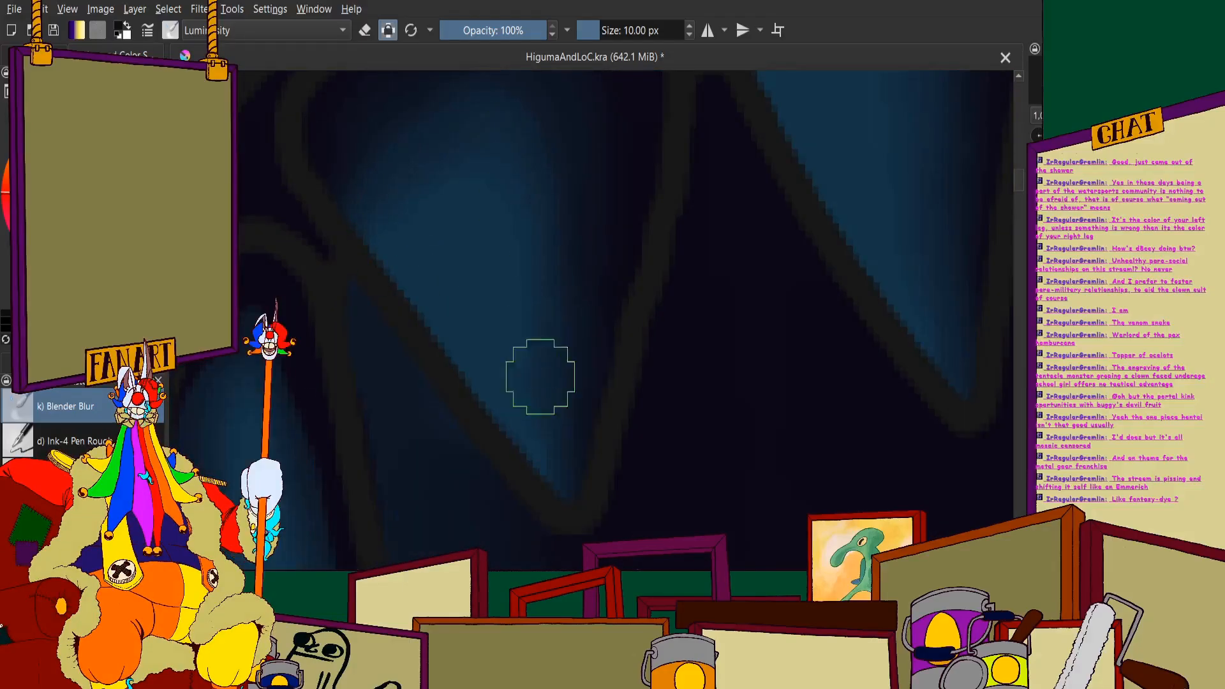
pyautogui.scroll(-2, 540, 361)
pyautogui.scroll(2, 513, 249)
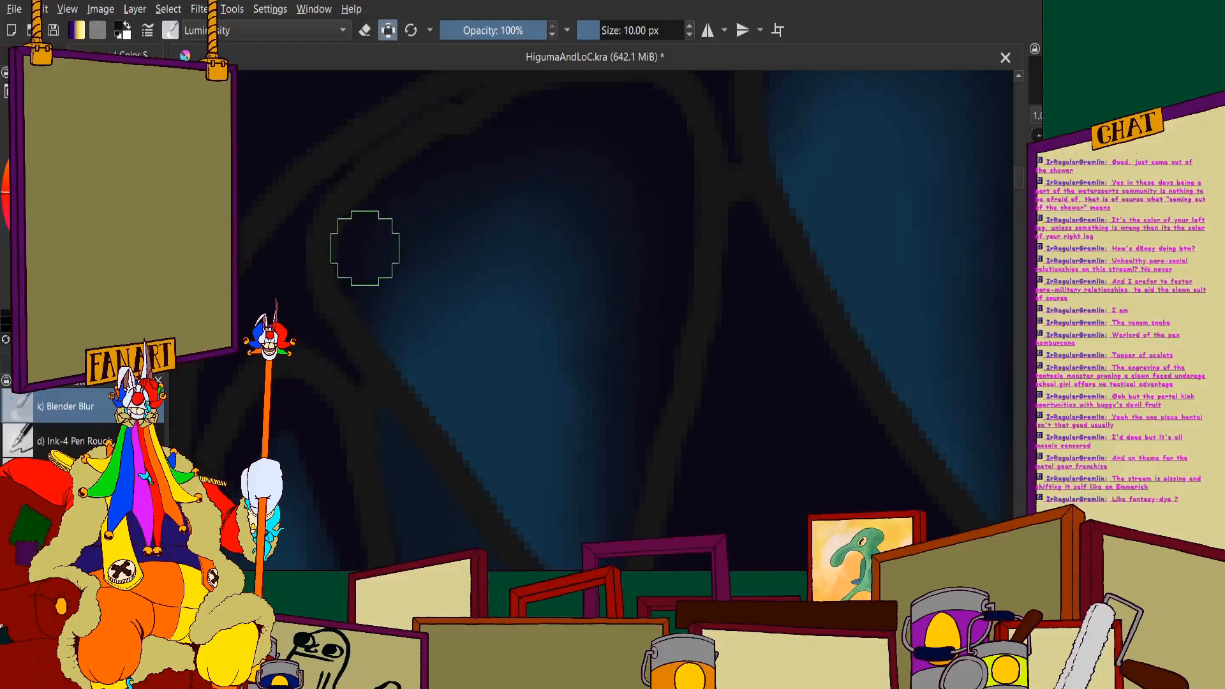
pyautogui.scroll(-3, 520, 148)
# - Soften the shadow along the top and rear edge of the narrow curved tooth at the front of the upper jaw
pyautogui.scroll(3, 419, 248)
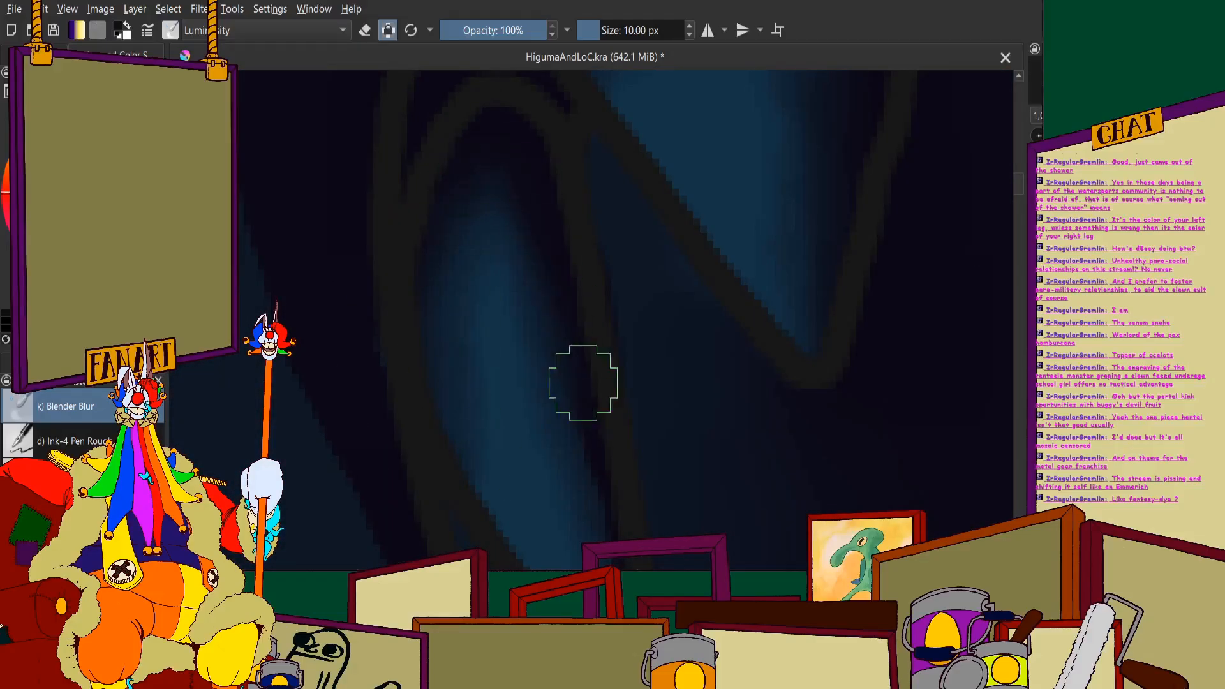
pyautogui.scroll(-3, 571, 418)
pyautogui.scroll(3, 564, 479)
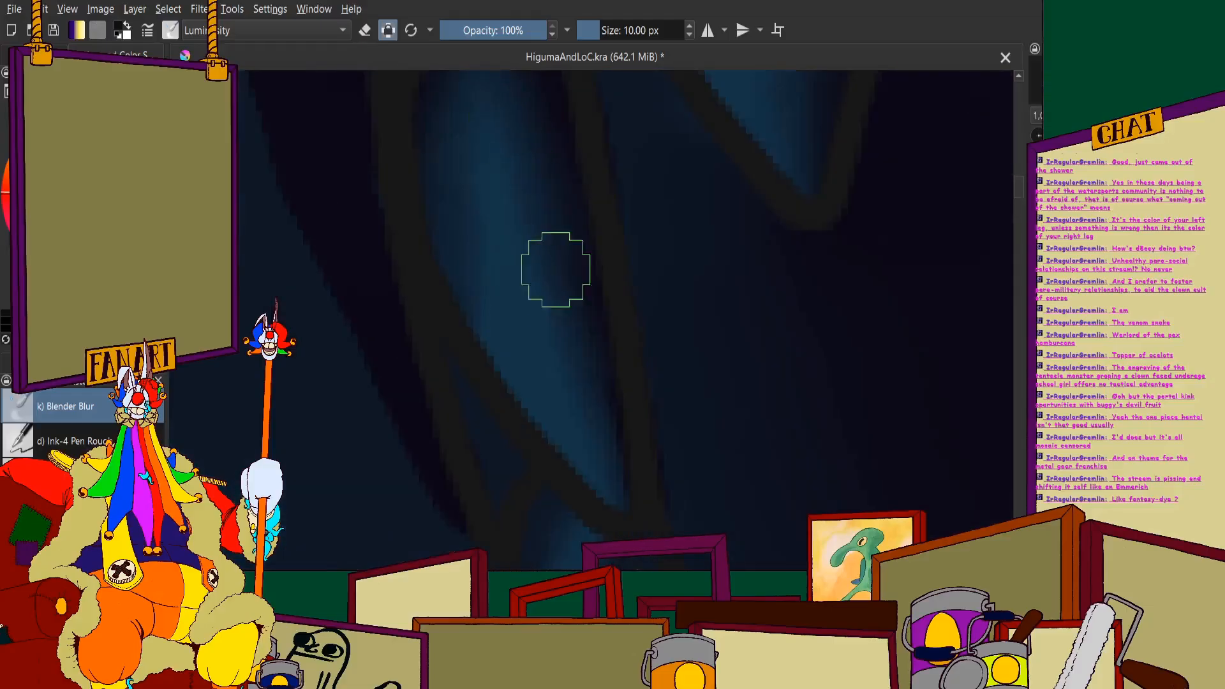
pyautogui.scroll(-6, 607, 478)
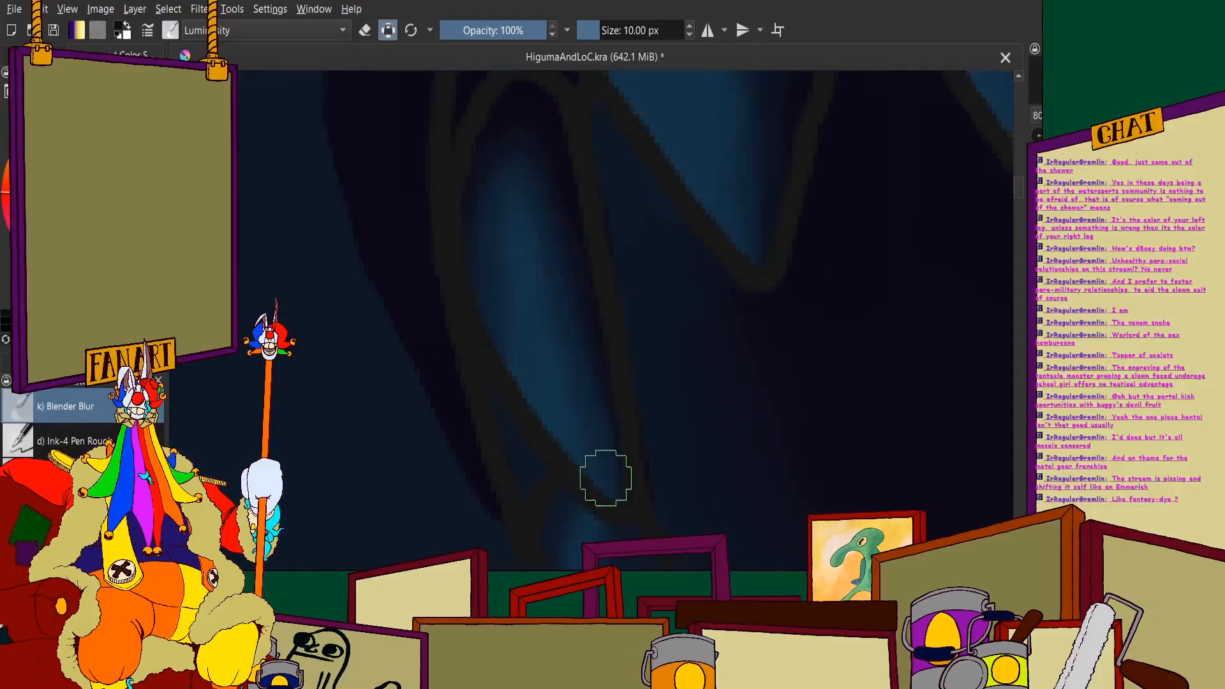
pyautogui.scroll(4, 568, 242)
pyautogui.scroll(-2, 563, 251)
# - Blur the shadow transition on the fourth broad upper tooth from the snout tip, along its top and rear side
pyautogui.scroll(4, 740, 174)
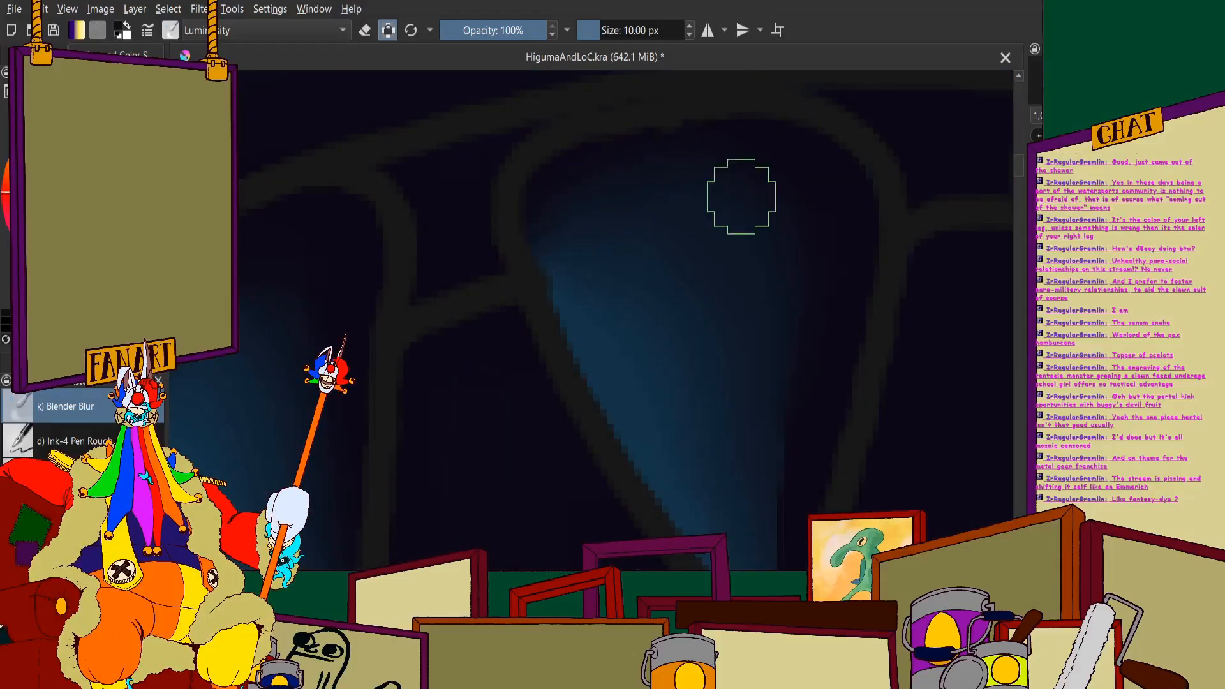
pyautogui.scroll(-3, 574, 211)
pyautogui.scroll(2, 608, 250)
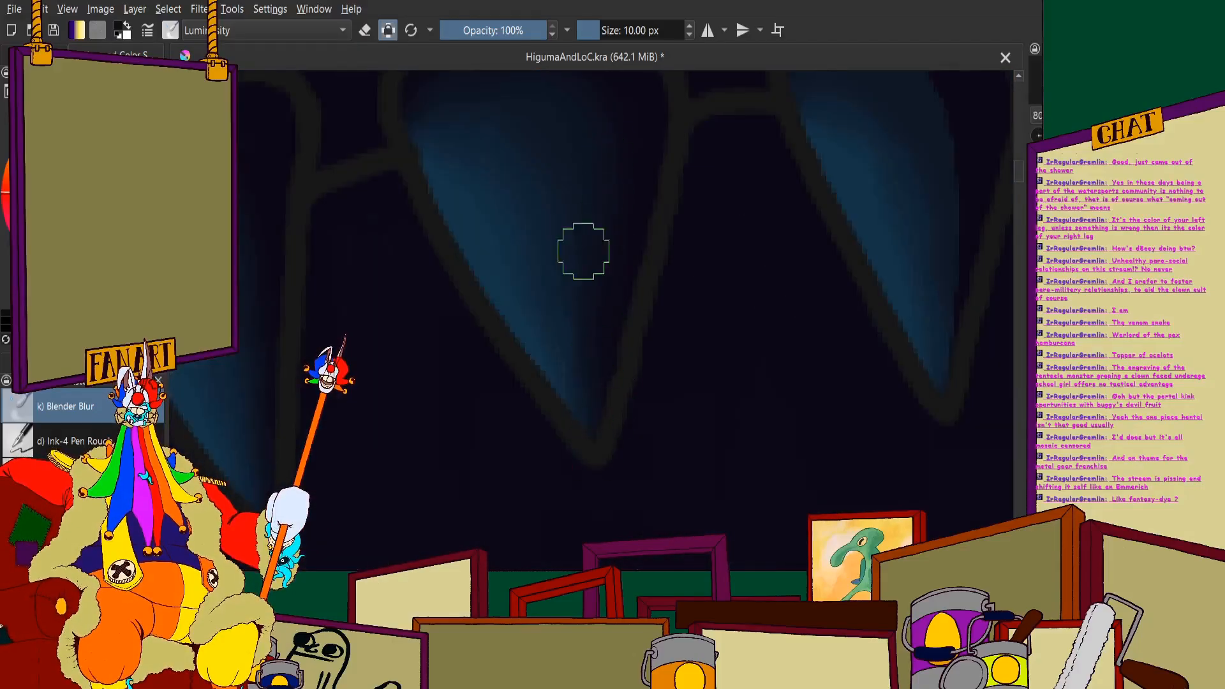
pyautogui.scroll(-3, 640, 247)
# - Smooth the shadow edges on the fifth and sixth broad upper teeth from the snout tip, keeping their front edges blue
pyautogui.scroll(2, 495, 169)
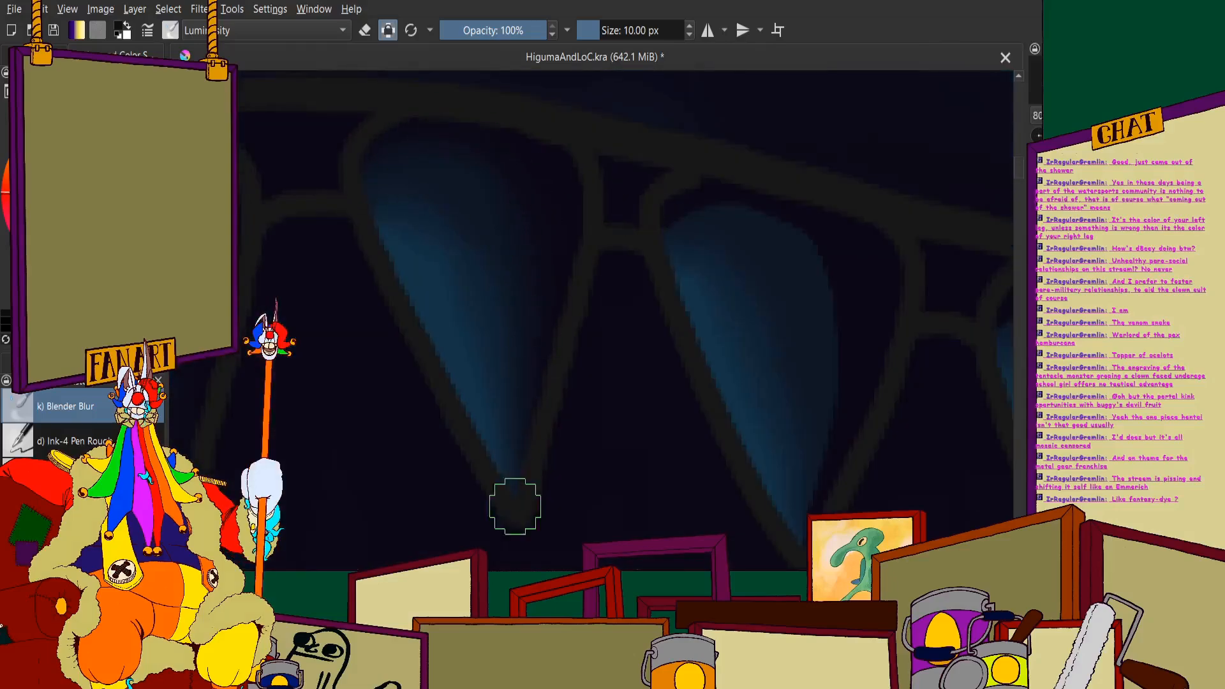
pyautogui.scroll(-3, 383, 185)
pyautogui.scroll(3, 457, 197)
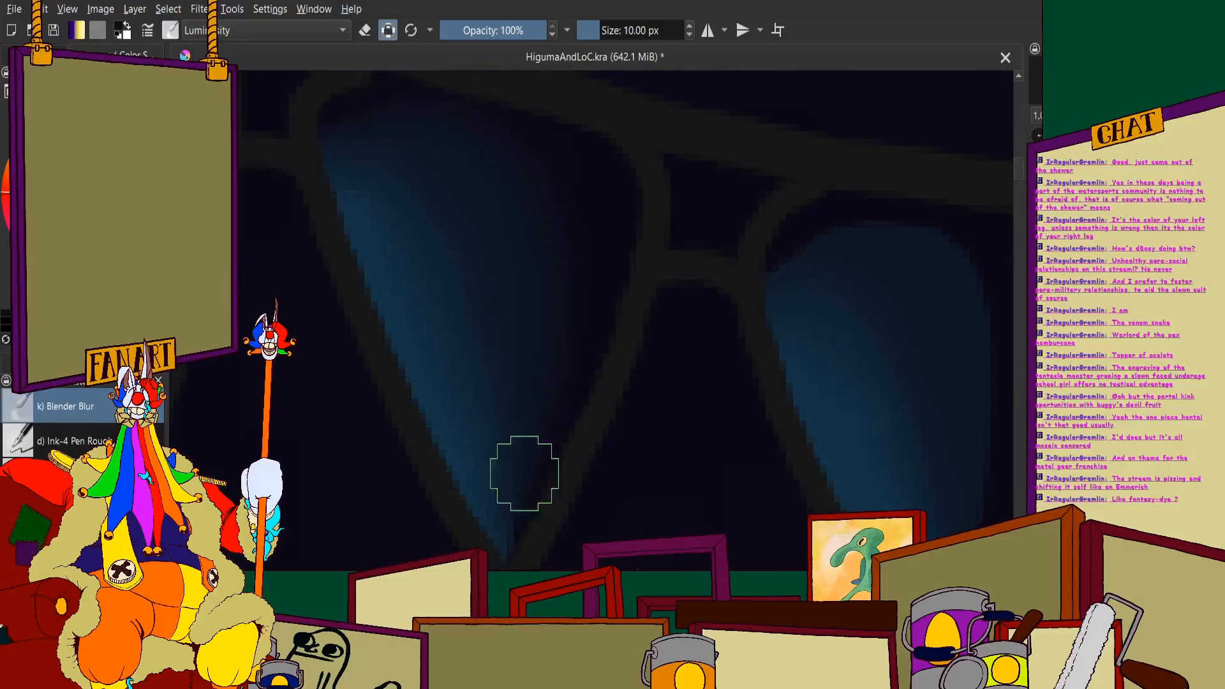
pyautogui.scroll(-4, 524, 473)
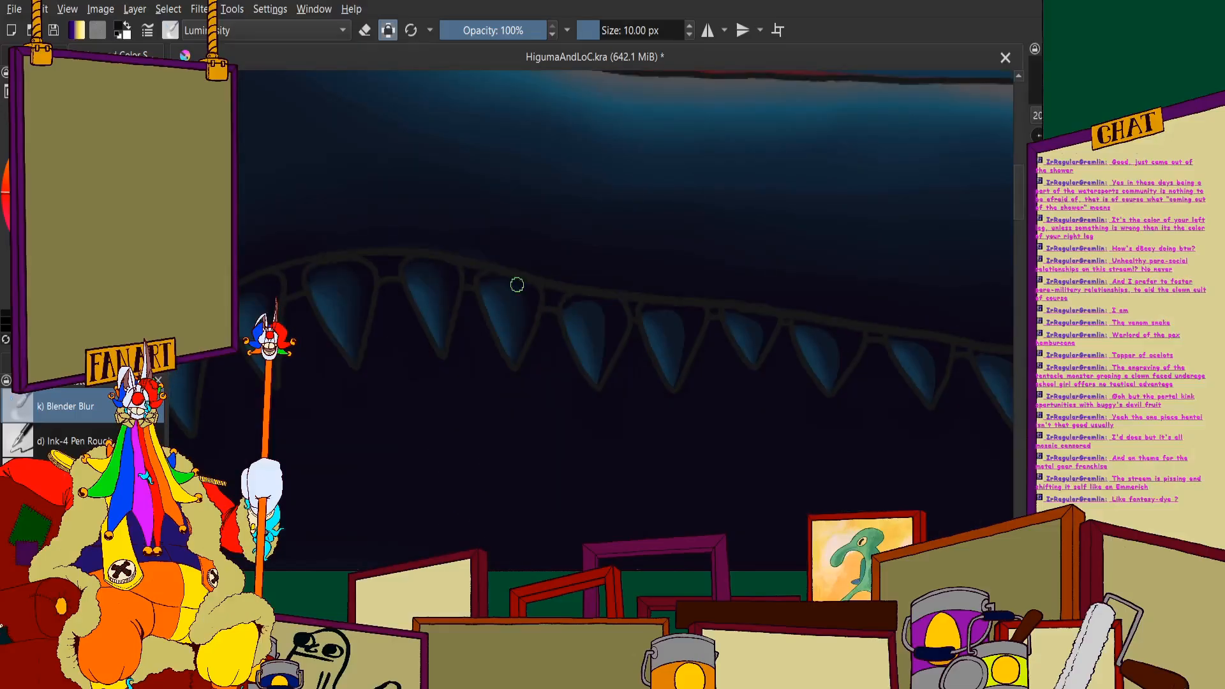
# - Blend the shadow into the blue on the seventh broad upper tooth from the snout tip, from its top to its point
pyautogui.scroll(5, 512, 253)
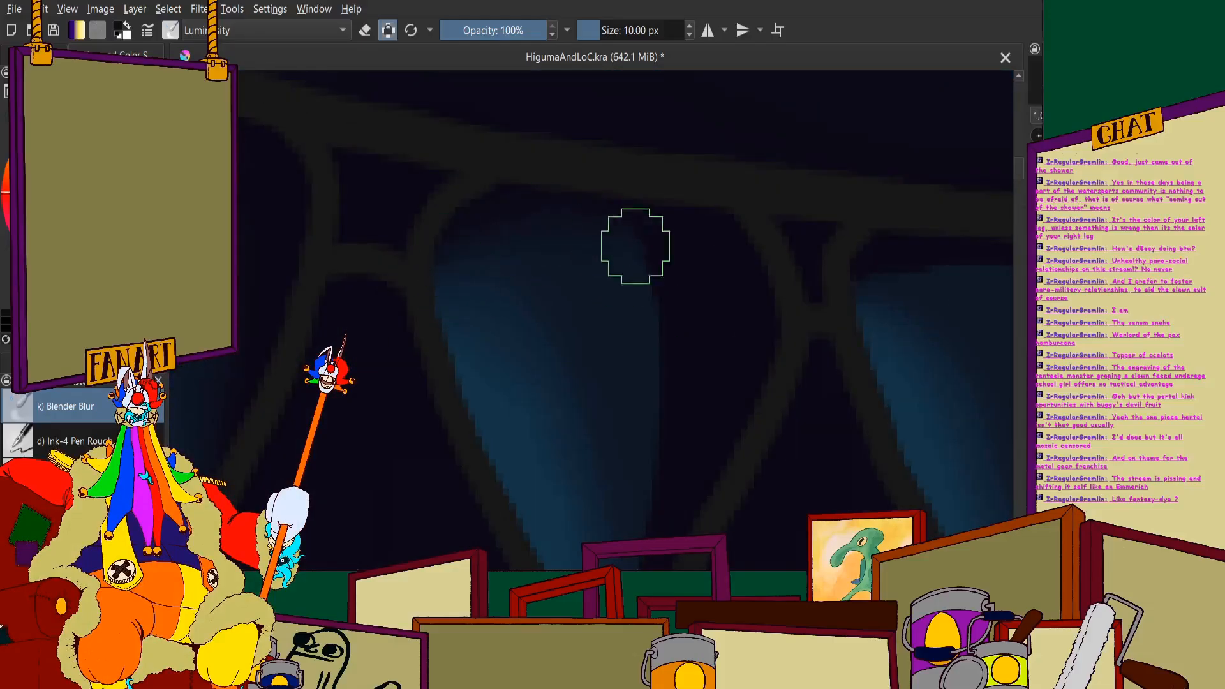
pyautogui.moveTo(645, 501); pyautogui.dragTo(615, 276)
pyautogui.scroll(1, 615, 276)
pyautogui.moveTo(625, 177); pyautogui.dragTo(576, 468)
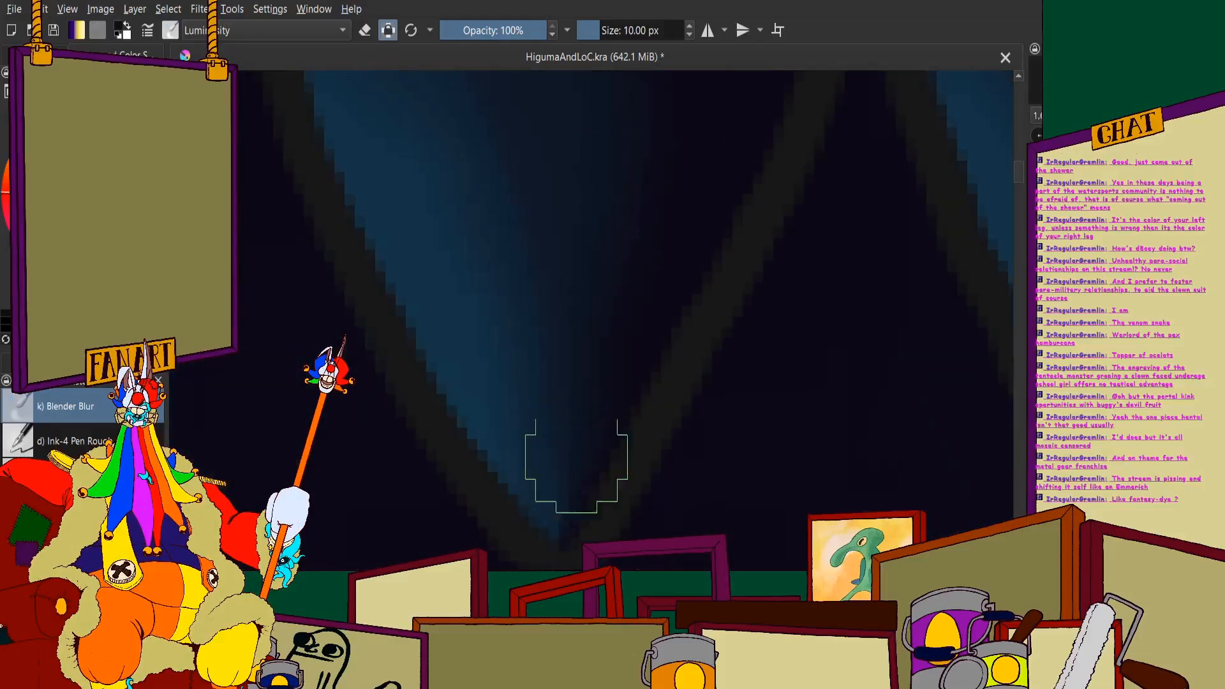
pyautogui.moveTo(613, 208); pyautogui.dragTo(586, 452)
pyautogui.scroll(-4, 577, 294)
# - Blur the shadow edges on the eighth upper tooth from the snout tip and the small ninth tooth behind it
pyautogui.scroll(3, 722, 272)
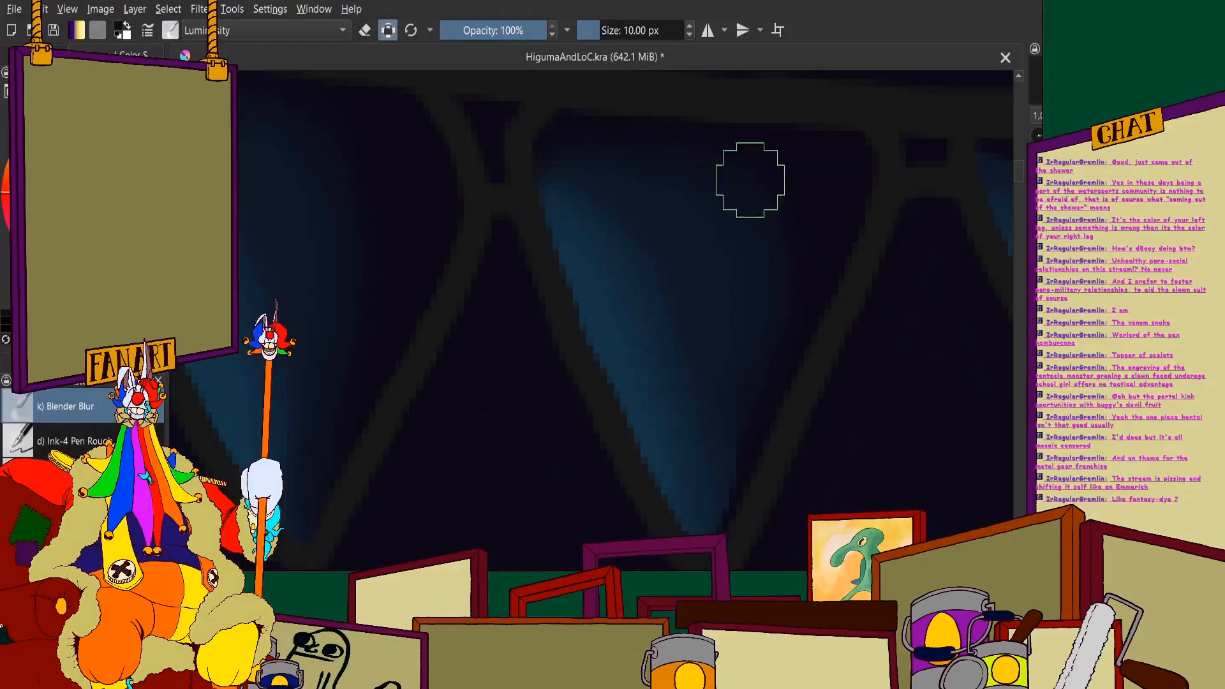
pyautogui.scroll(-4, 711, 251)
pyautogui.scroll(4, 575, 150)
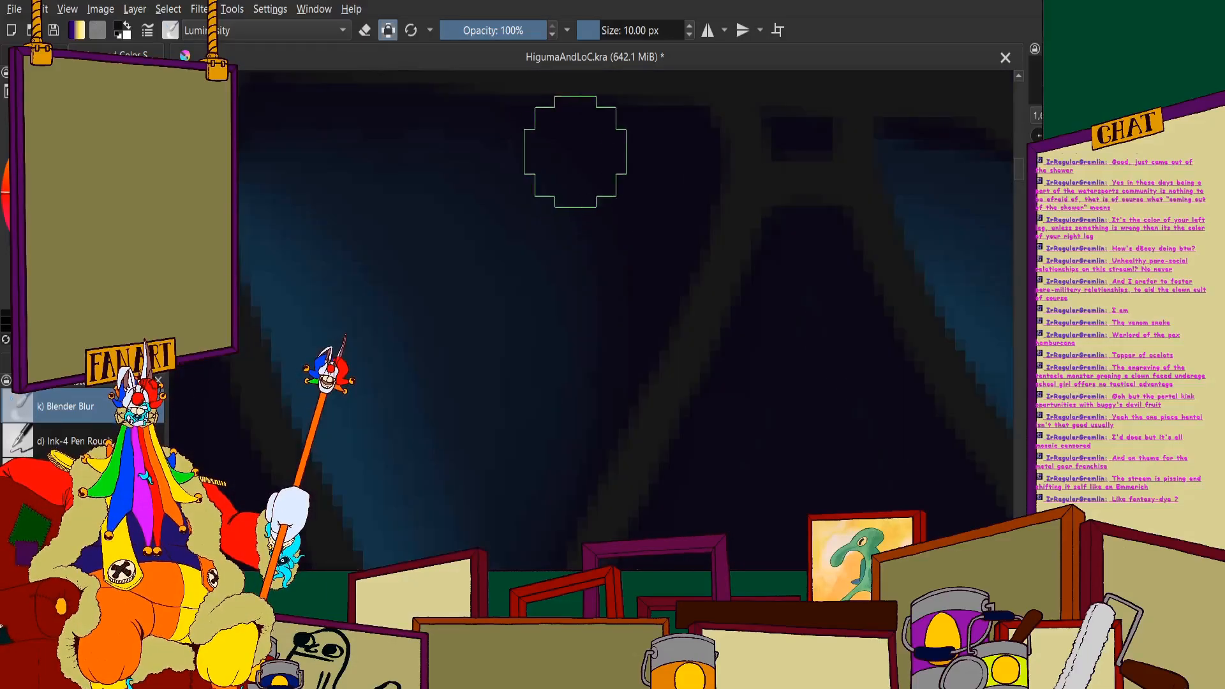
pyautogui.scroll(-3, 811, 181)
pyautogui.scroll(3, 811, 181)
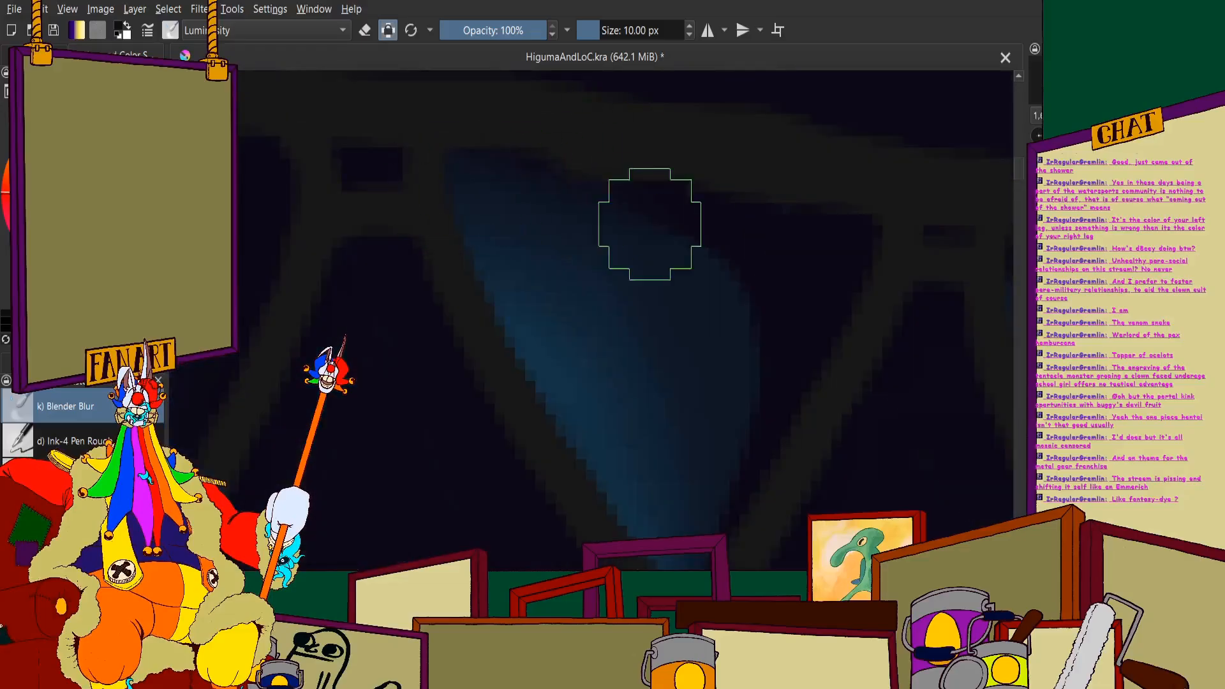
pyautogui.scroll(-3, 651, 273)
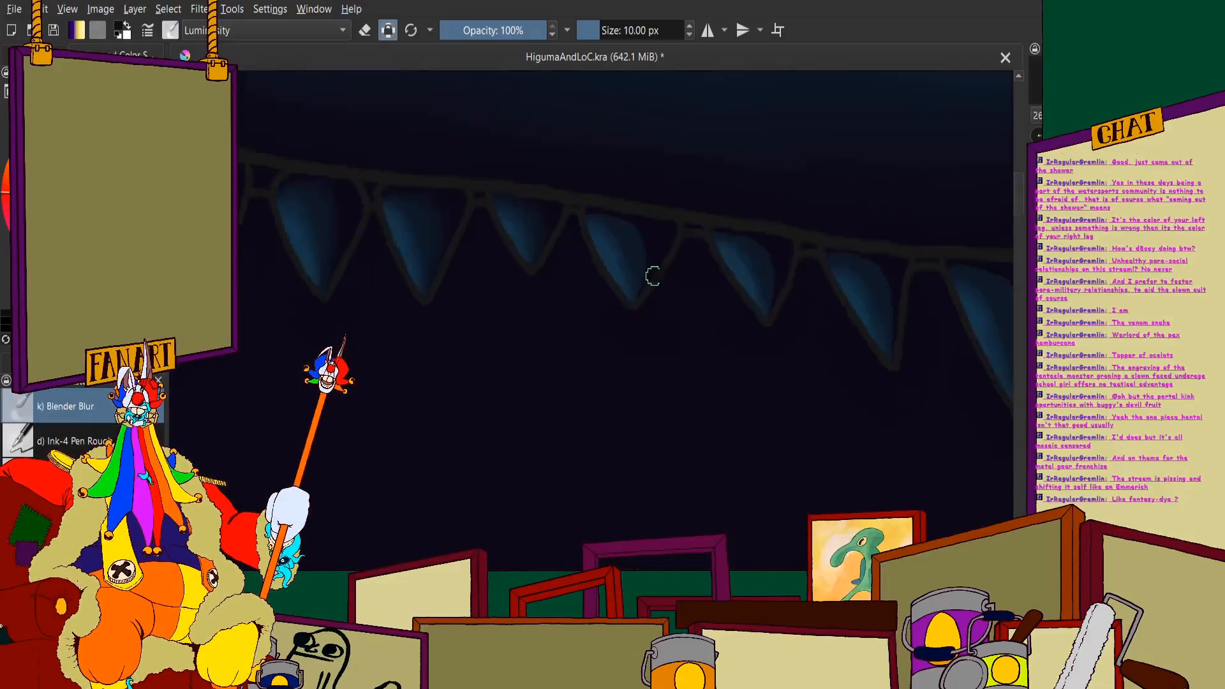
# - Blur the shadow edges on the third and second upper teeth ahead of the longest tooth in the jaw's rear half
pyautogui.scroll(2, 501, 191)
pyautogui.moveTo(439, 166)
pyautogui.mouseDown()
pyautogui.moveTo(638, 300)
pyautogui.moveTo(659, 340)
pyautogui.moveTo(627, 504)
pyautogui.moveTo(589, 525)
pyautogui.mouseUp()
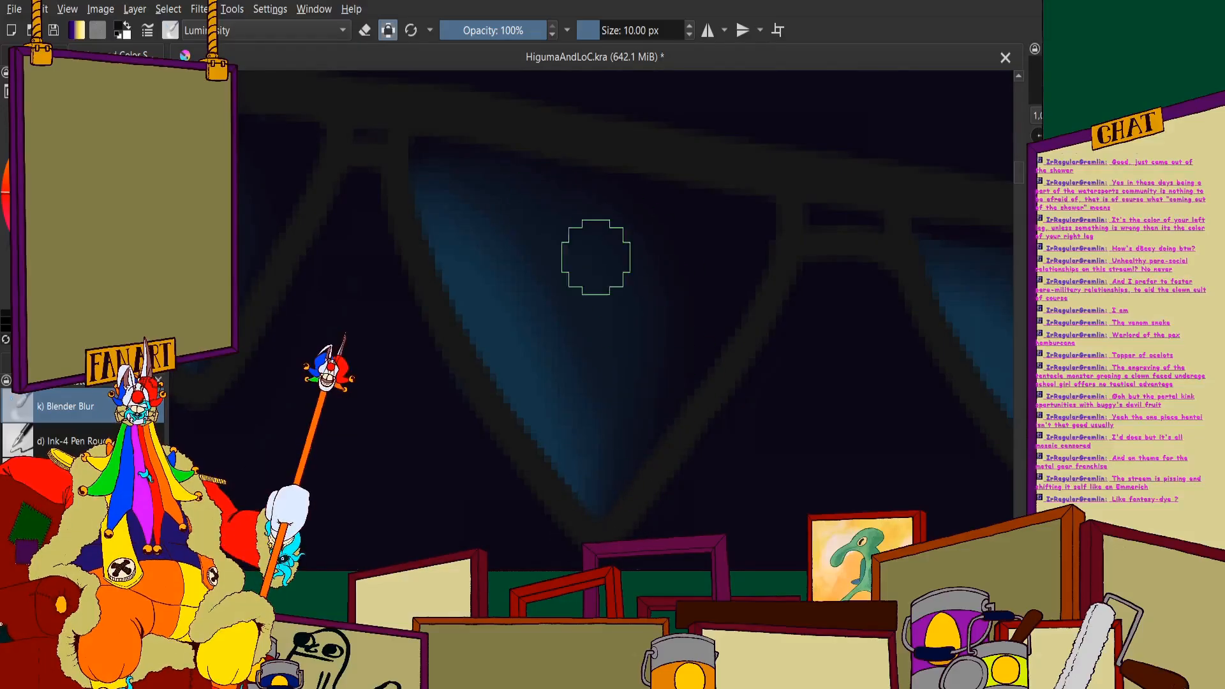
pyautogui.scroll(-6, 599, 424)
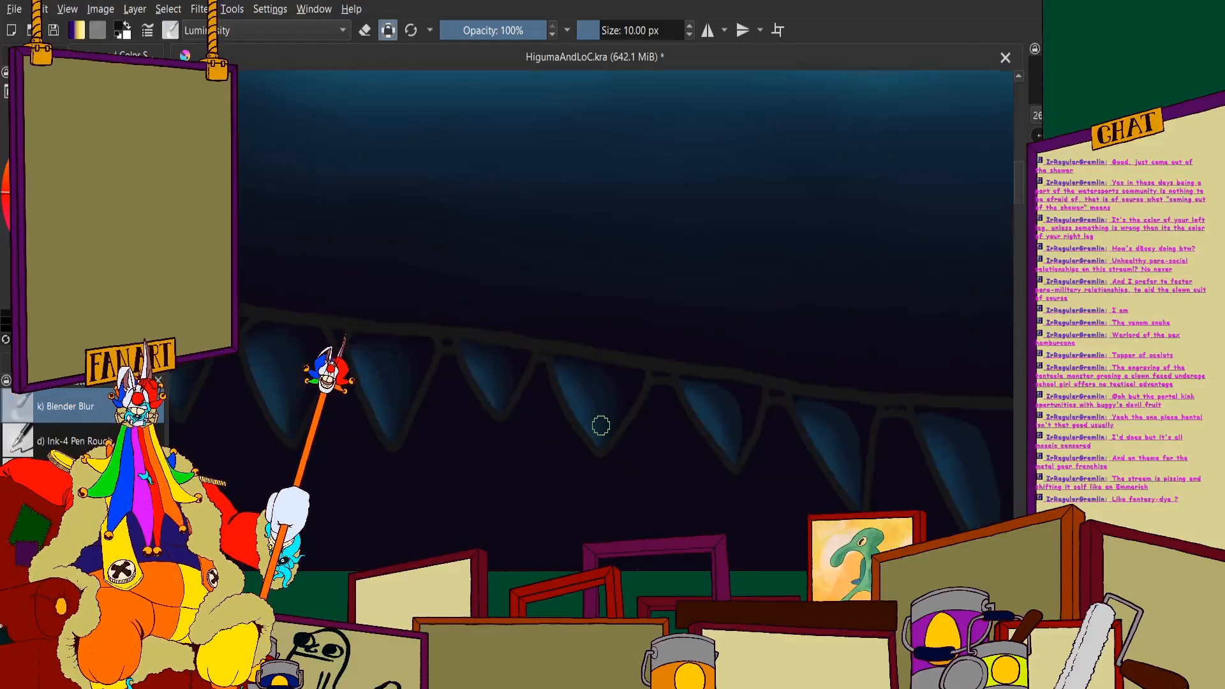
pyautogui.scroll(6, 600, 347)
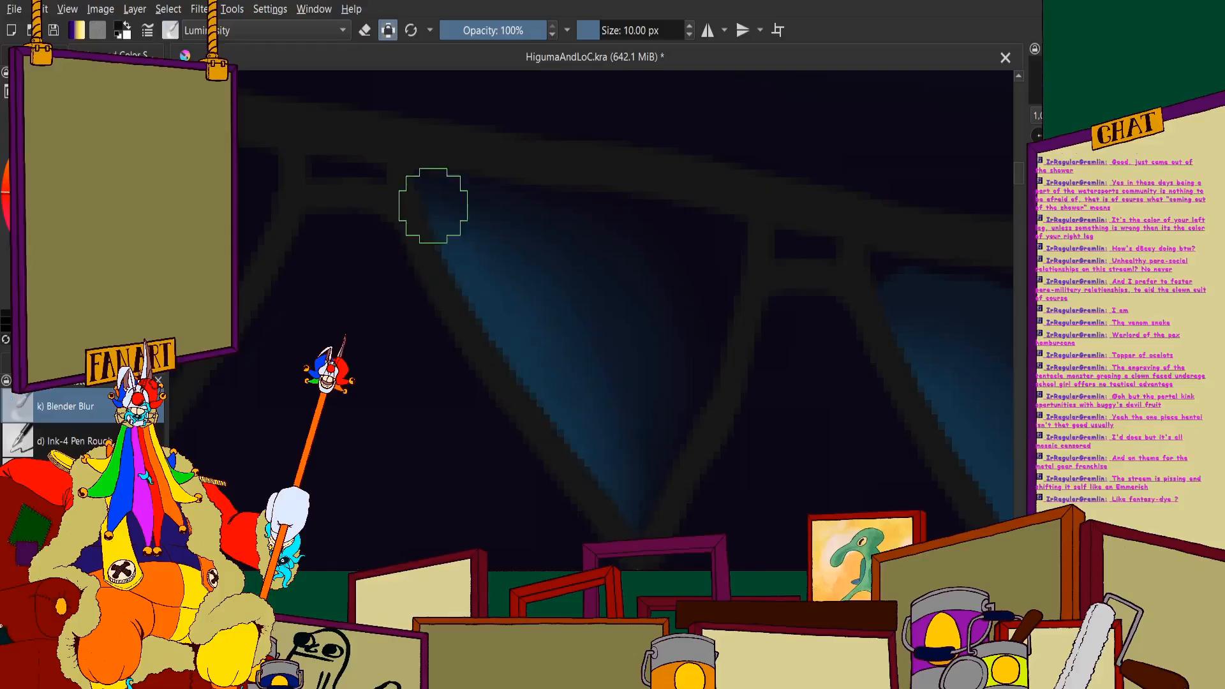
pyautogui.scroll(-3, 434, 206)
# - Soften the shadow transition on the upper tooth directly in front of the longest one, including its upper front corner
pyautogui.scroll(2, 458, 214)
pyautogui.moveTo(468, 234)
pyautogui.mouseDown()
pyautogui.moveTo(539, 252)
pyautogui.moveTo(634, 417)
pyautogui.mouseUp()
pyautogui.scroll(-2, 559, 325)
pyautogui.scroll(2, 574, 300)
pyautogui.scroll(-2, 585, 237)
pyautogui.scroll(2, 492, 271)
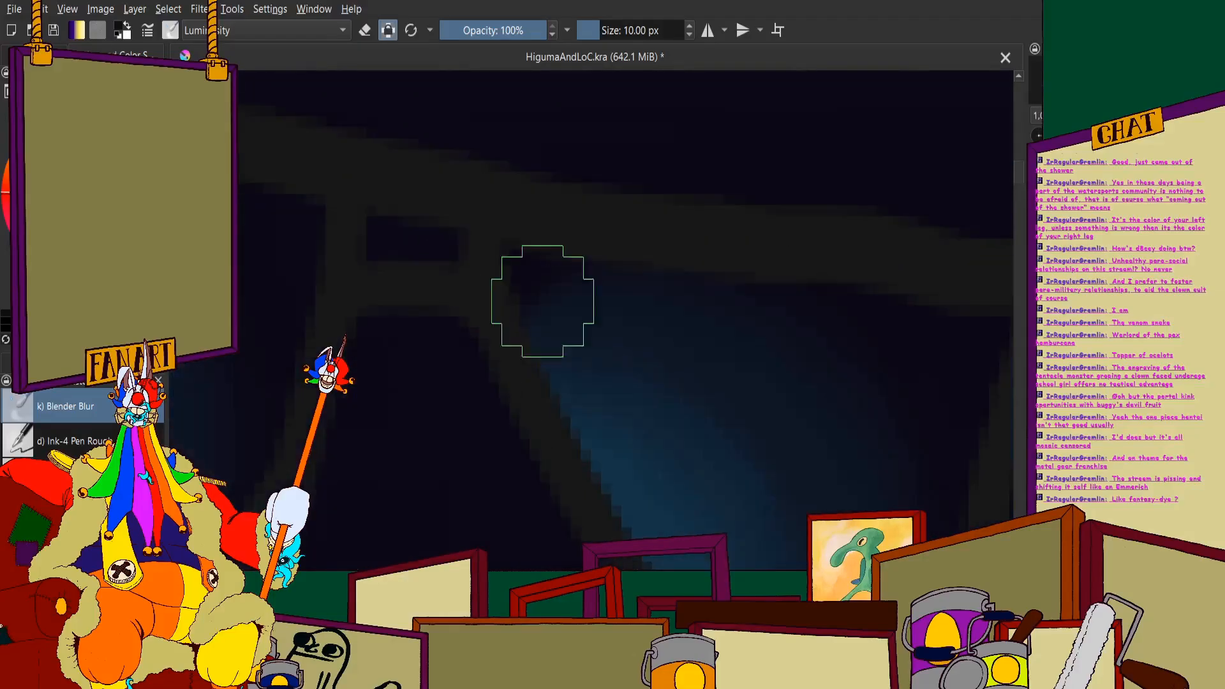
pyautogui.scroll(-2, 538, 292)
# - Blend the hard shadow edge into the blue on the longest upper tooth, from its top to its point
pyautogui.scroll(1, 445, 219)
pyautogui.scroll(3, 575, 222)
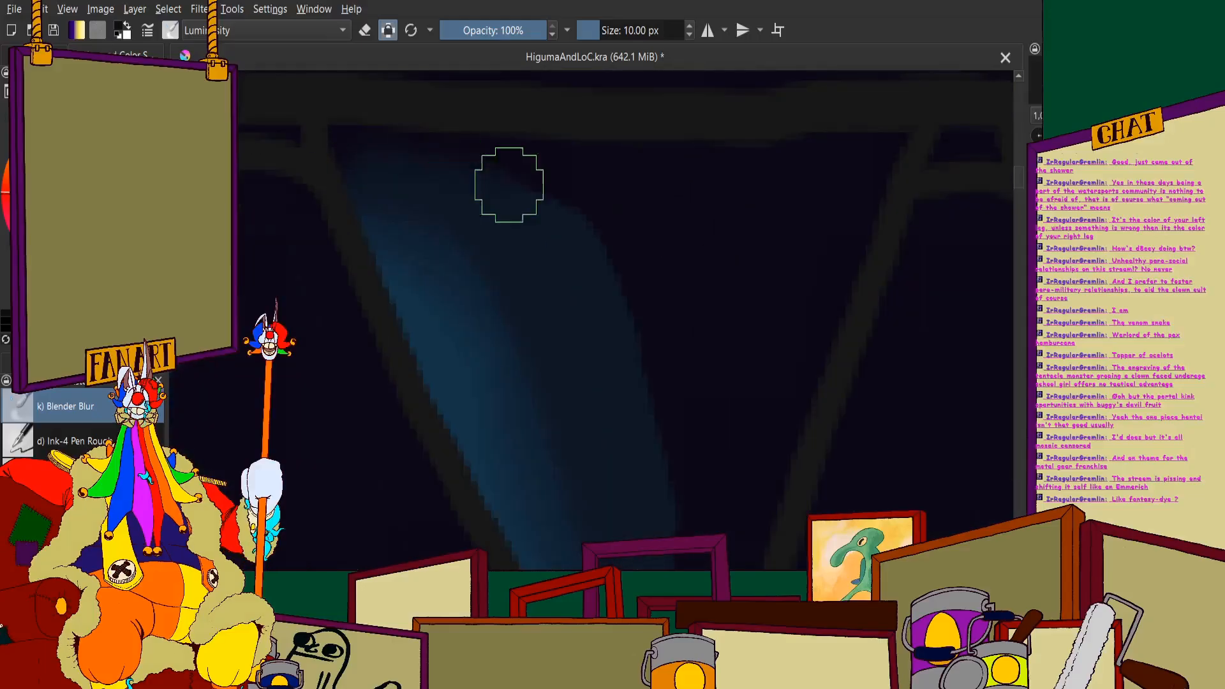
pyautogui.scroll(-2, 664, 438)
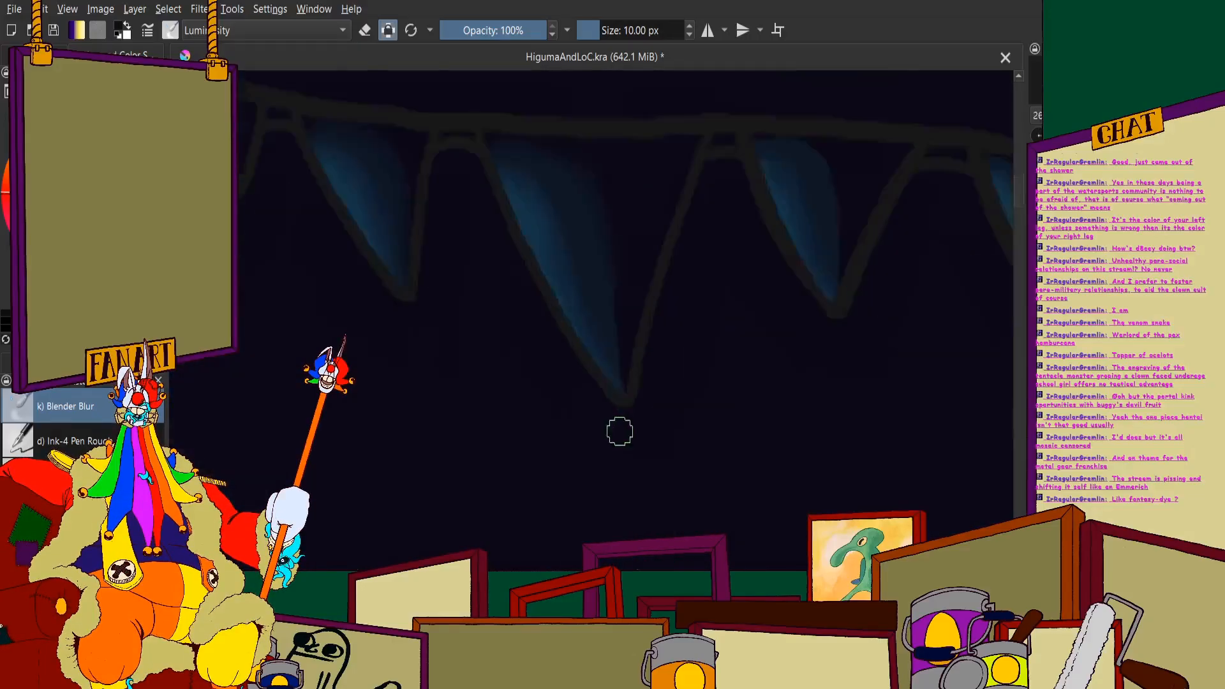
pyautogui.scroll(2, 618, 429)
pyautogui.scroll(1, 593, 175)
pyautogui.scroll(-2, 604, 386)
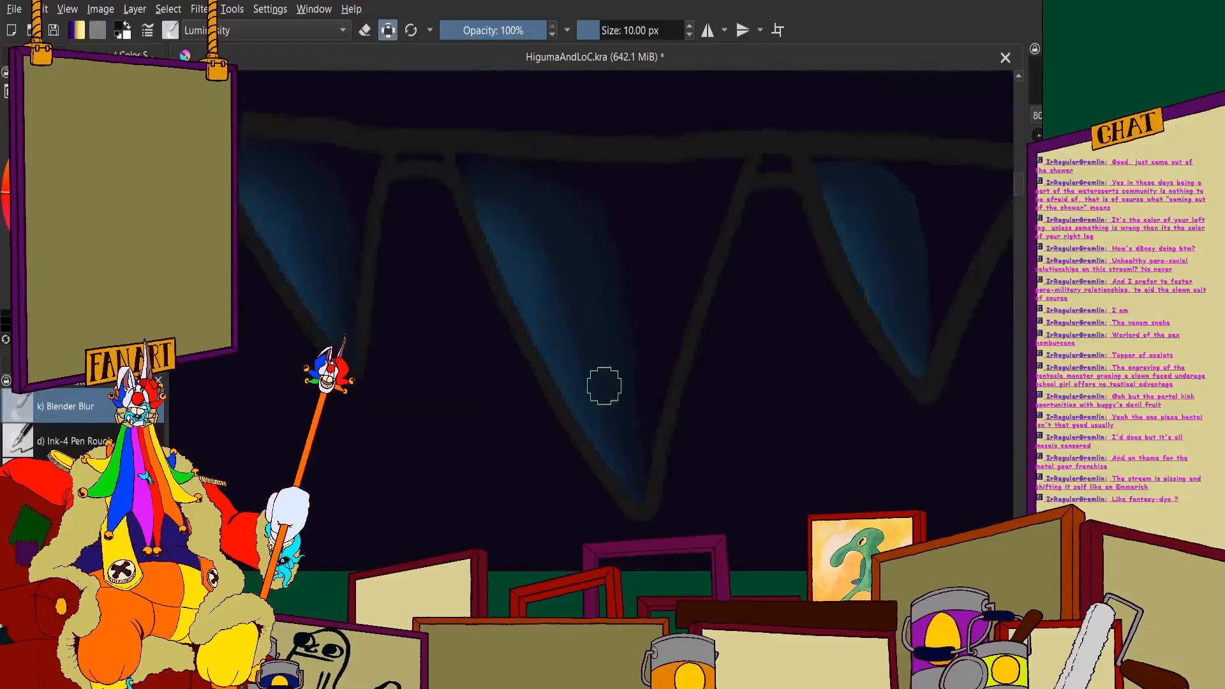
pyautogui.scroll(2, 484, 197)
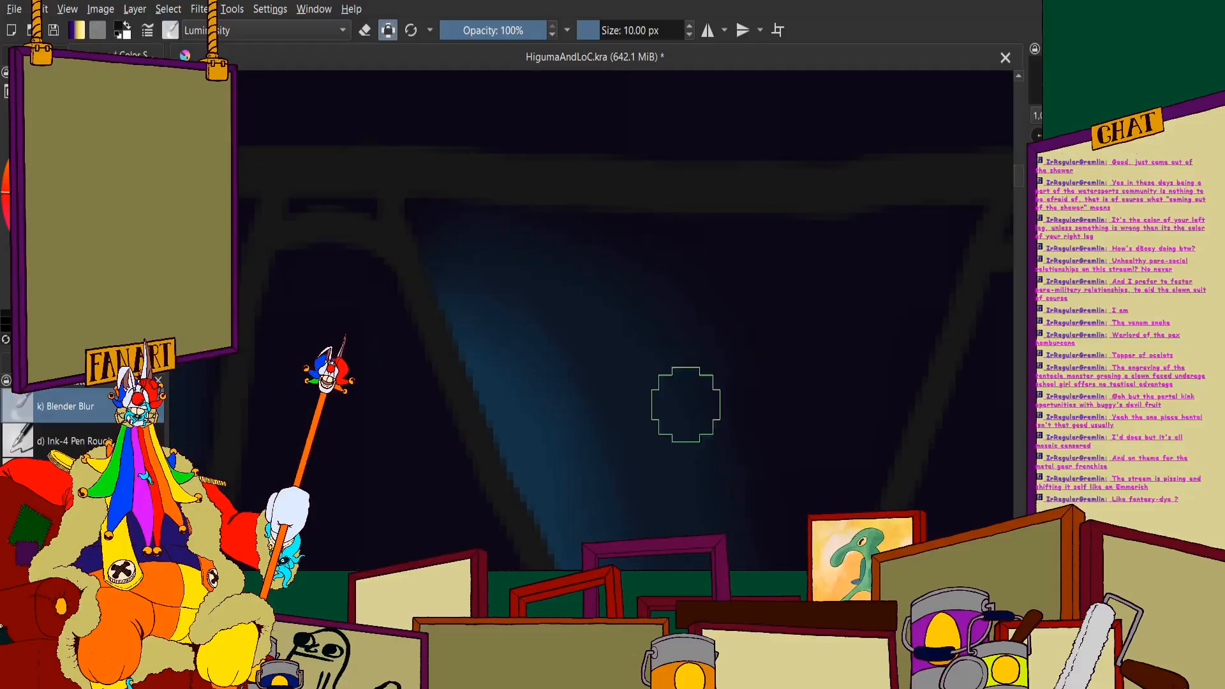
pyautogui.scroll(-2, 476, 268)
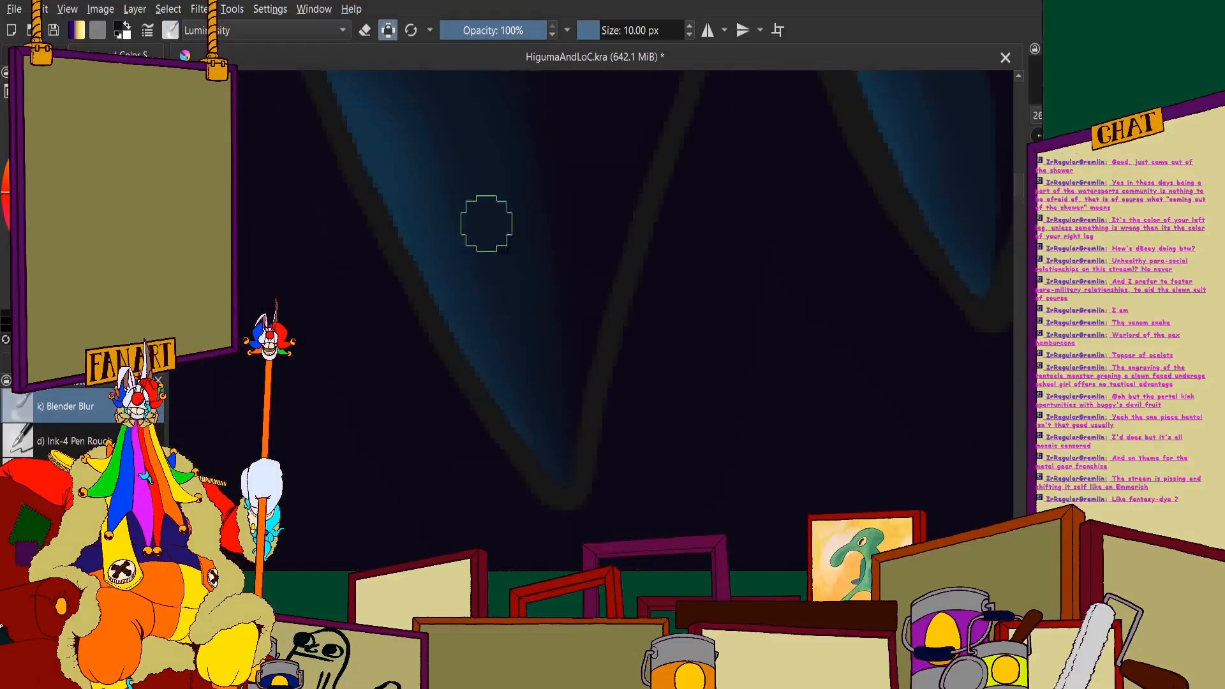
pyautogui.scroll(-2, 525, 186)
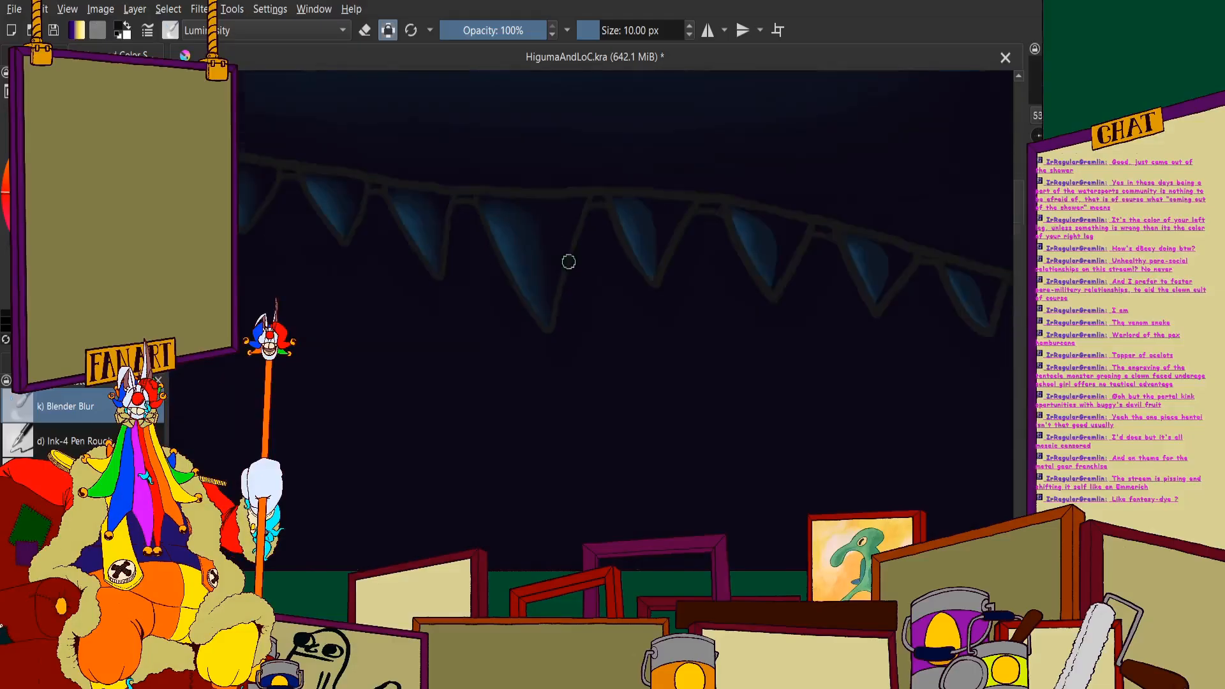
# - Blur the shadow edges on the first and second upper teeth behind the longest one
pyautogui.scroll(3, 562, 210)
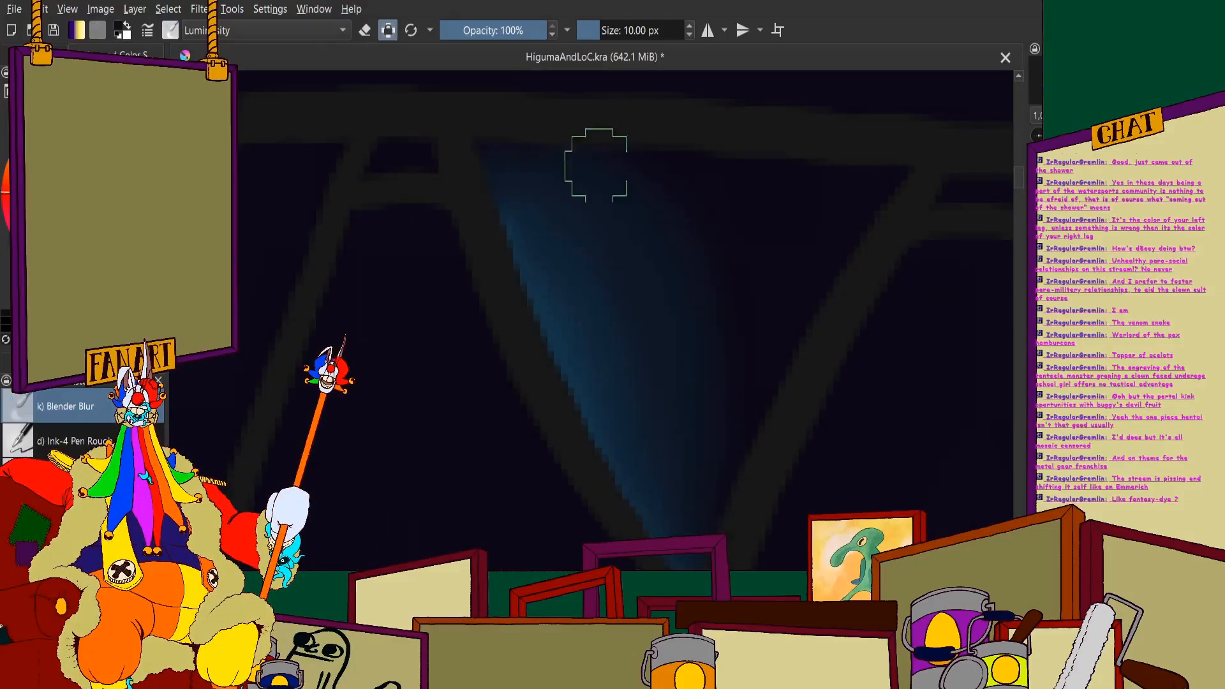
pyautogui.scroll(-3, 607, 300)
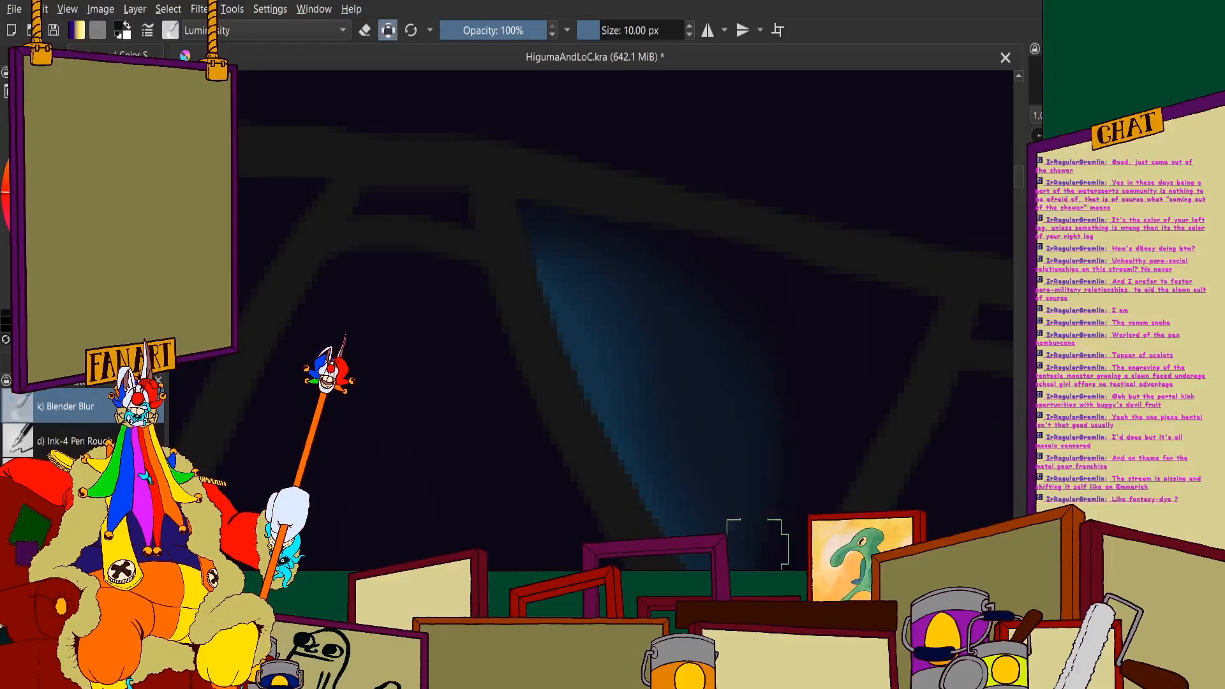
pyautogui.moveTo(755, 572); pyautogui.dragTo(646, 305)
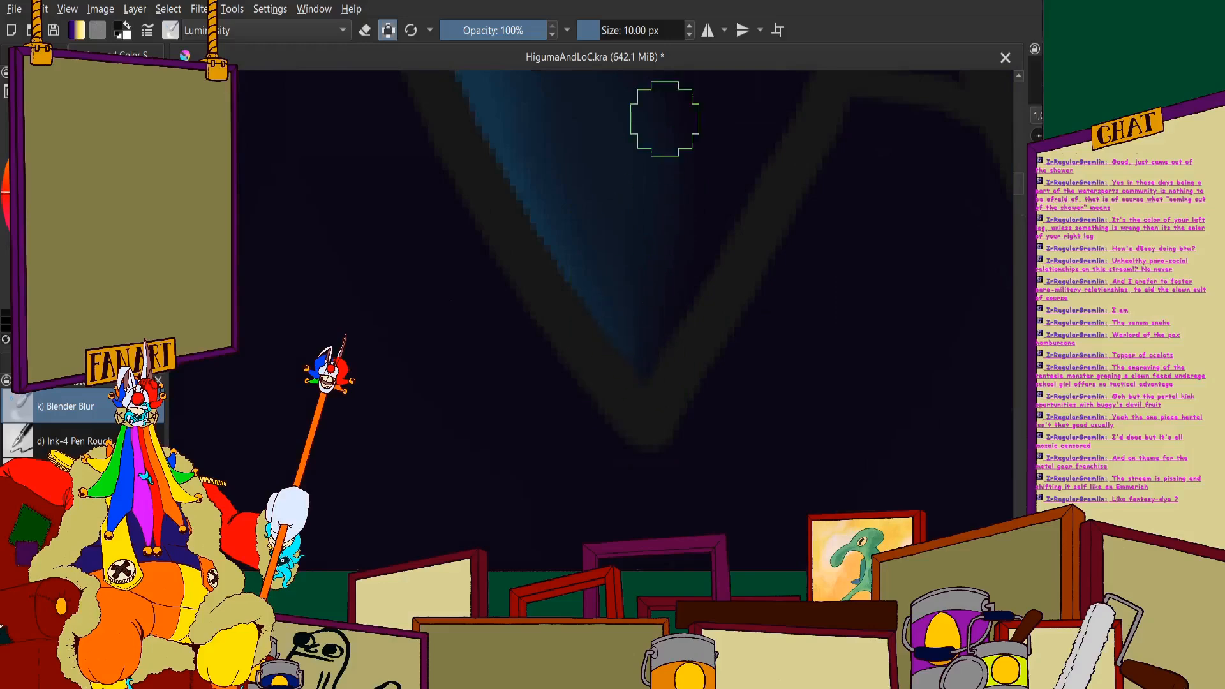
pyautogui.scroll(-4, 636, 389)
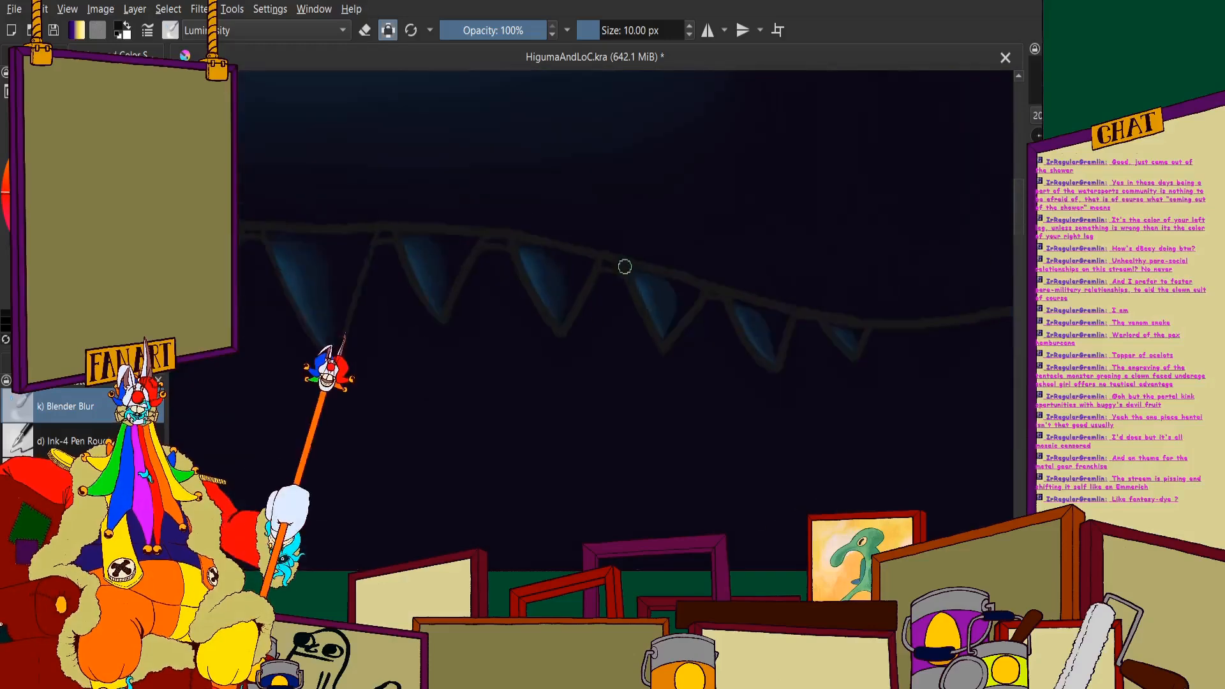
# - Smooth the shadow edges on the last three upper teeth toward the corner of the mouth, including the small rearmost one
pyautogui.scroll(4, 624, 266)
pyautogui.moveTo(769, 388); pyautogui.dragTo(625, 281)
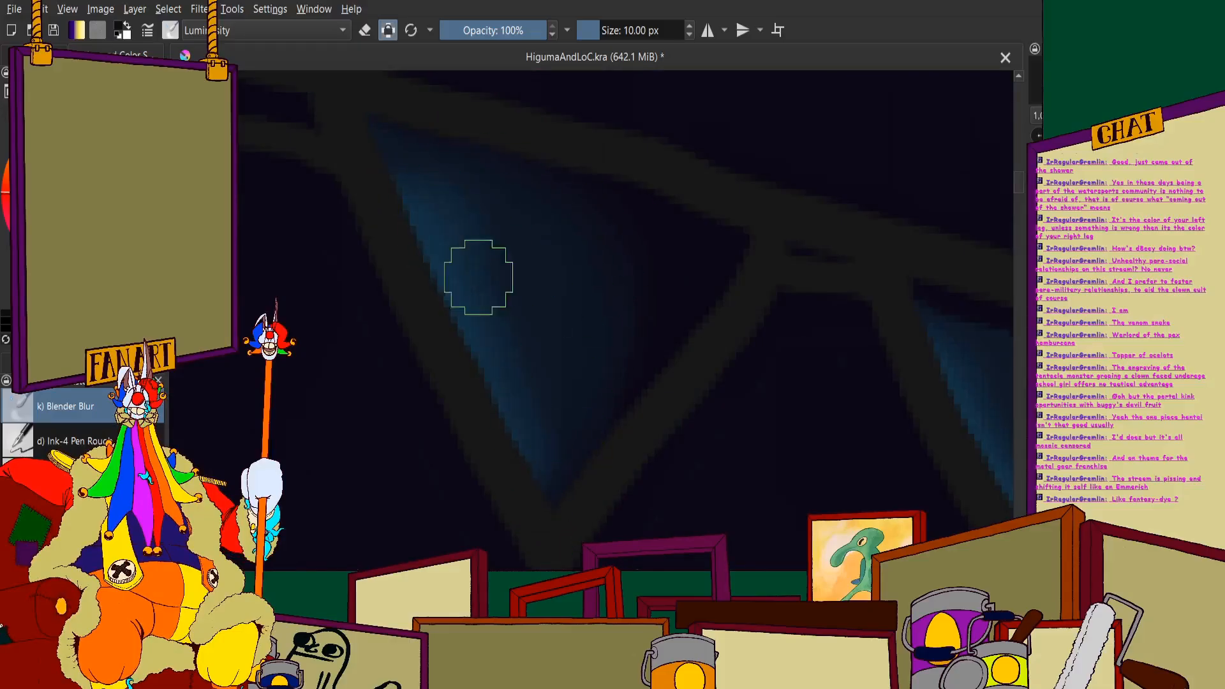
pyautogui.scroll(-4, 544, 355)
pyautogui.scroll(4, 604, 287)
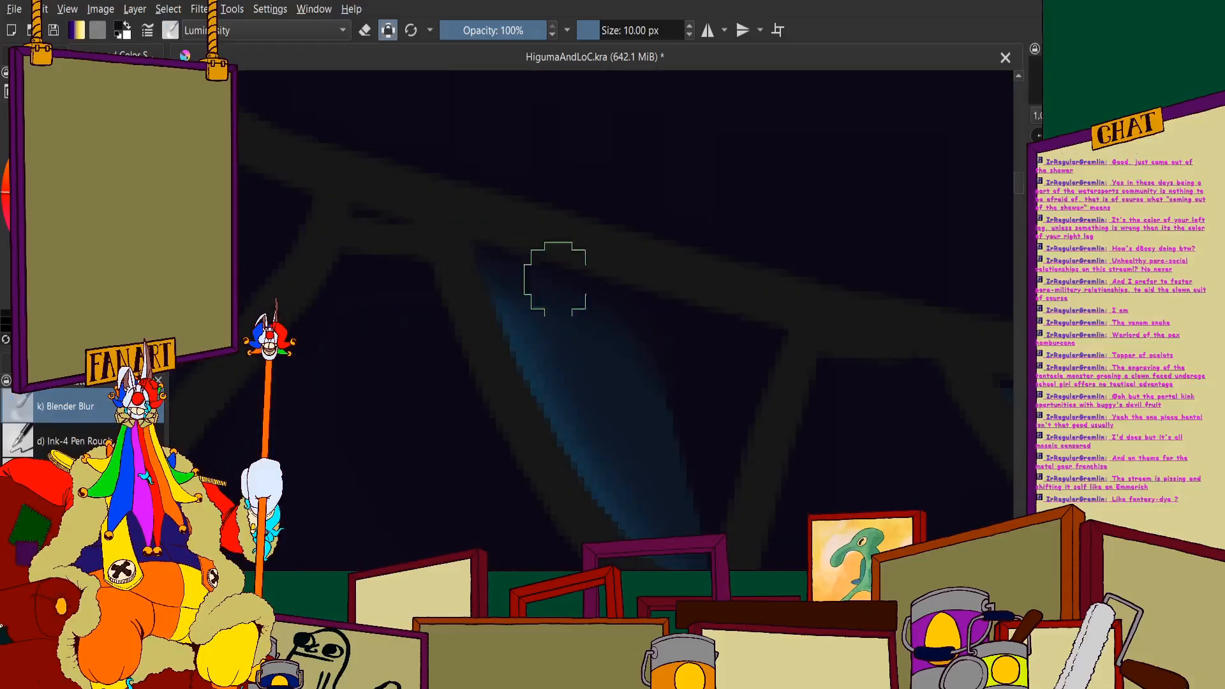
pyautogui.scroll(-4, 736, 356)
pyautogui.scroll(4, 523, 255)
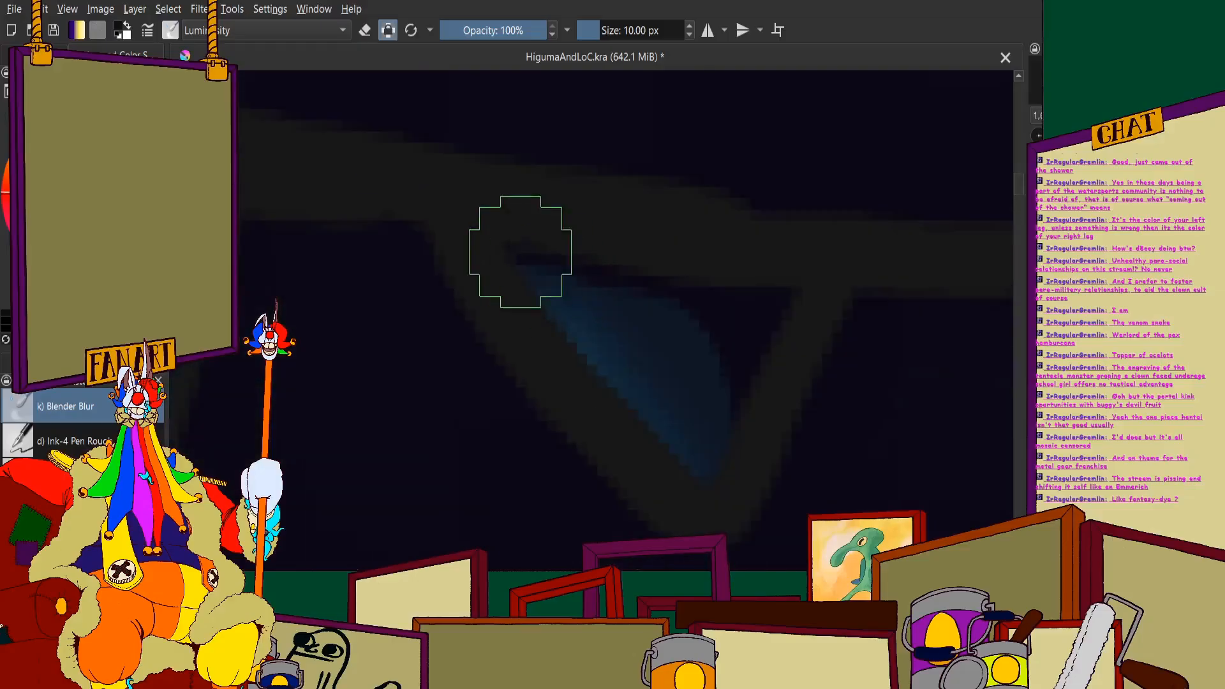
pyautogui.scroll(-6, 720, 421)
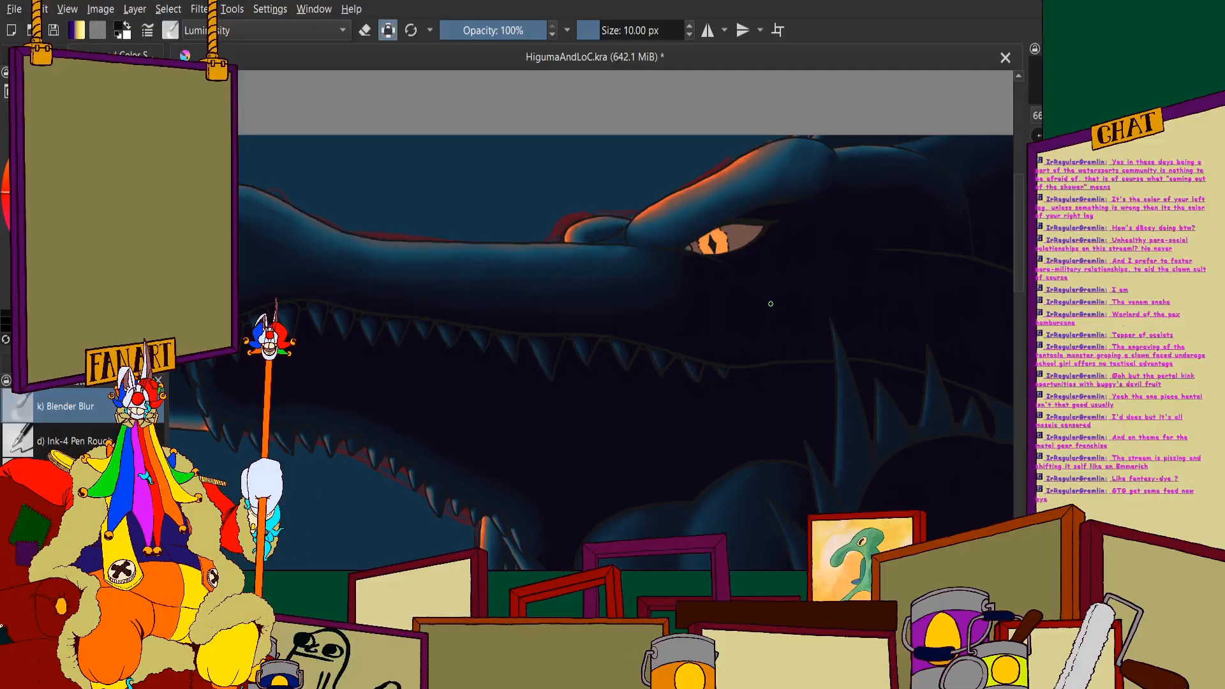
# - Reload the Blender Blur preset at 60 px and smooth the orange-to-blue transition at the top of the monster's brow ridge
pyautogui.moveTo(809, 150); pyautogui.dragTo(700, 235)
pyautogui.scroll(3, 700, 235)
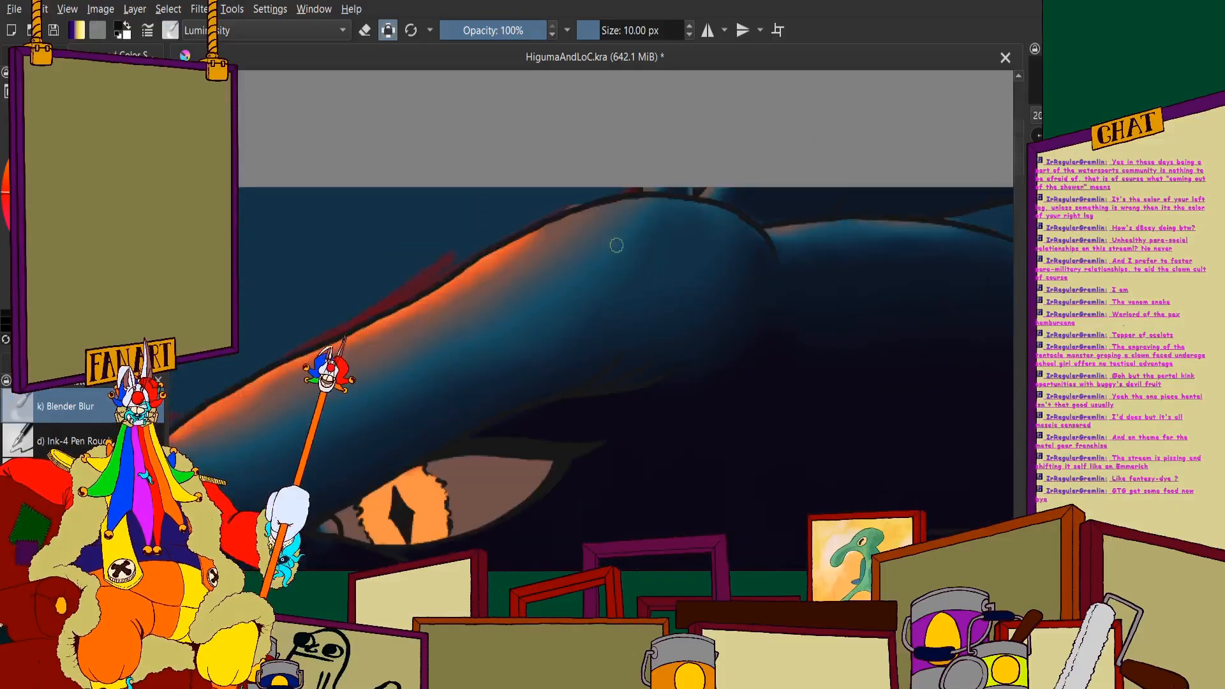
pyautogui.click(412, 31)
pyautogui.scroll(2, 553, 256)
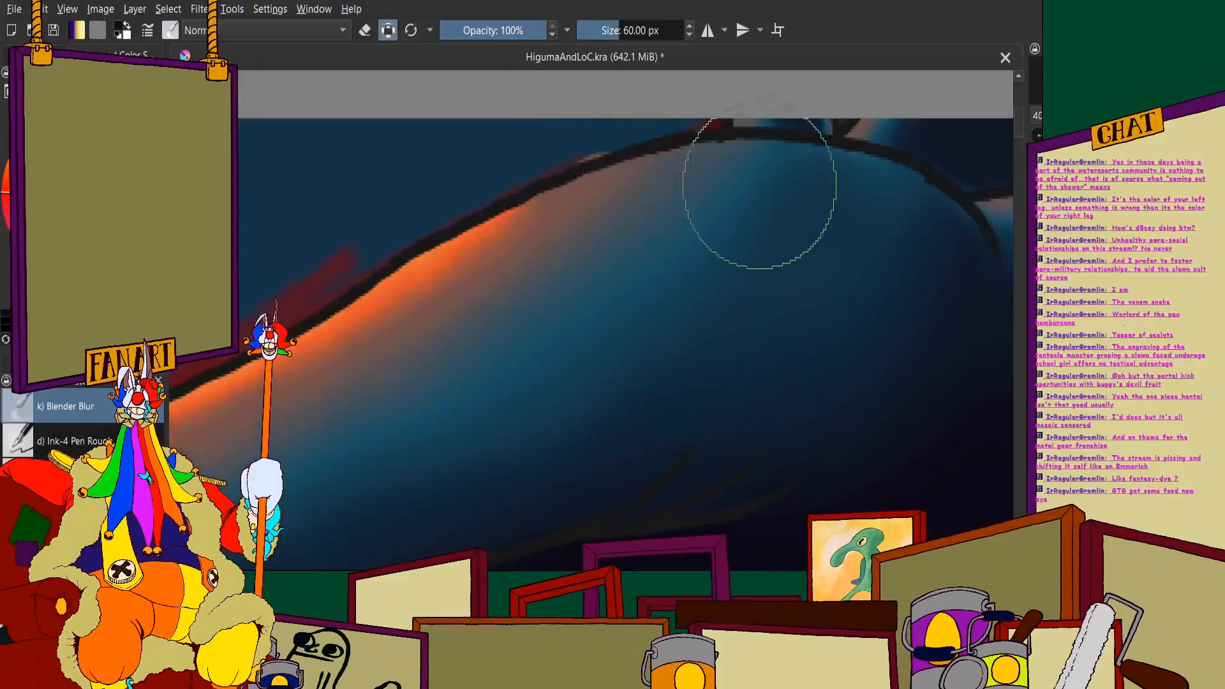
pyautogui.scroll(-2, 574, 261)
pyautogui.scroll(2, 571, 322)
# - Blur the shading along the brow ridge above the eye and toward its rear end
pyautogui.scroll(-4, 369, 386)
pyautogui.scroll(3, 299, 370)
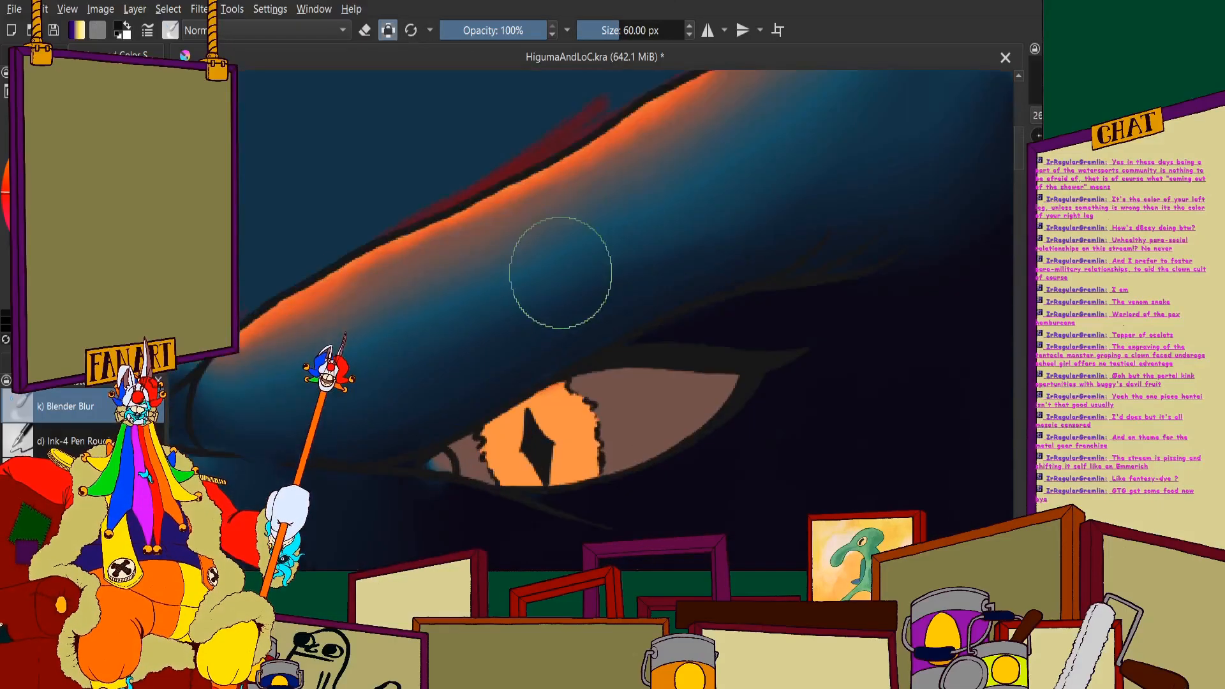
pyautogui.scroll(-2, 536, 327)
pyautogui.scroll(1, 753, 208)
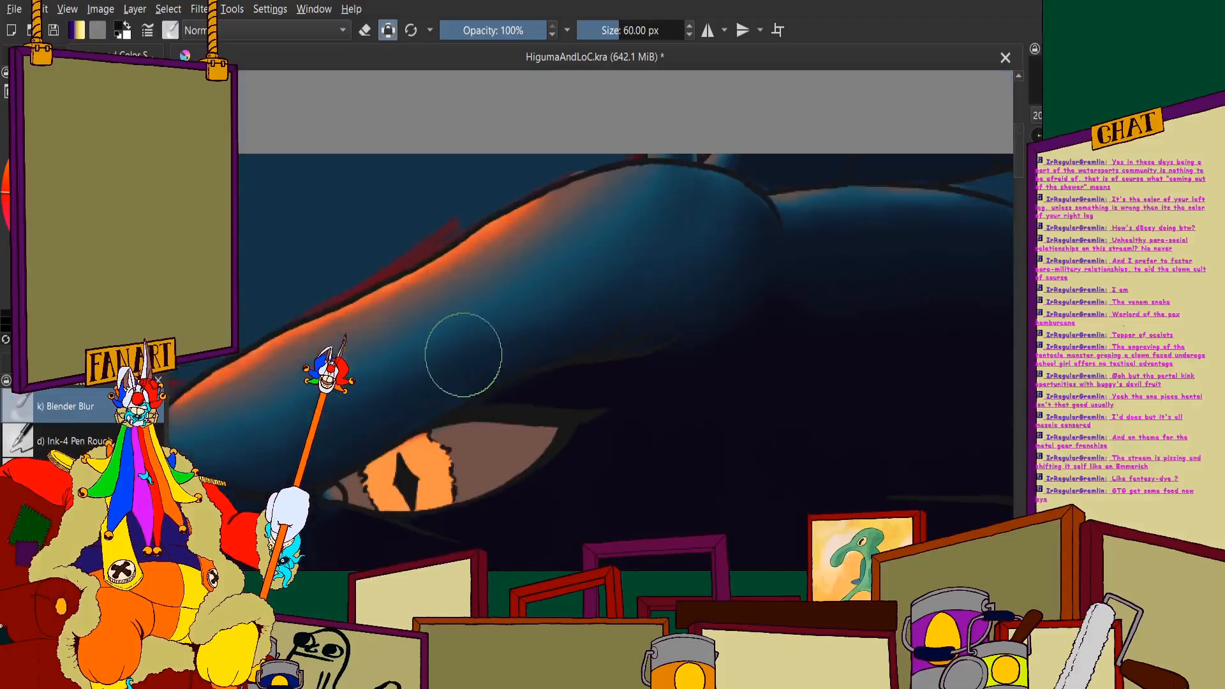
pyautogui.scroll(1, 479, 350)
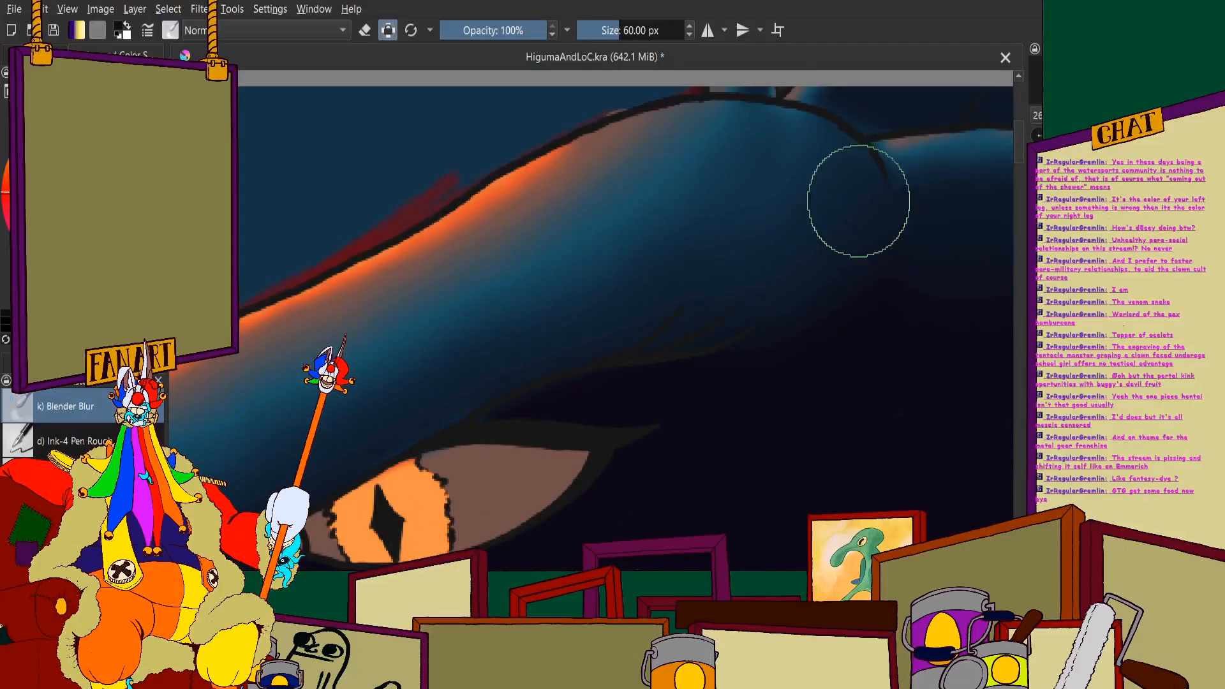
pyautogui.scroll(-5, 719, 233)
pyautogui.scroll(2, 645, 317)
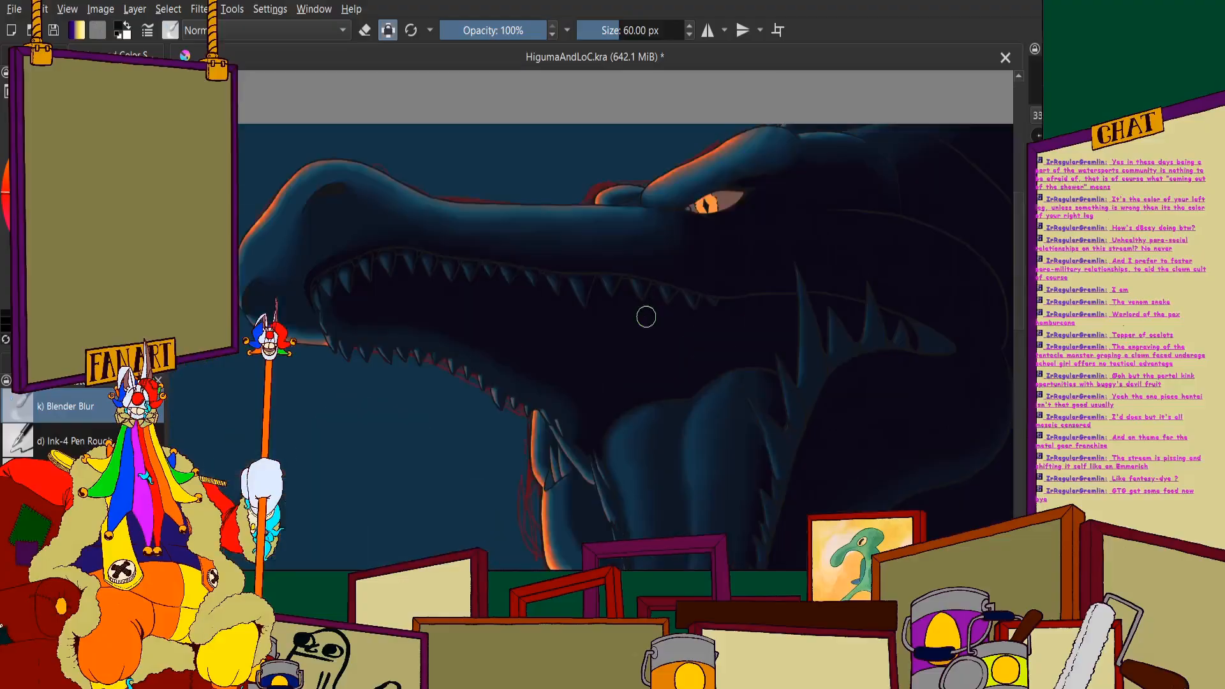
pyautogui.scroll(-3, 630, 324)
pyautogui.scroll(2, 626, 334)
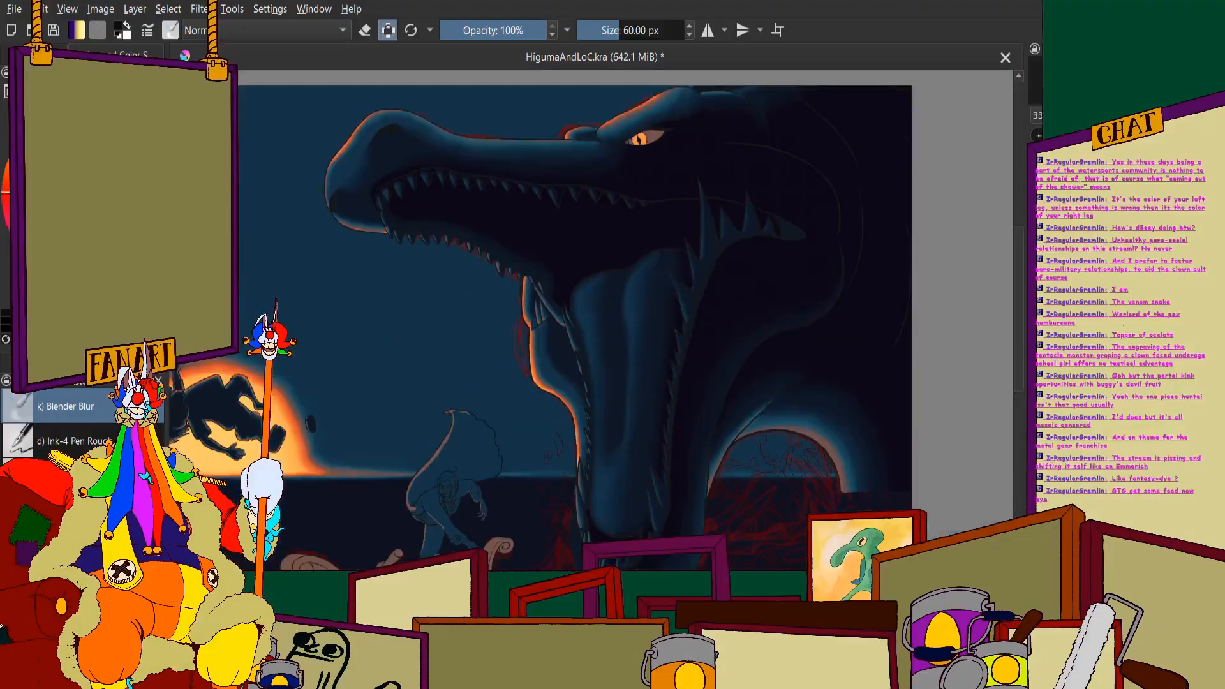
# - Switch back to the previous brush at 15 px and paint the pointed rear tip beyond the jaw's last spine near-black
pyautogui.press('/')
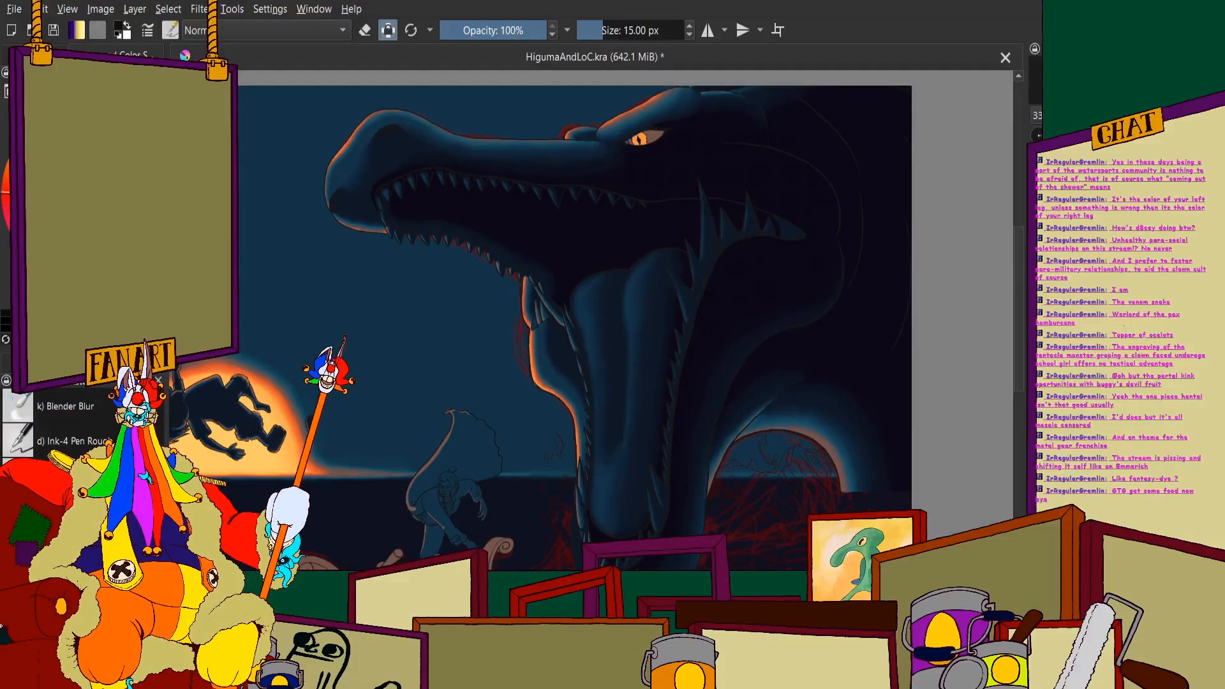
pyautogui.scroll(5, 734, 191)
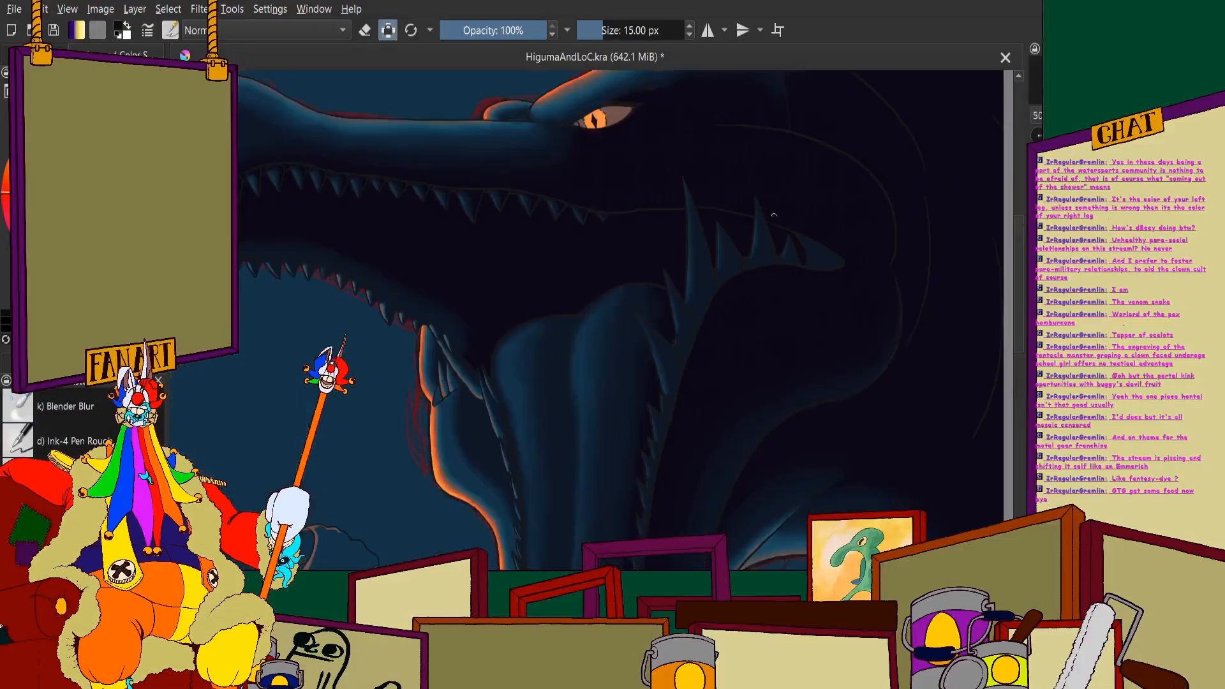
pyautogui.moveTo(784, 301); pyautogui.dragTo(796, 368)
pyautogui.moveTo(755, 247)
pyautogui.mouseDown()
pyautogui.moveTo(792, 340)
pyautogui.moveTo(787, 418)
pyautogui.mouseUp()
pyautogui.moveTo(873, 351); pyautogui.dragTo(708, 268)
pyautogui.moveTo(620, 149)
pyautogui.mouseDown()
pyautogui.moveTo(657, 294)
pyautogui.moveTo(636, 174)
pyautogui.moveTo(653, 364)
pyautogui.moveTo(676, 315)
pyautogui.moveTo(736, 379)
pyautogui.moveTo(723, 366)
pyautogui.moveTo(710, 413)
pyautogui.moveTo(752, 417)
pyautogui.moveTo(766, 237)
pyautogui.moveTo(848, 337)
pyautogui.mouseUp()
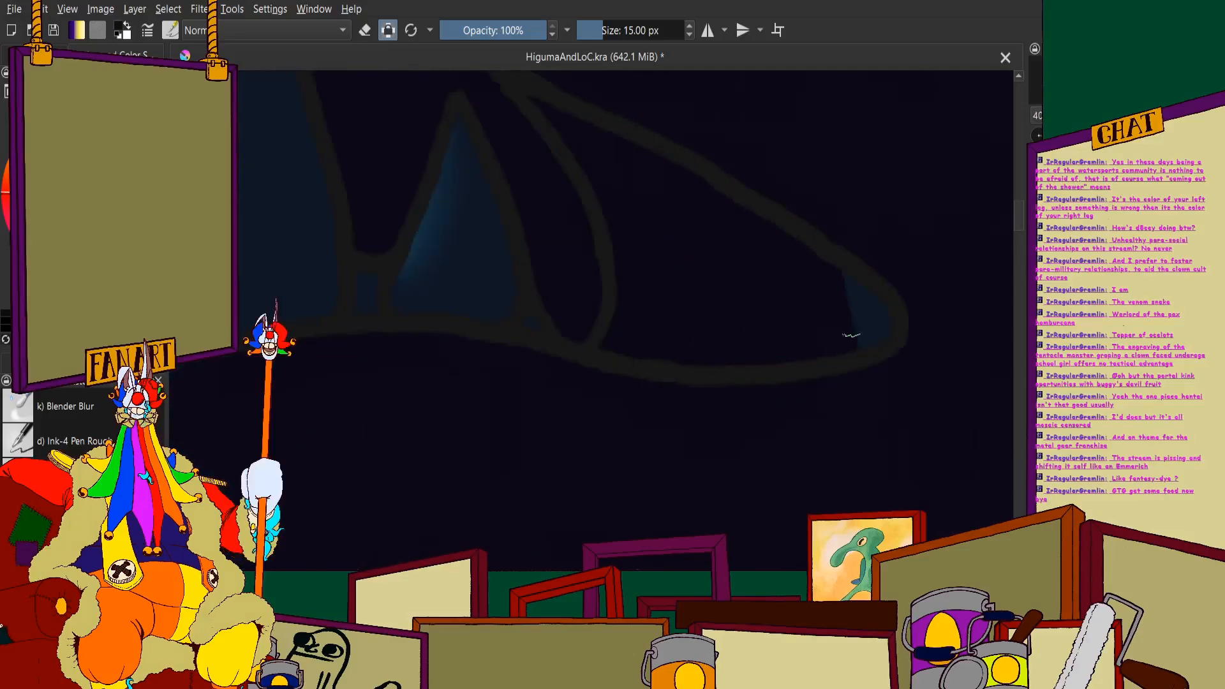
pyautogui.scroll(-4, 815, 265)
pyautogui.scroll(-5, 715, 269)
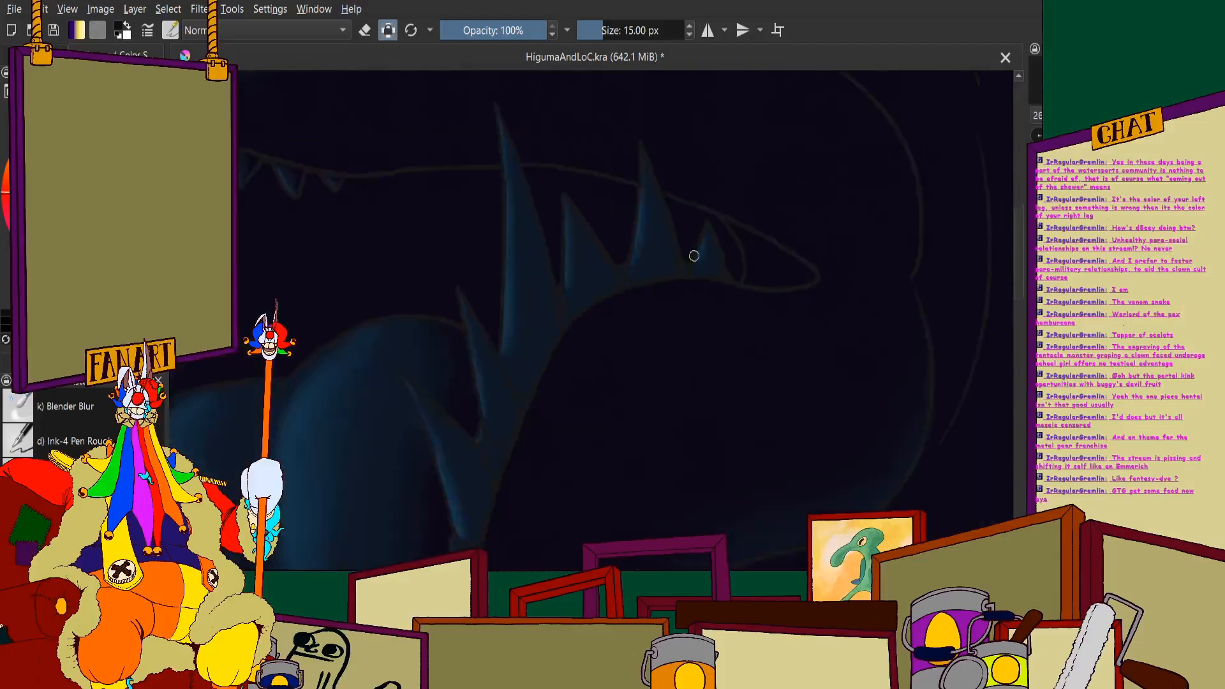
# - Fill the small gaps between the bases of the tallest jaw spine and the three spines behind it with near-black shadow
pyautogui.scroll(1, 572, 370)
pyautogui.scroll(5, 640, 245)
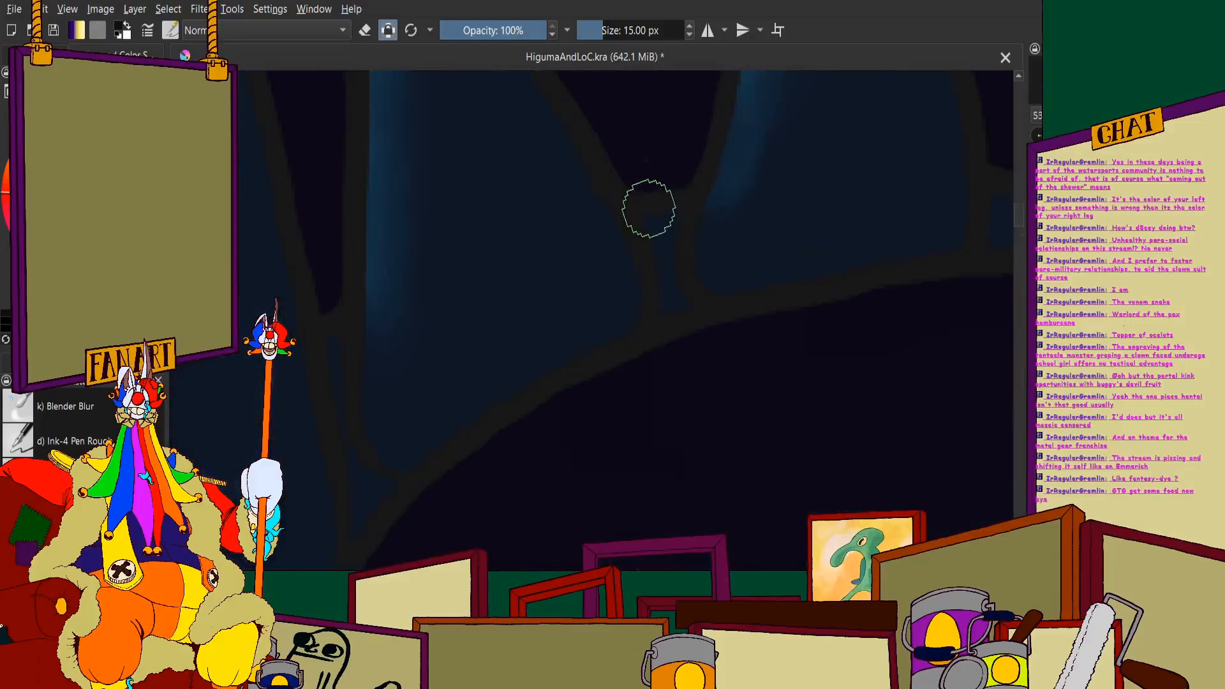
pyautogui.moveTo(657, 206); pyautogui.dragTo(667, 279)
pyautogui.scroll(-3, 668, 279)
pyautogui.scroll(3, 768, 254)
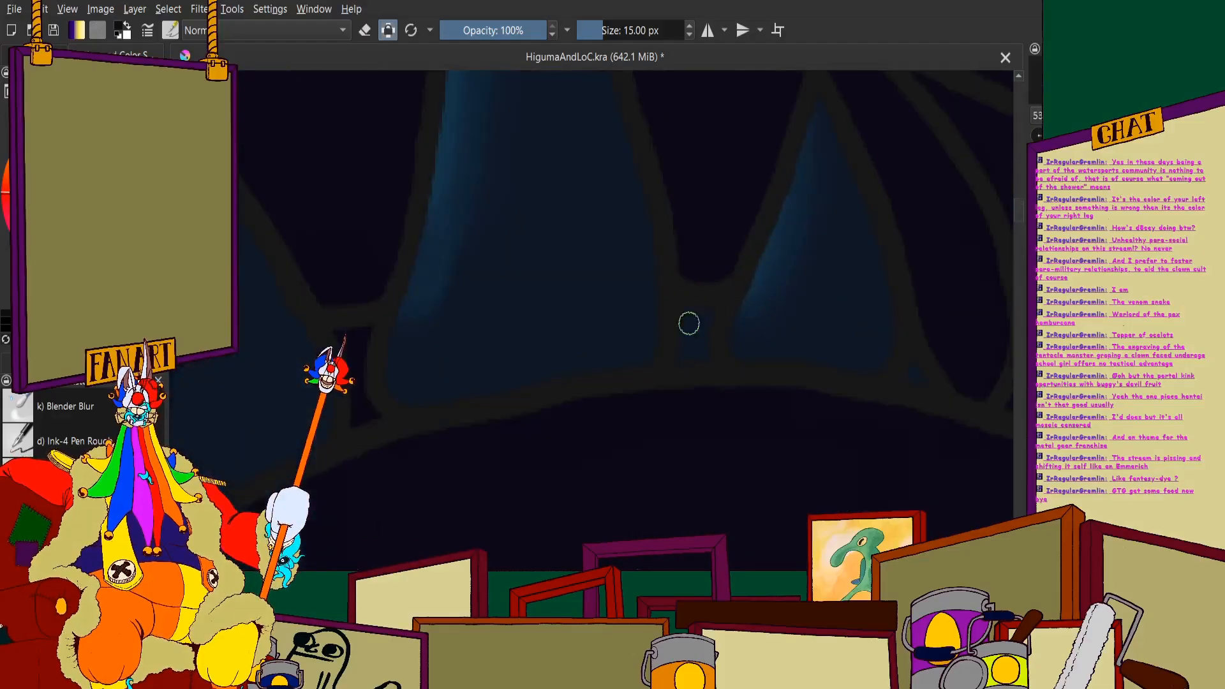
pyautogui.moveTo(689, 323); pyautogui.dragTo(692, 319)
pyautogui.scroll(-3, 629, 383)
pyautogui.scroll(5, 681, 339)
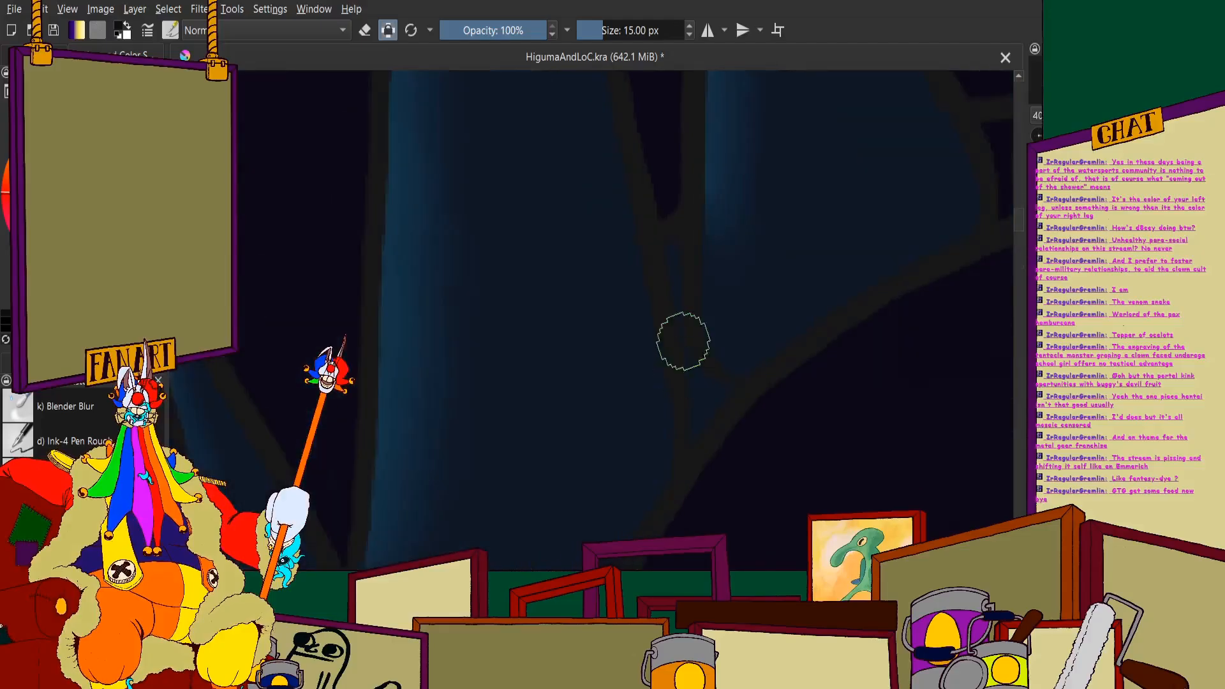
pyautogui.moveTo(694, 388)
pyautogui.mouseDown()
pyautogui.moveTo(736, 432)
pyautogui.moveTo(720, 440)
pyautogui.moveTo(699, 506)
pyautogui.mouseUp()
pyautogui.scroll(-4, 692, 274)
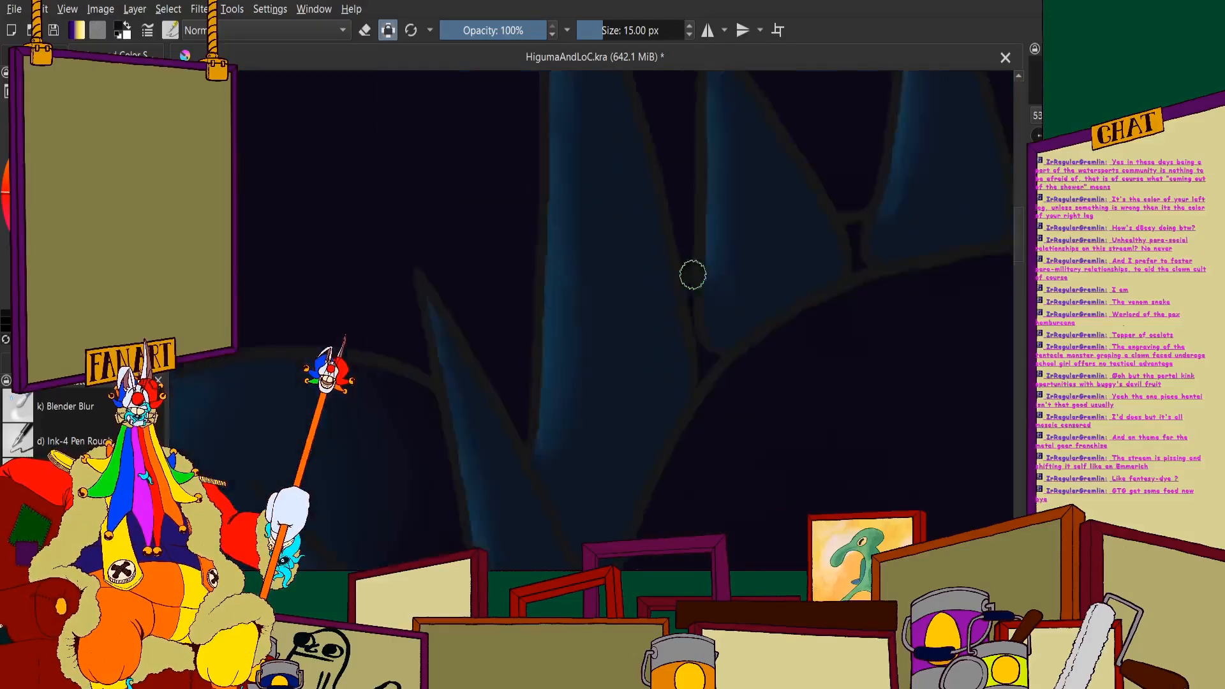
# - Fill the gap at the base of the slanted spines along the lower jaw's far edge with near-black shadow
pyautogui.scroll(3, 654, 353)
pyautogui.scroll(-3, 634, 287)
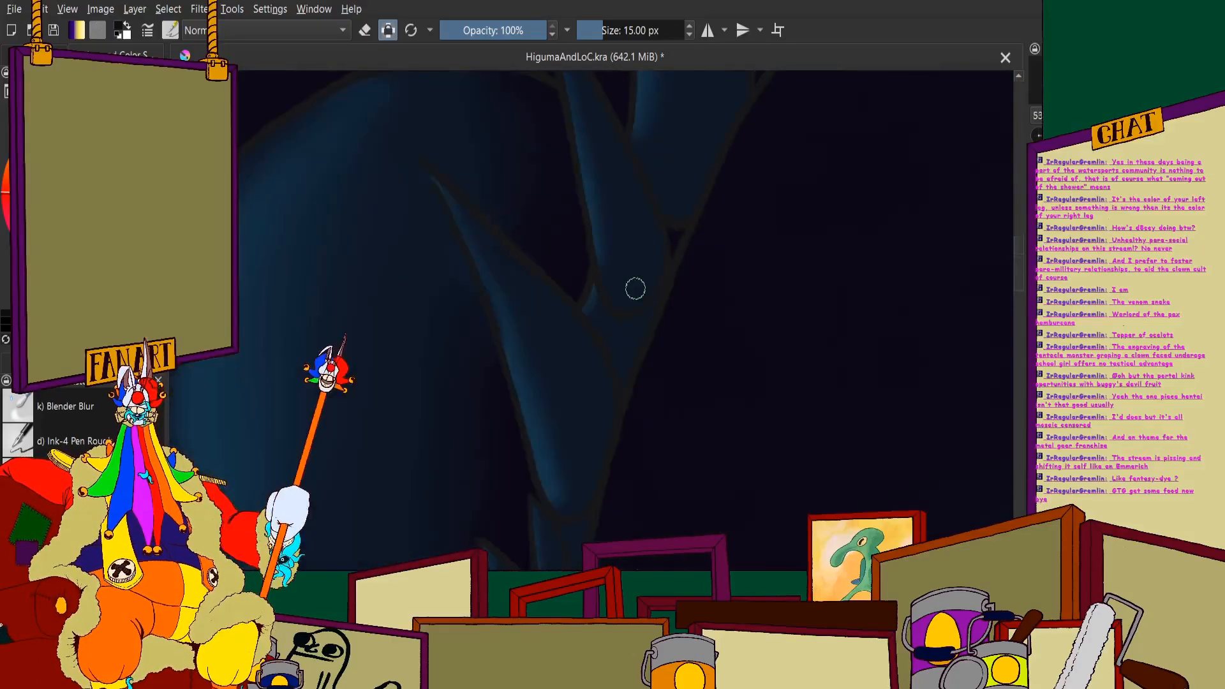
pyautogui.scroll(4, 641, 241)
pyautogui.moveTo(660, 357)
pyautogui.mouseDown()
pyautogui.moveTo(687, 235)
pyautogui.moveTo(675, 222)
pyautogui.moveTo(617, 339)
pyautogui.moveTo(662, 210)
pyautogui.moveTo(618, 293)
pyautogui.mouseUp()
pyautogui.scroll(-3, 646, 194)
pyautogui.scroll(3, 584, 313)
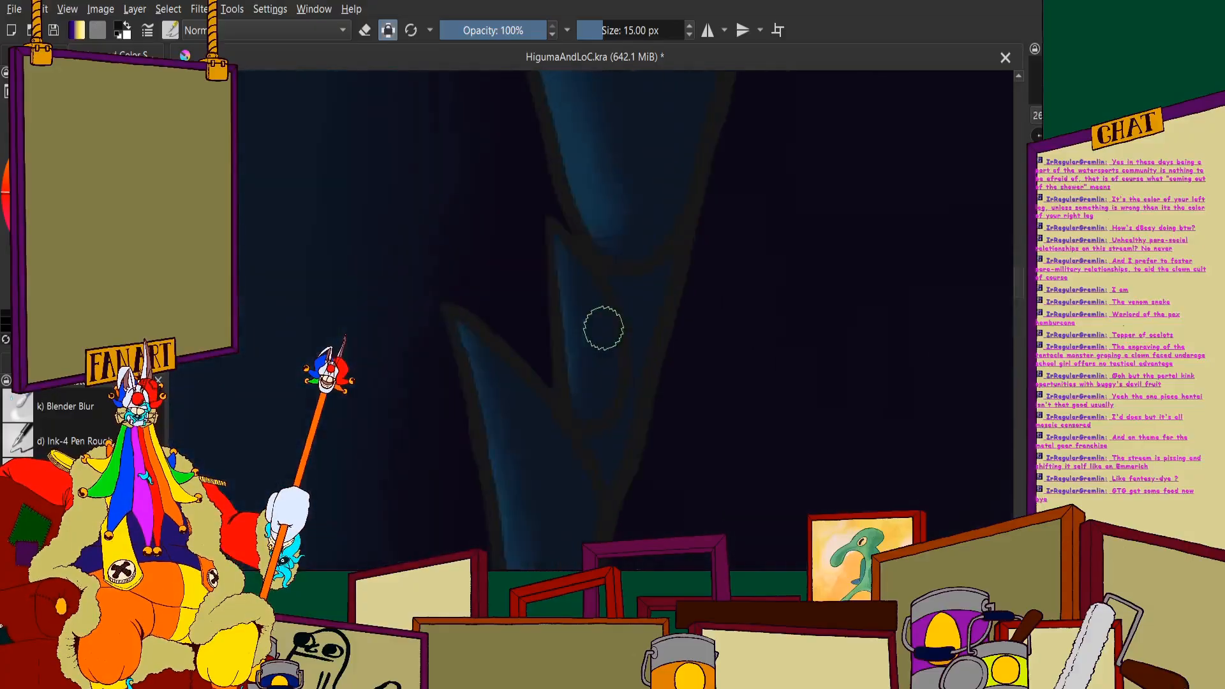
# - Sample the dark shadow color and fill the gaps between the small spines just below the large jaw spine
pyautogui.scroll(-3, 691, 243)
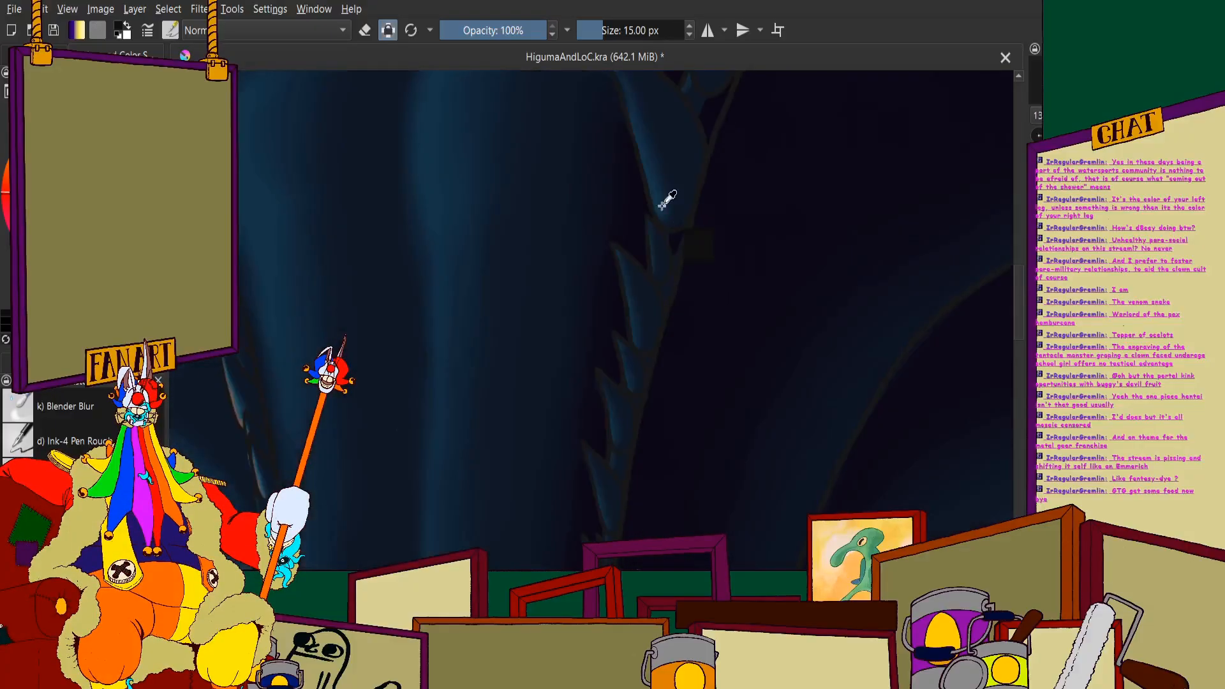
pyautogui.scroll(4, 681, 246)
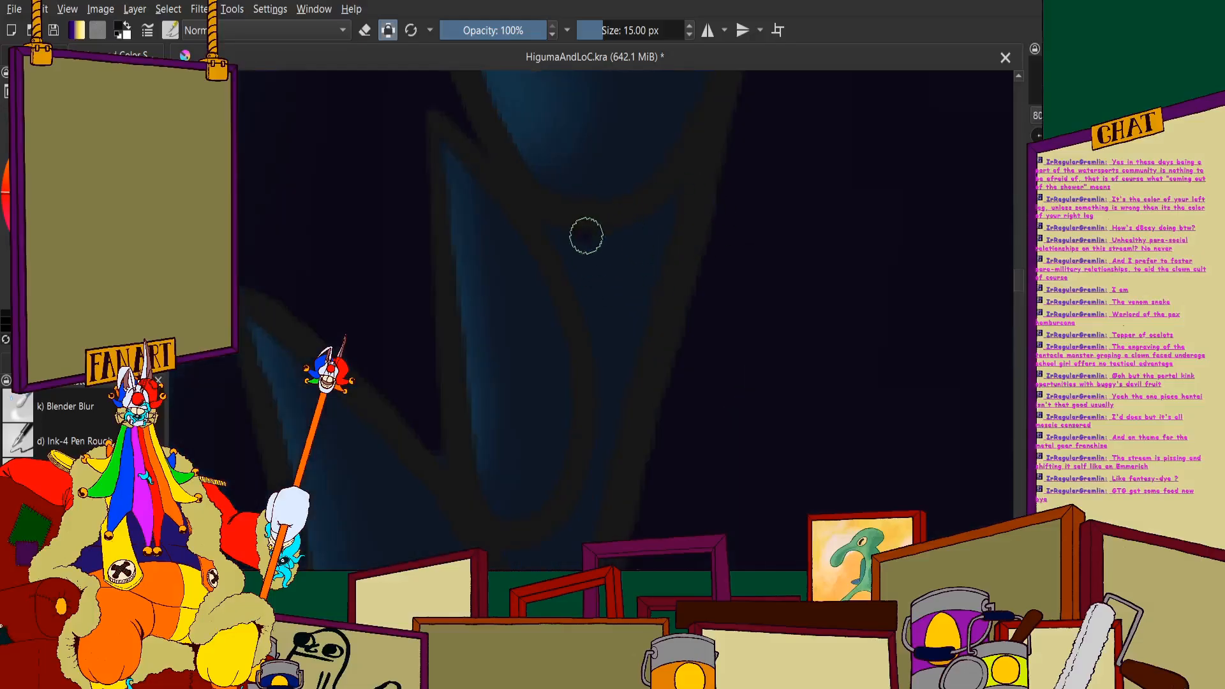
pyautogui.scroll(-3, 597, 374)
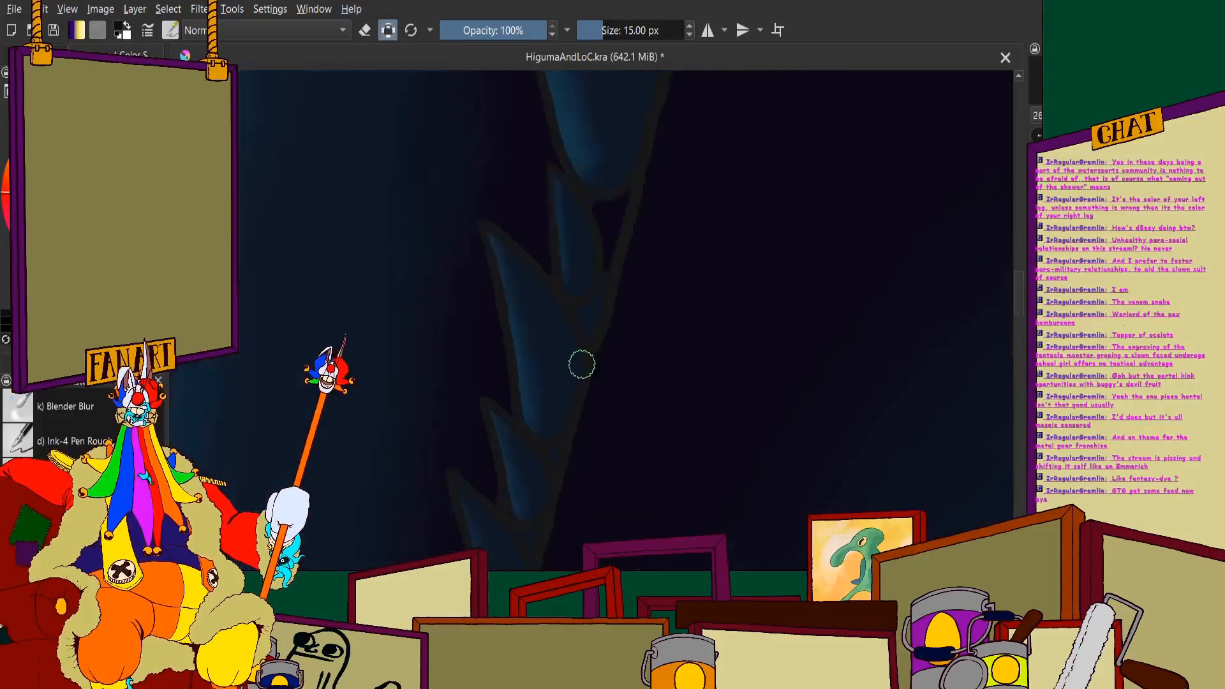
pyautogui.scroll(4, 580, 362)
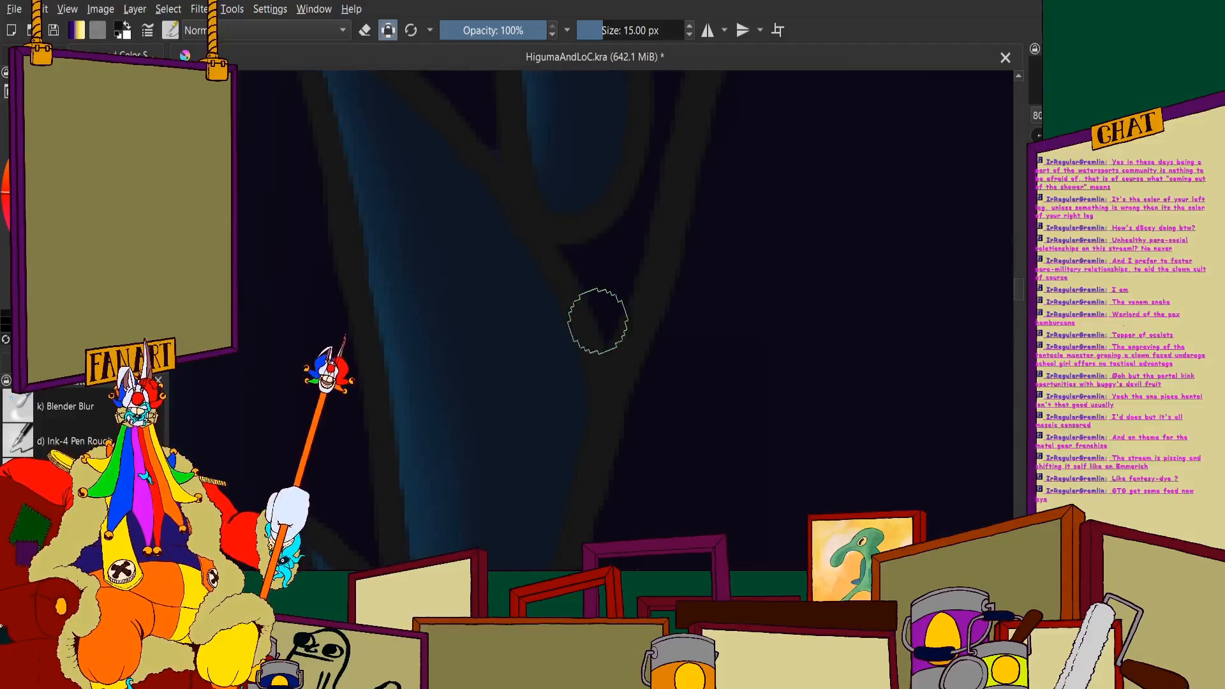
pyautogui.scroll(-4, 596, 323)
pyautogui.scroll(2, 542, 252)
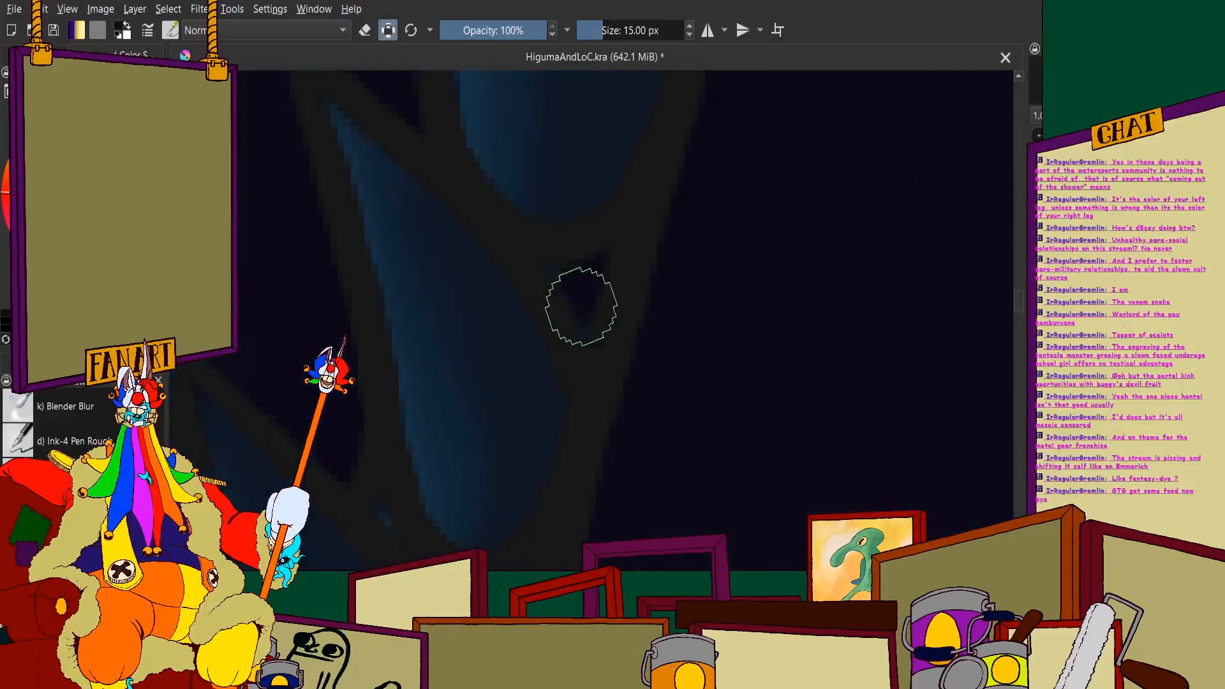
pyautogui.scroll(-2, 531, 235)
pyautogui.scroll(5, 594, 267)
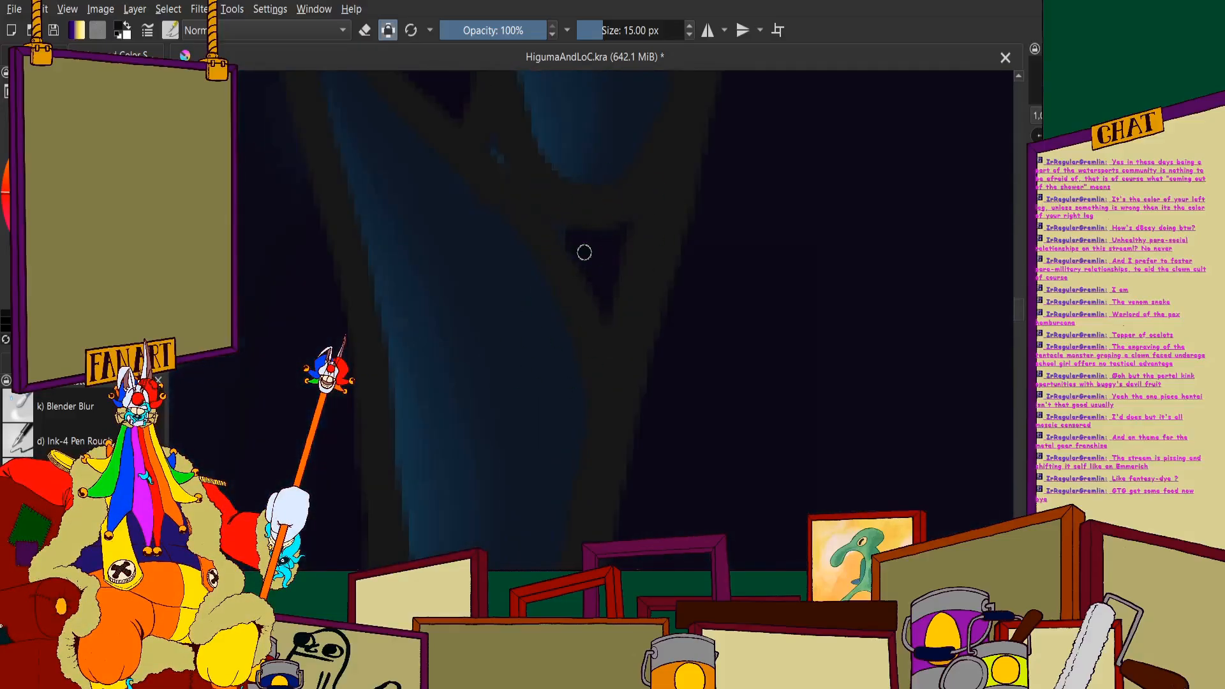
# - Paint near-black shadow into the narrow gaps behind the overlapping small spines midway down the jaw's far edge
pyautogui.scroll(4, 585, 253)
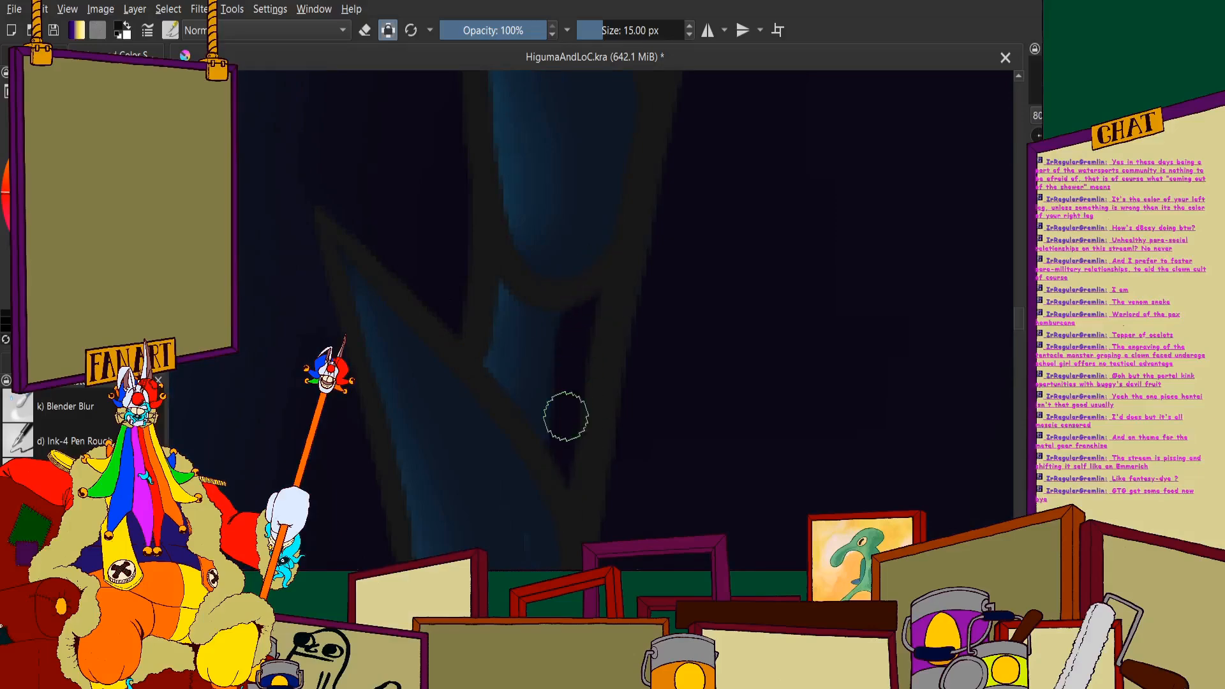
pyautogui.scroll(-2, 570, 446)
pyautogui.moveTo(522, 489); pyautogui.dragTo(544, 397)
pyautogui.scroll(2, 555, 389)
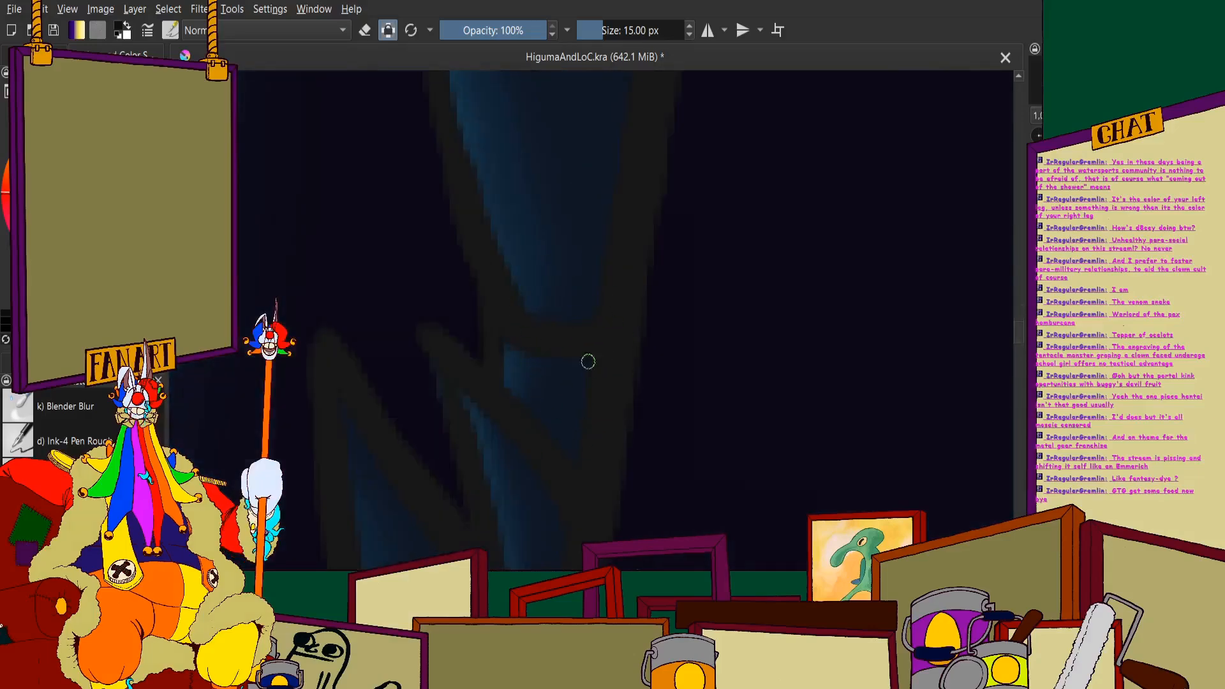
pyautogui.scroll(-2, 561, 415)
pyautogui.scroll(2, 573, 233)
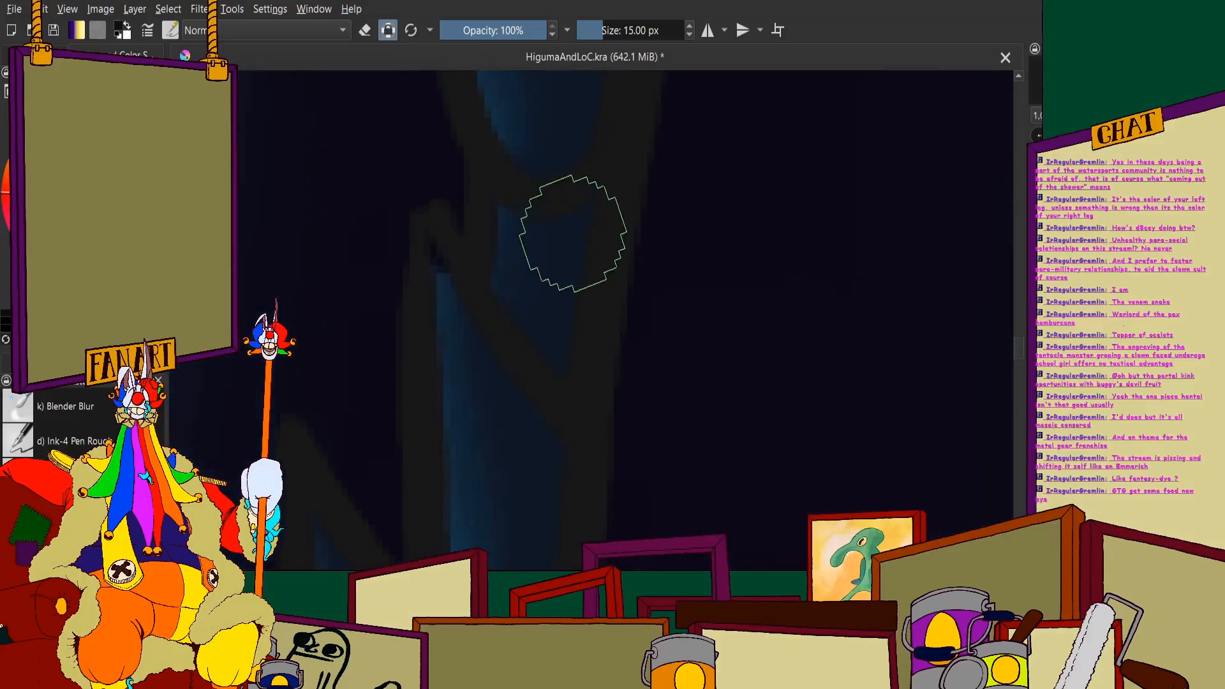
pyautogui.scroll(-2, 553, 291)
pyautogui.scroll(2, 544, 325)
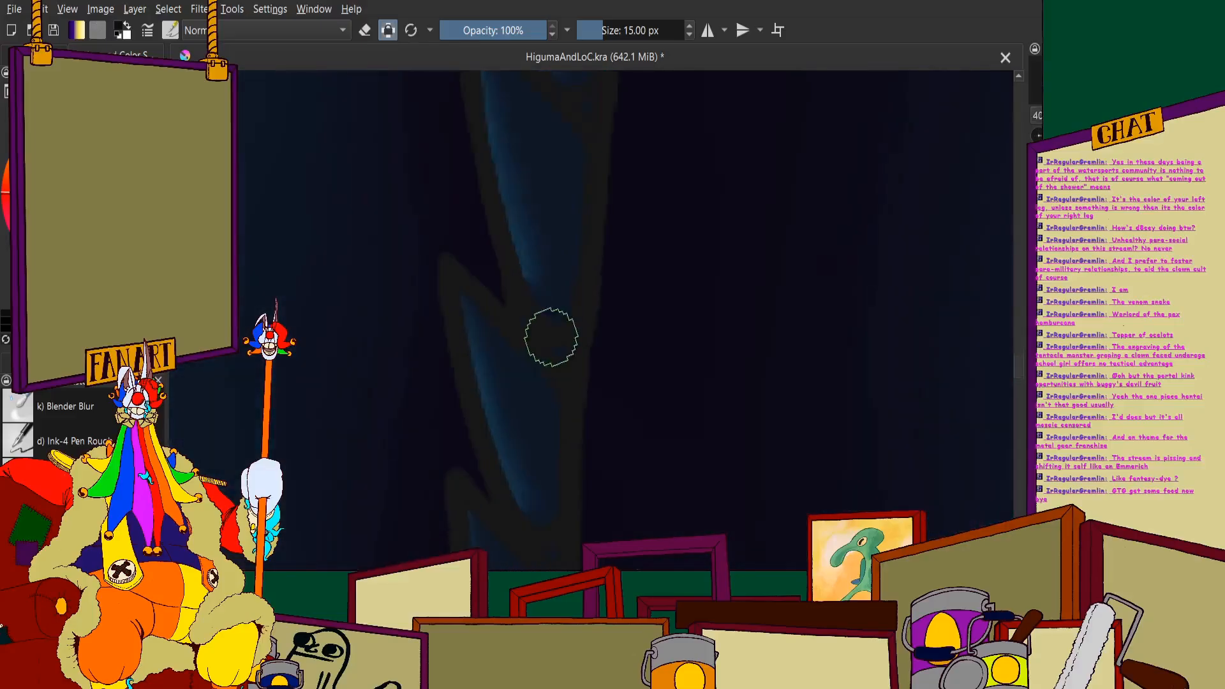
# - Fill the remaining tiny gaps between the lowest small spines, down to the large teeth near the jaw tip
pyautogui.scroll(-3, 555, 338)
pyautogui.scroll(3, 565, 281)
pyautogui.scroll(-3, 533, 224)
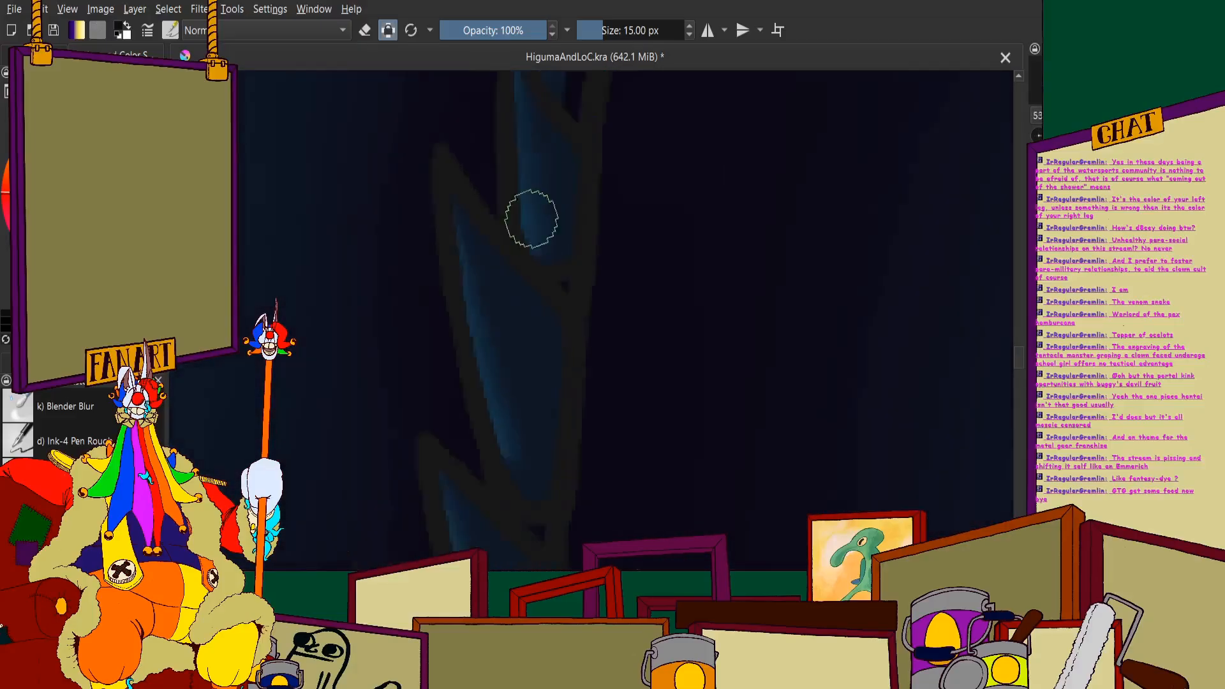
pyautogui.scroll(1, 505, 471)
pyautogui.scroll(4, 541, 281)
pyautogui.scroll(-4, 544, 243)
pyautogui.scroll(4, 540, 201)
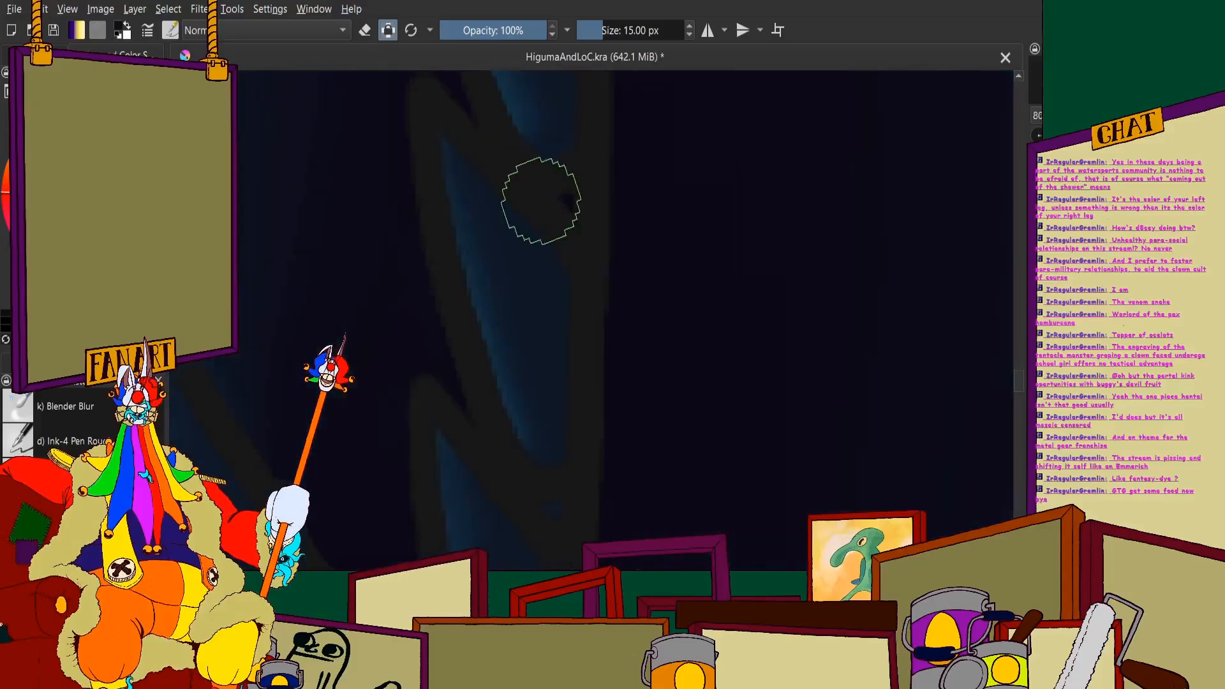
pyautogui.moveTo(570, 187); pyautogui.dragTo(556, 183)
pyautogui.scroll(-4, 530, 350)
pyautogui.scroll(5, 569, 288)
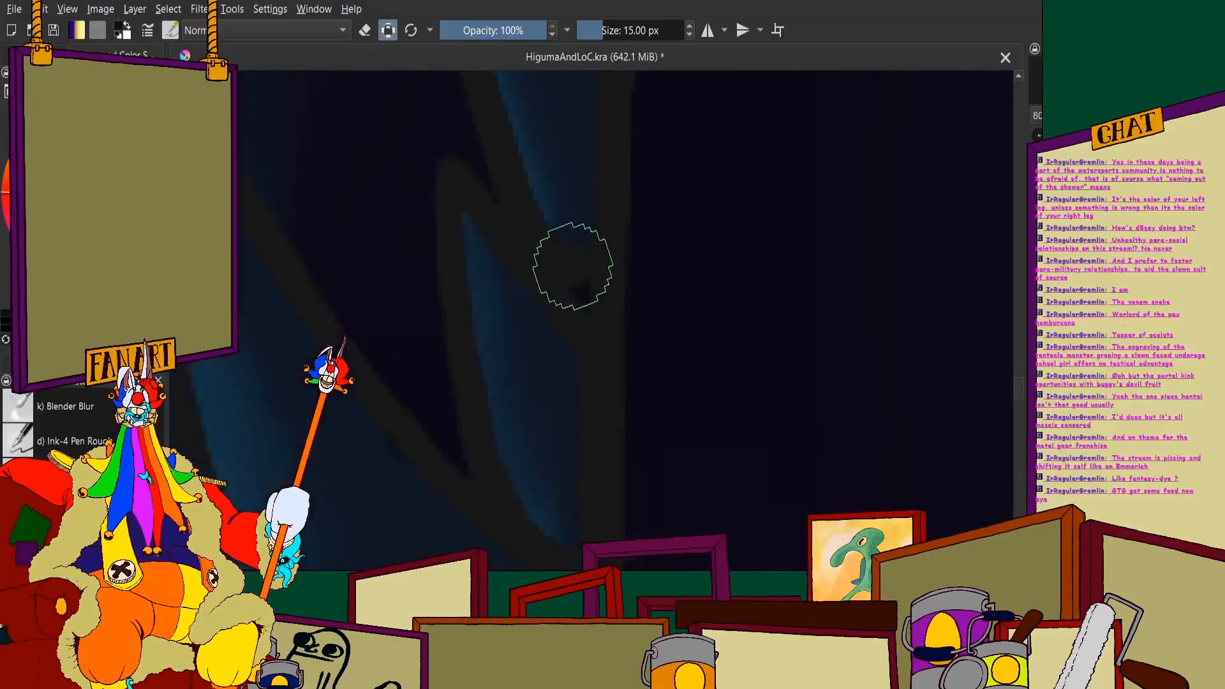
pyautogui.scroll(-5, 603, 329)
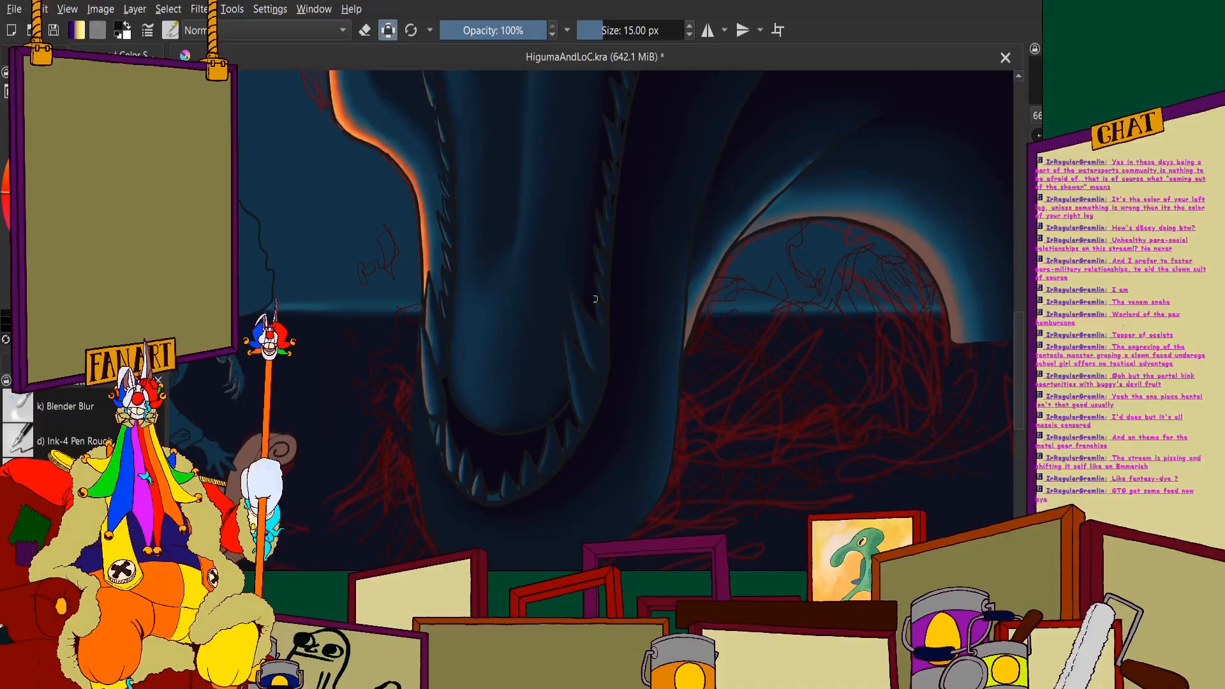
# - Paint a near-black shadow down the outer side of the large tooth below the row of small spines
pyautogui.scroll(4, 581, 342)
pyautogui.scroll(-4, 568, 268)
pyautogui.scroll(5, 536, 211)
pyautogui.scroll(2, 524, 201)
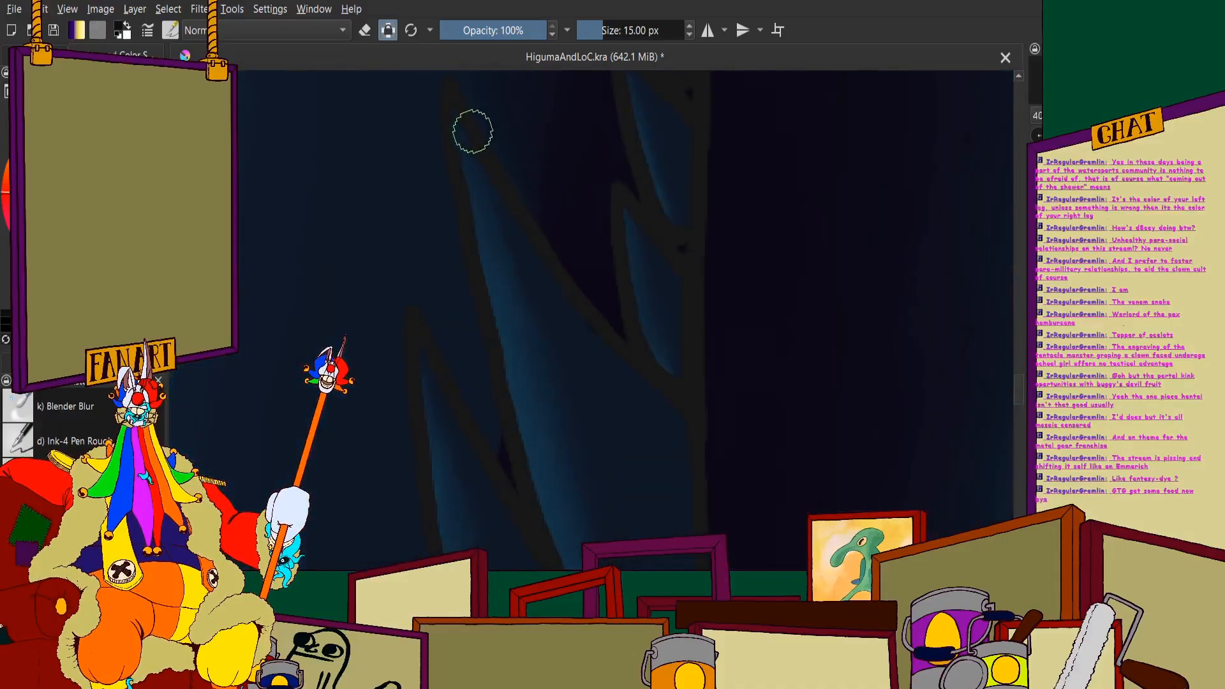
pyautogui.scroll(-3, 562, 277)
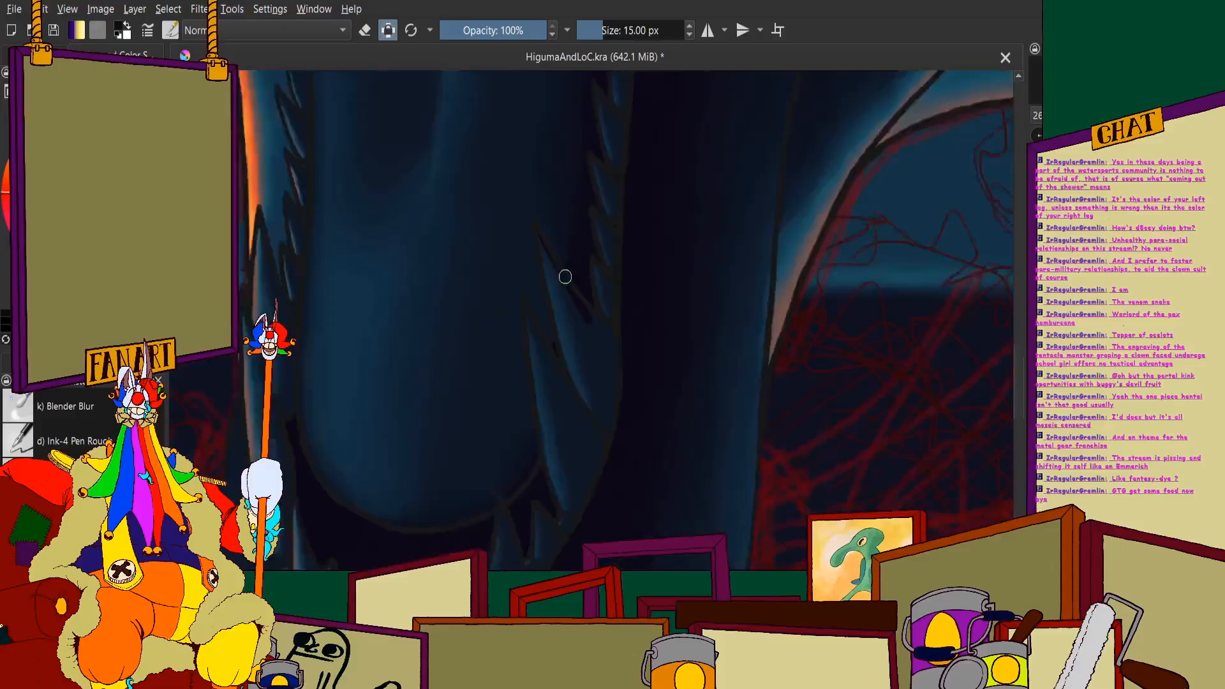
pyautogui.scroll(4, 559, 228)
pyautogui.moveTo(568, 229)
pyautogui.mouseDown()
pyautogui.moveTo(619, 402)
pyautogui.moveTo(617, 511)
pyautogui.mouseUp()
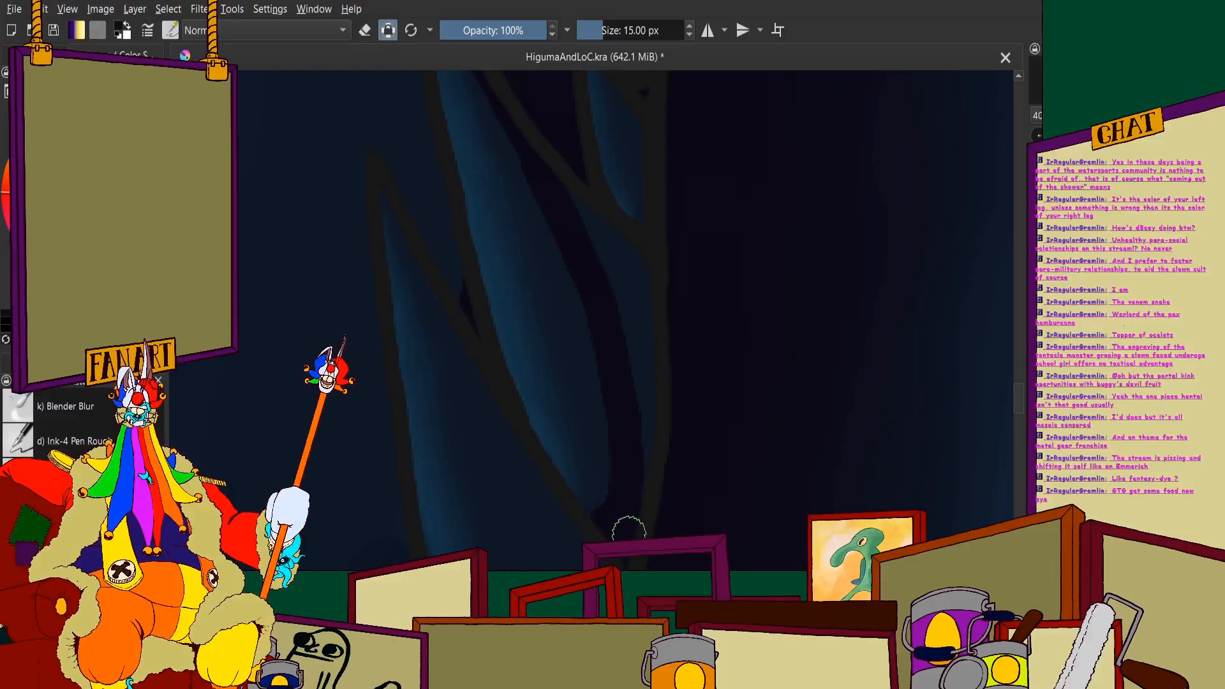
pyautogui.moveTo(642, 428); pyautogui.dragTo(644, 331)
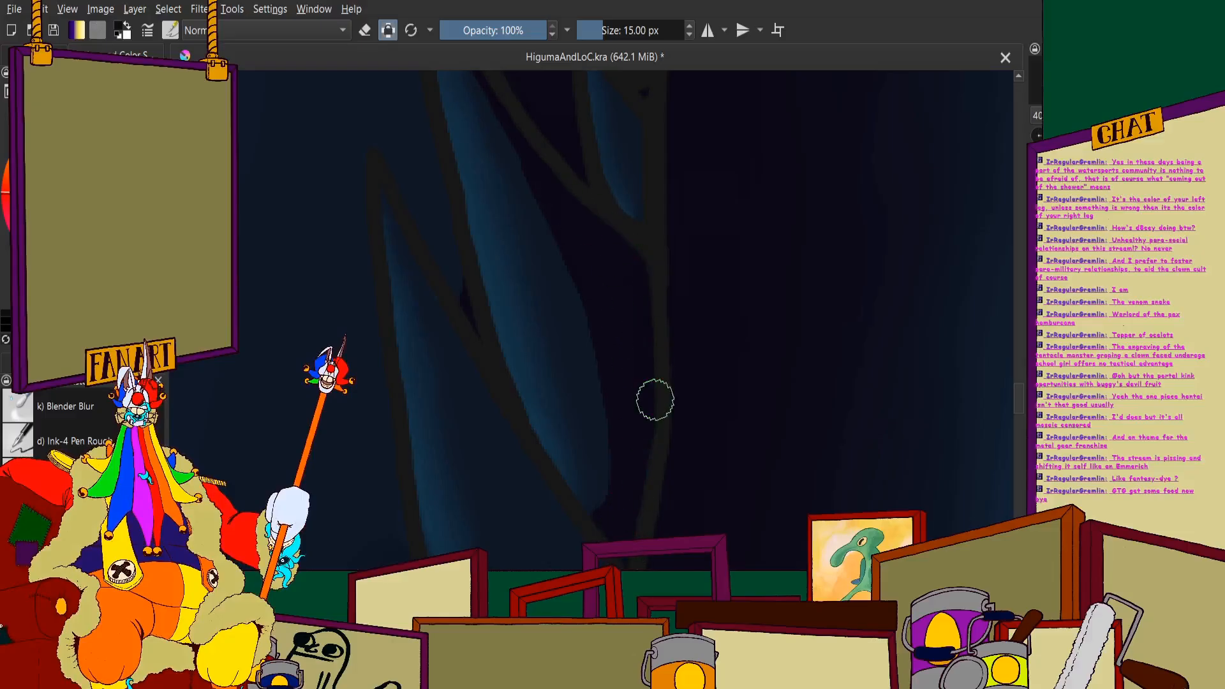
# - Darken the outer sides of the lowest small spines just above the large tooth with near-black shadow
pyautogui.scroll(-3, 574, 281)
pyautogui.scroll(2, 606, 293)
pyautogui.scroll(3, 643, 300)
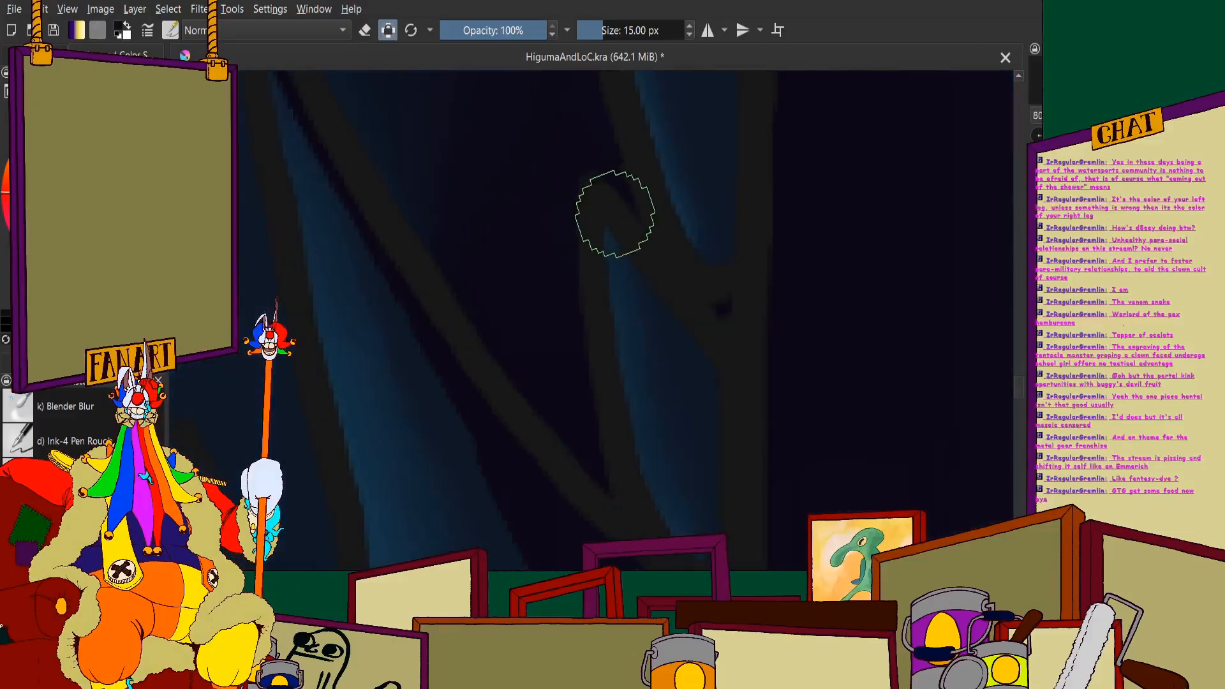
pyautogui.moveTo(641, 264)
pyautogui.mouseDown()
pyautogui.moveTo(700, 368)
pyautogui.moveTo(731, 479)
pyautogui.mouseUp()
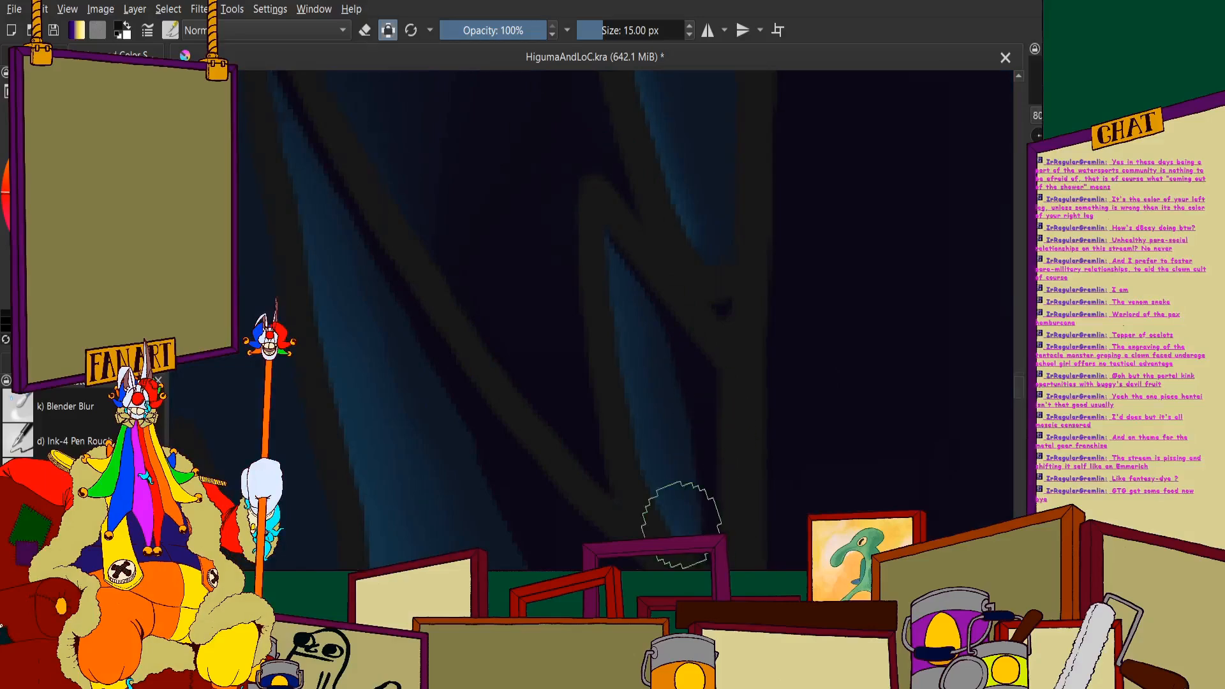
pyautogui.scroll(-3, 681, 525)
pyautogui.scroll(3, 673, 339)
pyautogui.moveTo(602, 251)
pyautogui.mouseDown()
pyautogui.moveTo(688, 411)
pyautogui.moveTo(711, 536)
pyautogui.mouseUp()
pyautogui.scroll(-2, 678, 506)
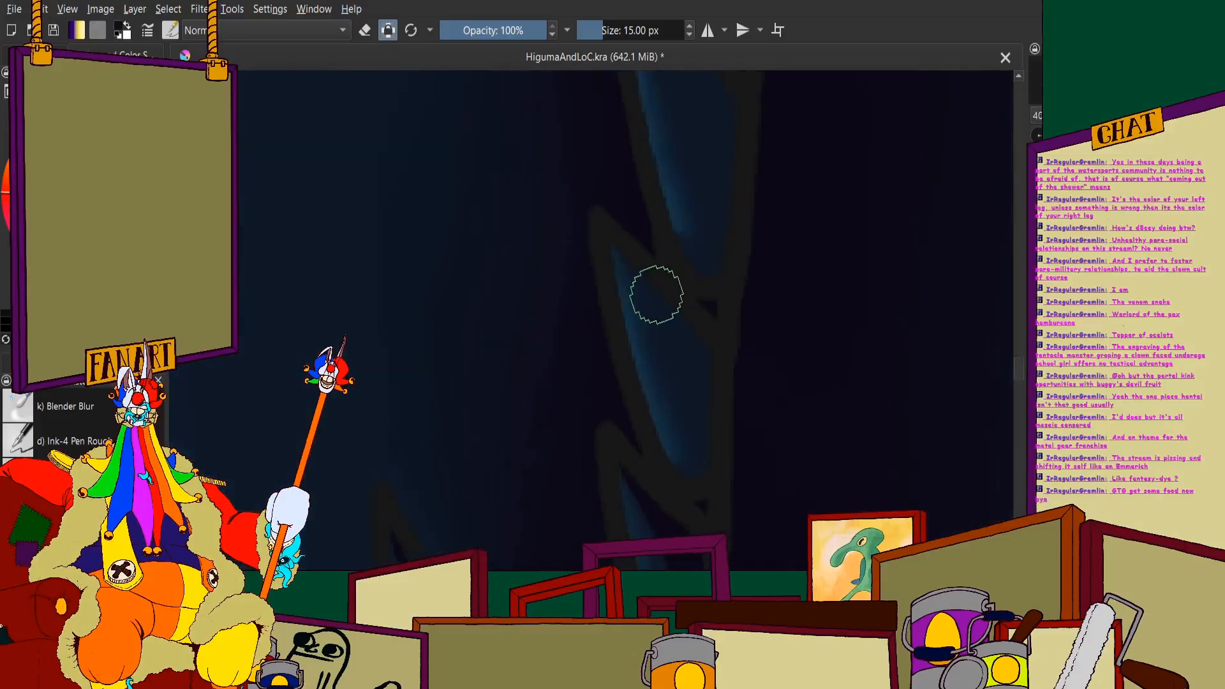
# - Continue the near-black shadow along the outer sides of the next small spines up the jaw's far edge
pyautogui.scroll(2, 656, 295)
pyautogui.moveTo(600, 227)
pyautogui.mouseDown()
pyautogui.moveTo(720, 419)
pyautogui.moveTo(734, 541)
pyautogui.mouseUp()
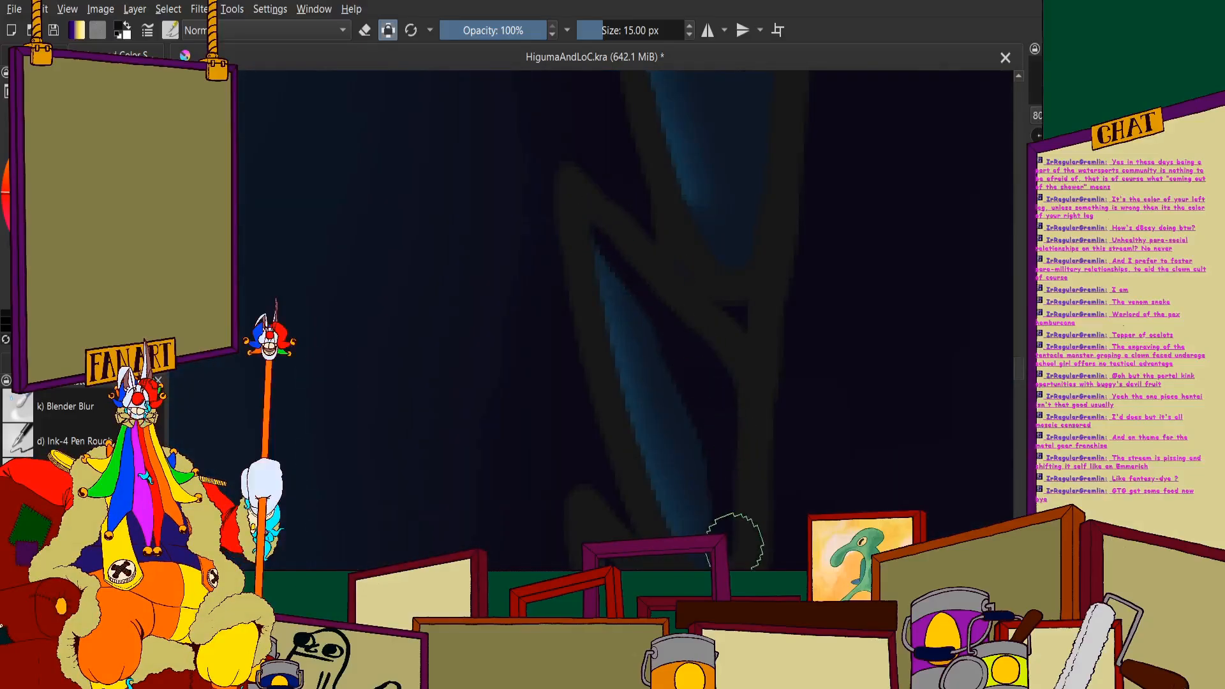
pyautogui.scroll(-10, 574, 237)
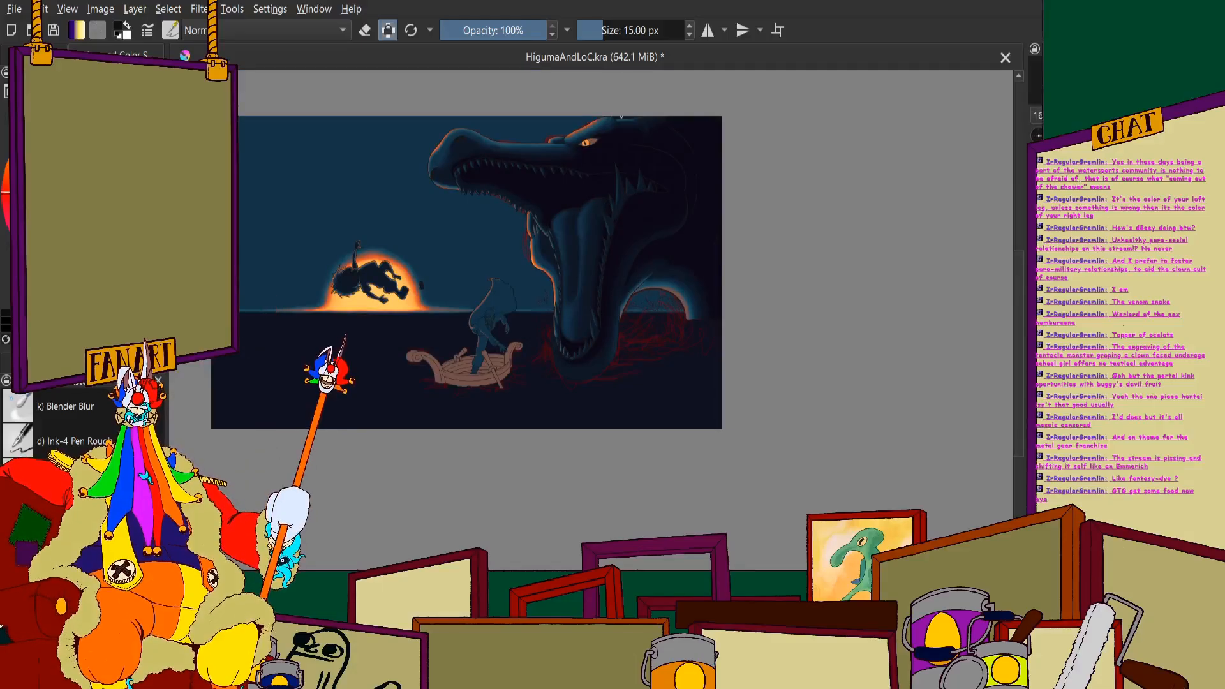
pyautogui.scroll(4, 606, 203)
pyautogui.scroll(-3, 611, 202)
pyautogui.scroll(9, 599, 347)
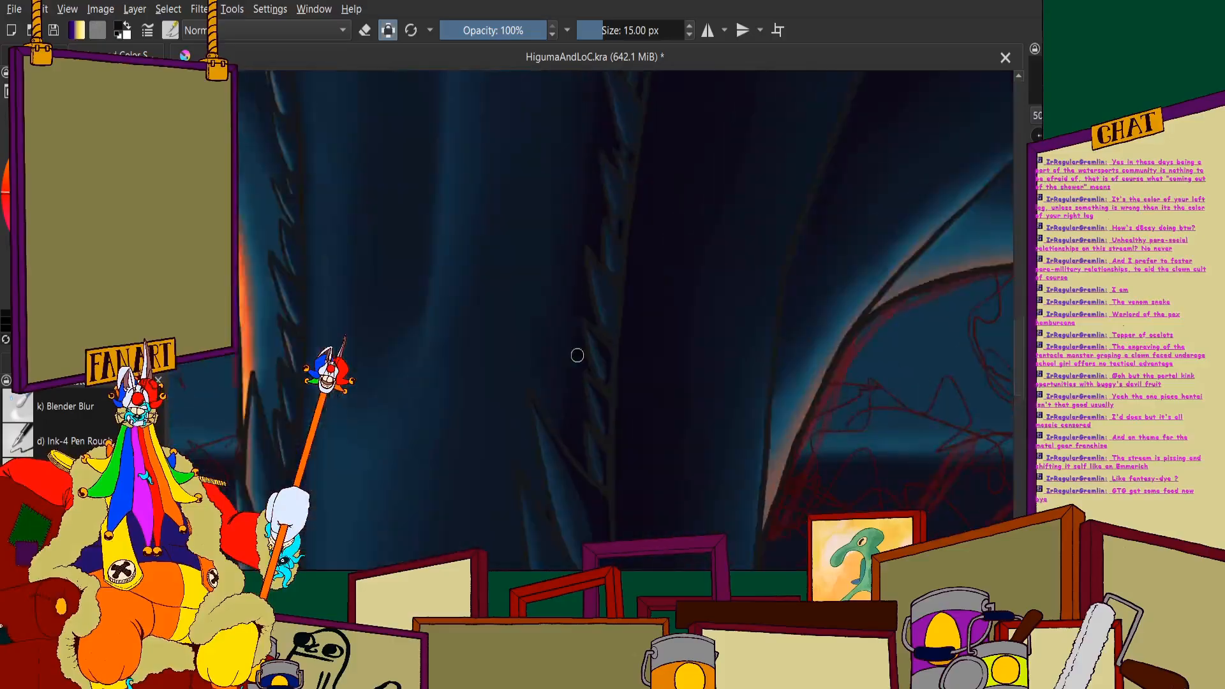
pyautogui.moveTo(605, 165); pyautogui.dragTo(692, 343)
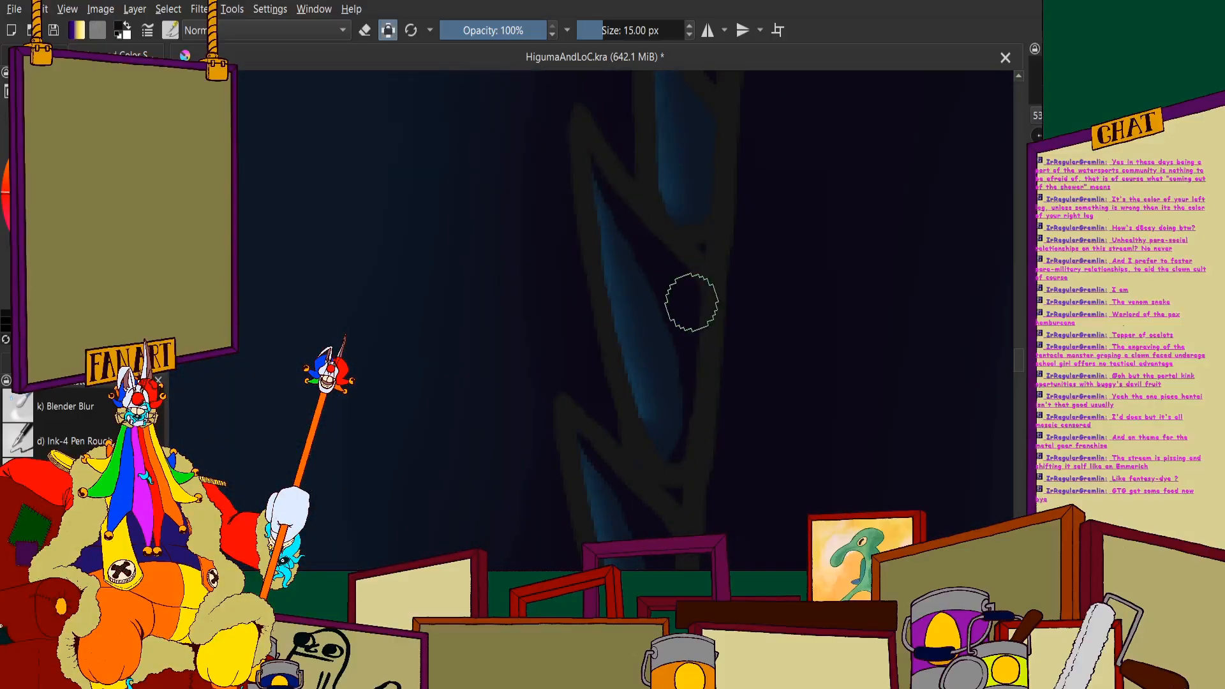
pyautogui.scroll(-9, 558, 269)
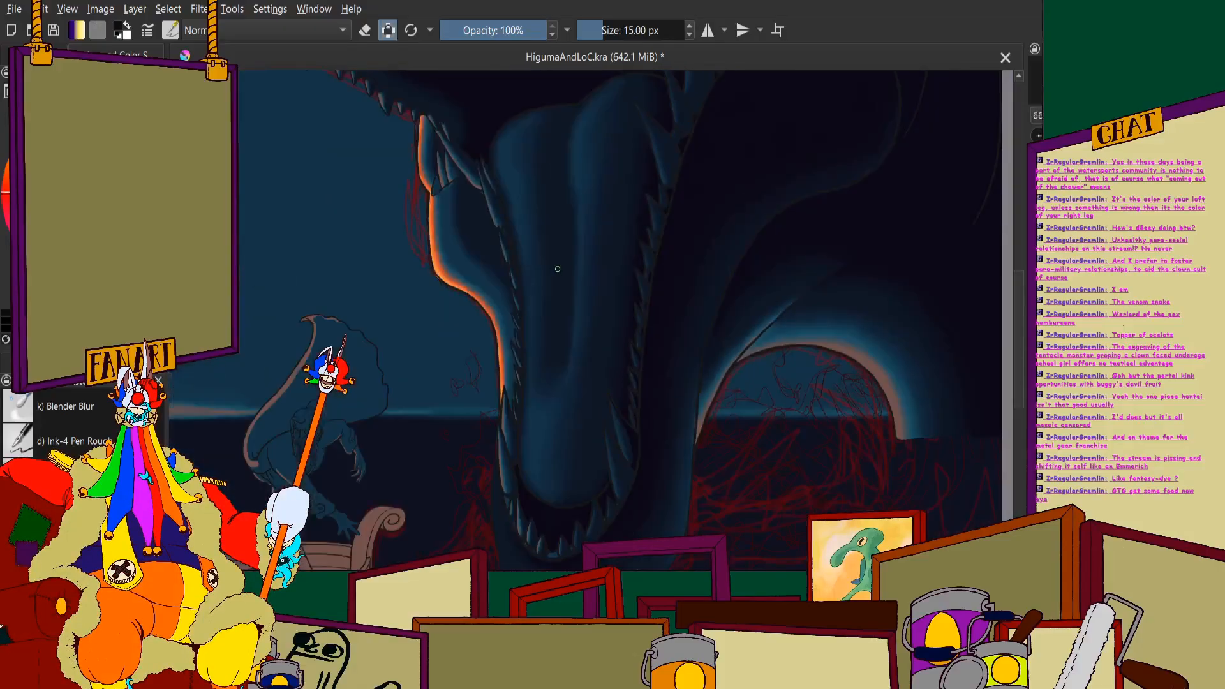
# - Shade the outer sides of the mid-jaw spines near-black, including the longer one beside the pair of overlapping spines
pyautogui.scroll(-4, 558, 269)
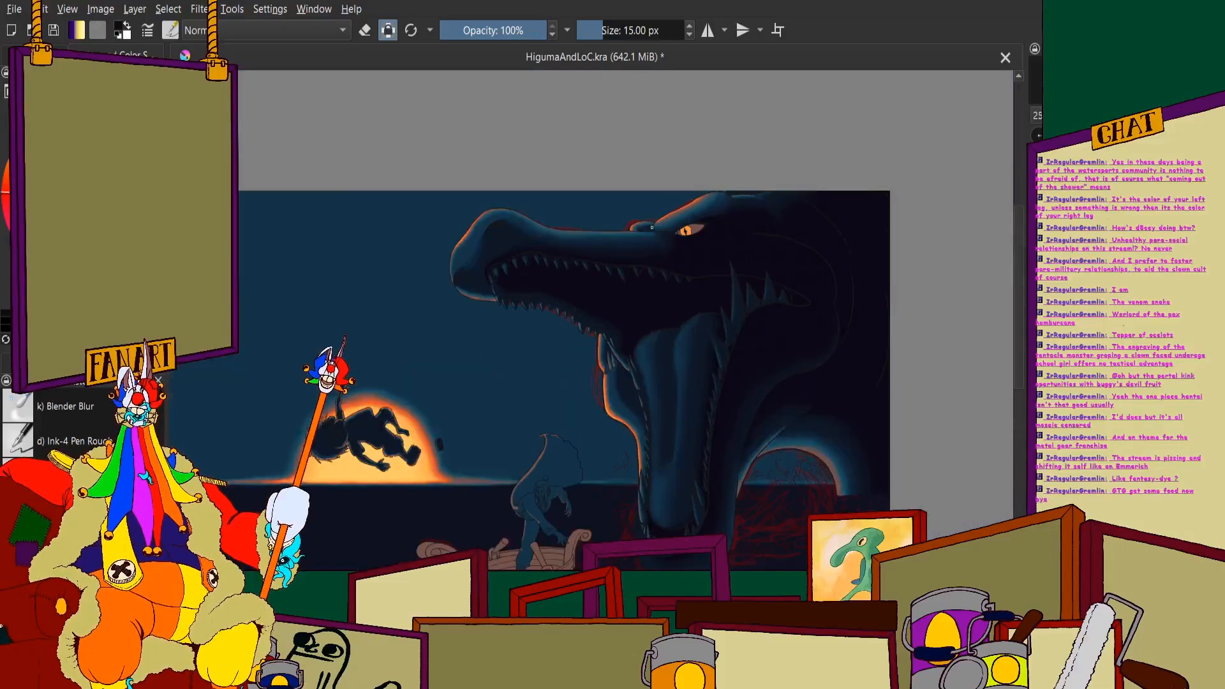
pyautogui.scroll(8, 653, 244)
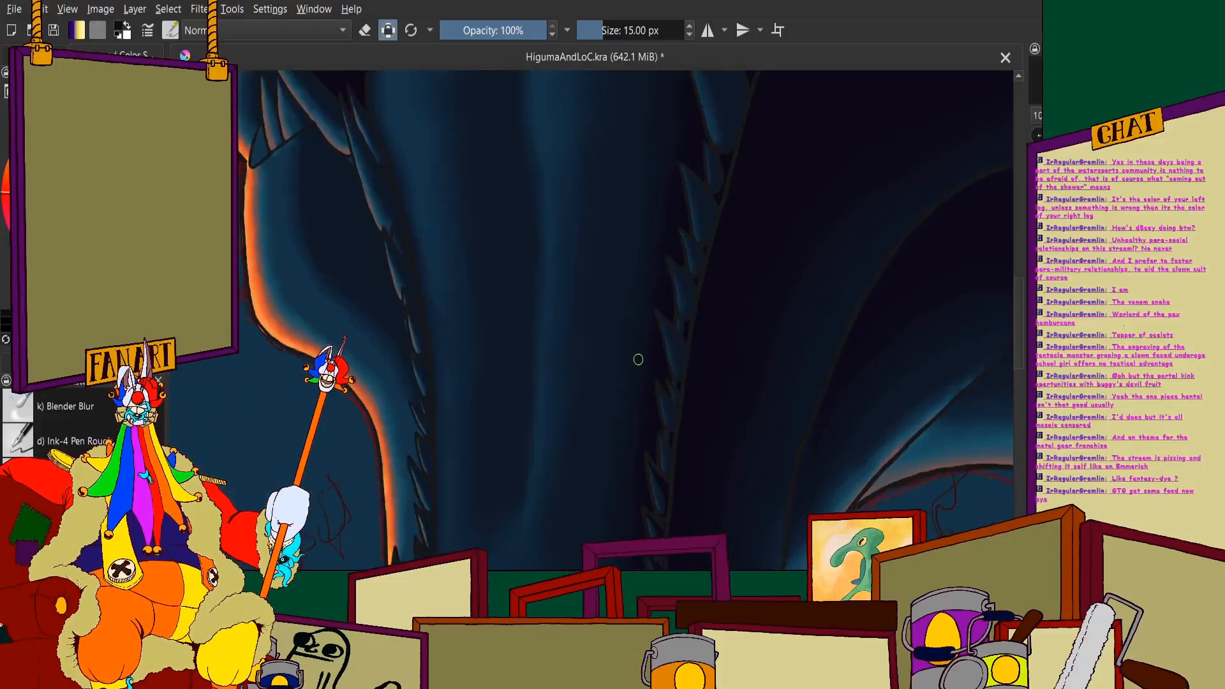
pyautogui.scroll(3, 674, 371)
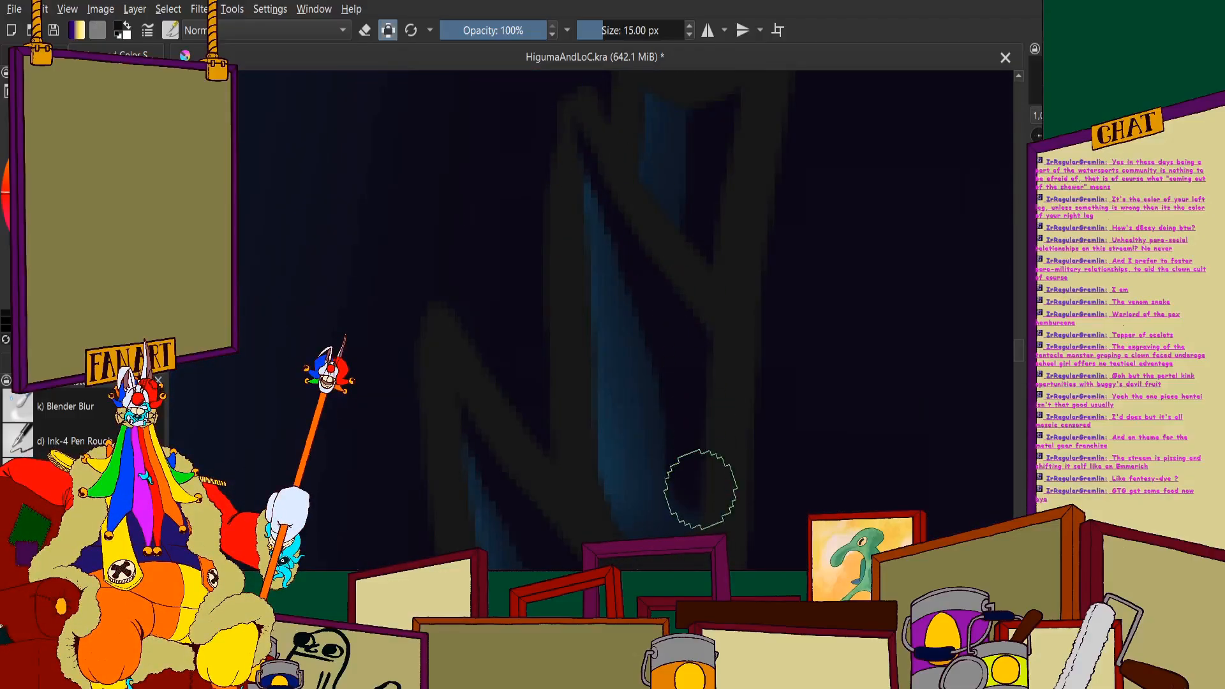
pyautogui.scroll(-4, 610, 408)
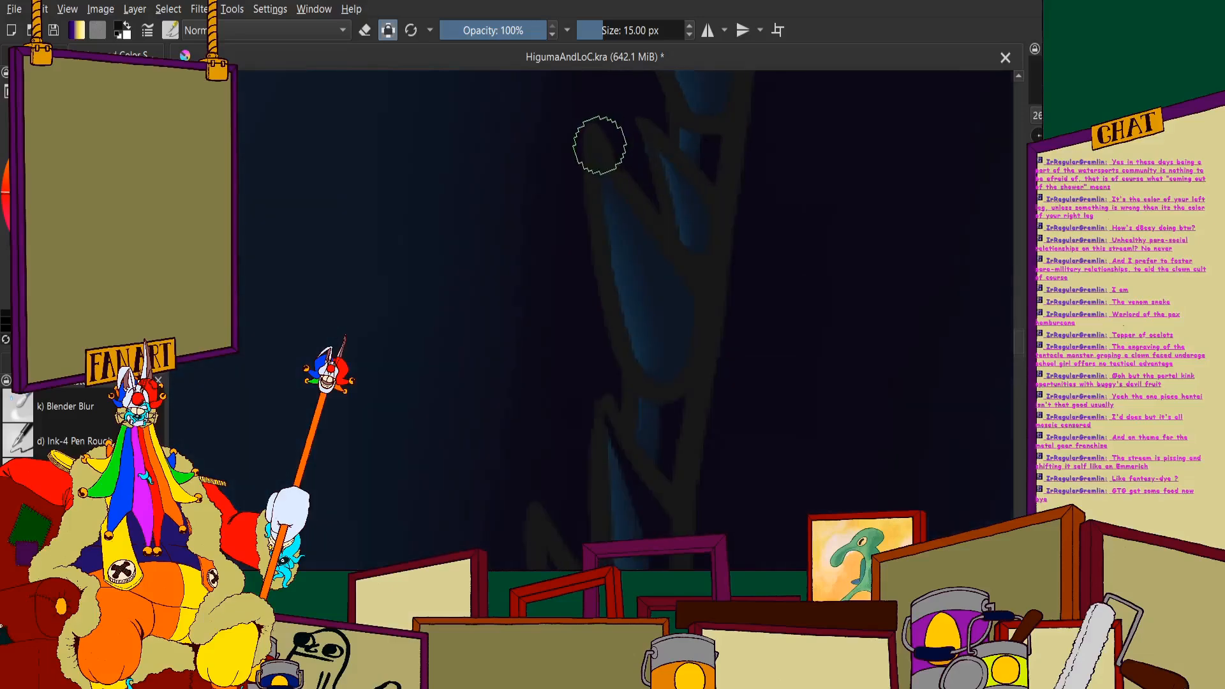
pyautogui.scroll(2, 599, 147)
pyautogui.moveTo(604, 166)
pyautogui.mouseDown()
pyautogui.moveTo(710, 368)
pyautogui.moveTo(728, 448)
pyautogui.mouseUp()
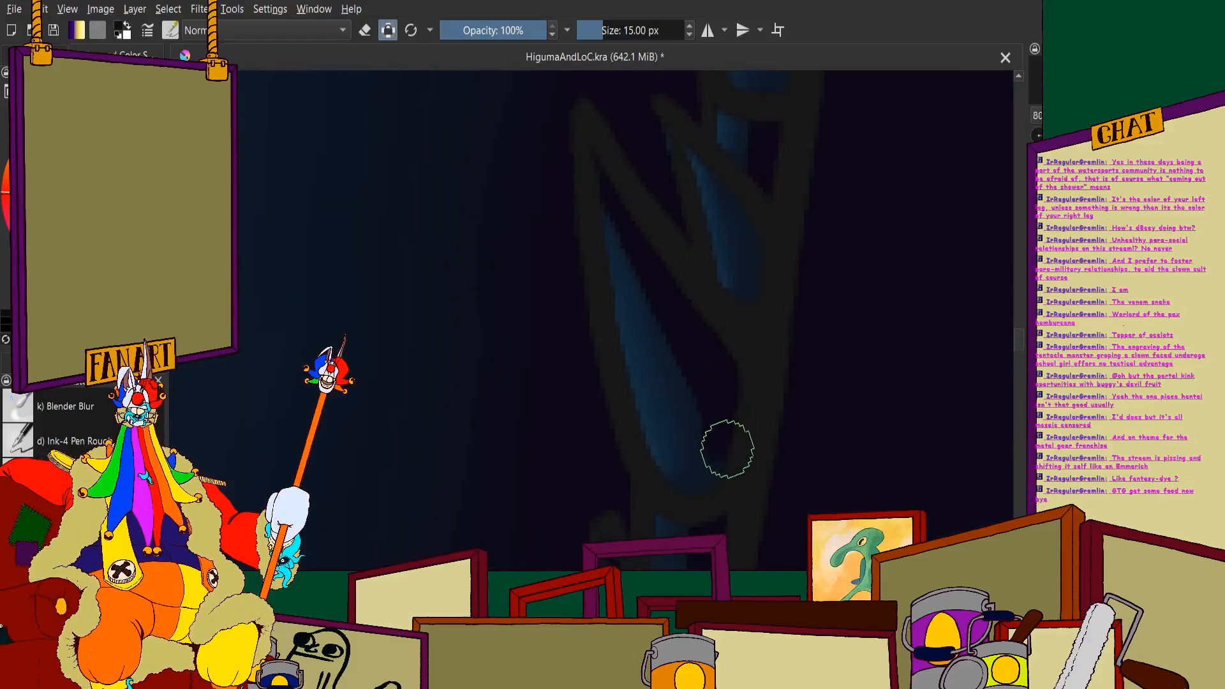
# - Paint near-black shadow down the outer side of the narrow spine overlapping the longer mid-jaw spine
pyautogui.scroll(-2, 646, 467)
pyautogui.scroll(3, 667, 271)
pyautogui.moveTo(619, 272); pyautogui.dragTo(615, 269)
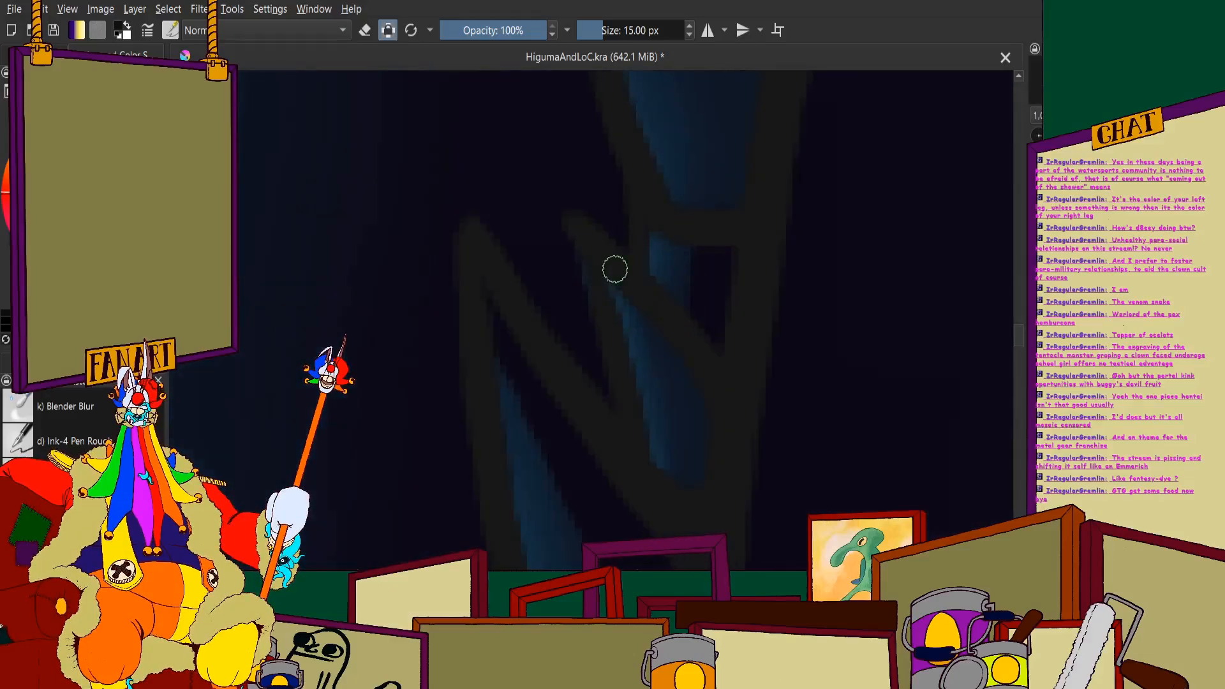
pyautogui.moveTo(652, 317)
pyautogui.mouseDown()
pyautogui.moveTo(709, 427)
pyautogui.moveTo(705, 479)
pyautogui.mouseUp()
pyautogui.scroll(-3, 643, 293)
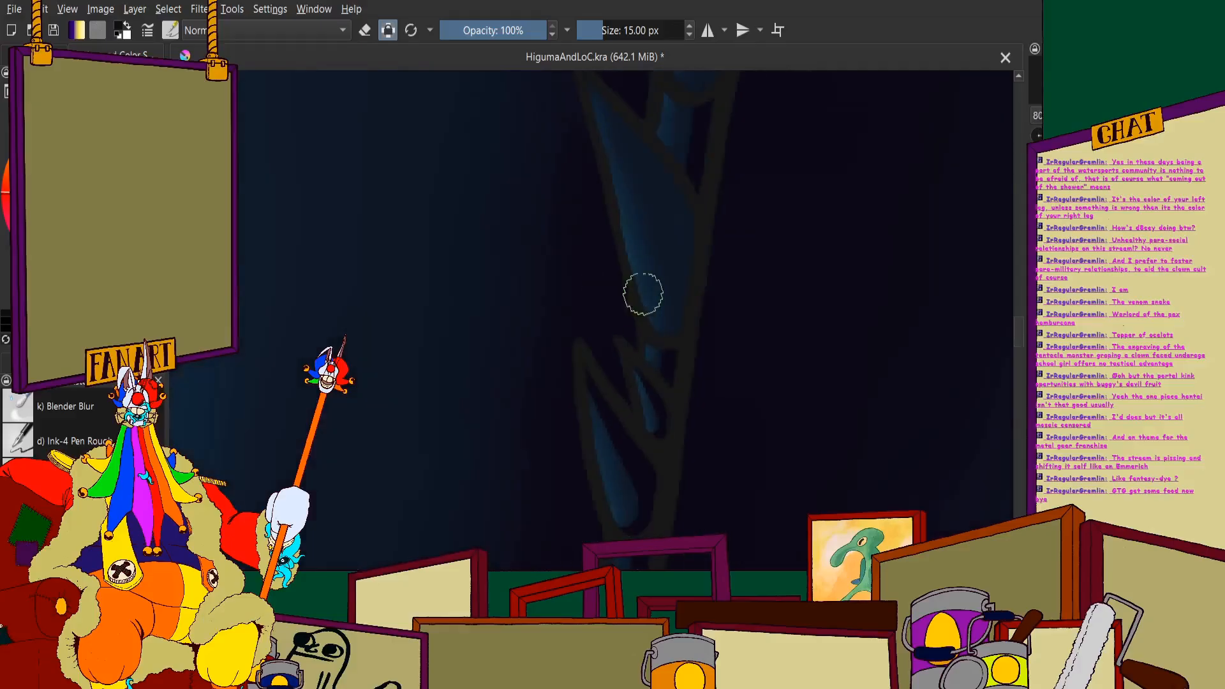
# - Paint near-black shadow down the outer side of the broad spine just above the pair of overlapping spines
pyautogui.scroll(2, 599, 105)
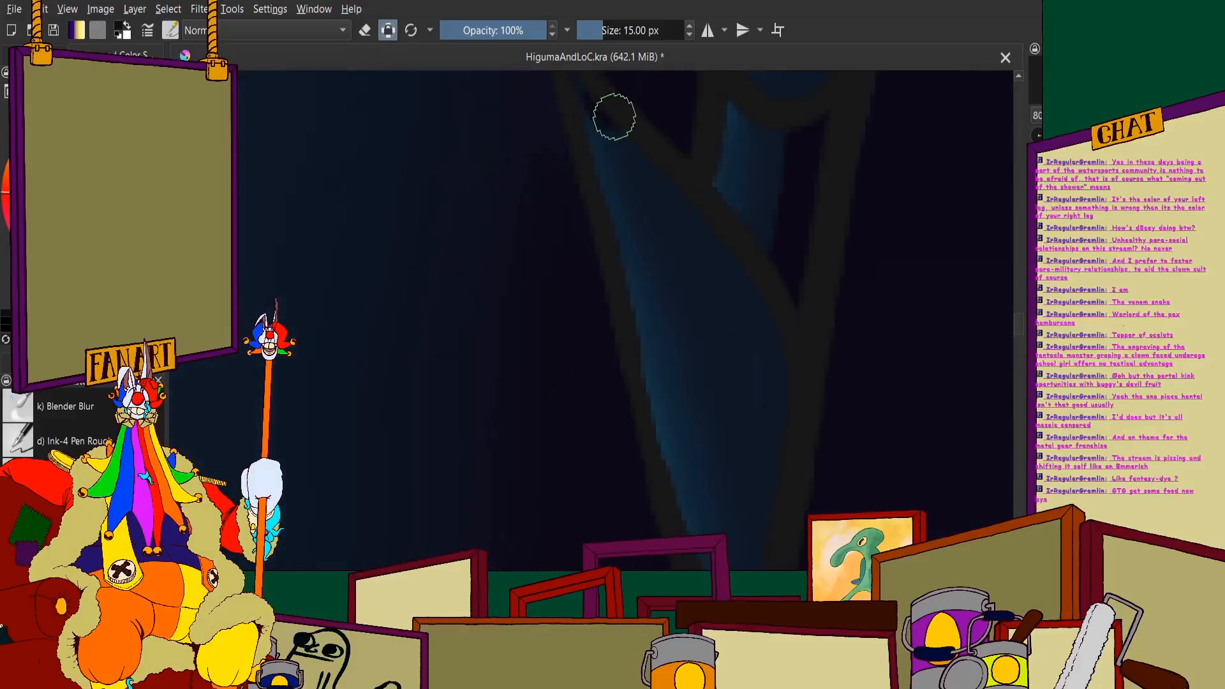
pyautogui.moveTo(614, 116)
pyautogui.mouseDown()
pyautogui.moveTo(723, 271)
pyautogui.moveTo(756, 339)
pyautogui.moveTo(779, 434)
pyautogui.mouseUp()
pyautogui.scroll(-2, 711, 326)
pyautogui.scroll(2, 709, 280)
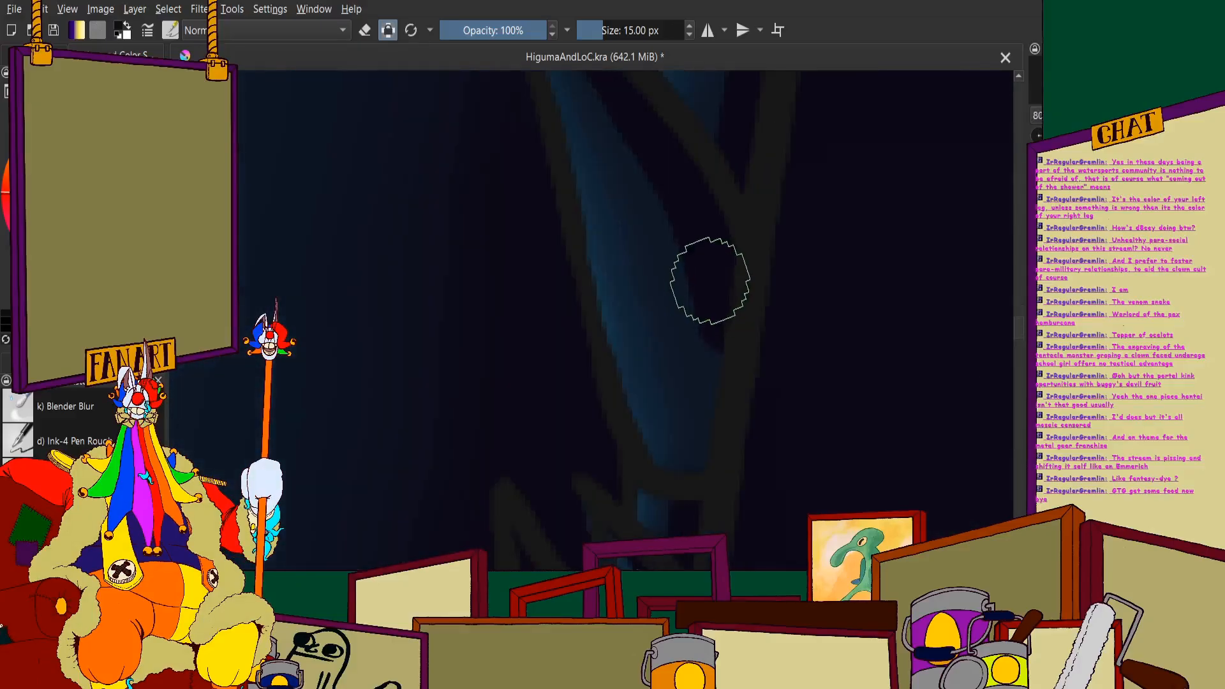
pyautogui.scroll(-1, 670, 358)
pyautogui.scroll(2, 587, 165)
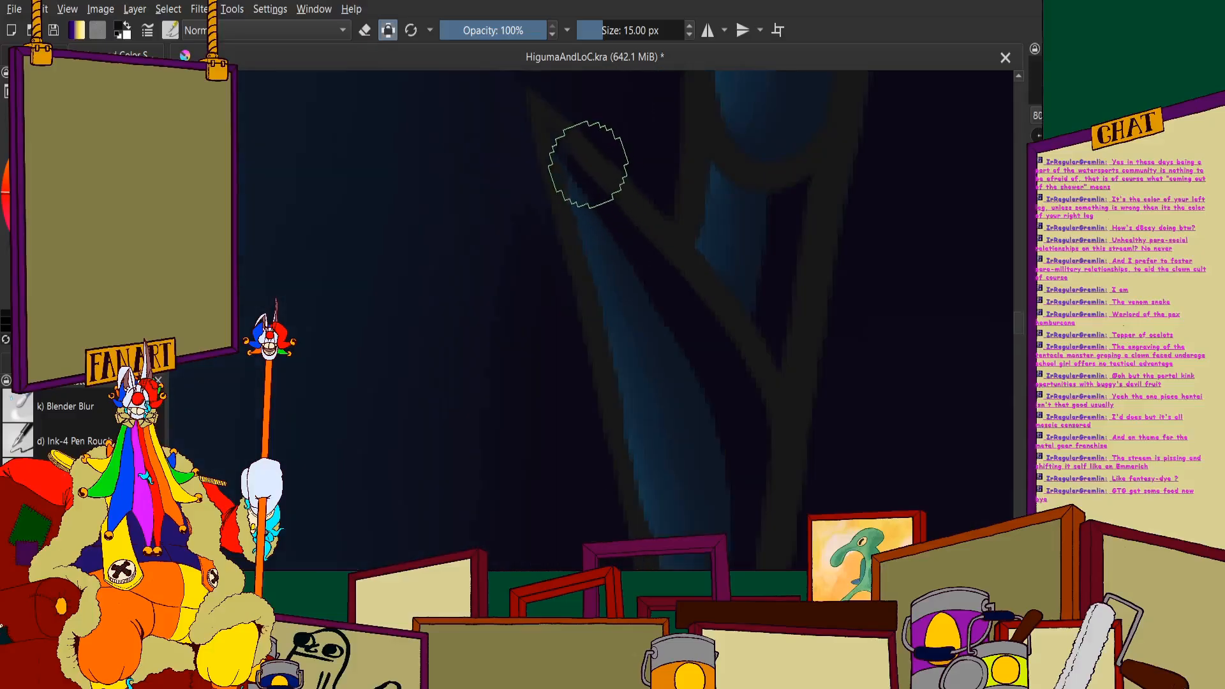
# - Extend that spine's near-black shadow to its base, narrowing the blue strip along its inner side
pyautogui.scroll(4, 683, 344)
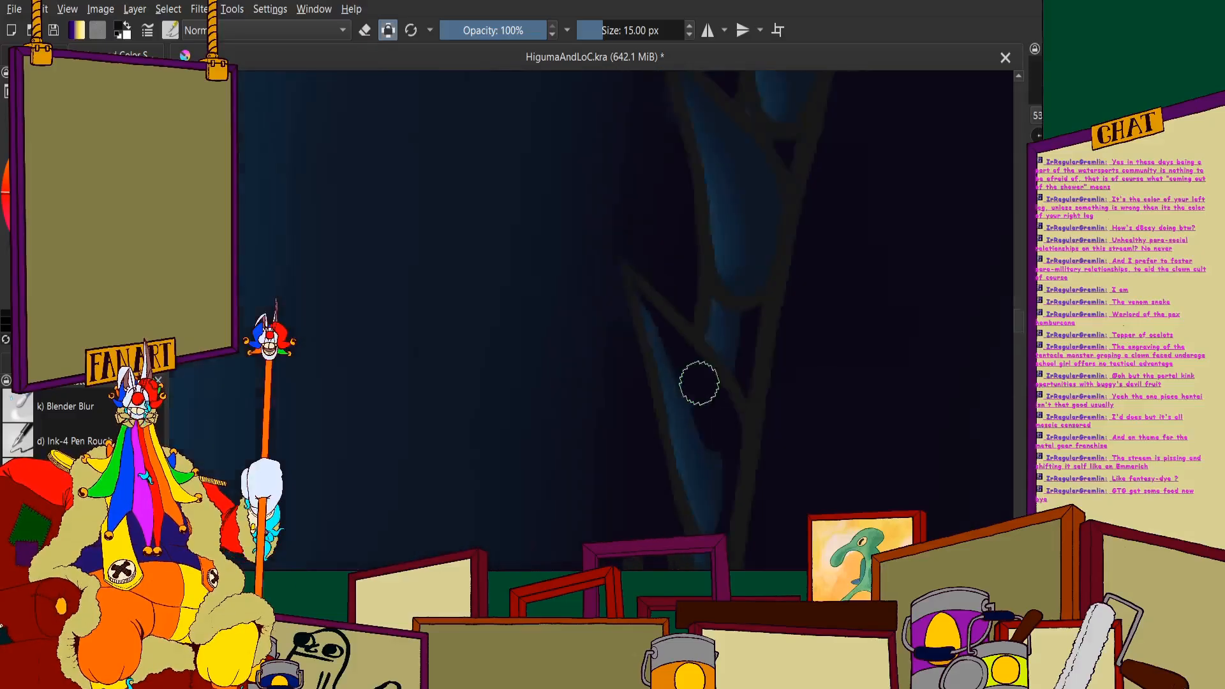
pyautogui.scroll(1, 678, 308)
pyautogui.moveTo(681, 214)
pyautogui.mouseDown()
pyautogui.moveTo(724, 362)
pyautogui.moveTo(716, 504)
pyautogui.mouseUp()
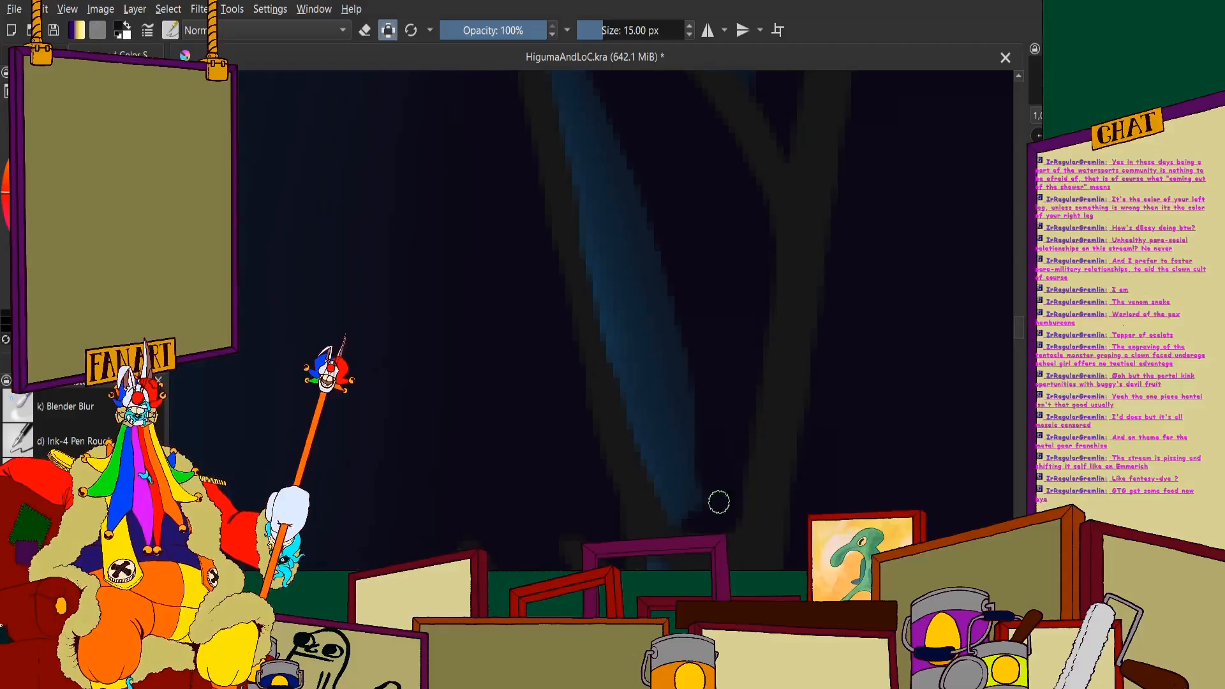
pyautogui.scroll(-4, 681, 368)
pyautogui.scroll(5, 682, 402)
pyautogui.moveTo(734, 319); pyautogui.dragTo(704, 384)
pyautogui.scroll(-7, 653, 374)
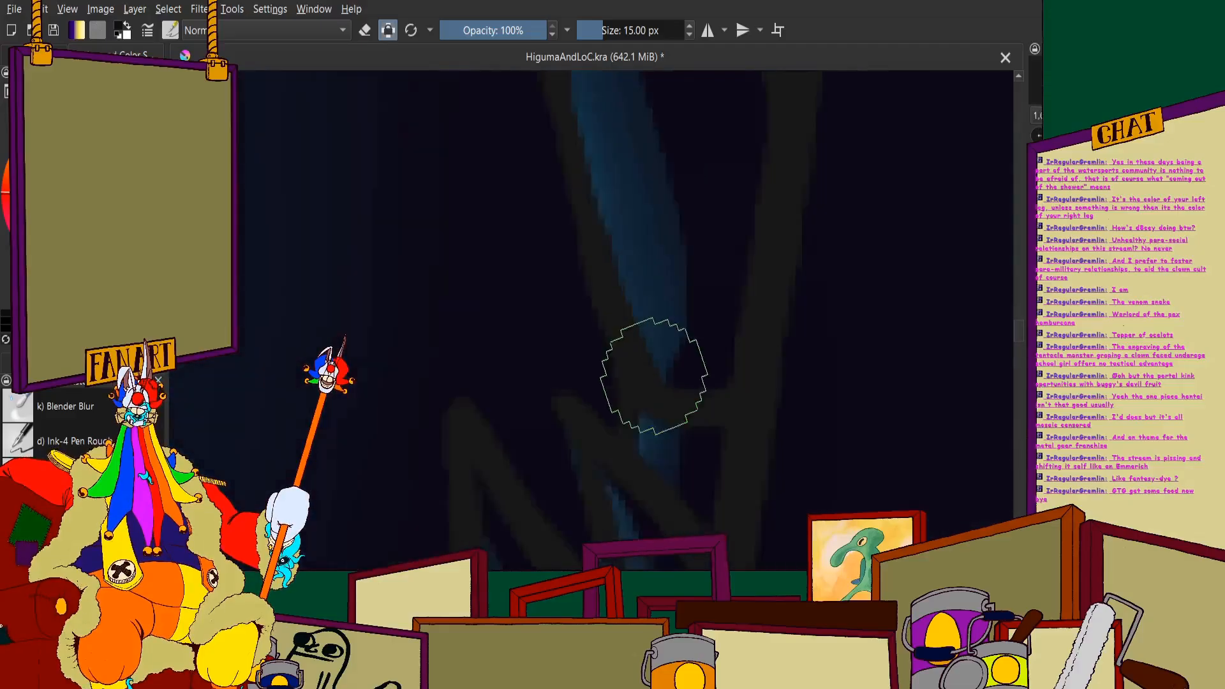
pyautogui.scroll(-2, 666, 306)
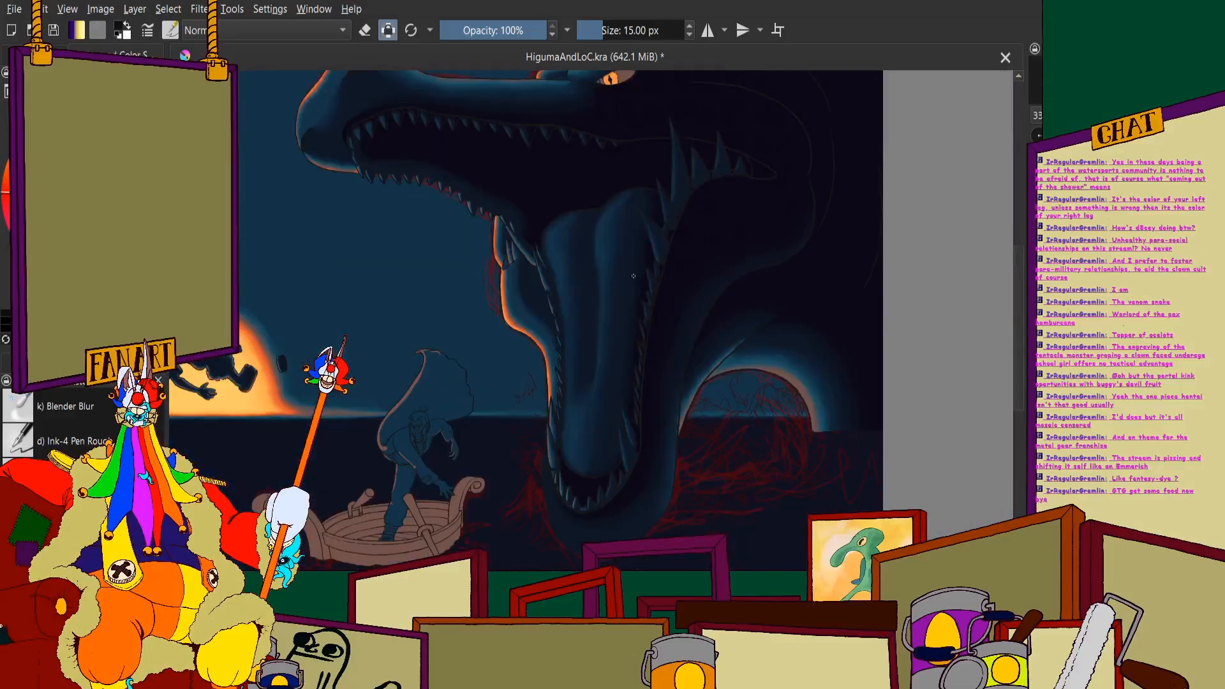
# - Shade the outer side of the next spine up the far jaw near-black, from its tip to its rounded base
pyautogui.scroll(5, 655, 322)
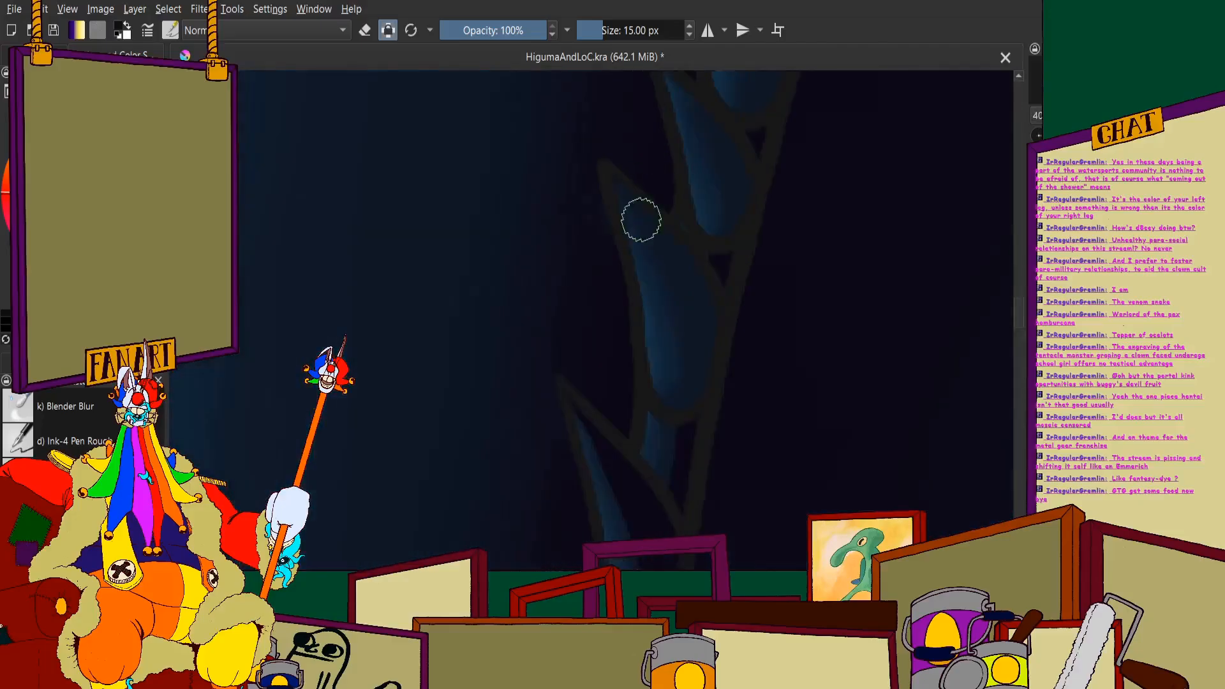
pyautogui.scroll(1, 679, 259)
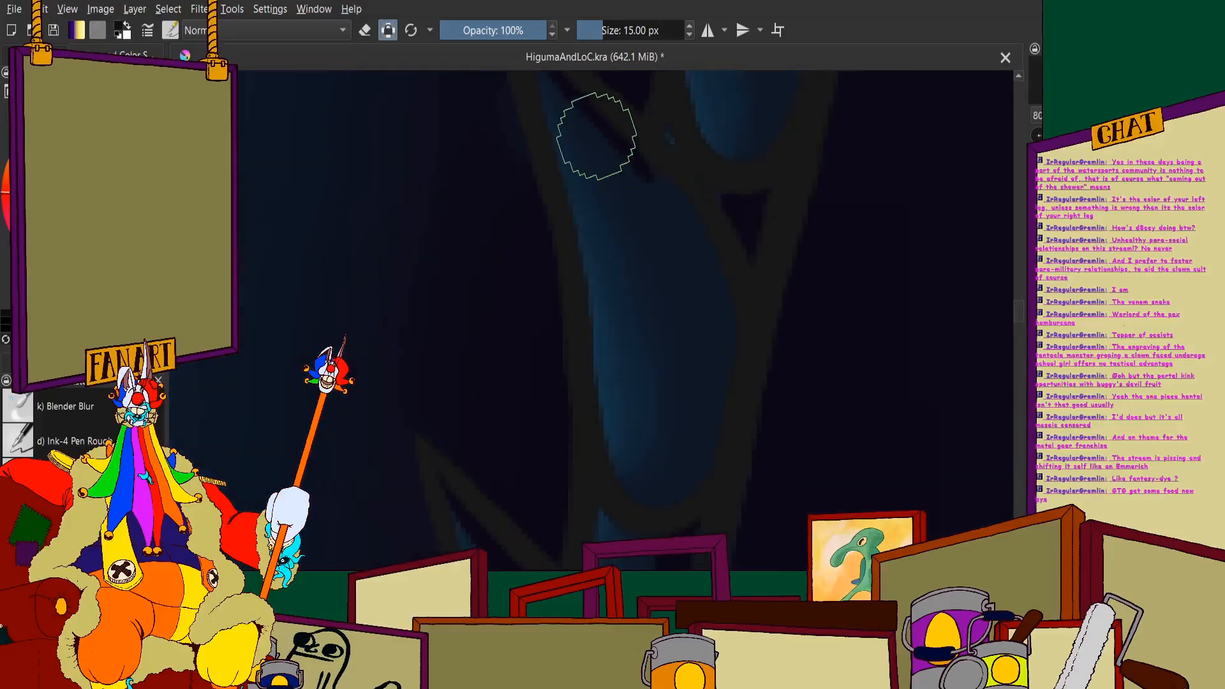
pyautogui.moveTo(587, 104); pyautogui.dragTo(585, 100)
pyautogui.moveTo(626, 152)
pyautogui.mouseDown()
pyautogui.moveTo(678, 245)
pyautogui.moveTo(707, 360)
pyautogui.moveTo(711, 413)
pyautogui.moveTo(688, 491)
pyautogui.moveTo(665, 508)
pyautogui.moveTo(638, 502)
pyautogui.moveTo(681, 492)
pyautogui.moveTo(632, 504)
pyautogui.moveTo(678, 494)
pyautogui.mouseUp()
pyautogui.scroll(4, 700, 254)
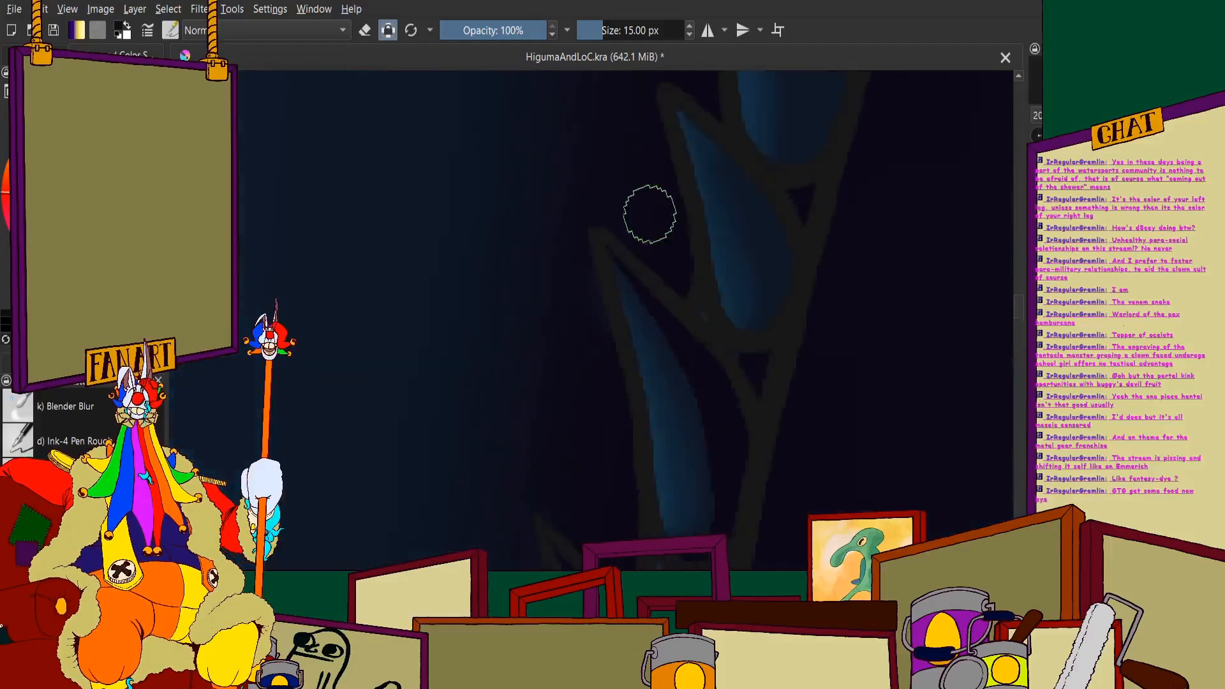
# - Try to shade the outer side of the following spine, just below the wide one, with near-black shadow
pyautogui.scroll(-3, 624, 287)
pyautogui.scroll(3, 674, 194)
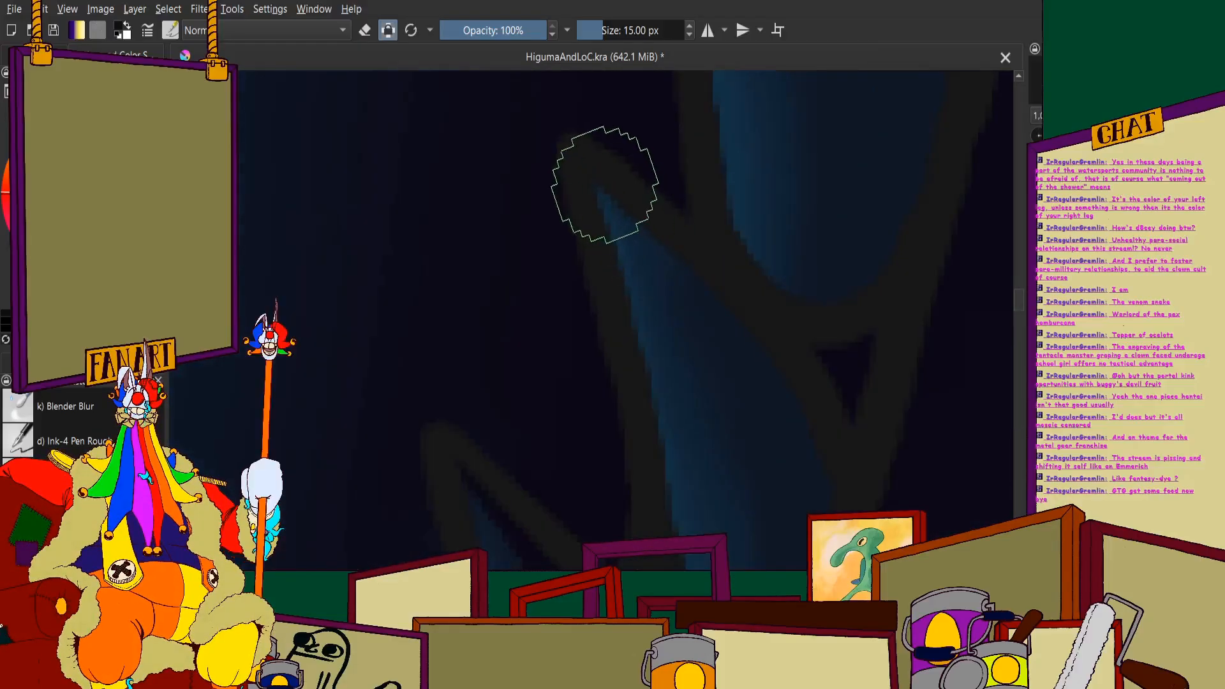
pyautogui.moveTo(634, 205); pyautogui.dragTo(711, 302)
pyautogui.scroll(-1, 791, 480)
pyautogui.moveTo(791, 481); pyautogui.dragTo(733, 383)
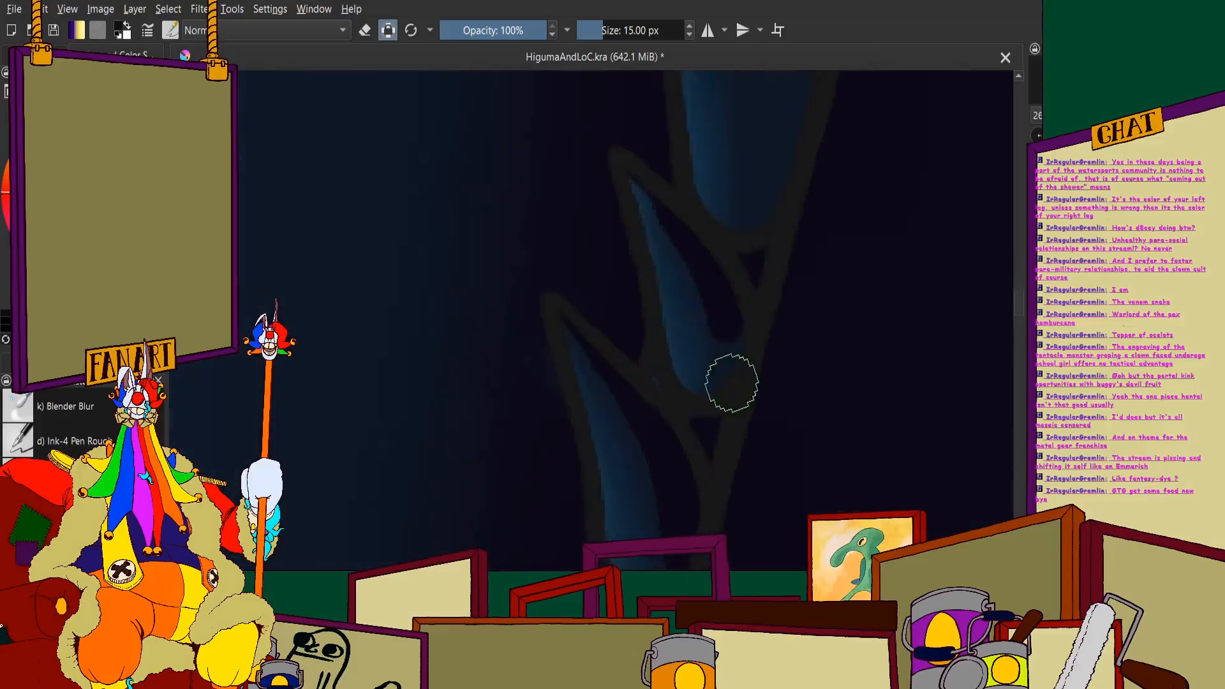
pyautogui.scroll(2, 733, 383)
pyautogui.moveTo(733, 268)
pyautogui.mouseDown()
pyautogui.moveTo(745, 384)
pyautogui.moveTo(703, 487)
pyautogui.mouseUp()
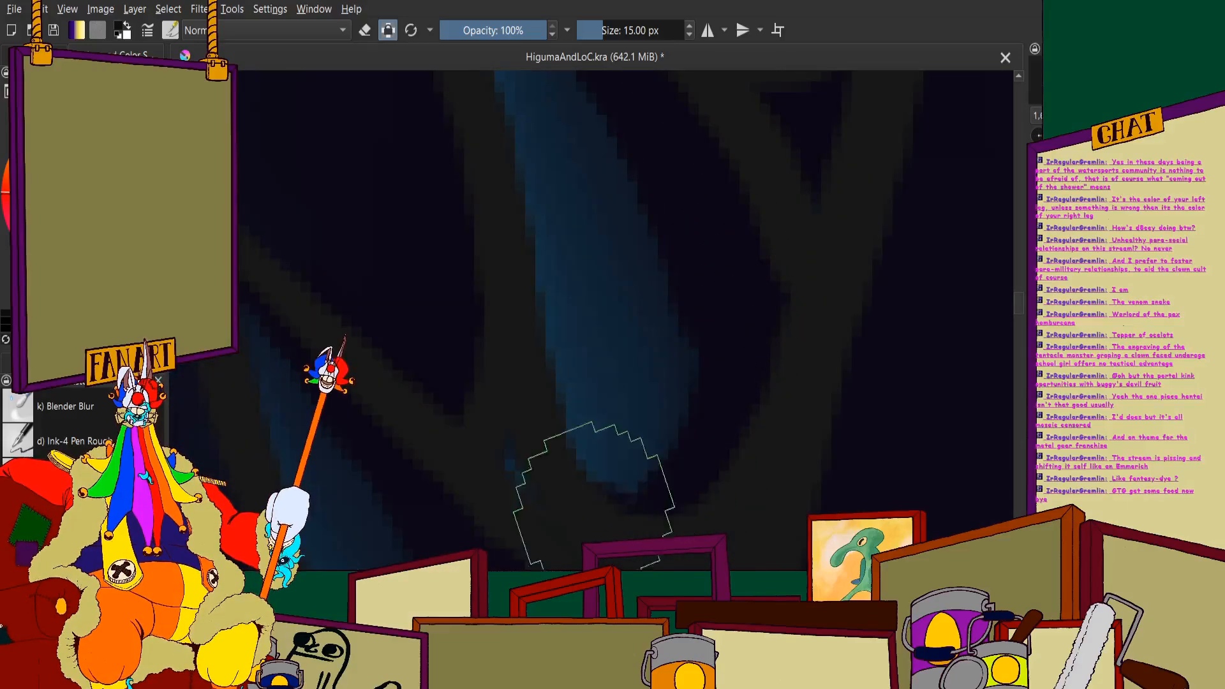
pyautogui.scroll(-3, 627, 318)
# - Repaint the near-black shadow on the spine below the wide one, curving it along the outer side and around the base
pyautogui.scroll(4, 627, 318)
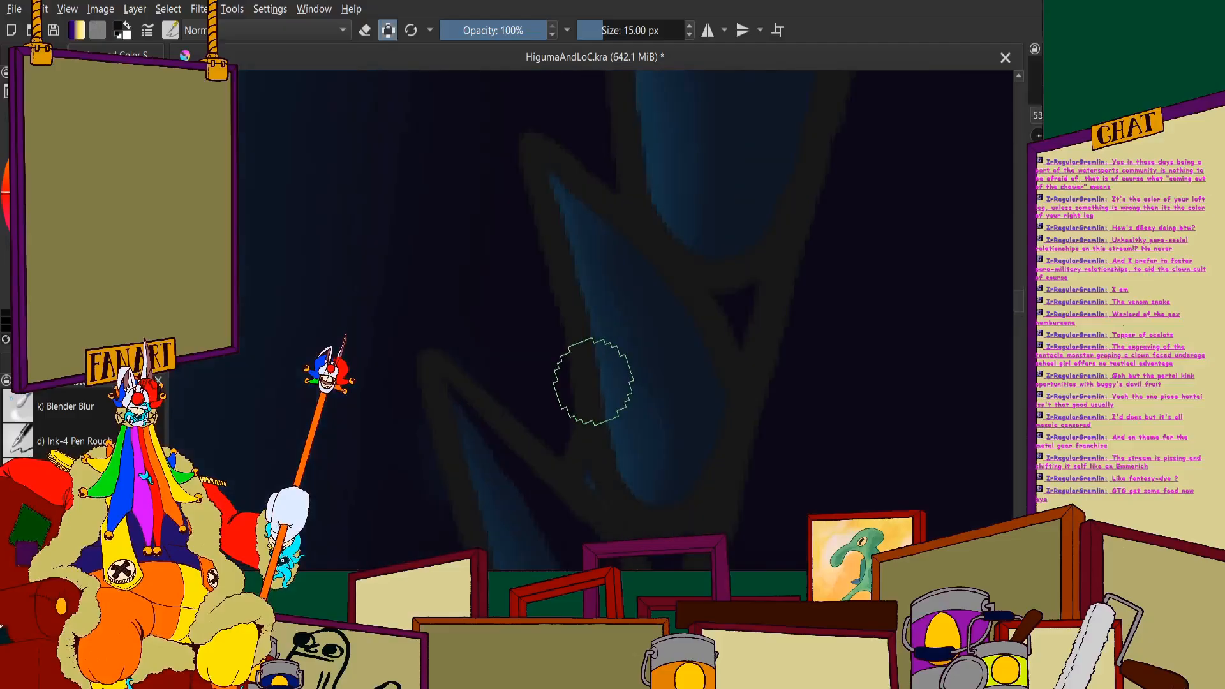
pyautogui.moveTo(644, 250)
pyautogui.mouseDown()
pyautogui.moveTo(718, 368)
pyautogui.moveTo(752, 489)
pyautogui.mouseUp()
pyautogui.scroll(-2, 744, 482)
pyautogui.scroll(2, 722, 492)
pyautogui.moveTo(710, 372); pyautogui.dragTo(726, 301)
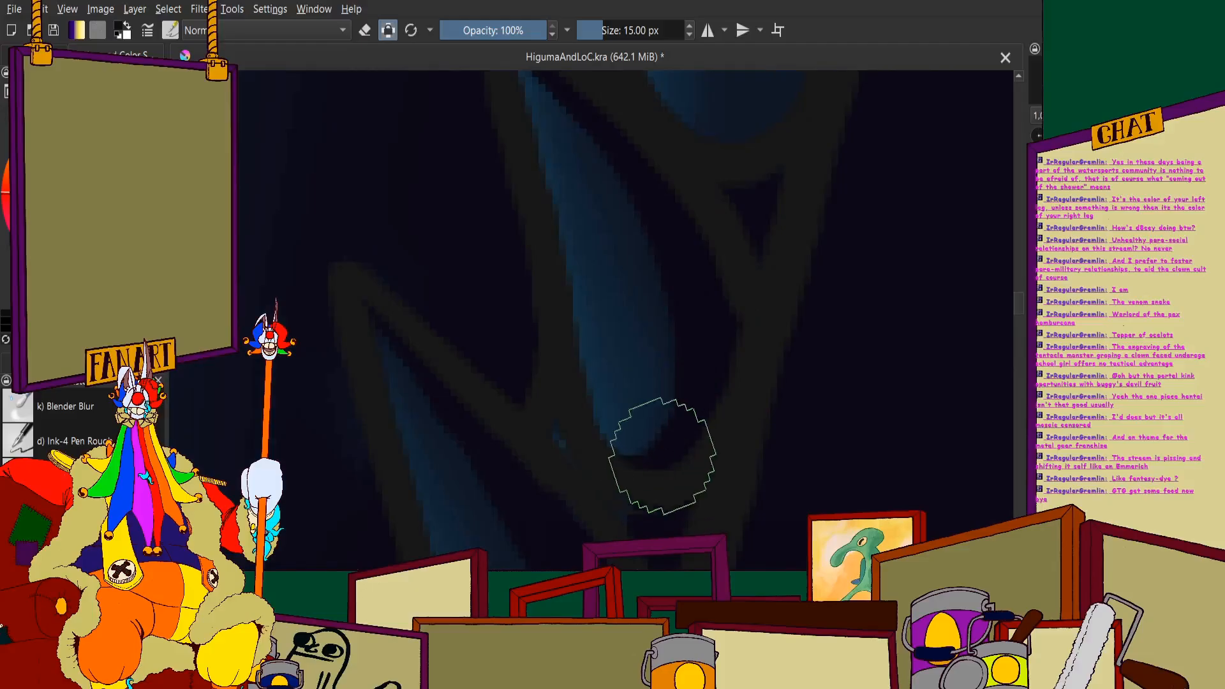
pyautogui.scroll(-6, 648, 268)
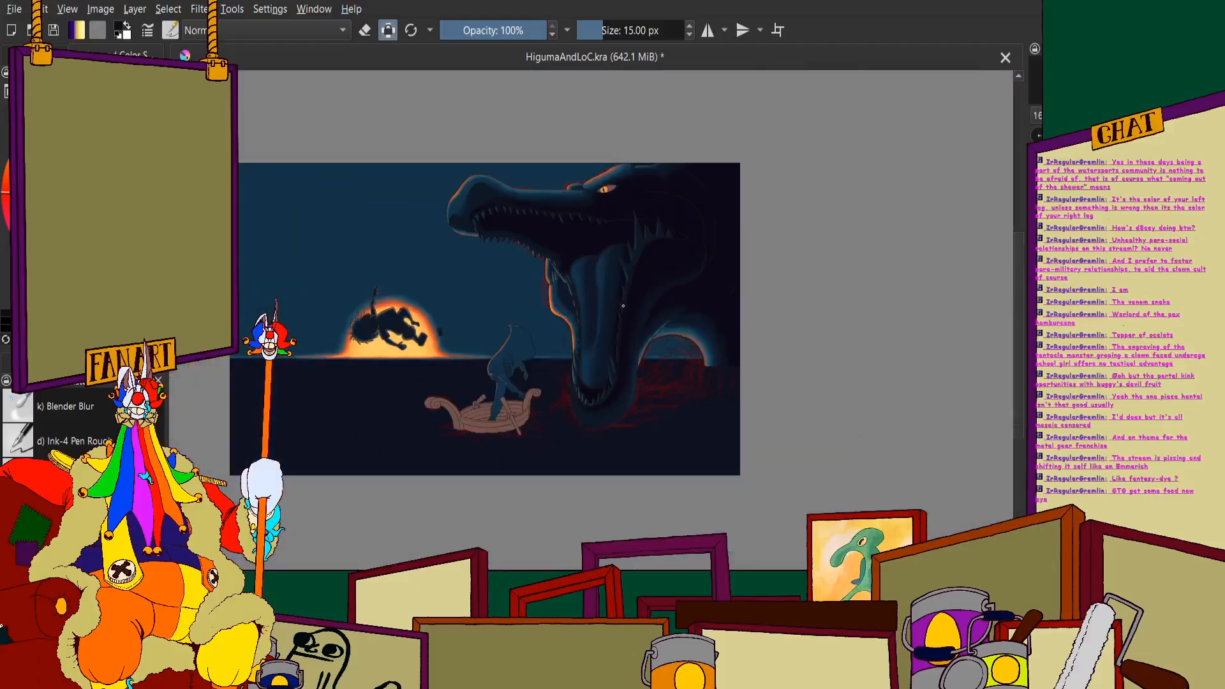
pyautogui.scroll(-3, 622, 305)
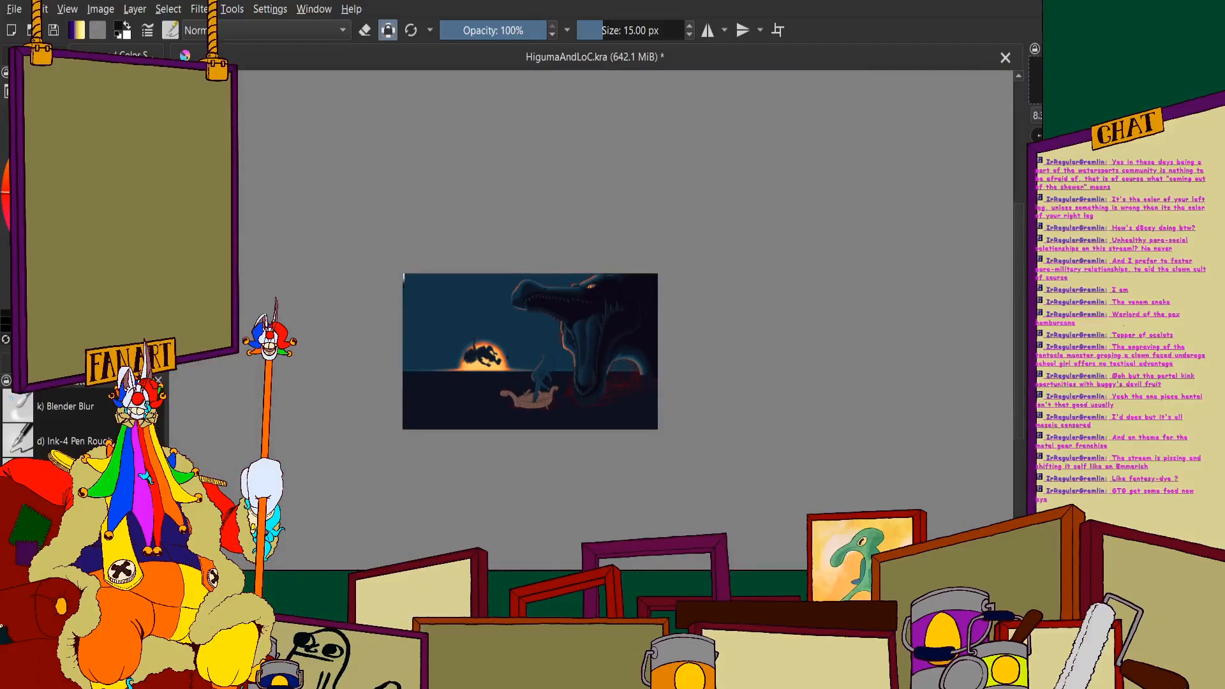
# - Paint near-black shadow from the tip down the outer side of the wide spine in the upper jaw row
pyautogui.scroll(1, 621, 313)
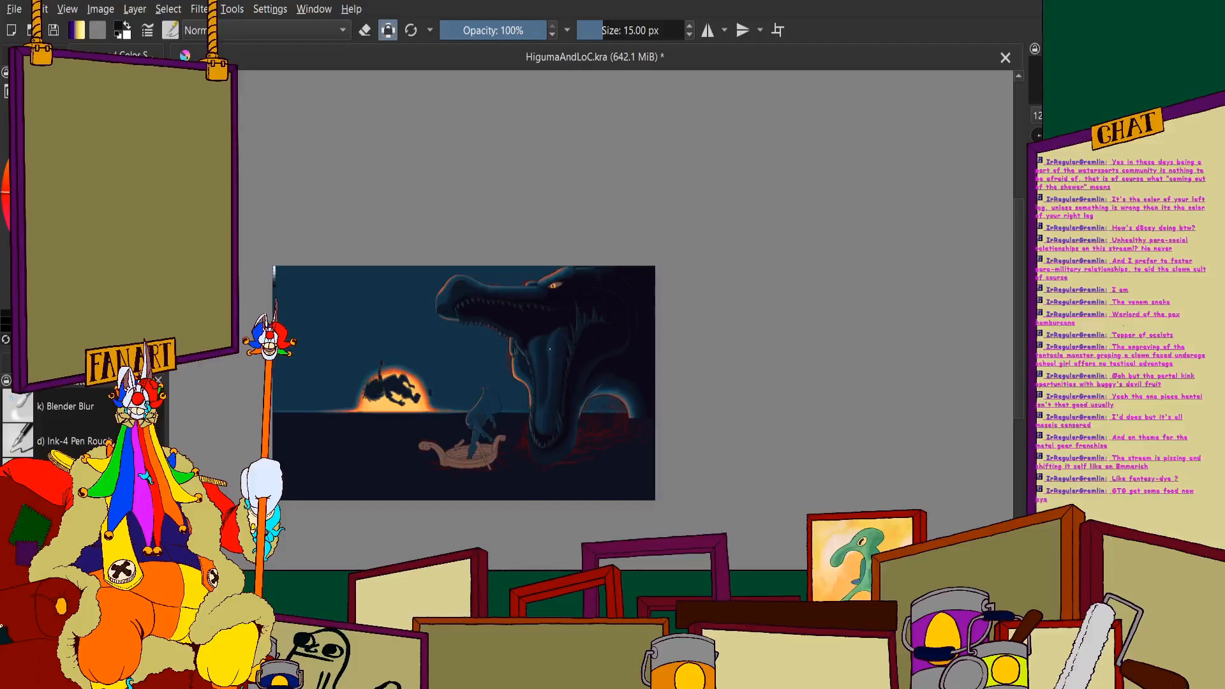
pyautogui.scroll(5, 549, 348)
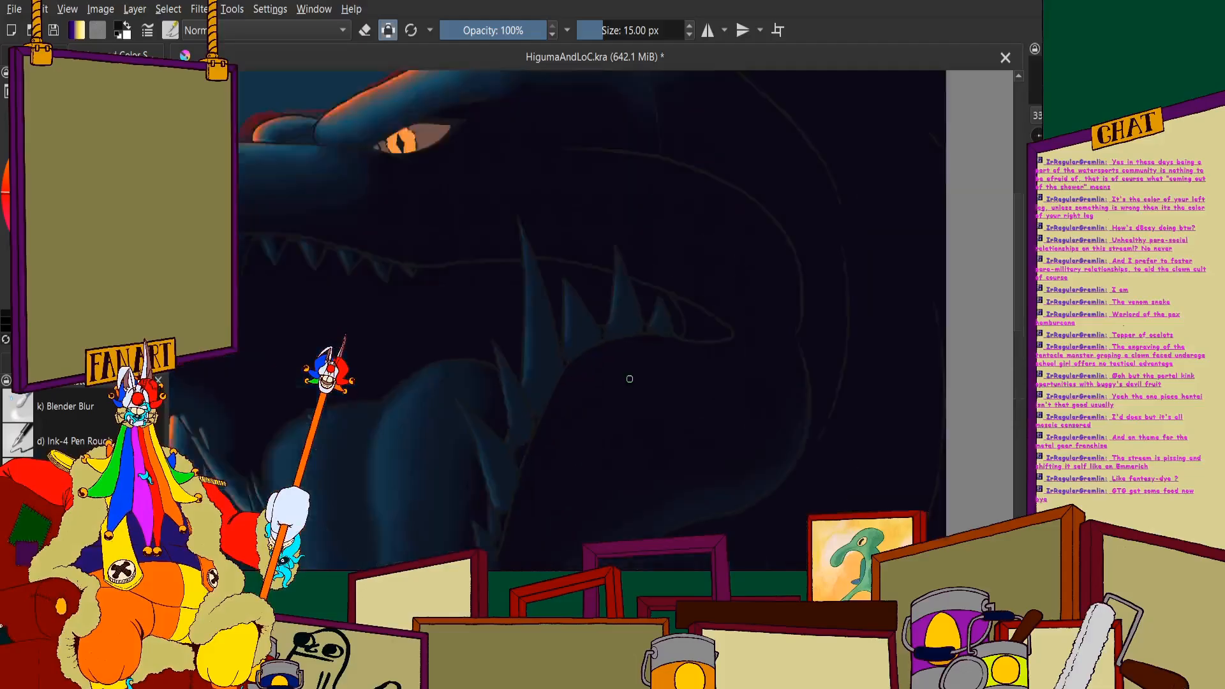
pyautogui.scroll(-1, 477, 420)
pyautogui.scroll(5, 498, 392)
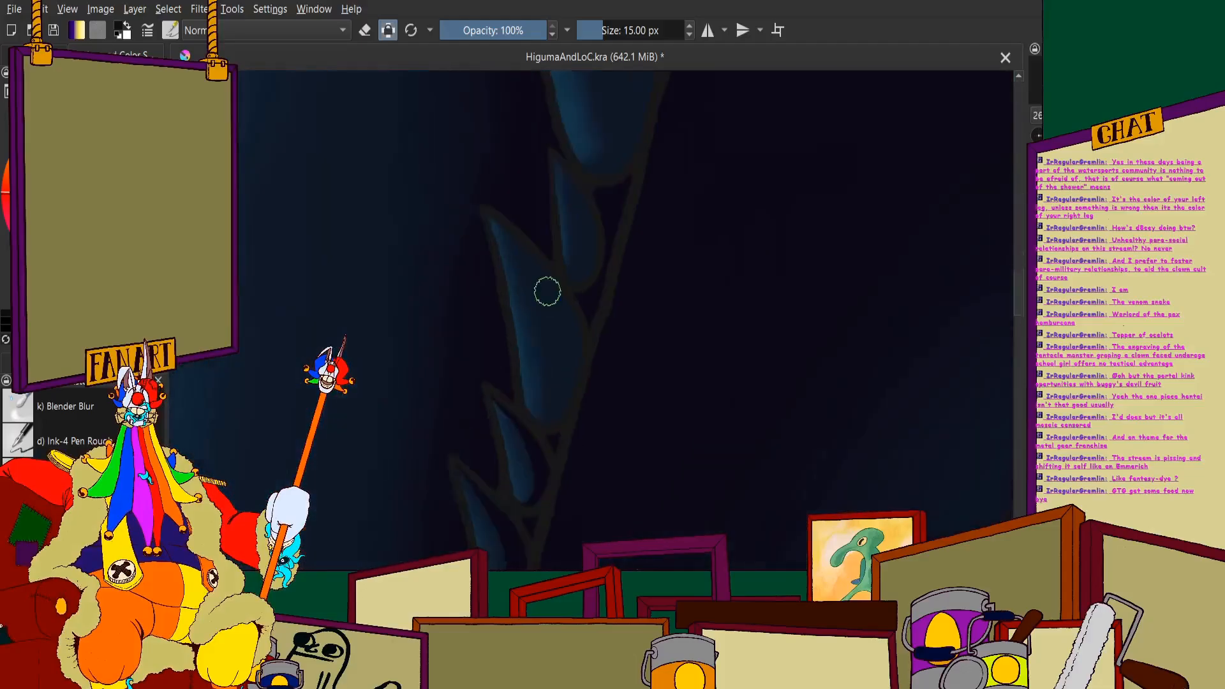
pyautogui.moveTo(455, 170)
pyautogui.mouseDown()
pyautogui.moveTo(545, 301)
pyautogui.moveTo(608, 445)
pyautogui.mouseUp()
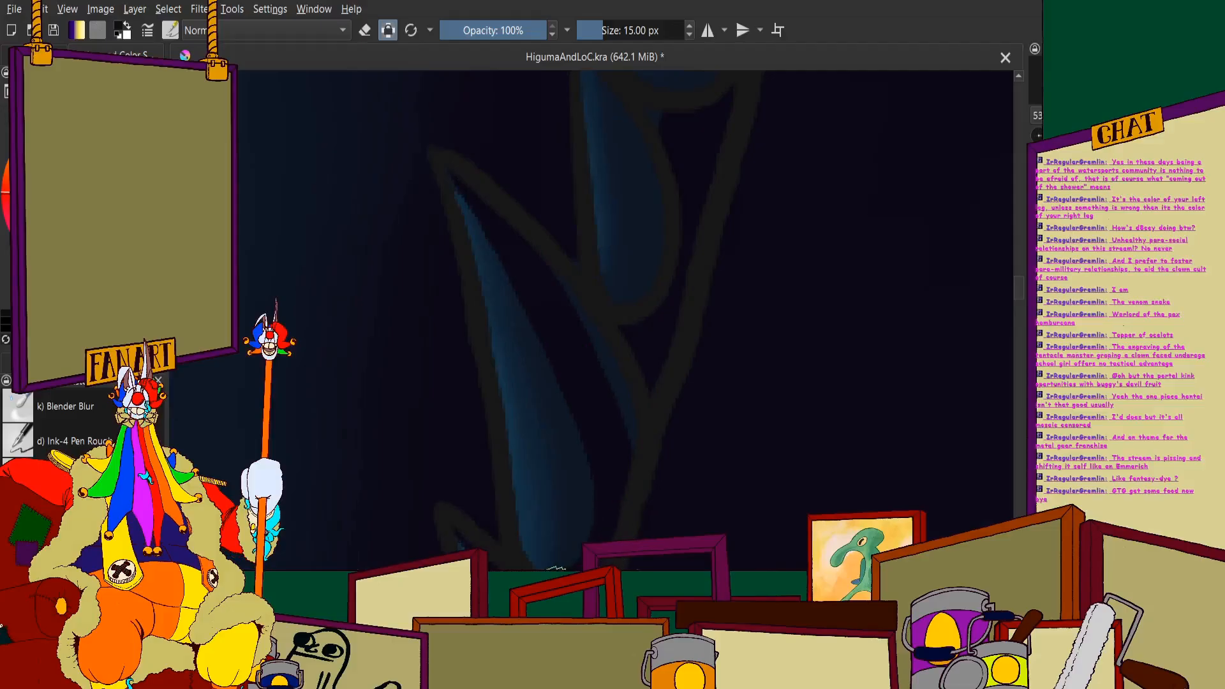
pyautogui.scroll(-5, 621, 402)
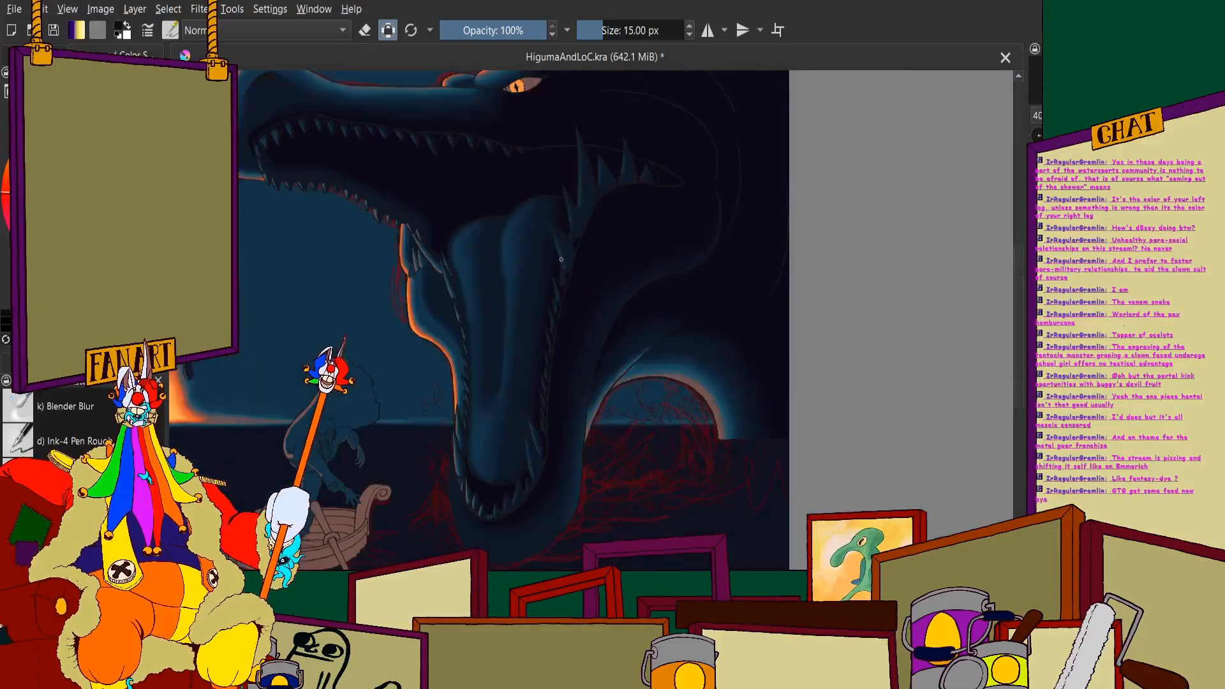
# - Darken the outer side and base of the narrow spine between the wide spine and the large slanted one above
pyautogui.scroll(5, 586, 282)
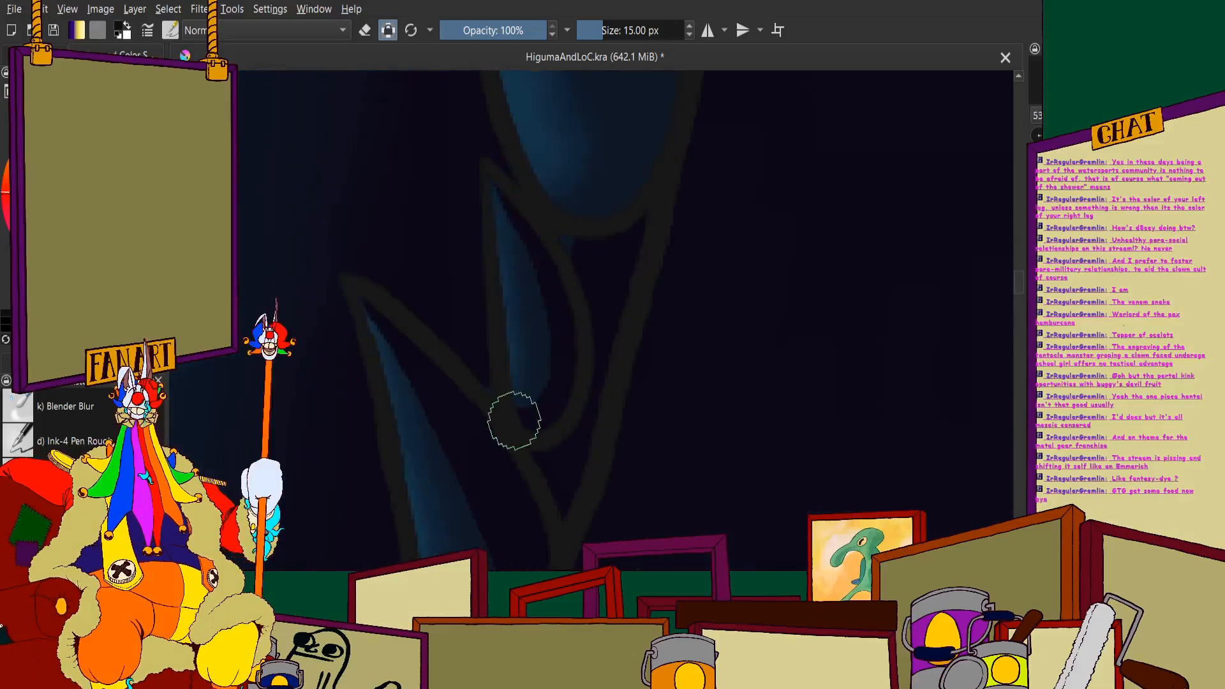
pyautogui.scroll(-5, 547, 423)
pyautogui.scroll(5, 515, 139)
# - Fill the outer side of the large slanted spine beside the tongue with near-black shadow down to its base
pyautogui.scroll(3, 485, 140)
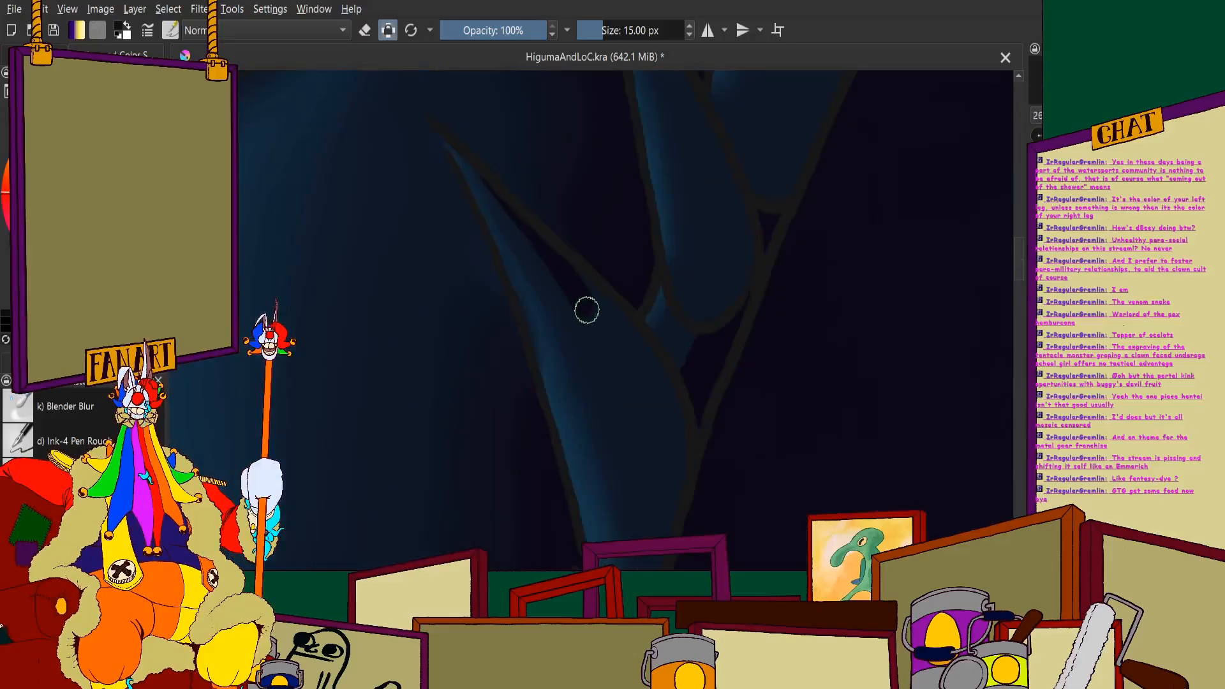
pyautogui.scroll(-5, 632, 410)
pyautogui.scroll(7, 639, 446)
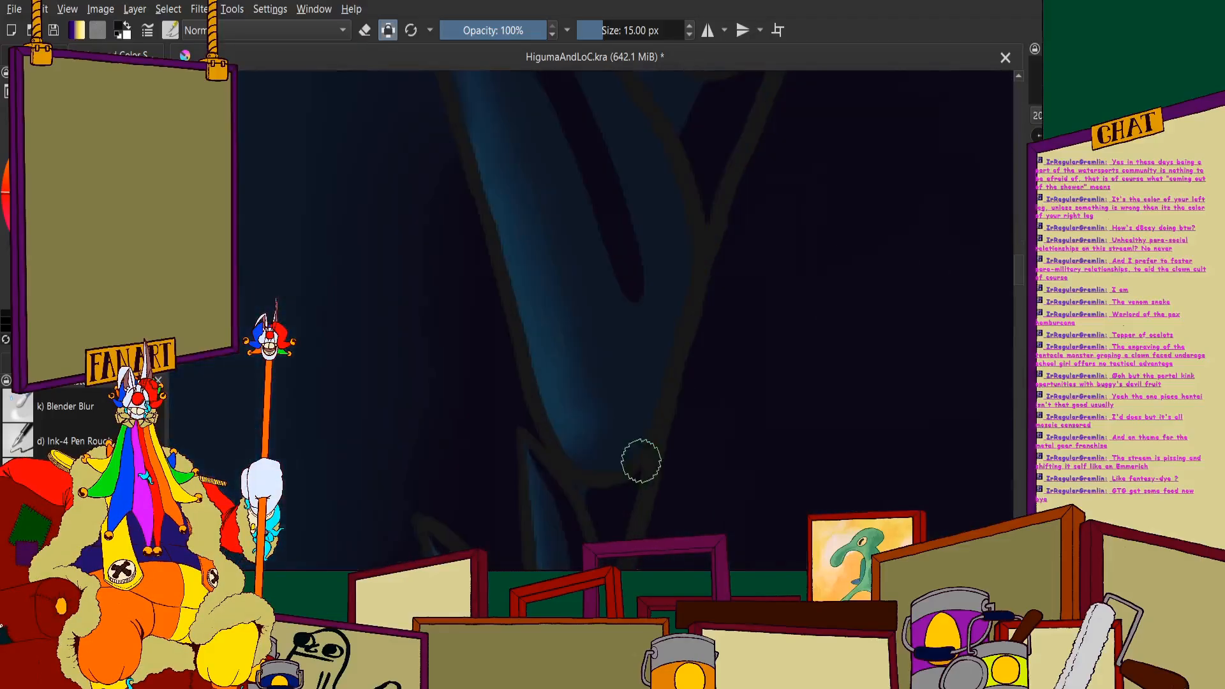
pyautogui.moveTo(626, 227)
pyautogui.mouseDown()
pyautogui.moveTo(652, 344)
pyautogui.moveTo(648, 432)
pyautogui.mouseUp()
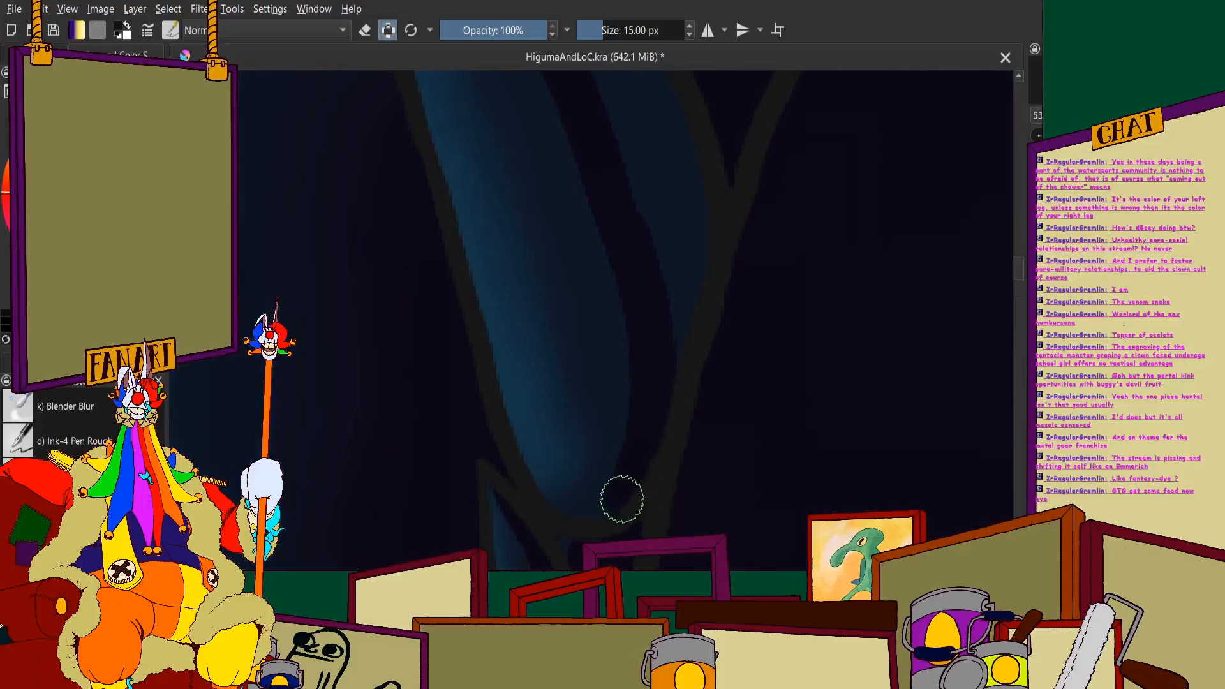
pyautogui.scroll(-3, 561, 402)
pyautogui.scroll(3, 515, 247)
pyautogui.moveTo(514, 248)
pyautogui.mouseDown()
pyautogui.moveTo(580, 298)
pyautogui.moveTo(663, 439)
pyautogui.mouseUp()
pyautogui.moveTo(571, 301); pyautogui.dragTo(664, 527)
pyautogui.scroll(-3, 558, 298)
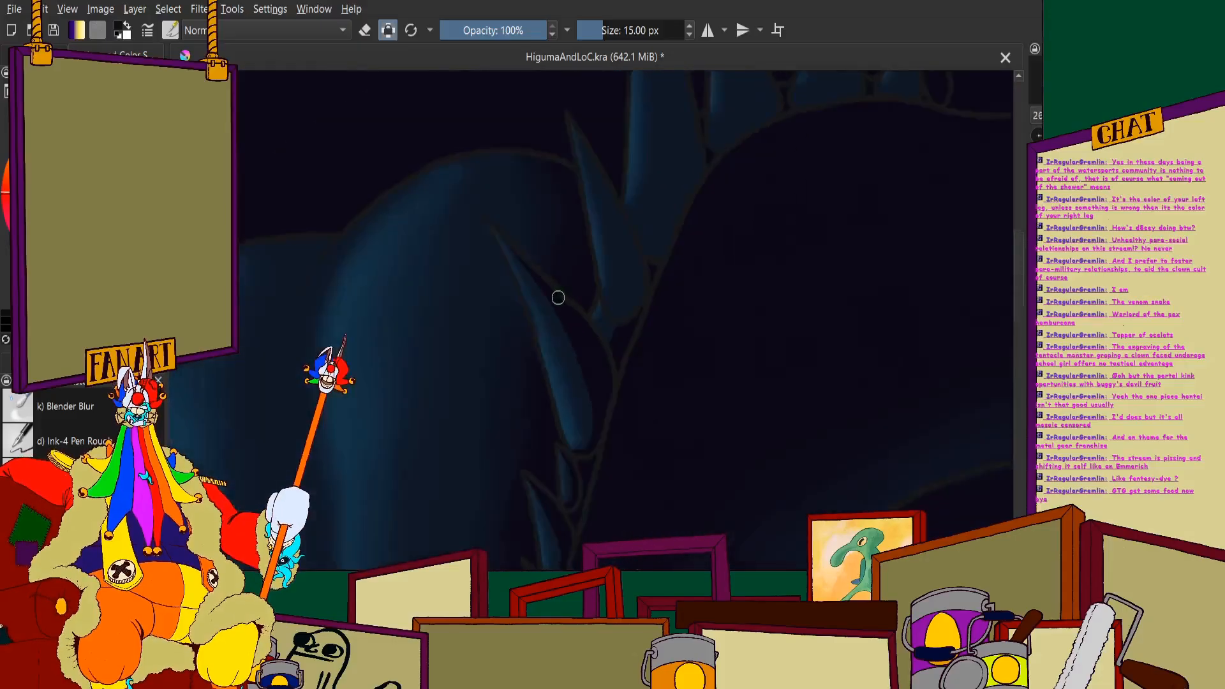
# - Carry the large slanted spine's near-black shadow up along its outer edge to the pointed tip
pyautogui.scroll(4, 504, 255)
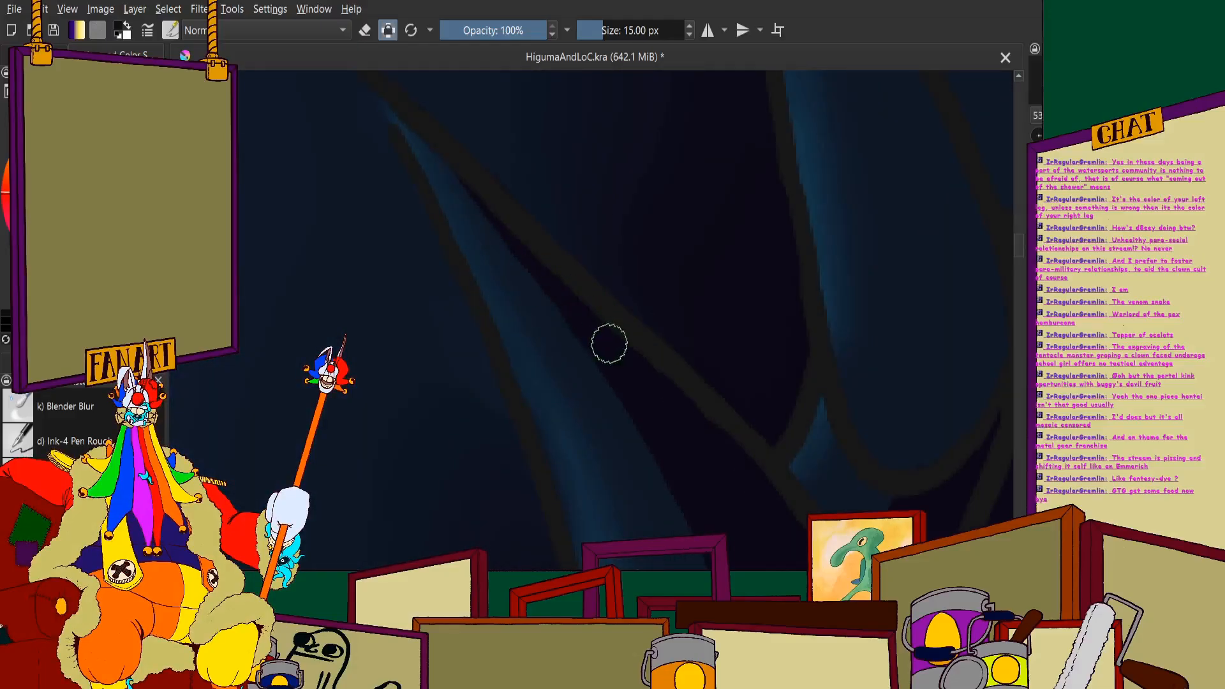
pyautogui.scroll(3, 459, 179)
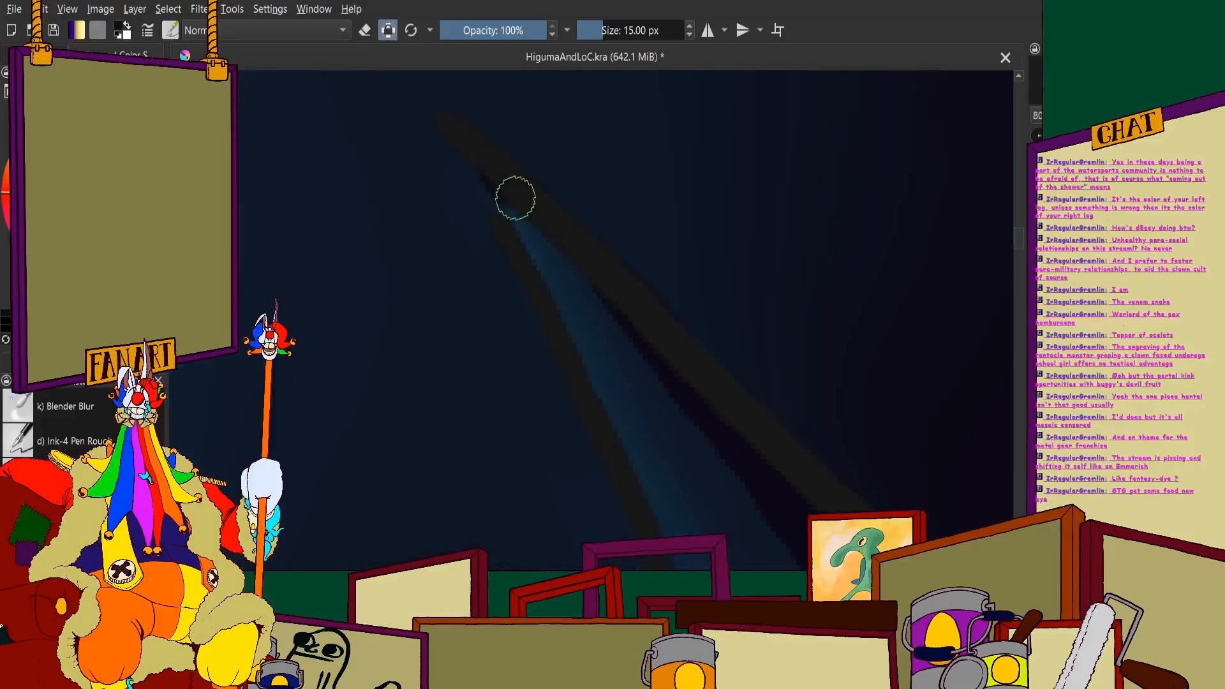
pyautogui.moveTo(516, 198)
pyautogui.mouseDown()
pyautogui.moveTo(621, 314)
pyautogui.moveTo(658, 377)
pyautogui.mouseUp()
pyautogui.scroll(-5, 746, 446)
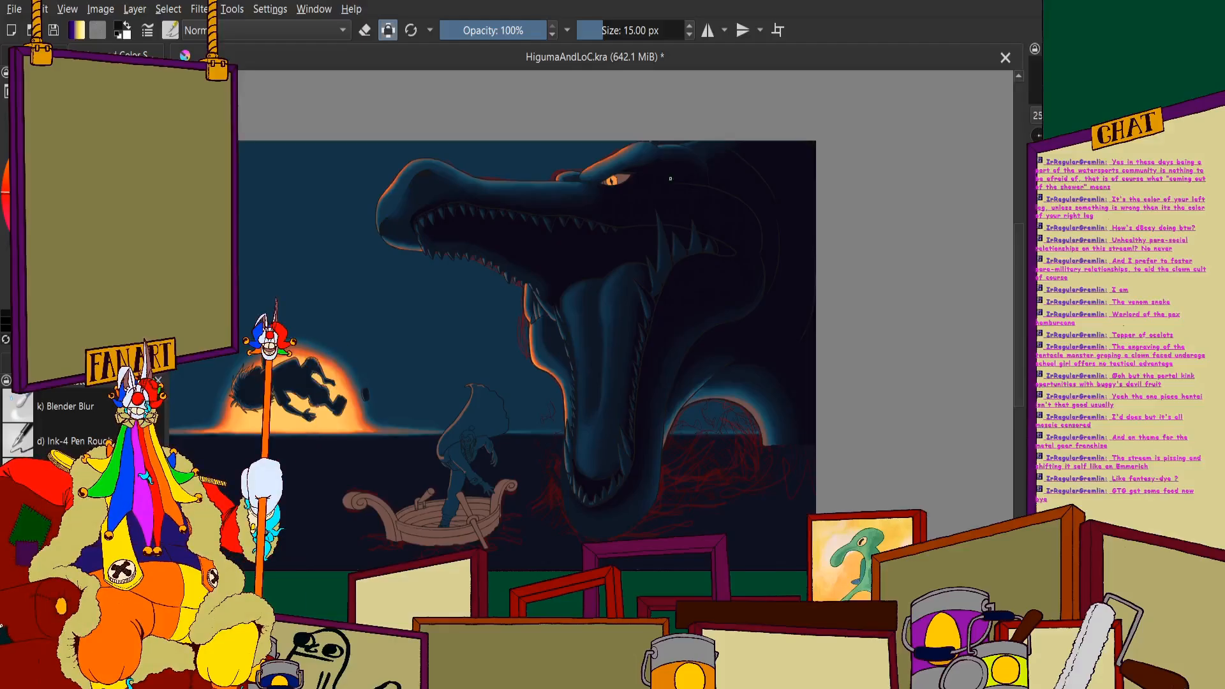
# - Shade the outer side of the next long spine, at the top of the tongue, near-black from tip to base
pyautogui.scroll(8, 670, 179)
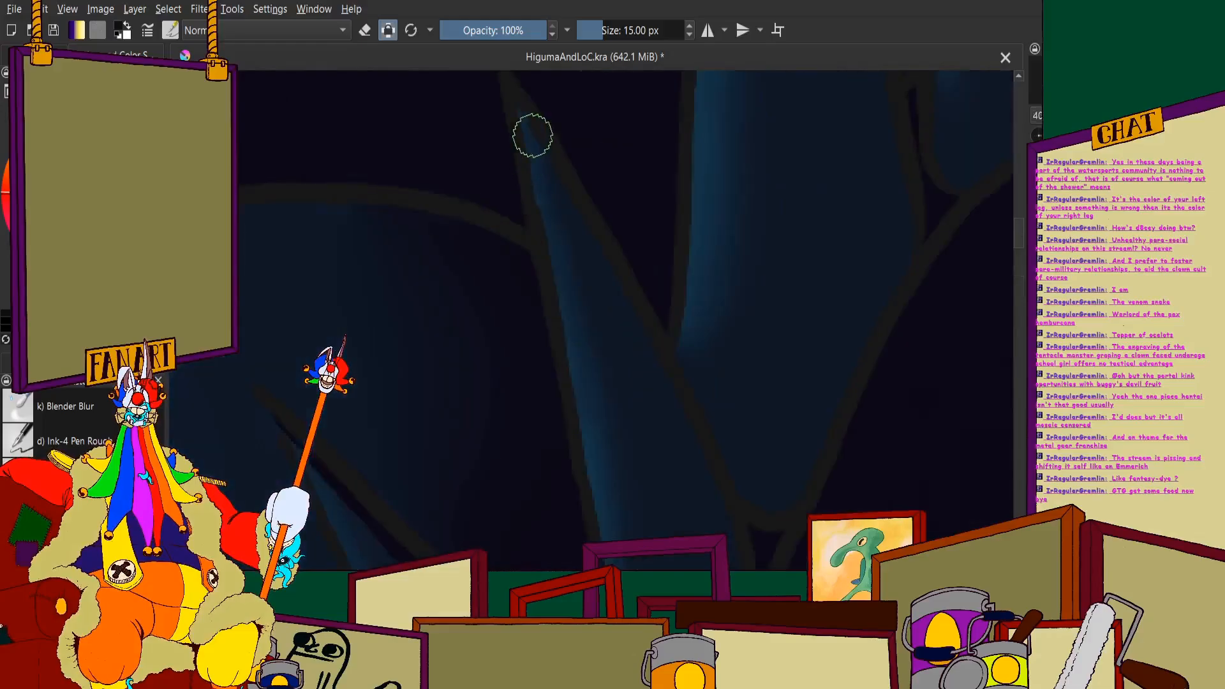
pyautogui.moveTo(624, 300)
pyautogui.mouseDown()
pyautogui.moveTo(676, 430)
pyautogui.moveTo(621, 259)
pyautogui.mouseUp()
pyautogui.moveTo(623, 184); pyautogui.dragTo(682, 430)
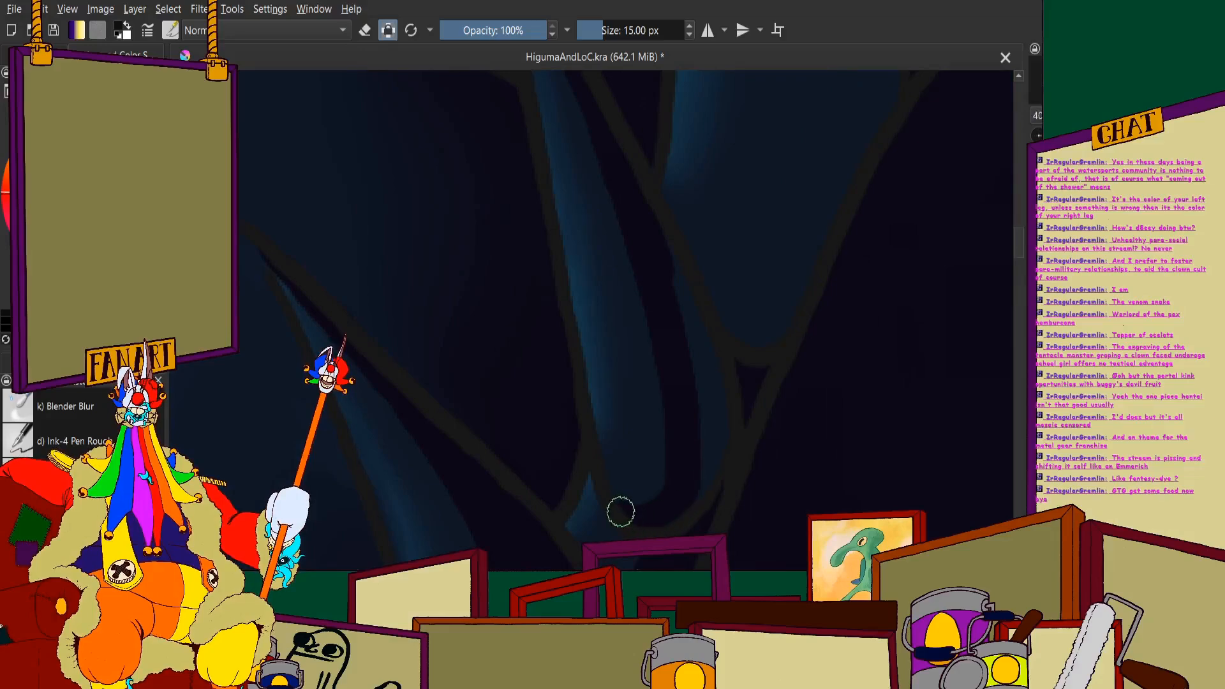
pyautogui.moveTo(621, 512); pyautogui.dragTo(609, 492)
pyautogui.scroll(-1, 663, 330)
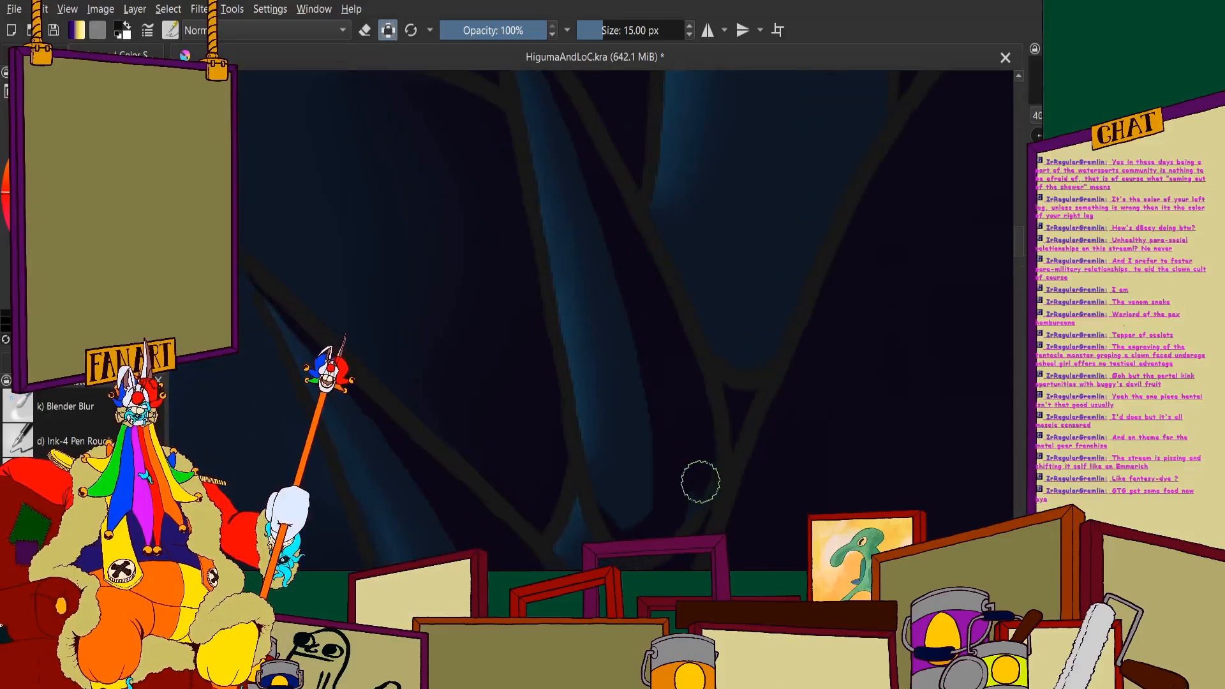
pyautogui.scroll(-3, 645, 386)
pyautogui.scroll(-3, 661, 178)
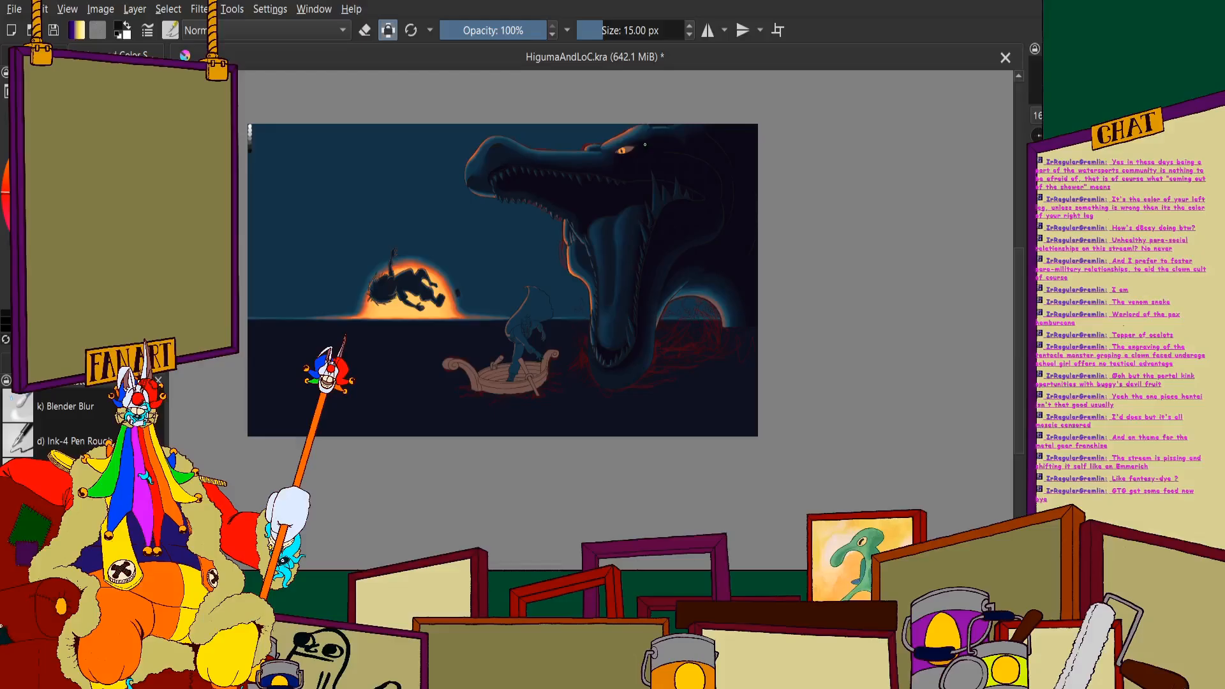
pyautogui.scroll(5, 631, 271)
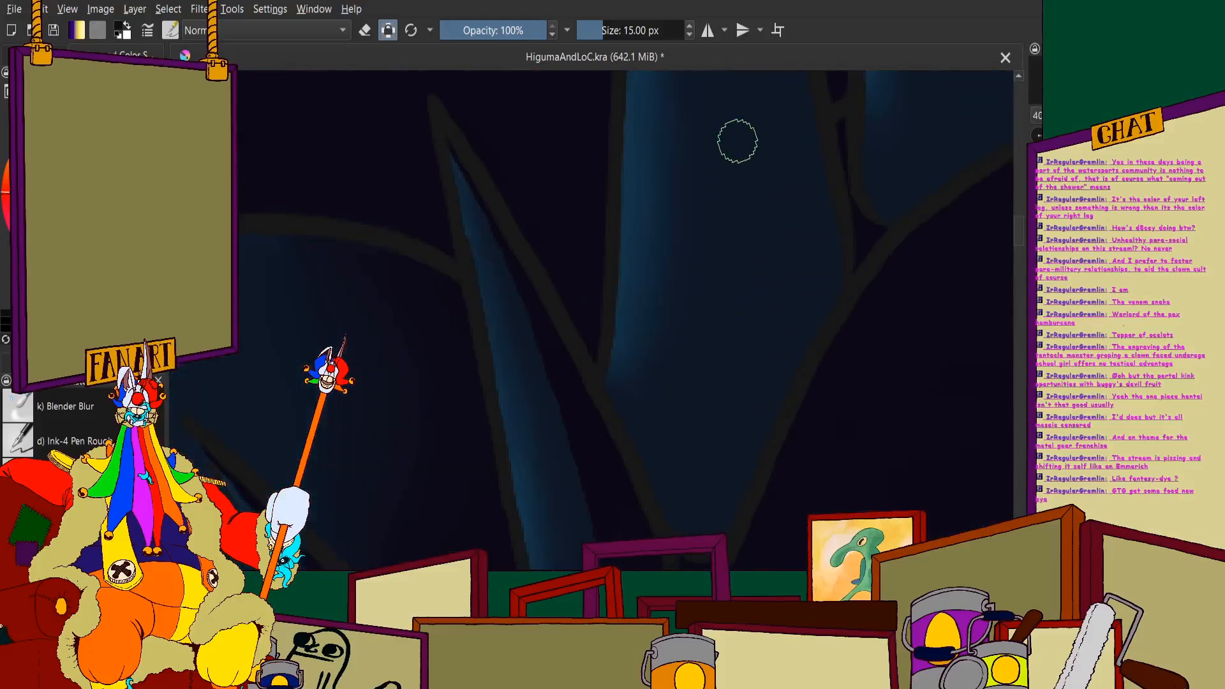
# - Paint a near-black shadow band up the middle of the tallest jaw spine, from its base to the upper half
pyautogui.moveTo(736, 145); pyautogui.dragTo(747, 346)
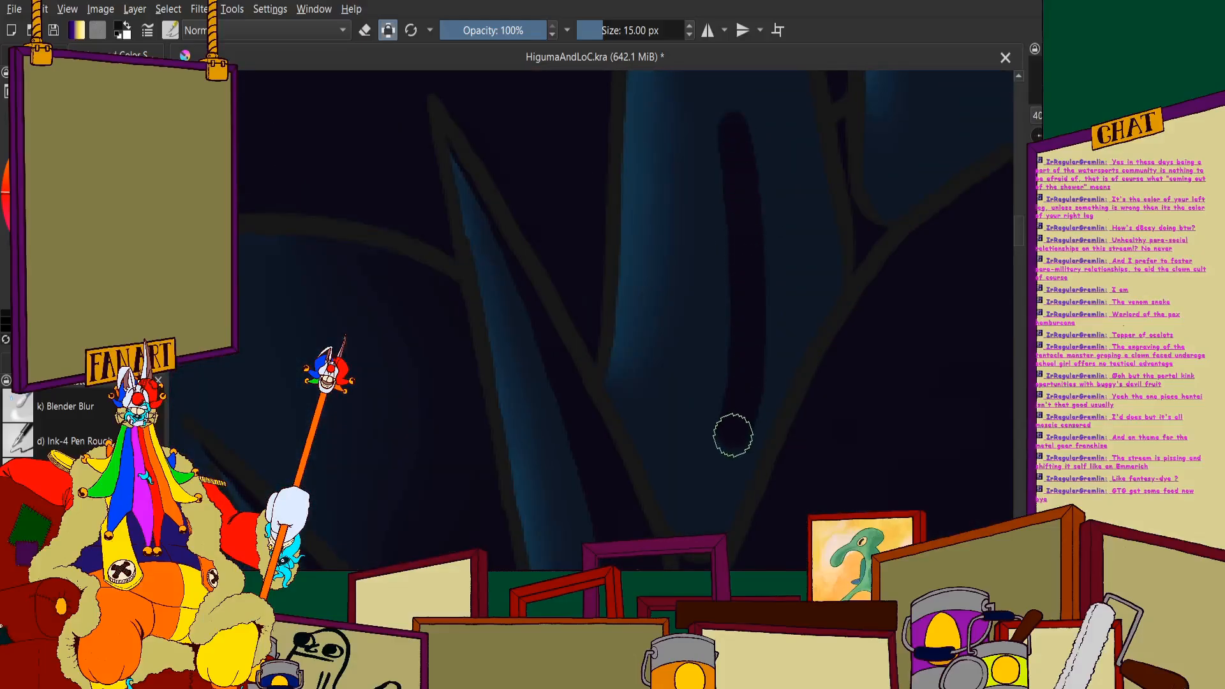
pyautogui.moveTo(734, 435); pyautogui.dragTo(692, 475)
pyautogui.scroll(-4, 638, 355)
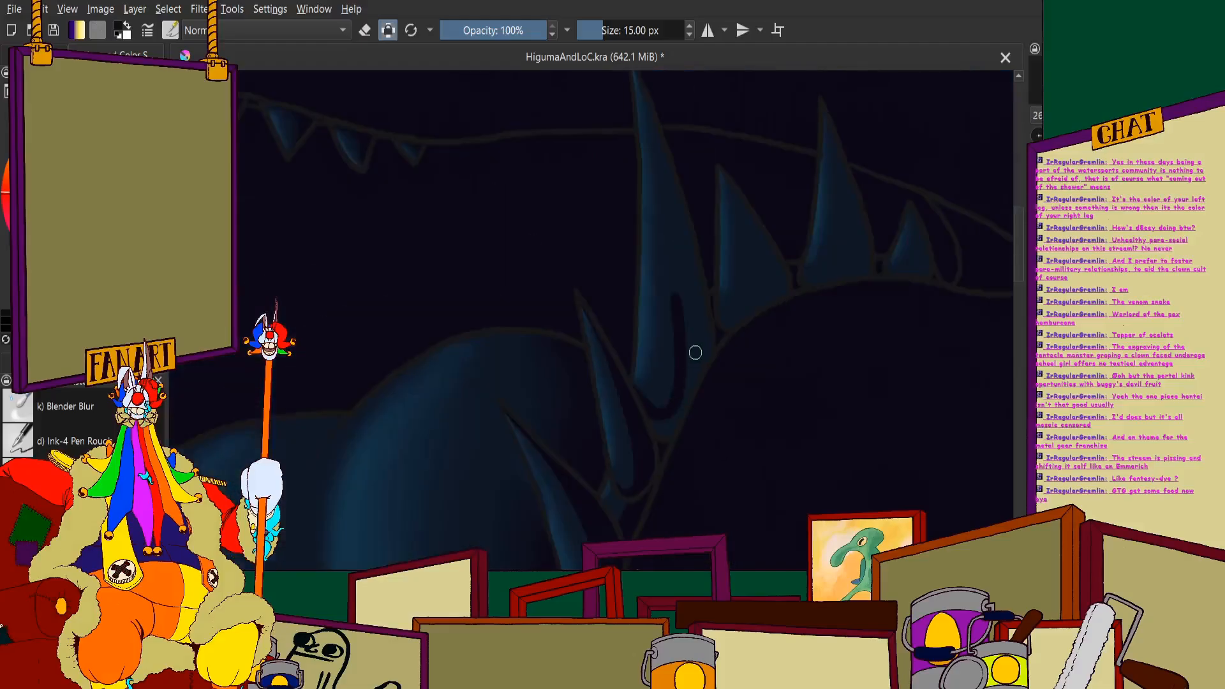
pyautogui.scroll(5, 673, 275)
pyautogui.moveTo(652, 199); pyautogui.dragTo(664, 438)
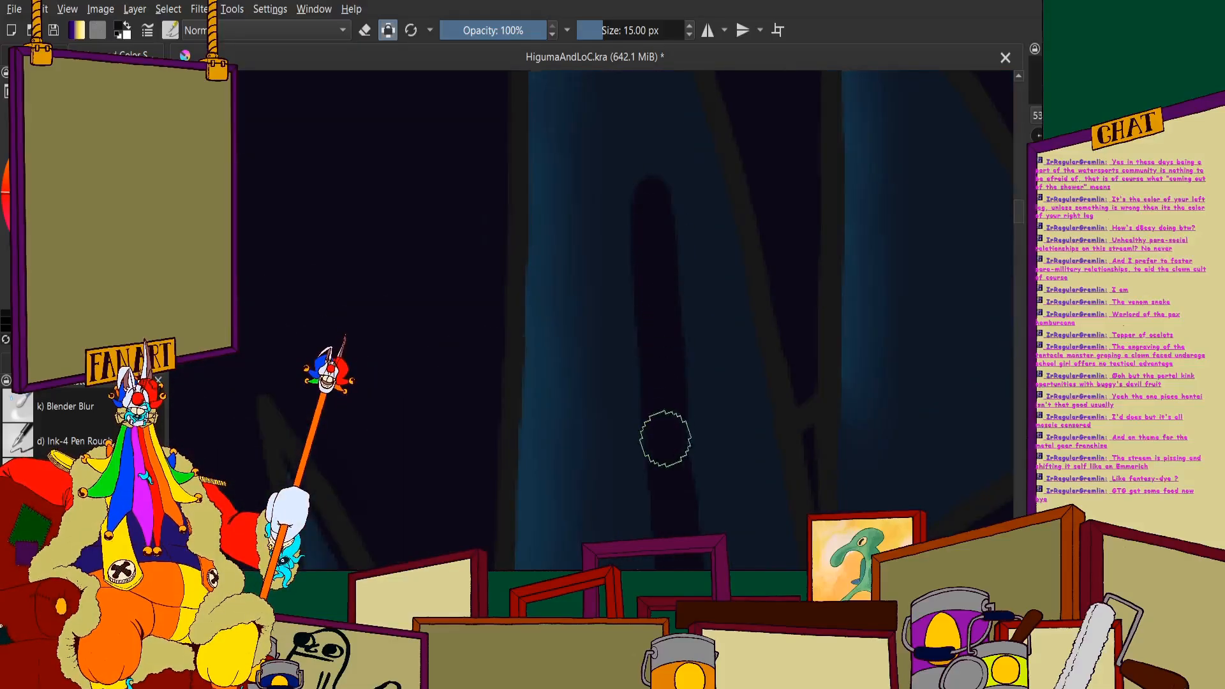
pyautogui.scroll(-3, 651, 293)
pyautogui.scroll(3, 651, 213)
pyautogui.moveTo(651, 213); pyautogui.dragTo(676, 446)
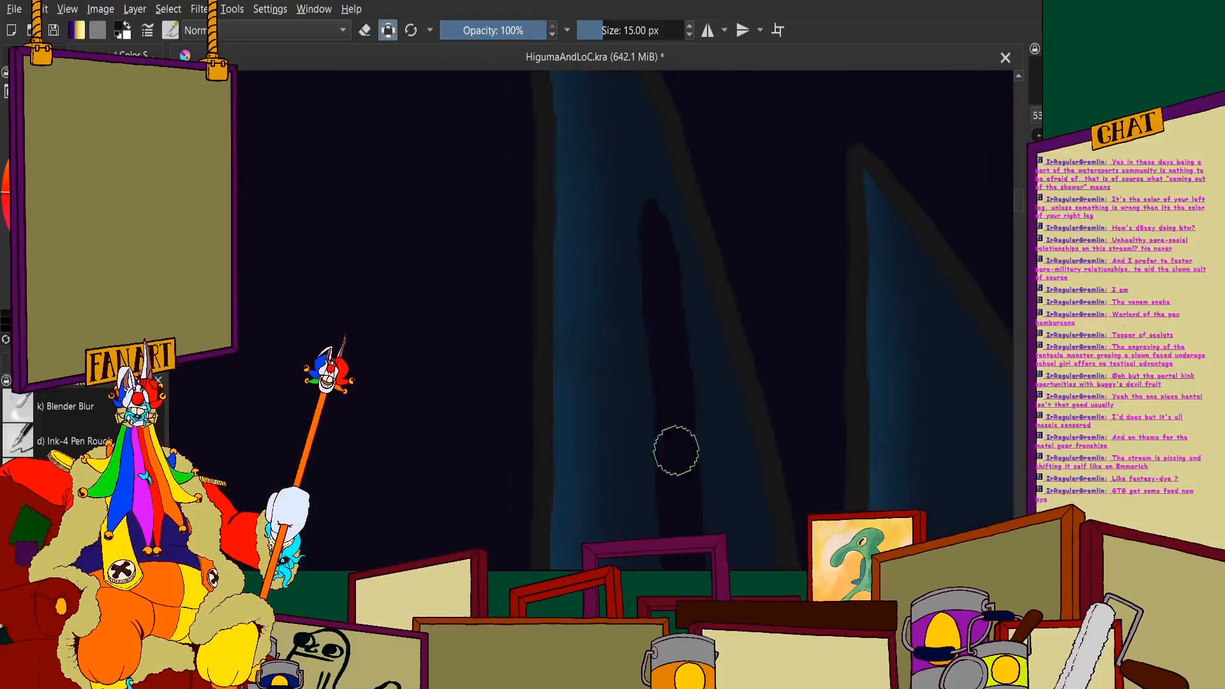
# - Carry the tallest spine's near-black shadow up along its outer side to the pointed tip
pyautogui.scroll(-3, 676, 446)
pyautogui.scroll(3, 653, 213)
pyautogui.moveTo(653, 213); pyautogui.dragTo(698, 443)
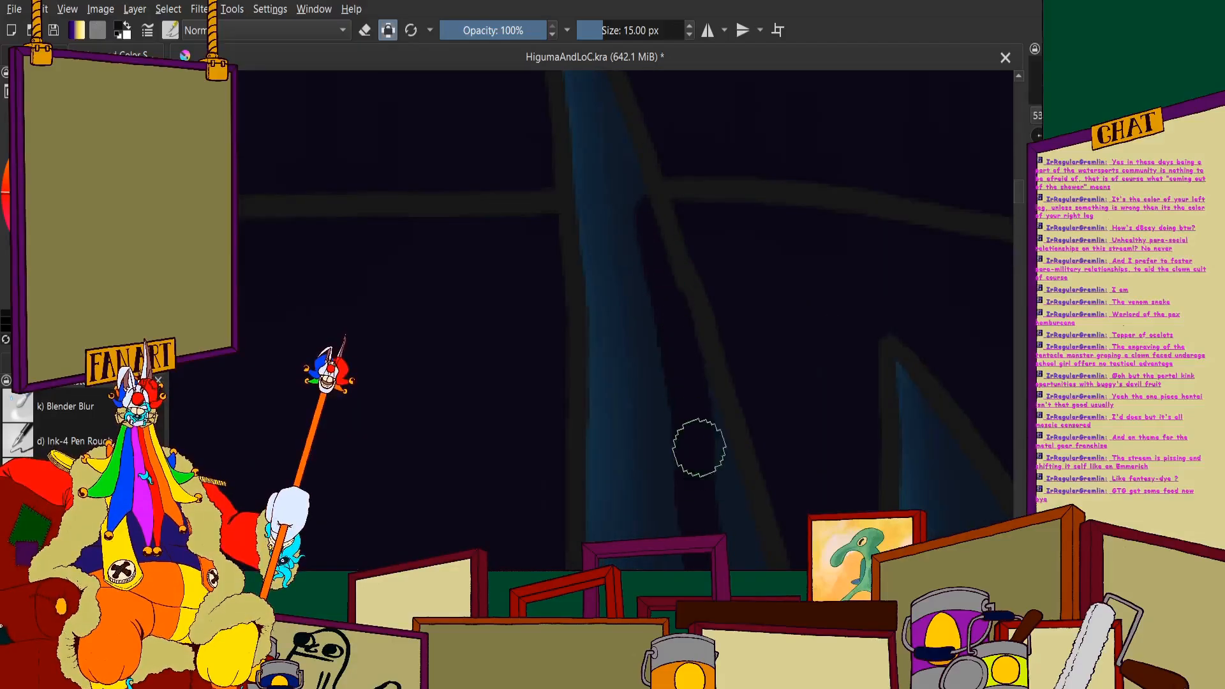
pyautogui.scroll(-3, 698, 443)
pyautogui.scroll(3, 635, 221)
pyautogui.moveTo(593, 80); pyautogui.dragTo(691, 382)
pyautogui.scroll(-3, 648, 249)
pyautogui.scroll(2, 653, 270)
pyautogui.scroll(2, 652, 268)
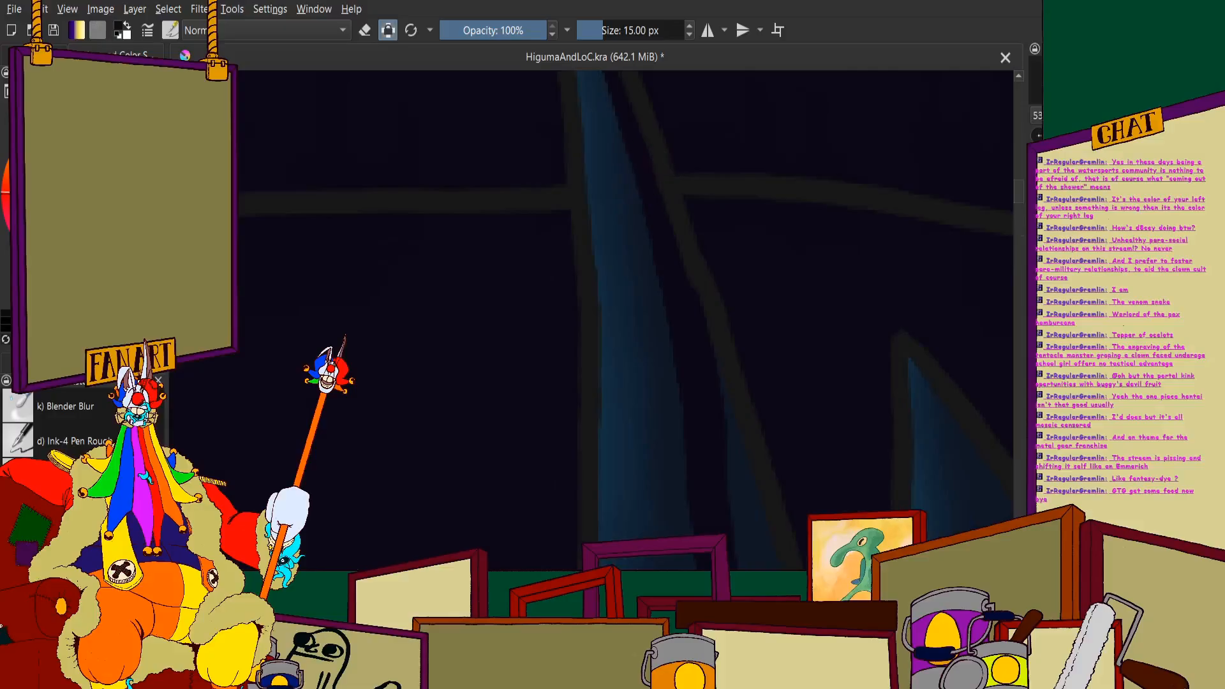
pyautogui.scroll(-4, 678, 372)
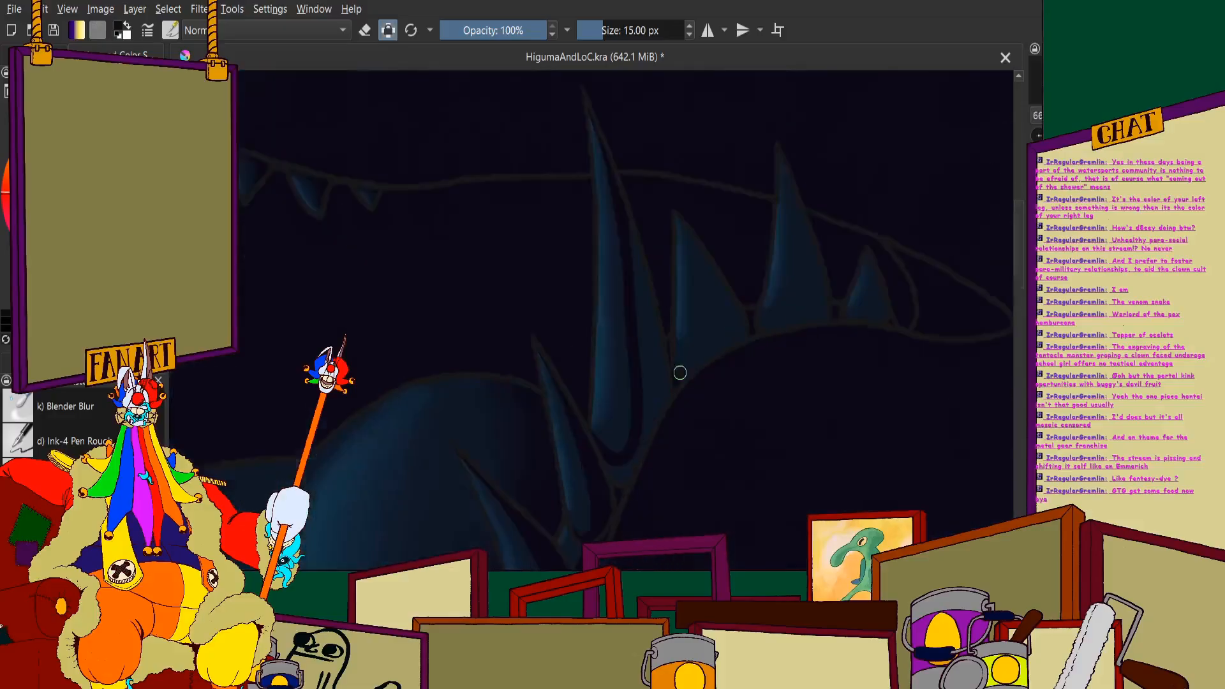
# - Fill the remaining outer side and rounded base of the tallest spine with near-black shadow
pyautogui.scroll(3, 674, 370)
pyautogui.moveTo(621, 208); pyautogui.dragTo(658, 396)
pyautogui.moveTo(624, 262); pyautogui.dragTo(624, 427)
pyautogui.scroll(-1, 613, 325)
pyautogui.scroll(1, 614, 325)
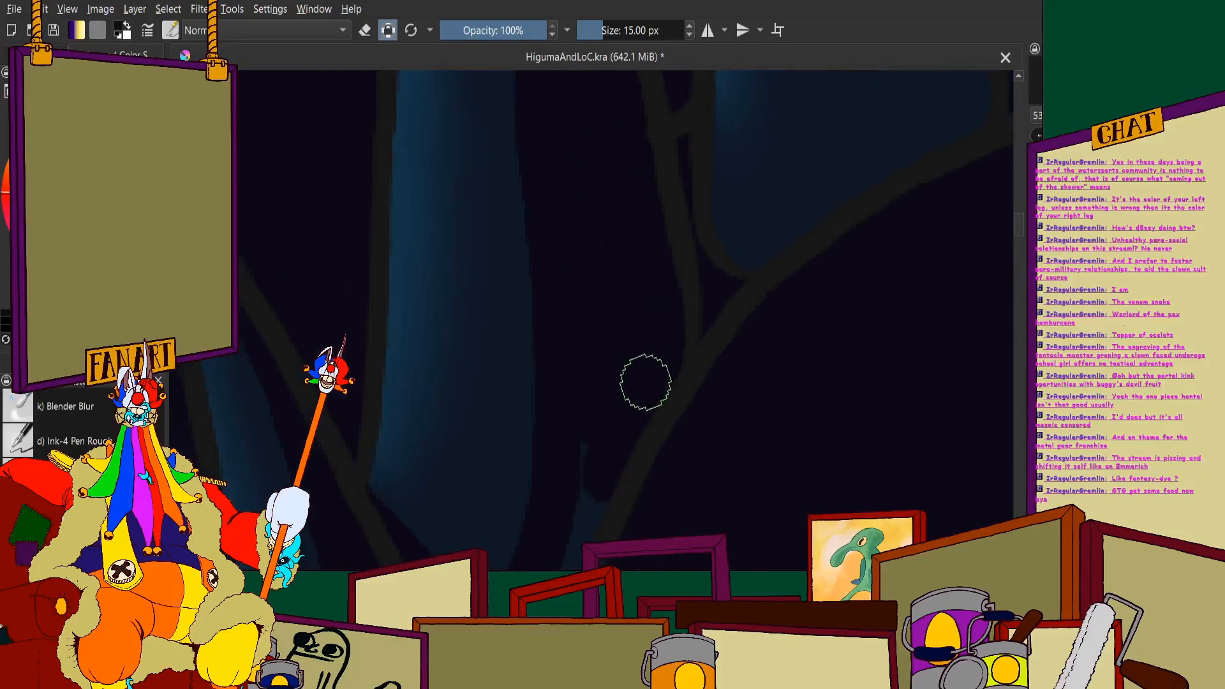
pyautogui.scroll(-1, 591, 318)
pyautogui.scroll(1, 640, 260)
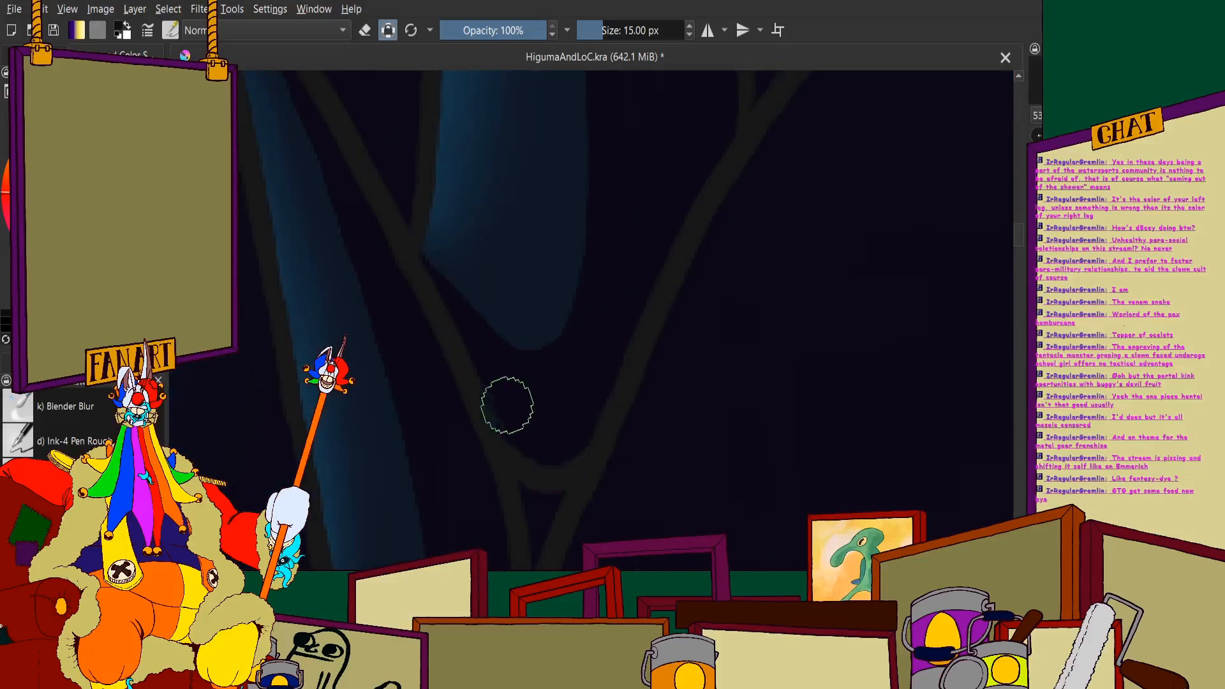
pyautogui.scroll(-2, 498, 357)
pyautogui.scroll(2, 542, 333)
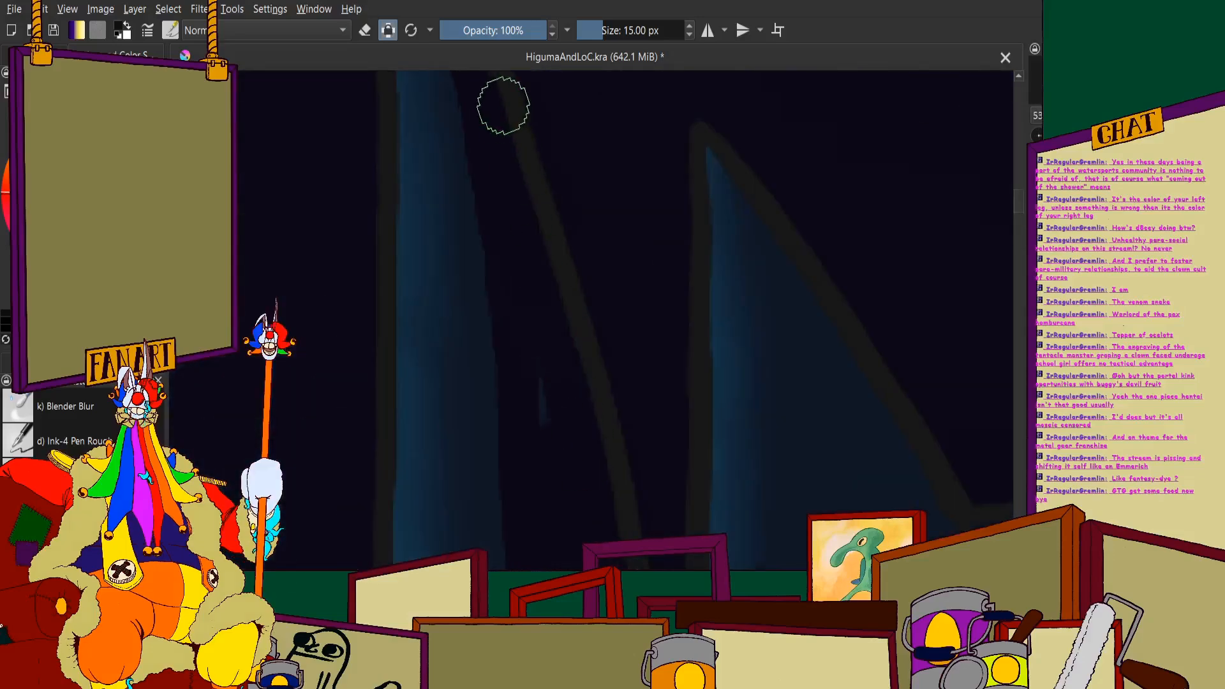
pyautogui.scroll(-2, 528, 326)
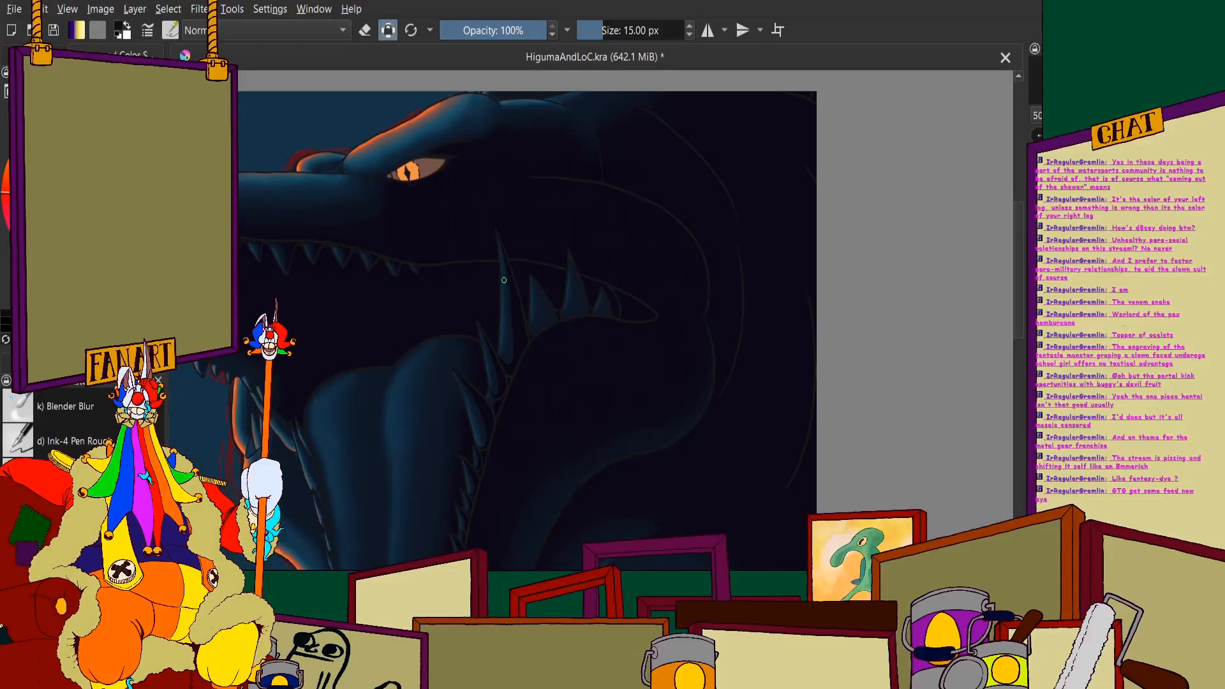
# - Block in near-black shadow from the tip to the base of the shorter spine next to the tallest one
pyautogui.scroll(-3, 504, 280)
pyautogui.scroll(6, 503, 273)
pyautogui.scroll(-4, 551, 248)
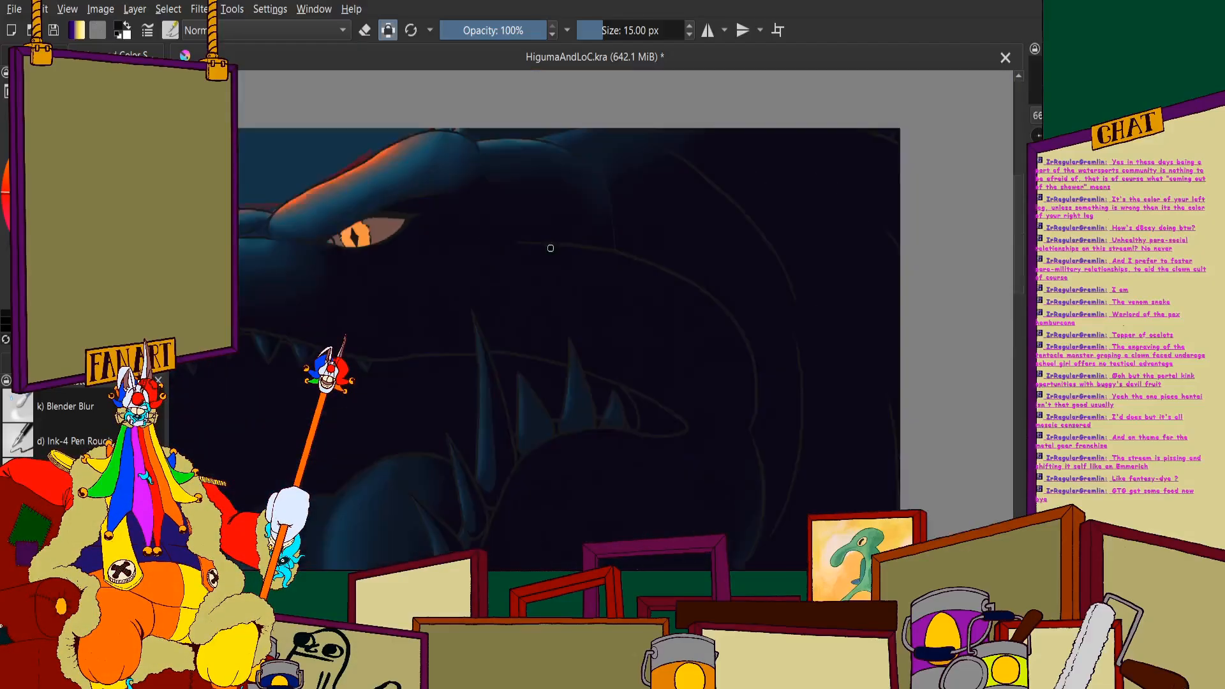
pyautogui.scroll(1, 574, 404)
pyautogui.scroll(3, 484, 293)
pyautogui.scroll(2, 471, 128)
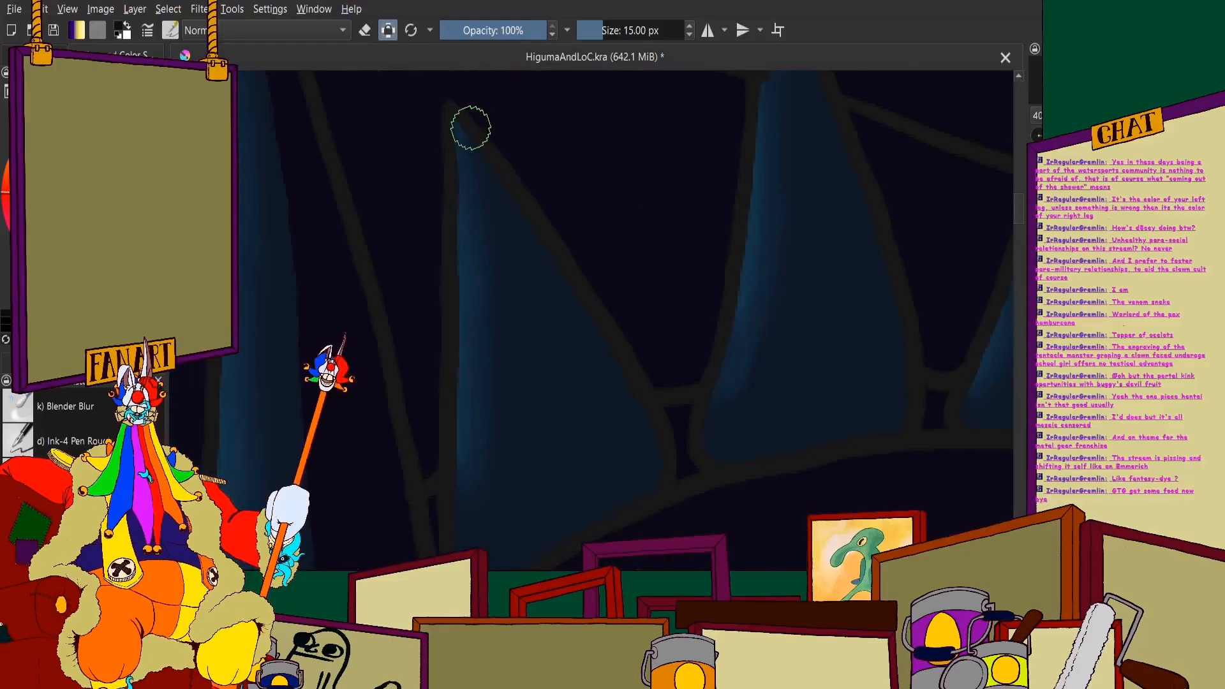
pyautogui.scroll(-3, 523, 293)
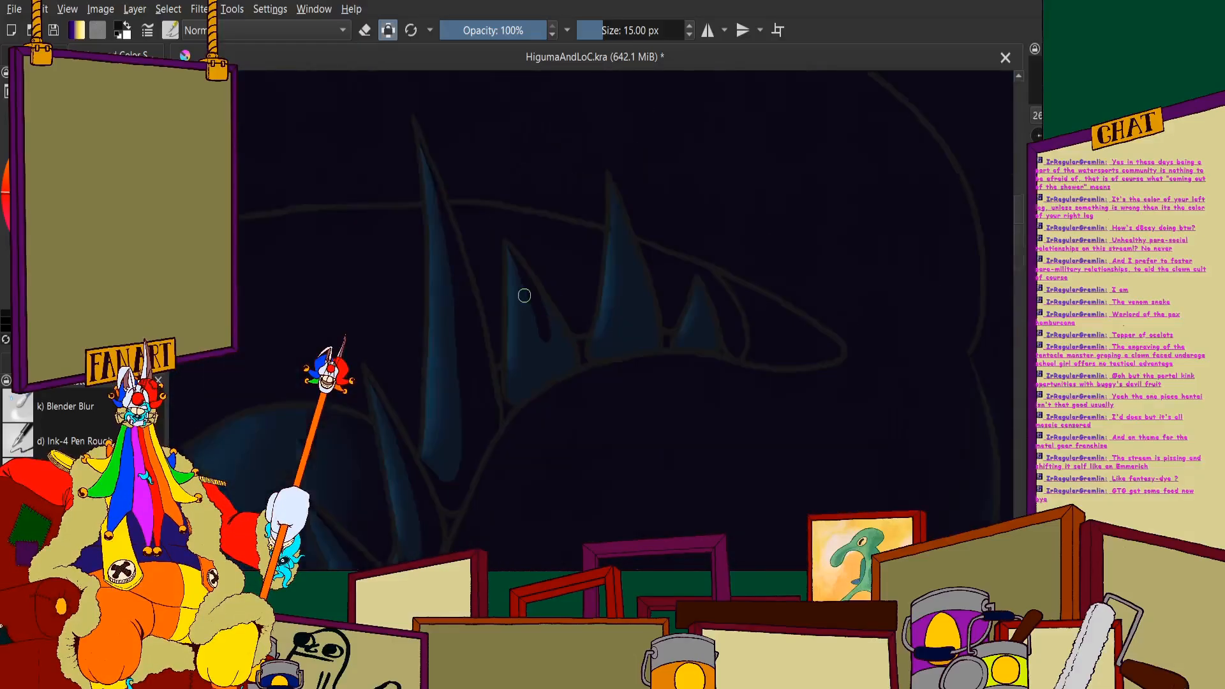
pyautogui.scroll(4, 528, 184)
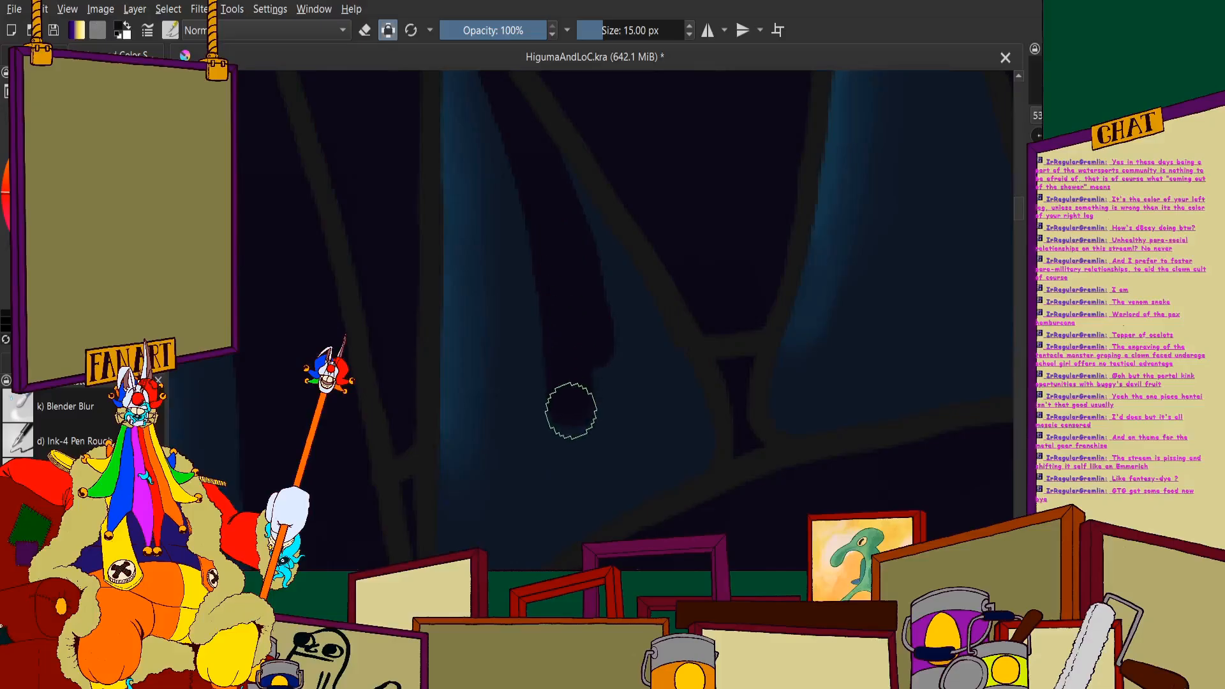
pyautogui.scroll(2, 465, 473)
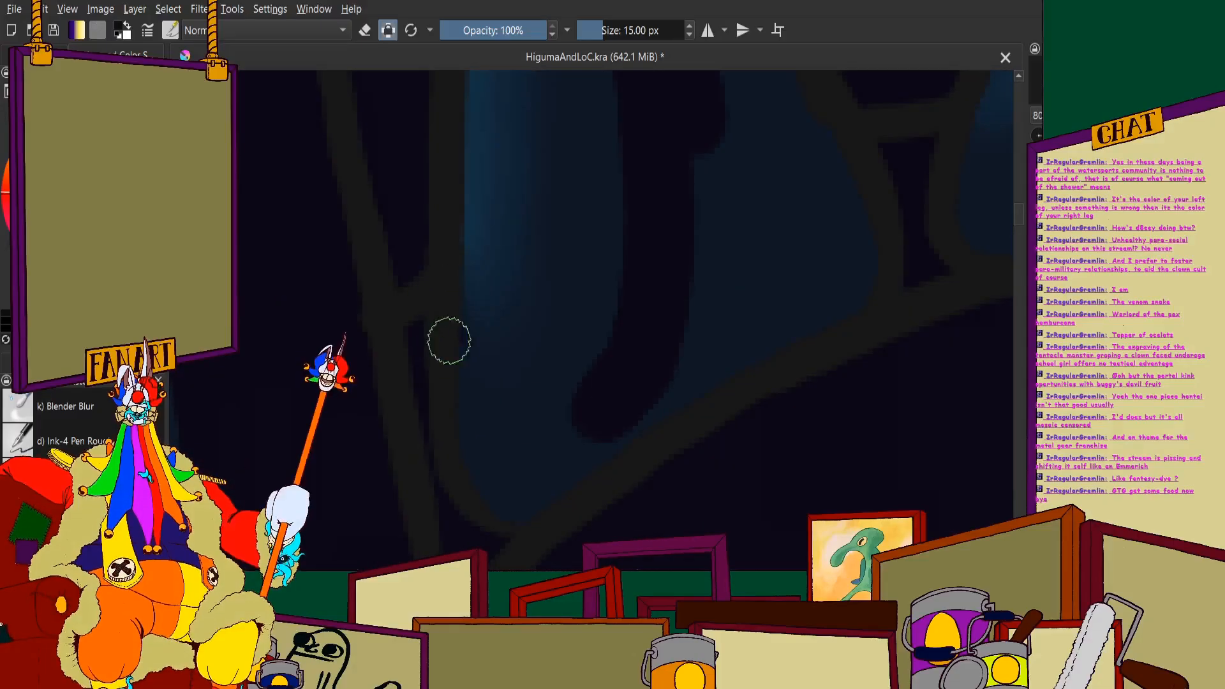
# - Fill the shorter spine's outer side and base with near-black shadow up to its outline
pyautogui.scroll(-2, 664, 276)
pyautogui.scroll(2, 663, 275)
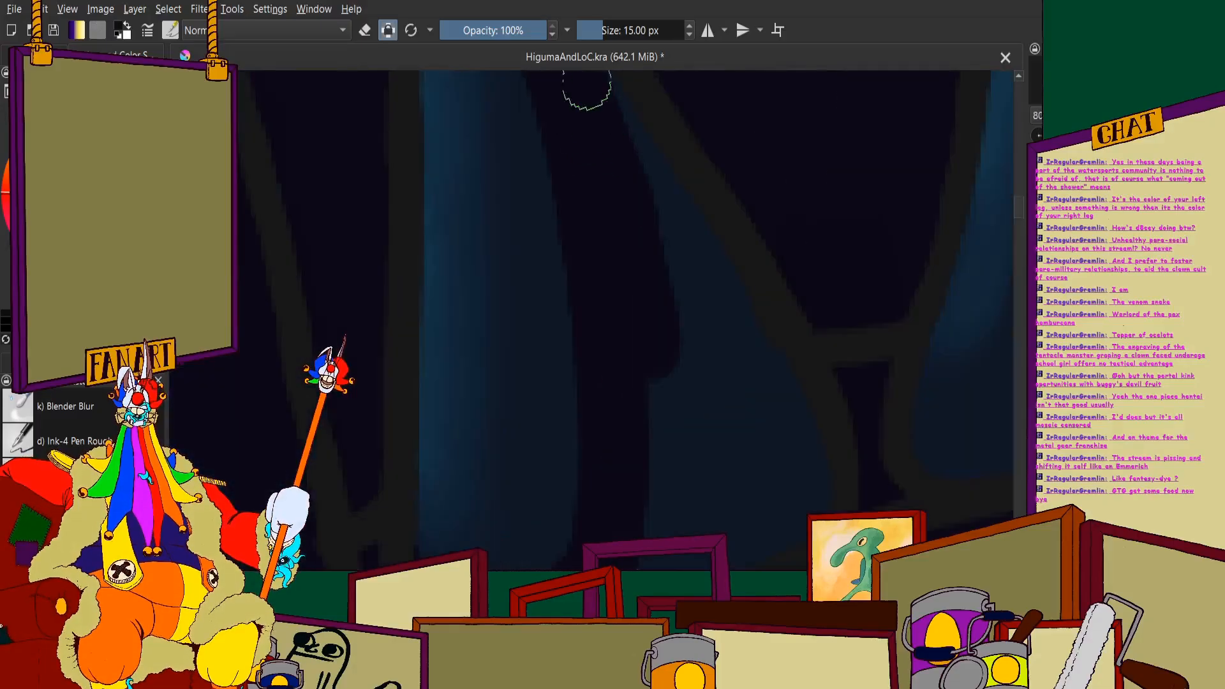
pyautogui.moveTo(717, 363); pyautogui.dragTo(653, 283)
pyautogui.scroll(-1, 632, 388)
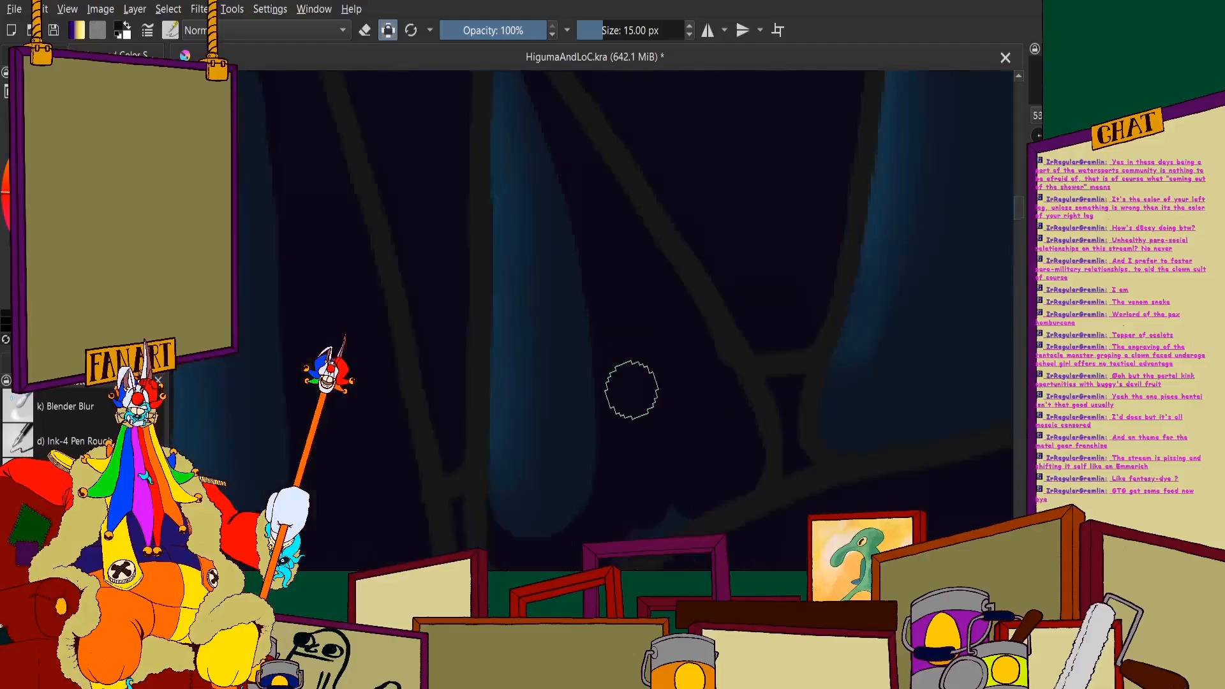
pyautogui.moveTo(631, 408); pyautogui.dragTo(642, 255)
pyautogui.scroll(1, 649, 313)
pyautogui.moveTo(648, 326)
pyautogui.mouseDown()
pyautogui.moveTo(515, 457)
pyautogui.moveTo(406, 428)
pyautogui.mouseUp()
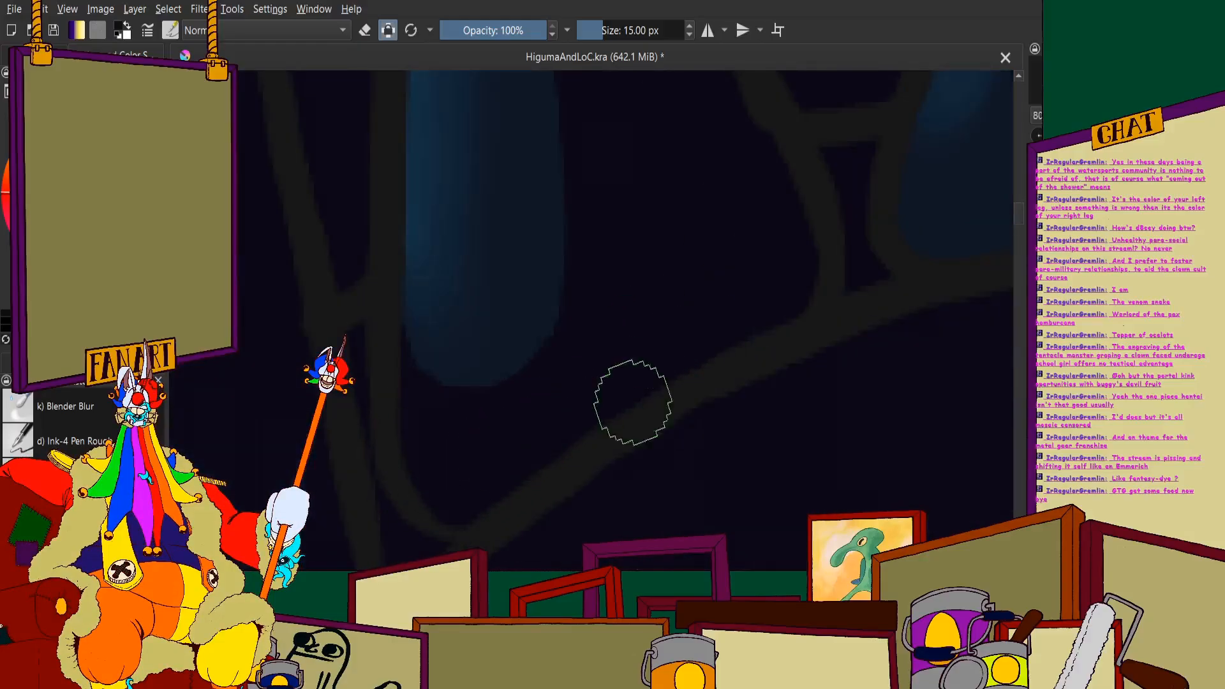
pyautogui.scroll(-5, 632, 402)
pyautogui.scroll(4, 577, 225)
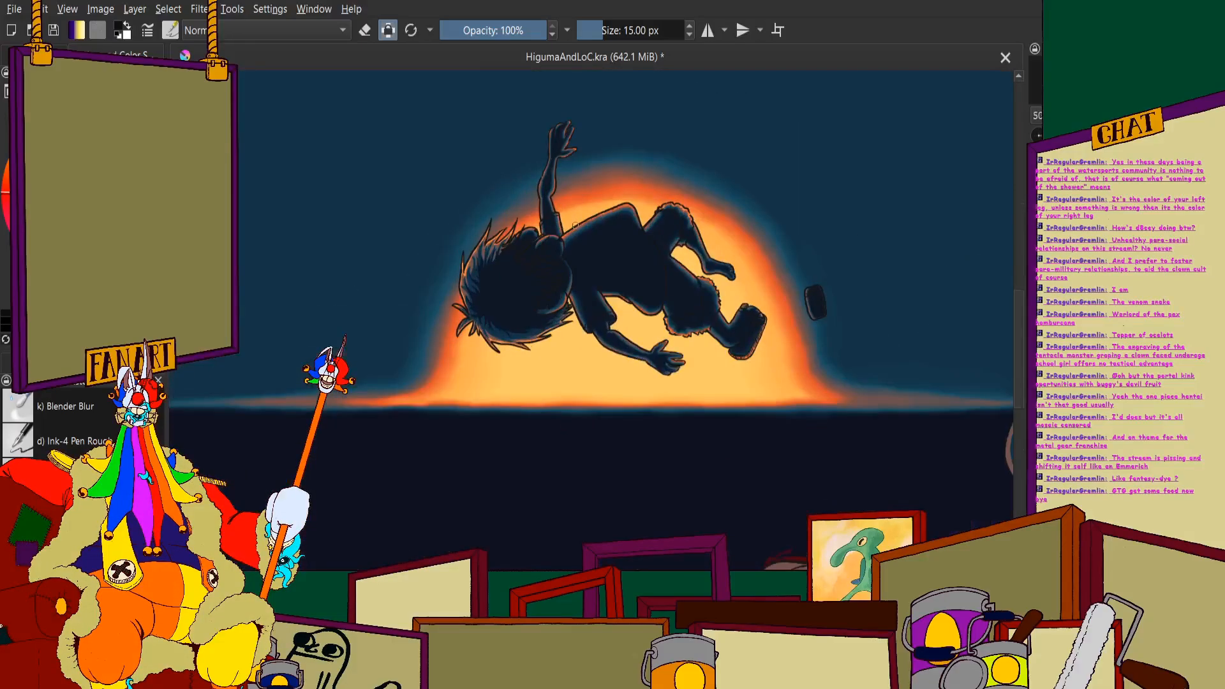
pyautogui.scroll(4, 577, 225)
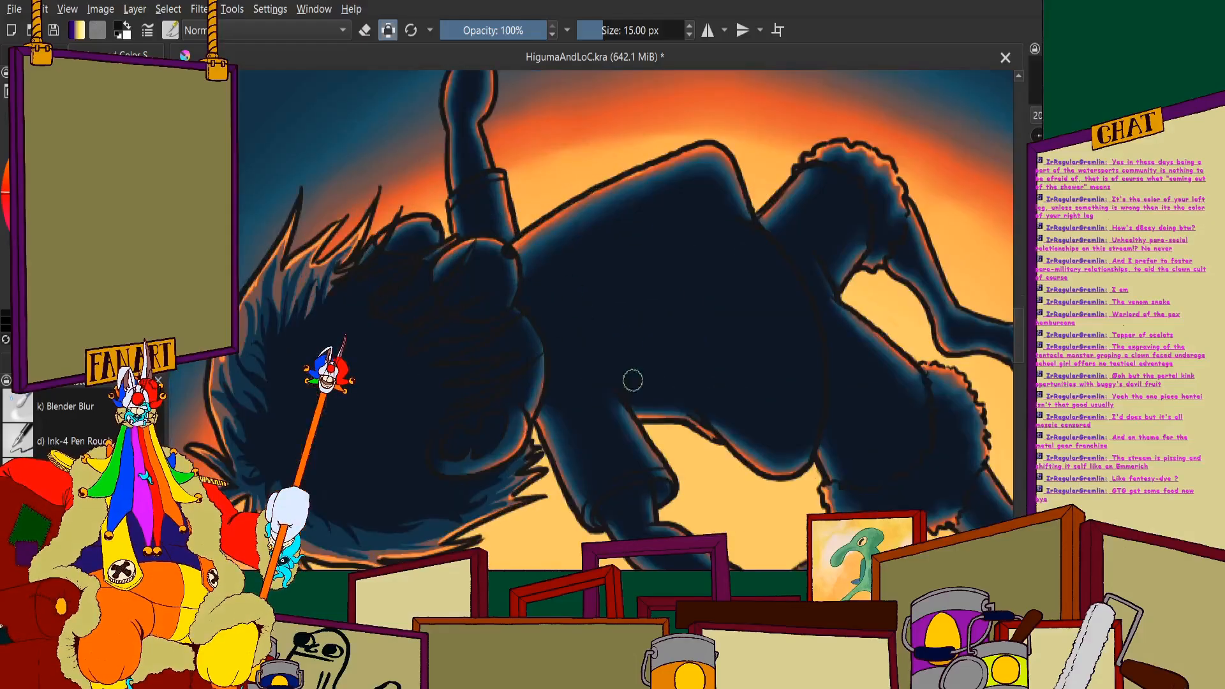
pyautogui.scroll(-10, 470, 495)
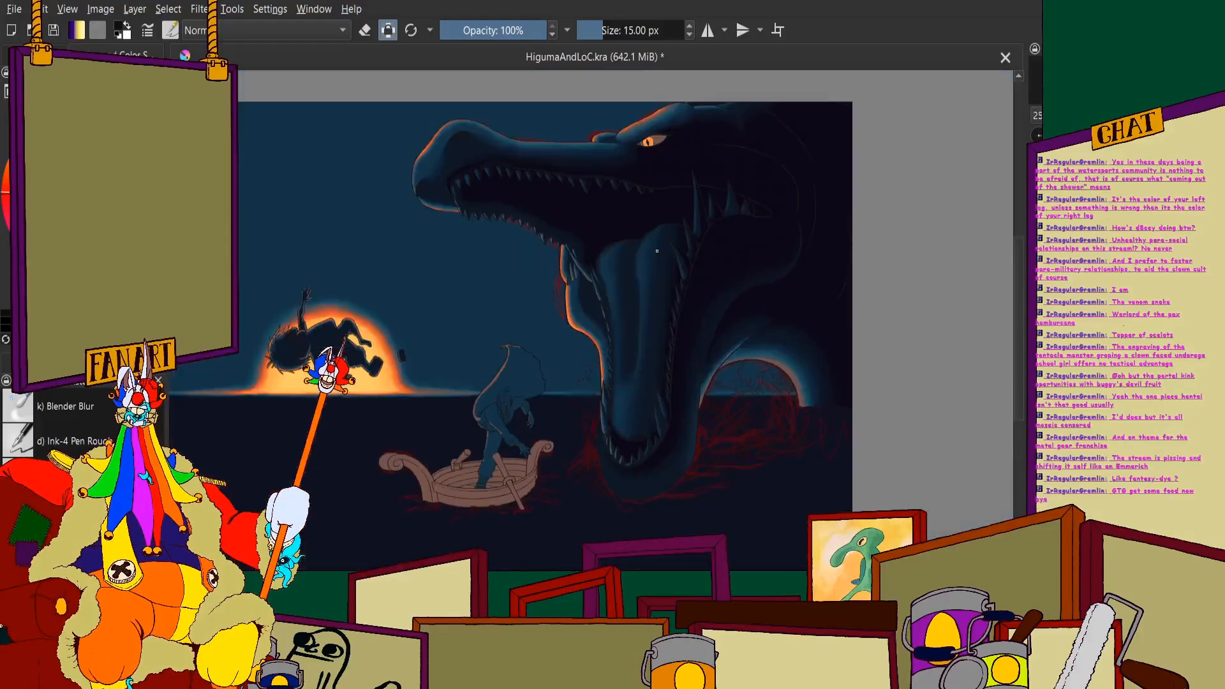
# - Shade the outer side and base of the second-to-last spine before the mouth corner near-black, starting at its tip
pyautogui.scroll(3, 554, 218)
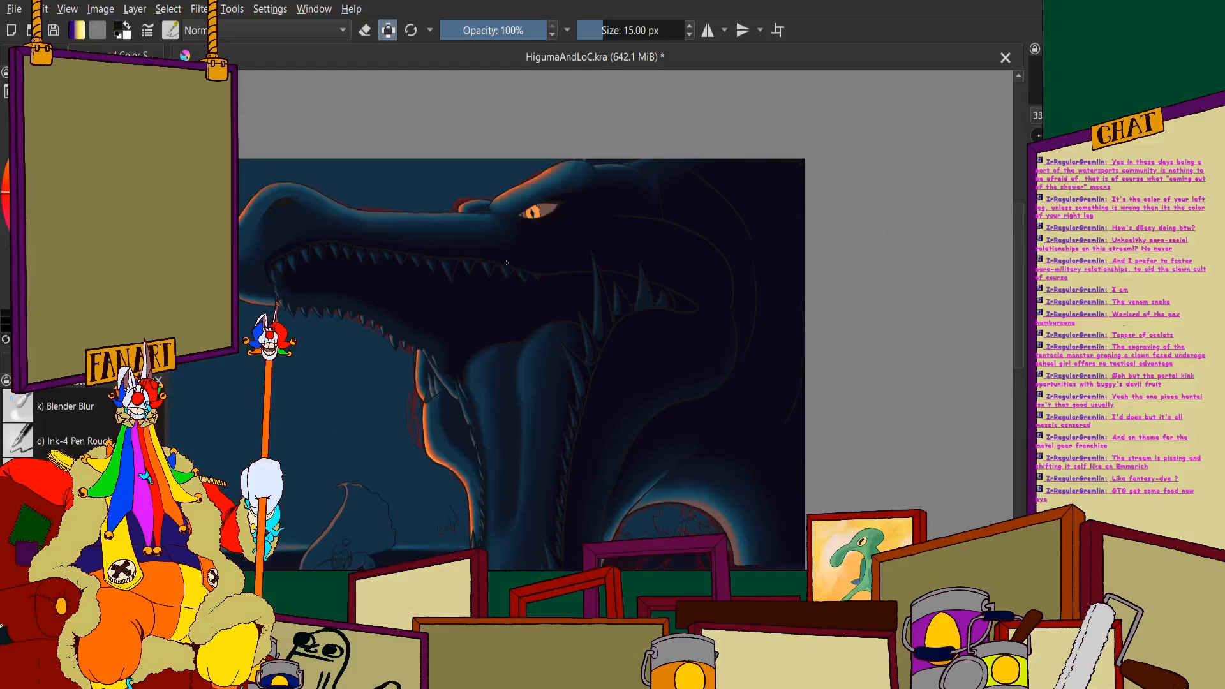
pyautogui.scroll(6, 507, 263)
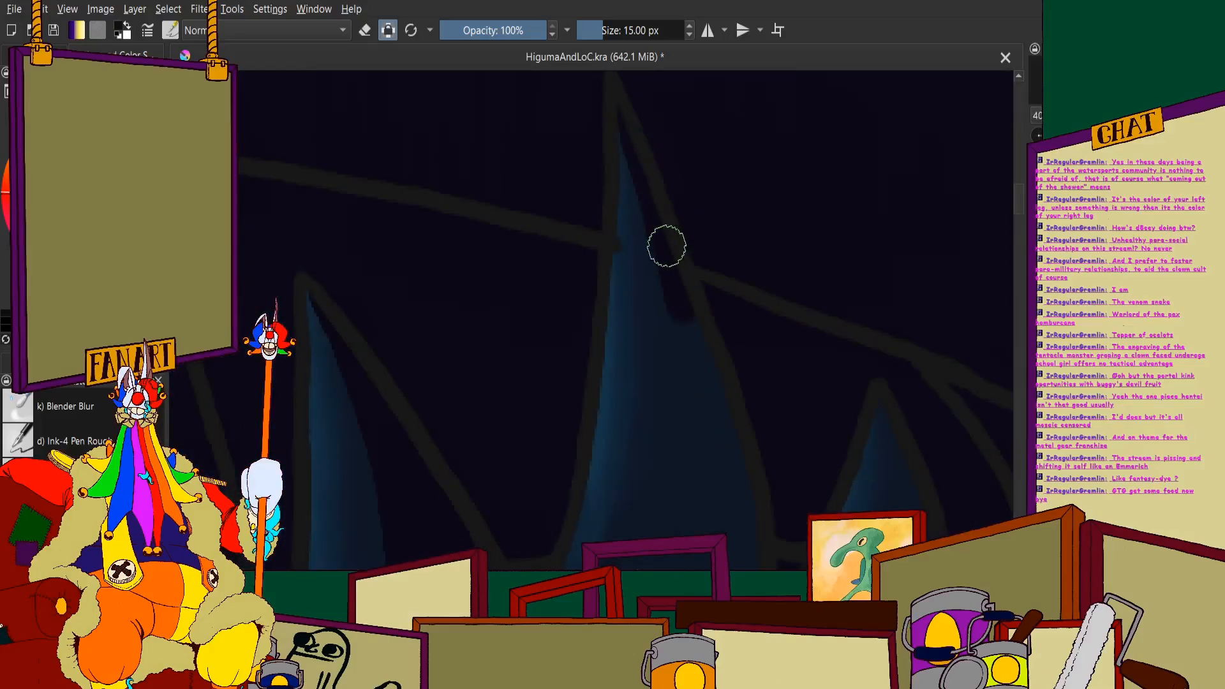
pyautogui.moveTo(667, 245); pyautogui.dragTo(688, 436)
pyautogui.scroll(-3, 681, 329)
pyautogui.scroll(3, 657, 344)
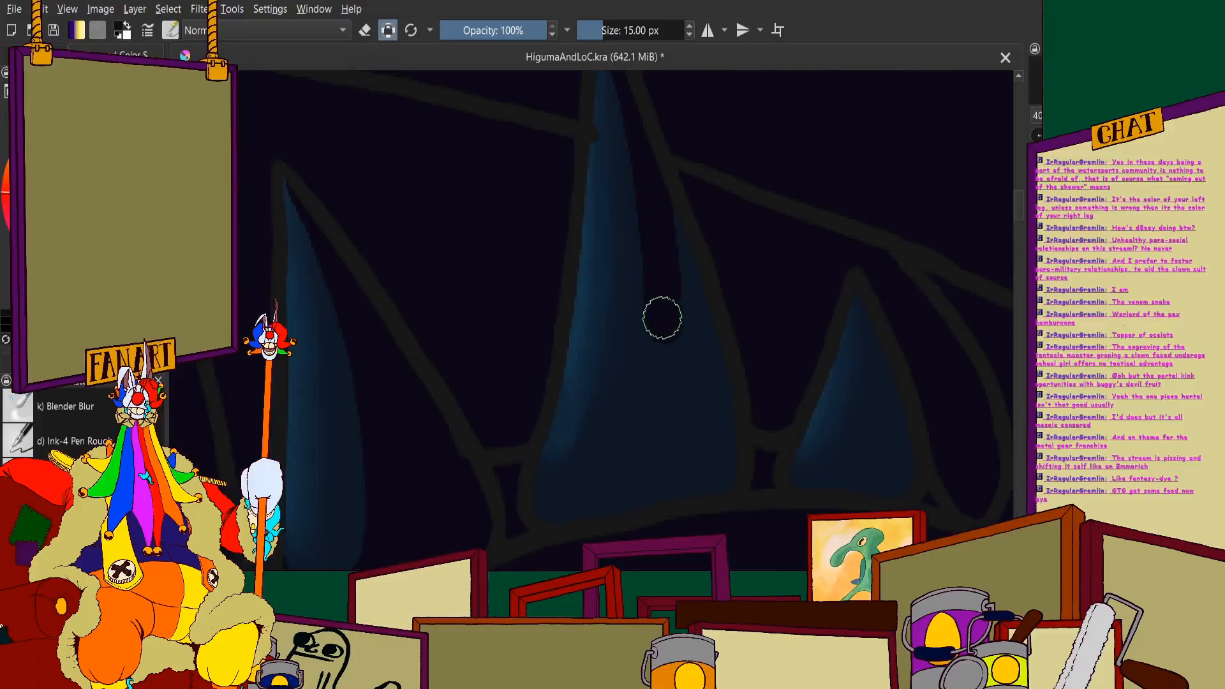
pyautogui.moveTo(663, 317)
pyautogui.mouseDown()
pyautogui.moveTo(644, 442)
pyautogui.moveTo(591, 513)
pyautogui.mouseUp()
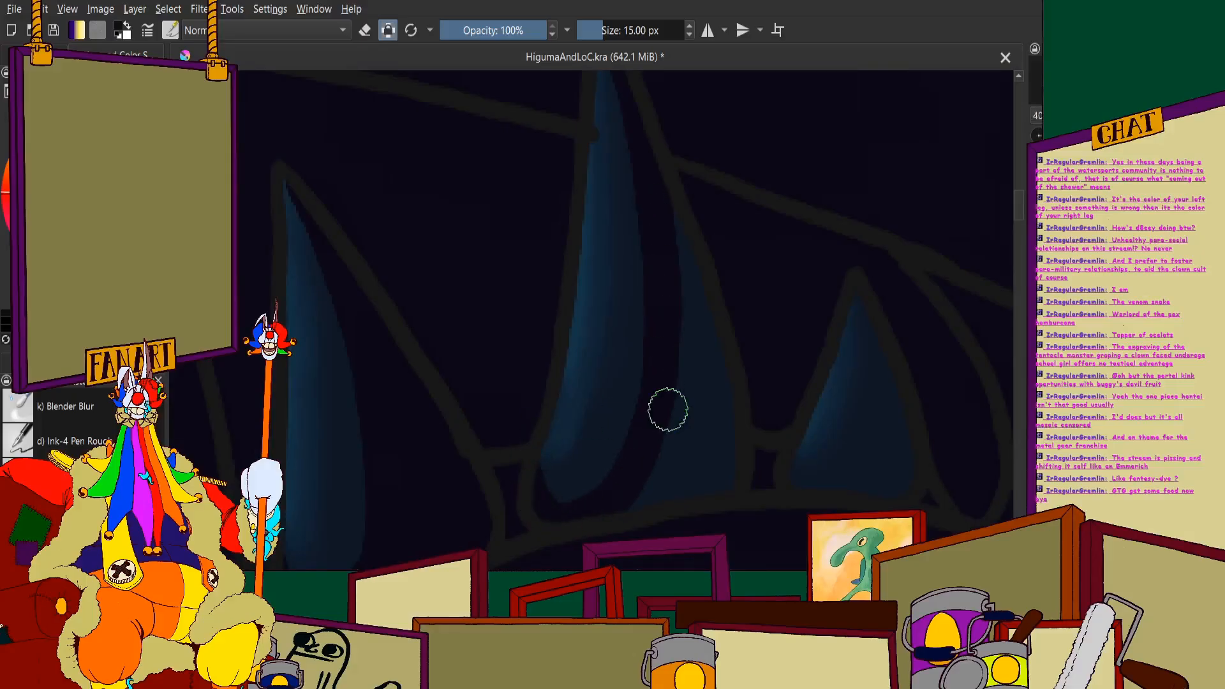
pyautogui.moveTo(660, 189)
pyautogui.mouseDown()
pyautogui.moveTo(711, 364)
pyautogui.moveTo(709, 479)
pyautogui.mouseUp()
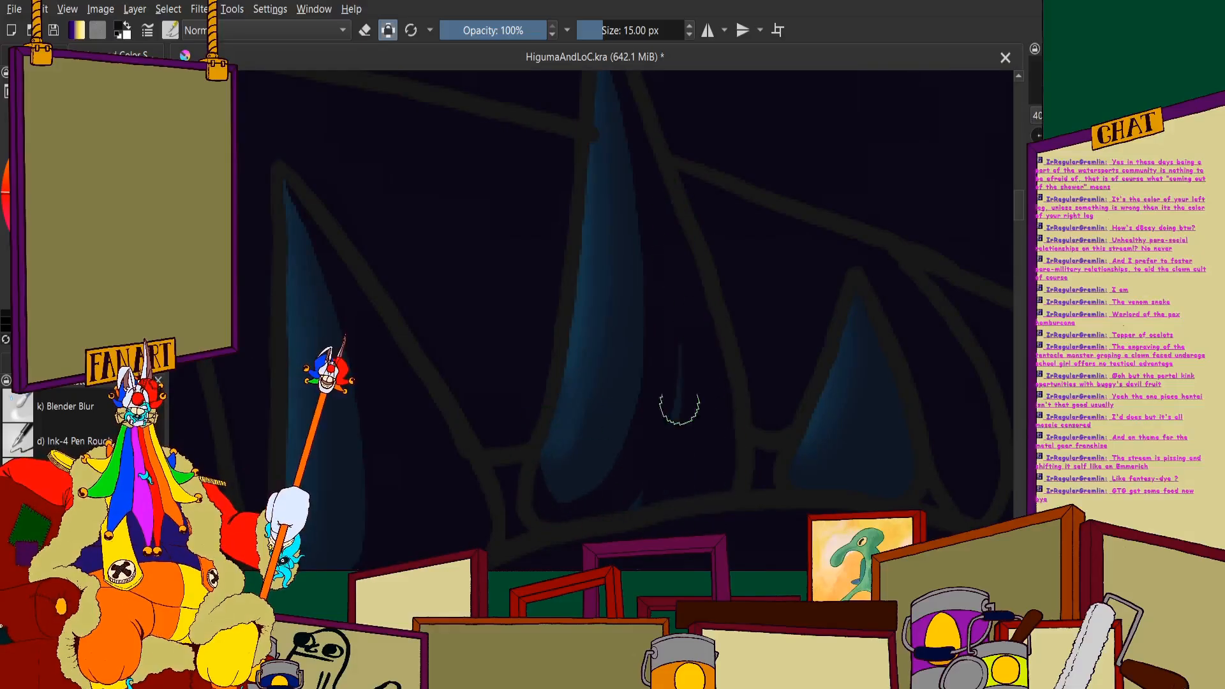
pyautogui.scroll(-5, 631, 437)
pyautogui.scroll(8, 586, 394)
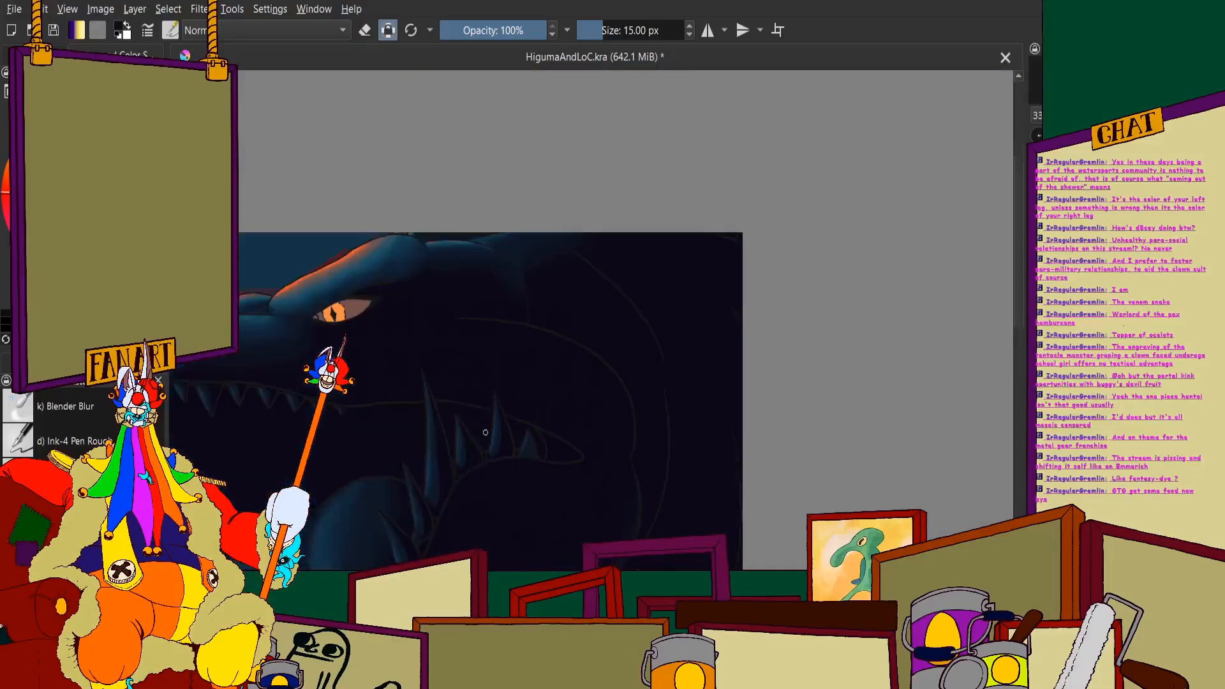
# - Shade the outer side and base of the last small spine at the mouth corner near-black
pyautogui.scroll(2, 688, 141)
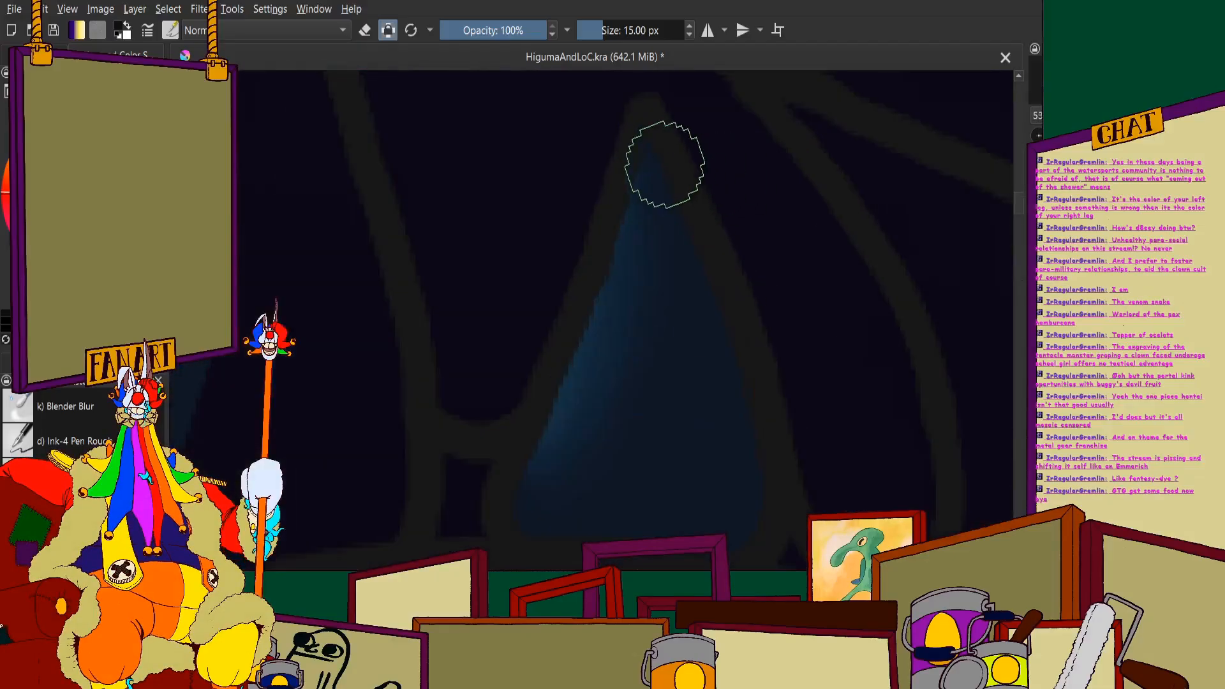
pyautogui.moveTo(662, 143)
pyautogui.mouseDown()
pyautogui.moveTo(708, 380)
pyautogui.moveTo(687, 492)
pyautogui.moveTo(653, 523)
pyautogui.mouseUp()
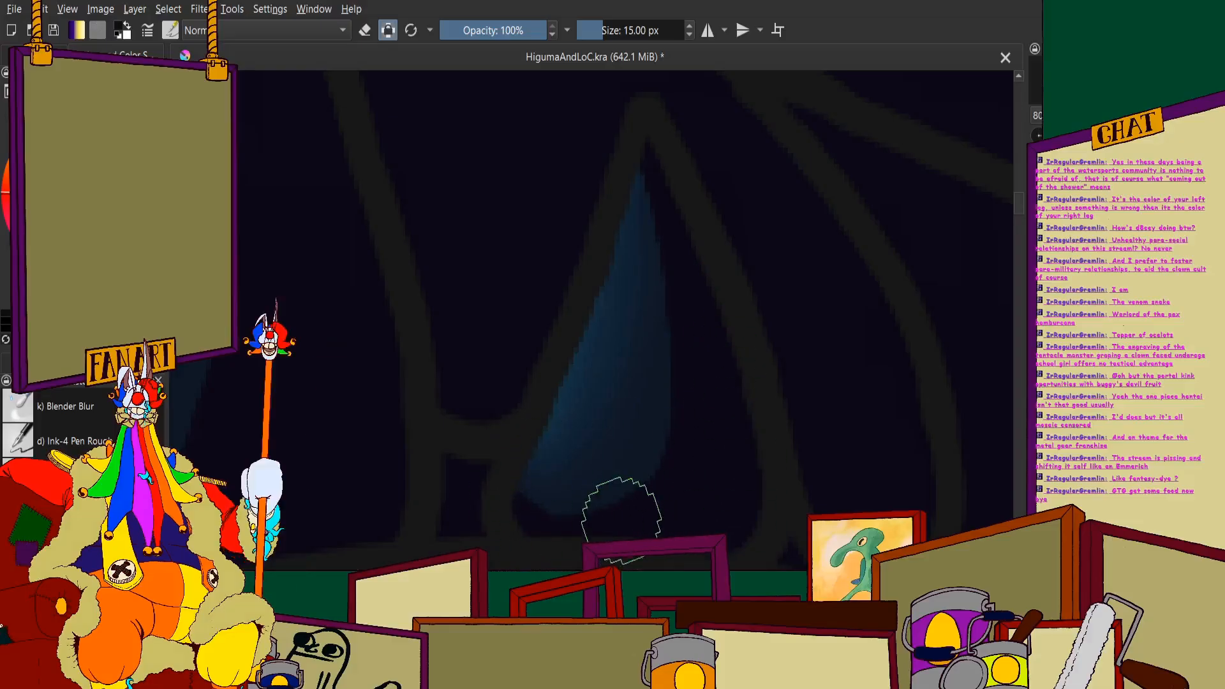
pyautogui.scroll(1, 676, 341)
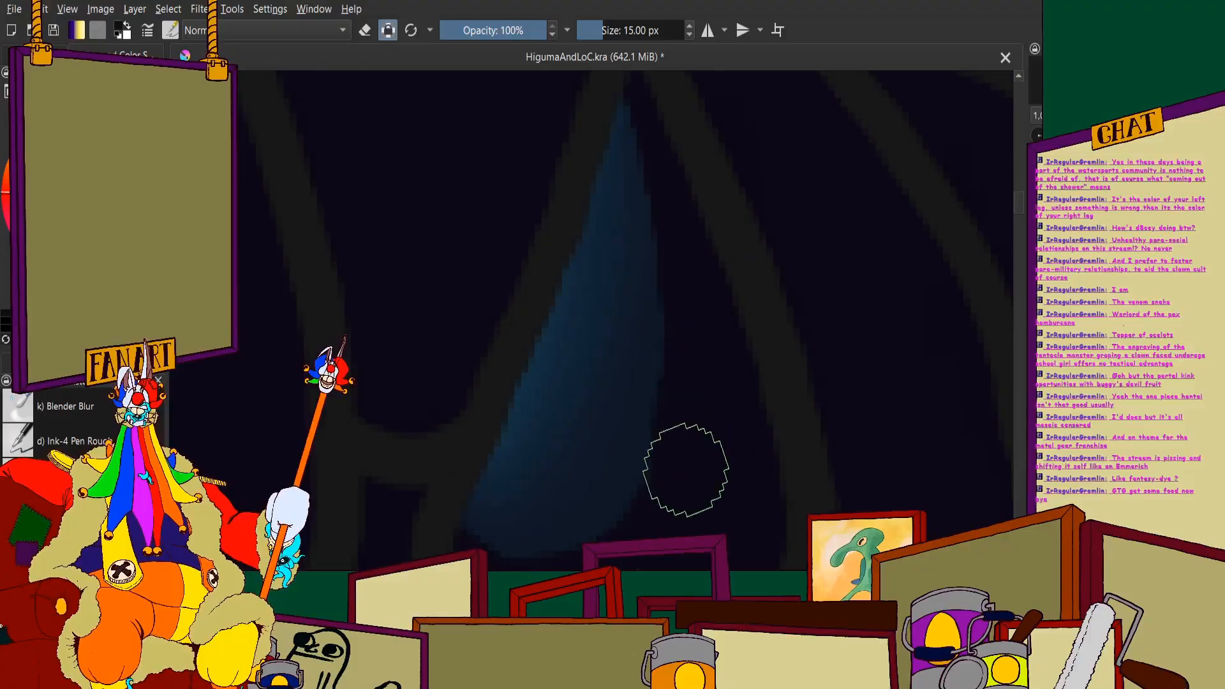
pyautogui.scroll(-3, 683, 465)
pyautogui.scroll(-3, 530, 325)
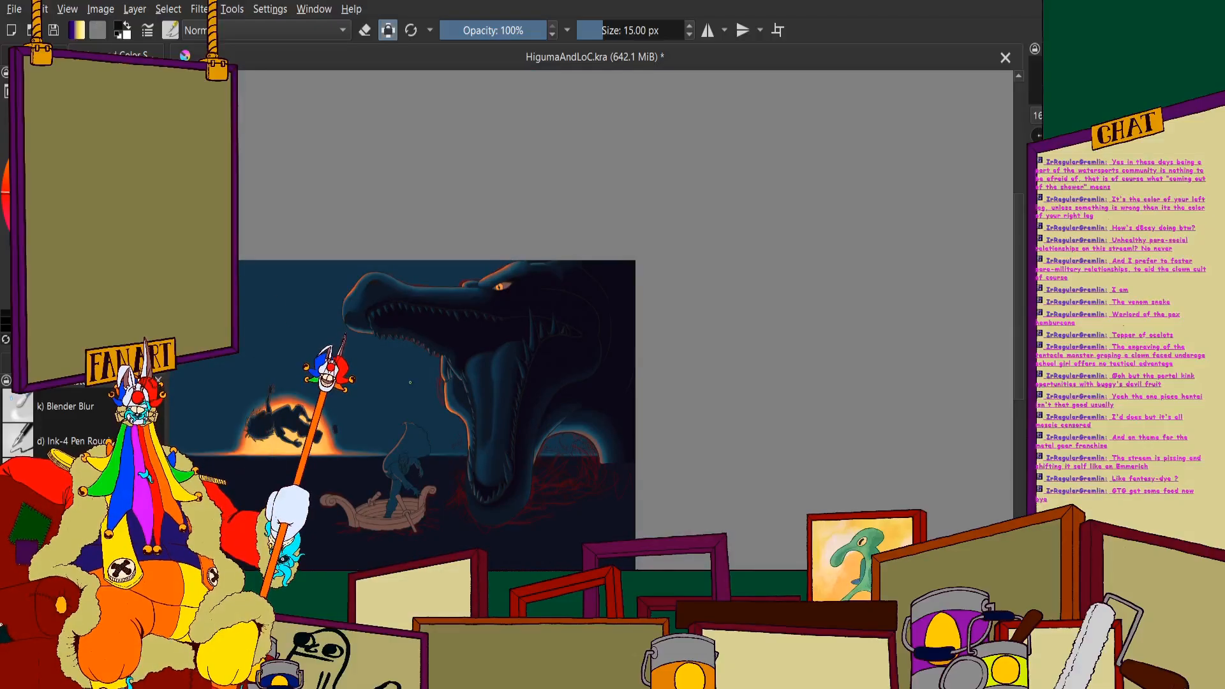
# - Set the Blender Blur brush size to 10 px for work on the monster's lower front teeth
pyautogui.scroll(5, 410, 382)
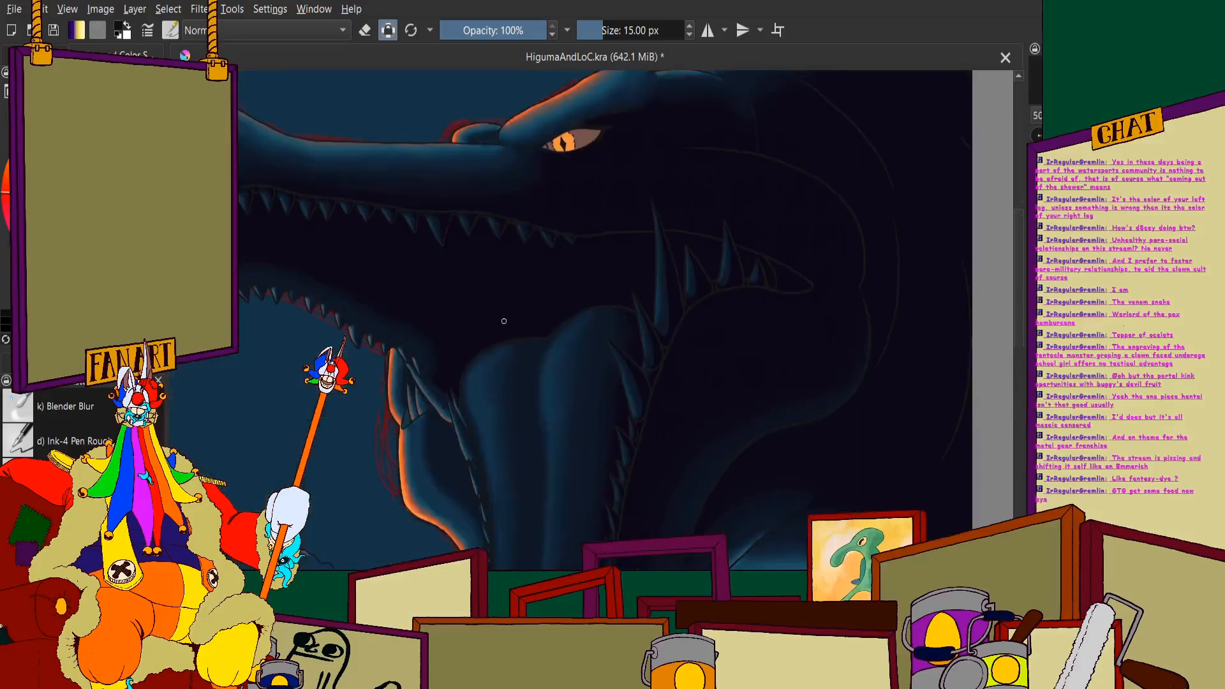
pyautogui.scroll(-5, 745, 273)
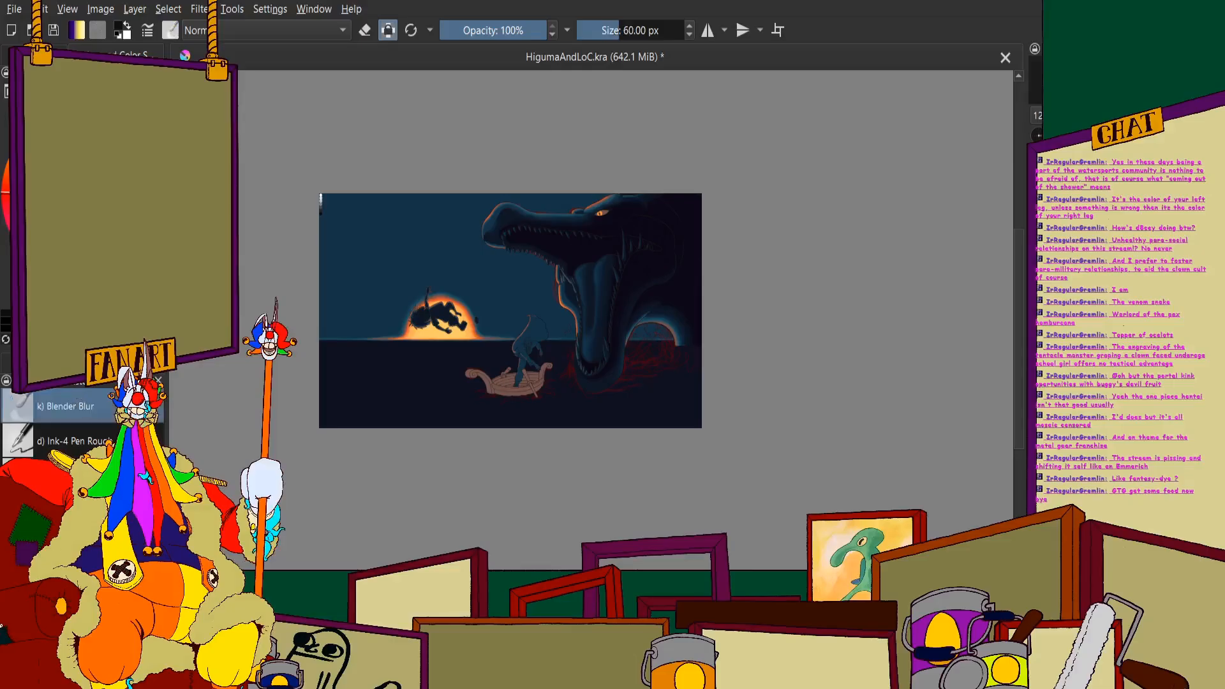
pyautogui.scroll(5, 586, 355)
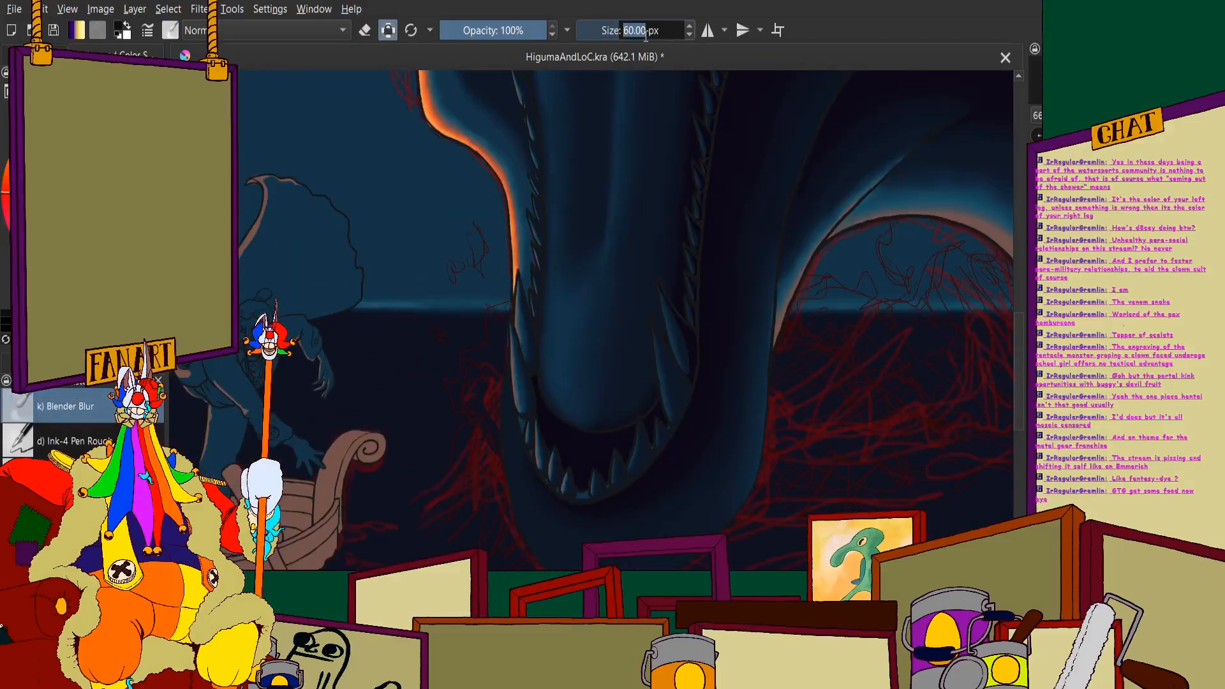
pyautogui.press('Return')
pyautogui.scroll(3, 657, 365)
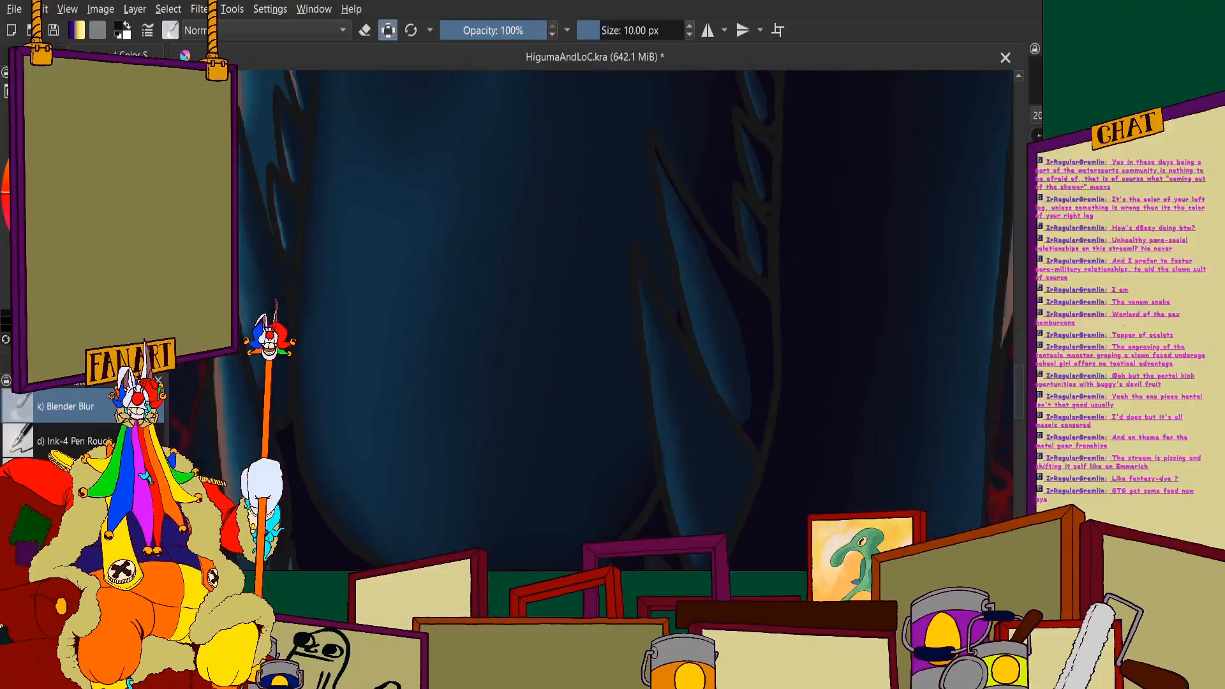
# - Paint near-black shadow with the 15 px brush on the lower outer side and base of the lowest long tooth
pyautogui.click(72, 440)
pyautogui.scroll(-3, 471, 255)
pyautogui.scroll(5, 569, 380)
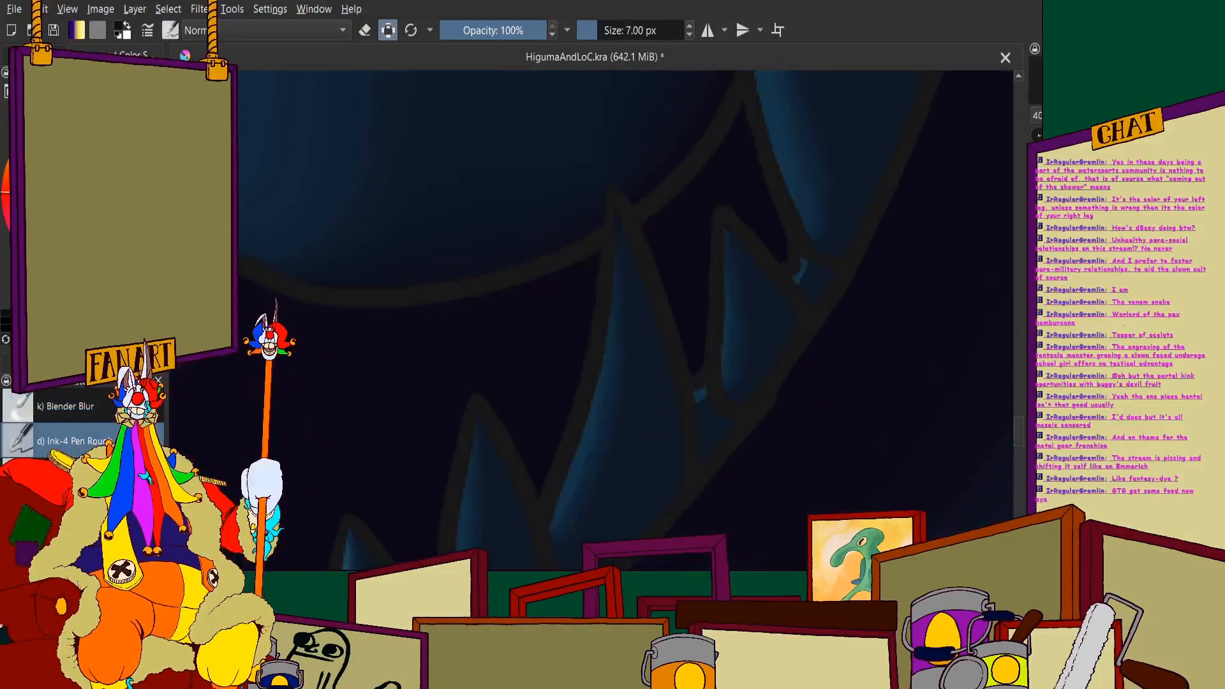
pyautogui.click(71, 475)
pyautogui.scroll(-6, 722, 277)
pyautogui.scroll(6, 723, 277)
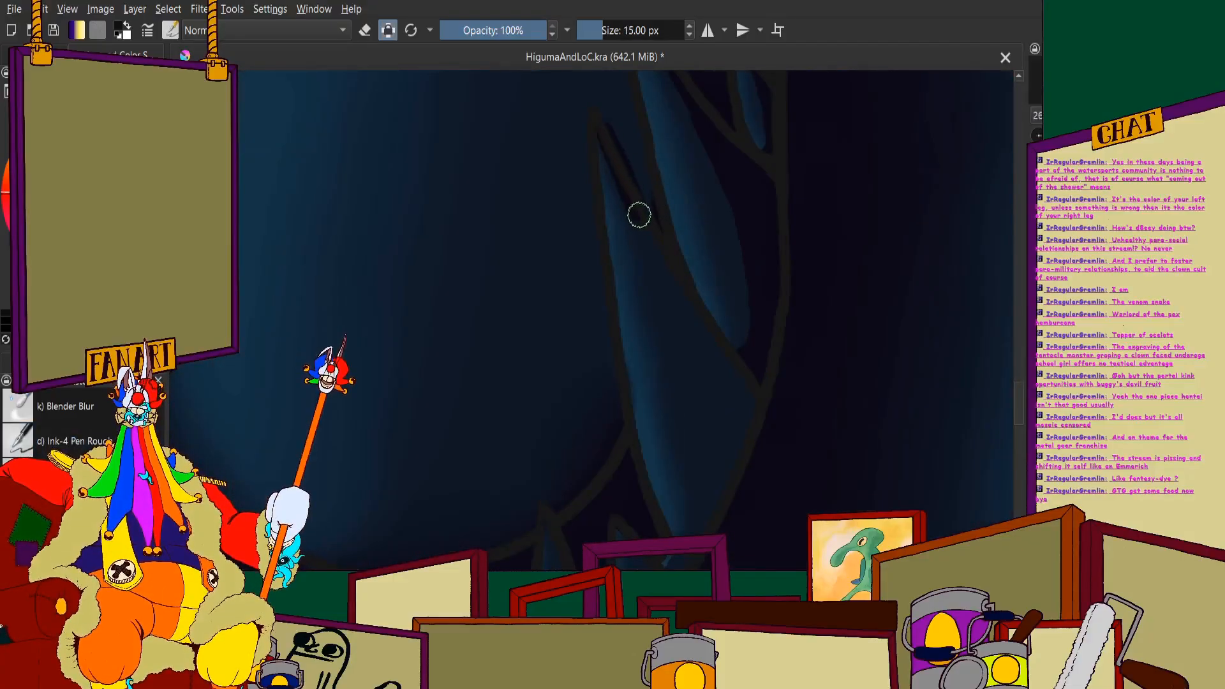
pyautogui.scroll(-1, 639, 215)
pyautogui.scroll(3, 686, 334)
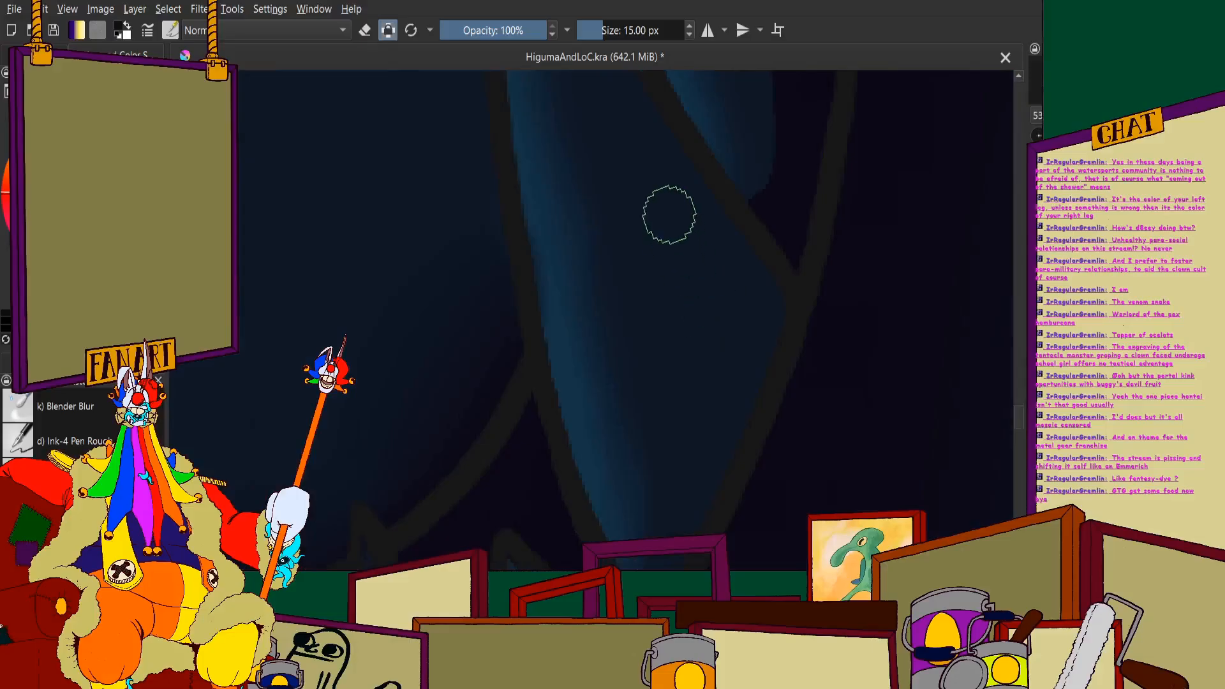
pyautogui.scroll(2, 695, 409)
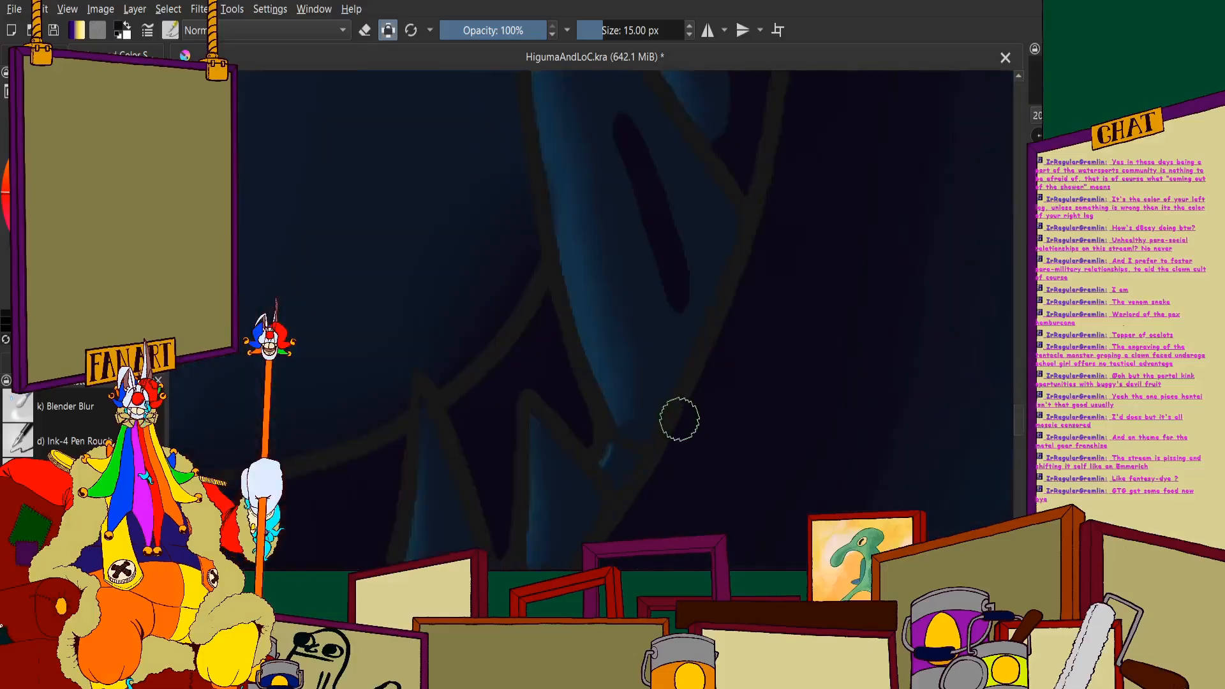
pyautogui.moveTo(676, 209)
pyautogui.mouseDown()
pyautogui.moveTo(691, 317)
pyautogui.moveTo(668, 445)
pyautogui.mouseUp()
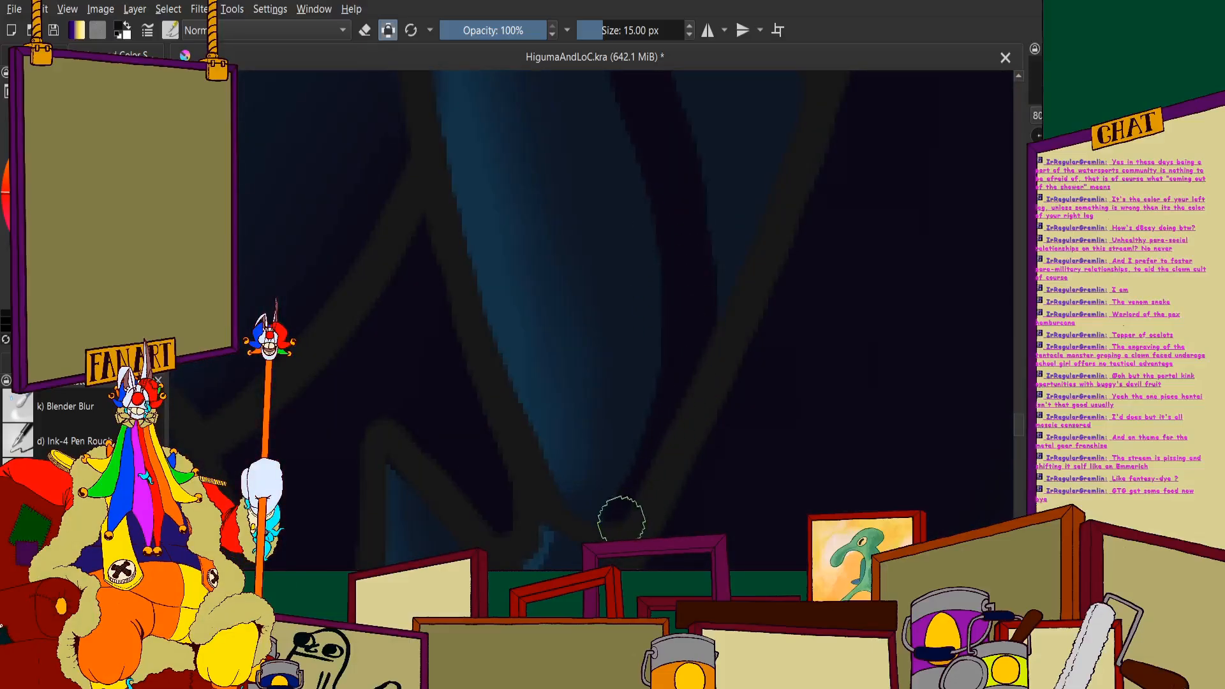
pyautogui.moveTo(621, 519); pyautogui.dragTo(597, 521)
# - Extend the near-black shadow up to the long tooth's tip and fill its outer side up to the outline
pyautogui.scroll(-2, 580, 457)
pyautogui.scroll(2, 581, 230)
pyautogui.scroll(-2, 594, 370)
pyautogui.scroll(2, 547, 185)
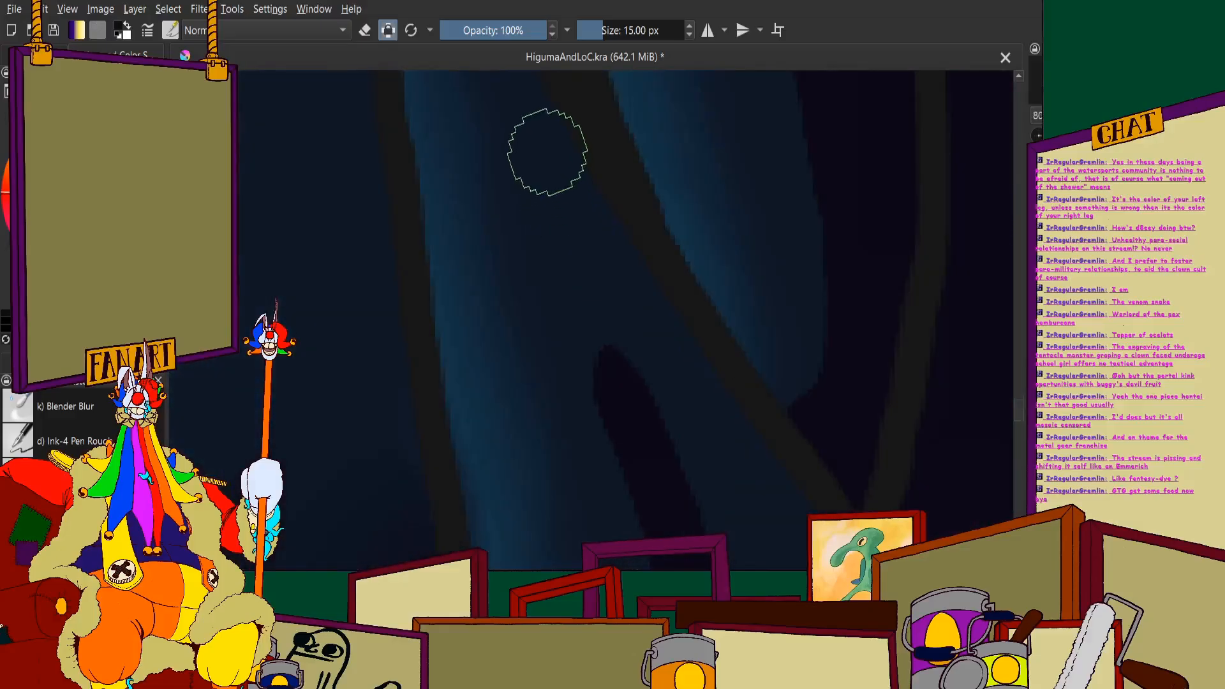
pyautogui.moveTo(548, 152); pyautogui.dragTo(605, 362)
pyautogui.scroll(-3, 604, 361)
pyautogui.scroll(2, 547, 186)
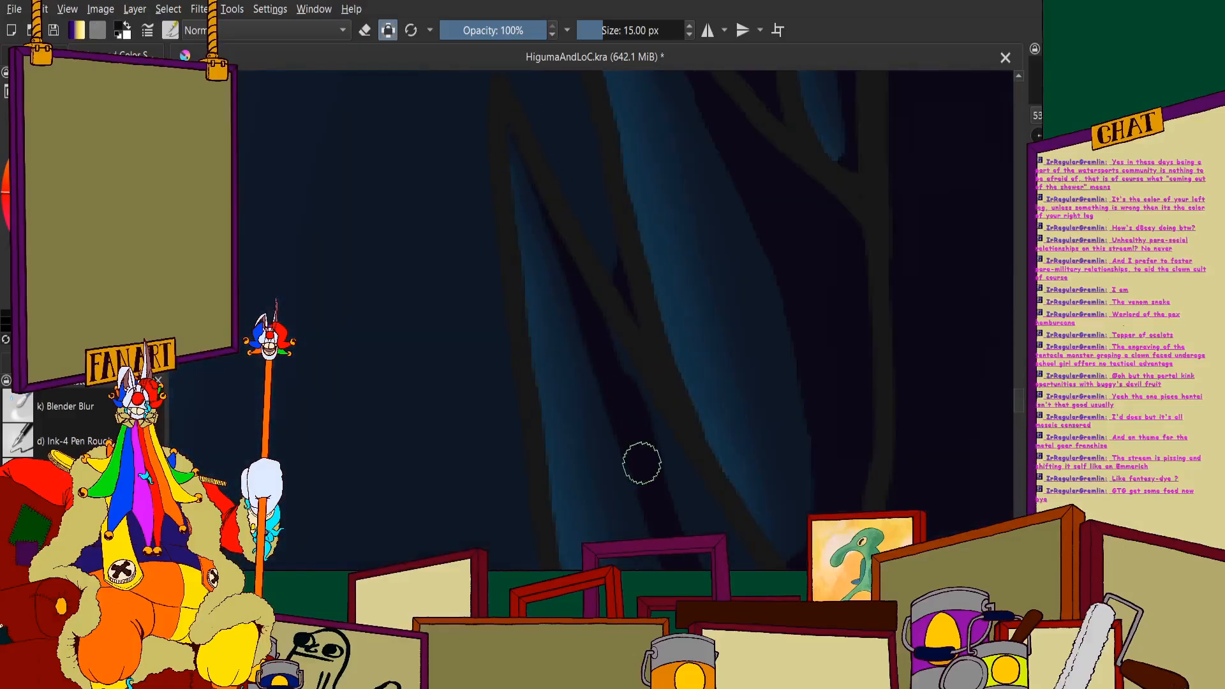
pyautogui.scroll(-2, 555, 236)
pyautogui.scroll(2, 621, 402)
pyautogui.moveTo(533, 167)
pyautogui.mouseDown()
pyautogui.moveTo(660, 409)
pyautogui.moveTo(596, 270)
pyautogui.moveTo(711, 466)
pyautogui.moveTo(718, 450)
pyautogui.moveTo(739, 534)
pyautogui.mouseUp()
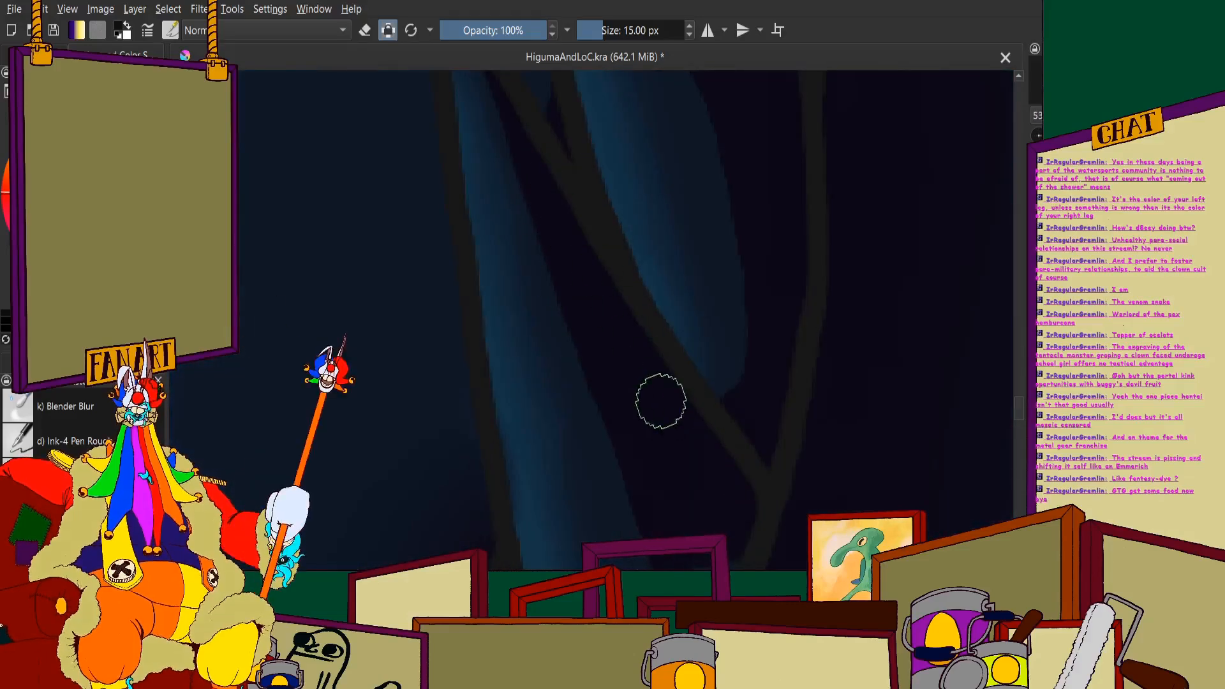
# - Shade the outer side and base of the small tooth just below the long tooth near-black
pyautogui.scroll(-2, 647, 401)
pyautogui.scroll(2, 647, 401)
pyautogui.scroll(-2, 588, 506)
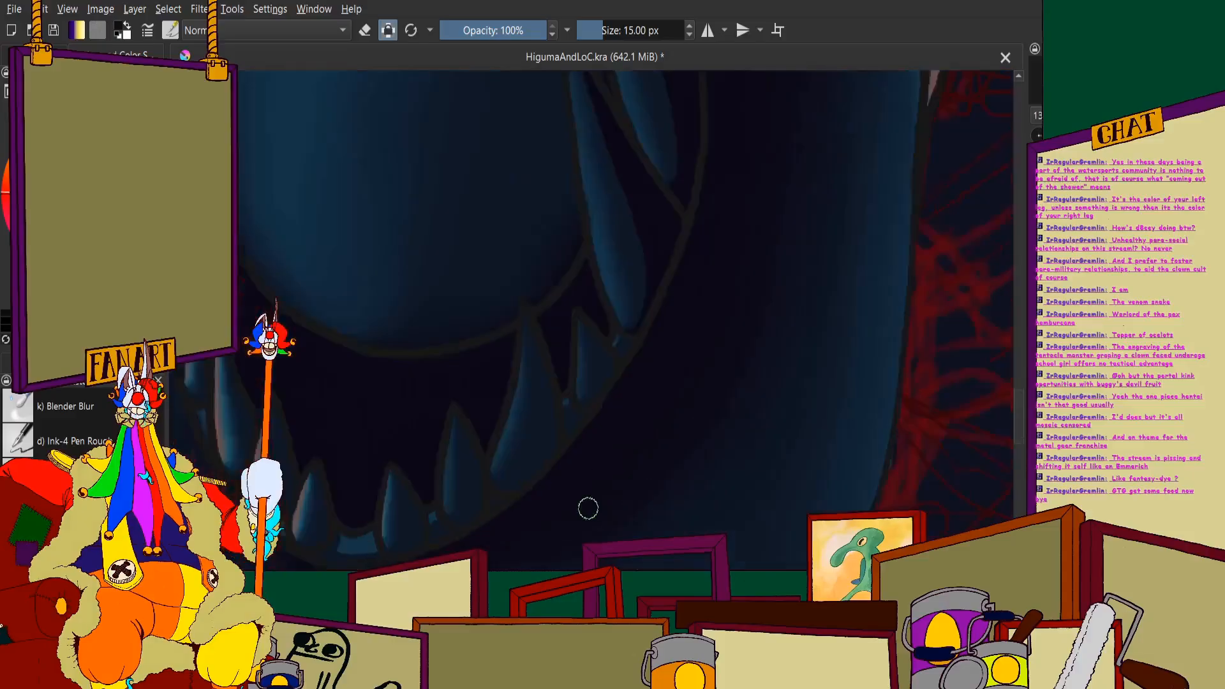
pyautogui.scroll(4, 600, 255)
pyautogui.moveTo(611, 273)
pyautogui.mouseDown()
pyautogui.moveTo(669, 399)
pyautogui.moveTo(670, 455)
pyautogui.moveTo(649, 507)
pyautogui.mouseUp()
pyautogui.scroll(-3, 643, 339)
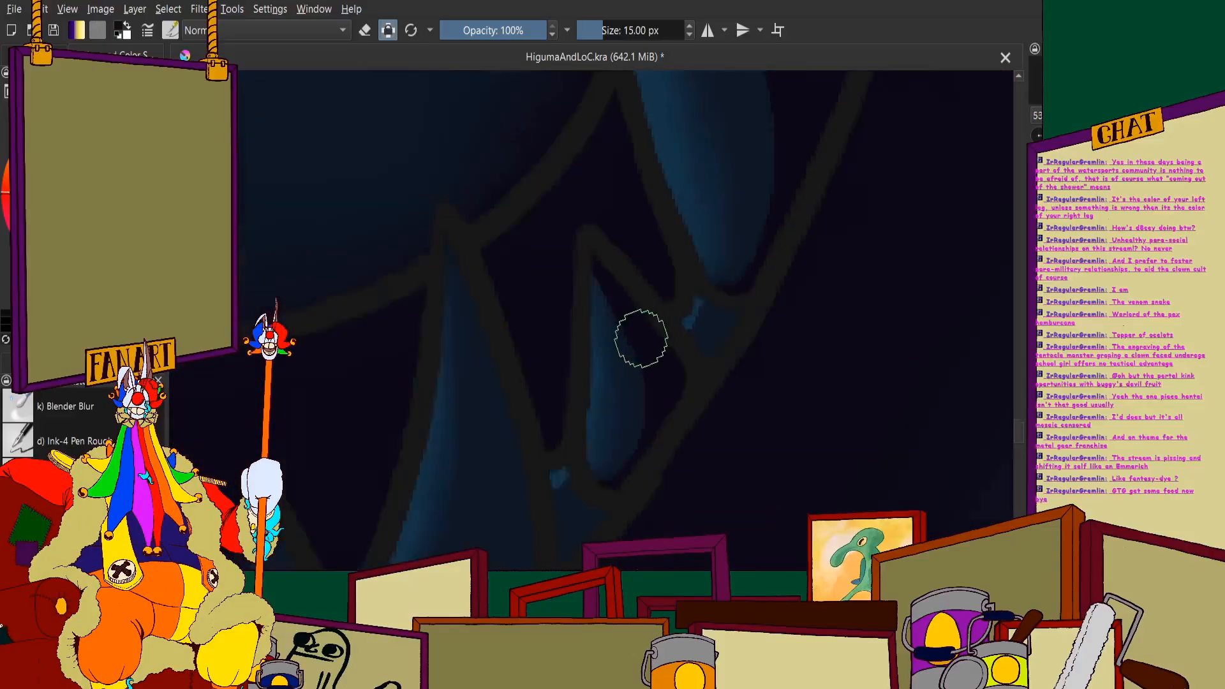
# - Shade the outer side and base of the tall curved tooth beside the small one near-black
pyautogui.moveTo(517, 500); pyautogui.dragTo(599, 224)
pyautogui.scroll(1, 606, 136)
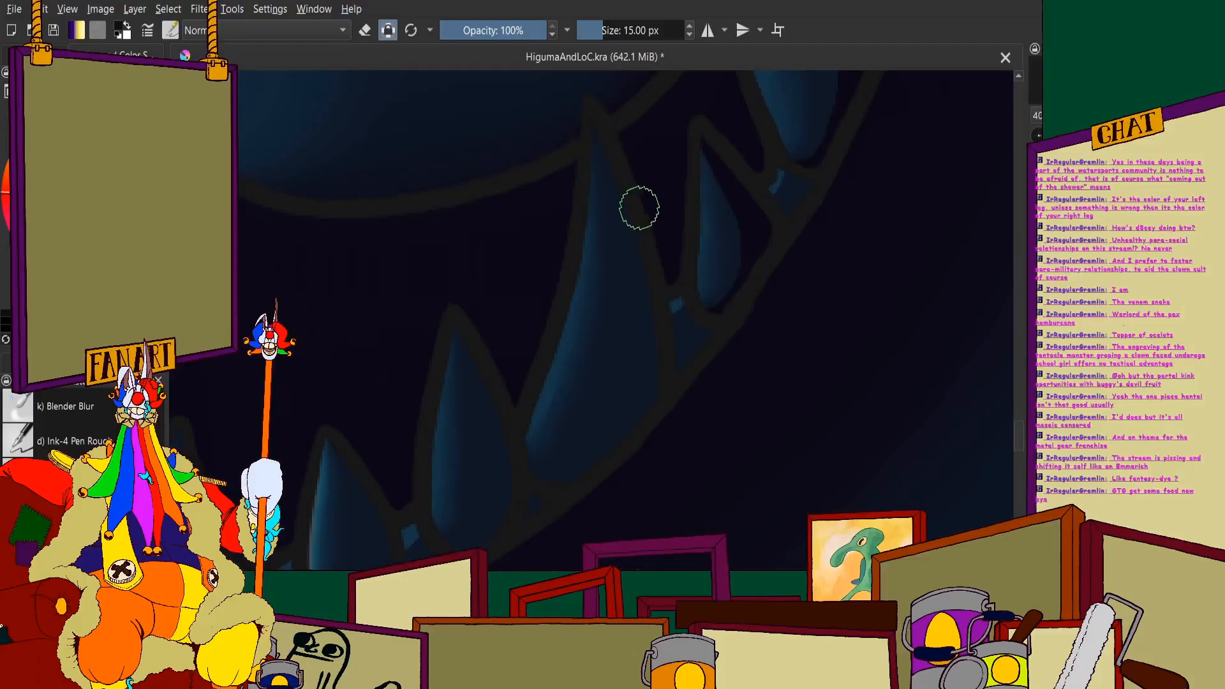
pyautogui.moveTo(630, 219)
pyautogui.mouseDown()
pyautogui.moveTo(620, 374)
pyautogui.moveTo(596, 436)
pyautogui.moveTo(556, 472)
pyautogui.mouseUp()
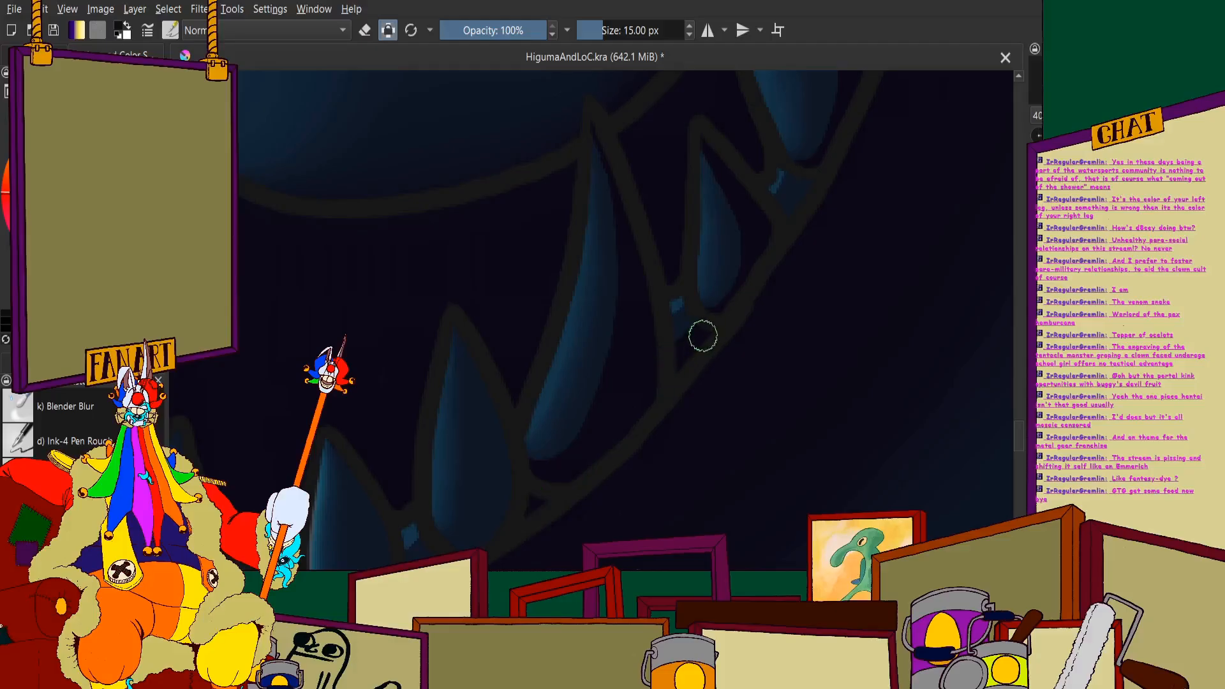
# - Shade the outer side and base of the pointed tooth between the curved tooth and the jaw's front near-black
pyautogui.scroll(-7, 632, 259)
pyautogui.scroll(5, 611, 267)
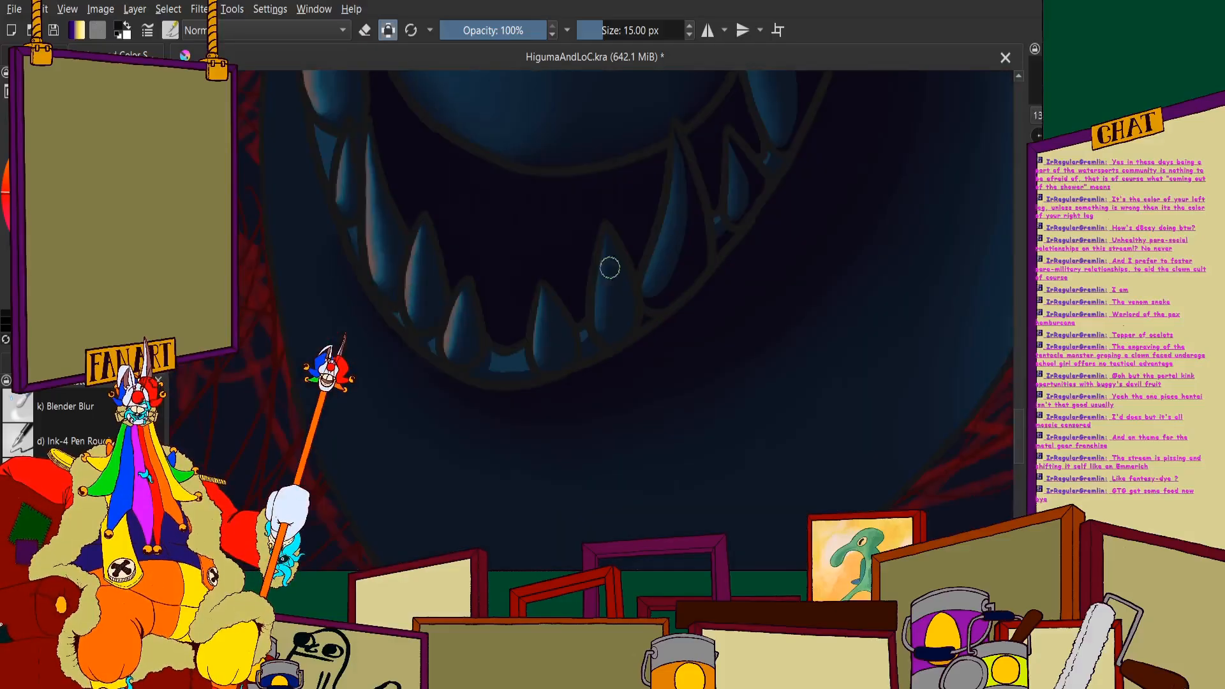
pyautogui.scroll(5, 610, 268)
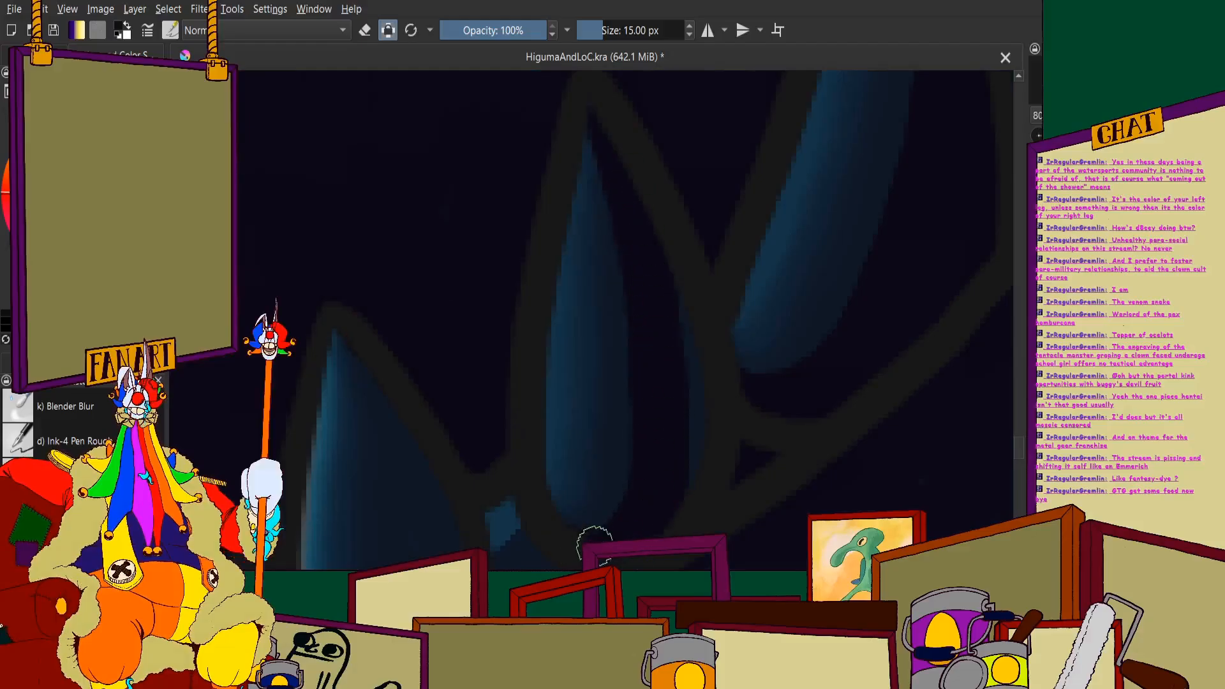
pyautogui.scroll(-4, 632, 290)
pyautogui.scroll(5, 613, 385)
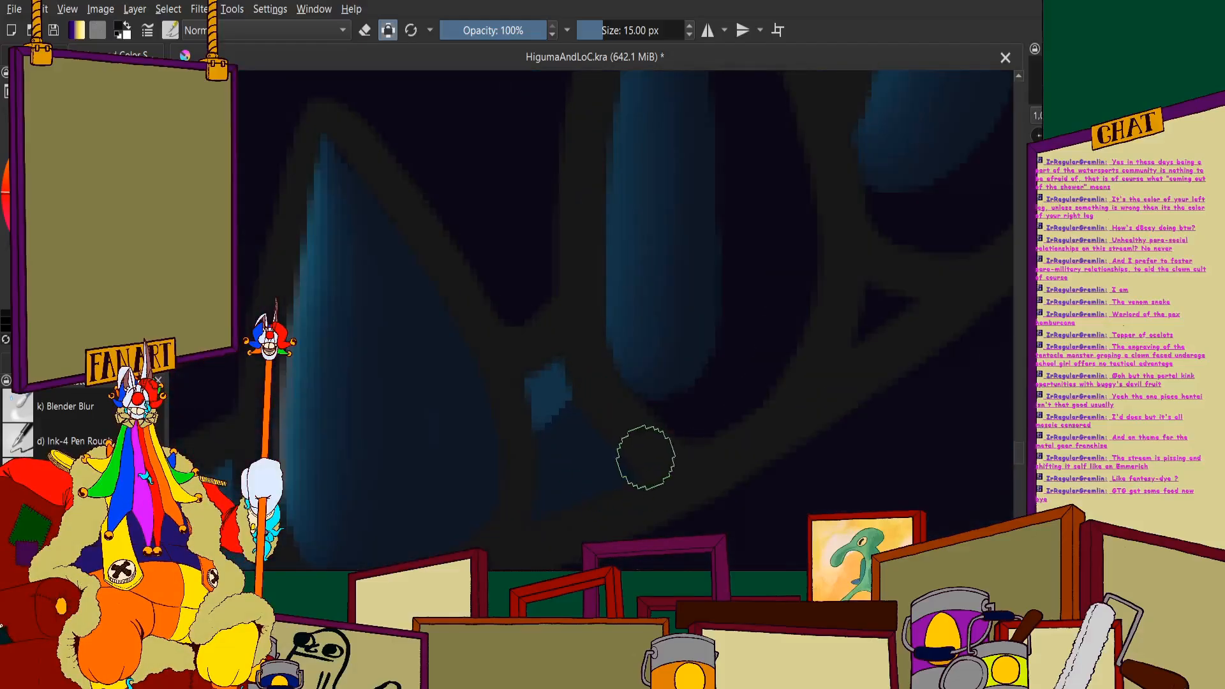
pyautogui.scroll(-7, 555, 315)
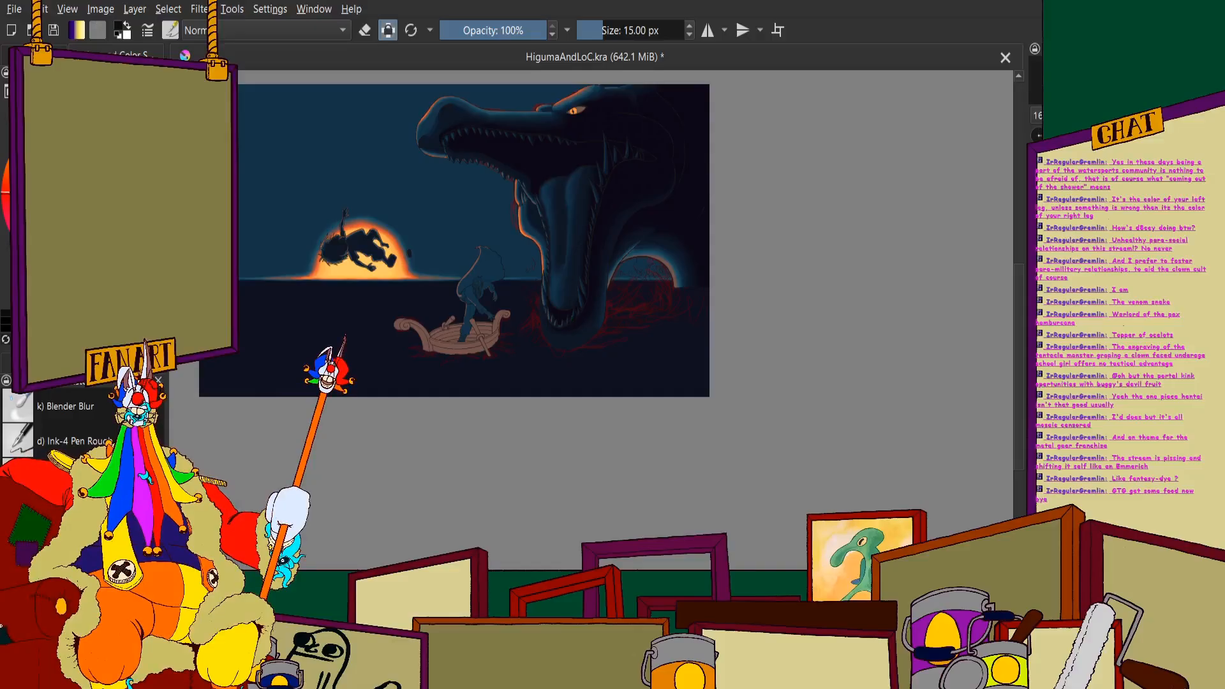
# - Shade the outer side of the short tooth beside the jaw's front gum gap near-black from tip to base
pyautogui.scroll(6, 522, 336)
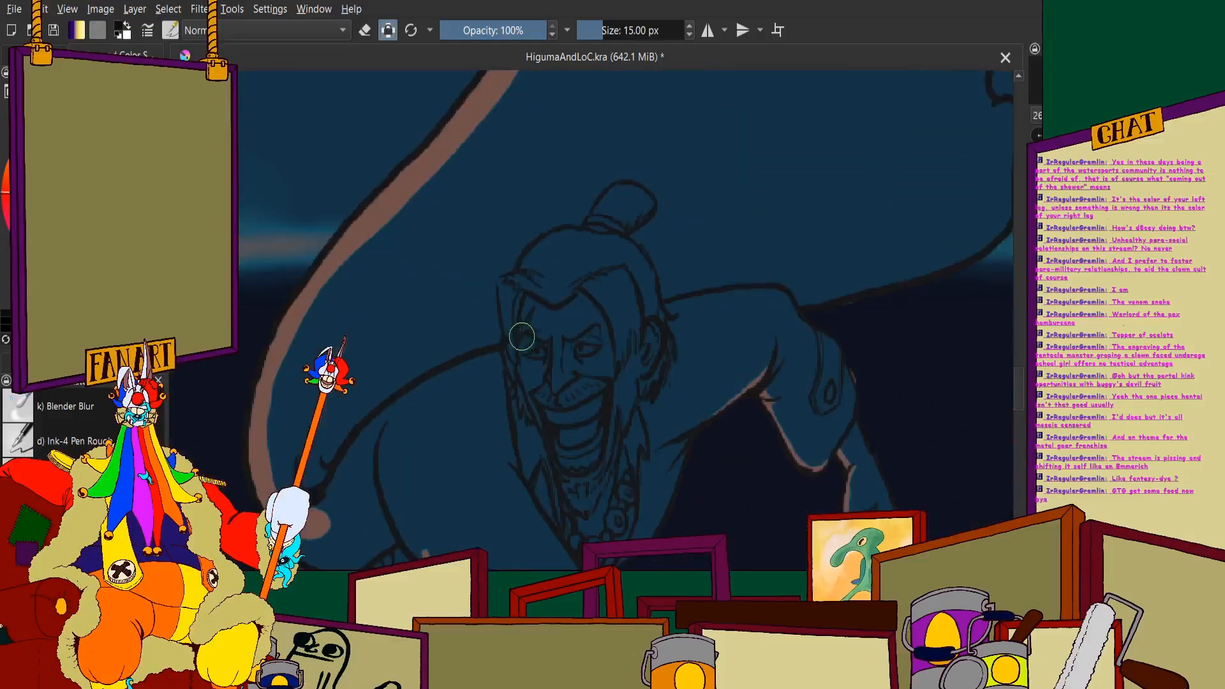
pyautogui.scroll(-7, 522, 336)
pyautogui.scroll(2, 643, 313)
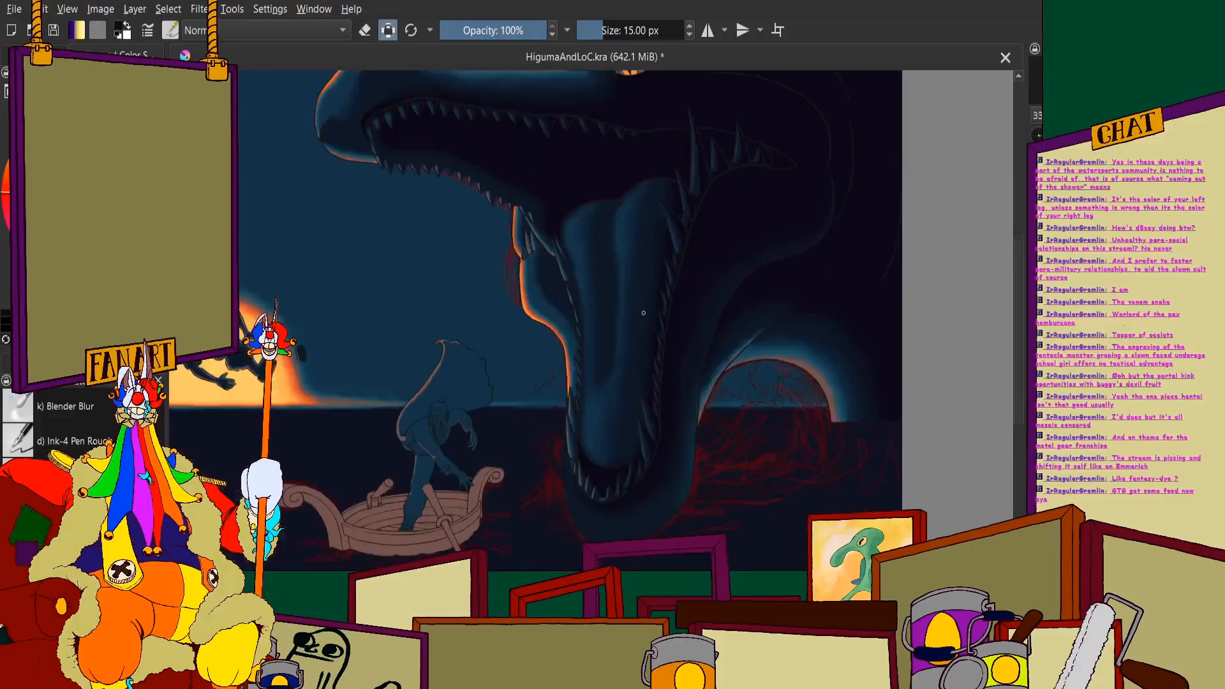
pyautogui.scroll(2, 642, 327)
pyautogui.scroll(-2, 594, 274)
pyautogui.scroll(2, 559, 371)
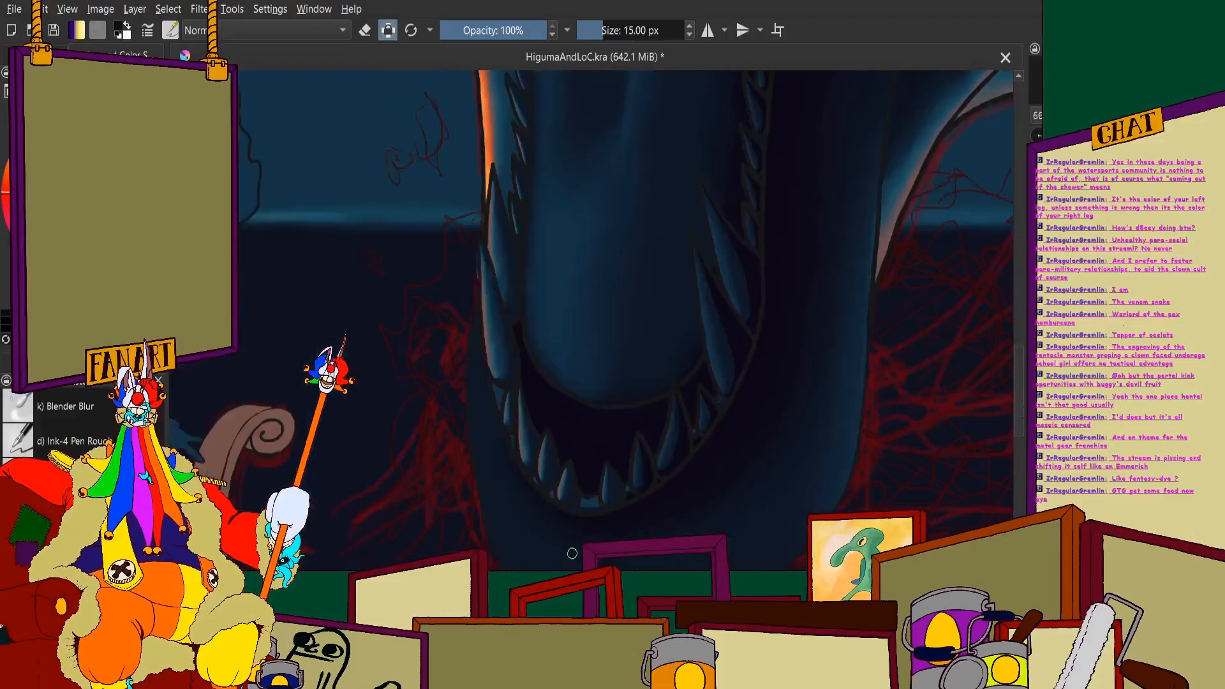
pyautogui.scroll(2, 570, 487)
pyautogui.scroll(-1, 695, 438)
pyautogui.scroll(3, 627, 287)
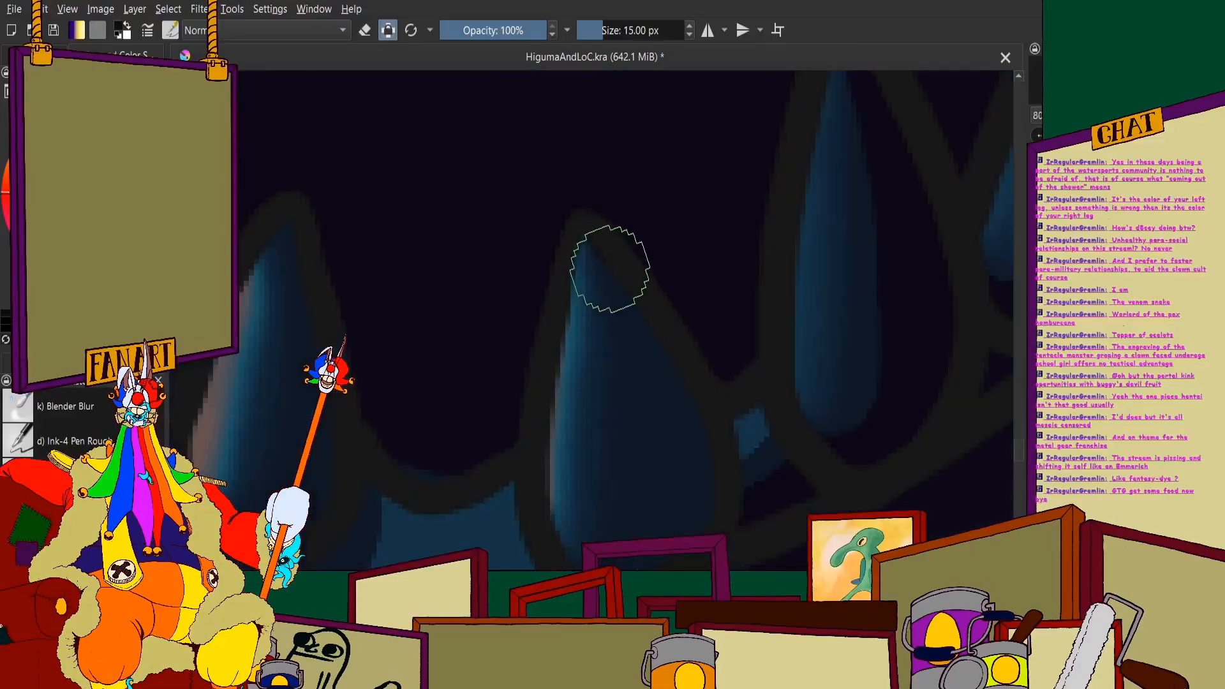
pyautogui.moveTo(604, 251)
pyautogui.mouseDown()
pyautogui.moveTo(675, 390)
pyautogui.moveTo(692, 458)
pyautogui.mouseUp()
pyautogui.moveTo(654, 348)
pyautogui.mouseDown()
pyautogui.moveTo(686, 468)
pyautogui.moveTo(684, 524)
pyautogui.moveTo(657, 565)
pyautogui.mouseUp()
pyautogui.scroll(-4, 566, 328)
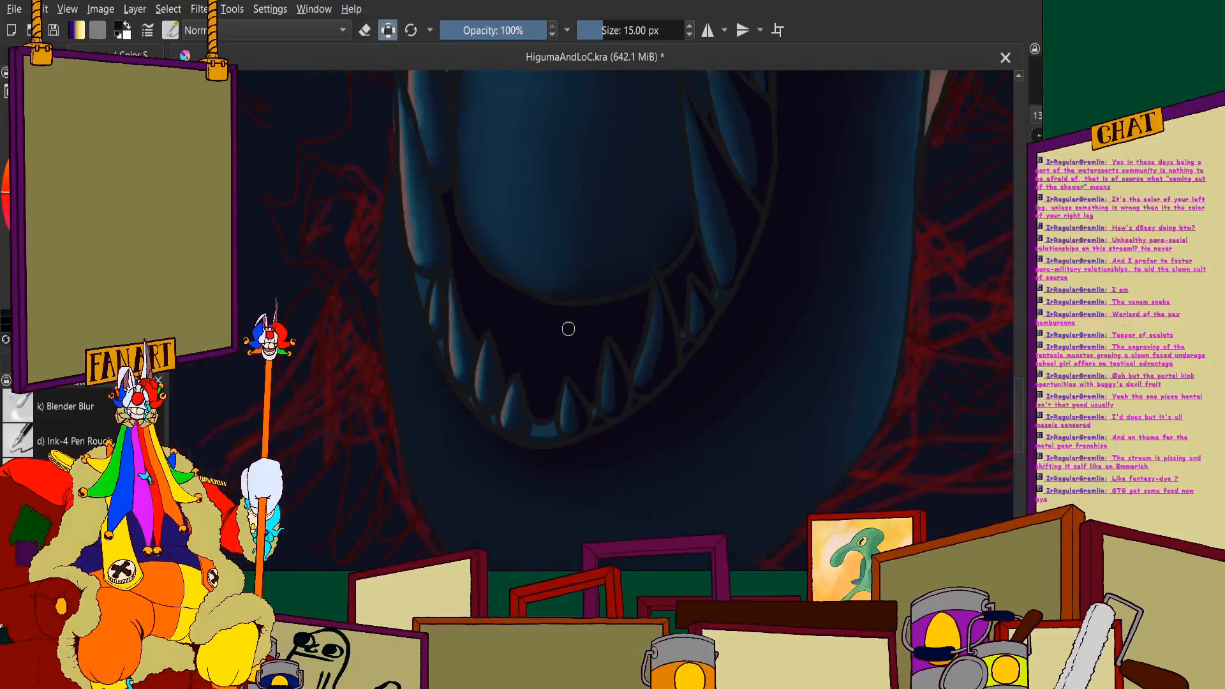
# - Blend the shadow edge on the tall curved tooth with the 10 px Blender Blur brush
pyautogui.click(86, 425)
pyautogui.scroll(5, 657, 278)
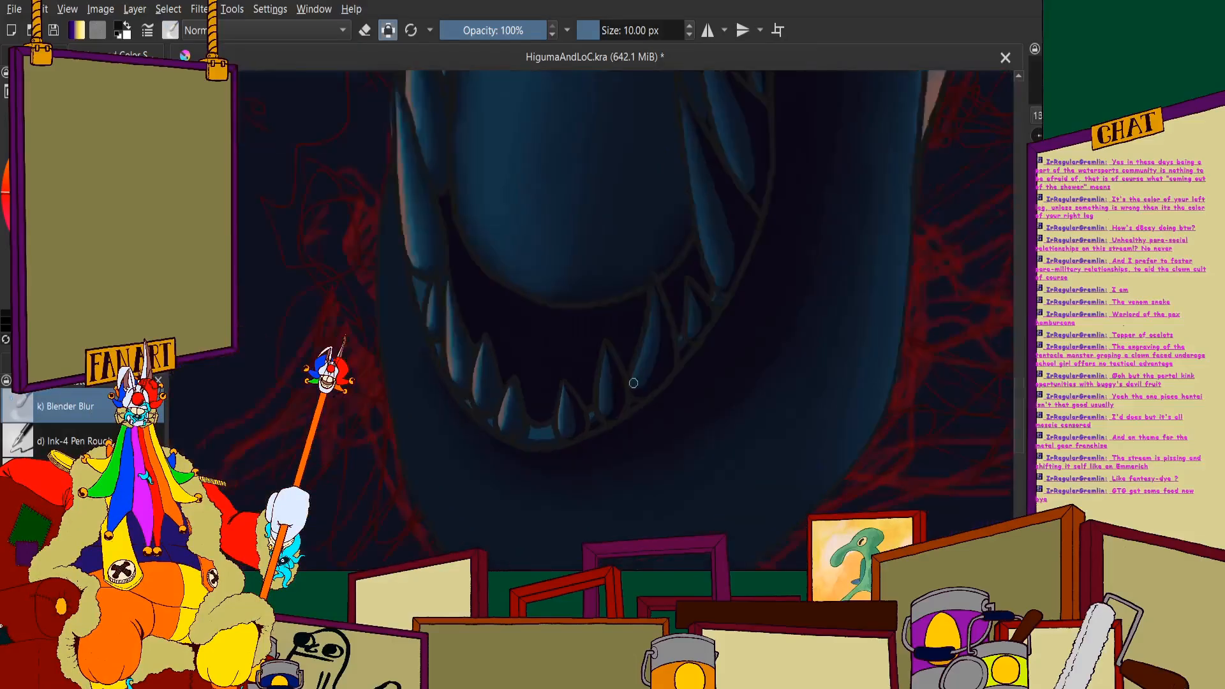
pyautogui.scroll(2, 657, 279)
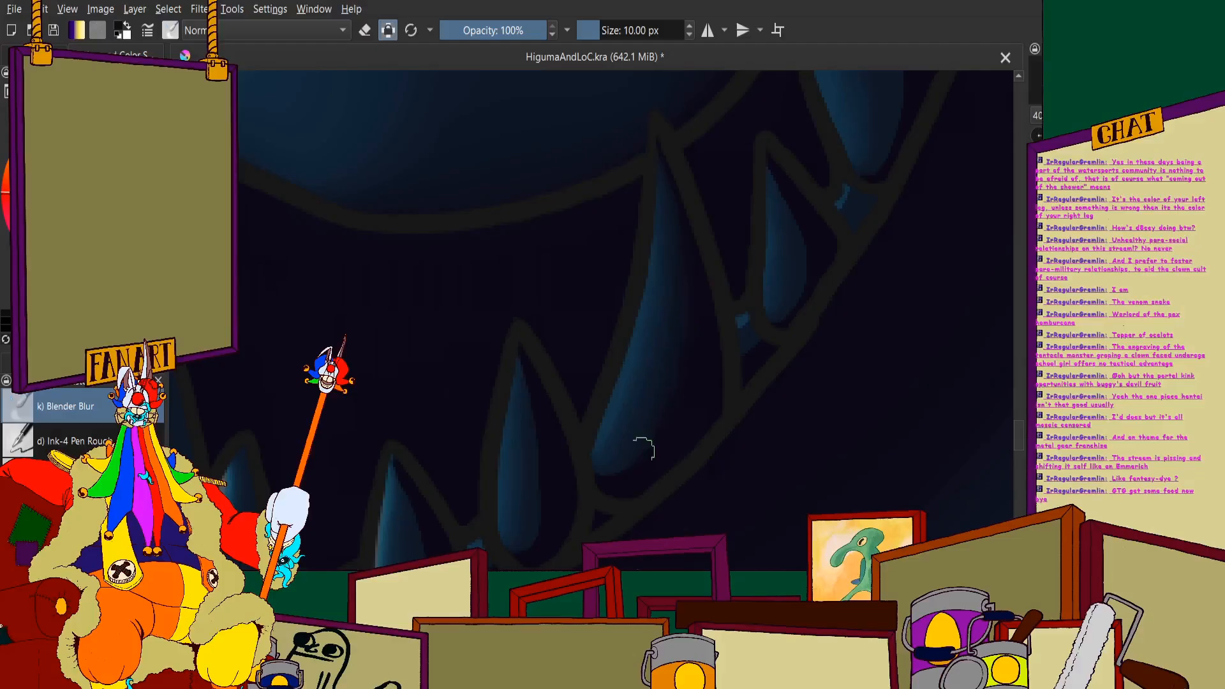
pyautogui.scroll(1, 613, 476)
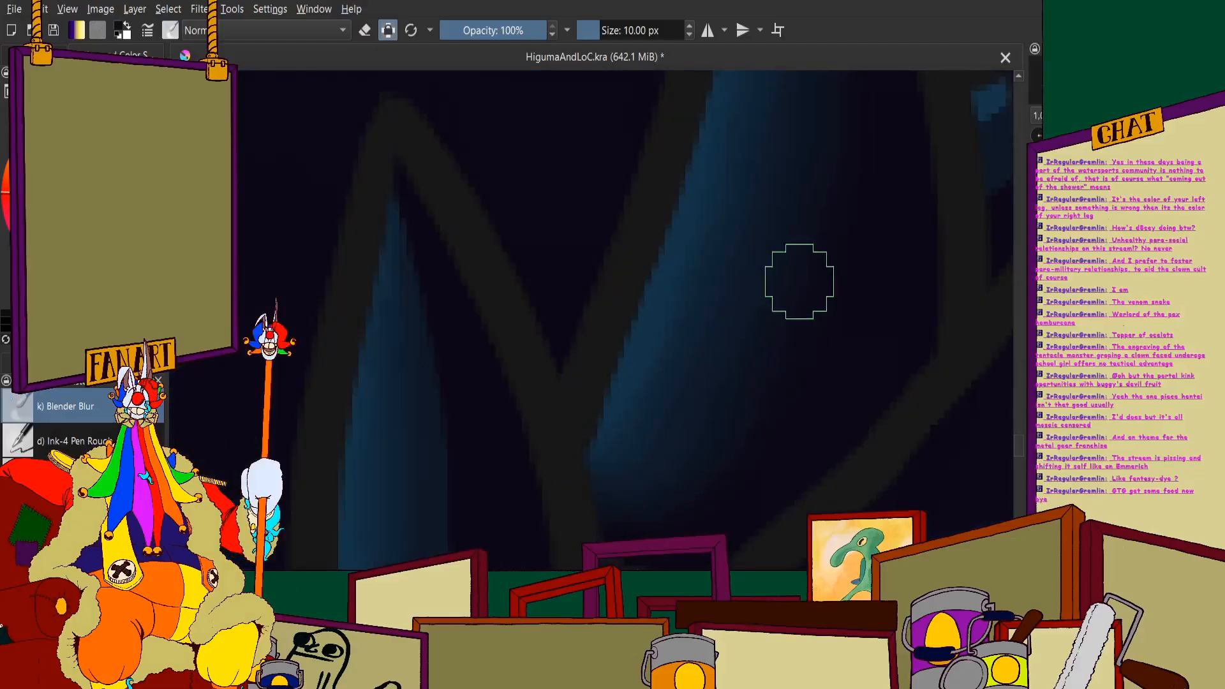
# - Blend the shading on the small tooth beside the curved one and in the gum gap at its base
pyautogui.scroll(-2, 578, 388)
pyautogui.scroll(3, 579, 388)
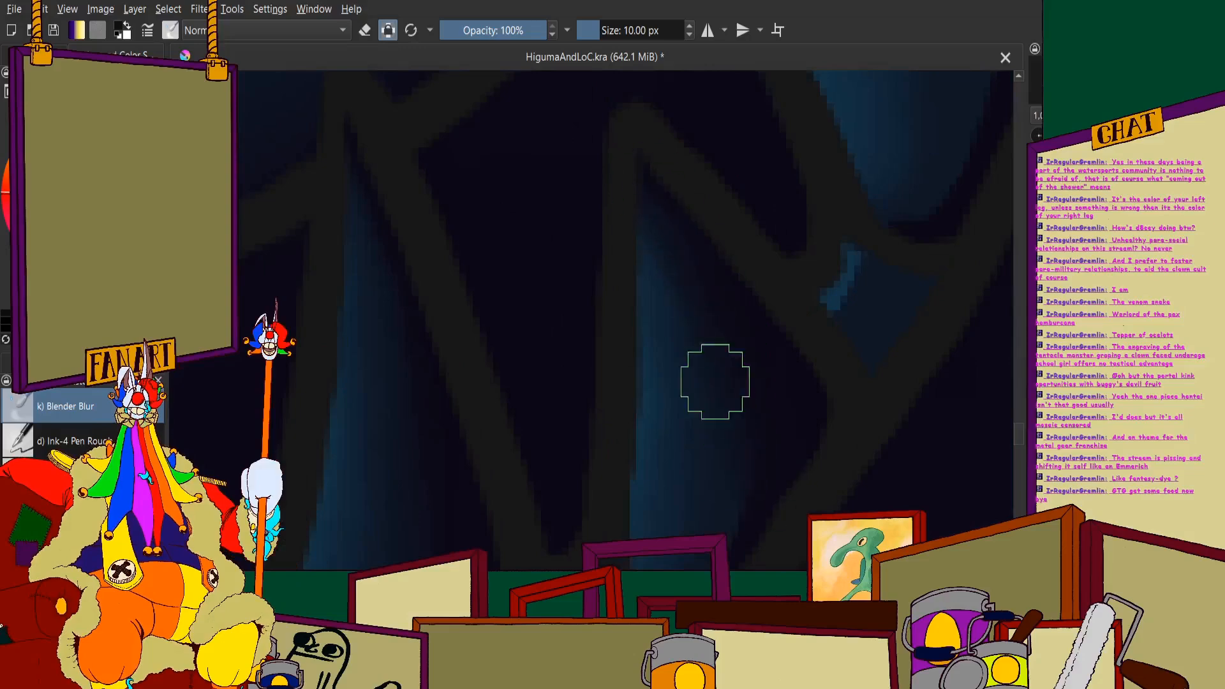
pyautogui.scroll(2, 717, 383)
pyautogui.scroll(-3, 593, 473)
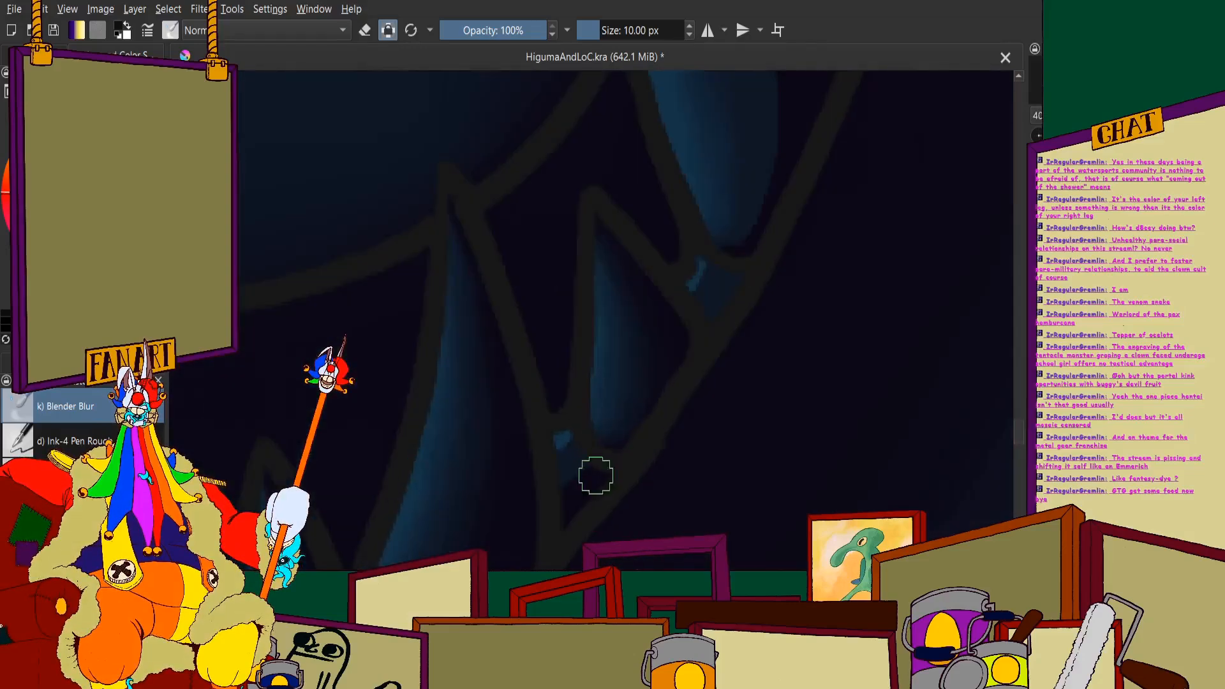
pyautogui.scroll(3, 580, 357)
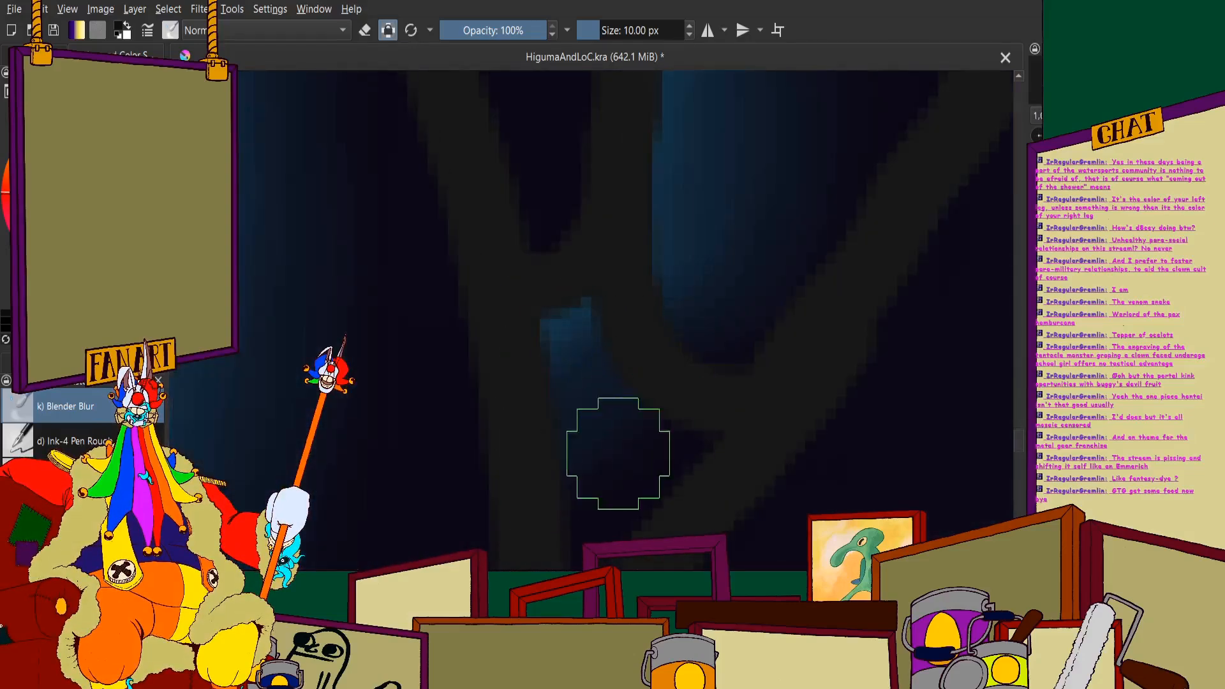
pyautogui.scroll(-4, 510, 326)
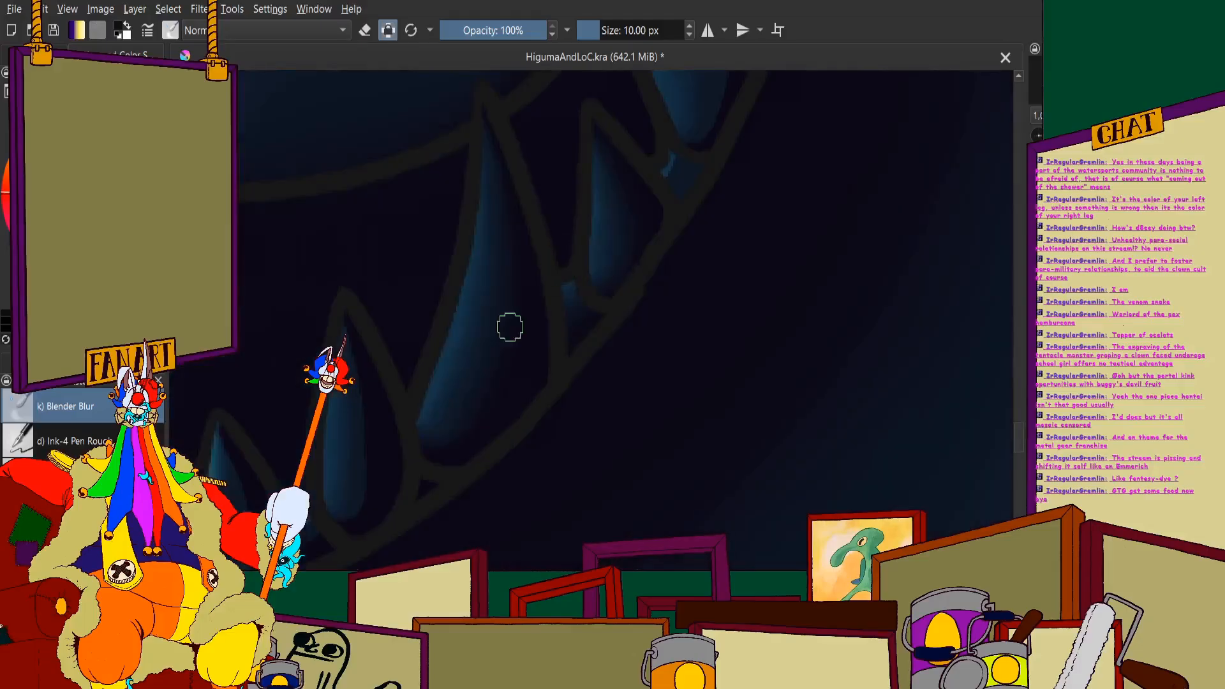
# - Blend the shadow edge on the pointed tooth beside the tall curved one with the 10 px Blender Blur brush
pyautogui.scroll(4, 363, 471)
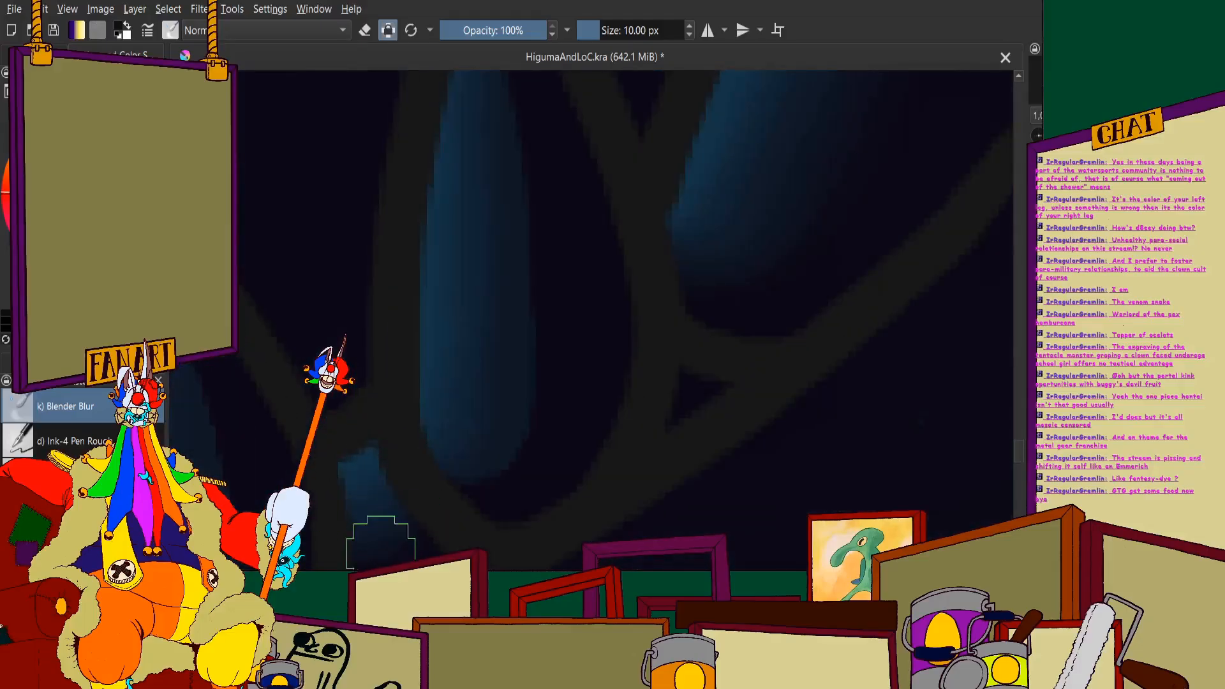
pyautogui.scroll(-3, 312, 382)
pyautogui.scroll(2, 334, 404)
pyautogui.scroll(-3, 206, 438)
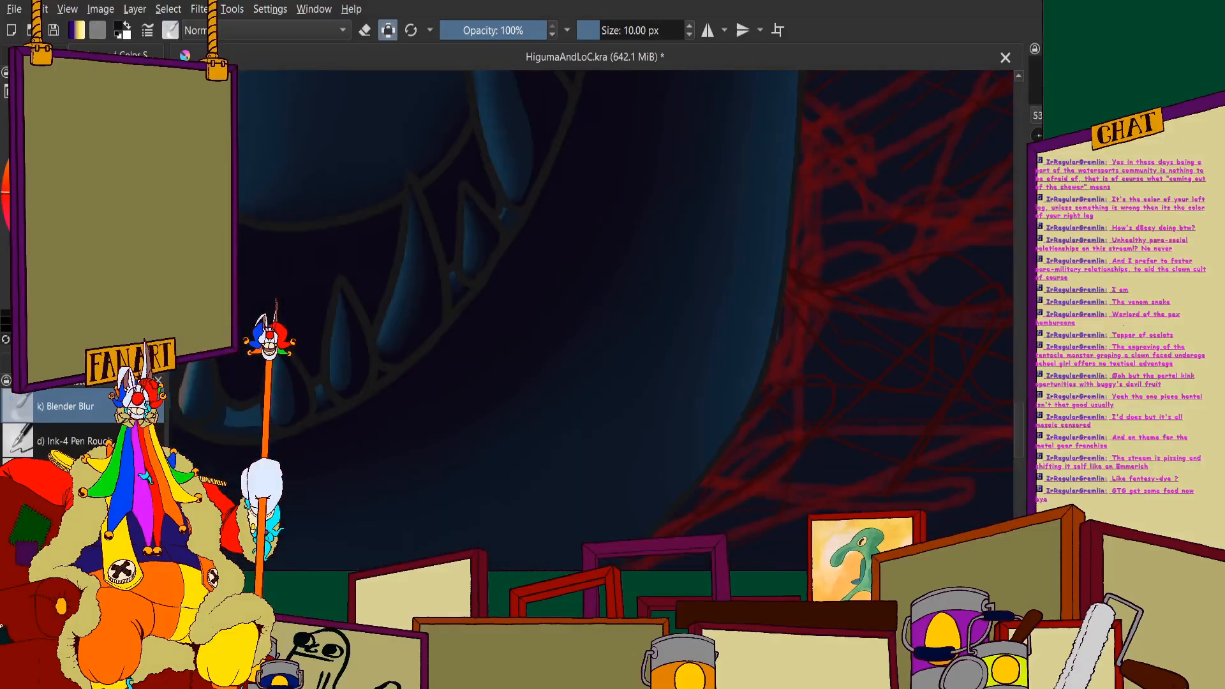
pyautogui.scroll(-3, 402, 375)
pyautogui.scroll(5, 511, 345)
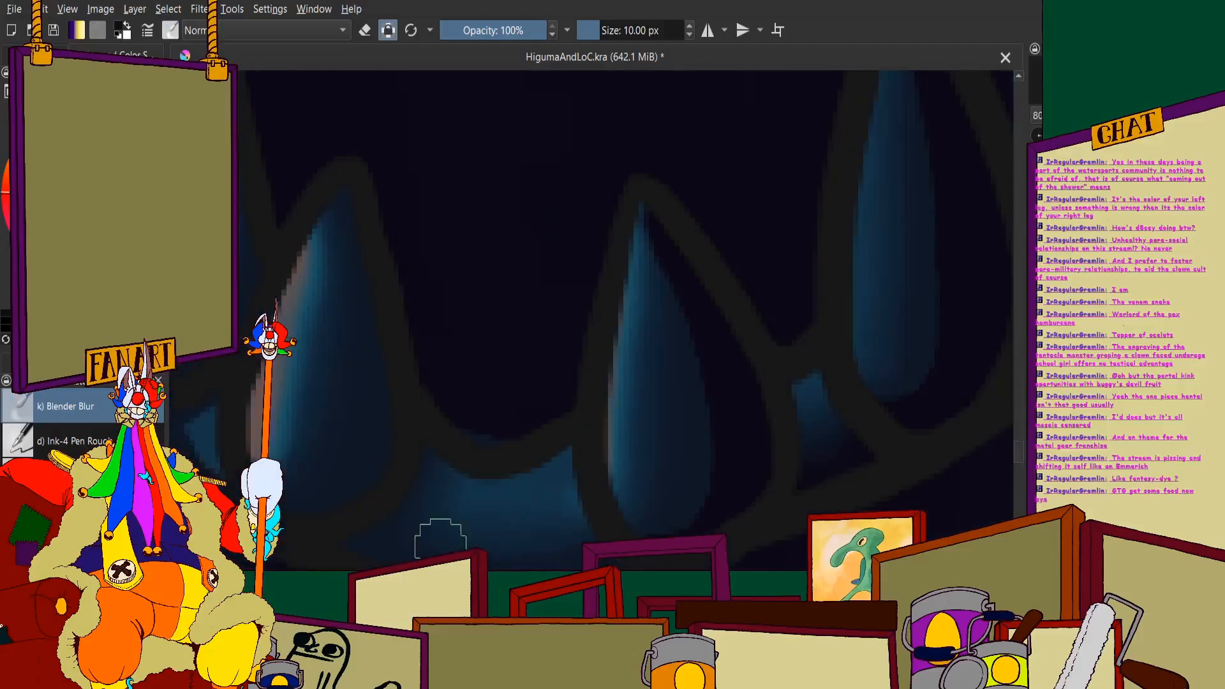
pyautogui.scroll(-3, 383, 498)
pyautogui.scroll(4, 368, 450)
pyautogui.scroll(-4, 338, 434)
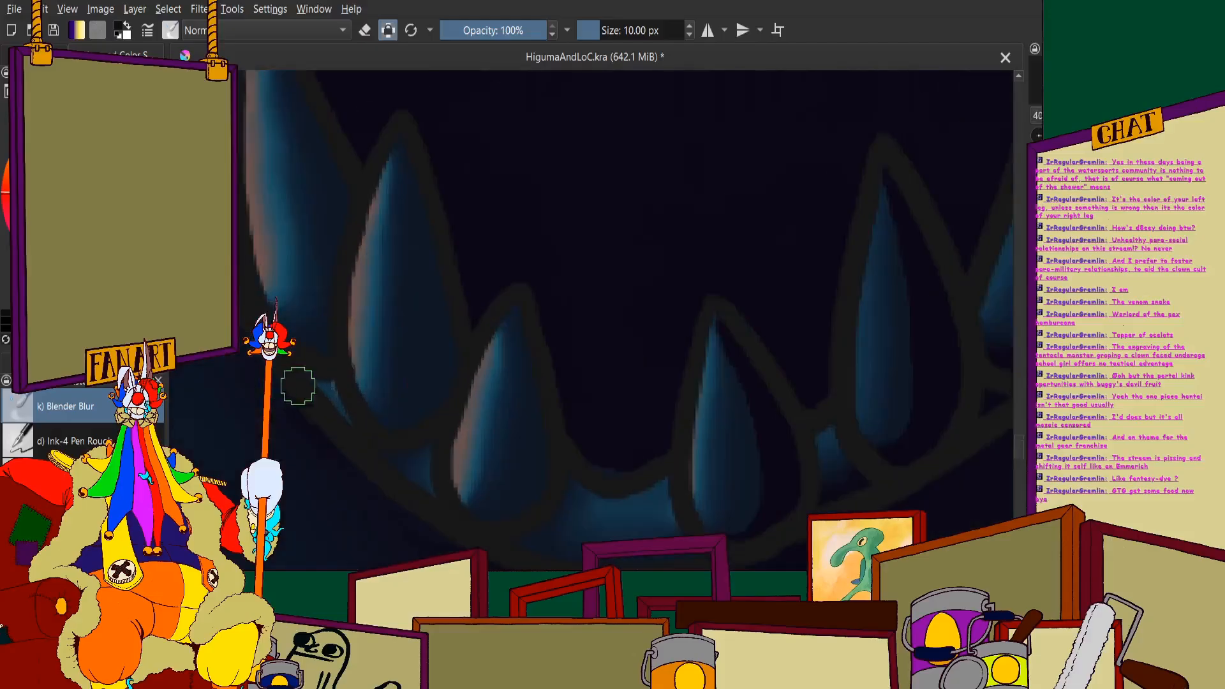
# - Blend the shading on the short tooth beside the jaw's front gum gap and soften its taller neighbour
pyautogui.scroll(5, 424, 419)
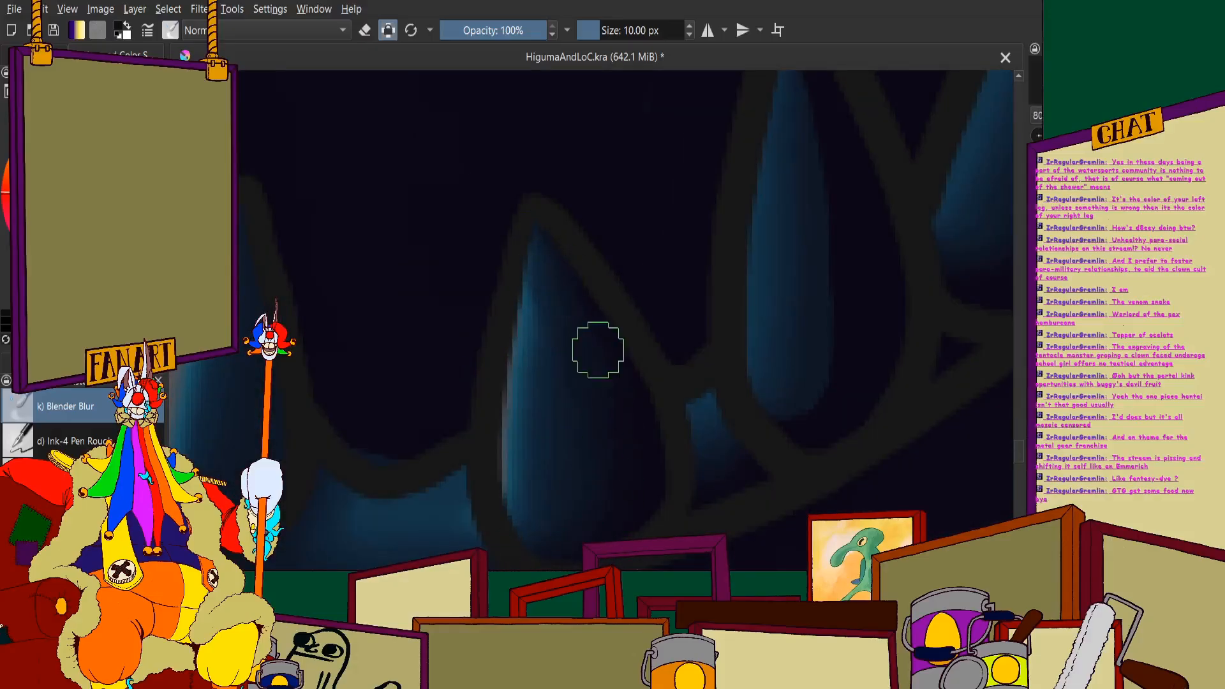
pyautogui.scroll(-5, 578, 336)
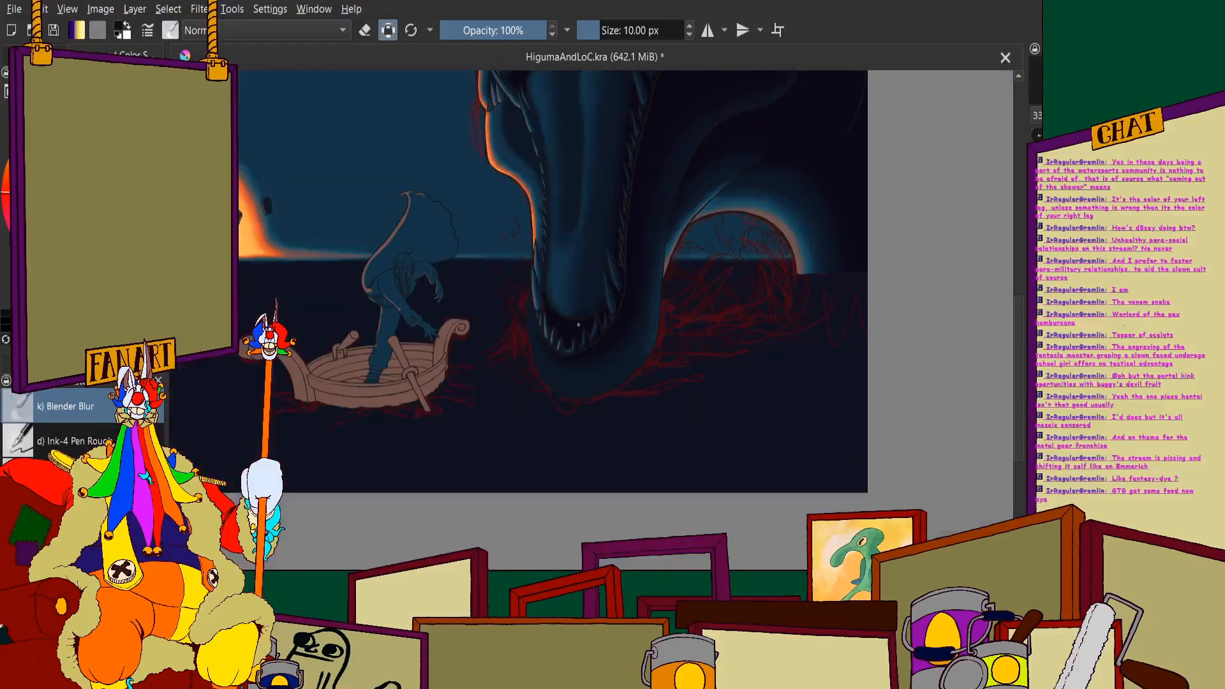
pyautogui.scroll(5, 670, 168)
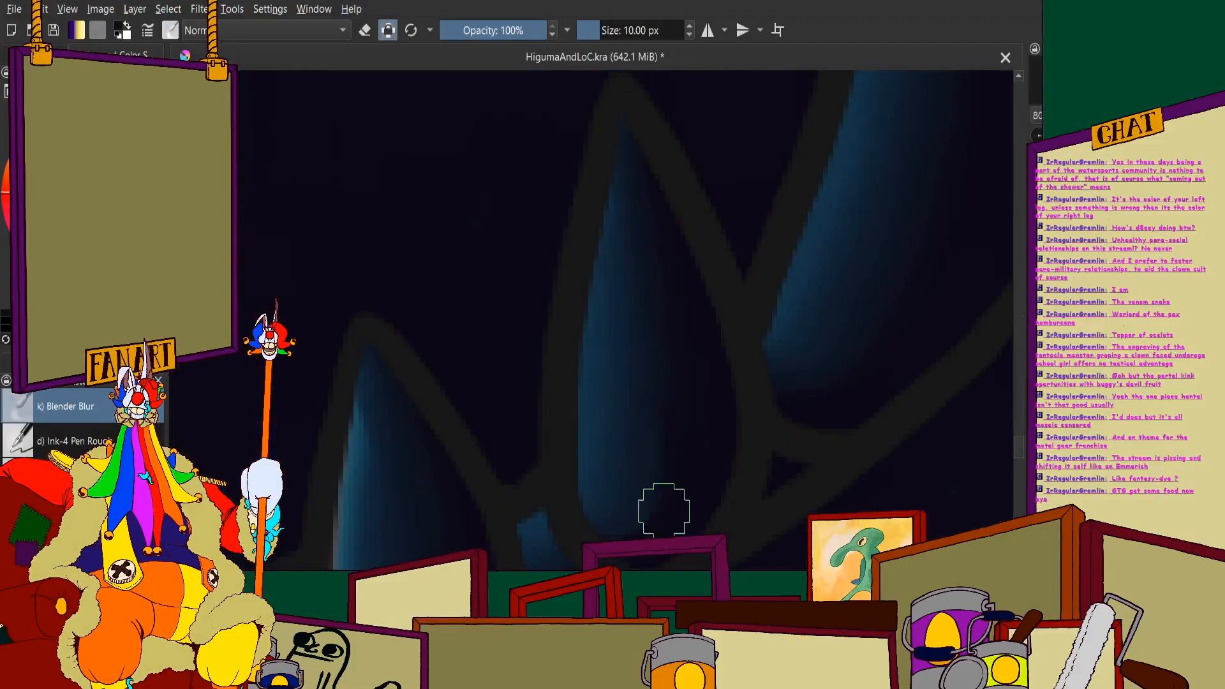
pyautogui.scroll(-5, 646, 263)
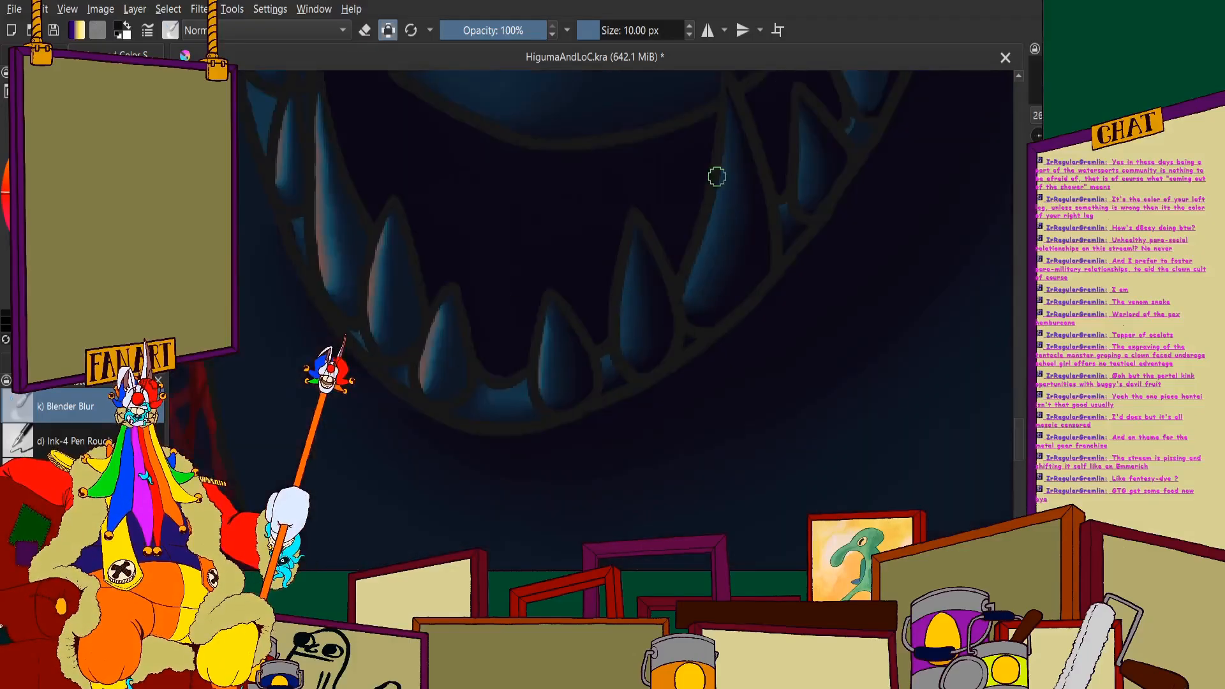
# - Examine the overall painting, from the figure in the boat to the shaded lower jaw and throat
pyautogui.scroll(4, 677, 258)
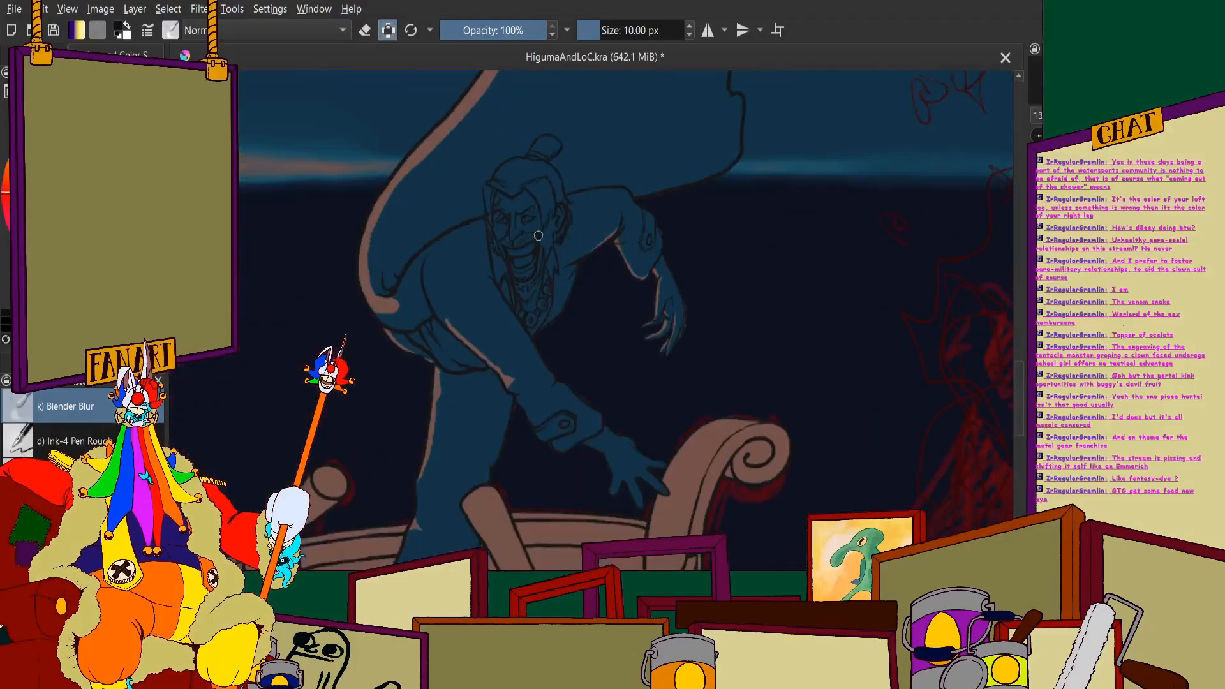
pyautogui.scroll(-6, 691, 282)
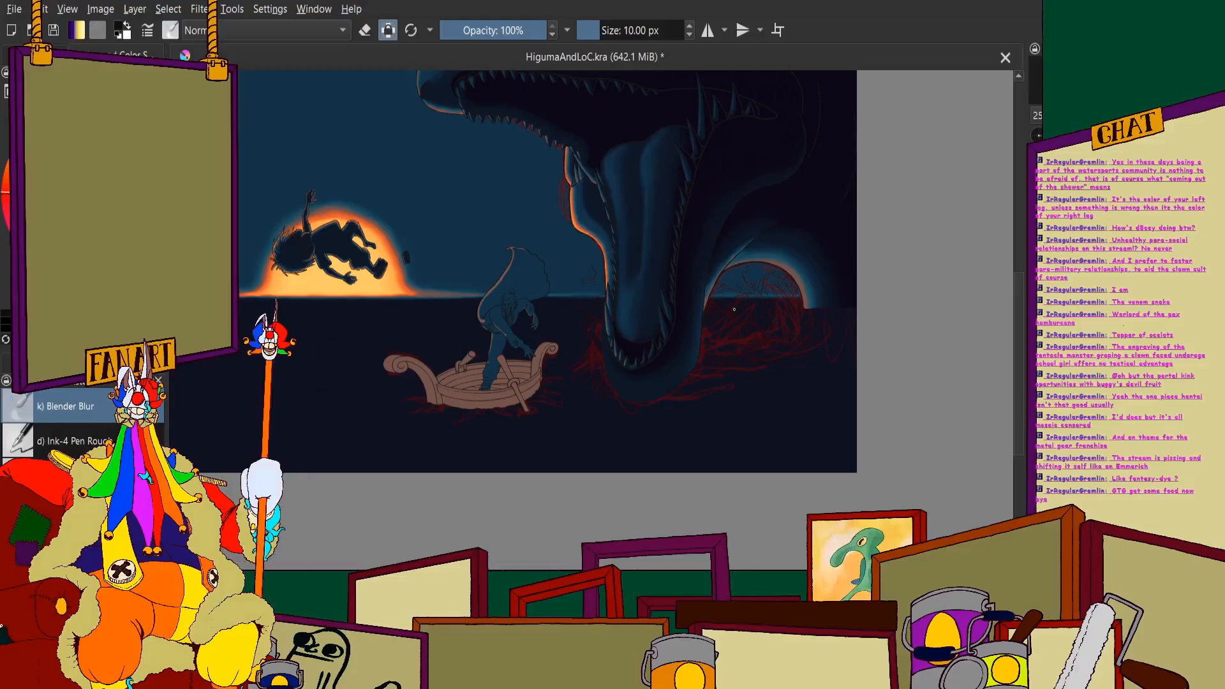
pyautogui.scroll(4, 734, 309)
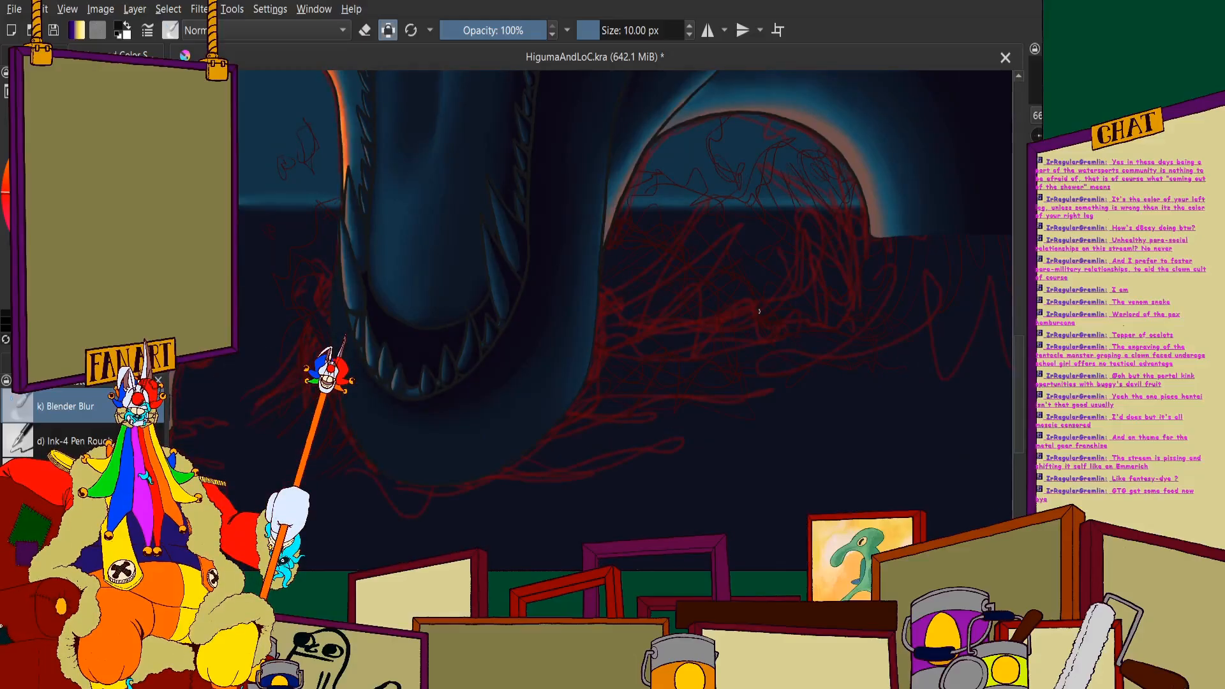
pyautogui.scroll(-3, 562, 342)
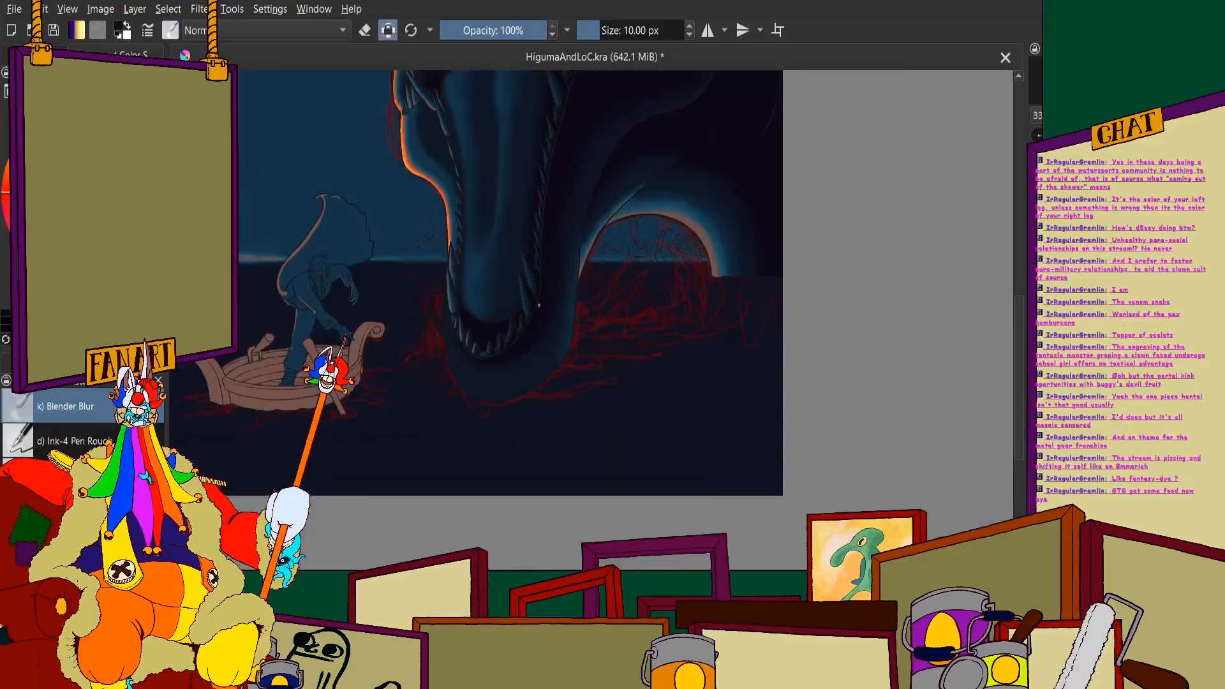
pyautogui.scroll(-2, 538, 305)
pyautogui.scroll(5, 539, 305)
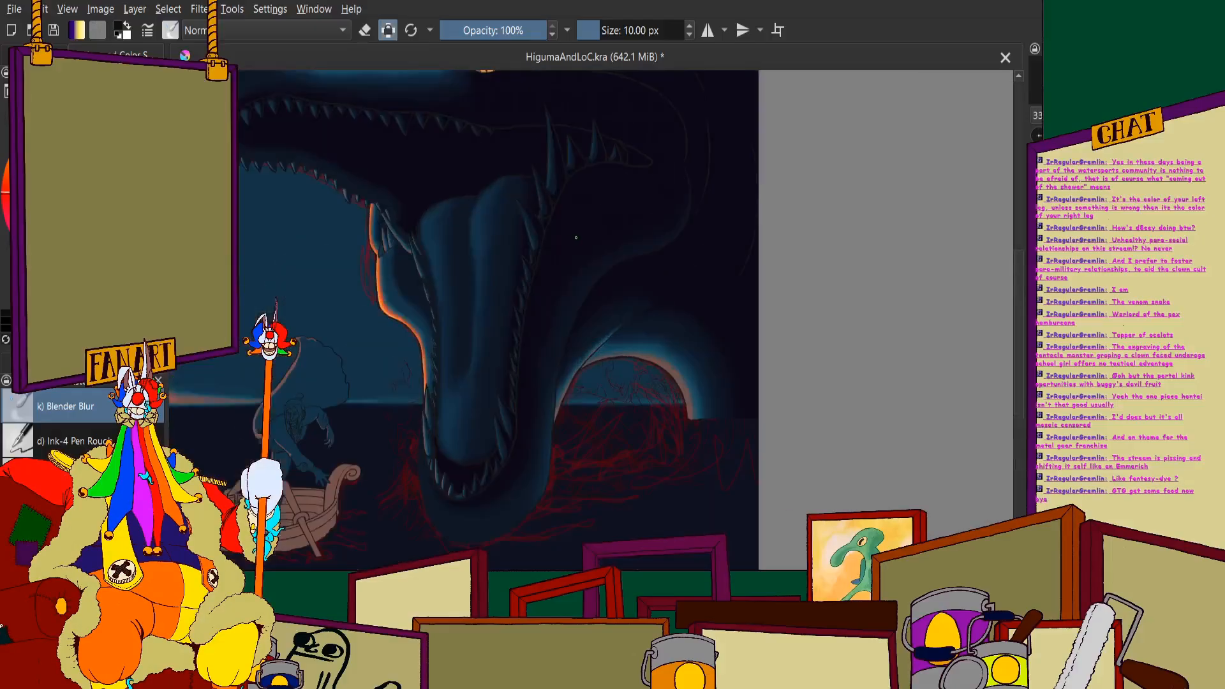
pyautogui.scroll(3, 602, 301)
pyautogui.scroll(-1, 537, 315)
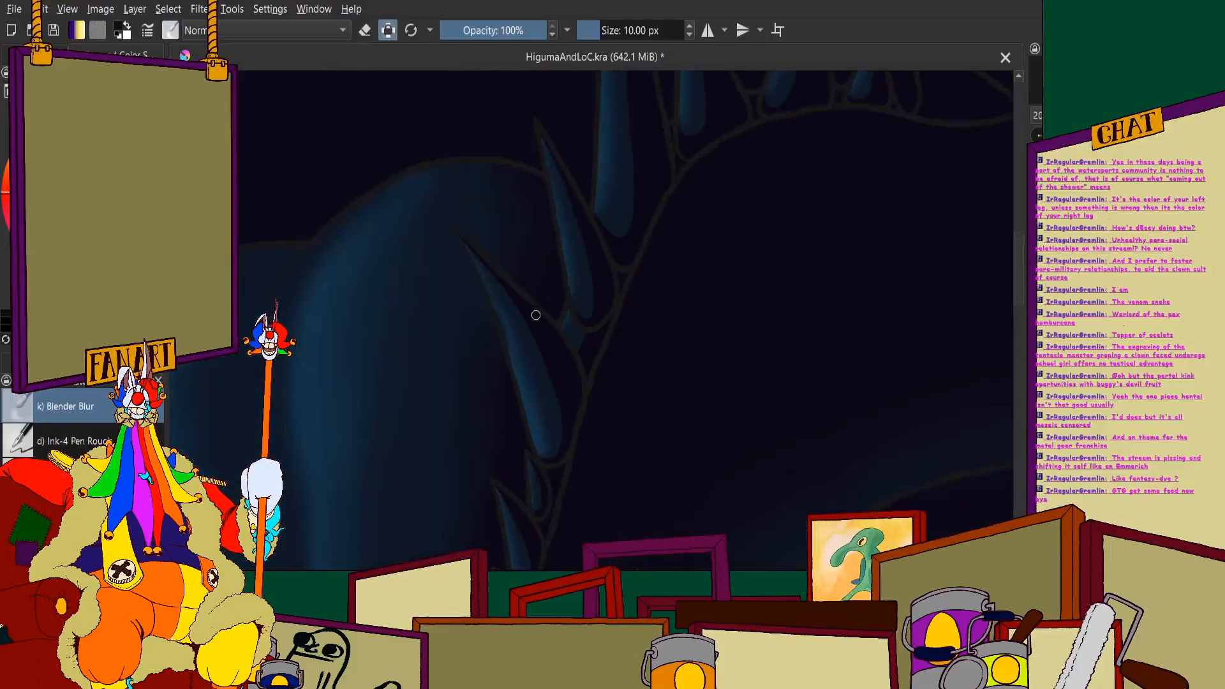
# - Blend the near-black shadow edge along the long jaw spine beside the top of the tongue
pyautogui.scroll(3, 487, 281)
pyautogui.scroll(-2, 424, 162)
pyautogui.scroll(2, 424, 162)
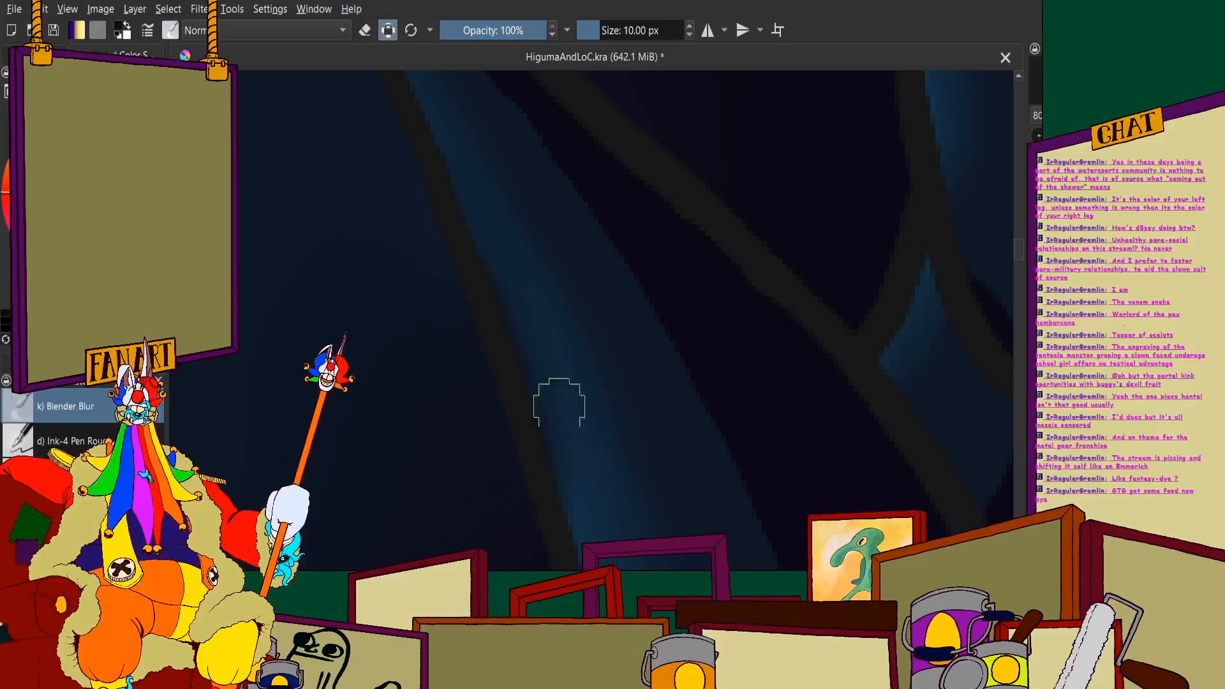
pyautogui.scroll(1, 558, 405)
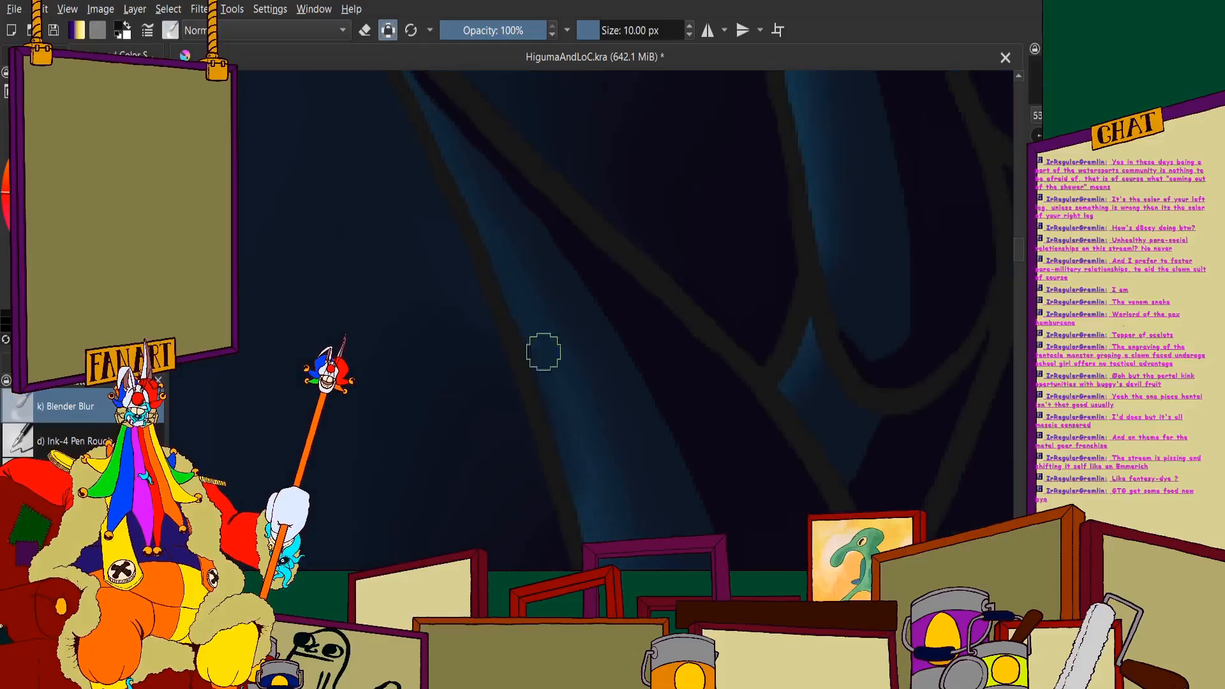
pyautogui.scroll(-4, 539, 296)
pyautogui.scroll(4, 561, 300)
pyautogui.scroll(-5, 577, 293)
pyautogui.scroll(2, 512, 447)
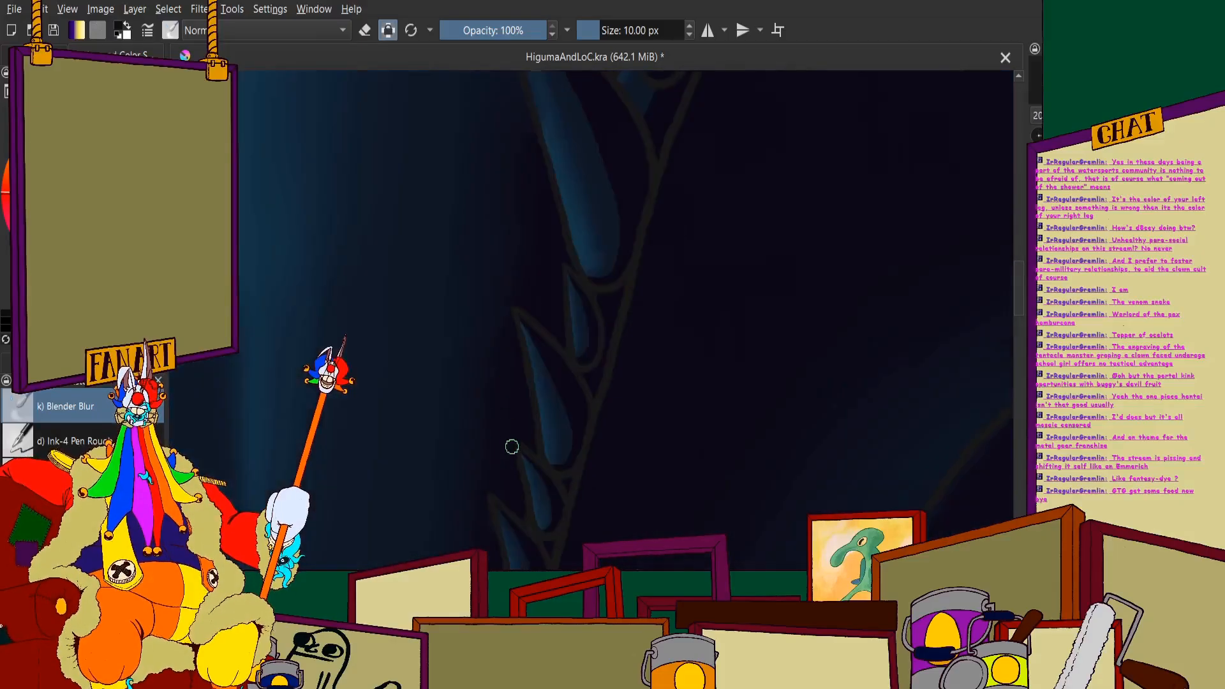
# - Examine the shading along both rows of lower-jaw teeth beside the tongue against the whole painting
pyautogui.scroll(-5, 512, 447)
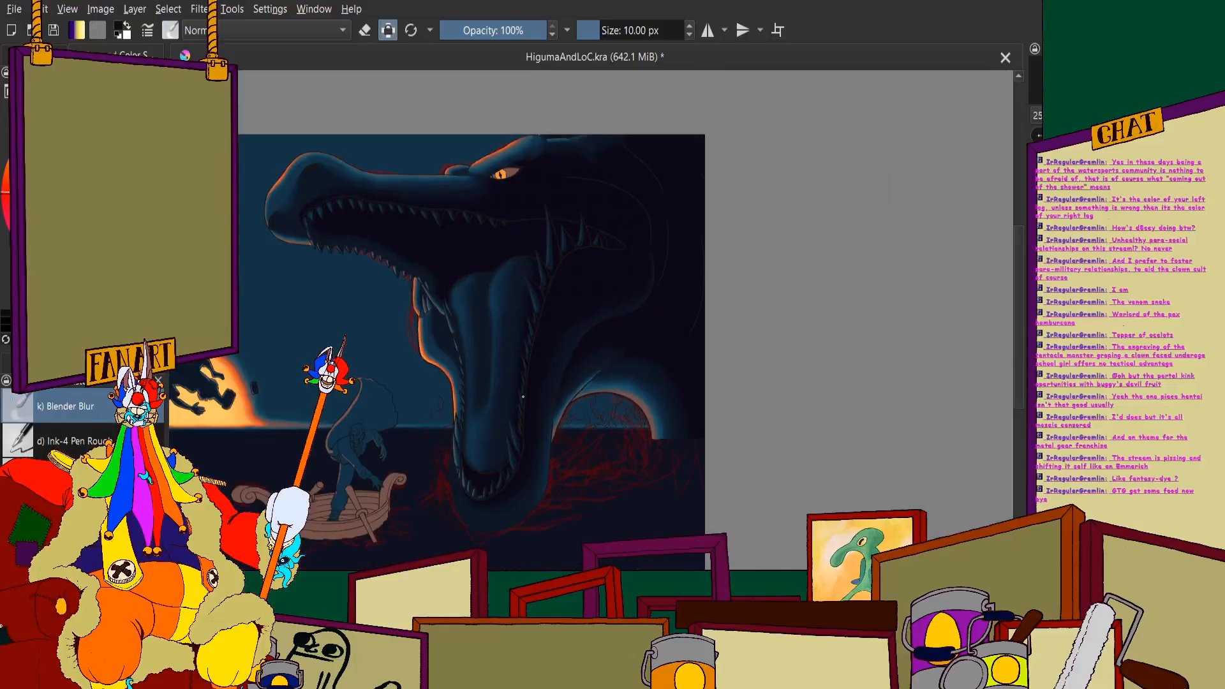
pyautogui.scroll(4, 389, 310)
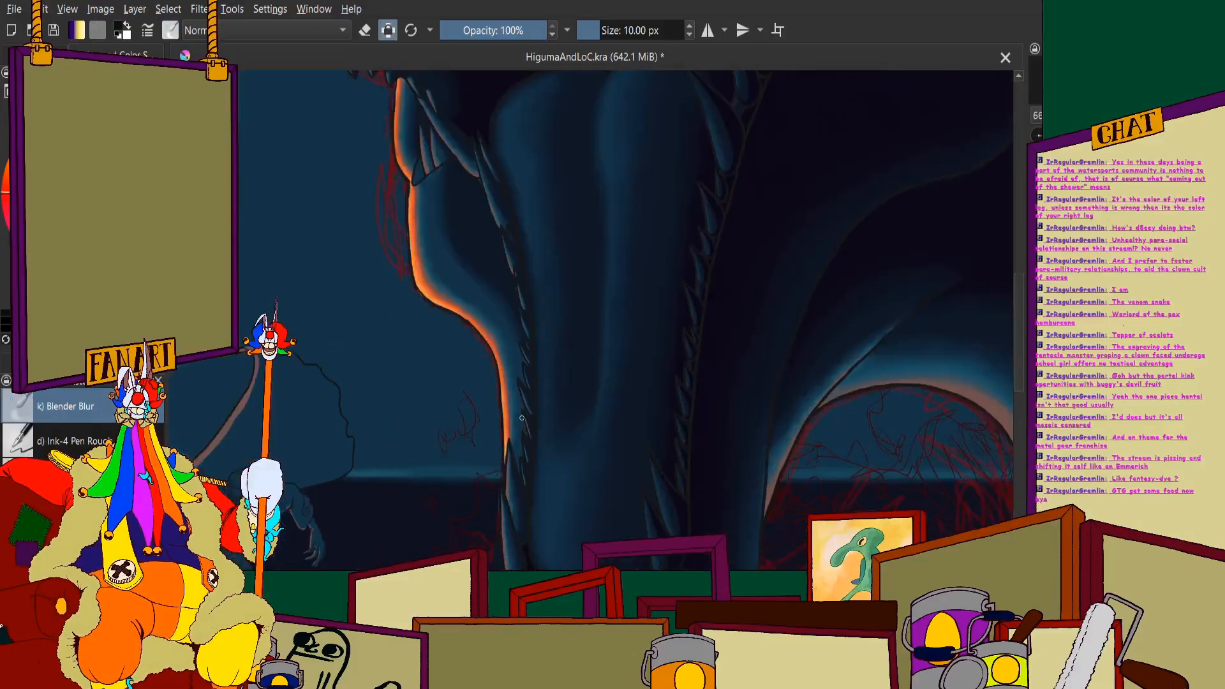
pyautogui.scroll(-4, 485, 288)
pyautogui.scroll(4, 588, 263)
pyautogui.scroll(-4, 587, 263)
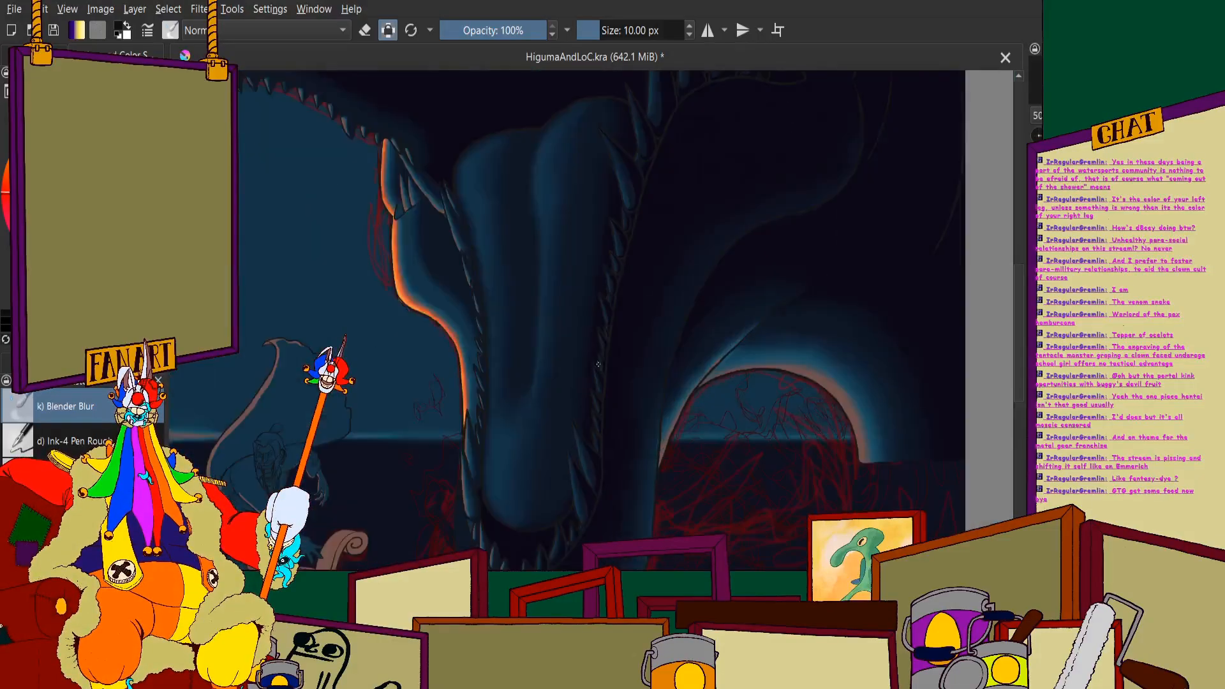
pyautogui.scroll(4, 583, 282)
pyautogui.scroll(-4, 543, 383)
pyautogui.scroll(4, 503, 509)
pyautogui.scroll(-4, 504, 508)
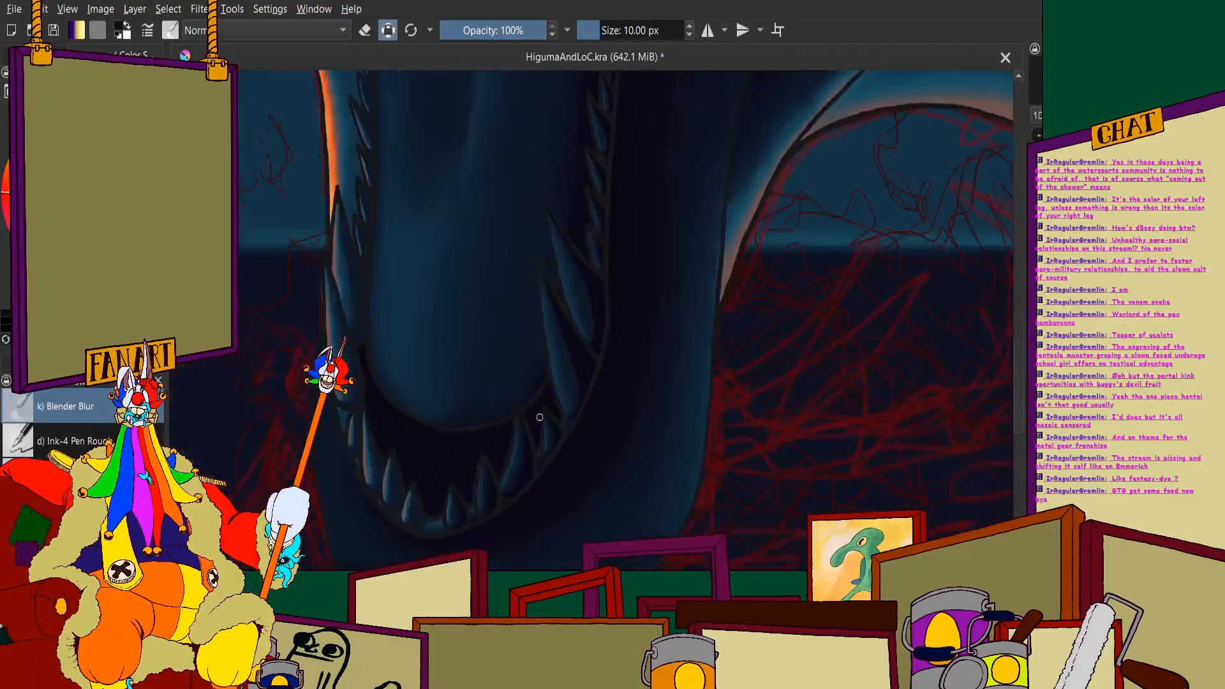
# - Blend the shadow on the lower of the two long curved teeth near the tongue's tip, from base to tip
pyautogui.scroll(4, 582, 299)
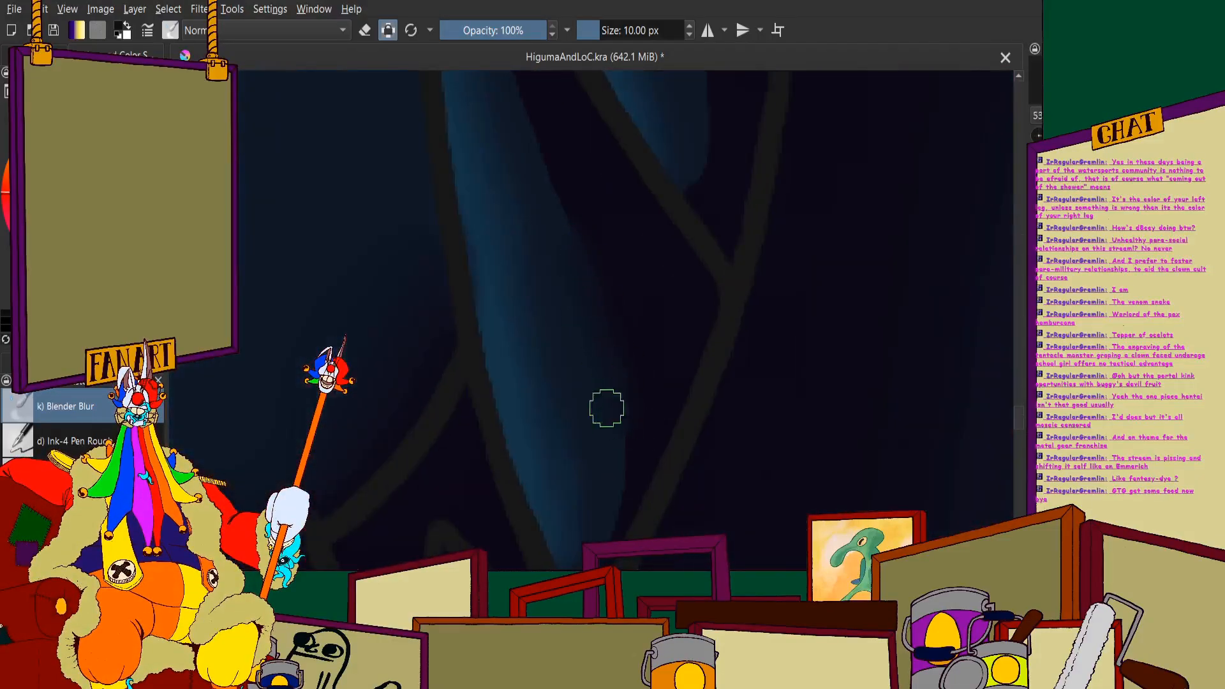
pyautogui.scroll(-4, 580, 501)
pyautogui.scroll(4, 526, 532)
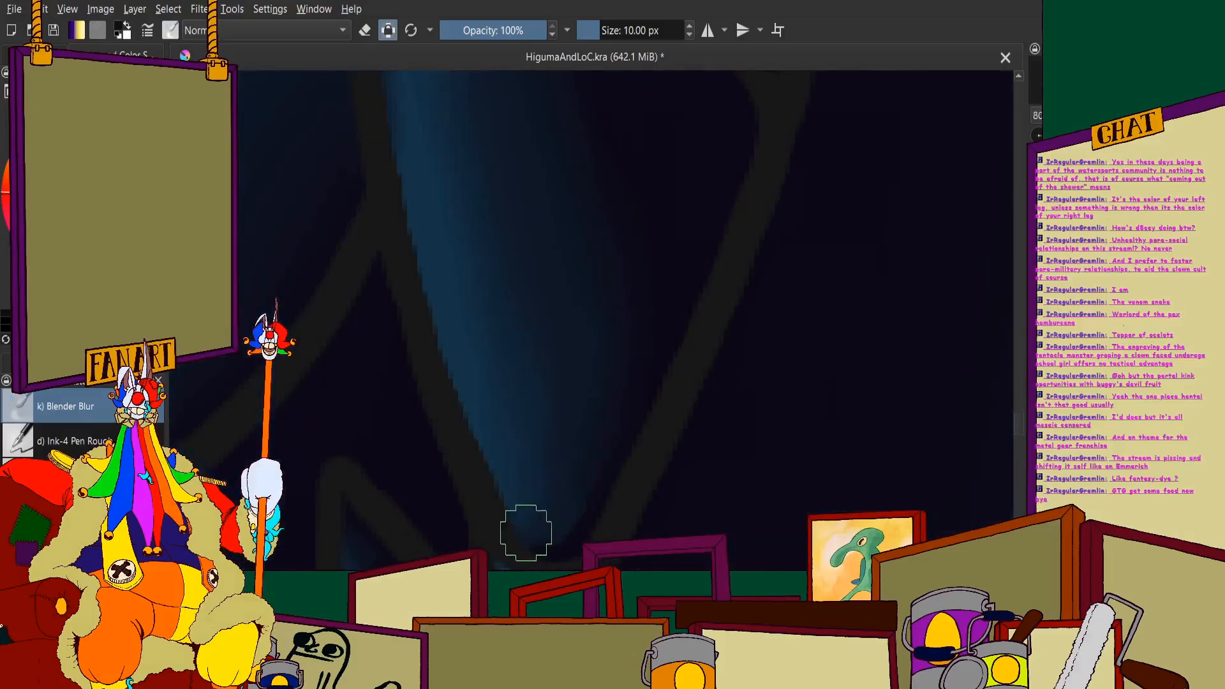
pyautogui.scroll(-4, 545, 543)
pyautogui.scroll(3, 550, 207)
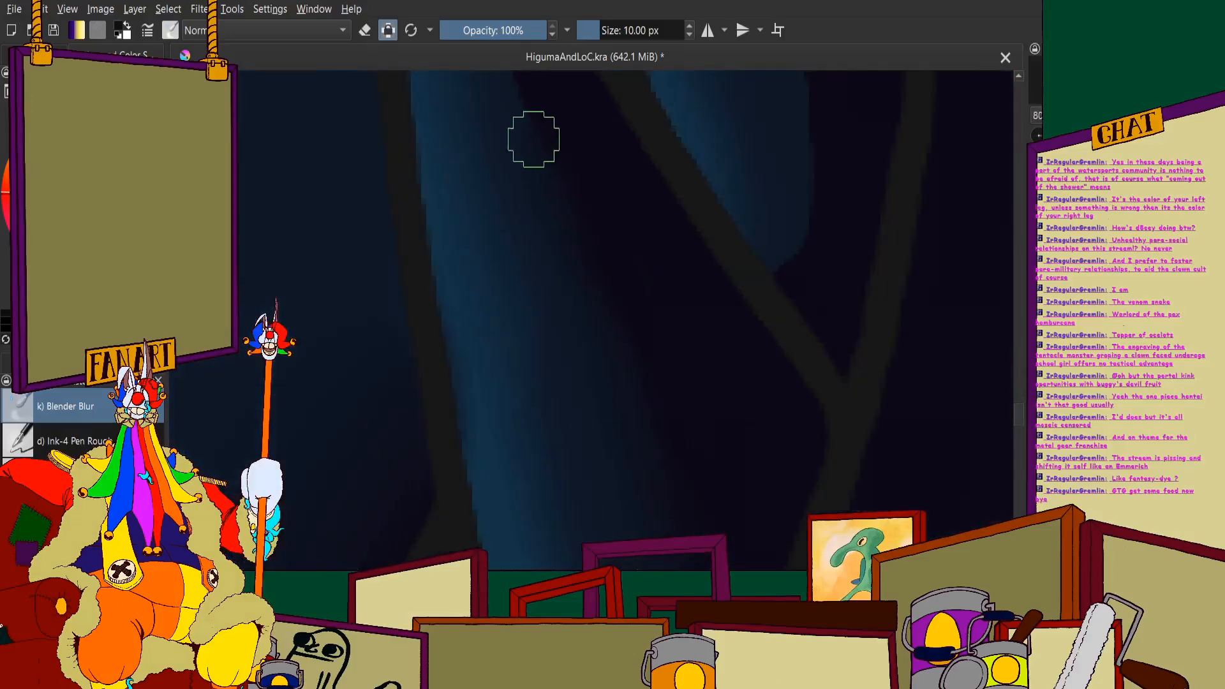
pyautogui.scroll(-2, 520, 185)
pyautogui.scroll(4, 613, 317)
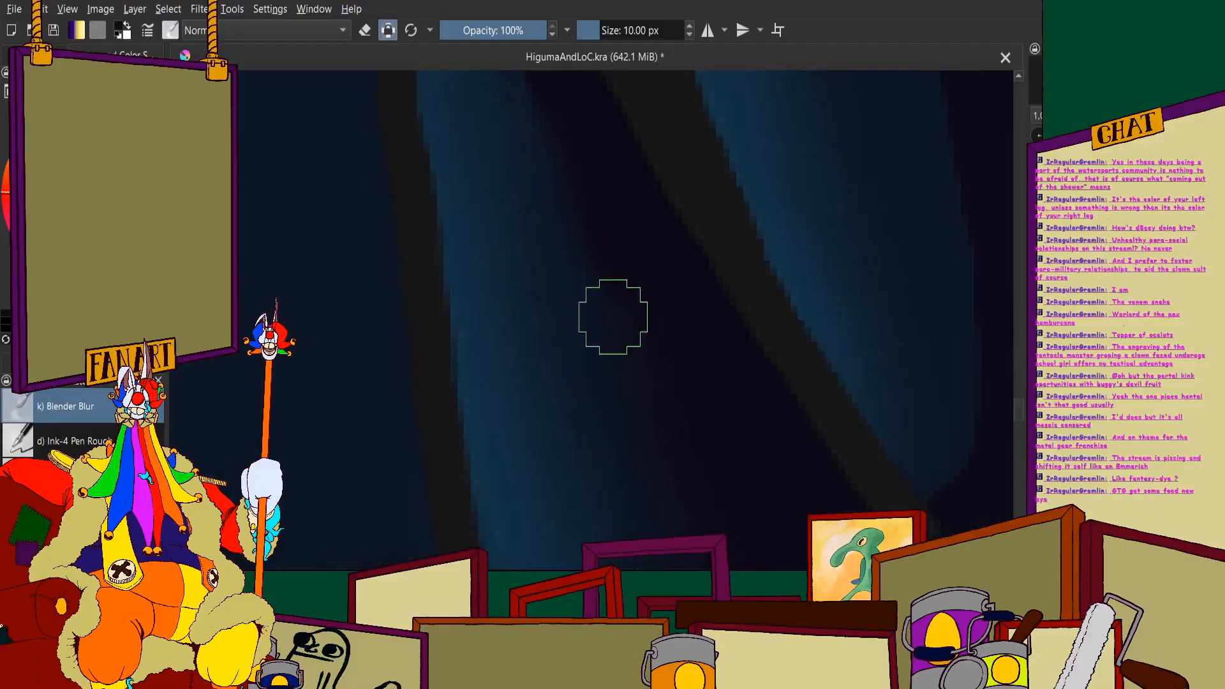
pyautogui.scroll(-3, 574, 232)
pyautogui.scroll(2, 619, 304)
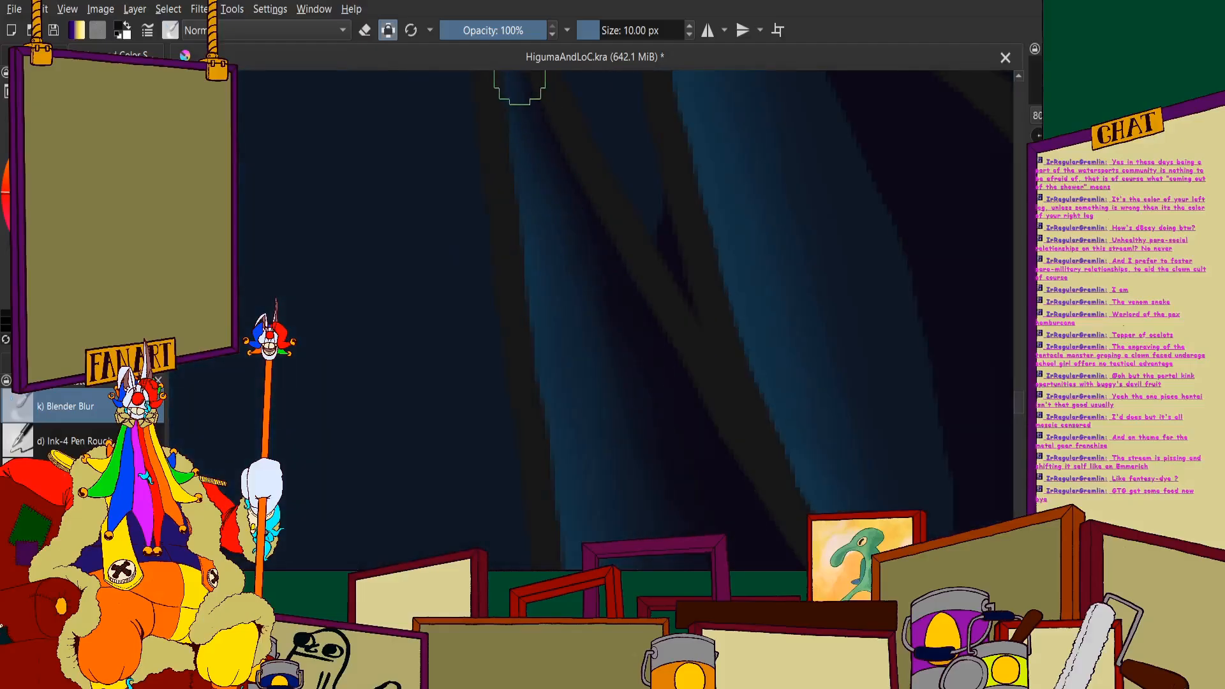
pyautogui.scroll(-3, 628, 518)
pyautogui.scroll(3, 591, 391)
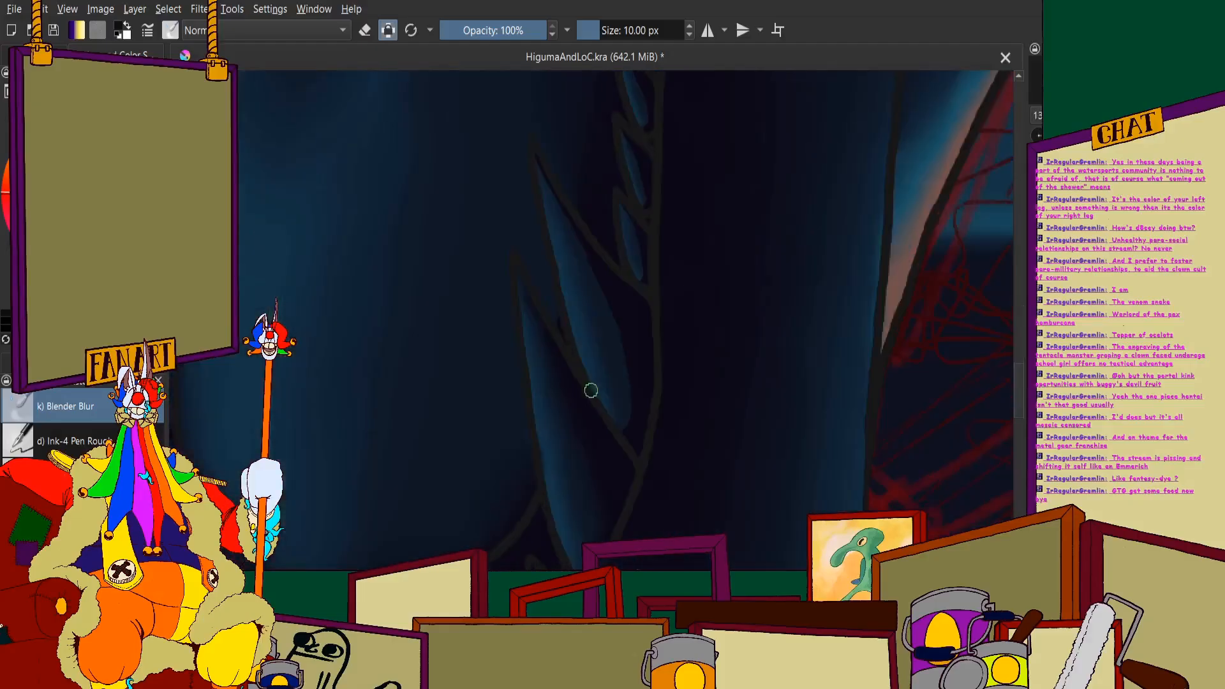
# - Blend the shadow edge on the narrow tooth just above the pair of long curved teeth
pyautogui.scroll(-3, 555, 342)
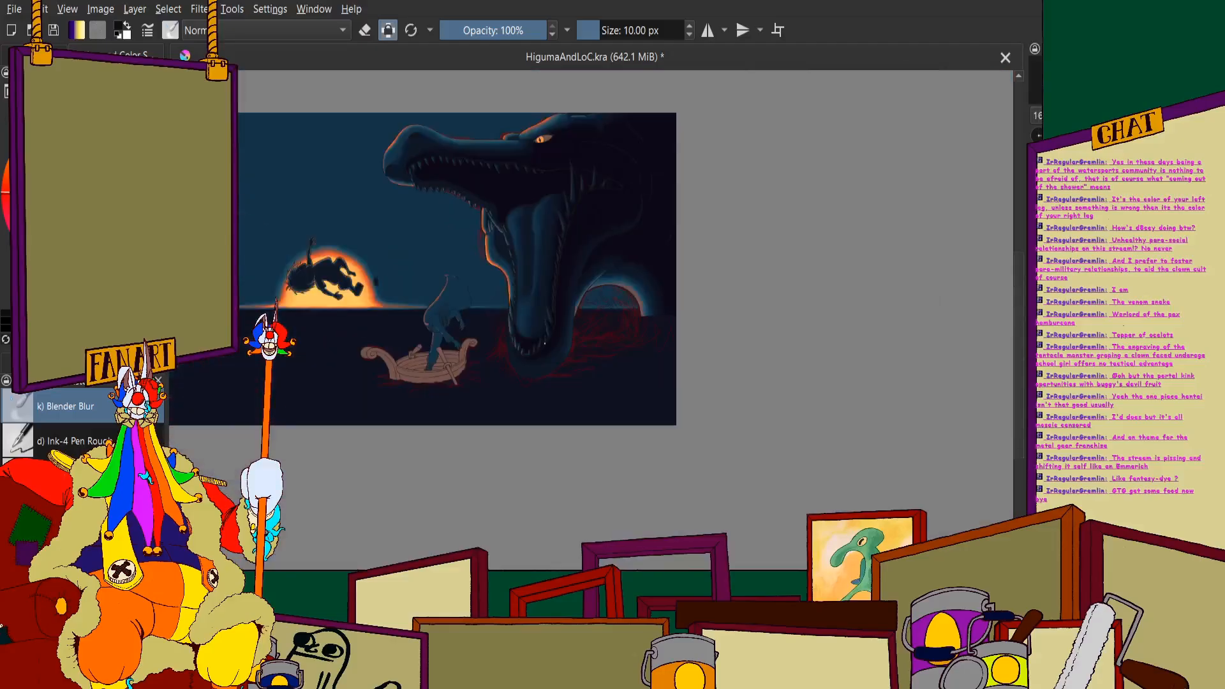
pyautogui.scroll(2, 756, 302)
pyautogui.scroll(-2, 757, 302)
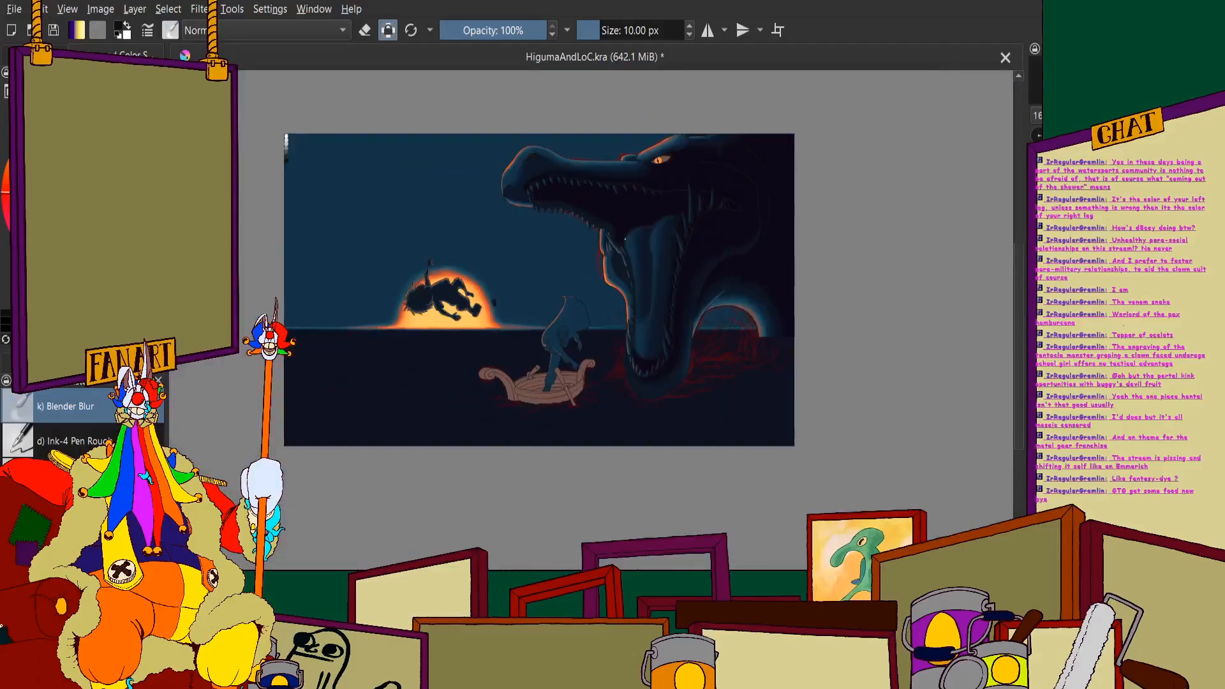
pyautogui.scroll(4, 757, 302)
pyautogui.scroll(2, 771, 305)
pyautogui.scroll(-1, 613, 357)
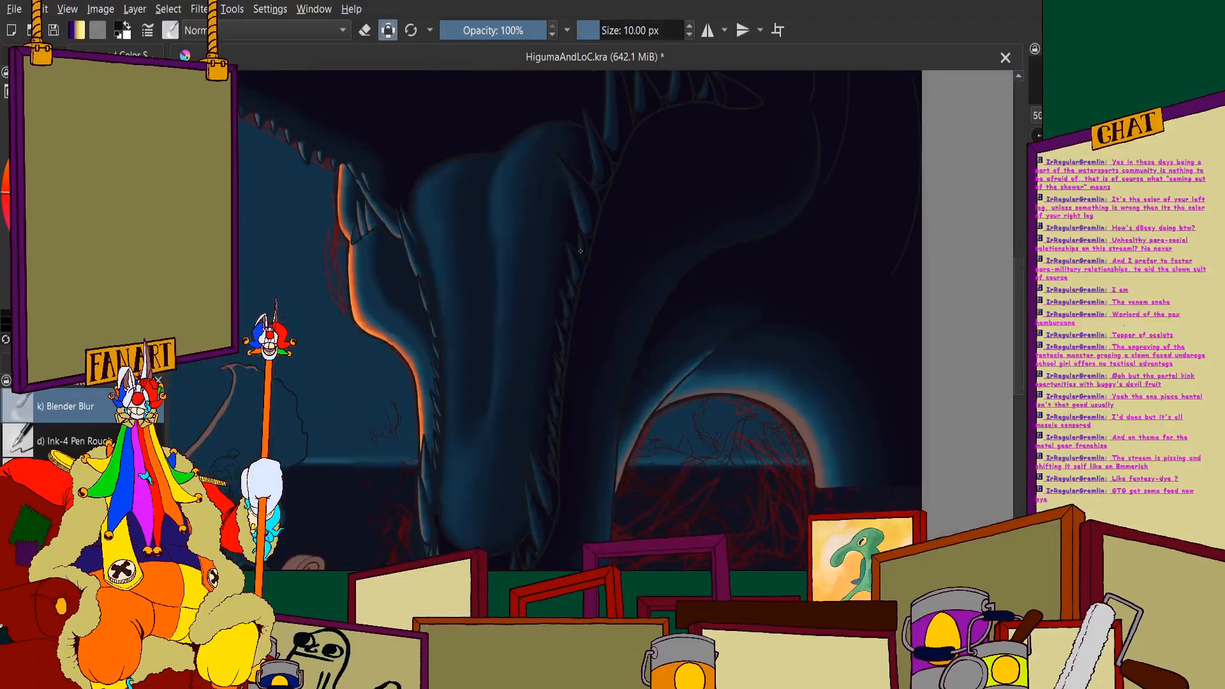
pyautogui.scroll(1, 638, 306)
pyautogui.moveTo(523, 454); pyautogui.dragTo(519, 362)
pyautogui.scroll(-1, 519, 362)
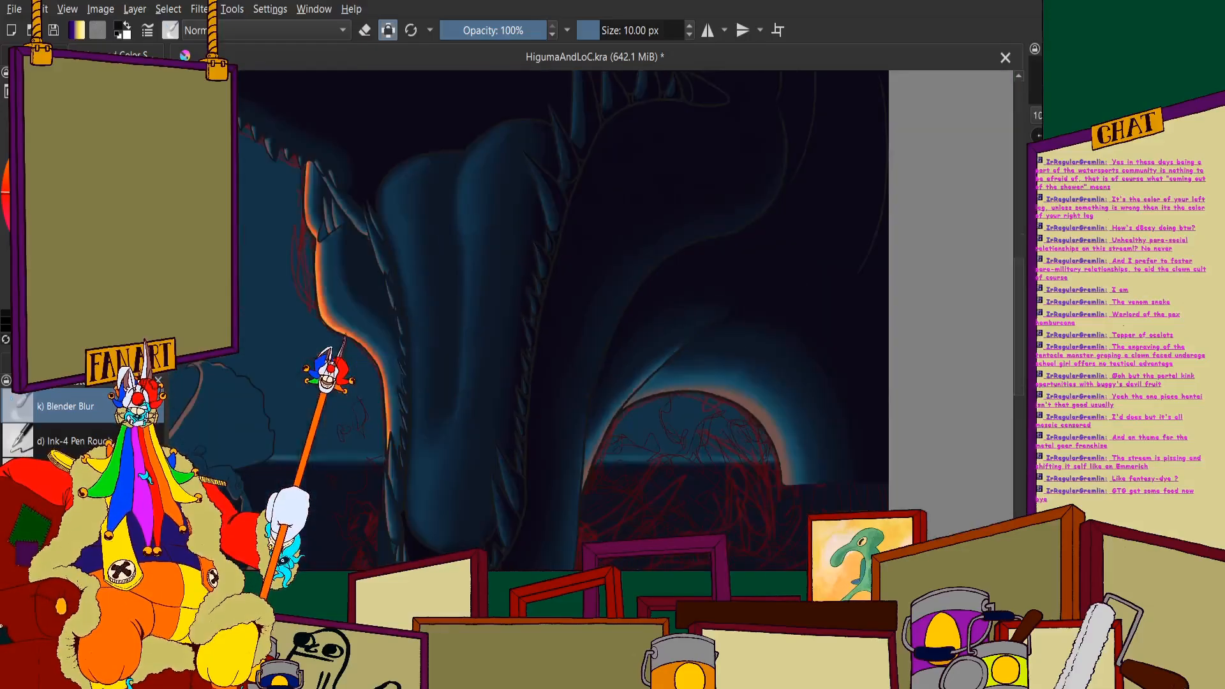
pyautogui.scroll(5, 519, 440)
pyautogui.scroll(3, 554, 346)
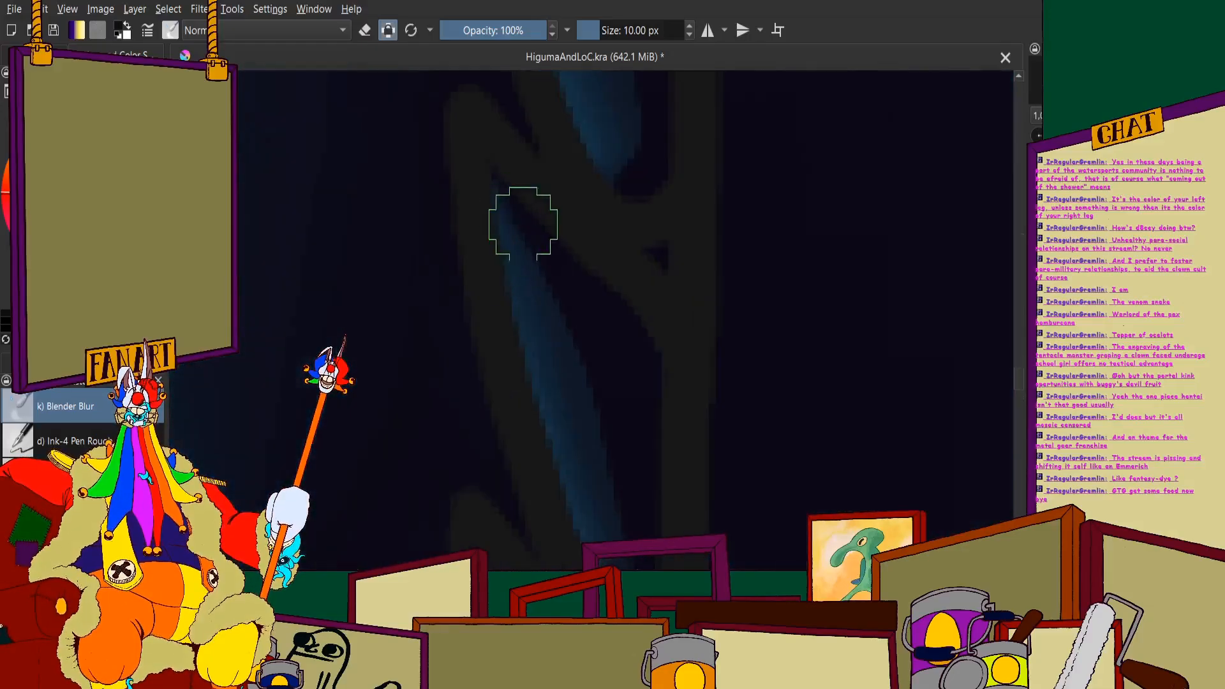
# - Blend the shadow edges on the narrow teeth further up the row beside the tongue
pyautogui.scroll(-4, 580, 213)
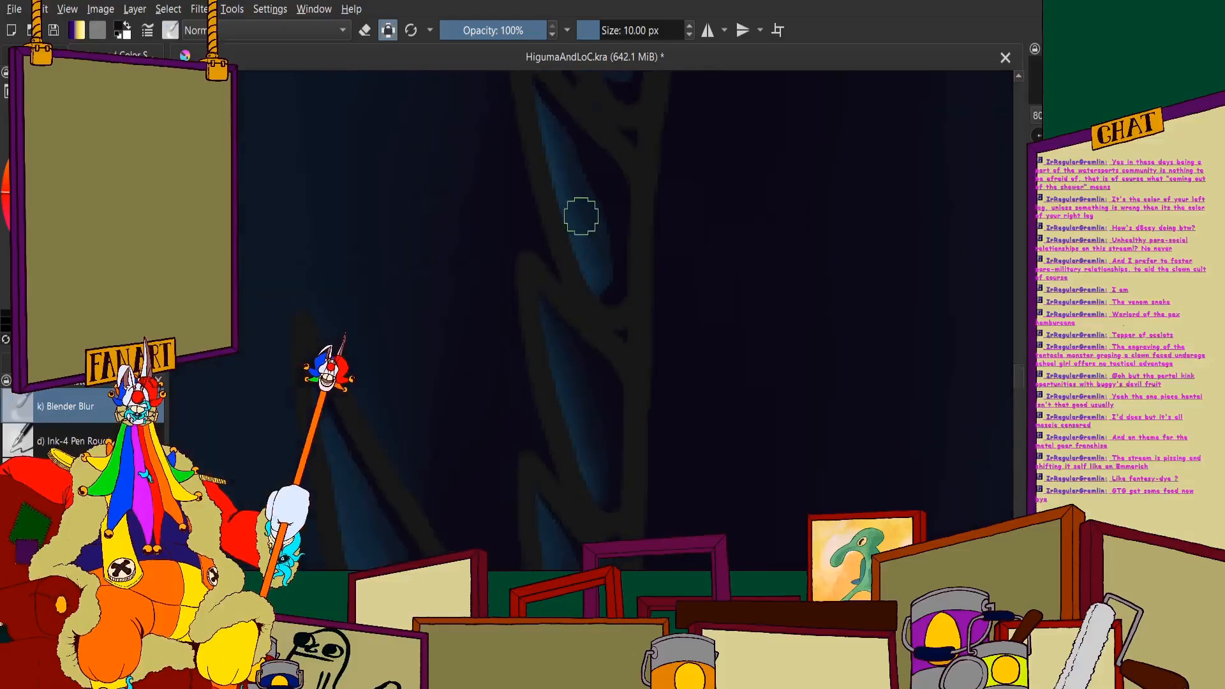
pyautogui.scroll(3, 600, 204)
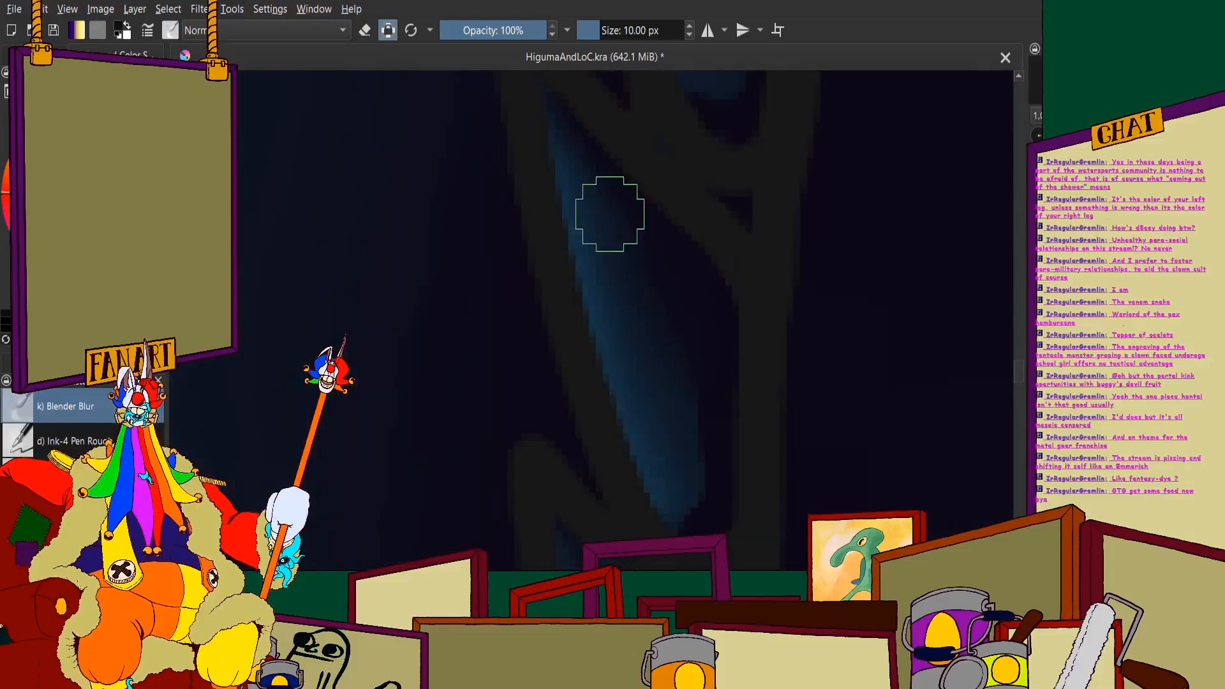
pyautogui.scroll(-3, 621, 304)
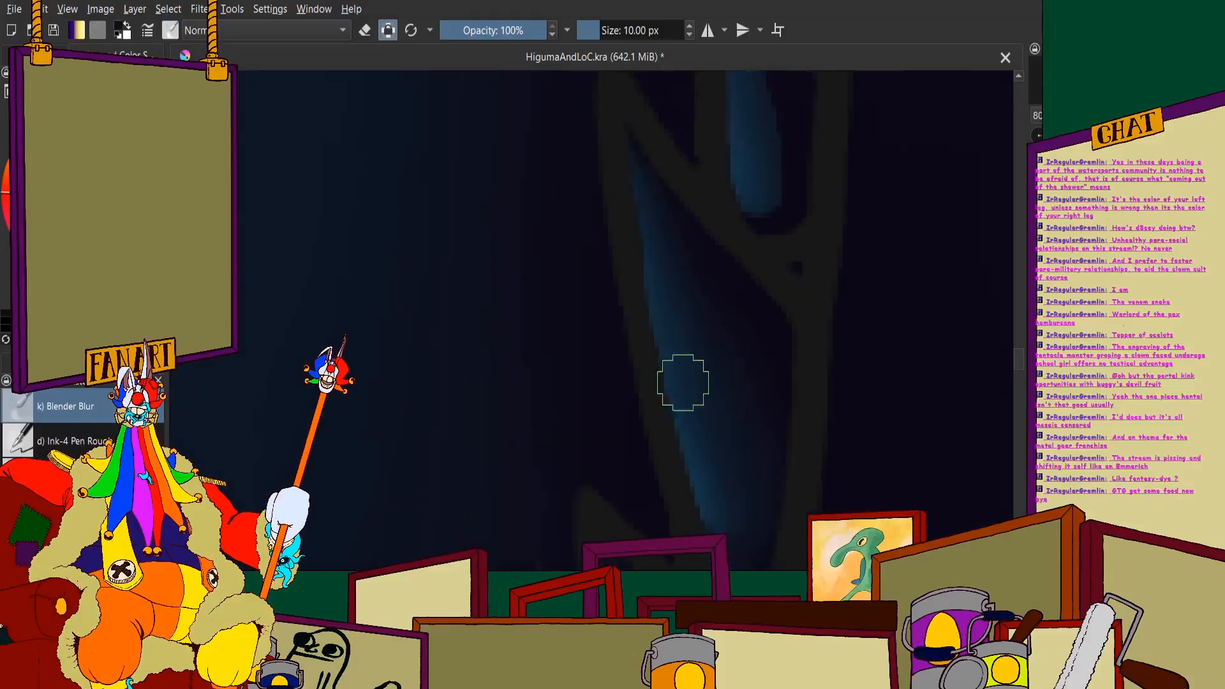
# - Examine the blended lower-jaw teeth on both sides of the tongue against the whole painting
pyautogui.scroll(-5, 637, 276)
pyautogui.scroll(1, 645, 172)
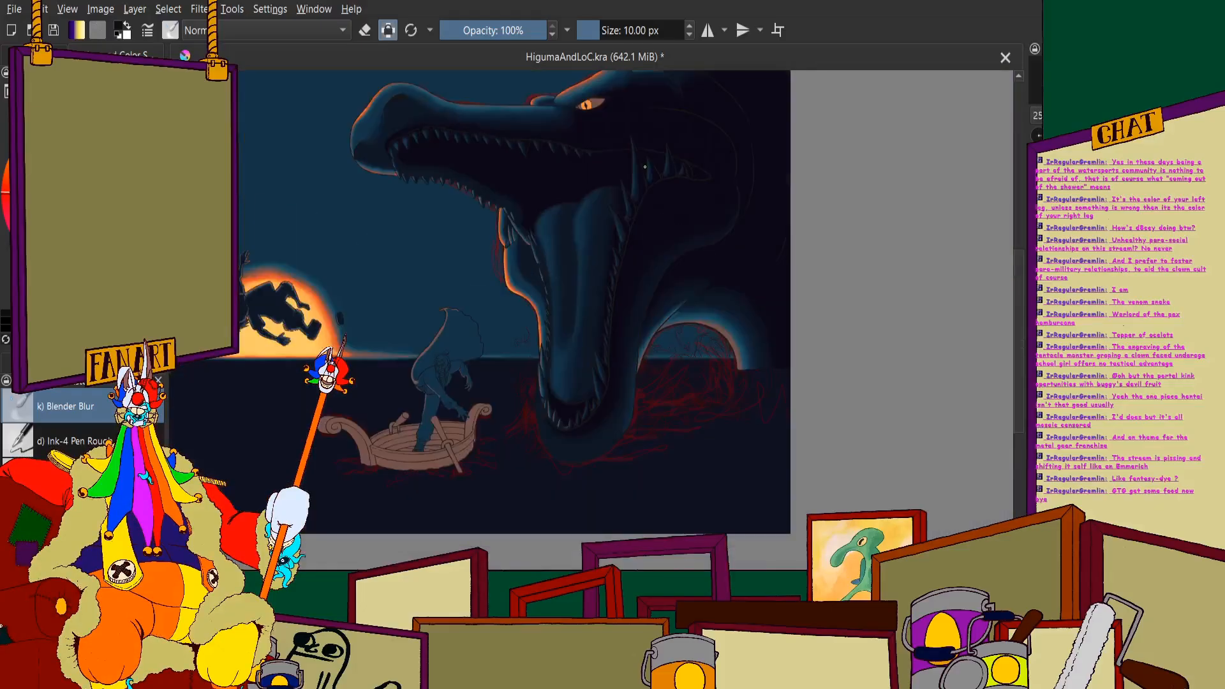
pyautogui.scroll(3, 634, 174)
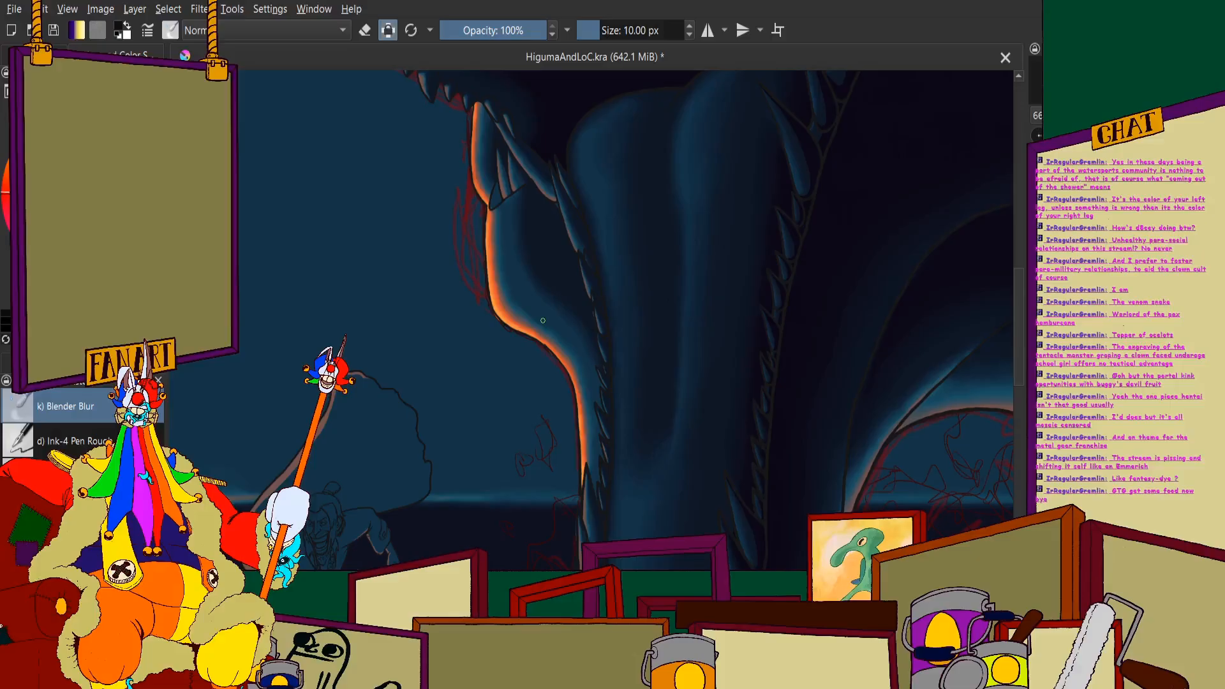
pyautogui.scroll(-4, 543, 320)
pyautogui.scroll(1, 587, 315)
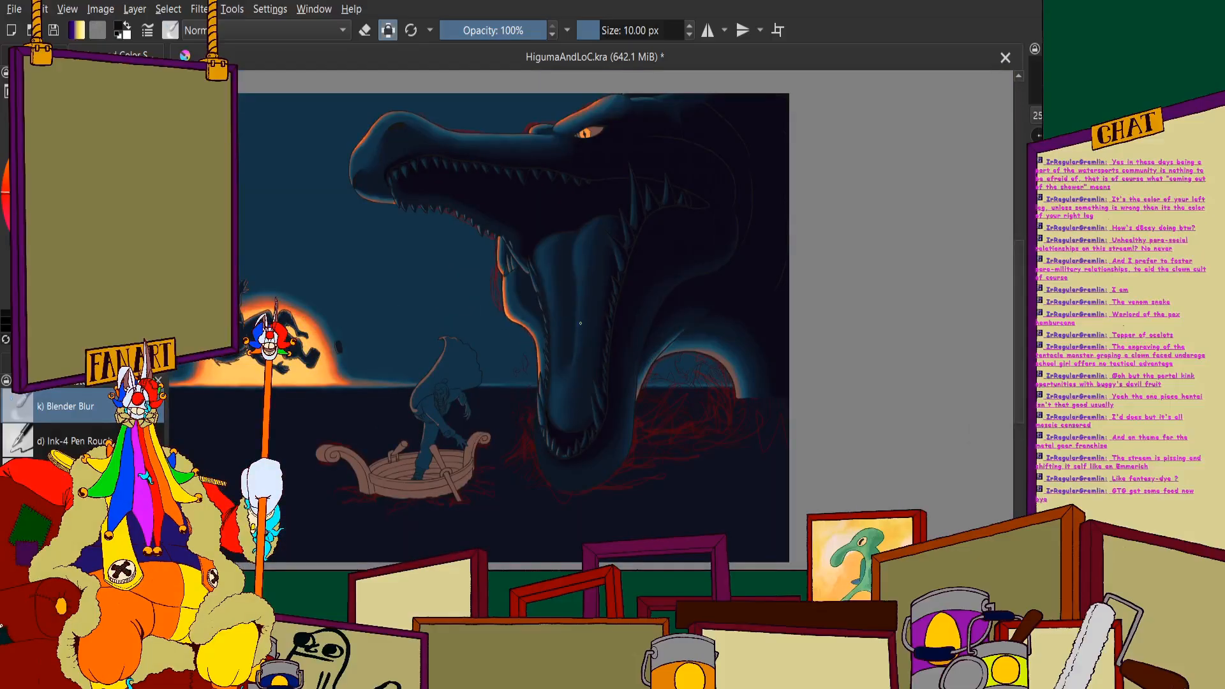
pyautogui.scroll(2, 579, 323)
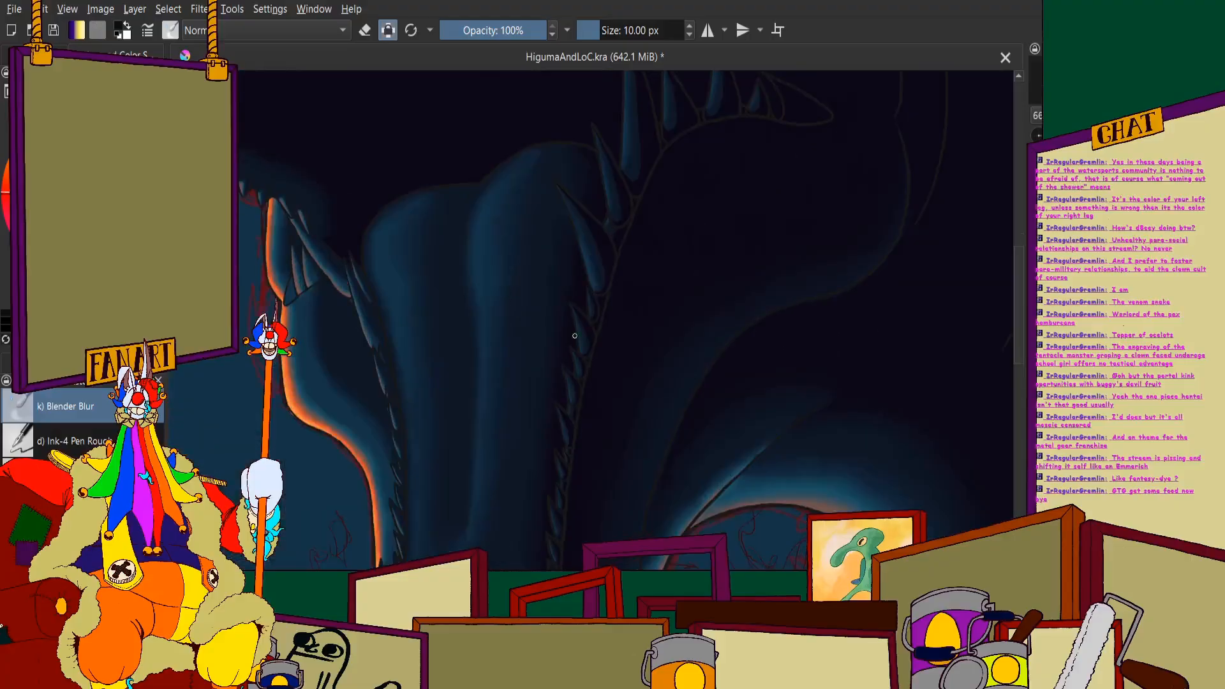
pyautogui.scroll(1, 541, 393)
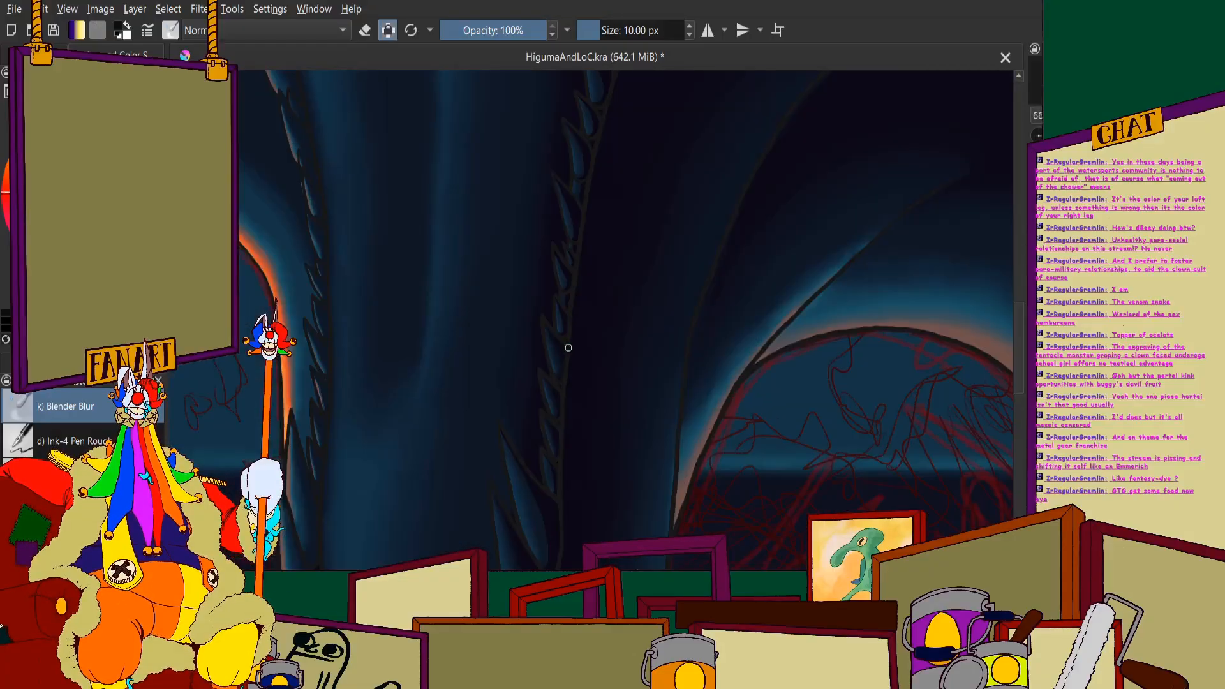
# - Blend the shadow edge along the upper of the two long curved teeth near the tongue's tip
pyautogui.scroll(4, 536, 474)
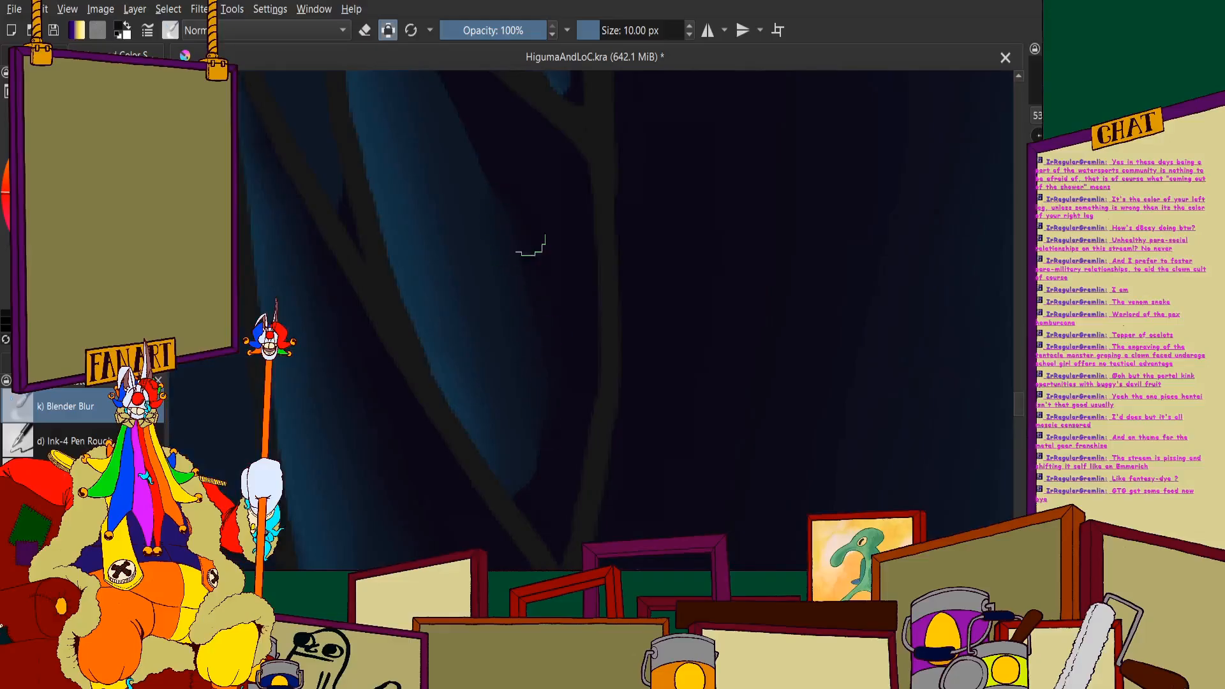
pyautogui.scroll(2, 462, 228)
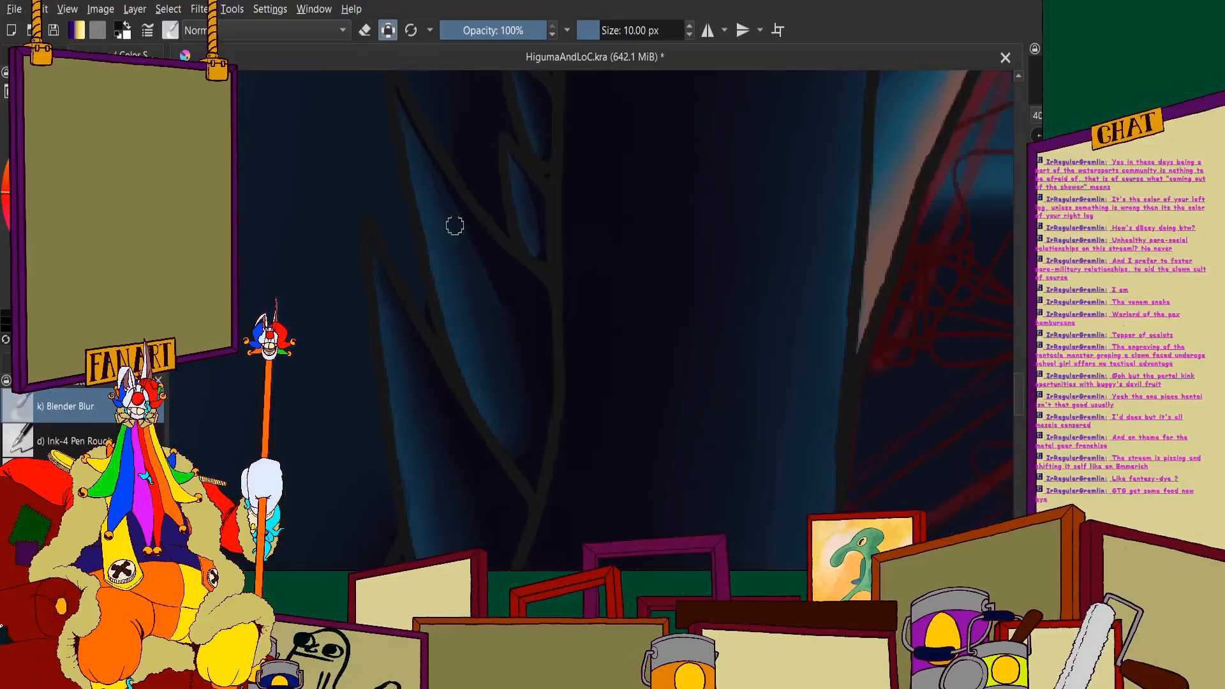
pyautogui.scroll(-1, 589, 535)
pyautogui.scroll(2, 473, 238)
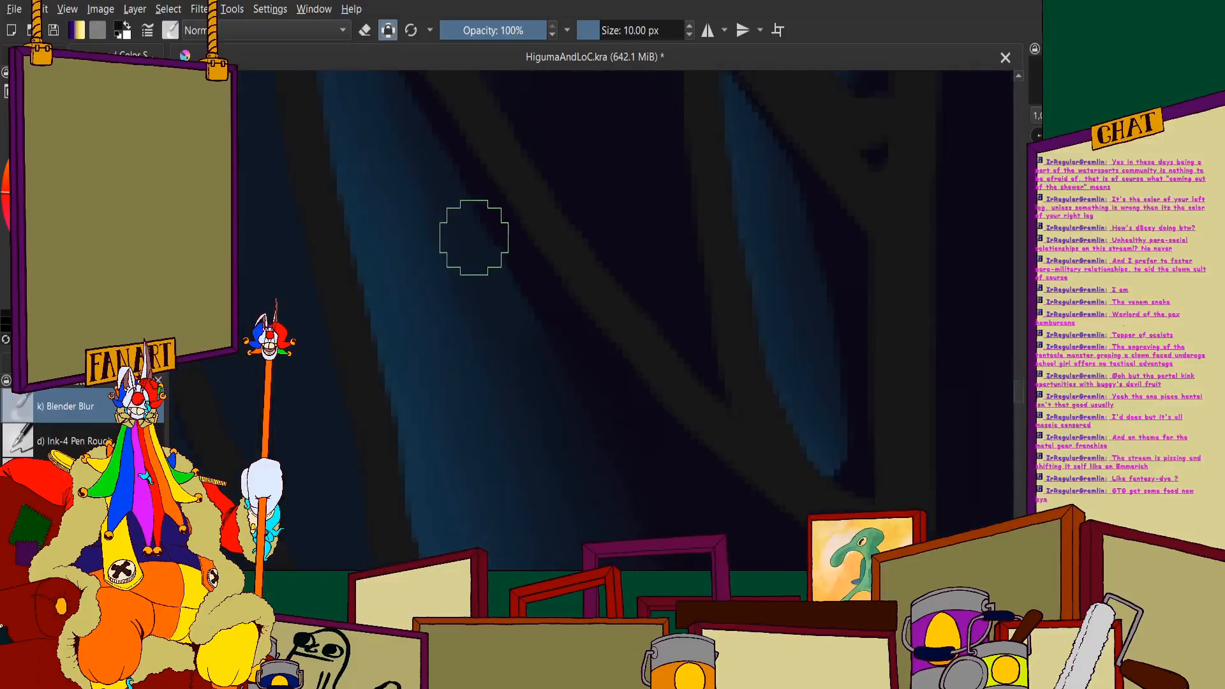
pyautogui.scroll(-2, 566, 393)
pyautogui.scroll(2, 440, 131)
pyautogui.scroll(-2, 470, 265)
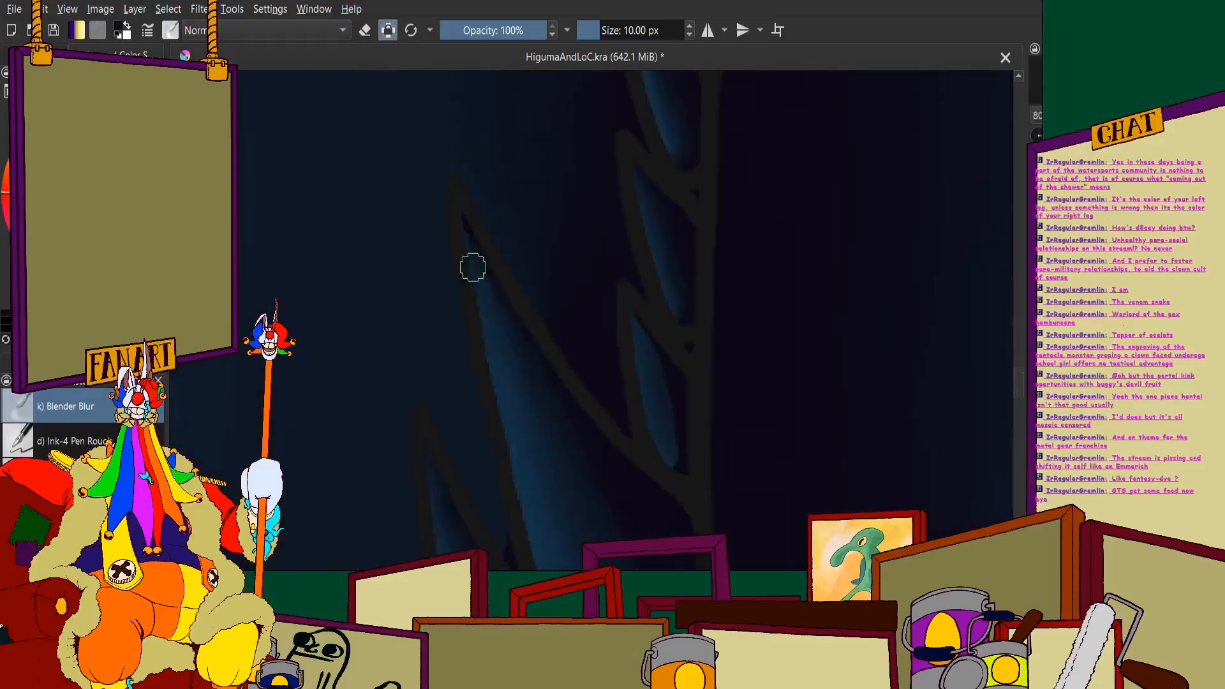
pyautogui.scroll(2, 492, 238)
# - Soften the shadow on the small tooth directly above the pair of long curved teeth
pyautogui.scroll(-2, 657, 381)
pyautogui.scroll(2, 581, 296)
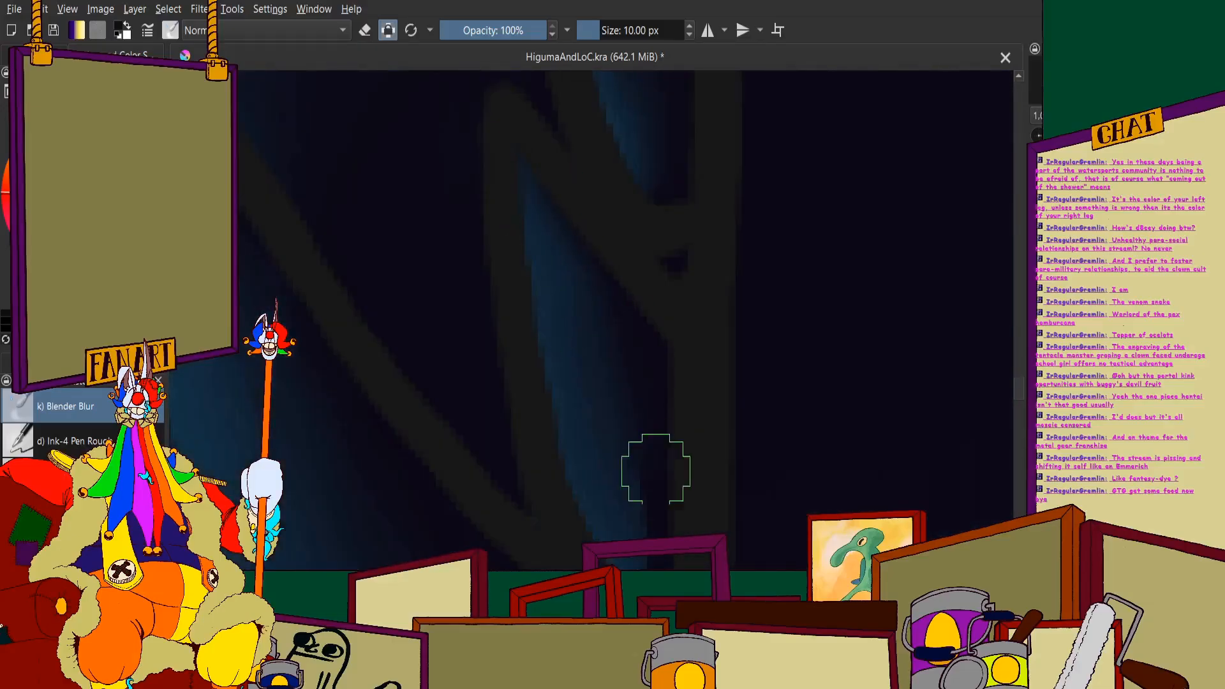
pyautogui.scroll(-2, 580, 210)
pyautogui.scroll(-2, 615, 314)
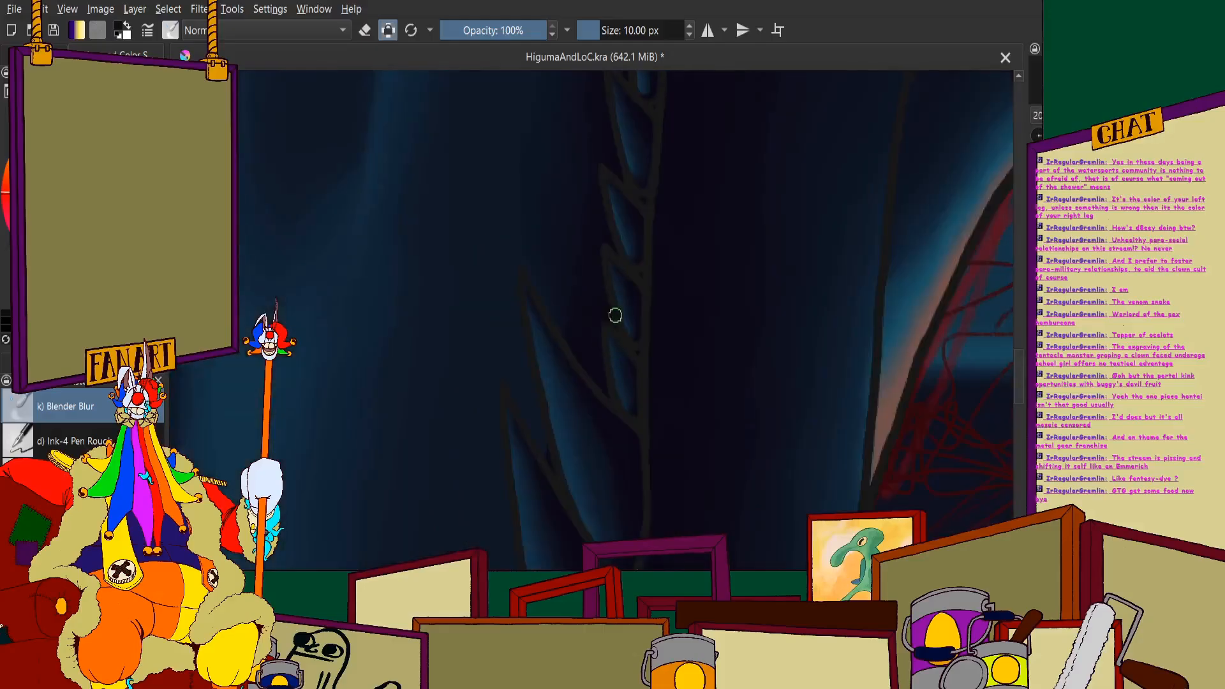
# - Blend the shadow into the blue on the small teeth midway up the row beside the tongue
pyautogui.scroll(3, 622, 332)
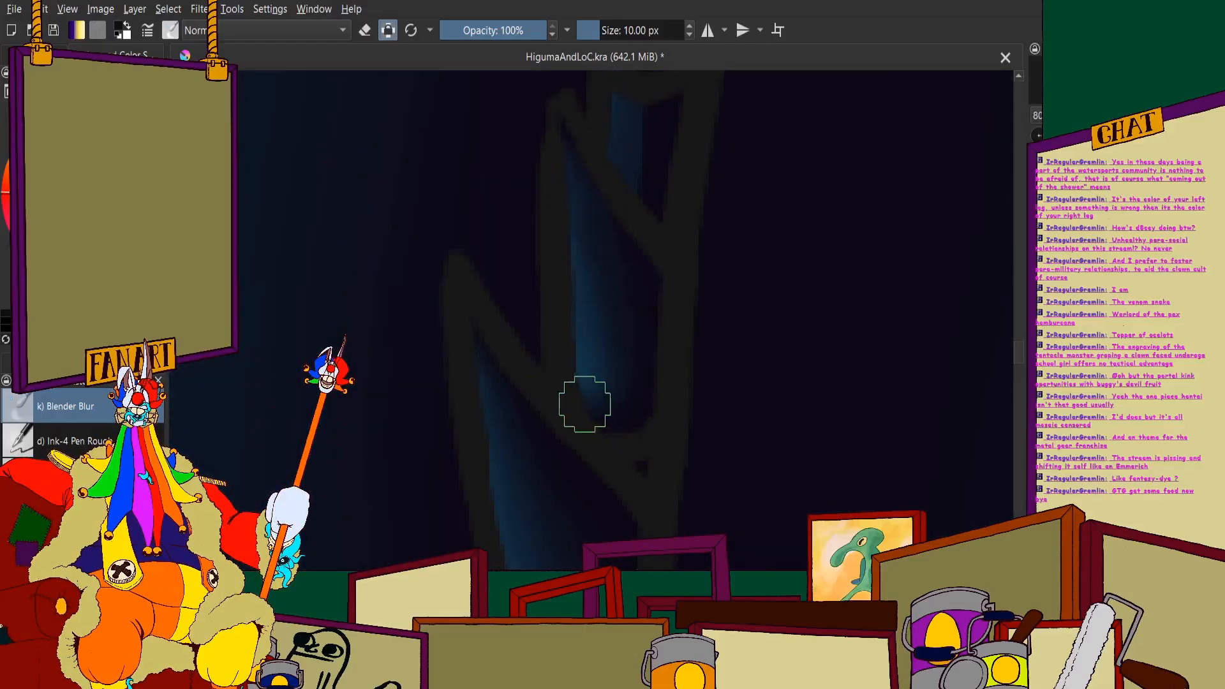
pyautogui.scroll(1, 613, 313)
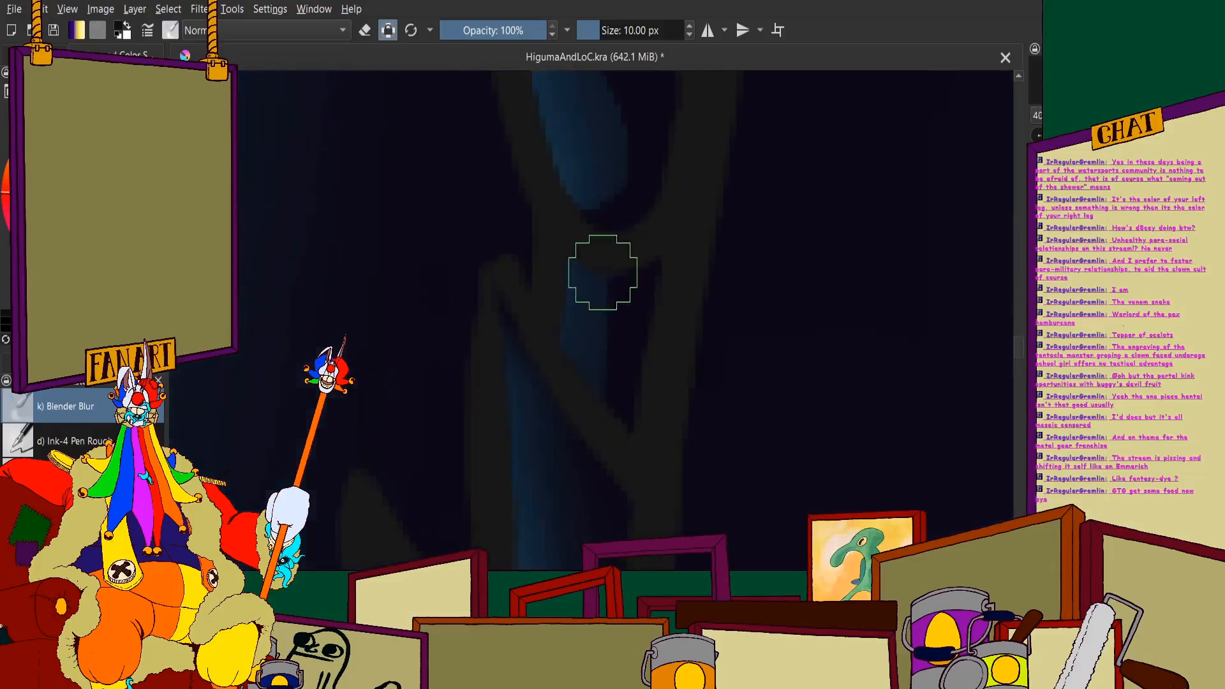
pyautogui.scroll(-3, 484, 274)
pyautogui.scroll(3, 491, 207)
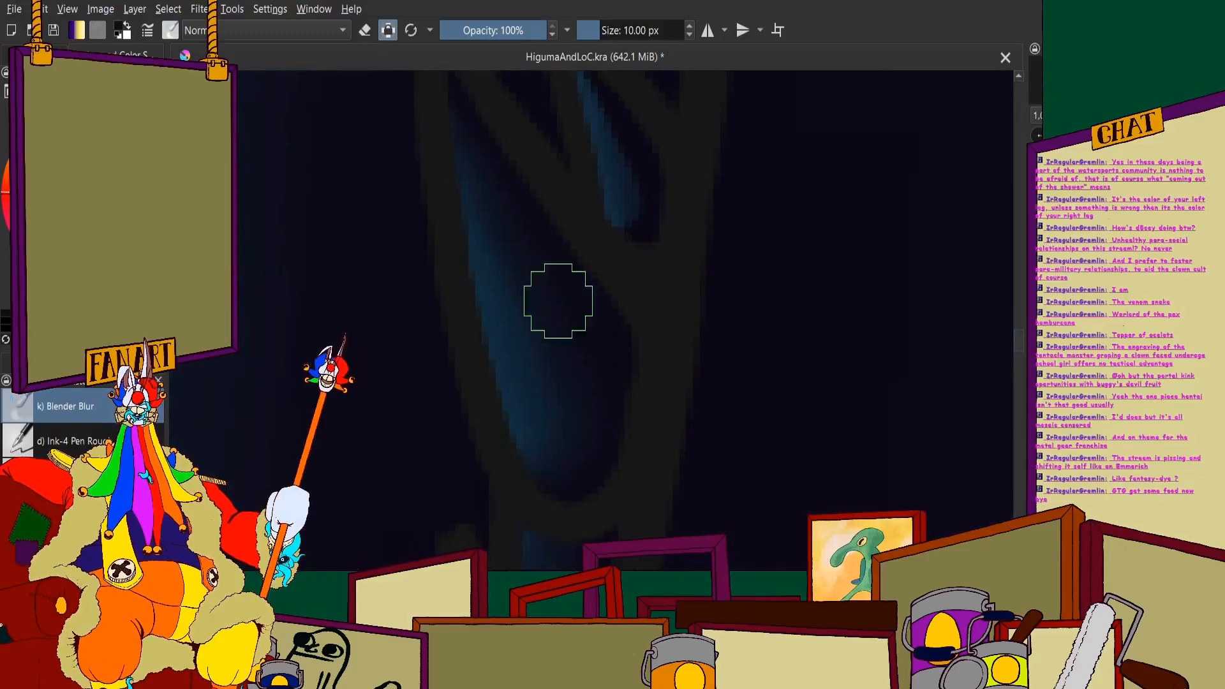
pyautogui.scroll(-2, 468, 186)
pyautogui.scroll(4, 557, 240)
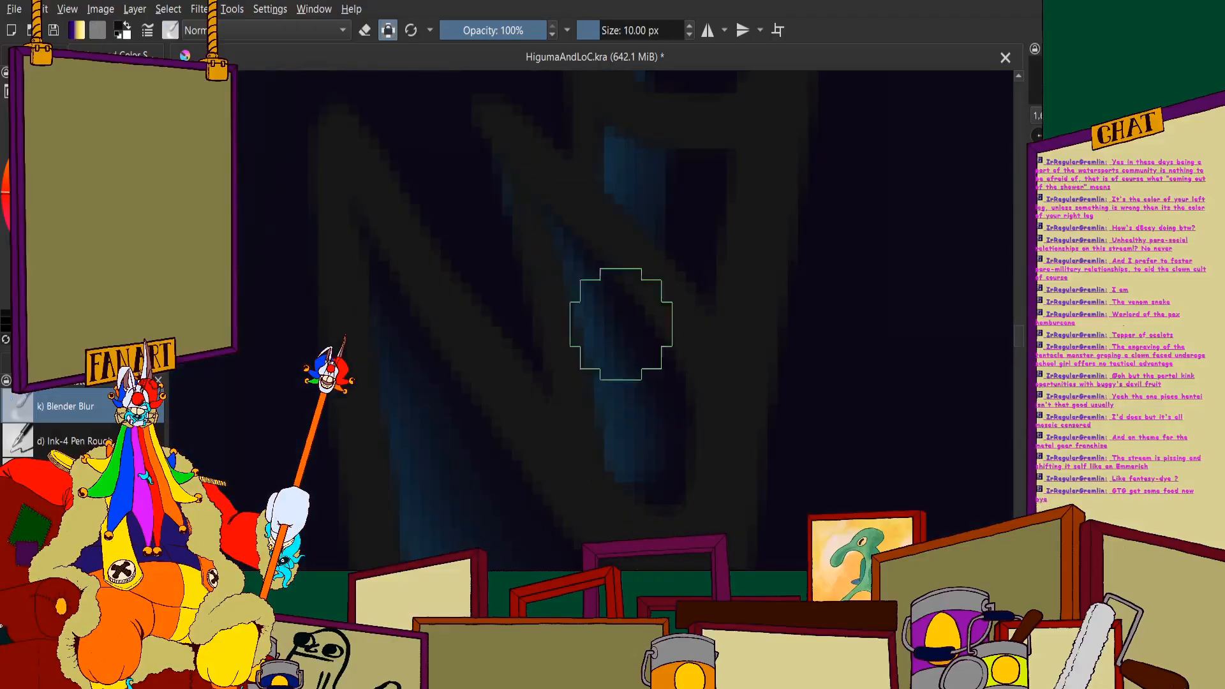
# - Blend the shading on the tiny overlapping teeth and the longer tooth just above them
pyautogui.scroll(-3, 556, 374)
pyautogui.scroll(4, 637, 386)
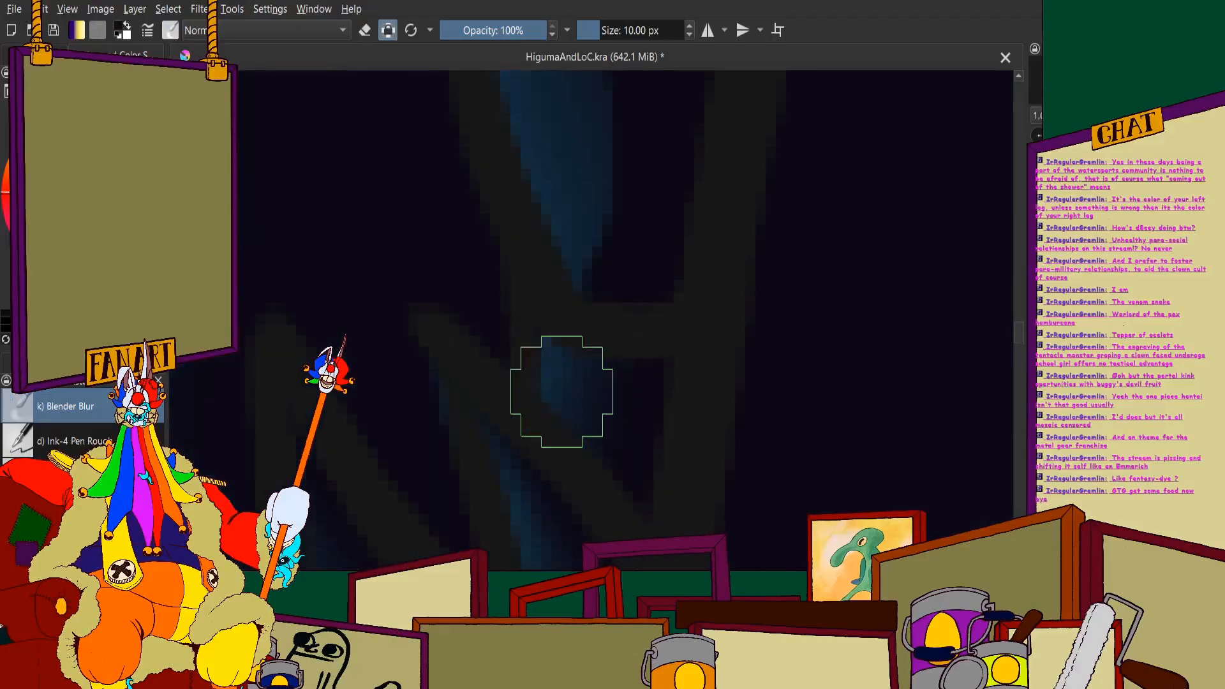
pyautogui.scroll(-2, 587, 344)
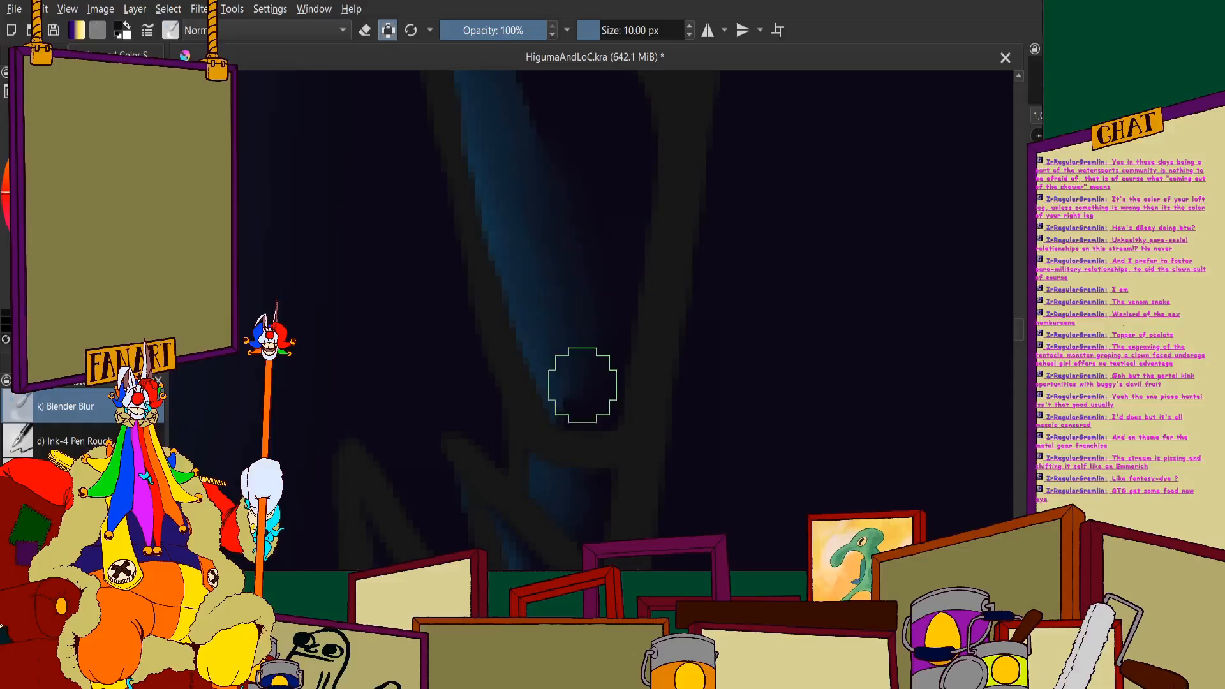
pyautogui.scroll(-3, 582, 385)
pyautogui.scroll(4, 568, 402)
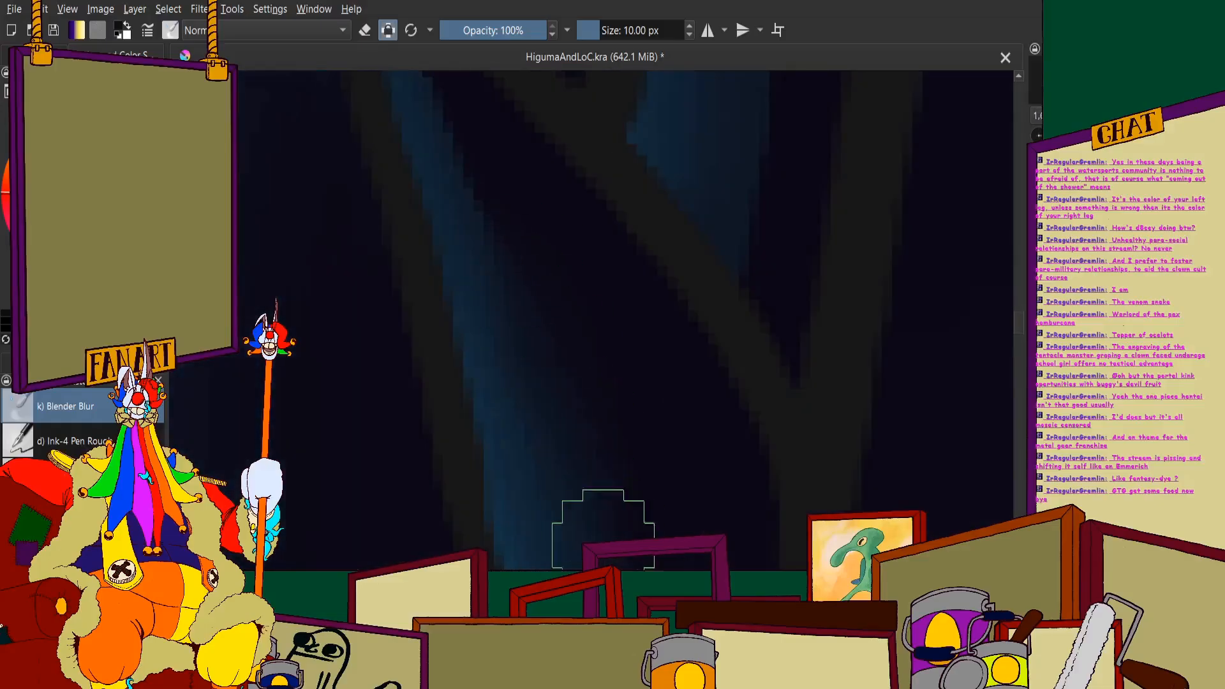
# - Smooth the shadow on the slanted tooth and the partly hidden small tooth behind it
pyautogui.scroll(-2, 595, 485)
pyautogui.scroll(1, 508, 302)
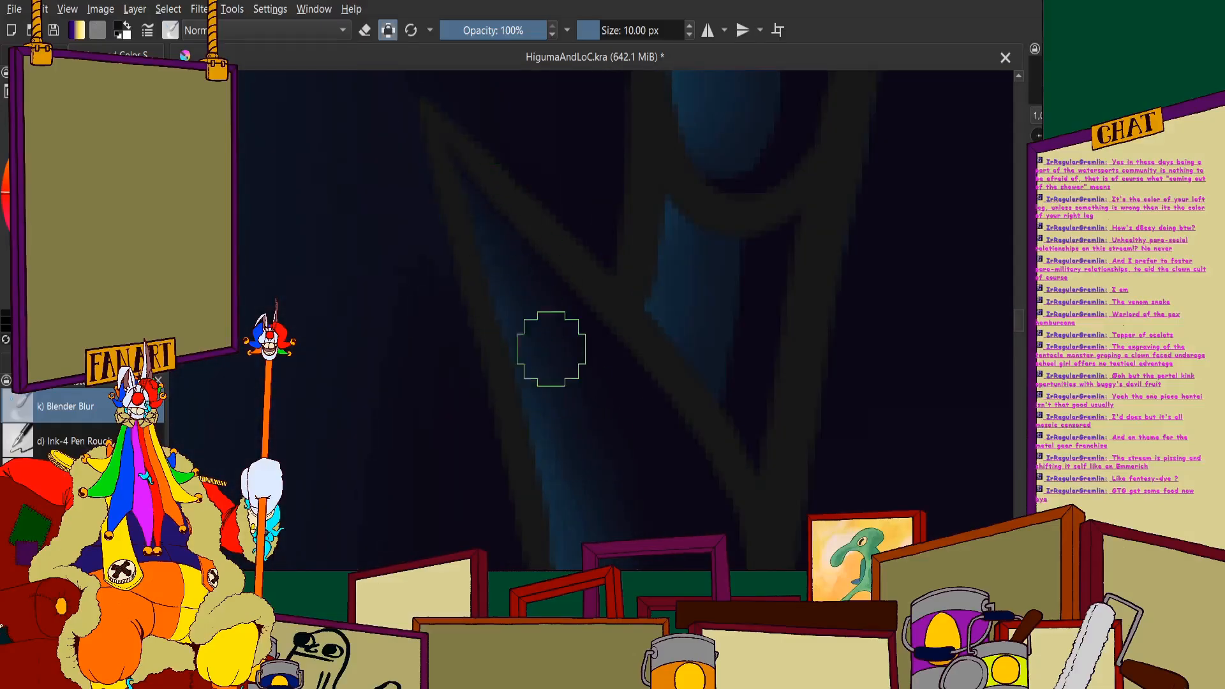
pyautogui.scroll(-10, 554, 403)
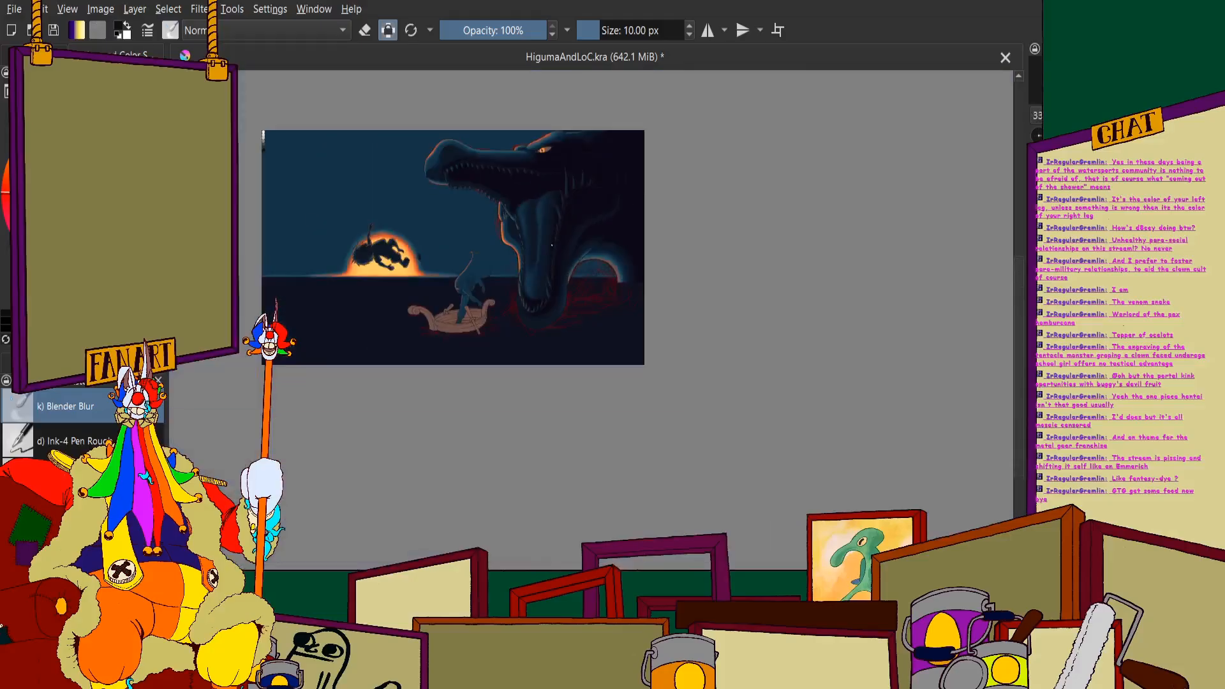
pyautogui.scroll(12, 562, 228)
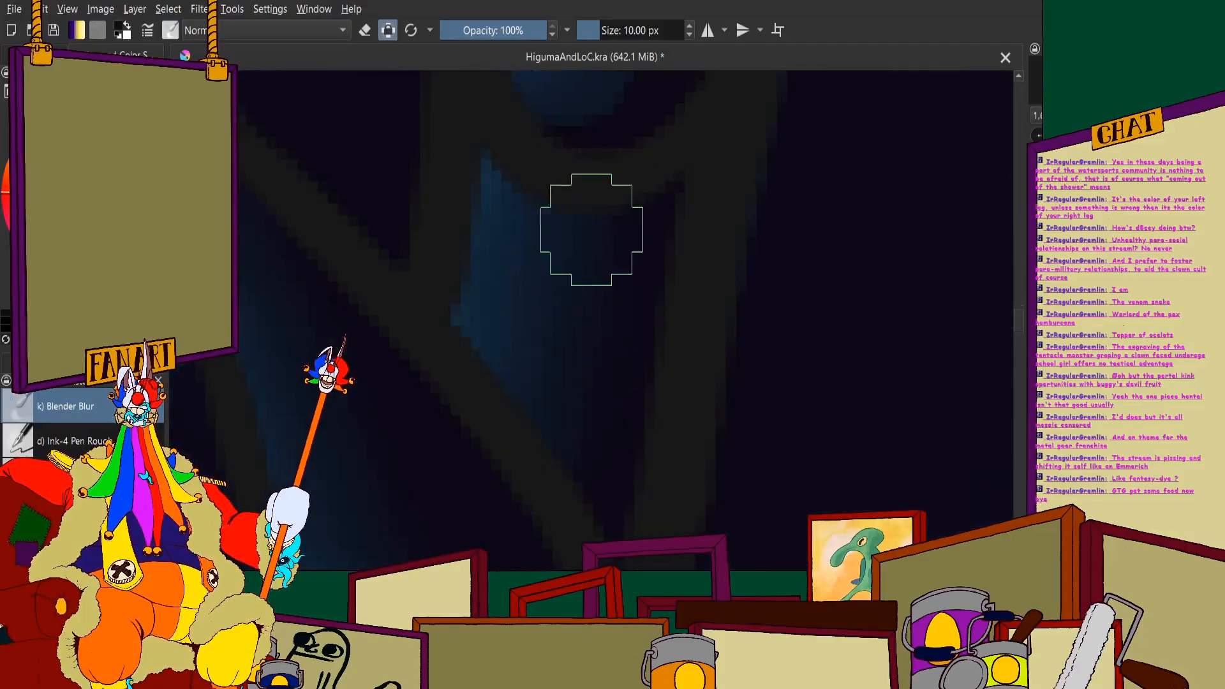
# - Blend the shadow edge on the broad tooth above the partly hidden one, from rounded base to tip
pyautogui.scroll(-4, 592, 230)
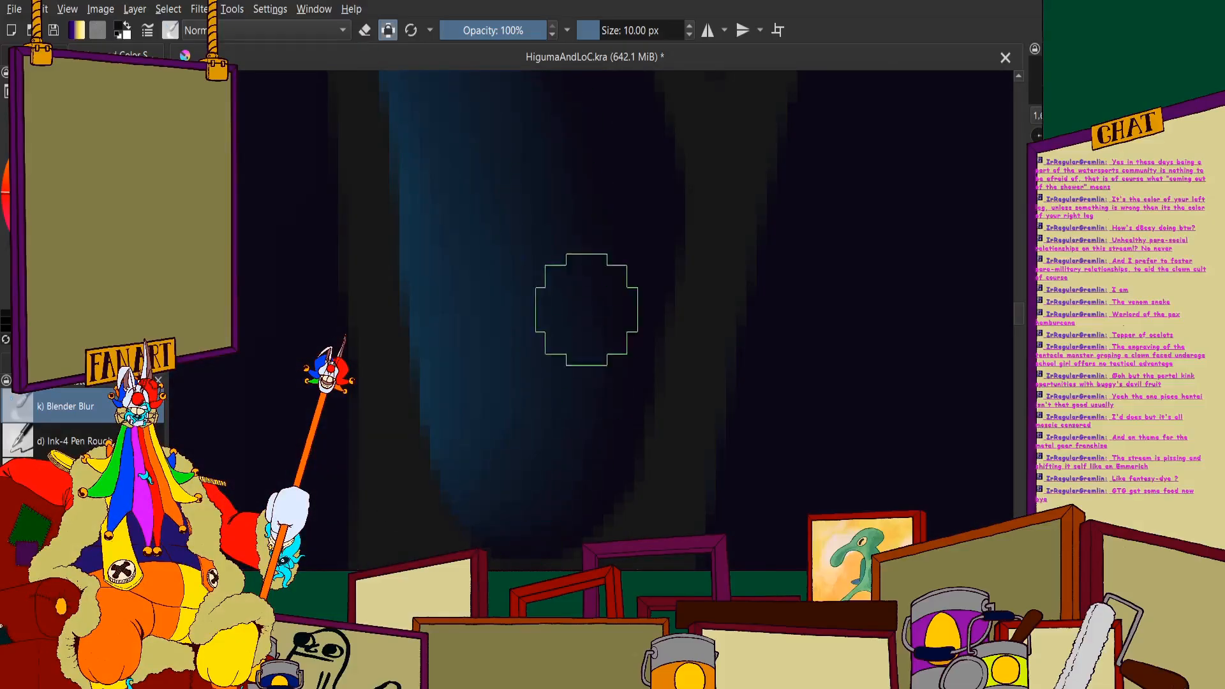
pyautogui.scroll(-4, 587, 309)
pyautogui.scroll(4, 446, 347)
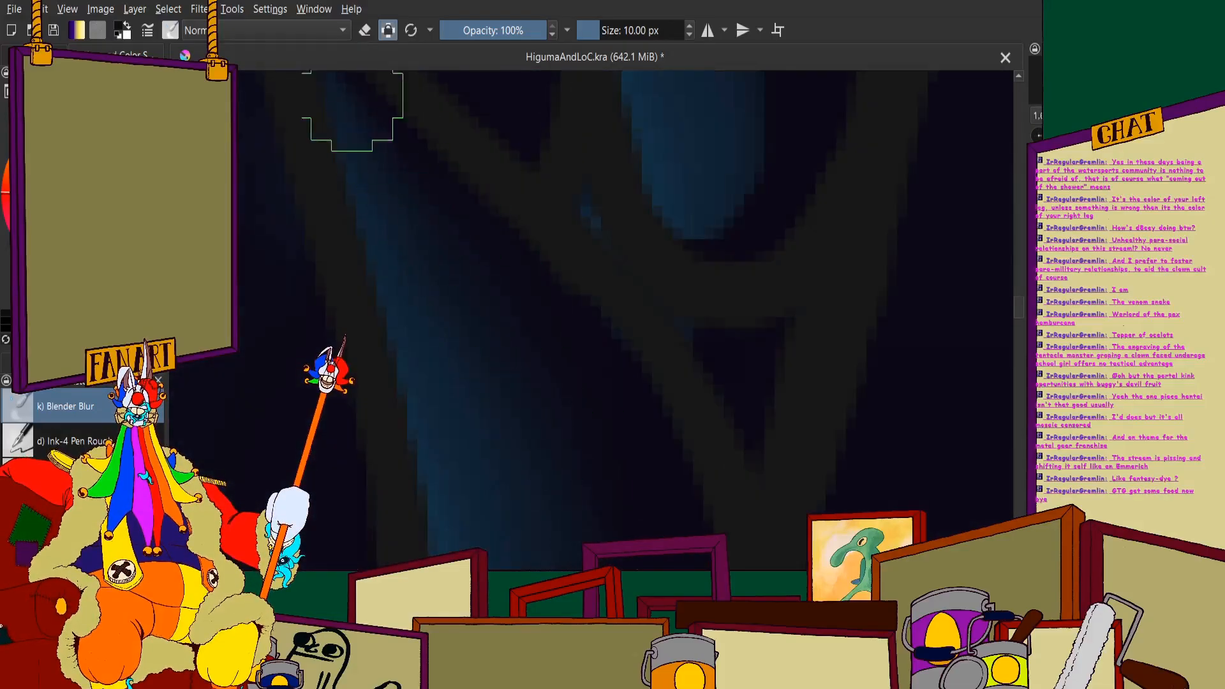
pyautogui.scroll(4, 547, 411)
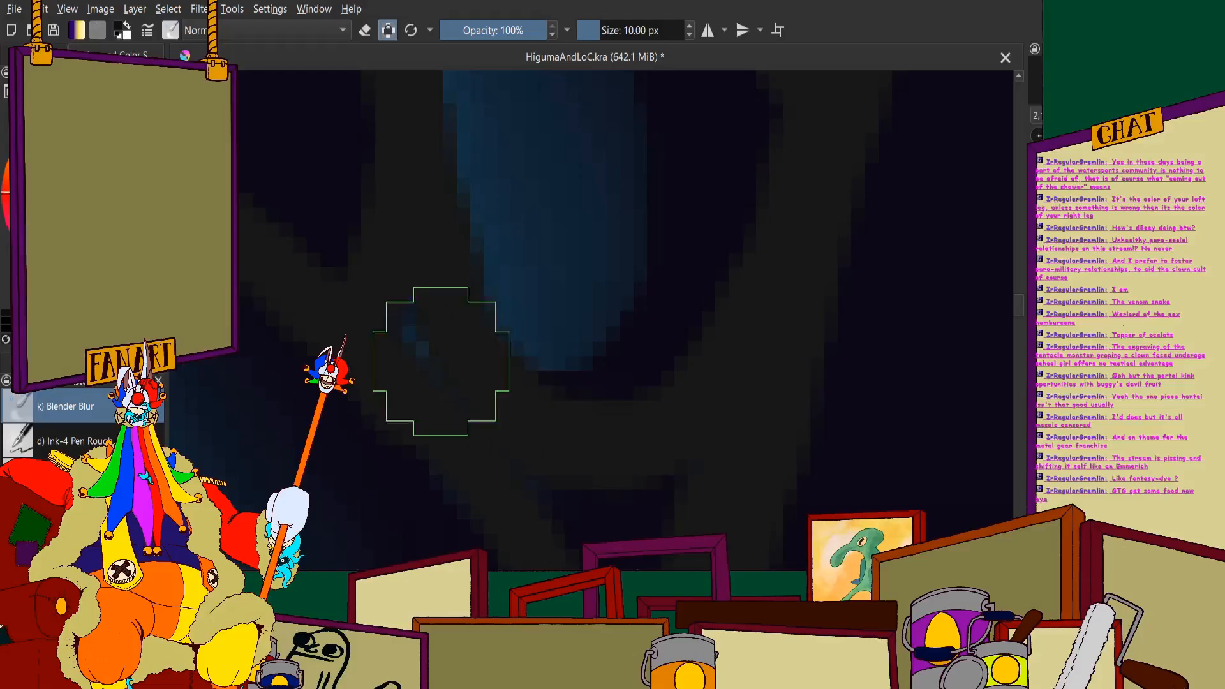
# - Blend the shadow along the small round-based tooth below the large tooth in the upper part of the row
pyautogui.scroll(-2, 450, 434)
pyautogui.scroll(2, 511, 424)
pyautogui.moveTo(485, 438); pyautogui.dragTo(600, 220)
pyautogui.scroll(-3, 595, 368)
pyautogui.scroll(3, 531, 142)
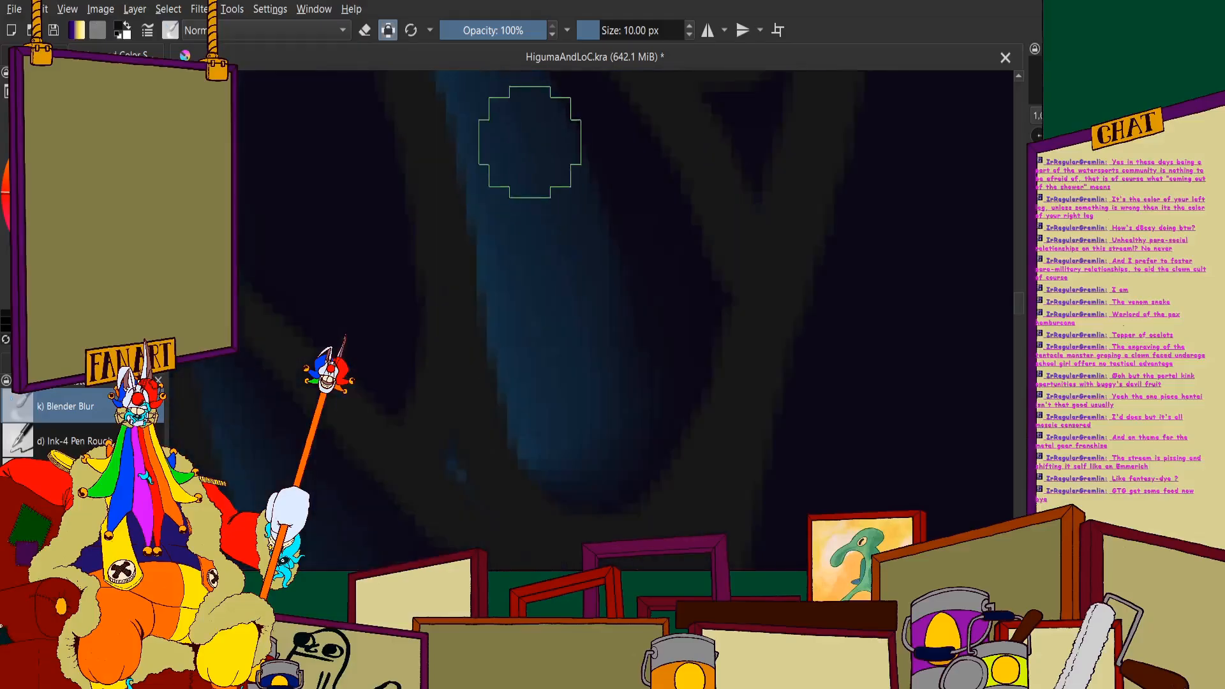
pyautogui.moveTo(651, 466); pyautogui.dragTo(593, 355)
pyautogui.scroll(-3, 593, 354)
pyautogui.scroll(2, 547, 300)
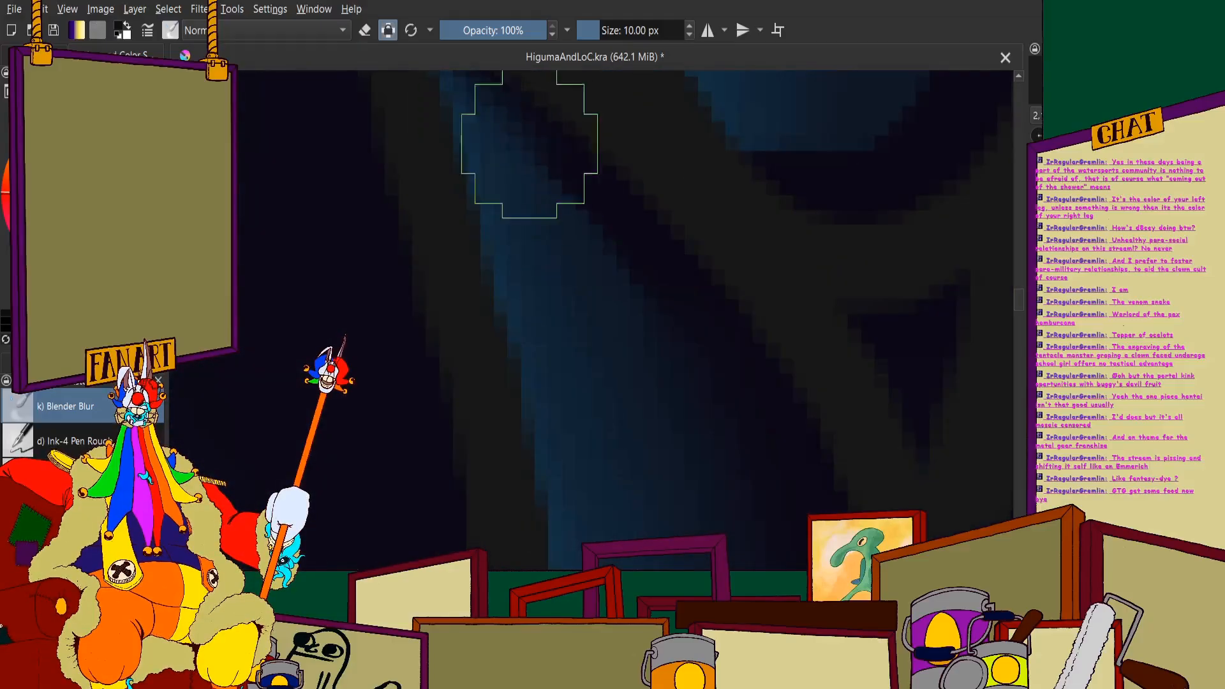
pyautogui.scroll(-4, 495, 260)
pyautogui.scroll(2, 499, 193)
pyautogui.scroll(1, 500, 193)
pyautogui.scroll(-3, 555, 439)
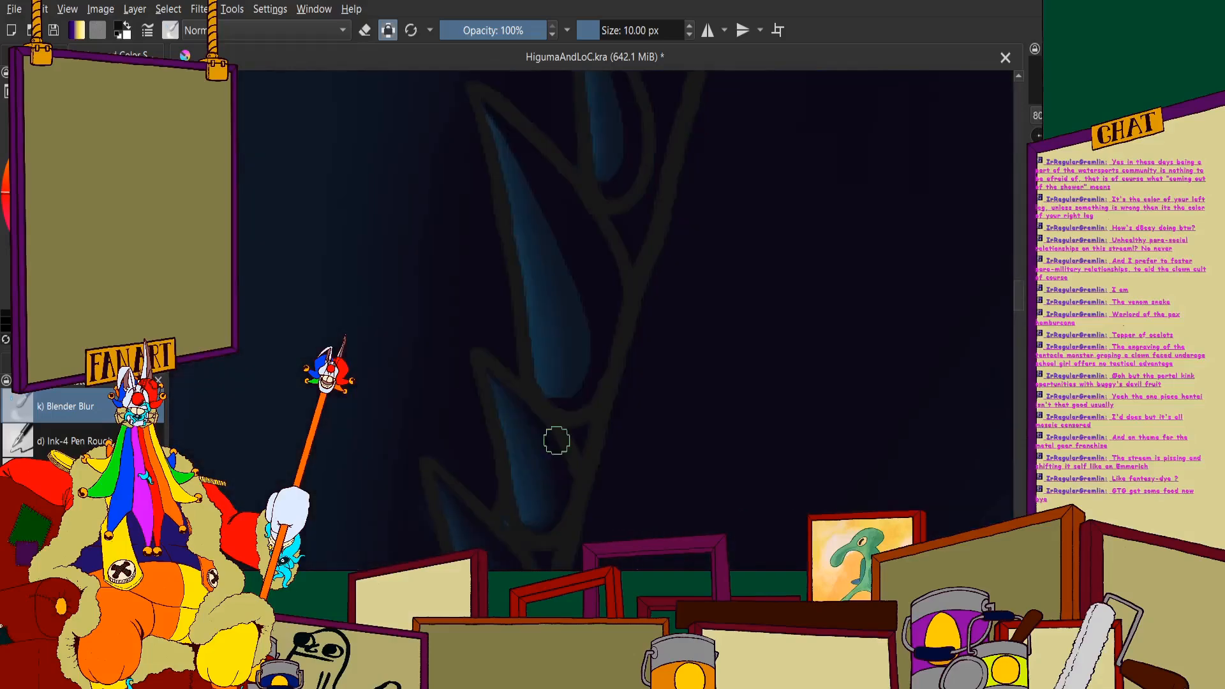
# - Blend the shadow edge on the large tooth in the upper part of the row, from base to tip
pyautogui.scroll(3, 557, 319)
pyautogui.scroll(-2, 557, 351)
pyautogui.scroll(2, 568, 357)
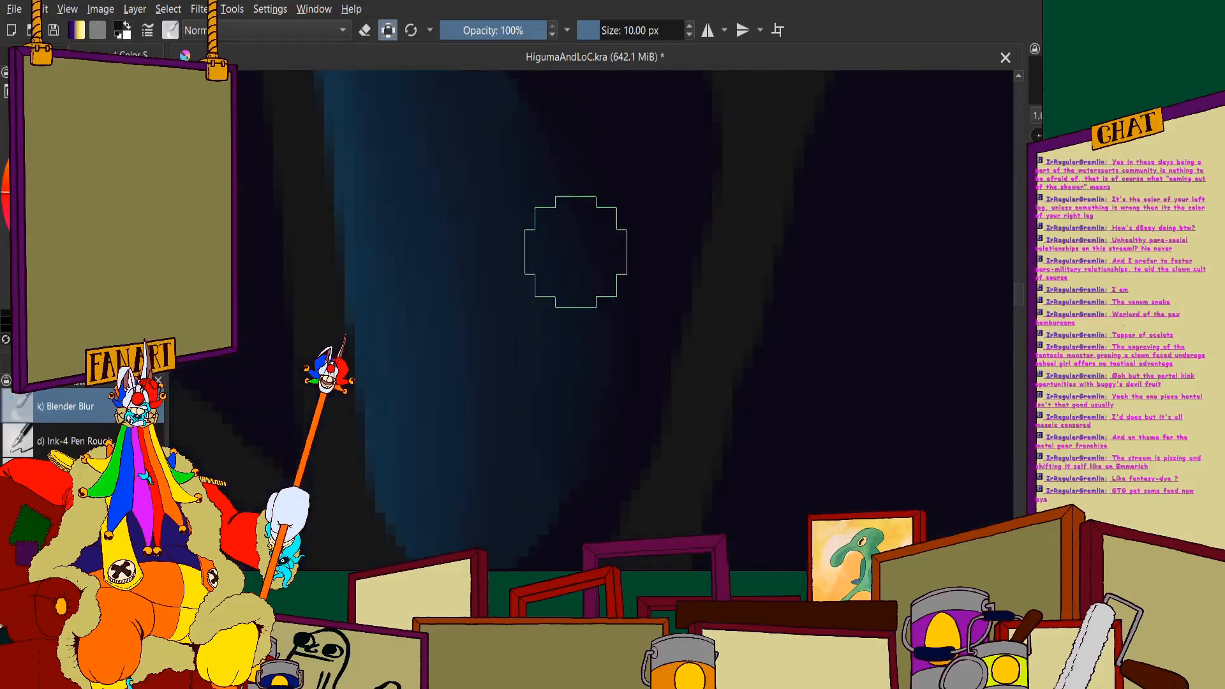
pyautogui.scroll(-2, 441, 357)
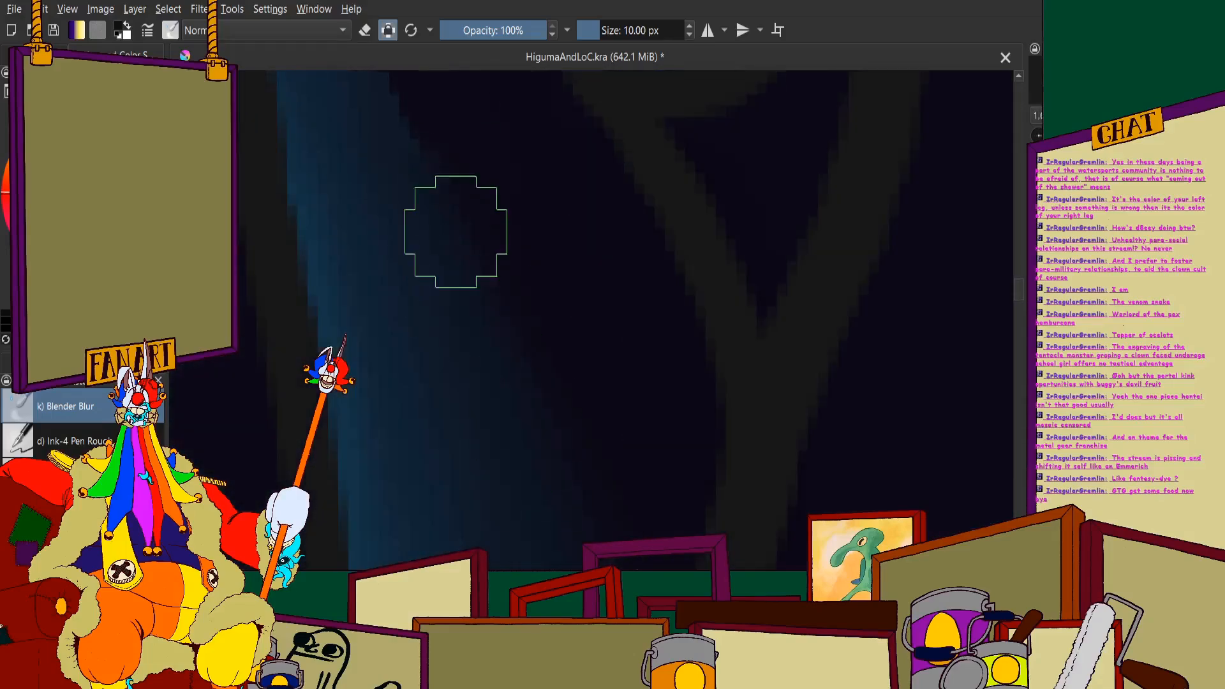
pyautogui.scroll(-2, 440, 307)
pyautogui.scroll(2, 425, 220)
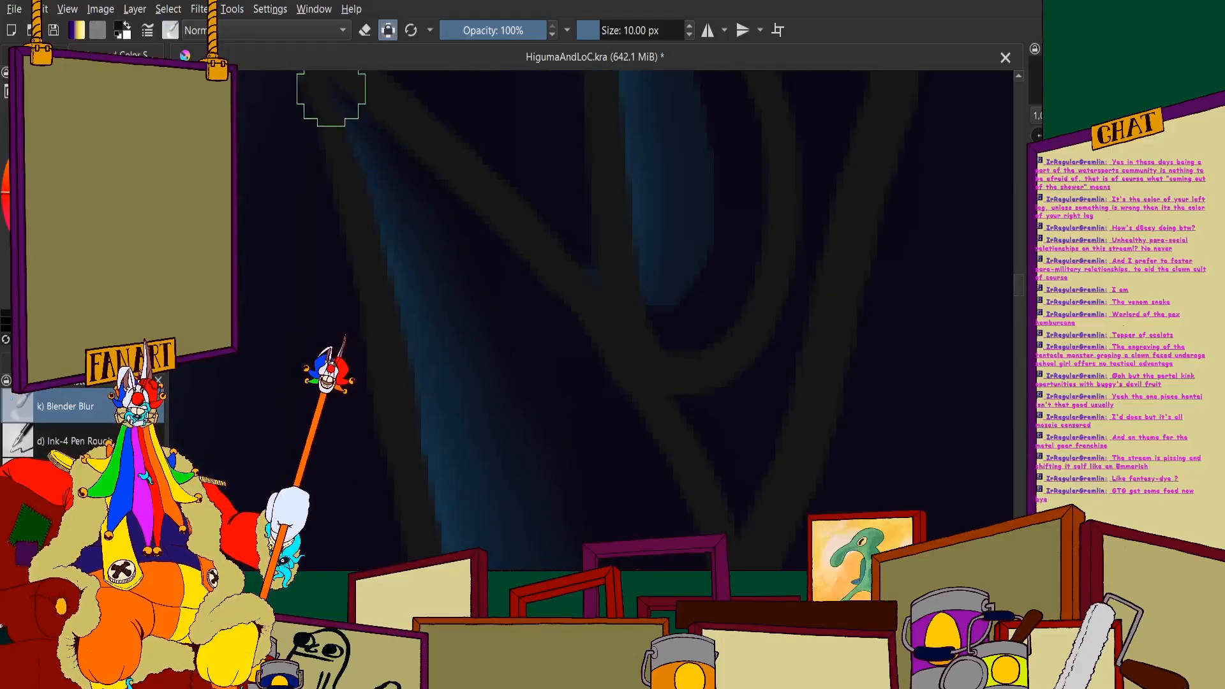
pyautogui.scroll(-3, 626, 215)
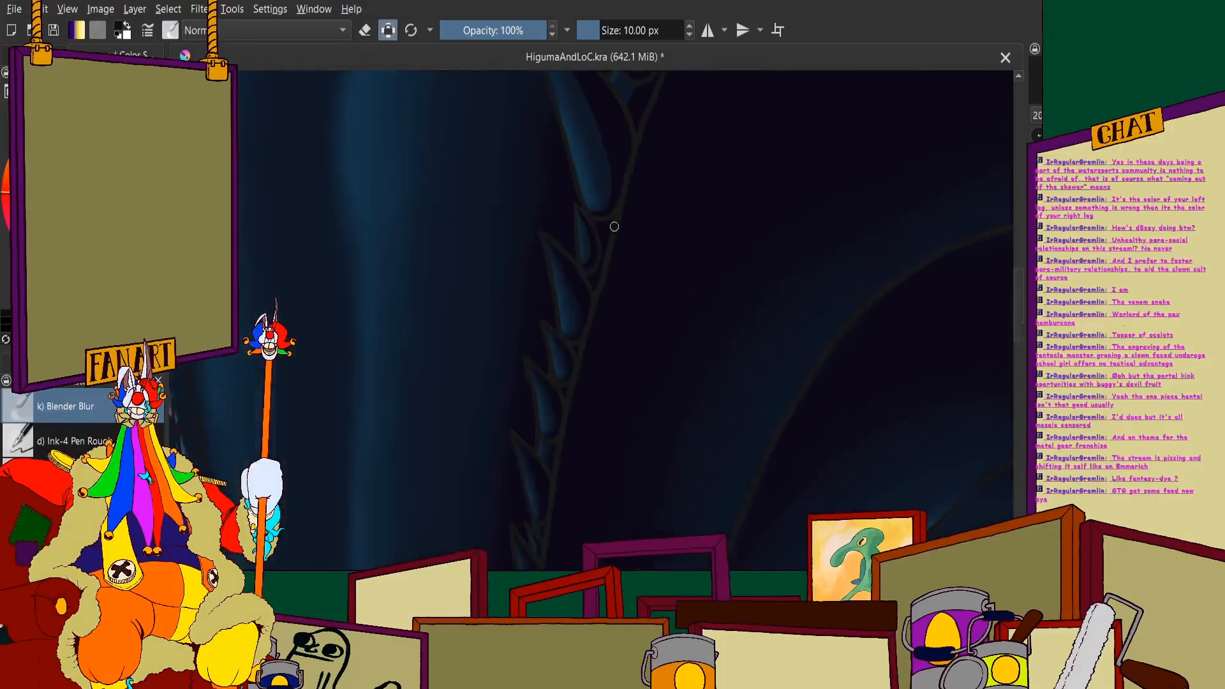
pyautogui.scroll(-2, 567, 281)
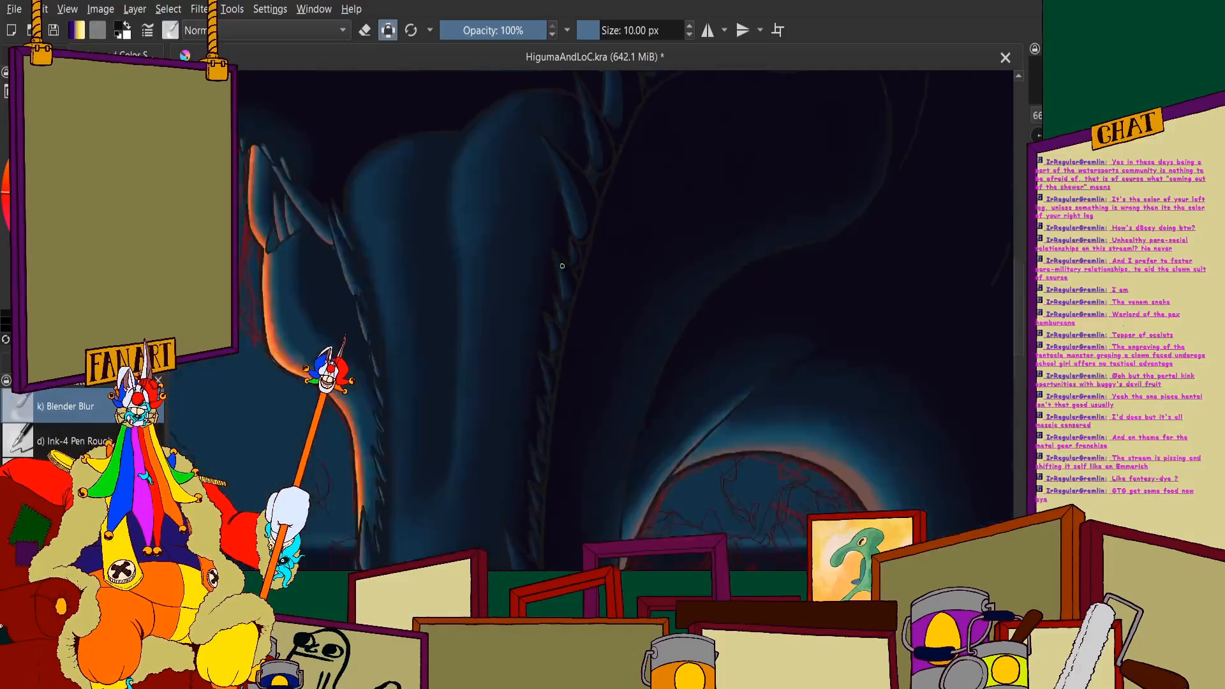
# - Blend the shadow edge along the rounded base and lower half of the large slanted tooth beside the throat folds
pyautogui.scroll(-1, 494, 265)
pyautogui.scroll(6, 588, 251)
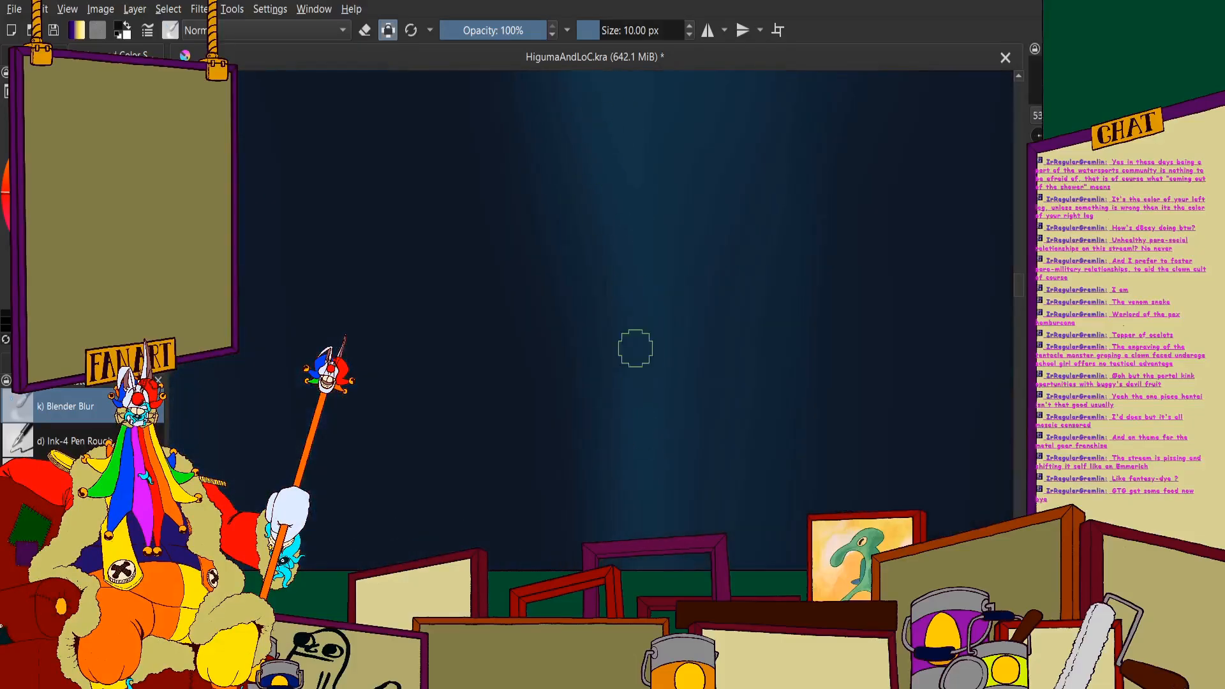
pyautogui.scroll(-5, 542, 362)
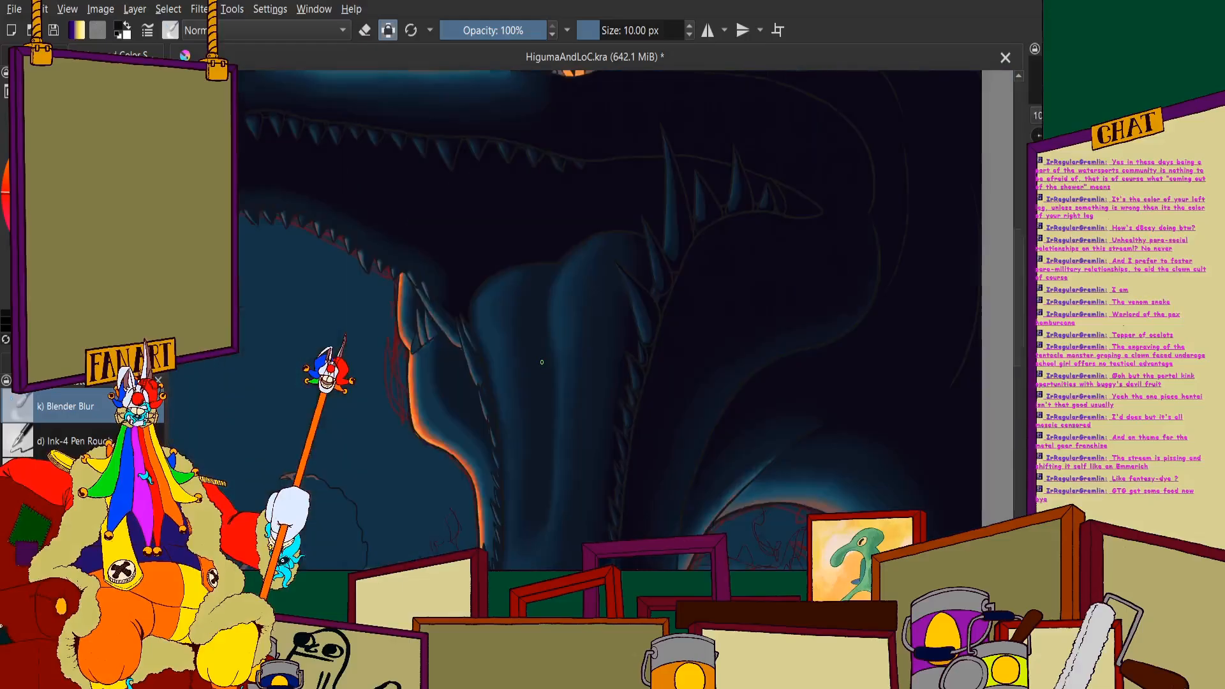
pyautogui.scroll(-3, 542, 362)
pyautogui.scroll(5, 683, 282)
pyautogui.scroll(2, 619, 211)
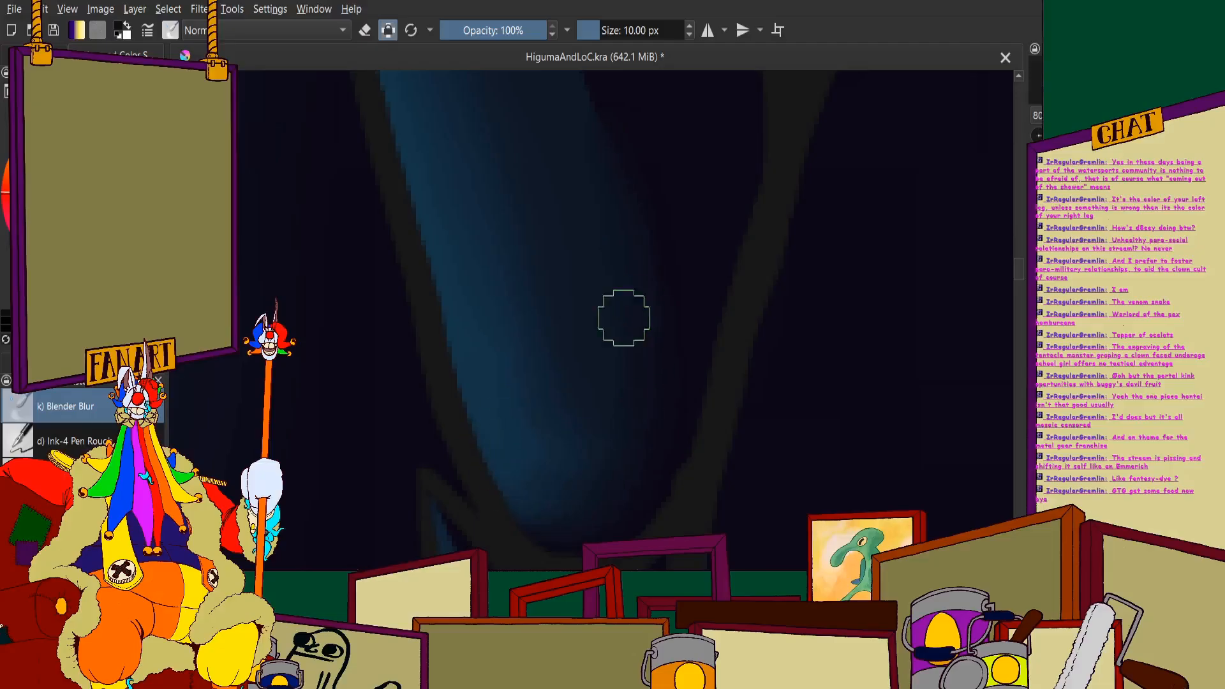
pyautogui.scroll(-2, 656, 412)
pyautogui.scroll(3, 552, 167)
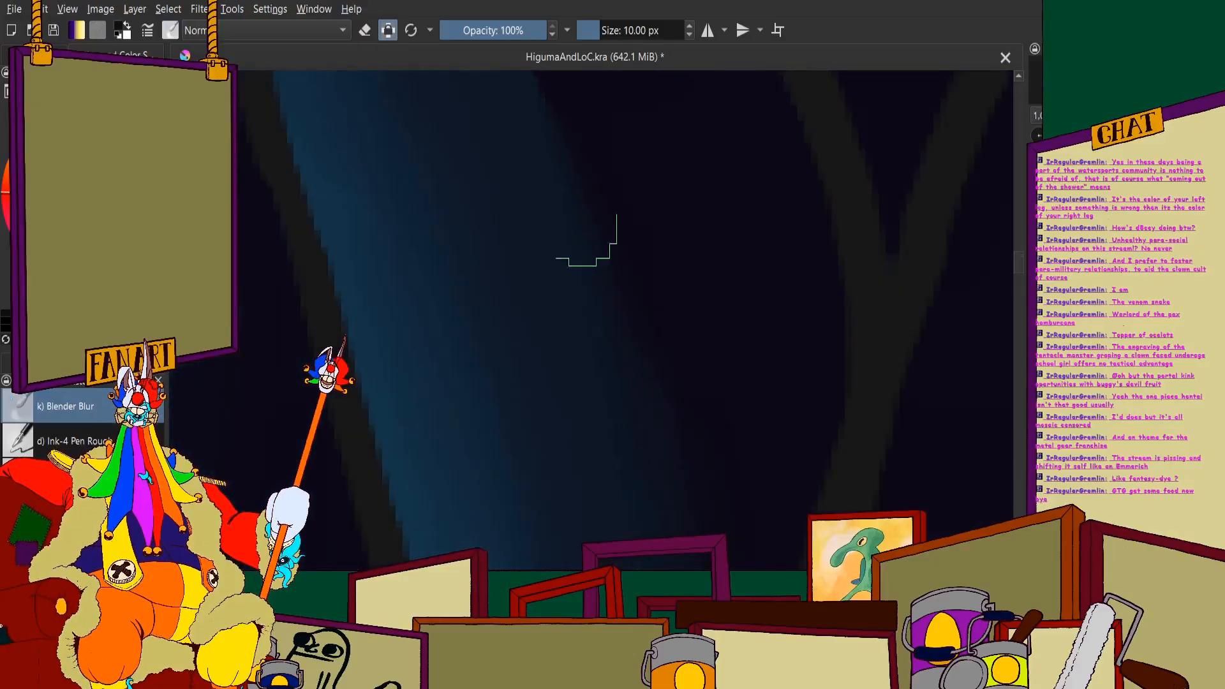
# - Smooth the shadow edge on the upper half of the same slanted tooth, up to its narrow tip
pyautogui.scroll(-3, 642, 298)
pyautogui.scroll(3, 495, 172)
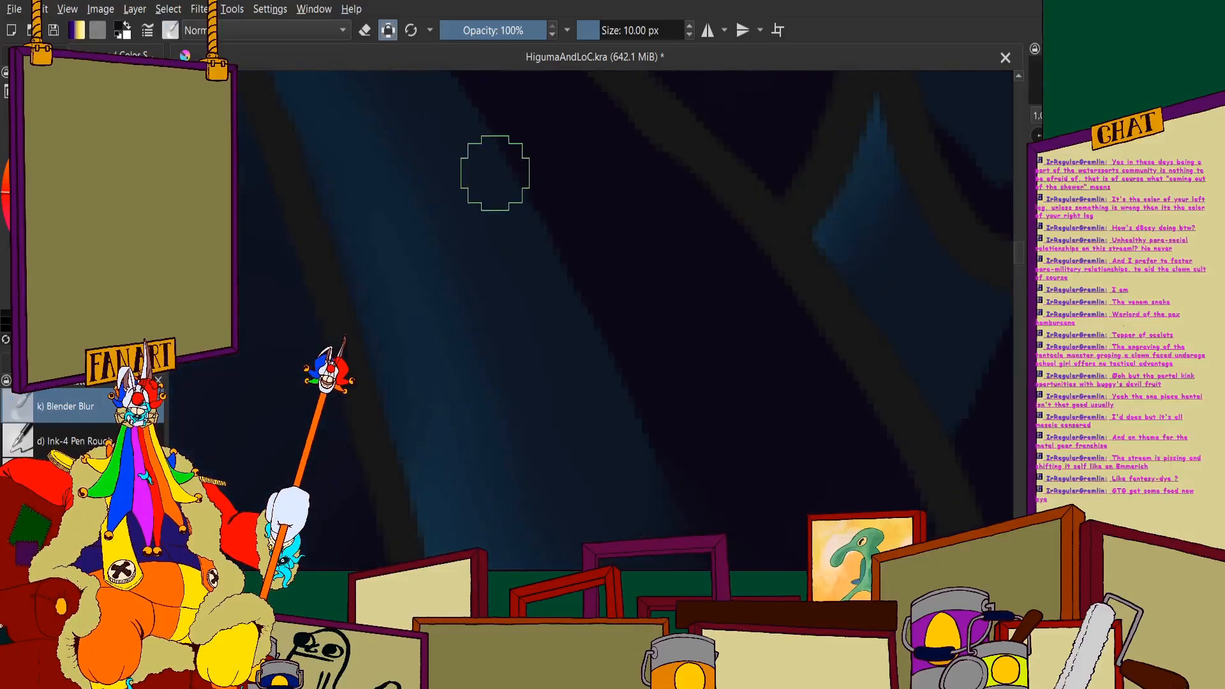
pyautogui.scroll(-2, 506, 270)
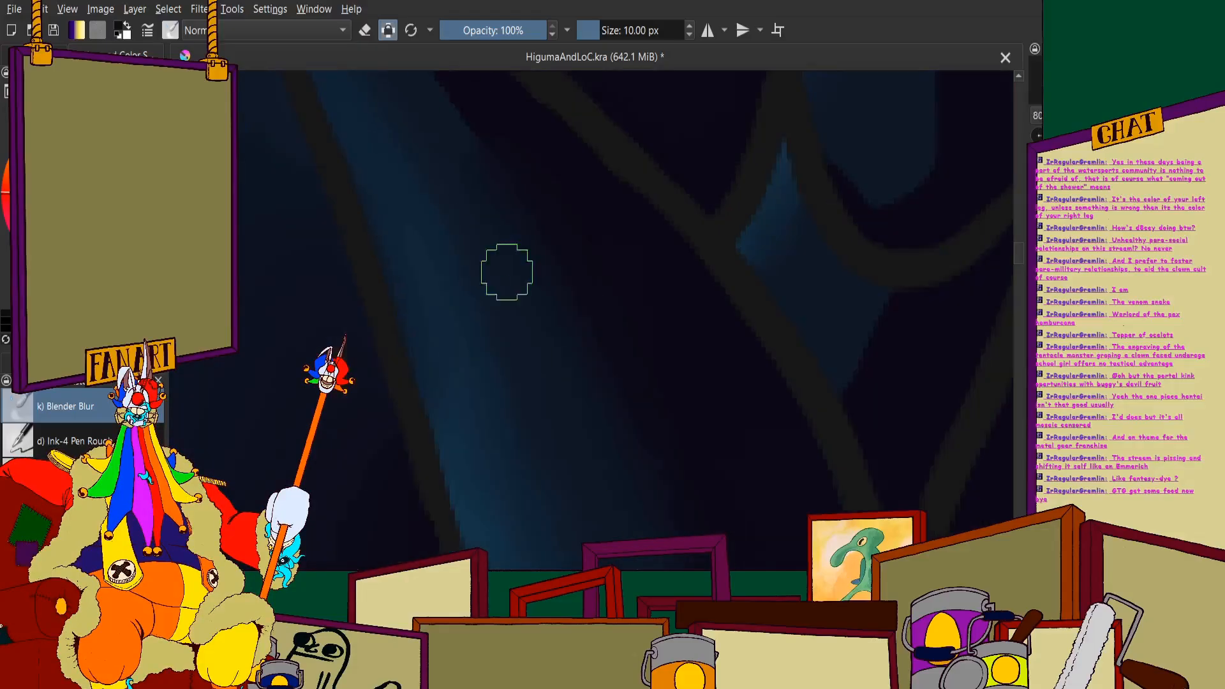
pyautogui.scroll(2, 454, 194)
pyautogui.scroll(-2, 487, 243)
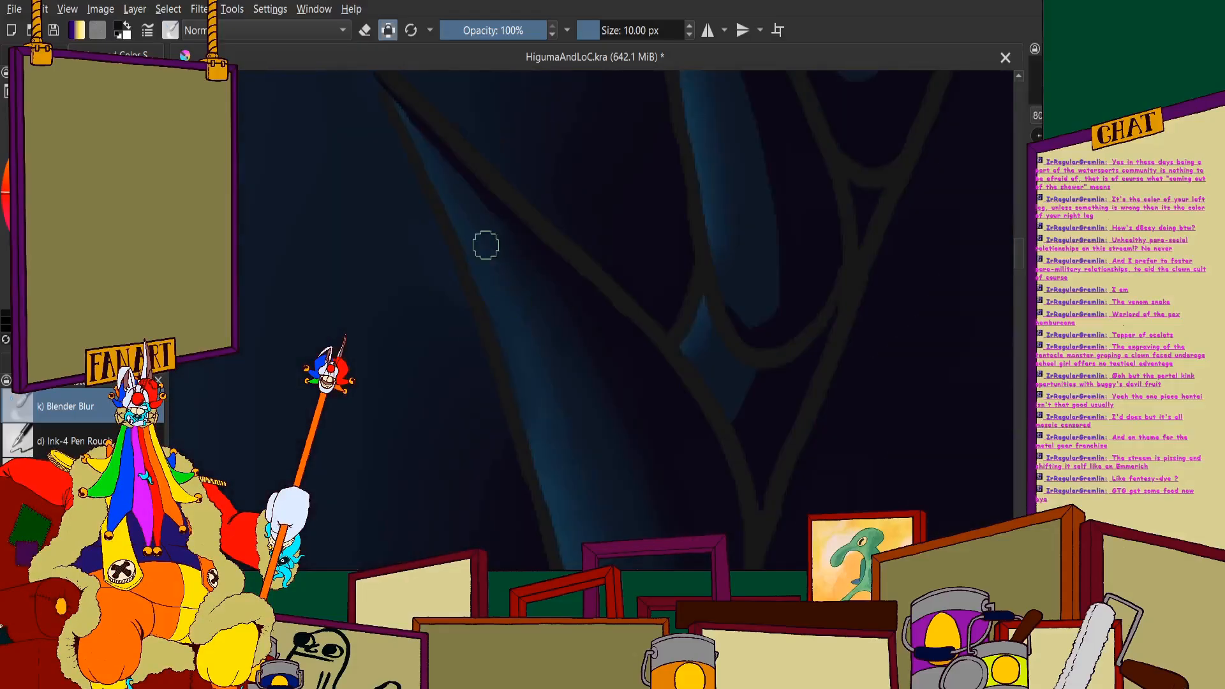
pyautogui.scroll(2, 472, 132)
pyautogui.scroll(-1, 512, 292)
pyautogui.scroll(2, 448, 144)
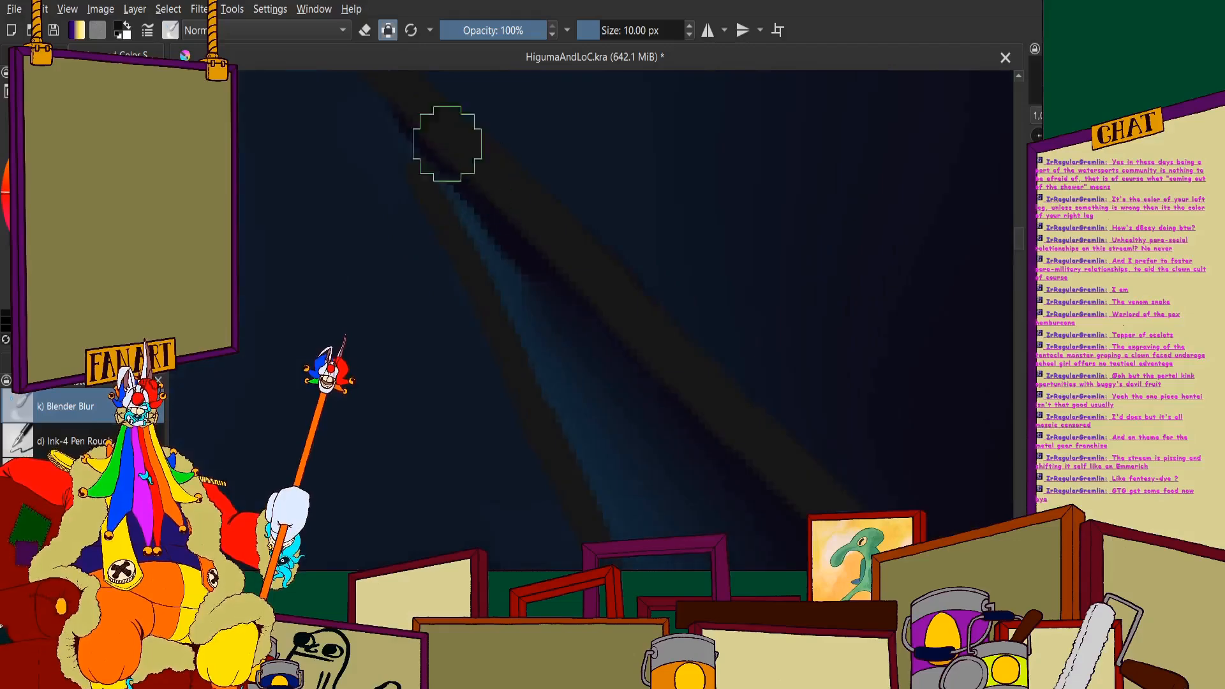
pyautogui.scroll(-2, 609, 399)
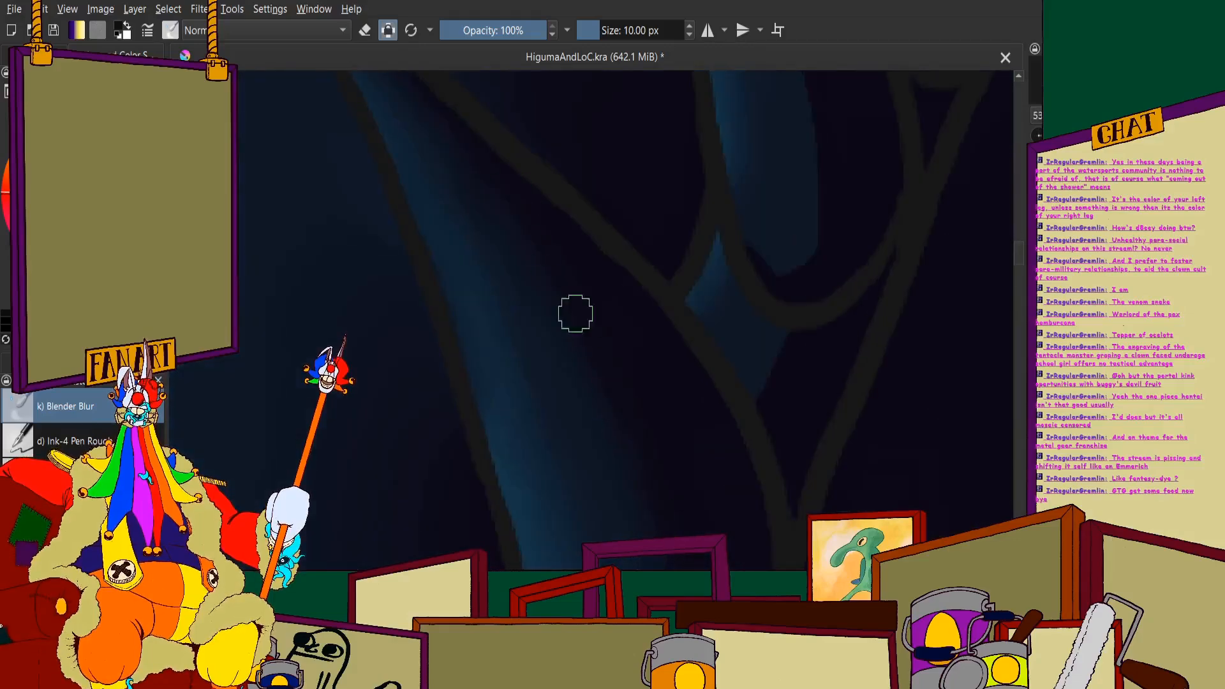
# - Blend the hard shadow edge around the rounded base of the next tooth above the slanted one
pyautogui.scroll(-2, 534, 290)
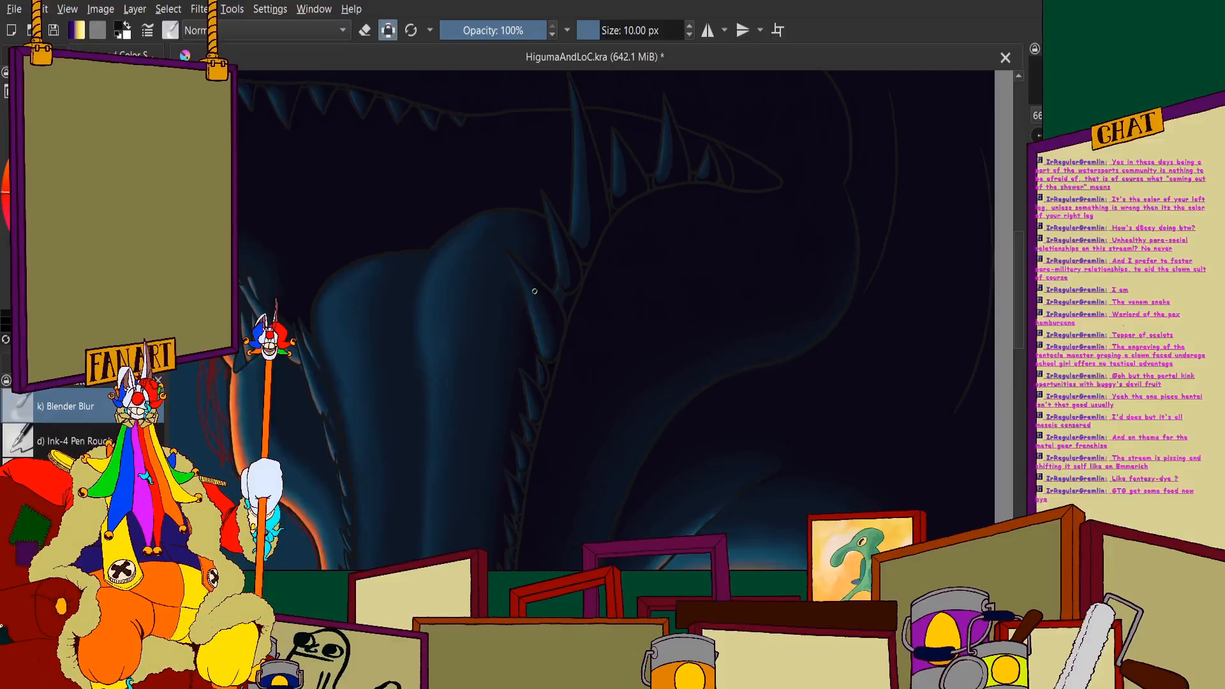
pyautogui.scroll(-6, 437, 242)
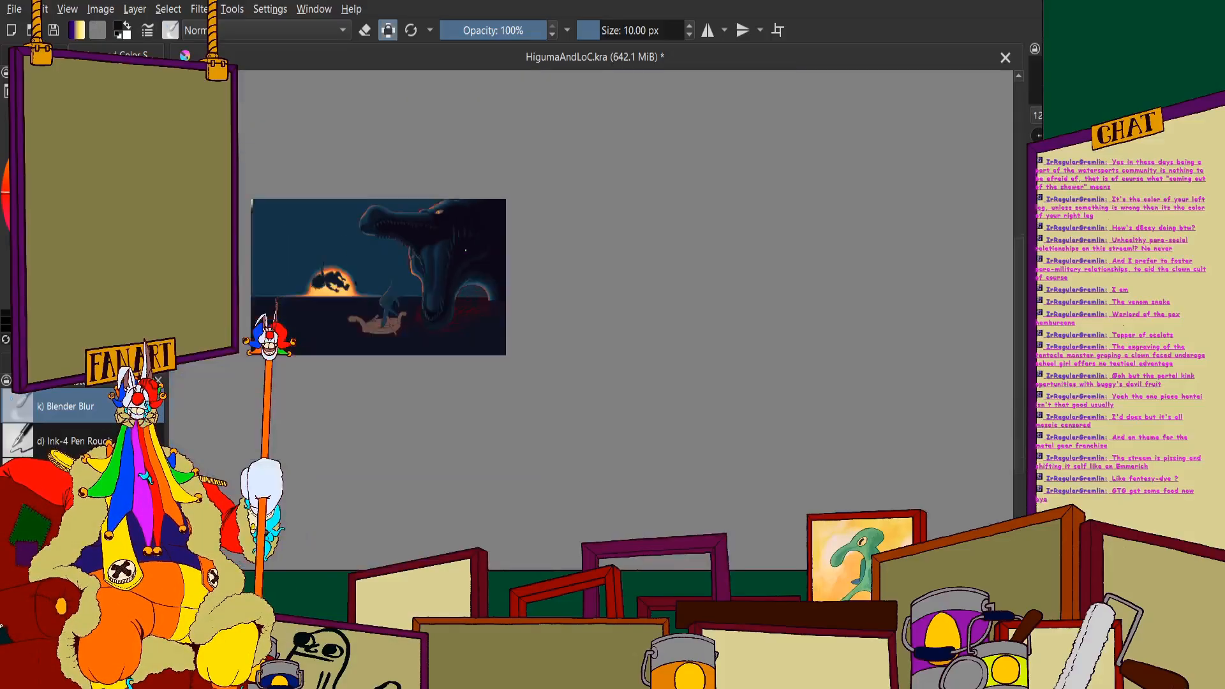
pyautogui.scroll(7, 457, 248)
pyautogui.scroll(4, 386, 152)
pyautogui.scroll(2, 530, 197)
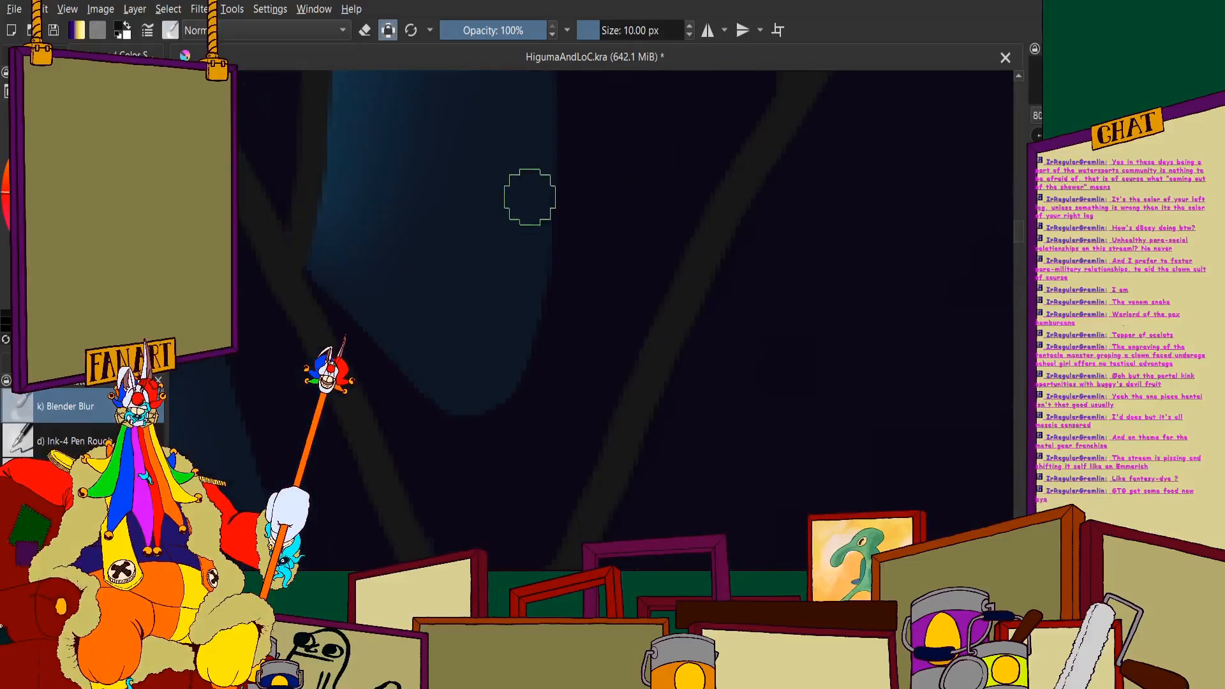
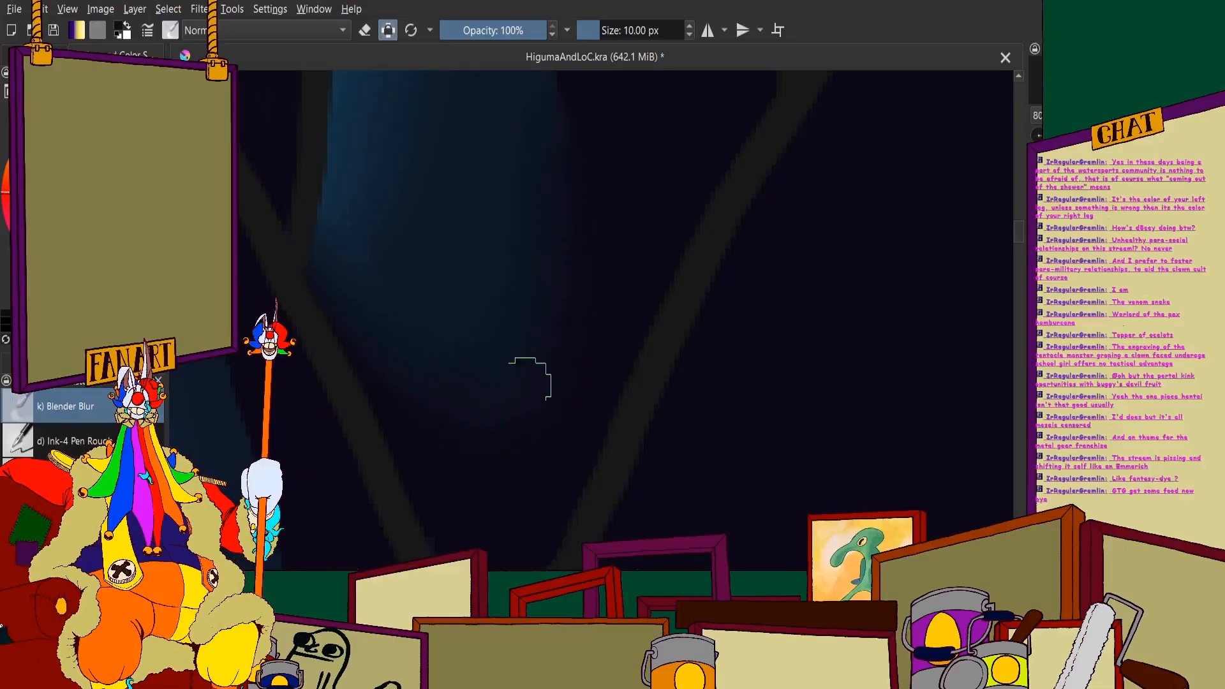
# - Blend the shadow edge on the tall tooth's rounded base and along the lower half of its shaft
pyautogui.scroll(-2, 395, 347)
pyautogui.moveTo(404, 358); pyautogui.dragTo(476, 440)
pyautogui.scroll(3, 519, 262)
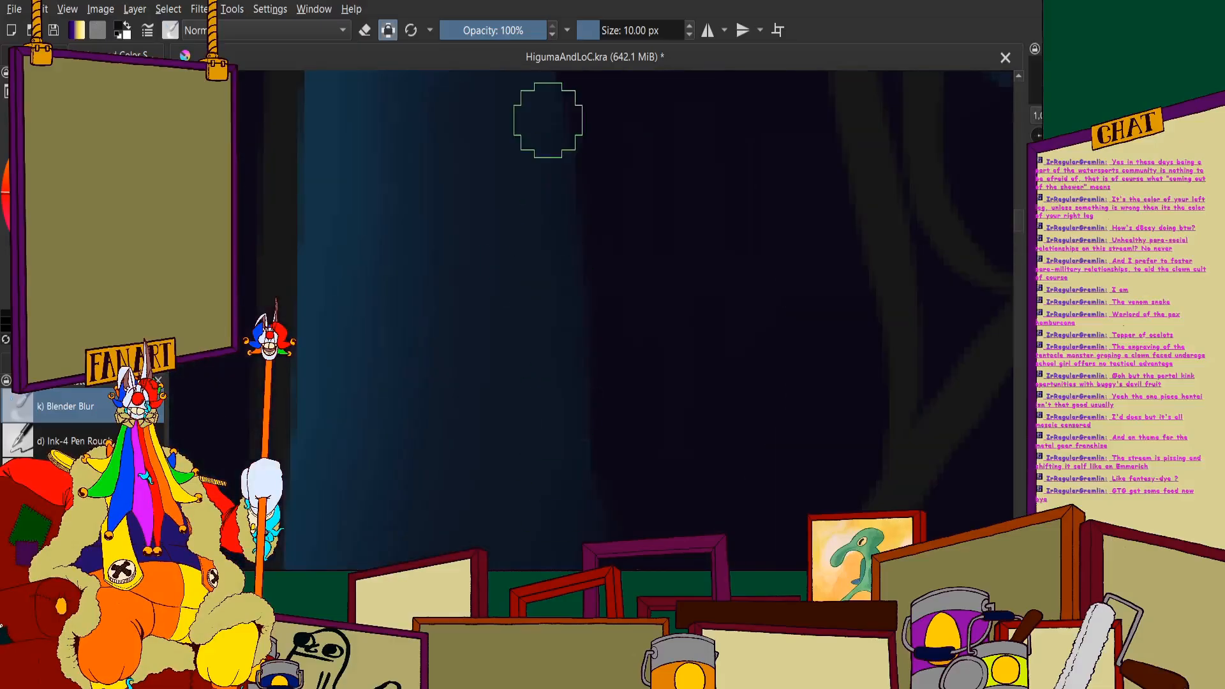
pyautogui.scroll(-2, 547, 500)
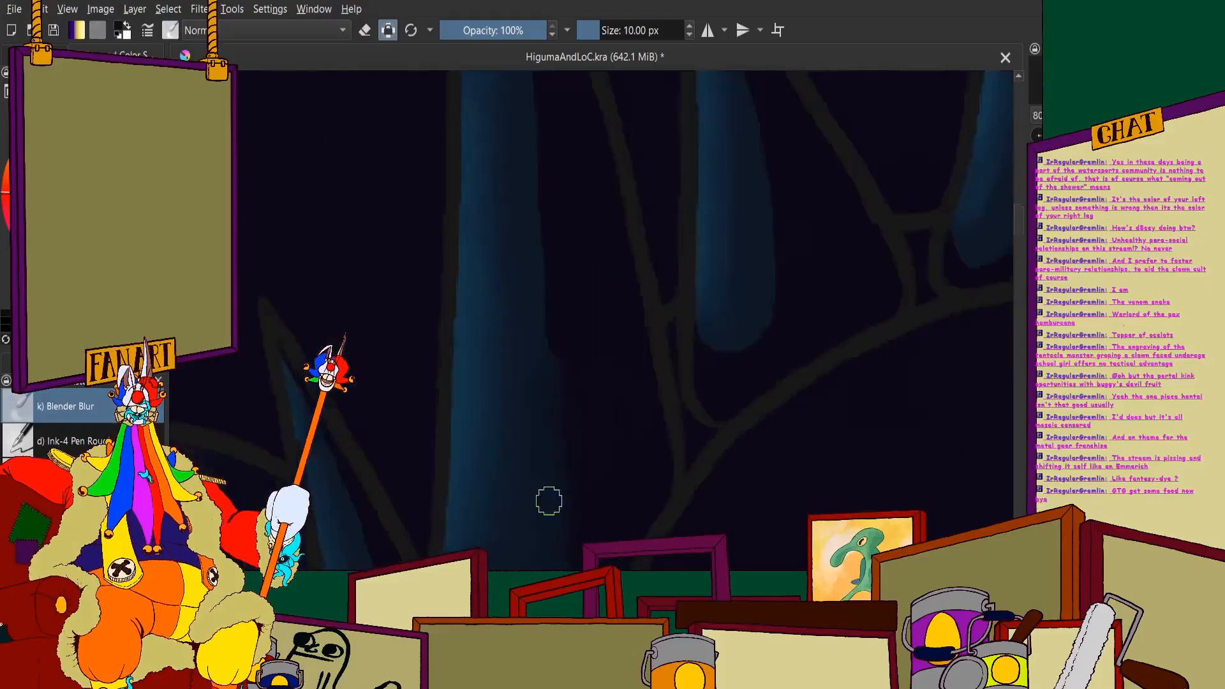
pyautogui.scroll(2, 514, 408)
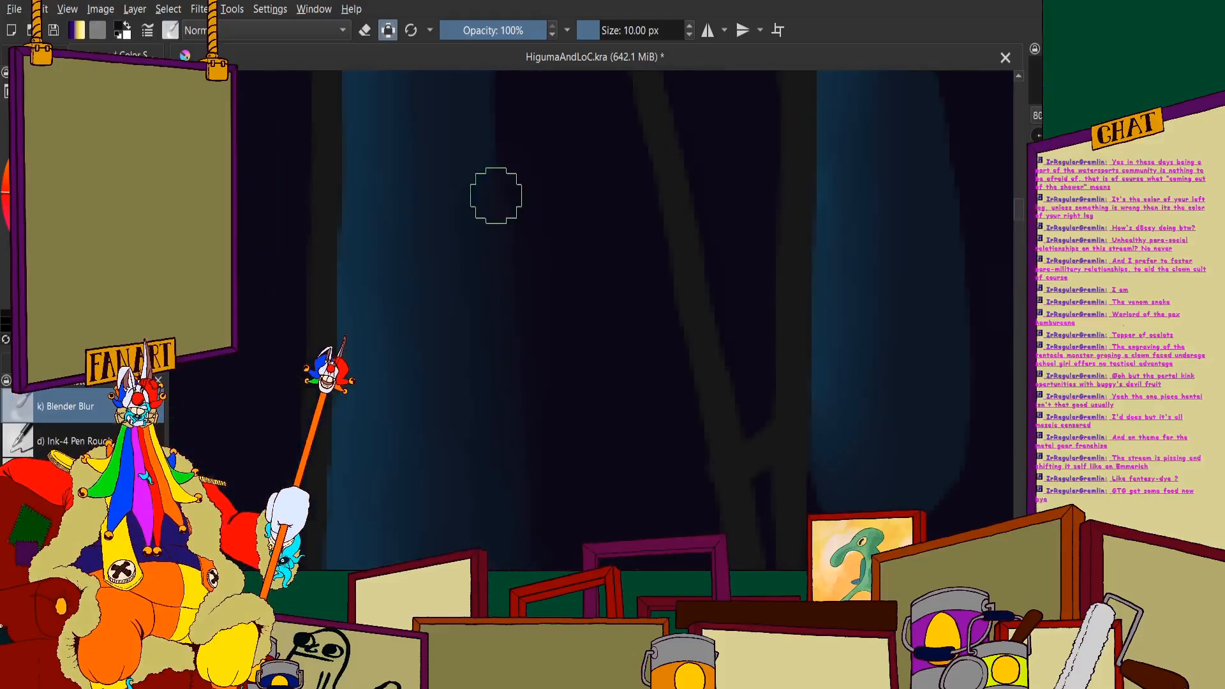
pyautogui.scroll(-1, 475, 473)
pyautogui.scroll(2, 469, 169)
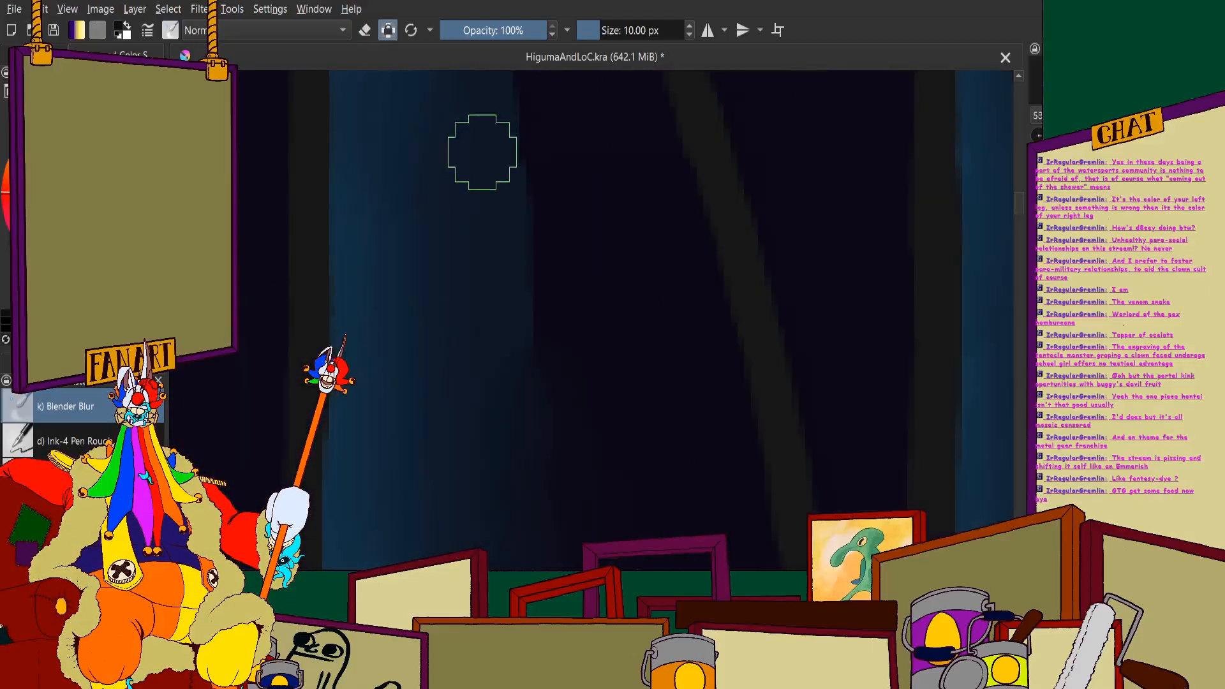
# - Smooth the shadow edge on the upper half of the tall tooth, up to its narrow tip
pyautogui.scroll(-2, 487, 240)
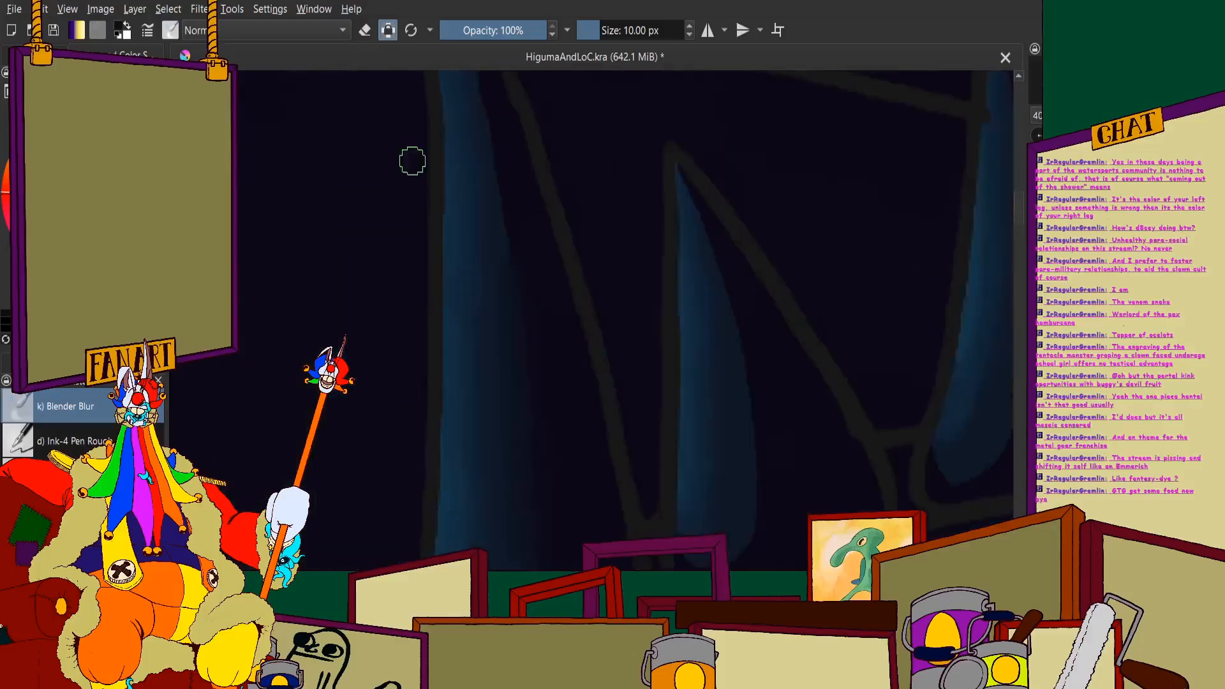
pyautogui.scroll(2, 410, 159)
pyautogui.scroll(-2, 562, 137)
pyautogui.scroll(1, 573, 129)
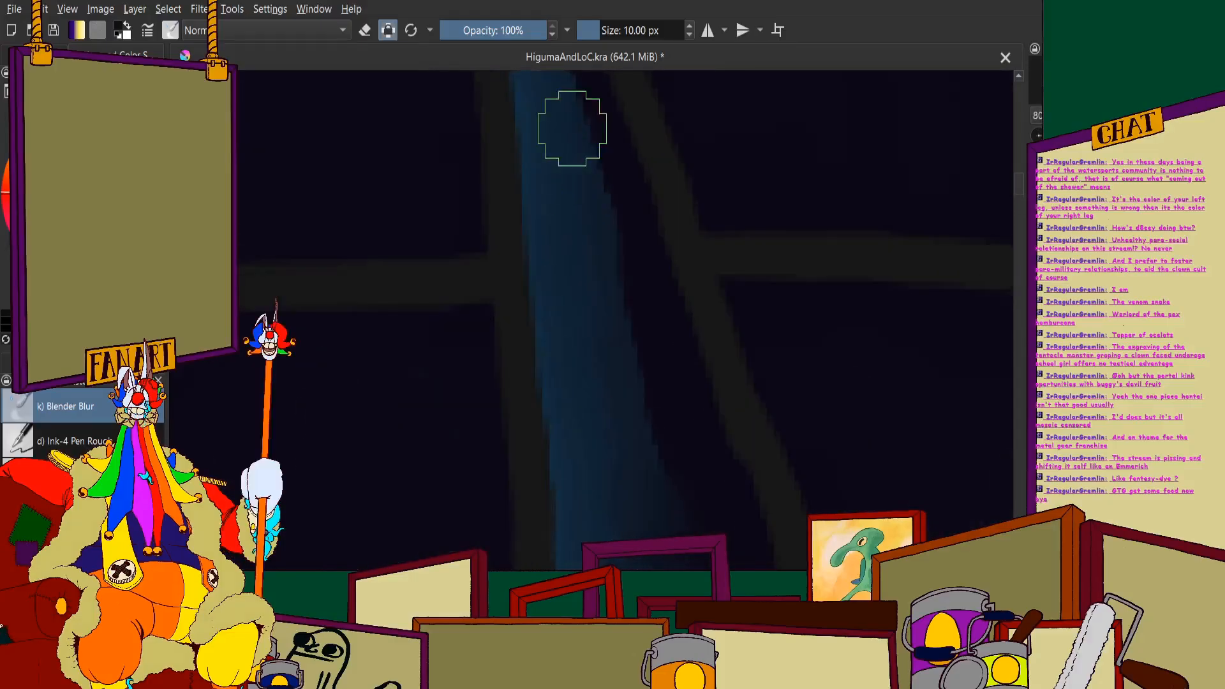
pyautogui.scroll(-1, 547, 218)
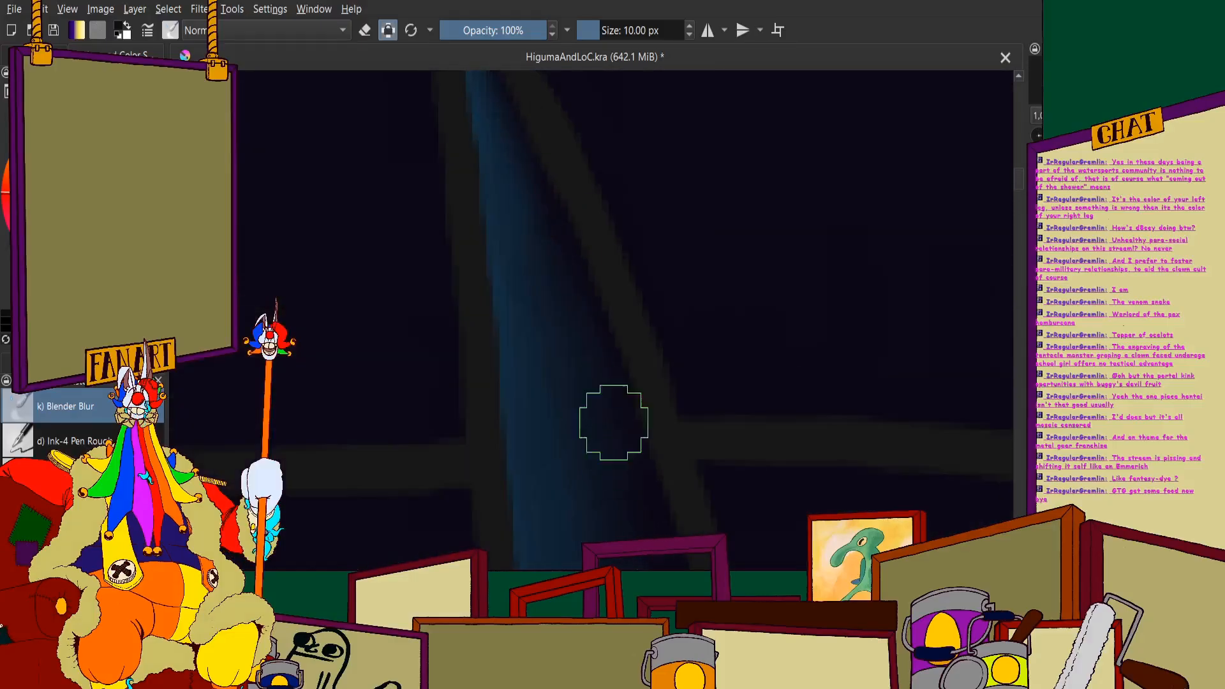
pyautogui.scroll(-1, 506, 185)
# - Blend the shadow edge of the shorter tooth beside the tall one, from rounded base to tip
pyautogui.scroll(-4, 528, 118)
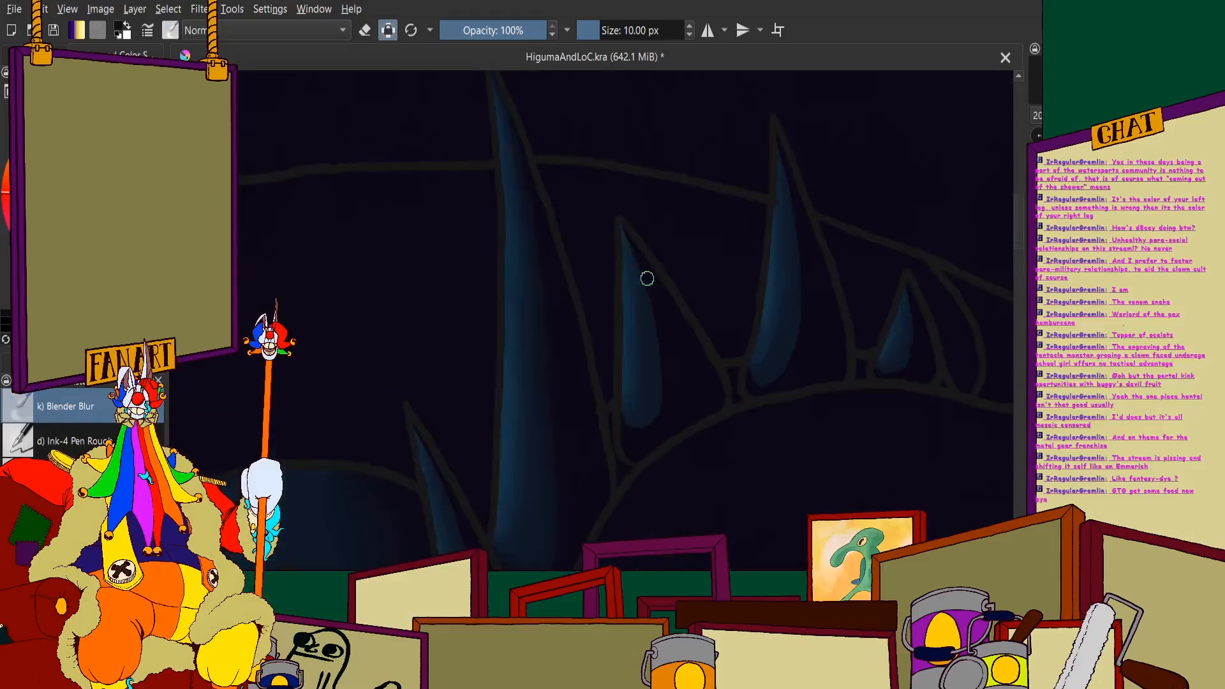
pyautogui.scroll(6, 596, 216)
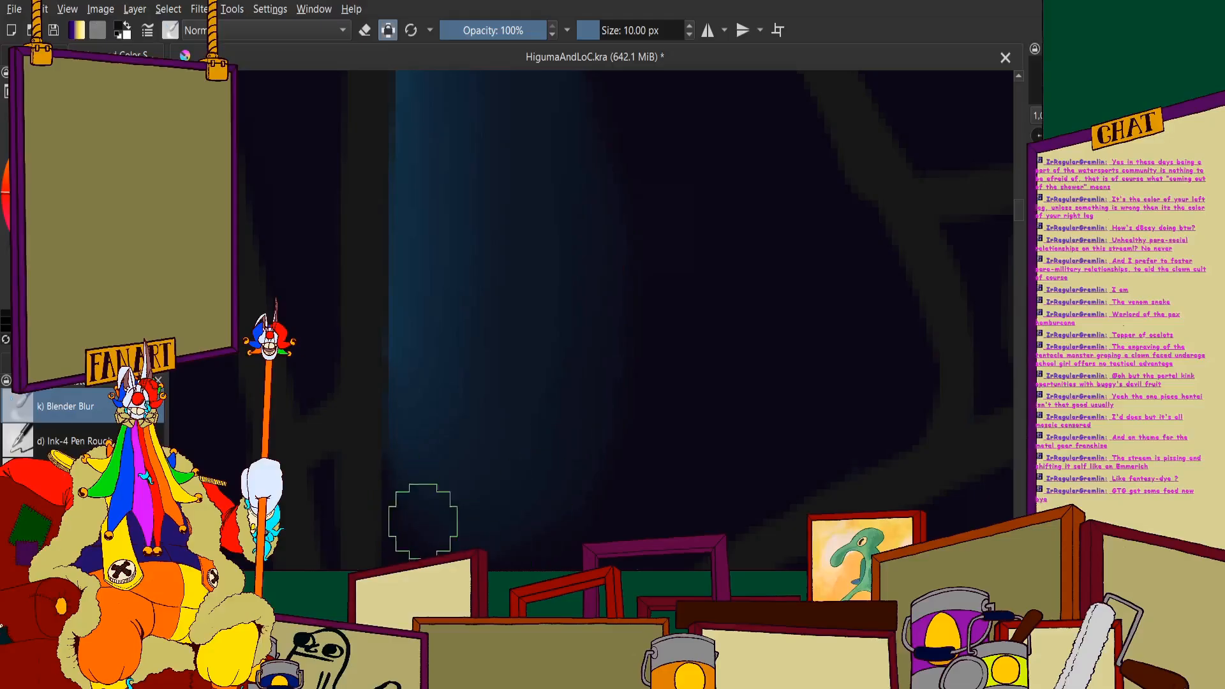
pyautogui.scroll(-2, 574, 498)
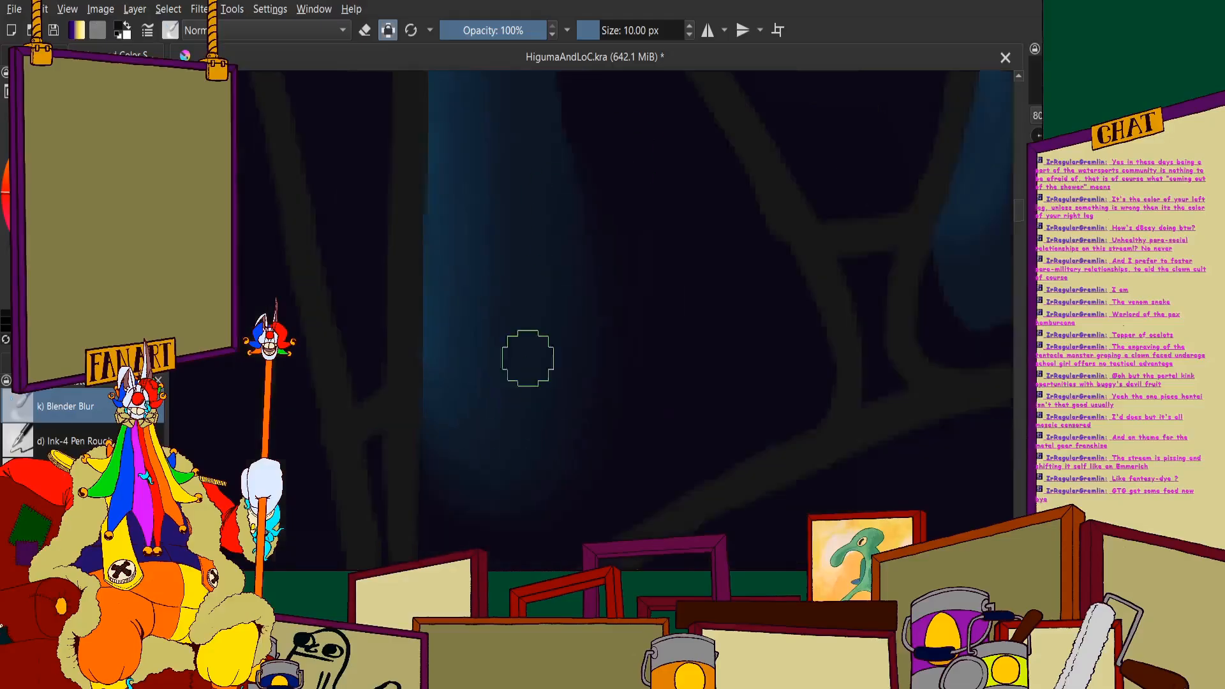
pyautogui.scroll(2, 536, 131)
pyautogui.scroll(-2, 584, 527)
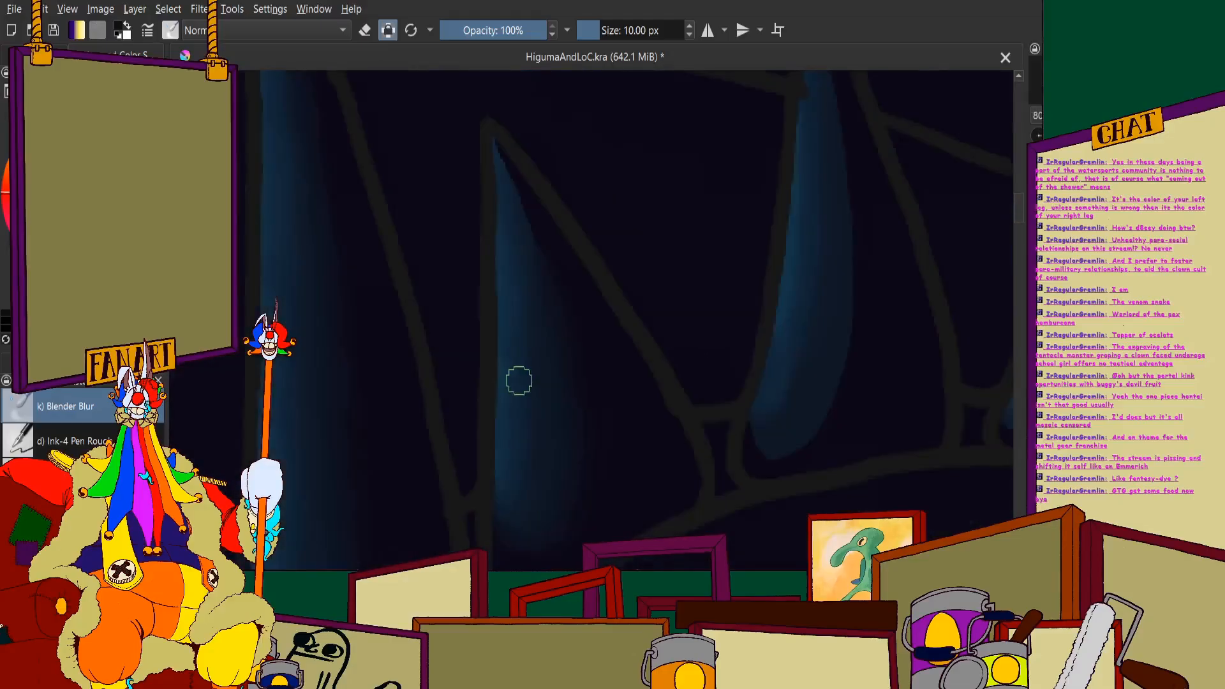
pyautogui.scroll(2, 517, 380)
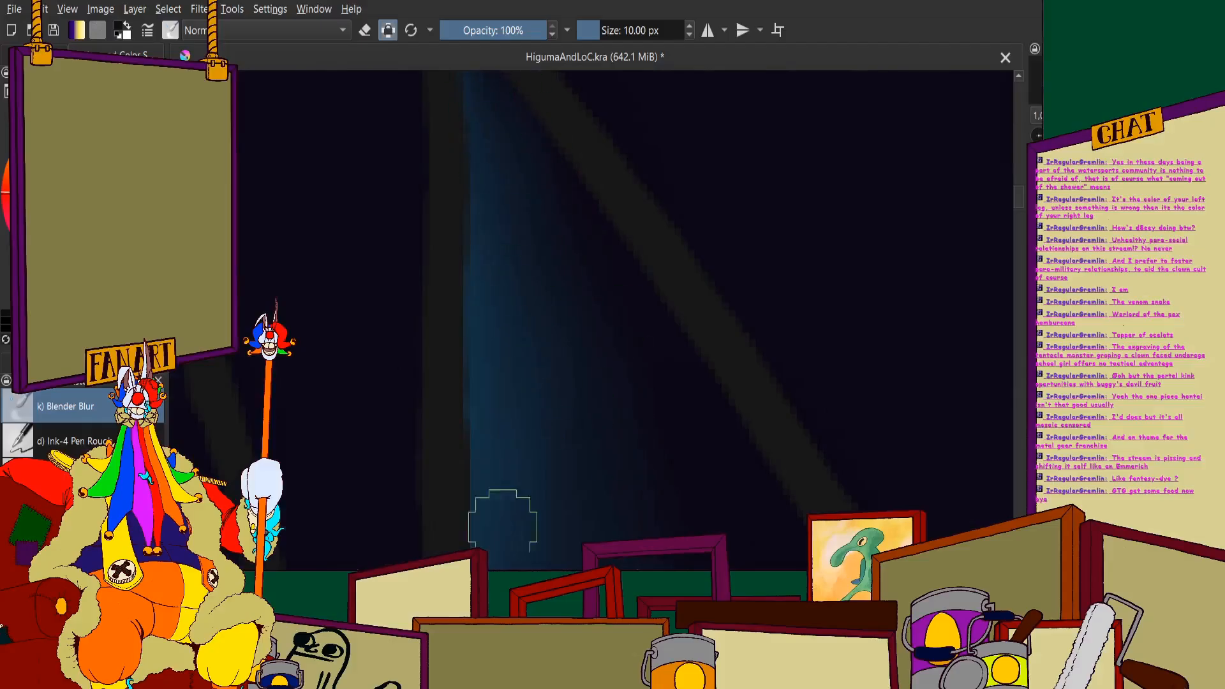
# - Blend the shadow edge of the third tooth, the one crossing the gum line, from its base up to its tip
pyautogui.scroll(-2, 490, 520)
pyautogui.scroll(2, 561, 270)
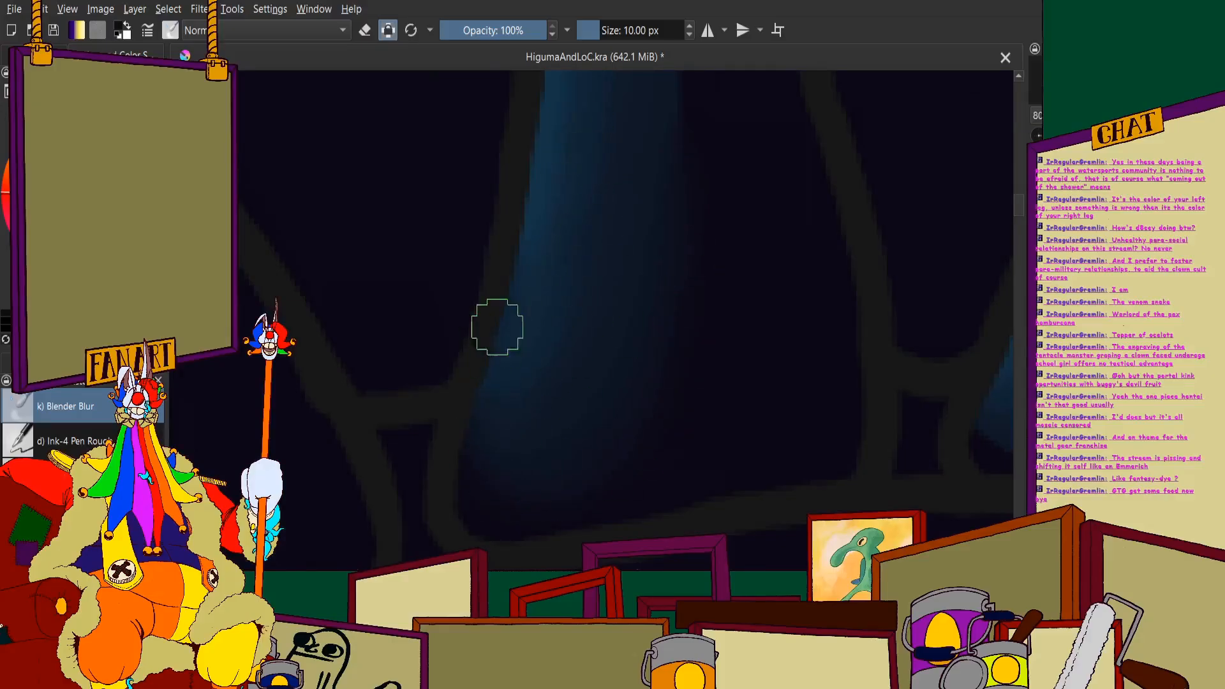
pyautogui.scroll(-3, 497, 327)
pyautogui.scroll(4, 597, 126)
pyautogui.scroll(-2, 495, 251)
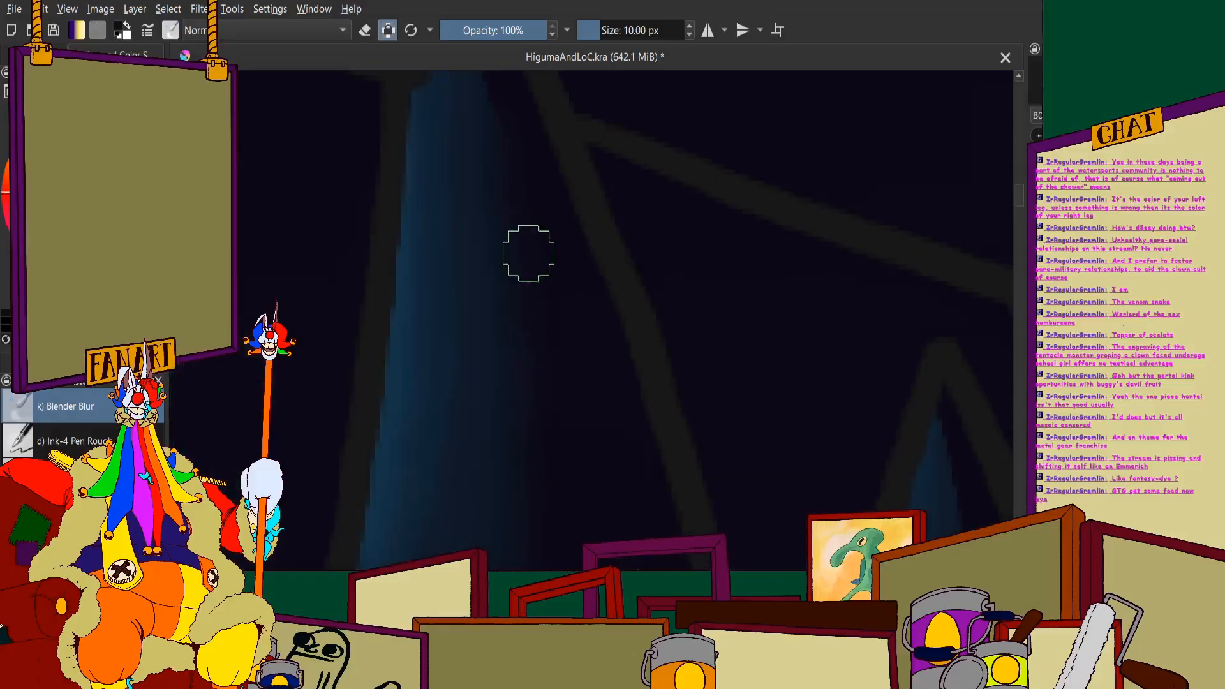
pyautogui.scroll(2, 463, 185)
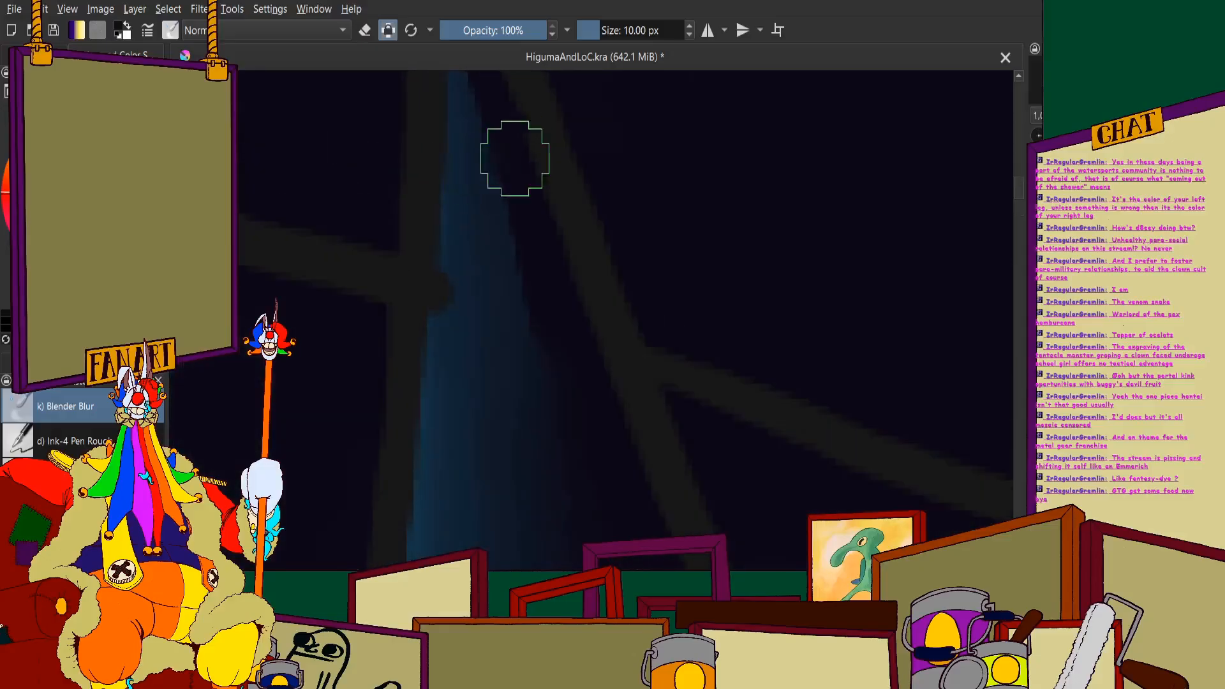
pyautogui.scroll(-2, 478, 374)
pyautogui.scroll(2, 454, 123)
pyautogui.scroll(-2, 515, 195)
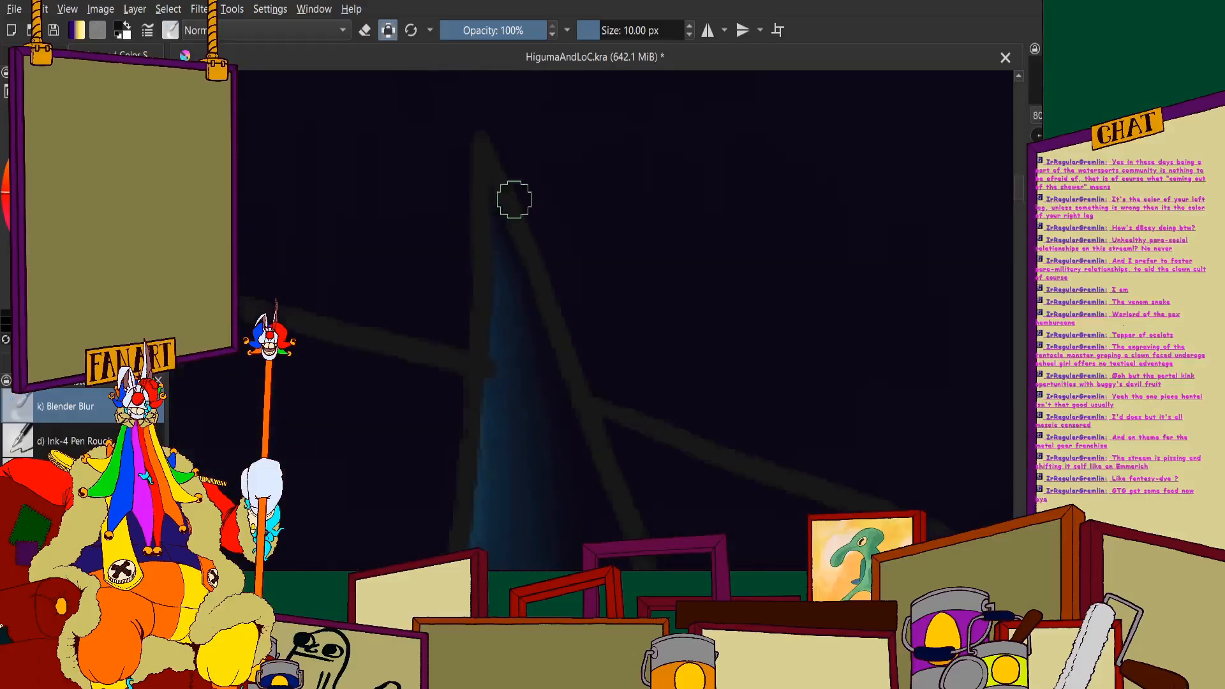
# - Soften the shadow edge on the small last tooth near the corner of the jaw
pyautogui.scroll(-4, 516, 158)
pyautogui.scroll(6, 524, 210)
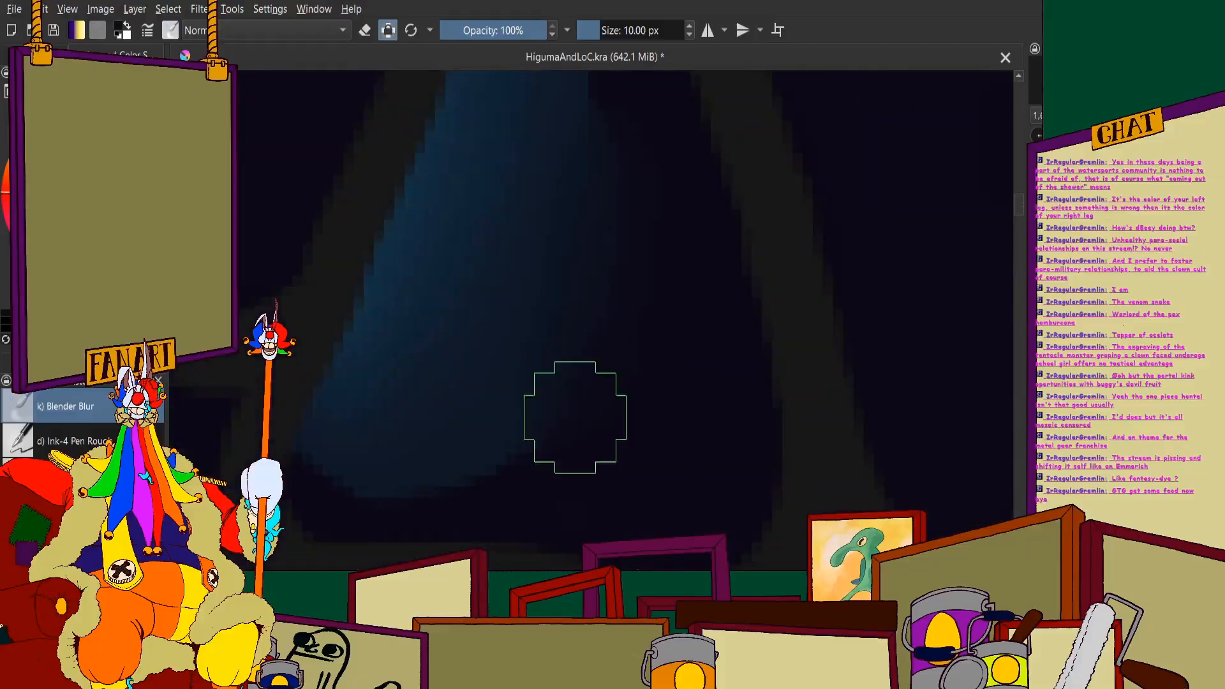
pyautogui.scroll(-6, 482, 315)
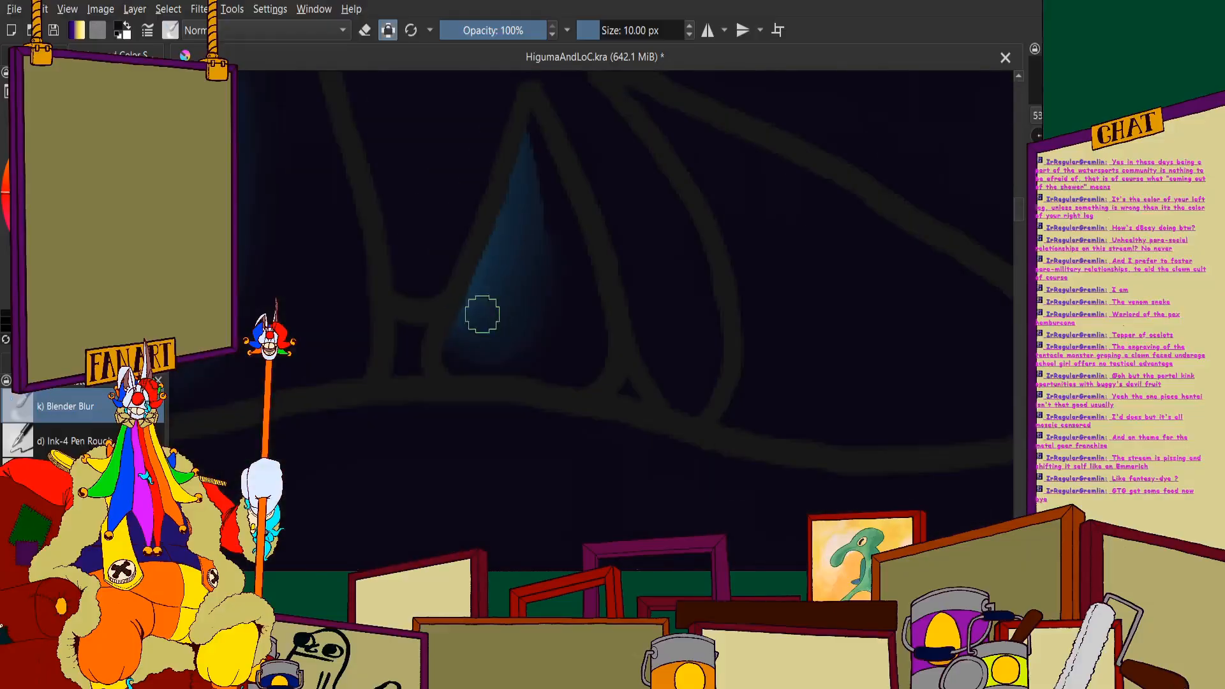
pyautogui.scroll(6, 567, 143)
pyautogui.scroll(-9, 511, 404)
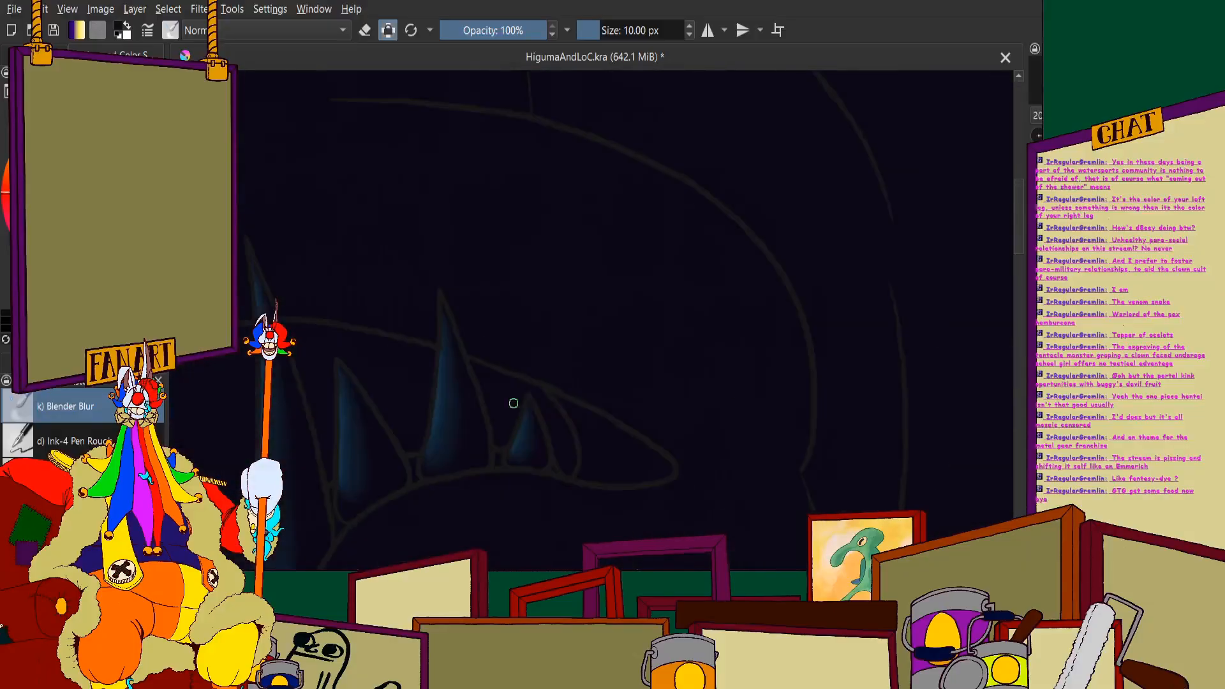
# - Set the blender brush size to 60 px and blend the orange rim light along the bulge of the monster's outer jaw
pyautogui.scroll(1, 478, 422)
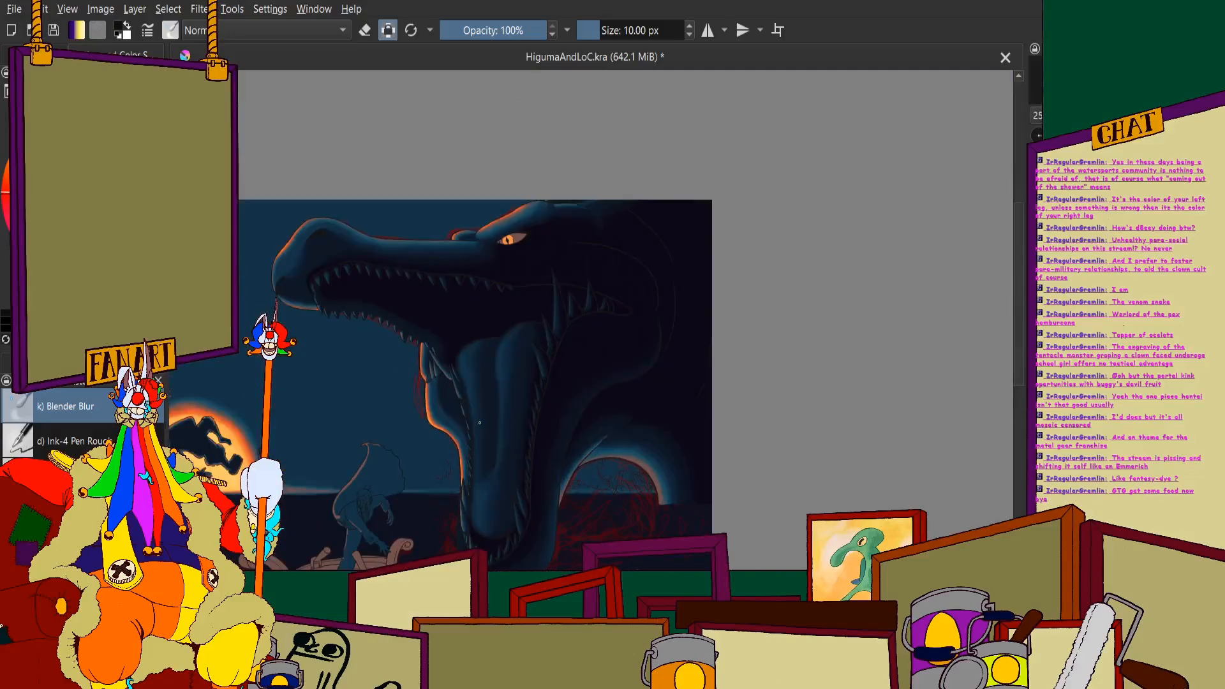
pyautogui.scroll(4, 479, 422)
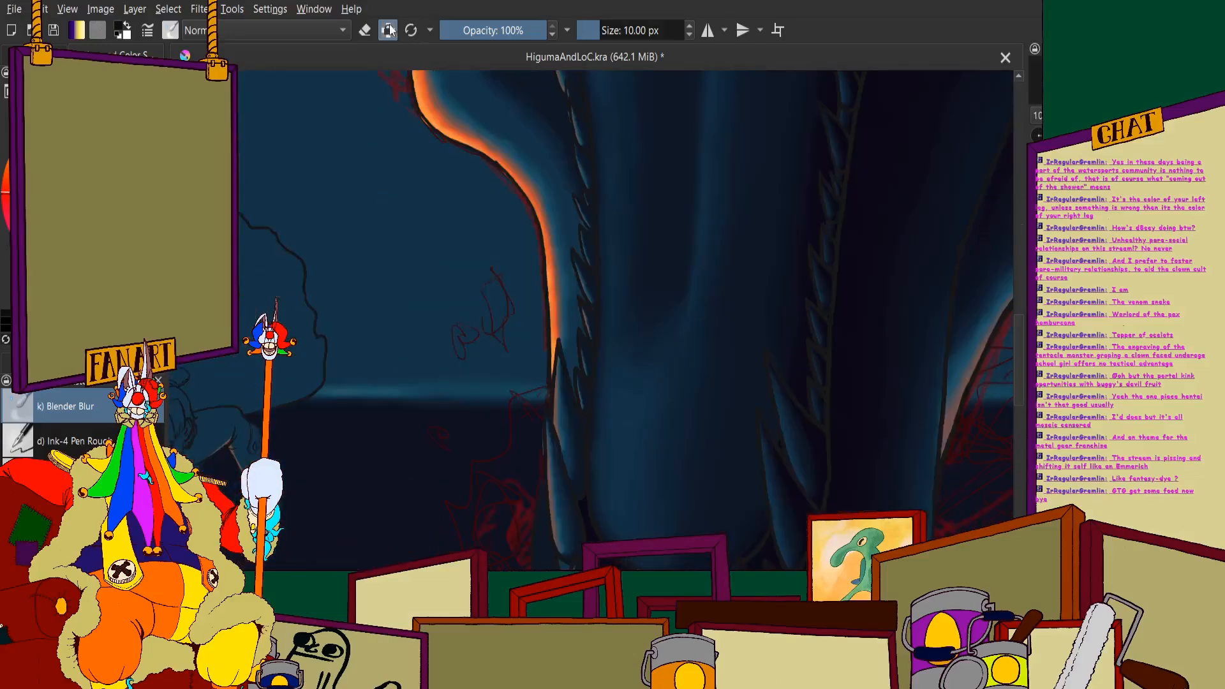
pyautogui.scroll(-4, 572, 383)
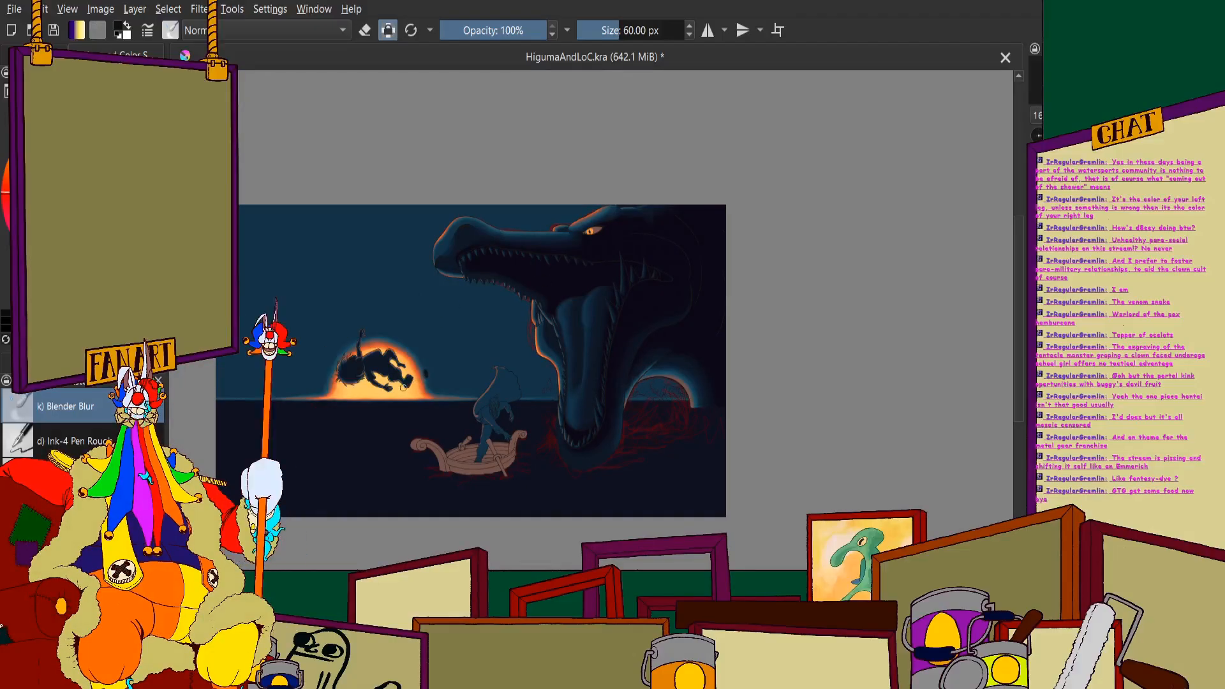
pyautogui.scroll(4, 404, 387)
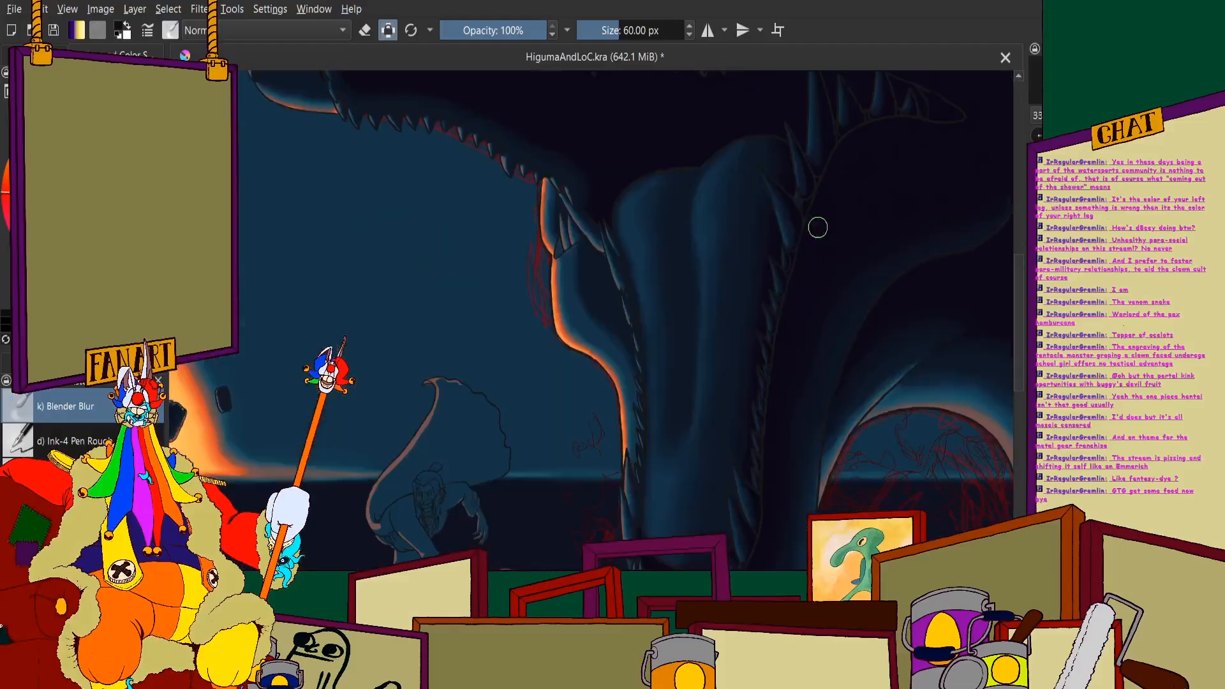
pyautogui.scroll(3, 817, 227)
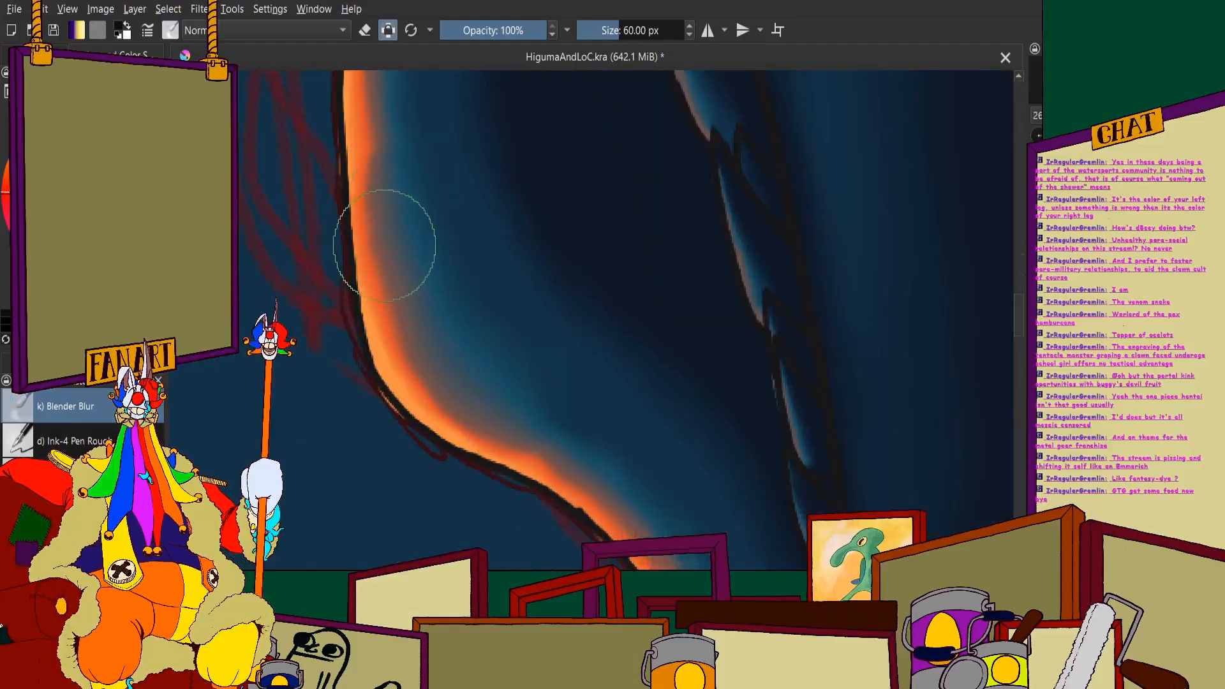
pyautogui.moveTo(384, 245)
pyautogui.mouseDown()
pyautogui.moveTo(446, 397)
pyautogui.moveTo(438, 319)
pyautogui.moveTo(529, 366)
pyautogui.moveTo(532, 407)
pyautogui.moveTo(608, 444)
pyautogui.moveTo(510, 430)
pyautogui.moveTo(637, 518)
pyautogui.mouseUp()
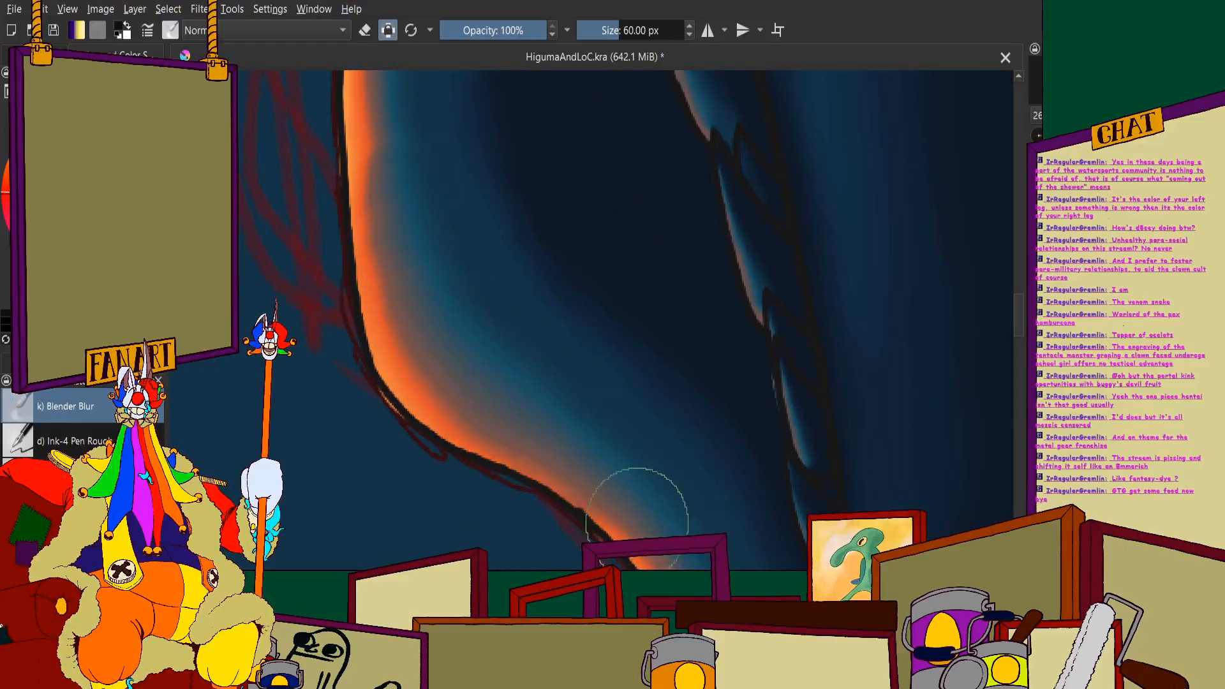
pyautogui.scroll(5, 509, 355)
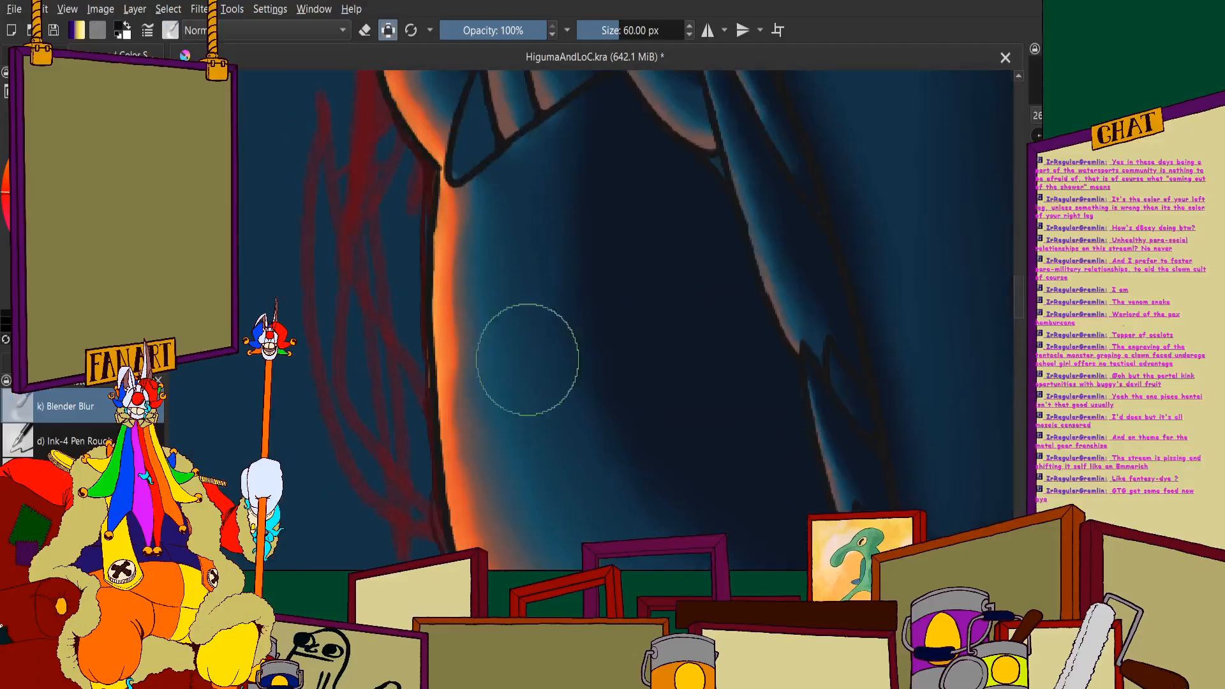
pyautogui.moveTo(527, 360)
pyautogui.mouseDown()
pyautogui.moveTo(441, 239)
pyautogui.moveTo(457, 358)
pyautogui.moveTo(443, 438)
pyautogui.moveTo(489, 434)
pyautogui.mouseUp()
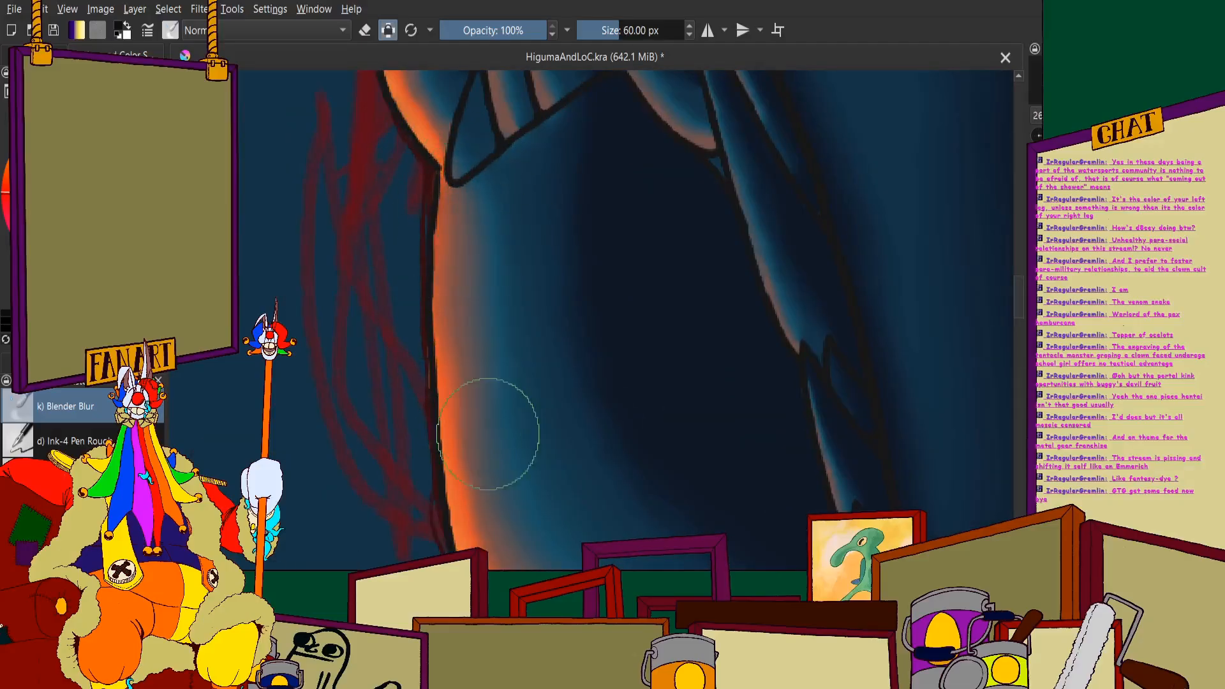
# - Blend the orange rim light into the blue along the lower curve of the outer jaw, down towards the waterline
pyautogui.scroll(-1, 574, 409)
pyautogui.moveTo(687, 539)
pyautogui.mouseDown()
pyautogui.moveTo(575, 408)
pyautogui.moveTo(563, 302)
pyautogui.mouseUp()
pyautogui.scroll(-1, 565, 341)
pyautogui.scroll(2, 563, 302)
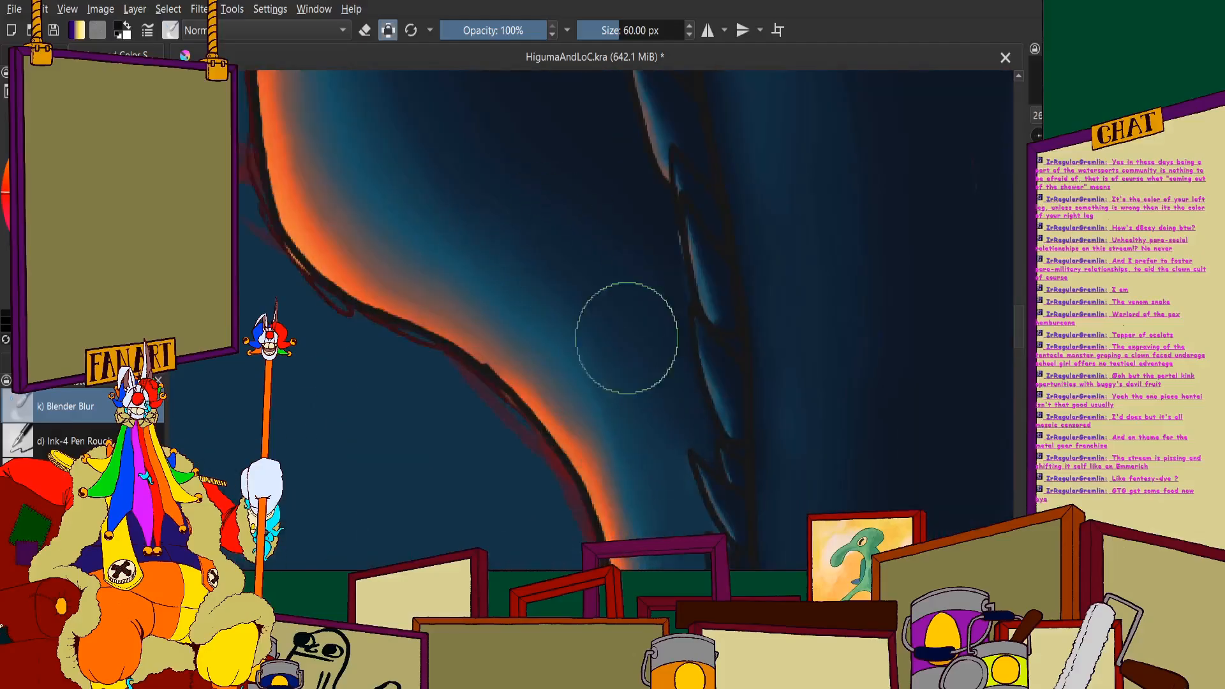
pyautogui.moveTo(640, 510); pyautogui.dragTo(620, 342)
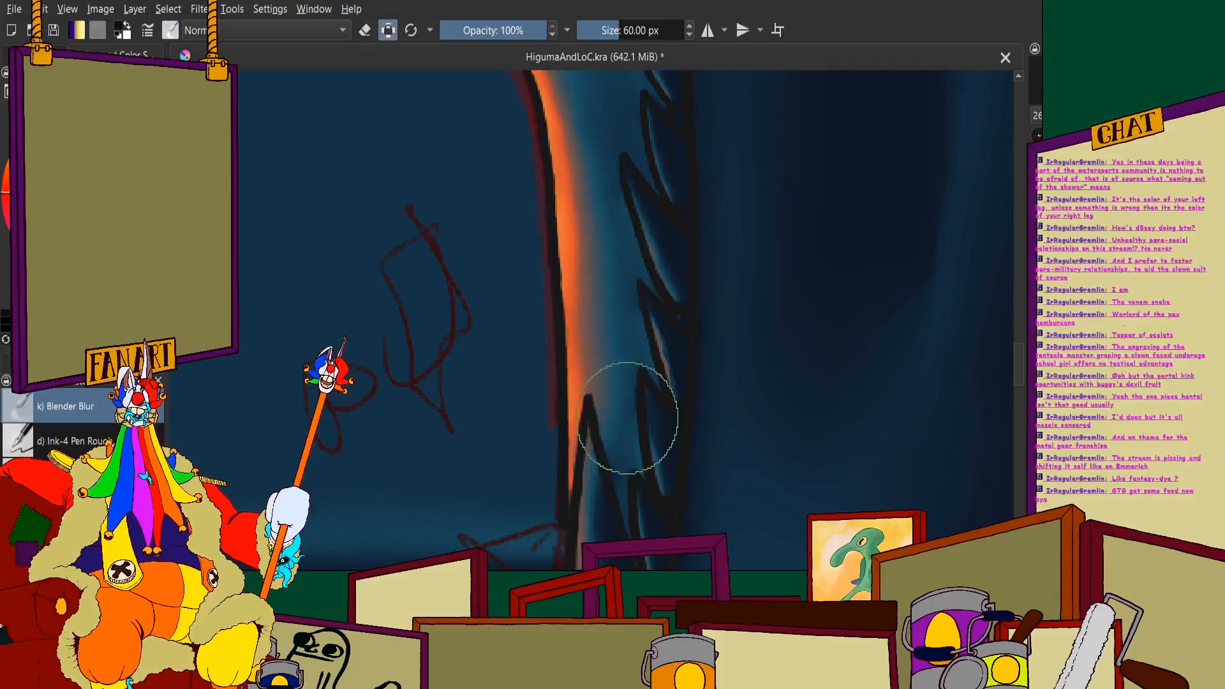
pyautogui.scroll(-5, 600, 212)
pyautogui.scroll(5, 533, 280)
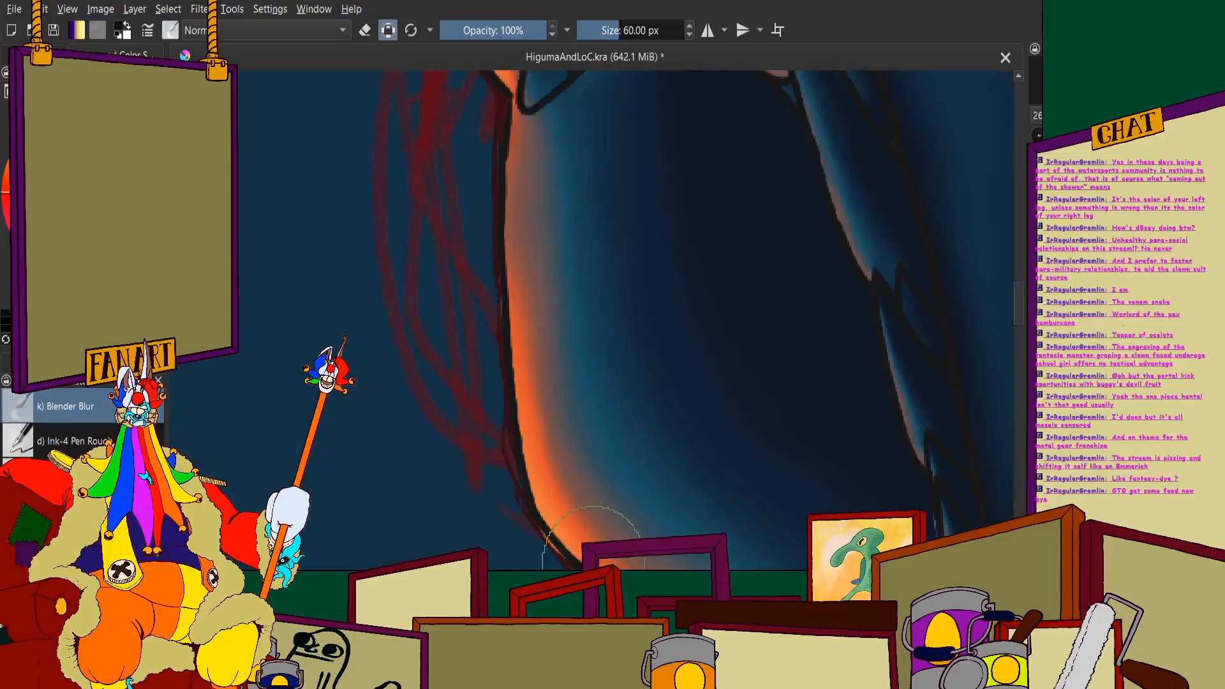
# - Soften the orange rim light on the upright strip at the mouth corner, from the upper teeth to the spiny flap
pyautogui.scroll(-5, 654, 265)
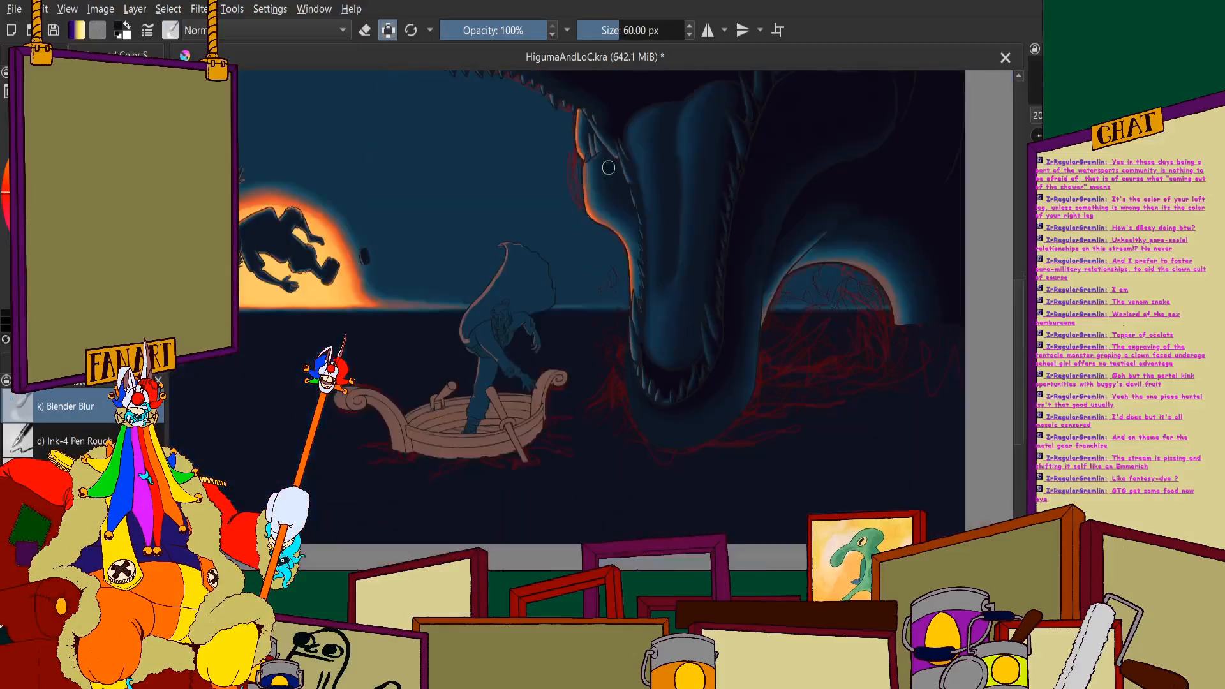
pyautogui.scroll(4, 474, 287)
pyautogui.scroll(3, 474, 287)
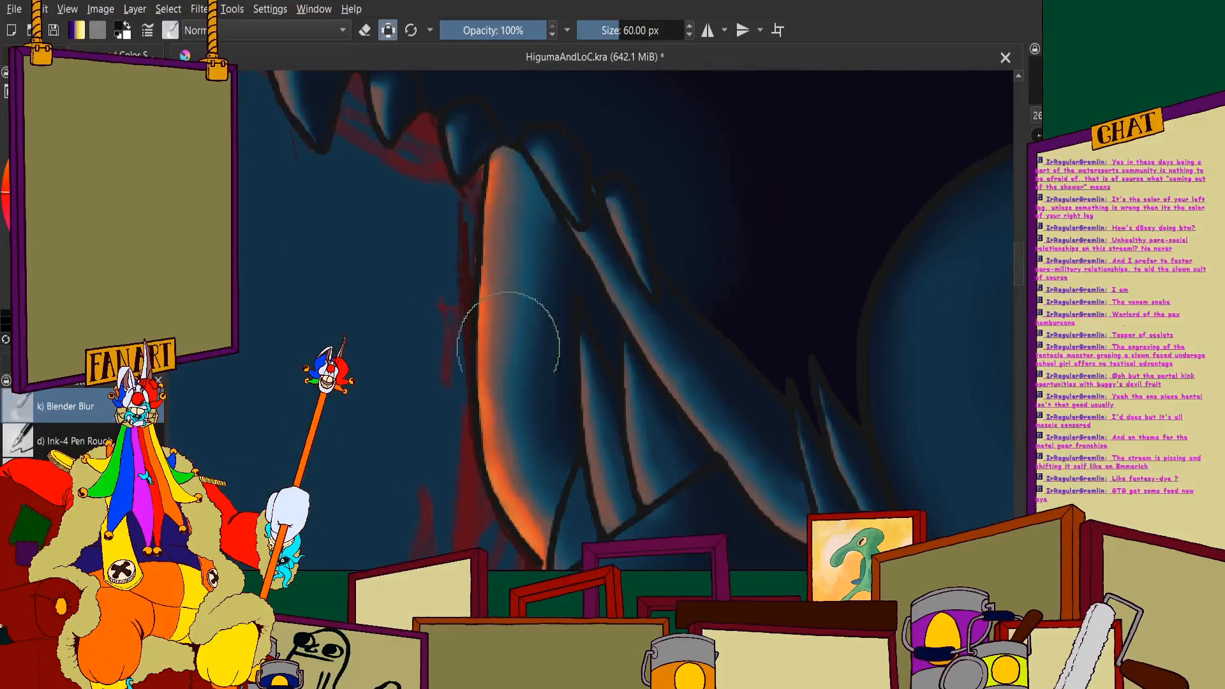
pyautogui.scroll(-5, 528, 375)
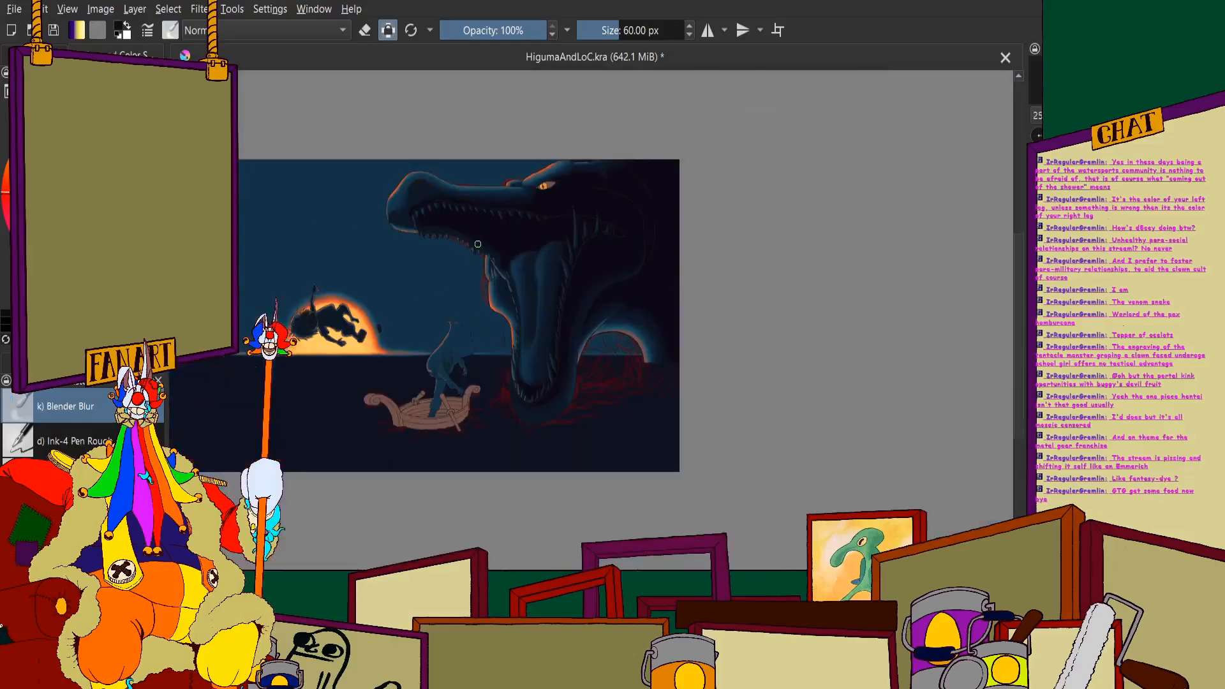
pyautogui.scroll(4, 472, 255)
pyautogui.scroll(4, 485, 300)
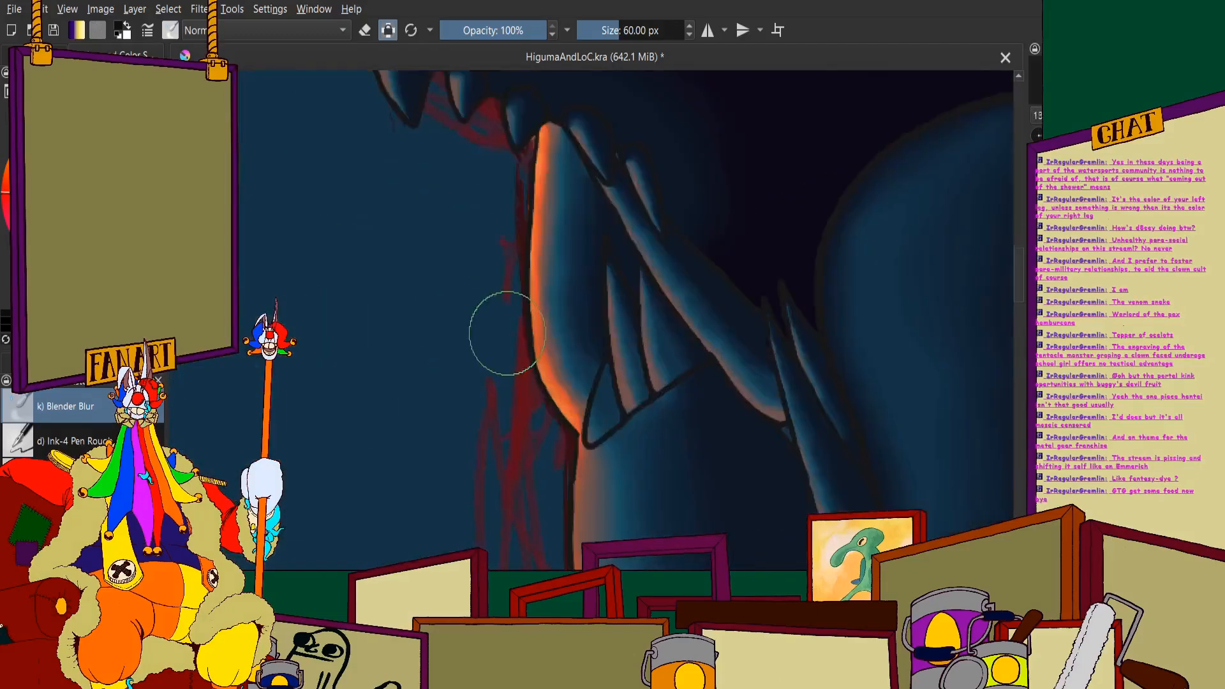
pyautogui.moveTo(577, 157)
pyautogui.mouseDown()
pyautogui.moveTo(566, 192)
pyautogui.moveTo(573, 315)
pyautogui.moveTo(601, 406)
pyautogui.moveTo(624, 416)
pyautogui.moveTo(589, 407)
pyautogui.moveTo(607, 440)
pyautogui.moveTo(593, 374)
pyautogui.moveTo(614, 399)
pyautogui.mouseUp()
pyautogui.scroll(3, 593, 332)
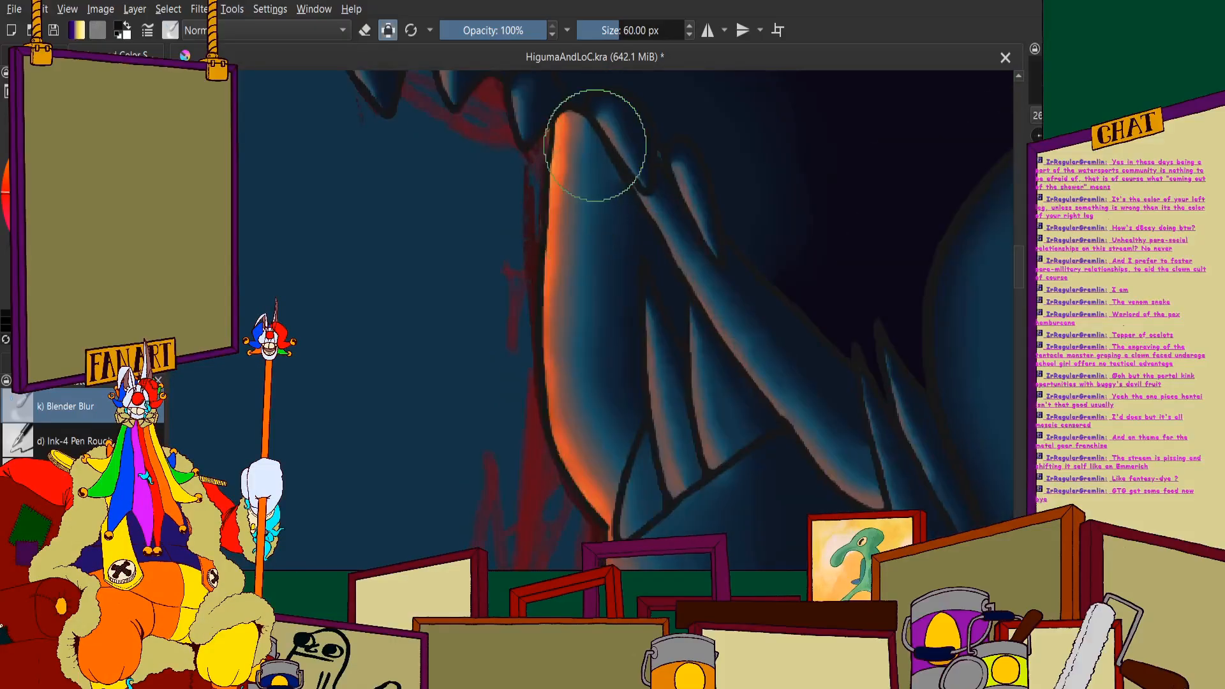
# - Switch back to the previously used brush preset and set its size to 5 px
pyautogui.scroll(-8, 638, 224)
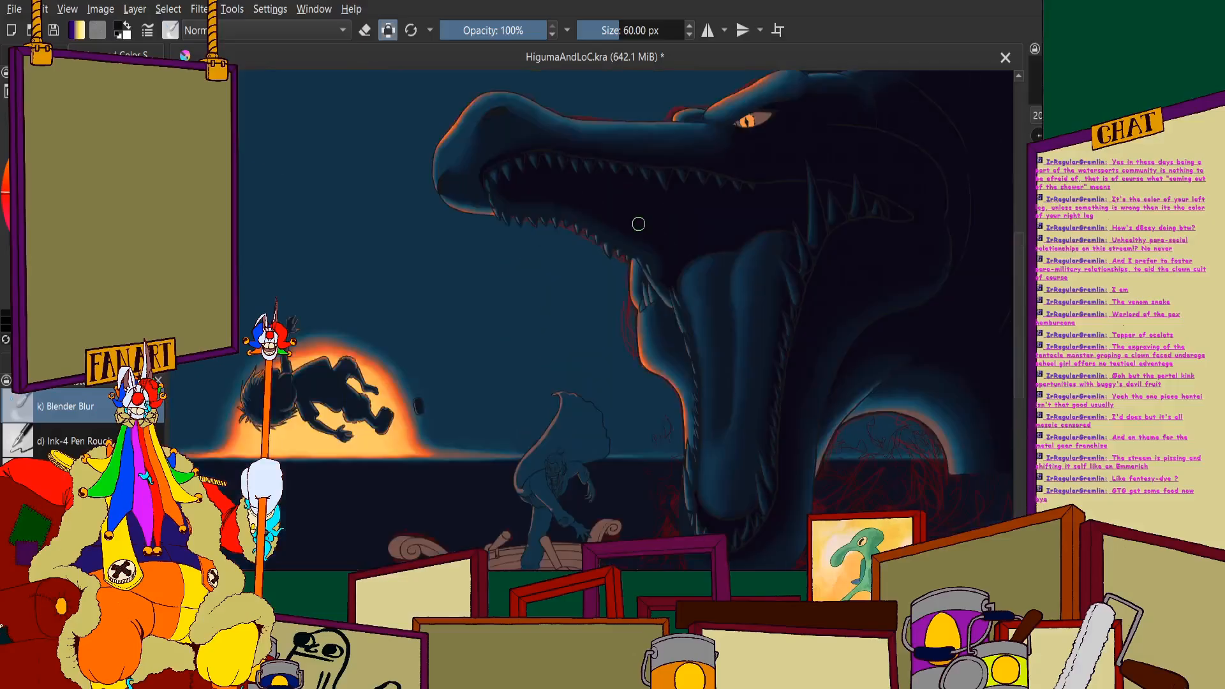
pyautogui.scroll(-4, 679, 250)
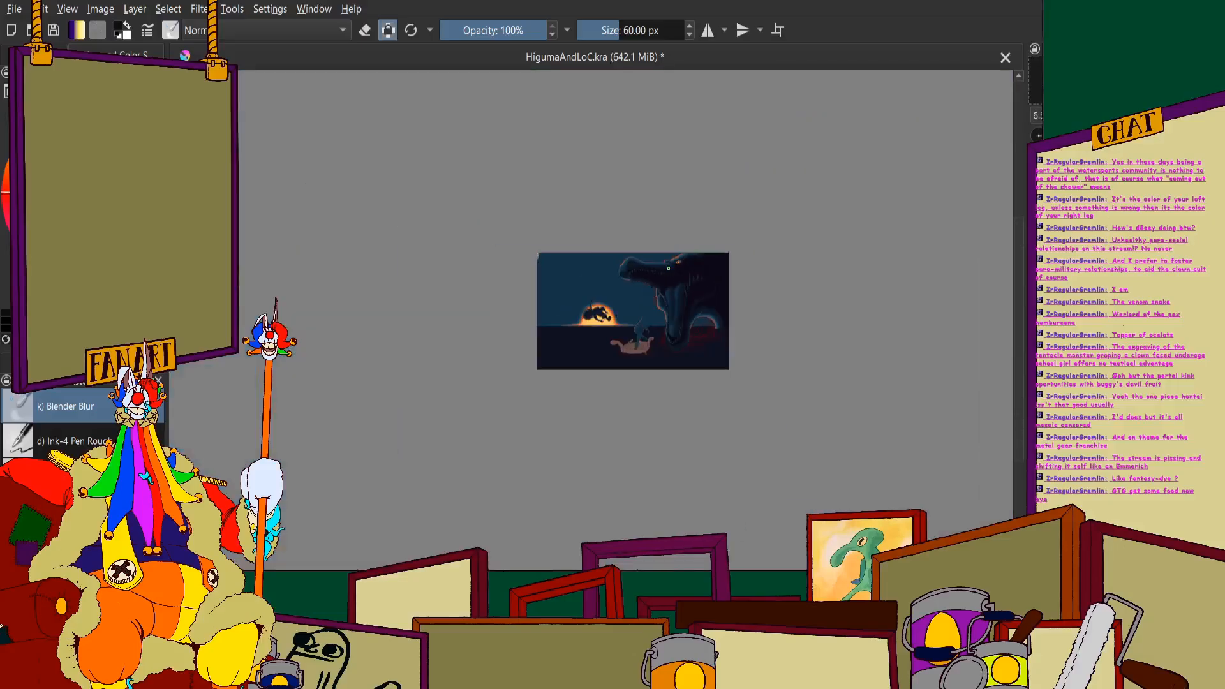
pyautogui.scroll(1, 679, 250)
pyautogui.press('/')
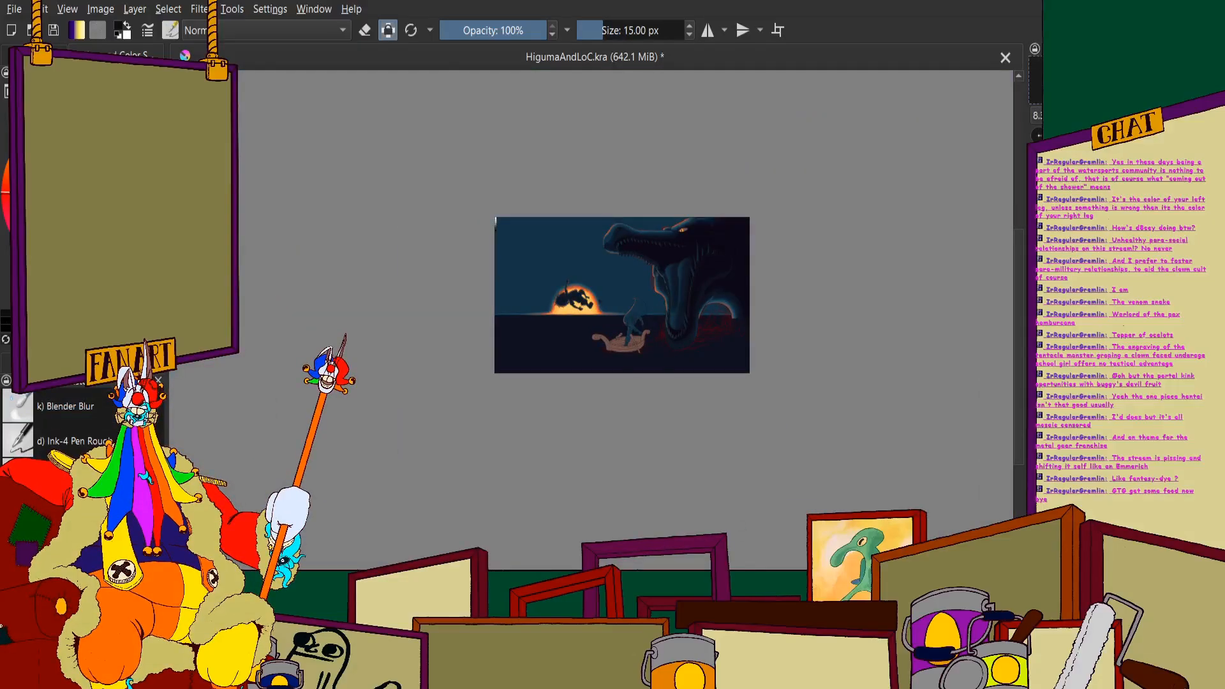
pyautogui.click(628, 26)
pyautogui.write('5')
pyautogui.press('Return')
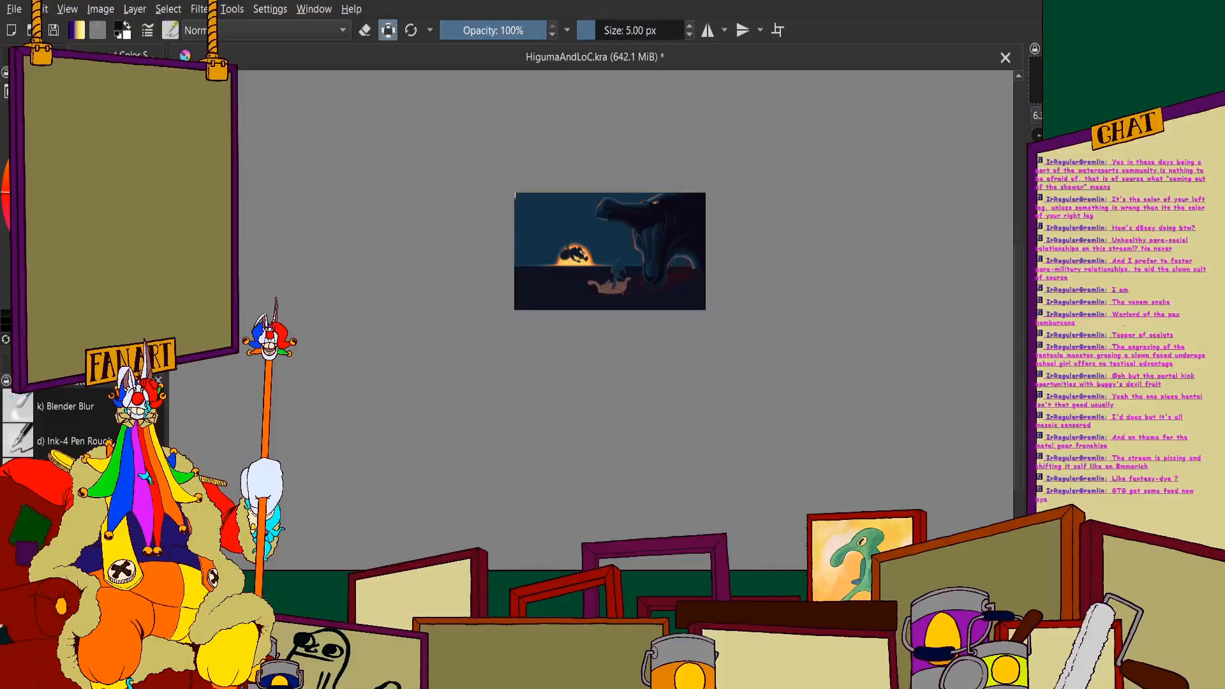
# - Switch from the alpha-locked layer to one without locked transparency, working near the grayscale swatches at the canvas edge
pyautogui.scroll(3, 617, 271)
pyautogui.scroll(-1, 616, 271)
pyautogui.scroll(4, 616, 271)
pyautogui.scroll(-2, 544, 318)
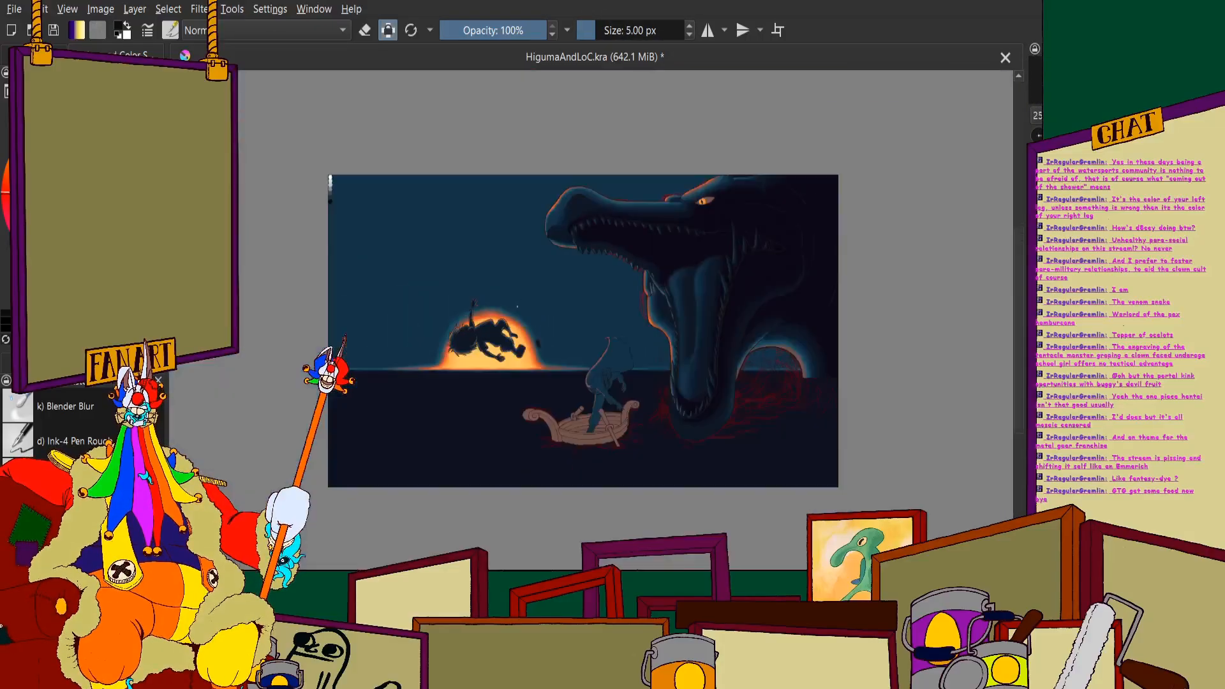
pyautogui.scroll(2, 541, 316)
pyautogui.scroll(-6, 558, 309)
pyautogui.scroll(8, 512, 278)
pyautogui.scroll(2, 510, 427)
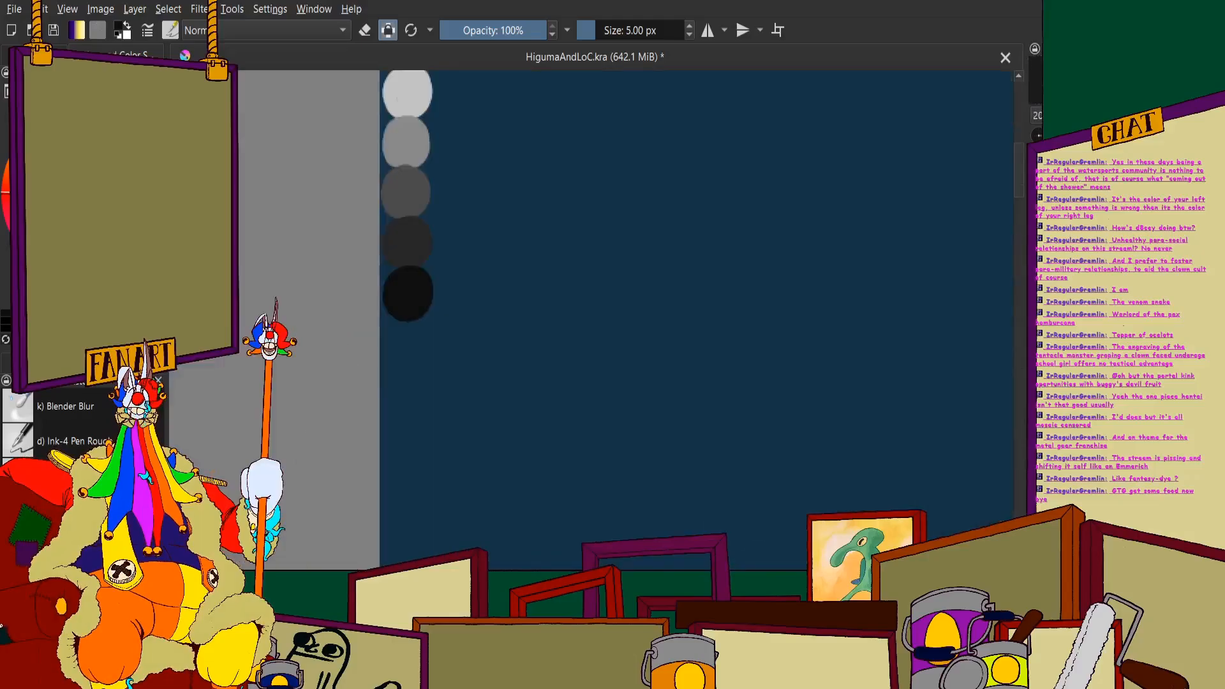
pyautogui.click(40, 56)
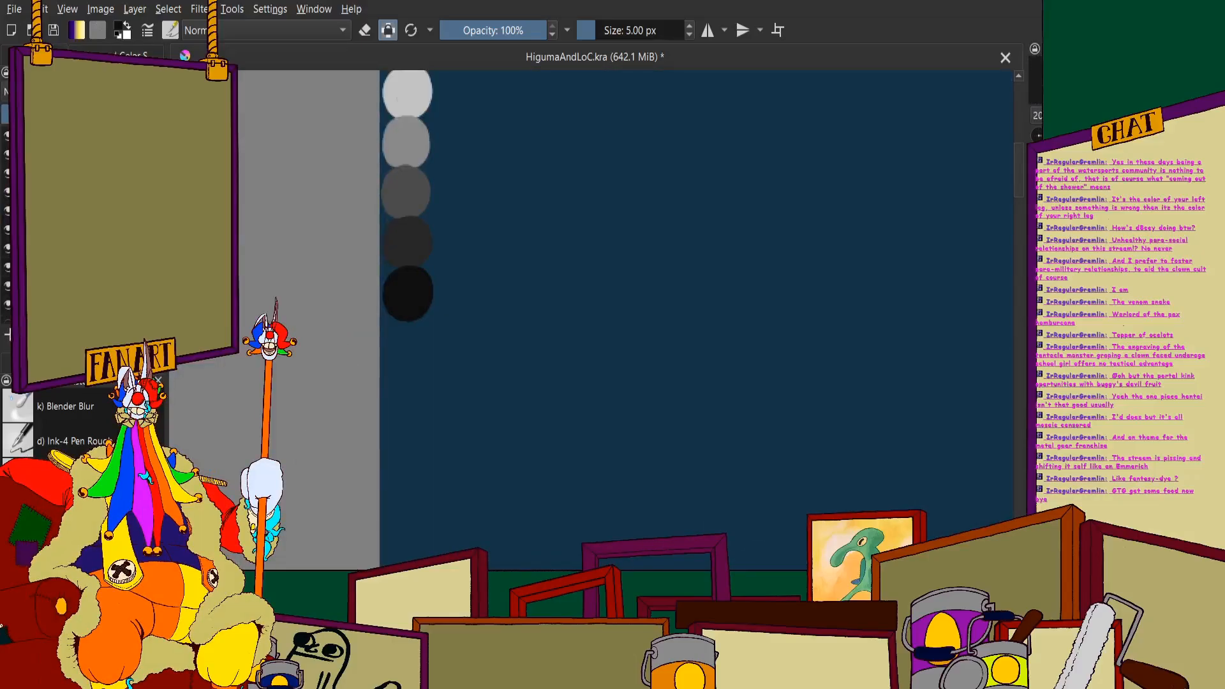
pyautogui.scroll(3, 425, 188)
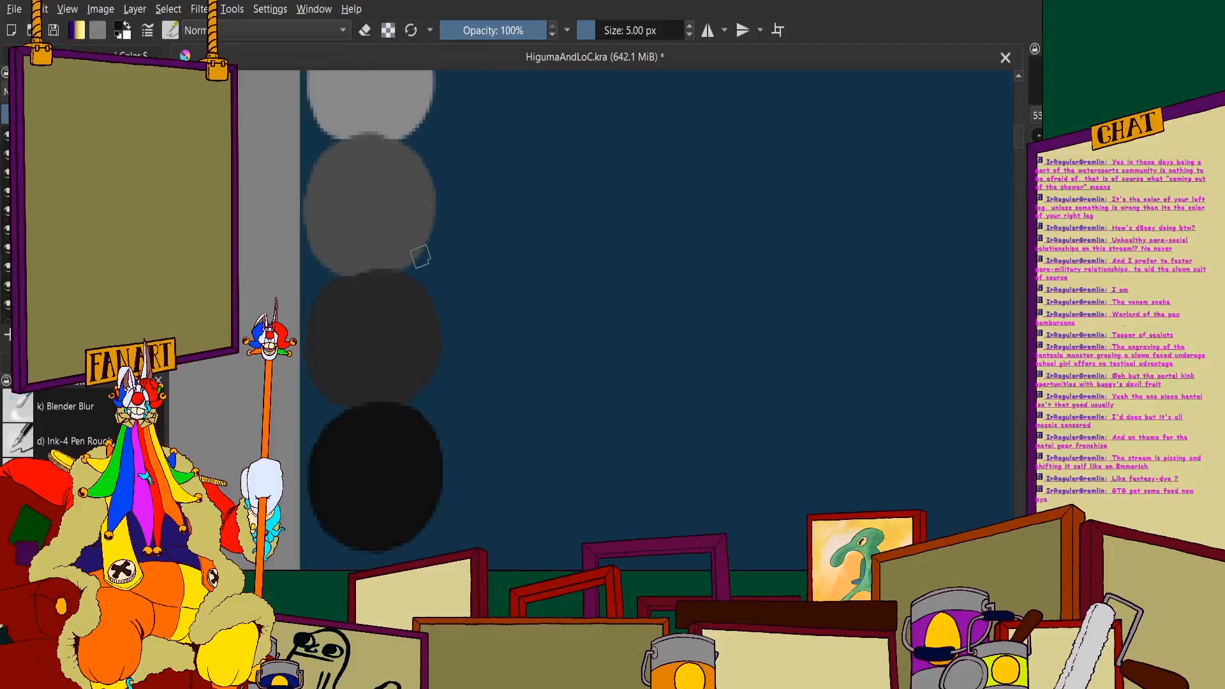
# - Try short 5 px test strokes beside the grayscale swatches and undo each one
pyautogui.moveTo(429, 487); pyautogui.dragTo(492, 474)
pyautogui.hotkey('ctrl', 'z')
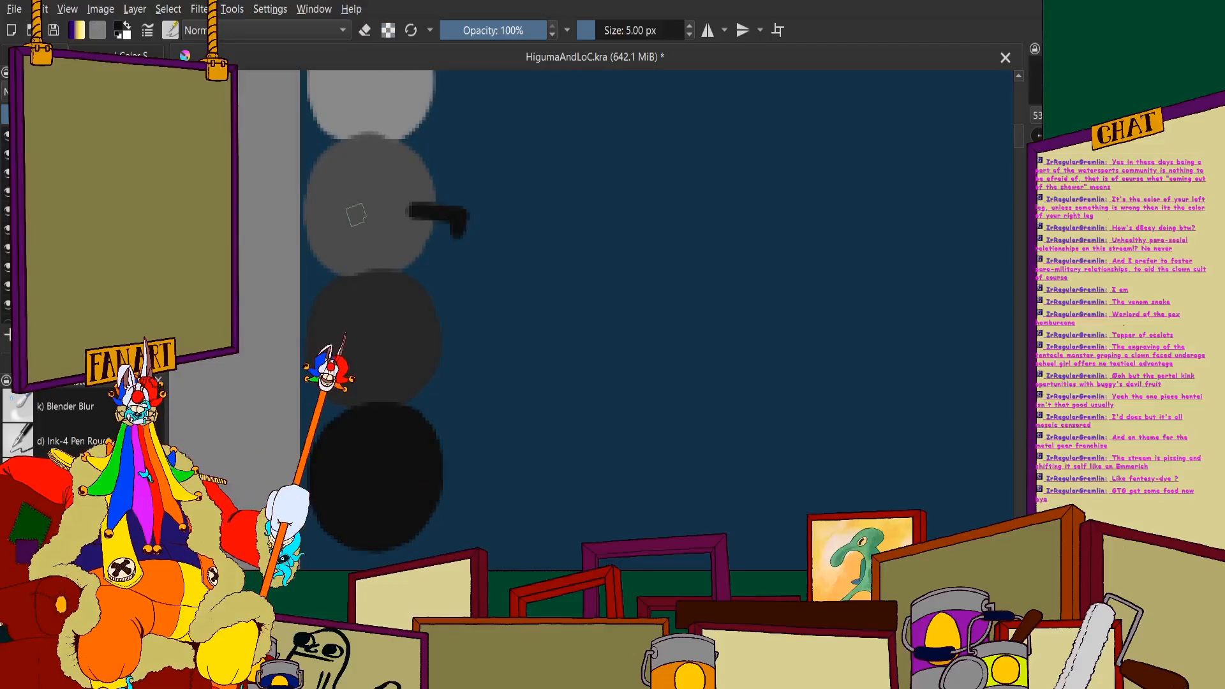
pyautogui.hotkey('ctrl', 'z')
pyautogui.click(128, 55)
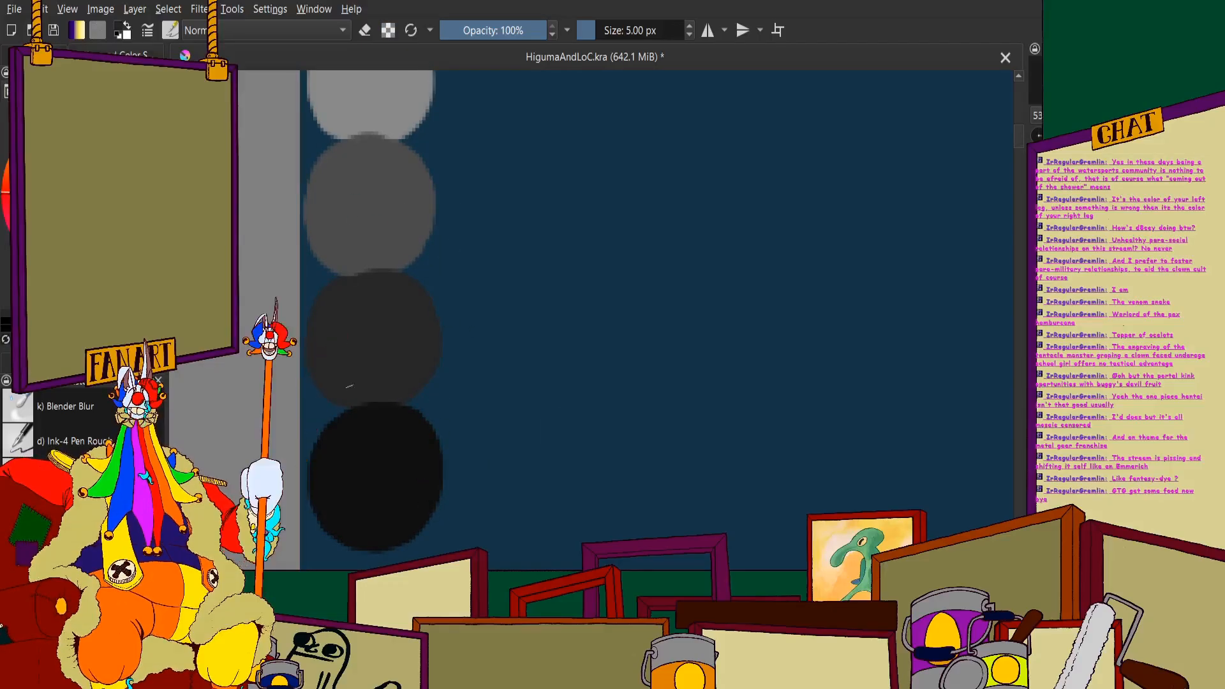
pyautogui.hotkey('ctrl', 'z')
pyautogui.click(34, 56)
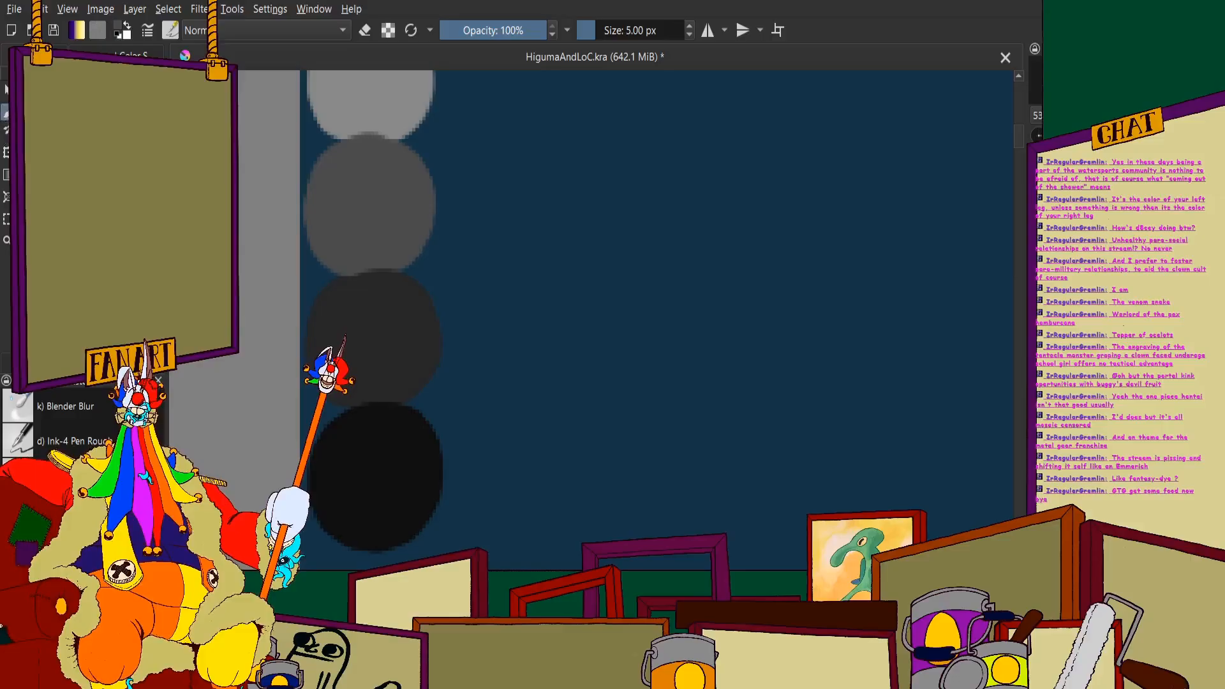
pyautogui.moveTo(401, 196); pyautogui.dragTo(481, 187)
pyautogui.hotkey('ctrl', 'z')
pyautogui.scroll(-4, 449, 248)
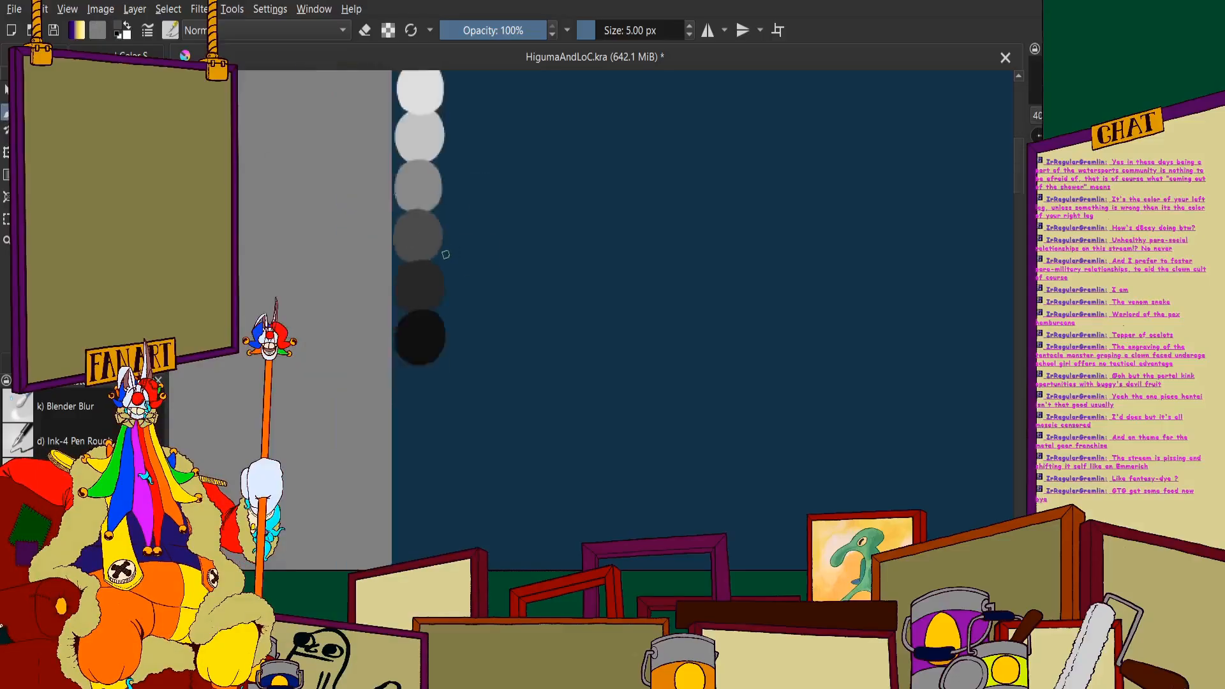
pyautogui.scroll(3, 449, 157)
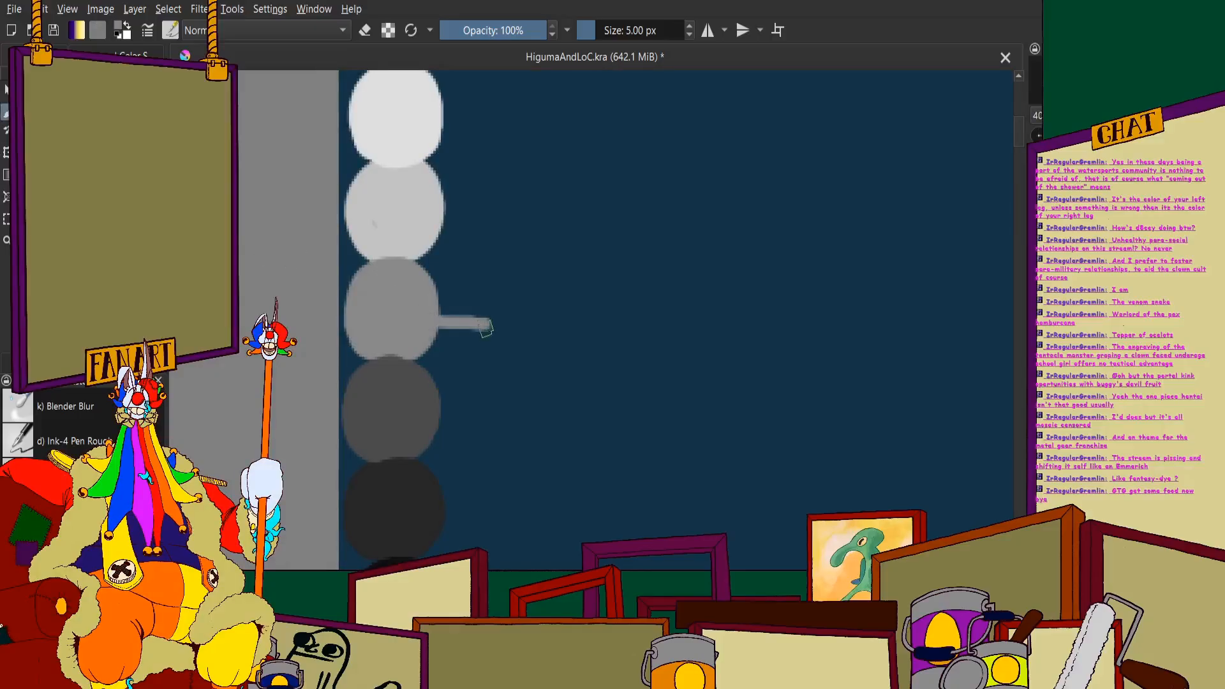
pyautogui.scroll(-3, 403, 339)
pyautogui.scroll(4, 408, 284)
pyautogui.hotkey('ctrl', 'z')
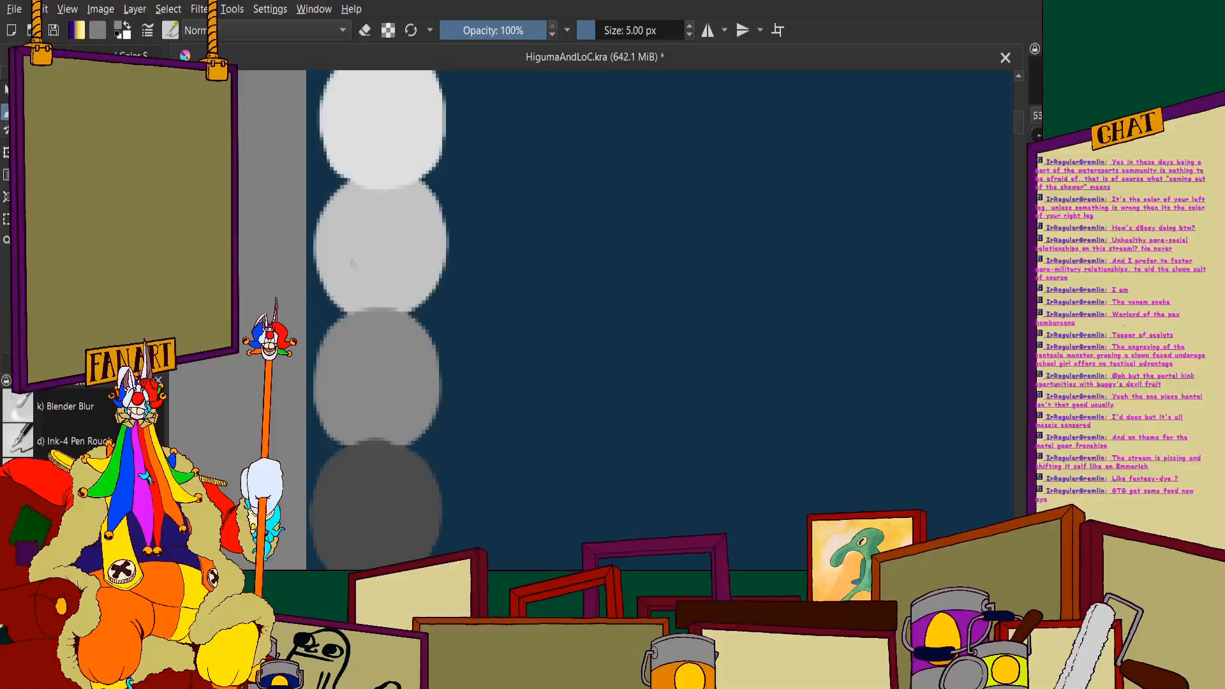
# - Examine the bearded man standing in the boat, both close up and within the whole scene
pyautogui.scroll(-1, 326, 176)
pyautogui.scroll(-6, 325, 176)
pyautogui.scroll(5, 701, 457)
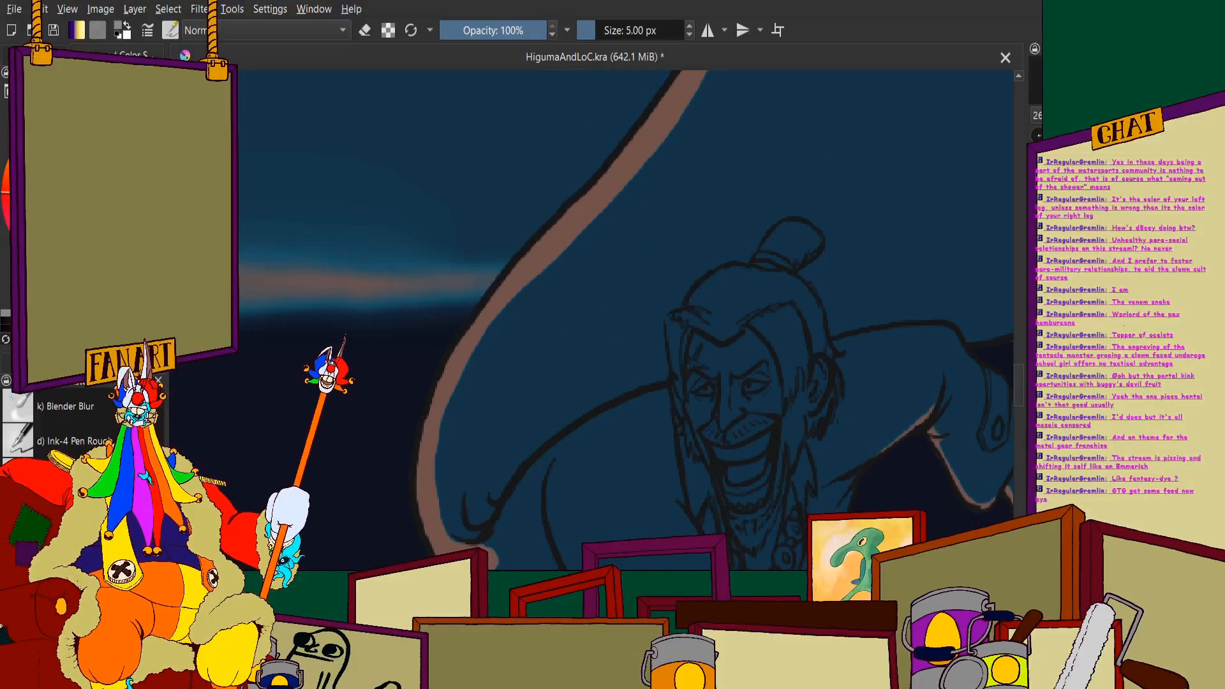
pyautogui.click(133, 55)
pyautogui.scroll(-6, 413, 282)
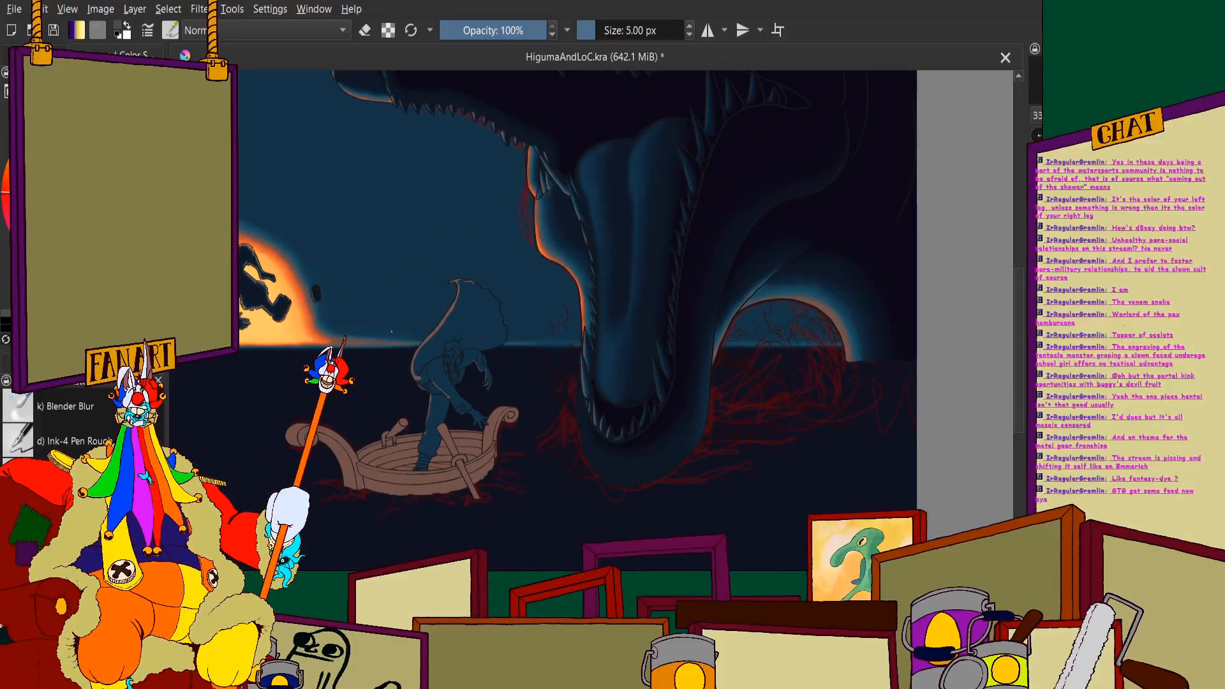
pyautogui.scroll(6, 726, 268)
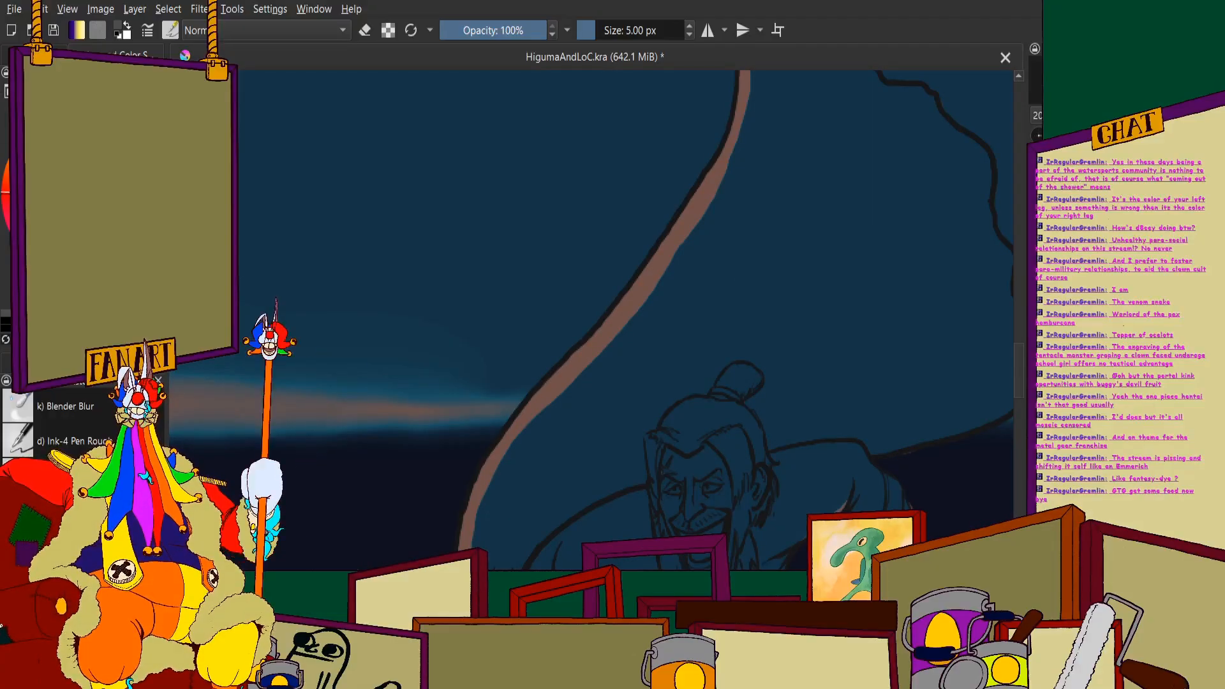
pyautogui.scroll(-5, 759, 226)
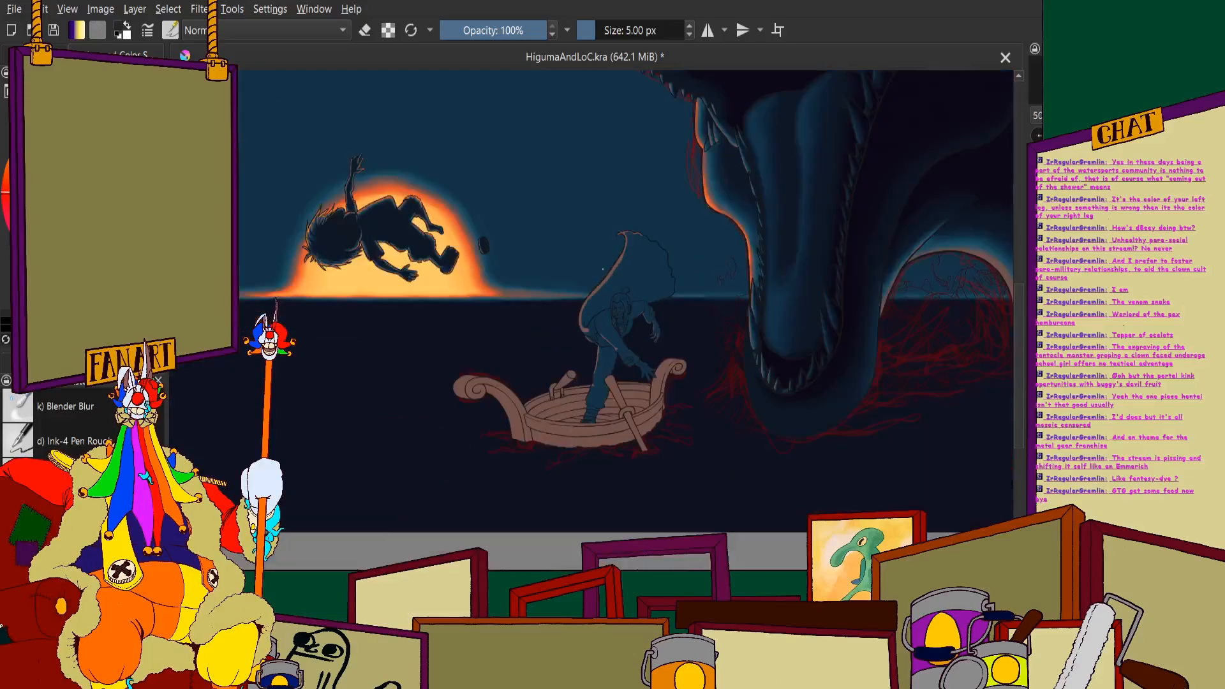
pyautogui.scroll(5, 759, 226)
pyautogui.scroll(-5, 639, 232)
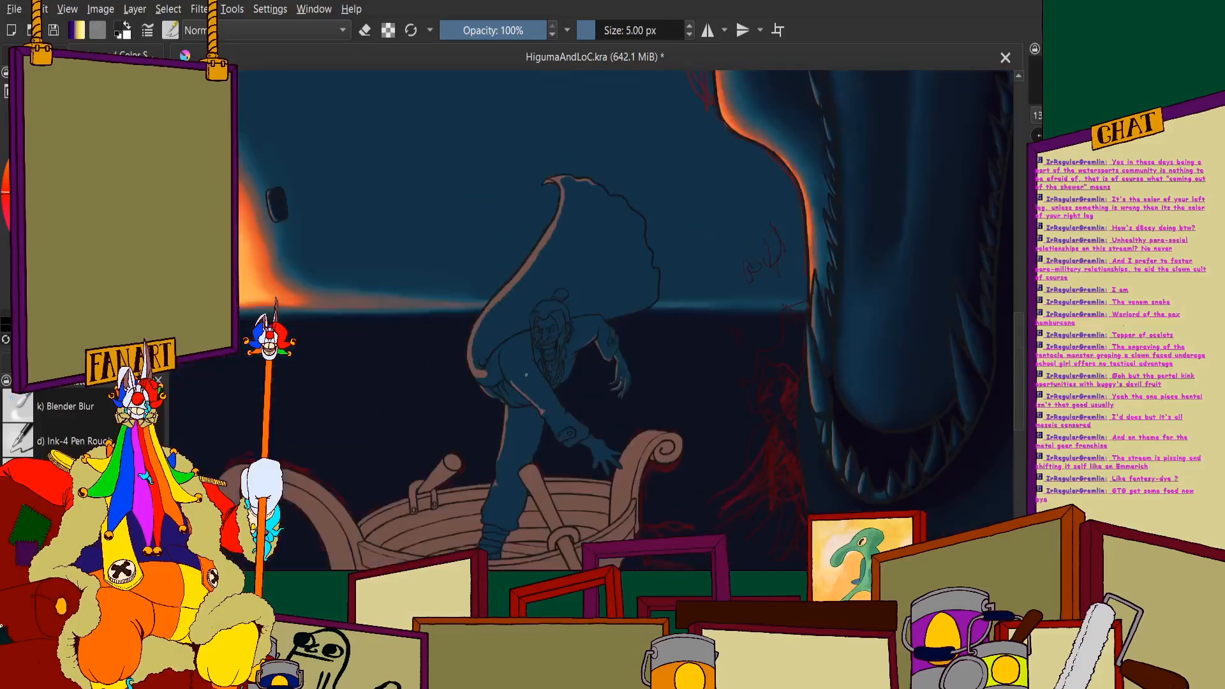
# - Paint dark navy shadow on the bearded man's face, in the inner corner and under the brow of the eye nearer his visible ear
pyautogui.scroll(8, 555, 252)
pyautogui.scroll(2, 556, 252)
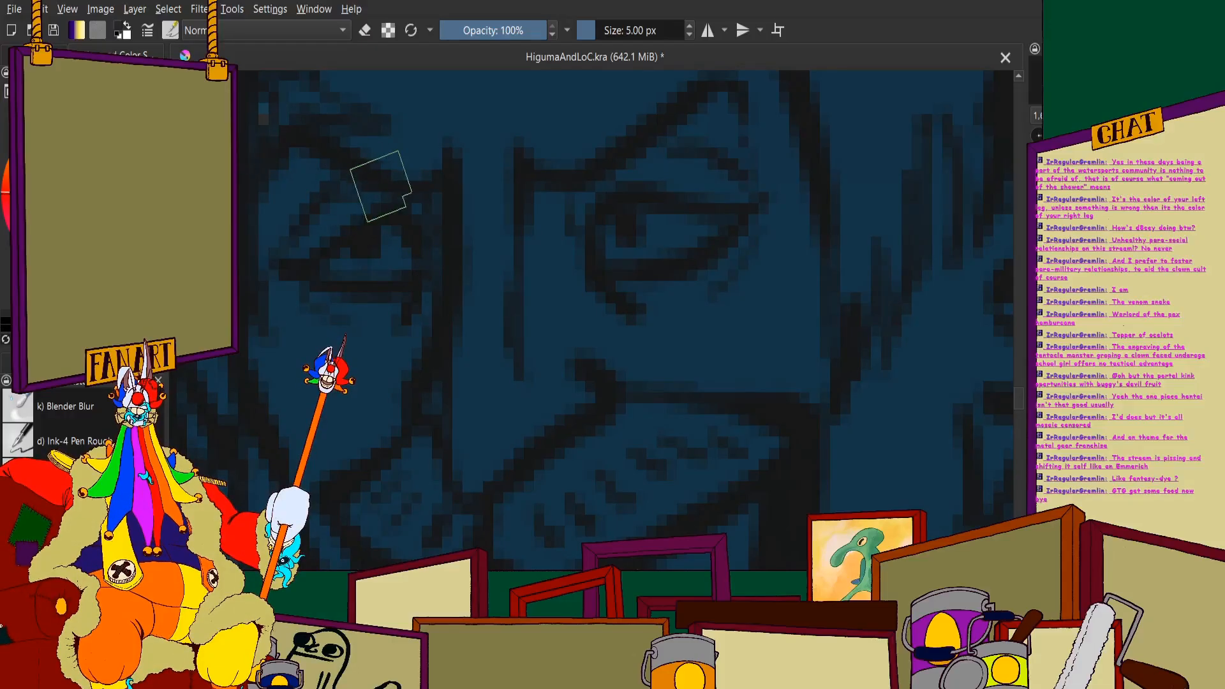
pyautogui.scroll(-6, 495, 183)
pyautogui.scroll(5, 500, 188)
pyautogui.scroll(-1, 471, 214)
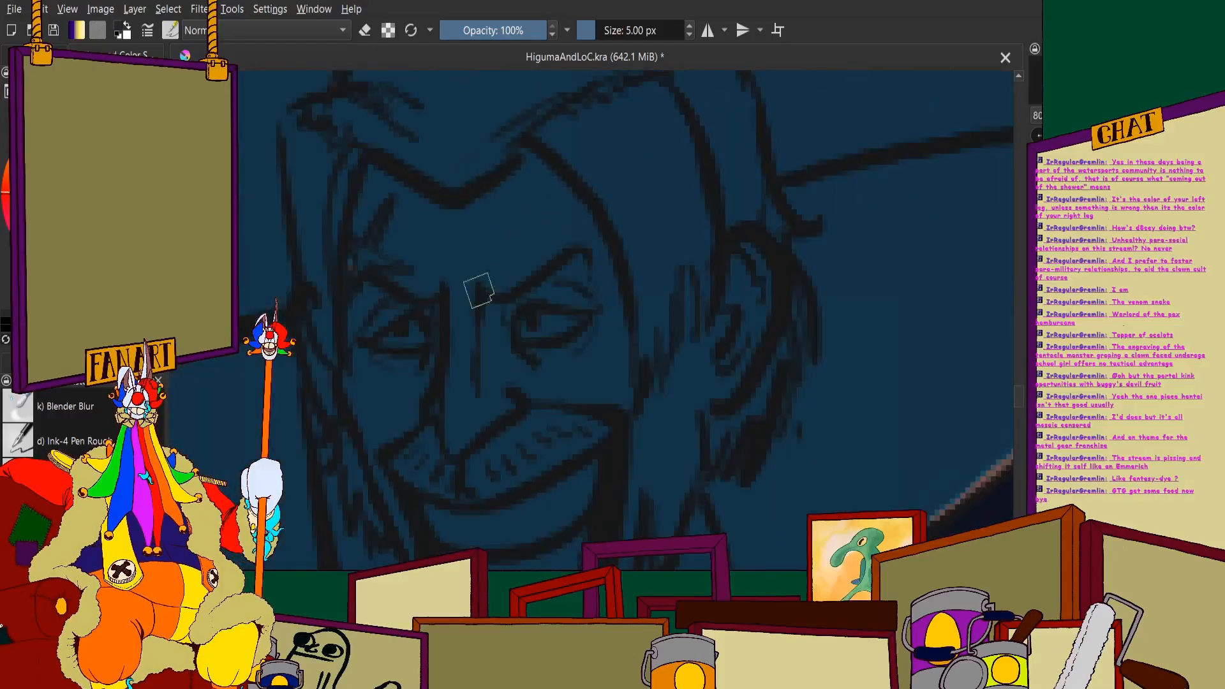
pyautogui.scroll(2, 479, 290)
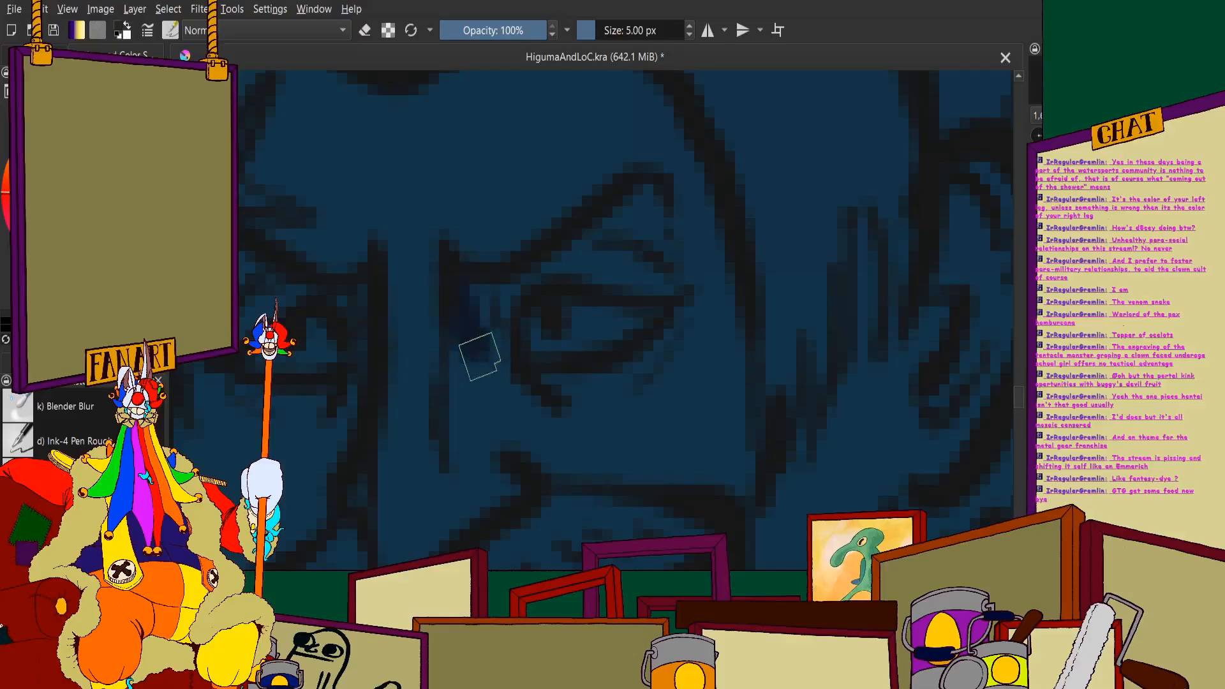
pyautogui.moveTo(479, 356)
pyautogui.mouseDown()
pyautogui.moveTo(521, 382)
pyautogui.moveTo(503, 361)
pyautogui.mouseUp()
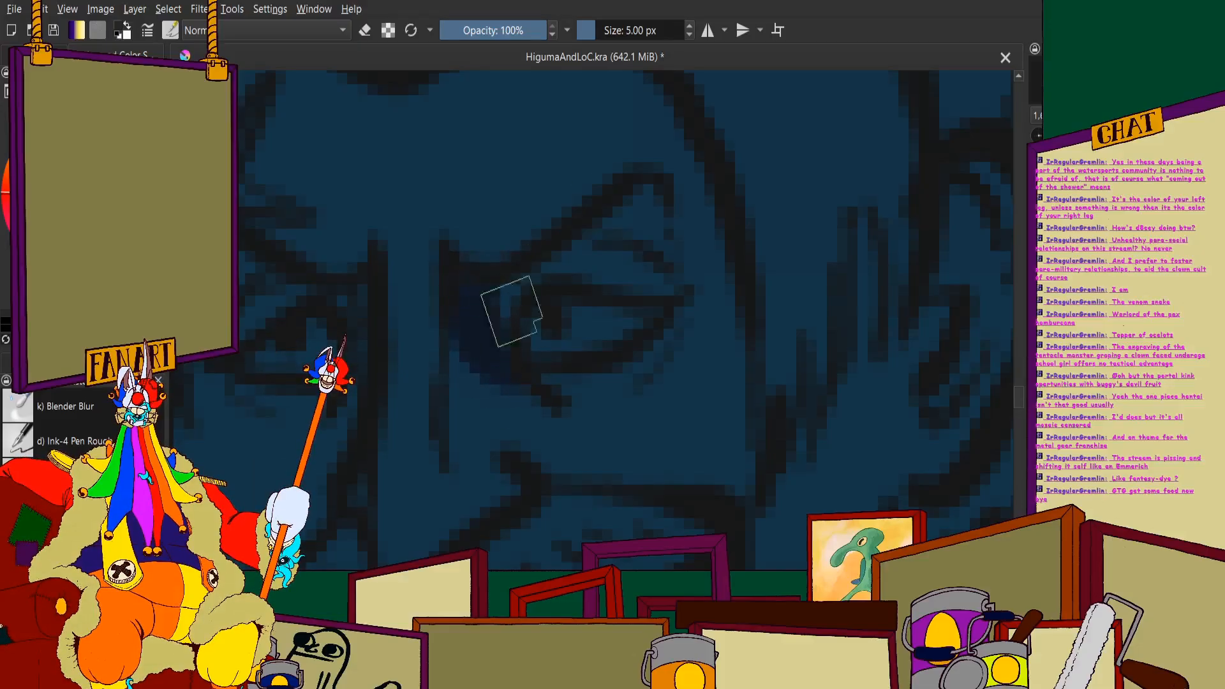
pyautogui.moveTo(623, 197)
pyautogui.mouseDown()
pyautogui.moveTo(595, 224)
pyautogui.moveTo(656, 242)
pyautogui.mouseUp()
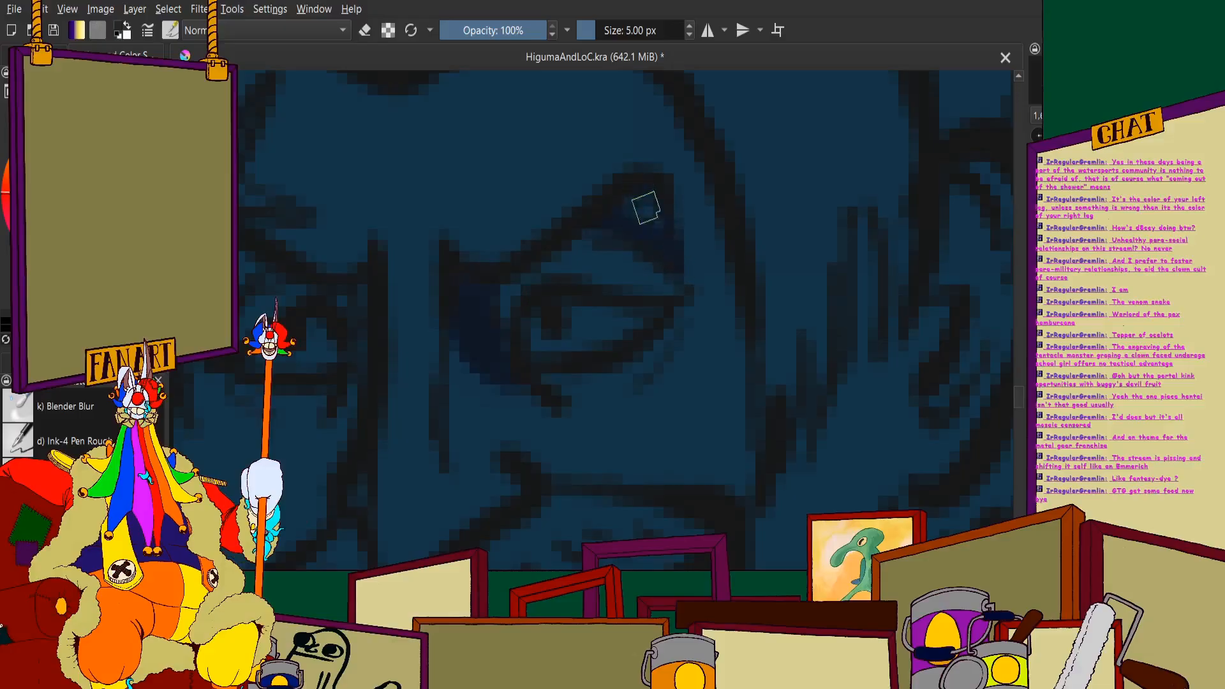
# - Paint matching dark navy shadow under the brow and in the inner corner of the man's other eye
pyautogui.scroll(-3, 608, 213)
pyautogui.scroll(3, 523, 240)
pyautogui.moveTo(555, 196); pyautogui.dragTo(563, 300)
pyautogui.scroll(-4, 563, 300)
pyautogui.scroll(3, 409, 239)
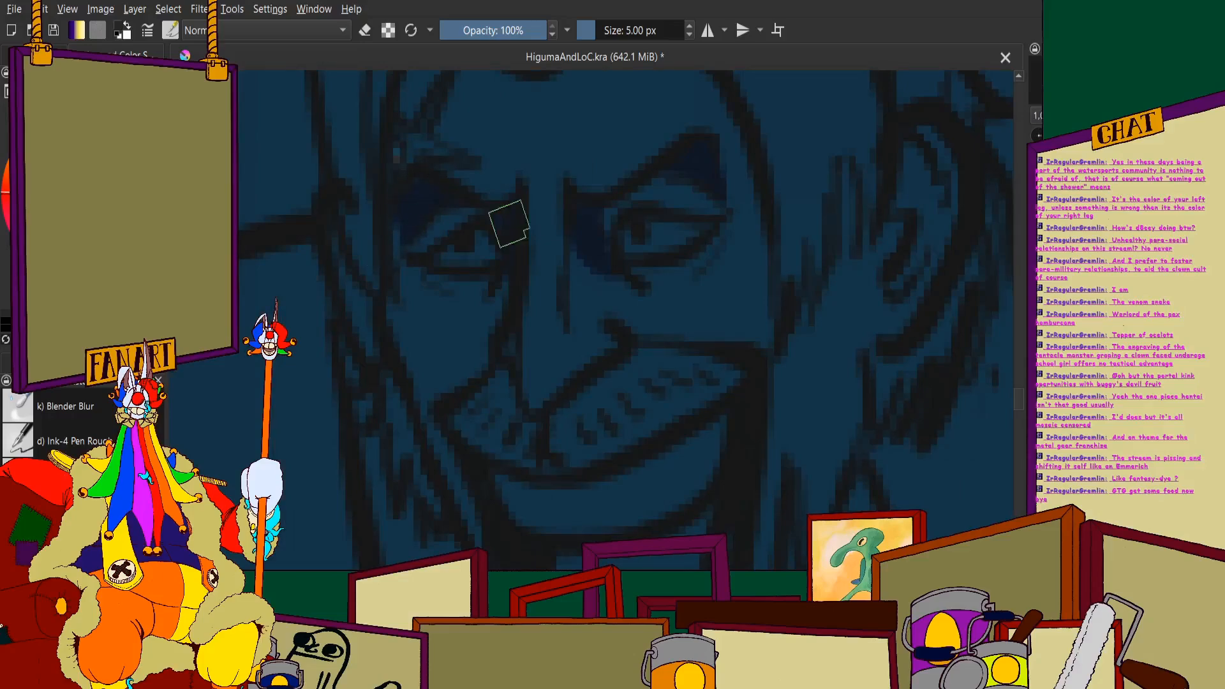
pyautogui.scroll(-3, 525, 287)
pyautogui.scroll(3, 555, 232)
pyautogui.scroll(-3, 594, 241)
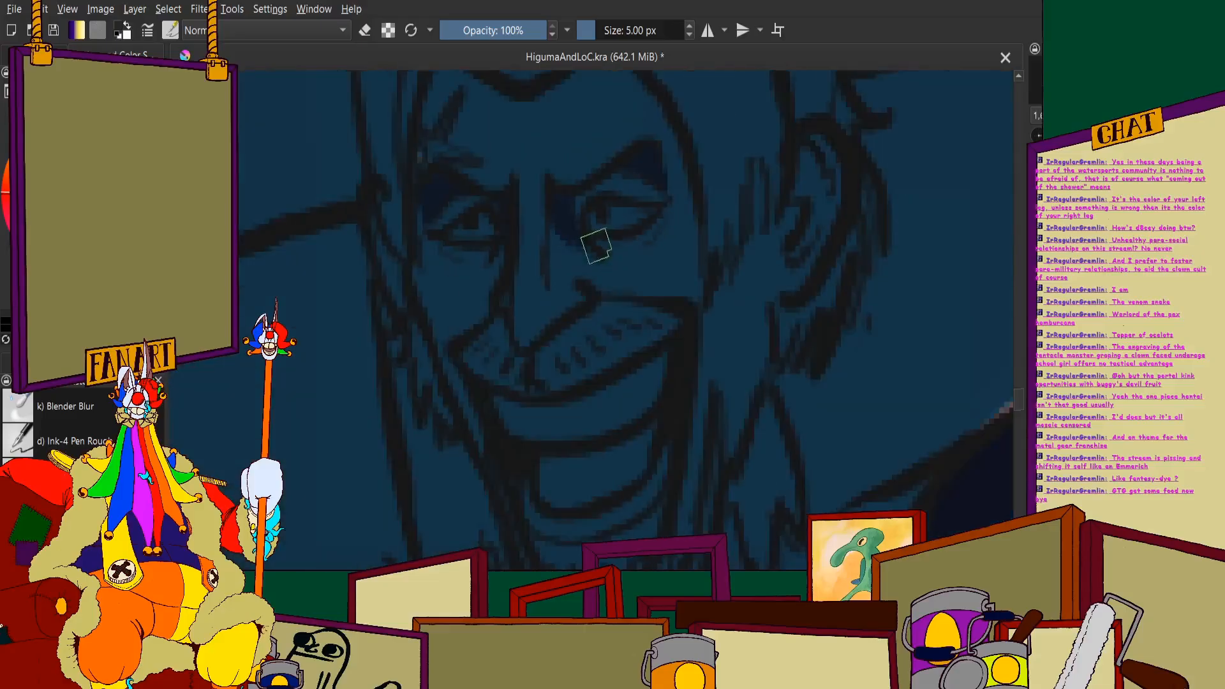
# - Paint thin navy shadows beneath the lower eyelids of both of the man's eyes
pyautogui.scroll(3, 549, 265)
pyautogui.moveTo(549, 266); pyautogui.dragTo(554, 277)
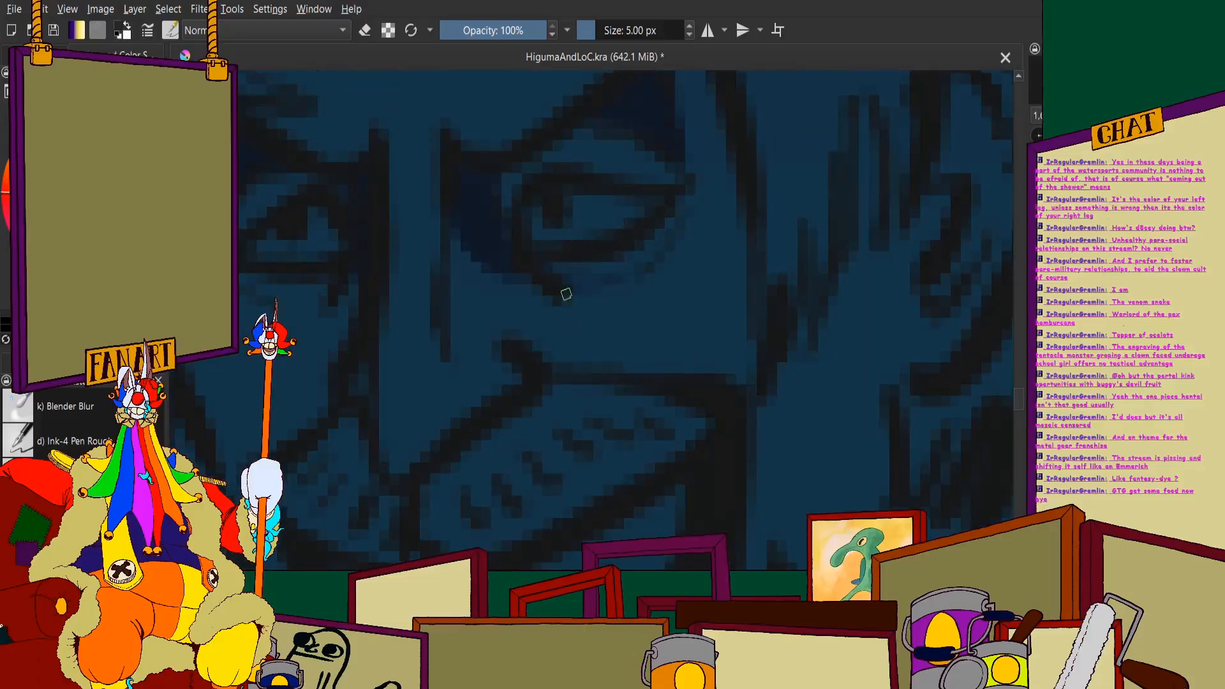
pyautogui.scroll(-3, 511, 184)
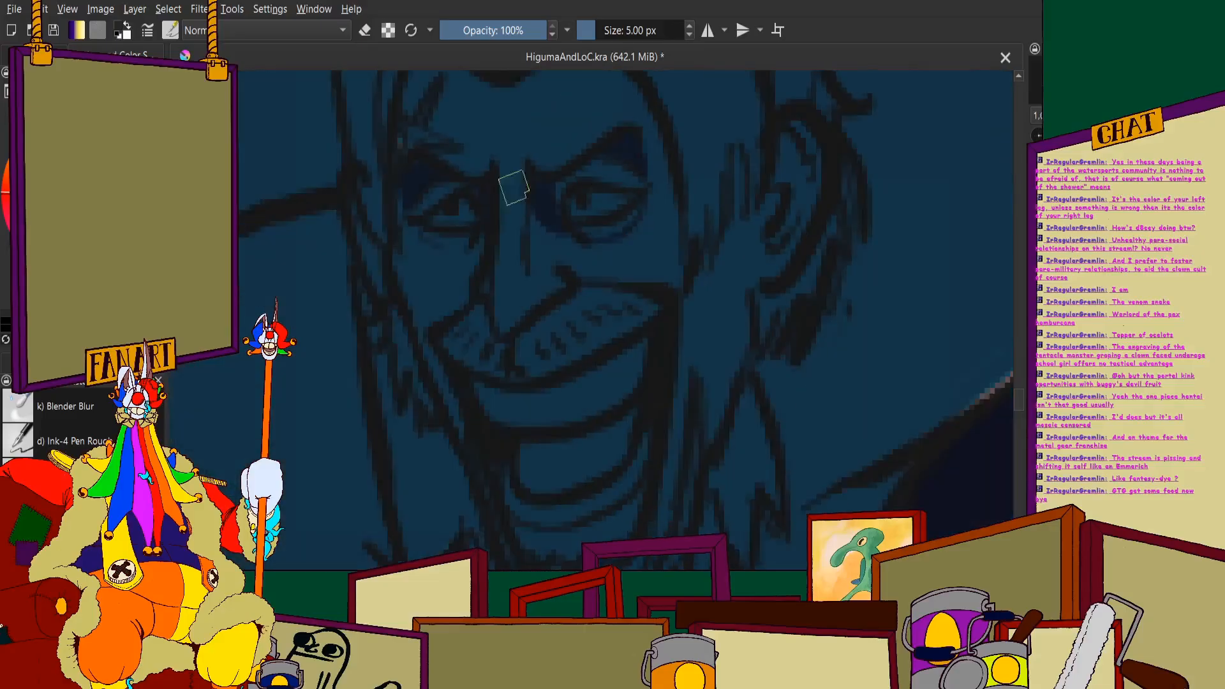
pyautogui.scroll(3, 391, 254)
pyautogui.moveTo(469, 321)
pyautogui.mouseDown()
pyautogui.moveTo(513, 325)
pyautogui.moveTo(553, 296)
pyautogui.mouseUp()
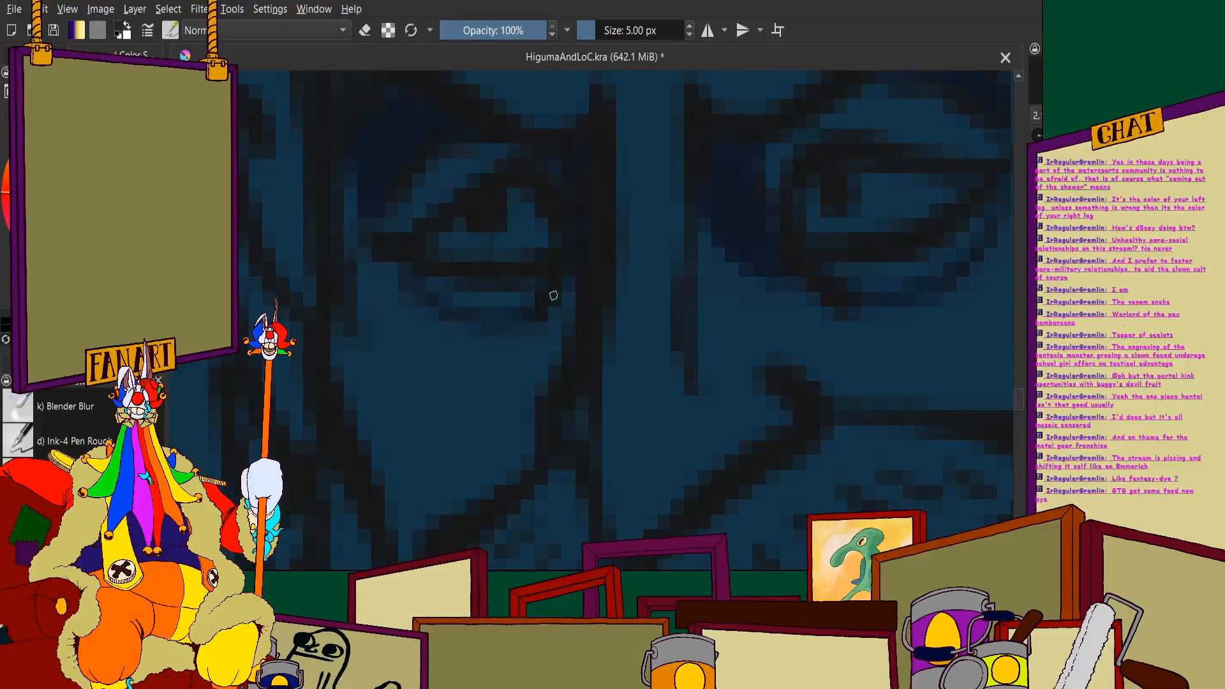
pyautogui.scroll(-3, 421, 293)
pyautogui.scroll(3, 511, 229)
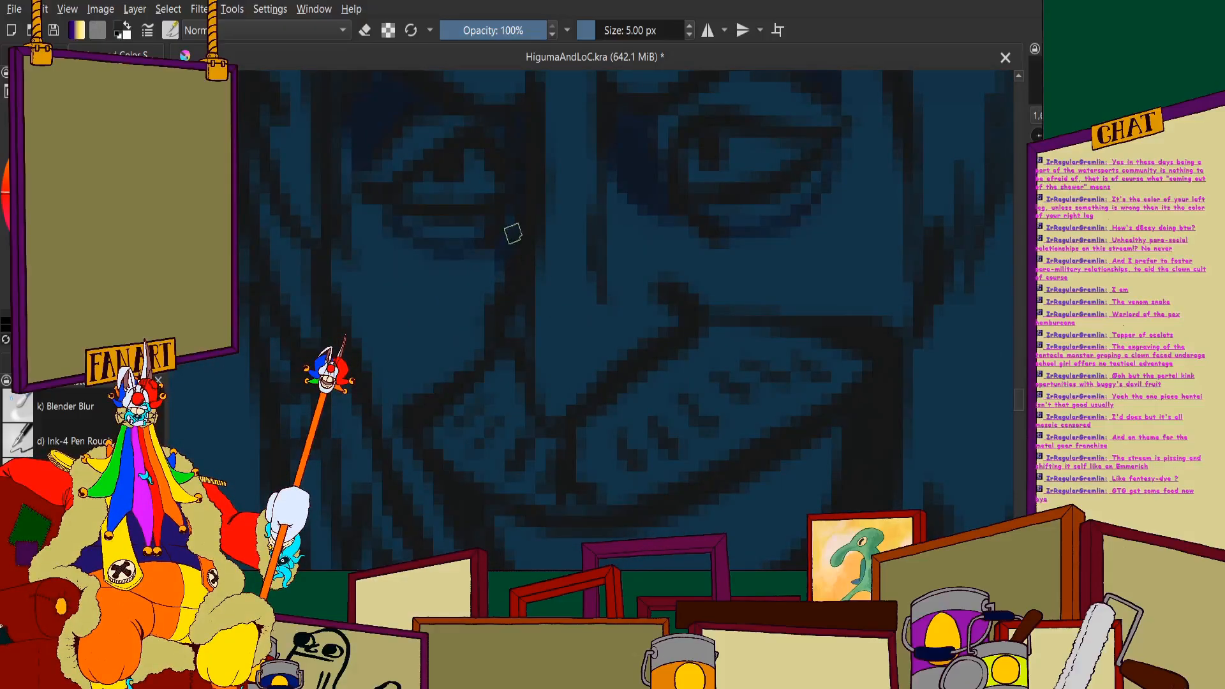
pyautogui.scroll(-3, 504, 252)
# - Shade the white of the eye nearer the visible ear with dark navy along its lower lid and outer corner
pyautogui.scroll(4, 574, 230)
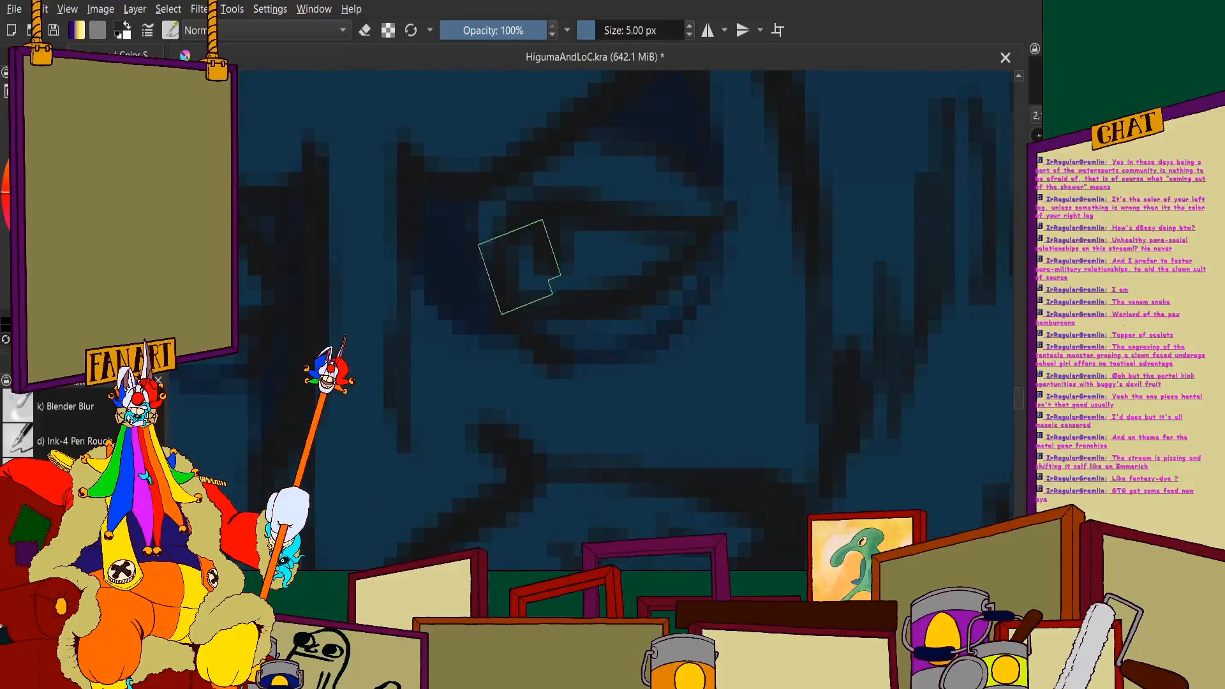
pyautogui.moveTo(607, 298); pyautogui.dragTo(643, 279)
pyautogui.moveTo(553, 301); pyautogui.dragTo(673, 241)
pyautogui.moveTo(669, 237); pyautogui.dragTo(670, 256)
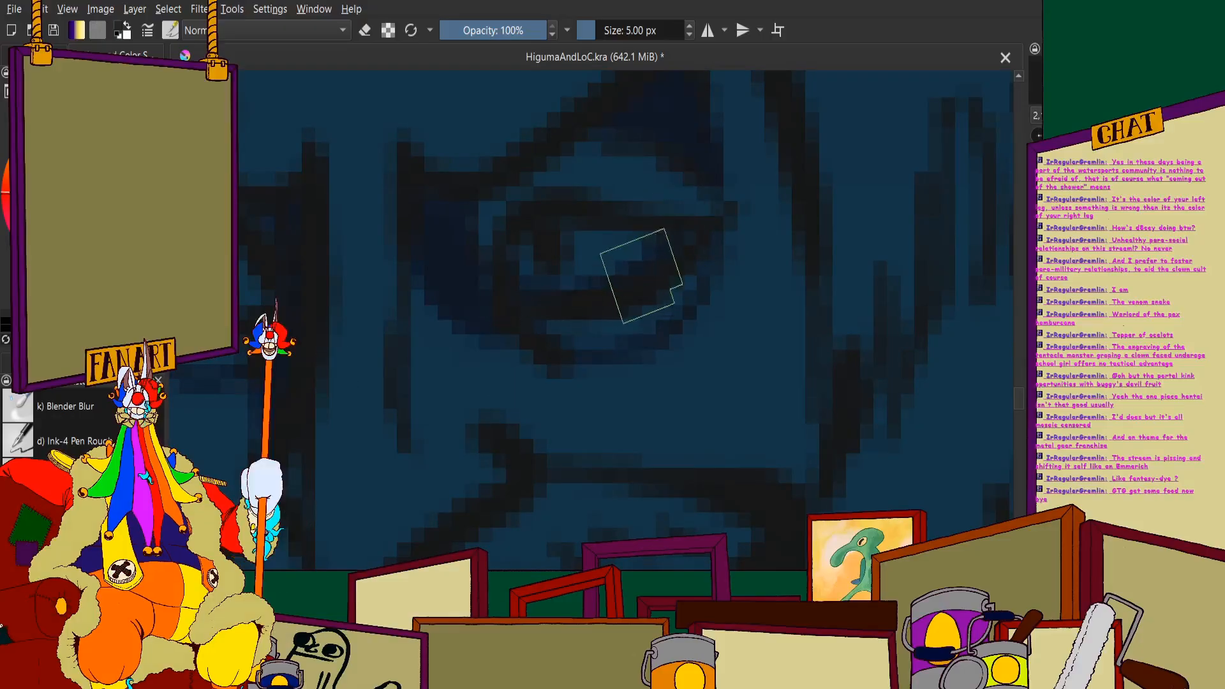
# - Paint a small pinkish-brown highlight on the iris of each of the bearded man's eyes
pyautogui.scroll(-2, 637, 265)
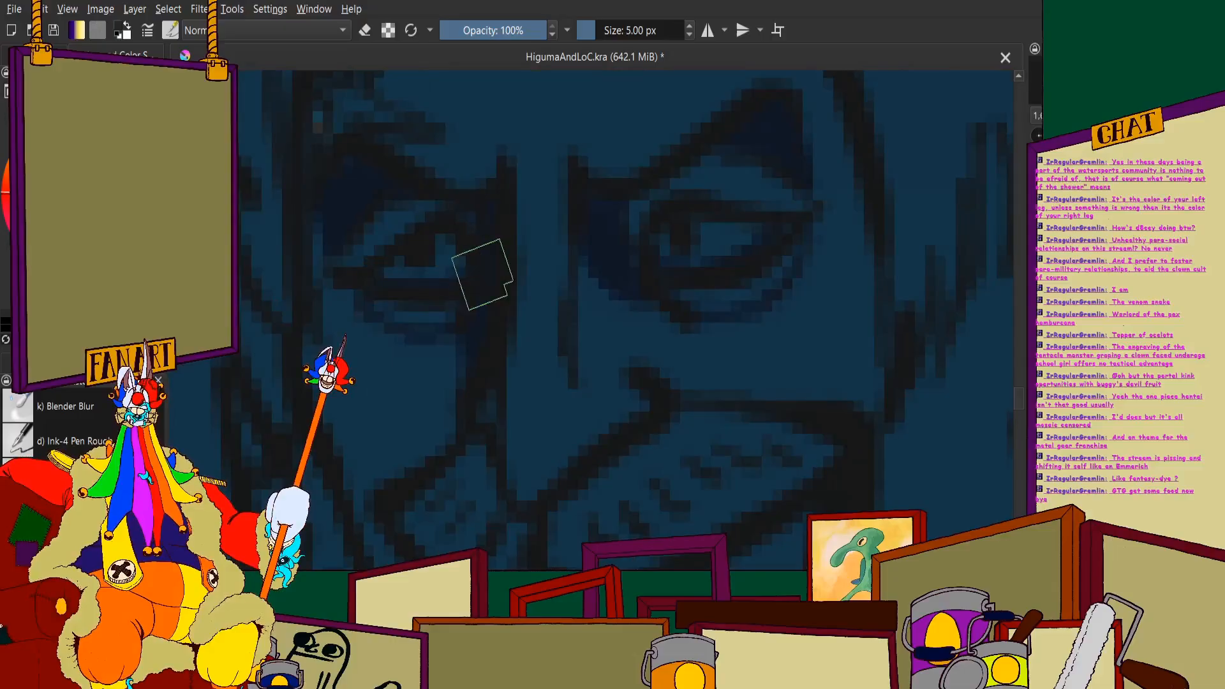
pyautogui.scroll(-4, 481, 265)
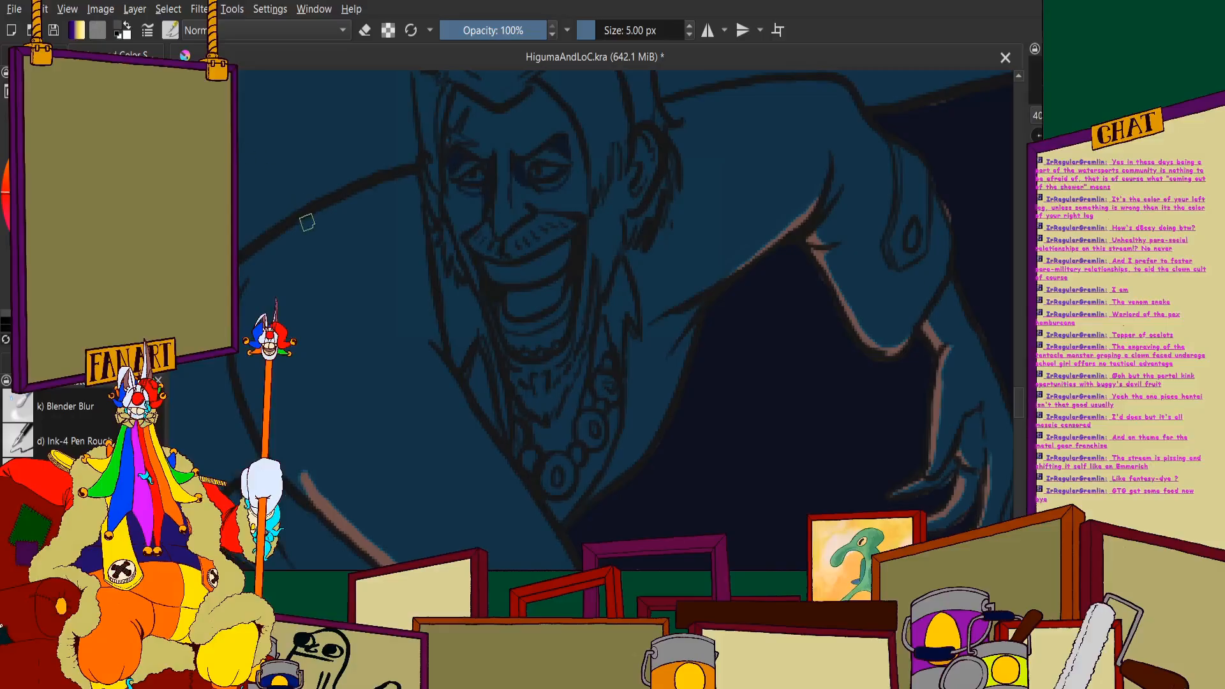
pyautogui.scroll(5, 615, 167)
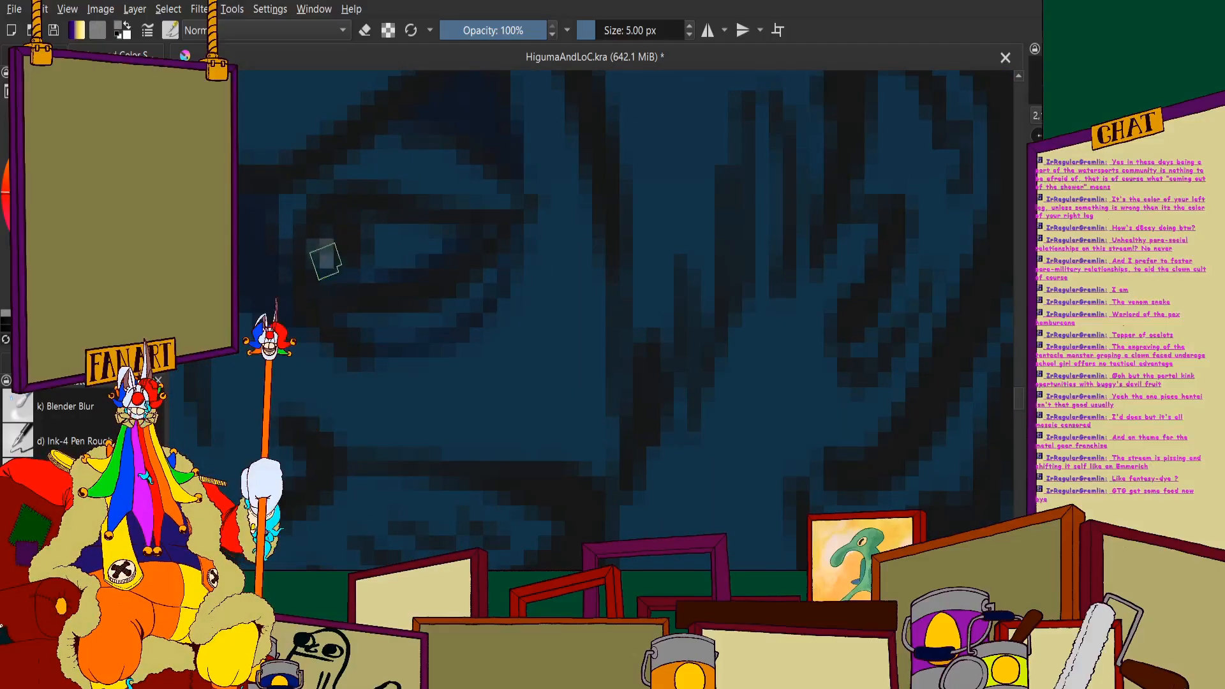
pyautogui.scroll(-5, 324, 252)
pyautogui.scroll(5, 336, 328)
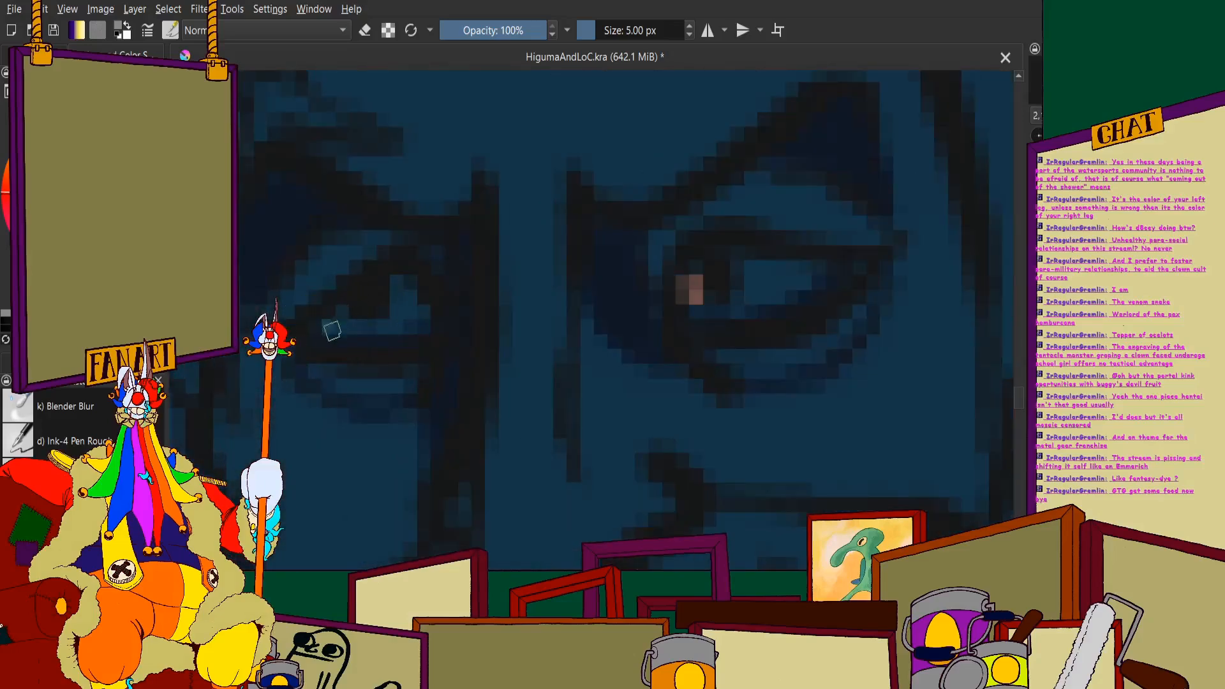
pyautogui.scroll(-8, 342, 142)
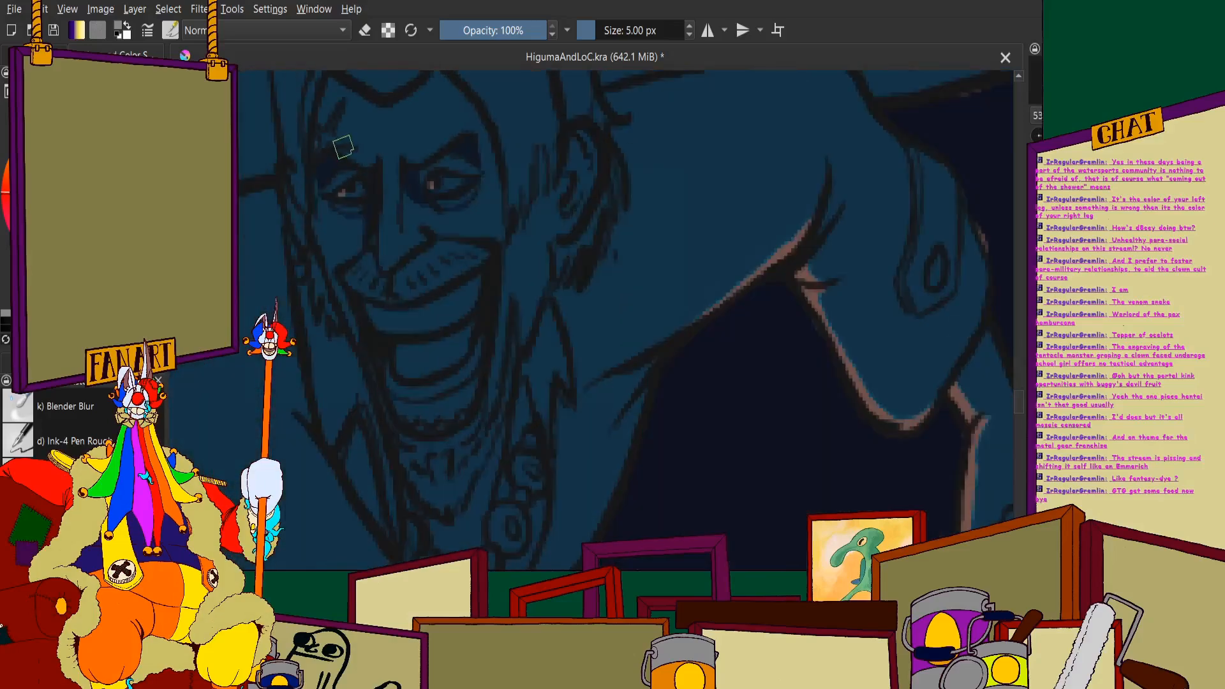
pyautogui.scroll(-3, 359, 171)
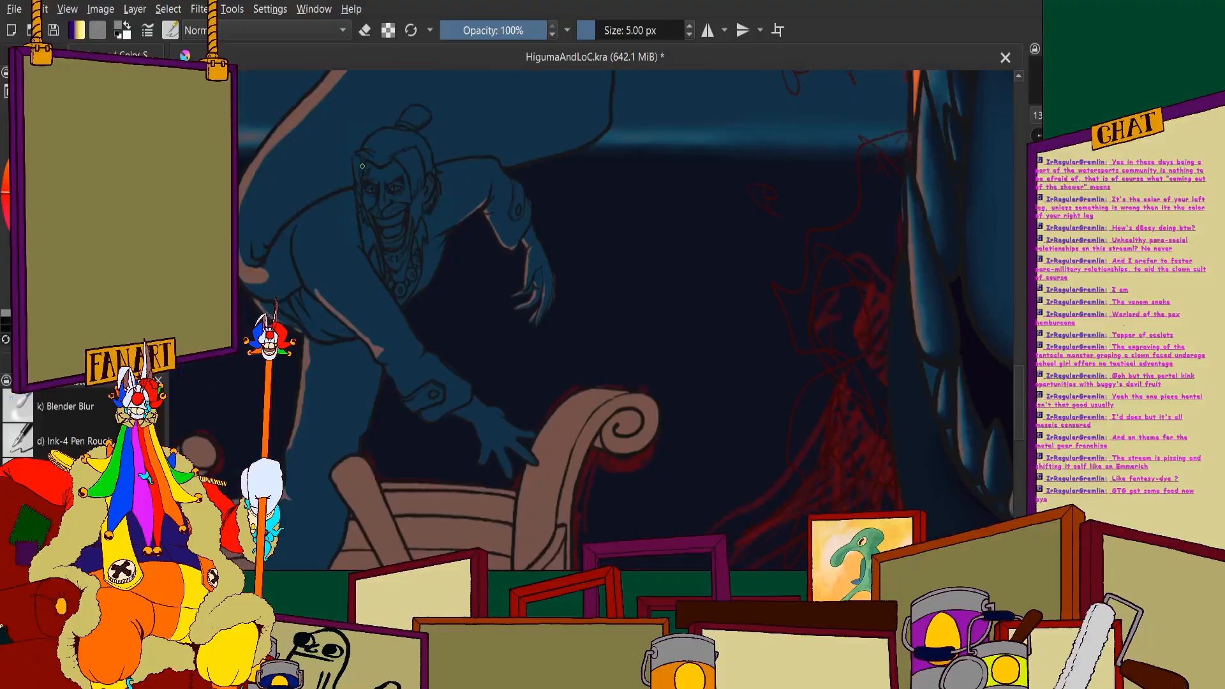
# - Paint dark navy shadow beneath the man's hairline across the forehead and down the temple farther from the visible ear
pyautogui.scroll(6, 362, 166)
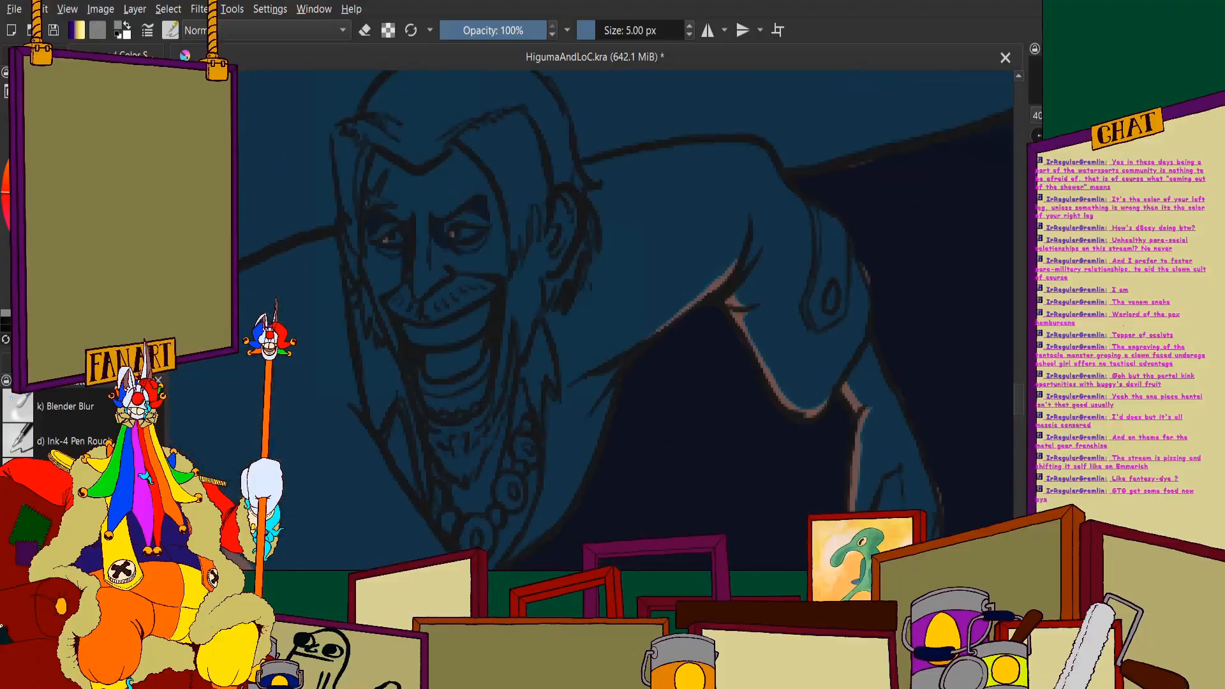
pyautogui.scroll(-5, 314, 171)
pyautogui.scroll(3, 315, 171)
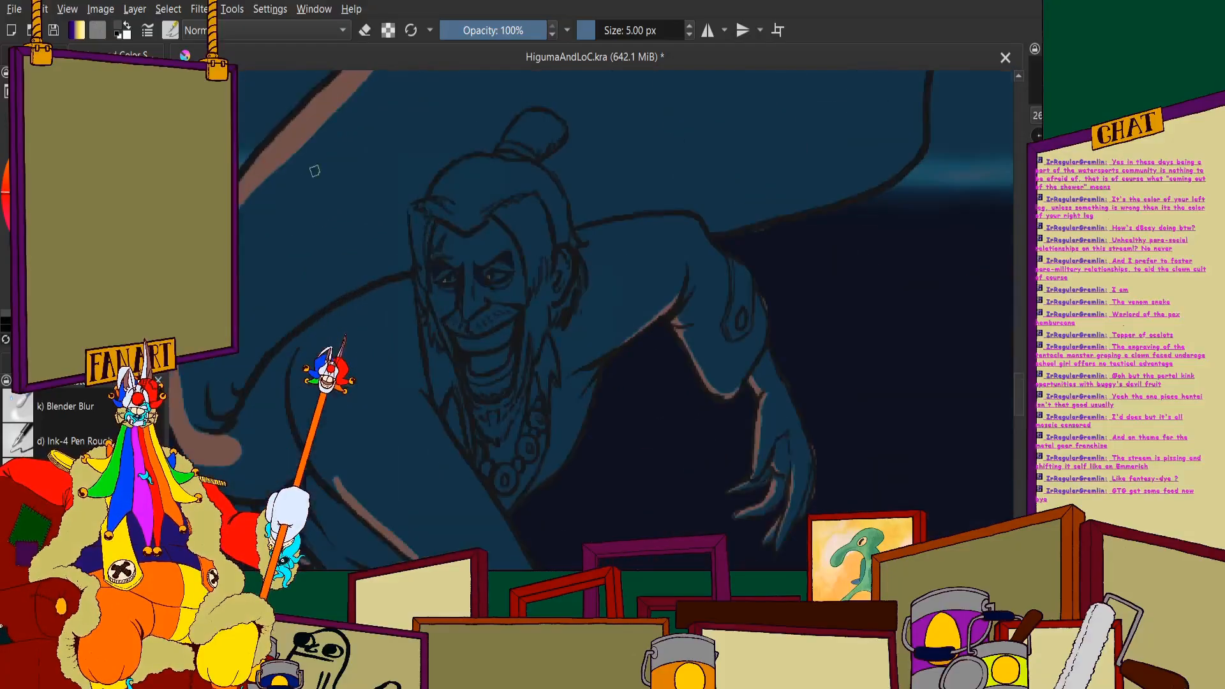
pyautogui.scroll(2, 354, 218)
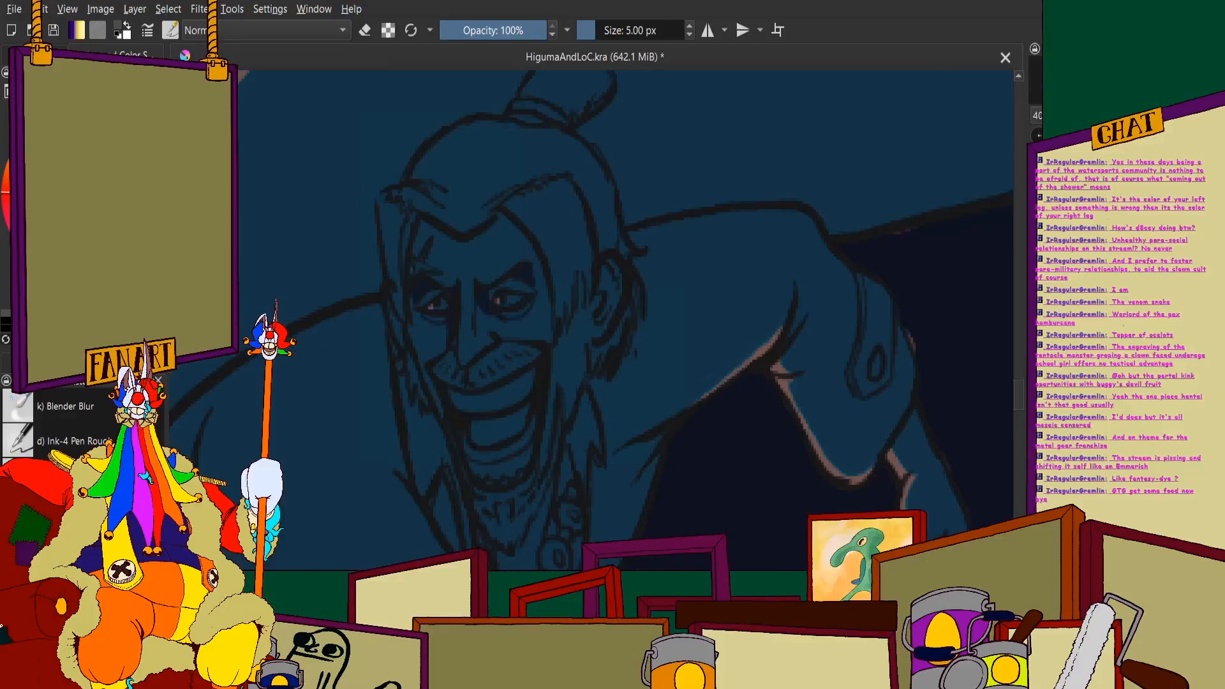
pyautogui.scroll(3, 475, 260)
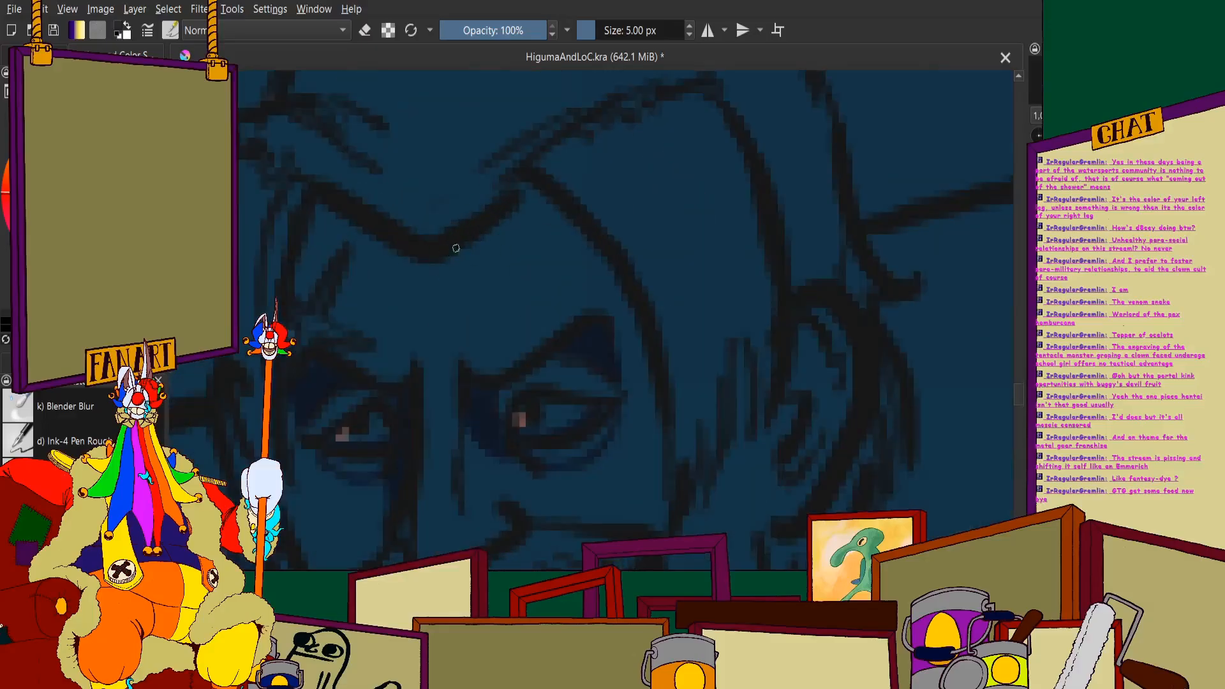
pyautogui.scroll(-2, 521, 191)
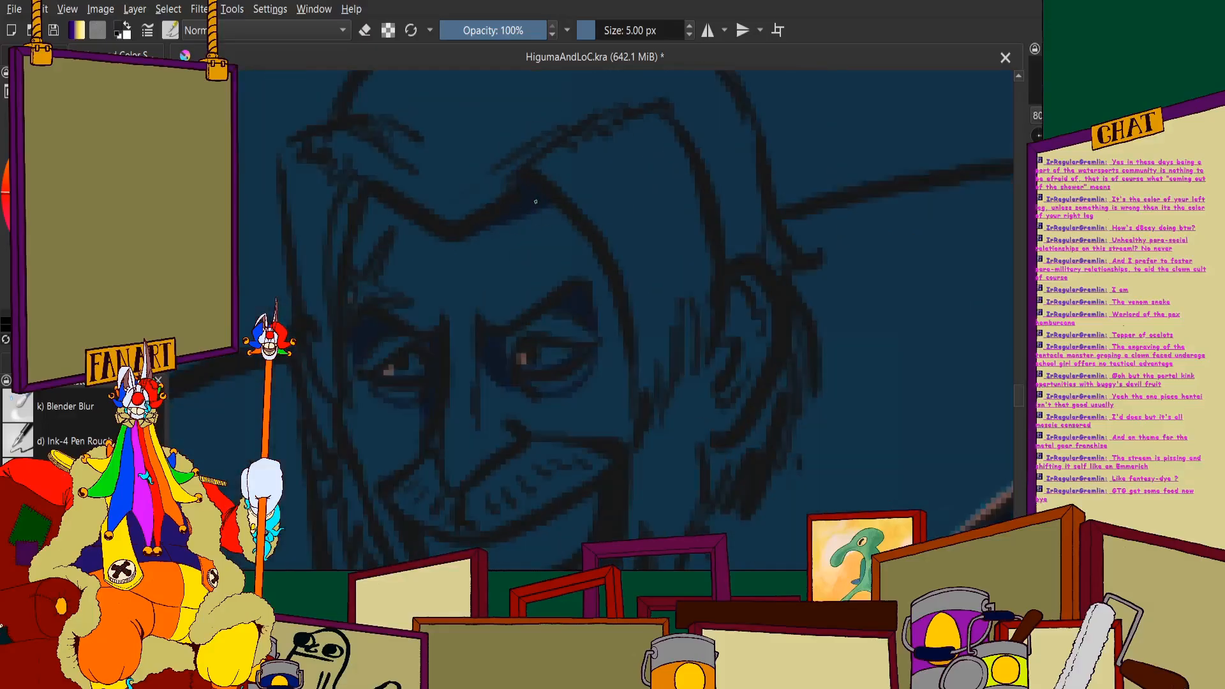
pyautogui.scroll(-2, 586, 252)
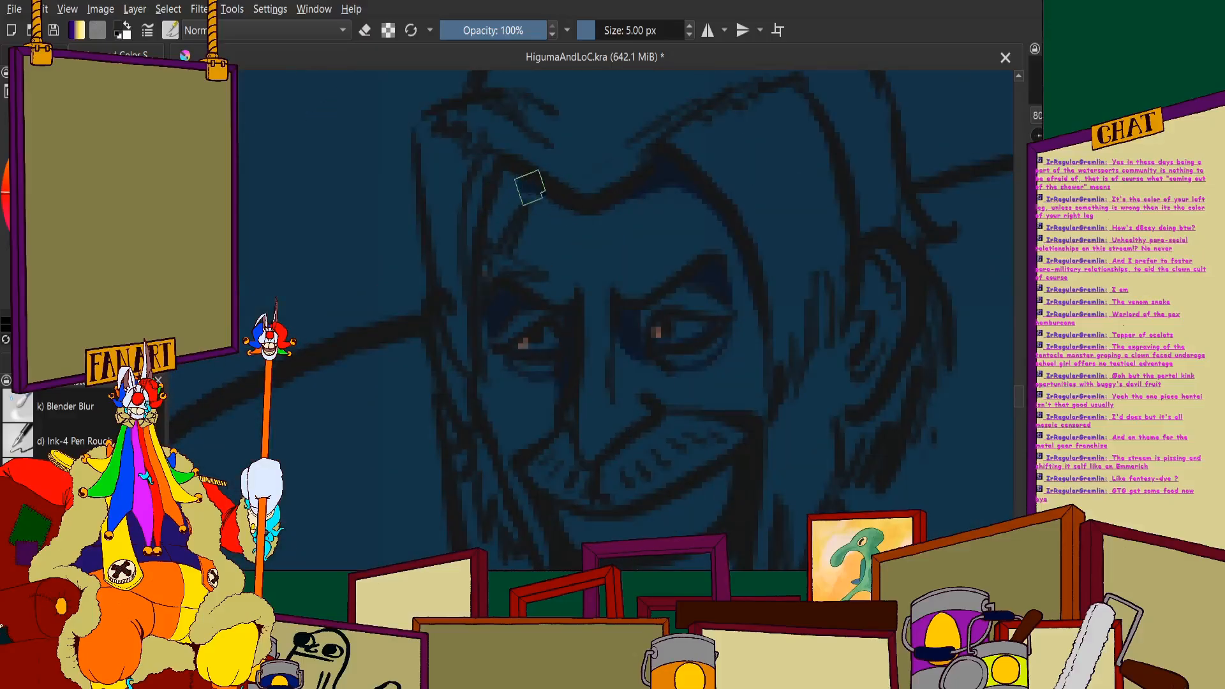
pyautogui.moveTo(530, 187)
pyautogui.mouseDown()
pyautogui.moveTo(501, 226)
pyautogui.moveTo(508, 185)
pyautogui.mouseUp()
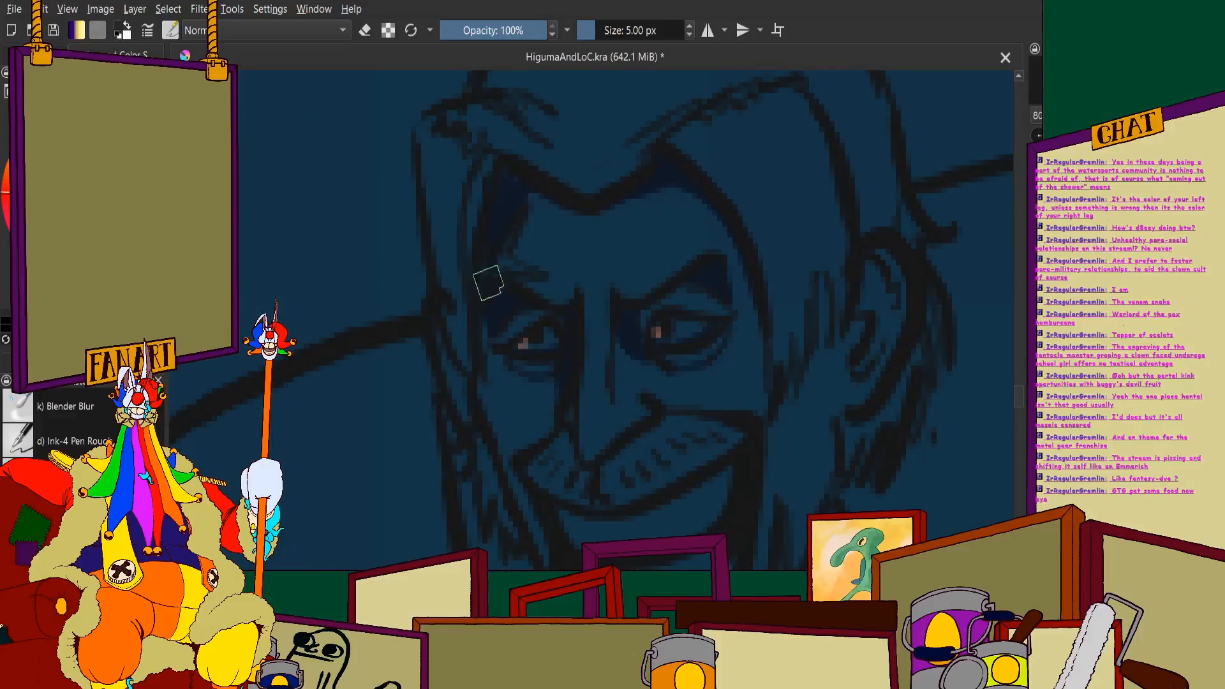
pyautogui.scroll(-2, 489, 348)
# - Outline the cheek farther from the visible ear with dark navy and fill the area below it down to the moustache
pyautogui.scroll(5, 536, 355)
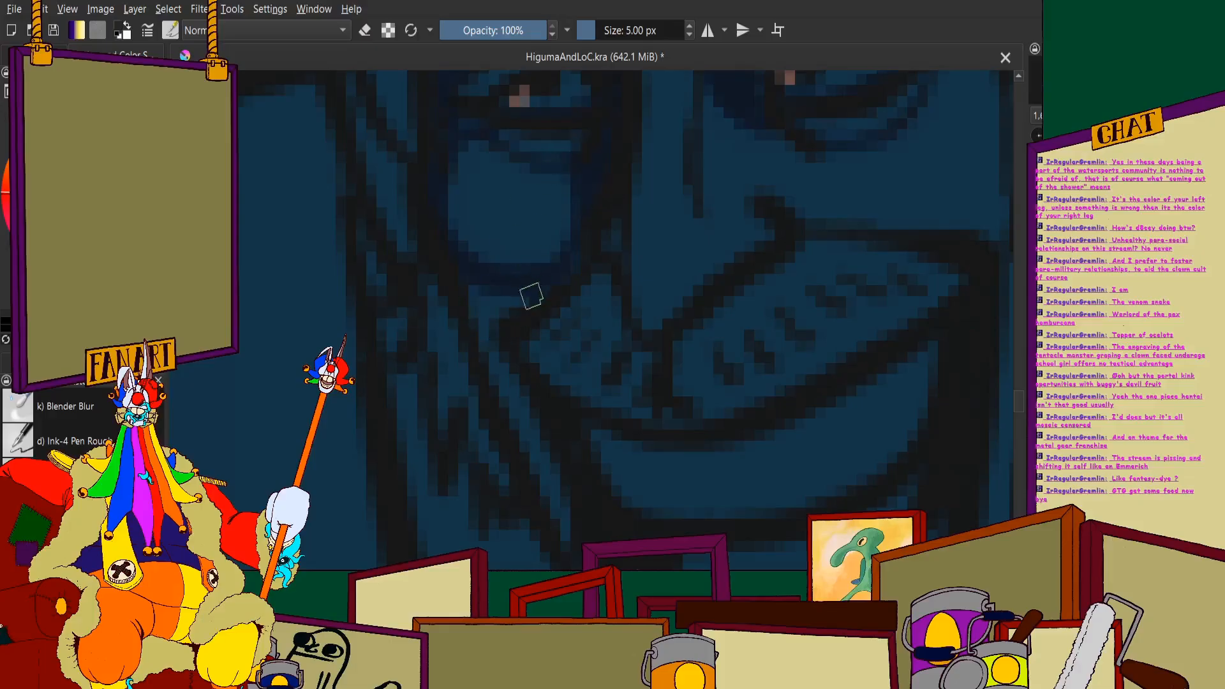
pyautogui.scroll(-2, 496, 126)
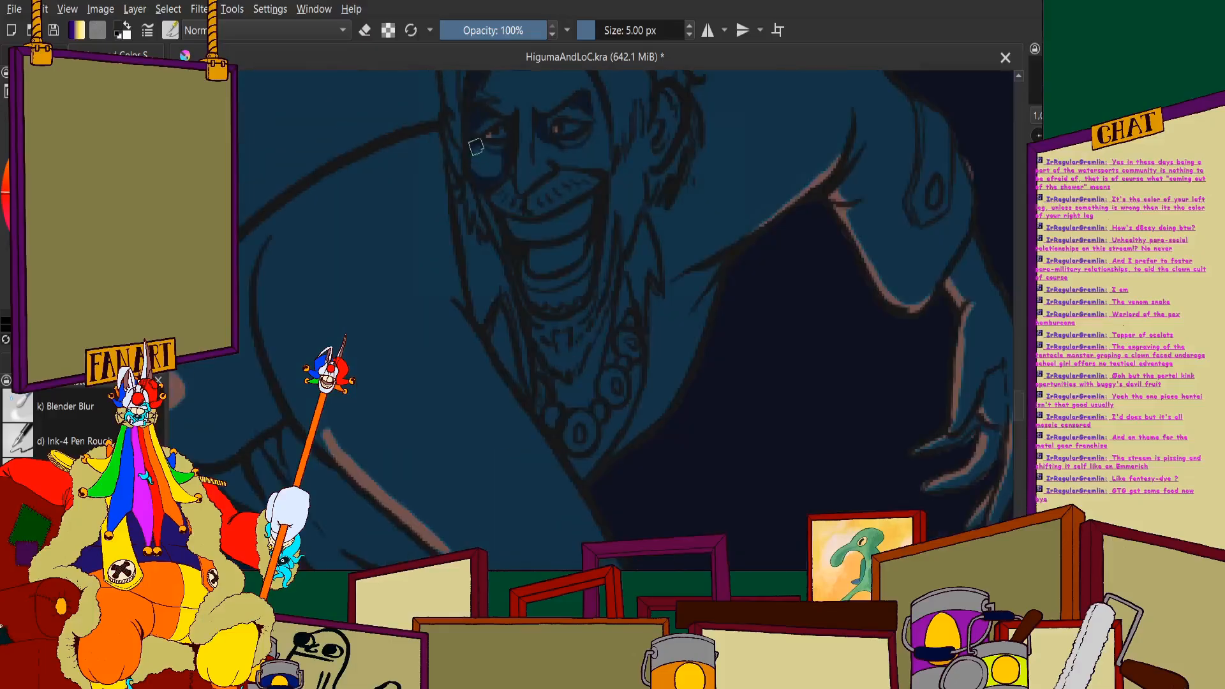
pyautogui.scroll(2, 515, 150)
pyautogui.scroll(2, 499, 140)
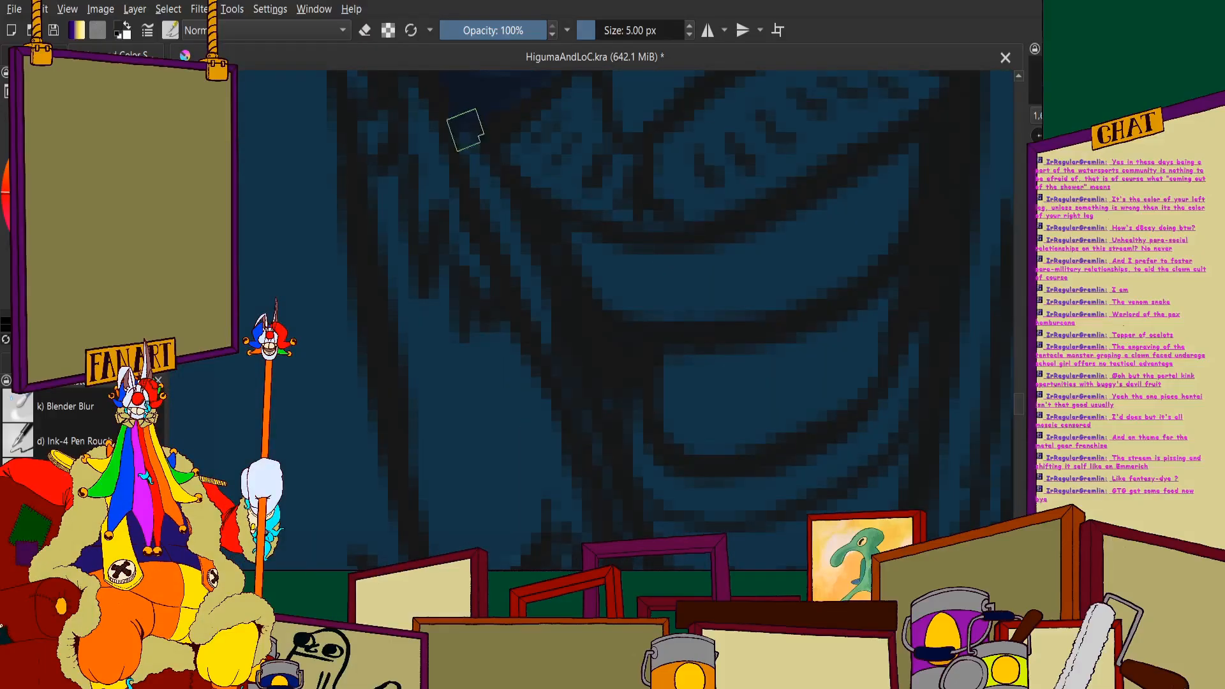
pyautogui.scroll(-3, 557, 268)
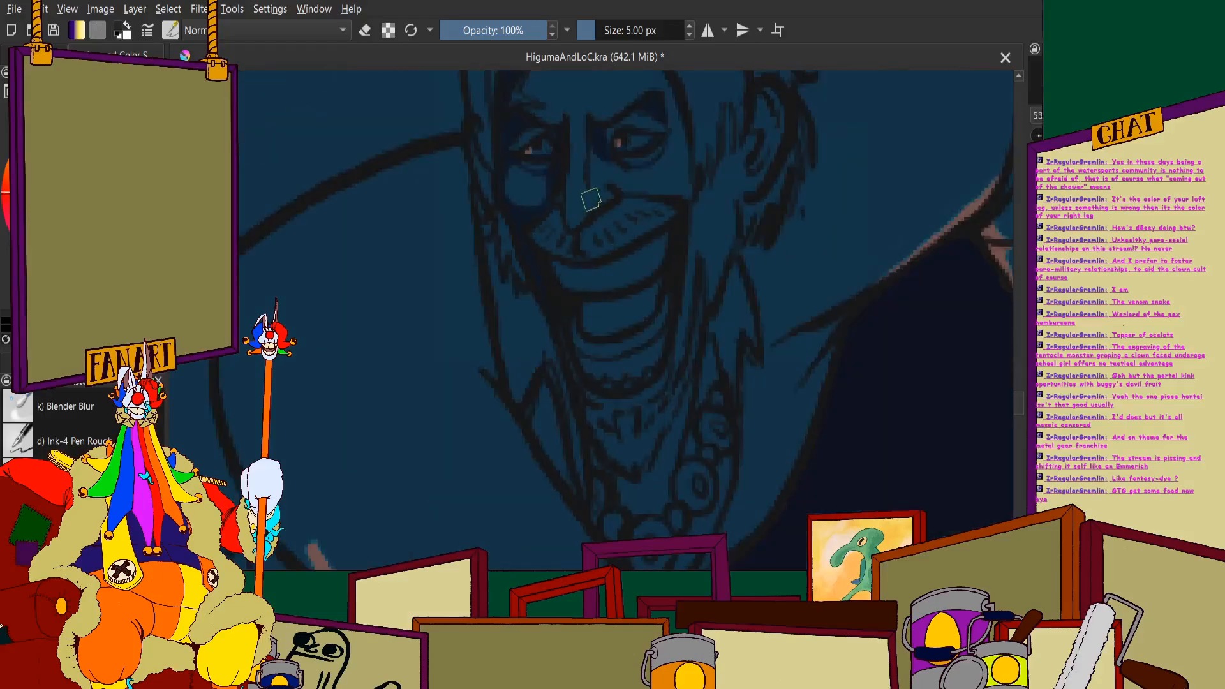
# - Paint navy shadow beside the nose and around the outer edge of the cheek nearer the visible ear
pyautogui.scroll(5, 645, 198)
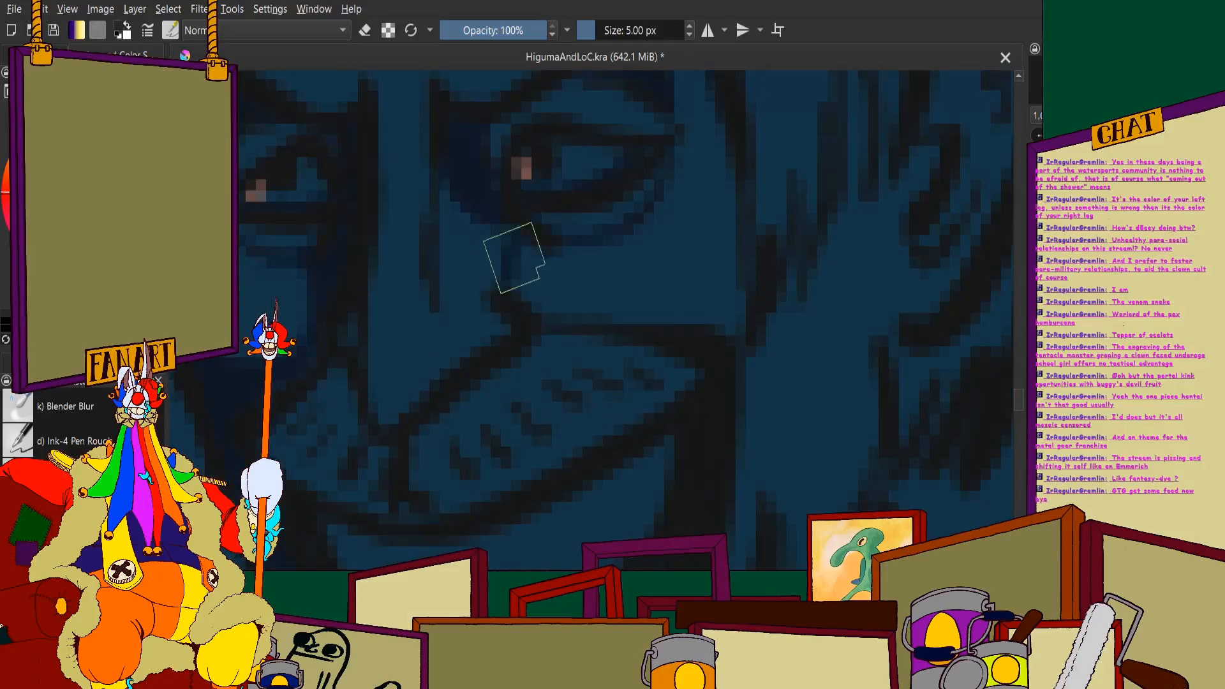
pyautogui.scroll(-4, 607, 191)
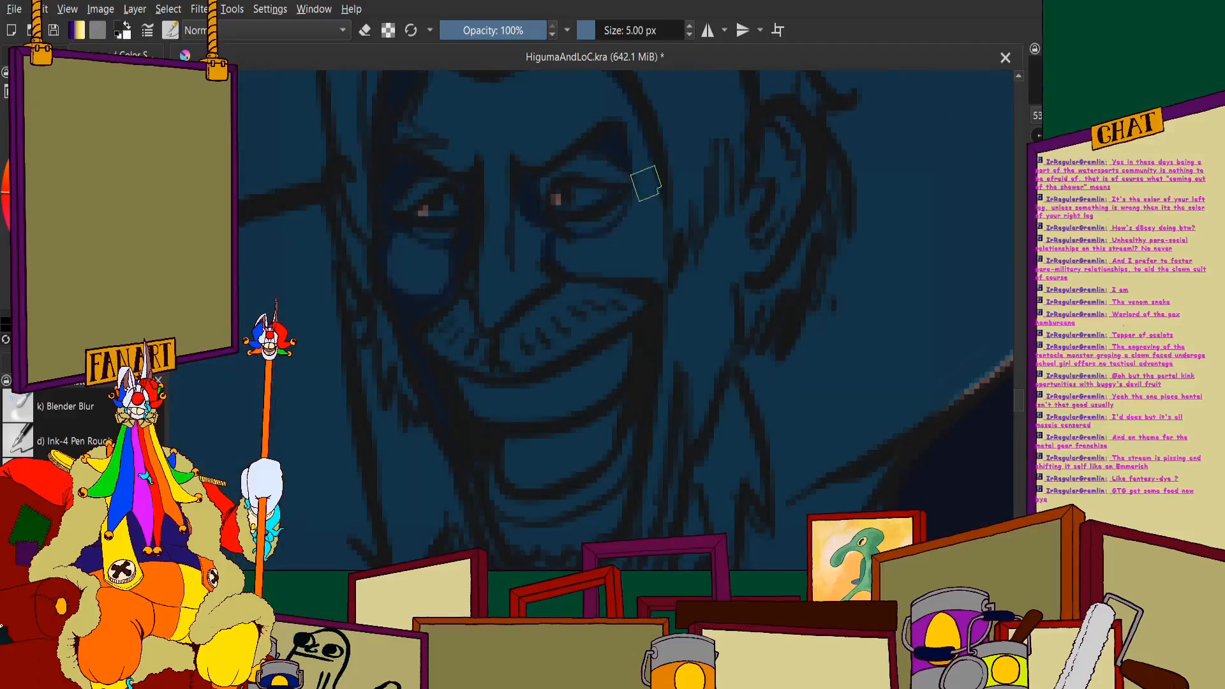
pyautogui.scroll(4, 607, 246)
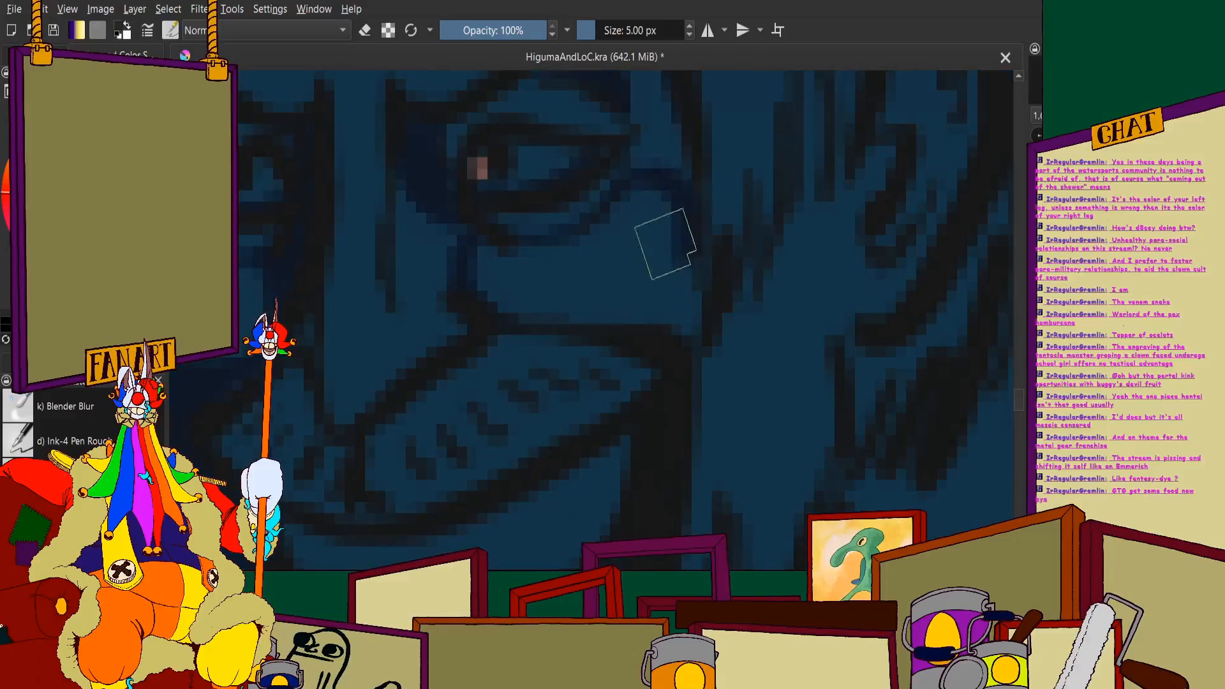
pyautogui.scroll(-4, 568, 336)
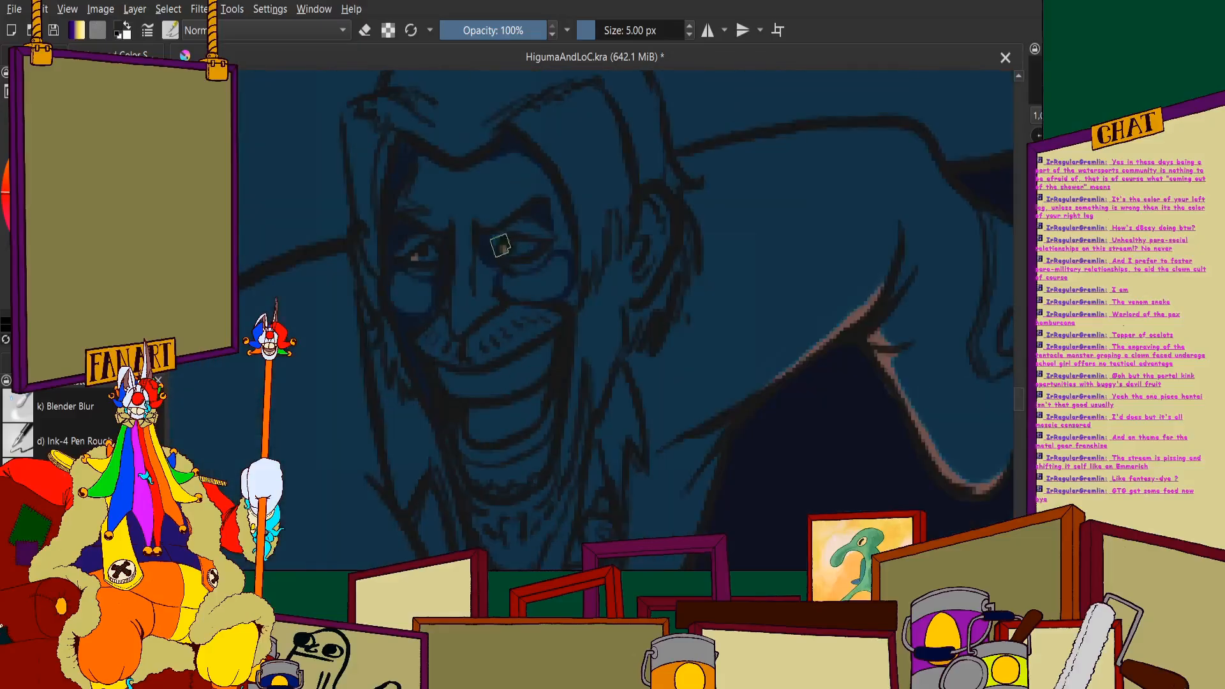
pyautogui.scroll(4, 554, 276)
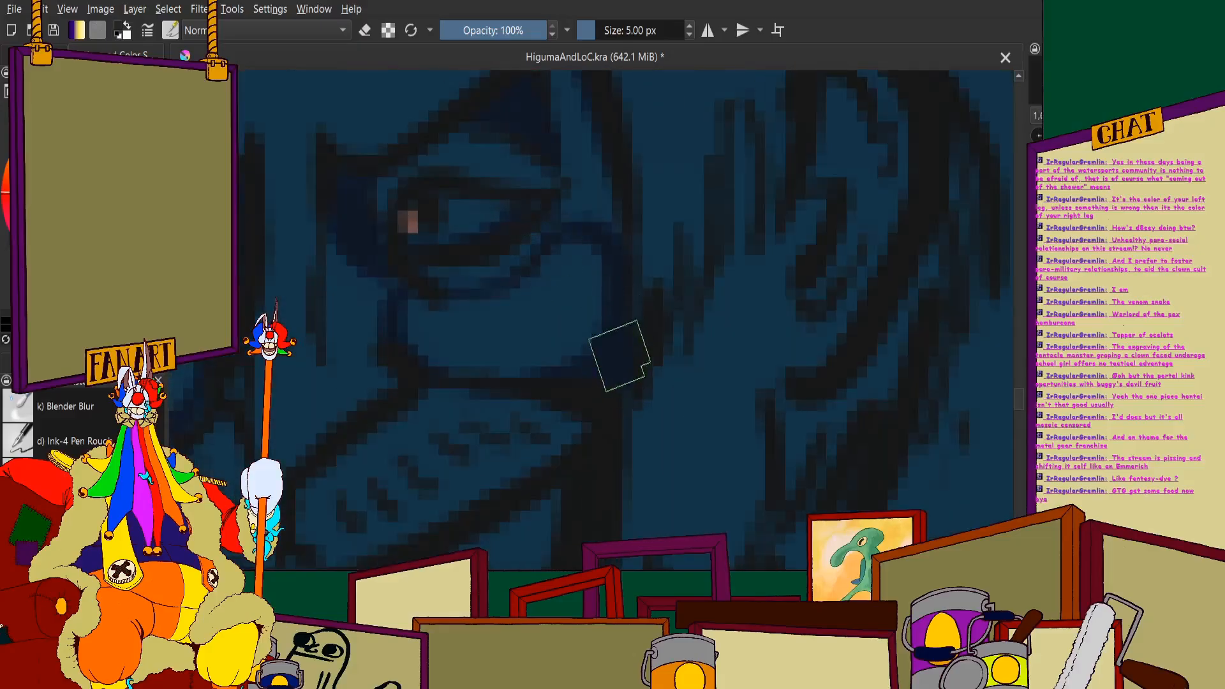
# - Fill the temple nearer the visible ear with navy shadow, joining the hairline shading to the brow and cheek
pyautogui.scroll(-4, 575, 255)
pyautogui.scroll(3, 511, 185)
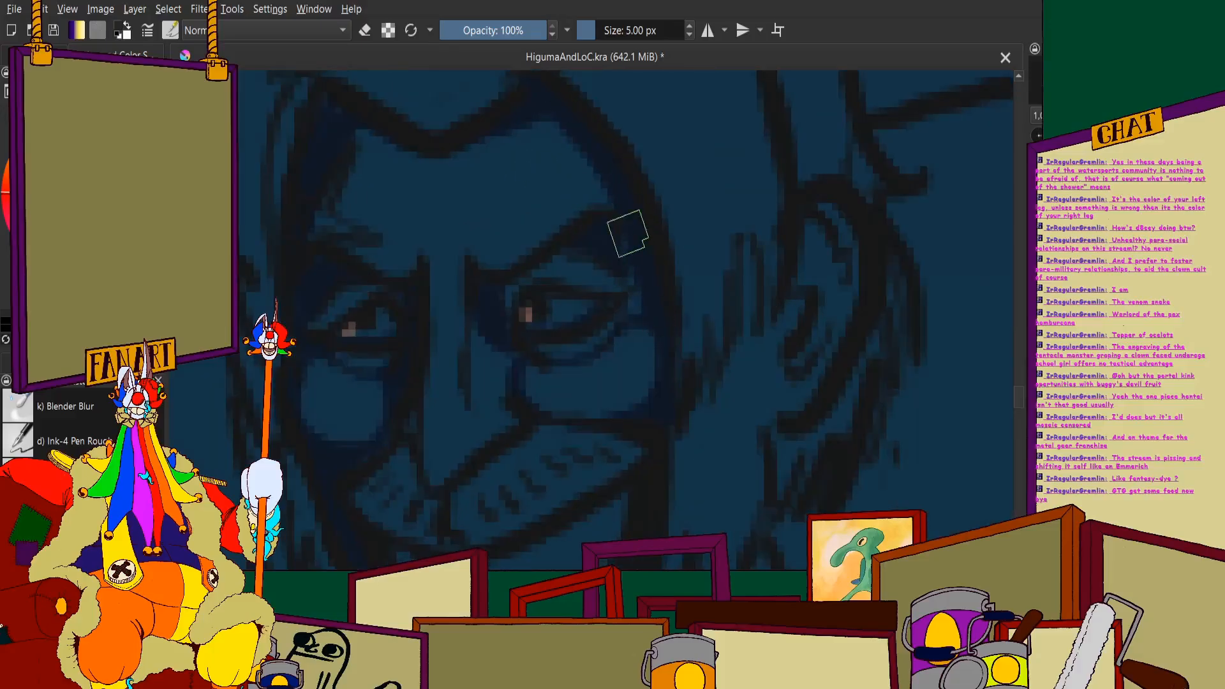
pyautogui.scroll(-5, 610, 232)
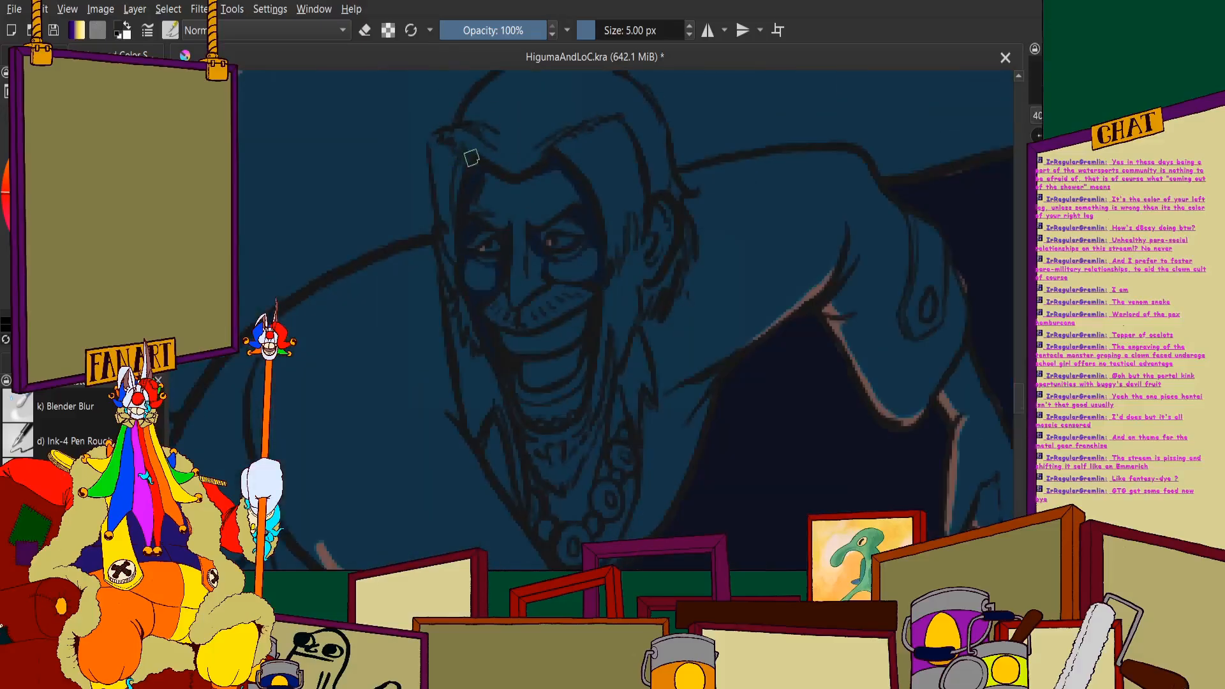
pyautogui.scroll(5, 538, 169)
pyautogui.scroll(-5, 367, 148)
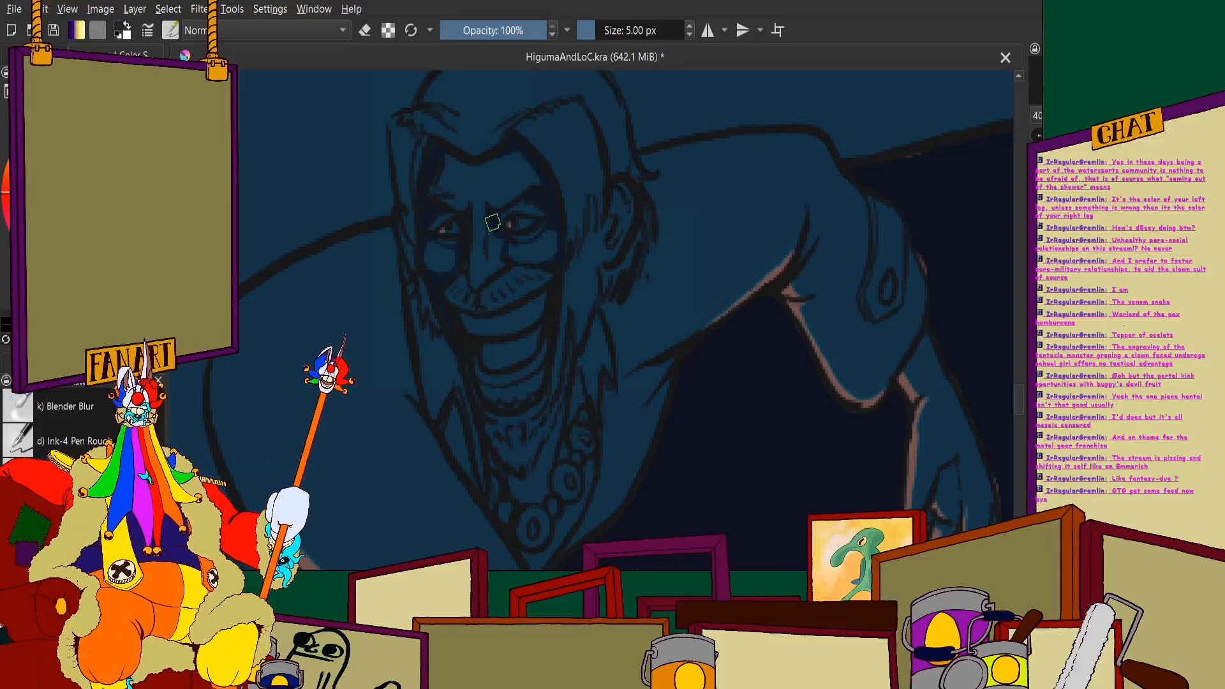
# - Extend the navy shading along the side of the man's nose and the crease beside the far mouth corner
pyautogui.scroll(4, 468, 269)
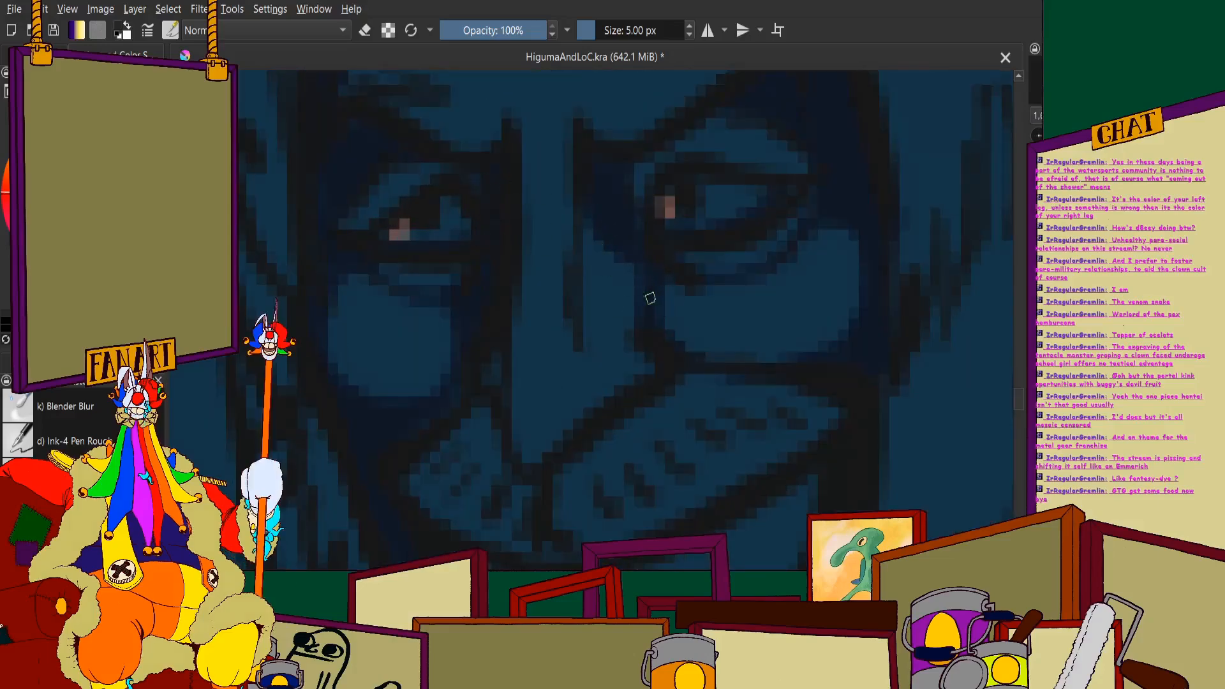
pyautogui.scroll(-4, 645, 313)
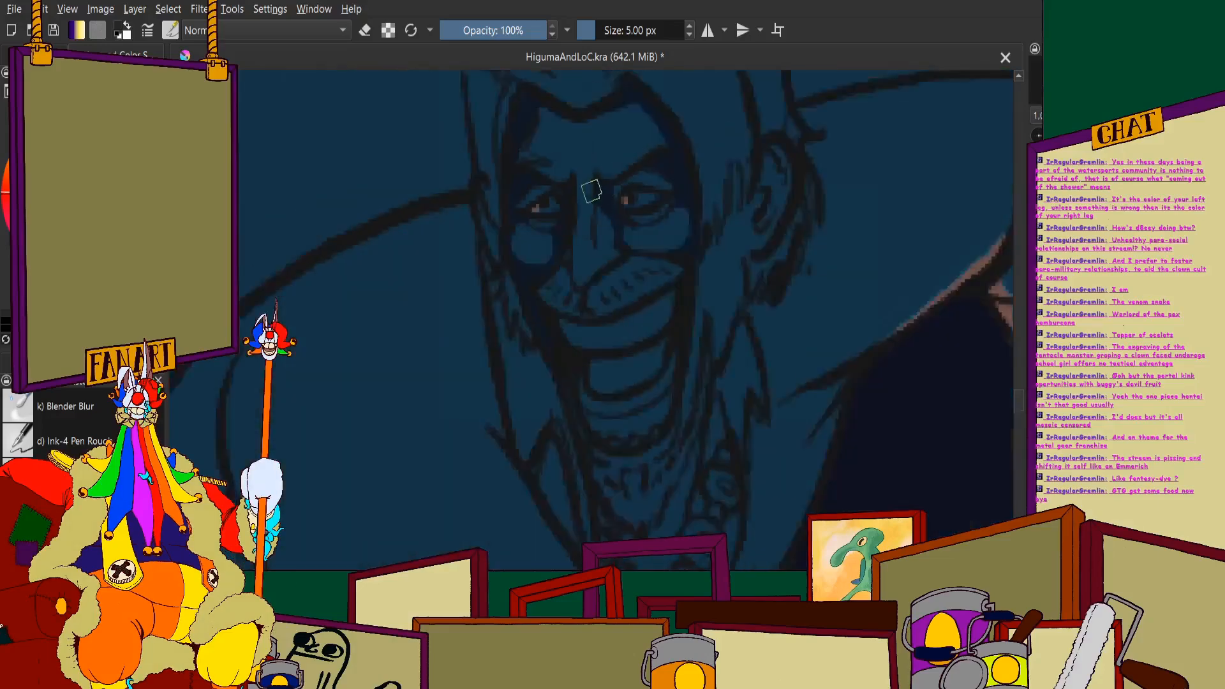
pyautogui.scroll(5, 607, 260)
pyautogui.scroll(-4, 594, 217)
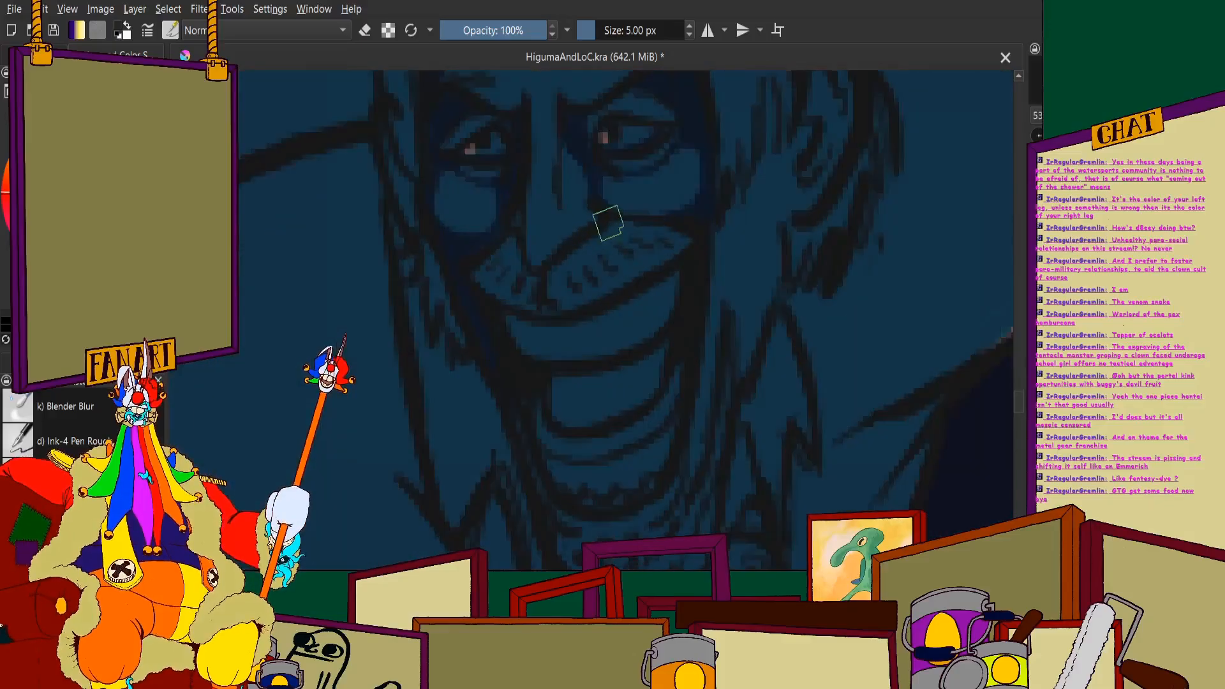
# - Shade the edges of both halves of the man's moustache with dark navy, including the outer tips and beneath the nose
pyautogui.scroll(4, 604, 213)
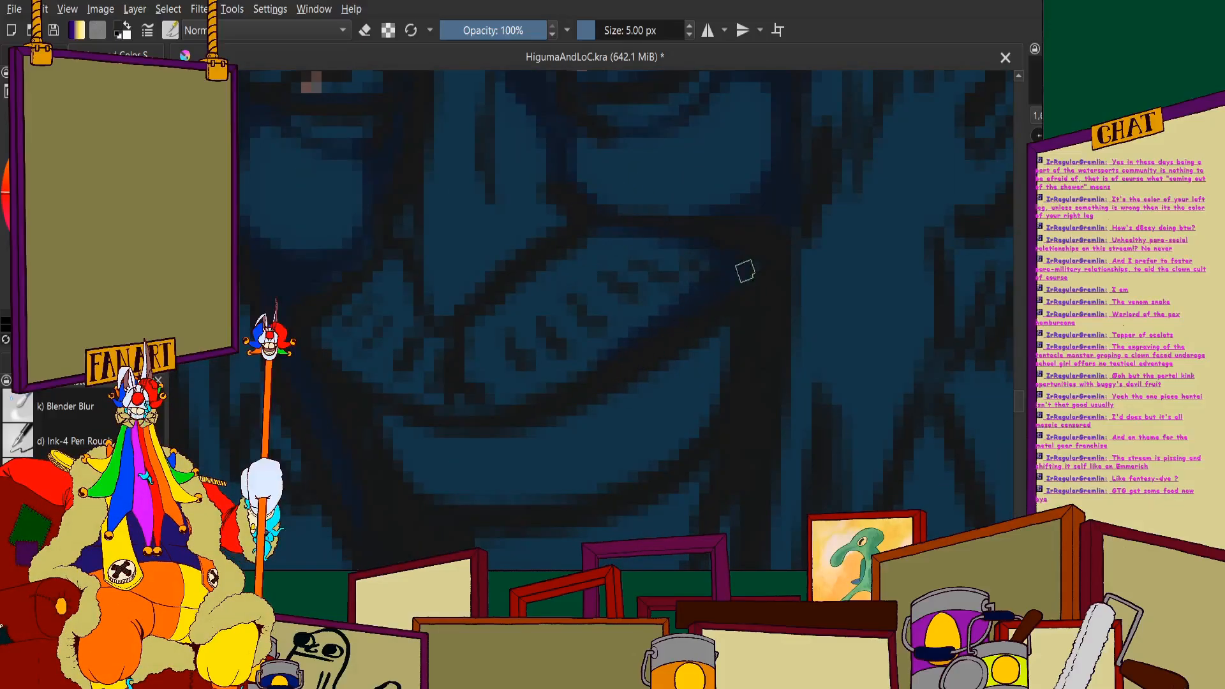
pyautogui.moveTo(744, 271); pyautogui.dragTo(869, 197)
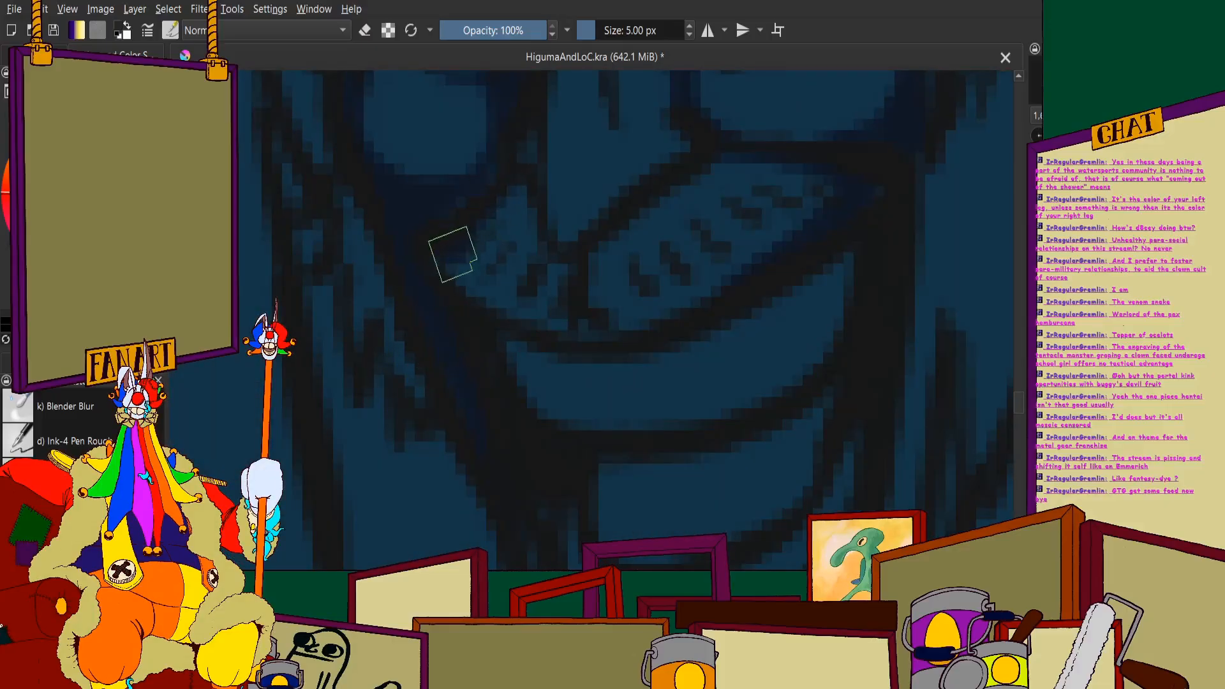
pyautogui.moveTo(448, 277); pyautogui.dragTo(473, 234)
pyautogui.scroll(-3, 490, 230)
pyautogui.scroll(3, 548, 214)
pyautogui.moveTo(611, 199)
pyautogui.mouseDown()
pyautogui.moveTo(580, 252)
pyautogui.moveTo(499, 306)
pyautogui.mouseUp()
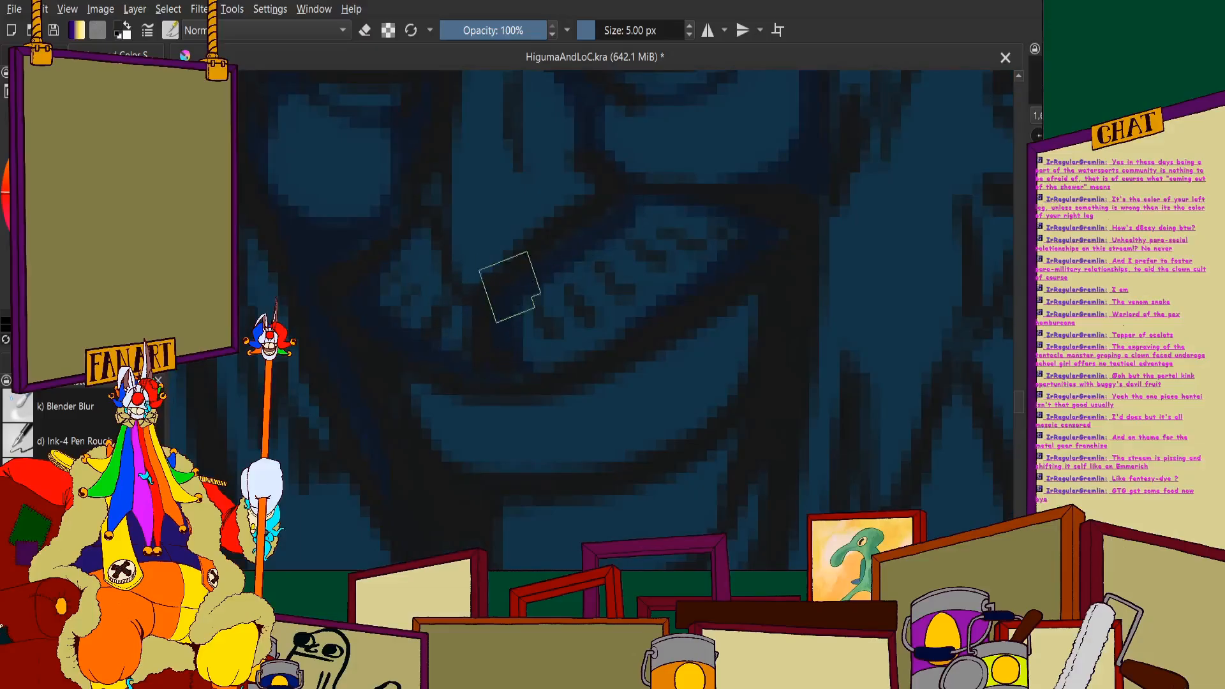
# - Paint dark navy shadow over both outer ends of the man's upper teeth, beneath the moustache
pyautogui.scroll(-3, 506, 281)
pyautogui.scroll(4, 555, 293)
pyautogui.scroll(3, 489, 366)
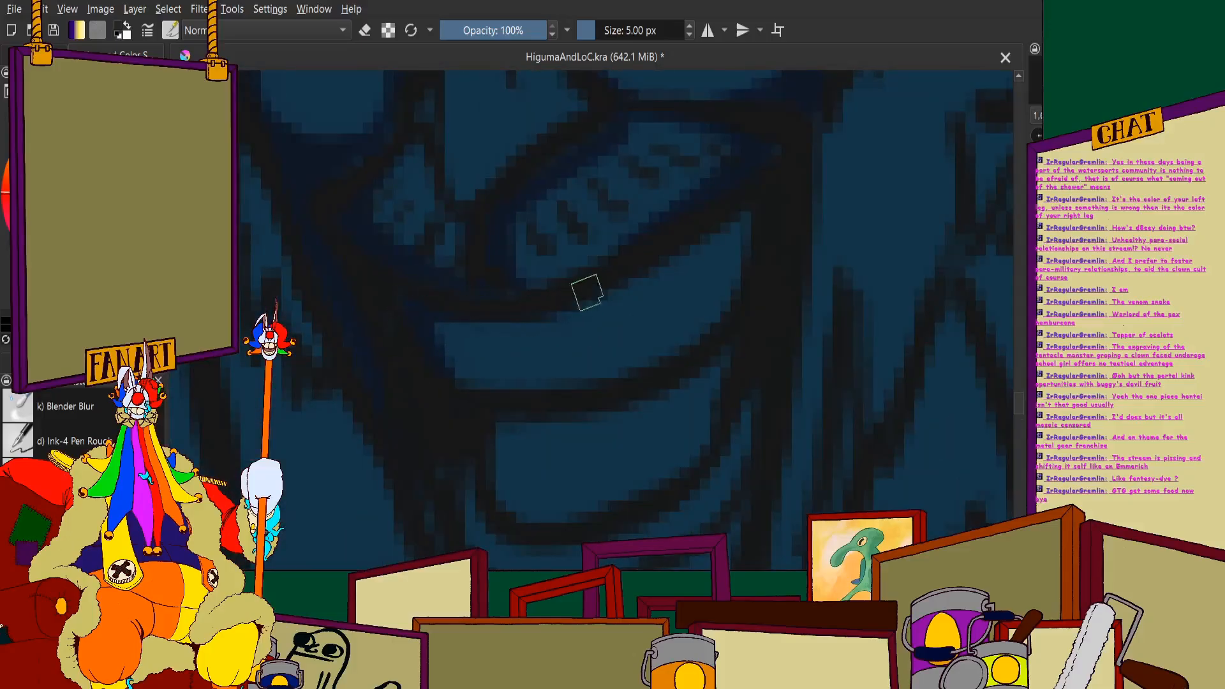
pyautogui.scroll(-3, 695, 259)
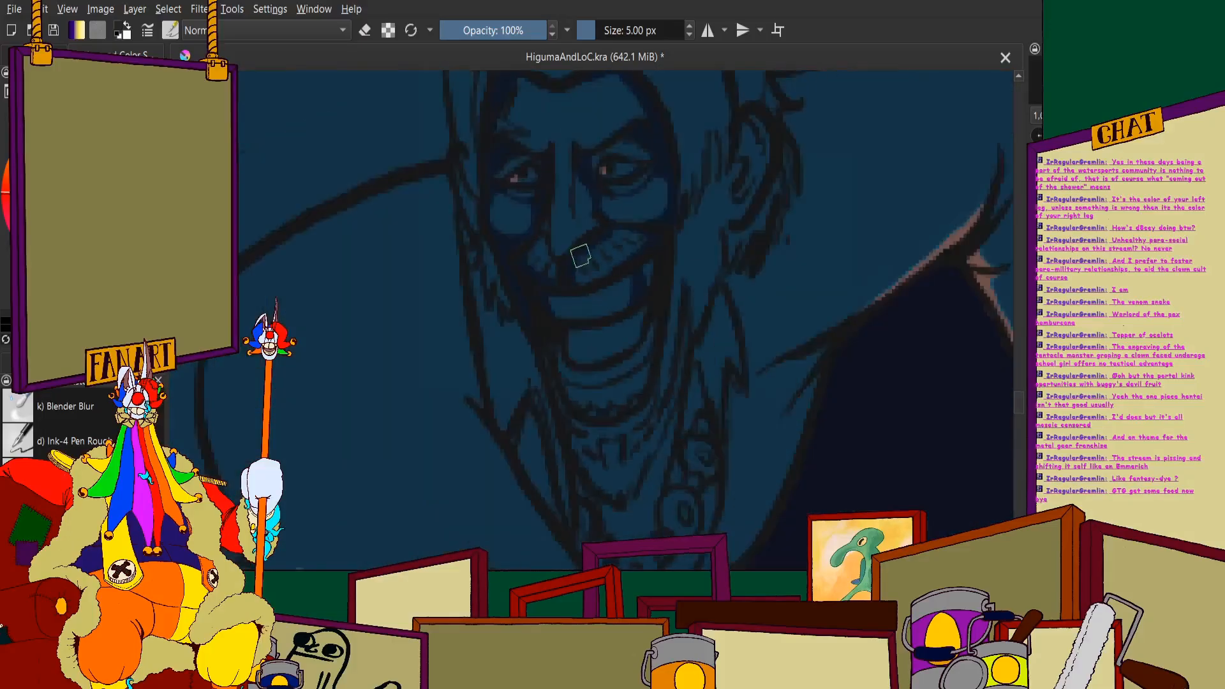
pyautogui.scroll(4, 618, 265)
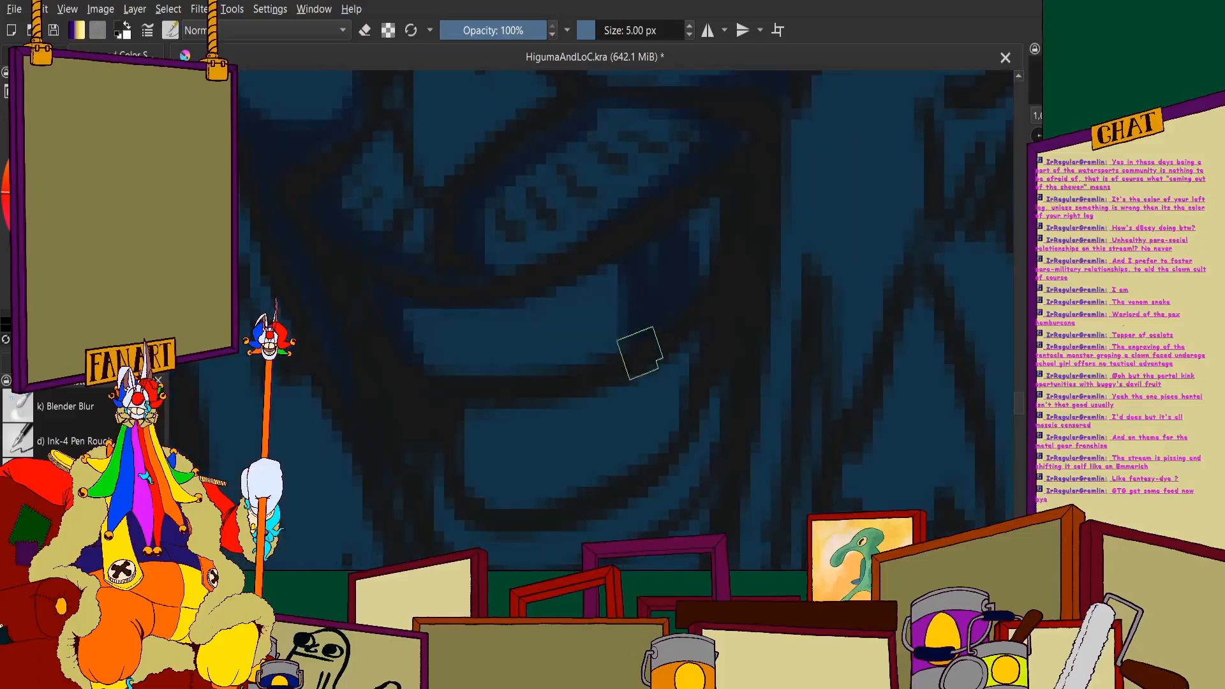
pyautogui.scroll(-3, 664, 268)
pyautogui.scroll(3, 632, 201)
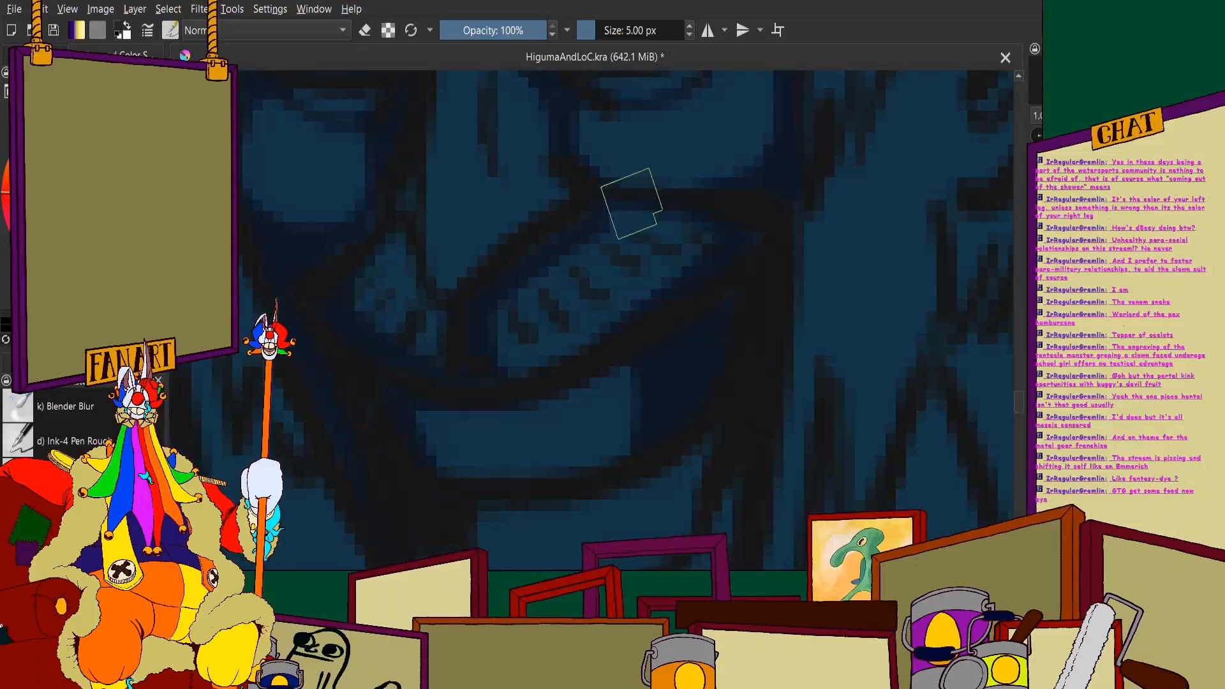
# - Fill the larger half of the man's moustache with dark navy shadow out to its tip
pyautogui.scroll(-3, 644, 216)
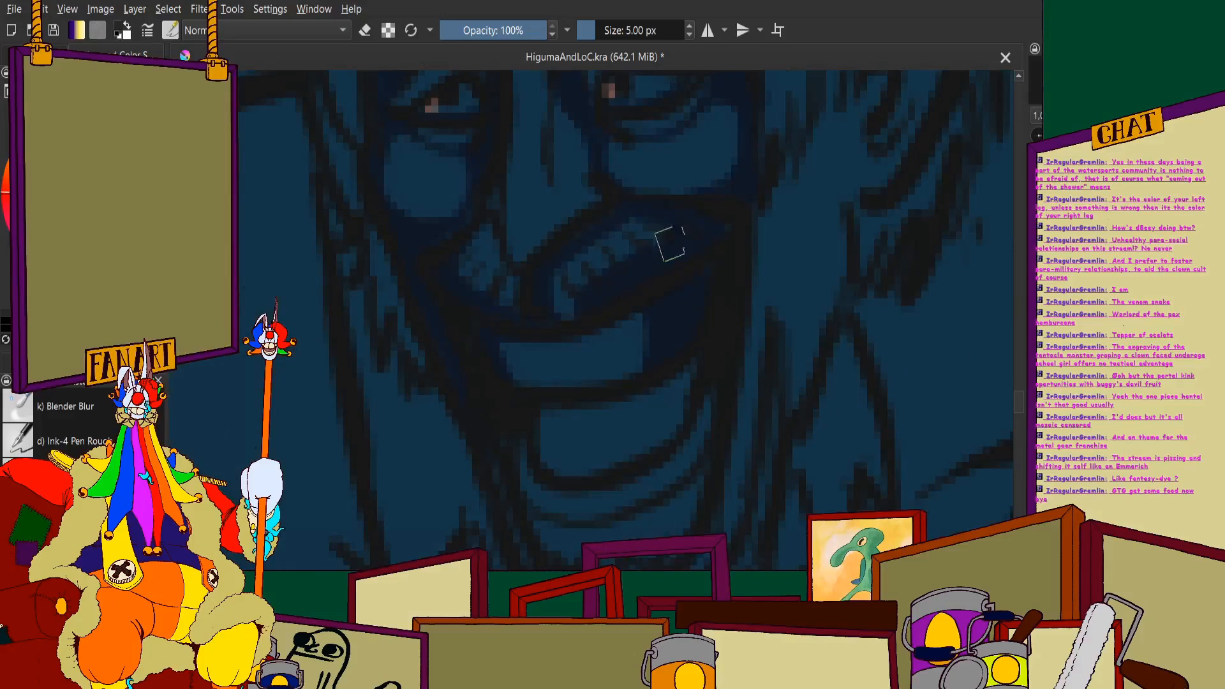
pyautogui.scroll(3, 574, 287)
pyautogui.scroll(-3, 568, 268)
pyautogui.scroll(2, 607, 181)
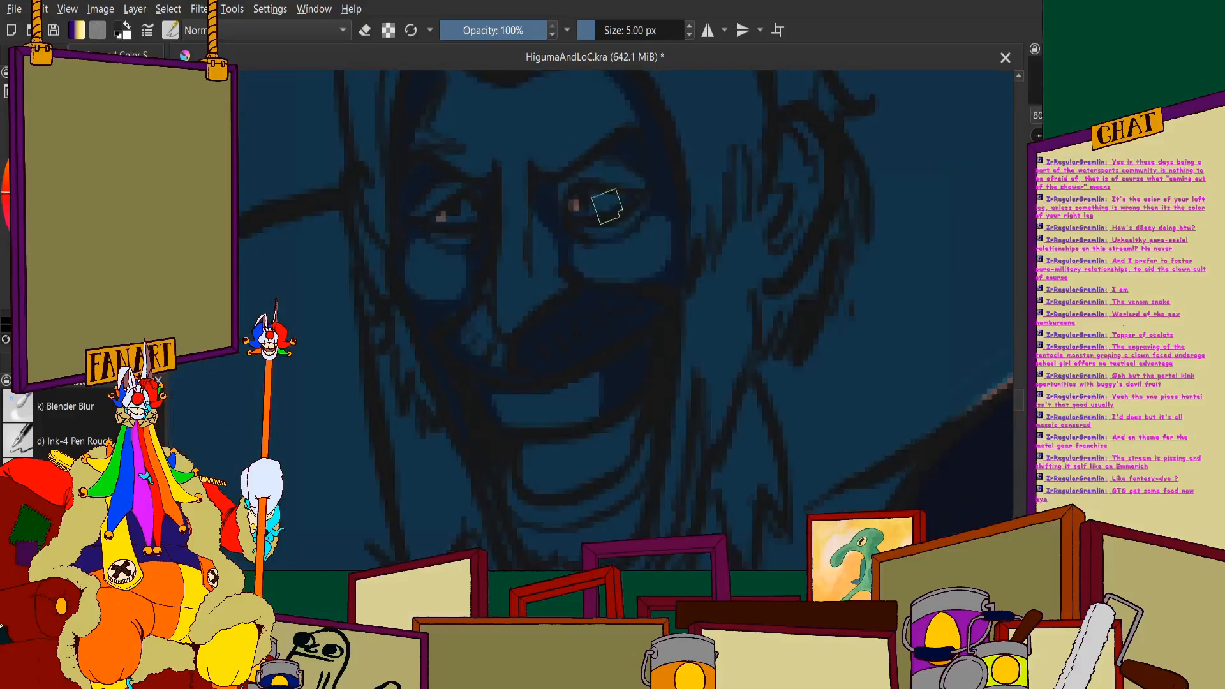
# - Fill the cheek and eye socket nearer the visible ear with navy, extending the shadow along the side of the nose
pyautogui.scroll(-3, 597, 199)
pyautogui.scroll(4, 664, 252)
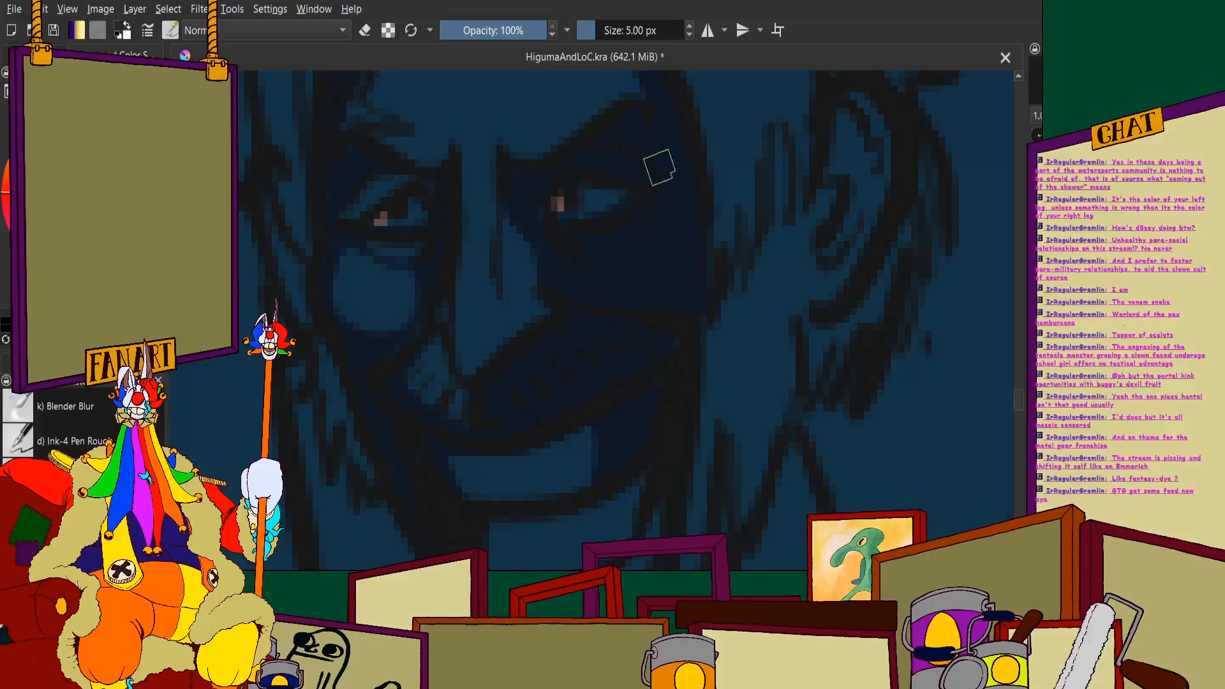
pyautogui.scroll(-6, 550, 178)
pyautogui.scroll(7, 545, 183)
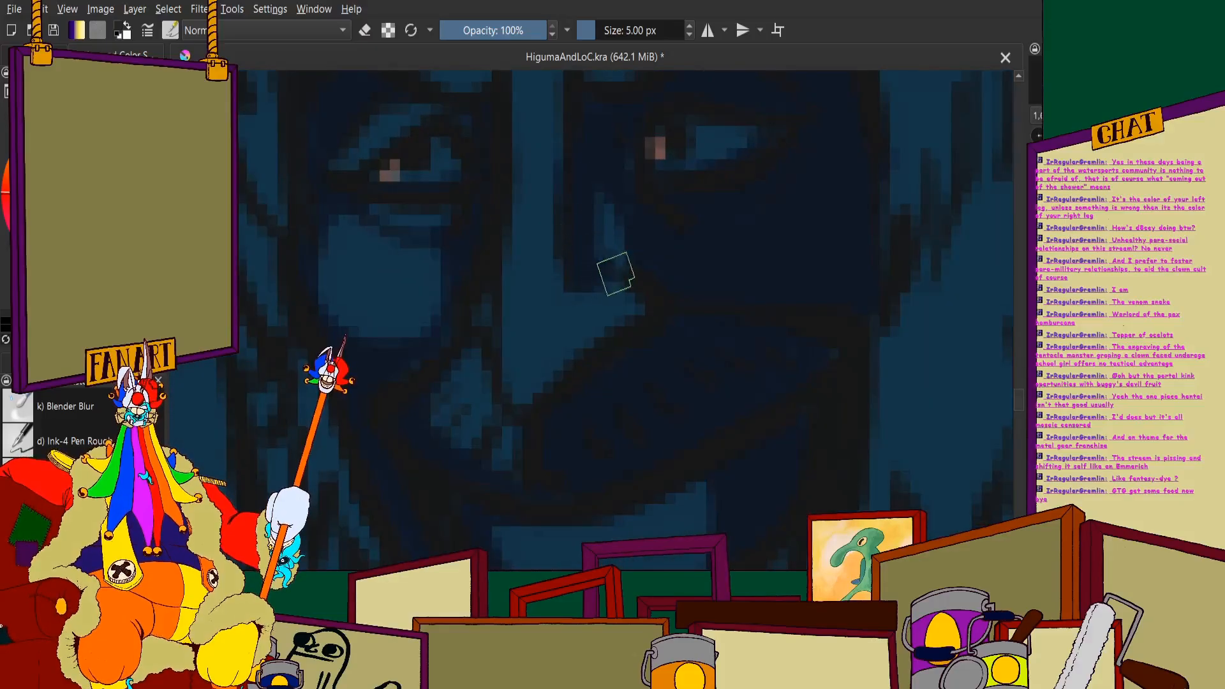
# - Shade the ear-side edge of the lower lip and the chin below it with navy
pyautogui.scroll(-6, 613, 241)
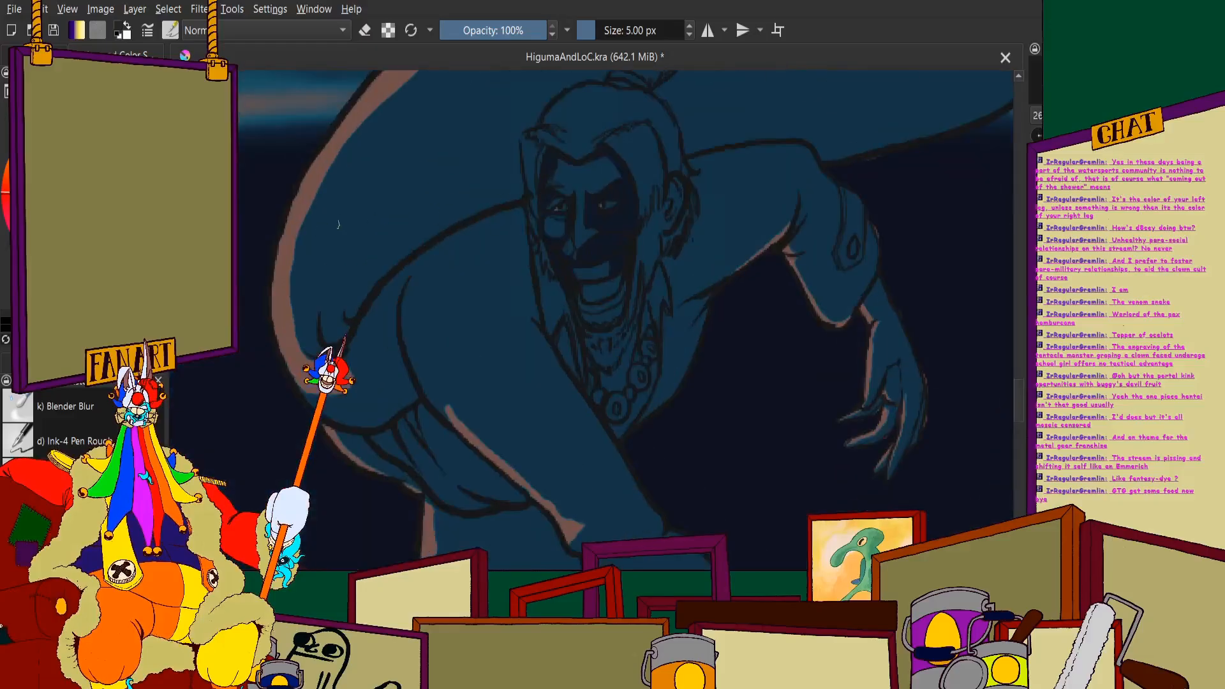
pyautogui.scroll(6, 656, 310)
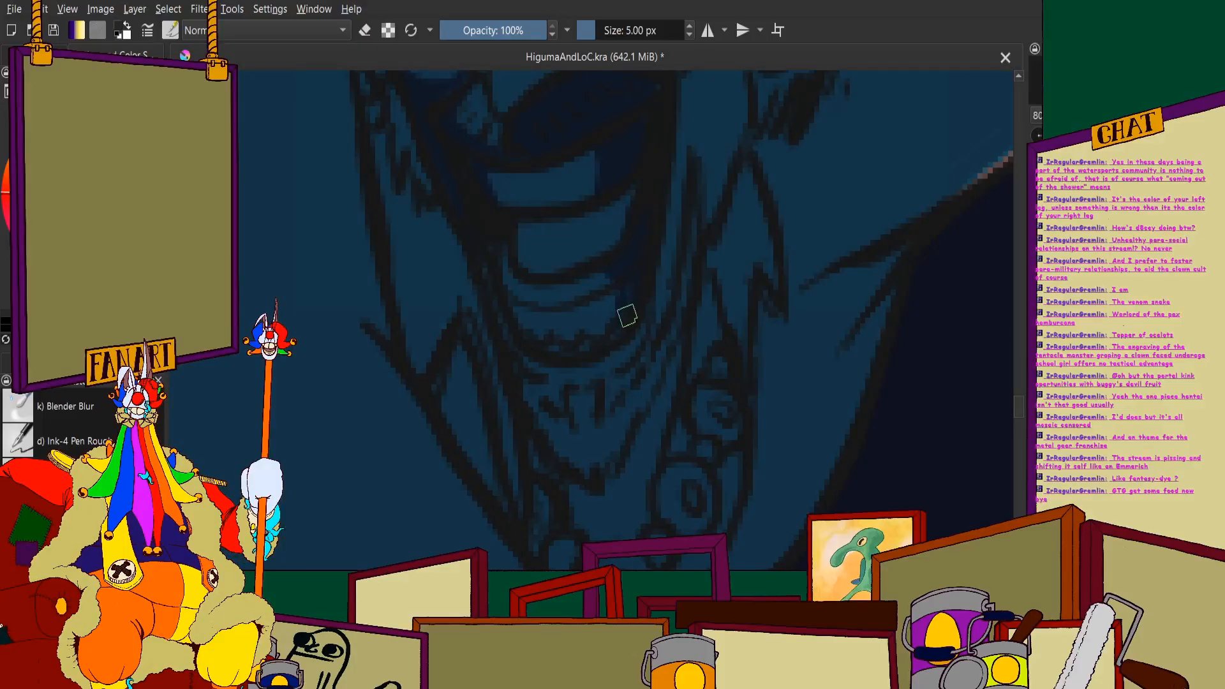
pyautogui.scroll(-5, 504, 279)
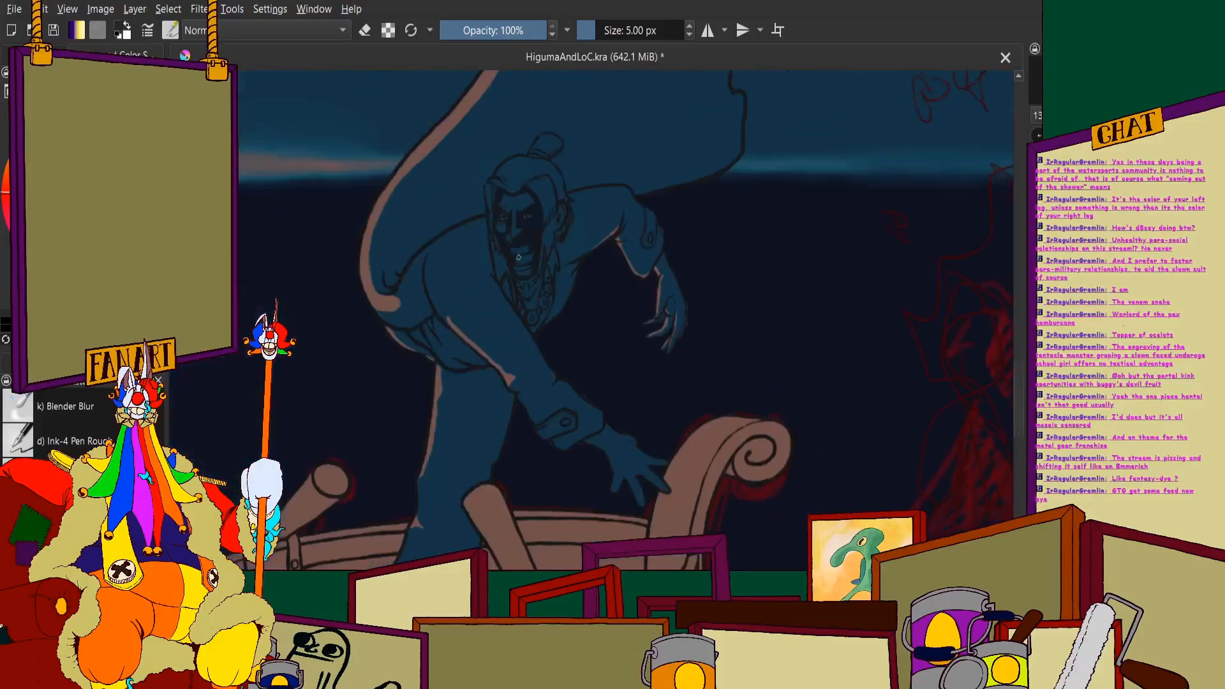
pyautogui.scroll(5, 501, 233)
pyautogui.scroll(-6, 492, 191)
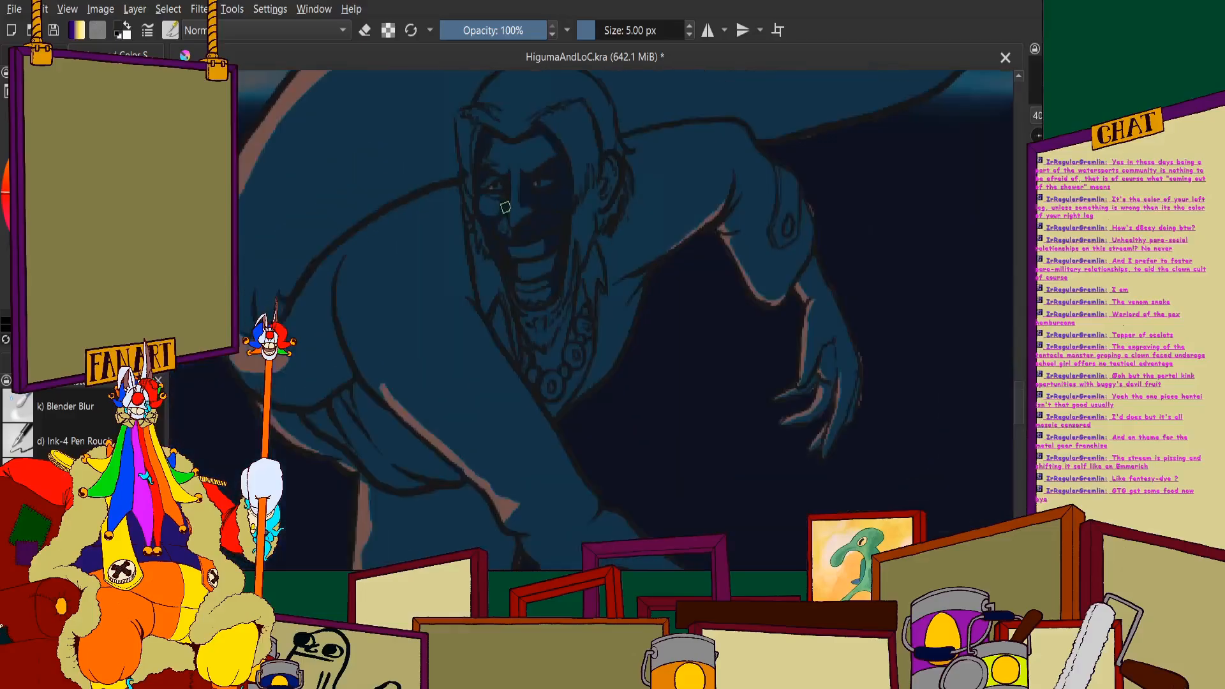
# - Paint a broad navy streak through the swept-back hair, from beside the bun down to the front parting
pyautogui.scroll(3, 501, 202)
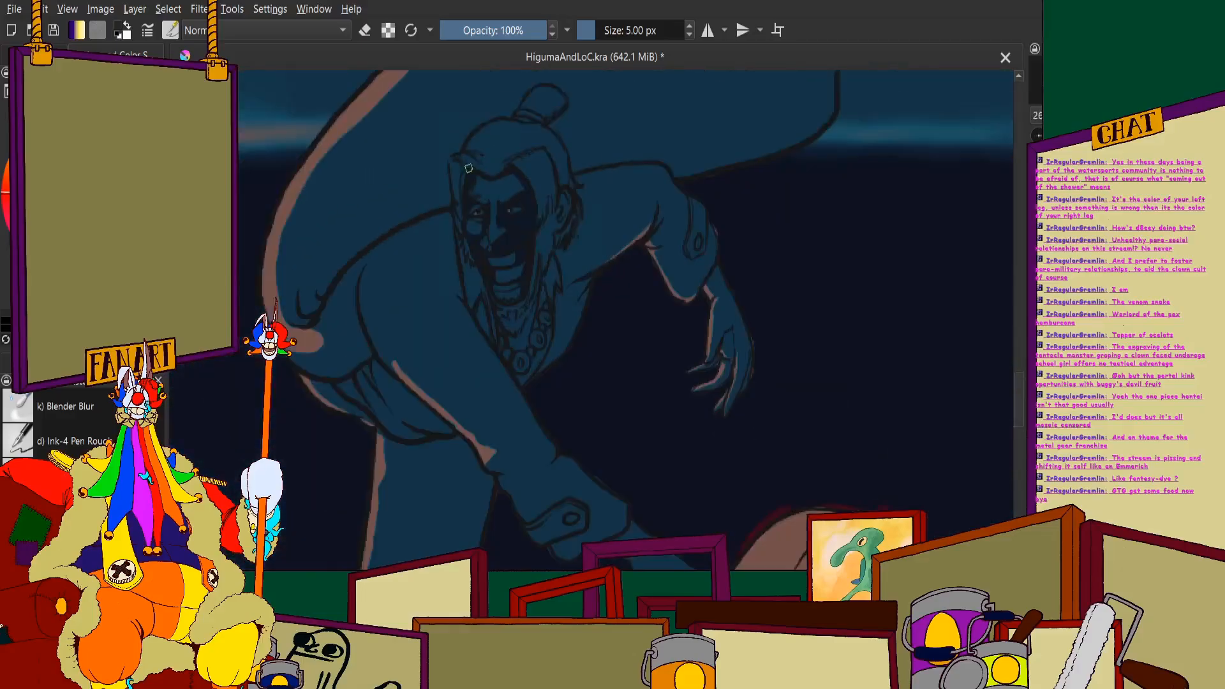
pyautogui.scroll(4, 469, 172)
pyautogui.scroll(-4, 571, 104)
pyautogui.scroll(4, 505, 179)
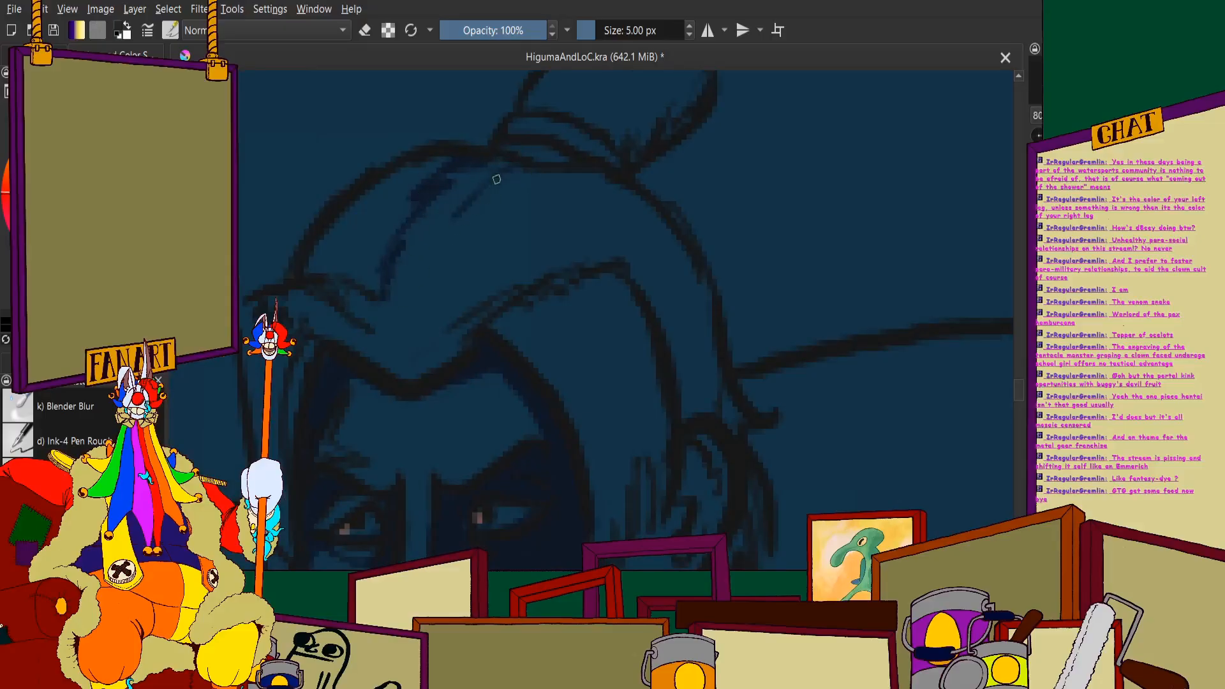
pyautogui.moveTo(496, 180)
pyautogui.mouseDown()
pyautogui.moveTo(394, 328)
pyautogui.moveTo(401, 259)
pyautogui.mouseUp()
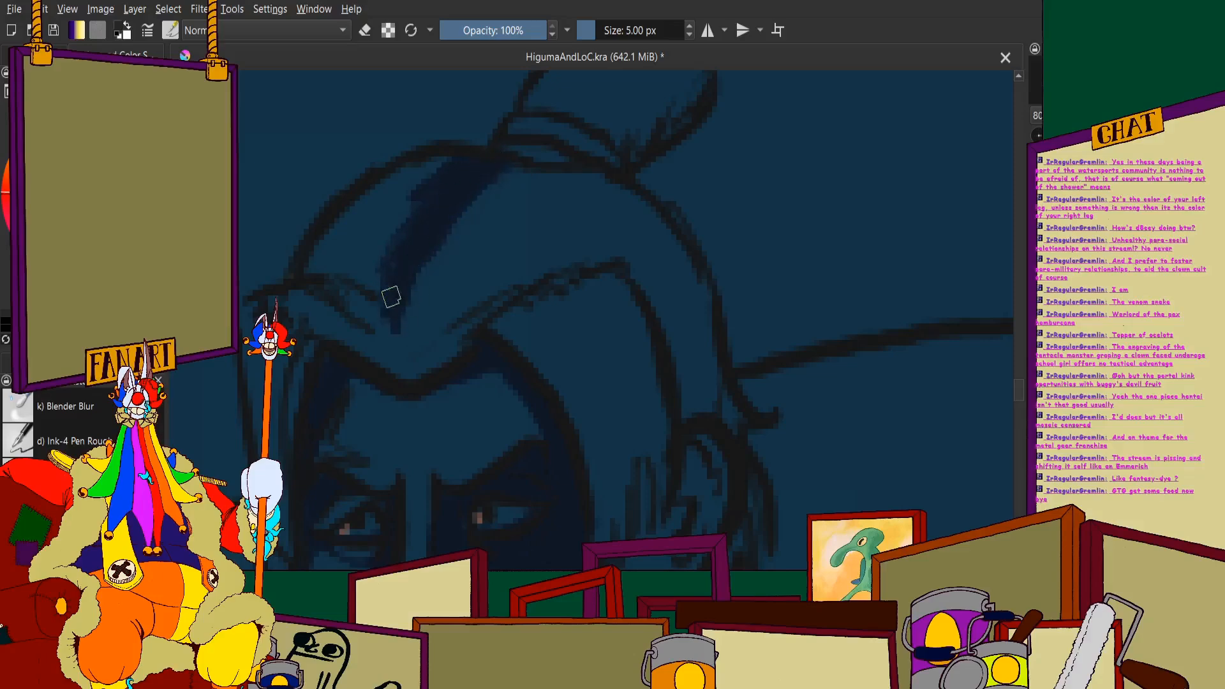
pyautogui.scroll(-1, 373, 268)
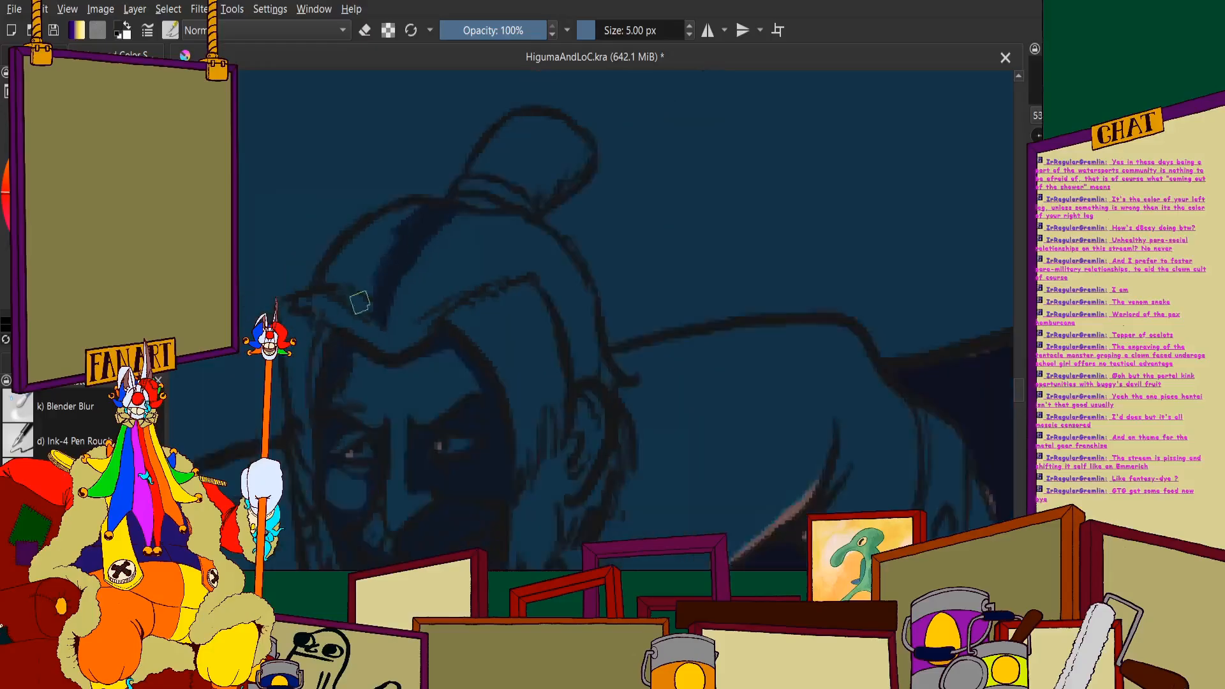
# - Outline and fill a second navy hair section from the base of the bun to the hairline and down the back of the head
pyautogui.scroll(-1, 358, 301)
pyautogui.keyDown('space'); pyautogui.moveTo(309, 343); pyautogui.dragTo(511, 213); pyautogui.keyUp('space')
pyautogui.scroll(1, 580, 131)
pyautogui.scroll(1, 532, 204)
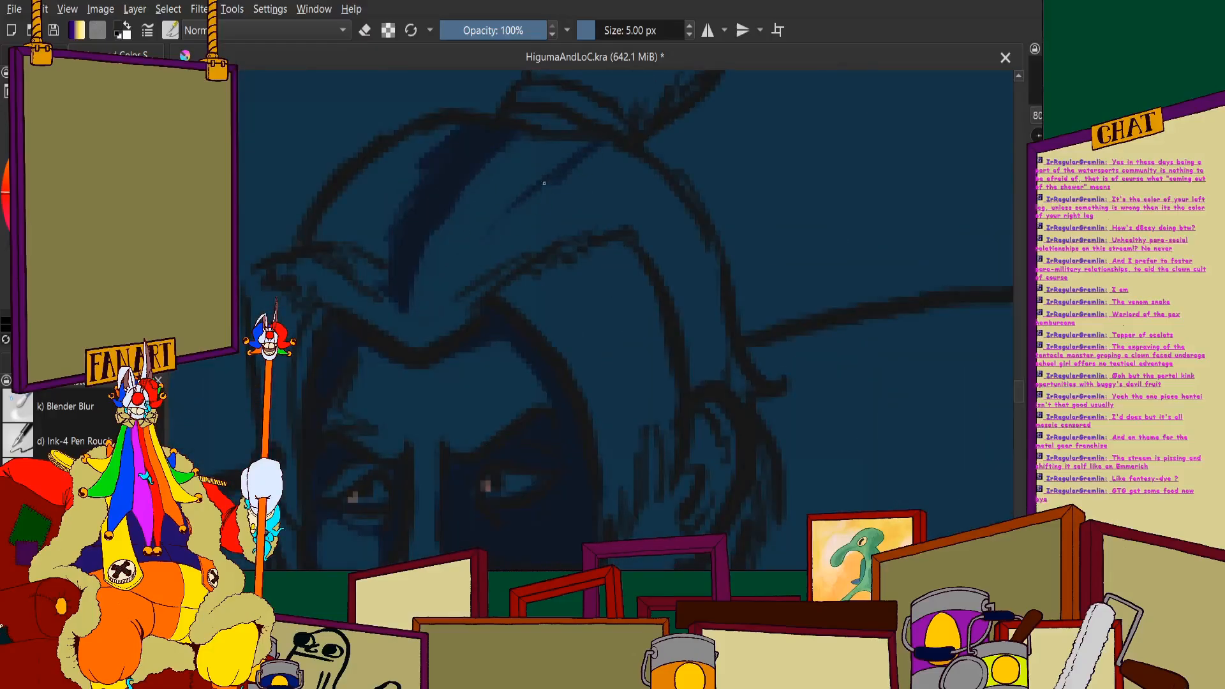
pyautogui.moveTo(522, 192); pyautogui.dragTo(453, 291)
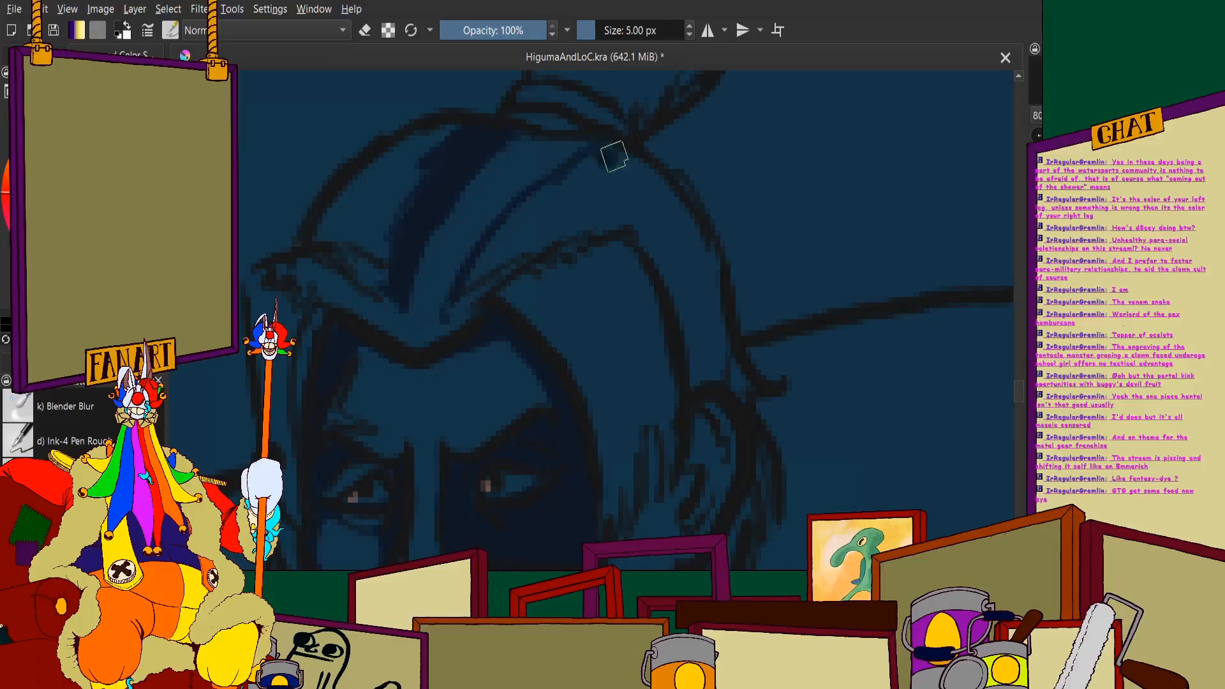
pyautogui.moveTo(613, 156)
pyautogui.mouseDown()
pyautogui.moveTo(712, 267)
pyautogui.moveTo(730, 362)
pyautogui.moveTo(749, 383)
pyautogui.moveTo(698, 374)
pyautogui.moveTo(684, 246)
pyautogui.moveTo(694, 324)
pyautogui.moveTo(677, 324)
pyautogui.moveTo(671, 254)
pyautogui.moveTo(637, 191)
pyautogui.moveTo(478, 281)
pyautogui.mouseUp()
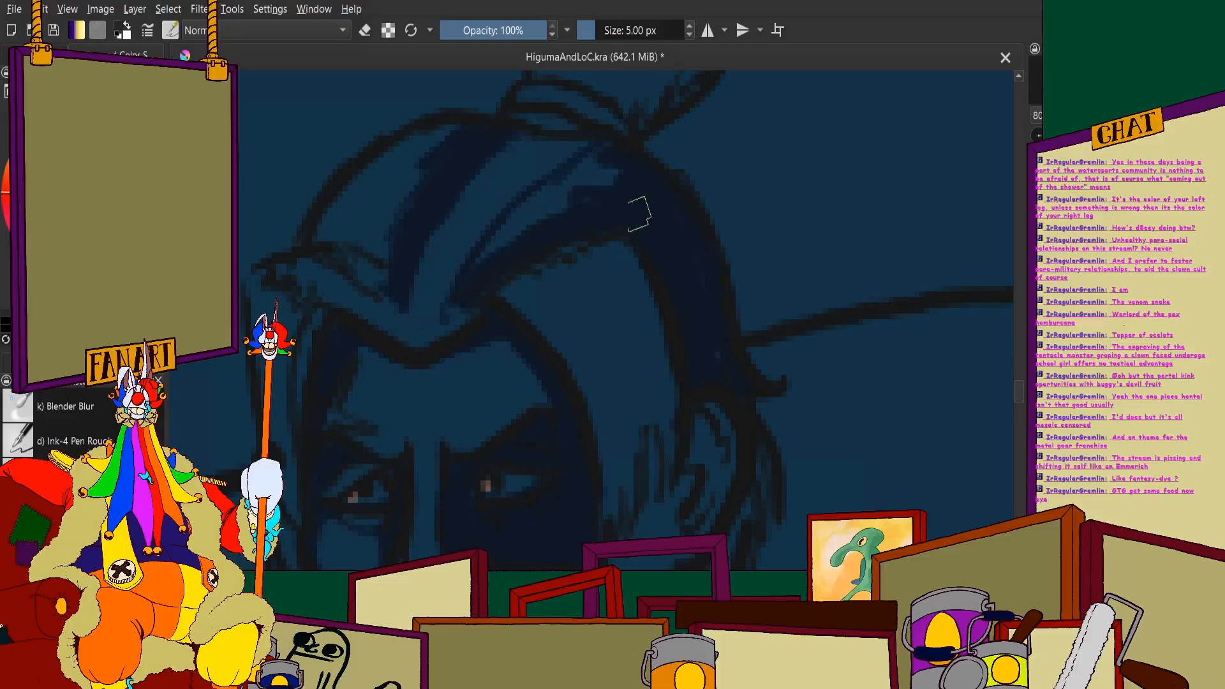
pyautogui.scroll(2, 533, 224)
pyautogui.moveTo(520, 219)
pyautogui.mouseDown()
pyautogui.moveTo(548, 161)
pyautogui.moveTo(423, 319)
pyautogui.moveTo(583, 151)
pyautogui.moveTo(695, 96)
pyautogui.moveTo(728, 117)
pyautogui.mouseUp()
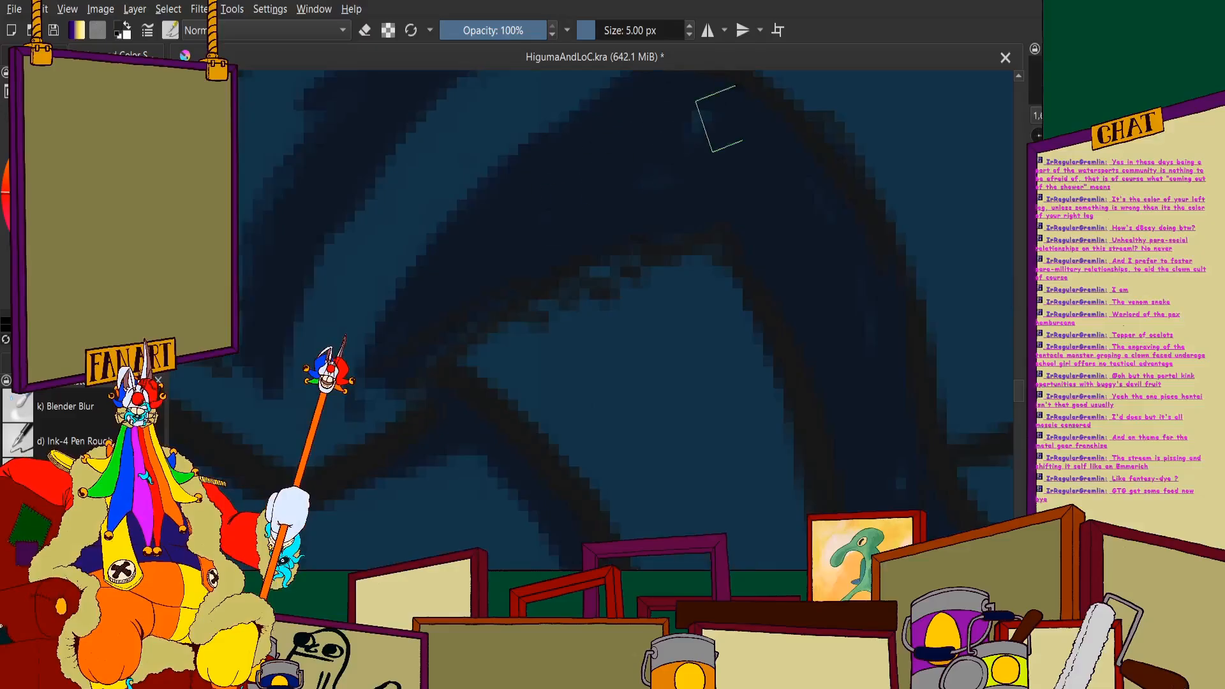
pyautogui.scroll(-3, 626, 145)
# - Fill the hair between the temple and ear with navy, leaving a thin lighter strip along the face's hairline
pyautogui.scroll(4, 638, 185)
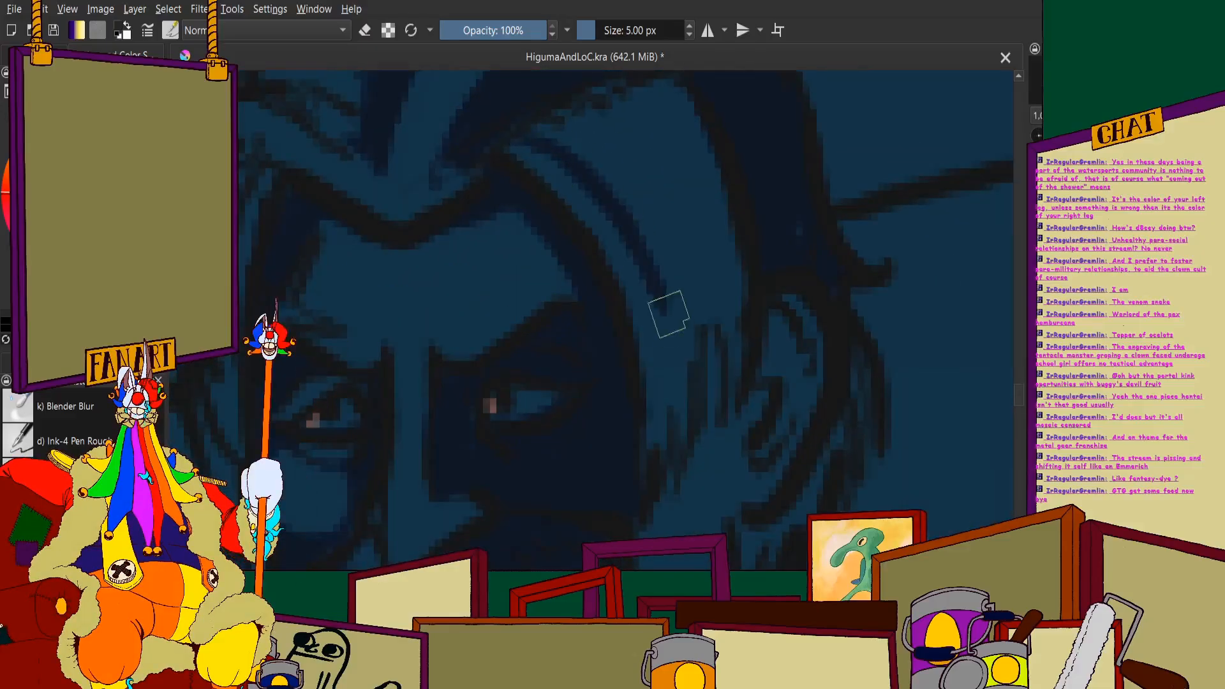
pyautogui.moveTo(689, 443)
pyautogui.mouseDown()
pyautogui.moveTo(705, 309)
pyautogui.moveTo(725, 284)
pyautogui.moveTo(739, 388)
pyautogui.moveTo(738, 285)
pyautogui.moveTo(684, 107)
pyautogui.moveTo(719, 200)
pyautogui.moveTo(679, 132)
pyautogui.moveTo(685, 266)
pyautogui.moveTo(647, 239)
pyautogui.moveTo(637, 200)
pyautogui.moveTo(580, 140)
pyautogui.moveTo(543, 137)
pyautogui.moveTo(630, 93)
pyautogui.moveTo(555, 126)
pyautogui.moveTo(663, 125)
pyautogui.moveTo(667, 171)
pyautogui.moveTo(623, 178)
pyautogui.mouseUp()
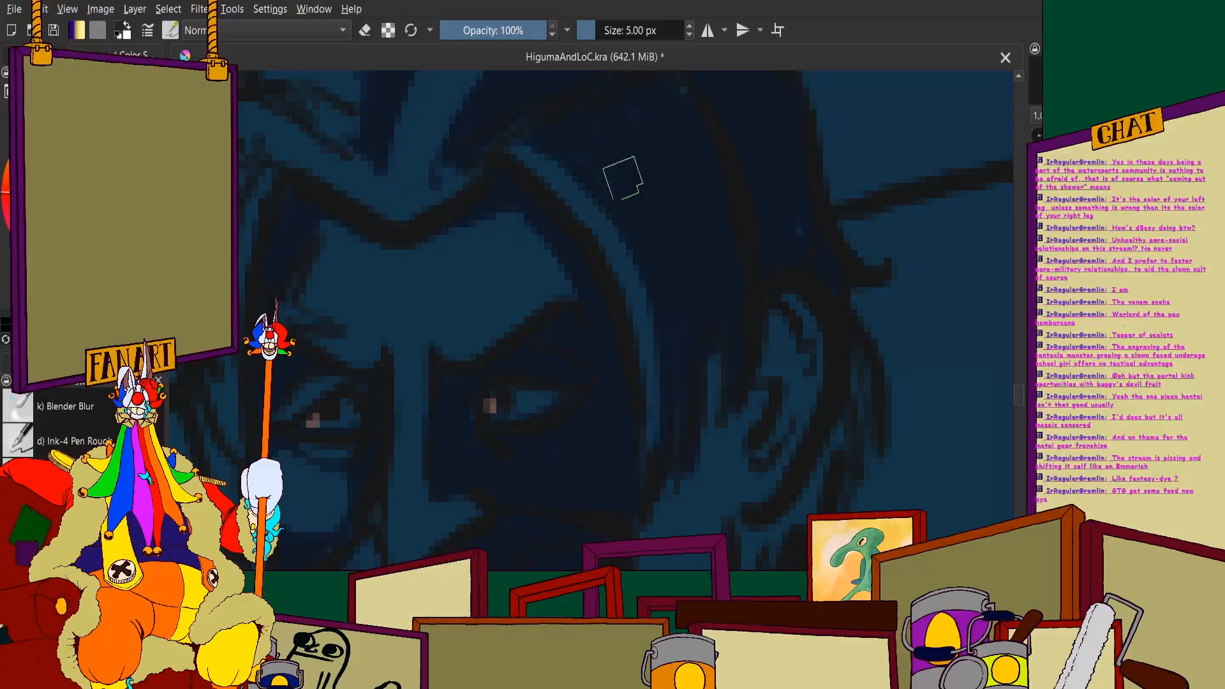
pyautogui.scroll(-6, 778, 225)
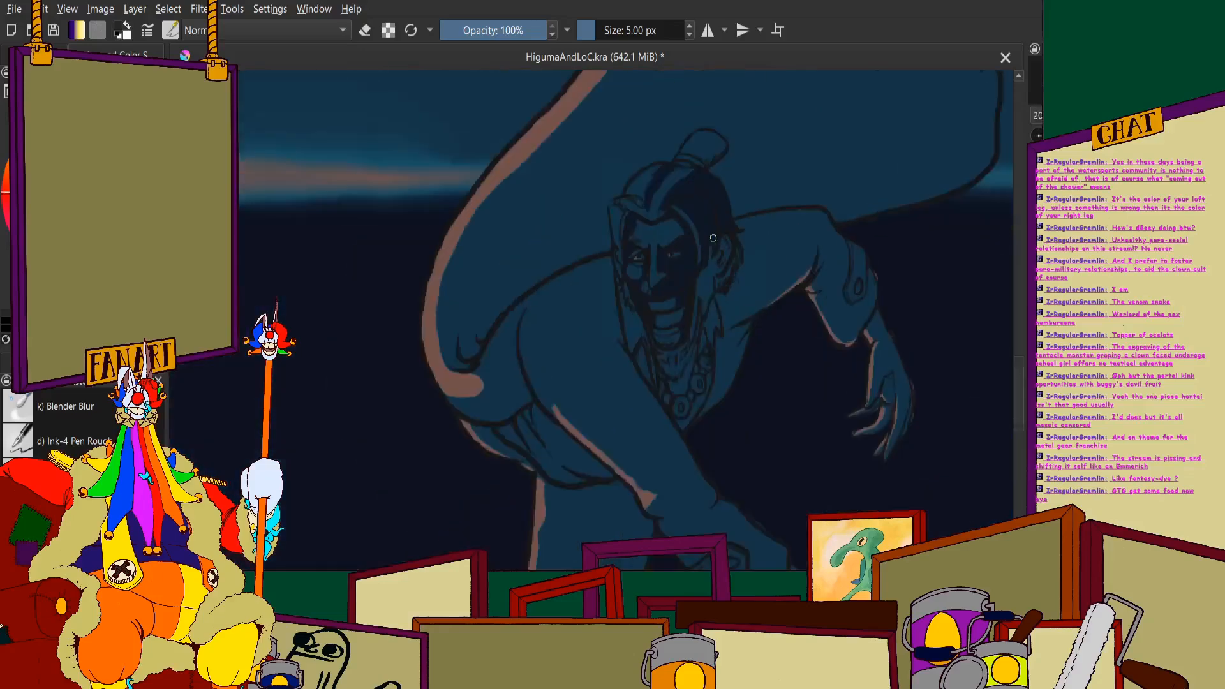
# - Shade the rear side of the hair bun and the adjoining end of its hair tie with navy
pyautogui.scroll(6, 662, 255)
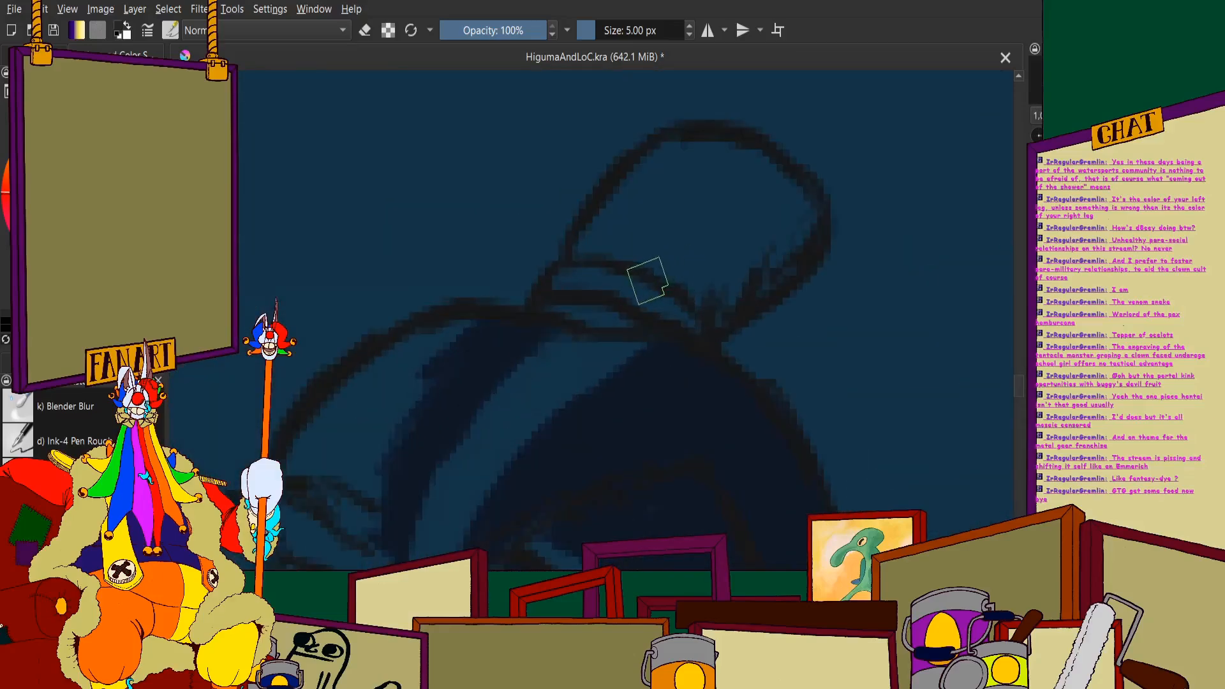
pyautogui.moveTo(648, 281)
pyautogui.mouseDown()
pyautogui.moveTo(739, 235)
pyautogui.moveTo(753, 171)
pyautogui.moveTo(801, 189)
pyautogui.moveTo(820, 227)
pyautogui.moveTo(786, 207)
pyautogui.moveTo(753, 301)
pyautogui.moveTo(712, 277)
pyautogui.moveTo(695, 310)
pyautogui.mouseUp()
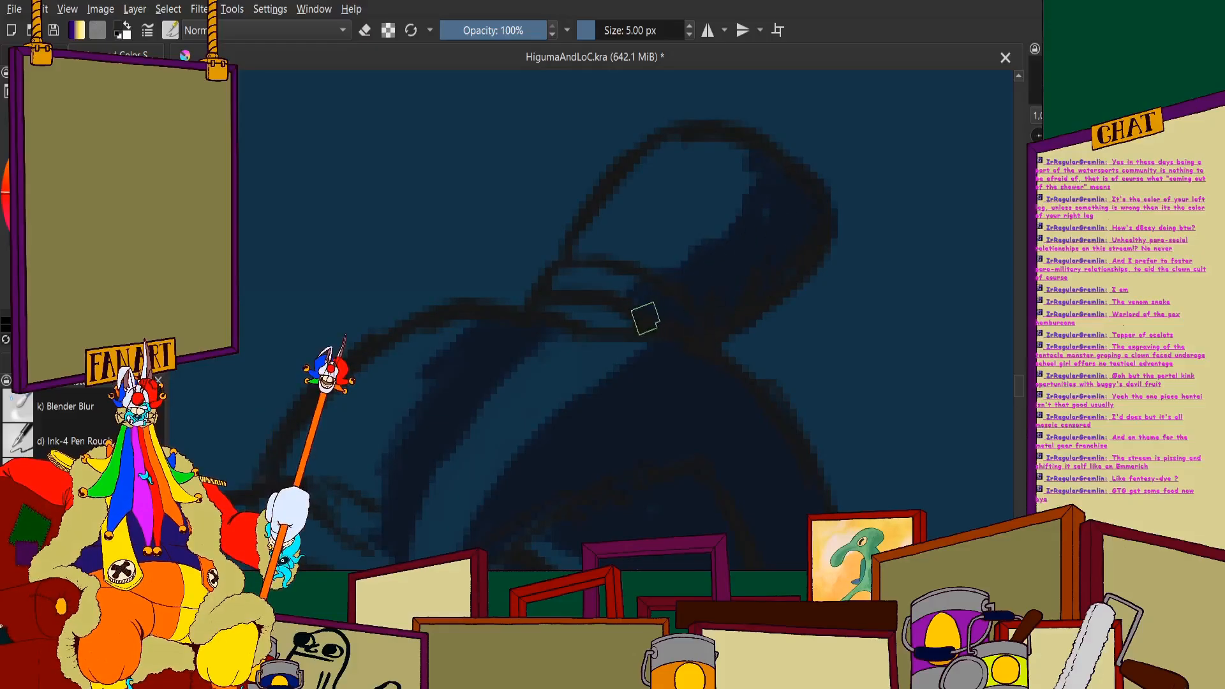
pyautogui.scroll(-6, 577, 295)
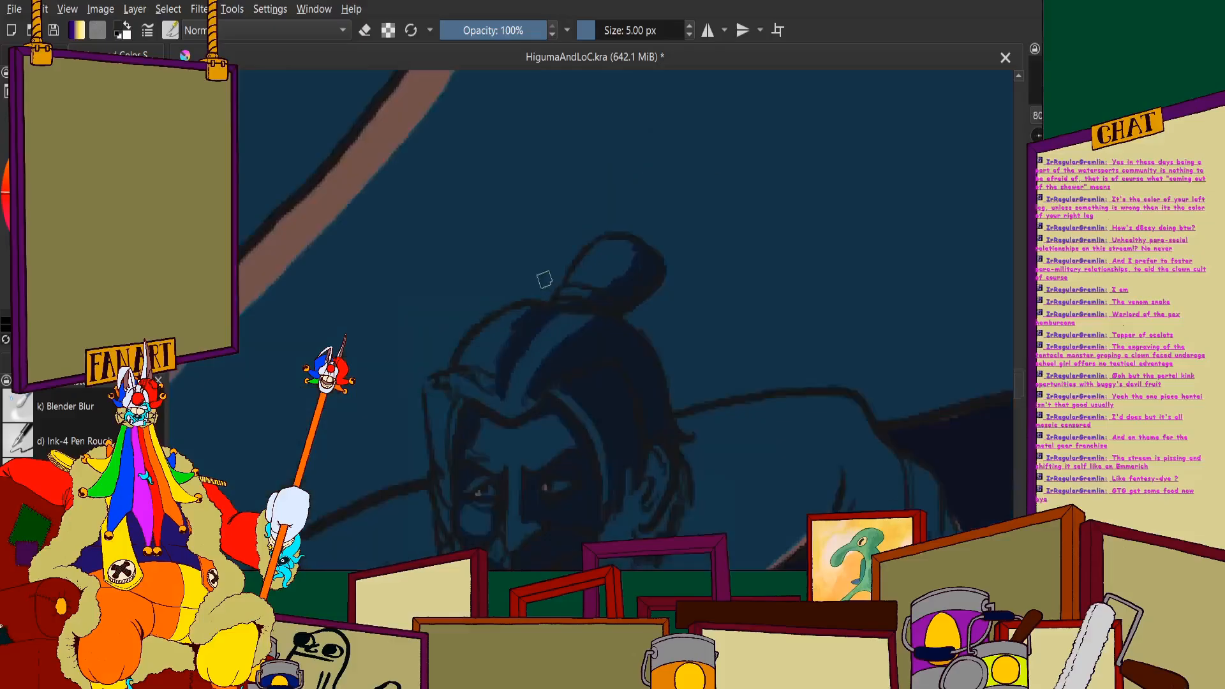
# - Paint navy shadow beneath the front hair lock and down the inner edge of the hair on the face's far side
pyautogui.scroll(6, 550, 301)
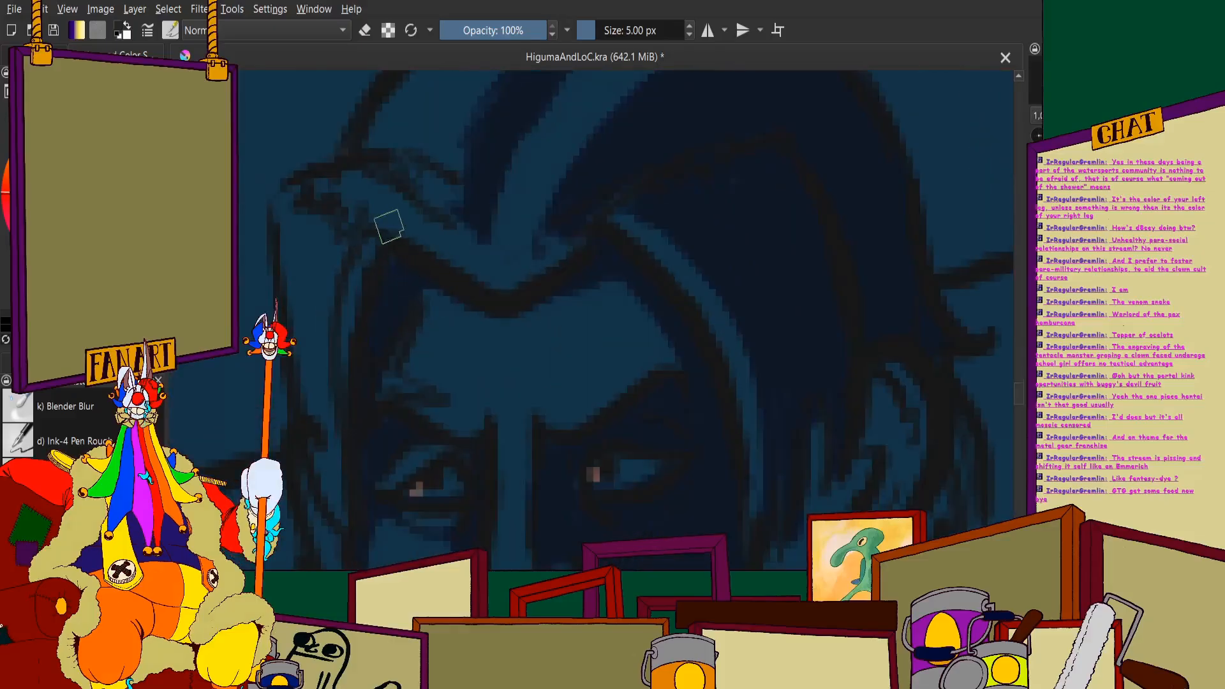
pyautogui.moveTo(388, 226)
pyautogui.mouseDown()
pyautogui.moveTo(469, 274)
pyautogui.moveTo(636, 163)
pyautogui.mouseUp()
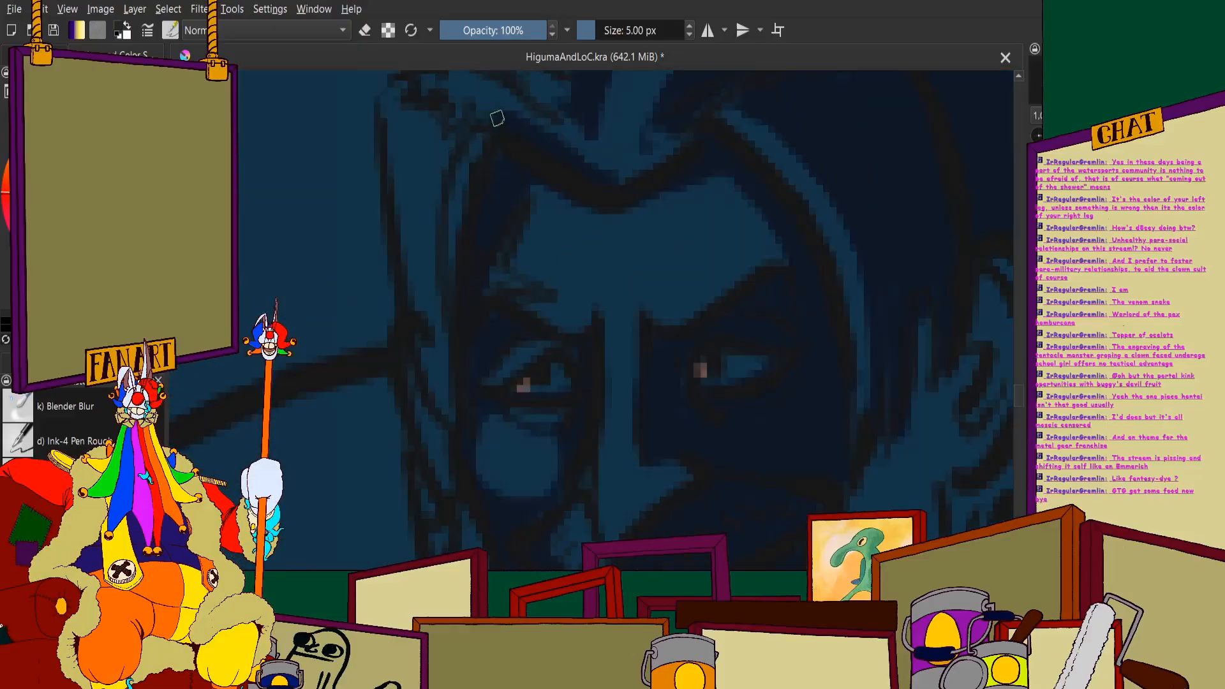
pyautogui.moveTo(497, 119)
pyautogui.mouseDown()
pyautogui.moveTo(451, 209)
pyautogui.moveTo(448, 420)
pyautogui.mouseUp()
pyautogui.scroll(-4, 448, 200)
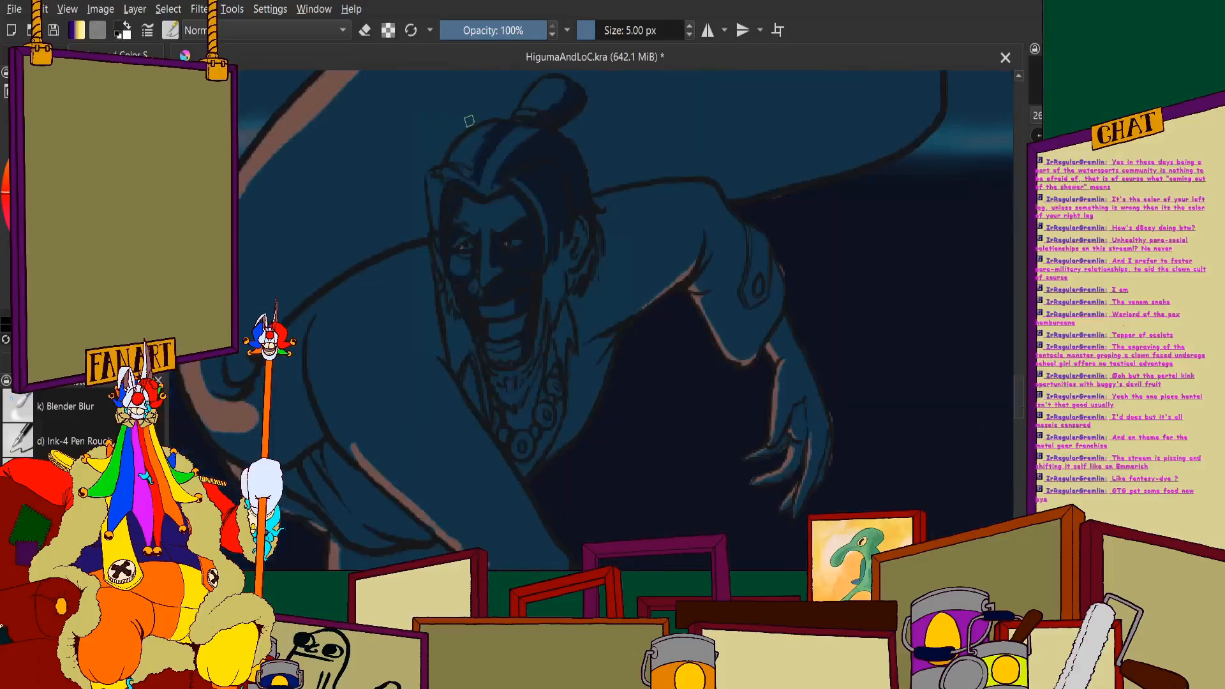
pyautogui.scroll(-3, 469, 121)
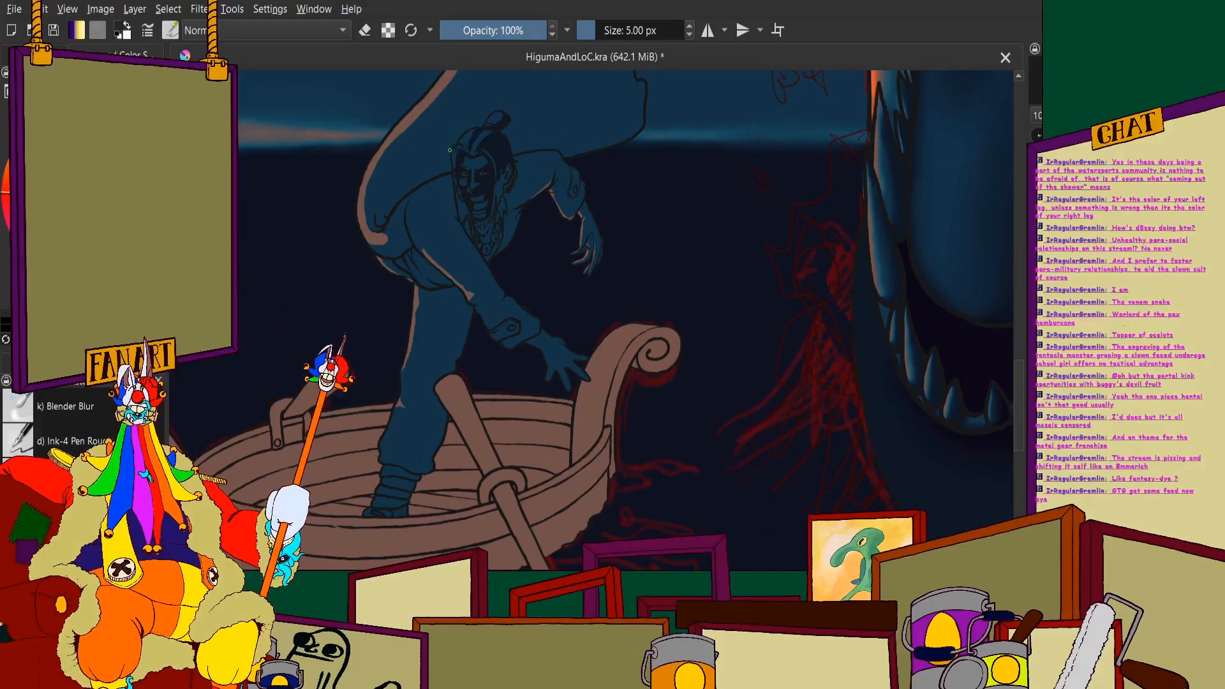
# - Fill the visible ear and the hair around and behind it with navy shadow
pyautogui.scroll(5, 517, 182)
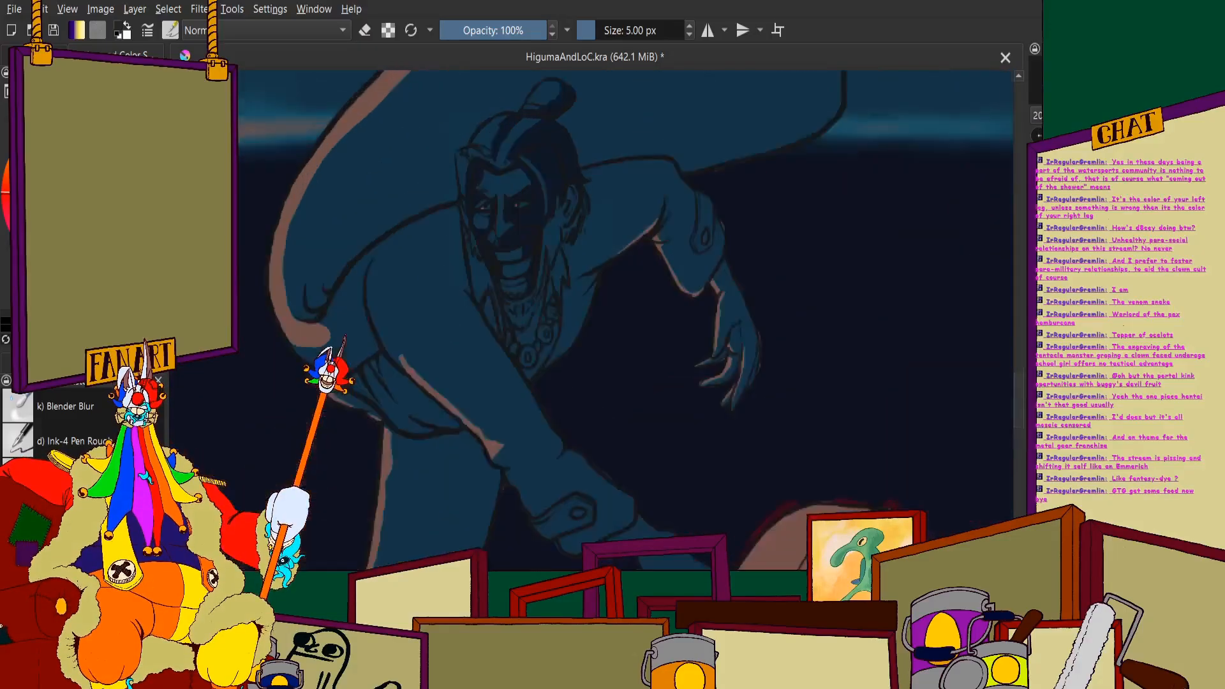
pyautogui.moveTo(578, 323)
pyautogui.mouseDown()
pyautogui.moveTo(574, 296)
pyautogui.moveTo(552, 342)
pyautogui.moveTo(524, 298)
pyautogui.moveTo(555, 282)
pyautogui.moveTo(574, 298)
pyautogui.moveTo(569, 237)
pyautogui.moveTo(602, 306)
pyautogui.moveTo(645, 233)
pyautogui.mouseUp()
pyautogui.moveTo(667, 184)
pyautogui.mouseDown()
pyautogui.moveTo(679, 243)
pyautogui.moveTo(656, 286)
pyautogui.mouseUp()
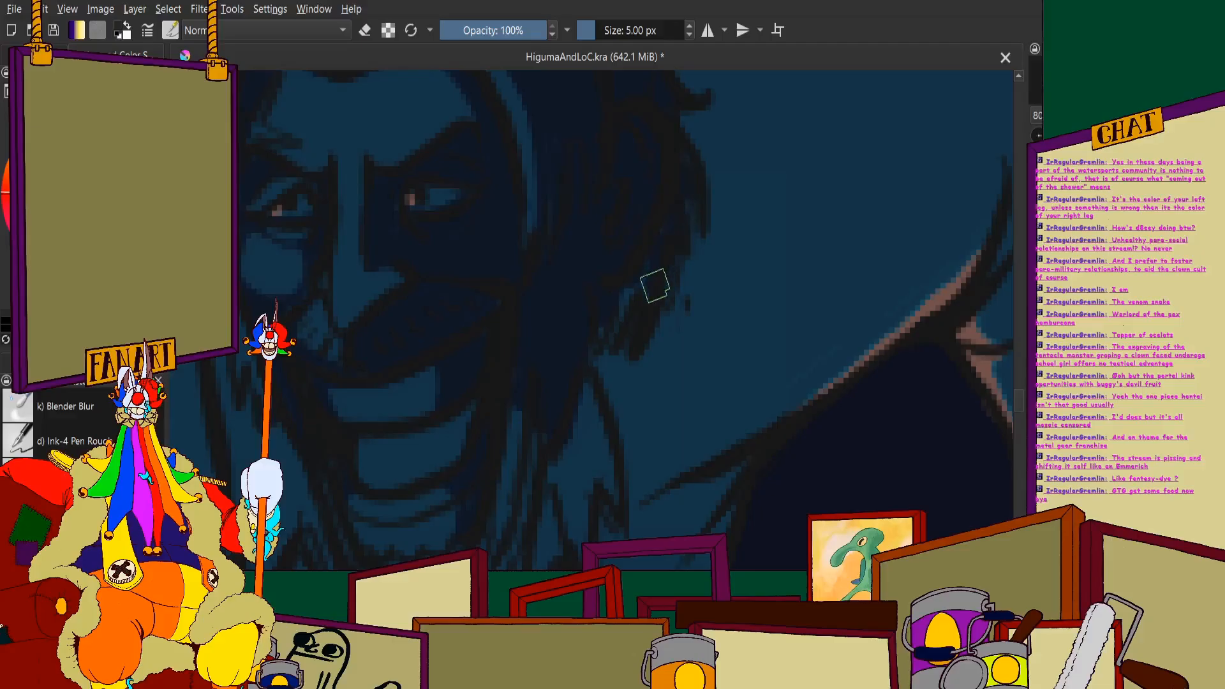
# - Extend the navy shading from the sideburn down the ear-side edge of the beard and jaw
pyautogui.scroll(-4, 562, 312)
pyautogui.scroll(4, 524, 357)
pyautogui.moveTo(607, 216)
pyautogui.mouseDown()
pyautogui.moveTo(583, 314)
pyautogui.moveTo(579, 242)
pyautogui.mouseUp()
pyautogui.scroll(-4, 580, 242)
pyautogui.scroll(4, 533, 345)
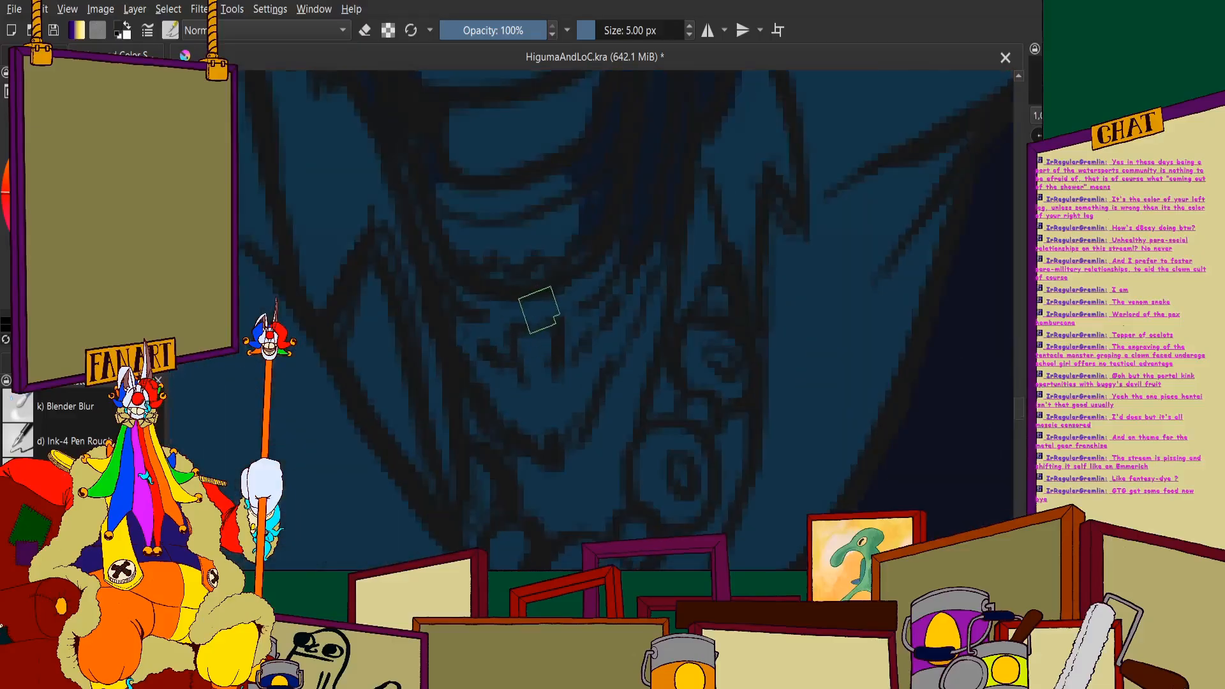
pyautogui.scroll(-4, 540, 305)
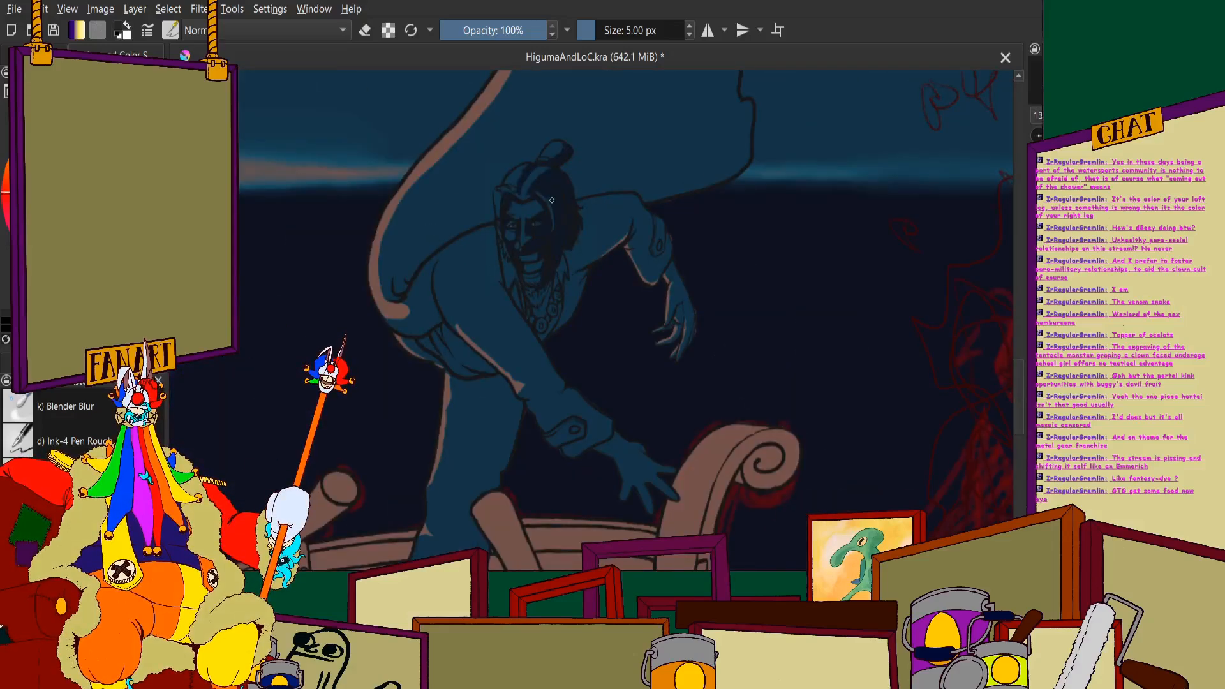
# - Add navy shadow along the top of the forehead beneath the hairline
pyautogui.scroll(-2, 552, 200)
pyautogui.scroll(6, 549, 191)
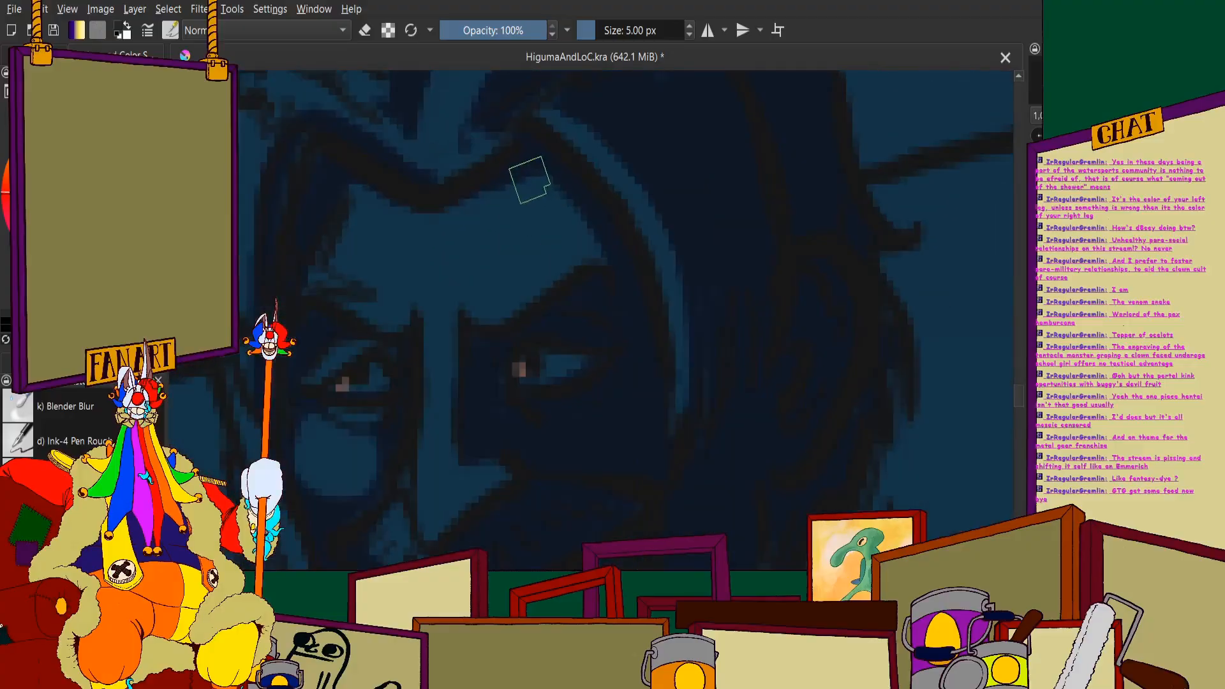
pyautogui.scroll(-5, 510, 211)
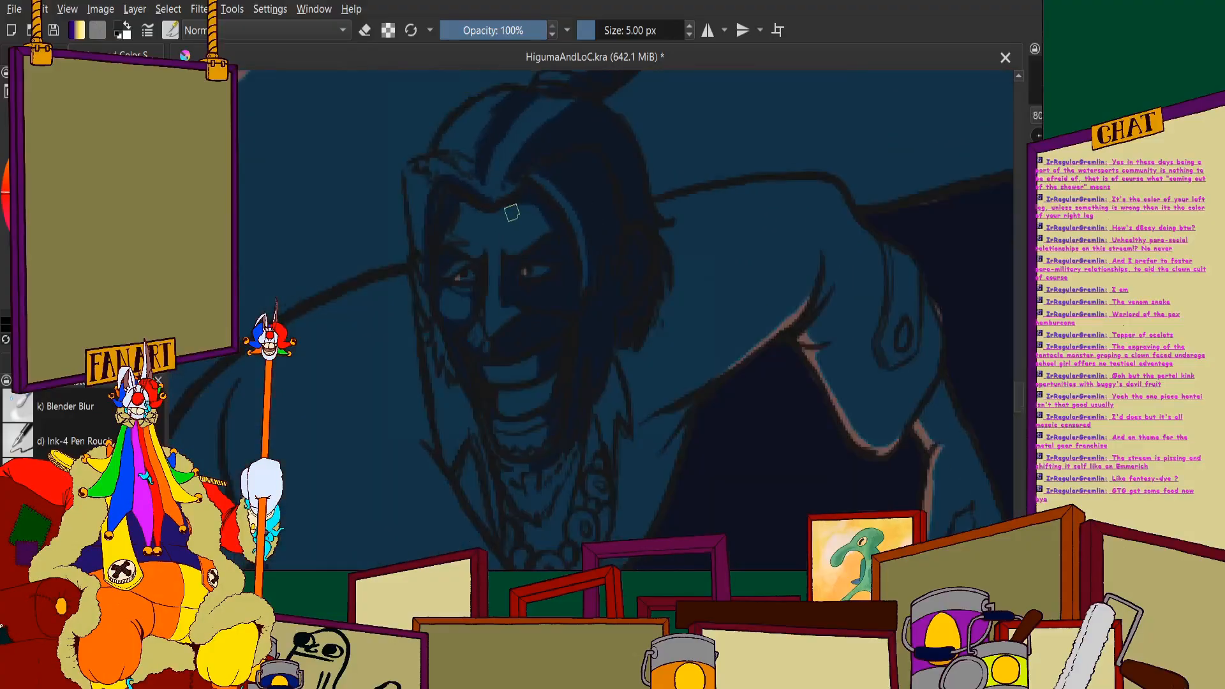
pyautogui.scroll(-3, 558, 312)
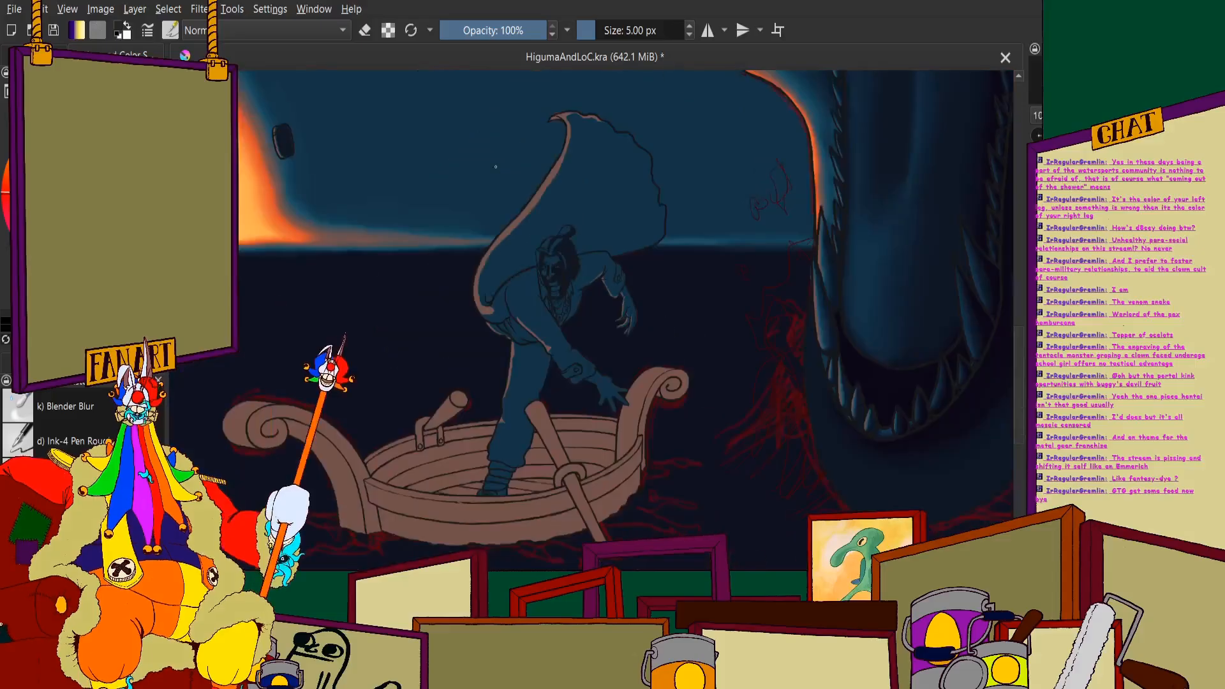
# - Paint navy shadow with the 5 px brush over the neck and upper chest beneath the beard
pyautogui.scroll(5, 561, 357)
pyautogui.scroll(1, 575, 442)
pyautogui.scroll(-3, 569, 292)
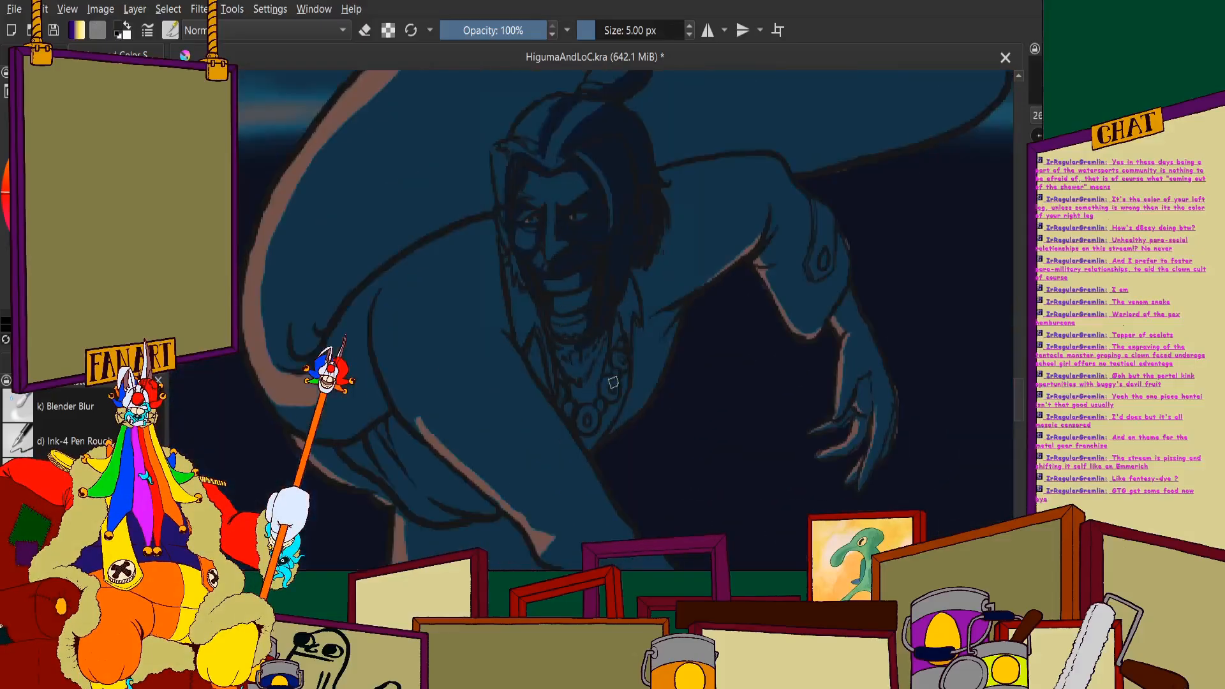
pyautogui.scroll(5, 560, 377)
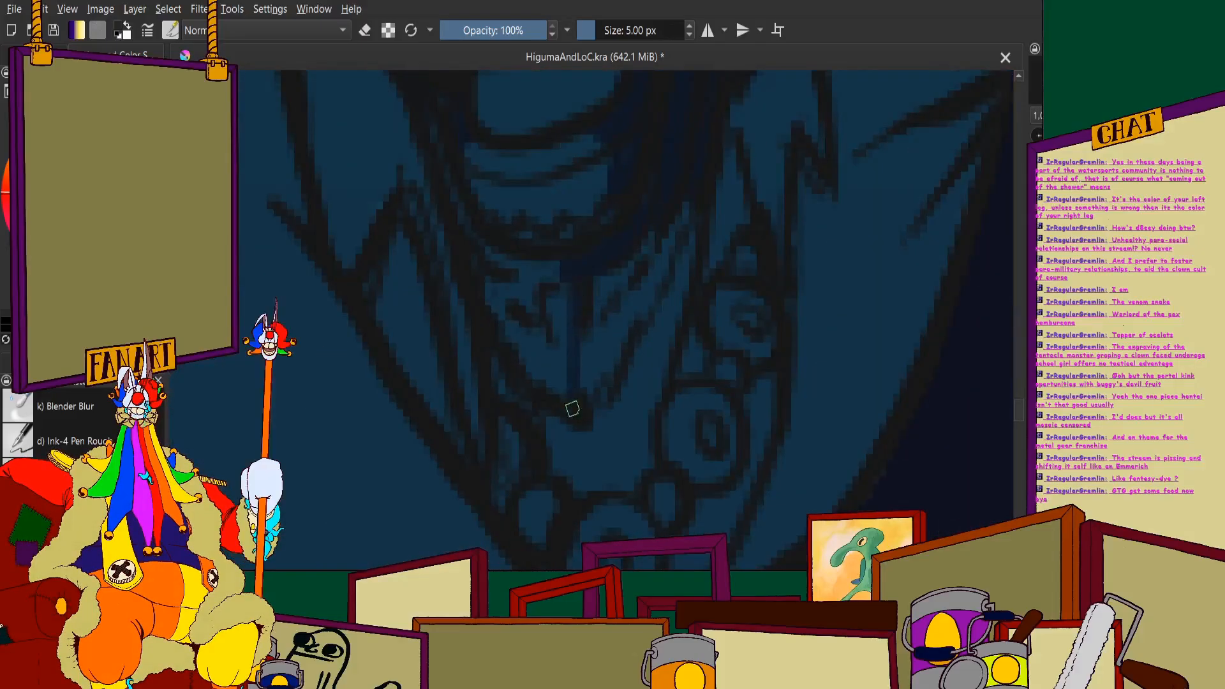
pyautogui.moveTo(573, 409)
pyautogui.mouseDown()
pyautogui.moveTo(599, 344)
pyautogui.moveTo(593, 282)
pyautogui.mouseUp()
pyautogui.moveTo(613, 347); pyautogui.dragTo(685, 208)
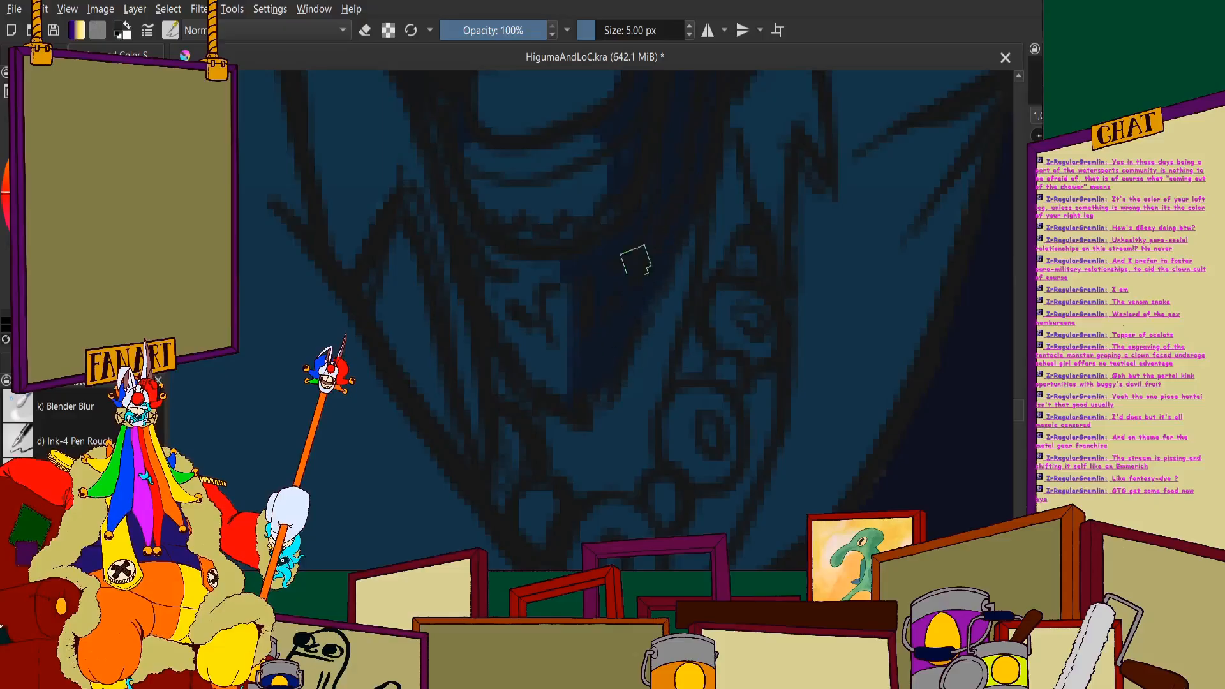
pyautogui.scroll(2, 597, 305)
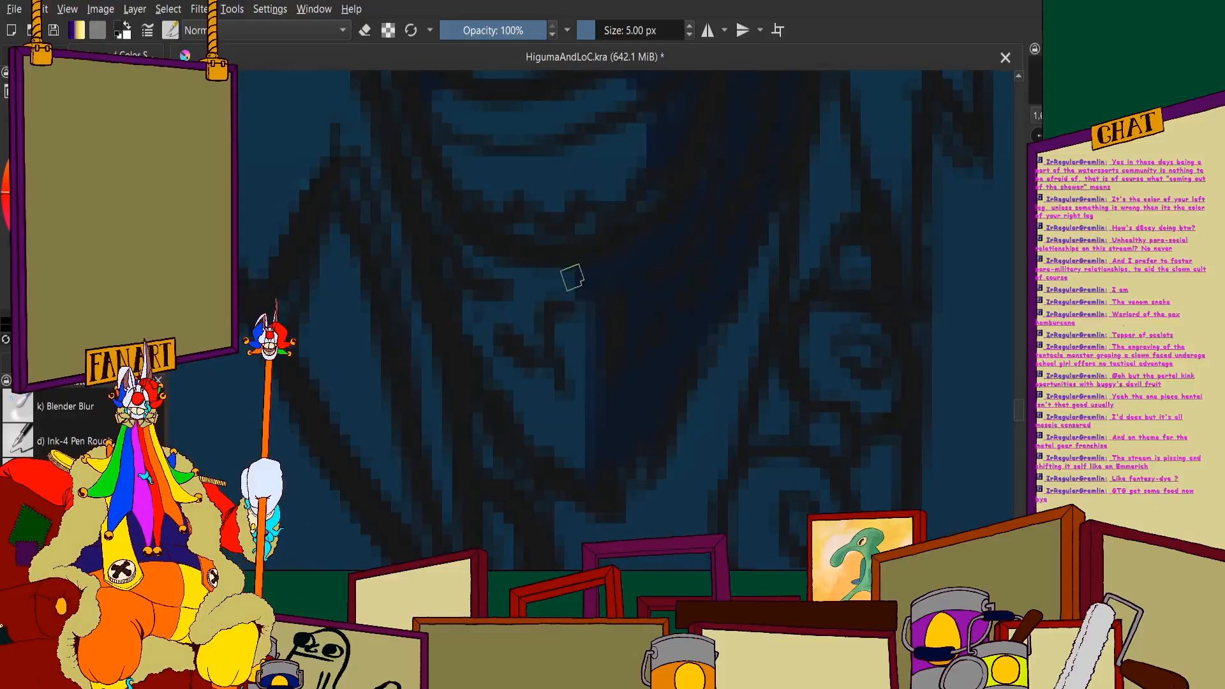
pyautogui.scroll(-8, 573, 278)
pyautogui.scroll(2, 581, 279)
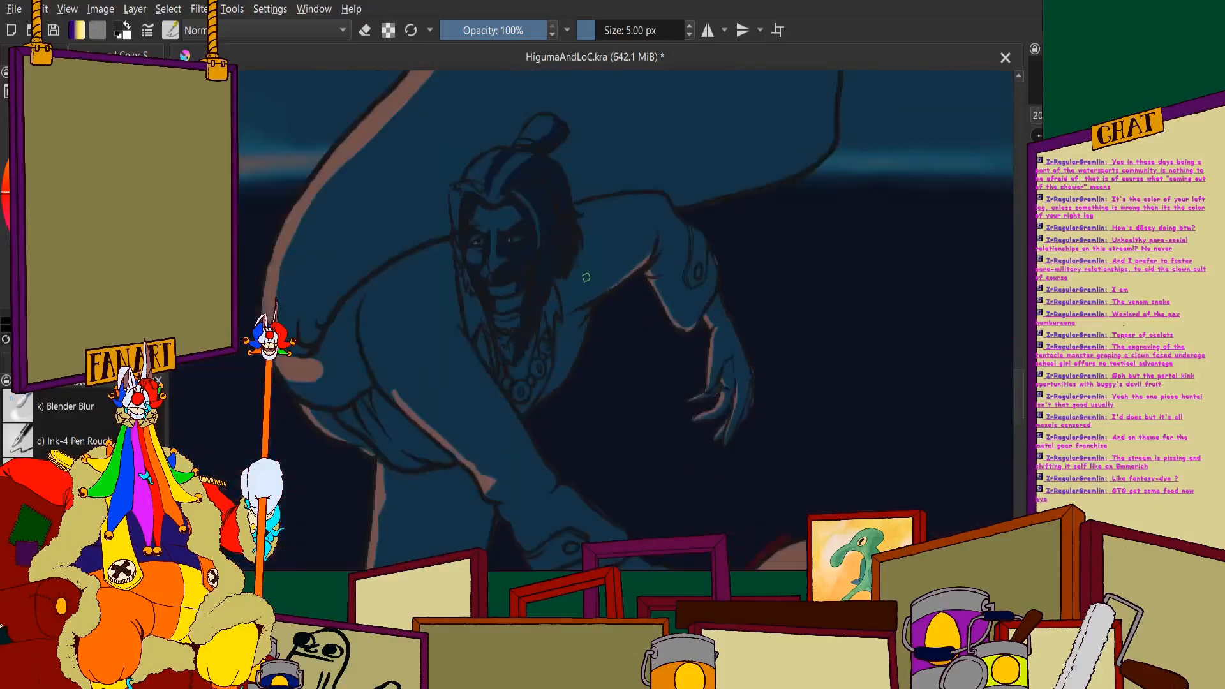
pyautogui.scroll(1, 586, 277)
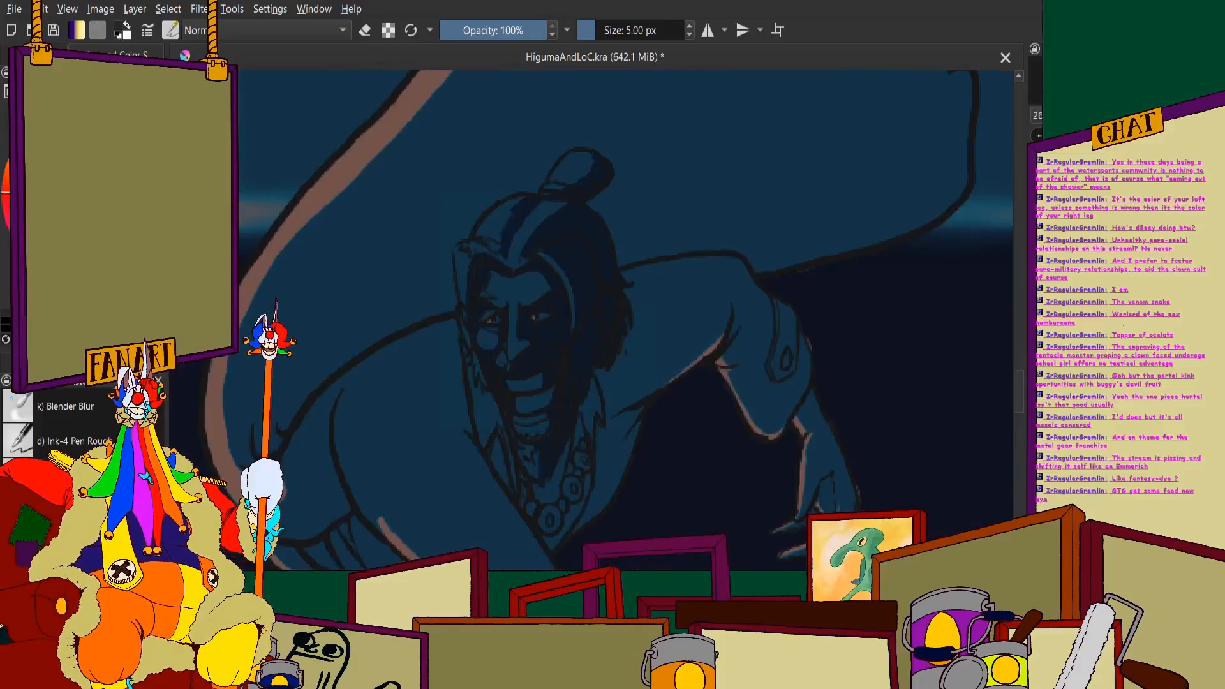
# - Soften the navy shading on the crown of the hair with the Blender Blur brush at 7 px
pyautogui.click(70, 414)
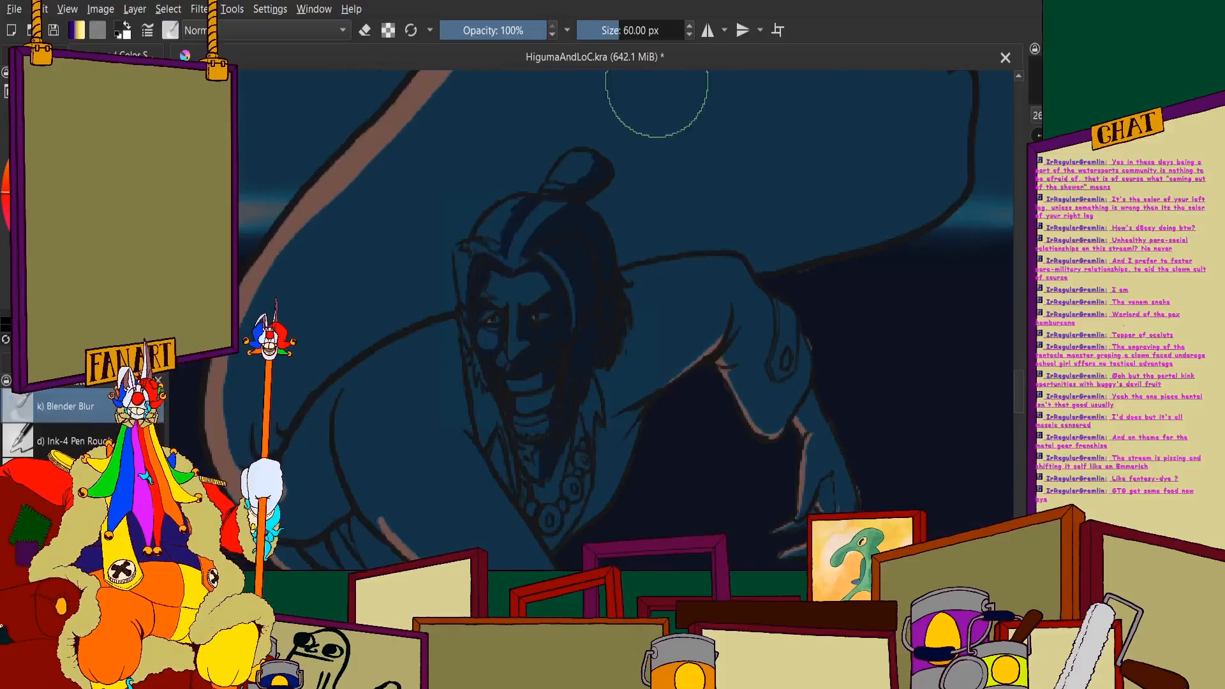
pyautogui.click(646, 30)
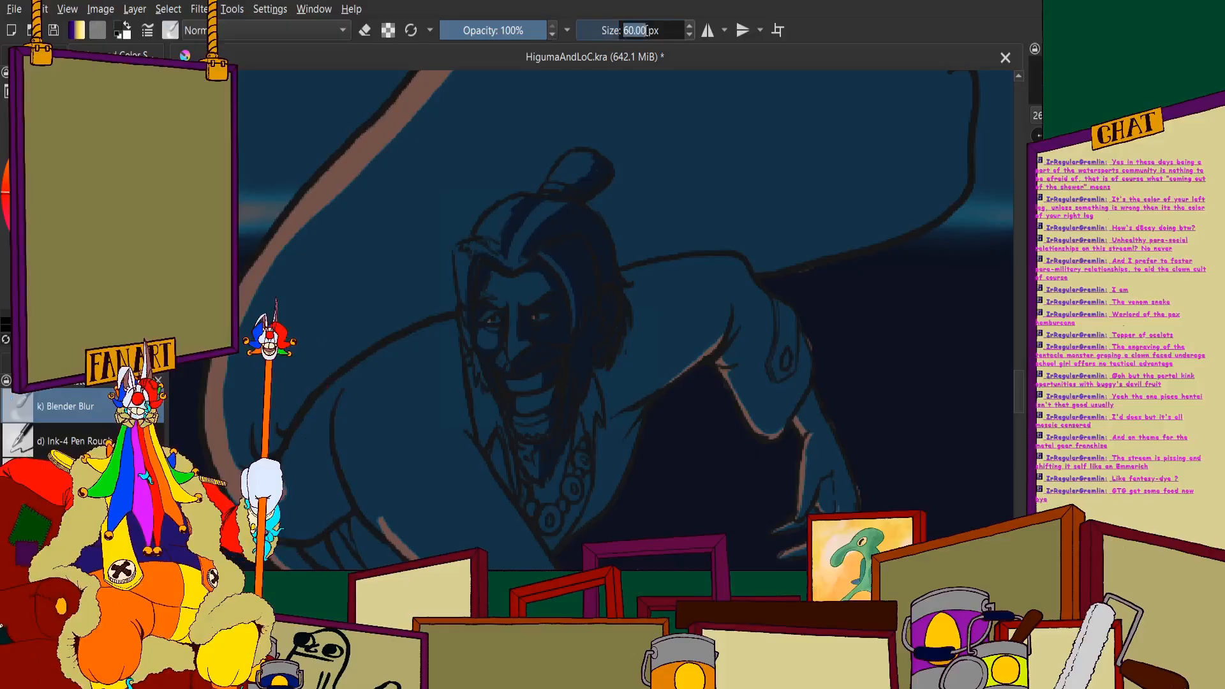
pyautogui.write('7')
pyautogui.press('Return')
pyautogui.scroll(5, 538, 205)
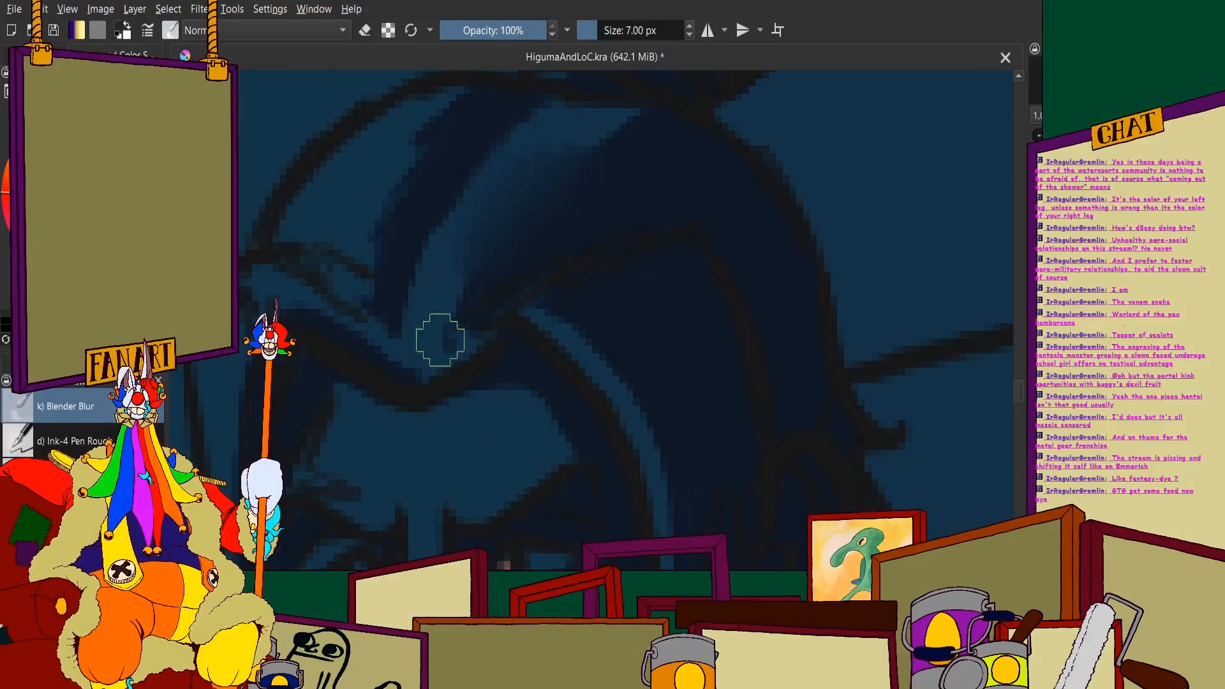
pyautogui.scroll(-5, 494, 201)
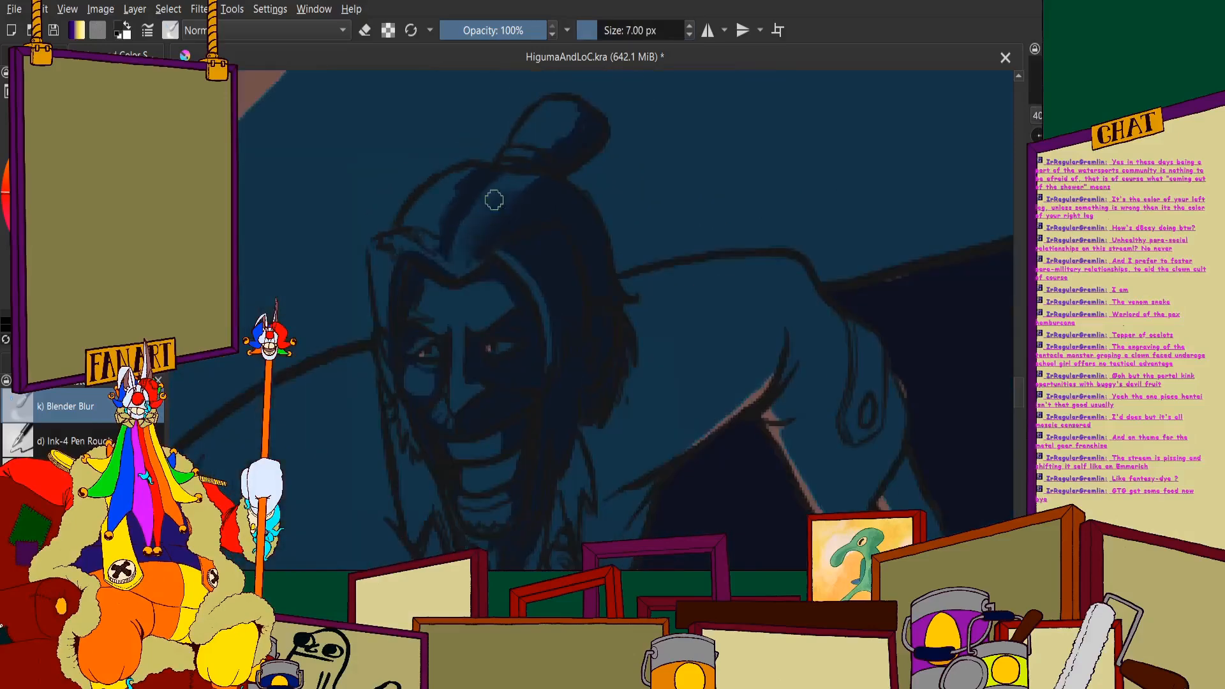
pyautogui.scroll(5, 494, 200)
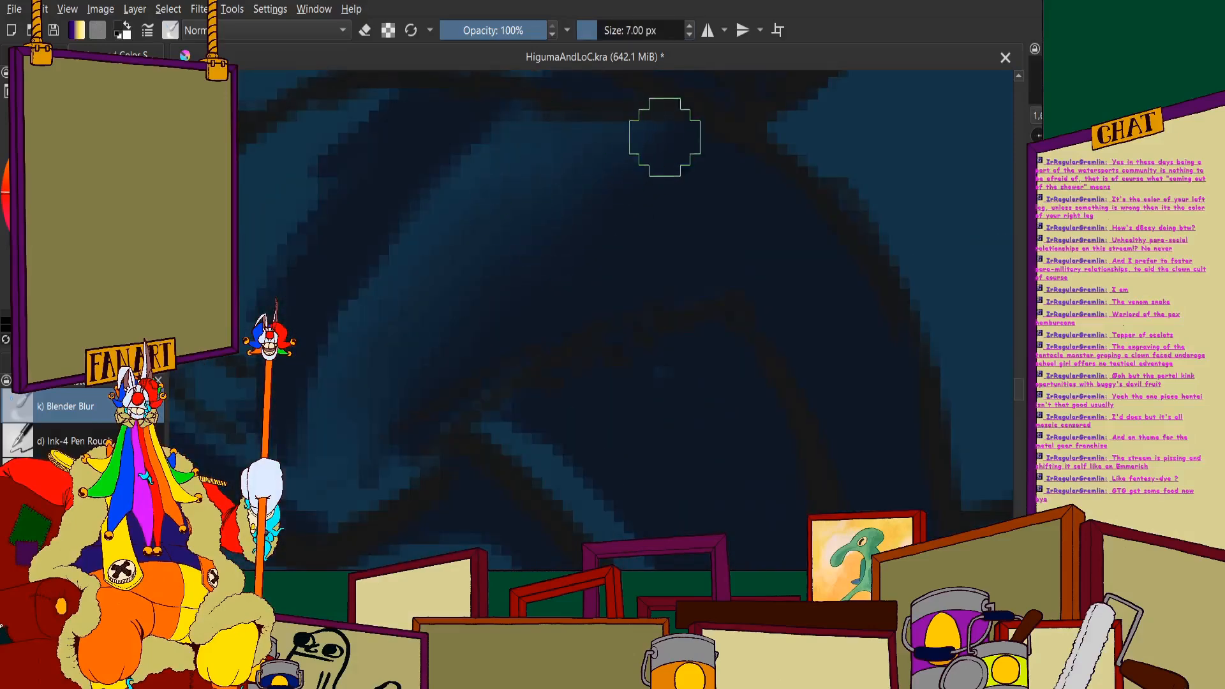
pyautogui.scroll(-2, 456, 244)
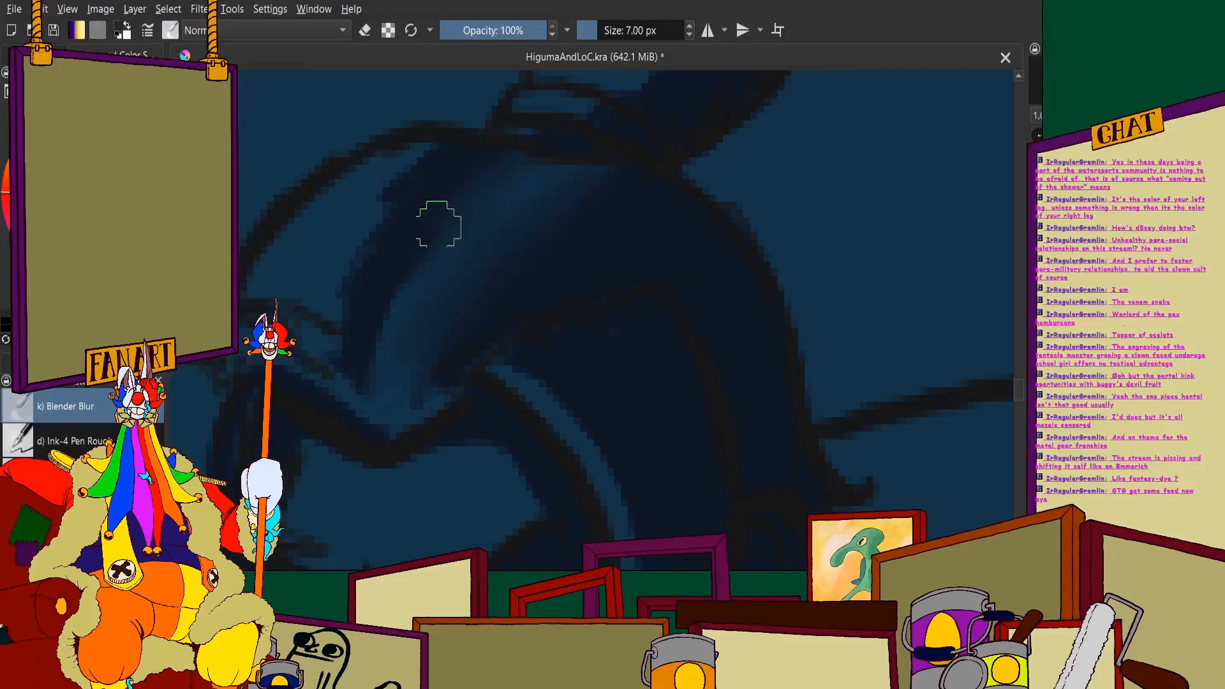
# - Blend the edges of the dark streak running back from the front hairline
pyautogui.scroll(-5, 420, 294)
pyautogui.scroll(5, 367, 246)
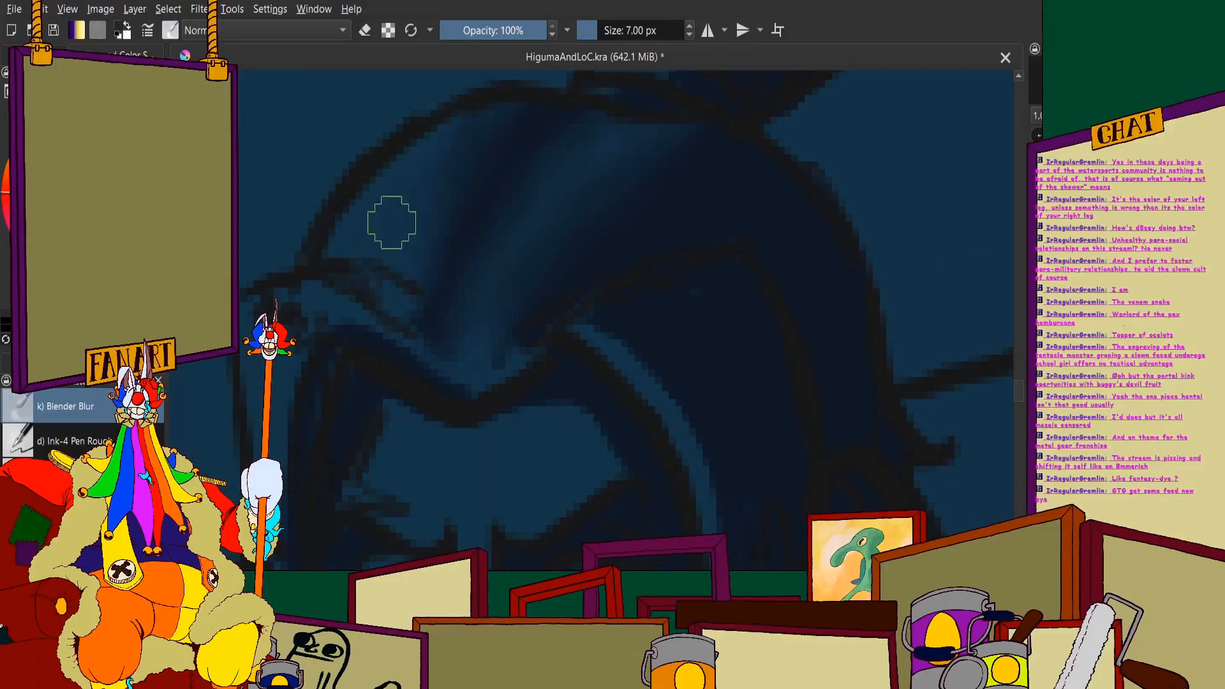
pyautogui.scroll(-5, 415, 185)
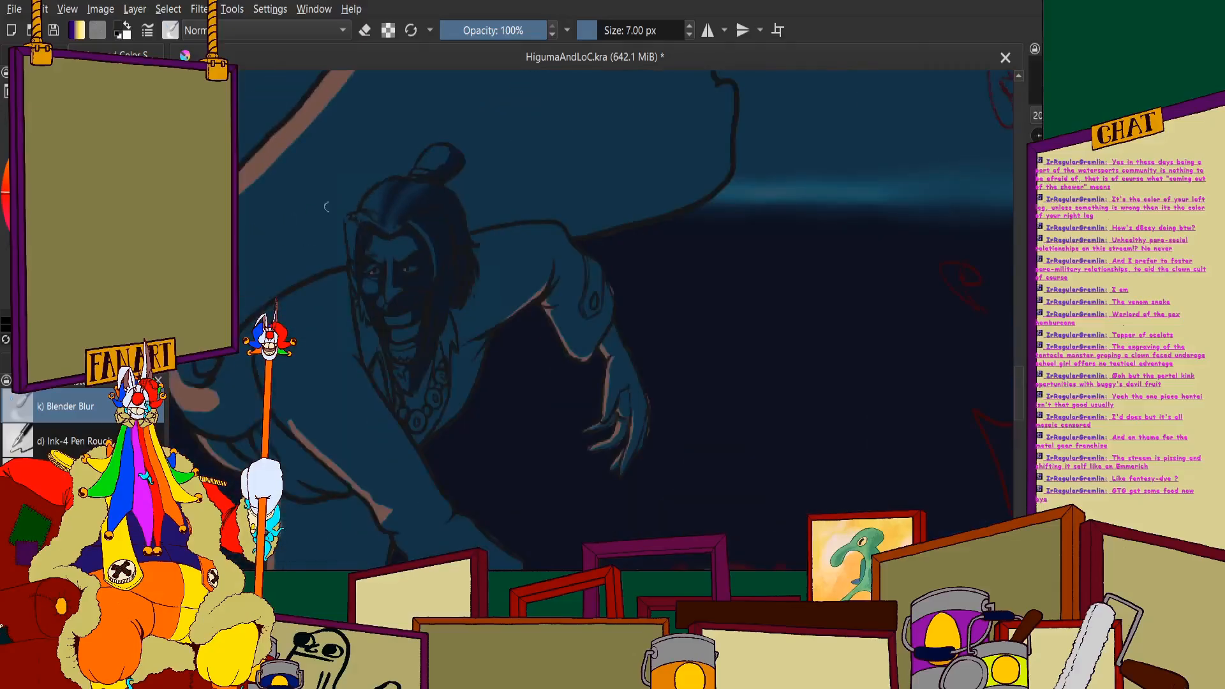
# - Blend the shadow edge on the hair bun and the shading along the hair locks framing the face
pyautogui.scroll(5, 481, 211)
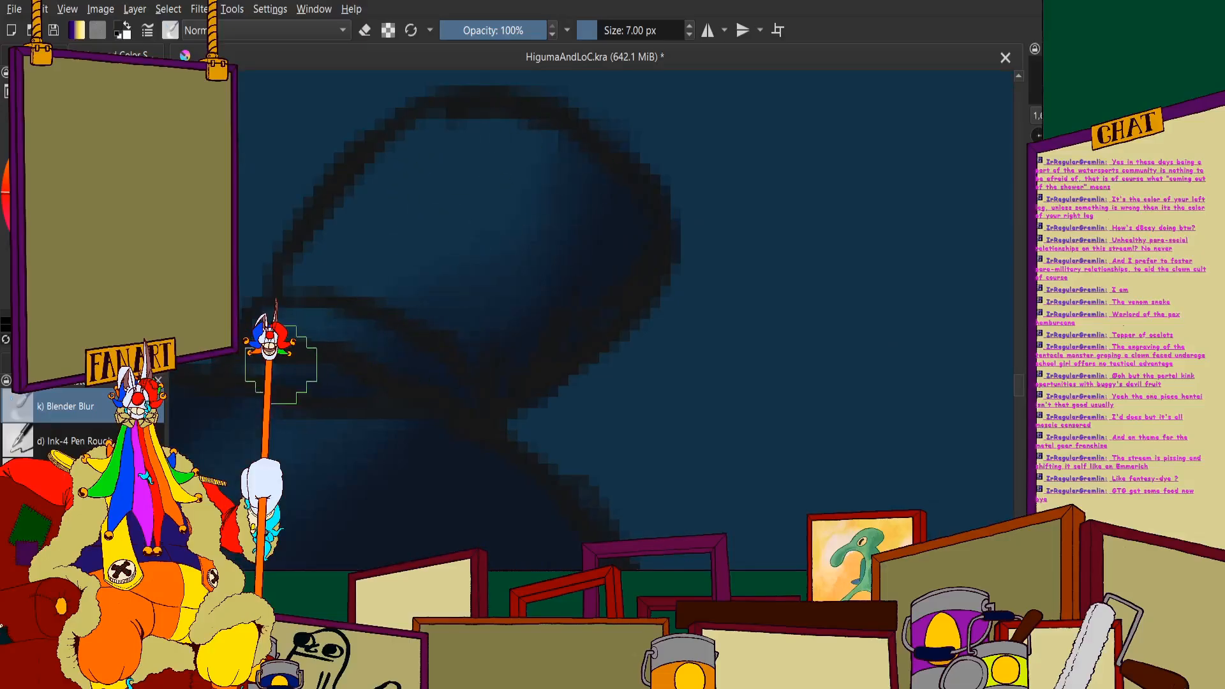
pyautogui.scroll(-5, 273, 361)
pyautogui.scroll(5, 577, 271)
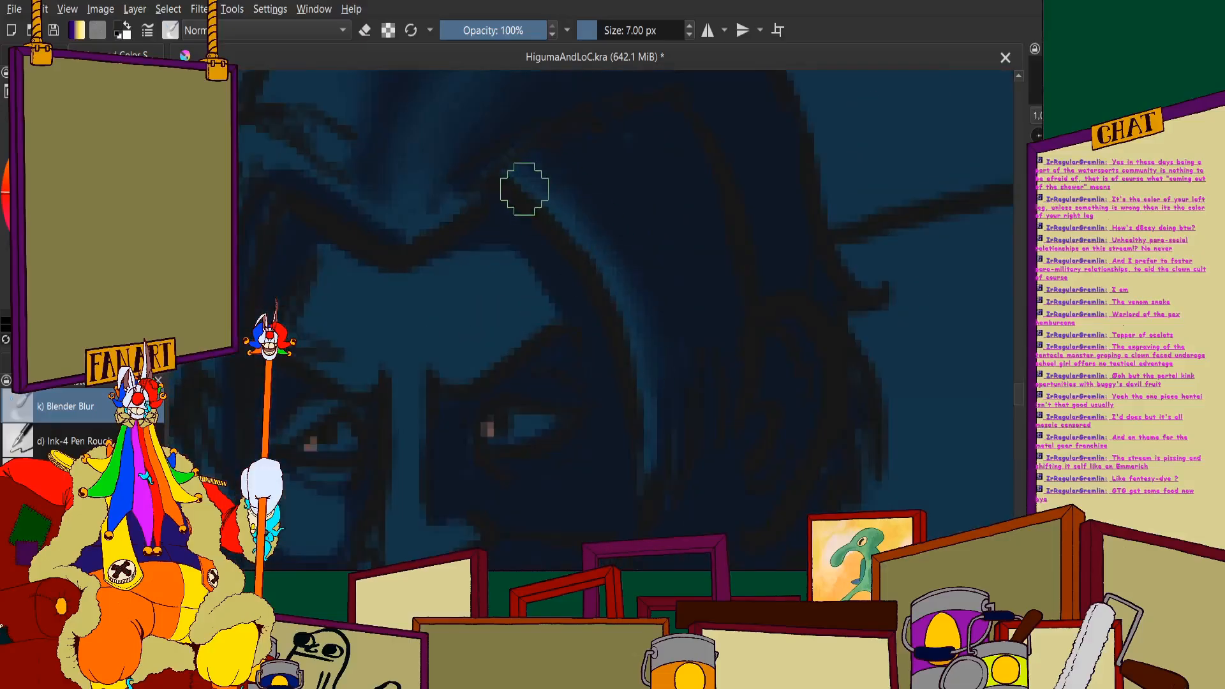
pyautogui.scroll(-5, 602, 243)
pyautogui.scroll(6, 481, 173)
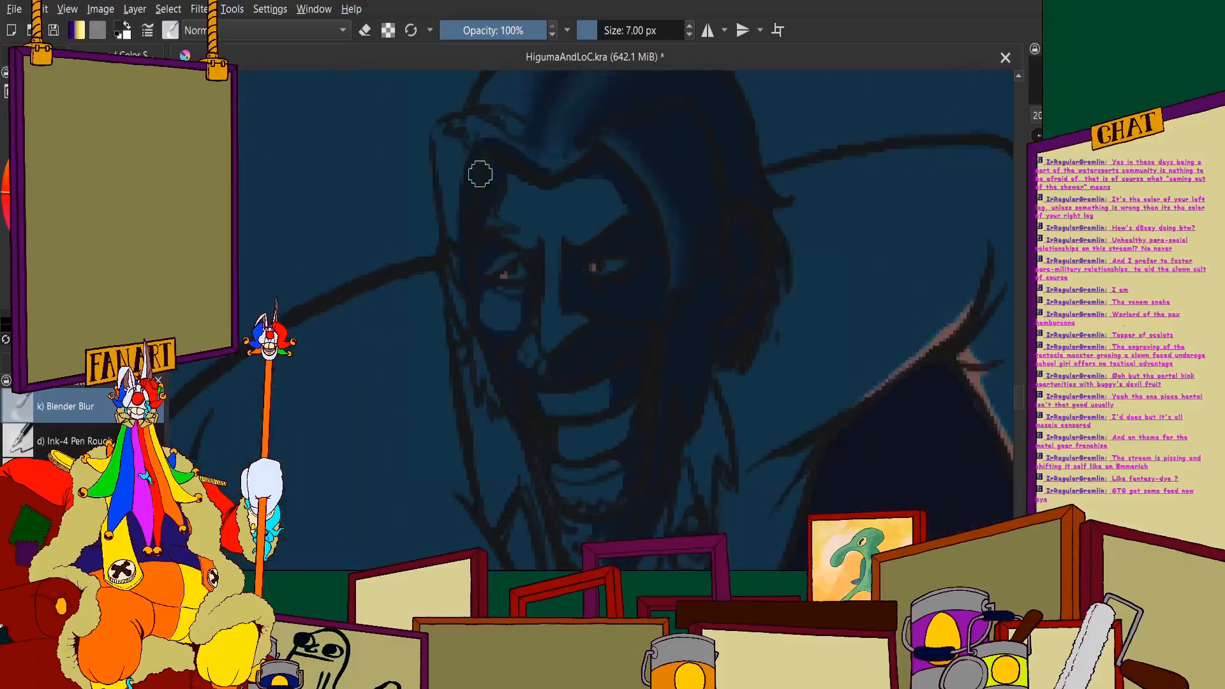
pyautogui.scroll(-3, 440, 256)
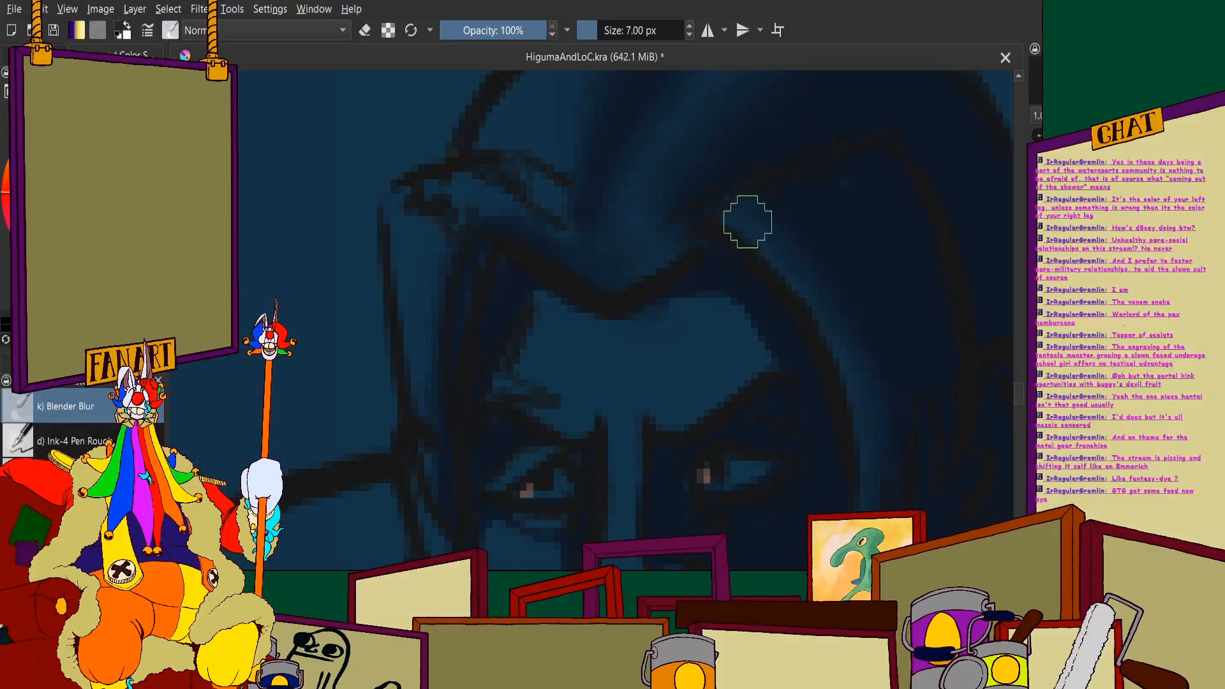
# - Blend the forehead's navy shading beneath the hairline into the lighter skin
pyautogui.scroll(-3, 748, 222)
pyautogui.scroll(3, 695, 307)
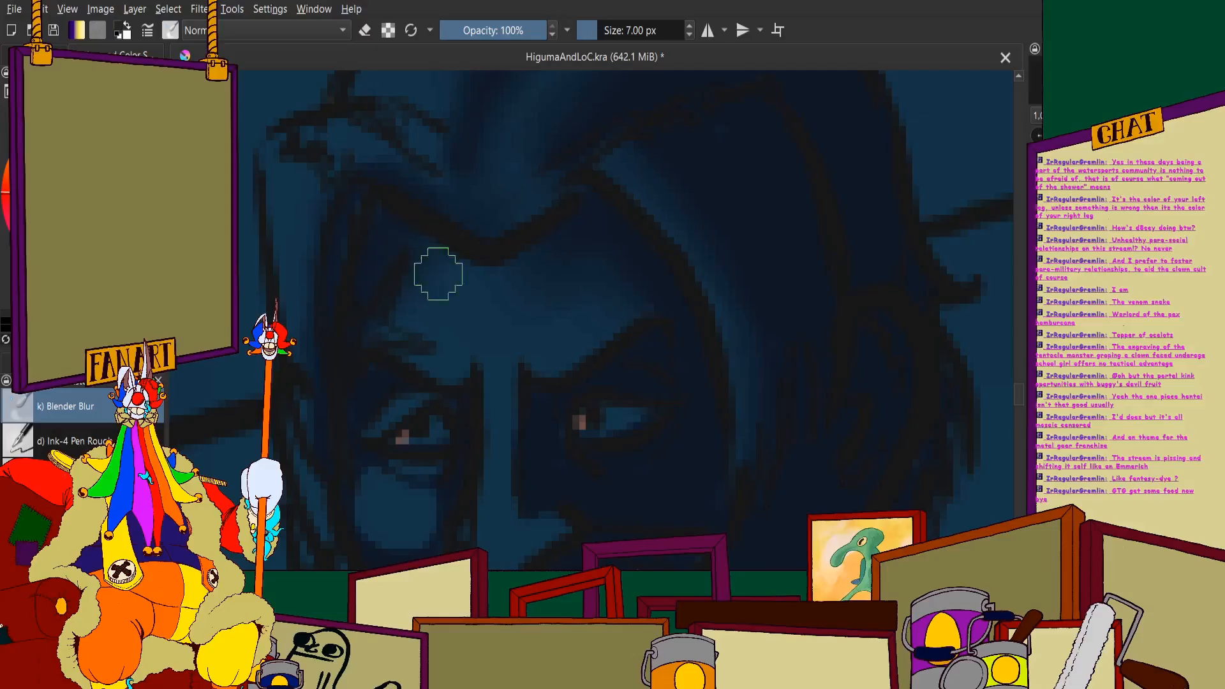
pyautogui.scroll(-5, 485, 293)
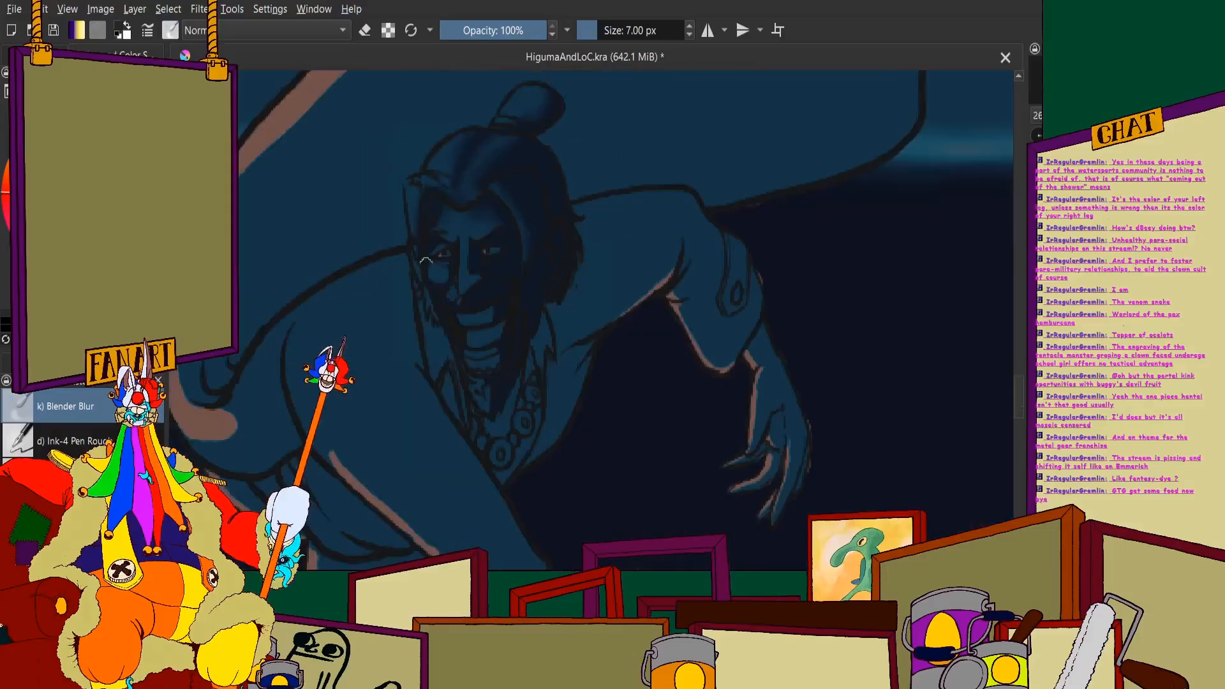
# - Smooth the shadow edges on the far-side cheek, around the eye and beside the nose
pyautogui.scroll(6, 446, 265)
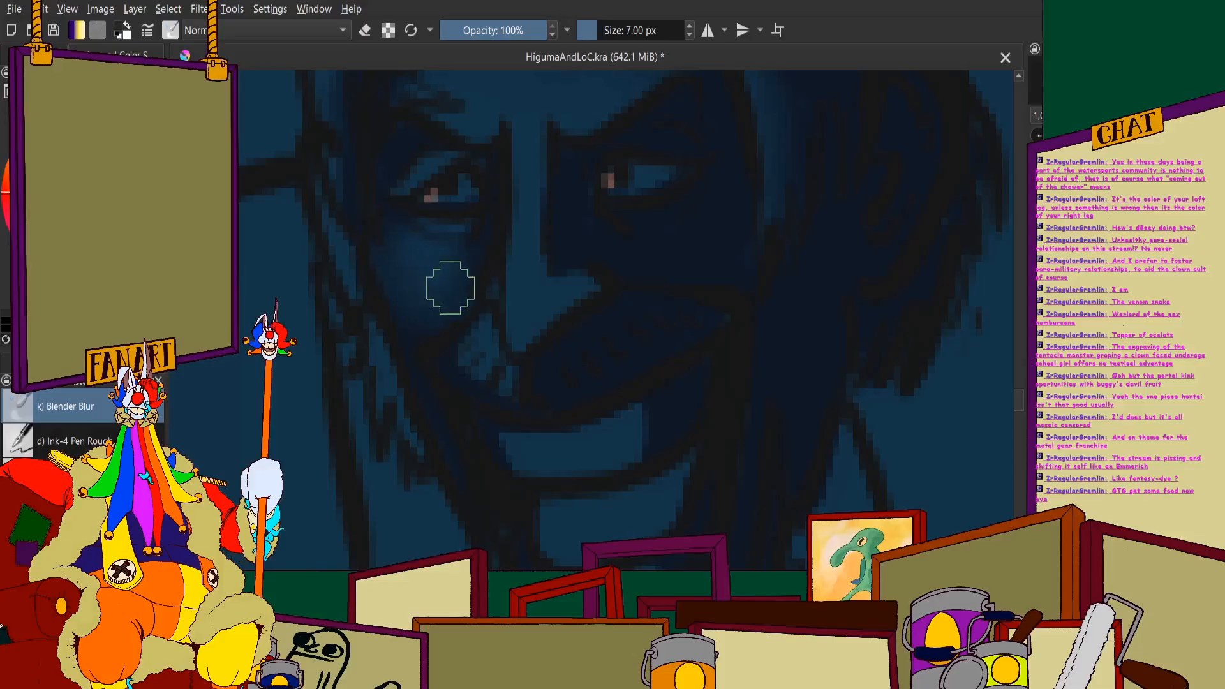
pyautogui.scroll(-5, 428, 291)
pyautogui.scroll(6, 415, 252)
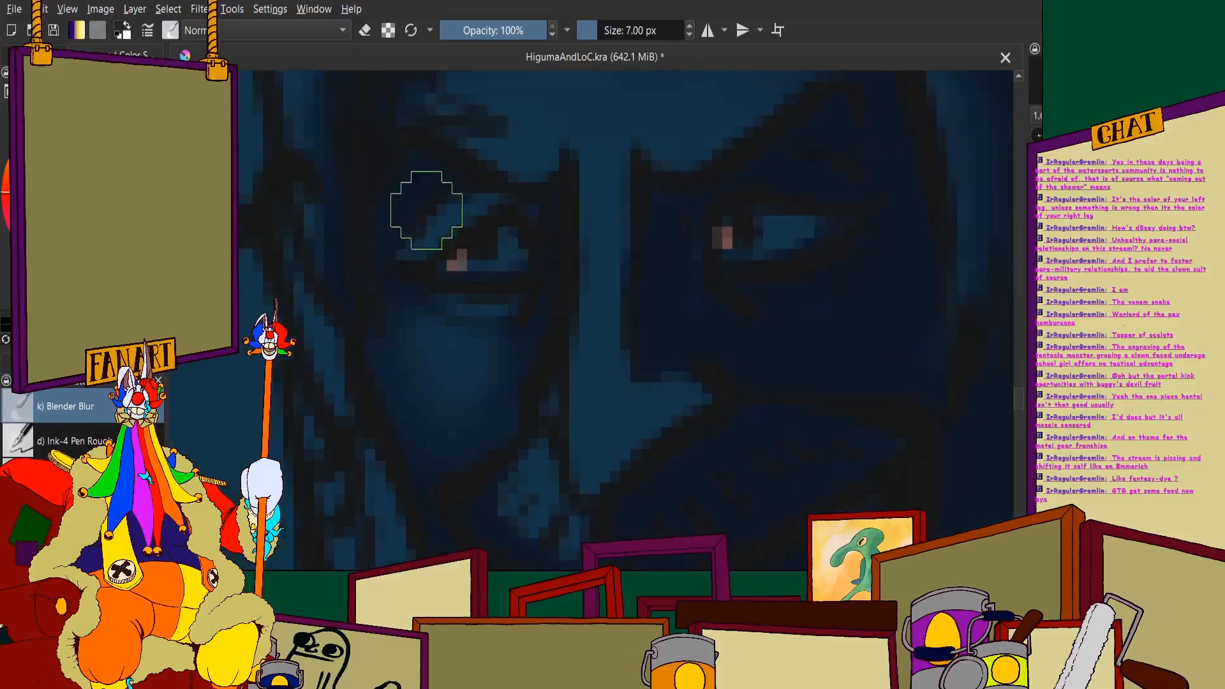
pyautogui.scroll(-3, 465, 232)
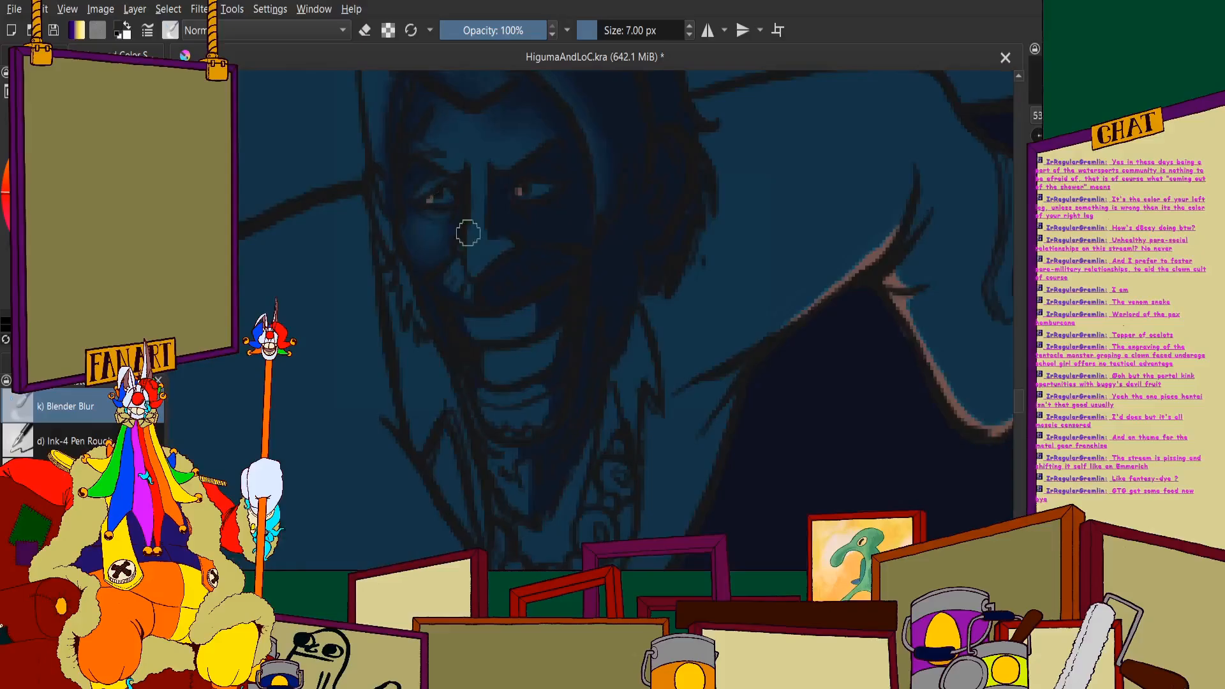
pyautogui.scroll(4, 391, 317)
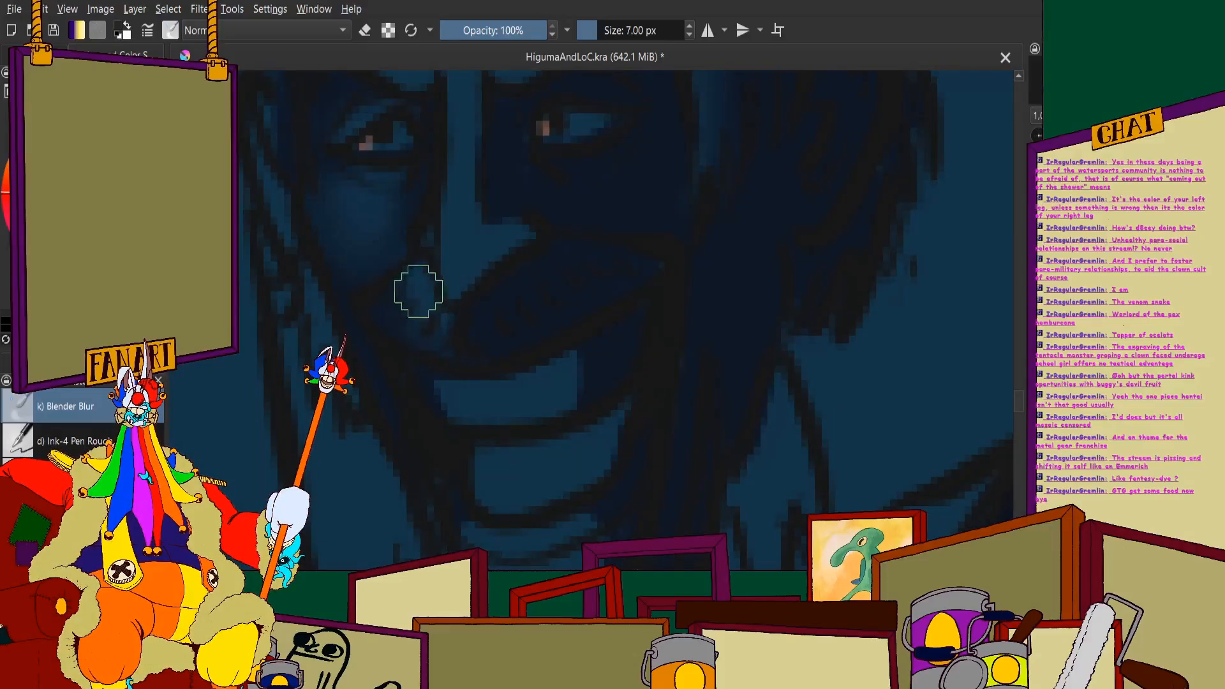
pyautogui.scroll(-4, 476, 344)
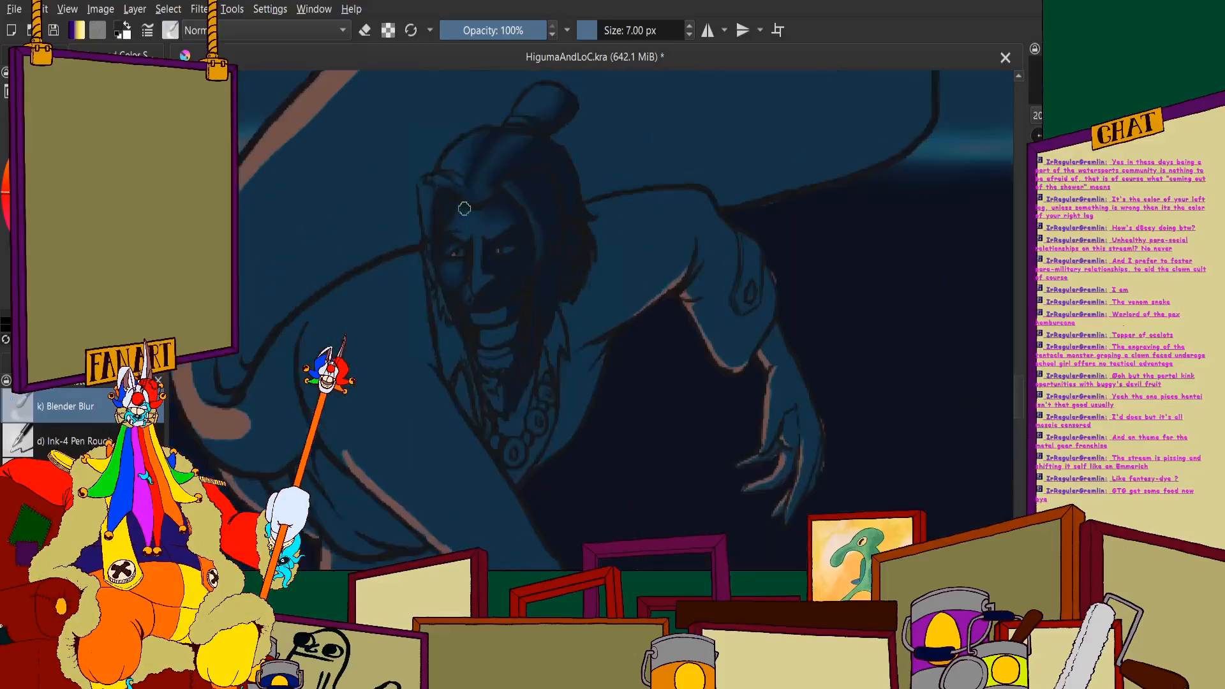
# - Blend the navy shading across the grinning mouth, lower lip and chin
pyautogui.scroll(1, 498, 179)
pyautogui.scroll(6, 566, 254)
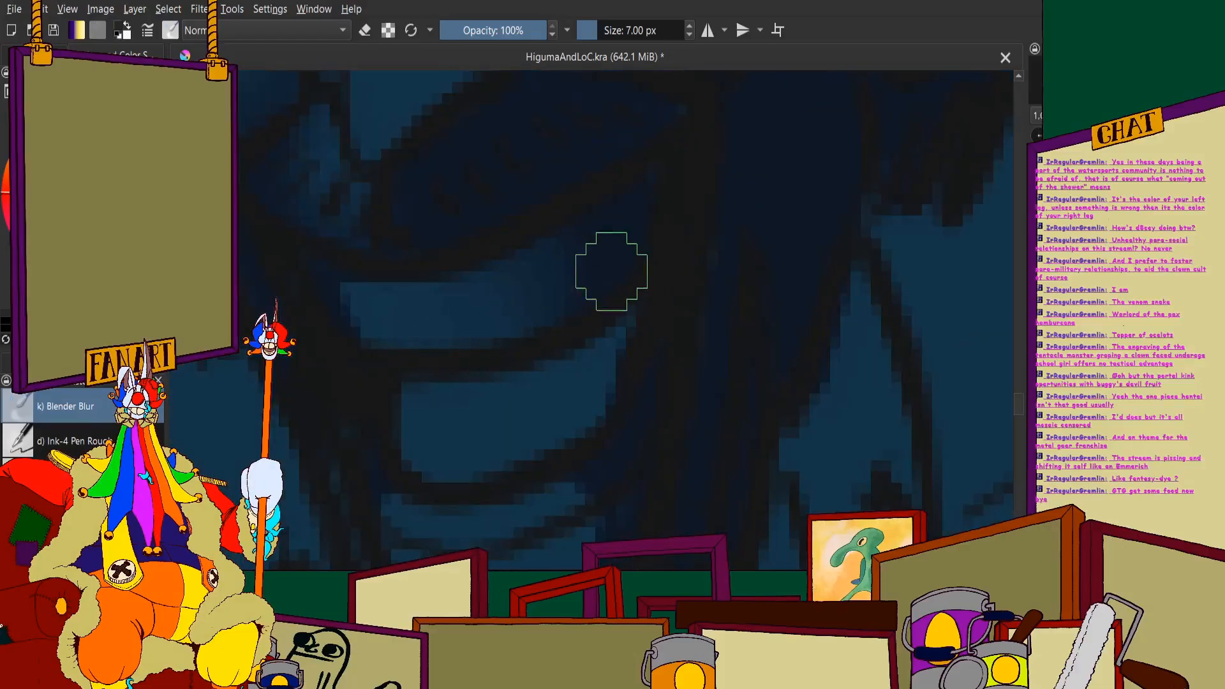
pyautogui.moveTo(430, 344); pyautogui.dragTo(393, 266)
pyautogui.moveTo(580, 389); pyautogui.dragTo(564, 393)
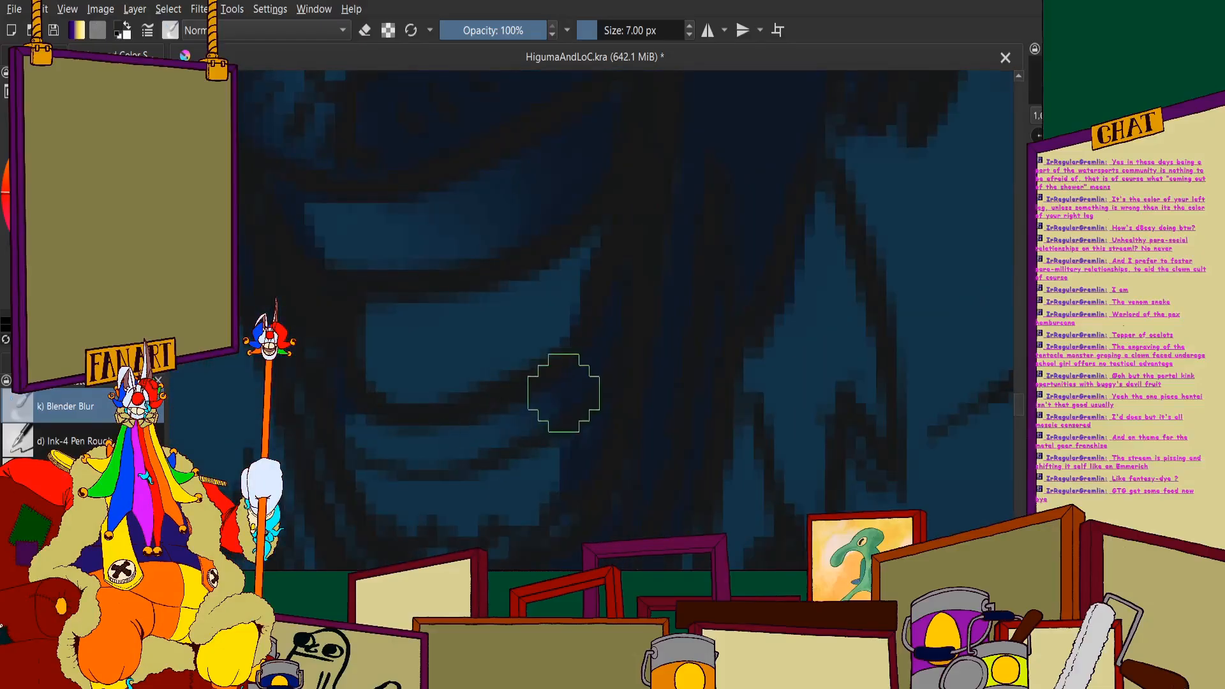
pyautogui.moveTo(567, 457); pyautogui.dragTo(554, 471)
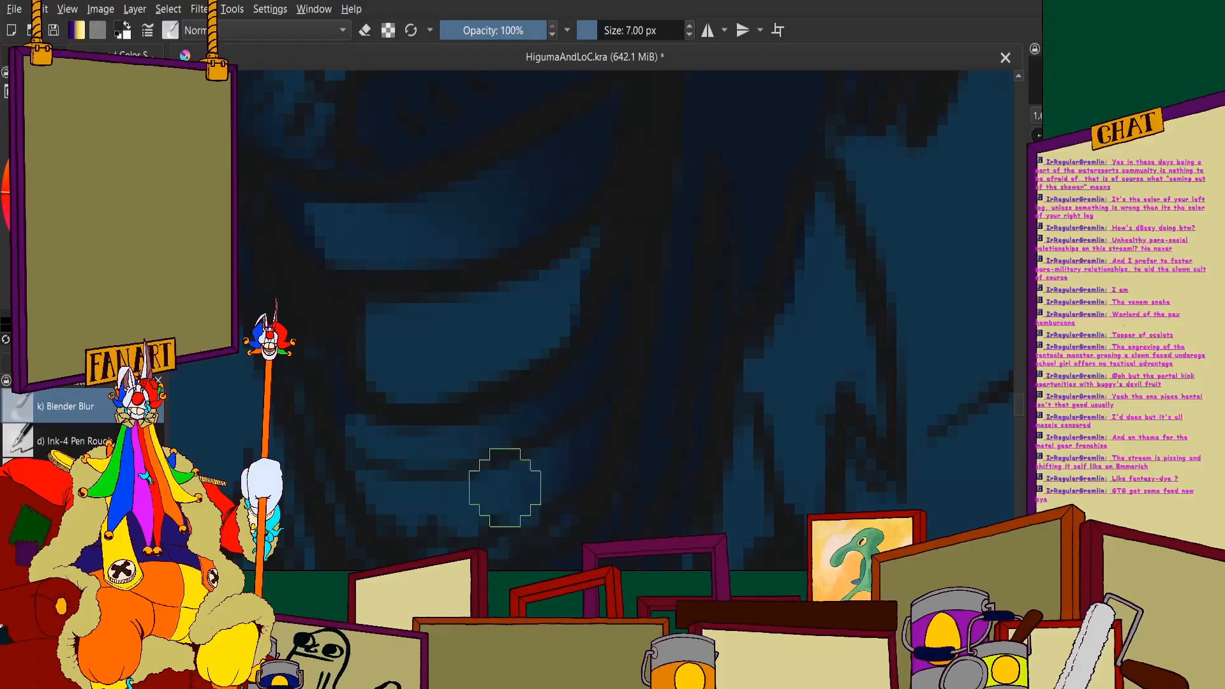
# - Soften the navy shadow on the neck and upper chest below the beard
pyautogui.scroll(-8, 405, 331)
pyautogui.scroll(8, 358, 249)
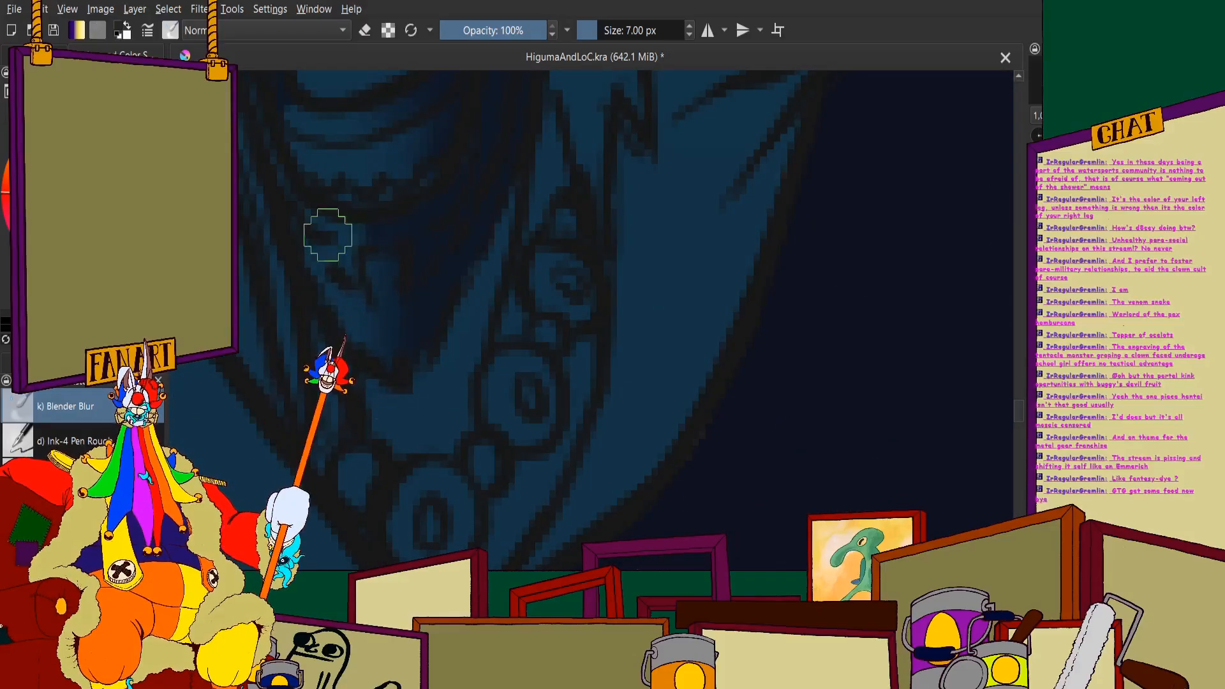
pyautogui.scroll(-6, 326, 235)
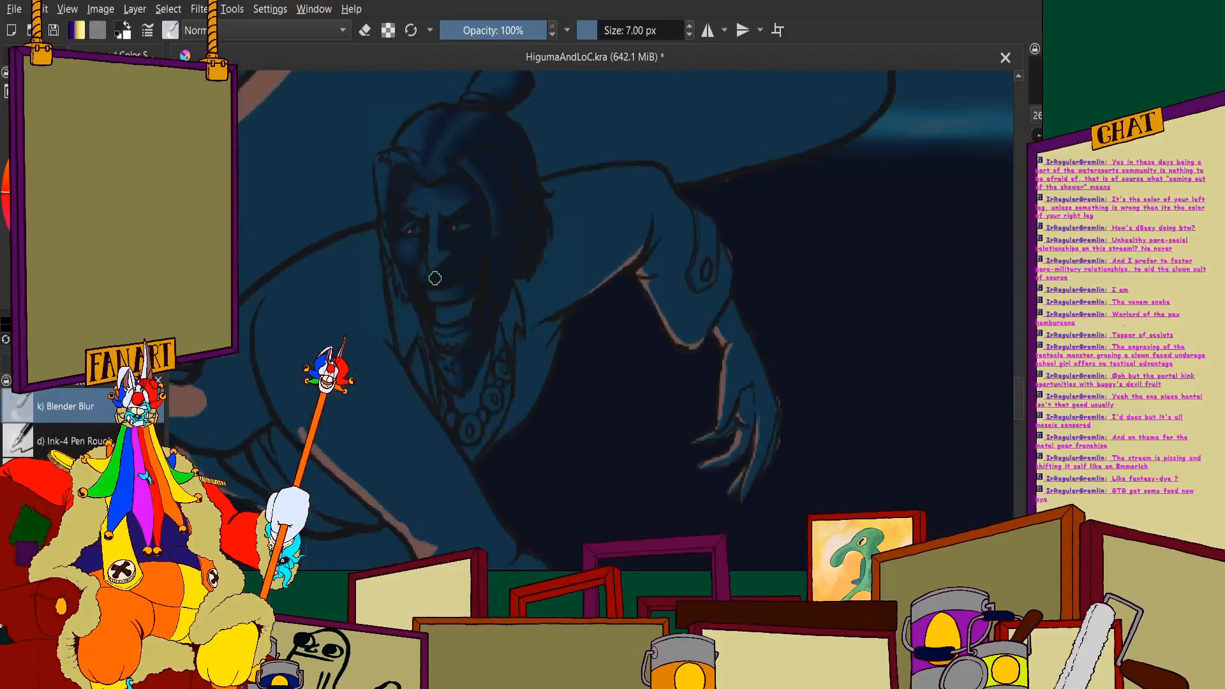
pyautogui.scroll(6, 436, 278)
pyautogui.scroll(-8, 446, 232)
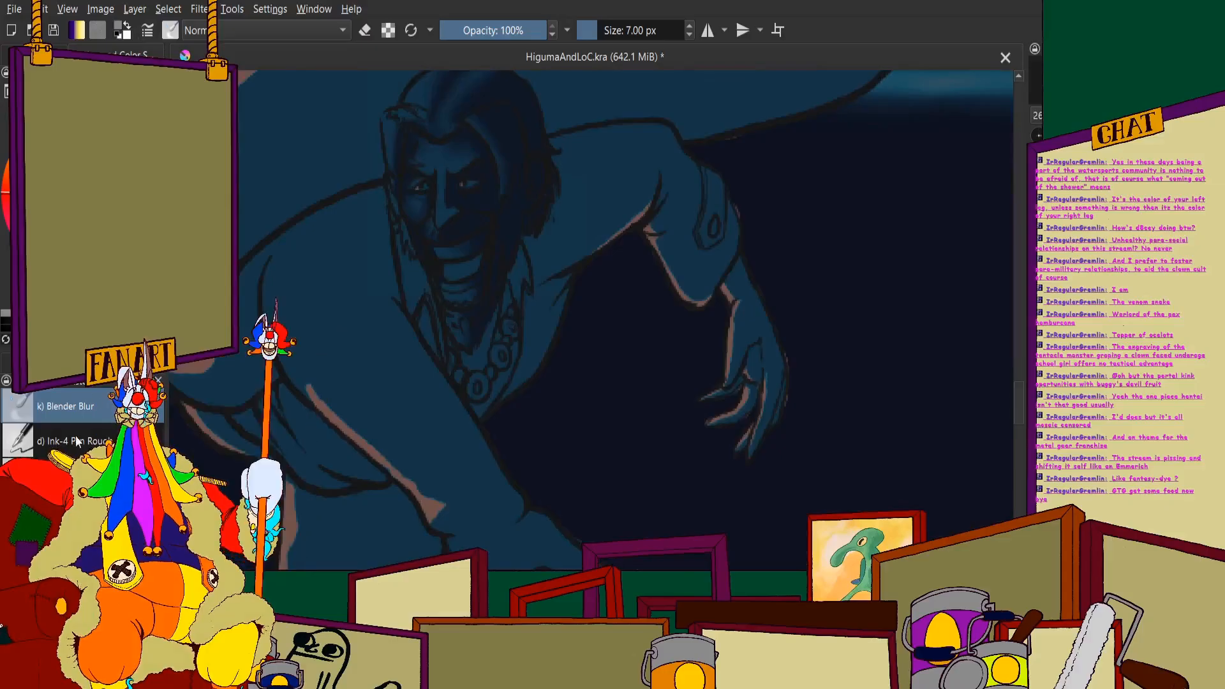
# - Switch back to the 5 px brush and paint a thin pinkish highlight down the nose ridge and around its tip
pyautogui.click(71, 476)
pyautogui.scroll(4, 443, 198)
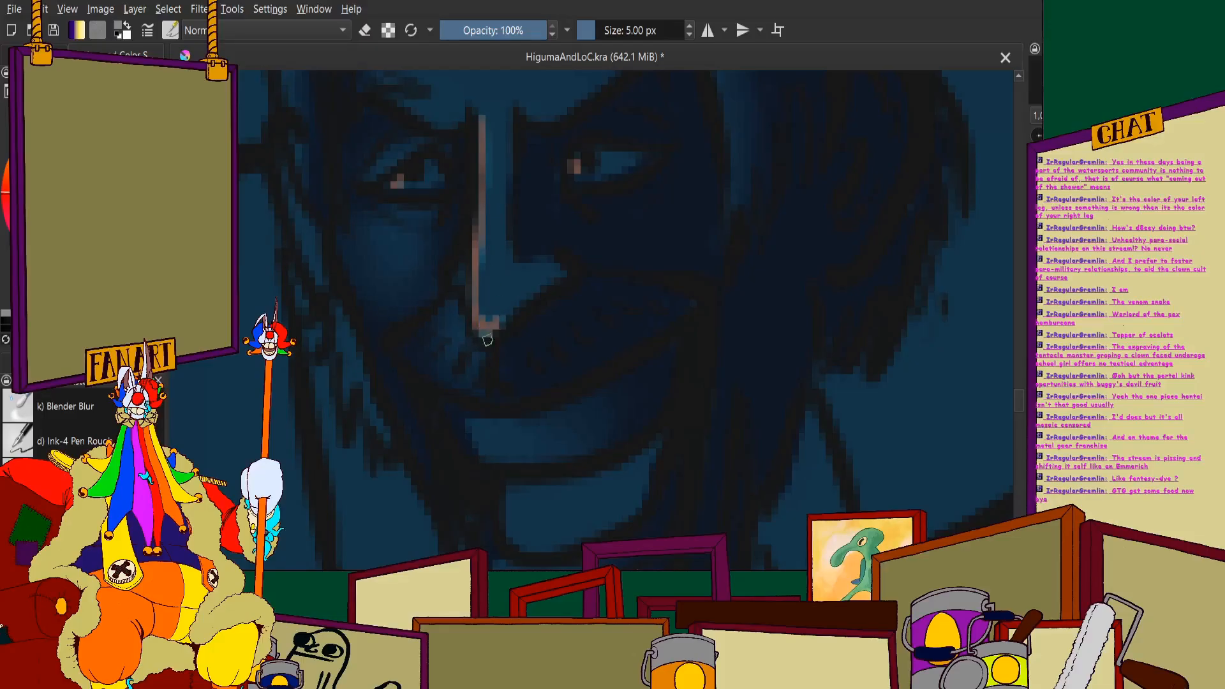
pyautogui.scroll(4, 448, 280)
pyautogui.moveTo(477, 258); pyautogui.dragTo(471, 288)
pyautogui.scroll(-9, 460, 282)
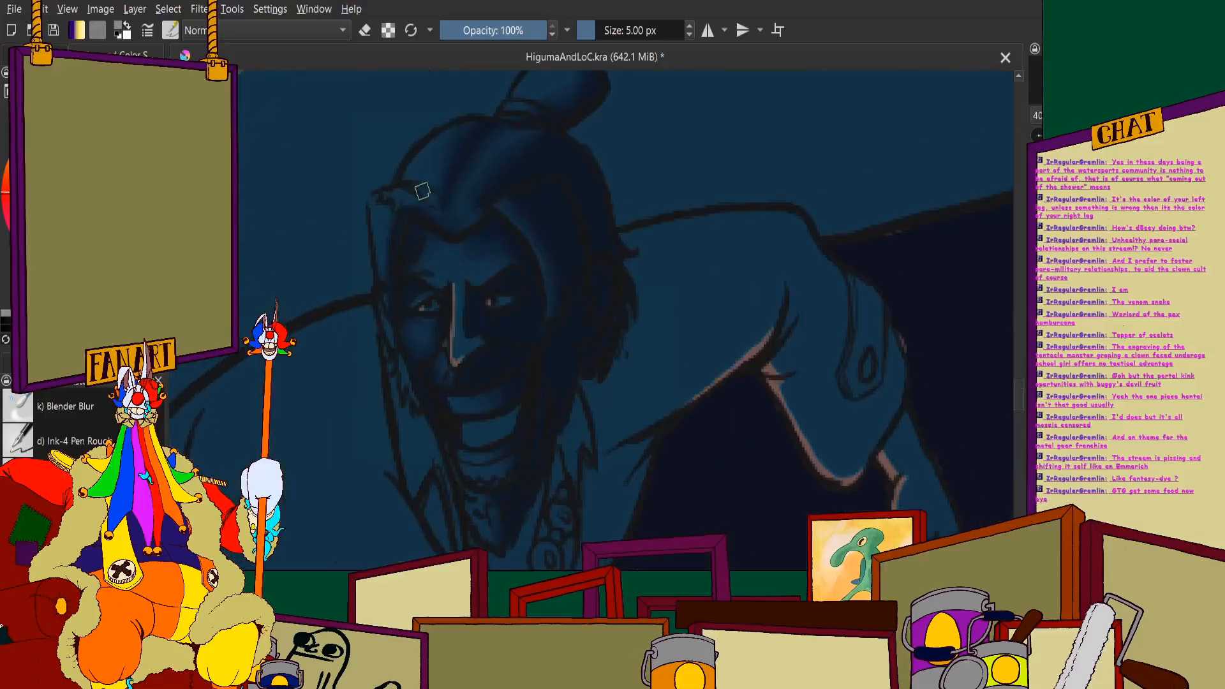
# - Paint a small pinkish highlight spot on the man's far-side cheek below the eye
pyautogui.scroll(5, 433, 236)
pyautogui.scroll(-4, 443, 307)
pyautogui.scroll(2, 441, 383)
pyautogui.scroll(-2, 445, 369)
pyautogui.scroll(4, 428, 345)
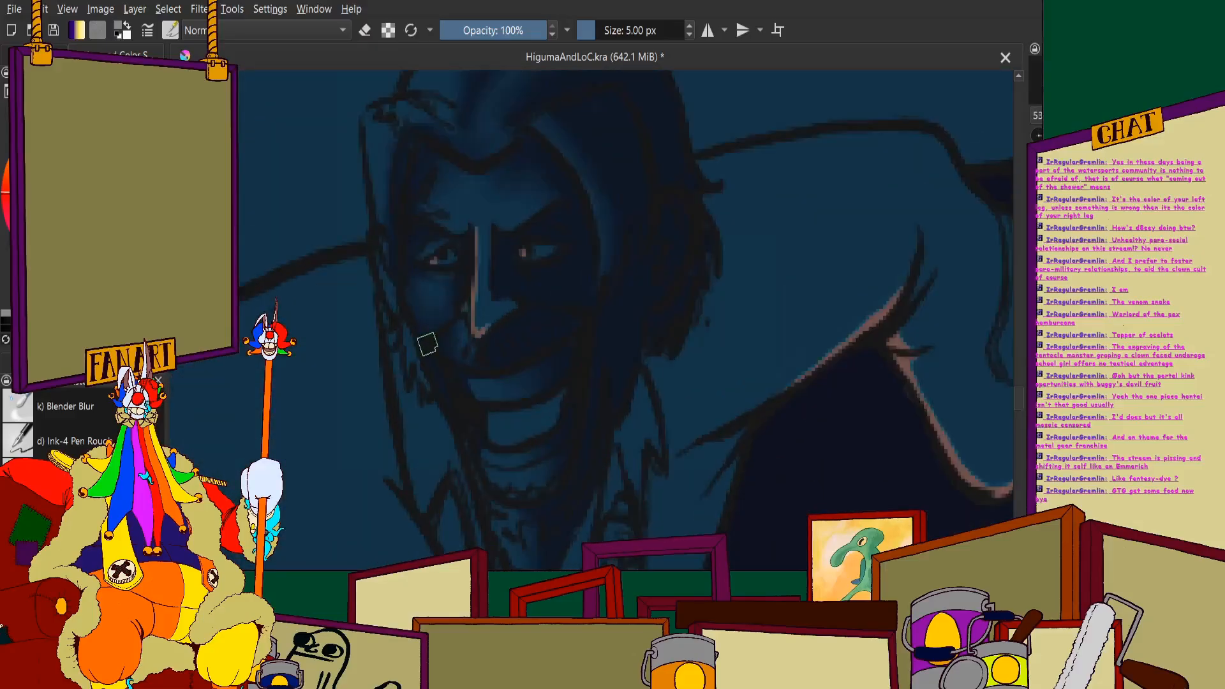
pyautogui.scroll(2, 433, 264)
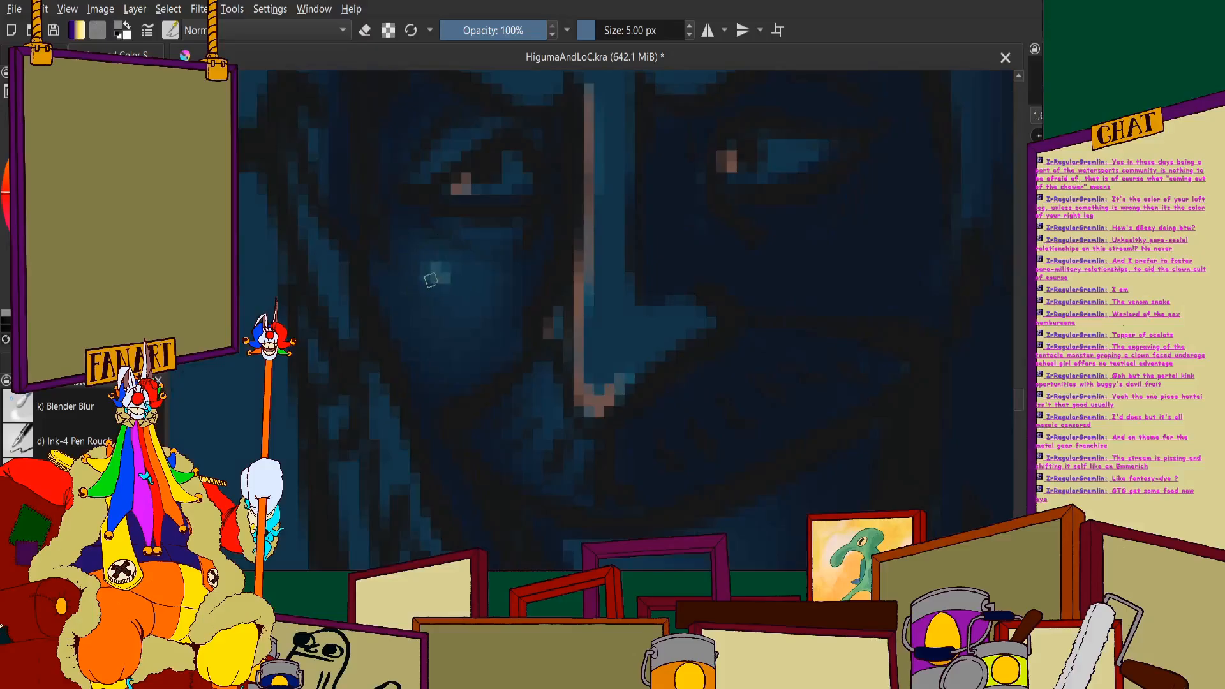
pyautogui.scroll(-5, 437, 278)
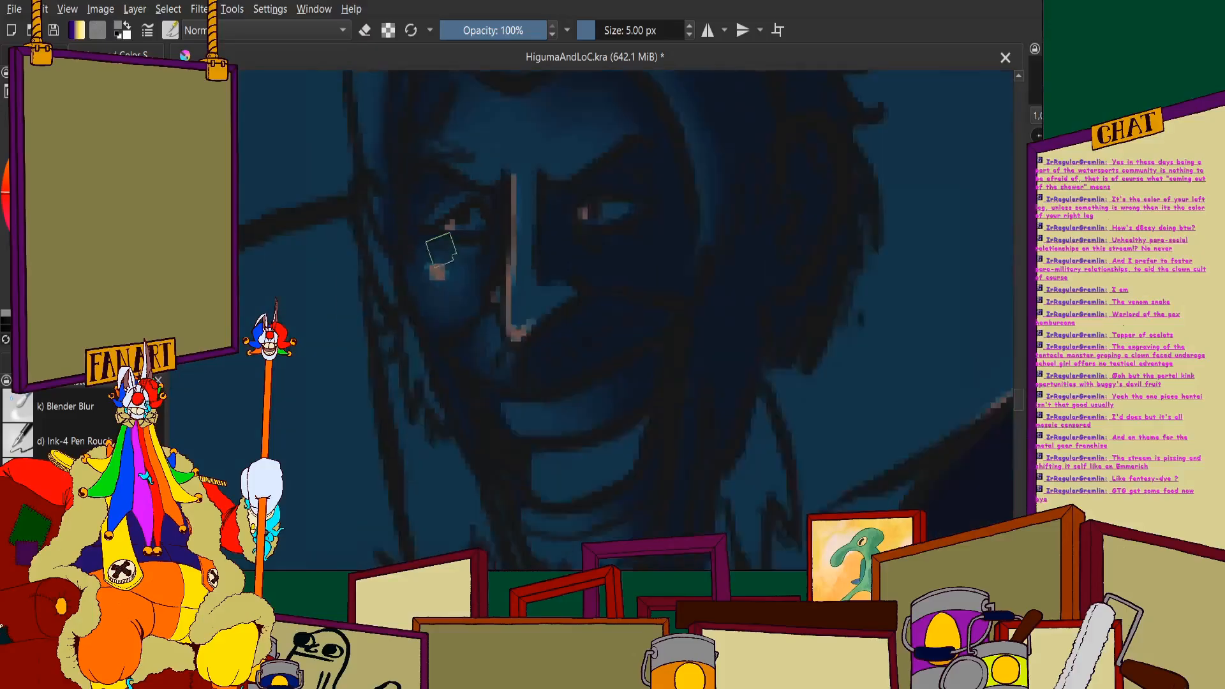
pyautogui.scroll(3, 434, 243)
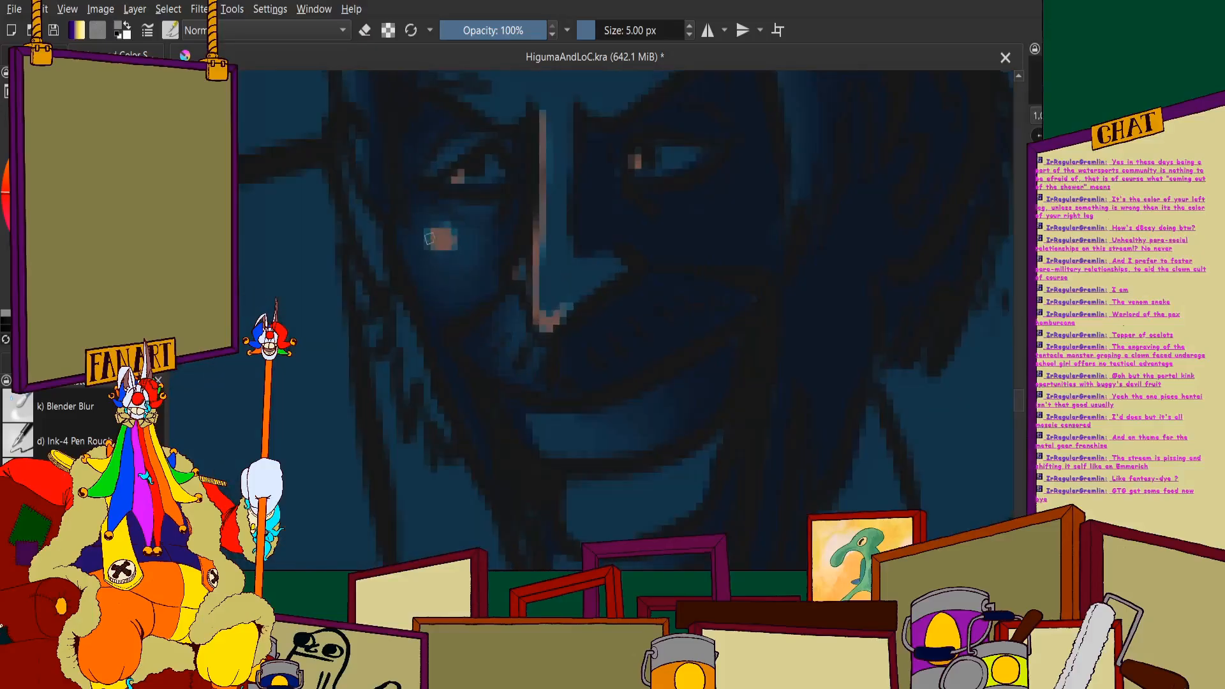
pyautogui.scroll(-3, 429, 238)
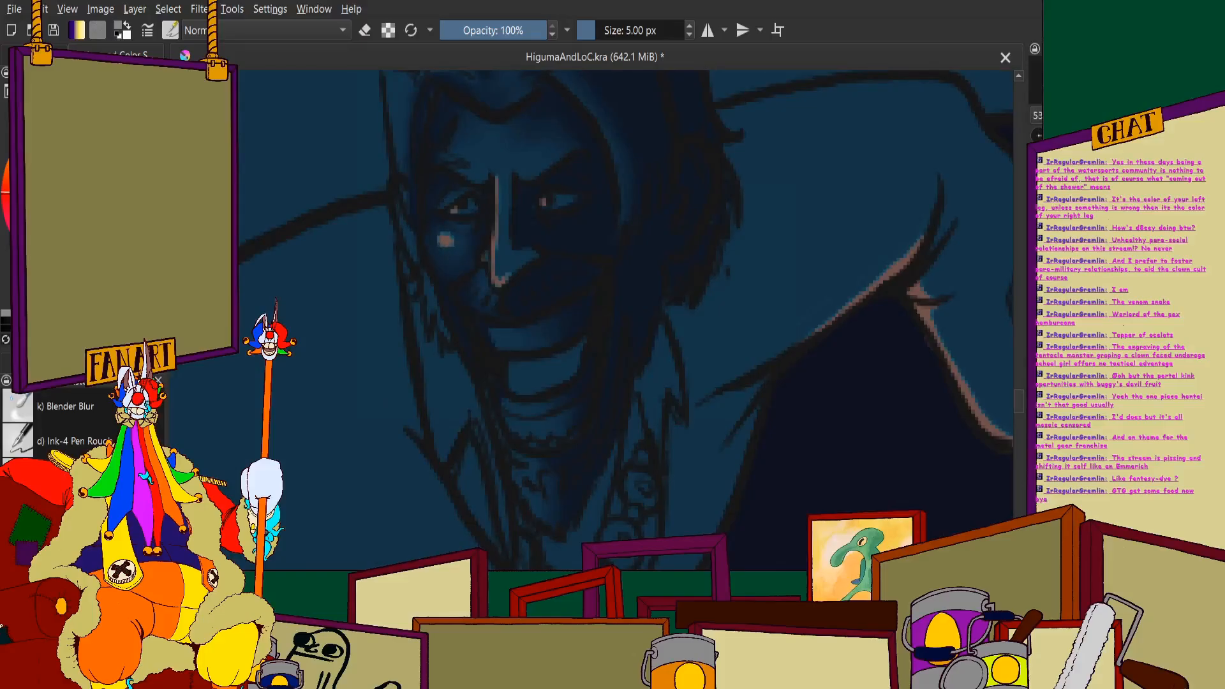
# - Paint thin pinkish rim highlights along the hair lock framing the face, the strands below it and the crown's outline
pyautogui.scroll(-4, 395, 203)
pyautogui.scroll(2, 398, 147)
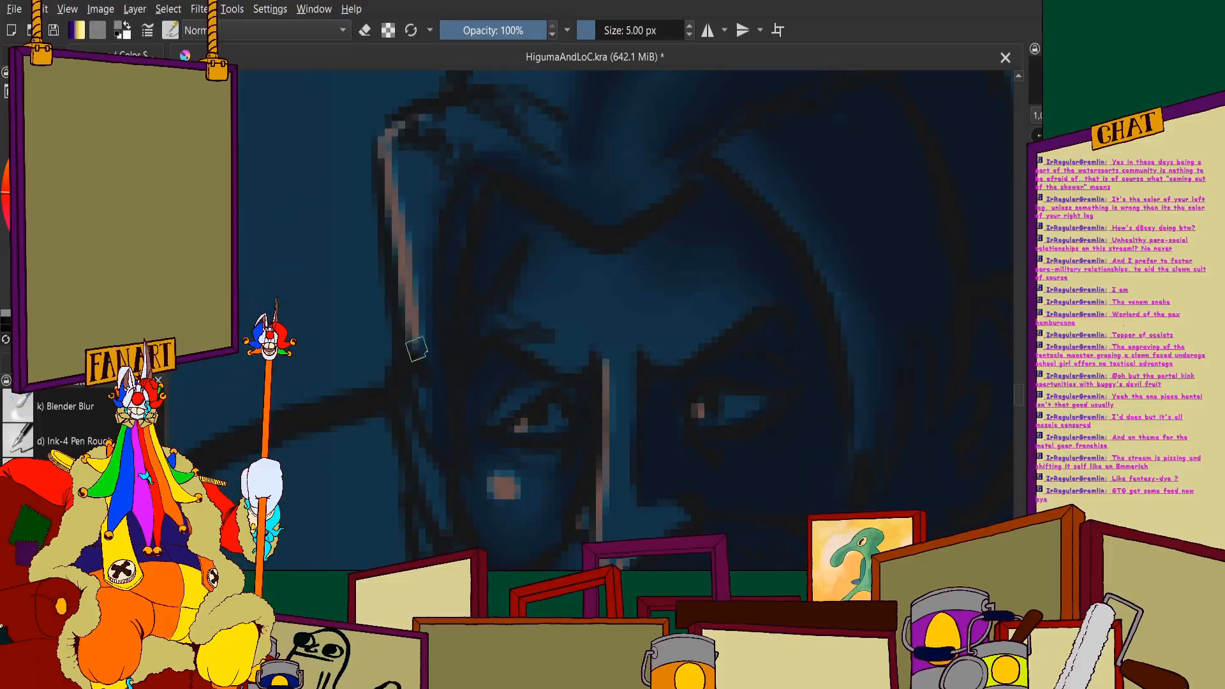
pyautogui.scroll(-5, 427, 185)
pyautogui.scroll(3, 428, 180)
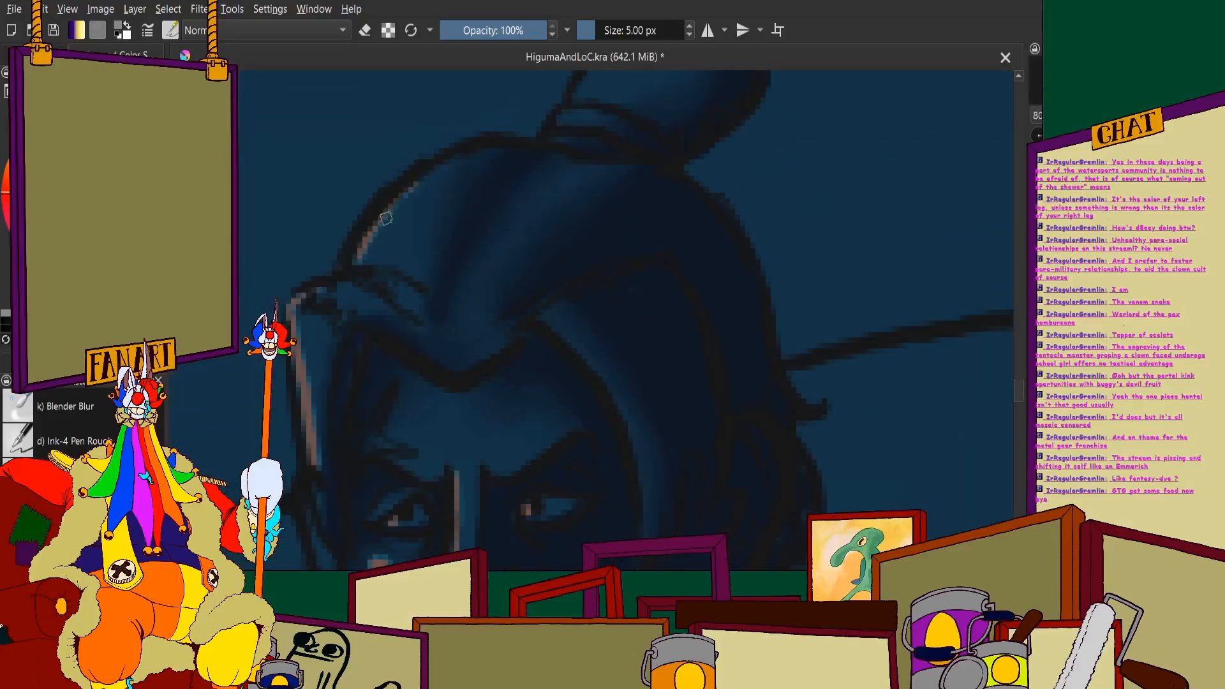
pyautogui.scroll(-3, 453, 154)
pyautogui.scroll(3, 478, 128)
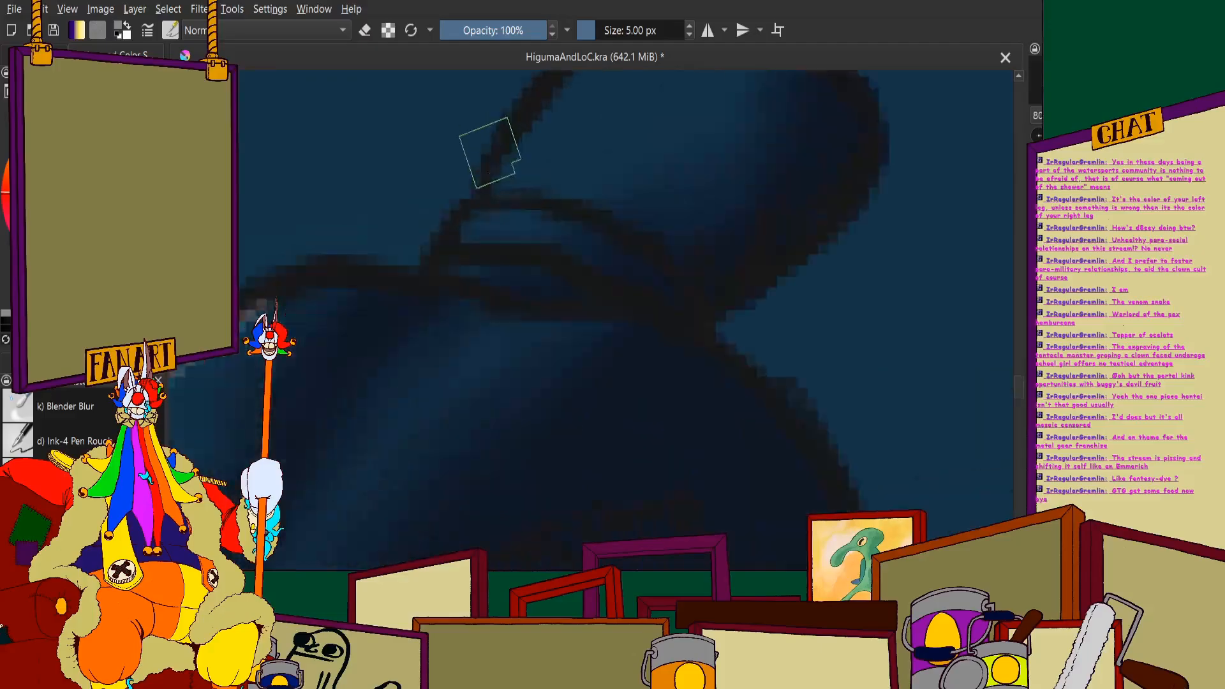
pyautogui.scroll(-4, 487, 151)
pyautogui.scroll(5, 404, 180)
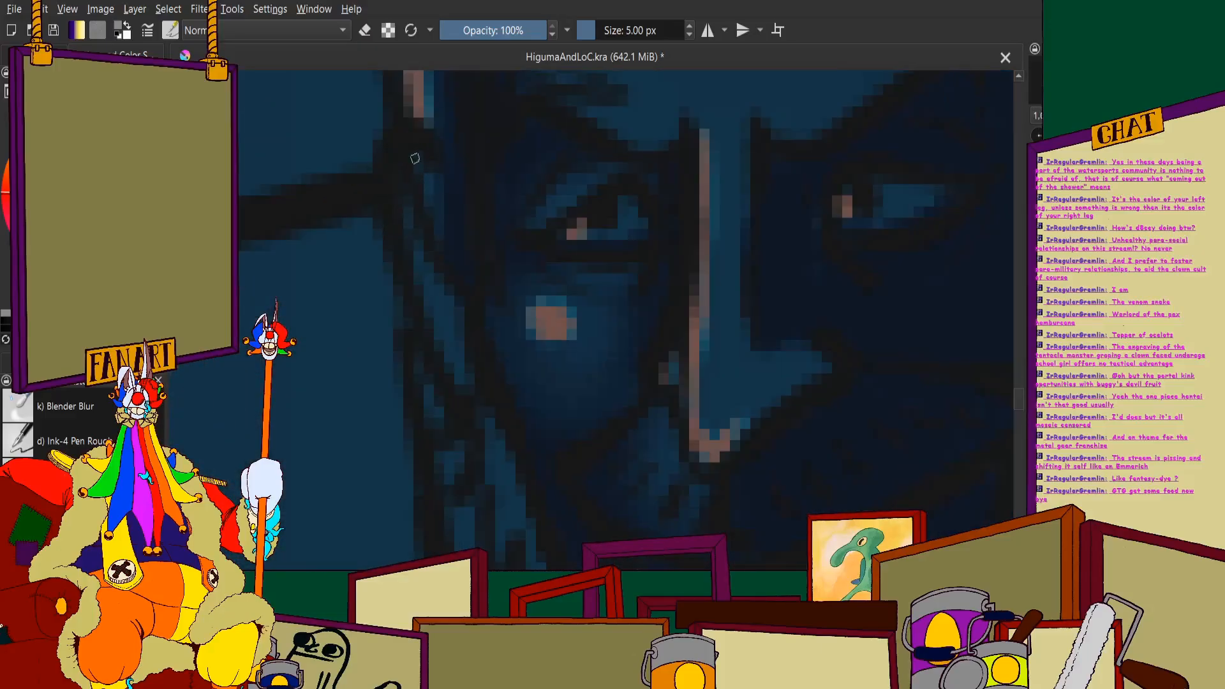
pyautogui.scroll(-2, 406, 199)
pyautogui.scroll(-5, 406, 200)
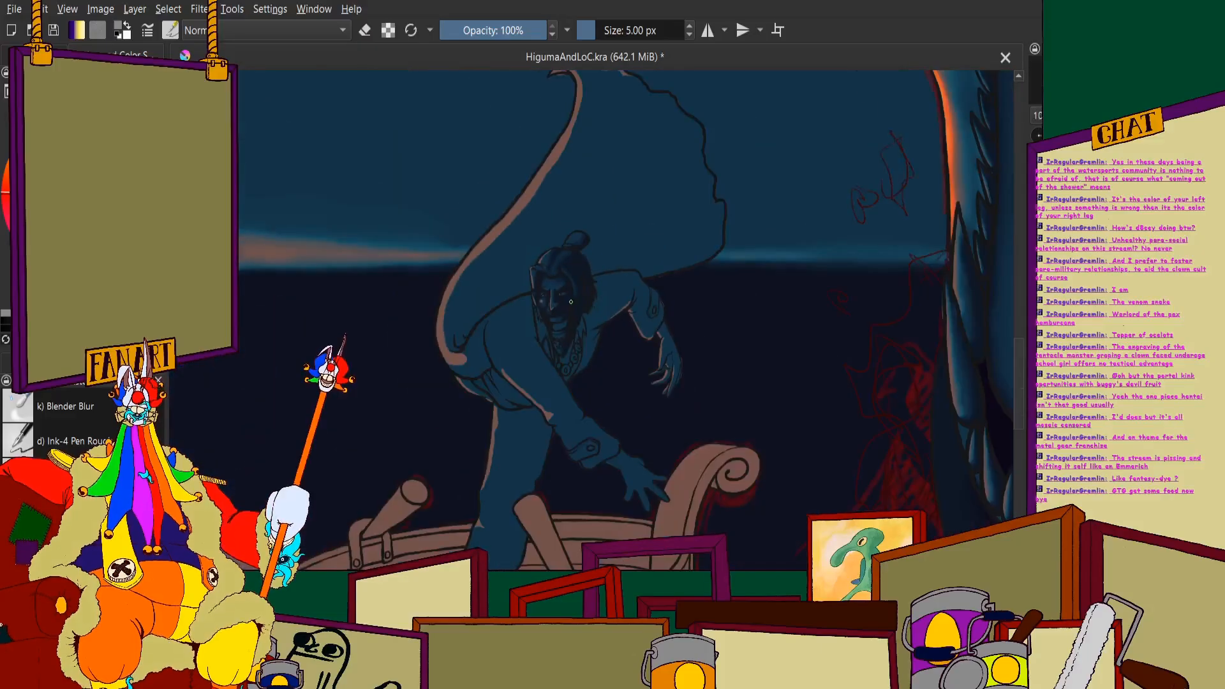
# - Soften the pinkish highlights on the cheek and nose with the 7 px Blender Blur brush
pyautogui.click(84, 413)
pyautogui.scroll(3, 654, 234)
pyautogui.scroll(3, 596, 363)
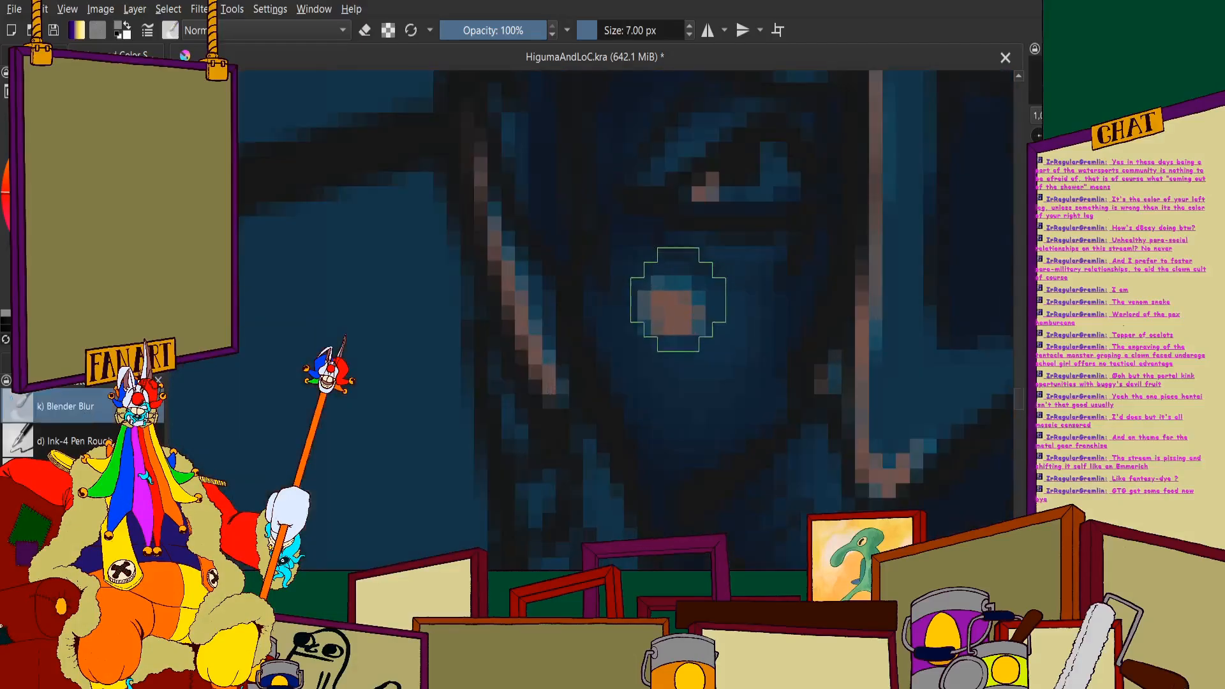
pyautogui.scroll(-1, 583, 301)
pyautogui.scroll(2, 610, 290)
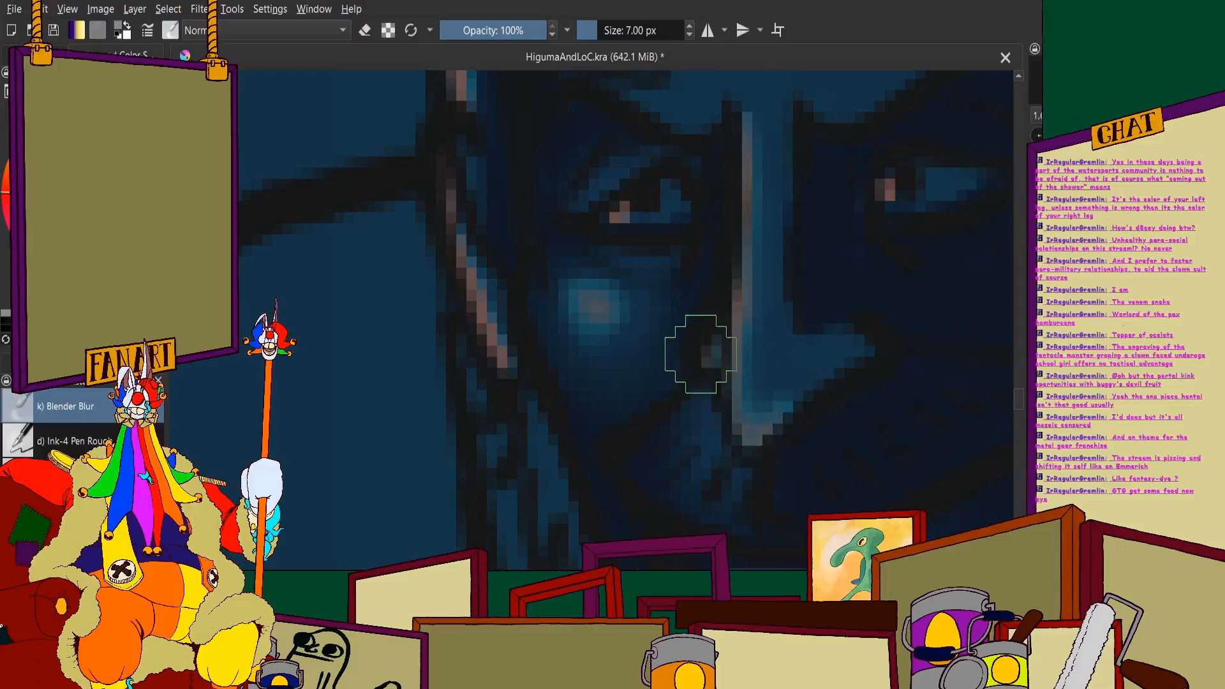
# - Blend the pinkish rim highlights on the hair lock beside the face and along the crown
pyautogui.scroll(-3, 689, 217)
pyautogui.scroll(3, 605, 241)
pyautogui.scroll(-3, 619, 264)
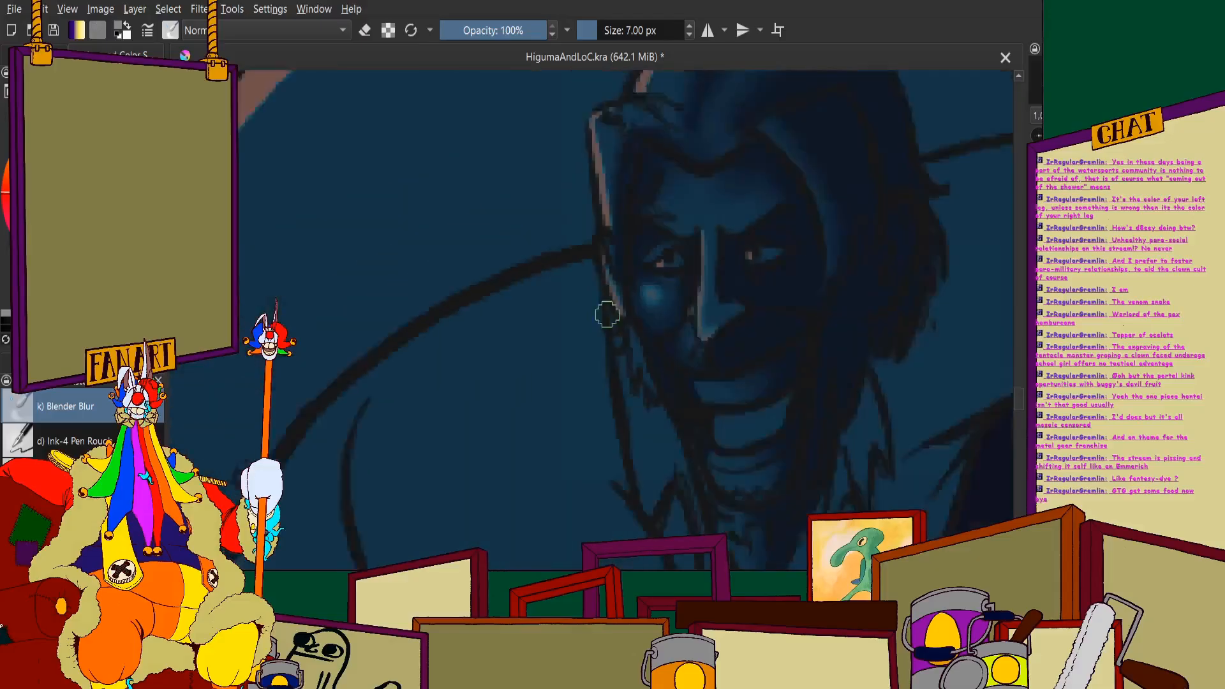
pyautogui.scroll(3, 607, 309)
pyautogui.scroll(-3, 612, 254)
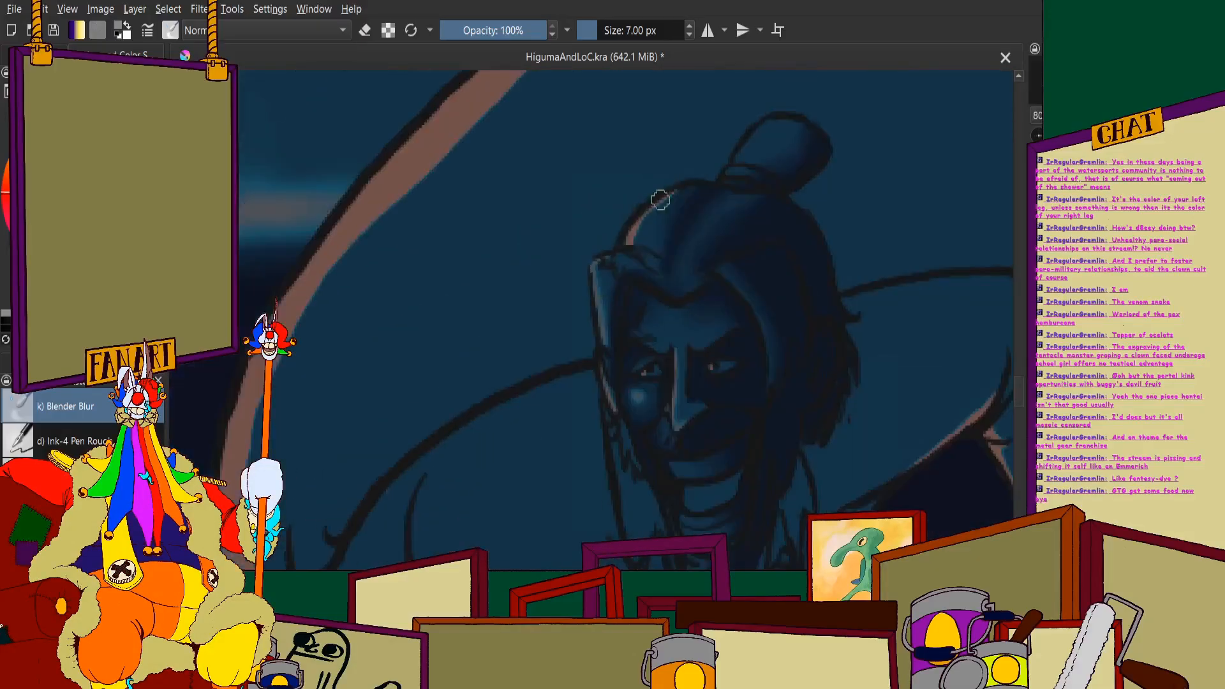
pyautogui.scroll(3, 681, 175)
pyautogui.scroll(-3, 567, 337)
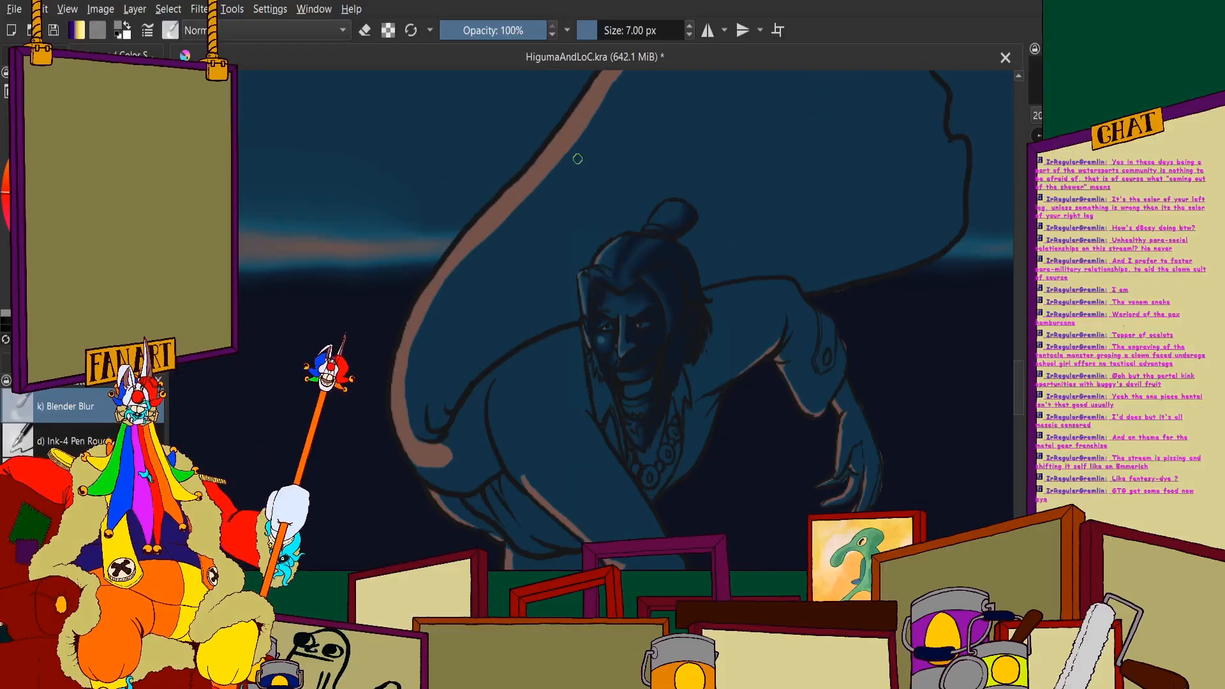
# - Switch back to the 5 px Ink-4 Pen Rough brush and review the shading across the whole painting
pyautogui.scroll(-4, 590, 235)
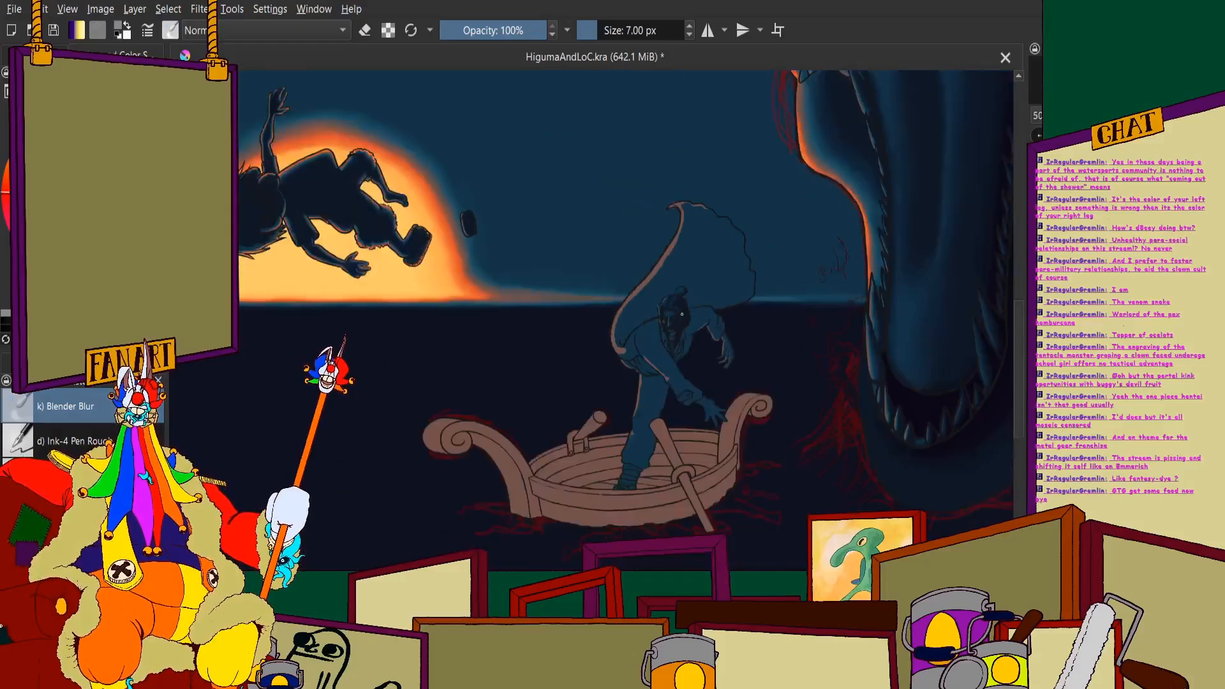
pyautogui.scroll(3, 591, 235)
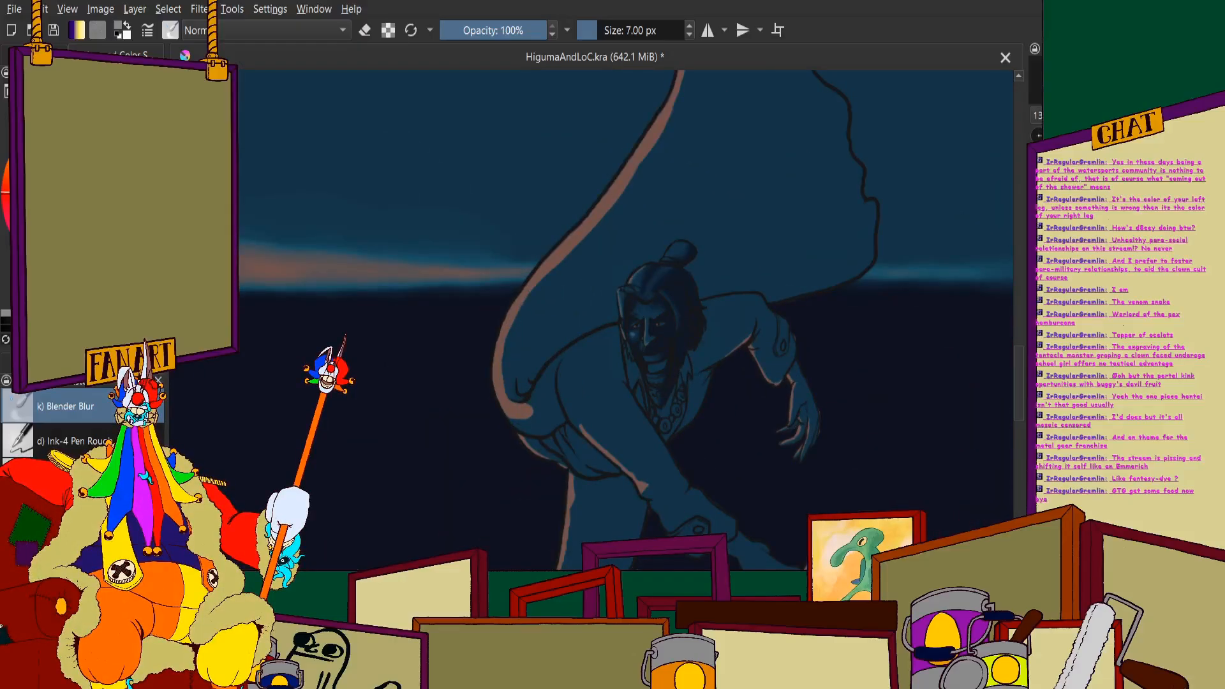
pyautogui.click(75, 441)
pyautogui.scroll(-5, 608, 273)
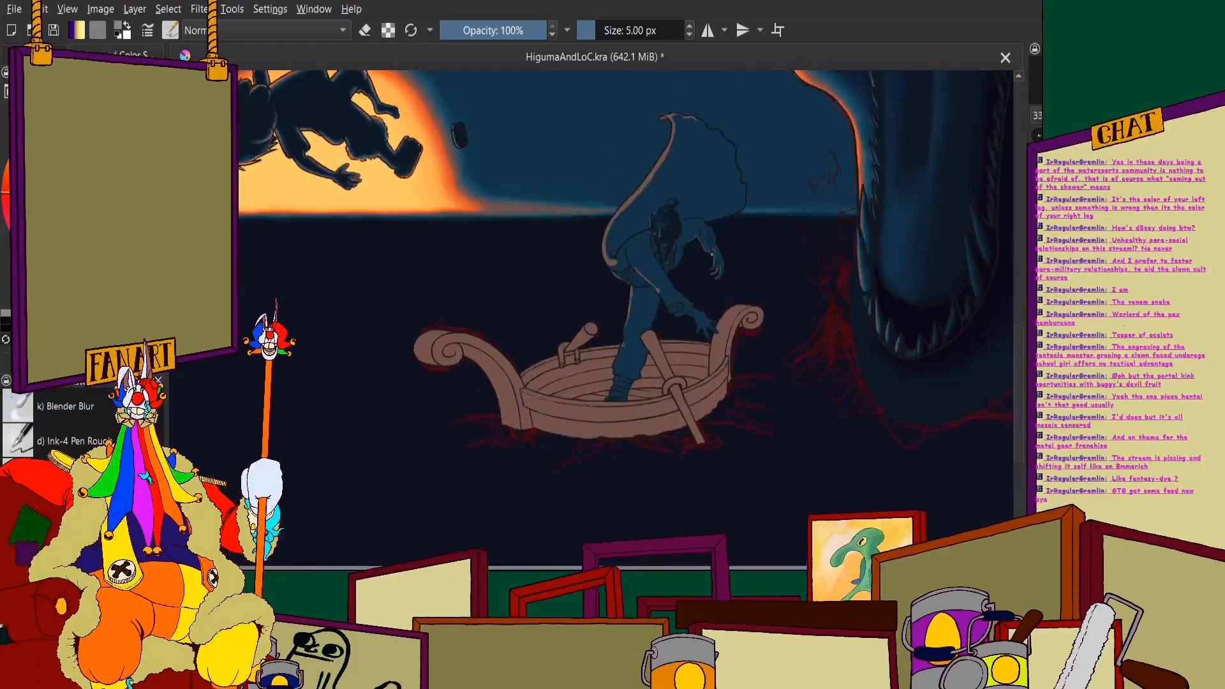
pyautogui.scroll(-3, 607, 273)
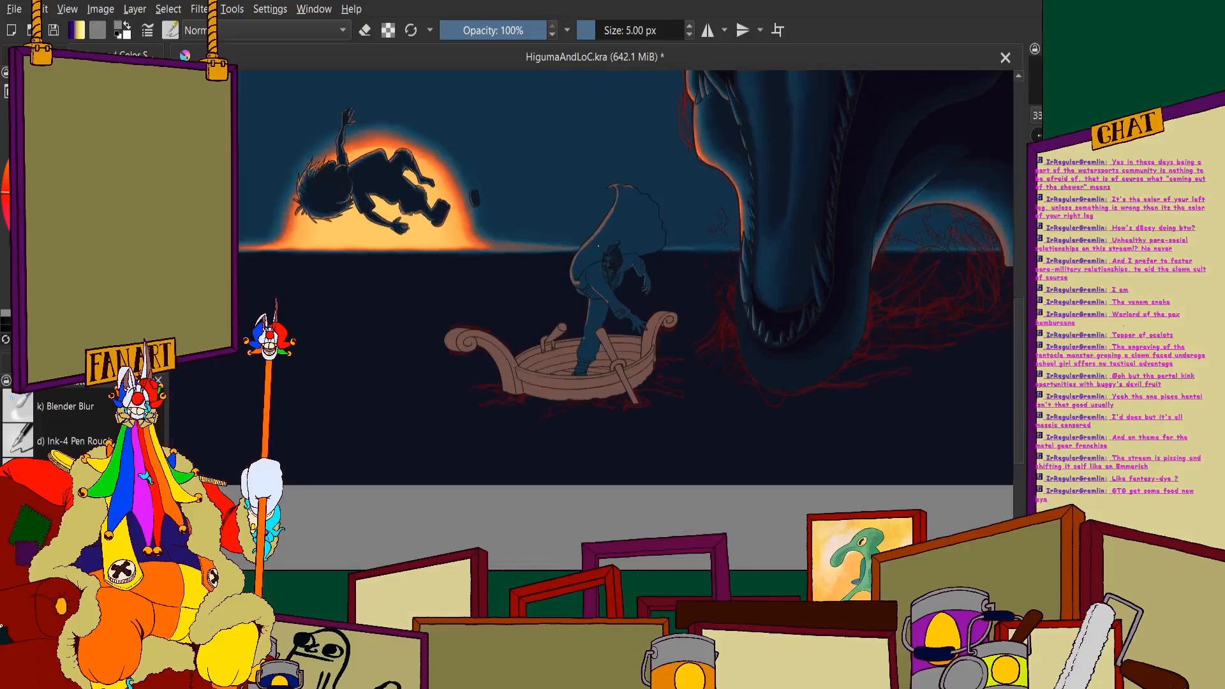
pyautogui.scroll(-4, 607, 273)
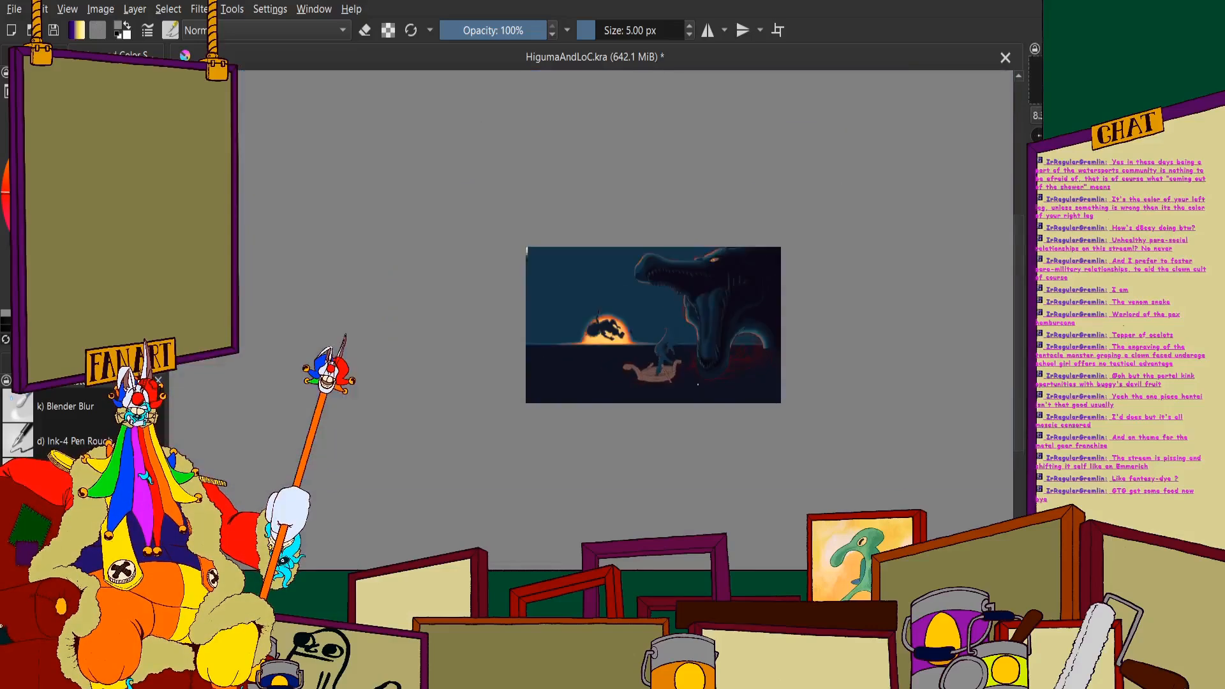
pyautogui.scroll(3, 607, 273)
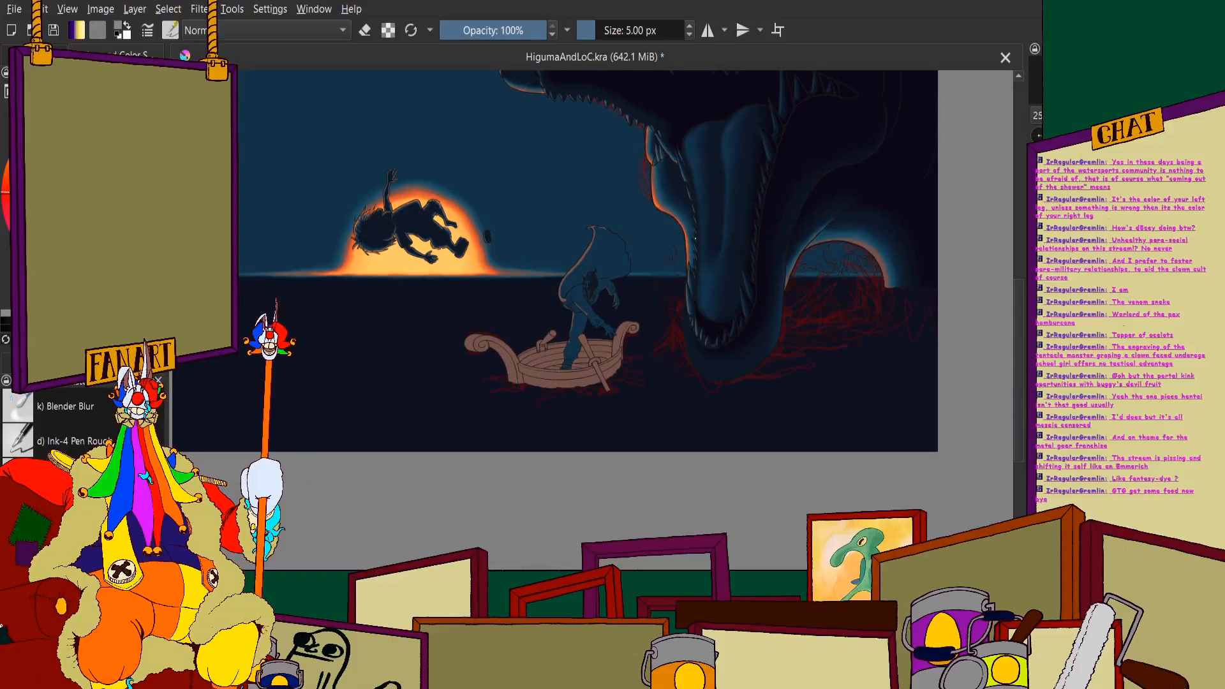
pyautogui.scroll(6, 598, 279)
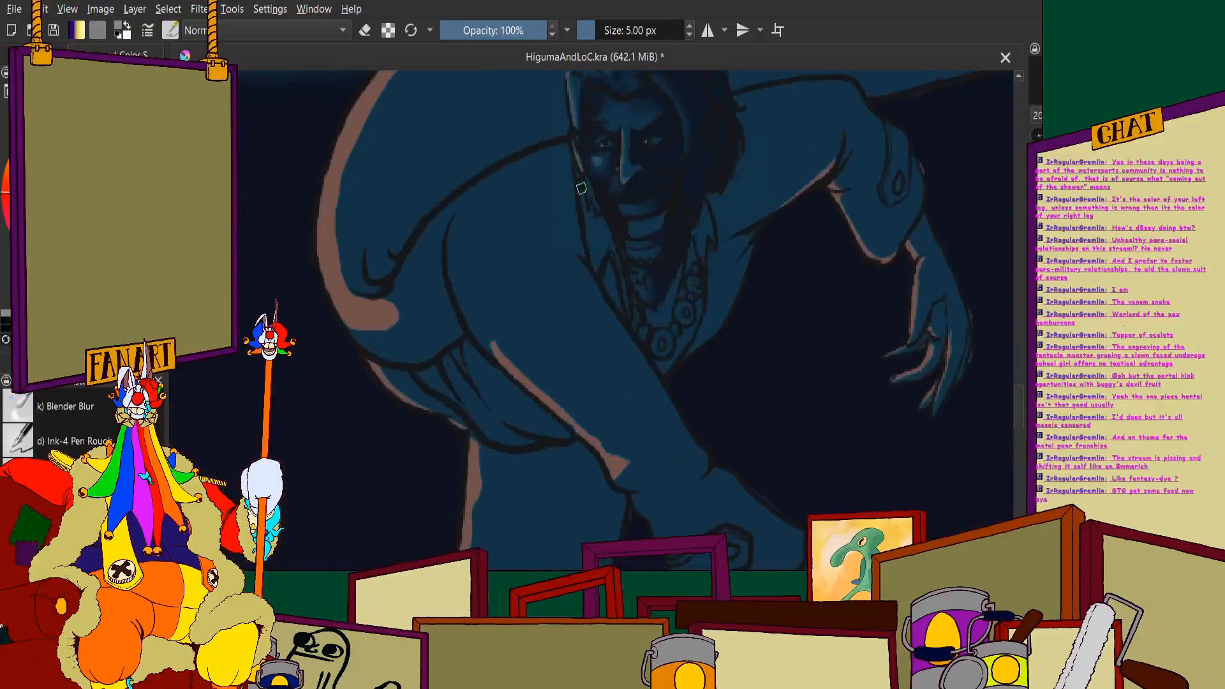
pyautogui.scroll(4, 599, 279)
pyautogui.moveTo(568, 246); pyautogui.dragTo(549, 345)
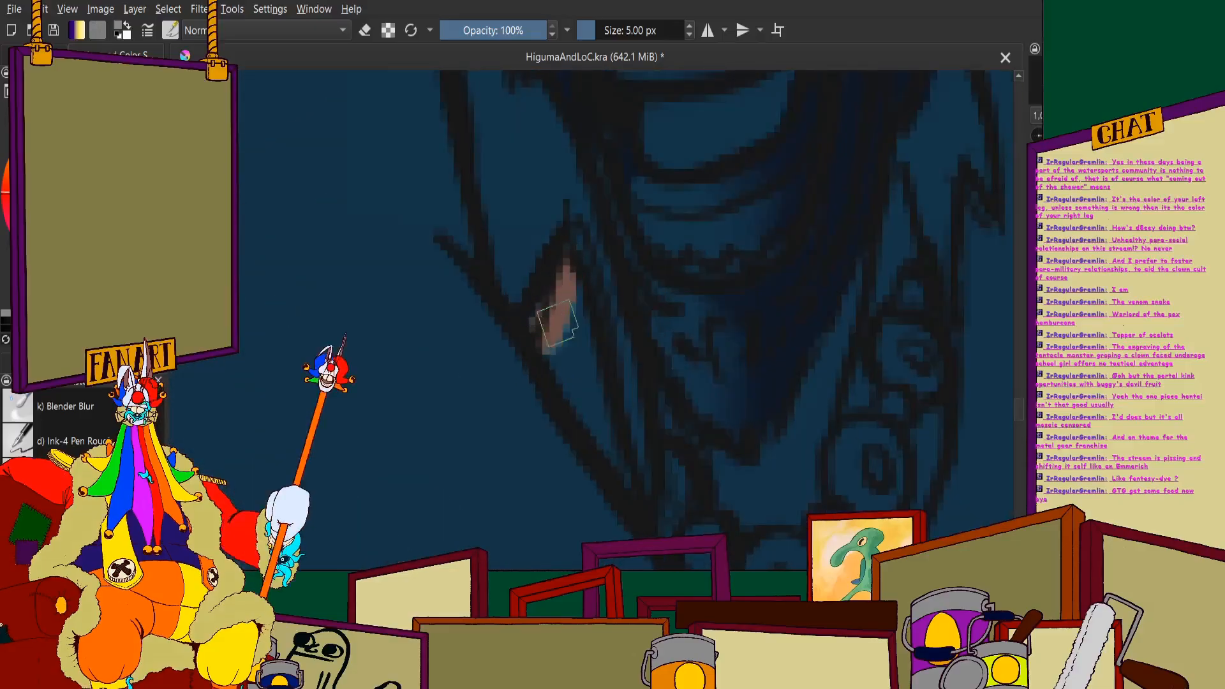
pyautogui.hotkey('ctrl', 'z')
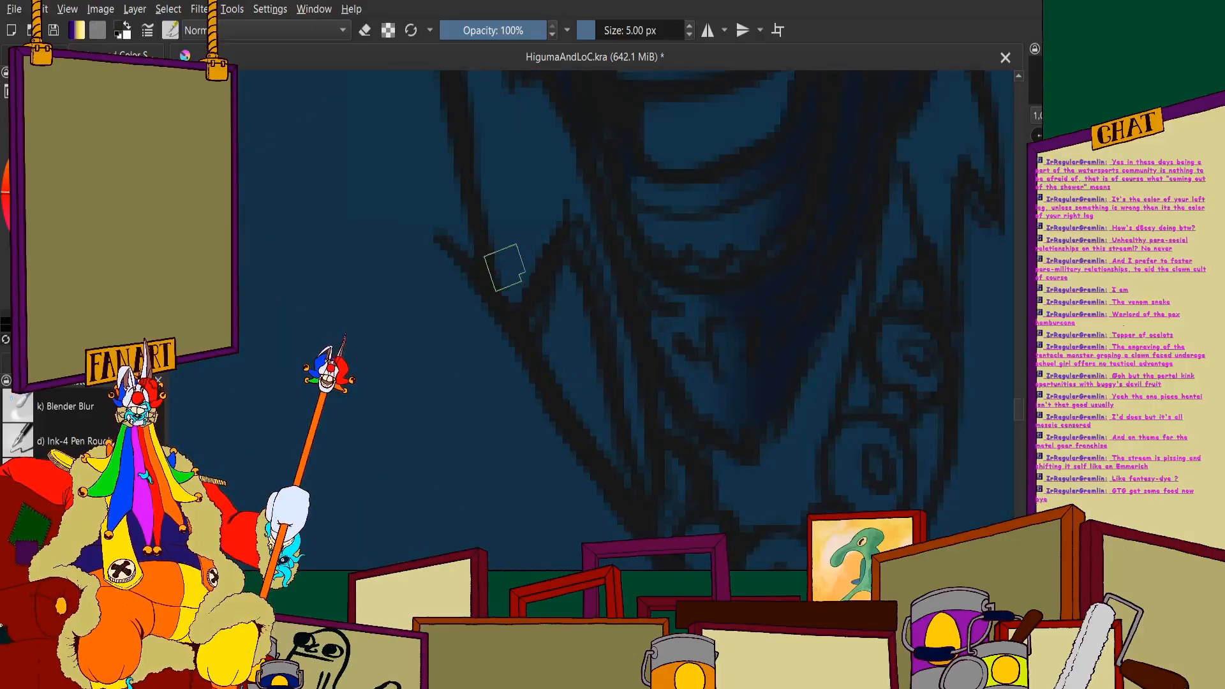
# - Draw a wavy navy shadow contour with two deep folds just inside the cape's upper edge
pyautogui.scroll(-10, 695, 165)
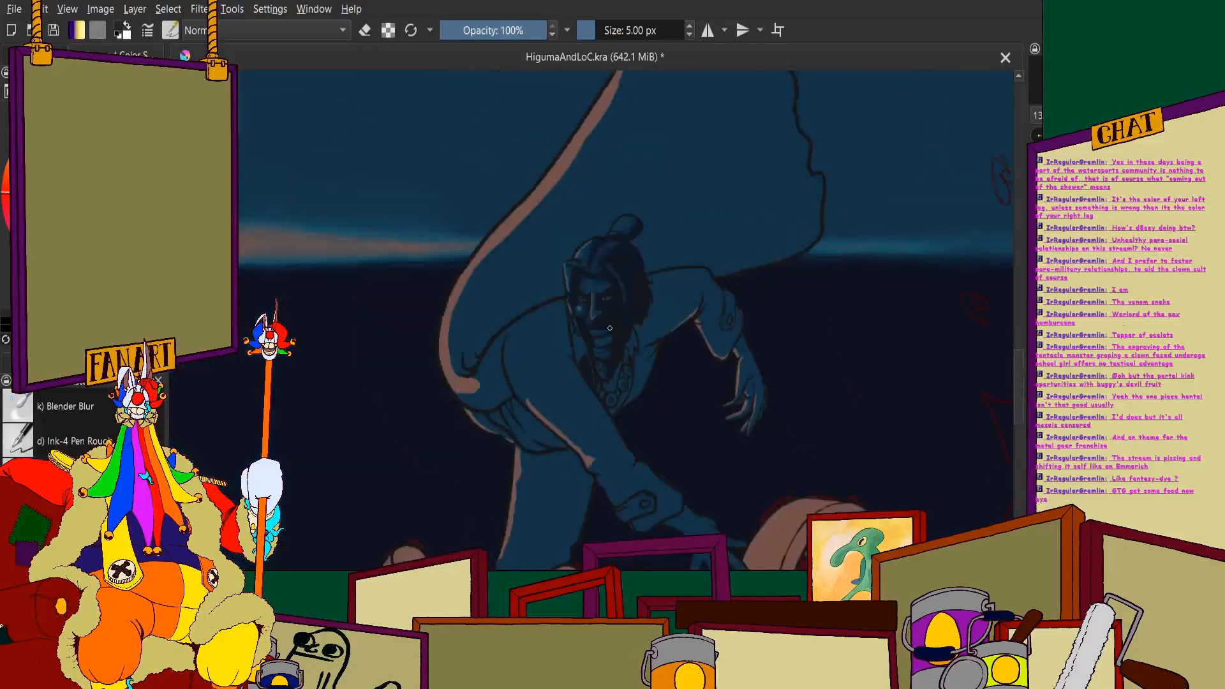
pyautogui.scroll(-2, 696, 165)
pyautogui.scroll(10, 596, 138)
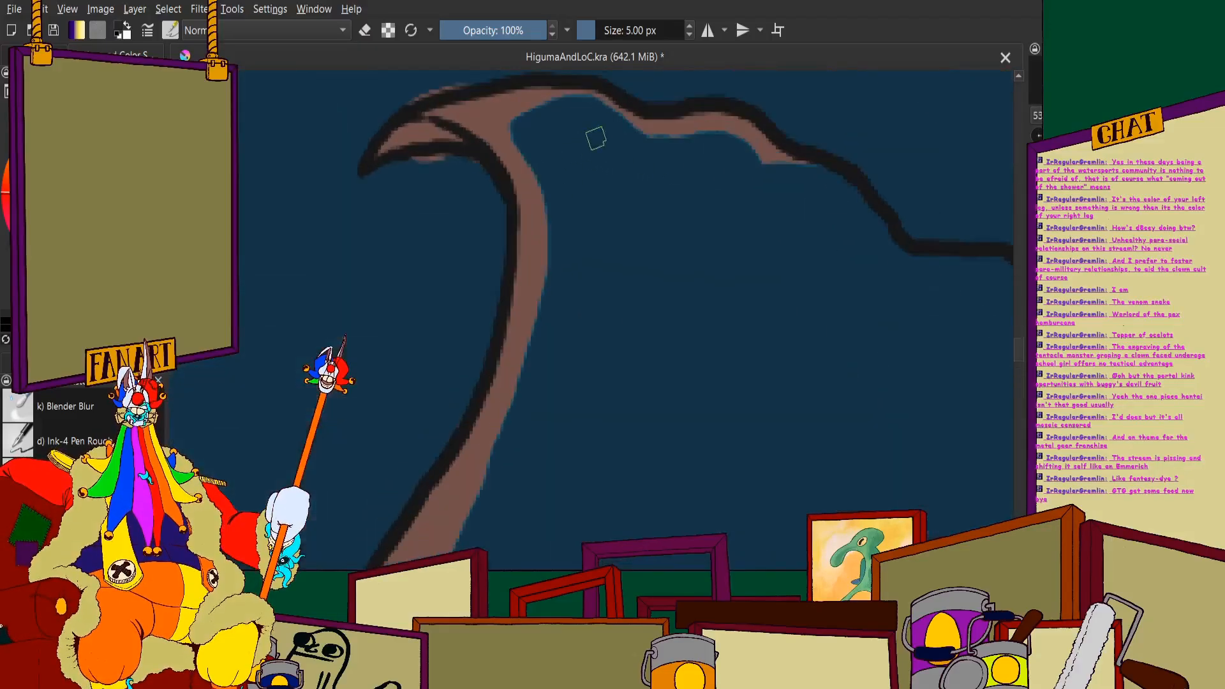
pyautogui.moveTo(619, 139)
pyautogui.mouseDown()
pyautogui.moveTo(648, 183)
pyautogui.moveTo(655, 291)
pyautogui.moveTo(672, 289)
pyautogui.moveTo(717, 169)
pyautogui.mouseUp()
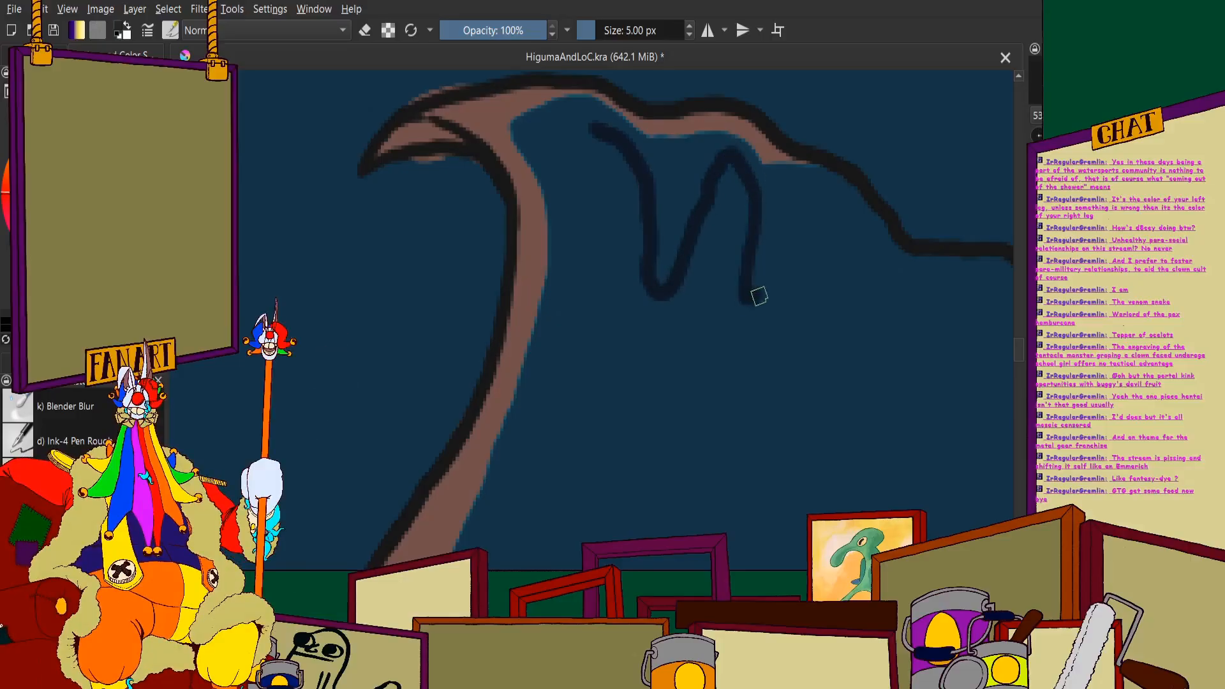
pyautogui.scroll(-5, 859, 204)
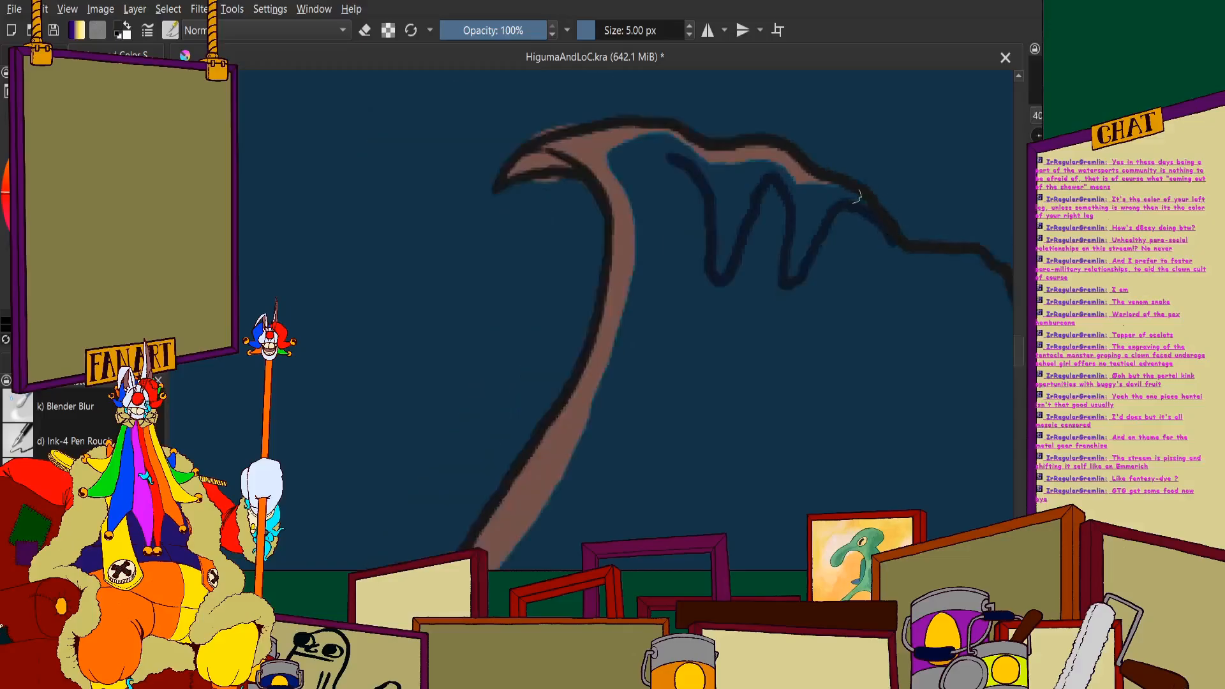
# - Continue the navy shadow contour with a pointed triangular fold farther along the cape's upper edge
pyautogui.scroll(5, 720, 214)
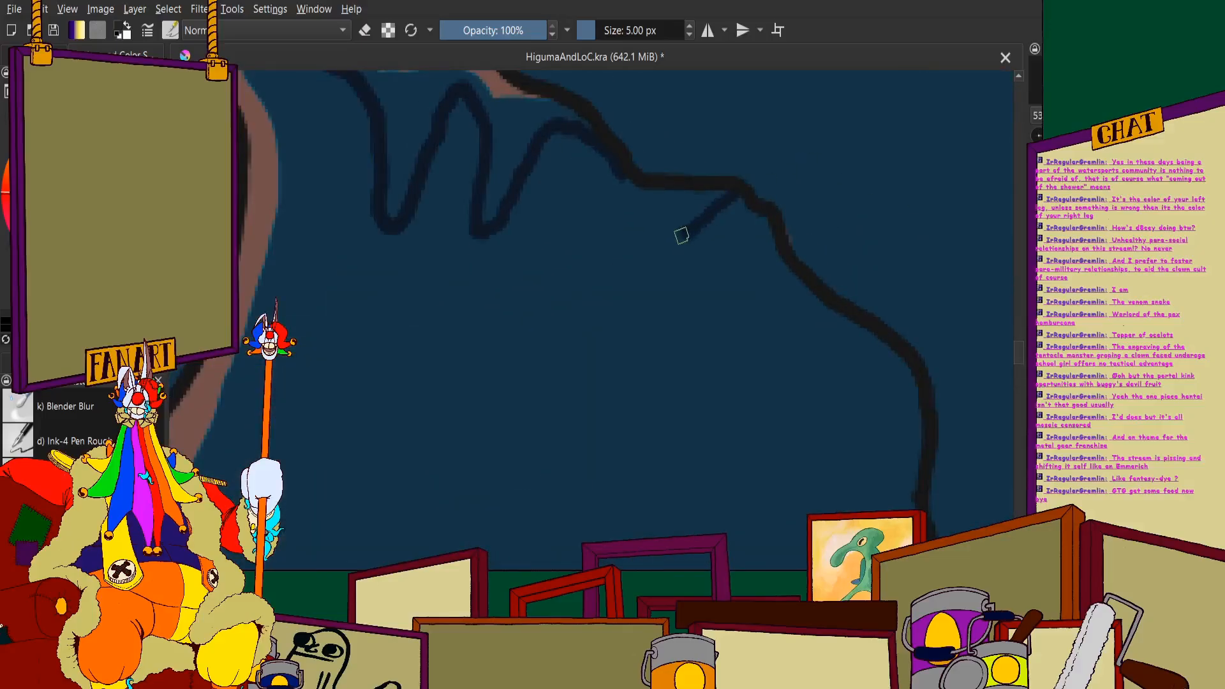
pyautogui.scroll(-5, 630, 173)
pyautogui.scroll(5, 641, 191)
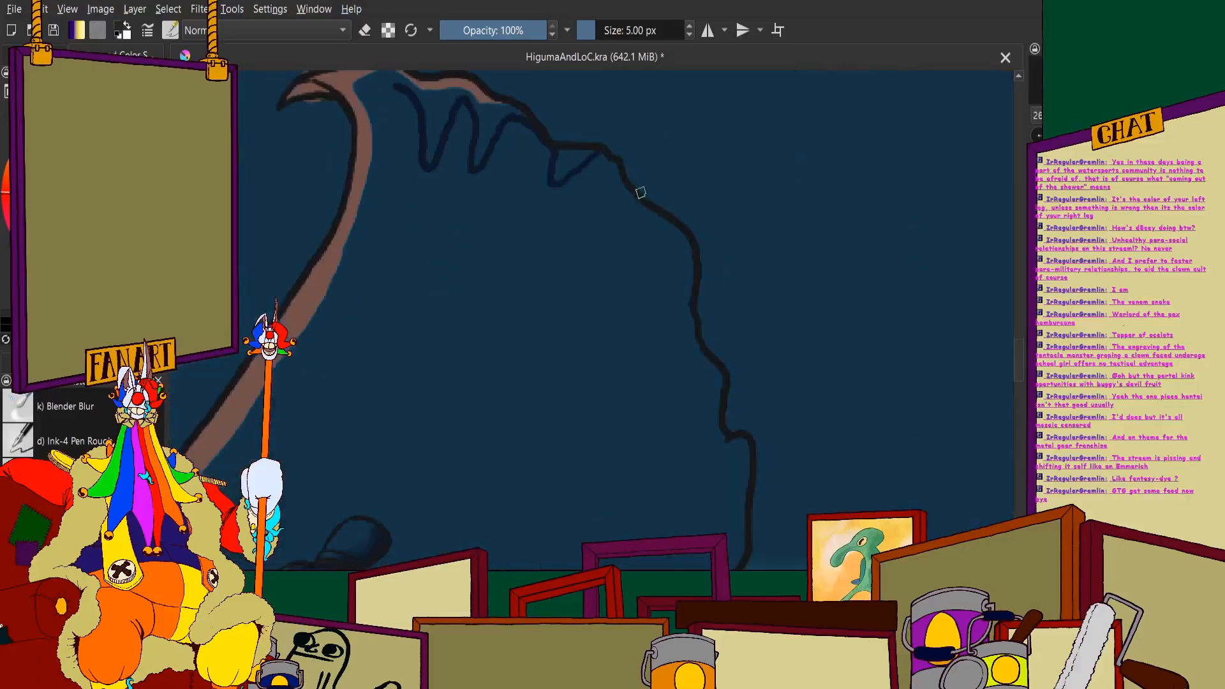
pyautogui.scroll(-5, 557, 189)
pyautogui.scroll(4, 479, 134)
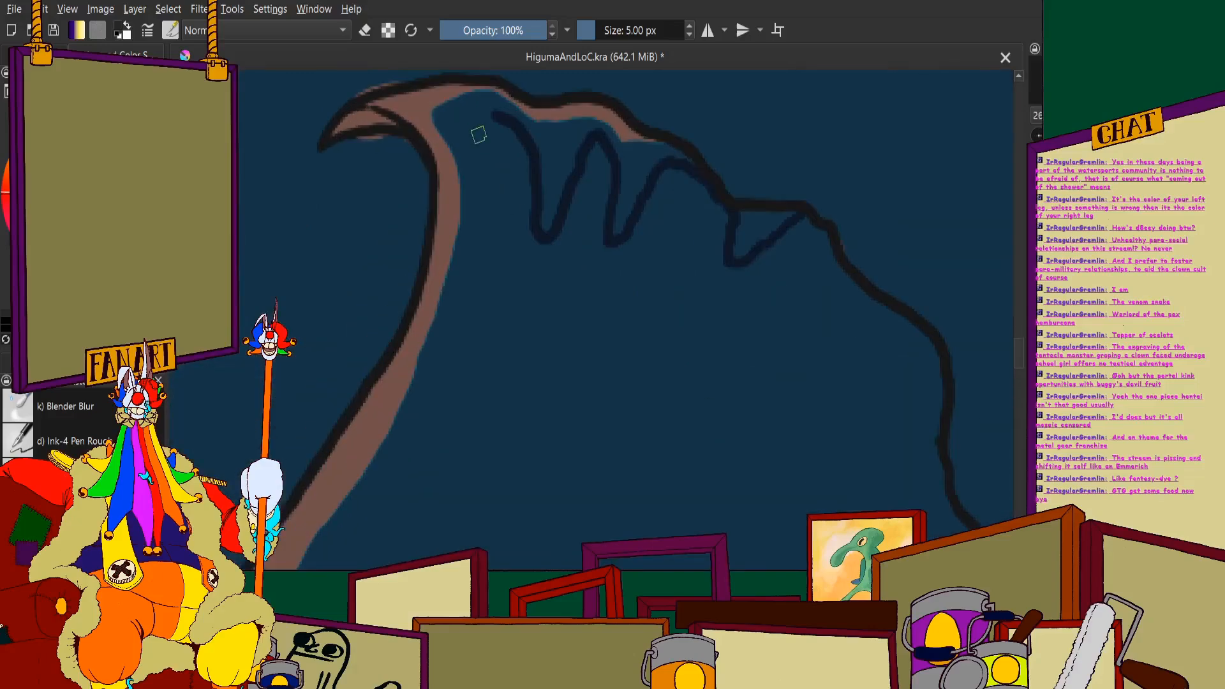
# - Extend the navy shadow contour from the cape's upper tip down its length, running parallel to the pinkish rim
pyautogui.scroll(-5, 495, 201)
pyautogui.scroll(4, 509, 129)
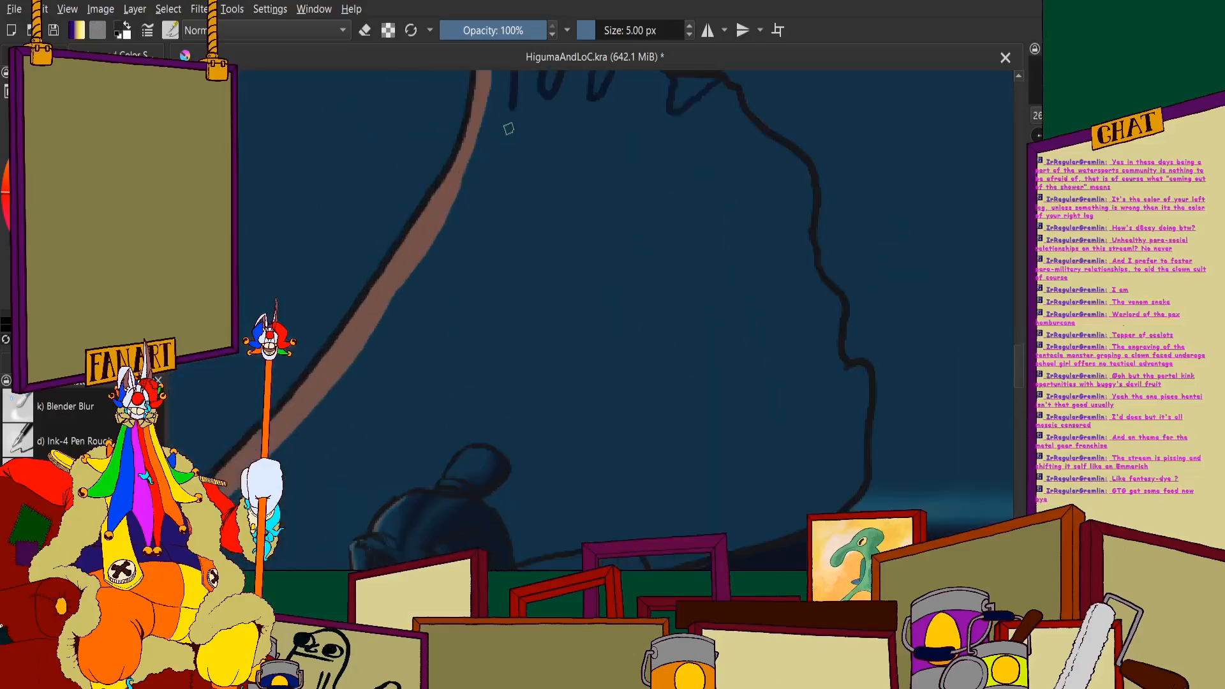
pyautogui.scroll(-5, 496, 217)
pyautogui.scroll(4, 512, 228)
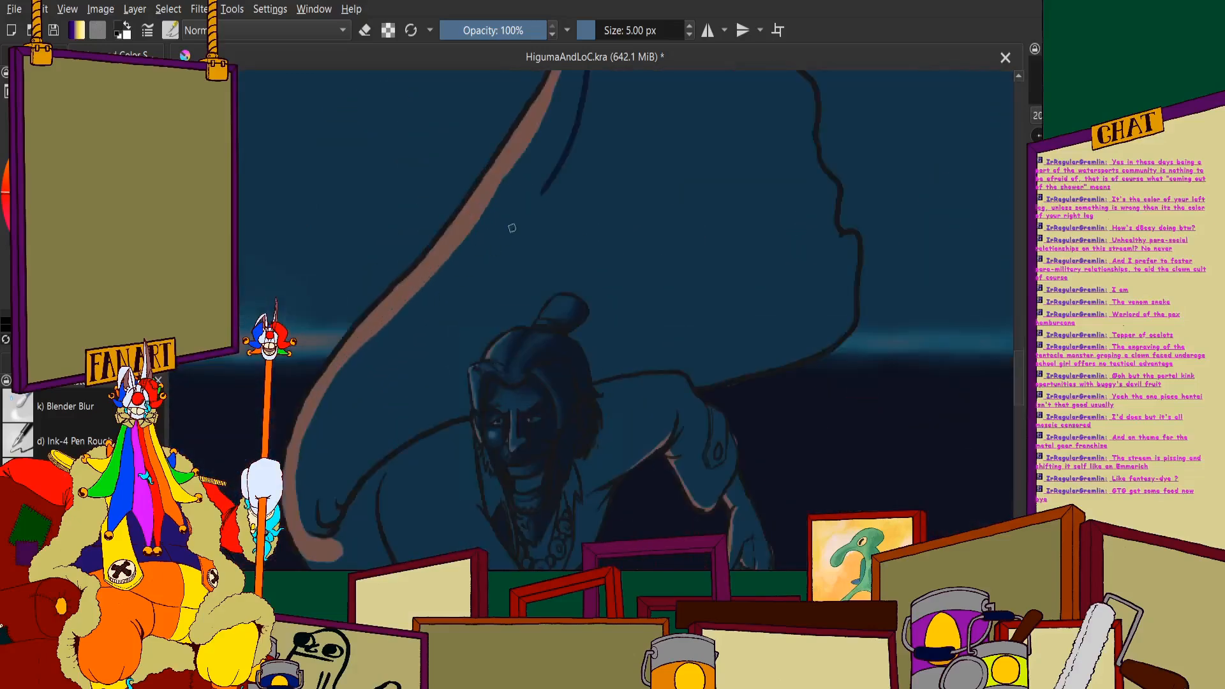
pyautogui.scroll(-5, 439, 303)
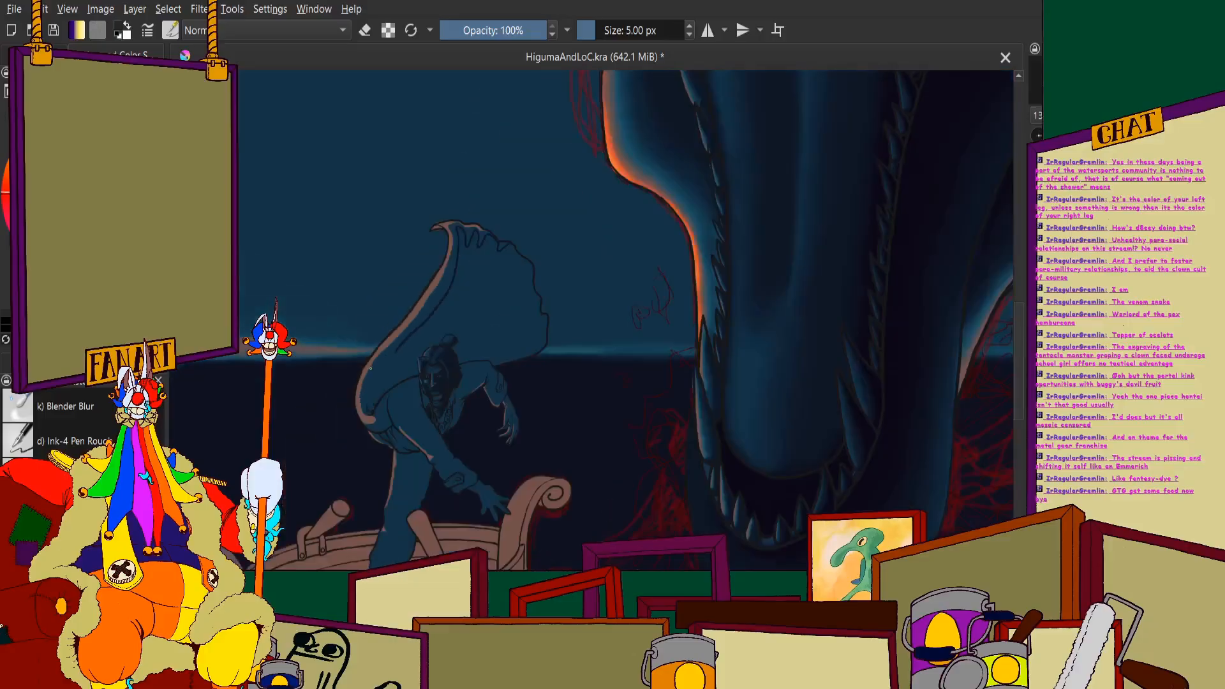
pyautogui.scroll(4, 416, 328)
pyautogui.scroll(2, 600, 102)
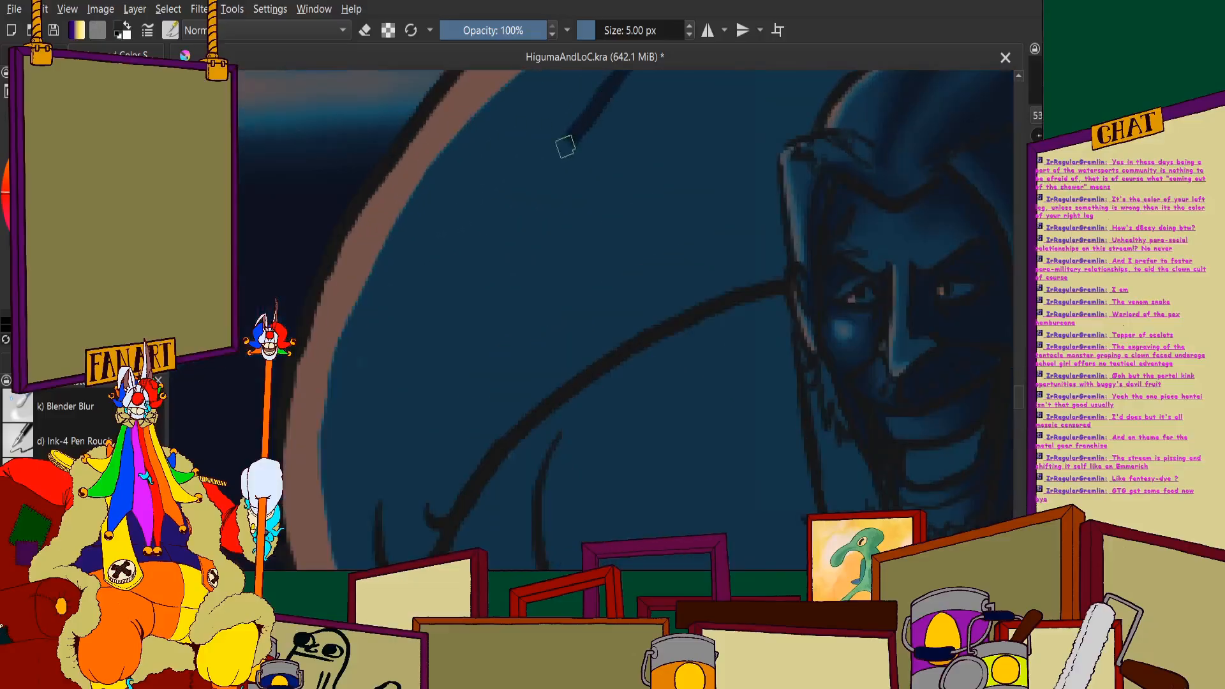
# - Finish the long navy contour around the cape's curled lower fold, joining it to the shoulder outline
pyautogui.scroll(-5, 441, 319)
pyautogui.scroll(4, 457, 285)
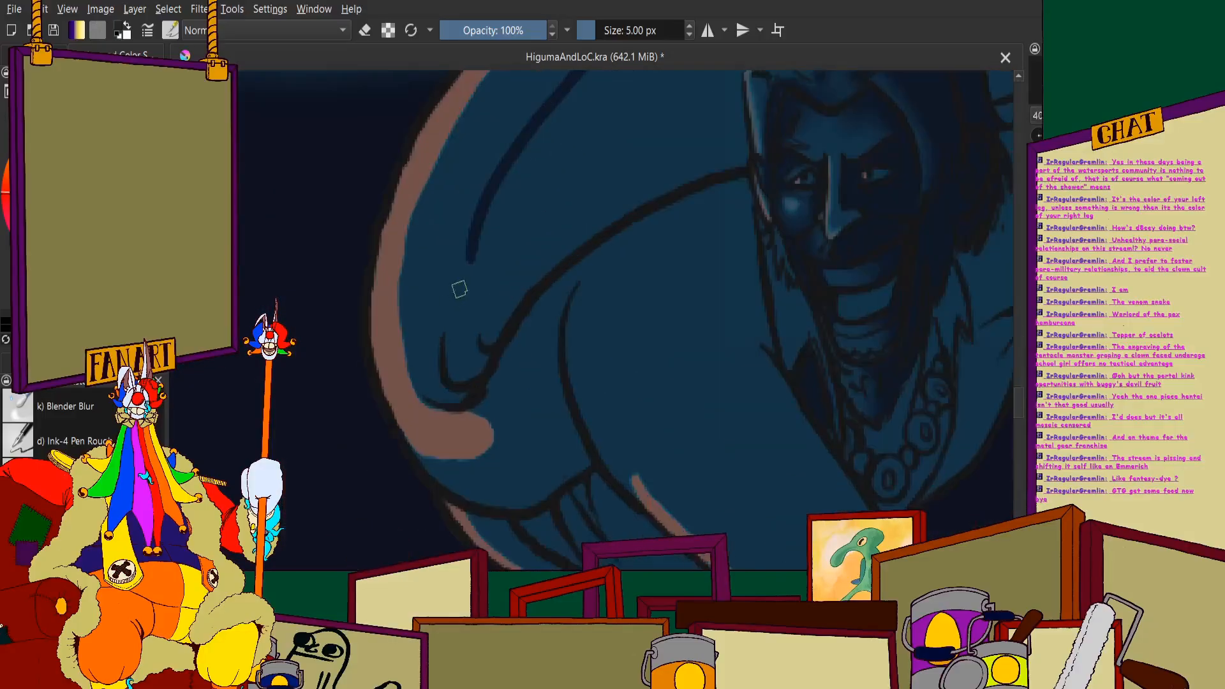
pyautogui.scroll(2, 434, 399)
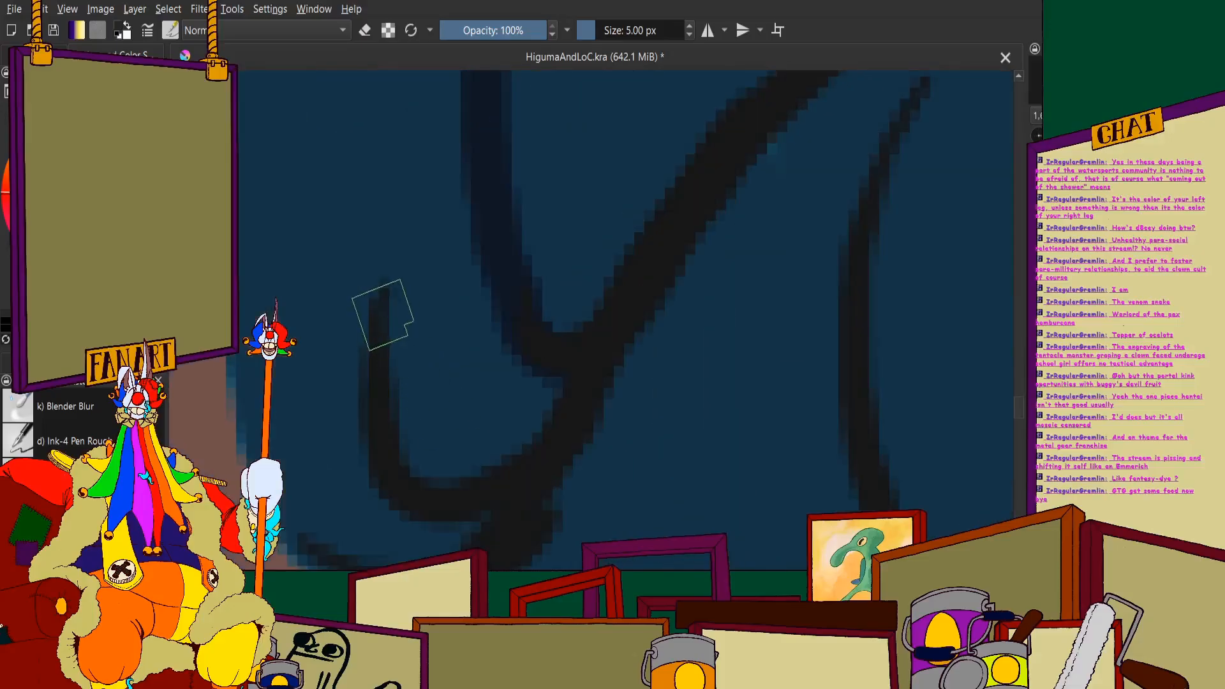
pyautogui.scroll(-2, 431, 361)
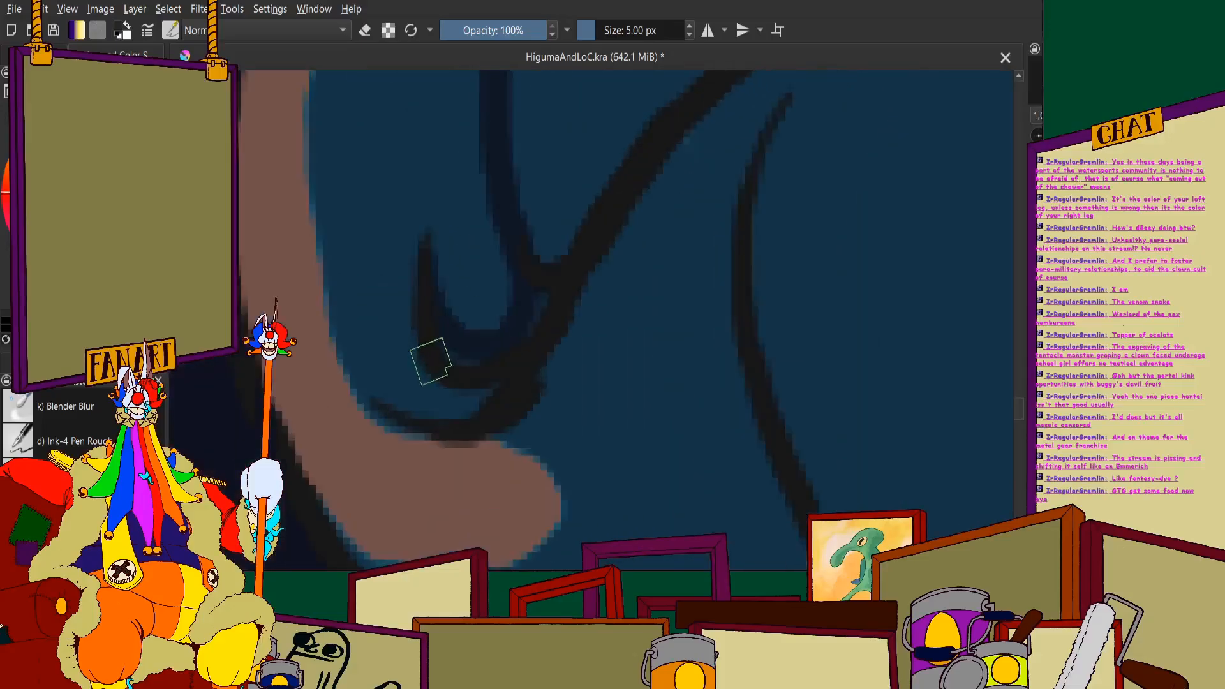
pyautogui.scroll(-3, 605, 253)
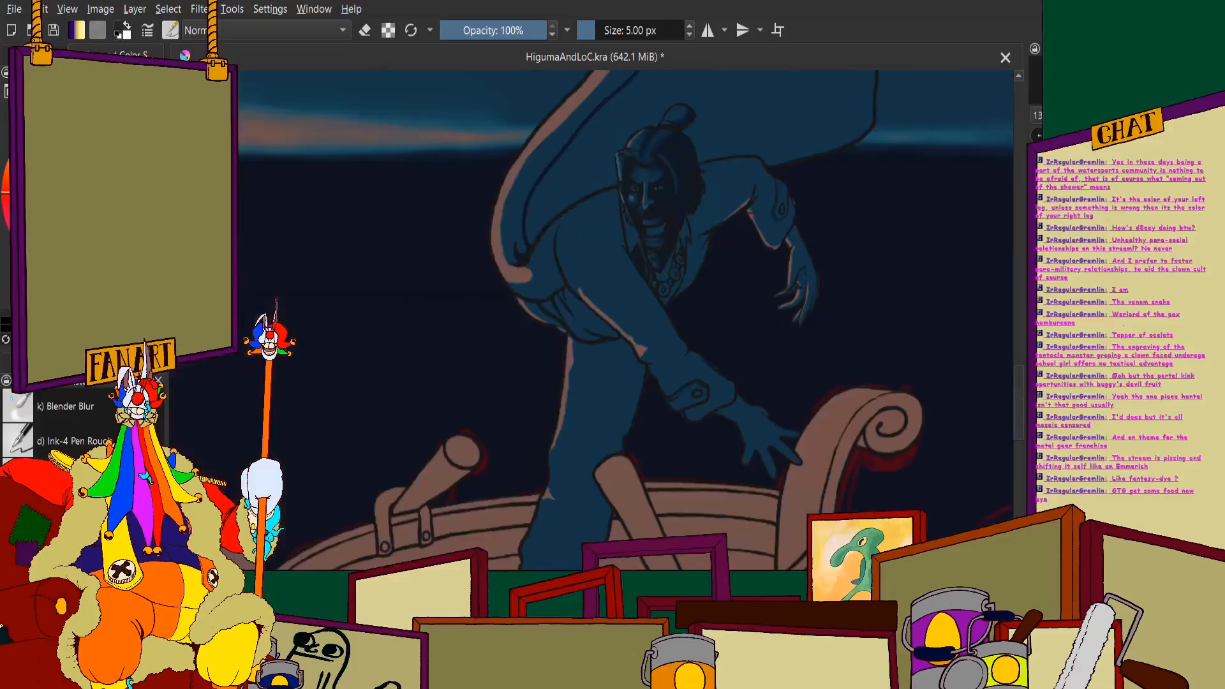
# - Trace a navy shadow on the cape along the man's shoulder line up to his head
pyautogui.scroll(-3, 505, 162)
pyautogui.scroll(3, 593, 102)
pyautogui.scroll(-1, 332, 371)
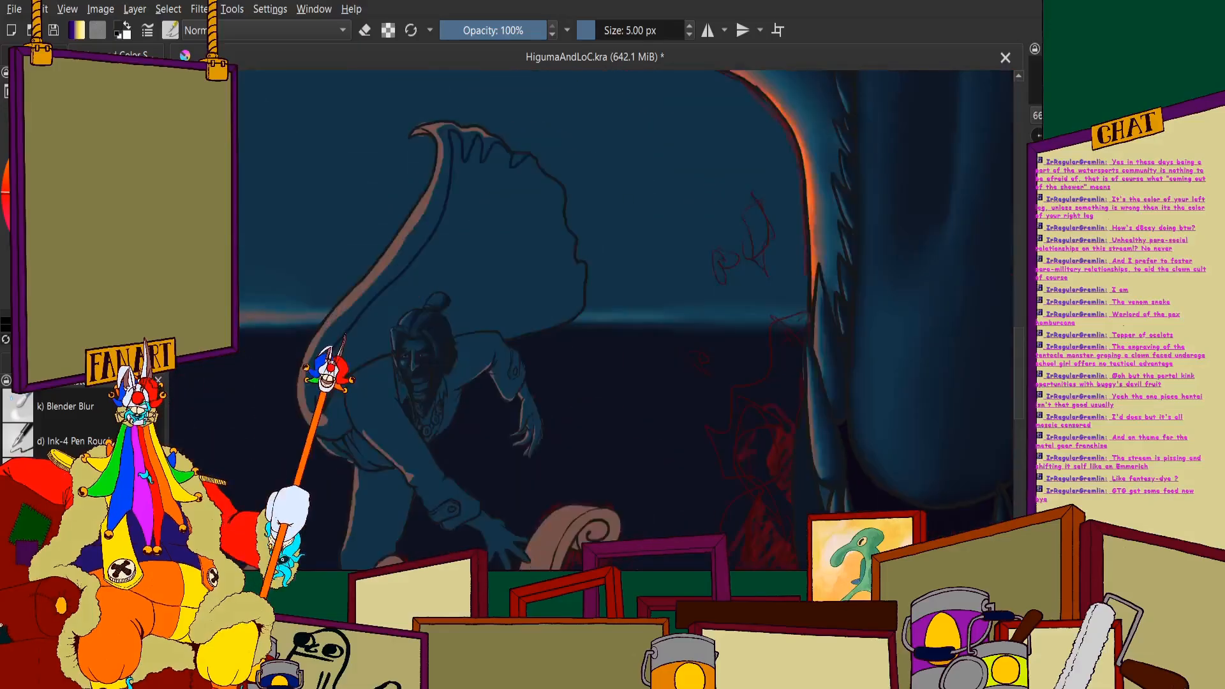
pyautogui.scroll(5, 560, 191)
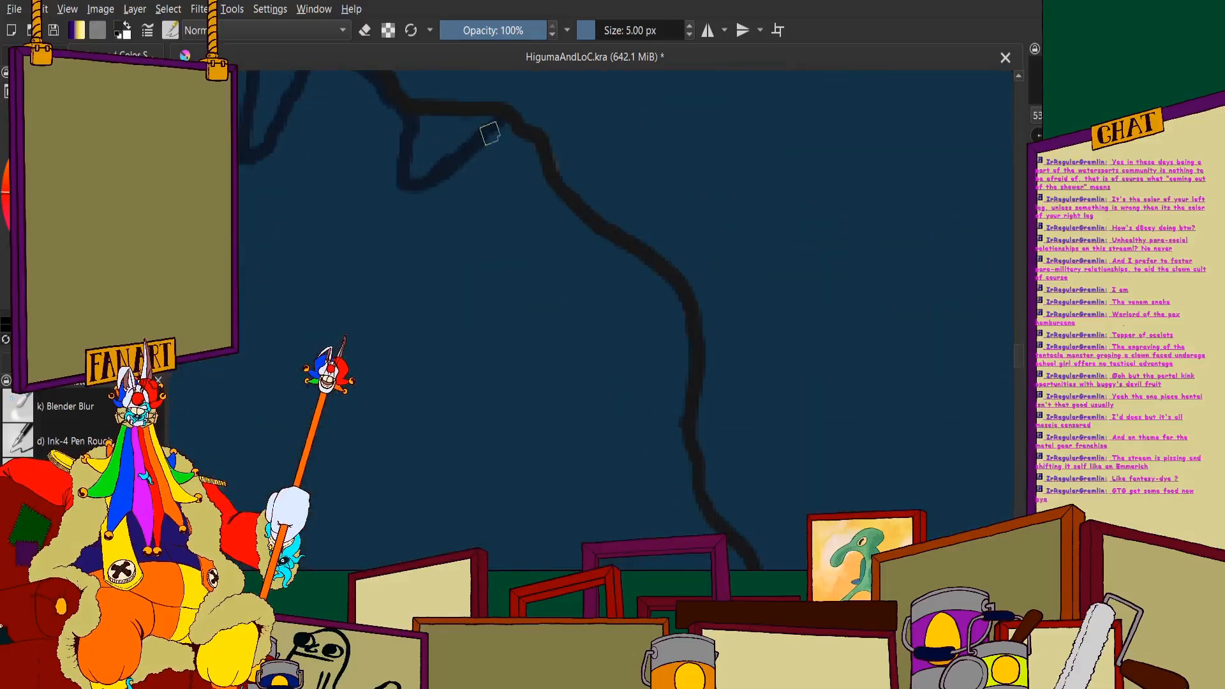
pyautogui.scroll(-5, 497, 120)
pyautogui.scroll(3, 297, 337)
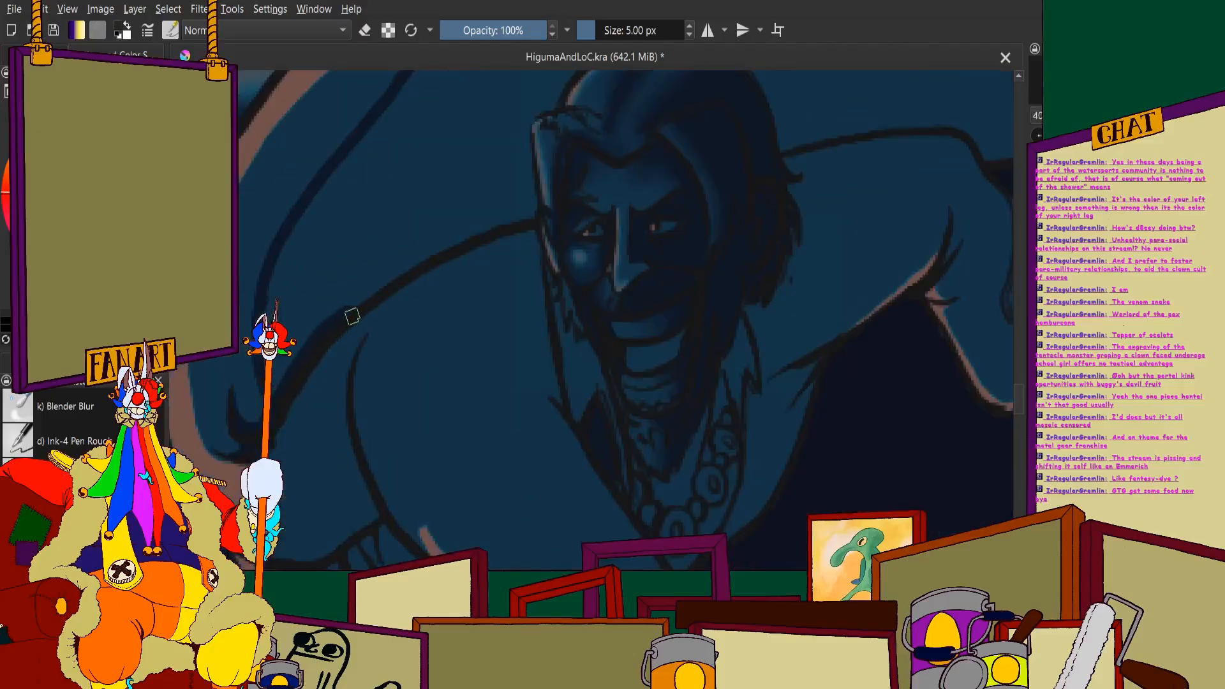
pyautogui.scroll(-3, 531, 215)
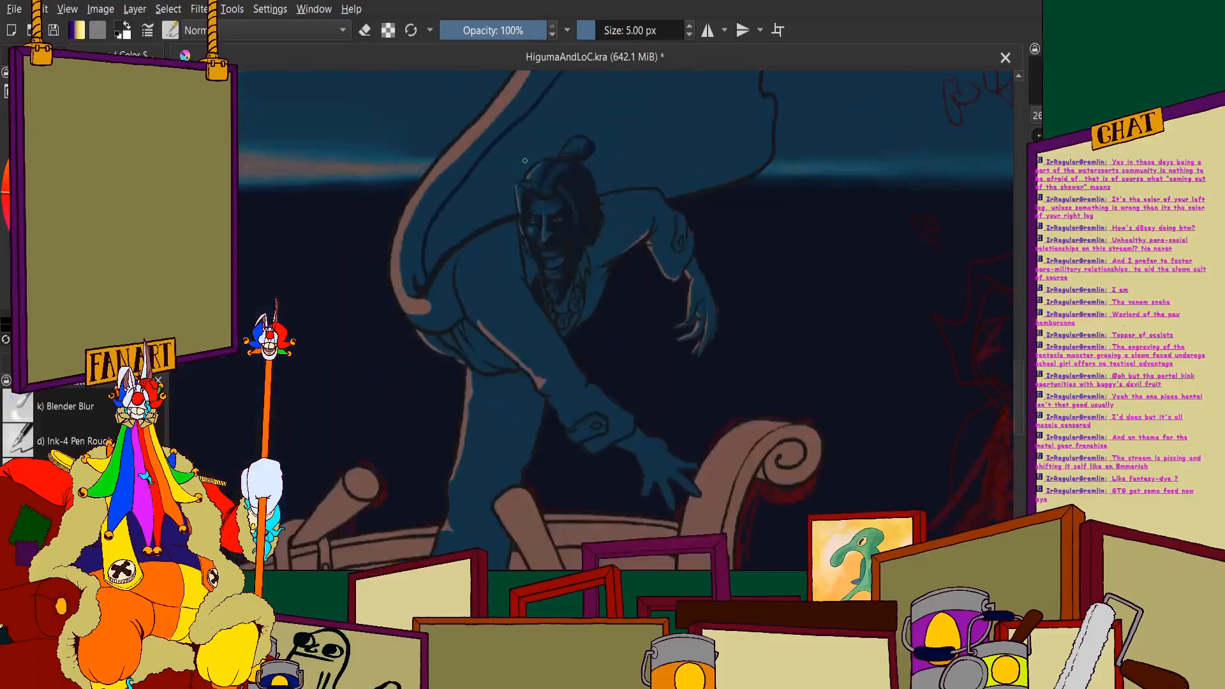
# - Outline the cape shadow in navy around the man's front hair, crown and topknot
pyautogui.scroll(5, 549, 164)
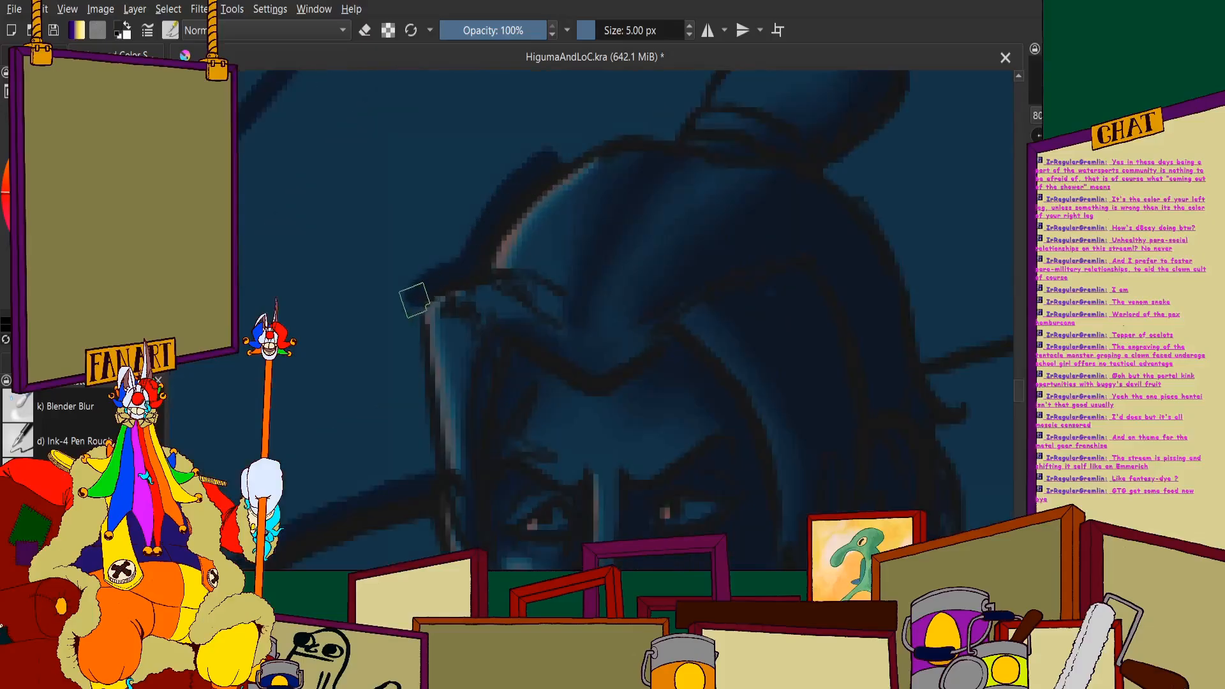
pyautogui.scroll(-2, 415, 310)
pyautogui.scroll(2, 415, 309)
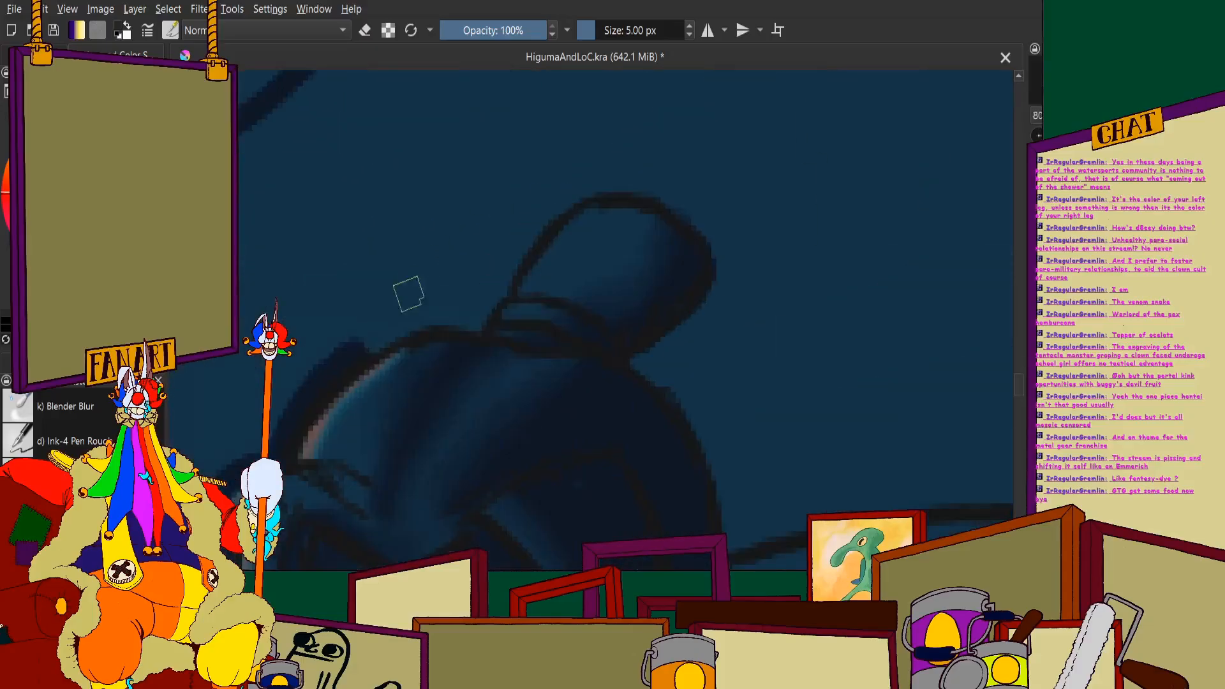
pyautogui.moveTo(496, 287); pyautogui.dragTo(529, 240)
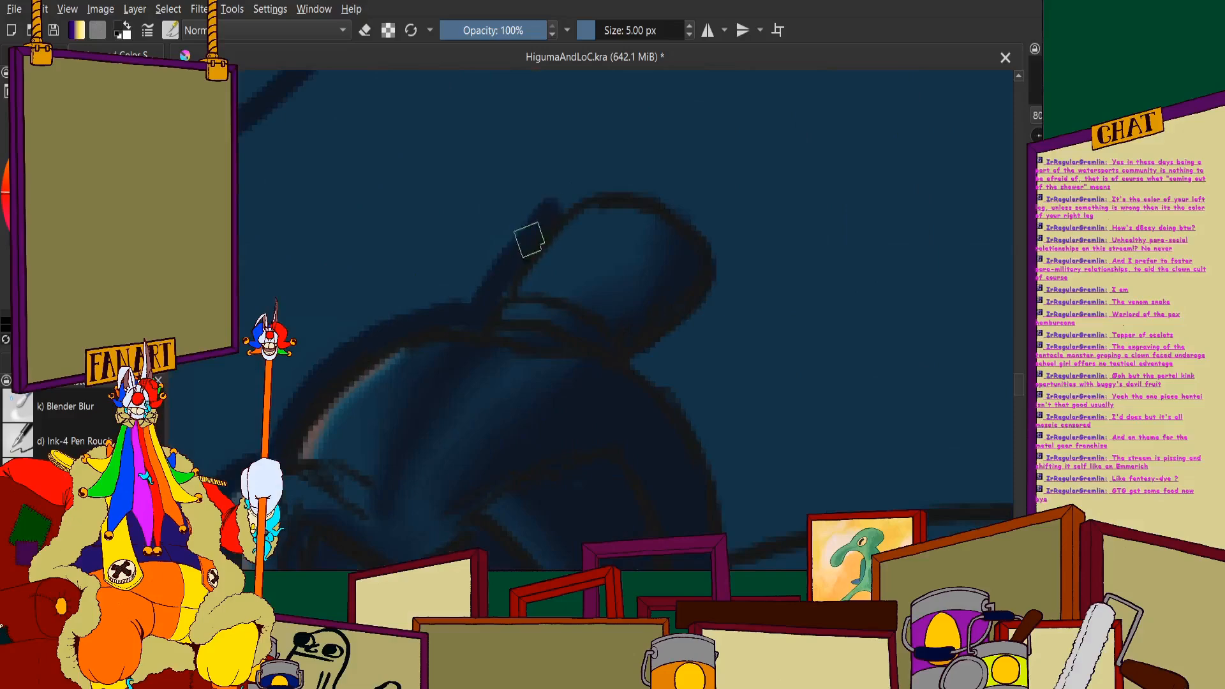
pyautogui.moveTo(566, 202)
pyautogui.mouseDown()
pyautogui.moveTo(602, 184)
pyautogui.moveTo(635, 189)
pyautogui.moveTo(715, 231)
pyautogui.moveTo(731, 268)
pyautogui.moveTo(721, 244)
pyautogui.moveTo(710, 312)
pyautogui.moveTo(644, 362)
pyautogui.mouseUp()
pyautogui.scroll(-8, 622, 278)
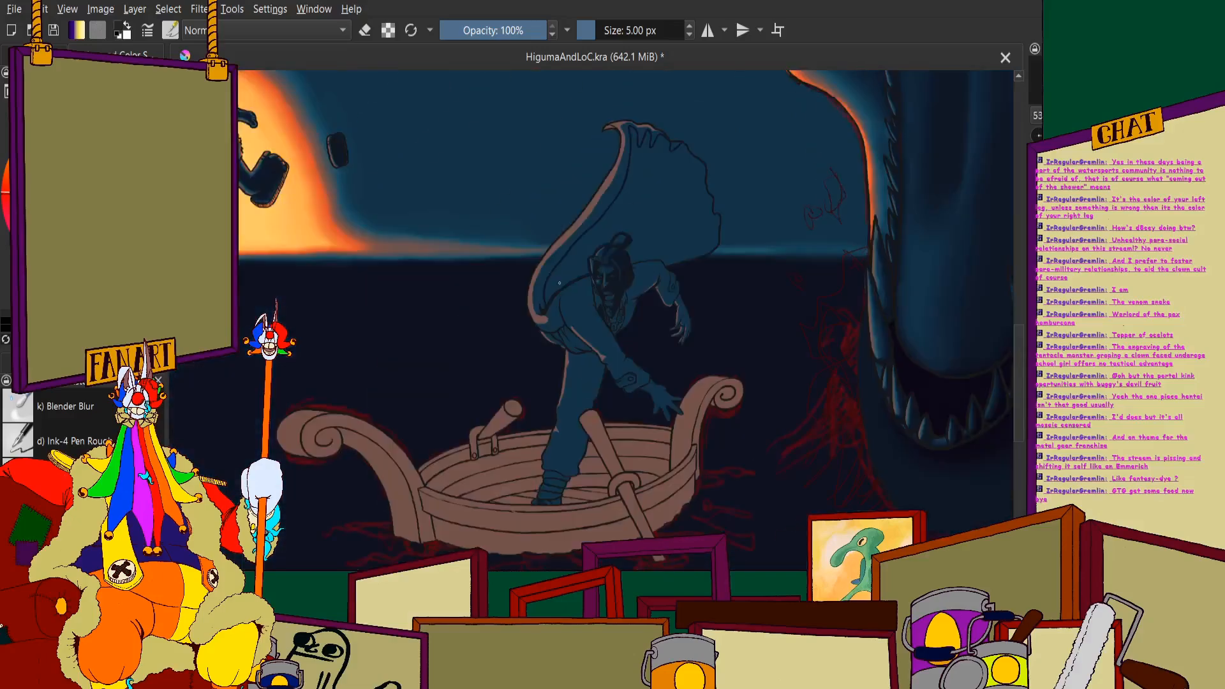
# - Continue the navy shadow outline down the back of the man's head to his far shoulder
pyautogui.scroll(4, 634, 279)
pyautogui.scroll(5, 579, 266)
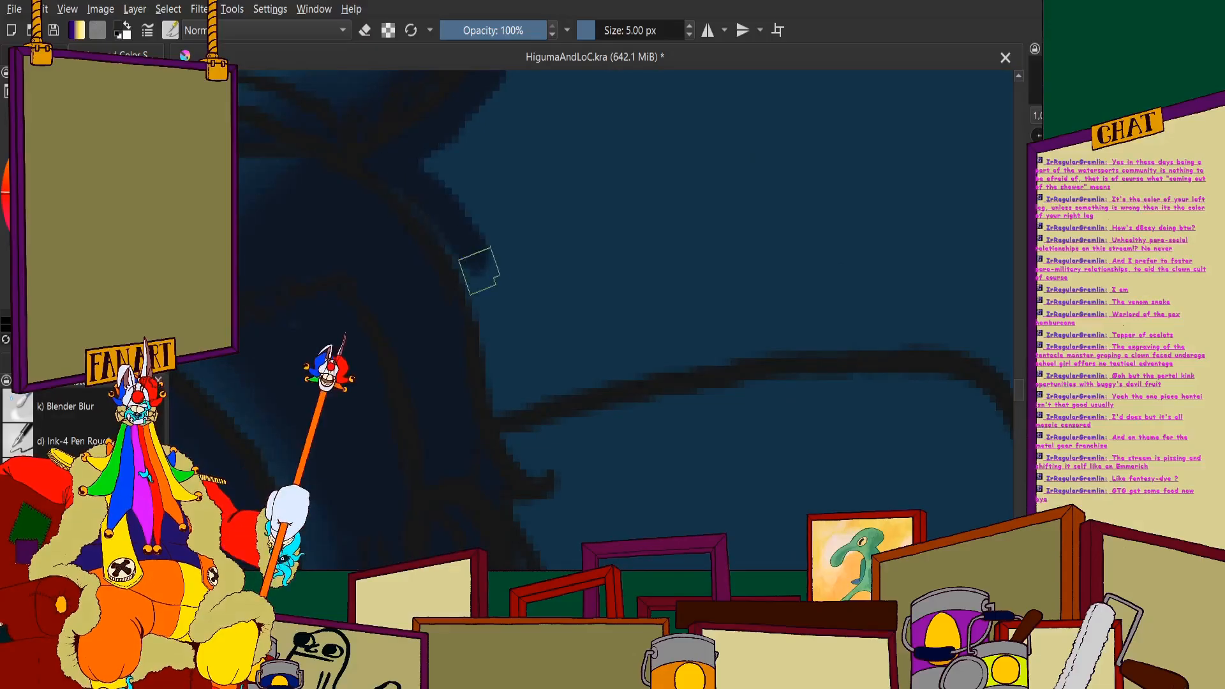
pyautogui.scroll(-6, 484, 295)
pyautogui.scroll(-4, 484, 294)
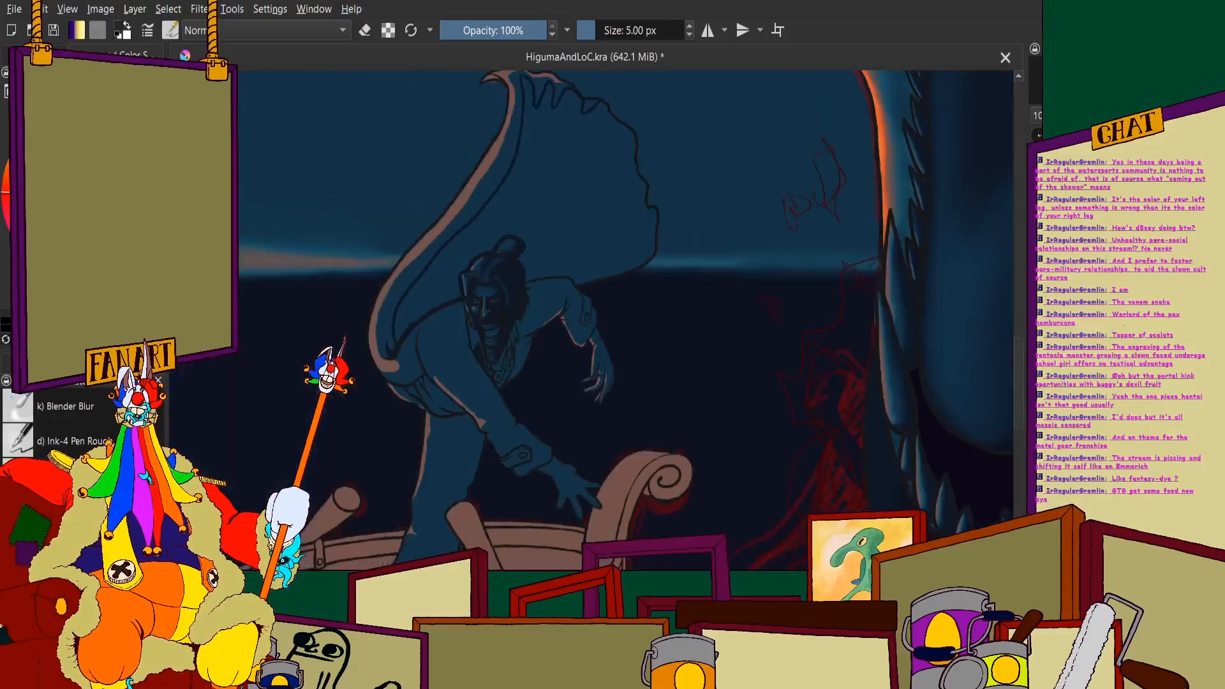
pyautogui.scroll(3, 484, 295)
pyautogui.scroll(2, 531, 224)
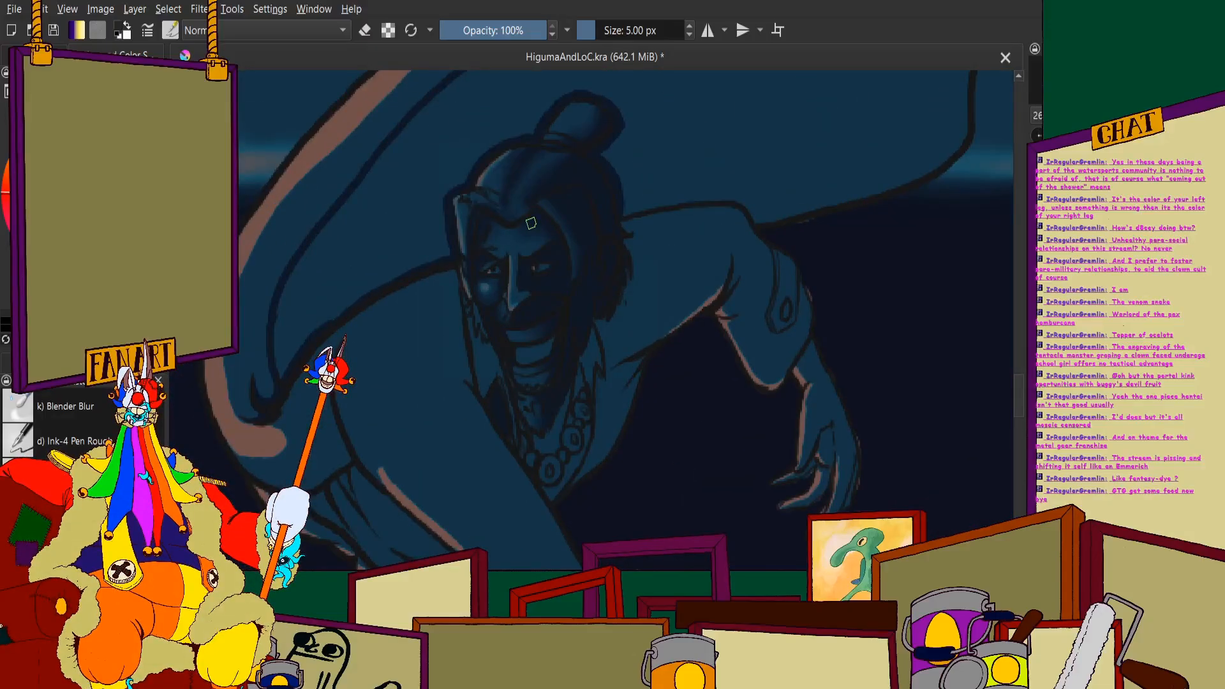
pyautogui.scroll(-4, 747, 304)
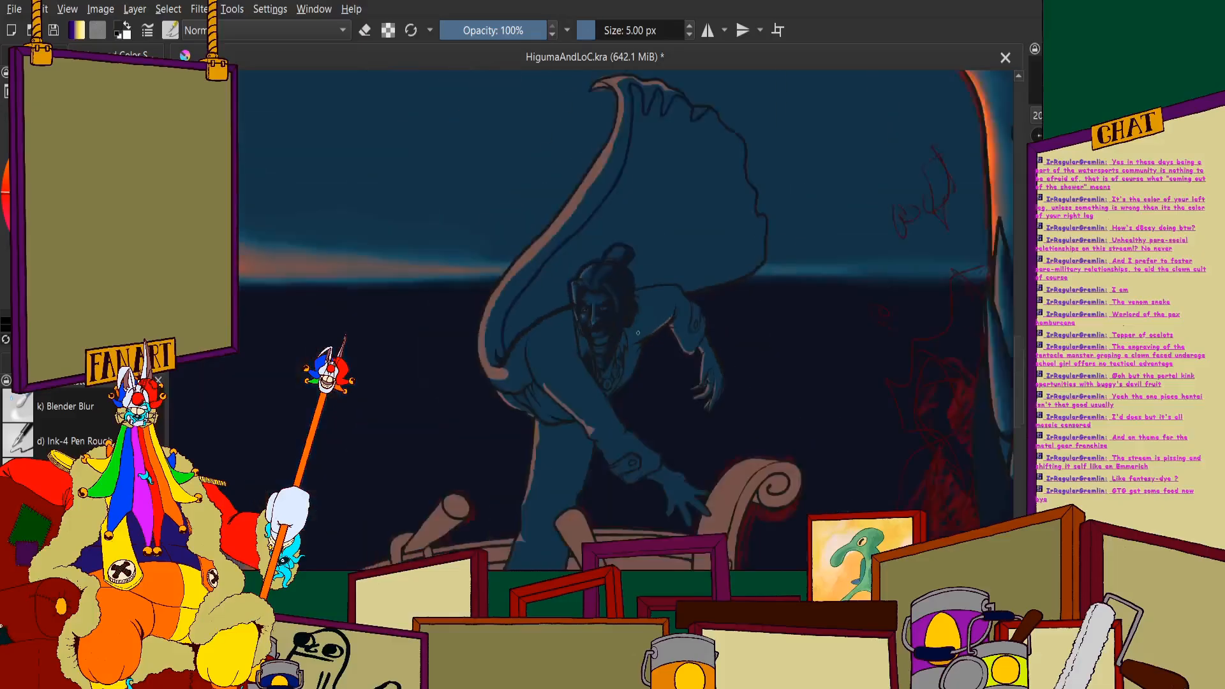
# - Draw a navy shadow contour just inside the cape's lower edge, from the far shoulder to the outer corner
pyautogui.scroll(3, 711, 263)
pyautogui.scroll(-3, 711, 263)
pyautogui.scroll(5, 659, 367)
pyautogui.scroll(4, 659, 367)
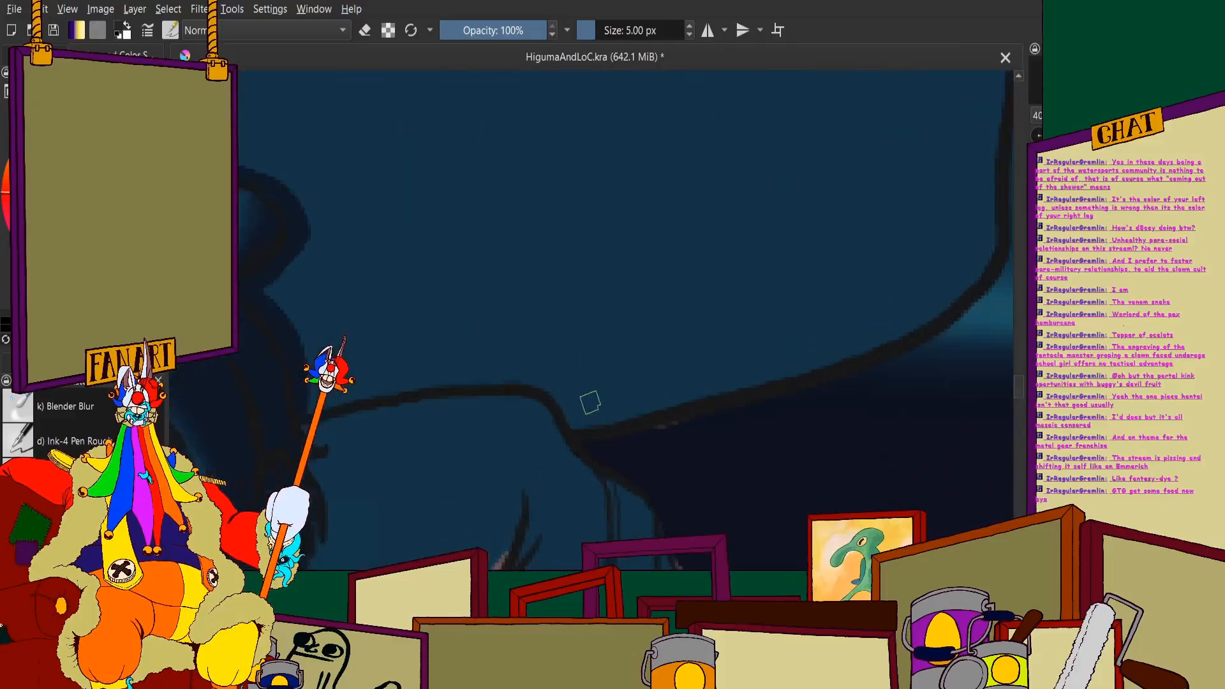
pyautogui.scroll(-4, 799, 332)
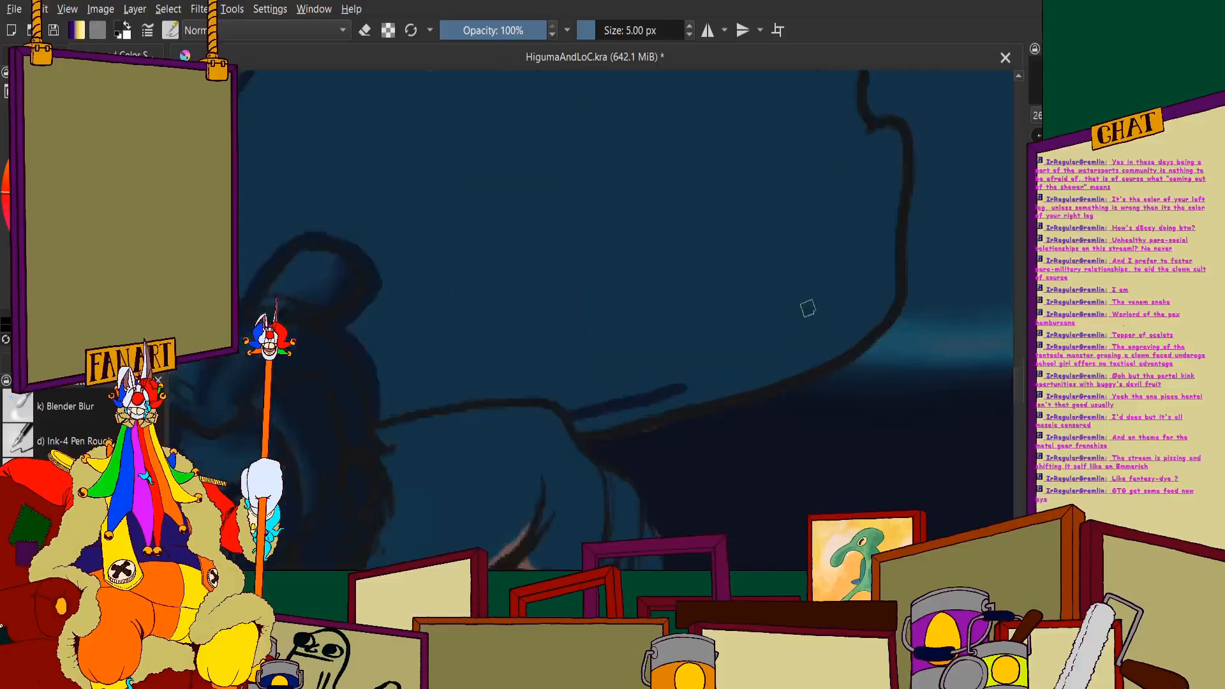
pyautogui.scroll(3, 607, 429)
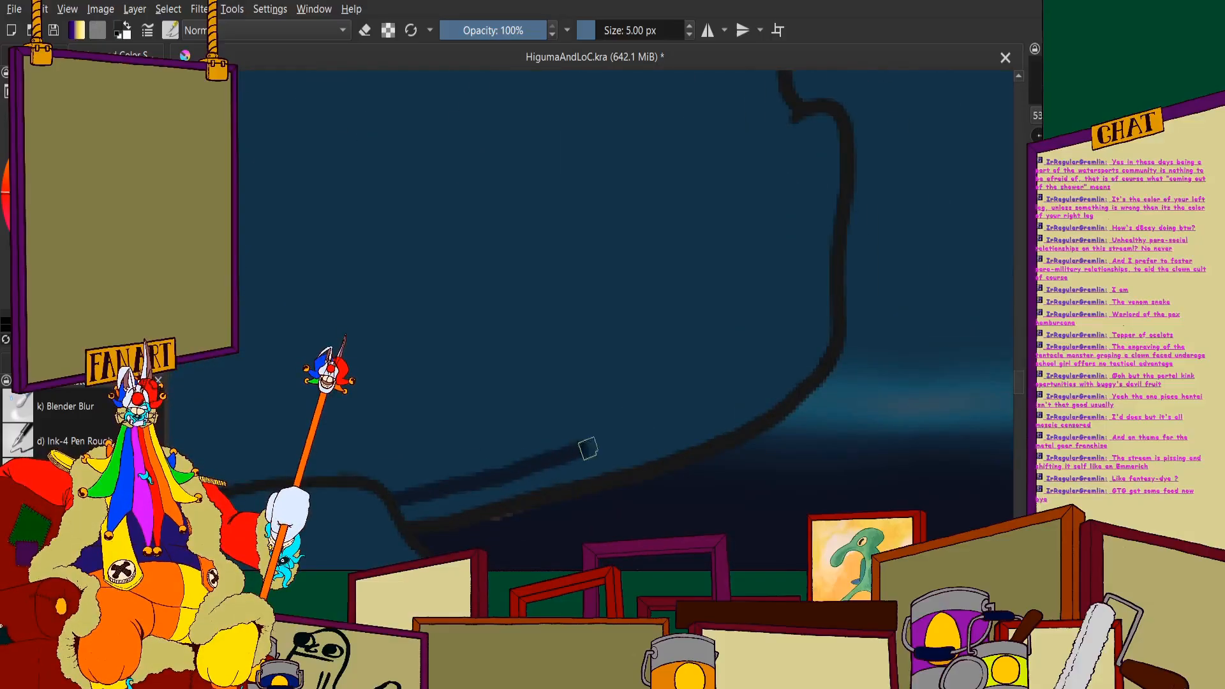
pyautogui.moveTo(588, 449); pyautogui.dragTo(719, 397)
pyautogui.scroll(-4, 831, 290)
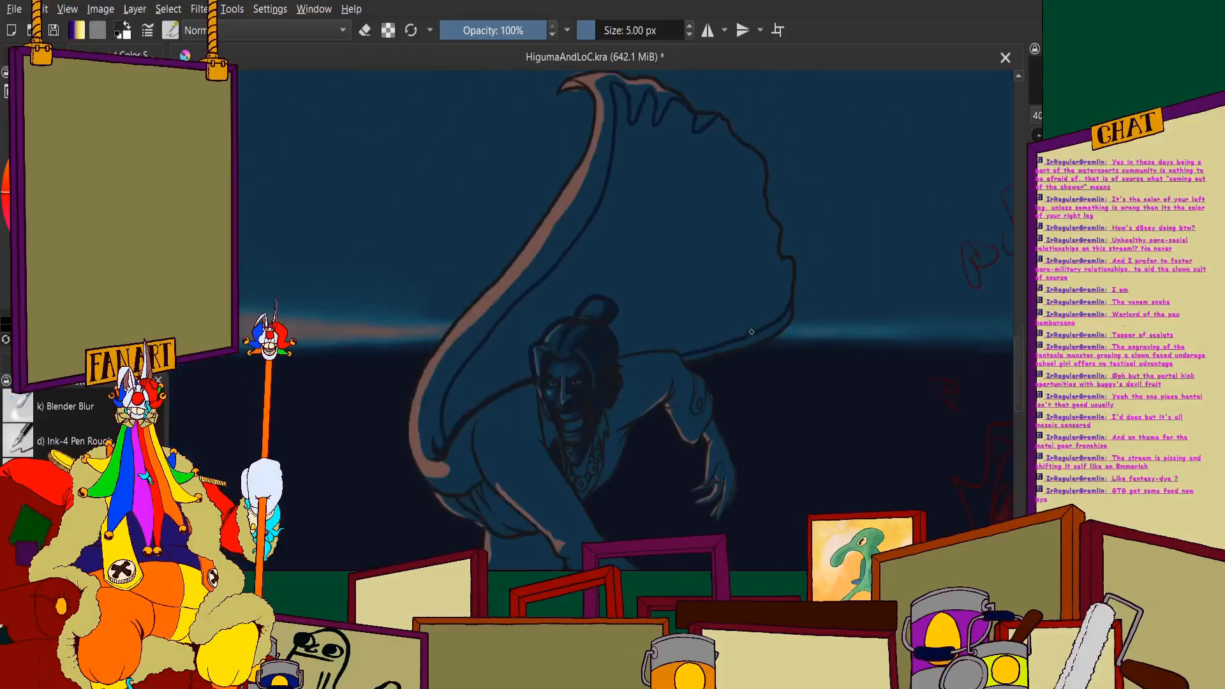
# - Draw a short pointed navy fold at the notch in the cape's outer edge and a longer one above it
pyautogui.scroll(5, 831, 255)
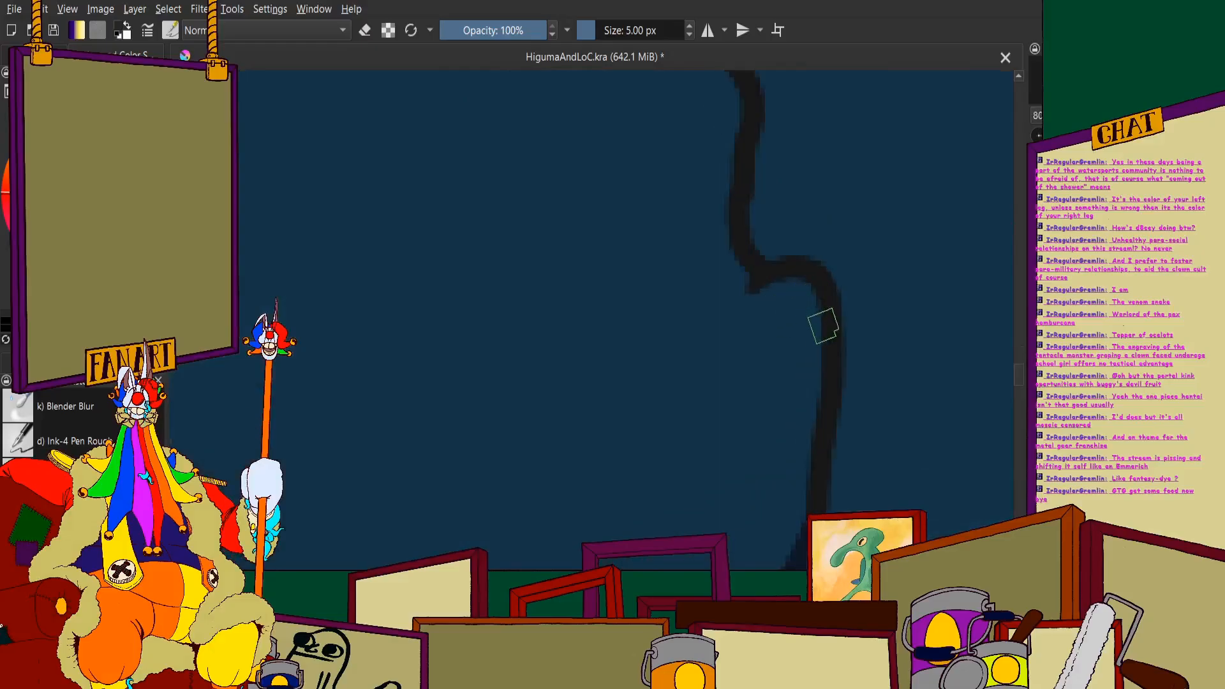
pyautogui.moveTo(829, 313)
pyautogui.mouseDown()
pyautogui.moveTo(680, 392)
pyautogui.moveTo(758, 290)
pyautogui.moveTo(602, 362)
pyautogui.mouseUp()
pyautogui.scroll(-4, 757, 285)
pyautogui.scroll(4, 717, 174)
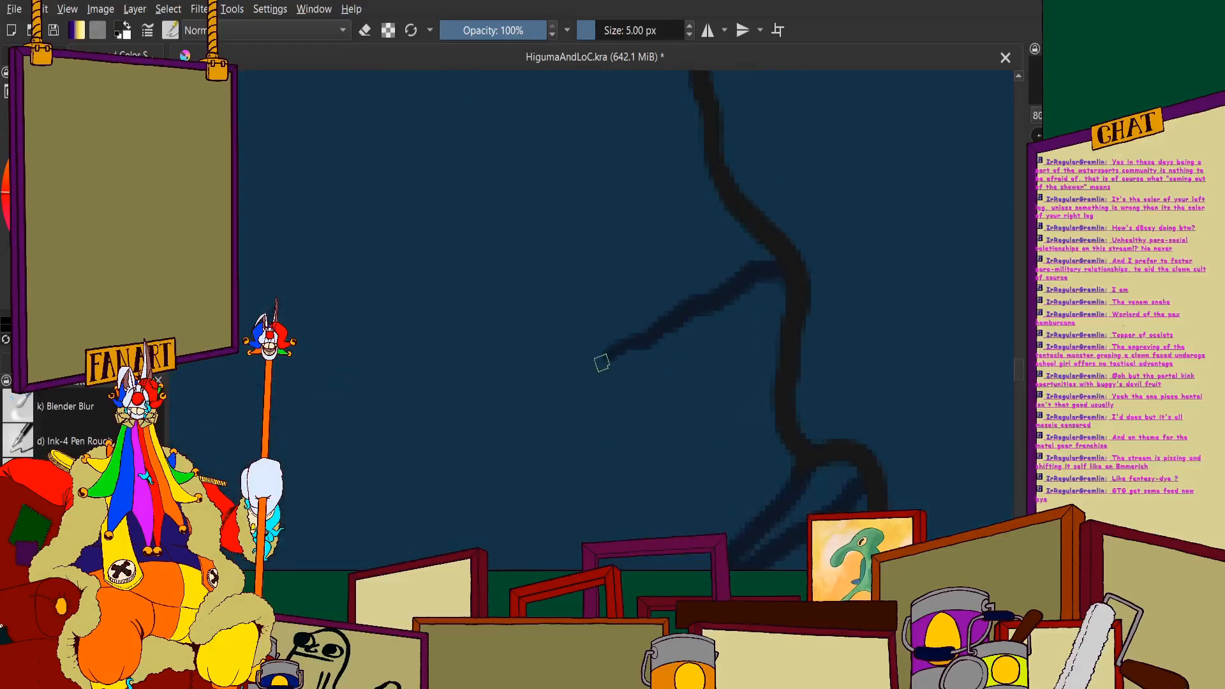
pyautogui.moveTo(508, 430)
pyautogui.mouseDown()
pyautogui.moveTo(696, 227)
pyautogui.moveTo(700, 164)
pyautogui.mouseUp()
pyautogui.scroll(-4, 700, 164)
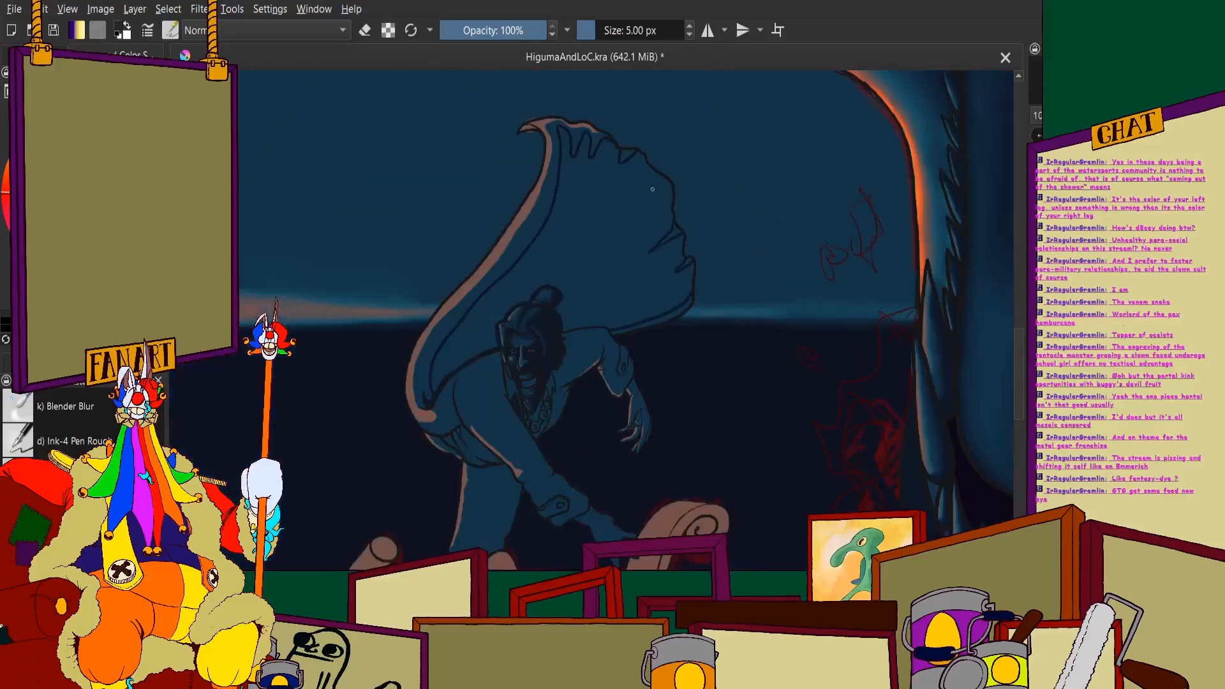
# - Draw a blunt, squarish navy fold on the cape's outer edge, between the triangular fold and the long pointed one
pyautogui.scroll(3, 676, 231)
pyautogui.moveTo(704, 213)
pyautogui.mouseDown()
pyautogui.moveTo(531, 335)
pyautogui.moveTo(597, 269)
pyautogui.moveTo(613, 132)
pyautogui.mouseUp()
pyautogui.scroll(-5, 592, 212)
pyautogui.scroll(-2, 591, 212)
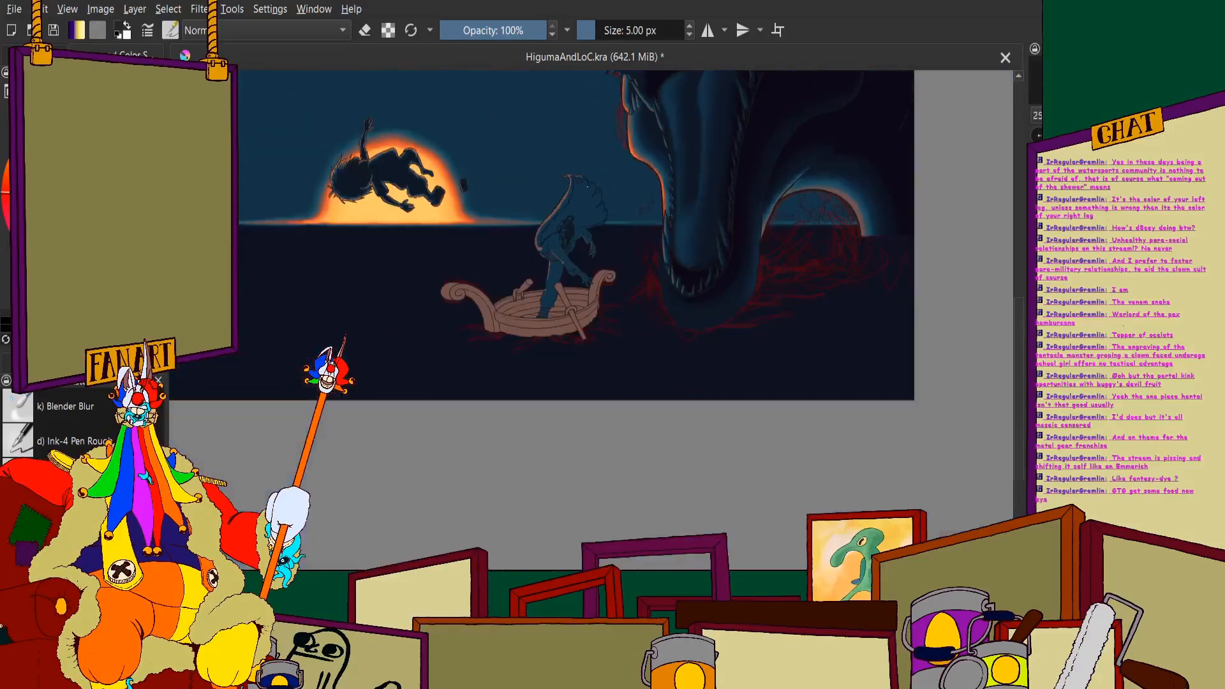
pyautogui.scroll(6, 663, 174)
pyautogui.scroll(4, 663, 175)
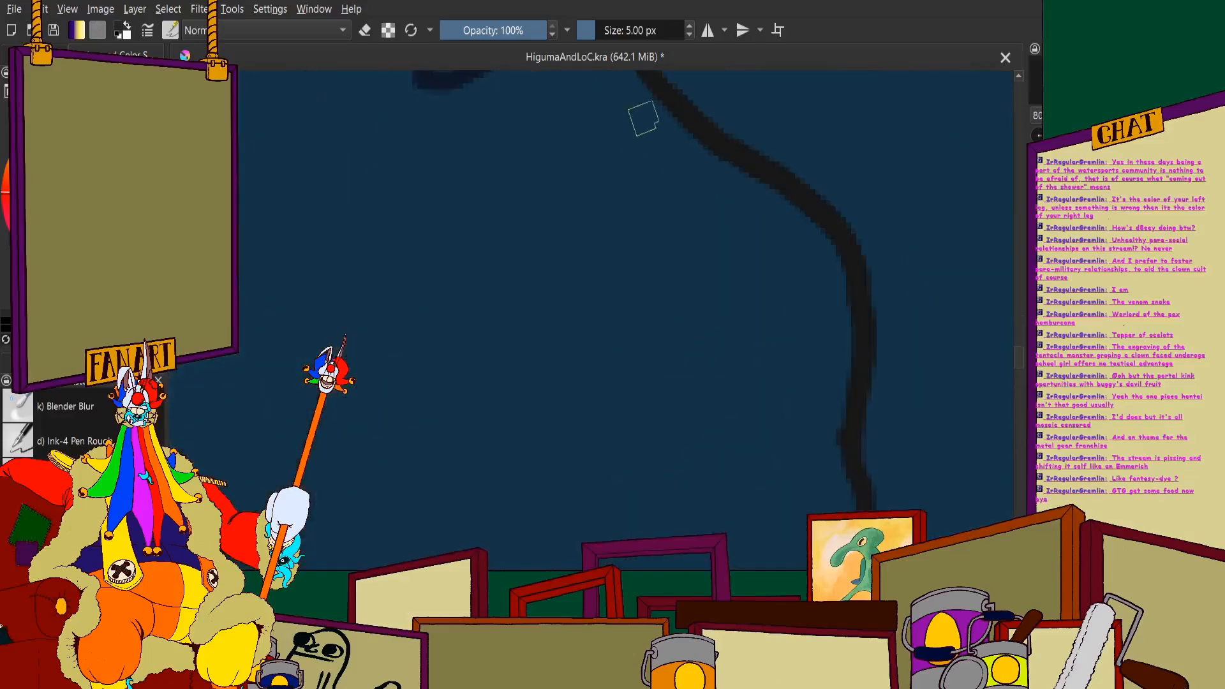
pyautogui.moveTo(645, 83)
pyautogui.mouseDown()
pyautogui.moveTo(661, 289)
pyautogui.moveTo(697, 298)
pyautogui.moveTo(775, 267)
pyautogui.mouseUp()
pyautogui.scroll(-6, 610, 186)
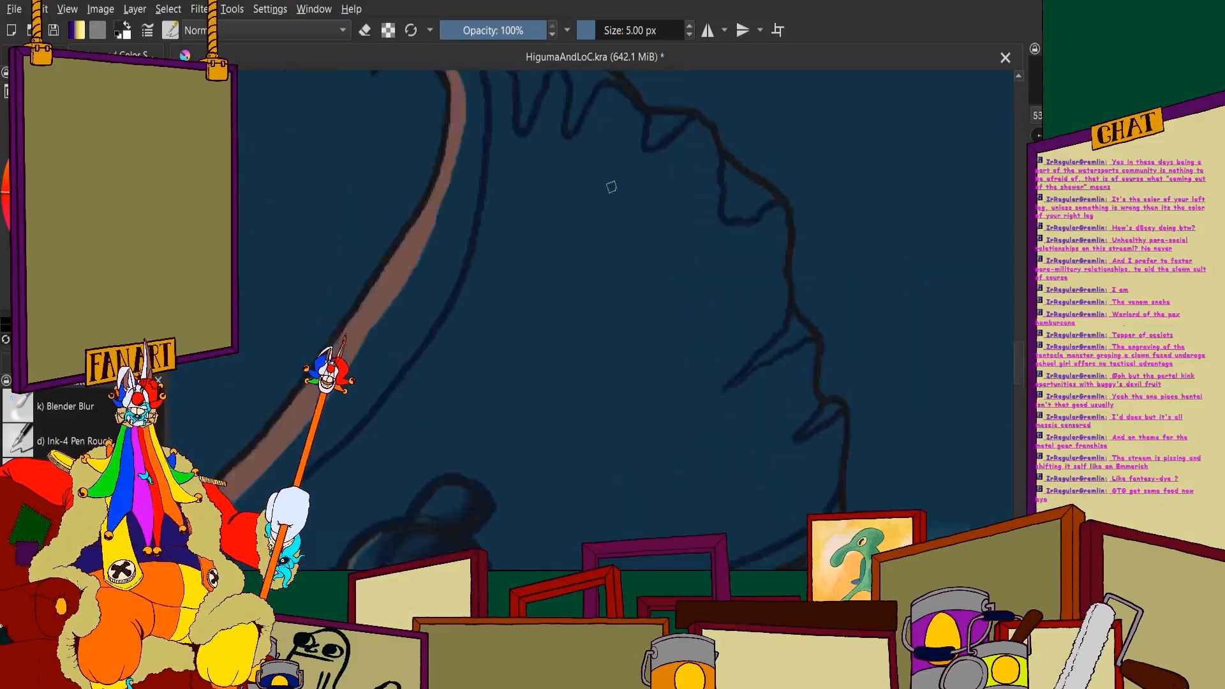
# - Trace navy shadow along the inside of the cape's outer edge, linking the squarish, long and short folds
pyautogui.scroll(5, 737, 196)
pyautogui.scroll(2, 737, 195)
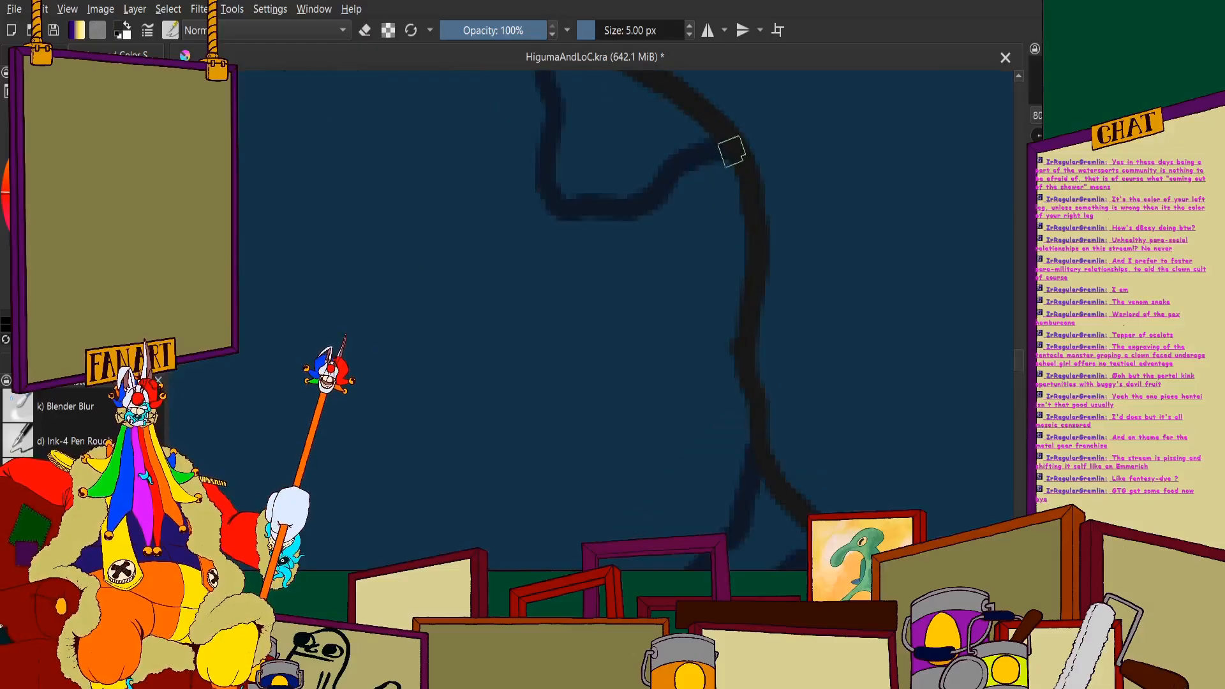
pyautogui.moveTo(752, 268)
pyautogui.mouseDown()
pyautogui.moveTo(733, 378)
pyautogui.moveTo(749, 424)
pyautogui.mouseUp()
pyautogui.scroll(-4, 755, 447)
pyautogui.scroll(5, 757, 370)
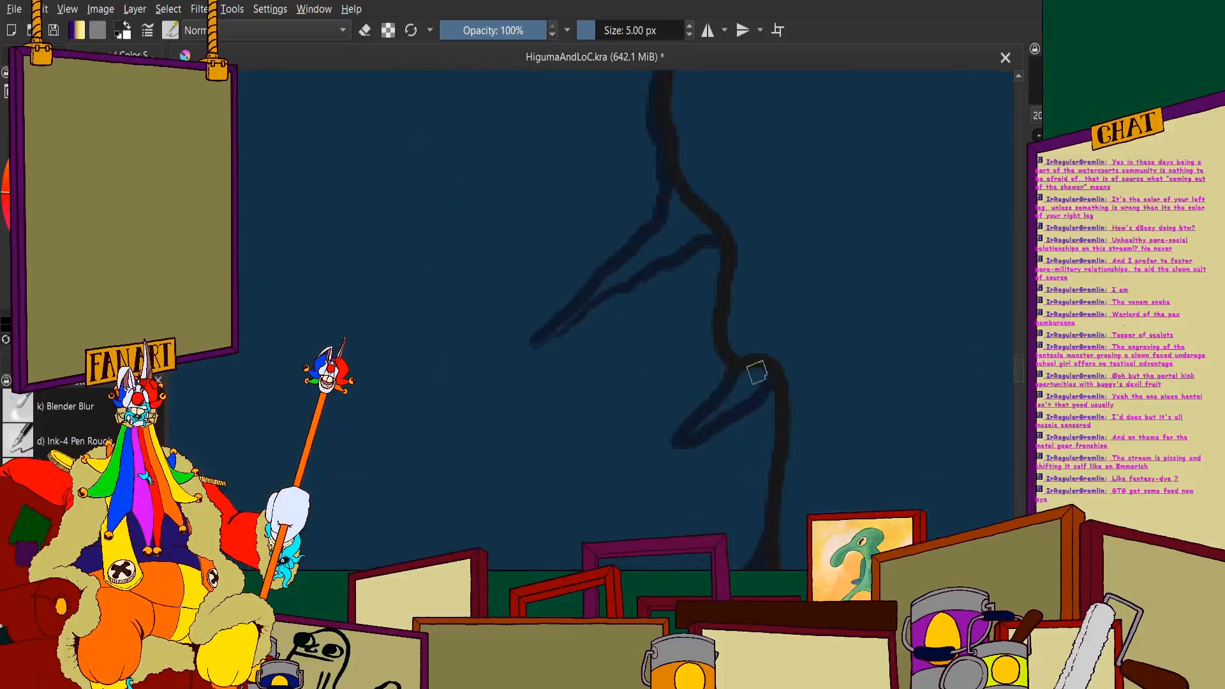
pyautogui.moveTo(691, 228); pyautogui.dragTo(700, 438)
pyautogui.scroll(-4, 700, 438)
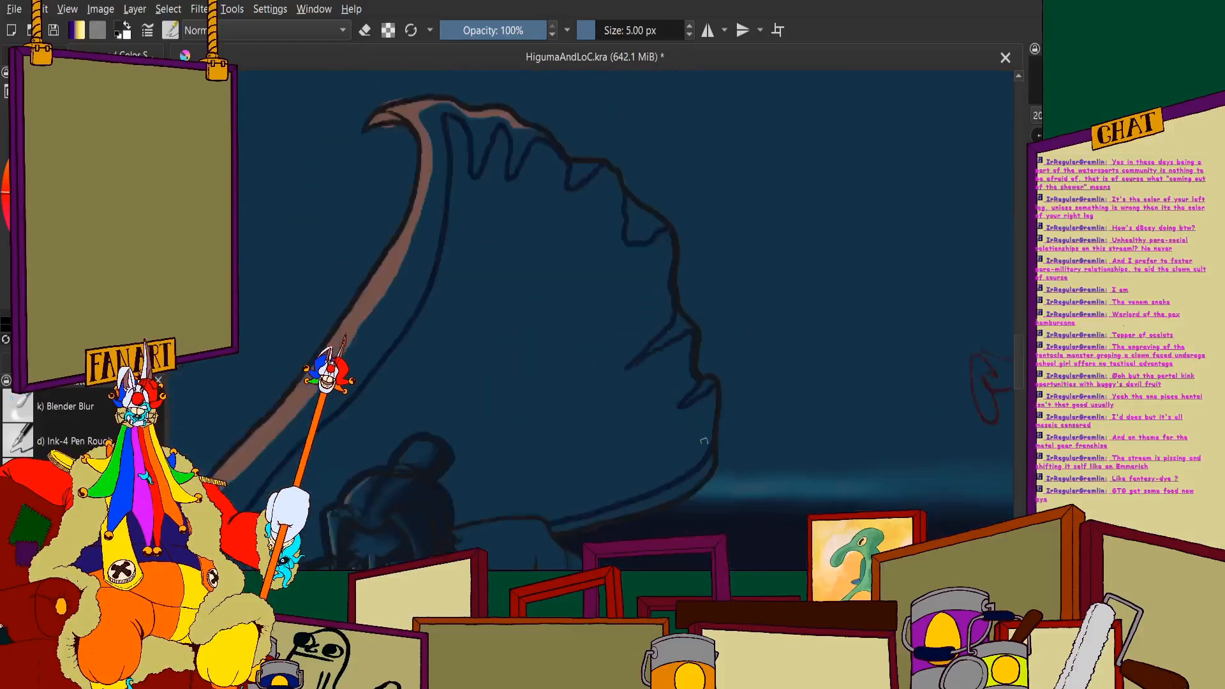
# - Run the navy edge shadow from the short notch fold down to the cape's lower outer corner
pyautogui.scroll(3, 702, 236)
pyautogui.moveTo(706, 238); pyautogui.dragTo(686, 469)
pyautogui.scroll(-5, 678, 312)
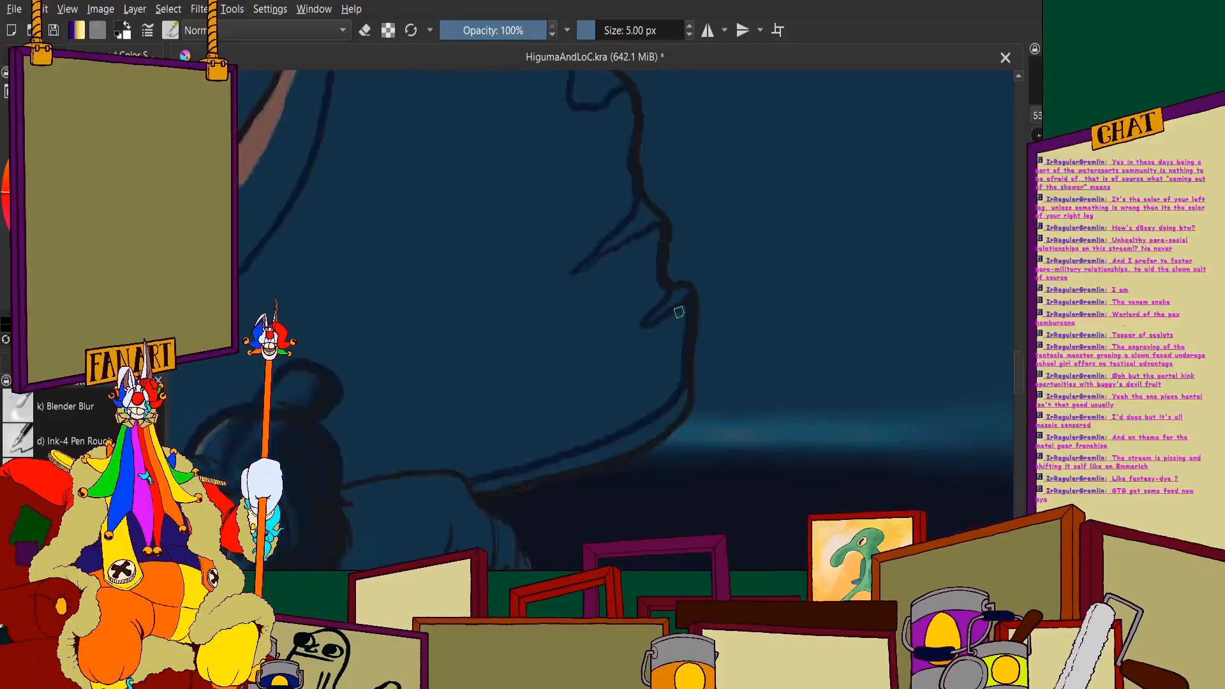
pyautogui.scroll(3, 572, 93)
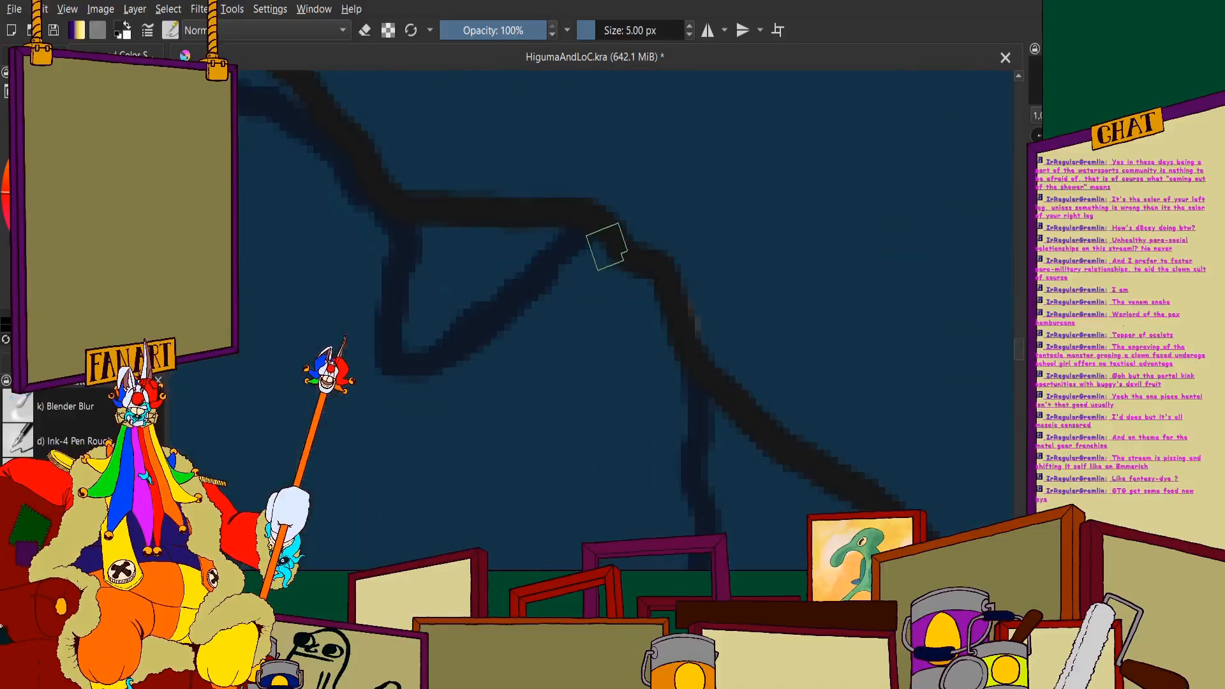
# - Touch up the navy edge shadow between the triangular and squarish folds on the cape's outer edge
pyautogui.moveTo(613, 268)
pyautogui.mouseDown()
pyautogui.moveTo(653, 316)
pyautogui.moveTo(689, 402)
pyautogui.mouseUp()
pyautogui.scroll(-3, 487, 273)
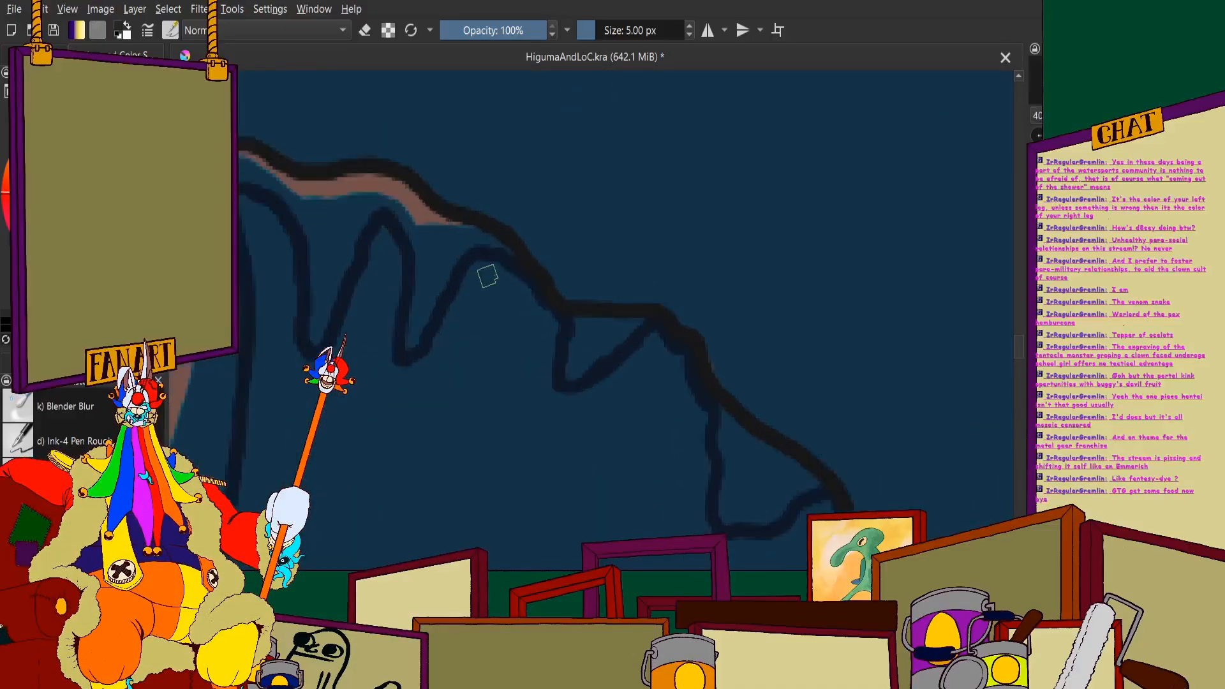
pyautogui.scroll(-3, 506, 225)
pyautogui.scroll(6, 599, 259)
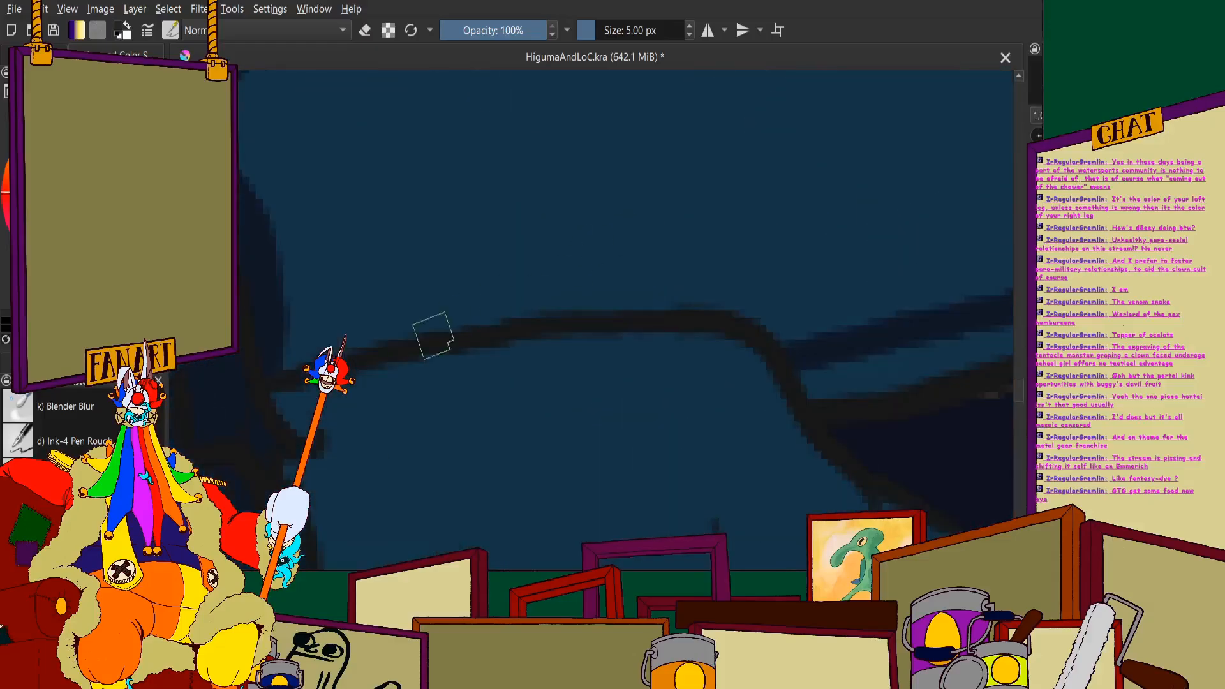
# - Trace navy shadow above the man's shoulder to close the outline, and fill the cape's interior with navy
pyautogui.moveTo(276, 363)
pyautogui.mouseDown()
pyautogui.moveTo(520, 307)
pyautogui.moveTo(645, 295)
pyautogui.moveTo(753, 308)
pyautogui.mouseUp()
pyautogui.scroll(-6, 753, 309)
pyautogui.scroll(4, 568, 355)
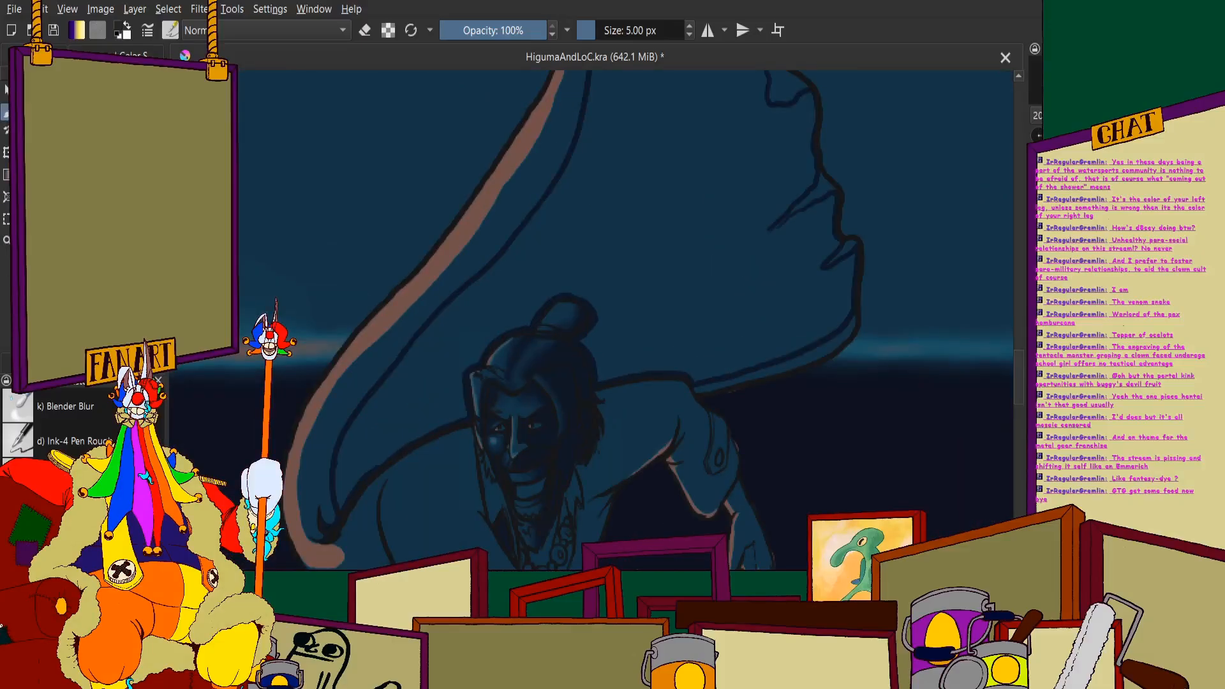
pyautogui.scroll(-2, 665, 186)
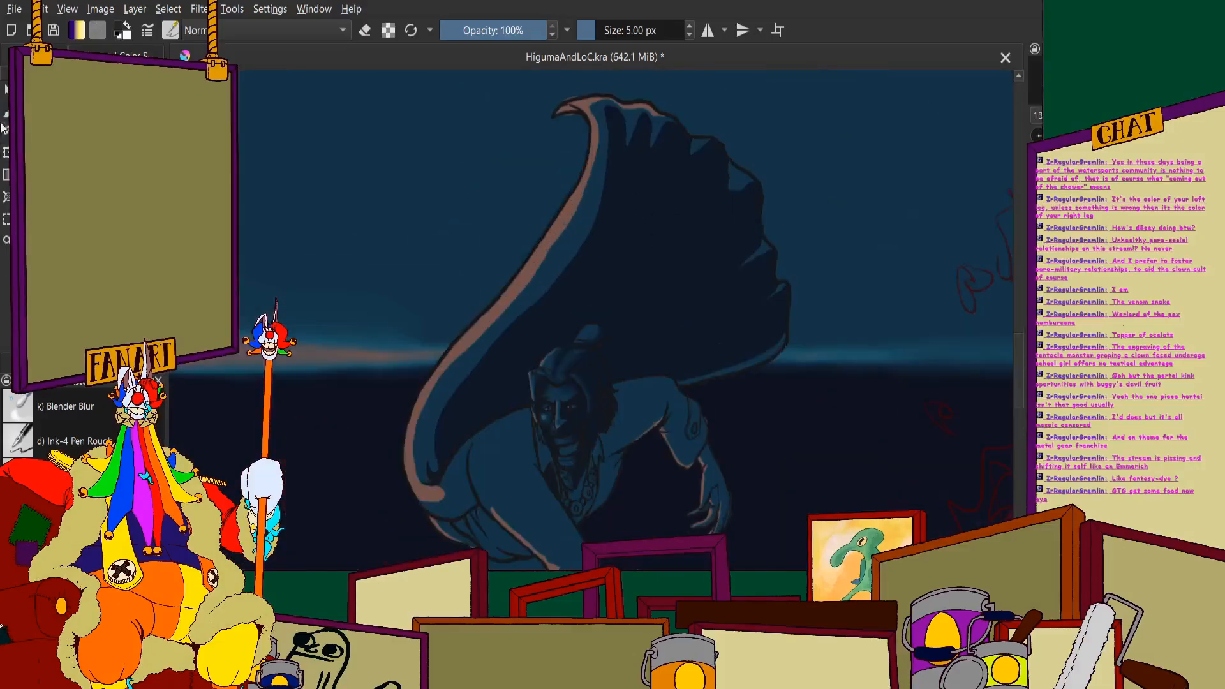
# - Paint navy over the leftover seams around the cape's upper finger-like folds and the triangular fold
pyautogui.scroll(6, 678, 175)
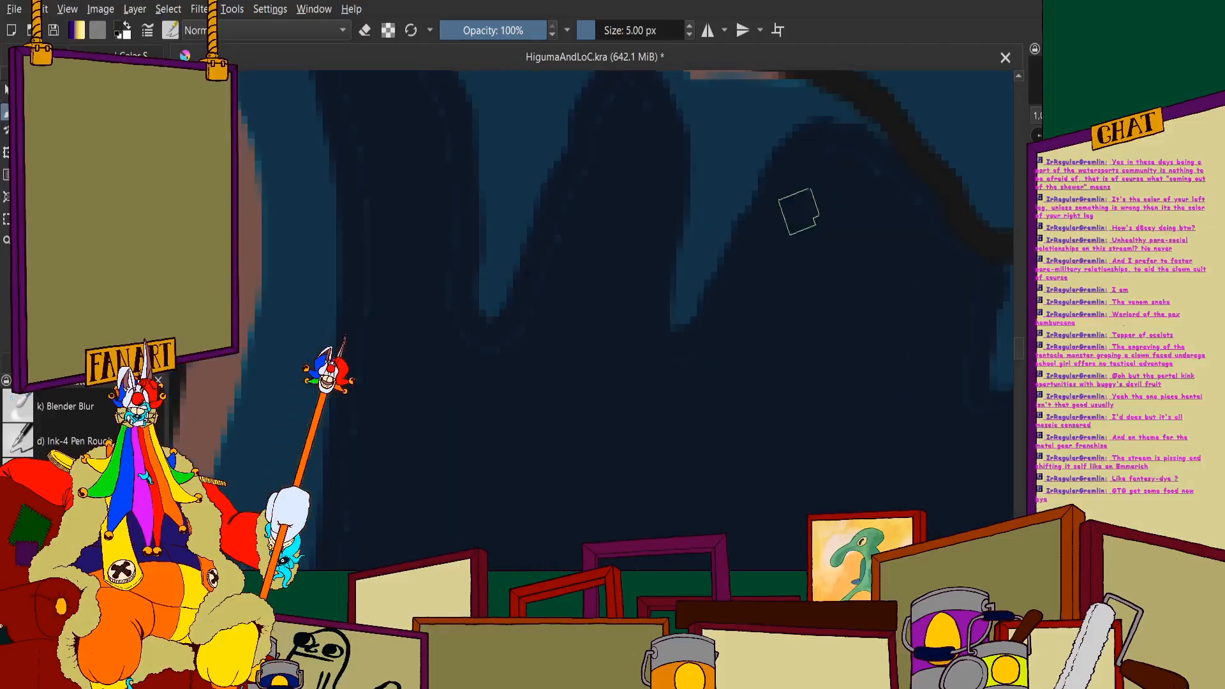
pyautogui.scroll(-4, 922, 359)
pyautogui.scroll(5, 706, 213)
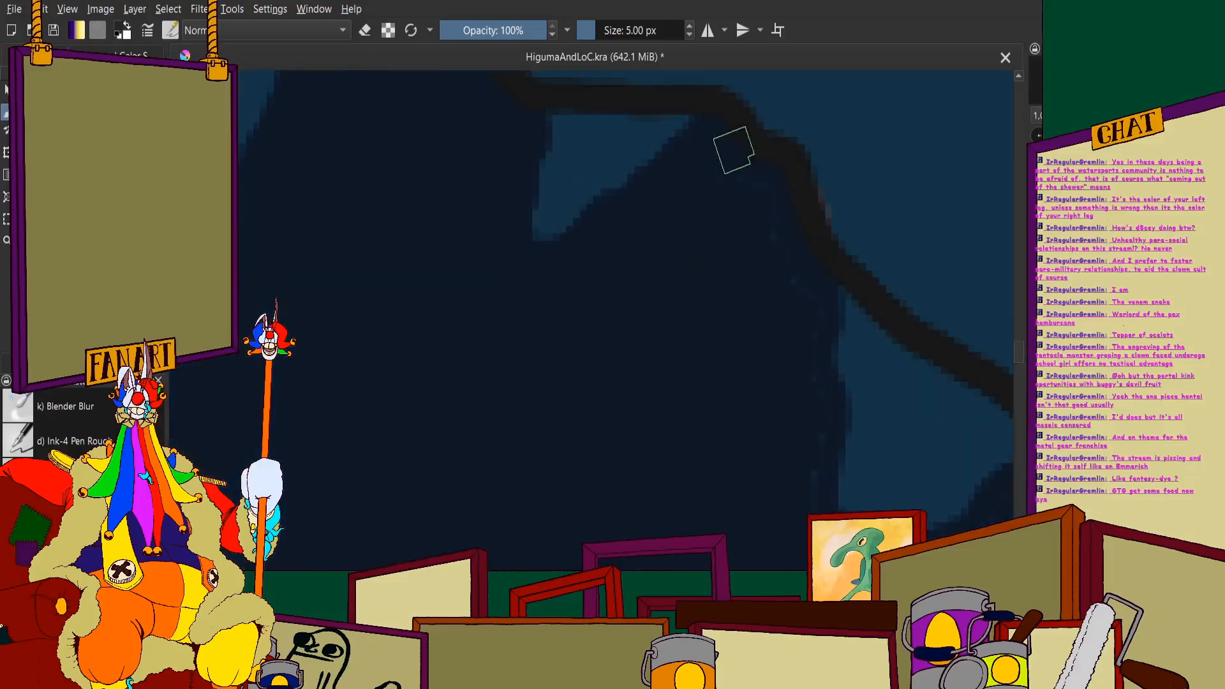
pyautogui.scroll(-3, 763, 255)
pyautogui.scroll(4, 821, 326)
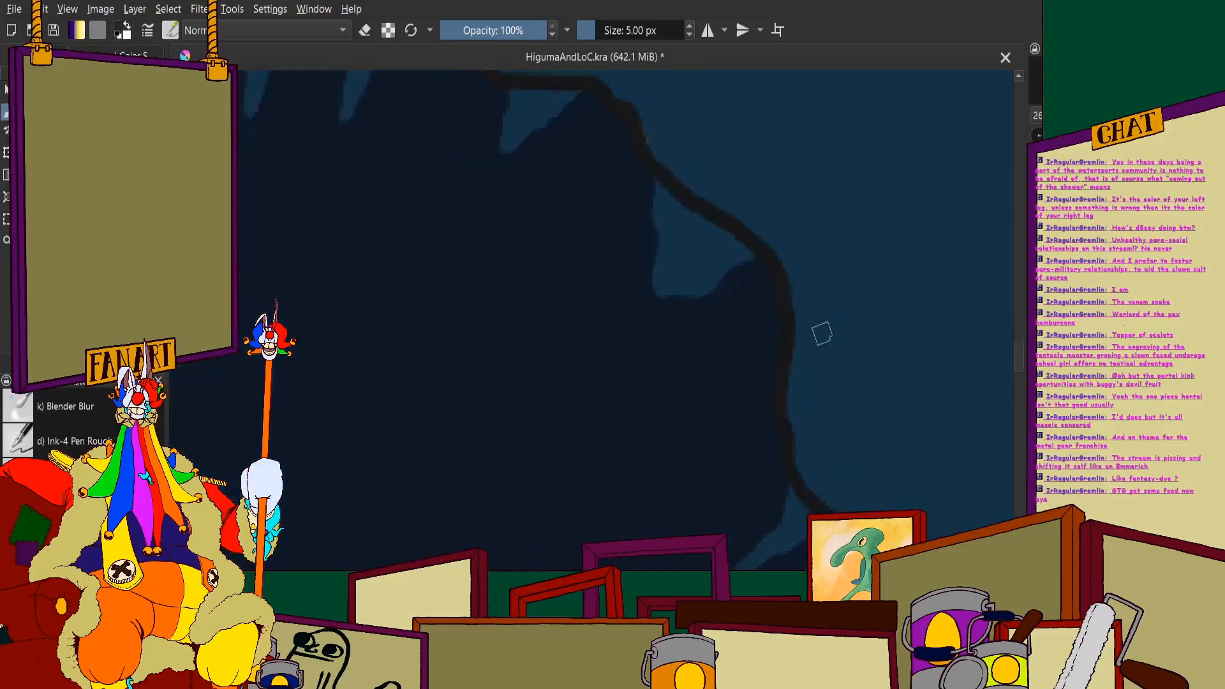
# - Cover the leftover seams around the long and short pointed folds on the cape's outer edge with navy
pyautogui.scroll(-3, 892, 447)
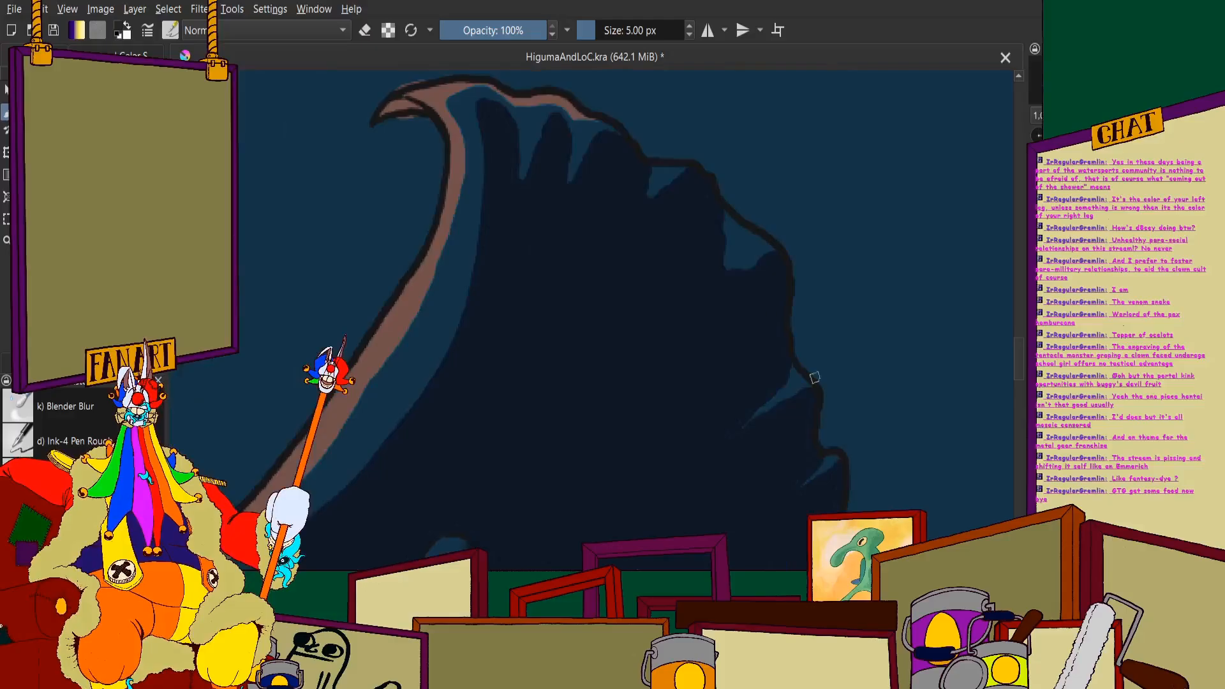
pyautogui.scroll(3, 686, 192)
pyautogui.scroll(-3, 695, 425)
pyautogui.scroll(3, 616, 165)
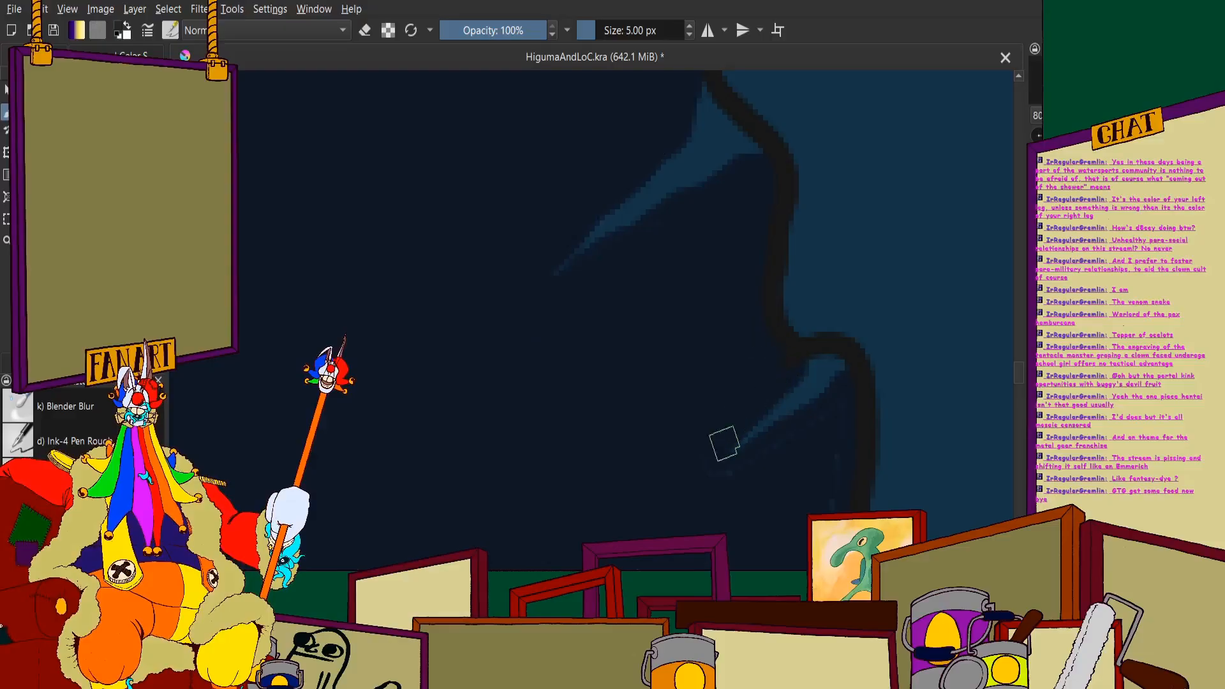
pyautogui.scroll(-3, 799, 432)
pyautogui.scroll(3, 723, 296)
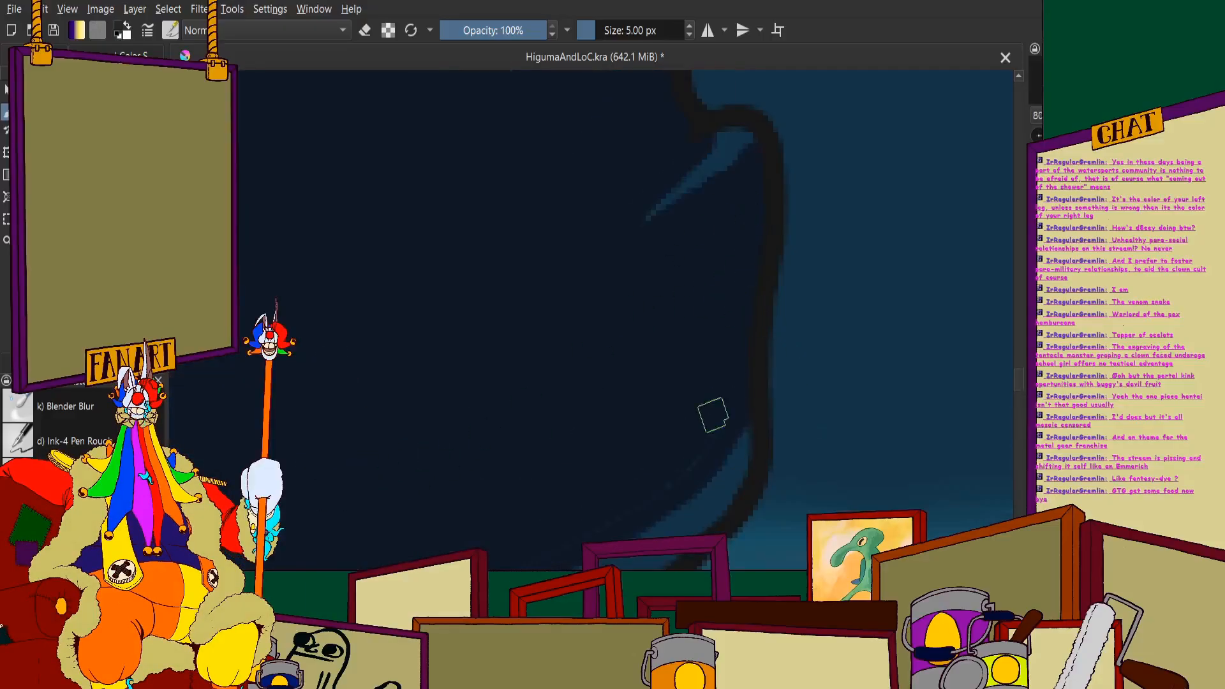
# - Blend the navy fill along the cape's lower edge and above the man's shoulder, covering the faint seams
pyautogui.scroll(-2, 630, 300)
pyautogui.scroll(3, 488, 442)
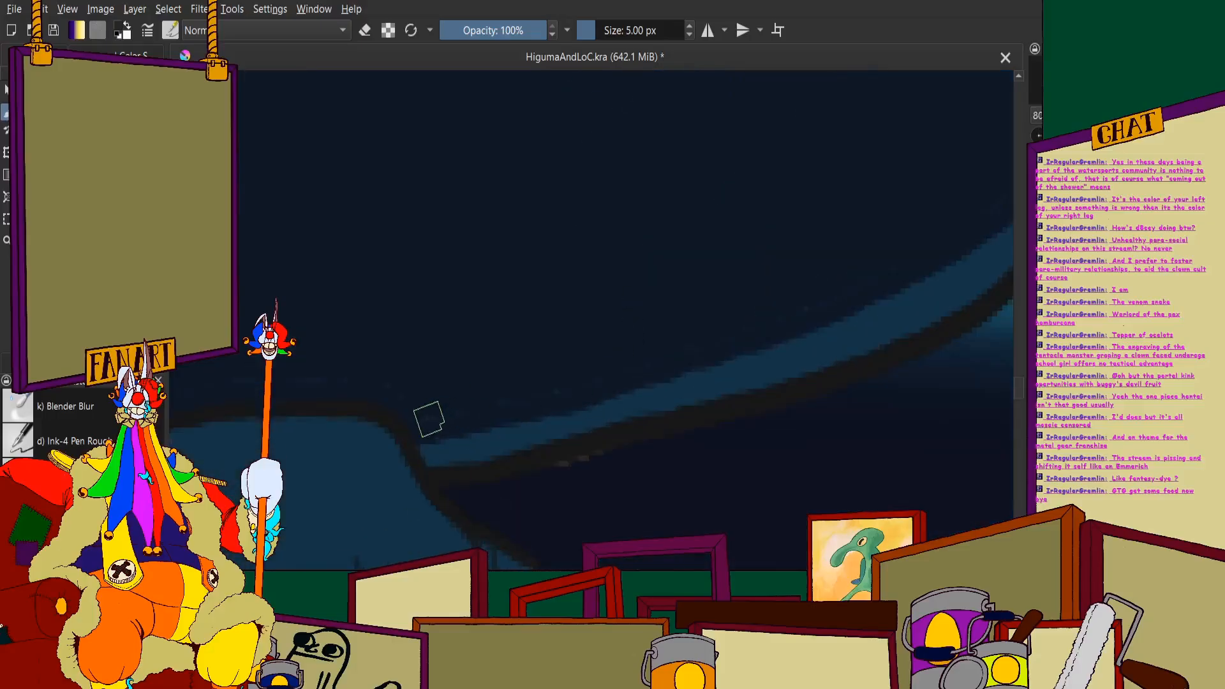
pyautogui.moveTo(560, 278); pyautogui.dragTo(855, 225)
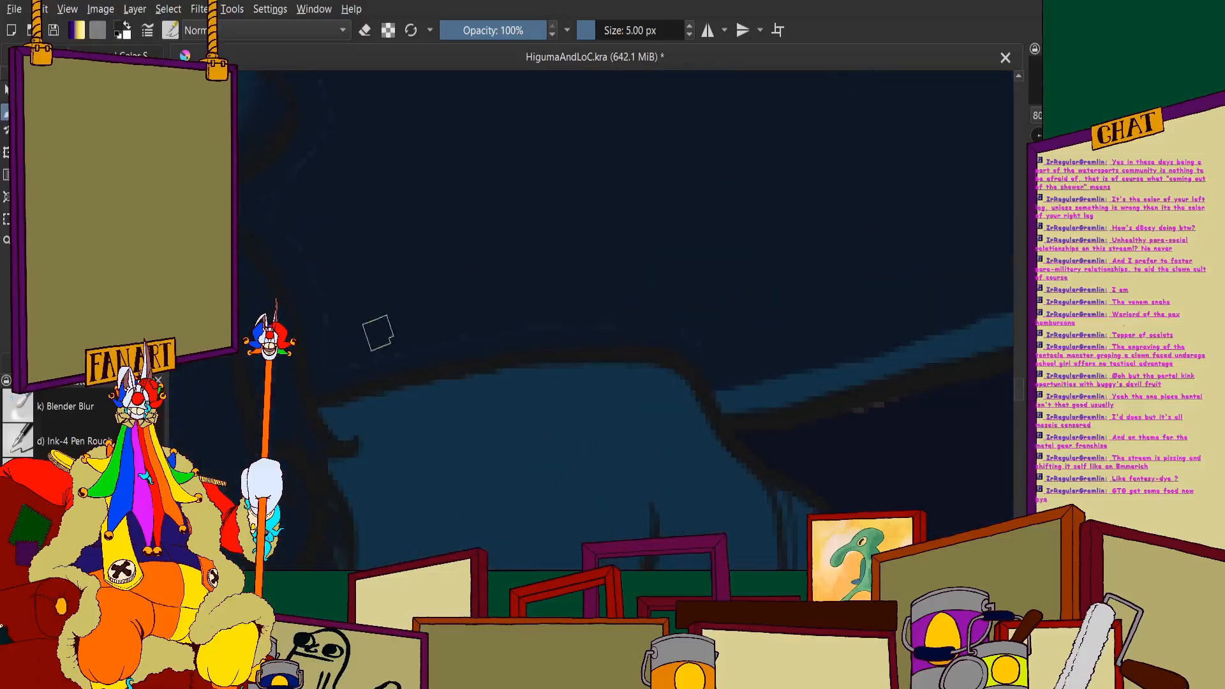
pyautogui.scroll(-3, 652, 324)
pyautogui.scroll(4, 574, 279)
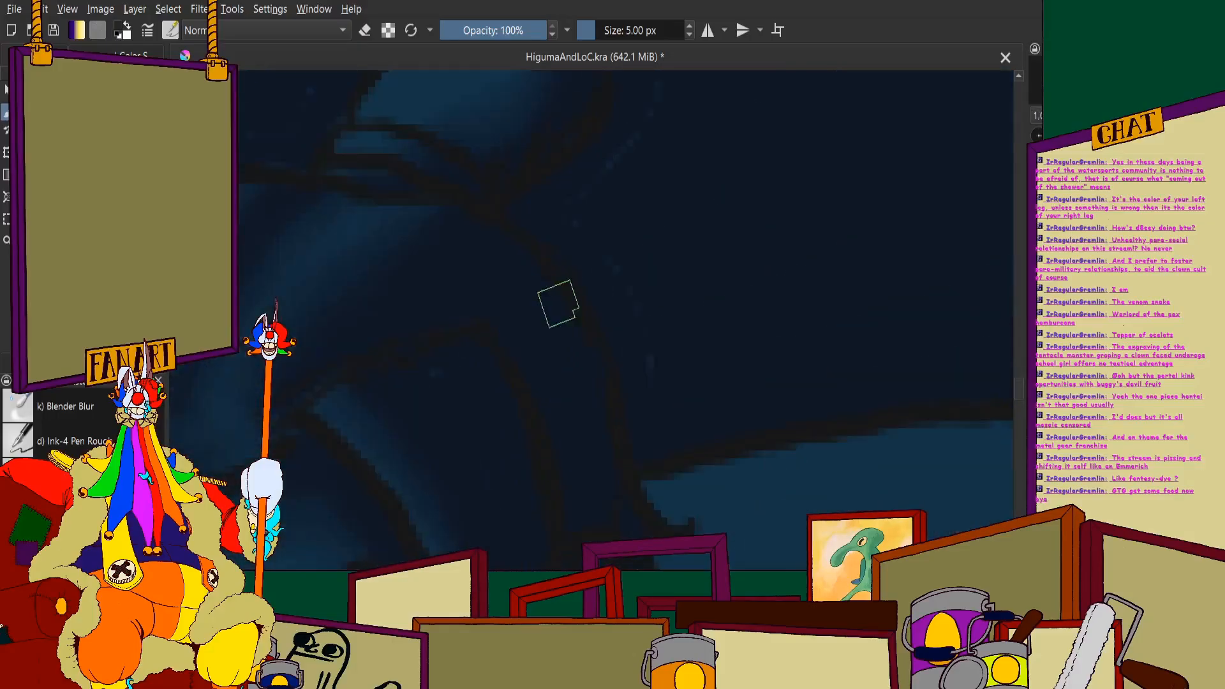
# - Paint out the faint seams in the navy fill behind the man's hair and around his topknot
pyautogui.scroll(-3, 658, 420)
pyautogui.scroll(3, 528, 339)
pyautogui.scroll(-5, 528, 338)
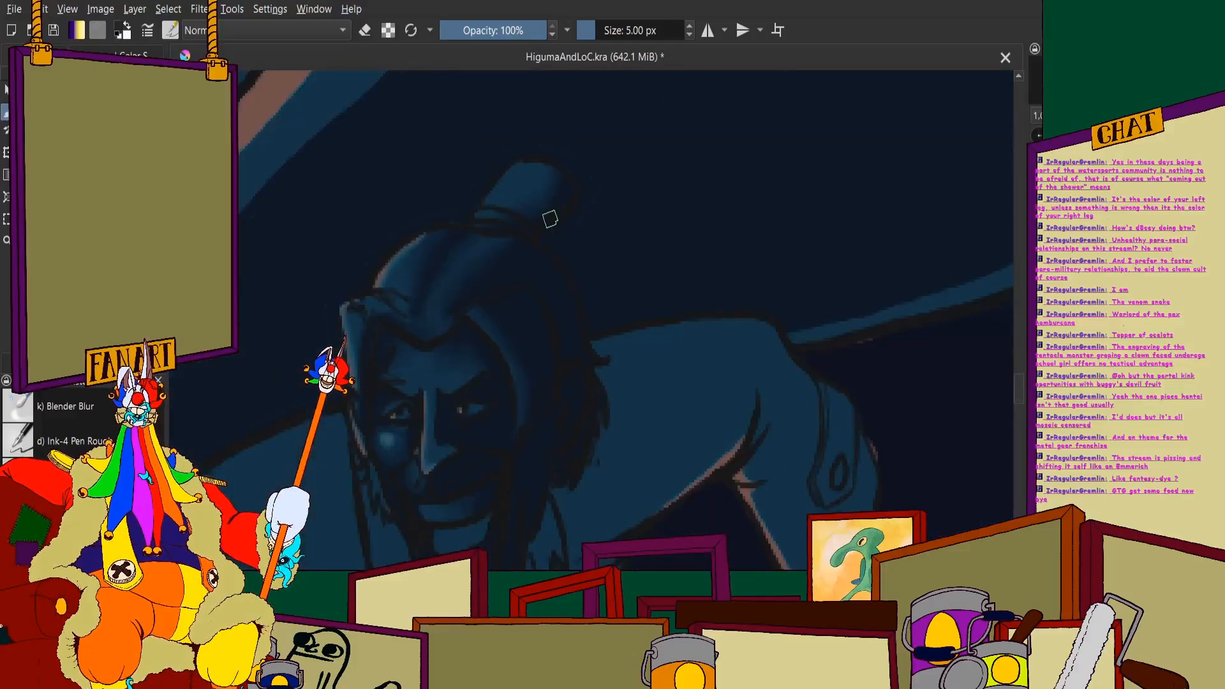
pyautogui.scroll(5, 553, 219)
pyautogui.scroll(-4, 554, 344)
pyautogui.scroll(4, 437, 316)
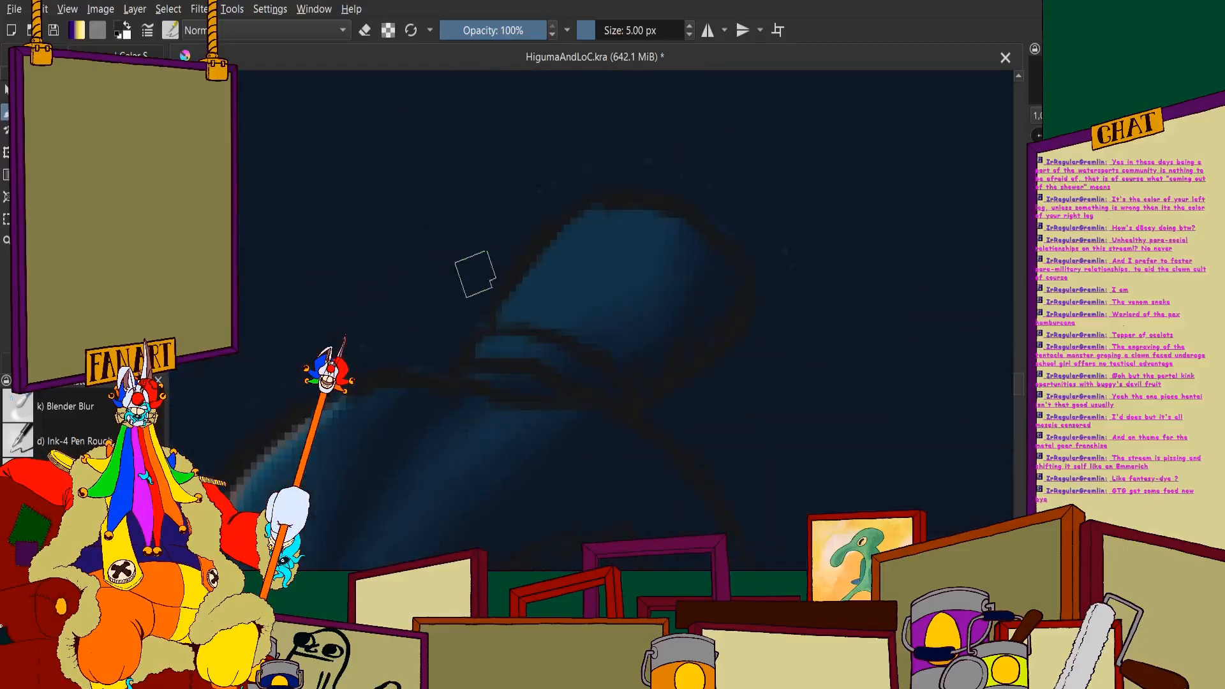
pyautogui.scroll(-4, 702, 178)
pyautogui.scroll(4, 648, 238)
pyautogui.scroll(-3, 611, 268)
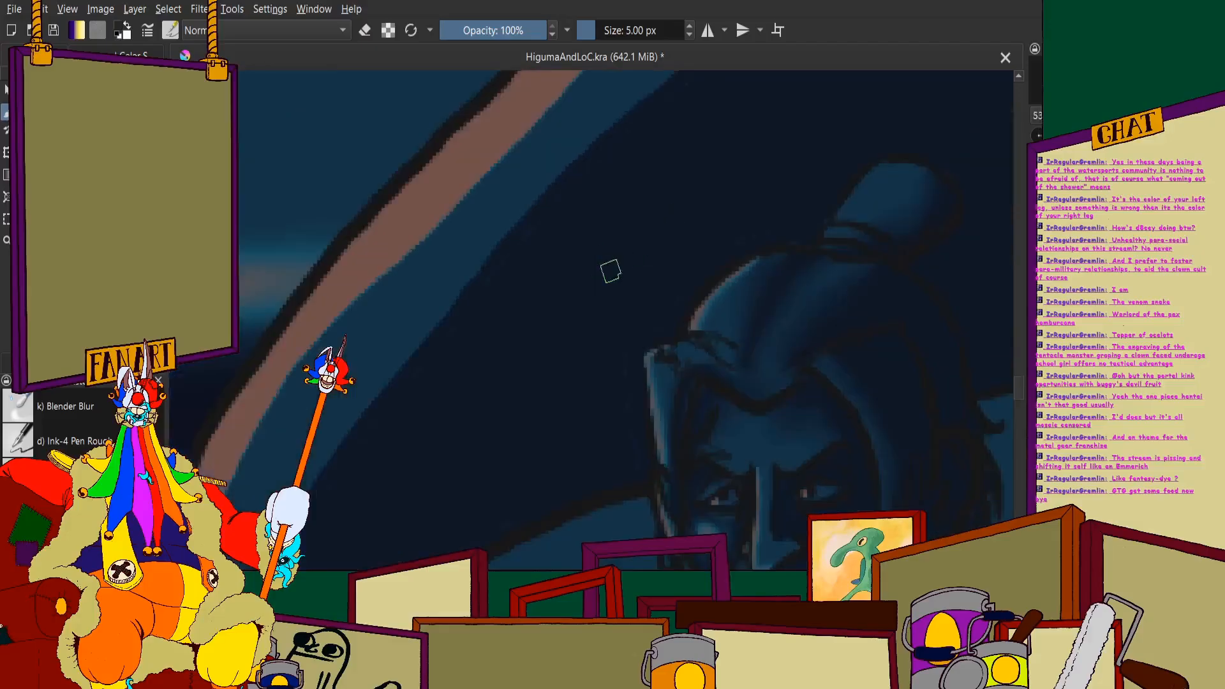
# - Paint navy over the seams beside the man's forehead and face and along the top of his other shoulder
pyautogui.scroll(3, 702, 207)
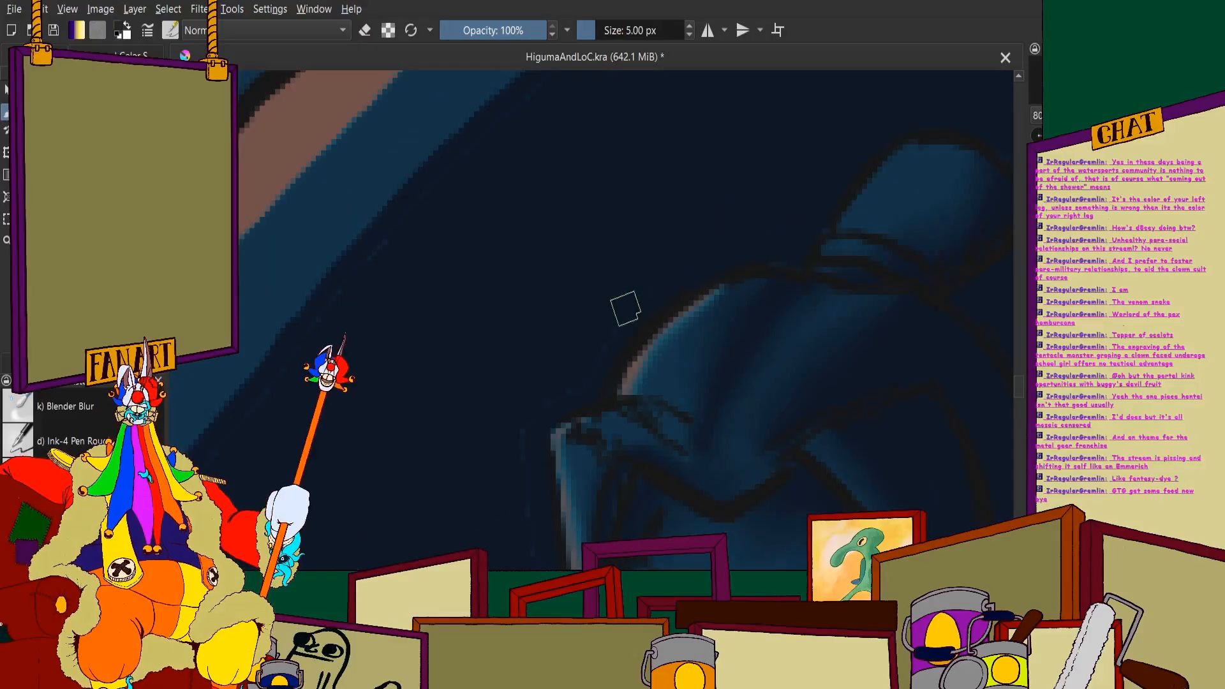
pyautogui.scroll(-4, 531, 530)
pyautogui.scroll(3, 509, 252)
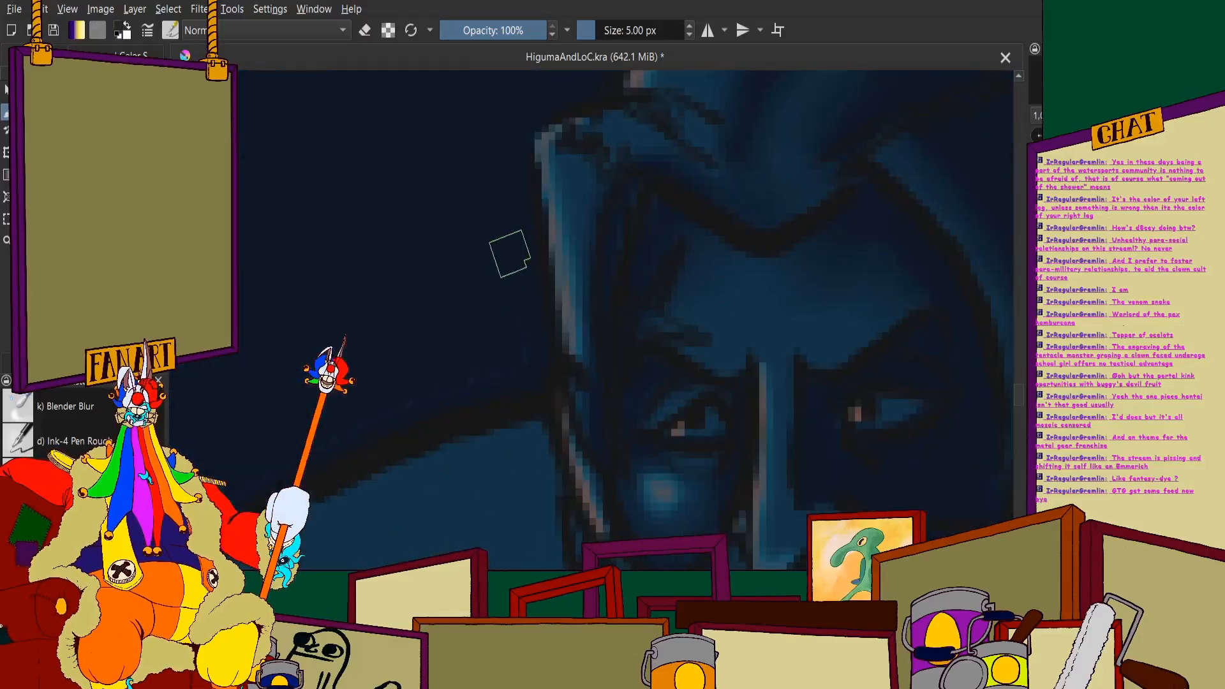
pyautogui.scroll(-1, 428, 324)
pyautogui.scroll(3, 428, 323)
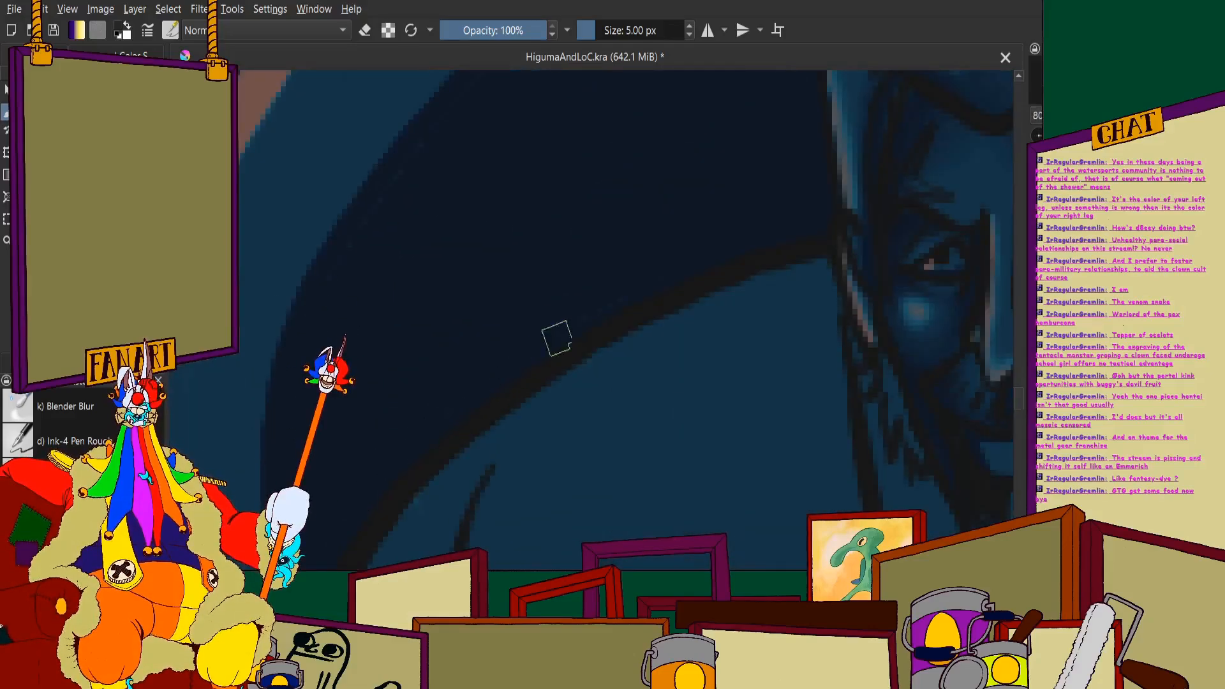
pyautogui.scroll(-7, 520, 316)
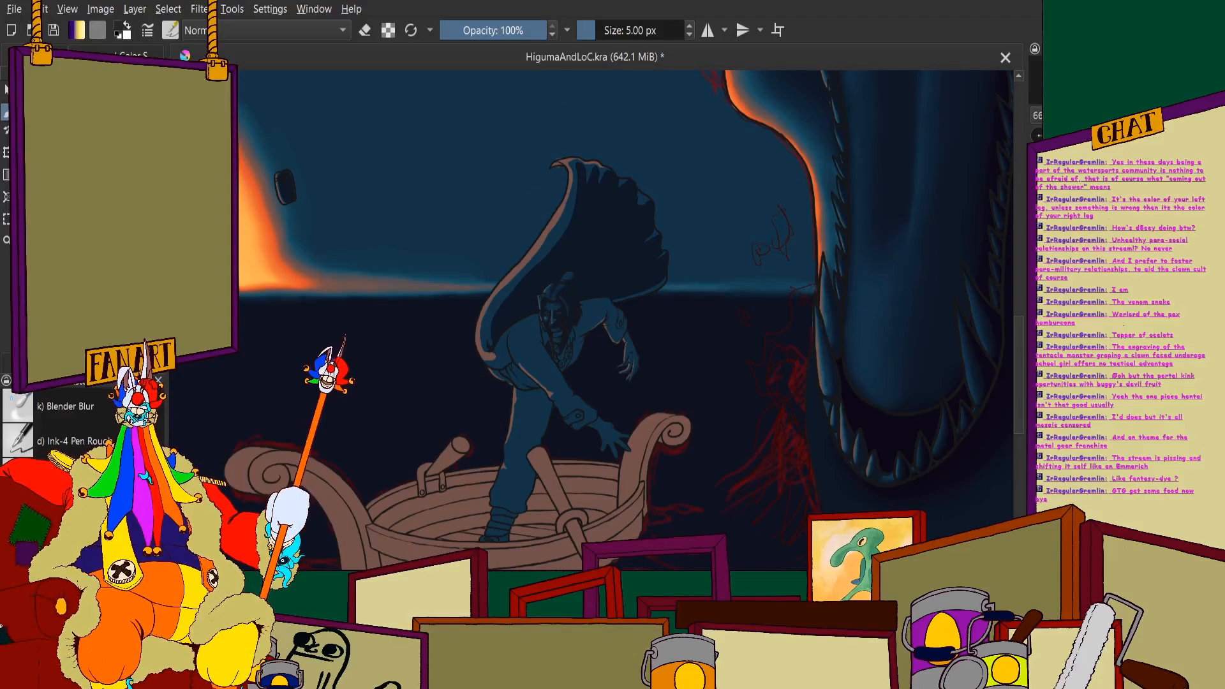
pyautogui.scroll(10, 602, 385)
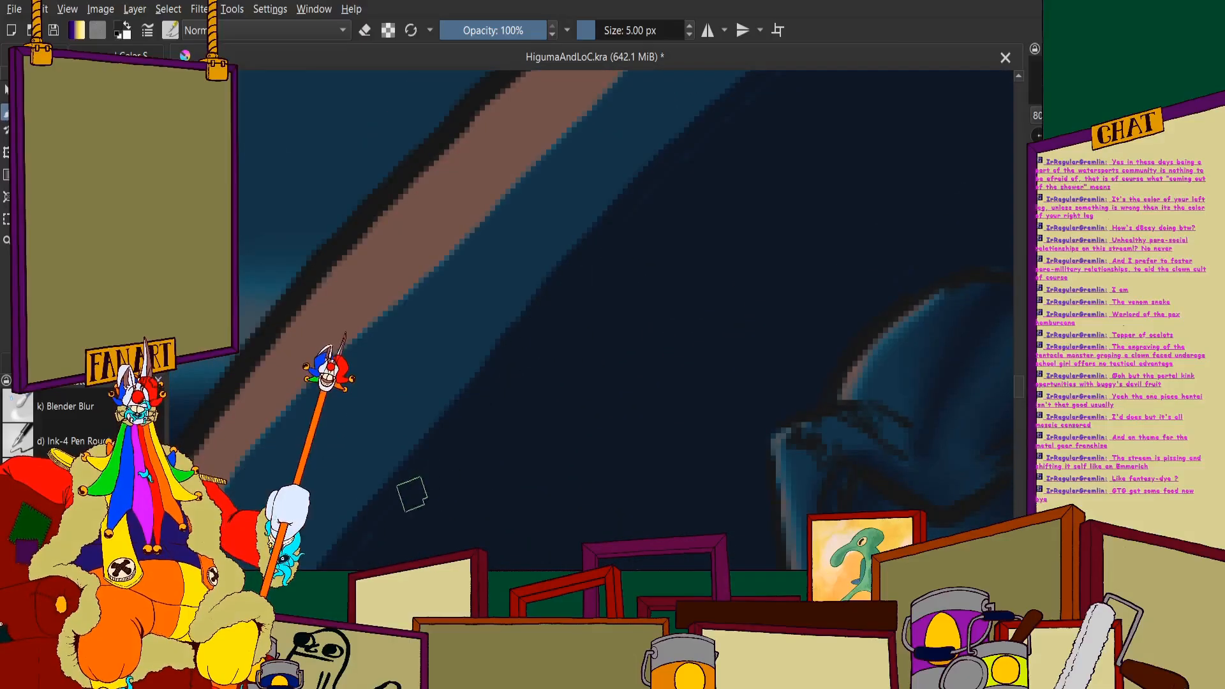
# - Clean up the seams along the navy fill's long curved border beside the cape's brown rim
pyautogui.scroll(-6, 438, 349)
pyautogui.scroll(10, 443, 304)
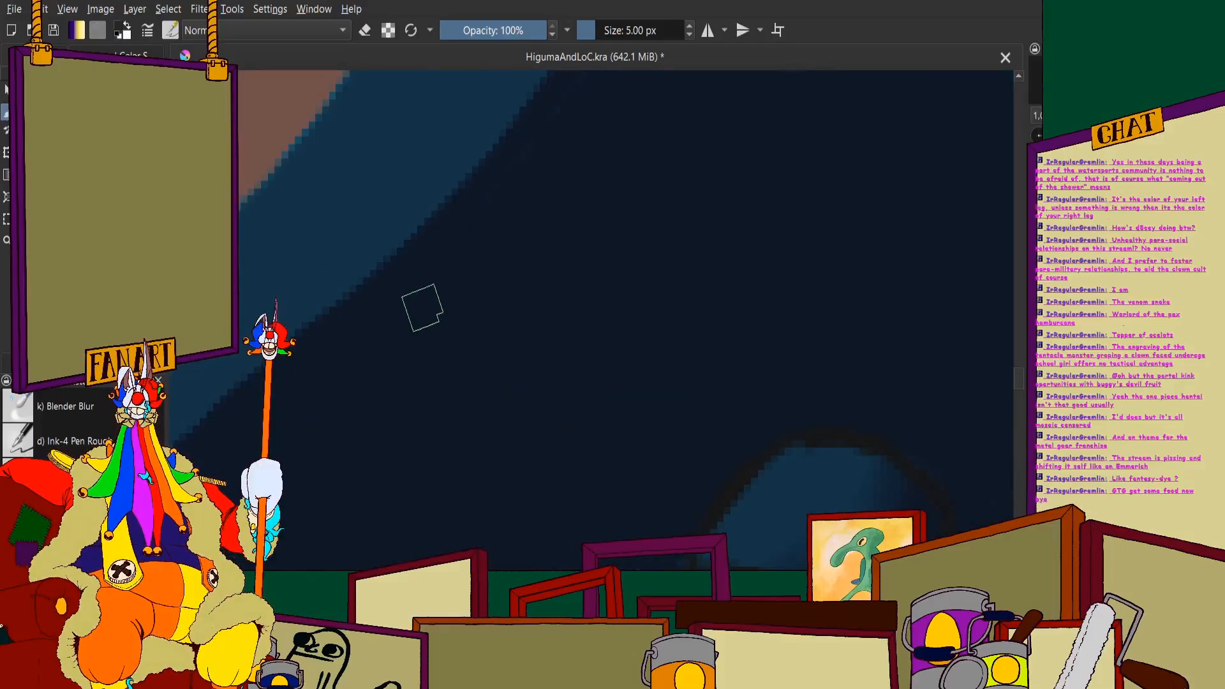
pyautogui.scroll(-5, 428, 309)
pyautogui.scroll(5, 467, 290)
pyautogui.scroll(-2, 409, 416)
pyautogui.scroll(3, 481, 343)
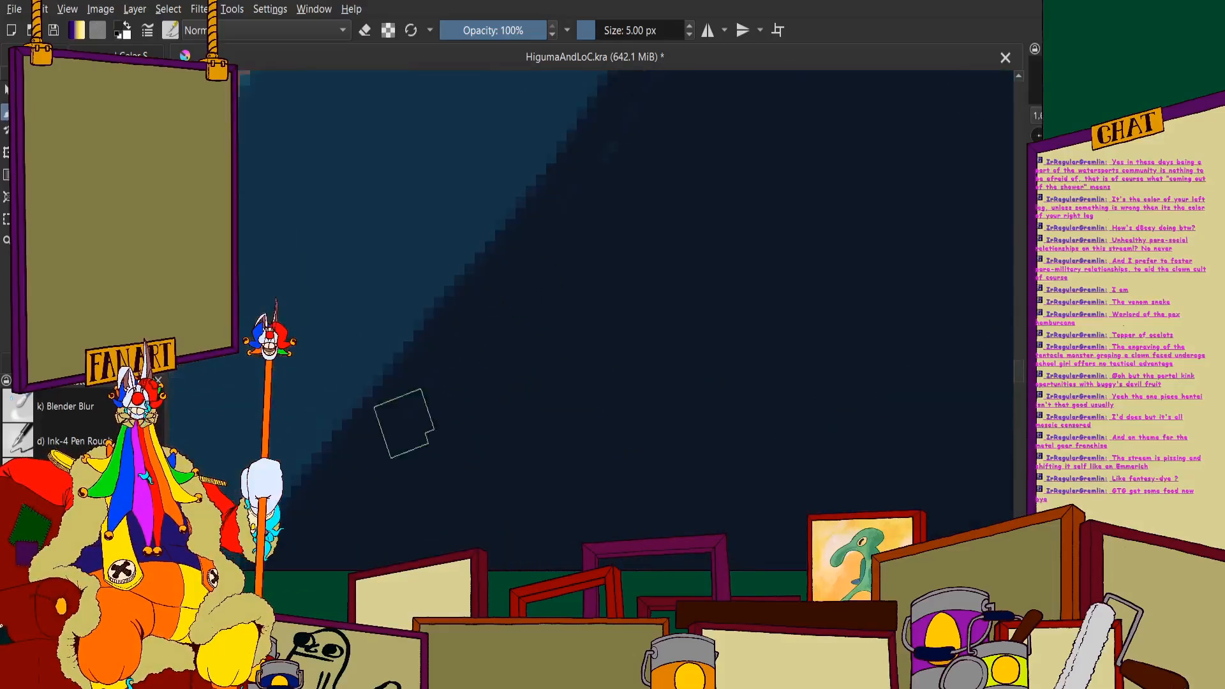
pyautogui.scroll(-3, 402, 421)
pyautogui.scroll(2, 503, 299)
pyautogui.scroll(-2, 413, 489)
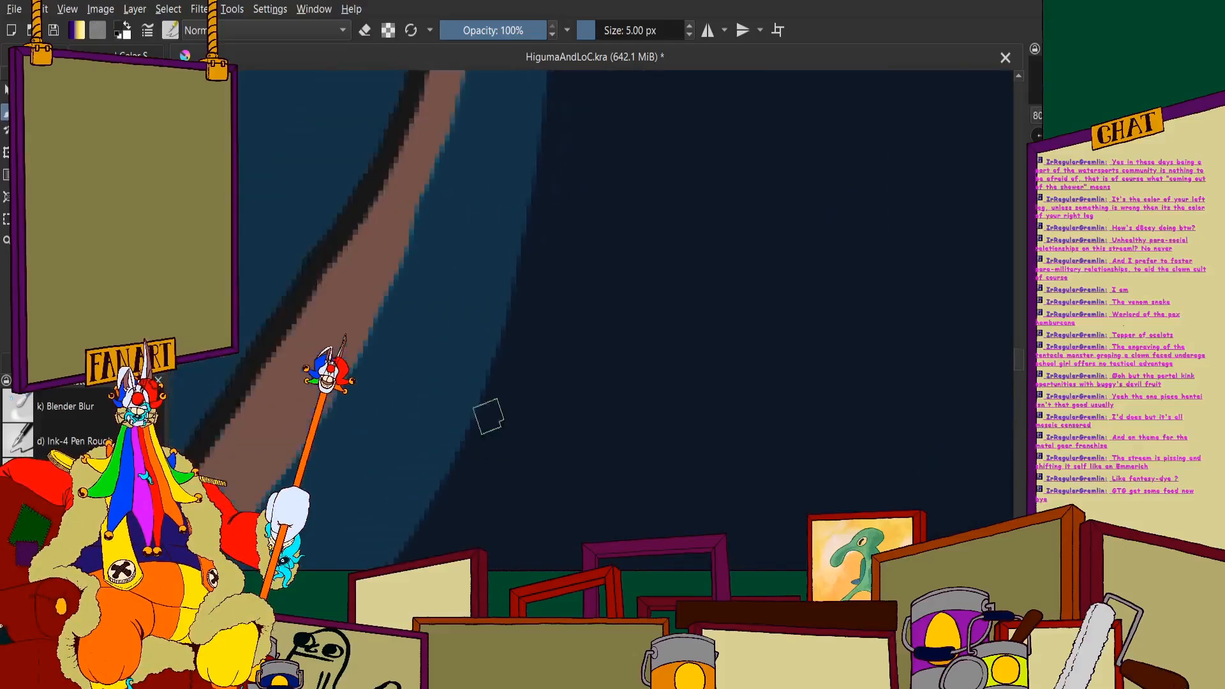
# - Finish cleaning up the navy fill around the finger-like folds at the cape's top
pyautogui.scroll(-3, 540, 229)
pyautogui.scroll(-2, 506, 481)
pyautogui.scroll(2, 512, 275)
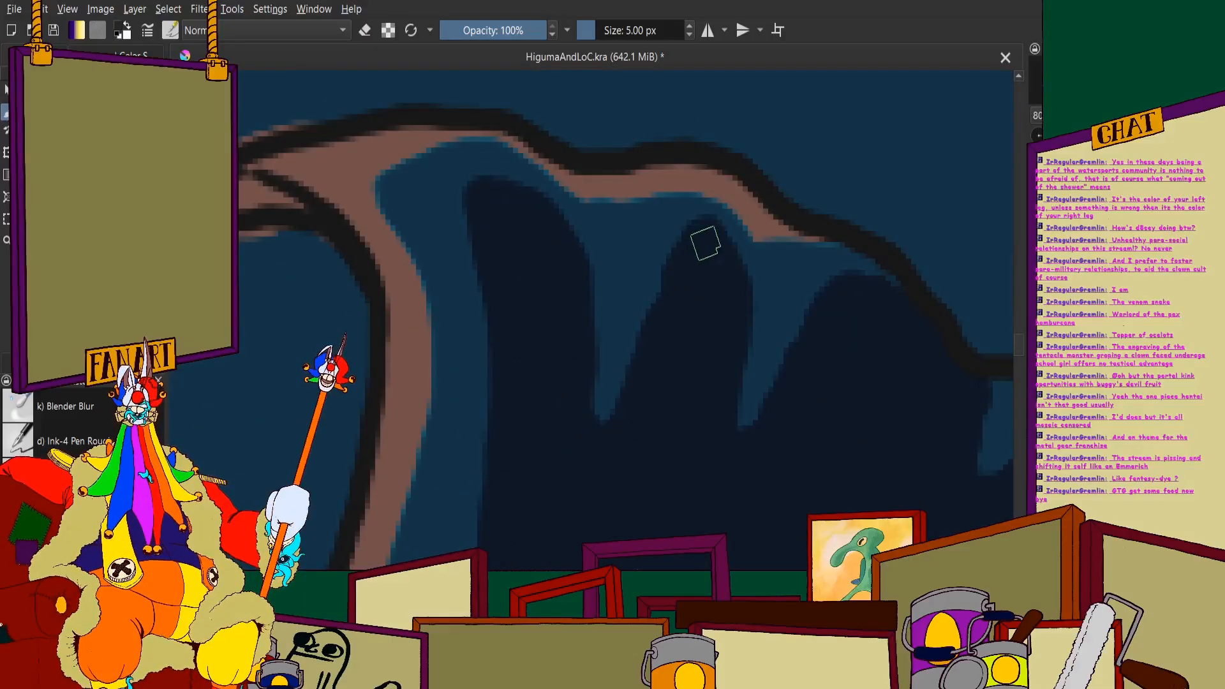
pyautogui.scroll(-6, 706, 269)
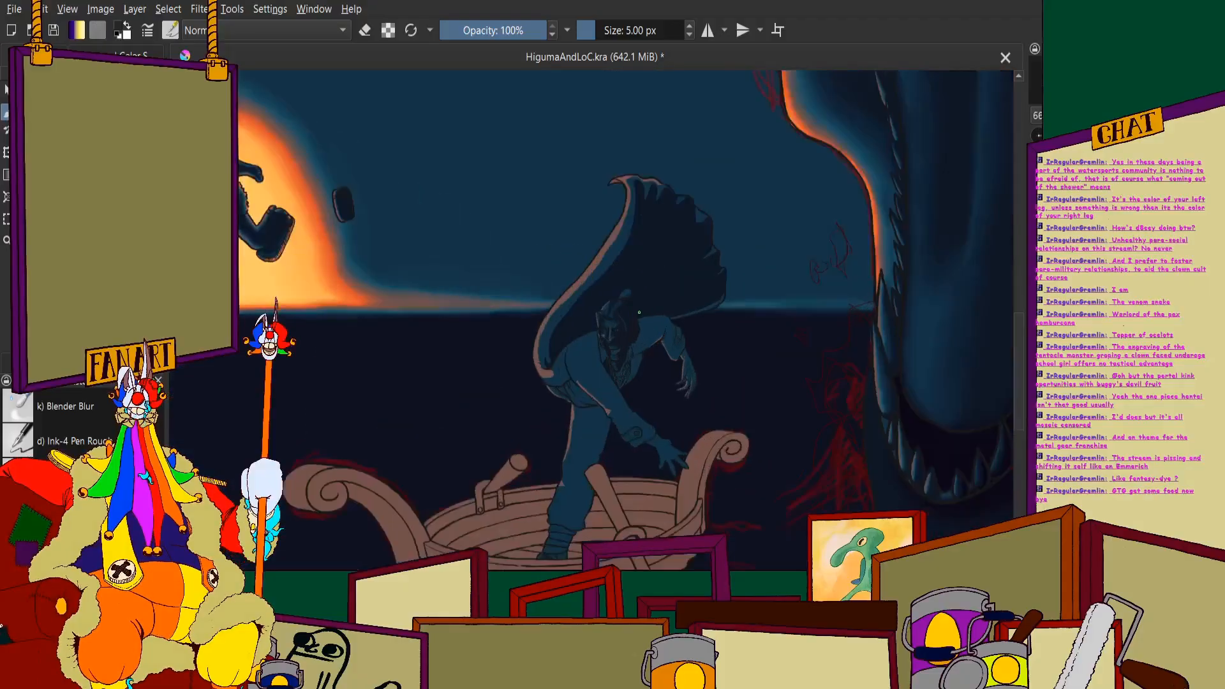
pyautogui.scroll(4, 639, 311)
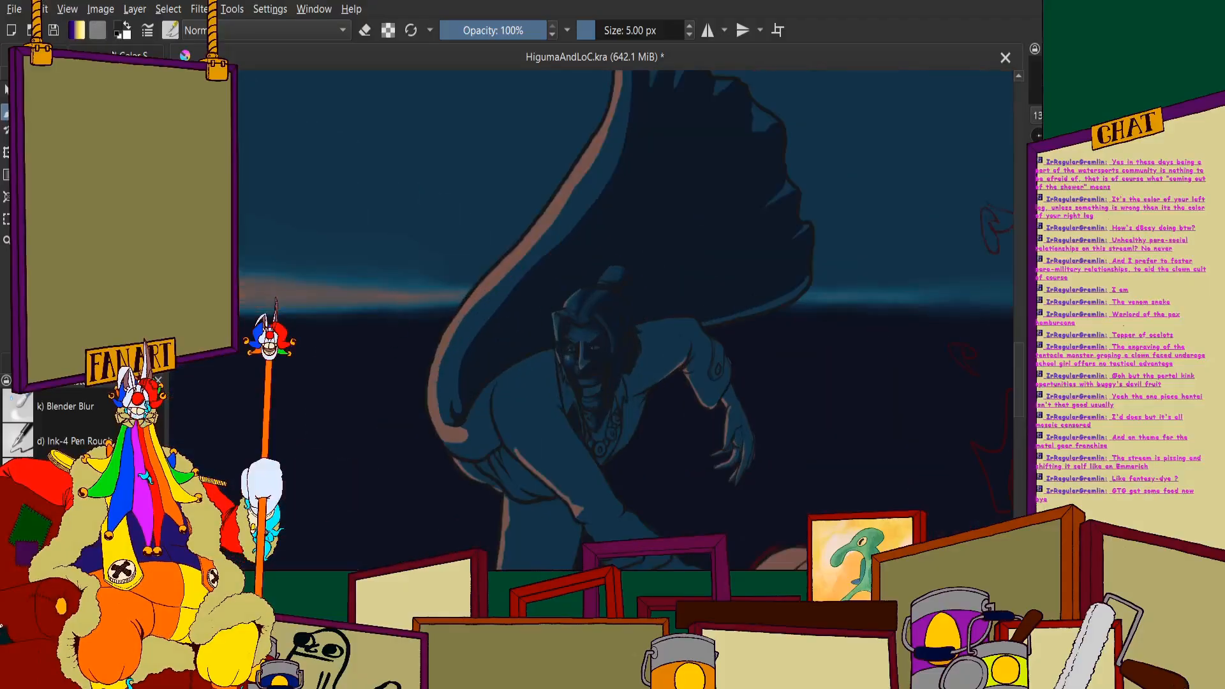
pyautogui.scroll(3, 368, 391)
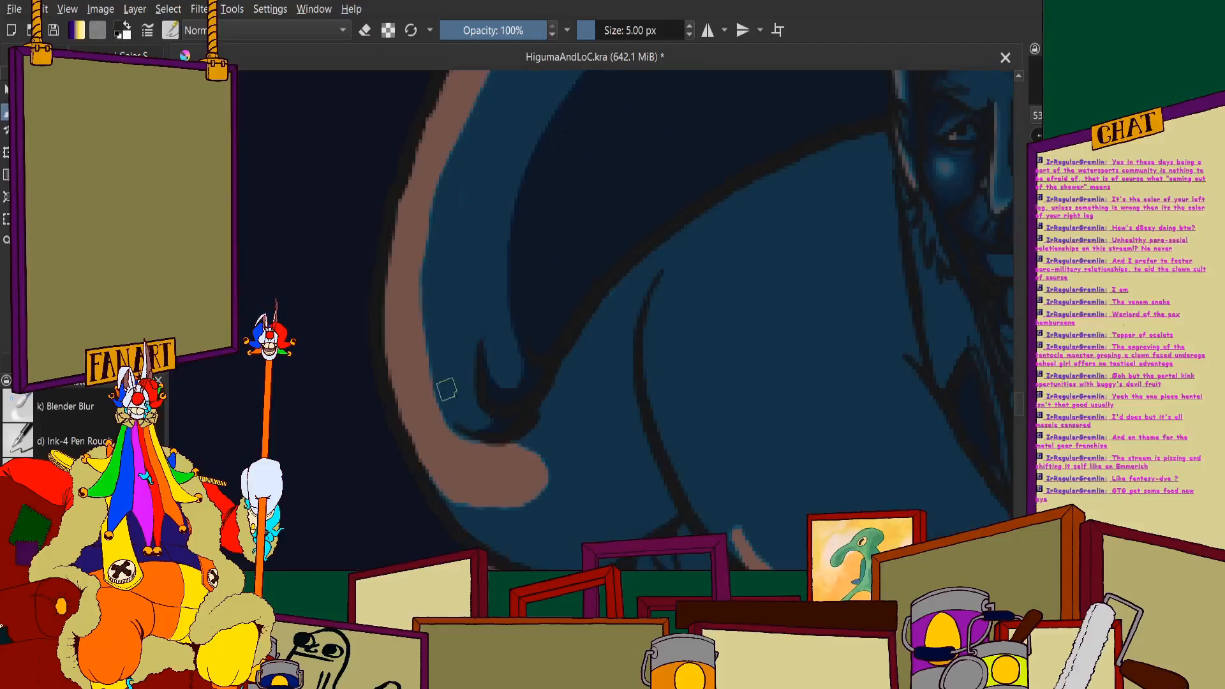
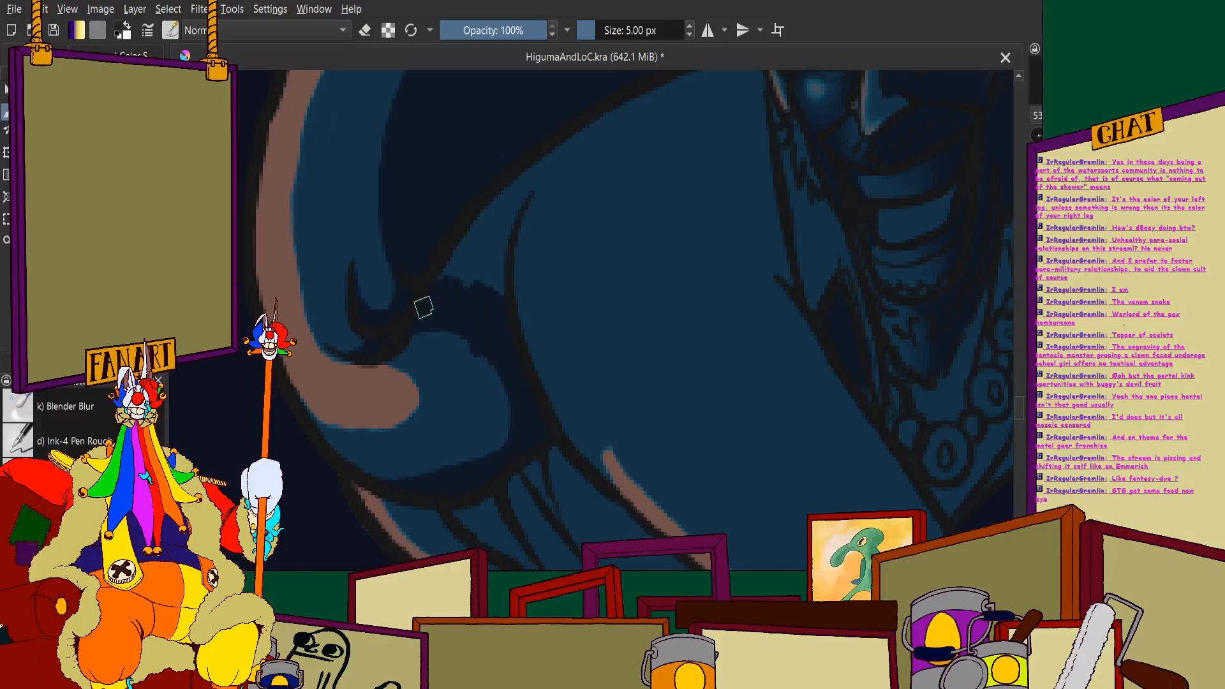
# - Fill the area between the cape's lower curl and the man's near shoulder with dark navy shadow
pyautogui.scroll(-4, 424, 308)
pyautogui.scroll(4, 467, 234)
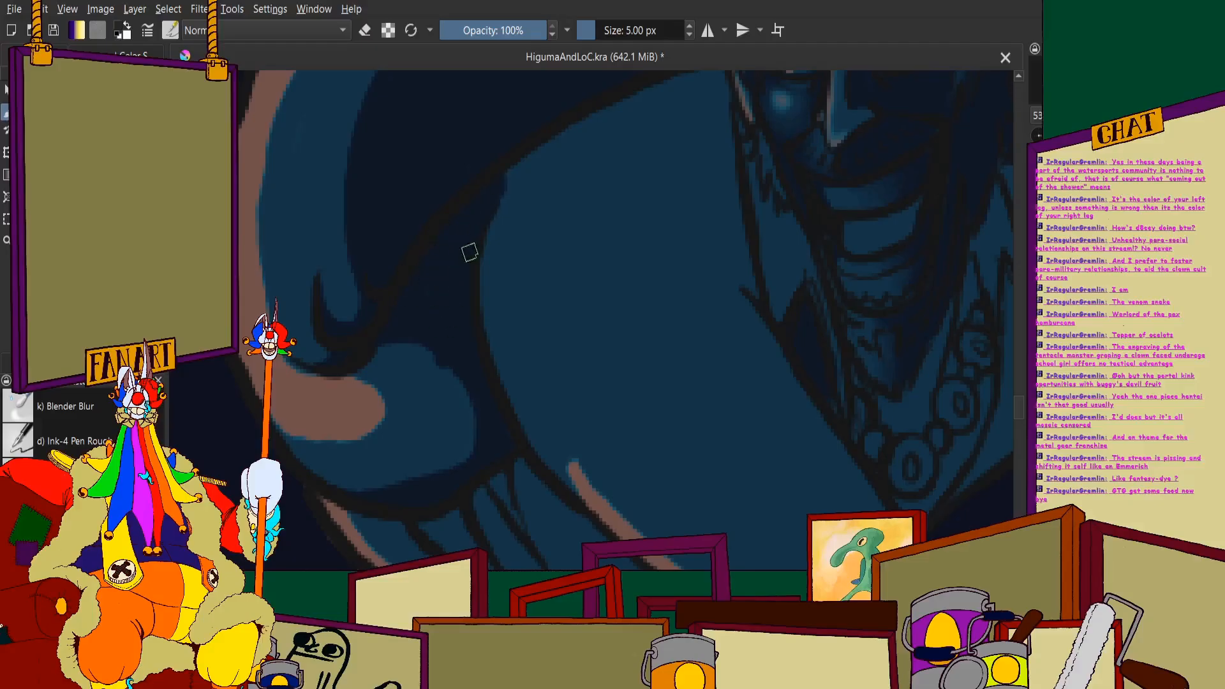
pyautogui.scroll(-4, 469, 252)
pyautogui.scroll(2, 456, 217)
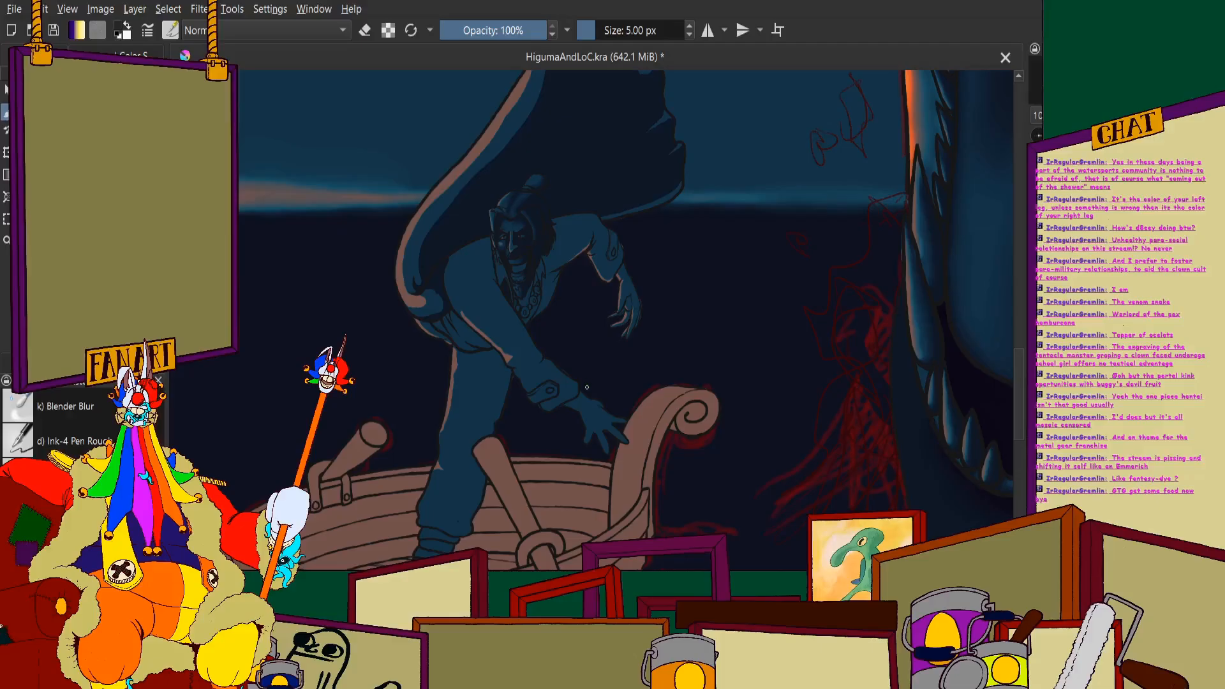
pyautogui.scroll(1, 465, 276)
pyautogui.scroll(-3, 472, 275)
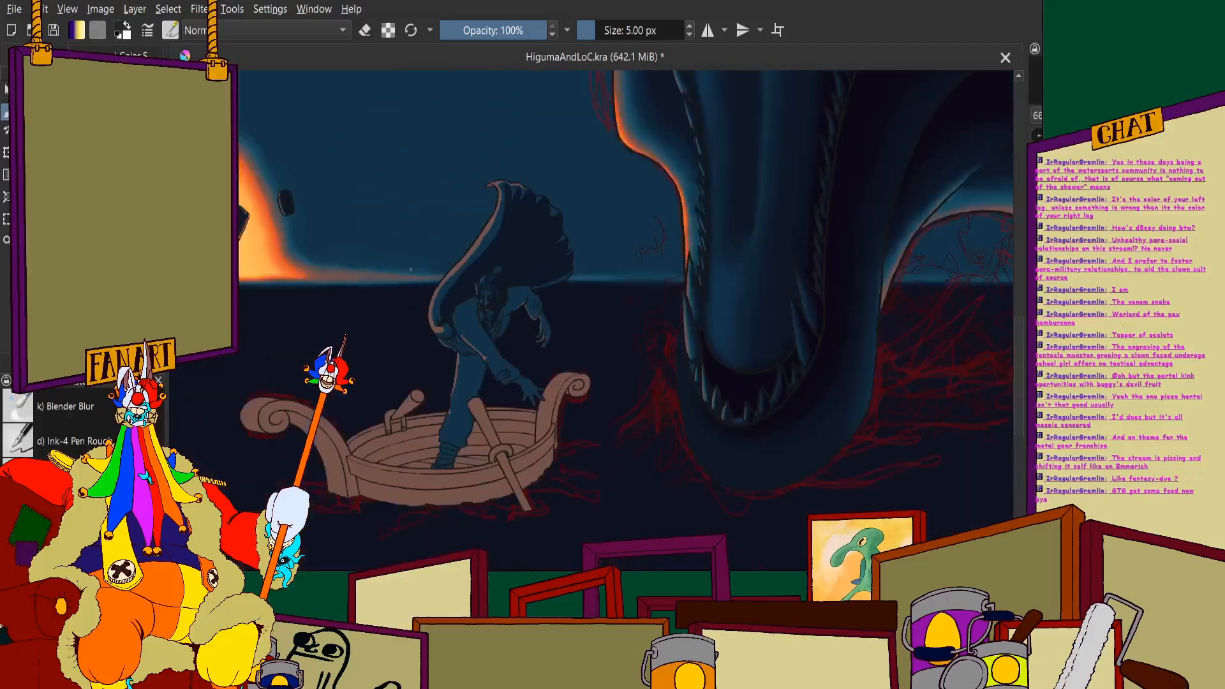
pyautogui.scroll(4, 485, 271)
pyautogui.scroll(3, 500, 267)
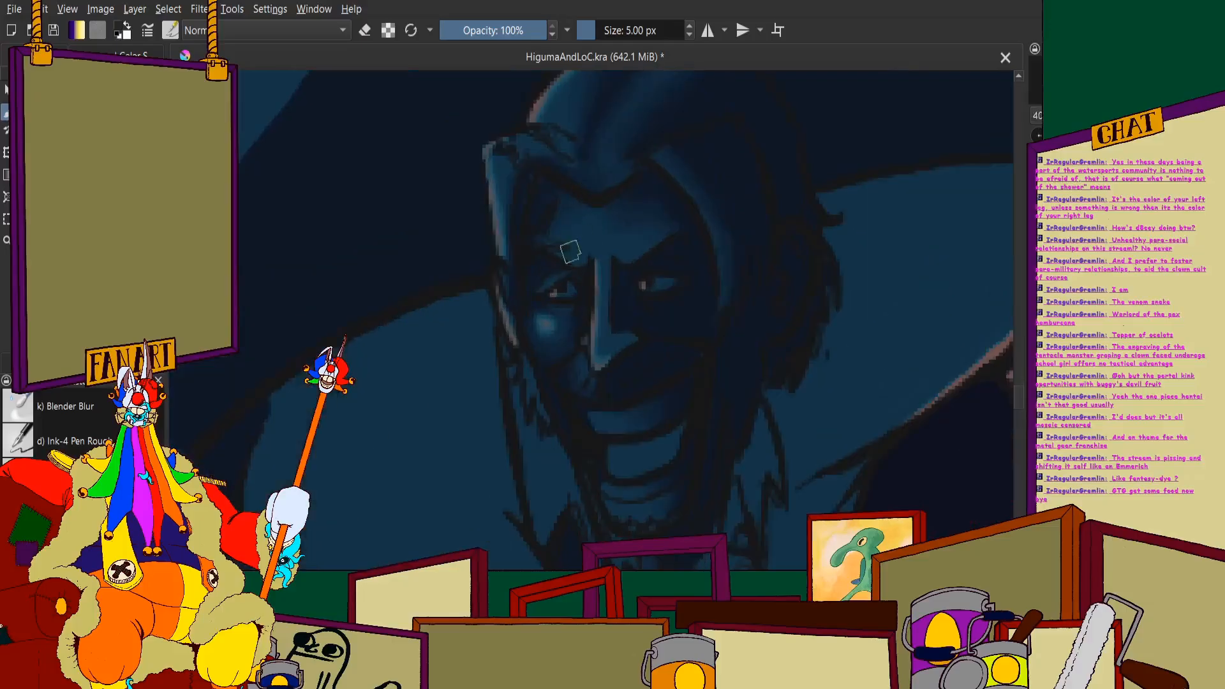
# - Draw a curved shadow edge across the near shoulder and fill the area above it with dark navy up to the face
pyautogui.scroll(-3, 454, 358)
pyautogui.scroll(4, 454, 358)
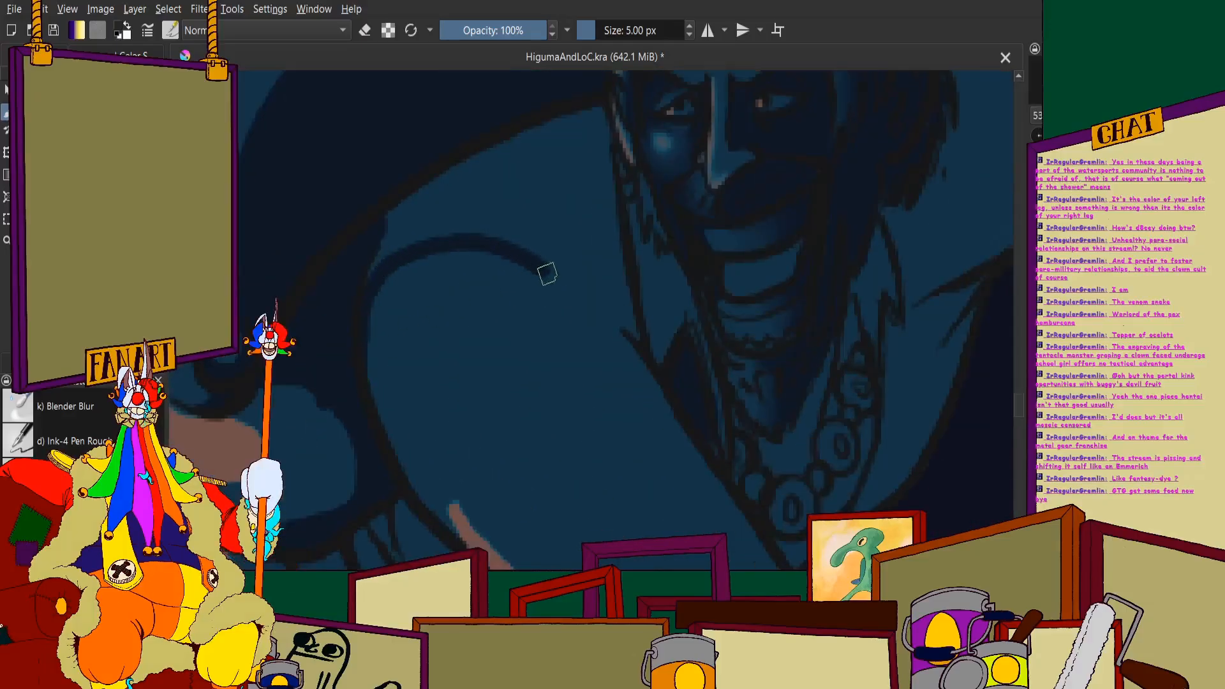
pyautogui.scroll(2, 600, 205)
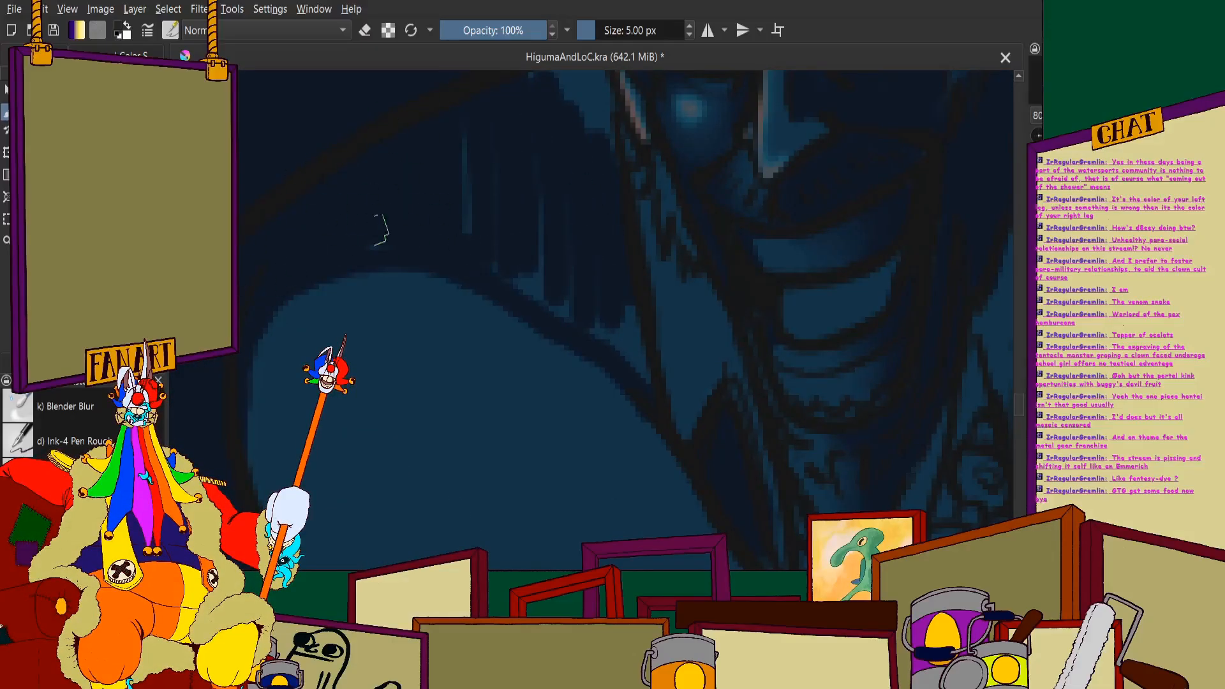
pyautogui.scroll(3, 548, 287)
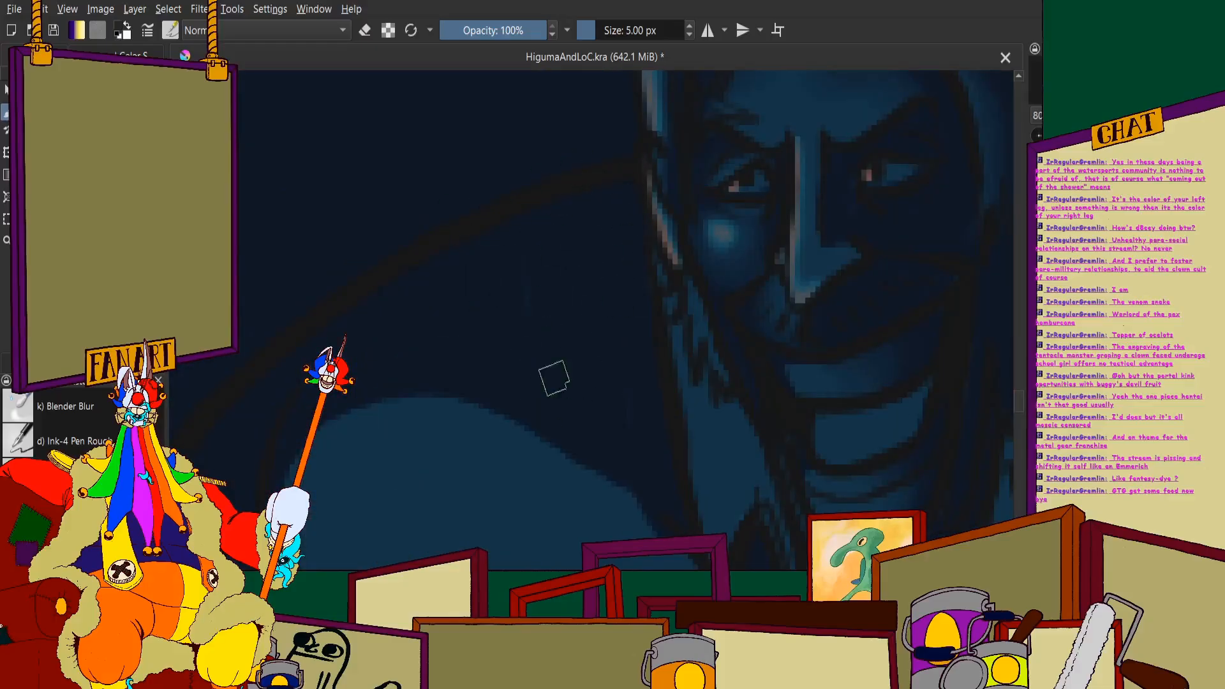
pyautogui.scroll(-7, 520, 267)
pyautogui.scroll(2, 682, 175)
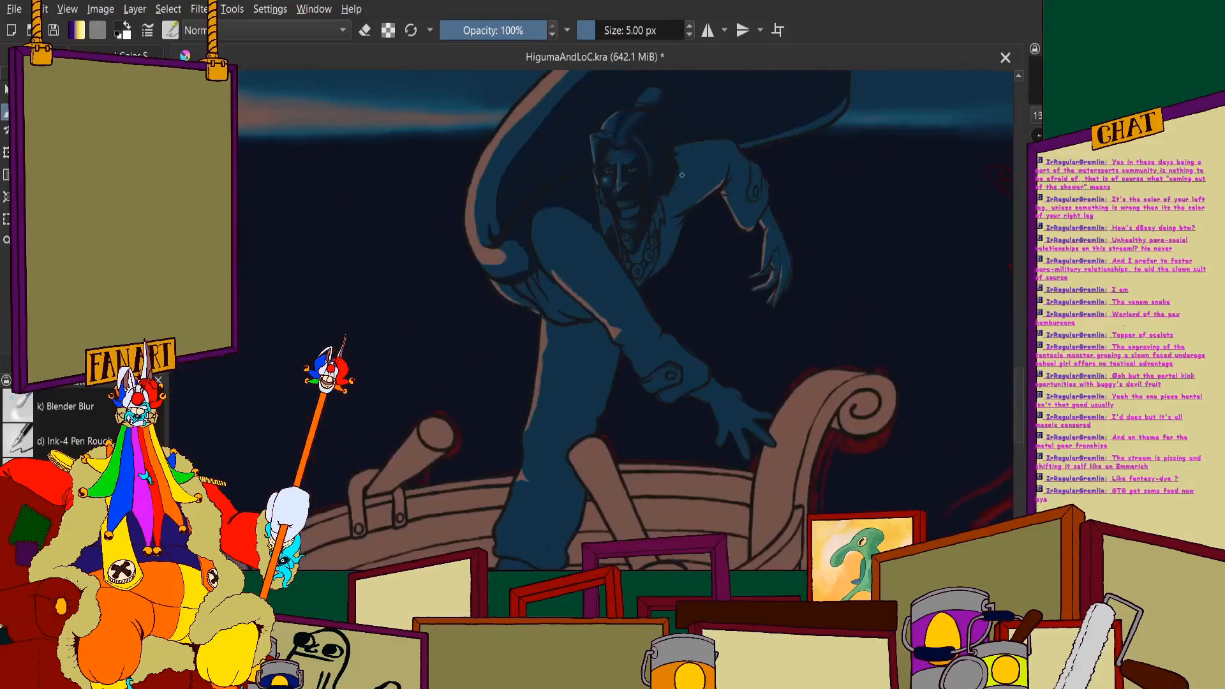
# - Draw a wavy dark shadow edge down the near sleeve from the shoulder past the elbow to the cuff
pyautogui.scroll(2, 620, 208)
pyautogui.scroll(4, 589, 308)
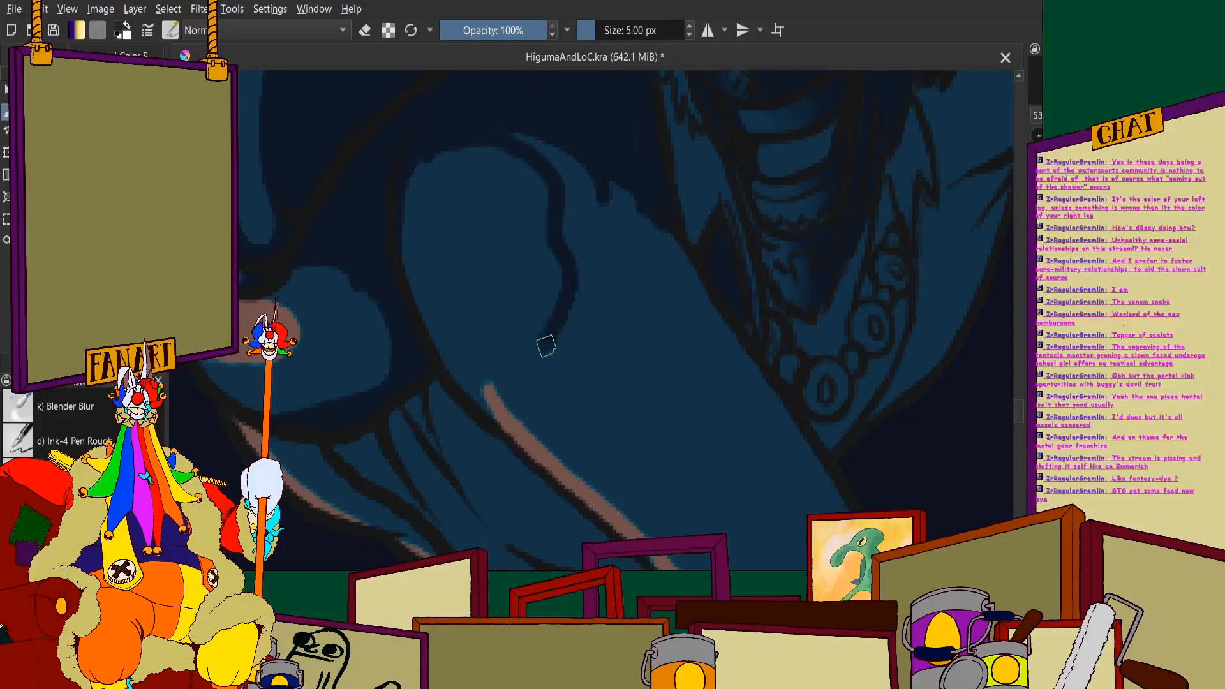
pyautogui.moveTo(632, 339); pyautogui.dragTo(655, 377)
pyautogui.scroll(-6, 501, 249)
pyautogui.scroll(7, 520, 268)
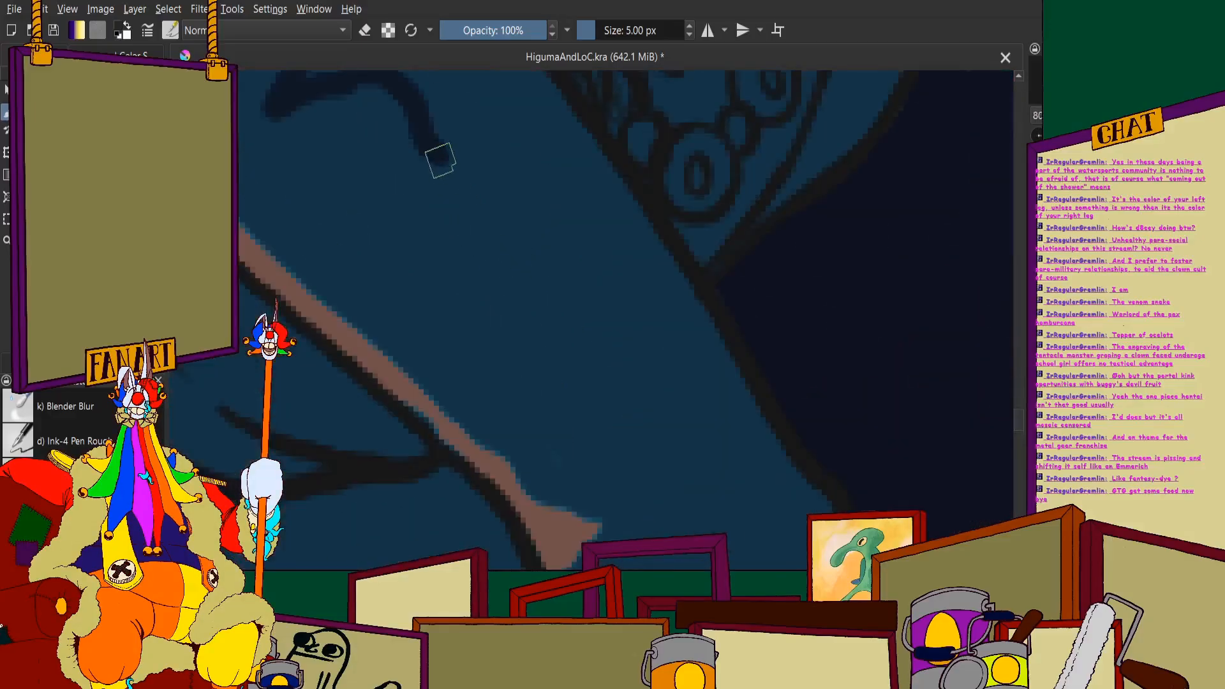
pyautogui.moveTo(439, 162)
pyautogui.mouseDown()
pyautogui.moveTo(510, 255)
pyautogui.moveTo(513, 314)
pyautogui.moveTo(541, 361)
pyautogui.moveTo(614, 446)
pyautogui.moveTo(676, 495)
pyautogui.mouseUp()
pyautogui.scroll(-5, 656, 290)
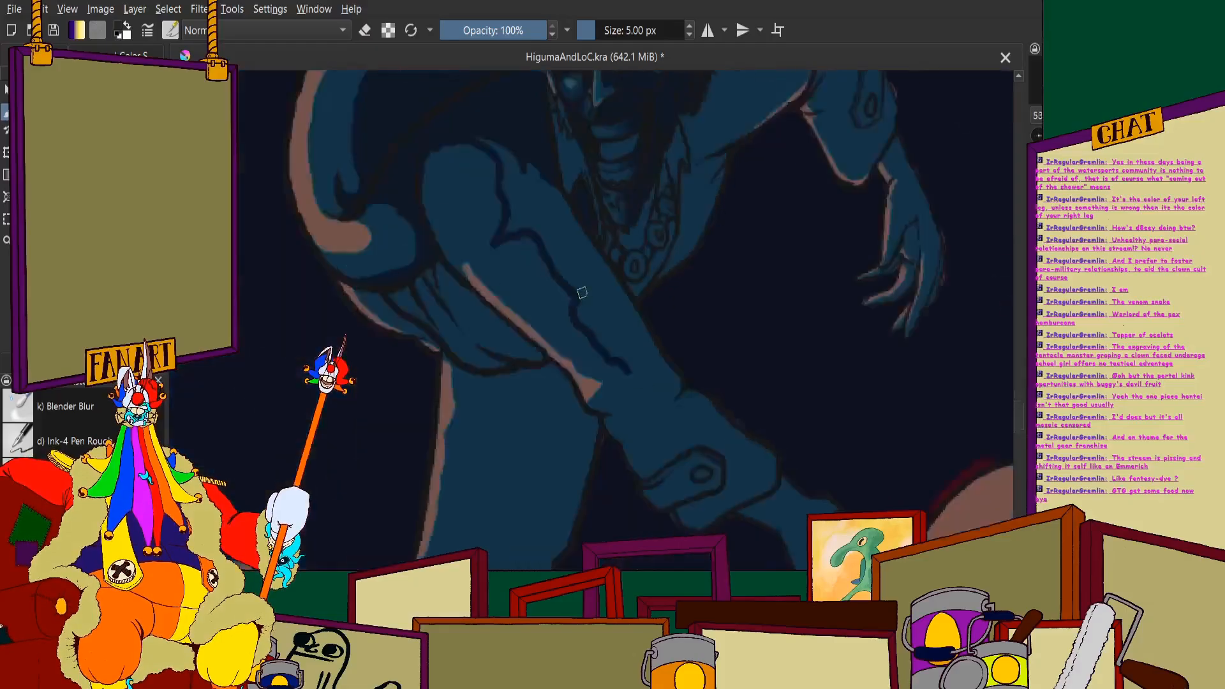
pyautogui.scroll(5, 576, 309)
pyautogui.moveTo(611, 291)
pyautogui.mouseDown()
pyautogui.moveTo(599, 337)
pyautogui.moveTo(548, 372)
pyautogui.mouseUp()
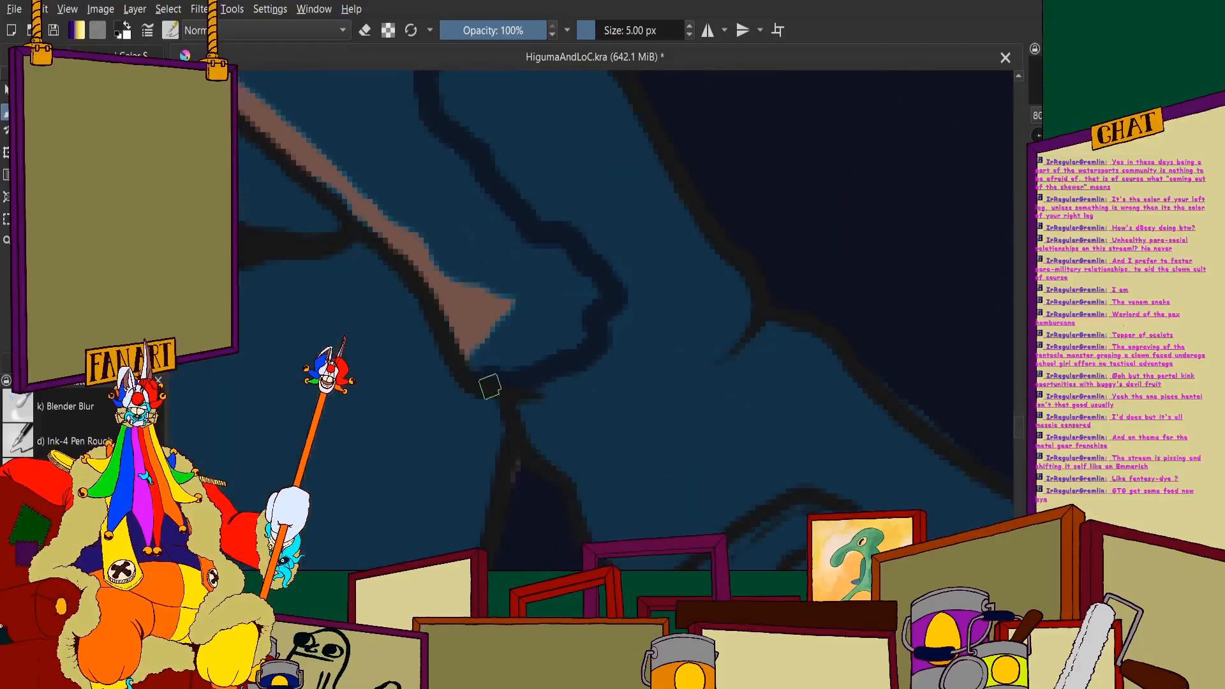
pyautogui.scroll(-5, 627, 537)
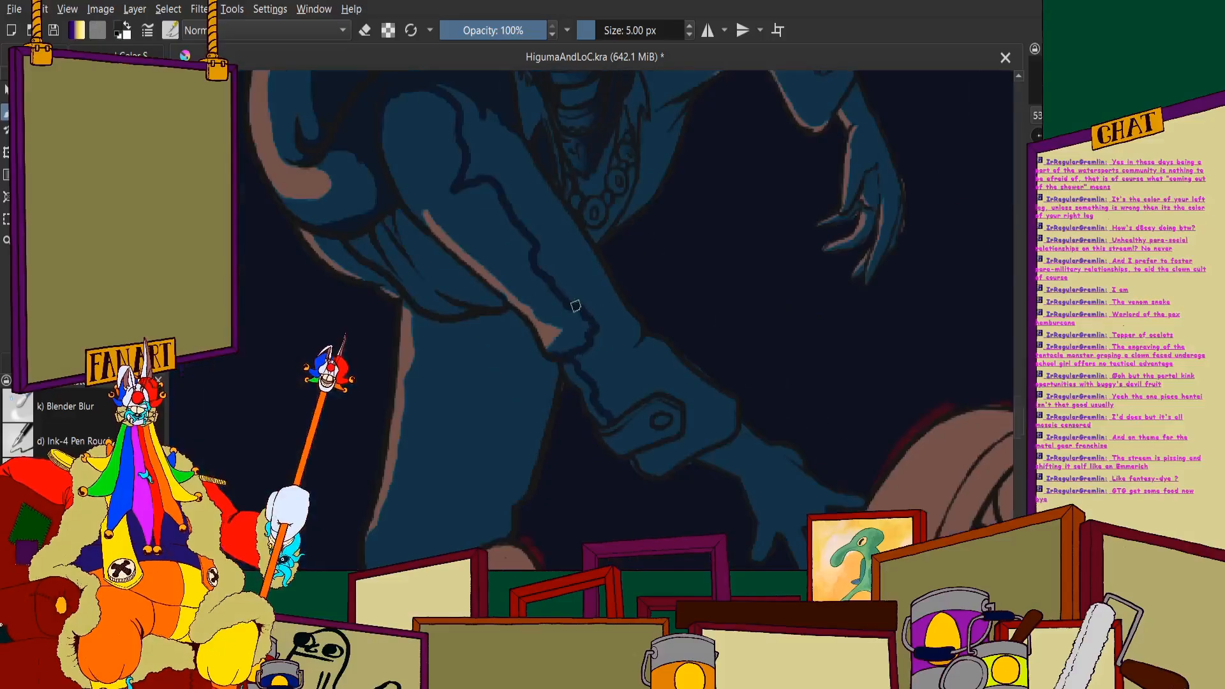
# - Outline the shadow folds along the outer side of the near forearm from the elbow to the cuff's end
pyautogui.scroll(7, 580, 306)
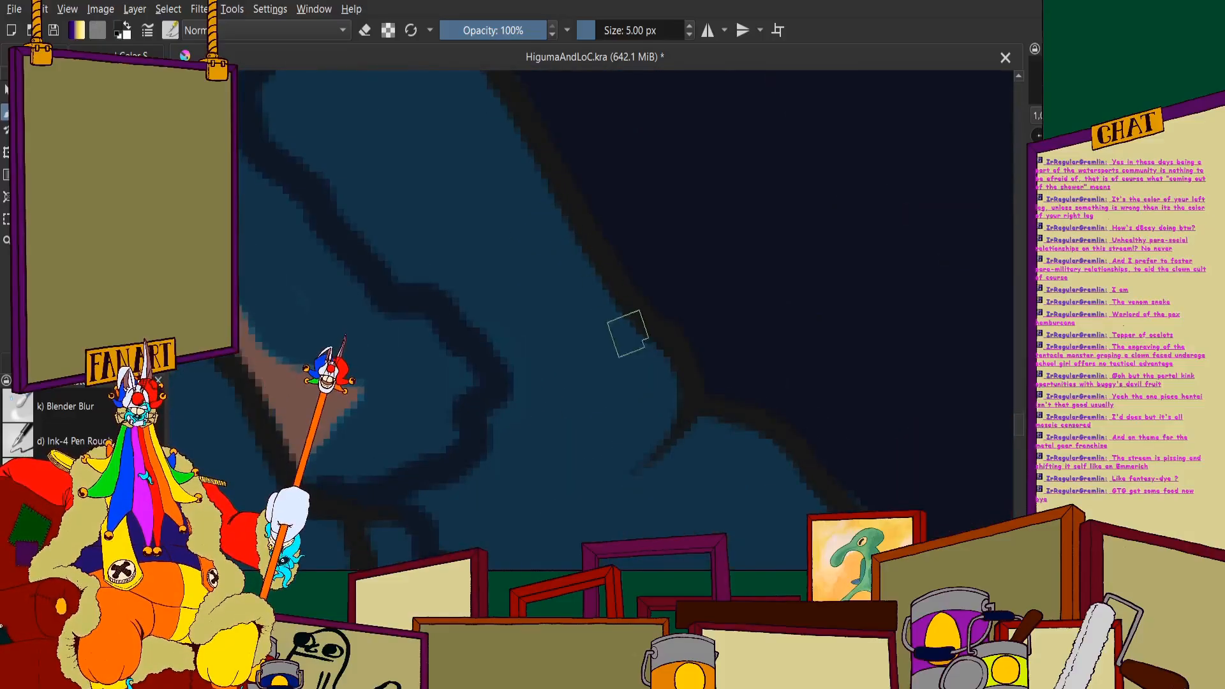
pyautogui.moveTo(672, 399)
pyautogui.mouseDown()
pyautogui.moveTo(632, 479)
pyautogui.moveTo(687, 477)
pyautogui.mouseUp()
pyautogui.scroll(-5, 738, 439)
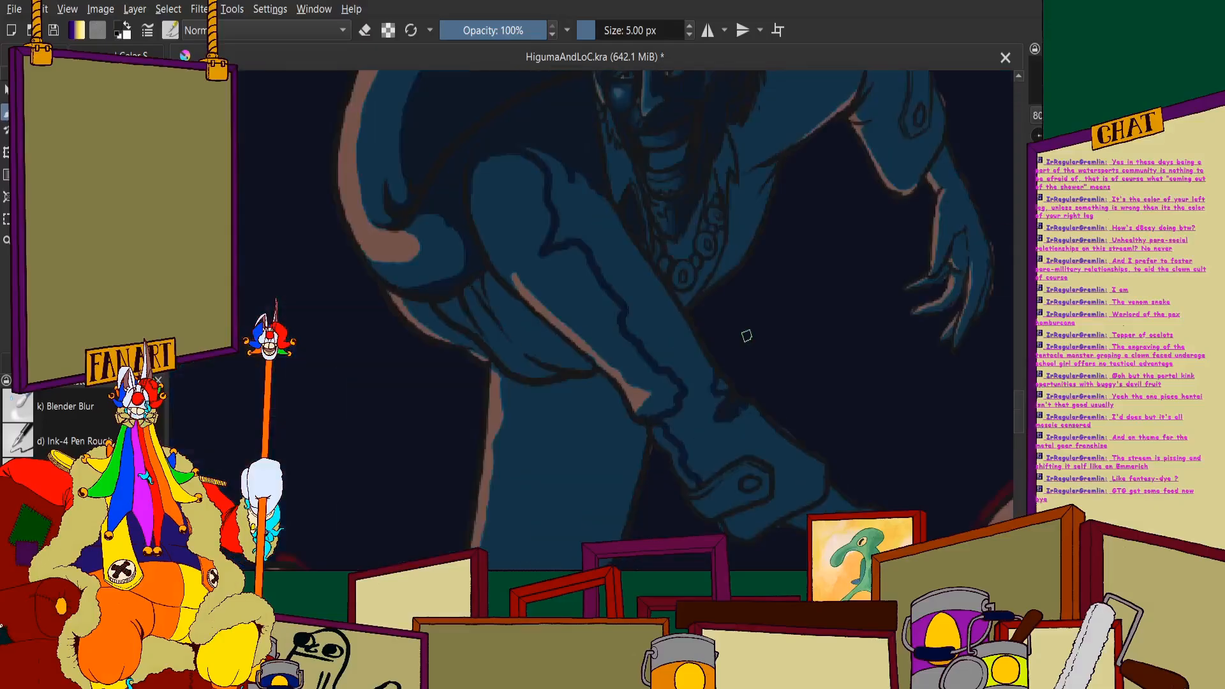
pyautogui.scroll(6, 746, 383)
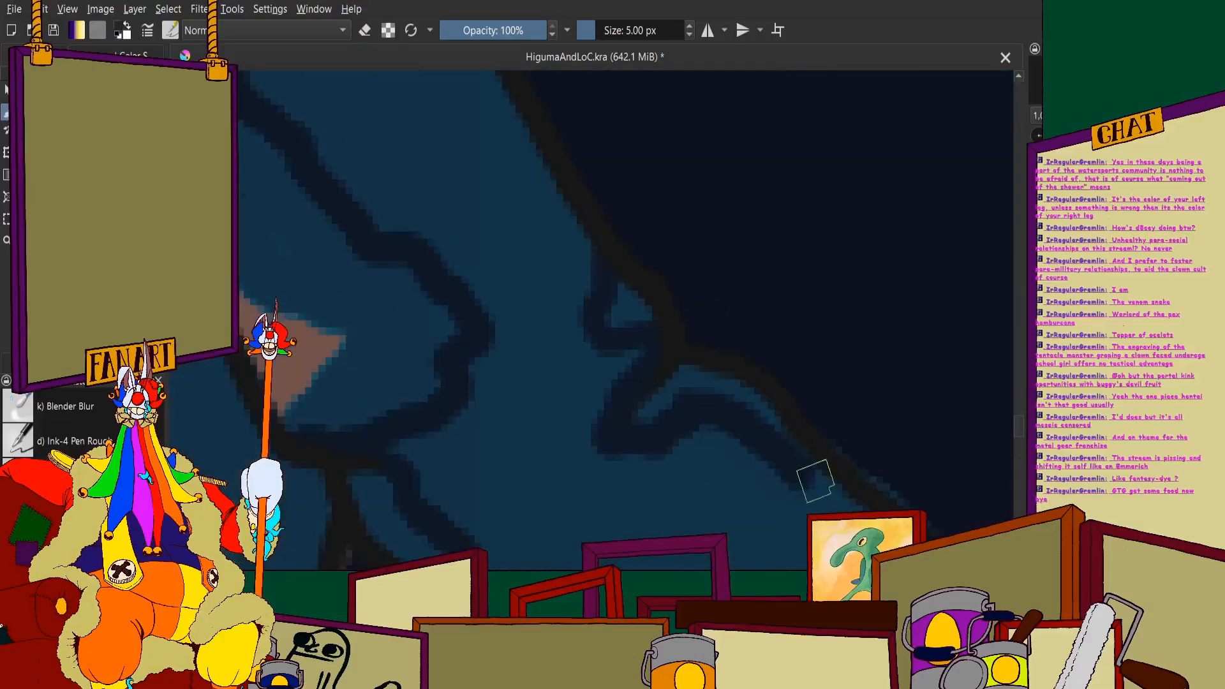
pyautogui.scroll(-5, 797, 459)
pyautogui.scroll(6, 616, 373)
pyautogui.moveTo(508, 241)
pyautogui.mouseDown()
pyautogui.moveTo(551, 297)
pyautogui.moveTo(659, 353)
pyautogui.moveTo(674, 380)
pyautogui.mouseUp()
pyautogui.scroll(2, 415, 451)
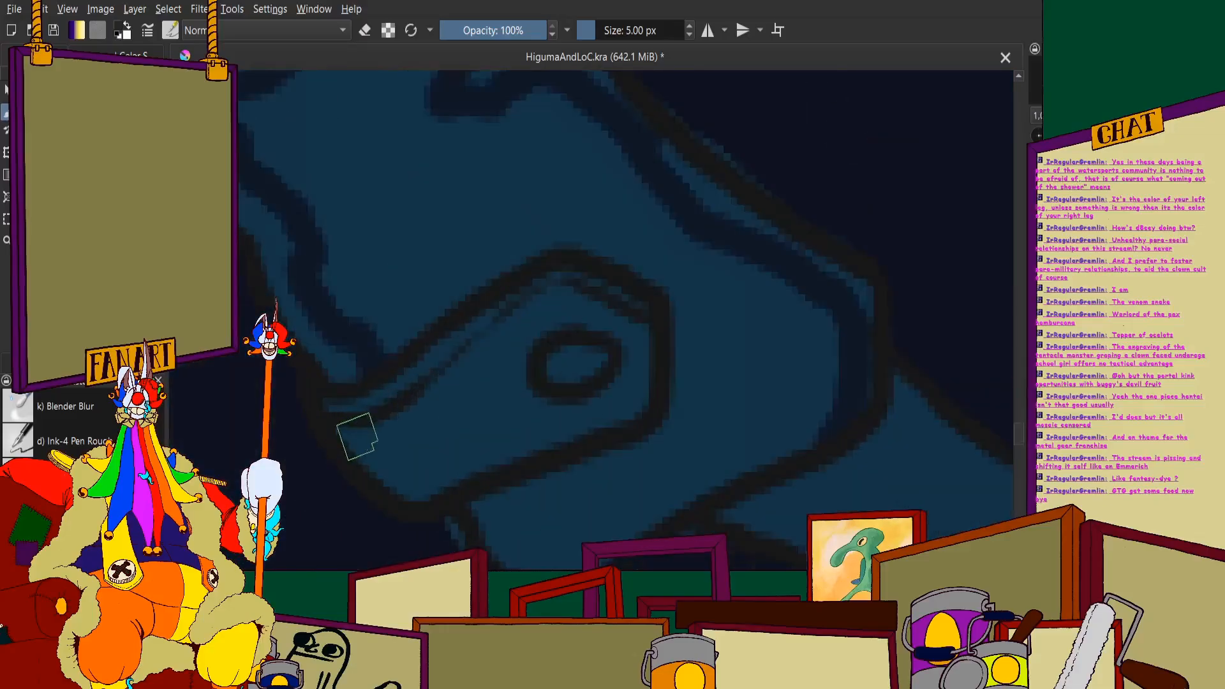
# - Shade the near sleeve's cuff in dark navy around its buttoned tab
pyautogui.scroll(-4, 372, 440)
pyautogui.scroll(3, 506, 399)
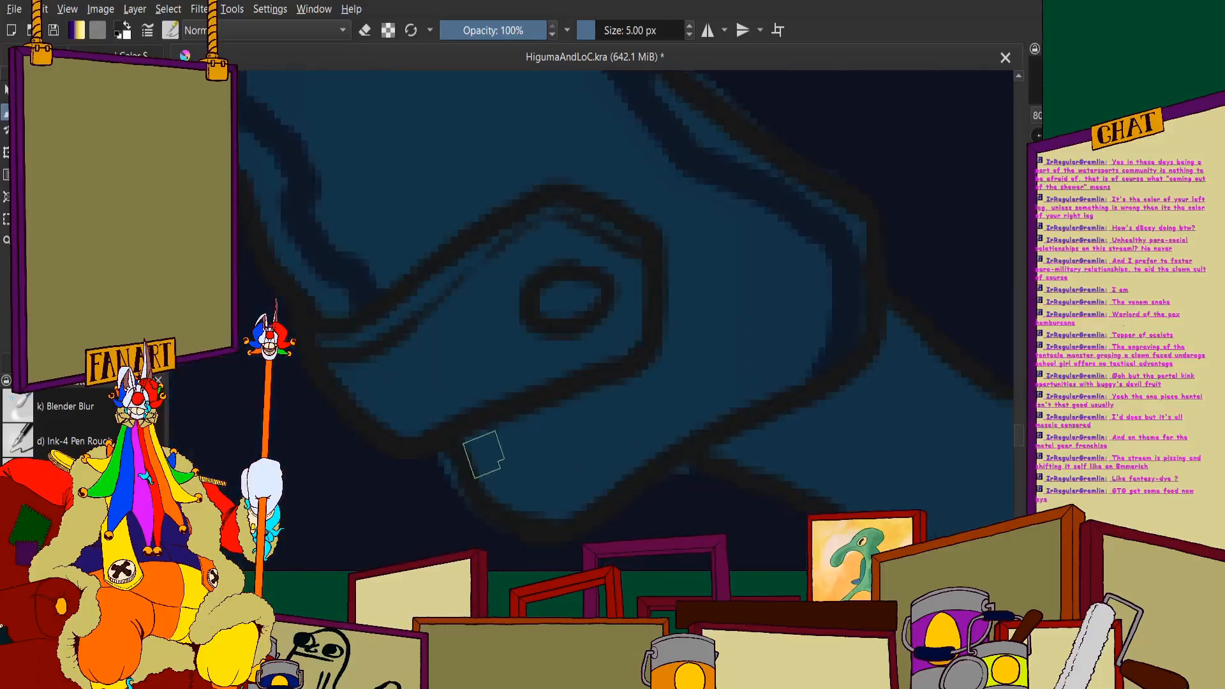
pyautogui.moveTo(485, 441)
pyautogui.mouseDown()
pyautogui.moveTo(542, 485)
pyautogui.moveTo(592, 478)
pyautogui.moveTo(766, 392)
pyautogui.moveTo(772, 375)
pyautogui.moveTo(493, 472)
pyautogui.moveTo(496, 446)
pyautogui.moveTo(622, 388)
pyautogui.moveTo(711, 301)
pyautogui.moveTo(683, 266)
pyautogui.moveTo(675, 235)
pyautogui.moveTo(690, 229)
pyautogui.moveTo(727, 374)
pyautogui.moveTo(724, 191)
pyautogui.moveTo(767, 273)
pyautogui.moveTo(785, 260)
pyautogui.moveTo(733, 213)
pyautogui.mouseUp()
pyautogui.scroll(-4, 661, 177)
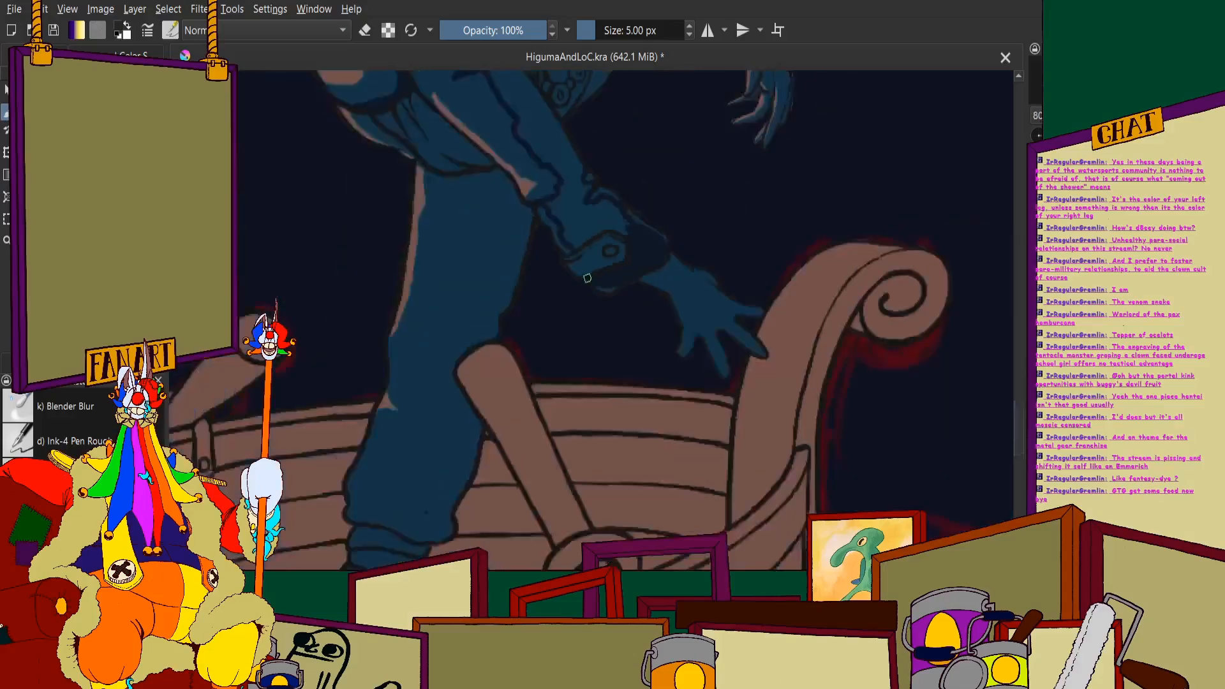
# - Fill the forearm between the elbow and the buttoned cuff with dark shadow, leaving thin lit strips along the edges
pyautogui.scroll(2, 489, 222)
pyautogui.scroll(2, 489, 222)
pyautogui.moveTo(640, 254)
pyautogui.mouseDown()
pyautogui.moveTo(587, 201)
pyautogui.moveTo(571, 269)
pyautogui.moveTo(566, 206)
pyautogui.moveTo(522, 254)
pyautogui.moveTo(500, 255)
pyautogui.moveTo(546, 239)
pyautogui.moveTo(548, 308)
pyautogui.moveTo(539, 279)
pyautogui.moveTo(560, 320)
pyautogui.moveTo(576, 290)
pyautogui.moveTo(610, 327)
pyautogui.moveTo(623, 394)
pyautogui.moveTo(560, 316)
pyautogui.mouseUp()
pyautogui.moveTo(625, 407)
pyautogui.mouseDown()
pyautogui.moveTo(710, 340)
pyautogui.moveTo(658, 379)
pyautogui.moveTo(755, 324)
pyautogui.mouseUp()
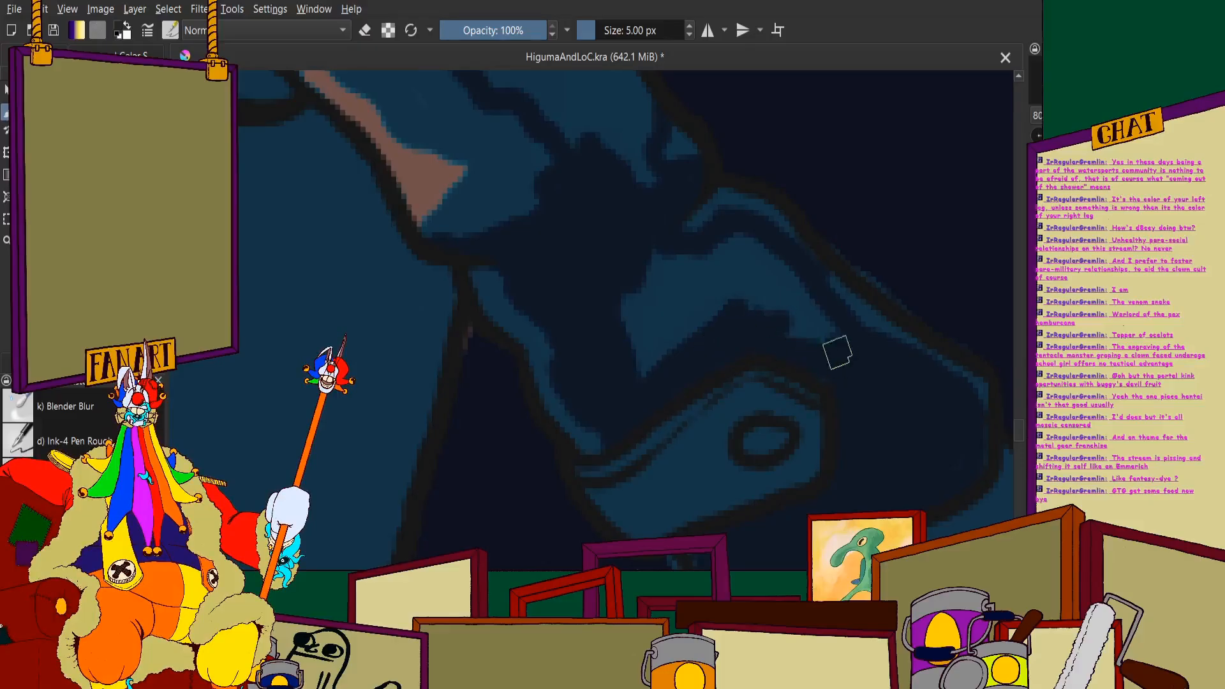
pyautogui.moveTo(838, 353); pyautogui.dragTo(777, 289)
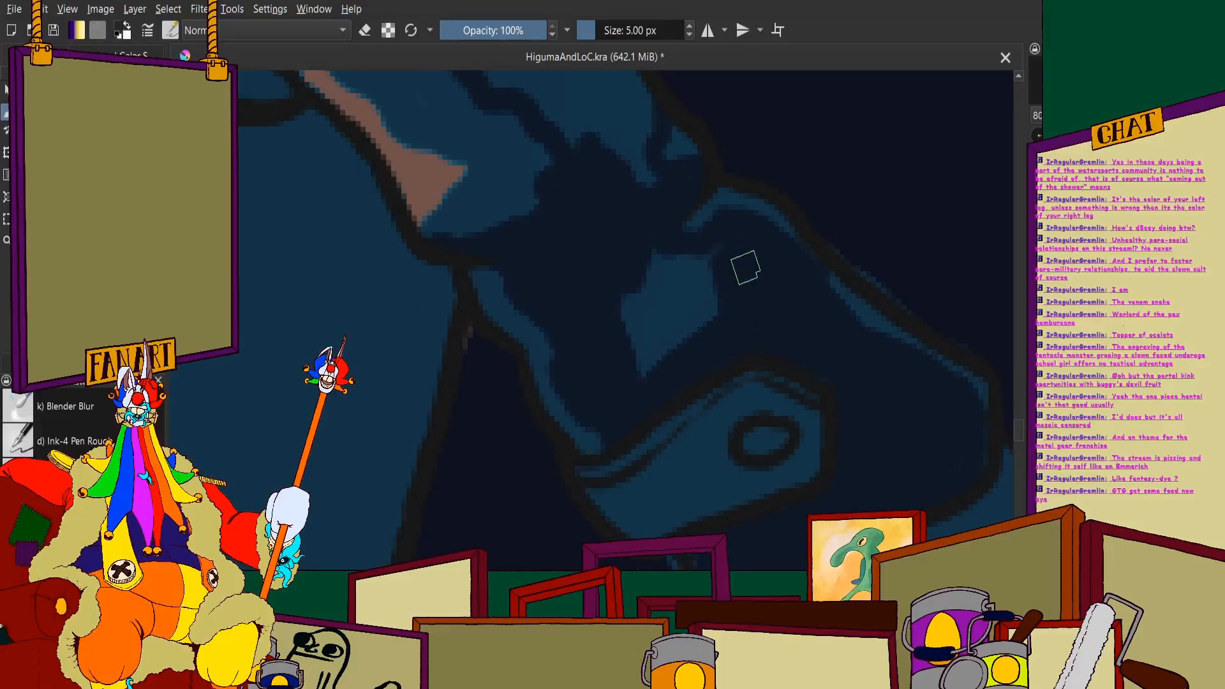
pyautogui.moveTo(708, 312)
pyautogui.mouseDown()
pyautogui.moveTo(712, 278)
pyautogui.moveTo(648, 268)
pyautogui.moveTo(654, 276)
pyautogui.moveTo(750, 232)
pyautogui.mouseUp()
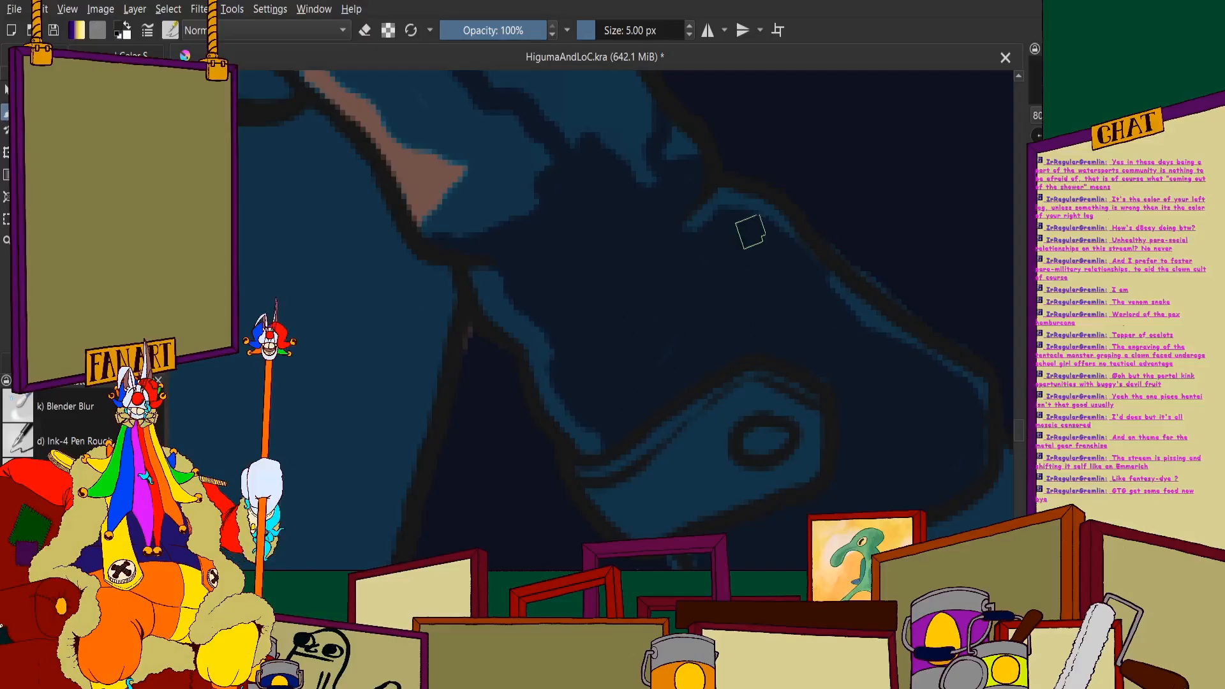
pyautogui.scroll(-5, 695, 365)
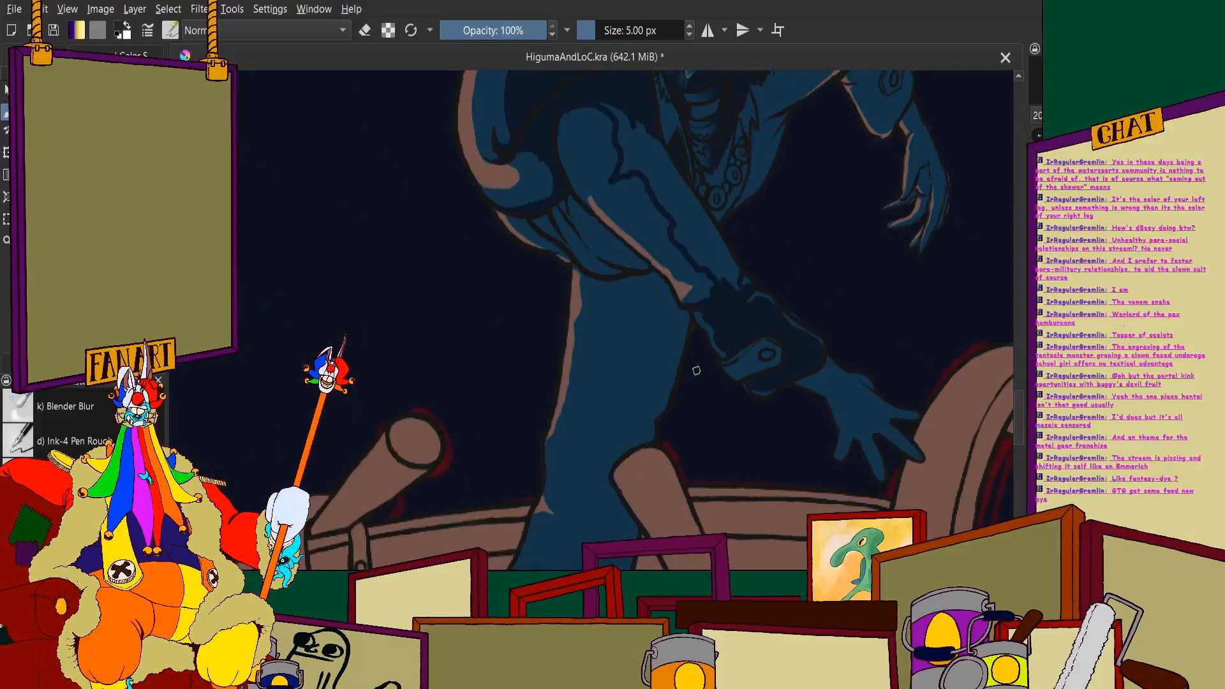
# - Paint dark shadow beside the lit shoulder and fill the lower part of the upper sleeve along its outer side
pyautogui.scroll(-2, 487, 208)
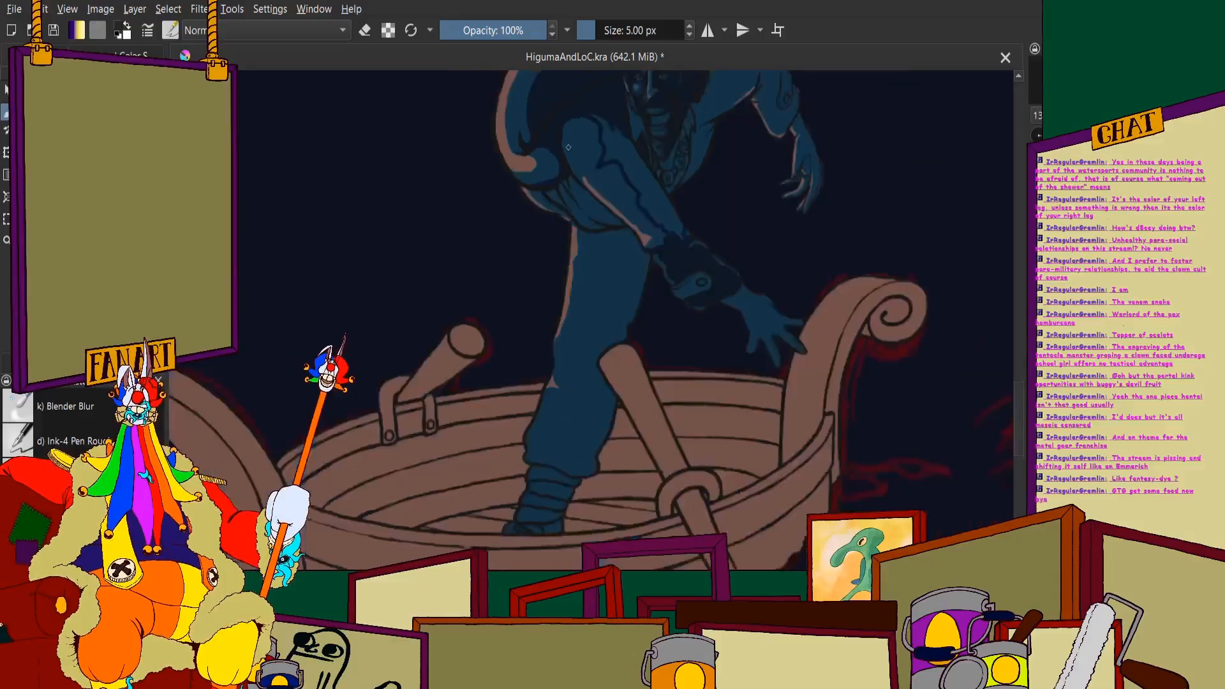
pyautogui.scroll(6, 575, 216)
pyautogui.scroll(-4, 531, 293)
pyautogui.scroll(1, 529, 320)
pyautogui.scroll(-2, 529, 327)
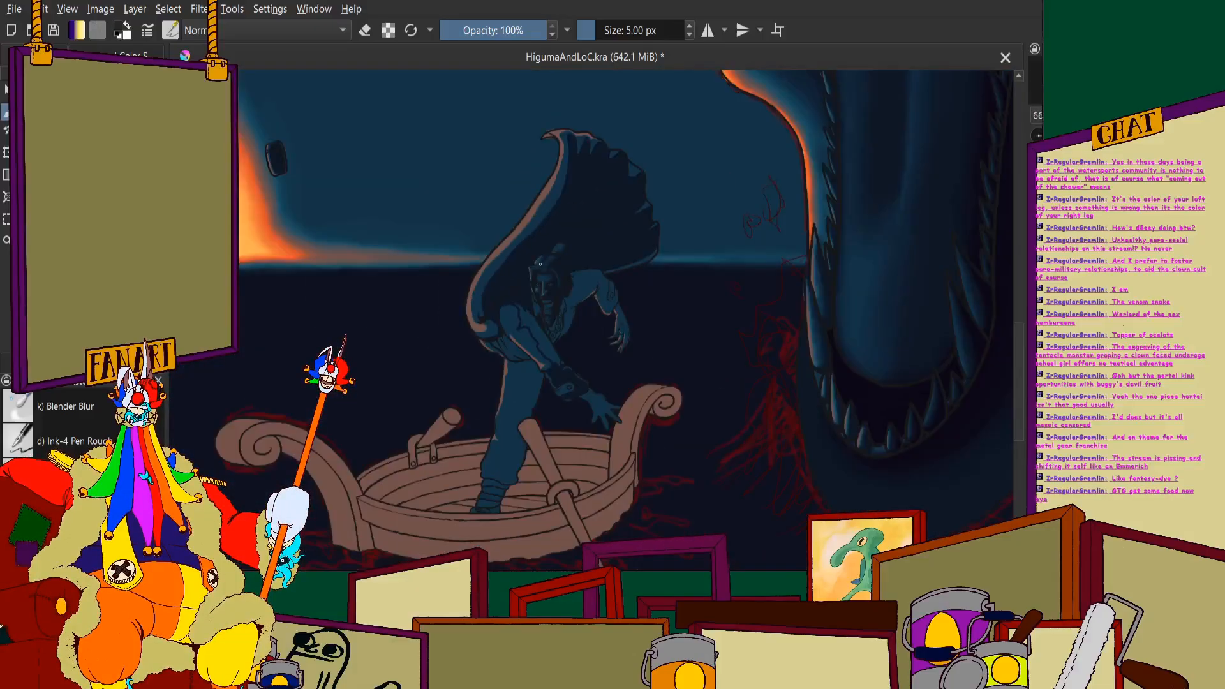
pyautogui.scroll(10, 510, 287)
pyautogui.moveTo(536, 250)
pyautogui.mouseDown()
pyautogui.moveTo(495, 385)
pyautogui.moveTo(367, 300)
pyautogui.moveTo(358, 498)
pyautogui.mouseUp()
pyautogui.scroll(-3, 377, 399)
pyautogui.scroll(3, 373, 265)
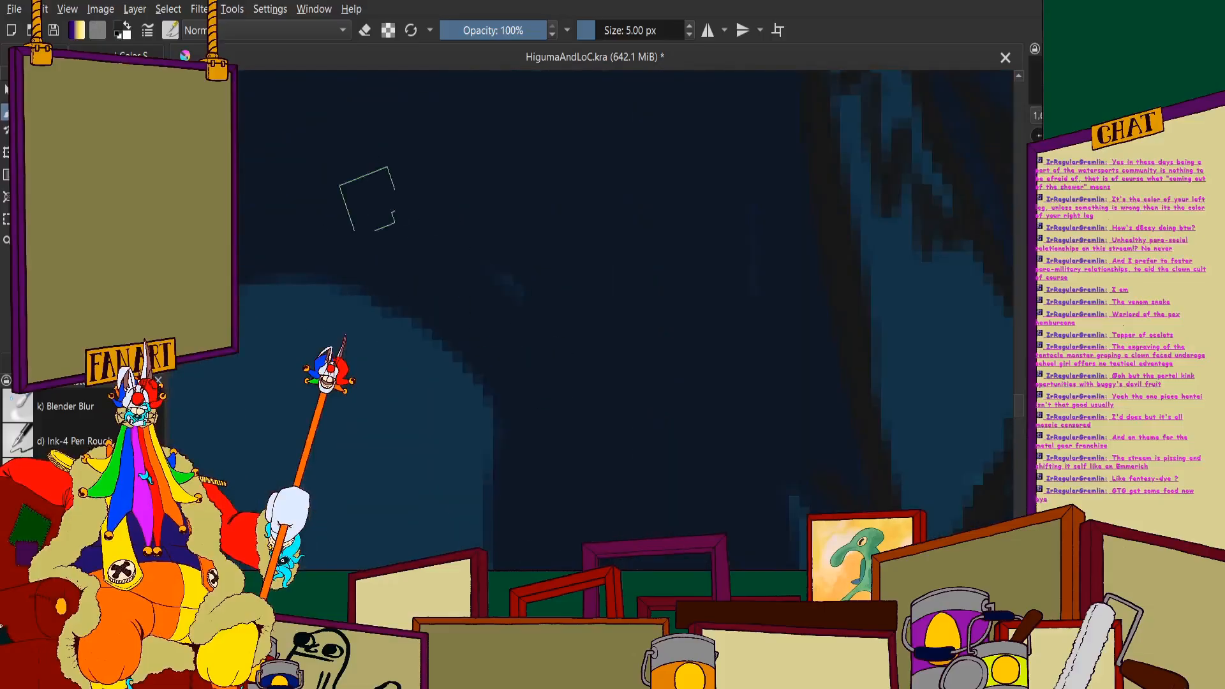
pyautogui.scroll(-4, 605, 296)
pyautogui.scroll(4, 615, 306)
pyautogui.moveTo(547, 182)
pyautogui.mouseDown()
pyautogui.moveTo(577, 238)
pyautogui.moveTo(539, 98)
pyautogui.moveTo(733, 354)
pyautogui.moveTo(633, 116)
pyautogui.moveTo(782, 377)
pyautogui.moveTo(788, 498)
pyautogui.moveTo(753, 469)
pyautogui.moveTo(638, 264)
pyautogui.moveTo(569, 323)
pyautogui.moveTo(449, 169)
pyautogui.moveTo(457, 107)
pyautogui.moveTo(508, 112)
pyautogui.mouseUp()
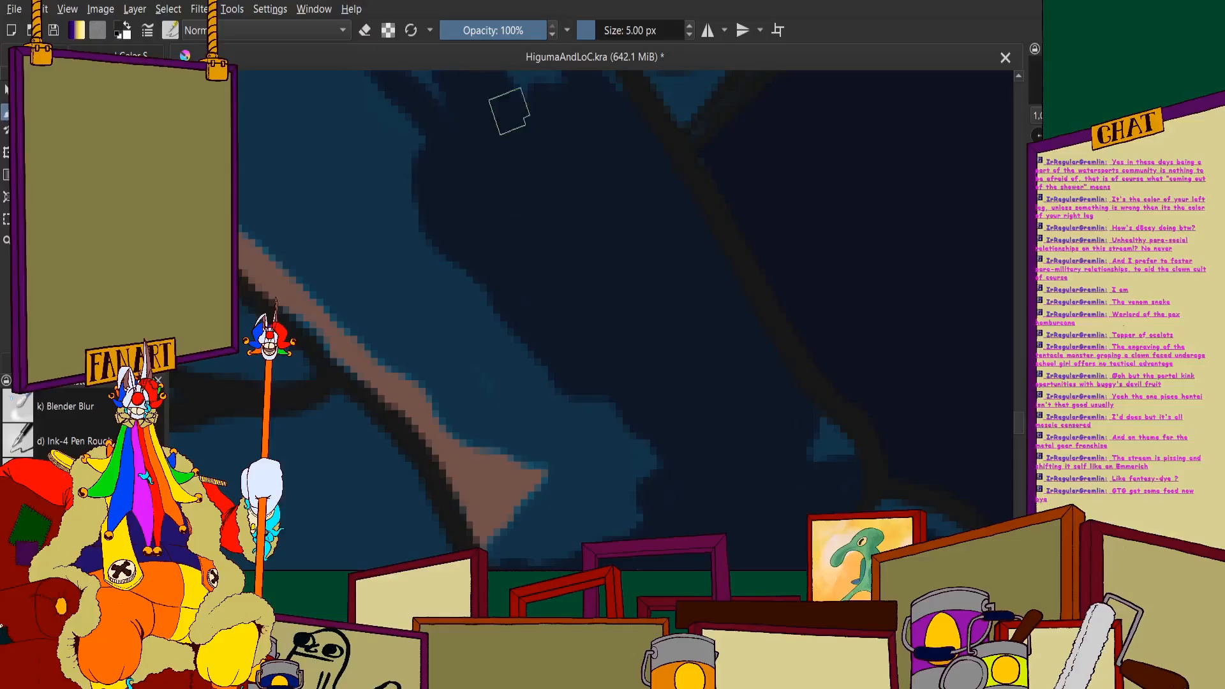
# - Shape a pointed shadow fold in the middle of the upper sleeve and fill the remaining gap up to the shirt's edge
pyautogui.scroll(-6, 509, 111)
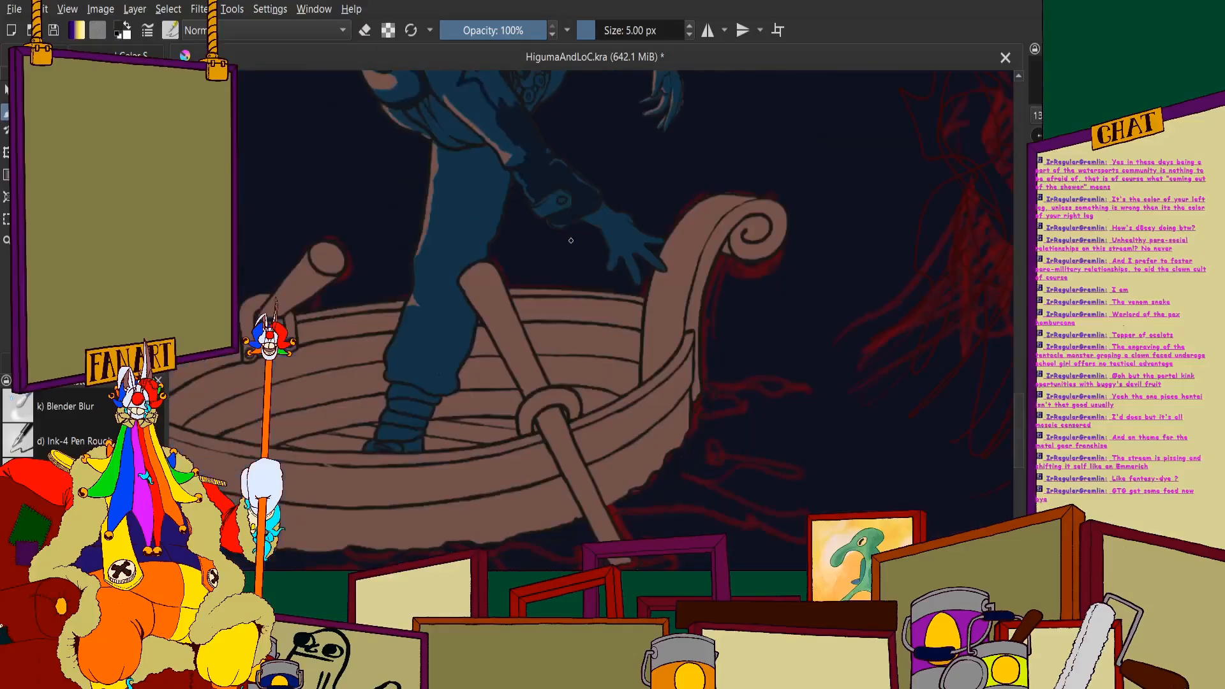
pyautogui.scroll(10, 535, 277)
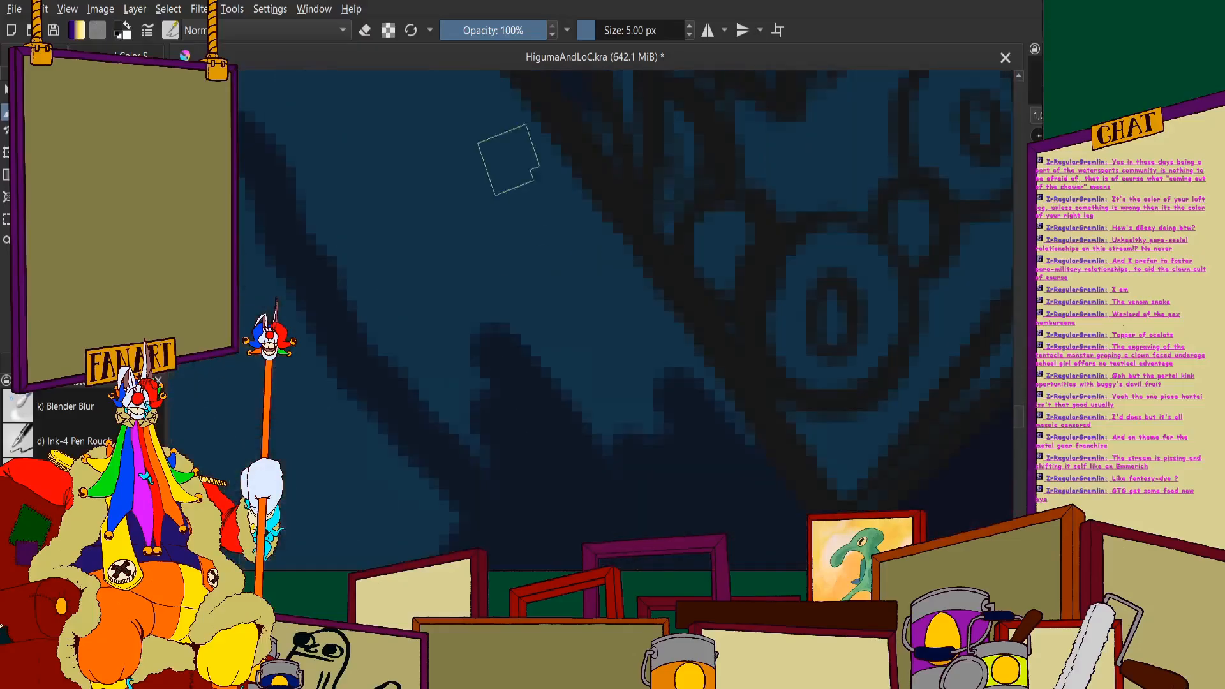
pyautogui.moveTo(513, 131)
pyautogui.mouseDown()
pyautogui.moveTo(694, 430)
pyautogui.moveTo(741, 465)
pyautogui.moveTo(522, 145)
pyautogui.moveTo(630, 474)
pyautogui.moveTo(640, 553)
pyautogui.moveTo(562, 477)
pyautogui.moveTo(497, 454)
pyautogui.moveTo(423, 339)
pyautogui.moveTo(378, 317)
pyautogui.mouseUp()
pyautogui.scroll(-5, 422, 262)
pyautogui.scroll(4, 447, 240)
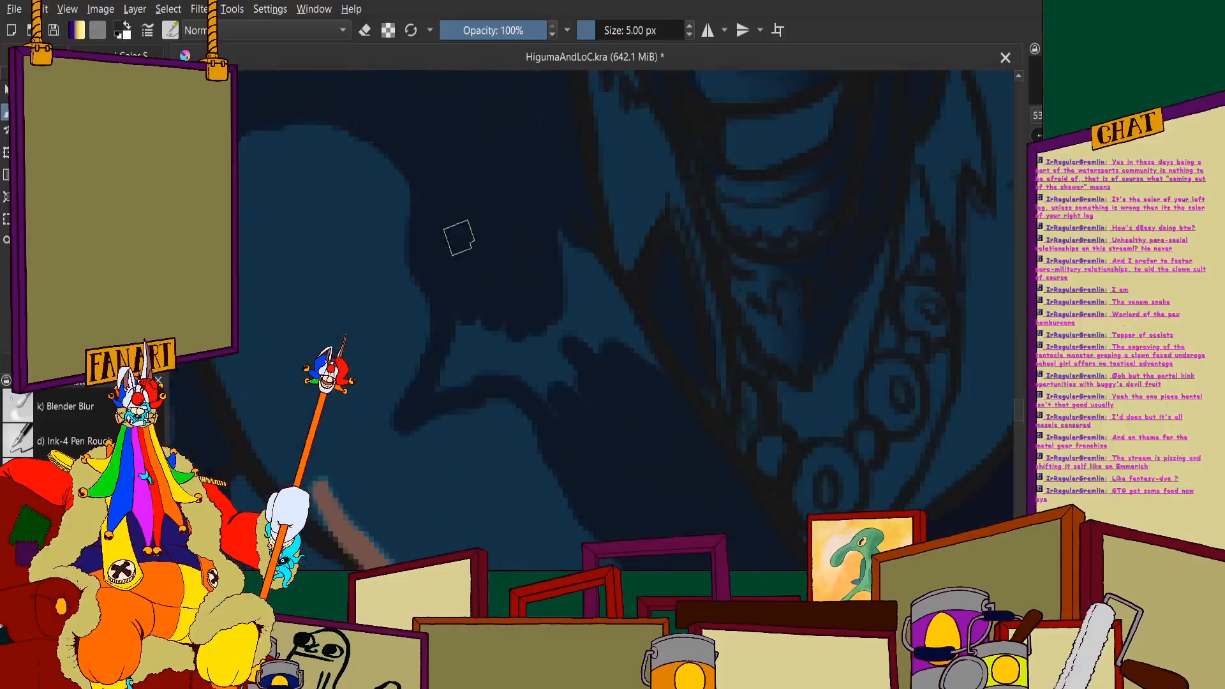
pyautogui.moveTo(574, 284); pyautogui.dragTo(578, 329)
pyautogui.moveTo(635, 381)
pyautogui.mouseDown()
pyautogui.moveTo(608, 287)
pyautogui.moveTo(550, 189)
pyautogui.mouseUp()
pyautogui.moveTo(660, 434)
pyautogui.mouseDown()
pyautogui.moveTo(582, 287)
pyautogui.moveTo(492, 266)
pyautogui.moveTo(460, 304)
pyautogui.moveTo(457, 396)
pyautogui.mouseUp()
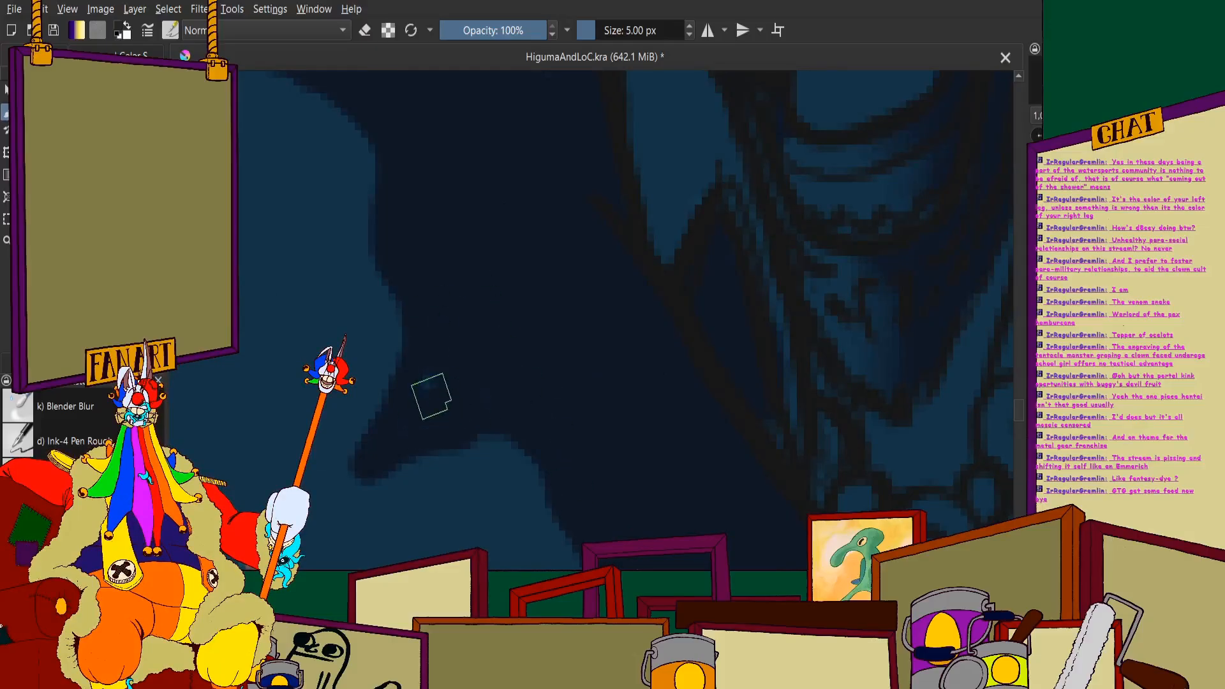
pyautogui.scroll(-6, 441, 383)
pyautogui.scroll(4, 549, 211)
# - Paint dark shadow over the shirt collar and chest around the neck and necklace
pyautogui.scroll(-2, 651, 211)
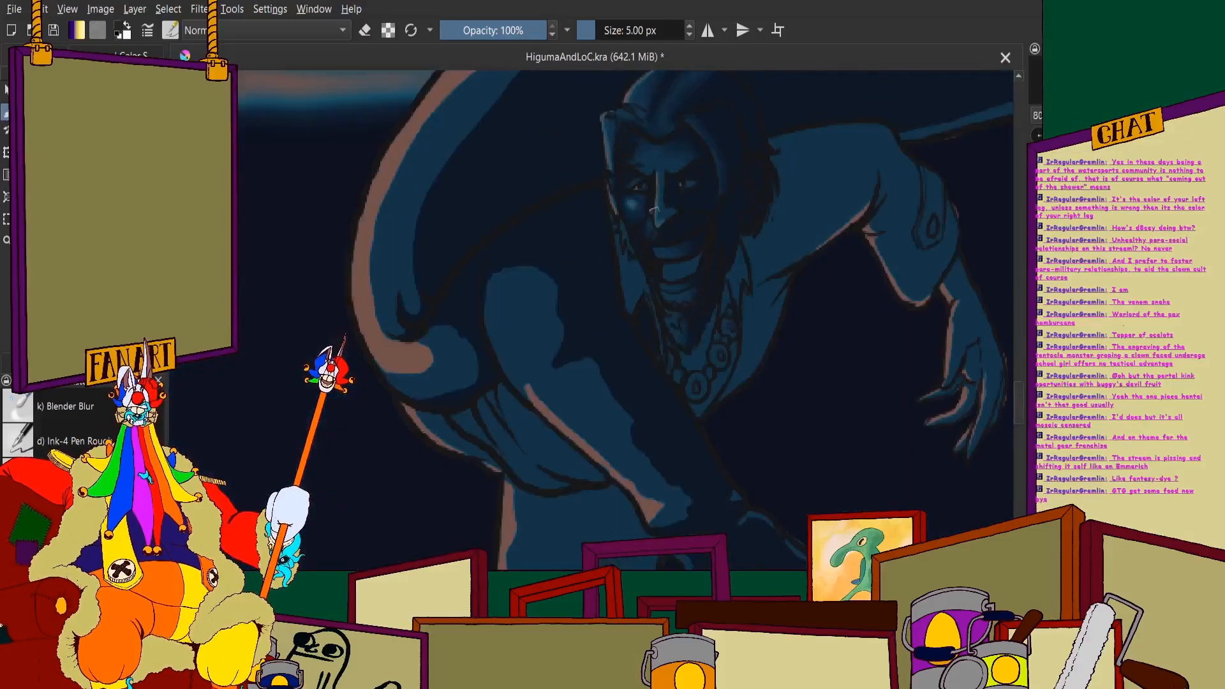
pyautogui.scroll(5, 654, 209)
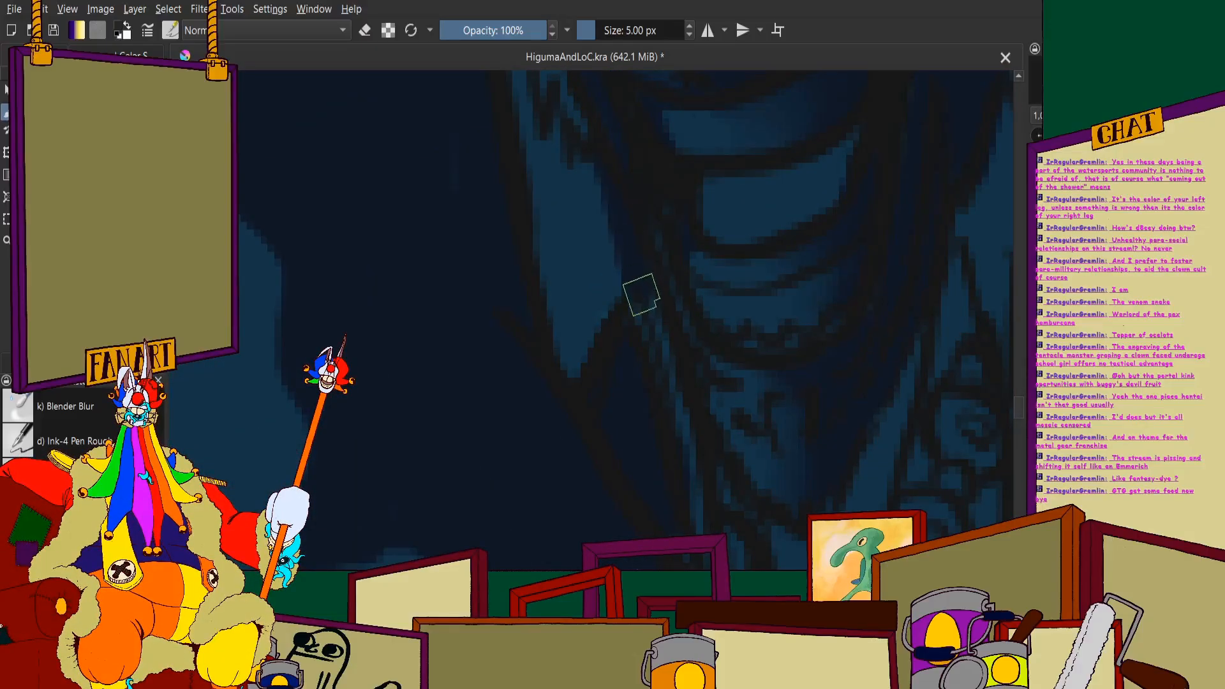
pyautogui.scroll(-4, 702, 520)
pyautogui.scroll(3, 856, 405)
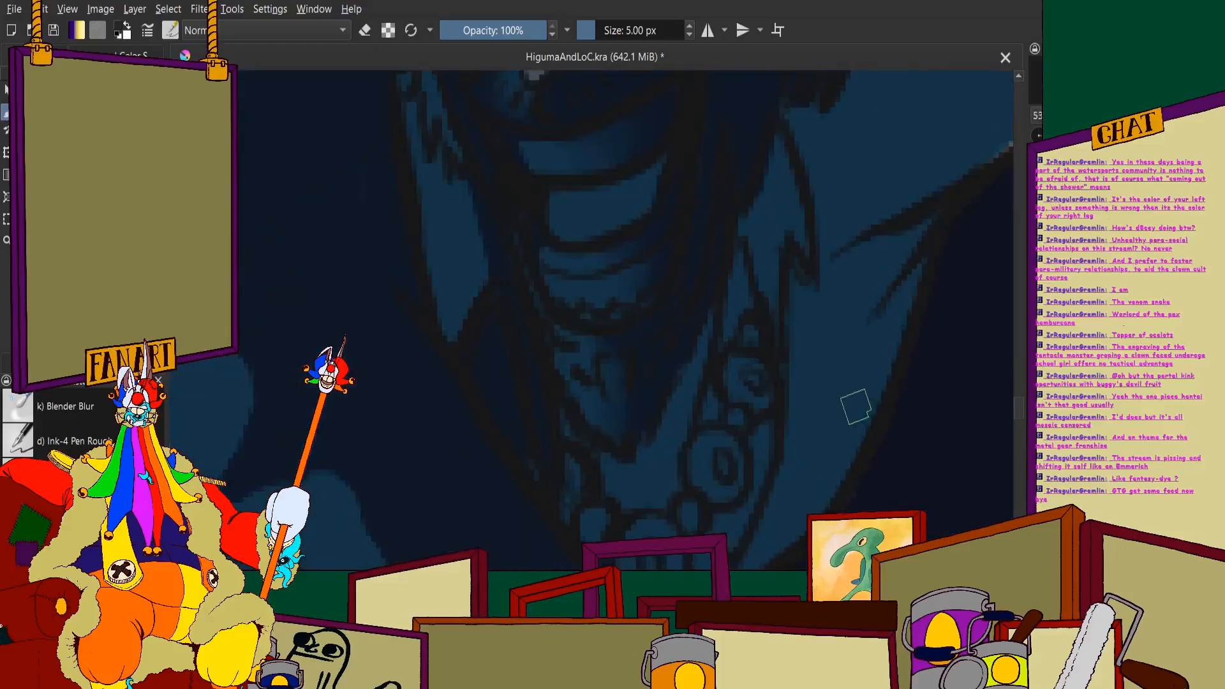
pyautogui.scroll(4, 692, 400)
pyautogui.moveTo(670, 381)
pyautogui.mouseDown()
pyautogui.moveTo(663, 328)
pyautogui.moveTo(611, 337)
pyautogui.moveTo(562, 482)
pyautogui.moveTo(537, 378)
pyautogui.moveTo(499, 403)
pyautogui.moveTo(464, 329)
pyautogui.moveTo(404, 281)
pyautogui.moveTo(371, 230)
pyautogui.mouseUp()
pyautogui.scroll(-4, 409, 239)
pyautogui.scroll(4, 538, 255)
pyautogui.scroll(1, 542, 256)
pyautogui.moveTo(546, 258)
pyautogui.mouseDown()
pyautogui.moveTo(456, 512)
pyautogui.moveTo(518, 304)
pyautogui.moveTo(537, 336)
pyautogui.moveTo(511, 432)
pyautogui.mouseUp()
pyautogui.scroll(-4, 511, 344)
pyautogui.scroll(3, 537, 337)
pyautogui.scroll(-4, 511, 432)
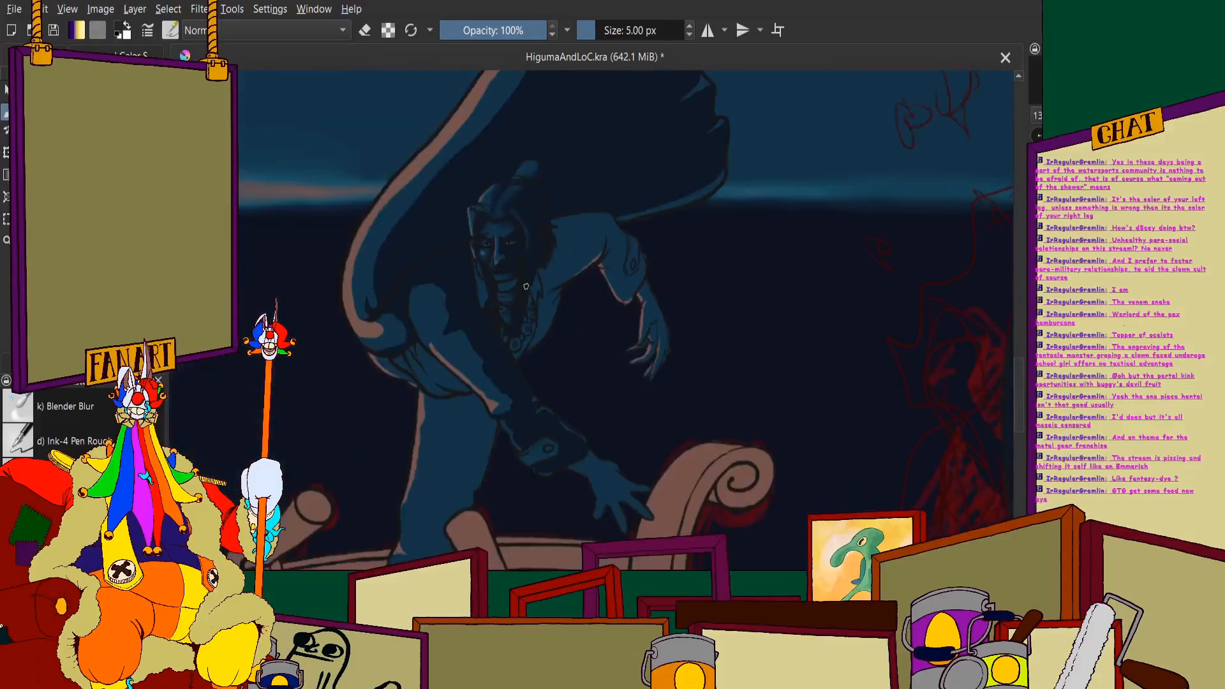
# - Fill the lit strands and collar area beside the cheek and jaw with dark shadow
pyautogui.scroll(4, 547, 300)
pyautogui.scroll(-2, 440, 172)
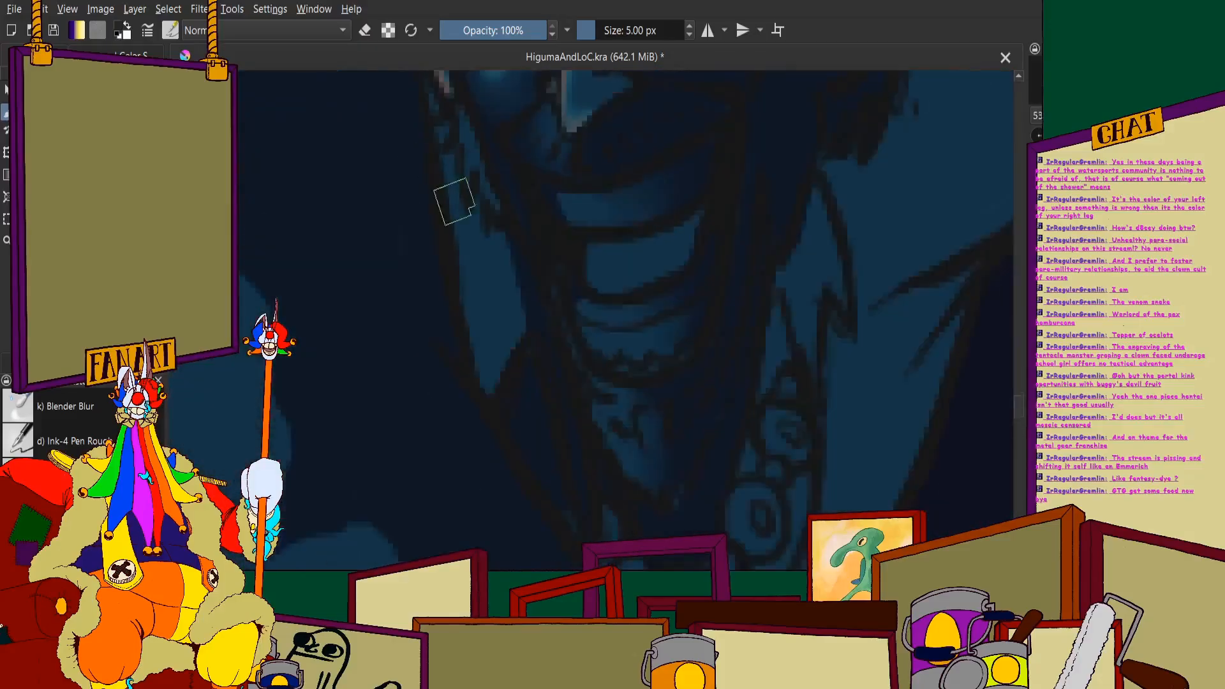
pyautogui.scroll(-2, 446, 238)
pyautogui.scroll(4, 475, 340)
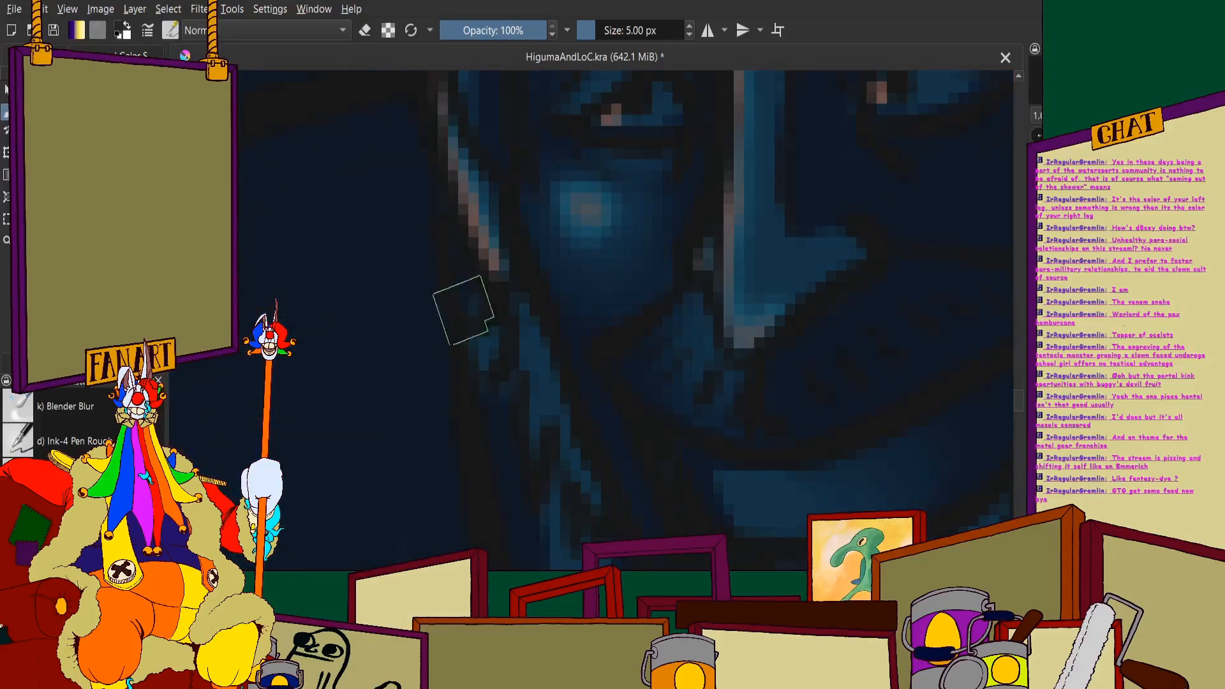
pyautogui.moveTo(526, 333); pyautogui.dragTo(482, 379)
pyautogui.scroll(-4, 532, 342)
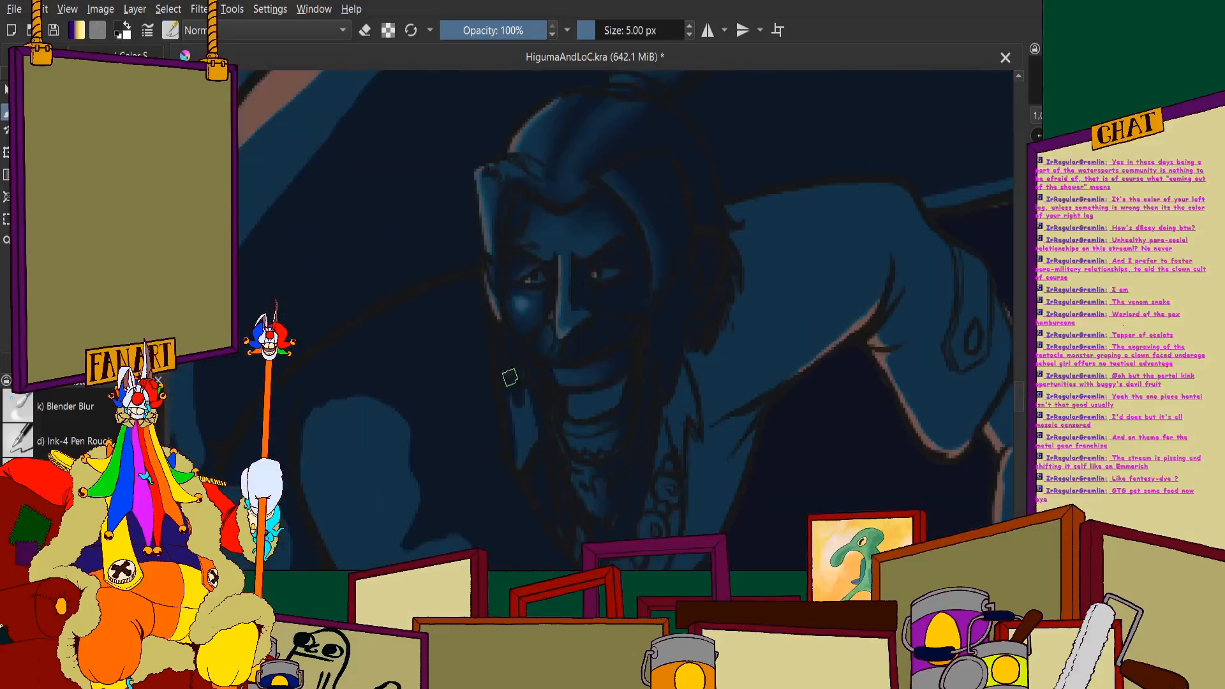
pyautogui.scroll(4, 497, 306)
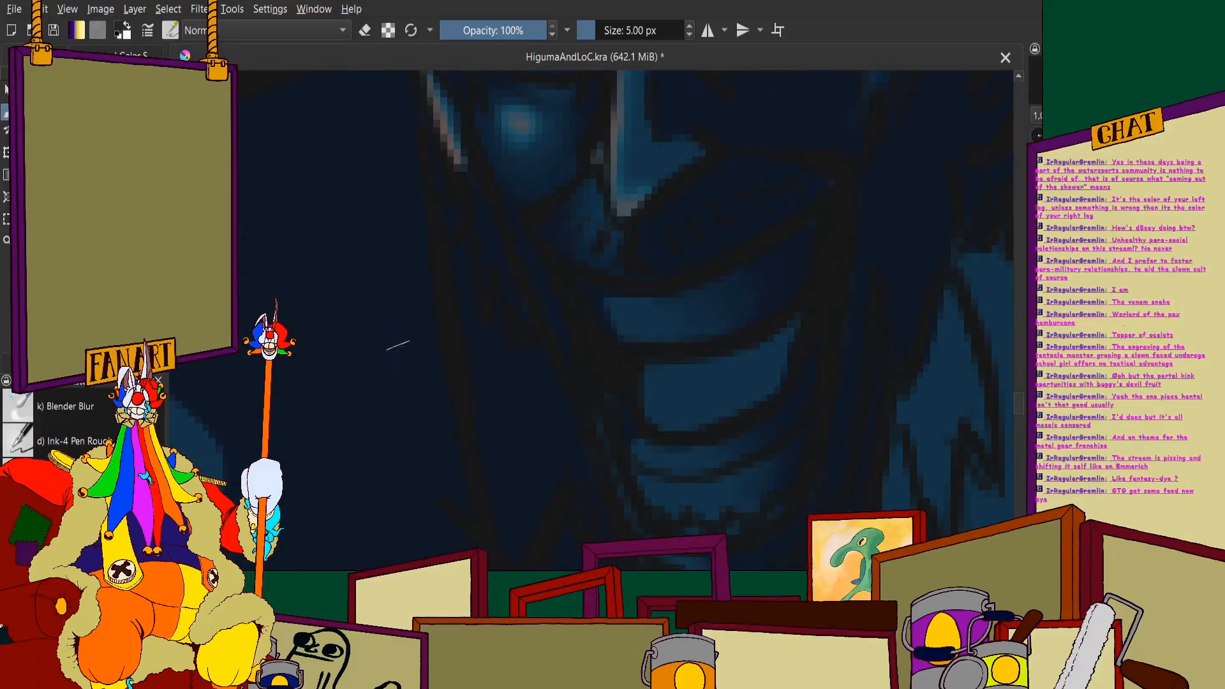
pyautogui.scroll(-5, 397, 345)
pyautogui.scroll(3, 433, 276)
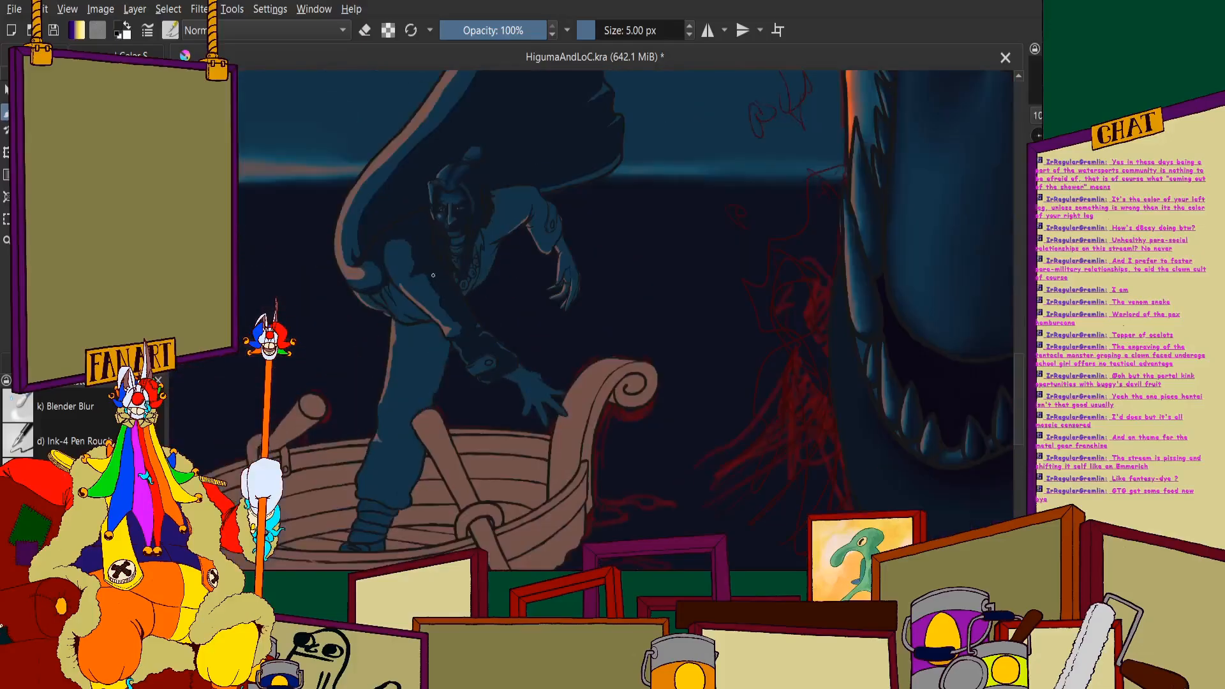
# - Paint a dark shadow band down the open shirt front, leaving a thin lit rim along its outer edge
pyautogui.scroll(5, 440, 281)
pyautogui.scroll(2, 584, 240)
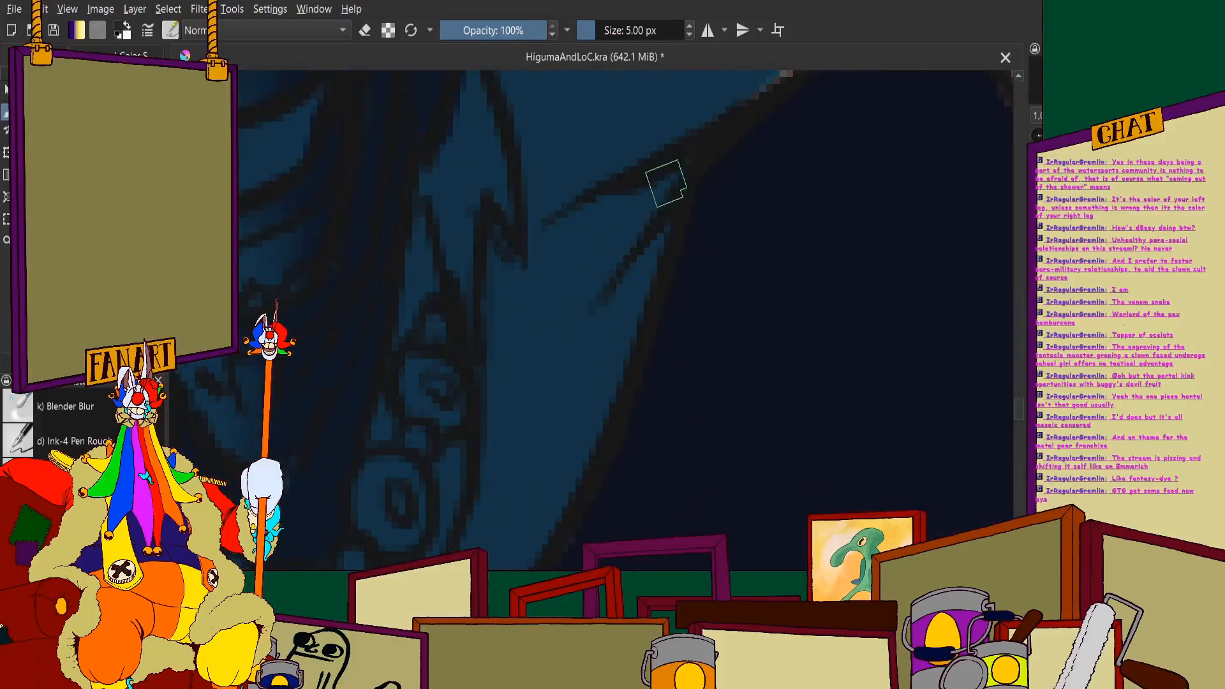
pyautogui.moveTo(619, 287)
pyautogui.mouseDown()
pyautogui.moveTo(590, 364)
pyautogui.moveTo(577, 291)
pyautogui.mouseUp()
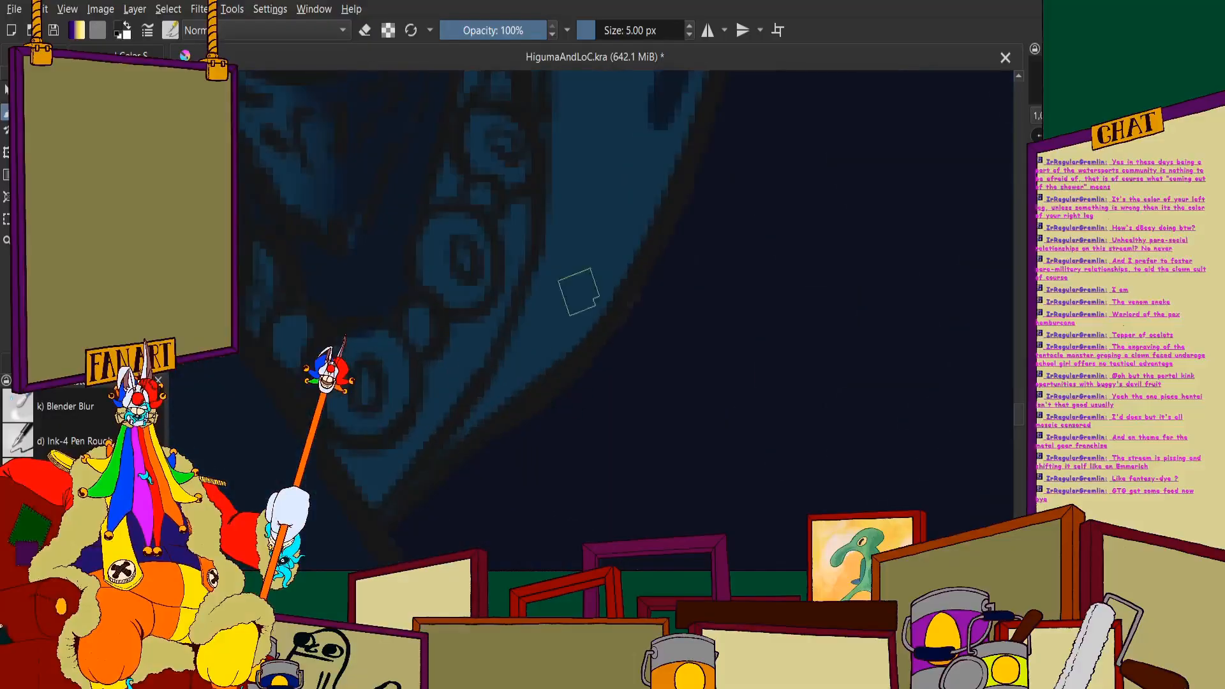
pyautogui.scroll(-2, 600, 261)
pyautogui.scroll(2, 638, 192)
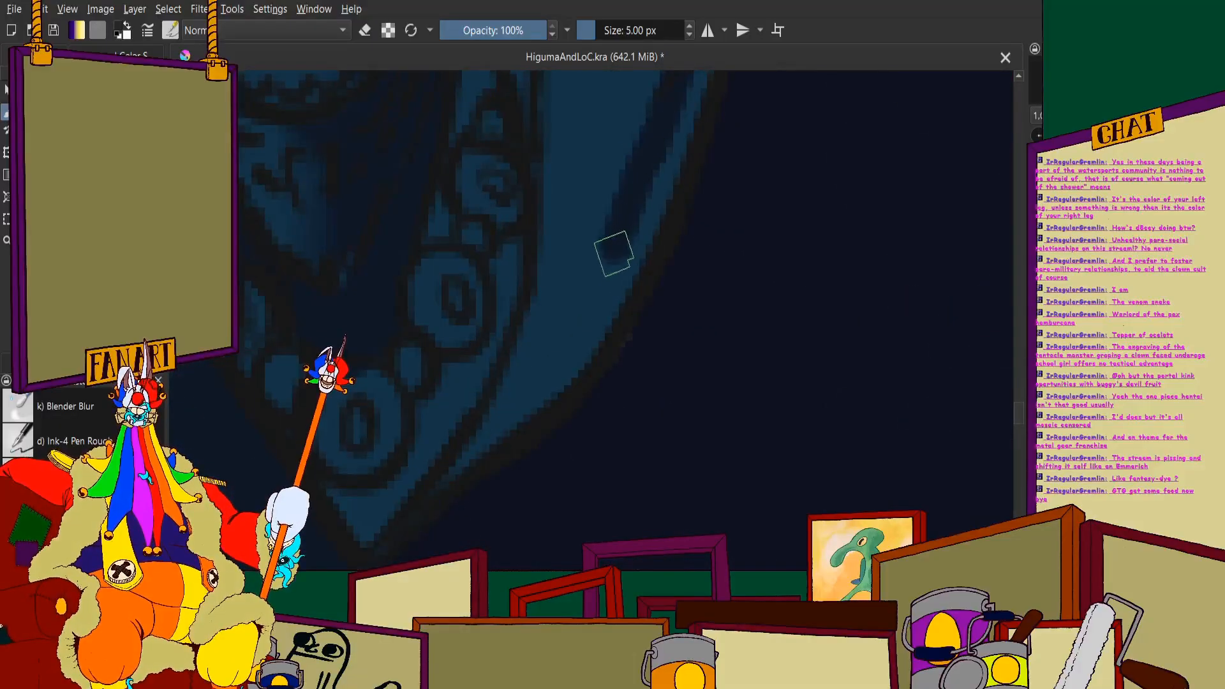
pyautogui.scroll(-2, 476, 431)
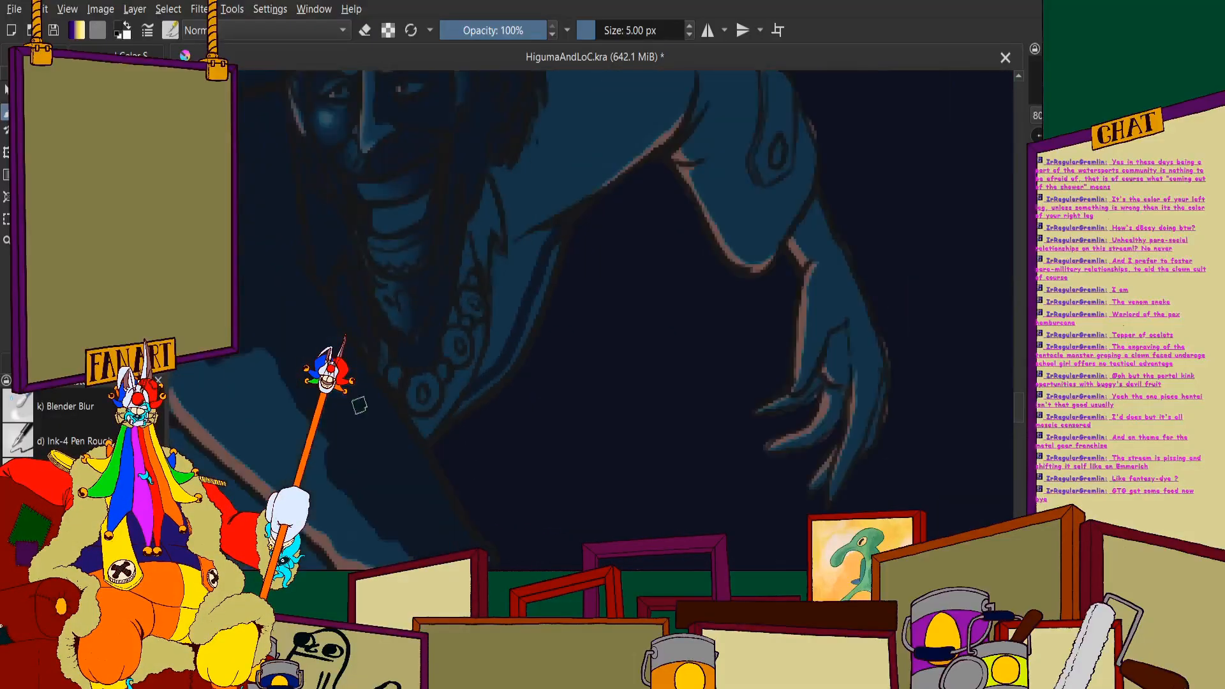
# - Darken the pointed lower end of the shirt front below the necklace beads
pyautogui.scroll(3, 662, 246)
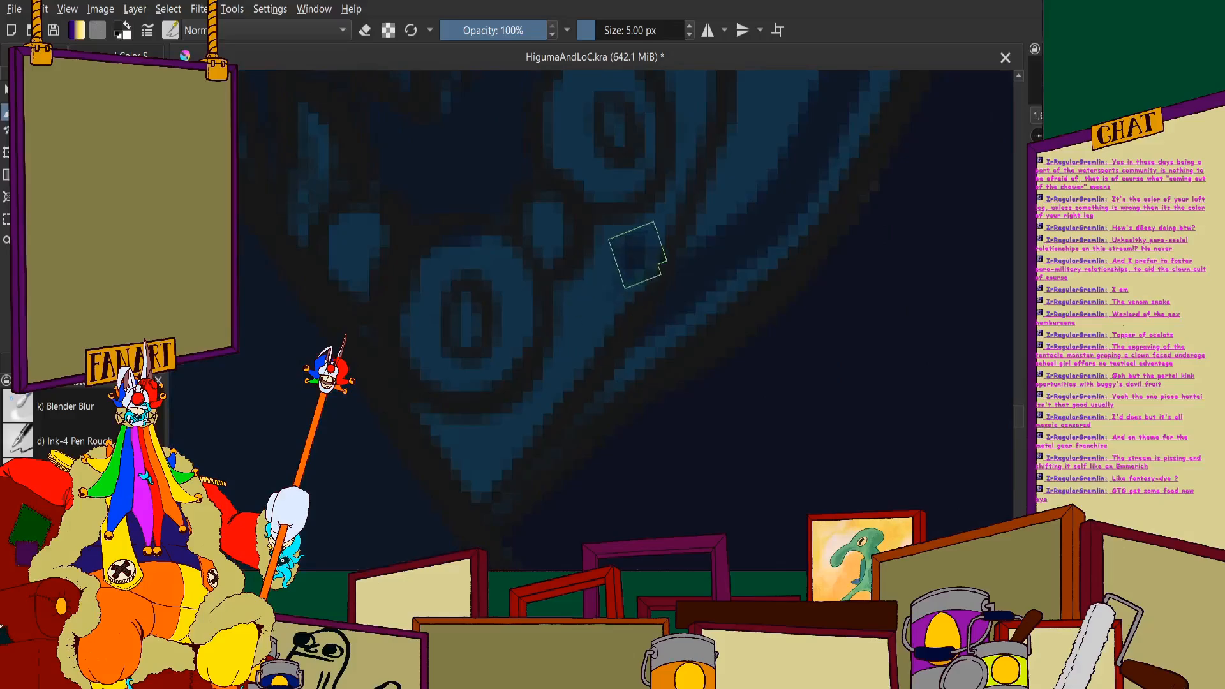
pyautogui.scroll(-1, 426, 429)
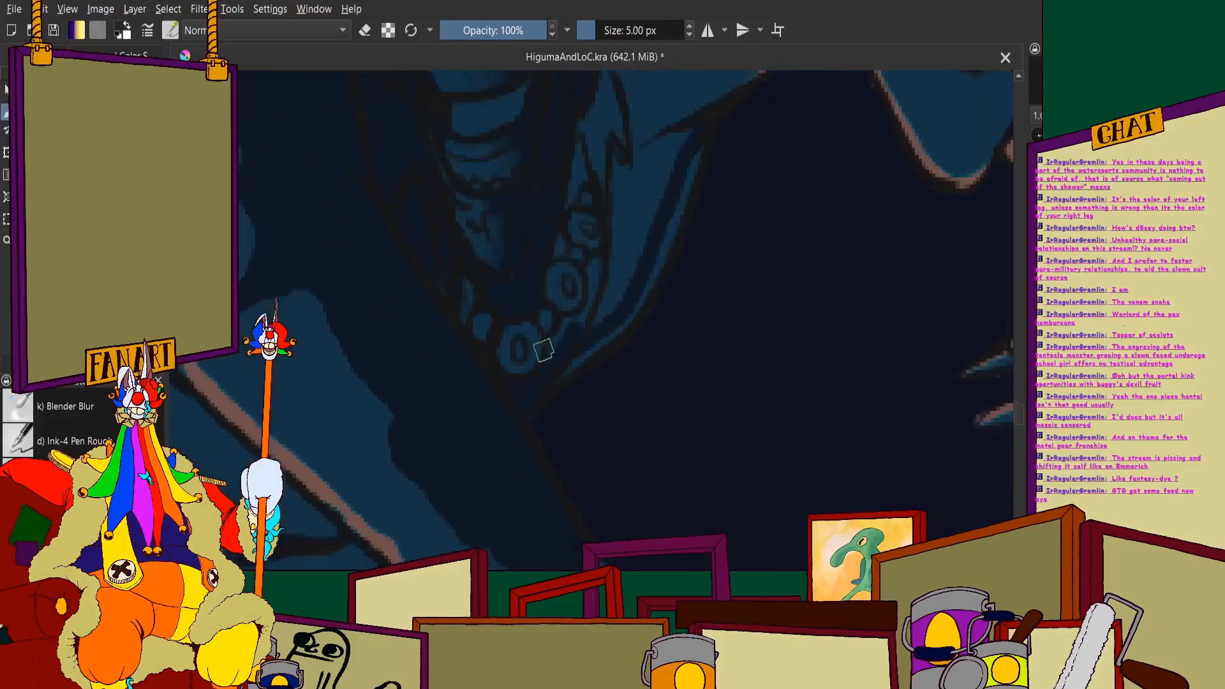
pyautogui.scroll(1, 567, 348)
pyautogui.scroll(1, 548, 410)
pyautogui.scroll(1, 554, 416)
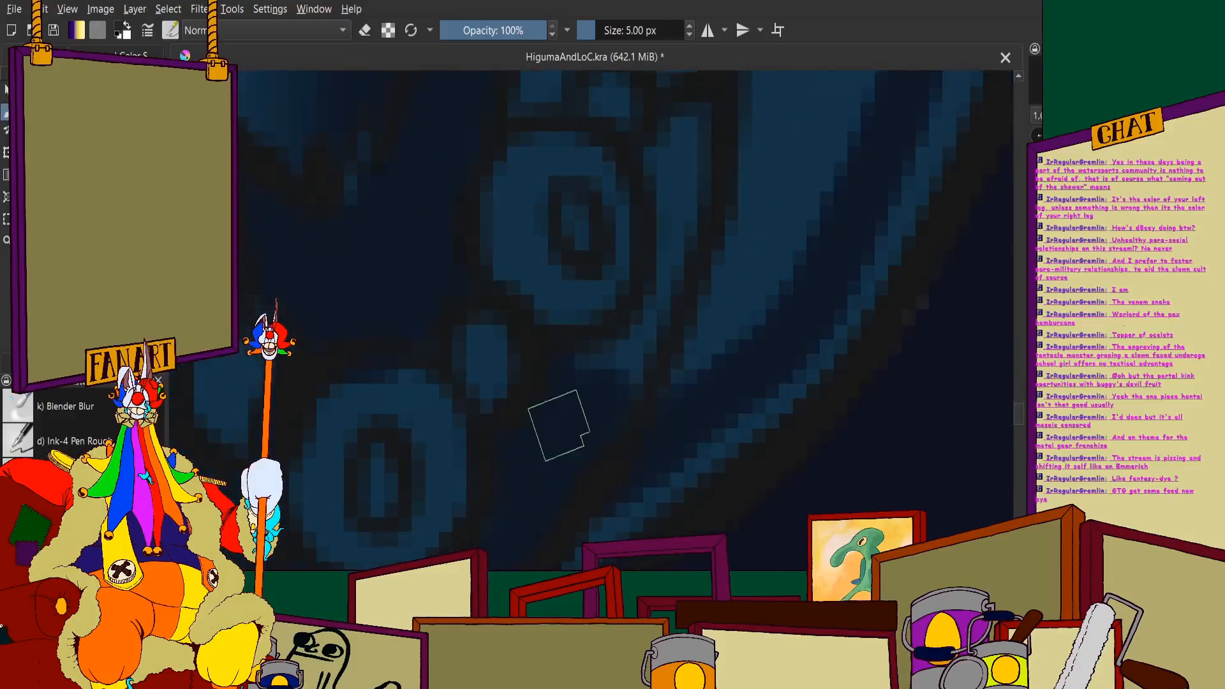
# - Fill the narrow gaps between the necklace beads and the shirt's collar line with dark shadow
pyautogui.scroll(2, 553, 411)
pyautogui.scroll(-4, 632, 351)
pyautogui.scroll(2, 661, 249)
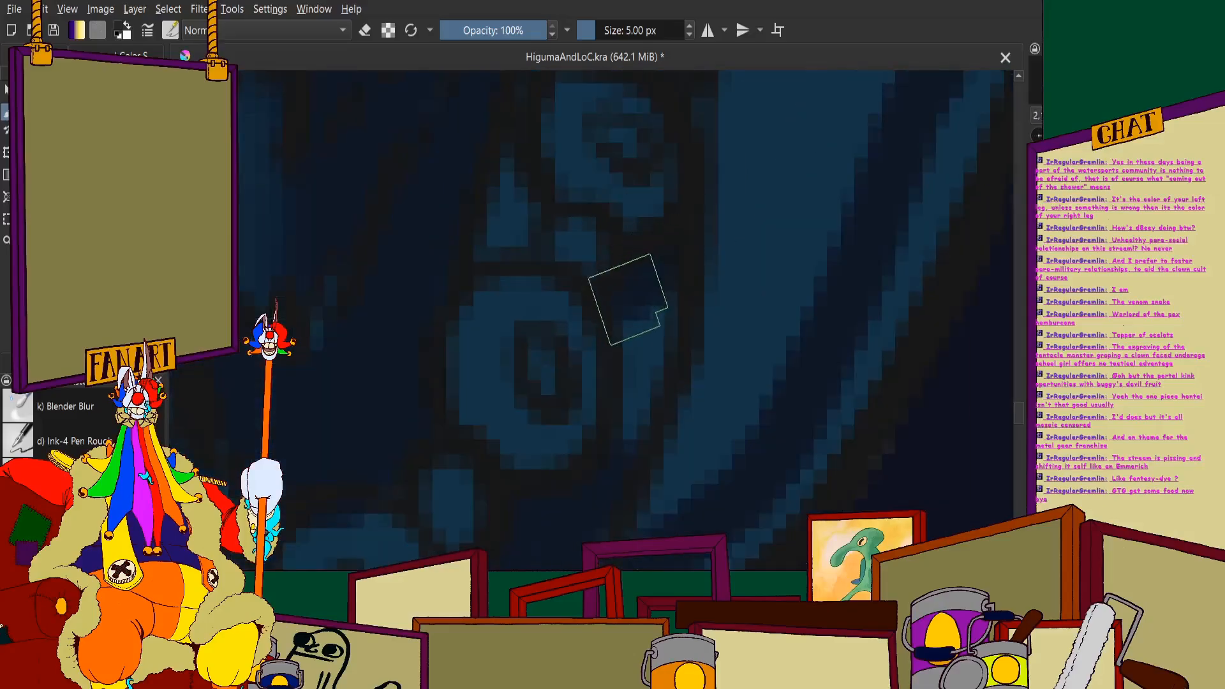
pyautogui.scroll(-2, 509, 214)
pyautogui.scroll(2, 536, 300)
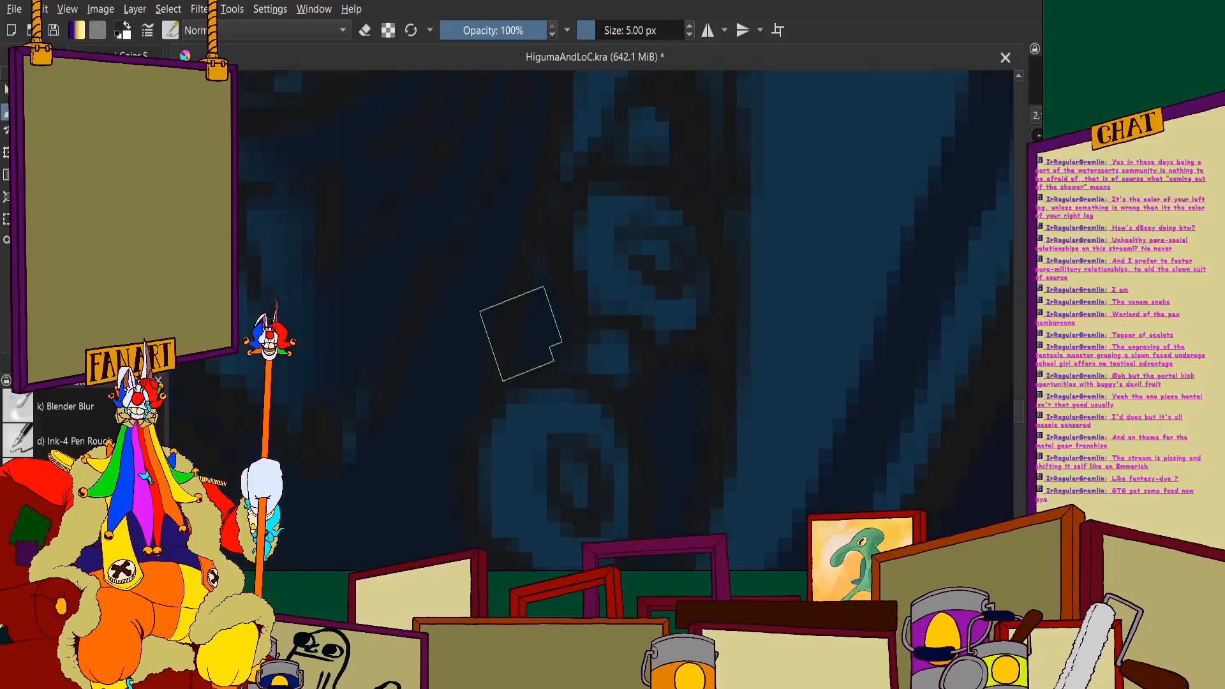
# - Fill the pointed collar flap above the necklace with dark shadow up to its jagged edge
pyautogui.scroll(1, 520, 334)
pyautogui.scroll(-3, 615, 260)
pyautogui.scroll(2, 547, 290)
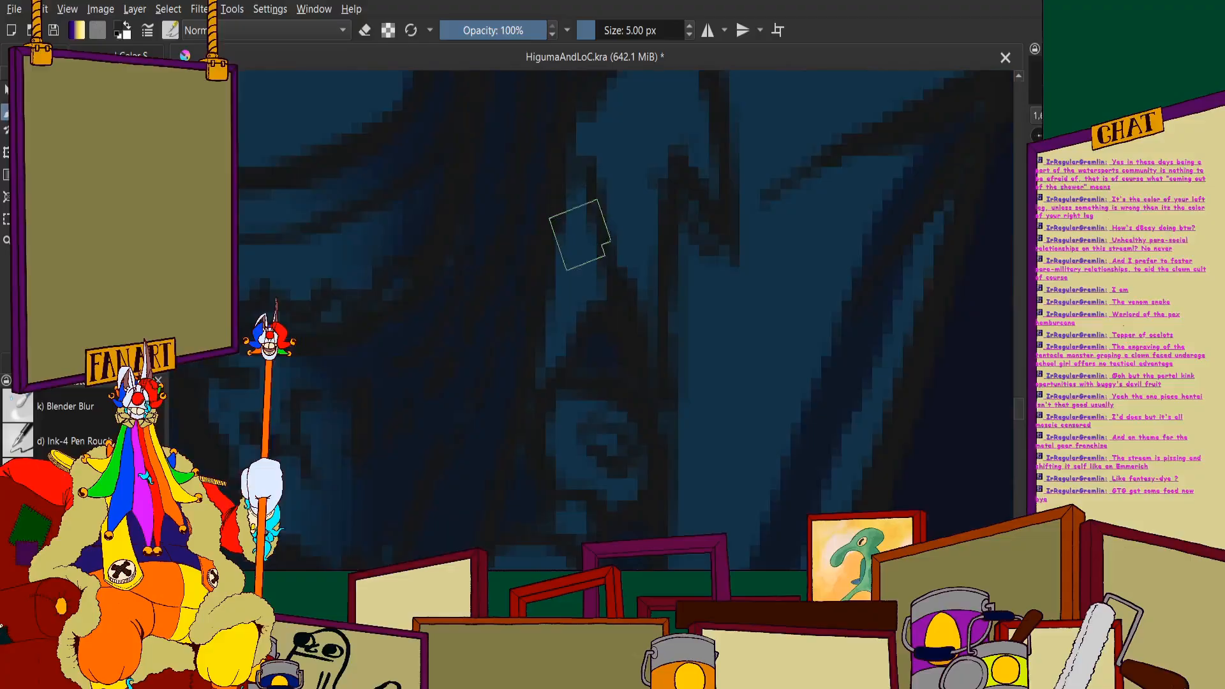
pyautogui.scroll(-3, 565, 281)
pyautogui.scroll(2, 591, 191)
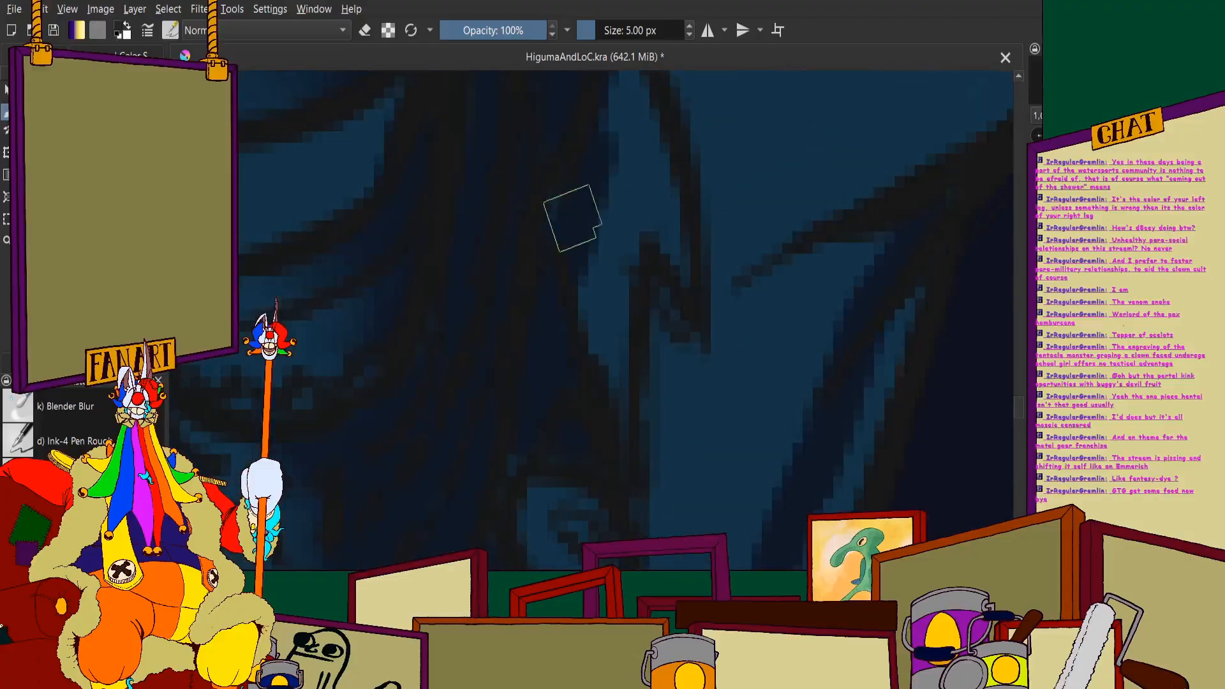
pyautogui.moveTo(572, 218); pyautogui.dragTo(619, 382)
pyautogui.scroll(-2, 551, 244)
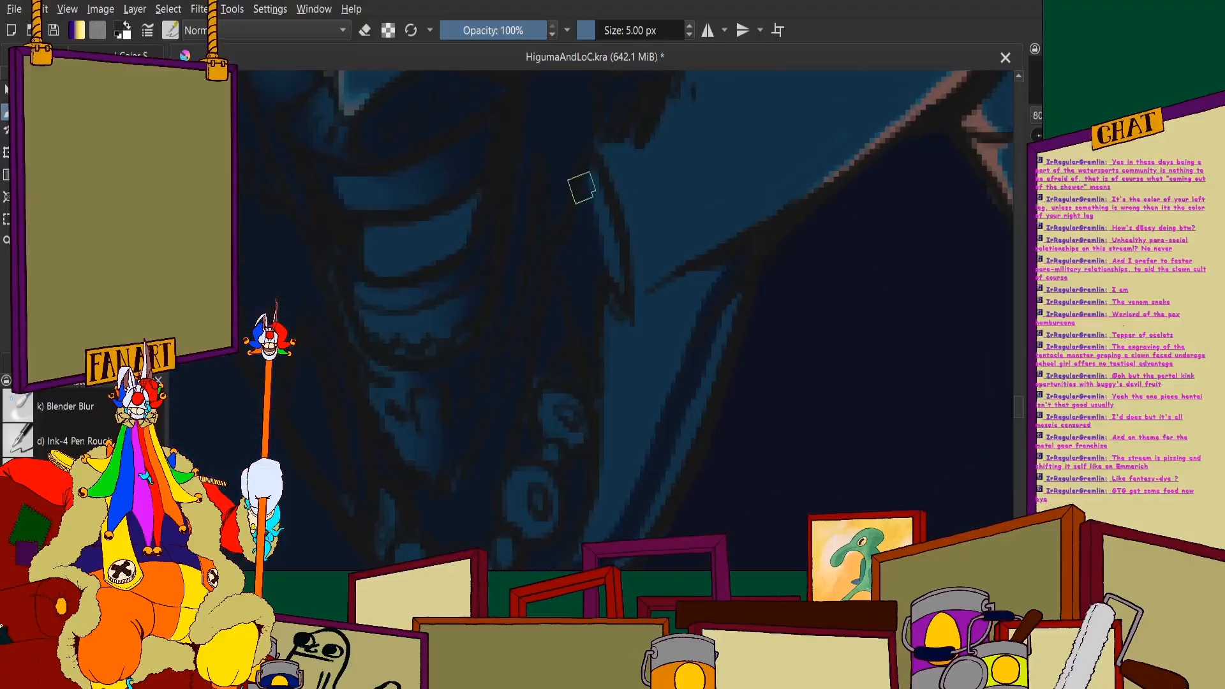
pyautogui.scroll(-3, 543, 253)
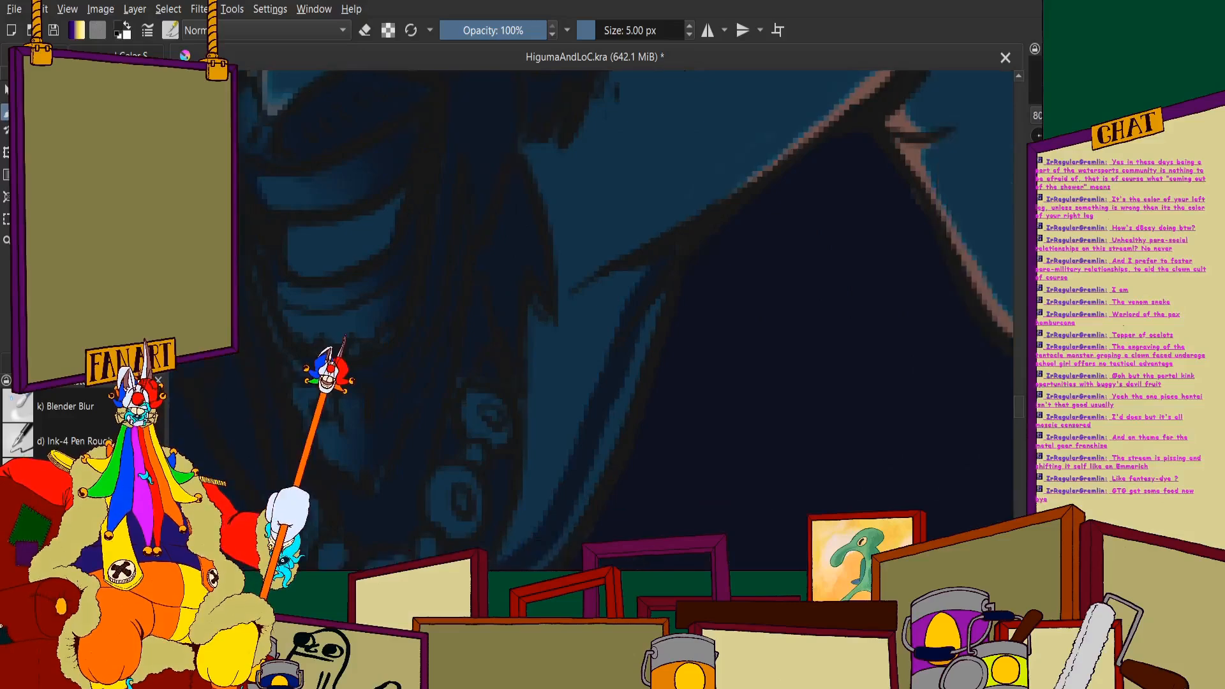
# - Cover the lit chin area below the smile with dark shadow
pyautogui.scroll(5, 535, 212)
pyautogui.scroll(-3, 447, 383)
pyautogui.scroll(3, 438, 356)
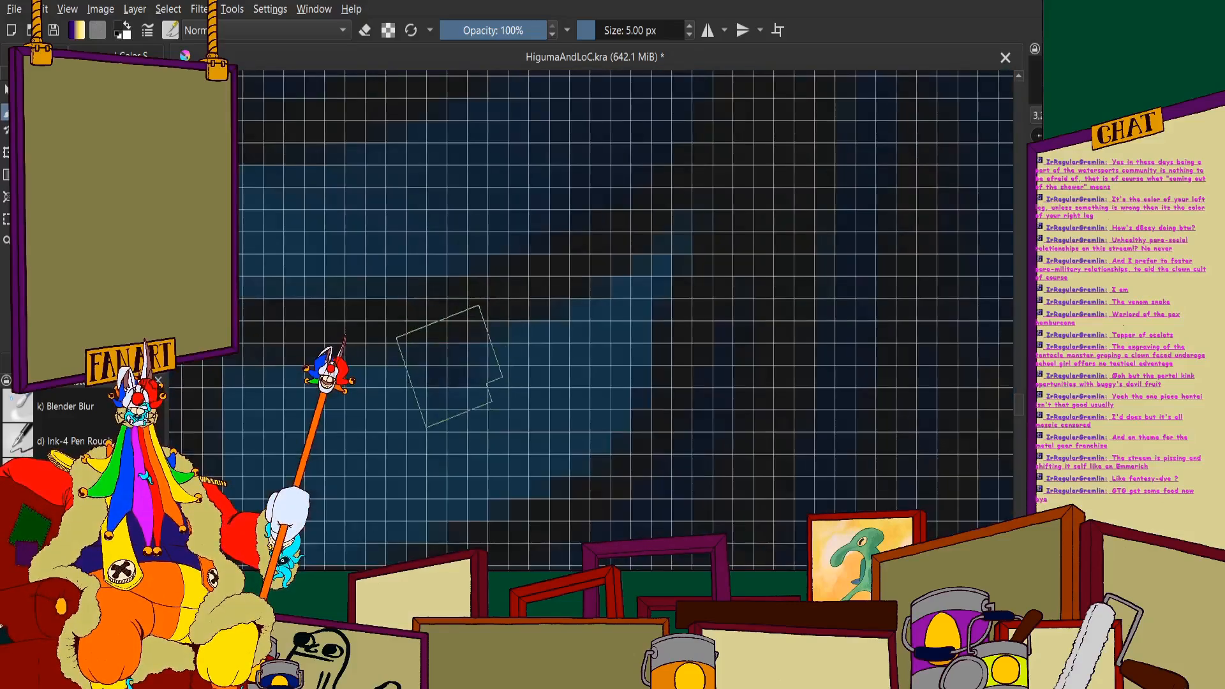
pyautogui.scroll(-3, 441, 382)
pyautogui.scroll(3, 450, 370)
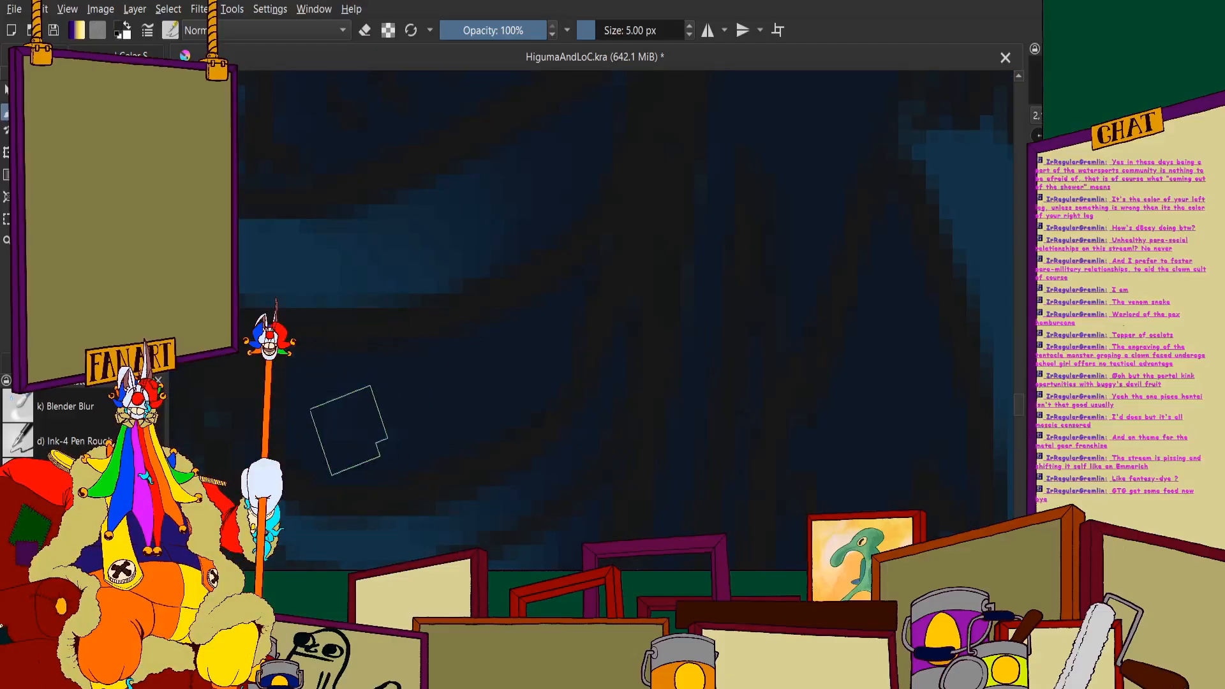
pyautogui.scroll(-3, 400, 370)
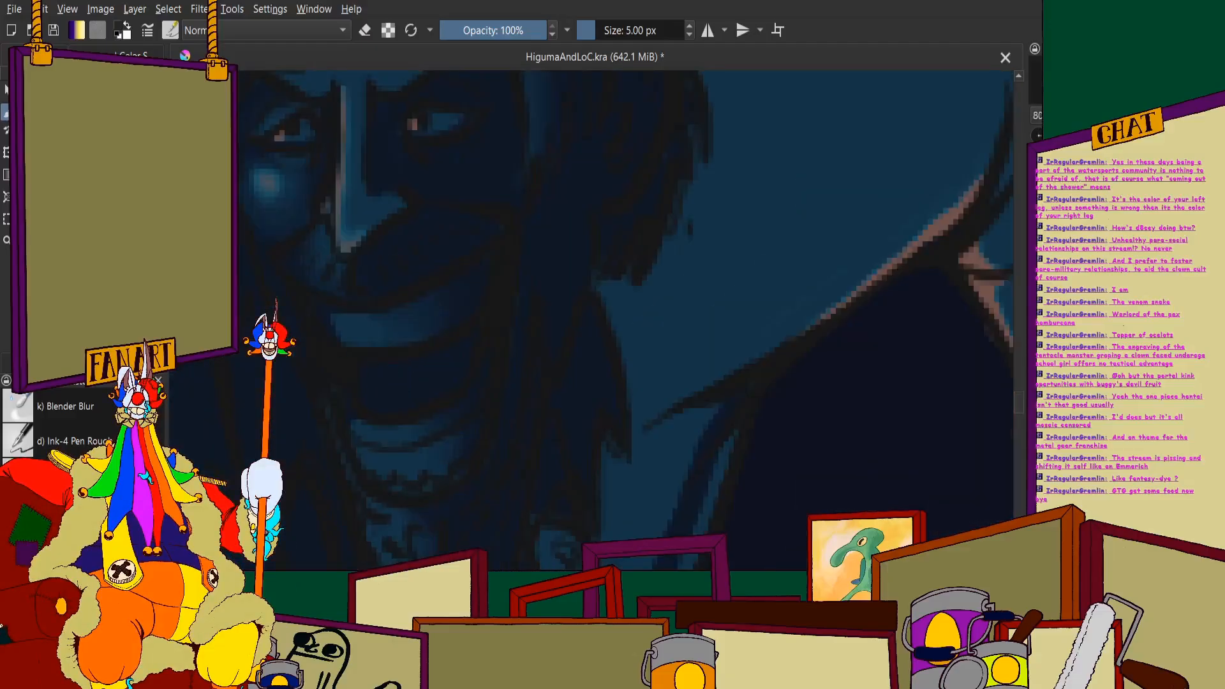
# - Paint a small lighter blue highlight on the chin and soften it with the Blender Blur brush
pyautogui.click(121, 55)
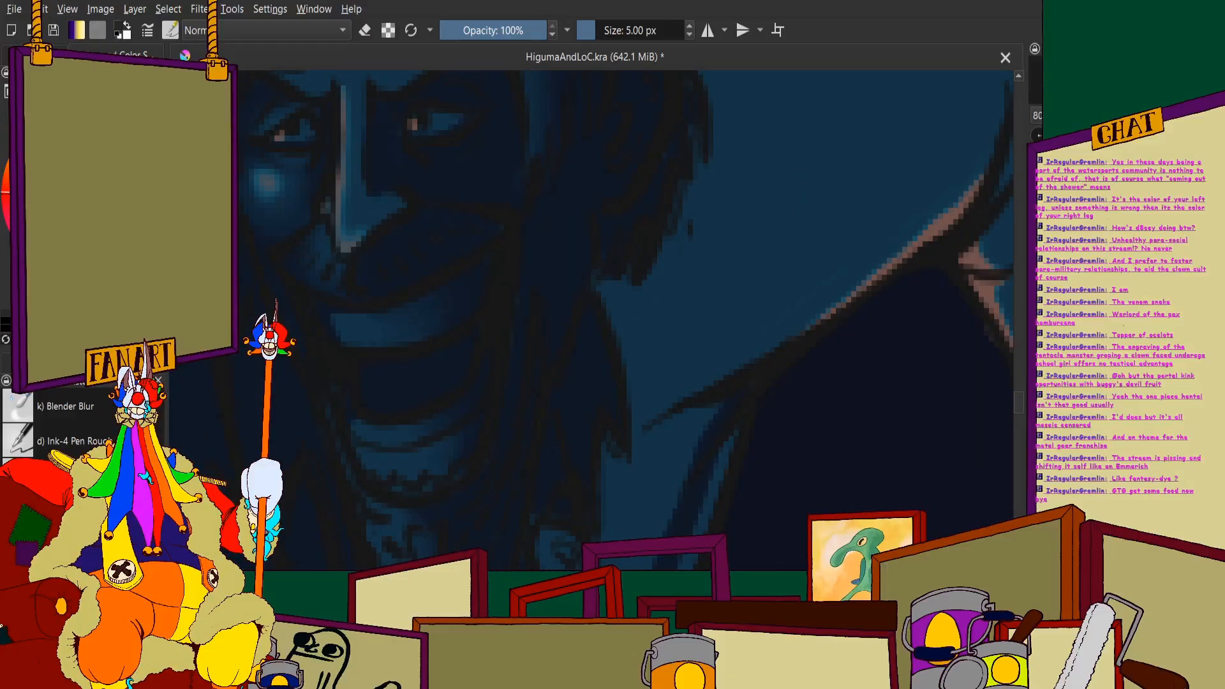
pyautogui.scroll(2, 379, 357)
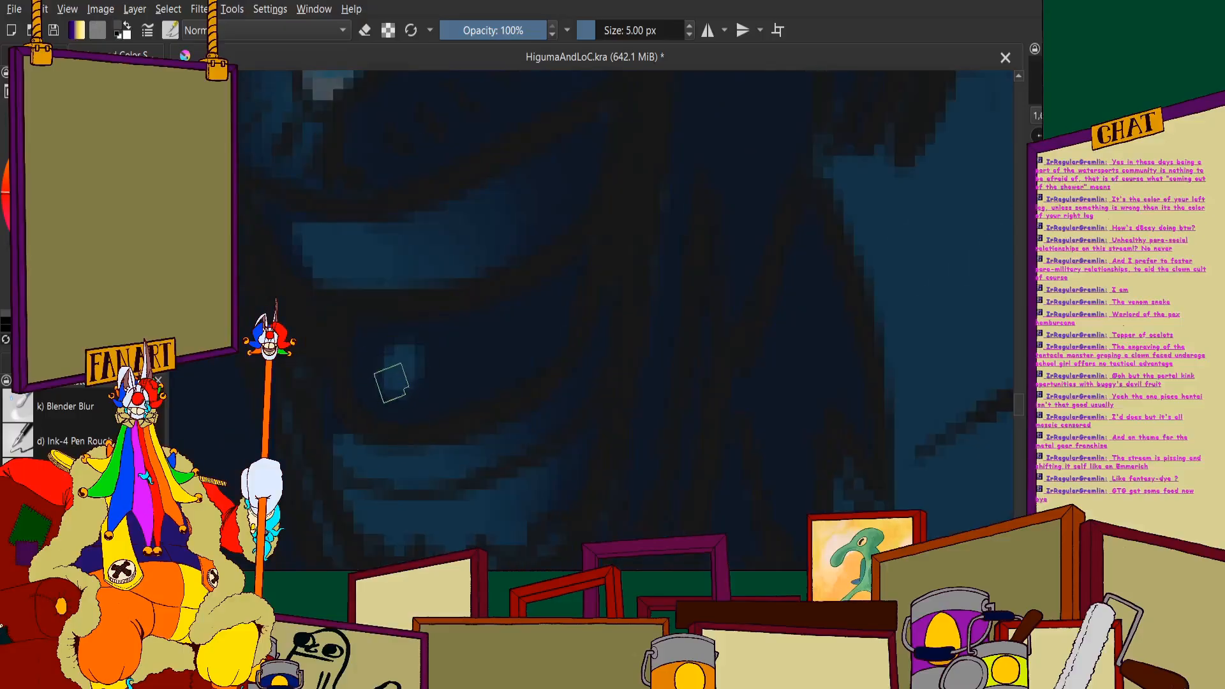
pyautogui.scroll(-5, 395, 351)
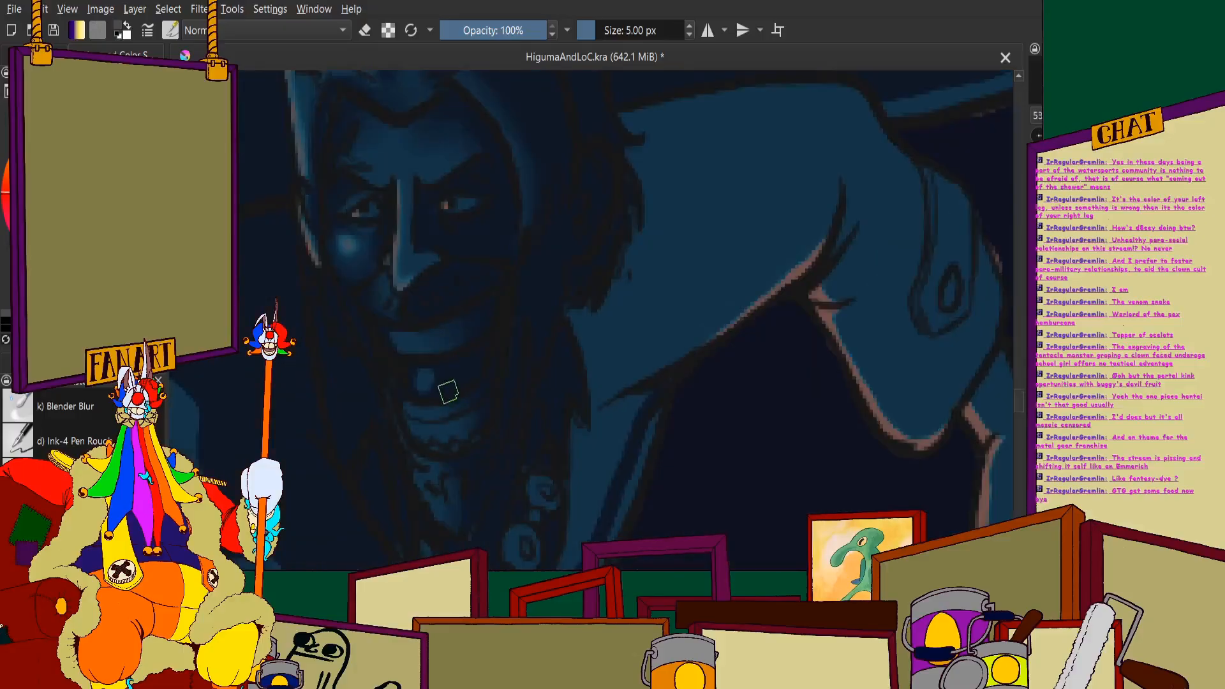
pyautogui.scroll(5, 482, 285)
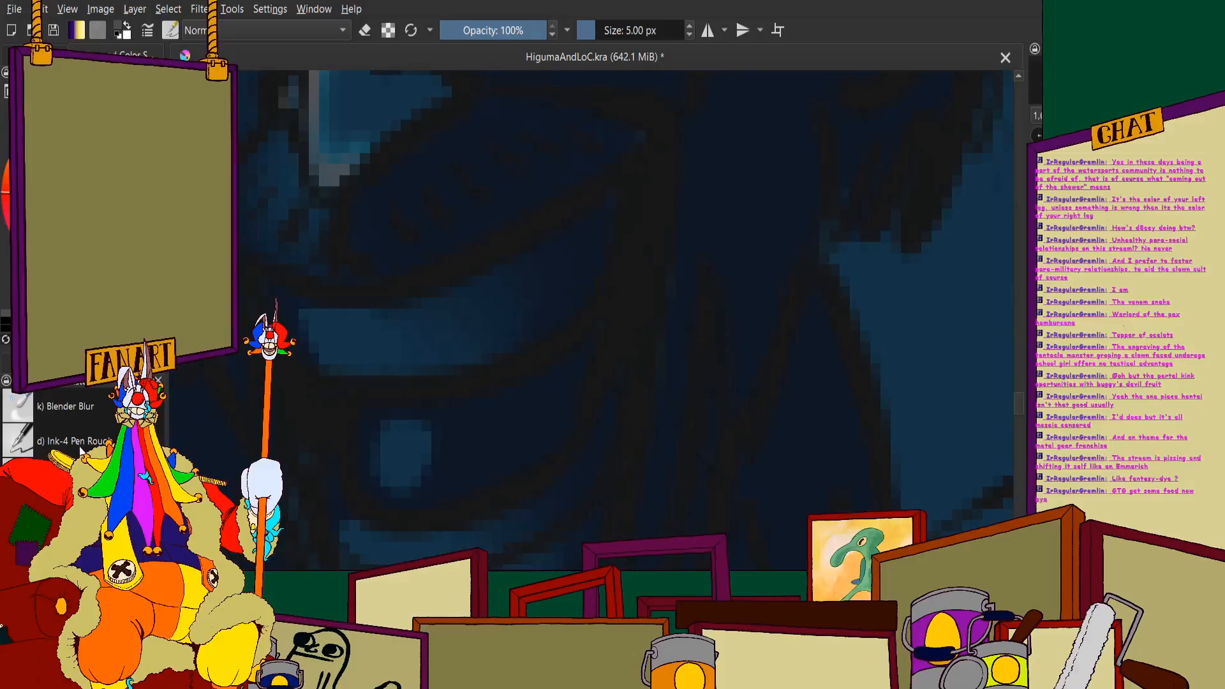
pyautogui.click(73, 420)
pyautogui.scroll(2, 473, 443)
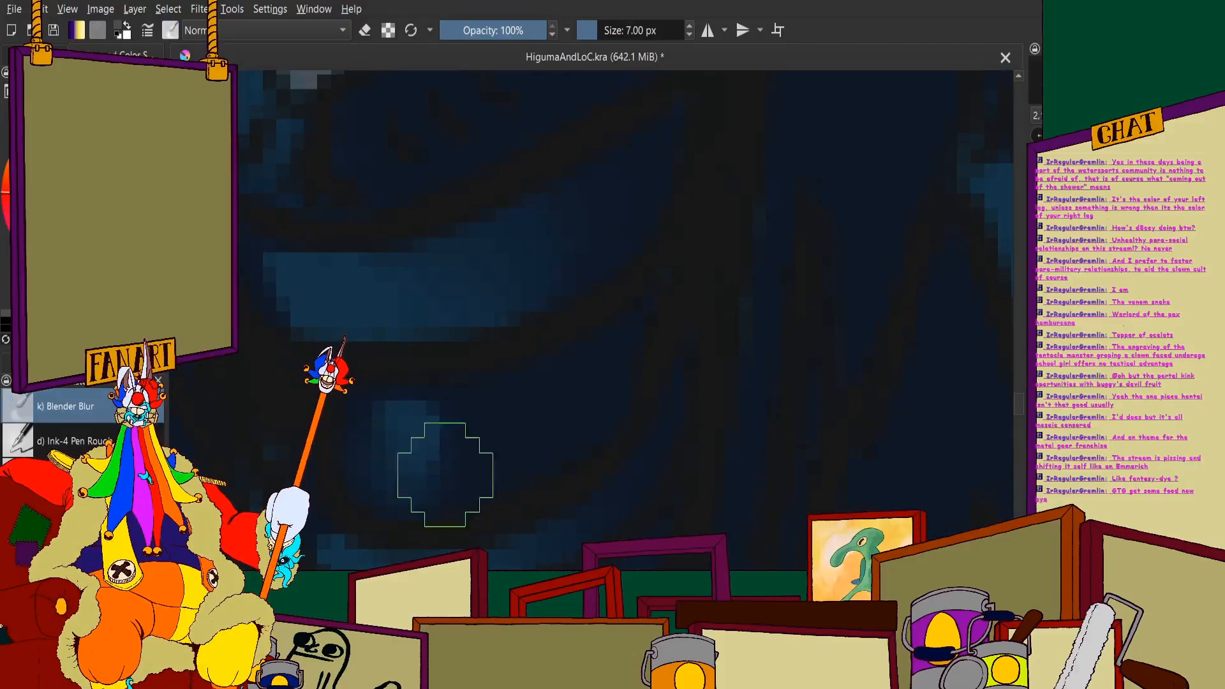
pyautogui.scroll(-3, 408, 358)
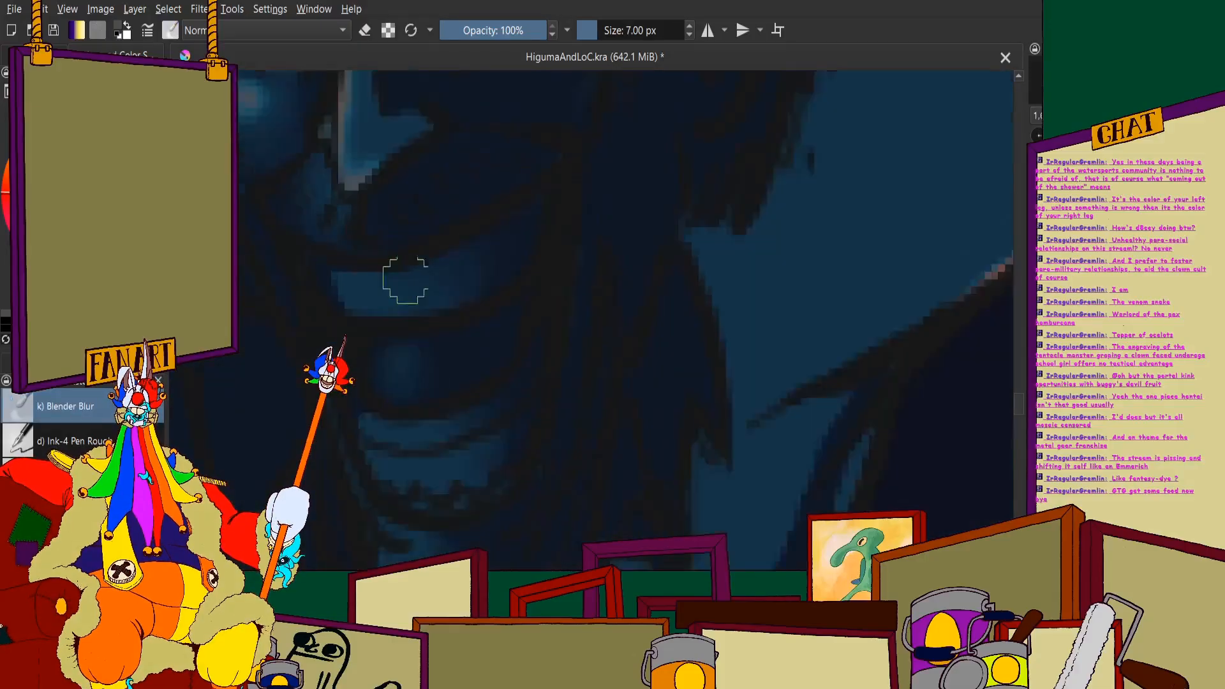
pyautogui.scroll(-2, 528, 274)
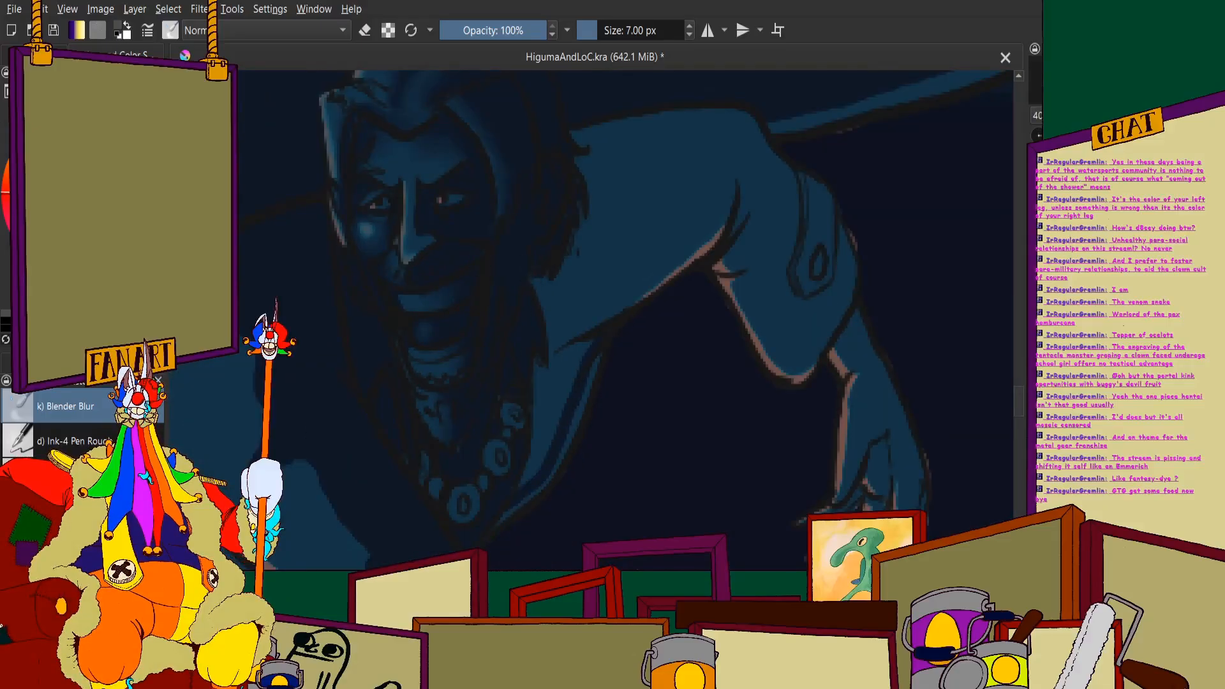
# - Return to the 5 px brush and fill the shirt's chest panel with dark shadow, keeping only the thin lit outer rim
pyautogui.press('/')
pyautogui.scroll(5, 638, 383)
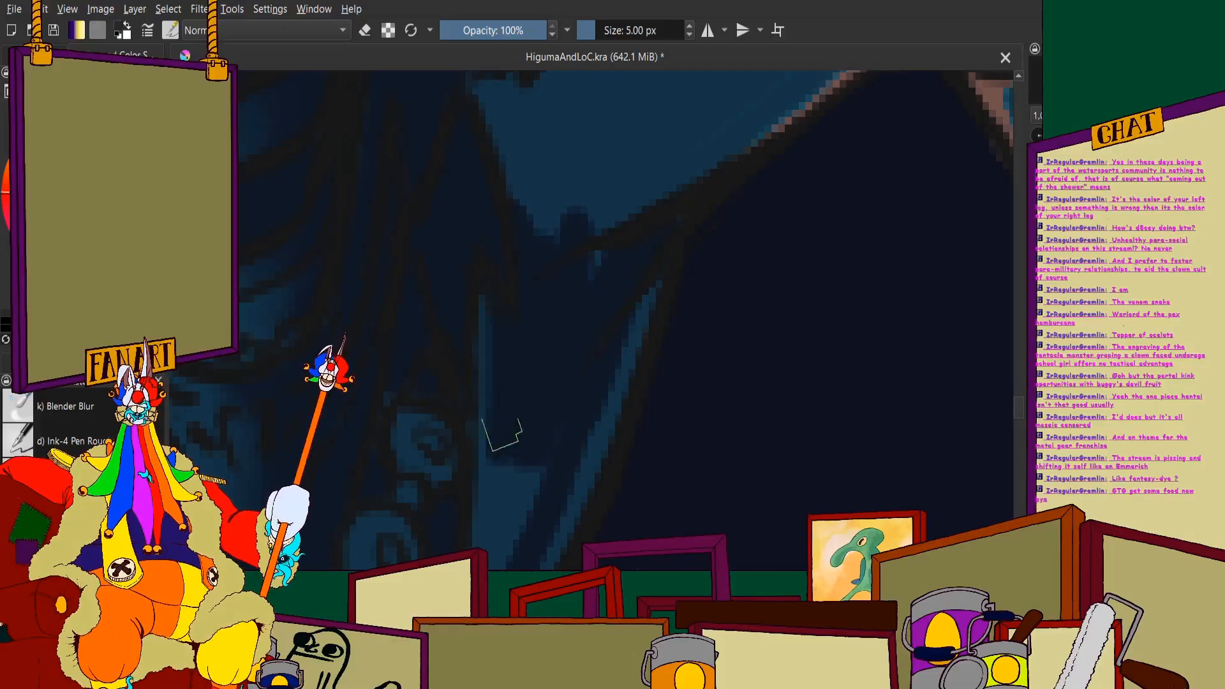
pyautogui.scroll(-10, 453, 258)
pyautogui.scroll(6, 453, 259)
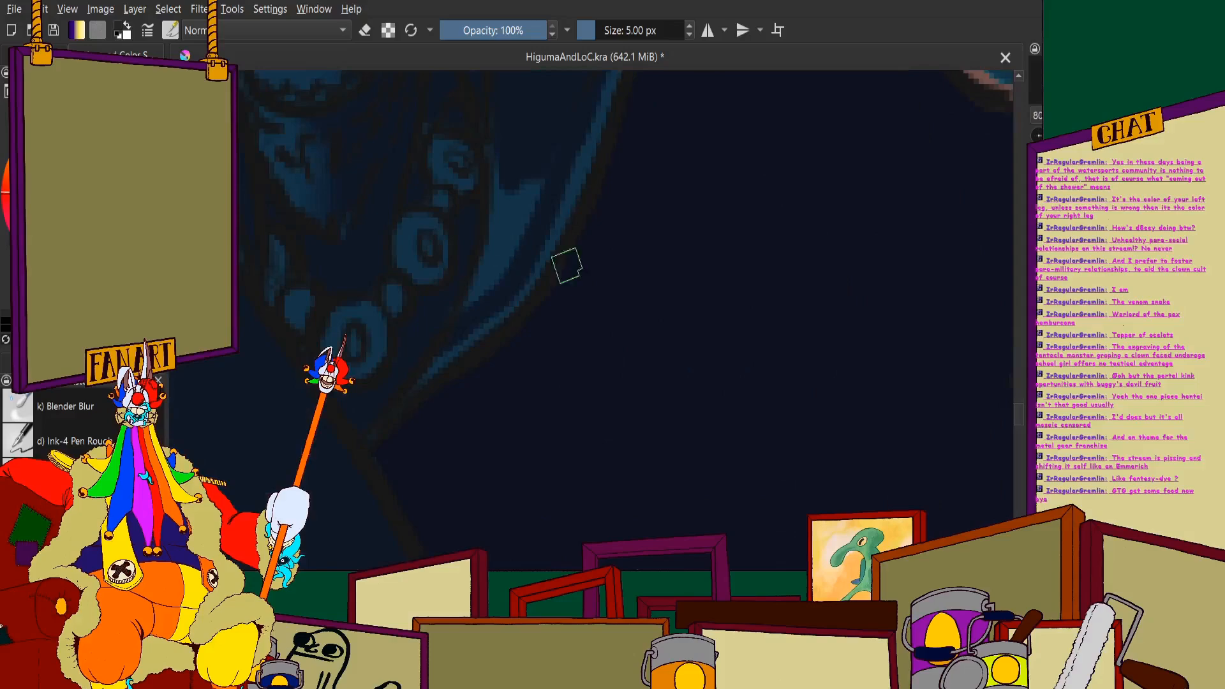
pyautogui.scroll(2, 498, 170)
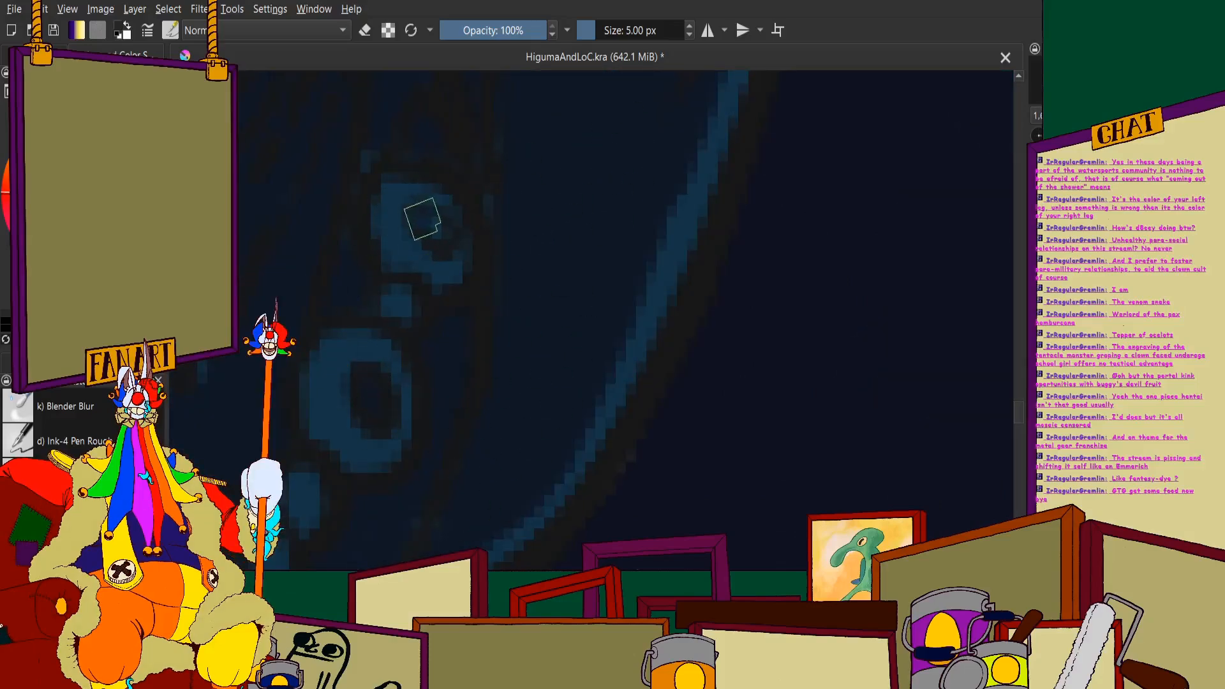
# - Add dark shading to the necklace beads and the gaps around them
pyautogui.scroll(-5, 422, 219)
pyautogui.scroll(5, 323, 328)
pyautogui.scroll(-2, 370, 364)
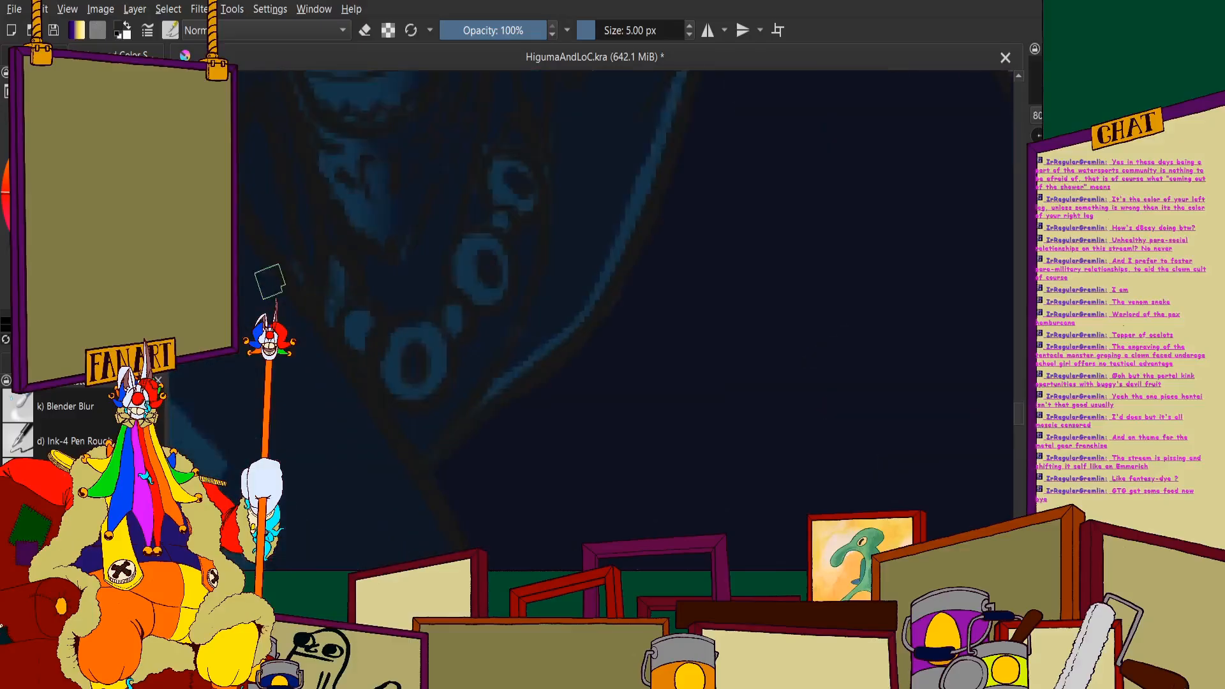
# - Paint a dark shadow band just inside the lit underside of the raised arm's upper sleeve and darken the sleeve area beside the hair
pyautogui.scroll(-3, 370, 296)
pyautogui.scroll(4, 501, 278)
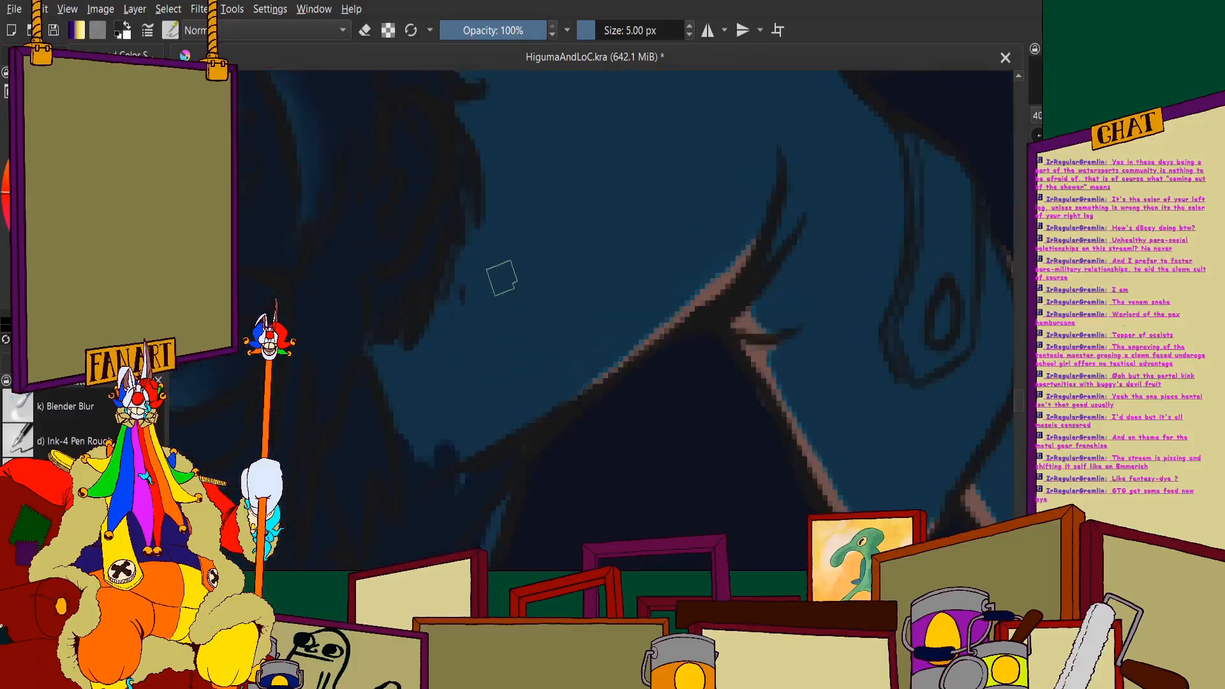
pyautogui.scroll(-2, 501, 278)
pyautogui.scroll(2, 695, 162)
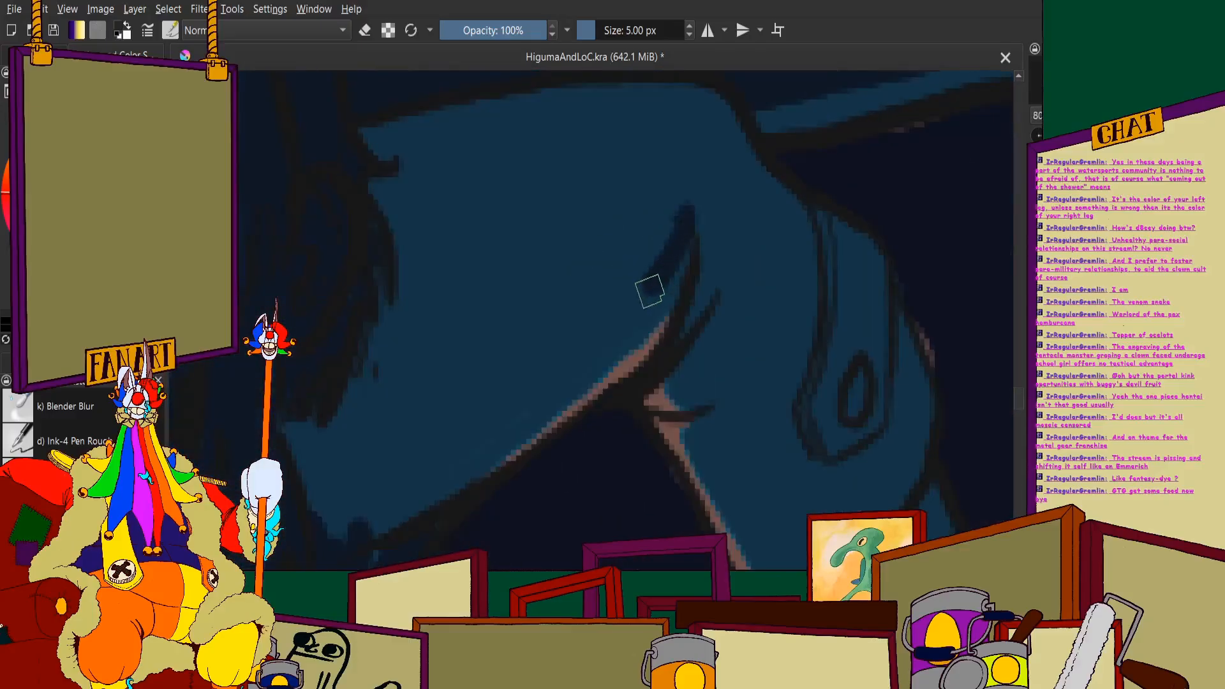
pyautogui.scroll(-5, 403, 355)
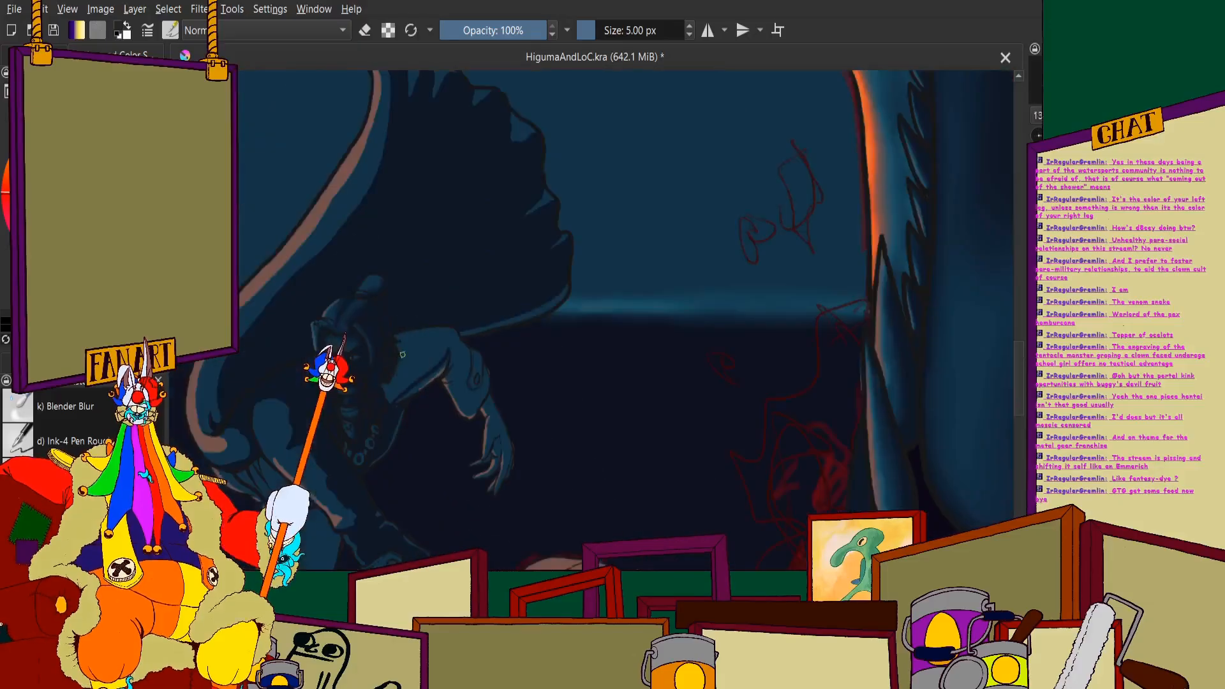
pyautogui.scroll(4, 402, 354)
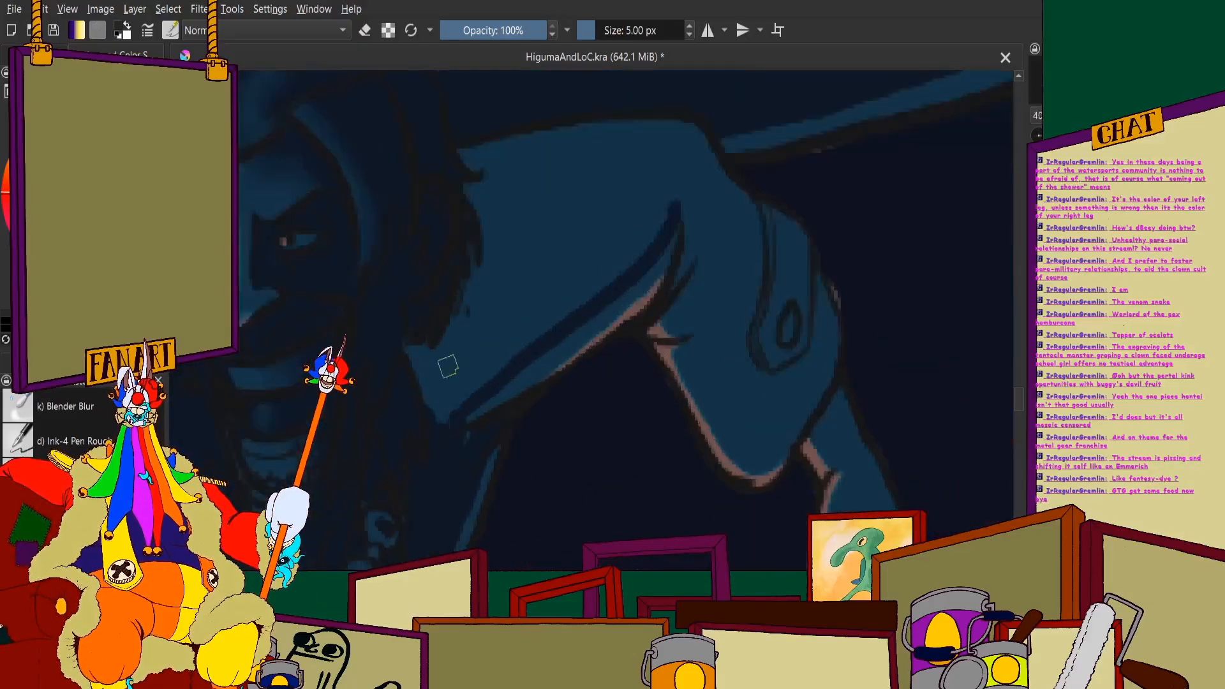
pyautogui.scroll(3, 447, 366)
pyautogui.moveTo(385, 402)
pyautogui.mouseDown()
pyautogui.moveTo(490, 183)
pyautogui.moveTo(426, 451)
pyautogui.moveTo(577, 288)
pyautogui.moveTo(556, 383)
pyautogui.mouseUp()
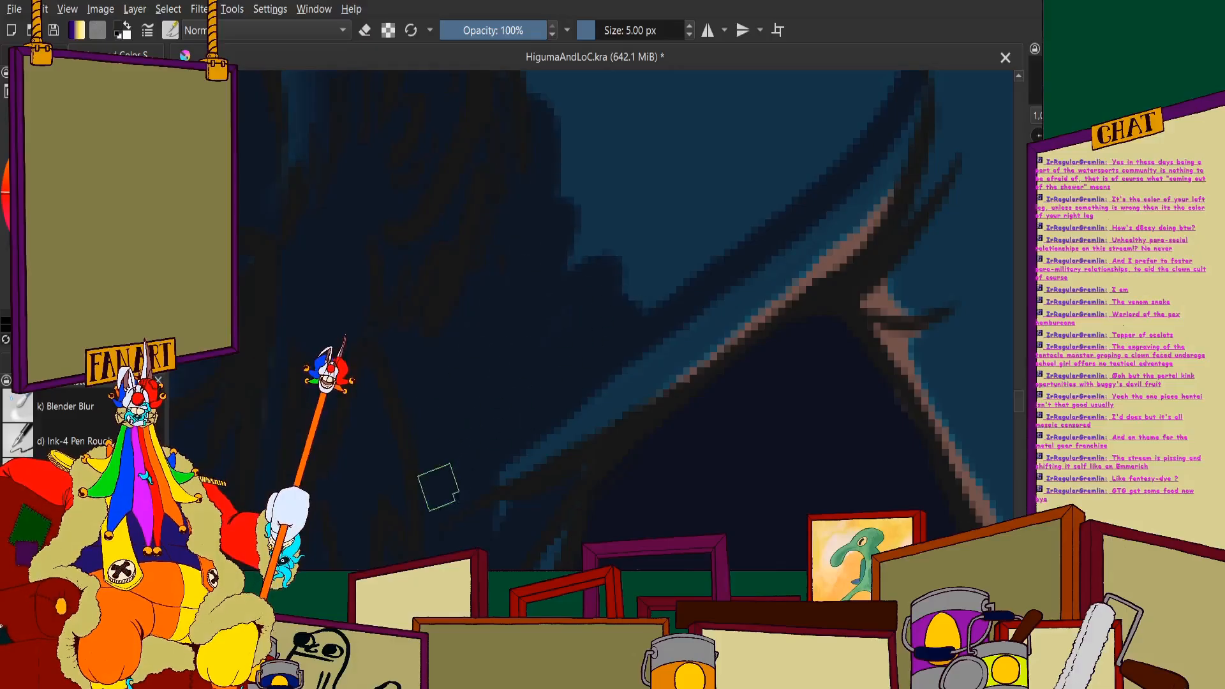
pyautogui.scroll(-4, 510, 396)
pyautogui.scroll(1, 596, 249)
pyautogui.scroll(-1, 702, 277)
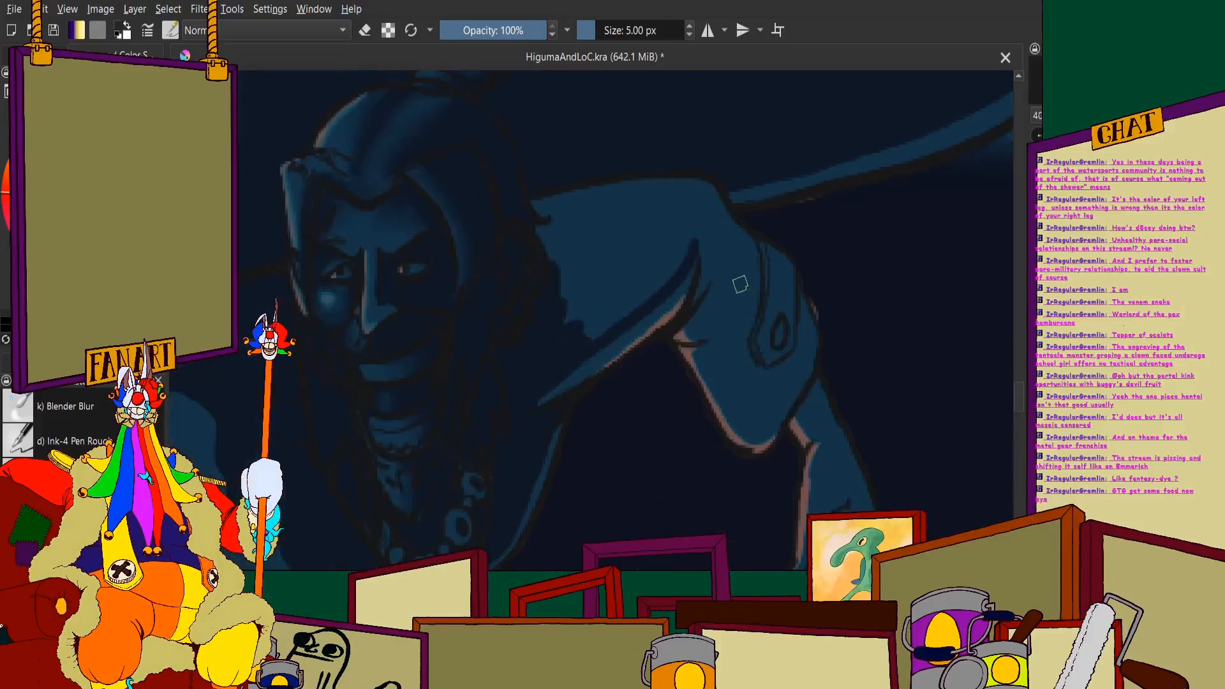
# - Continue the dark shadow band around the raised arm's elbow folds and along the inner edge of the lower sleeve, keeping the rim lit
pyautogui.scroll(4, 715, 275)
pyautogui.scroll(1, 638, 227)
pyautogui.moveTo(657, 170)
pyautogui.mouseDown()
pyautogui.moveTo(665, 256)
pyautogui.moveTo(645, 358)
pyautogui.mouseUp()
pyautogui.scroll(-4, 645, 327)
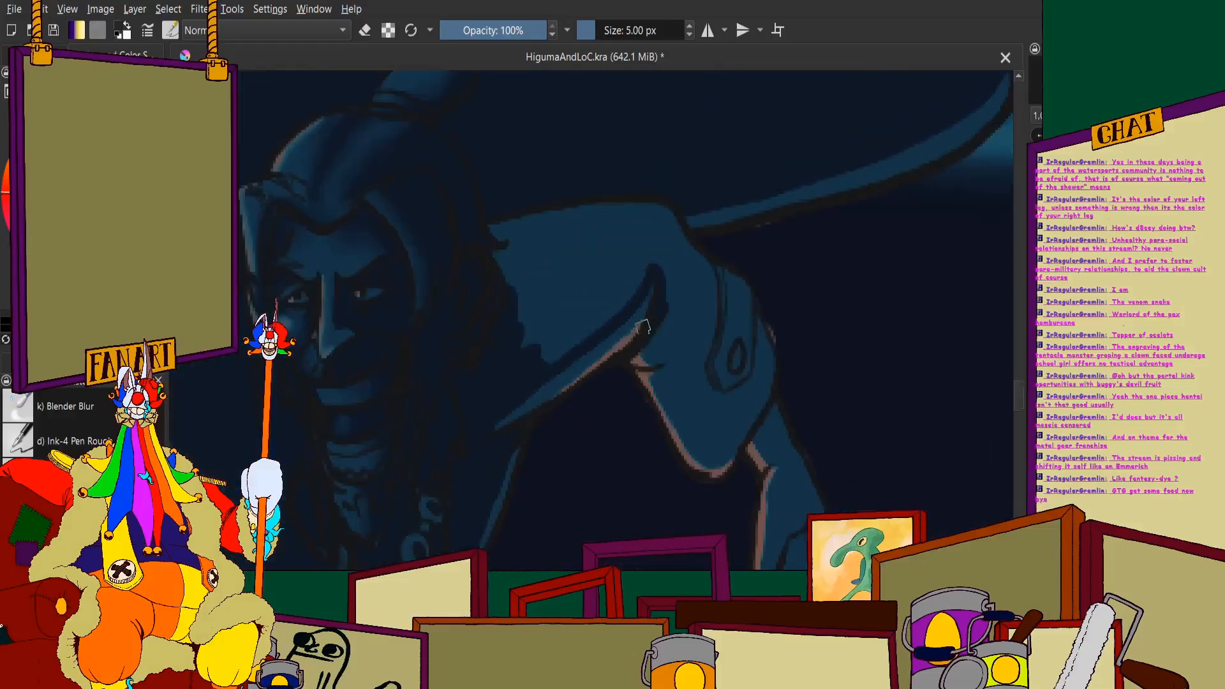
pyautogui.scroll(4, 638, 322)
pyautogui.moveTo(623, 305)
pyautogui.mouseDown()
pyautogui.moveTo(625, 388)
pyautogui.moveTo(638, 417)
pyautogui.moveTo(676, 430)
pyautogui.mouseUp()
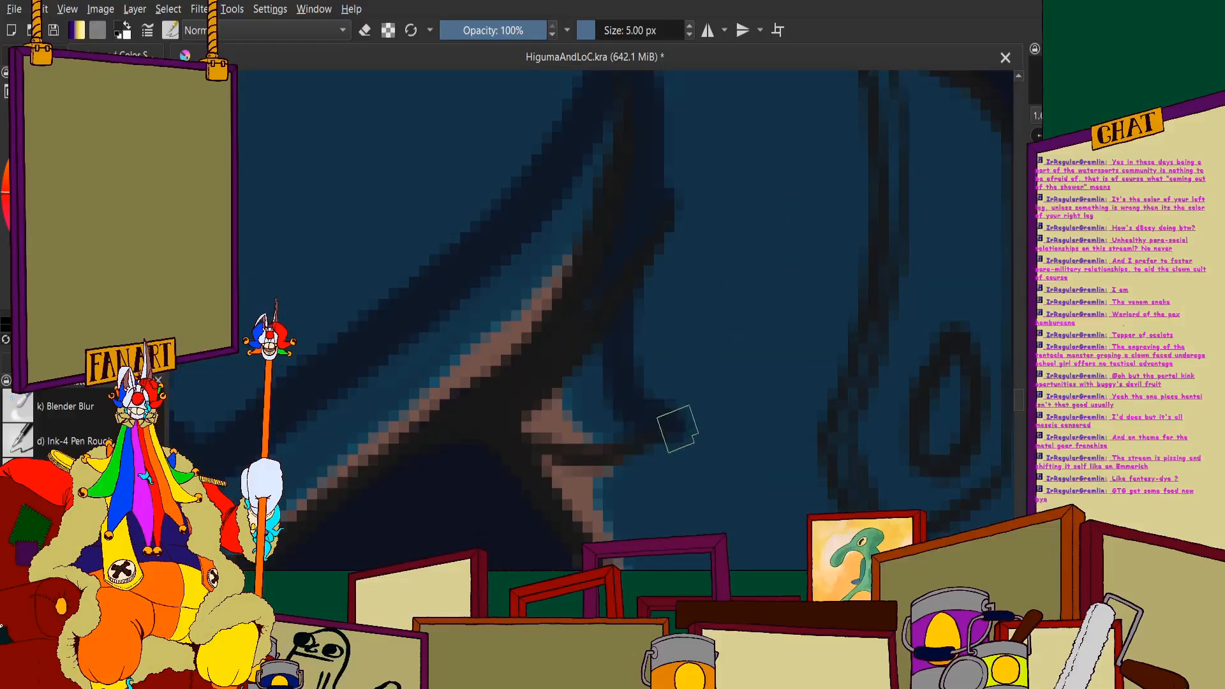
pyautogui.scroll(-4, 639, 383)
pyautogui.scroll(4, 558, 314)
pyautogui.moveTo(570, 279)
pyautogui.mouseDown()
pyautogui.moveTo(564, 306)
pyautogui.moveTo(582, 353)
pyautogui.moveTo(627, 439)
pyautogui.moveTo(673, 489)
pyautogui.moveTo(693, 496)
pyautogui.moveTo(788, 432)
pyautogui.mouseUp()
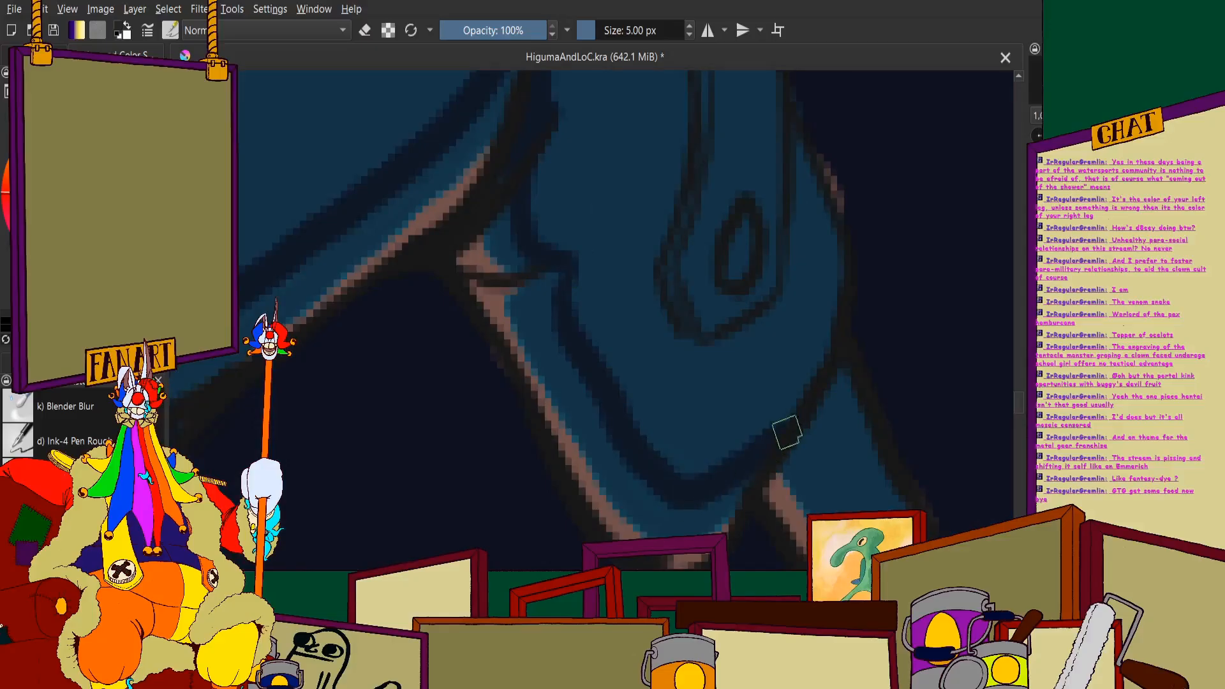
# - Fill most of the lowered arm's cuff and its button with dark shadow, leaving a small lit patch at the cuff's edge
pyautogui.scroll(-6, 779, 421)
pyautogui.scroll(2, 721, 327)
pyautogui.scroll(-3, 621, 250)
pyautogui.scroll(1, 596, 482)
pyautogui.scroll(5, 574, 396)
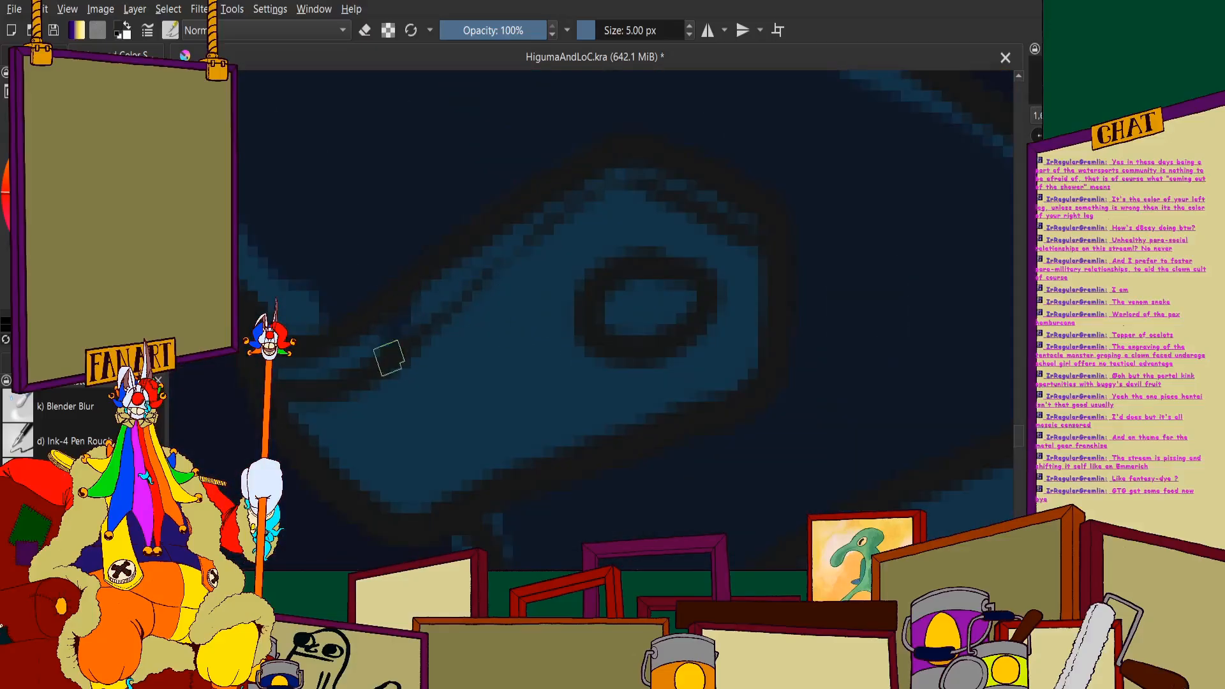
pyautogui.moveTo(388, 330)
pyautogui.mouseDown()
pyautogui.moveTo(528, 224)
pyautogui.moveTo(691, 197)
pyautogui.moveTo(740, 220)
pyautogui.mouseUp()
pyautogui.moveTo(393, 383)
pyautogui.mouseDown()
pyautogui.moveTo(483, 451)
pyautogui.moveTo(422, 353)
pyautogui.moveTo(429, 339)
pyautogui.moveTo(464, 350)
pyautogui.moveTo(474, 298)
pyautogui.moveTo(509, 277)
pyautogui.moveTo(552, 326)
pyautogui.moveTo(572, 276)
pyautogui.moveTo(542, 276)
pyautogui.moveTo(598, 233)
pyautogui.moveTo(634, 228)
pyautogui.moveTo(620, 239)
pyautogui.moveTo(720, 261)
pyautogui.moveTo(754, 319)
pyautogui.moveTo(696, 392)
pyautogui.moveTo(581, 422)
pyautogui.moveTo(601, 371)
pyautogui.moveTo(645, 385)
pyautogui.moveTo(728, 303)
pyautogui.moveTo(653, 236)
pyautogui.moveTo(616, 270)
pyautogui.moveTo(650, 295)
pyautogui.mouseUp()
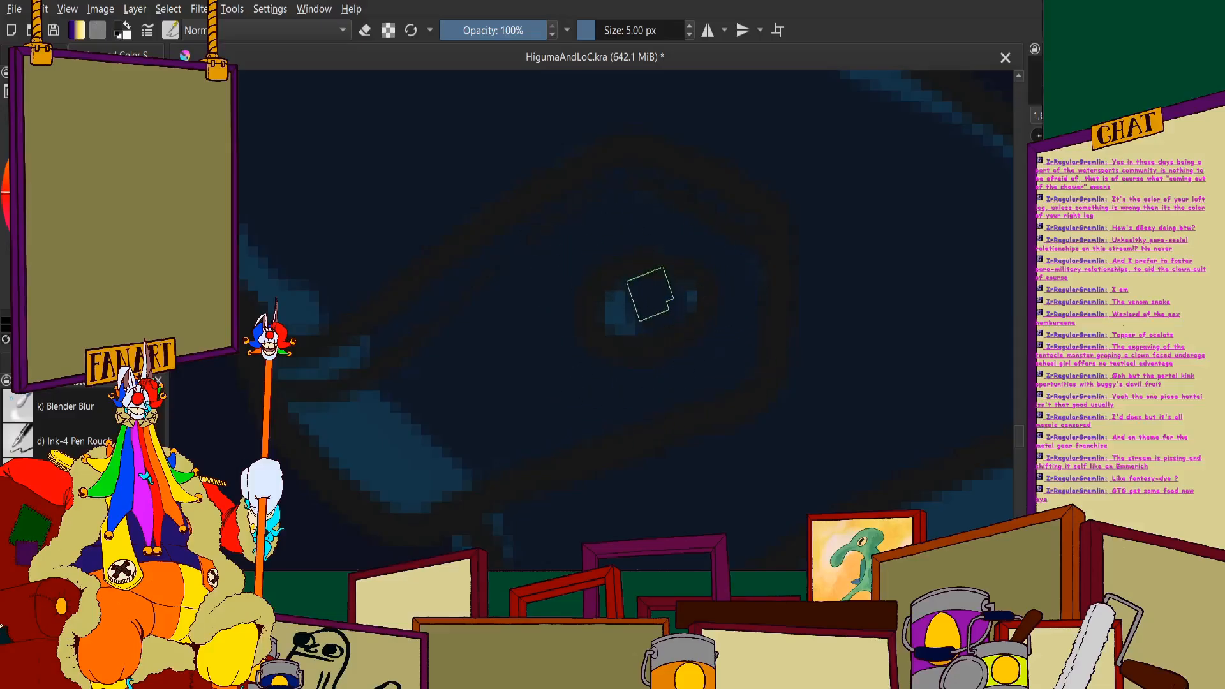
pyautogui.scroll(-5, 491, 332)
pyautogui.scroll(3, 446, 247)
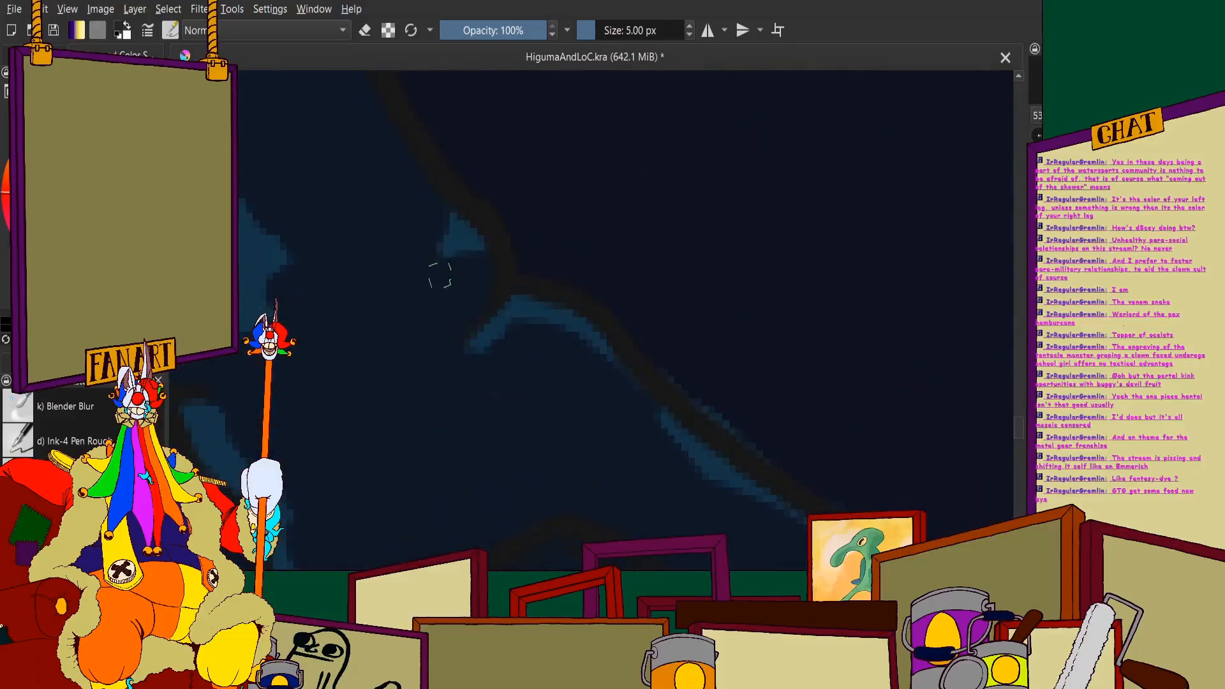
pyautogui.scroll(-6, 425, 223)
pyautogui.scroll(2, 513, 314)
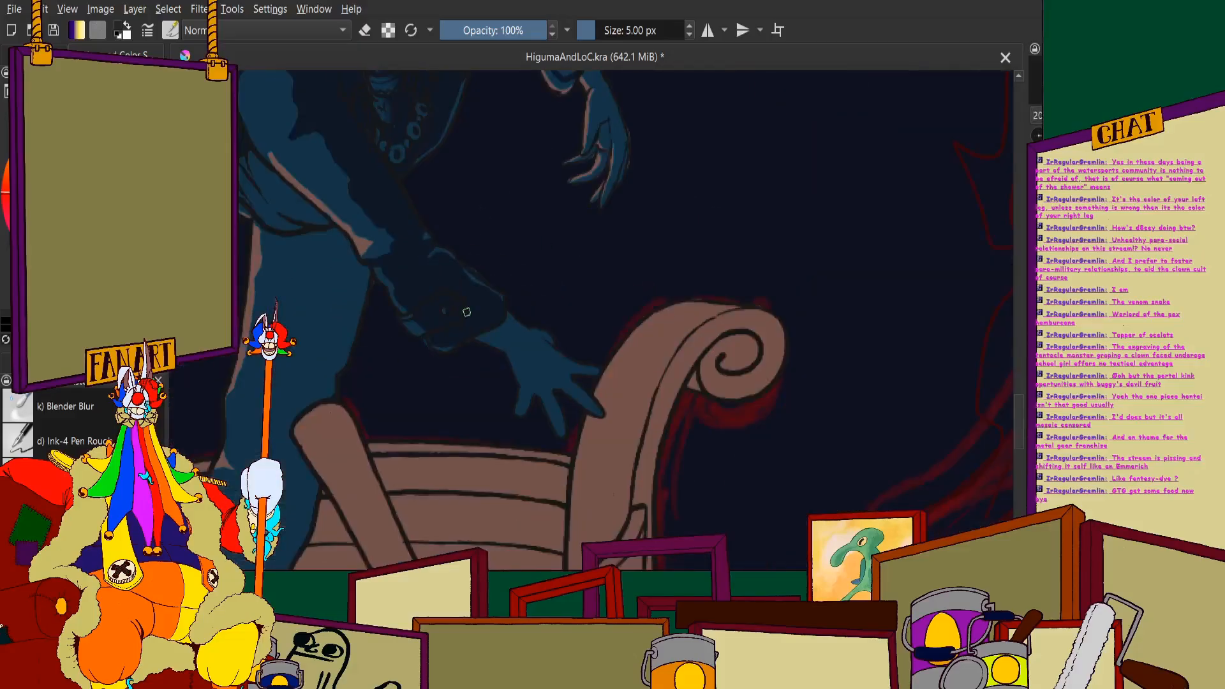
# - Fill the raised arm's lower sleeve between the shadow band and the cuff with dark shadow
pyautogui.scroll(5, 513, 314)
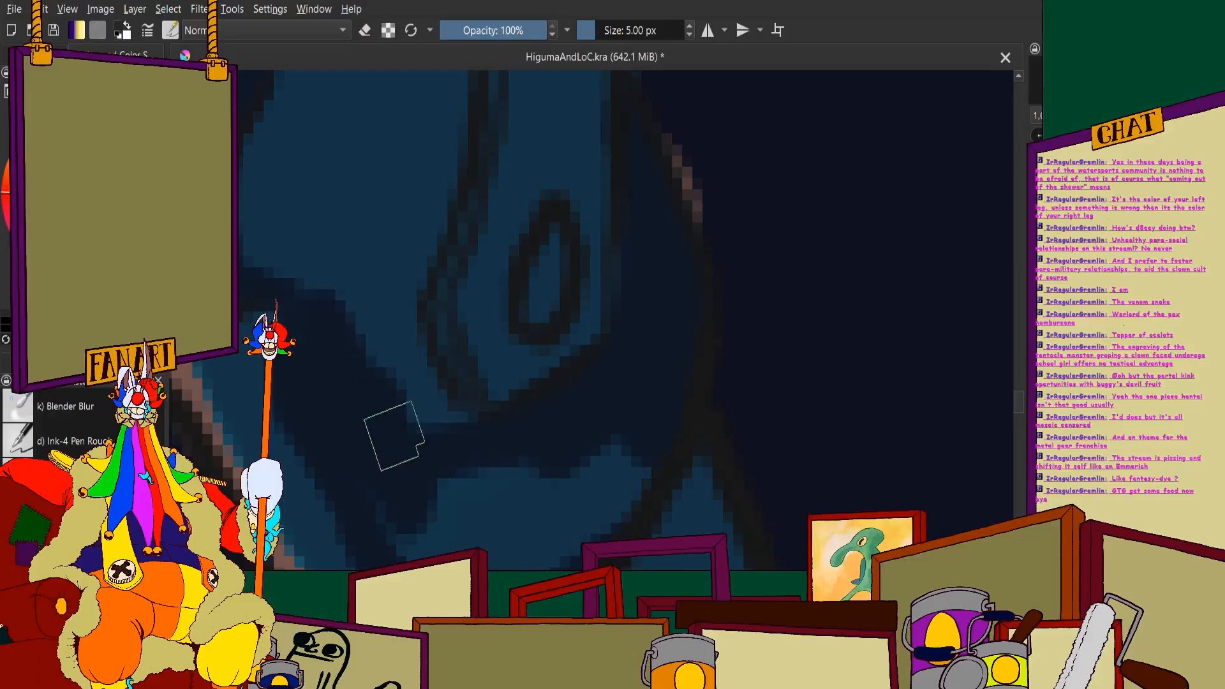
pyautogui.scroll(-2, 456, 325)
pyautogui.moveTo(394, 437)
pyautogui.mouseDown()
pyautogui.moveTo(440, 348)
pyautogui.moveTo(404, 388)
pyautogui.moveTo(506, 366)
pyautogui.moveTo(616, 402)
pyautogui.moveTo(527, 436)
pyautogui.mouseUp()
pyautogui.scroll(2, 454, 408)
pyautogui.scroll(-5, 647, 364)
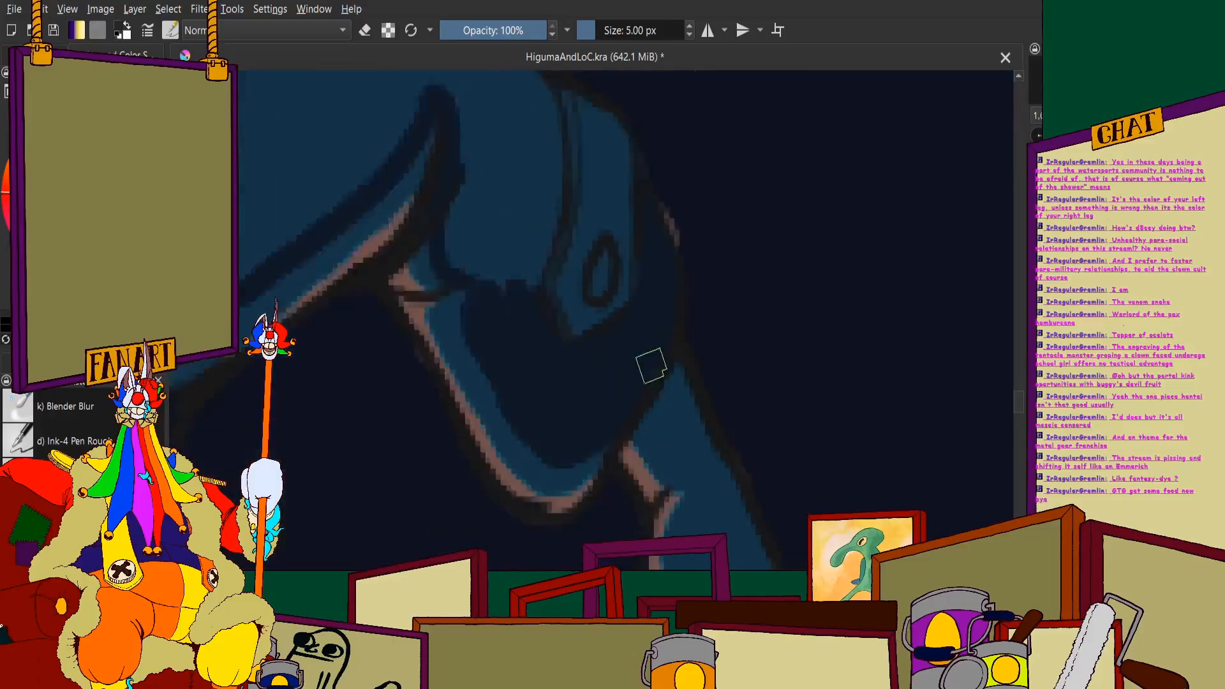
# - Extend the dark fill from the raised arm's elbow up to the top edge of the sleeve, covering the area beside the cuff
pyautogui.scroll(-3, 646, 366)
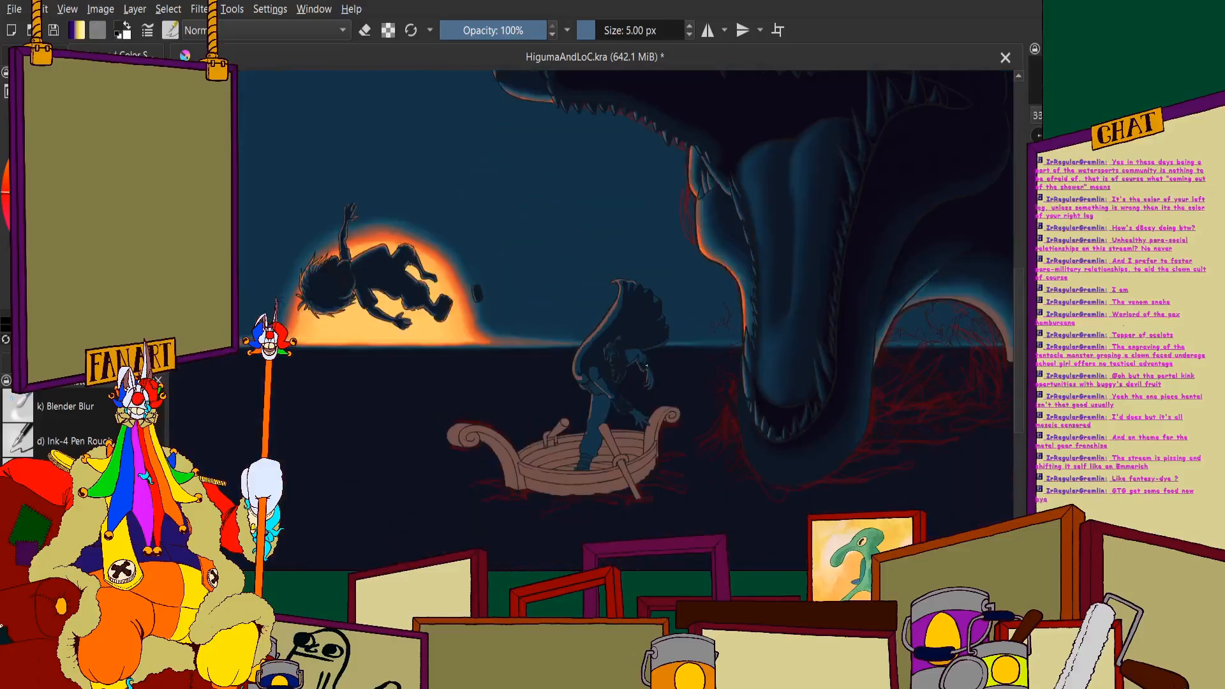
pyautogui.scroll(4, 687, 412)
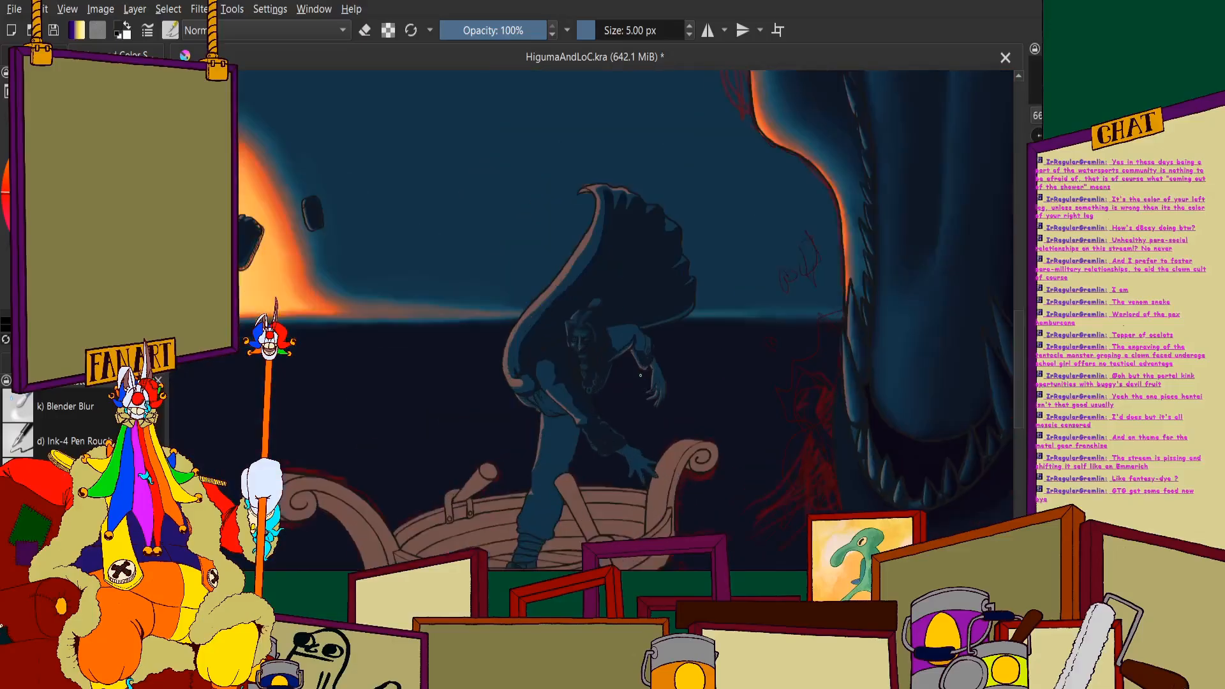
pyautogui.scroll(2, 687, 412)
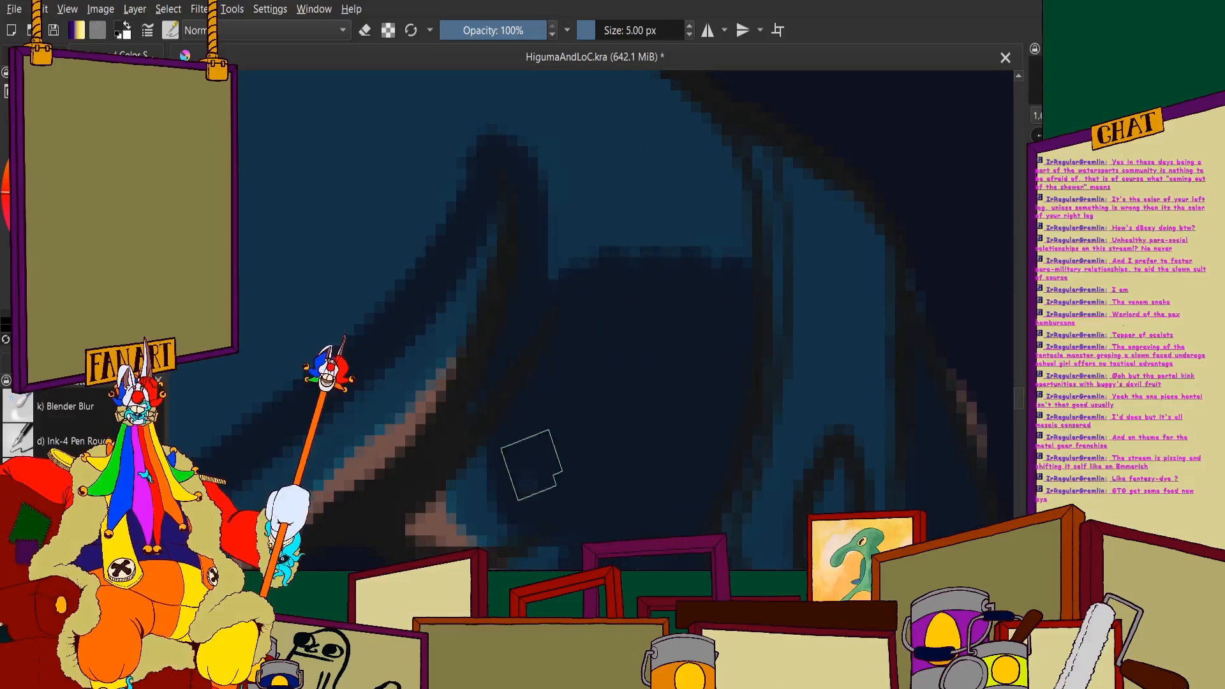
pyautogui.moveTo(566, 71)
pyautogui.mouseDown()
pyautogui.moveTo(690, 257)
pyautogui.moveTo(736, 208)
pyautogui.mouseUp()
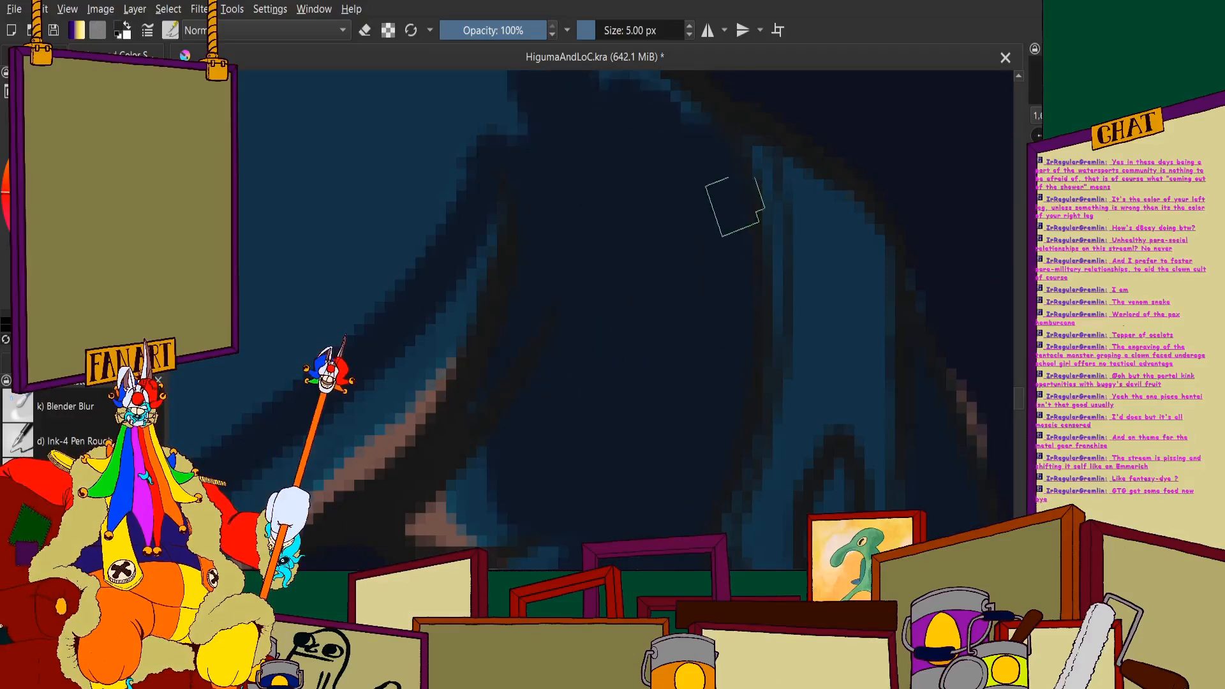
pyautogui.scroll(-4, 676, 236)
pyautogui.scroll(4, 645, 161)
pyautogui.moveTo(628, 218)
pyautogui.mouseDown()
pyautogui.moveTo(697, 330)
pyautogui.moveTo(769, 386)
pyautogui.moveTo(616, 156)
pyautogui.moveTo(530, 175)
pyautogui.moveTo(480, 134)
pyautogui.moveTo(520, 365)
pyautogui.mouseUp()
pyautogui.scroll(-6, 491, 243)
pyautogui.scroll(3, 400, 222)
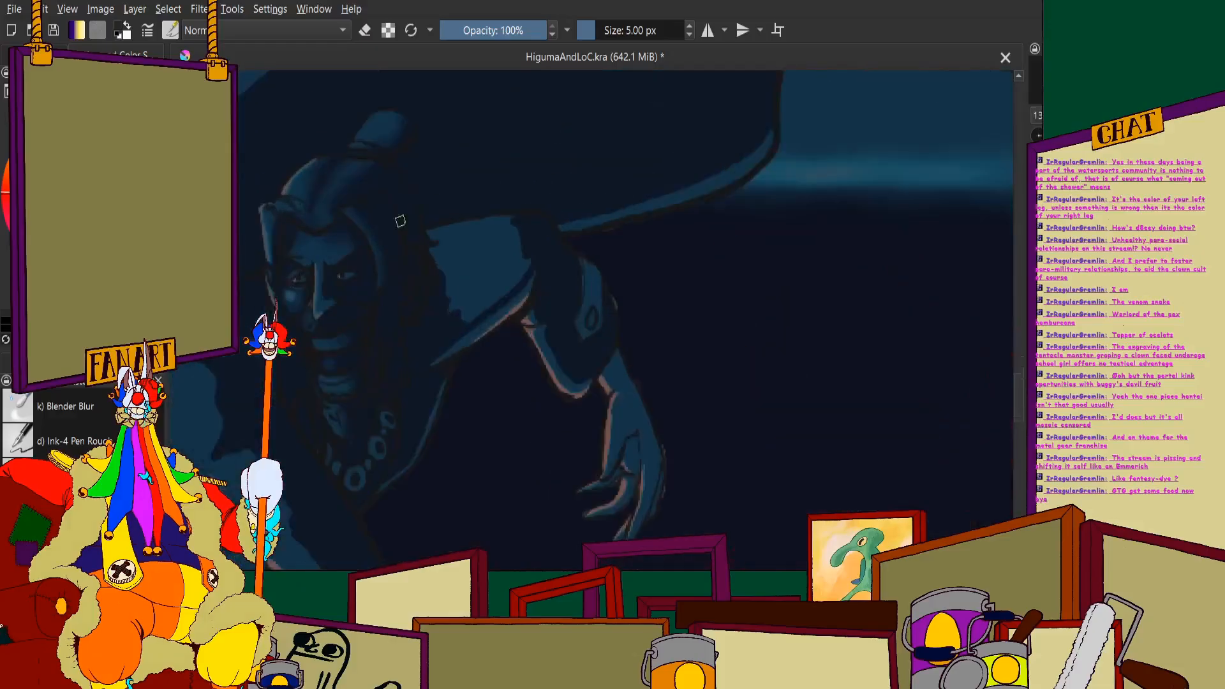
# - Fill the rest of the raised arm's upper sleeve with dark shadow, leaving only the thin lit strip along its underside
pyautogui.moveTo(576, 261)
pyautogui.mouseDown()
pyautogui.moveTo(441, 365)
pyautogui.moveTo(452, 342)
pyautogui.moveTo(613, 222)
pyautogui.mouseUp()
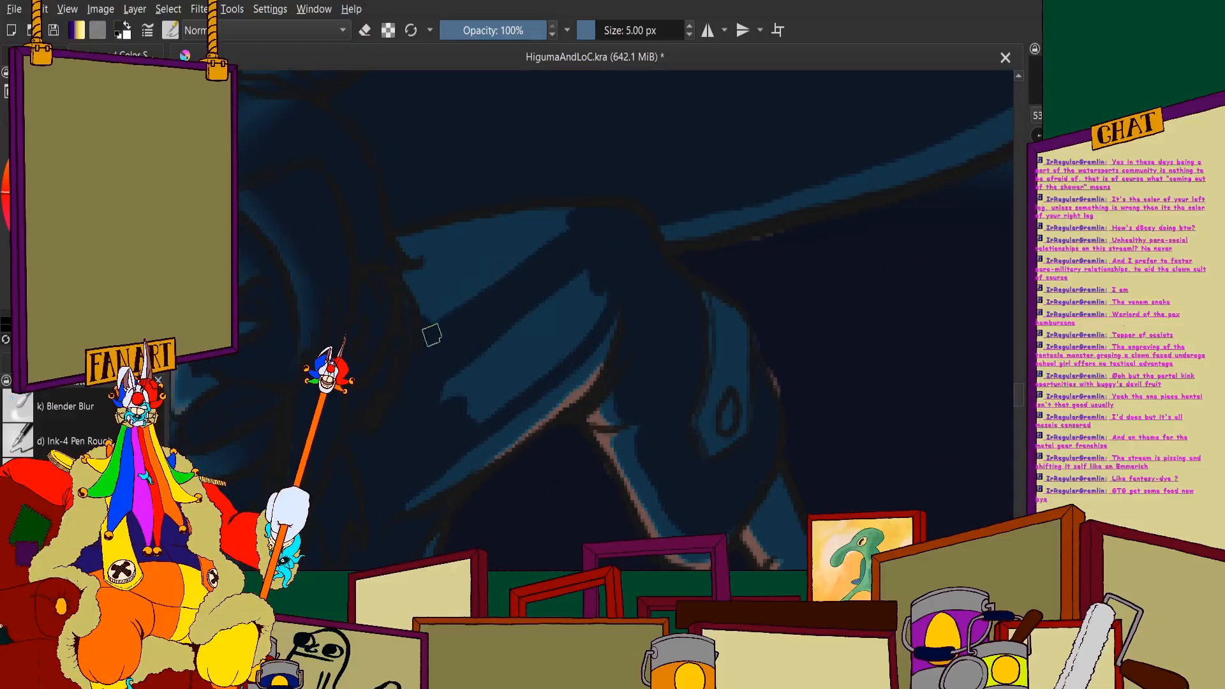
pyautogui.moveTo(432, 335); pyautogui.dragTo(420, 325)
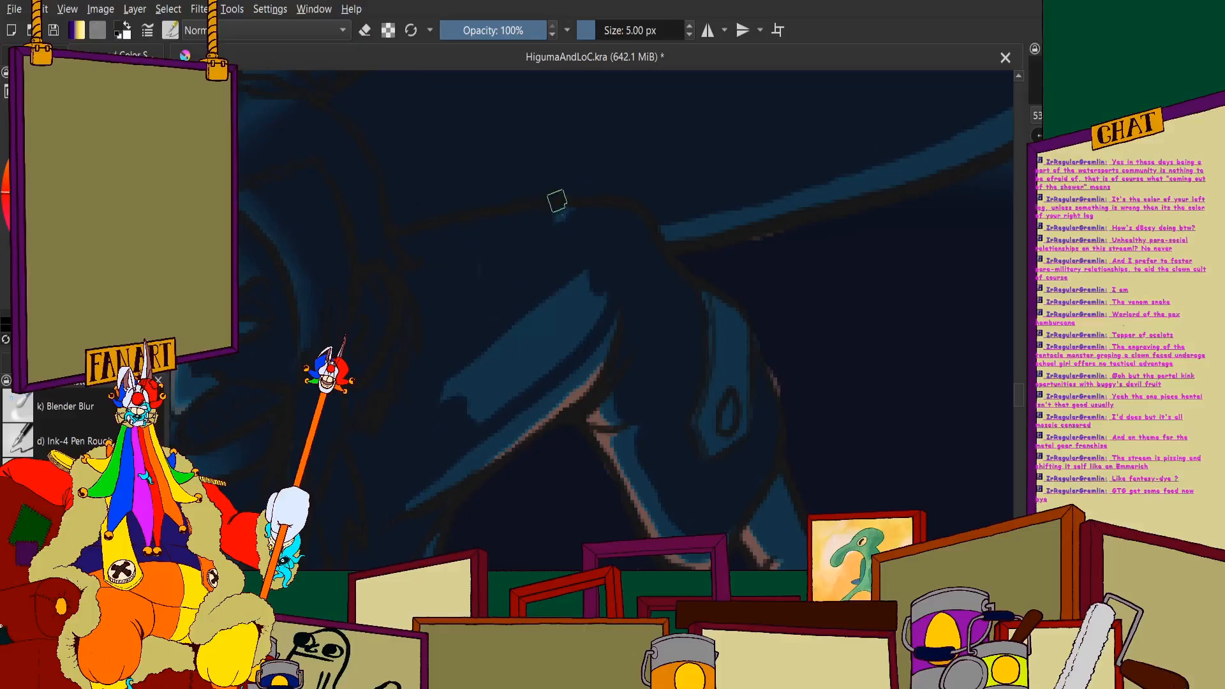
pyautogui.moveTo(468, 361)
pyautogui.mouseDown()
pyautogui.moveTo(556, 314)
pyautogui.moveTo(544, 309)
pyautogui.moveTo(435, 423)
pyautogui.moveTo(610, 290)
pyautogui.moveTo(481, 412)
pyautogui.moveTo(593, 318)
pyautogui.moveTo(545, 375)
pyautogui.mouseUp()
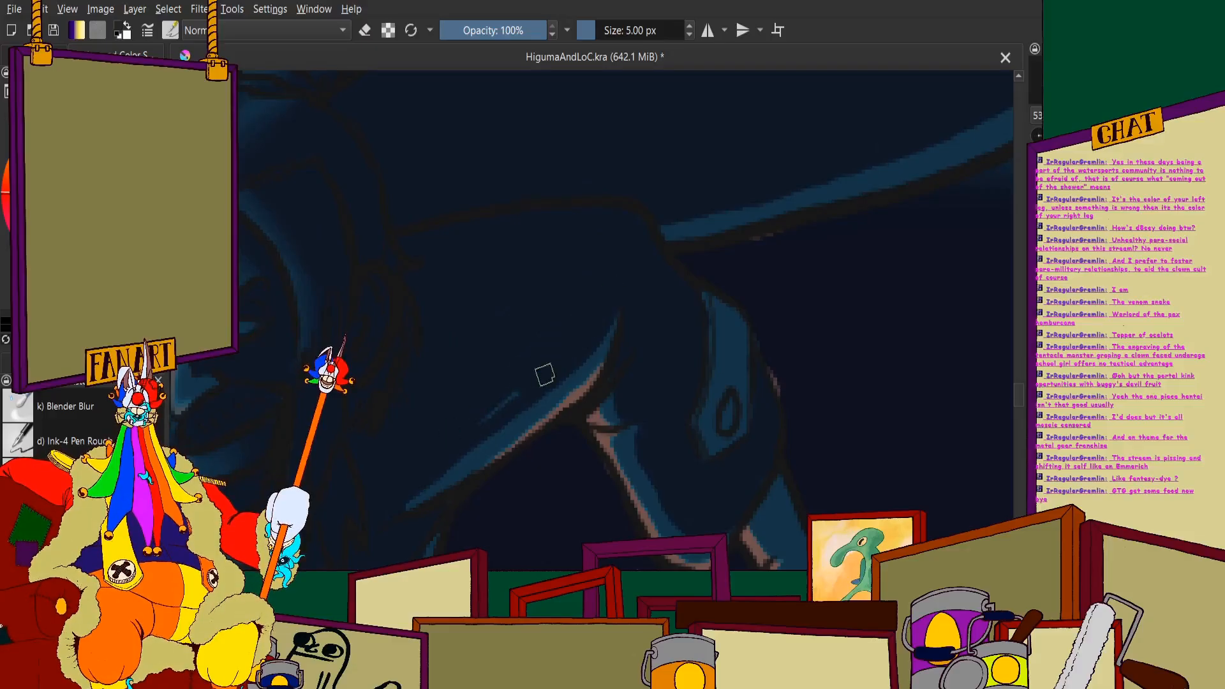
pyautogui.scroll(-5, 493, 412)
pyautogui.scroll(3, 448, 350)
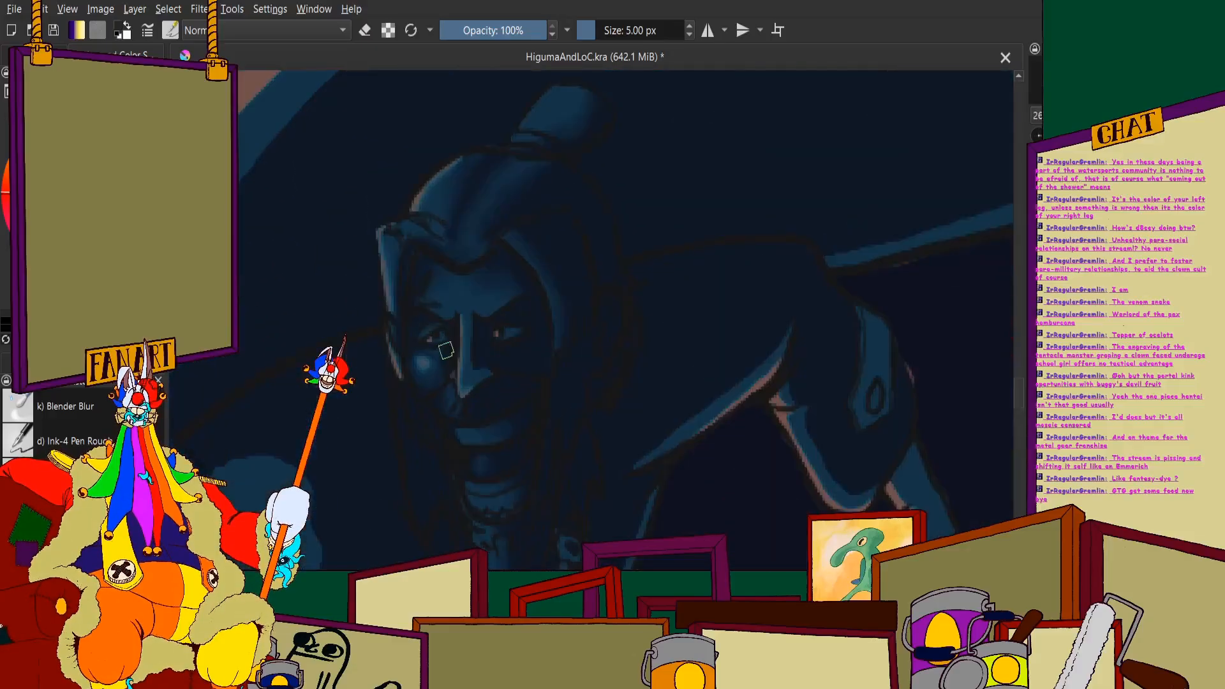
# - Fill the raised arm's cuff and its button with dark shadow
pyautogui.scroll(-2, 449, 349)
pyautogui.scroll(3, 624, 380)
pyautogui.scroll(4, 625, 381)
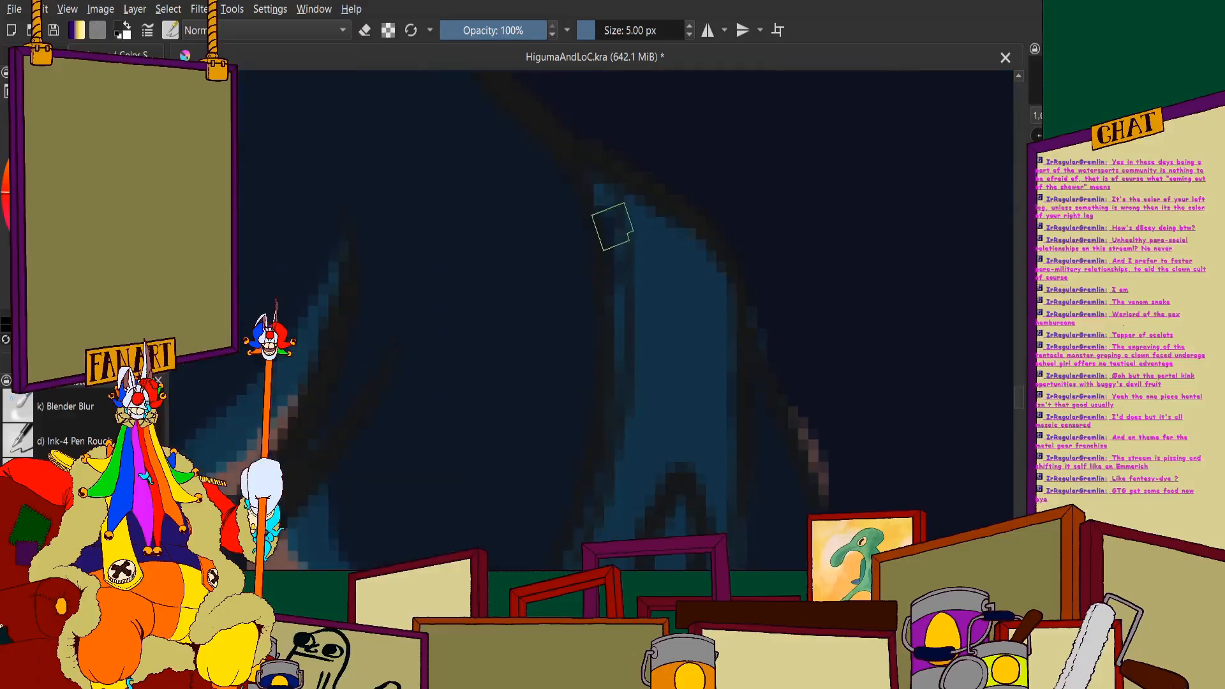
pyautogui.scroll(-3, 715, 338)
pyautogui.scroll(3, 680, 281)
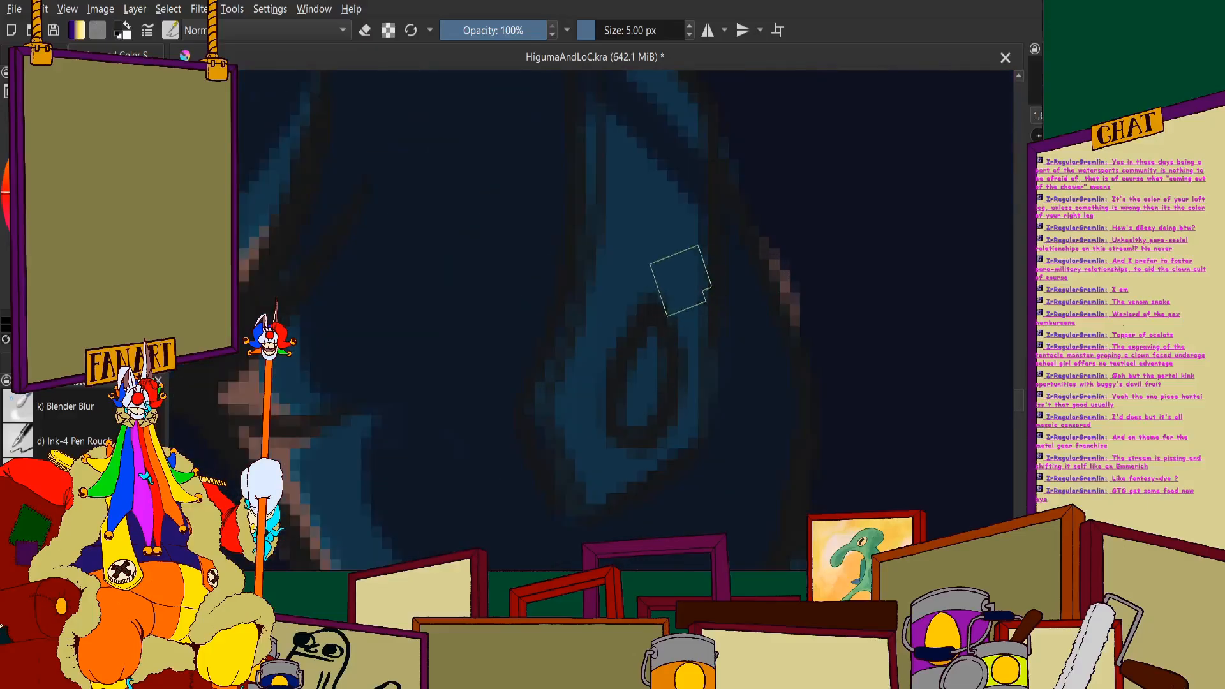
pyautogui.moveTo(680, 281)
pyautogui.mouseDown()
pyautogui.moveTo(674, 231)
pyautogui.moveTo(681, 259)
pyautogui.moveTo(645, 486)
pyautogui.moveTo(711, 406)
pyautogui.moveTo(662, 384)
pyautogui.moveTo(538, 537)
pyautogui.moveTo(511, 489)
pyautogui.moveTo(580, 216)
pyautogui.moveTo(628, 233)
pyautogui.moveTo(650, 178)
pyautogui.mouseUp()
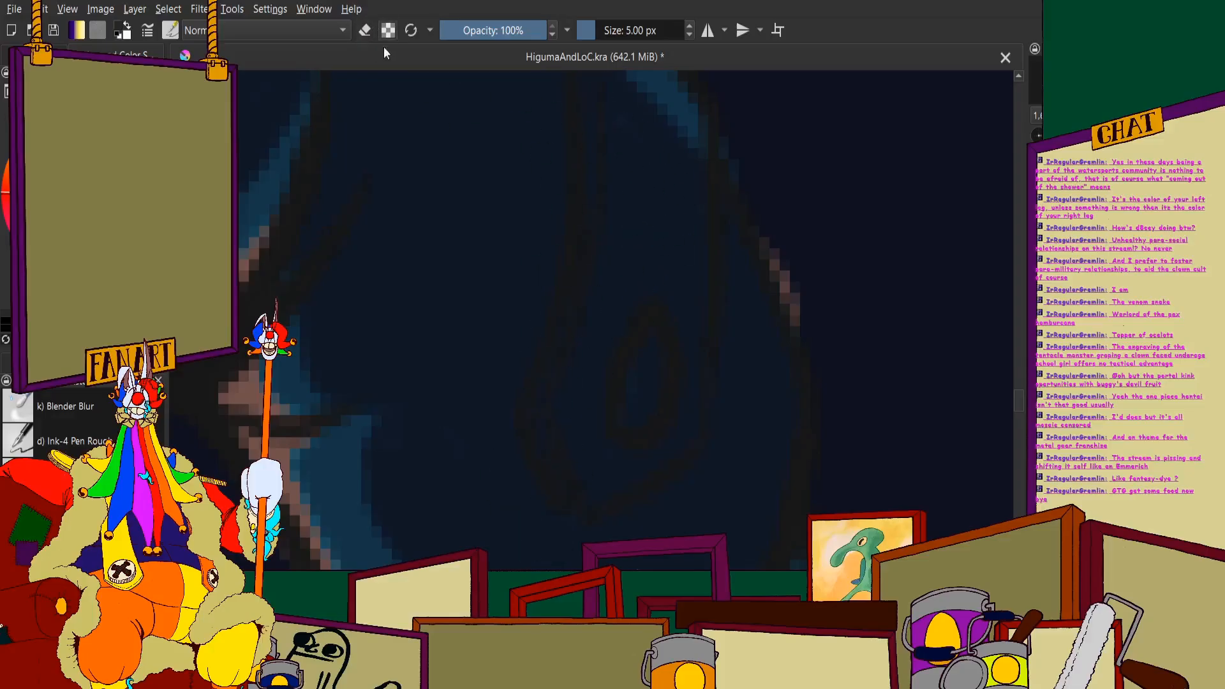
# - Erase the shadow along the outer edge of the raised arm's sleeve beside the cuff, then return to painting
pyautogui.scroll(2, 725, 240)
pyautogui.moveTo(755, 186)
pyautogui.mouseDown()
pyautogui.moveTo(818, 230)
pyautogui.moveTo(917, 444)
pyautogui.mouseUp()
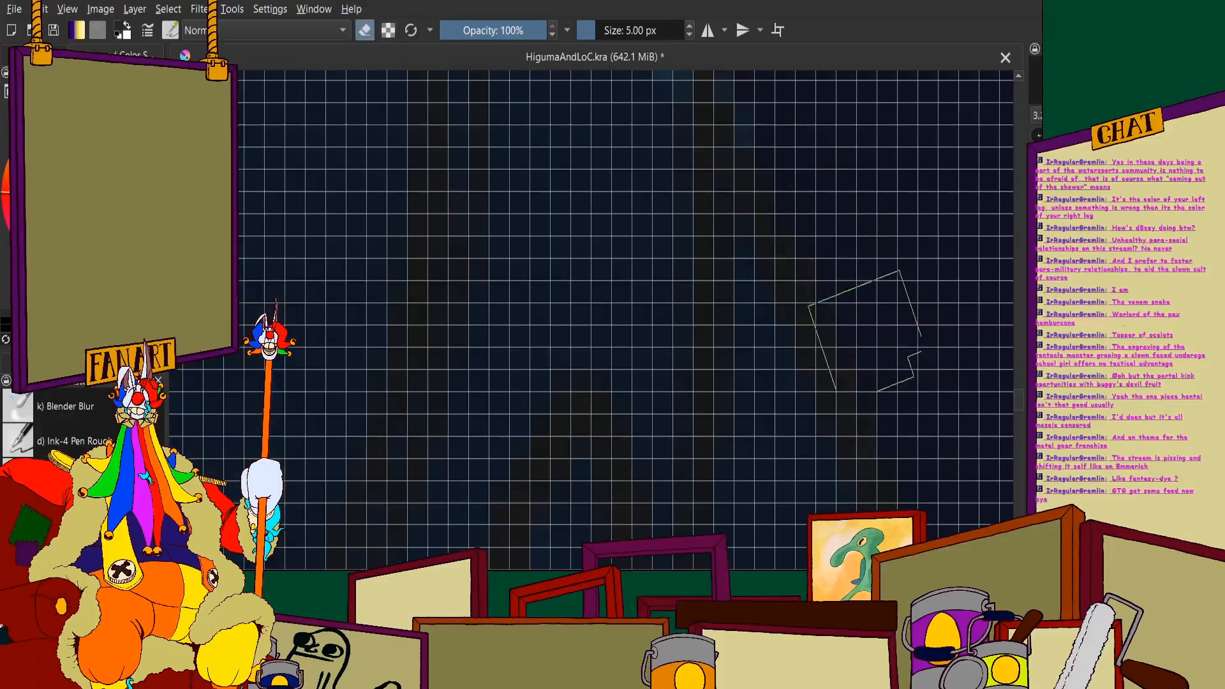
pyautogui.scroll(-6, 520, 286)
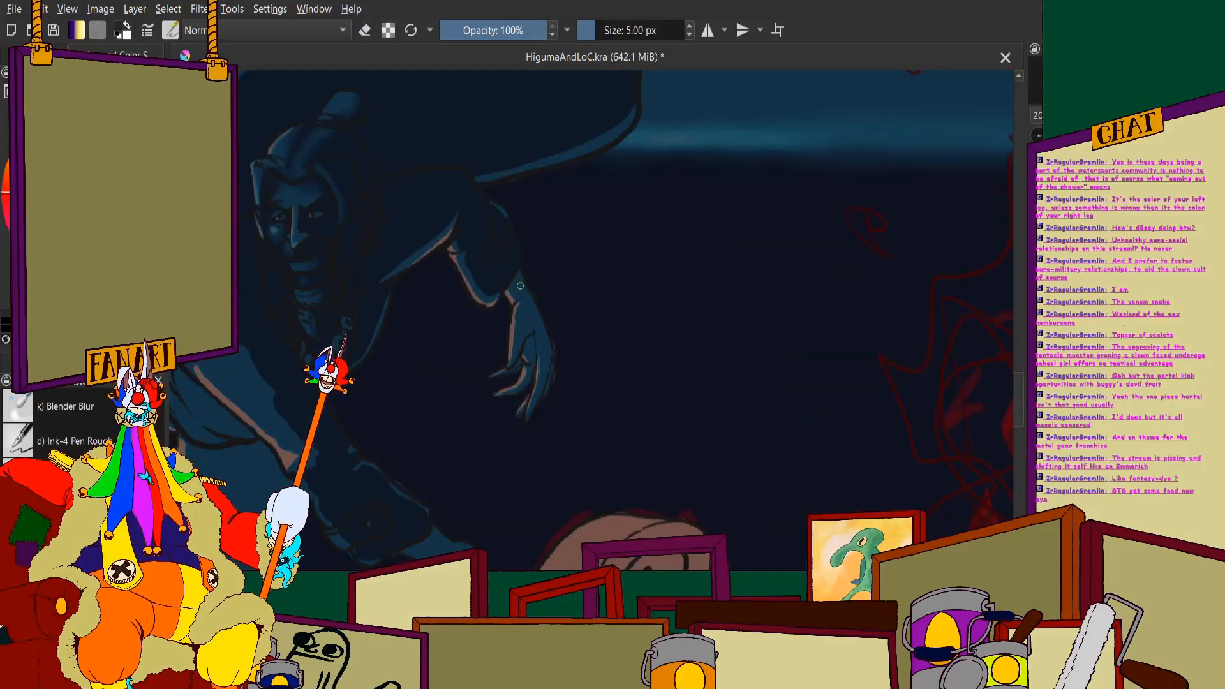
# - Fill the palm hollow of the hanging hand with dark shadow, leaving its lower edge lit
pyautogui.scroll(5, 520, 286)
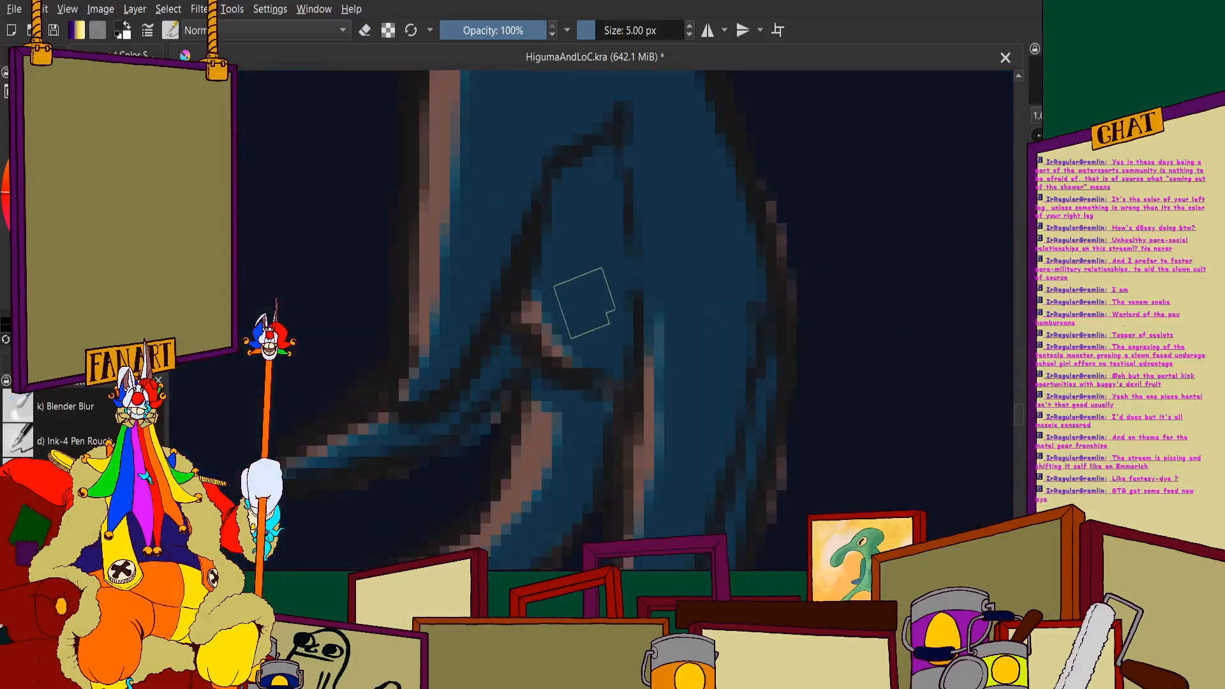
pyautogui.scroll(-3, 601, 177)
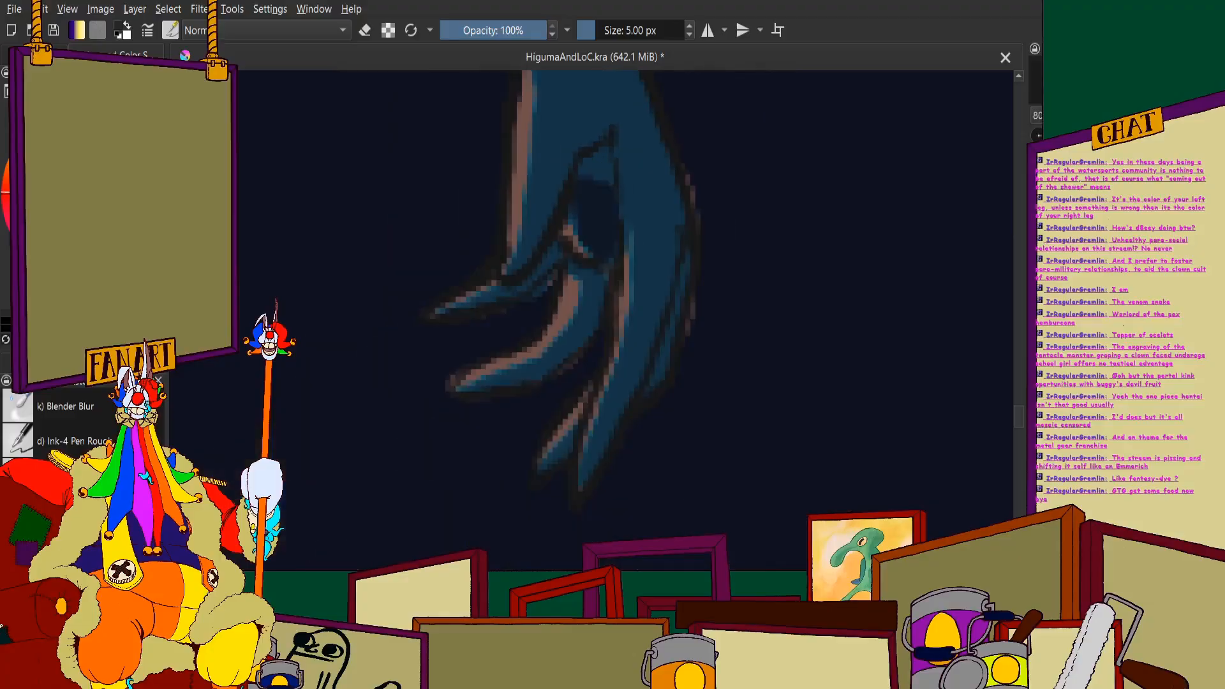
pyautogui.scroll(4, 588, 178)
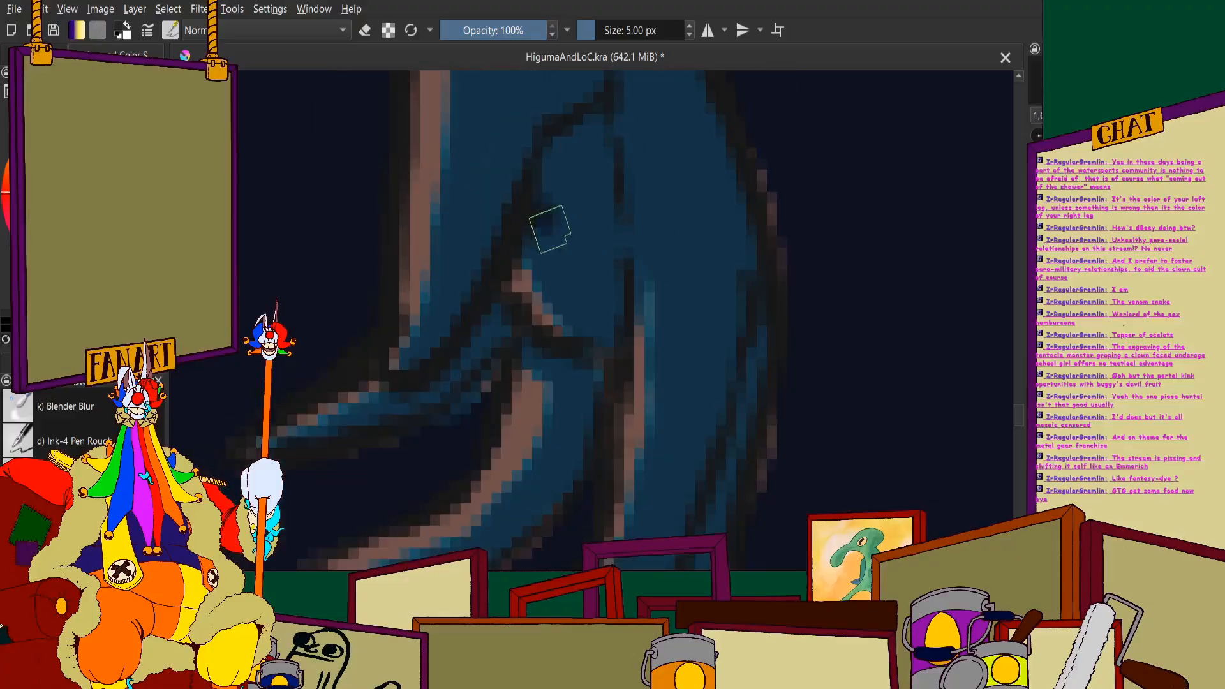
pyautogui.moveTo(550, 229)
pyautogui.mouseDown()
pyautogui.moveTo(618, 303)
pyautogui.moveTo(602, 115)
pyautogui.moveTo(600, 204)
pyautogui.moveTo(571, 156)
pyautogui.moveTo(550, 171)
pyautogui.moveTo(583, 200)
pyautogui.mouseUp()
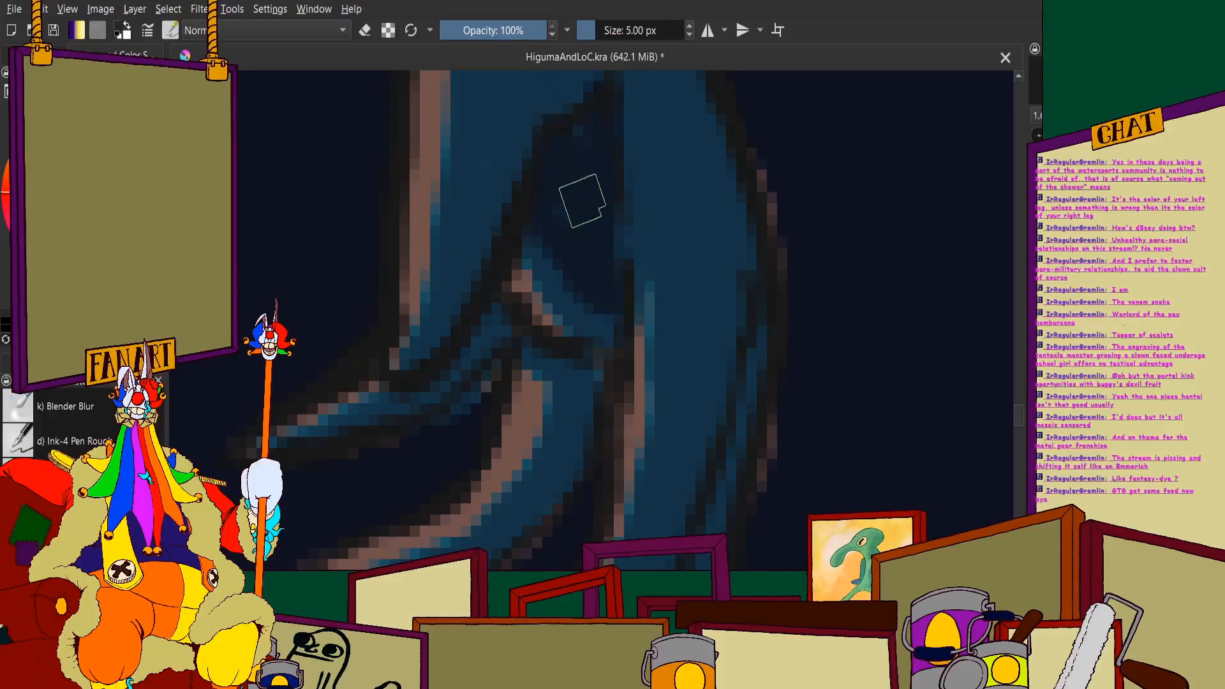
# - Paint dark shadow along the thumb side of the palm crease on the hanging hand
pyautogui.scroll(-3, 582, 201)
pyautogui.scroll(5, 561, 186)
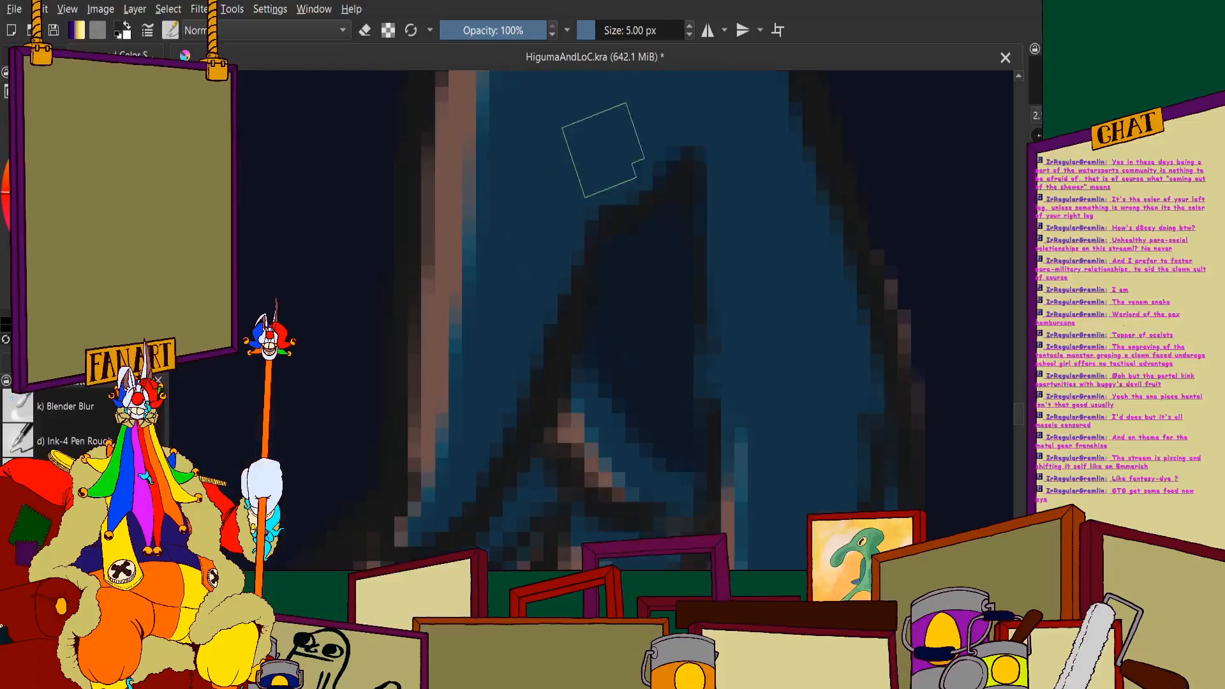
pyautogui.moveTo(685, 111)
pyautogui.mouseDown()
pyautogui.moveTo(675, 142)
pyautogui.moveTo(598, 192)
pyautogui.moveTo(574, 229)
pyautogui.moveTo(519, 412)
pyautogui.moveTo(434, 543)
pyautogui.mouseUp()
pyautogui.scroll(-2, 539, 215)
pyautogui.scroll(-2, 539, 215)
pyautogui.scroll(3, 566, 242)
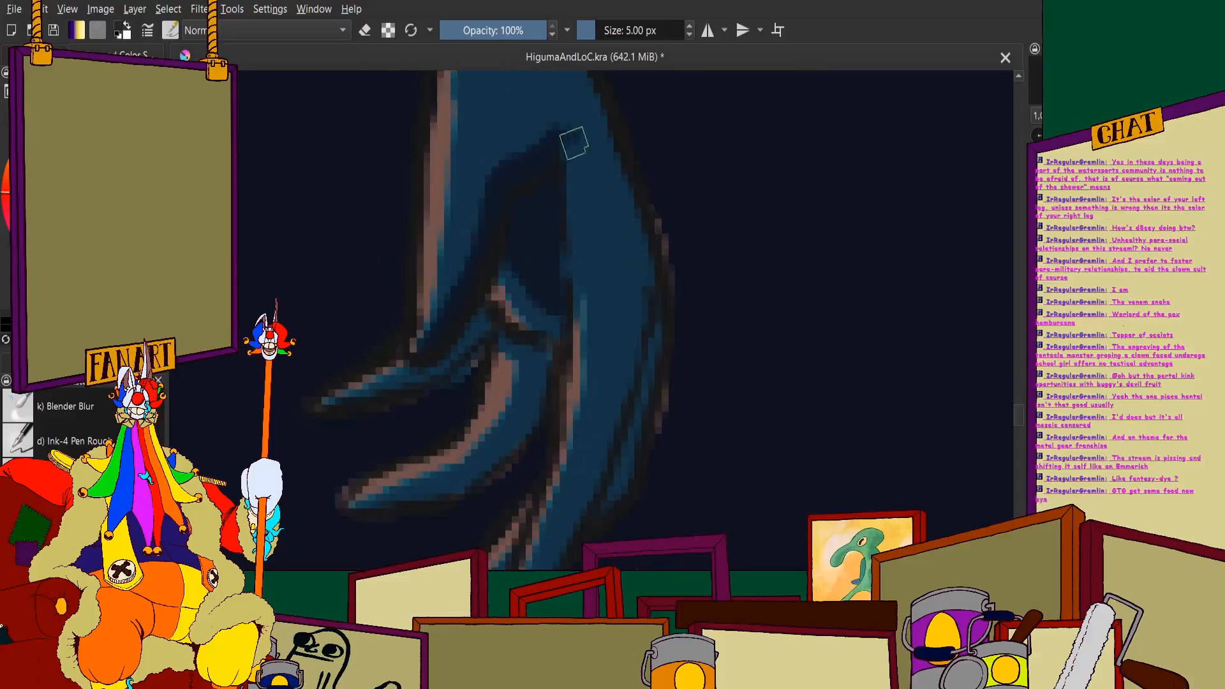
# - Shade the outer fingers and outer edge of the hanging hand dark, leaving a lit strip down the long middle finger
pyautogui.moveTo(574, 143)
pyautogui.mouseDown()
pyautogui.moveTo(627, 230)
pyautogui.moveTo(632, 280)
pyautogui.moveTo(606, 471)
pyautogui.mouseUp()
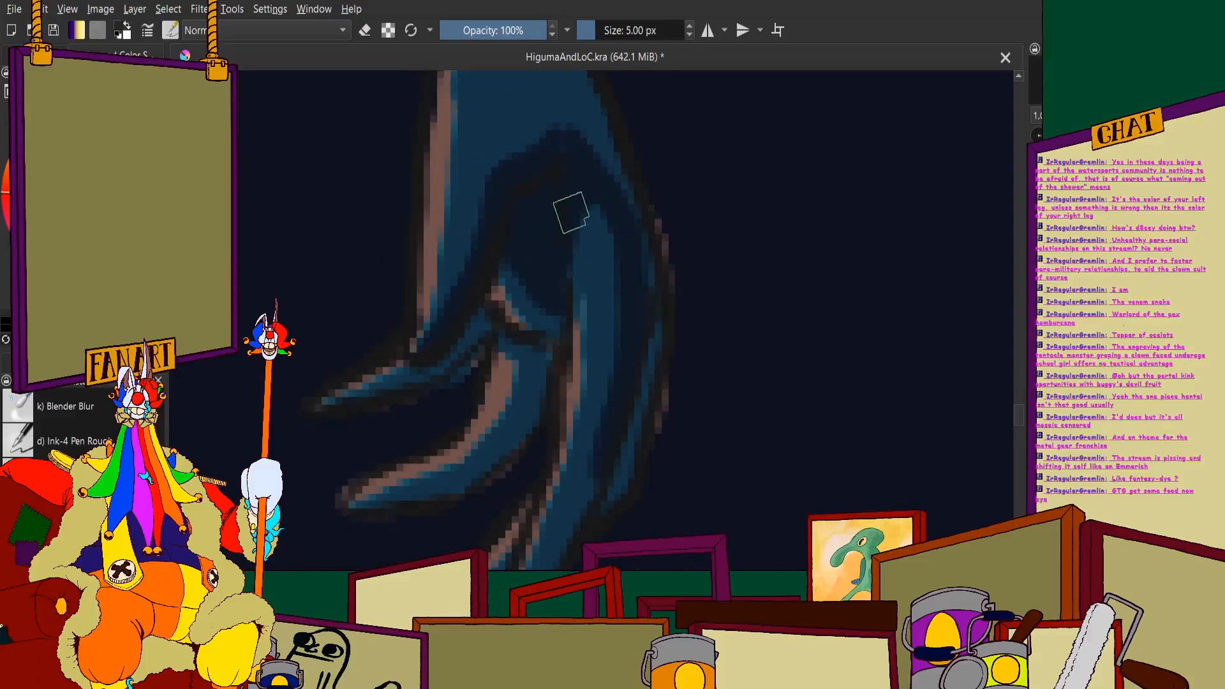
pyautogui.moveTo(571, 213)
pyautogui.mouseDown()
pyautogui.moveTo(618, 266)
pyautogui.moveTo(616, 409)
pyautogui.mouseUp()
pyautogui.scroll(-3, 602, 230)
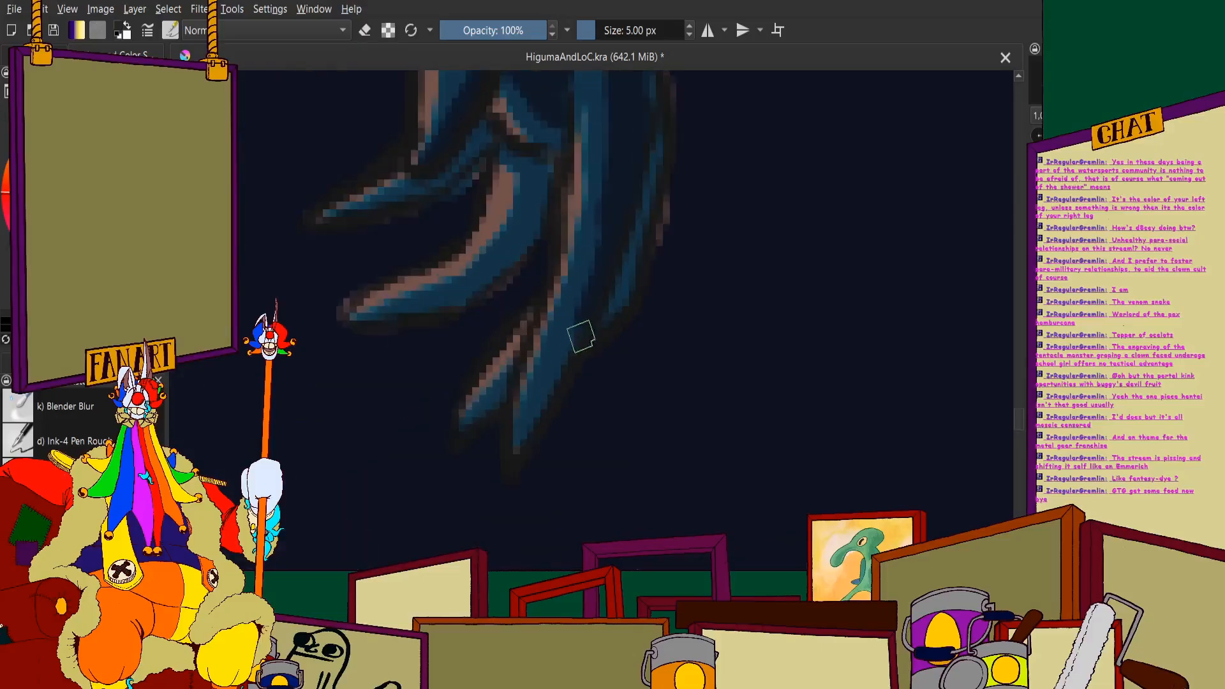
pyautogui.moveTo(647, 176); pyautogui.dragTo(628, 276)
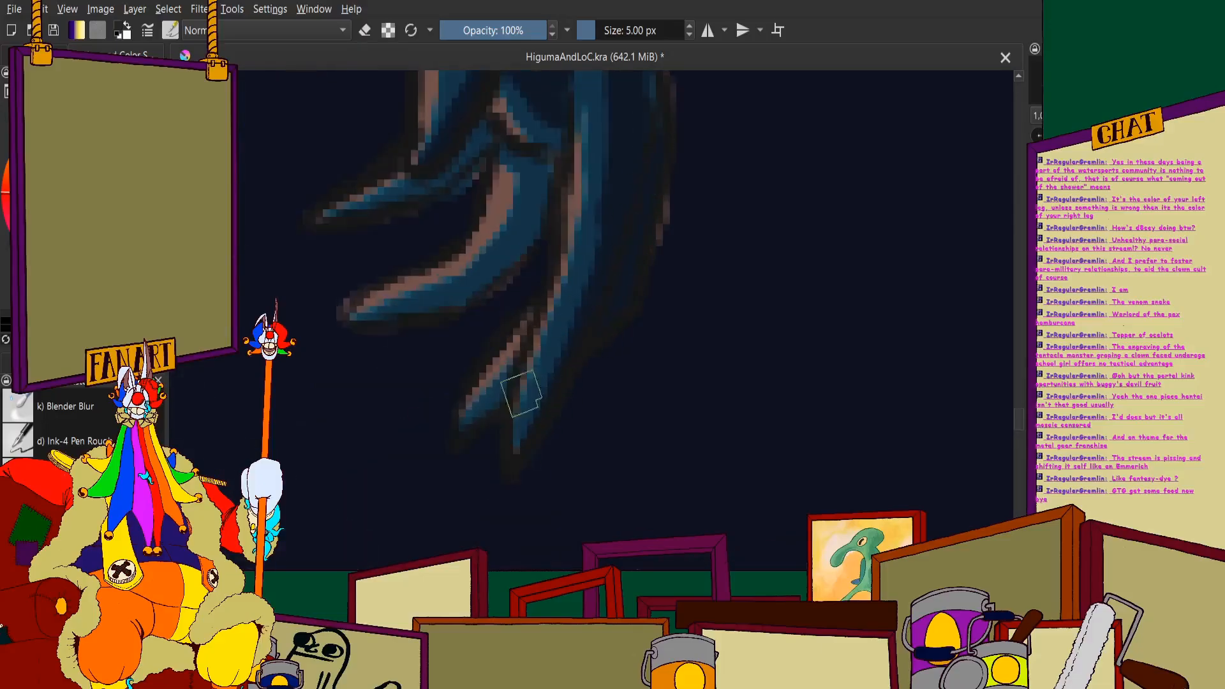
pyautogui.scroll(1, 547, 210)
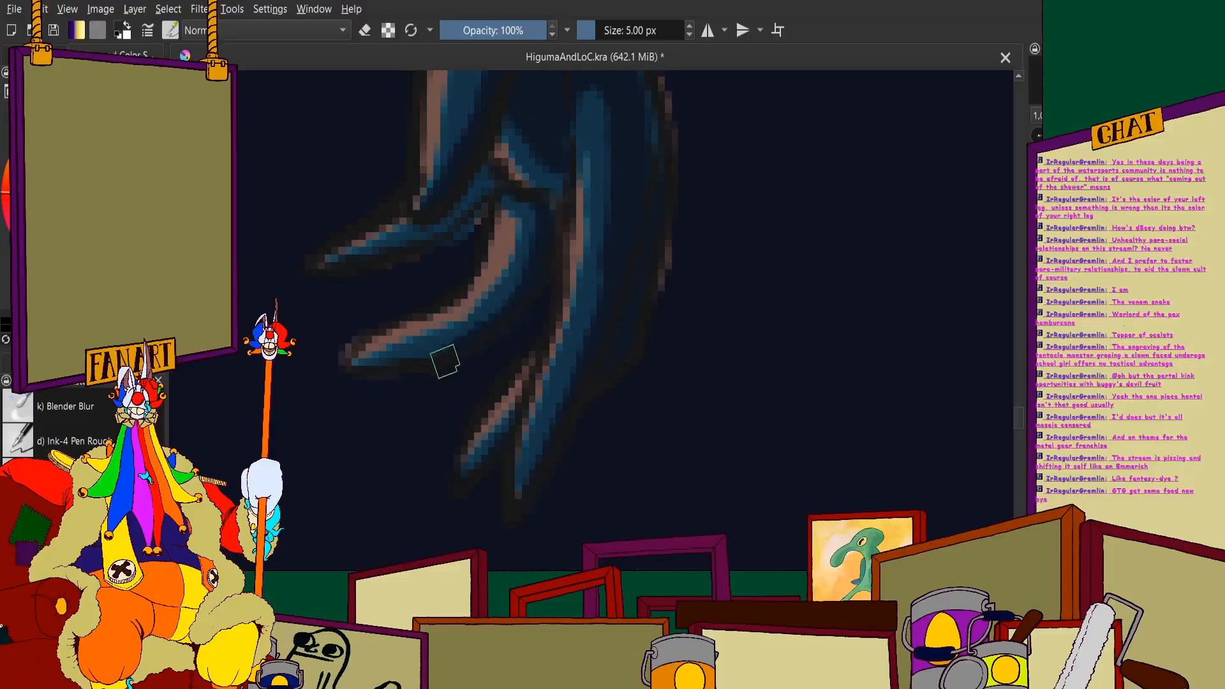
# - Darken the undersides and bases of the hanging hand's two forward-pointing digits, keeping only their upper edges lit
pyautogui.scroll(-2, 358, 376)
pyautogui.scroll(3, 366, 270)
pyautogui.scroll(-1, 409, 310)
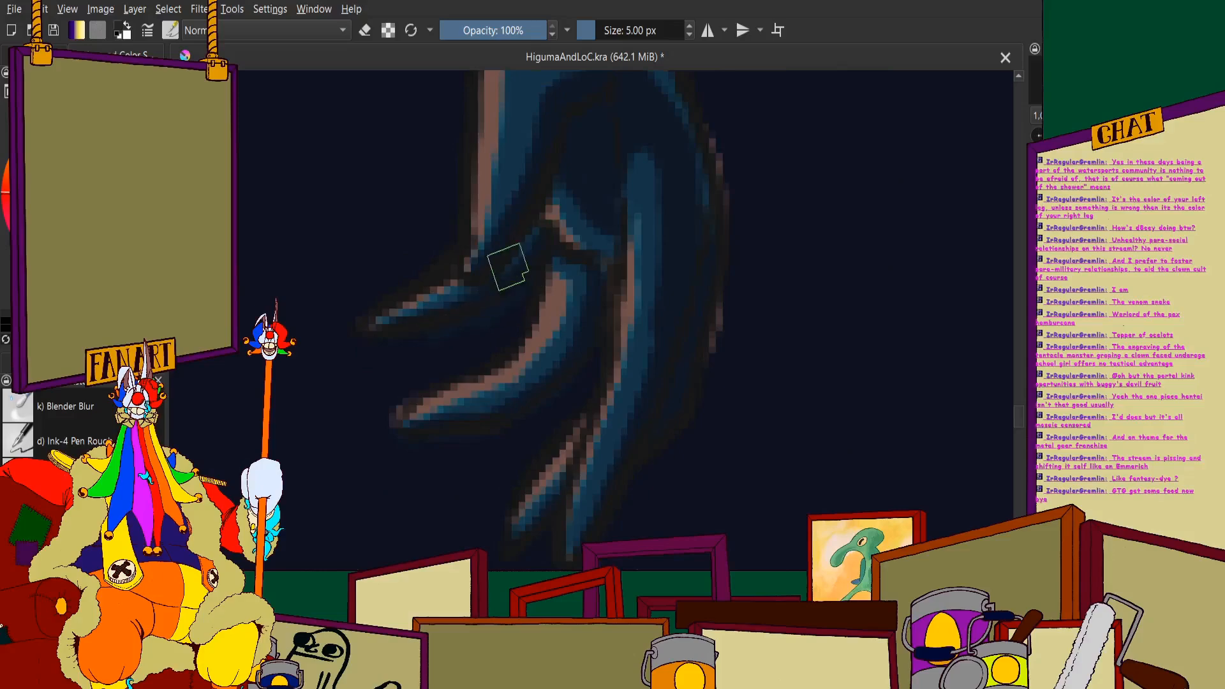
pyautogui.scroll(-2, 508, 267)
pyautogui.scroll(1, 460, 196)
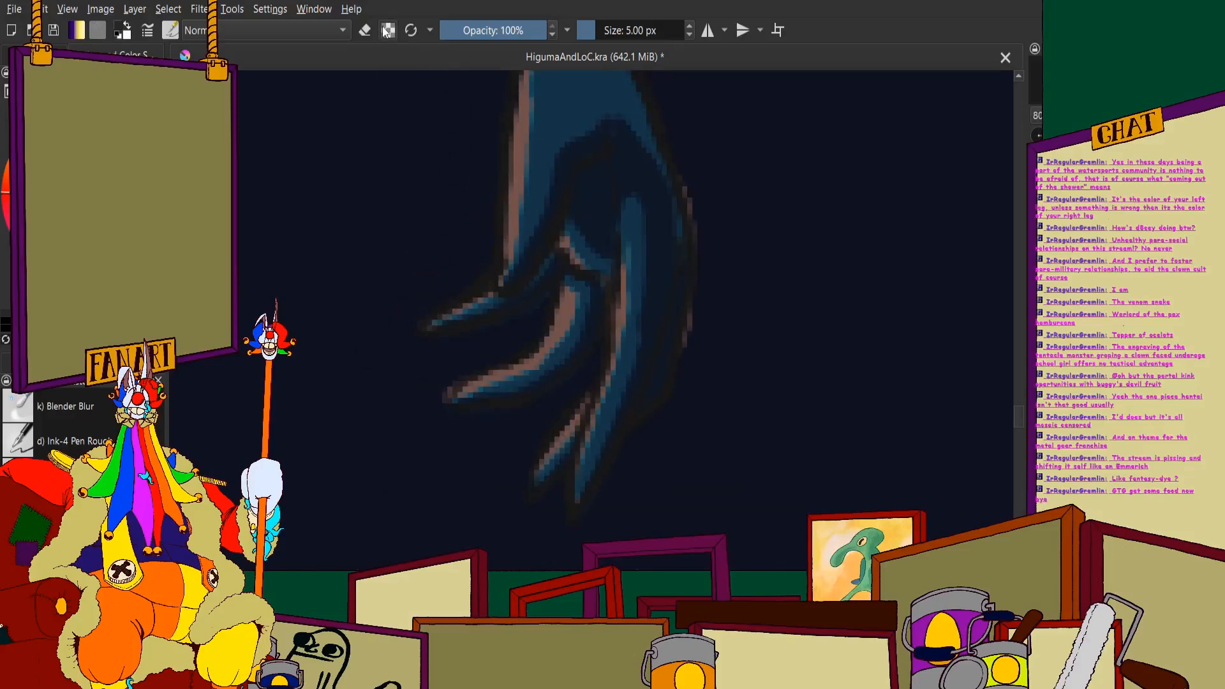
pyautogui.scroll(2, 517, 223)
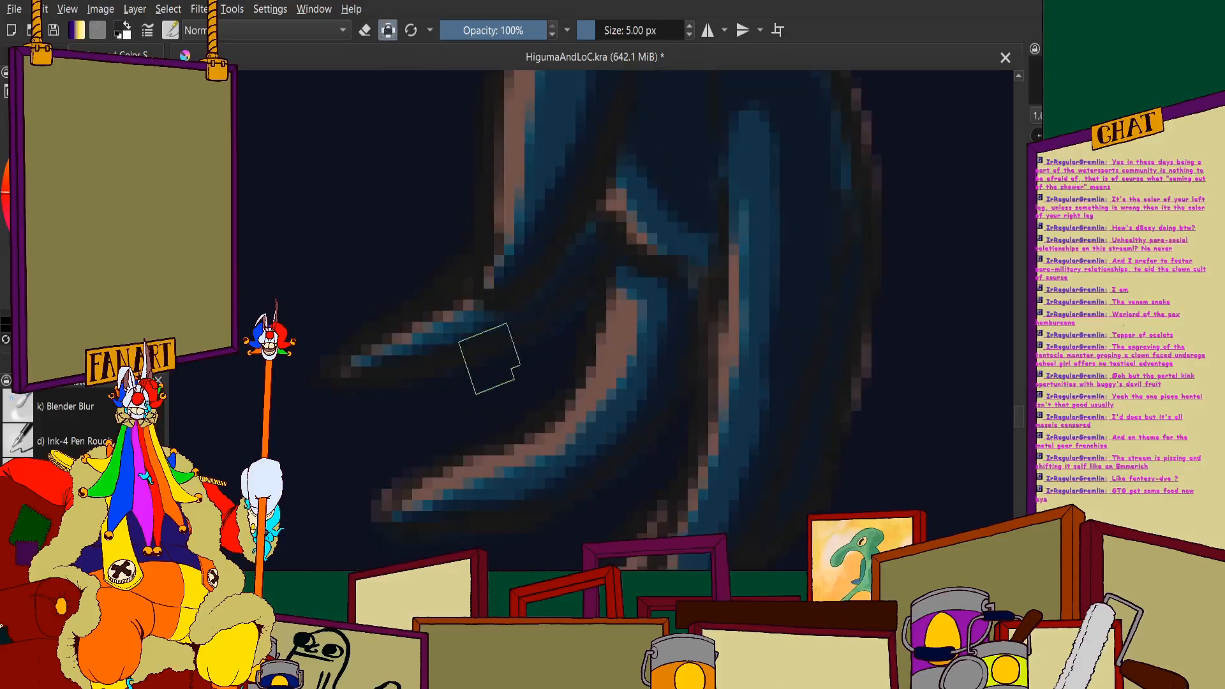
pyautogui.scroll(-3, 594, 240)
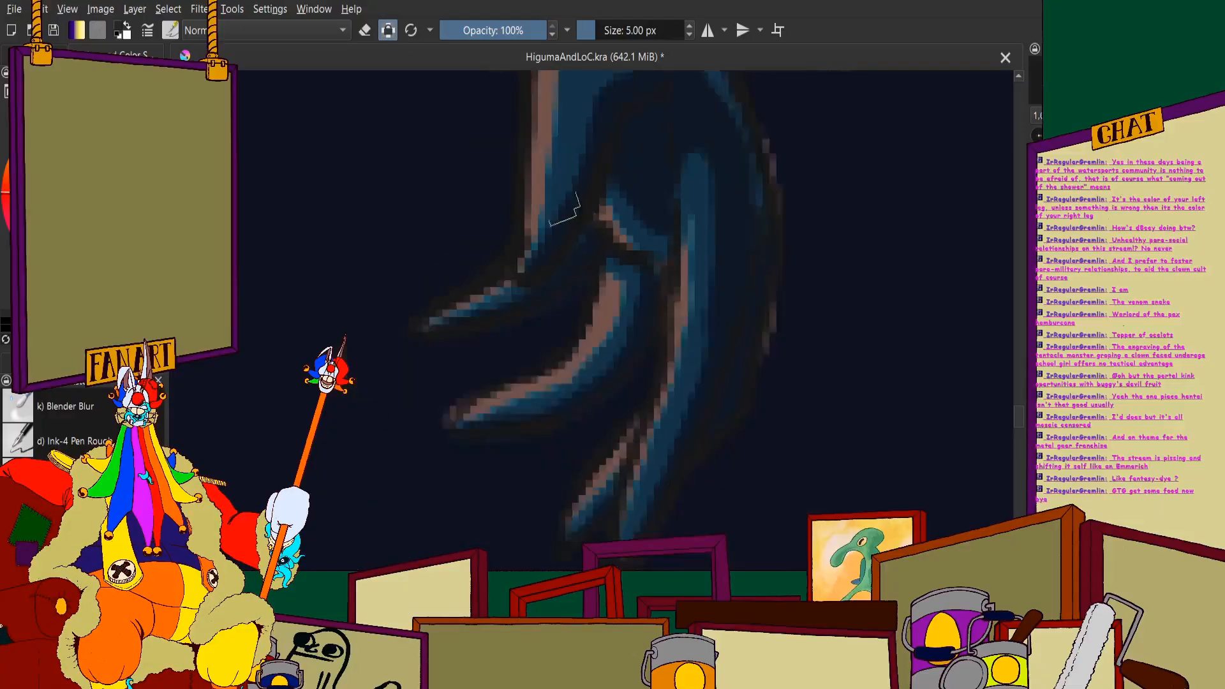
# - Fill the wrist and back of the hanging hand with dark shadow, leaving a lit strip along the inner edge
pyautogui.scroll(2, 535, 214)
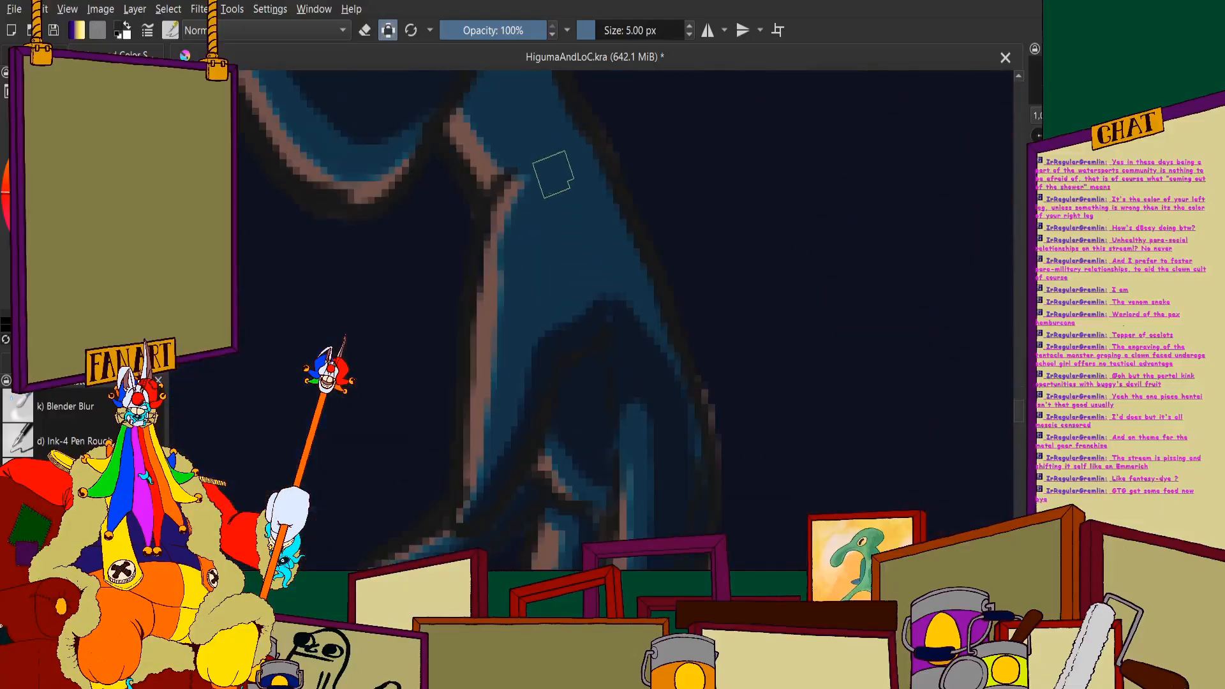
pyautogui.moveTo(541, 238); pyautogui.dragTo(533, 309)
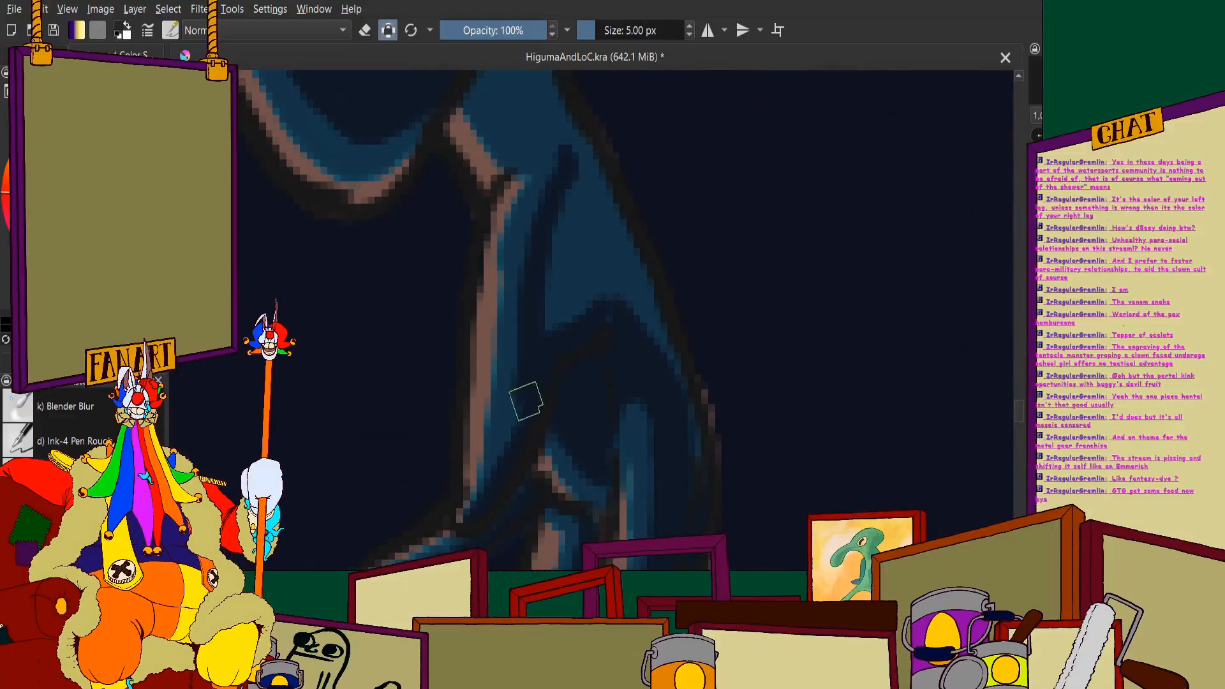
pyautogui.scroll(-2, 520, 377)
pyautogui.scroll(2, 506, 217)
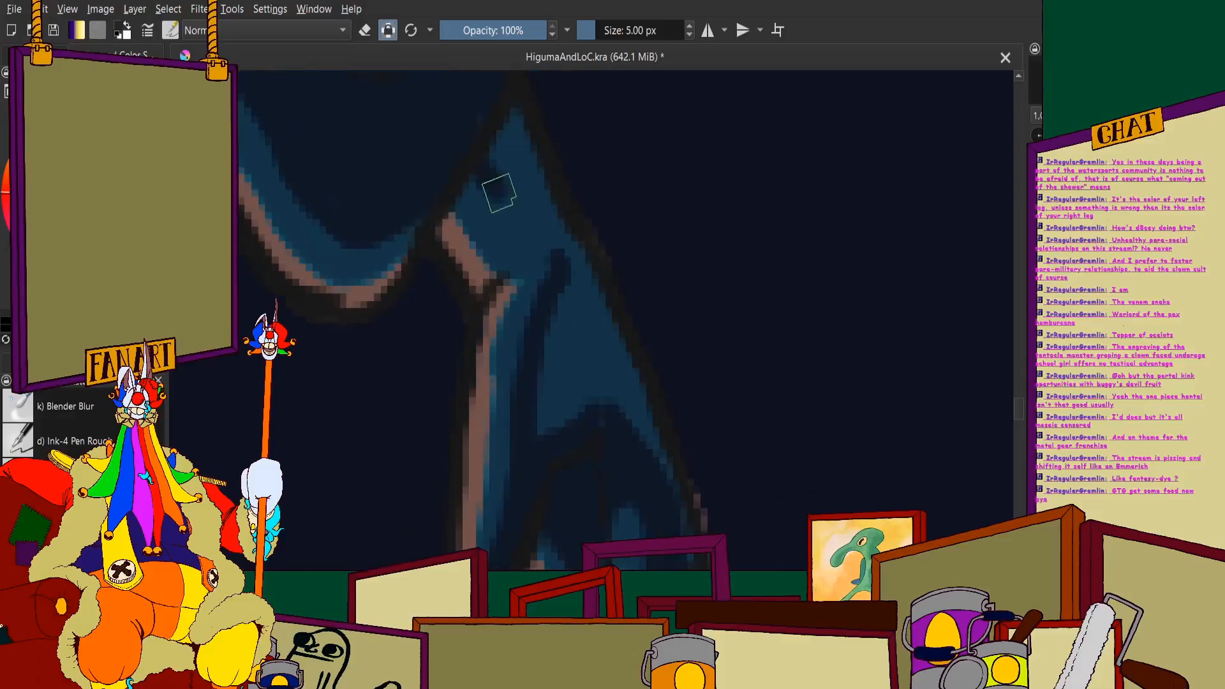
pyautogui.moveTo(499, 193)
pyautogui.mouseDown()
pyautogui.moveTo(532, 258)
pyautogui.moveTo(576, 266)
pyautogui.moveTo(570, 306)
pyautogui.mouseUp()
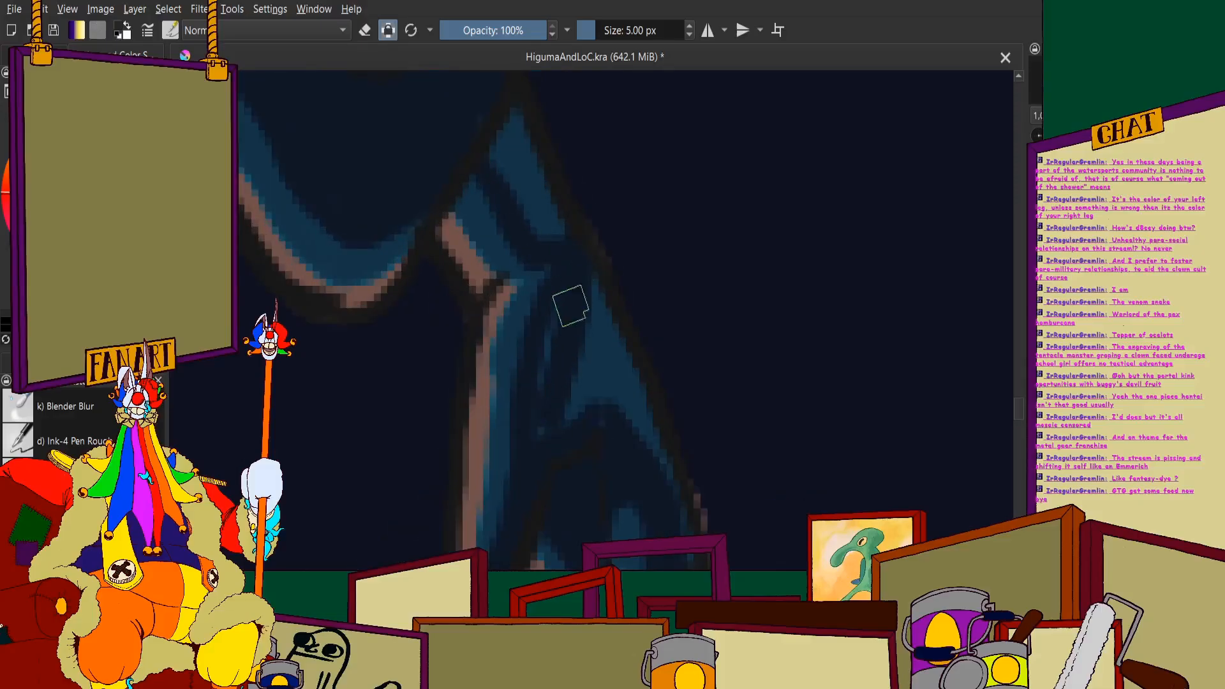
pyautogui.moveTo(555, 440)
pyautogui.mouseDown()
pyautogui.moveTo(606, 357)
pyautogui.moveTo(594, 298)
pyautogui.moveTo(667, 473)
pyautogui.mouseUp()
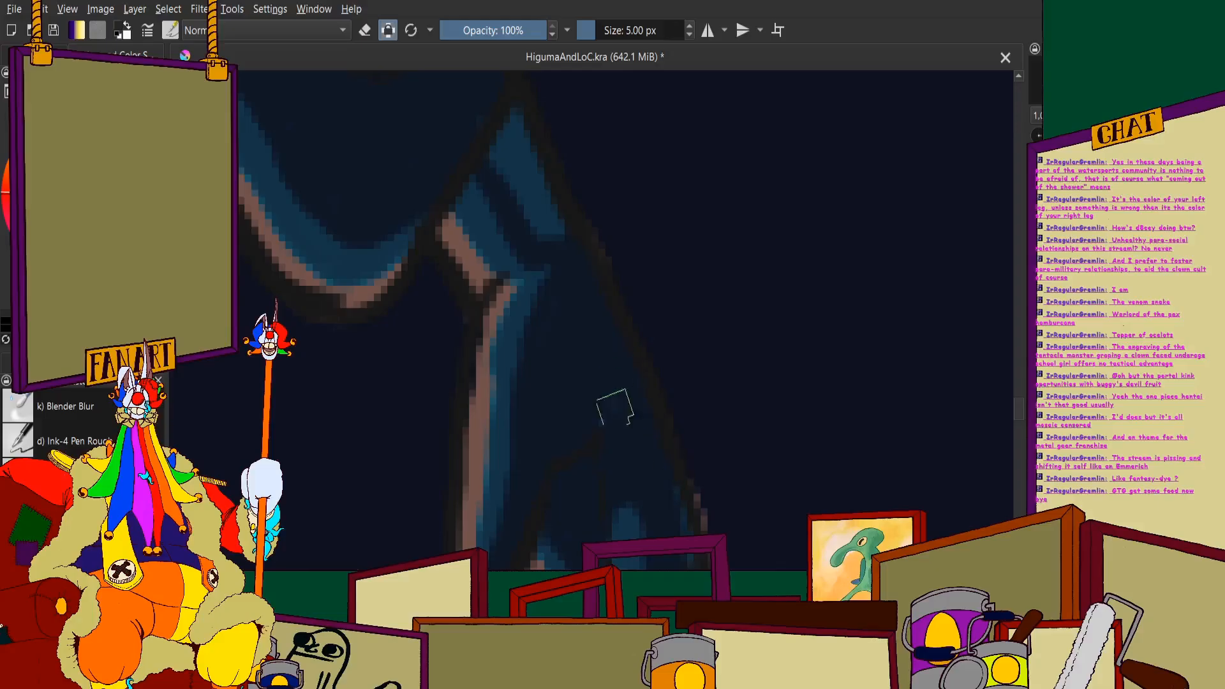
pyautogui.scroll(-1, 628, 406)
pyautogui.scroll(2, 520, 160)
pyautogui.moveTo(581, 276)
pyautogui.mouseDown()
pyautogui.moveTo(553, 321)
pyautogui.moveTo(586, 242)
pyautogui.moveTo(537, 237)
pyautogui.moveTo(569, 300)
pyautogui.moveTo(594, 267)
pyautogui.moveTo(621, 409)
pyautogui.moveTo(653, 394)
pyautogui.mouseUp()
pyautogui.scroll(-4, 627, 359)
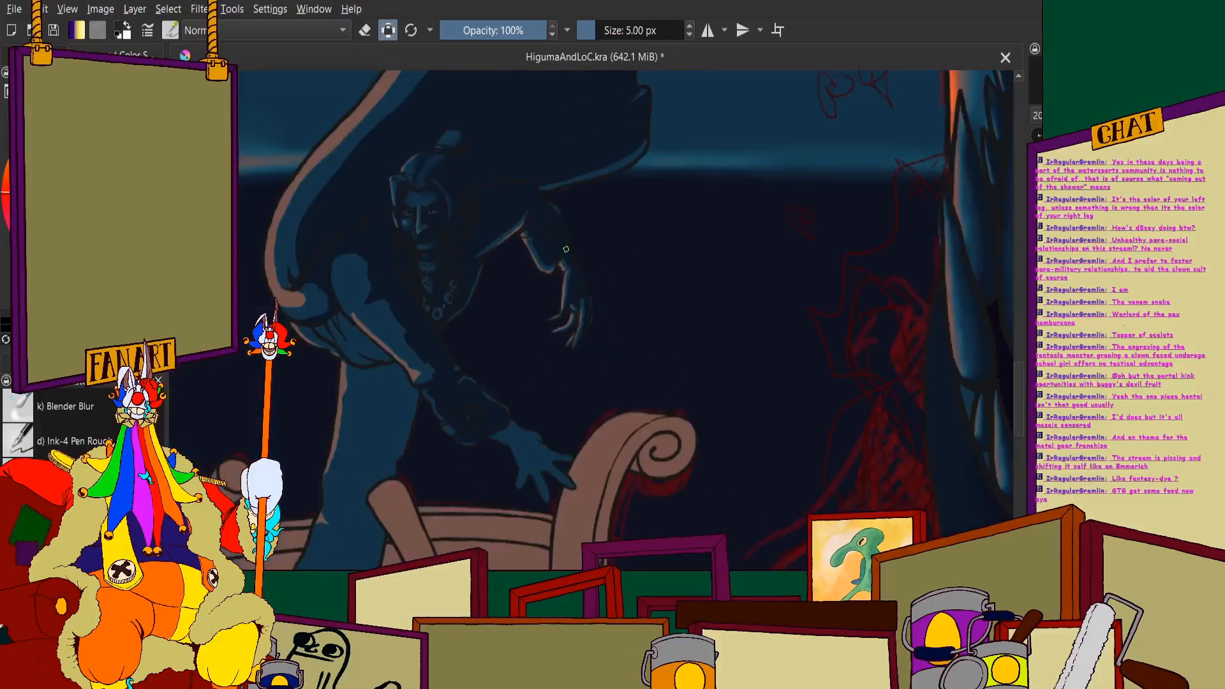
# - Examine the hanging hand's shadow shapes up close and against the whole figure
pyautogui.scroll(4, 571, 281)
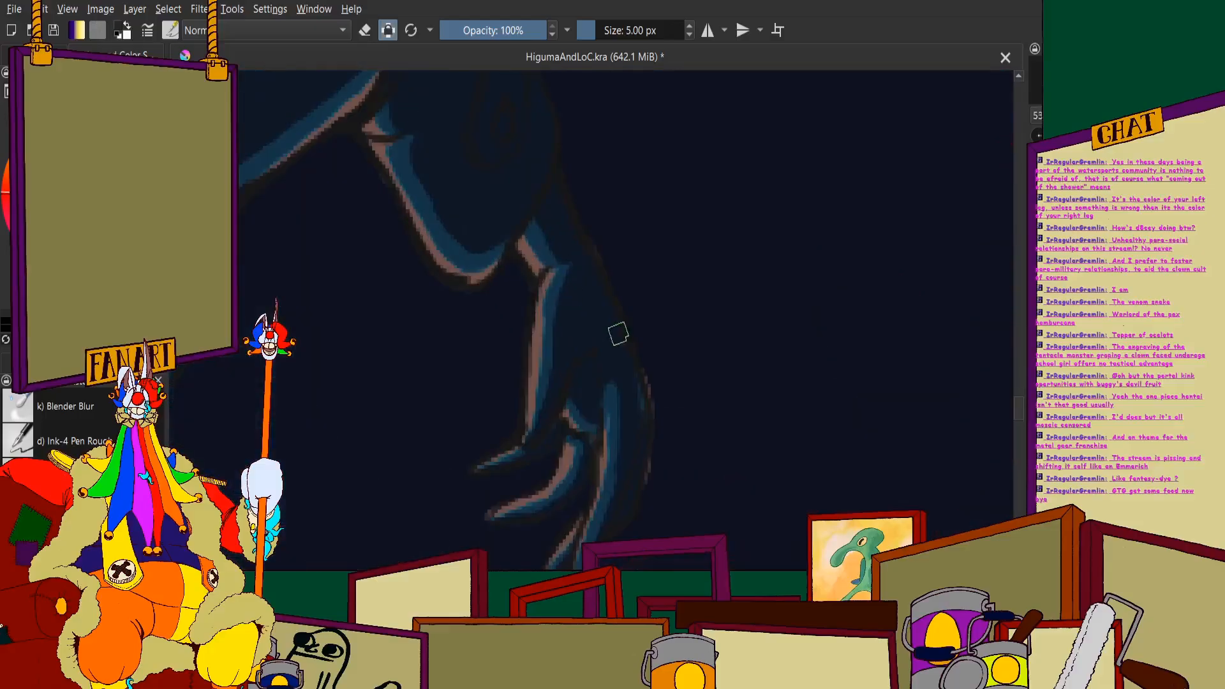
pyautogui.scroll(4, 624, 353)
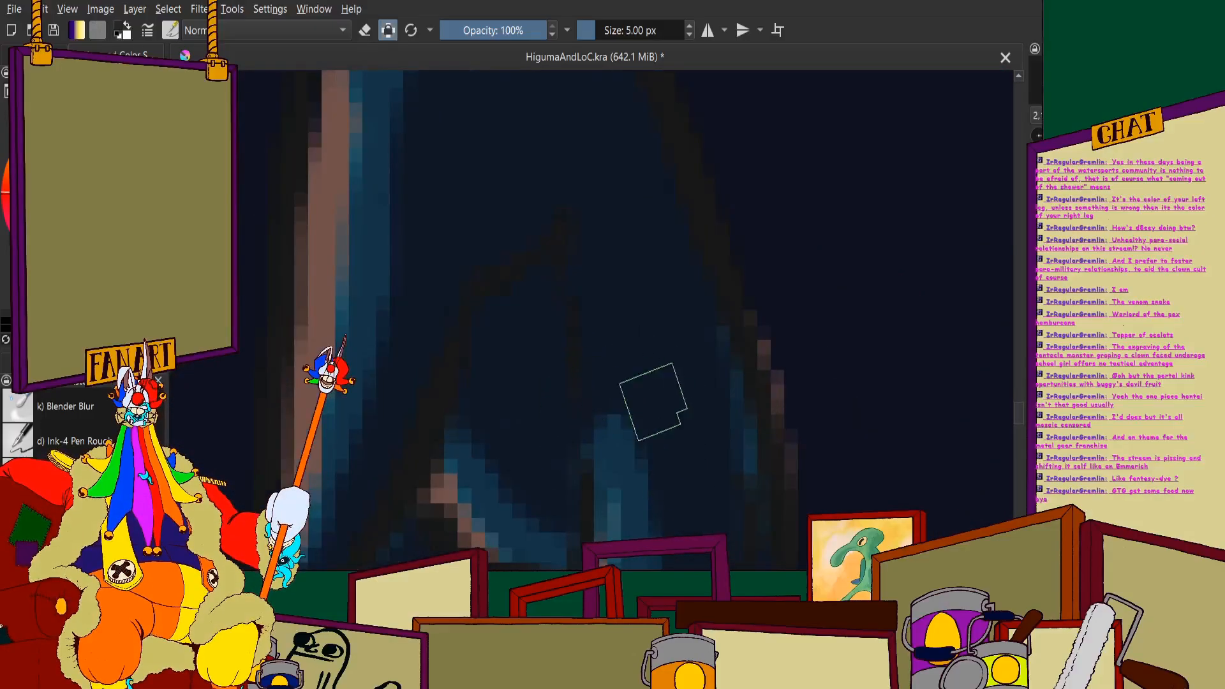
pyautogui.scroll(-2, 582, 321)
pyautogui.scroll(2, 582, 321)
pyautogui.scroll(-2, 547, 205)
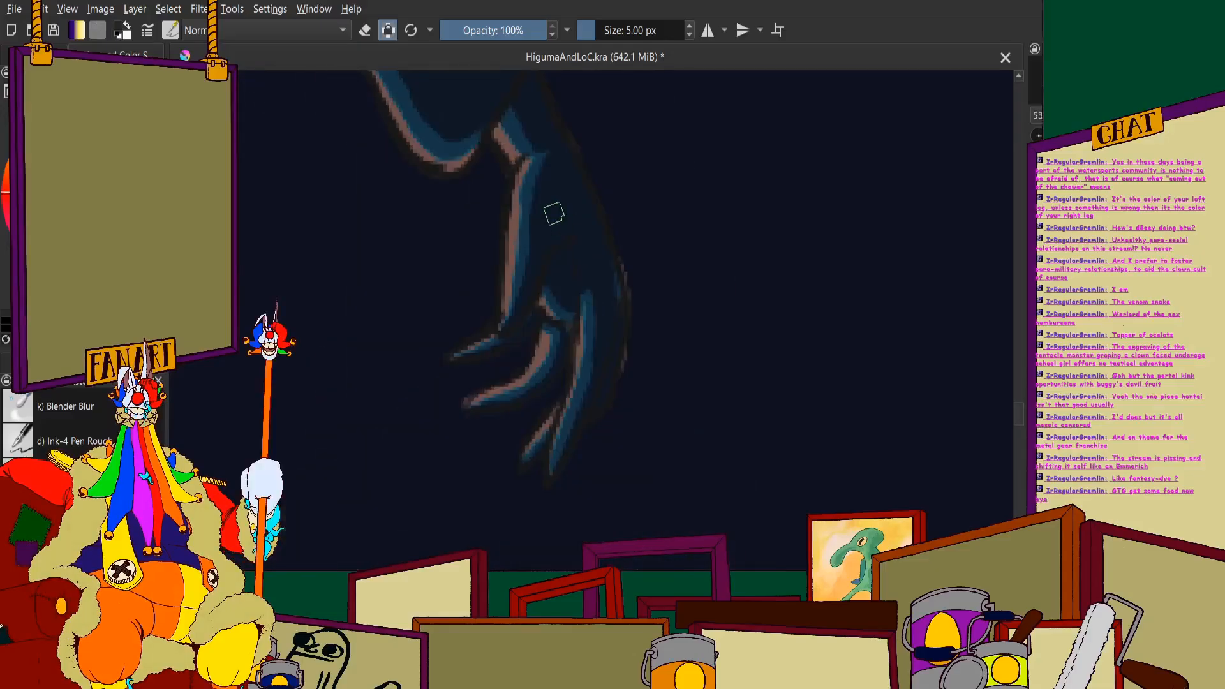
pyautogui.scroll(2, 568, 342)
pyautogui.scroll(-2, 587, 273)
pyautogui.scroll(-3, 587, 273)
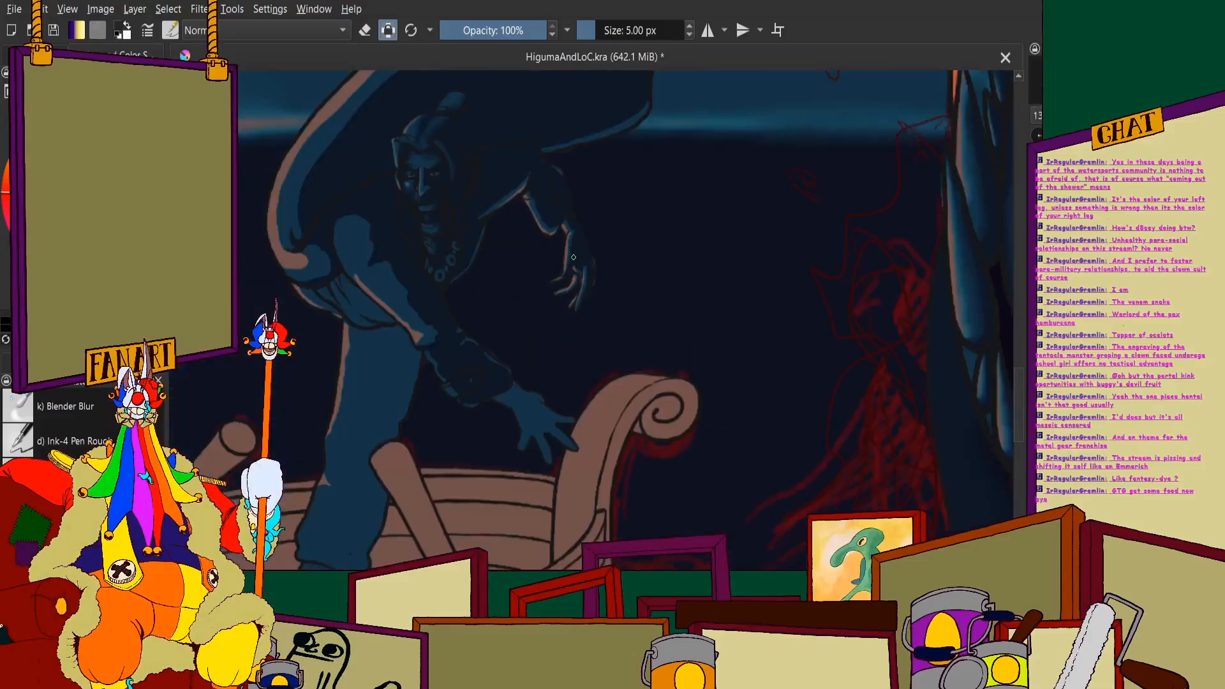
pyautogui.scroll(4, 574, 257)
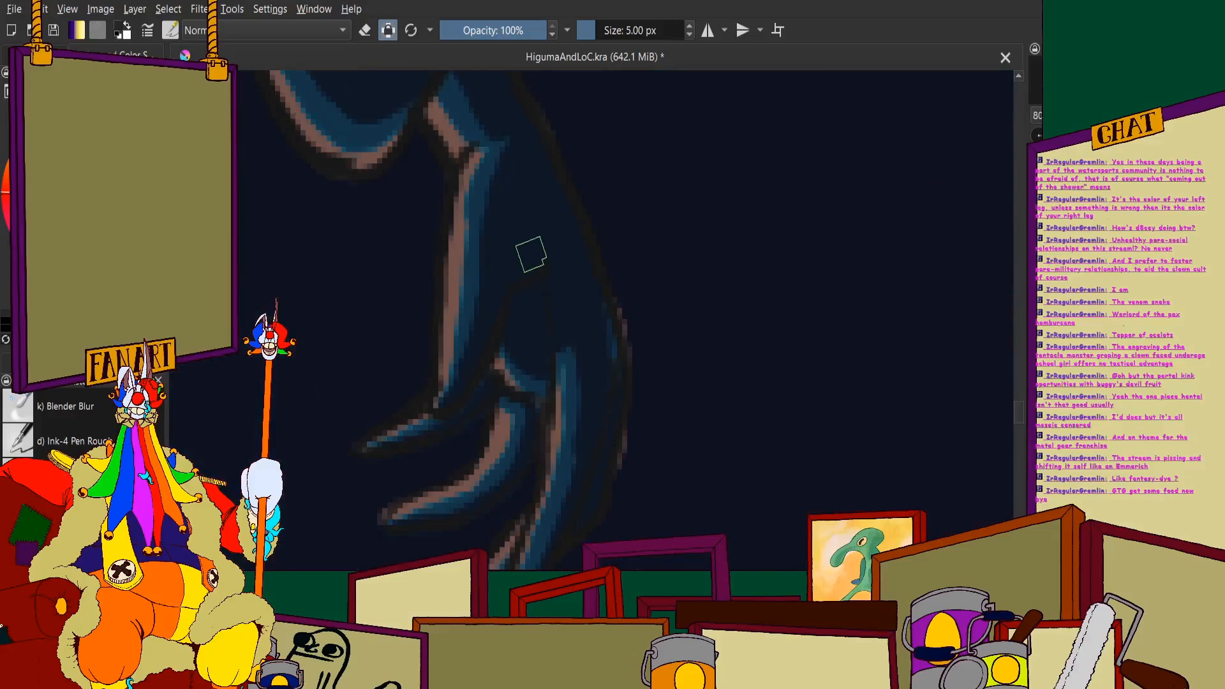
pyautogui.scroll(4, 380, 219)
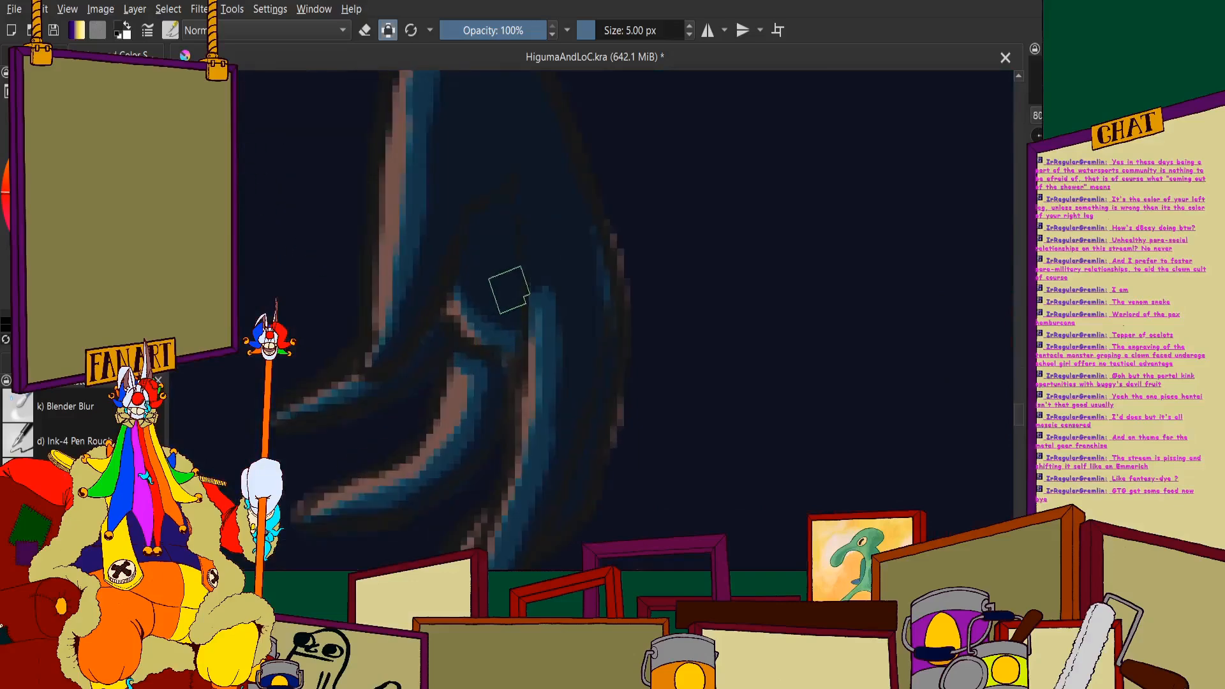
pyautogui.scroll(-5, 519, 313)
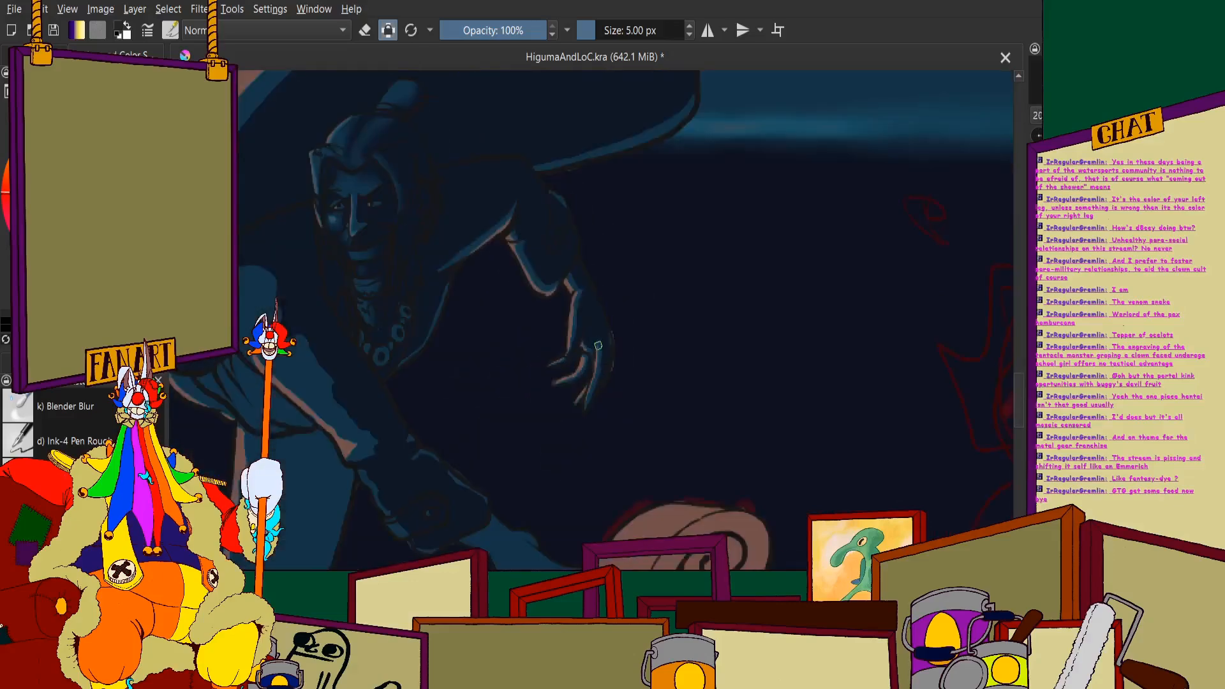
# - Soften the shadow edge on the hanging hand's wrist with the Blender Blur brush at 7 px
pyautogui.click(82, 407)
pyautogui.scroll(6, 583, 391)
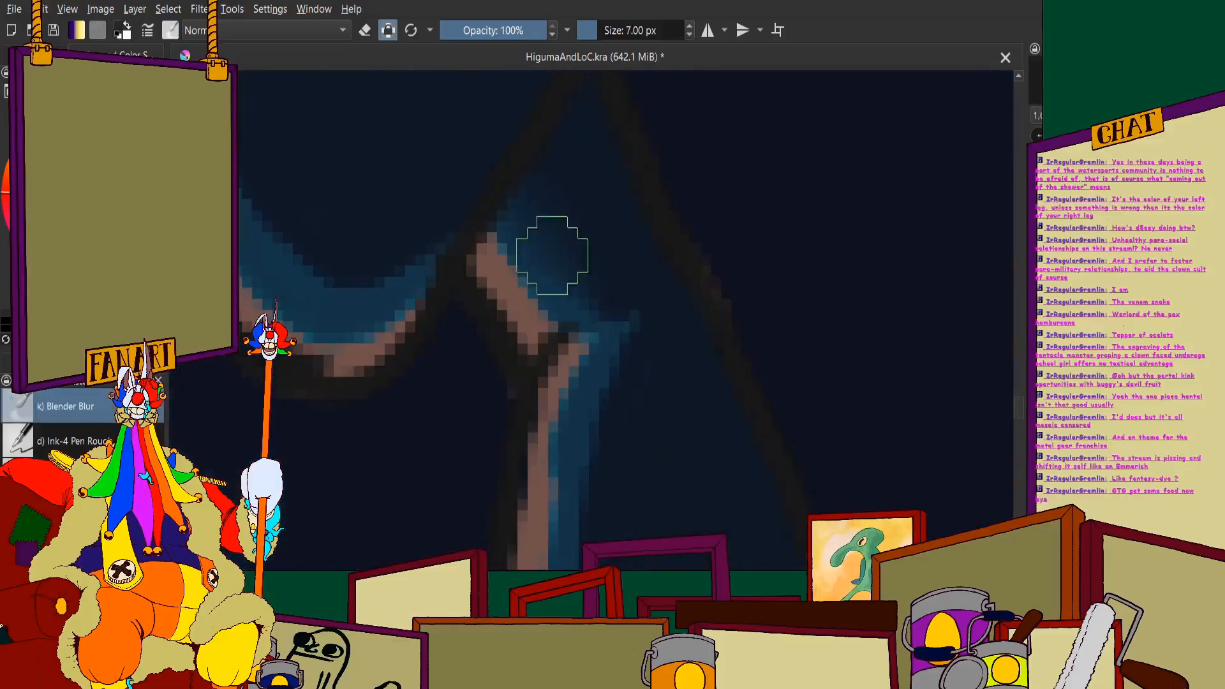
pyautogui.moveTo(496, 243); pyautogui.dragTo(508, 233)
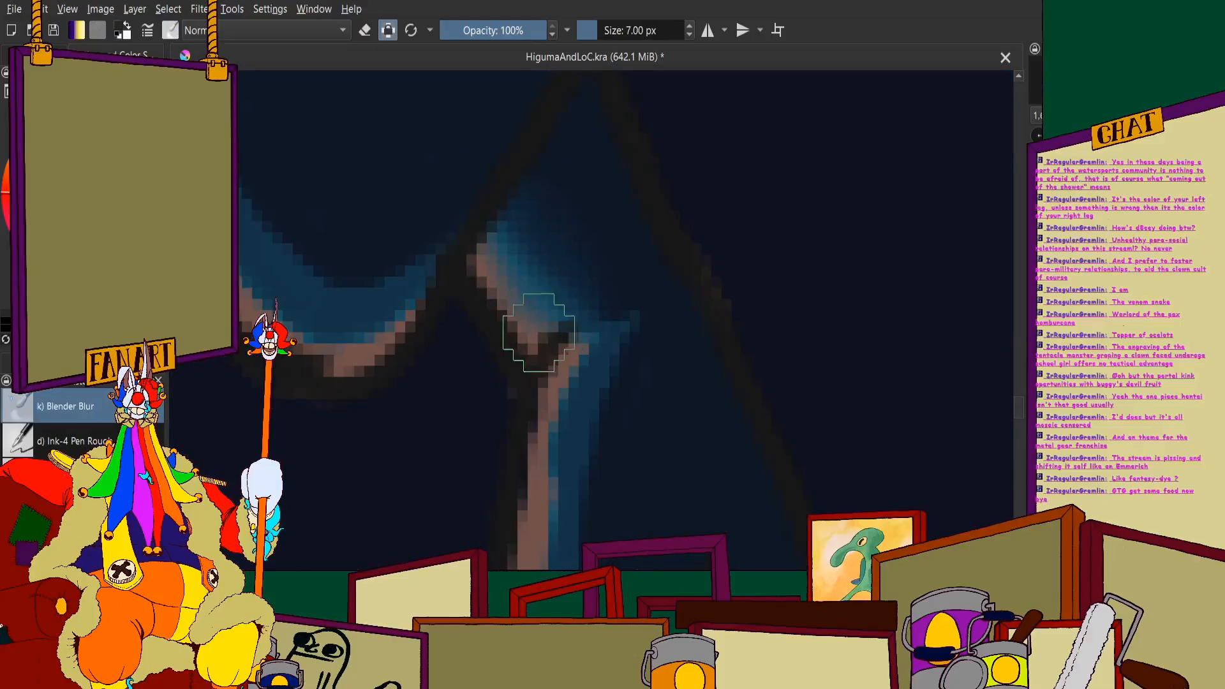
pyautogui.scroll(-6, 492, 207)
# - Blur the shadow edge along the underside of the raised arm's cuff and the small fold beside it
pyautogui.scroll(3, 484, 260)
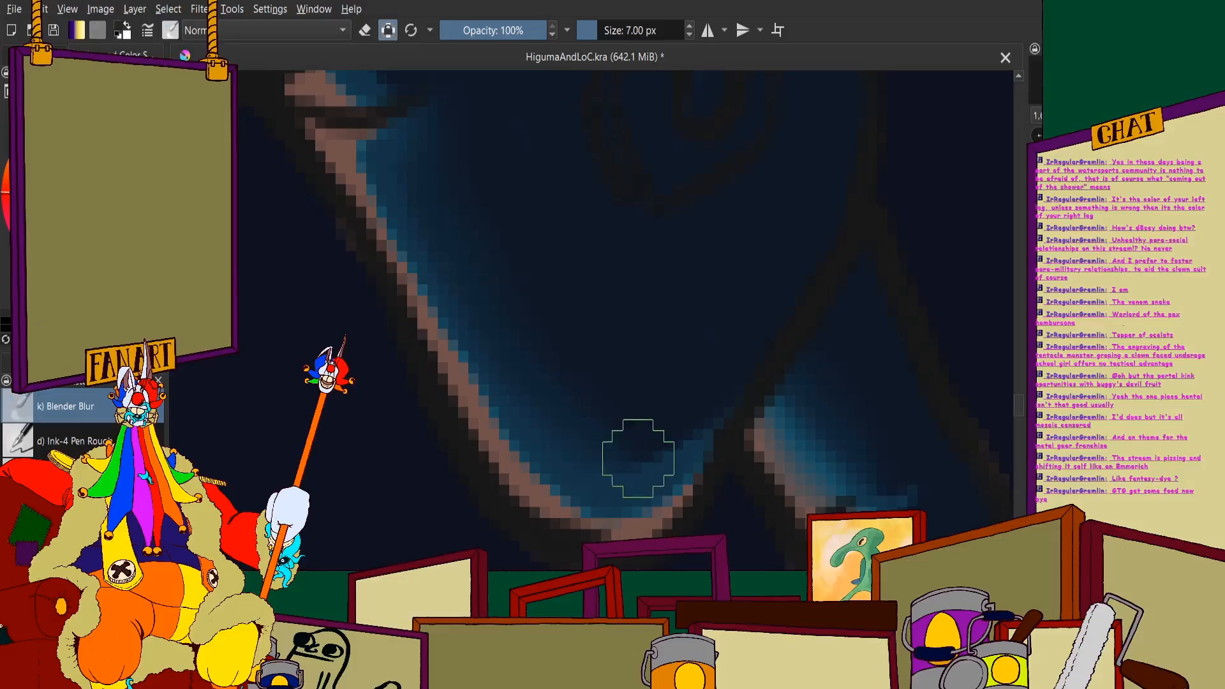
pyautogui.scroll(-3, 503, 355)
pyautogui.scroll(3, 508, 334)
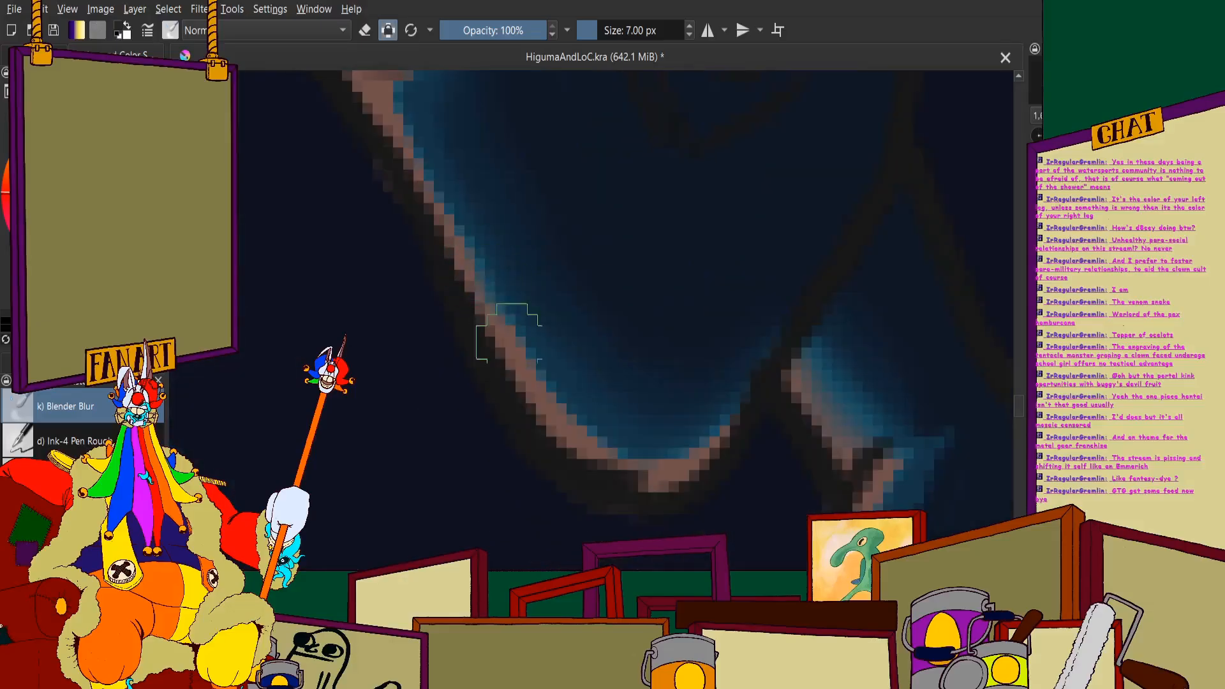
pyautogui.scroll(-3, 546, 328)
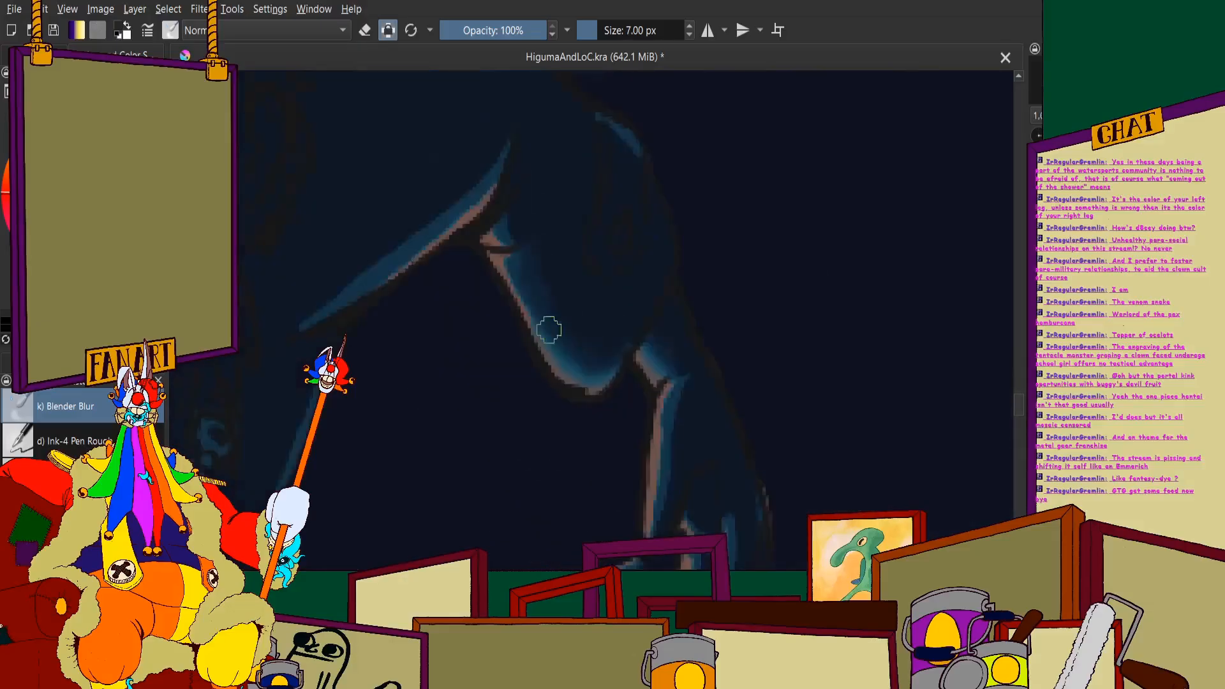
pyautogui.scroll(4, 535, 313)
pyautogui.scroll(-3, 561, 300)
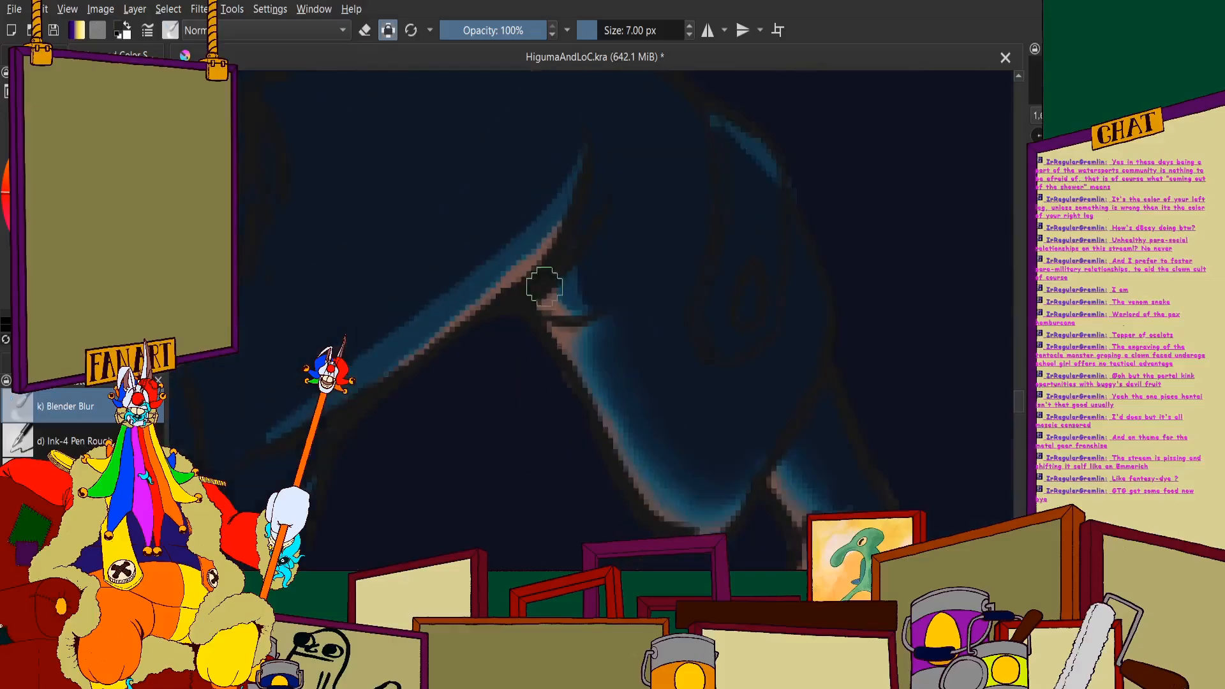
pyautogui.scroll(3, 536, 284)
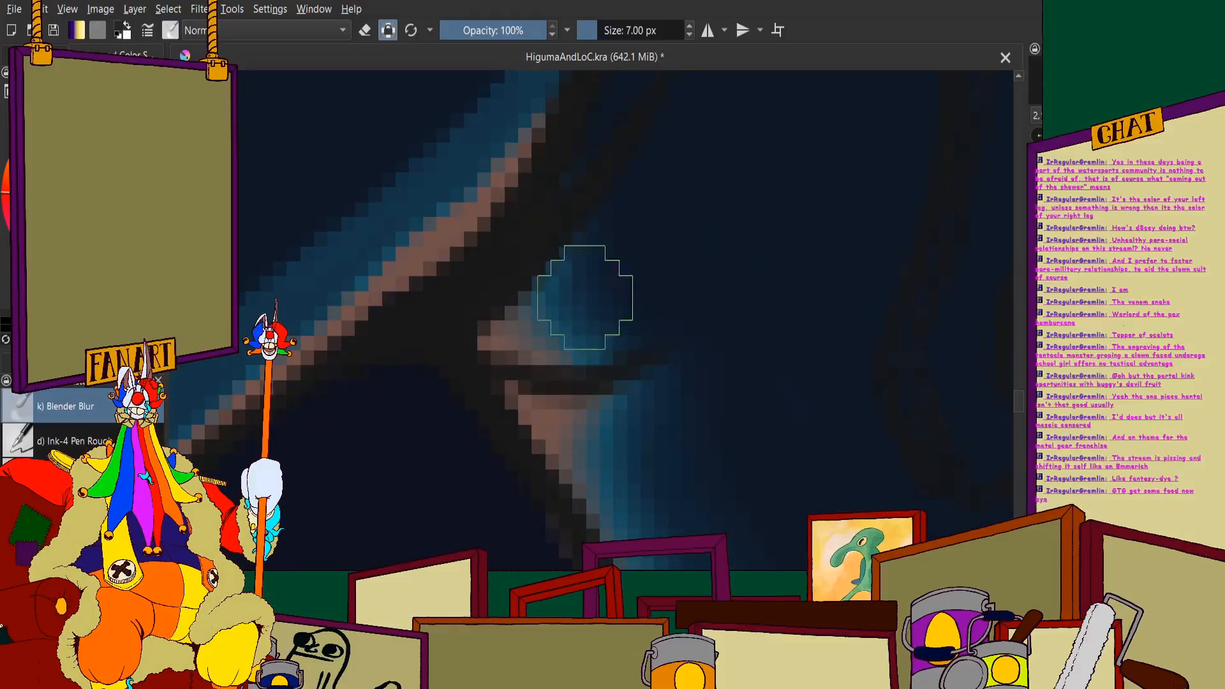
pyautogui.scroll(-3, 530, 294)
# - Blend the shadow edge down the inner side of the hanging hand from the wrist to the thumb
pyautogui.scroll(4, 607, 266)
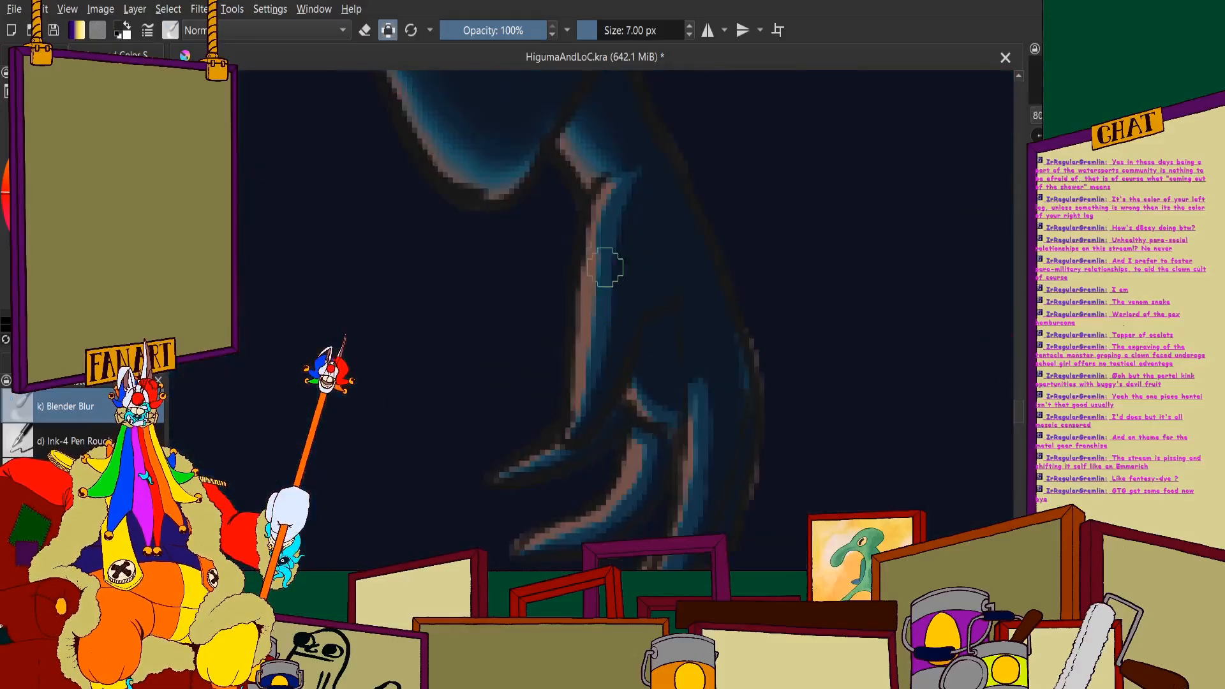
pyautogui.moveTo(636, 174)
pyautogui.mouseDown()
pyautogui.moveTo(595, 291)
pyautogui.moveTo(613, 222)
pyautogui.moveTo(553, 316)
pyautogui.moveTo(509, 451)
pyautogui.mouseUp()
pyautogui.moveTo(550, 332)
pyautogui.mouseDown()
pyautogui.moveTo(558, 497)
pyautogui.moveTo(546, 304)
pyautogui.moveTo(539, 457)
pyautogui.moveTo(516, 328)
pyautogui.mouseUp()
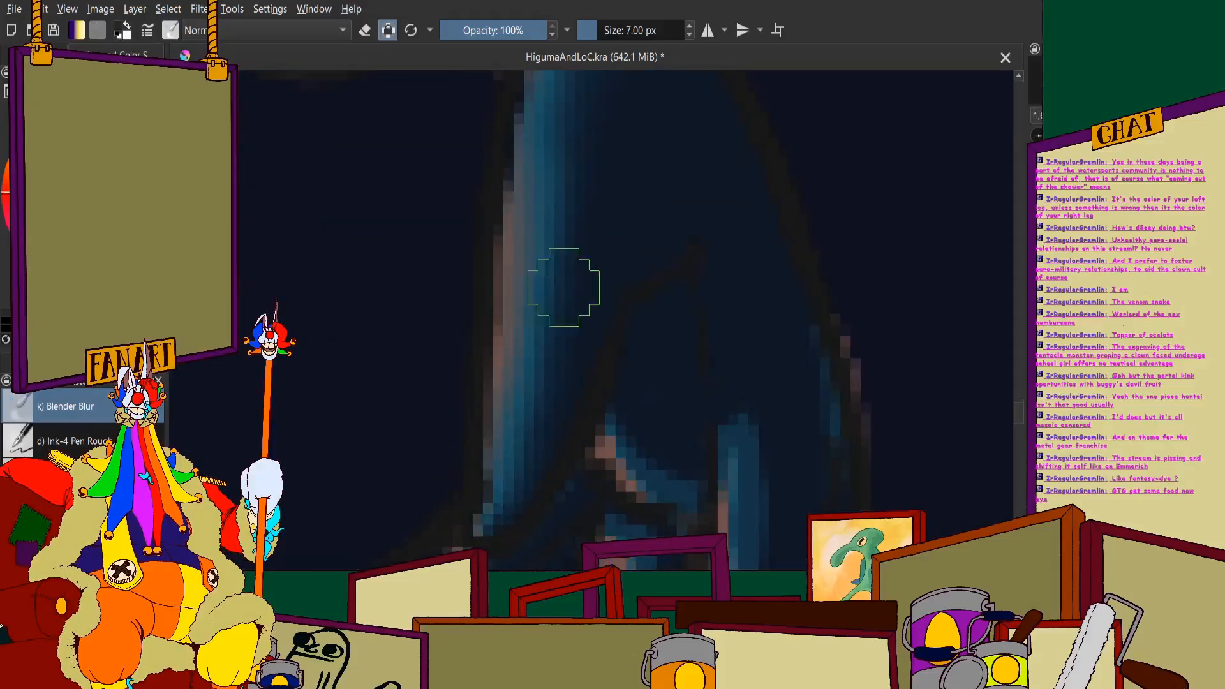
pyautogui.scroll(-3, 564, 288)
# - Soften the shadow edges around the hanging hand's knuckles and the base of its fingers with the 7 px Blender Blur brush
pyautogui.scroll(4, 574, 377)
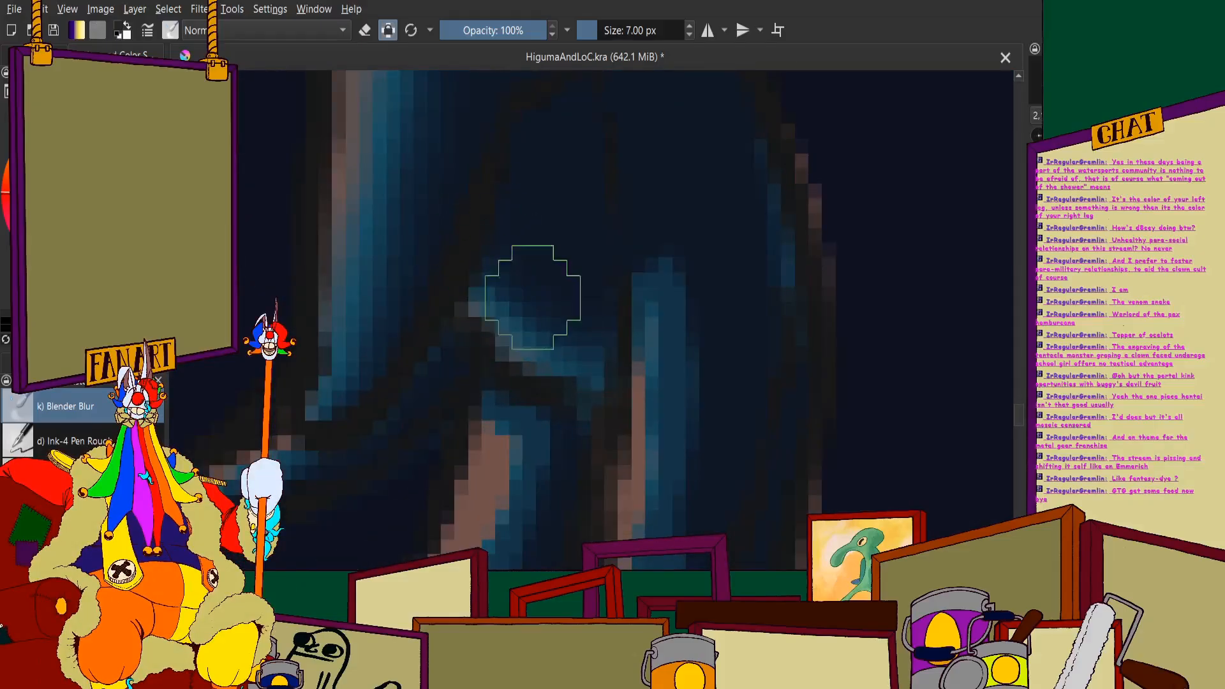
pyautogui.scroll(-3, 583, 320)
pyautogui.scroll(2, 615, 273)
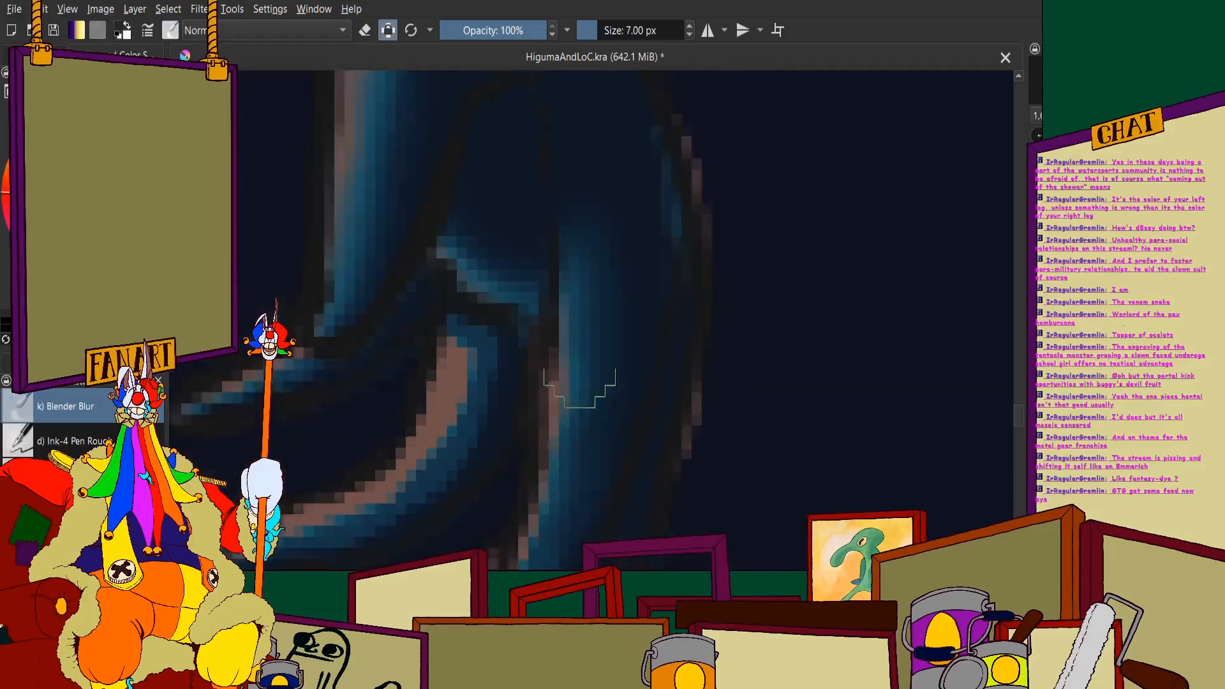
pyautogui.scroll(-3, 579, 388)
pyautogui.scroll(2, 426, 348)
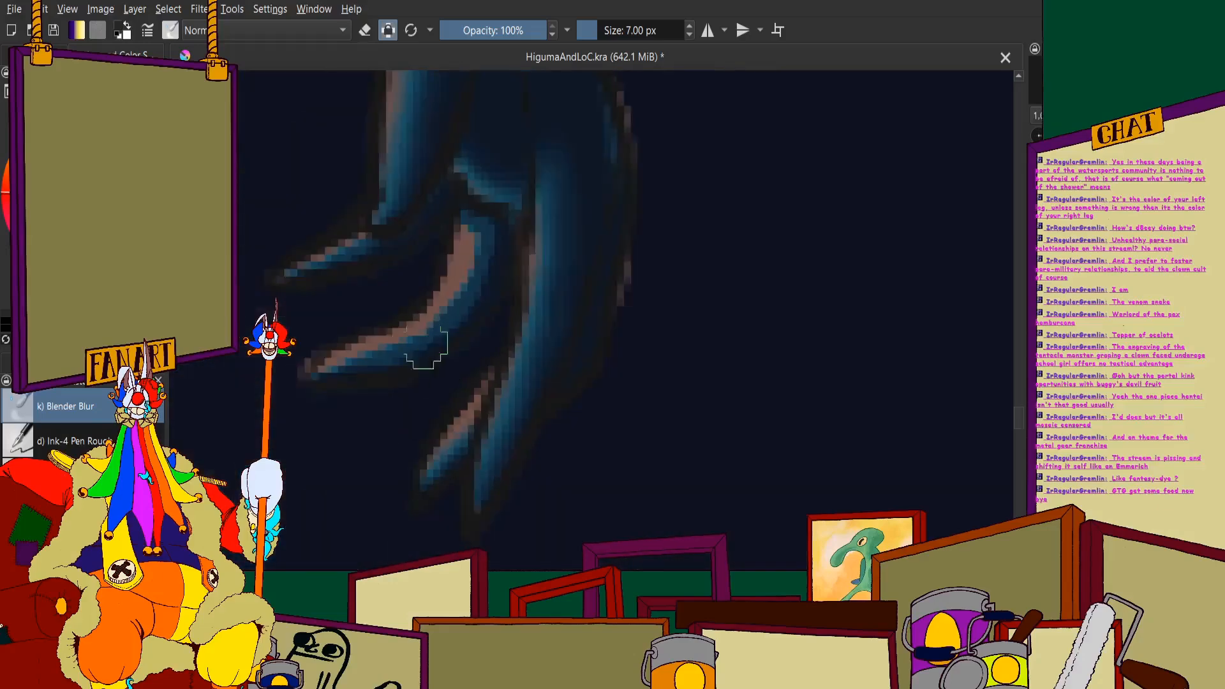
# - Blend the pink highlight into the blue shading along the hanging hand's curled fingers
pyautogui.scroll(3, 426, 348)
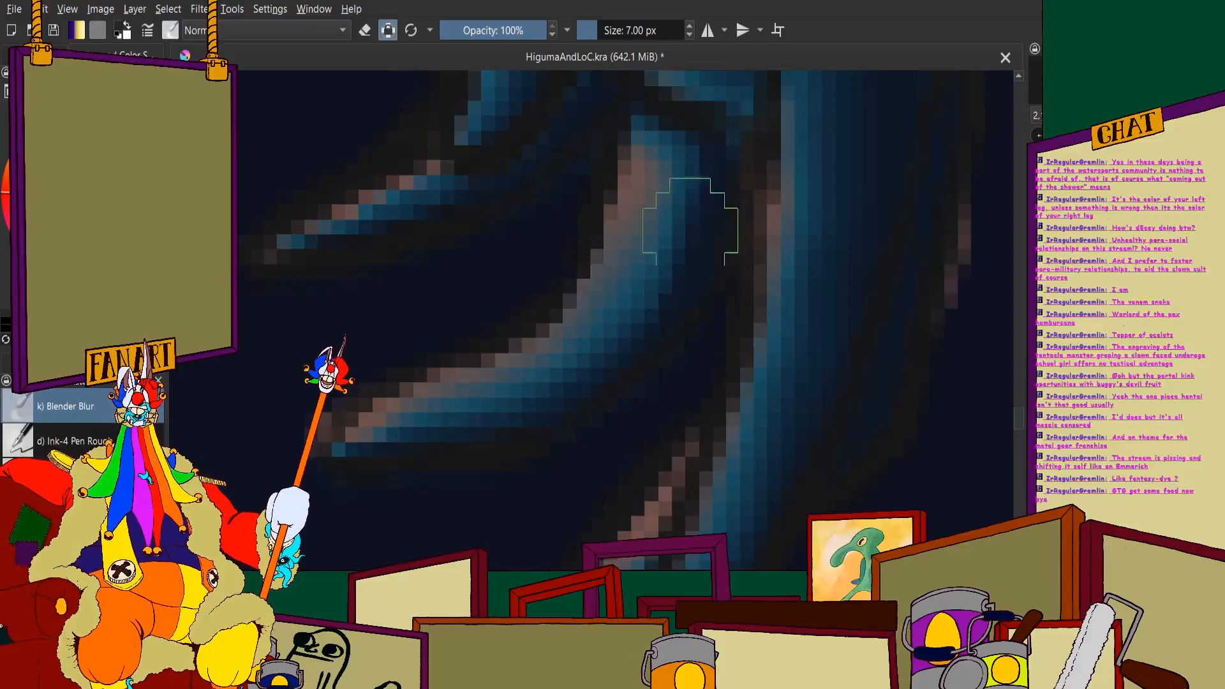
pyautogui.scroll(-2, 500, 266)
pyautogui.scroll(-2, 526, 311)
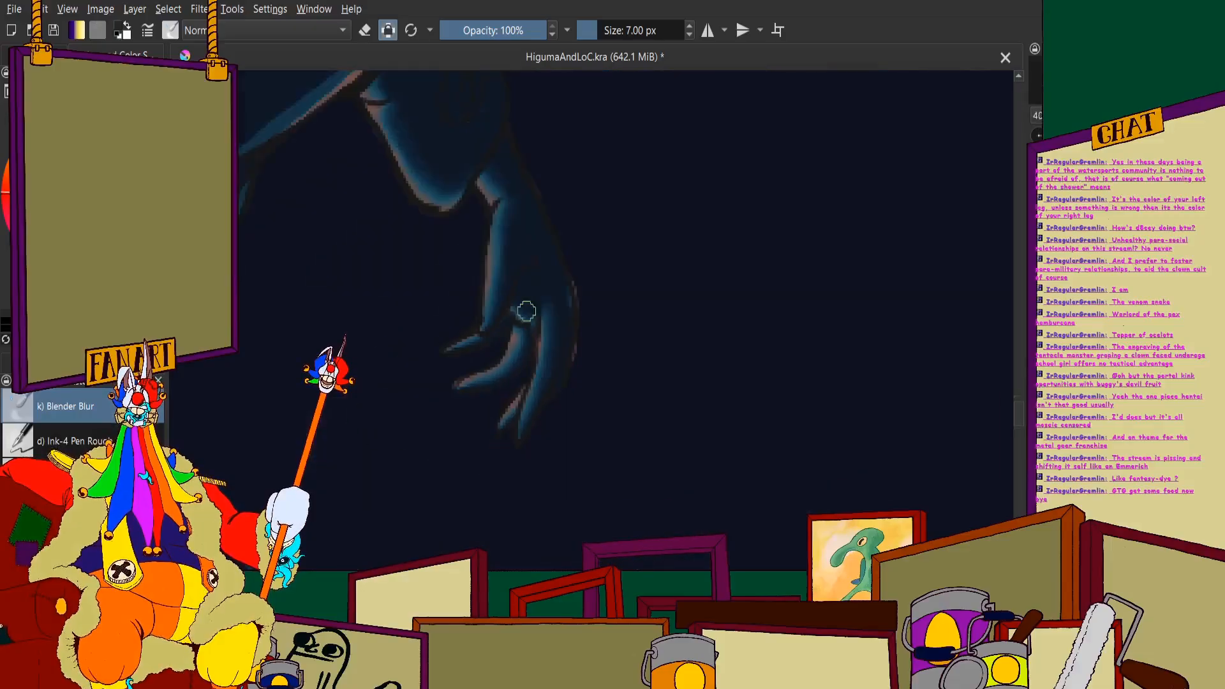
pyautogui.scroll(3, 527, 311)
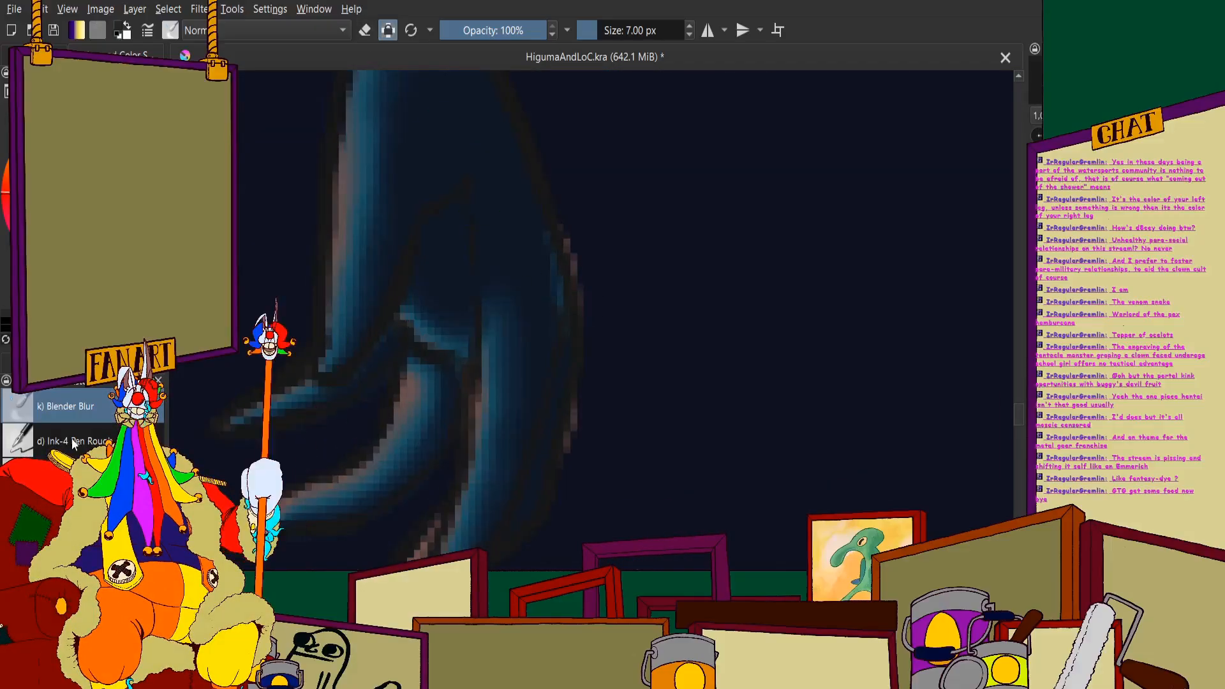
# - Erase the stray pink pixels outside the back of the hanging hand with a 5 px ink pen in eraser mode
pyautogui.press('e')
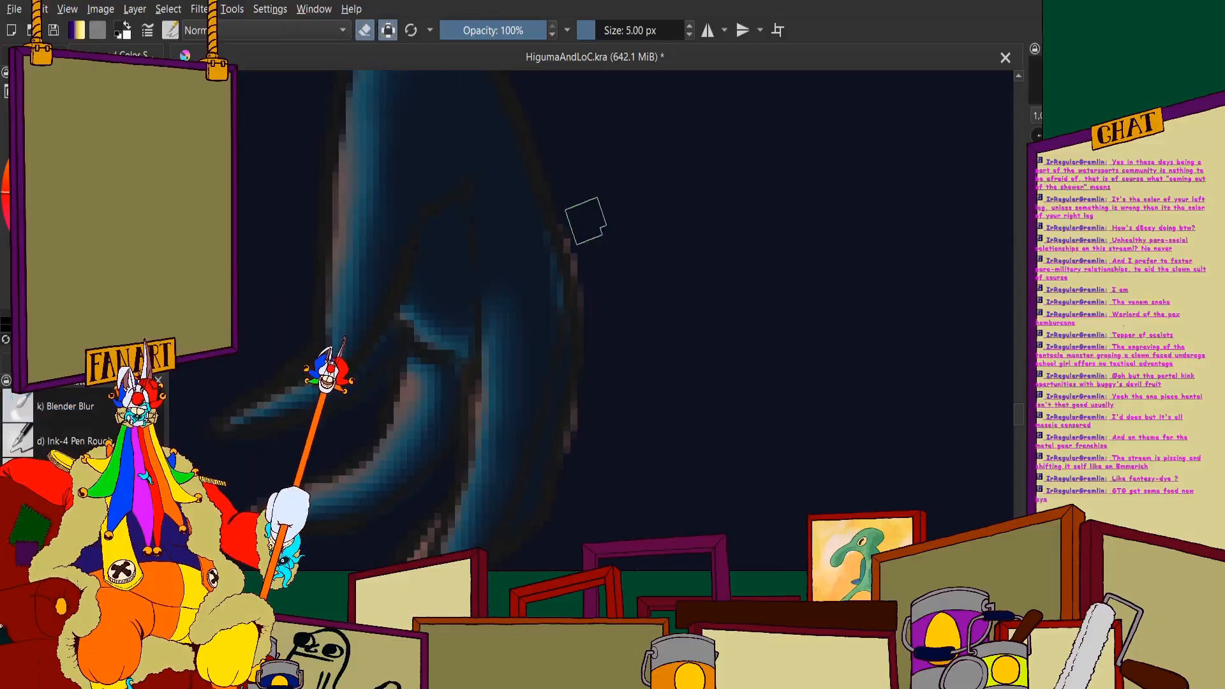
pyautogui.scroll(-2, 554, 271)
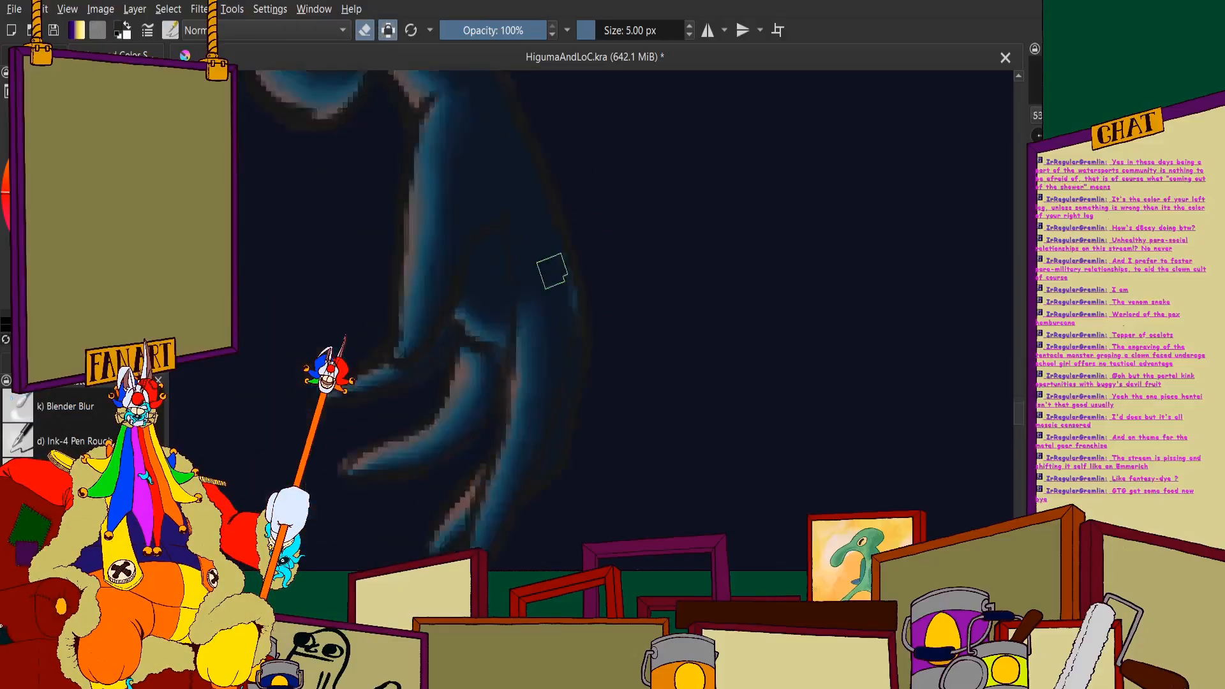
pyautogui.scroll(3, 550, 270)
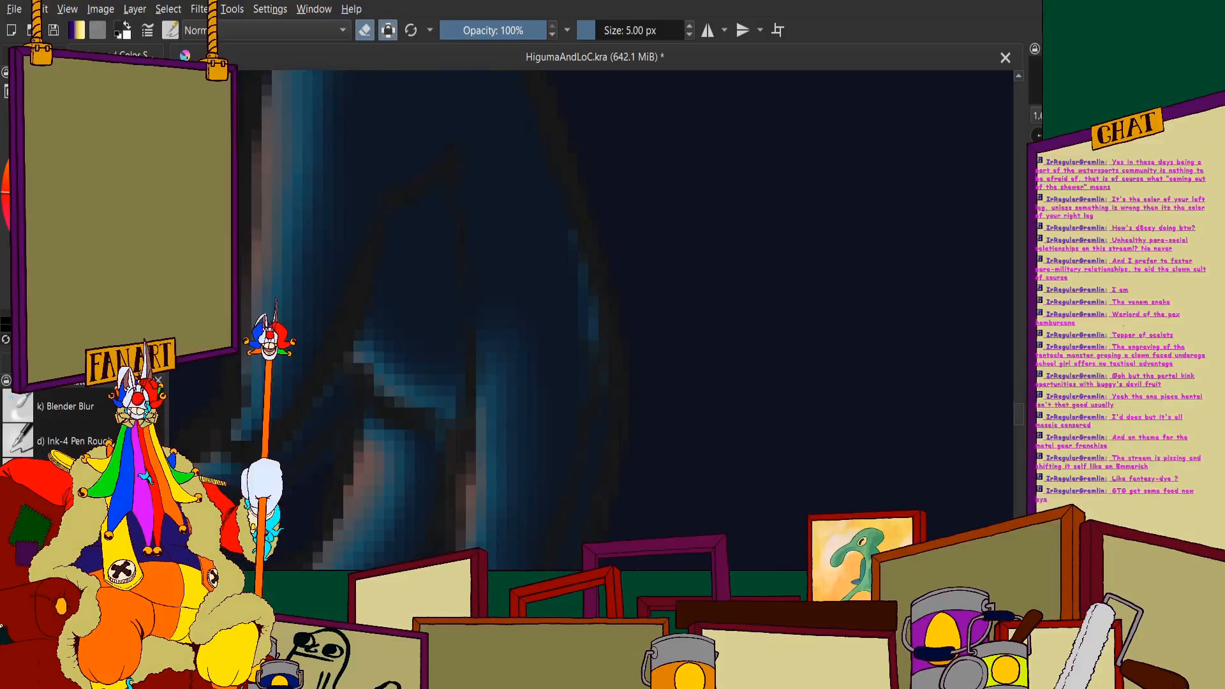
pyautogui.scroll(-5, 591, 314)
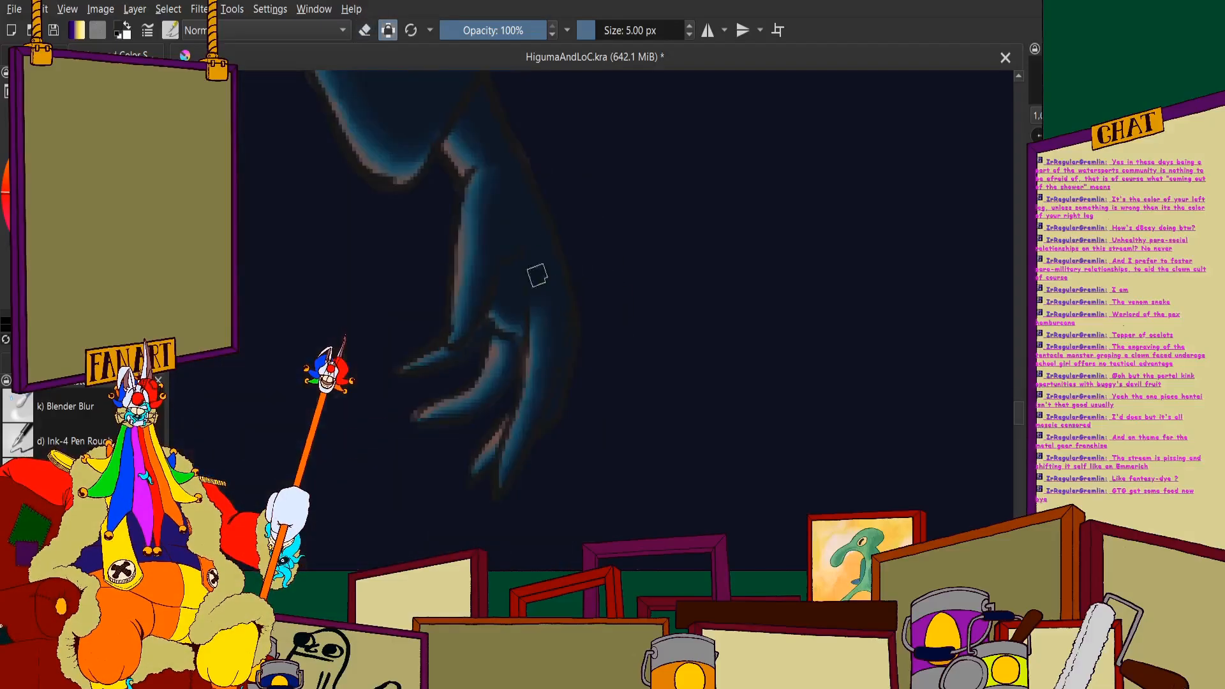
pyautogui.scroll(4, 507, 297)
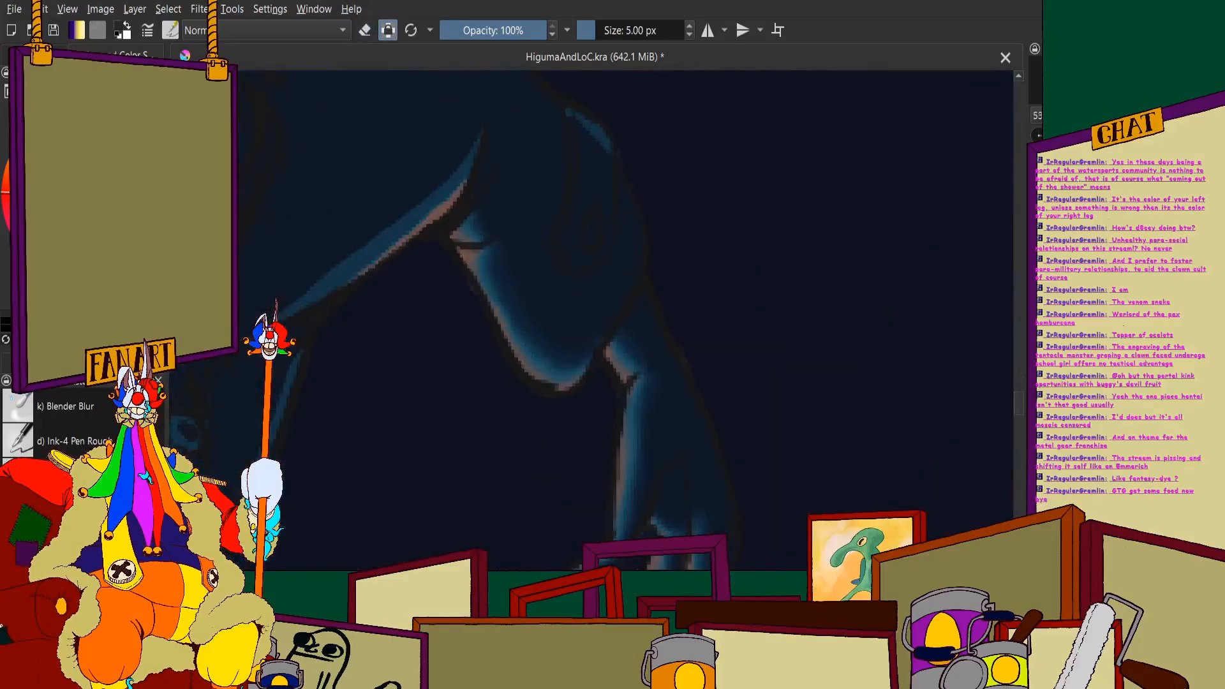
# - Soften the light edge along the underside of the raised arm up to the armpit with Blender Blur at 7 px
pyautogui.click(70, 406)
pyautogui.scroll(3, 522, 290)
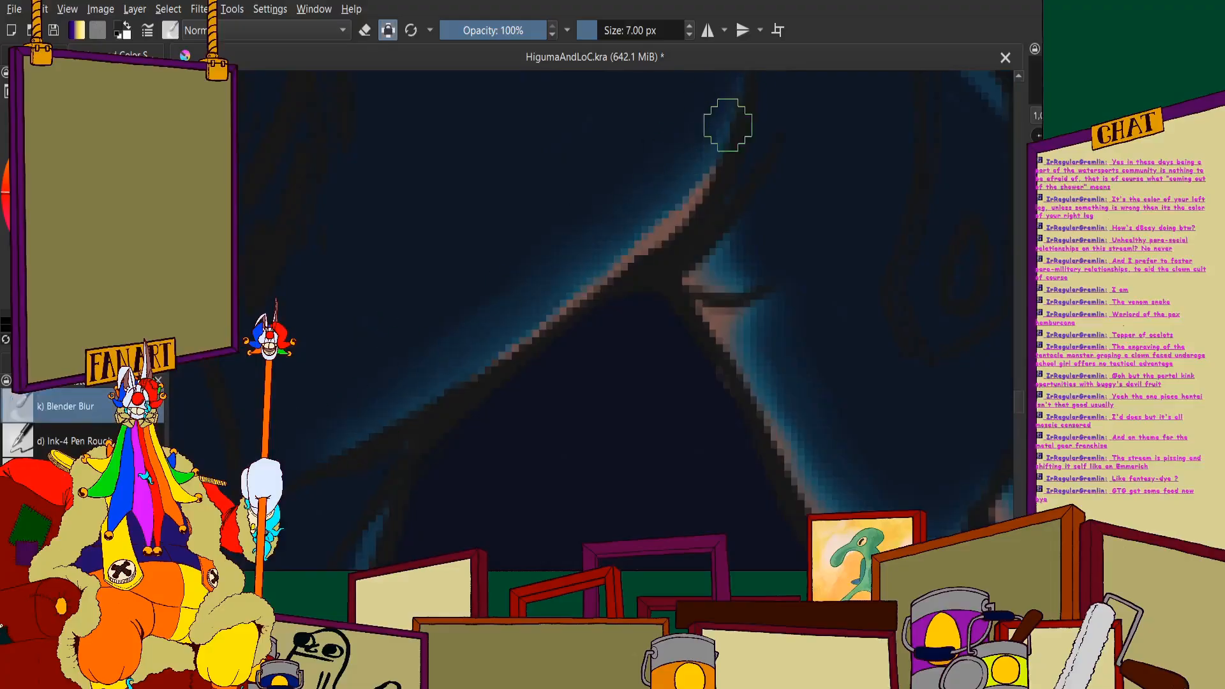
pyautogui.moveTo(727, 126); pyautogui.dragTo(587, 277)
pyautogui.scroll(-4, 447, 385)
pyautogui.scroll(4, 538, 255)
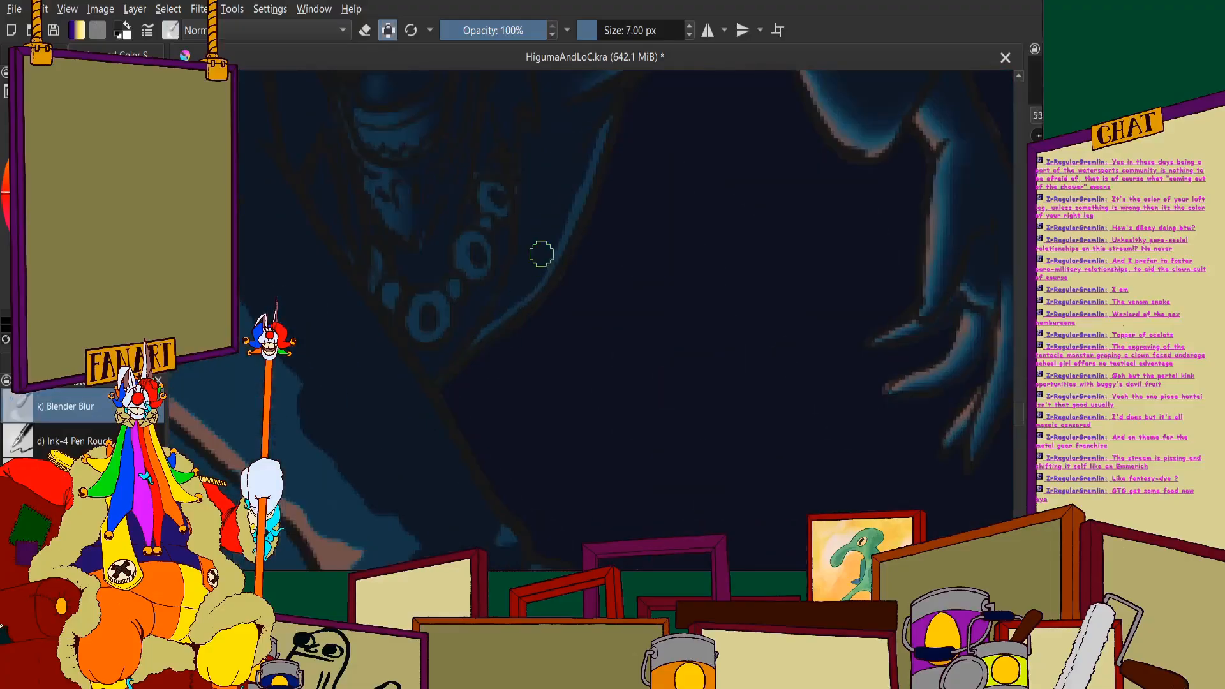
pyautogui.scroll(-5, 431, 434)
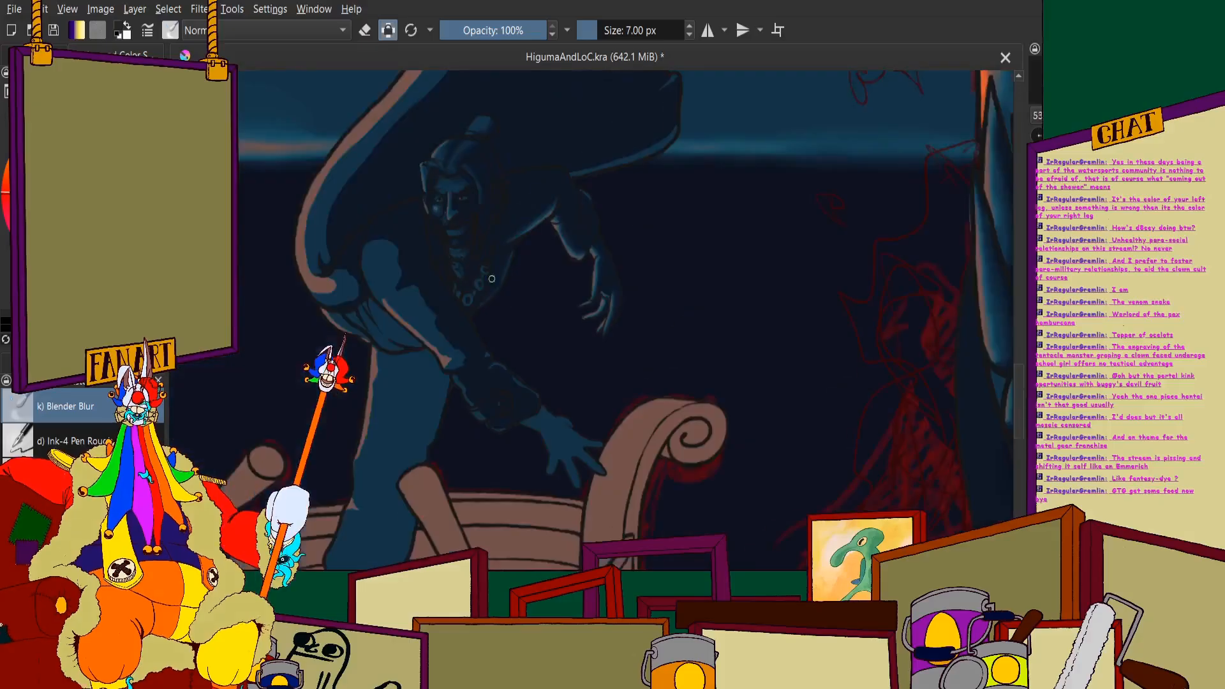
# - Set the Blender Blur brush to 14 px and soften the dark shadow edge on the rounded bulge at the cape's base
pyautogui.scroll(3, 438, 344)
pyautogui.scroll(-3, 447, 288)
pyautogui.scroll(3, 308, 334)
pyautogui.scroll(4, 308, 334)
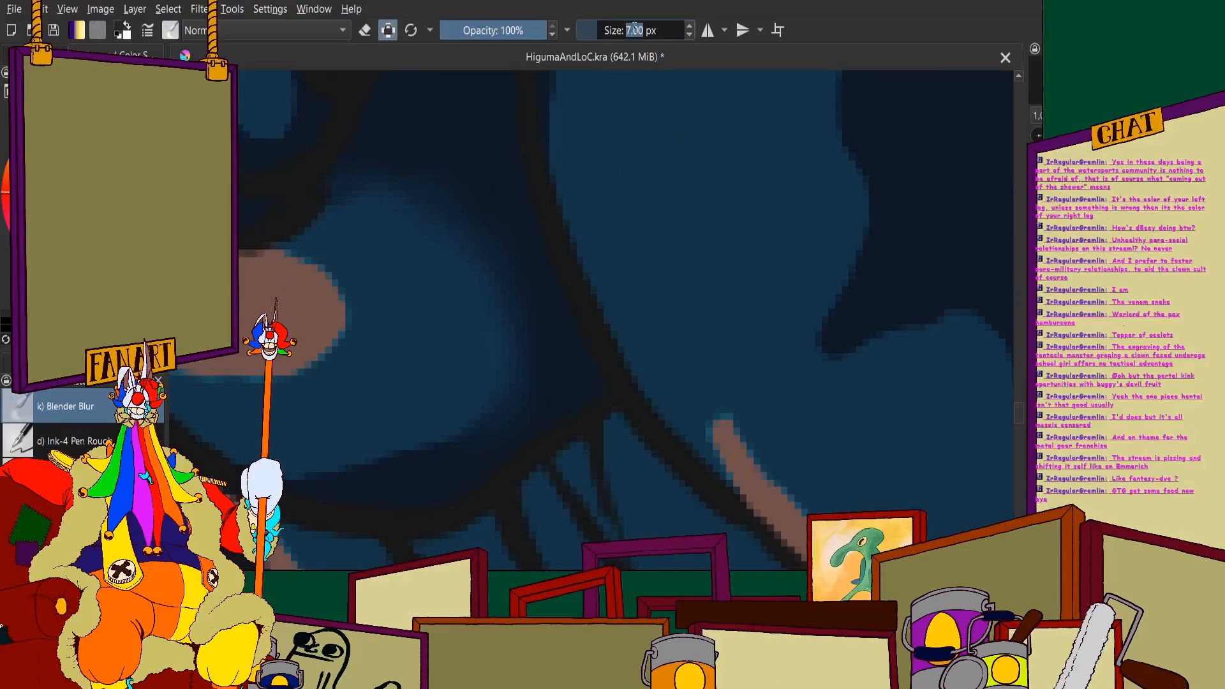
pyautogui.scroll(-1, 571, 163)
pyautogui.scroll(1, 505, 203)
pyautogui.moveTo(504, 202)
pyautogui.mouseDown()
pyautogui.moveTo(543, 359)
pyautogui.moveTo(462, 161)
pyautogui.moveTo(485, 372)
pyautogui.moveTo(484, 242)
pyautogui.mouseUp()
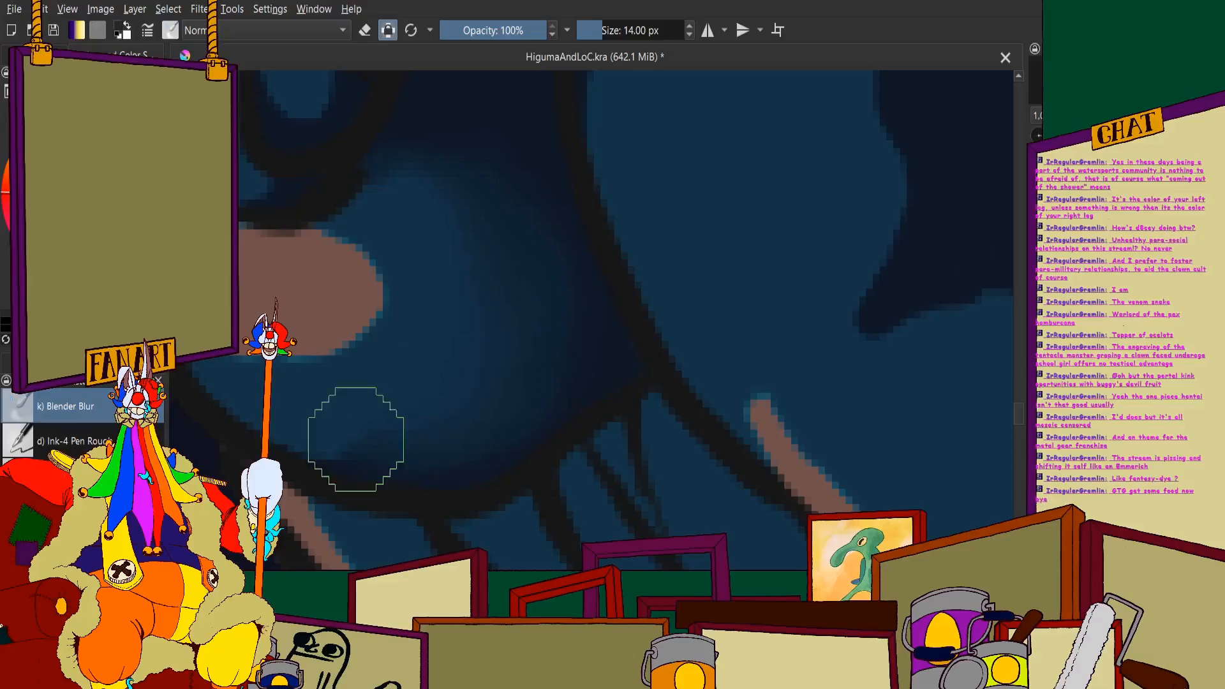
# - Smooth the bulge's upper shadow edge and blend its pink highlight into the surrounding blue
pyautogui.scroll(-6, 407, 270)
pyautogui.scroll(6, 410, 257)
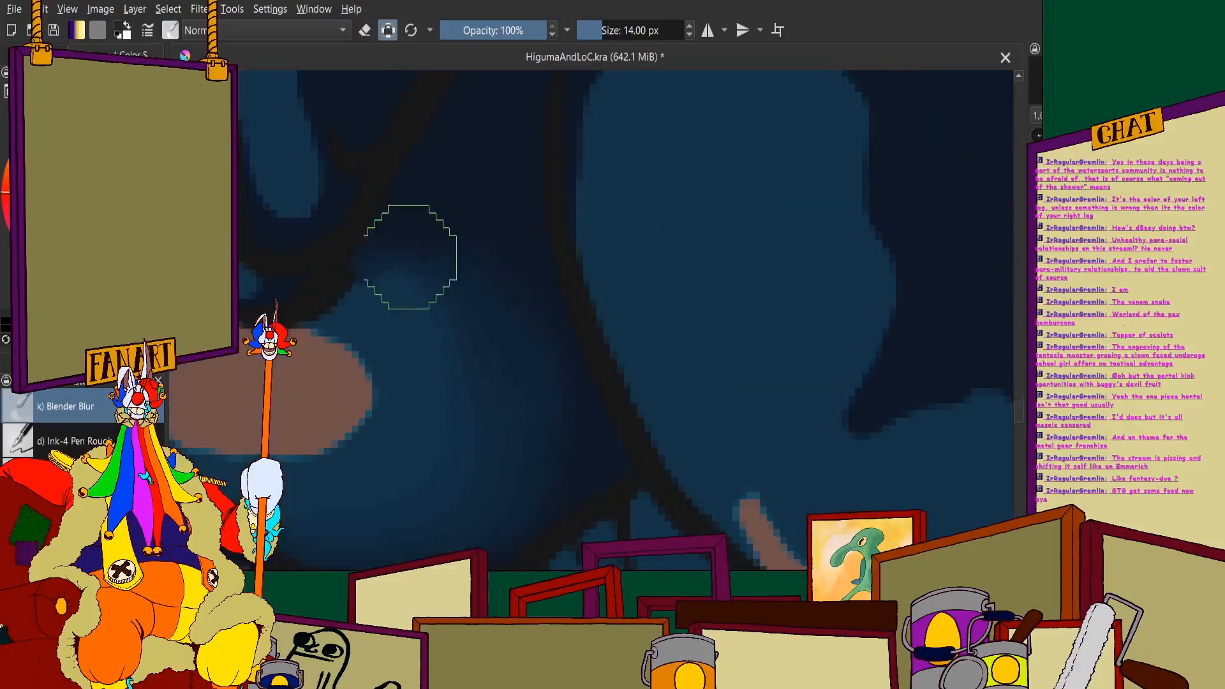
pyautogui.scroll(-5, 427, 329)
pyautogui.scroll(5, 411, 325)
pyautogui.moveTo(411, 324)
pyautogui.mouseDown()
pyautogui.moveTo(482, 431)
pyautogui.moveTo(478, 321)
pyautogui.moveTo(466, 321)
pyautogui.moveTo(376, 437)
pyautogui.moveTo(504, 431)
pyautogui.moveTo(440, 408)
pyautogui.moveTo(316, 405)
pyautogui.mouseUp()
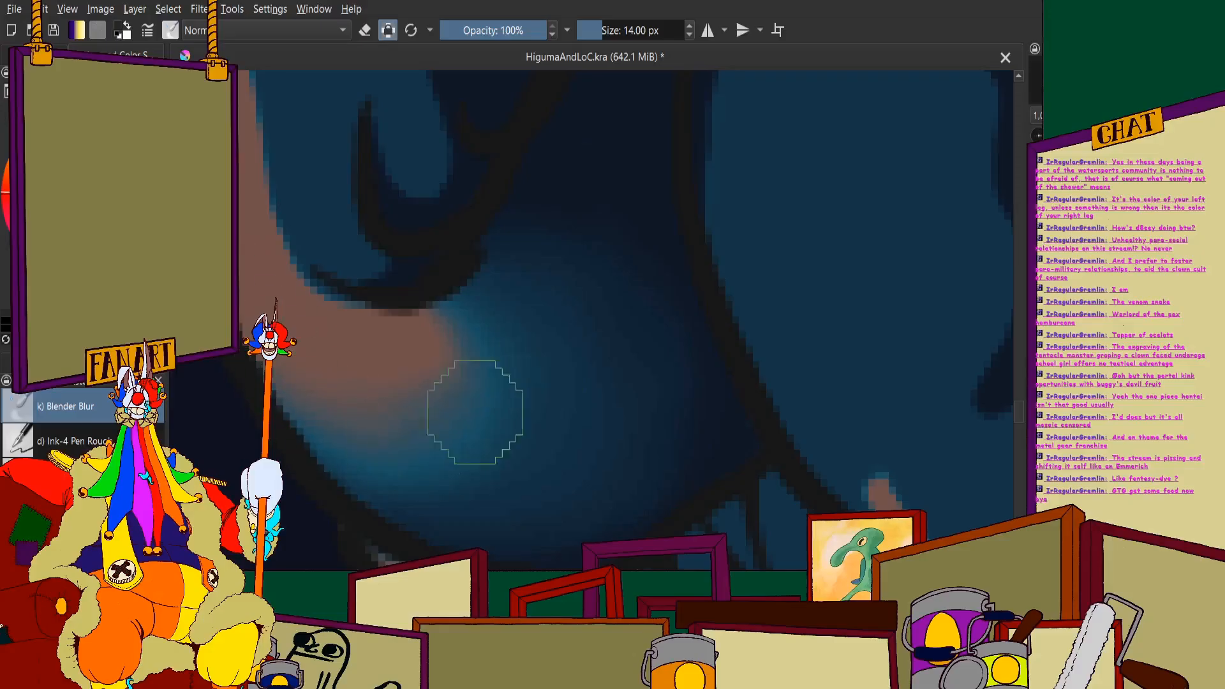
# - Blur the boundary between the pink rim light and blue band along the cape's lower outer curve
pyautogui.scroll(-5, 313, 355)
pyautogui.scroll(5, 313, 355)
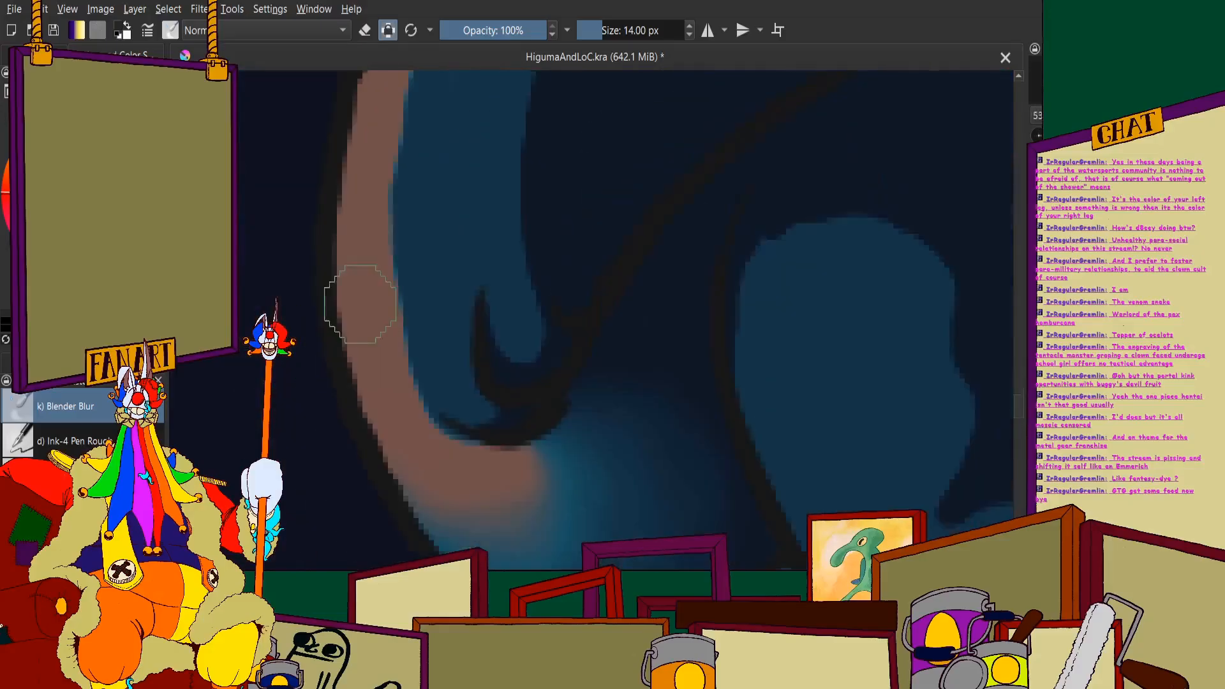
pyautogui.scroll(-5, 425, 178)
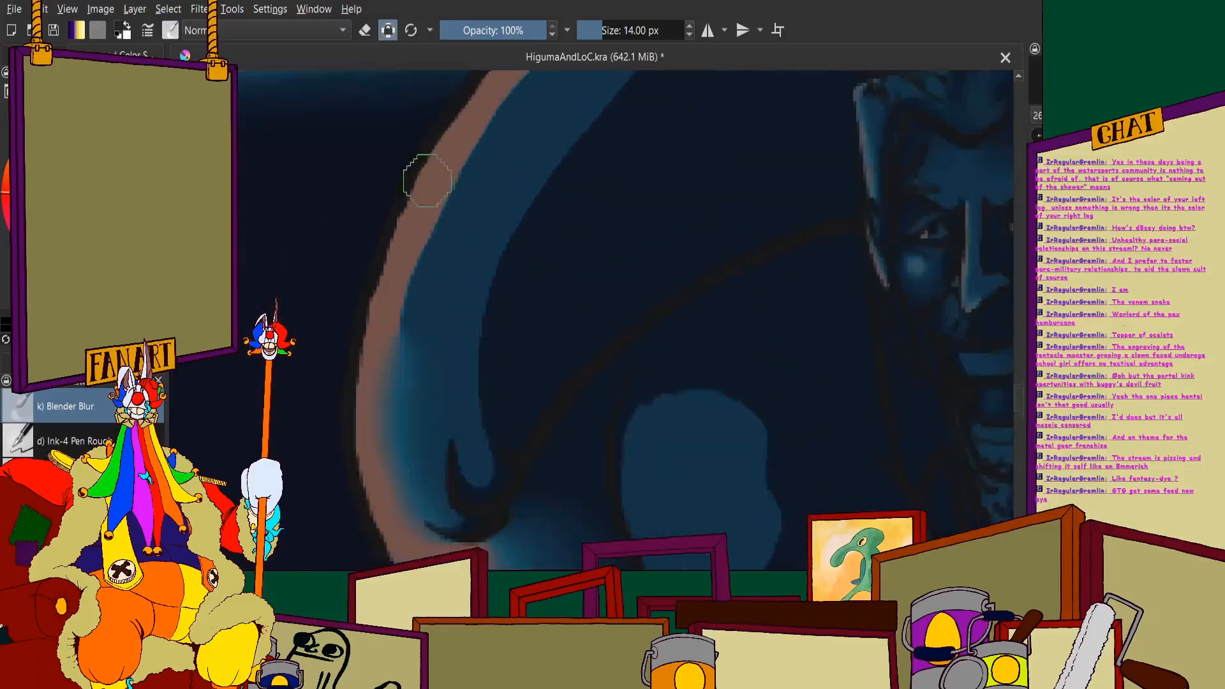
pyautogui.scroll(4, 397, 392)
pyautogui.scroll(-5, 498, 139)
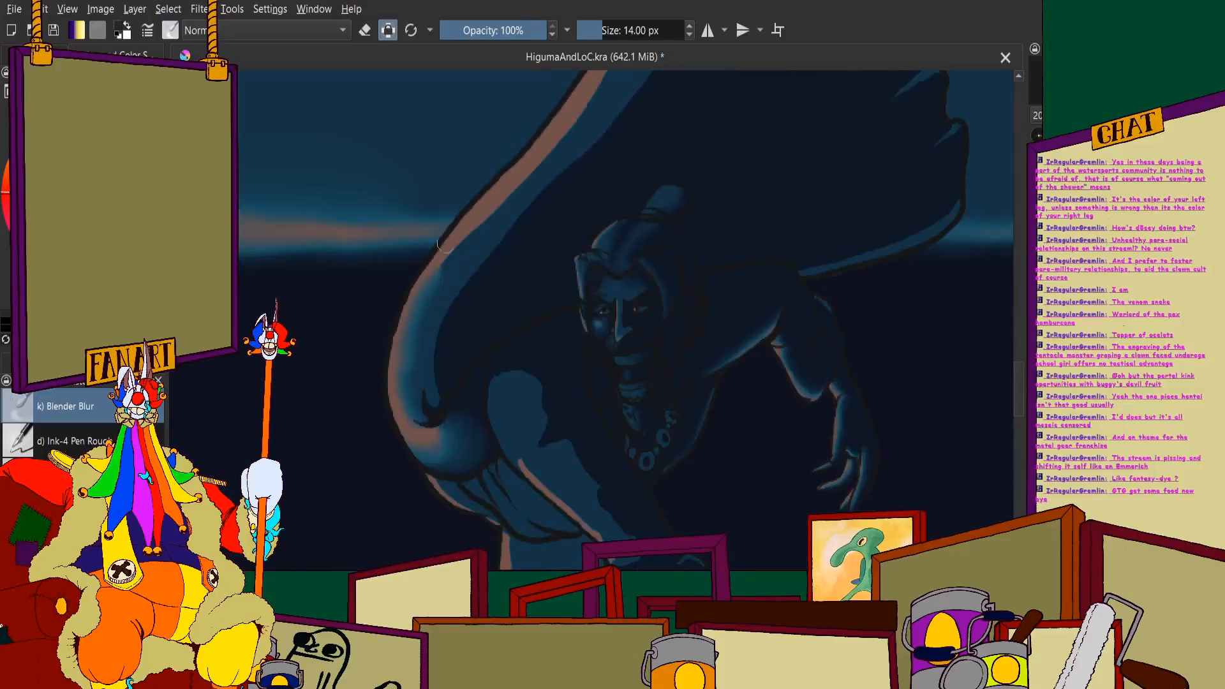
# - Continue blending the cape's pink rim light into the blue band from the horizon up its diagonal middle section
pyautogui.scroll(4, 528, 315)
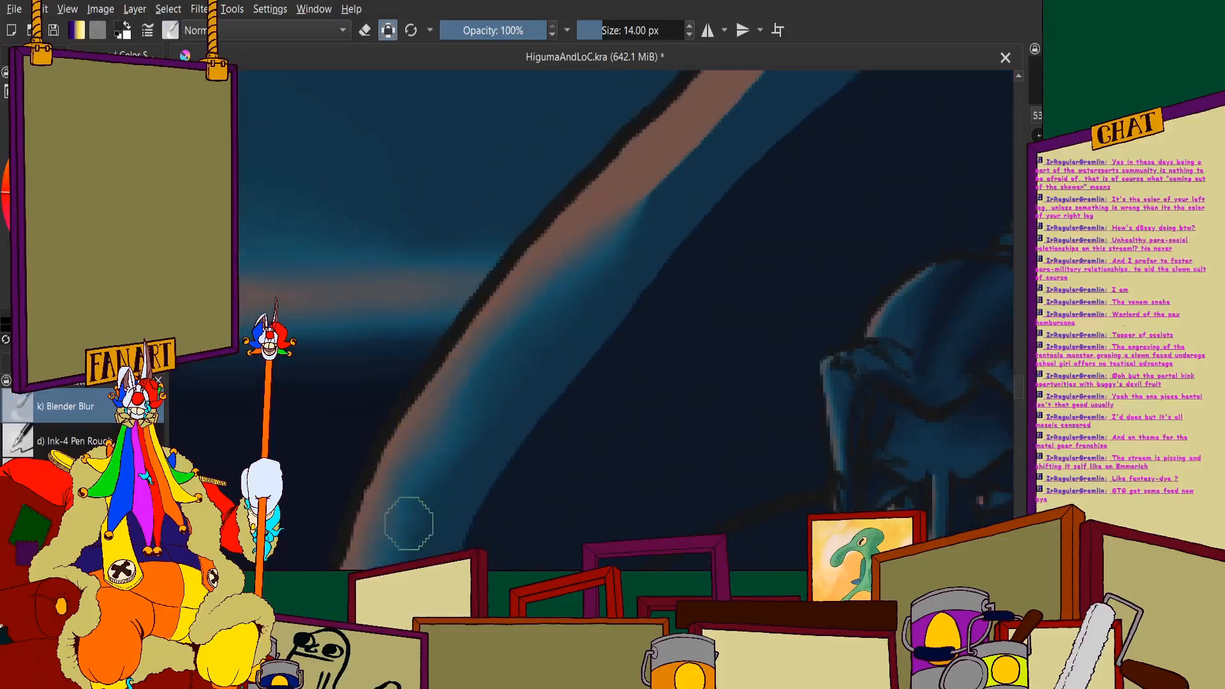
pyautogui.scroll(-4, 399, 465)
pyautogui.scroll(4, 447, 427)
pyautogui.moveTo(534, 300); pyautogui.dragTo(620, 199)
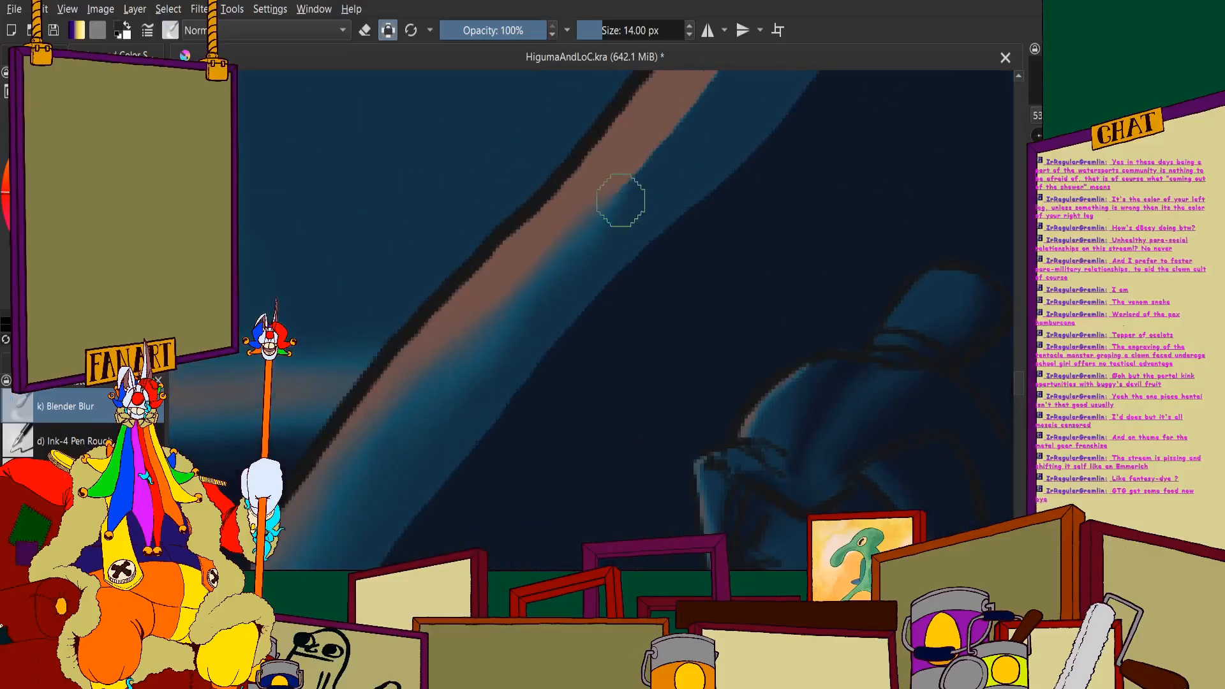
pyautogui.scroll(-4, 562, 214)
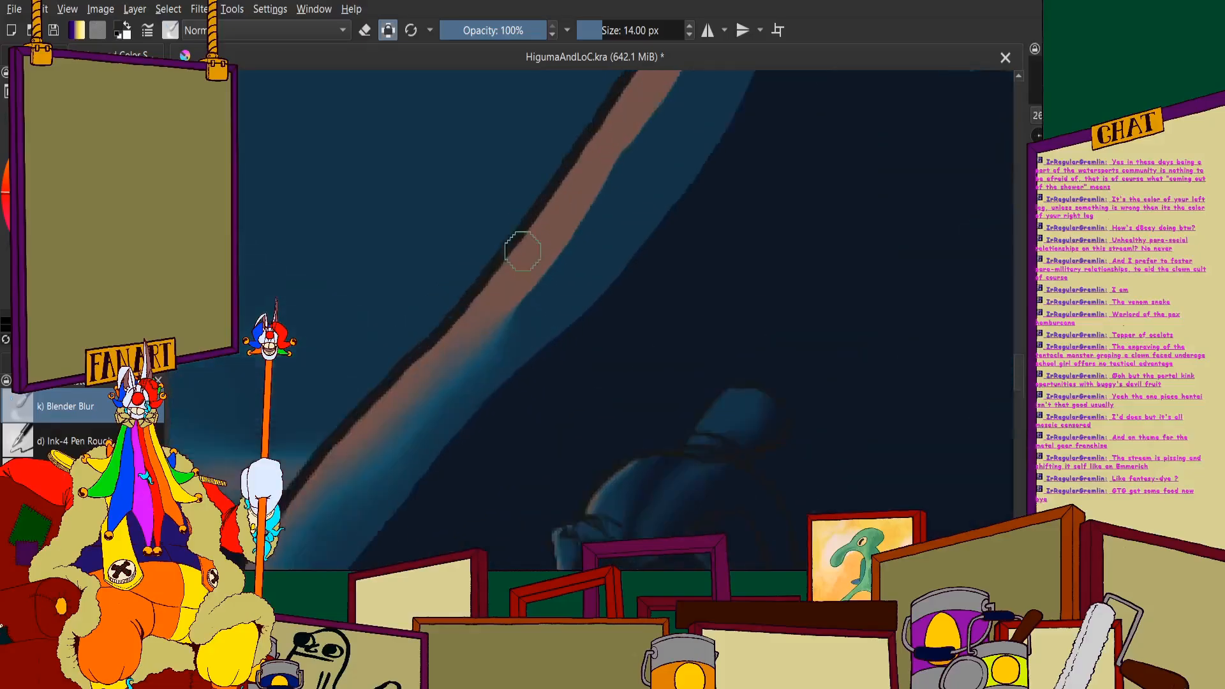
pyautogui.scroll(4, 520, 246)
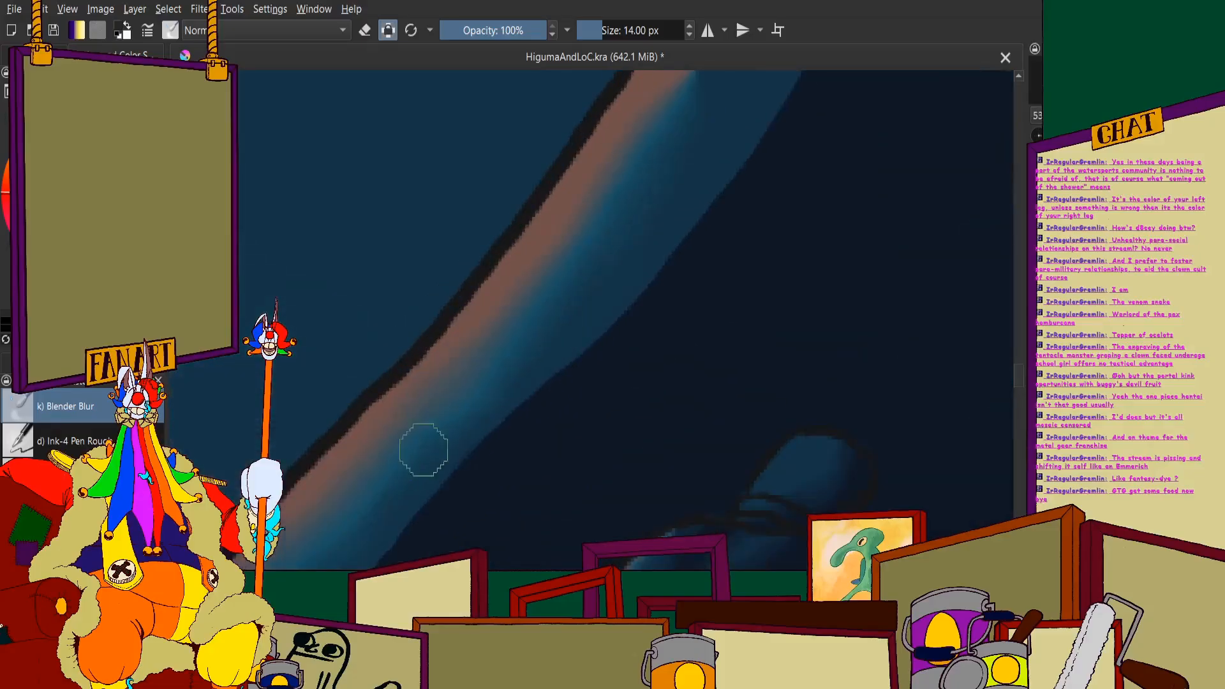
pyautogui.scroll(-3, 342, 478)
pyautogui.scroll(3, 481, 288)
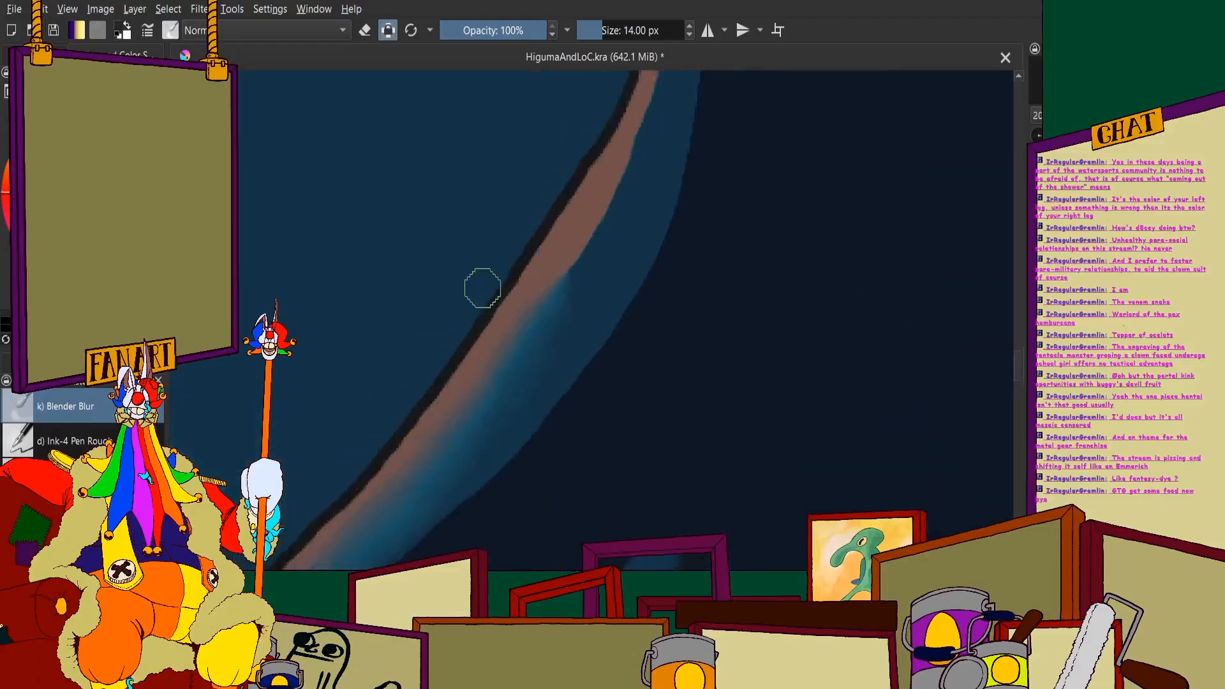
# - Soften the rim light and shadow transitions along the cape's upper outer edge toward the narrow section below its tip
pyautogui.scroll(-3, 481, 287)
pyautogui.scroll(3, 504, 268)
pyautogui.scroll(-5, 452, 202)
pyautogui.scroll(5, 495, 240)
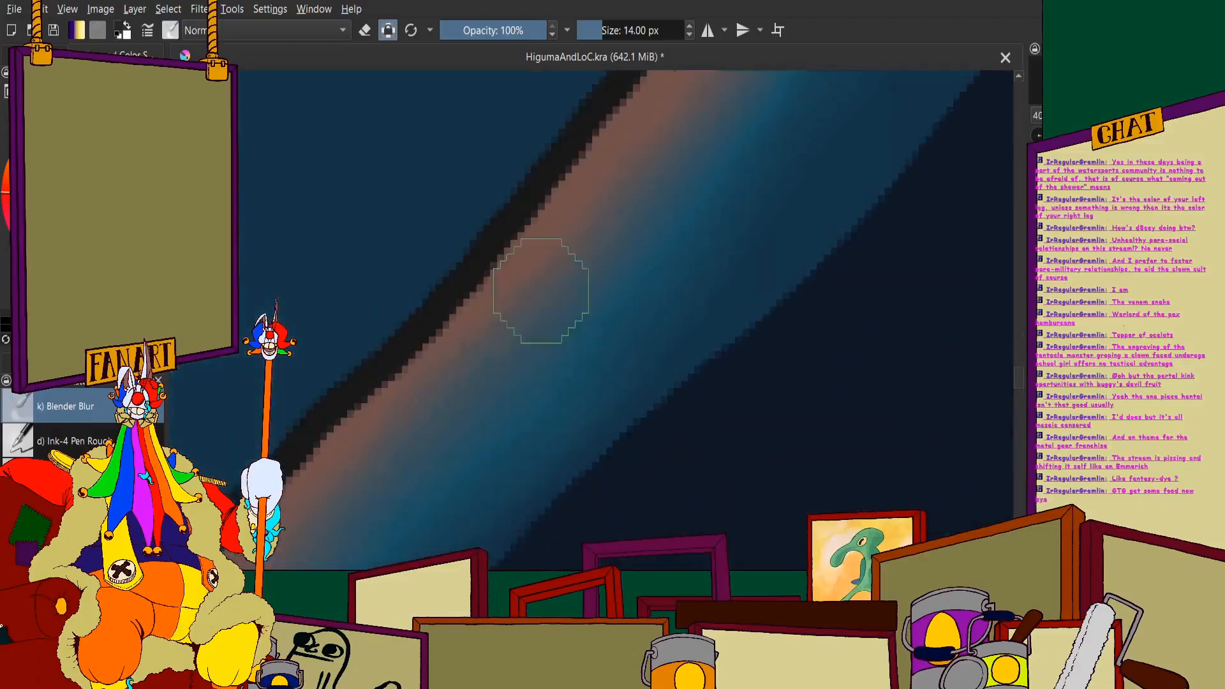
pyautogui.scroll(-3, 751, 149)
pyautogui.scroll(3, 530, 347)
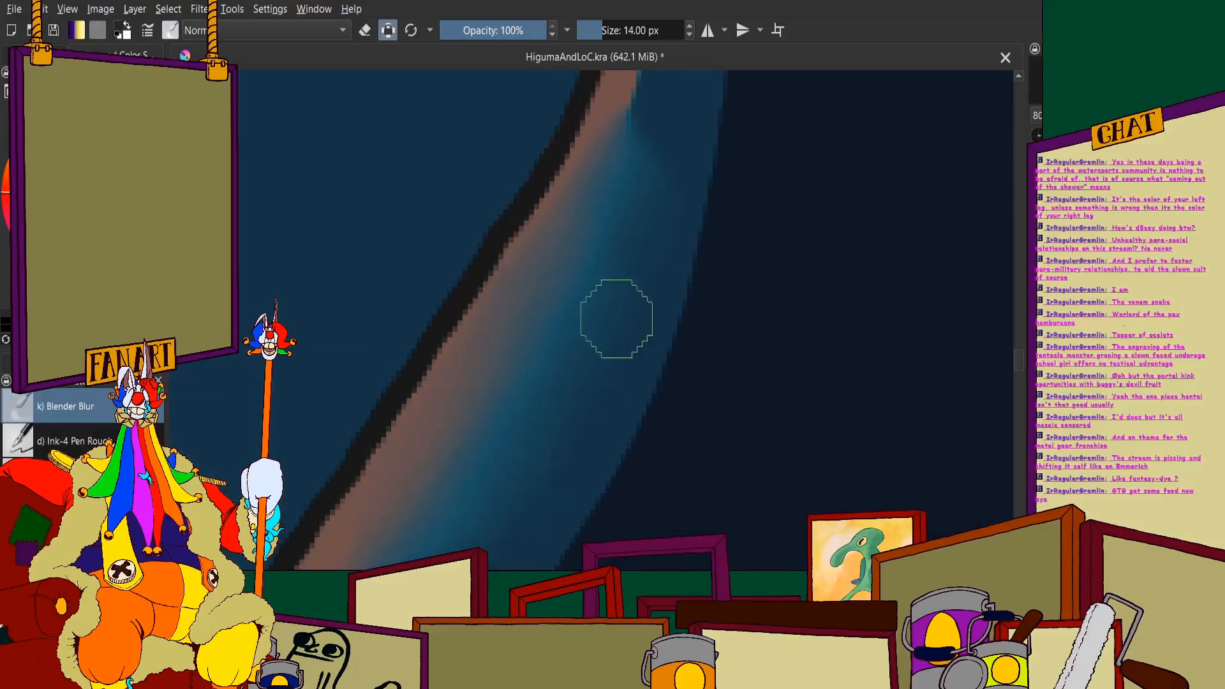
pyautogui.scroll(-3, 617, 319)
pyautogui.scroll(3, 500, 296)
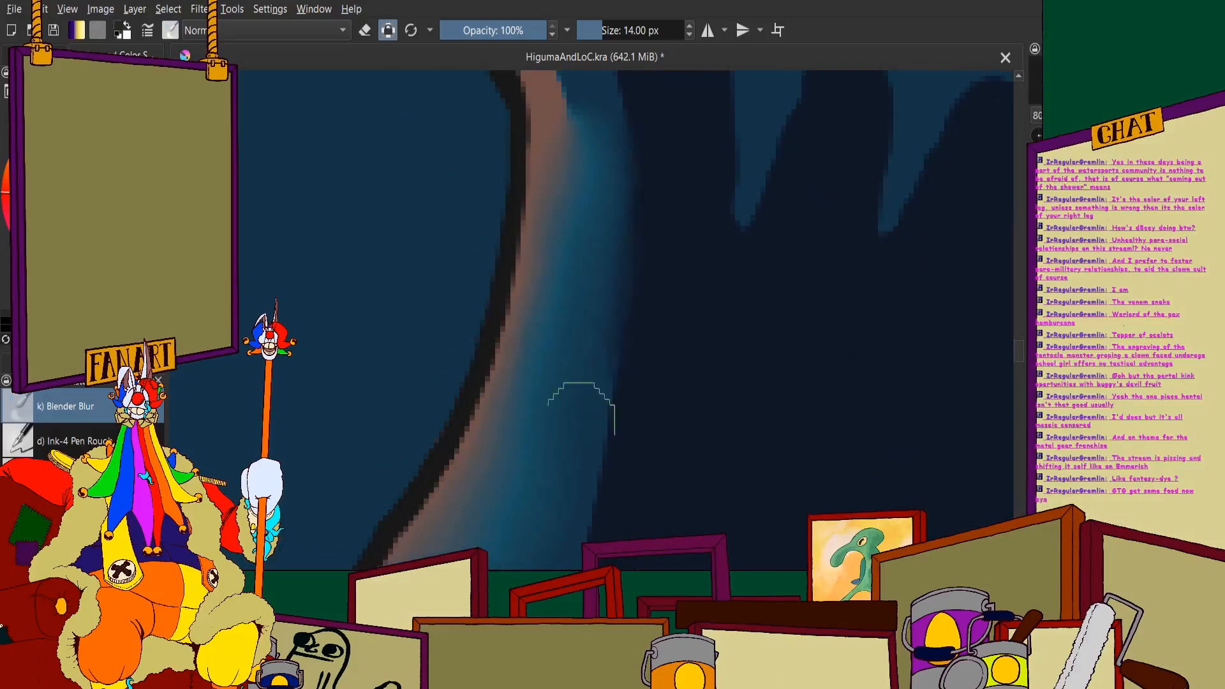
# - Blend the pink highlight into the blue and dark shading at the cape's pointed upper tip
pyautogui.scroll(-3, 558, 166)
pyautogui.scroll(3, 501, 296)
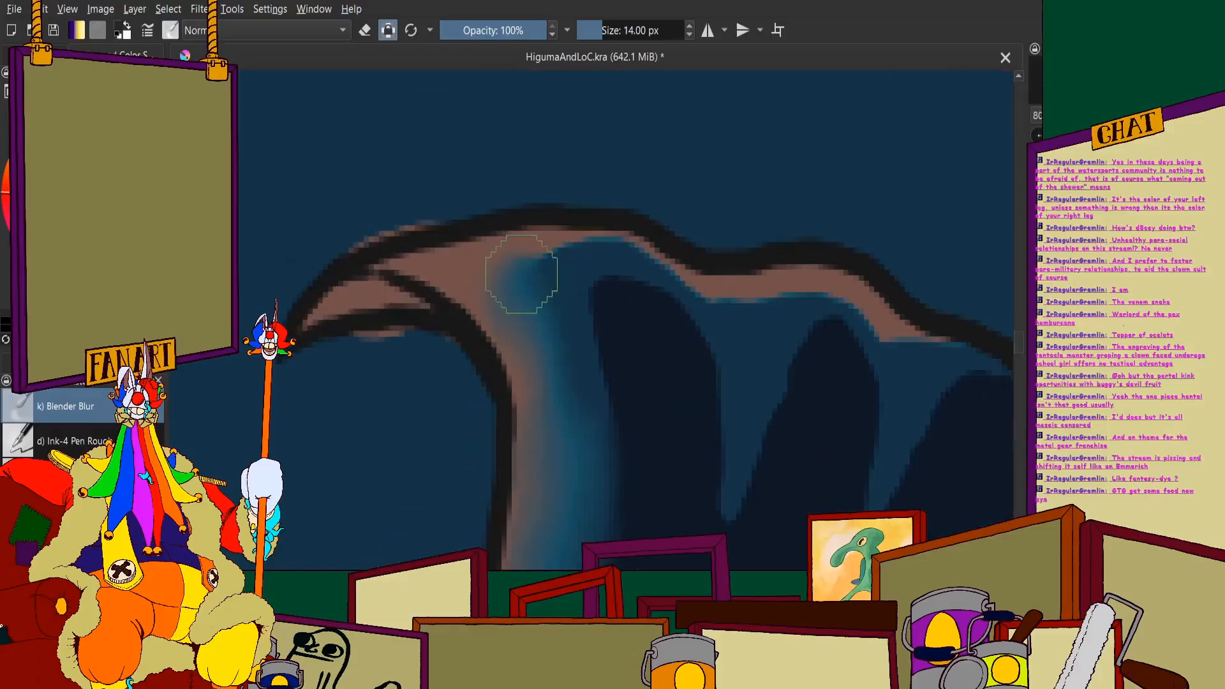
pyautogui.scroll(-3, 520, 287)
pyautogui.scroll(4, 533, 273)
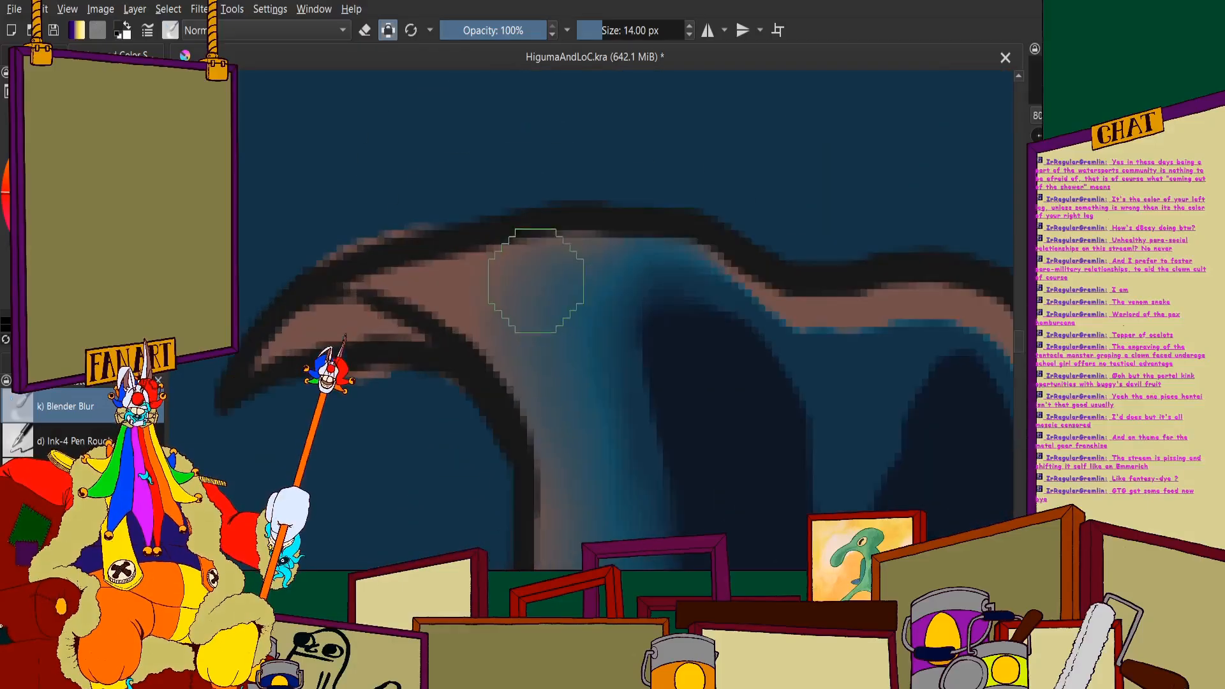
pyautogui.scroll(-5, 533, 342)
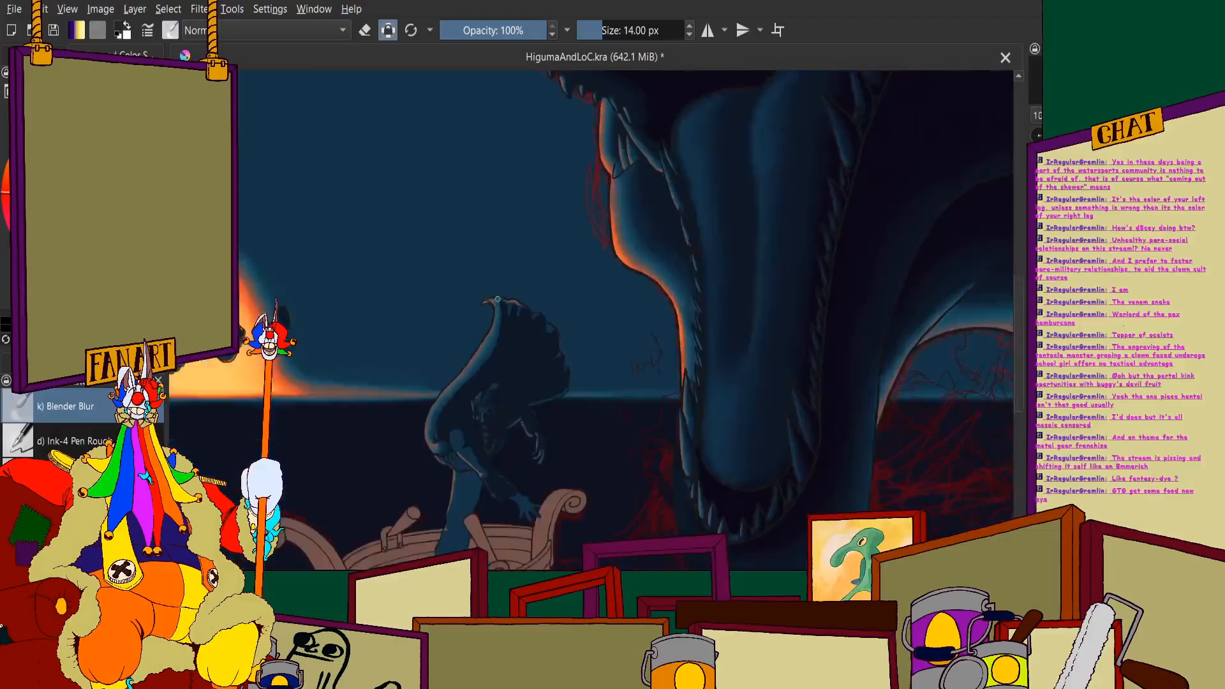
pyautogui.scroll(5, 492, 306)
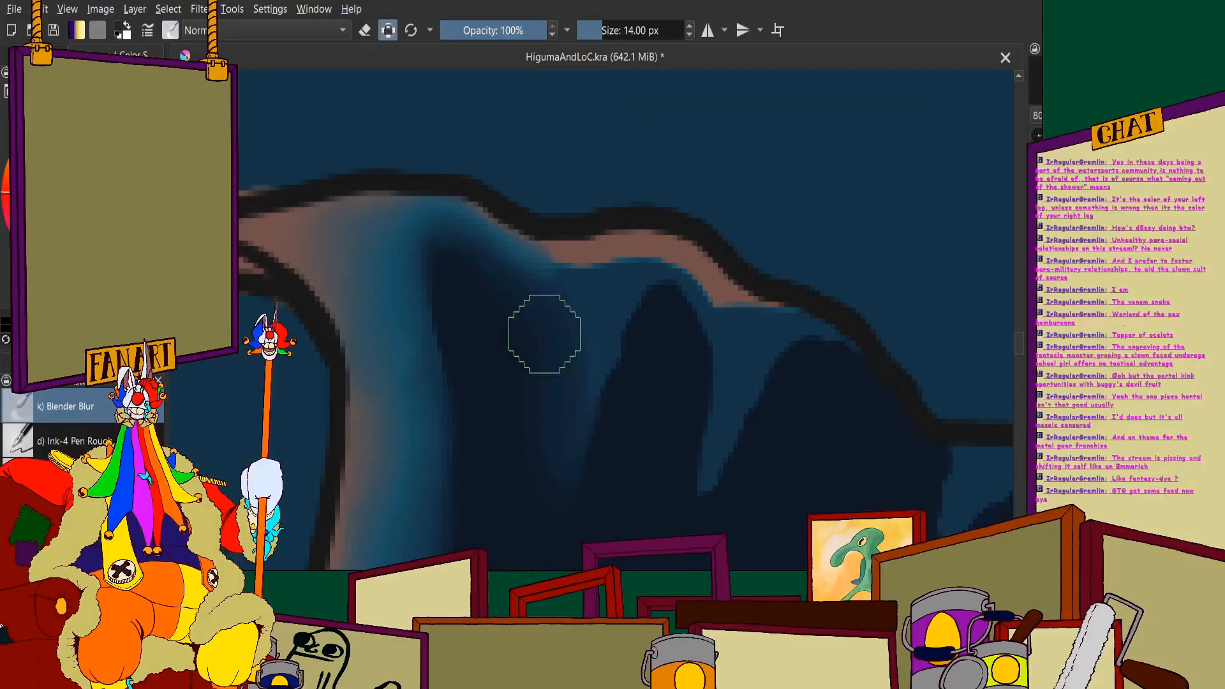
# - Soften the dark fold shadows and pink rim light along the cape's scalloped upper edge
pyautogui.moveTo(598, 440)
pyautogui.mouseDown()
pyautogui.moveTo(655, 280)
pyautogui.moveTo(612, 367)
pyautogui.moveTo(644, 305)
pyautogui.moveTo(606, 330)
pyautogui.moveTo(548, 264)
pyautogui.moveTo(612, 265)
pyautogui.moveTo(567, 307)
pyautogui.moveTo(651, 267)
pyautogui.moveTo(708, 303)
pyautogui.moveTo(695, 397)
pyautogui.moveTo(729, 326)
pyautogui.moveTo(764, 380)
pyautogui.moveTo(834, 392)
pyautogui.moveTo(776, 352)
pyautogui.moveTo(810, 353)
pyautogui.moveTo(704, 509)
pyautogui.moveTo(782, 372)
pyautogui.moveTo(709, 430)
pyautogui.moveTo(706, 336)
pyautogui.mouseUp()
pyautogui.scroll(-8, 568, 303)
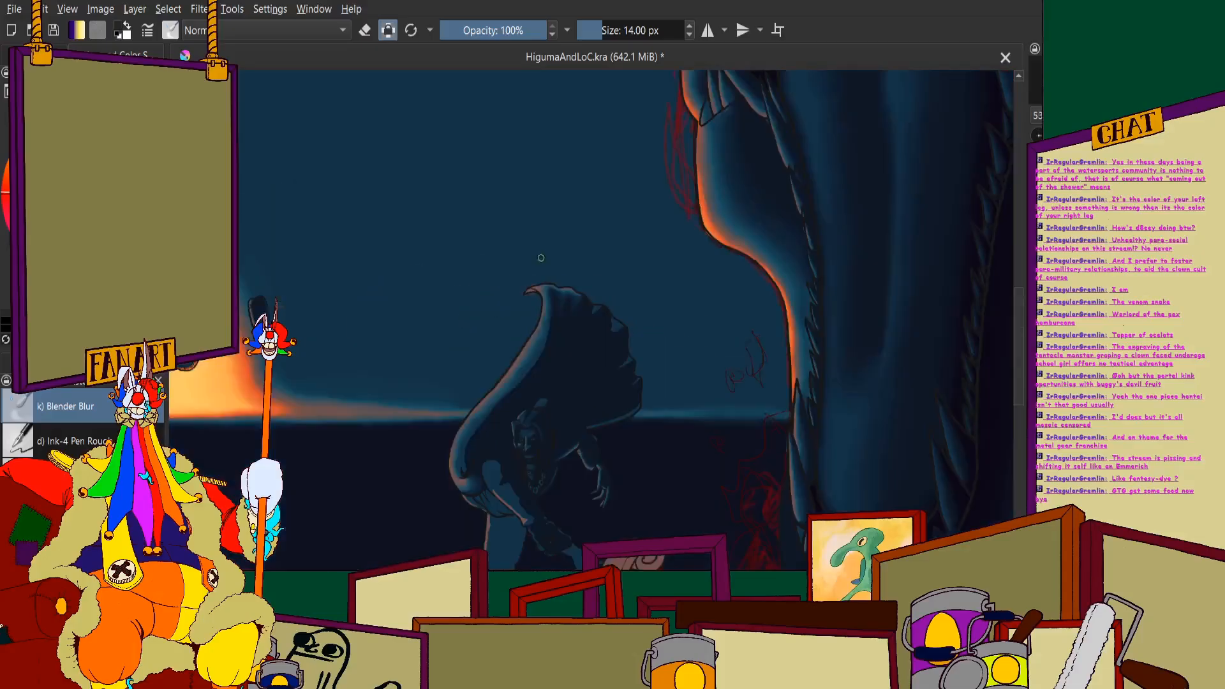
pyautogui.scroll(4, 556, 253)
pyautogui.scroll(4, 679, 319)
pyautogui.moveTo(682, 325)
pyautogui.mouseDown()
pyautogui.moveTo(654, 479)
pyautogui.moveTo(669, 453)
pyautogui.moveTo(782, 373)
pyautogui.mouseUp()
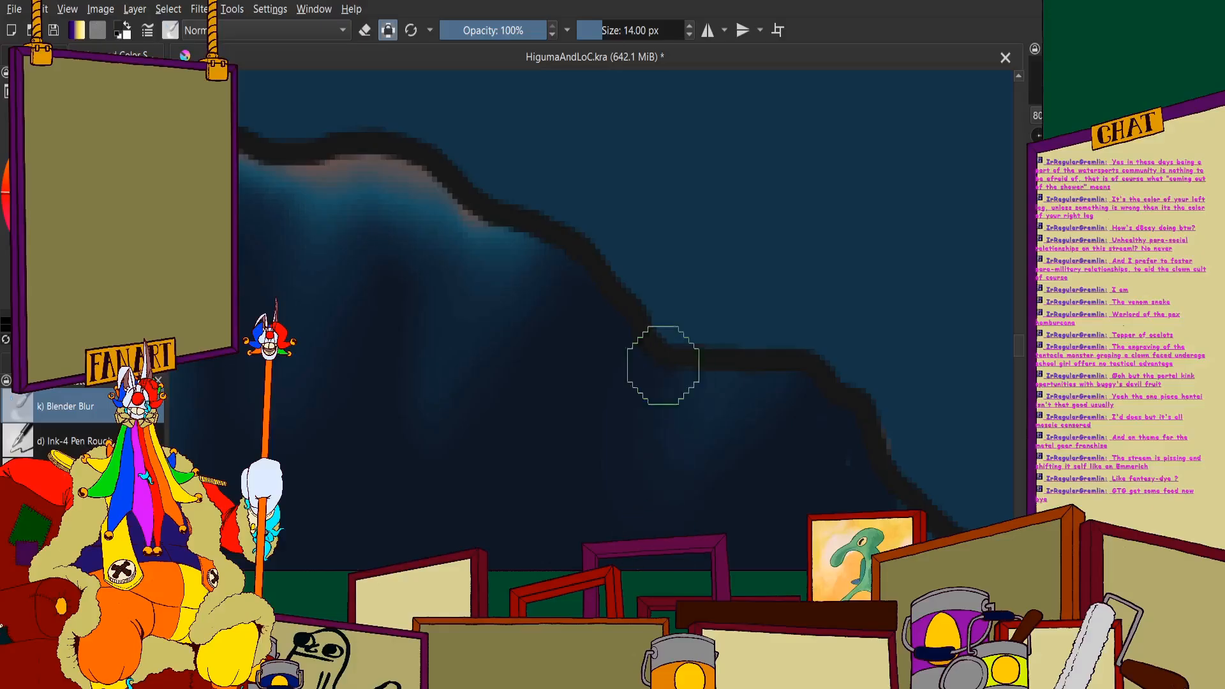
# - Soften the faint blue highlights beneath the lower bumps of the cape's scalloped outer edge with Blender Blur
pyautogui.scroll(-4, 663, 365)
pyautogui.scroll(4, 690, 374)
pyautogui.moveTo(690, 369)
pyautogui.mouseDown()
pyautogui.moveTo(757, 362)
pyautogui.moveTo(810, 333)
pyautogui.mouseUp()
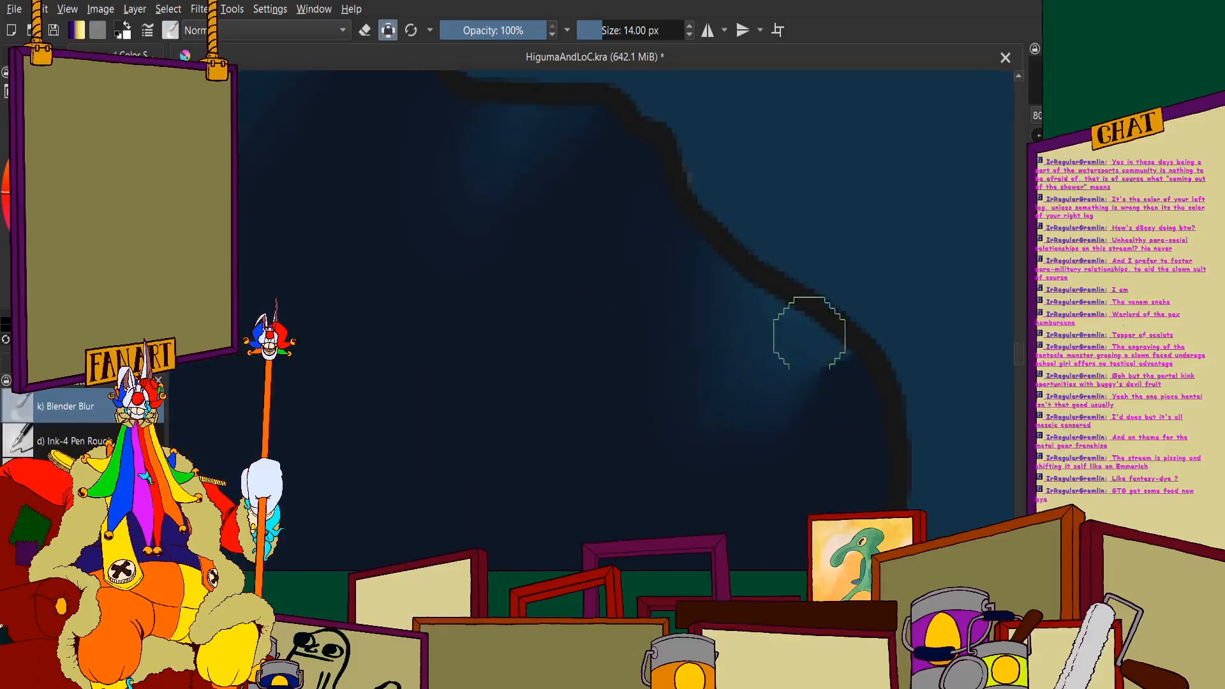
pyautogui.moveTo(741, 423)
pyautogui.mouseDown()
pyautogui.moveTo(714, 405)
pyautogui.moveTo(744, 383)
pyautogui.moveTo(857, 352)
pyautogui.moveTo(769, 297)
pyautogui.moveTo(834, 358)
pyautogui.mouseUp()
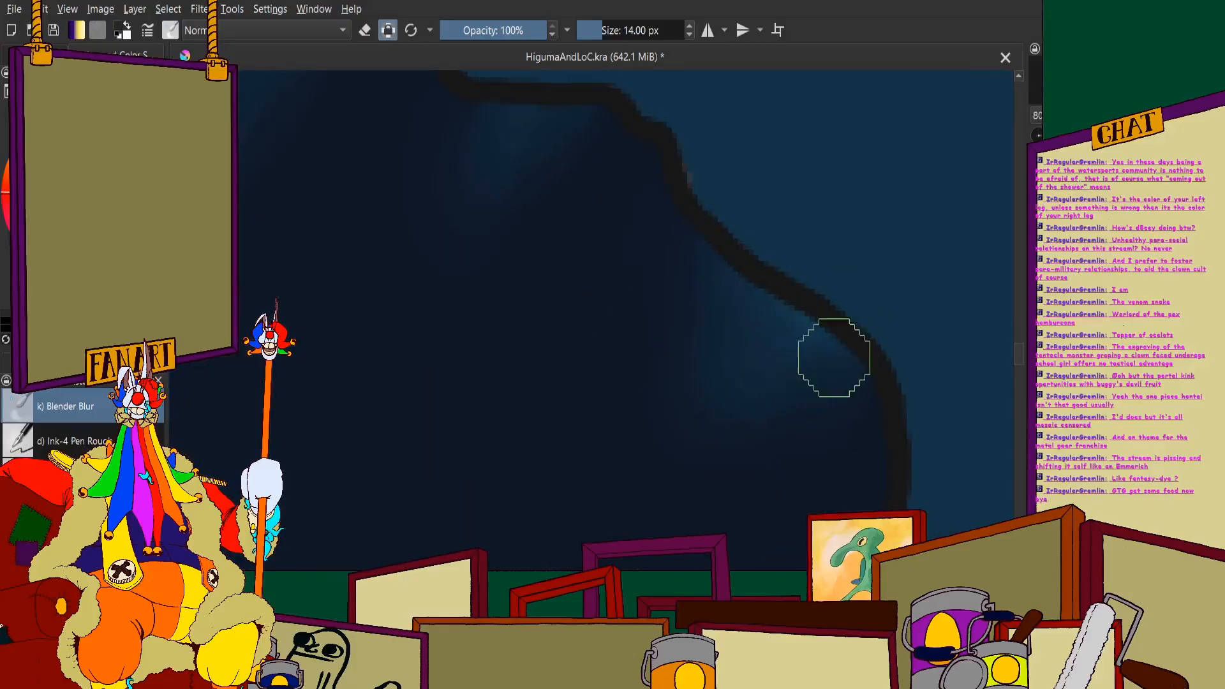
pyautogui.scroll(-4, 664, 375)
pyautogui.scroll(4, 643, 183)
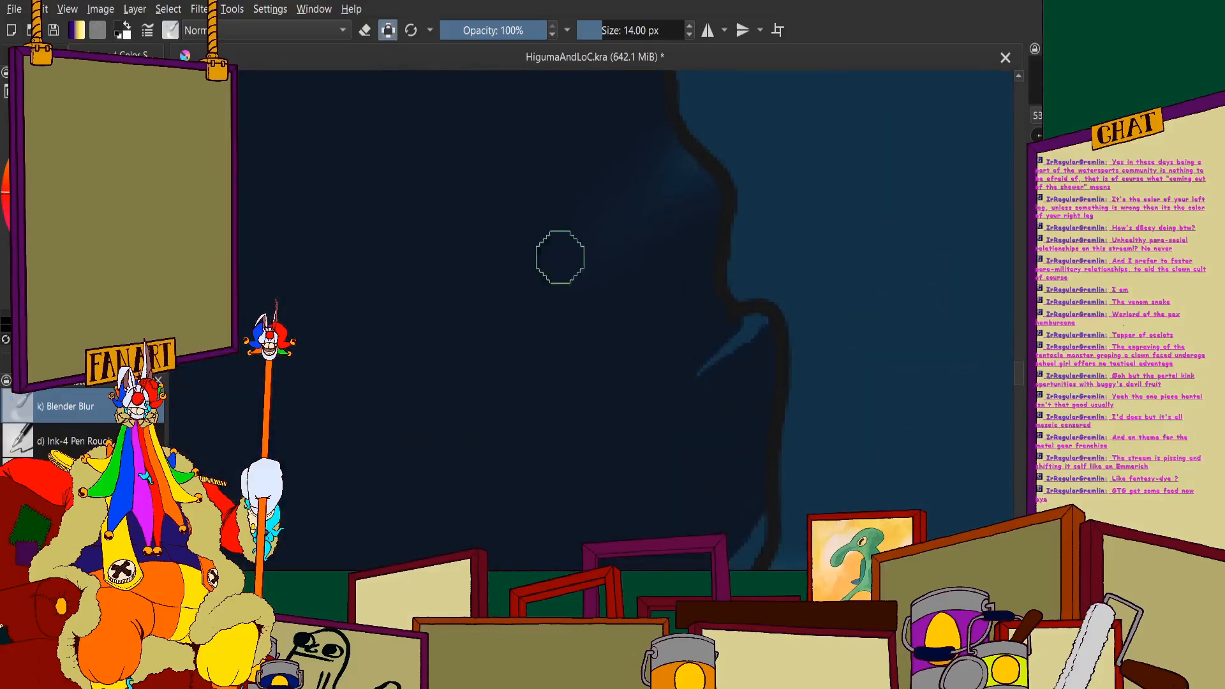
# - Blend the blue rim light along the cape's lower hem near the horizon into the dark shading
pyautogui.scroll(-5, 709, 362)
pyautogui.scroll(6, 440, 293)
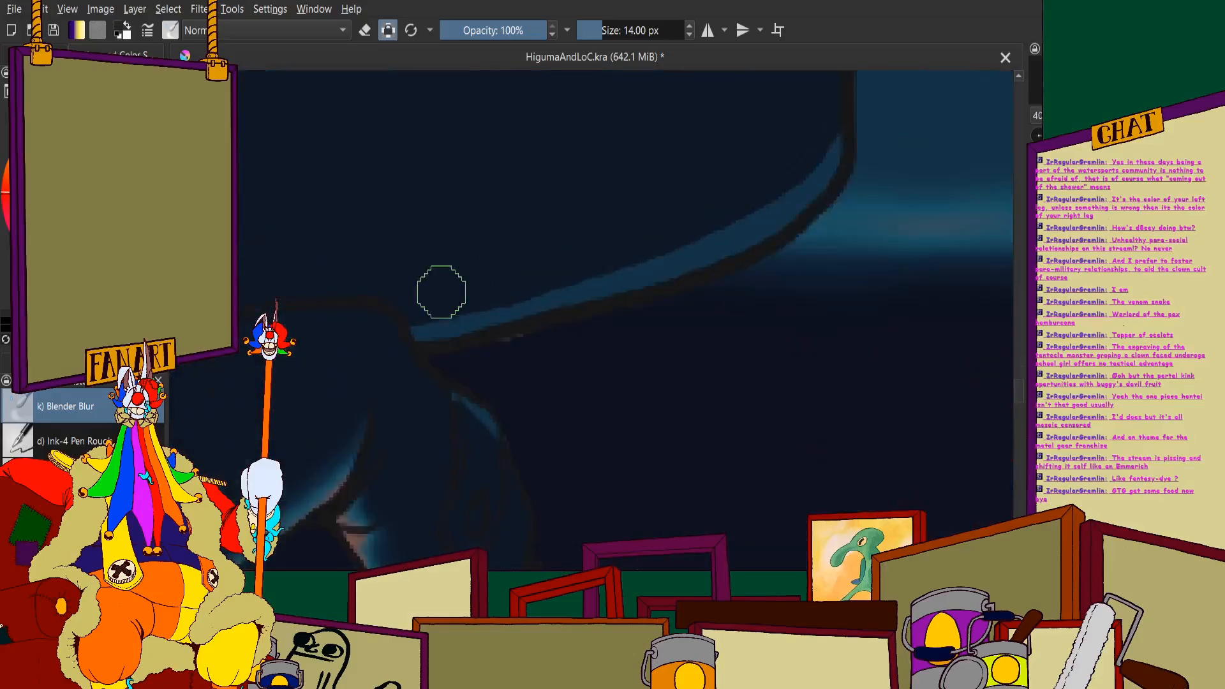
pyautogui.moveTo(440, 318); pyautogui.dragTo(903, 197)
pyautogui.scroll(-4, 719, 289)
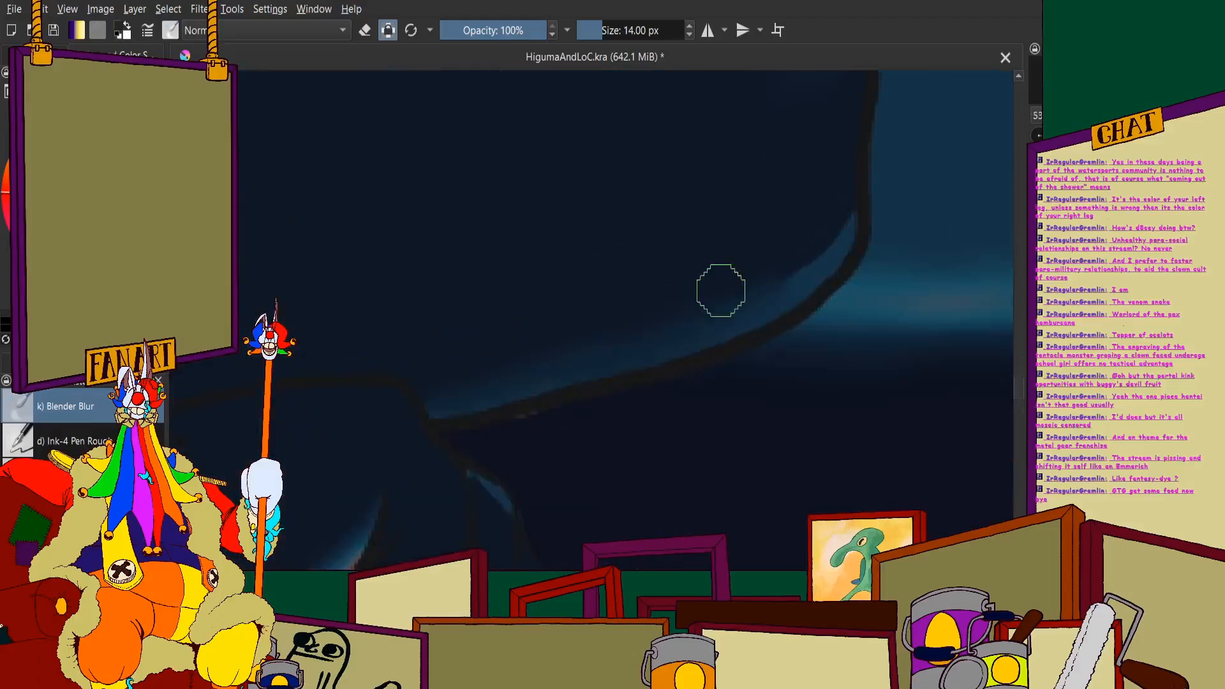
pyautogui.scroll(4, 703, 372)
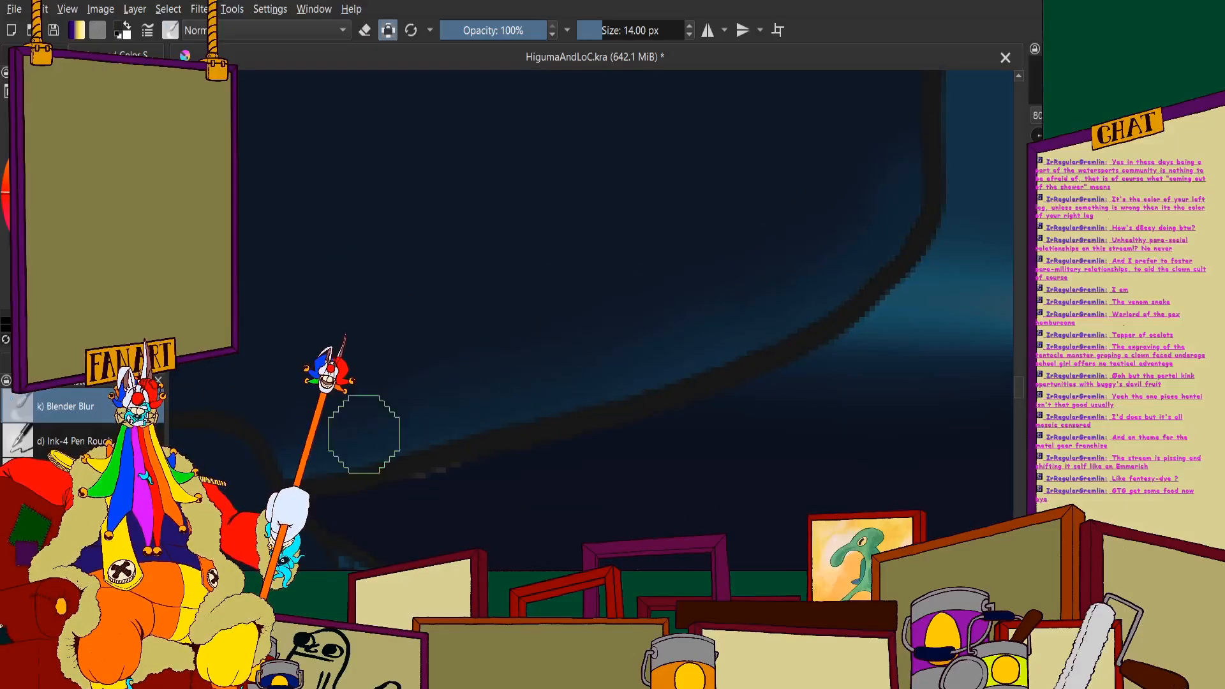
pyautogui.scroll(-4, 363, 434)
pyautogui.scroll(3, 472, 319)
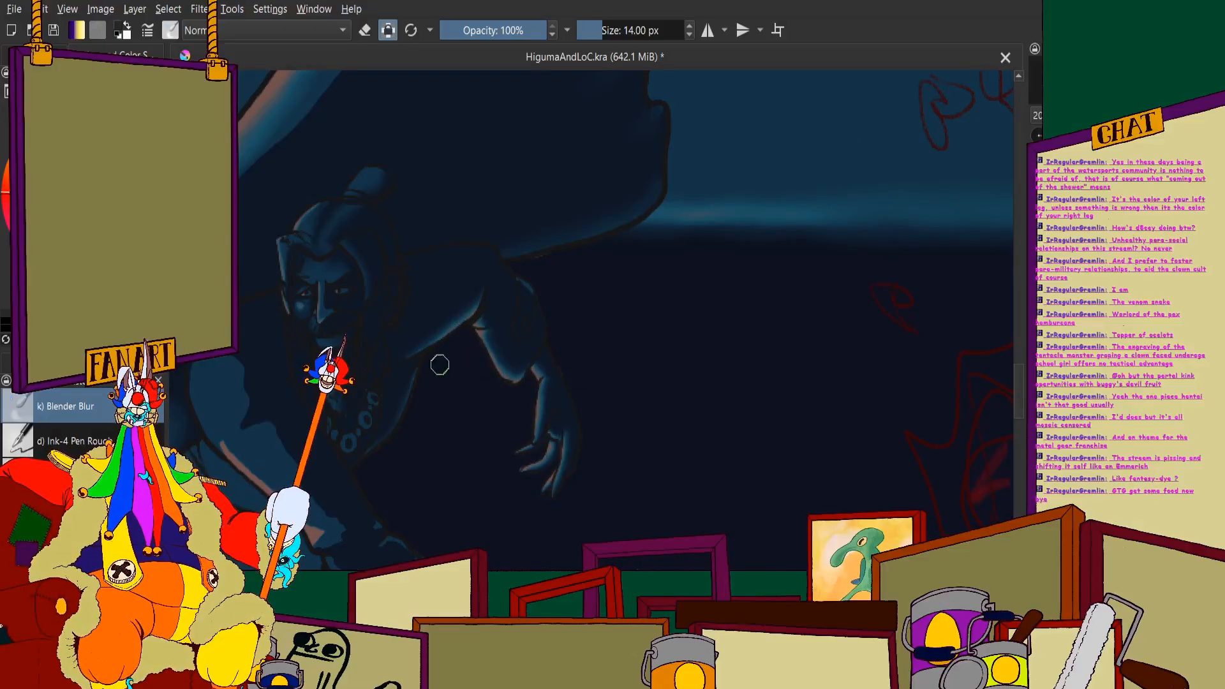
# - Soften the hard edge between the blue band and the dark shading on the cape's curved section beside the face
pyautogui.scroll(-4, 439, 365)
pyautogui.scroll(6, 451, 336)
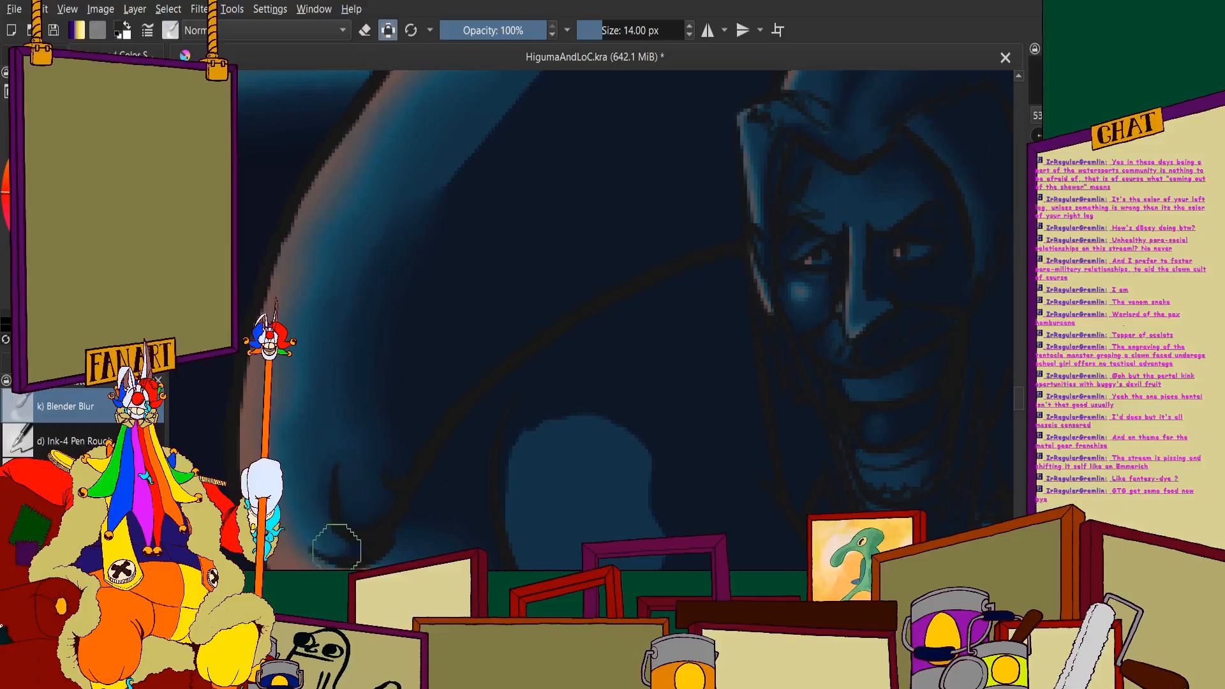
pyautogui.scroll(-2, 323, 495)
pyautogui.scroll(2, 377, 357)
pyautogui.moveTo(377, 301); pyautogui.dragTo(529, 110)
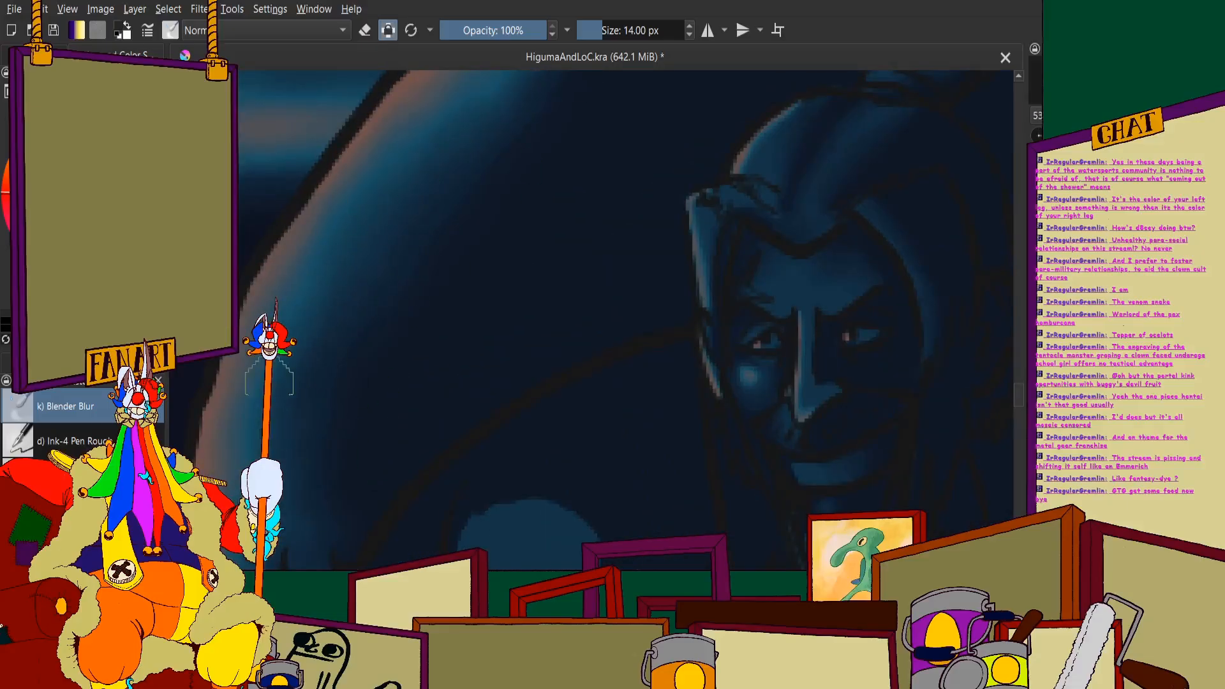
pyautogui.scroll(-3, 301, 450)
pyautogui.scroll(3, 484, 465)
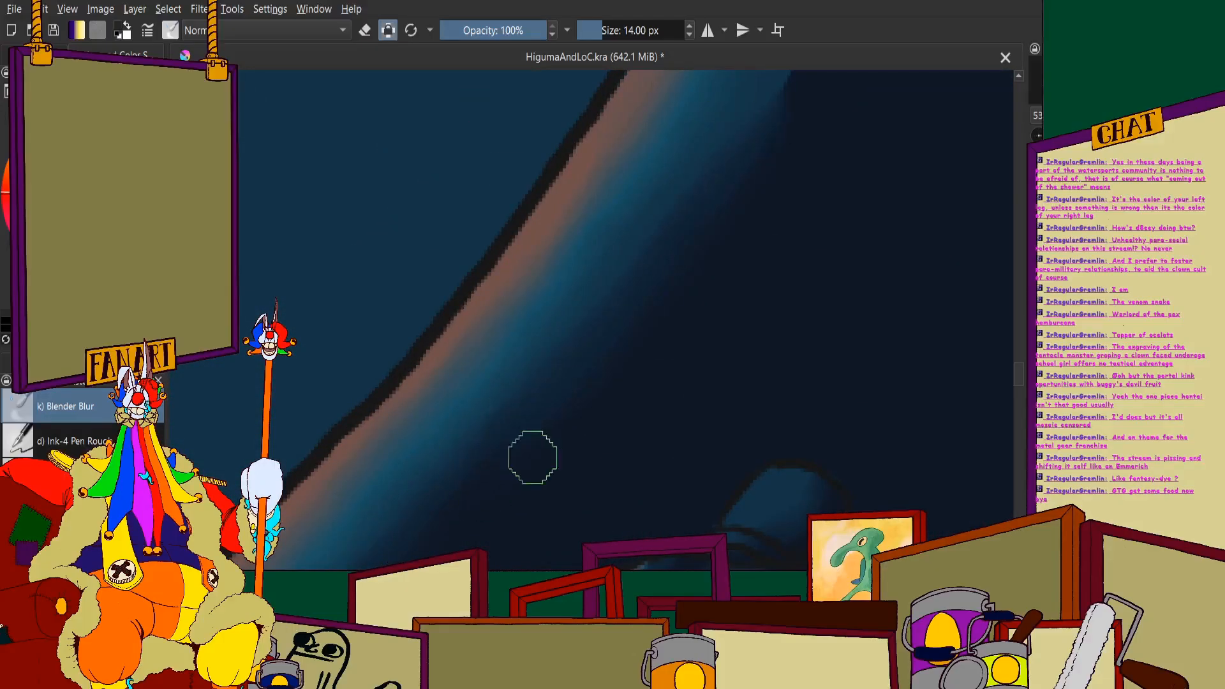
# - Blend the pink rim light and blue band along the cape's diagonal section up toward its pointed tip
pyautogui.scroll(2, 442, 515)
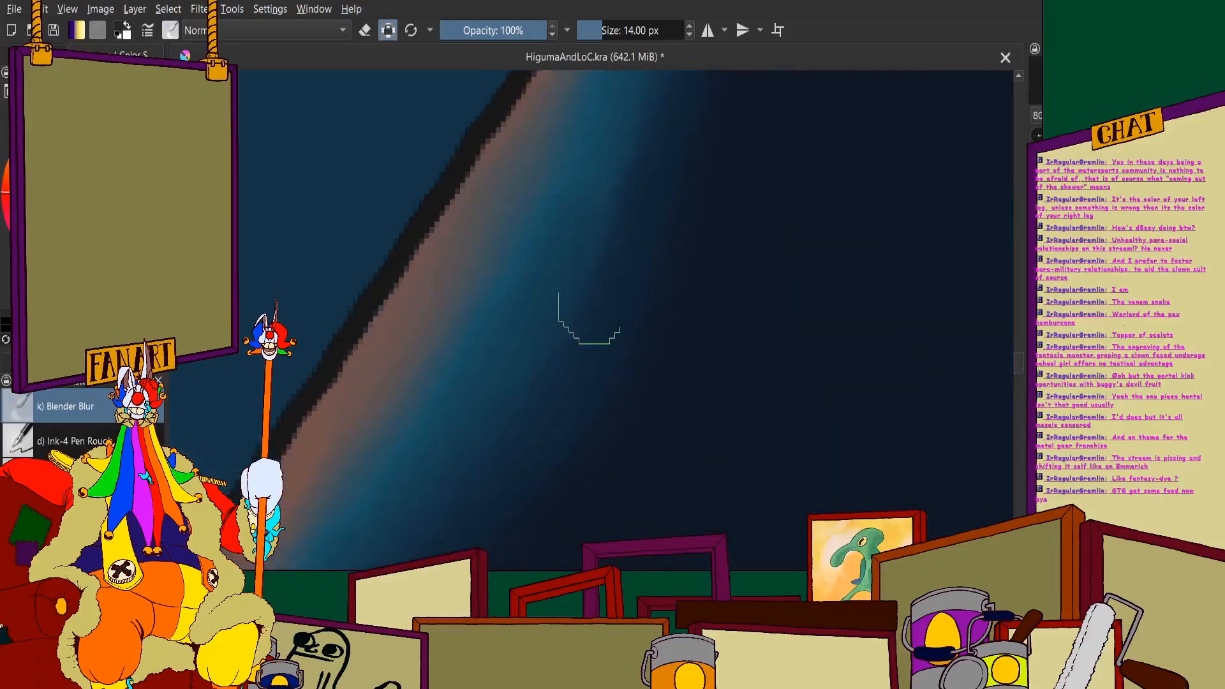
pyautogui.scroll(-3, 528, 323)
pyautogui.scroll(1, 600, 171)
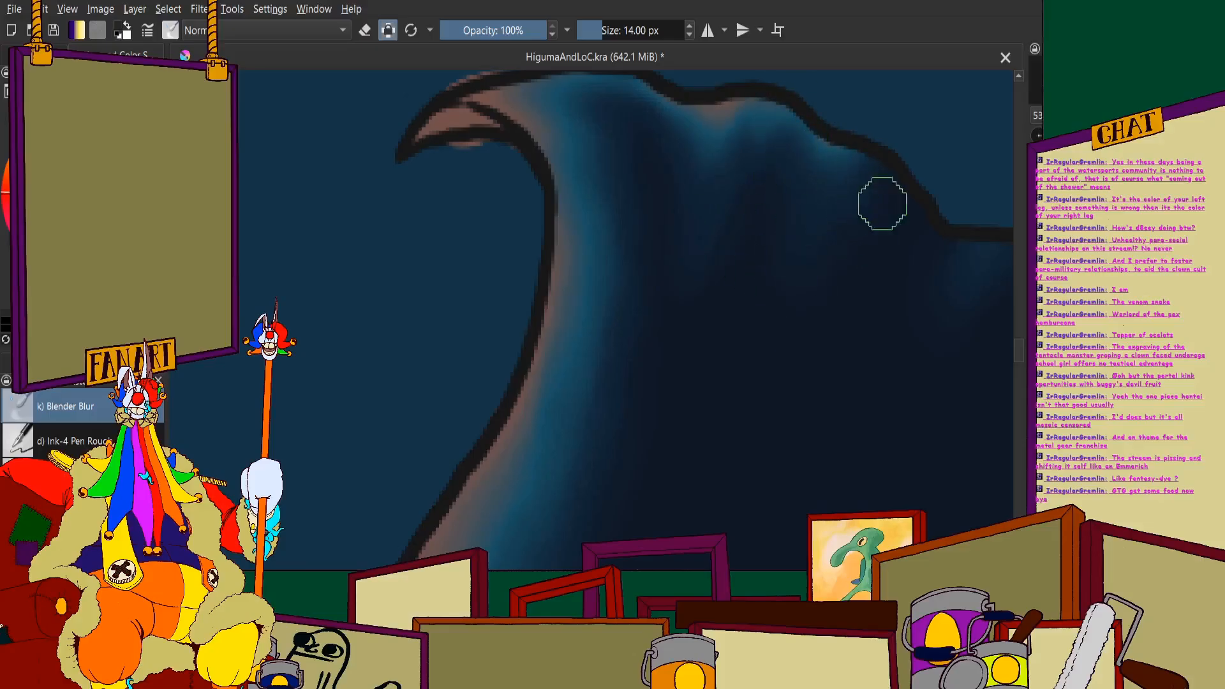
pyautogui.scroll(-6, 883, 203)
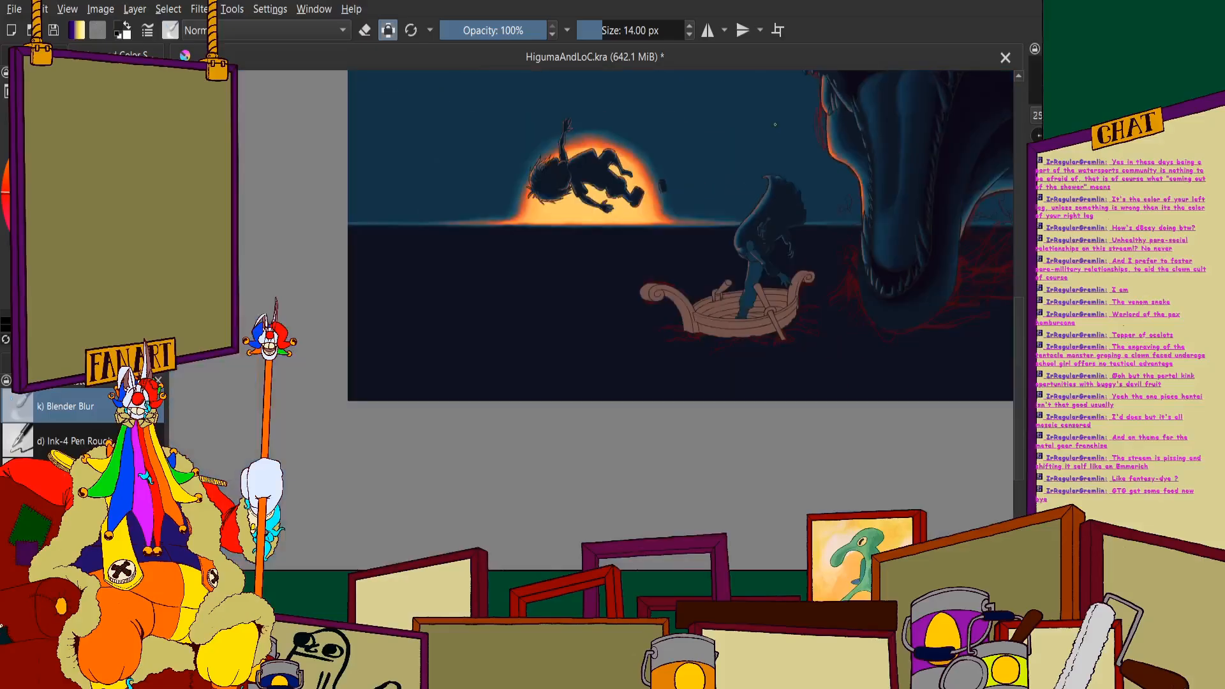
pyautogui.scroll(-3, 775, 125)
pyautogui.scroll(5, 557, 382)
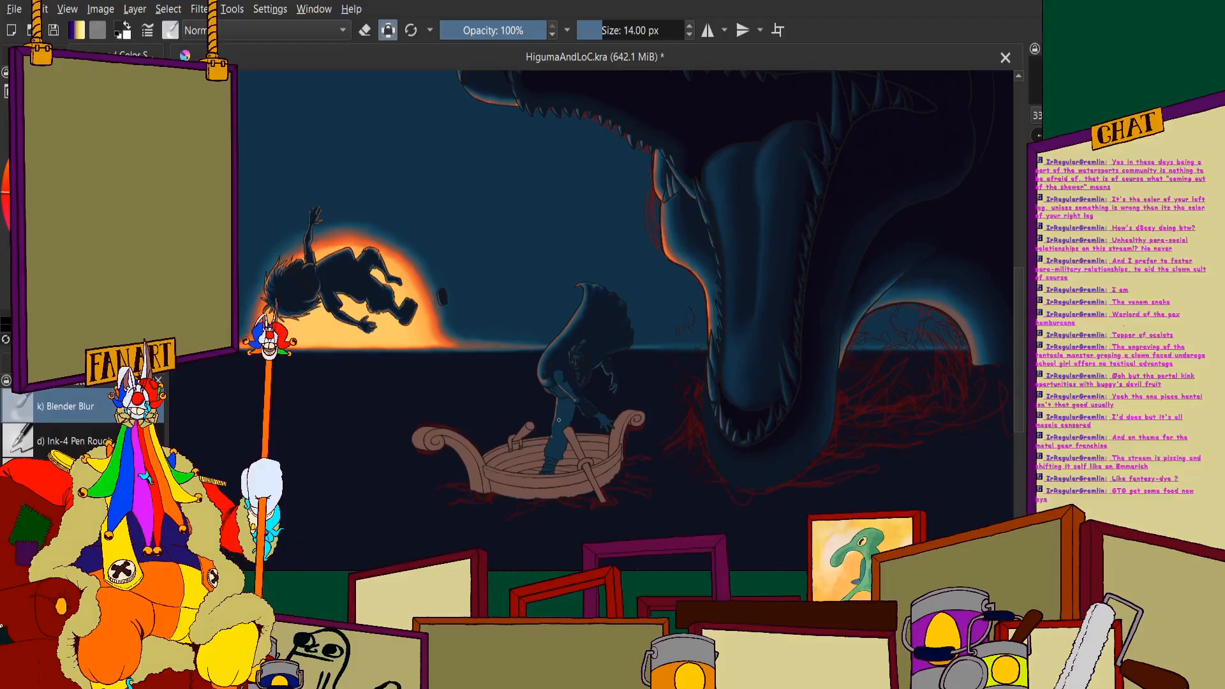
# - Soften the shadow edge down the man's upper arm and forearm on the side facing the necklace
pyautogui.scroll(4, 558, 420)
pyautogui.scroll(4, 443, 431)
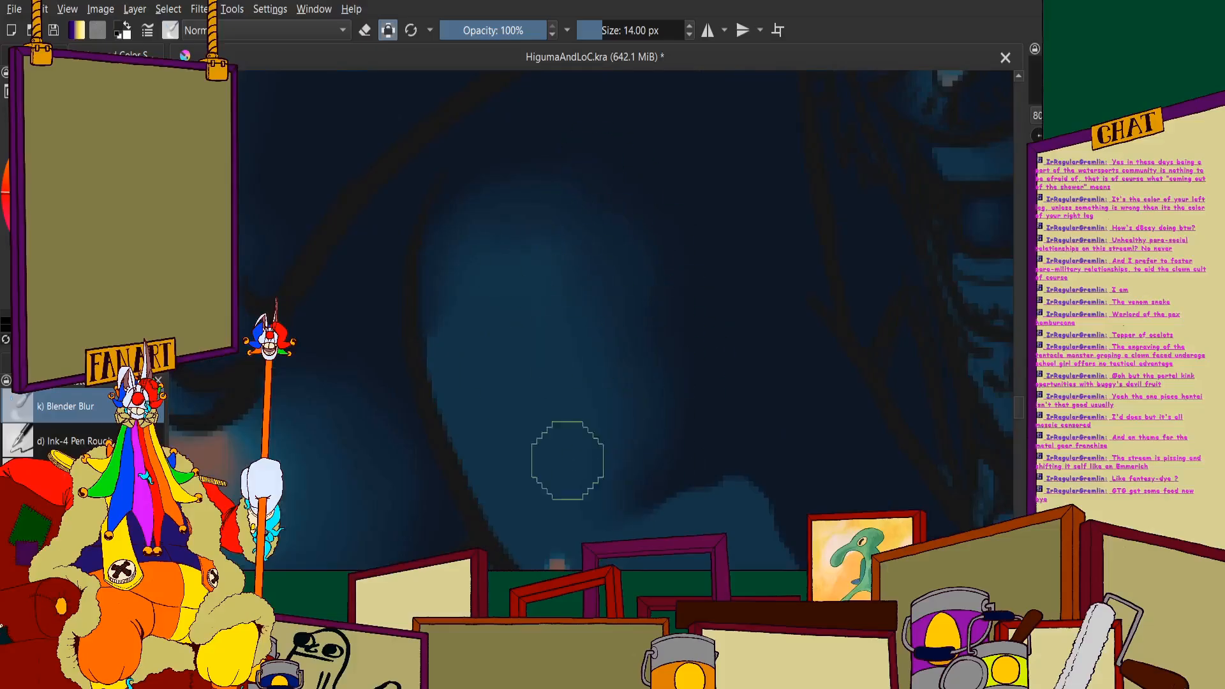
pyautogui.scroll(-3, 561, 334)
pyautogui.scroll(2, 492, 281)
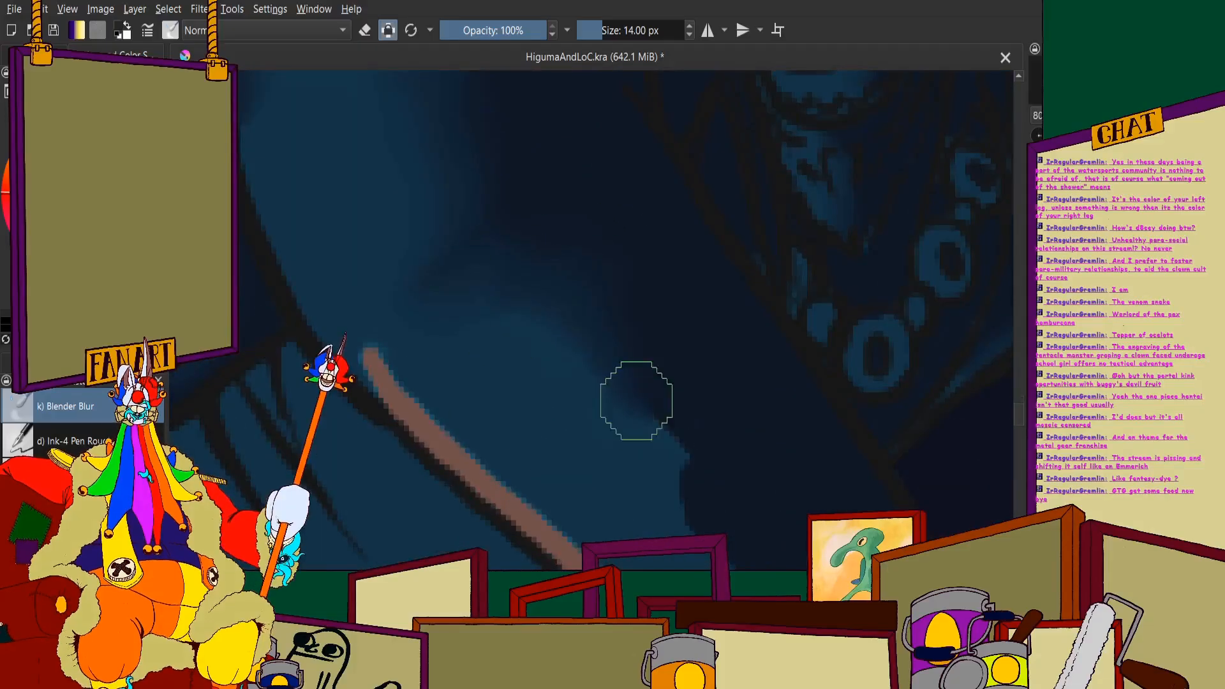
pyautogui.scroll(-5, 667, 445)
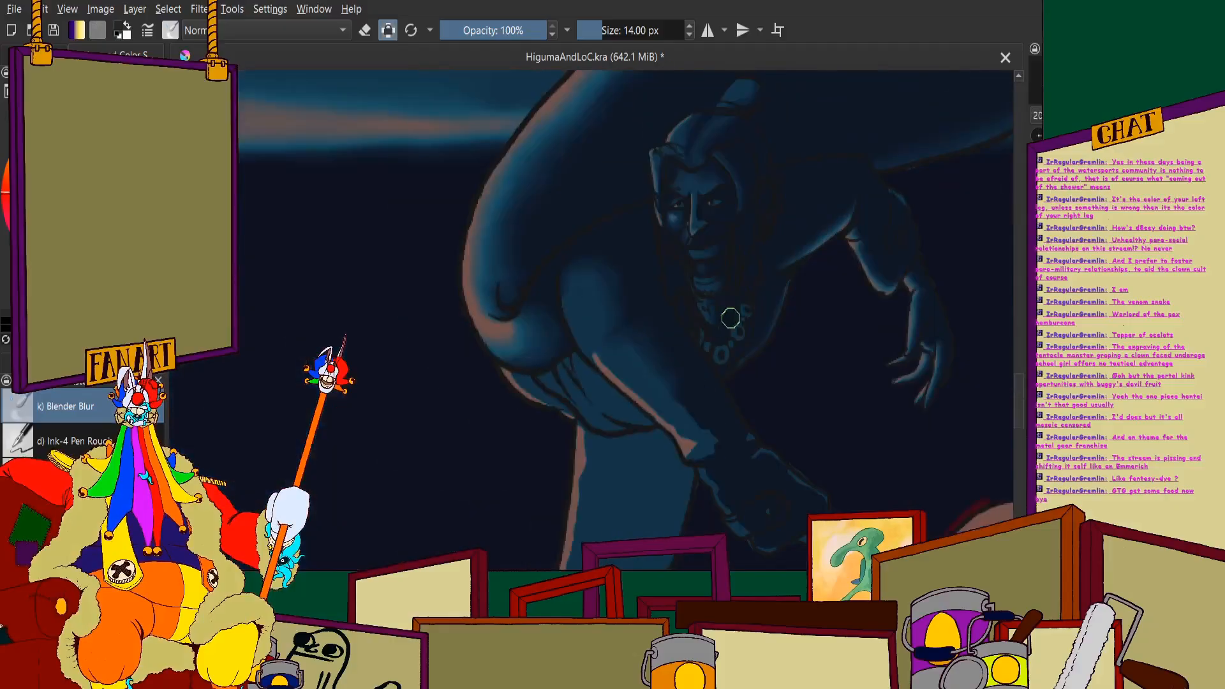
pyautogui.scroll(5, 572, 287)
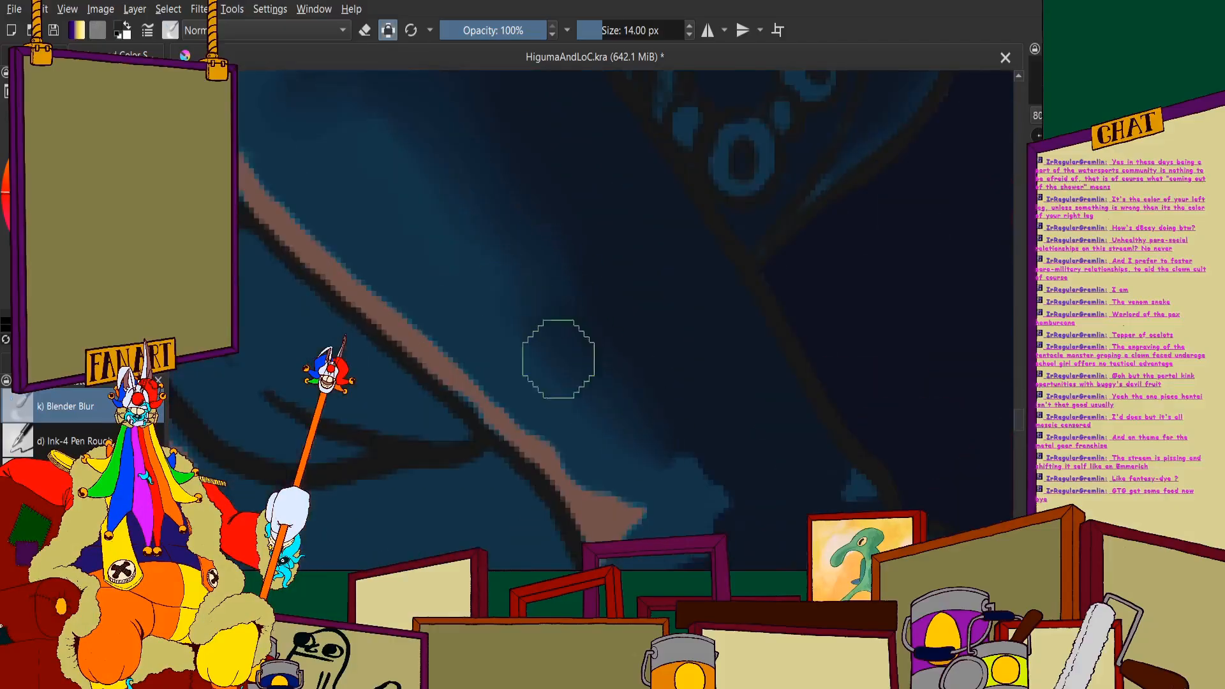
pyautogui.scroll(3, 708, 459)
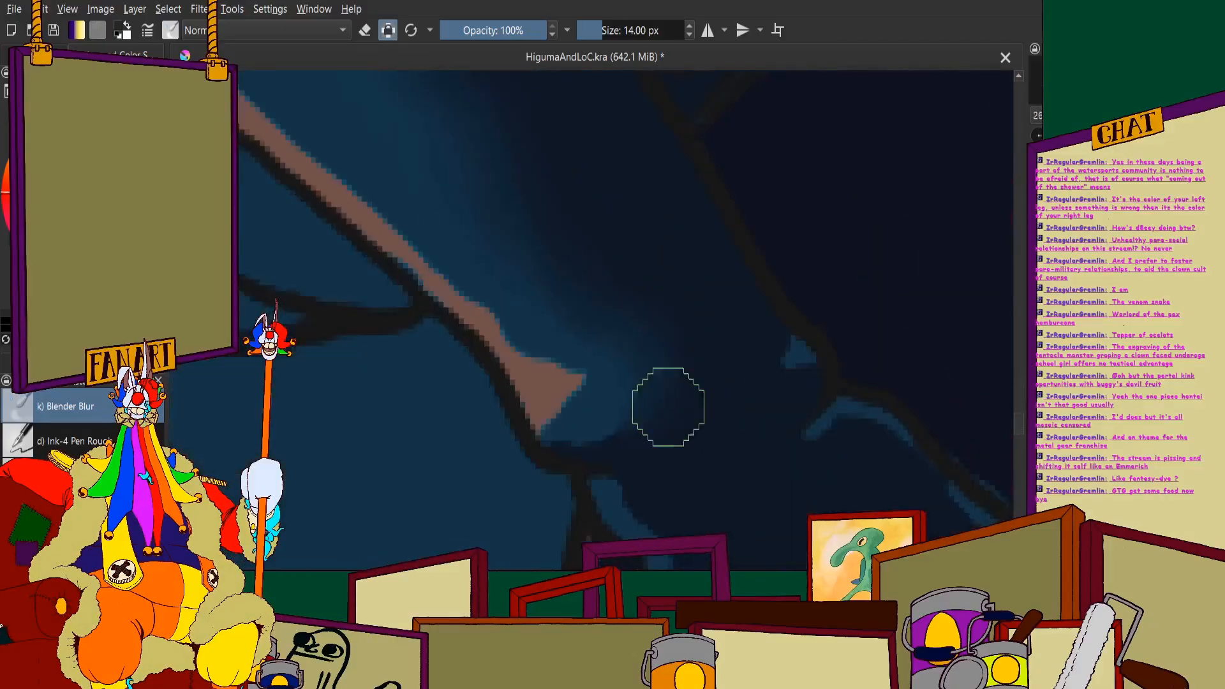
# - Blend the pink rim light along the outer edge of the lowered arm into the surrounding blue
pyautogui.moveTo(524, 335)
pyautogui.mouseDown()
pyautogui.moveTo(532, 420)
pyautogui.moveTo(577, 428)
pyautogui.mouseUp()
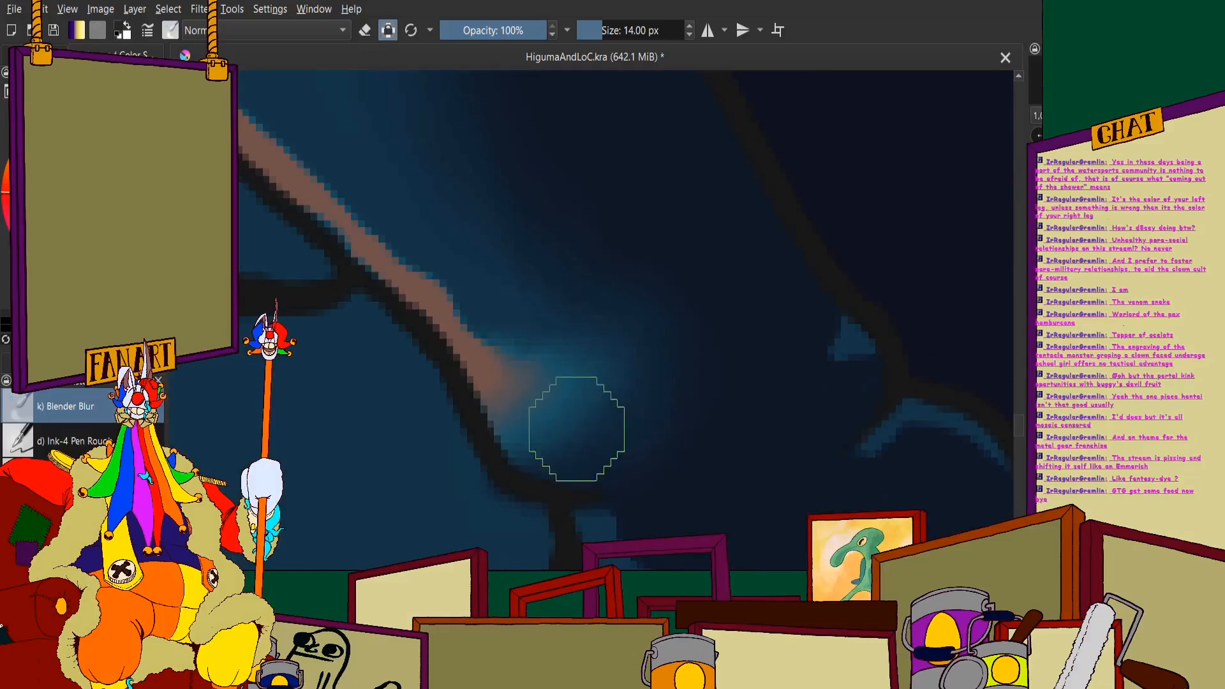
pyautogui.scroll(-3, 455, 332)
pyautogui.scroll(3, 419, 309)
pyautogui.moveTo(441, 279)
pyautogui.mouseDown()
pyautogui.moveTo(478, 307)
pyautogui.moveTo(542, 314)
pyautogui.mouseUp()
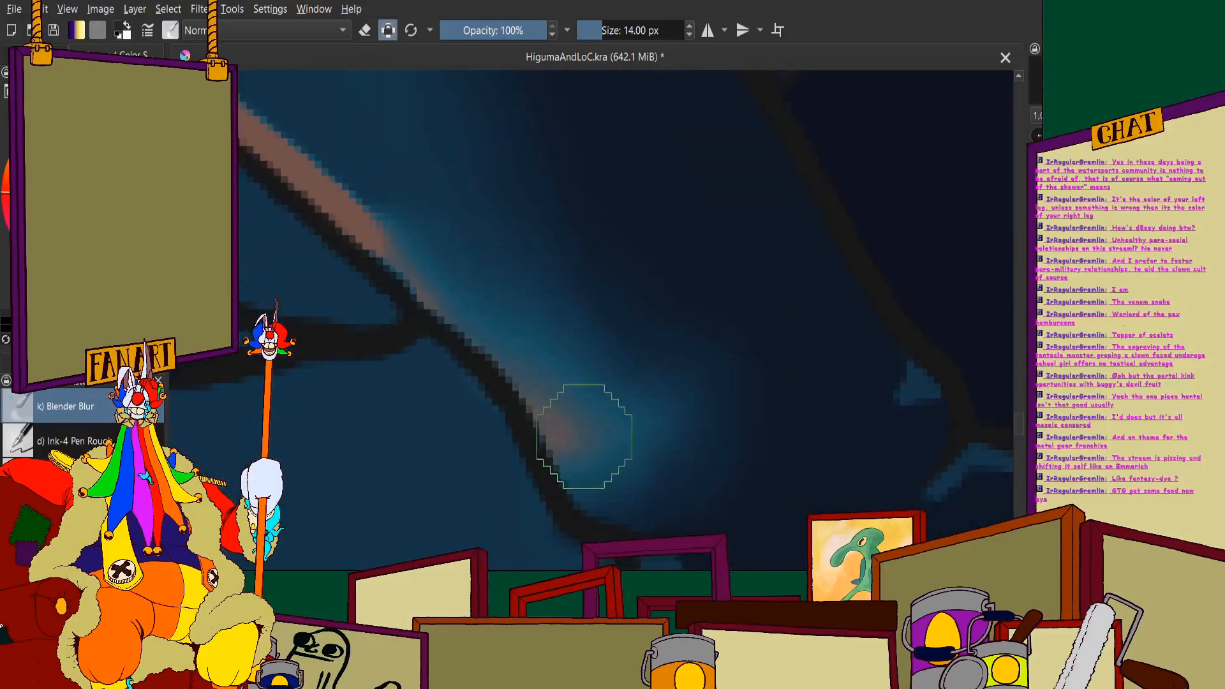
pyautogui.scroll(-2, 561, 405)
pyautogui.scroll(2, 384, 246)
pyautogui.moveTo(390, 204)
pyautogui.mouseDown()
pyautogui.moveTo(576, 389)
pyautogui.moveTo(409, 167)
pyautogui.moveTo(612, 360)
pyautogui.moveTo(599, 412)
pyautogui.moveTo(421, 243)
pyautogui.mouseUp()
pyautogui.scroll(-2, 600, 319)
pyautogui.scroll(3, 446, 198)
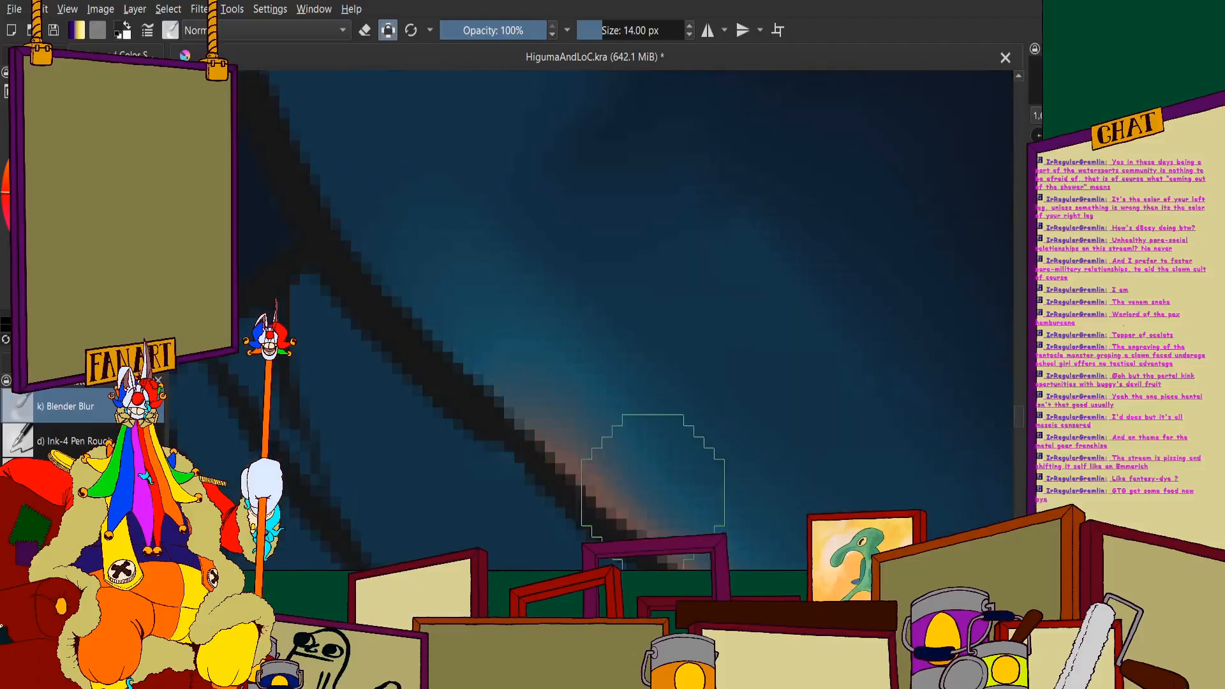
pyautogui.scroll(-7, 542, 268)
pyautogui.scroll(6, 563, 243)
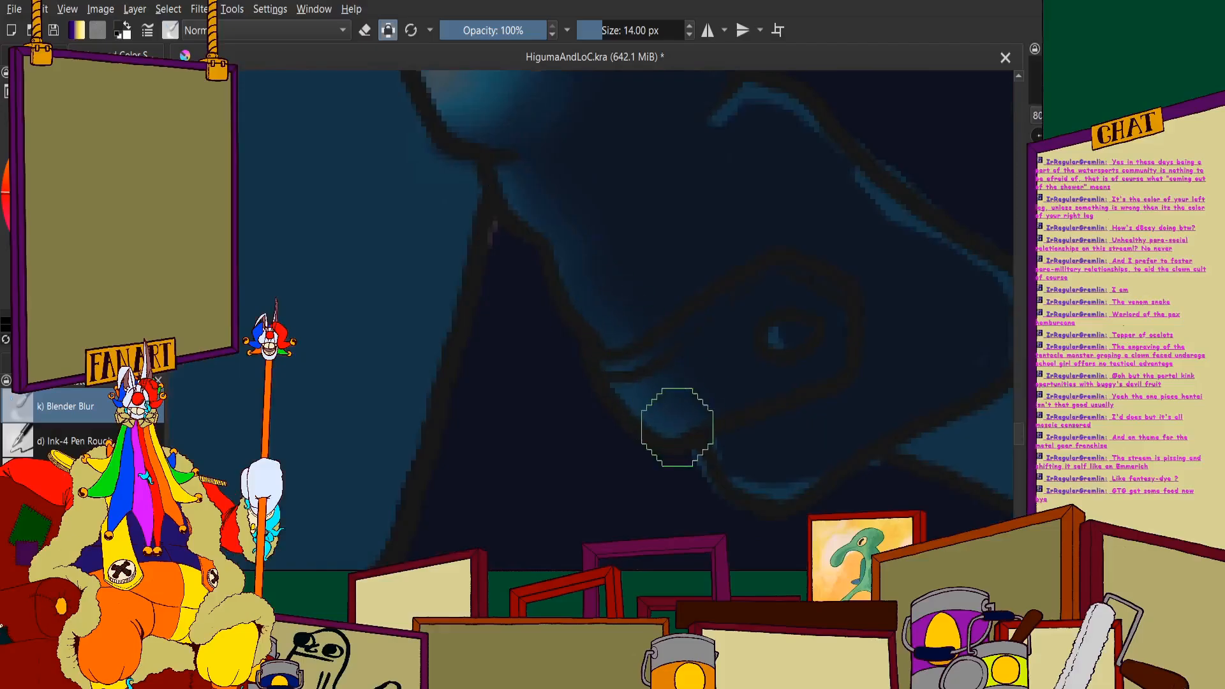
# - Soften the blue highlights along the sleeve cuff and lower forearm of the lowered arm
pyautogui.moveTo(715, 466); pyautogui.dragTo(789, 456)
pyautogui.scroll(-4, 568, 265)
pyautogui.scroll(4, 644, 241)
pyautogui.moveTo(510, 198)
pyautogui.mouseDown()
pyautogui.moveTo(537, 179)
pyautogui.moveTo(646, 256)
pyautogui.moveTo(743, 352)
pyautogui.mouseUp()
pyautogui.scroll(-6, 519, 200)
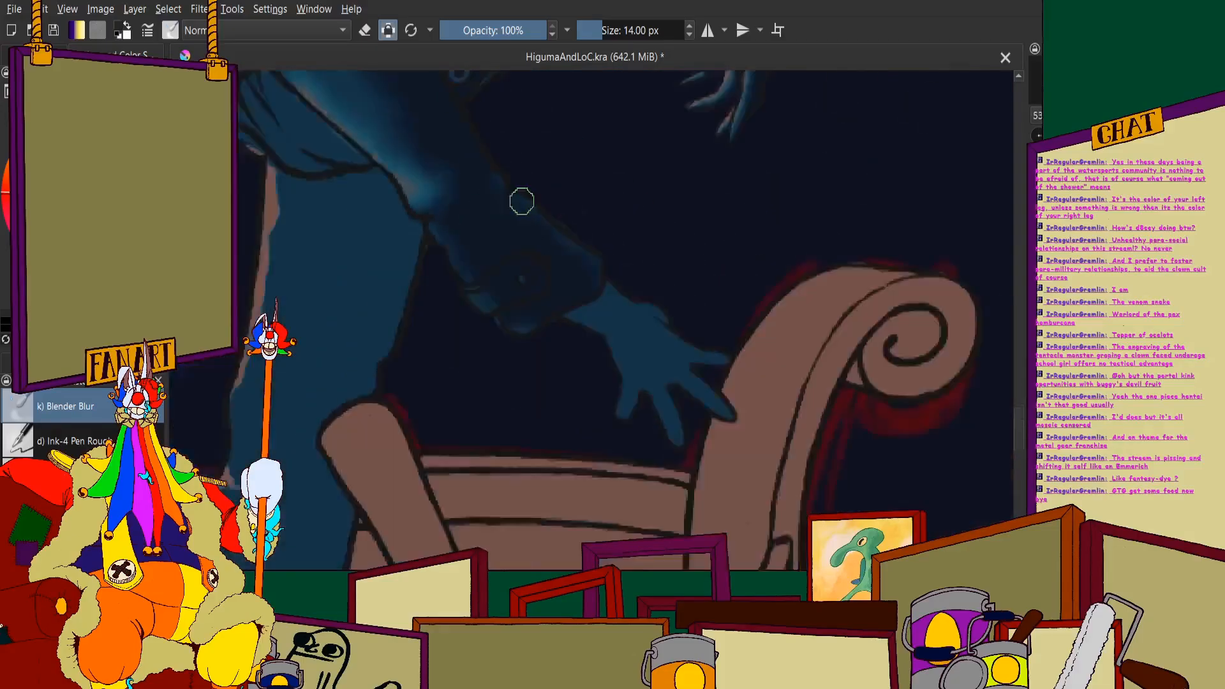
pyautogui.scroll(-3, 609, 325)
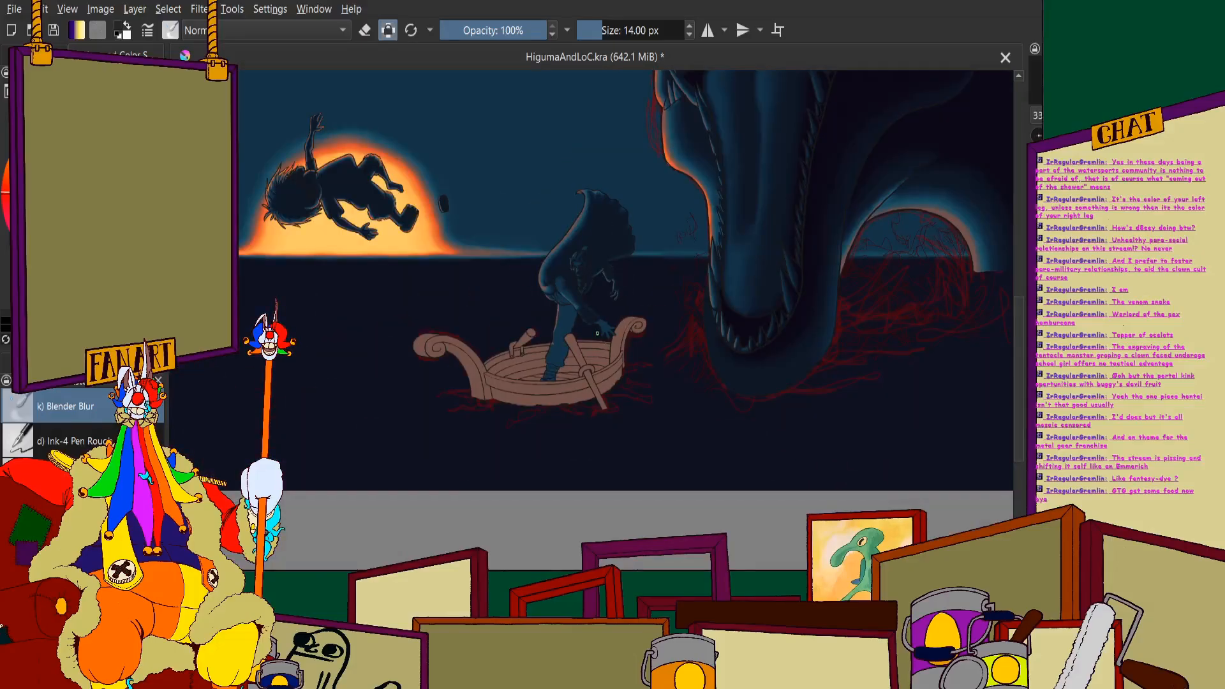
# - Switch back to the 5 px painting brush and paint a dark fold shadow beside the pink rim of the gathered waist cloth
pyautogui.press('/')
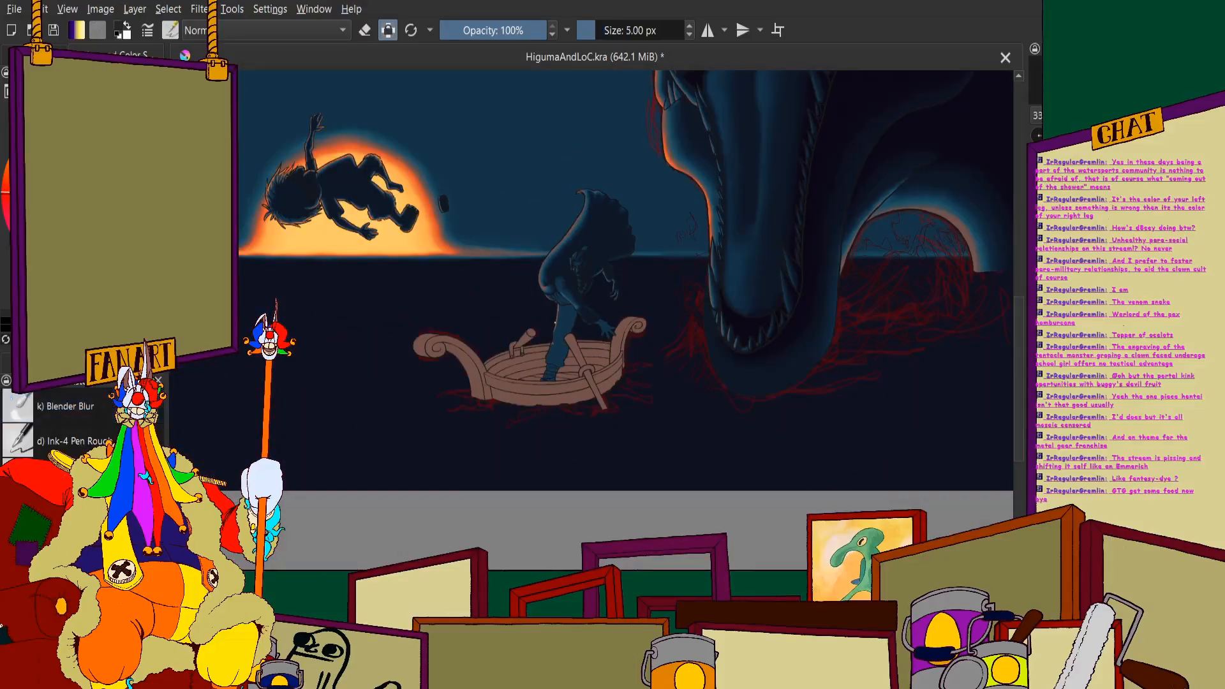
pyautogui.scroll(8, 559, 285)
pyautogui.scroll(3, 434, 416)
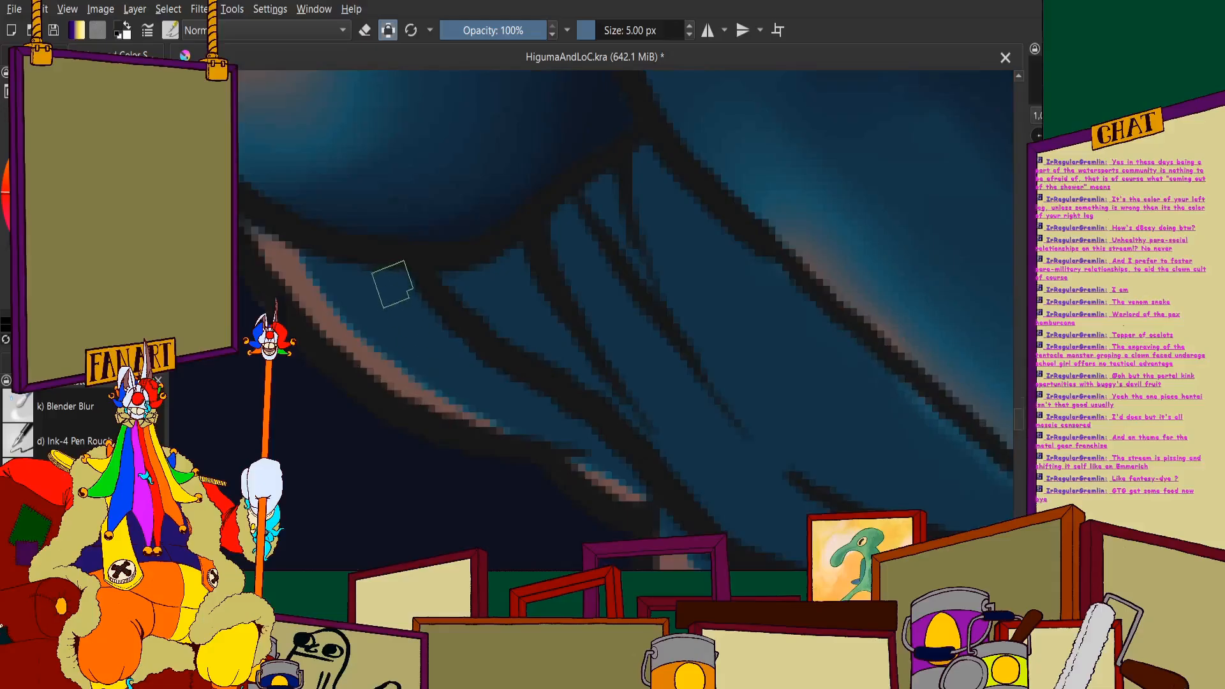
pyautogui.moveTo(363, 272)
pyautogui.mouseDown()
pyautogui.moveTo(436, 350)
pyautogui.moveTo(568, 418)
pyautogui.mouseUp()
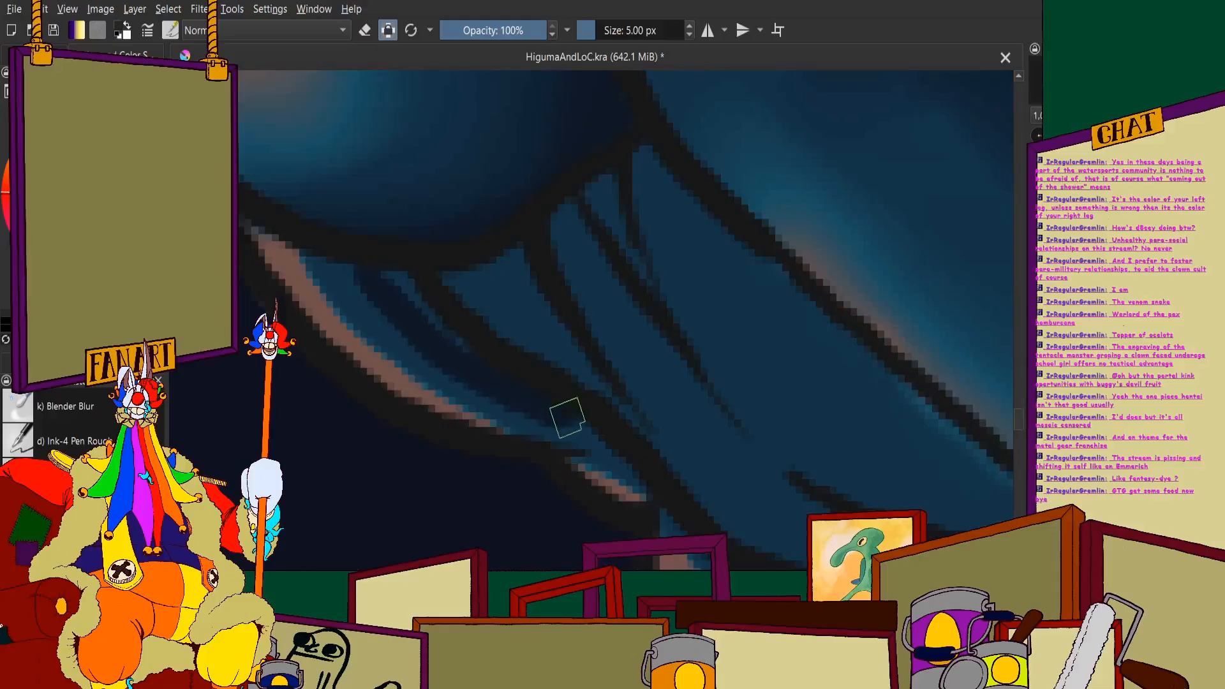
pyautogui.moveTo(473, 351); pyautogui.dragTo(391, 268)
pyautogui.scroll(-2, 410, 277)
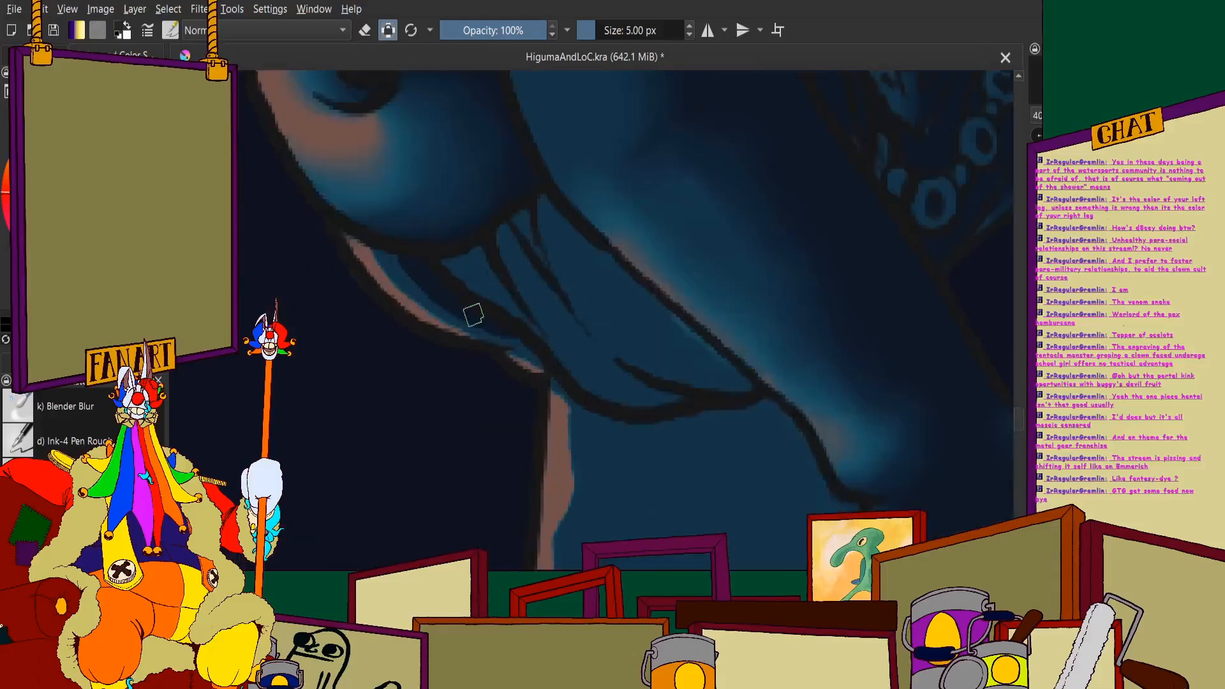
# - Paint dark shadows along the middle folds of the gathered waist cloth, down to its lower edge
pyautogui.scroll(2, 473, 315)
pyautogui.scroll(1, 424, 237)
pyautogui.moveTo(418, 210); pyautogui.dragTo(570, 353)
pyautogui.moveTo(456, 215)
pyautogui.mouseDown()
pyautogui.moveTo(450, 183)
pyautogui.moveTo(519, 243)
pyautogui.mouseUp()
pyautogui.moveTo(525, 122); pyautogui.dragTo(722, 390)
pyautogui.scroll(-2, 640, 263)
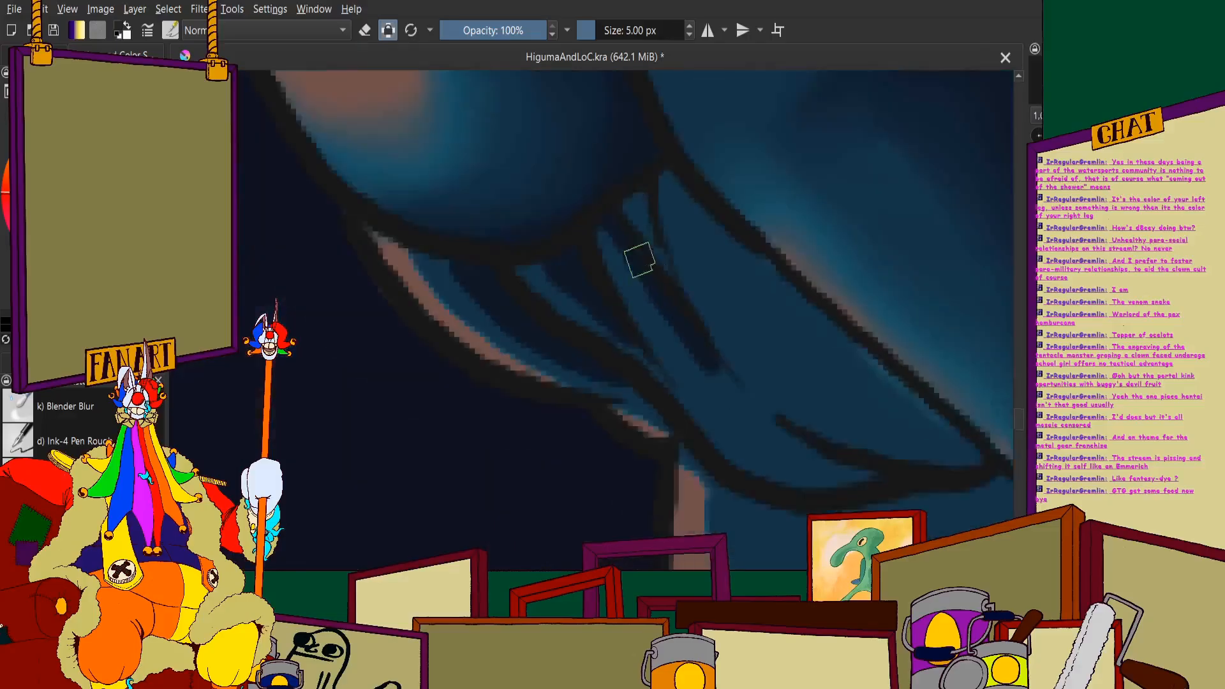
pyautogui.scroll(2, 627, 284)
pyautogui.moveTo(490, 163)
pyautogui.mouseDown()
pyautogui.moveTo(576, 333)
pyautogui.moveTo(650, 387)
pyautogui.moveTo(732, 417)
pyautogui.moveTo(831, 418)
pyautogui.mouseUp()
pyautogui.scroll(-3, 602, 300)
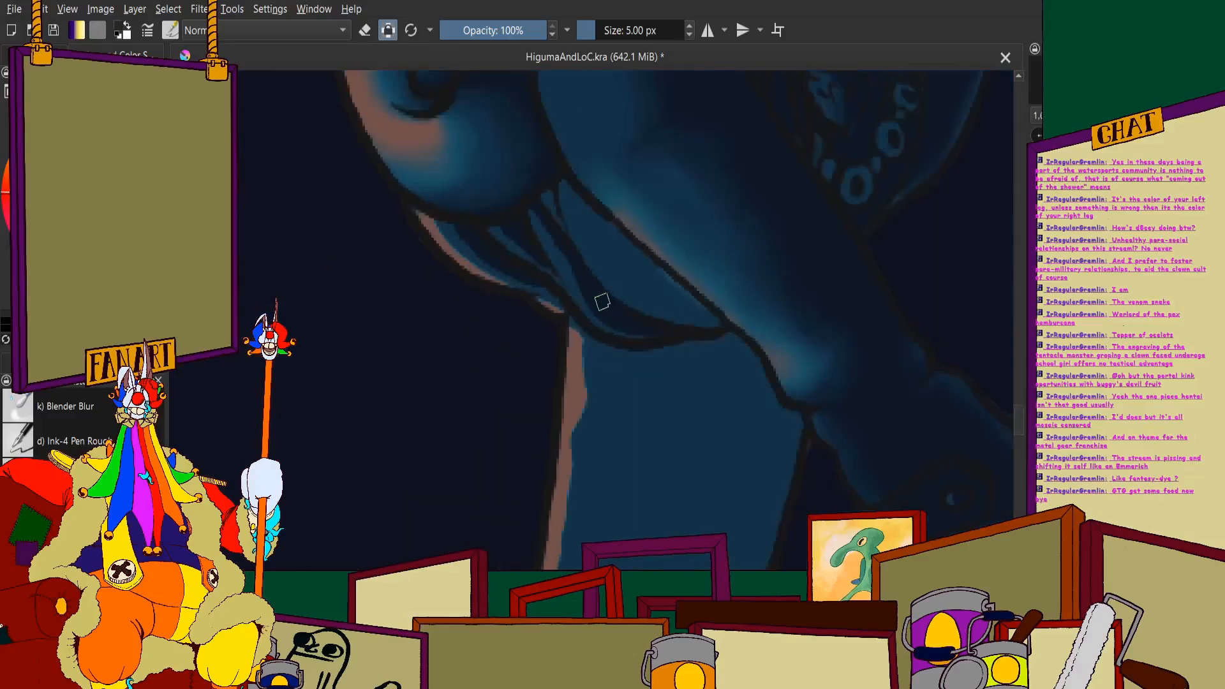
# - Fill the remaining waist cloth area beside the lowered arm with dark shadow, leaving thin blue fold highlights
pyautogui.scroll(4, 641, 279)
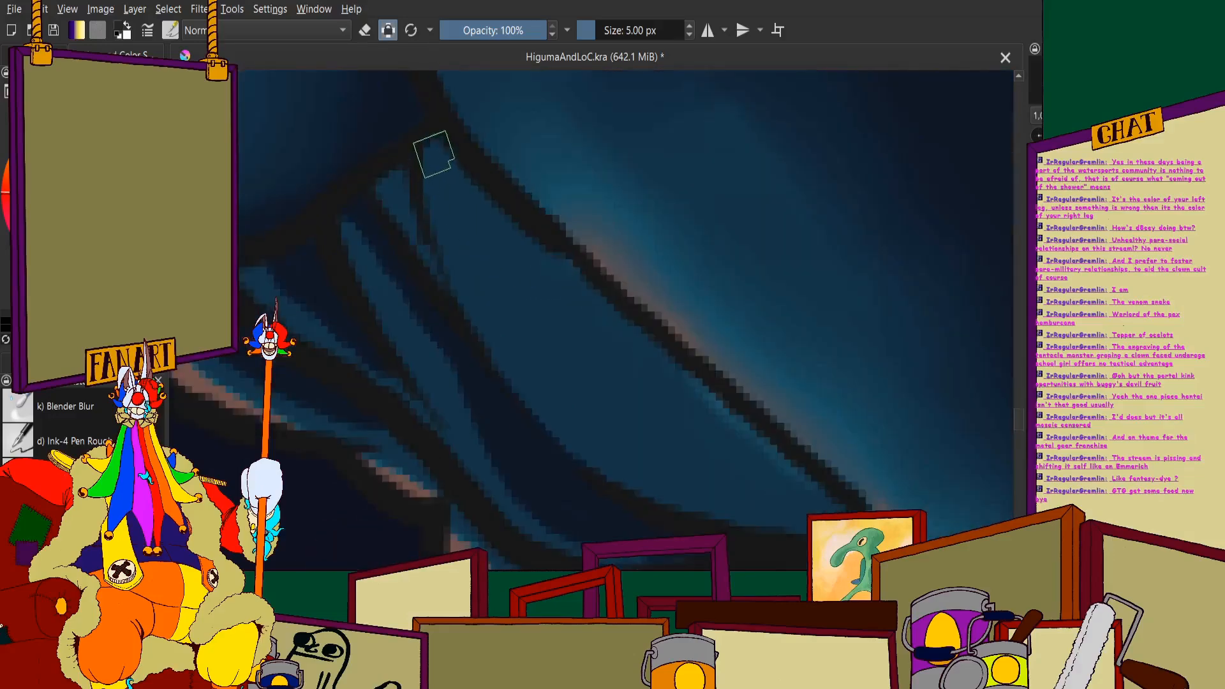
pyautogui.moveTo(434, 153)
pyautogui.mouseDown()
pyautogui.moveTo(498, 312)
pyautogui.moveTo(643, 474)
pyautogui.moveTo(787, 520)
pyautogui.moveTo(847, 510)
pyautogui.moveTo(789, 523)
pyautogui.moveTo(800, 492)
pyautogui.moveTo(694, 391)
pyautogui.moveTo(795, 477)
pyautogui.moveTo(772, 494)
pyautogui.moveTo(632, 350)
pyautogui.moveTo(607, 346)
pyautogui.moveTo(640, 449)
pyautogui.mouseUp()
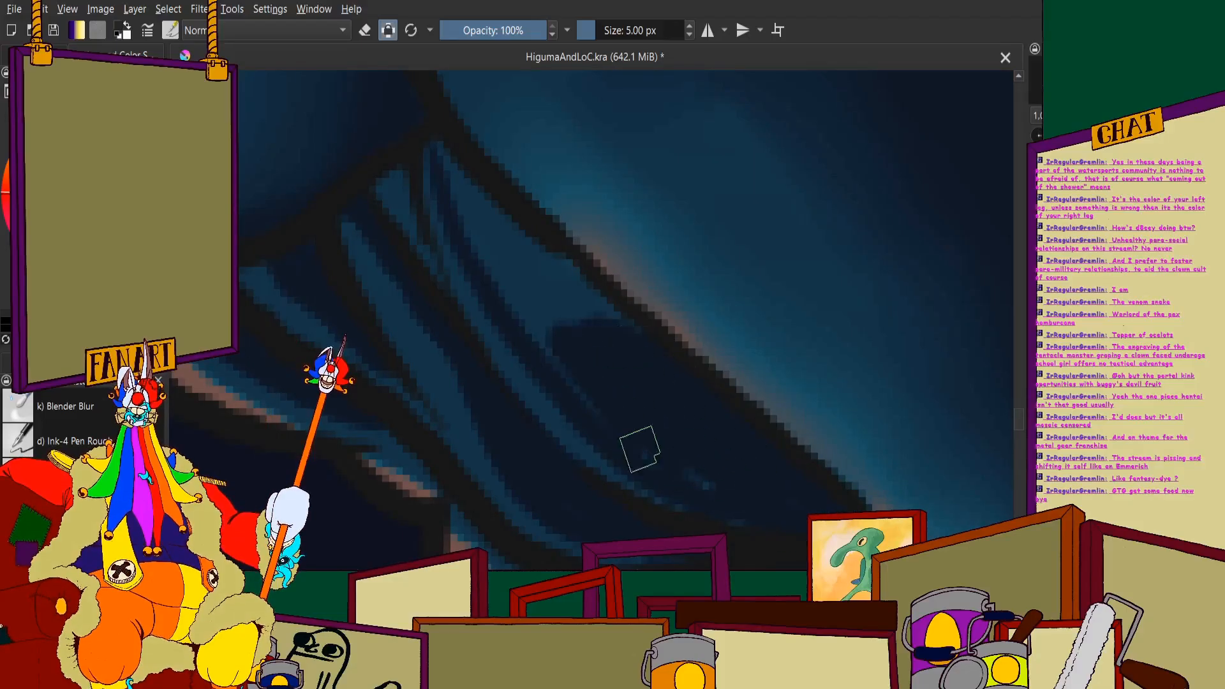
pyautogui.moveTo(751, 491)
pyautogui.mouseDown()
pyautogui.moveTo(512, 279)
pyautogui.moveTo(528, 319)
pyautogui.moveTo(442, 135)
pyautogui.moveTo(596, 377)
pyautogui.moveTo(607, 334)
pyautogui.moveTo(460, 186)
pyautogui.moveTo(396, 164)
pyautogui.moveTo(434, 273)
pyautogui.mouseUp()
pyautogui.scroll(-8, 386, 213)
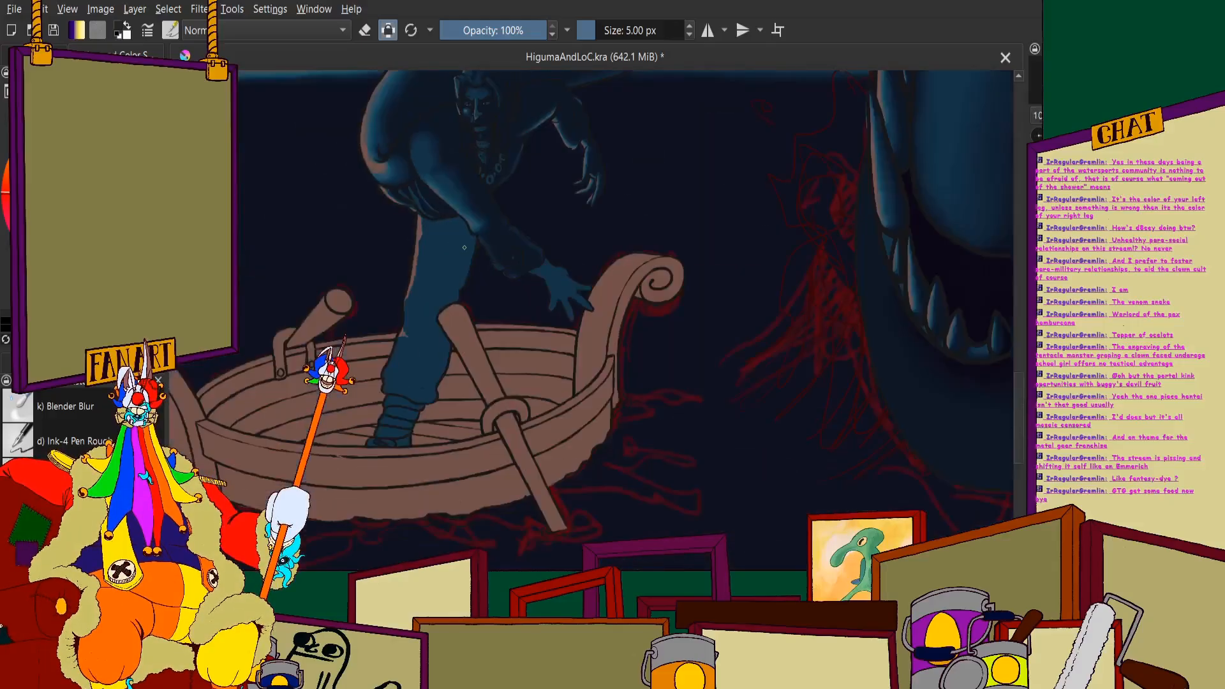
pyautogui.scroll(2, 320, 235)
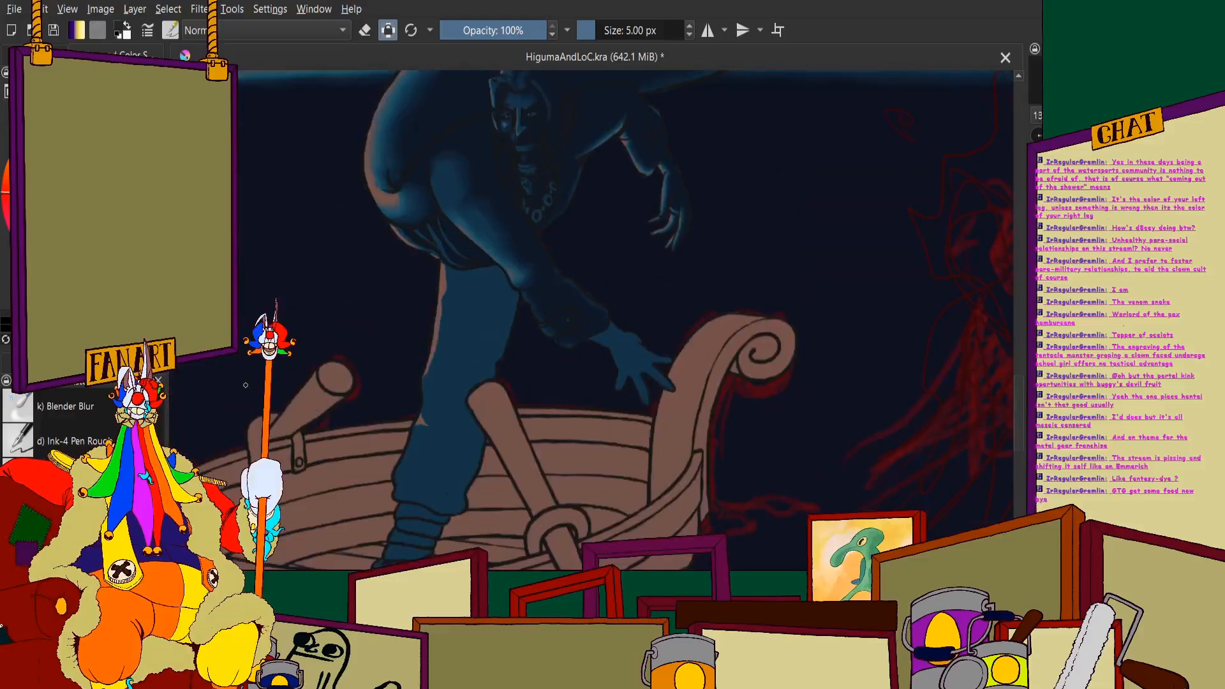
# - Switch to Blender Blur at 7 px and soften the fold shadows in the middle of the gathered waist cloth
pyautogui.click(73, 415)
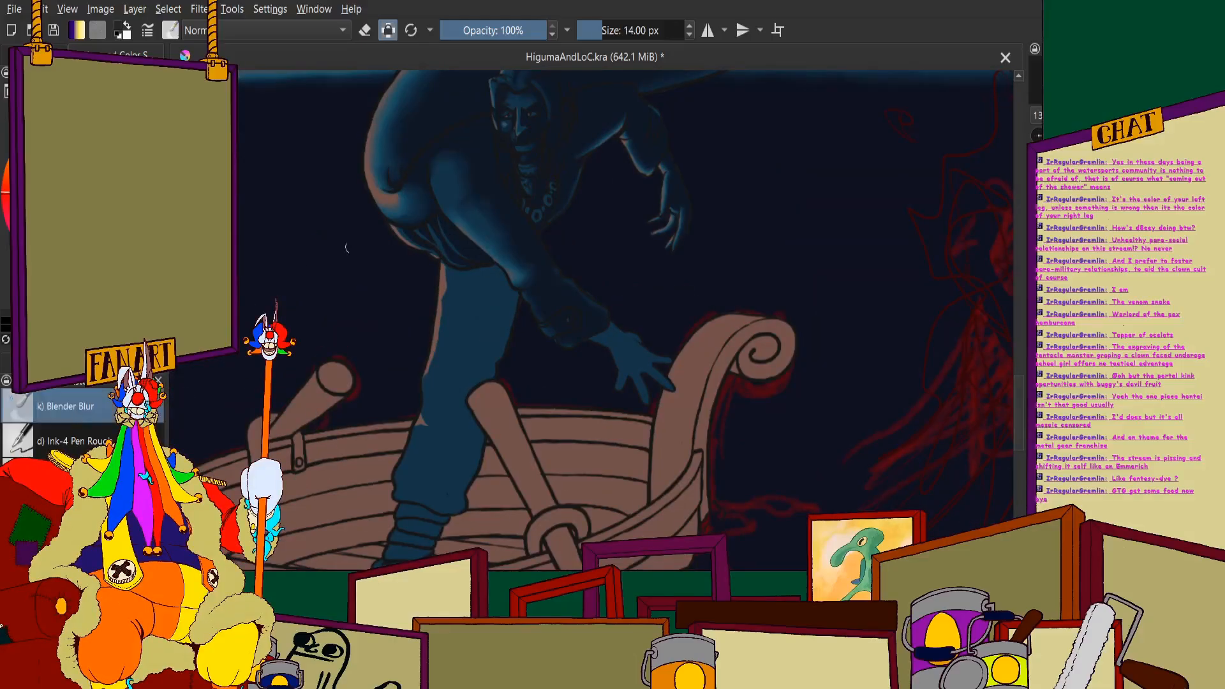
pyautogui.doubleClick(660, 29)
pyautogui.write('7')
pyautogui.press('Return')
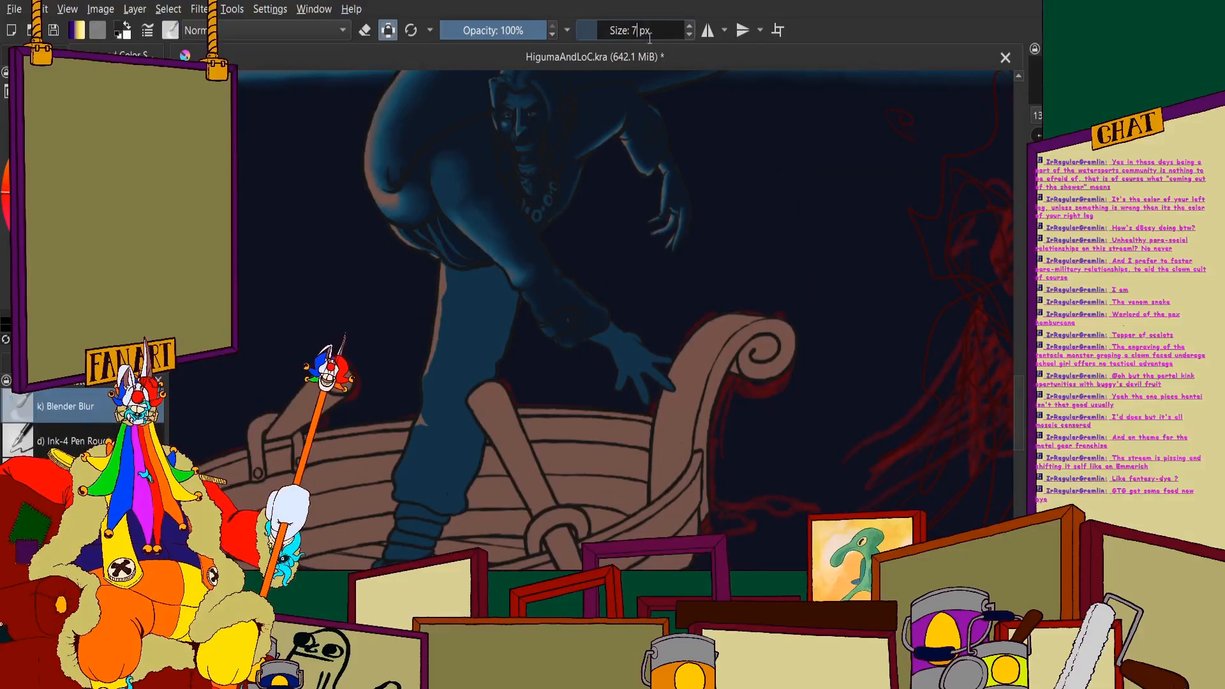
pyautogui.scroll(-2, 406, 330)
pyautogui.scroll(8, 407, 330)
pyautogui.scroll(-3, 415, 183)
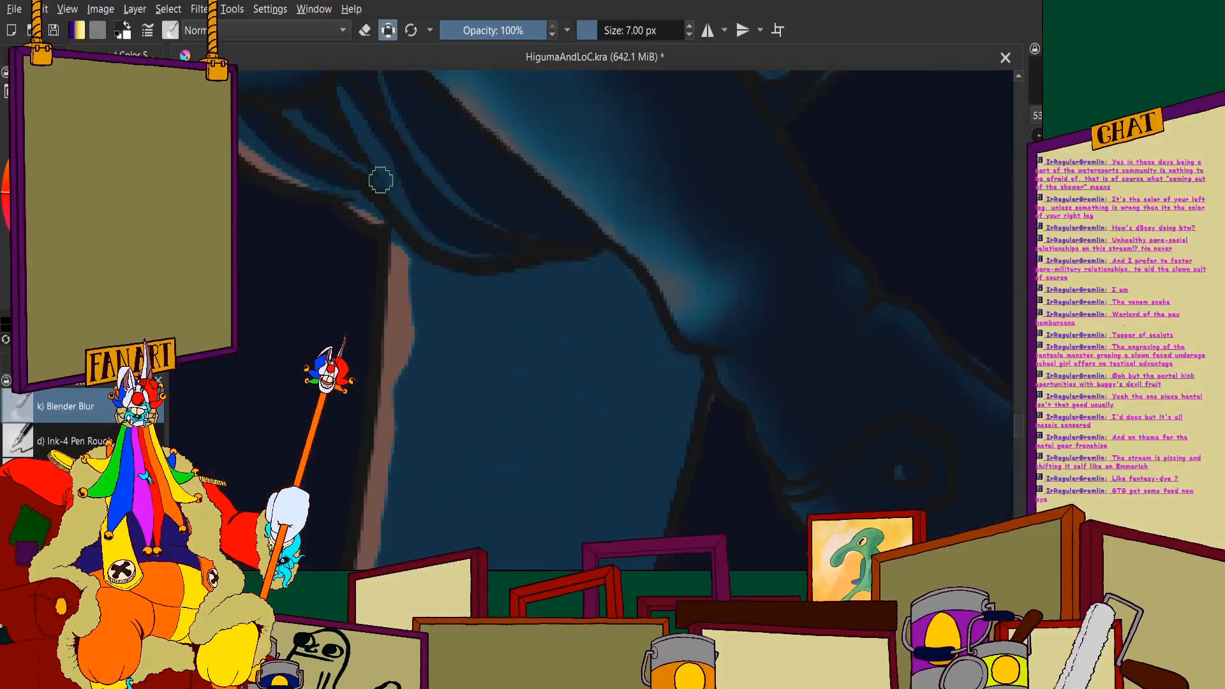
pyautogui.scroll(4, 382, 213)
pyautogui.moveTo(350, 107); pyautogui.dragTo(382, 166)
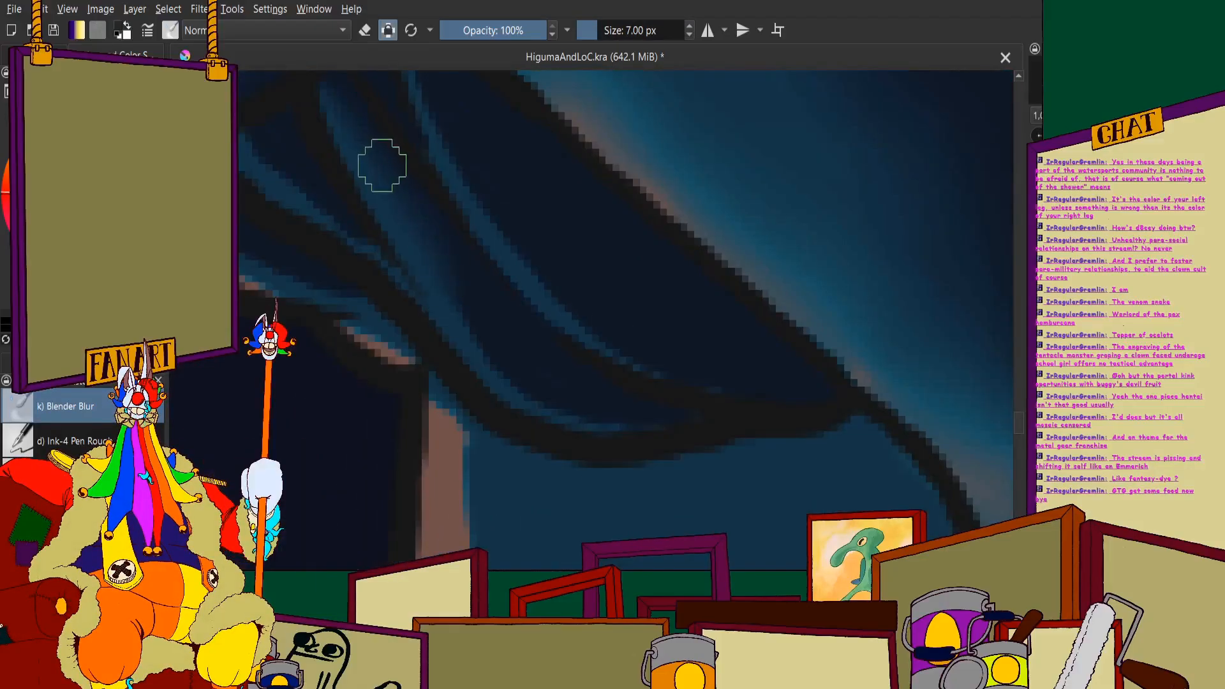
# - Blend the thin blue fold highlights of the waist cloth, from beside the lowered arm across to the inner folds
pyautogui.scroll(-3, 568, 383)
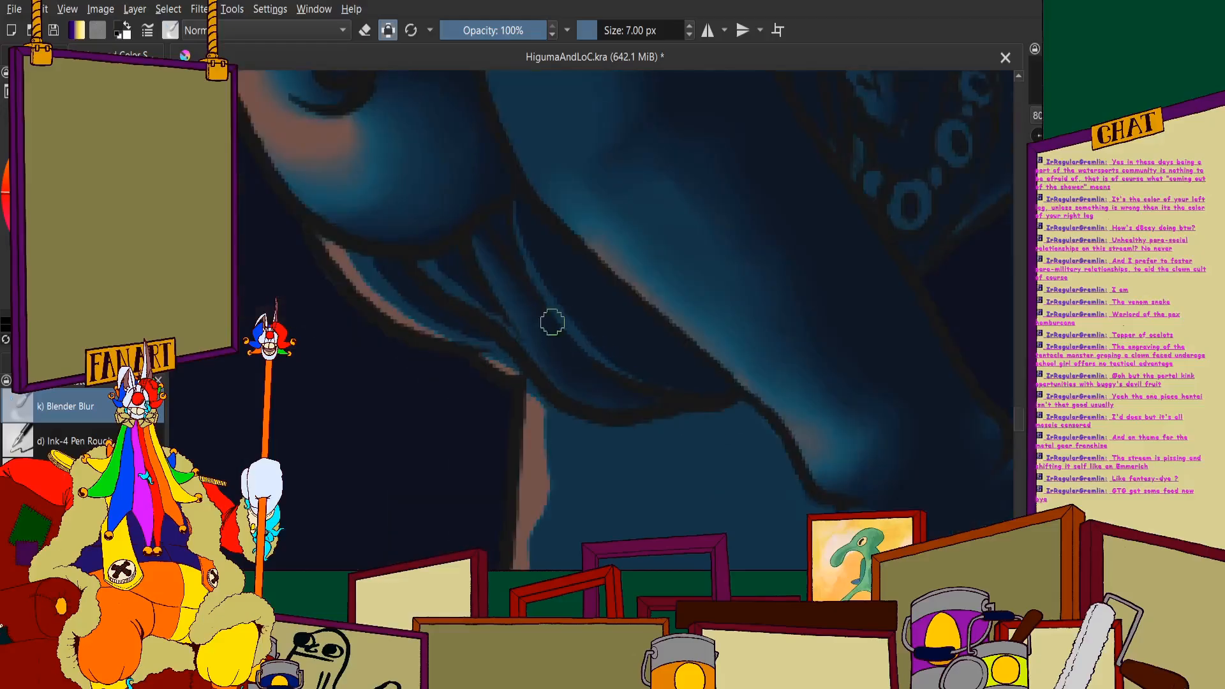
pyautogui.scroll(3, 508, 175)
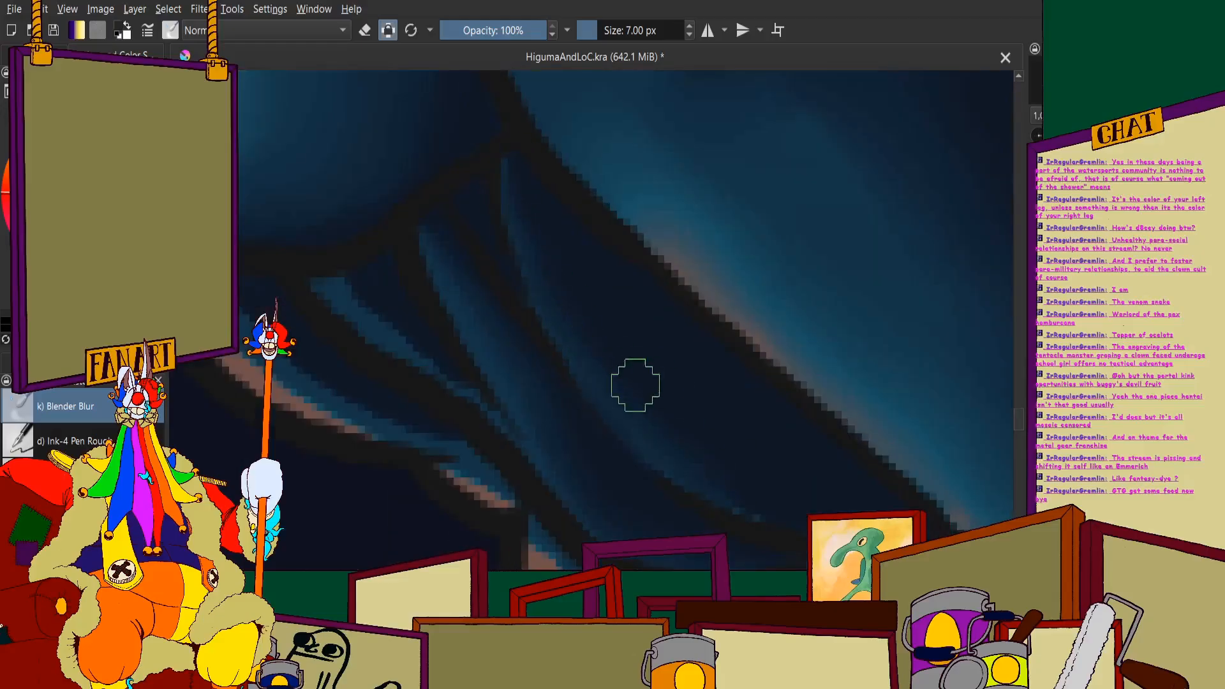
pyautogui.scroll(-3, 613, 364)
pyautogui.scroll(3, 519, 275)
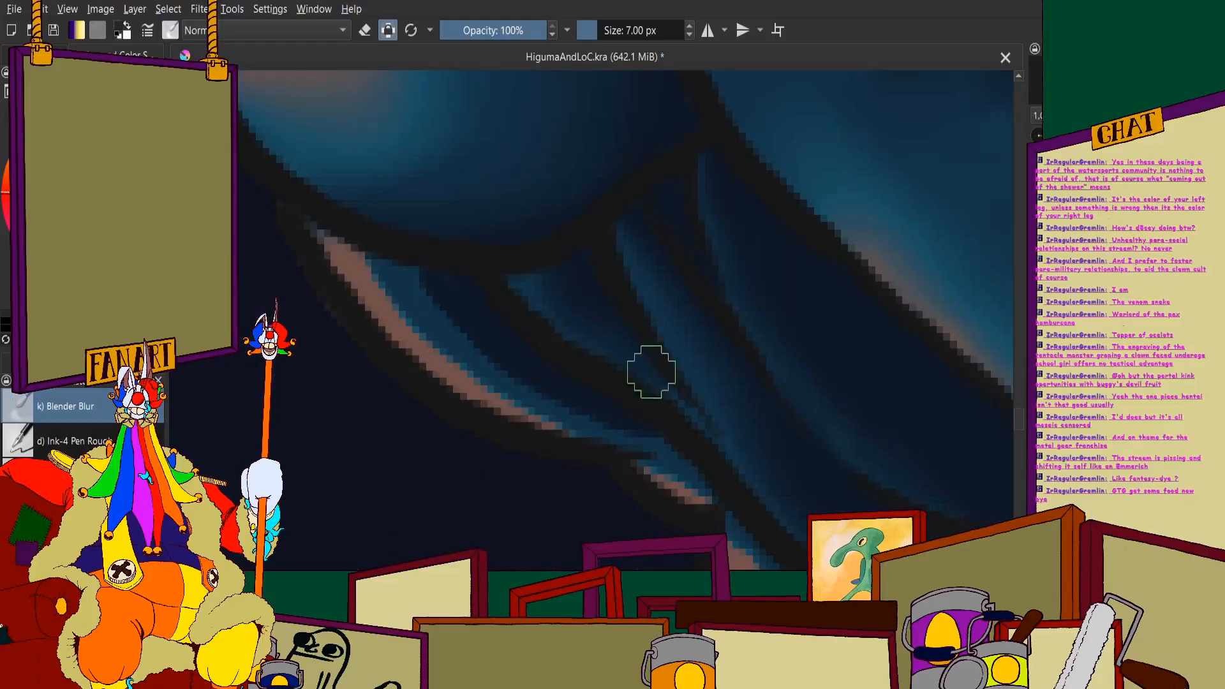
pyautogui.scroll(-3, 459, 277)
pyautogui.scroll(3, 377, 213)
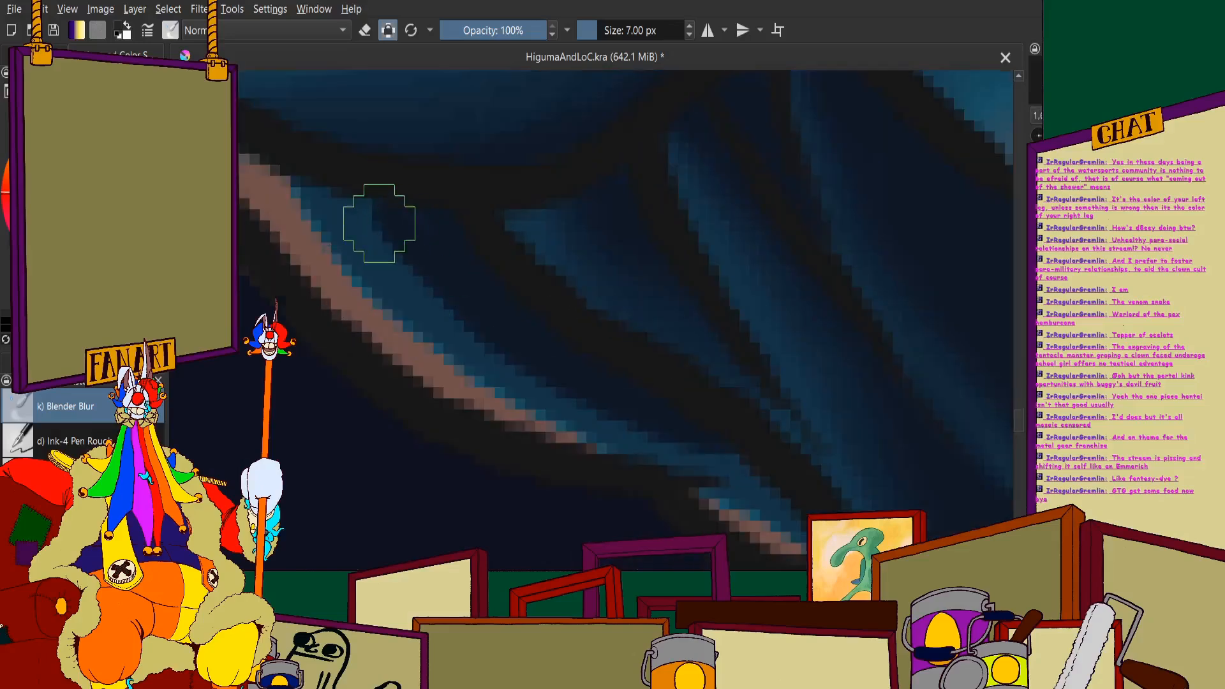
# - Soften the shadow and pink rim light along the outer edge of the waist cloth
pyautogui.scroll(-3, 617, 323)
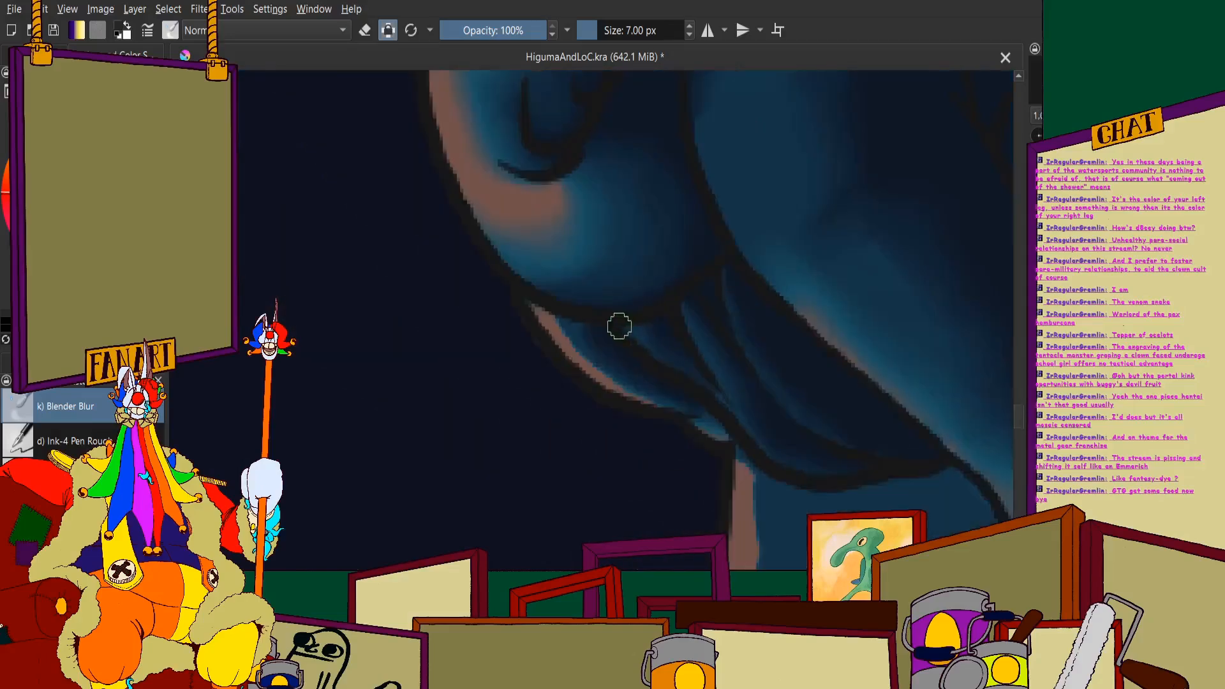
pyautogui.scroll(2, 523, 310)
pyautogui.moveTo(407, 225)
pyautogui.mouseDown()
pyautogui.moveTo(572, 364)
pyautogui.moveTo(425, 237)
pyautogui.moveTo(465, 293)
pyautogui.moveTo(474, 275)
pyautogui.moveTo(421, 258)
pyautogui.moveTo(501, 304)
pyautogui.moveTo(451, 296)
pyautogui.moveTo(555, 321)
pyautogui.mouseUp()
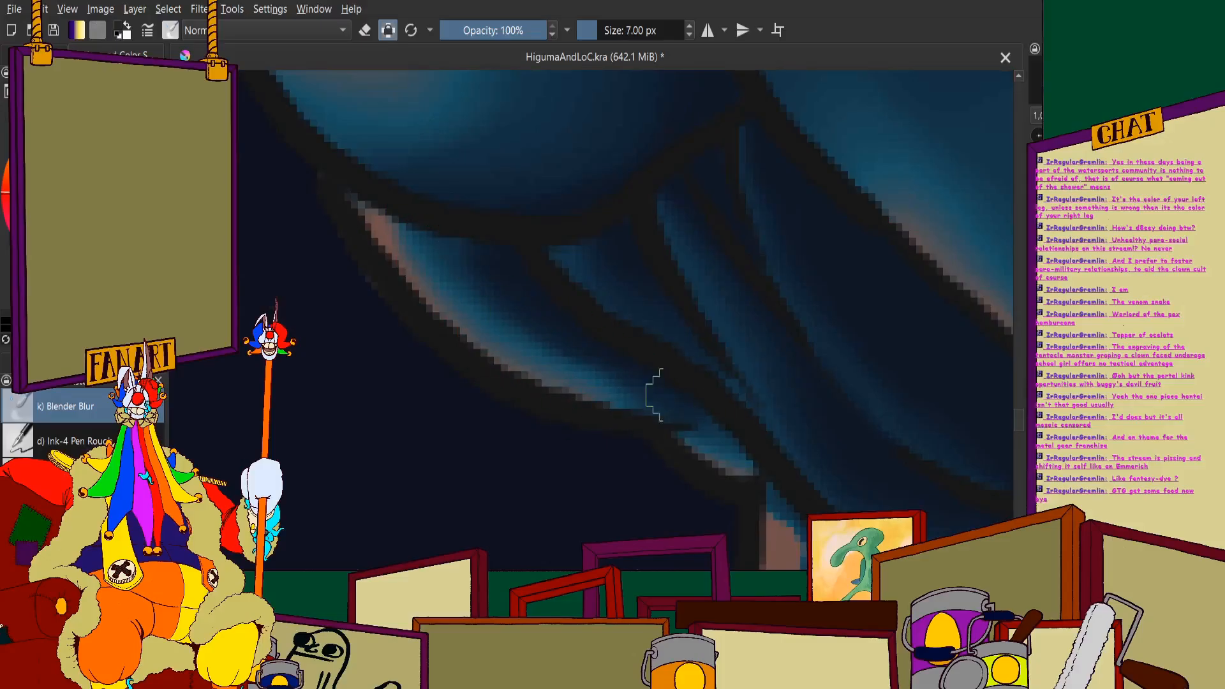
pyautogui.scroll(-5, 657, 358)
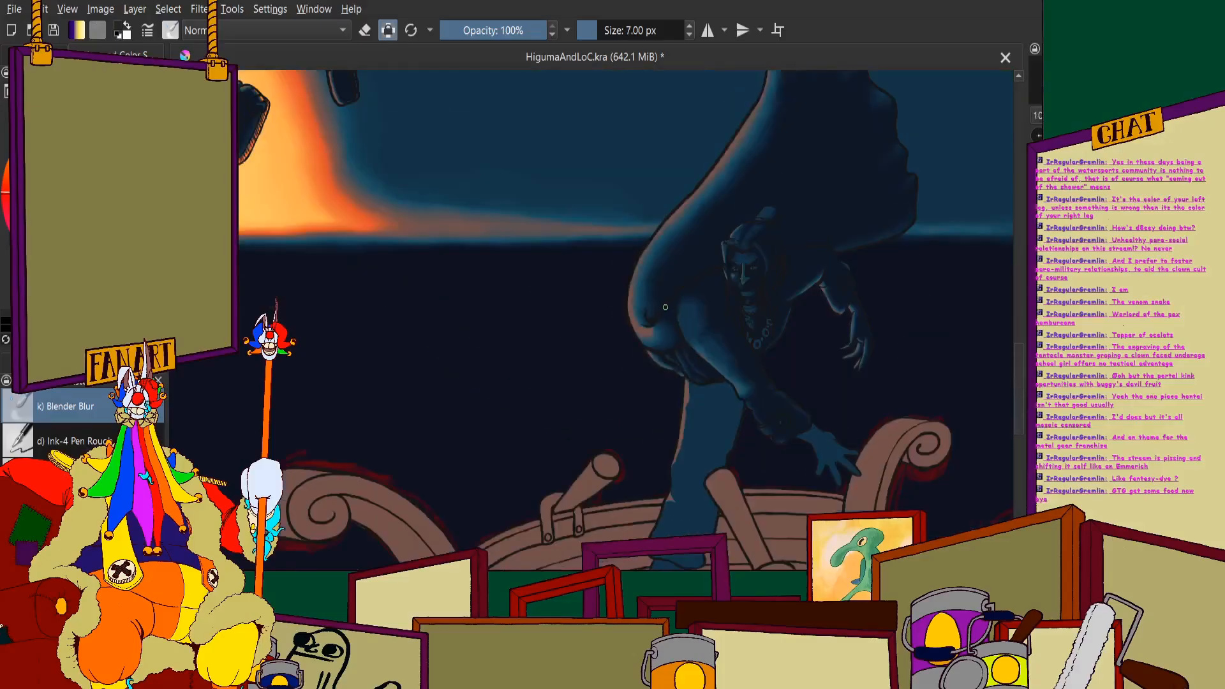
pyautogui.scroll(-3, 666, 247)
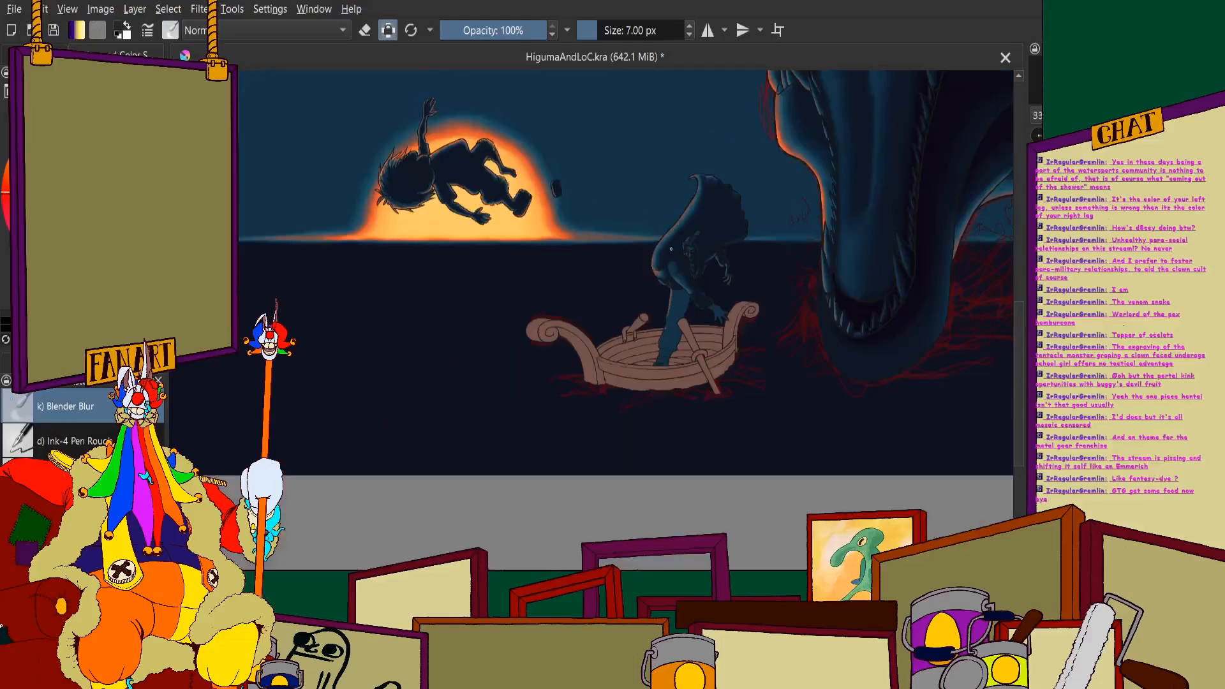
pyautogui.scroll(1, 735, 192)
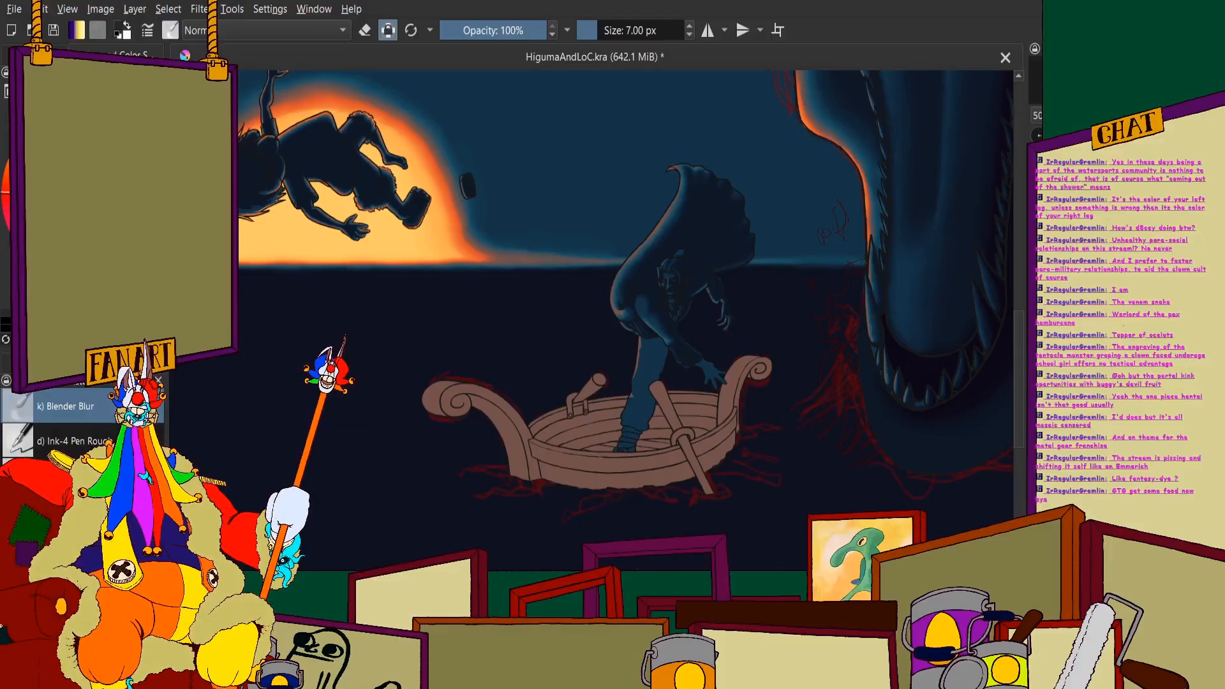
# - Switch back to the 5 px painting brush and outline a wavy shadow boundary down the front of the lower trouser leg
pyautogui.press('/')
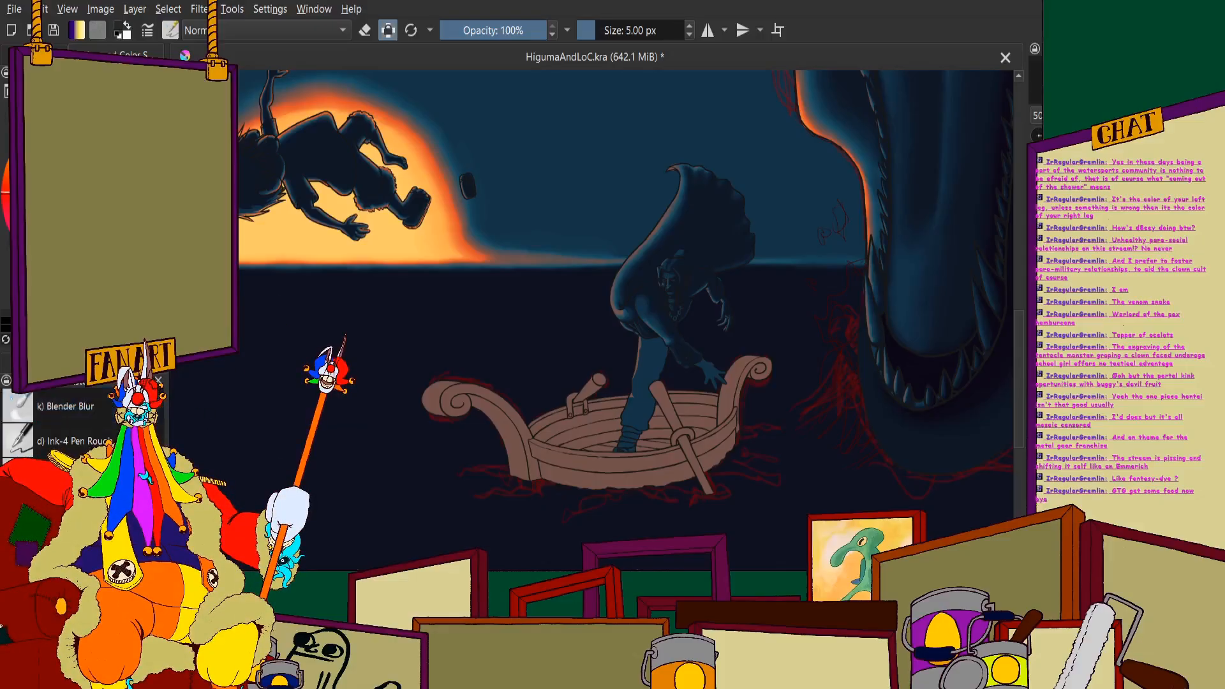
pyautogui.scroll(5, 627, 415)
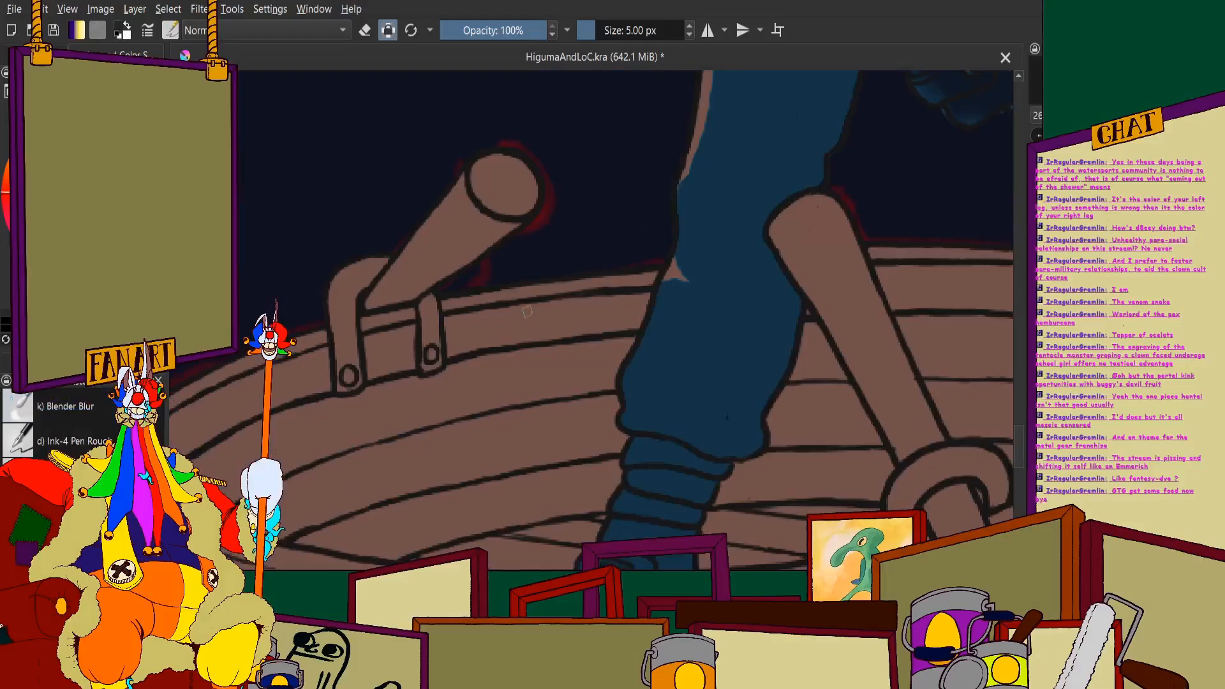
pyautogui.scroll(-2, 611, 319)
pyautogui.scroll(6, 527, 290)
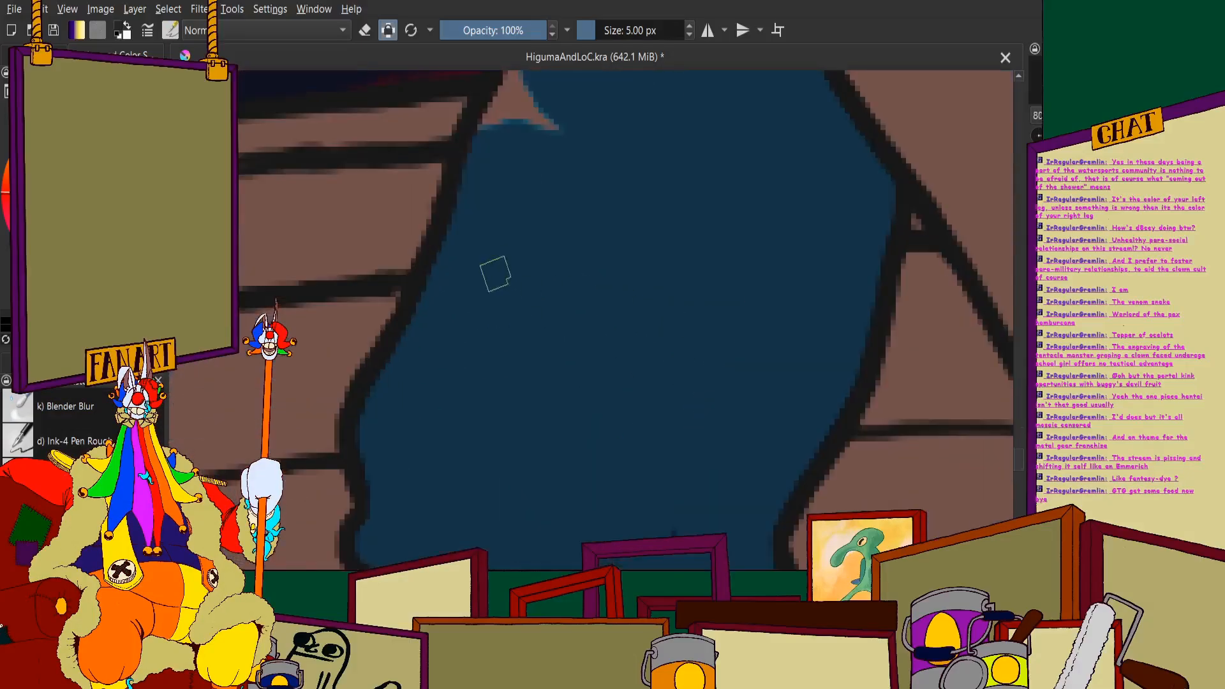
pyautogui.moveTo(499, 235)
pyautogui.mouseDown()
pyautogui.moveTo(482, 297)
pyautogui.moveTo(495, 355)
pyautogui.moveTo(438, 422)
pyautogui.moveTo(404, 423)
pyautogui.mouseUp()
pyautogui.moveTo(396, 502); pyautogui.dragTo(405, 512)
pyautogui.scroll(-4, 418, 450)
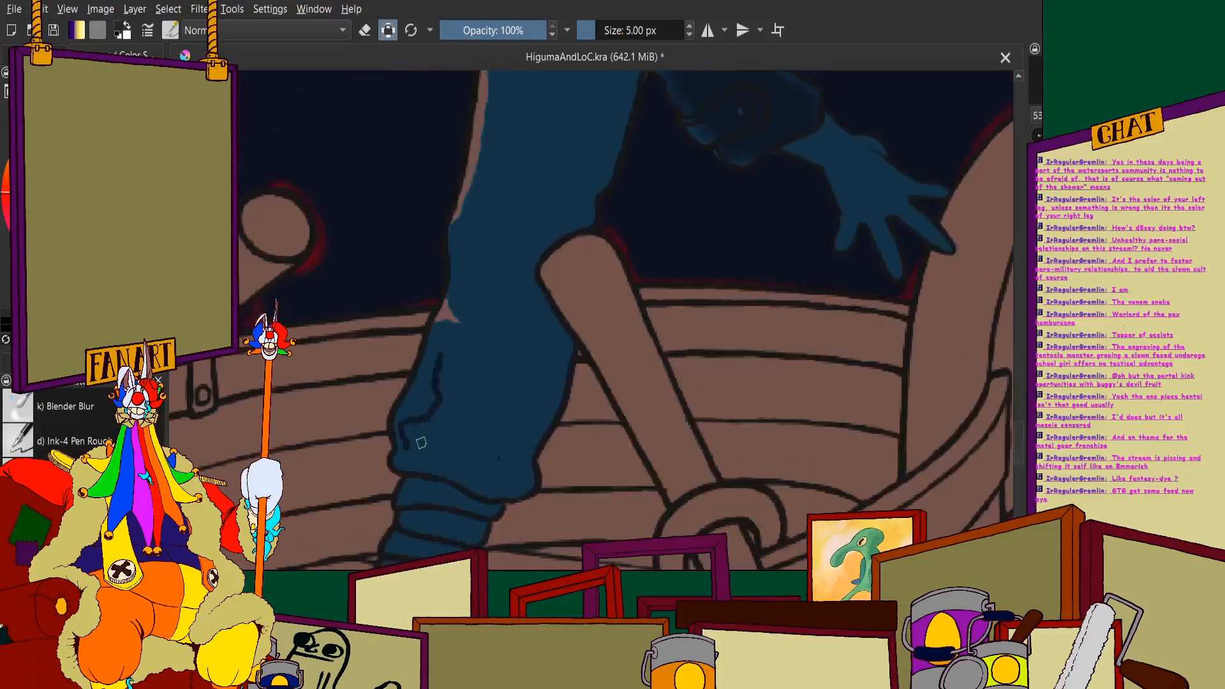
pyautogui.scroll(5, 414, 455)
pyautogui.moveTo(403, 416); pyautogui.dragTo(387, 501)
pyautogui.scroll(-1, 424, 423)
pyautogui.scroll(-3, 440, 391)
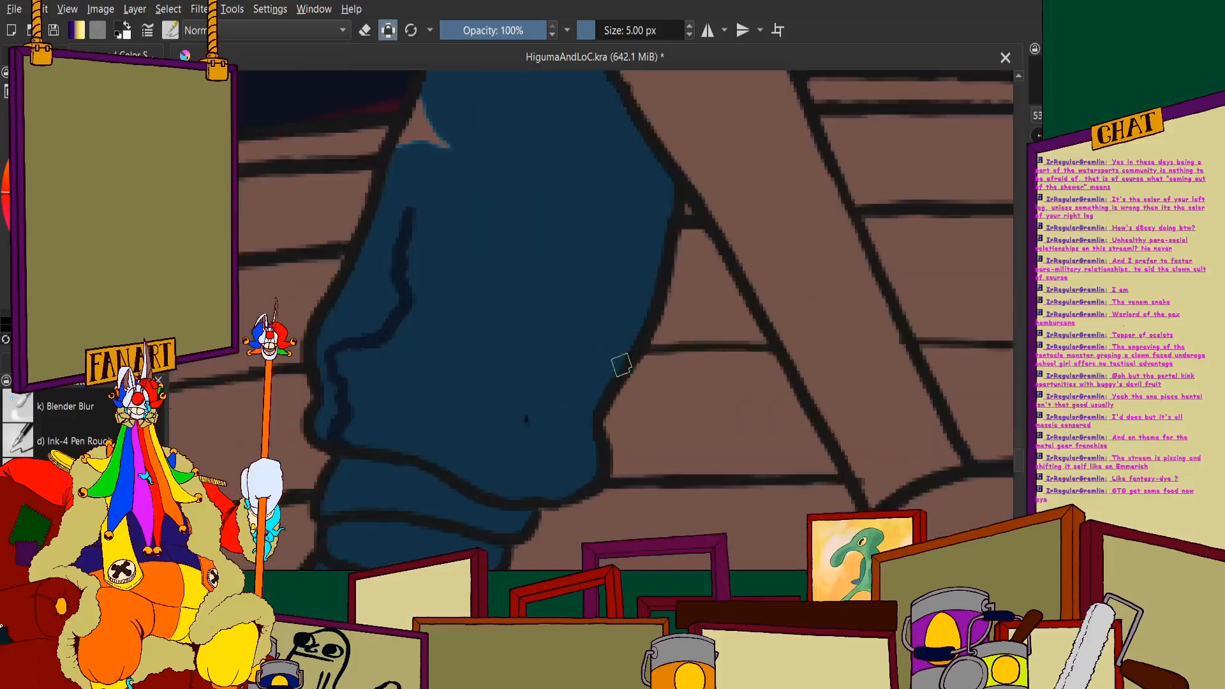
# - Outline the shadow boundary along the back of the lower trouser leg, down to its gathered hem
pyautogui.scroll(3, 603, 365)
pyautogui.moveTo(654, 285)
pyautogui.mouseDown()
pyautogui.moveTo(599, 369)
pyautogui.moveTo(572, 456)
pyautogui.moveTo(588, 518)
pyautogui.moveTo(566, 546)
pyautogui.moveTo(499, 559)
pyautogui.mouseUp()
pyautogui.scroll(-3, 500, 559)
pyautogui.scroll(4, 487, 319)
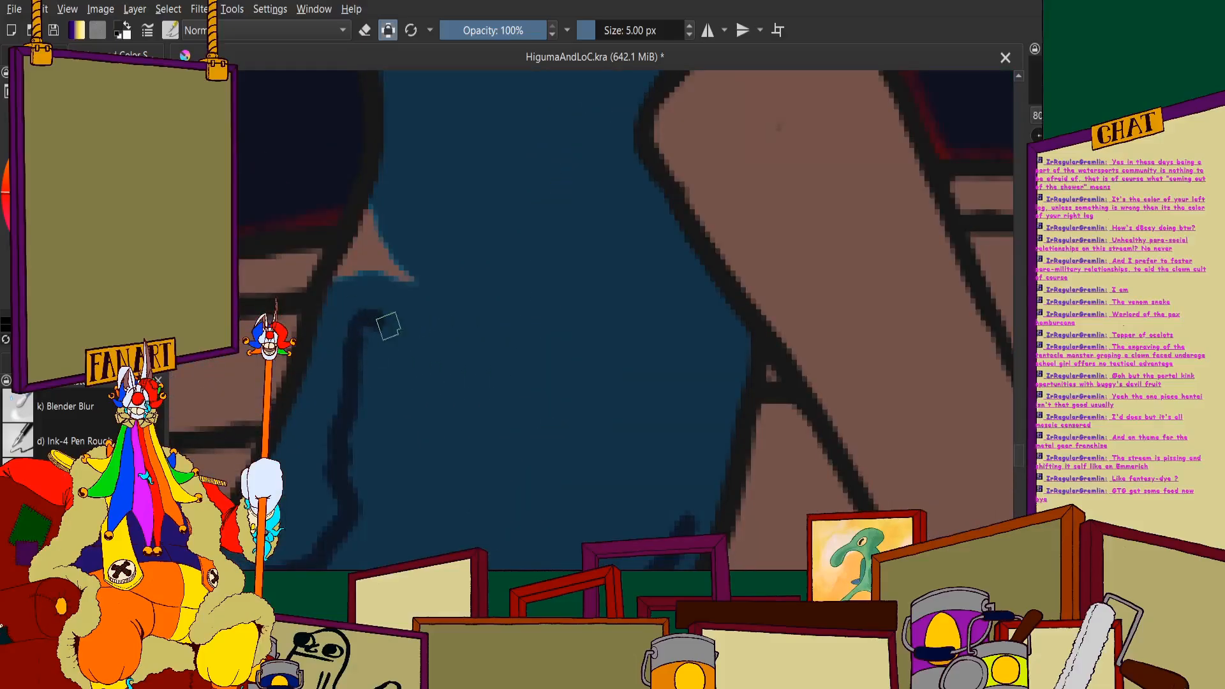
# - Continue the front shadow boundary around the pink knee highlight and up the lower thigh
pyautogui.moveTo(388, 326)
pyautogui.mouseDown()
pyautogui.moveTo(483, 342)
pyautogui.moveTo(490, 332)
pyautogui.moveTo(391, 232)
pyautogui.moveTo(367, 171)
pyautogui.mouseUp()
pyautogui.scroll(-3, 367, 171)
pyautogui.scroll(3, 441, 189)
pyautogui.moveTo(428, 139); pyautogui.dragTo(402, 328)
pyautogui.scroll(-3, 402, 329)
pyautogui.scroll(-2, 510, 338)
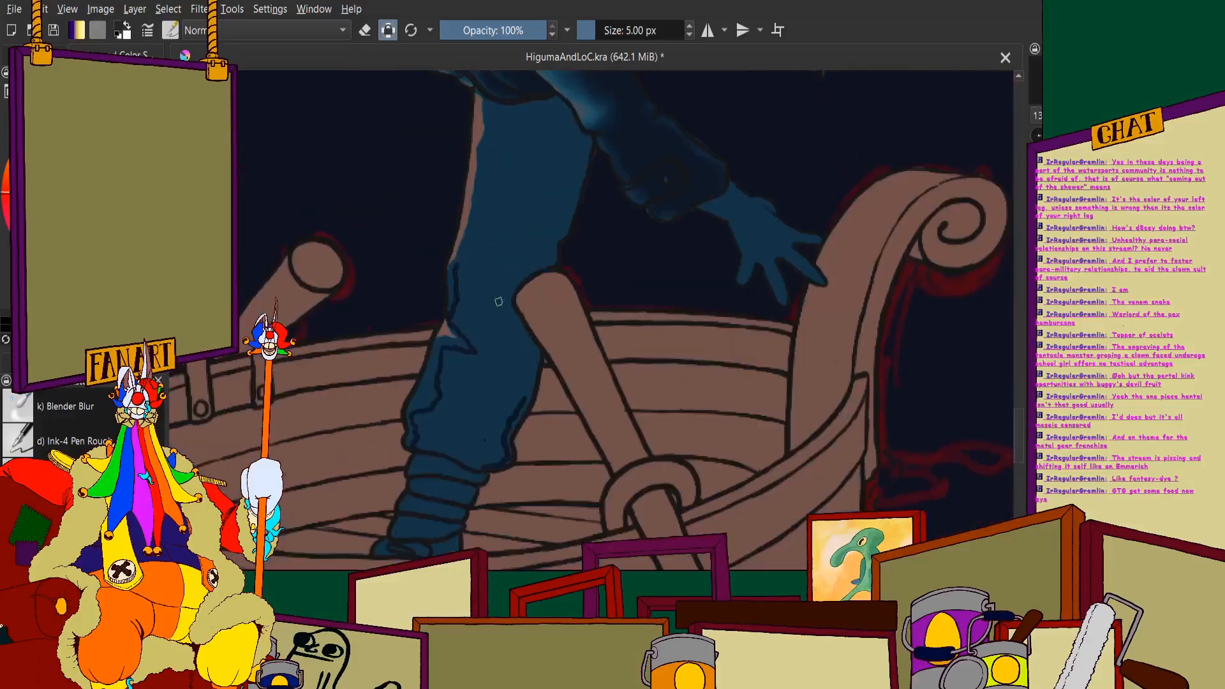
# - Draw the shadow boundary along the trouser leg beside the oar and around the fold behind the knee
pyautogui.scroll(5, 530, 319)
pyautogui.moveTo(551, 375); pyautogui.dragTo(533, 511)
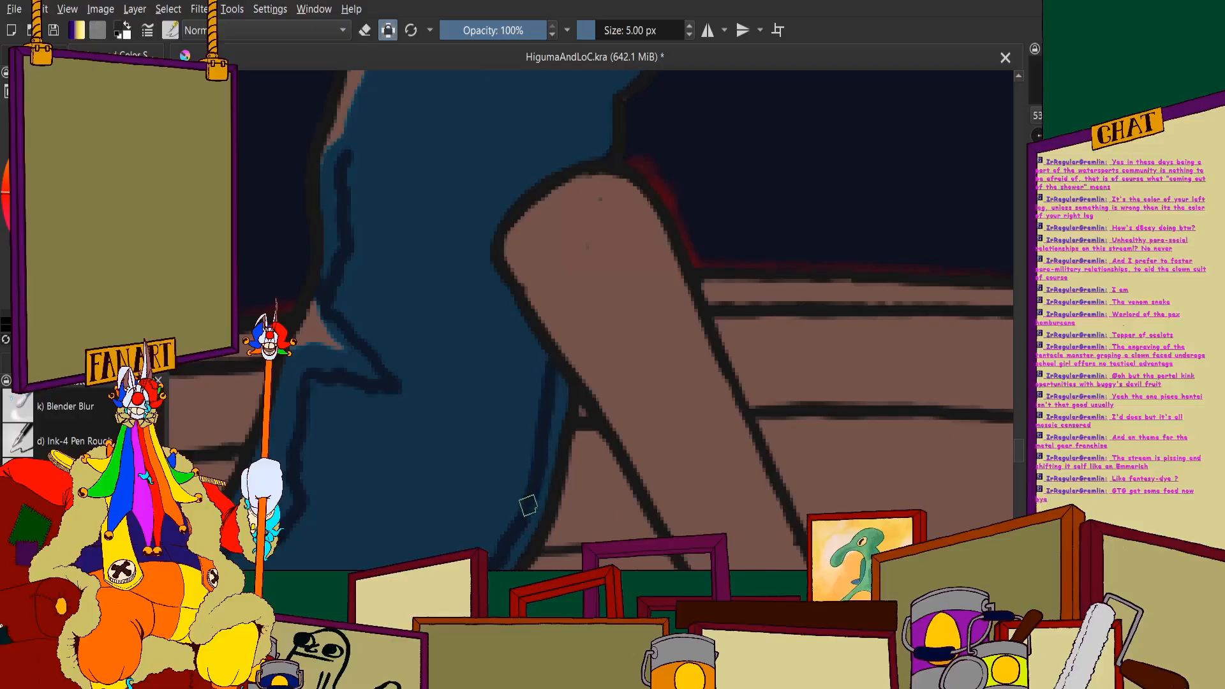
pyautogui.scroll(-3, 523, 326)
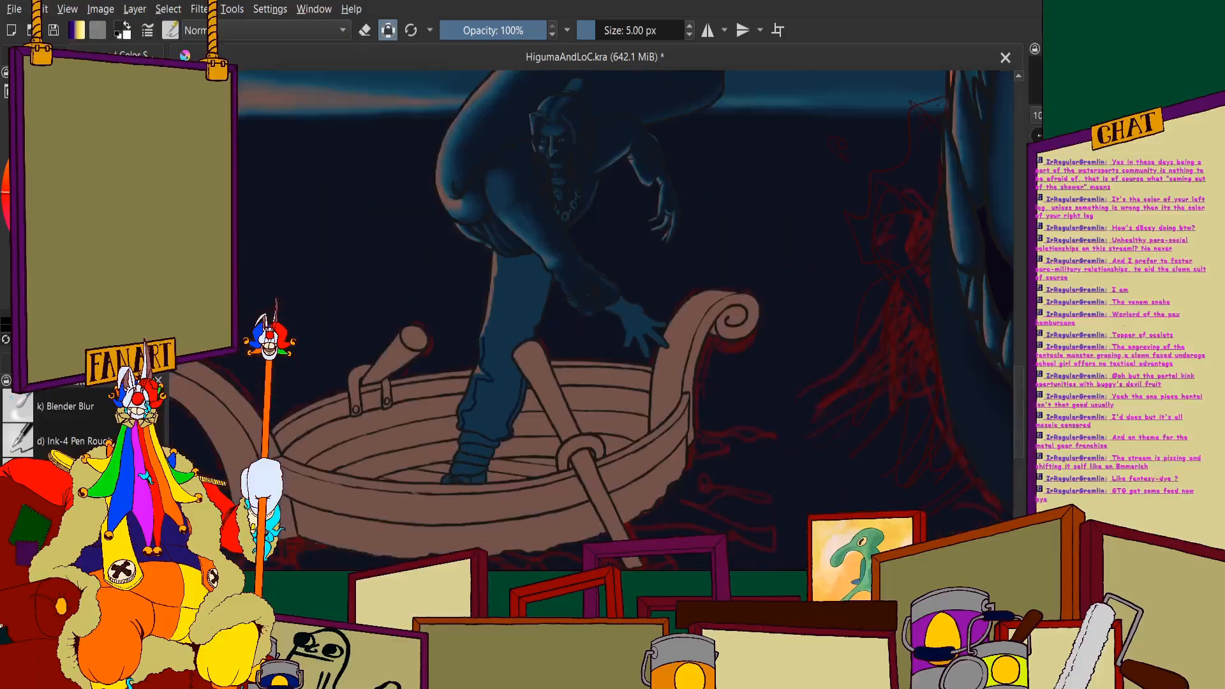
pyautogui.scroll(4, 489, 391)
pyautogui.scroll(3, 635, 195)
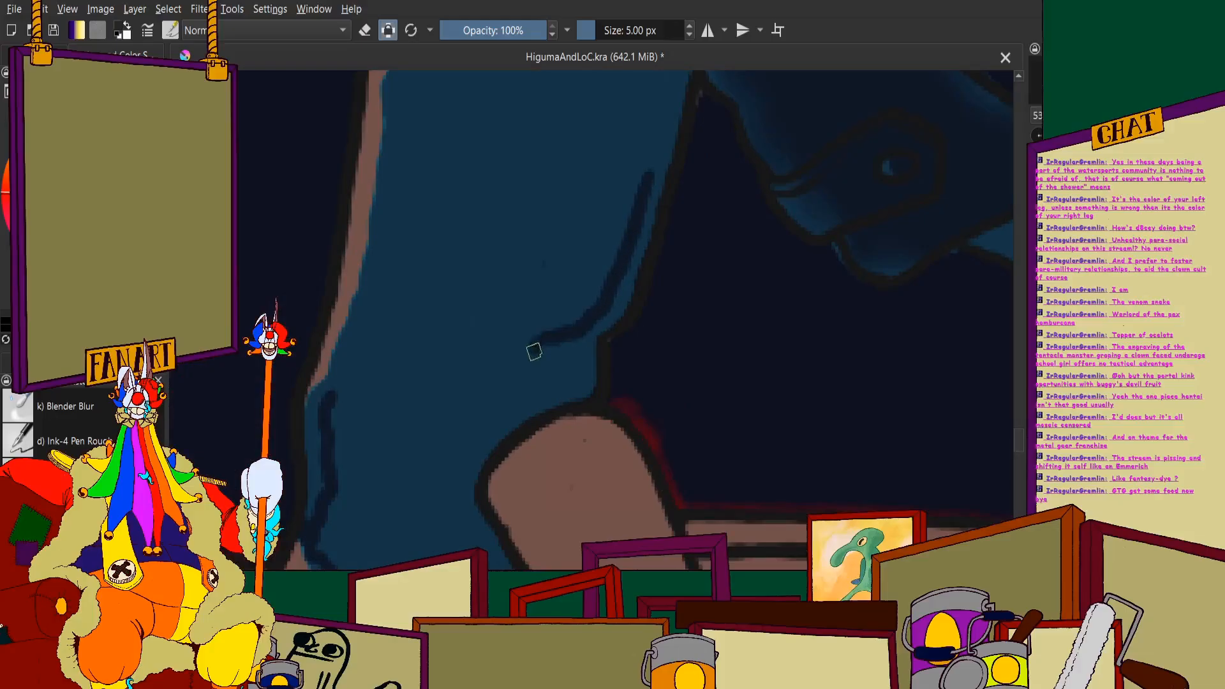
pyautogui.scroll(-7, 565, 406)
pyautogui.scroll(7, 611, 300)
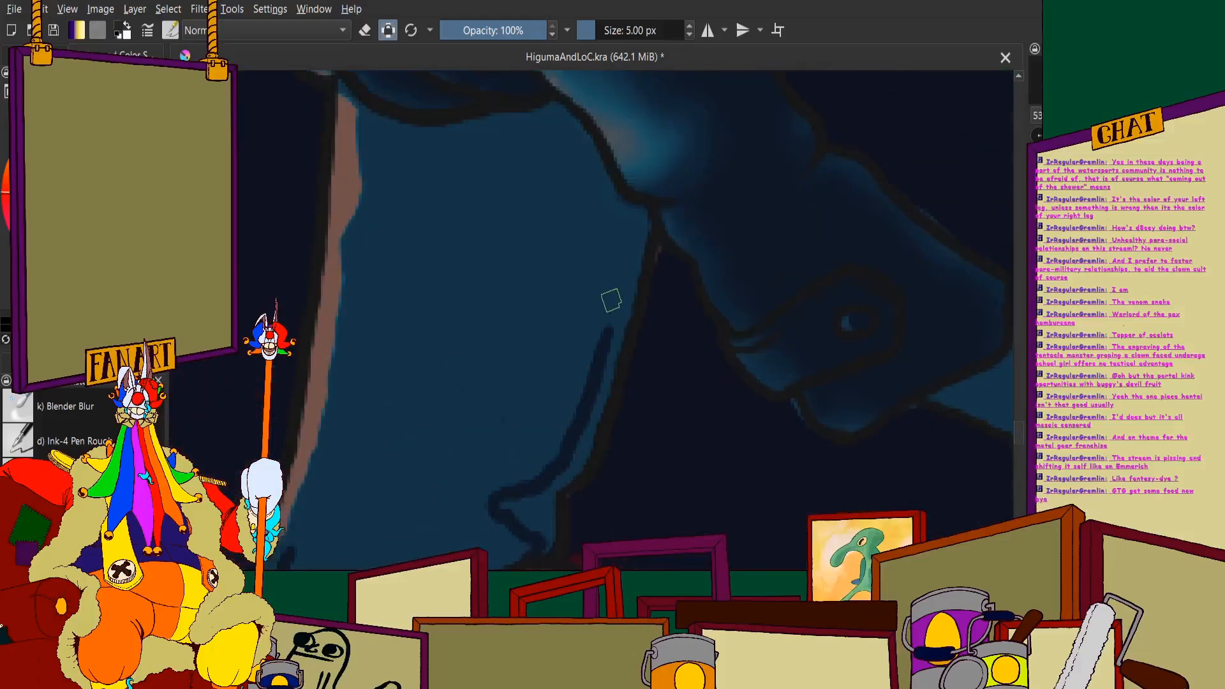
# - Extend the shadow boundary along the back of the thigh up to the lowered arm
pyautogui.moveTo(610, 315); pyautogui.dragTo(640, 186)
pyautogui.scroll(-7, 641, 186)
pyautogui.scroll(7, 483, 185)
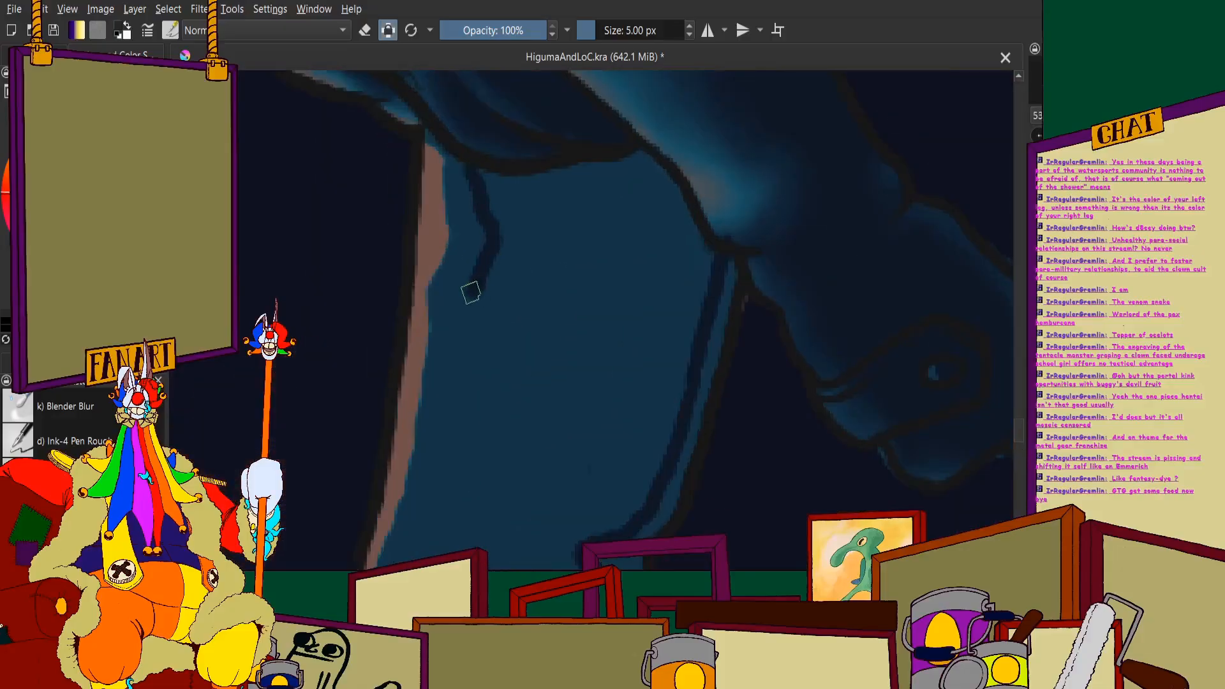
# - Draw the shadow boundary down the front of the thigh beside the pink rim, starting below the waist cloth
pyautogui.scroll(-7, 471, 292)
pyautogui.scroll(7, 488, 247)
pyautogui.moveTo(513, 196)
pyautogui.mouseDown()
pyautogui.moveTo(488, 341)
pyautogui.moveTo(443, 419)
pyautogui.mouseUp()
pyautogui.scroll(-7, 443, 419)
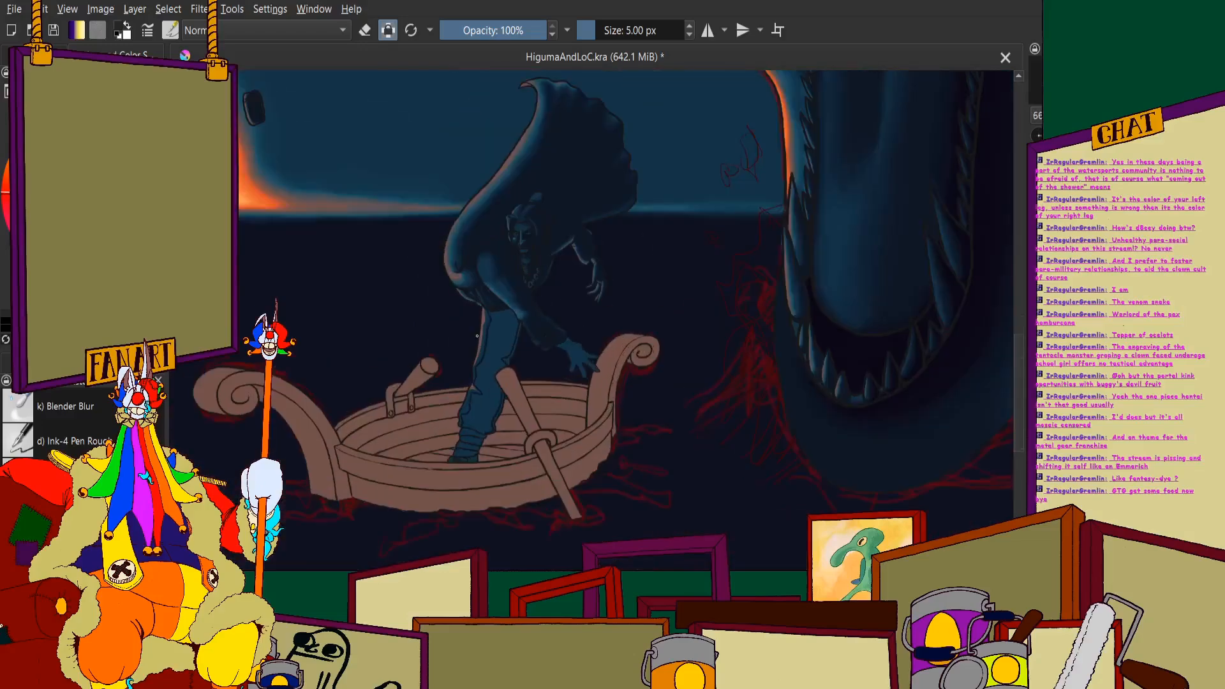
pyautogui.scroll(7, 510, 333)
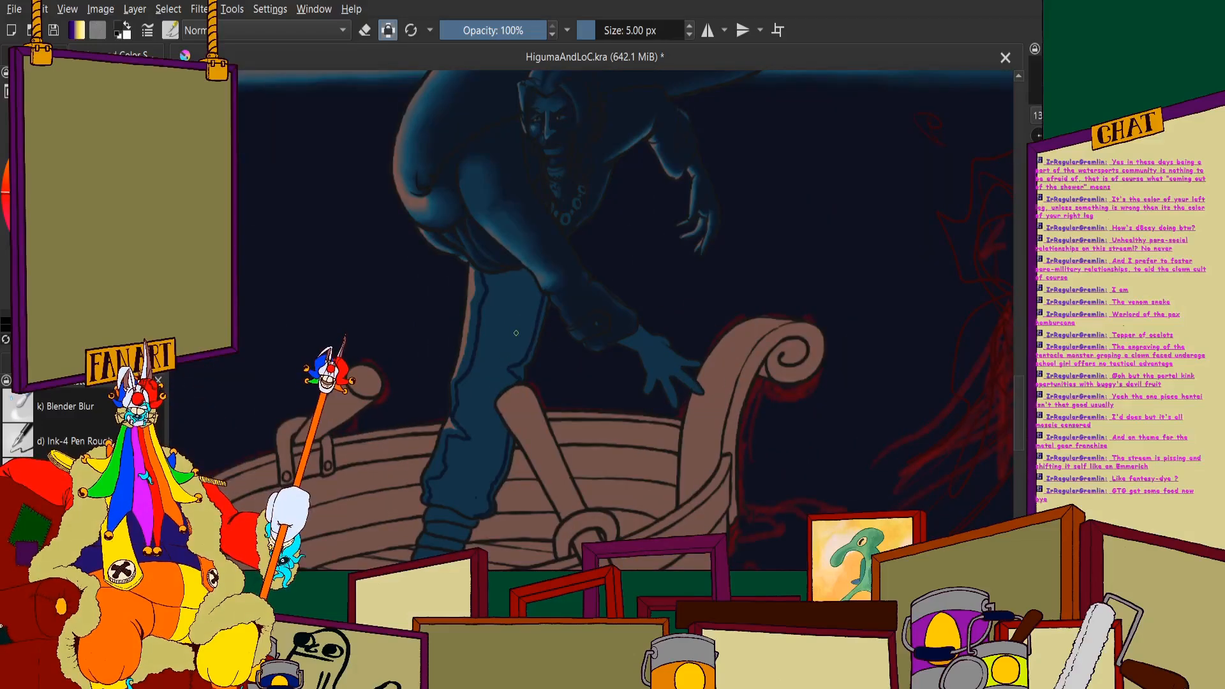
# - Fill the lower ankle wraps and the foot with dark shadow
pyautogui.scroll(5, 435, 496)
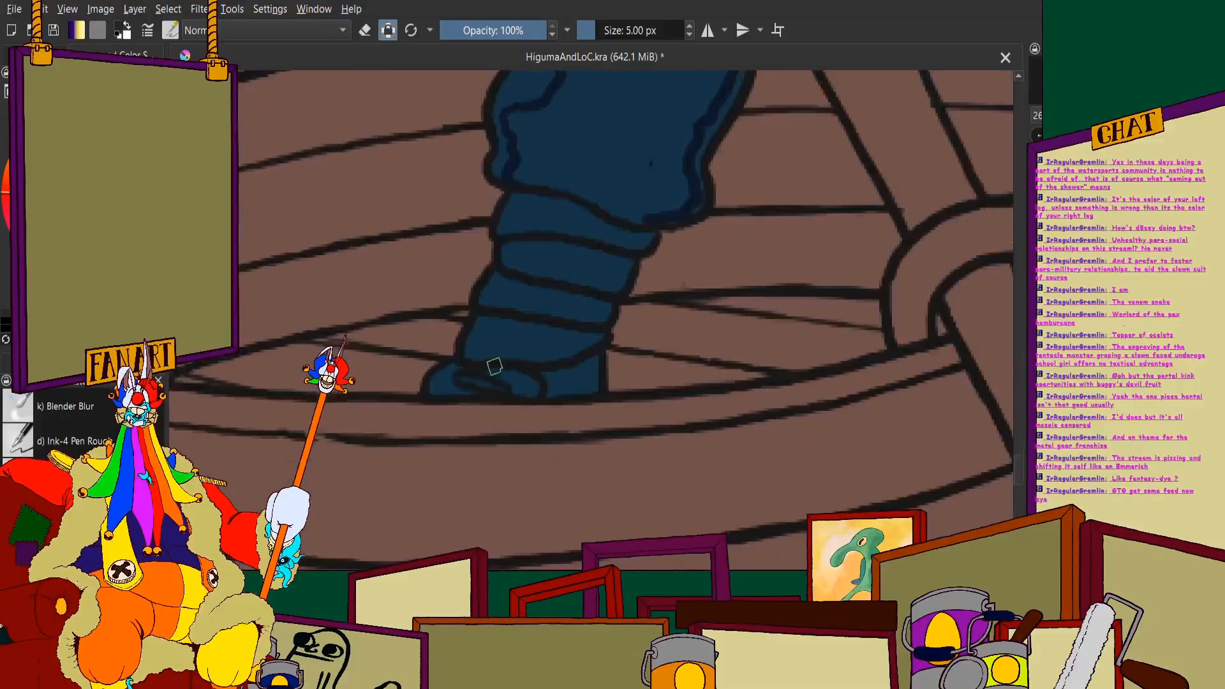
pyautogui.scroll(2, 625, 243)
pyautogui.moveTo(640, 247)
pyautogui.mouseDown()
pyautogui.moveTo(622, 225)
pyautogui.moveTo(552, 395)
pyautogui.moveTo(538, 166)
pyautogui.moveTo(477, 370)
pyautogui.moveTo(539, 278)
pyautogui.moveTo(525, 161)
pyautogui.moveTo(418, 320)
pyautogui.moveTo(398, 322)
pyautogui.moveTo(389, 303)
pyautogui.moveTo(428, 308)
pyautogui.moveTo(435, 348)
pyautogui.moveTo(426, 307)
pyautogui.moveTo(355, 425)
pyautogui.mouseUp()
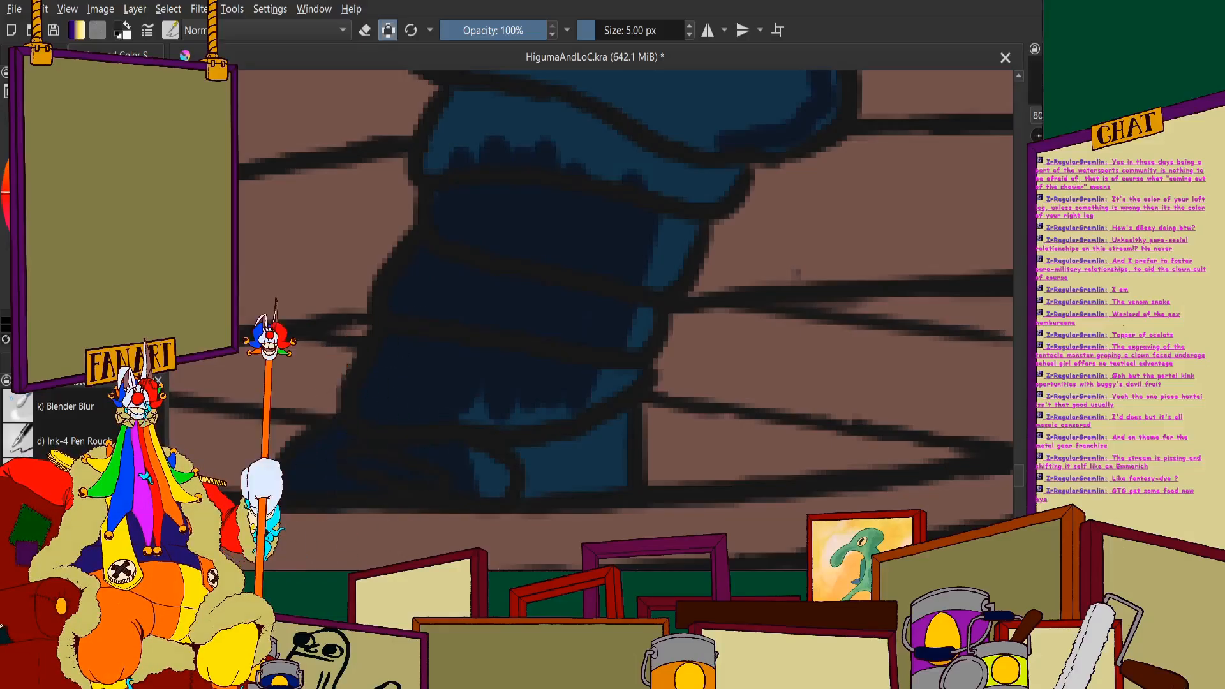
pyautogui.moveTo(461, 235)
pyautogui.mouseDown()
pyautogui.moveTo(593, 377)
pyautogui.moveTo(619, 501)
pyautogui.mouseUp()
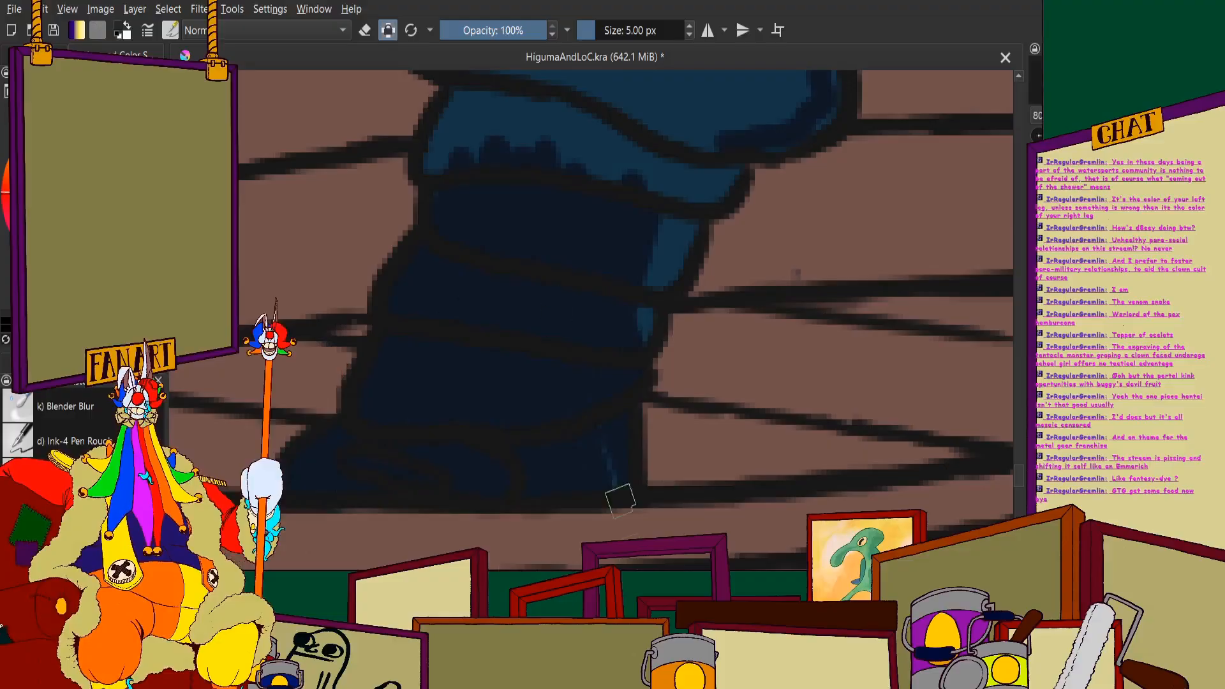
pyautogui.moveTo(645, 327)
pyautogui.mouseDown()
pyautogui.moveTo(687, 305)
pyautogui.moveTo(676, 237)
pyautogui.mouseUp()
# - Fill the topmost ankle wrap below the trouser hem with dark shadow
pyautogui.scroll(-6, 638, 272)
pyautogui.scroll(7, 626, 214)
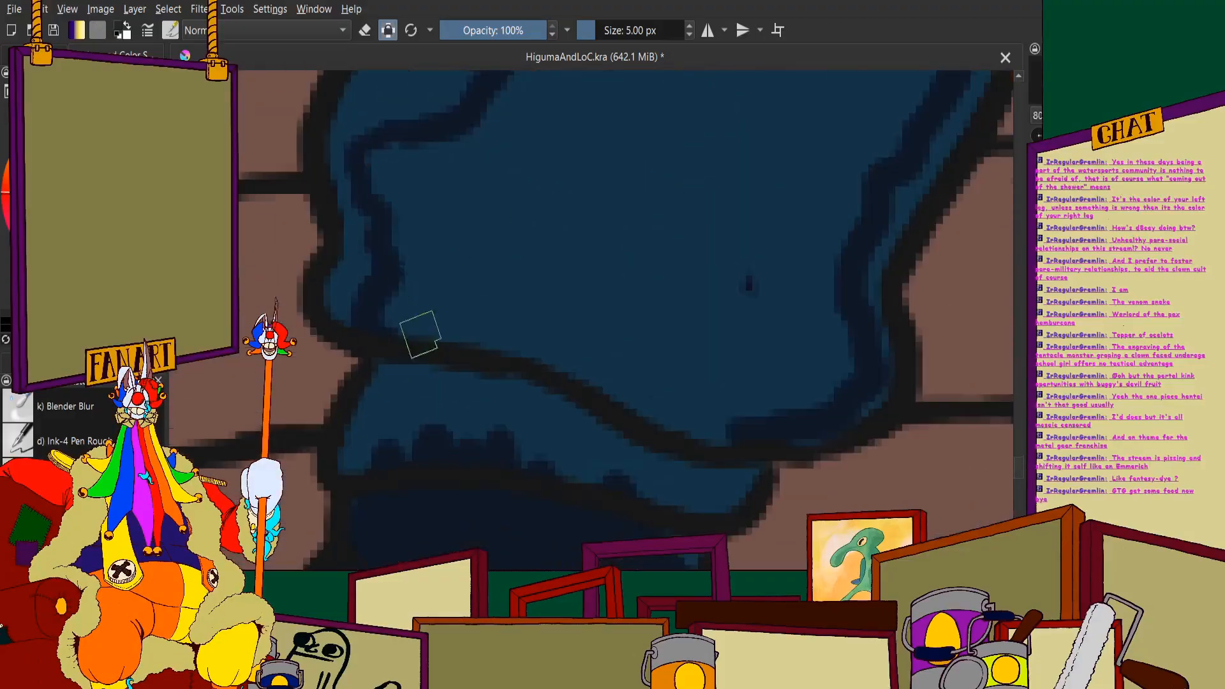
pyautogui.moveTo(409, 409)
pyautogui.mouseDown()
pyautogui.moveTo(373, 455)
pyautogui.moveTo(349, 457)
pyautogui.moveTo(390, 391)
pyautogui.moveTo(522, 398)
pyautogui.moveTo(388, 423)
pyautogui.moveTo(388, 443)
pyautogui.moveTo(603, 446)
pyautogui.moveTo(519, 404)
pyautogui.moveTo(483, 415)
pyautogui.moveTo(669, 504)
pyautogui.moveTo(685, 488)
pyautogui.moveTo(653, 498)
pyautogui.mouseUp()
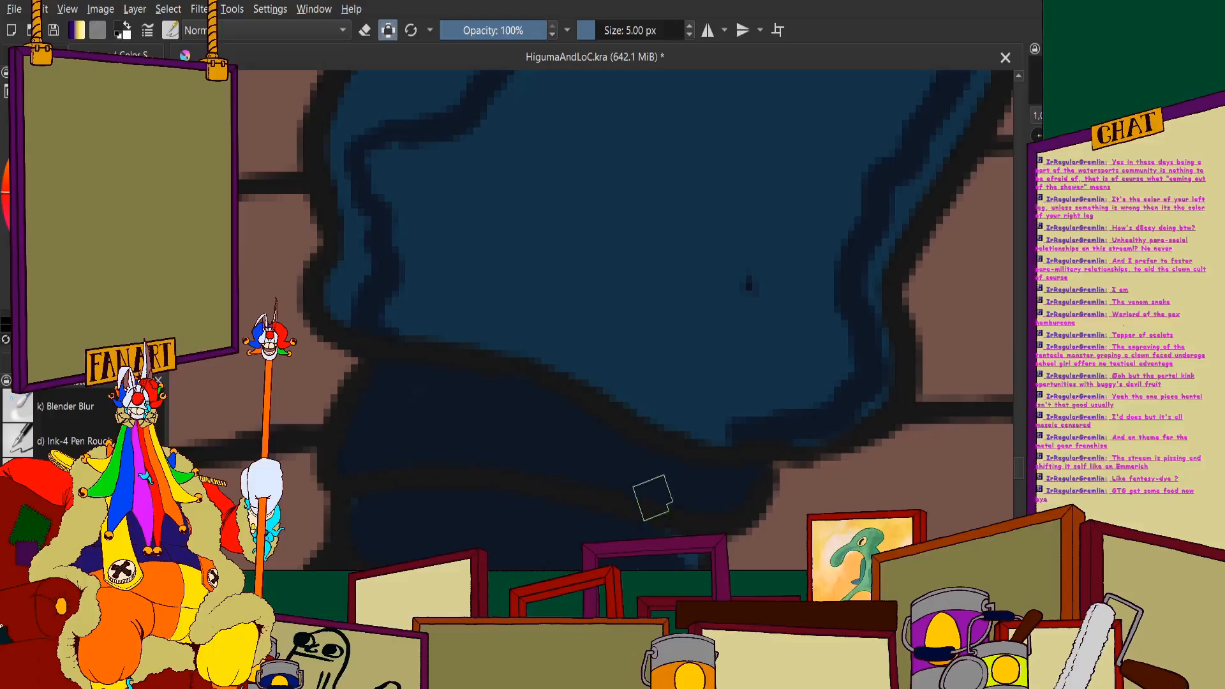
pyautogui.scroll(-5, 537, 376)
pyautogui.scroll(6, 542, 391)
pyautogui.scroll(-7, 657, 396)
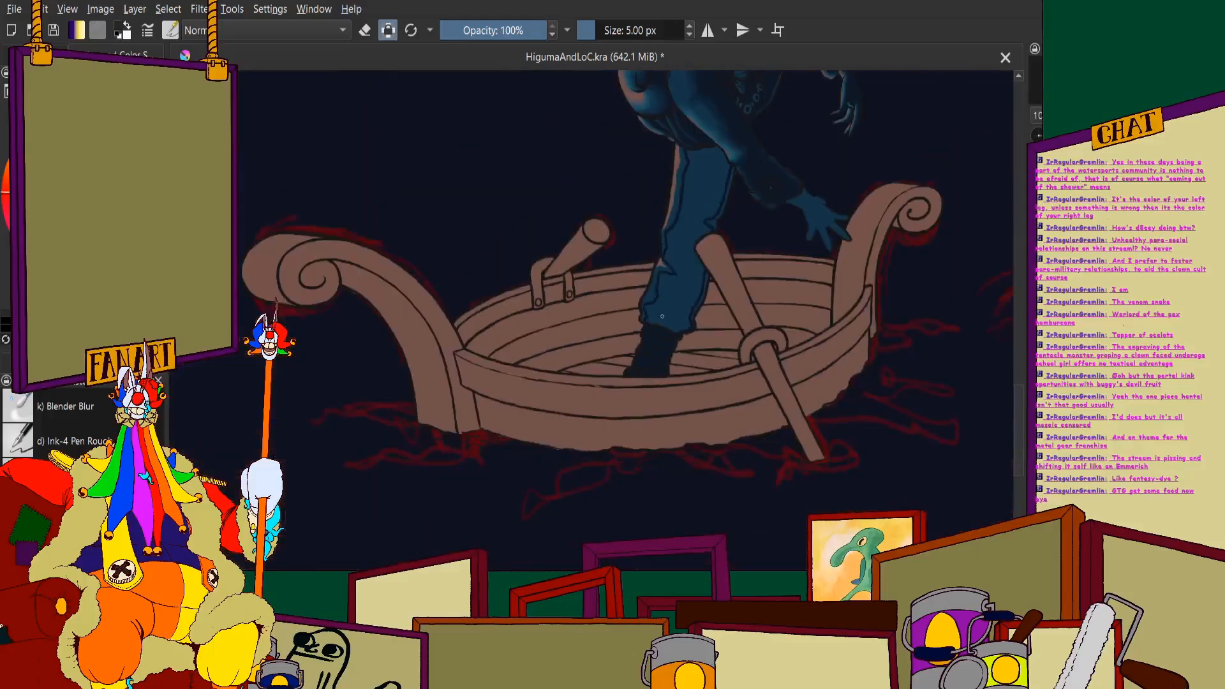
# - Draw the dark shadow boundary along the underside of the lowered arm, from the waist cloth to the back of the thigh
pyautogui.scroll(5, 652, 331)
pyautogui.scroll(3, 652, 331)
pyautogui.scroll(-6, 657, 358)
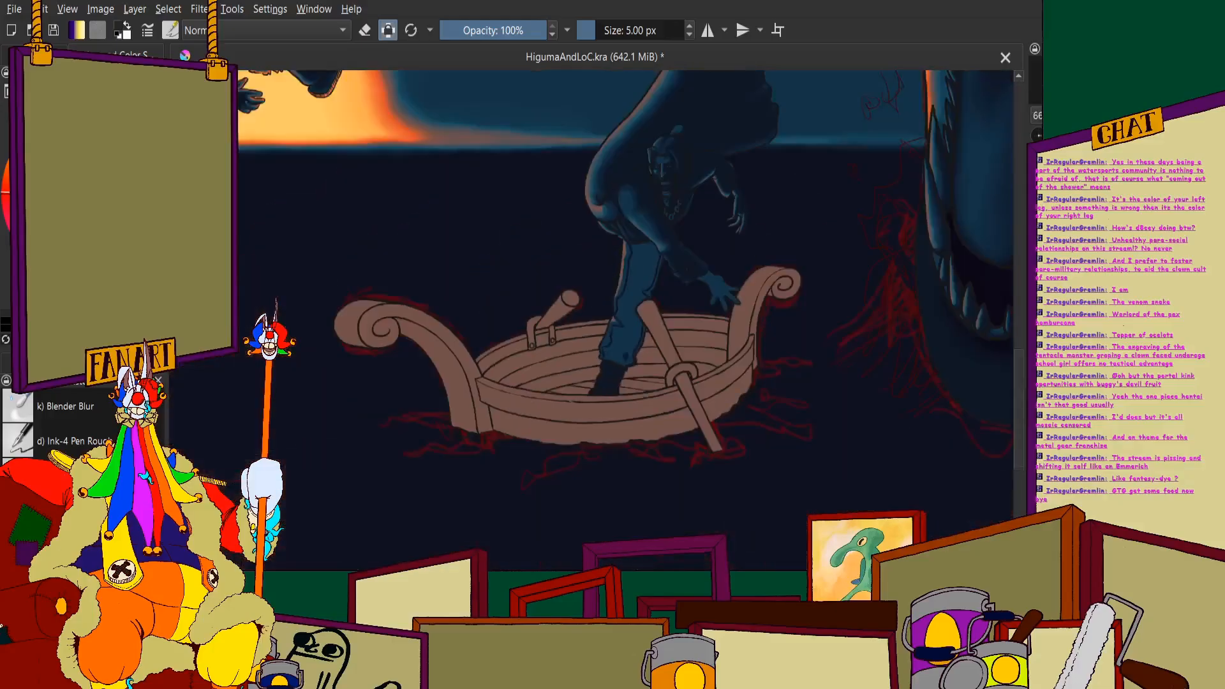
pyautogui.scroll(5, 644, 312)
pyautogui.scroll(4, 597, 191)
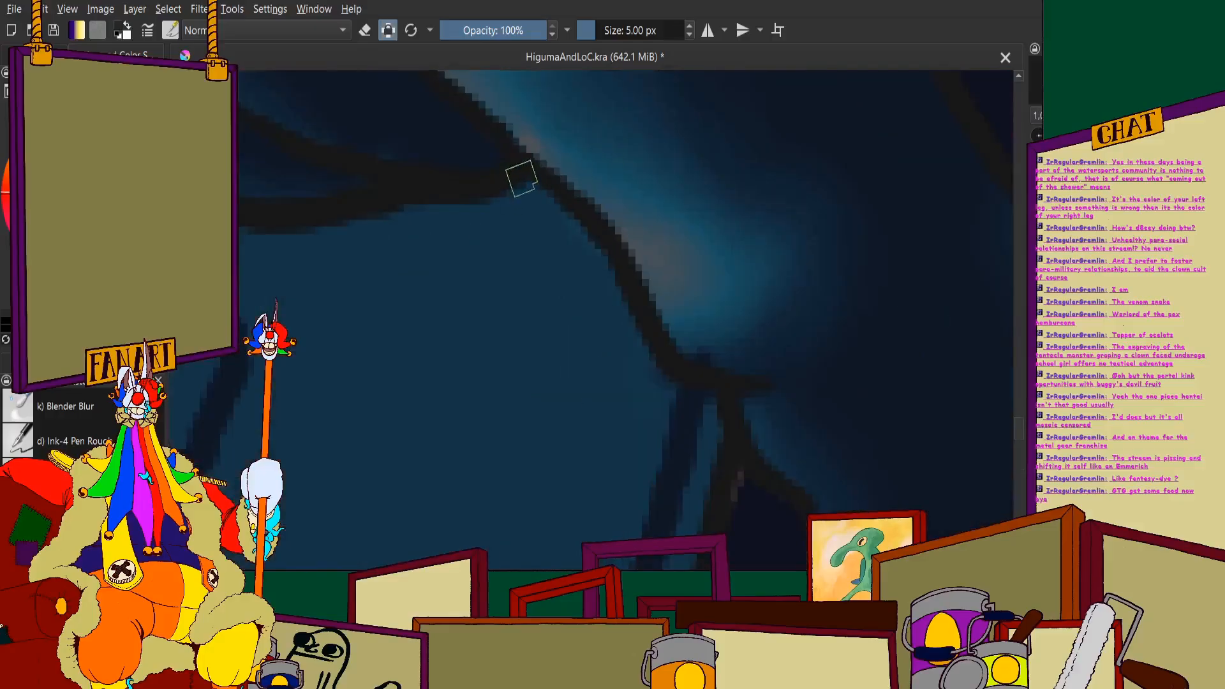
pyautogui.moveTo(523, 179)
pyautogui.mouseDown()
pyautogui.moveTo(587, 254)
pyautogui.moveTo(630, 350)
pyautogui.mouseUp()
pyautogui.moveTo(586, 246)
pyautogui.mouseDown()
pyautogui.moveTo(642, 362)
pyautogui.moveTo(674, 394)
pyautogui.mouseUp()
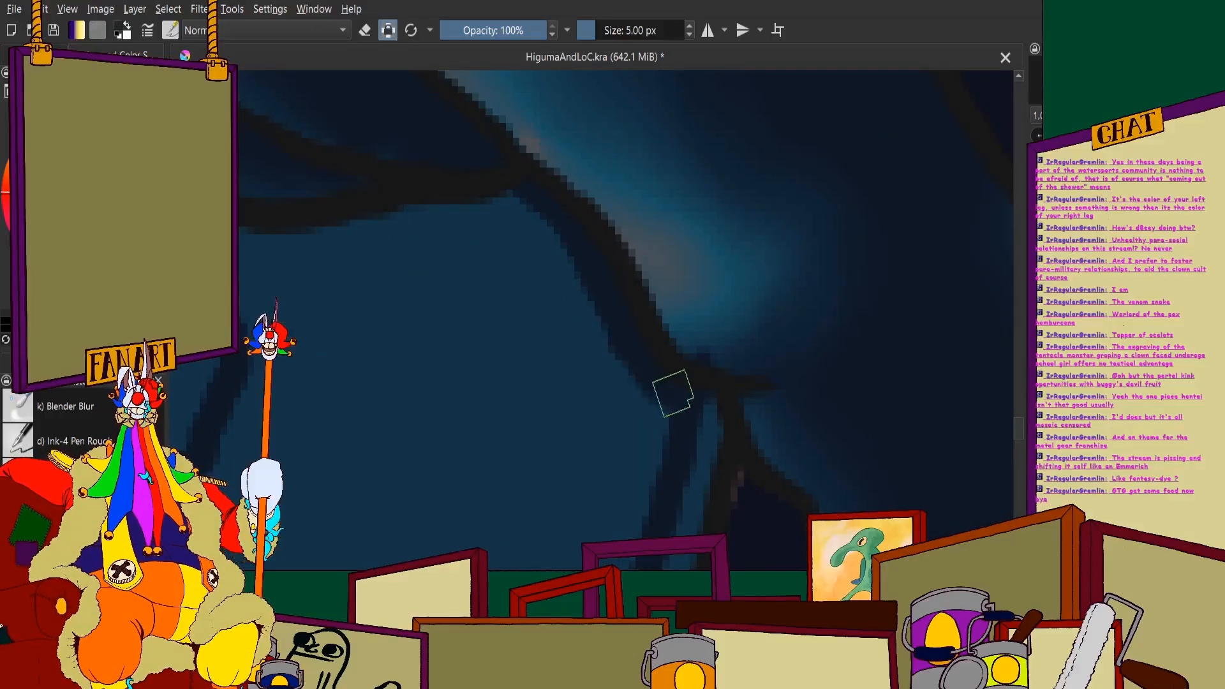
# - Complete the trouser shadow outline beneath the waist cloth and down the thigh to the knee folds
pyautogui.scroll(-2, 674, 393)
pyautogui.scroll(3, 446, 332)
pyautogui.moveTo(377, 261)
pyautogui.mouseDown()
pyautogui.moveTo(495, 293)
pyautogui.moveTo(599, 287)
pyautogui.moveTo(661, 253)
pyautogui.moveTo(805, 248)
pyautogui.moveTo(858, 213)
pyautogui.mouseUp()
pyautogui.scroll(-7, 618, 234)
pyautogui.scroll(2, 596, 238)
pyautogui.scroll(-2, 622, 319)
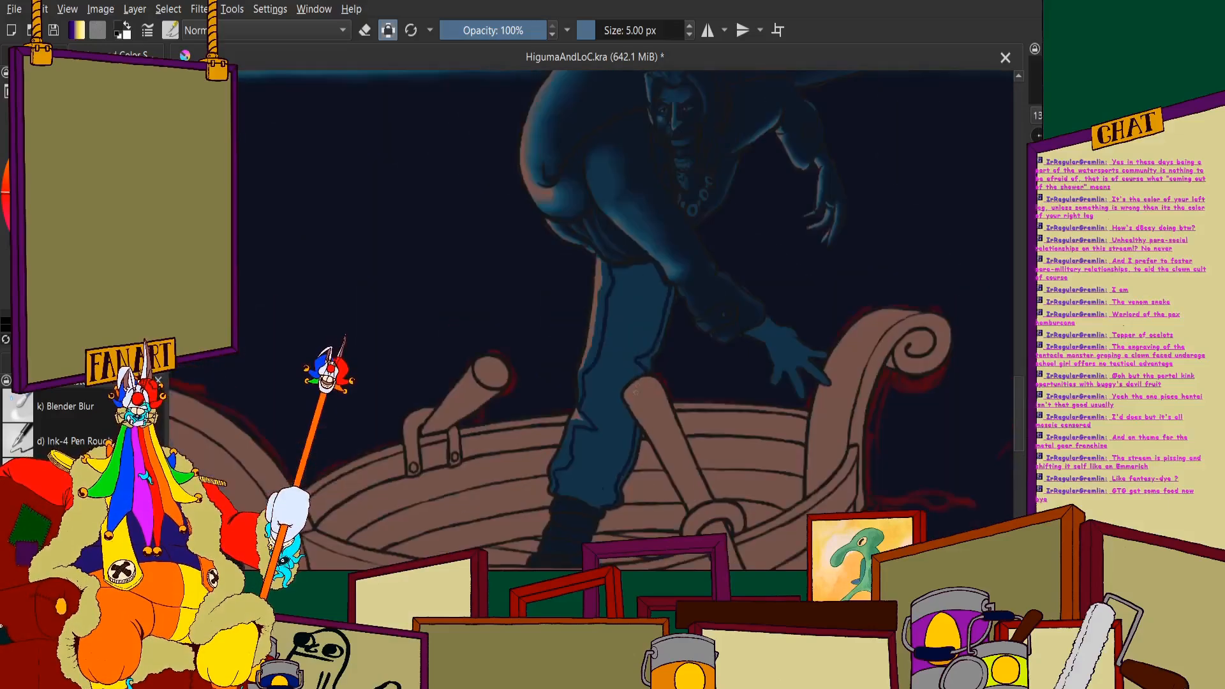
pyautogui.scroll(5, 636, 392)
pyautogui.moveTo(554, 143)
pyautogui.mouseDown()
pyautogui.moveTo(520, 191)
pyautogui.moveTo(525, 240)
pyautogui.moveTo(615, 370)
pyautogui.mouseUp()
pyautogui.moveTo(598, 90); pyautogui.dragTo(565, 295)
pyautogui.scroll(-5, 539, 319)
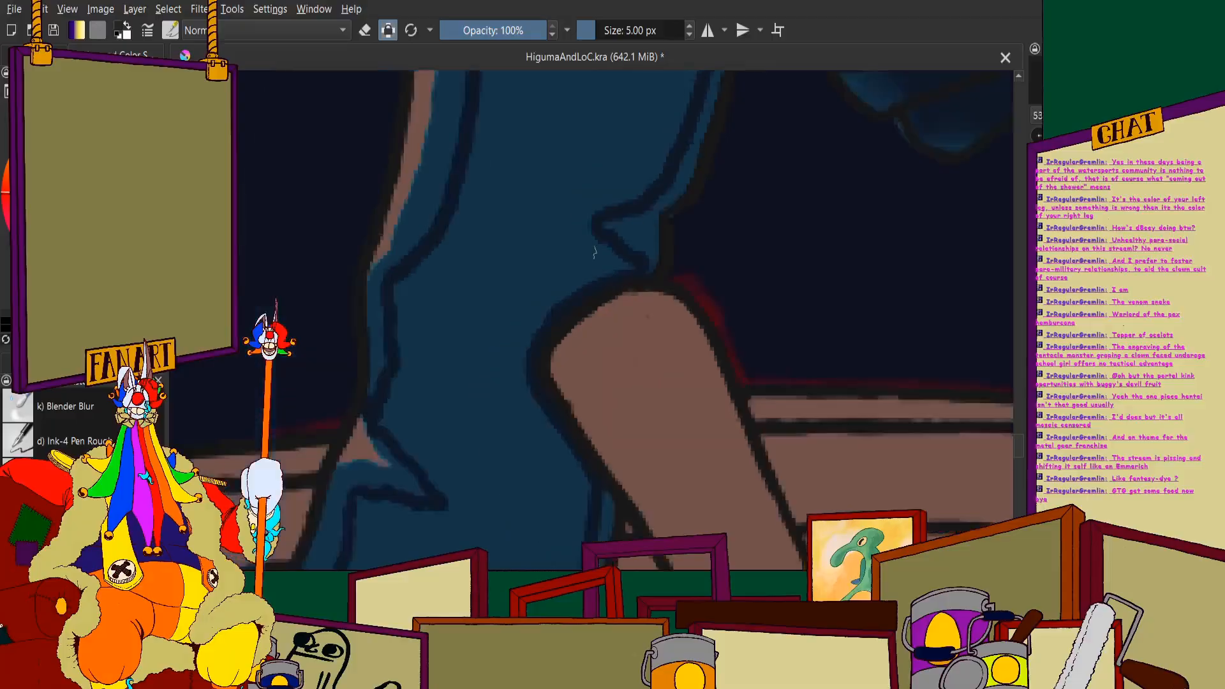
# - Fill the outlined interior of the trouser leg with the dark shadow colour
pyautogui.click(36, 55)
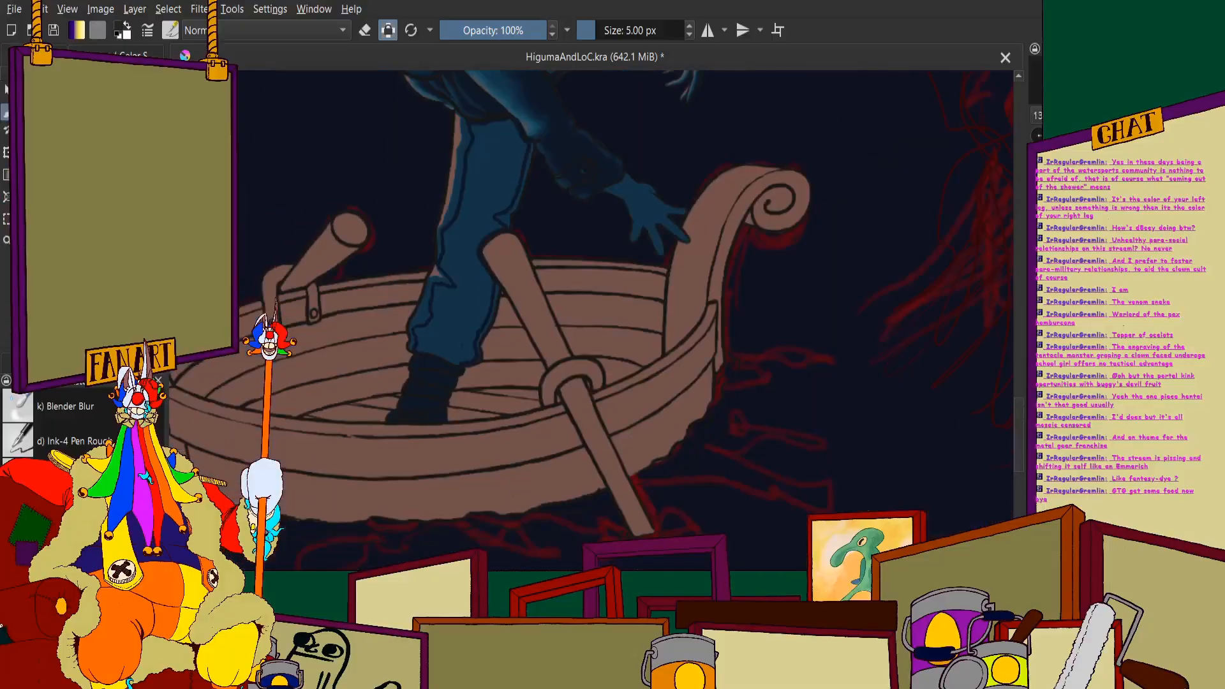
pyautogui.click(487, 192)
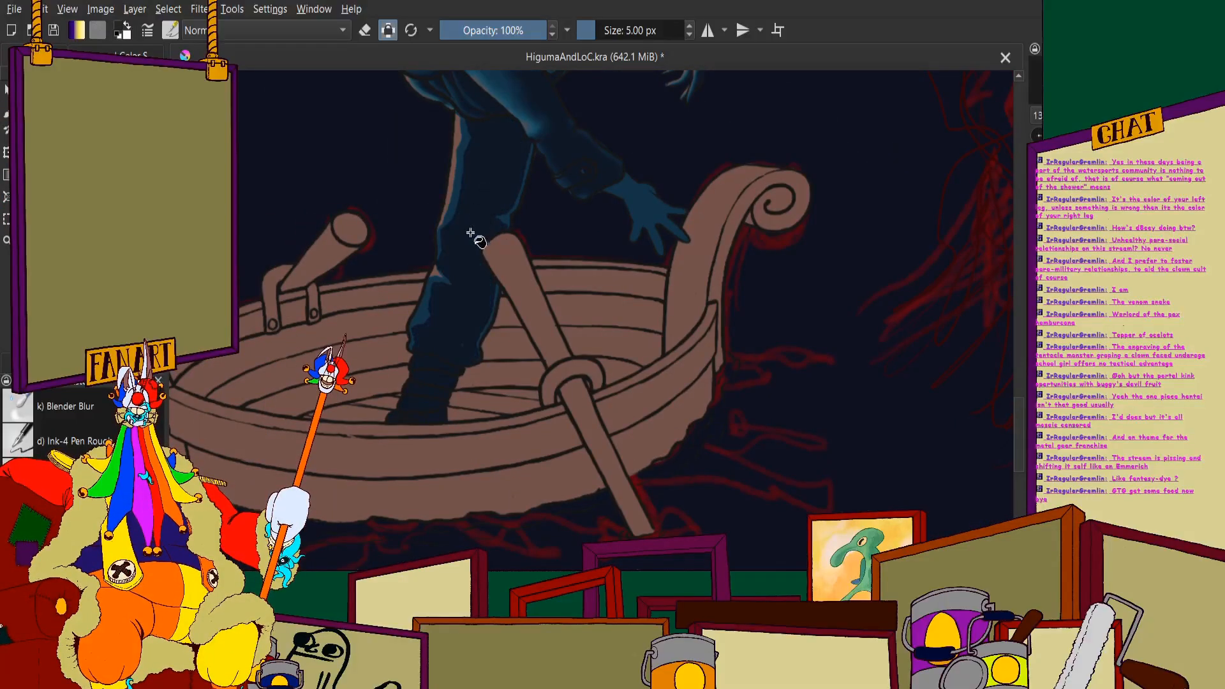
pyautogui.scroll(3, 440, 273)
pyautogui.click(3, 114)
pyautogui.scroll(-3, 504, 326)
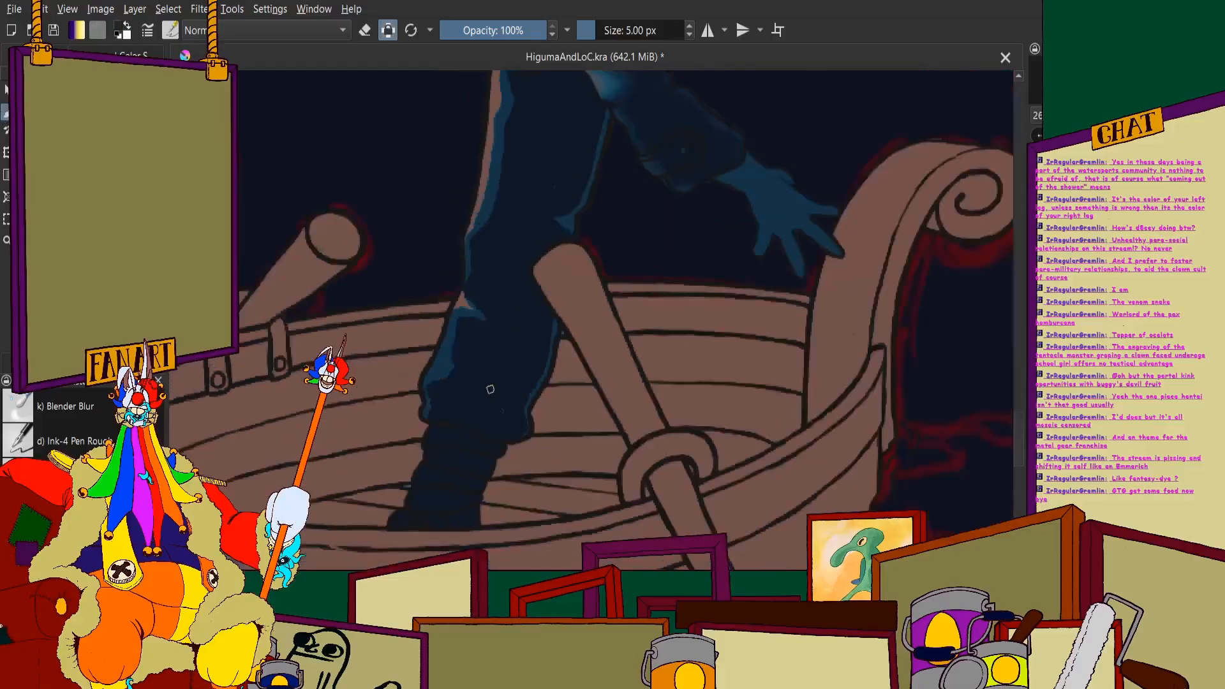
# - Paint over the leftover specks in the shadow along the back of the calf and beside the oar handle
pyautogui.scroll(6, 501, 395)
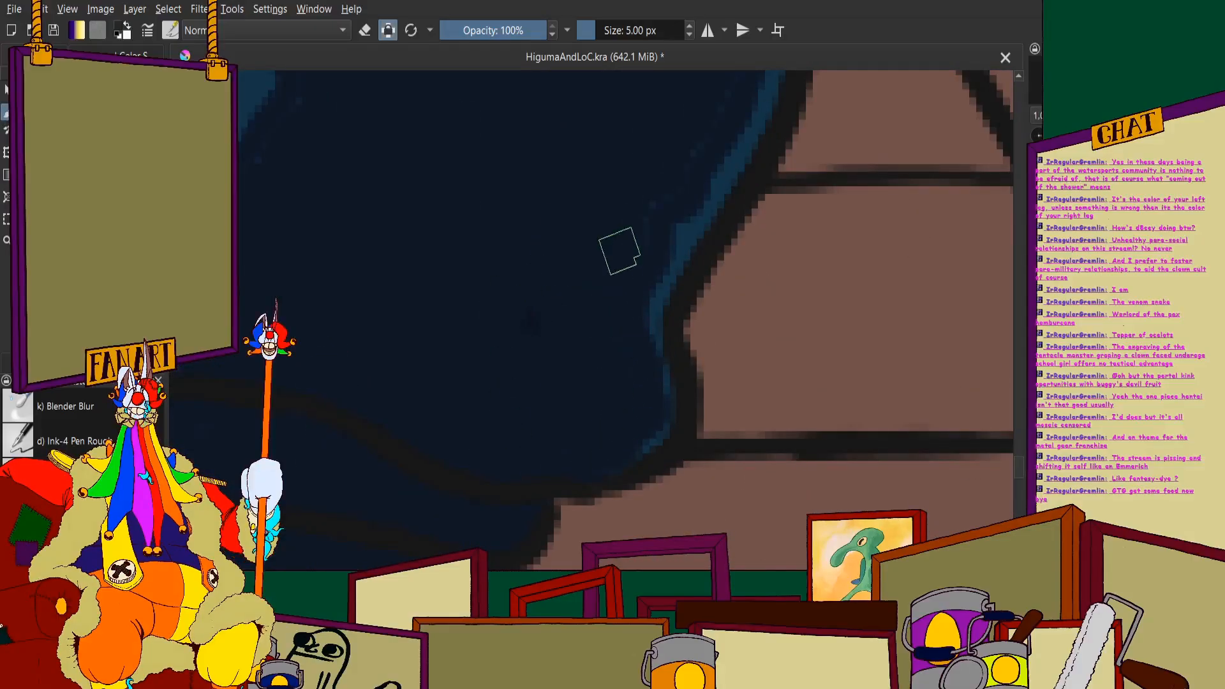
pyautogui.scroll(-3, 600, 298)
pyautogui.scroll(3, 606, 294)
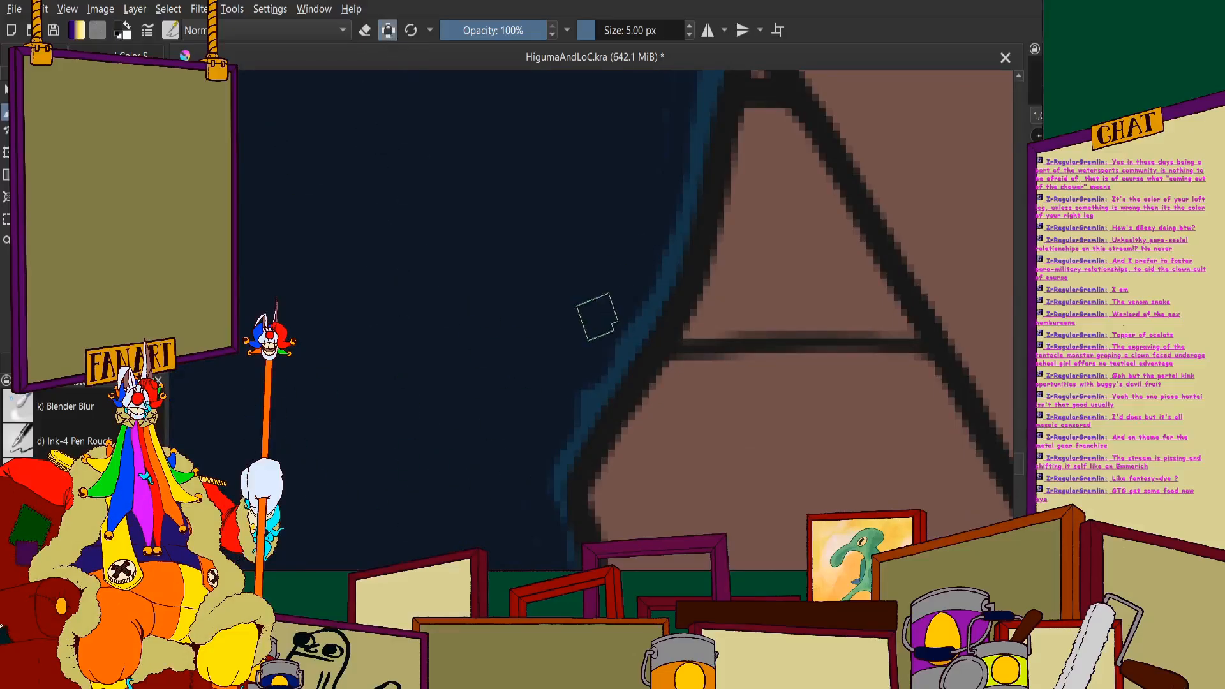
pyautogui.scroll(-3, 520, 378)
pyautogui.scroll(4, 547, 295)
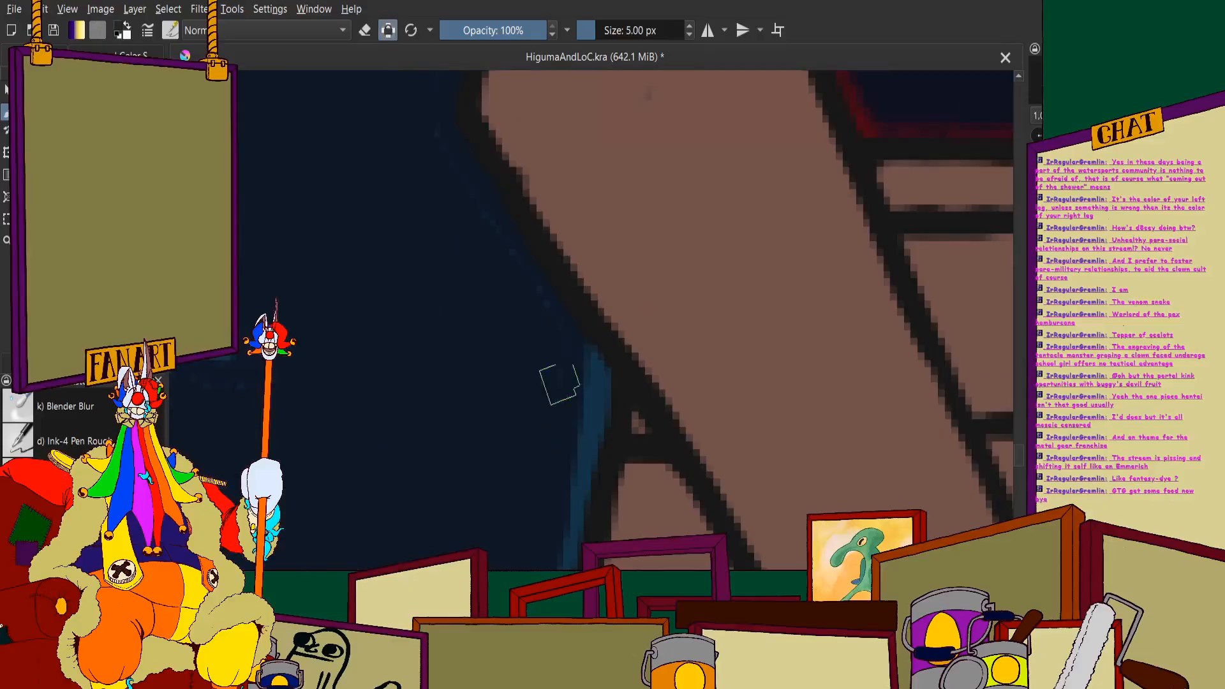
pyautogui.scroll(-3, 427, 137)
pyautogui.scroll(3, 426, 424)
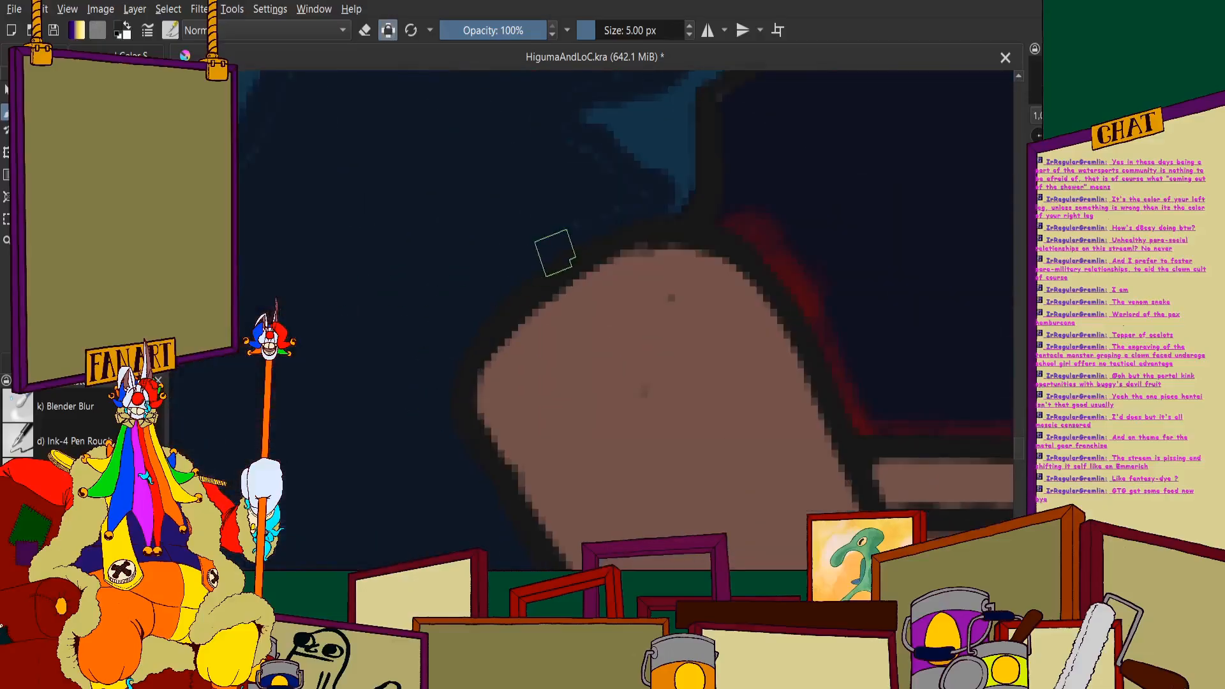
pyautogui.scroll(-3, 609, 181)
pyautogui.scroll(3, 533, 240)
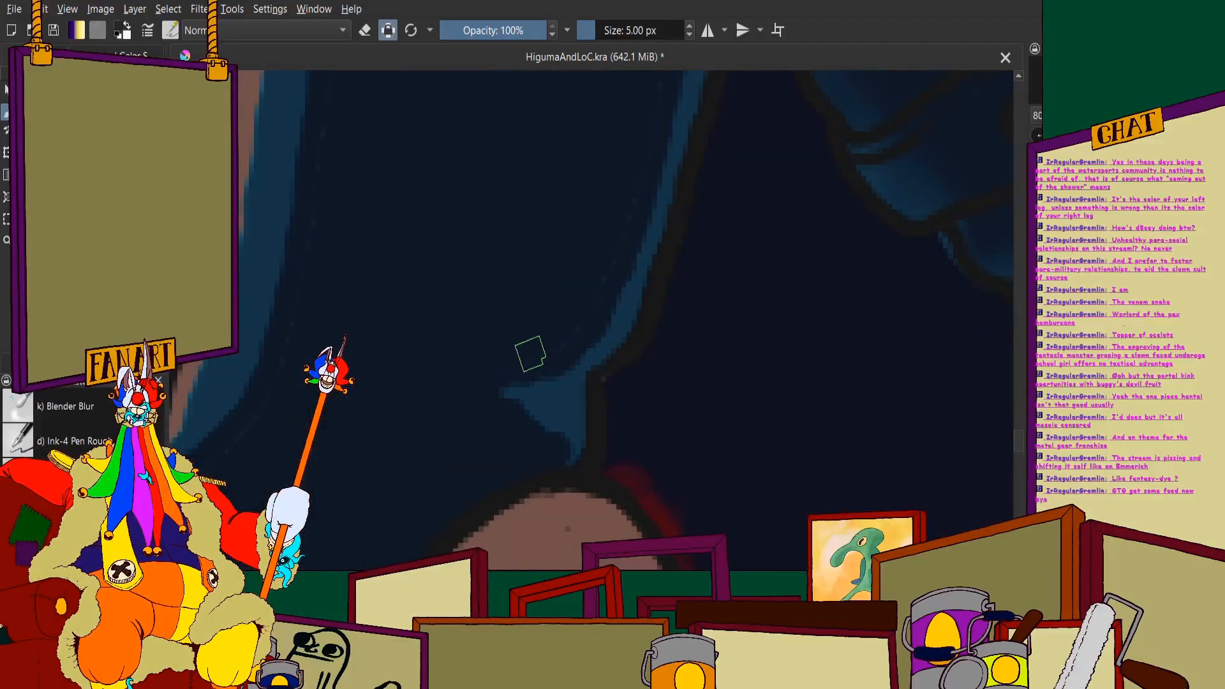
# - Clean up the shadow along the back of the thigh, from the knee fold up to the waist cloth
pyautogui.scroll(-3, 462, 377)
pyautogui.scroll(3, 506, 296)
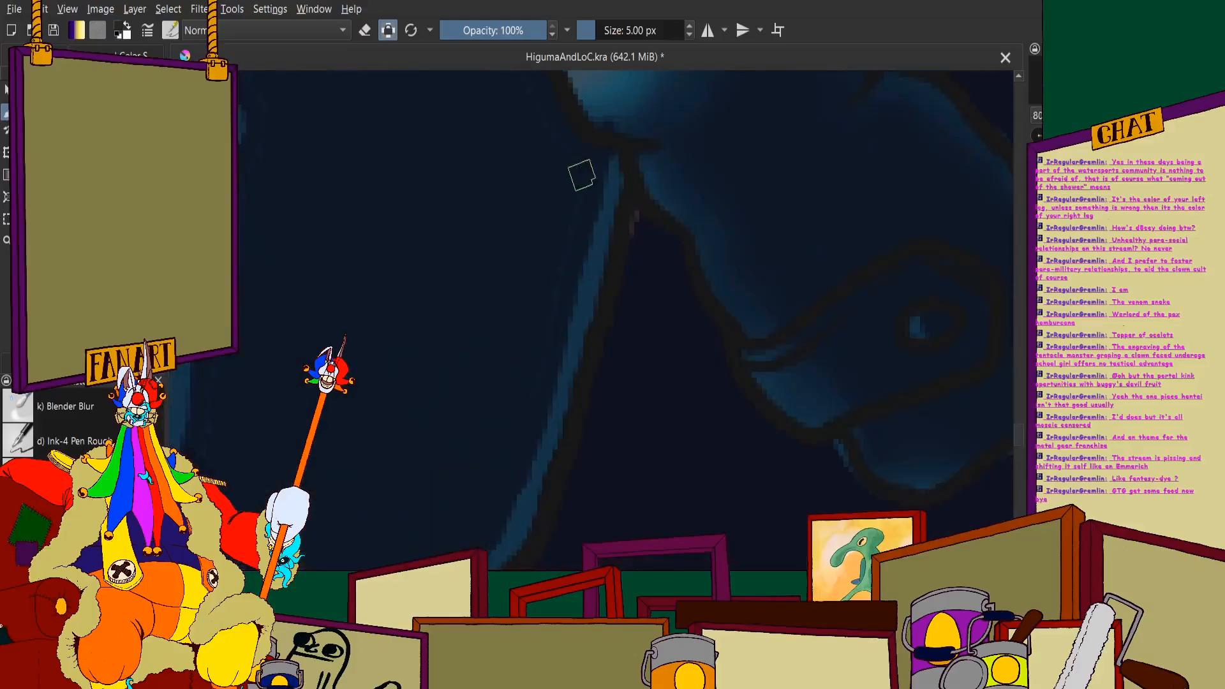
pyautogui.scroll(-3, 527, 382)
pyautogui.scroll(3, 508, 240)
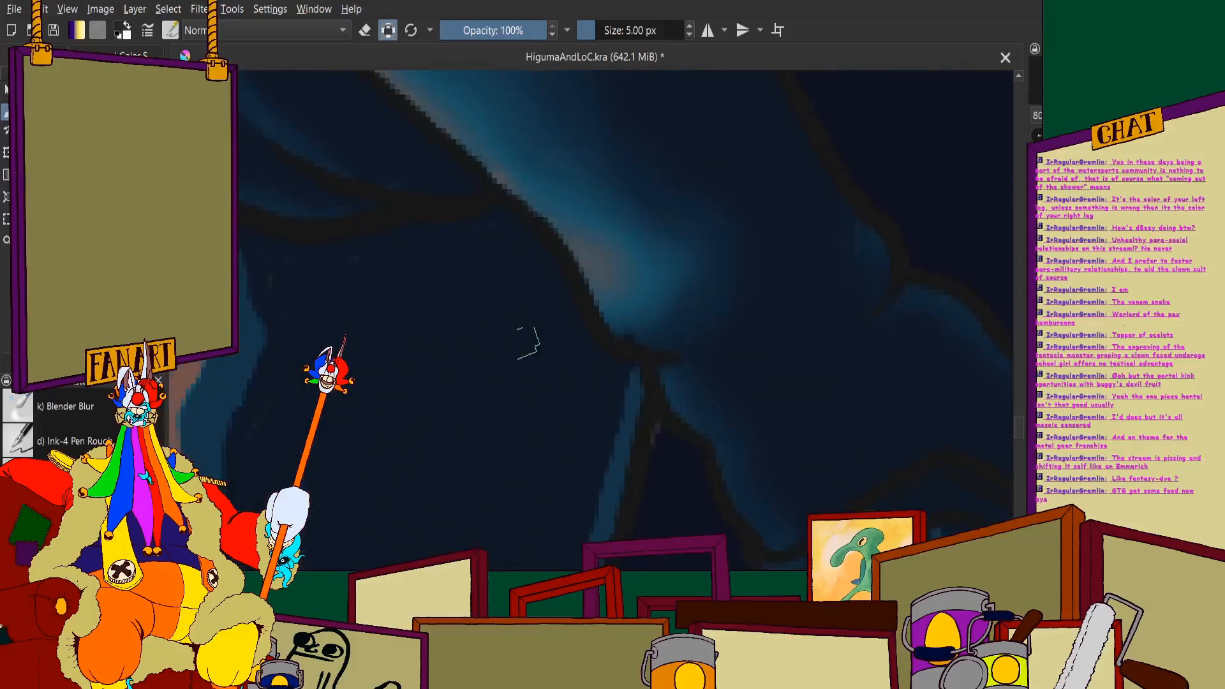
pyautogui.scroll(-3, 477, 223)
pyautogui.scroll(3, 418, 197)
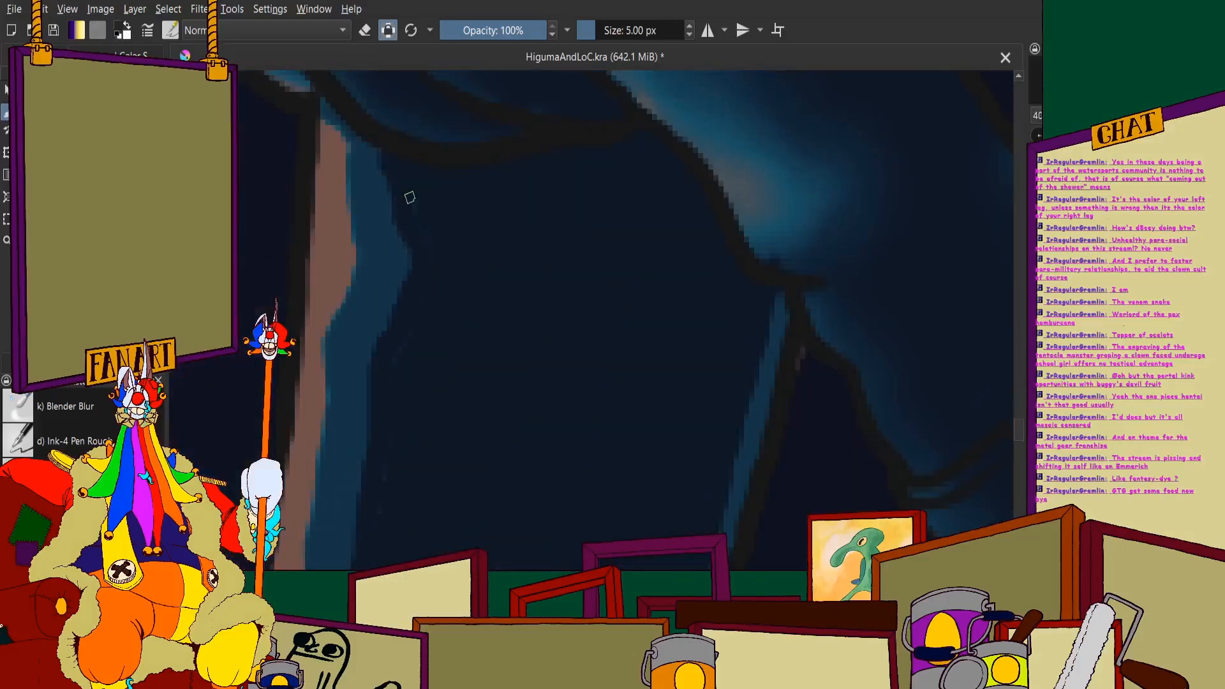
# - Clean up the shadow edge down the front of the thigh and around the fold at the front of the knee
pyautogui.scroll(-3, 401, 344)
pyautogui.scroll(2, 440, 169)
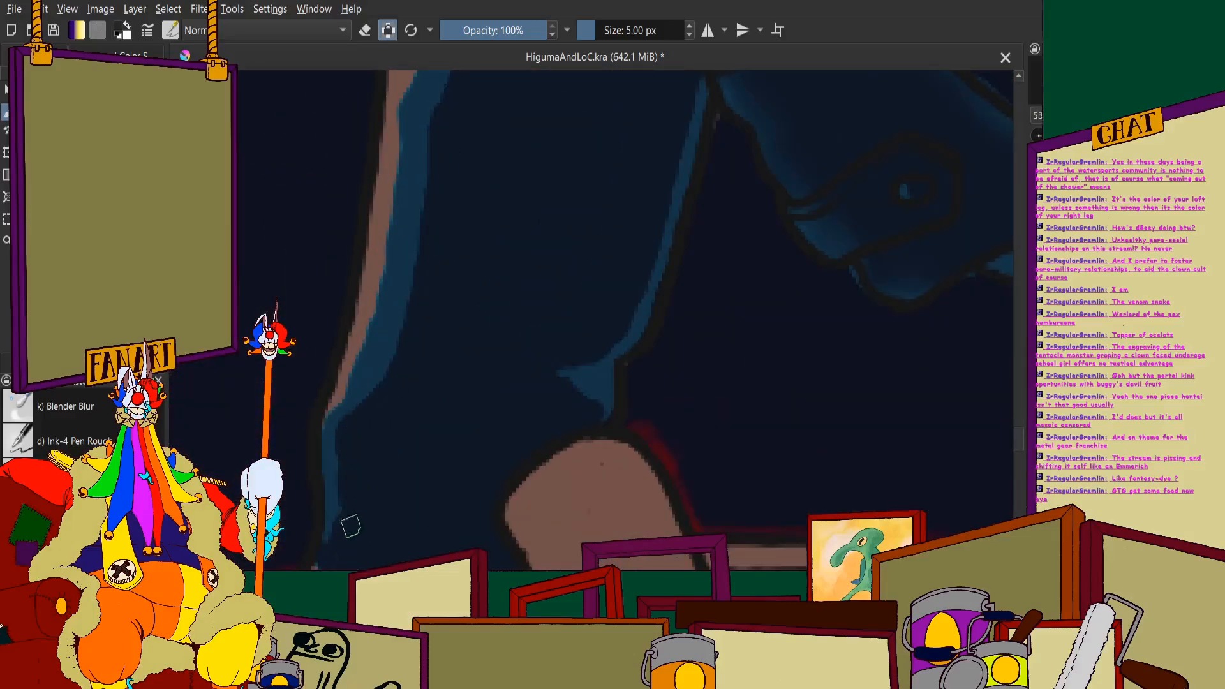
pyautogui.scroll(-3, 351, 527)
pyautogui.scroll(3, 386, 355)
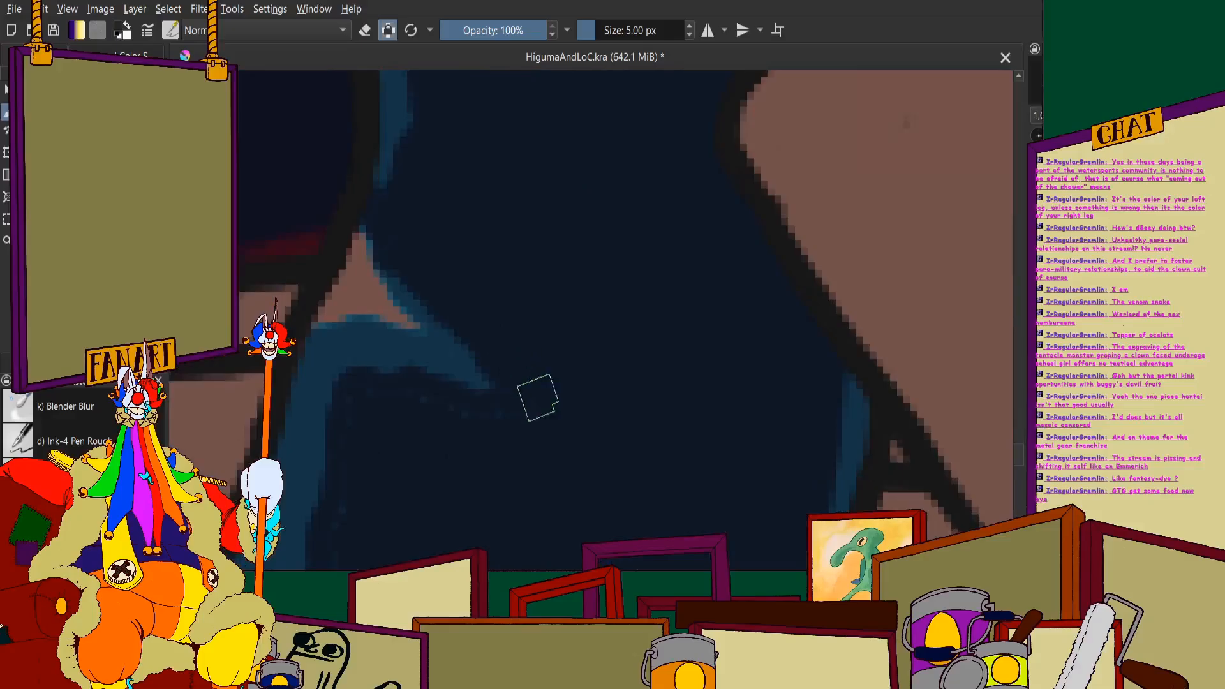
pyautogui.scroll(-3, 421, 396)
pyautogui.scroll(3, 465, 315)
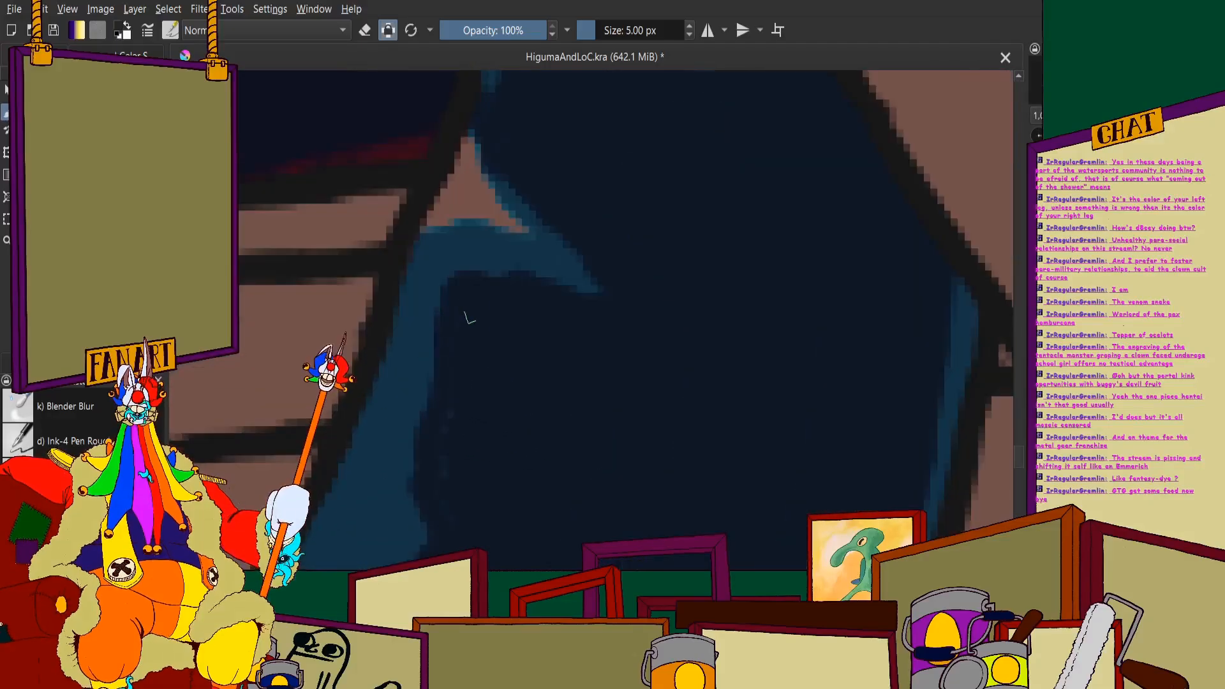
# - Even out the shadow along the front of the shin and across the trouser hem
pyautogui.scroll(-3, 441, 476)
pyautogui.scroll(4, 499, 252)
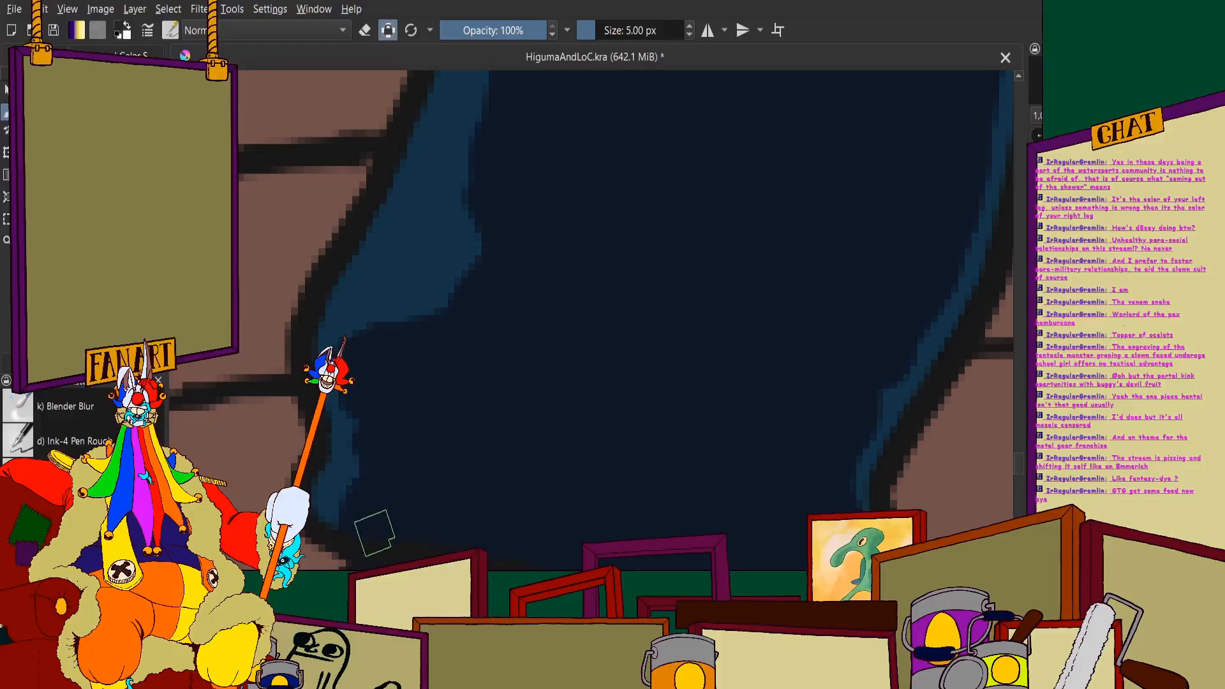
pyautogui.scroll(-3, 375, 533)
pyautogui.scroll(3, 460, 369)
pyautogui.scroll(-3, 472, 358)
pyautogui.scroll(3, 554, 285)
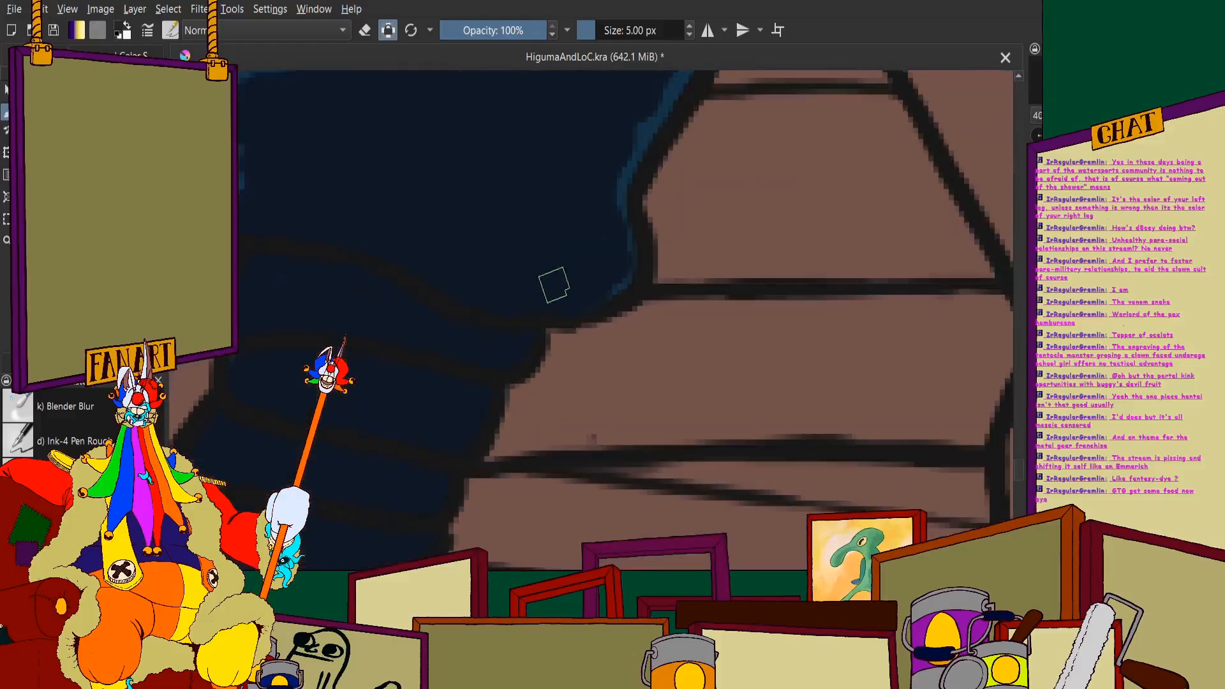
pyautogui.scroll(-4, 528, 295)
pyautogui.scroll(2, 467, 217)
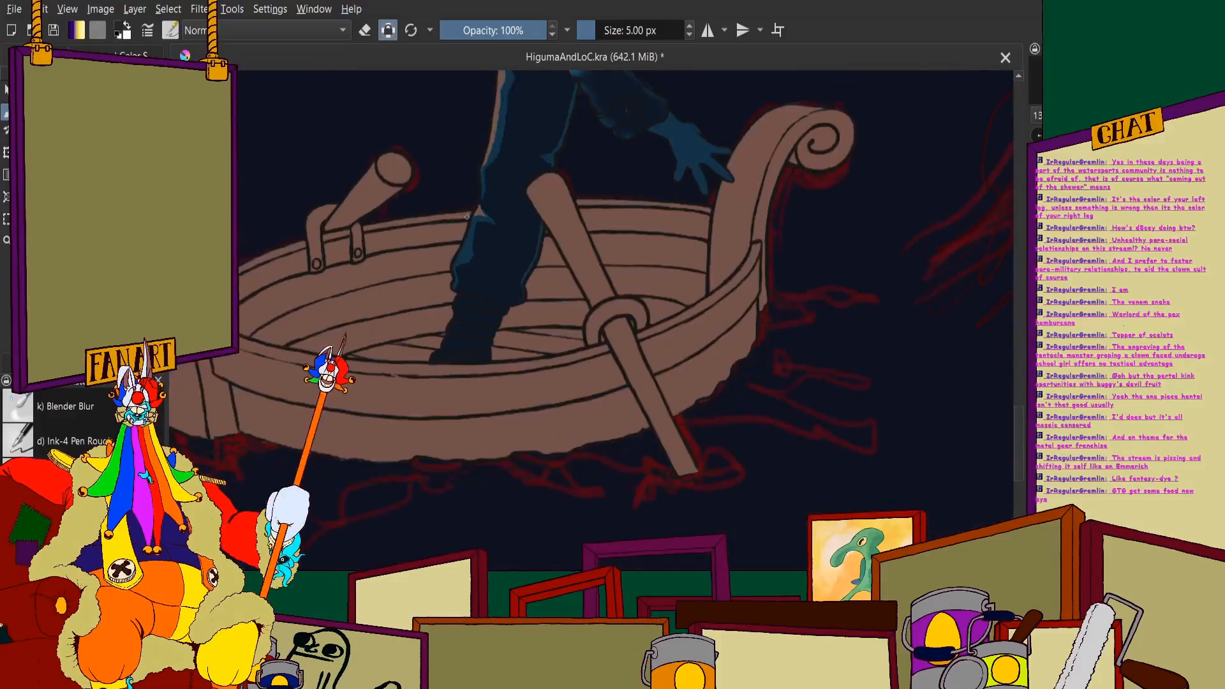
# - Switch to the Blender Blur brush and set its size to 10 px
pyautogui.scroll(-5, 467, 217)
pyautogui.scroll(2, 529, 217)
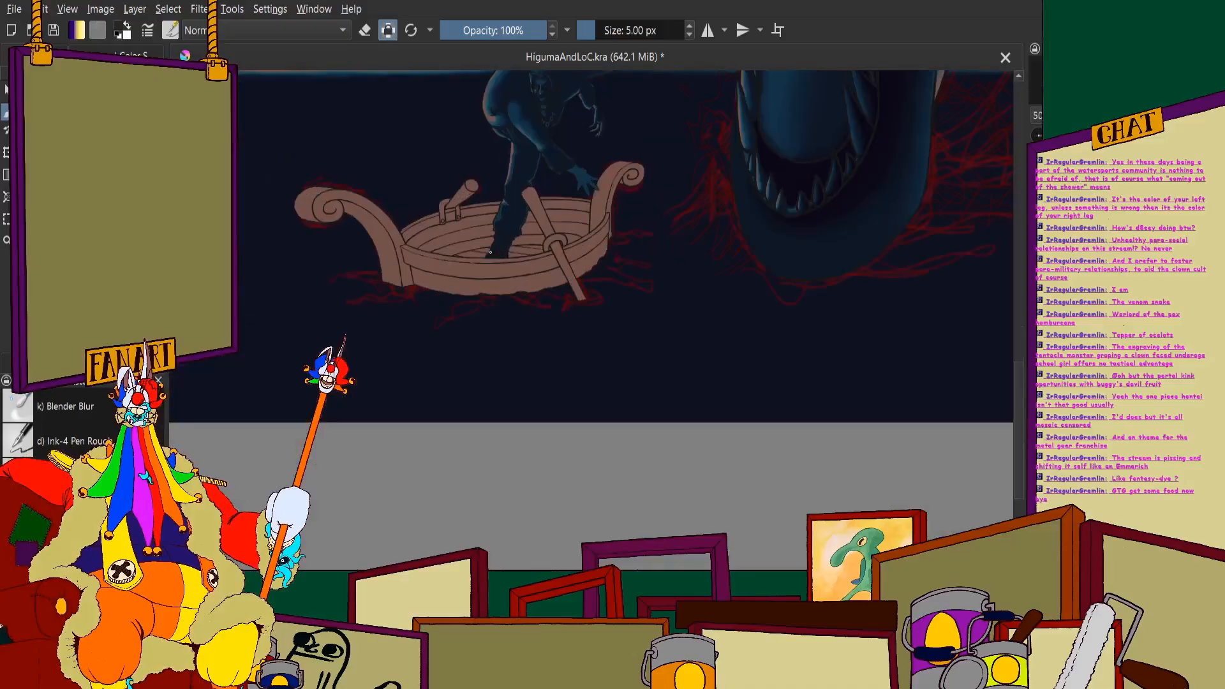
pyautogui.scroll(3, 500, 266)
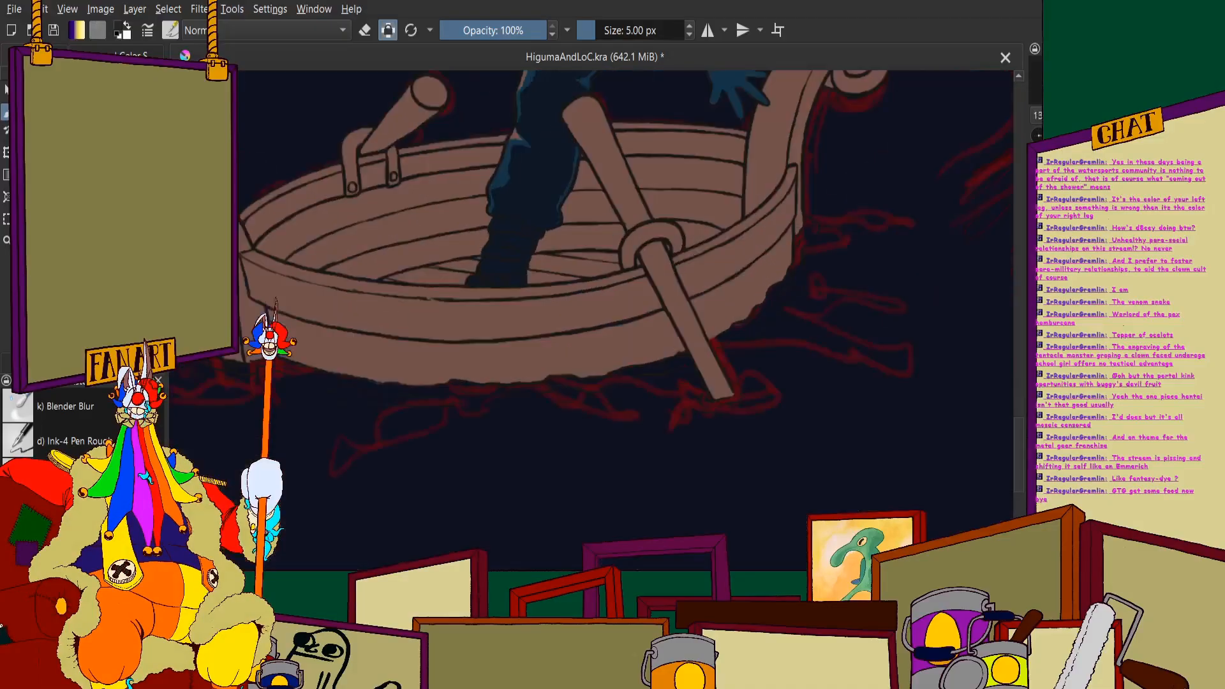
pyautogui.scroll(-1, 500, 266)
pyautogui.click(71, 411)
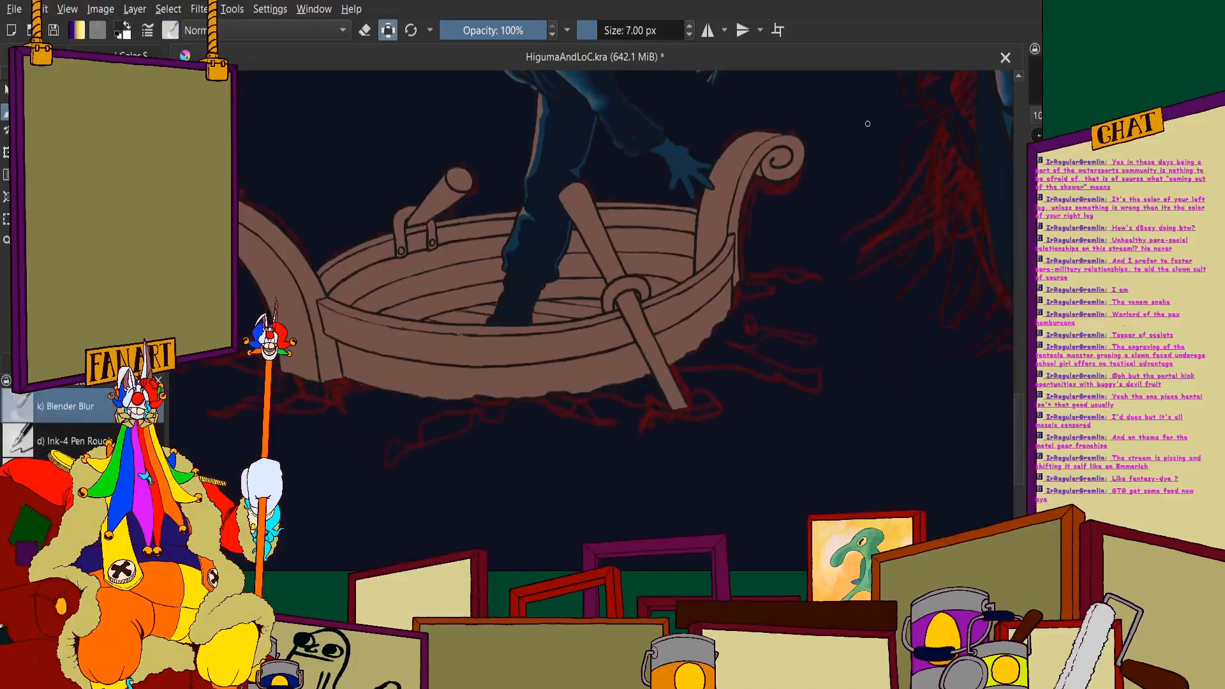
pyautogui.doubleClick(646, 31)
pyautogui.write('1')
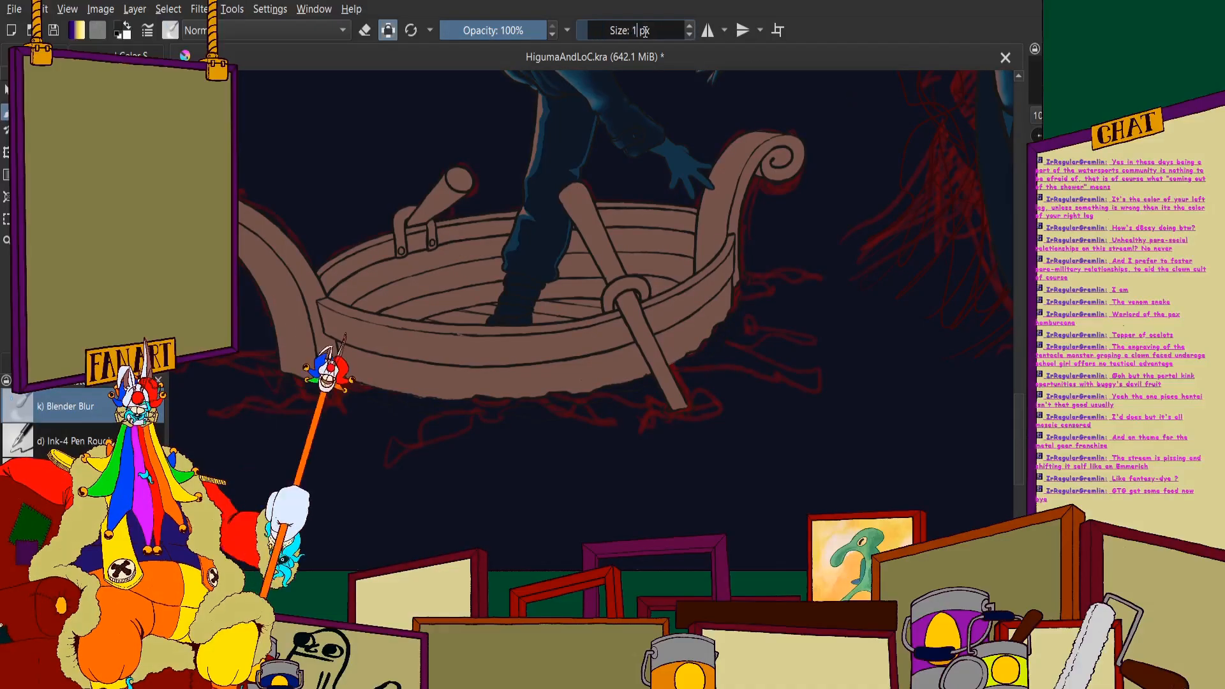
pyautogui.press('Return')
# - Blur the shadow edge along the front of the trouser leg from the hem up the shin
pyautogui.scroll(6, 524, 242)
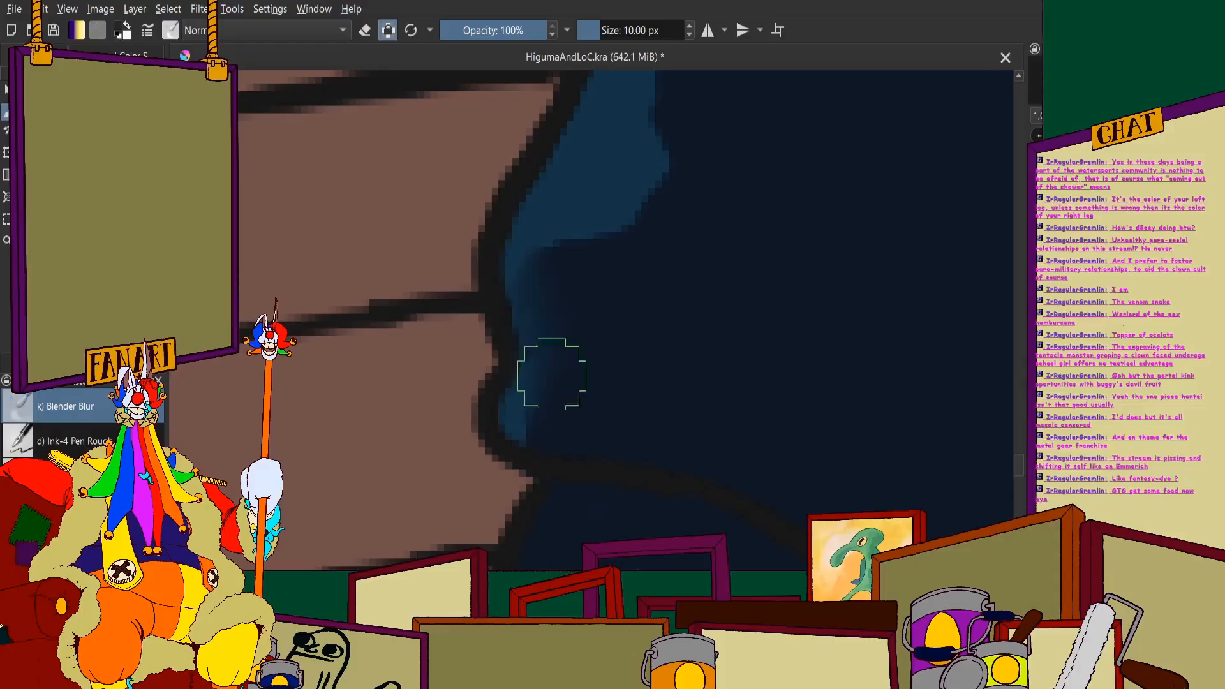
pyautogui.scroll(-6, 530, 344)
pyautogui.scroll(6, 547, 295)
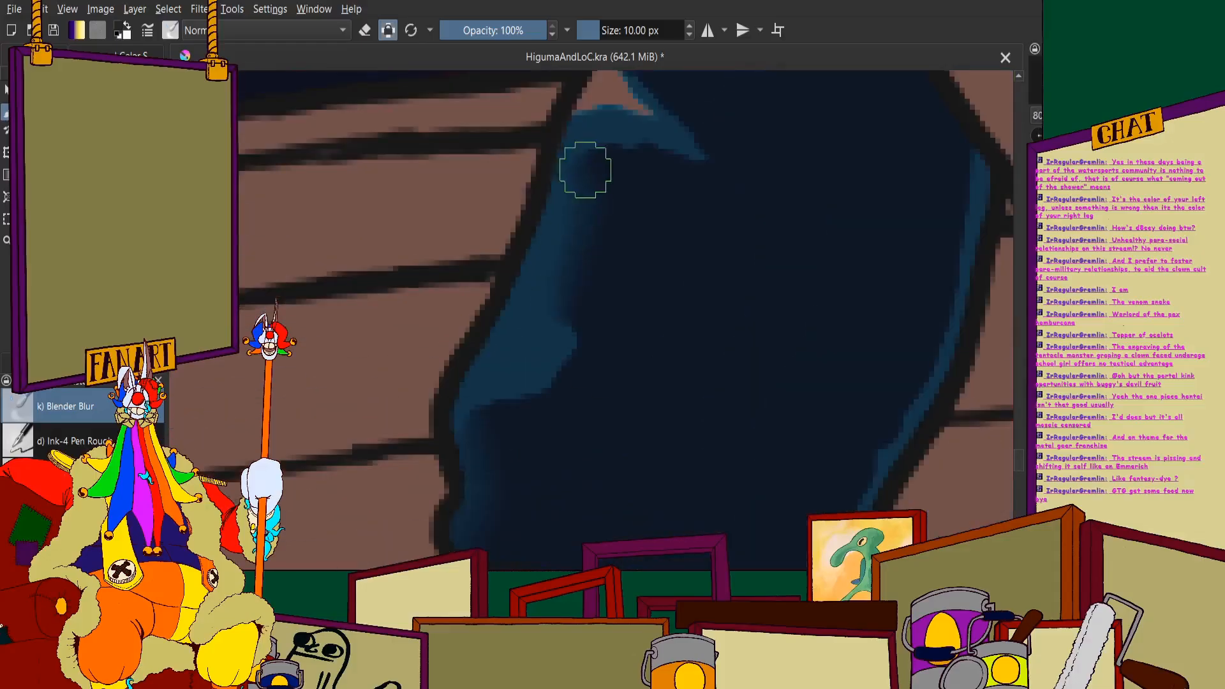
pyautogui.moveTo(575, 302); pyautogui.dragTo(571, 353)
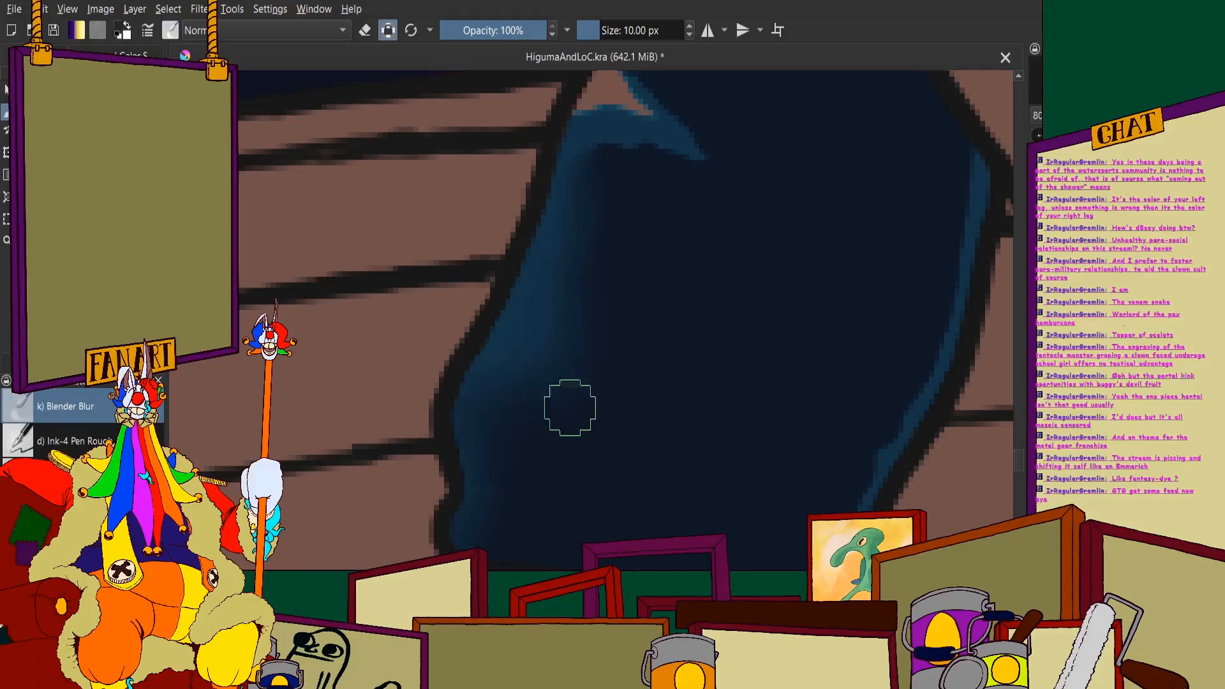
# - Blend the pink highlight and pointed blue fold at the front of the knee into the surrounding shadow
pyautogui.scroll(-2, 512, 420)
pyautogui.scroll(3, 565, 241)
pyautogui.moveTo(473, 300); pyautogui.dragTo(513, 319)
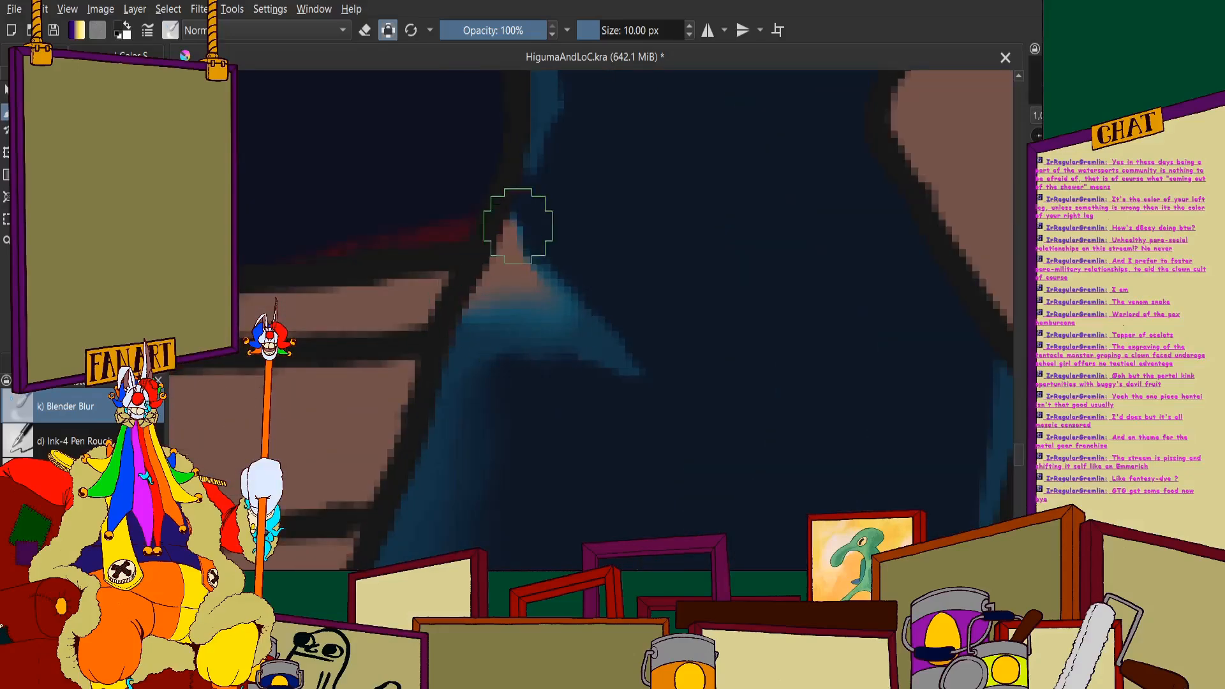
pyautogui.moveTo(518, 226)
pyautogui.mouseDown()
pyautogui.moveTo(570, 319)
pyautogui.moveTo(515, 228)
pyautogui.moveTo(641, 350)
pyautogui.moveTo(566, 314)
pyautogui.moveTo(657, 379)
pyautogui.moveTo(481, 384)
pyautogui.moveTo(562, 328)
pyautogui.mouseUp()
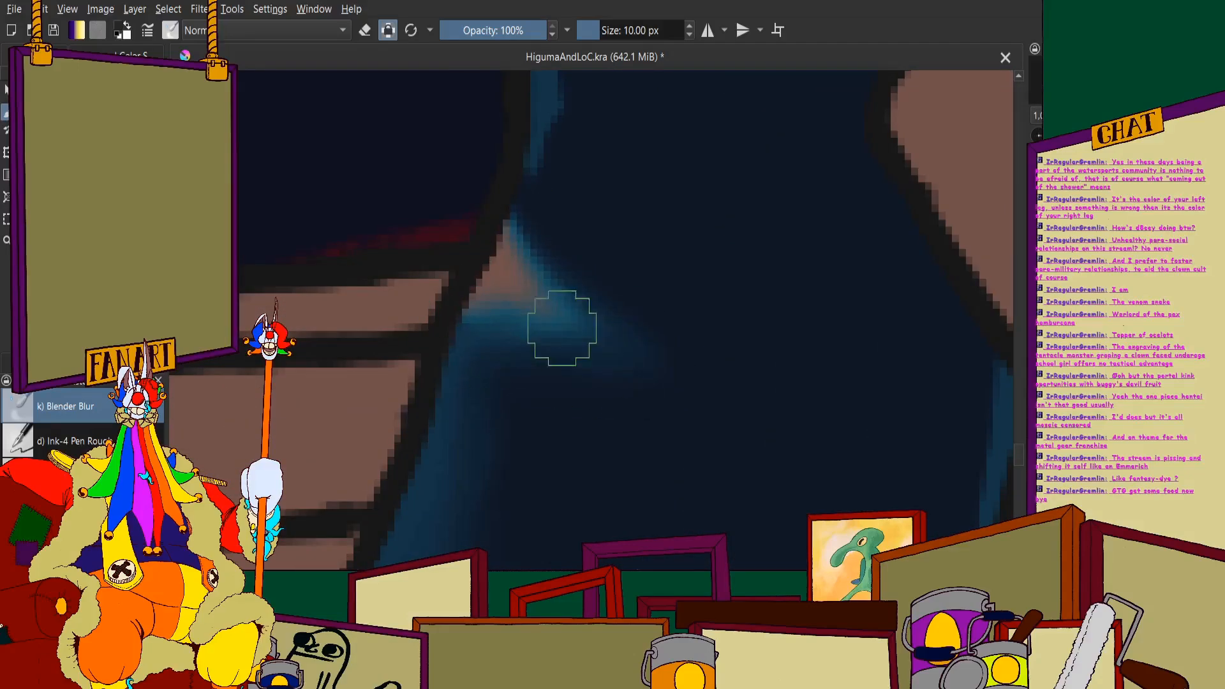
# - Blur the pink and blue shadow edge along the front of the trouser leg just above the knee
pyautogui.scroll(-6, 427, 369)
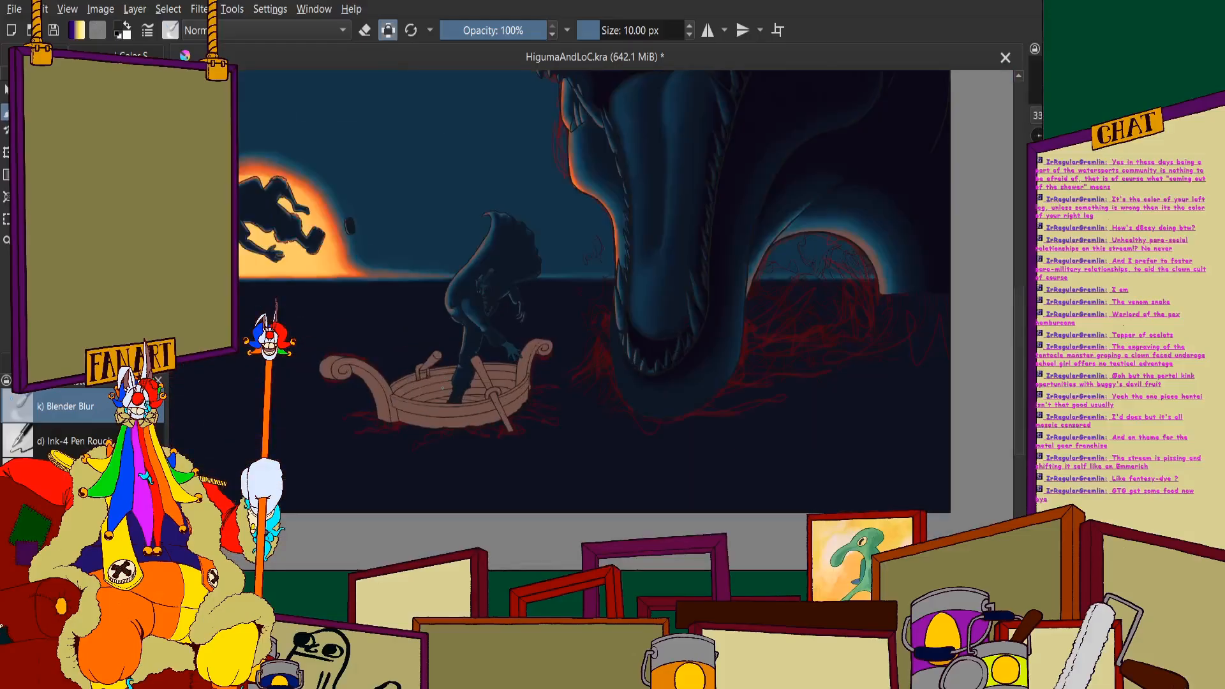
pyautogui.scroll(6, 491, 297)
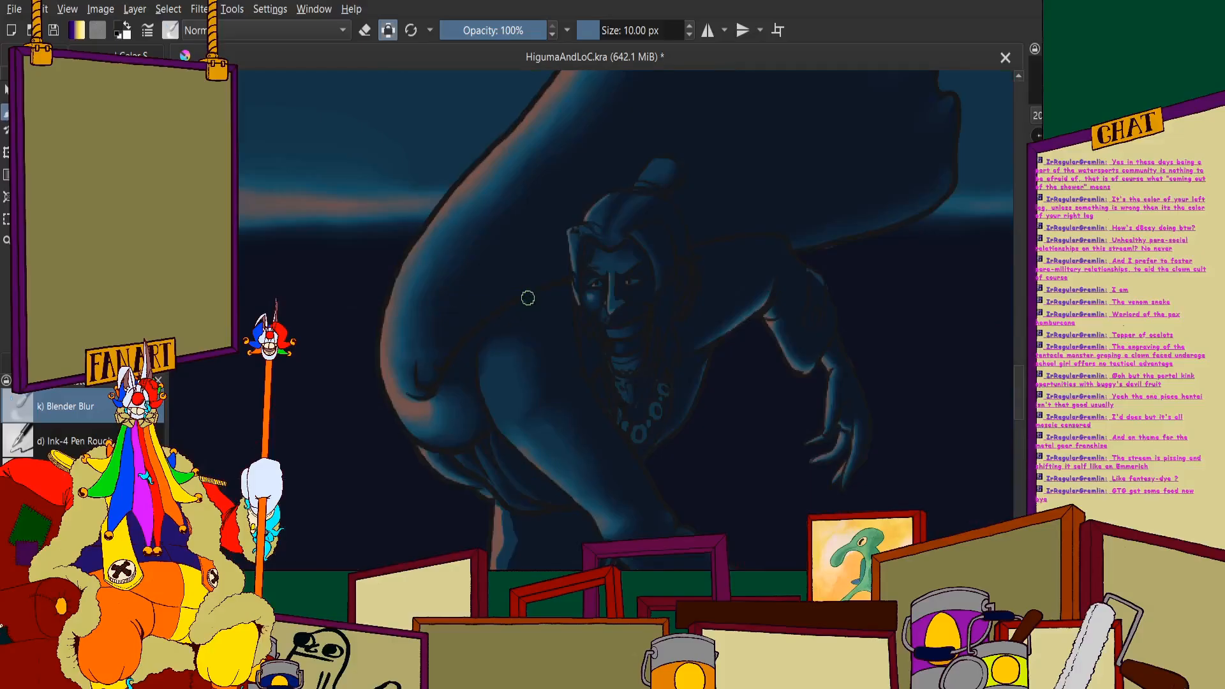
pyautogui.scroll(4, 490, 432)
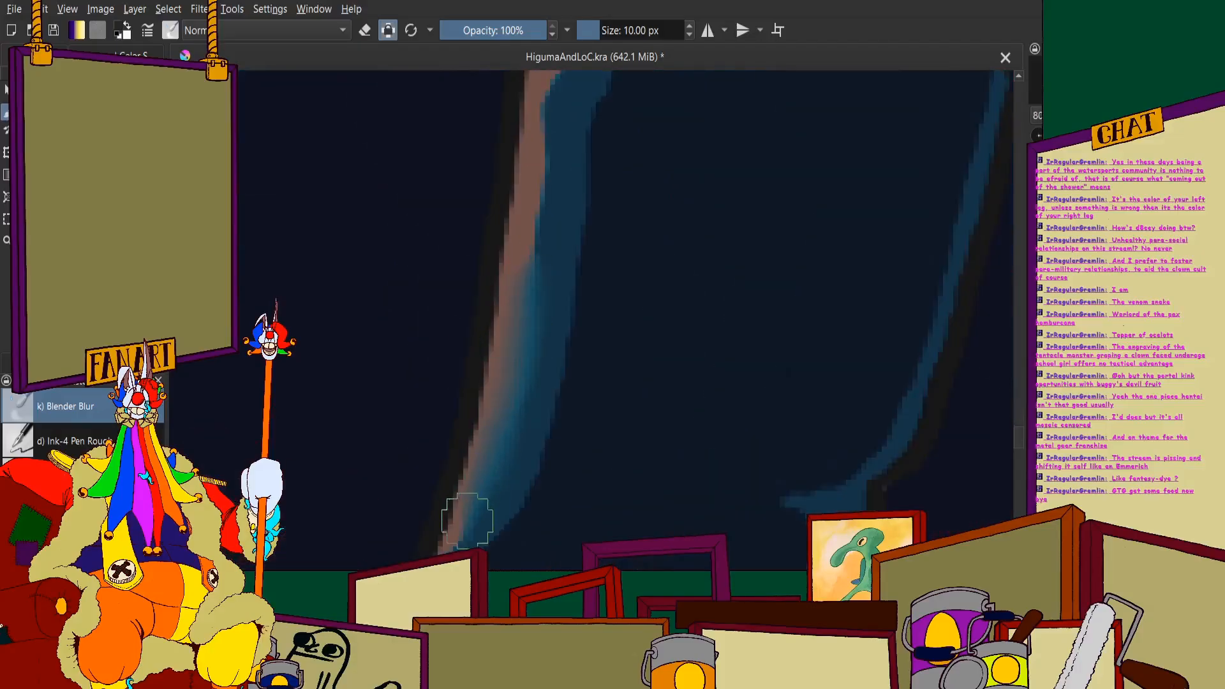
pyautogui.scroll(-3, 489, 465)
pyautogui.scroll(3, 496, 416)
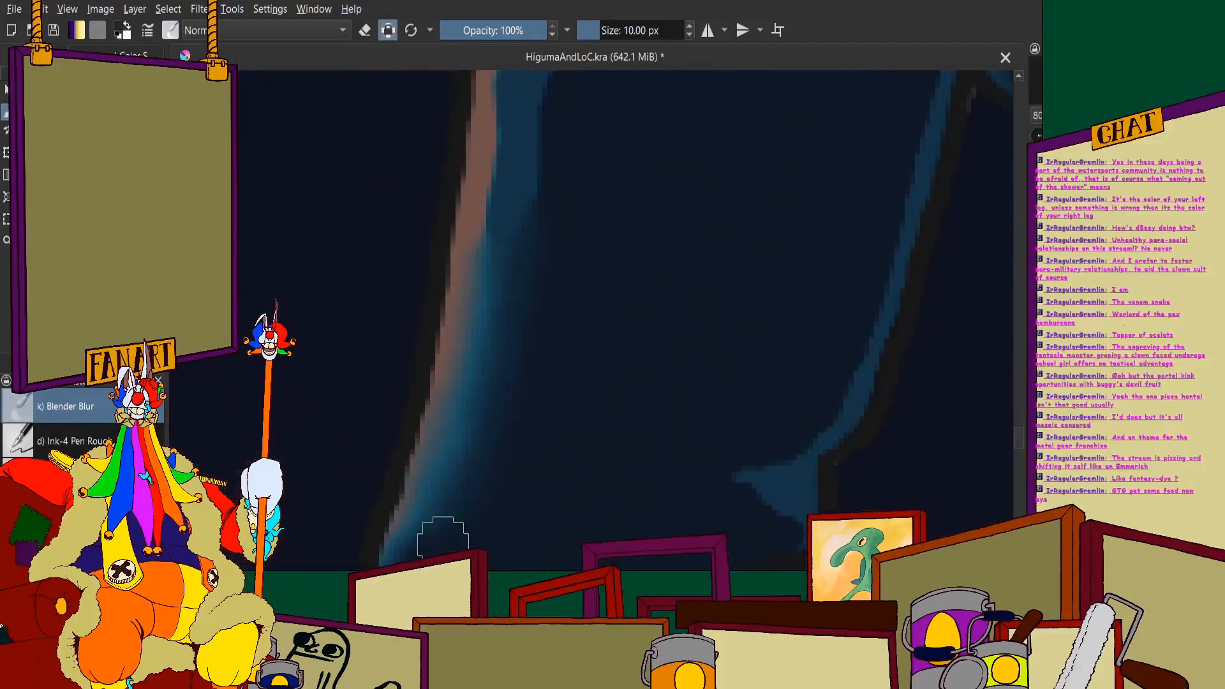
# - Blur the pink highlight and blue shadow edge up the front of the thigh to the waist cloth
pyautogui.scroll(-6, 511, 319)
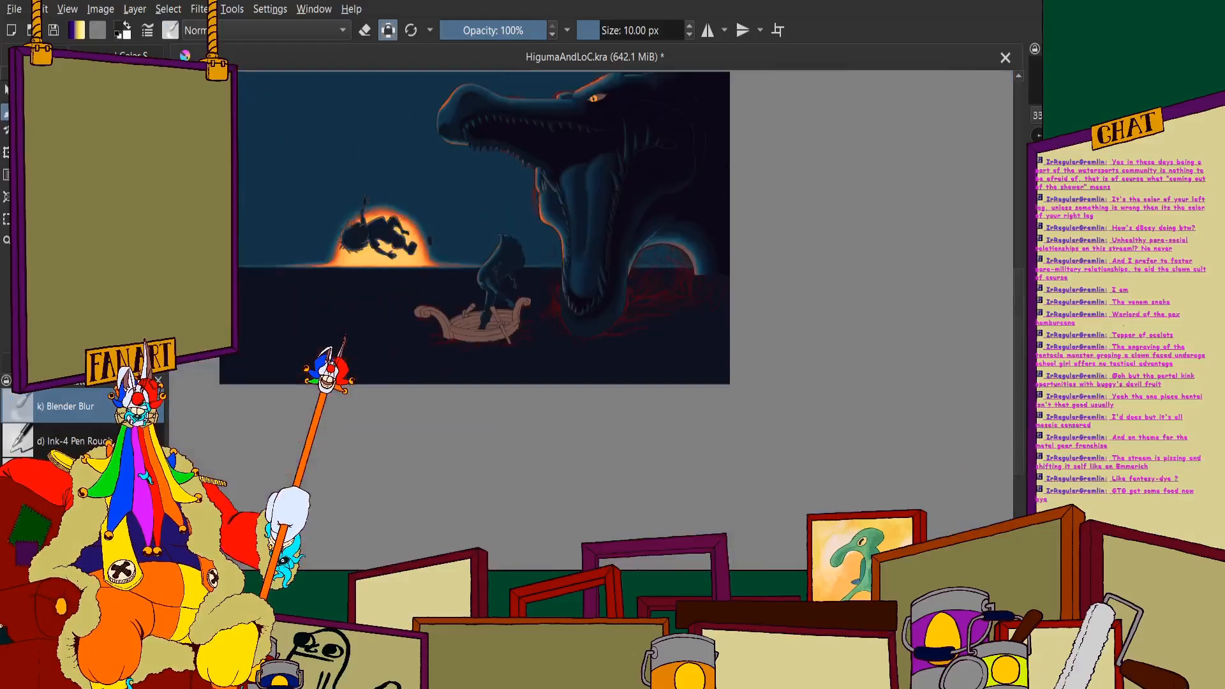
pyautogui.scroll(4, 422, 424)
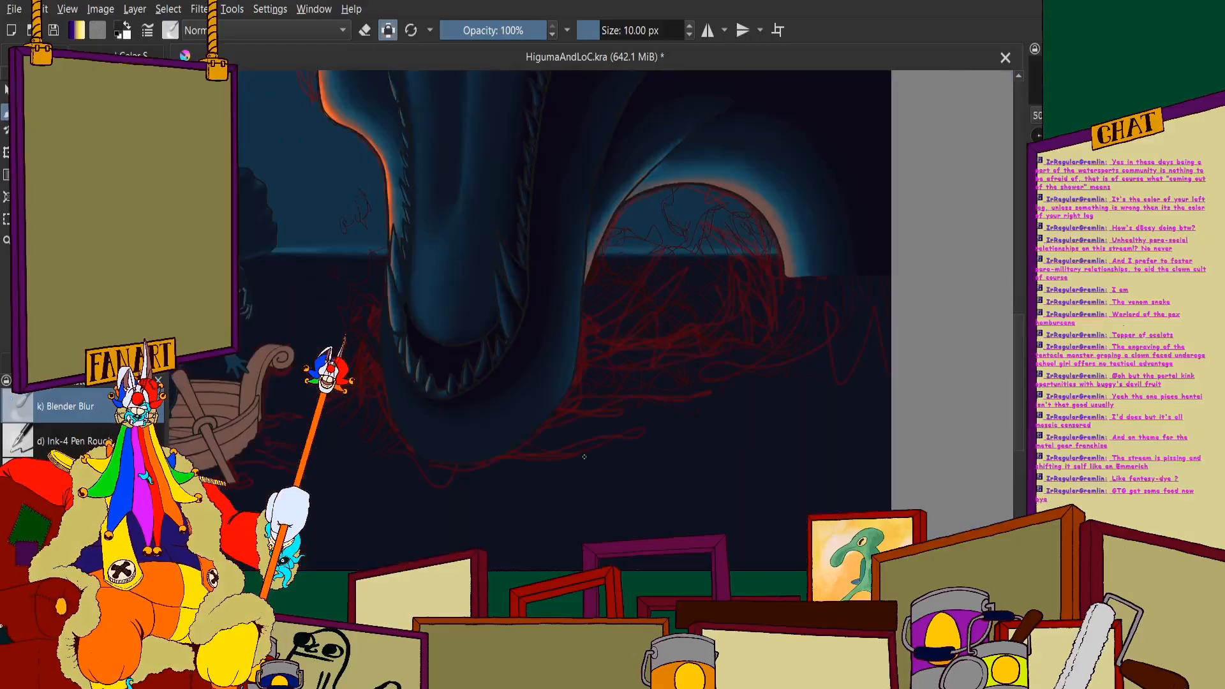
pyautogui.scroll(-5, 485, 275)
pyautogui.scroll(8, 451, 212)
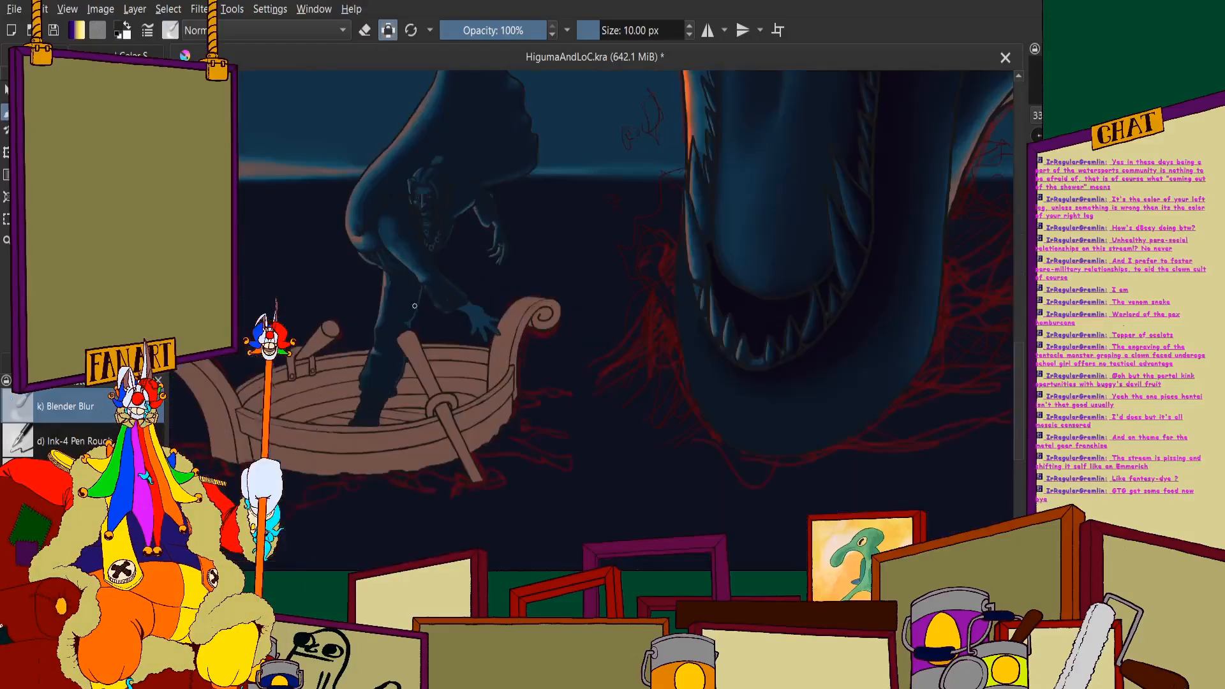
pyautogui.scroll(2, 451, 211)
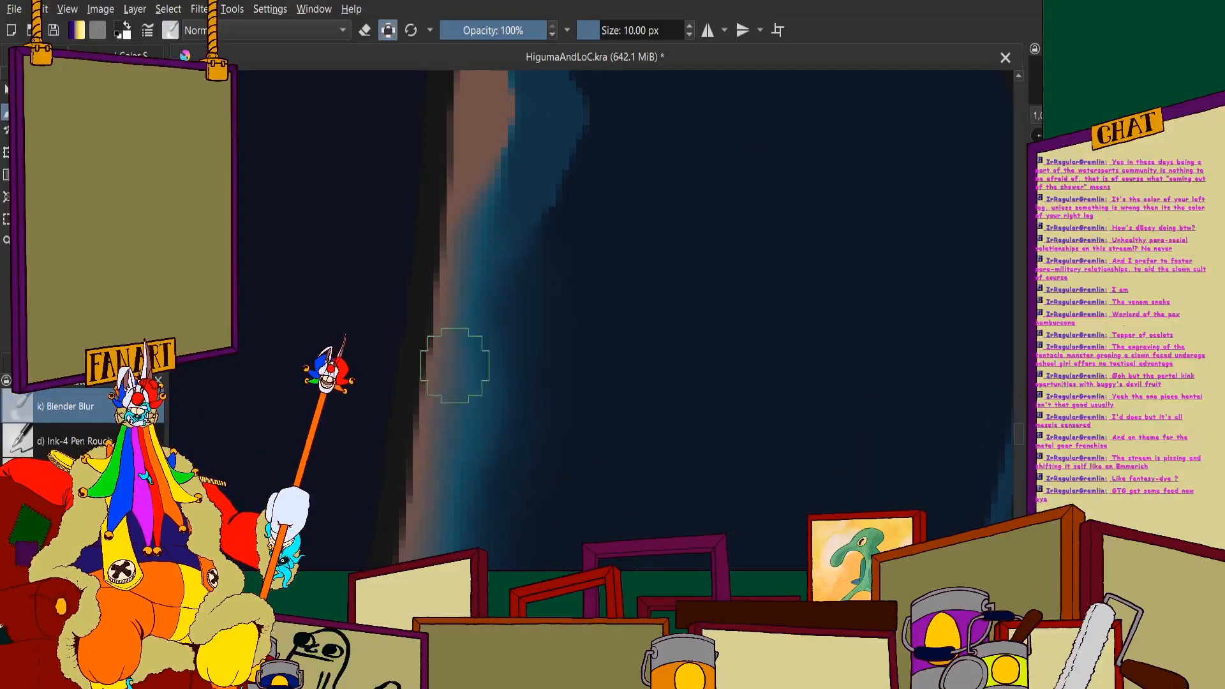
pyautogui.moveTo(457, 364); pyautogui.dragTo(436, 491)
pyautogui.moveTo(477, 192); pyautogui.dragTo(489, 148)
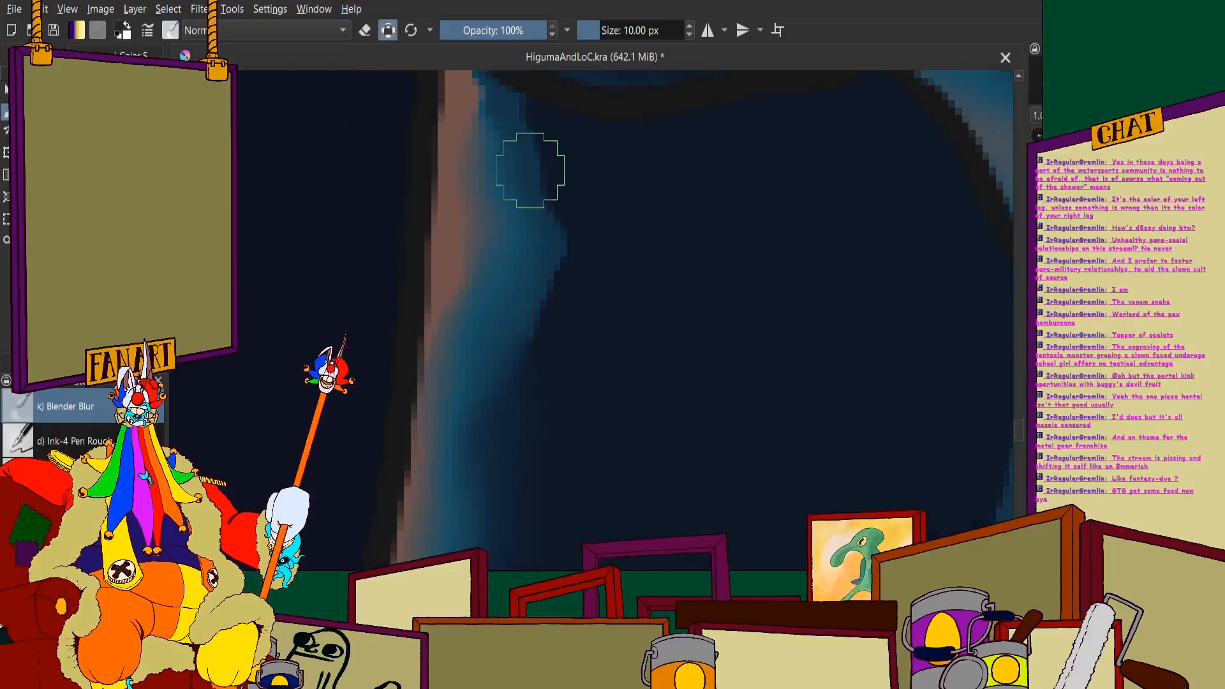
pyautogui.scroll(2, 519, 241)
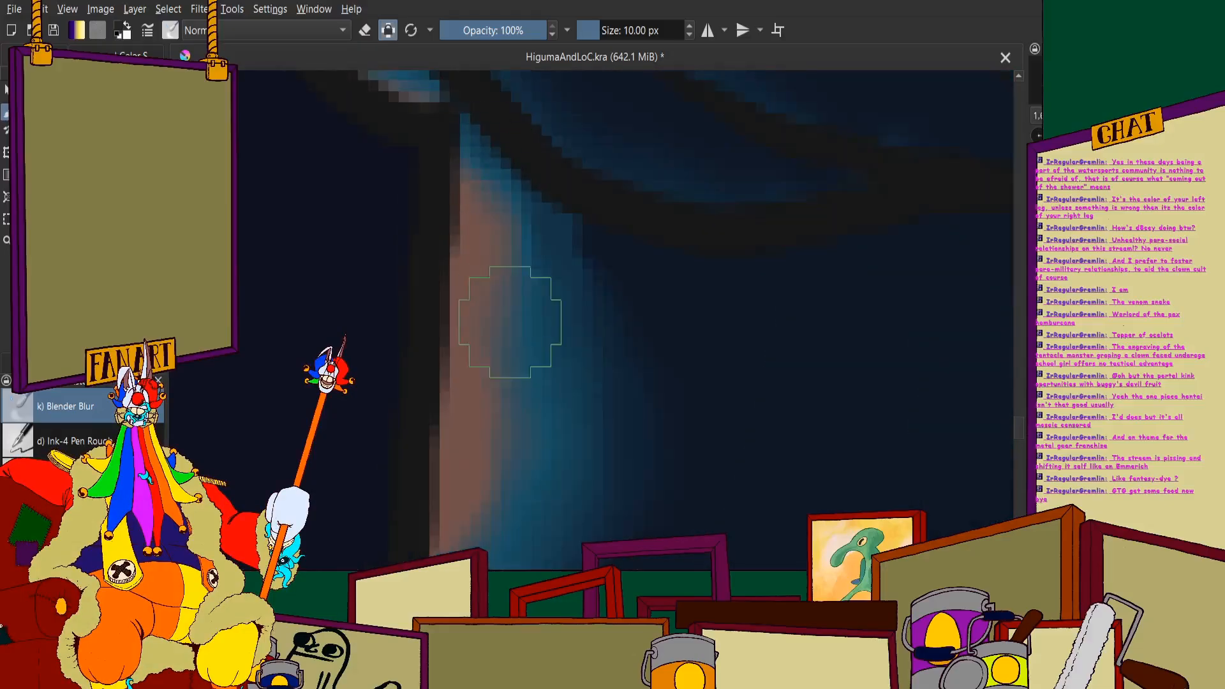
pyautogui.scroll(-10, 547, 211)
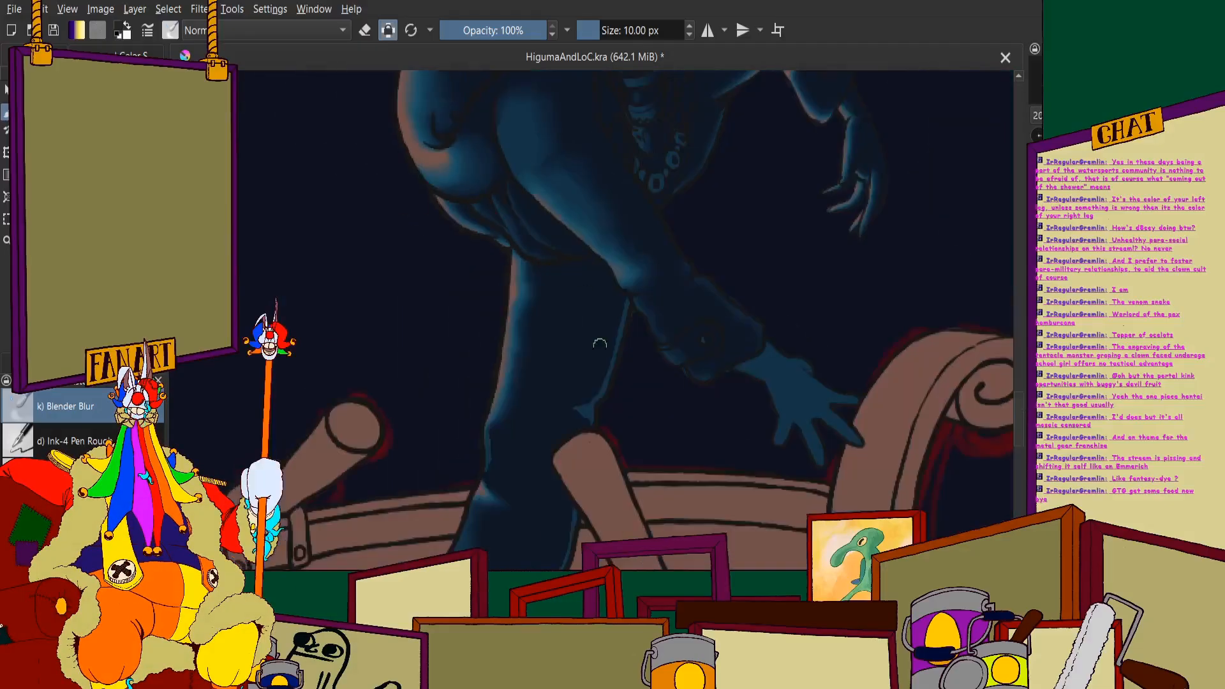
# - Soften the blue rim light along the back of the lower trouser leg down to the hem
pyautogui.scroll(-2, 600, 344)
pyautogui.scroll(6, 587, 326)
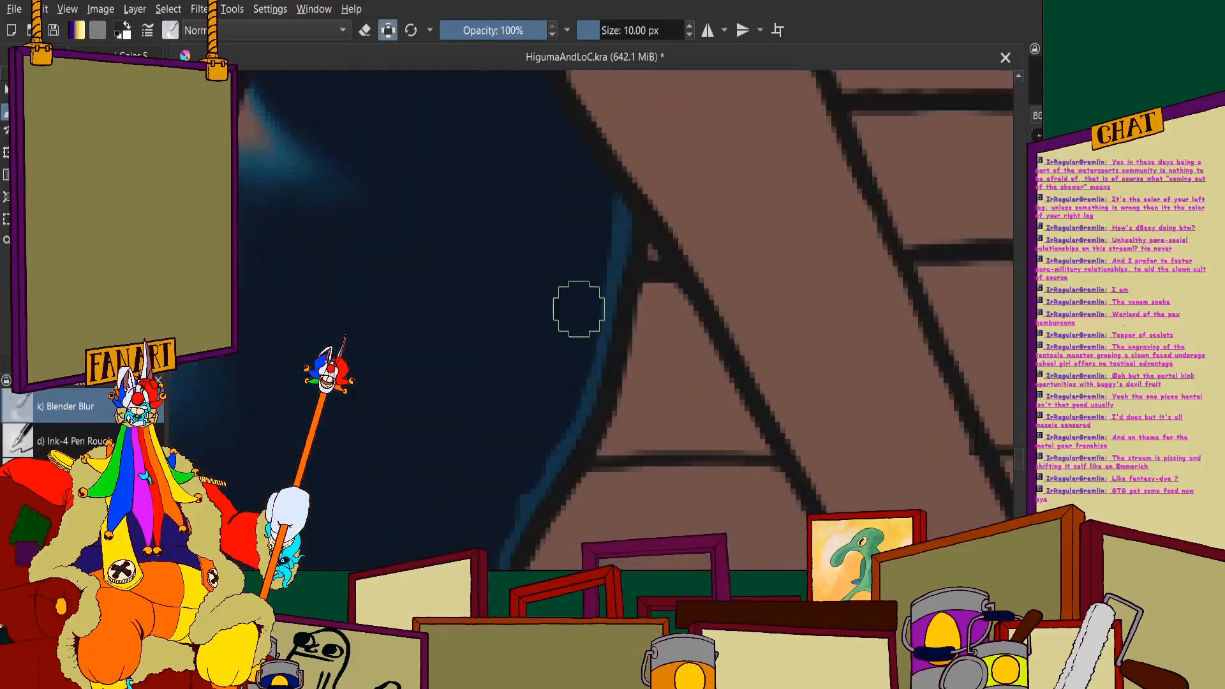
pyautogui.scroll(-3, 526, 397)
pyautogui.scroll(3, 524, 332)
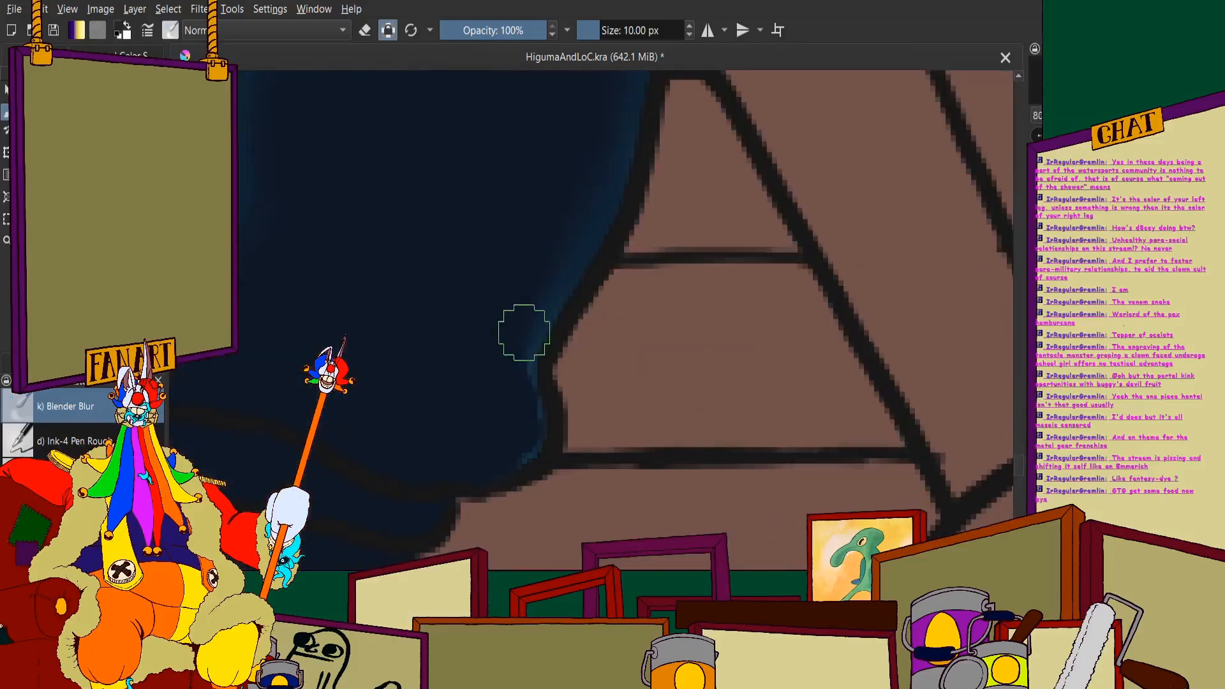
# - Blend the pointed blue fold behind the knee and the rim light up the back of the thigh into the shadow
pyautogui.scroll(-3, 518, 431)
pyautogui.scroll(3, 539, 217)
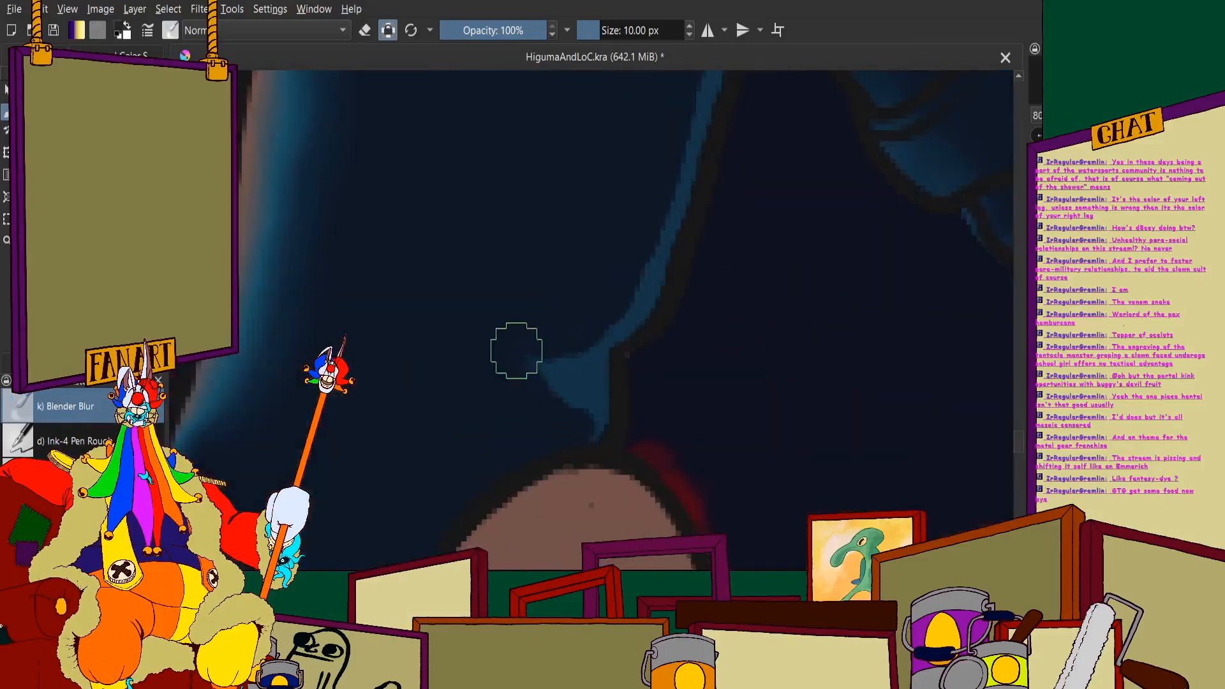
pyautogui.moveTo(516, 350); pyautogui.dragTo(588, 425)
pyautogui.scroll(-1, 556, 407)
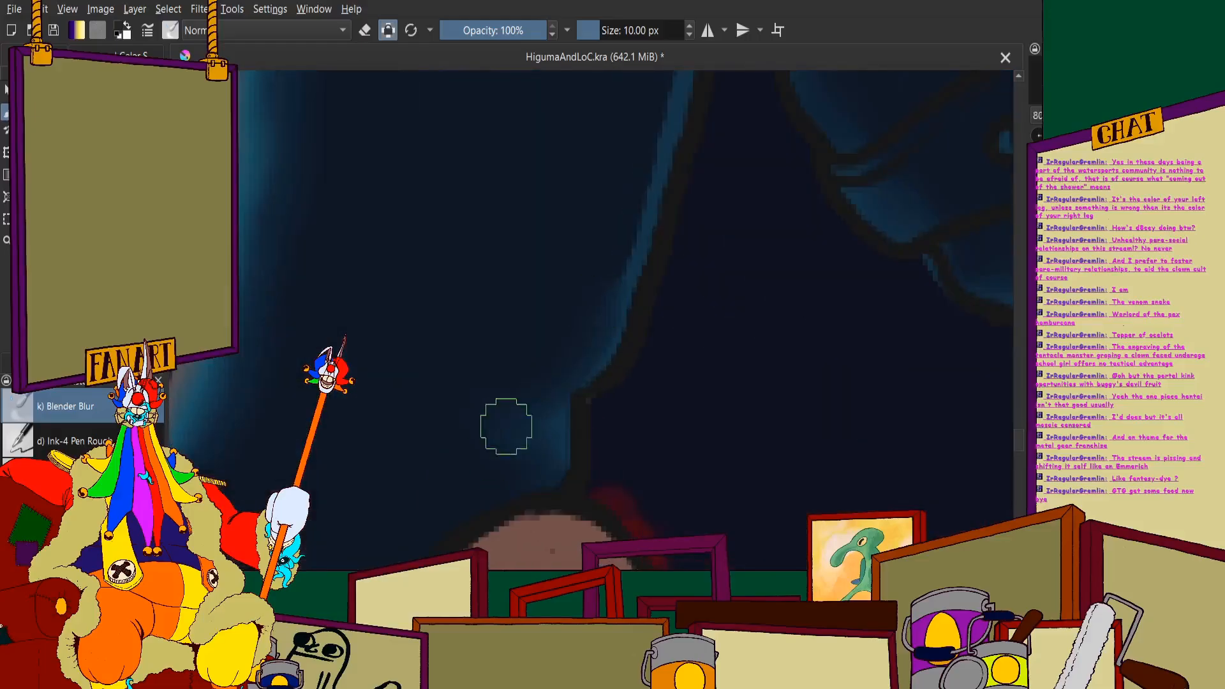
pyautogui.scroll(-2, 519, 459)
pyautogui.scroll(2, 567, 254)
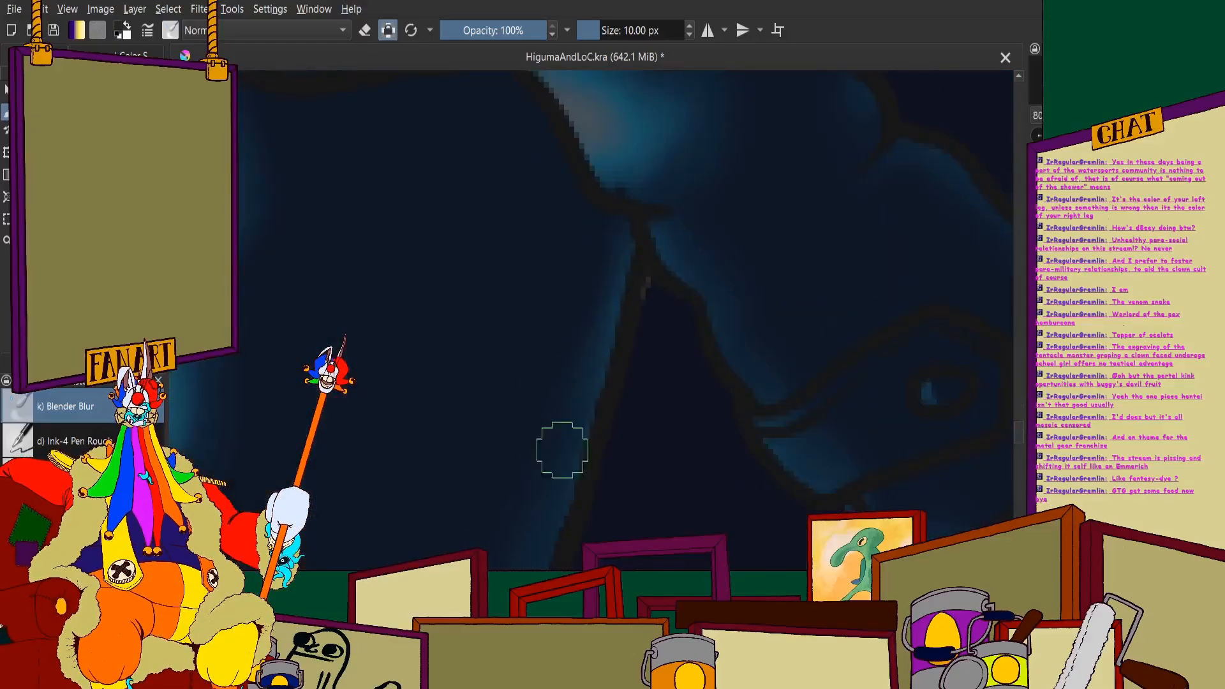
# - Examine the softened trouser leg shading against the whole illustration
pyautogui.scroll(-3, 535, 415)
pyautogui.scroll(1, 534, 415)
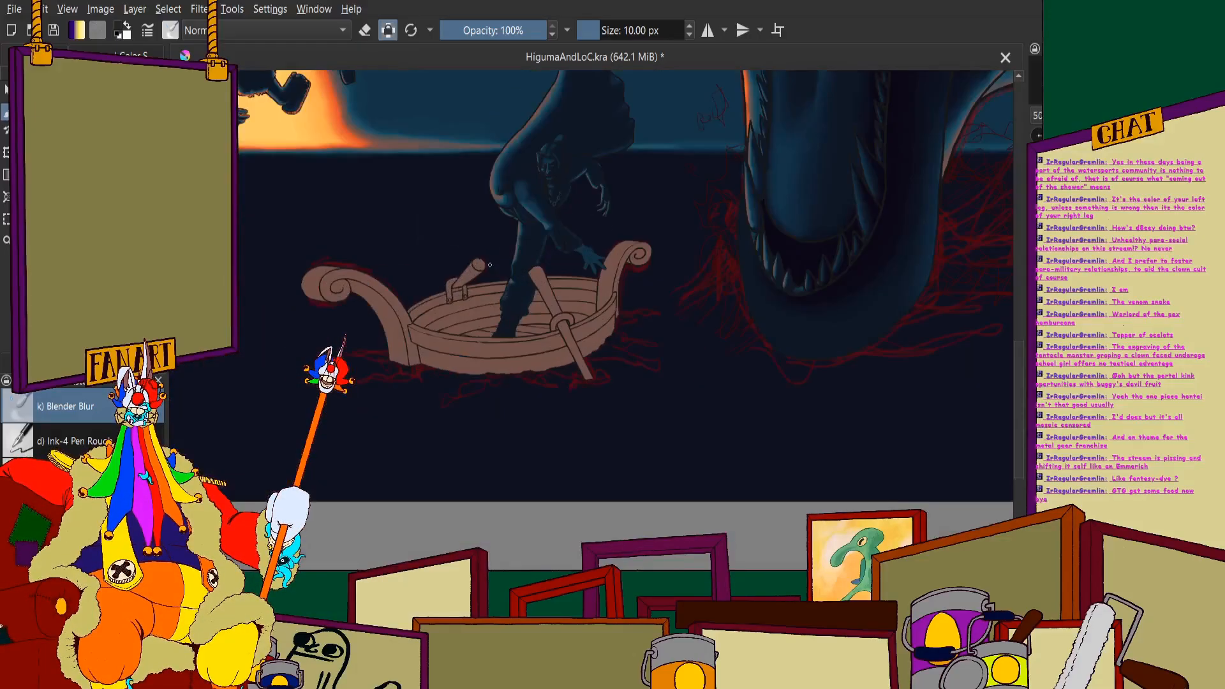
pyautogui.scroll(-1, 535, 415)
pyautogui.scroll(-1, 535, 414)
pyautogui.scroll(1, 535, 414)
pyautogui.scroll(-1, 534, 415)
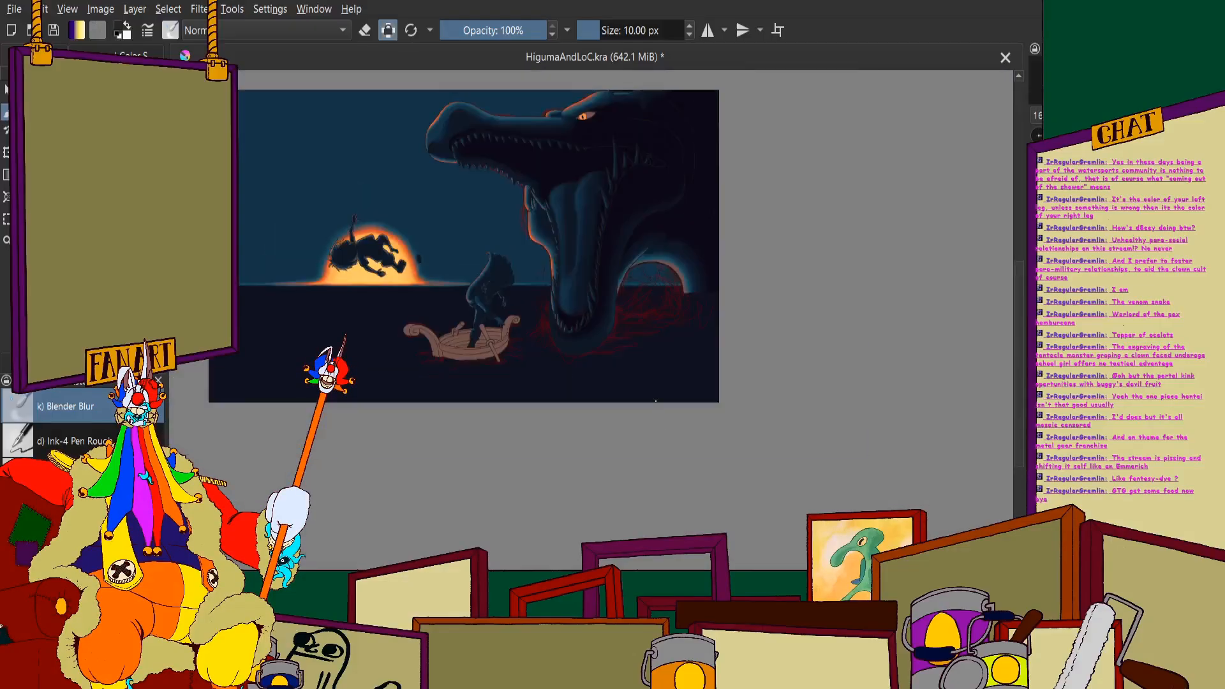
pyautogui.scroll(1, 534, 415)
pyautogui.scroll(-1, 534, 415)
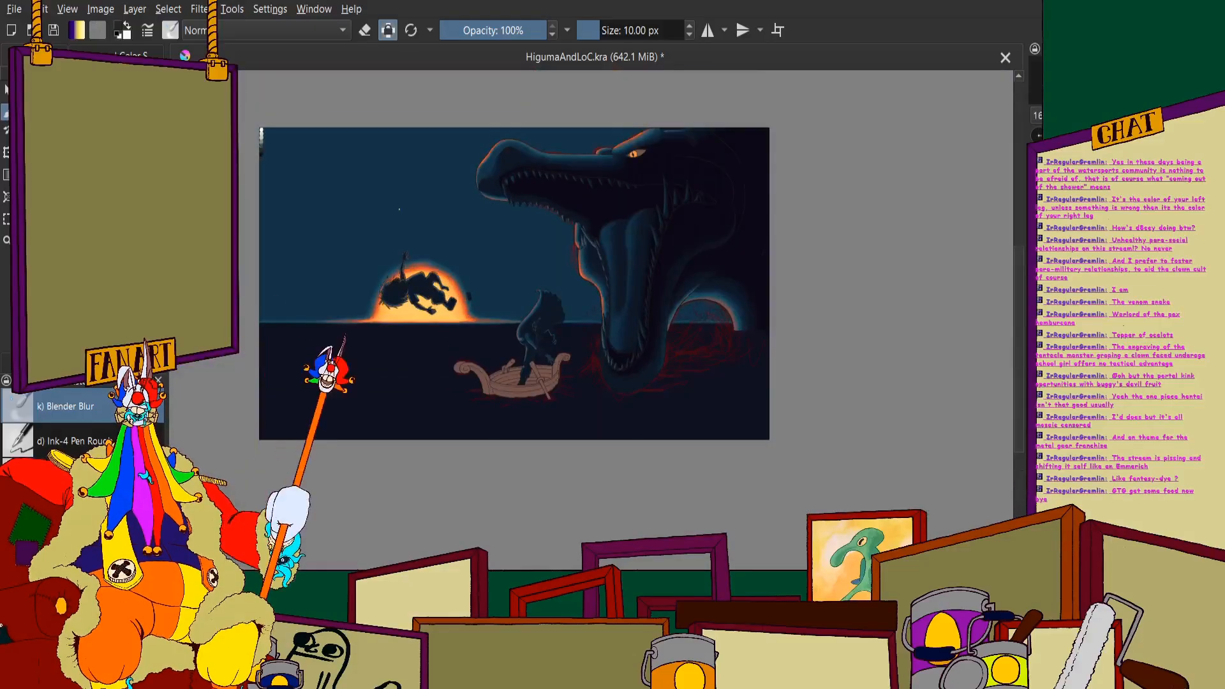
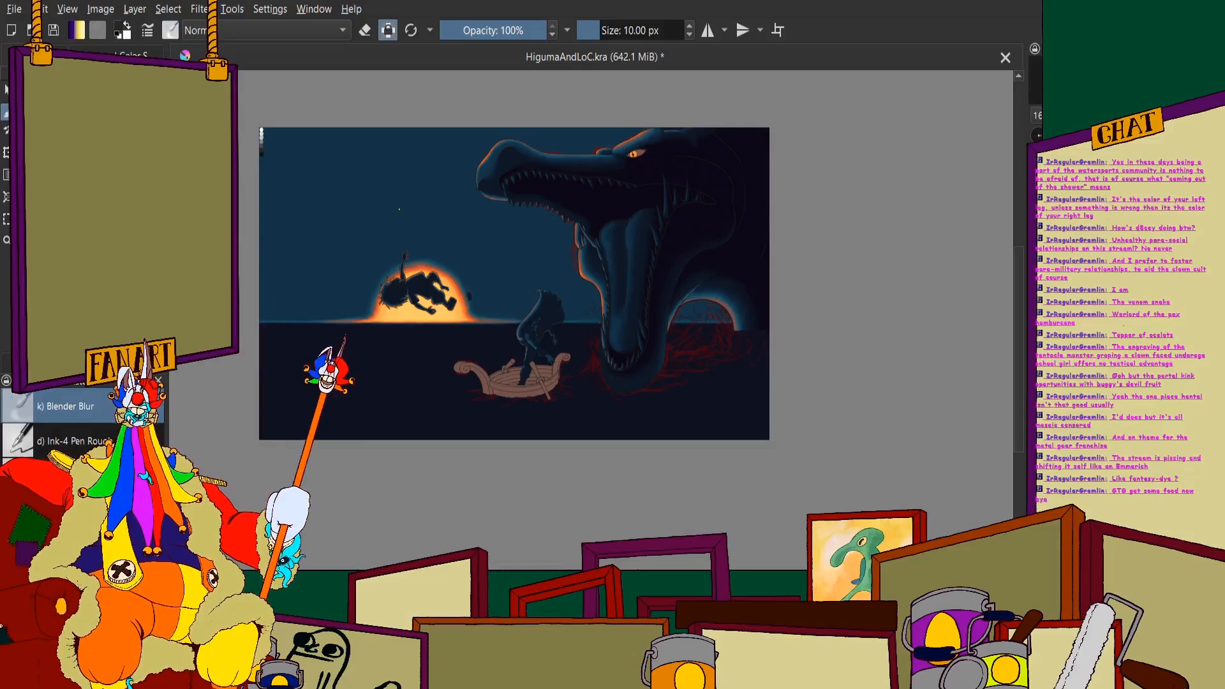
# - Examine the overall illustration and the unshaded reaching hand above the boat
pyautogui.scroll(-2, 429, 265)
pyautogui.scroll(3, 440, 306)
pyautogui.scroll(-2, 470, 370)
pyautogui.scroll(3, 557, 325)
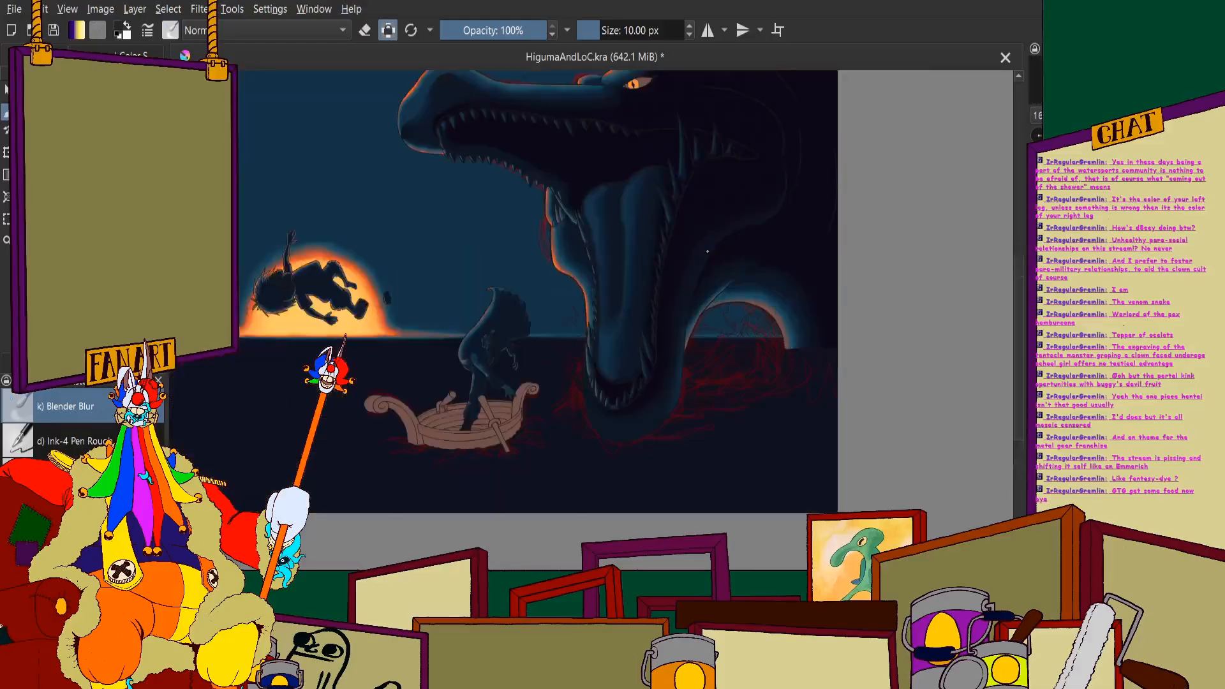
pyautogui.moveTo(581, 337); pyautogui.dragTo(534, 370)
pyautogui.scroll(-1, 534, 371)
pyautogui.scroll(3, 529, 440)
pyautogui.scroll(-5, 580, 434)
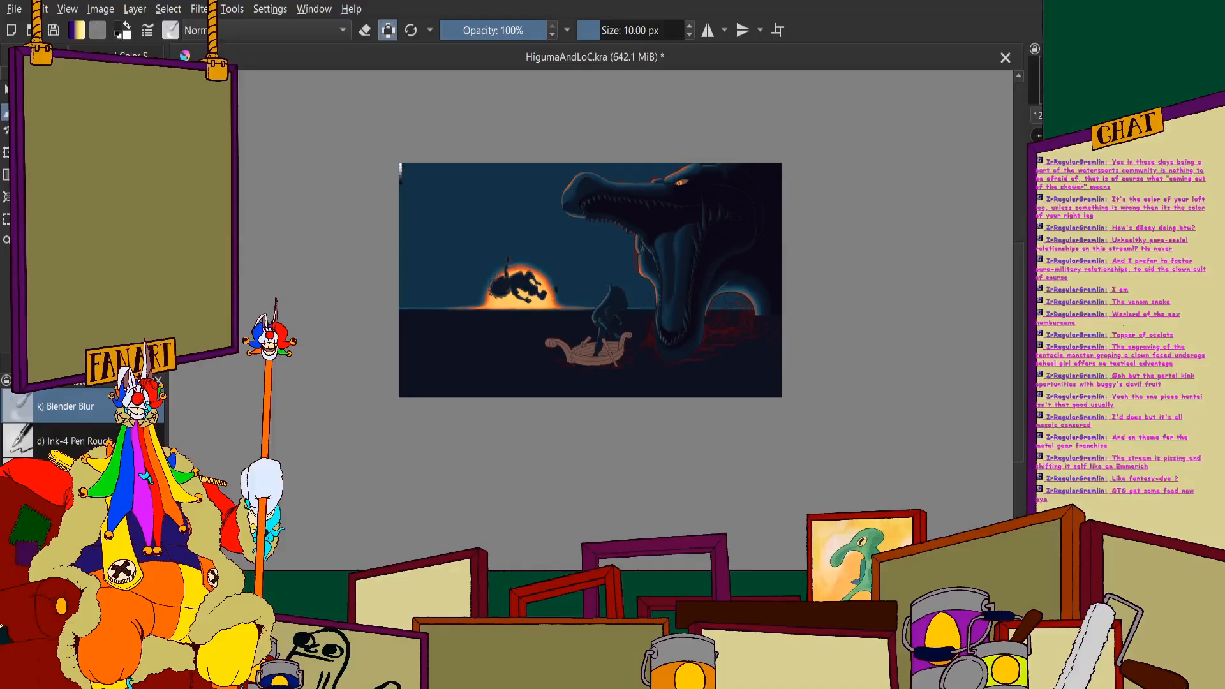
pyautogui.scroll(1, 716, 237)
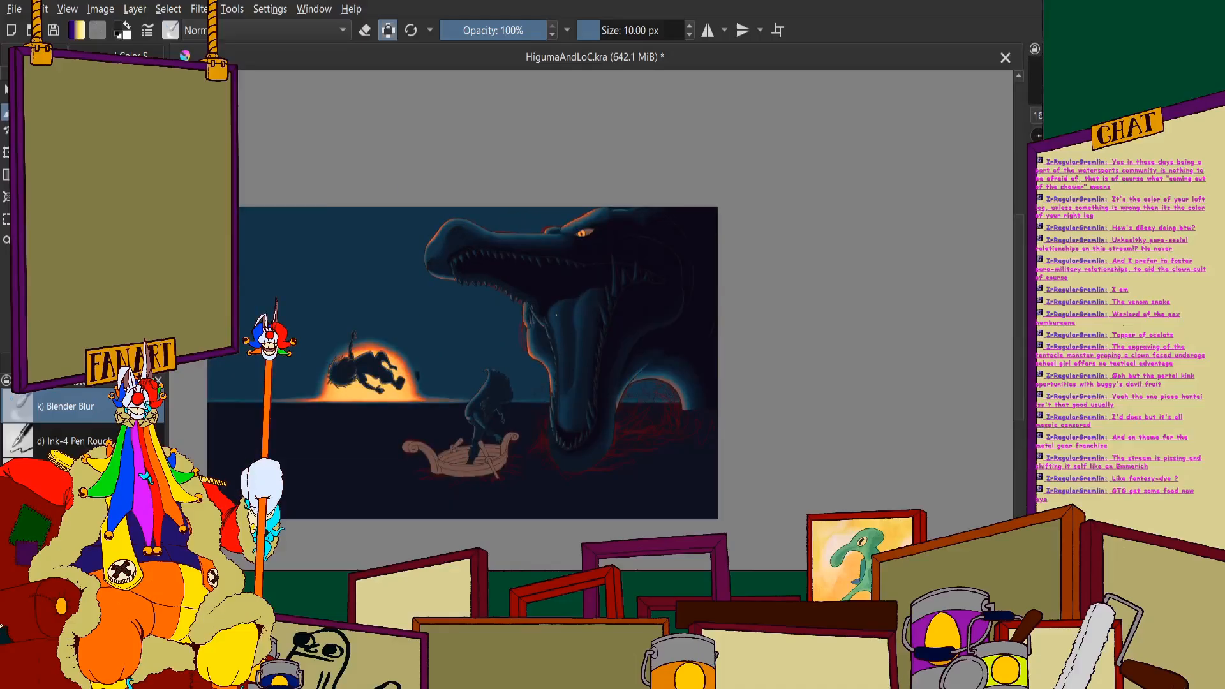
pyautogui.scroll(6, 515, 358)
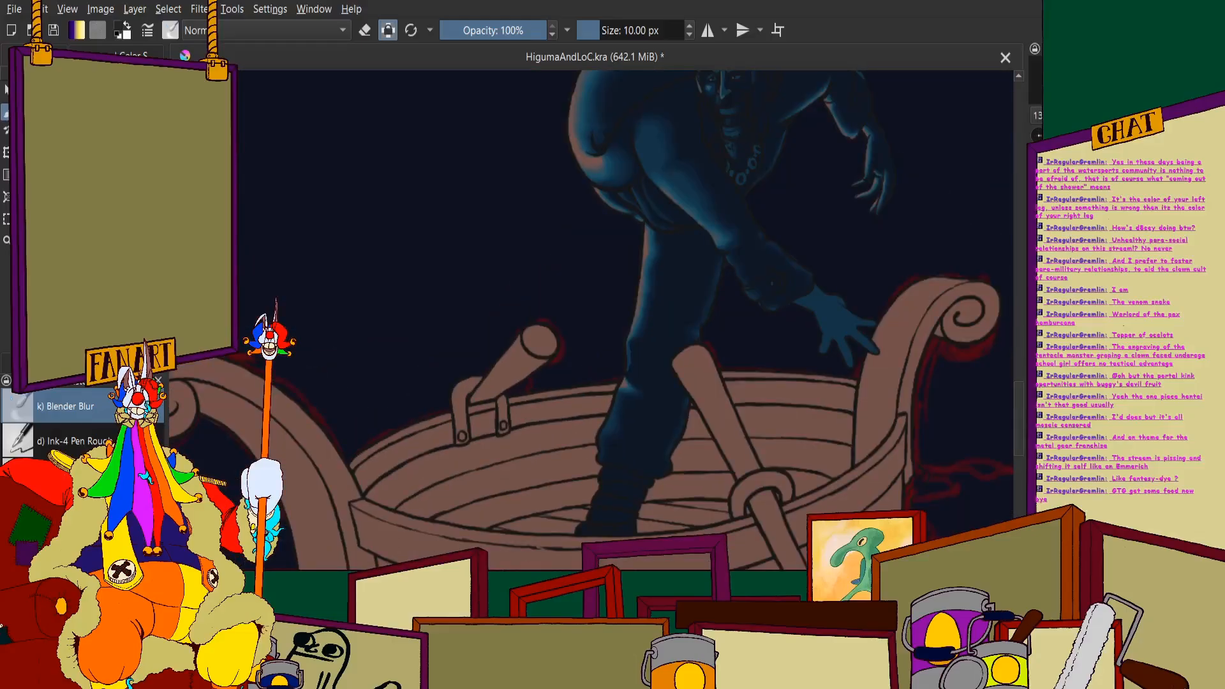
# - Paint a dark shadow with the 5 px brush down the lower side of the reaching hand and along its nearest finger
pyautogui.click(121, 56)
pyautogui.click(36, 55)
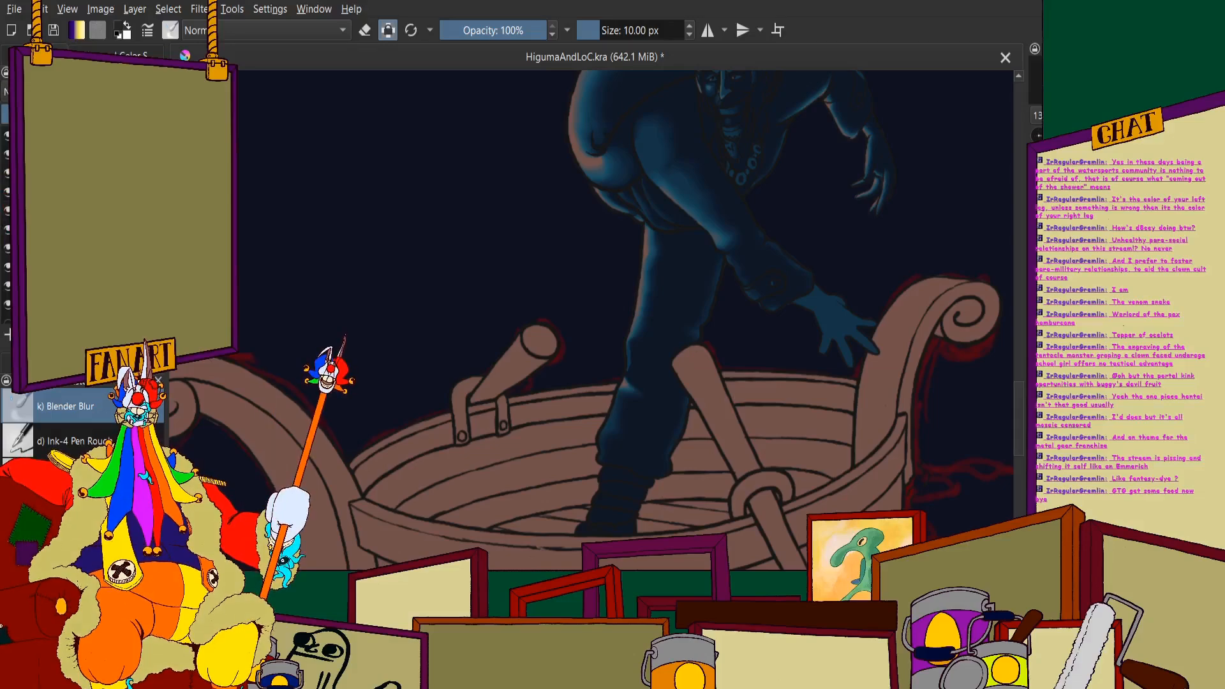
pyautogui.scroll(8, 856, 428)
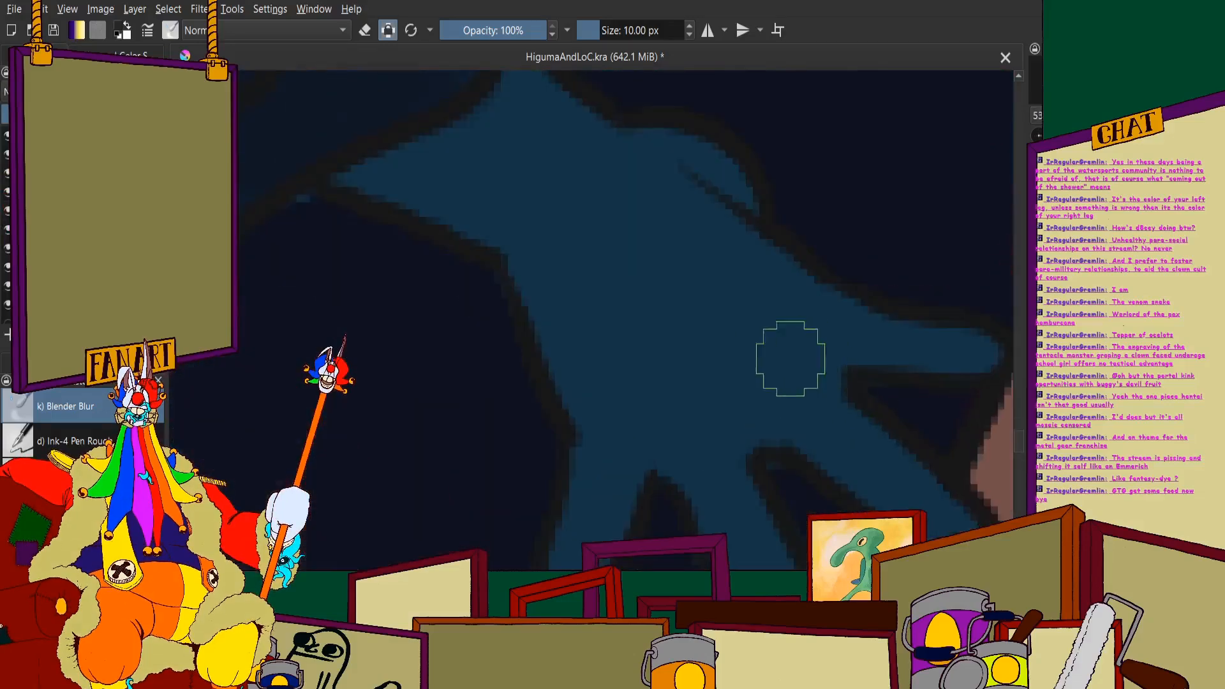
pyautogui.press('/')
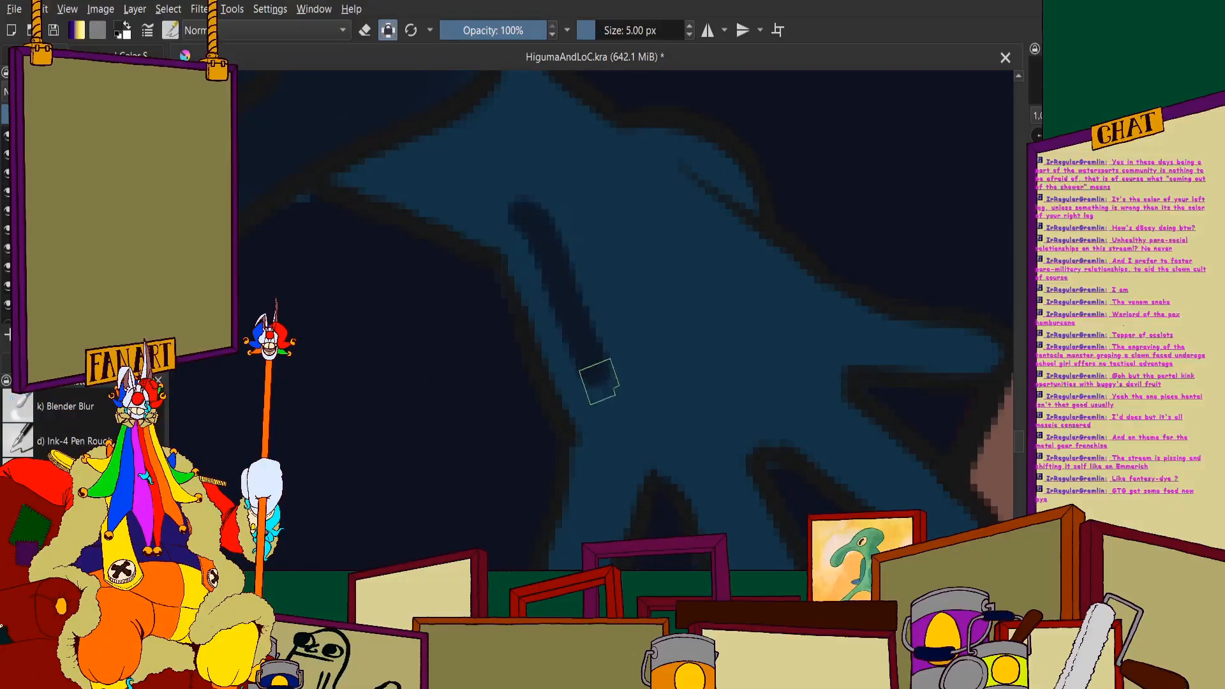
pyautogui.scroll(-3, 595, 427)
pyautogui.scroll(5, 595, 428)
pyautogui.moveTo(638, 240)
pyautogui.mouseDown()
pyautogui.moveTo(581, 431)
pyautogui.moveTo(603, 431)
pyautogui.moveTo(677, 291)
pyautogui.mouseUp()
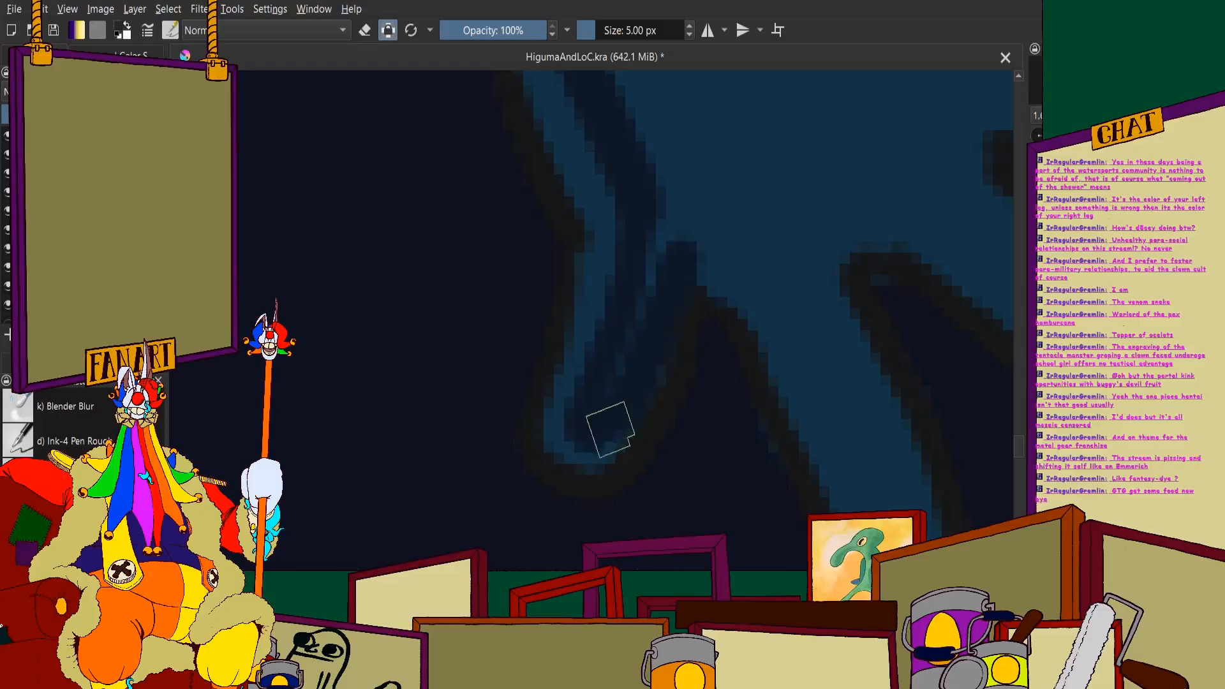
pyautogui.scroll(-5, 602, 226)
pyautogui.scroll(5, 602, 226)
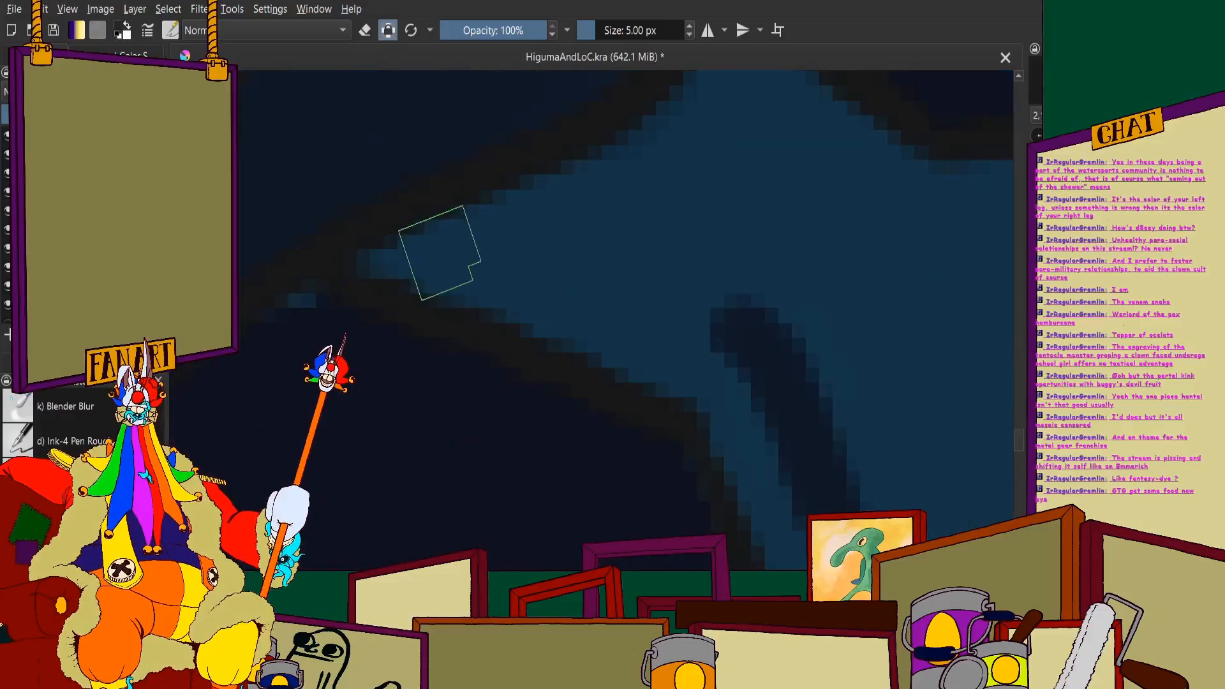
# - Paint the dark shadow beneath the sleeve cuff, join it to the hand's edge shadow, and shade under the raised knuckle by the wrist
pyautogui.scroll(-3, 358, 264)
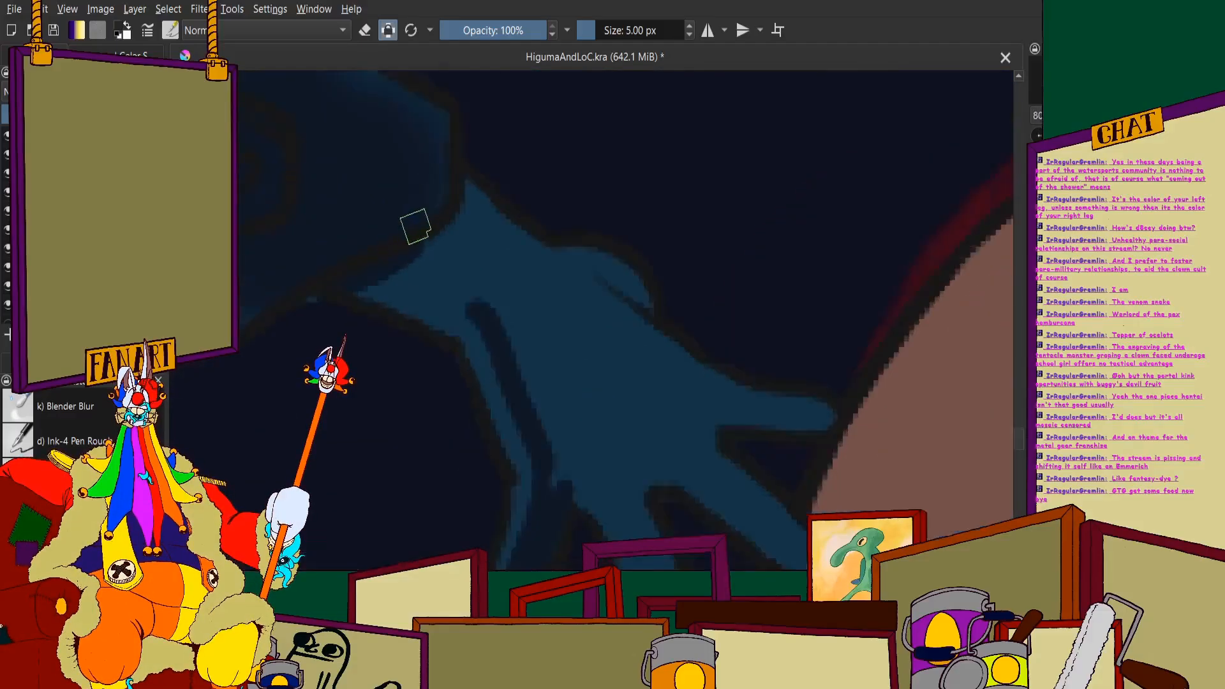
pyautogui.scroll(3, 416, 230)
pyautogui.moveTo(370, 292)
pyautogui.mouseDown()
pyautogui.moveTo(502, 231)
pyautogui.moveTo(534, 172)
pyautogui.moveTo(517, 133)
pyautogui.mouseUp()
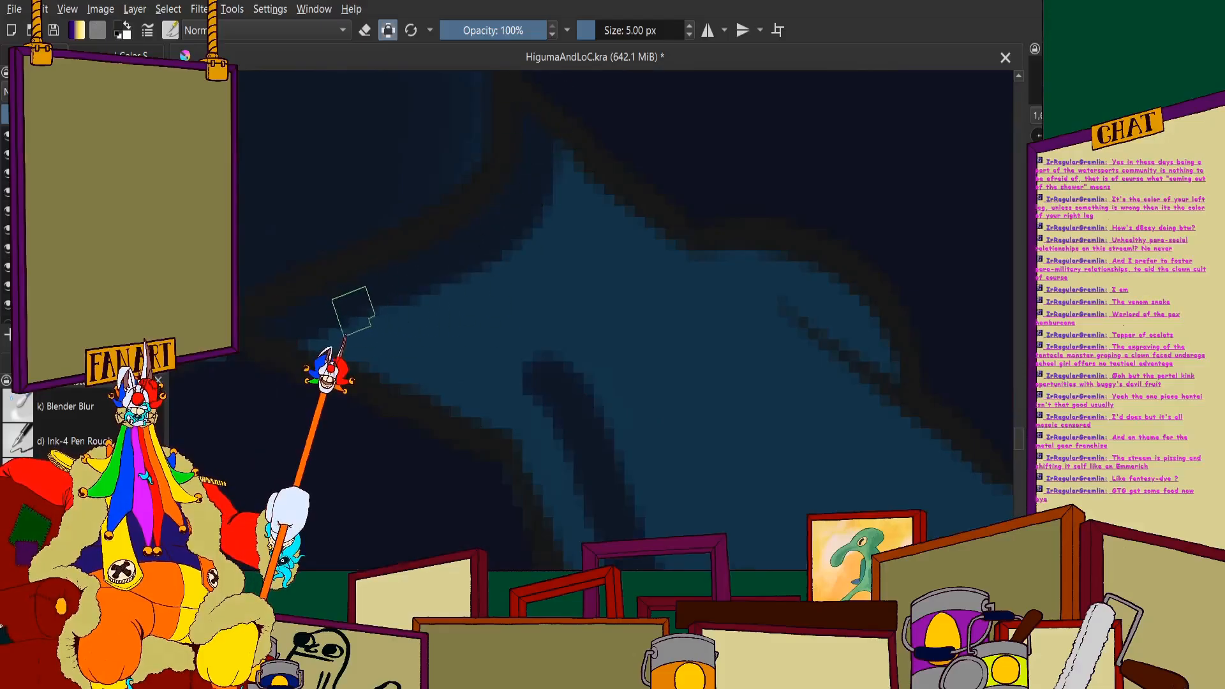
pyautogui.scroll(-3, 534, 257)
pyautogui.scroll(3, 432, 205)
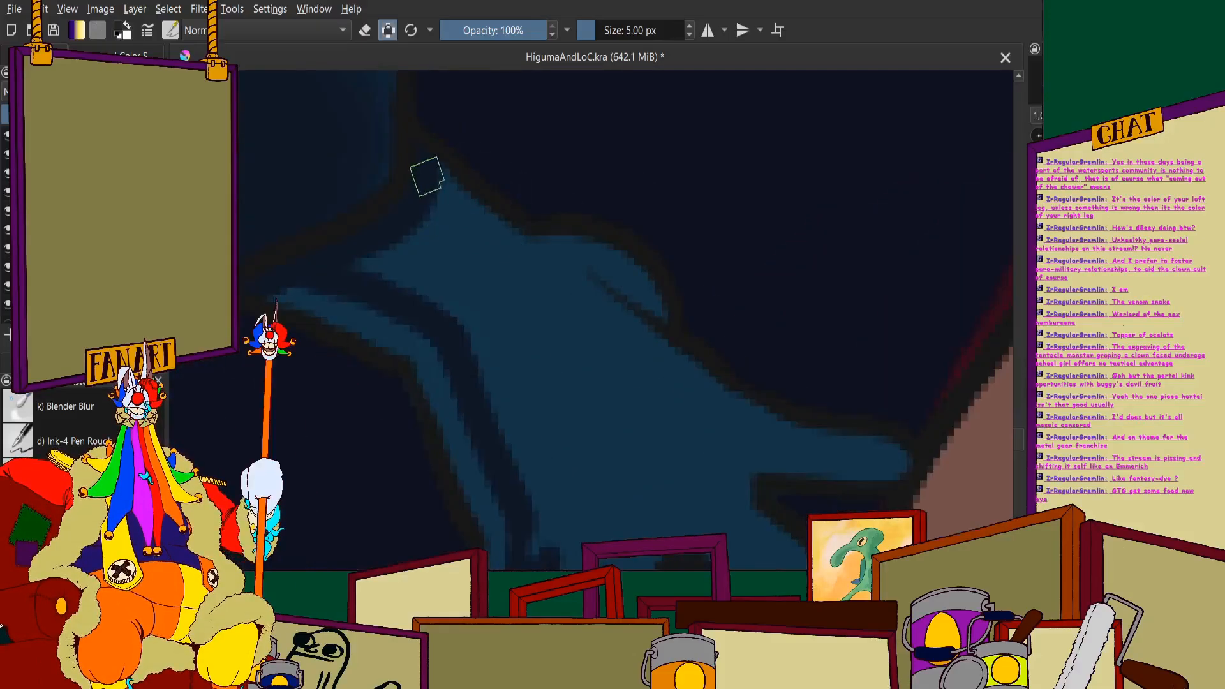
pyautogui.moveTo(426, 176)
pyautogui.mouseDown()
pyautogui.moveTo(513, 263)
pyautogui.moveTo(593, 291)
pyautogui.mouseUp()
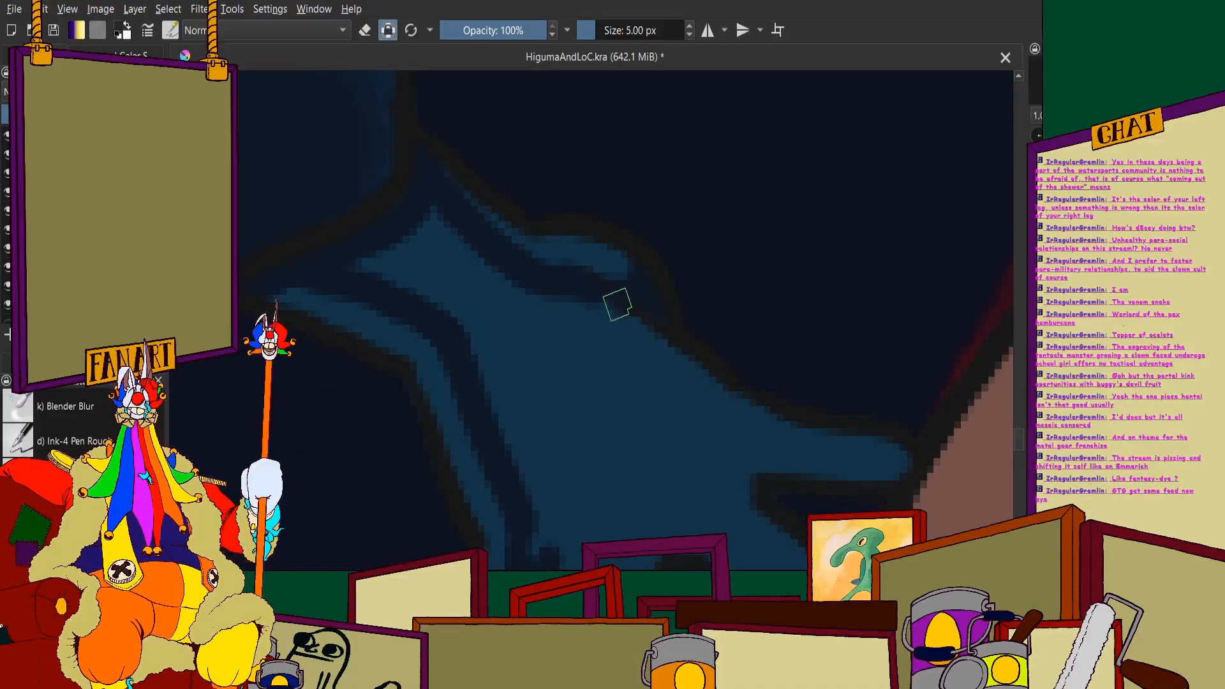
# - Paint dark shadows across the back of the hand and along the remaining fingers, leaving thin blue rim lights
pyautogui.scroll(-3, 531, 275)
pyautogui.scroll(4, 506, 247)
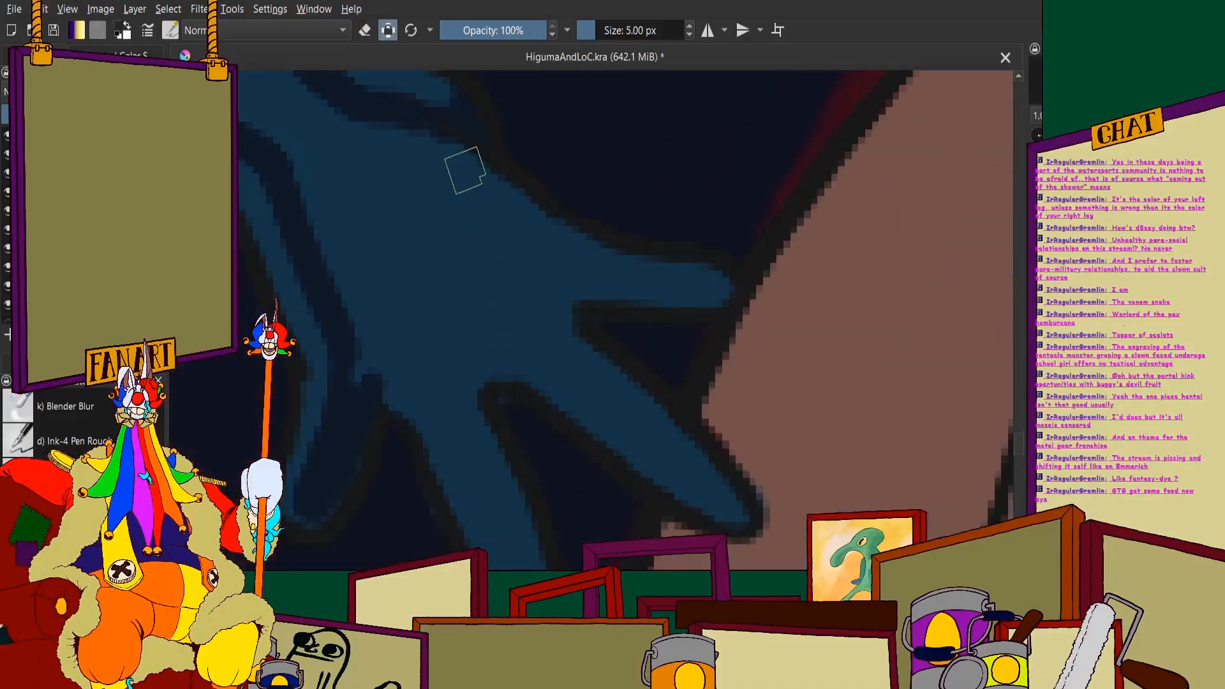
pyautogui.moveTo(434, 135)
pyautogui.mouseDown()
pyautogui.moveTo(557, 240)
pyautogui.moveTo(693, 288)
pyautogui.moveTo(582, 287)
pyautogui.mouseUp()
pyautogui.moveTo(656, 290)
pyautogui.mouseDown()
pyautogui.moveTo(564, 325)
pyautogui.moveTo(709, 477)
pyautogui.moveTo(675, 482)
pyautogui.moveTo(539, 375)
pyautogui.moveTo(478, 342)
pyautogui.moveTo(460, 351)
pyautogui.mouseUp()
pyautogui.scroll(-3, 441, 344)
pyautogui.scroll(3, 425, 340)
pyautogui.moveTo(424, 295)
pyautogui.mouseDown()
pyautogui.moveTo(456, 291)
pyautogui.moveTo(494, 328)
pyautogui.moveTo(573, 497)
pyautogui.moveTo(586, 490)
pyautogui.moveTo(508, 290)
pyautogui.moveTo(470, 263)
pyautogui.moveTo(422, 275)
pyautogui.moveTo(580, 236)
pyautogui.mouseUp()
pyautogui.scroll(-3, 437, 275)
pyautogui.scroll(3, 436, 273)
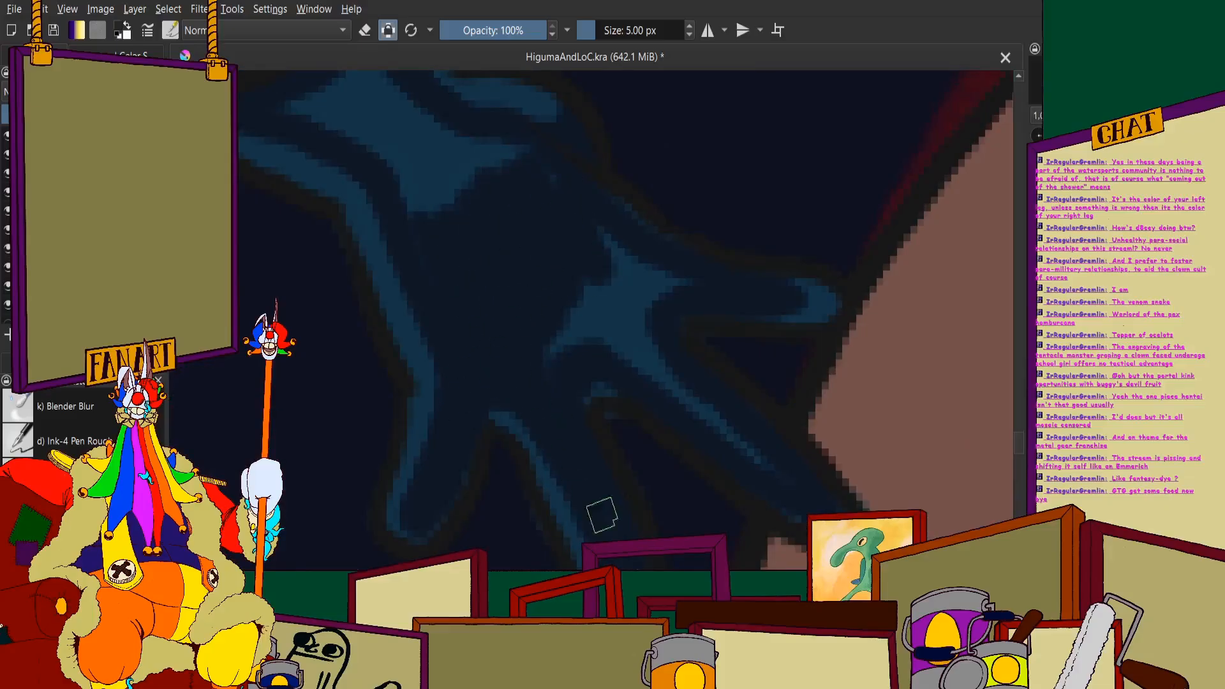
# - Fill the remaining light blue patches on the back of the hand and the wrist with the dark shadow colour
pyautogui.moveTo(549, 361)
pyautogui.mouseDown()
pyautogui.moveTo(573, 336)
pyautogui.moveTo(653, 359)
pyautogui.moveTo(756, 456)
pyautogui.mouseUp()
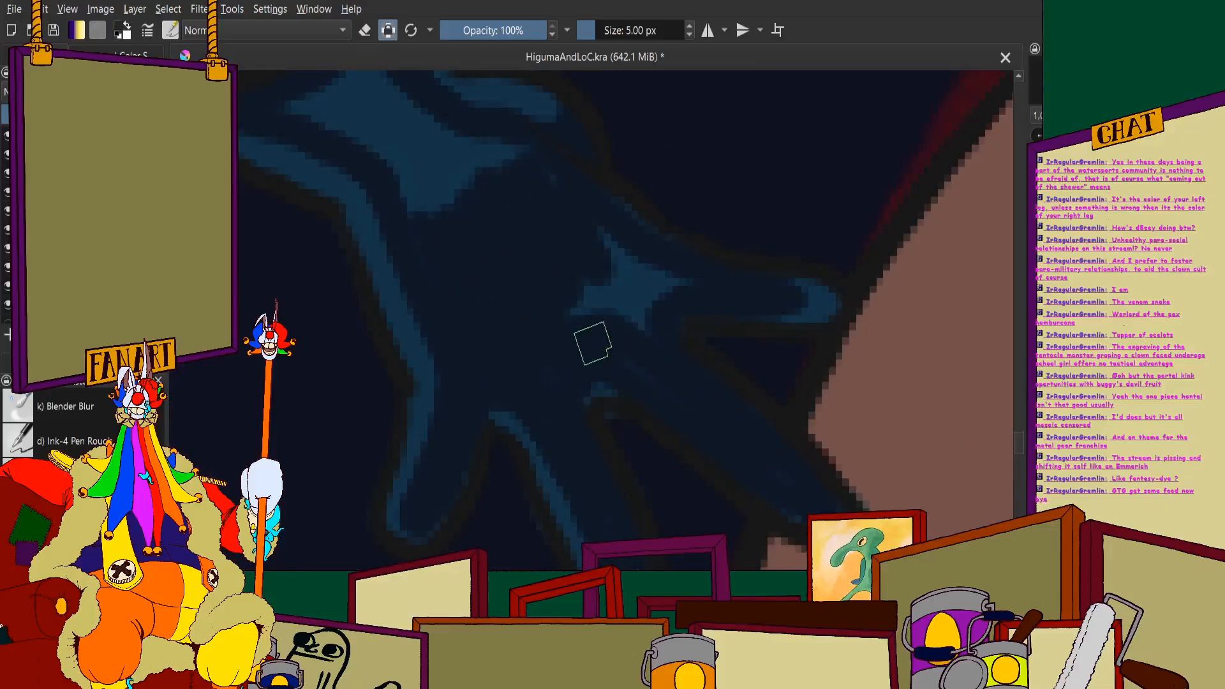
pyautogui.moveTo(592, 344)
pyautogui.mouseDown()
pyautogui.moveTo(624, 332)
pyautogui.moveTo(673, 277)
pyautogui.mouseUp()
pyautogui.moveTo(607, 316)
pyautogui.mouseDown()
pyautogui.moveTo(611, 274)
pyautogui.moveTo(595, 250)
pyautogui.mouseUp()
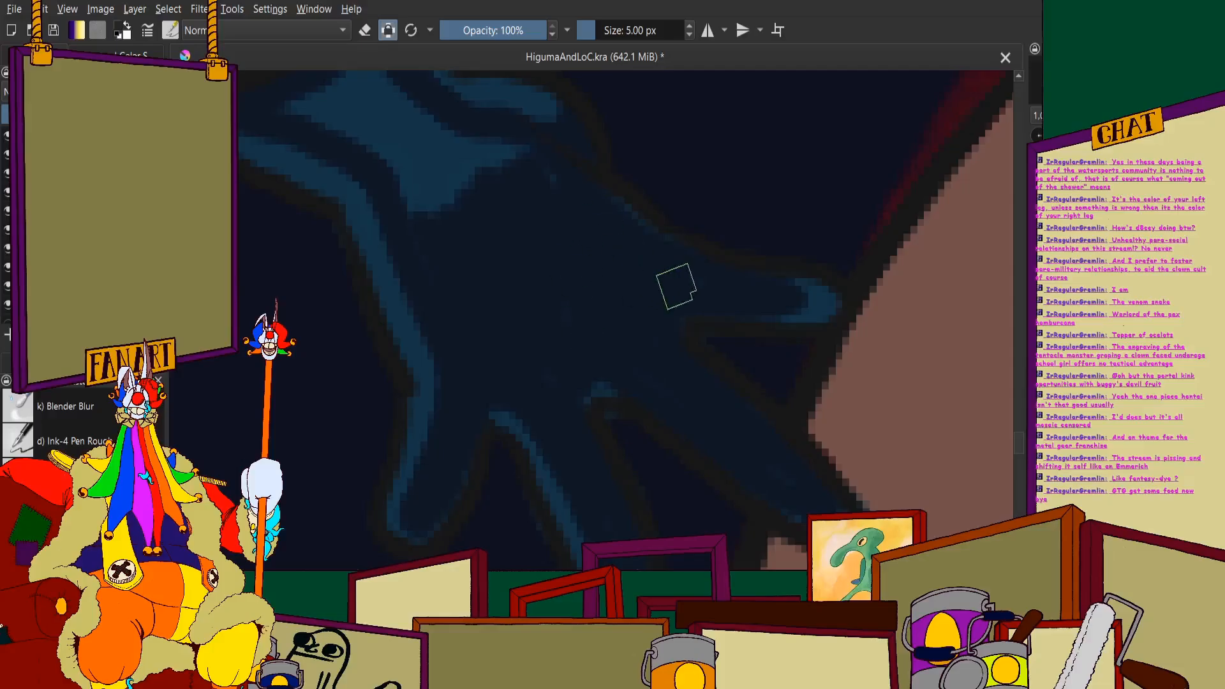
pyautogui.moveTo(308, 78); pyautogui.dragTo(459, 178)
pyautogui.scroll(-1, 459, 178)
pyautogui.scroll(2, 459, 178)
pyautogui.moveTo(454, 235)
pyautogui.mouseDown()
pyautogui.moveTo(536, 276)
pyautogui.moveTo(629, 421)
pyautogui.mouseUp()
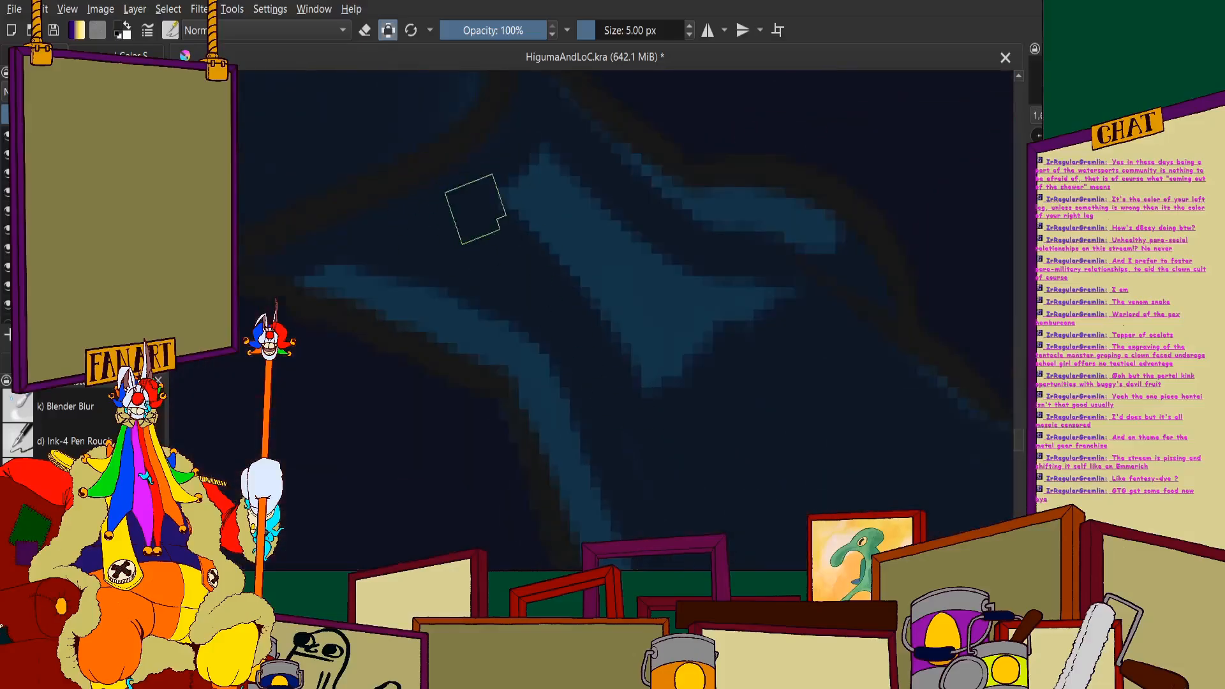
pyautogui.moveTo(476, 210); pyautogui.dragTo(643, 360)
pyautogui.moveTo(536, 182)
pyautogui.mouseDown()
pyautogui.moveTo(621, 318)
pyautogui.moveTo(679, 287)
pyautogui.moveTo(793, 301)
pyautogui.mouseUp()
pyautogui.scroll(-4, 709, 336)
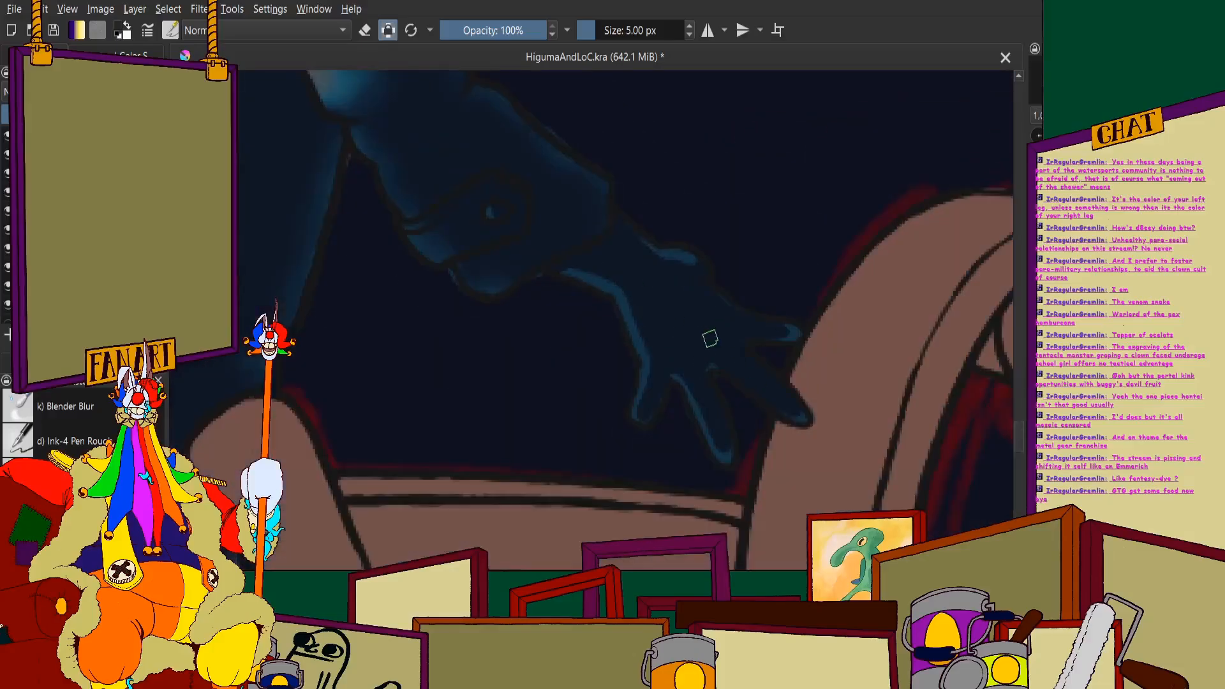
pyautogui.scroll(3, 698, 330)
pyautogui.scroll(-4, 707, 331)
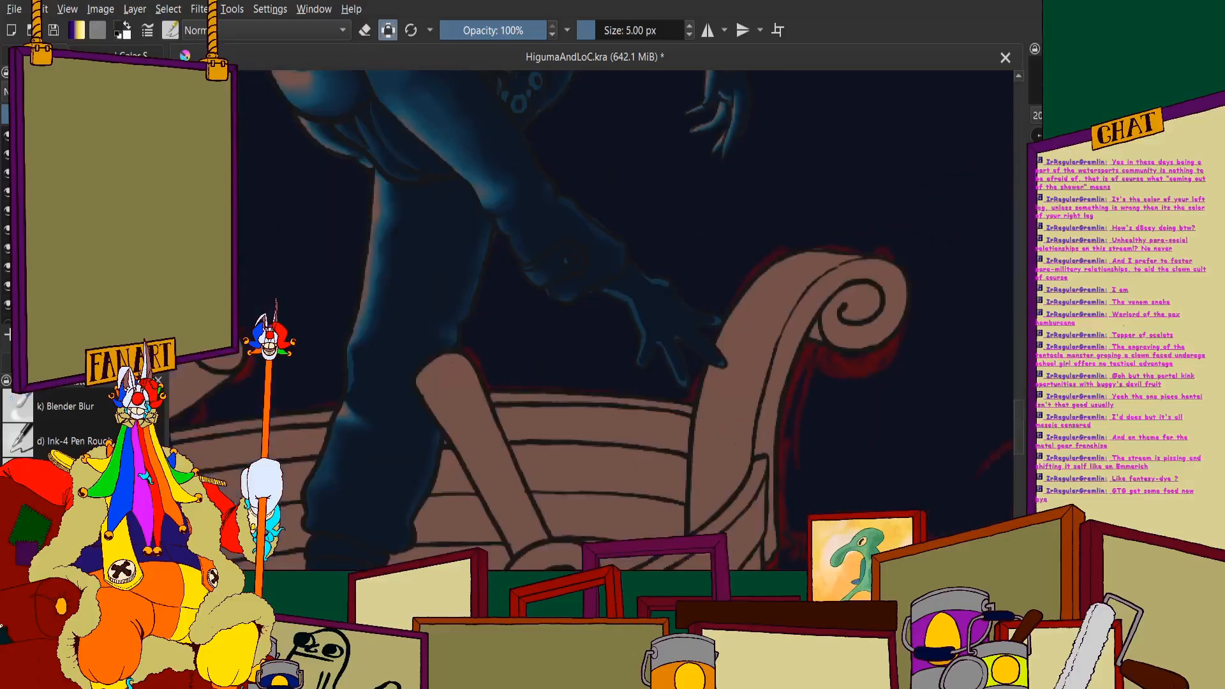
# - Set Blender Blur to 7 px and soften the rim light from the wrist down the lower side of the hand to the nearest finger
pyautogui.click(75, 409)
pyautogui.click(627, 30)
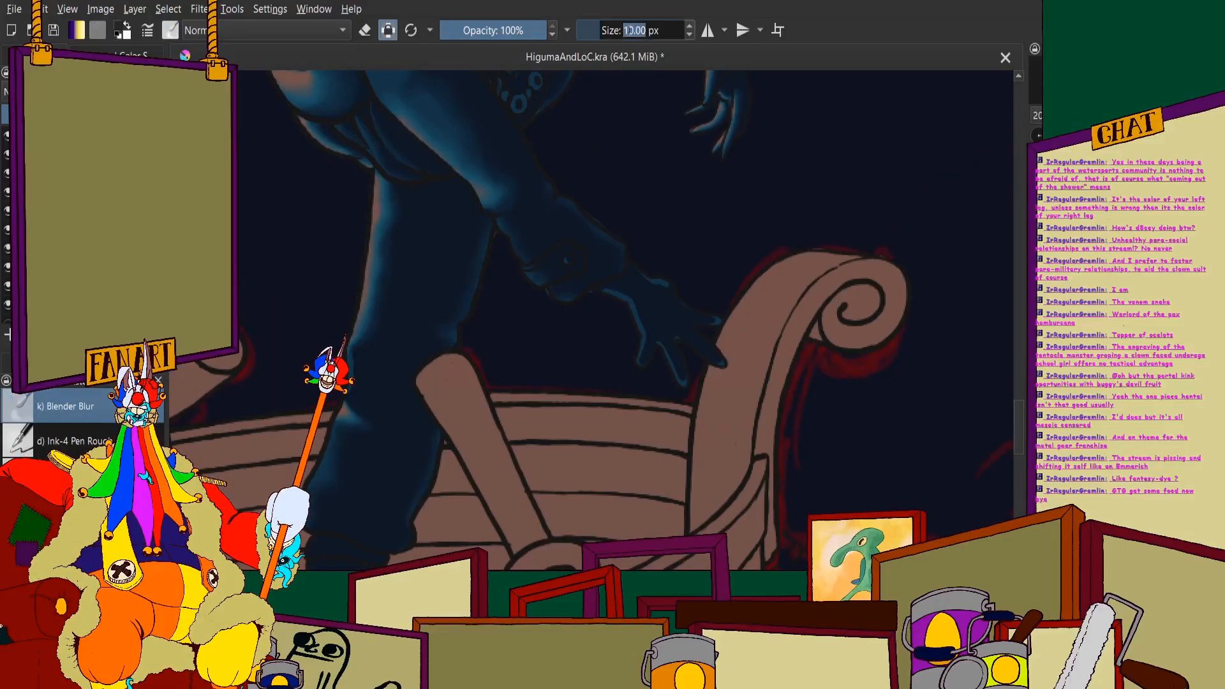
pyautogui.press('Return')
pyautogui.scroll(6, 659, 274)
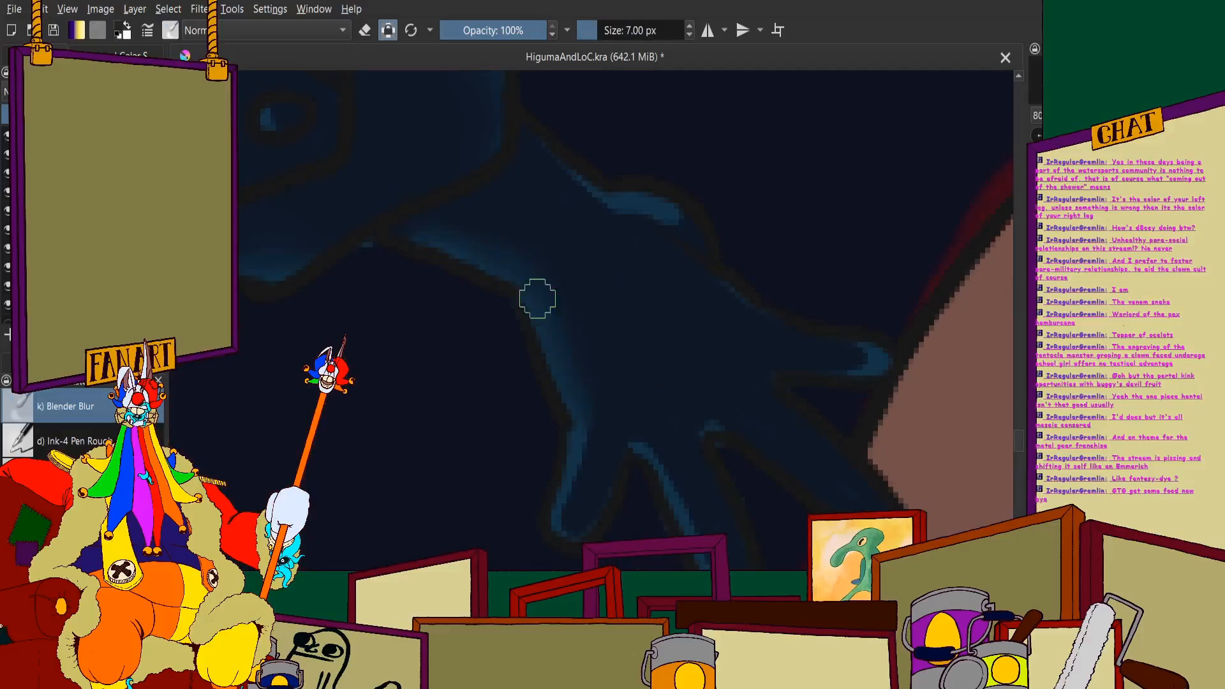
pyautogui.scroll(3, 595, 432)
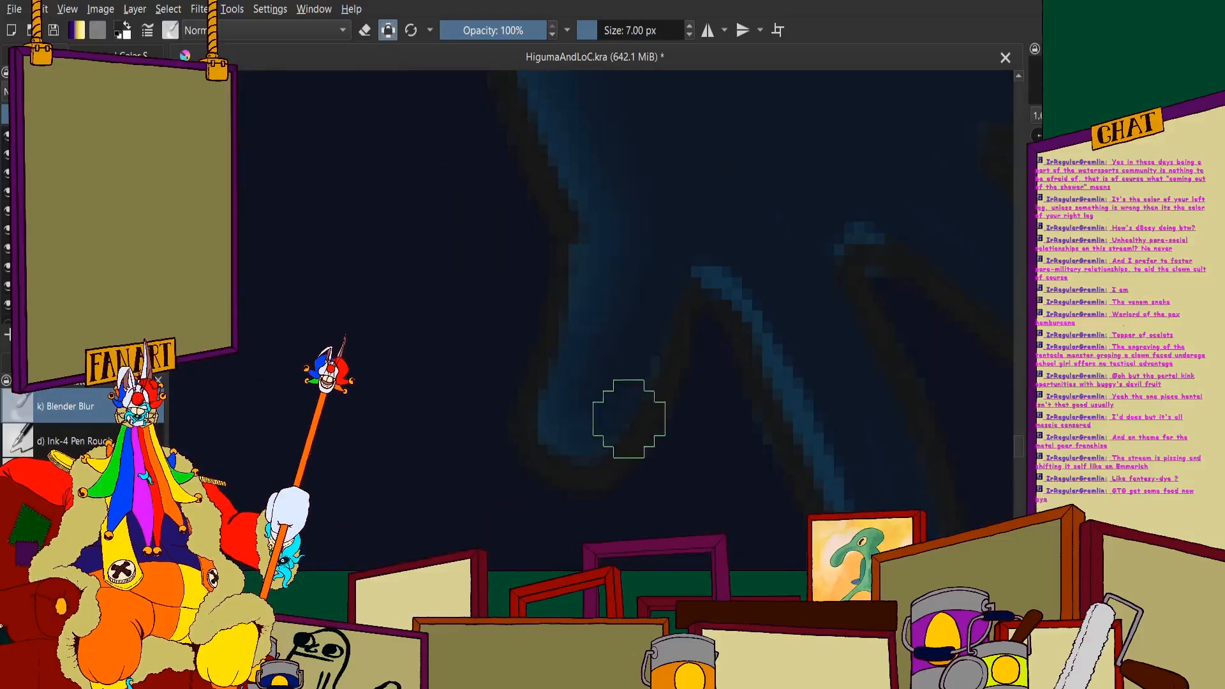
pyautogui.scroll(-3, 662, 389)
pyautogui.scroll(3, 569, 251)
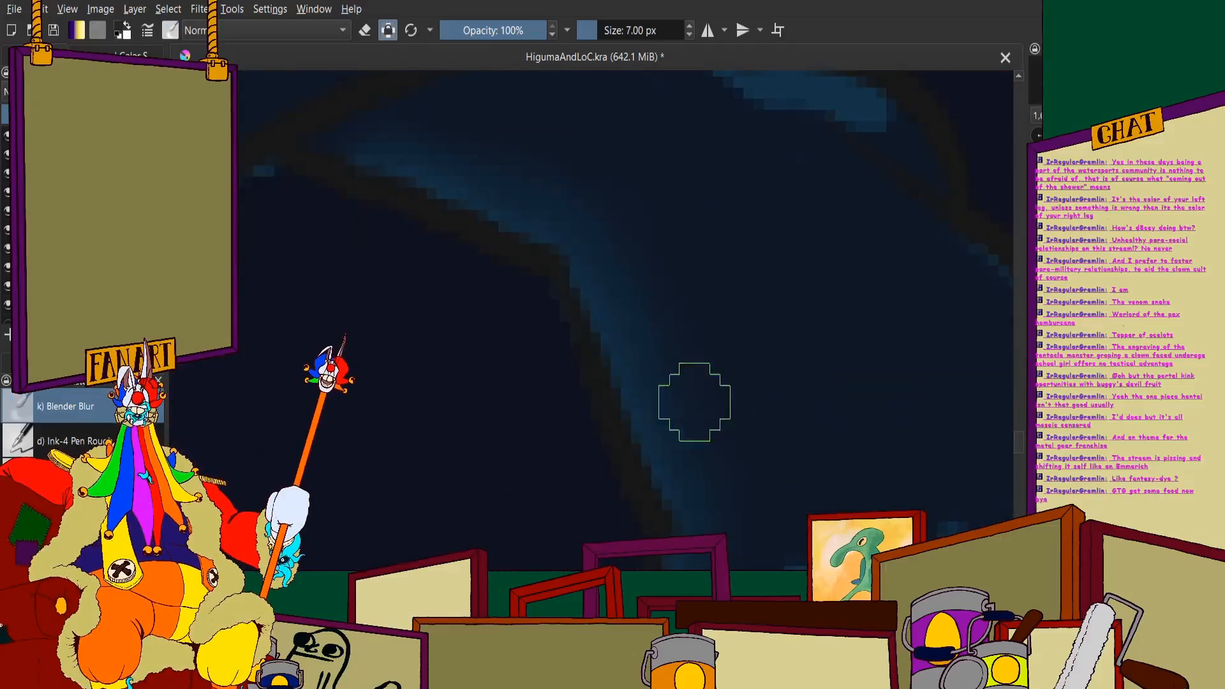
# - Blur the blue rim light along the upper wrist and the raised knuckle into the shadow
pyautogui.scroll(-2, 661, 464)
pyautogui.scroll(2, 849, 306)
pyautogui.scroll(-2, 402, 225)
pyautogui.scroll(3, 397, 198)
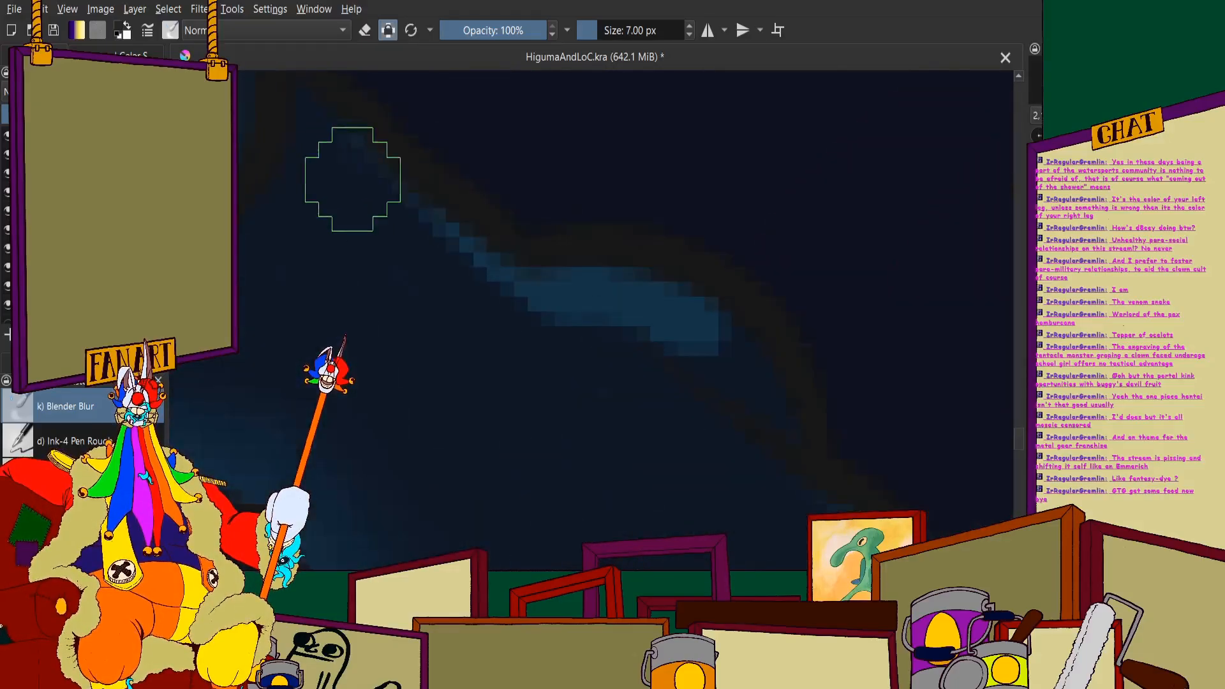
pyautogui.moveTo(353, 180); pyautogui.dragTo(497, 284)
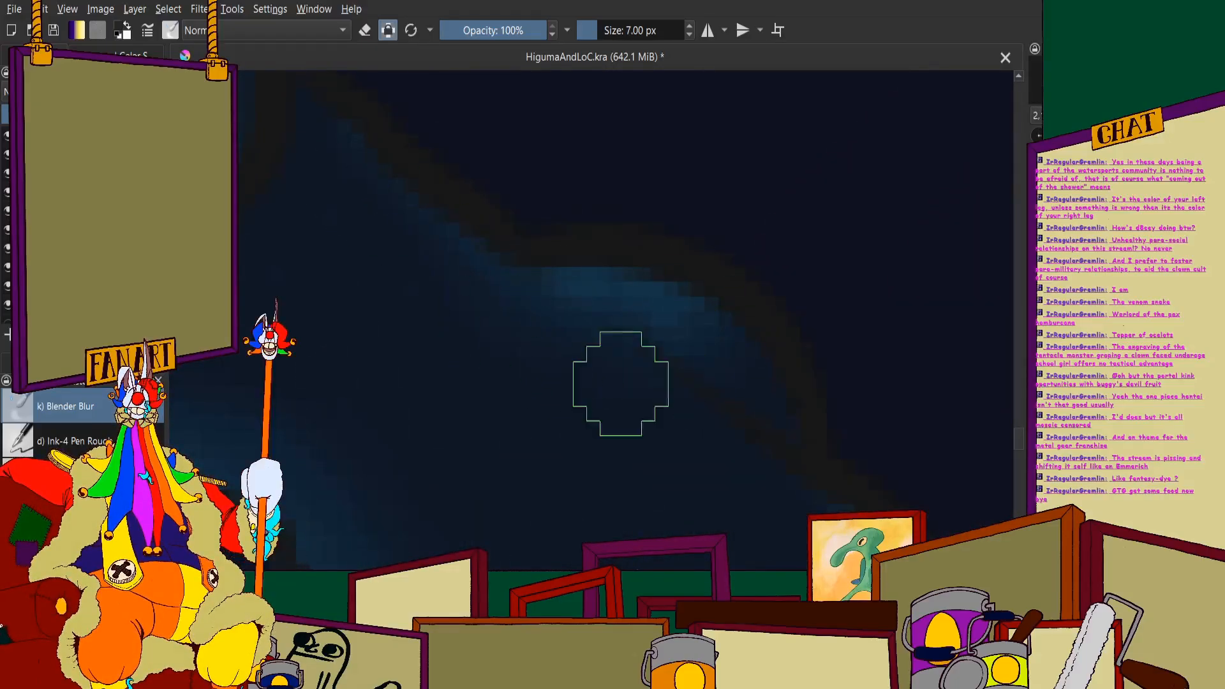
pyautogui.scroll(-3, 561, 424)
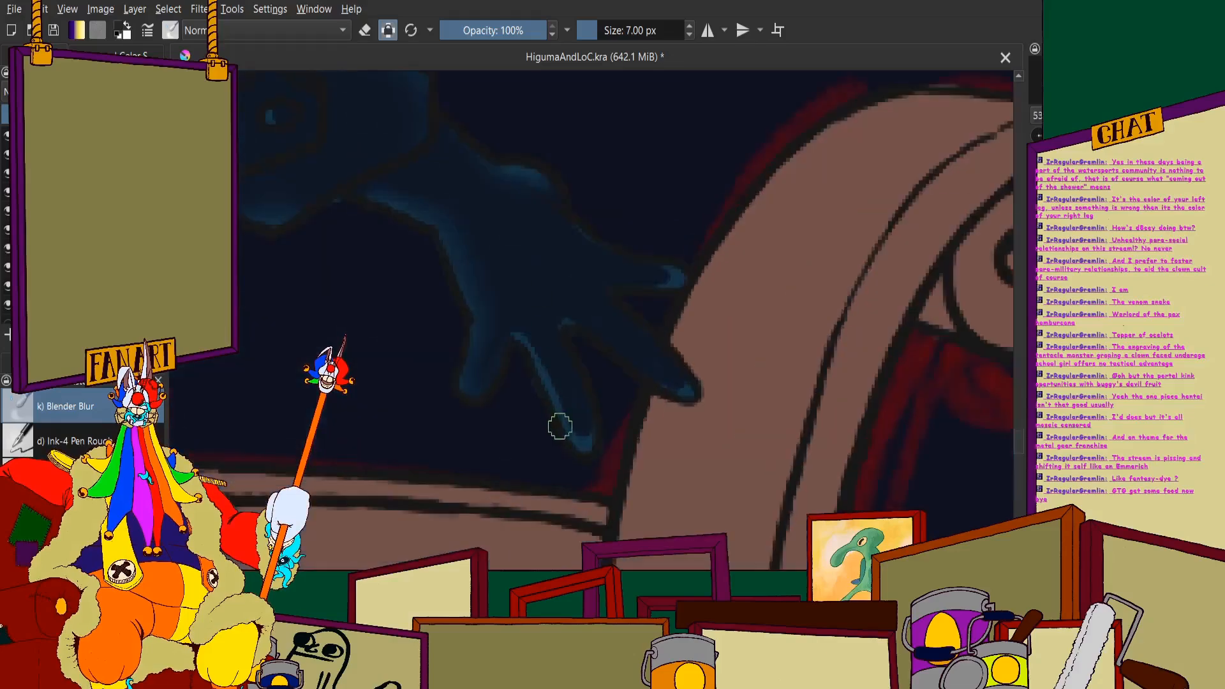
# - Blend the blue highlights along the remaining fingers and at their tips into the shadow
pyautogui.scroll(3, 459, 174)
pyautogui.moveTo(457, 173)
pyautogui.mouseDown()
pyautogui.moveTo(518, 234)
pyautogui.moveTo(510, 208)
pyautogui.moveTo(650, 500)
pyautogui.moveTo(657, 363)
pyautogui.moveTo(603, 409)
pyautogui.mouseUp()
pyautogui.scroll(-3, 601, 281)
pyautogui.scroll(4, 588, 268)
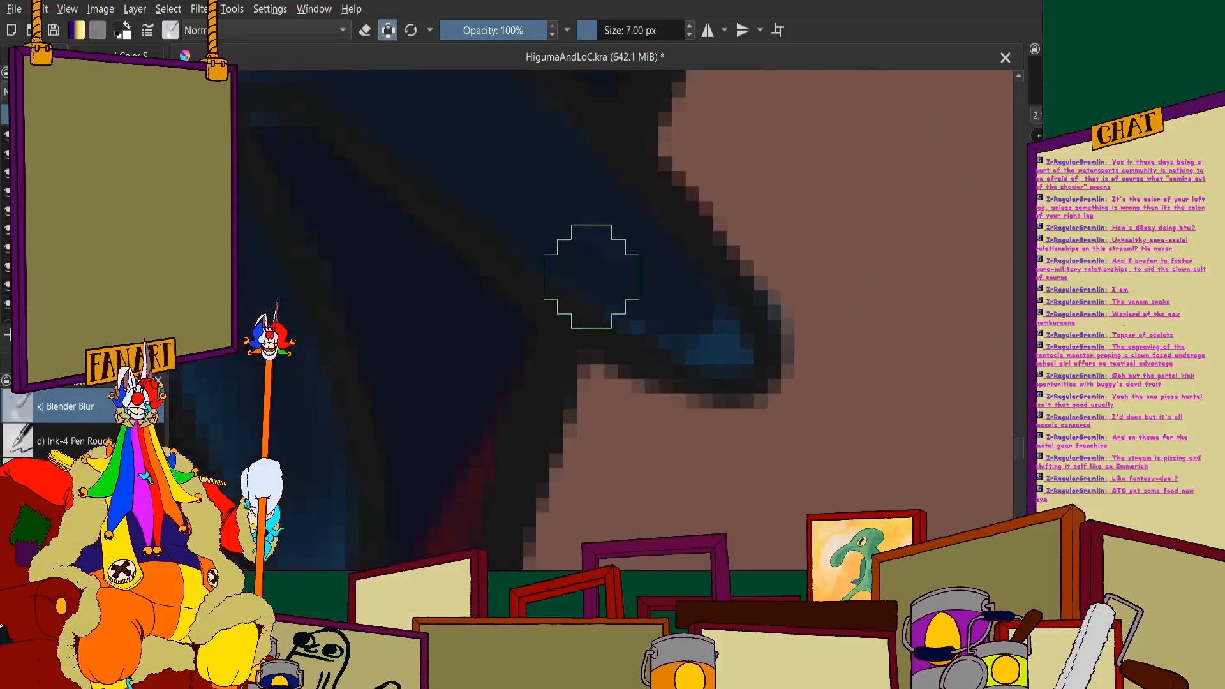
pyautogui.scroll(-3, 638, 271)
pyautogui.scroll(3, 584, 274)
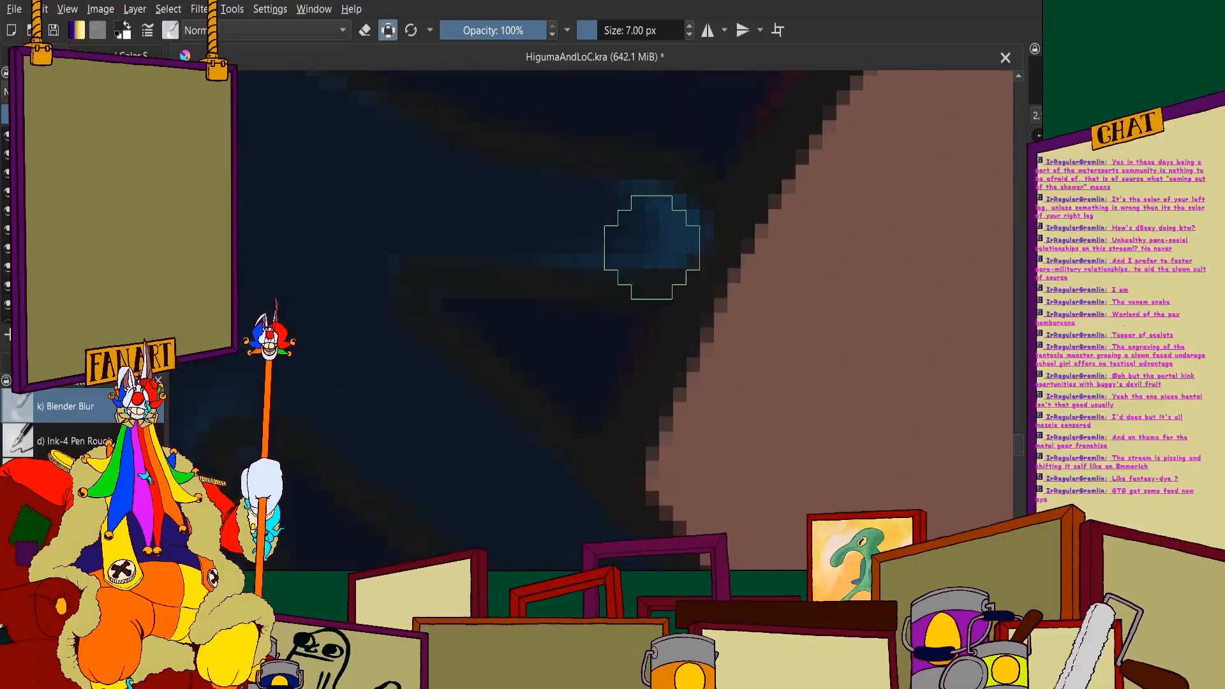
pyautogui.scroll(-2, 386, 276)
pyautogui.scroll(4, 408, 306)
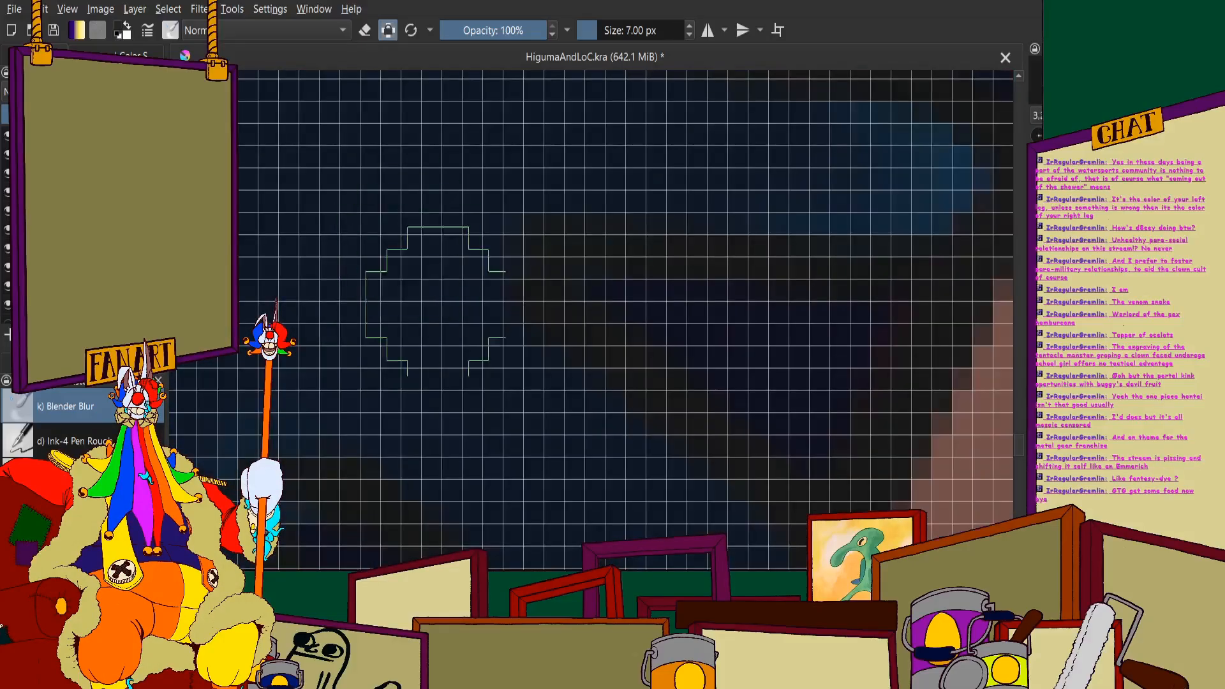
pyautogui.scroll(-5, 487, 277)
pyautogui.scroll(2, 488, 277)
pyautogui.scroll(-1, 515, 300)
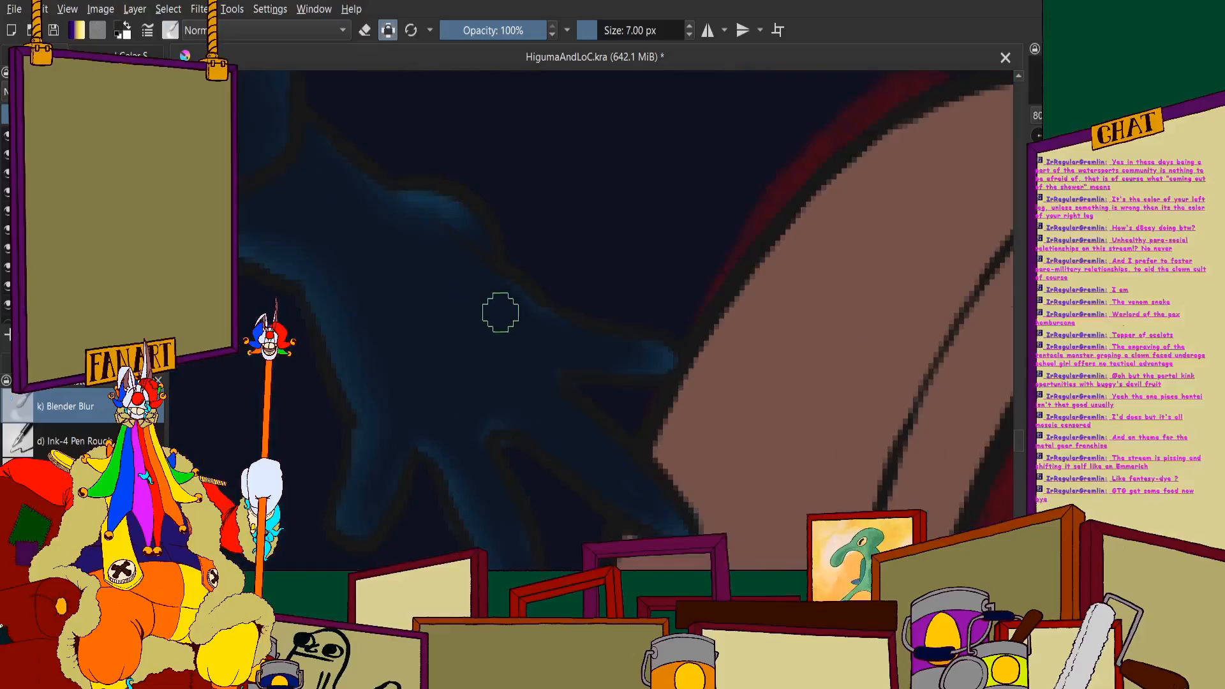
# - Examine the softened hand shading against the whole figure, the boat and the surrounding scene
pyautogui.scroll(-5, 549, 302)
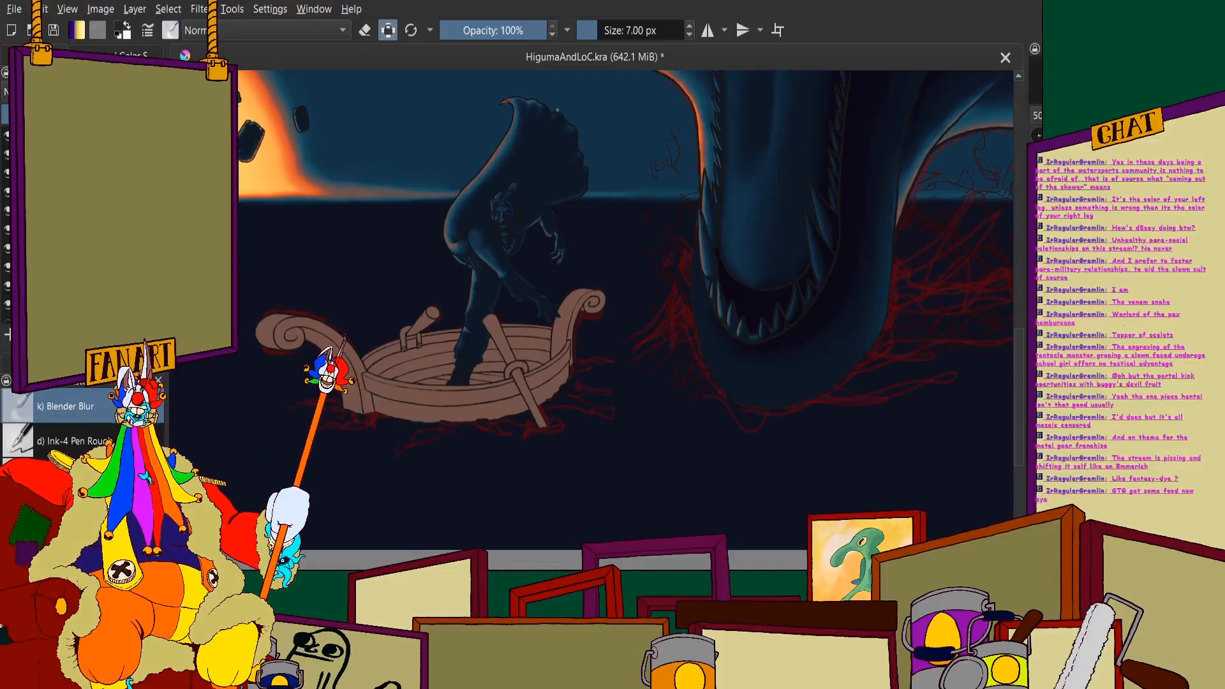
pyautogui.scroll(-2, 542, 153)
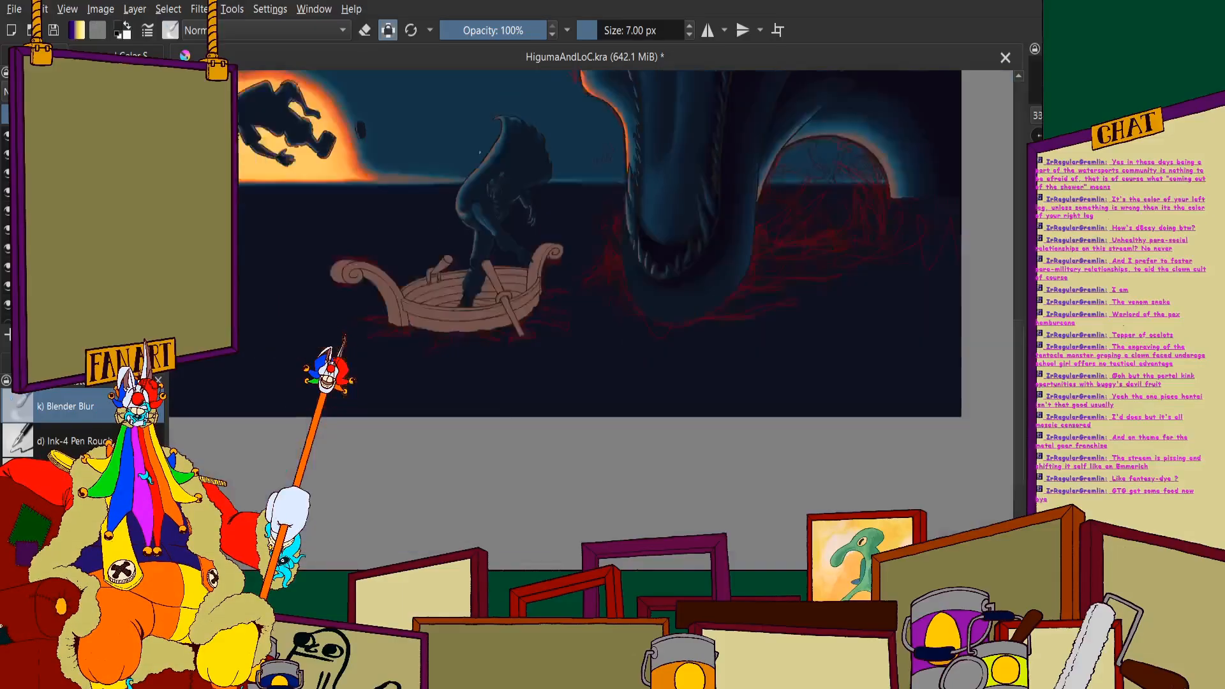
pyautogui.scroll(3, 386, 193)
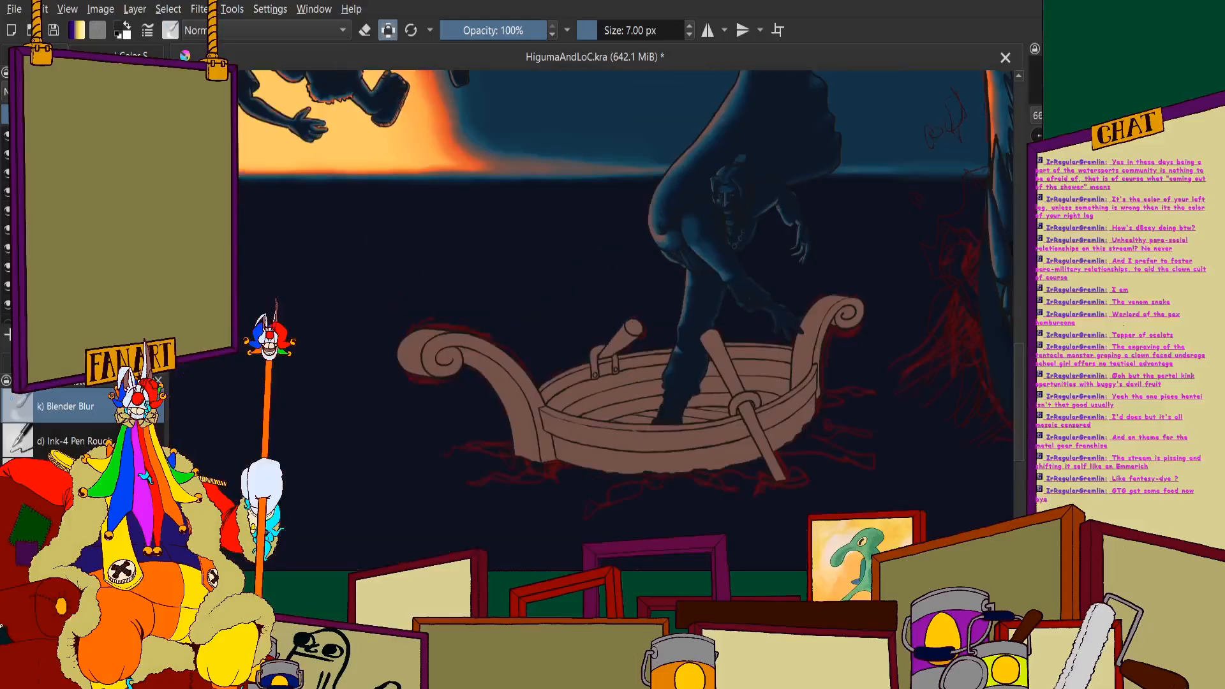
pyautogui.scroll(-3, 446, 249)
pyautogui.scroll(4, 415, 259)
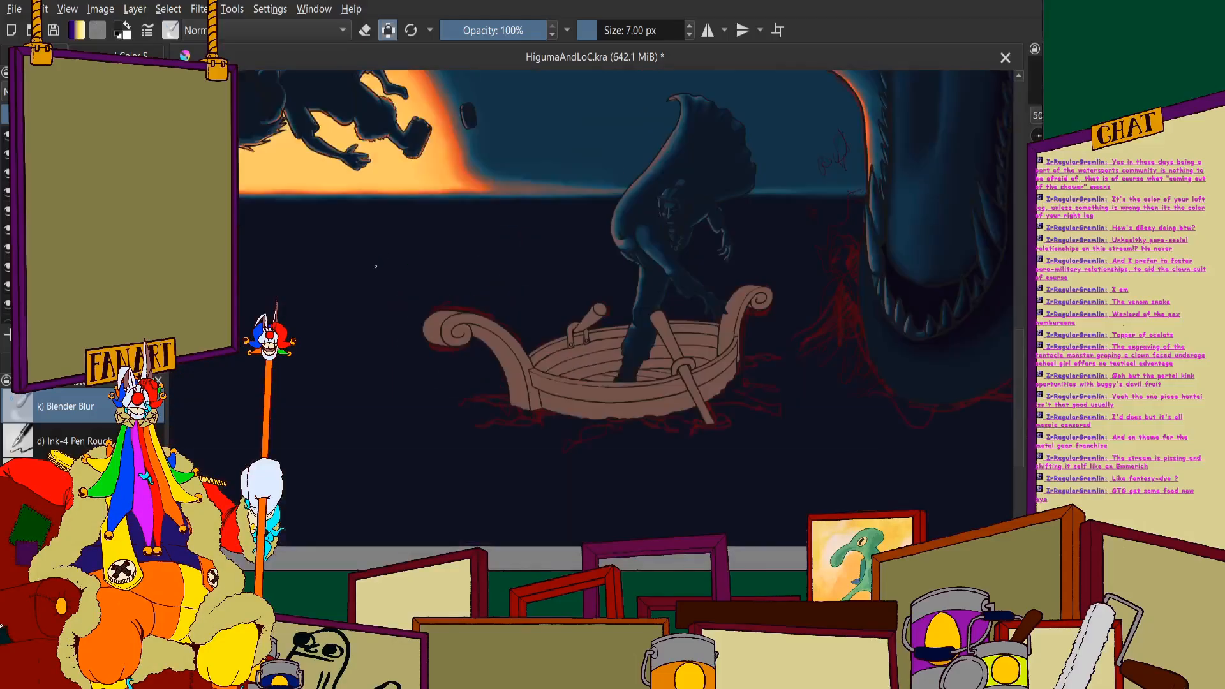
# - Set the brush size to 10 px and paint a blue shadow edge around the outer face of the boat's large scroll
pyautogui.click(121, 56)
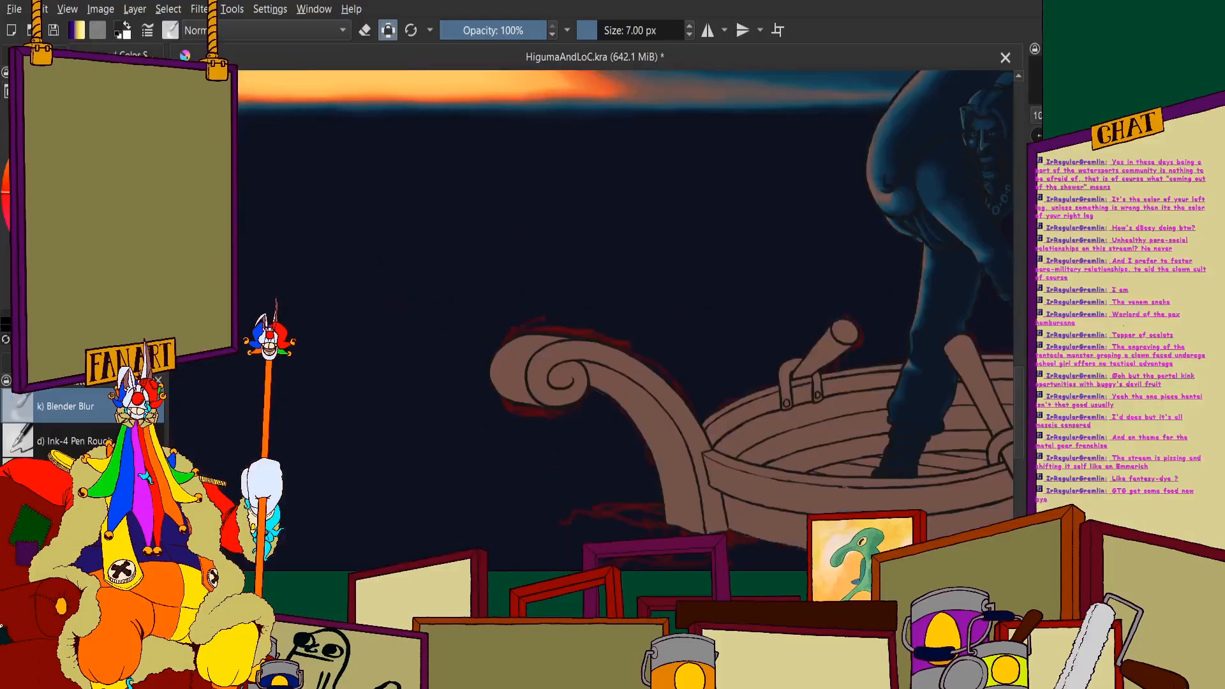
pyautogui.click(35, 55)
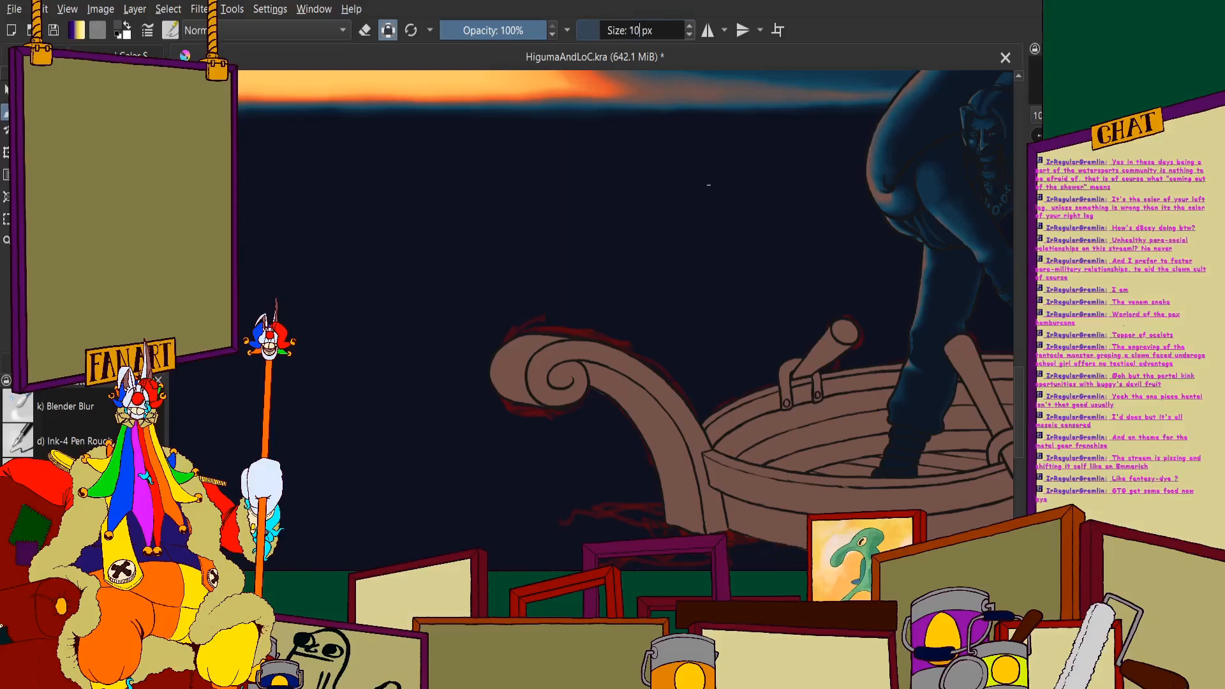
pyautogui.scroll(4, 562, 332)
pyautogui.scroll(-3, 509, 357)
pyautogui.scroll(3, 460, 239)
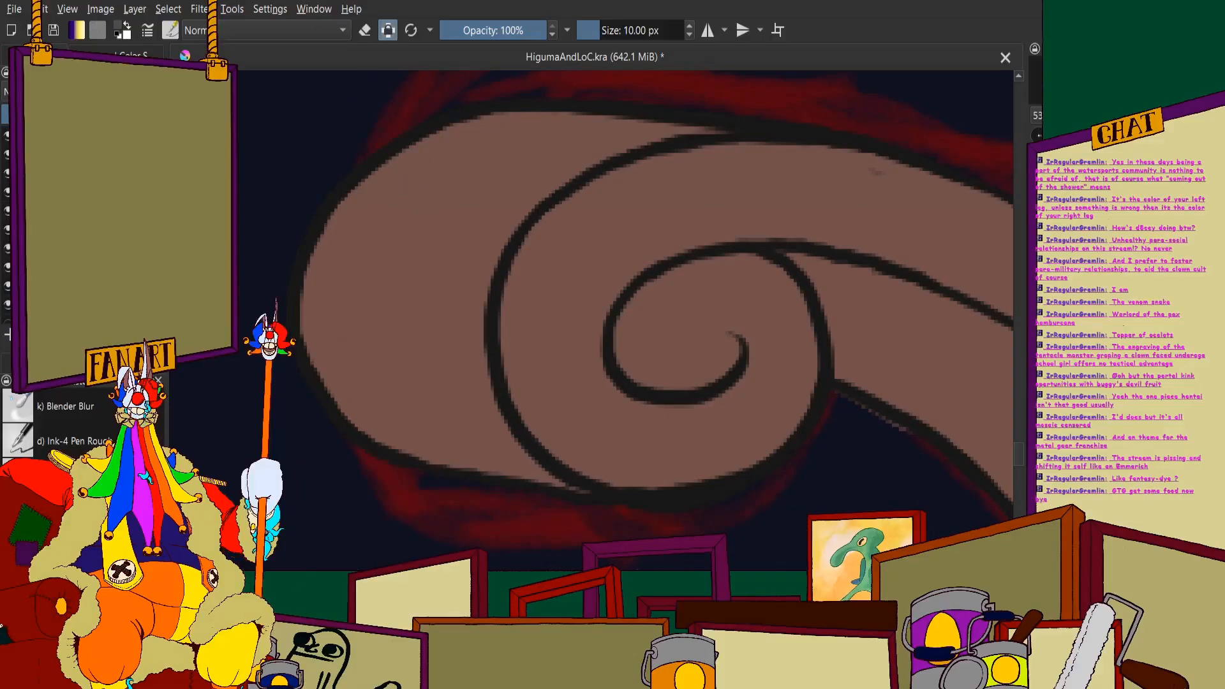
pyautogui.click(422, 200)
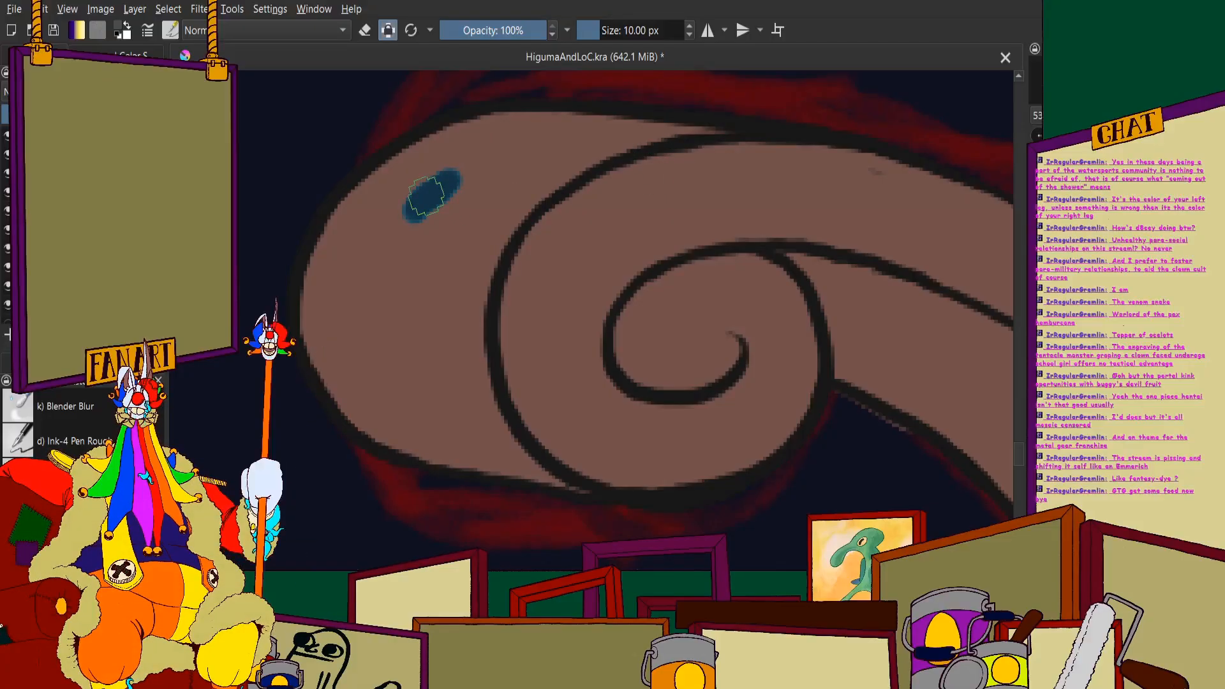
pyautogui.scroll(2, 409, 207)
pyautogui.moveTo(403, 206)
pyautogui.mouseDown()
pyautogui.moveTo(349, 301)
pyautogui.moveTo(346, 388)
pyautogui.mouseUp()
pyautogui.scroll(-2, 349, 384)
pyautogui.scroll(3, 349, 376)
pyautogui.moveTo(369, 285)
pyautogui.mouseDown()
pyautogui.moveTo(382, 354)
pyautogui.moveTo(445, 472)
pyautogui.moveTo(361, 473)
pyautogui.mouseUp()
pyautogui.scroll(-3, 313, 439)
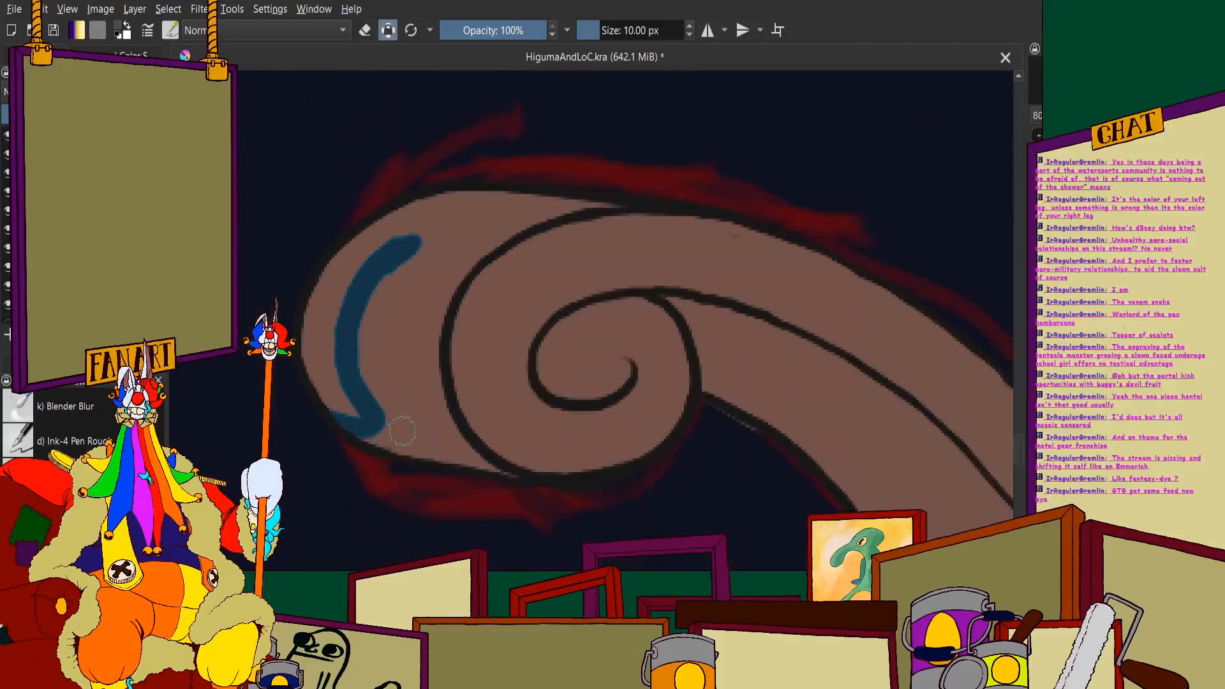
# - Fill the scroll's outer face with blue shadow up to the spiral line, leaving a thin brown rim along its outside edge
pyautogui.moveTo(362, 274); pyautogui.dragTo(381, 411)
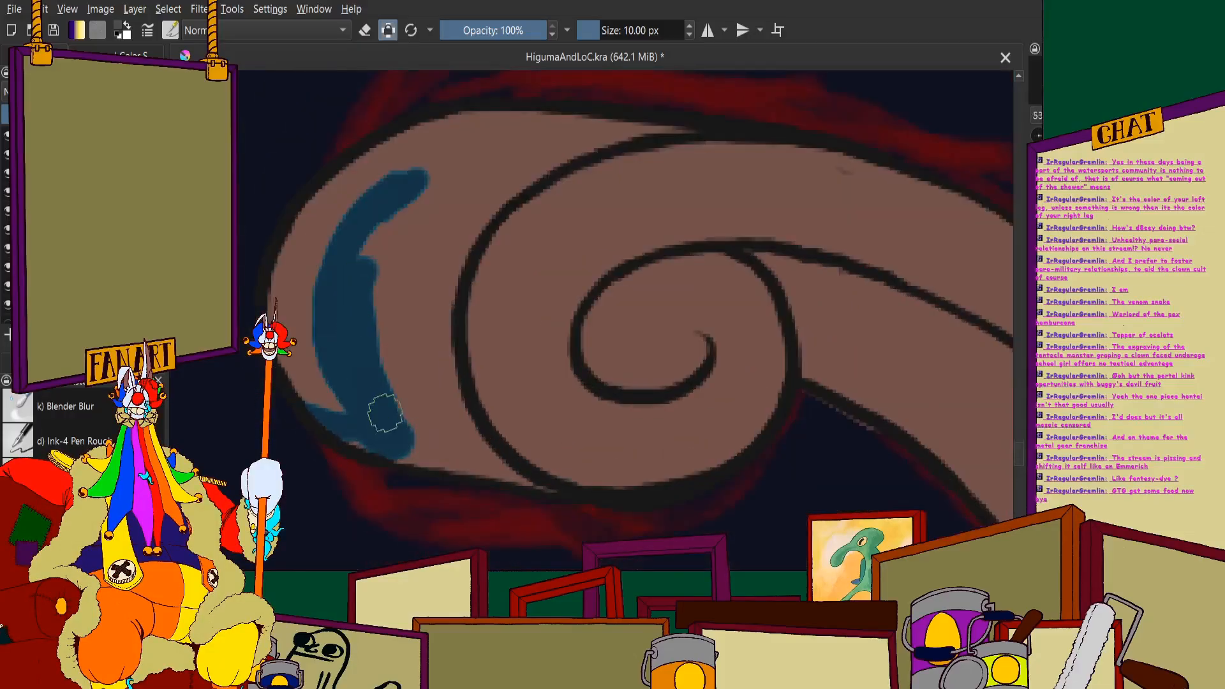
pyautogui.moveTo(415, 453)
pyautogui.mouseDown()
pyautogui.moveTo(524, 481)
pyautogui.moveTo(465, 354)
pyautogui.moveTo(489, 446)
pyautogui.moveTo(432, 357)
pyautogui.moveTo(406, 435)
pyautogui.moveTo(375, 314)
pyautogui.moveTo(386, 232)
pyautogui.moveTo(385, 250)
pyautogui.moveTo(421, 243)
pyautogui.moveTo(595, 183)
pyautogui.moveTo(571, 184)
pyautogui.moveTo(675, 188)
pyautogui.mouseUp()
pyautogui.scroll(2, 383, 251)
pyautogui.moveTo(792, 203)
pyautogui.mouseDown()
pyautogui.moveTo(577, 244)
pyautogui.moveTo(595, 225)
pyautogui.moveTo(427, 380)
pyautogui.moveTo(407, 352)
pyautogui.moveTo(512, 209)
pyautogui.moveTo(424, 270)
pyautogui.mouseUp()
pyautogui.moveTo(567, 185); pyautogui.dragTo(415, 238)
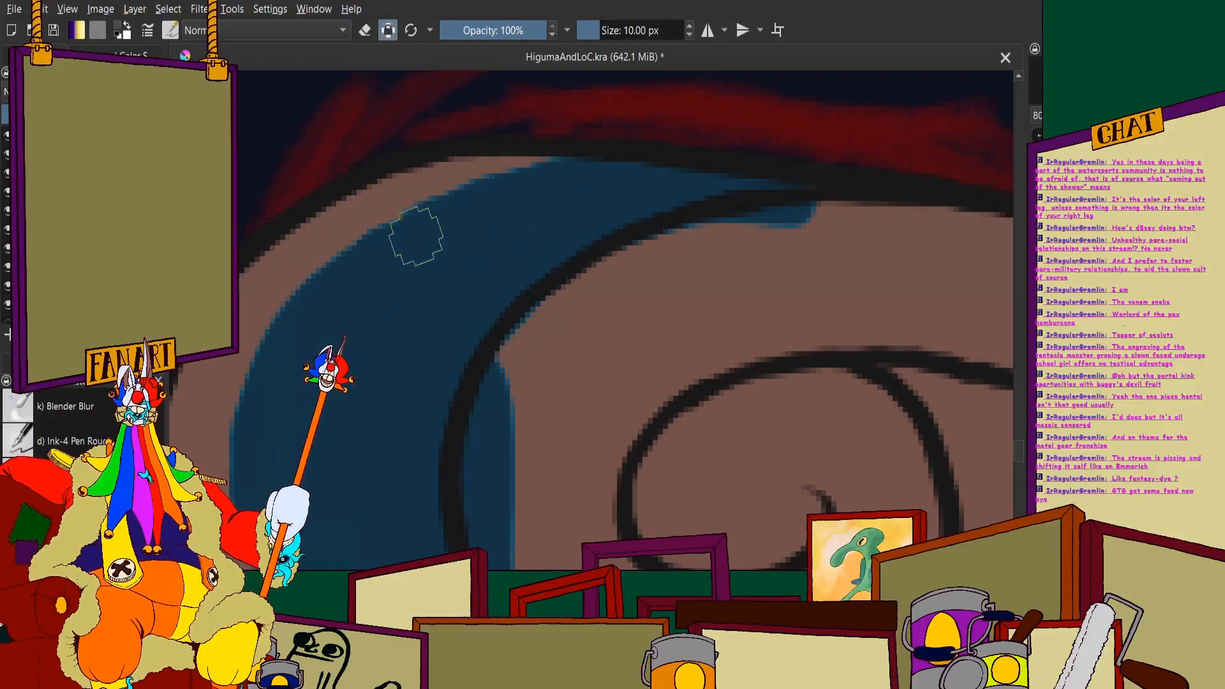
pyautogui.scroll(-4, 378, 295)
pyautogui.scroll(2, 447, 335)
pyautogui.scroll(-3, 585, 245)
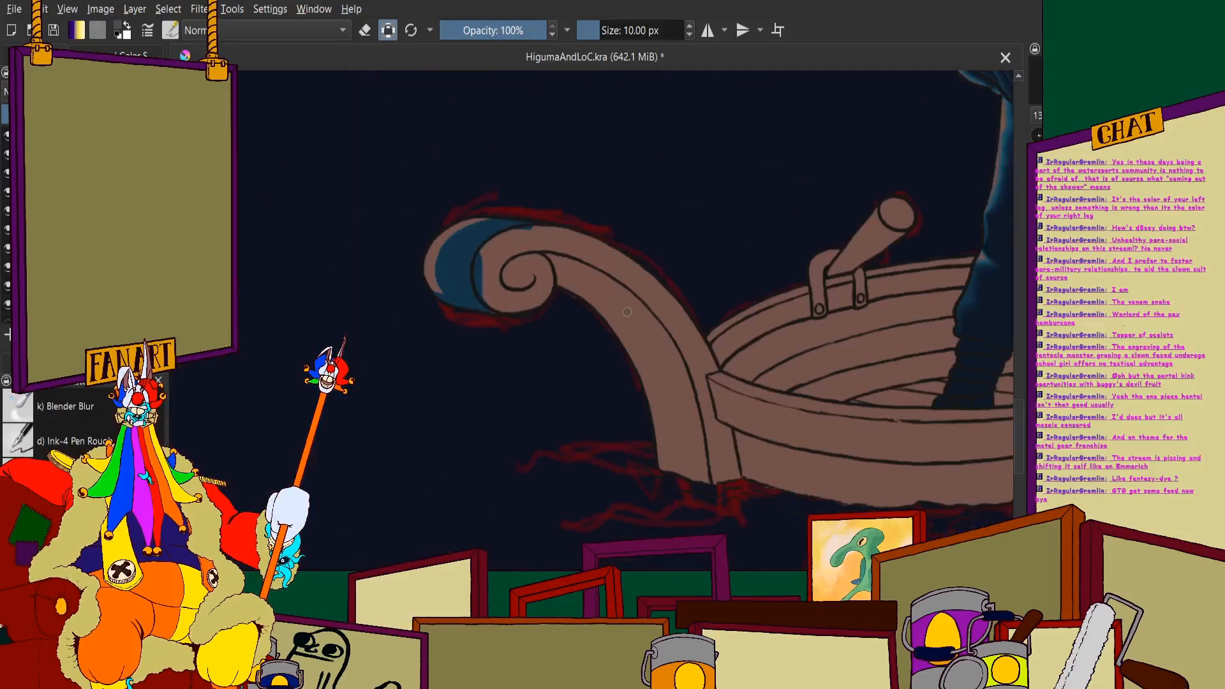
# - Paint a blue shadow edge down the lower part of the scroll's curved neck, just inside its outer outline
pyautogui.scroll(2, 627, 312)
pyautogui.scroll(-2, 629, 293)
pyautogui.scroll(5, 632, 268)
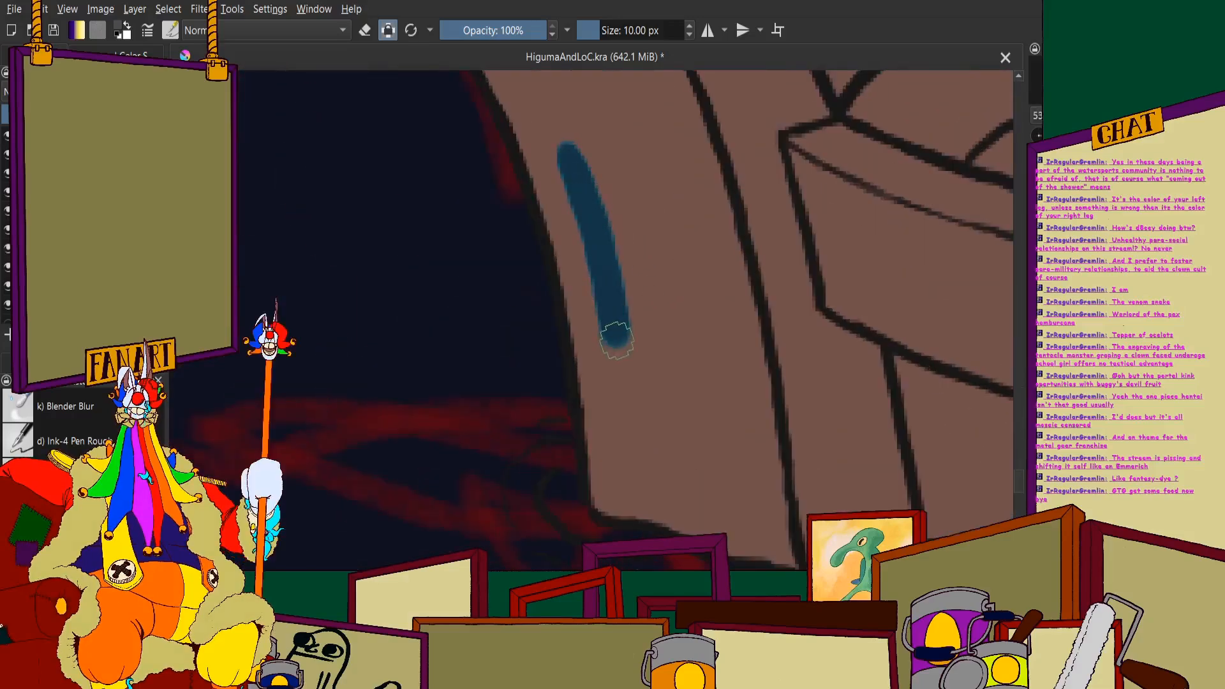
pyautogui.scroll(-6, 628, 501)
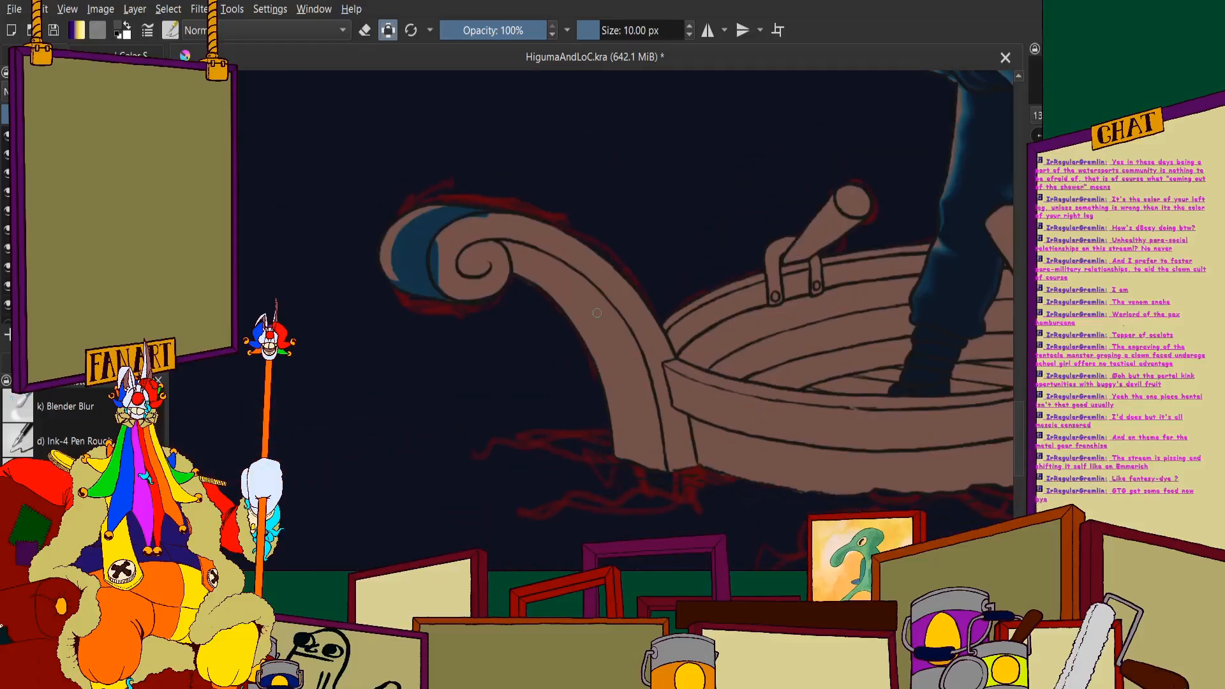
pyautogui.scroll(6, 612, 449)
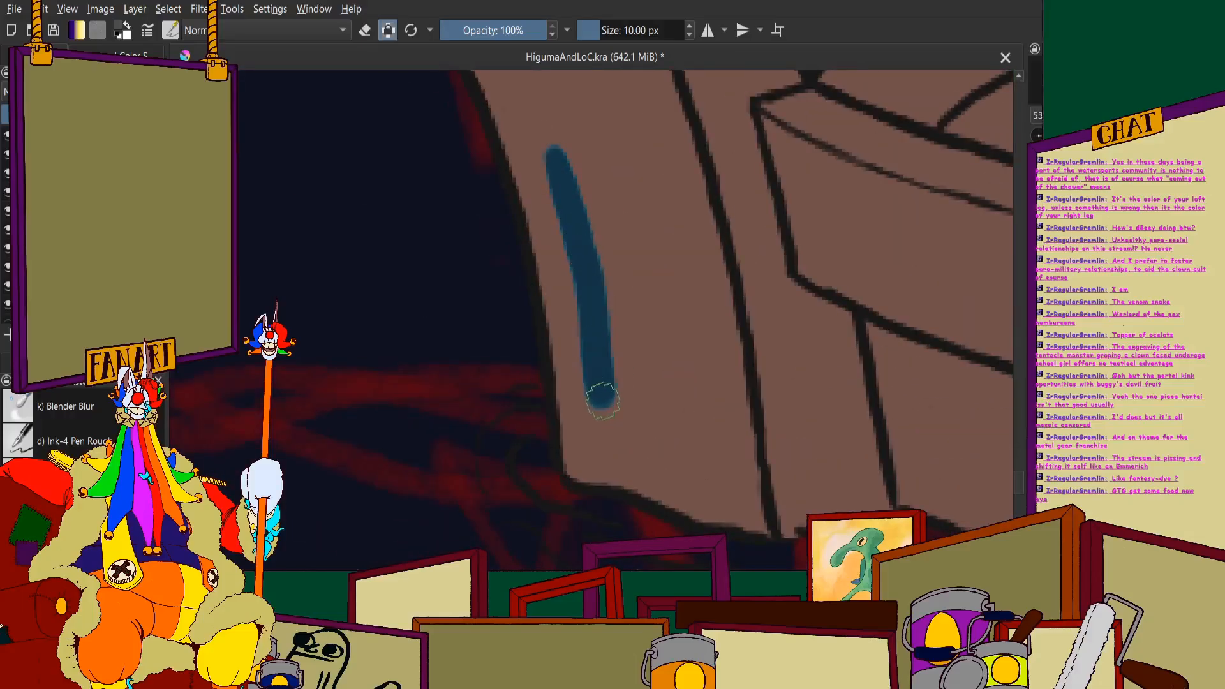
pyautogui.scroll(-4, 614, 495)
pyautogui.scroll(5, 547, 240)
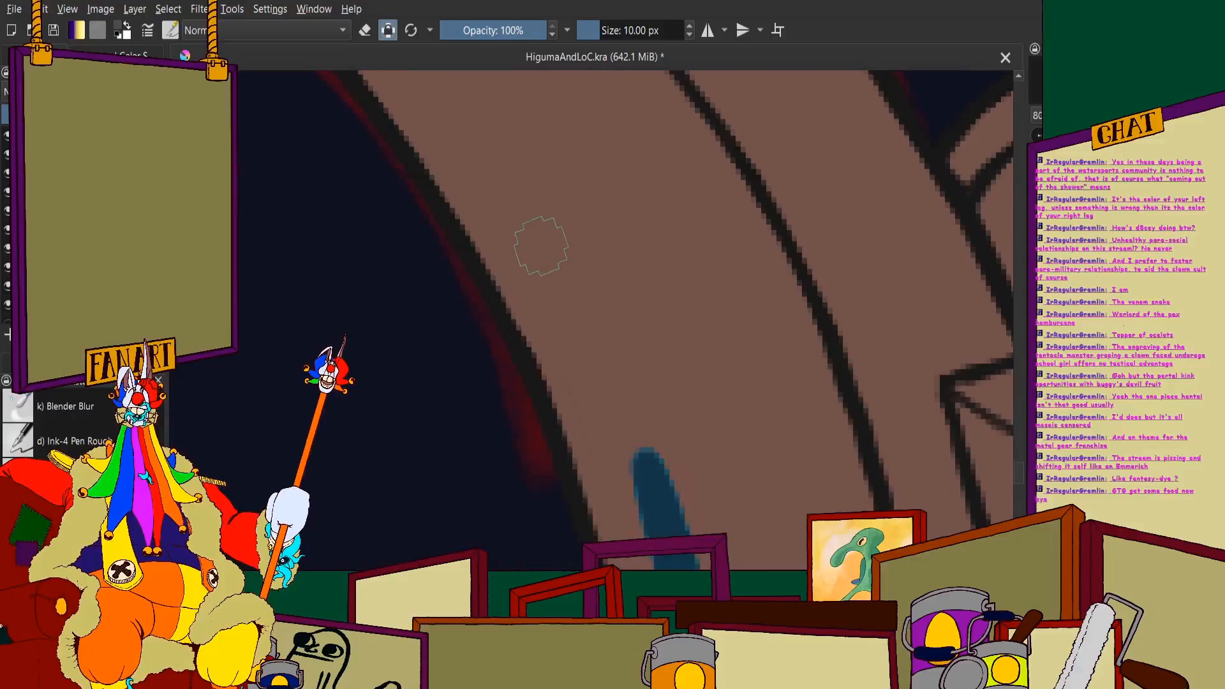
# - Extend the blue shadow edge along the underside of the neck up to the spiral
pyautogui.moveTo(516, 186); pyautogui.dragTo(676, 530)
pyautogui.scroll(-4, 676, 530)
pyautogui.scroll(4, 487, 189)
pyautogui.moveTo(438, 129)
pyautogui.mouseDown()
pyautogui.moveTo(536, 236)
pyautogui.moveTo(639, 405)
pyautogui.mouseUp()
pyautogui.scroll(-4, 639, 405)
pyautogui.scroll(3, 523, 261)
pyautogui.scroll(2, 390, 188)
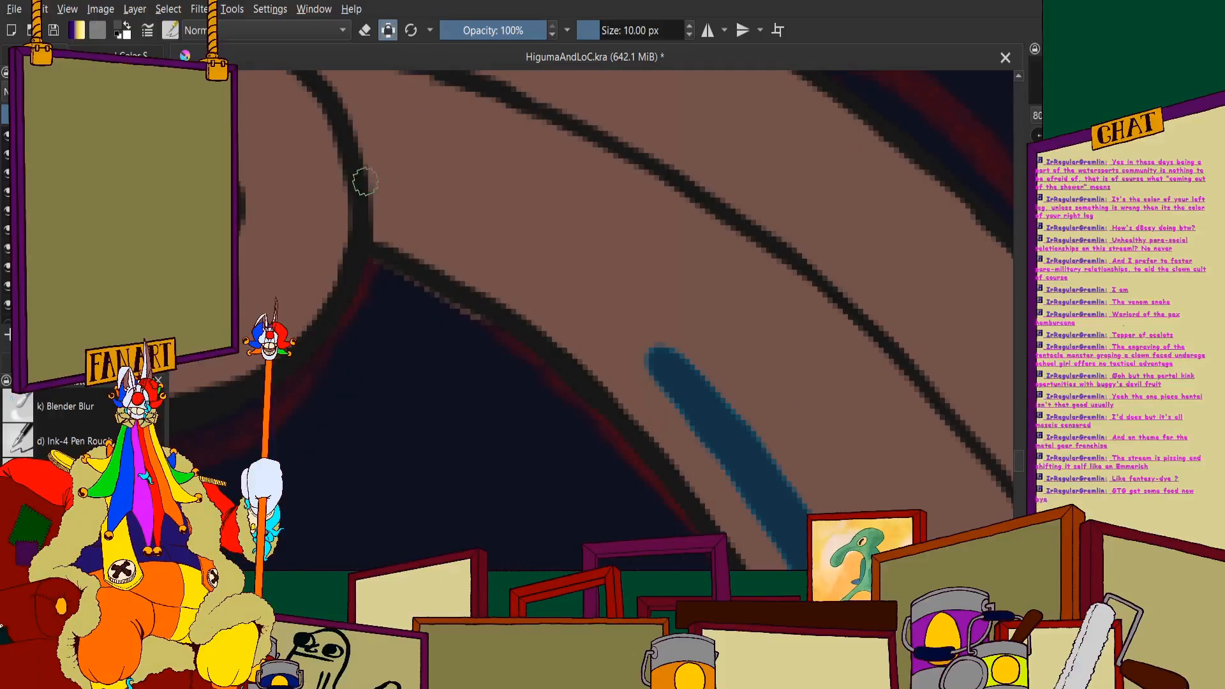
pyautogui.moveTo(365, 183)
pyautogui.mouseDown()
pyautogui.moveTo(501, 242)
pyautogui.moveTo(638, 347)
pyautogui.mouseUp()
pyautogui.scroll(-5, 638, 348)
pyautogui.scroll(2, 593, 303)
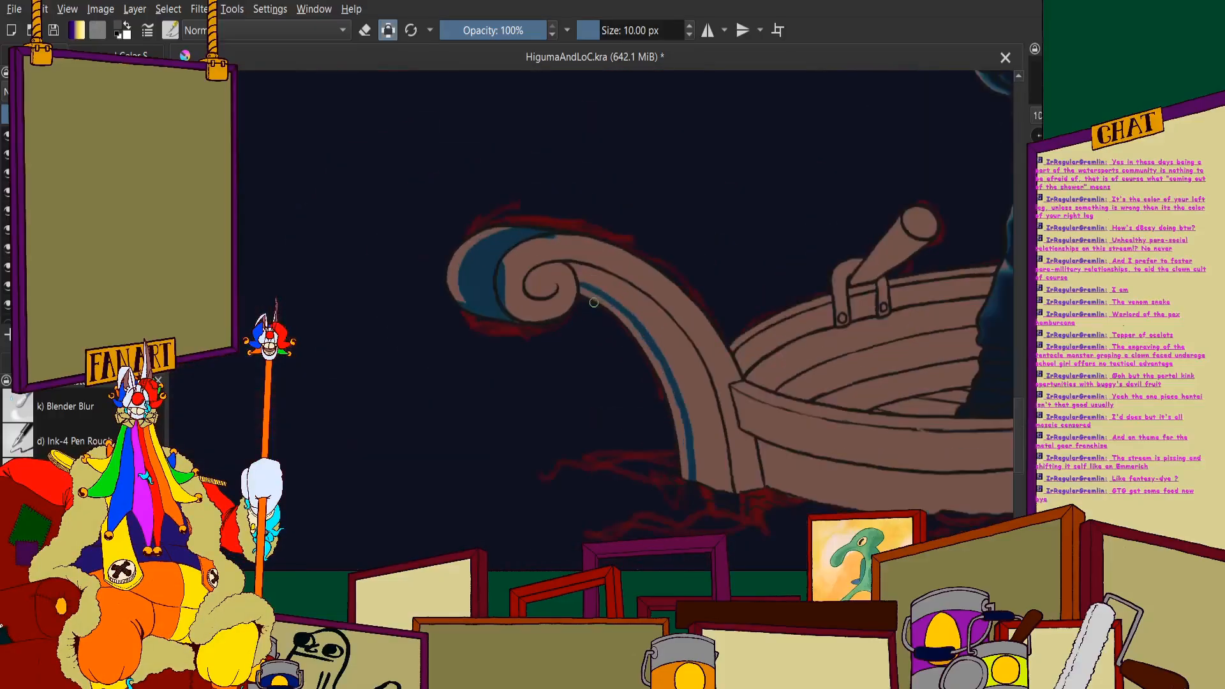
# - Fill the lower neck with blue shadow from the waterline up past the point where it meets the hull rim
pyautogui.scroll(4, 593, 302)
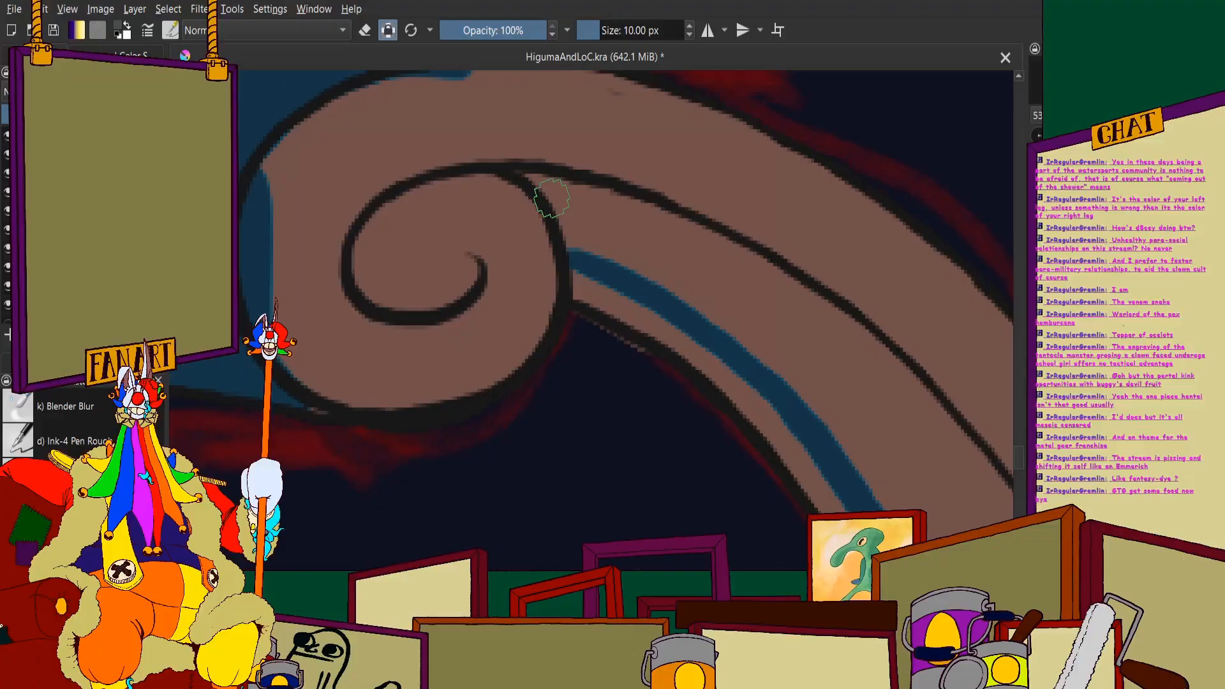
pyautogui.scroll(-5, 552, 198)
pyautogui.scroll(4, 615, 391)
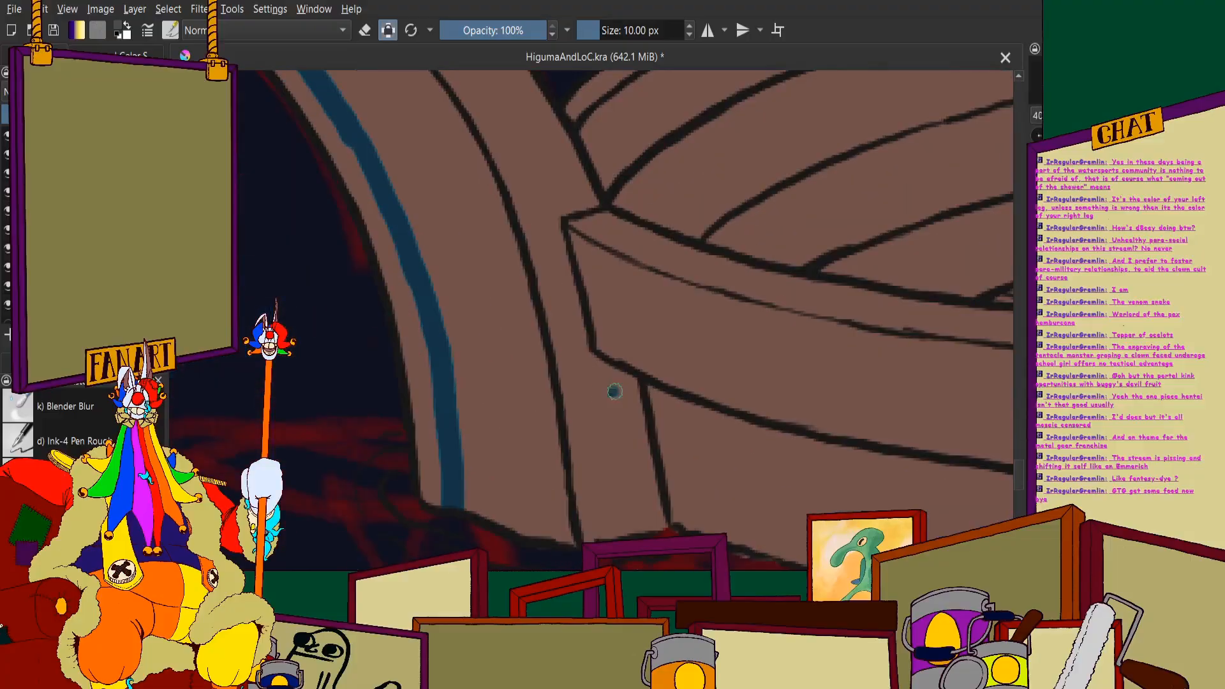
pyautogui.moveTo(614, 392)
pyautogui.mouseDown()
pyautogui.moveTo(657, 533)
pyautogui.moveTo(607, 354)
pyautogui.moveTo(550, 332)
pyautogui.moveTo(557, 354)
pyautogui.moveTo(517, 296)
pyautogui.moveTo(507, 347)
pyautogui.moveTo(524, 541)
pyautogui.moveTo(486, 353)
pyautogui.moveTo(462, 298)
pyautogui.moveTo(437, 273)
pyautogui.moveTo(477, 492)
pyautogui.moveTo(467, 352)
pyautogui.moveTo(393, 246)
pyautogui.moveTo(352, 219)
pyautogui.moveTo(399, 240)
pyautogui.moveTo(410, 195)
pyautogui.moveTo(585, 390)
pyautogui.moveTo(625, 549)
pyautogui.moveTo(475, 407)
pyautogui.moveTo(555, 436)
pyautogui.moveTo(506, 237)
pyautogui.moveTo(415, 121)
pyautogui.moveTo(633, 344)
pyautogui.moveTo(624, 263)
pyautogui.mouseUp()
pyautogui.scroll(2, 468, 352)
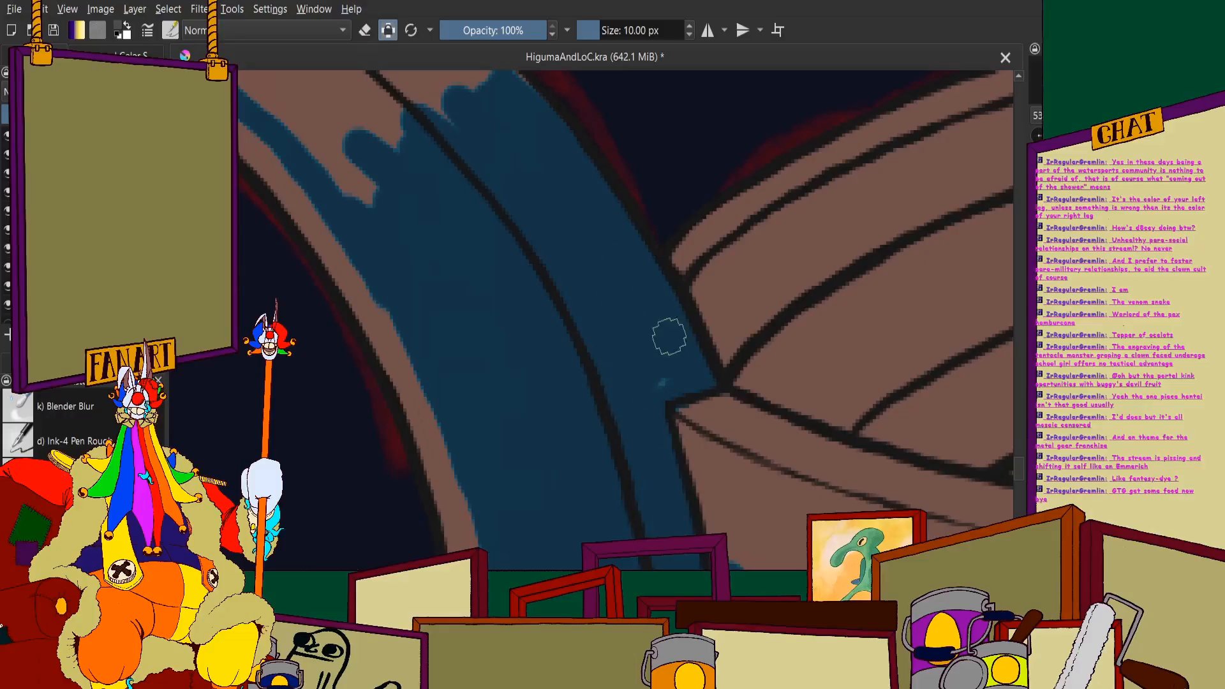
pyautogui.scroll(-5, 522, 337)
pyautogui.scroll(5, 451, 292)
# - Fill the upper neck with blue shadow toward the spiral, keeping the brown strip along its underside
pyautogui.moveTo(464, 213)
pyautogui.mouseDown()
pyautogui.moveTo(485, 216)
pyautogui.moveTo(692, 427)
pyautogui.mouseUp()
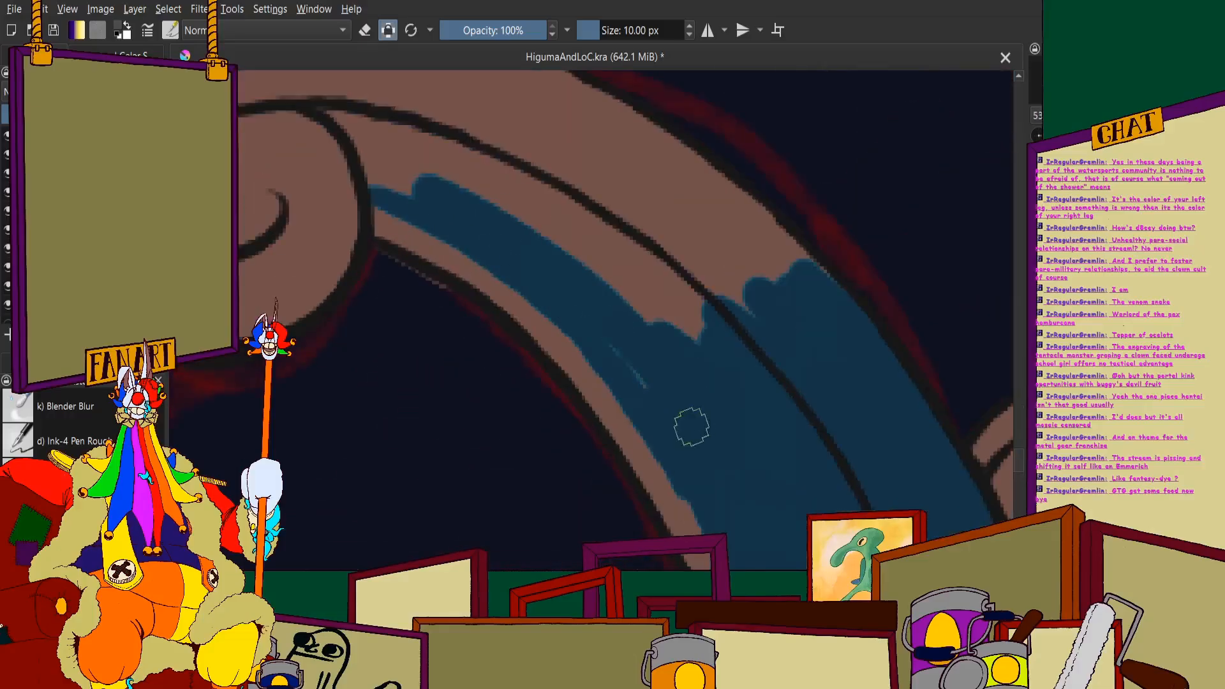
pyautogui.moveTo(636, 311)
pyautogui.mouseDown()
pyautogui.moveTo(526, 199)
pyautogui.moveTo(626, 243)
pyautogui.moveTo(807, 376)
pyautogui.moveTo(554, 96)
pyautogui.moveTo(615, 134)
pyautogui.moveTo(577, 100)
pyautogui.moveTo(785, 259)
pyautogui.mouseUp()
pyautogui.scroll(-5, 536, 170)
pyautogui.scroll(7, 751, 302)
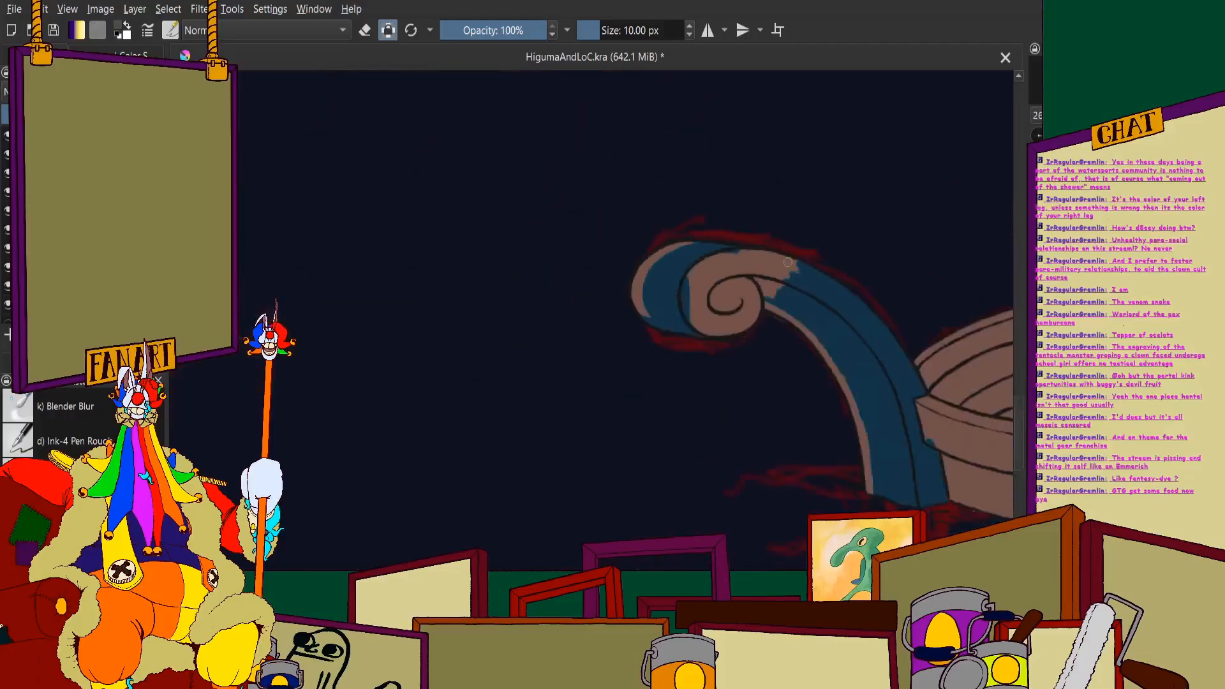
# - Cover the inside of the spiral and the band around it with blue shadow
pyautogui.moveTo(751, 303)
pyautogui.mouseDown()
pyautogui.moveTo(779, 342)
pyautogui.moveTo(692, 355)
pyautogui.moveTo(496, 279)
pyautogui.moveTo(458, 323)
pyautogui.moveTo(651, 421)
pyautogui.moveTo(362, 326)
pyautogui.moveTo(647, 348)
pyautogui.mouseUp()
pyautogui.moveTo(574, 260)
pyautogui.mouseDown()
pyautogui.moveTo(424, 152)
pyautogui.moveTo(453, 115)
pyautogui.moveTo(646, 169)
pyautogui.mouseUp()
pyautogui.scroll(-5, 607, 191)
pyautogui.scroll(5, 718, 315)
pyautogui.scroll(3, 718, 315)
pyautogui.moveTo(677, 300)
pyautogui.mouseDown()
pyautogui.moveTo(629, 238)
pyautogui.moveTo(648, 259)
pyautogui.moveTo(637, 230)
pyautogui.moveTo(553, 377)
pyautogui.moveTo(528, 383)
pyautogui.moveTo(549, 197)
pyautogui.moveTo(438, 421)
pyautogui.moveTo(386, 411)
pyautogui.moveTo(372, 429)
pyautogui.moveTo(309, 103)
pyautogui.moveTo(297, 162)
pyautogui.moveTo(256, 217)
pyautogui.mouseUp()
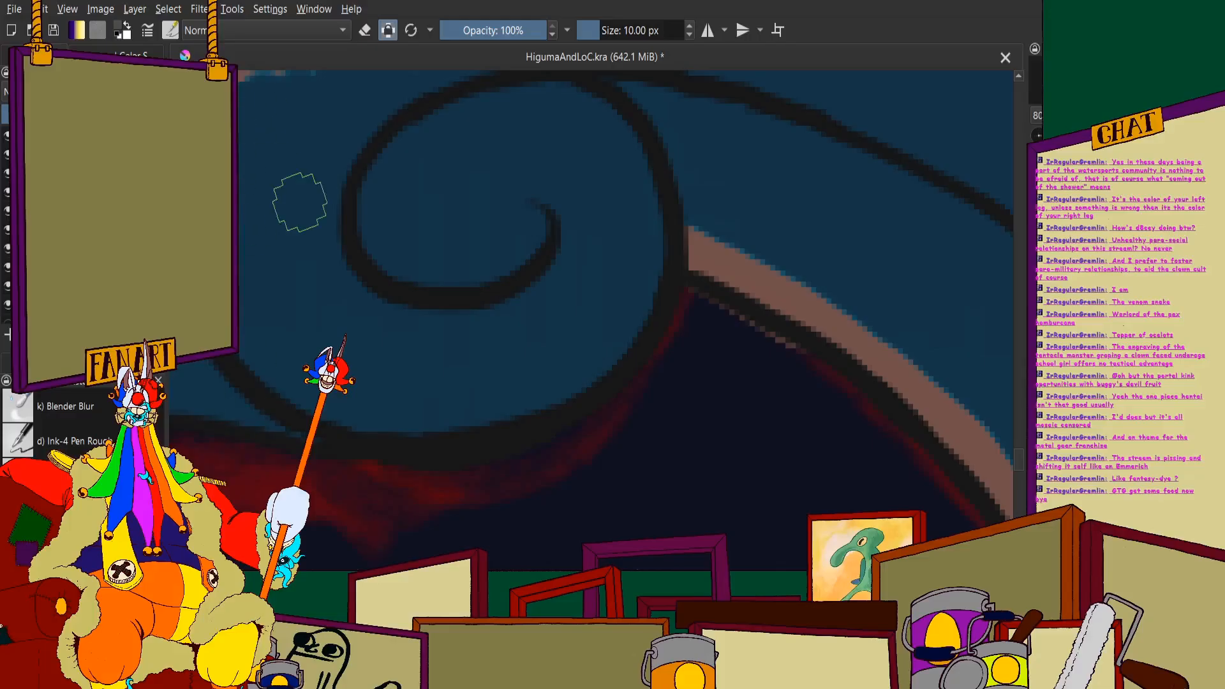
pyautogui.scroll(-5, 492, 251)
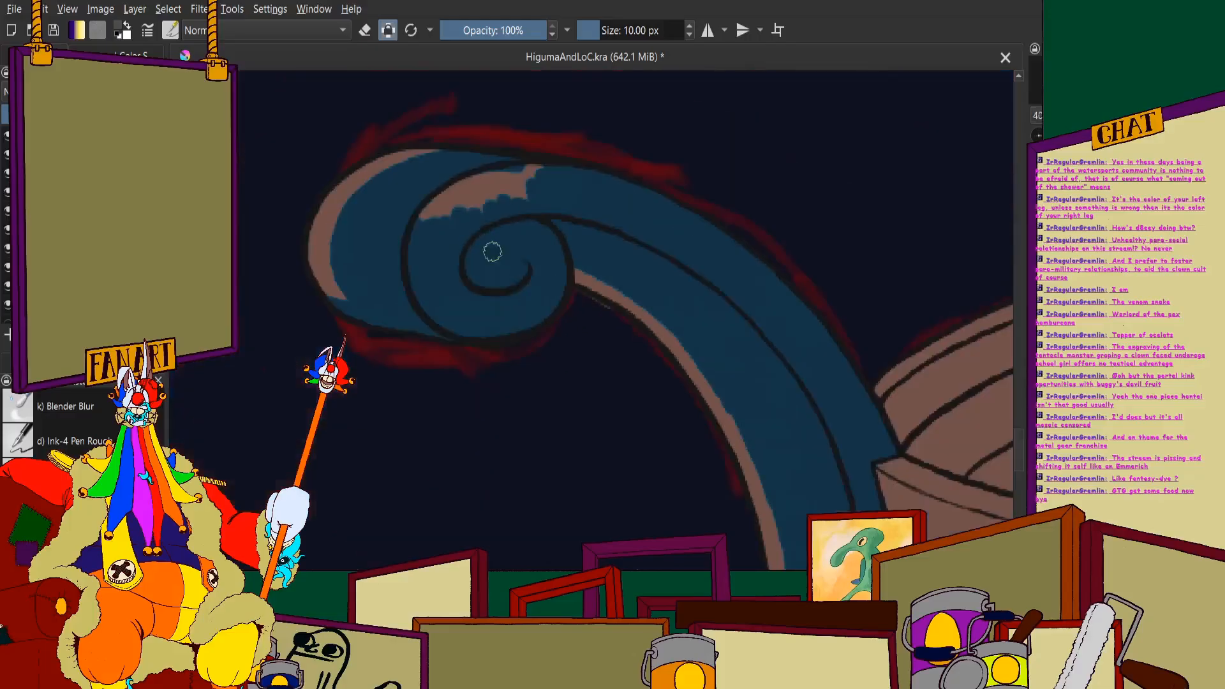
# - Fill the remaining brown gaps in the band above the spiral with blue shadow
pyautogui.scroll(5, 404, 273)
pyautogui.moveTo(404, 274)
pyautogui.mouseDown()
pyautogui.moveTo(621, 173)
pyautogui.moveTo(451, 245)
pyautogui.moveTo(758, 142)
pyautogui.moveTo(448, 284)
pyautogui.moveTo(679, 227)
pyautogui.mouseUp()
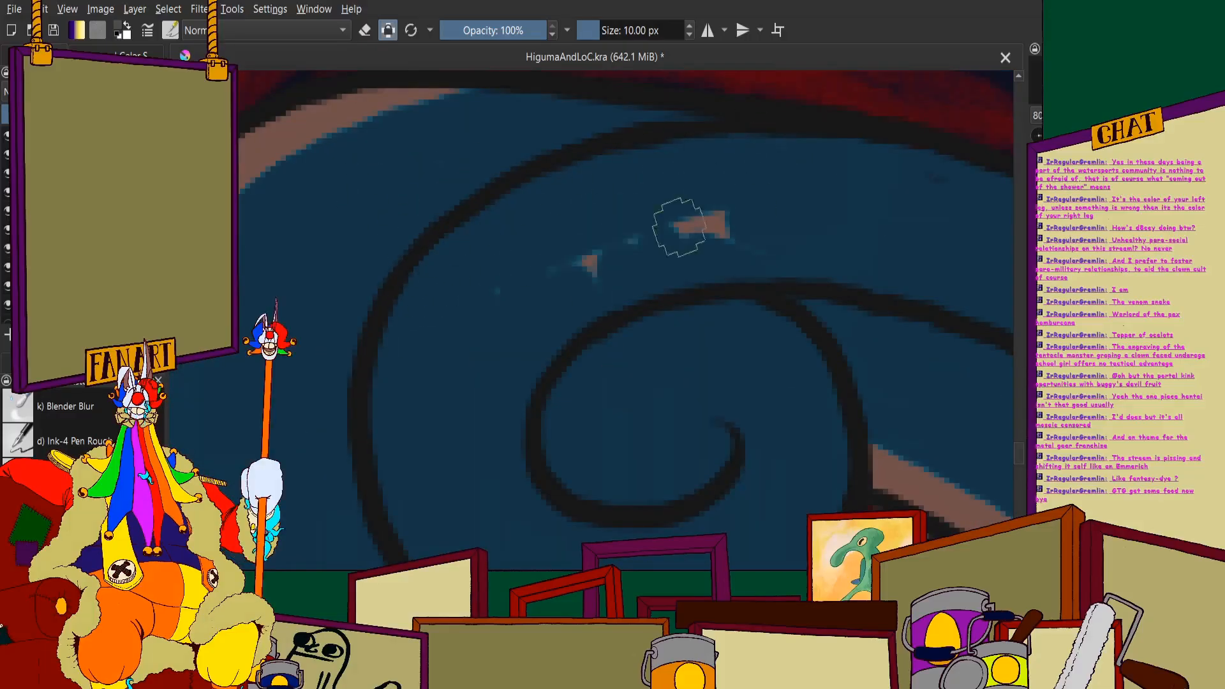
pyautogui.scroll(-3, 508, 250)
pyautogui.scroll(2, 556, 214)
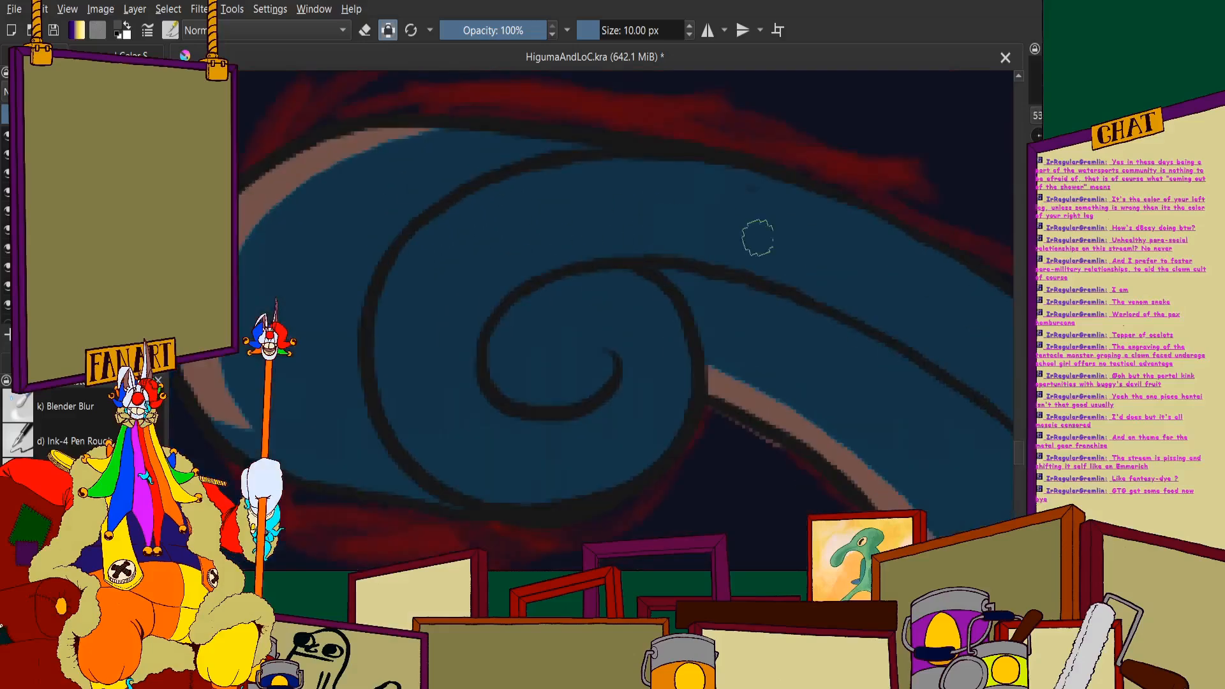
# - Examine the shaded scroll against the unshaded hull, oars and far end of the boat
pyautogui.scroll(-5, 663, 186)
pyautogui.scroll(-2, 688, 358)
pyautogui.scroll(4, 851, 361)
pyautogui.scroll(-4, 712, 312)
pyautogui.scroll(2, 874, 255)
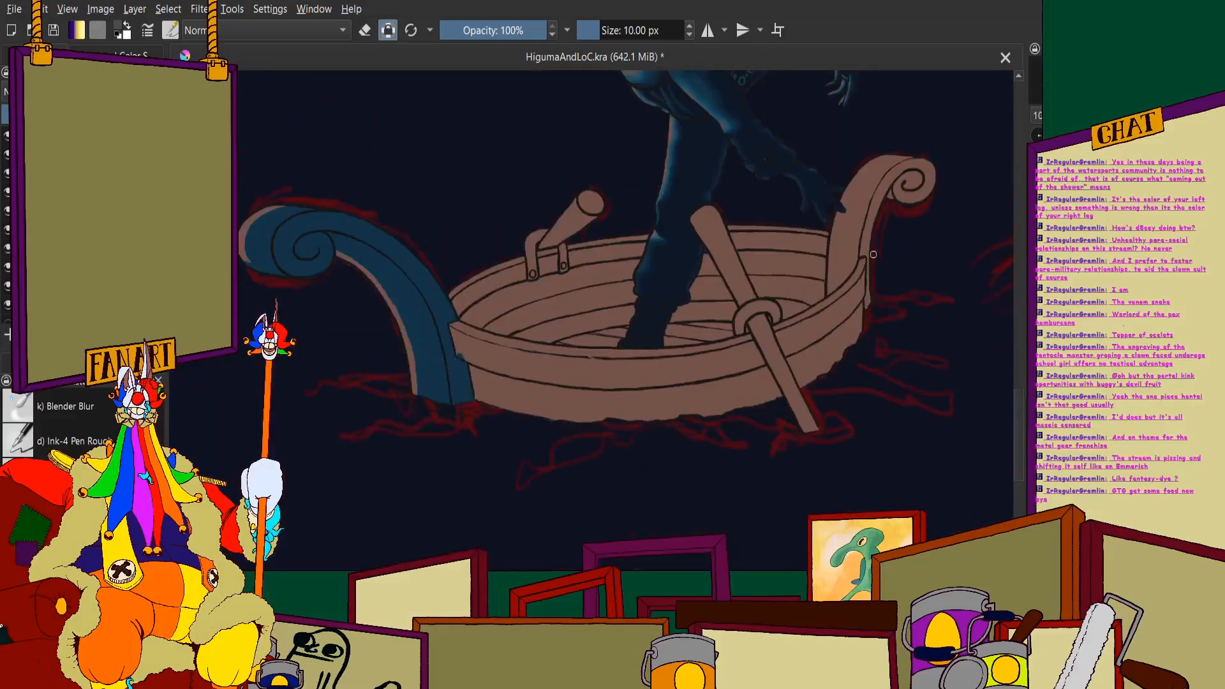
pyautogui.scroll(-1, 745, 349)
pyautogui.scroll(3, 639, 357)
pyautogui.scroll(-3, 542, 383)
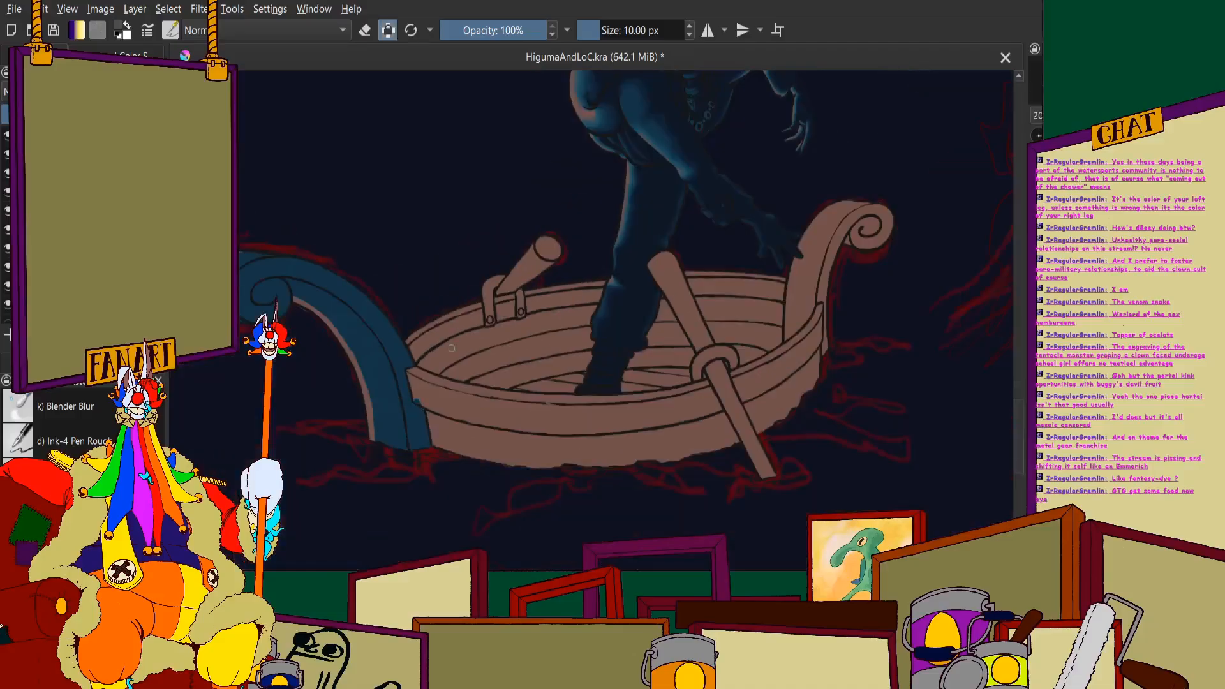
pyautogui.scroll(2, 476, 398)
pyautogui.scroll(5, 457, 227)
pyautogui.scroll(-3, 408, 357)
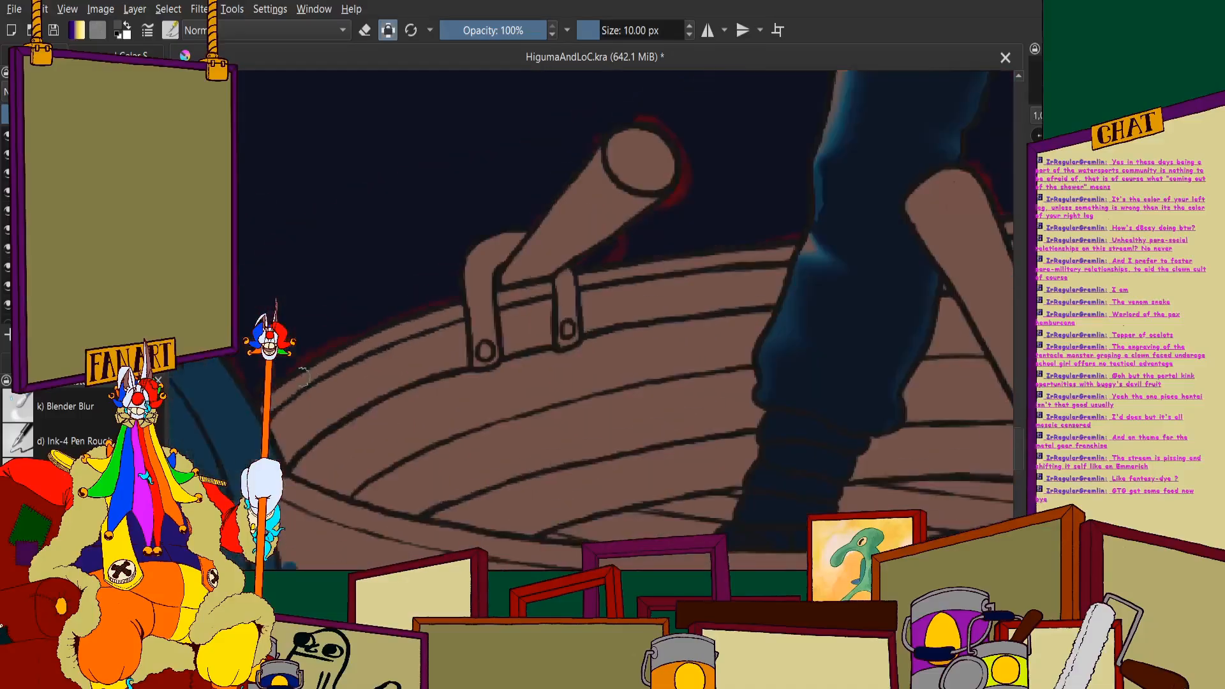
pyautogui.scroll(6, 562, 325)
pyautogui.moveTo(570, 322); pyautogui.dragTo(495, 383)
pyautogui.hotkey('ctrl', 'z')
pyautogui.scroll(-7, 434, 252)
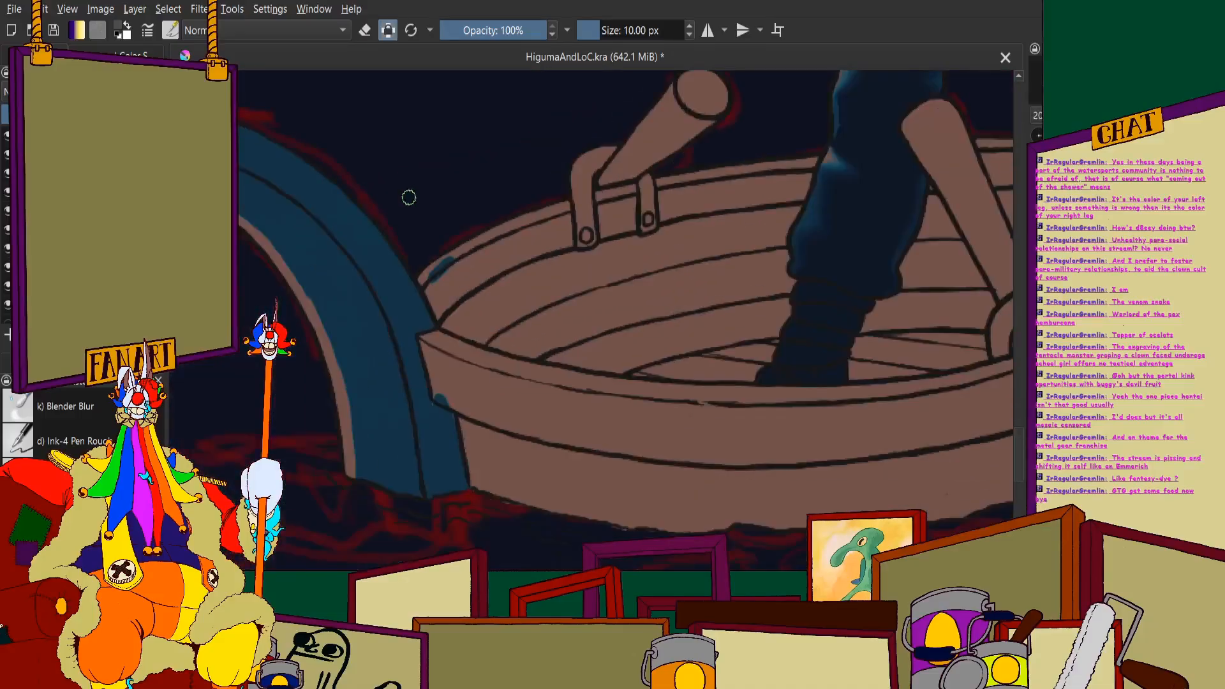
pyautogui.scroll(1, 415, 268)
pyautogui.scroll(6, 435, 262)
pyautogui.moveTo(509, 266); pyautogui.dragTo(466, 294)
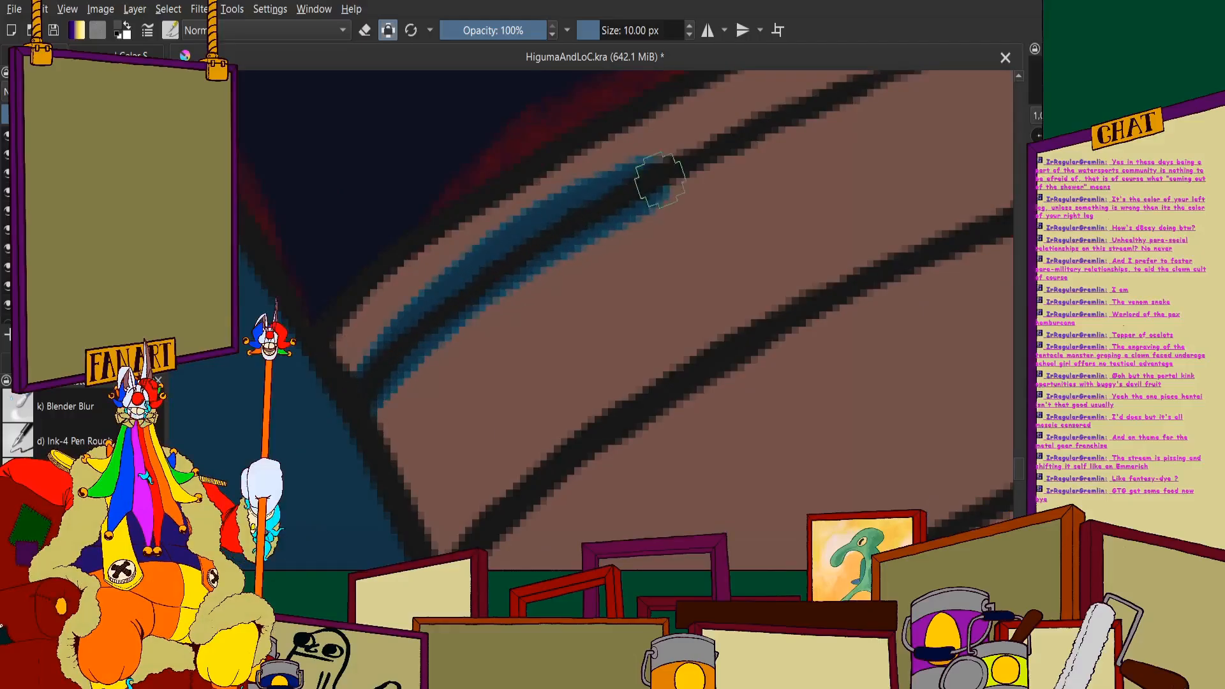
pyautogui.moveTo(661, 180); pyautogui.dragTo(697, 153)
pyautogui.scroll(-5, 638, 204)
pyautogui.scroll(2, 670, 230)
pyautogui.keyDown('ctrl'); pyautogui.click(680, 247); pyautogui.keyUp('ctrl')
pyautogui.hotkey('ctrl', 'z')
pyautogui.scroll(-2, 645, 236)
pyautogui.scroll(3, 709, 160)
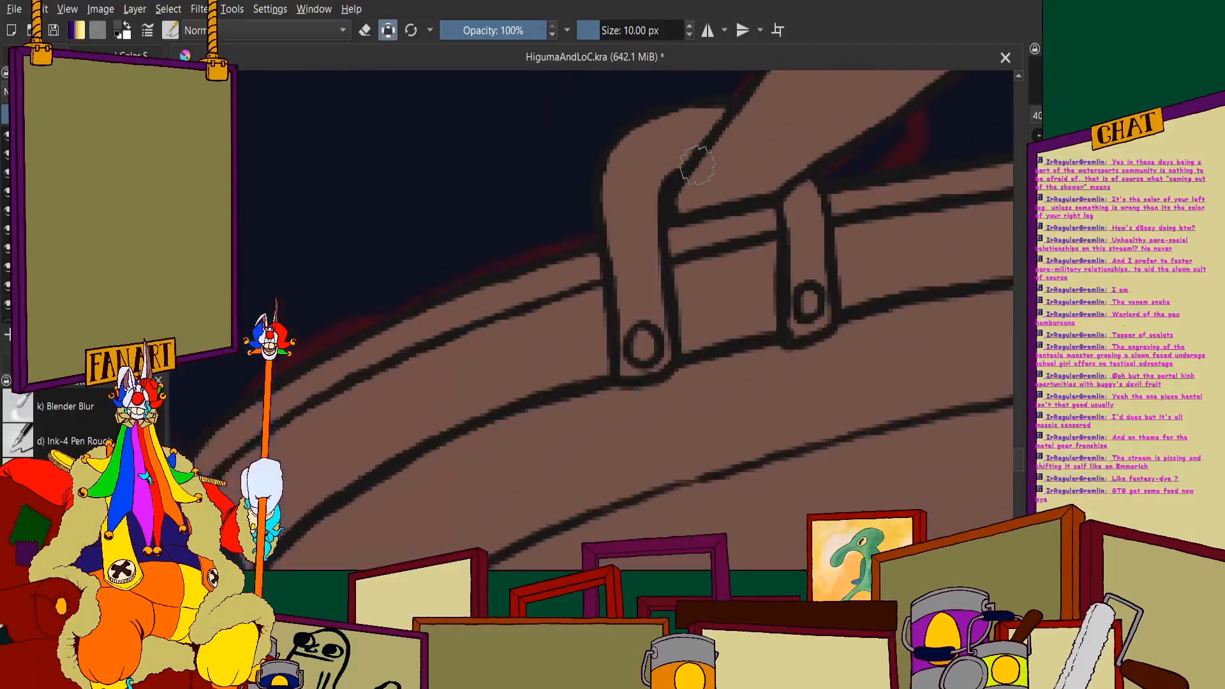
# - Paint a blue shadow edge down the larger strap of the oar holder, turning to its outer outline above the rivet
pyautogui.scroll(-1, 697, 165)
pyautogui.scroll(4, 591, 170)
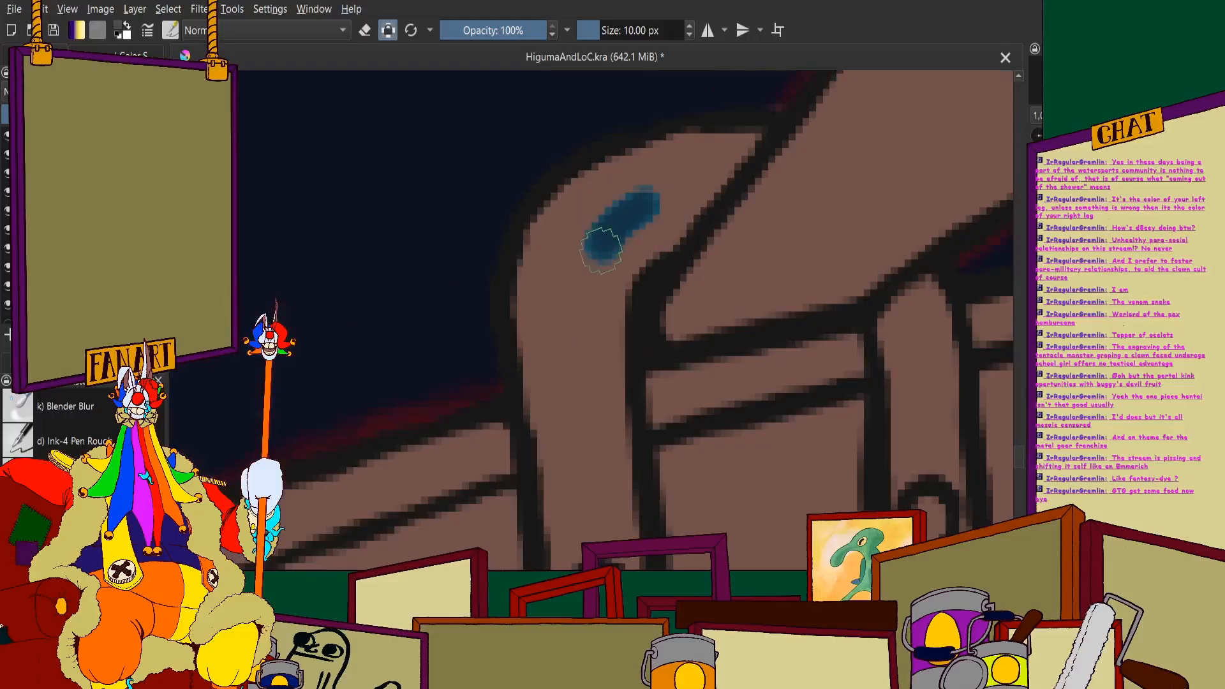
pyautogui.scroll(-3, 579, 376)
pyautogui.moveTo(602, 251)
pyautogui.mouseDown()
pyautogui.moveTo(598, 349)
pyautogui.moveTo(588, 321)
pyautogui.moveTo(596, 391)
pyautogui.mouseUp()
pyautogui.scroll(3, 577, 383)
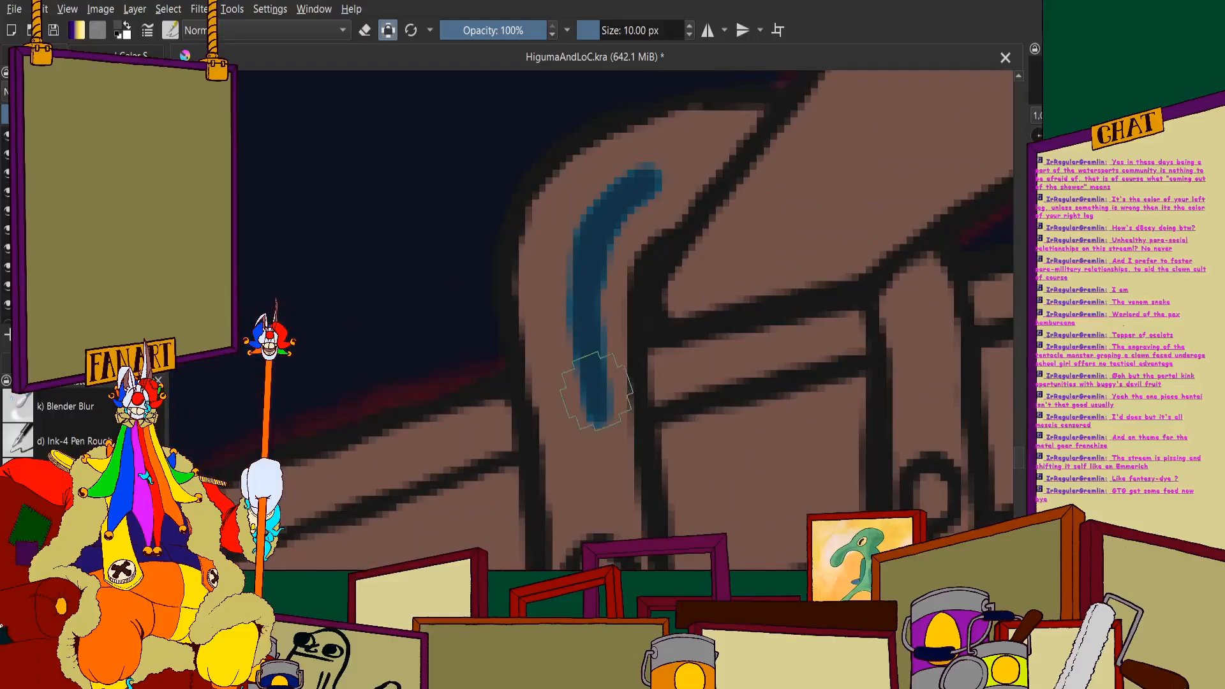
pyautogui.scroll(-3, 562, 461)
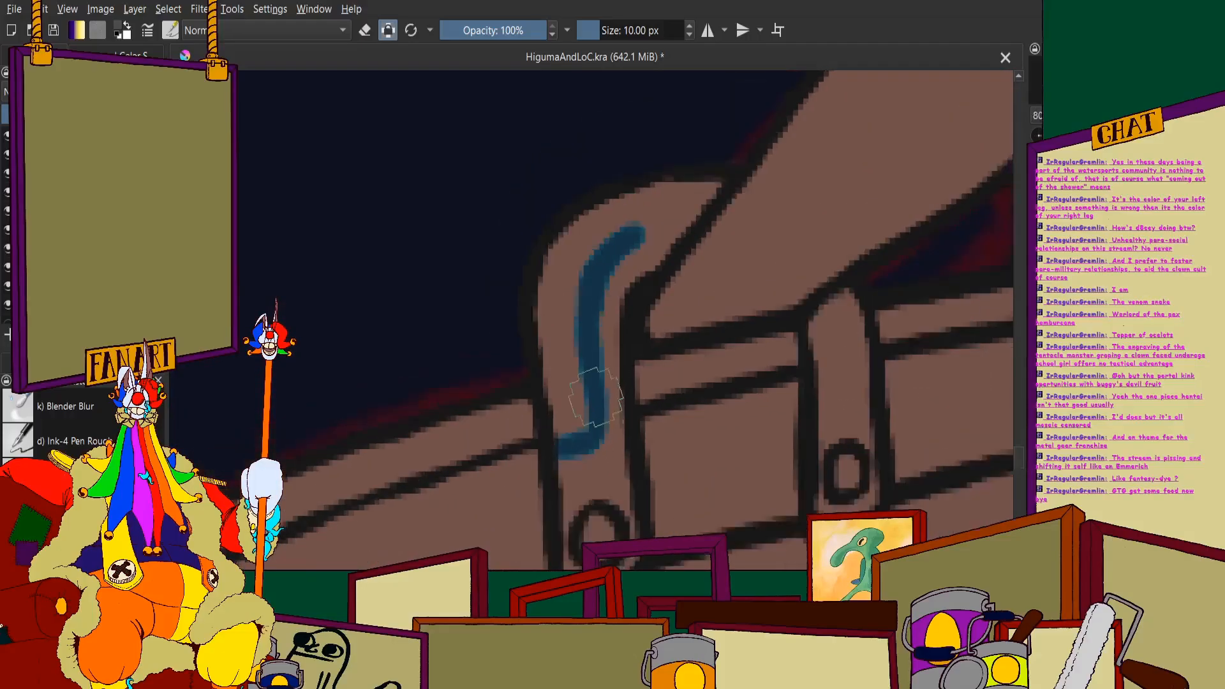
# - Mark a short curved blue shadow edge on the smaller strap and extend the larger strap's line up to the oar
pyautogui.scroll(3, 683, 336)
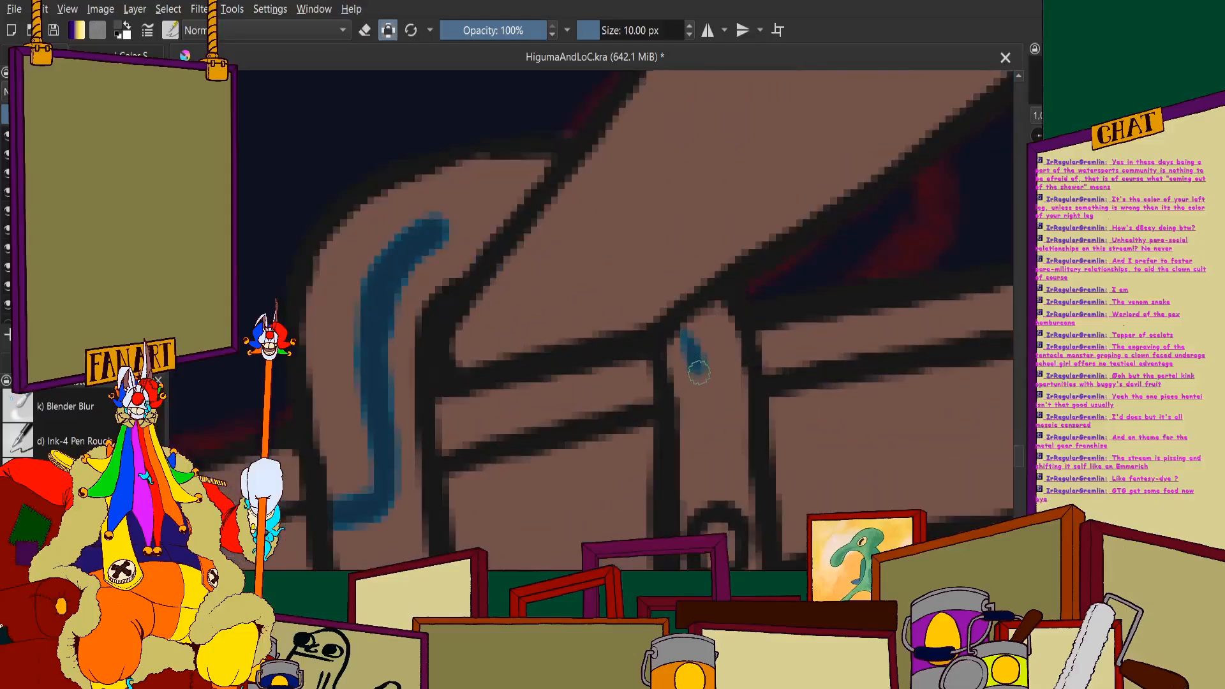
pyautogui.scroll(-2, 639, 293)
pyautogui.scroll(2, 555, 261)
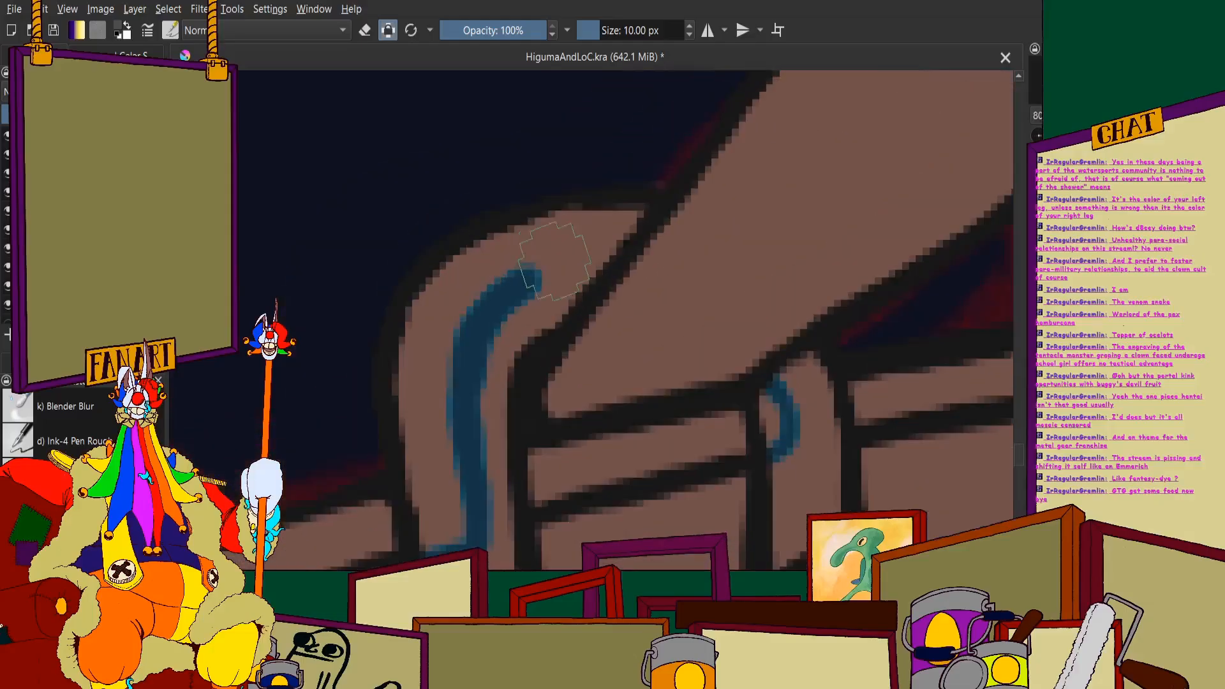
pyautogui.scroll(-2, 583, 273)
pyautogui.scroll(2, 547, 315)
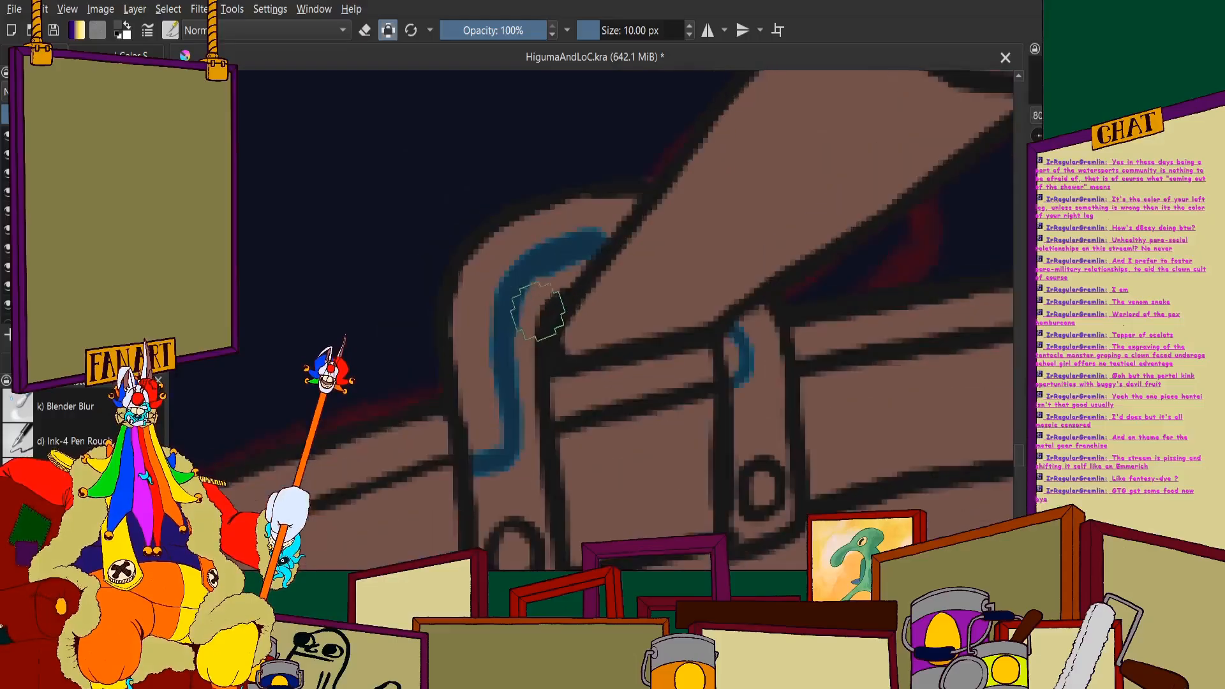
# - Fill the inner areas of the oar holder's larger and smaller straps with blue shadow, leaving the outlined outer edge lit
pyautogui.moveTo(547, 314)
pyautogui.mouseDown()
pyautogui.moveTo(551, 278)
pyautogui.moveTo(511, 339)
pyautogui.moveTo(530, 440)
pyautogui.mouseUp()
pyautogui.scroll(-2, 534, 339)
pyautogui.scroll(2, 574, 275)
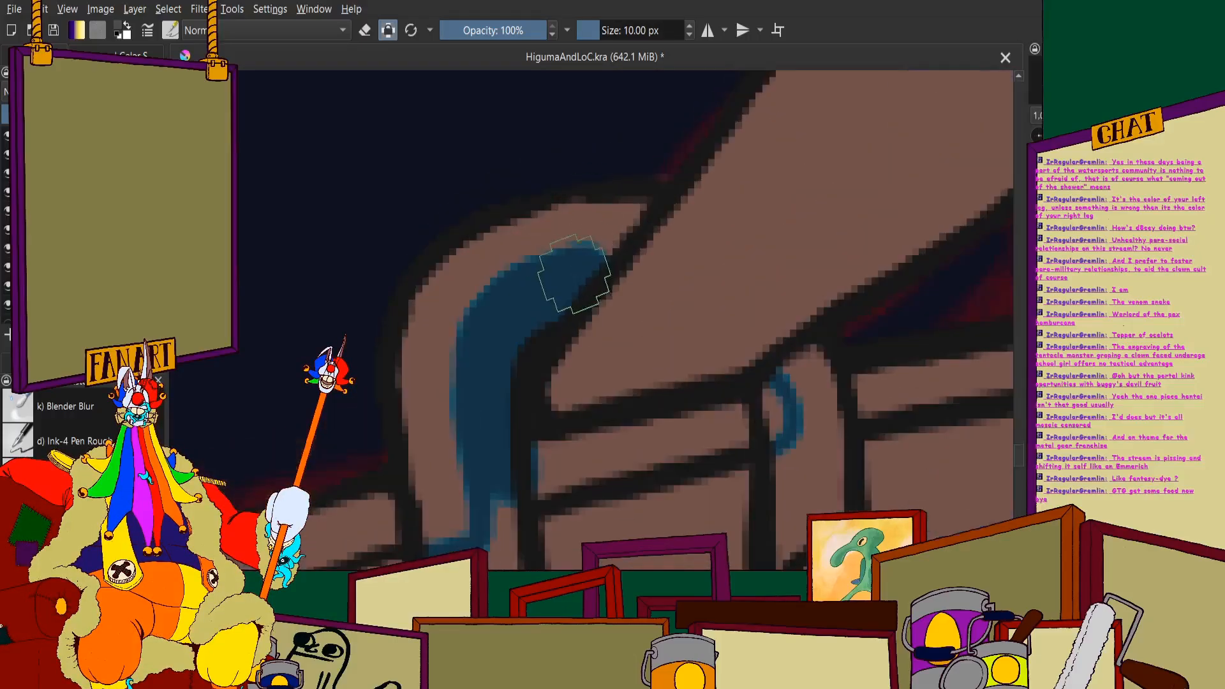
pyautogui.scroll(-2, 611, 248)
pyautogui.scroll(2, 533, 336)
pyautogui.moveTo(565, 350)
pyautogui.mouseDown()
pyautogui.moveTo(574, 537)
pyautogui.moveTo(512, 428)
pyautogui.mouseUp()
pyautogui.moveTo(848, 304)
pyautogui.mouseDown()
pyautogui.moveTo(870, 247)
pyautogui.moveTo(870, 197)
pyautogui.moveTo(908, 438)
pyautogui.moveTo(854, 333)
pyautogui.mouseUp()
pyautogui.scroll(-6, 854, 333)
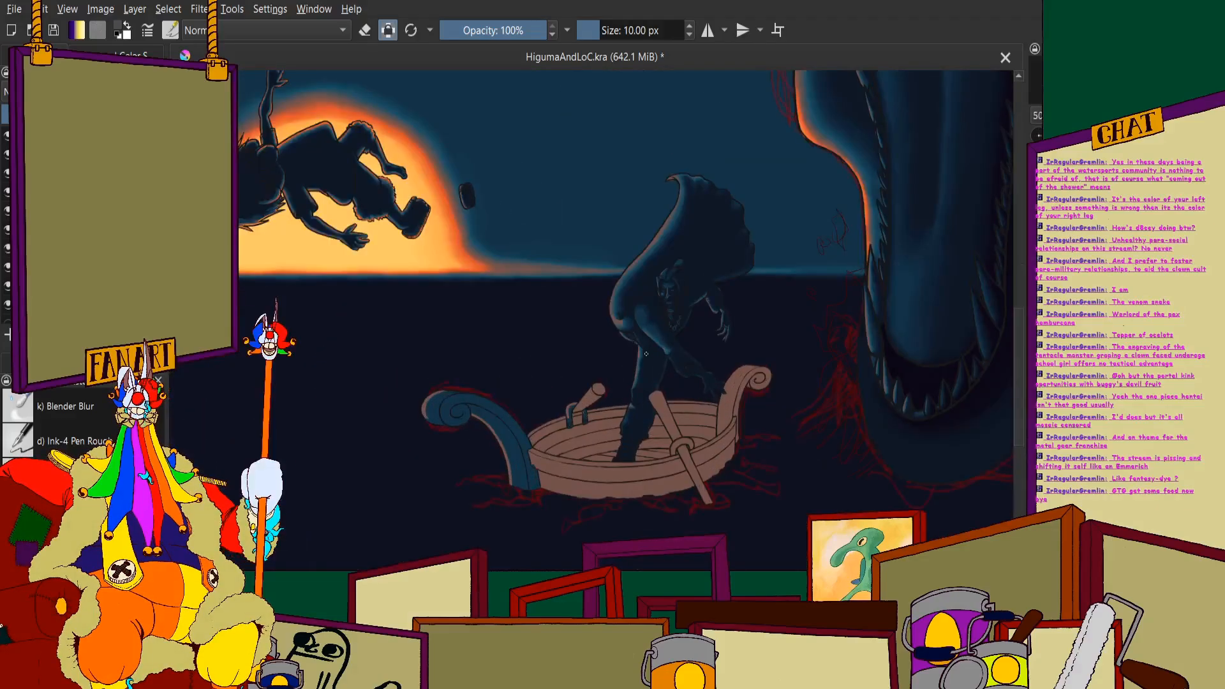
# - Paint a blue shadow edge down the stowed oar's shaft and across its base between the two straps
pyautogui.scroll(5, 649, 402)
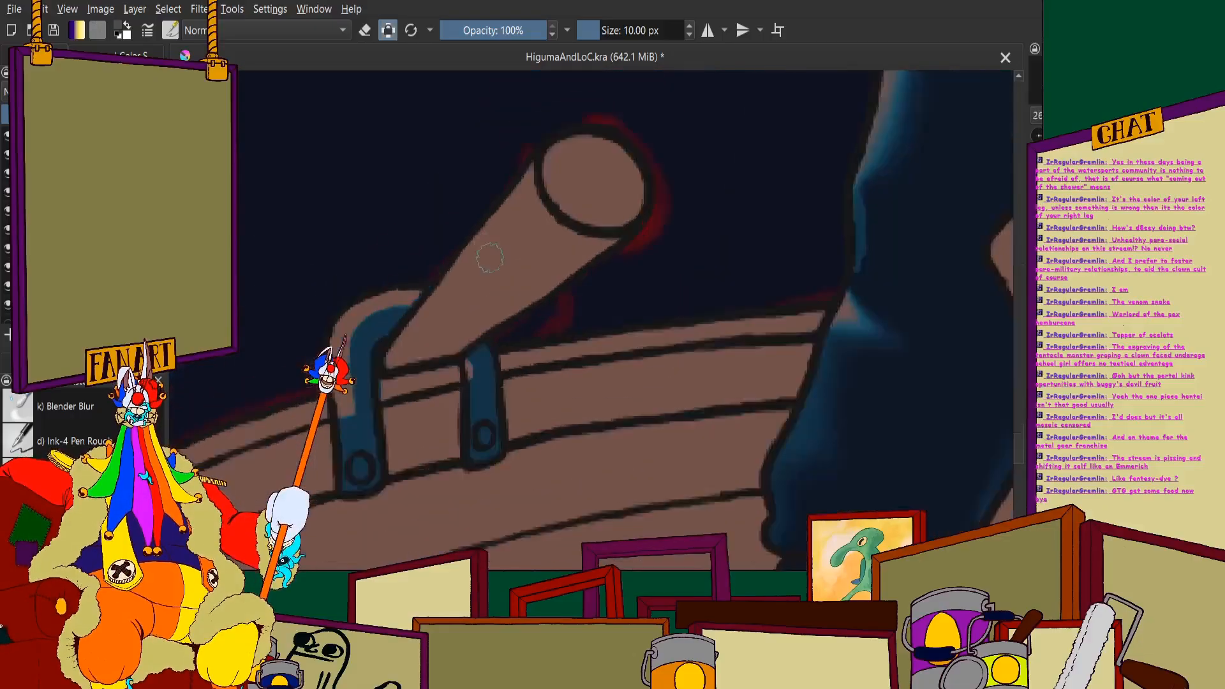
pyautogui.scroll(2, 446, 292)
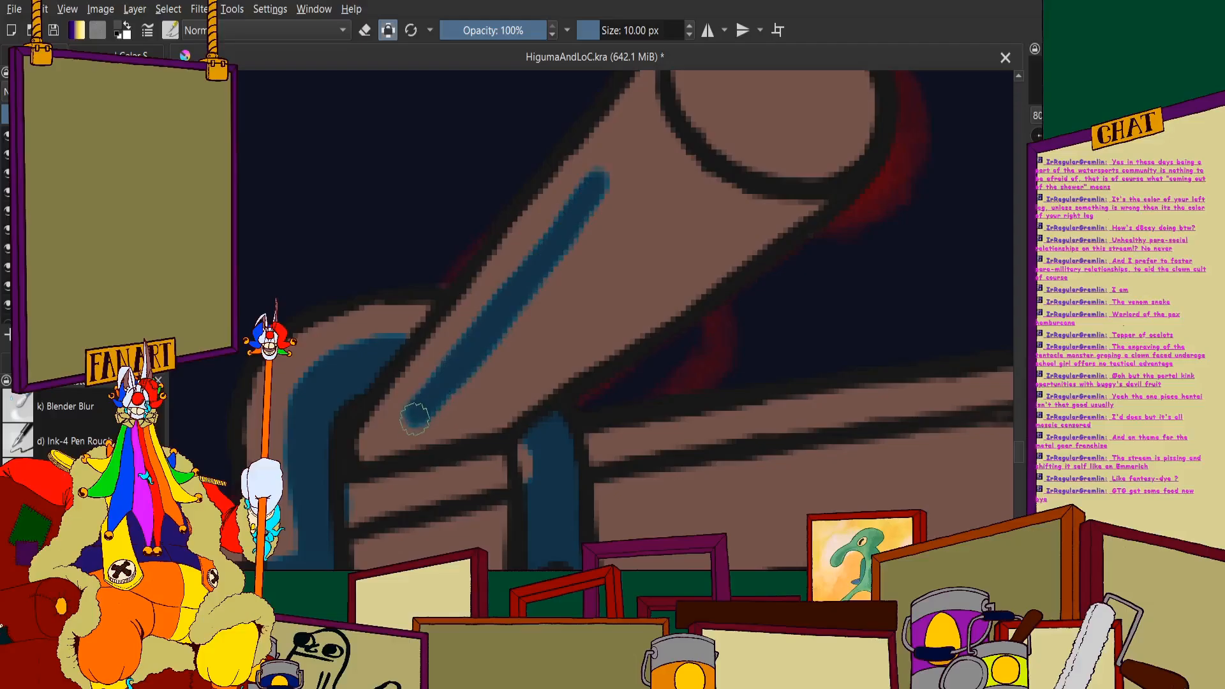
pyautogui.moveTo(449, 435); pyautogui.dragTo(501, 425)
pyautogui.scroll(-2, 513, 366)
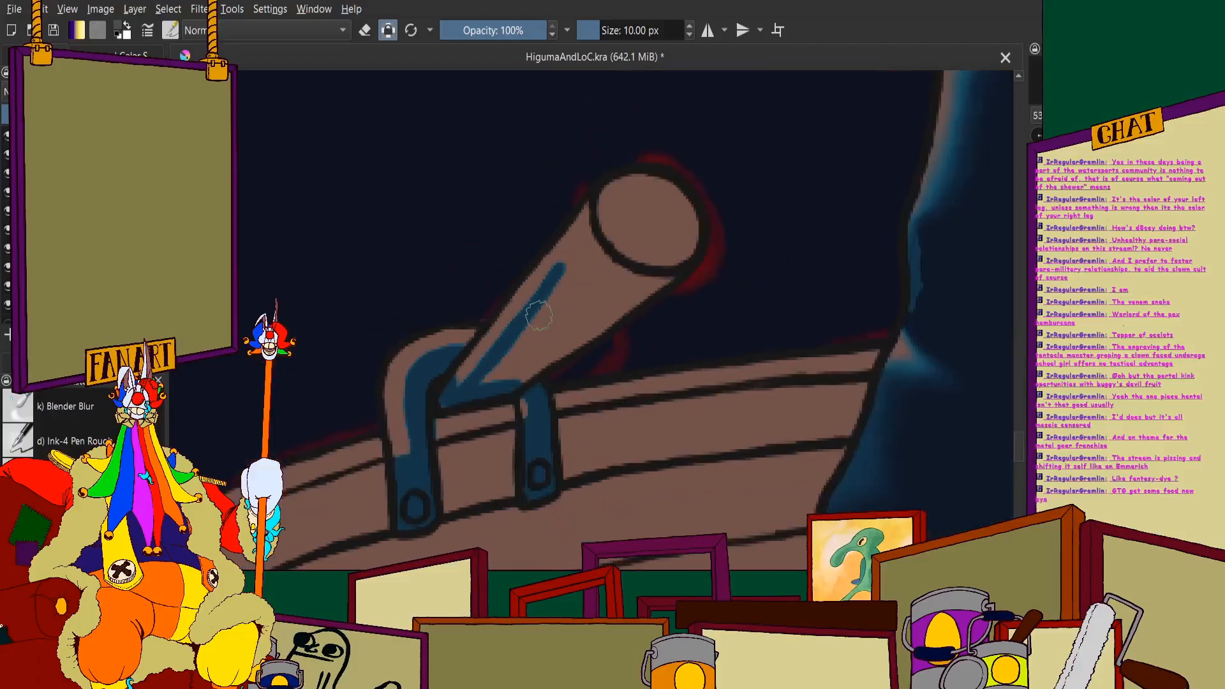
# - Cover the round end face of the stowed oar completely with blue shadow
pyautogui.scroll(2, 604, 265)
pyautogui.scroll(-3, 645, 169)
pyautogui.scroll(3, 670, 153)
pyautogui.moveTo(660, 187)
pyautogui.mouseDown()
pyautogui.moveTo(706, 185)
pyautogui.moveTo(737, 265)
pyautogui.moveTo(683, 312)
pyautogui.moveTo(578, 261)
pyautogui.moveTo(602, 178)
pyautogui.moveTo(733, 248)
pyautogui.mouseUp()
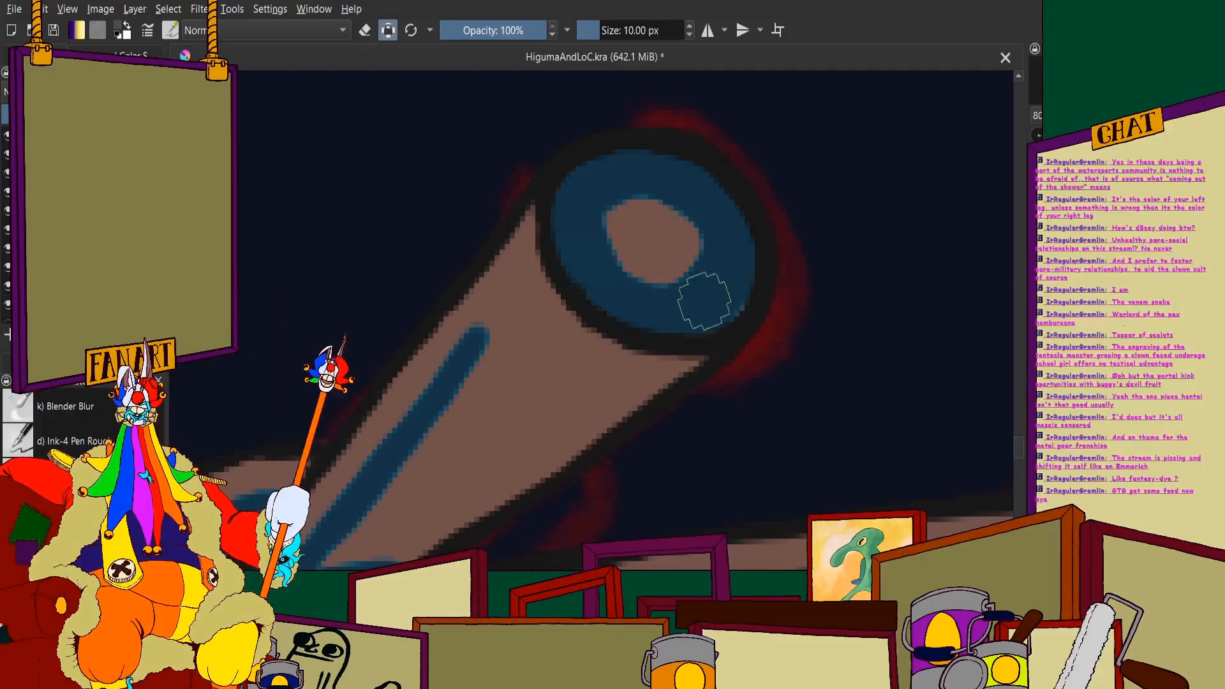
pyautogui.moveTo(703, 300); pyautogui.dragTo(661, 268)
pyautogui.scroll(-3, 656, 214)
pyautogui.scroll(4, 602, 292)
# - Extend the shaft's shadow edge up to the end face and fill the stowed oar's underside with blue
pyautogui.moveTo(584, 271); pyautogui.dragTo(587, 275)
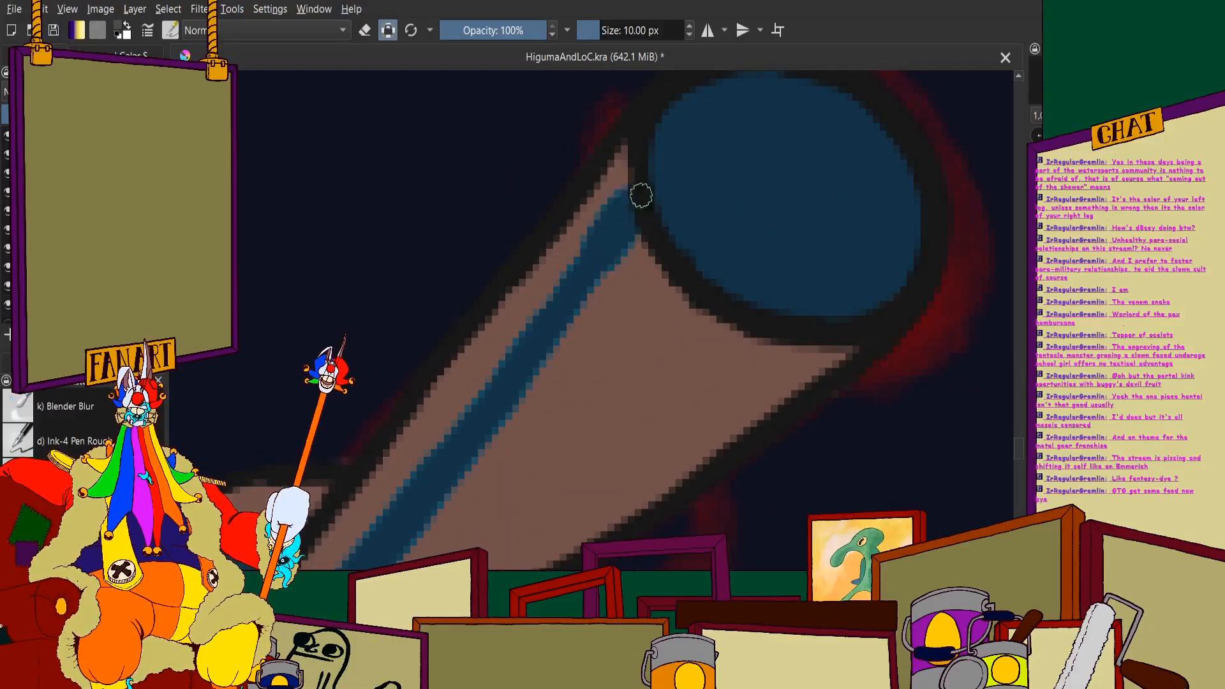
pyautogui.scroll(-3, 637, 194)
pyautogui.scroll(3, 704, 264)
pyautogui.moveTo(705, 264)
pyautogui.mouseDown()
pyautogui.moveTo(637, 339)
pyautogui.moveTo(752, 259)
pyautogui.moveTo(550, 418)
pyautogui.moveTo(547, 407)
pyautogui.moveTo(472, 462)
pyautogui.moveTo(444, 467)
pyautogui.moveTo(549, 355)
pyautogui.moveTo(409, 480)
pyautogui.moveTo(608, 218)
pyautogui.moveTo(593, 288)
pyautogui.mouseUp()
pyautogui.scroll(-4, 547, 293)
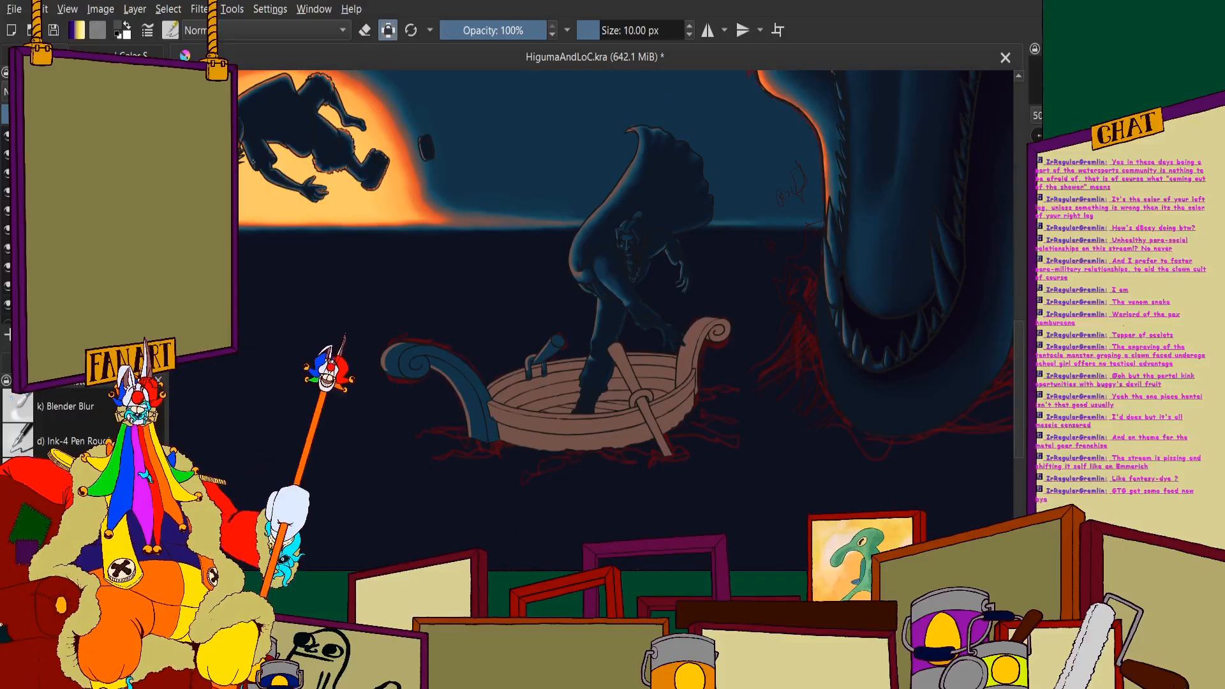
# - Examine the shaded scroll and oar holder, both close up and within the whole illustration
pyautogui.scroll(1, 376, 247)
pyautogui.scroll(4, 395, 376)
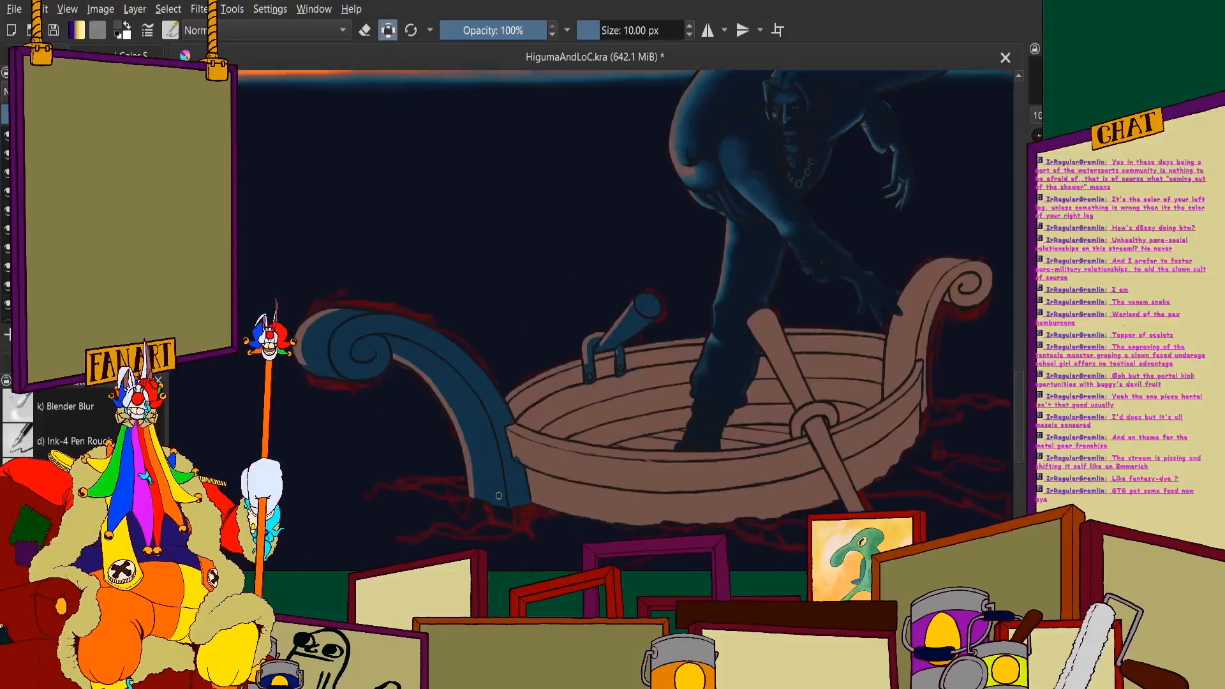
pyautogui.scroll(-4, 332, 316)
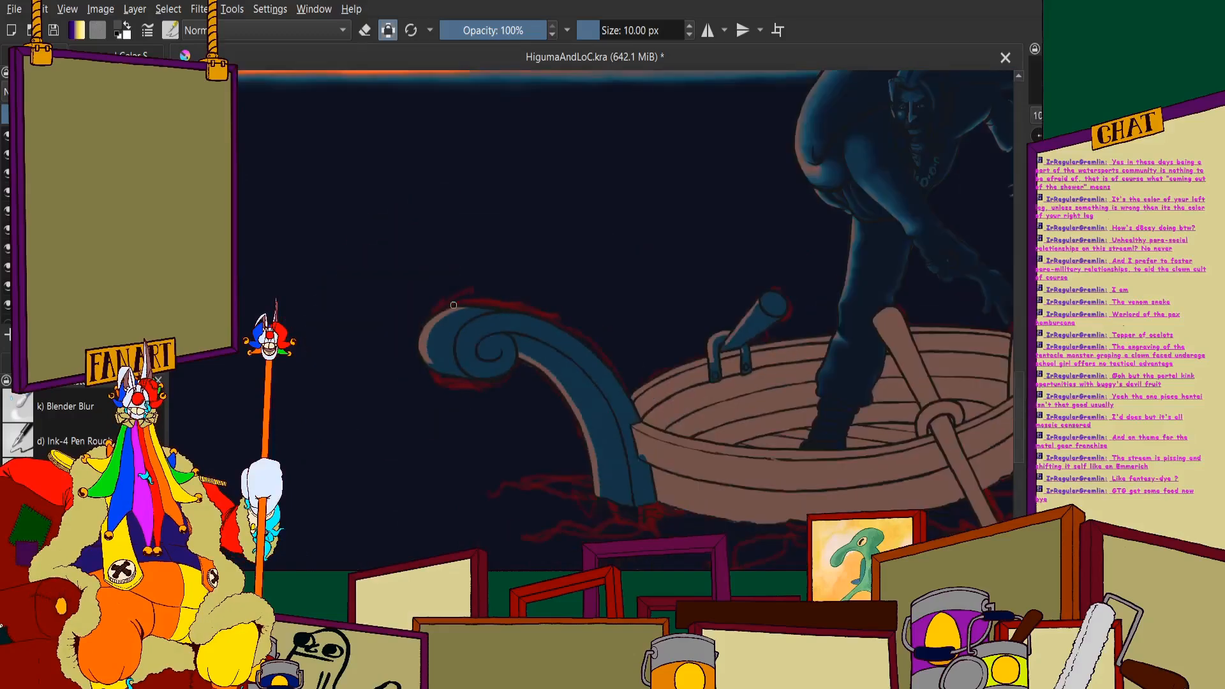
pyautogui.scroll(7, 402, 333)
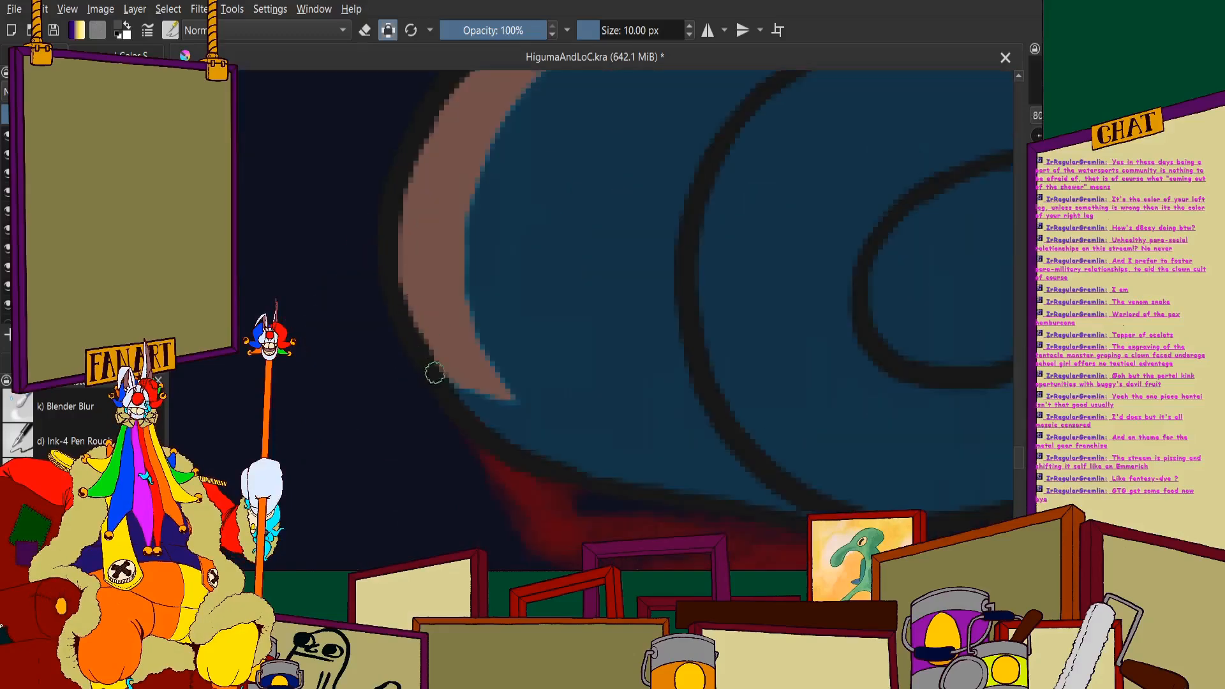
pyautogui.scroll(-8, 530, 427)
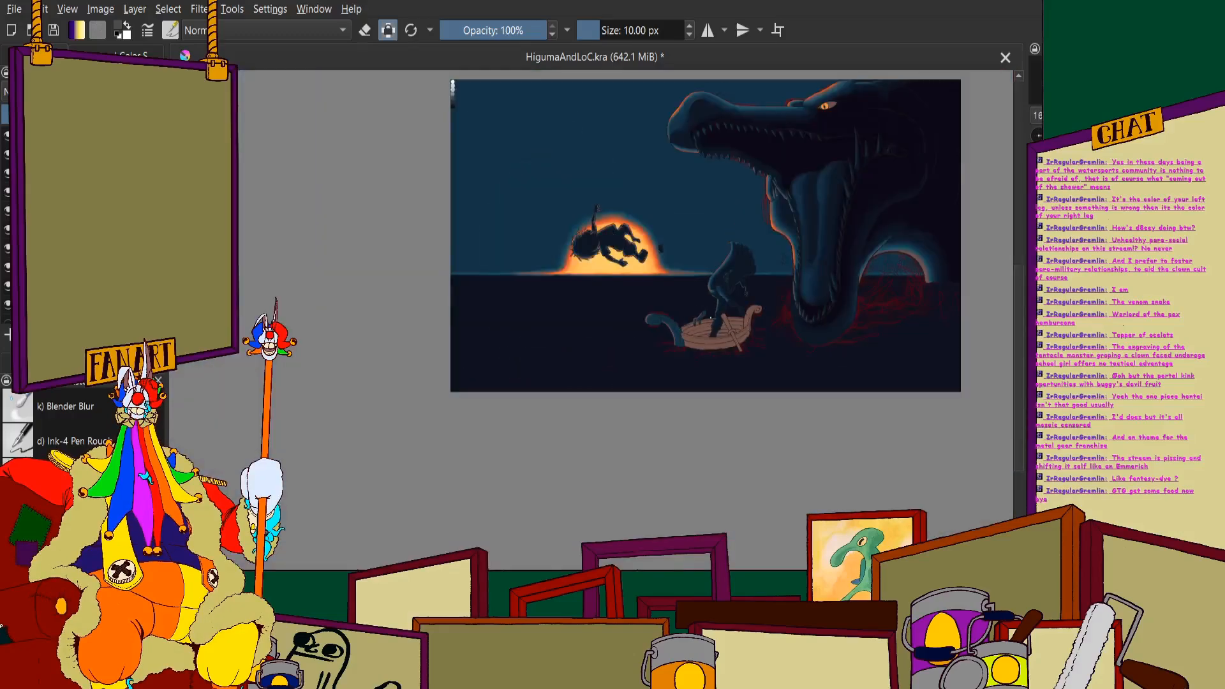
pyautogui.scroll(2, 655, 351)
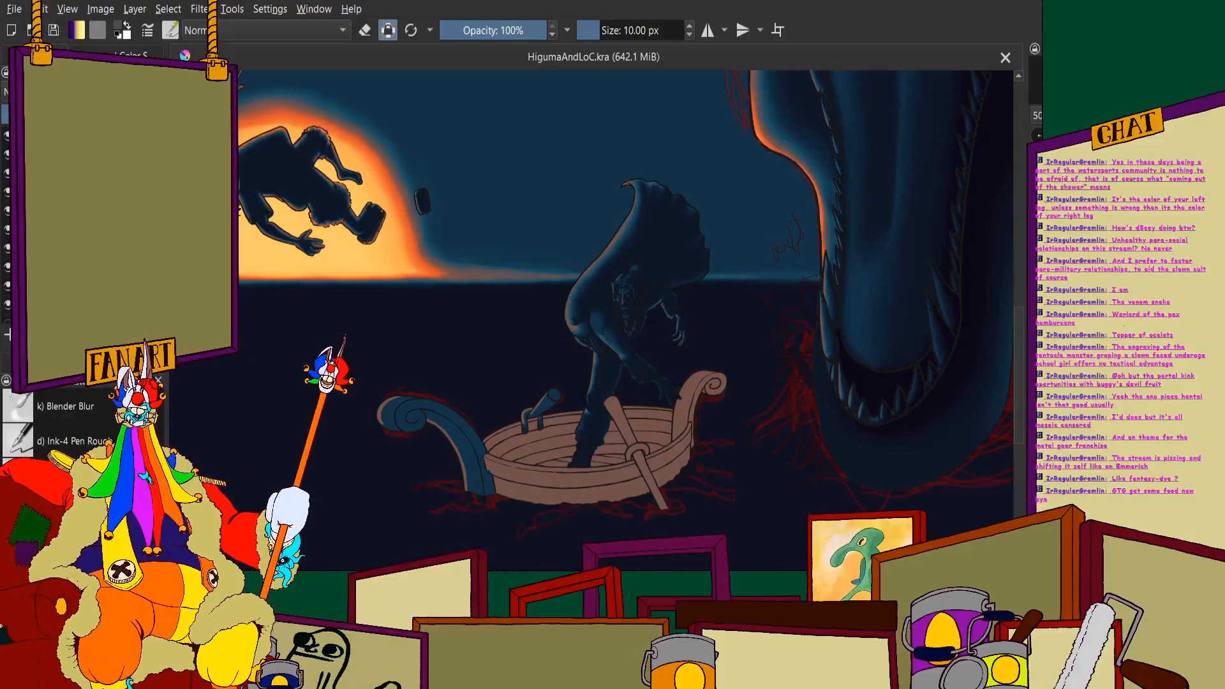
pyautogui.scroll(-2, 547, 319)
# - Block in a patch of blue shadow across the boat's inner planks below the oar holder
pyautogui.scroll(5, 463, 408)
pyautogui.scroll(2, 766, 357)
pyautogui.moveTo(707, 341)
pyautogui.mouseDown()
pyautogui.moveTo(622, 263)
pyautogui.moveTo(651, 285)
pyautogui.mouseUp()
pyautogui.scroll(2, 651, 284)
pyautogui.moveTo(658, 242)
pyautogui.mouseDown()
pyautogui.moveTo(574, 430)
pyautogui.moveTo(487, 191)
pyautogui.moveTo(472, 536)
pyautogui.moveTo(415, 549)
pyautogui.moveTo(358, 472)
pyautogui.moveTo(319, 523)
pyautogui.moveTo(353, 315)
pyautogui.moveTo(276, 383)
pyautogui.moveTo(306, 546)
pyautogui.mouseUp()
pyautogui.scroll(-2, 387, 400)
pyautogui.scroll(2, 387, 400)
pyautogui.scroll(-3, 329, 389)
pyautogui.moveTo(317, 325); pyautogui.dragTo(391, 356)
pyautogui.scroll(1, 326, 391)
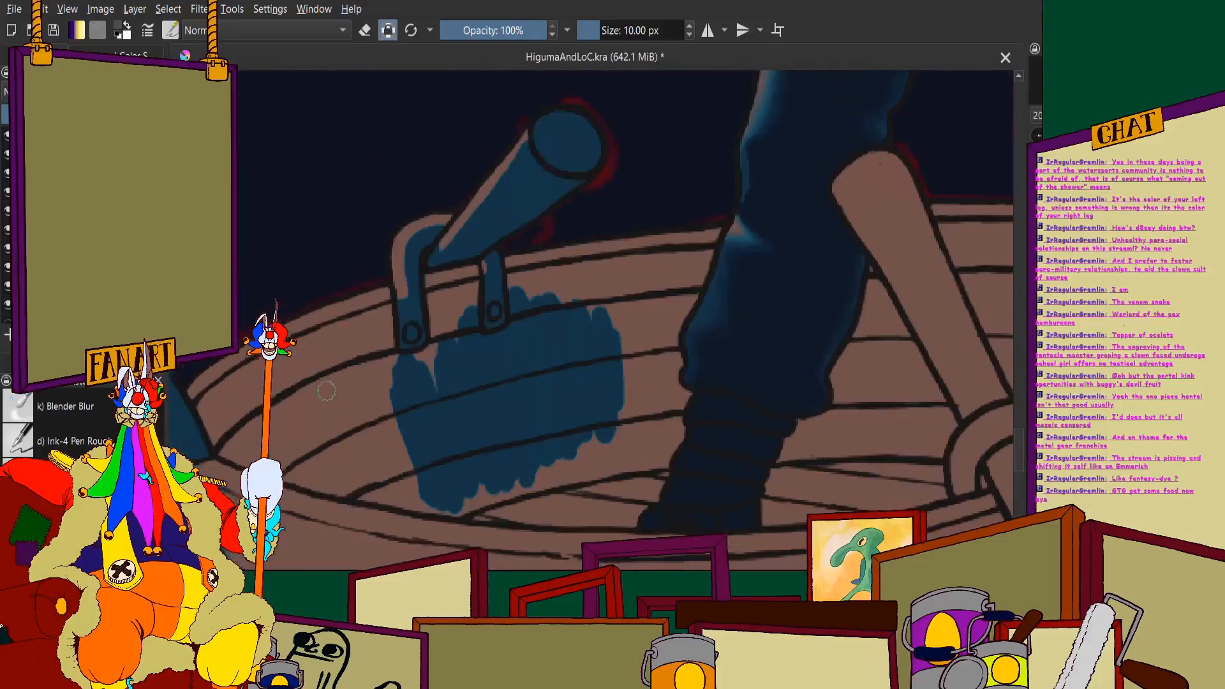
# - Fill the inner plank below the rim with blue shadow, from the larger strap to the hull corner beside the shaded scroll
pyautogui.moveTo(326, 390); pyautogui.dragTo(498, 378)
pyautogui.scroll(3, 496, 364)
pyautogui.moveTo(664, 273)
pyautogui.mouseDown()
pyautogui.moveTo(745, 282)
pyautogui.moveTo(662, 231)
pyautogui.moveTo(691, 187)
pyautogui.mouseUp()
pyautogui.scroll(-2, 622, 213)
pyautogui.scroll(1, 501, 267)
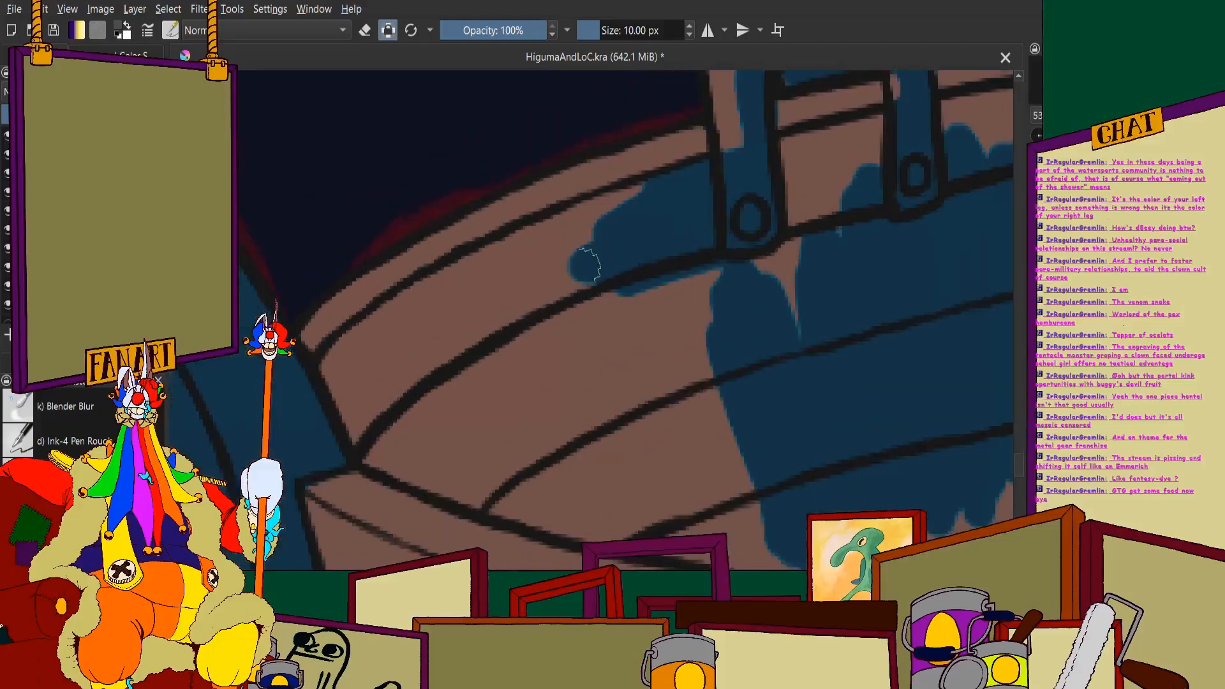
pyautogui.moveTo(586, 268)
pyautogui.mouseDown()
pyautogui.moveTo(346, 441)
pyautogui.moveTo(492, 290)
pyautogui.moveTo(427, 327)
pyautogui.moveTo(399, 316)
pyautogui.mouseUp()
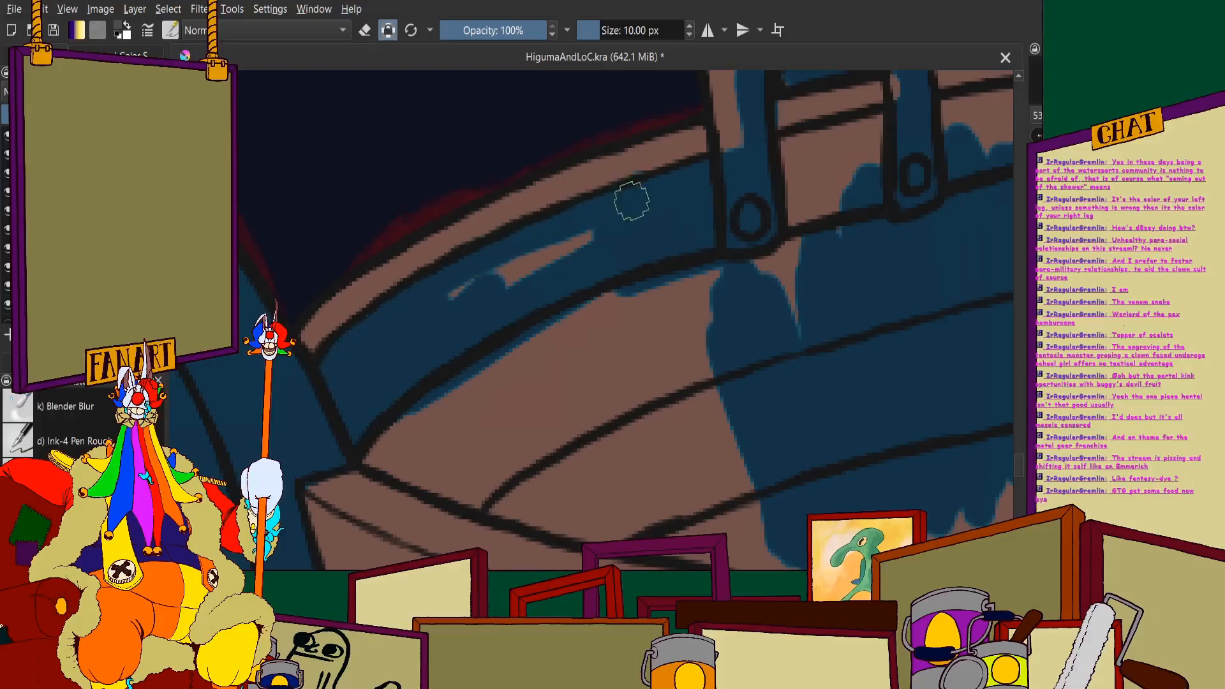
pyautogui.scroll(-3, 464, 309)
pyautogui.scroll(4, 611, 249)
pyautogui.moveTo(638, 313)
pyautogui.mouseDown()
pyautogui.moveTo(602, 406)
pyautogui.moveTo(616, 367)
pyautogui.moveTo(465, 360)
pyautogui.moveTo(675, 236)
pyautogui.moveTo(494, 288)
pyautogui.moveTo(649, 249)
pyautogui.moveTo(572, 297)
pyautogui.mouseUp()
pyautogui.scroll(-4, 552, 332)
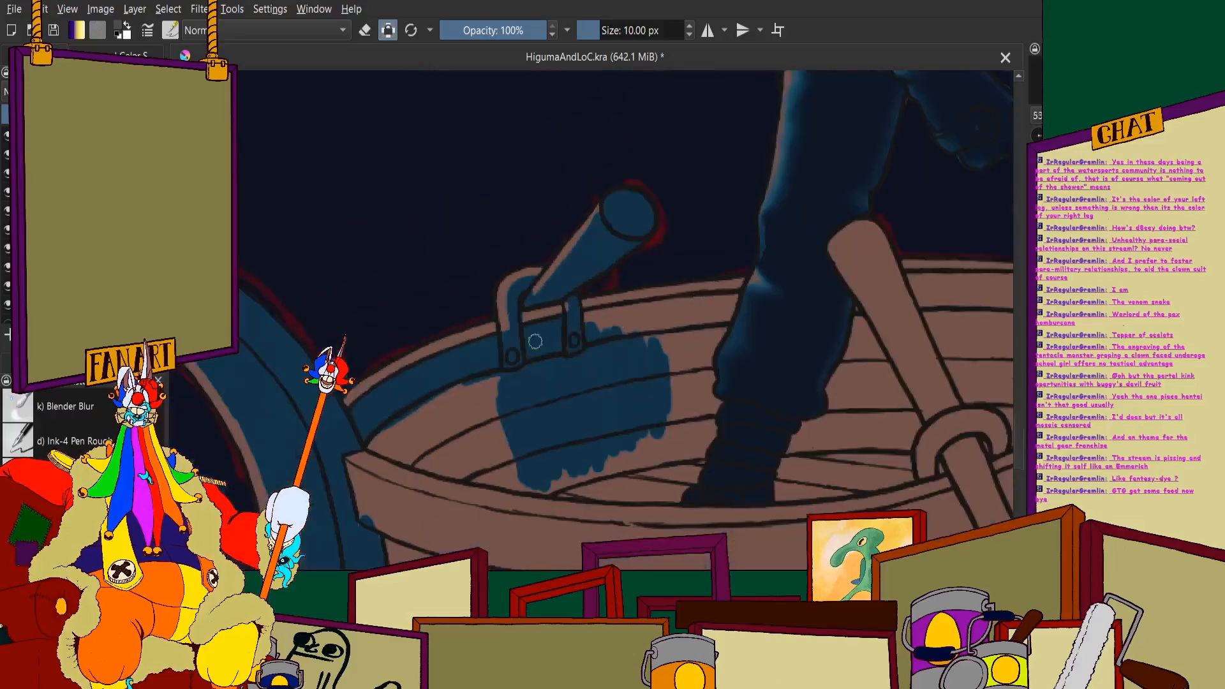
# - Paint blue shadow along the plank below the rim, between the smaller strap and the figure's leg
pyautogui.scroll(4, 711, 312)
pyautogui.moveTo(470, 364)
pyautogui.mouseDown()
pyautogui.moveTo(519, 496)
pyautogui.moveTo(570, 324)
pyautogui.moveTo(614, 517)
pyautogui.moveTo(675, 326)
pyautogui.moveTo(720, 455)
pyautogui.moveTo(745, 405)
pyautogui.moveTo(794, 370)
pyautogui.mouseUp()
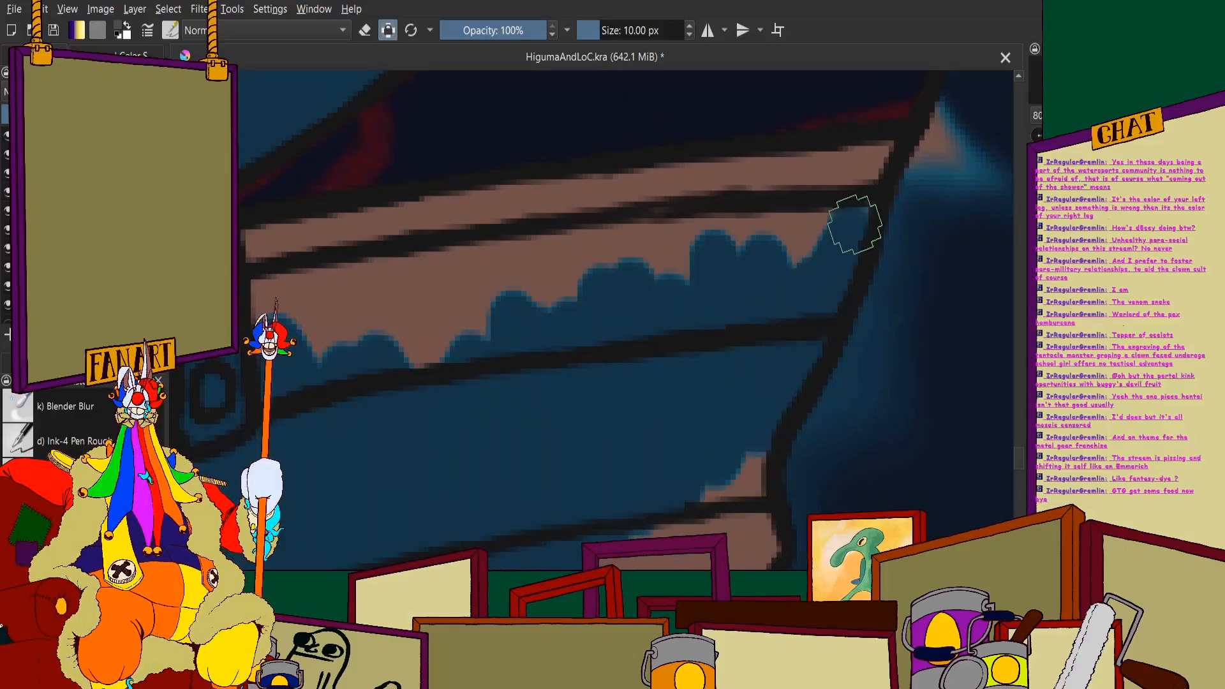
pyautogui.moveTo(758, 253); pyautogui.dragTo(763, 220)
pyautogui.moveTo(563, 265)
pyautogui.mouseDown()
pyautogui.moveTo(486, 283)
pyautogui.moveTo(592, 255)
pyautogui.moveTo(301, 304)
pyautogui.mouseUp()
pyautogui.scroll(-2, 451, 266)
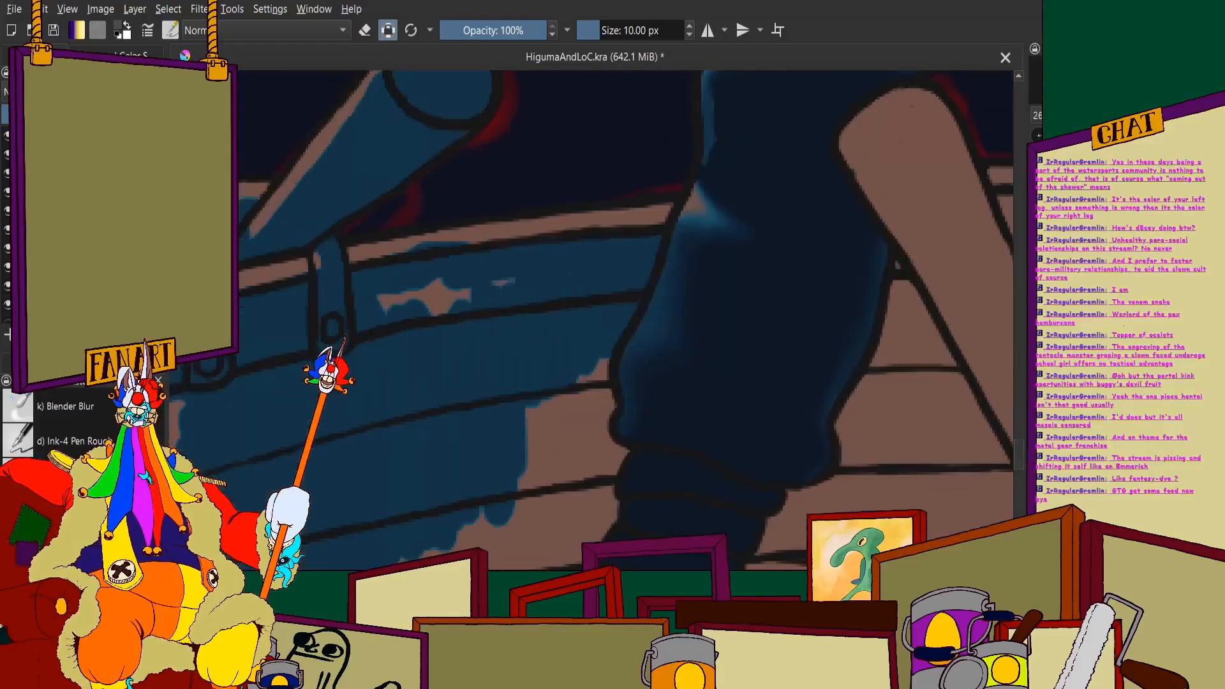
# - Undo the last three shadow strokes and repaint the blue on the upper inner planks towards the figure's leg
pyautogui.hotkey('ctrl', 'z')
pyautogui.hotkey('ctrl', 'z')
pyautogui.hotkey('ctrl', 'z')
pyautogui.scroll(3, 421, 254)
pyautogui.moveTo(355, 386)
pyautogui.mouseDown()
pyautogui.moveTo(357, 306)
pyautogui.moveTo(580, 323)
pyautogui.moveTo(542, 368)
pyautogui.moveTo(405, 339)
pyautogui.moveTo(509, 273)
pyautogui.moveTo(721, 256)
pyautogui.mouseUp()
pyautogui.scroll(-3, 625, 301)
pyautogui.scroll(4, 695, 305)
pyautogui.moveTo(457, 423)
pyautogui.mouseDown()
pyautogui.moveTo(544, 322)
pyautogui.moveTo(592, 515)
pyautogui.moveTo(666, 357)
pyautogui.moveTo(717, 288)
pyautogui.moveTo(815, 438)
pyautogui.moveTo(894, 330)
pyautogui.moveTo(873, 430)
pyautogui.moveTo(948, 291)
pyautogui.moveTo(966, 216)
pyautogui.moveTo(883, 245)
pyautogui.moveTo(543, 284)
pyautogui.moveTo(616, 247)
pyautogui.moveTo(881, 260)
pyautogui.mouseUp()
# - Fill the brown gap on the middle inner planks with blue shadow up to the knee outline
pyautogui.scroll(-3, 658, 268)
pyautogui.scroll(4, 658, 268)
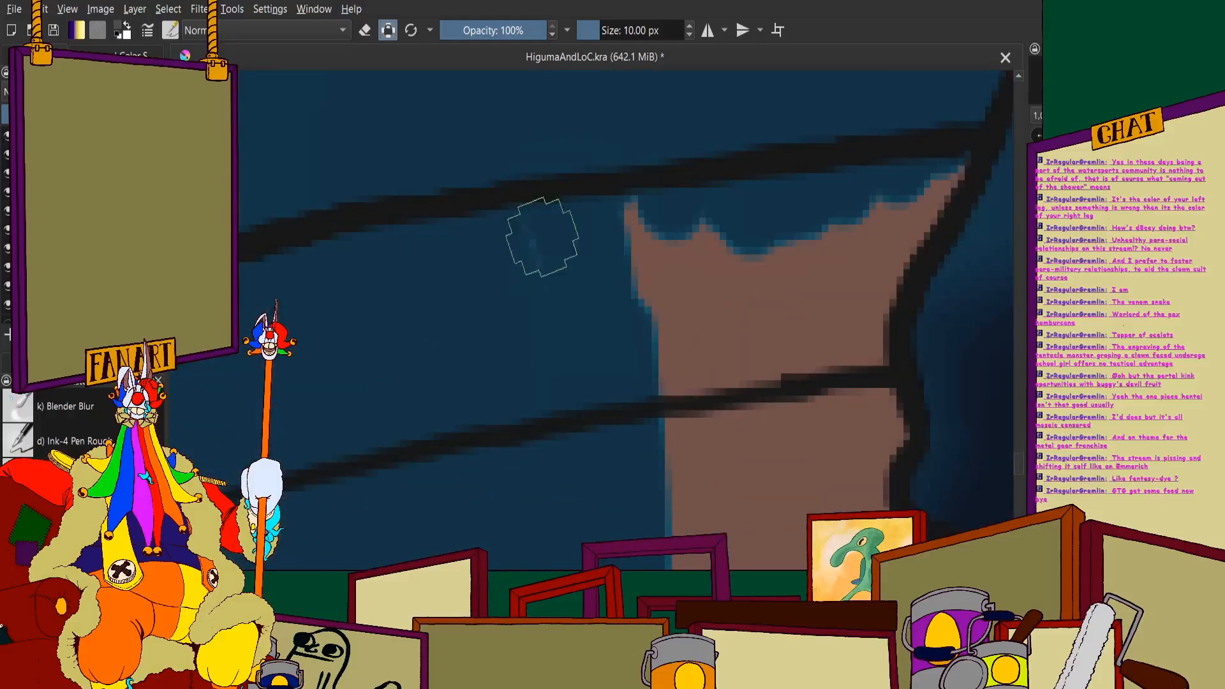
pyautogui.moveTo(542, 238)
pyautogui.mouseDown()
pyautogui.moveTo(607, 535)
pyautogui.moveTo(675, 238)
pyautogui.moveTo(679, 152)
pyautogui.moveTo(731, 376)
pyautogui.moveTo(916, 148)
pyautogui.moveTo(944, 157)
pyautogui.moveTo(883, 269)
pyautogui.moveTo(861, 366)
pyautogui.moveTo(881, 408)
pyautogui.moveTo(853, 504)
pyautogui.moveTo(878, 520)
pyautogui.mouseUp()
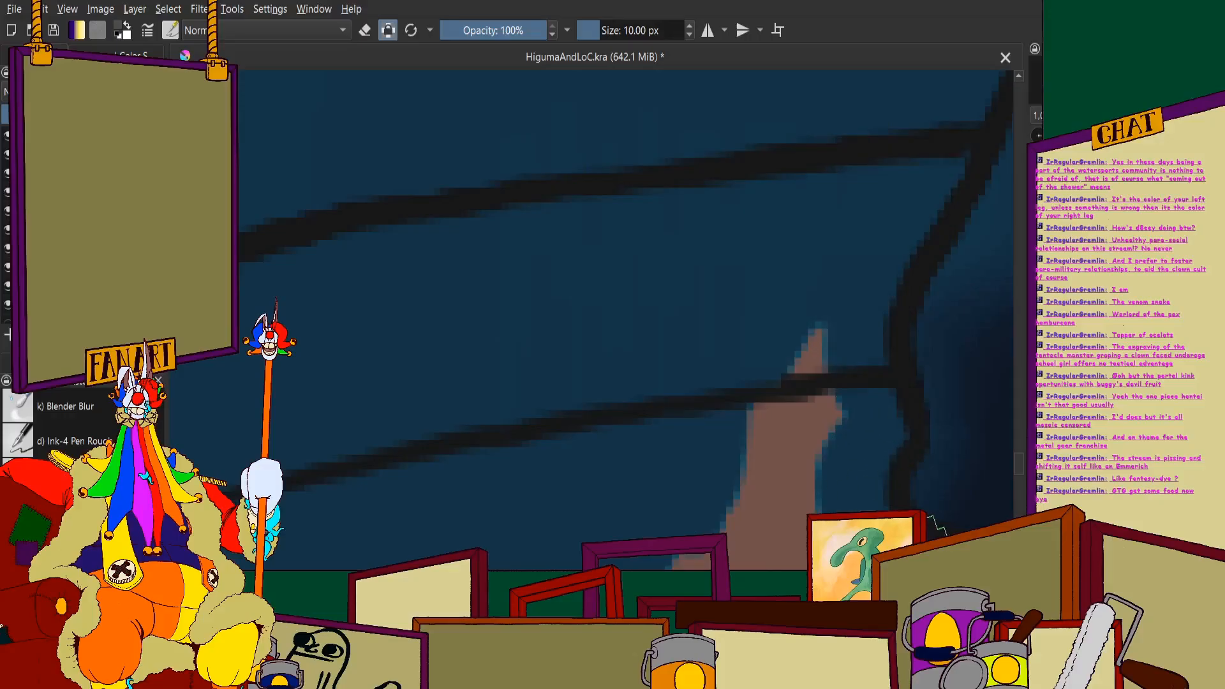
pyautogui.moveTo(852, 408)
pyautogui.mouseDown()
pyautogui.moveTo(771, 418)
pyautogui.moveTo(755, 335)
pyautogui.mouseUp()
pyautogui.scroll(-5, 681, 472)
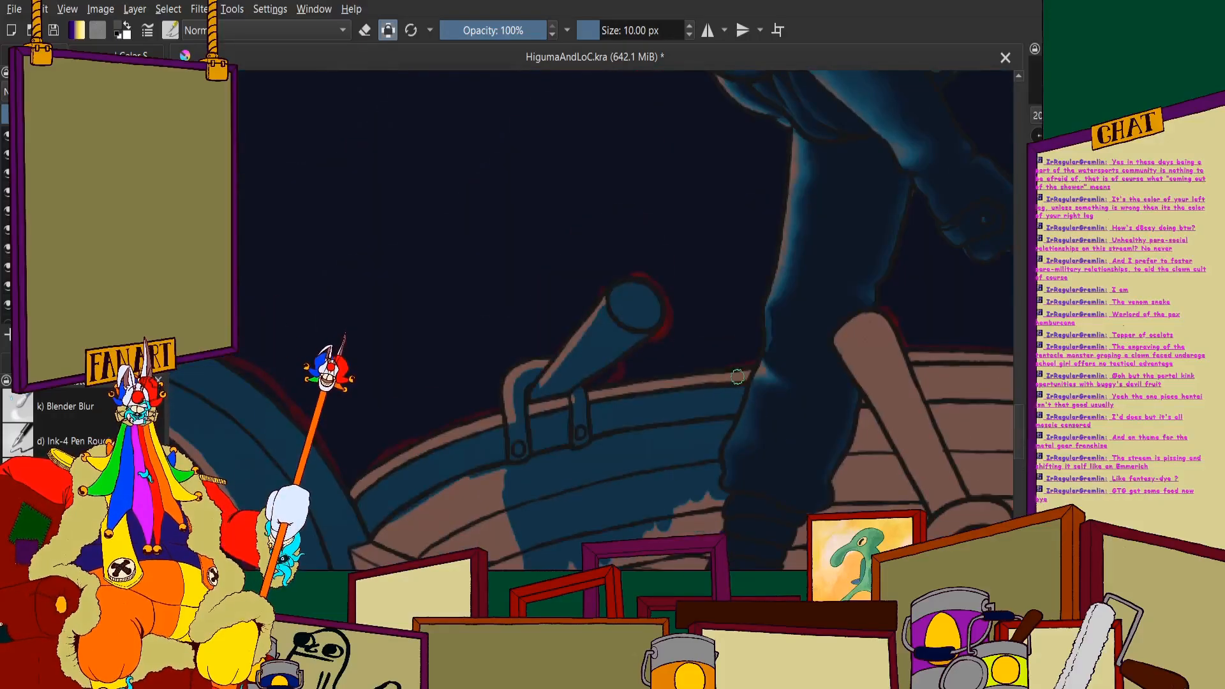
pyautogui.scroll(-3, 596, 145)
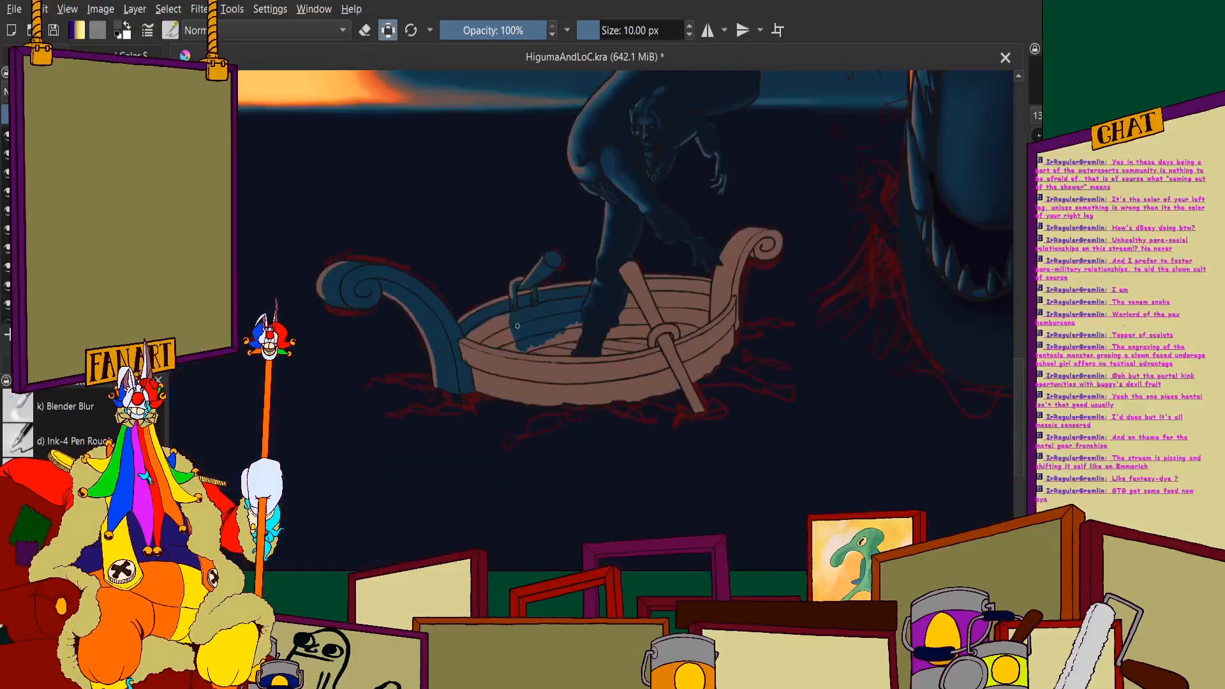
# - Paint a blue shadow edge along the boat floor above the near rim, ending around the figure's boot
pyautogui.scroll(8, 408, 308)
pyautogui.moveTo(382, 340)
pyautogui.mouseDown()
pyautogui.moveTo(457, 376)
pyautogui.moveTo(359, 365)
pyautogui.moveTo(911, 399)
pyautogui.mouseUp()
pyautogui.scroll(-2, 900, 353)
pyautogui.scroll(4, 894, 351)
pyautogui.moveTo(890, 348); pyautogui.dragTo(799, 391)
pyautogui.scroll(-4, 839, 319)
pyautogui.scroll(5, 845, 293)
pyautogui.moveTo(850, 280); pyautogui.dragTo(812, 378)
pyautogui.scroll(-5, 849, 306)
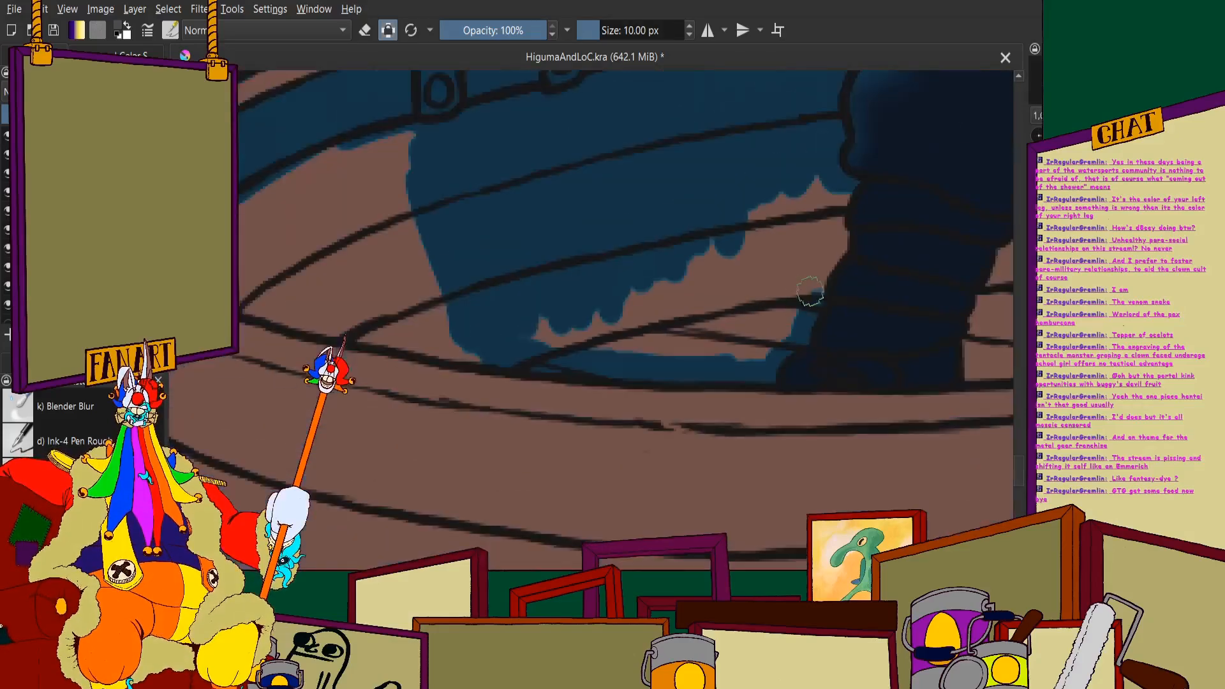
# - Paint blue along the boot's outline and fill the remaining brown on the lower planks and floor beside it
pyautogui.scroll(4, 823, 271)
pyautogui.moveTo(803, 254); pyautogui.dragTo(816, 207)
pyautogui.moveTo(785, 297); pyautogui.dragTo(752, 328)
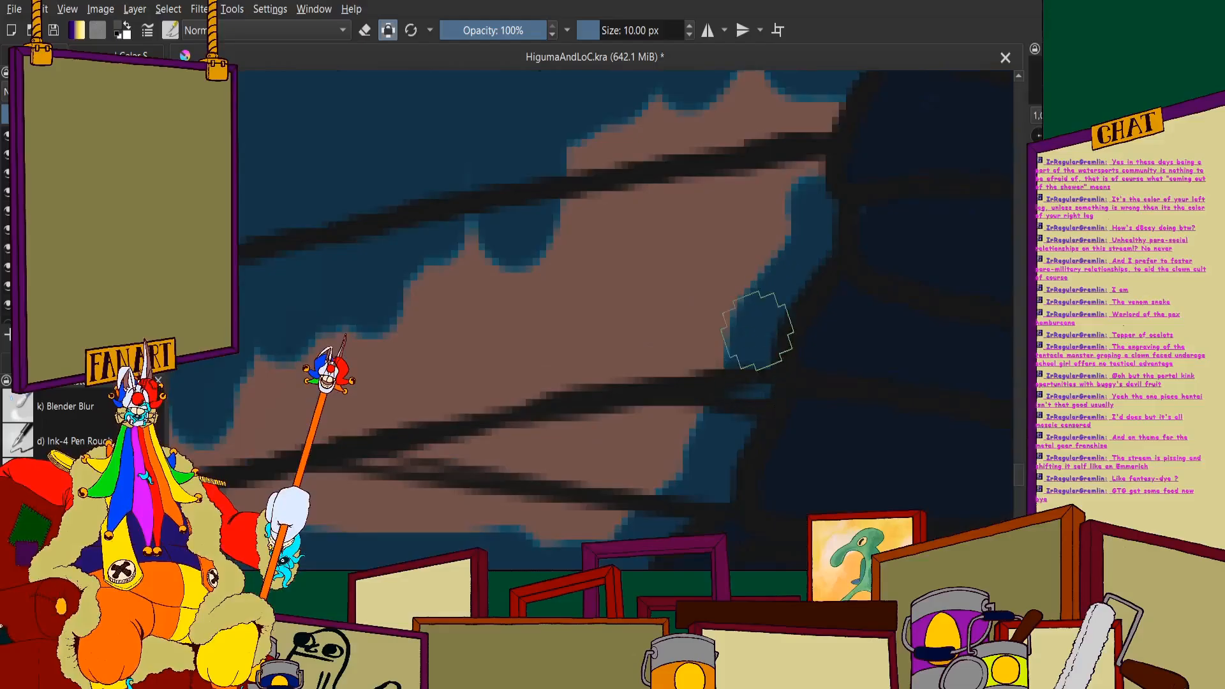
pyautogui.scroll(-4, 753, 328)
pyautogui.moveTo(804, 175)
pyautogui.mouseDown()
pyautogui.moveTo(768, 303)
pyautogui.moveTo(748, 213)
pyautogui.moveTo(702, 281)
pyautogui.moveTo(778, 148)
pyautogui.moveTo(754, 369)
pyautogui.moveTo(778, 123)
pyautogui.moveTo(691, 502)
pyautogui.moveTo(724, 322)
pyautogui.moveTo(695, 110)
pyautogui.moveTo(625, 388)
pyautogui.moveTo(570, 537)
pyautogui.moveTo(542, 520)
pyautogui.moveTo(510, 536)
pyautogui.moveTo(483, 406)
pyautogui.moveTo(437, 323)
pyautogui.mouseUp()
pyautogui.scroll(4, 763, 279)
pyautogui.moveTo(382, 392)
pyautogui.mouseDown()
pyautogui.moveTo(231, 430)
pyautogui.moveTo(238, 454)
pyautogui.mouseUp()
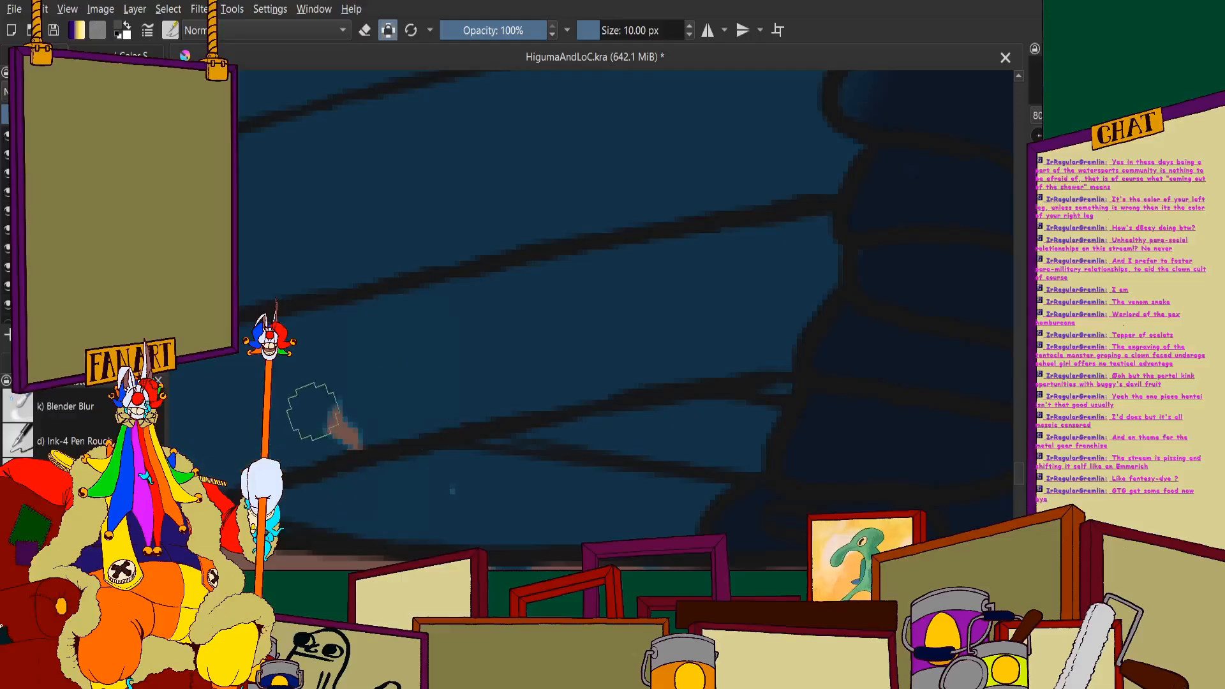
pyautogui.scroll(-5, 410, 481)
# - Edge the near rim's inner side in blue and fill the brown corner of the inner hull near the shaded scroll
pyautogui.scroll(4, 387, 386)
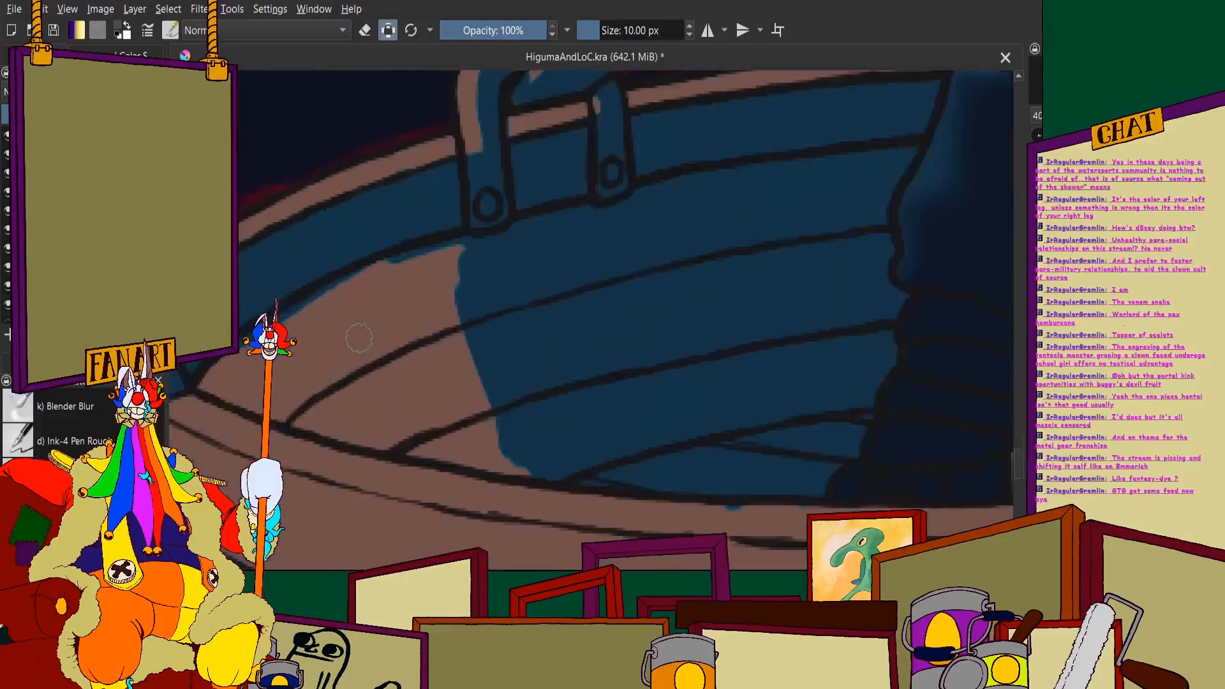
pyautogui.moveTo(210, 380)
pyautogui.mouseDown()
pyautogui.moveTo(511, 471)
pyautogui.moveTo(681, 500)
pyautogui.moveTo(869, 505)
pyautogui.mouseUp()
pyautogui.scroll(-3, 753, 409)
pyautogui.scroll(2, 753, 411)
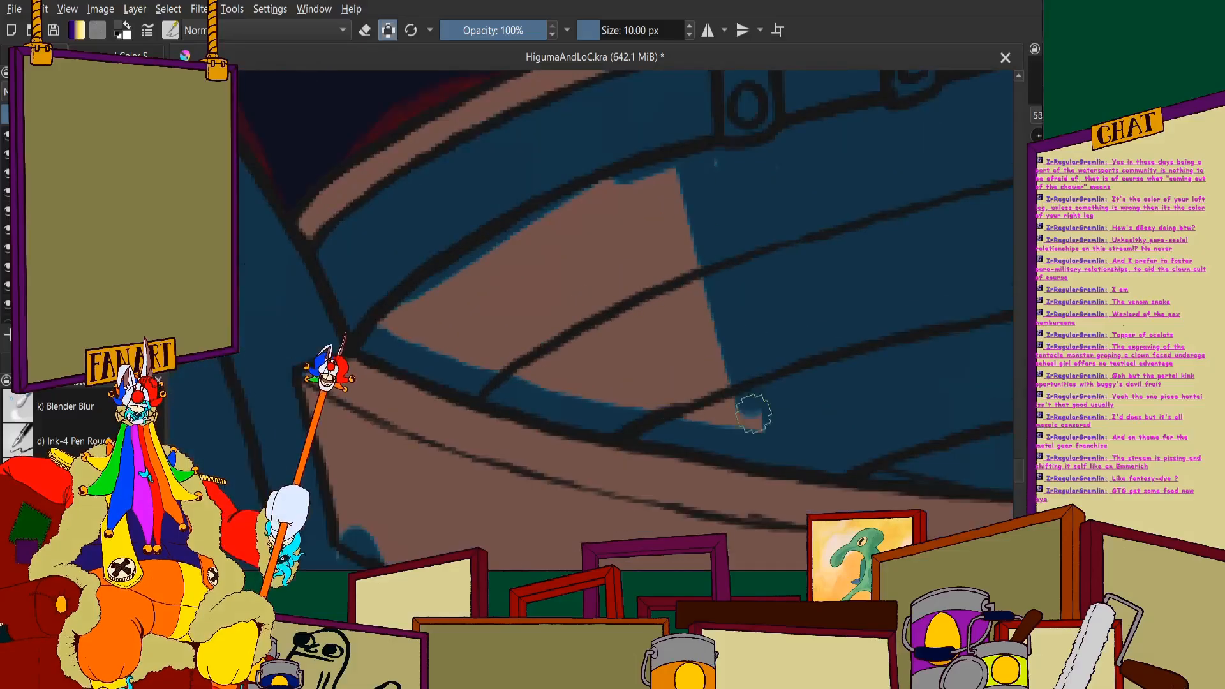
pyautogui.moveTo(699, 165)
pyautogui.mouseDown()
pyautogui.moveTo(702, 318)
pyautogui.moveTo(687, 417)
pyautogui.moveTo(575, 201)
pyautogui.moveTo(537, 238)
pyautogui.mouseUp()
pyautogui.moveTo(565, 383)
pyautogui.mouseDown()
pyautogui.moveTo(515, 289)
pyautogui.moveTo(482, 368)
pyautogui.moveTo(410, 309)
pyautogui.mouseUp()
pyautogui.scroll(-5, 505, 339)
# - Block in blue shadow on the floor and lower inner planks between the figure's leg and the near oar
pyautogui.scroll(4, 686, 290)
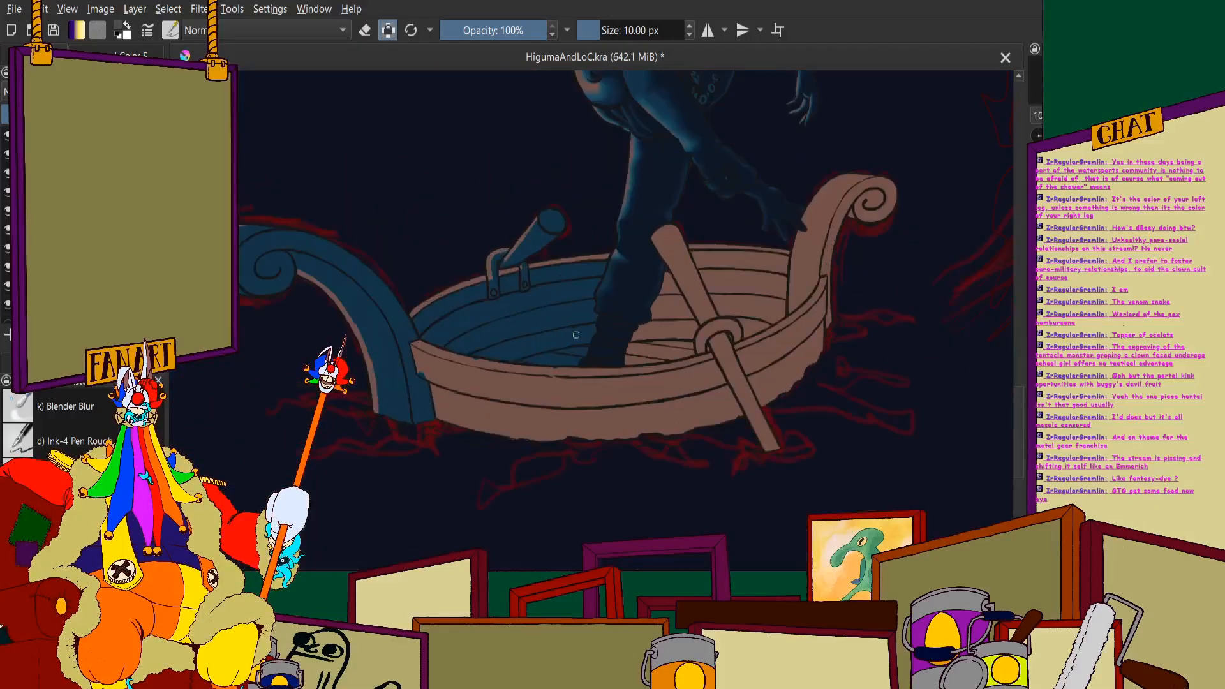
pyautogui.scroll(4, 685, 290)
pyautogui.moveTo(639, 256)
pyautogui.mouseDown()
pyautogui.moveTo(574, 357)
pyautogui.moveTo(560, 339)
pyautogui.moveTo(472, 482)
pyautogui.moveTo(415, 462)
pyautogui.mouseUp()
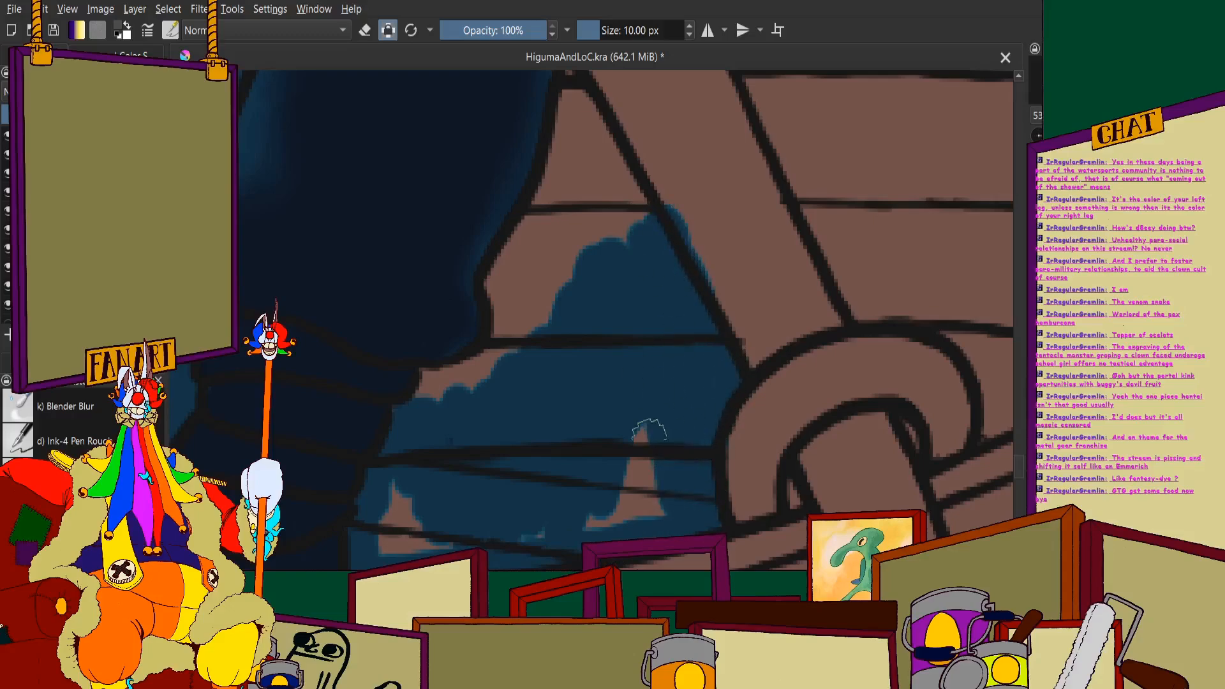
pyautogui.scroll(-5, 574, 497)
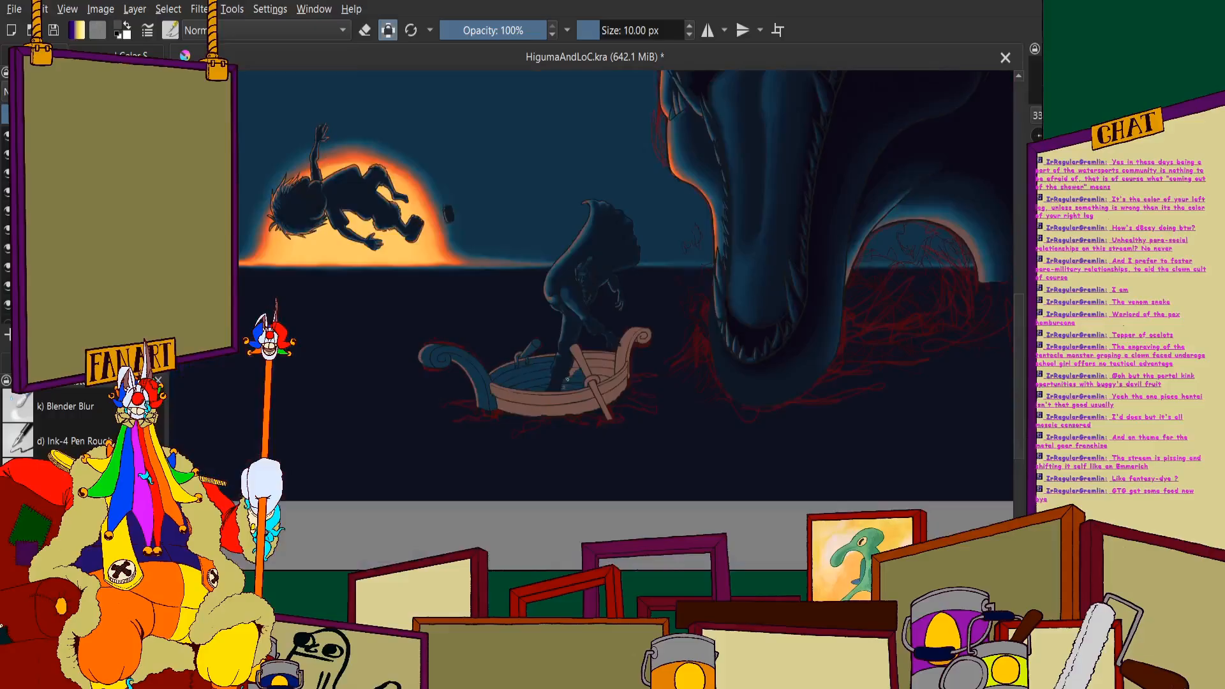
# - Fill the remaining brown gaps beside the boot and up the leg with blue, as far as the near oar
pyautogui.scroll(6, 572, 383)
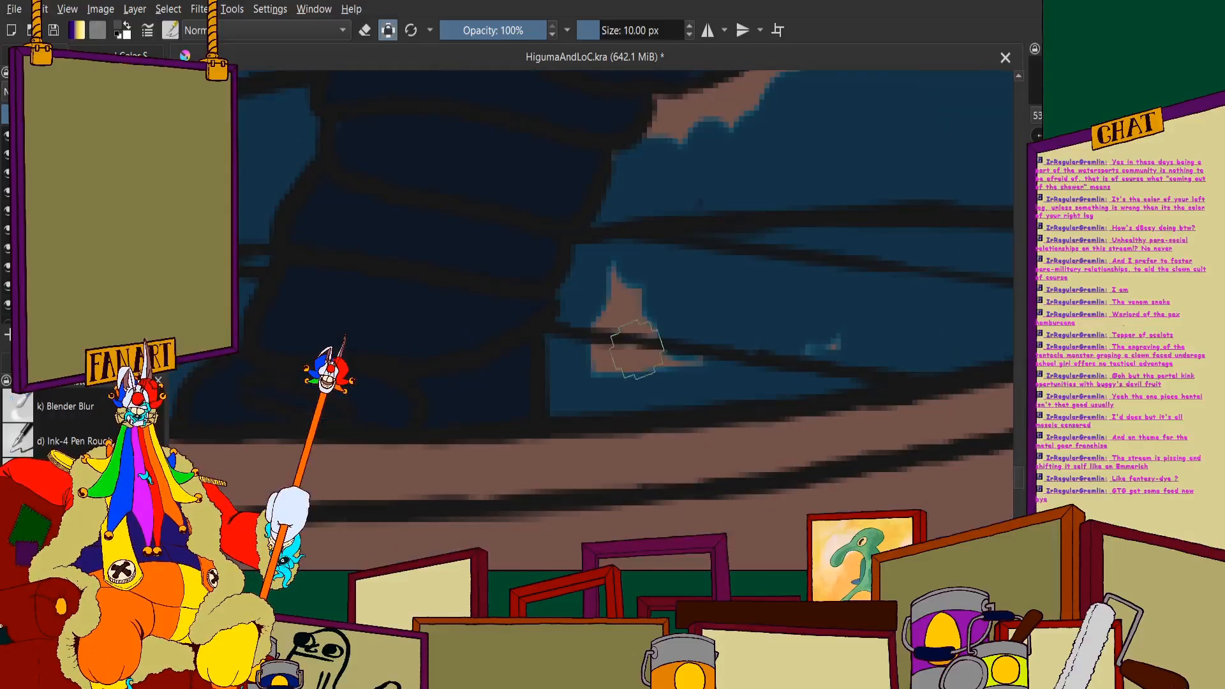
pyautogui.scroll(-4, 676, 176)
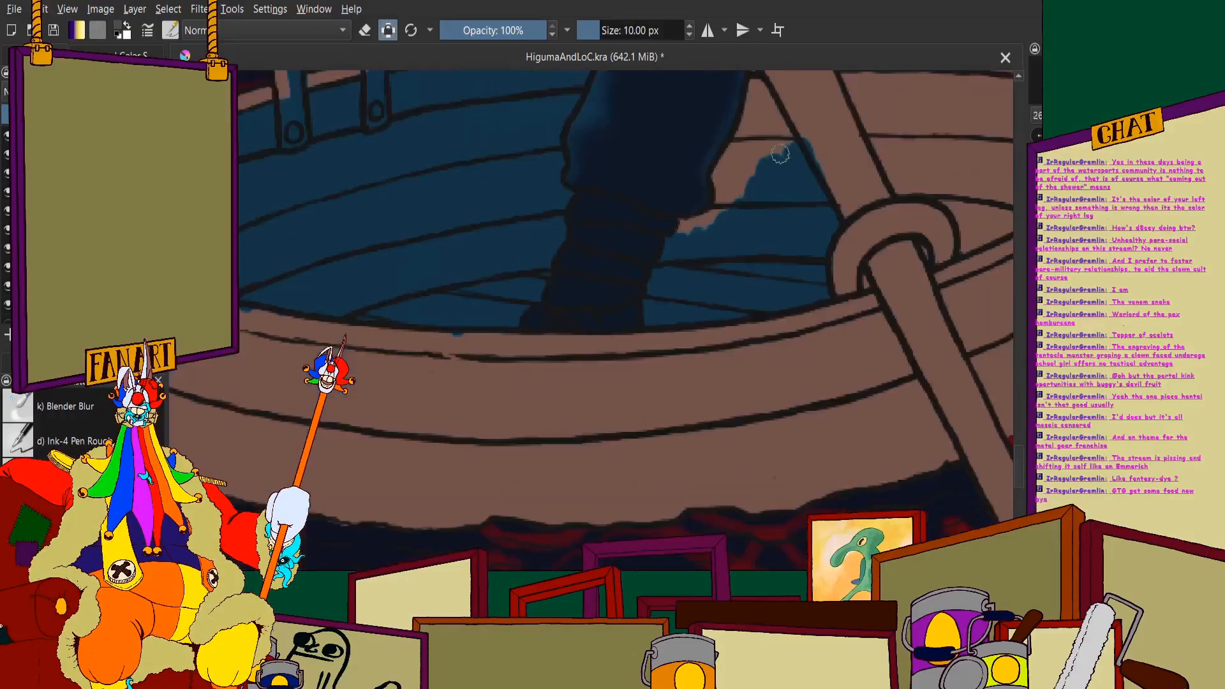
pyautogui.scroll(6, 689, 137)
pyautogui.moveTo(536, 327)
pyautogui.mouseDown()
pyautogui.moveTo(518, 338)
pyautogui.moveTo(697, 262)
pyautogui.moveTo(539, 408)
pyautogui.mouseUp()
pyautogui.scroll(-3, 536, 411)
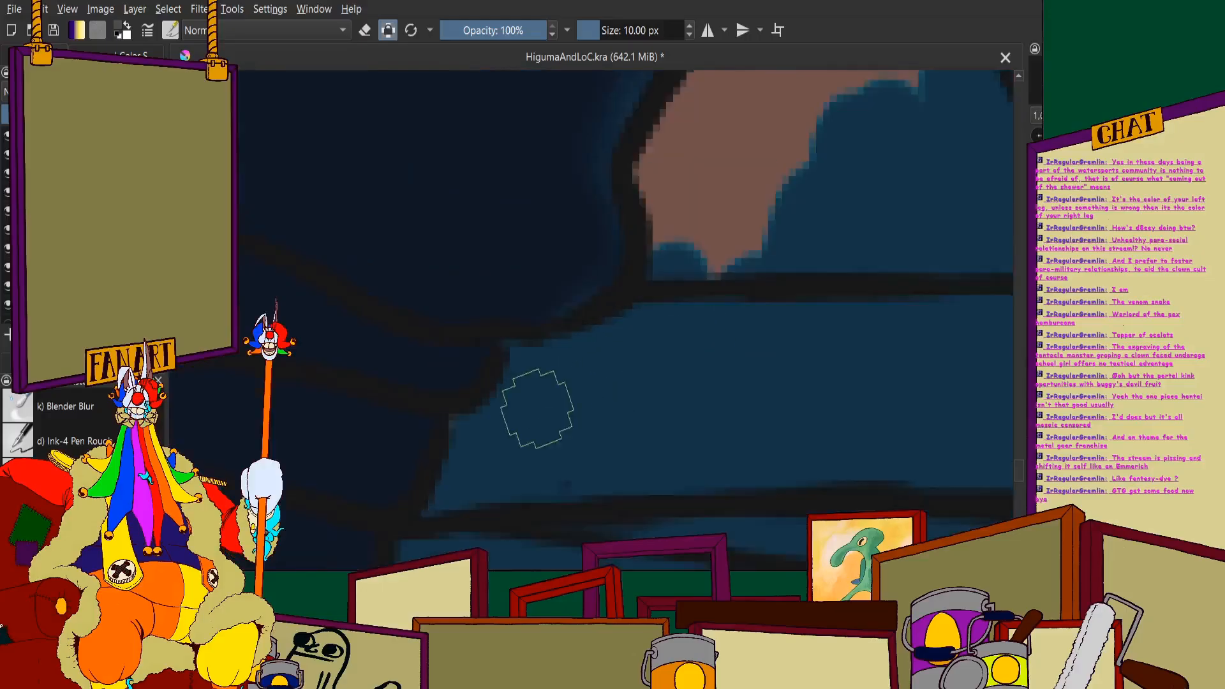
pyautogui.scroll(2, 653, 243)
pyautogui.moveTo(699, 230)
pyautogui.mouseDown()
pyautogui.moveTo(624, 472)
pyautogui.moveTo(646, 304)
pyautogui.moveTo(624, 265)
pyautogui.moveTo(569, 312)
pyautogui.moveTo(614, 207)
pyautogui.moveTo(540, 348)
pyautogui.moveTo(571, 379)
pyautogui.mouseUp()
pyautogui.scroll(-10, 571, 379)
pyautogui.scroll(3, 596, 258)
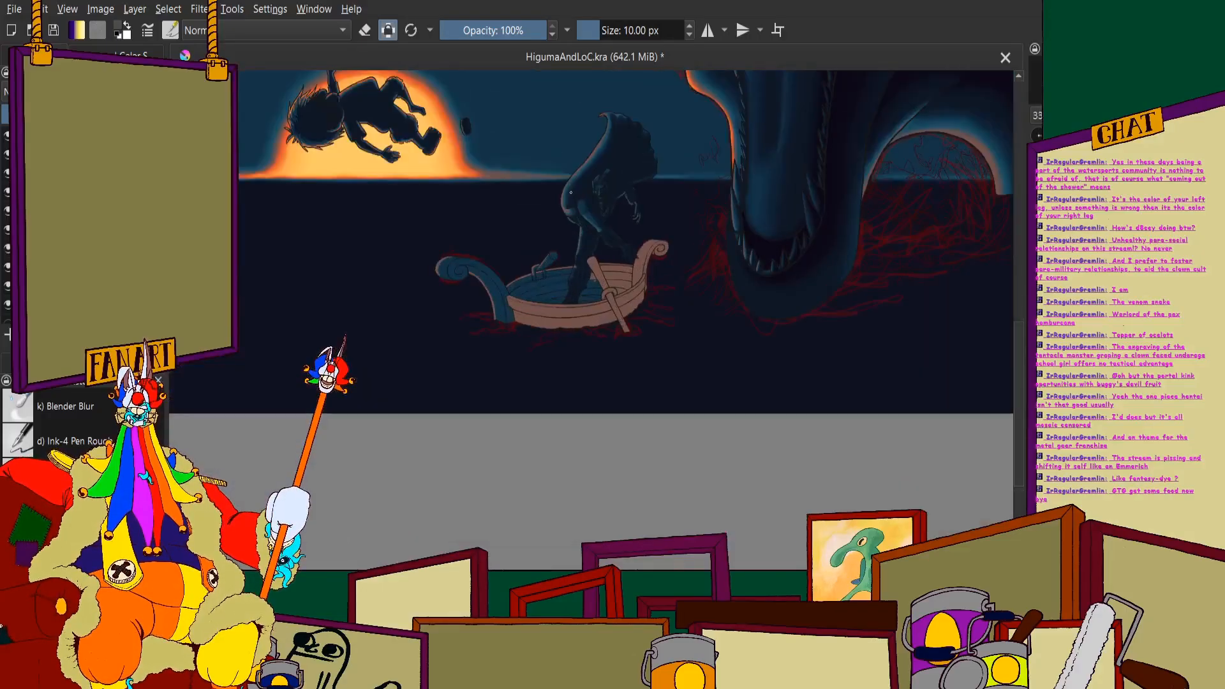
# - Cover the leftover brown sliver in the narrow wedge between the figure's leg and the near oar's handle with blue
pyautogui.scroll(-2, 570, 192)
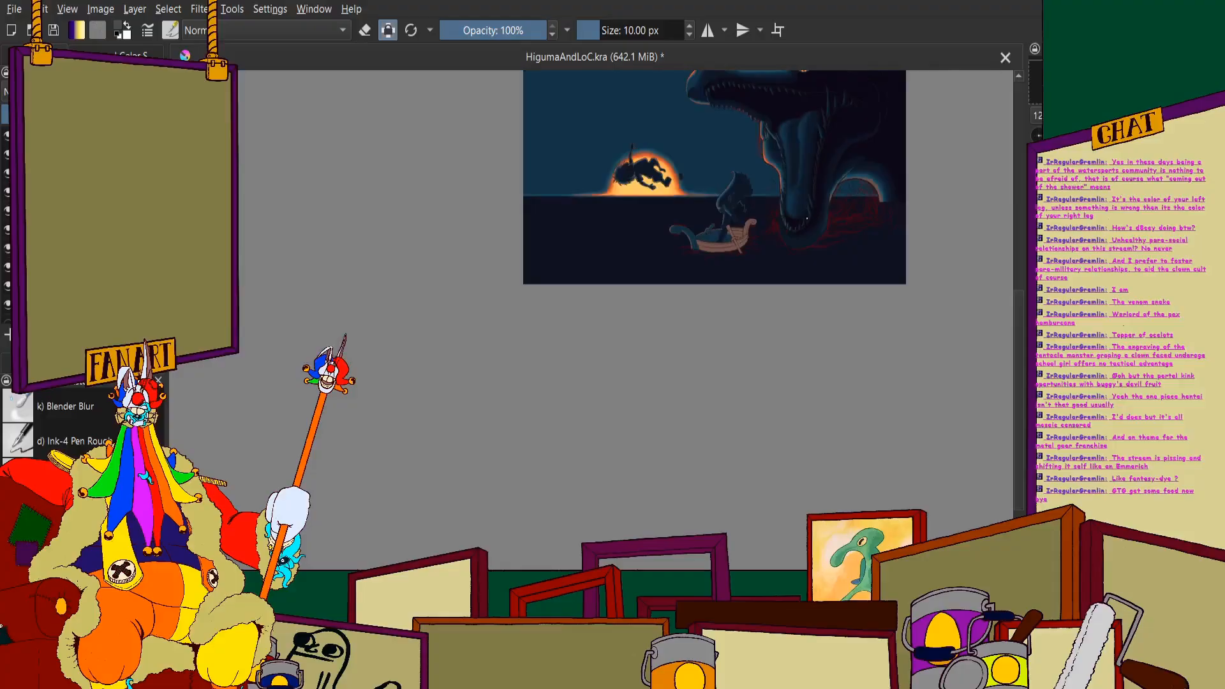
pyautogui.scroll(6, 746, 206)
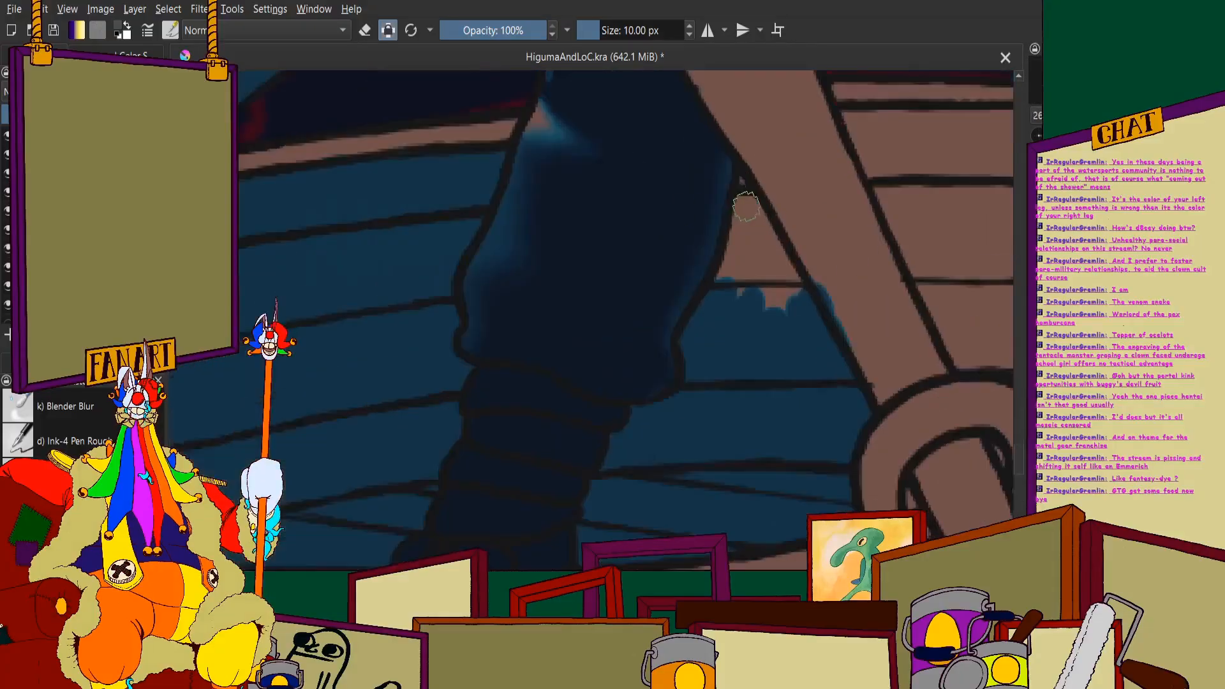
pyautogui.scroll(3, 746, 223)
pyautogui.moveTo(740, 241)
pyautogui.mouseDown()
pyautogui.moveTo(683, 432)
pyautogui.moveTo(740, 237)
pyautogui.moveTo(909, 457)
pyautogui.mouseUp()
pyautogui.moveTo(752, 159); pyautogui.dragTo(730, 148)
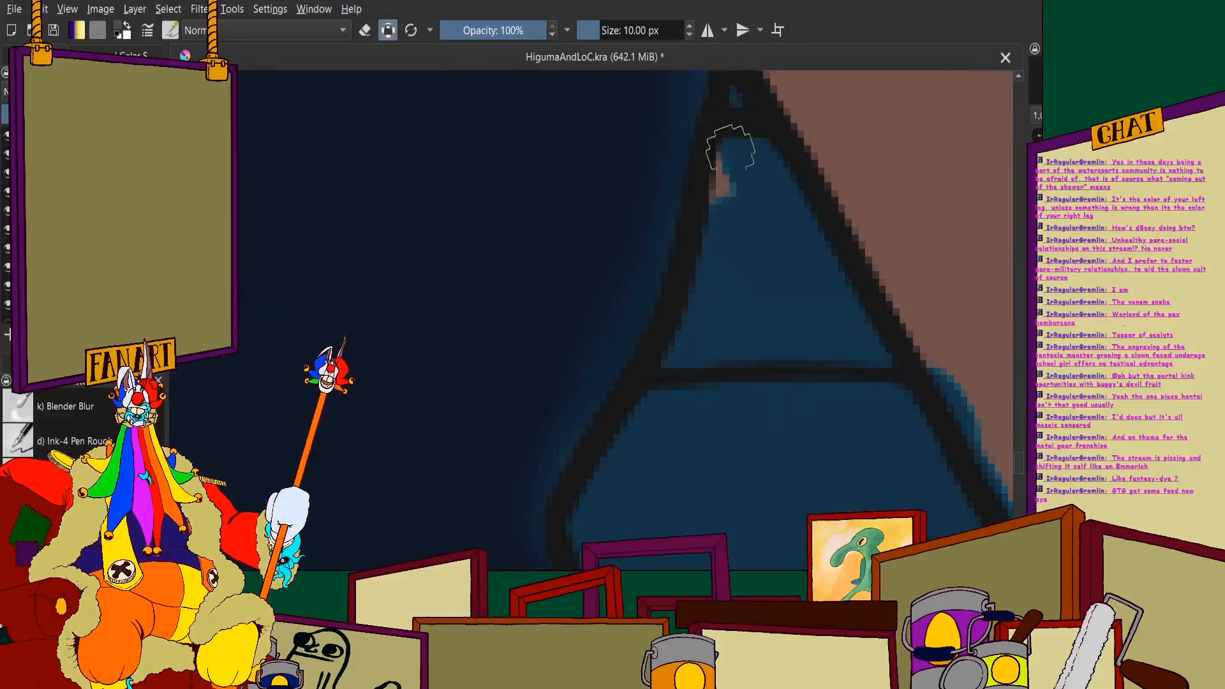
pyautogui.scroll(-6, 734, 150)
# - Shade the ring holding the near oar in blue, leaving a thin brown highlight along its upper outer edge
pyautogui.scroll(2, 791, 249)
pyautogui.scroll(1, 786, 247)
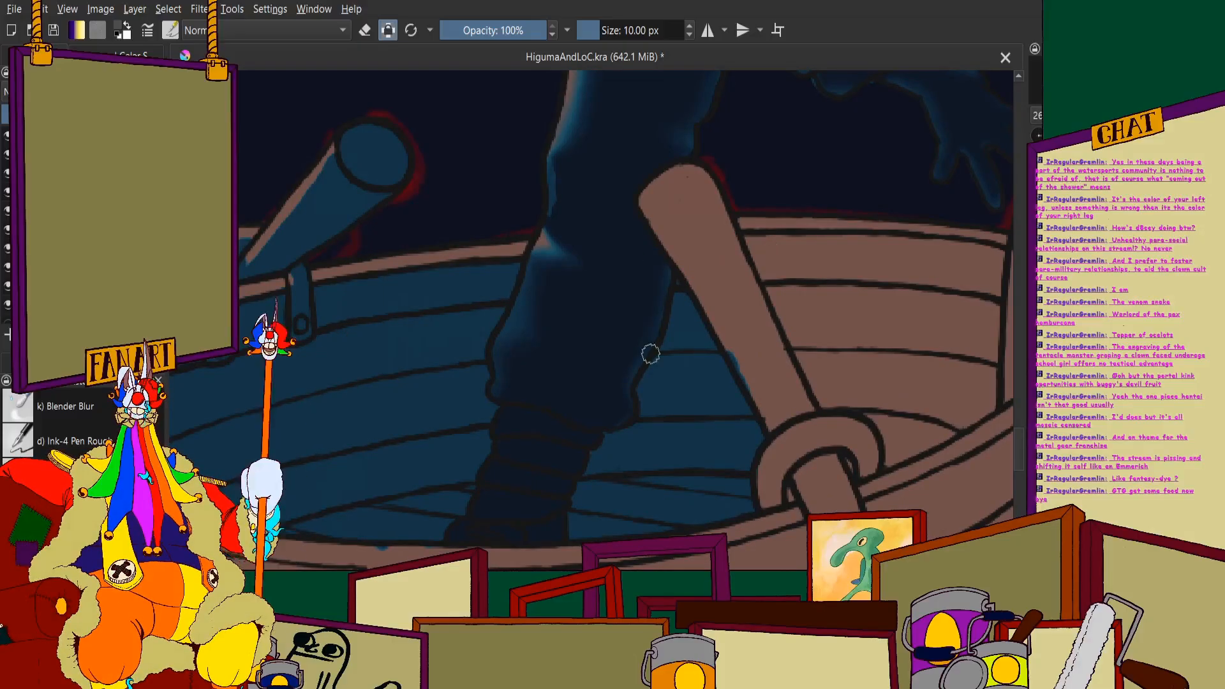
pyautogui.scroll(-2, 651, 353)
pyautogui.scroll(7, 686, 330)
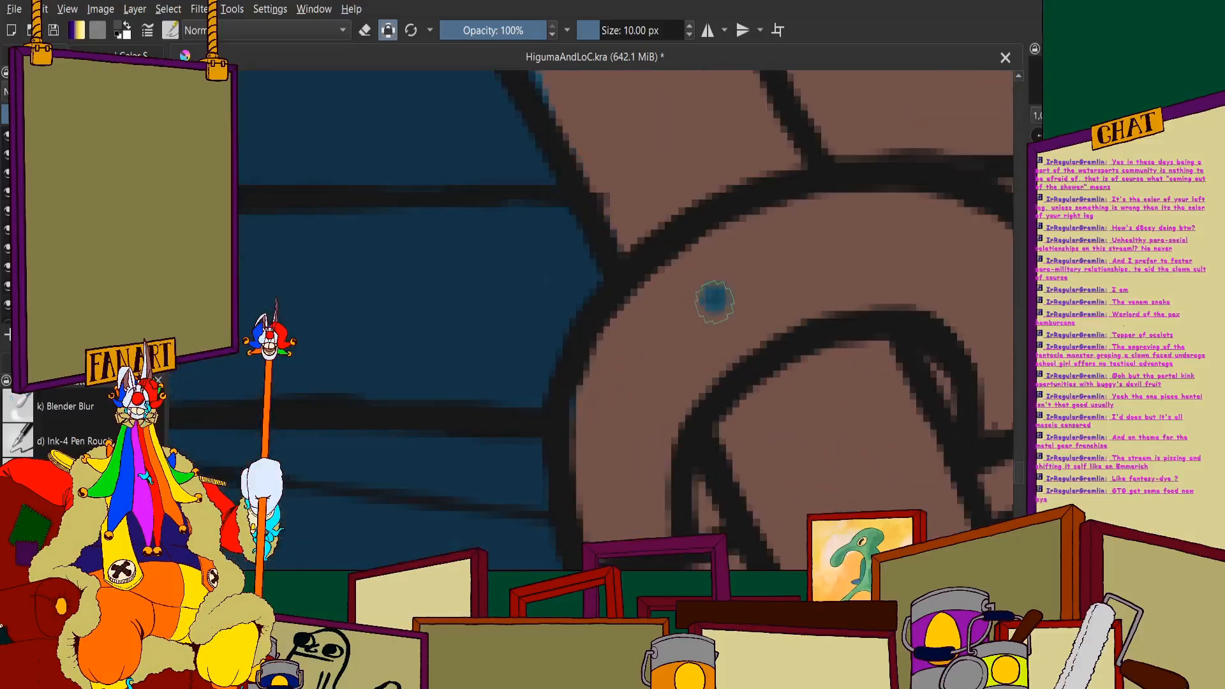
pyautogui.moveTo(653, 370)
pyautogui.mouseDown()
pyautogui.moveTo(626, 532)
pyautogui.moveTo(610, 545)
pyautogui.moveTo(574, 539)
pyautogui.moveTo(628, 446)
pyautogui.moveTo(637, 477)
pyautogui.moveTo(667, 334)
pyautogui.moveTo(725, 285)
pyautogui.moveTo(691, 451)
pyautogui.moveTo(693, 293)
pyautogui.moveTo(714, 260)
pyautogui.moveTo(830, 215)
pyautogui.moveTo(918, 230)
pyautogui.moveTo(836, 252)
pyautogui.moveTo(814, 342)
pyautogui.moveTo(855, 385)
pyautogui.moveTo(888, 393)
pyautogui.moveTo(913, 341)
pyautogui.moveTo(906, 275)
pyautogui.mouseUp()
pyautogui.scroll(-1, 629, 473)
pyautogui.scroll(-3, 917, 214)
pyautogui.scroll(4, 723, 315)
pyautogui.moveTo(919, 370)
pyautogui.mouseDown()
pyautogui.moveTo(872, 533)
pyautogui.moveTo(840, 446)
pyautogui.moveTo(815, 517)
pyautogui.moveTo(758, 405)
pyautogui.moveTo(696, 387)
pyautogui.moveTo(565, 401)
pyautogui.mouseUp()
pyautogui.scroll(-4, 752, 409)
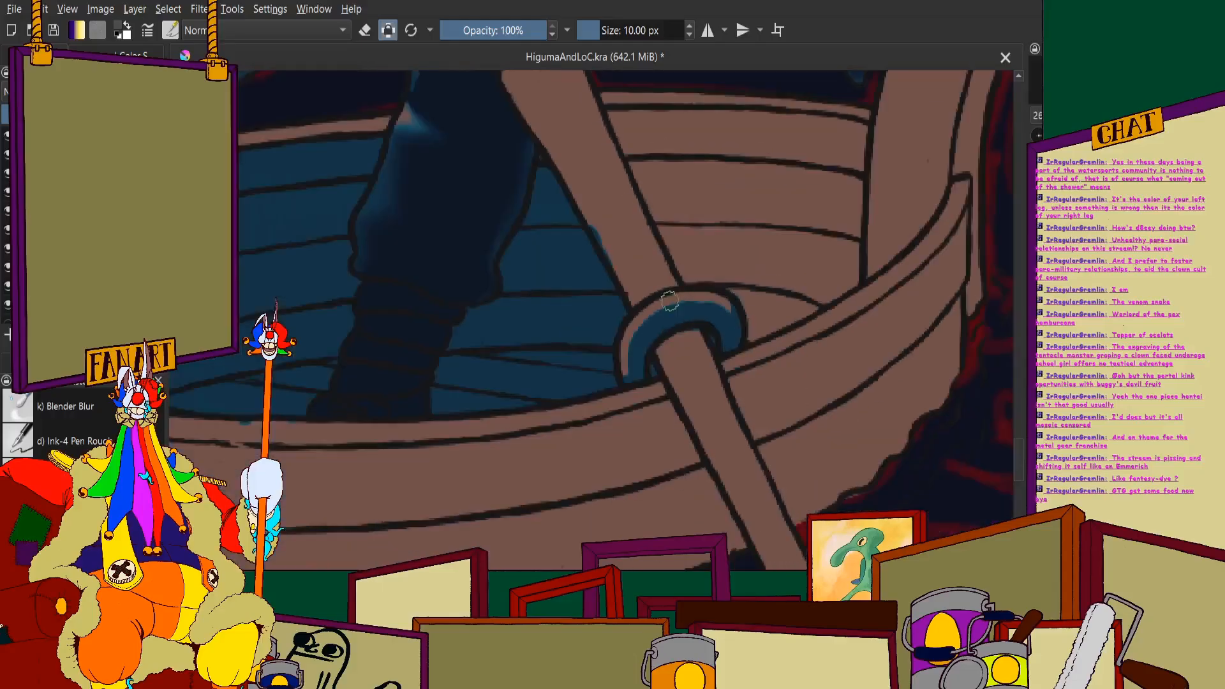
# - Block in blue shadow on the near oar's shaft below the ring, where it crosses the outer hull
pyautogui.scroll(4, 644, 306)
pyautogui.scroll(-4, 638, 383)
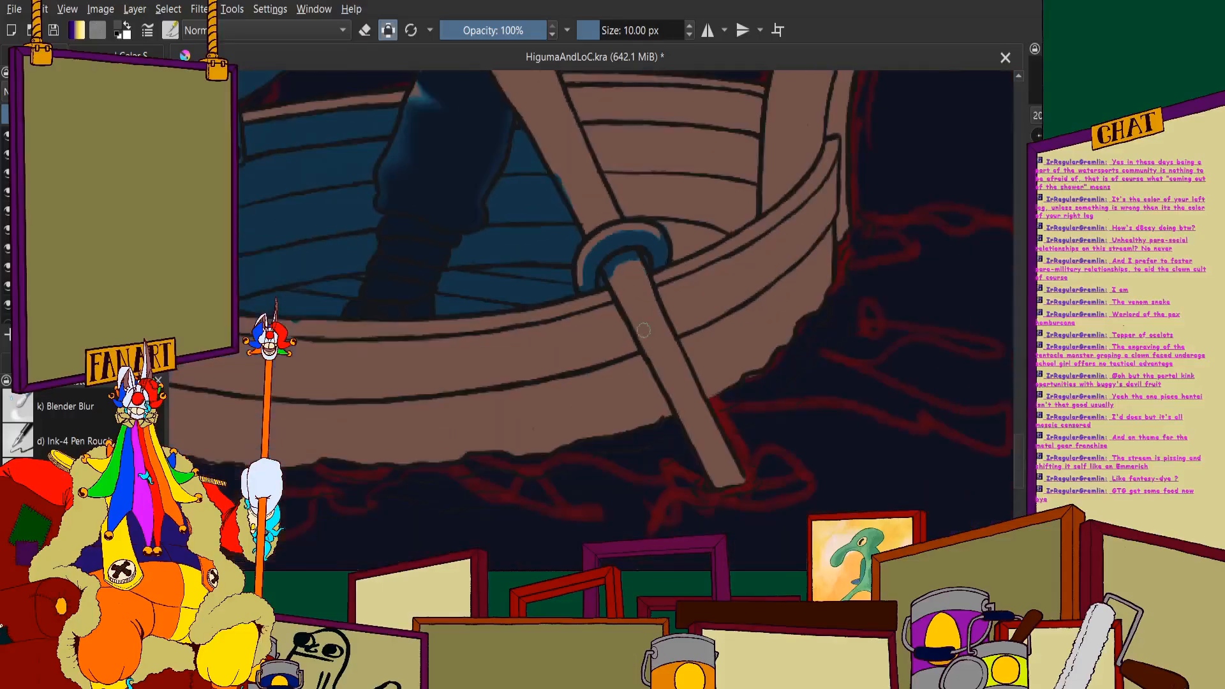
pyautogui.scroll(4, 720, 473)
pyautogui.moveTo(578, 255); pyautogui.dragTo(653, 382)
pyautogui.moveTo(669, 431)
pyautogui.mouseDown()
pyautogui.moveTo(631, 341)
pyautogui.moveTo(651, 315)
pyautogui.moveTo(663, 250)
pyautogui.moveTo(761, 439)
pyautogui.moveTo(616, 181)
pyautogui.moveTo(609, 270)
pyautogui.moveTo(565, 218)
pyautogui.mouseUp()
pyautogui.scroll(-1, 565, 218)
pyautogui.scroll(-4, 566, 220)
# - Fill the remaining brown on the lower oar shaft with blue, from under the ring to the waterline
pyautogui.scroll(5, 536, 153)
pyautogui.moveTo(521, 86)
pyautogui.mouseDown()
pyautogui.moveTo(578, 223)
pyautogui.moveTo(456, 72)
pyautogui.moveTo(549, 256)
pyautogui.moveTo(461, 88)
pyautogui.mouseUp()
pyautogui.moveTo(555, 252)
pyautogui.mouseDown()
pyautogui.moveTo(670, 490)
pyautogui.moveTo(757, 506)
pyautogui.moveTo(651, 281)
pyautogui.mouseUp()
pyautogui.scroll(-3, 651, 281)
pyautogui.scroll(3, 733, 402)
pyautogui.moveTo(657, 331); pyautogui.dragTo(633, 272)
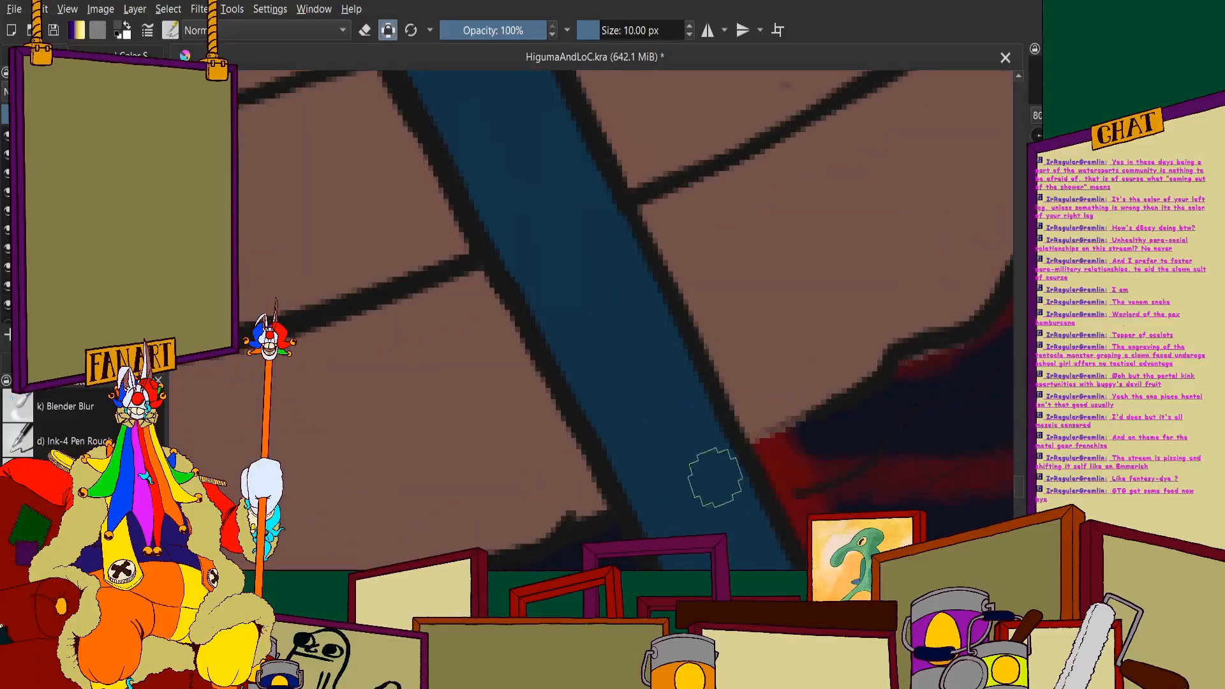
pyautogui.scroll(-3, 715, 477)
pyautogui.scroll(3, 625, 294)
pyautogui.moveTo(610, 224); pyautogui.dragTo(656, 307)
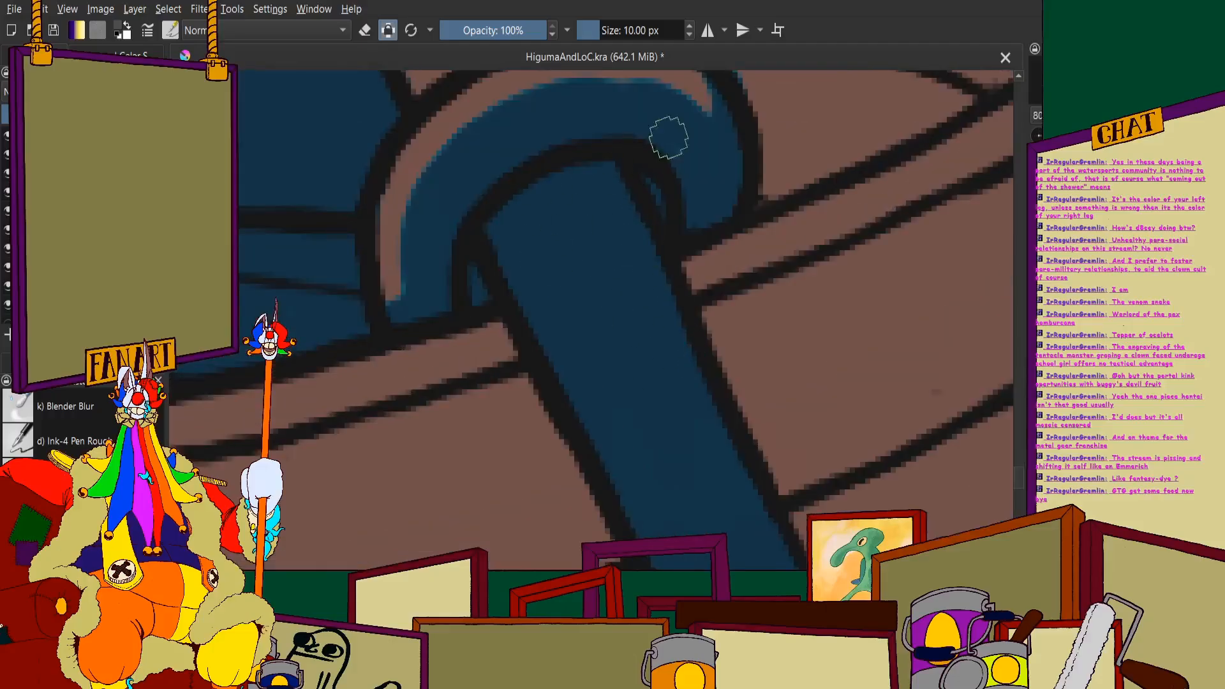
# - Mark the shadow edge inside the near oar's handle tip and block in blue on the handle just above the ring
pyautogui.scroll(-4, 668, 137)
pyautogui.scroll(4, 645, 161)
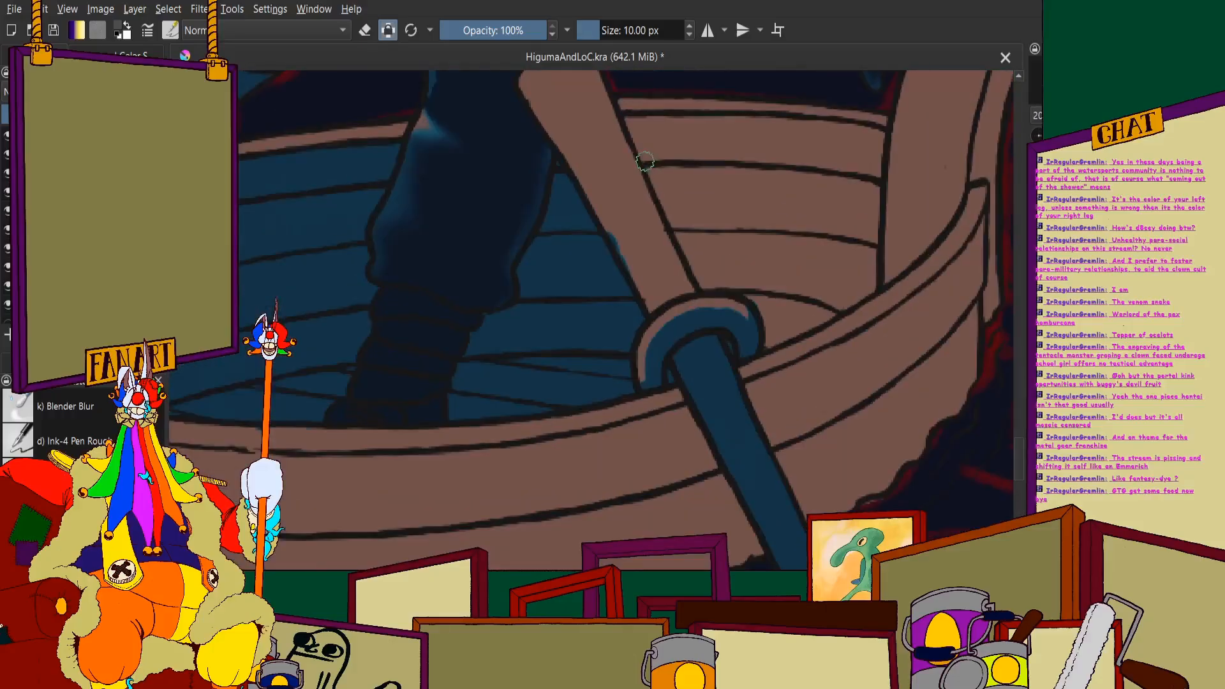
pyautogui.scroll(3, 645, 284)
pyautogui.scroll(-4, 628, 294)
pyautogui.scroll(2, 554, 154)
pyautogui.scroll(-2, 557, 157)
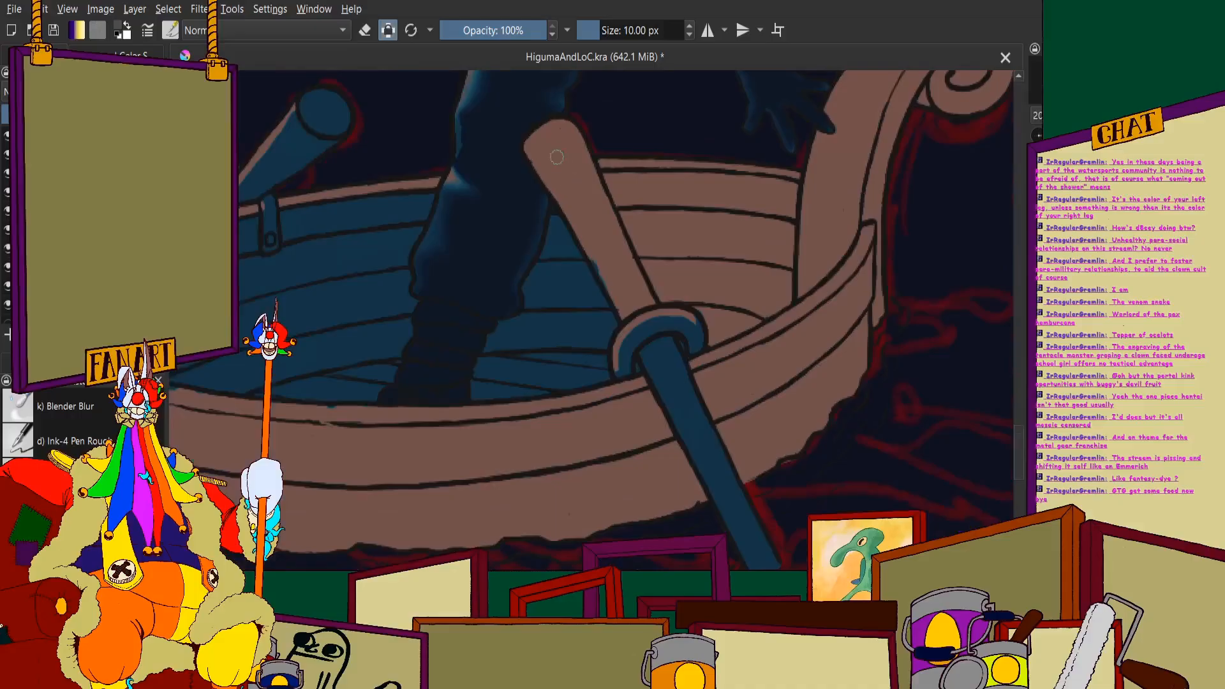
pyautogui.scroll(2, 556, 157)
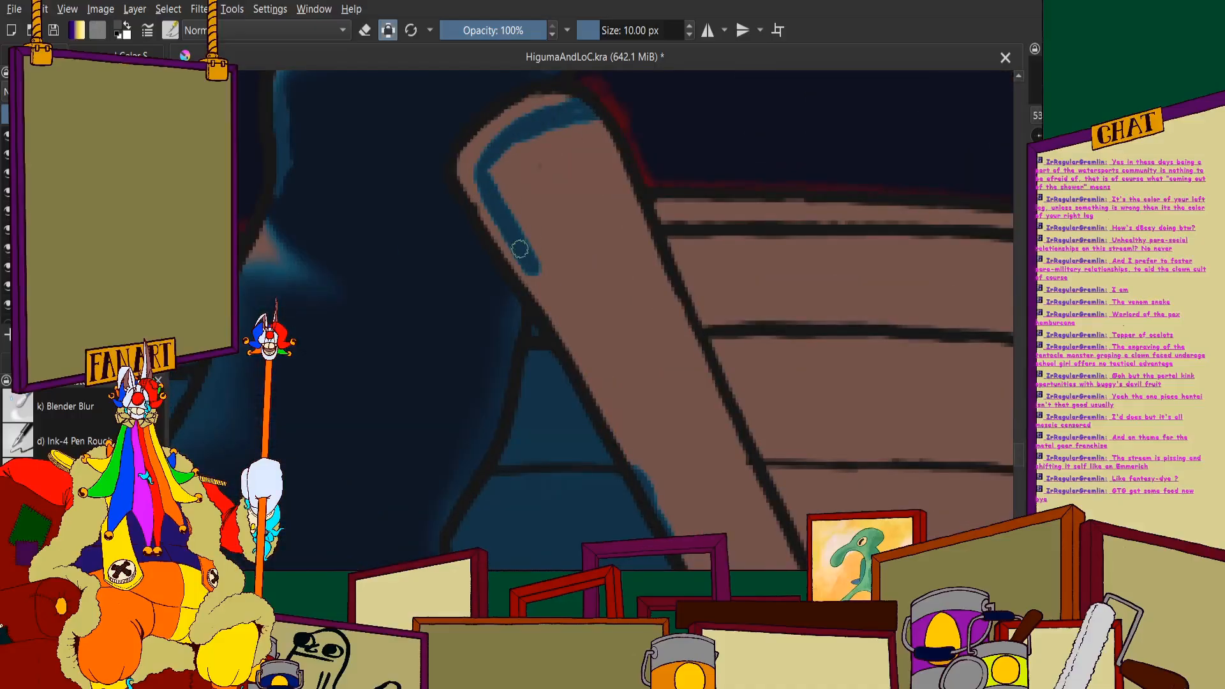
pyautogui.scroll(-4, 555, 319)
pyautogui.scroll(4, 539, 164)
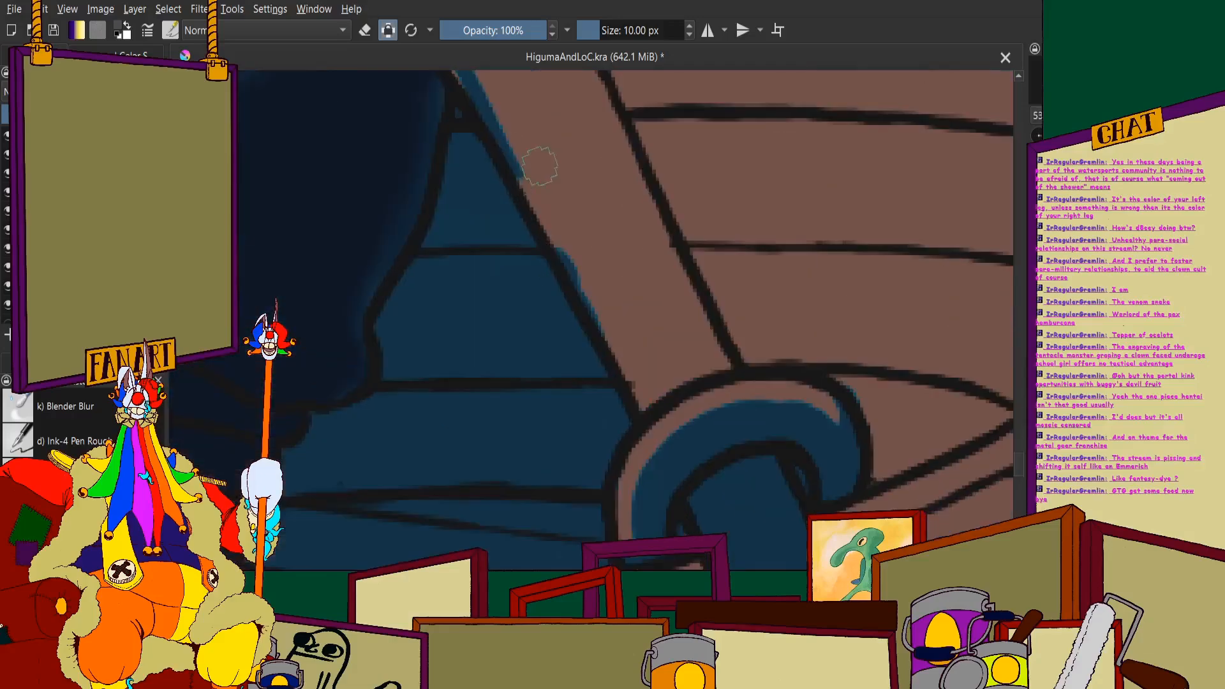
pyautogui.moveTo(552, 225)
pyautogui.mouseDown()
pyautogui.moveTo(641, 323)
pyautogui.moveTo(595, 146)
pyautogui.moveTo(650, 228)
pyautogui.mouseUp()
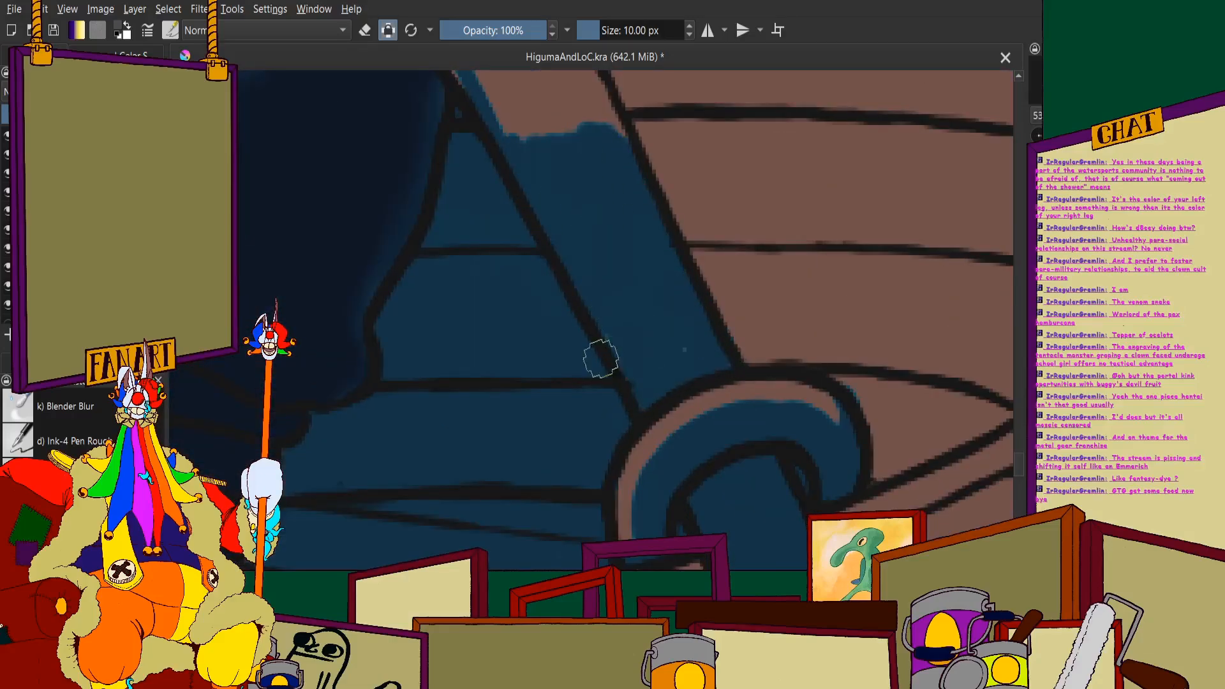
# - Fill the upper part of the oar handle with blue, leaving a thin brown highlight around the tip and leg-side edge
pyautogui.scroll(-4, 678, 361)
pyautogui.scroll(4, 623, 124)
pyautogui.moveTo(623, 123)
pyautogui.mouseDown()
pyautogui.moveTo(648, 178)
pyautogui.moveTo(601, 143)
pyautogui.moveTo(640, 328)
pyautogui.moveTo(483, 101)
pyautogui.mouseUp()
pyautogui.scroll(-5, 591, 281)
pyautogui.scroll(5, 568, 224)
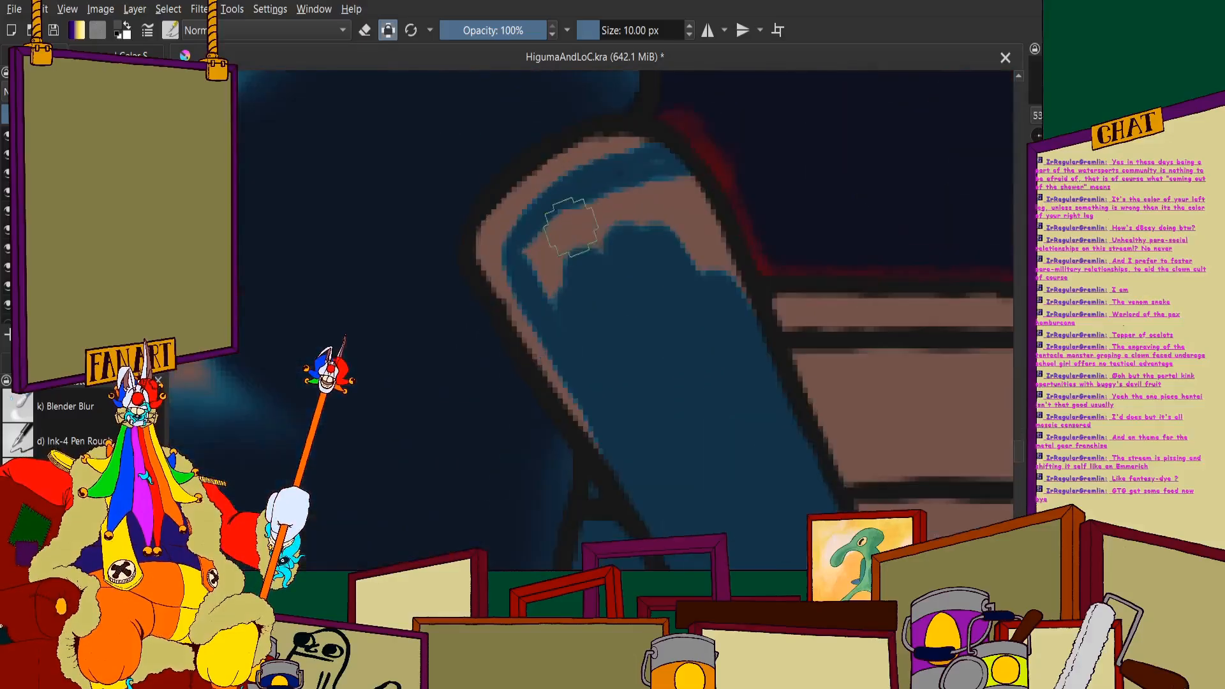
pyautogui.moveTo(548, 224)
pyautogui.mouseDown()
pyautogui.moveTo(526, 241)
pyautogui.moveTo(545, 287)
pyautogui.moveTo(562, 222)
pyautogui.moveTo(621, 258)
pyautogui.moveTo(649, 217)
pyautogui.moveTo(708, 270)
pyautogui.moveTo(710, 191)
pyautogui.mouseUp()
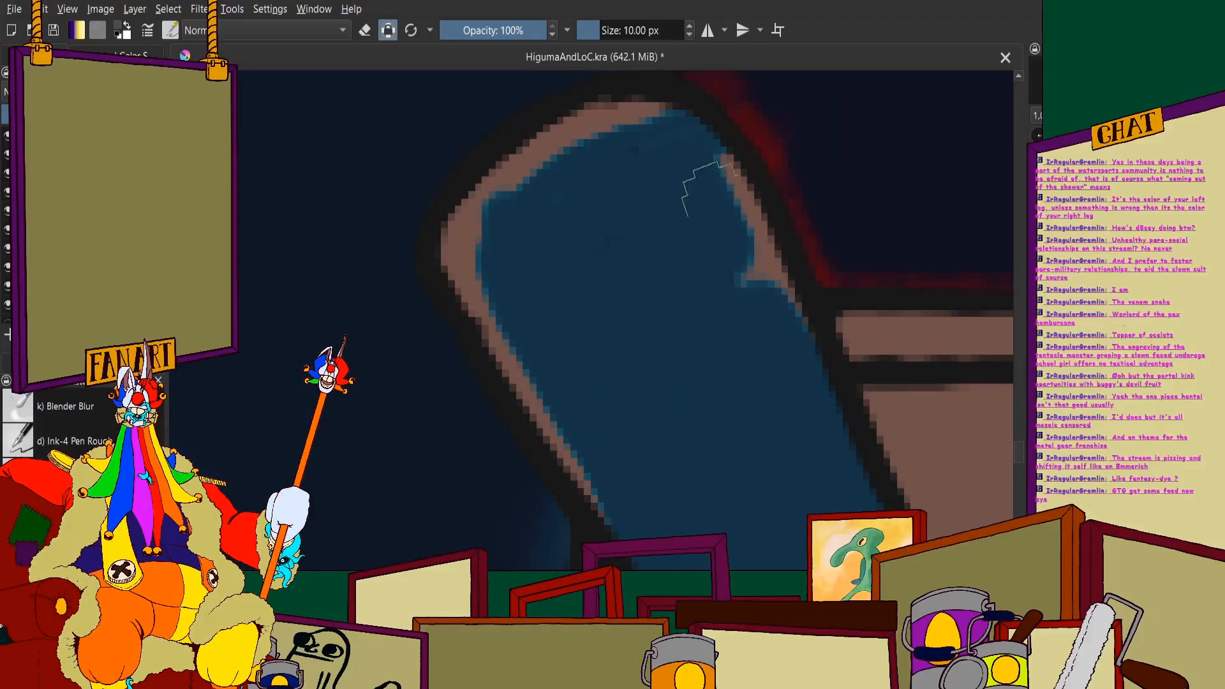
# - Block in blue shadow on the inner hull planks between the near oar and the unshaded scroll post
pyautogui.scroll(-8, 708, 246)
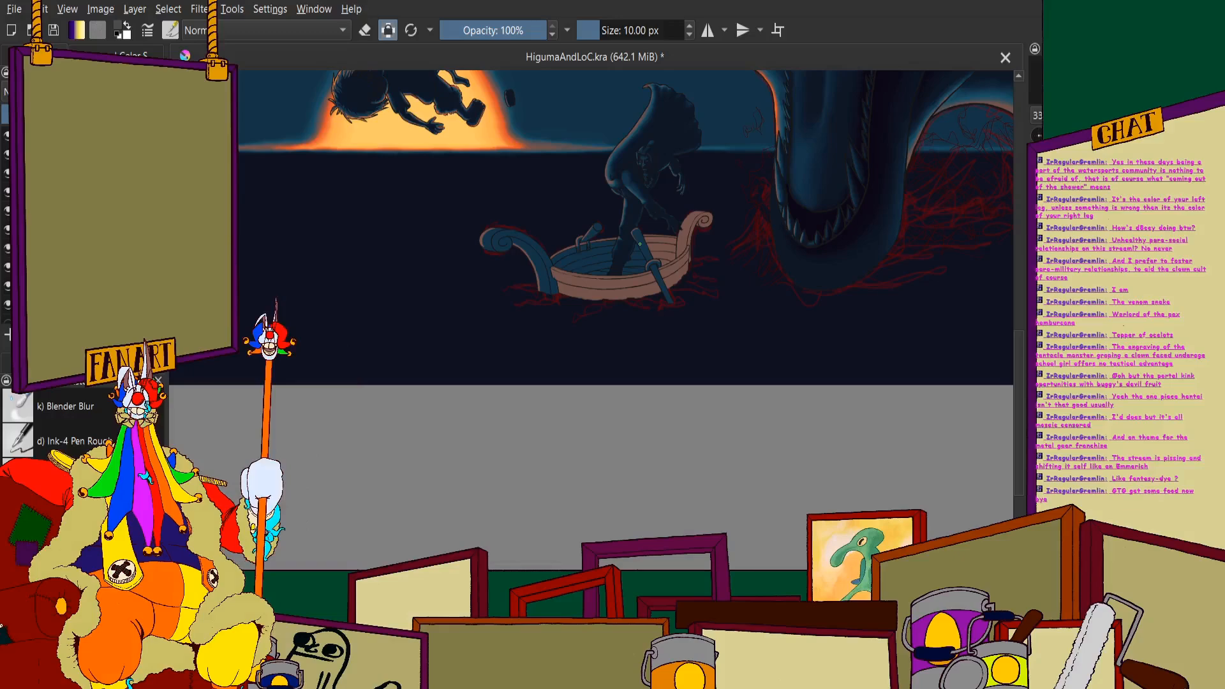
pyautogui.scroll(5, 639, 244)
pyautogui.moveTo(734, 171)
pyautogui.mouseDown()
pyautogui.moveTo(722, 133)
pyautogui.moveTo(733, 97)
pyautogui.moveTo(732, 166)
pyautogui.moveTo(690, 72)
pyautogui.moveTo(662, 79)
pyautogui.moveTo(642, 271)
pyautogui.moveTo(616, 276)
pyautogui.moveTo(580, 104)
pyautogui.moveTo(564, 343)
pyautogui.moveTo(451, 133)
pyautogui.moveTo(459, 214)
pyautogui.moveTo(420, 275)
pyautogui.moveTo(313, 86)
pyautogui.moveTo(344, 264)
pyautogui.mouseUp()
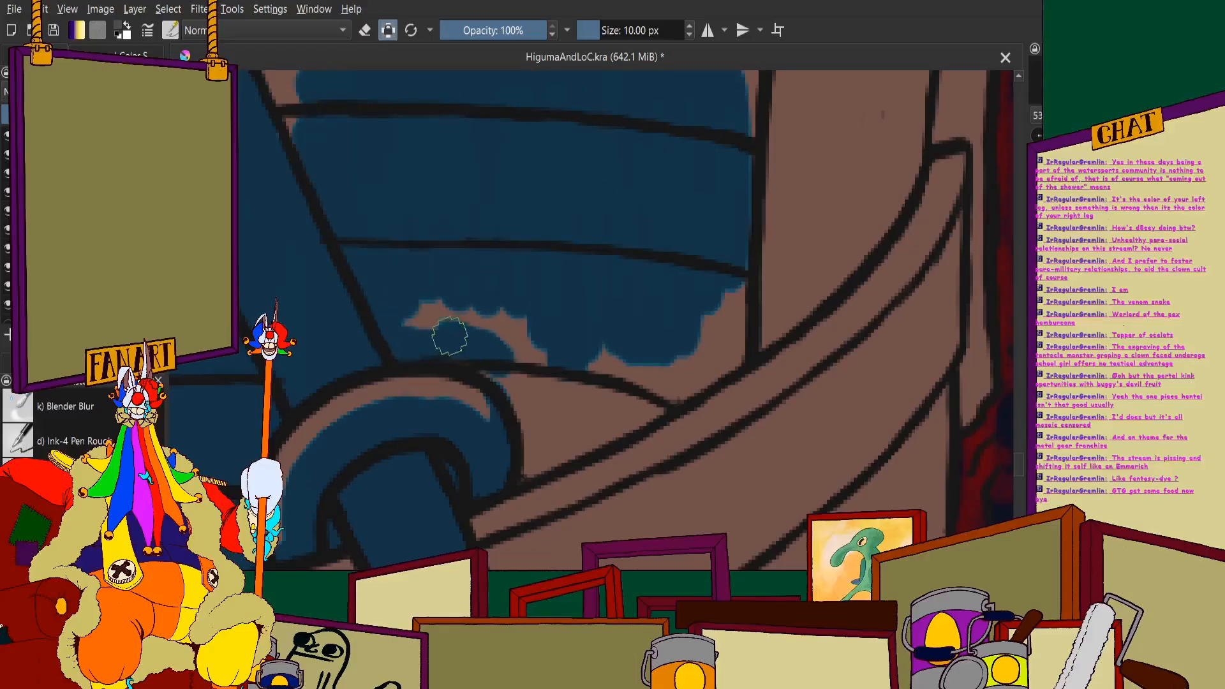
pyautogui.moveTo(477, 344)
pyautogui.mouseDown()
pyautogui.moveTo(529, 402)
pyautogui.moveTo(534, 433)
pyautogui.mouseUp()
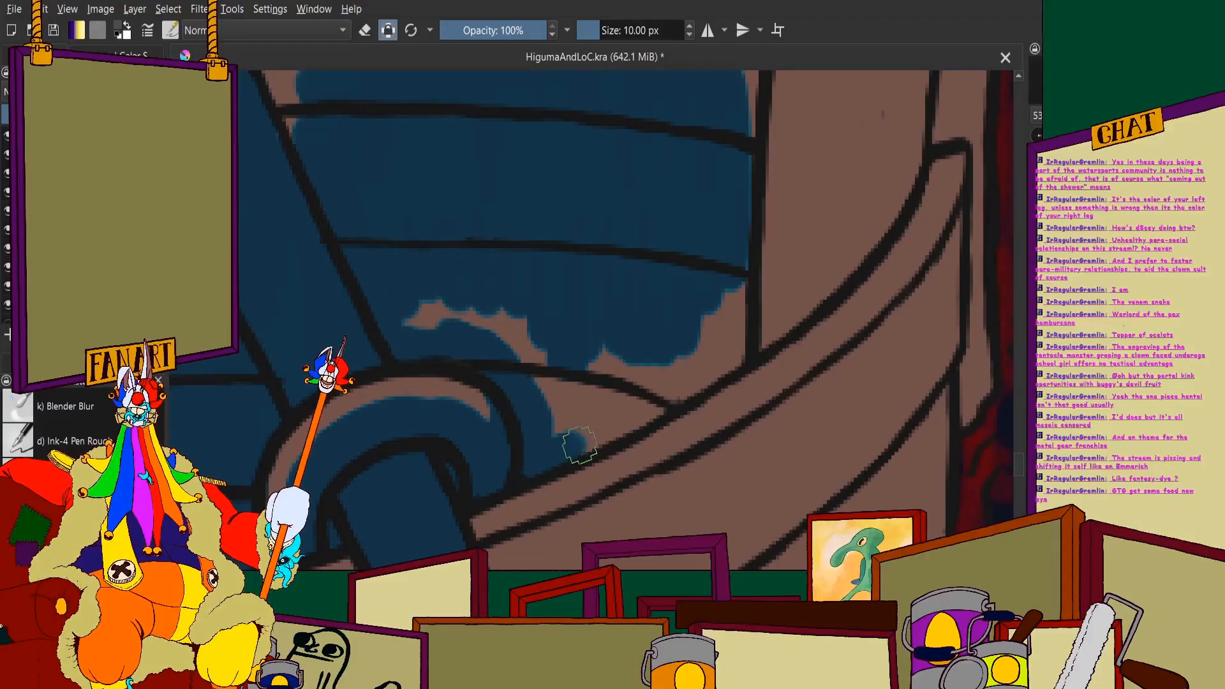
pyautogui.moveTo(703, 374)
pyautogui.mouseDown()
pyautogui.moveTo(731, 361)
pyautogui.moveTo(737, 322)
pyautogui.mouseUp()
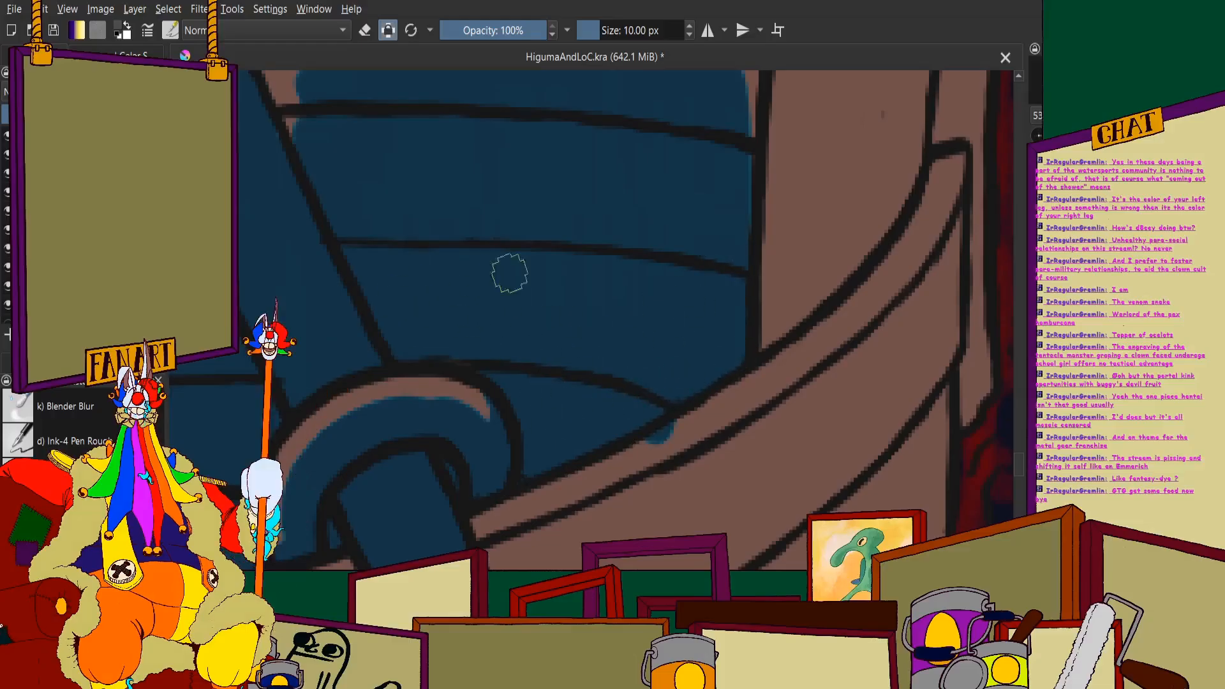
# - Fill the brown gaps left on the upper inner planks beyond the oar with blue, keeping the far rim brown
pyautogui.scroll(-3, 510, 273)
pyautogui.scroll(5, 436, 168)
pyautogui.moveTo(324, 237); pyautogui.dragTo(510, 226)
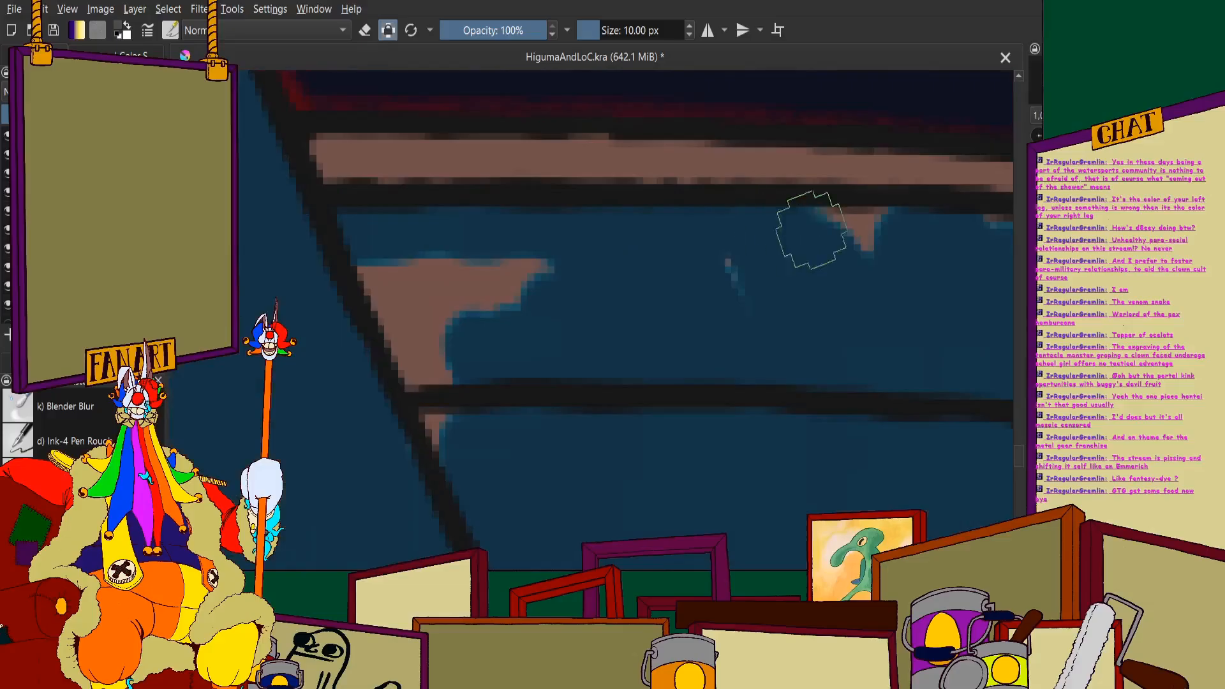
pyautogui.moveTo(811, 230); pyautogui.dragTo(918, 246)
pyautogui.moveTo(520, 281)
pyautogui.mouseDown()
pyautogui.moveTo(542, 260)
pyautogui.moveTo(347, 356)
pyautogui.mouseUp()
pyautogui.scroll(-5, 431, 275)
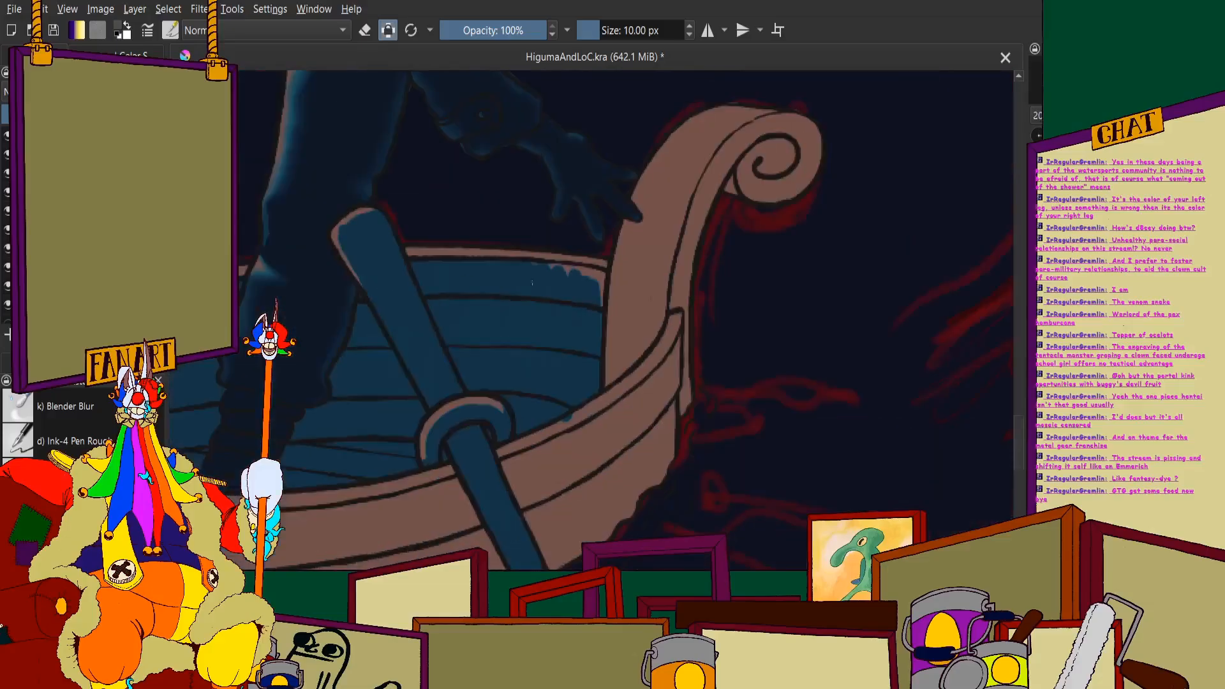
pyautogui.scroll(5, 532, 284)
pyautogui.moveTo(260, 192)
pyautogui.mouseDown()
pyautogui.moveTo(533, 233)
pyautogui.moveTo(785, 294)
pyautogui.moveTo(795, 552)
pyautogui.mouseUp()
pyautogui.scroll(-5, 613, 285)
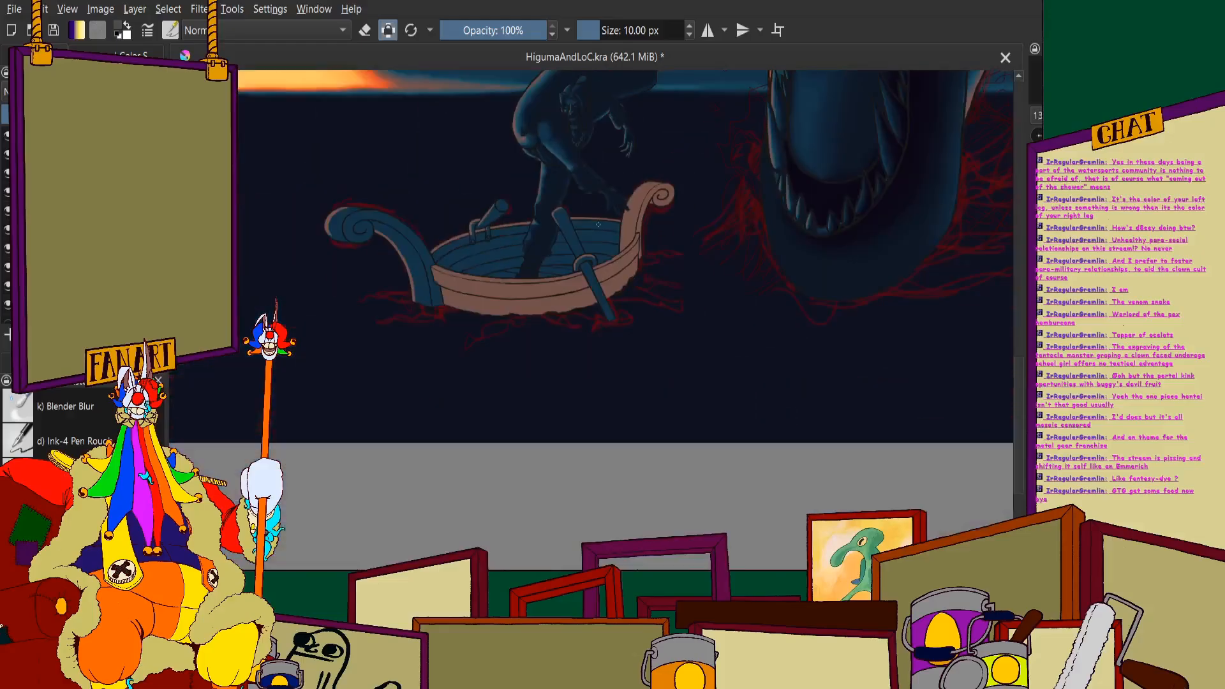
# - Paint the near rim blue from the oar ring to its raised tip and start the shadow at the adjoining outer hull edge
pyautogui.scroll(2, 595, 235)
pyautogui.scroll(-3, 578, 236)
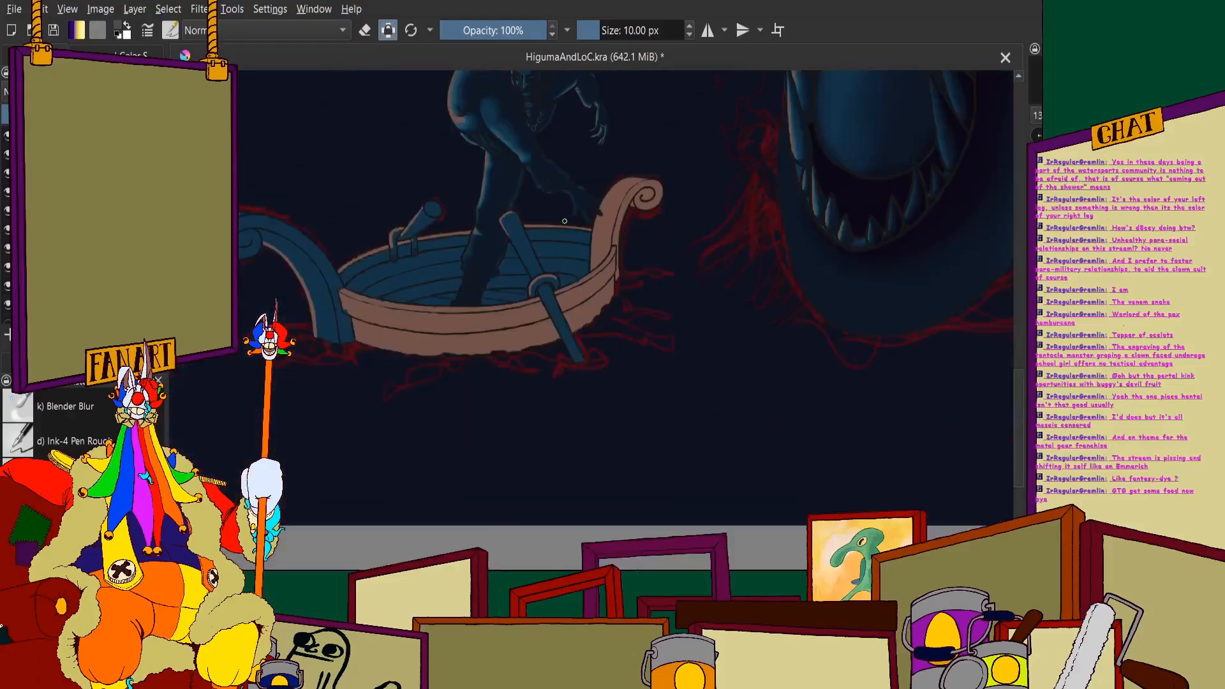
pyautogui.scroll(3, 575, 243)
pyautogui.scroll(-1, 558, 258)
pyautogui.scroll(-2, 528, 268)
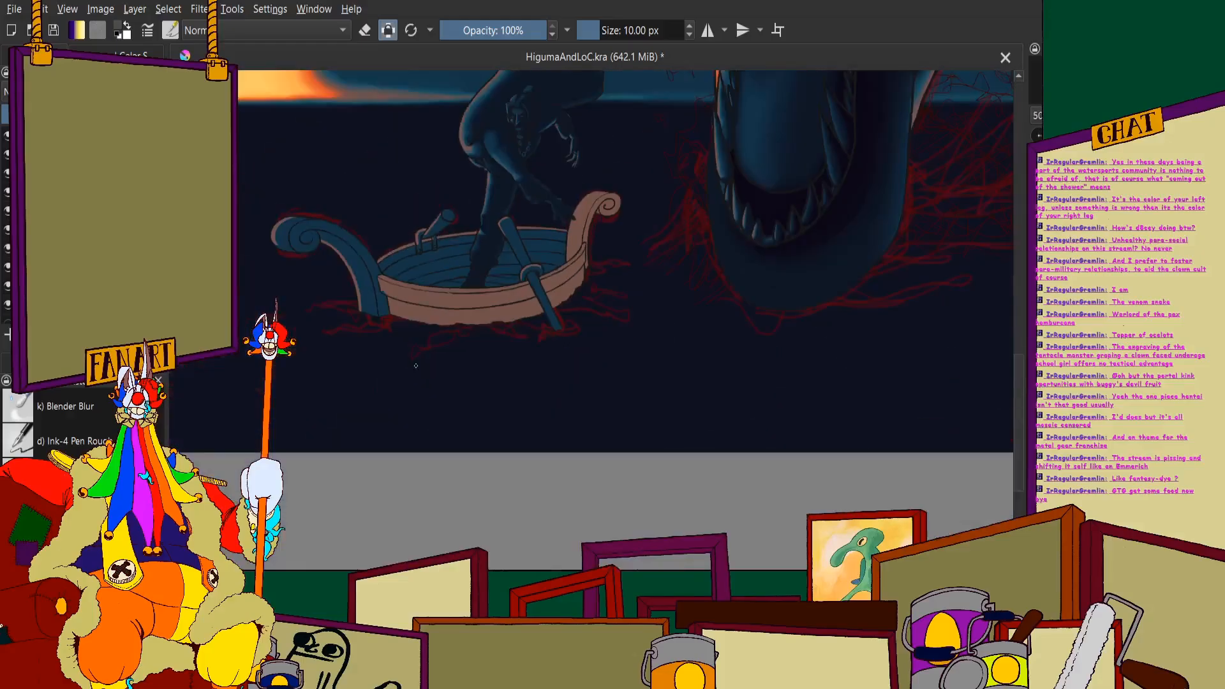
pyautogui.scroll(6, 538, 275)
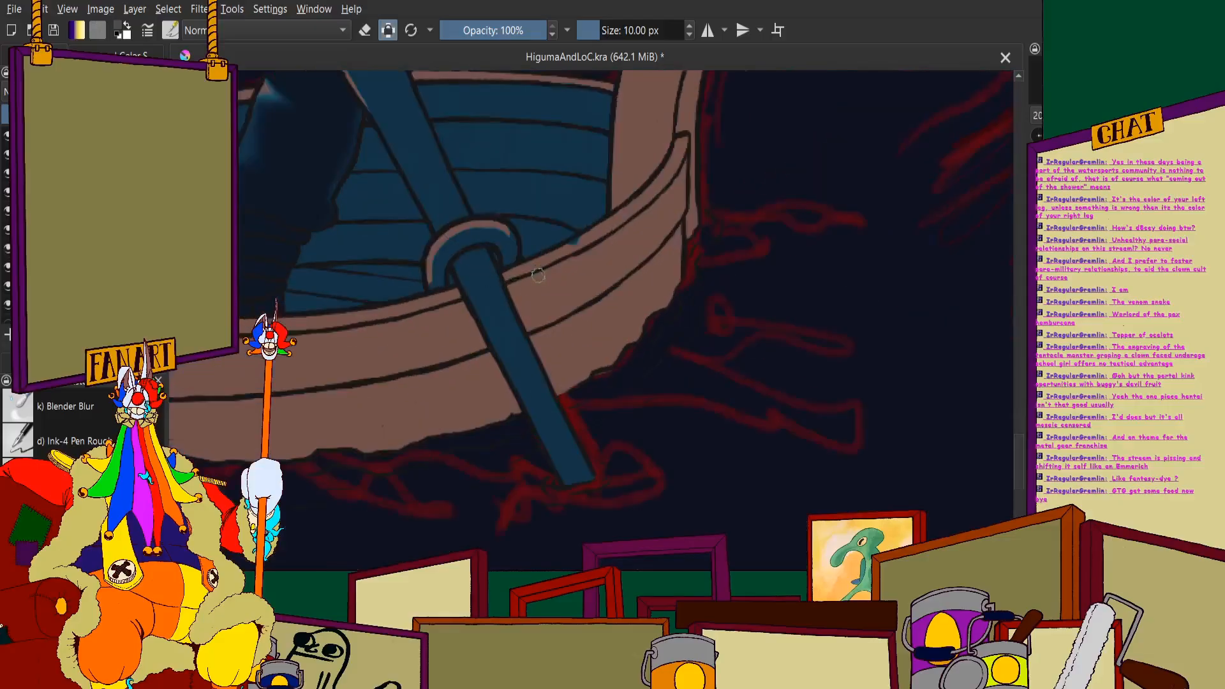
pyautogui.scroll(-1, 538, 276)
pyautogui.scroll(3, 524, 306)
pyautogui.moveTo(641, 288); pyautogui.dragTo(500, 385)
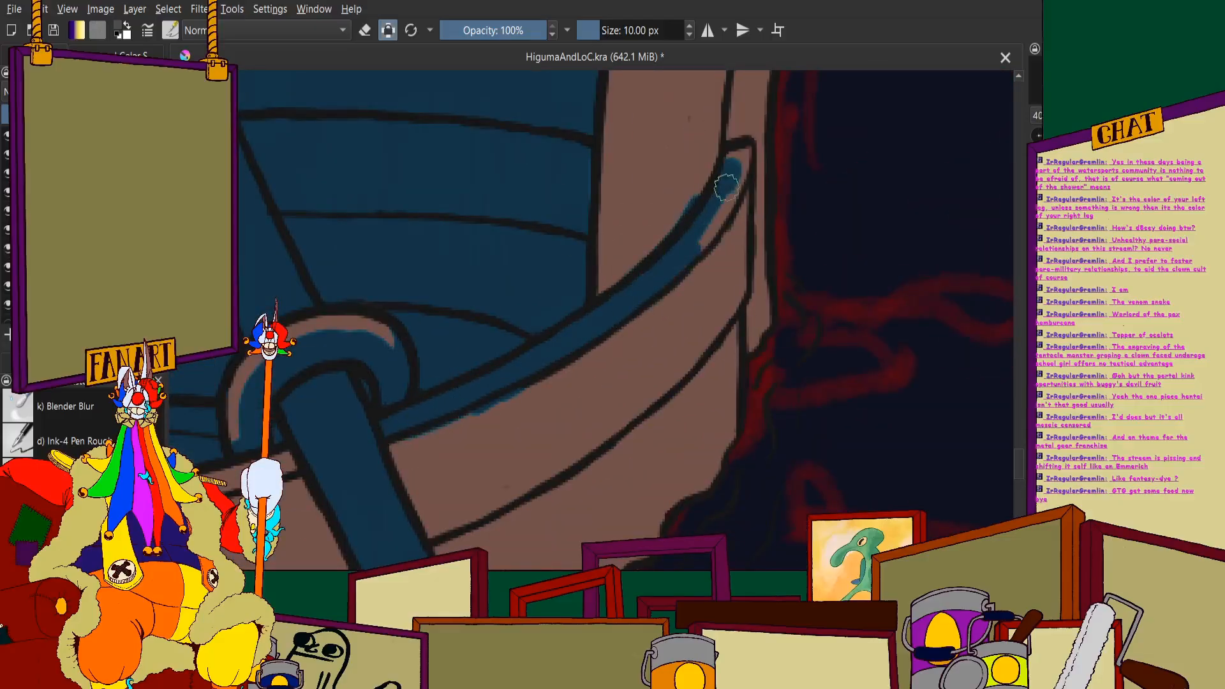
pyautogui.moveTo(738, 190); pyautogui.dragTo(738, 400)
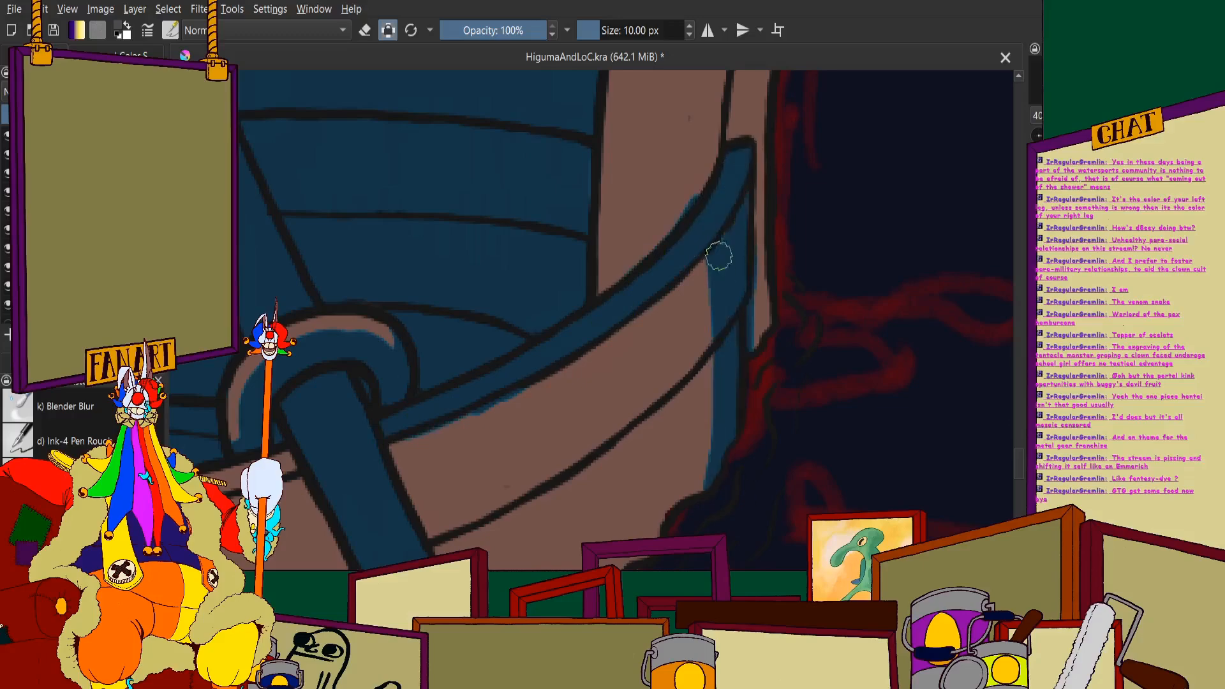
# - Fill both outer hull planks between the near oar and the hull's end below the unshaded scroll with blue
pyautogui.moveTo(719, 256)
pyautogui.mouseDown()
pyautogui.moveTo(710, 416)
pyautogui.moveTo(676, 367)
pyautogui.moveTo(625, 476)
pyautogui.moveTo(544, 447)
pyautogui.mouseUp()
pyautogui.scroll(-4, 557, 386)
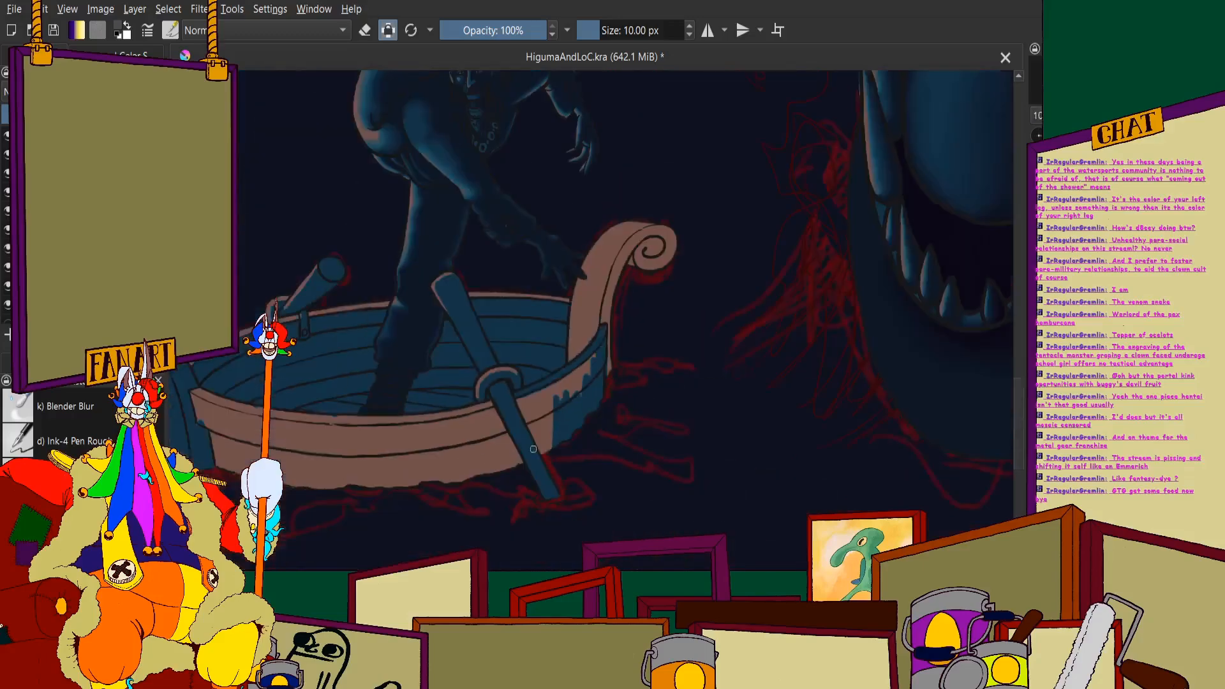
pyautogui.scroll(4, 536, 444)
pyautogui.moveTo(537, 498)
pyautogui.mouseDown()
pyautogui.moveTo(640, 339)
pyautogui.moveTo(553, 460)
pyautogui.moveTo(585, 264)
pyautogui.mouseUp()
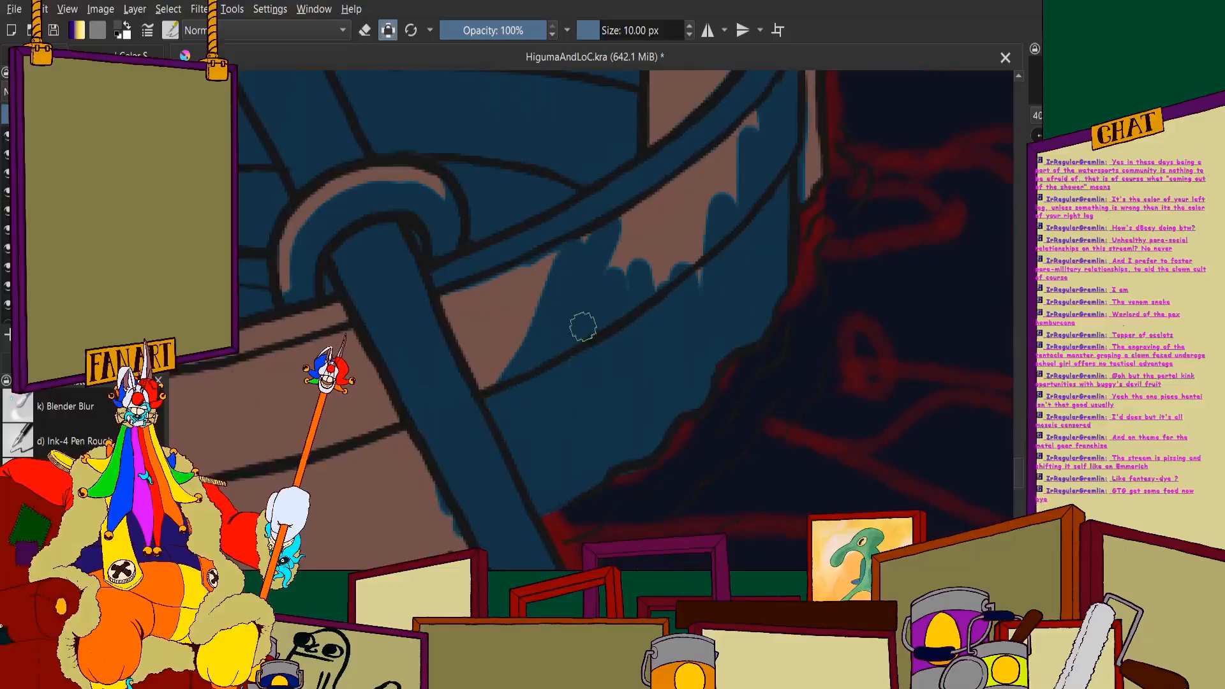
pyautogui.moveTo(583, 327); pyautogui.dragTo(546, 293)
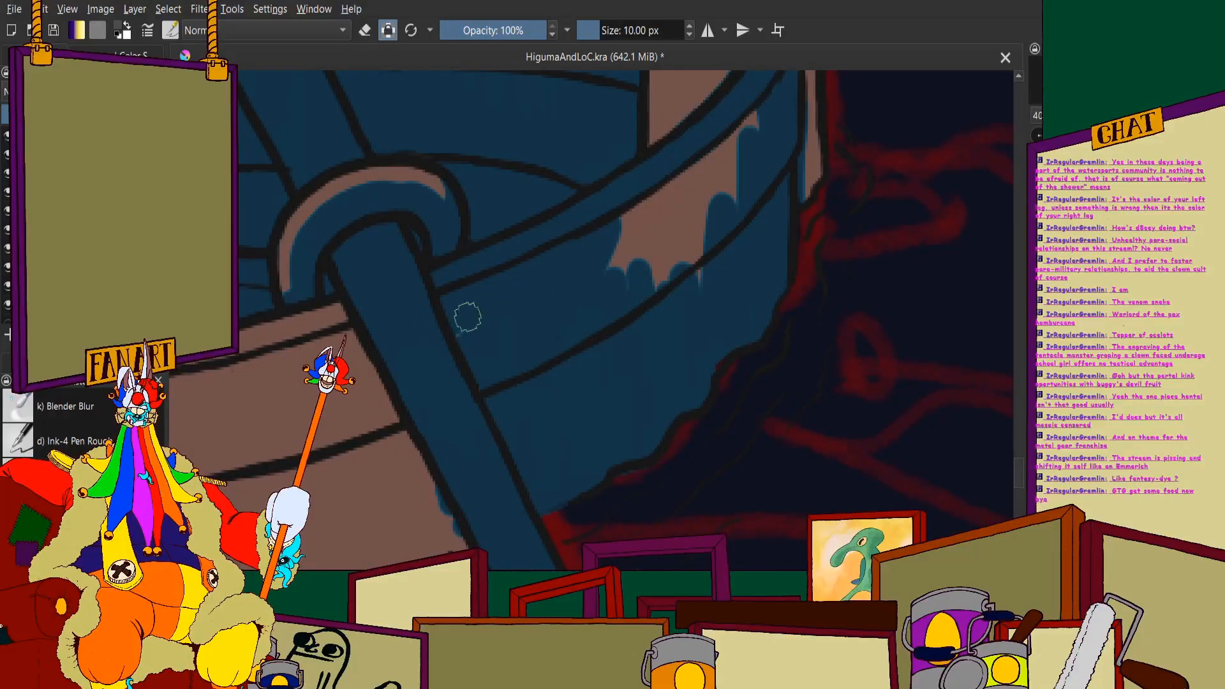
pyautogui.scroll(-4, 468, 317)
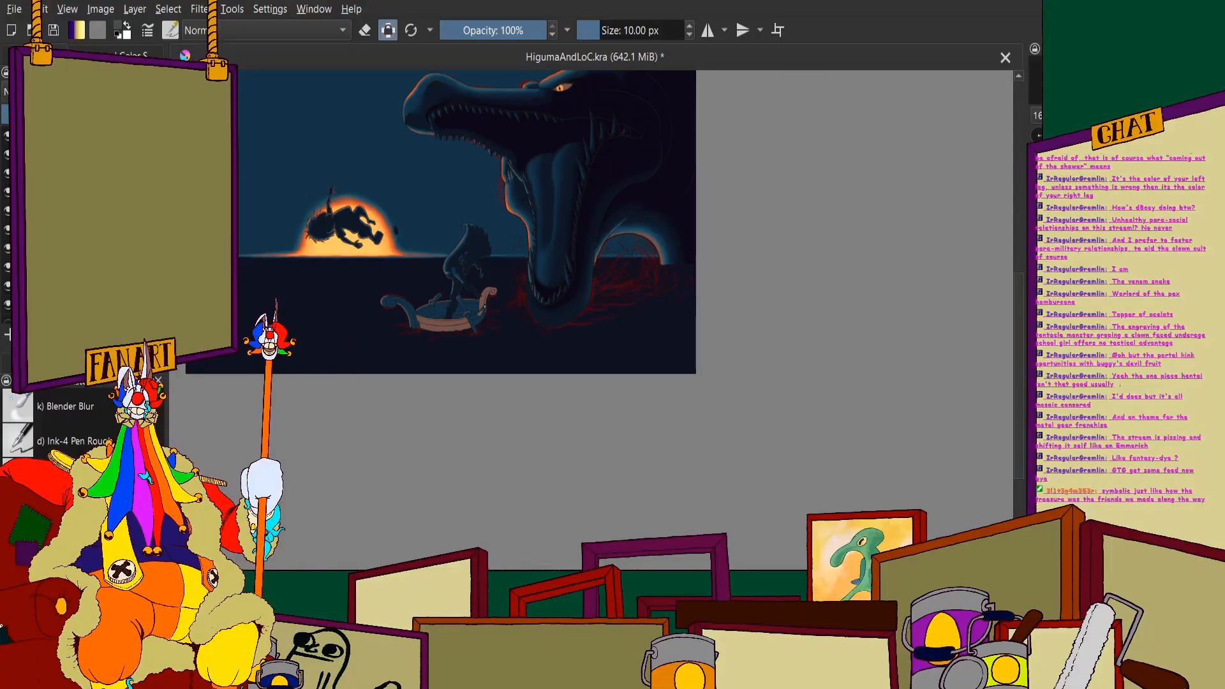
pyautogui.scroll(10, 453, 293)
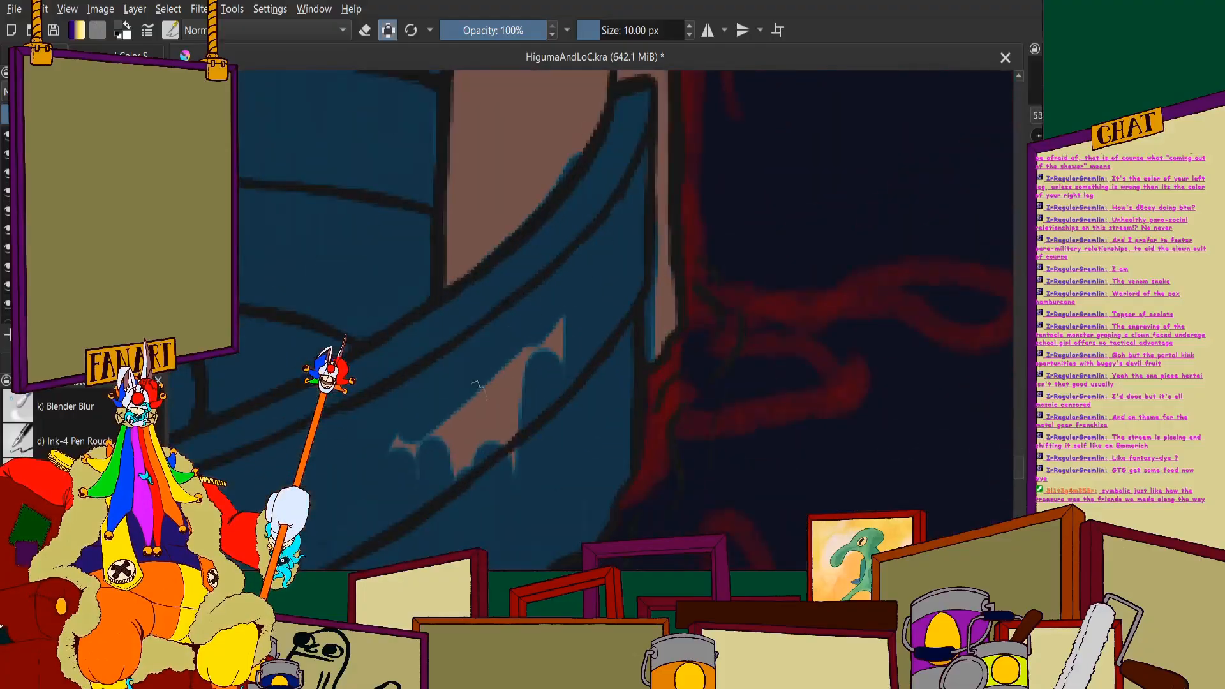
pyautogui.moveTo(477, 386); pyautogui.dragTo(485, 460)
pyautogui.scroll(-10, 453, 339)
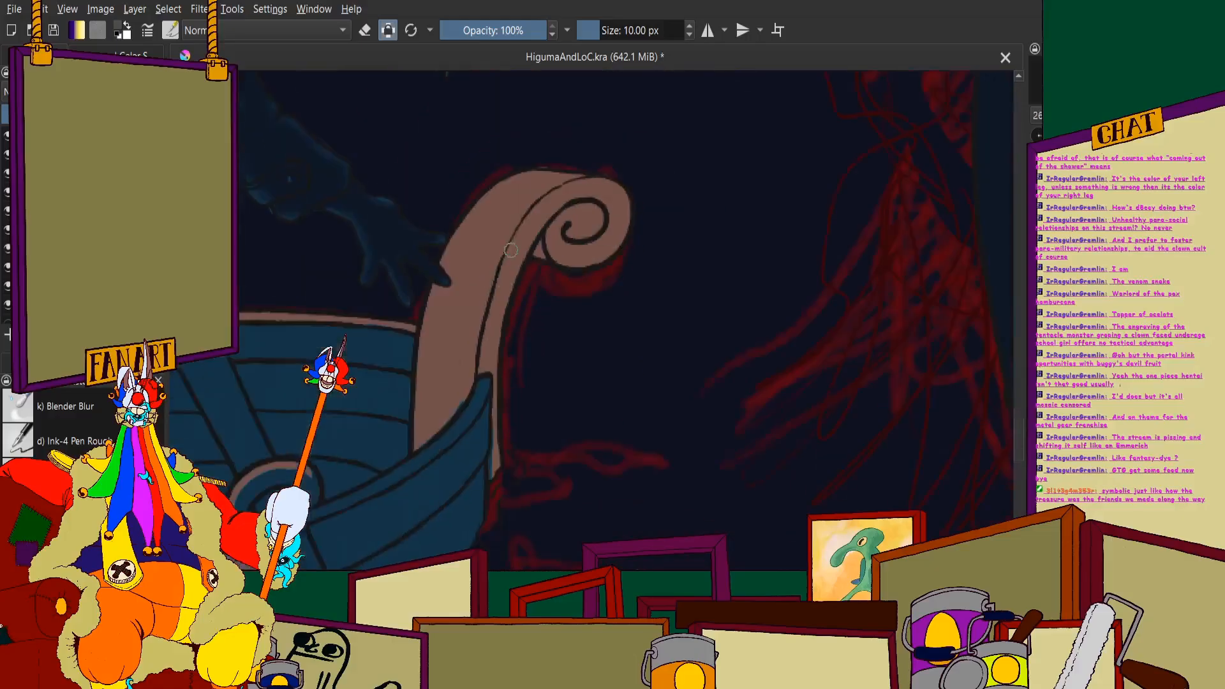
pyautogui.scroll(5, 554, 222)
pyautogui.moveTo(534, 246)
pyautogui.mouseDown()
pyautogui.moveTo(522, 343)
pyautogui.moveTo(522, 290)
pyautogui.mouseUp()
pyautogui.scroll(-5, 522, 290)
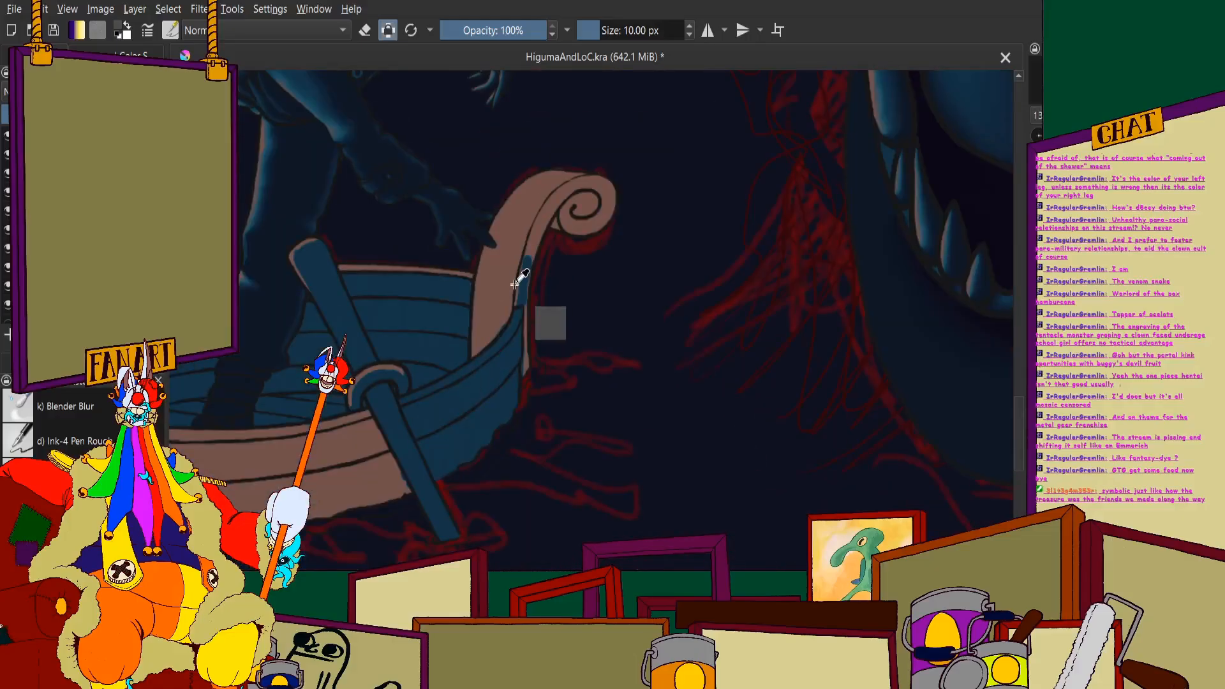
pyautogui.hotkey('ctrl', 'z')
pyautogui.scroll(6, 473, 225)
pyautogui.moveTo(449, 131)
pyautogui.mouseDown()
pyautogui.moveTo(447, 115)
pyautogui.moveTo(433, 285)
pyautogui.mouseUp()
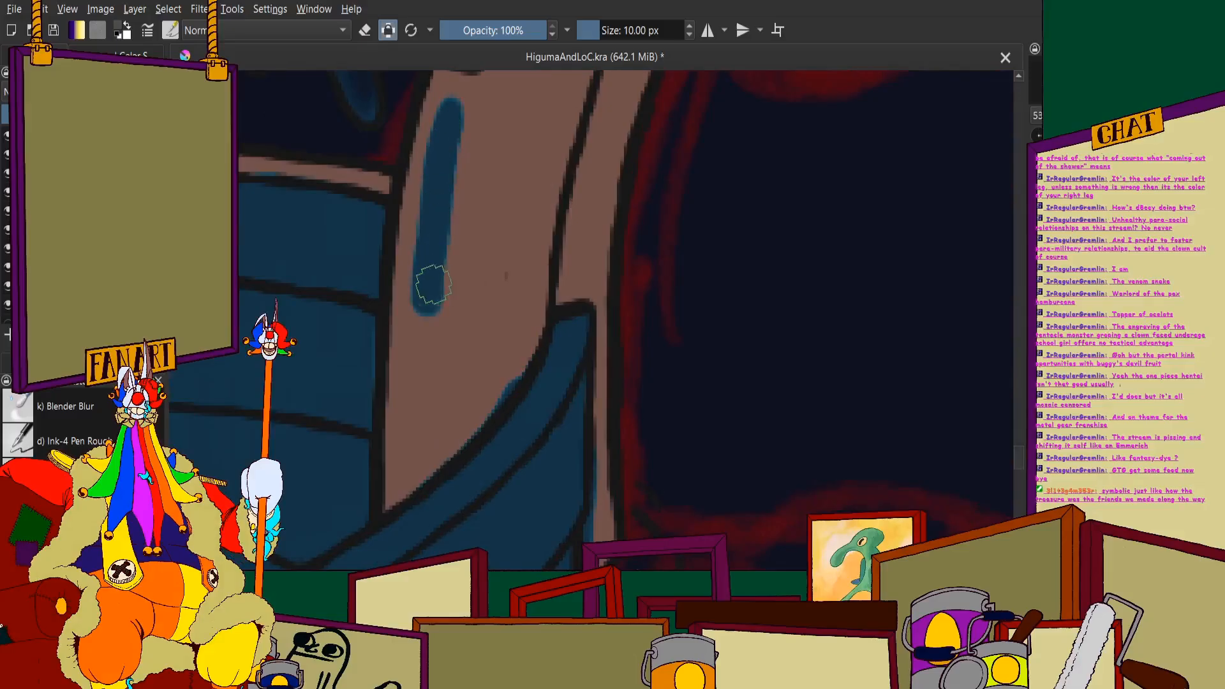
pyautogui.moveTo(432, 206); pyautogui.dragTo(424, 434)
pyautogui.scroll(-5, 424, 434)
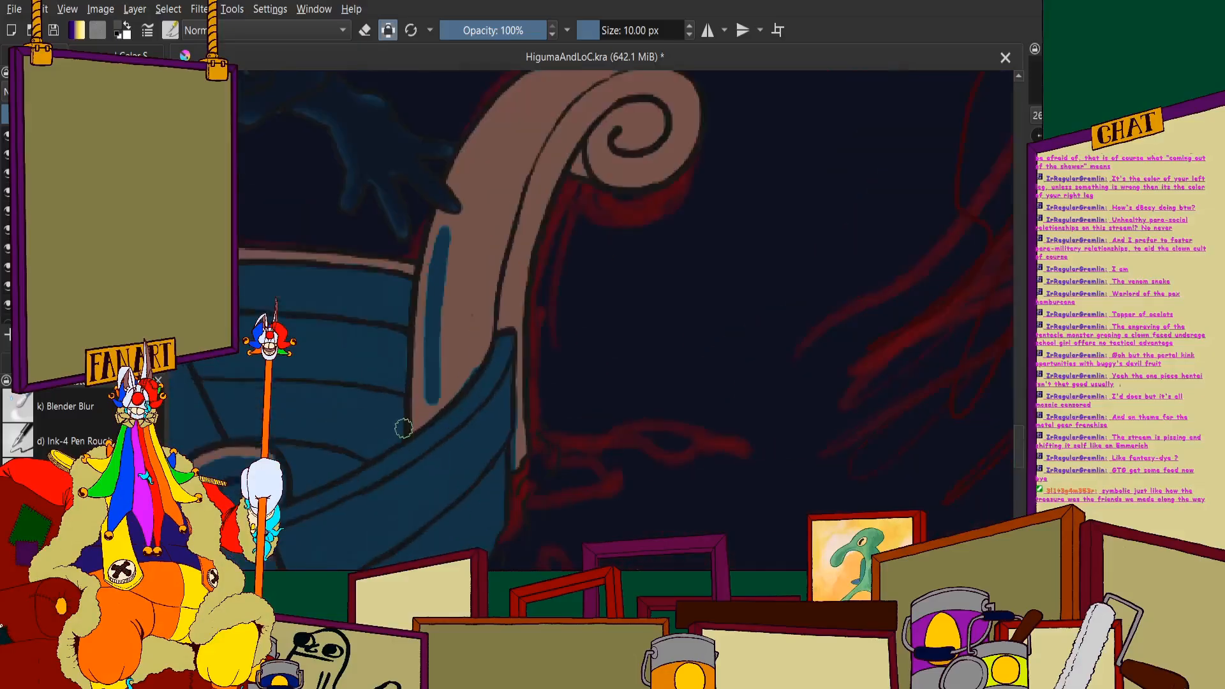
pyautogui.hotkey('ctrl', 'z')
pyautogui.hotkey('ctrl', 'z')
pyautogui.hotkey('ctrl', 'z')
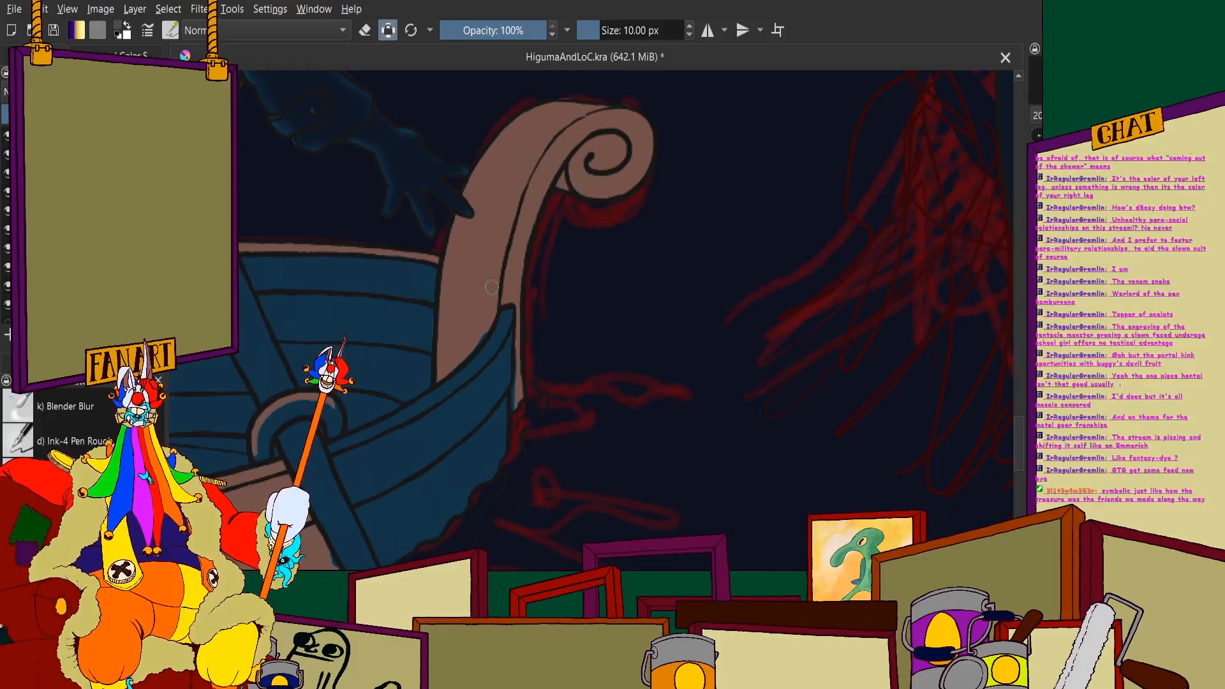
# - Paint the narrow side face of the unshaded scroll post blue along its lower part, beside the raised rim tip
pyautogui.scroll(5, 507, 370)
pyautogui.moveTo(556, 504); pyautogui.dragTo(553, 178)
pyautogui.scroll(-5, 564, 320)
pyautogui.scroll(5, 566, 284)
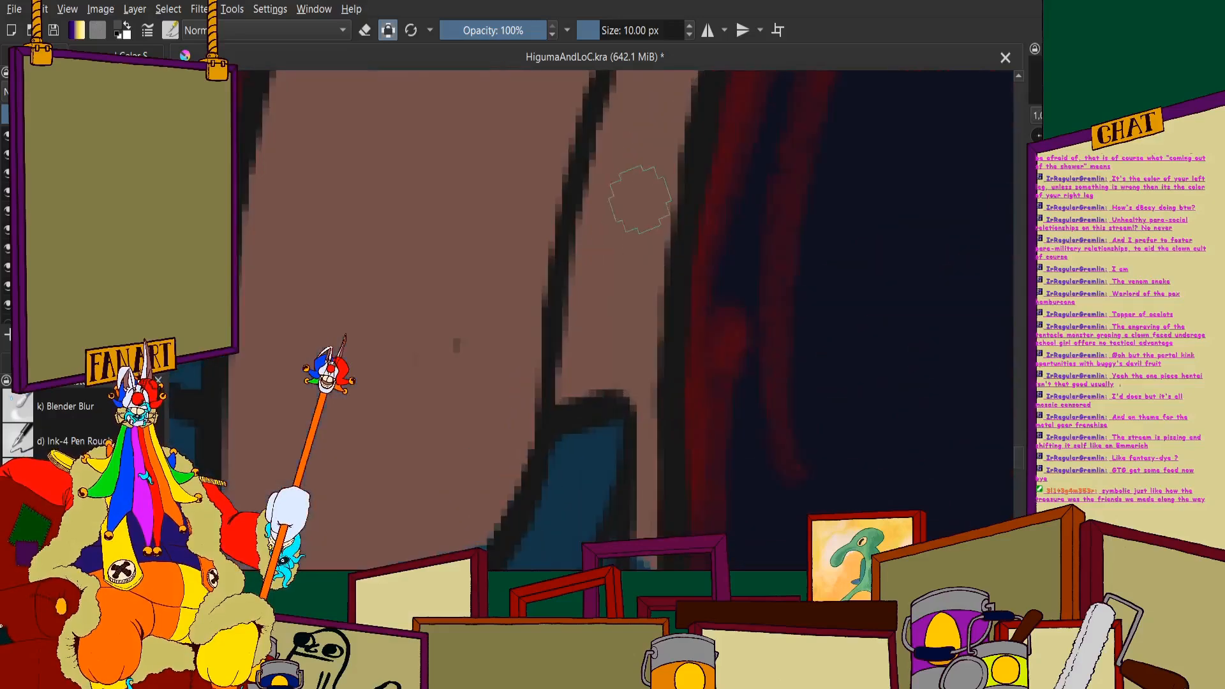
pyautogui.moveTo(640, 200)
pyautogui.mouseDown()
pyautogui.moveTo(678, 226)
pyautogui.moveTo(633, 427)
pyautogui.moveTo(577, 434)
pyautogui.moveTo(602, 157)
pyautogui.moveTo(583, 270)
pyautogui.mouseUp()
pyautogui.scroll(-4, 580, 233)
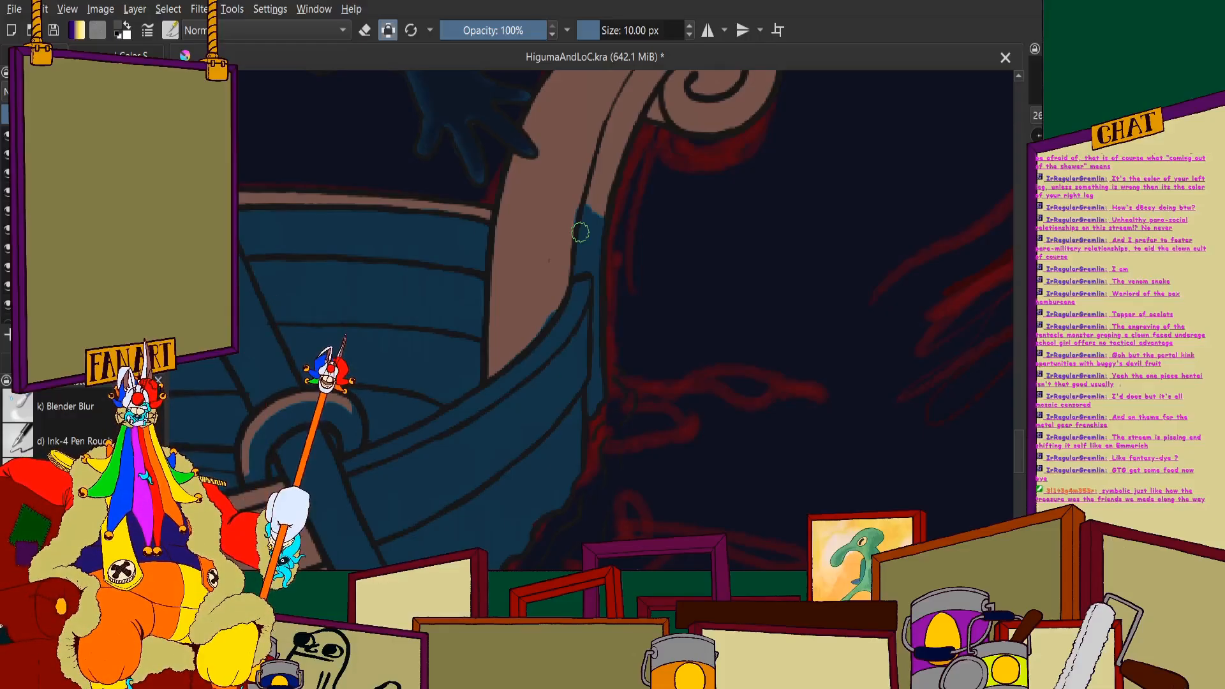
# - Fill the lower part of the scroll post's broad face with blue, up to about the height of the far rim
pyautogui.scroll(3, 577, 237)
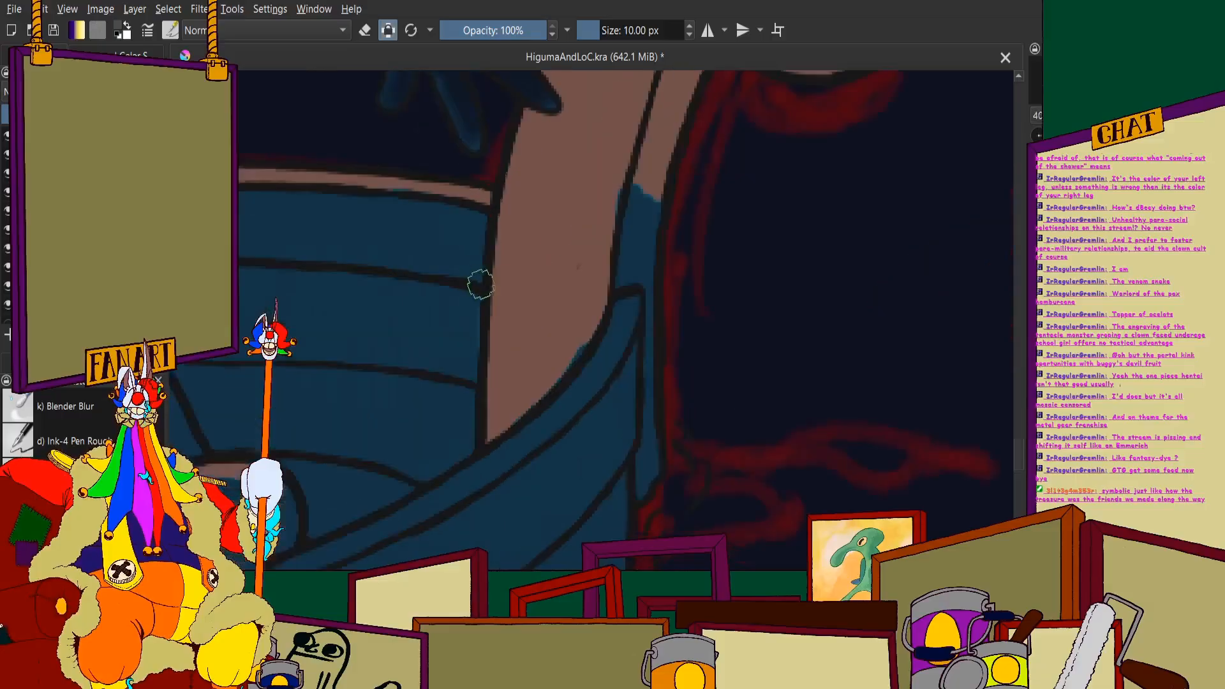
pyautogui.moveTo(505, 204)
pyautogui.mouseDown()
pyautogui.moveTo(536, 213)
pyautogui.moveTo(547, 130)
pyautogui.moveTo(538, 216)
pyautogui.mouseUp()
pyautogui.scroll(-3, 538, 216)
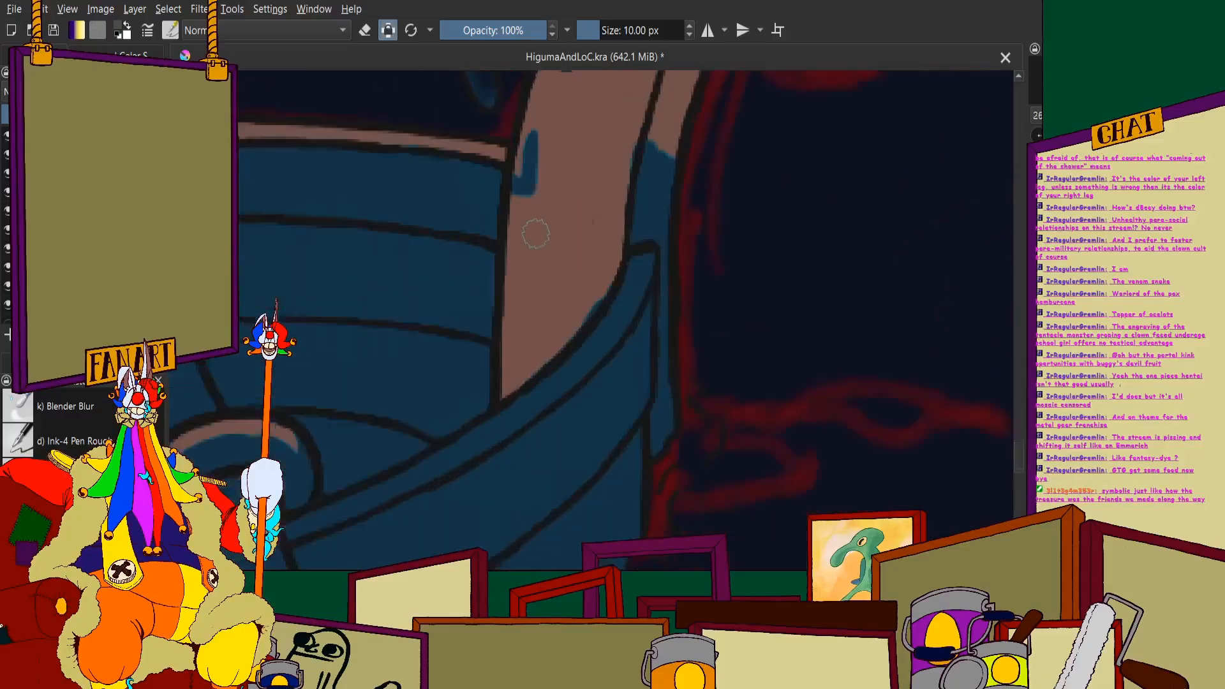
pyautogui.scroll(3, 575, 255)
pyautogui.moveTo(667, 92)
pyautogui.mouseDown()
pyautogui.moveTo(670, 351)
pyautogui.moveTo(647, 347)
pyautogui.moveTo(621, 241)
pyautogui.moveTo(503, 470)
pyautogui.moveTo(455, 457)
pyautogui.moveTo(472, 203)
pyautogui.moveTo(556, 202)
pyautogui.moveTo(619, 161)
pyautogui.moveTo(497, 331)
pyautogui.moveTo(478, 266)
pyautogui.moveTo(462, 320)
pyautogui.mouseUp()
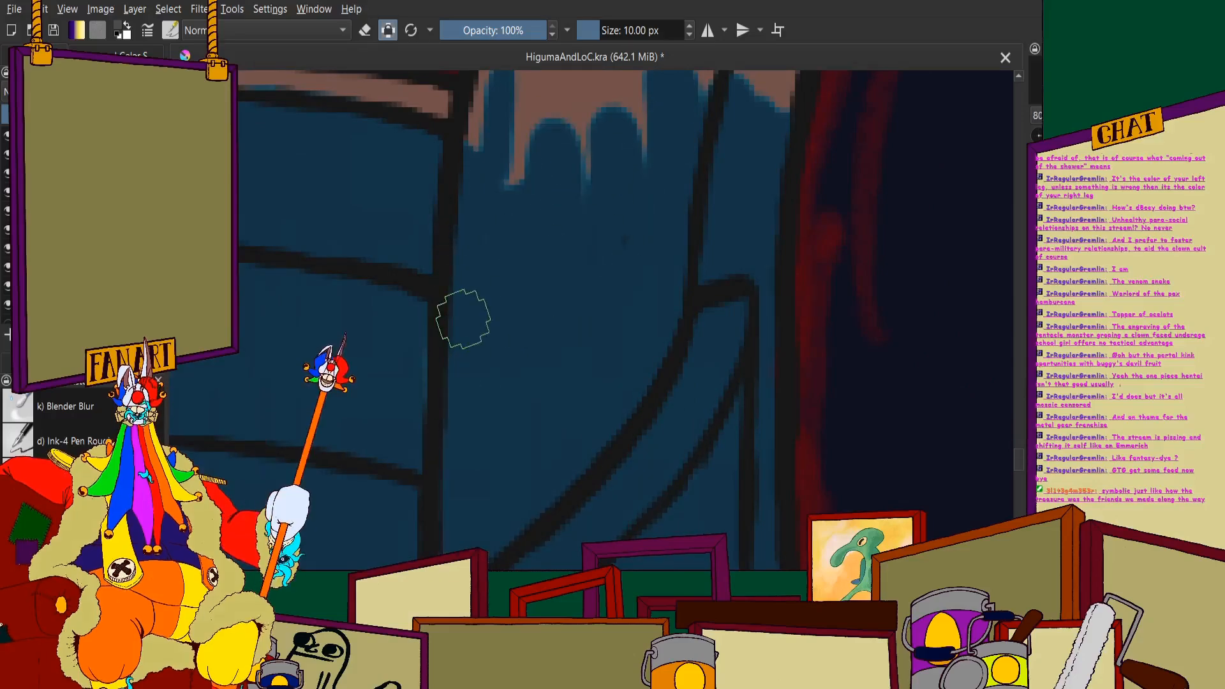
pyautogui.click(393, 34)
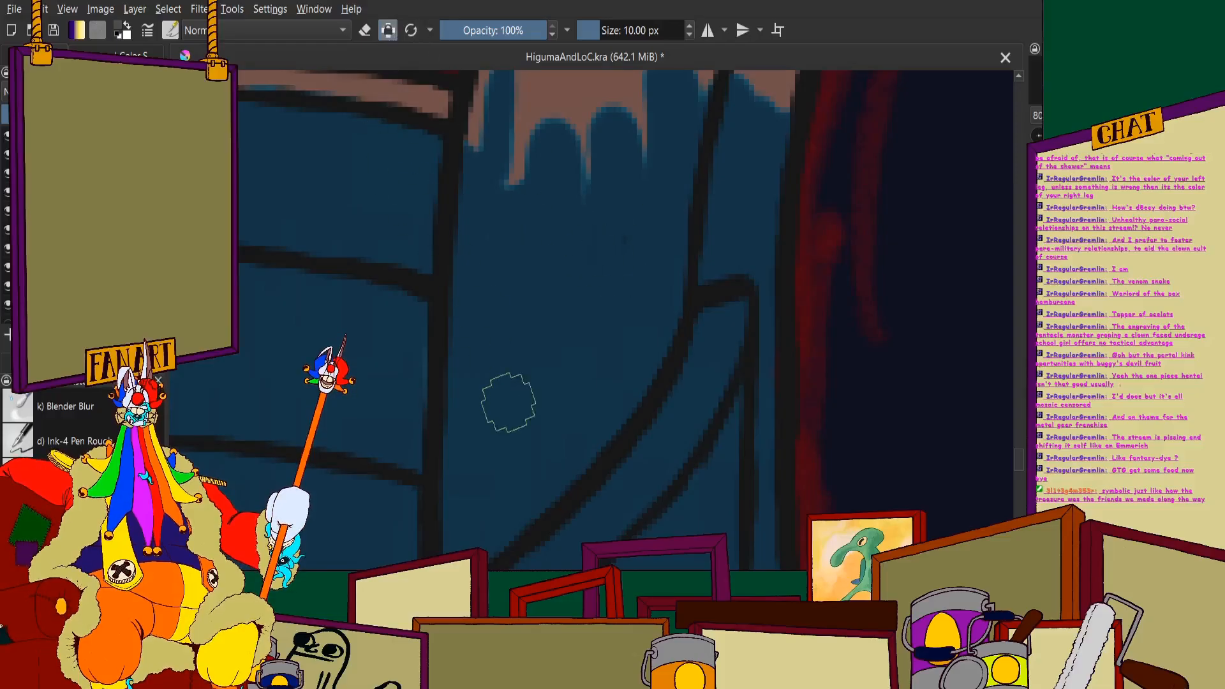
pyautogui.scroll(-5, 574, 259)
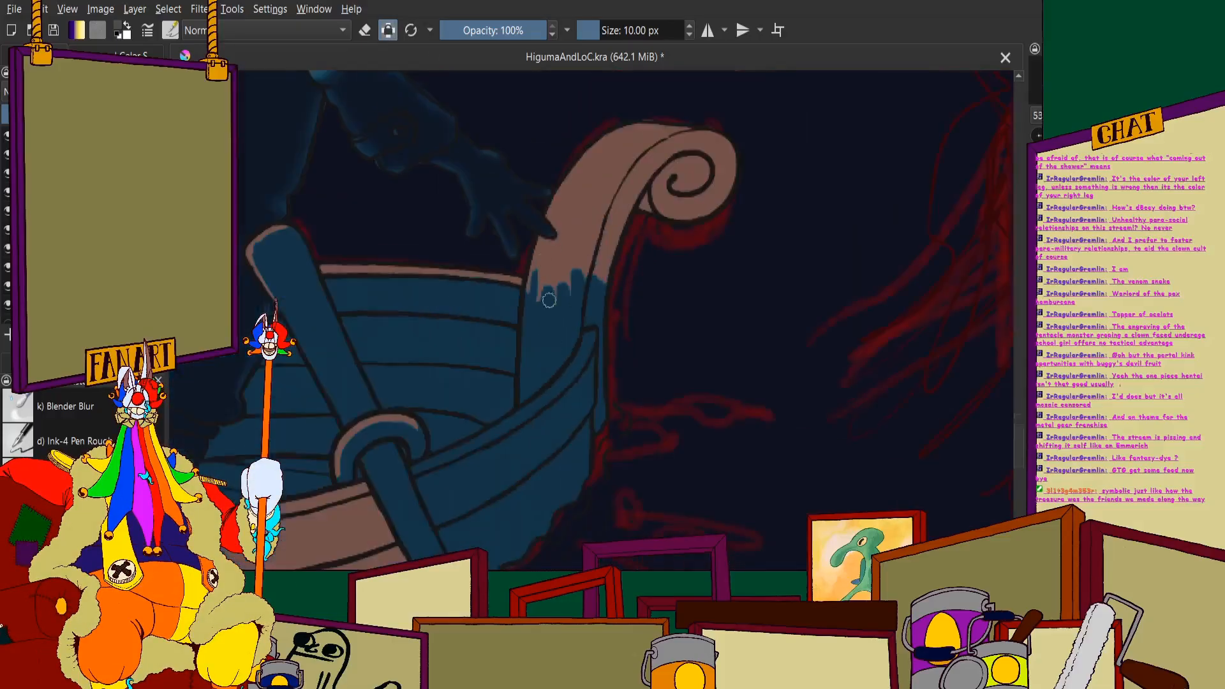
# - Extend the blue up both faces of the scroll post past the figure's fingertip, leaving a thin brown strip along the outer edge
pyautogui.scroll(6, 569, 222)
pyautogui.moveTo(563, 225)
pyautogui.mouseDown()
pyautogui.moveTo(506, 408)
pyautogui.moveTo(514, 423)
pyautogui.mouseUp()
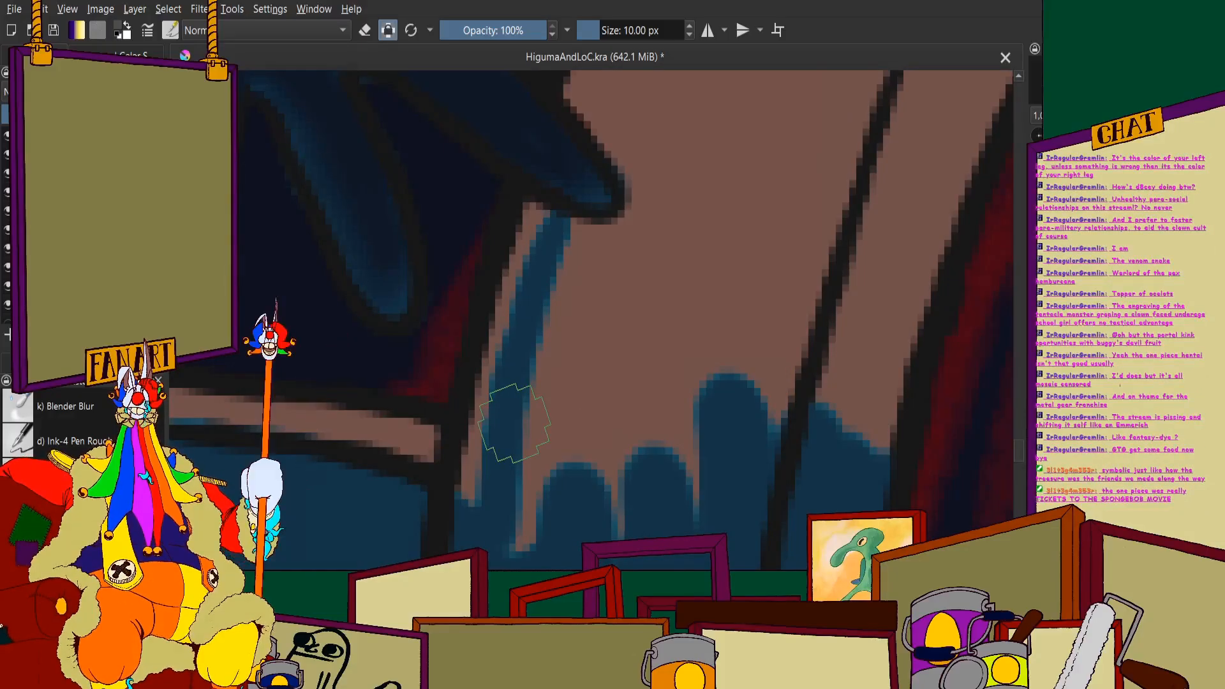
pyautogui.moveTo(555, 308)
pyautogui.mouseDown()
pyautogui.moveTo(538, 528)
pyautogui.moveTo(560, 596)
pyautogui.mouseUp()
pyautogui.moveTo(588, 354)
pyautogui.mouseDown()
pyautogui.moveTo(687, 514)
pyautogui.moveTo(810, 276)
pyautogui.moveTo(870, 375)
pyautogui.moveTo(811, 358)
pyautogui.mouseUp()
pyautogui.scroll(1, 811, 357)
pyautogui.moveTo(830, 191); pyautogui.dragTo(785, 465)
pyautogui.moveTo(875, 219)
pyautogui.mouseDown()
pyautogui.moveTo(865, 185)
pyautogui.moveTo(765, 173)
pyautogui.moveTo(668, 279)
pyautogui.moveTo(465, 577)
pyautogui.moveTo(436, 499)
pyautogui.moveTo(503, 473)
pyautogui.mouseUp()
pyautogui.scroll(-2, 542, 383)
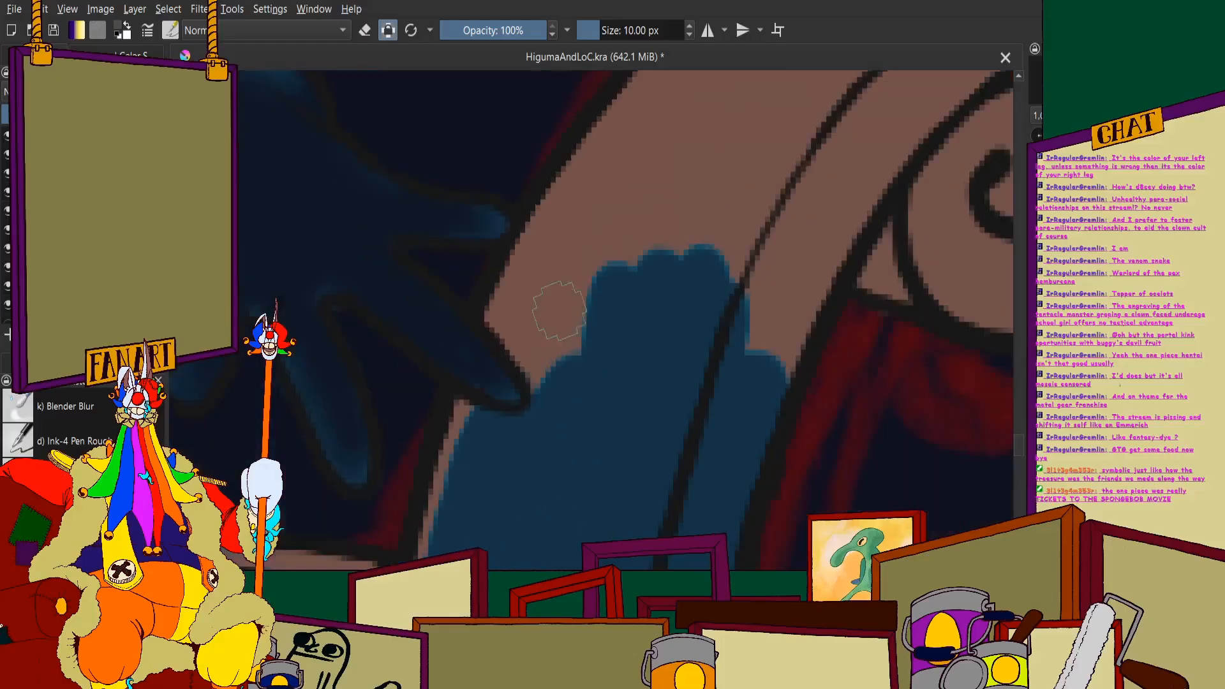
# - Paint blue around the figure's fingertip and up alongside the scroll post's outer edge, keeping a thin brown edge highlight
pyautogui.scroll(2, 558, 300)
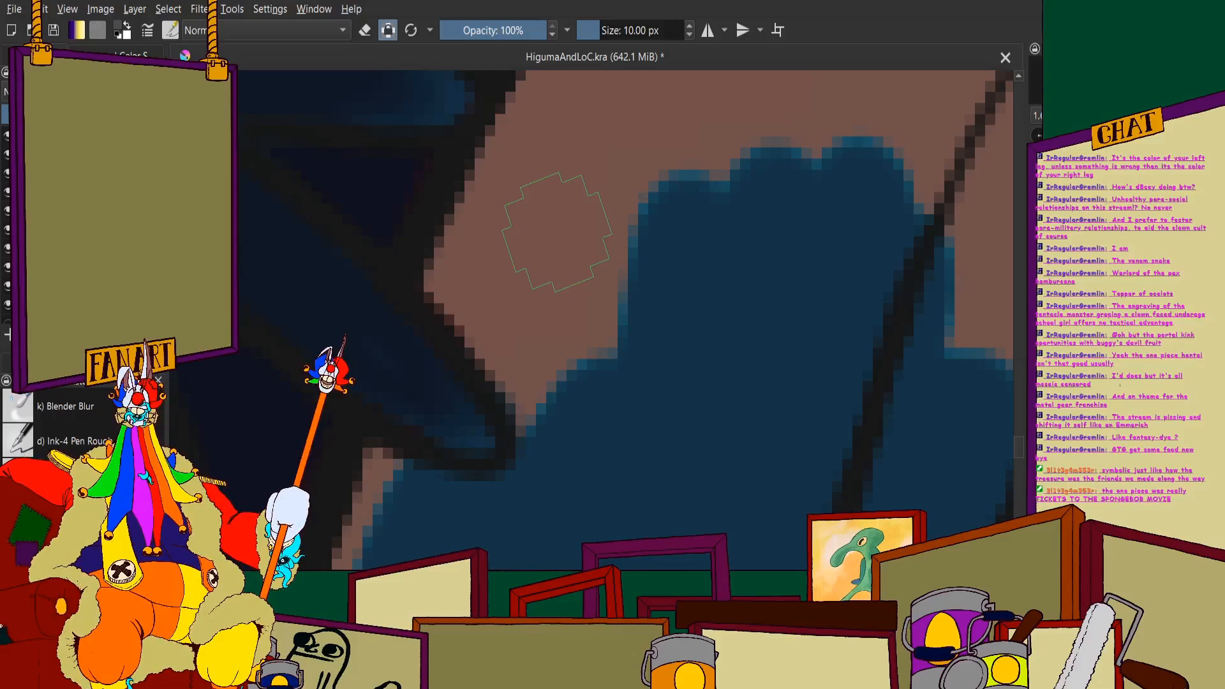
pyautogui.moveTo(592, 100)
pyautogui.mouseDown()
pyautogui.moveTo(552, 193)
pyautogui.moveTo(594, 104)
pyautogui.moveTo(561, 168)
pyautogui.moveTo(577, 126)
pyautogui.moveTo(480, 313)
pyautogui.mouseUp()
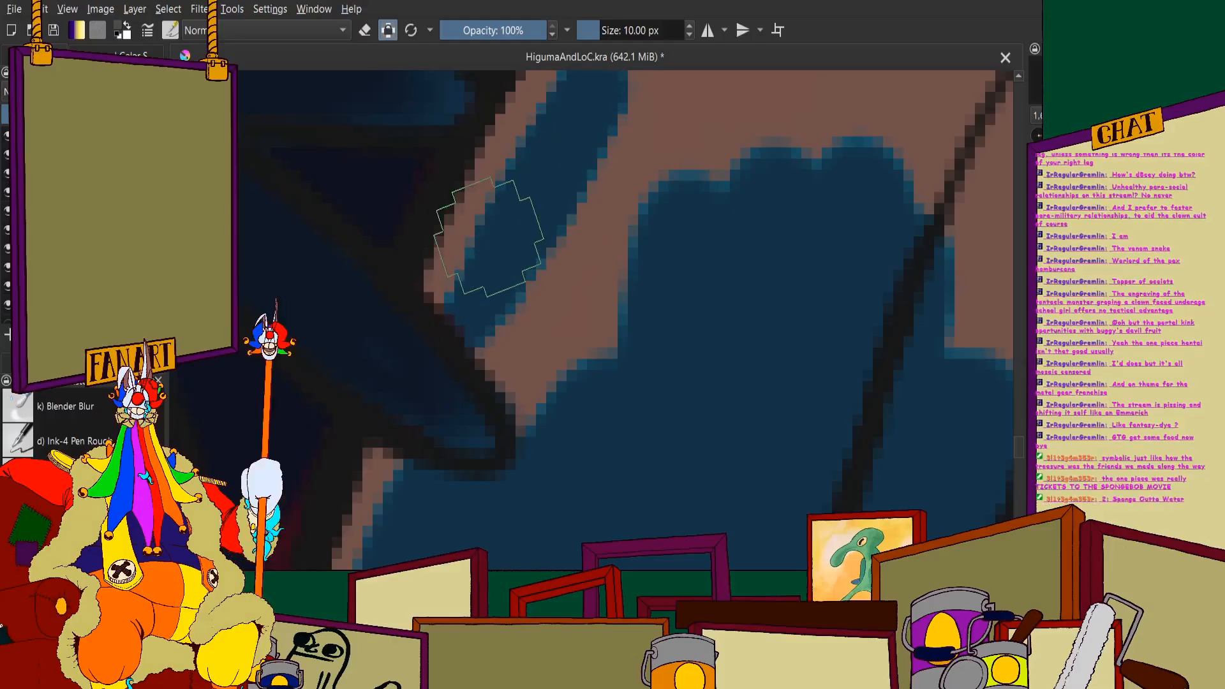
pyautogui.scroll(-1, 499, 303)
pyautogui.scroll(1, 434, 427)
pyautogui.moveTo(437, 421); pyautogui.dragTo(448, 413)
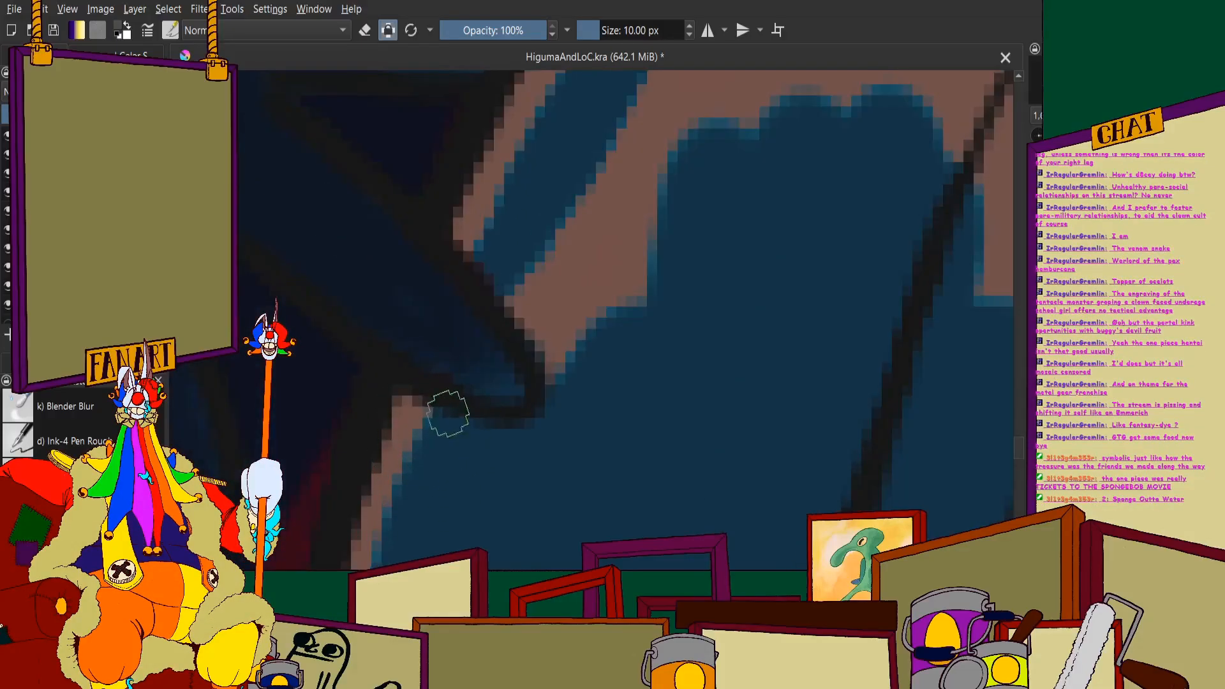
pyautogui.scroll(-2, 565, 274)
pyautogui.scroll(2, 561, 275)
pyautogui.moveTo(544, 284)
pyautogui.mouseDown()
pyautogui.moveTo(529, 345)
pyautogui.moveTo(540, 383)
pyautogui.mouseUp()
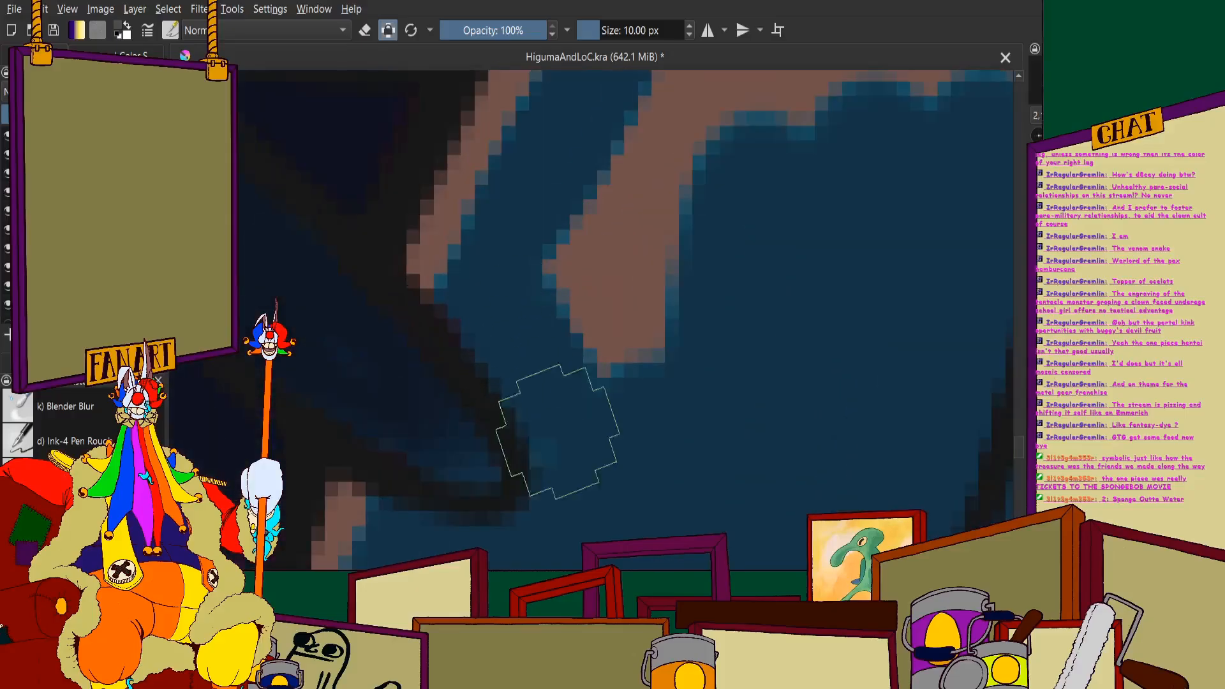
pyautogui.scroll(-2, 550, 437)
# - Fill the remaining brown on the scroll post's upper faces with blue up to the start of the curl, keeping the brown edge highlight
pyautogui.scroll(2, 614, 329)
pyautogui.moveTo(503, 262)
pyautogui.mouseDown()
pyautogui.moveTo(583, 241)
pyautogui.moveTo(611, 200)
pyautogui.mouseUp()
pyautogui.scroll(-3, 574, 284)
pyautogui.scroll(2, 686, 249)
pyautogui.moveTo(740, 296)
pyautogui.mouseDown()
pyautogui.moveTo(648, 508)
pyautogui.moveTo(784, 264)
pyautogui.moveTo(629, 469)
pyautogui.moveTo(563, 474)
pyautogui.moveTo(670, 278)
pyautogui.moveTo(667, 192)
pyautogui.moveTo(520, 326)
pyautogui.moveTo(573, 208)
pyautogui.mouseUp()
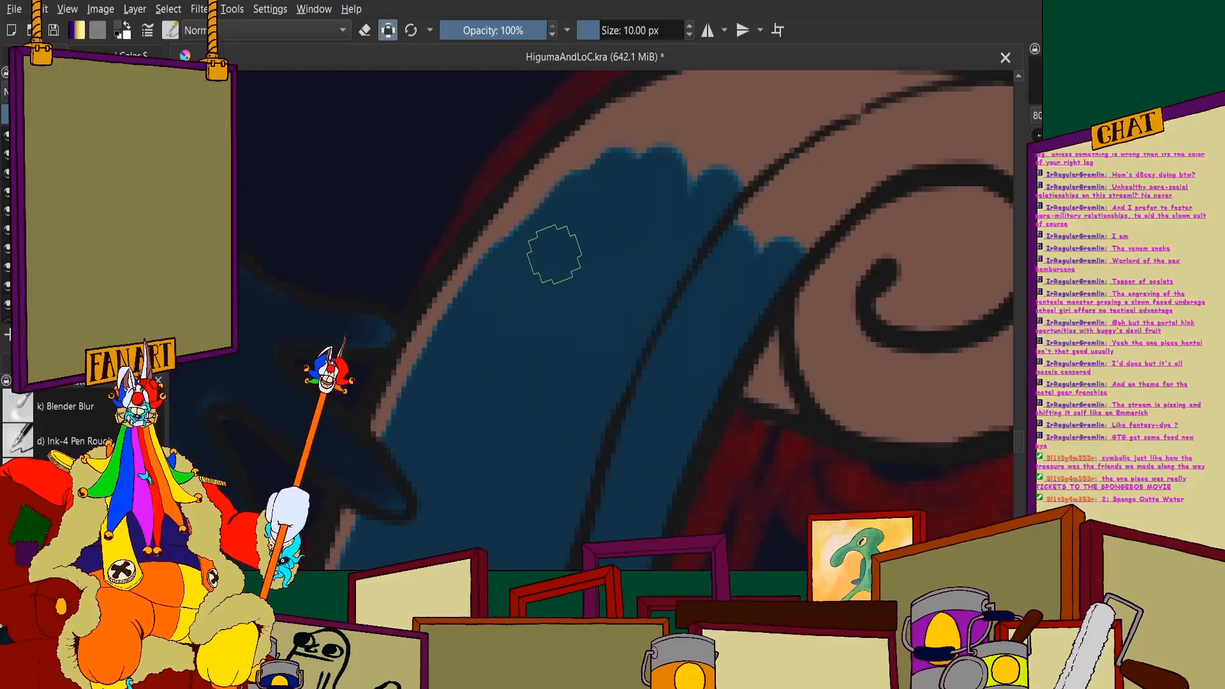
pyautogui.scroll(2, 554, 178)
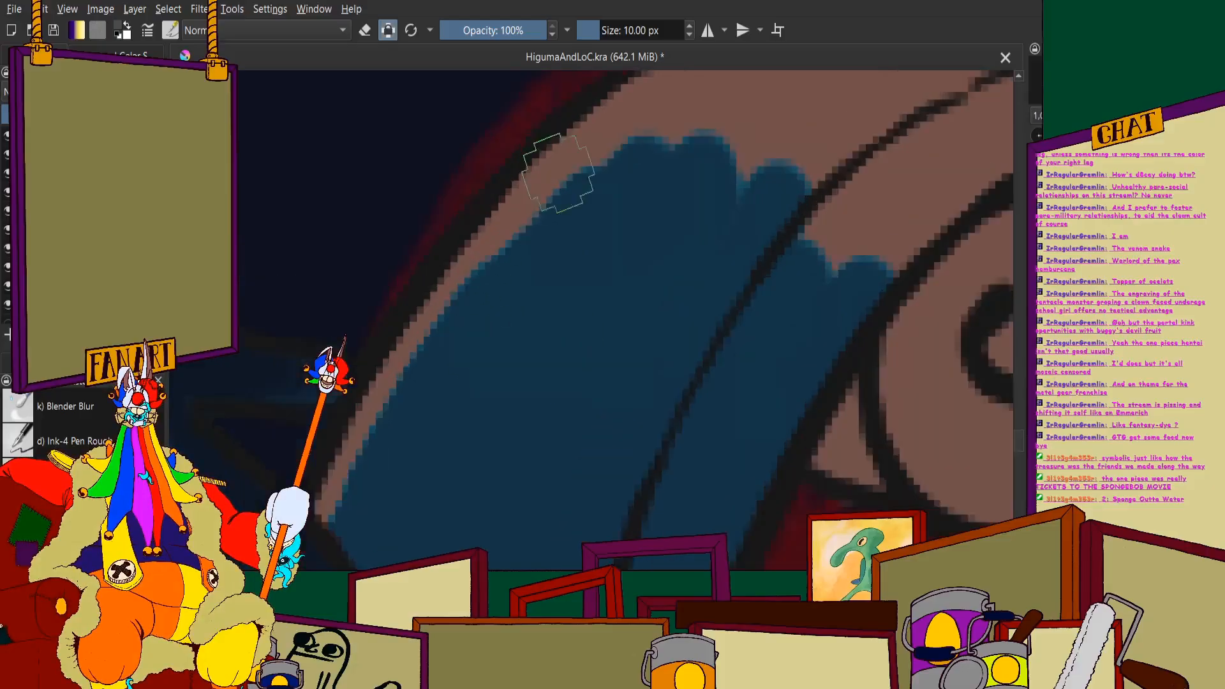
pyautogui.moveTo(616, 204)
pyautogui.mouseDown()
pyautogui.moveTo(681, 112)
pyautogui.moveTo(570, 217)
pyautogui.moveTo(438, 377)
pyautogui.mouseUp()
pyautogui.scroll(-5, 438, 377)
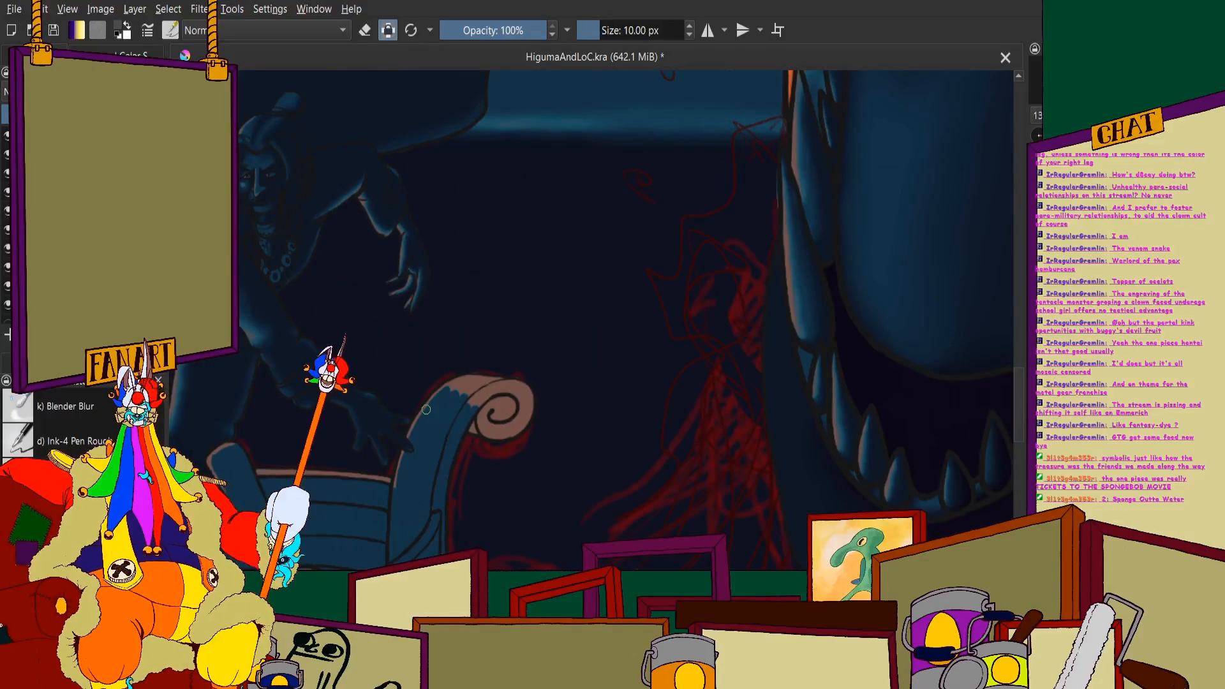
# - Fill the top of the scroll post and its whole spiral curl with blue, leaving brown only along the upper outer edge
pyautogui.scroll(5, 417, 416)
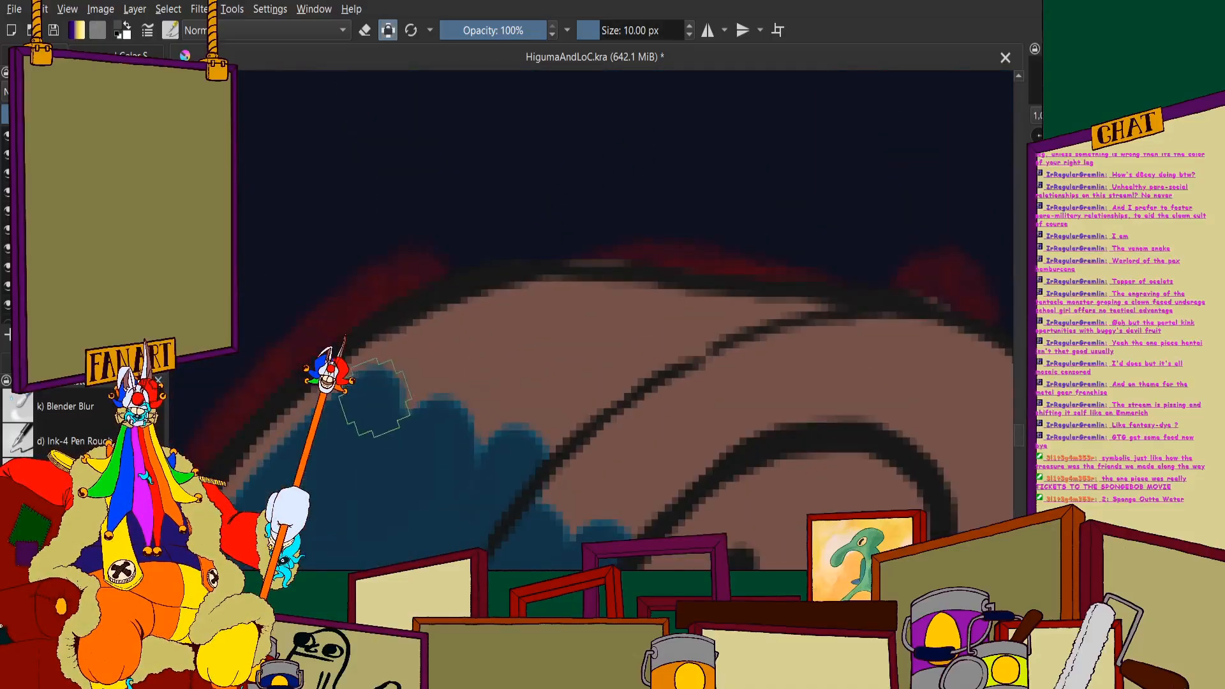
pyautogui.moveTo(391, 405)
pyautogui.mouseDown()
pyautogui.moveTo(659, 307)
pyautogui.moveTo(545, 321)
pyautogui.moveTo(484, 351)
pyautogui.moveTo(583, 310)
pyautogui.moveTo(534, 324)
pyautogui.moveTo(427, 373)
pyautogui.moveTo(380, 420)
pyautogui.moveTo(606, 352)
pyautogui.moveTo(664, 320)
pyautogui.mouseUp()
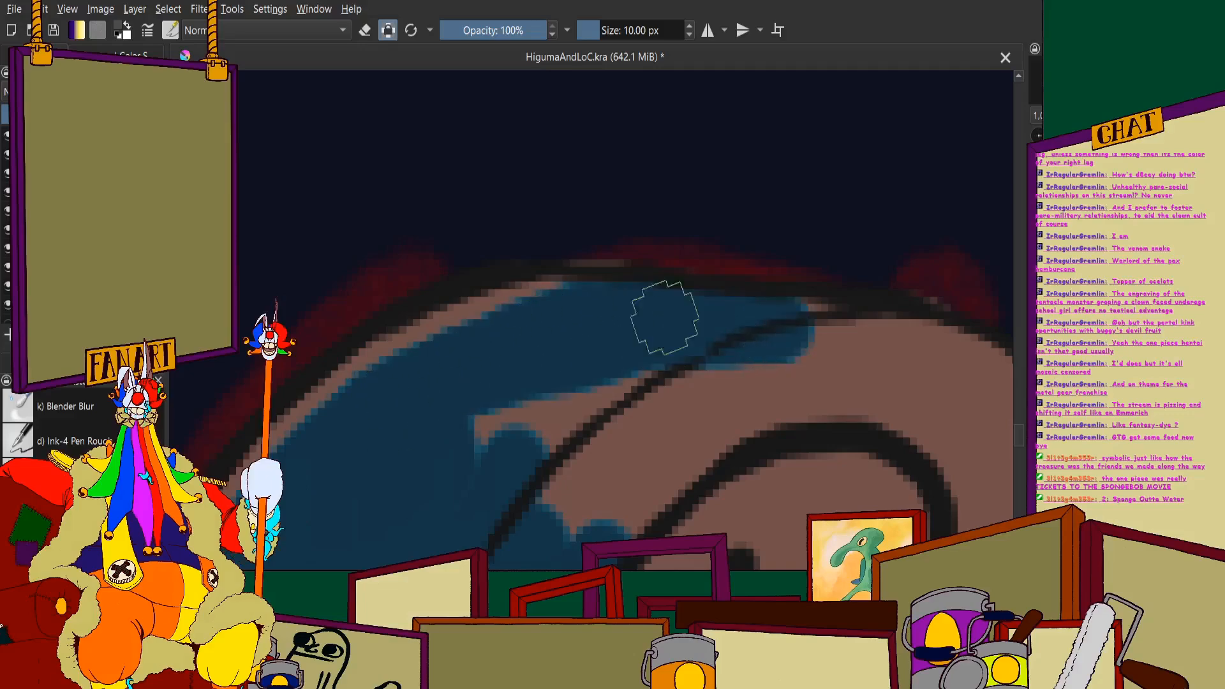
pyautogui.scroll(-3, 777, 304)
pyautogui.moveTo(828, 253)
pyautogui.mouseDown()
pyautogui.moveTo(819, 316)
pyautogui.moveTo(573, 556)
pyautogui.moveTo(539, 540)
pyautogui.moveTo(517, 486)
pyautogui.moveTo(548, 239)
pyautogui.moveTo(595, 273)
pyautogui.moveTo(567, 227)
pyautogui.moveTo(517, 318)
pyautogui.moveTo(430, 270)
pyautogui.moveTo(418, 402)
pyautogui.mouseUp()
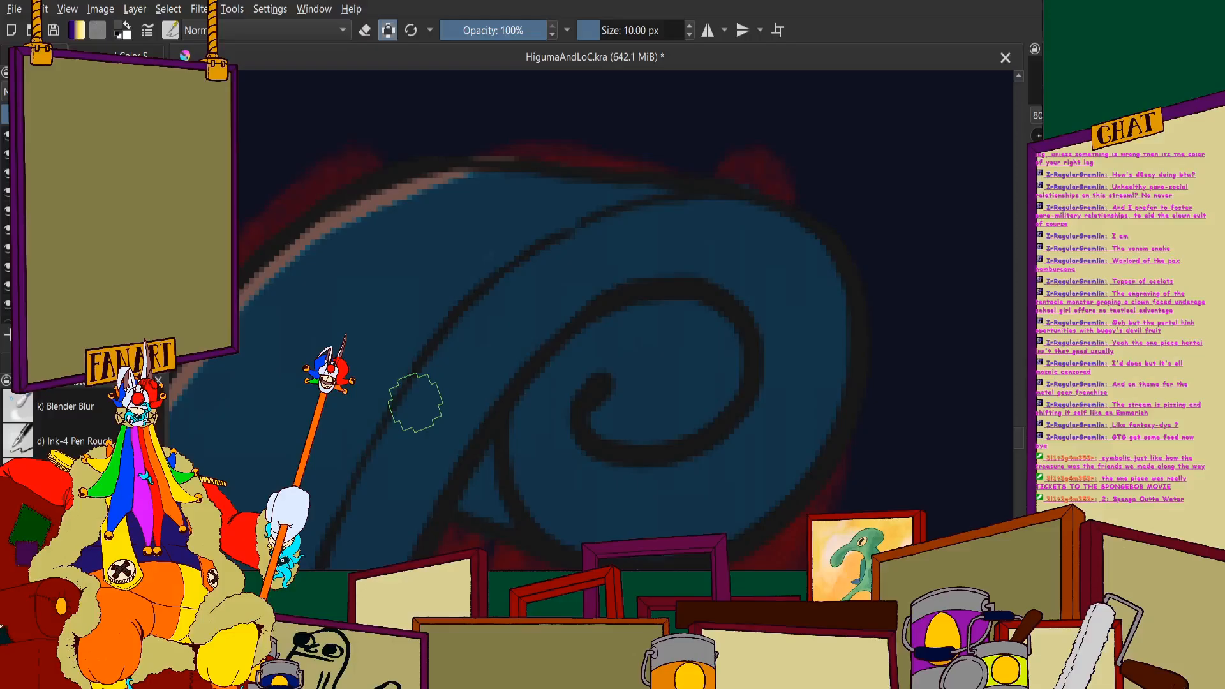
pyautogui.scroll(-7, 485, 235)
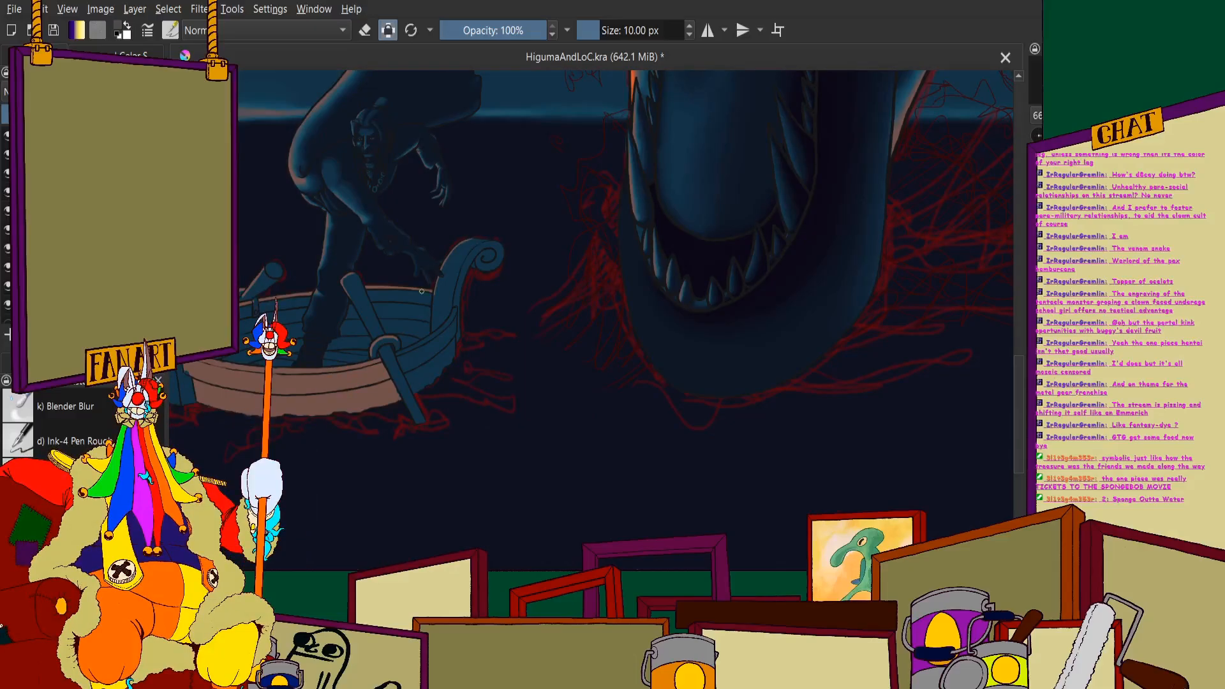
# - Paint a wide blue band down the near rim and both outer hull planks below the standing figure's leg
pyautogui.scroll(6, 421, 291)
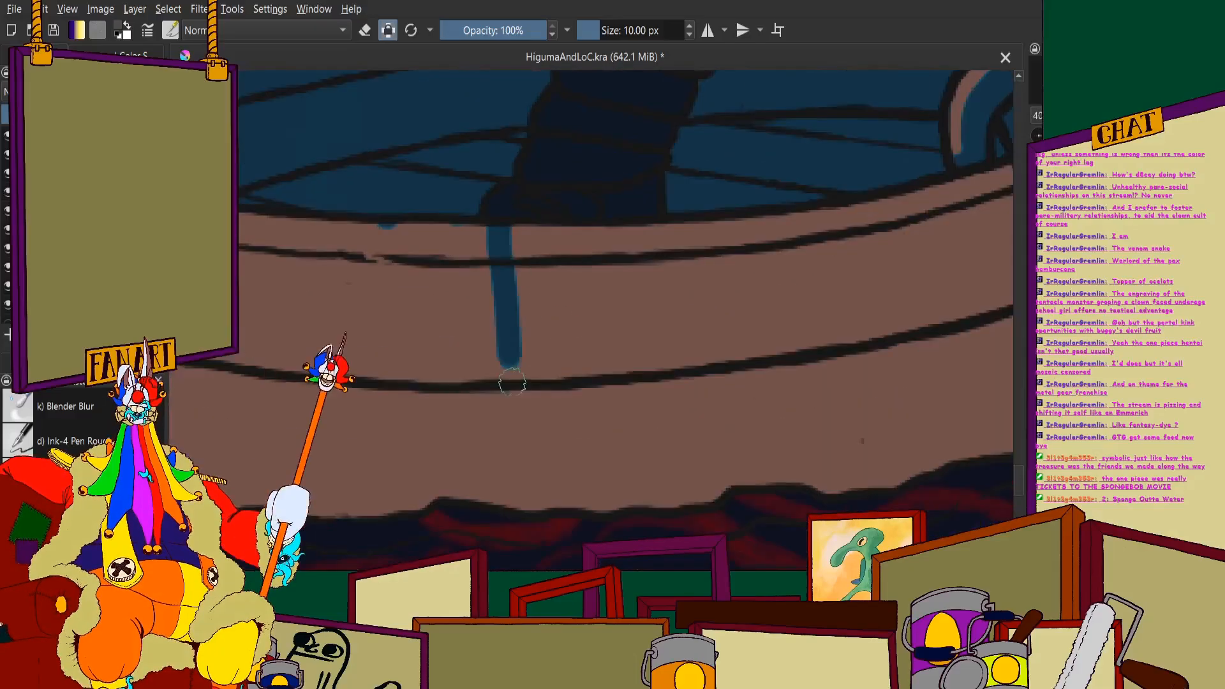
pyautogui.moveTo(513, 382); pyautogui.dragTo(514, 384)
pyautogui.scroll(-5, 520, 294)
pyautogui.scroll(4, 527, 289)
pyautogui.moveTo(491, 186)
pyautogui.mouseDown()
pyautogui.moveTo(513, 334)
pyautogui.moveTo(531, 343)
pyautogui.moveTo(460, 214)
pyautogui.moveTo(516, 430)
pyautogui.moveTo(422, 160)
pyautogui.moveTo(450, 339)
pyautogui.mouseUp()
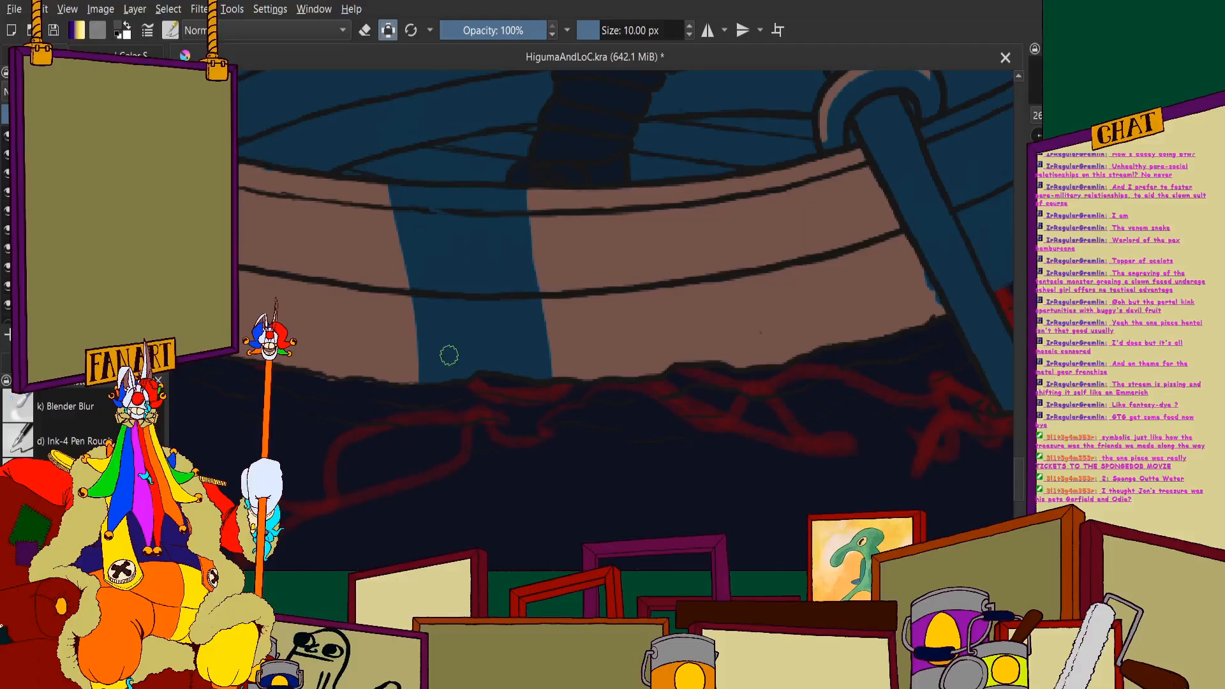
# - Shade the near rim and outer hull planks blue from the far scroll's base to the band below the figure's leg
pyautogui.scroll(-4, 574, 255)
pyautogui.scroll(4, 408, 223)
pyautogui.moveTo(505, 196)
pyautogui.mouseDown()
pyautogui.moveTo(511, 258)
pyautogui.moveTo(514, 165)
pyautogui.moveTo(568, 393)
pyautogui.moveTo(616, 408)
pyautogui.mouseUp()
pyautogui.moveTo(597, 211); pyautogui.dragTo(613, 357)
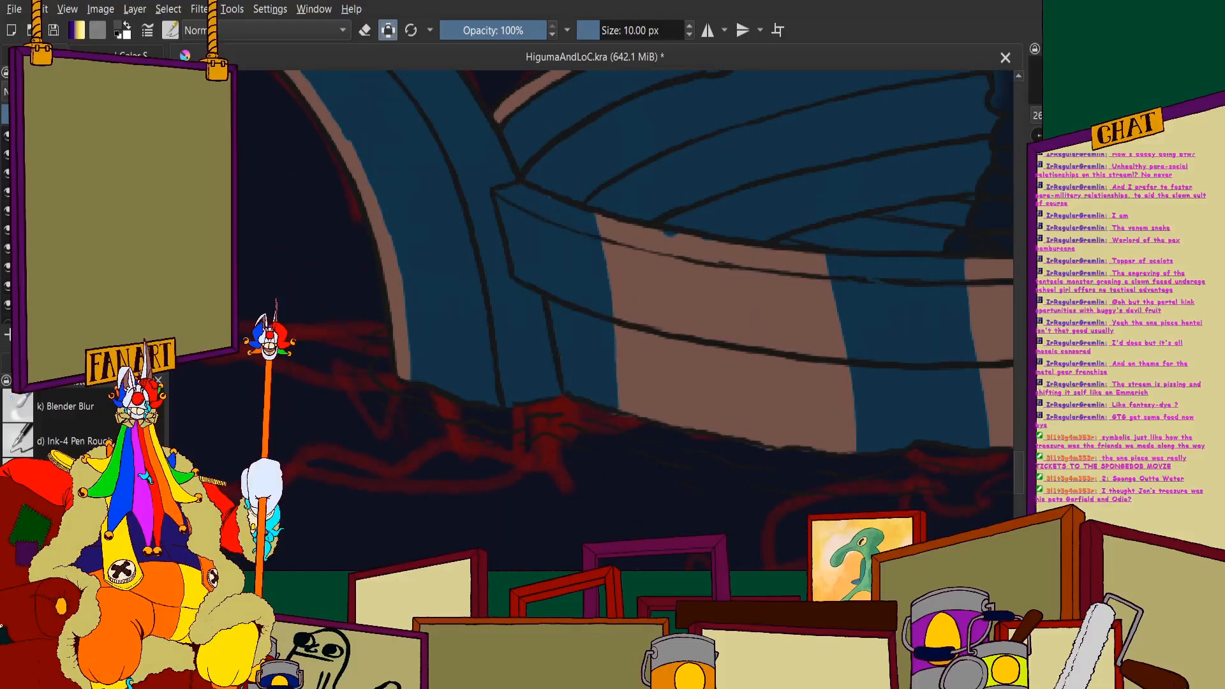
pyautogui.moveTo(589, 208)
pyautogui.mouseDown()
pyautogui.moveTo(644, 475)
pyautogui.moveTo(661, 223)
pyautogui.moveTo(657, 315)
pyautogui.moveTo(695, 469)
pyautogui.moveTo(681, 183)
pyautogui.moveTo(725, 443)
pyautogui.moveTo(734, 345)
pyautogui.moveTo(760, 501)
pyautogui.moveTo(769, 268)
pyautogui.moveTo(791, 447)
pyautogui.moveTo(808, 256)
pyautogui.moveTo(829, 440)
pyautogui.moveTo(823, 319)
pyautogui.mouseUp()
pyautogui.scroll(-4, 819, 318)
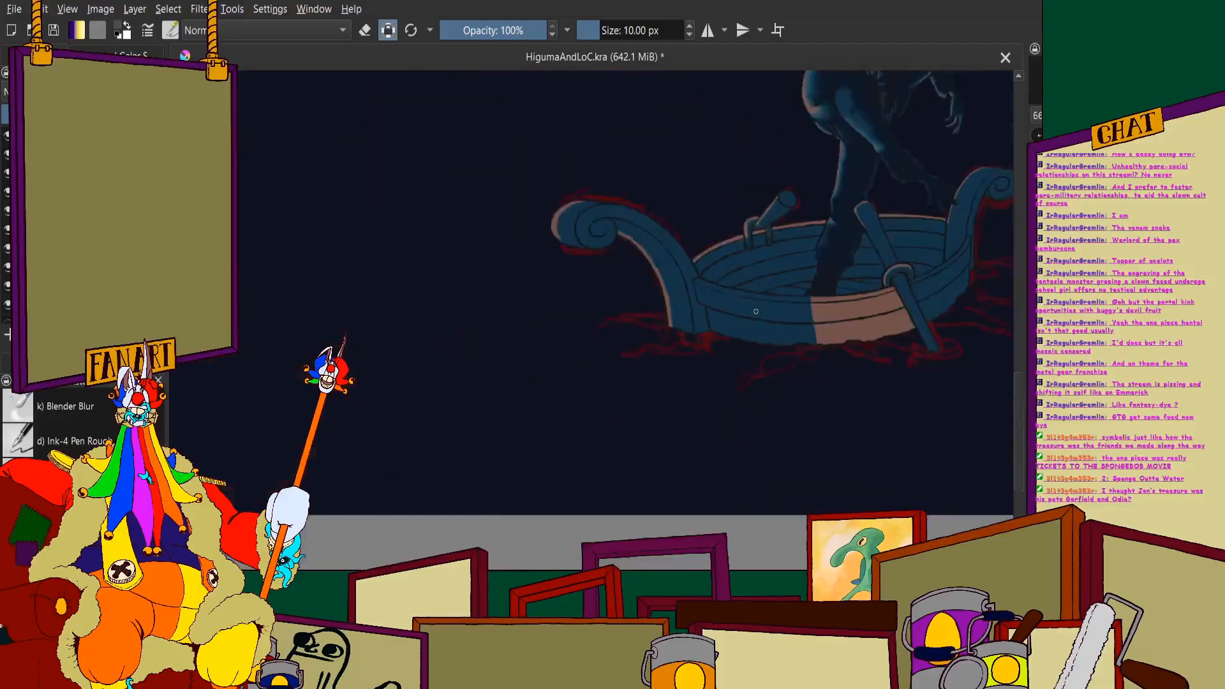
# - Extend the blue across the near rim and outer hull planks from below the figure's leg toward the near oar
pyautogui.scroll(2, 828, 335)
pyautogui.scroll(-1, 829, 335)
pyautogui.scroll(4, 807, 357)
pyautogui.moveTo(773, 227)
pyautogui.mouseDown()
pyautogui.moveTo(794, 309)
pyautogui.moveTo(727, 162)
pyautogui.moveTo(689, 131)
pyautogui.mouseUp()
pyautogui.moveTo(705, 249)
pyautogui.mouseDown()
pyautogui.moveTo(678, 501)
pyautogui.moveTo(628, 501)
pyautogui.mouseUp()
pyautogui.moveTo(584, 281)
pyautogui.mouseDown()
pyautogui.moveTo(555, 511)
pyautogui.moveTo(494, 201)
pyautogui.moveTo(469, 294)
pyautogui.moveTo(472, 390)
pyautogui.mouseUp()
# - Fill the last brown patch of near rim and outer hull beside the near oar with blue
pyautogui.scroll(-4, 460, 391)
pyautogui.scroll(4, 610, 300)
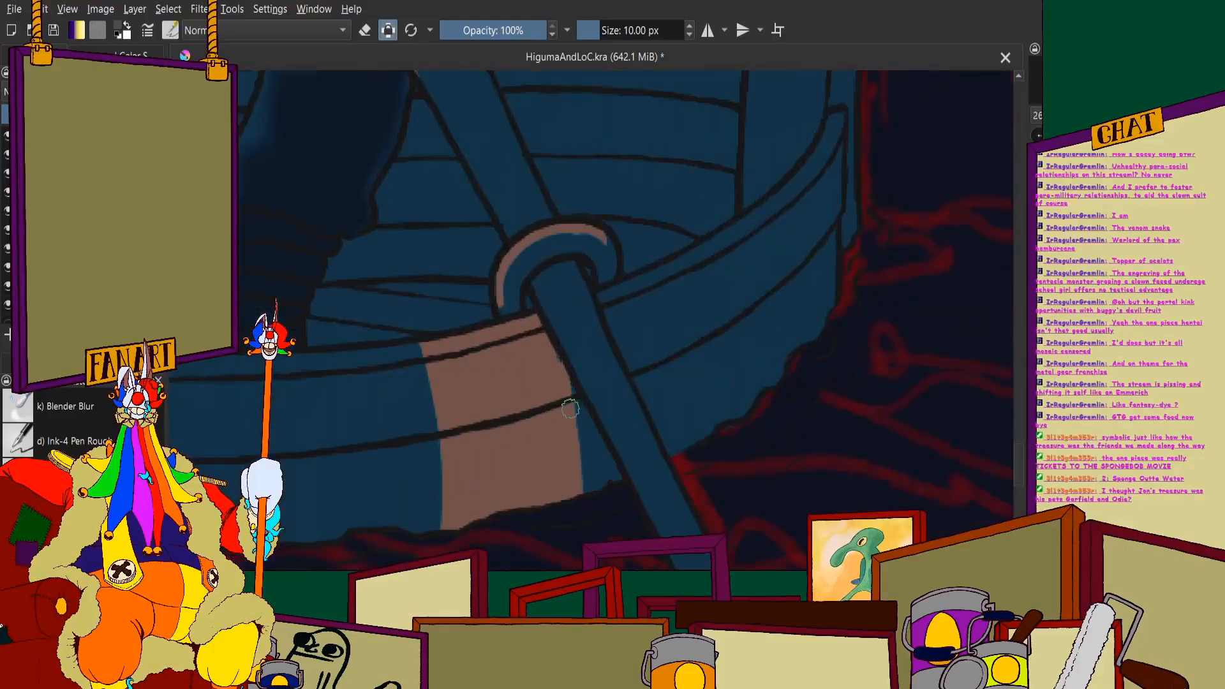
pyautogui.moveTo(533, 506)
pyautogui.mouseDown()
pyautogui.moveTo(539, 323)
pyautogui.moveTo(405, 372)
pyautogui.moveTo(411, 355)
pyautogui.moveTo(537, 339)
pyautogui.moveTo(421, 415)
pyautogui.moveTo(510, 564)
pyautogui.mouseUp()
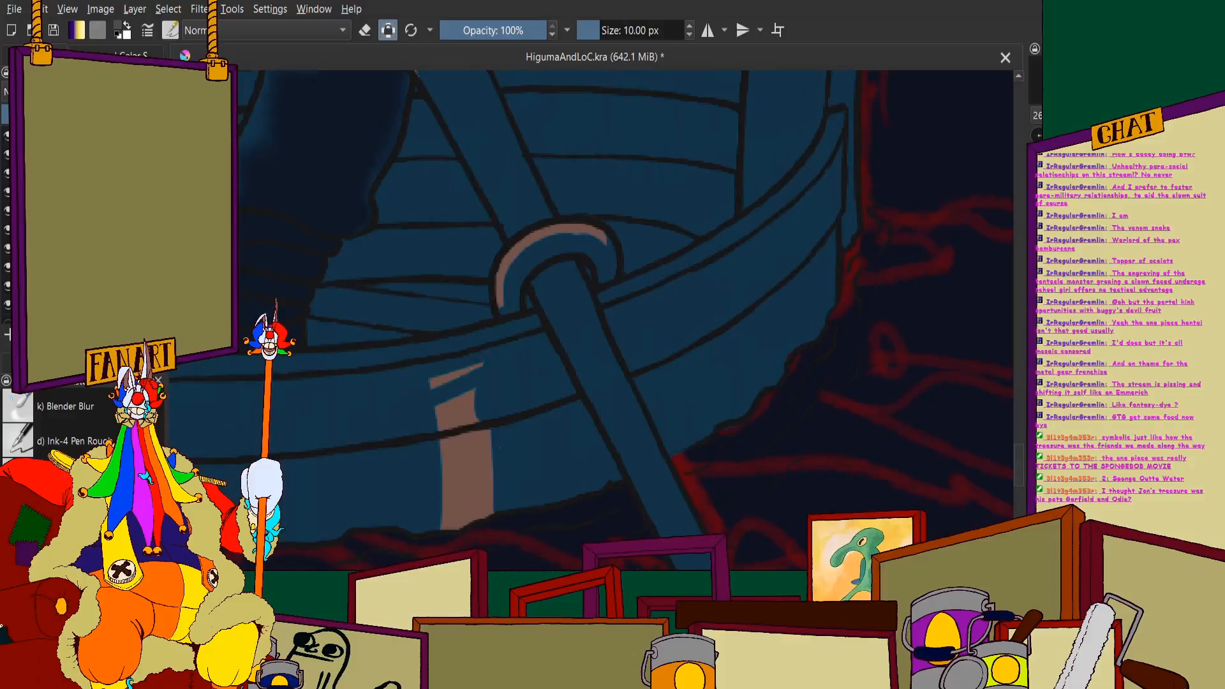
pyautogui.moveTo(485, 520)
pyautogui.mouseDown()
pyautogui.moveTo(469, 402)
pyautogui.moveTo(449, 358)
pyautogui.mouseUp()
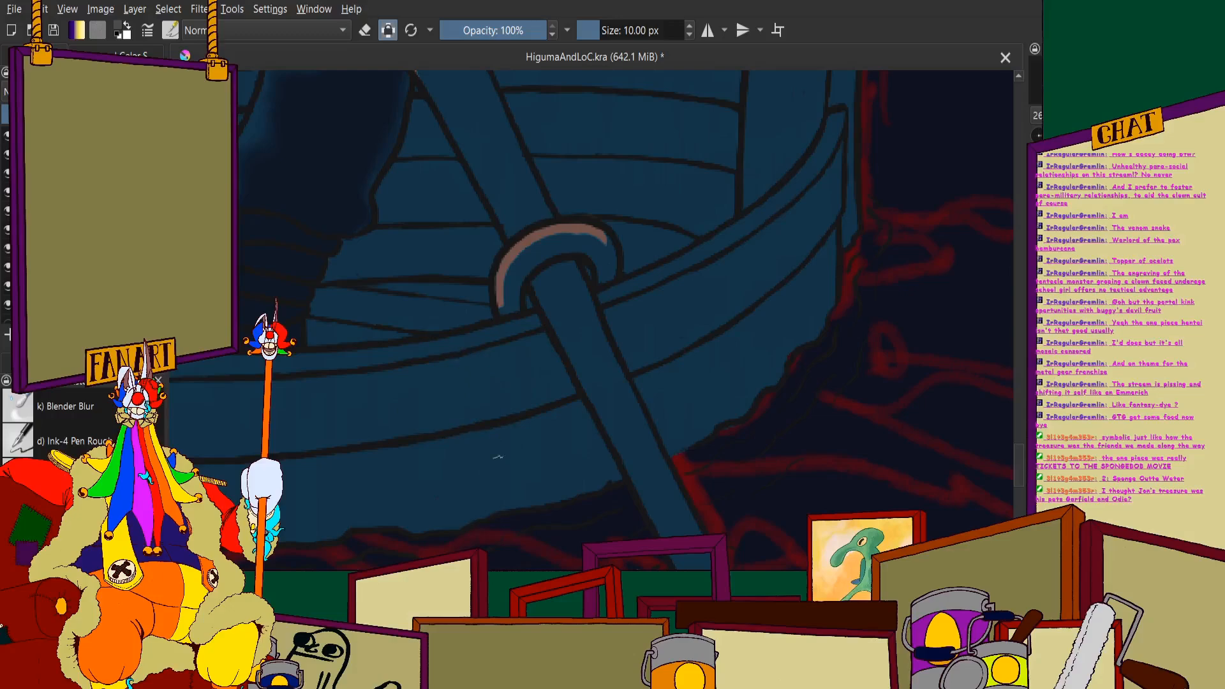
# - Bring up the color selector and examine the shaded boat against the whole illustration
pyautogui.scroll(-3, 499, 457)
pyautogui.scroll(-2, 589, 215)
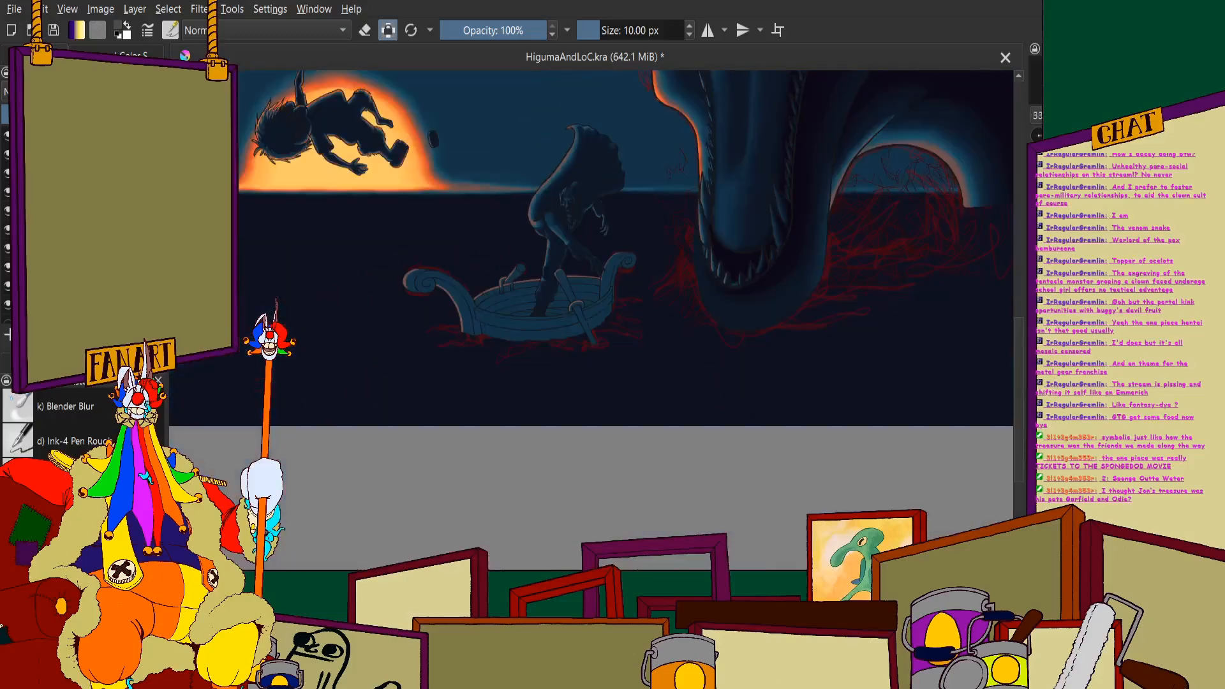
pyautogui.click(118, 52)
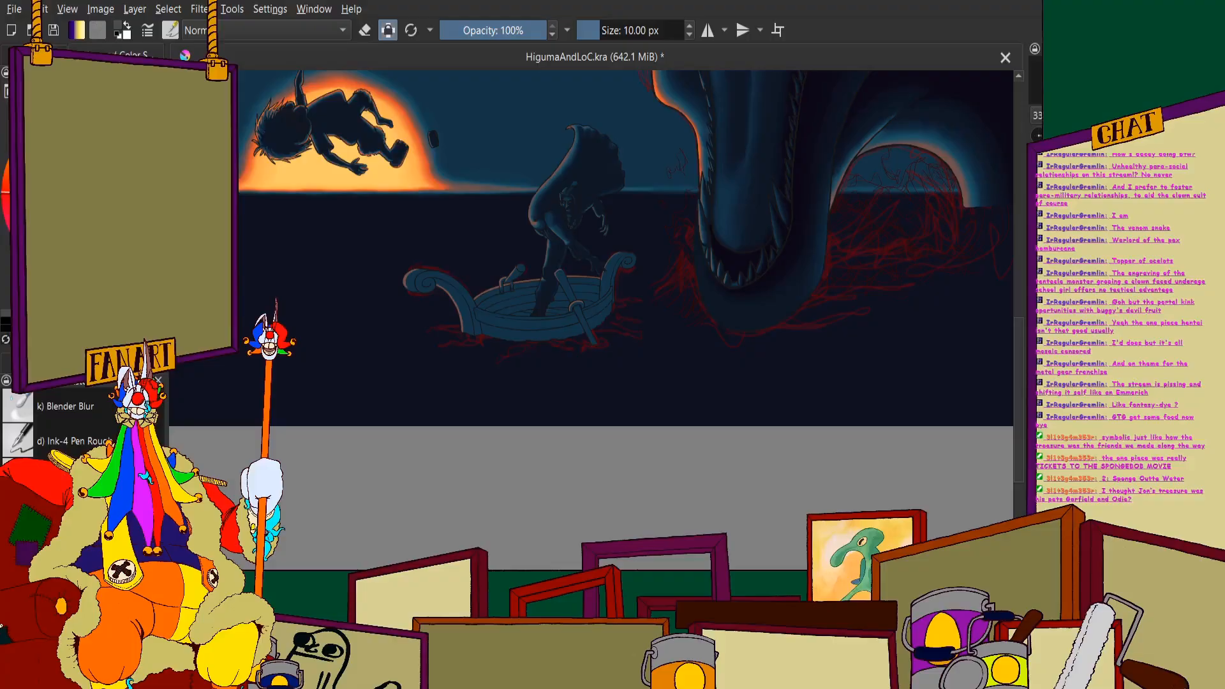
pyautogui.scroll(-4, 456, 266)
pyautogui.scroll(3, 513, 177)
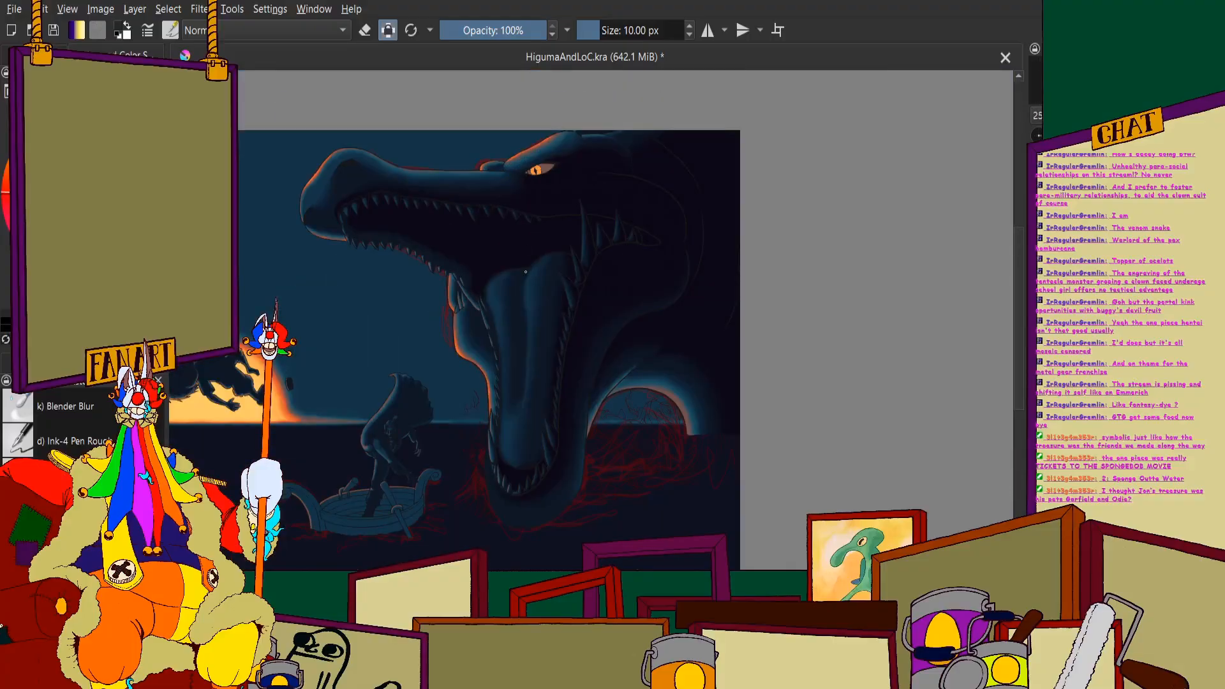
pyautogui.scroll(-2, 517, 219)
pyautogui.scroll(2, 418, 220)
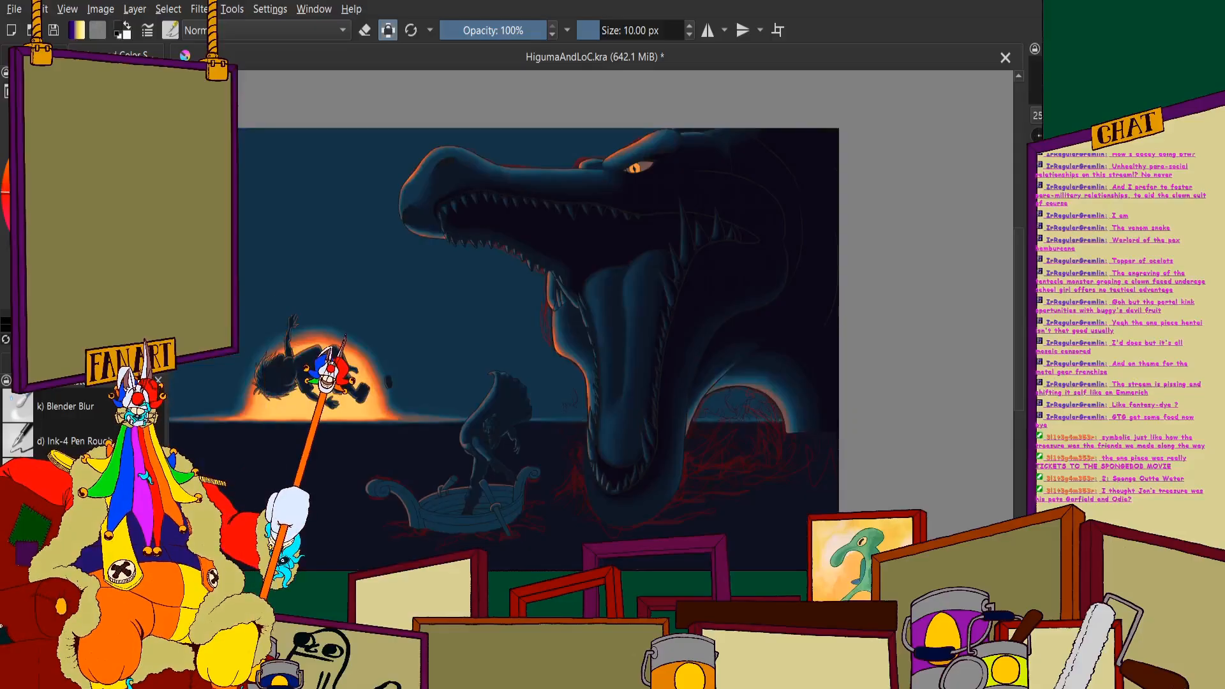
# - Bring up the layer list and turn off alpha lock for the brush
pyautogui.click(36, 55)
pyautogui.scroll(-2, 638, 287)
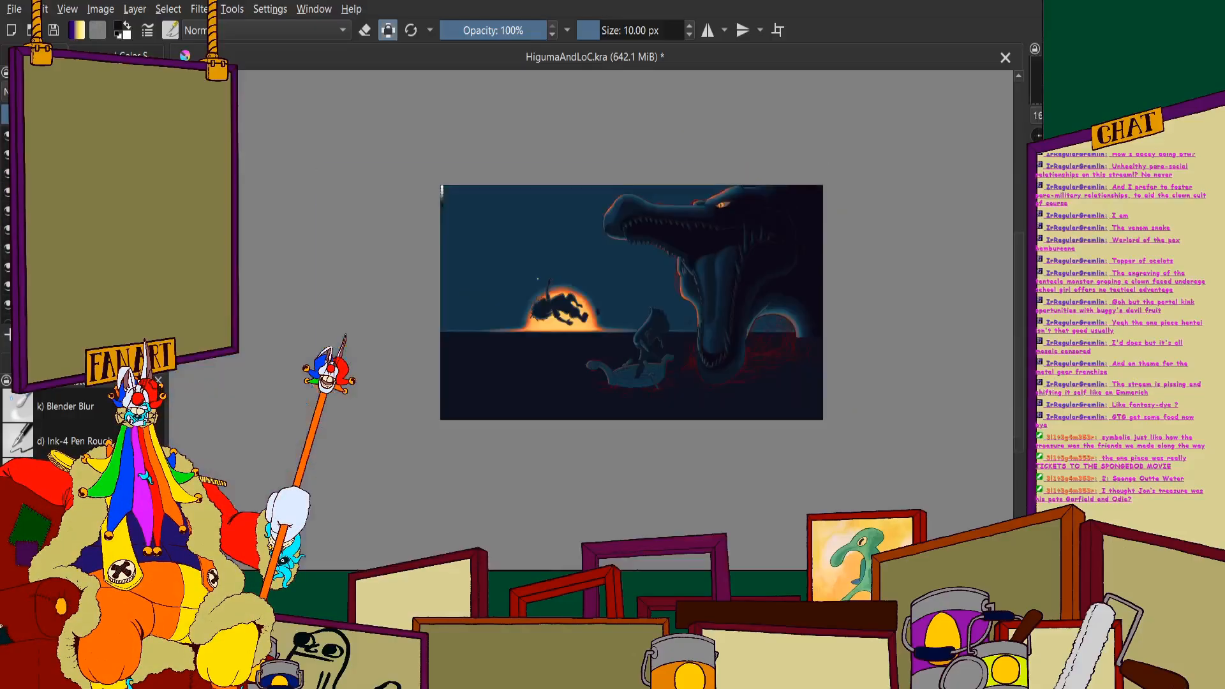
pyautogui.scroll(2, 638, 287)
pyautogui.scroll(-1, 638, 288)
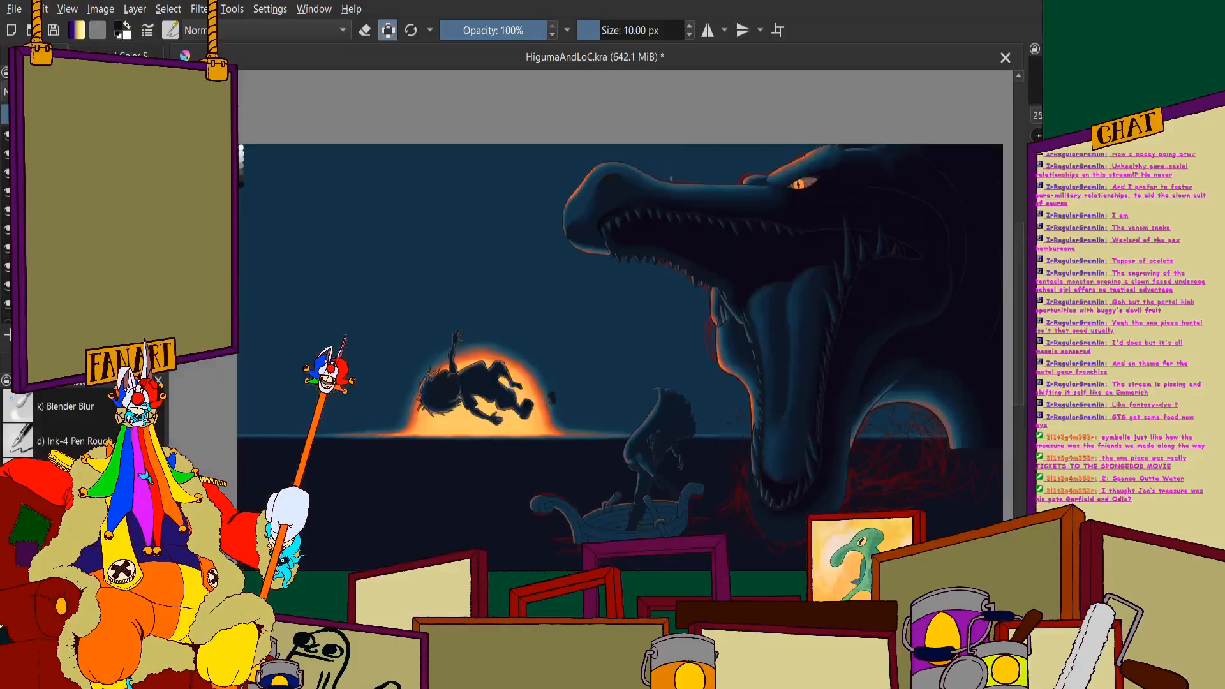
pyautogui.scroll(-2, 671, 178)
pyautogui.scroll(3, 673, 169)
pyautogui.scroll(4, 417, 232)
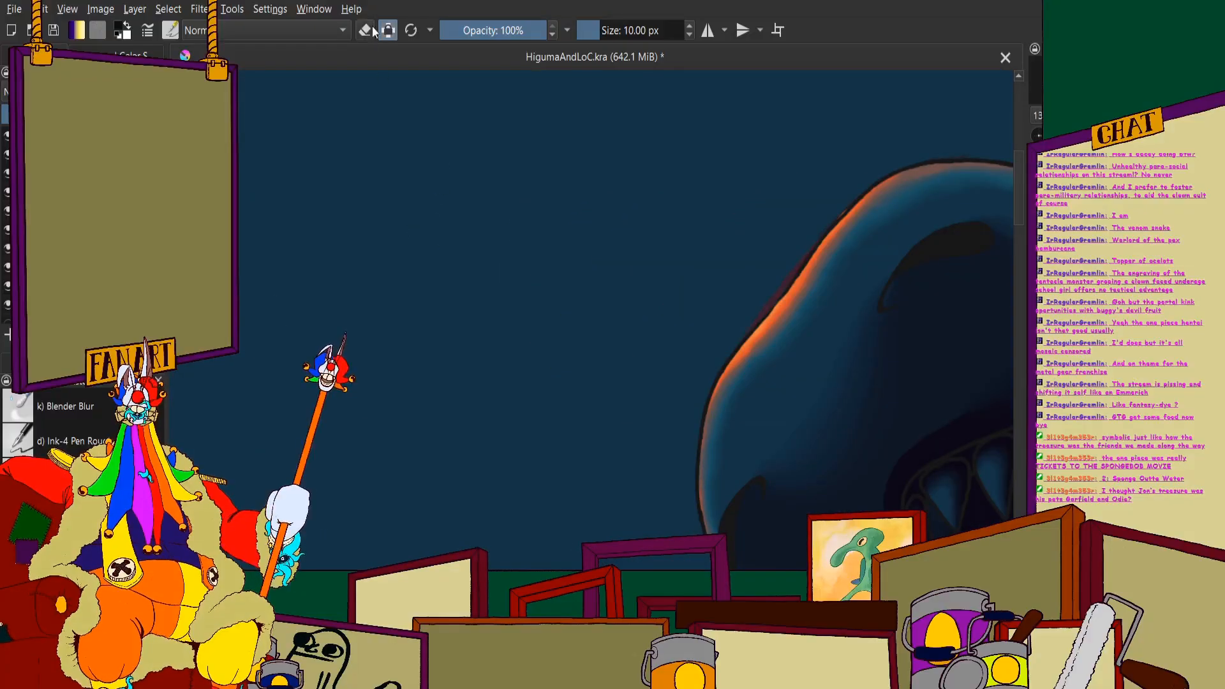
# - Handwrite the captions "Me" beside the monster's snout and "Tickets to Spongebob movie" above the standing figure, each with a pointing arrow
pyautogui.moveTo(447, 238)
pyautogui.mouseDown()
pyautogui.moveTo(448, 167)
pyautogui.moveTo(475, 192)
pyautogui.moveTo(492, 246)
pyautogui.mouseUp()
pyautogui.moveTo(511, 220)
pyautogui.mouseDown()
pyautogui.moveTo(539, 238)
pyautogui.moveTo(727, 240)
pyautogui.moveTo(697, 243)
pyautogui.mouseUp()
pyautogui.scroll(-5, 626, 195)
pyautogui.scroll(4, 638, 285)
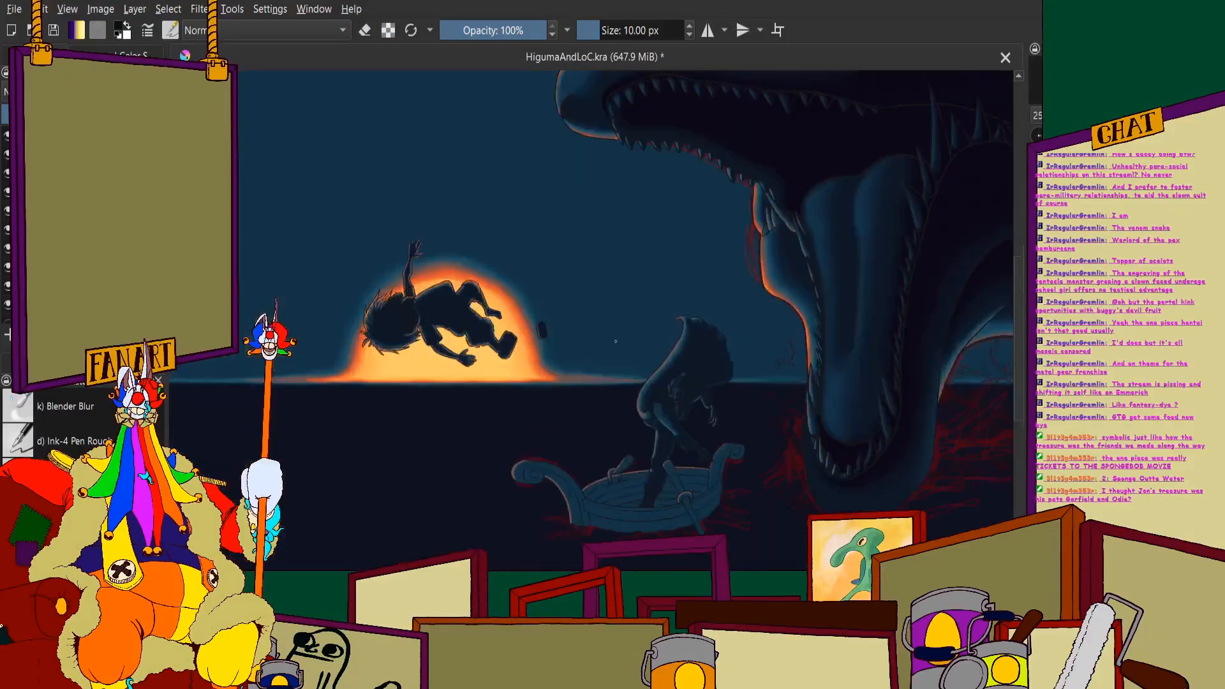
pyautogui.scroll(-4, 511, 177)
pyautogui.scroll(3, 504, 210)
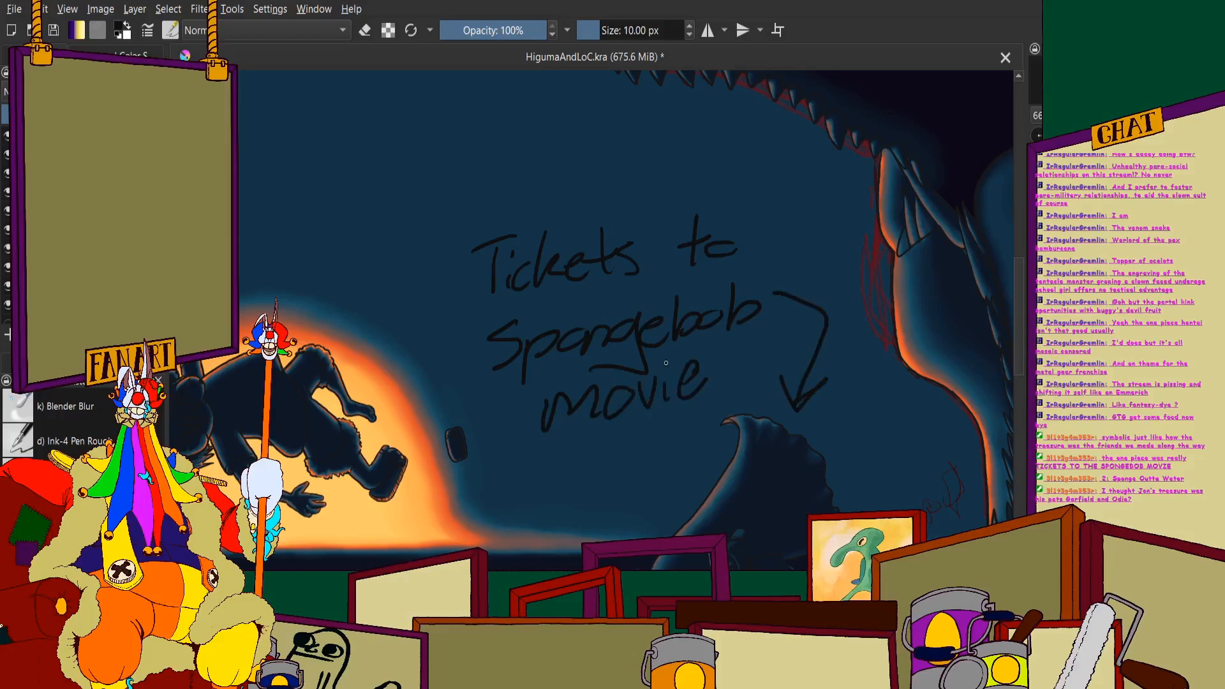
pyautogui.scroll(-5, 692, 261)
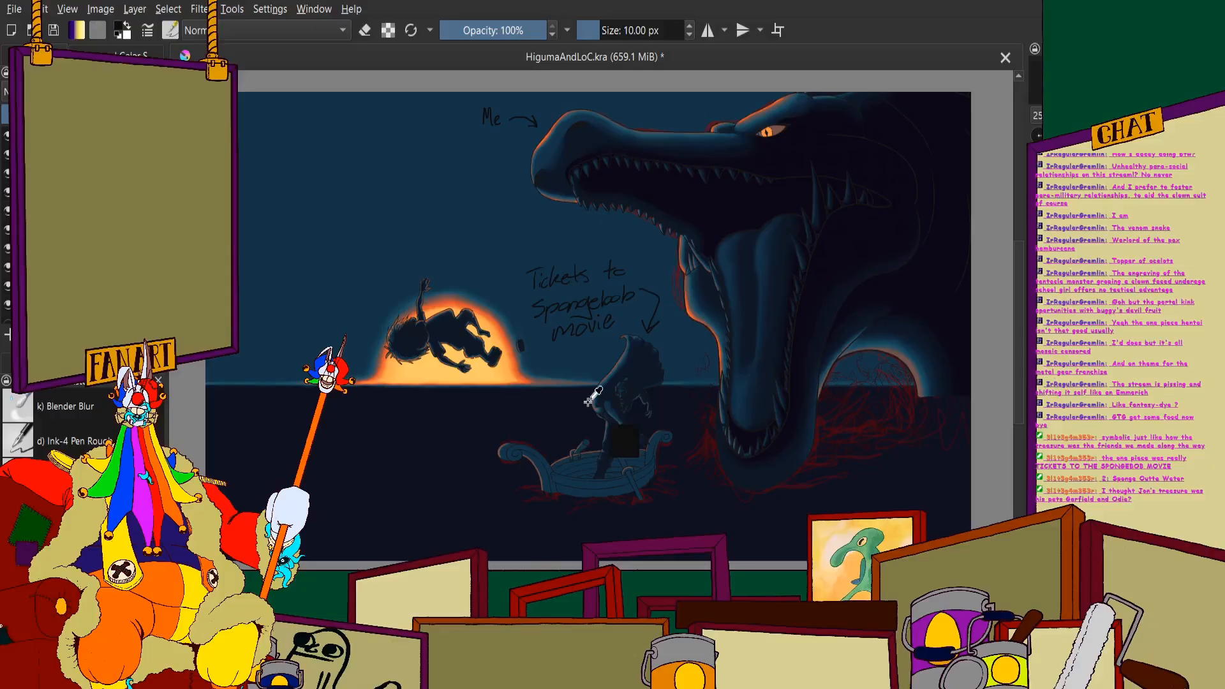
# - Undo the handwritten captions, their arrows and the dark block over the standing figure
pyautogui.hotkey('ctrl', 'z')
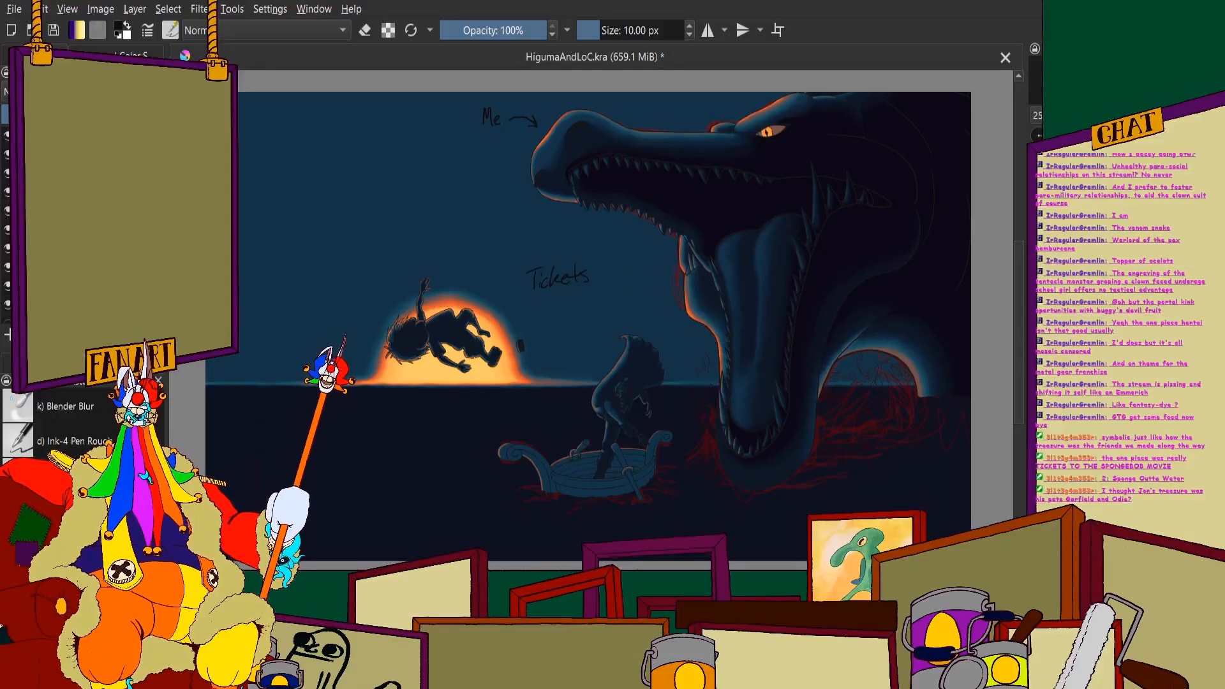
pyautogui.hotkey('ctrl', 'z')
pyautogui.hotkey('ctrl', 'z')
pyautogui.hotkey('ctrl', 'z')
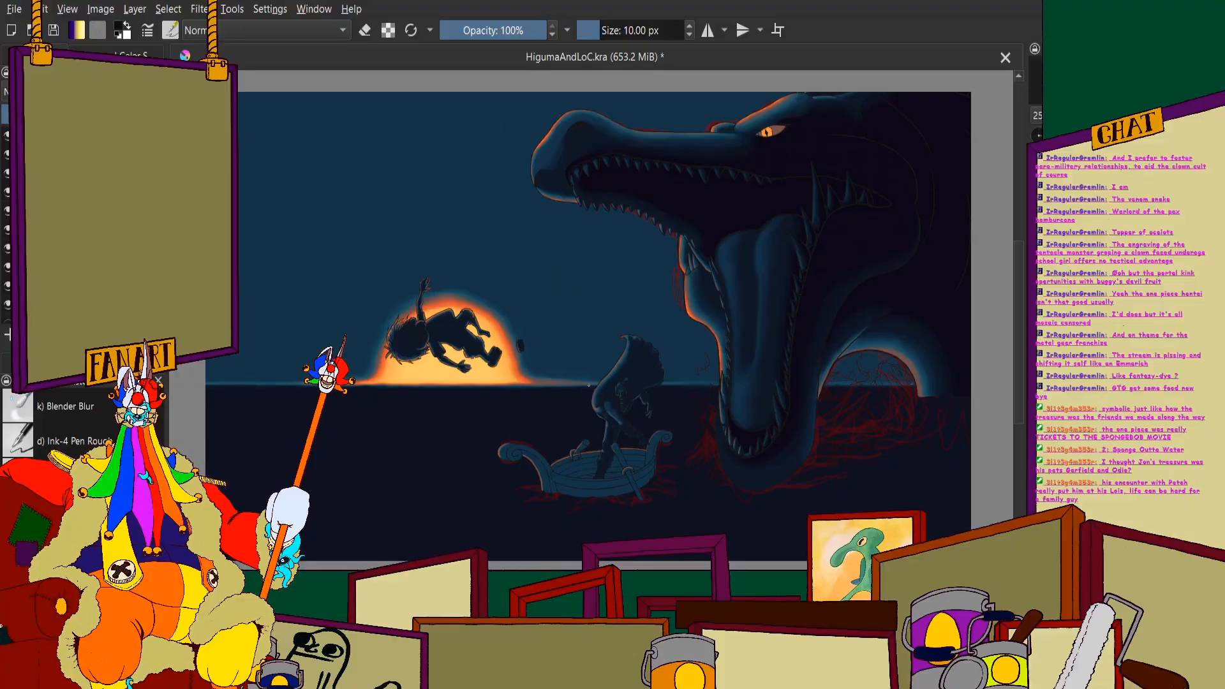
# - Paint a near-black shadow band along the boat's top far inner plank, from the large scroll to the first oar bracket
pyautogui.scroll(-3, 588, 385)
pyautogui.scroll(3, 617, 409)
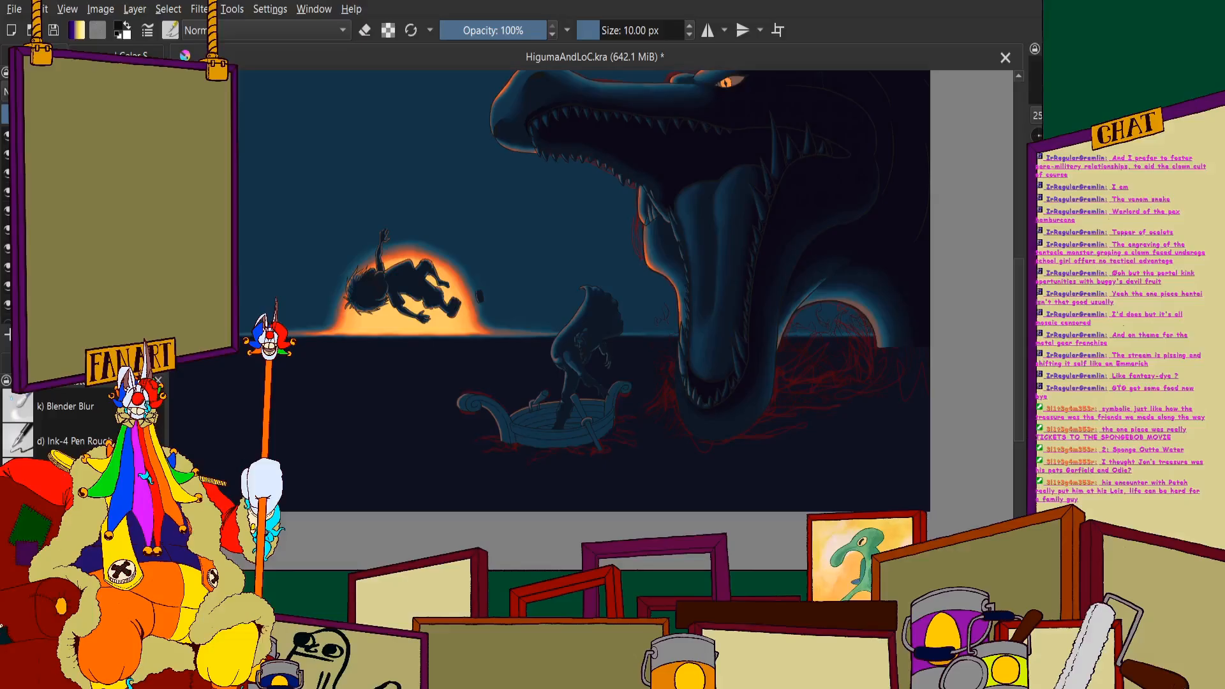
pyautogui.scroll(-2, 416, 348)
pyautogui.scroll(8, 415, 349)
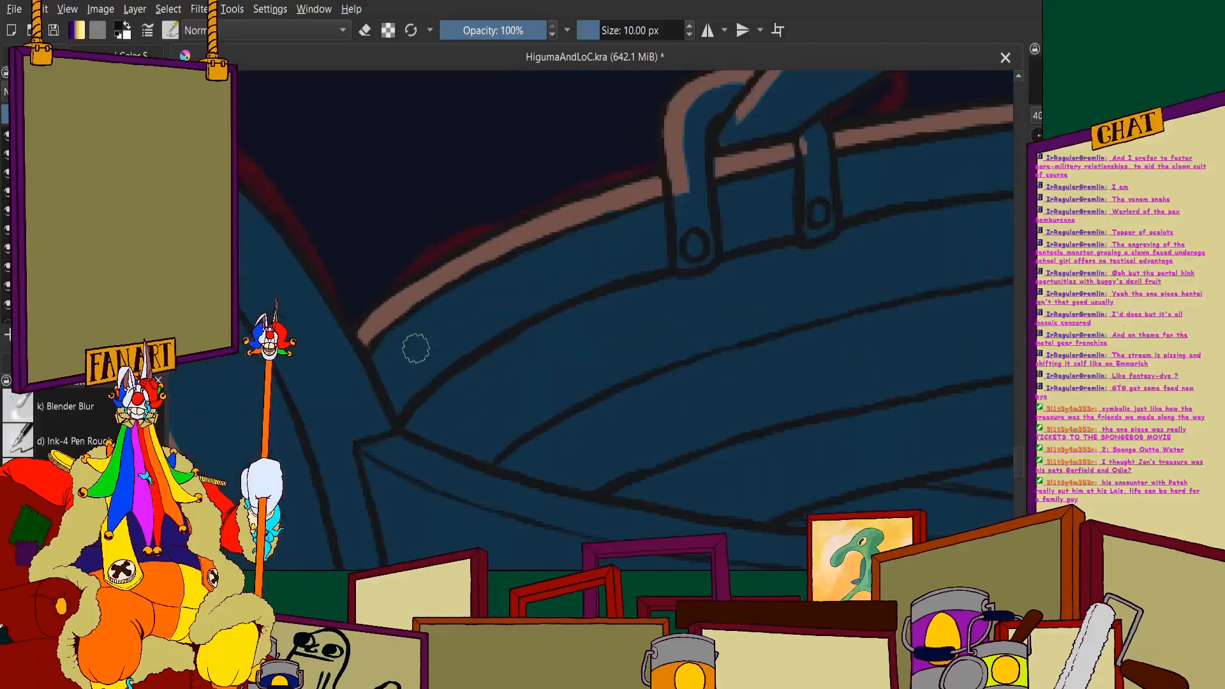
pyautogui.scroll(1, 532, 305)
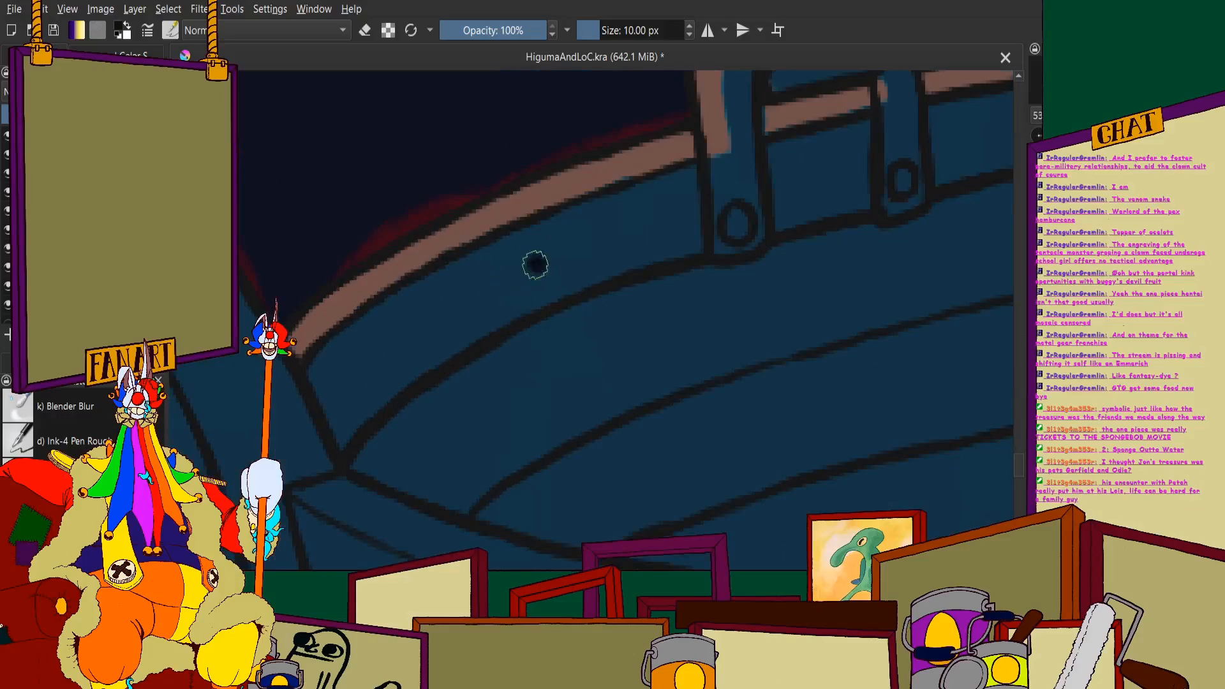
pyautogui.moveTo(535, 264); pyautogui.dragTo(377, 357)
pyautogui.moveTo(325, 421); pyautogui.dragTo(362, 374)
pyautogui.scroll(-2, 550, 279)
pyautogui.scroll(3, 478, 289)
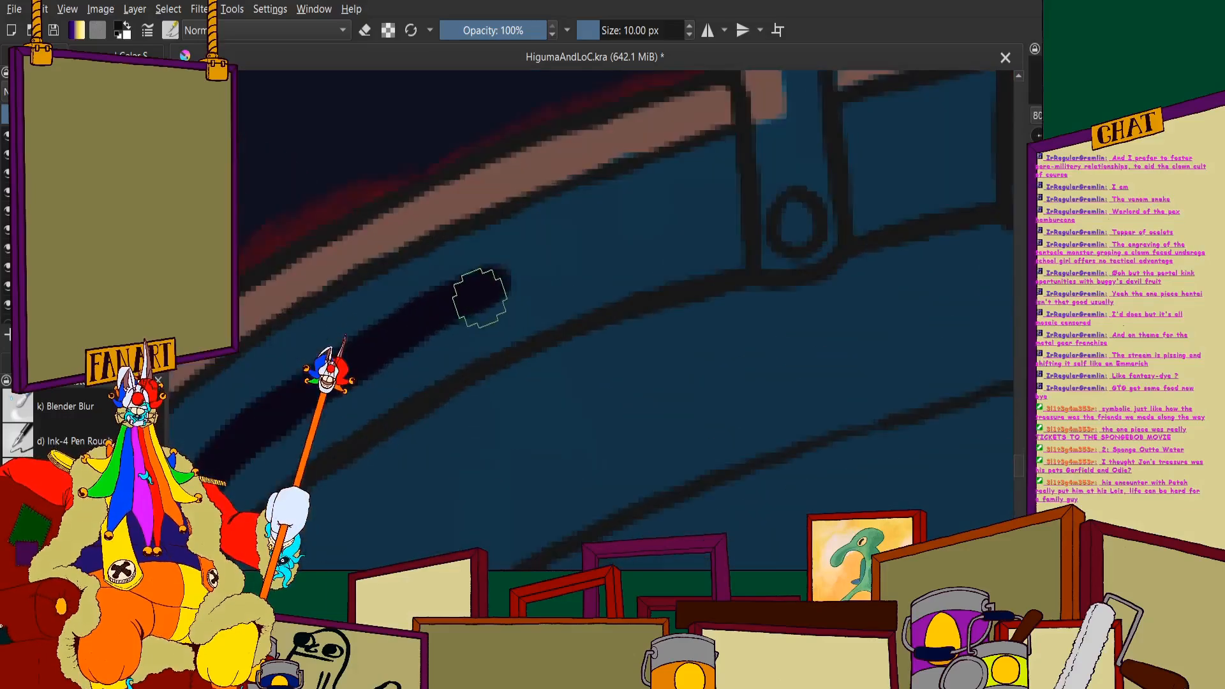
pyautogui.moveTo(479, 290); pyautogui.dragTo(730, 189)
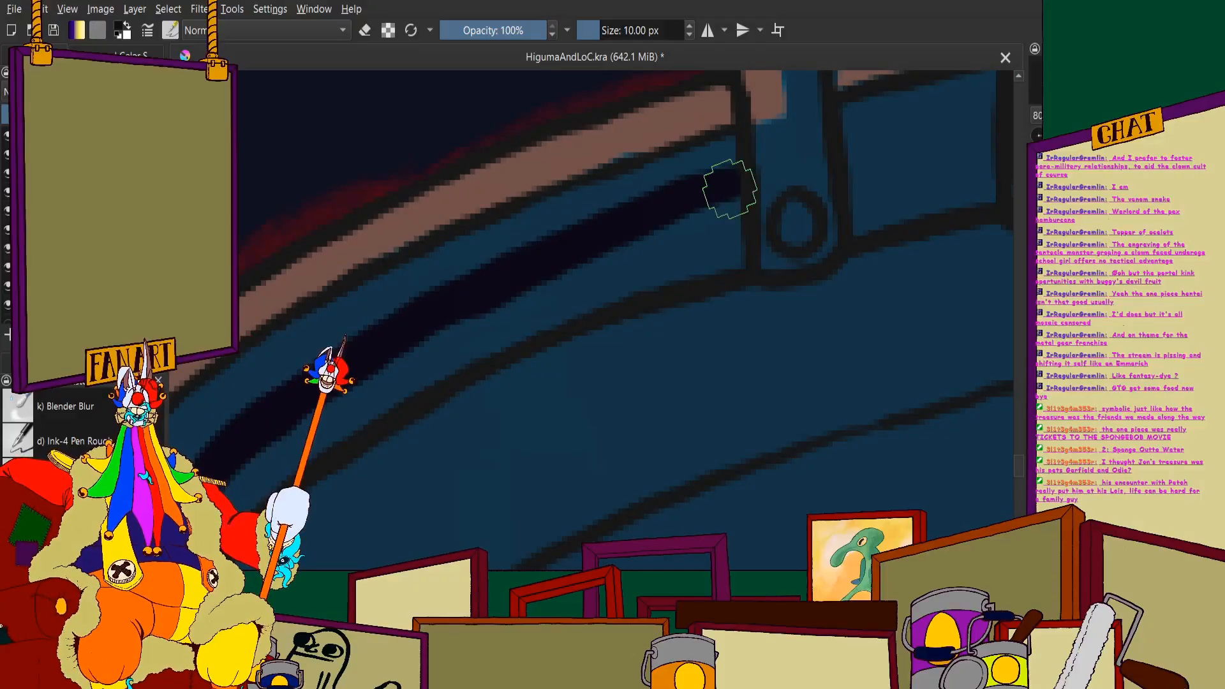
# - Darken the lower ends of both far oar brackets and the plank section between them with near-black
pyautogui.scroll(-1, 670, 300)
pyautogui.scroll(4, 684, 260)
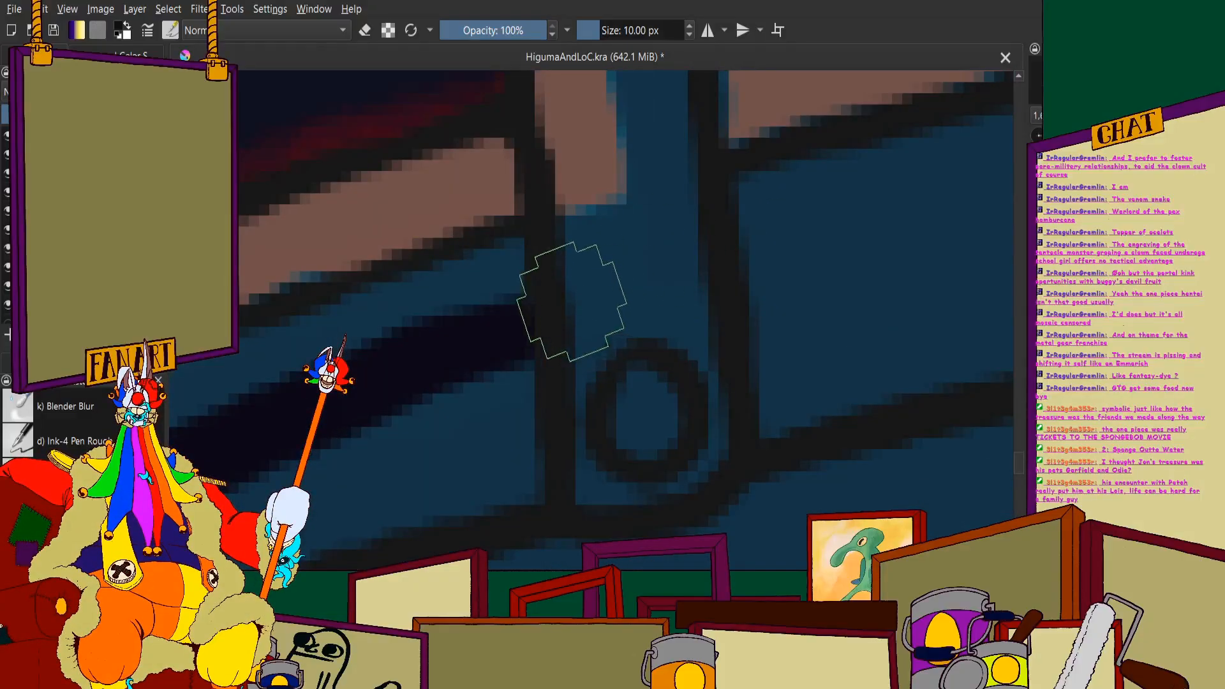
pyautogui.moveTo(580, 298)
pyautogui.mouseDown()
pyautogui.moveTo(684, 291)
pyautogui.moveTo(723, 241)
pyautogui.moveTo(636, 380)
pyautogui.moveTo(566, 383)
pyautogui.moveTo(588, 335)
pyautogui.moveTo(589, 439)
pyautogui.moveTo(619, 483)
pyautogui.moveTo(712, 442)
pyautogui.moveTo(700, 332)
pyautogui.moveTo(669, 383)
pyautogui.moveTo(629, 370)
pyautogui.mouseUp()
pyautogui.scroll(-2, 629, 377)
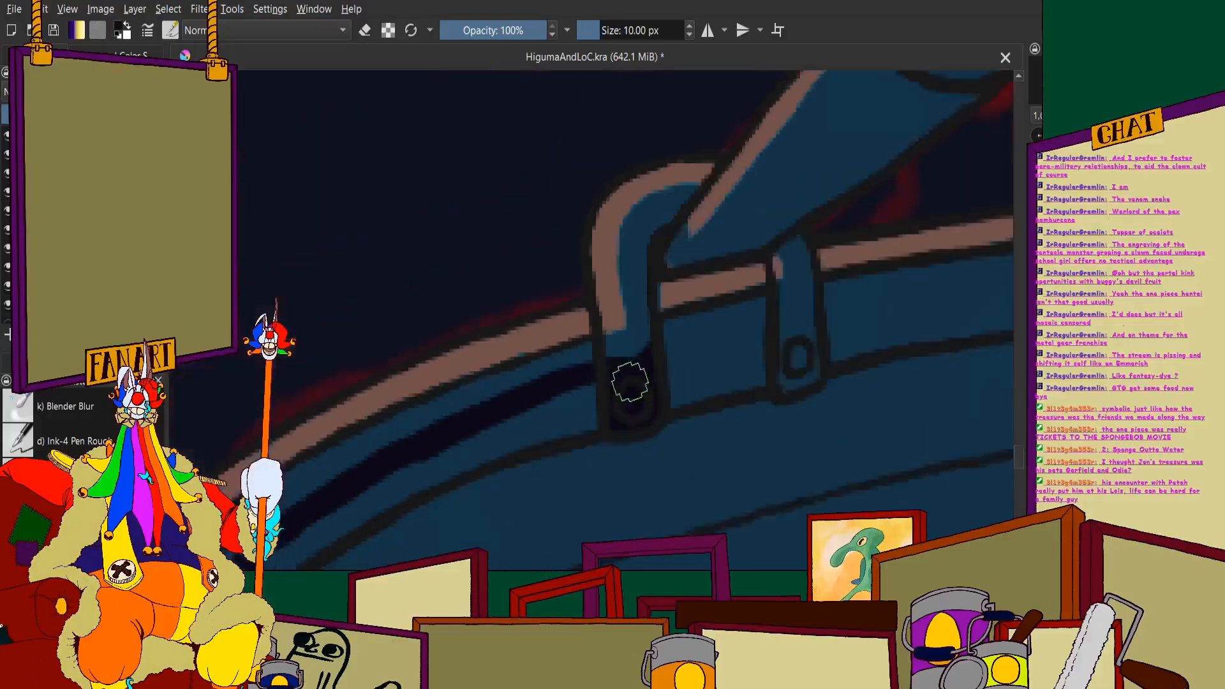
pyautogui.moveTo(545, 381)
pyautogui.mouseDown()
pyautogui.moveTo(765, 325)
pyautogui.moveTo(746, 315)
pyautogui.mouseUp()
pyautogui.scroll(-3, 767, 326)
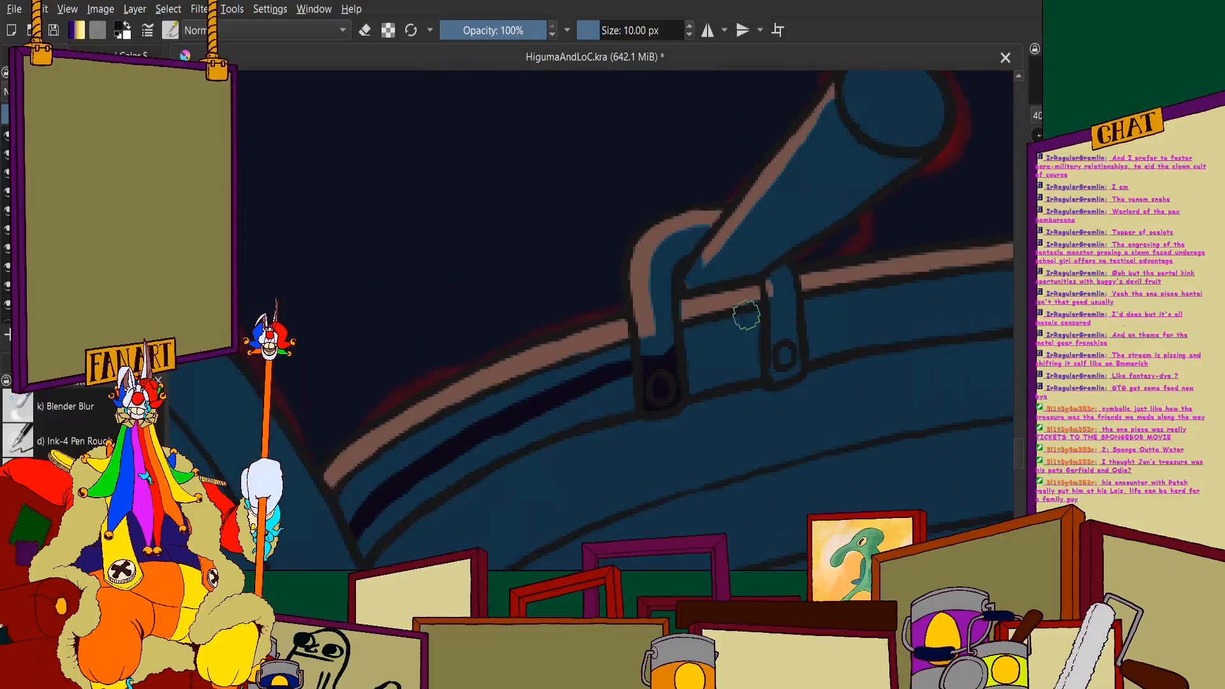
pyautogui.scroll(2, 741, 298)
pyautogui.moveTo(572, 392)
pyautogui.mouseDown()
pyautogui.moveTo(718, 360)
pyautogui.moveTo(688, 382)
pyautogui.moveTo(712, 309)
pyautogui.moveTo(657, 412)
pyautogui.moveTo(629, 389)
pyautogui.moveTo(633, 348)
pyautogui.moveTo(536, 370)
pyautogui.moveTo(538, 430)
pyautogui.mouseUp()
pyautogui.scroll(2, 719, 361)
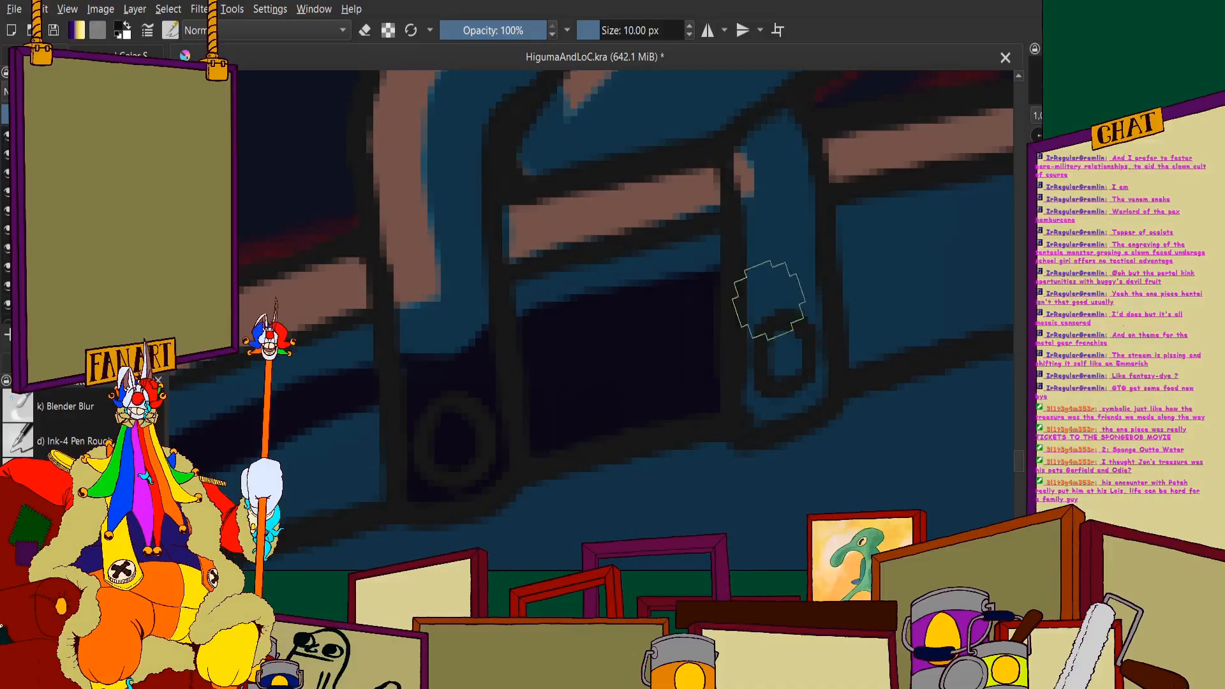
pyautogui.moveTo(744, 282)
pyautogui.mouseDown()
pyautogui.moveTo(811, 278)
pyautogui.moveTo(836, 248)
pyautogui.moveTo(765, 346)
pyautogui.moveTo(748, 316)
pyautogui.moveTo(770, 384)
pyautogui.moveTo(779, 321)
pyautogui.moveTo(811, 310)
pyautogui.moveTo(816, 391)
pyautogui.moveTo(738, 410)
pyautogui.mouseUp()
pyautogui.scroll(-3, 733, 331)
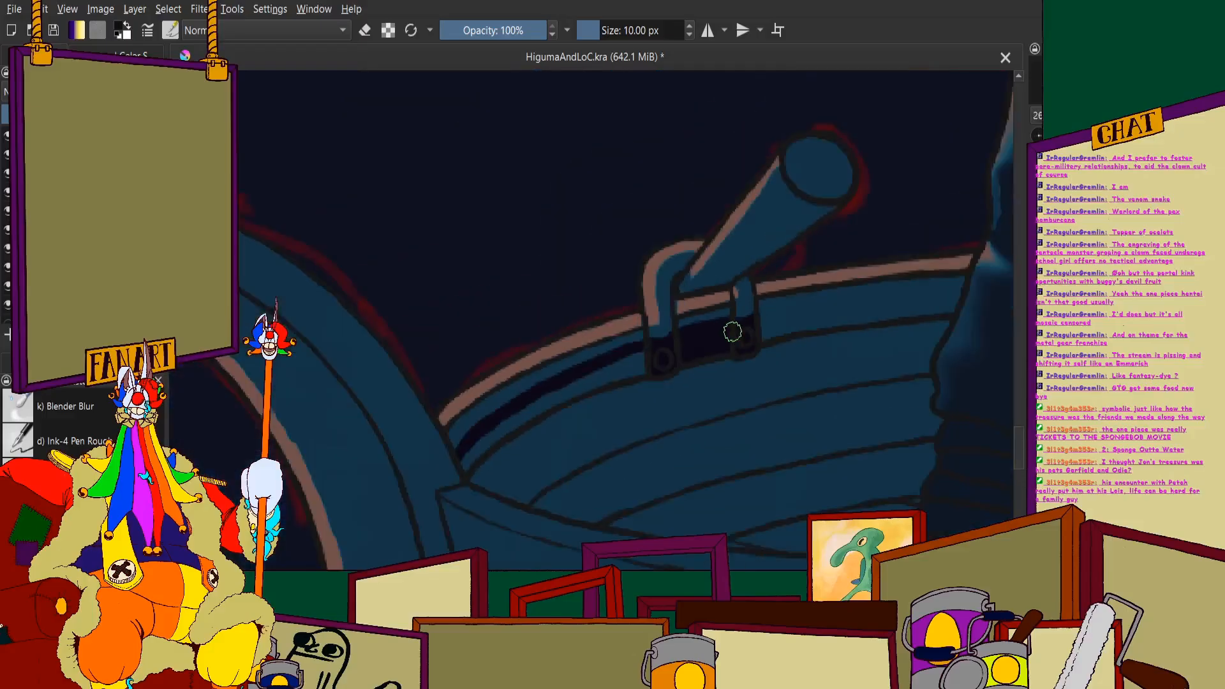
# - Widen the near-black band between the scroll and the first oar bracket down to the plank's lower line
pyautogui.scroll(4, 475, 443)
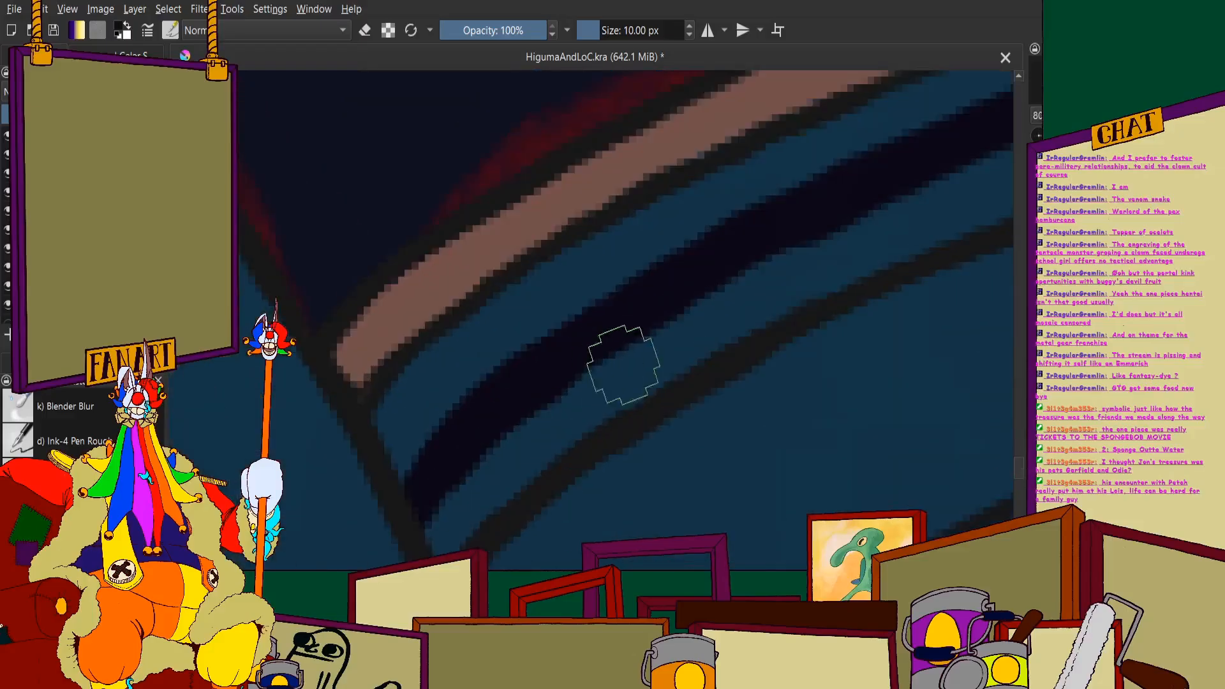
pyautogui.moveTo(624, 366)
pyautogui.mouseDown()
pyautogui.moveTo(519, 439)
pyautogui.moveTo(605, 402)
pyautogui.moveTo(529, 465)
pyautogui.mouseUp()
pyautogui.scroll(-3, 447, 535)
pyautogui.scroll(2, 542, 491)
pyautogui.scroll(1, 605, 365)
pyautogui.moveTo(488, 411)
pyautogui.mouseDown()
pyautogui.moveTo(637, 366)
pyautogui.moveTo(536, 430)
pyautogui.mouseUp()
pyautogui.scroll(-2, 627, 347)
pyautogui.scroll(1, 626, 347)
pyautogui.moveTo(705, 346)
pyautogui.mouseDown()
pyautogui.moveTo(577, 402)
pyautogui.moveTo(738, 361)
pyautogui.mouseUp()
pyautogui.moveTo(554, 436)
pyautogui.mouseDown()
pyautogui.moveTo(821, 345)
pyautogui.moveTo(710, 355)
pyautogui.moveTo(768, 319)
pyautogui.mouseUp()
pyautogui.scroll(-4, 619, 309)
pyautogui.scroll(4, 674, 323)
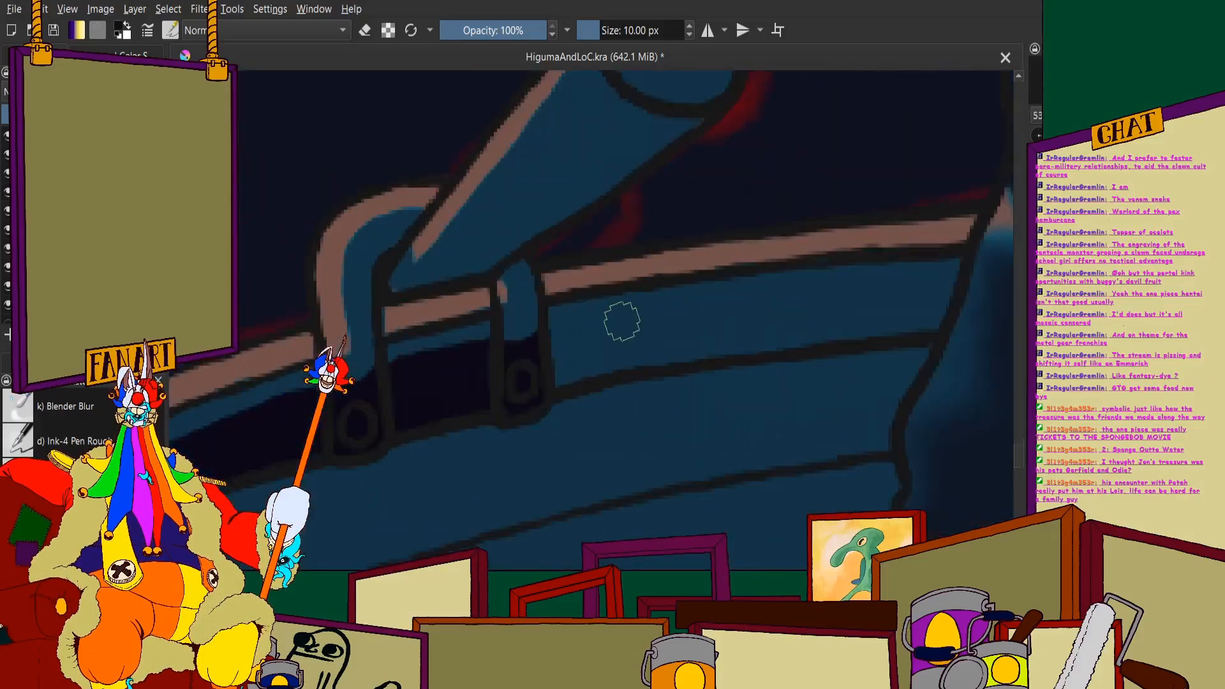
# - Remove the near-black shading from the far inner plank and brackets, and choose a softer navy shadow color
pyautogui.scroll(-4, 522, 323)
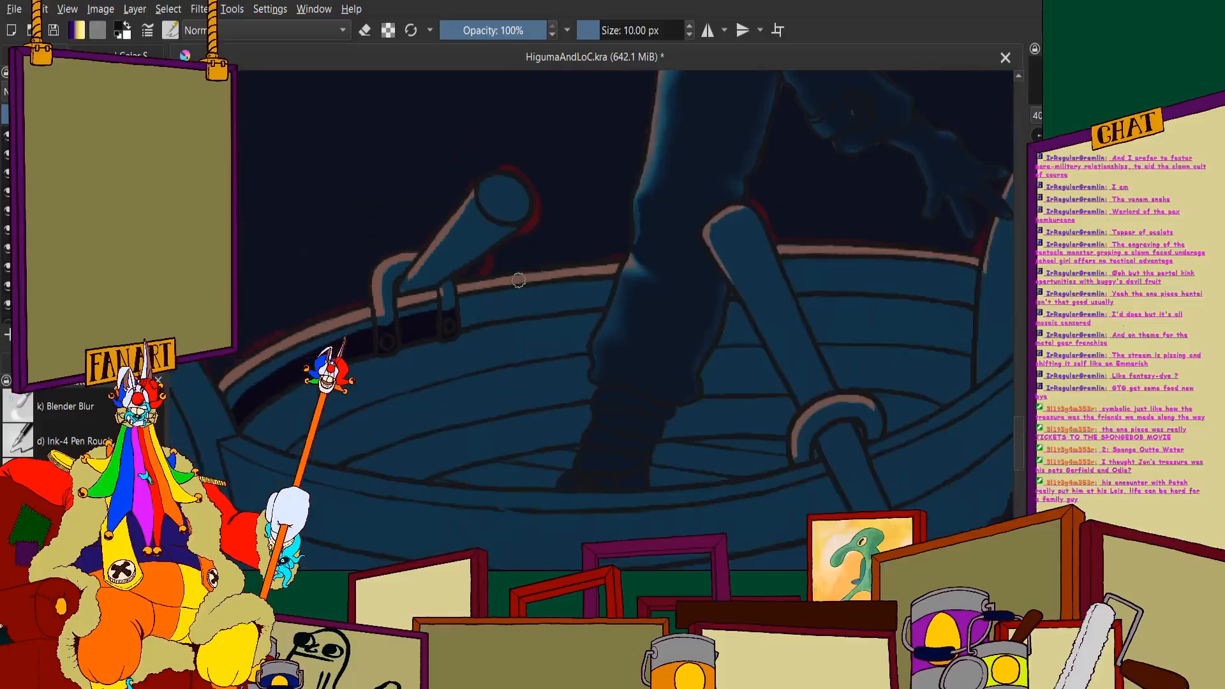
pyautogui.scroll(2, 521, 323)
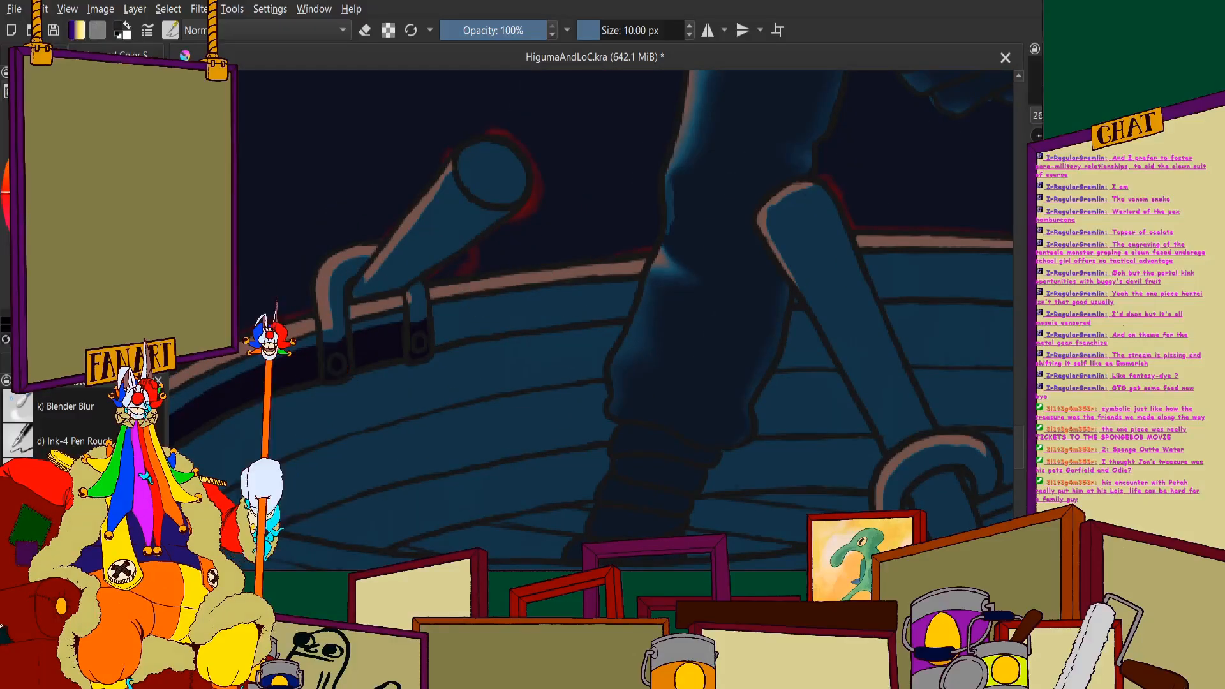
pyautogui.scroll(2, 322, 345)
pyautogui.scroll(-4, 671, 319)
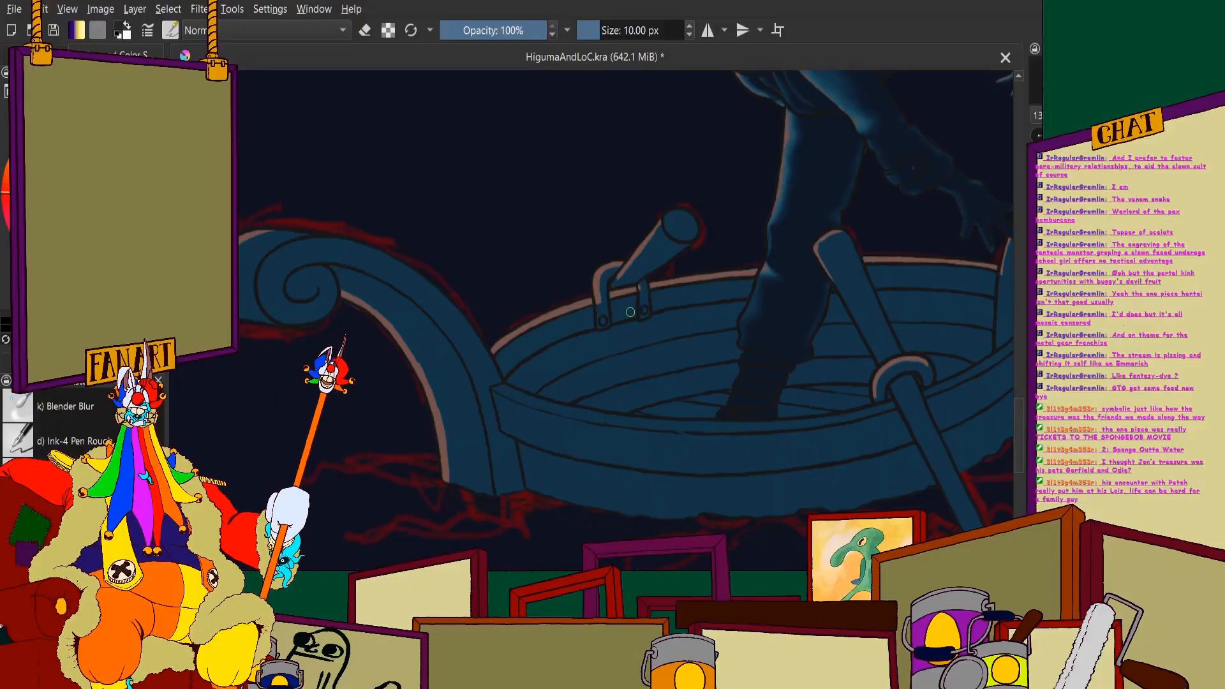
# - Try a navy shadow stroke along the top far inner plank beside the large scroll
pyautogui.scroll(3, 628, 310)
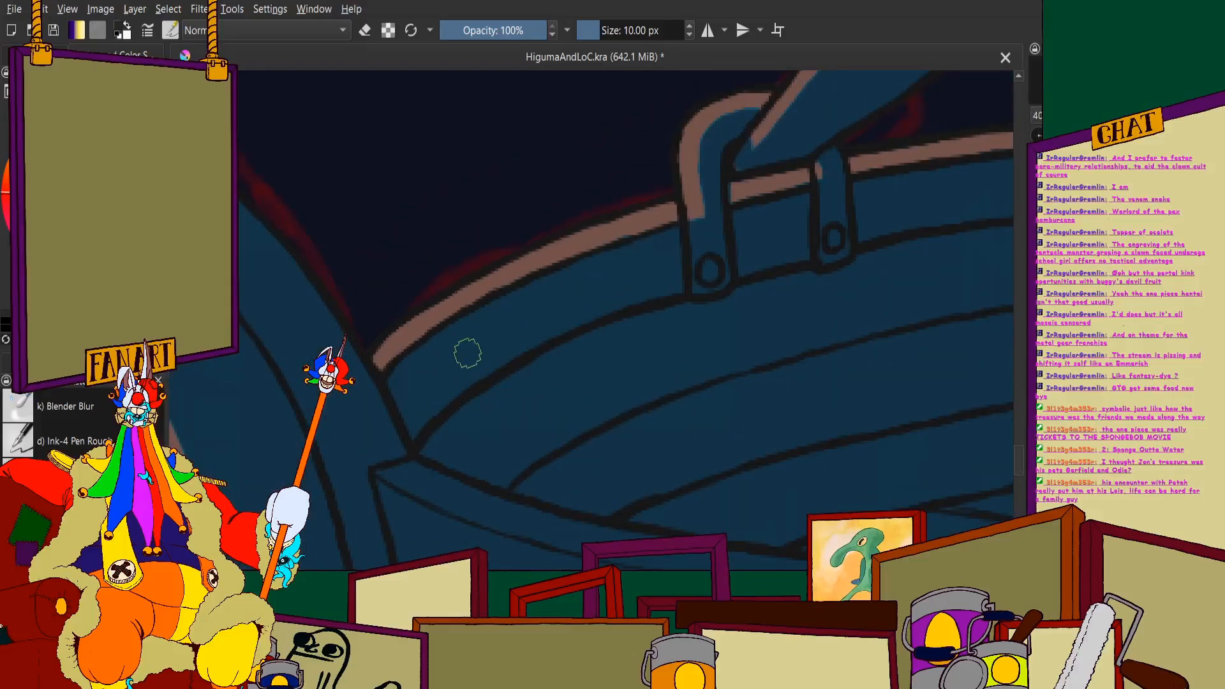
pyautogui.scroll(2, 457, 284)
pyautogui.moveTo(482, 329)
pyautogui.mouseDown()
pyautogui.moveTo(493, 312)
pyautogui.moveTo(342, 402)
pyautogui.moveTo(298, 457)
pyautogui.moveTo(470, 374)
pyautogui.mouseUp()
pyautogui.scroll(-2, 300, 458)
pyautogui.scroll(2, 460, 322)
pyautogui.scroll(-3, 497, 304)
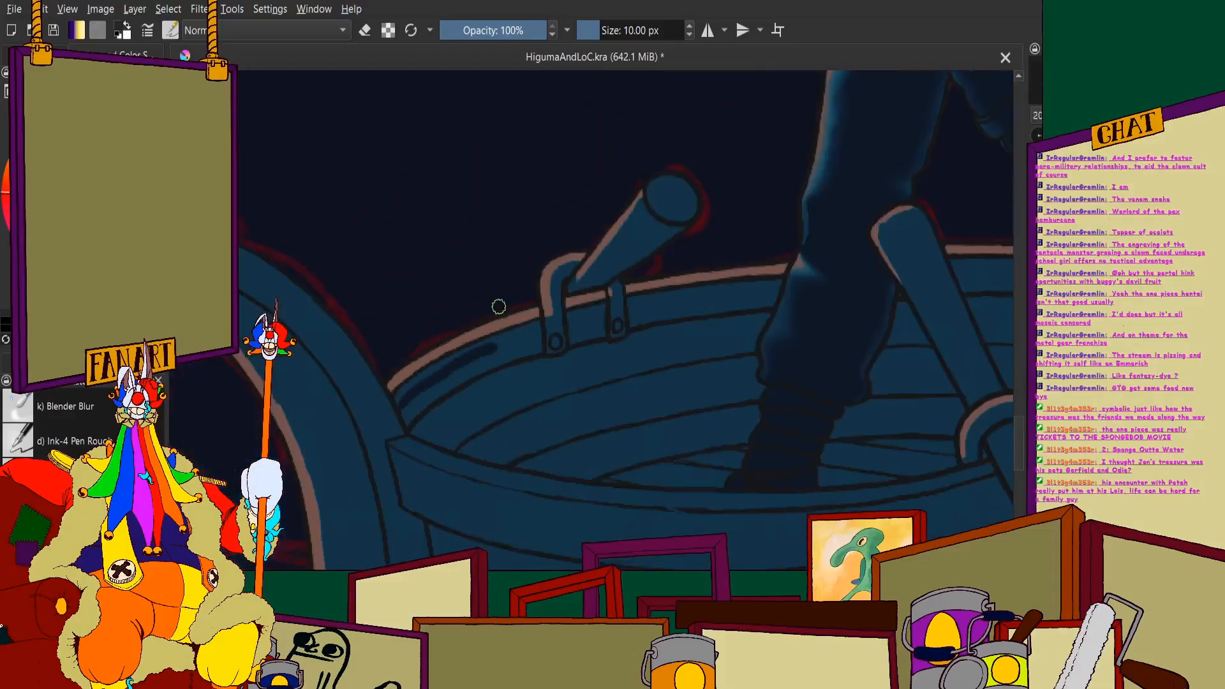
# - Paint a navy shadow band along the top far inner plank, from the large scroll's side to the first oar bracket
pyautogui.scroll(1, 482, 345)
pyautogui.scroll(2, 481, 346)
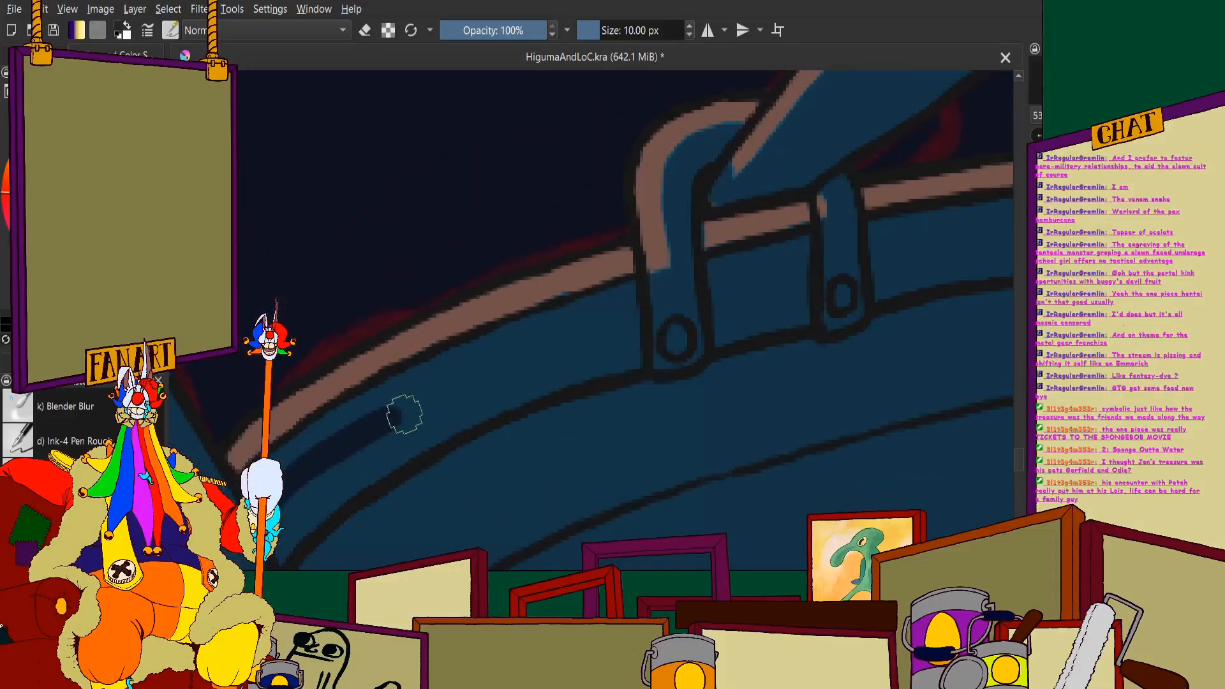
pyautogui.moveTo(385, 420); pyautogui.dragTo(592, 333)
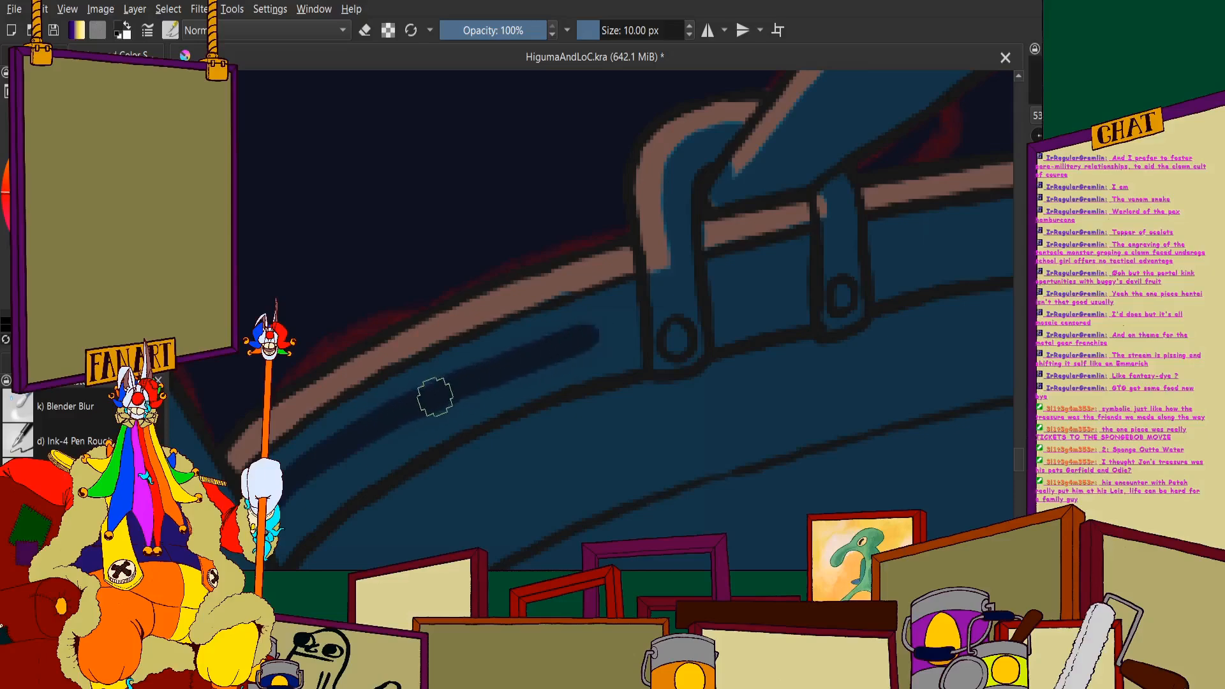
pyautogui.moveTo(524, 361); pyautogui.dragTo(642, 313)
pyautogui.scroll(-2, 575, 314)
pyautogui.scroll(4, 473, 295)
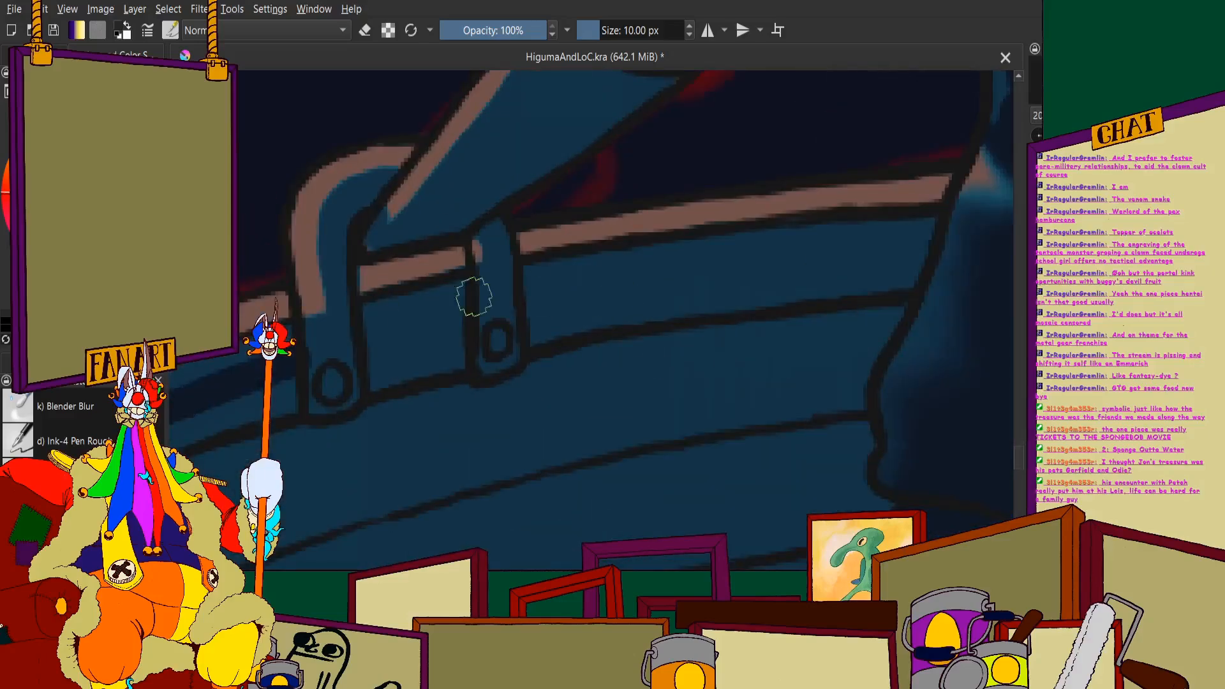
# - Continue the navy shadow band across the plank section between the two far oar brackets
pyautogui.scroll(-4, 491, 291)
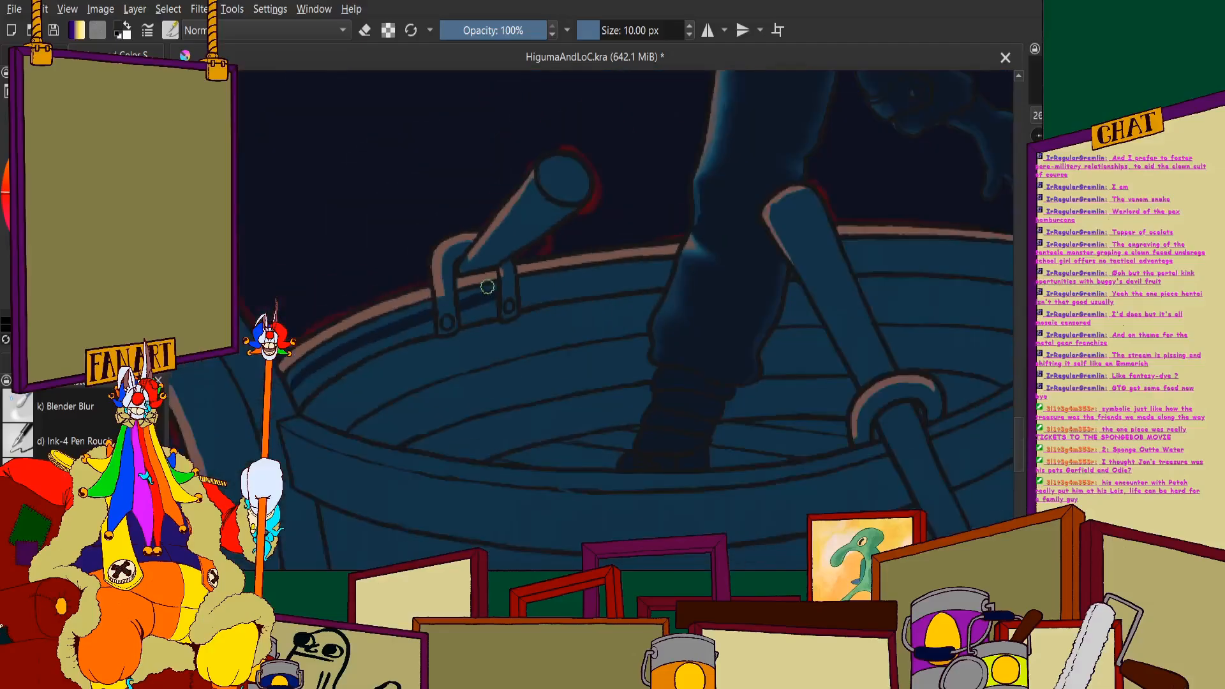
pyautogui.scroll(4, 478, 290)
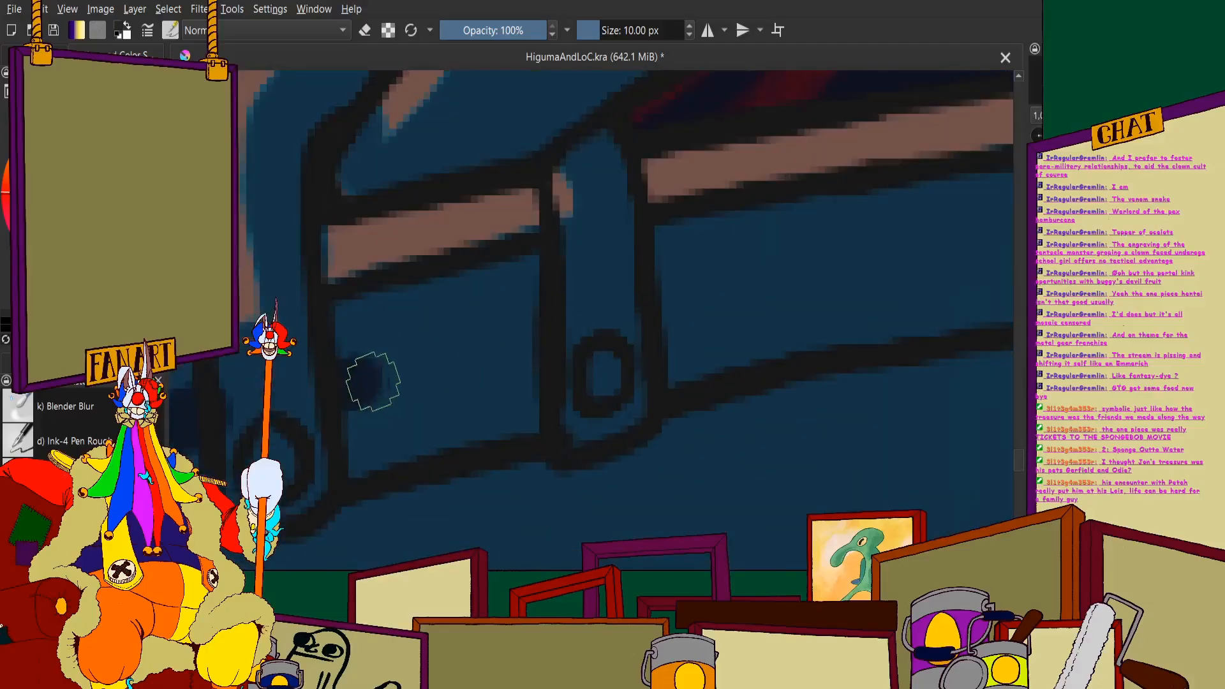
pyautogui.moveTo(370, 378); pyautogui.dragTo(513, 336)
pyautogui.moveTo(355, 370); pyautogui.dragTo(530, 330)
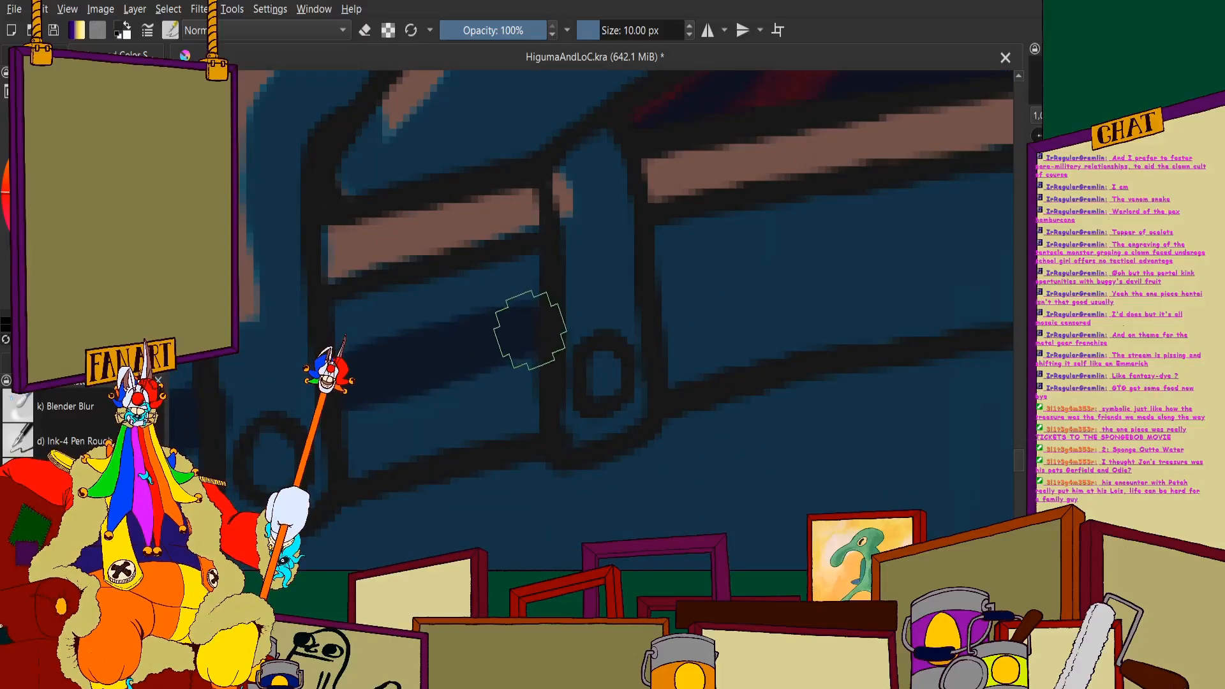
# - Extend the navy shadow band along the far inner plank from the second oar bracket to the standing figure's leg
pyautogui.scroll(-3, 536, 339)
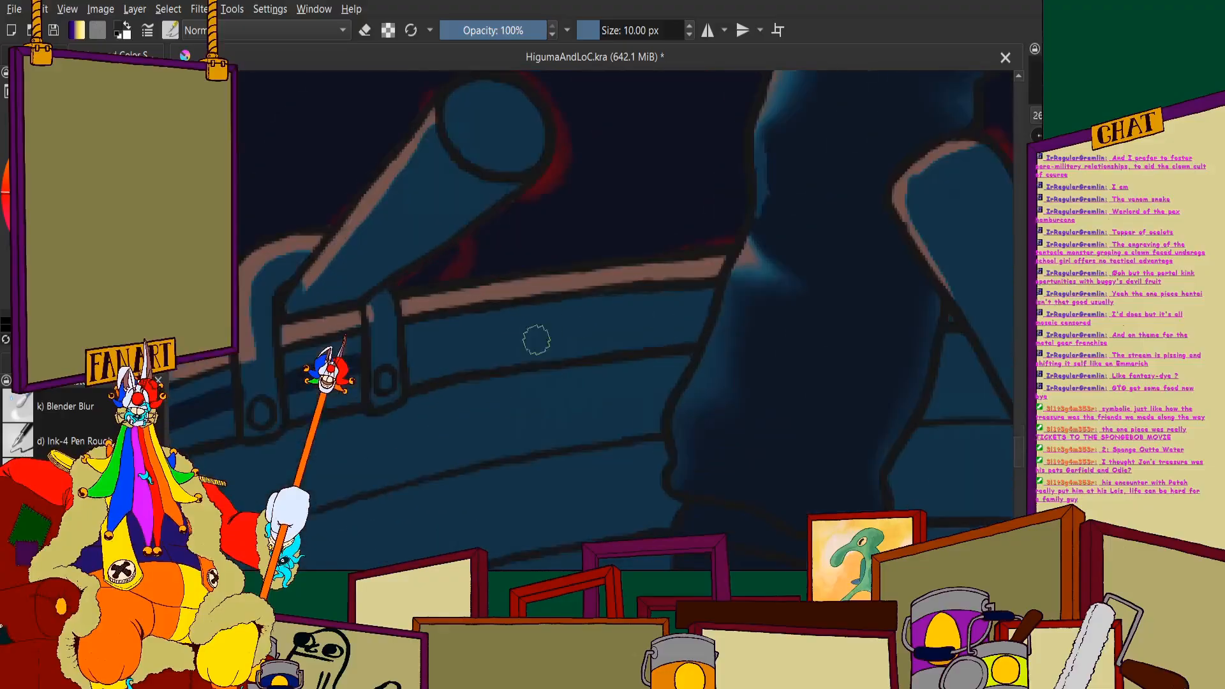
pyautogui.moveTo(365, 359)
pyautogui.mouseDown()
pyautogui.moveTo(582, 315)
pyautogui.moveTo(737, 309)
pyautogui.mouseUp()
pyautogui.scroll(2, 728, 279)
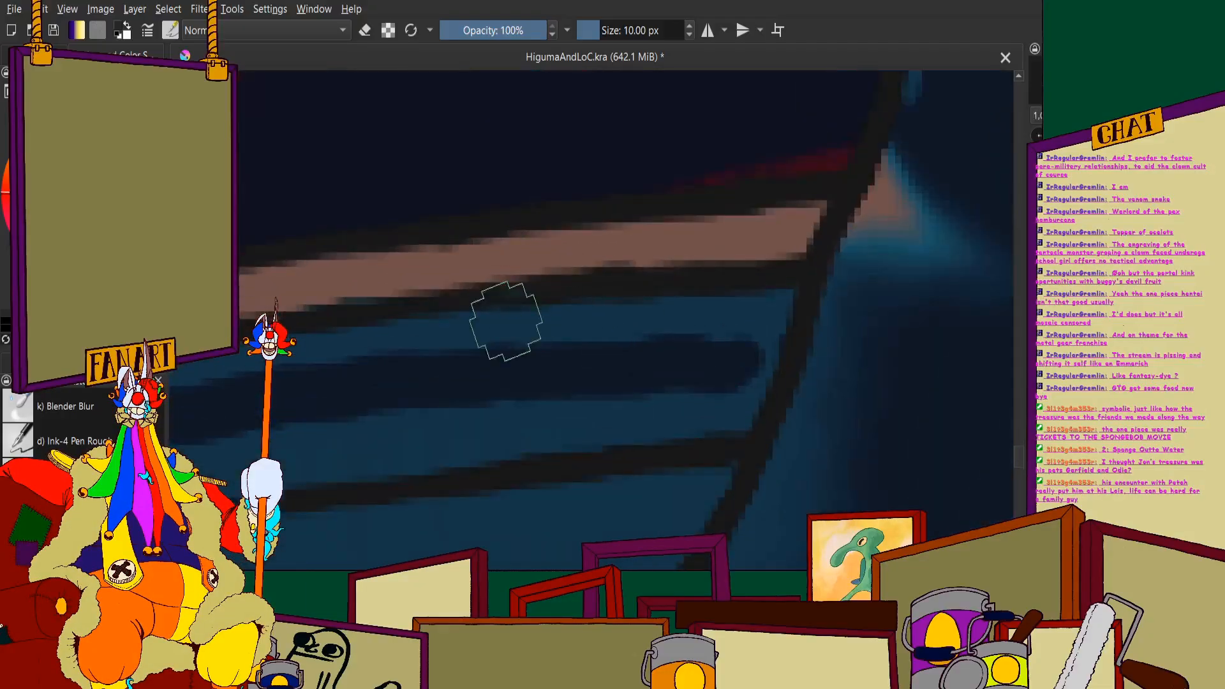
pyautogui.moveTo(702, 357); pyautogui.dragTo(779, 361)
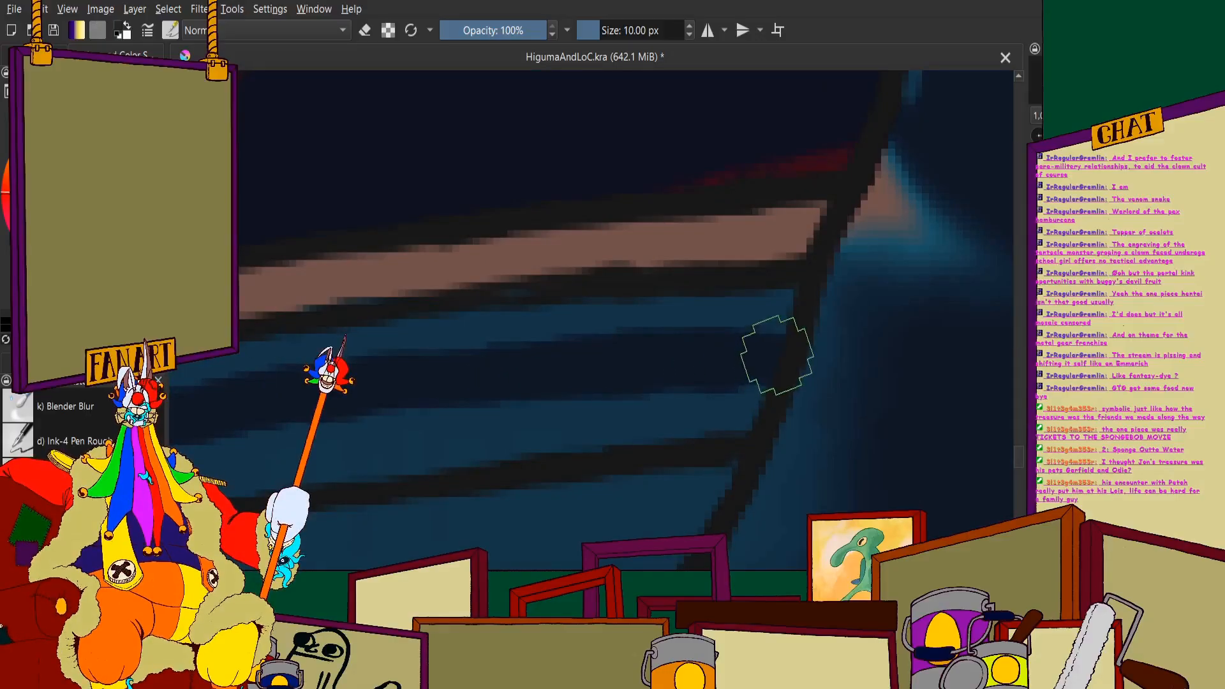
pyautogui.scroll(-5, 776, 355)
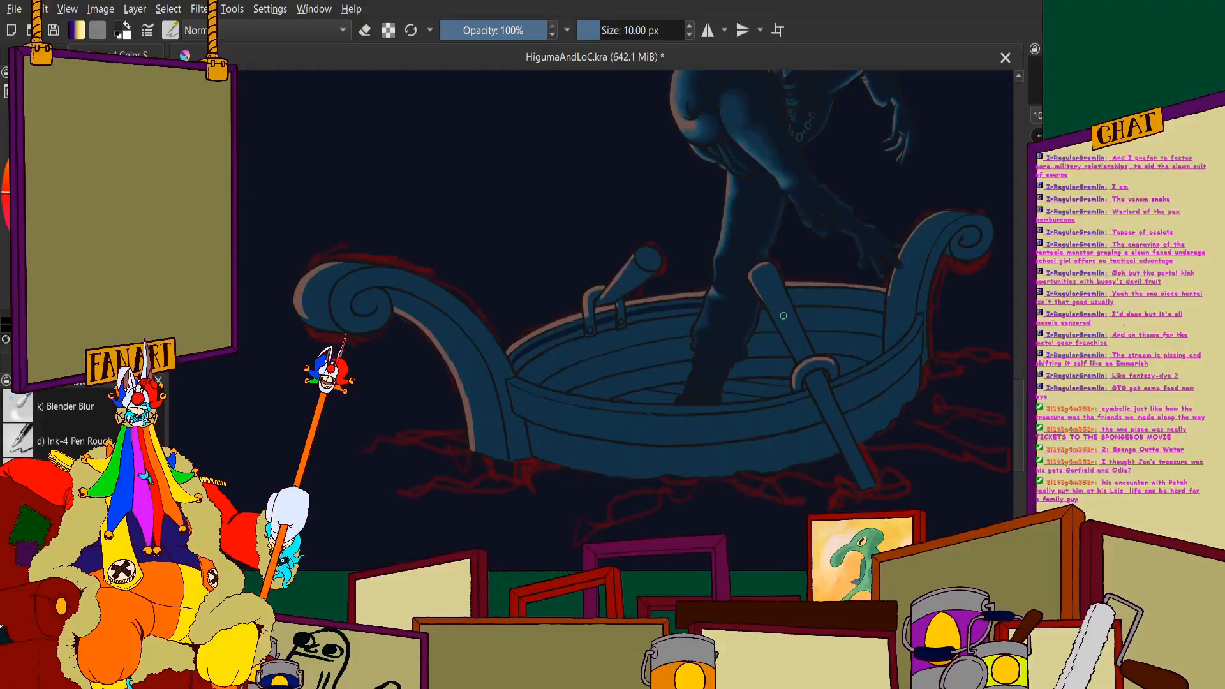
# - Paint a navy shadow band down the inner planks along the edge of the standing figure's leg to the boat's floor
pyautogui.scroll(2, 790, 326)
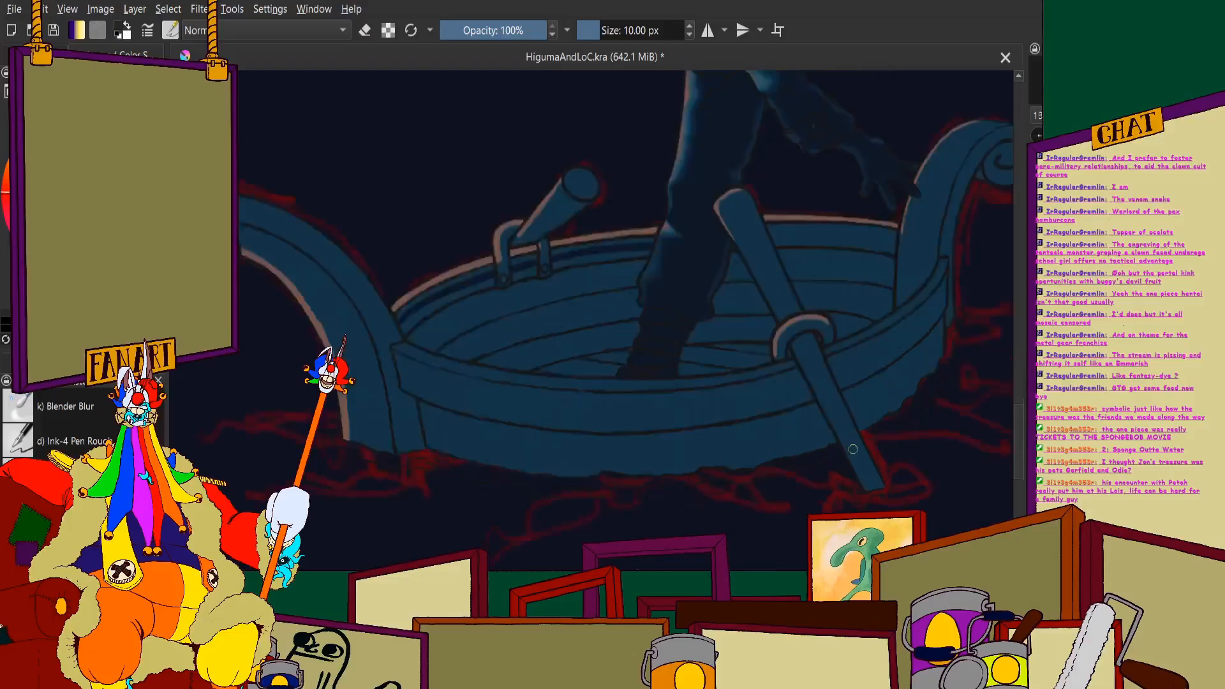
pyautogui.scroll(-2, 606, 224)
pyautogui.scroll(6, 548, 246)
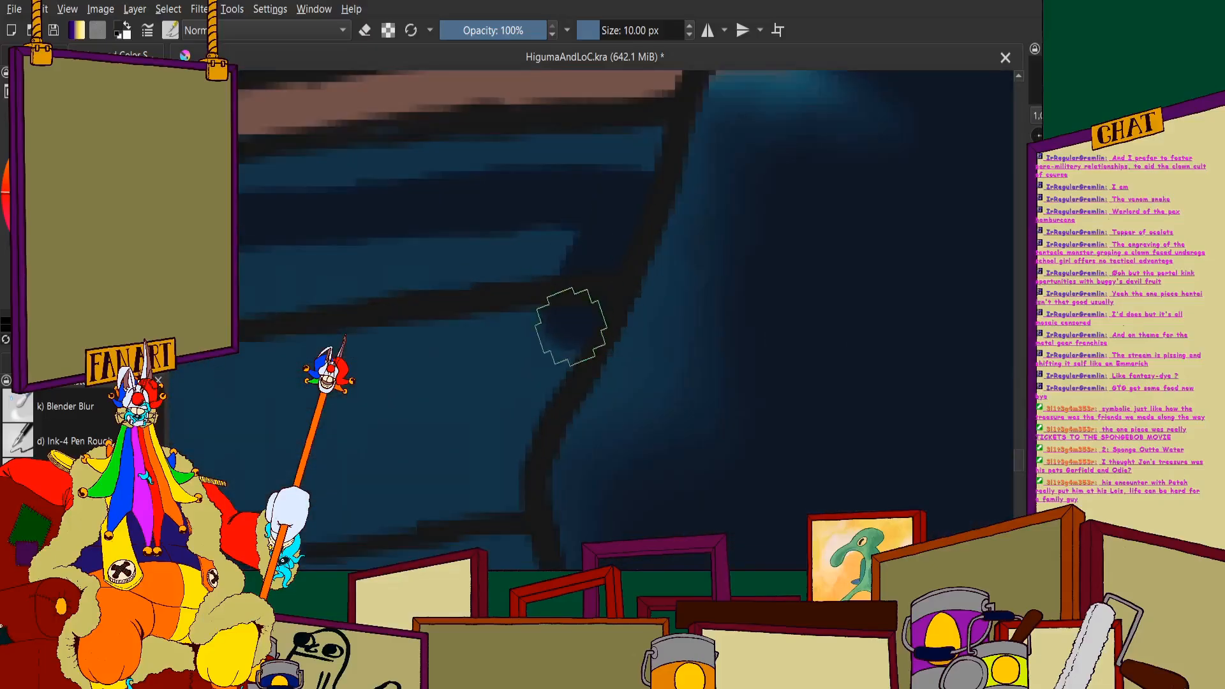
pyautogui.scroll(1, 498, 415)
pyautogui.moveTo(580, 151)
pyautogui.mouseDown()
pyautogui.moveTo(604, 270)
pyautogui.moveTo(584, 335)
pyautogui.moveTo(610, 382)
pyautogui.moveTo(638, 393)
pyautogui.mouseUp()
pyautogui.scroll(-1, 651, 363)
pyautogui.scroll(1, 649, 348)
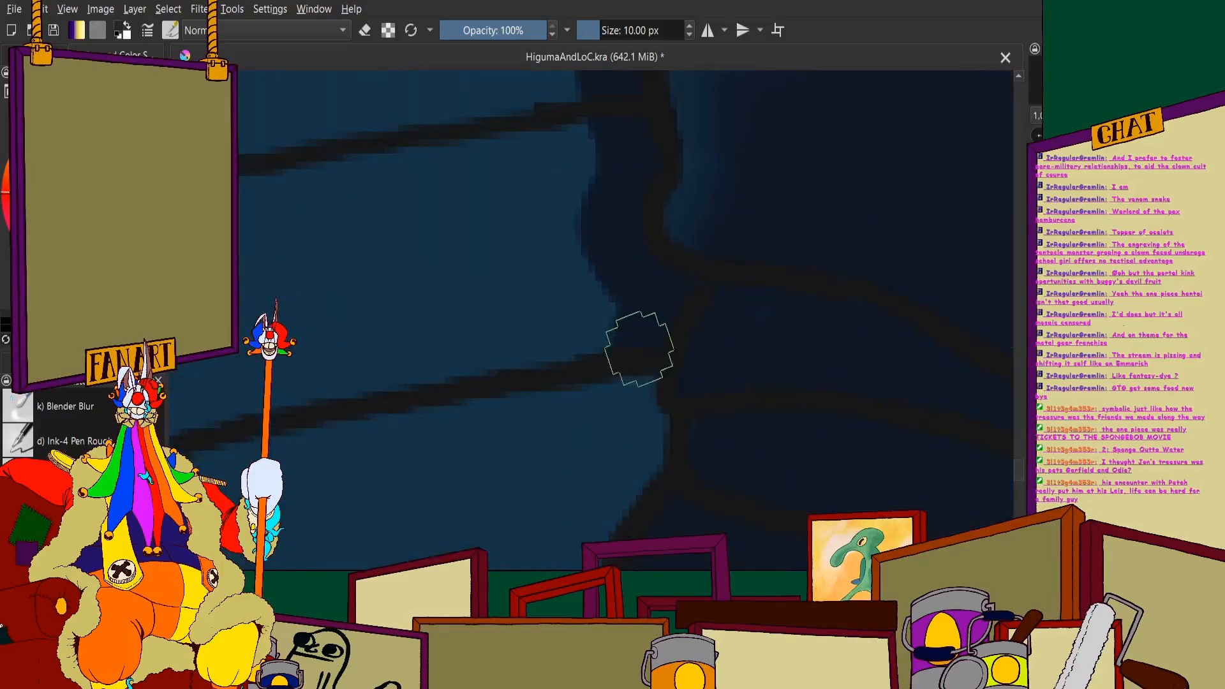
pyautogui.scroll(-2, 625, 332)
pyautogui.scroll(3, 631, 386)
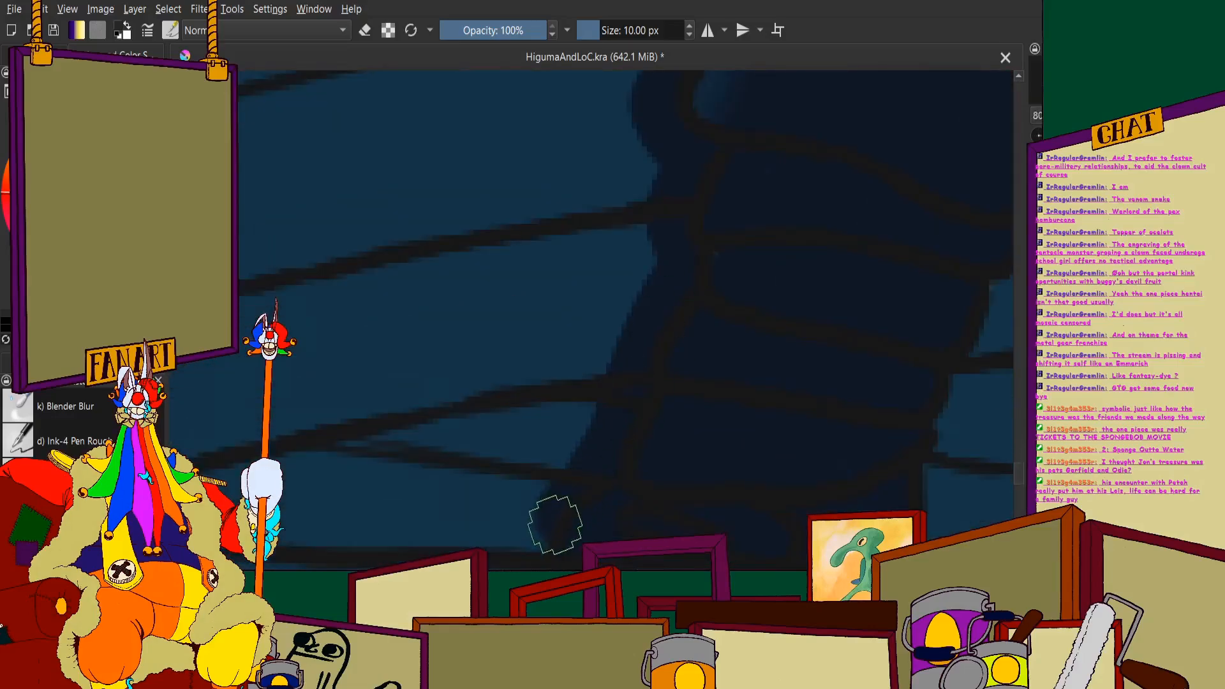
# - Paint a navy shadow band along the inside of the near rim from the figure's foot to the large scroll
pyautogui.scroll(-2, 485, 447)
pyautogui.scroll(2, 415, 399)
pyautogui.moveTo(286, 396)
pyautogui.mouseDown()
pyautogui.moveTo(251, 396)
pyautogui.moveTo(337, 409)
pyautogui.moveTo(699, 412)
pyautogui.mouseUp()
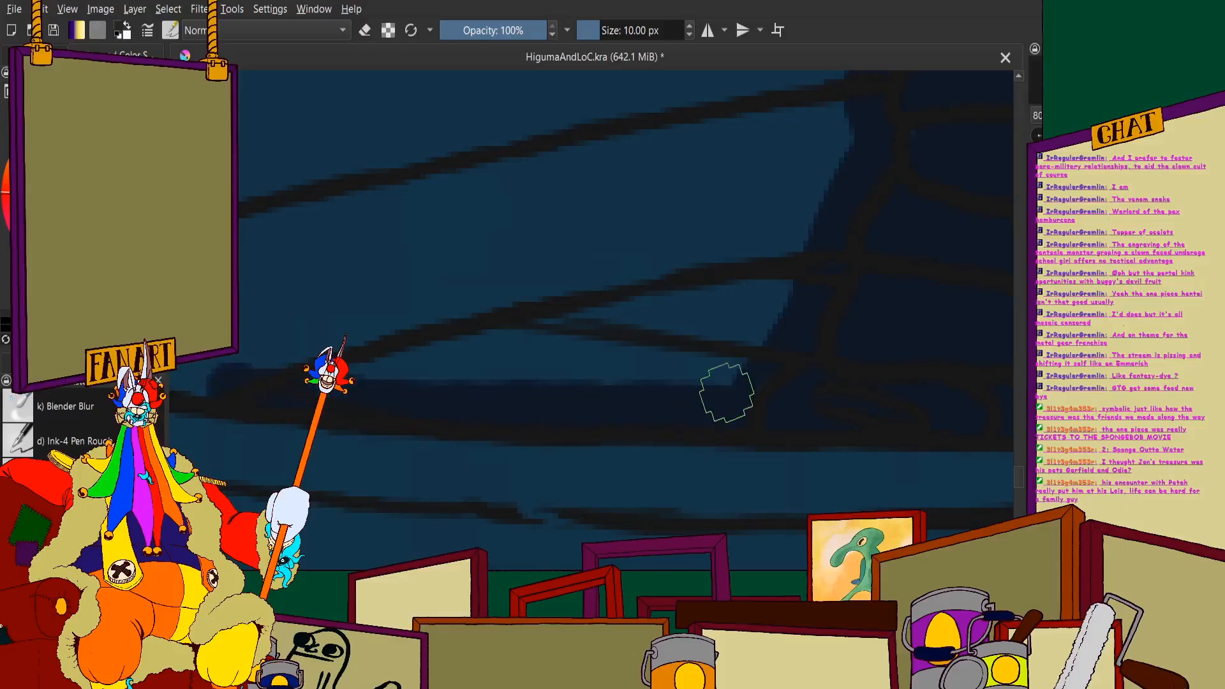
pyautogui.scroll(-3, 722, 400)
pyautogui.scroll(3, 245, 255)
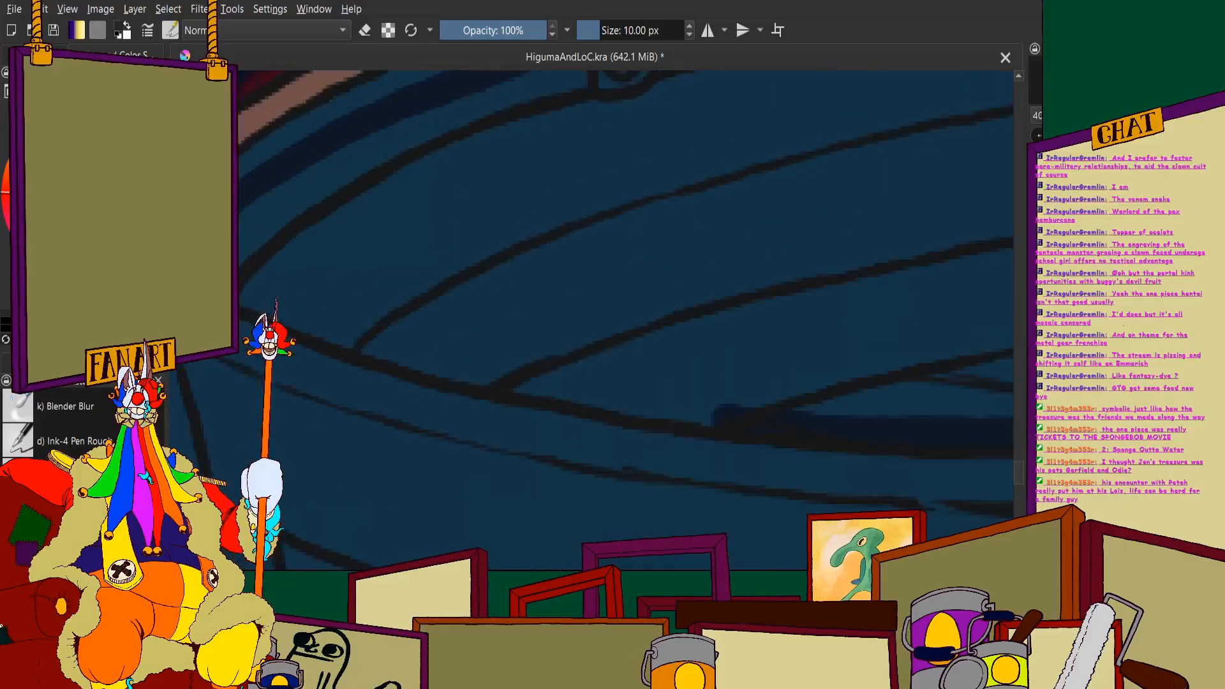
pyautogui.moveTo(240, 239)
pyautogui.mouseDown()
pyautogui.moveTo(284, 333)
pyautogui.moveTo(605, 429)
pyautogui.moveTo(981, 500)
pyautogui.mouseUp()
pyautogui.scroll(-6, 747, 428)
pyautogui.scroll(4, 858, 385)
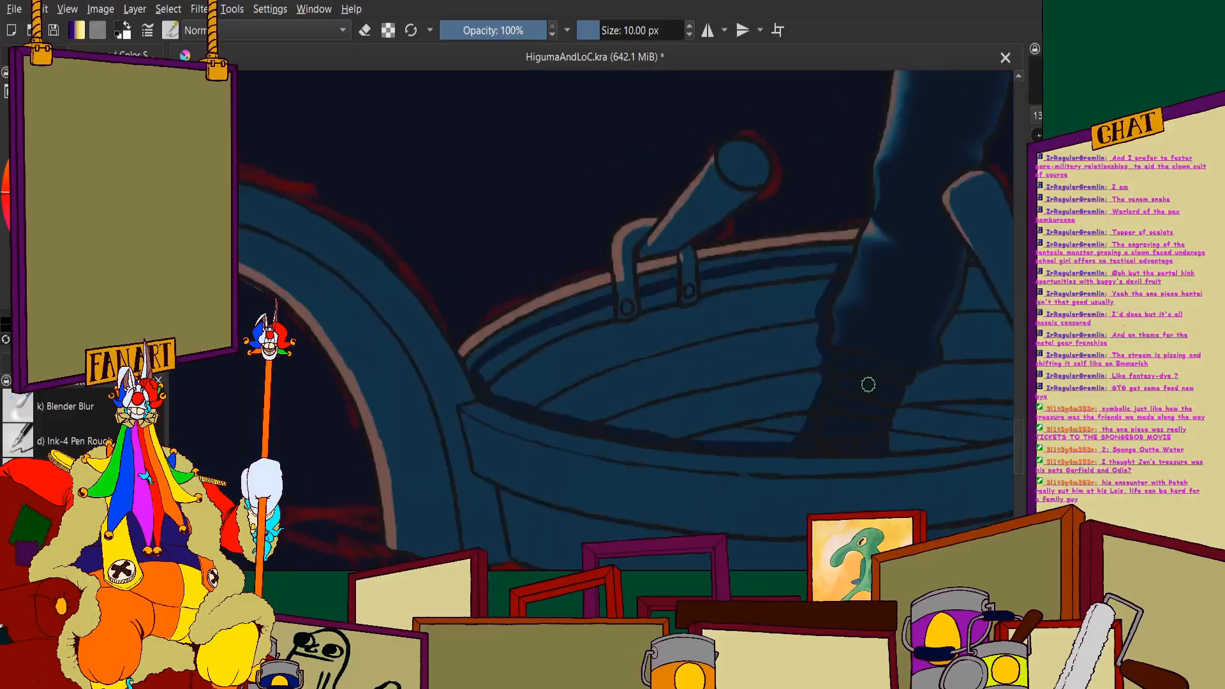
# - Fill the lower inner planks with navy shadow from the standing figure's leg to below the first oar bracket
pyautogui.moveTo(806, 271)
pyautogui.mouseDown()
pyautogui.moveTo(805, 388)
pyautogui.moveTo(788, 369)
pyautogui.moveTo(769, 406)
pyautogui.moveTo(739, 262)
pyautogui.moveTo(687, 434)
pyautogui.moveTo(658, 290)
pyautogui.mouseUp()
pyautogui.moveTo(628, 491); pyautogui.dragTo(607, 477)
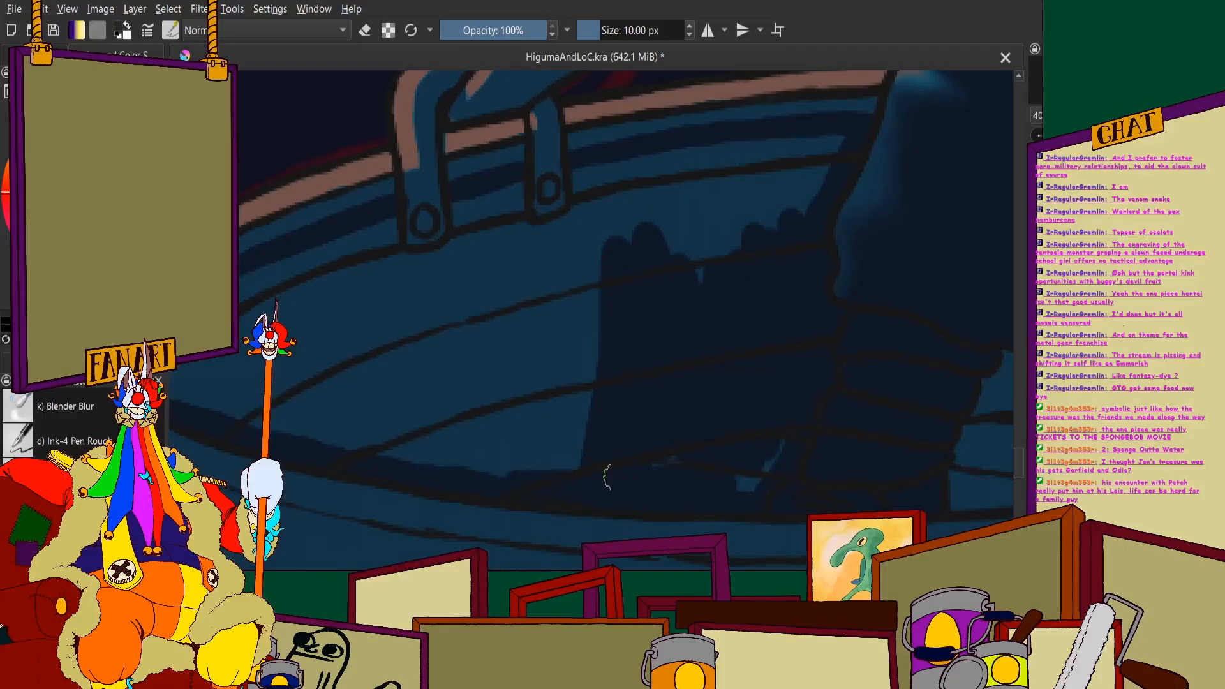
pyautogui.scroll(-2, 543, 367)
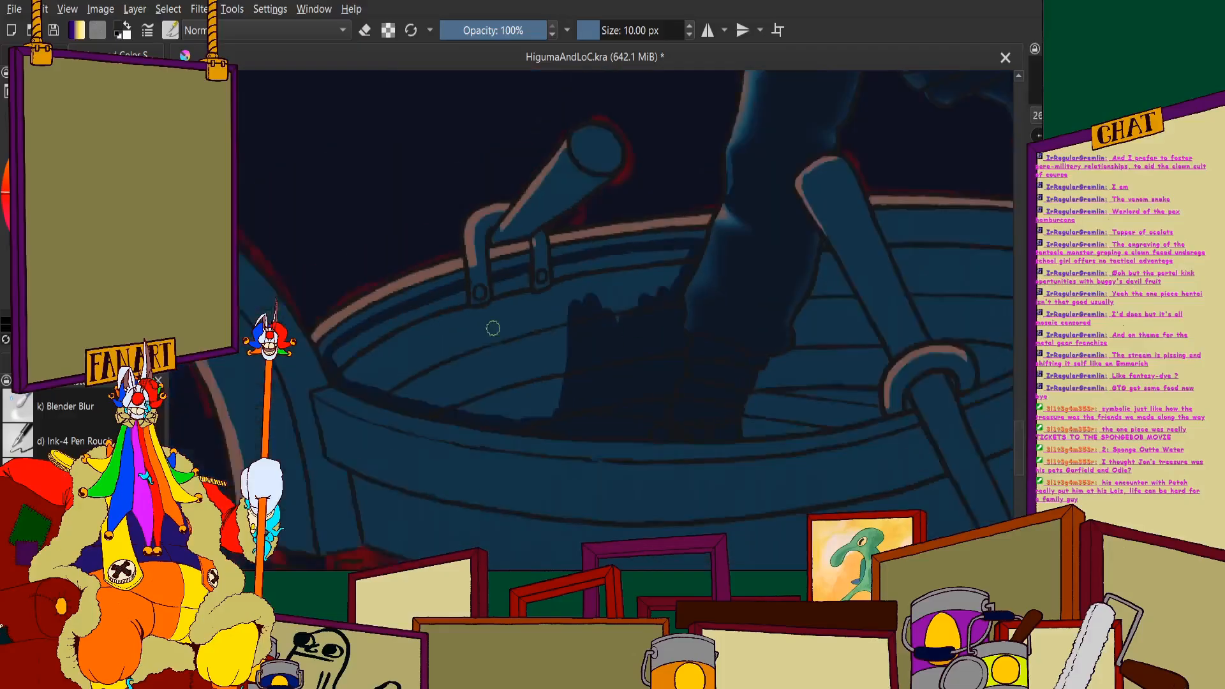
pyautogui.scroll(2, 492, 325)
pyautogui.moveTo(589, 287)
pyautogui.mouseDown()
pyautogui.moveTo(629, 441)
pyautogui.moveTo(561, 297)
pyautogui.moveTo(519, 347)
pyautogui.moveTo(462, 332)
pyautogui.moveTo(408, 395)
pyautogui.moveTo(454, 489)
pyautogui.moveTo(574, 530)
pyautogui.mouseUp()
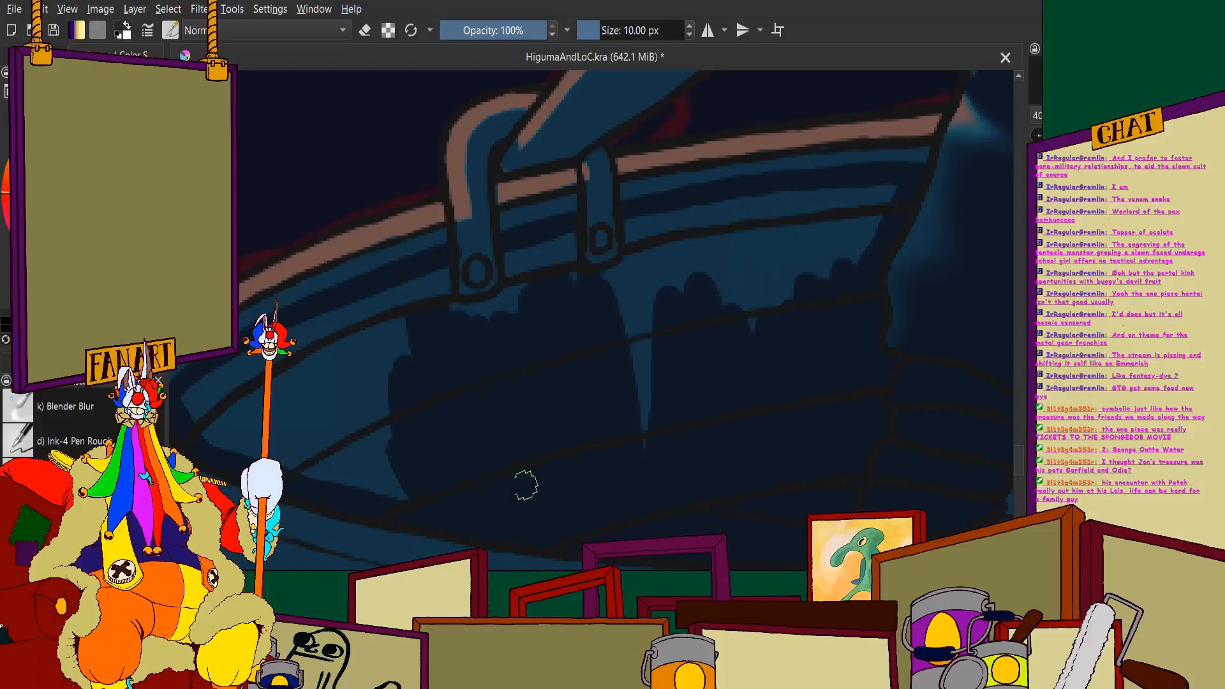
# - Extend the navy fill over the upper inner planks between the second oar bracket and the figure's leg
pyautogui.scroll(2, 526, 485)
pyautogui.moveTo(594, 451); pyautogui.dragTo(506, 424)
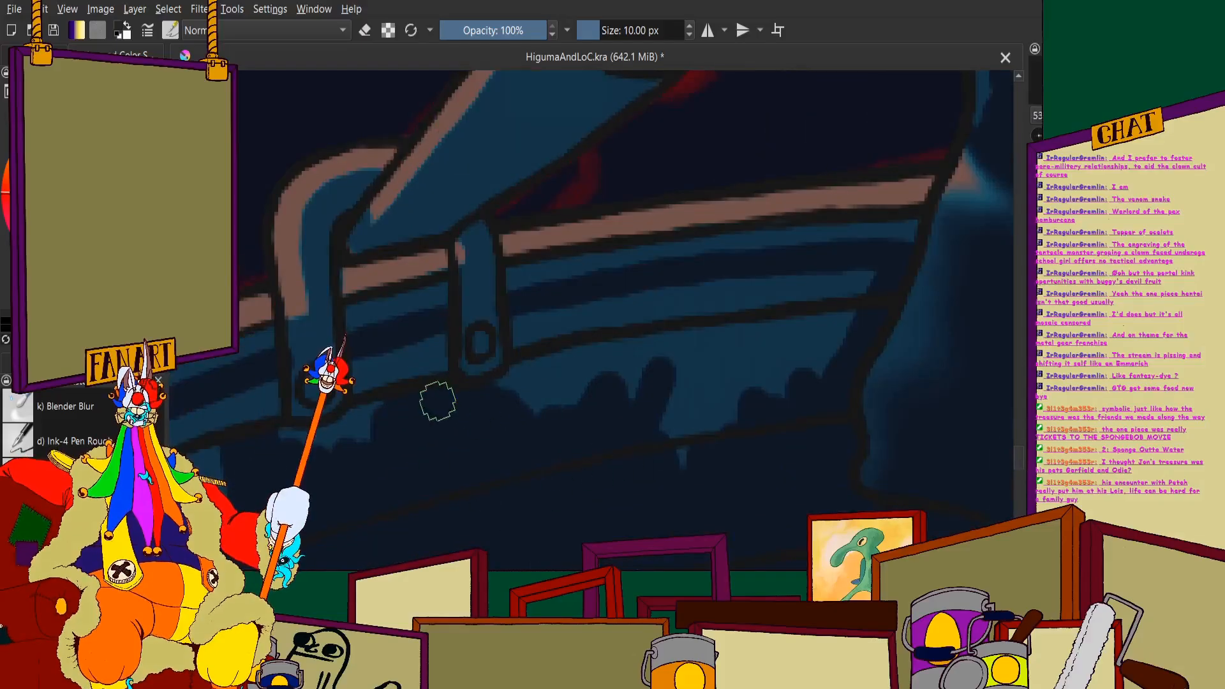
pyautogui.moveTo(437, 401)
pyautogui.mouseDown()
pyautogui.moveTo(541, 378)
pyautogui.moveTo(509, 394)
pyautogui.moveTo(526, 328)
pyautogui.moveTo(630, 304)
pyautogui.moveTo(557, 352)
pyautogui.moveTo(570, 418)
pyautogui.moveTo(688, 334)
pyautogui.moveTo(663, 520)
pyautogui.moveTo(741, 339)
pyautogui.moveTo(776, 462)
pyautogui.moveTo(665, 314)
pyautogui.mouseUp()
# - Fill the remaining blue gaps beneath and between the two far oar brackets with navy shadow
pyautogui.scroll(-6, 676, 308)
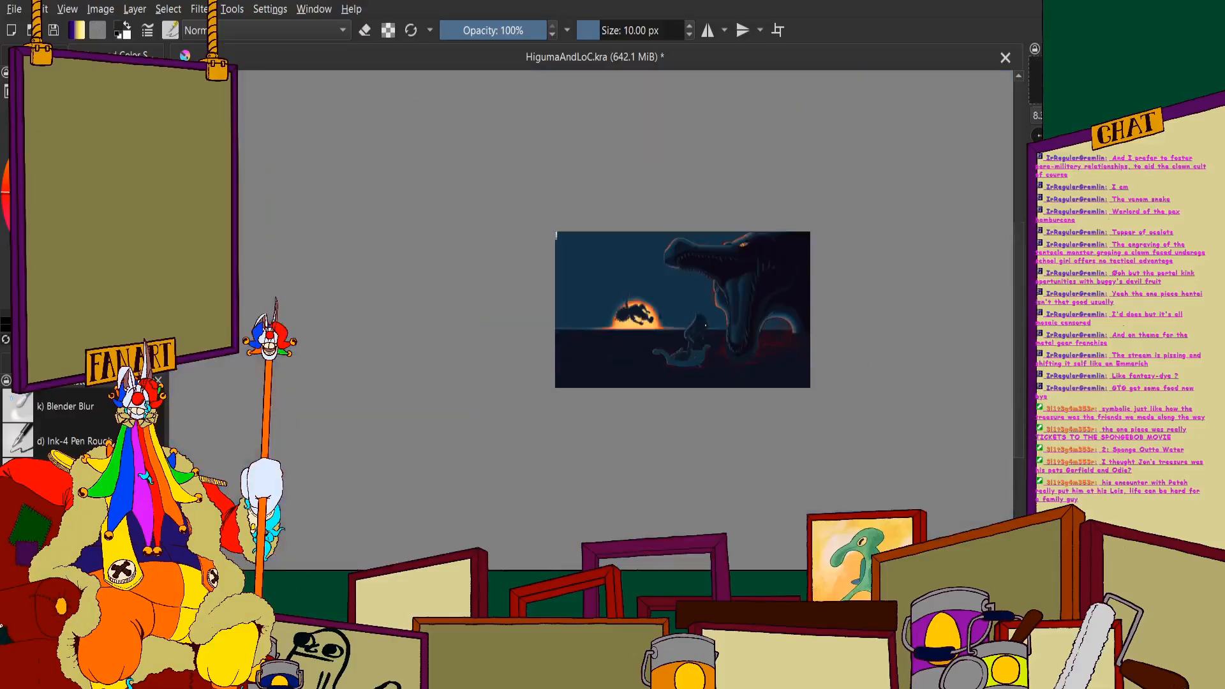
pyautogui.scroll(2, 705, 324)
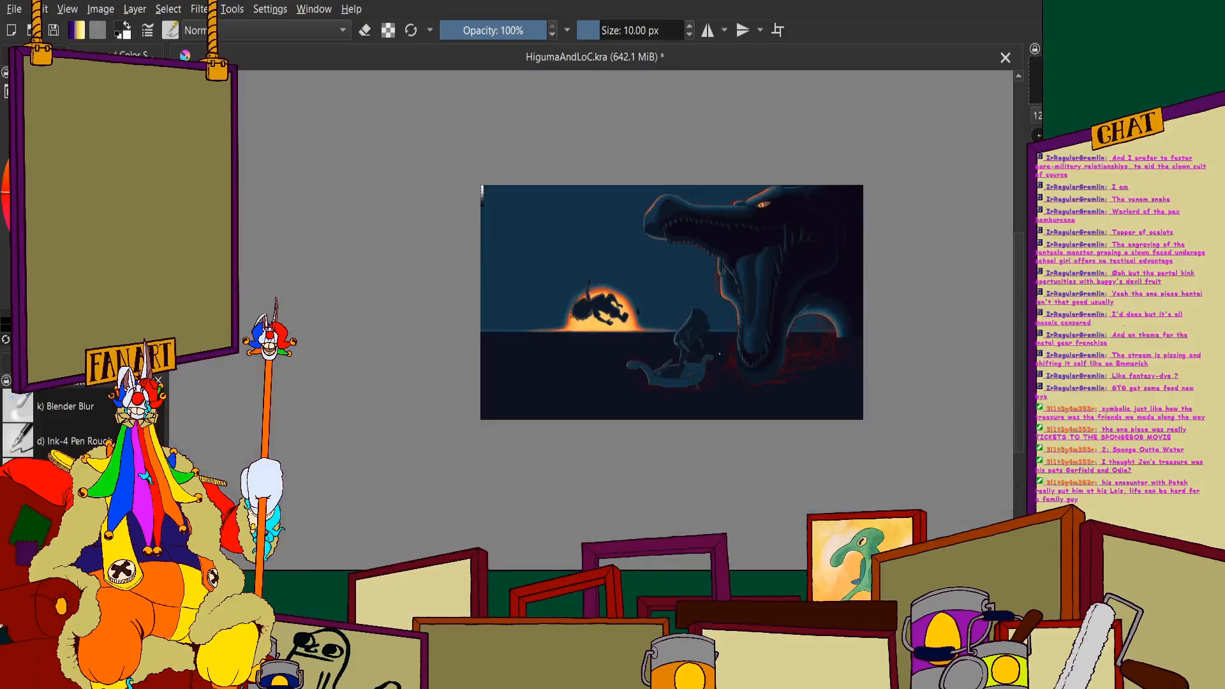
pyautogui.scroll(2, 718, 354)
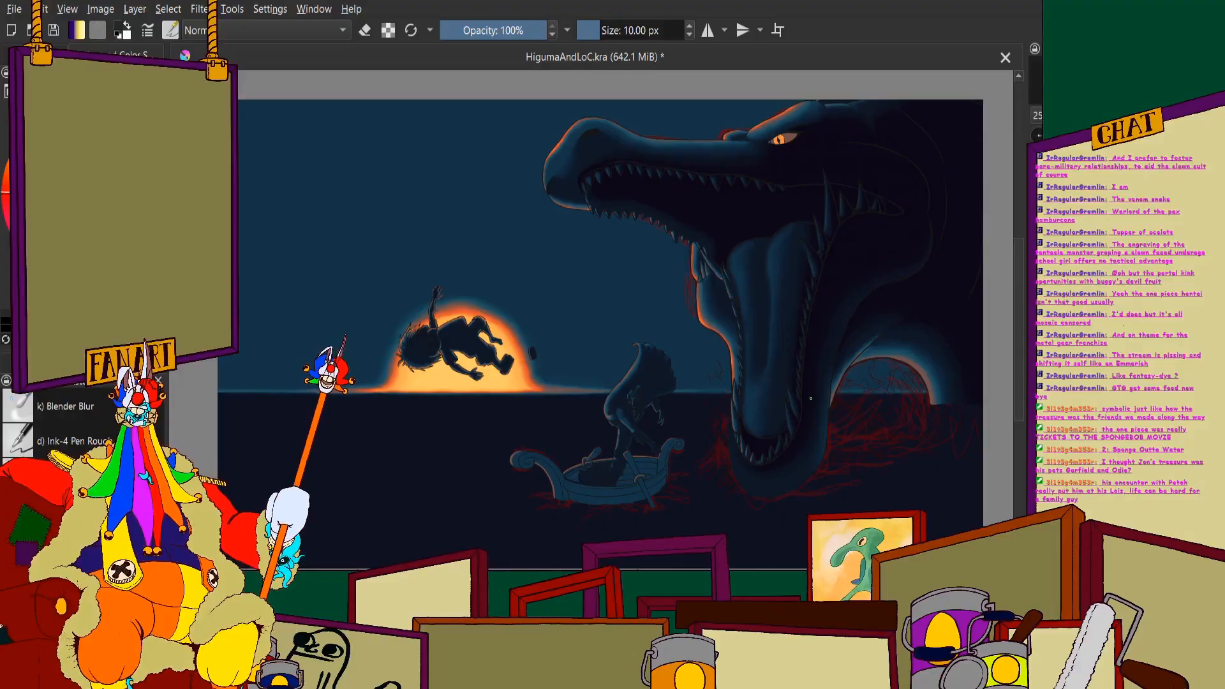
pyautogui.scroll(-2, 811, 398)
pyautogui.scroll(5, 361, 454)
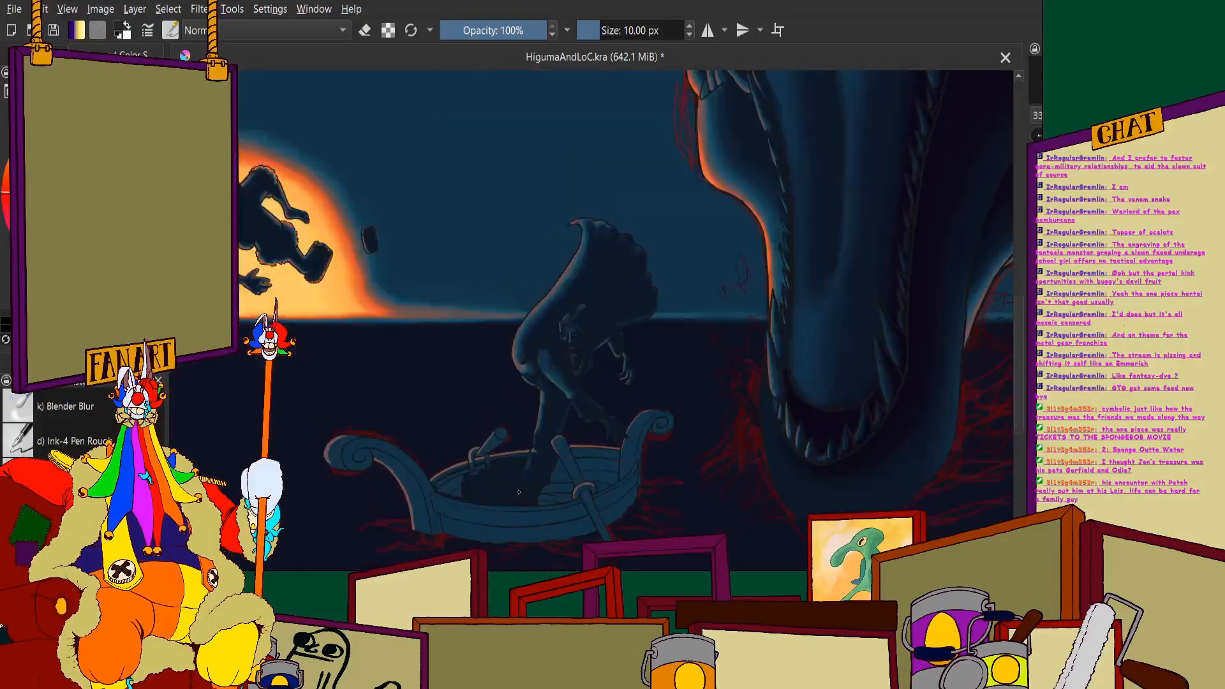
pyautogui.scroll(5, 361, 454)
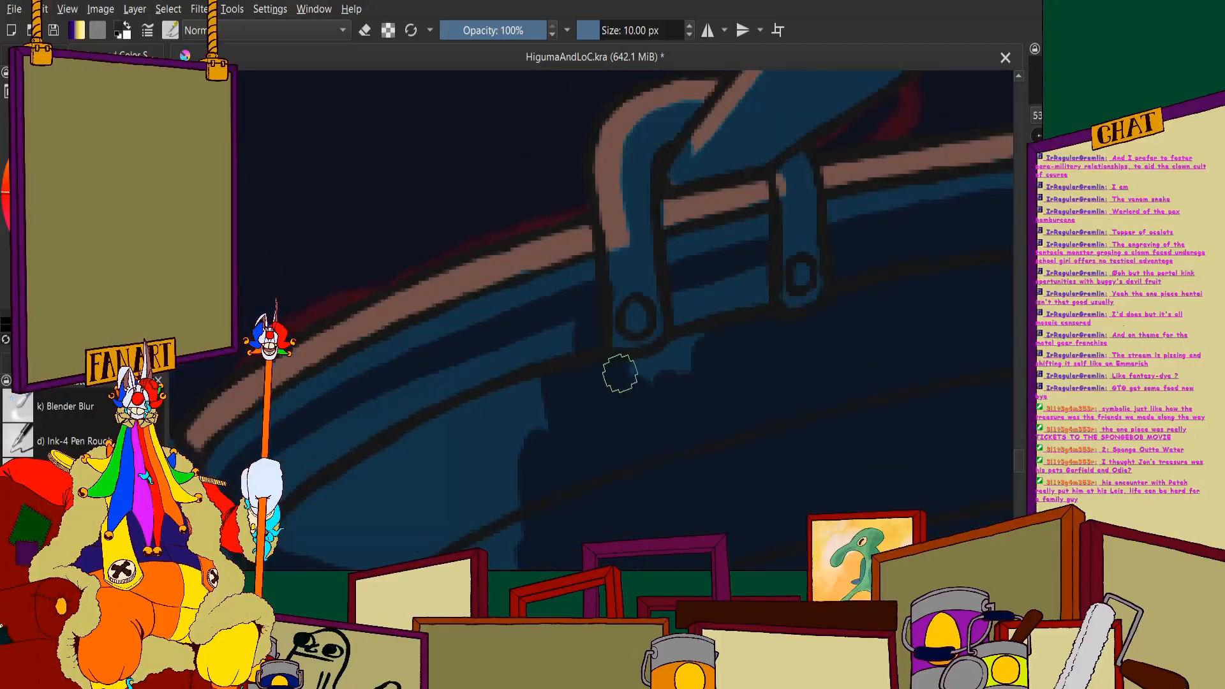
pyautogui.click(688, 305)
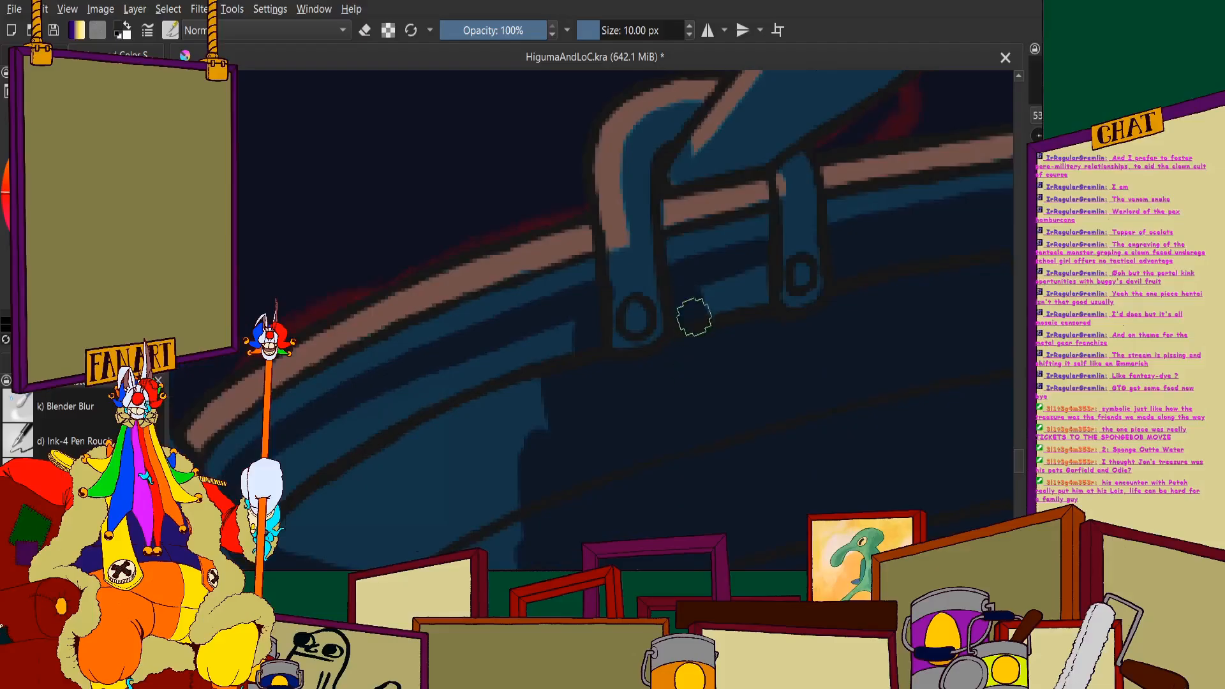
pyautogui.moveTo(694, 317)
pyautogui.mouseDown()
pyautogui.moveTo(732, 329)
pyautogui.moveTo(763, 305)
pyautogui.mouseUp()
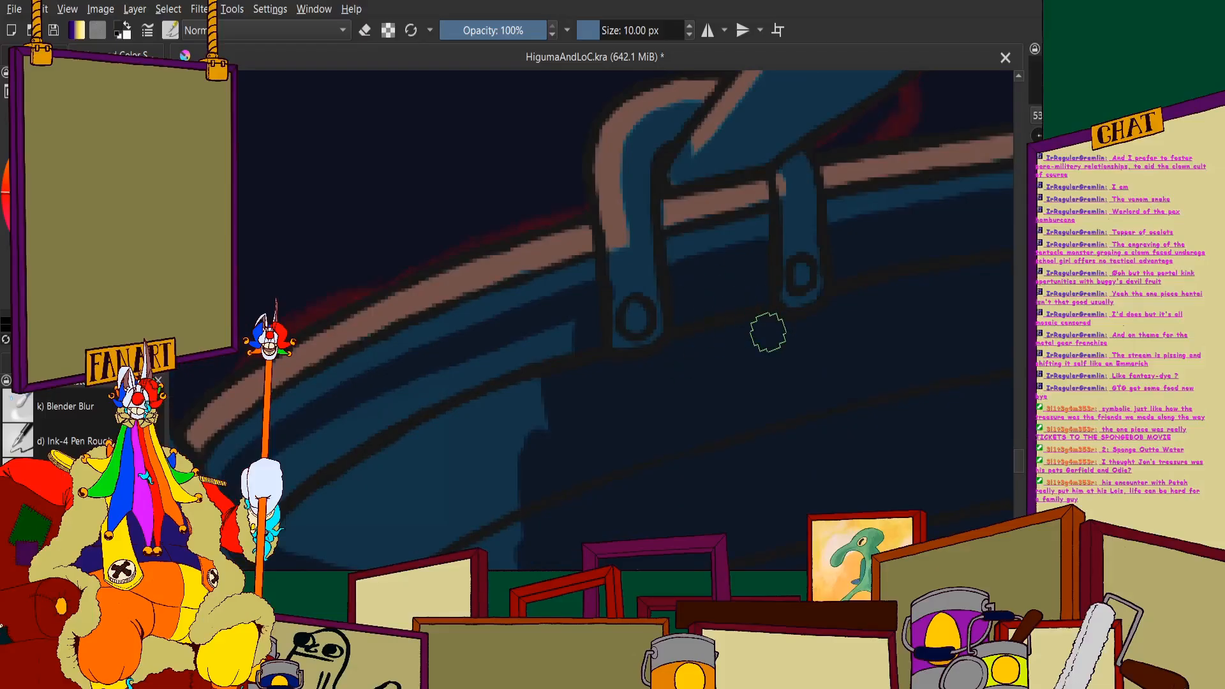
# - Fill the inner planks between the first oar bracket and the large scroll with navy, keeping a thin blue strip under the rim
pyautogui.moveTo(320, 446); pyautogui.dragTo(402, 372)
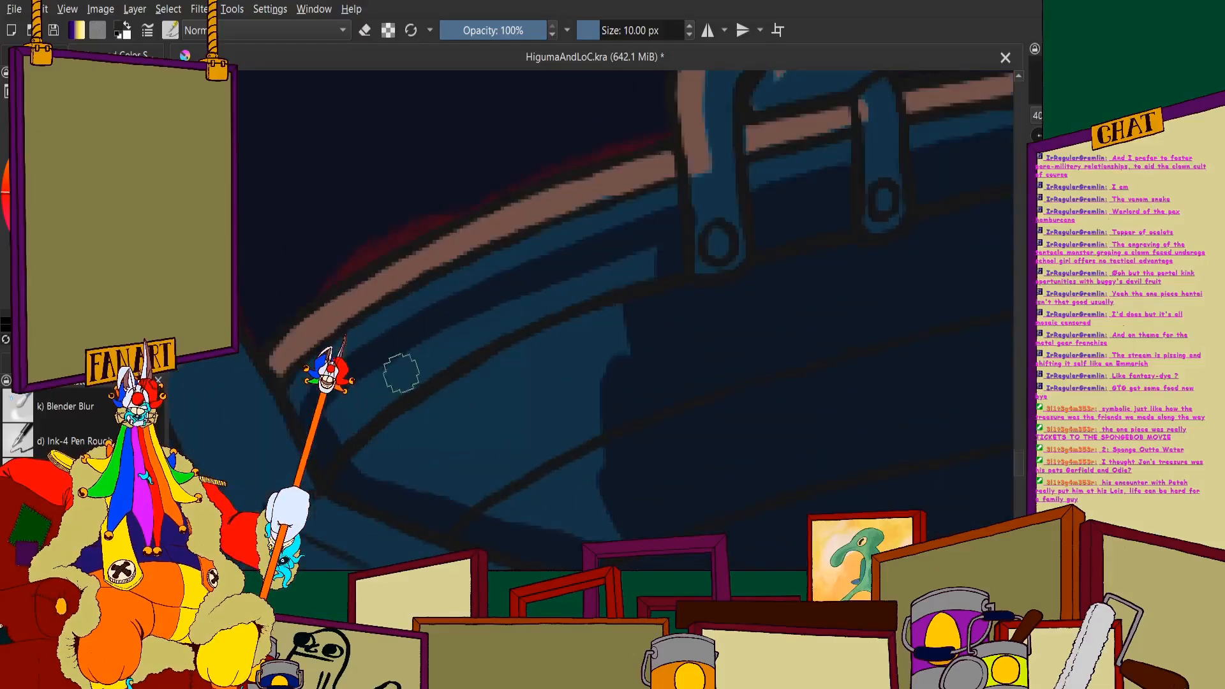
pyautogui.moveTo(443, 328)
pyautogui.mouseDown()
pyautogui.moveTo(339, 405)
pyautogui.moveTo(419, 484)
pyautogui.moveTo(641, 528)
pyautogui.mouseUp()
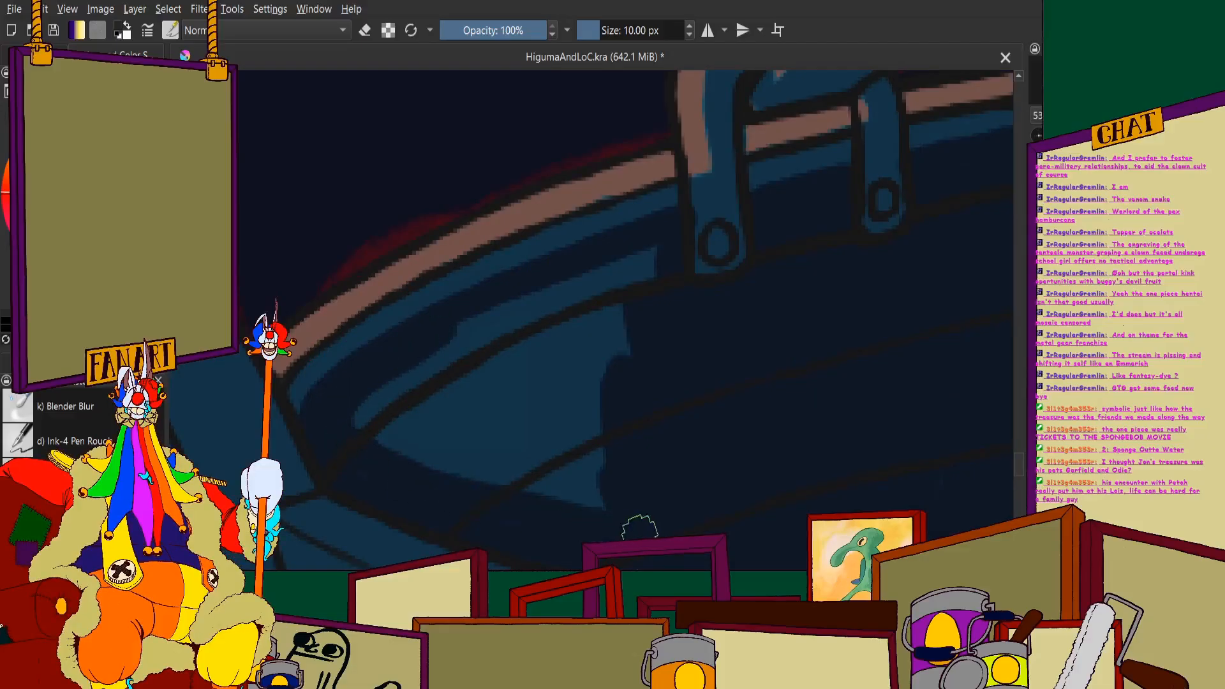
pyautogui.moveTo(364, 451)
pyautogui.mouseDown()
pyautogui.moveTo(527, 307)
pyautogui.moveTo(391, 371)
pyautogui.moveTo(646, 260)
pyautogui.moveTo(383, 422)
pyautogui.moveTo(603, 293)
pyautogui.moveTo(569, 308)
pyautogui.moveTo(454, 430)
pyautogui.moveTo(621, 287)
pyautogui.moveTo(553, 423)
pyautogui.moveTo(539, 497)
pyautogui.moveTo(583, 505)
pyautogui.moveTo(629, 426)
pyautogui.mouseUp()
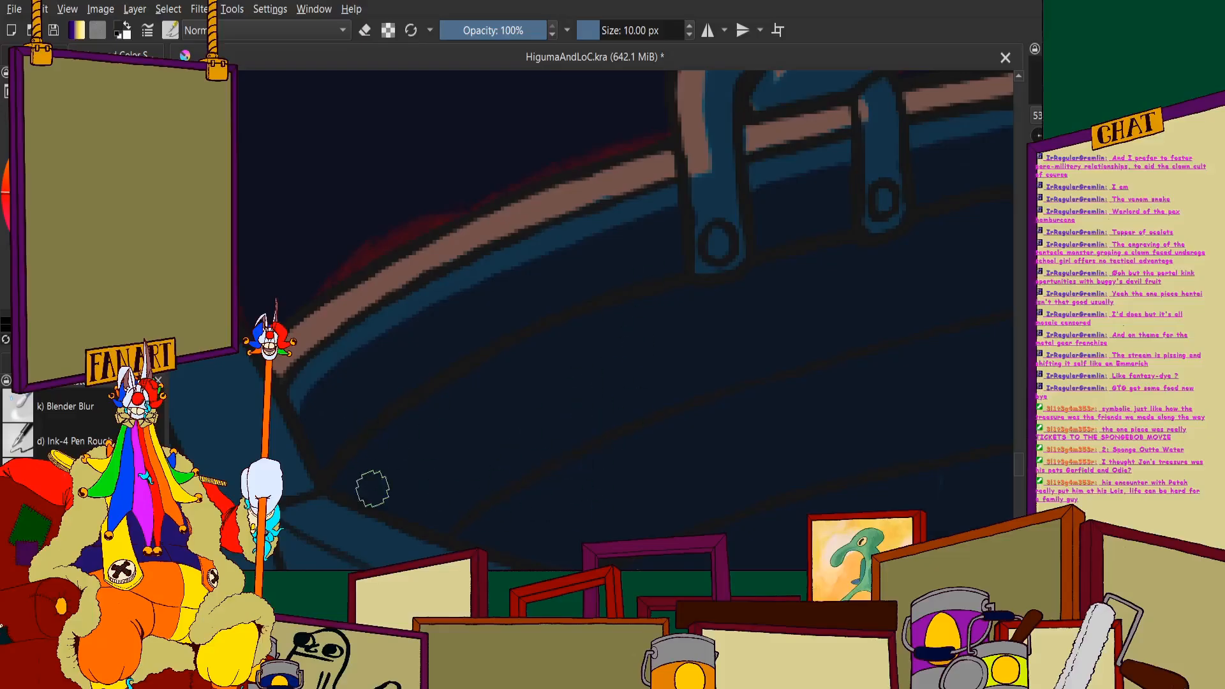
pyautogui.scroll(-2, 567, 329)
pyautogui.scroll(3, 843, 427)
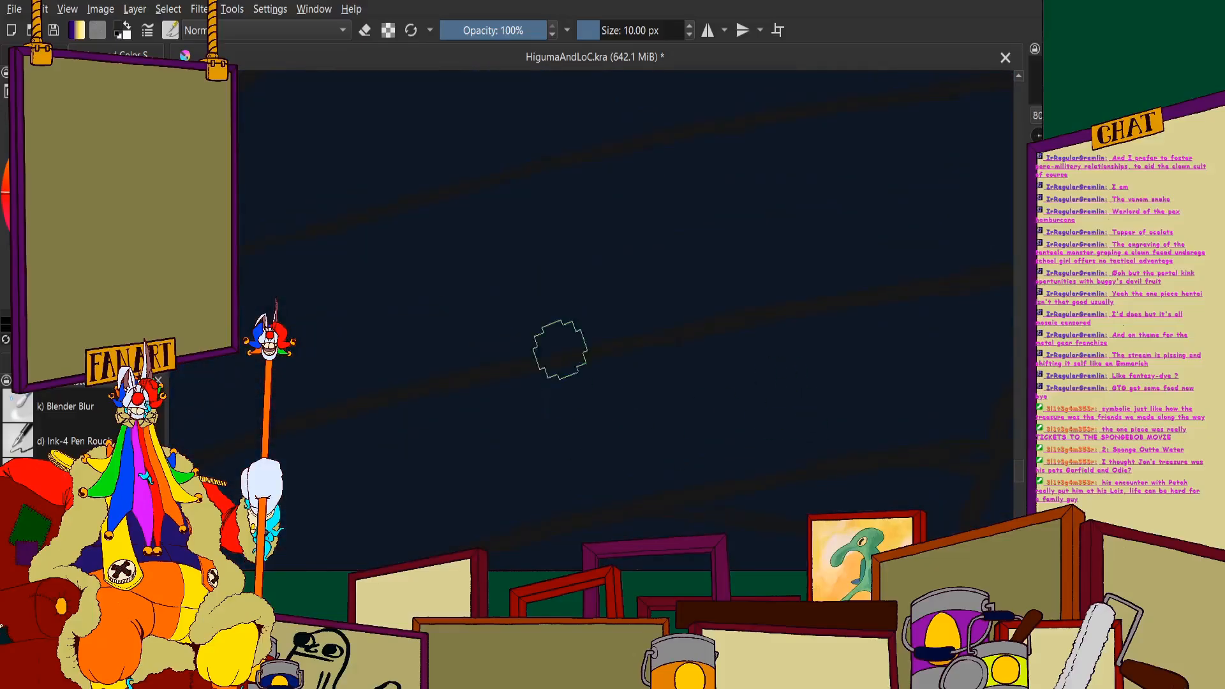
pyautogui.scroll(-2, 498, 498)
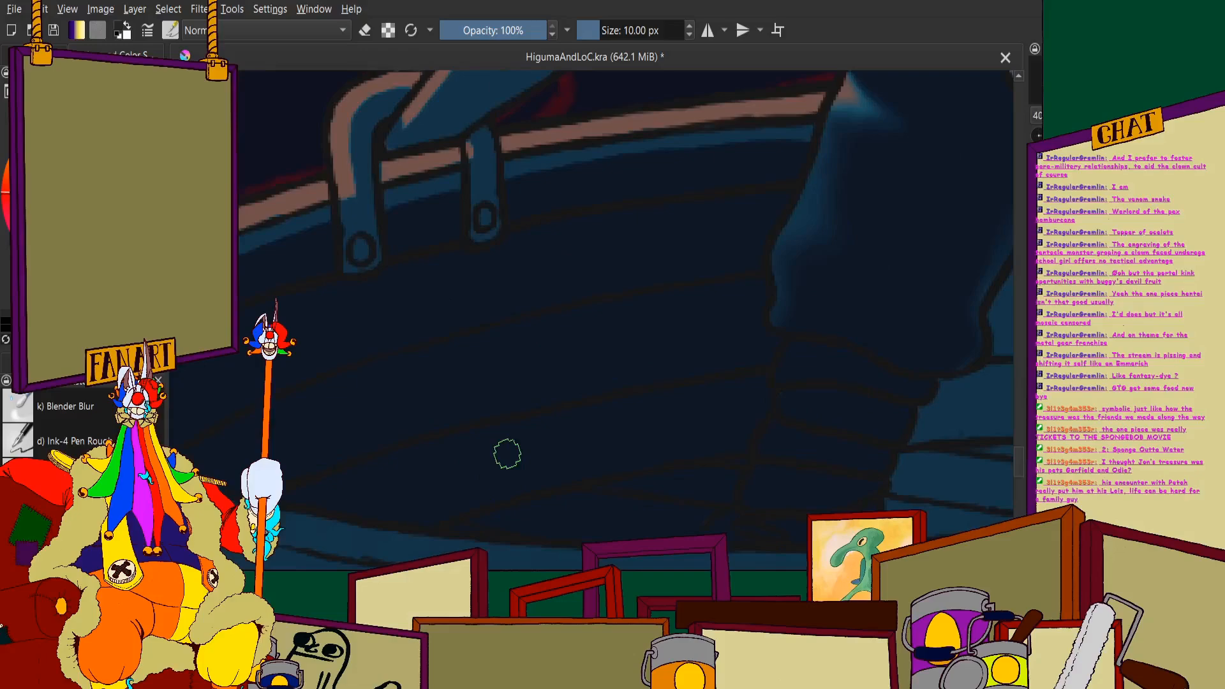
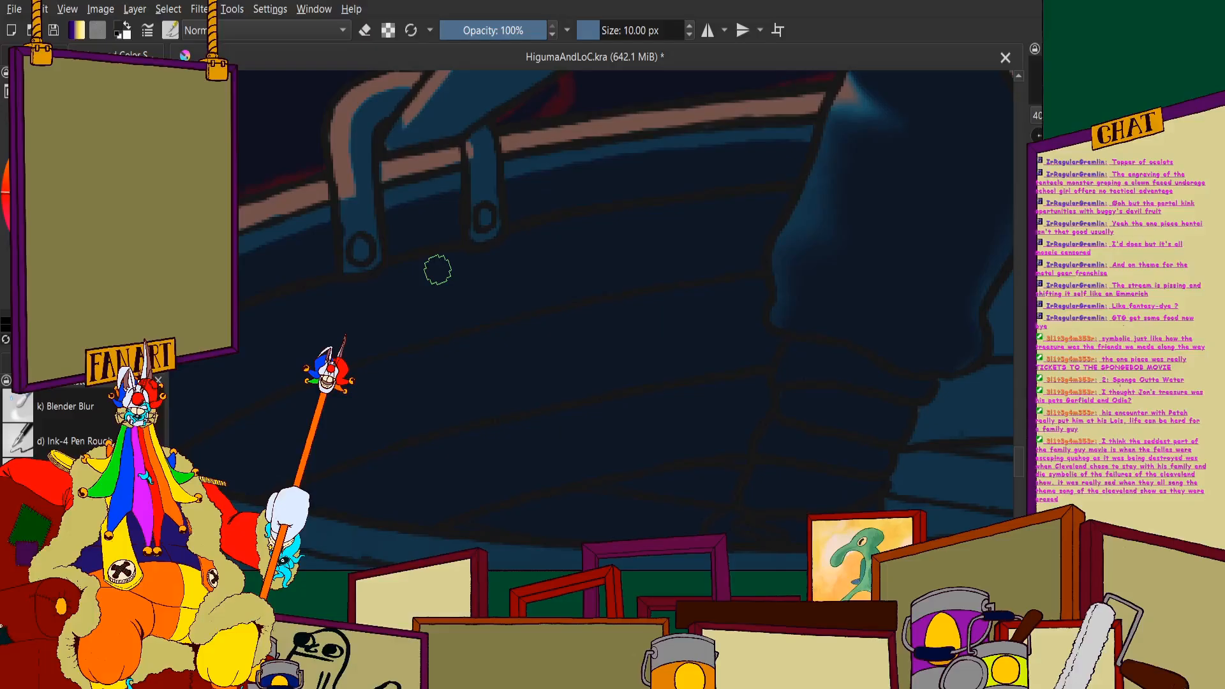
# - Paint a navy shadow strip on the inner planks along the figure's leg, on the side facing the near oar
pyautogui.scroll(-4, 446, 273)
pyautogui.scroll(9, 510, 239)
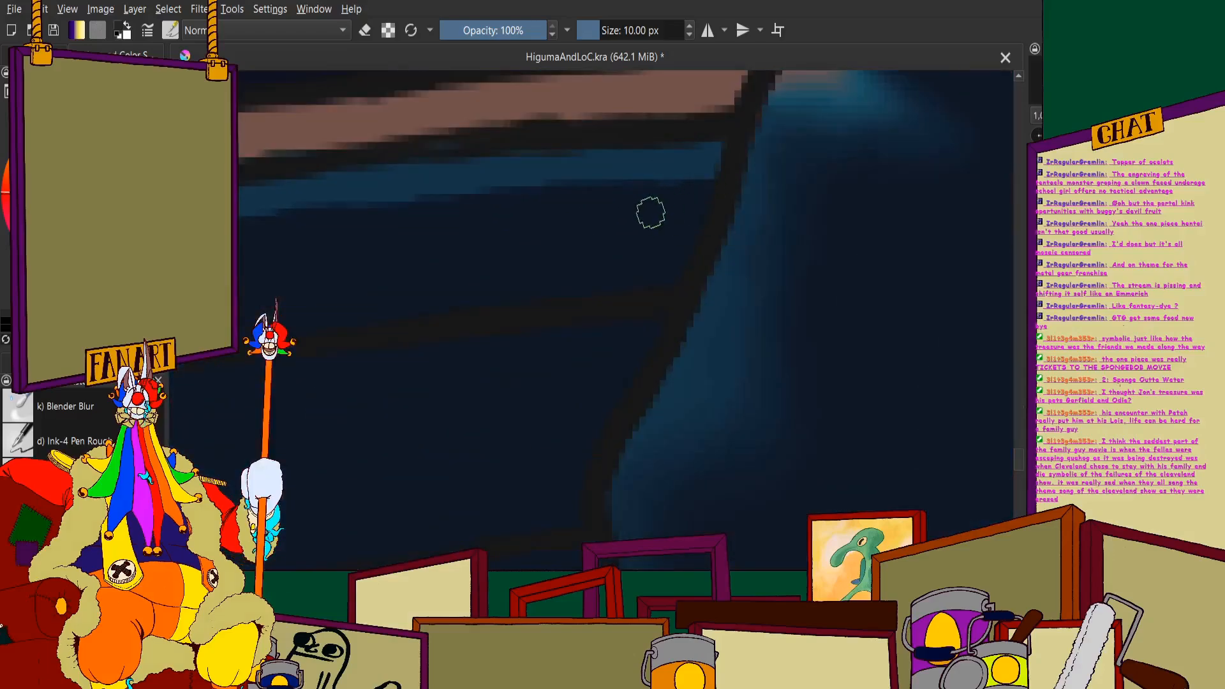
pyautogui.scroll(-6, 690, 191)
pyautogui.scroll(2, 685, 211)
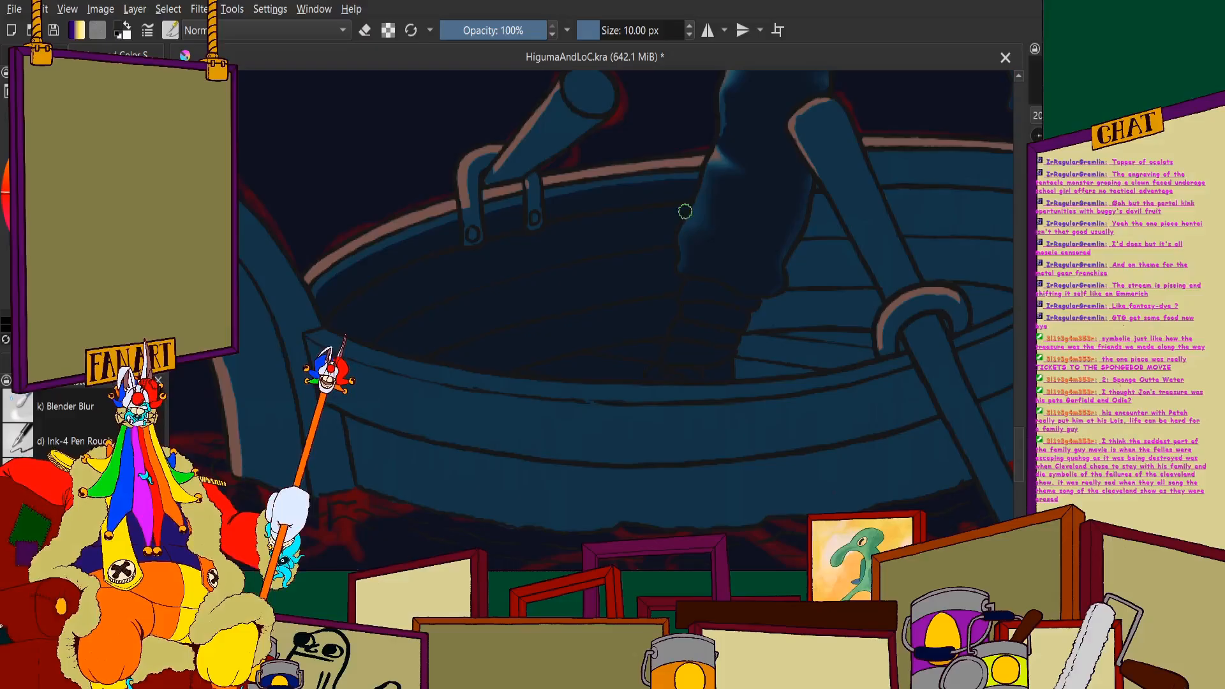
pyautogui.scroll(5, 686, 211)
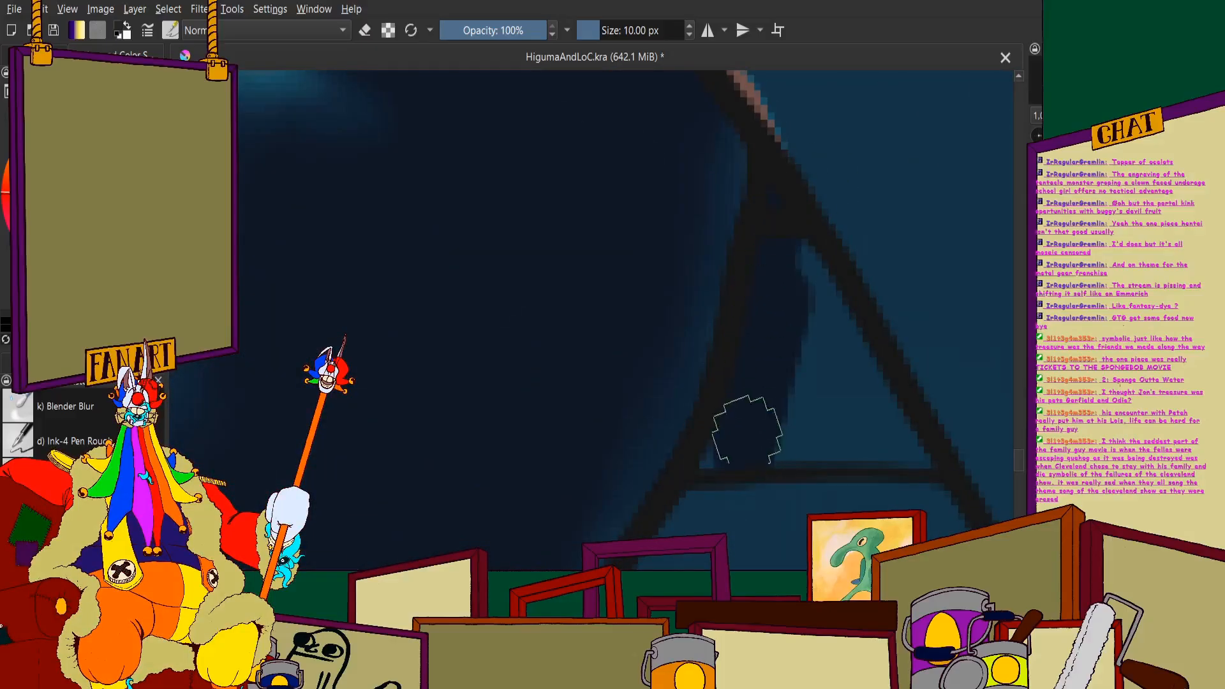
pyautogui.scroll(-8, 747, 429)
pyautogui.scroll(4, 708, 473)
pyautogui.scroll(-2, 695, 424)
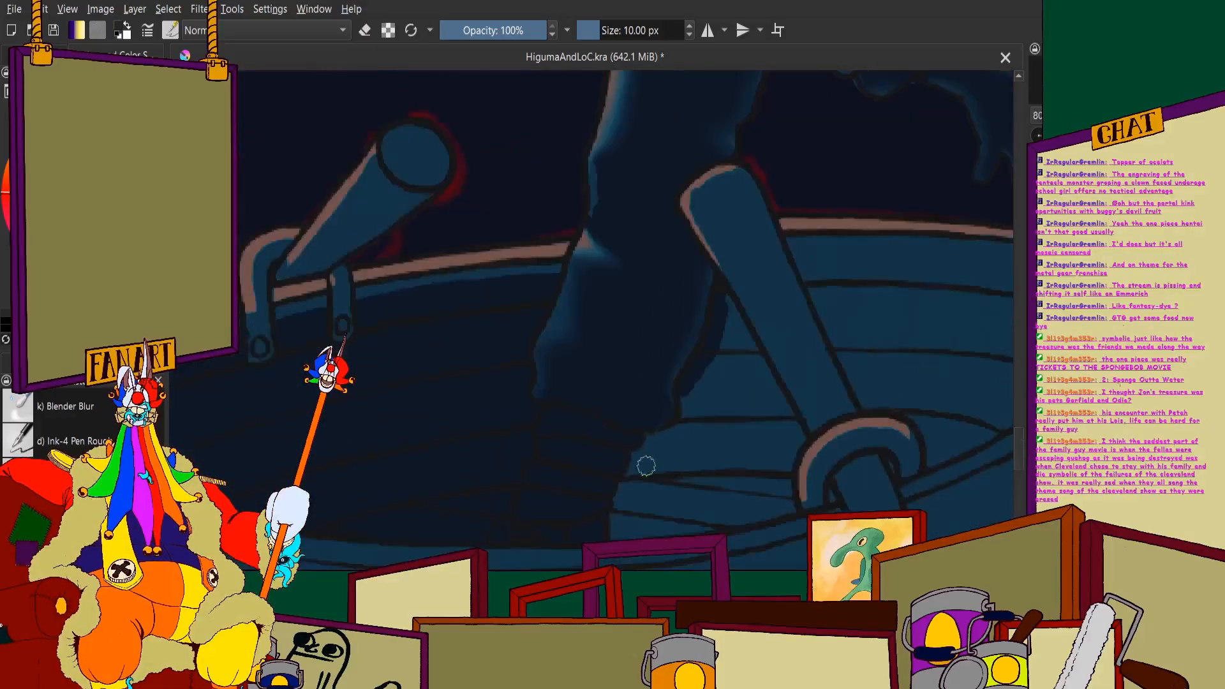
# - Continue the navy strip around the trouser hem and down the figure's foot to the near rim
pyautogui.scroll(4, 647, 466)
pyautogui.moveTo(635, 377)
pyautogui.mouseDown()
pyautogui.moveTo(773, 317)
pyautogui.moveTo(808, 225)
pyautogui.moveTo(810, 184)
pyautogui.mouseUp()
pyautogui.scroll(-3, 810, 191)
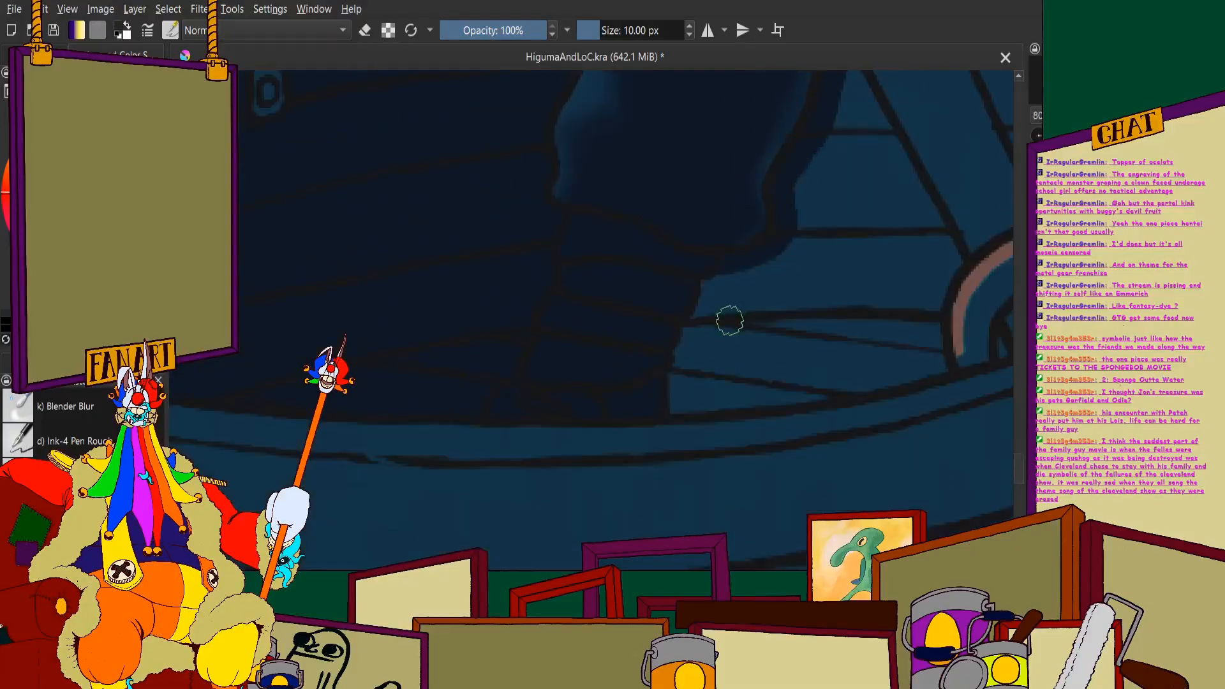
pyautogui.scroll(3, 730, 320)
pyautogui.moveTo(696, 249)
pyautogui.mouseDown()
pyautogui.moveTo(611, 470)
pyautogui.moveTo(599, 543)
pyautogui.mouseUp()
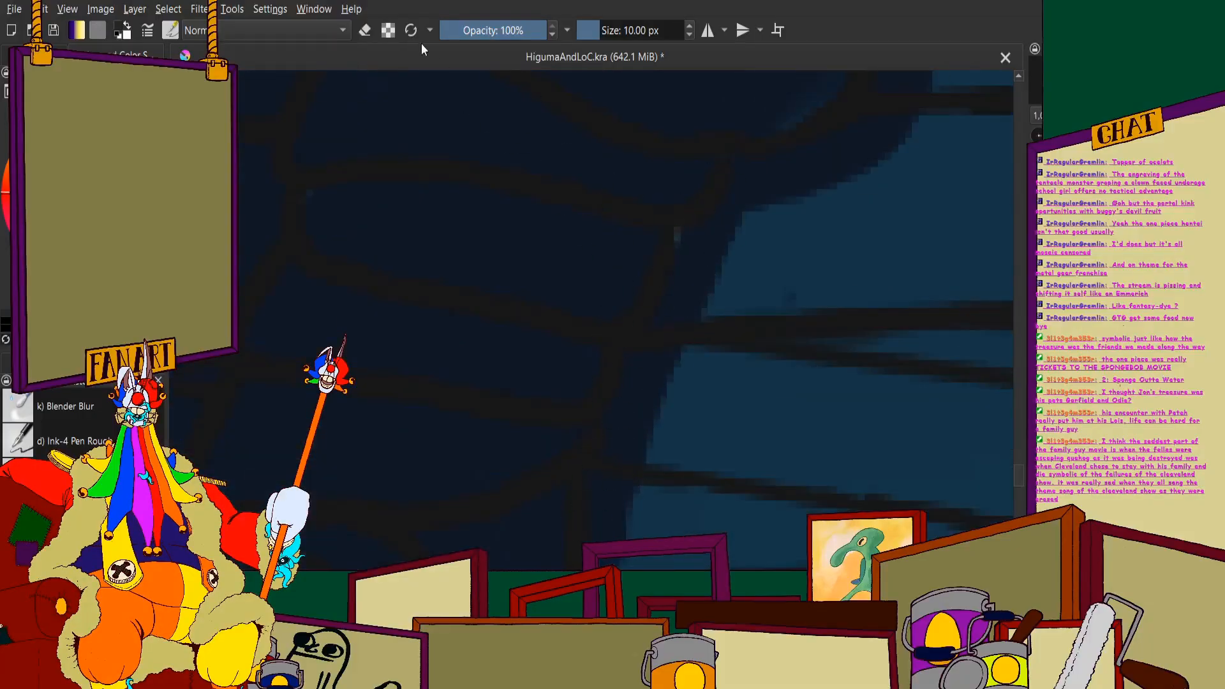
# - Paint navy along the lower edge of the floor planks from the foot to the oar ring, including the small gaps inside the ring
pyautogui.scroll(-5, 612, 252)
pyautogui.scroll(4, 481, 309)
pyautogui.moveTo(438, 296)
pyautogui.mouseDown()
pyautogui.moveTo(820, 247)
pyautogui.moveTo(745, 274)
pyautogui.moveTo(957, 216)
pyautogui.mouseUp()
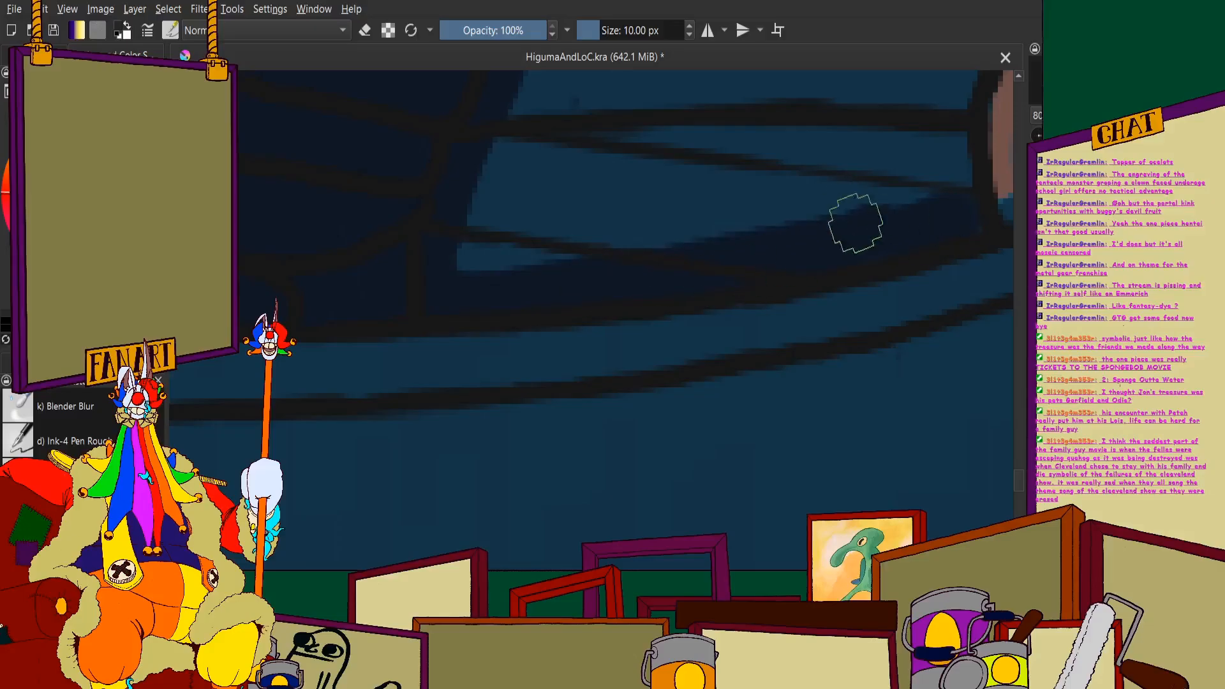
pyautogui.scroll(-4, 709, 353)
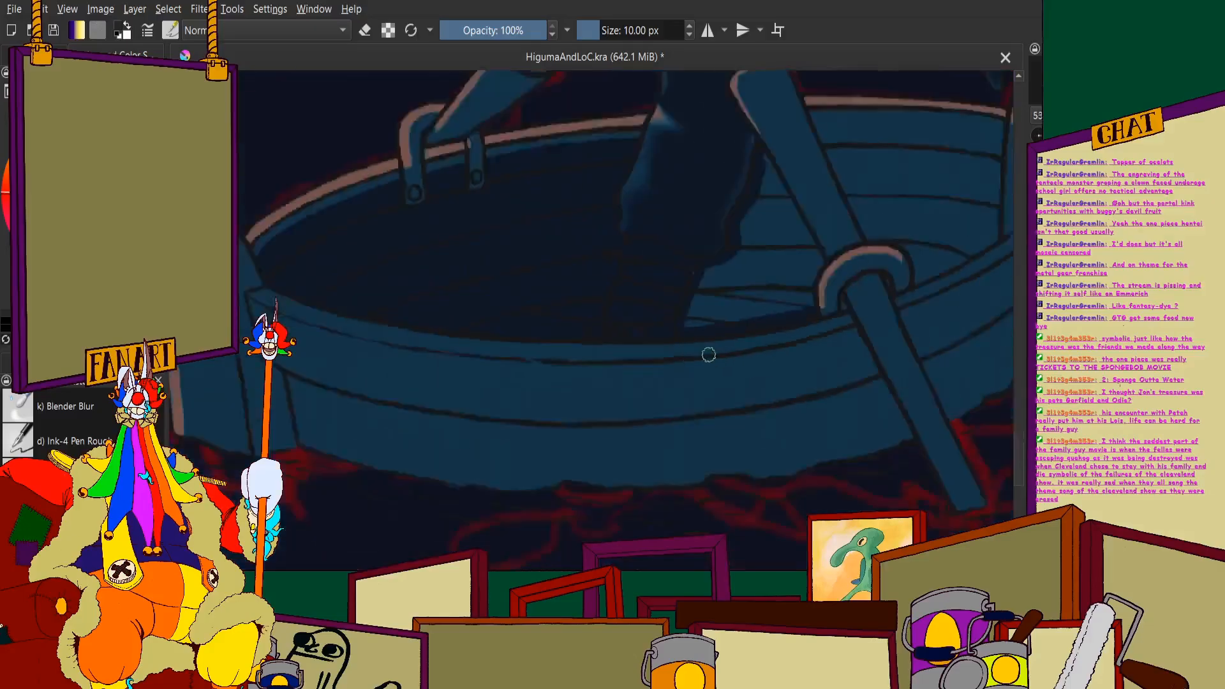
pyautogui.scroll(6, 816, 337)
pyautogui.scroll(-1, 743, 383)
pyautogui.scroll(1, 894, 265)
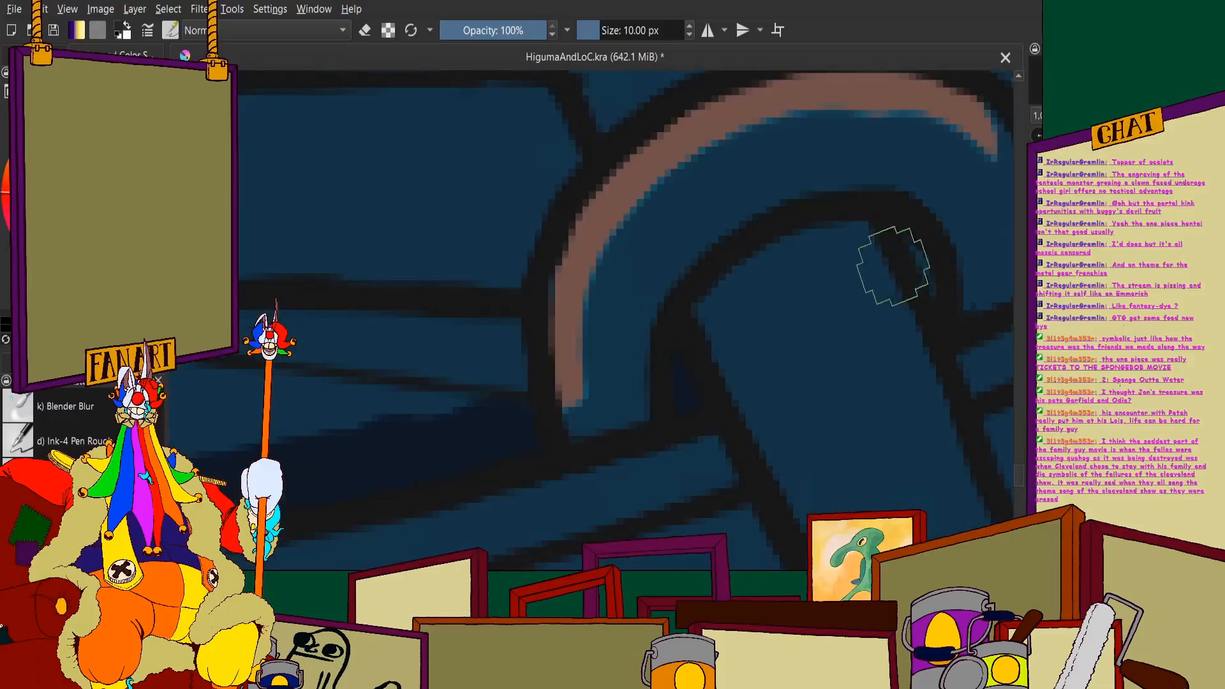
# - Fill the lower planks between the figure's foot and the oar ring with navy shadow
pyautogui.scroll(-3, 927, 289)
pyautogui.scroll(2, 662, 221)
pyautogui.moveTo(736, 223)
pyautogui.mouseDown()
pyautogui.moveTo(759, 204)
pyautogui.moveTo(706, 372)
pyautogui.moveTo(665, 356)
pyautogui.moveTo(386, 339)
pyautogui.moveTo(451, 295)
pyautogui.moveTo(388, 346)
pyautogui.moveTo(251, 397)
pyautogui.moveTo(233, 439)
pyautogui.mouseUp()
pyautogui.scroll(1, 324, 304)
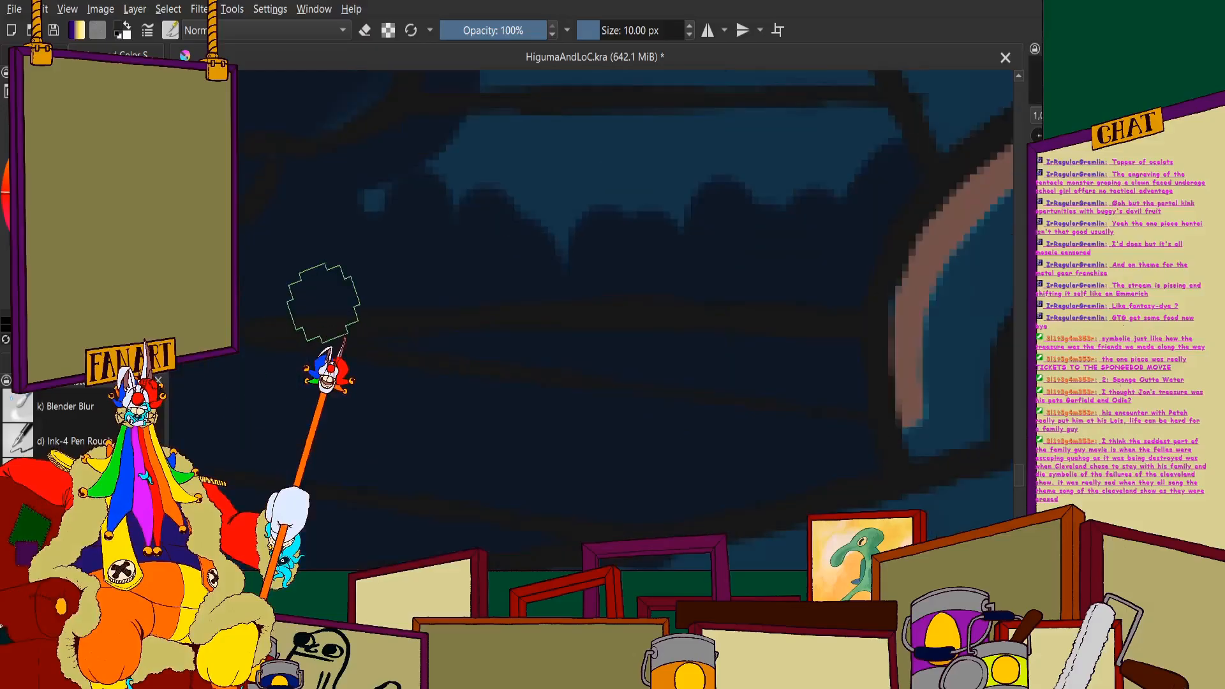
pyautogui.scroll(-3, 324, 304)
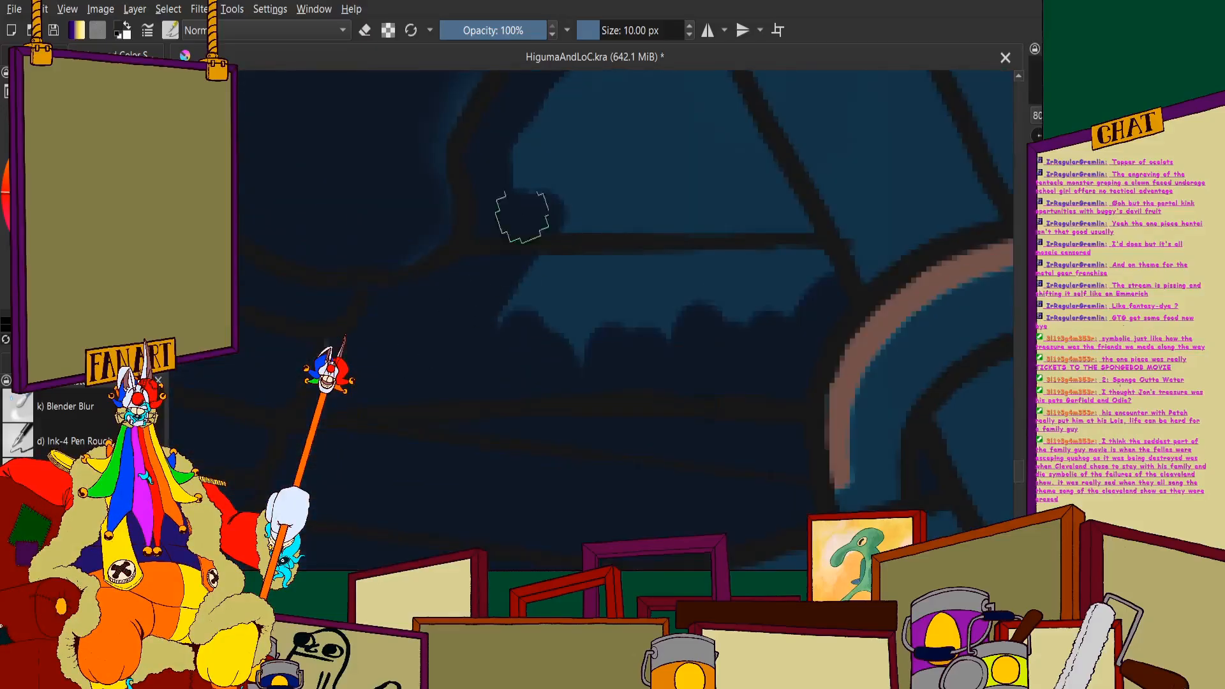
# - Fill the remaining blue planks in the narrow wedge between the figure's leg and the near oar with navy
pyautogui.moveTo(558, 107)
pyautogui.mouseDown()
pyautogui.moveTo(564, 150)
pyautogui.moveTo(499, 290)
pyautogui.moveTo(560, 314)
pyautogui.moveTo(611, 364)
pyautogui.moveTo(649, 329)
pyautogui.moveTo(620, 62)
pyautogui.moveTo(722, 247)
pyautogui.moveTo(771, 239)
pyautogui.moveTo(716, 85)
pyautogui.moveTo(823, 300)
pyautogui.mouseUp()
pyautogui.scroll(-3, 730, 319)
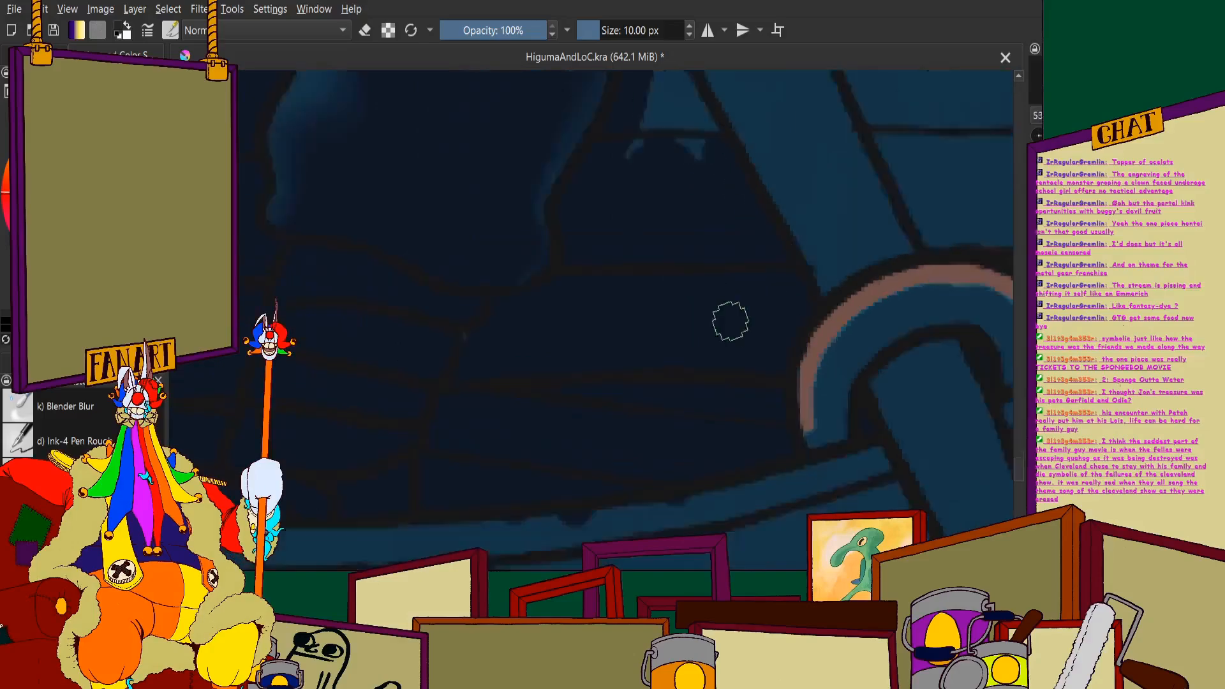
pyautogui.moveTo(662, 173)
pyautogui.mouseDown()
pyautogui.moveTo(744, 299)
pyautogui.moveTo(679, 203)
pyautogui.moveTo(624, 383)
pyautogui.mouseUp()
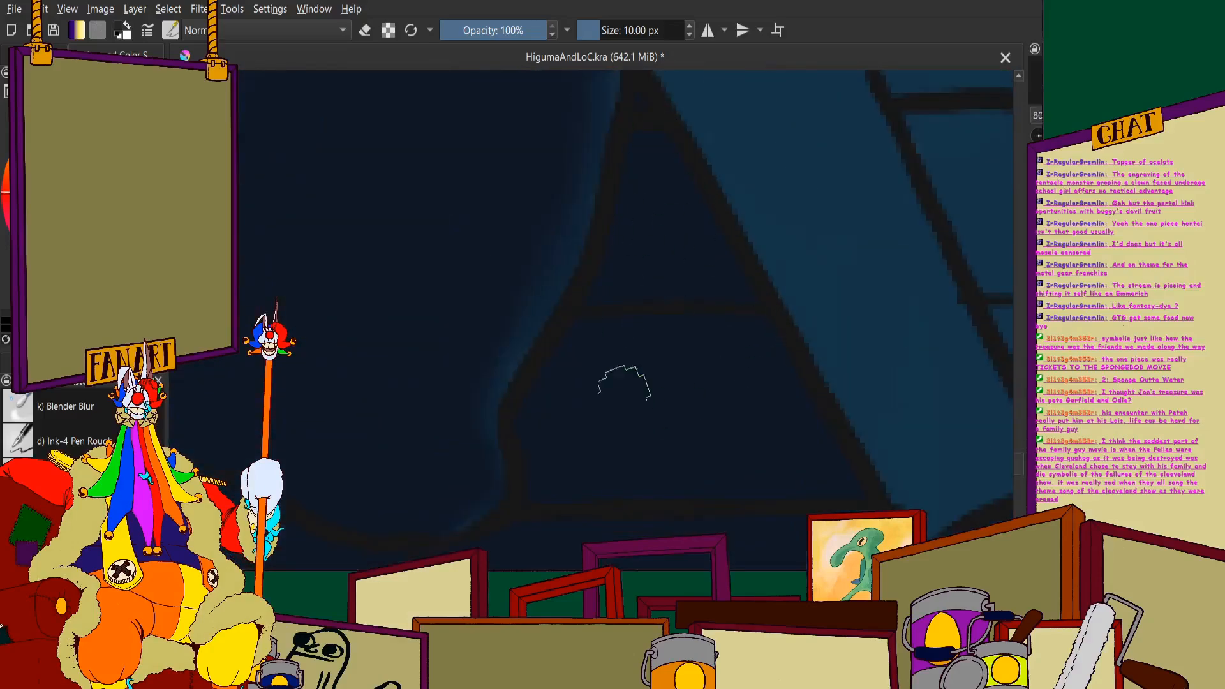
pyautogui.scroll(-4, 593, 202)
pyautogui.scroll(-1, 594, 201)
pyautogui.scroll(1, 611, 180)
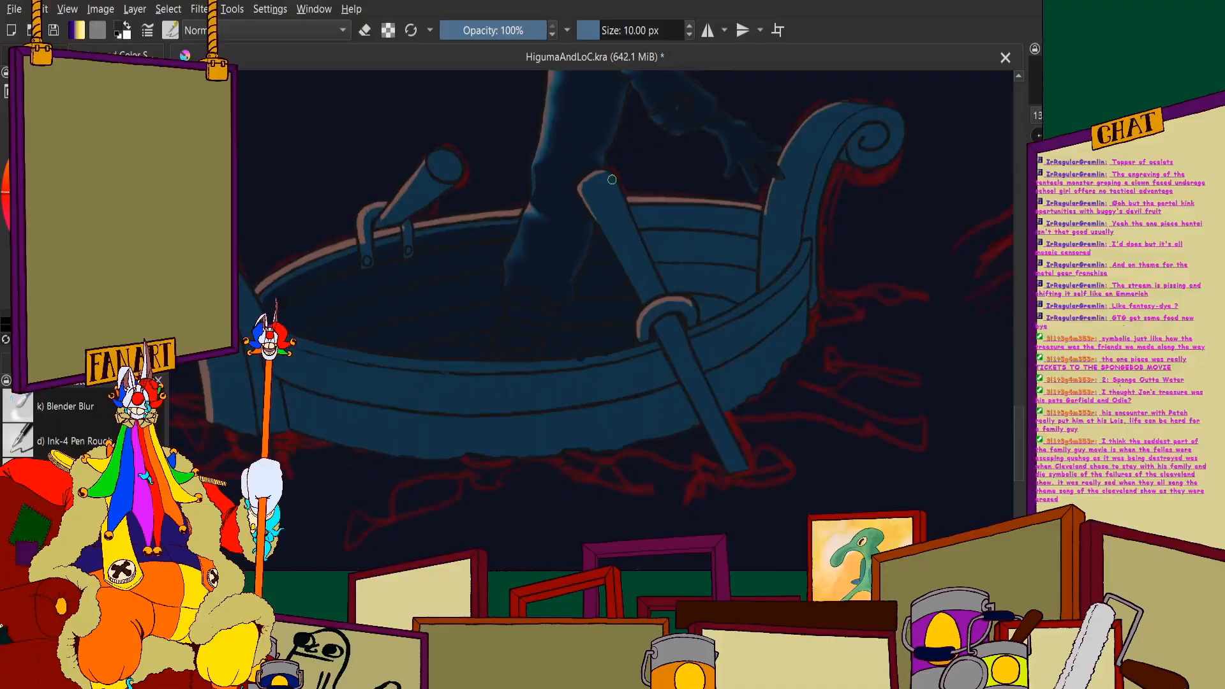
# - Paint navy along the top inner plank from the near oar to the curved post, keeping a thin blue strip under the rim
pyautogui.scroll(-2, 617, 188)
pyautogui.scroll(3, 726, 300)
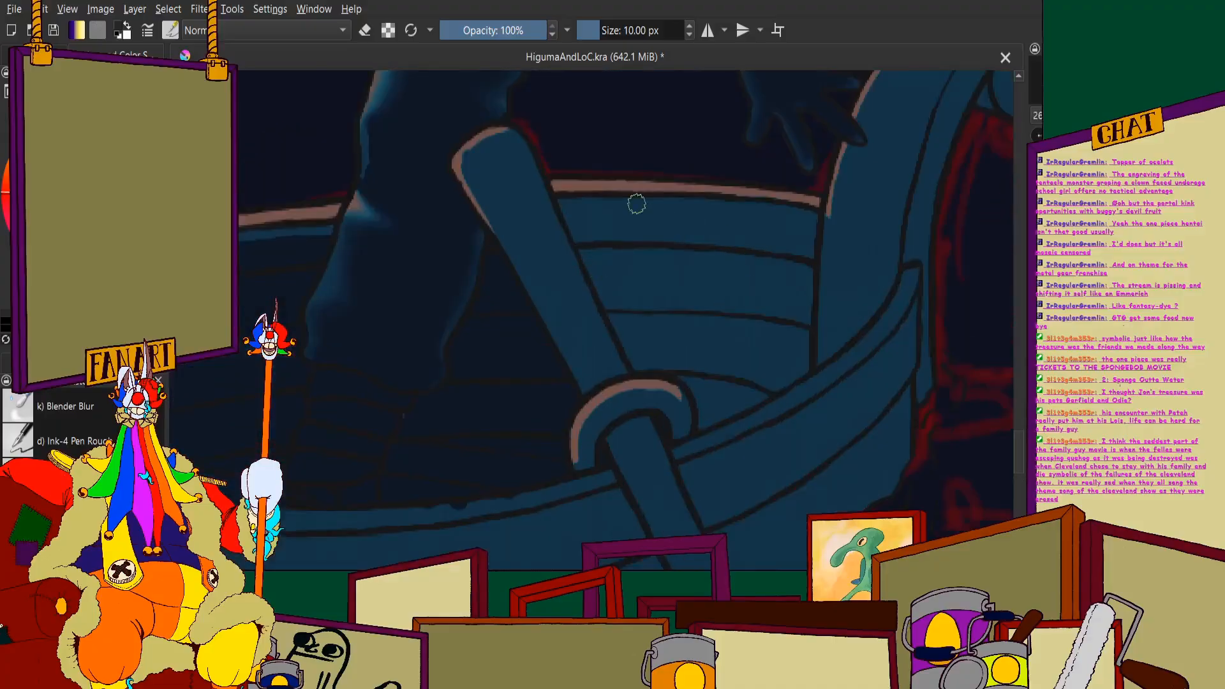
pyautogui.scroll(2, 637, 205)
pyautogui.moveTo(459, 240)
pyautogui.mouseDown()
pyautogui.moveTo(735, 240)
pyautogui.moveTo(970, 271)
pyautogui.mouseUp()
pyautogui.scroll(-4, 739, 254)
pyautogui.scroll(-2, 616, 355)
pyautogui.scroll(5, 671, 238)
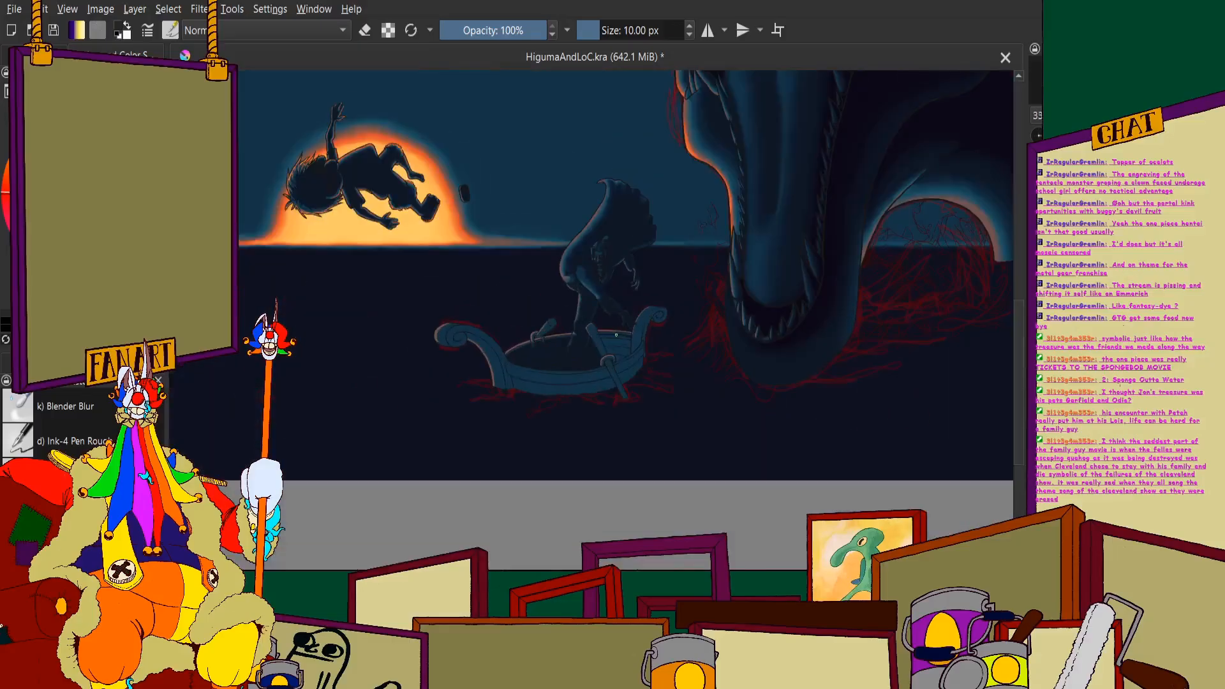
# - Fill the inner planks between the near oar, its ring and the curved post with navy shadow
pyautogui.scroll(-2, 671, 238)
pyautogui.scroll(3, 624, 358)
pyautogui.moveTo(670, 284)
pyautogui.mouseDown()
pyautogui.moveTo(619, 354)
pyautogui.moveTo(632, 448)
pyautogui.moveTo(538, 309)
pyautogui.moveTo(495, 292)
pyautogui.moveTo(526, 404)
pyautogui.moveTo(443, 321)
pyautogui.moveTo(503, 446)
pyautogui.moveTo(557, 445)
pyautogui.moveTo(523, 441)
pyautogui.moveTo(592, 462)
pyautogui.moveTo(565, 450)
pyautogui.moveTo(589, 476)
pyautogui.mouseUp()
pyautogui.moveTo(596, 535)
pyautogui.mouseDown()
pyautogui.moveTo(657, 495)
pyautogui.moveTo(643, 441)
pyautogui.moveTo(536, 376)
pyautogui.moveTo(404, 244)
pyautogui.moveTo(443, 328)
pyautogui.moveTo(481, 243)
pyautogui.moveTo(590, 242)
pyautogui.moveTo(443, 273)
pyautogui.moveTo(556, 296)
pyautogui.moveTo(664, 268)
pyautogui.moveTo(682, 246)
pyautogui.moveTo(744, 287)
pyautogui.moveTo(782, 257)
pyautogui.mouseUp()
pyautogui.scroll(2, 682, 246)
pyautogui.moveTo(771, 385)
pyautogui.mouseDown()
pyautogui.moveTo(719, 415)
pyautogui.moveTo(664, 273)
pyautogui.moveTo(719, 319)
pyautogui.moveTo(732, 307)
pyautogui.moveTo(750, 409)
pyautogui.moveTo(759, 381)
pyautogui.moveTo(772, 423)
pyautogui.moveTo(776, 508)
pyautogui.mouseUp()
pyautogui.scroll(-3, 675, 321)
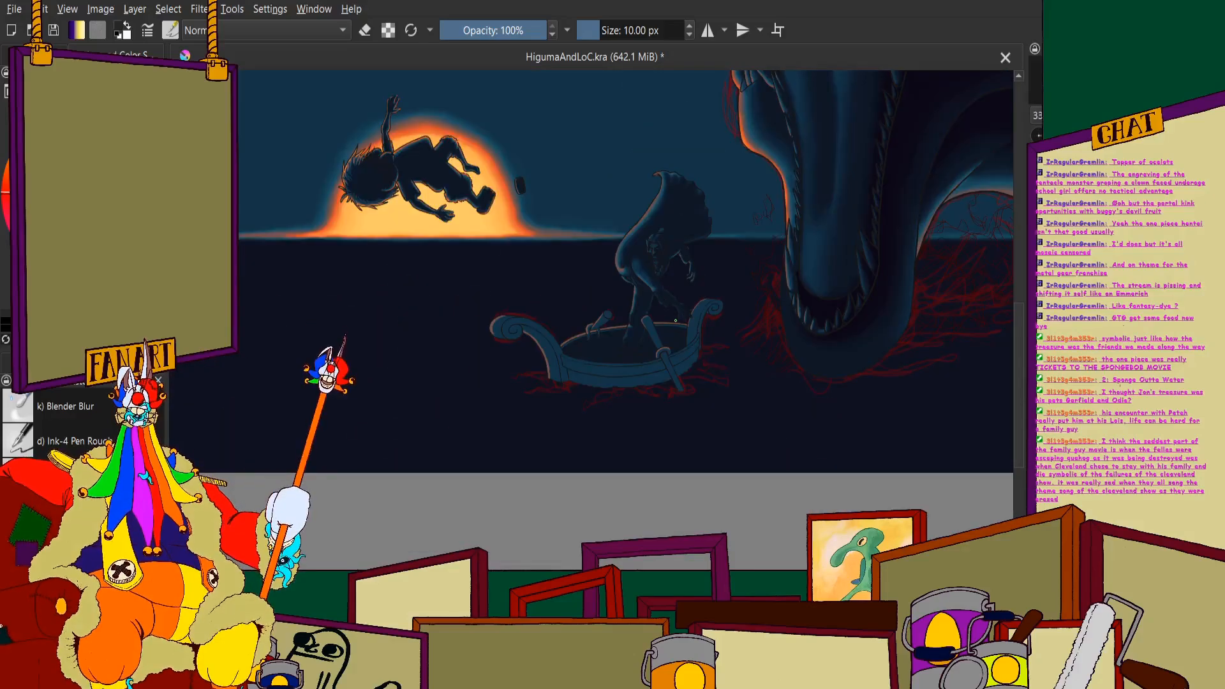
# - Paint a navy shadow line down the lower curved post and hook it across to the post's inner edge below the rim
pyautogui.scroll(3, 676, 320)
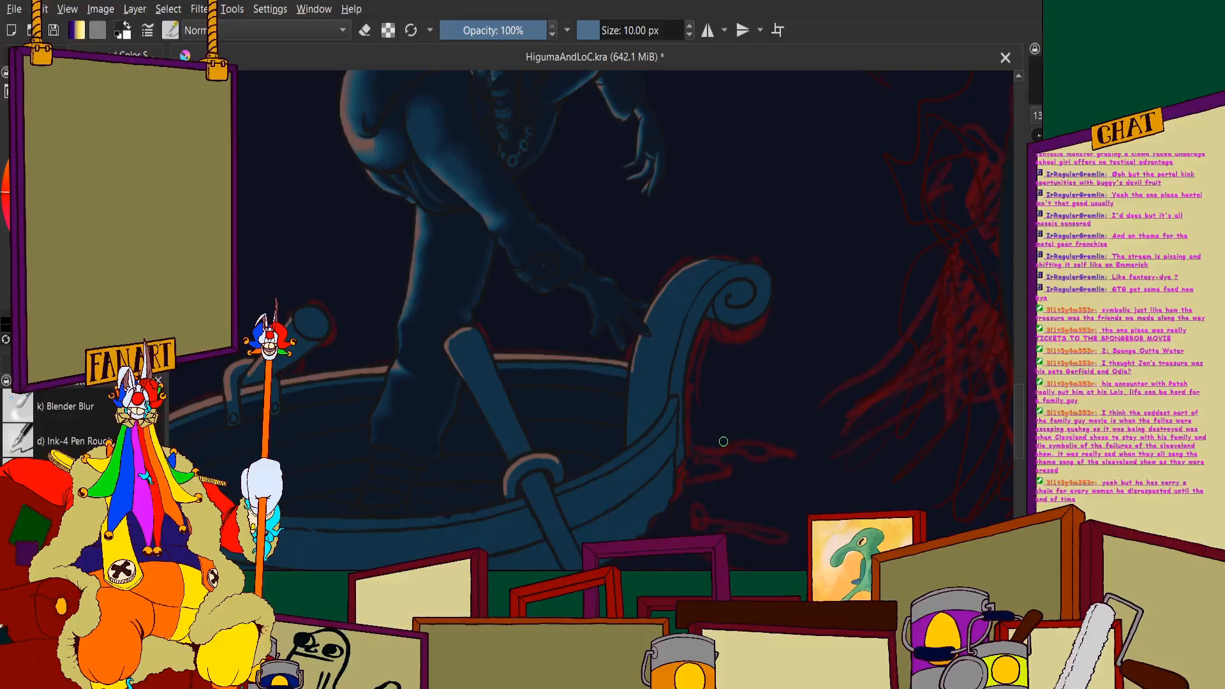
pyautogui.scroll(6, 629, 355)
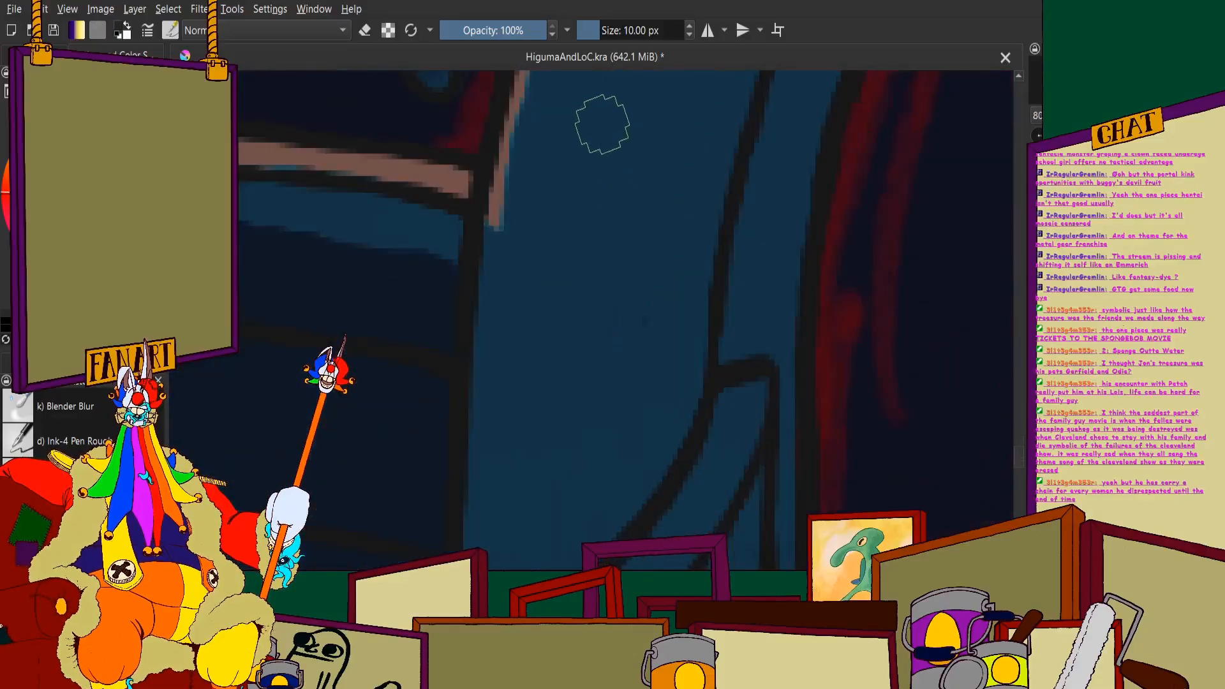
pyautogui.moveTo(602, 125); pyautogui.dragTo(577, 347)
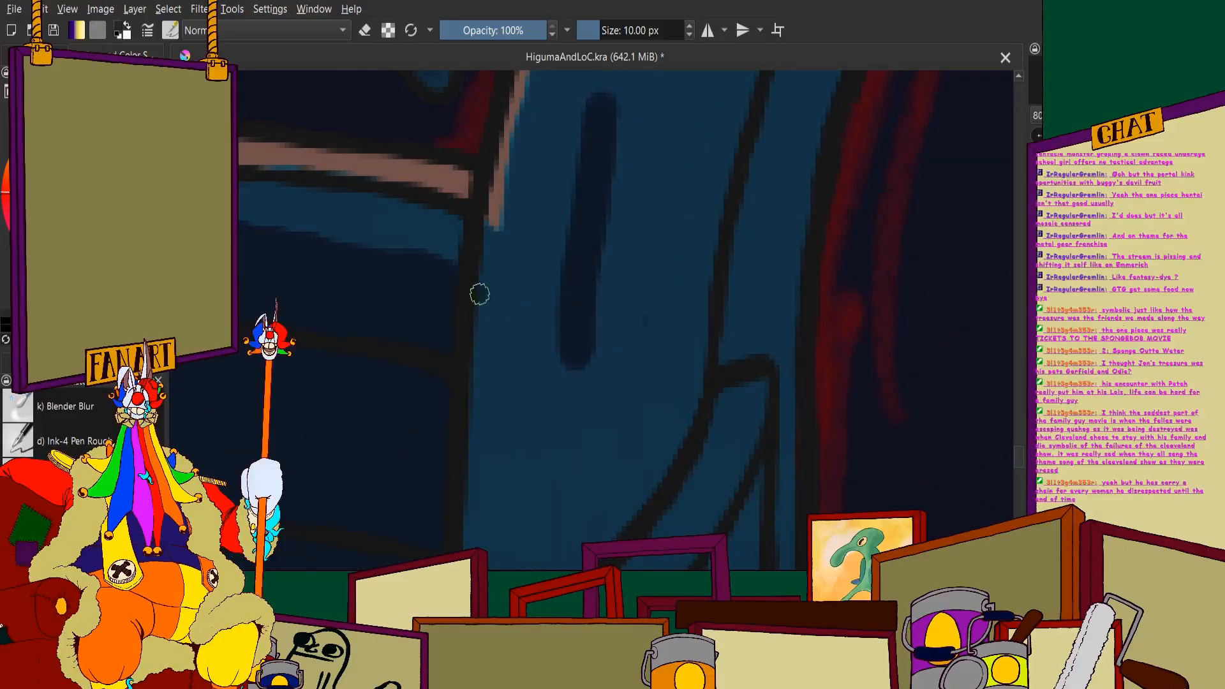
pyautogui.moveTo(479, 293)
pyautogui.mouseDown()
pyautogui.moveTo(539, 325)
pyautogui.moveTo(493, 311)
pyautogui.mouseUp()
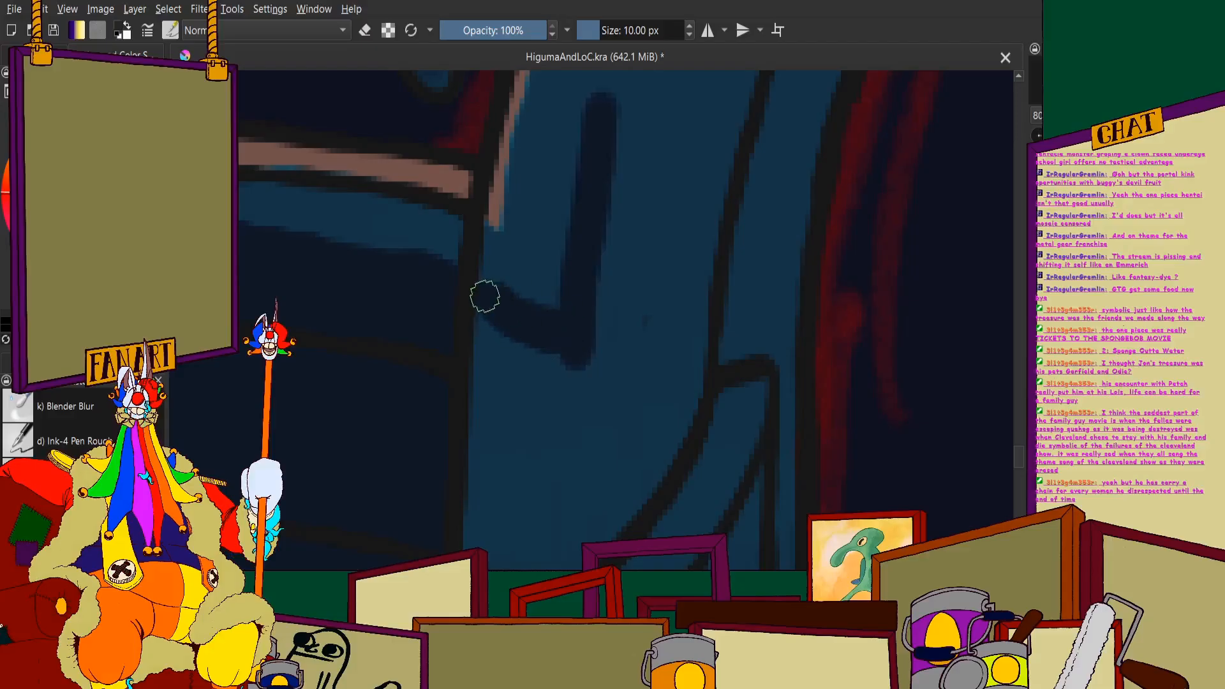
pyautogui.scroll(-4, 485, 295)
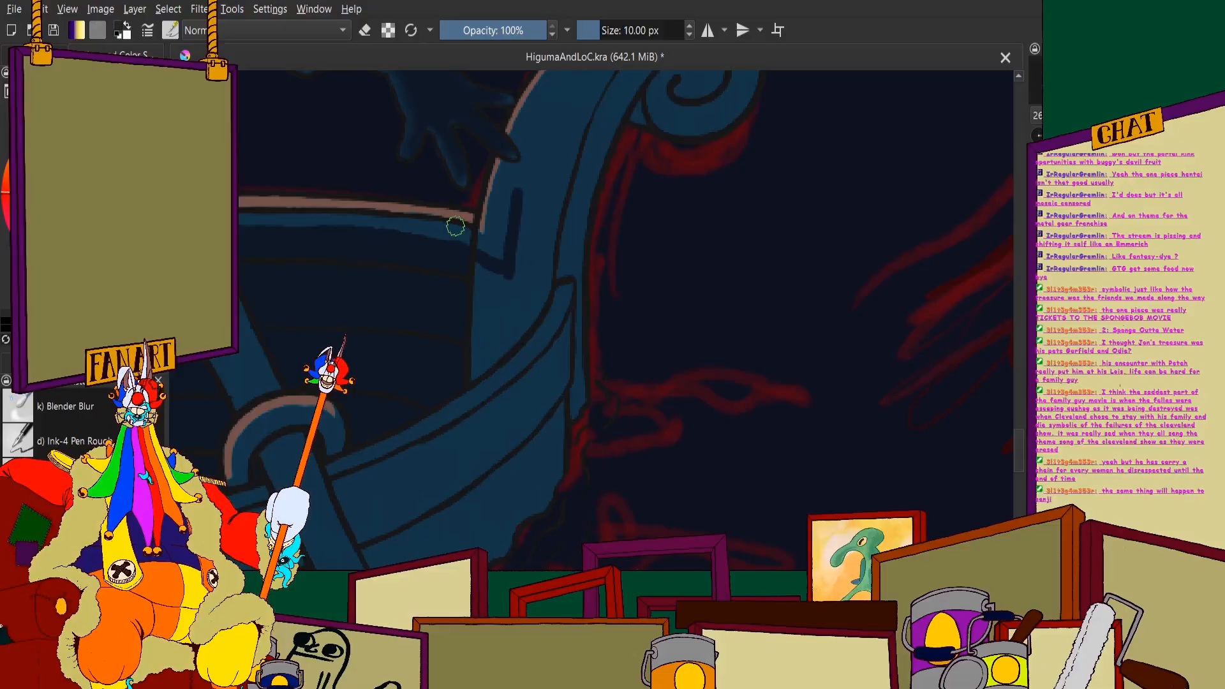
# - Extend the post's navy shadow line upward past the figure's fingertips in one tapered stroke
pyautogui.scroll(-2, 455, 226)
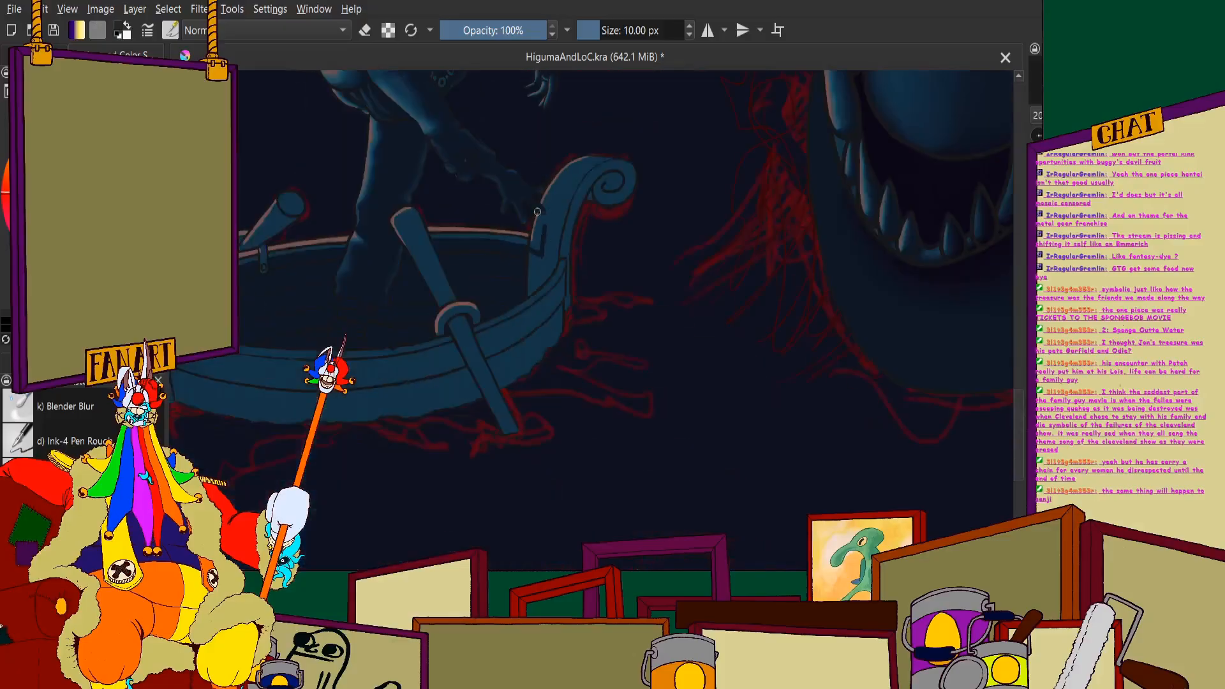
pyautogui.scroll(5, 537, 211)
pyautogui.moveTo(649, 140); pyautogui.dragTo(582, 286)
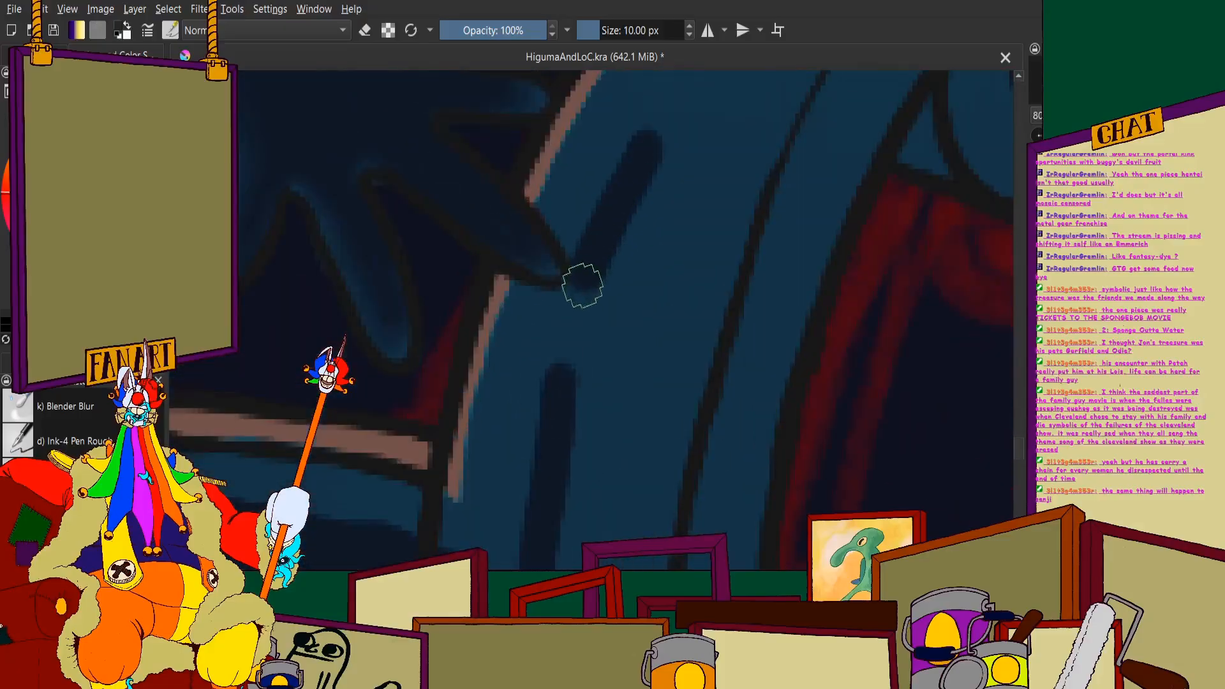
pyautogui.scroll(-5, 582, 286)
pyautogui.scroll(5, 593, 270)
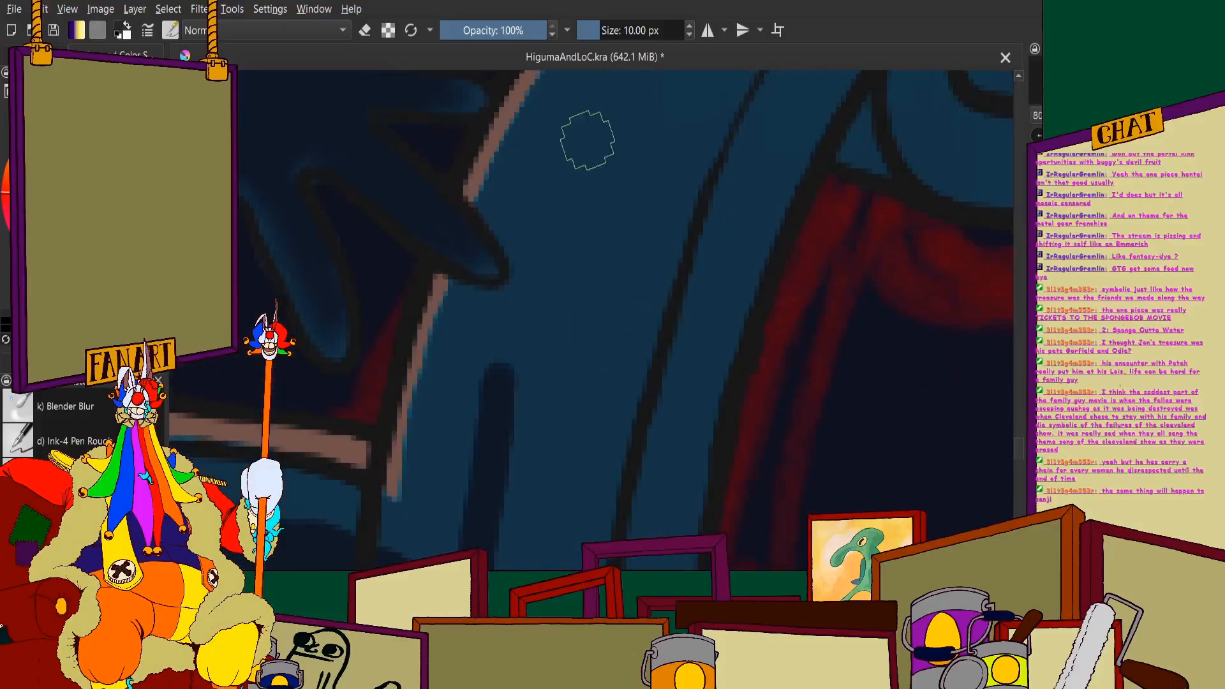
pyautogui.moveTo(612, 100)
pyautogui.mouseDown()
pyautogui.moveTo(559, 182)
pyautogui.moveTo(511, 306)
pyautogui.moveTo(496, 416)
pyautogui.mouseUp()
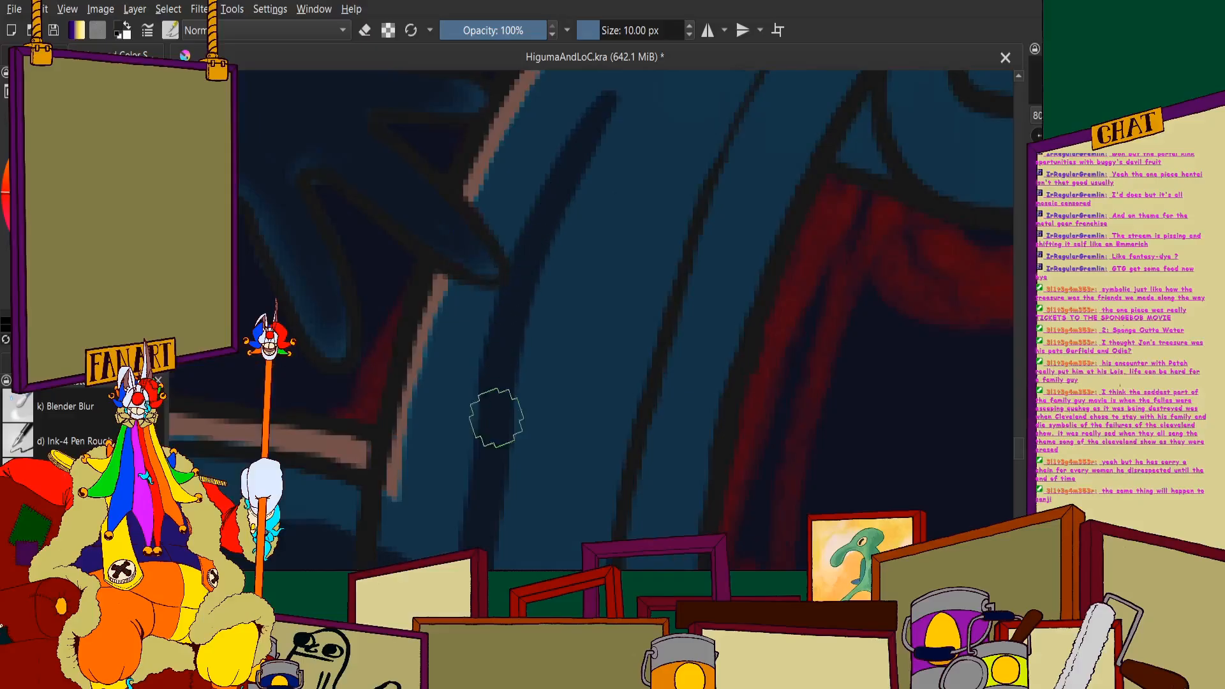
pyautogui.scroll(-3, 495, 415)
pyautogui.scroll(-3, 495, 325)
# - Continue the navy line up the post's curved neck, undoing the misplaced strokes
pyautogui.scroll(4, 524, 292)
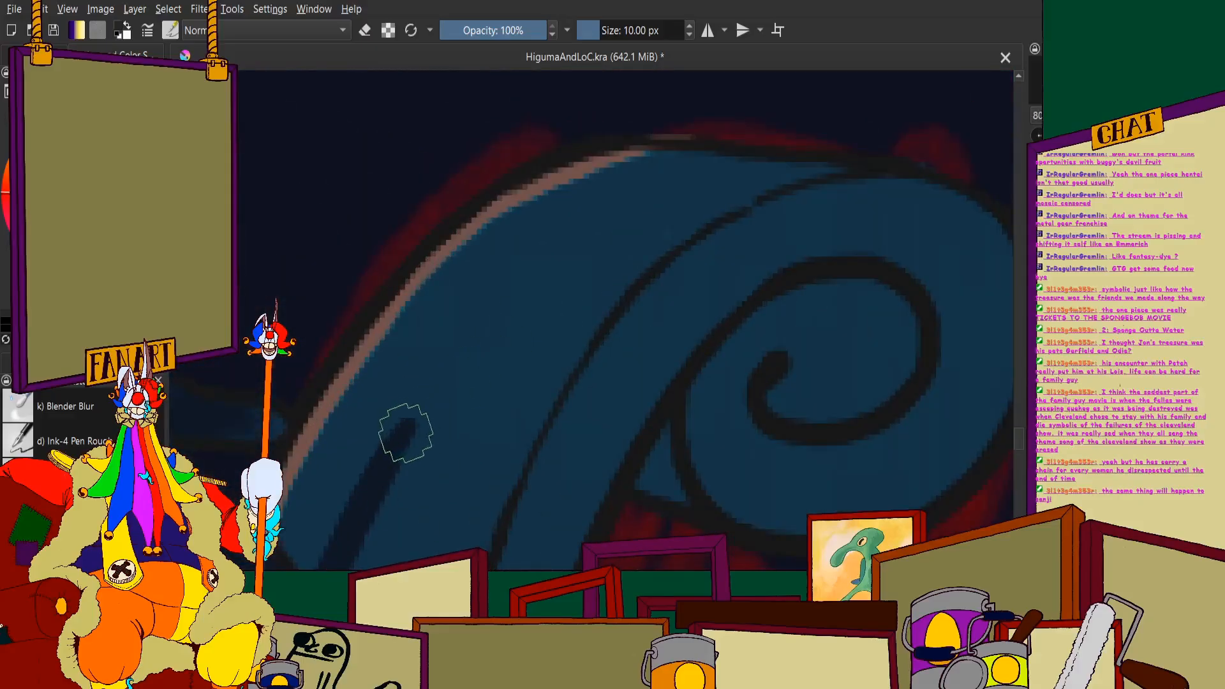
pyautogui.moveTo(408, 435); pyautogui.dragTo(516, 300)
pyautogui.hotkey('ctrl', 'z')
pyautogui.moveTo(444, 357)
pyautogui.mouseDown()
pyautogui.moveTo(582, 232)
pyautogui.moveTo(654, 198)
pyautogui.mouseUp()
pyautogui.scroll(-2, 709, 224)
pyautogui.hotkey('ctrl', 'z')
pyautogui.keyDown('ctrl'); pyautogui.click(668, 182); pyautogui.keyUp('ctrl')
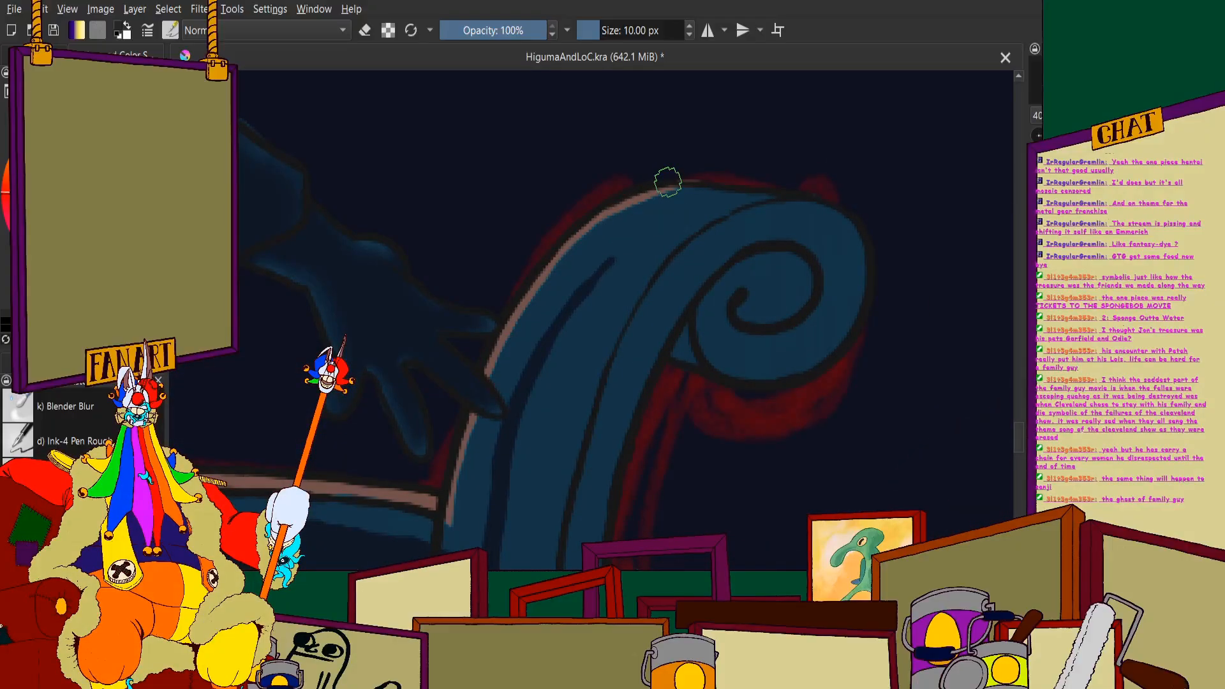
# - Carry the navy line over the crest of the curved neck to where it meets the scroll
pyautogui.scroll(2, 635, 239)
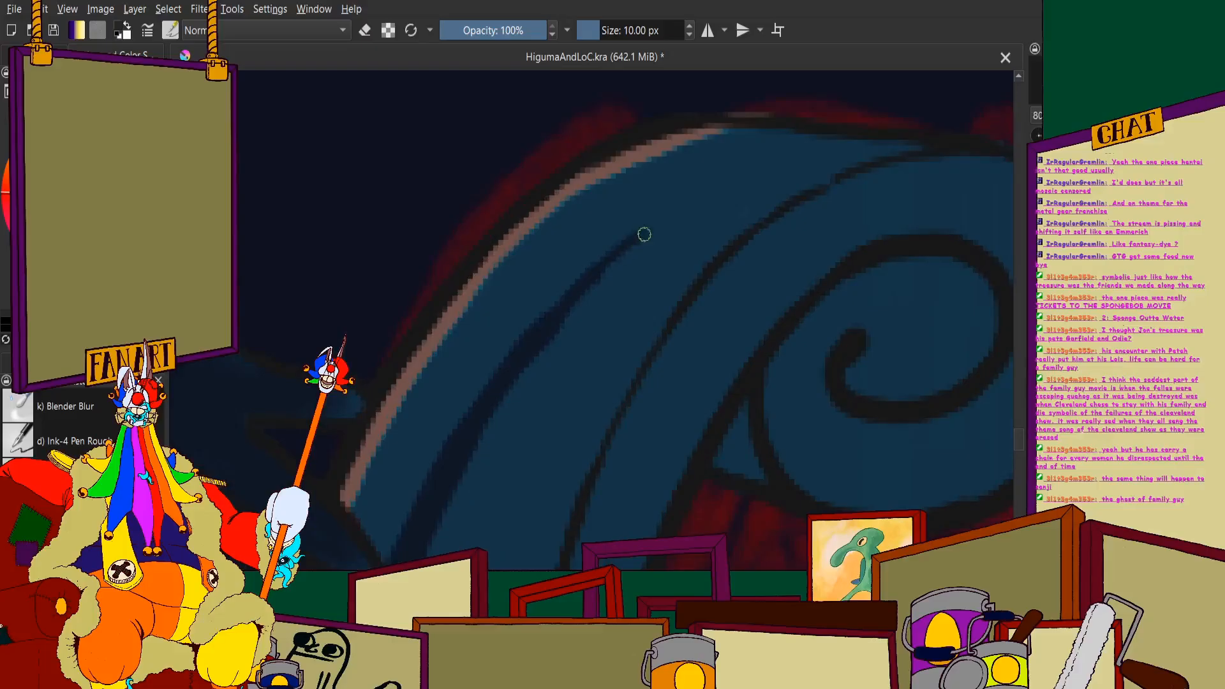
pyautogui.moveTo(626, 250); pyautogui.dragTo(768, 152)
pyautogui.moveTo(665, 213); pyautogui.dragTo(816, 146)
pyautogui.moveTo(740, 169); pyautogui.dragTo(762, 159)
pyautogui.scroll(-5, 875, 141)
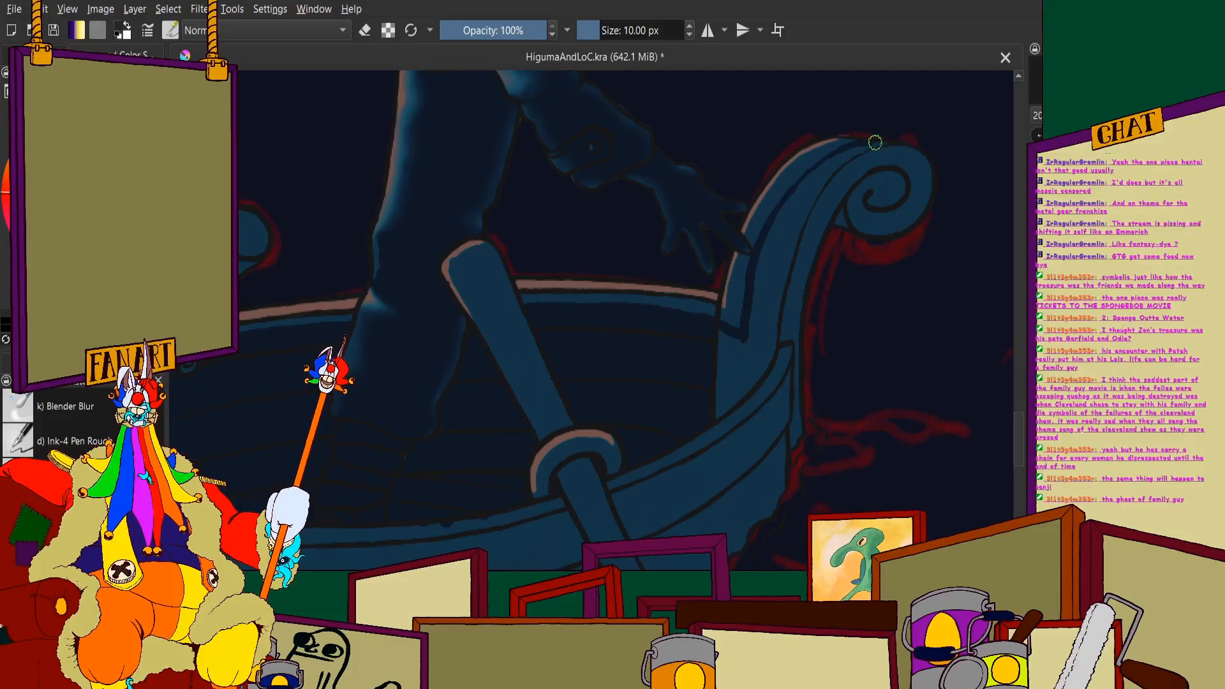
# - Paint navy shadow over the spiral at the centre and underside of the small scroll
pyautogui.scroll(4, 704, 222)
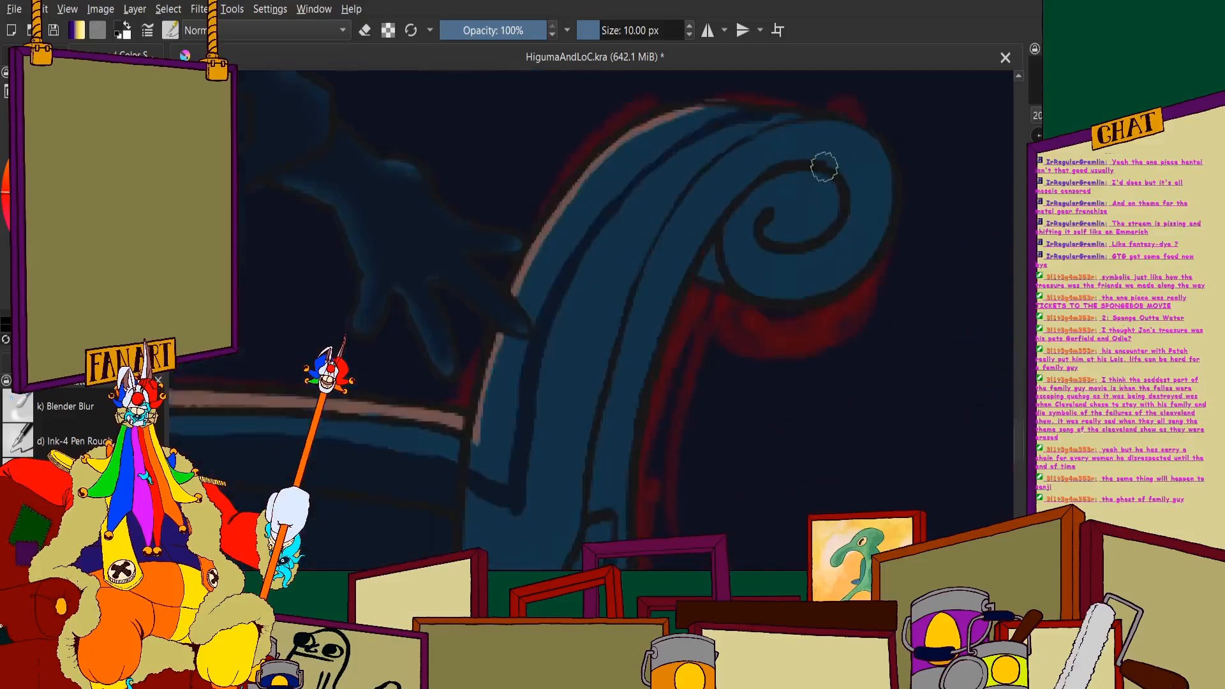
pyautogui.moveTo(834, 123)
pyautogui.mouseDown()
pyautogui.moveTo(881, 274)
pyautogui.moveTo(753, 179)
pyautogui.moveTo(681, 309)
pyautogui.moveTo(662, 314)
pyautogui.moveTo(725, 383)
pyautogui.moveTo(626, 323)
pyautogui.moveTo(734, 377)
pyautogui.moveTo(734, 430)
pyautogui.moveTo(865, 462)
pyautogui.moveTo(875, 372)
pyautogui.mouseUp()
pyautogui.scroll(-2, 489, 138)
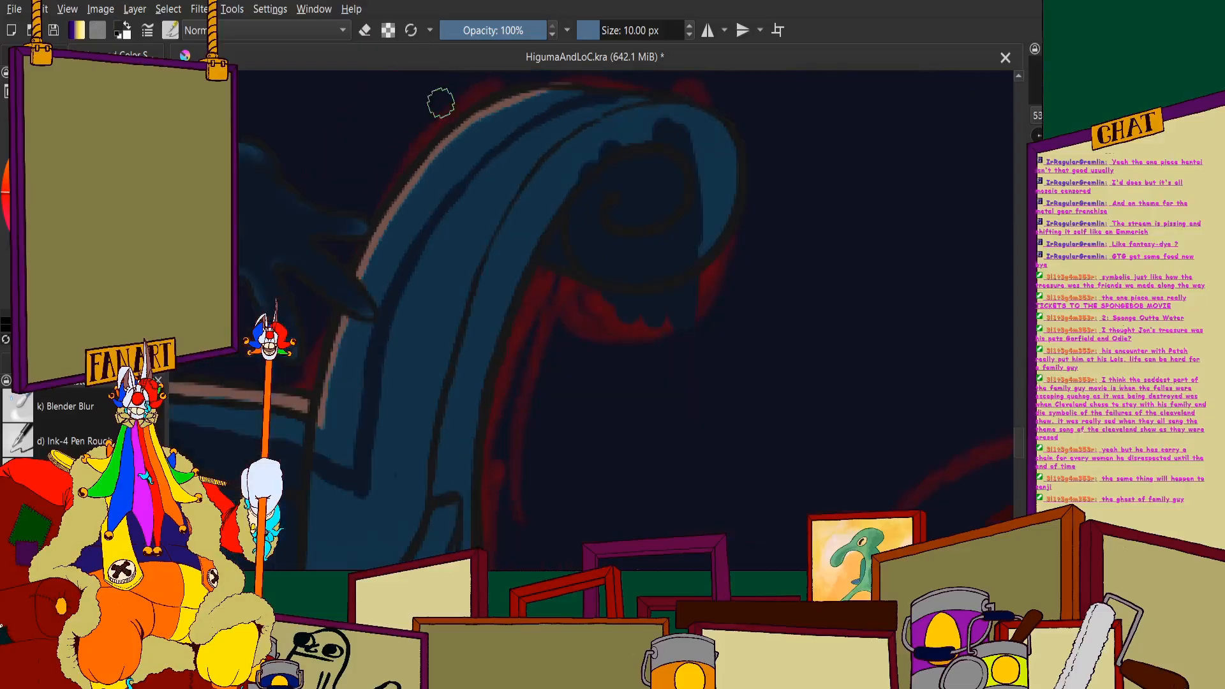
# - Undo the last stroke spilling past the scroll, enable Preserve Alpha, and repaint the navy inside the spiral
pyautogui.hotkey('ctrl', 'z')
pyautogui.click(389, 32)
pyautogui.scroll(2, 550, 122)
pyautogui.moveTo(759, 257)
pyautogui.mouseDown()
pyautogui.moveTo(785, 434)
pyautogui.moveTo(719, 491)
pyautogui.moveTo(638, 357)
pyautogui.moveTo(597, 342)
pyautogui.moveTo(587, 323)
pyautogui.moveTo(565, 351)
pyautogui.mouseUp()
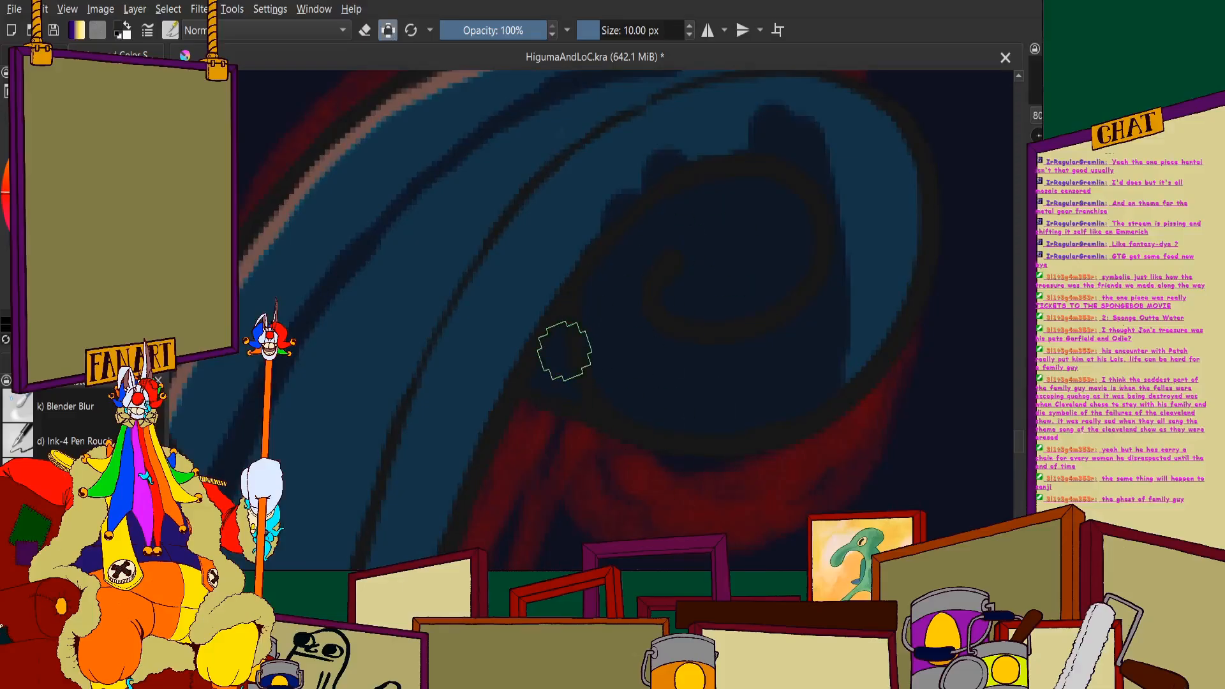
# - Fill the scroll's outer curl with navy, leaving the neck leading into it blue
pyautogui.scroll(-3, 715, 283)
pyautogui.scroll(3, 744, 255)
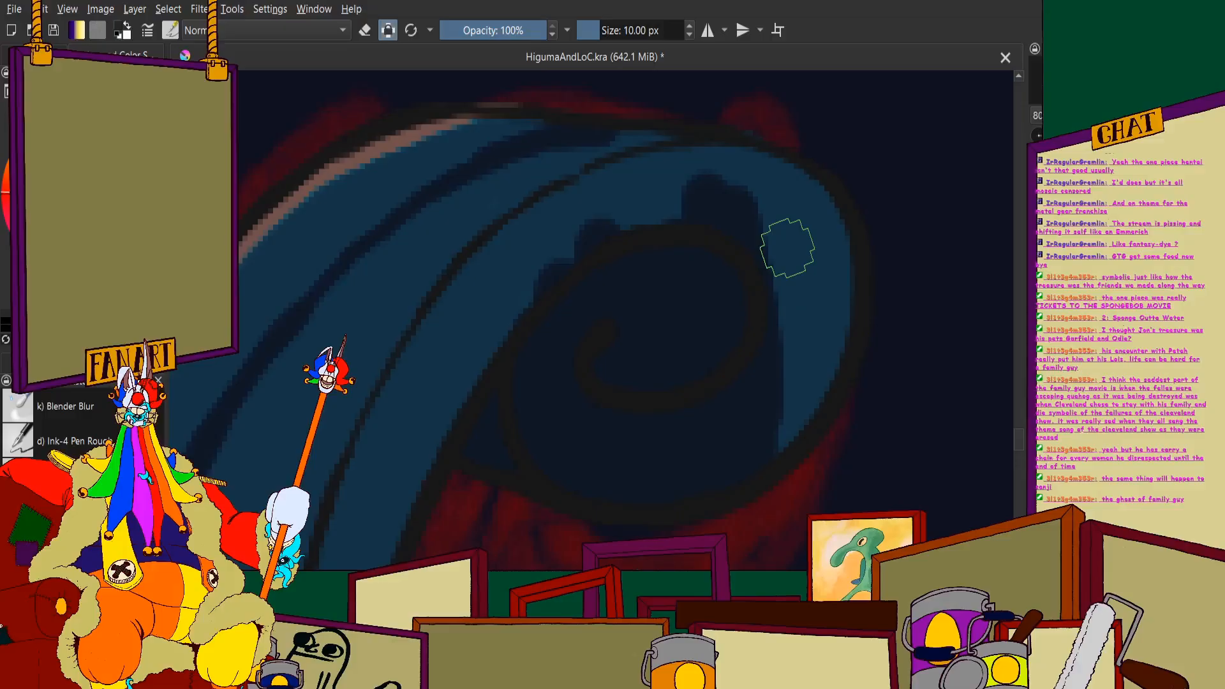
pyautogui.scroll(1, 806, 242)
pyautogui.moveTo(845, 231)
pyautogui.mouseDown()
pyautogui.moveTo(822, 447)
pyautogui.moveTo(719, 282)
pyautogui.mouseUp()
pyautogui.scroll(-2, 782, 294)
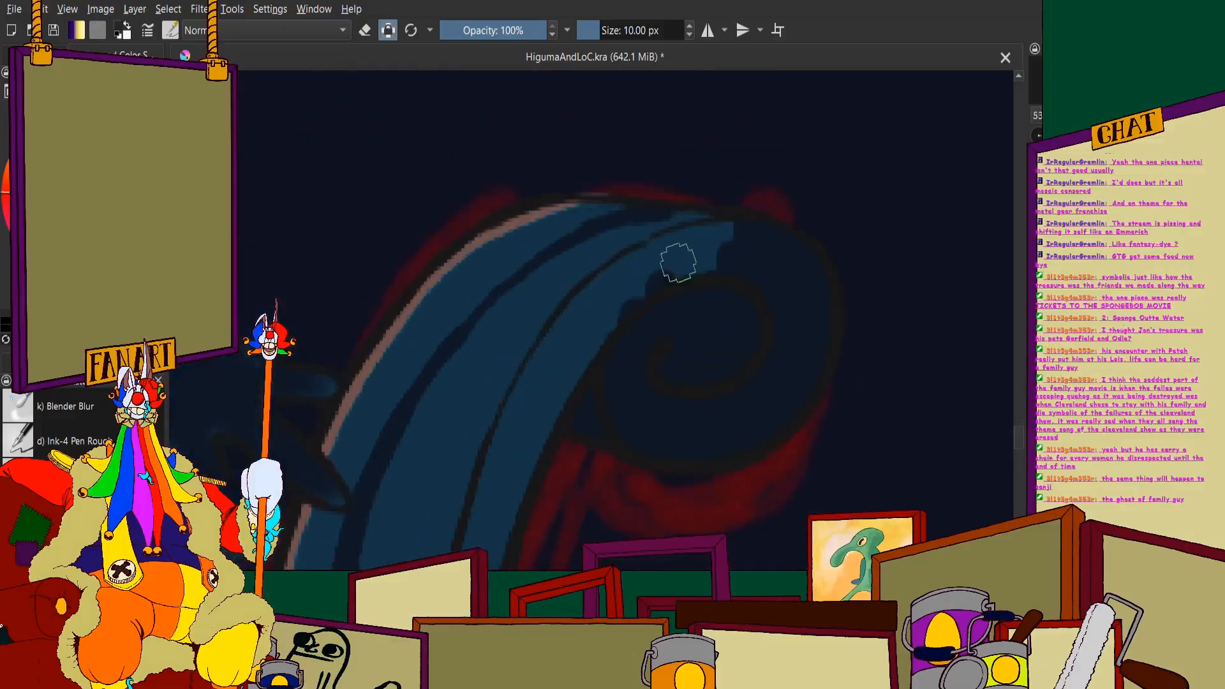
# - Extend the navy shadow from the small scroll down into the top of the curved neck
pyautogui.scroll(1, 678, 262)
pyautogui.moveTo(740, 223)
pyautogui.mouseDown()
pyautogui.moveTo(703, 283)
pyautogui.moveTo(723, 214)
pyautogui.moveTo(537, 264)
pyautogui.mouseUp()
pyautogui.scroll(-3, 535, 249)
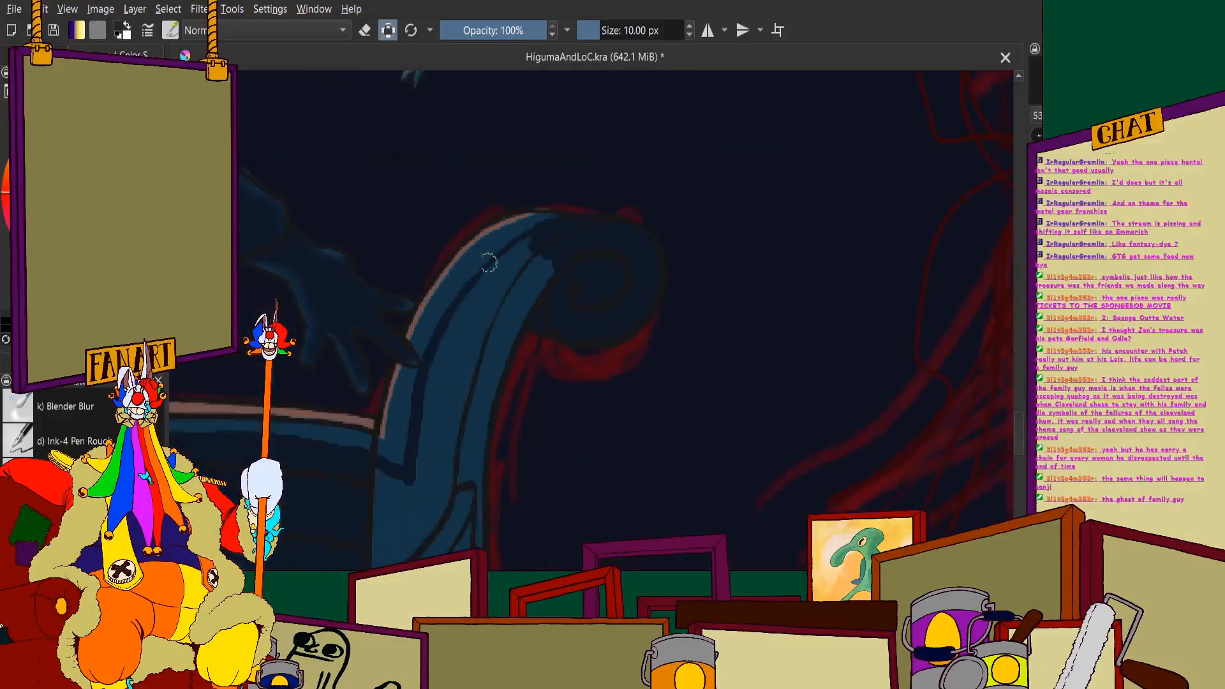
pyautogui.scroll(-1, 489, 262)
pyautogui.scroll(4, 487, 479)
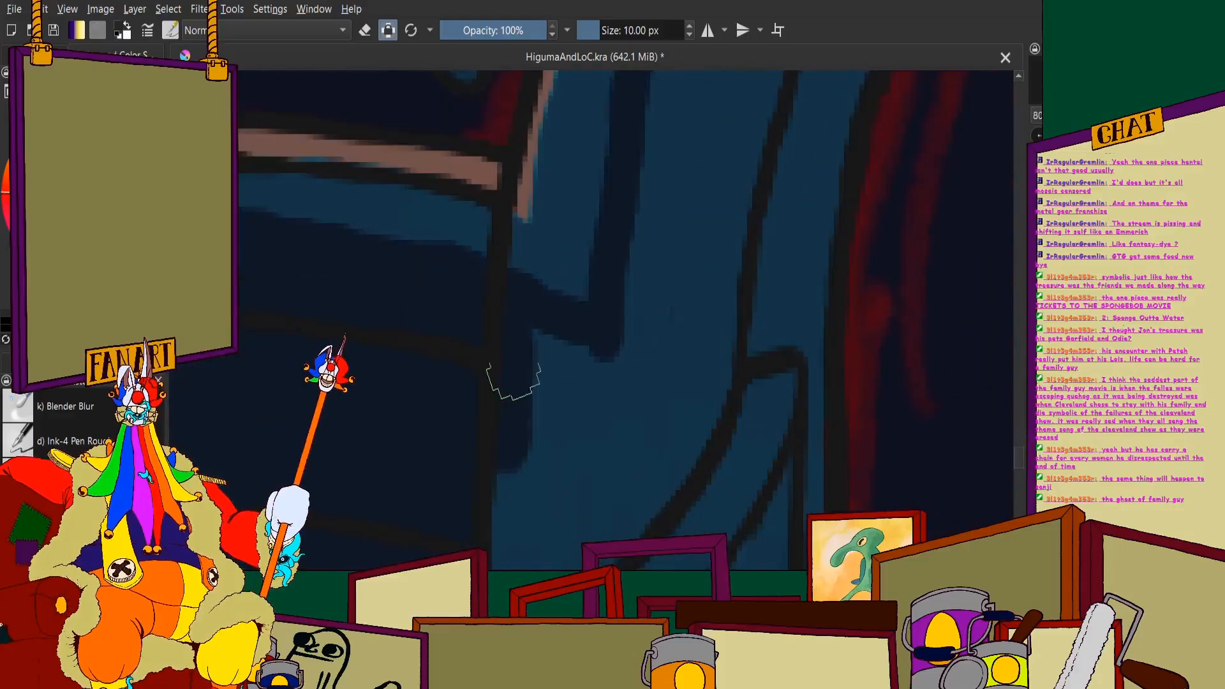
# - Fill the base of the curved neck with navy down to the outer hull planks, leaving a blue patch beside the brown edge
pyautogui.moveTo(514, 381)
pyautogui.mouseDown()
pyautogui.moveTo(557, 347)
pyautogui.moveTo(597, 433)
pyautogui.moveTo(684, 286)
pyautogui.moveTo(719, 319)
pyautogui.moveTo(737, 316)
pyautogui.moveTo(683, 307)
pyautogui.moveTo(645, 205)
pyautogui.moveTo(672, 71)
pyautogui.moveTo(732, 203)
pyautogui.mouseUp()
pyautogui.moveTo(833, 72)
pyautogui.mouseDown()
pyautogui.moveTo(862, 54)
pyautogui.moveTo(758, 324)
pyautogui.moveTo(805, 342)
pyautogui.moveTo(812, 236)
pyautogui.moveTo(739, 246)
pyautogui.moveTo(690, 353)
pyautogui.mouseUp()
pyautogui.scroll(-2, 713, 170)
pyautogui.scroll(2, 730, 224)
pyautogui.moveTo(763, 197)
pyautogui.mouseDown()
pyautogui.moveTo(651, 412)
pyautogui.moveTo(686, 352)
pyautogui.moveTo(596, 469)
pyautogui.moveTo(512, 528)
pyautogui.moveTo(685, 343)
pyautogui.moveTo(547, 445)
pyautogui.moveTo(664, 327)
pyautogui.moveTo(503, 420)
pyautogui.mouseUp()
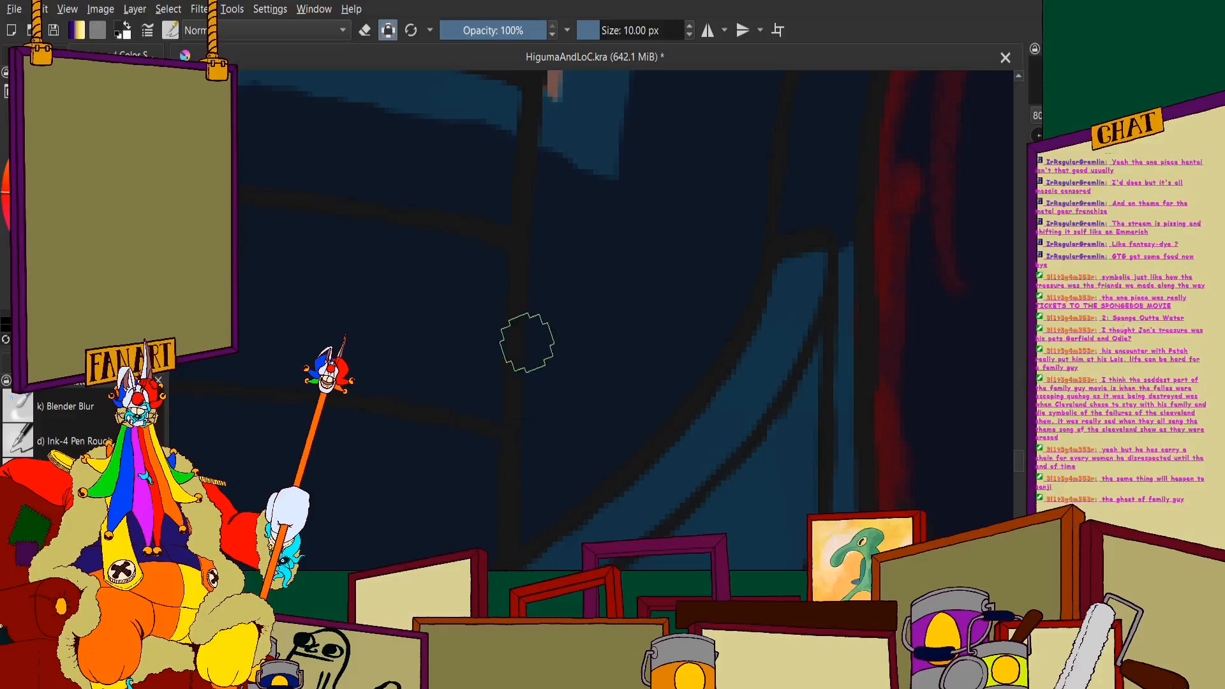
pyautogui.scroll(-4, 532, 380)
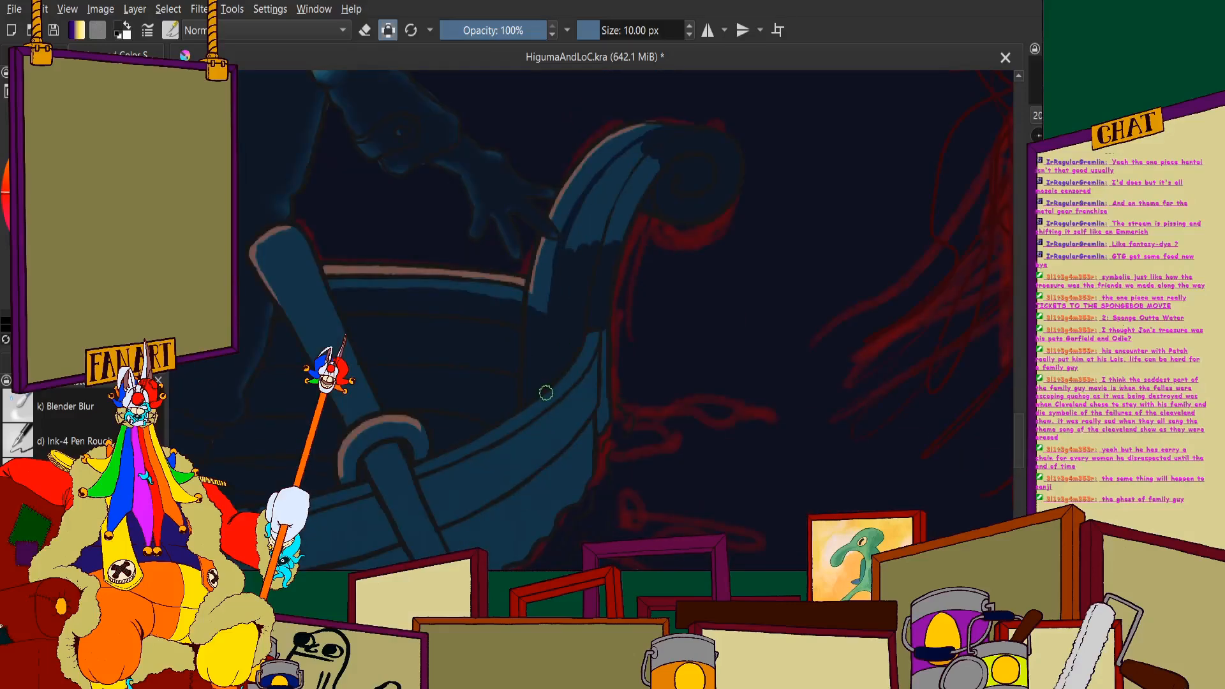
# - Fill the remaining blue middle of the curved neck with navy, keeping a blue band along its brown-edged side
pyautogui.scroll(4, 607, 165)
pyautogui.moveTo(629, 205)
pyautogui.mouseDown()
pyautogui.moveTo(594, 360)
pyautogui.moveTo(542, 371)
pyautogui.moveTo(529, 318)
pyautogui.moveTo(596, 156)
pyautogui.moveTo(486, 275)
pyautogui.moveTo(484, 232)
pyautogui.moveTo(426, 377)
pyautogui.mouseUp()
pyautogui.scroll(-2, 430, 377)
pyautogui.scroll(2, 462, 281)
pyautogui.moveTo(457, 287)
pyautogui.mouseDown()
pyautogui.moveTo(528, 191)
pyautogui.moveTo(400, 344)
pyautogui.moveTo(561, 173)
pyautogui.moveTo(650, 112)
pyautogui.moveTo(579, 170)
pyautogui.moveTo(536, 291)
pyautogui.moveTo(613, 315)
pyautogui.mouseUp()
pyautogui.scroll(-3, 593, 115)
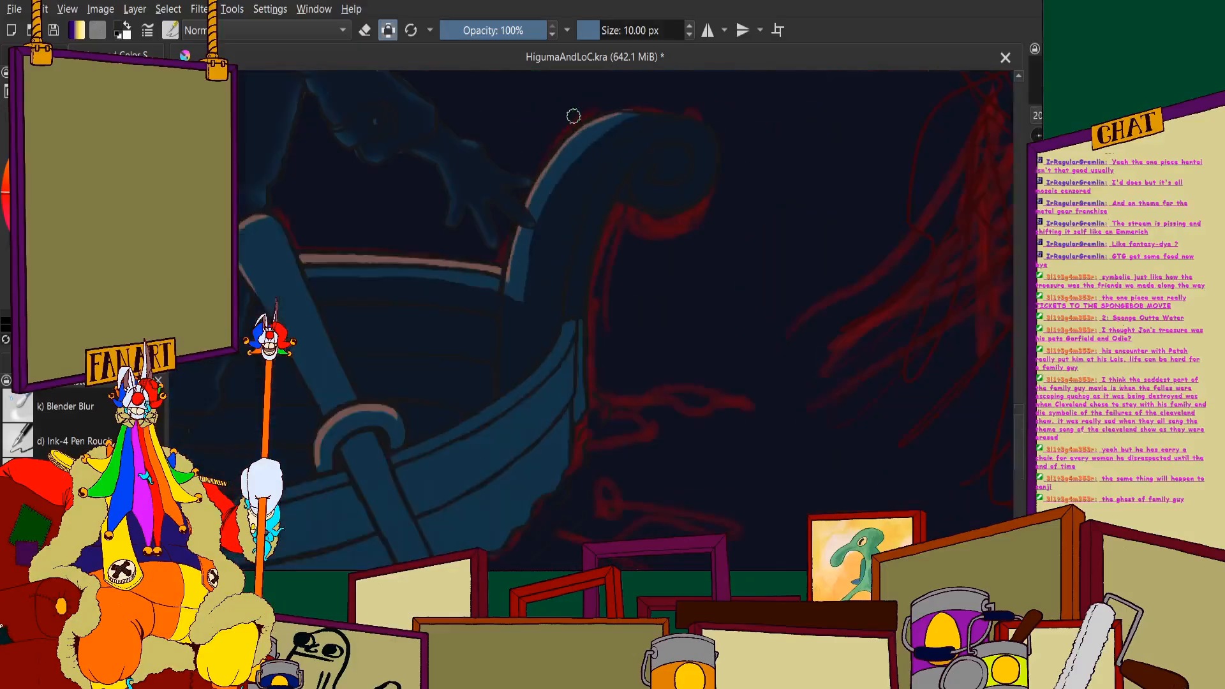
# - Narrow the blue band over the neck's crest and upper curve with navy so it tapers towards the scroll
pyautogui.scroll(-2, 623, 110)
pyautogui.scroll(3, 642, 121)
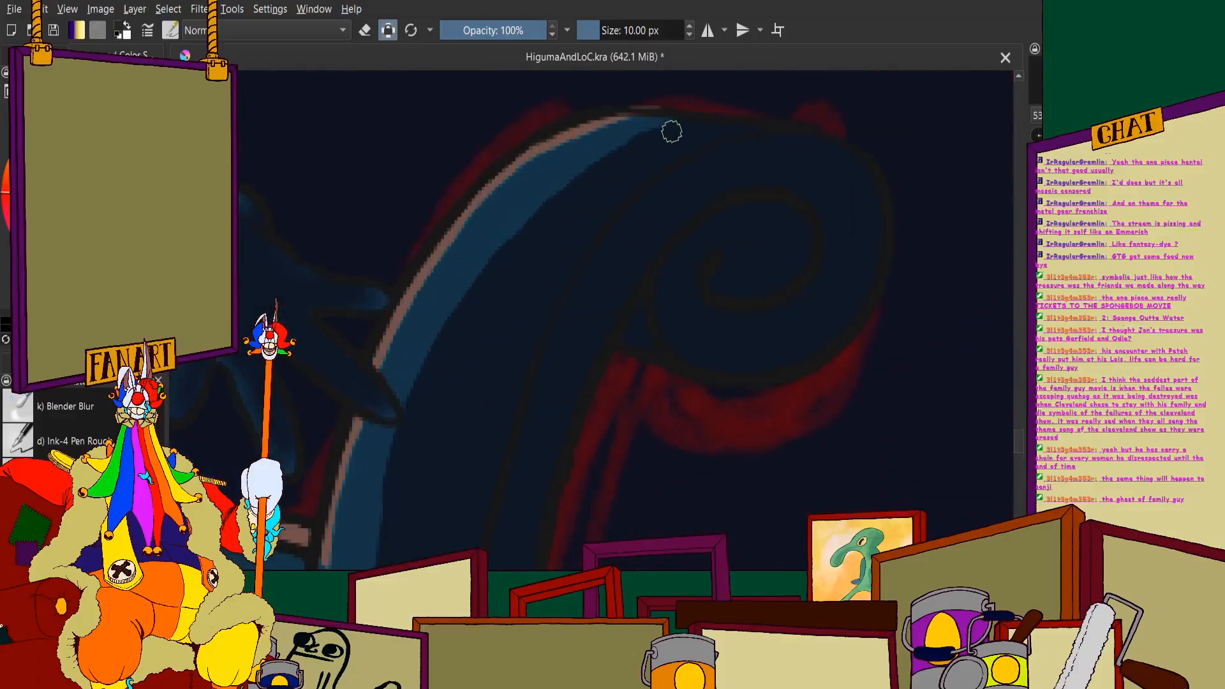
pyautogui.moveTo(679, 123)
pyautogui.mouseDown()
pyautogui.moveTo(572, 185)
pyautogui.moveTo(487, 270)
pyautogui.mouseUp()
pyautogui.scroll(-2, 488, 255)
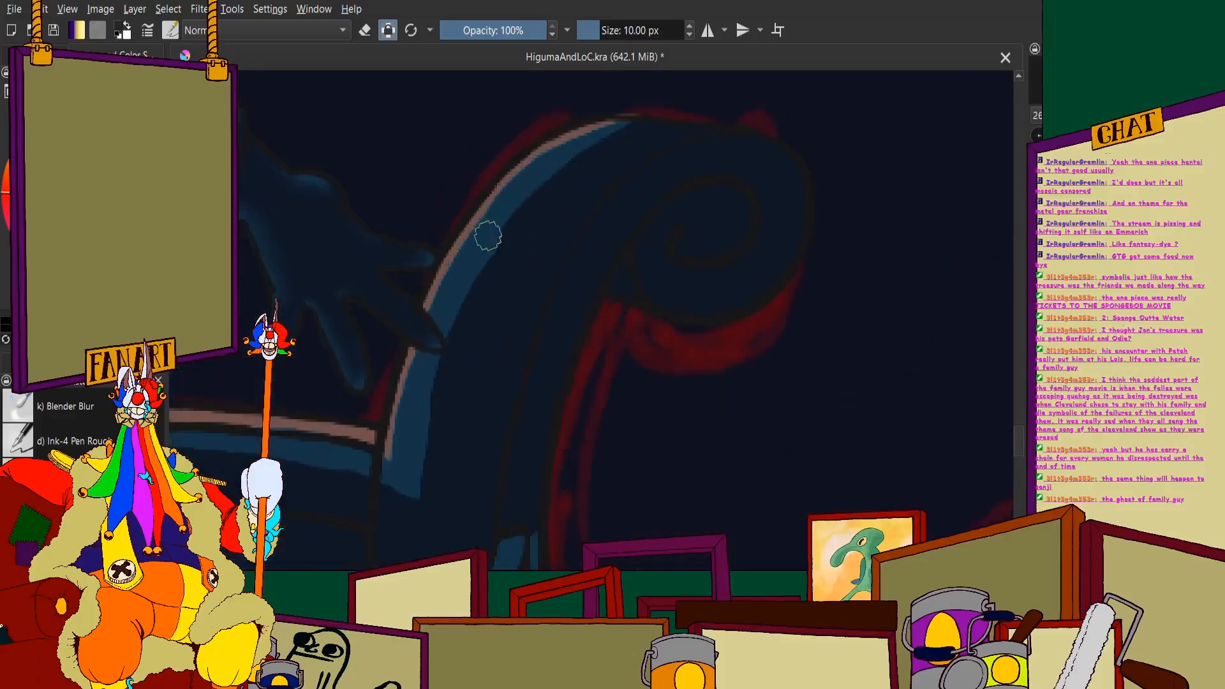
pyautogui.scroll(2, 489, 238)
pyautogui.moveTo(571, 168)
pyautogui.mouseDown()
pyautogui.moveTo(613, 142)
pyautogui.moveTo(511, 222)
pyautogui.moveTo(412, 389)
pyautogui.mouseUp()
pyautogui.scroll(-2, 447, 287)
# - Trim the blue highlight at the neck's base with navy to a thin strip below the hand
pyautogui.scroll(3, 415, 408)
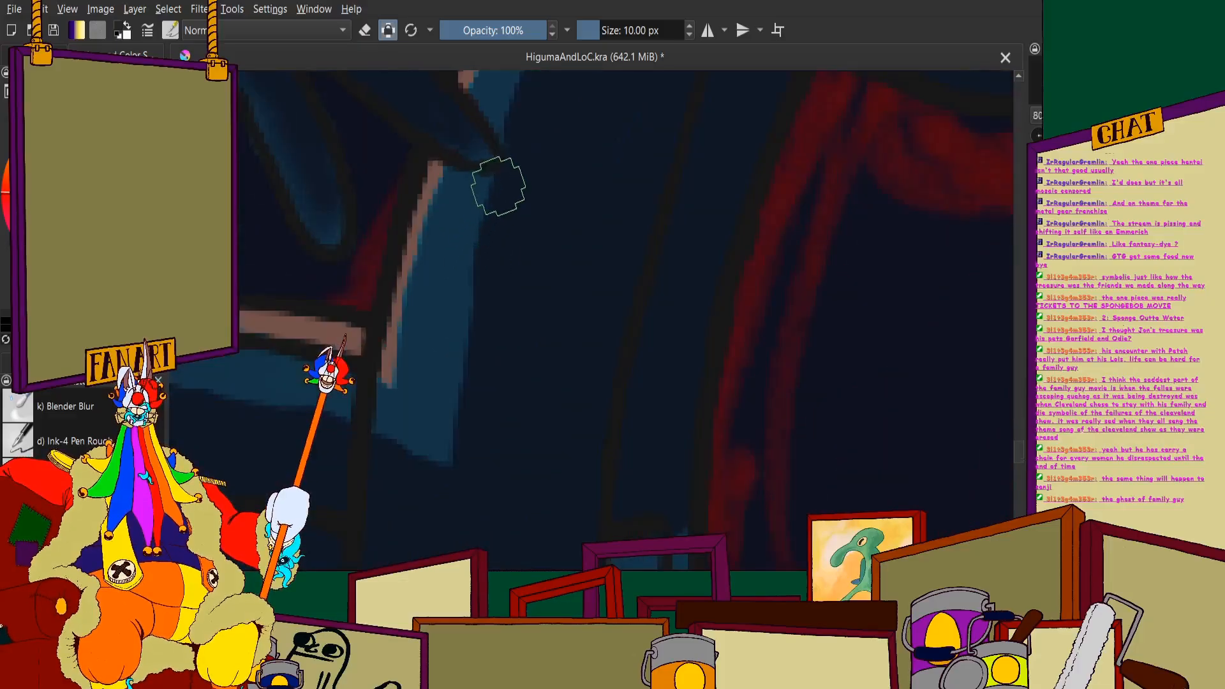
pyautogui.moveTo(509, 172)
pyautogui.mouseDown()
pyautogui.moveTo(444, 450)
pyautogui.moveTo(426, 470)
pyautogui.moveTo(372, 434)
pyautogui.mouseUp()
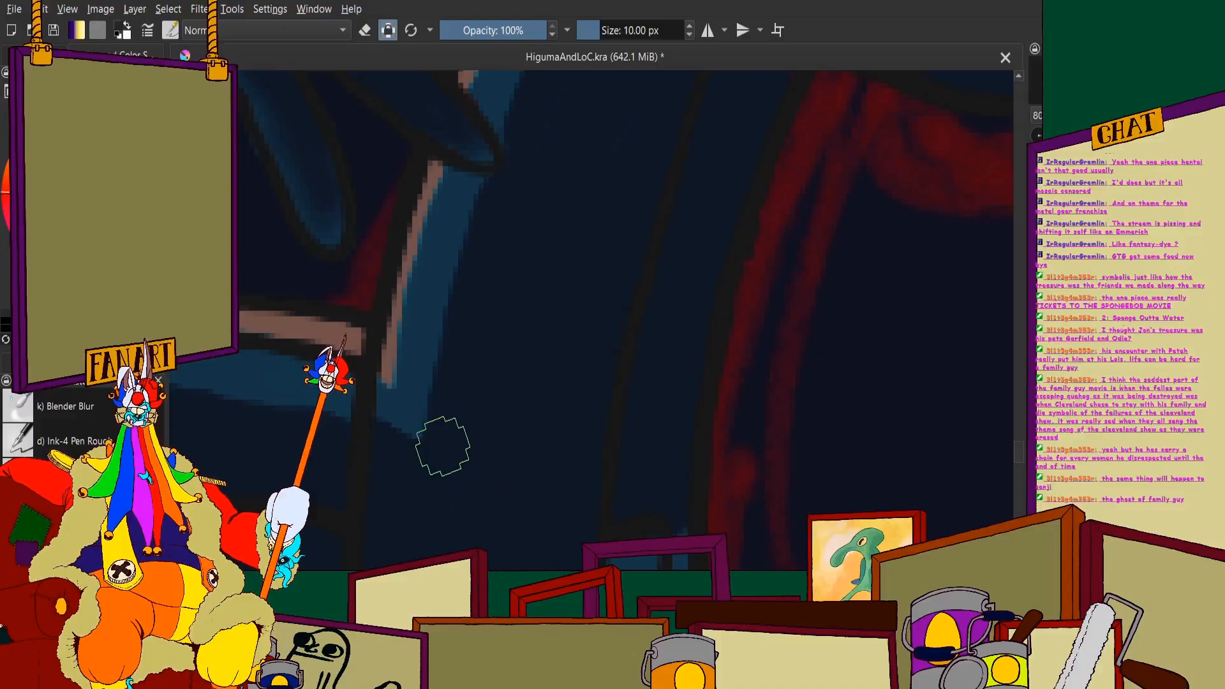
pyautogui.scroll(-2, 618, 192)
pyautogui.scroll(4, 569, 356)
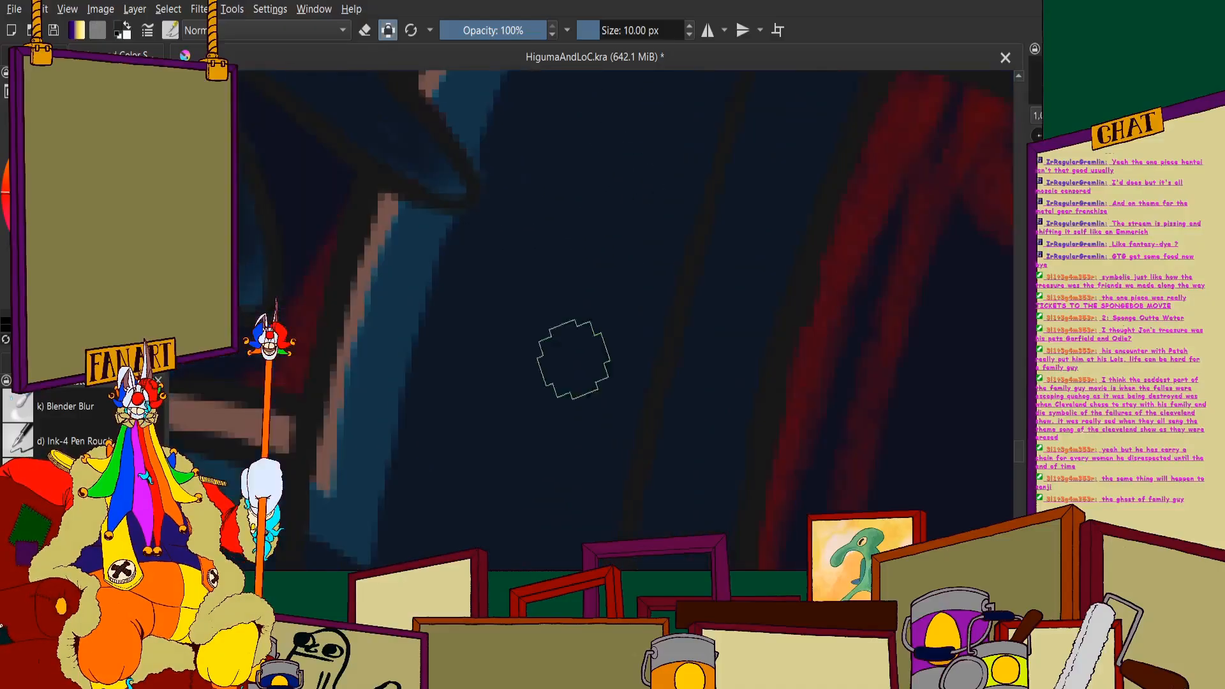
pyautogui.scroll(-5, 661, 233)
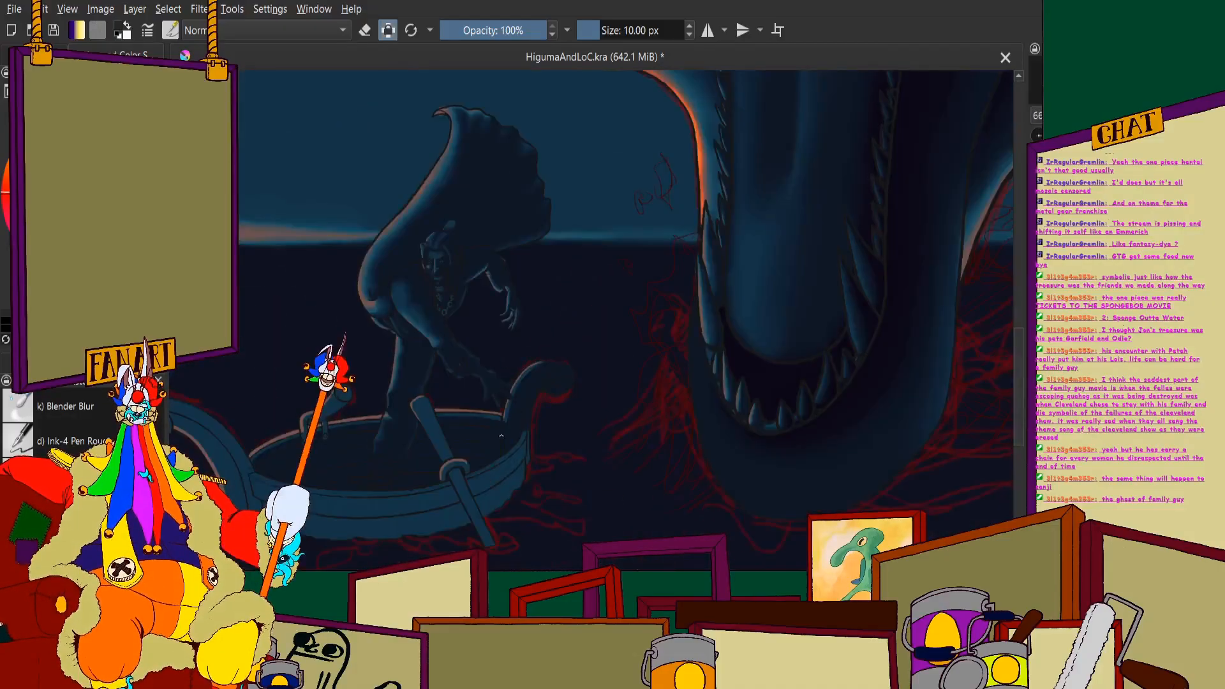
# - Paint navy down the narrow vertical strip at the end of the hull planks below the small scroll's neck
pyautogui.scroll(3, 614, 285)
pyautogui.scroll(3, 561, 376)
pyautogui.moveTo(616, 256); pyautogui.dragTo(631, 561)
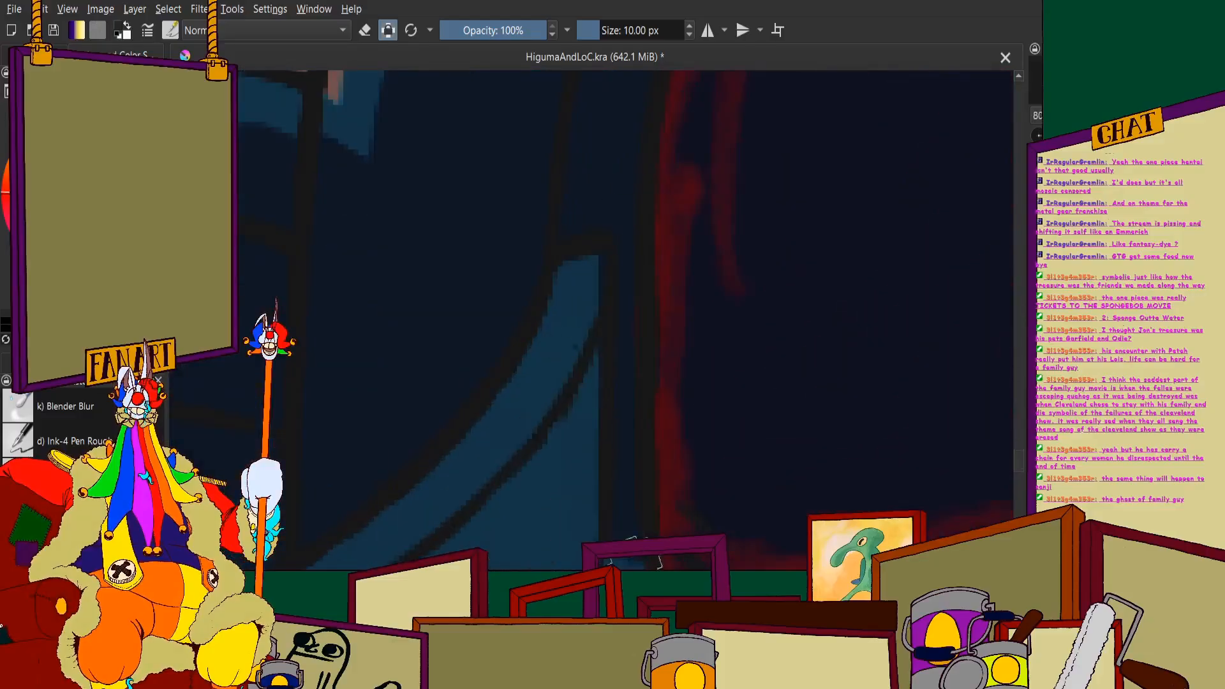
pyautogui.scroll(-4, 606, 274)
pyautogui.scroll(3, 607, 320)
pyautogui.moveTo(611, 297); pyautogui.dragTo(594, 411)
pyautogui.scroll(-4, 594, 411)
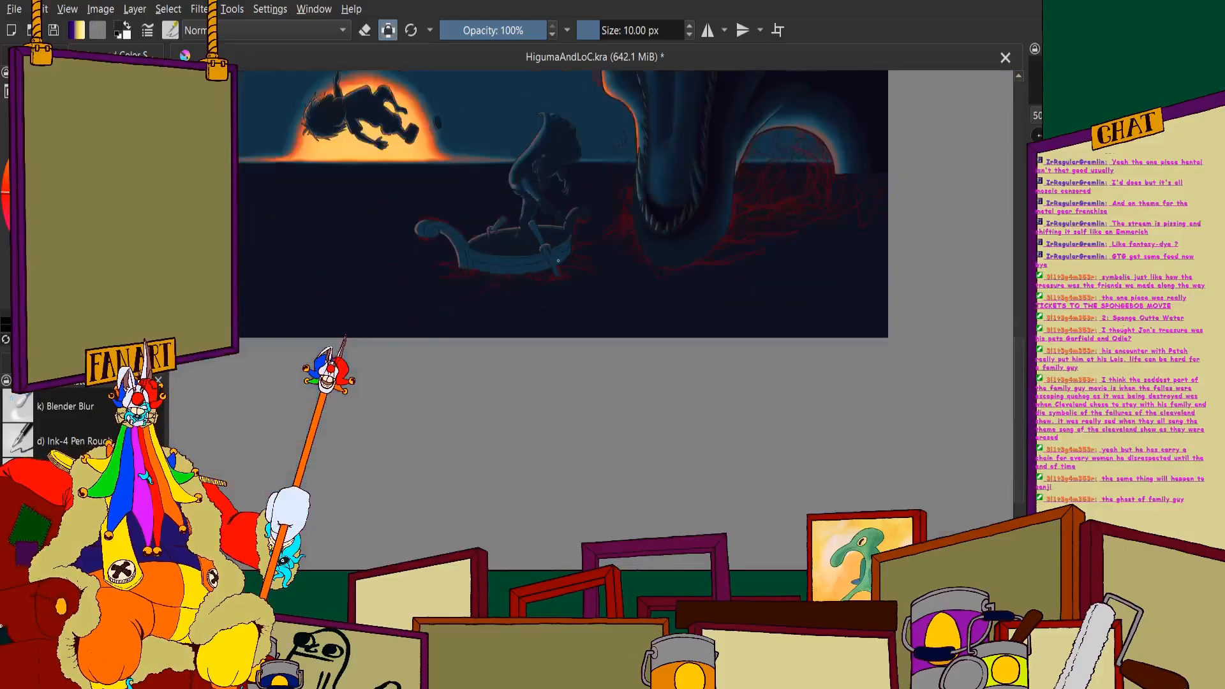
# - Fill the narrow side face at the foot of the boat's large curved post with navy, beside the hull planks
pyautogui.scroll(3, 574, 197)
pyautogui.scroll(3, 644, 325)
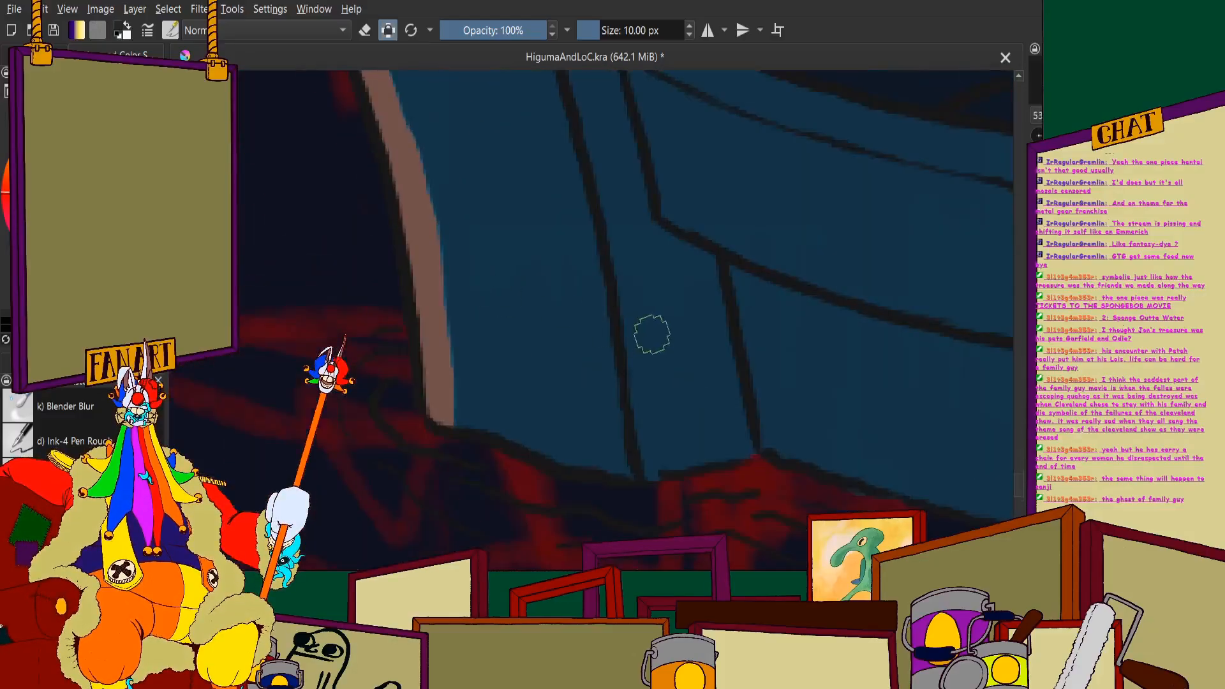
pyautogui.moveTo(616, 210)
pyautogui.mouseDown()
pyautogui.moveTo(671, 472)
pyautogui.moveTo(721, 375)
pyautogui.mouseUp()
pyautogui.moveTo(701, 256)
pyautogui.mouseDown()
pyautogui.moveTo(639, 245)
pyautogui.moveTo(668, 259)
pyautogui.moveTo(620, 211)
pyautogui.mouseUp()
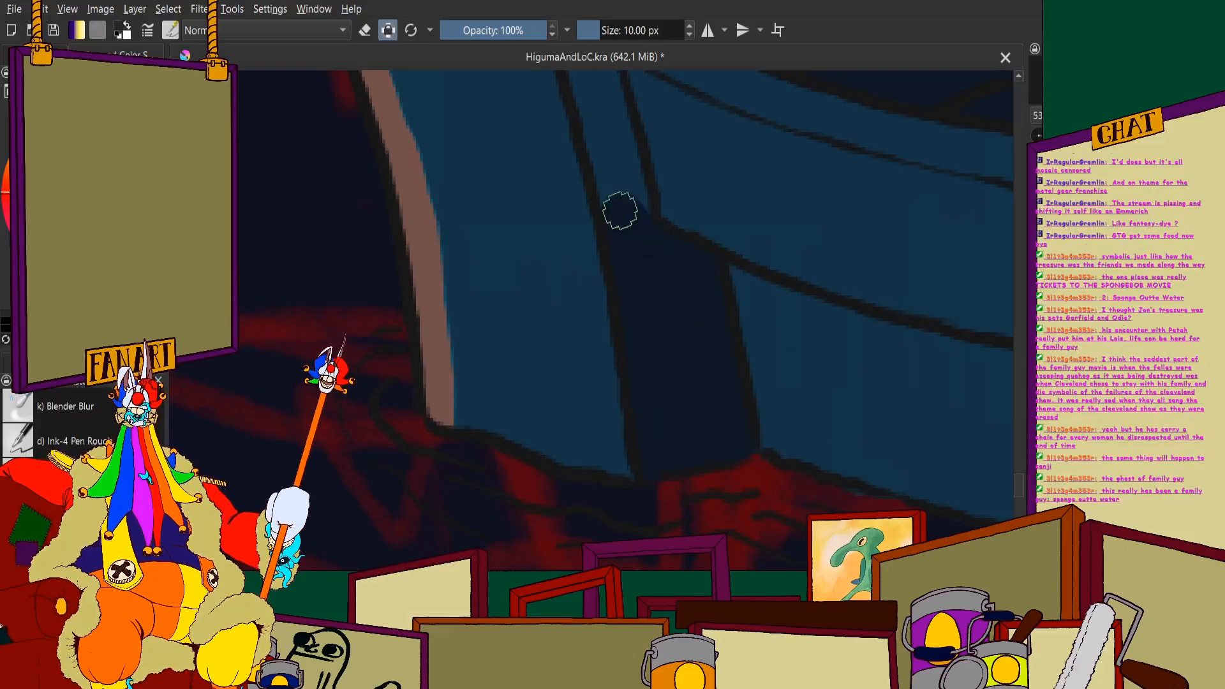
pyautogui.scroll(-2, 651, 242)
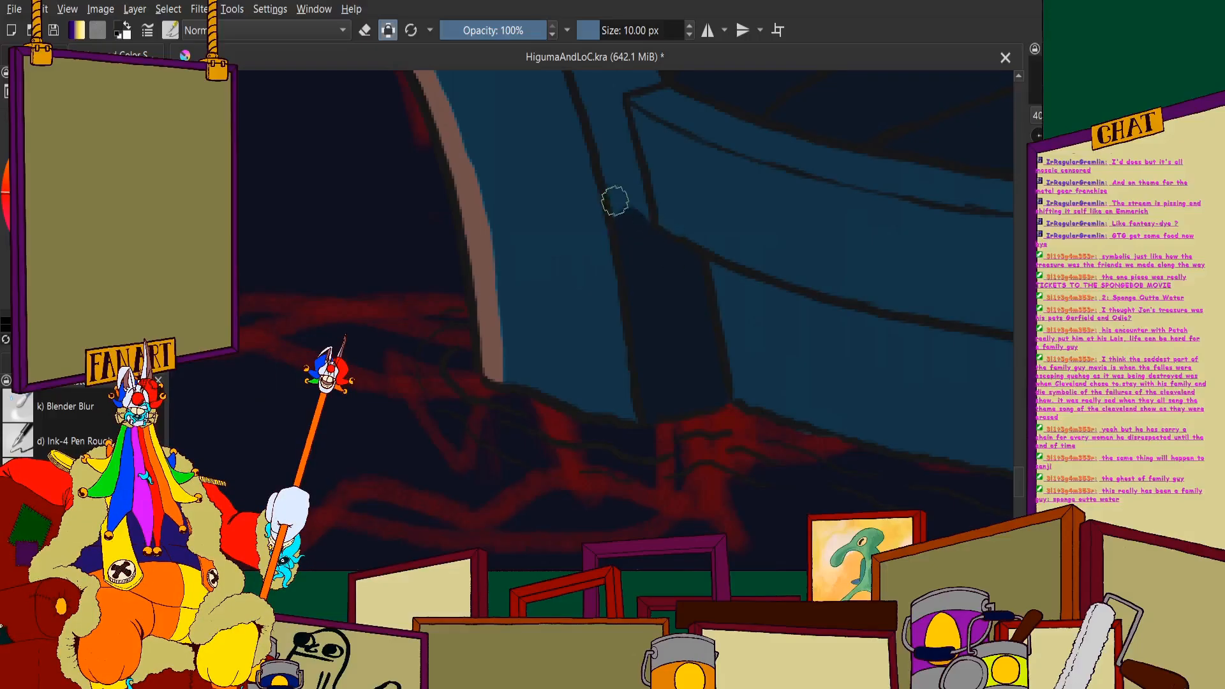
# - Extend the navy up the large post's side face past the boat's rim, leaving a thin blue edge
pyautogui.scroll(2, 617, 185)
pyautogui.moveTo(626, 134)
pyautogui.mouseDown()
pyautogui.moveTo(678, 328)
pyautogui.moveTo(607, 122)
pyautogui.moveTo(573, 91)
pyautogui.moveTo(637, 284)
pyautogui.moveTo(607, 248)
pyautogui.moveTo(620, 222)
pyautogui.moveTo(618, 96)
pyautogui.moveTo(730, 244)
pyautogui.moveTo(647, 83)
pyautogui.moveTo(807, 387)
pyautogui.moveTo(736, 214)
pyautogui.moveTo(813, 375)
pyautogui.moveTo(747, 419)
pyautogui.moveTo(745, 343)
pyautogui.mouseUp()
pyautogui.scroll(-2, 626, 273)
pyautogui.scroll(2, 621, 262)
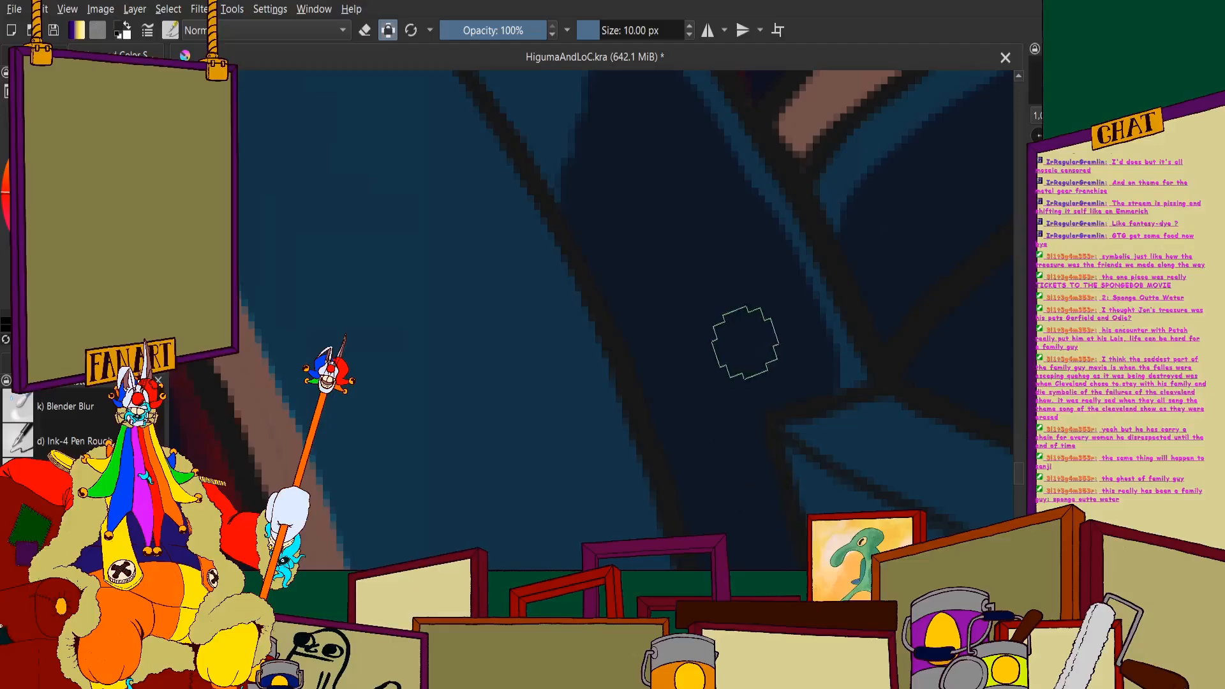
pyautogui.scroll(-2, 746, 343)
pyautogui.scroll(2, 662, 219)
pyautogui.moveTo(645, 115)
pyautogui.mouseDown()
pyautogui.moveTo(711, 180)
pyautogui.moveTo(806, 330)
pyautogui.moveTo(700, 203)
pyautogui.moveTo(573, 106)
pyautogui.moveTo(554, 149)
pyautogui.moveTo(607, 230)
pyautogui.mouseUp()
pyautogui.scroll(-5, 538, 153)
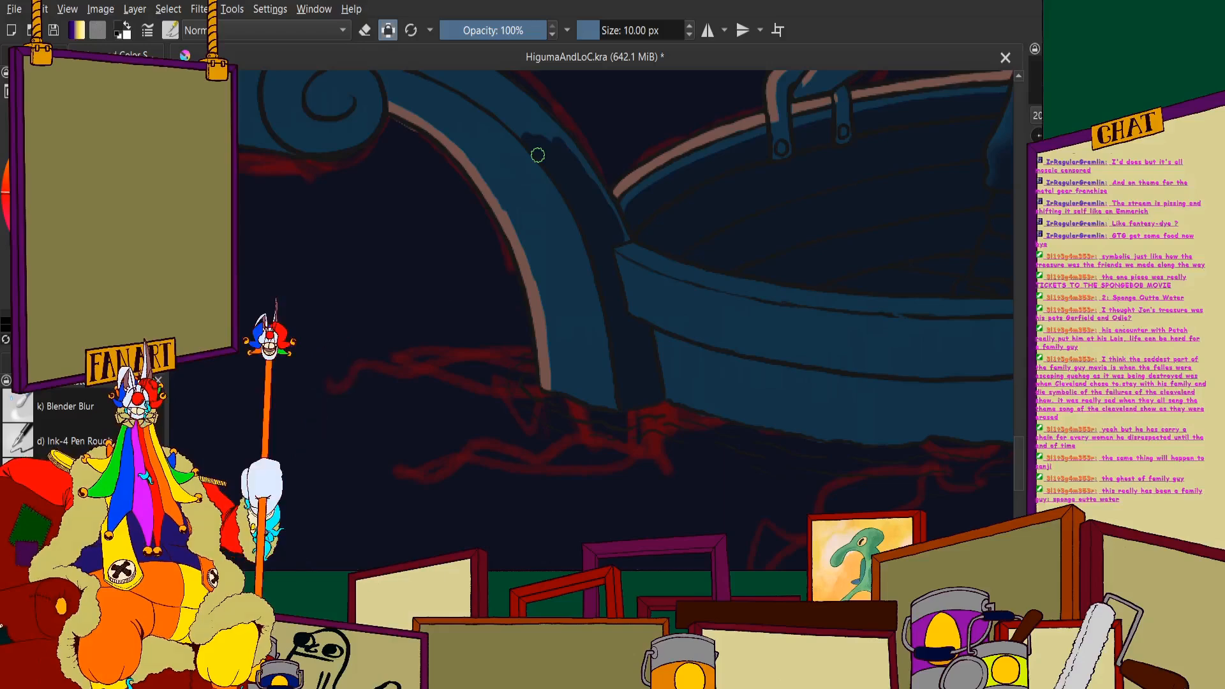
# - Paint a navy line up the large post's side face, parallel to its upper outline with a thin blue edge between
pyautogui.scroll(-1, 538, 155)
pyautogui.scroll(2, 402, 197)
pyautogui.scroll(-2, 645, 247)
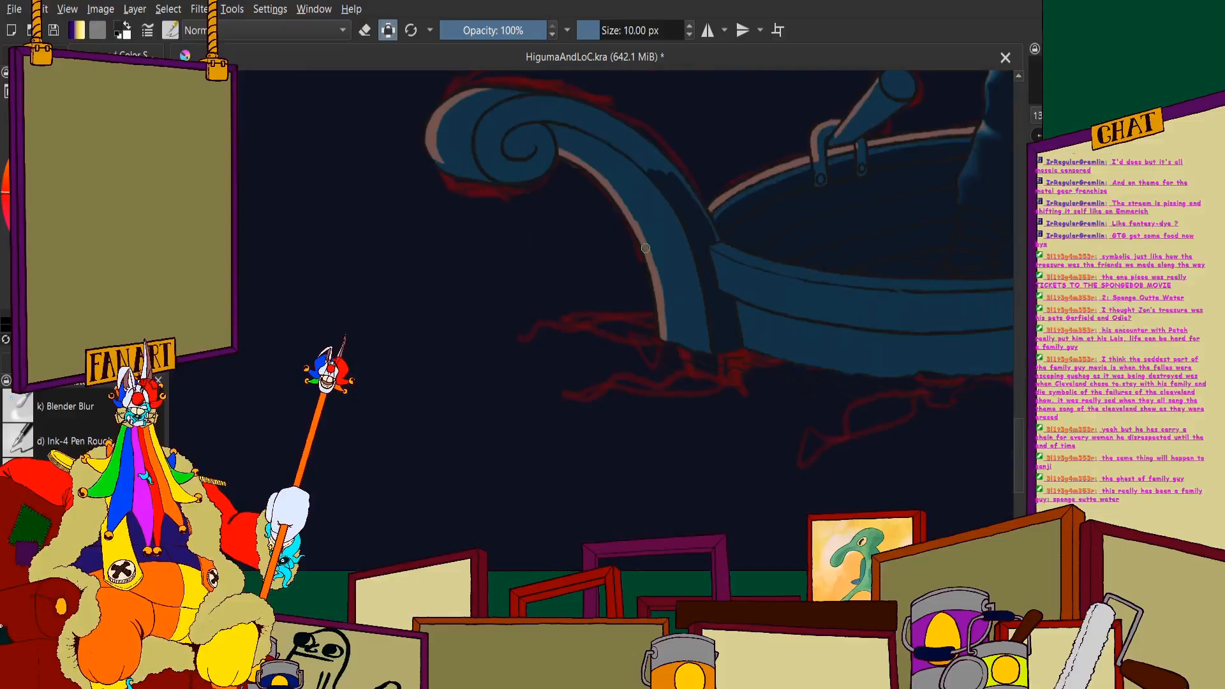
pyautogui.scroll(6, 646, 248)
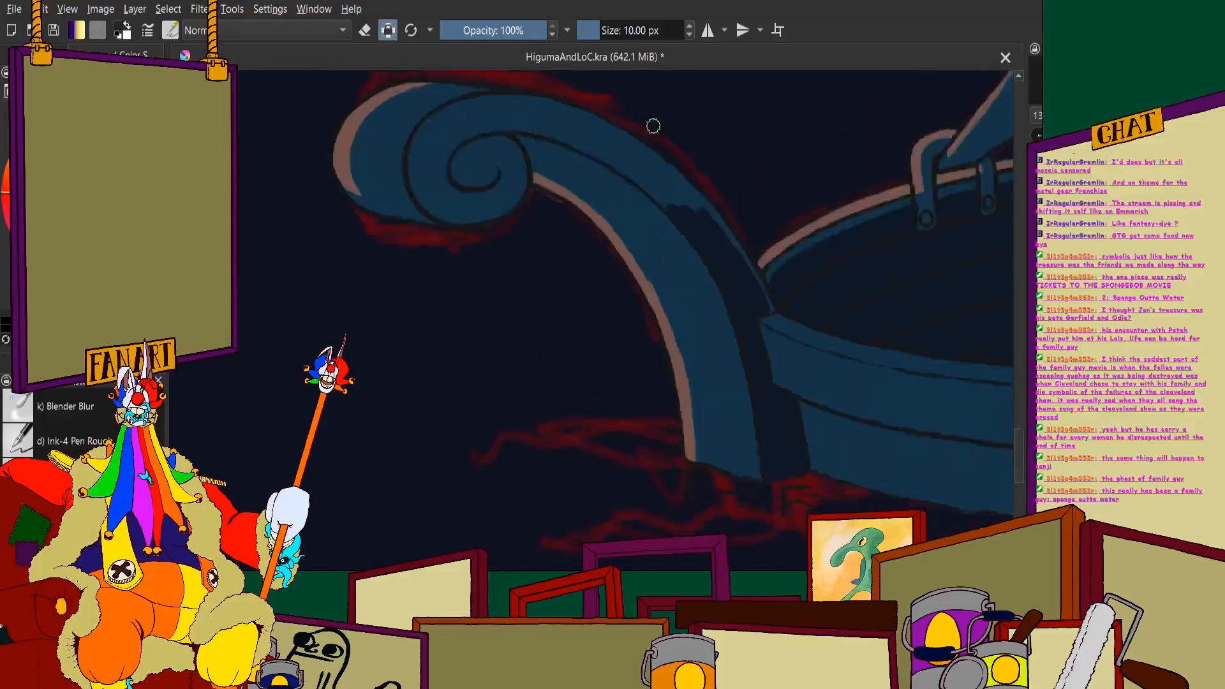
pyautogui.moveTo(604, 141); pyautogui.dragTo(798, 303)
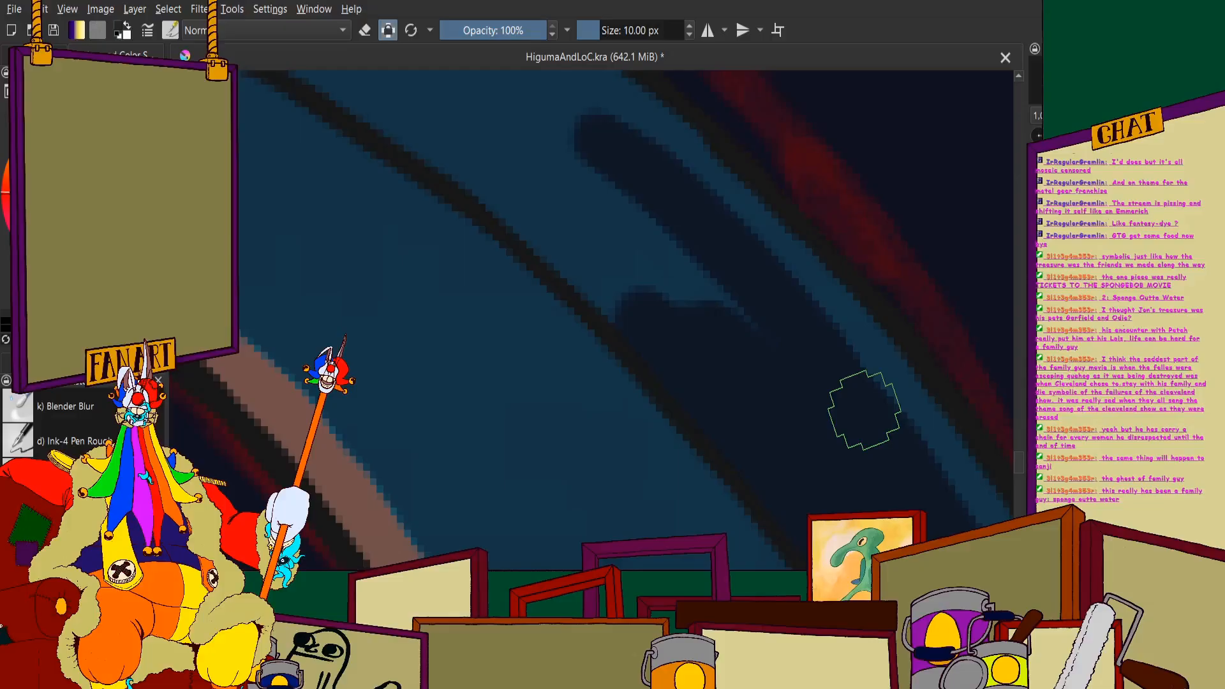
pyautogui.scroll(-4, 566, 267)
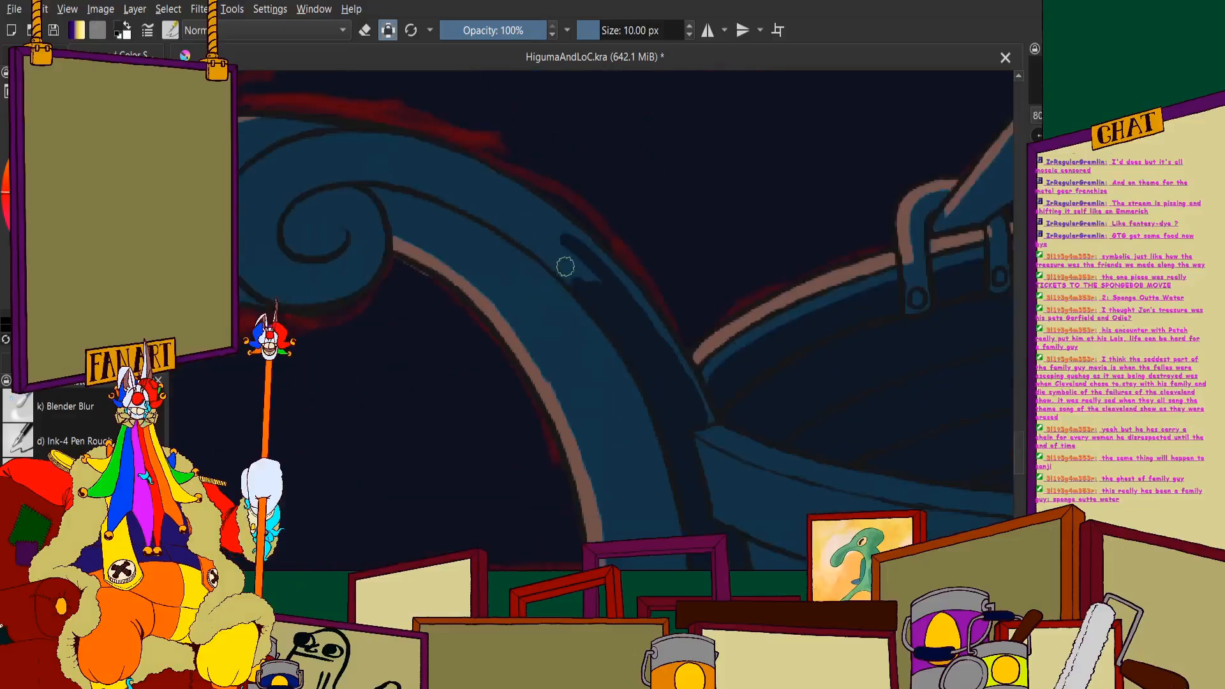
# - Thicken the navy line on the large post and carry it along the upper curve towards the large scroll
pyautogui.scroll(4, 544, 214)
pyautogui.moveTo(491, 163); pyautogui.dragTo(709, 297)
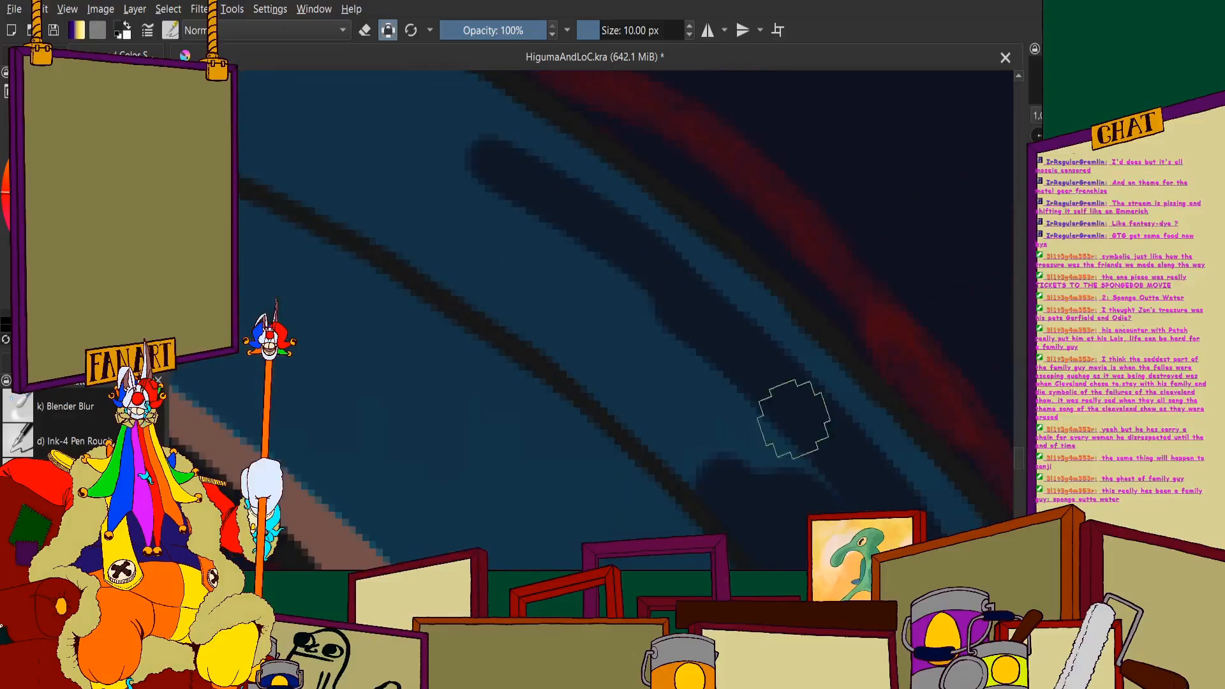
pyautogui.moveTo(434, 116)
pyautogui.mouseDown()
pyautogui.moveTo(404, 89)
pyautogui.moveTo(549, 188)
pyautogui.mouseUp()
pyautogui.scroll(-4, 636, 276)
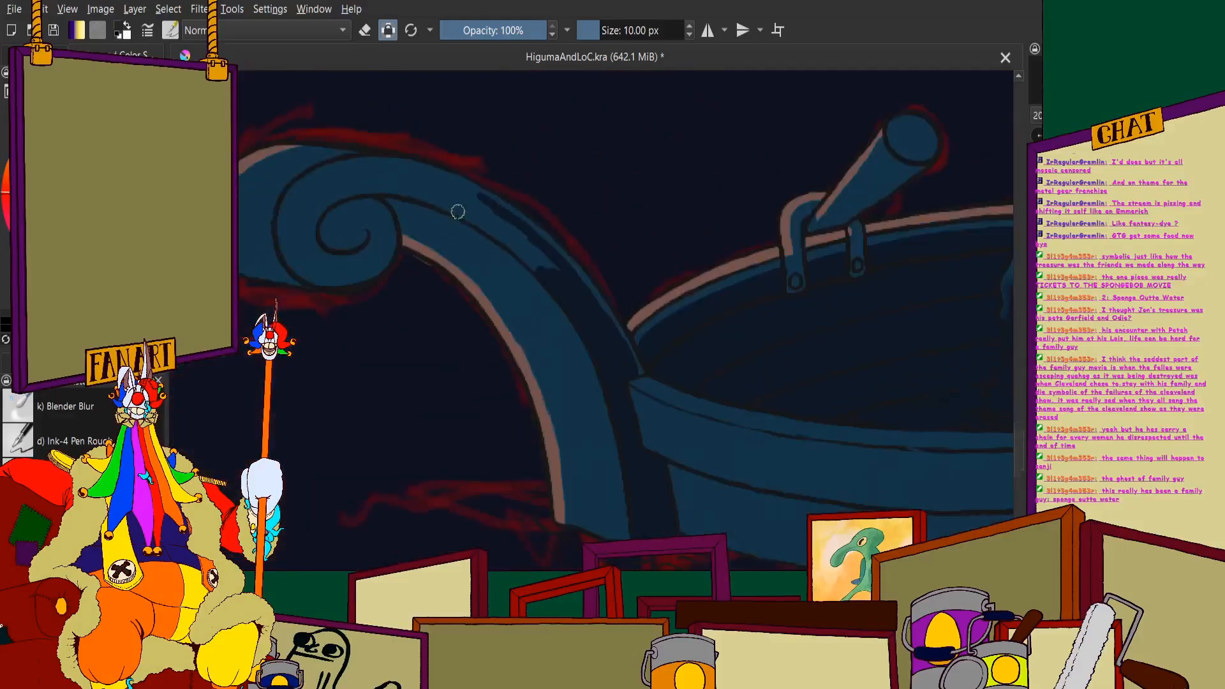
pyautogui.scroll(4, 459, 195)
pyautogui.moveTo(412, 138)
pyautogui.mouseDown()
pyautogui.moveTo(492, 153)
pyautogui.moveTo(737, 271)
pyautogui.mouseUp()
pyautogui.moveTo(476, 140)
pyautogui.mouseDown()
pyautogui.moveTo(652, 210)
pyautogui.moveTo(906, 355)
pyautogui.mouseUp()
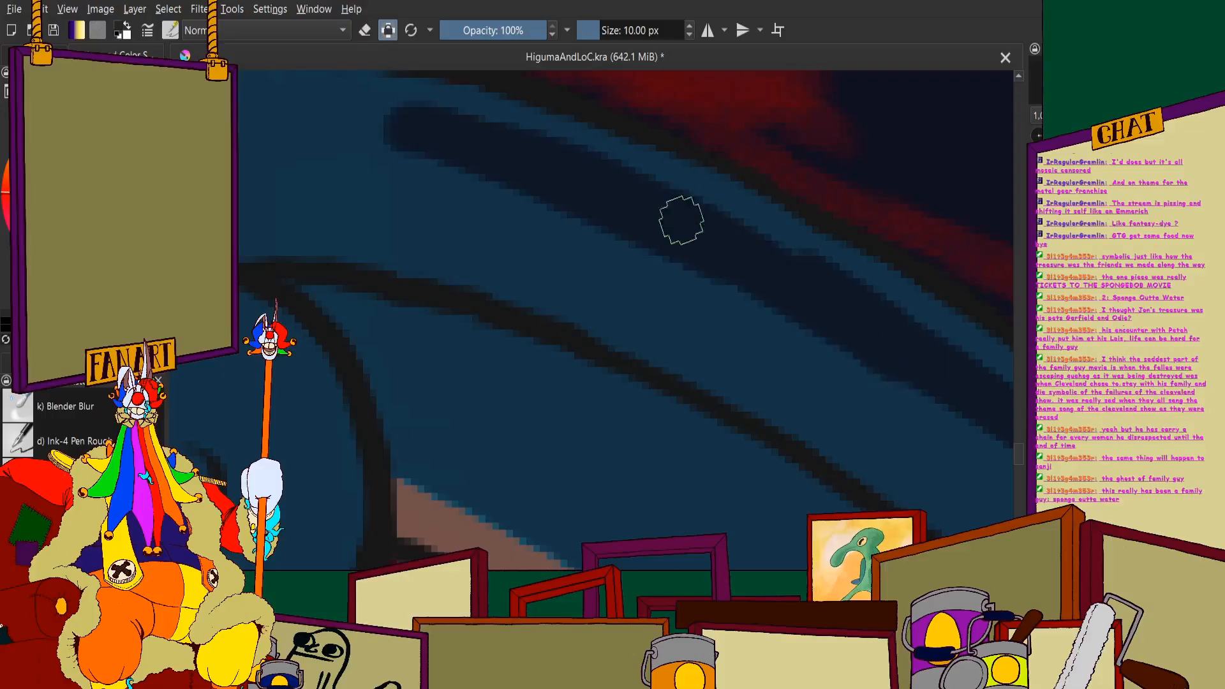
pyautogui.scroll(-5, 894, 347)
# - Paint navy under the top of the large scroll's inner turn and join it to the line on the post
pyautogui.scroll(5, 725, 356)
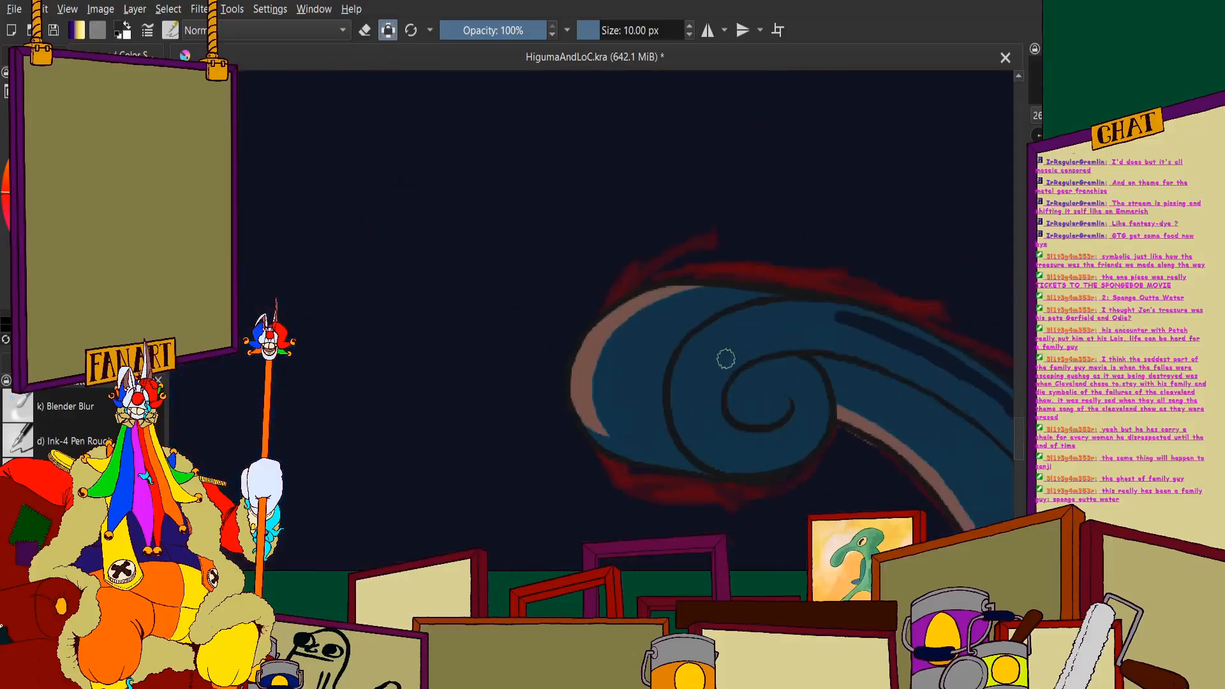
pyautogui.moveTo(509, 345)
pyautogui.mouseDown()
pyautogui.moveTo(643, 284)
pyautogui.moveTo(789, 269)
pyautogui.mouseUp()
pyautogui.scroll(-3, 769, 273)
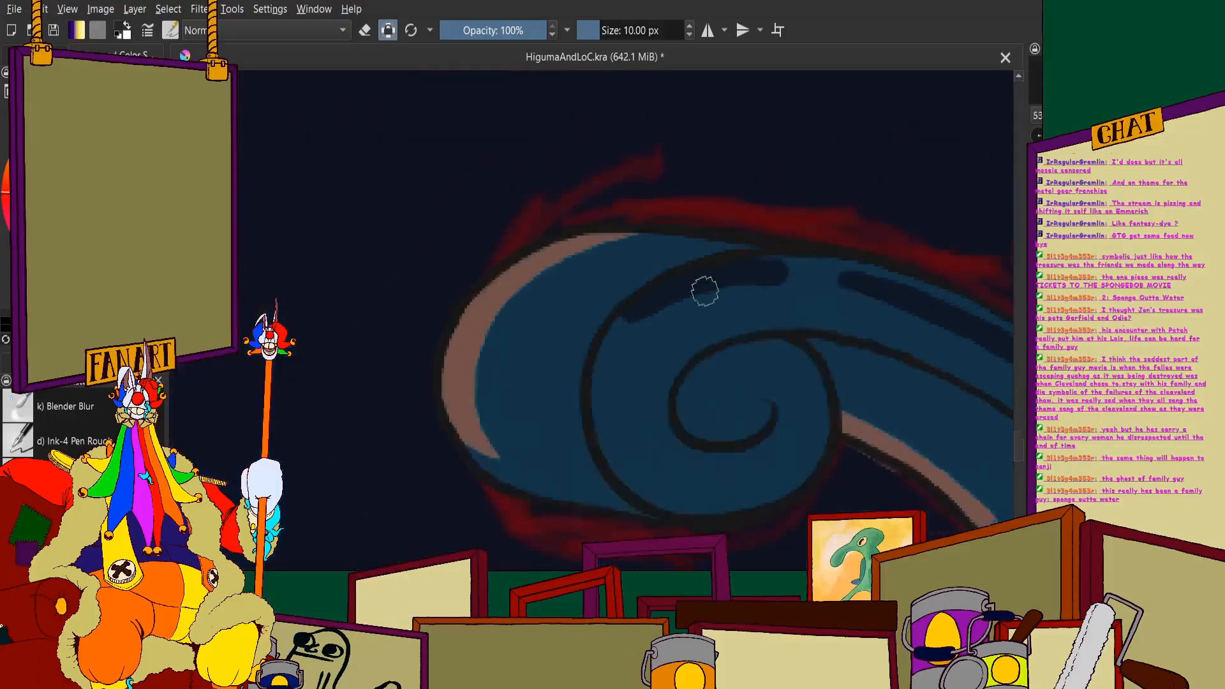
pyautogui.scroll(3, 703, 290)
pyautogui.moveTo(607, 281)
pyautogui.mouseDown()
pyautogui.moveTo(688, 283)
pyautogui.moveTo(827, 321)
pyautogui.mouseUp()
pyautogui.scroll(-3, 789, 263)
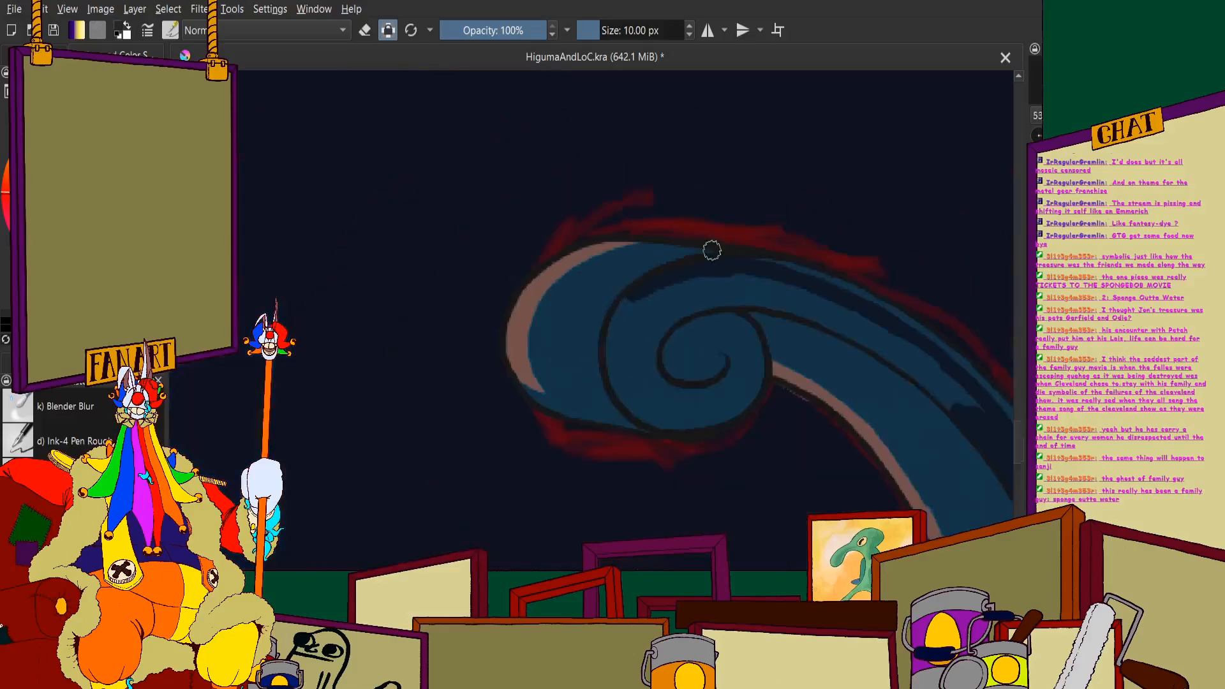
# - Continue the navy band down the inside of the large scroll's inner turn and along its underside, leaving a thin blue rim below
pyautogui.scroll(3, 655, 358)
pyautogui.moveTo(651, 215)
pyautogui.mouseDown()
pyautogui.moveTo(583, 229)
pyautogui.moveTo(541, 305)
pyautogui.moveTo(536, 411)
pyautogui.moveTo(576, 494)
pyautogui.moveTo(550, 504)
pyautogui.mouseUp()
pyautogui.scroll(-3, 602, 405)
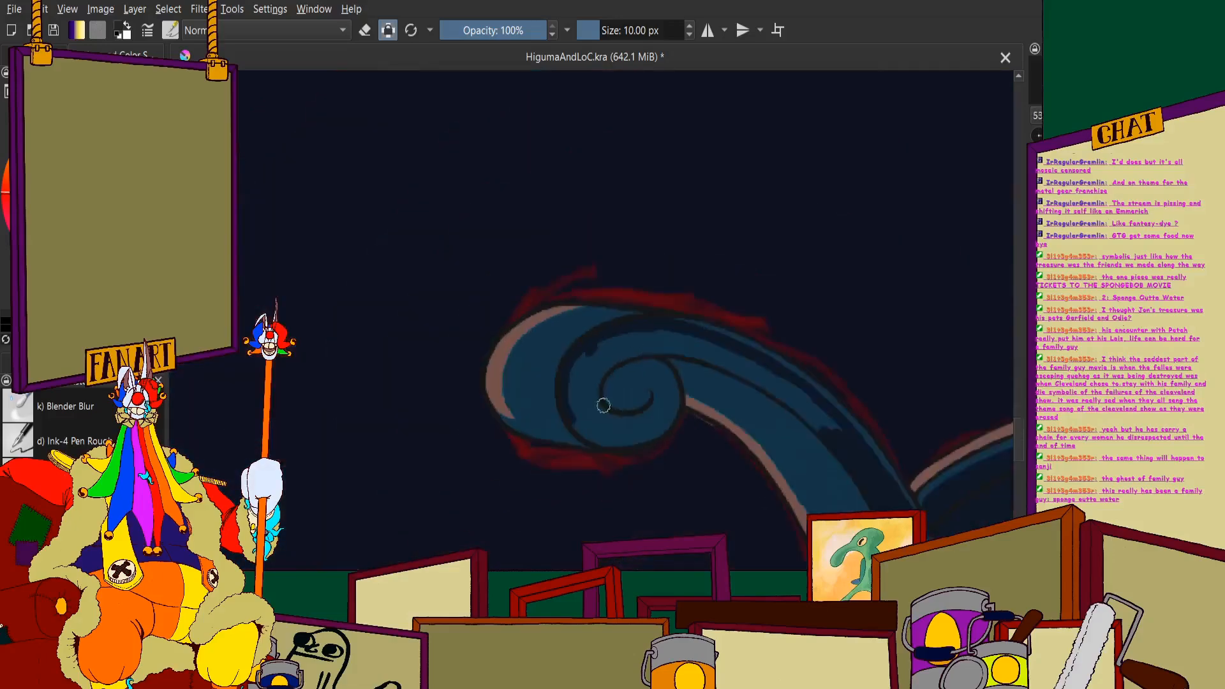
pyautogui.scroll(3, 466, 385)
pyautogui.moveTo(417, 376)
pyautogui.mouseDown()
pyautogui.moveTo(520, 430)
pyautogui.moveTo(721, 439)
pyautogui.mouseUp()
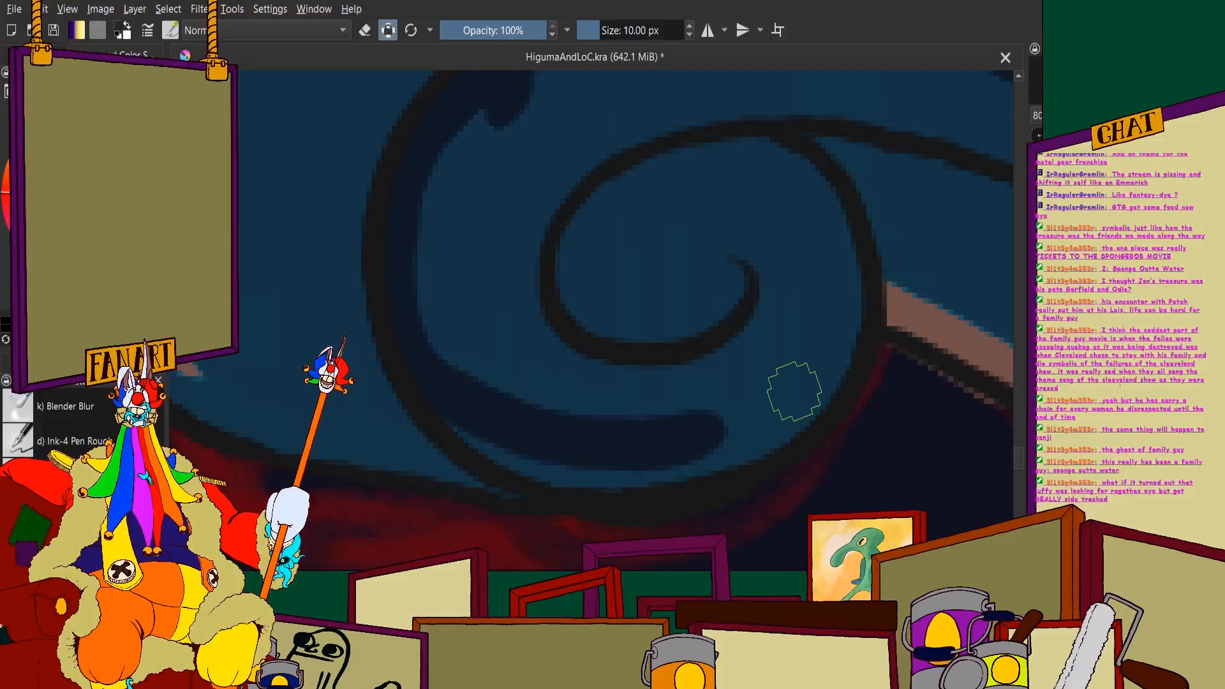
# - Paint a curved navy band inside the large scroll's outline on the side facing the post
pyautogui.scroll(-2, 552, 406)
pyautogui.scroll(2, 667, 400)
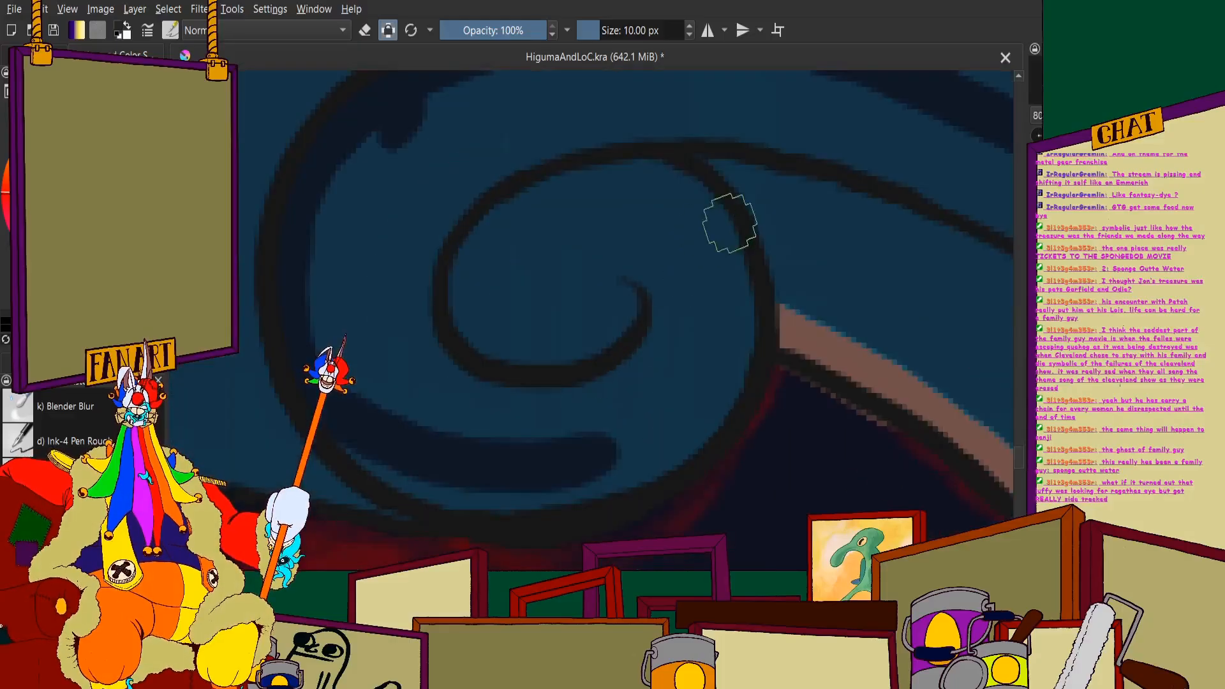
pyautogui.moveTo(722, 233)
pyautogui.mouseDown()
pyautogui.moveTo(716, 209)
pyautogui.moveTo(702, 359)
pyautogui.moveTo(727, 250)
pyautogui.moveTo(683, 408)
pyautogui.mouseUp()
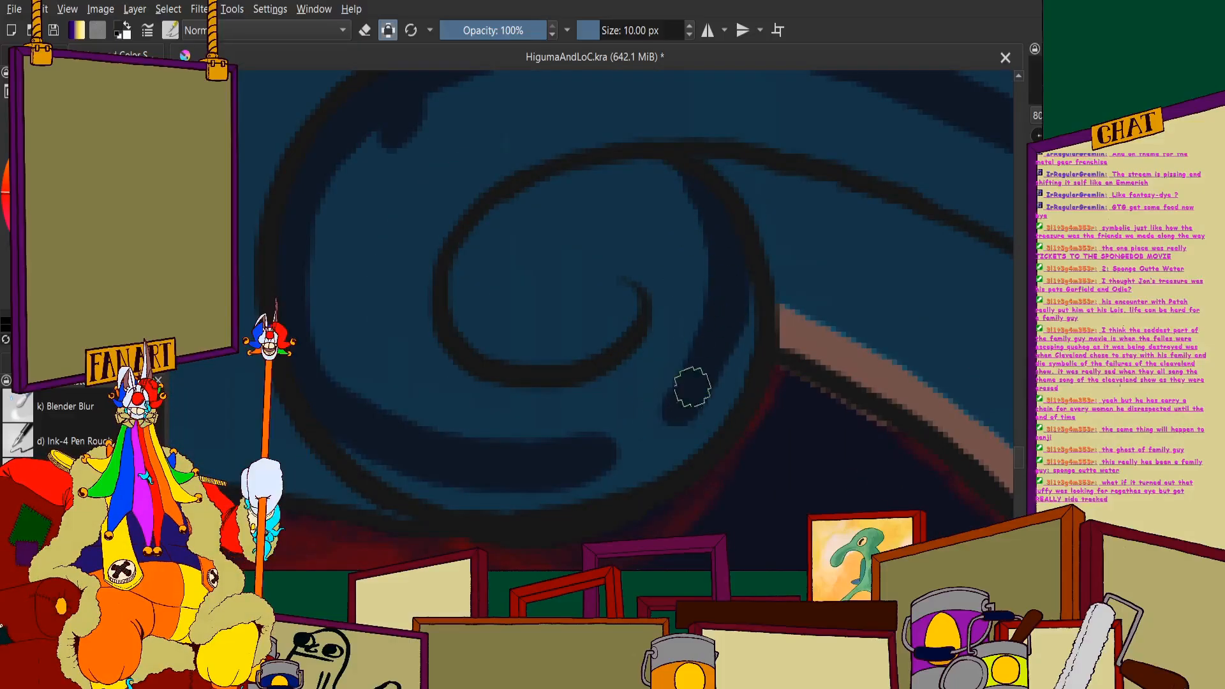
pyautogui.scroll(-2, 573, 373)
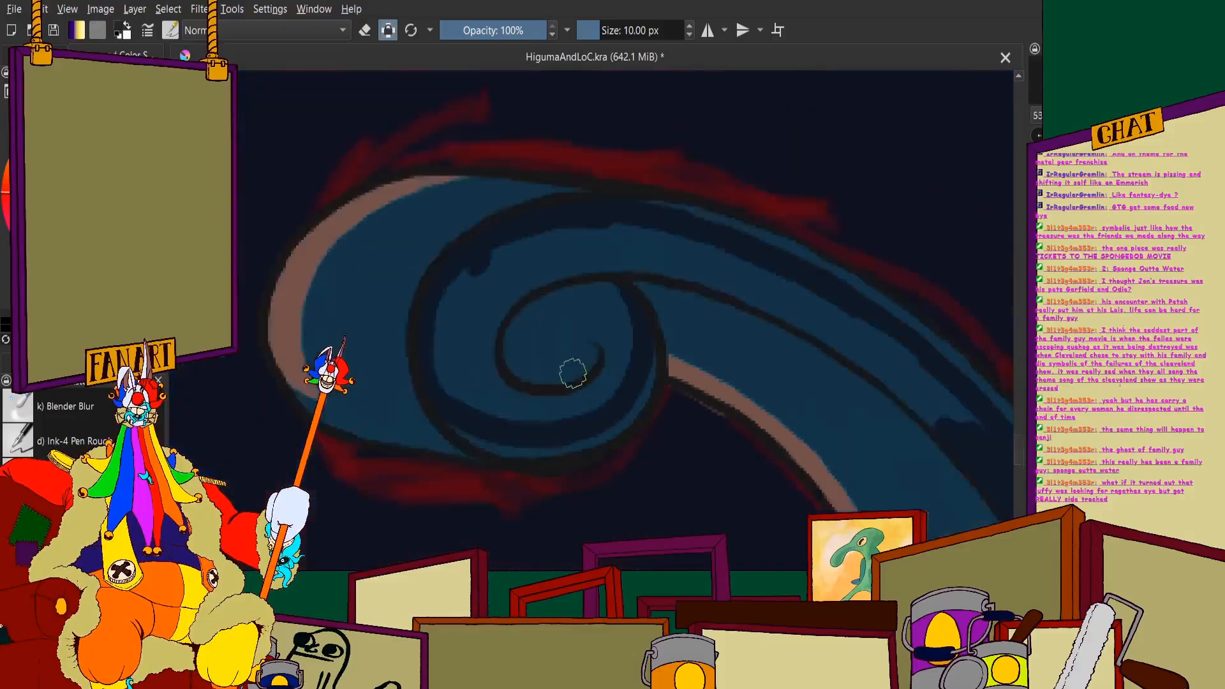
# - Fill the large scroll's spiral centre and the band above it with navy, up to where the post begins
pyautogui.scroll(-2, 572, 373)
pyautogui.scroll(5, 598, 327)
pyautogui.moveTo(605, 298)
pyautogui.mouseDown()
pyautogui.moveTo(507, 251)
pyautogui.moveTo(561, 246)
pyautogui.moveTo(615, 218)
pyautogui.moveTo(670, 334)
pyautogui.moveTo(638, 239)
pyautogui.moveTo(598, 254)
pyautogui.moveTo(551, 165)
pyautogui.moveTo(536, 282)
pyautogui.moveTo(462, 409)
pyautogui.moveTo(433, 426)
pyautogui.moveTo(390, 395)
pyautogui.moveTo(336, 429)
pyautogui.moveTo(319, 340)
pyautogui.moveTo(345, 196)
pyautogui.moveTo(303, 309)
pyautogui.moveTo(328, 427)
pyautogui.moveTo(453, 479)
pyautogui.moveTo(333, 439)
pyautogui.moveTo(366, 473)
pyautogui.moveTo(544, 492)
pyautogui.moveTo(672, 403)
pyautogui.moveTo(532, 475)
pyautogui.mouseUp()
pyautogui.scroll(-3, 542, 249)
pyautogui.scroll(2, 561, 247)
pyautogui.scroll(-2, 457, 393)
pyautogui.scroll(2, 498, 287)
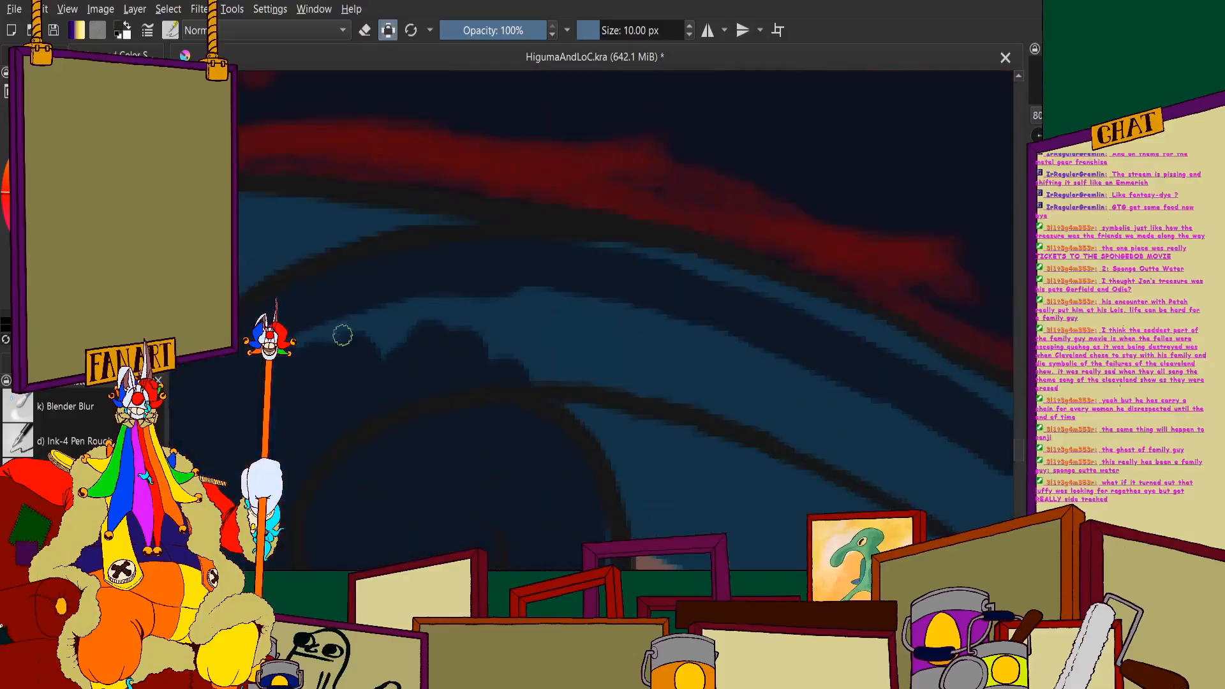
pyautogui.moveTo(343, 335)
pyautogui.mouseDown()
pyautogui.moveTo(545, 318)
pyautogui.moveTo(470, 350)
pyautogui.moveTo(543, 352)
pyautogui.moveTo(538, 370)
pyautogui.moveTo(695, 356)
pyautogui.mouseUp()
pyautogui.scroll(-5, 522, 224)
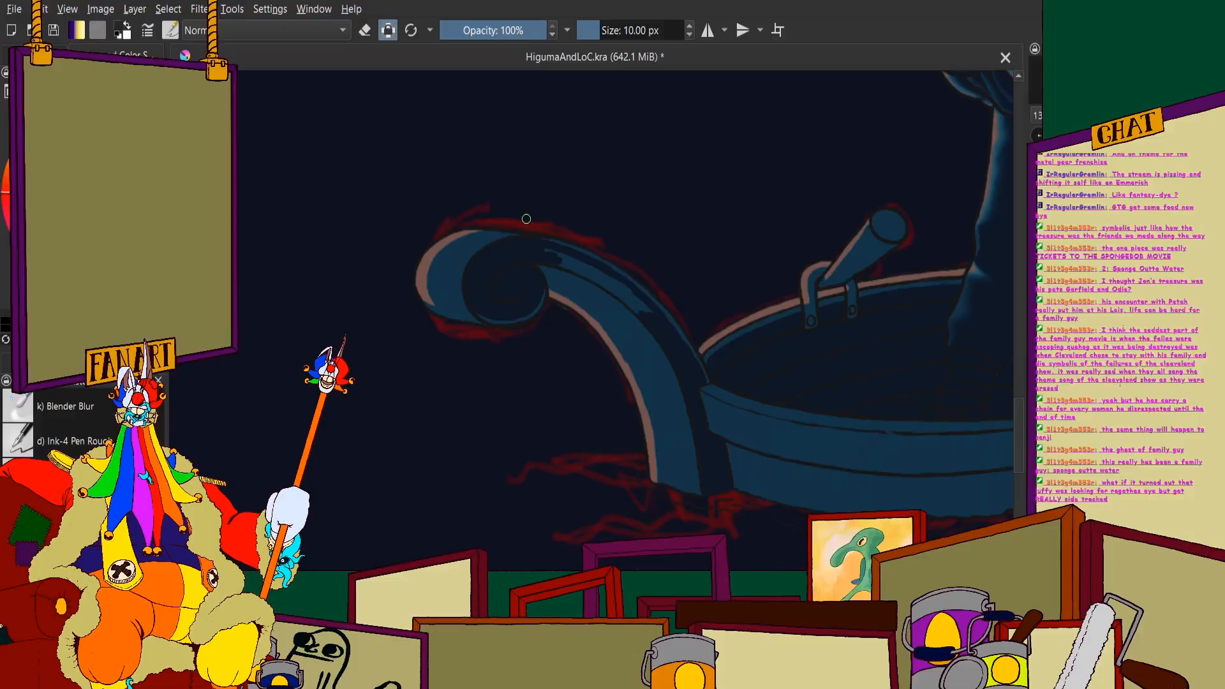
# - Fill the outer band of the large curved post with navy from the scroll downward, leaving a thin blue rim along the outer edge
pyautogui.scroll(5, 621, 284)
pyautogui.scroll(-3, 588, 351)
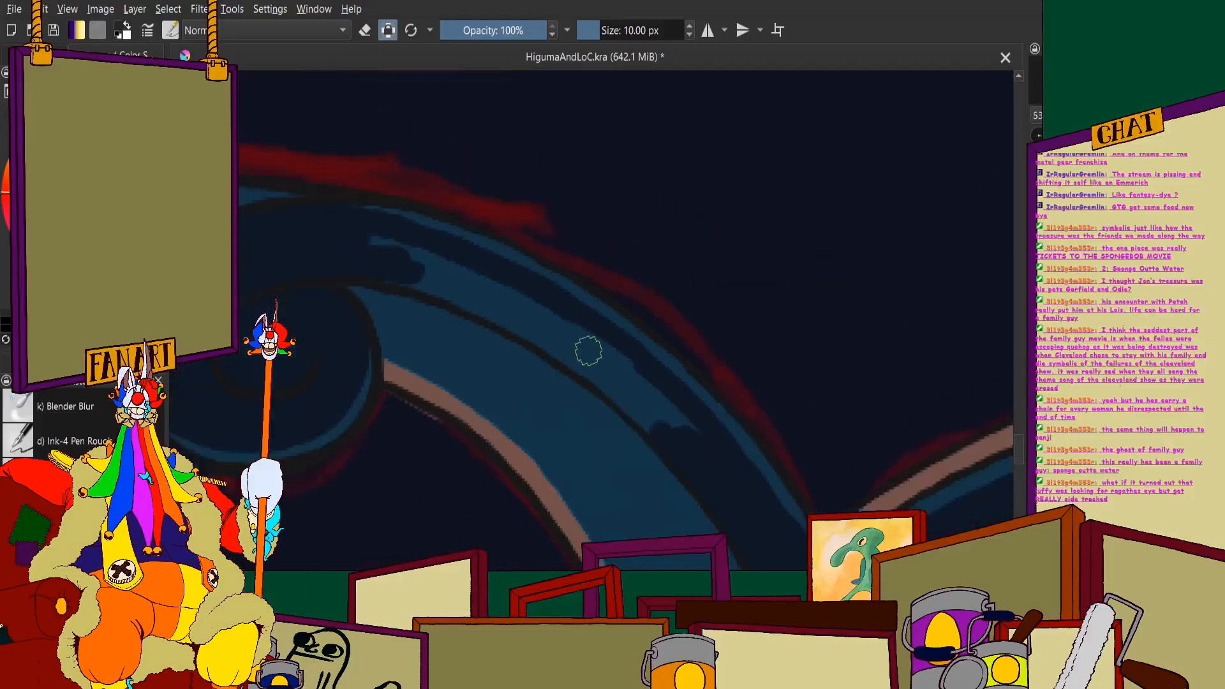
pyautogui.scroll(3, 603, 370)
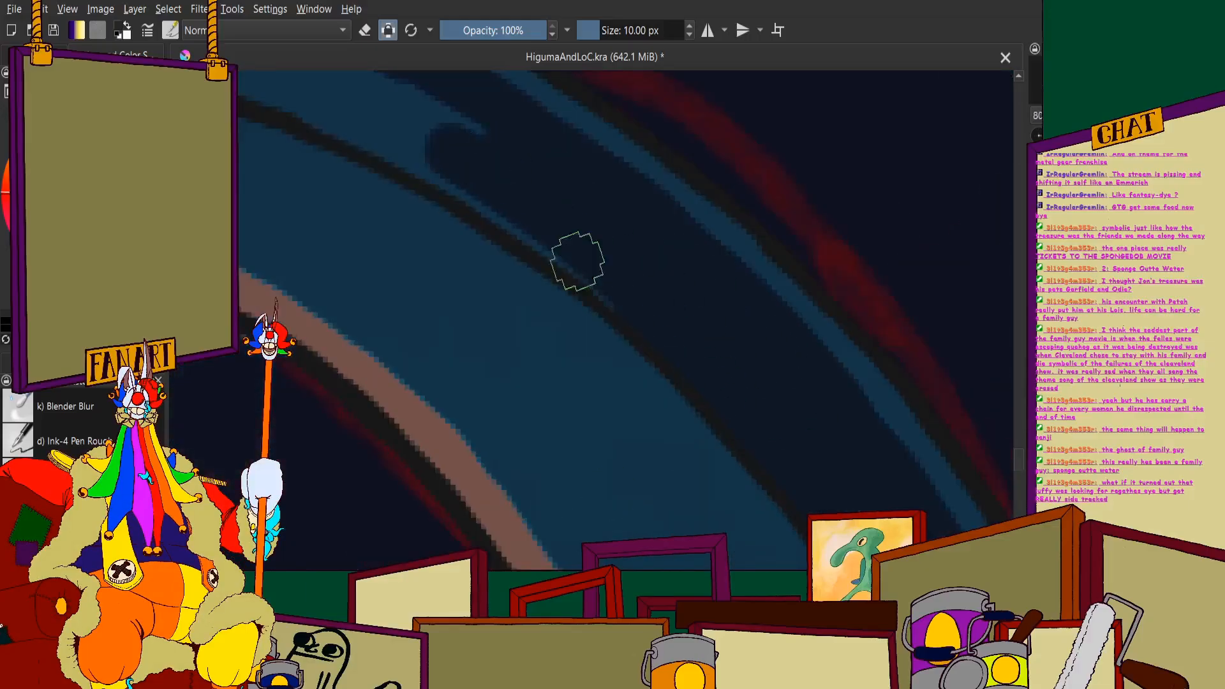
pyautogui.scroll(-3, 575, 260)
pyautogui.scroll(3, 350, 205)
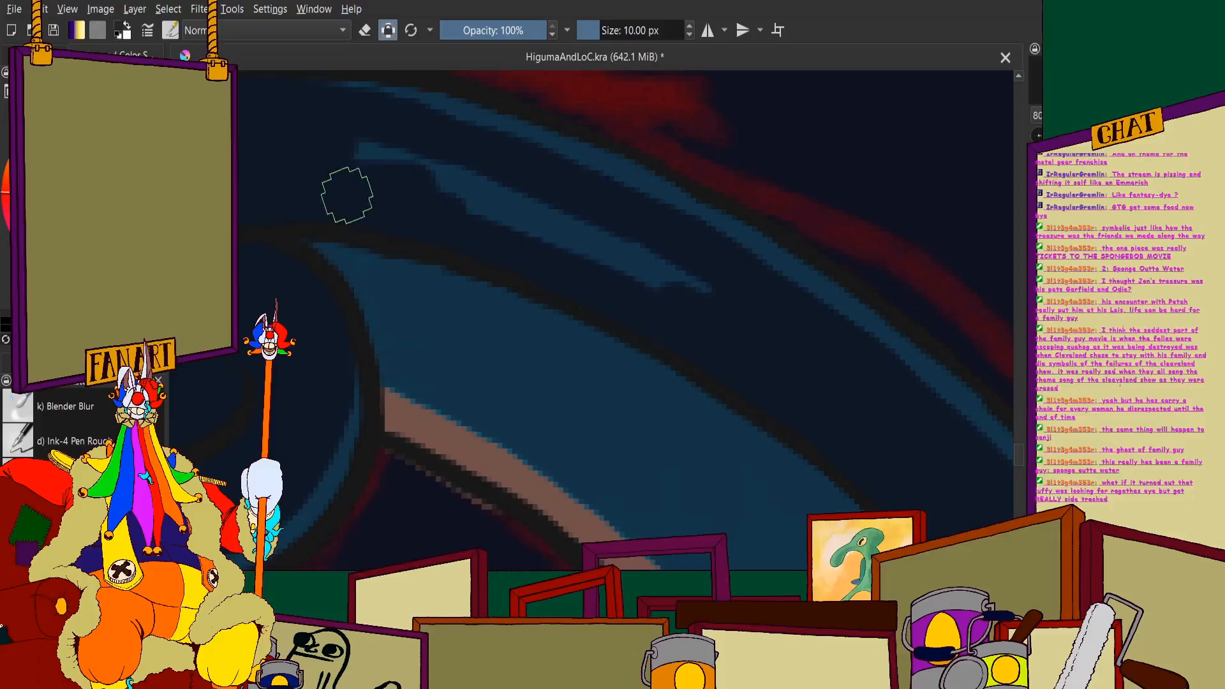
pyautogui.scroll(-3, 487, 224)
pyautogui.scroll(2, 381, 199)
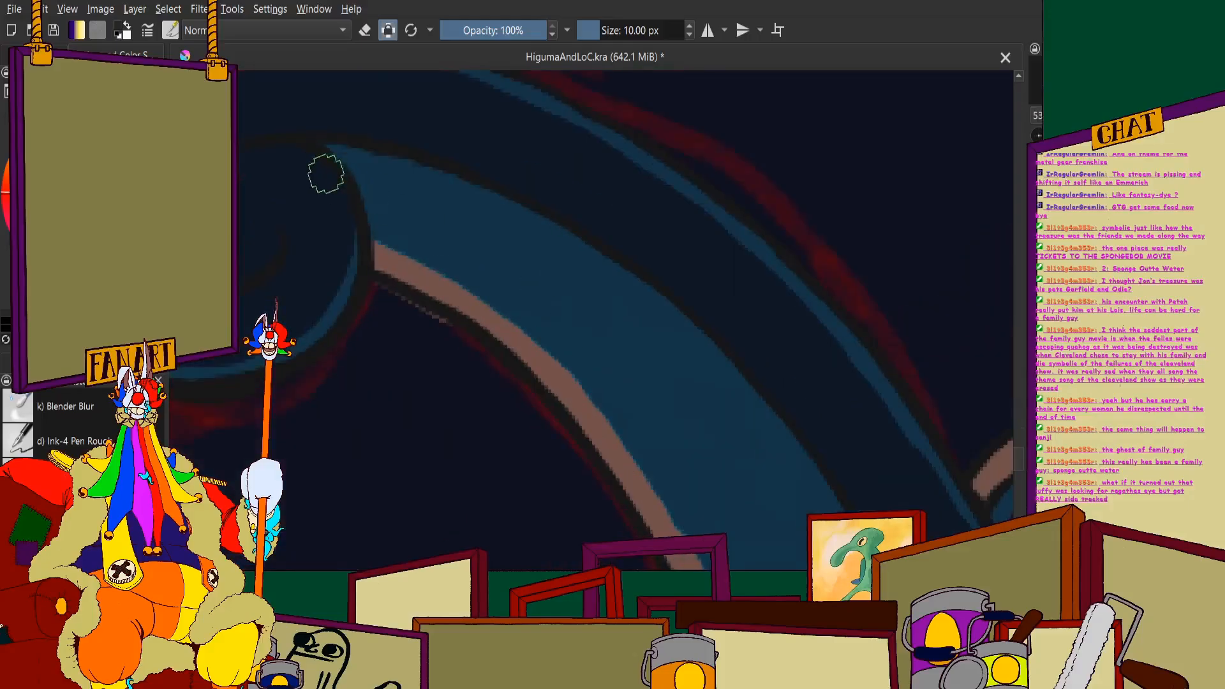
# - Paint a navy line down the large post's inner face from the scroll to the waterline, leaving a blue strip beside the brown edge
pyautogui.moveTo(374, 199); pyautogui.dragTo(446, 231)
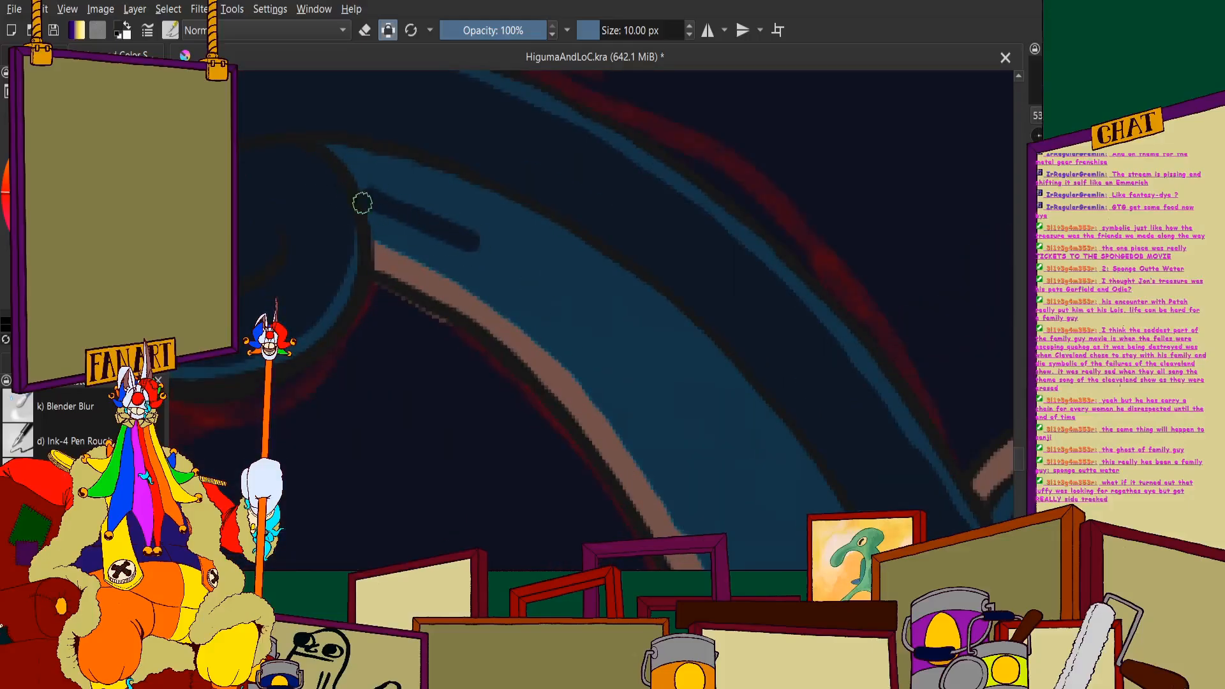
pyautogui.moveTo(361, 200)
pyautogui.mouseDown()
pyautogui.moveTo(424, 211)
pyautogui.moveTo(527, 268)
pyautogui.moveTo(700, 457)
pyautogui.mouseUp()
pyautogui.scroll(-2, 699, 457)
pyautogui.scroll(-3, 699, 458)
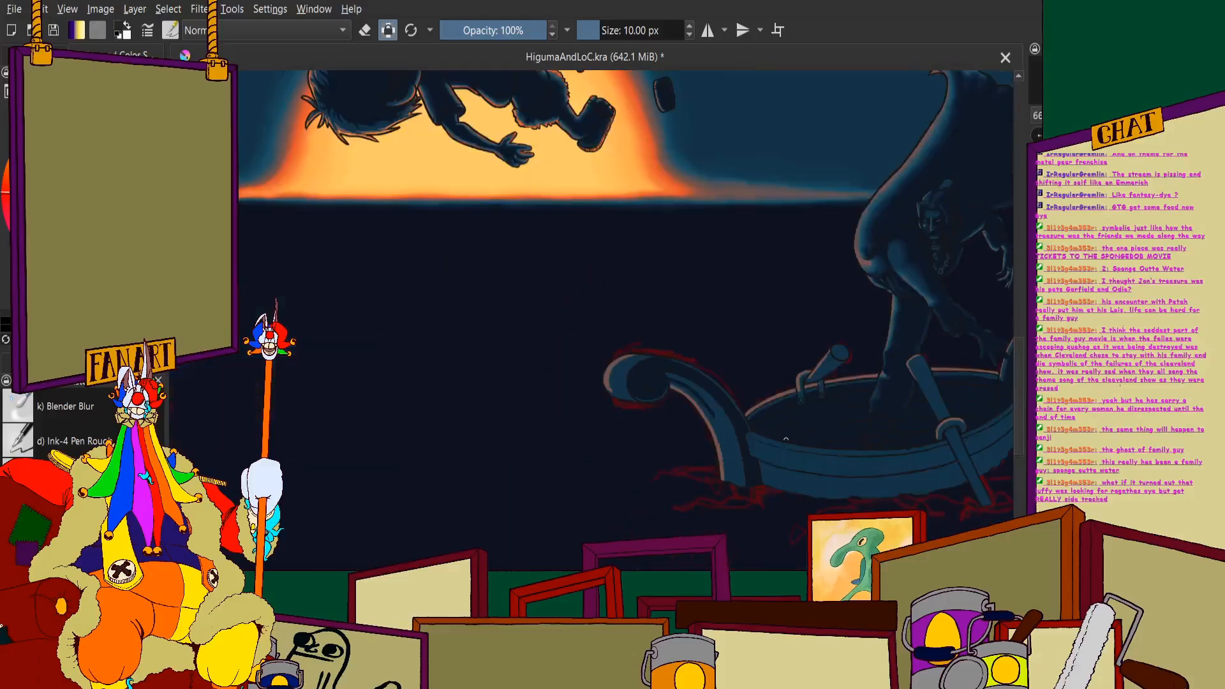
pyautogui.scroll(5, 575, 268)
pyautogui.scroll(-2, 650, 226)
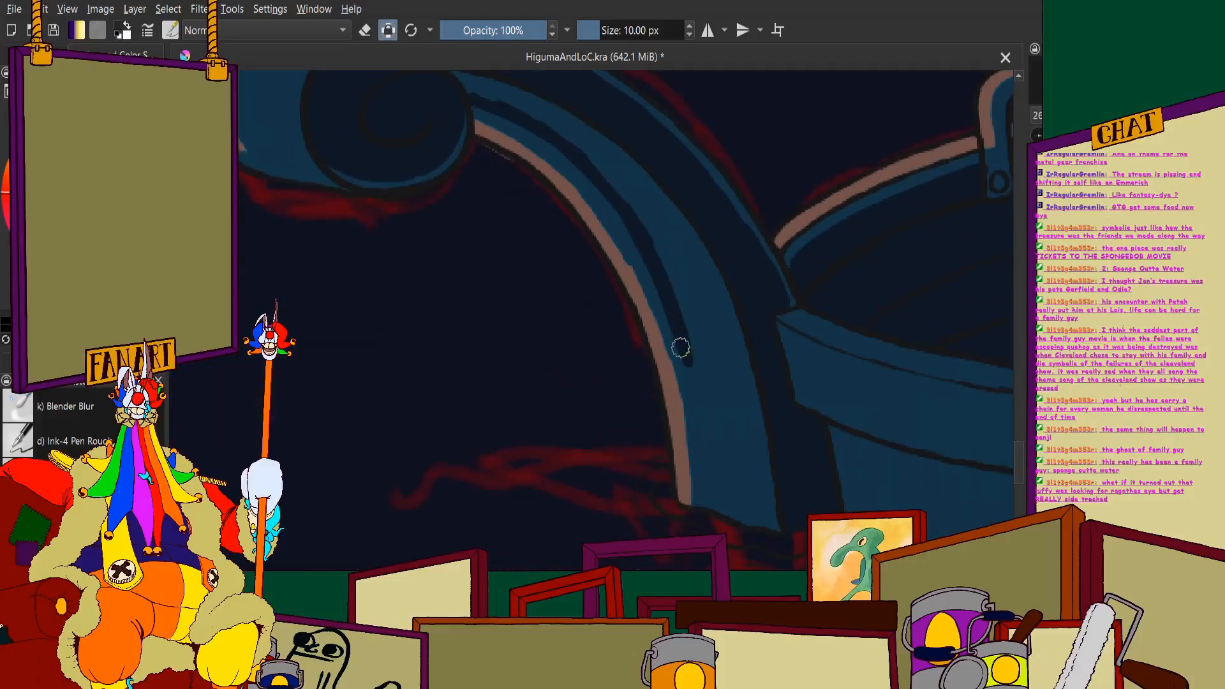
pyautogui.scroll(5, 634, 156)
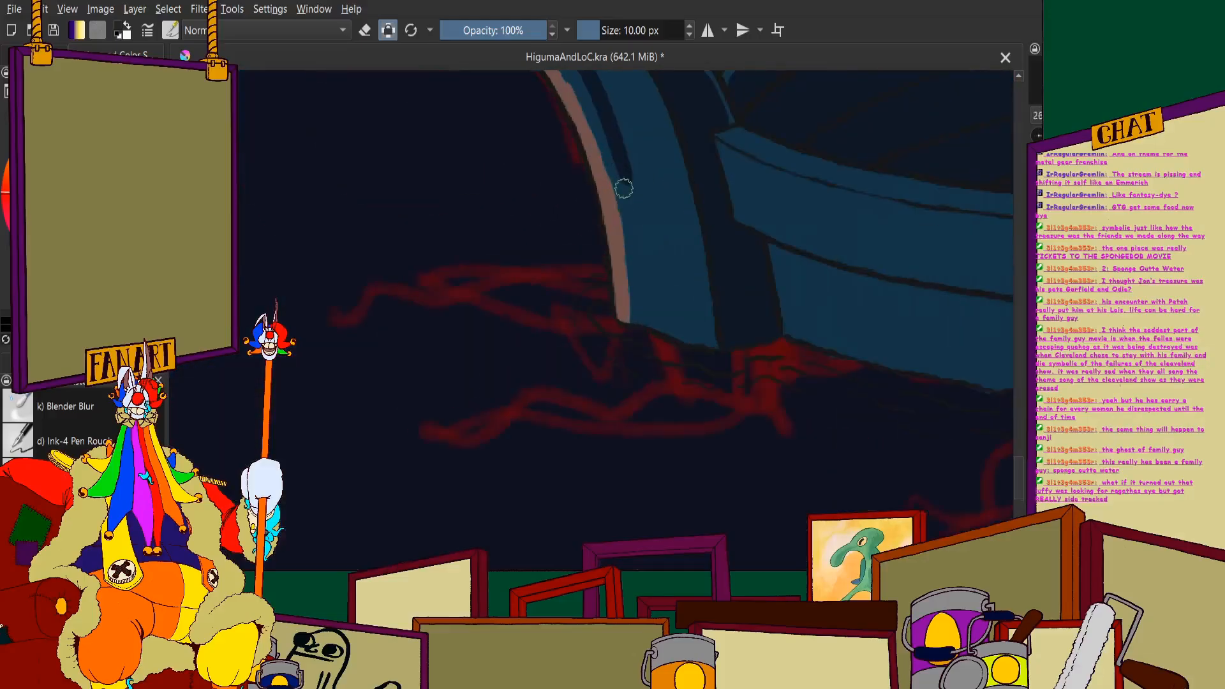
pyautogui.moveTo(634, 142); pyautogui.dragTo(679, 353)
pyautogui.moveTo(643, 198); pyautogui.dragTo(678, 390)
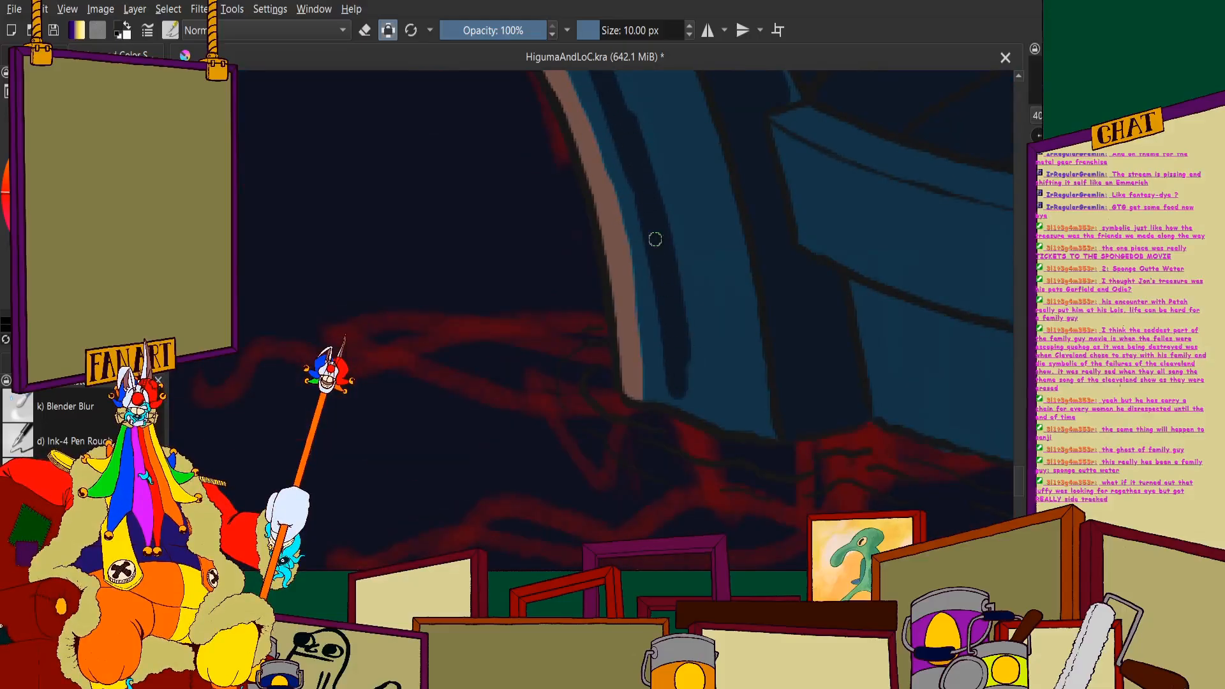
# - Fill the rest of the large post's inner face with navy, from the waterline up to the scroll
pyautogui.moveTo(680, 214)
pyautogui.mouseDown()
pyautogui.moveTo(722, 427)
pyautogui.moveTo(725, 159)
pyautogui.moveTo(763, 385)
pyautogui.moveTo(704, 312)
pyautogui.mouseUp()
pyautogui.scroll(-3, 765, 358)
pyautogui.scroll(3, 692, 213)
pyautogui.scroll(-3, 702, 312)
pyautogui.scroll(4, 629, 235)
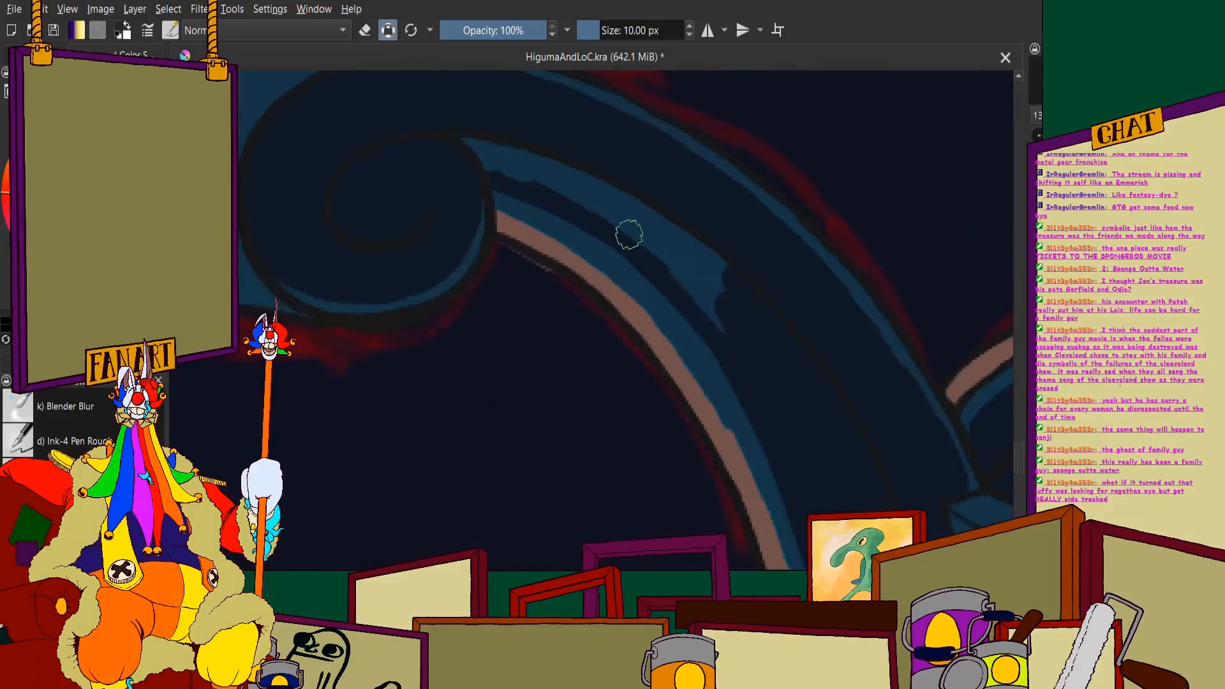
pyautogui.moveTo(472, 139)
pyautogui.mouseDown()
pyautogui.moveTo(422, 123)
pyautogui.moveTo(469, 152)
pyautogui.moveTo(669, 217)
pyautogui.moveTo(797, 320)
pyautogui.moveTo(812, 367)
pyautogui.mouseUp()
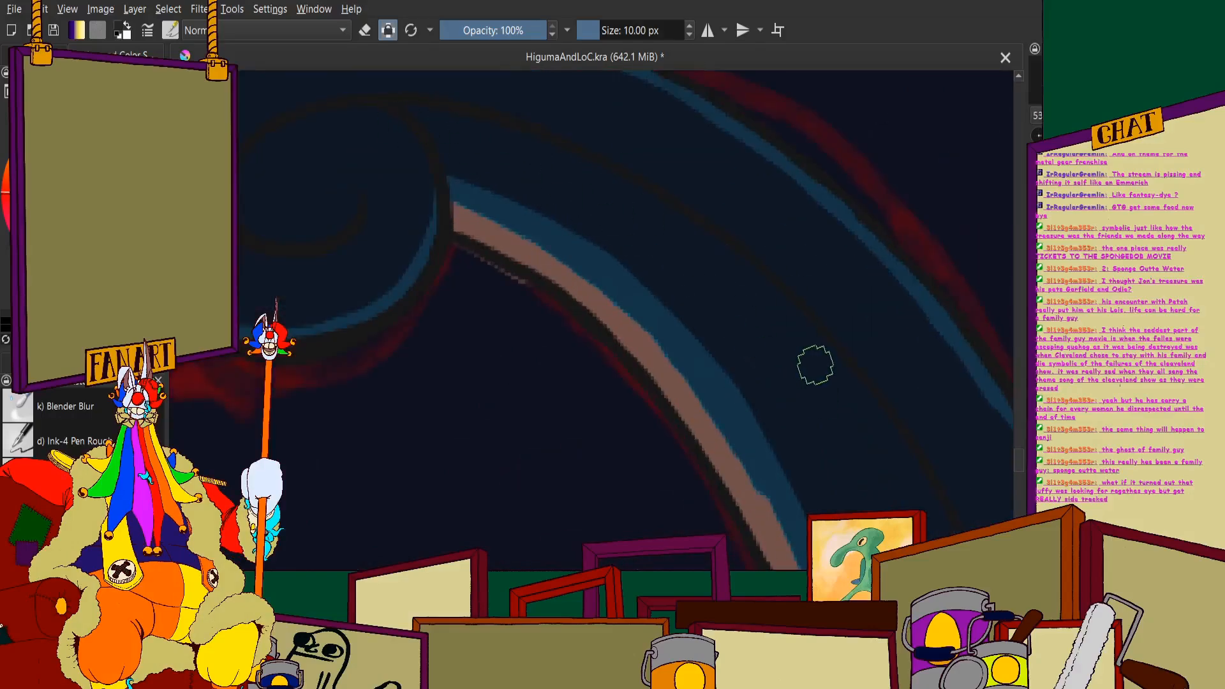
pyautogui.scroll(-4, 581, 208)
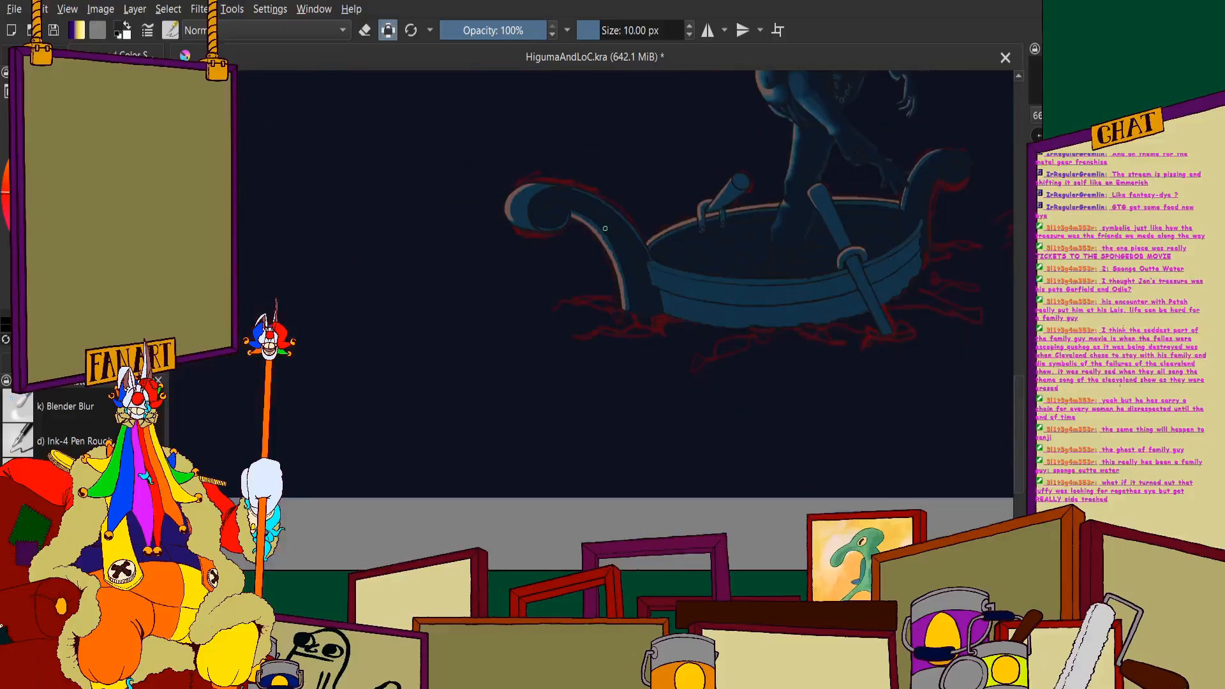
pyautogui.scroll(4, 605, 228)
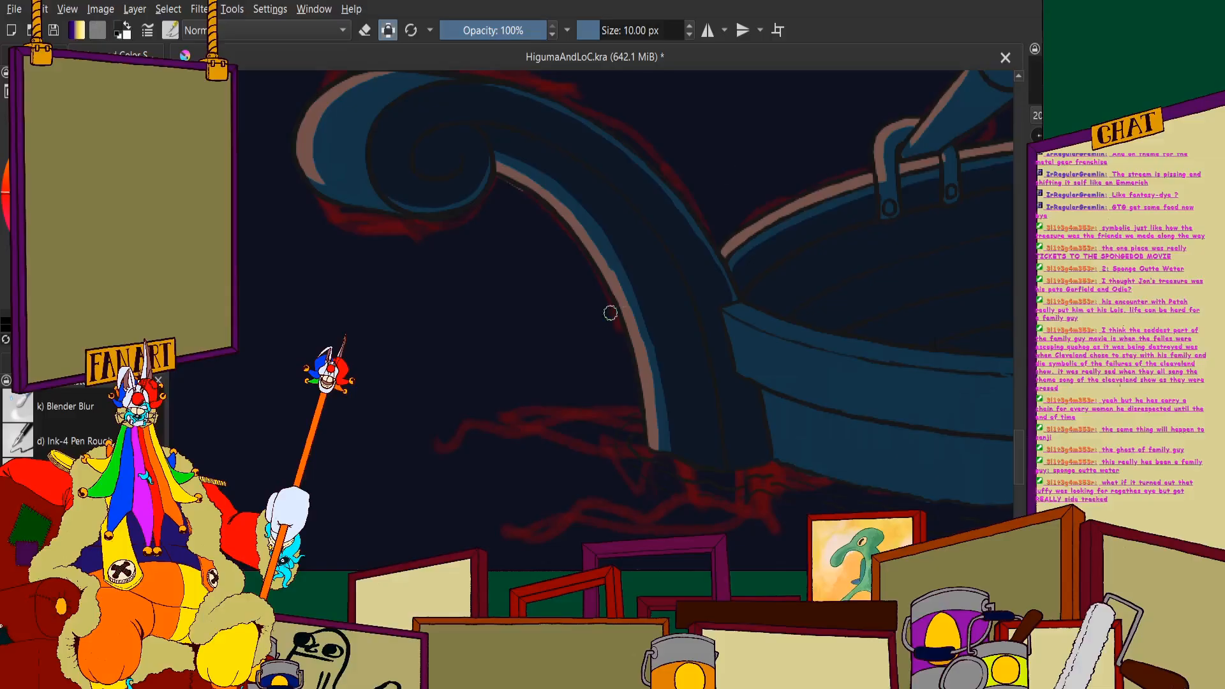
# - Paint a navy line along the far oar handle from its round end to the bracket, leaving blue beside the brown edge
pyautogui.scroll(-3, 610, 313)
pyautogui.scroll(5, 880, 144)
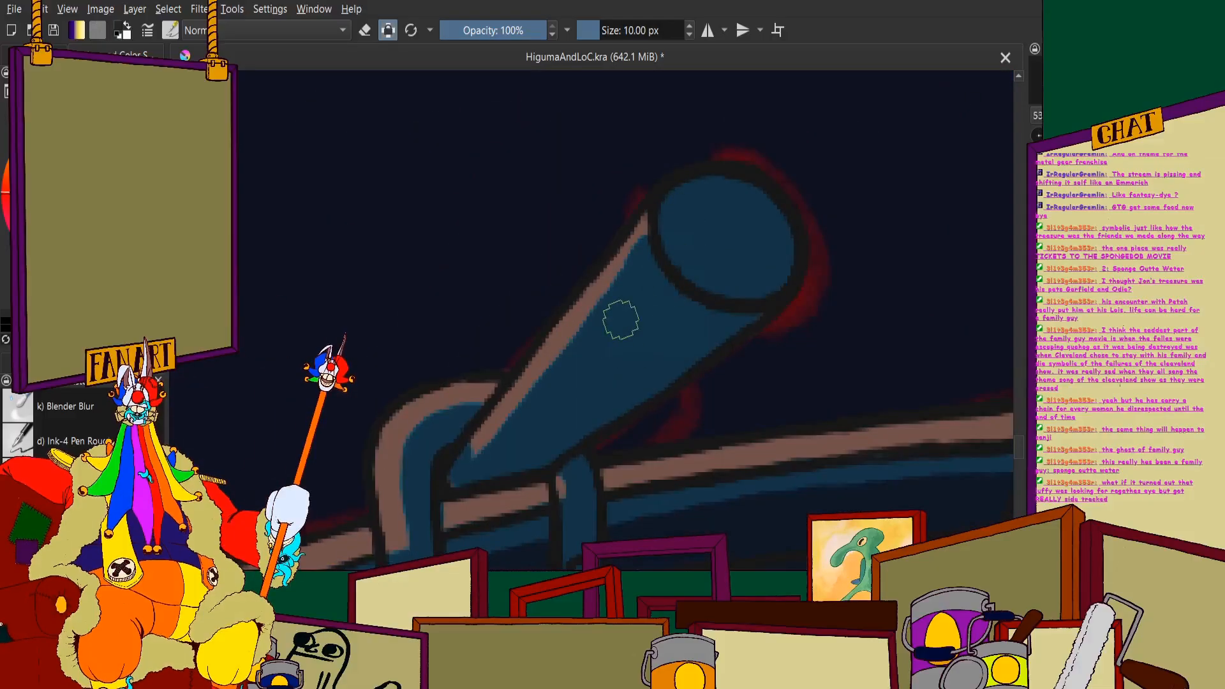
pyautogui.scroll(2, 557, 430)
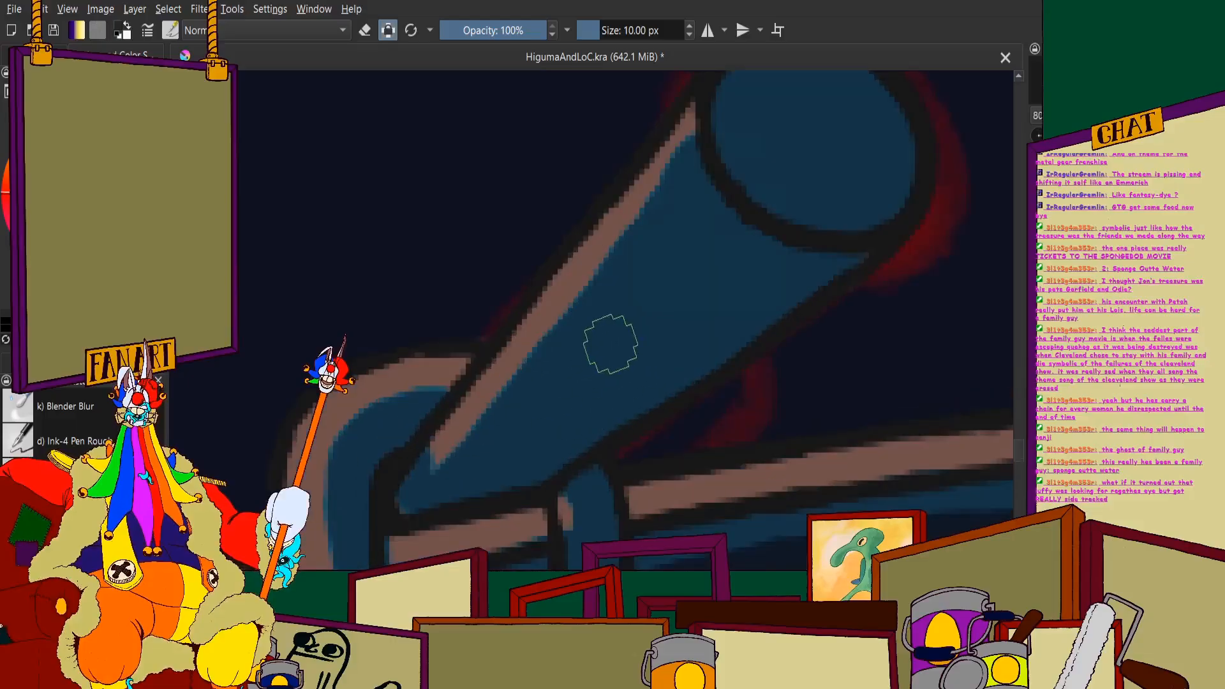
pyautogui.moveTo(642, 316); pyautogui.dragTo(550, 409)
pyautogui.moveTo(615, 348); pyautogui.dragTo(472, 486)
pyautogui.scroll(1, 388, 539)
pyautogui.moveTo(436, 383)
pyautogui.mouseDown()
pyautogui.moveTo(430, 458)
pyautogui.moveTo(490, 469)
pyautogui.mouseUp()
pyautogui.scroll(-1, 530, 437)
pyautogui.scroll(-2, 530, 437)
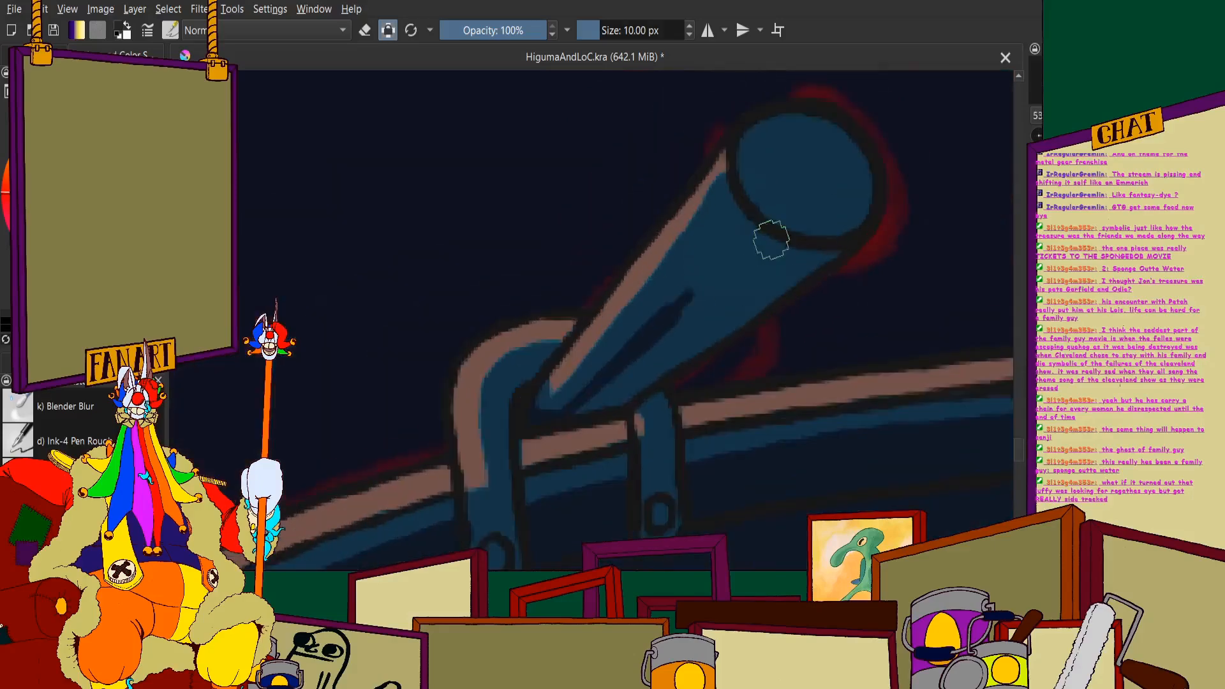
pyautogui.scroll(2, 704, 210)
pyautogui.moveTo(734, 189); pyautogui.dragTo(561, 412)
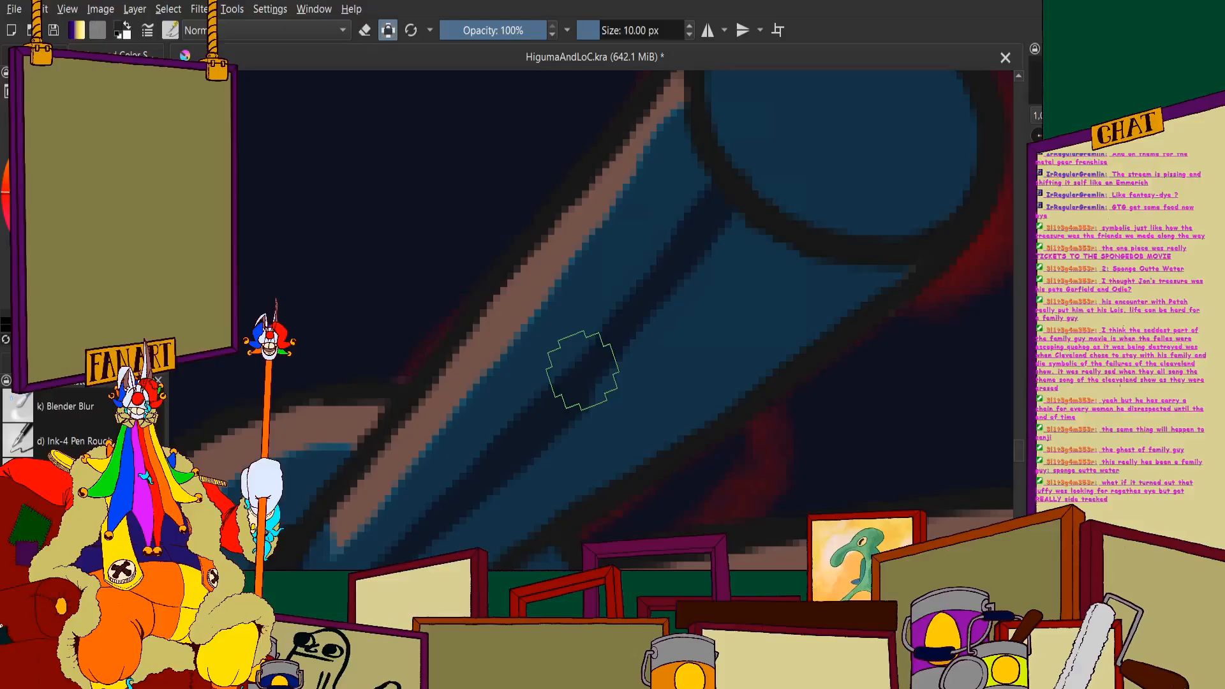
# - Fill the underside of the far oar handle with navy between the shadow line and the lower outline
pyautogui.moveTo(582, 370)
pyautogui.mouseDown()
pyautogui.moveTo(662, 404)
pyautogui.moveTo(731, 369)
pyautogui.moveTo(741, 341)
pyautogui.moveTo(675, 338)
pyautogui.moveTo(644, 357)
pyautogui.moveTo(729, 244)
pyautogui.moveTo(785, 279)
pyautogui.moveTo(879, 283)
pyautogui.mouseUp()
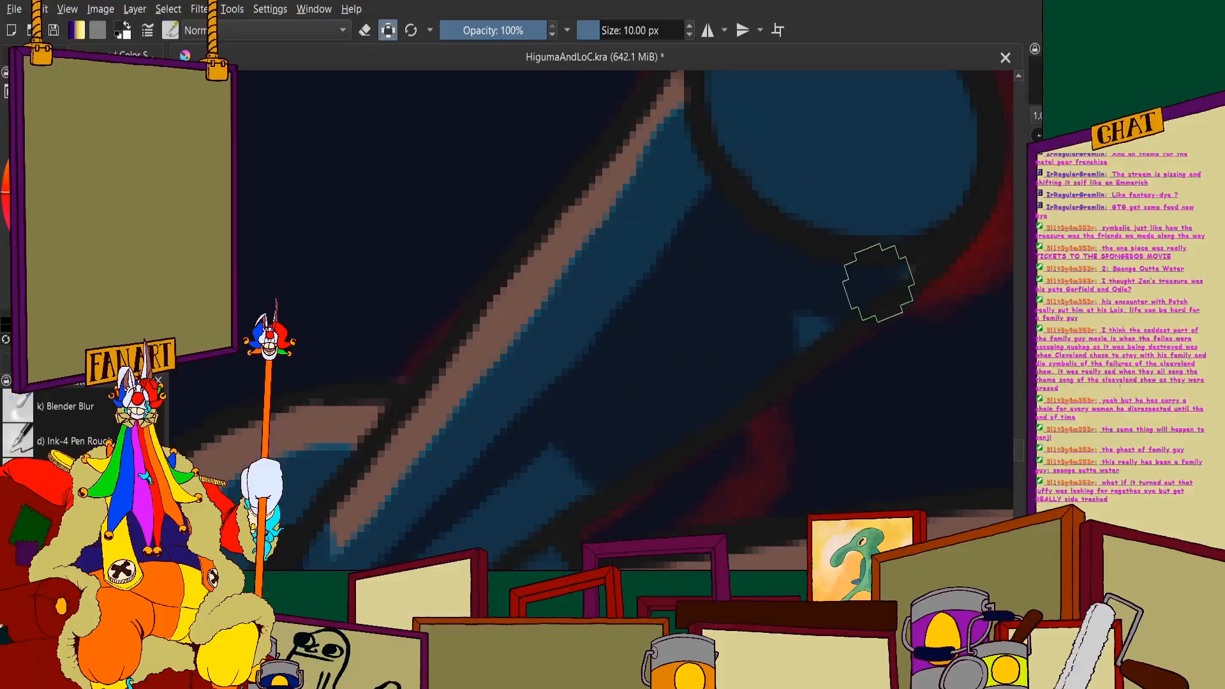
pyautogui.scroll(1, 738, 241)
pyautogui.scroll(-3, 632, 290)
pyautogui.scroll(4, 756, 201)
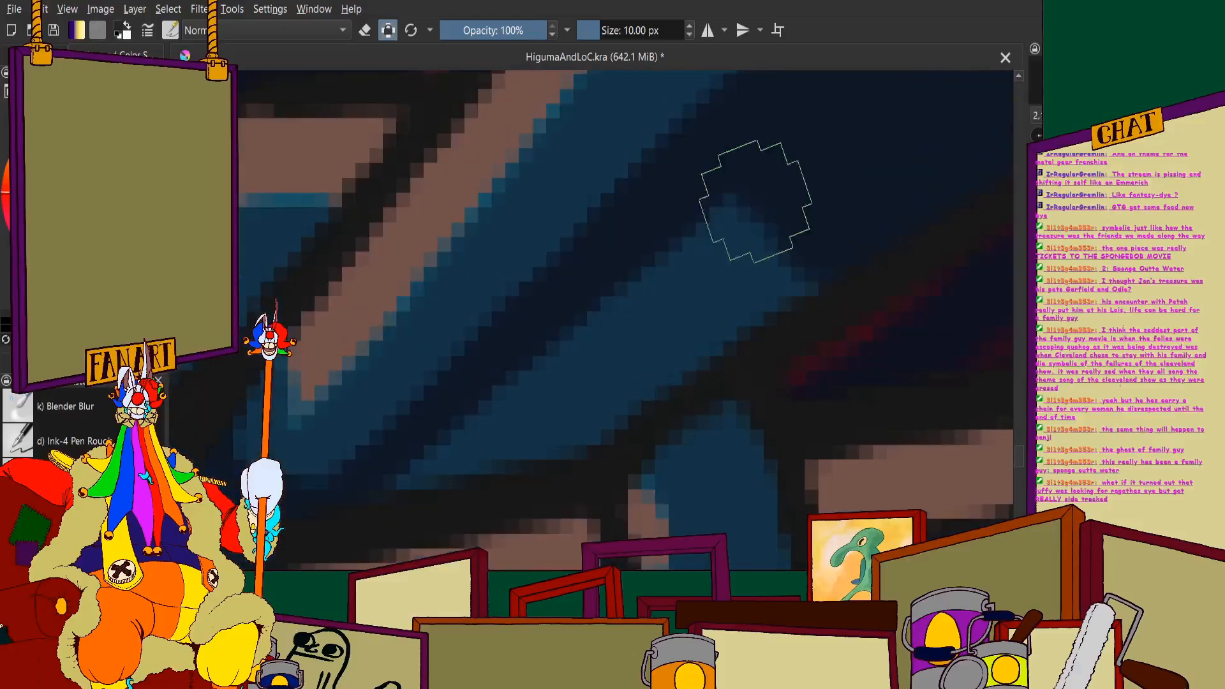
pyautogui.scroll(-5, 447, 432)
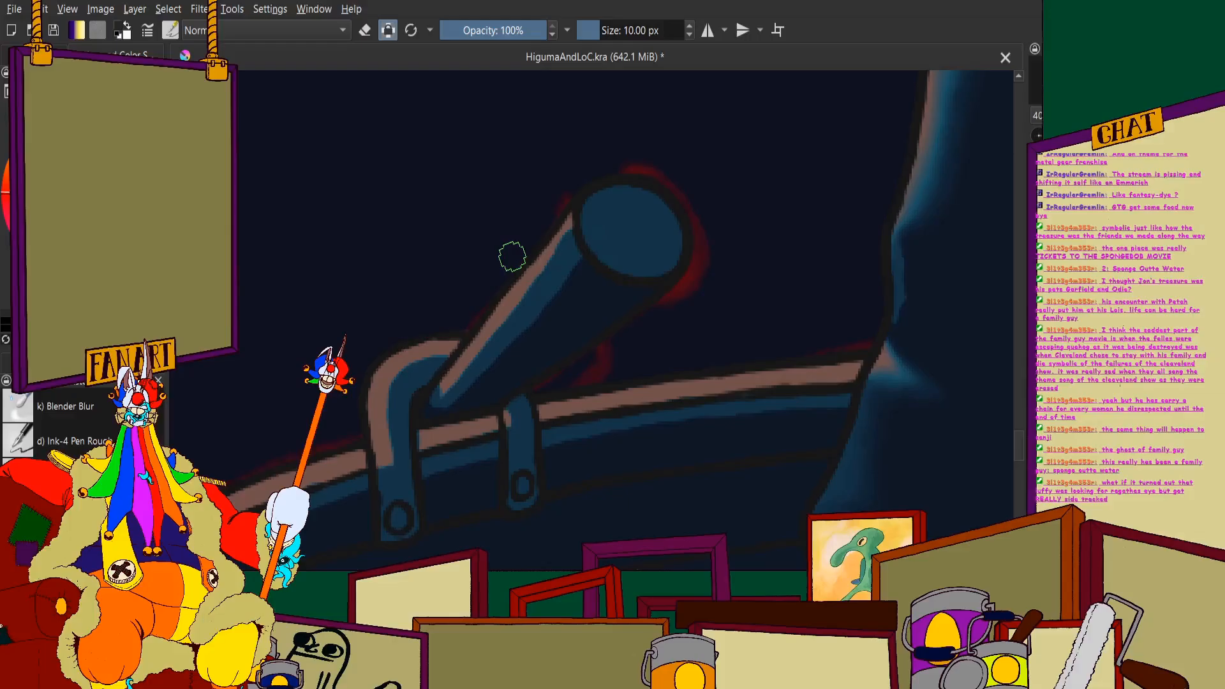
# - Paint a navy crescent along the lower and outer rim of the far oar handle's round end
pyautogui.scroll(5, 593, 252)
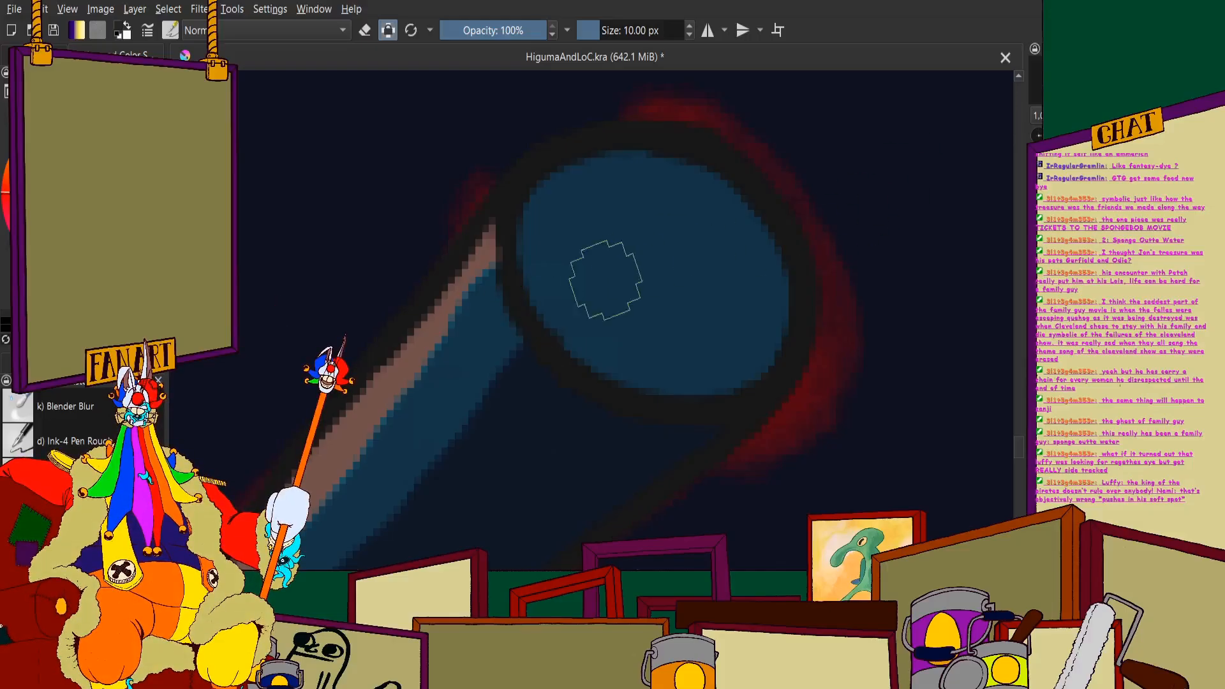
pyautogui.moveTo(537, 312)
pyautogui.mouseDown()
pyautogui.moveTo(562, 344)
pyautogui.moveTo(644, 381)
pyautogui.moveTo(741, 370)
pyautogui.moveTo(775, 335)
pyautogui.mouseUp()
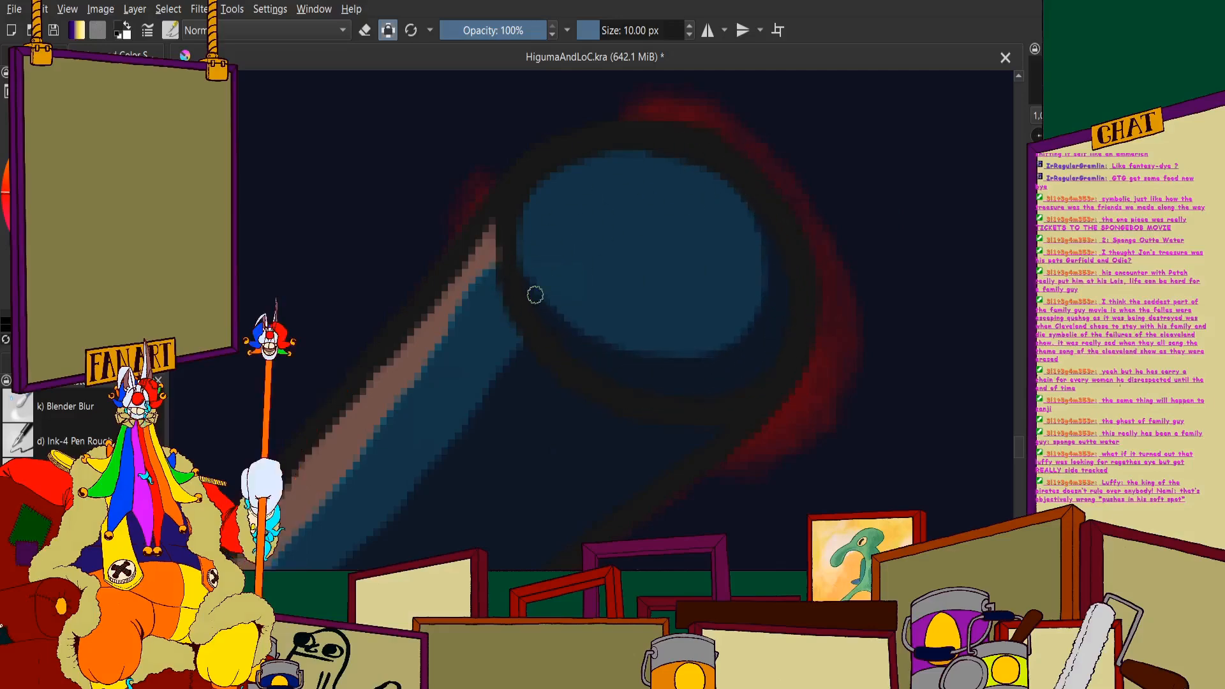
pyautogui.scroll(-8, 518, 188)
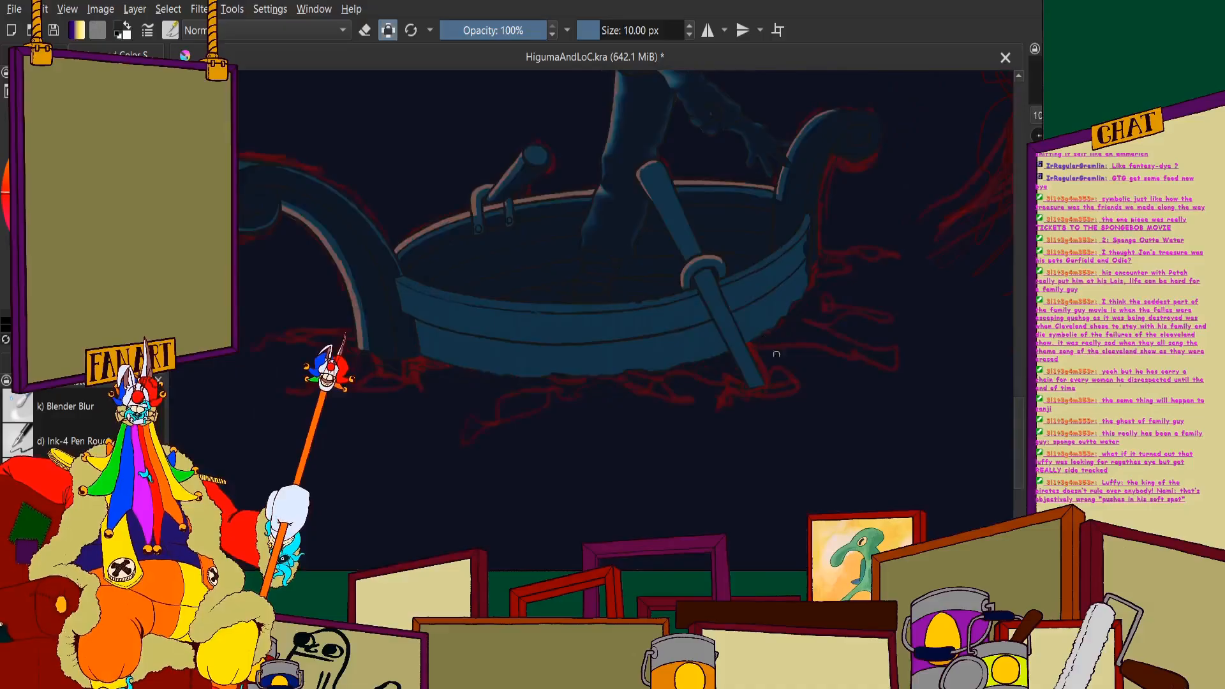
# - Fill the near oar's shaft below the ring with navy, down to the water
pyautogui.scroll(5, 759, 331)
pyautogui.moveTo(677, 321)
pyautogui.mouseDown()
pyautogui.moveTo(777, 441)
pyautogui.moveTo(672, 229)
pyautogui.moveTo(597, 144)
pyautogui.moveTo(702, 362)
pyautogui.moveTo(672, 338)
pyautogui.moveTo(606, 197)
pyautogui.moveTo(662, 323)
pyautogui.moveTo(575, 170)
pyautogui.moveTo(598, 106)
pyautogui.moveTo(542, 187)
pyautogui.moveTo(501, 202)
pyautogui.moveTo(480, 229)
pyautogui.moveTo(498, 200)
pyautogui.moveTo(510, 280)
pyautogui.moveTo(648, 541)
pyautogui.moveTo(556, 324)
pyautogui.moveTo(671, 503)
pyautogui.moveTo(617, 311)
pyautogui.moveTo(745, 567)
pyautogui.mouseUp()
pyautogui.scroll(-4, 626, 262)
pyautogui.scroll(4, 598, 102)
pyautogui.moveTo(578, 300); pyautogui.dragTo(549, 203)
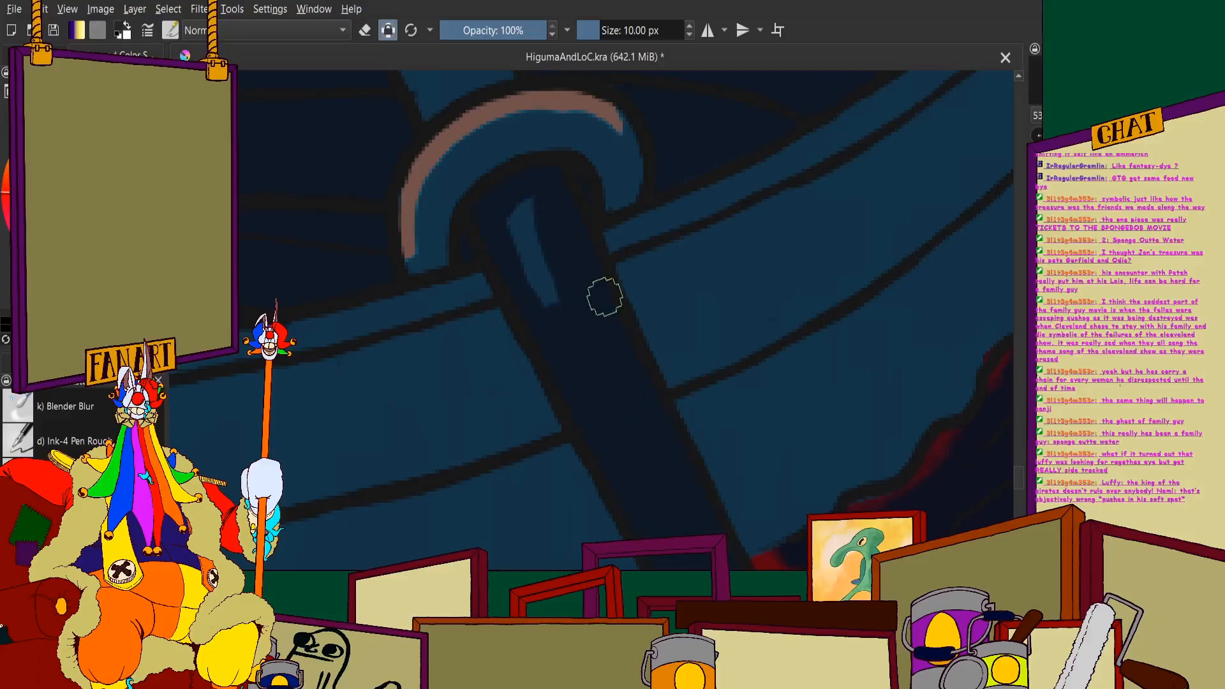
# - Paint a navy band around the inner side of the near oar's ring, keeping blue beside its brown highlight
pyautogui.scroll(-4, 501, 217)
pyautogui.moveTo(569, 321)
pyautogui.mouseDown()
pyautogui.moveTo(500, 216)
pyautogui.moveTo(460, 301)
pyautogui.moveTo(452, 396)
pyautogui.mouseUp()
pyautogui.scroll(6, 515, 224)
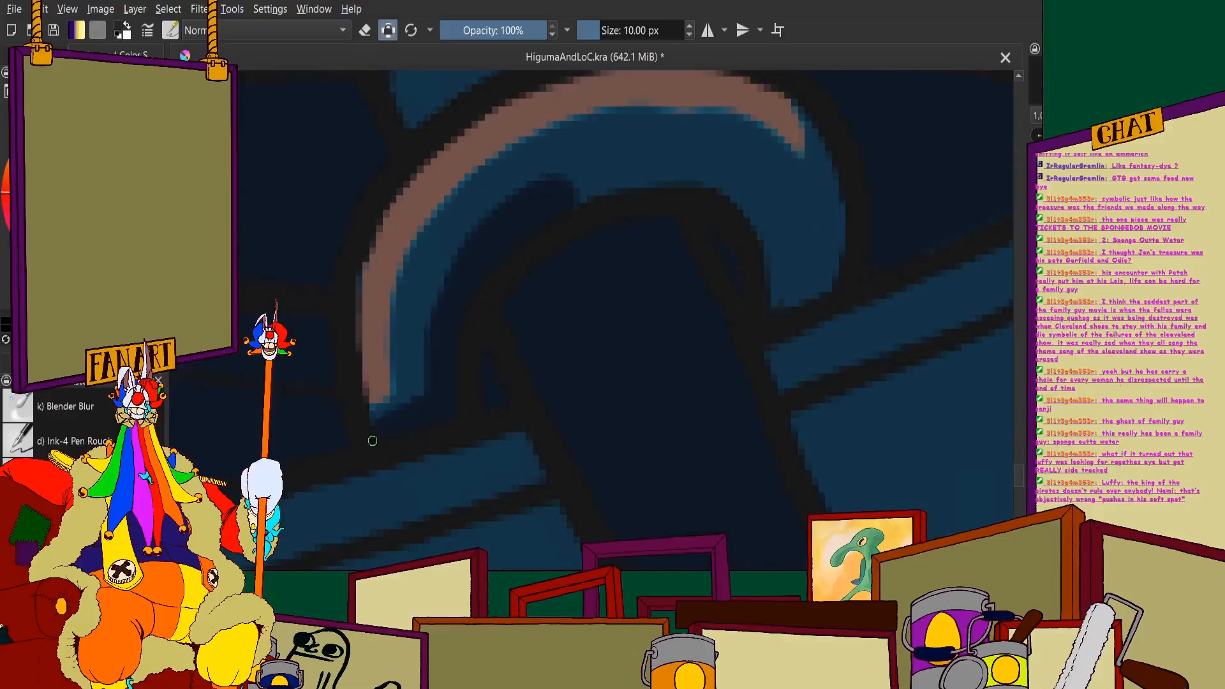
pyautogui.scroll(2, 606, 186)
pyautogui.moveTo(547, 230)
pyautogui.mouseDown()
pyautogui.moveTo(577, 192)
pyautogui.moveTo(788, 204)
pyautogui.moveTo(883, 326)
pyautogui.moveTo(964, 219)
pyautogui.mouseUp()
pyautogui.scroll(-8, 798, 260)
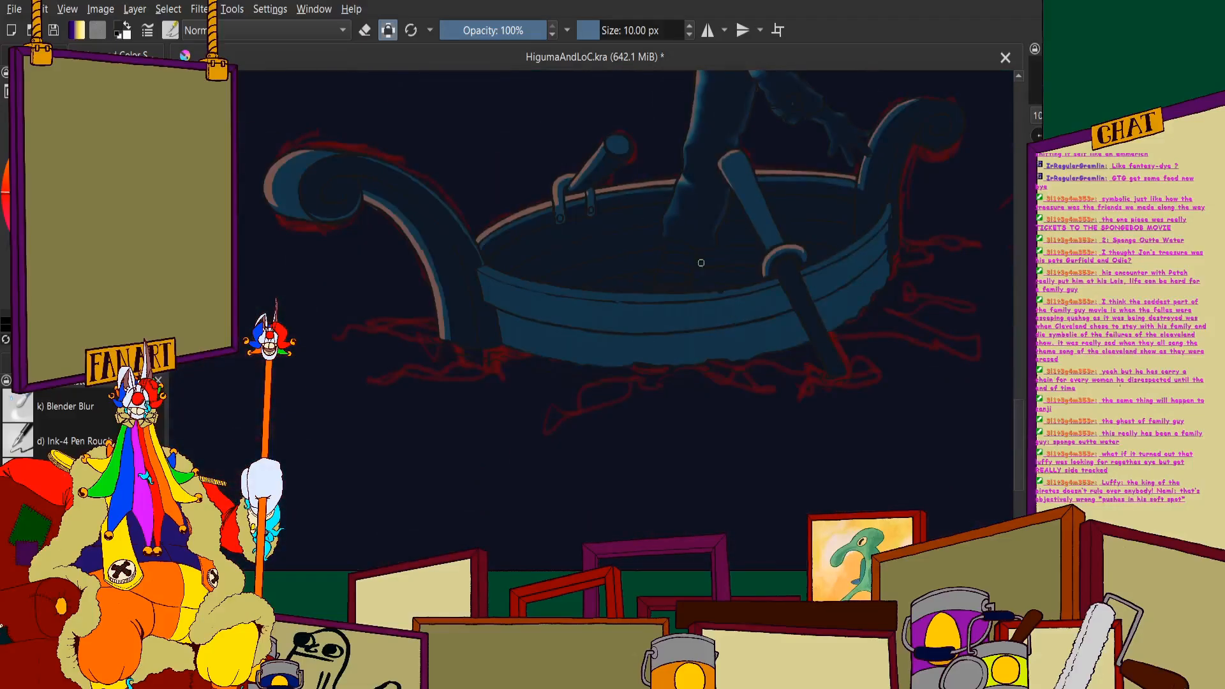
# - Cover the lower ends of both far oar bracket straps and their rivets with navy, in line with the hull's inner shadow
pyautogui.scroll(10, 570, 208)
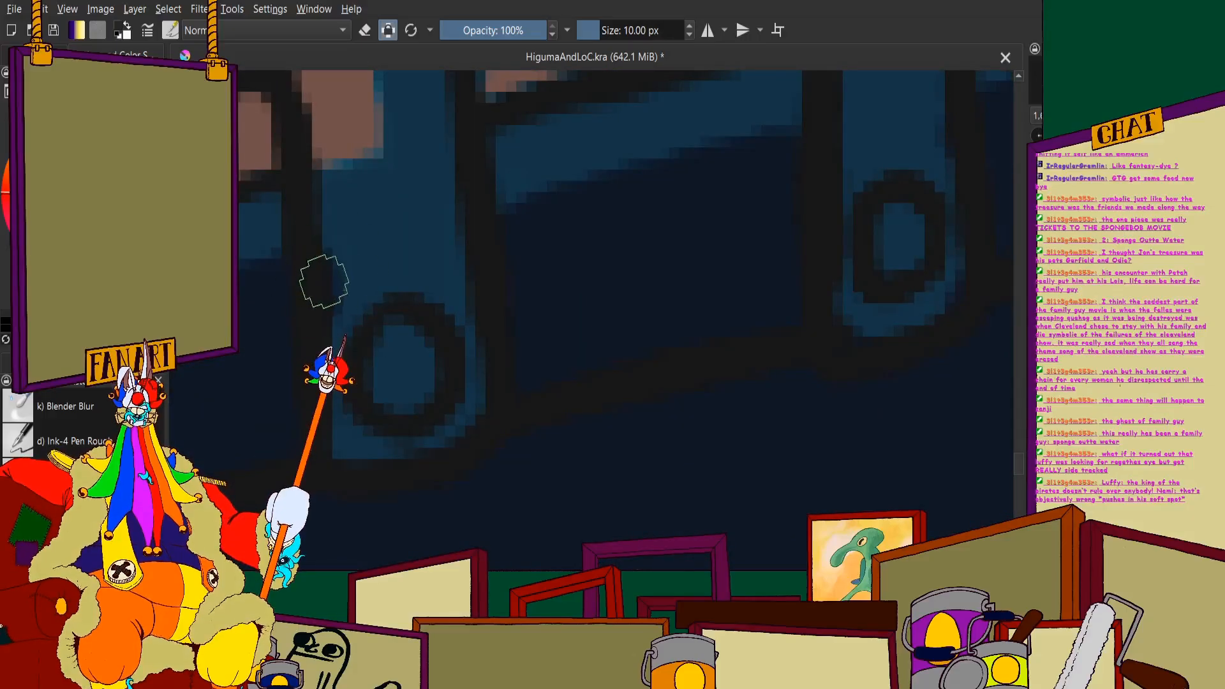
pyautogui.moveTo(324, 281)
pyautogui.mouseDown()
pyautogui.moveTo(472, 252)
pyautogui.moveTo(457, 351)
pyautogui.moveTo(369, 428)
pyautogui.moveTo(441, 358)
pyautogui.mouseUp()
pyautogui.scroll(-1, 402, 305)
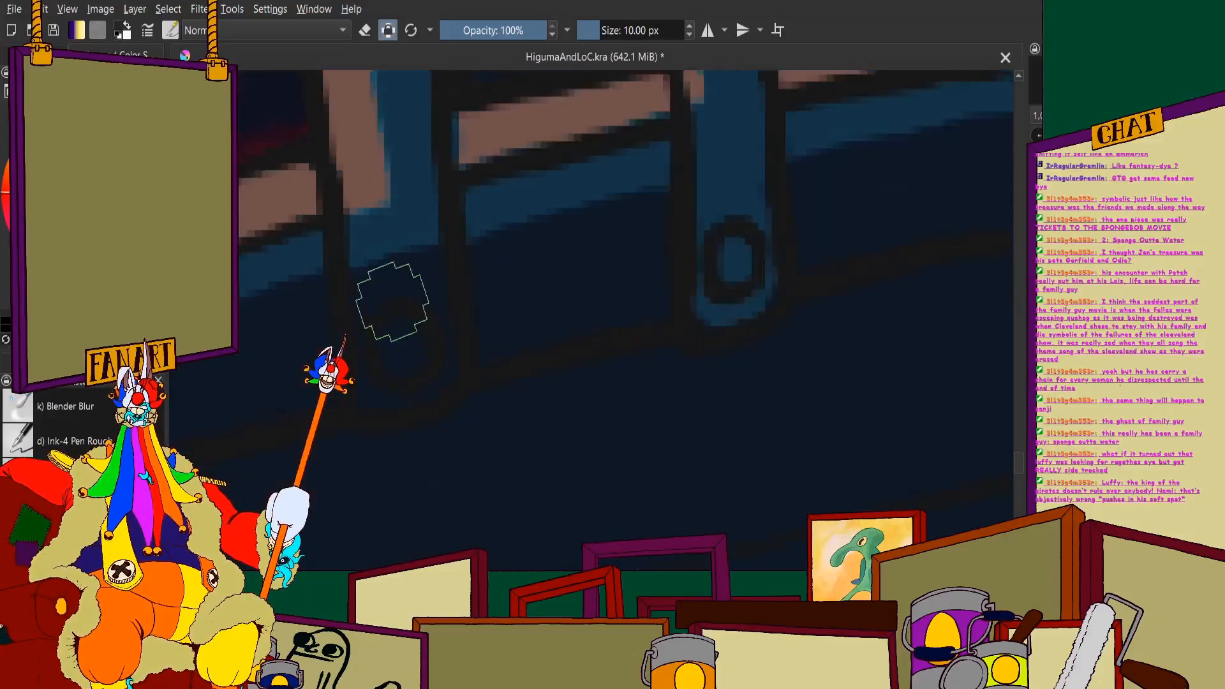
pyautogui.scroll(1, 512, 279)
pyautogui.moveTo(735, 195)
pyautogui.mouseDown()
pyautogui.moveTo(479, 304)
pyautogui.moveTo(553, 391)
pyautogui.mouseUp()
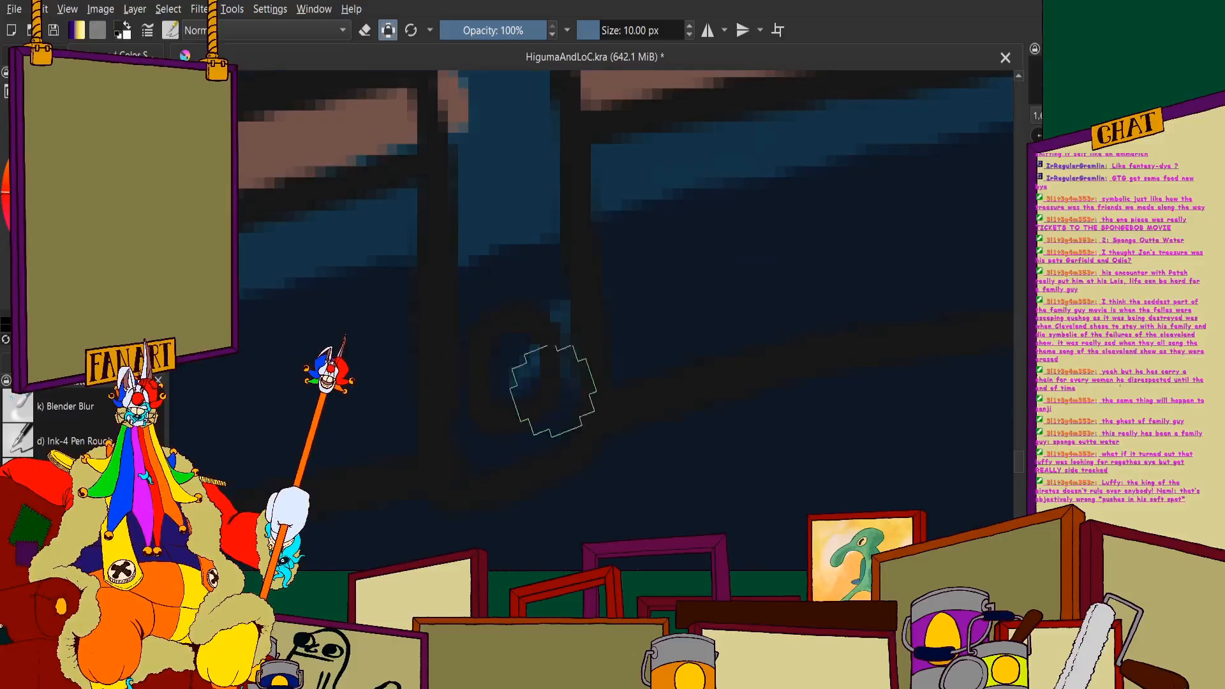
pyautogui.scroll(-4, 514, 306)
pyautogui.scroll(4, 447, 182)
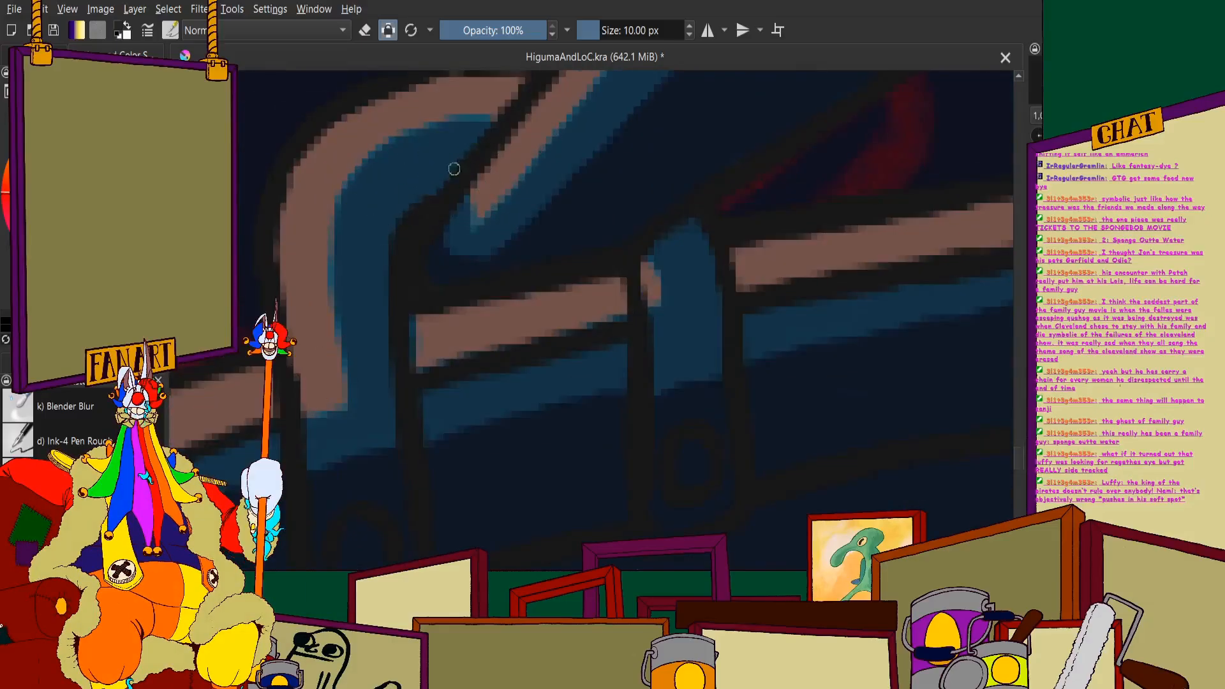
# - Paint navy shadows down the side of both bracket straps facing away from the brown highlights, joining the dark lower ends
pyautogui.moveTo(454, 169)
pyautogui.mouseDown()
pyautogui.moveTo(391, 210)
pyautogui.moveTo(383, 253)
pyautogui.moveTo(407, 421)
pyautogui.mouseUp()
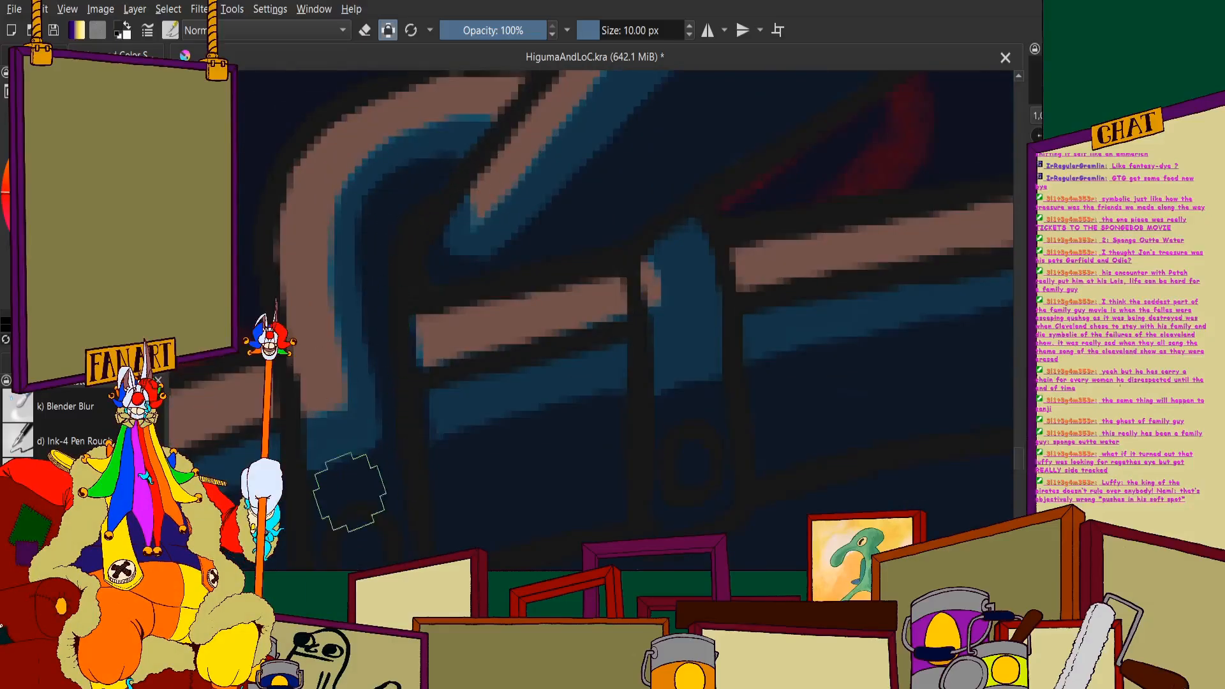
pyautogui.scroll(-2, 349, 414)
pyautogui.scroll(3, 533, 361)
pyautogui.moveTo(489, 192)
pyautogui.mouseDown()
pyautogui.moveTo(517, 234)
pyautogui.moveTo(540, 369)
pyautogui.mouseUp()
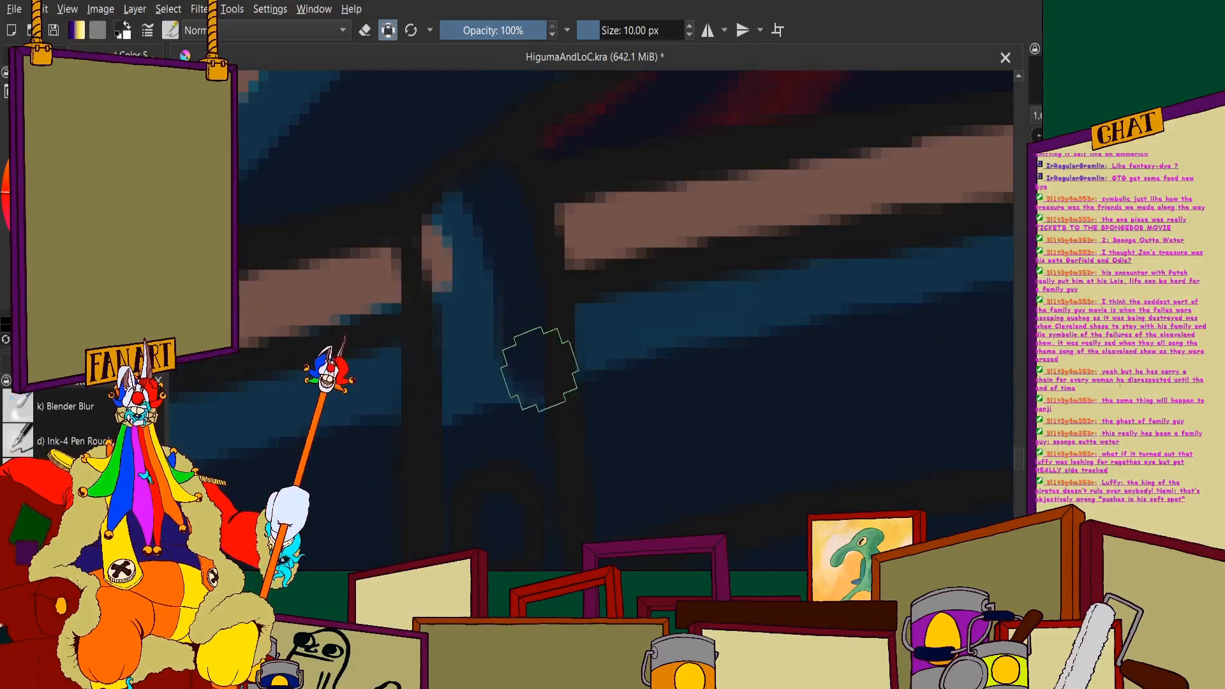
pyautogui.scroll(-2, 394, 370)
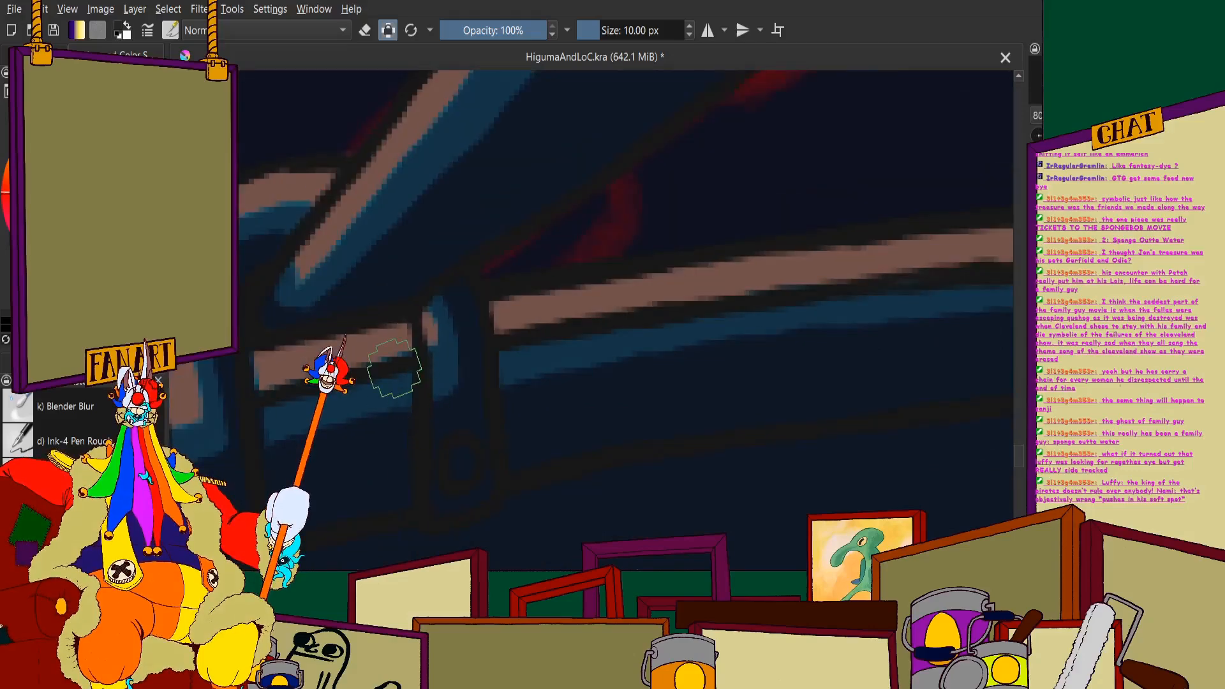
# - Fill the lower part of the near oar's shaft above the ring with navy, down to the ring
pyautogui.scroll(-4, 394, 370)
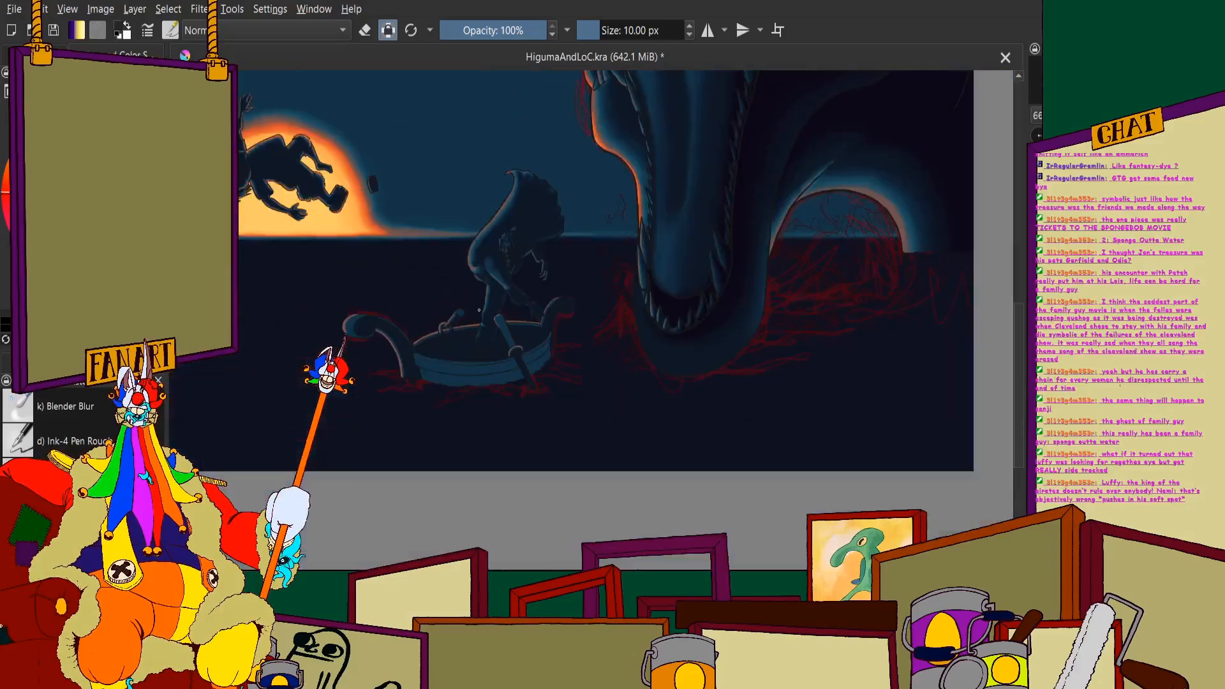
pyautogui.scroll(4, 596, 323)
pyautogui.scroll(2, 421, 181)
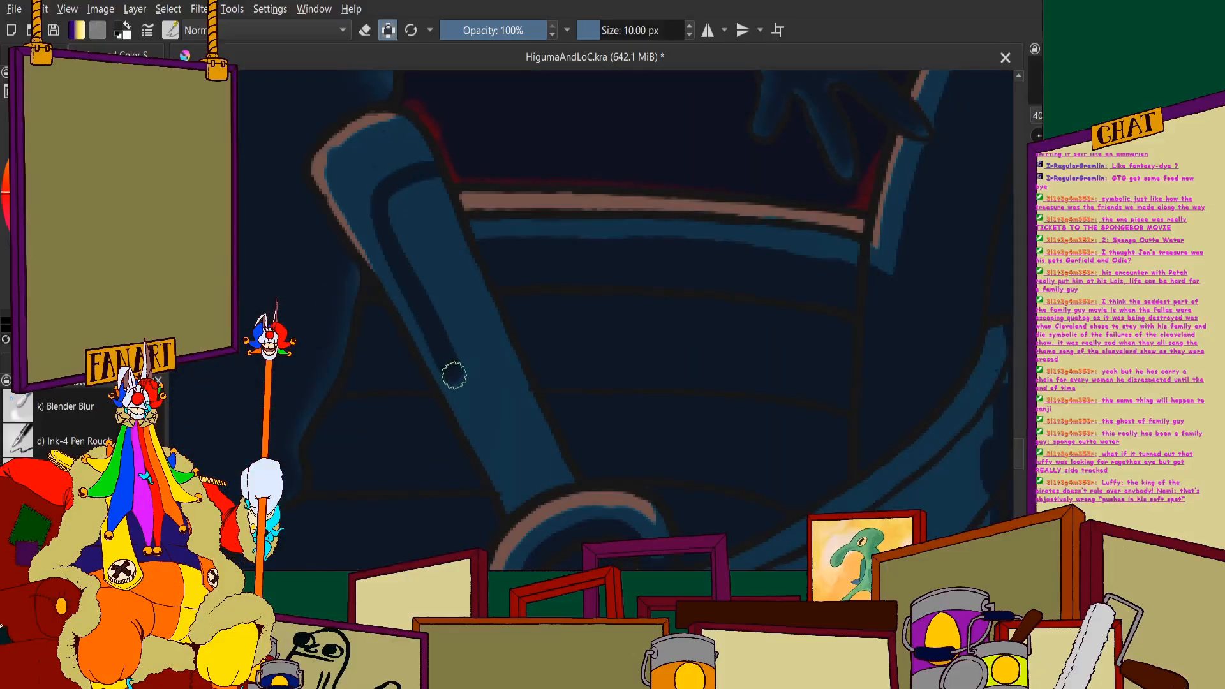
pyautogui.scroll(-2, 424, 383)
pyautogui.scroll(3, 444, 211)
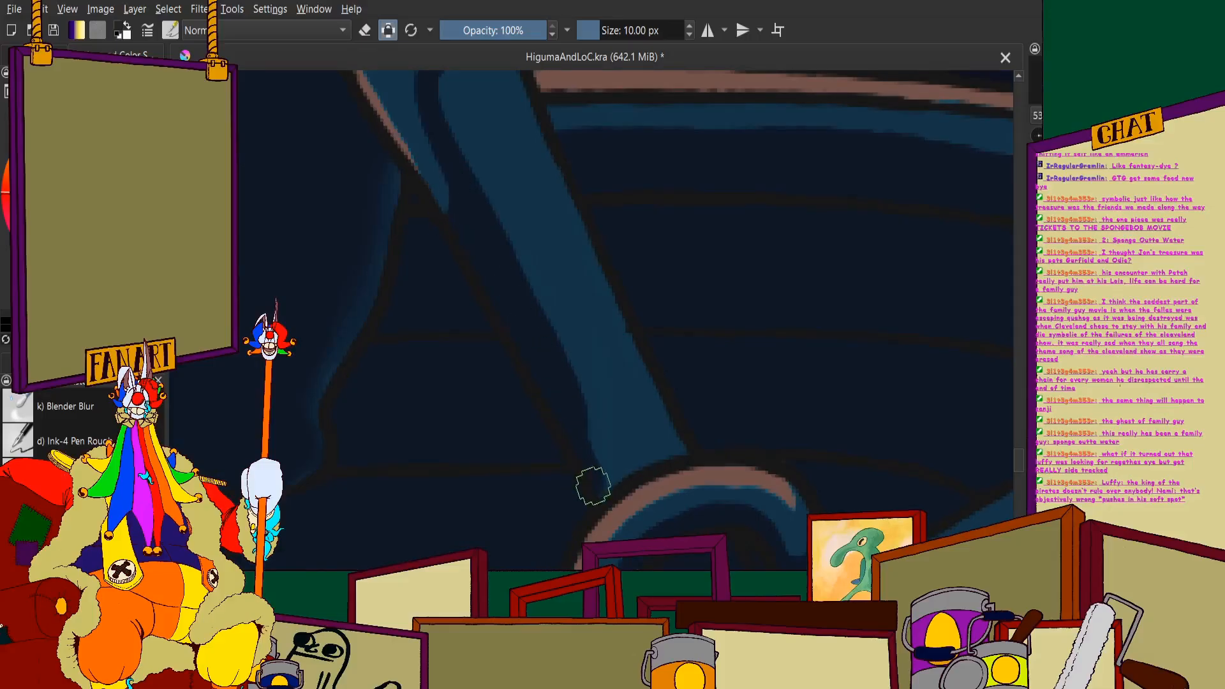
pyautogui.moveTo(606, 304)
pyautogui.mouseDown()
pyautogui.moveTo(659, 398)
pyautogui.moveTo(634, 385)
pyautogui.moveTo(573, 270)
pyautogui.moveTo(574, 341)
pyautogui.mouseUp()
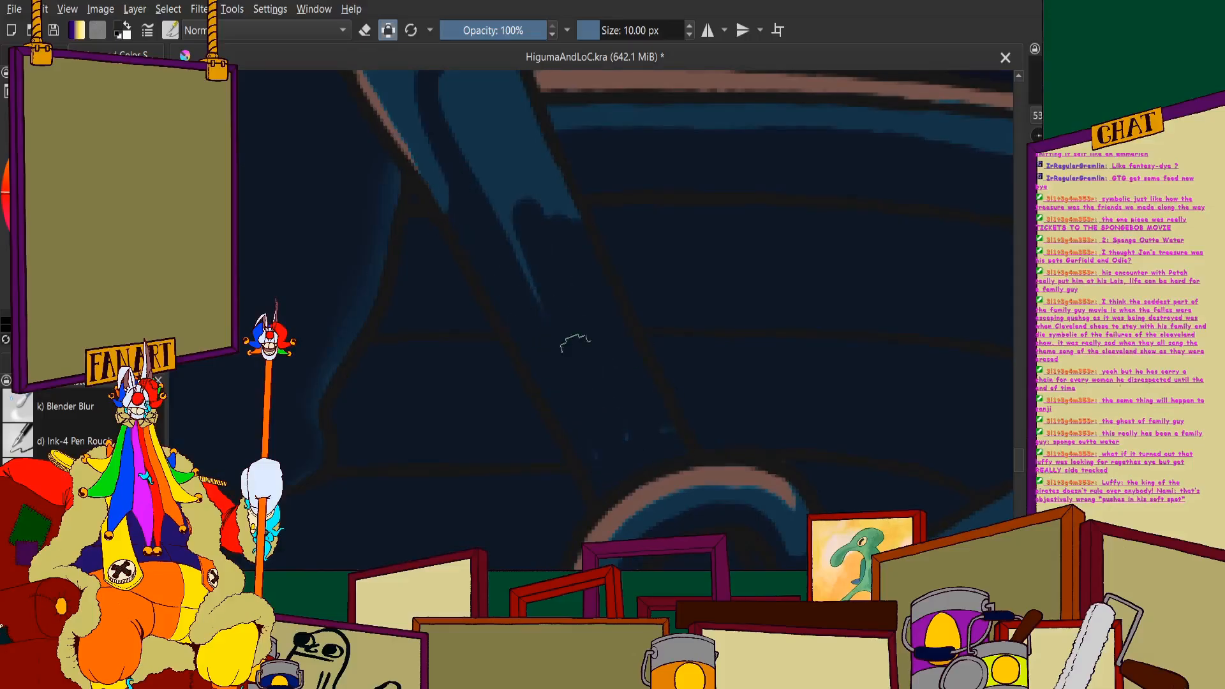
# - Cover the remaining blue of the near oar's upper shaft with navy, leaving only the handle's rounded end blue
pyautogui.scroll(-2, 666, 410)
pyautogui.scroll(3, 574, 281)
pyautogui.moveTo(536, 225)
pyautogui.mouseDown()
pyautogui.moveTo(543, 258)
pyautogui.moveTo(521, 173)
pyautogui.moveTo(595, 134)
pyautogui.moveTo(729, 399)
pyautogui.moveTo(583, 170)
pyautogui.moveTo(630, 307)
pyautogui.moveTo(608, 268)
pyautogui.mouseUp()
pyautogui.scroll(-2, 608, 268)
pyautogui.scroll(6, 597, 258)
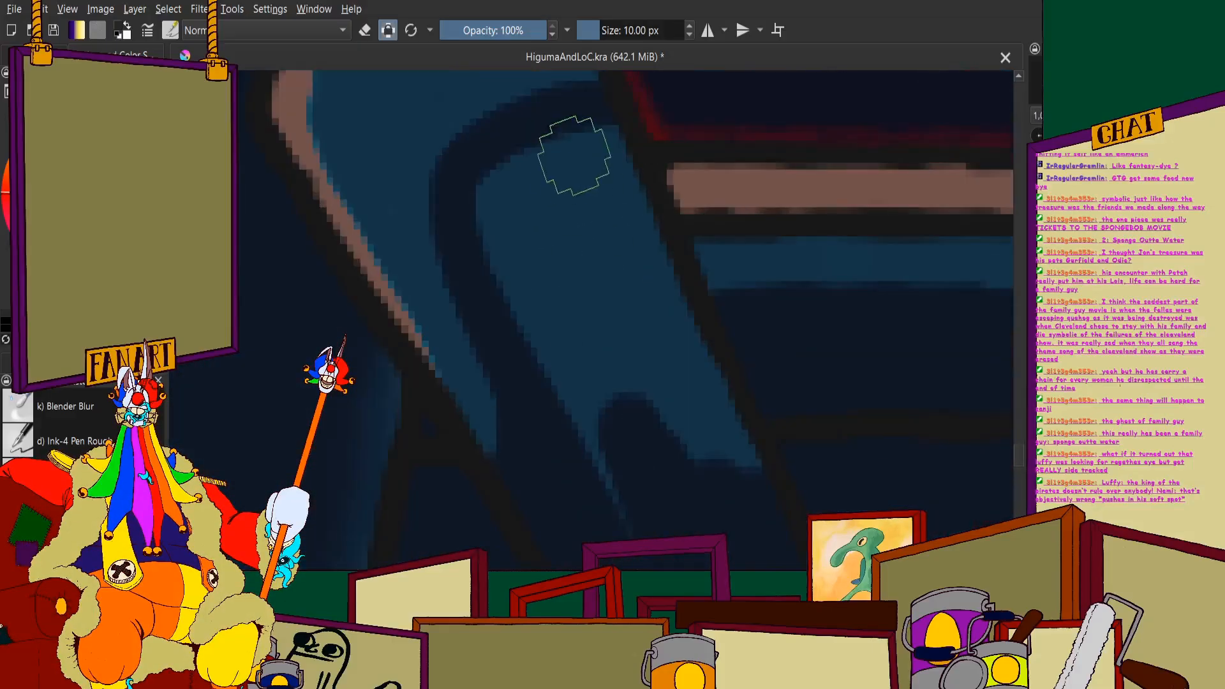
pyautogui.moveTo(628, 214)
pyautogui.mouseDown()
pyautogui.moveTo(710, 400)
pyautogui.moveTo(659, 311)
pyautogui.moveTo(616, 330)
pyautogui.moveTo(532, 178)
pyautogui.moveTo(500, 199)
pyautogui.moveTo(569, 399)
pyautogui.moveTo(542, 254)
pyautogui.mouseUp()
pyautogui.scroll(-6, 541, 253)
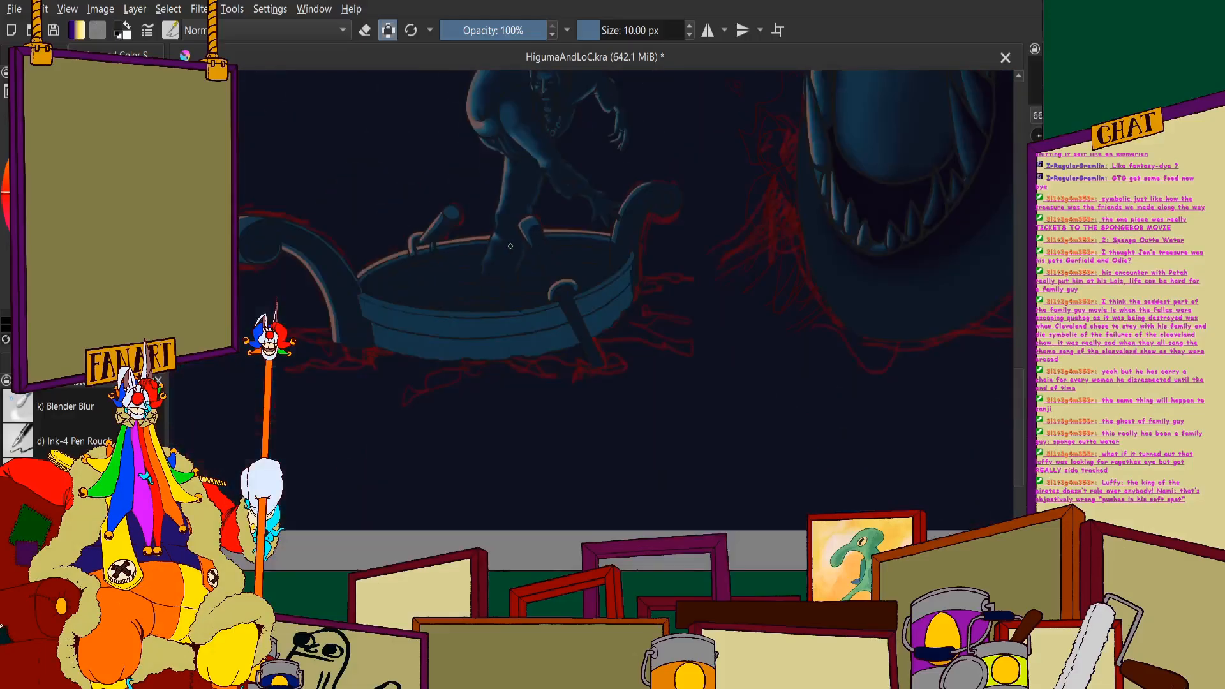
# - Examine the near oar handle's blue end and brown highlight up close and against the whole boat
pyautogui.scroll(6, 504, 275)
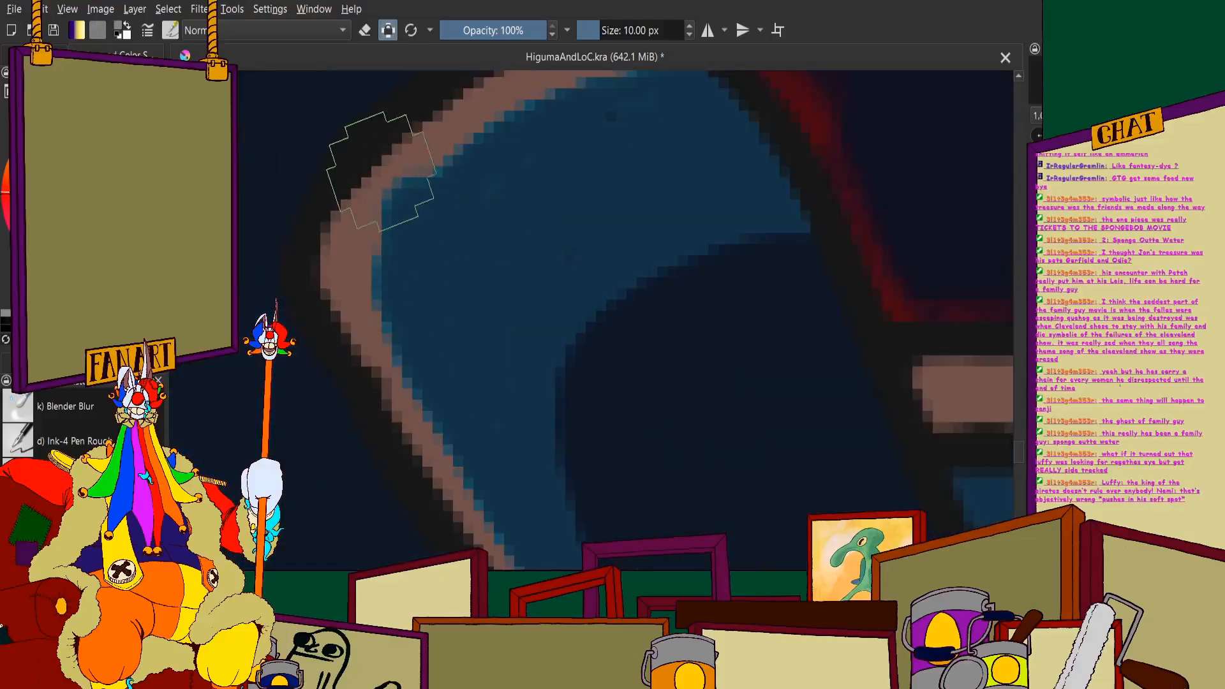
pyautogui.scroll(-4, 394, 218)
pyautogui.scroll(-2, 394, 219)
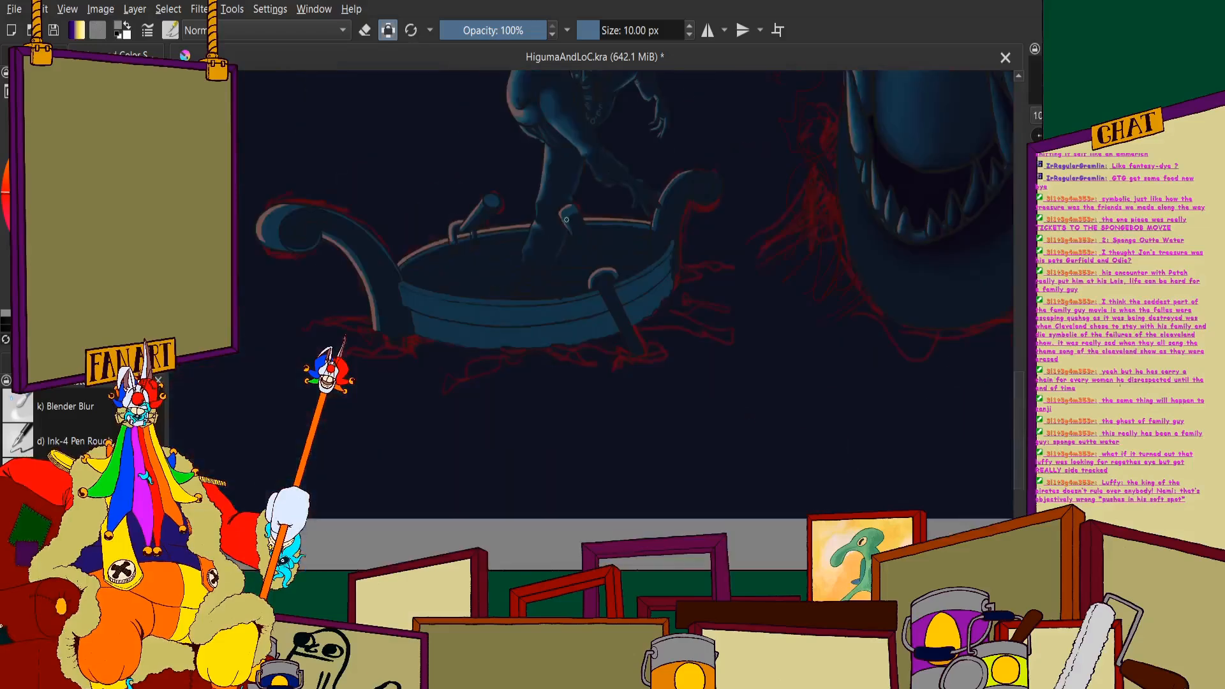
pyautogui.scroll(8, 647, 286)
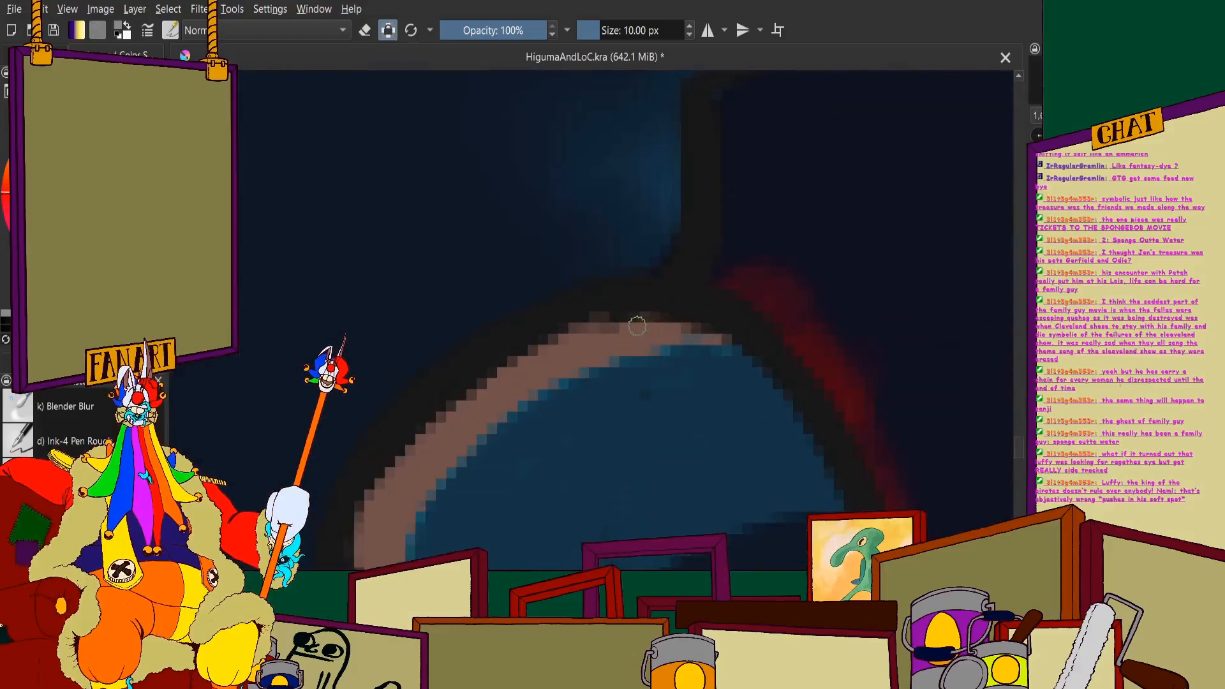
pyautogui.scroll(-8, 699, 326)
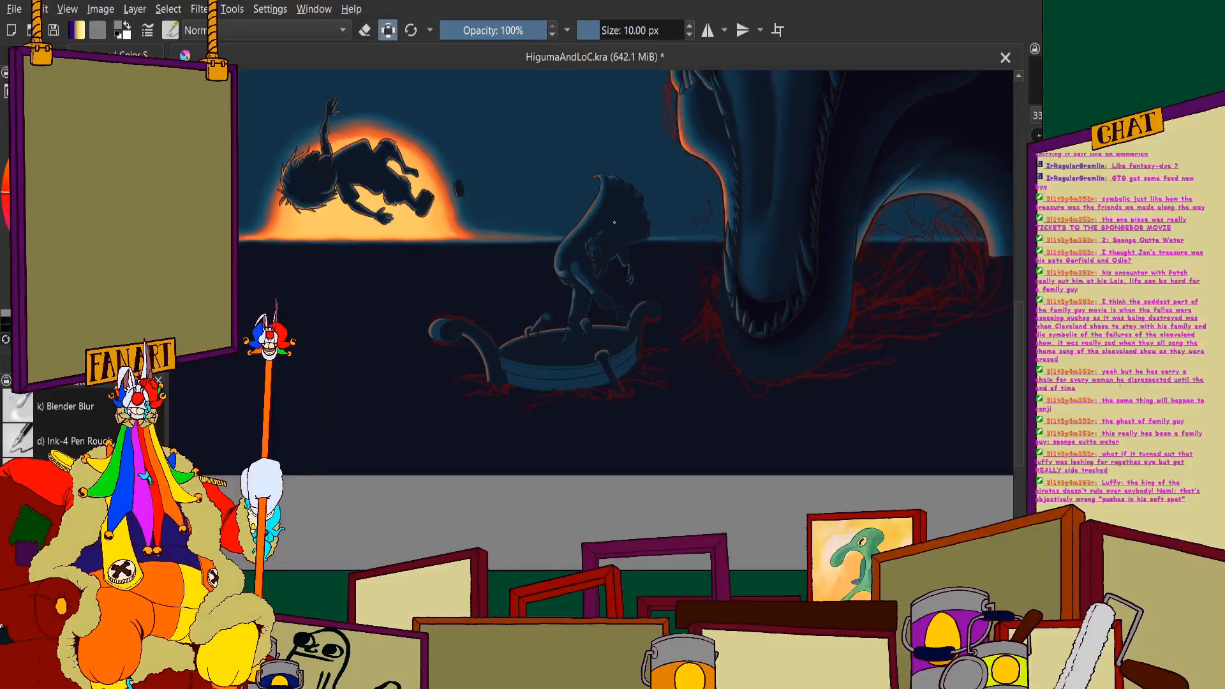
pyautogui.scroll(5, 648, 420)
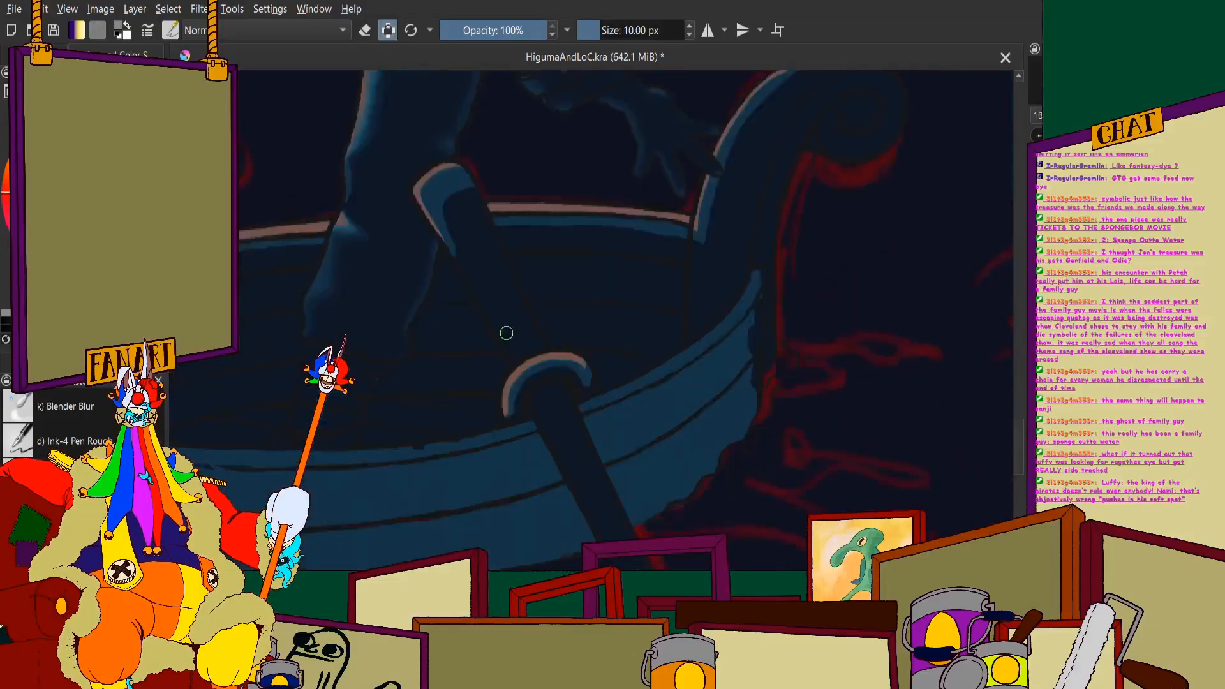
pyautogui.scroll(-3, 514, 370)
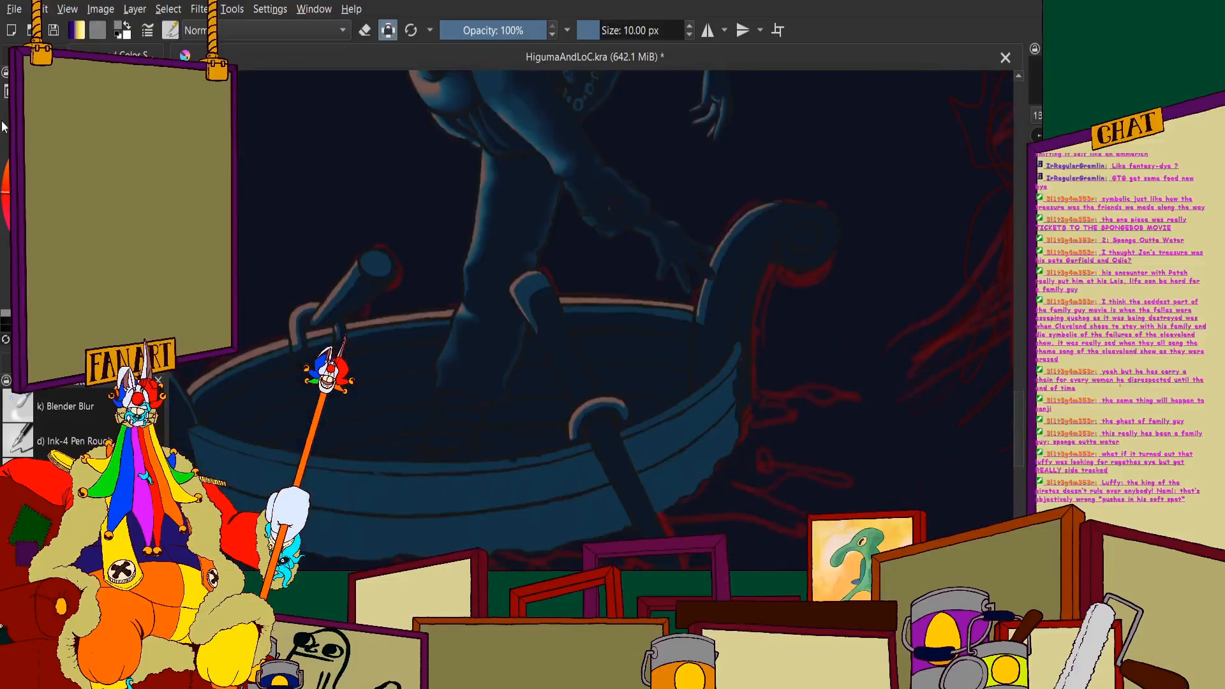
# - Thin the blue band at the outer end of the near oar's ring with navy, keeping the brown highlight
pyautogui.scroll(8, 552, 358)
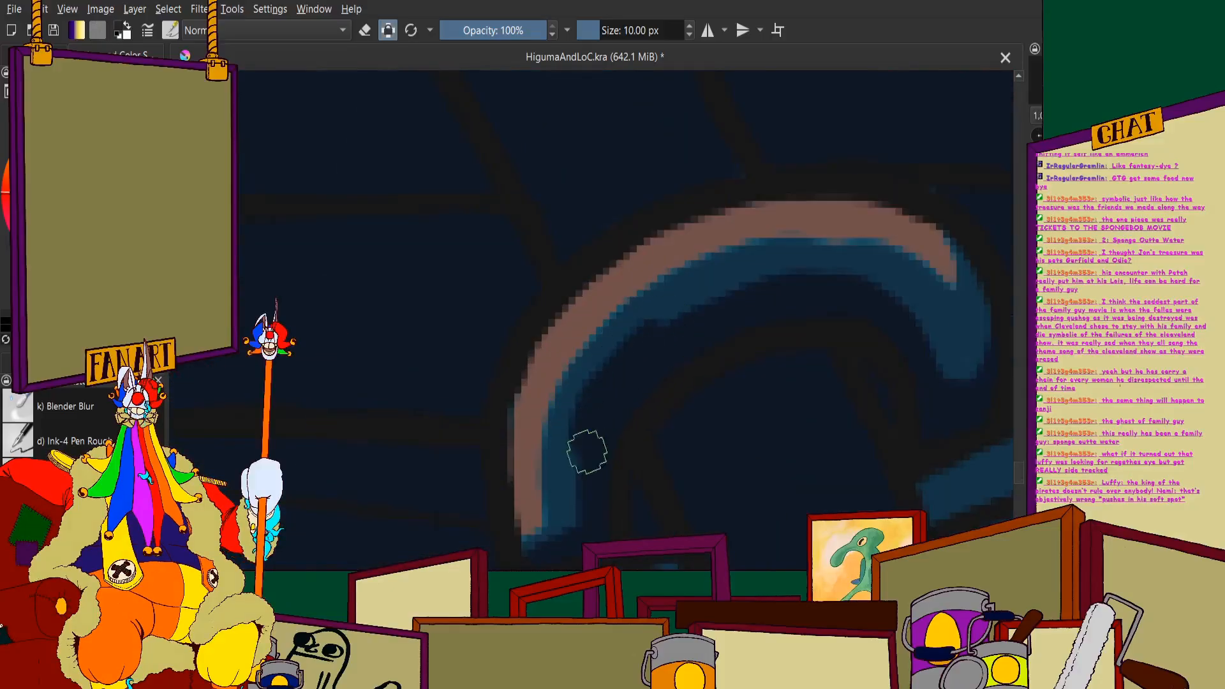
pyautogui.scroll(-2, 574, 501)
pyautogui.scroll(2, 687, 353)
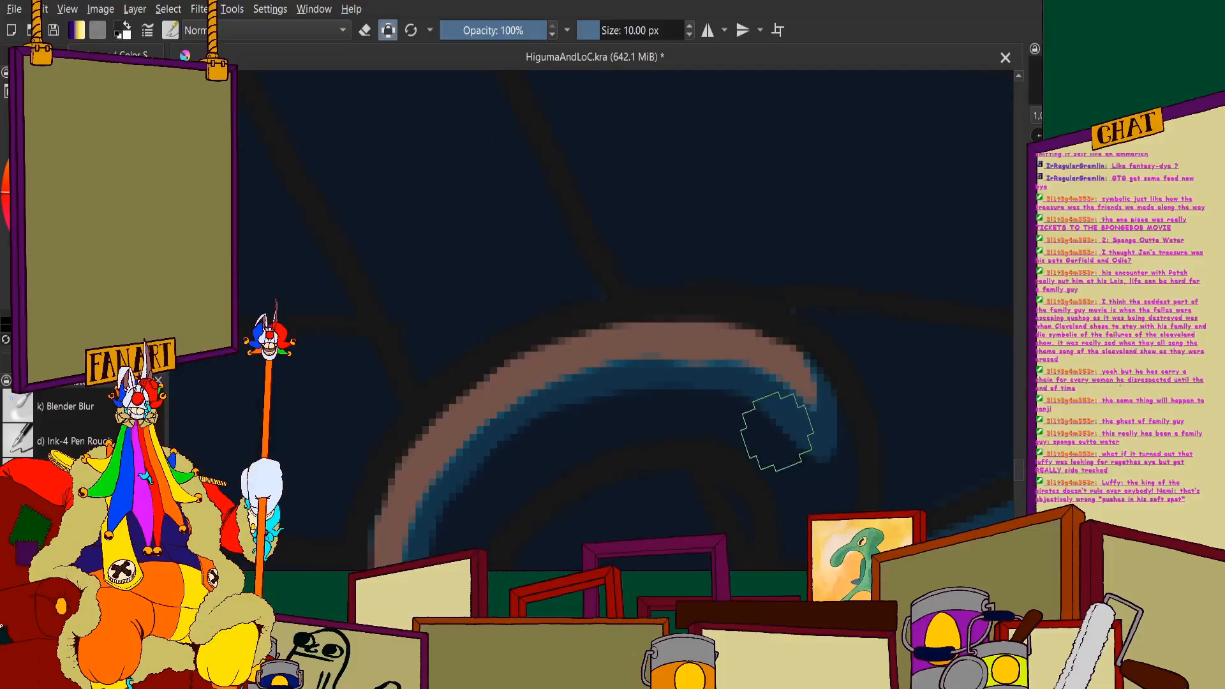
pyautogui.scroll(-6, 777, 432)
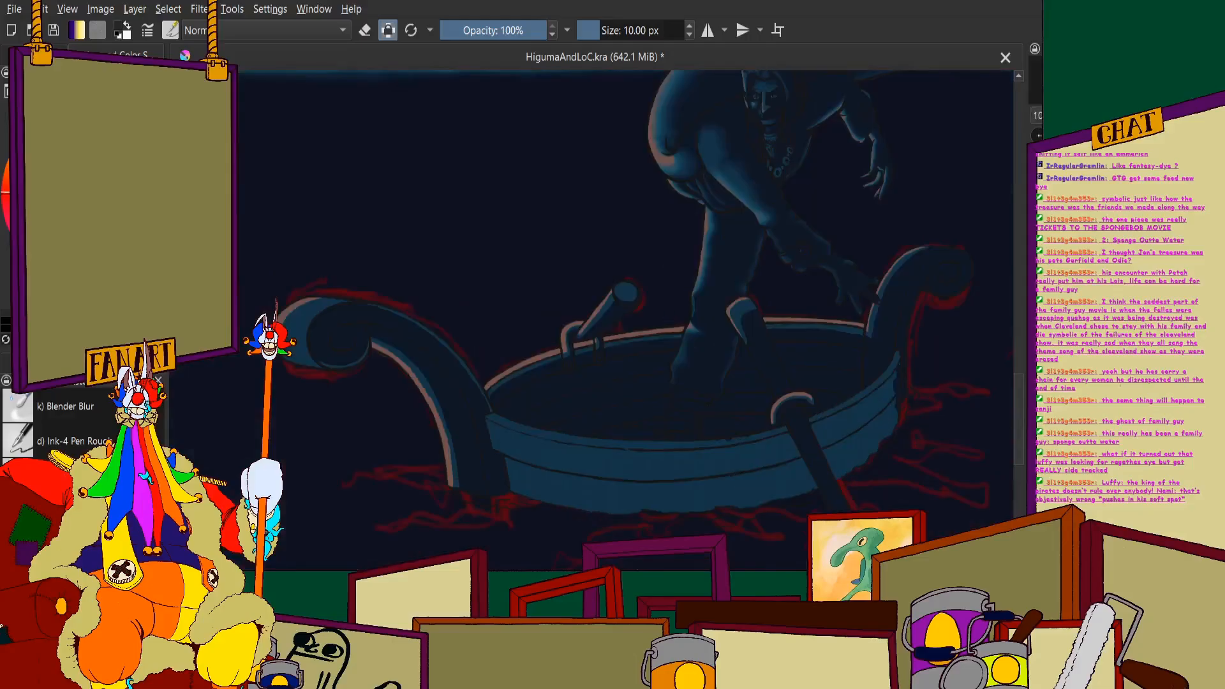
# - Fill the outer hull planks between the near oar and the right scroll with navy, keeping the rim blue
pyautogui.scroll(5, 677, 454)
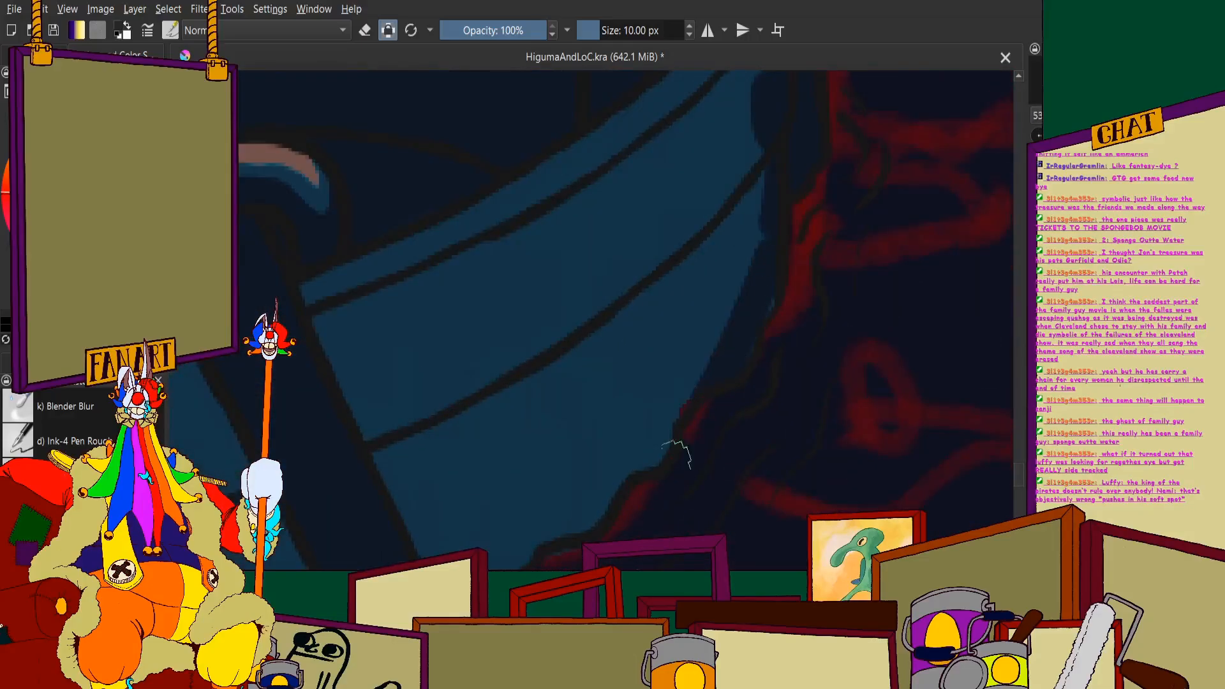
pyautogui.moveTo(674, 457)
pyautogui.mouseDown()
pyautogui.moveTo(724, 292)
pyautogui.moveTo(667, 328)
pyautogui.moveTo(537, 570)
pyautogui.moveTo(491, 560)
pyautogui.moveTo(548, 453)
pyautogui.moveTo(511, 414)
pyautogui.moveTo(489, 419)
pyautogui.moveTo(359, 550)
pyautogui.moveTo(462, 325)
pyautogui.moveTo(304, 345)
pyautogui.mouseUp()
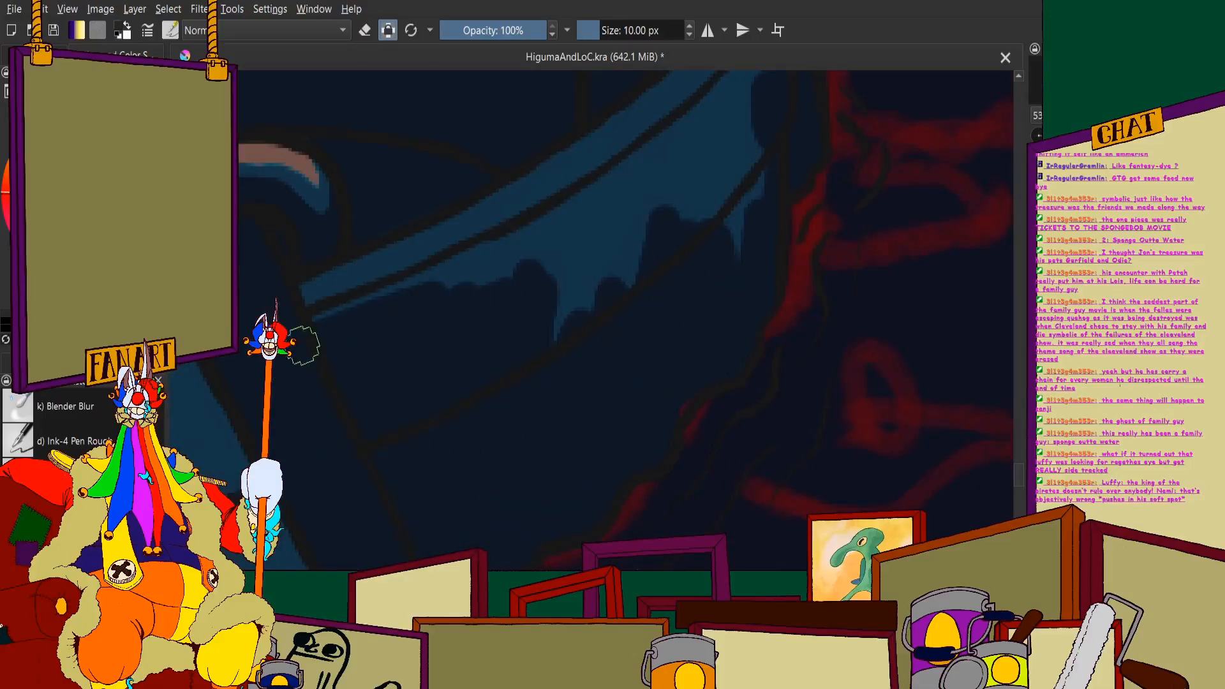
pyautogui.scroll(-3, 574, 205)
pyautogui.scroll(3, 620, 122)
pyautogui.moveTo(394, 470)
pyautogui.mouseDown()
pyautogui.moveTo(475, 422)
pyautogui.moveTo(293, 485)
pyautogui.moveTo(498, 383)
pyautogui.moveTo(591, 313)
pyautogui.mouseUp()
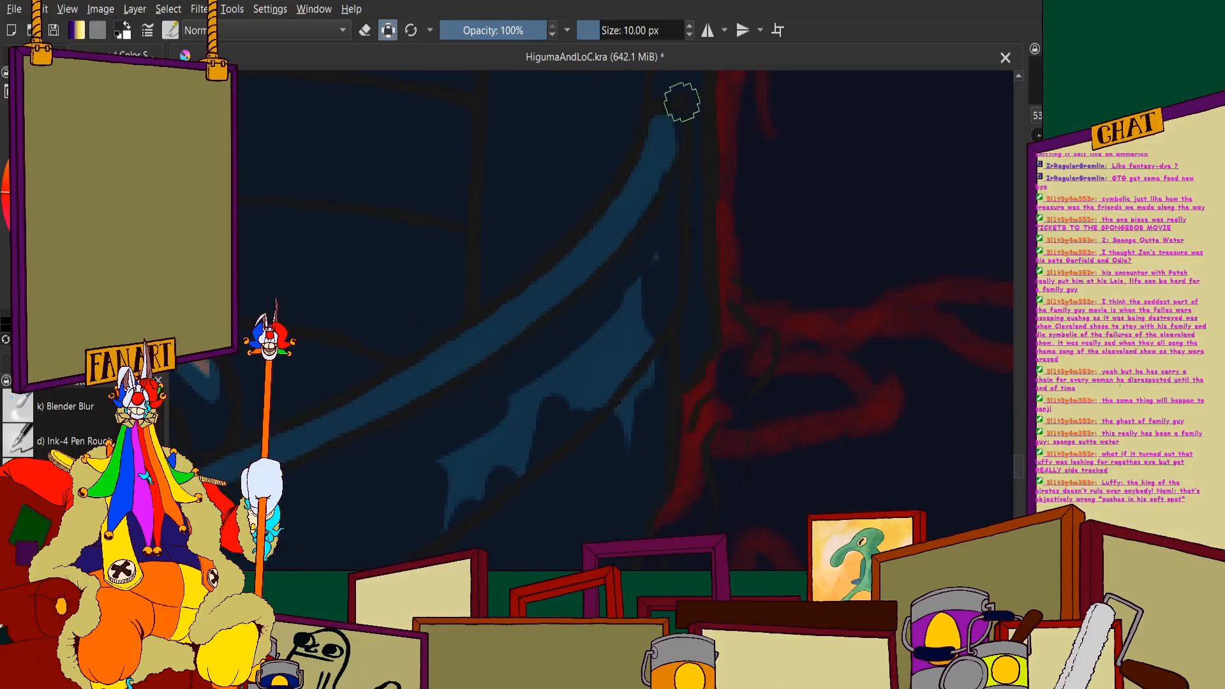
pyautogui.moveTo(645, 373)
pyautogui.mouseDown()
pyautogui.moveTo(624, 354)
pyautogui.moveTo(621, 282)
pyautogui.moveTo(563, 368)
pyautogui.moveTo(492, 400)
pyautogui.mouseUp()
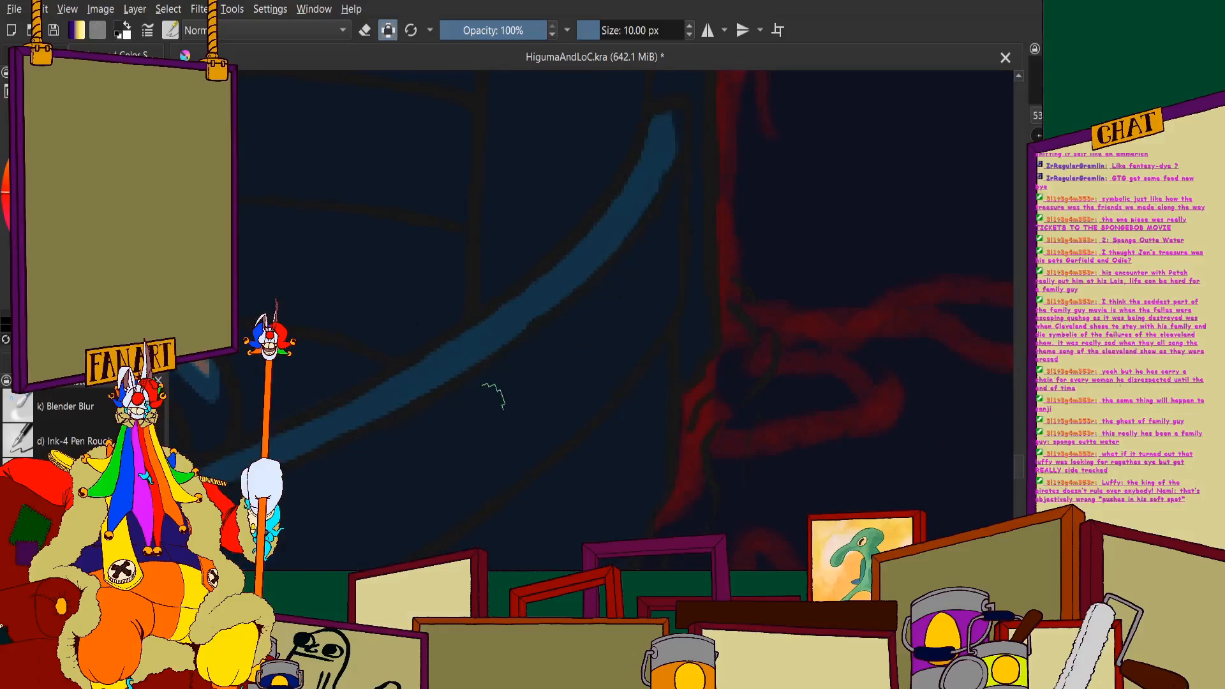
pyautogui.scroll(-1, 485, 419)
pyautogui.scroll(-7, 483, 422)
pyautogui.scroll(3, 501, 428)
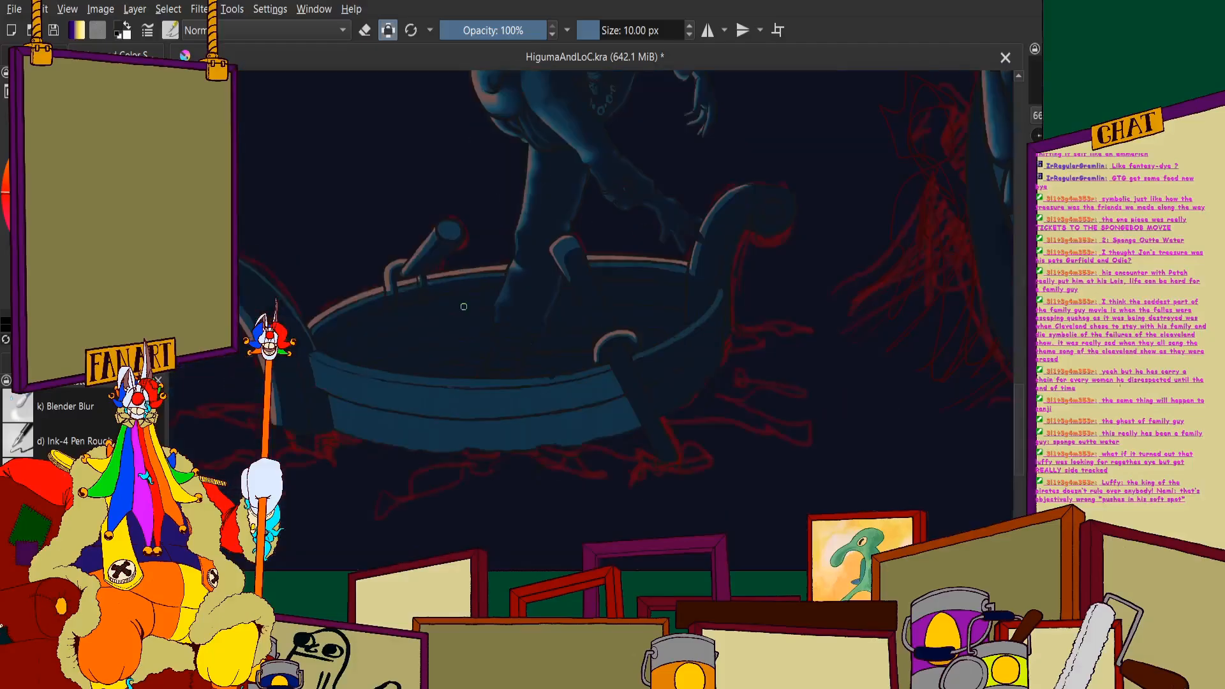
# - Paint navy over the outer hull planks beside the left scroll post, from the waterline up towards the rim
pyautogui.scroll(-2, 472, 434)
pyautogui.scroll(4, 402, 402)
pyautogui.moveTo(398, 345)
pyautogui.mouseDown()
pyautogui.moveTo(414, 444)
pyautogui.moveTo(347, 415)
pyautogui.moveTo(313, 319)
pyautogui.mouseUp()
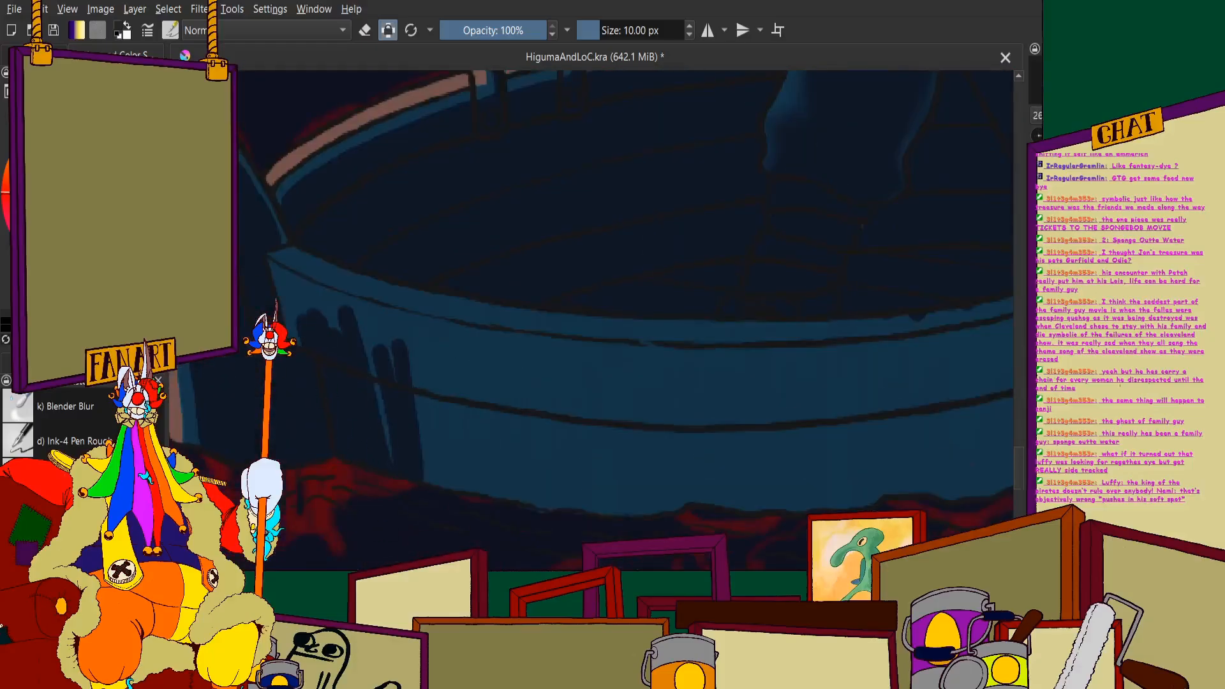
pyautogui.scroll(-2, 454, 534)
pyautogui.scroll(4, 343, 342)
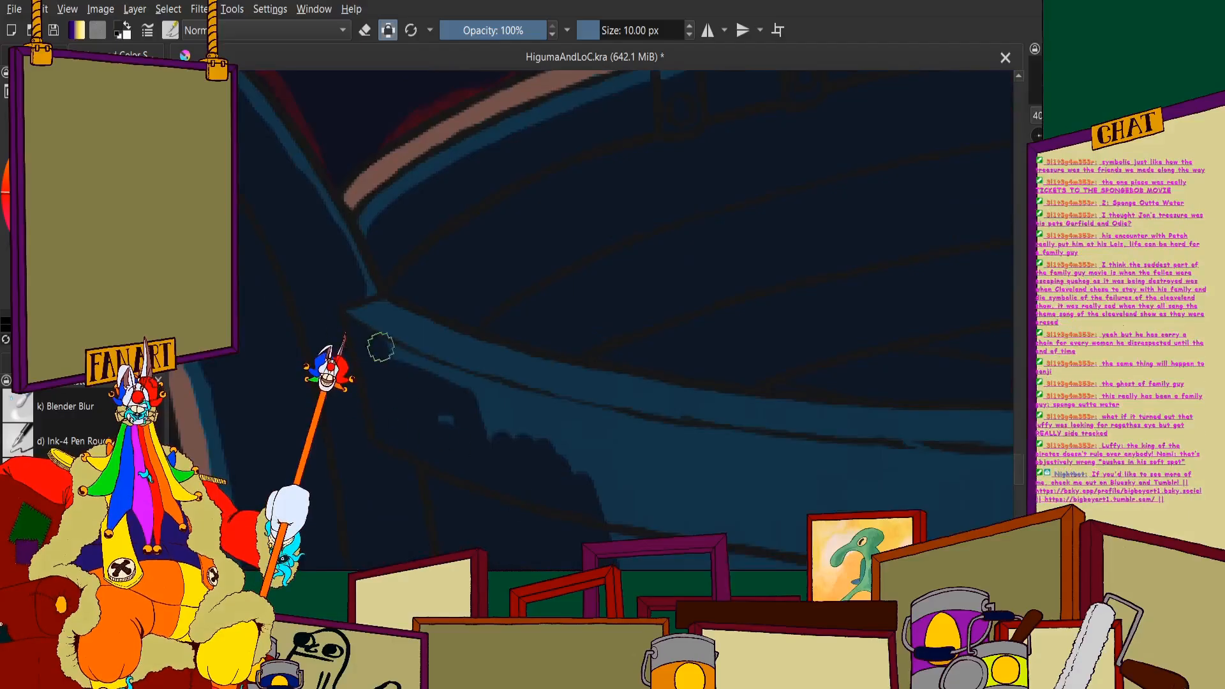
pyautogui.scroll(-5, 405, 366)
pyautogui.scroll(5, 530, 325)
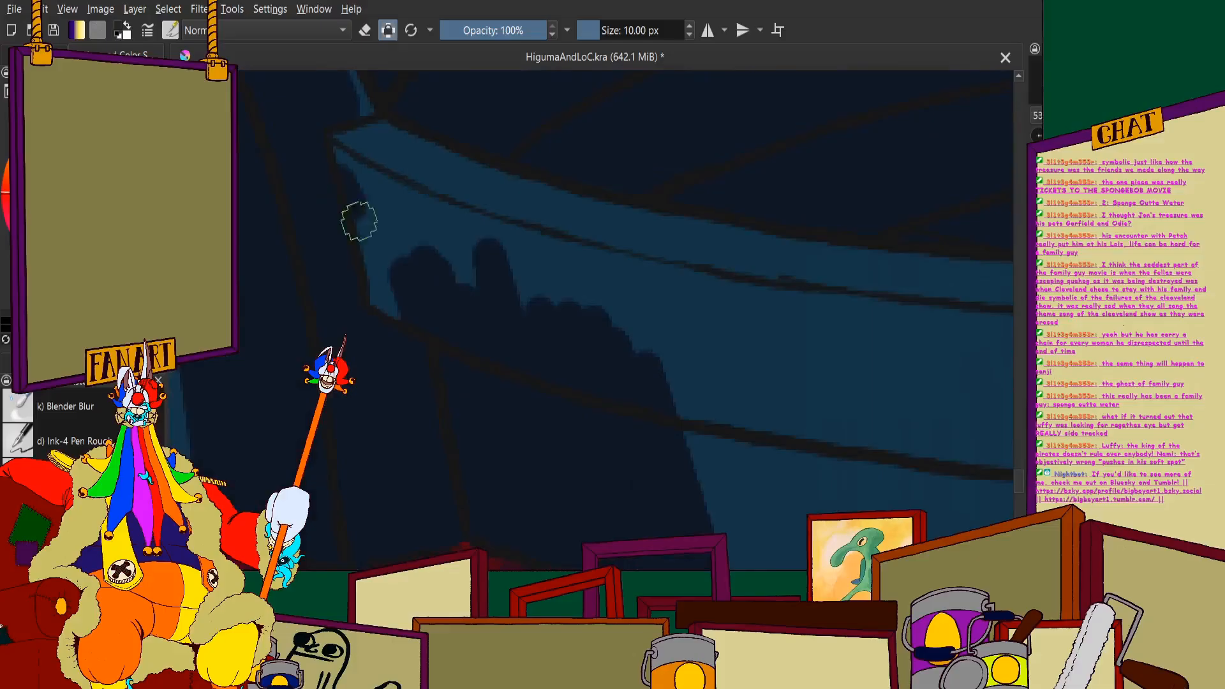
# - Cover the leftover blue directly beneath the rim near the left scroll post with navy, following the rim's line
pyautogui.scroll(3, 409, 268)
pyautogui.moveTo(251, 191)
pyautogui.mouseDown()
pyautogui.moveTo(426, 282)
pyautogui.moveTo(392, 279)
pyautogui.mouseUp()
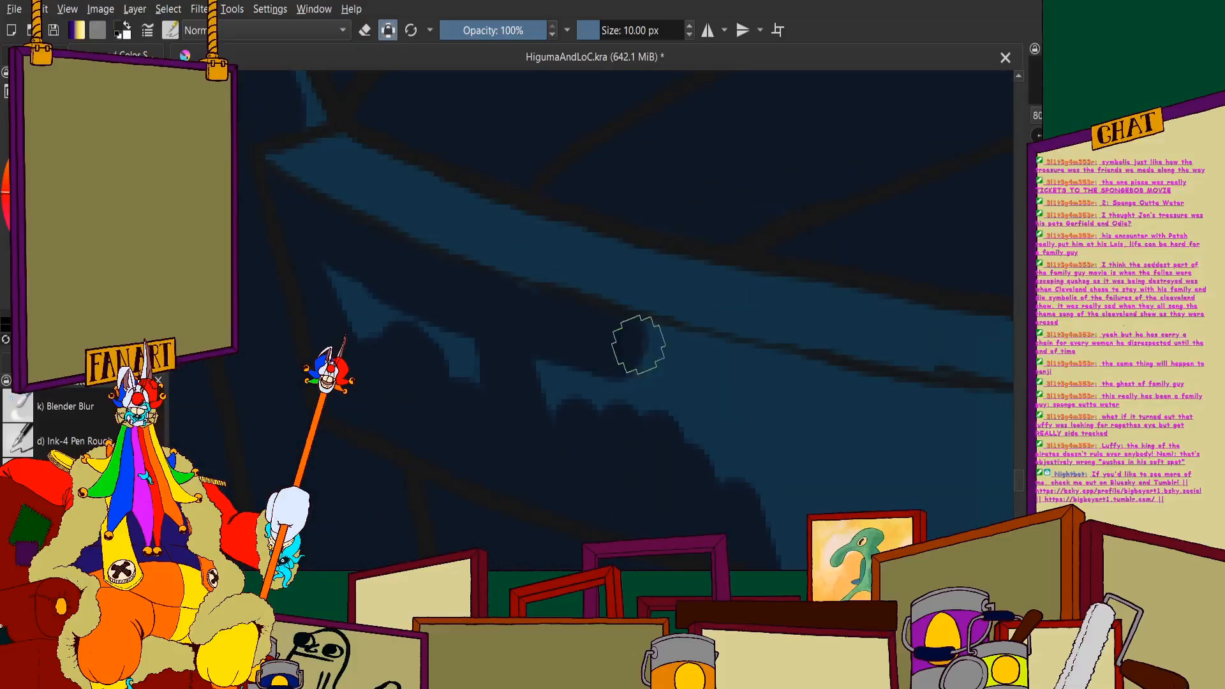
pyautogui.moveTo(639, 345)
pyautogui.mouseDown()
pyautogui.moveTo(566, 325)
pyautogui.moveTo(753, 374)
pyautogui.moveTo(768, 579)
pyautogui.moveTo(676, 422)
pyautogui.moveTo(584, 368)
pyautogui.moveTo(509, 393)
pyautogui.moveTo(382, 307)
pyautogui.moveTo(345, 342)
pyautogui.mouseUp()
pyautogui.scroll(-6, 389, 281)
pyautogui.scroll(1, 485, 264)
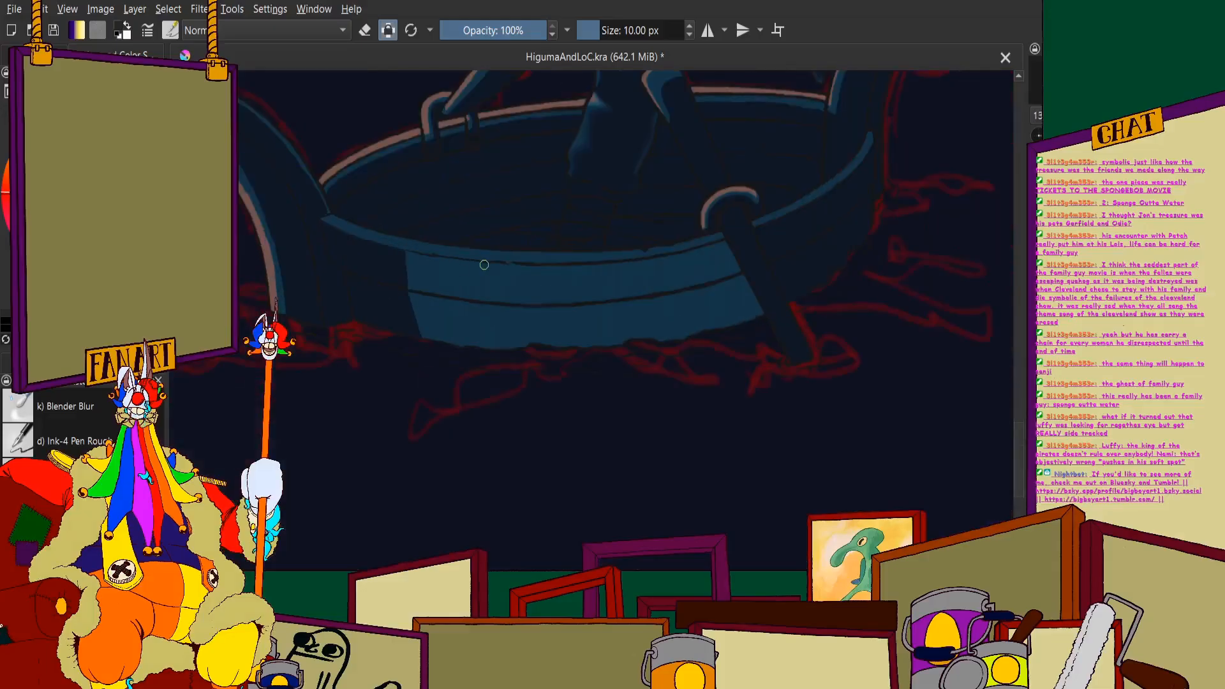
# - Paint navy over the outer hull planks on the left side of the near oar, down to the water
pyautogui.scroll(3, 485, 266)
pyautogui.moveTo(594, 246)
pyautogui.mouseDown()
pyautogui.moveTo(619, 400)
pyautogui.moveTo(662, 447)
pyautogui.mouseUp()
pyautogui.moveTo(676, 402); pyautogui.dragTo(692, 336)
pyautogui.moveTo(639, 207)
pyautogui.mouseDown()
pyautogui.moveTo(694, 341)
pyautogui.moveTo(694, 191)
pyautogui.moveTo(761, 396)
pyautogui.moveTo(754, 242)
pyautogui.moveTo(827, 388)
pyautogui.moveTo(795, 251)
pyautogui.moveTo(800, 201)
pyautogui.moveTo(894, 330)
pyautogui.mouseUp()
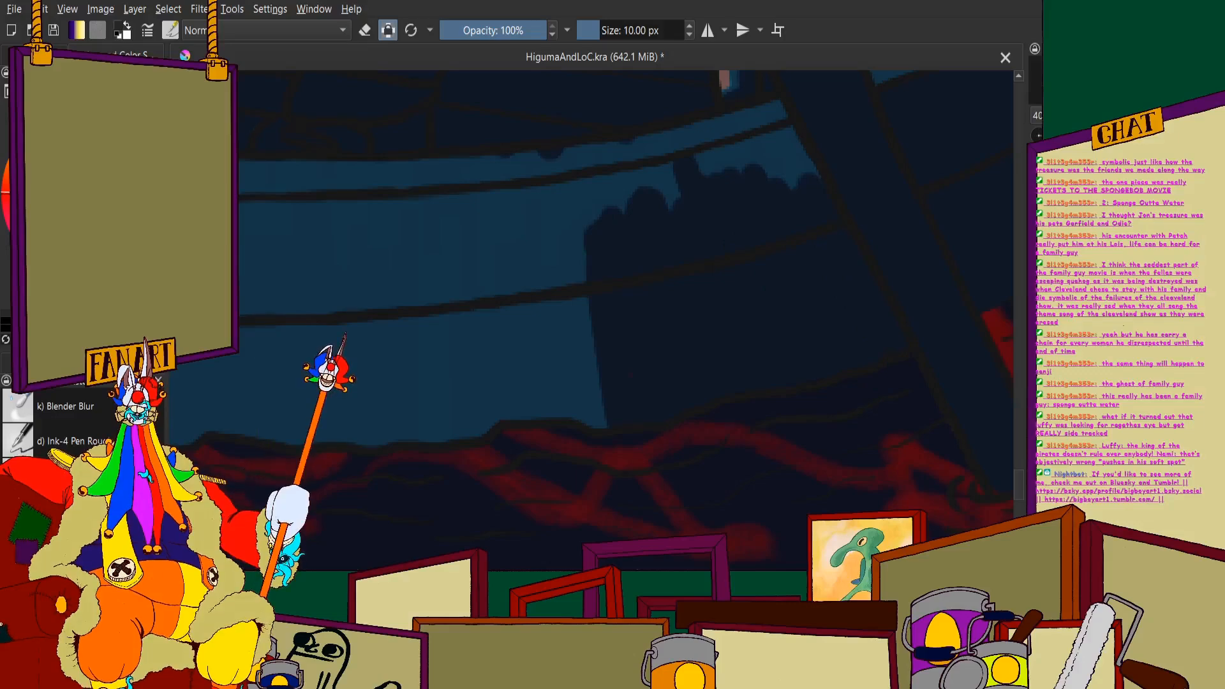
# - Fill the blue gap between the near oar's shaft and the rim line with navy, leaving the rim blue
pyautogui.moveTo(638, 78); pyautogui.dragTo(583, 251)
pyautogui.scroll(2, 571, 280)
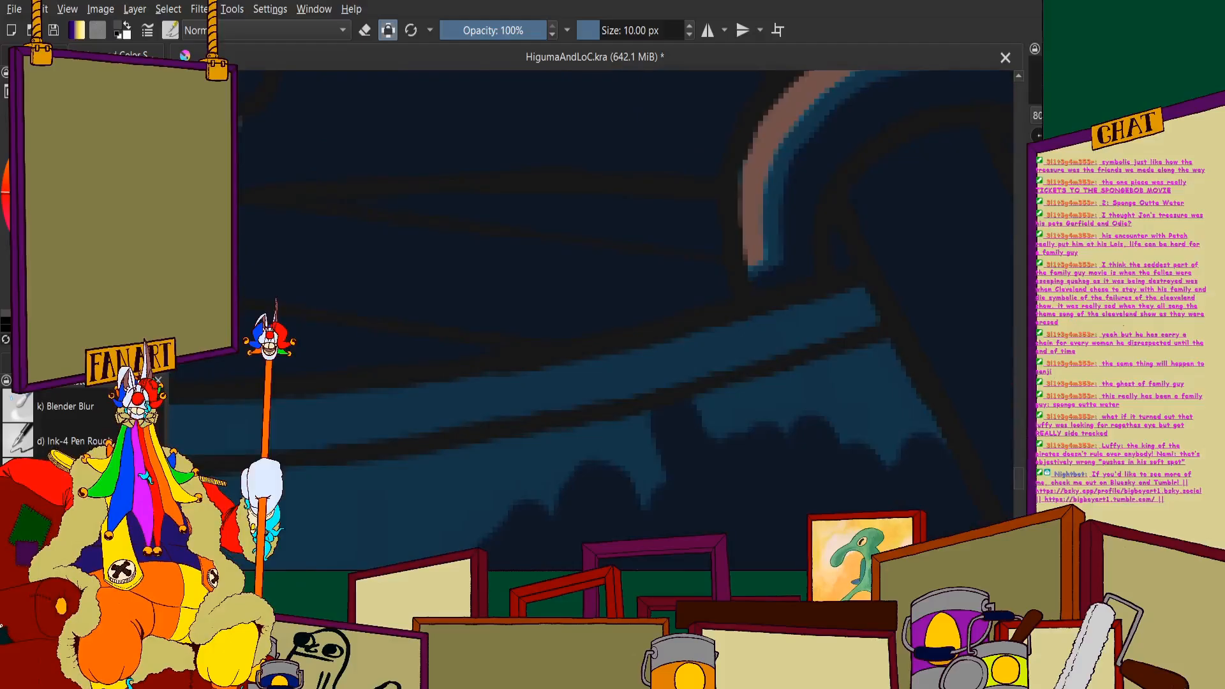
pyautogui.scroll(-1, 600, 346)
pyautogui.scroll(1, 580, 385)
pyautogui.moveTo(698, 435)
pyautogui.mouseDown()
pyautogui.moveTo(580, 385)
pyautogui.moveTo(534, 342)
pyautogui.moveTo(711, 280)
pyautogui.moveTo(744, 323)
pyautogui.moveTo(671, 391)
pyautogui.mouseUp()
pyautogui.scroll(-3, 671, 392)
# - Fill the large middle section of the outer hull with navy, from the waterline to just below the rim
pyautogui.moveTo(300, 510); pyautogui.dragTo(500, 328)
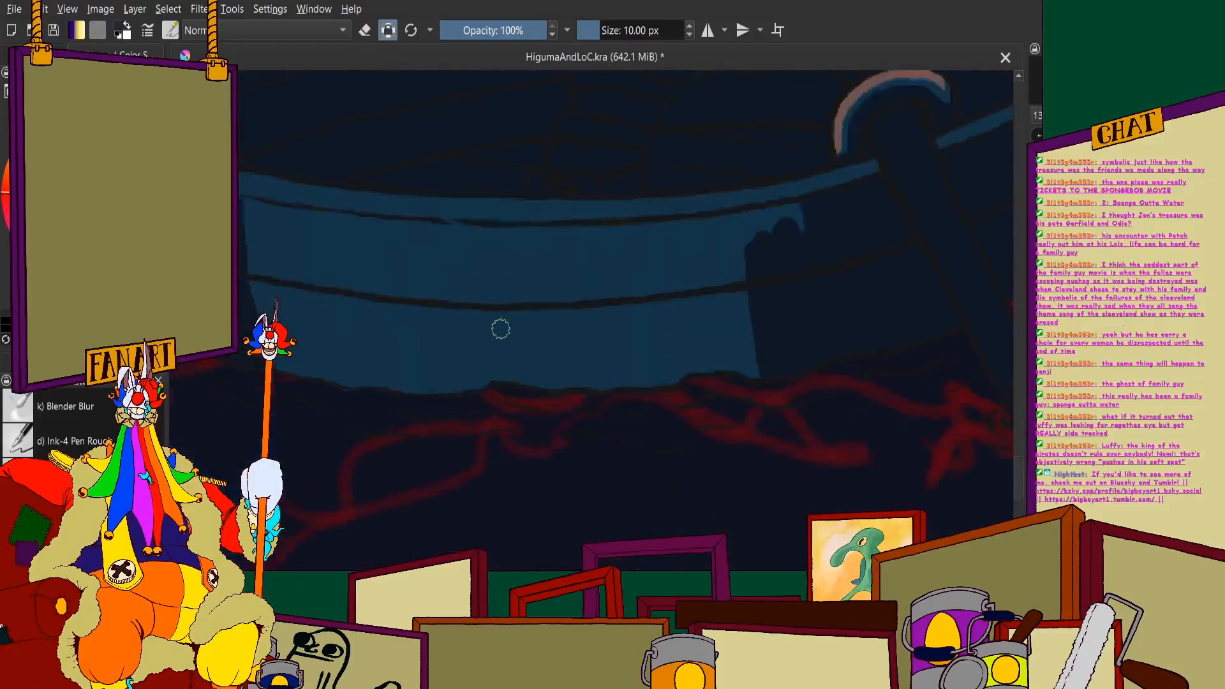
pyautogui.scroll(1, 500, 328)
pyautogui.moveTo(851, 236)
pyautogui.mouseDown()
pyautogui.moveTo(852, 270)
pyautogui.moveTo(906, 503)
pyautogui.moveTo(798, 220)
pyautogui.moveTo(782, 222)
pyautogui.moveTo(858, 425)
pyautogui.moveTo(800, 360)
pyautogui.moveTo(761, 253)
pyautogui.moveTo(755, 512)
pyautogui.moveTo(684, 202)
pyautogui.moveTo(667, 523)
pyautogui.moveTo(595, 512)
pyautogui.moveTo(538, 214)
pyautogui.moveTo(535, 471)
pyautogui.moveTo(501, 526)
pyautogui.moveTo(478, 242)
pyautogui.moveTo(457, 212)
pyautogui.moveTo(441, 464)
pyautogui.mouseUp()
pyautogui.scroll(-3, 438, 377)
pyautogui.scroll(3, 389, 273)
pyautogui.moveTo(315, 224)
pyautogui.mouseDown()
pyautogui.moveTo(392, 480)
pyautogui.moveTo(424, 421)
pyautogui.moveTo(386, 337)
pyautogui.mouseUp()
pyautogui.moveTo(455, 546)
pyautogui.mouseDown()
pyautogui.moveTo(457, 255)
pyautogui.moveTo(497, 504)
pyautogui.moveTo(511, 285)
pyautogui.moveTo(550, 485)
pyautogui.moveTo(595, 484)
pyautogui.moveTo(629, 519)
pyautogui.moveTo(630, 271)
pyautogui.mouseUp()
pyautogui.scroll(-3, 313, 396)
pyautogui.scroll(4, 297, 332)
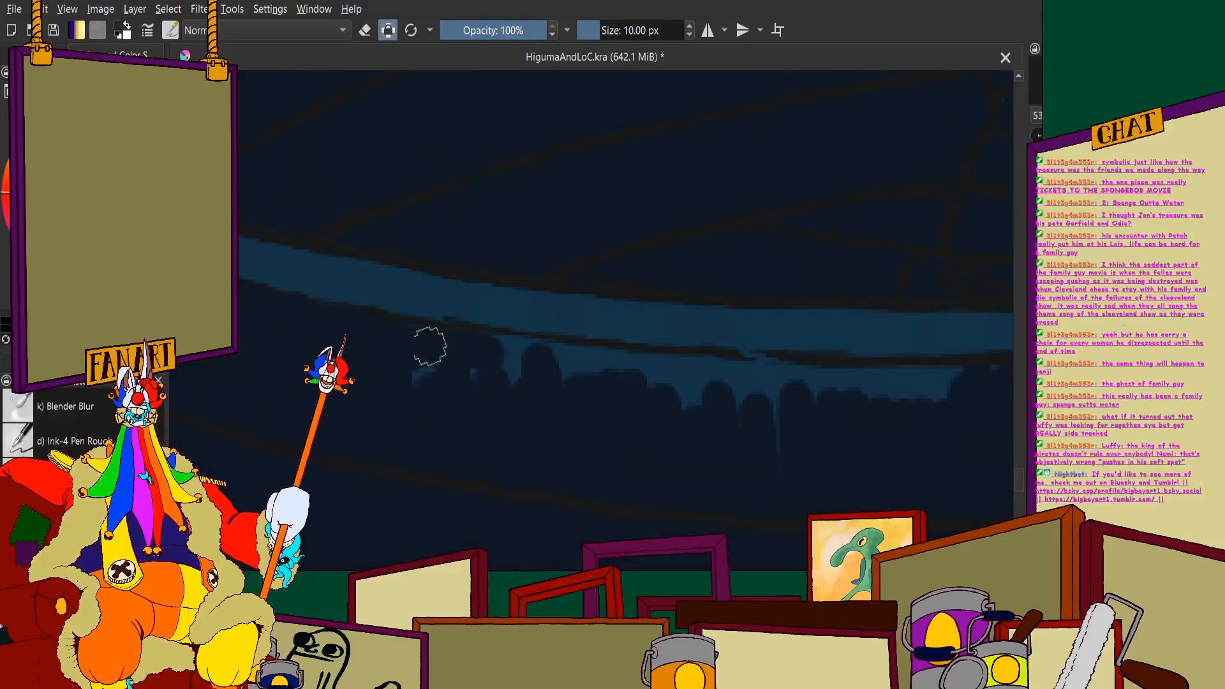
# - Cover the ragged blue strip under the rim along the middle of the hull with navy, up to the rim line
pyautogui.moveTo(430, 346); pyautogui.dragTo(567, 357)
pyautogui.scroll(-3, 489, 348)
pyautogui.scroll(3, 549, 351)
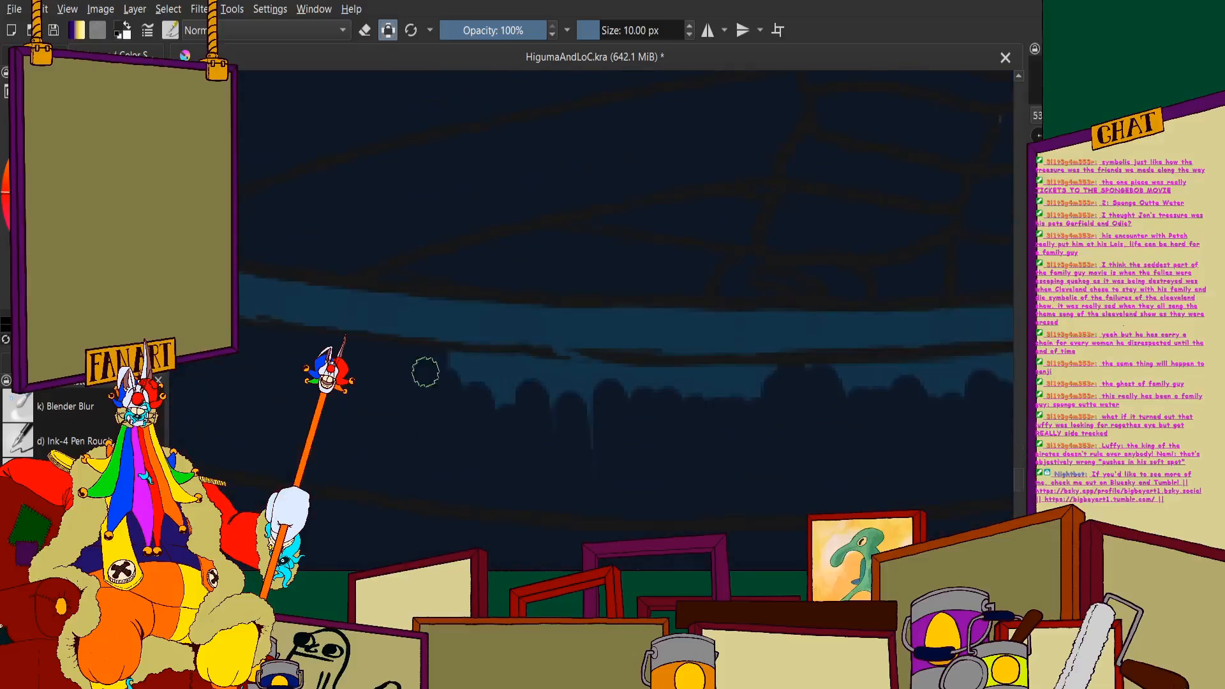
pyautogui.moveTo(426, 372); pyautogui.dragTo(605, 372)
pyautogui.moveTo(496, 370); pyautogui.dragTo(795, 378)
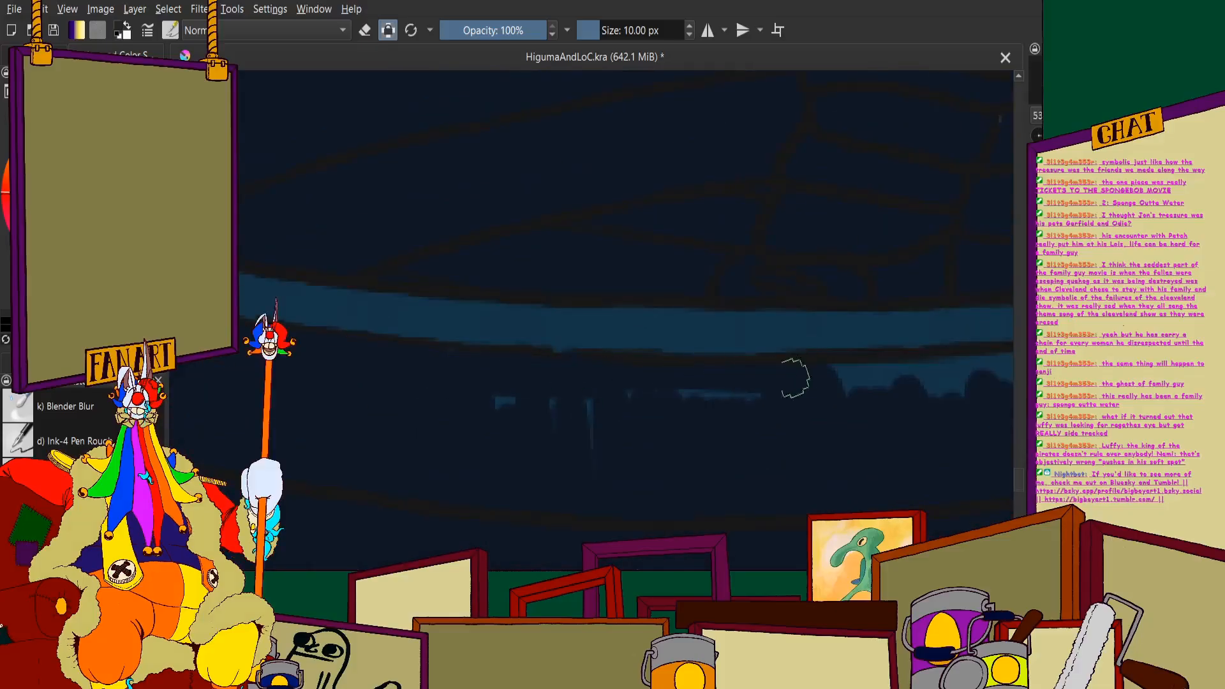
pyautogui.scroll(-5, 719, 424)
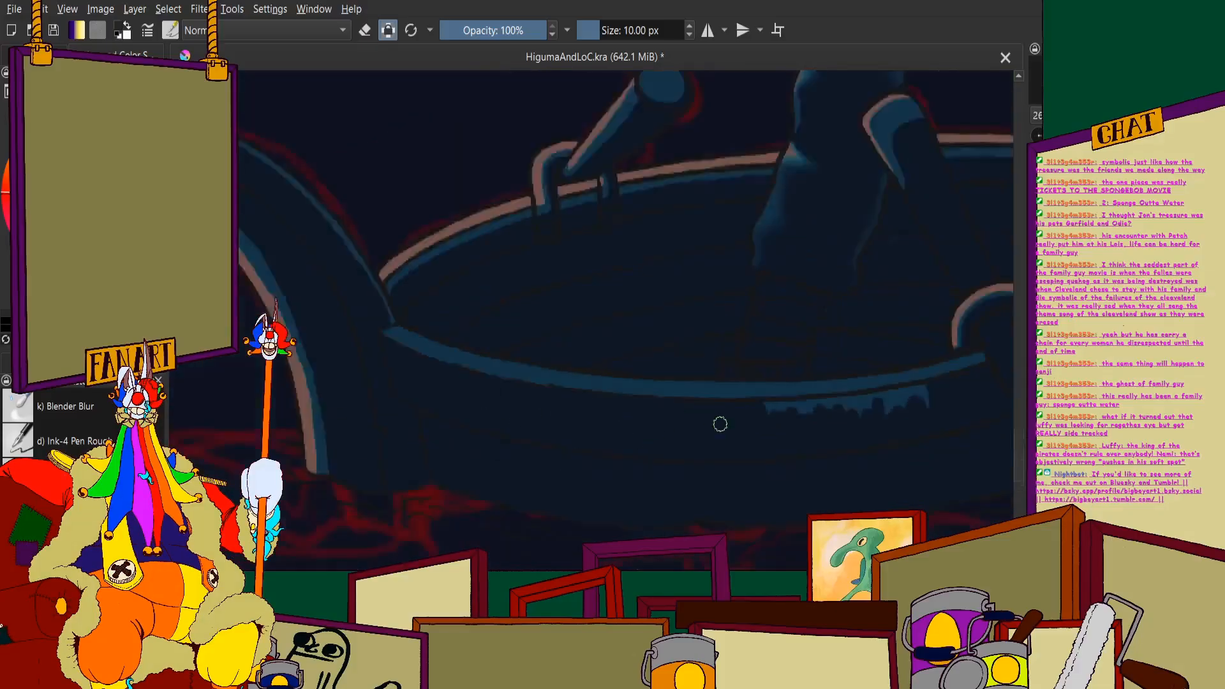
# - Paint out the last blue patches below the rim just left of the near oar with navy
pyautogui.moveTo(746, 426); pyautogui.dragTo(566, 536)
pyautogui.scroll(5, 566, 537)
pyautogui.scroll(1, 538, 562)
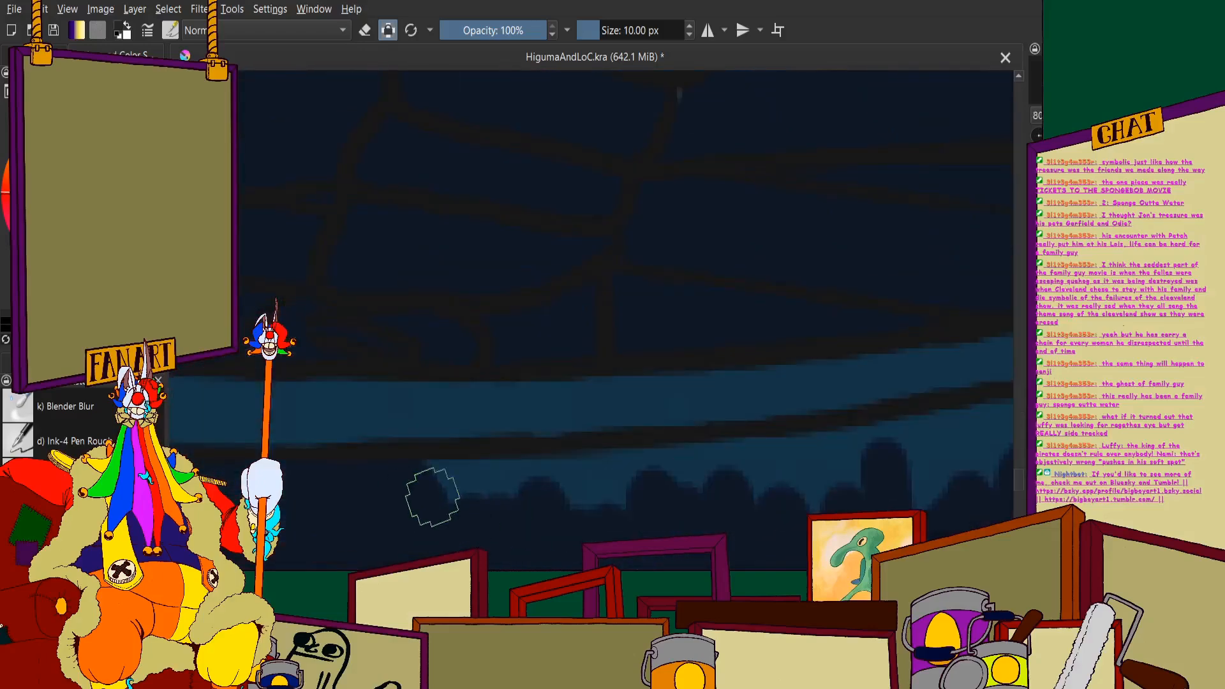
pyautogui.moveTo(432, 504)
pyautogui.mouseDown()
pyautogui.moveTo(526, 478)
pyautogui.moveTo(430, 479)
pyautogui.mouseUp()
pyautogui.scroll(-2, 430, 479)
pyautogui.moveTo(571, 475); pyautogui.dragTo(466, 478)
pyautogui.moveTo(392, 495); pyautogui.dragTo(427, 480)
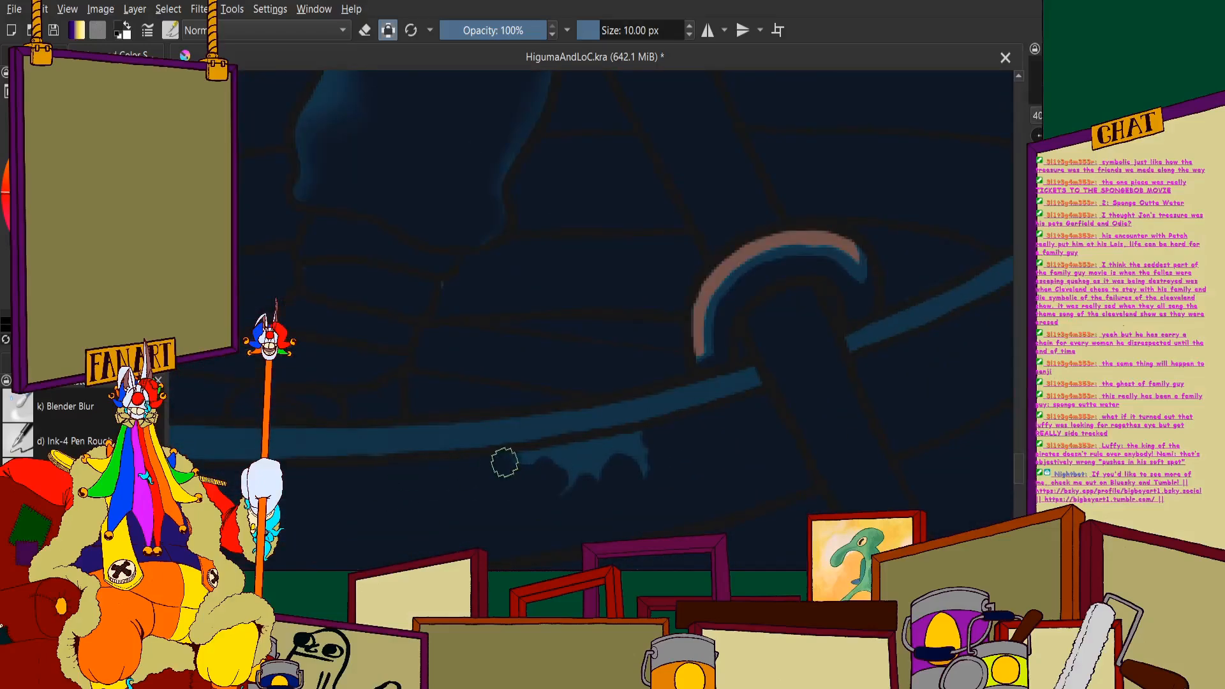
pyautogui.scroll(-5, 525, 484)
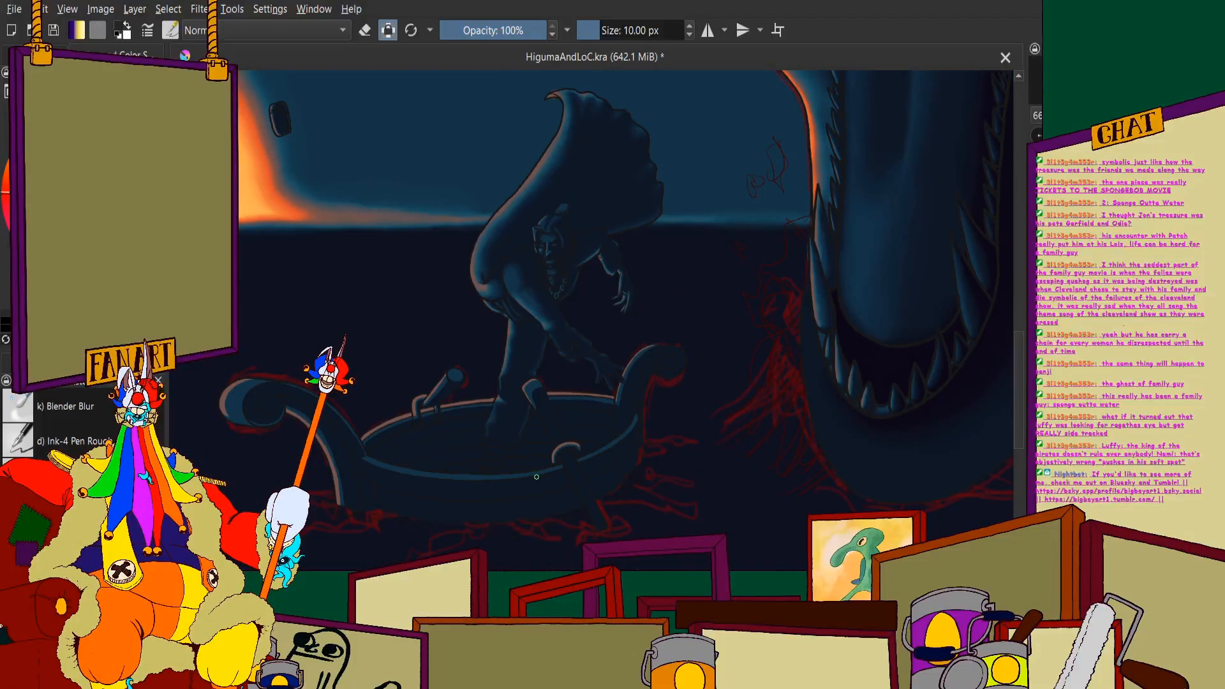
# - Trim the outer edge of the blue rim highlight with navy at the boat's right end
pyautogui.scroll(5, 537, 477)
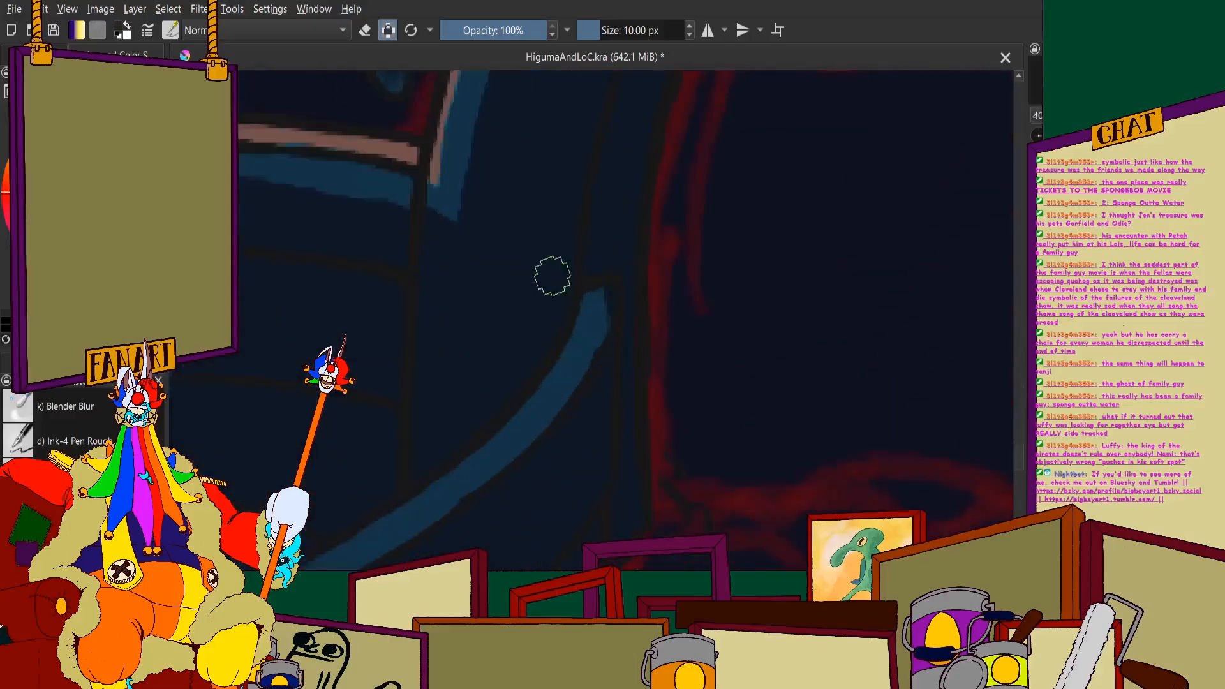
pyautogui.scroll(-5, 506, 249)
pyautogui.scroll(6, 506, 249)
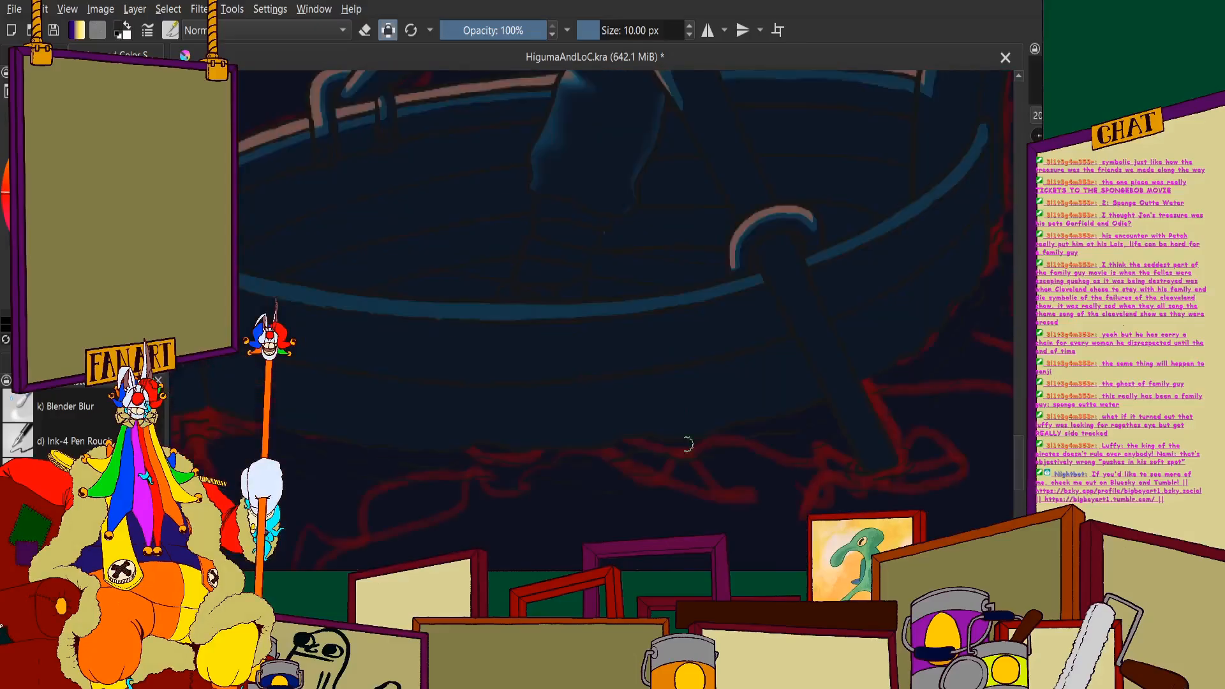
pyautogui.moveTo(846, 213); pyautogui.dragTo(828, 271)
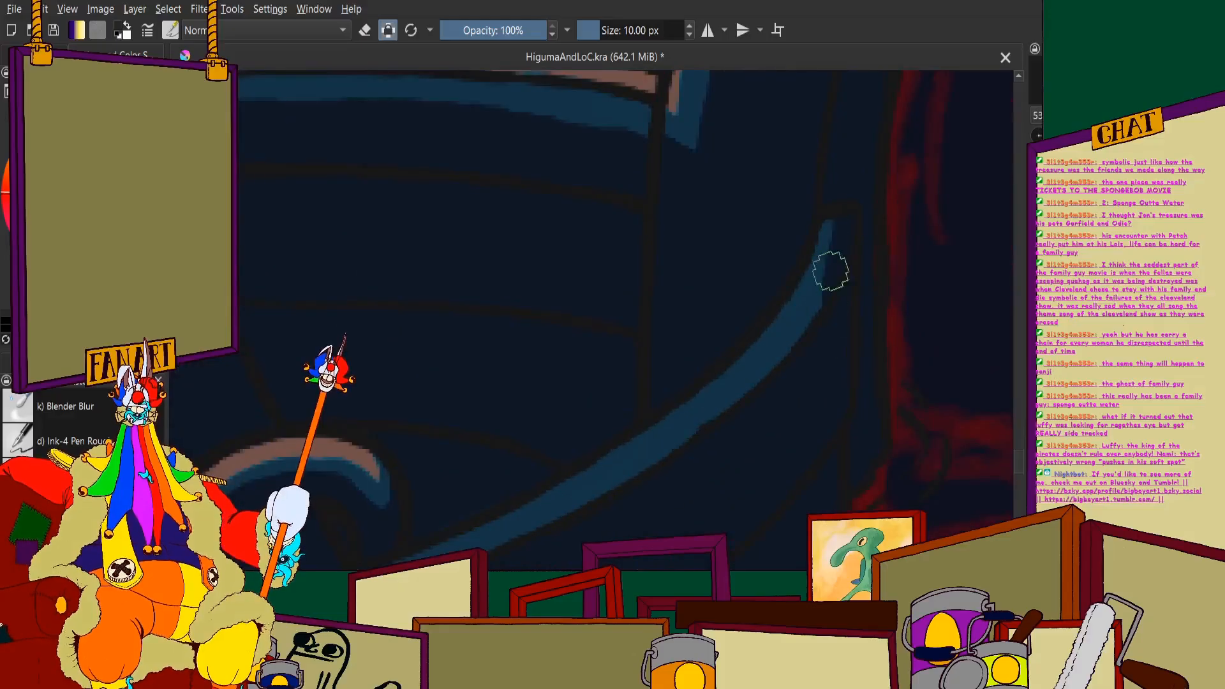
pyautogui.scroll(-3, 835, 231)
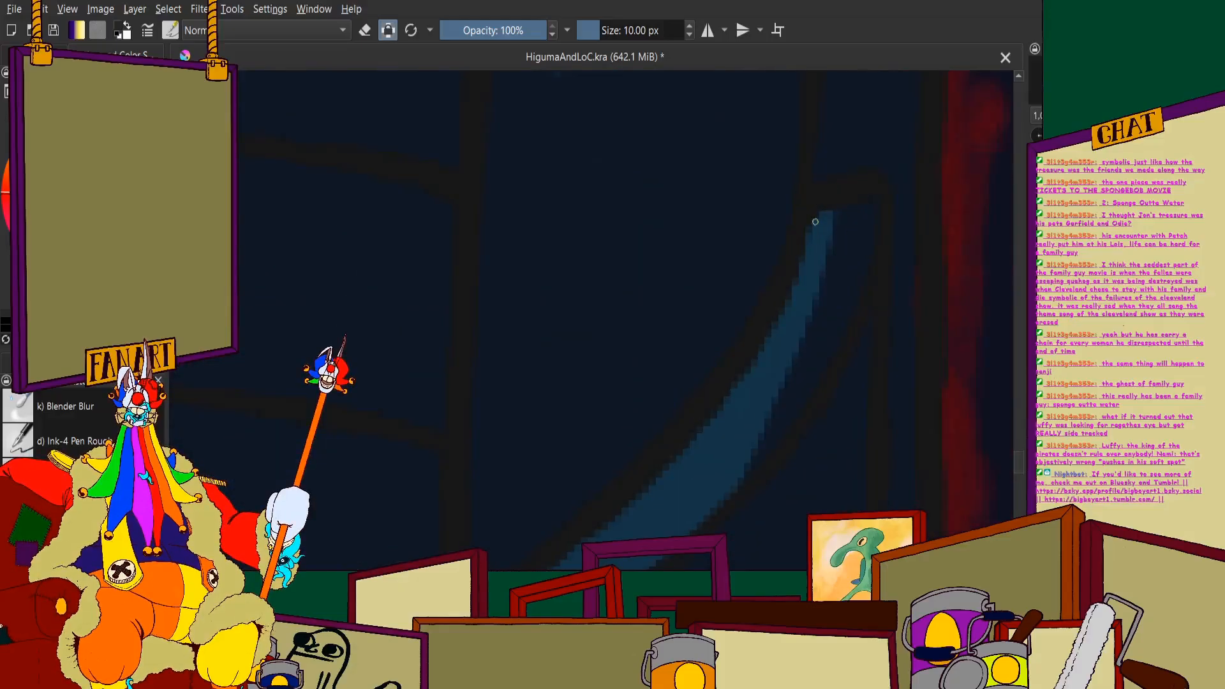
pyautogui.scroll(4, 830, 221)
pyautogui.moveTo(861, 182)
pyautogui.mouseDown()
pyautogui.moveTo(783, 282)
pyautogui.moveTo(607, 432)
pyautogui.mouseUp()
# - Thin the blue rim highlight with navy from the boat's right side down to the near oar's shaft
pyautogui.scroll(2, 667, 365)
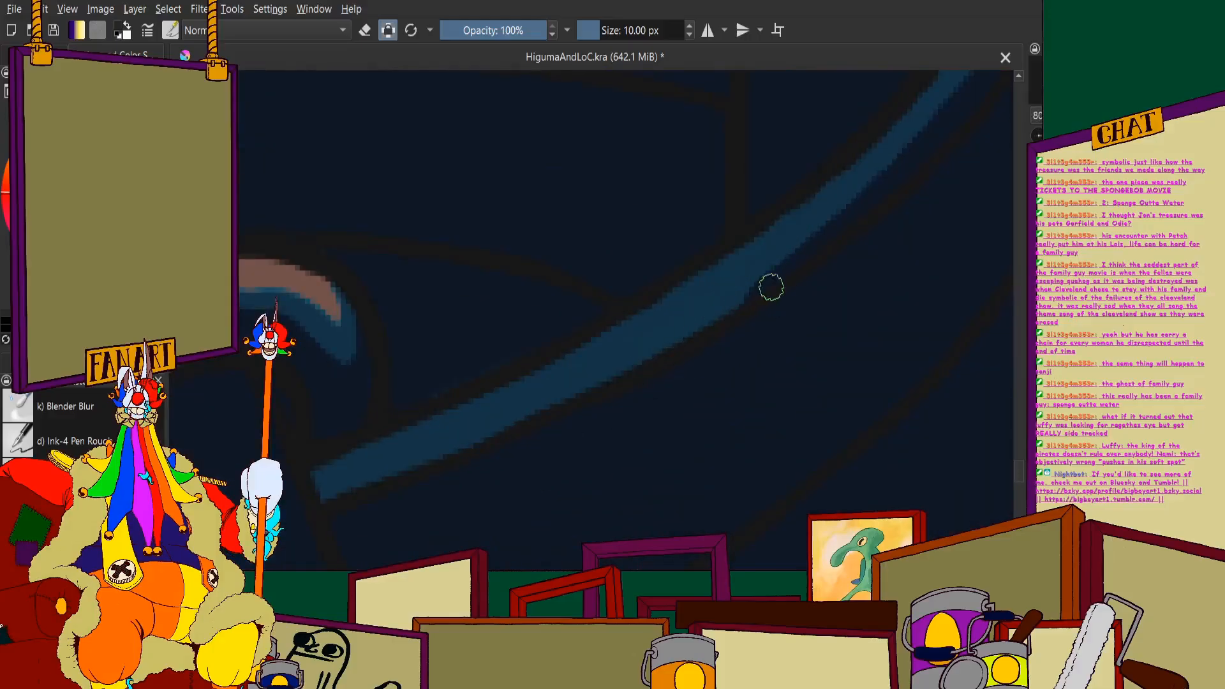
pyautogui.moveTo(772, 288); pyautogui.dragTo(580, 406)
pyautogui.moveTo(675, 355); pyautogui.dragTo(416, 470)
pyautogui.scroll(-2, 383, 437)
pyautogui.scroll(4, 513, 356)
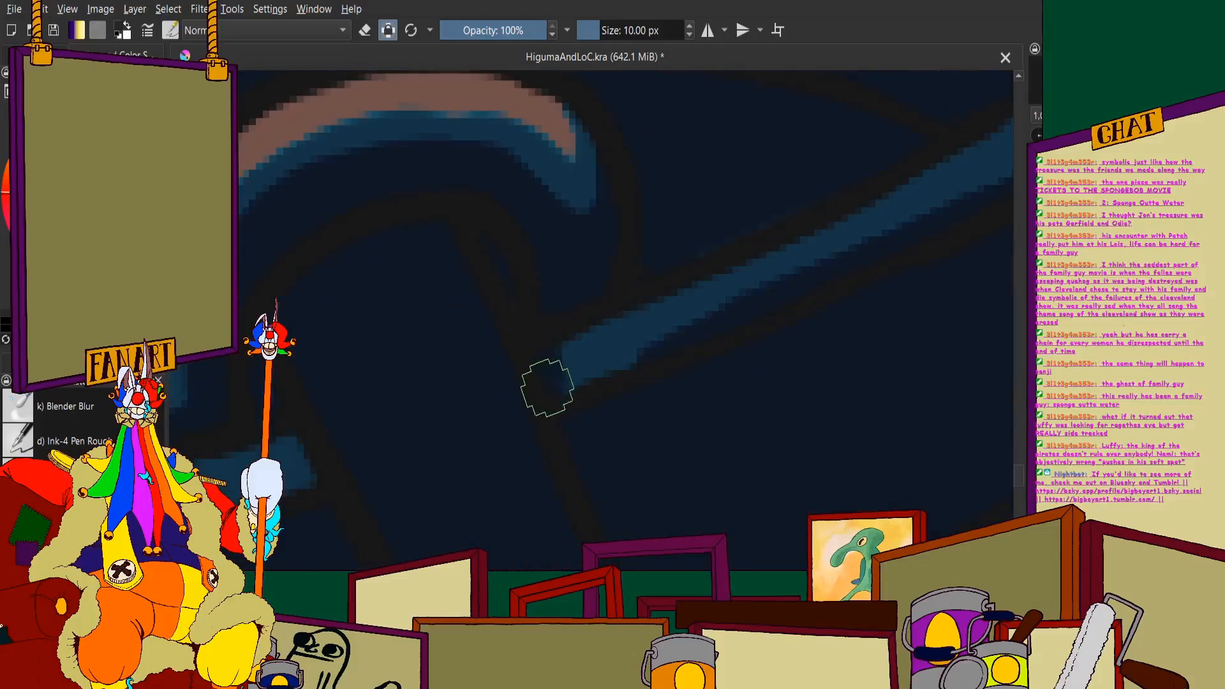
pyautogui.moveTo(547, 388); pyautogui.dragTo(702, 331)
# - Cover the short stretch of blue rim beneath the near oar's bracket, just left of the shaft, with navy
pyautogui.scroll(-3, 820, 198)
pyautogui.scroll(2, 528, 309)
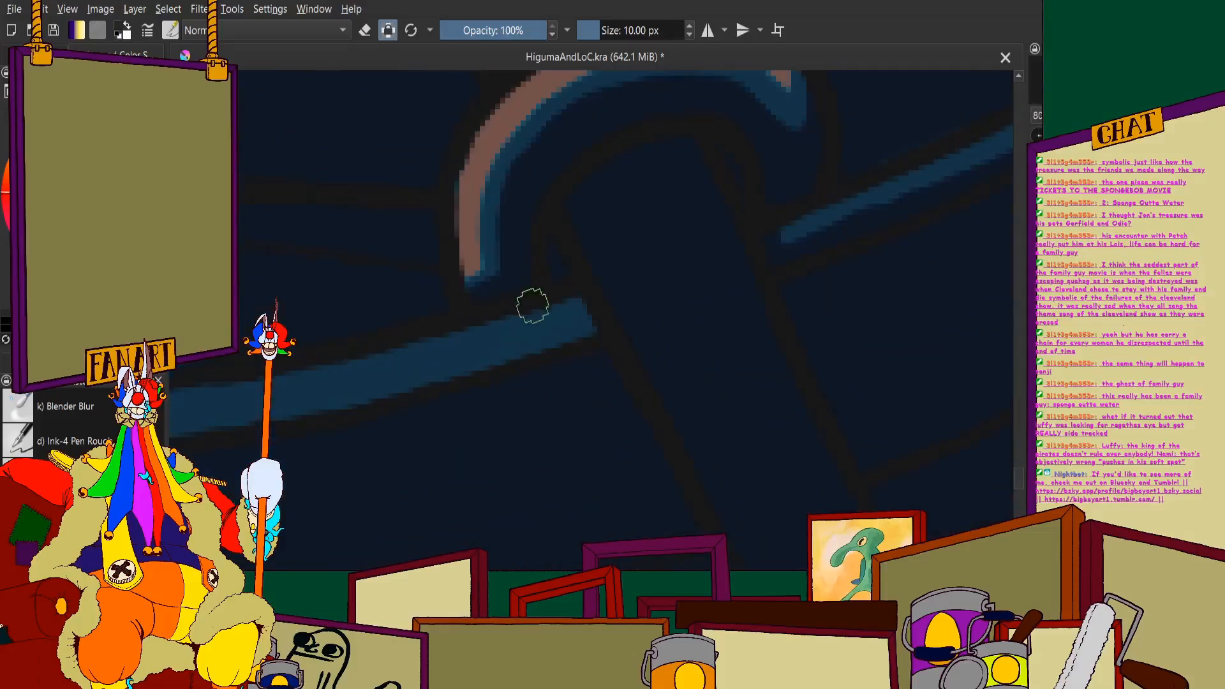
pyautogui.moveTo(533, 305)
pyautogui.mouseDown()
pyautogui.moveTo(561, 349)
pyautogui.moveTo(580, 300)
pyautogui.mouseUp()
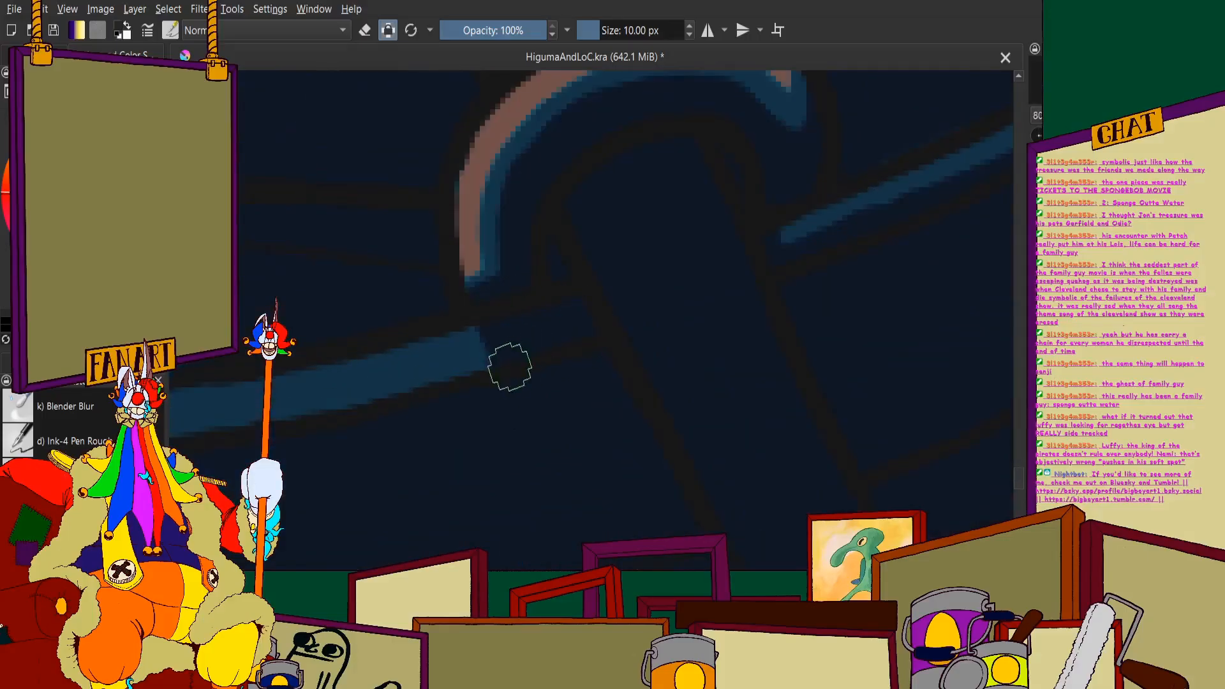
pyautogui.scroll(-5, 503, 362)
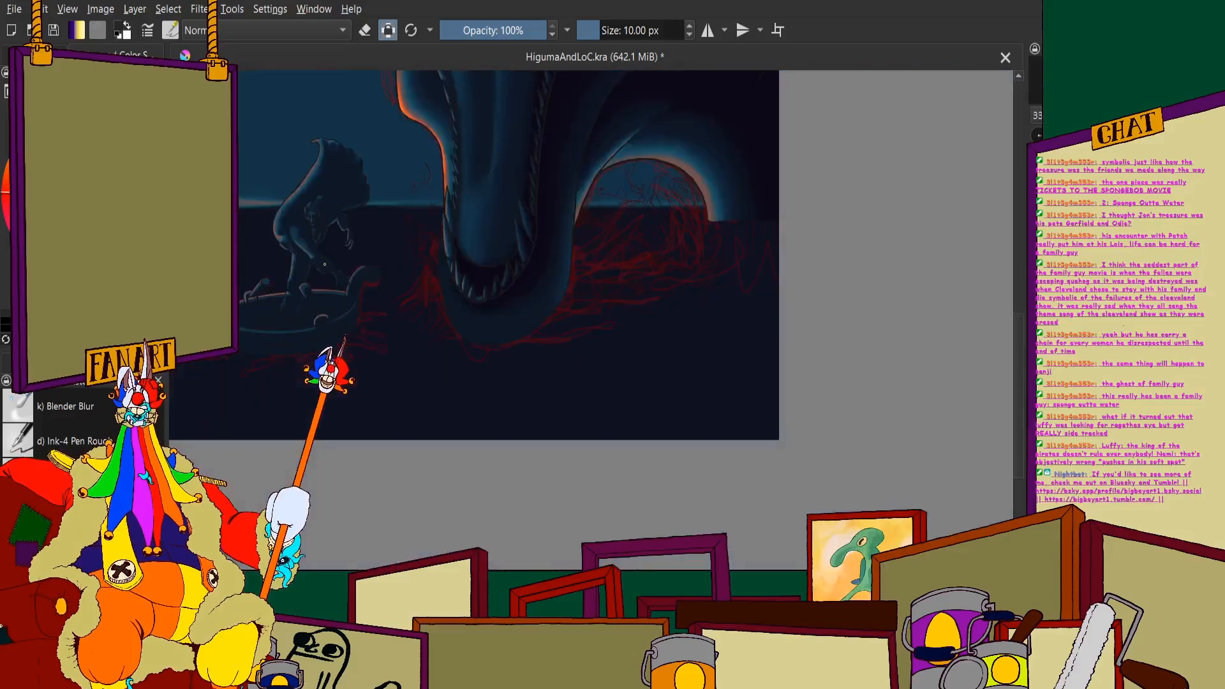
# - Rotate the canvas and thin the outer edge of the blue rim highlight just left of the near oar's bracket
pyautogui.scroll(5, 332, 357)
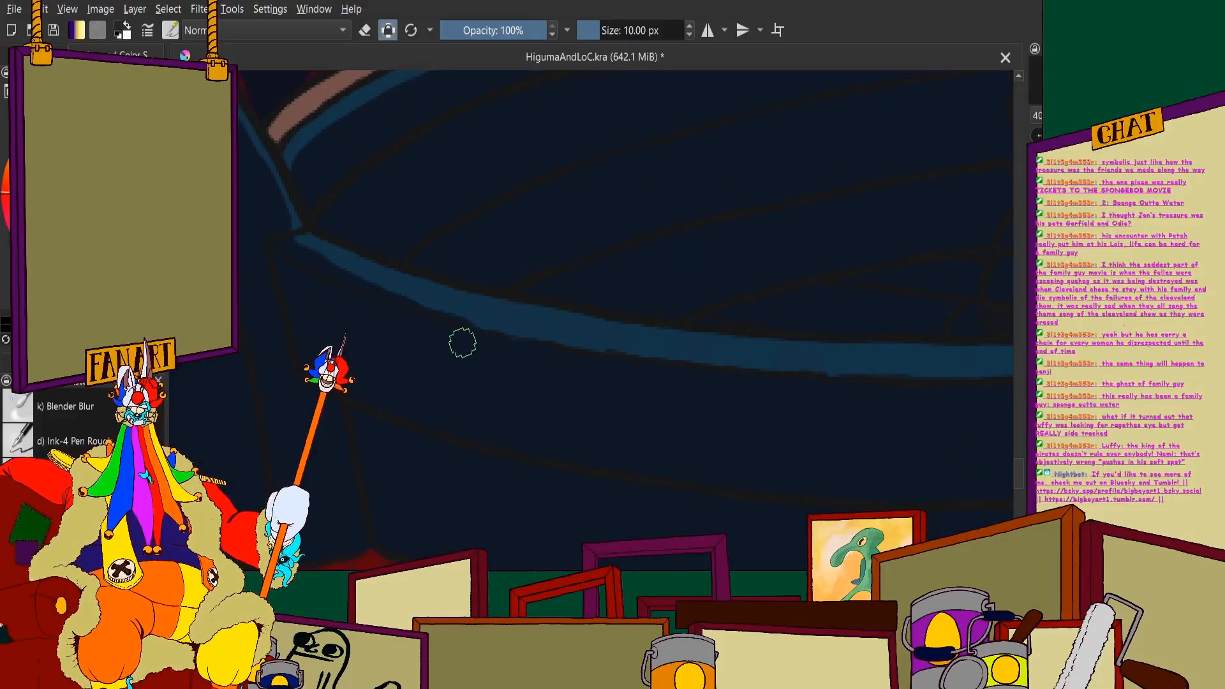
pyautogui.press('6')
pyautogui.press('6')
pyautogui.press('6')
pyautogui.press('6')
pyautogui.press('6')
pyautogui.press('6')
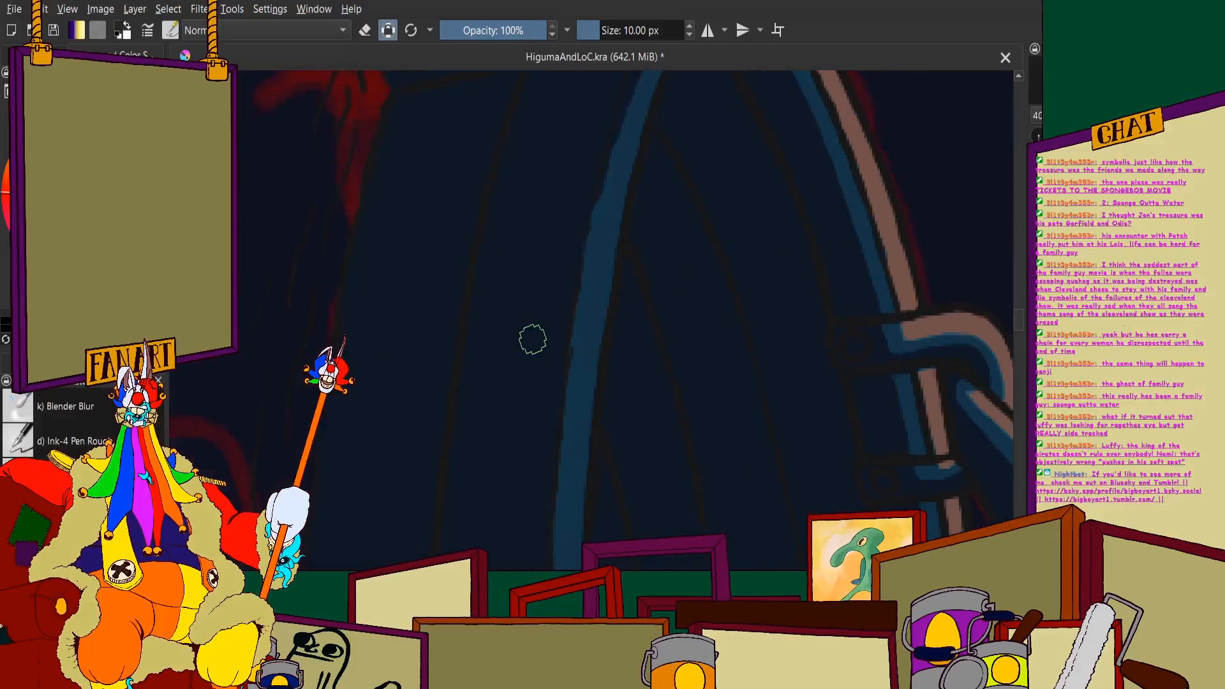
pyautogui.scroll(-4, 604, 258)
pyautogui.scroll(5, 560, 434)
pyautogui.scroll(1, 554, 264)
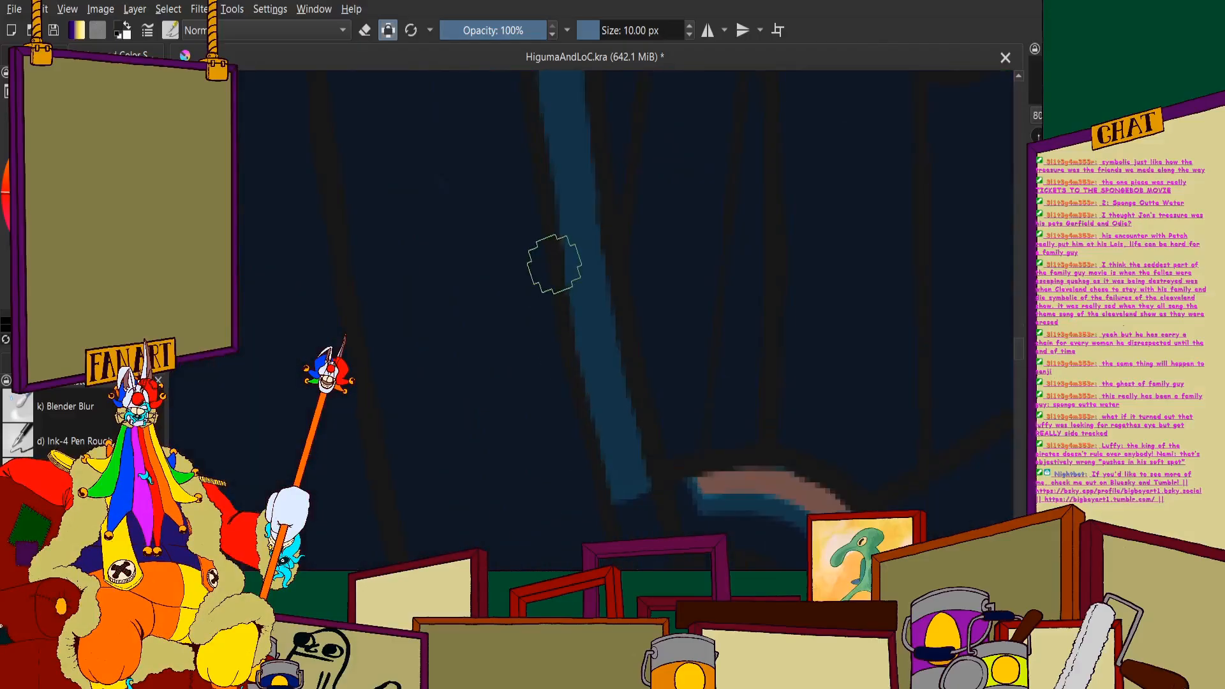
pyautogui.scroll(-4, 614, 435)
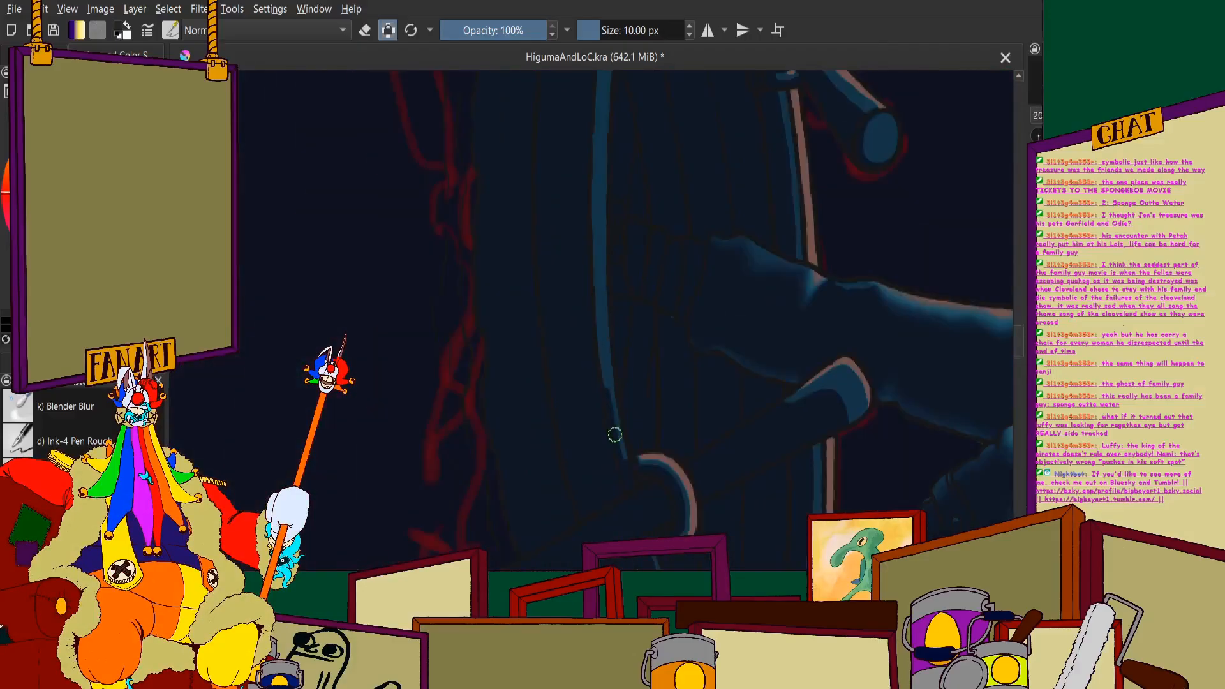
pyautogui.scroll(5, 627, 447)
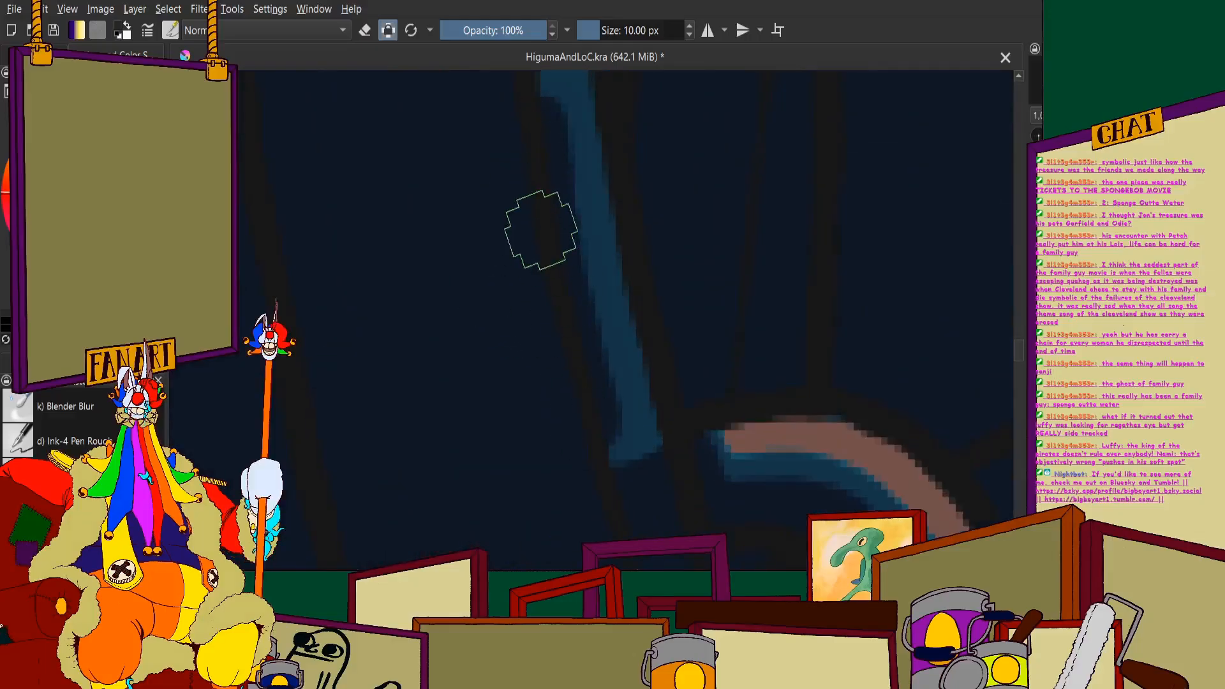
pyautogui.moveTo(552, 189); pyautogui.dragTo(605, 450)
pyautogui.scroll(-2, 601, 456)
pyautogui.scroll(2, 553, 205)
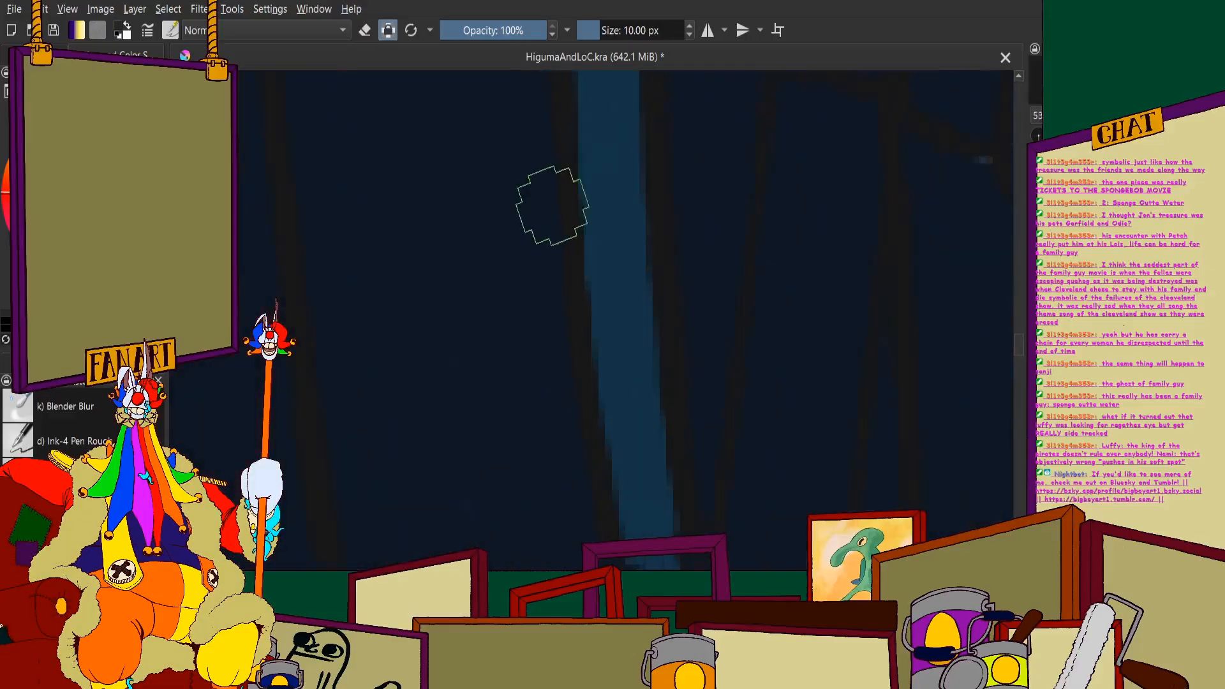
# - Narrow the blue rim highlight along the middle of the hull by painting navy over its outer edge
pyautogui.moveTo(574, 130)
pyautogui.mouseDown()
pyautogui.moveTo(610, 549)
pyautogui.moveTo(631, 561)
pyautogui.mouseUp()
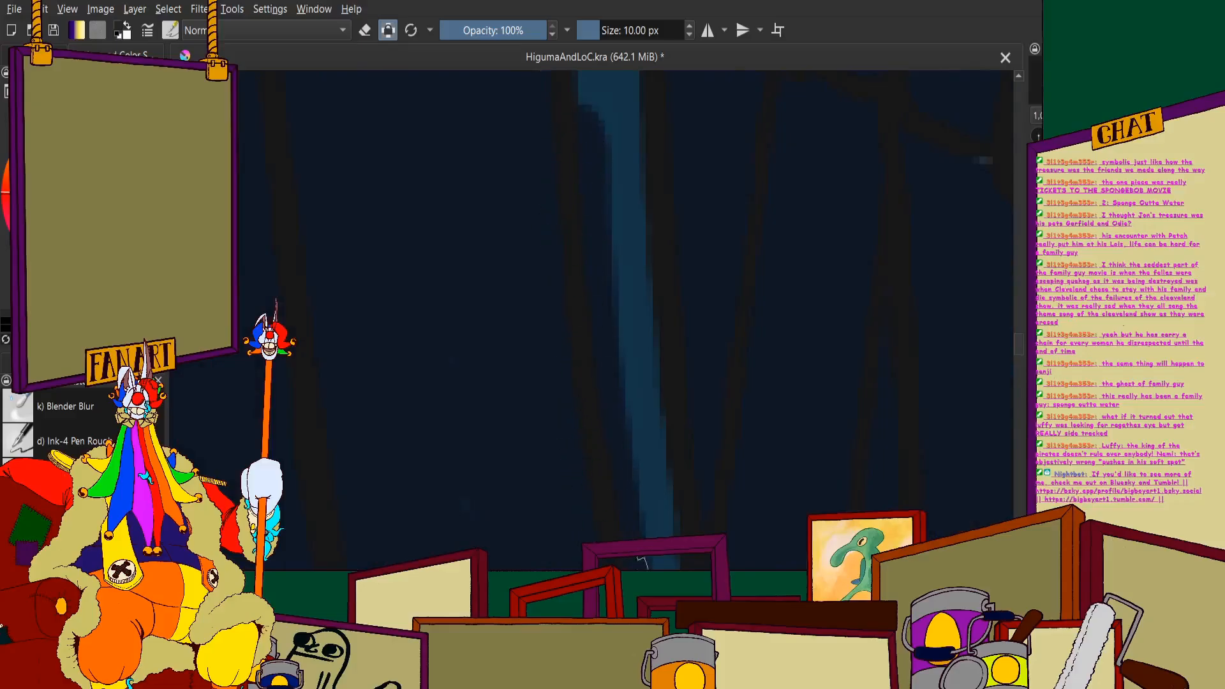
pyautogui.scroll(-2, 573, 208)
pyautogui.scroll(2, 572, 208)
pyautogui.moveTo(585, 124); pyautogui.dragTo(603, 565)
pyautogui.scroll(-2, 590, 523)
pyautogui.scroll(3, 591, 197)
pyautogui.moveTo(600, 132); pyautogui.dragTo(590, 416)
pyautogui.scroll(-4, 579, 298)
pyautogui.scroll(3, 582, 223)
pyautogui.moveTo(611, 106); pyautogui.dragTo(583, 459)
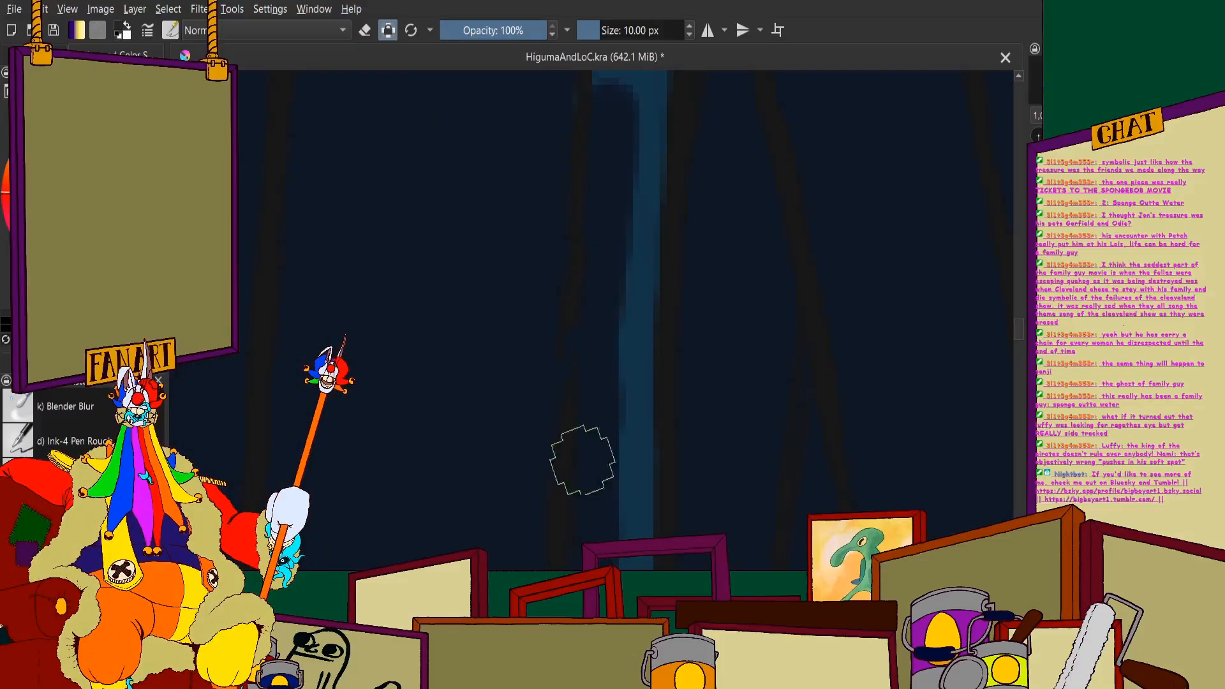
# - Continue thinning the blue rim highlight with navy from the hull's middle toward the large scroll post, smoothing the stepped edge
pyautogui.scroll(-6, 586, 360)
pyautogui.scroll(5, 583, 411)
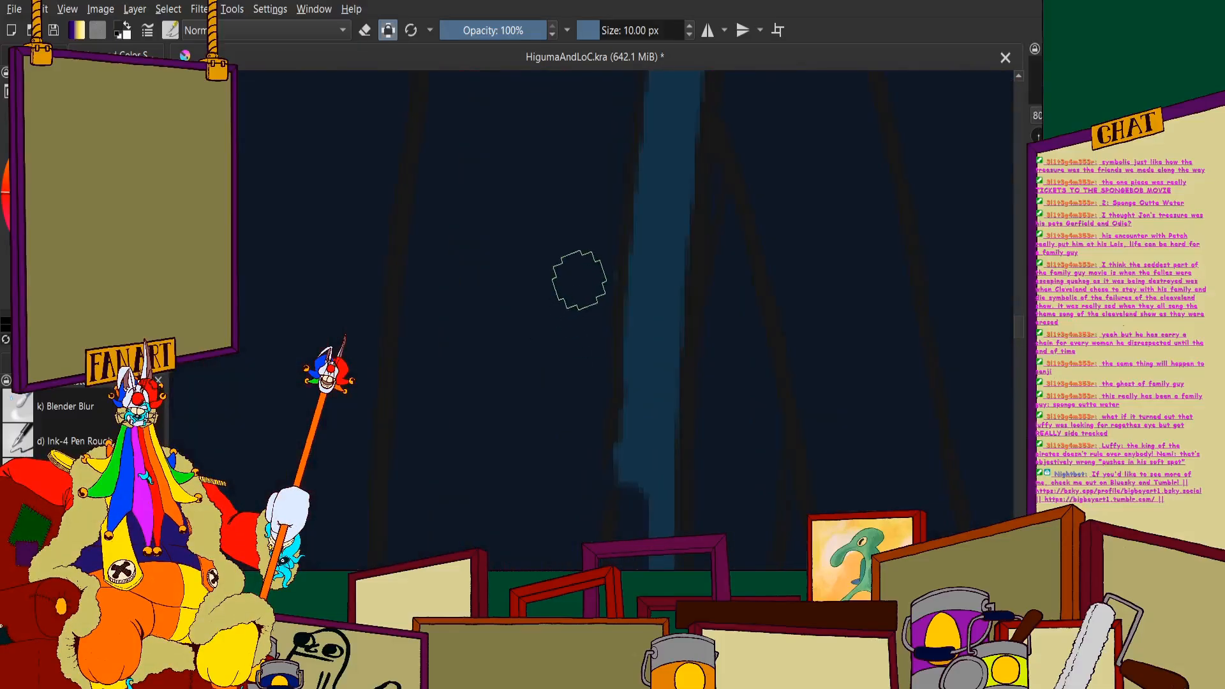
pyautogui.moveTo(639, 229); pyautogui.dragTo(624, 499)
pyautogui.scroll(-5, 615, 370)
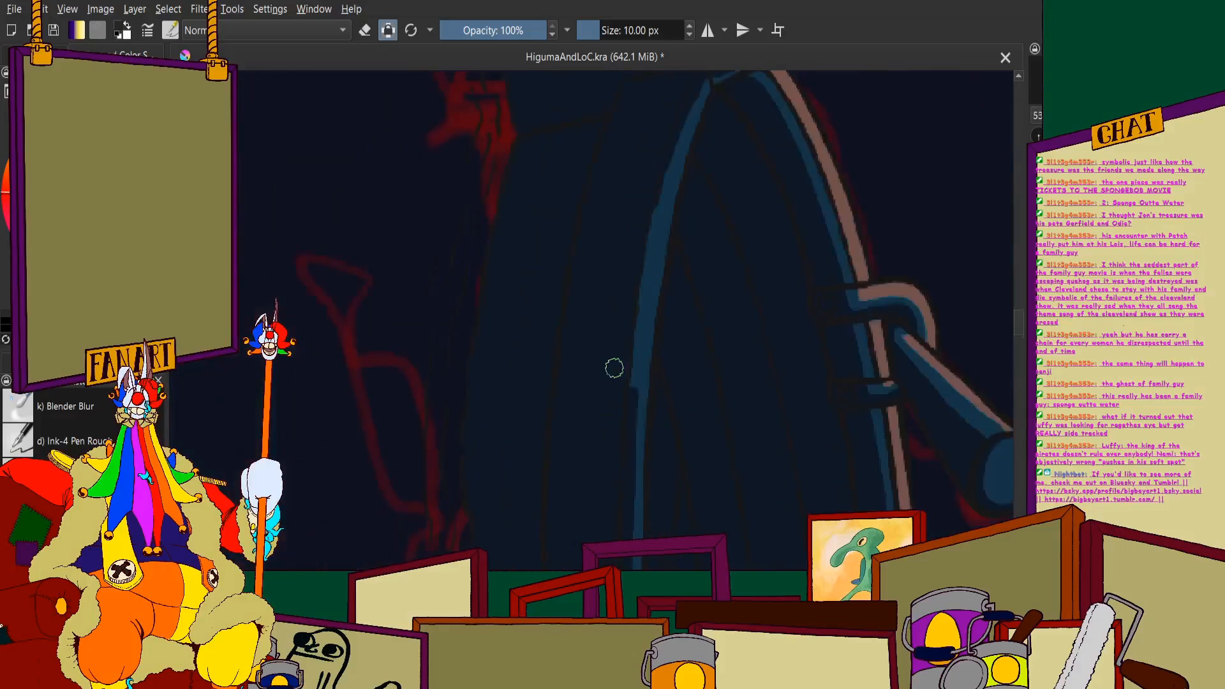
pyautogui.scroll(5, 616, 357)
pyautogui.moveTo(657, 230); pyautogui.dragTo(628, 533)
# - Taper the last stretch of the blue rim highlight with navy up to where it meets the large scroll post
pyautogui.scroll(-5, 610, 358)
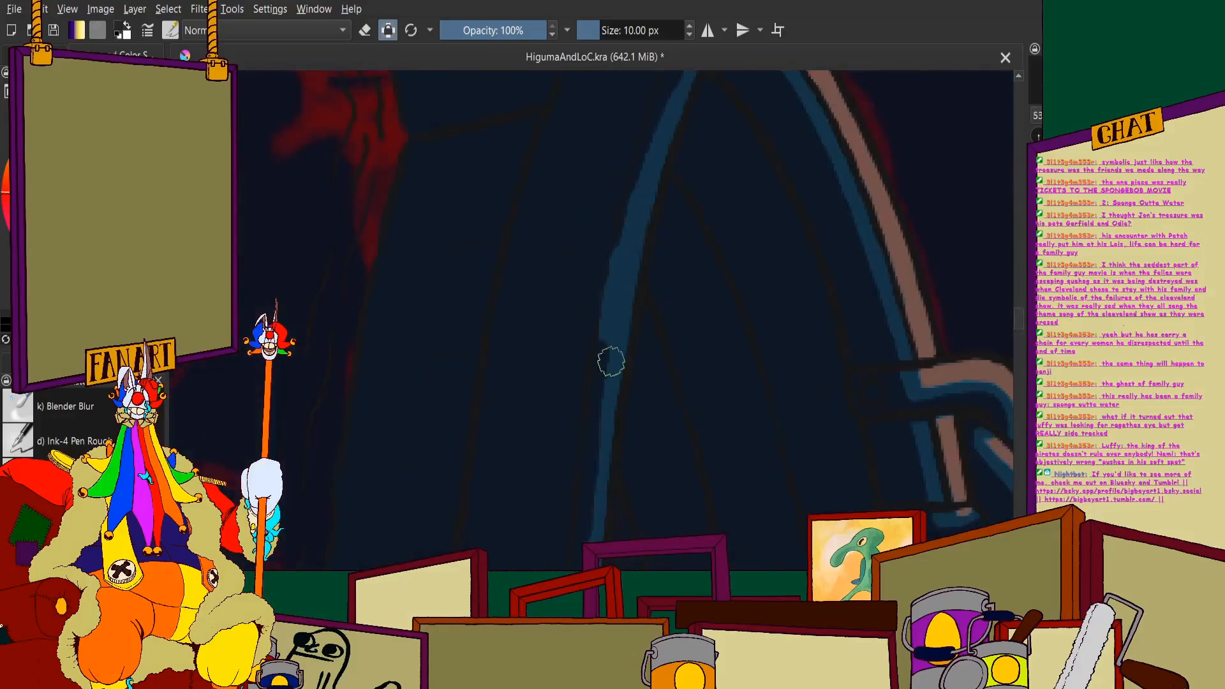
pyautogui.scroll(5, 587, 219)
pyautogui.moveTo(588, 219)
pyautogui.mouseDown()
pyautogui.moveTo(589, 179)
pyautogui.moveTo(548, 384)
pyautogui.mouseUp()
pyautogui.scroll(-4, 562, 307)
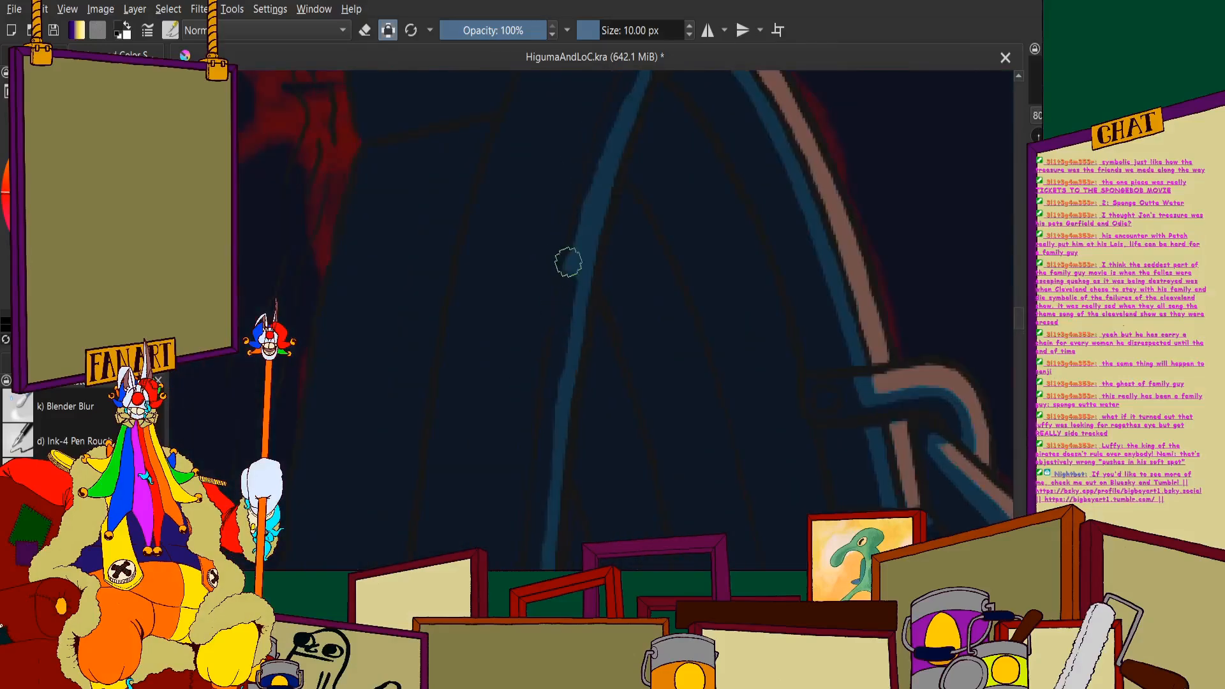
pyautogui.scroll(4, 568, 261)
pyautogui.moveTo(594, 161)
pyautogui.mouseDown()
pyautogui.moveTo(620, 68)
pyautogui.moveTo(561, 273)
pyautogui.moveTo(550, 357)
pyautogui.mouseUp()
pyautogui.scroll(-4, 536, 307)
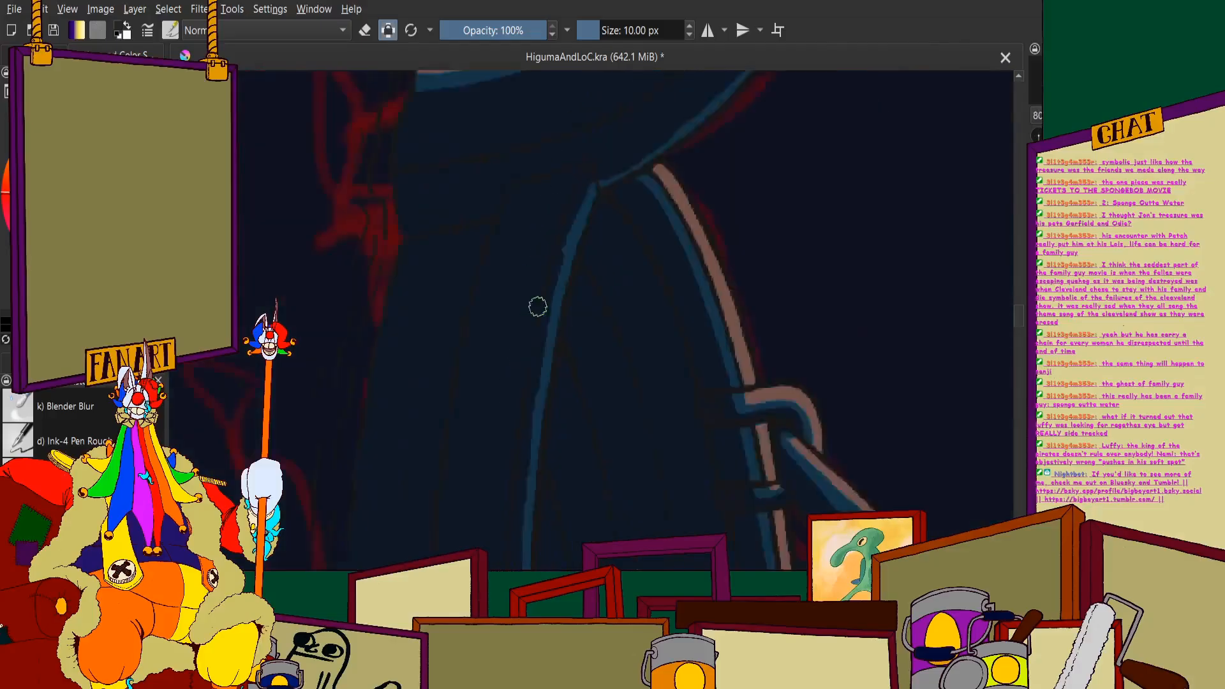
pyautogui.scroll(5, 549, 271)
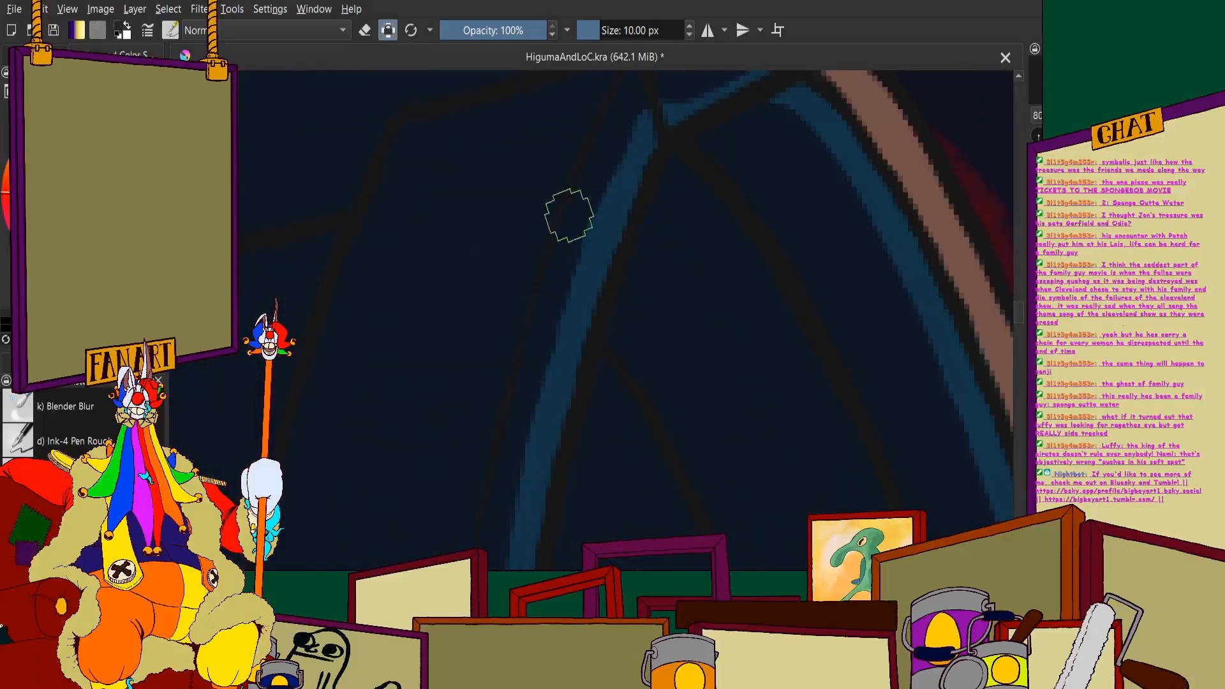
pyautogui.scroll(-5, 559, 185)
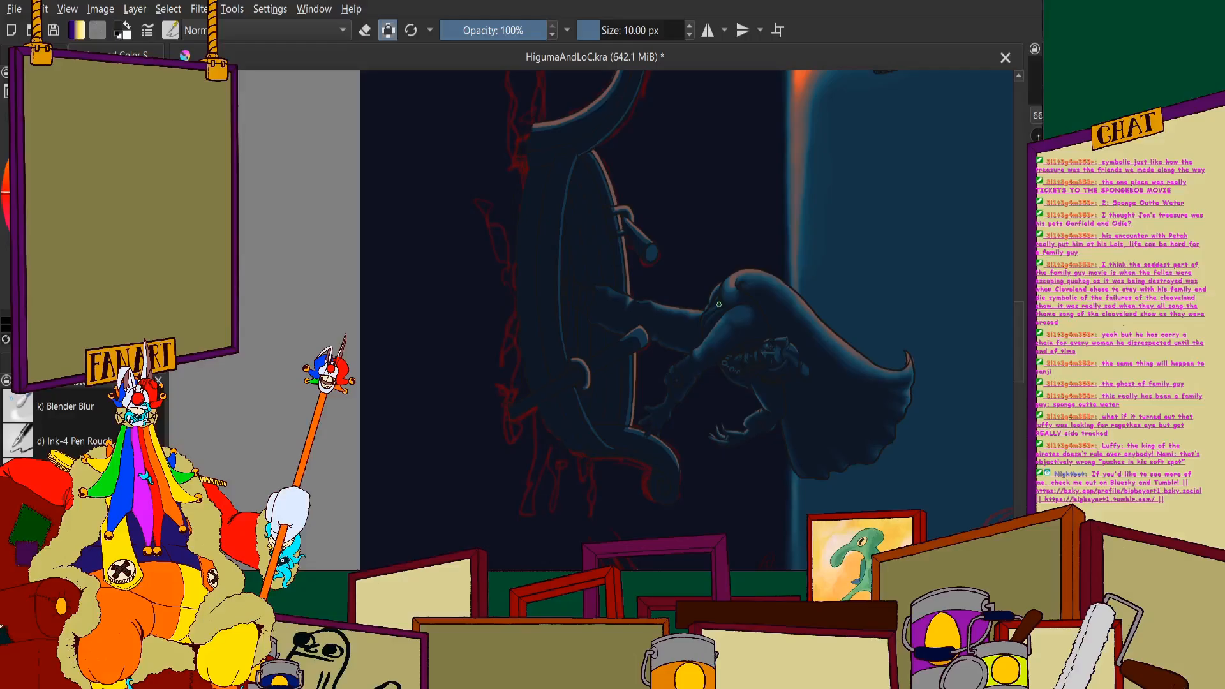
# - Return the canvas to its upright orientation and choose the Blender Blur brush at a size of 14 px
pyautogui.scroll(6, 568, 428)
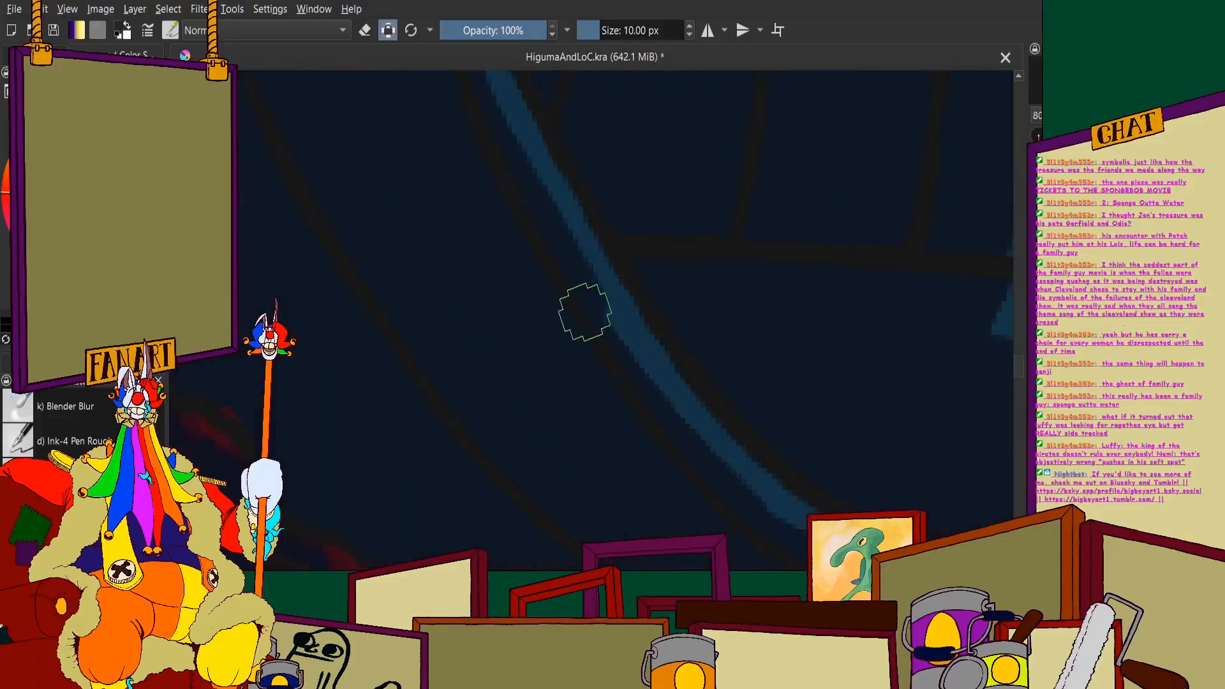
pyautogui.scroll(-6, 649, 186)
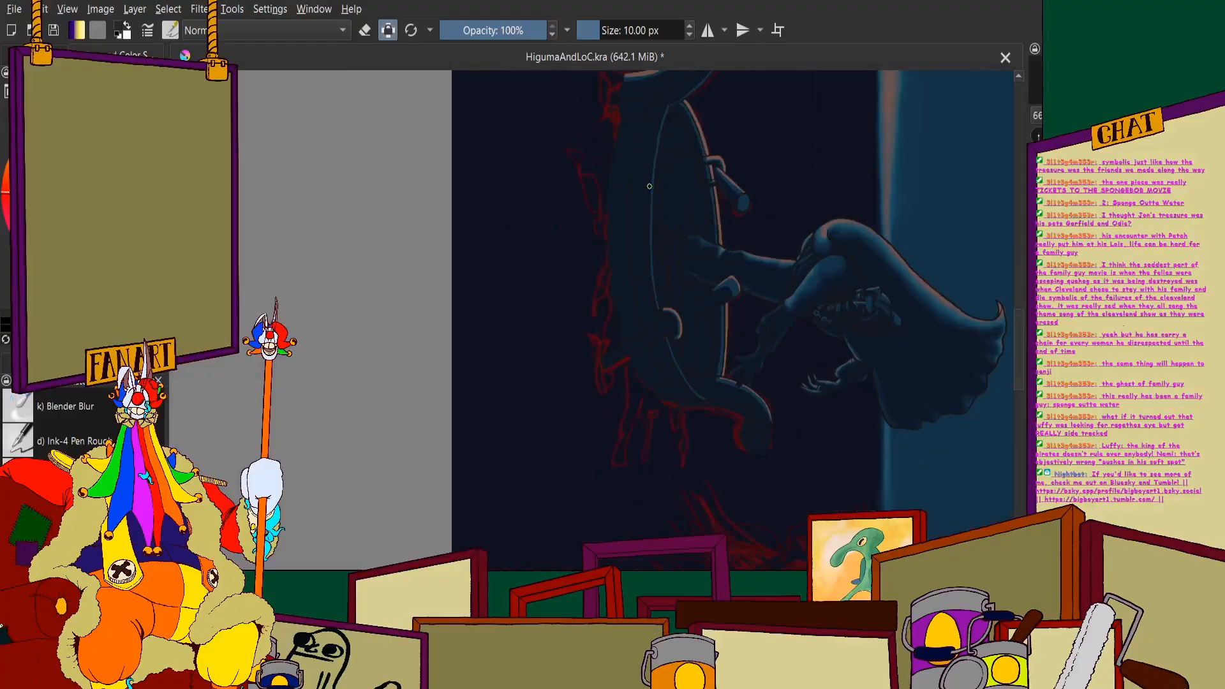
pyautogui.moveTo(648, 186); pyautogui.dragTo(459, 269)
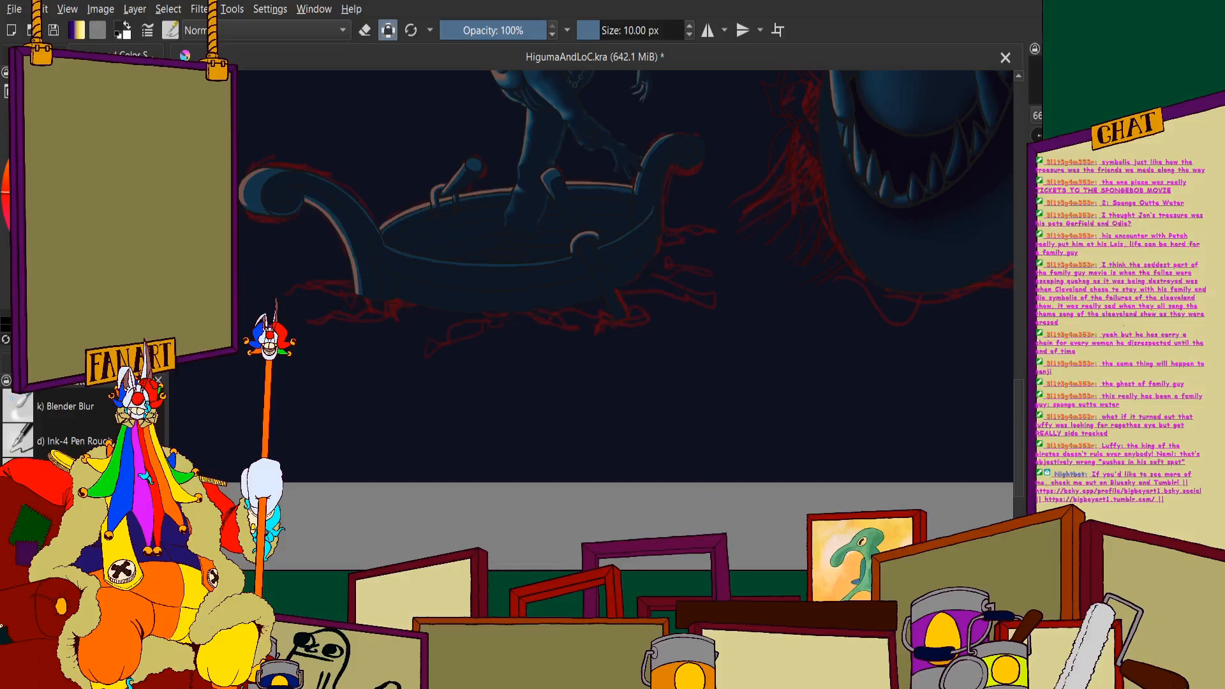
pyautogui.click(99, 405)
pyautogui.scroll(8, 409, 206)
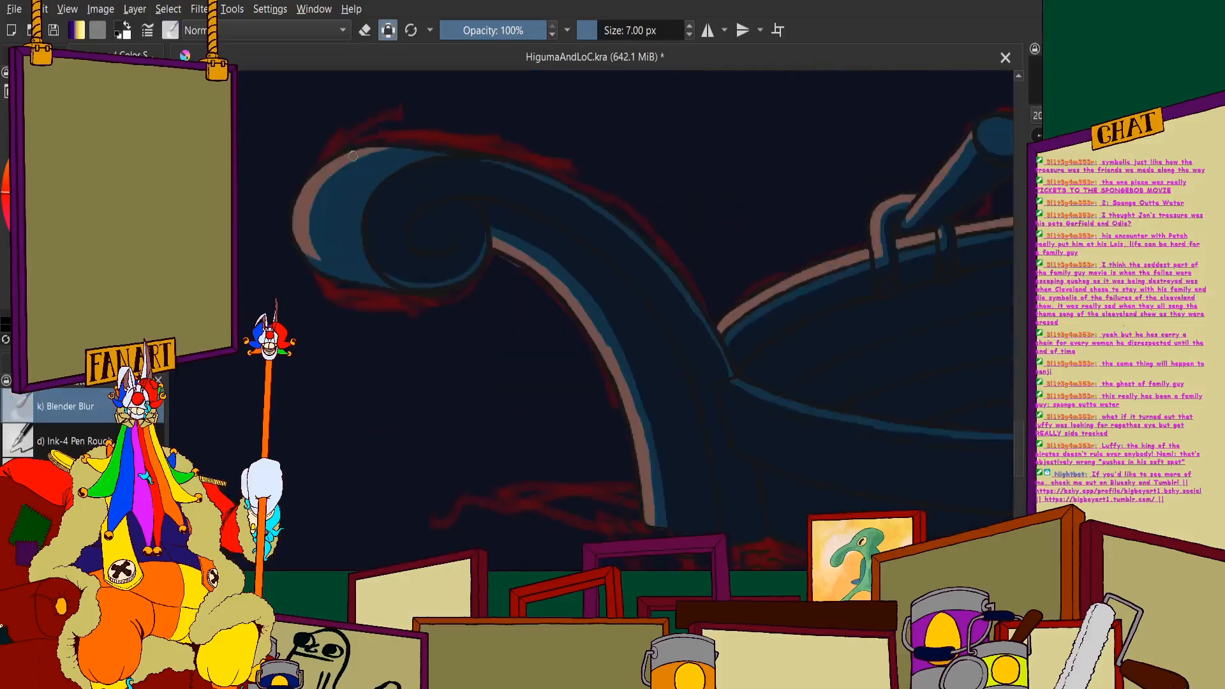
pyautogui.moveTo(416, 174); pyautogui.dragTo(401, 193)
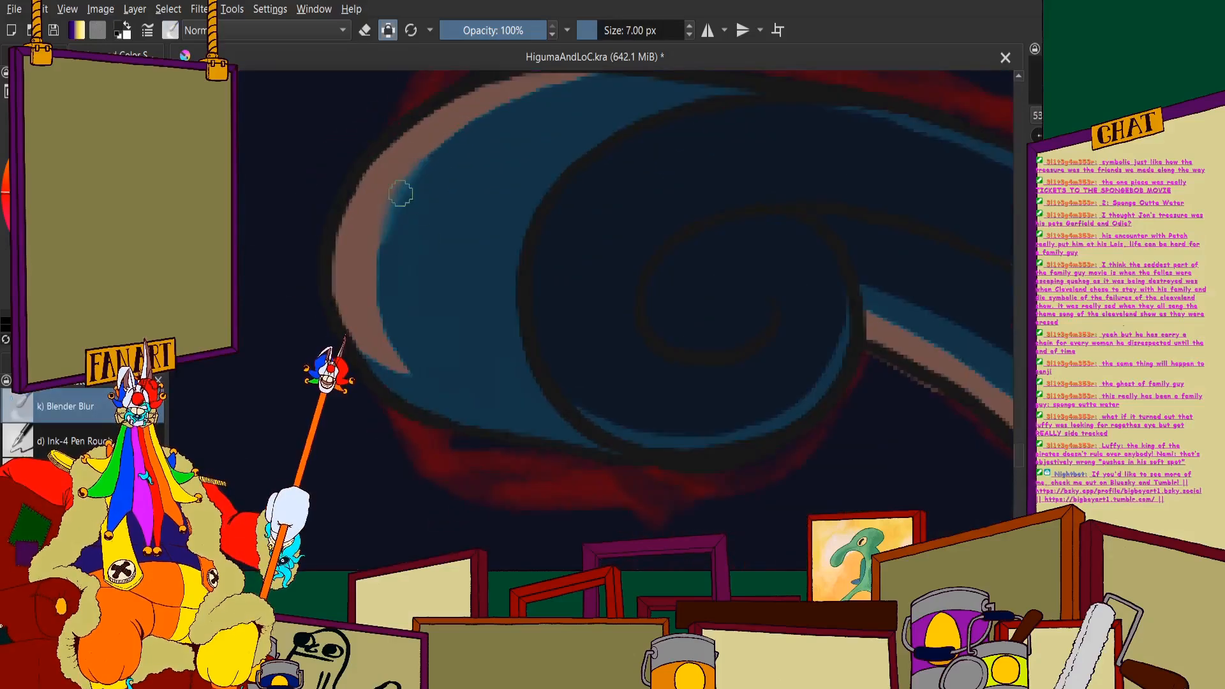
pyautogui.click(639, 33)
pyautogui.write('14')
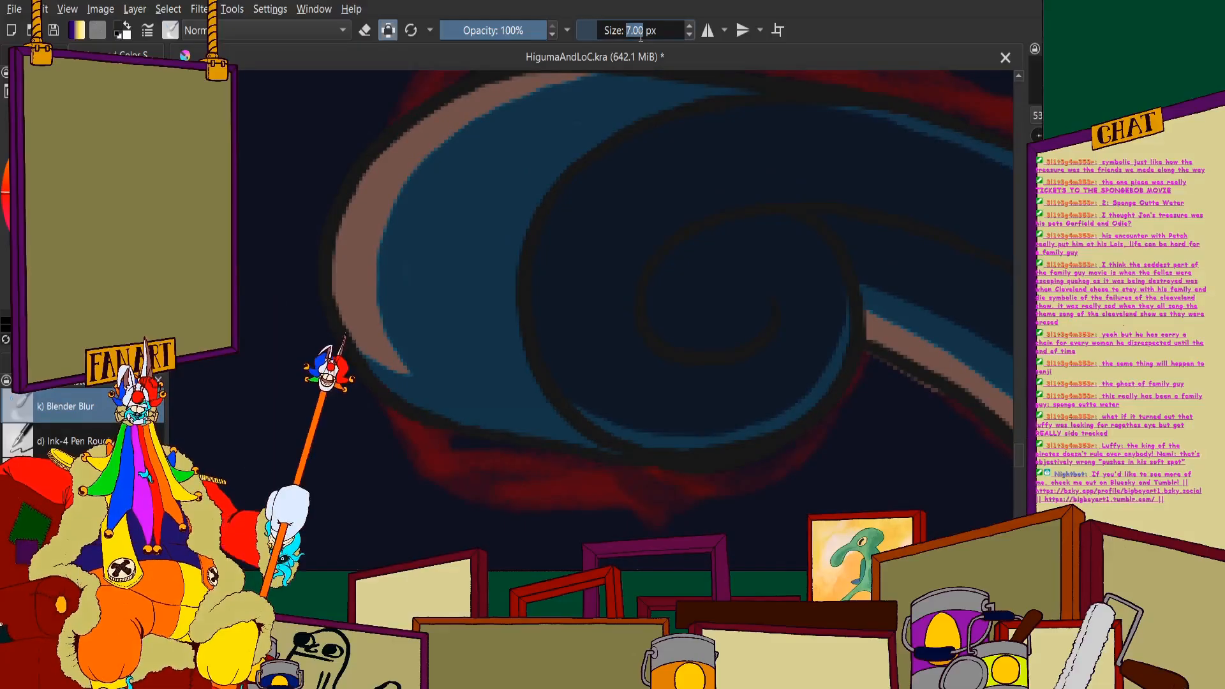
pyautogui.press('Return')
# - Blend the brown highlight into the blue along the lower outer side of the large left scroll
pyautogui.scroll(4, 588, 260)
pyautogui.moveTo(513, 185)
pyautogui.mouseDown()
pyautogui.moveTo(471, 201)
pyautogui.moveTo(501, 88)
pyautogui.moveTo(535, 276)
pyautogui.moveTo(503, 156)
pyautogui.moveTo(494, 179)
pyautogui.moveTo(581, 338)
pyautogui.moveTo(441, 265)
pyautogui.mouseUp()
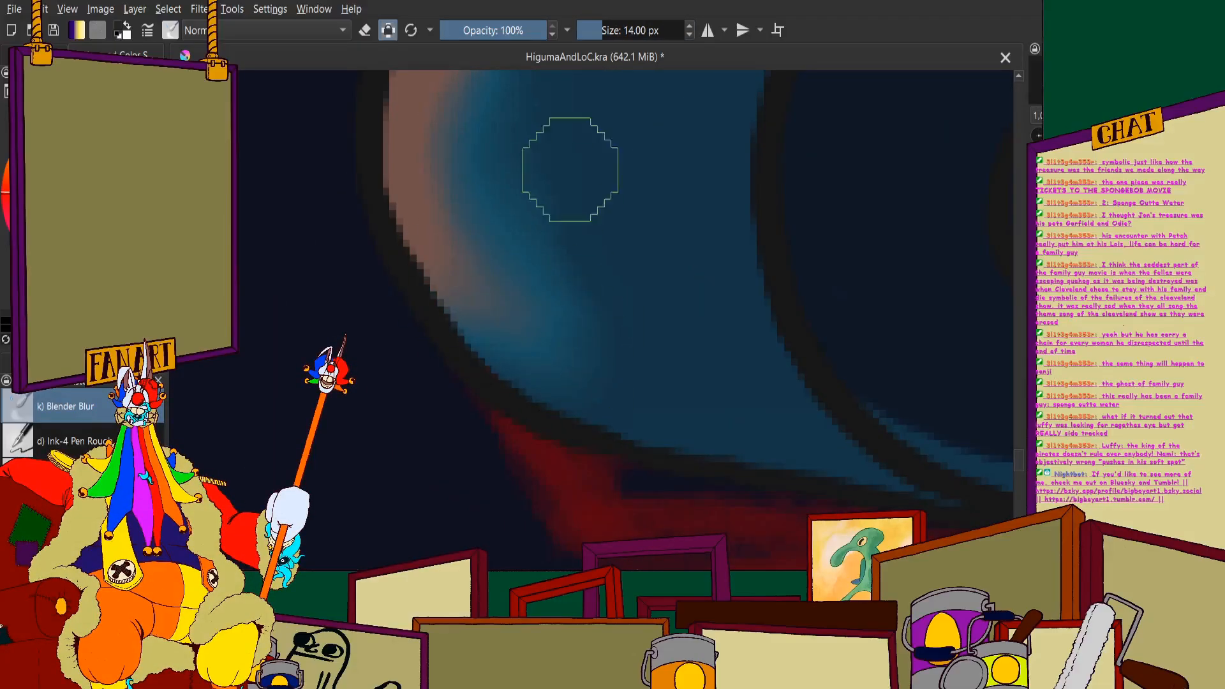
pyautogui.scroll(-4, 517, 377)
pyautogui.scroll(4, 499, 291)
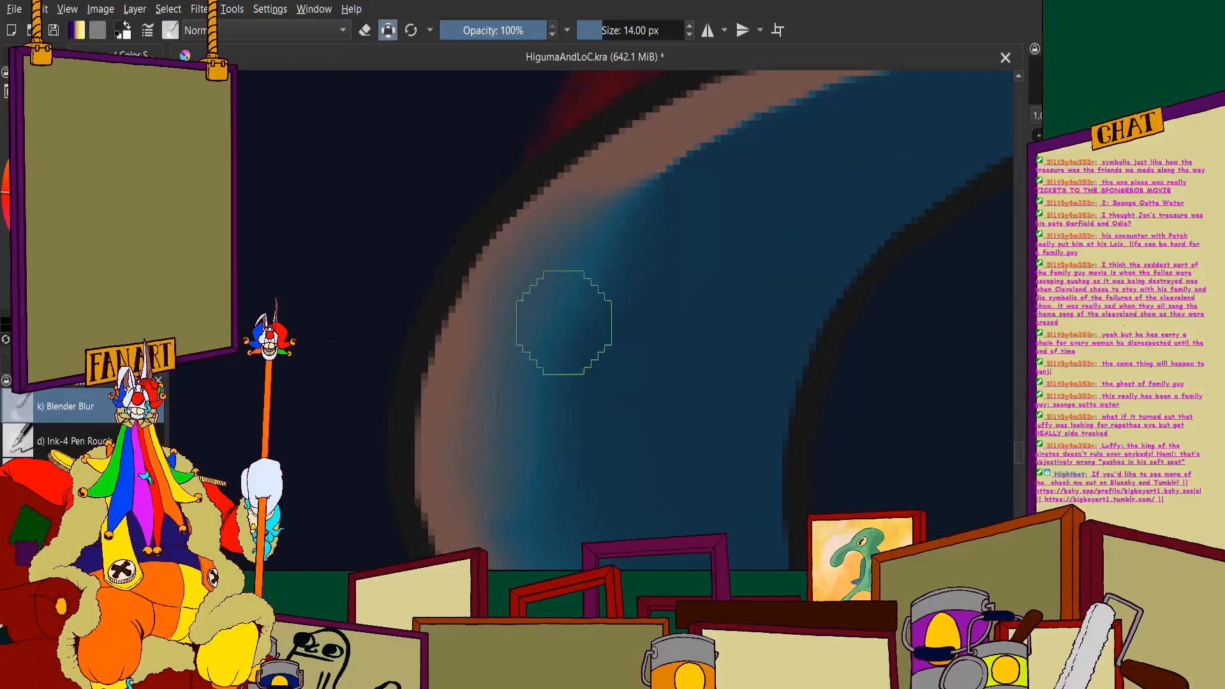
# - Blend the brown highlight into the blue, and the blue into the navy, along the large scroll's upper outer left curve
pyautogui.scroll(-3, 564, 323)
pyautogui.scroll(3, 624, 271)
pyautogui.moveTo(653, 252); pyautogui.dragTo(540, 526)
pyautogui.scroll(-3, 465, 361)
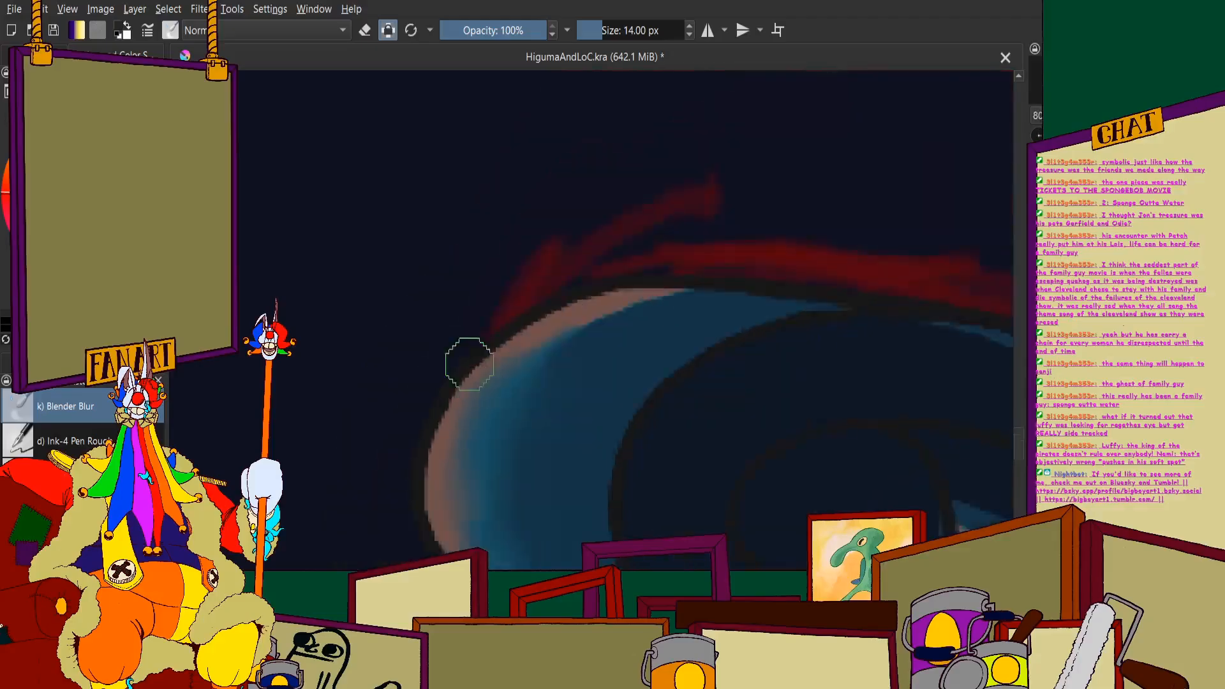
pyautogui.scroll(3, 485, 405)
pyautogui.scroll(-3, 473, 323)
pyautogui.scroll(3, 542, 293)
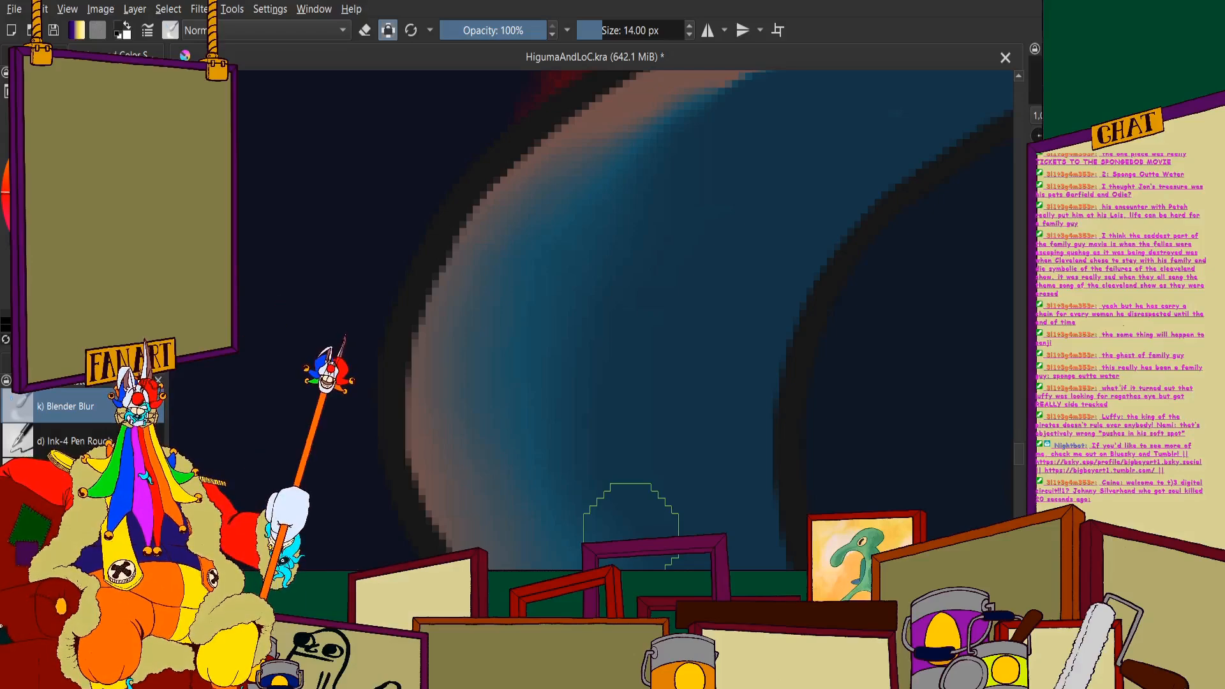
# - Smooth the brown-to-blue-to-navy transition down the lower outer left curve of the large scroll
pyautogui.scroll(-3, 447, 318)
pyautogui.scroll(3, 453, 335)
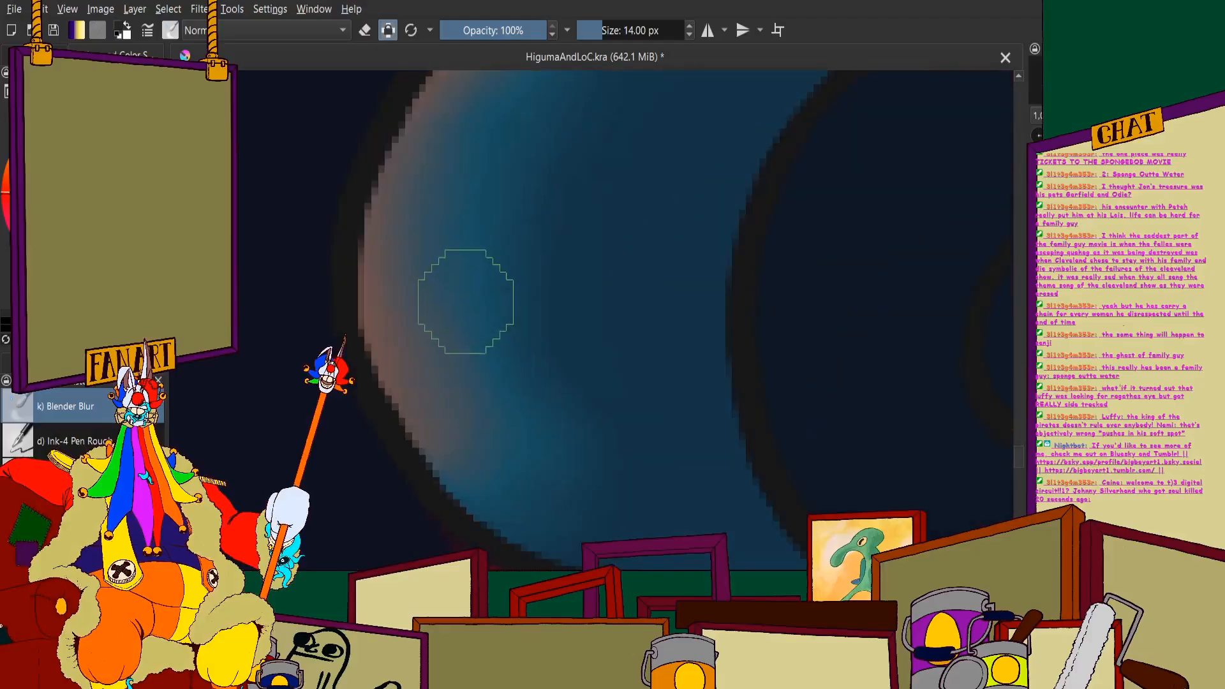
pyautogui.scroll(1, 466, 358)
pyautogui.scroll(-3, 505, 338)
pyautogui.scroll(3, 532, 323)
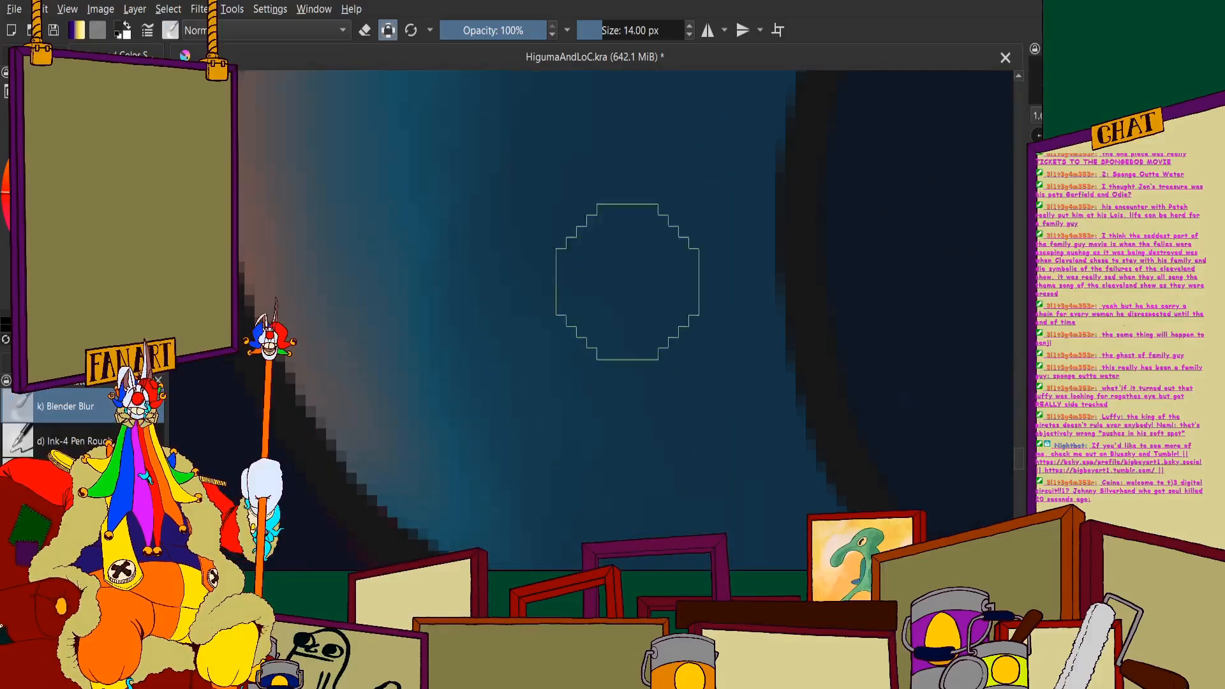
# - Blur the tapering brown and blue highlight across the top of the large scroll into the navy shadow
pyautogui.scroll(-4, 551, 276)
pyautogui.scroll(4, 552, 276)
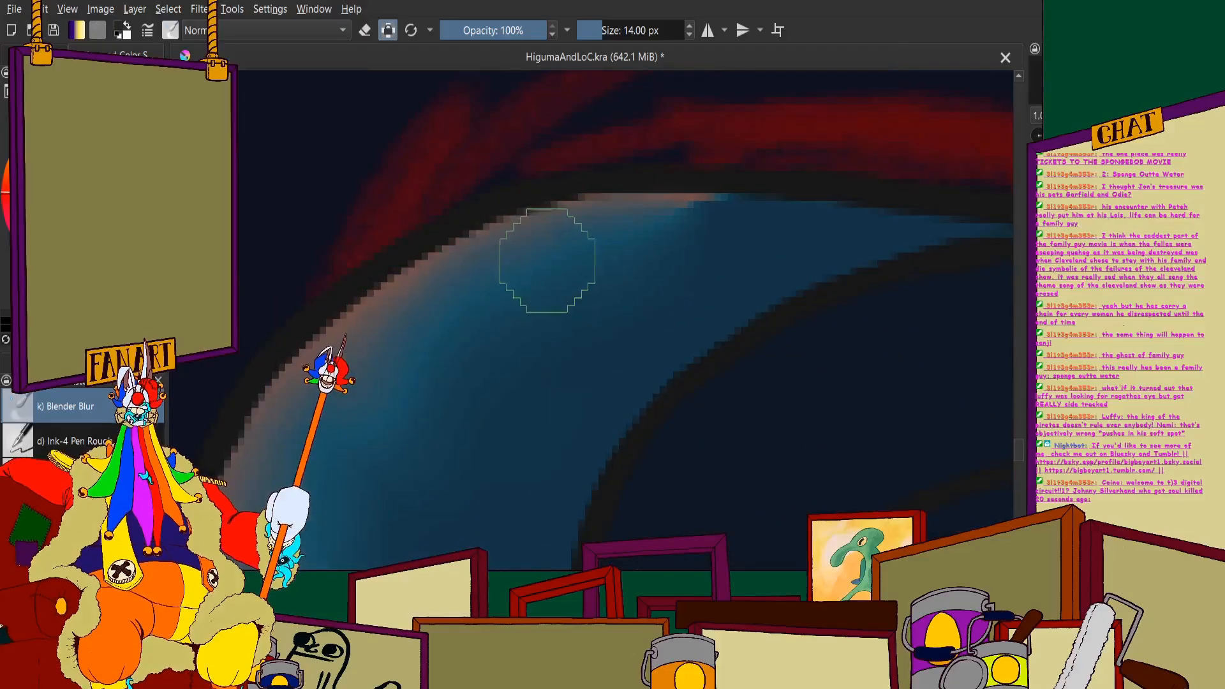
pyautogui.scroll(-1, 538, 285)
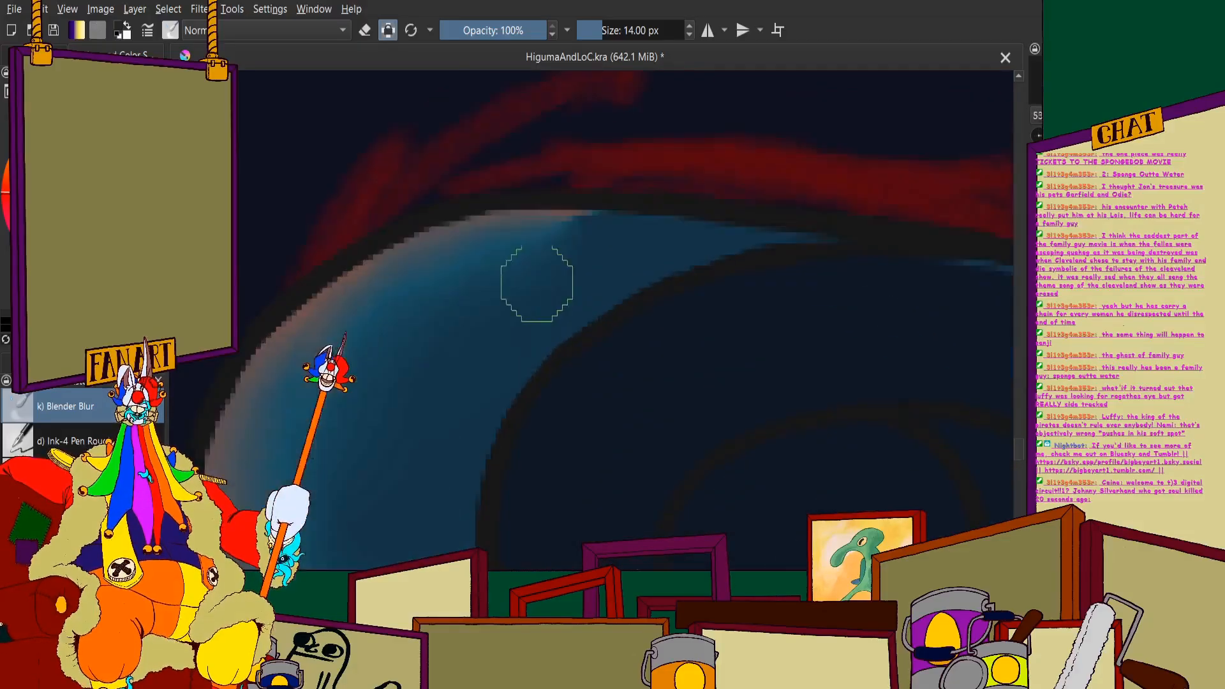
pyautogui.scroll(2, 639, 281)
pyautogui.moveTo(455, 227); pyautogui.dragTo(610, 174)
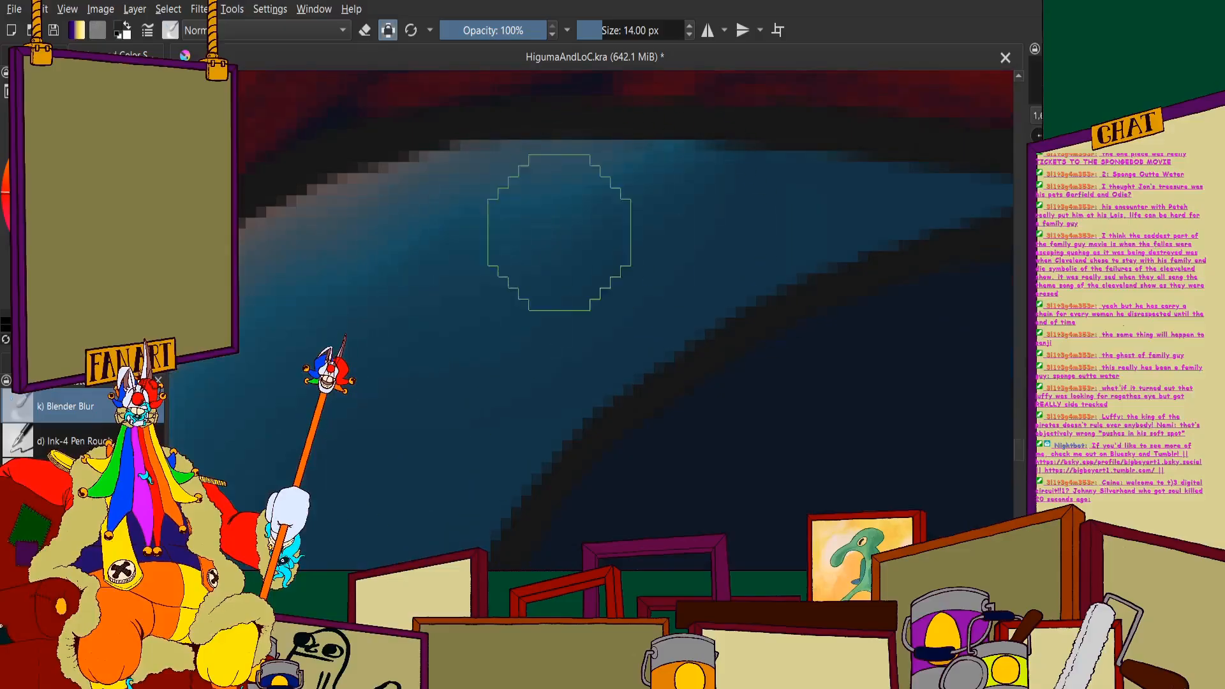
pyautogui.scroll(-3, 409, 274)
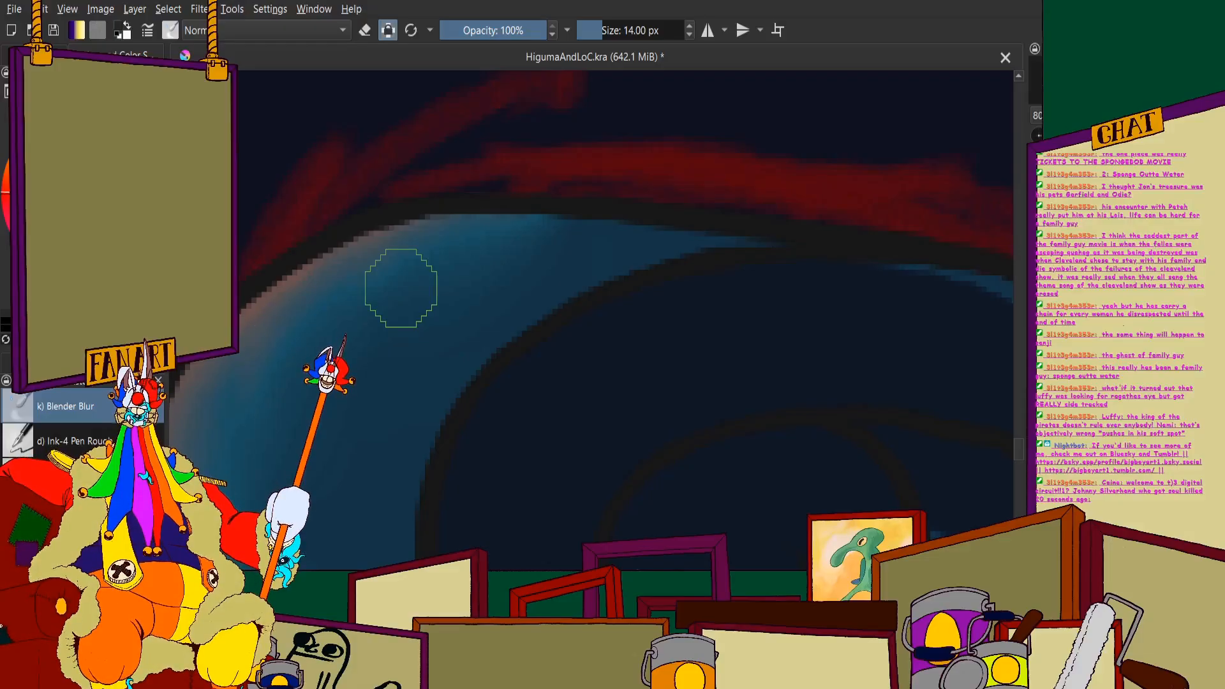
# - Soften the blue crescent along the lower edge of the scroll's inner spiral into the navy
pyautogui.scroll(-6, 525, 237)
pyautogui.scroll(6, 488, 271)
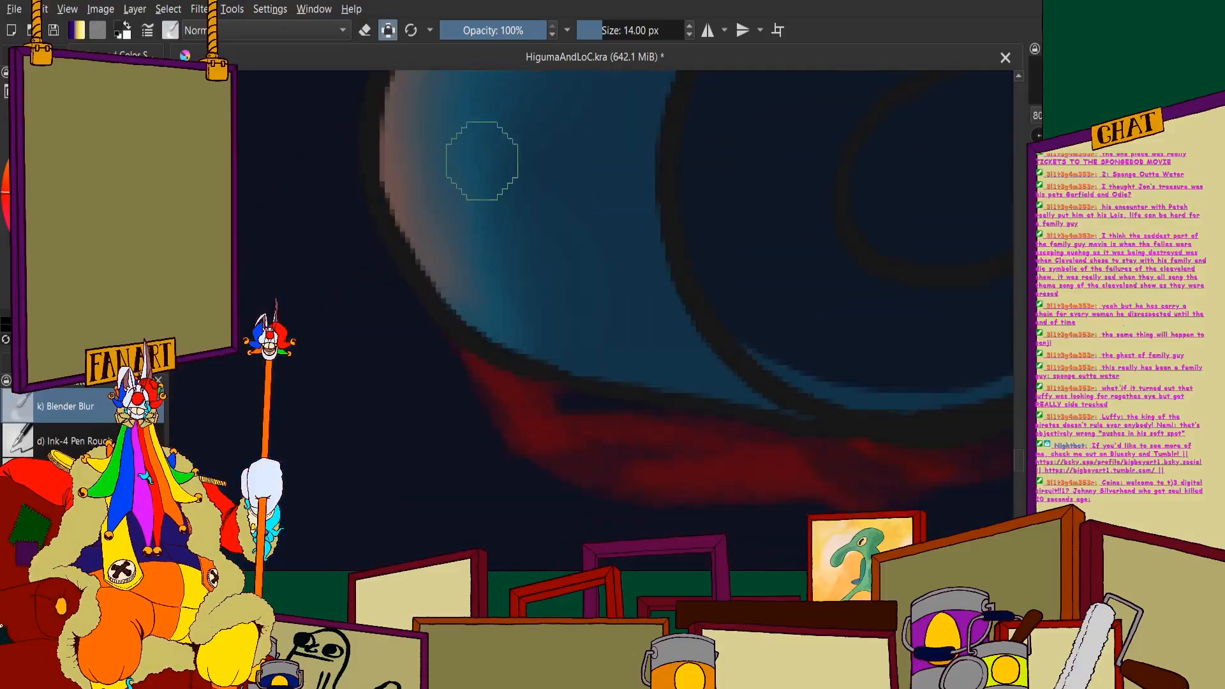
pyautogui.scroll(-5, 615, 246)
pyautogui.scroll(5, 356, 320)
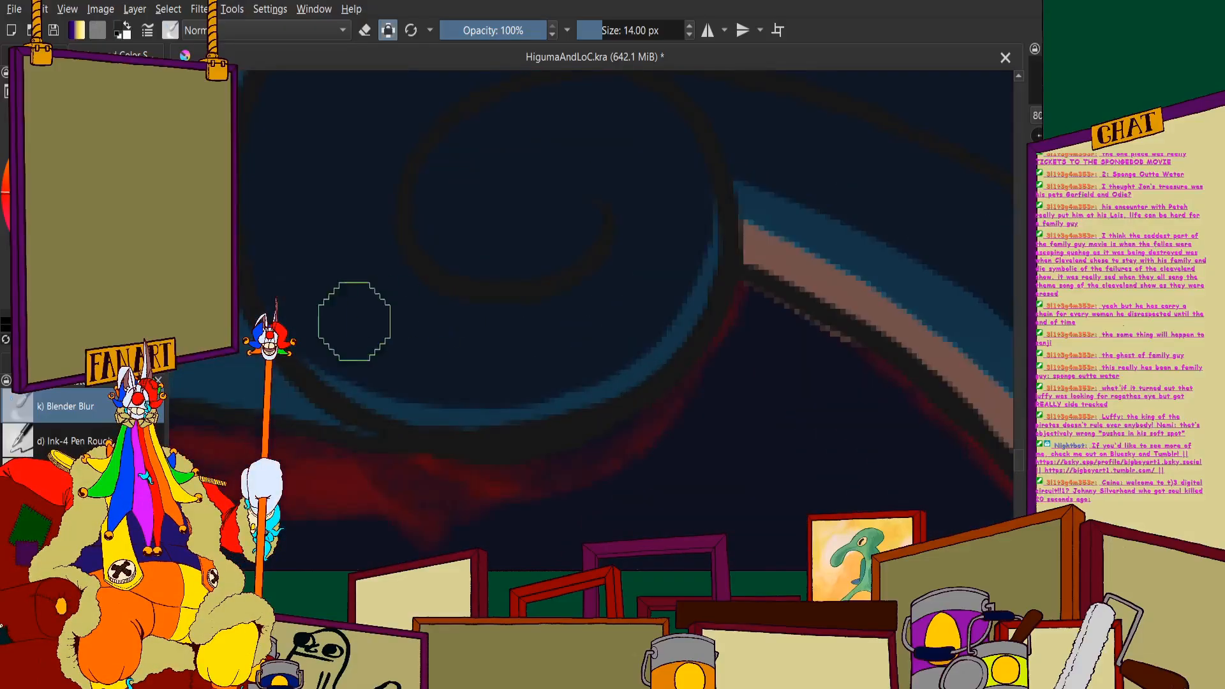
pyautogui.moveTo(510, 397); pyautogui.dragTo(570, 368)
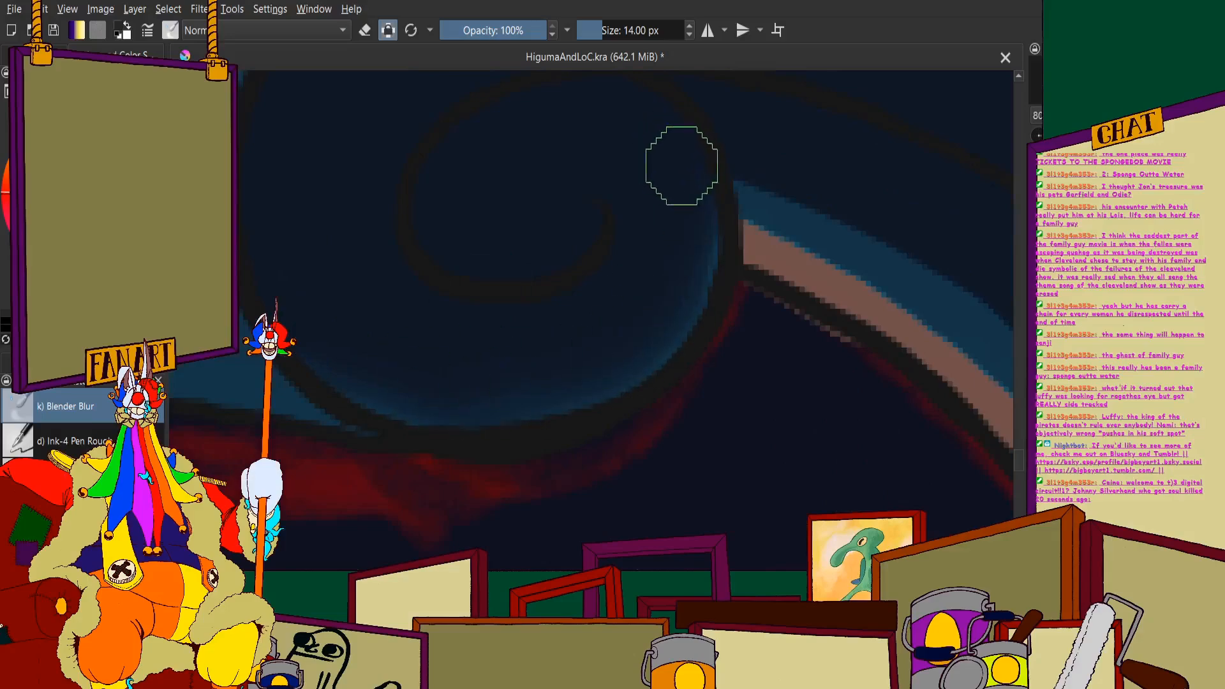
# - Blend the thin blue highlight along the scroll post's upper outer edge into the navy, down to the boat's rim
pyautogui.scroll(-5, 465, 233)
pyautogui.scroll(4, 552, 249)
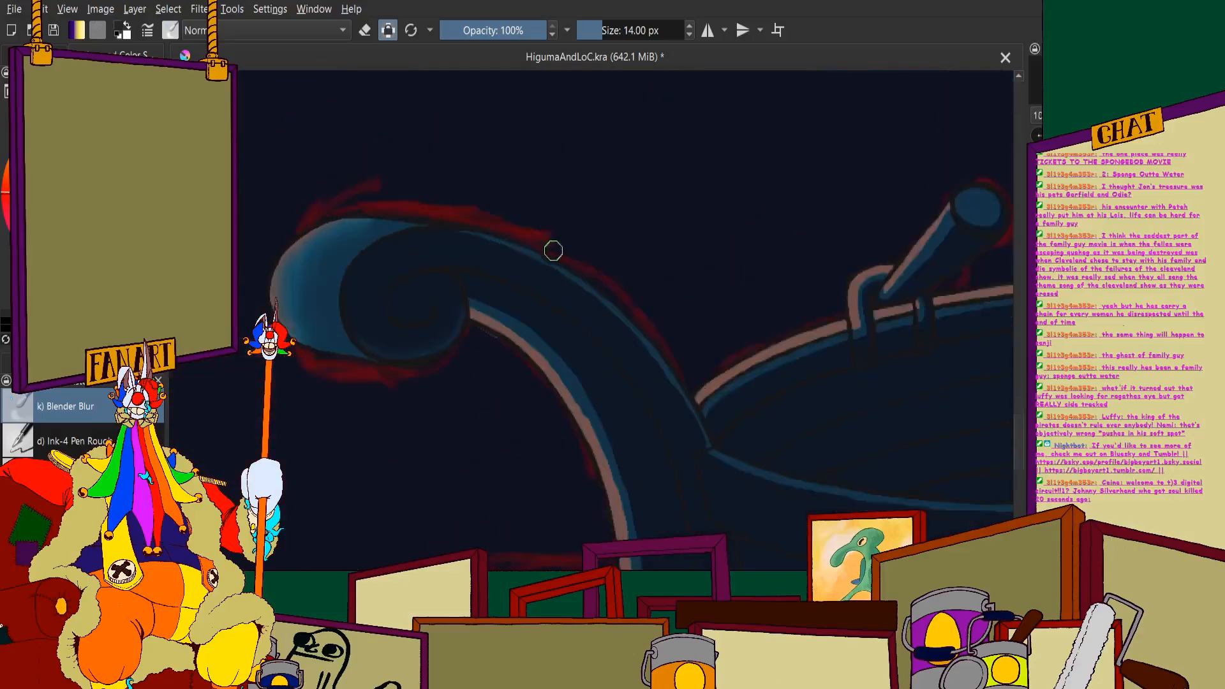
pyautogui.scroll(-2, 567, 238)
pyautogui.scroll(3, 552, 200)
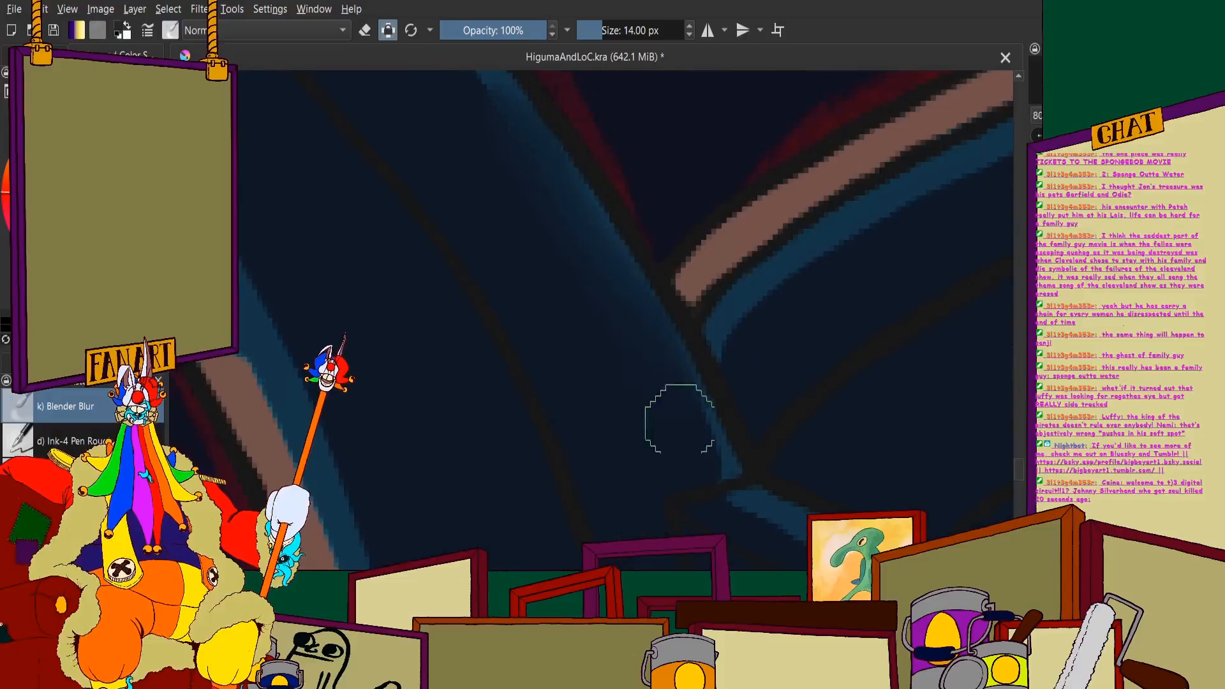
pyautogui.scroll(2, 488, 191)
pyautogui.scroll(-3, 407, 205)
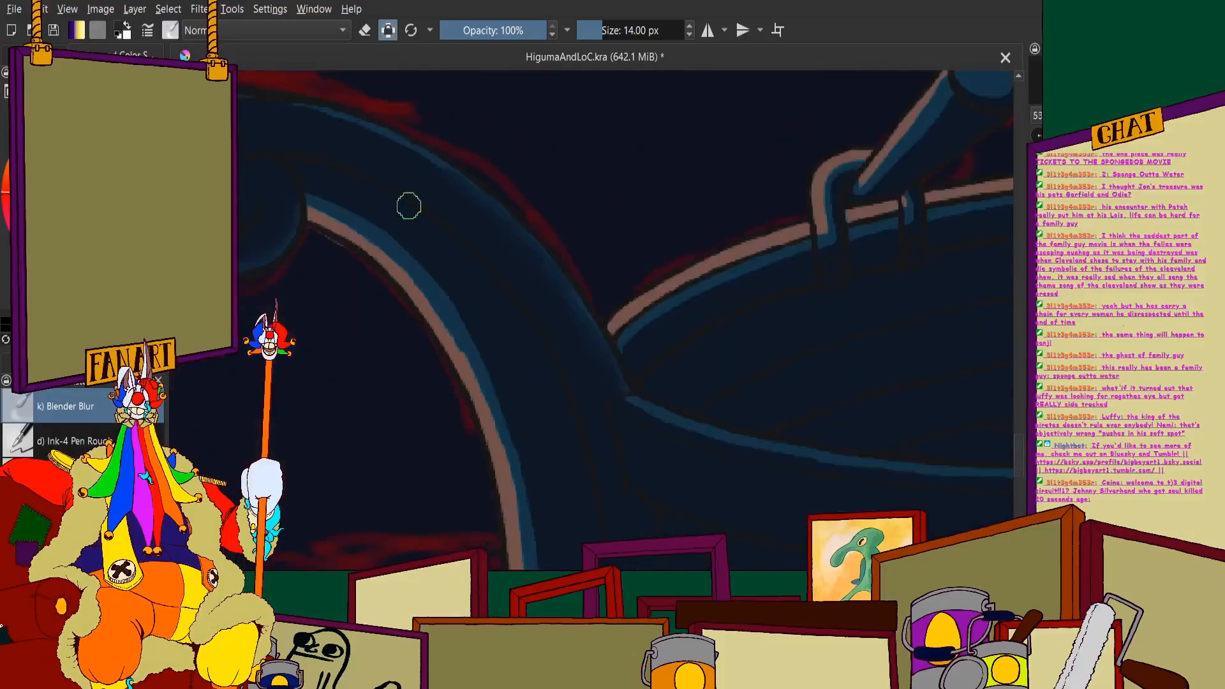
pyautogui.scroll(3, 406, 104)
pyautogui.scroll(-2, 491, 259)
pyautogui.scroll(3, 418, 186)
pyautogui.moveTo(369, 219)
pyautogui.mouseDown()
pyautogui.moveTo(582, 249)
pyautogui.moveTo(740, 303)
pyautogui.mouseUp()
pyautogui.scroll(-3, 403, 179)
# - Blur the brown and blue bands together along the lower and middle inner-curve edge of the scroll post
pyautogui.scroll(-1, 409, 185)
pyautogui.scroll(5, 613, 334)
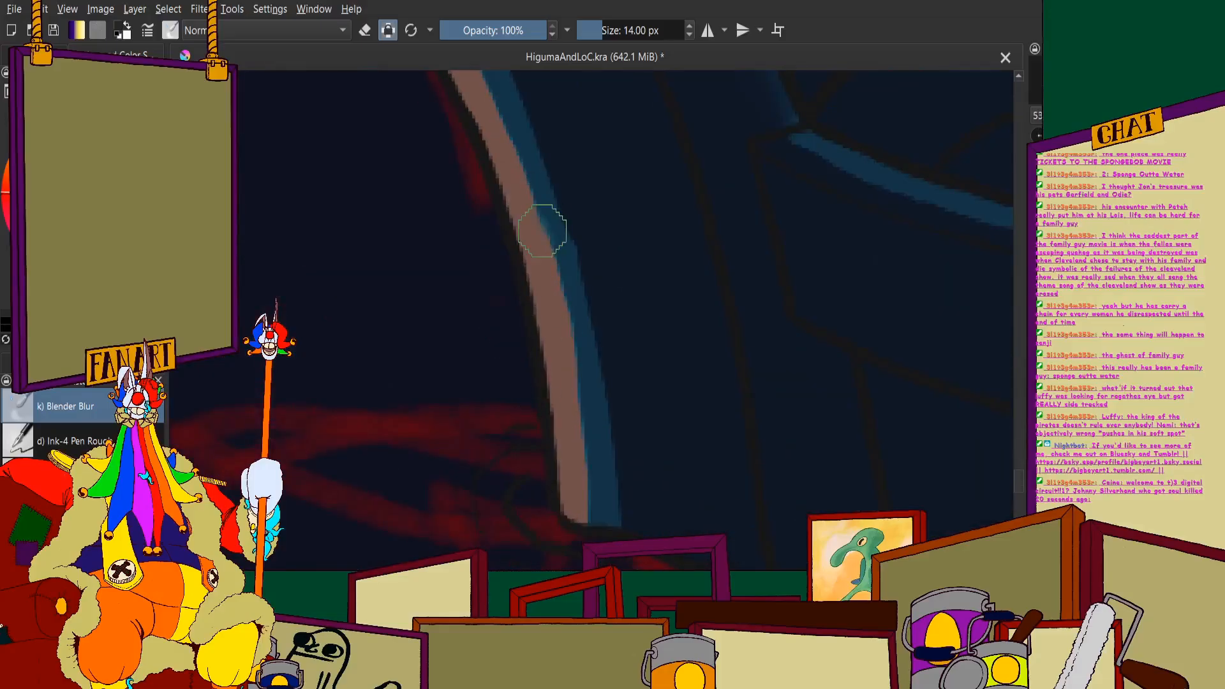
pyautogui.moveTo(564, 194)
pyautogui.mouseDown()
pyautogui.moveTo(614, 404)
pyautogui.moveTo(615, 478)
pyautogui.mouseUp()
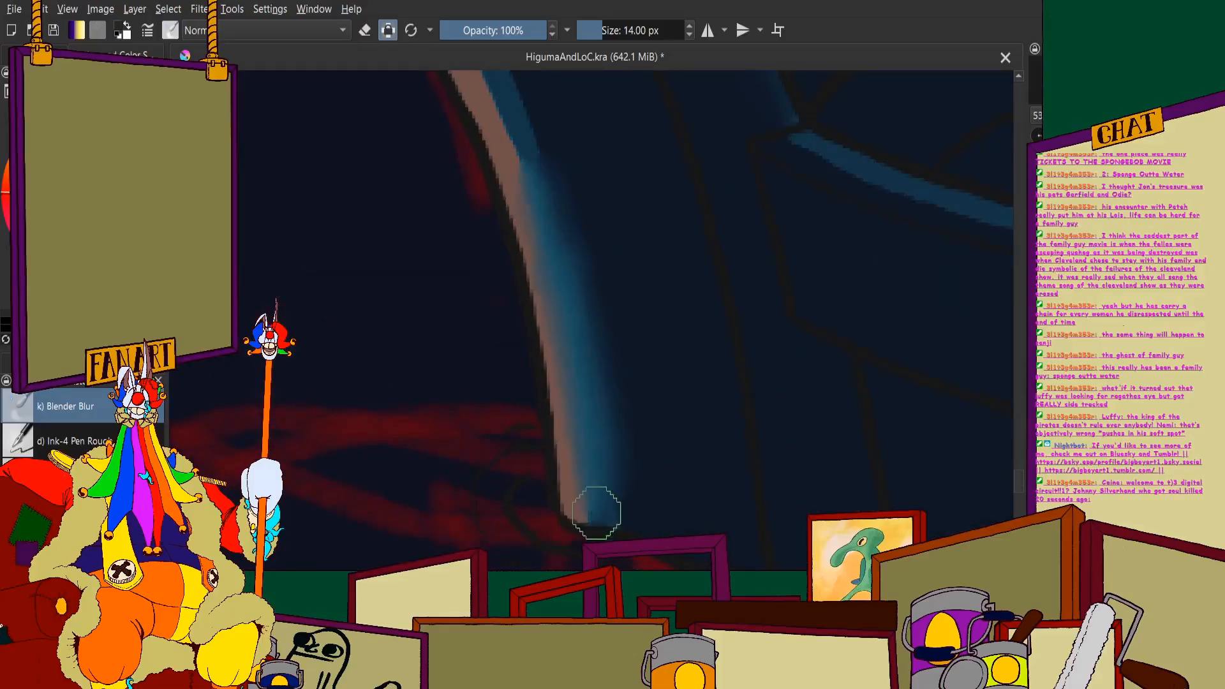
pyautogui.scroll(-2, 536, 348)
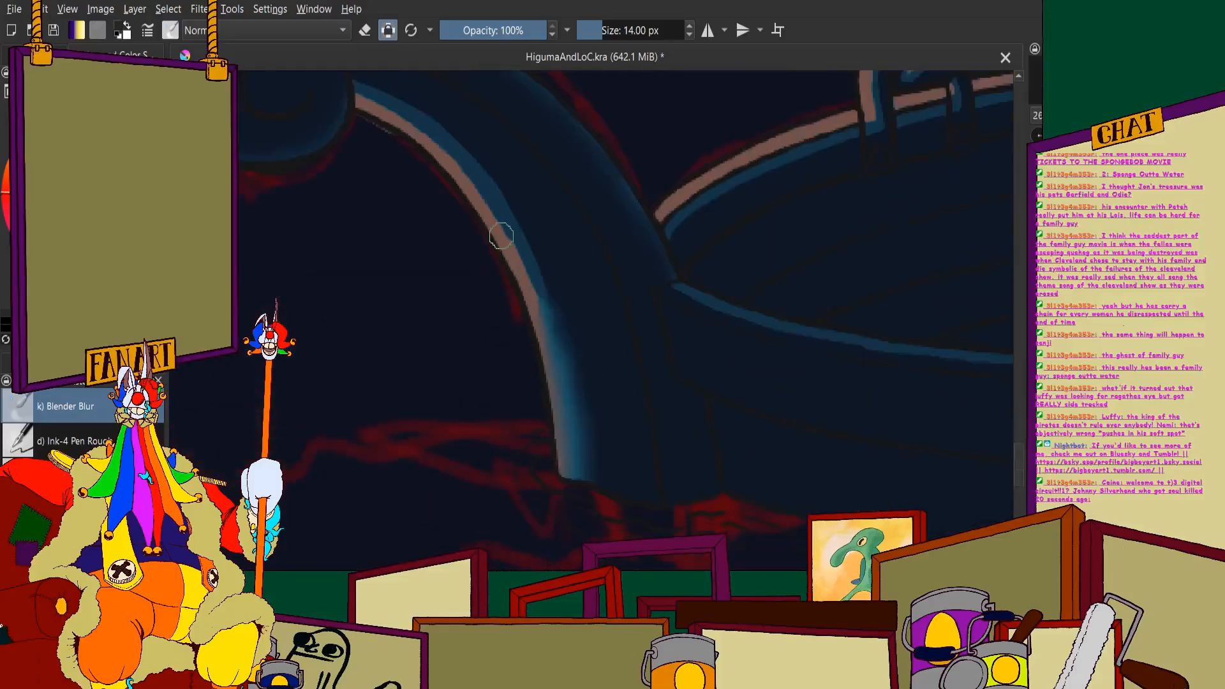
pyautogui.scroll(3, 501, 236)
pyautogui.moveTo(607, 416); pyautogui.dragTo(507, 149)
pyautogui.moveTo(645, 400)
pyautogui.mouseDown()
pyautogui.moveTo(618, 396)
pyautogui.moveTo(633, 496)
pyautogui.mouseUp()
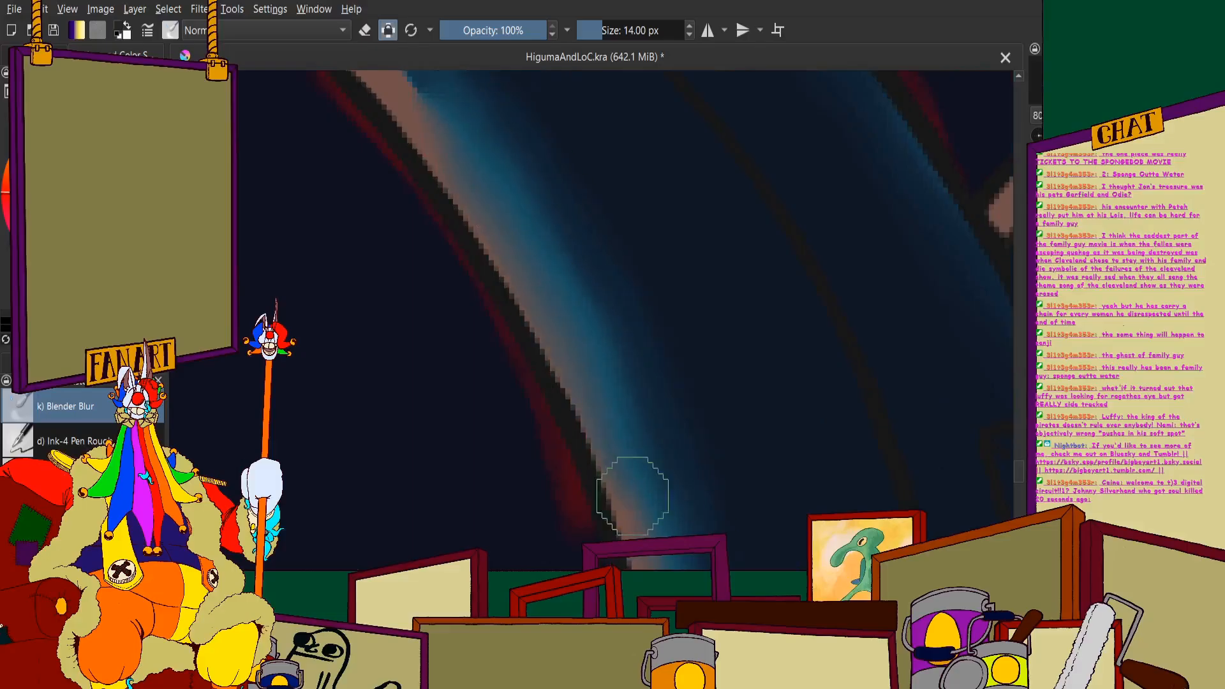
# - Blend the remaining brown and blue bands on the post's inner curve up to where it meets the scroll
pyautogui.scroll(-5, 594, 159)
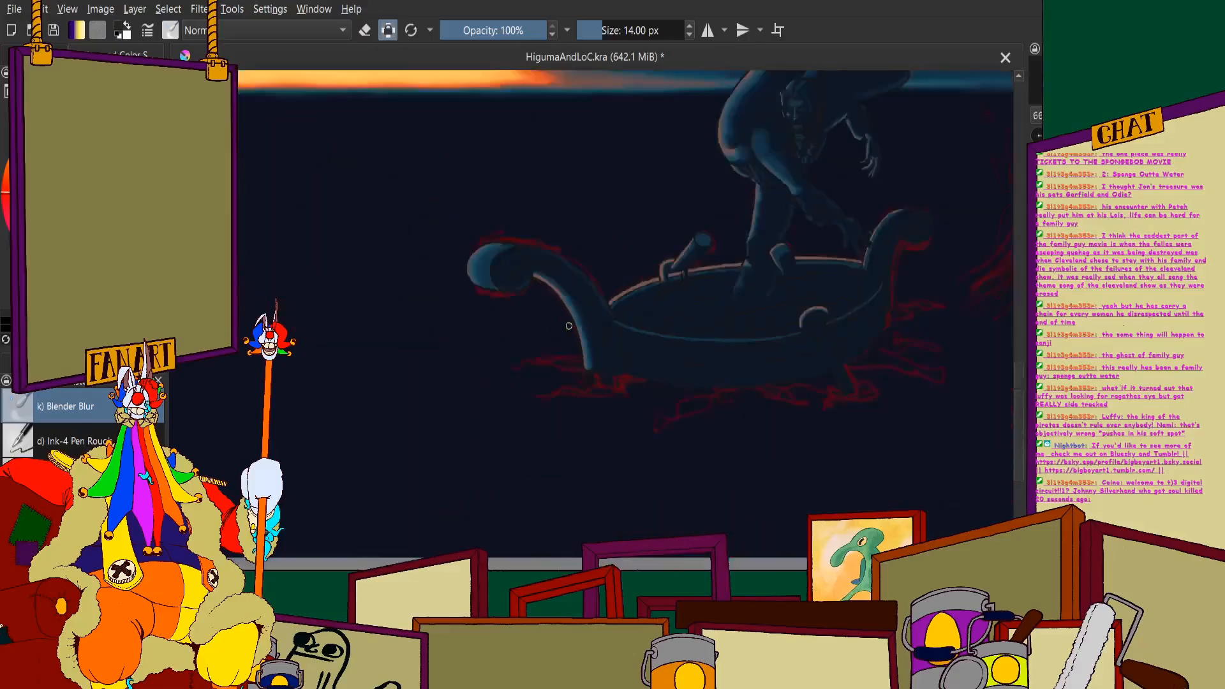
pyautogui.scroll(6, 568, 326)
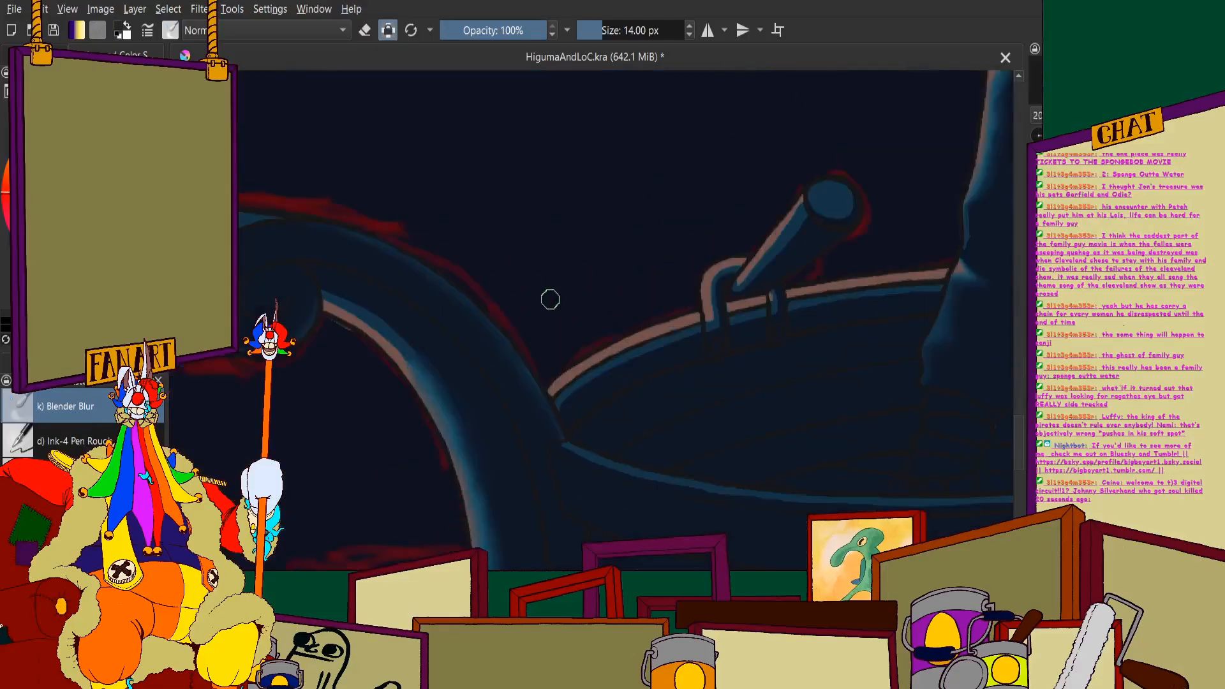
pyautogui.scroll(2, 387, 351)
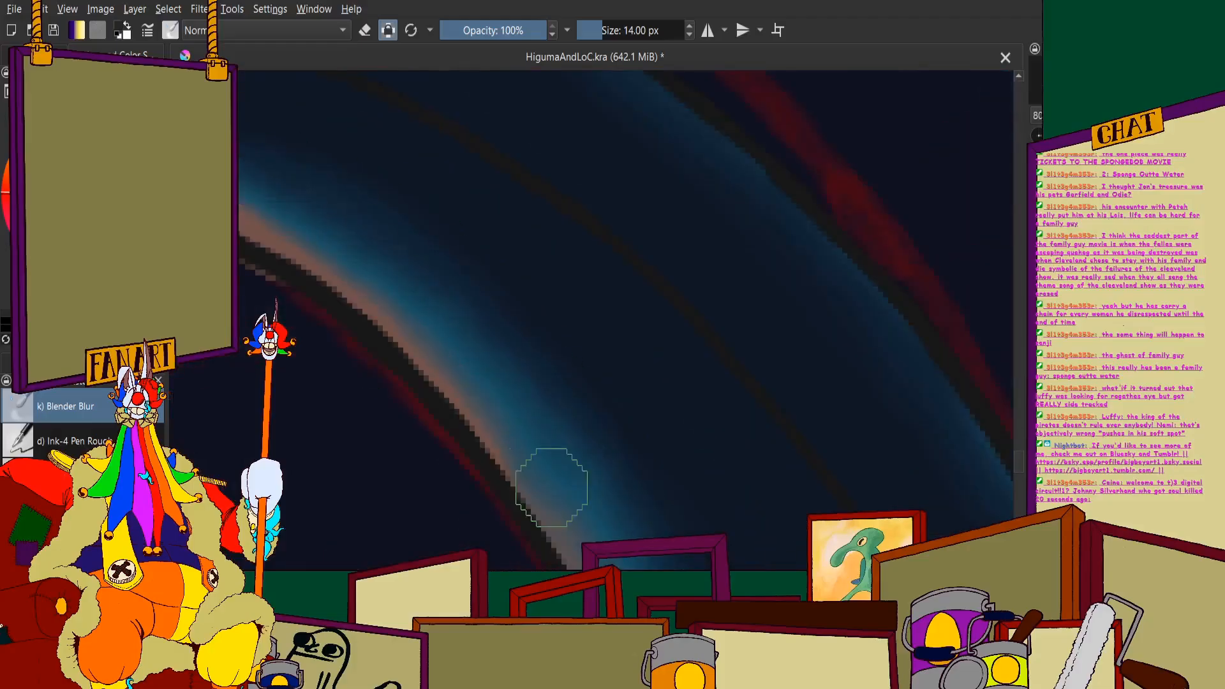
pyautogui.scroll(2, 471, 323)
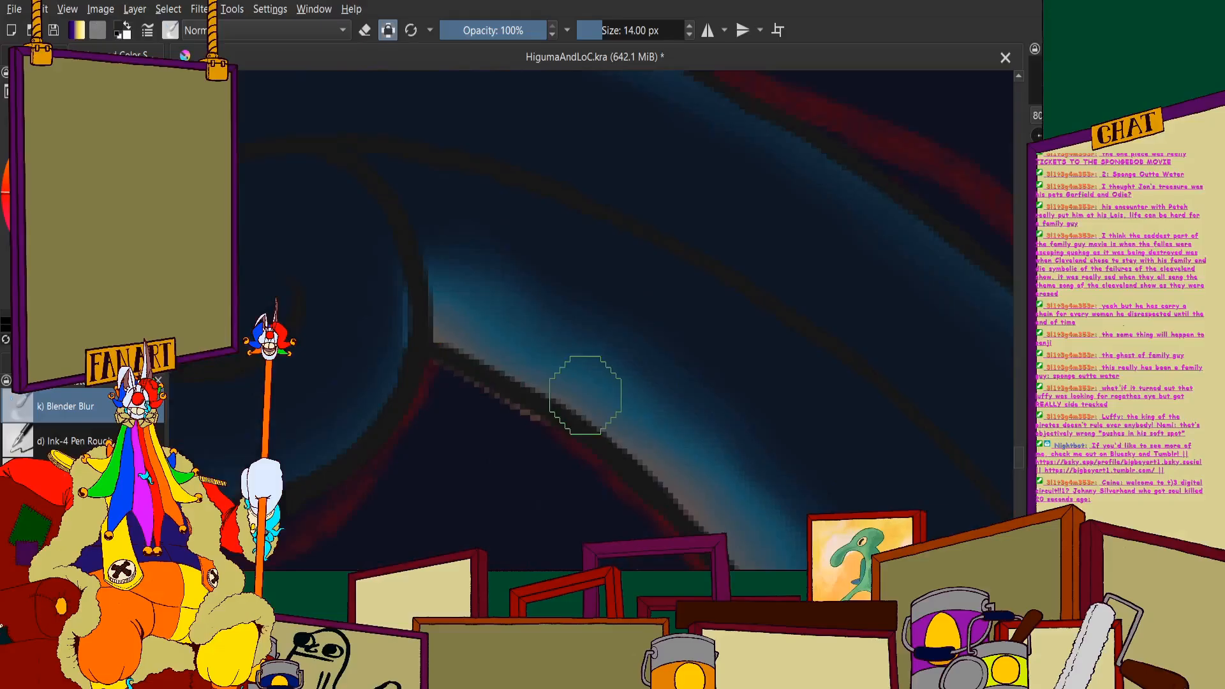
pyautogui.scroll(-4, 584, 383)
pyautogui.scroll(2, 670, 357)
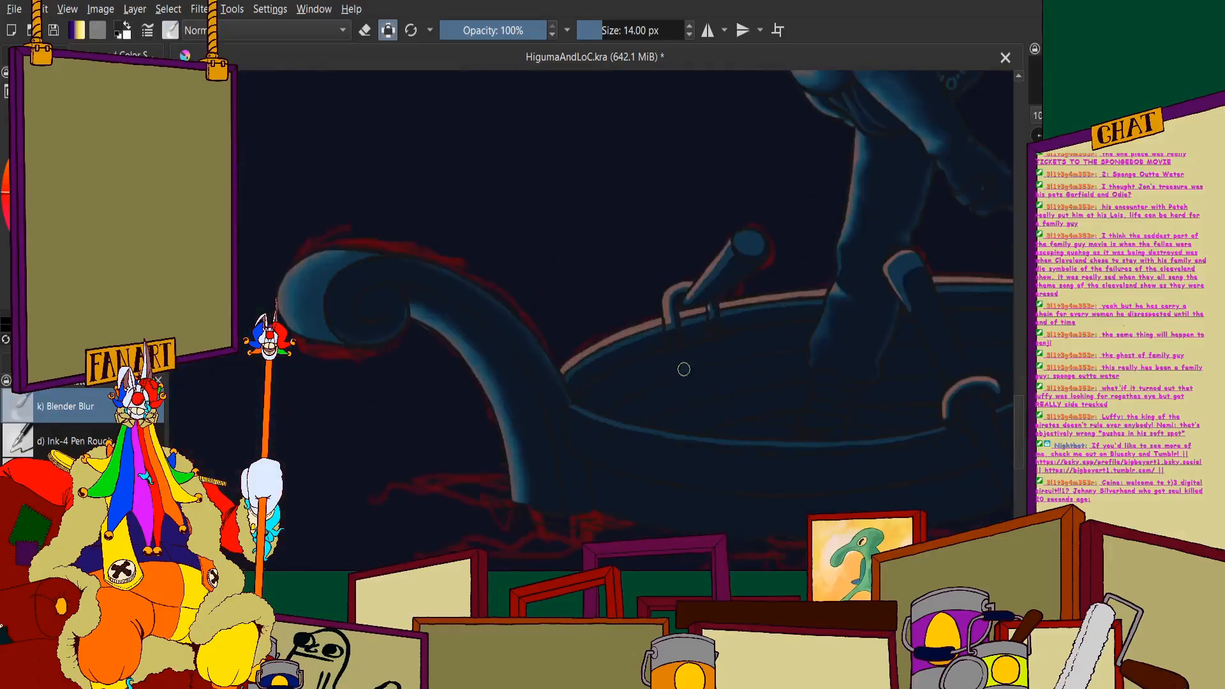
# - Soften the brown and blue highlights down the side of the hooked oar holder on the boat's far rim
pyautogui.scroll(5, 642, 303)
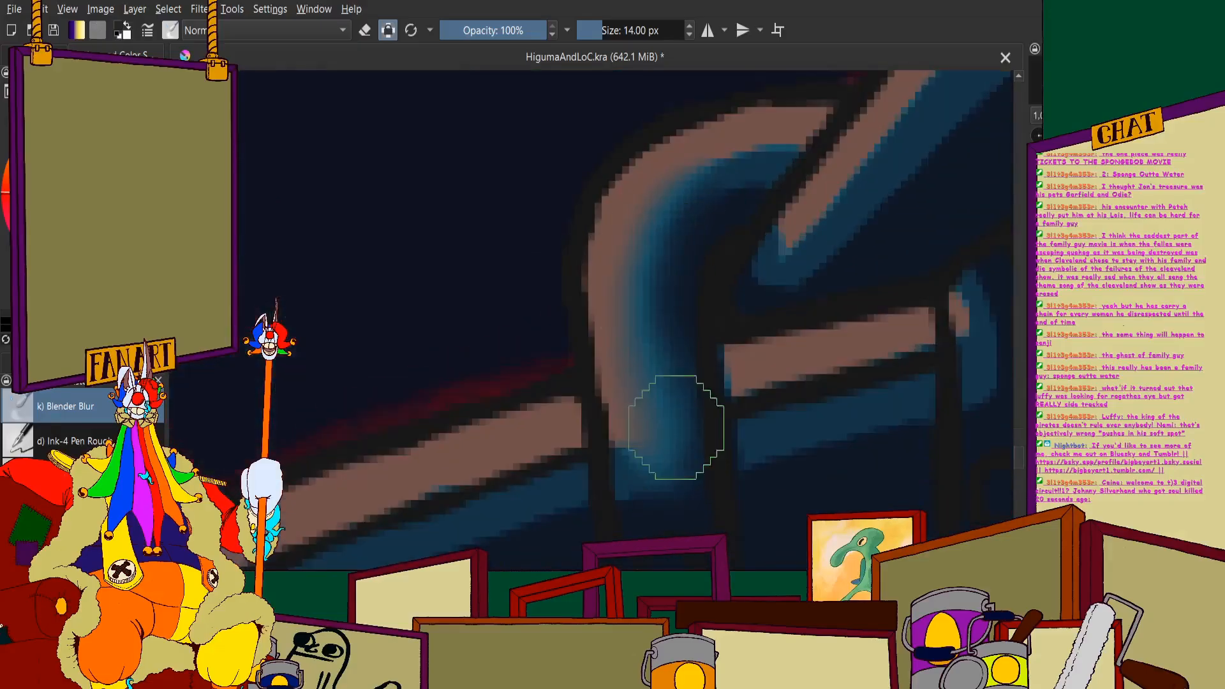
pyautogui.moveTo(639, 428)
pyautogui.mouseDown()
pyautogui.moveTo(656, 380)
pyautogui.moveTo(682, 366)
pyautogui.mouseUp()
pyautogui.moveTo(730, 184)
pyautogui.mouseDown()
pyautogui.moveTo(647, 236)
pyautogui.moveTo(631, 269)
pyautogui.moveTo(770, 164)
pyautogui.mouseUp()
pyautogui.scroll(-3, 700, 217)
# - Blend the small brown and blue highlight on the oar holder's second prong into its navy shadow
pyautogui.scroll(4, 797, 245)
pyautogui.moveTo(774, 227); pyautogui.dragTo(793, 413)
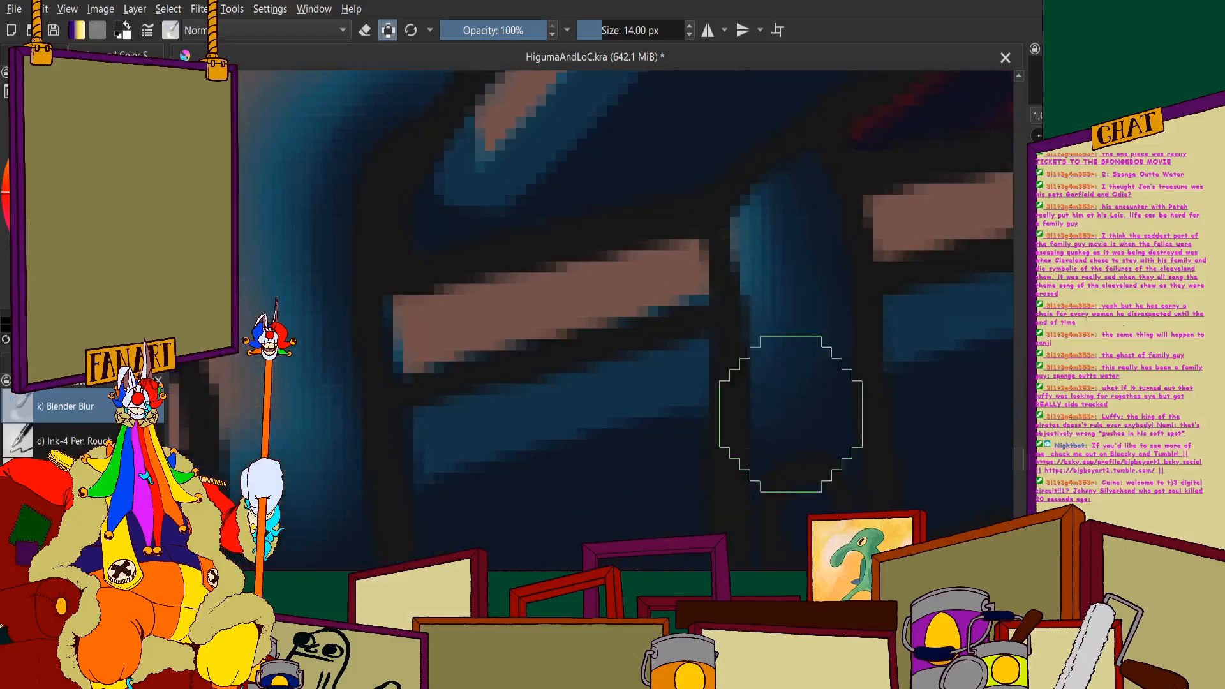
pyautogui.scroll(-2, 721, 330)
pyautogui.scroll(-3, 721, 330)
pyautogui.scroll(5, 667, 337)
pyautogui.moveTo(701, 477); pyautogui.dragTo(707, 437)
pyautogui.scroll(-3, 708, 434)
# - Smooth the brown highlight into the blue around the top bend of the hooked oar holder
pyautogui.scroll(3, 737, 220)
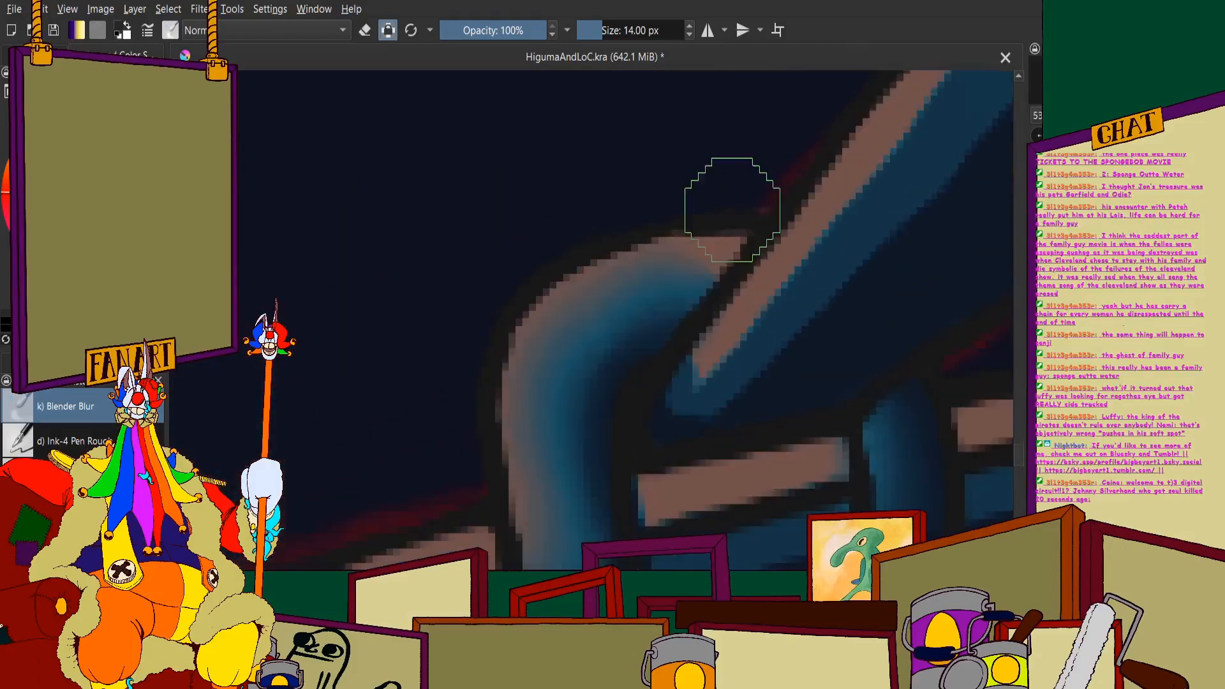
pyautogui.moveTo(657, 304); pyautogui.dragTo(792, 234)
pyautogui.moveTo(615, 309)
pyautogui.mouseDown()
pyautogui.moveTo(642, 272)
pyautogui.moveTo(550, 343)
pyautogui.mouseUp()
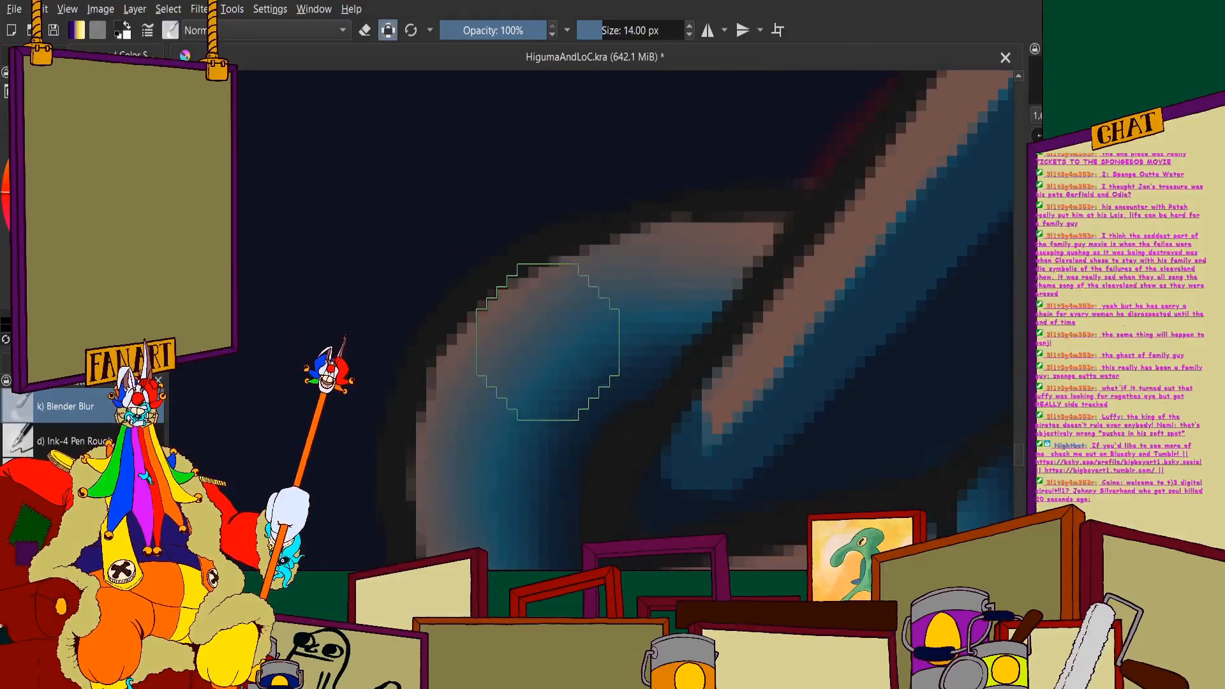
# - Blend the brown and blue highlights along the full length of the oar handle's shaft into the navy
pyautogui.scroll(-3, 550, 319)
pyautogui.scroll(2, 725, 159)
pyautogui.moveTo(725, 156)
pyautogui.mouseDown()
pyautogui.moveTo(697, 219)
pyautogui.moveTo(507, 451)
pyautogui.moveTo(504, 504)
pyautogui.mouseUp()
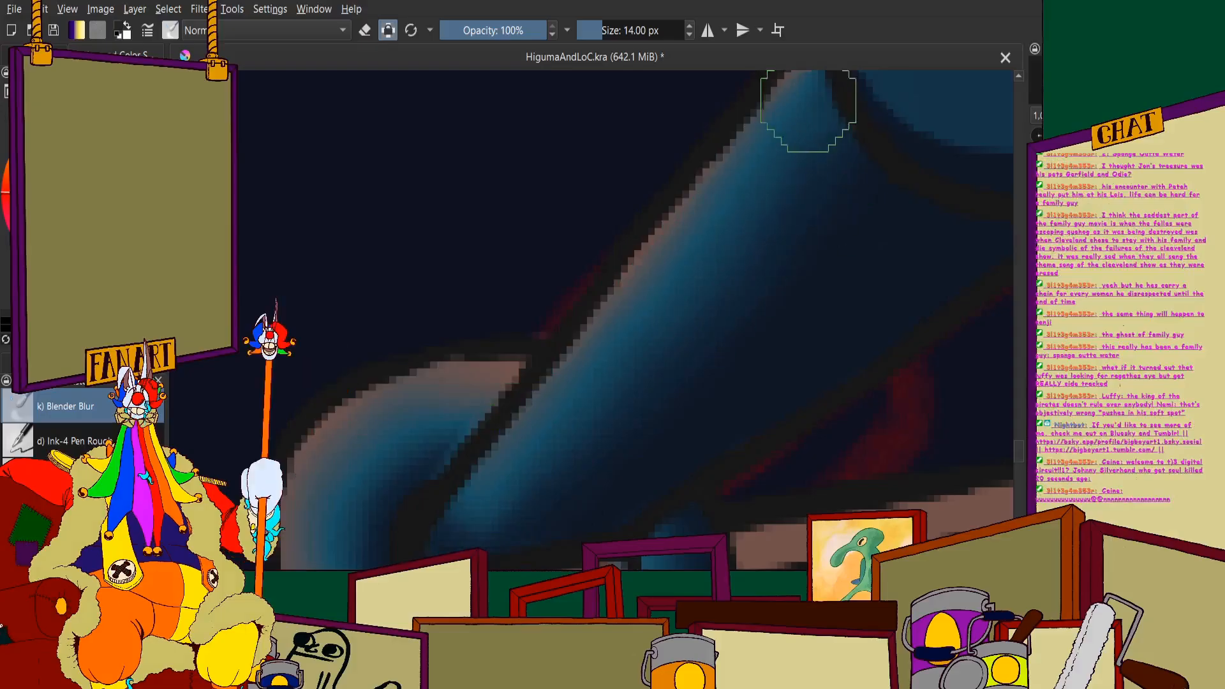
pyautogui.scroll(-3, 655, 328)
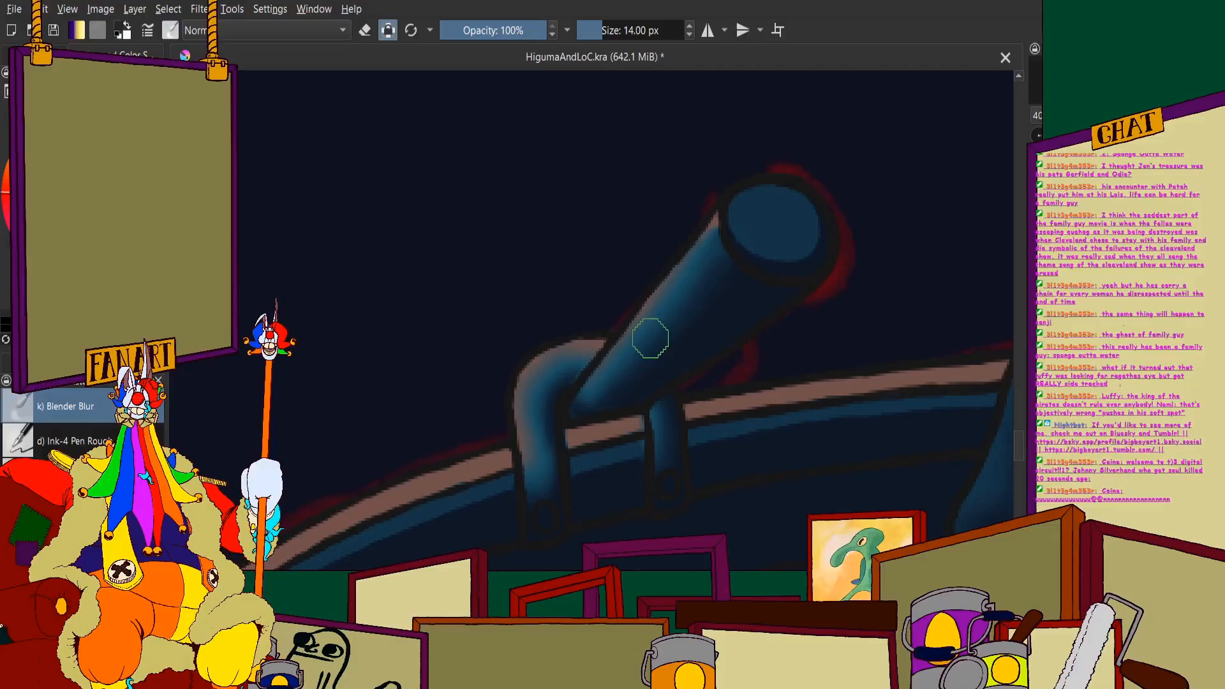
# - Soften the blue fill into the navy on the round end face of the oar handle
pyautogui.scroll(4, 702, 205)
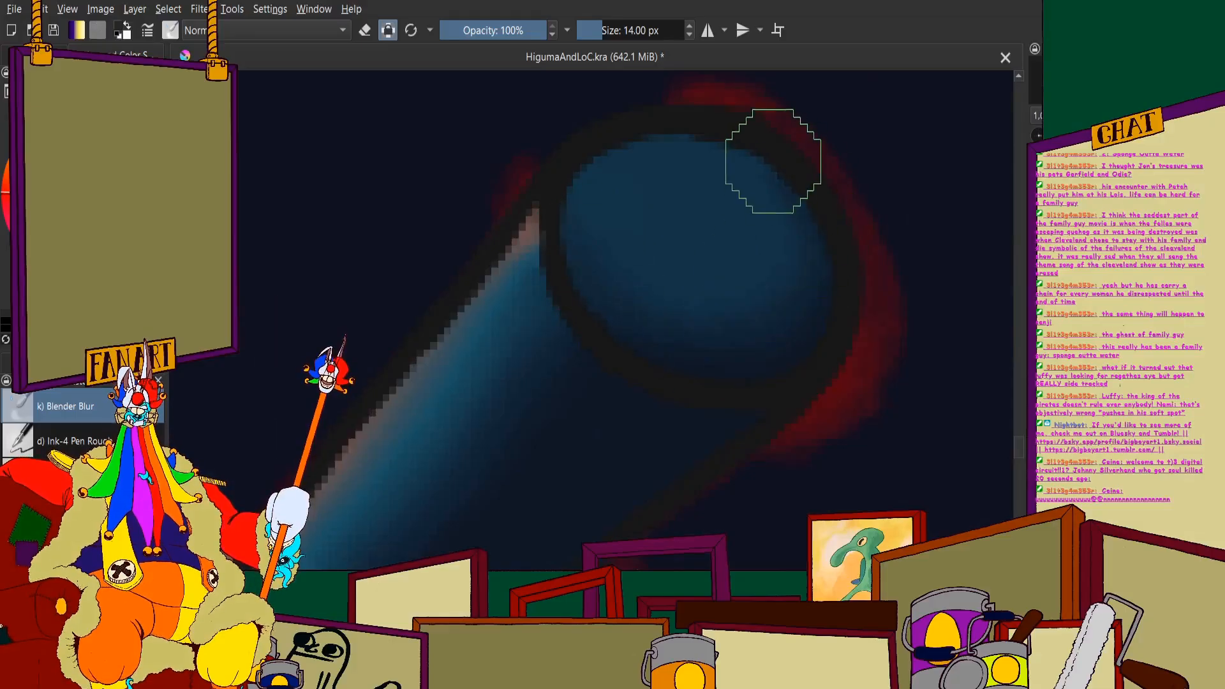
pyautogui.scroll(-6, 613, 172)
pyautogui.scroll(2, 559, 197)
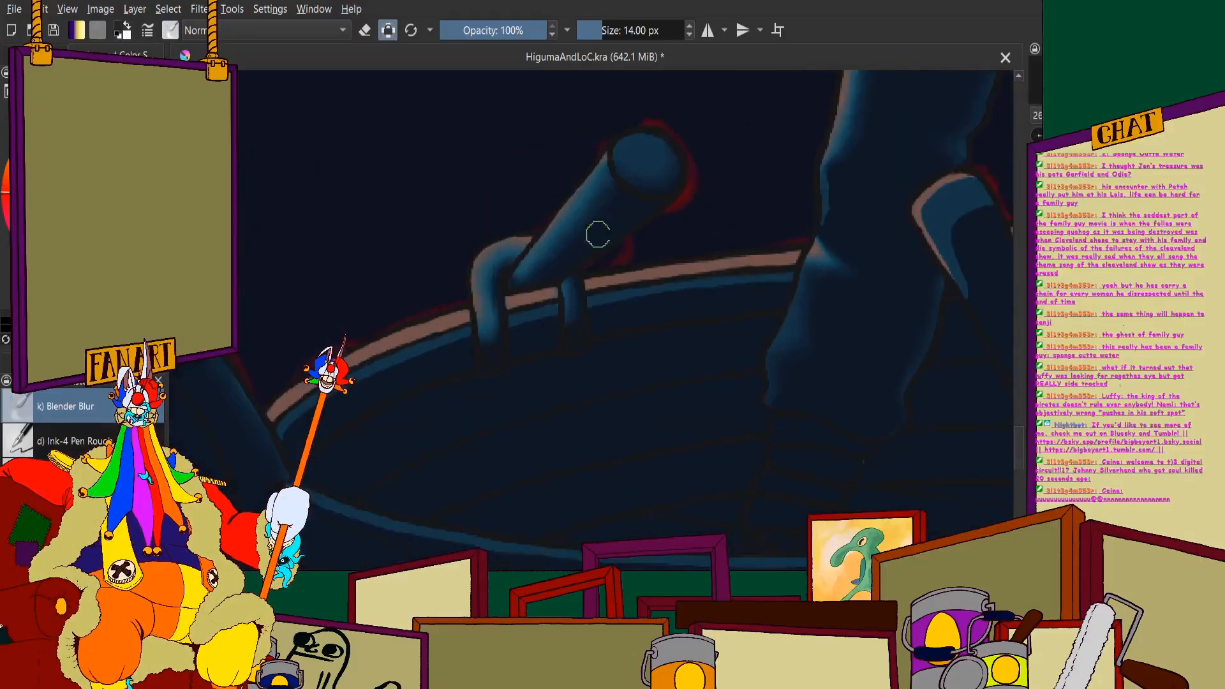
# - Blur the blue band beneath the far rim into the navy, from the scroll post through the oar holder's prongs
pyautogui.scroll(-1, 485, 300)
pyautogui.scroll(4, 375, 357)
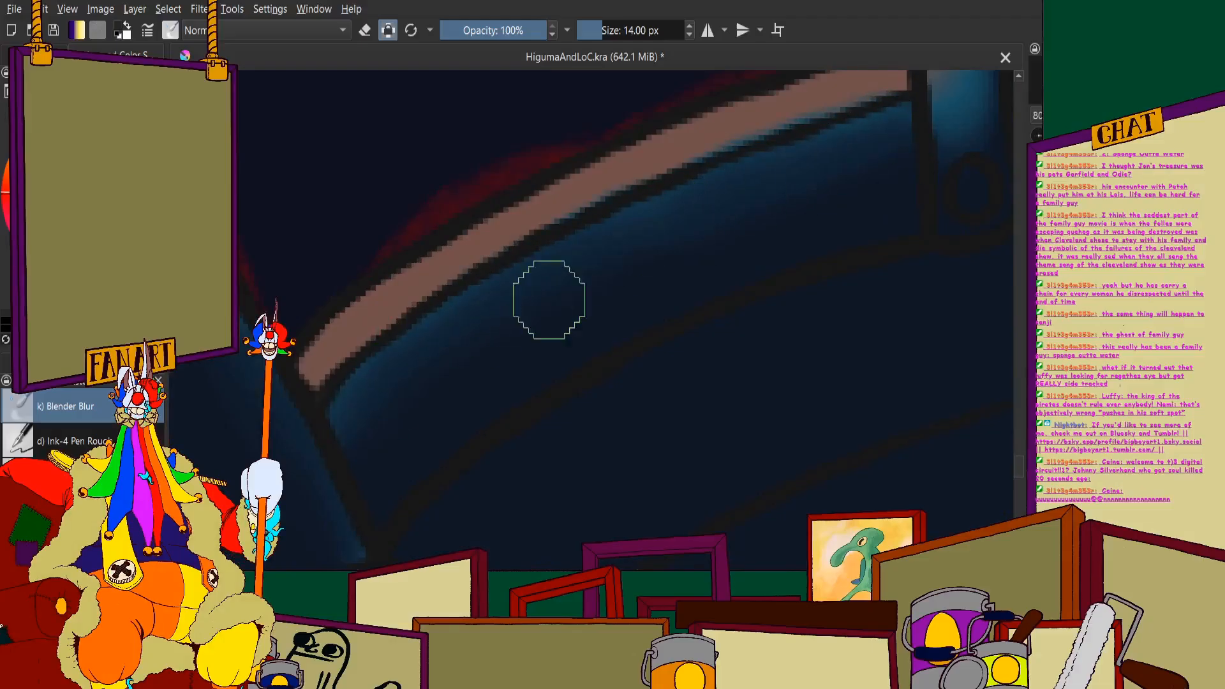
pyautogui.scroll(-3, 466, 324)
pyautogui.scroll(4, 537, 319)
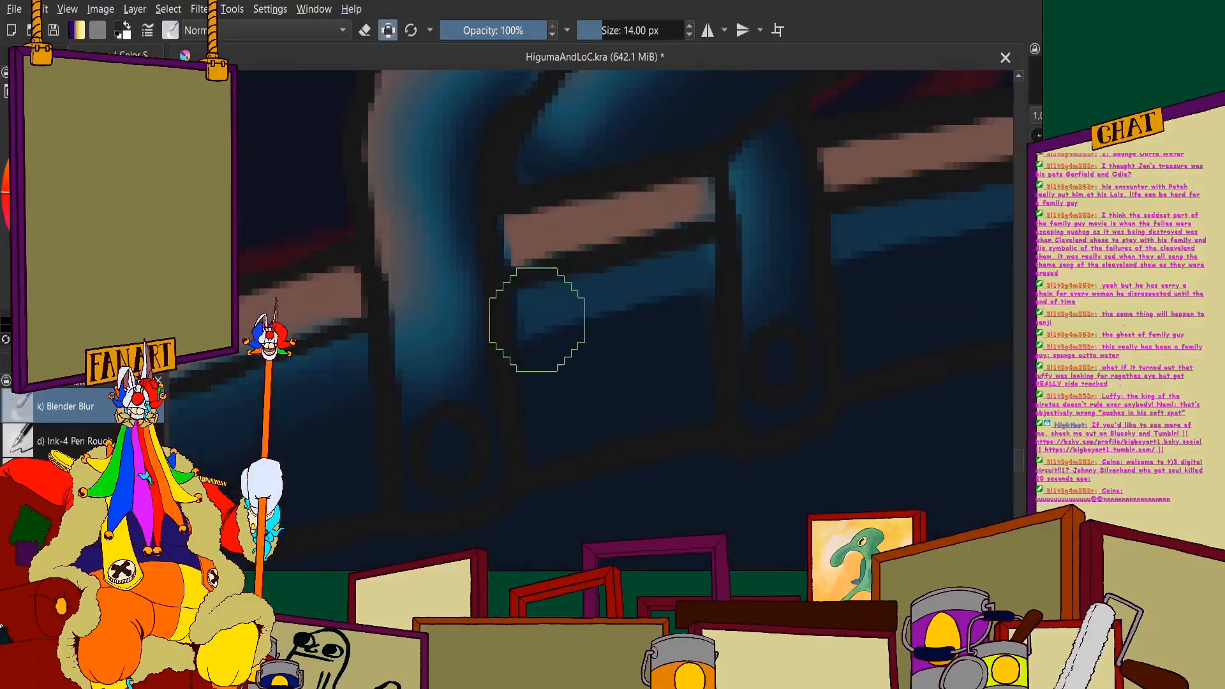
pyautogui.moveTo(537, 320); pyautogui.dragTo(665, 277)
pyautogui.scroll(-4, 634, 268)
# - Blend the blue band beneath the far rim into the navy from the oar holder to the standing figure's leg
pyautogui.scroll(3, 766, 230)
pyautogui.moveTo(543, 348); pyautogui.dragTo(711, 322)
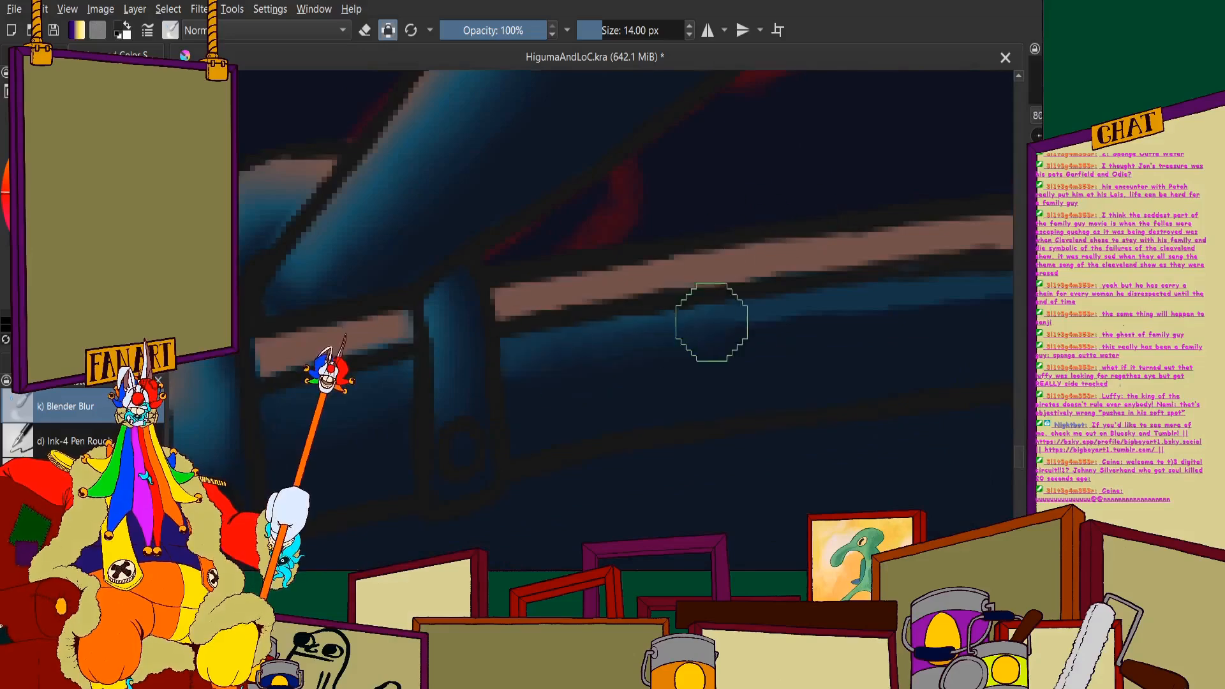
pyautogui.scroll(-4, 734, 323)
pyautogui.scroll(3, 719, 328)
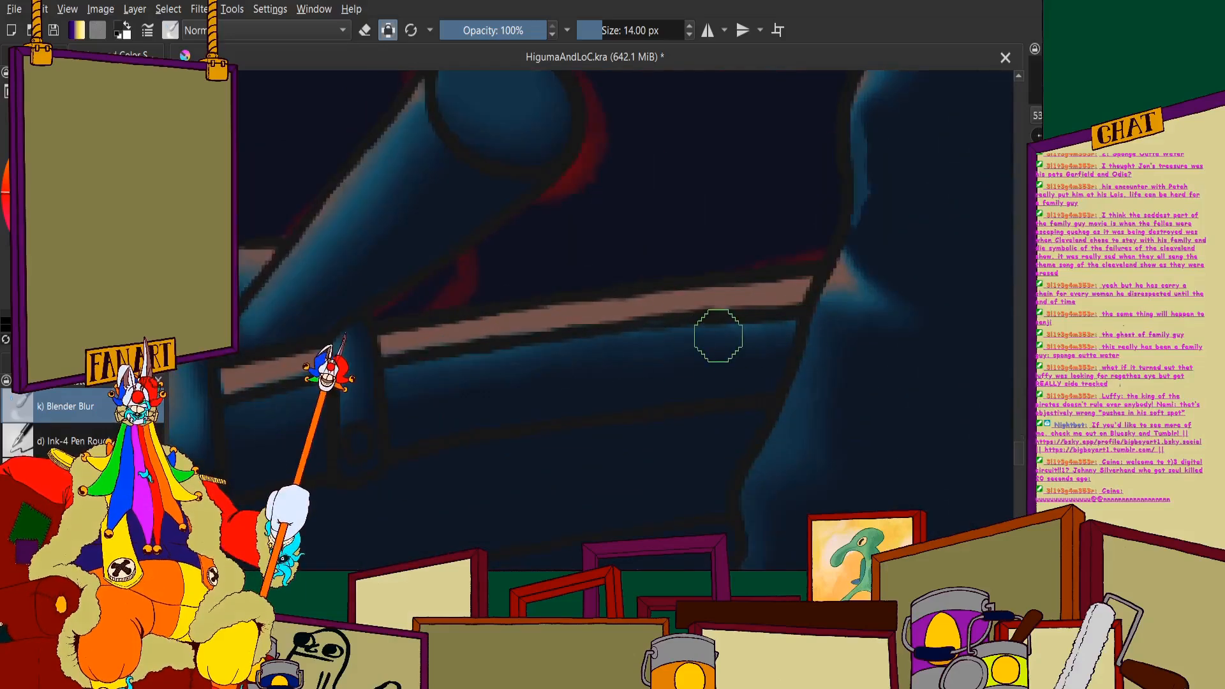
# - Blend the blue band beneath the far rim into the navy, from the slanted oar handle to the scroll post by the figure's hand
pyautogui.scroll(3, 424, 287)
pyautogui.scroll(-3, 528, 287)
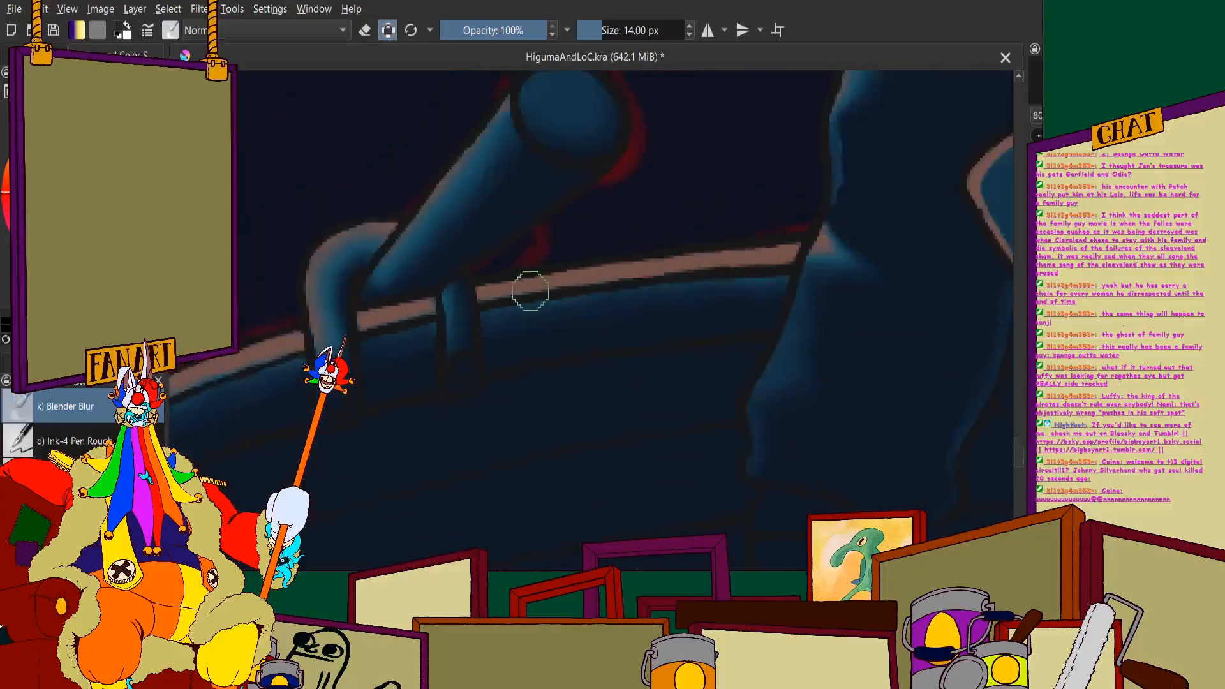
pyautogui.scroll(3, 413, 350)
pyautogui.scroll(-4, 566, 321)
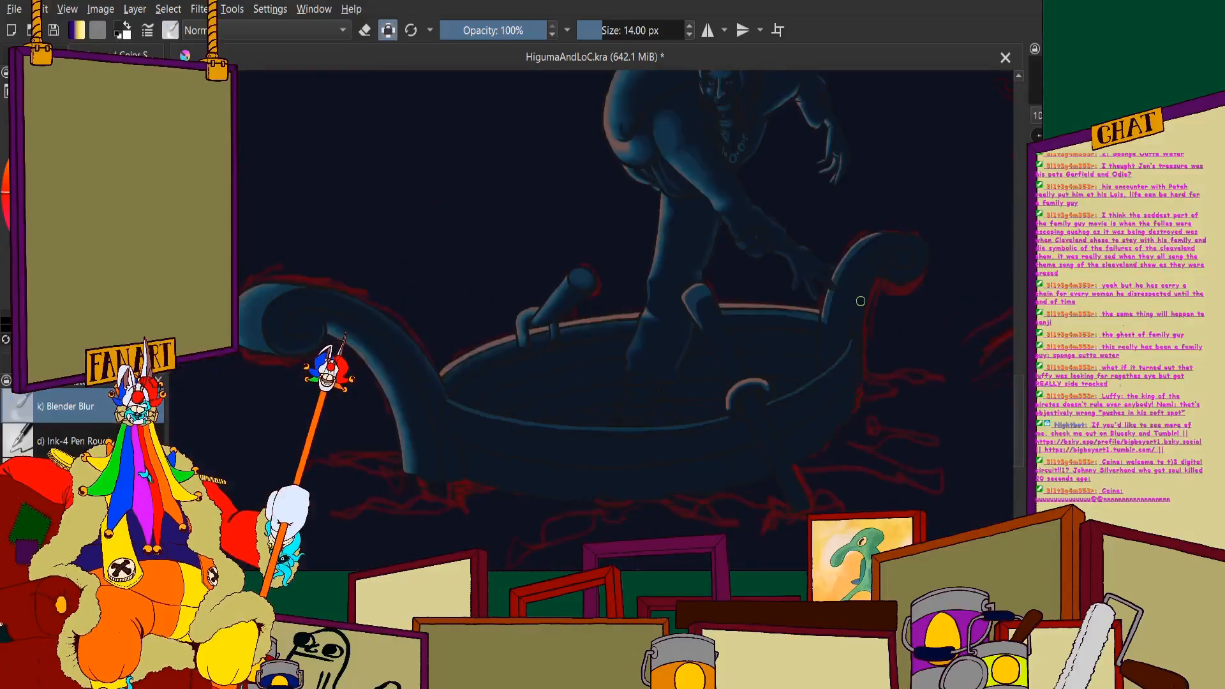
pyautogui.scroll(4, 753, 337)
pyautogui.press('6')
pyautogui.press('6')
pyautogui.press('6')
pyautogui.press('6')
pyautogui.press('6')
pyautogui.press('6')
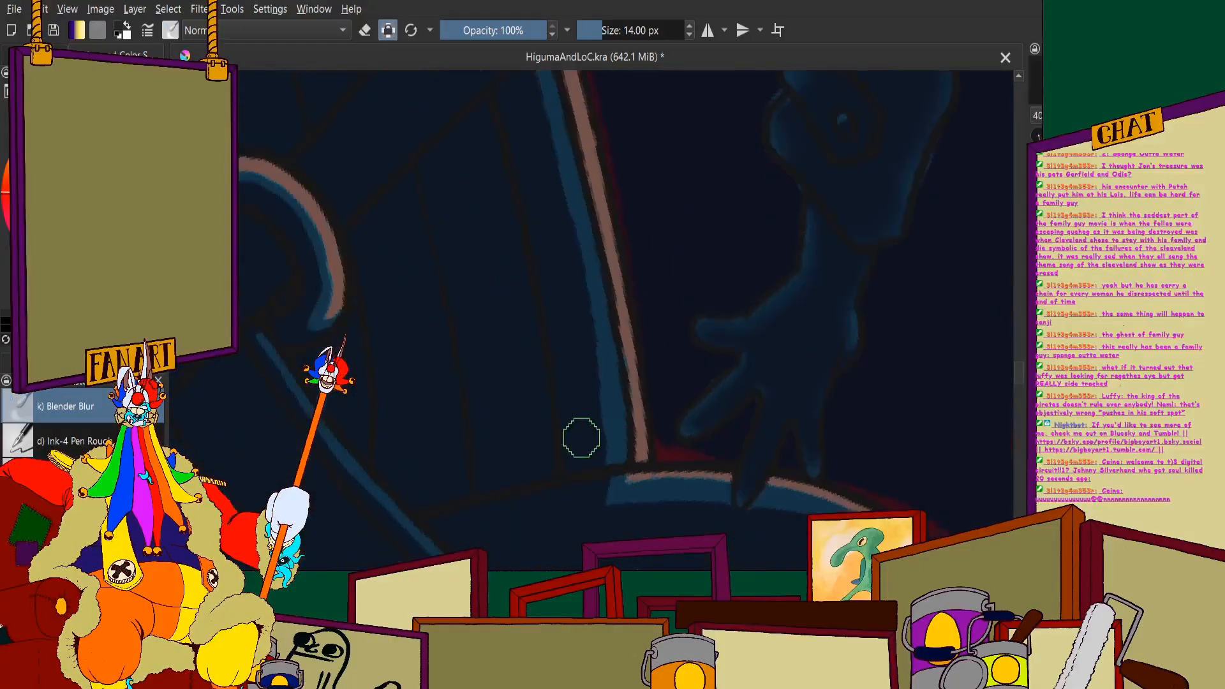
pyautogui.scroll(4, 581, 467)
pyautogui.moveTo(581, 468)
pyautogui.mouseDown()
pyautogui.moveTo(639, 183)
pyautogui.moveTo(636, 71)
pyautogui.moveTo(614, 198)
pyautogui.moveTo(618, 399)
pyautogui.moveTo(663, 76)
pyautogui.moveTo(596, 68)
pyautogui.moveTo(520, 206)
pyautogui.mouseUp()
pyautogui.scroll(-4, 490, 434)
pyautogui.scroll(3, 495, 202)
pyautogui.moveTo(552, 115); pyautogui.dragTo(572, 508)
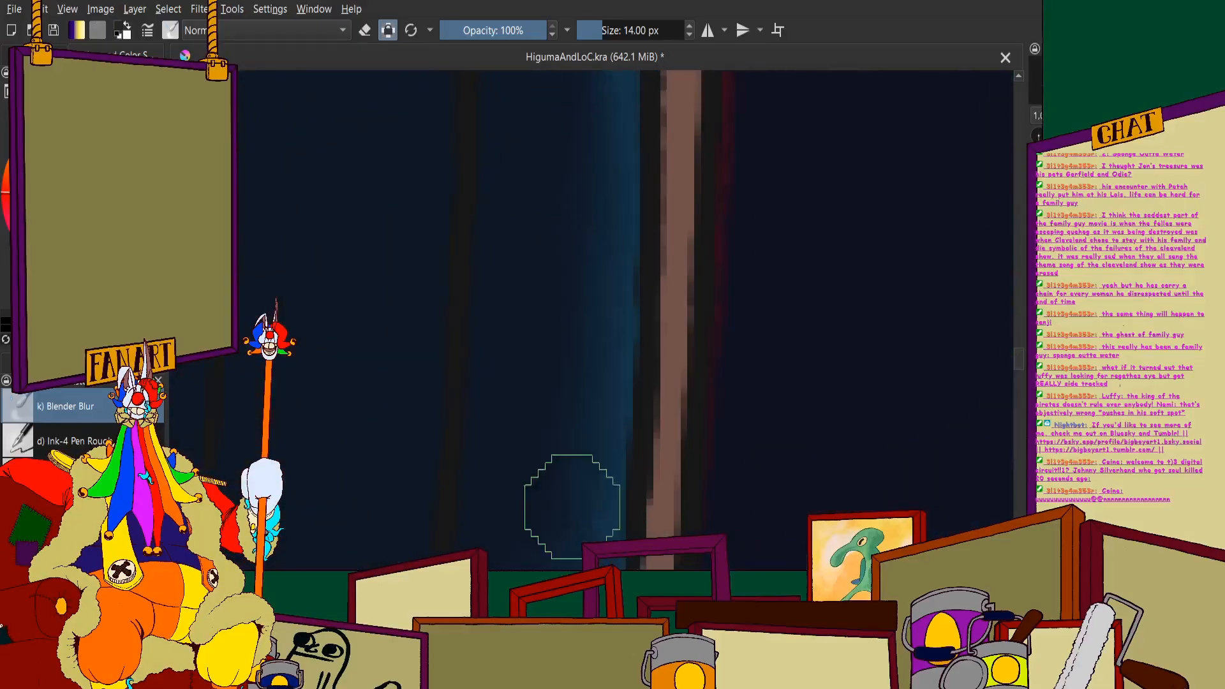
pyautogui.scroll(-2, 514, 357)
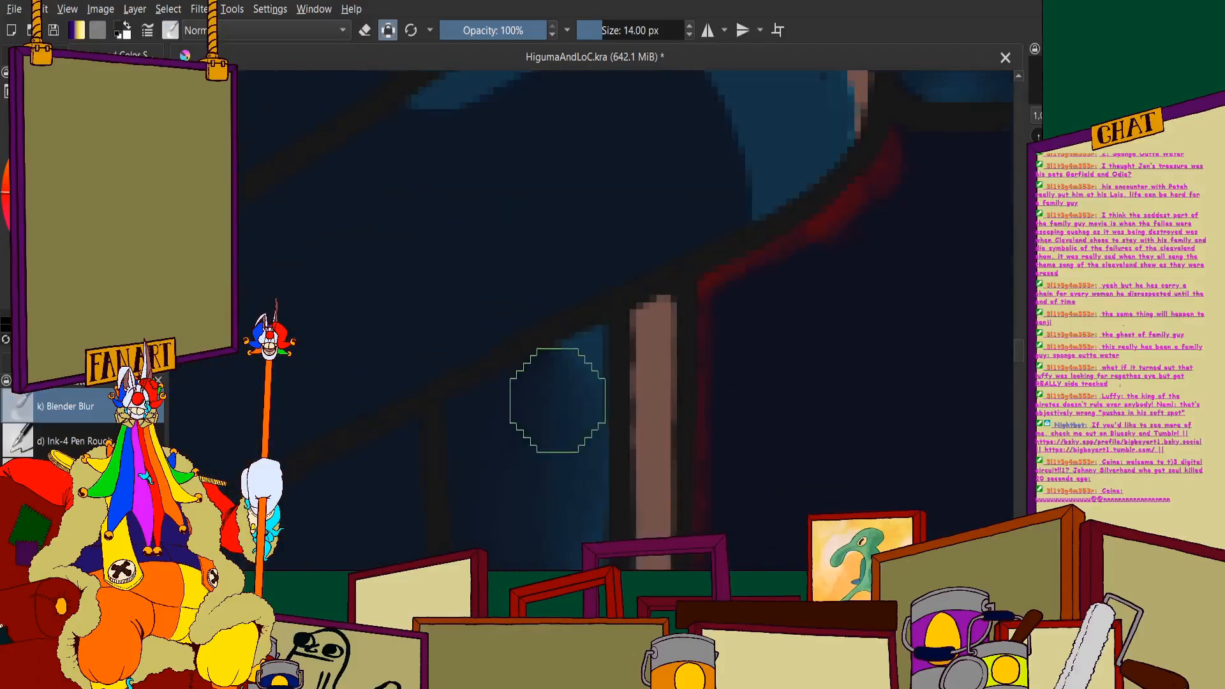
pyautogui.scroll(-3, 555, 396)
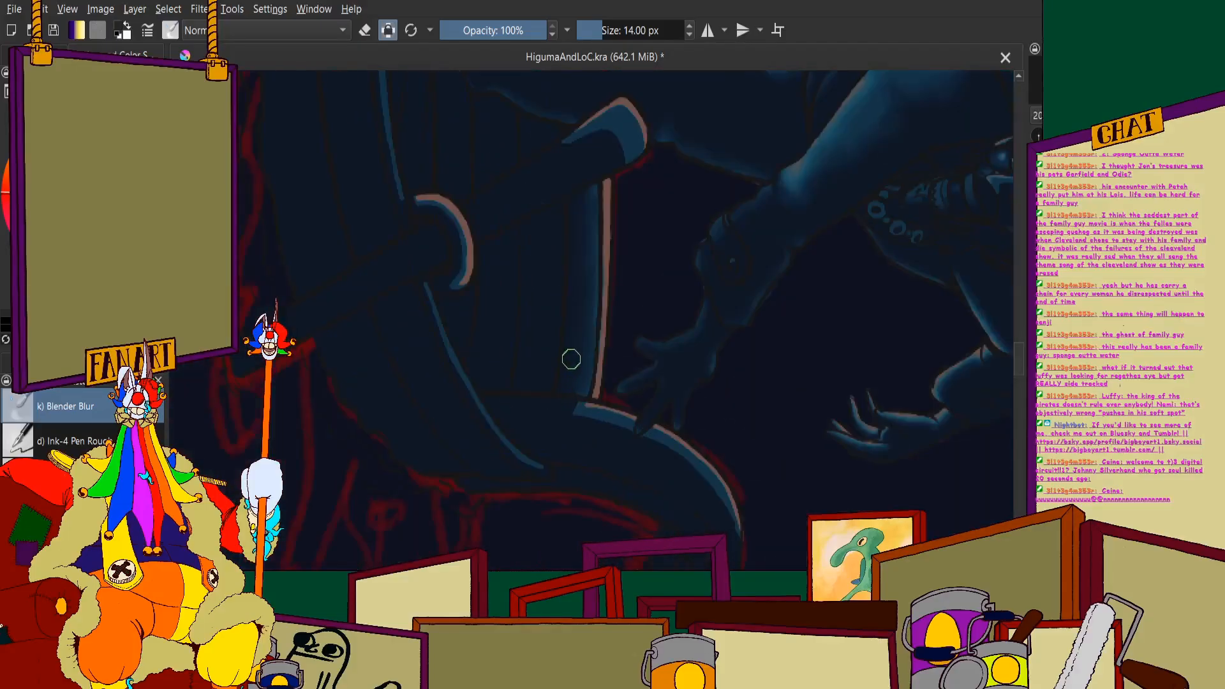
# - Blur the brown and blue highlights around the rounded top and edge of the slanted oar handle inside the boat
pyautogui.scroll(4, 571, 360)
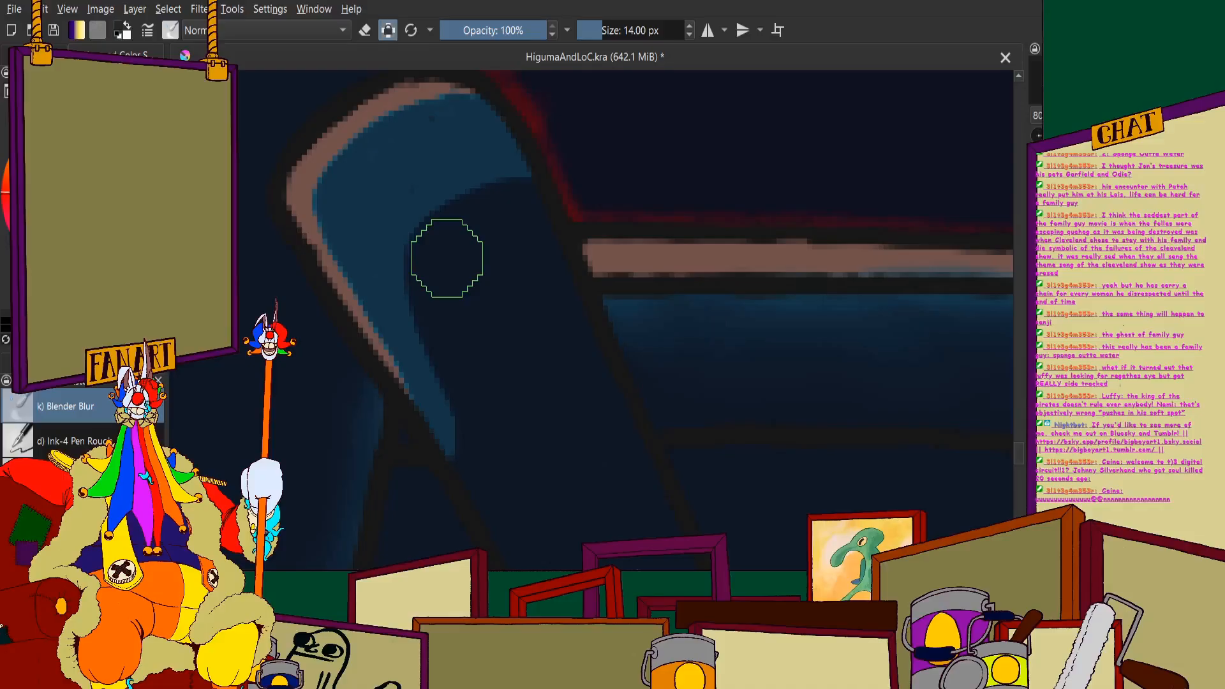
pyautogui.scroll(-2, 555, 259)
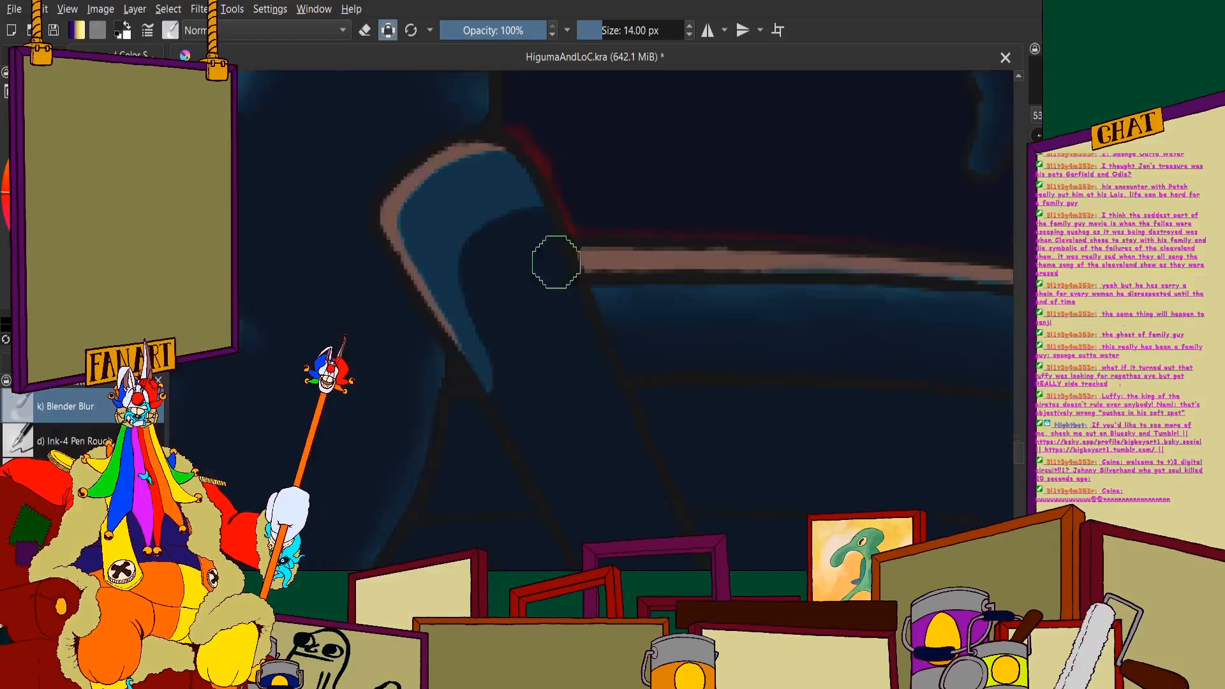
pyautogui.scroll(3, 490, 230)
pyautogui.moveTo(542, 245)
pyautogui.mouseDown()
pyautogui.moveTo(476, 394)
pyautogui.moveTo(521, 246)
pyautogui.moveTo(466, 347)
pyautogui.mouseUp()
pyautogui.scroll(-2, 482, 256)
pyautogui.scroll(3, 479, 300)
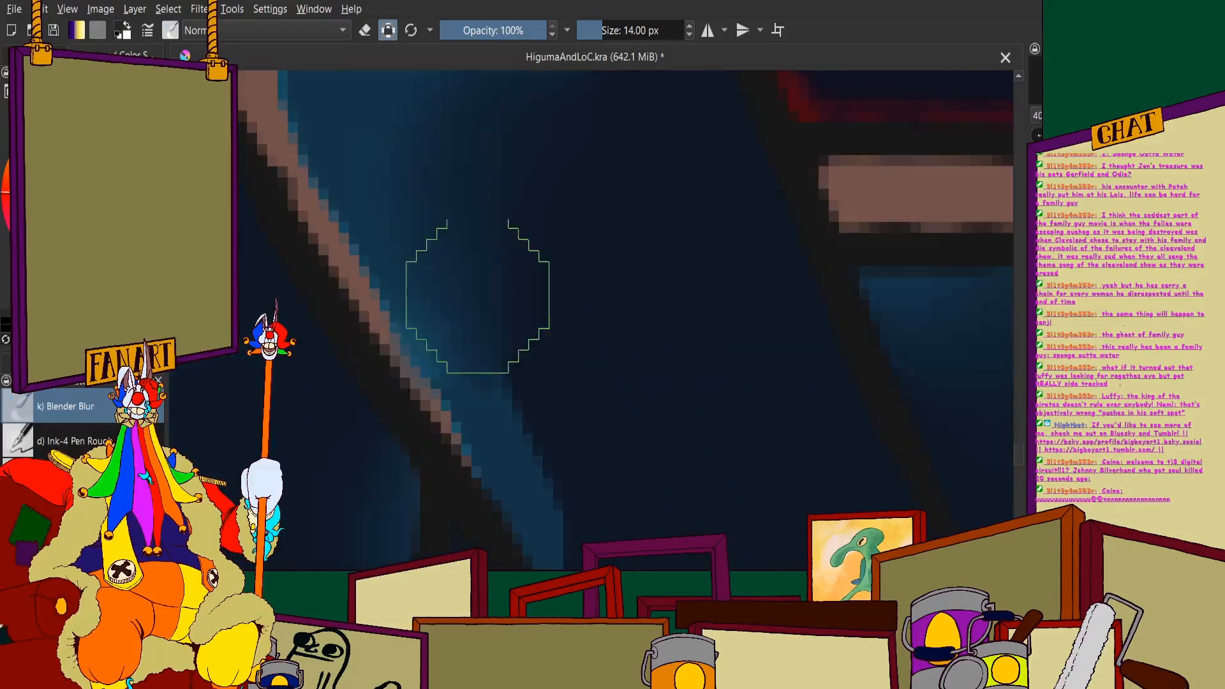
pyautogui.moveTo(478, 301); pyautogui.dragTo(590, 501)
pyautogui.scroll(-2, 517, 427)
pyautogui.scroll(1, 448, 224)
pyautogui.moveTo(448, 224)
pyautogui.mouseDown()
pyautogui.moveTo(537, 461)
pyautogui.moveTo(477, 220)
pyautogui.moveTo(463, 210)
pyautogui.moveTo(568, 141)
pyautogui.moveTo(547, 131)
pyautogui.moveTo(651, 118)
pyautogui.mouseUp()
pyautogui.moveTo(593, 245)
pyautogui.mouseDown()
pyautogui.moveTo(567, 237)
pyautogui.moveTo(692, 185)
pyautogui.moveTo(543, 264)
pyautogui.moveTo(697, 253)
pyautogui.moveTo(583, 385)
pyautogui.moveTo(509, 268)
pyautogui.moveTo(466, 301)
pyautogui.mouseUp()
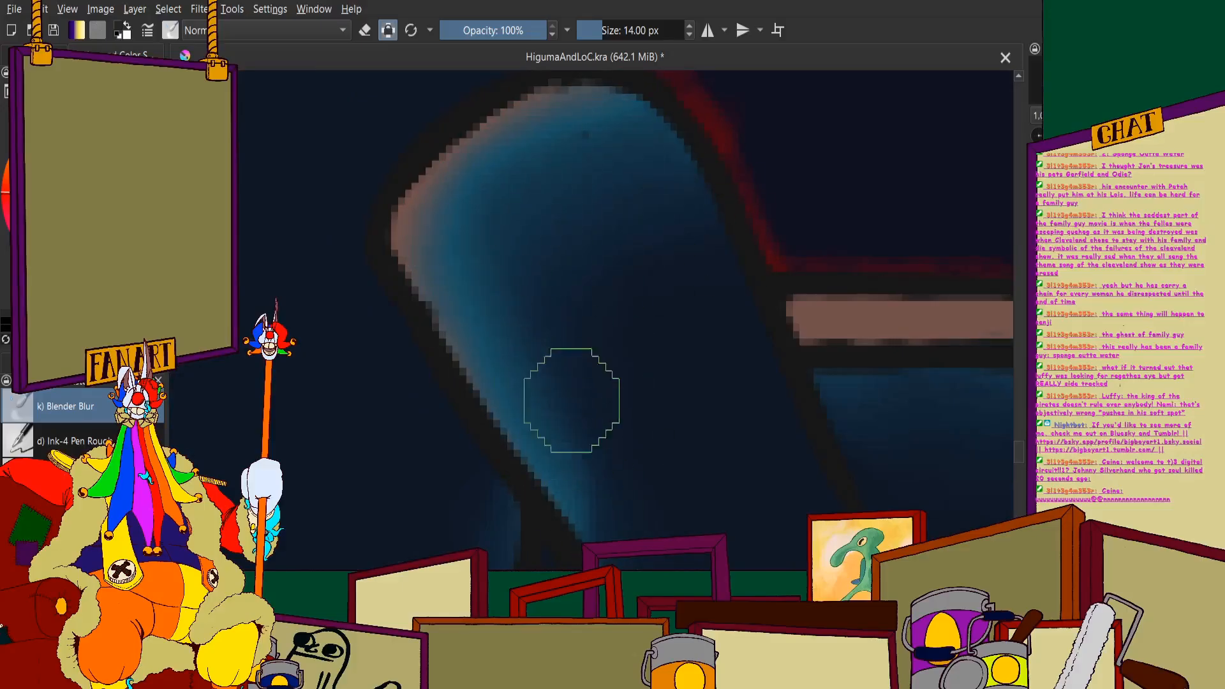
pyautogui.scroll(-4, 555, 355)
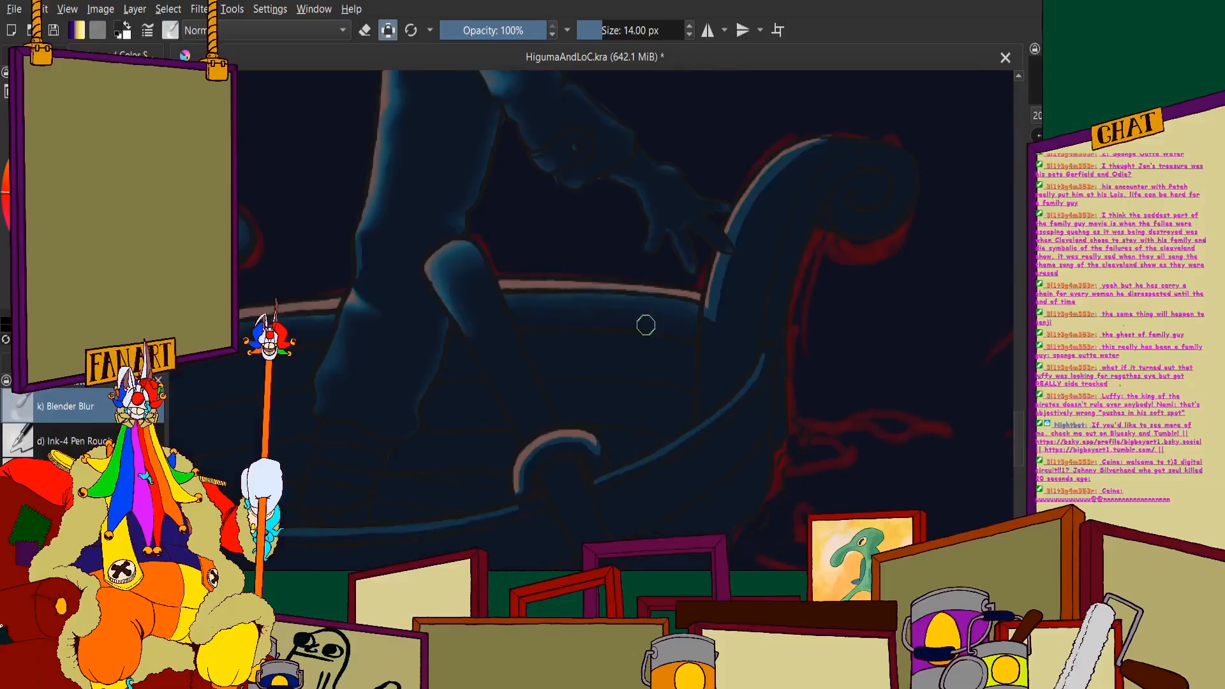
# - Blend the blue band on the lower part of the scroll post, beneath the figure's fingertip, into the navy
pyautogui.scroll(6, 646, 324)
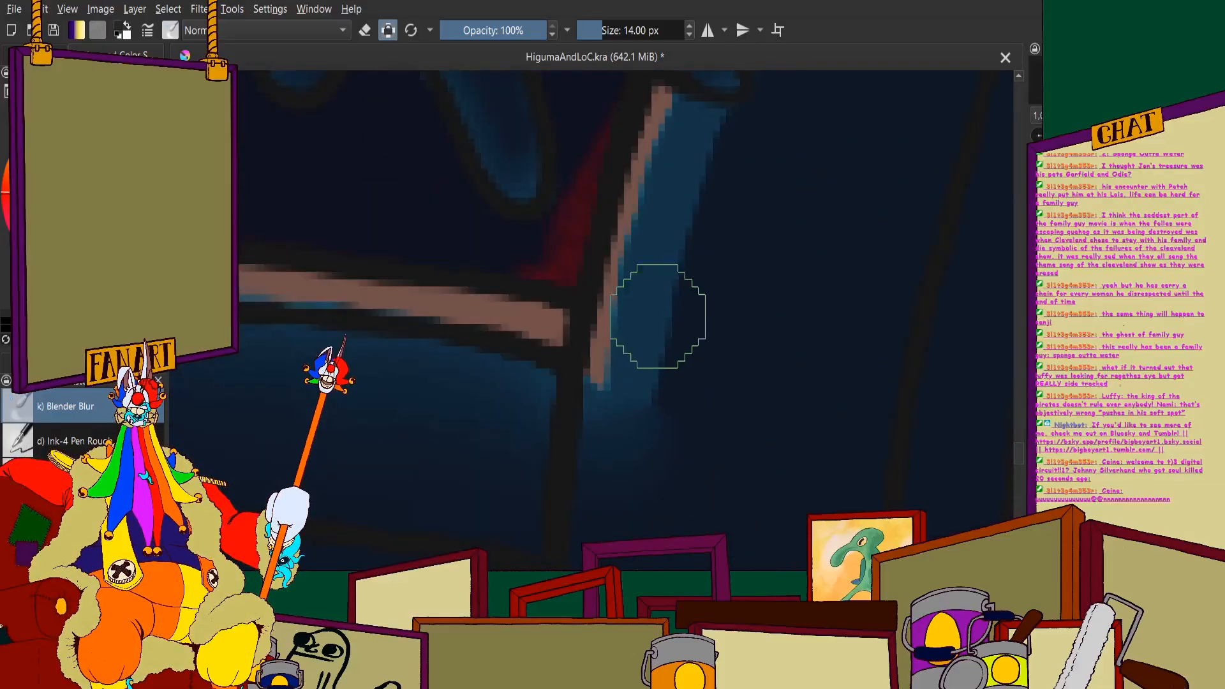
pyautogui.scroll(1, 658, 316)
pyautogui.moveTo(695, 226); pyautogui.dragTo(660, 475)
pyautogui.moveTo(690, 180); pyautogui.dragTo(659, 475)
pyautogui.scroll(-3, 659, 475)
pyautogui.scroll(2, 689, 332)
pyautogui.moveTo(651, 374); pyautogui.dragTo(632, 444)
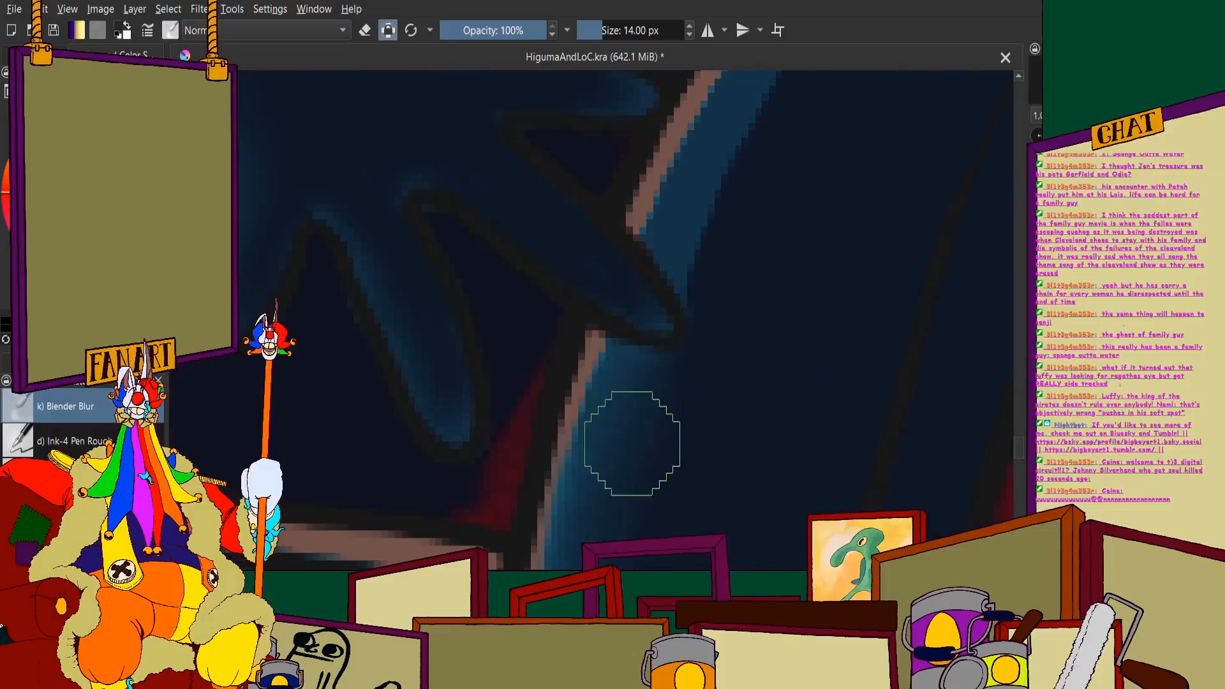
# - Soften the blue band along the scroll post's upper curve, from the fingertips to the crest
pyautogui.scroll(-3, 722, 262)
pyautogui.scroll(3, 630, 356)
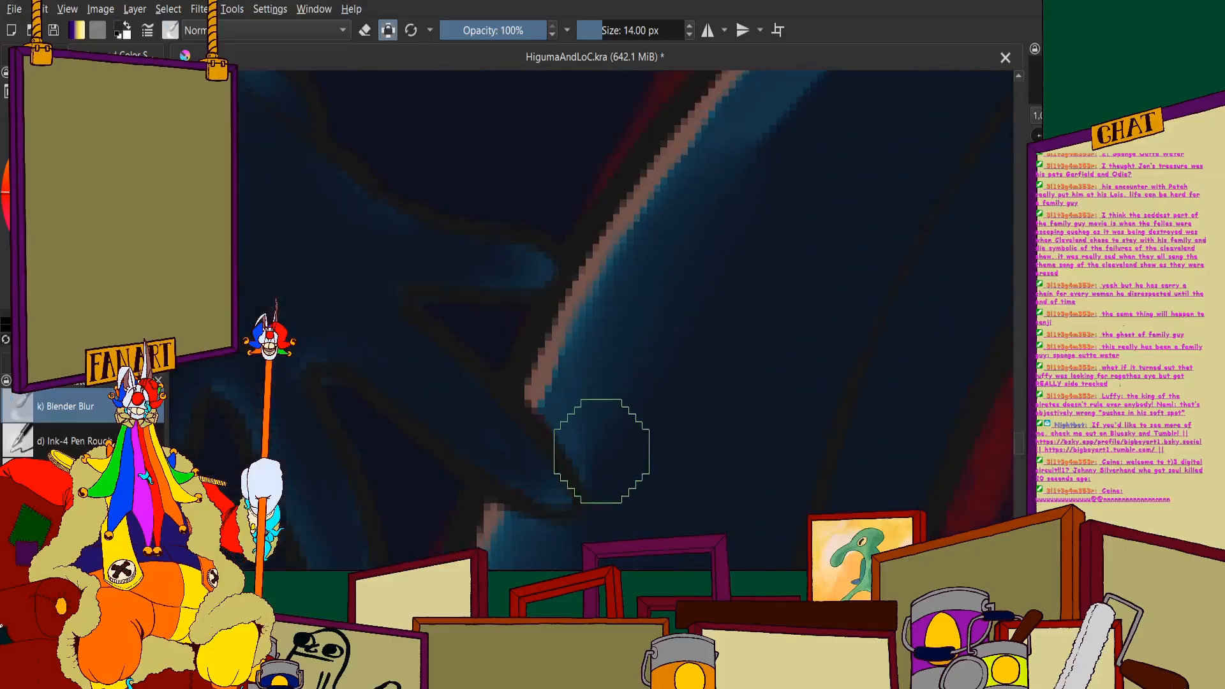
pyautogui.scroll(-3, 659, 320)
pyautogui.scroll(3, 580, 391)
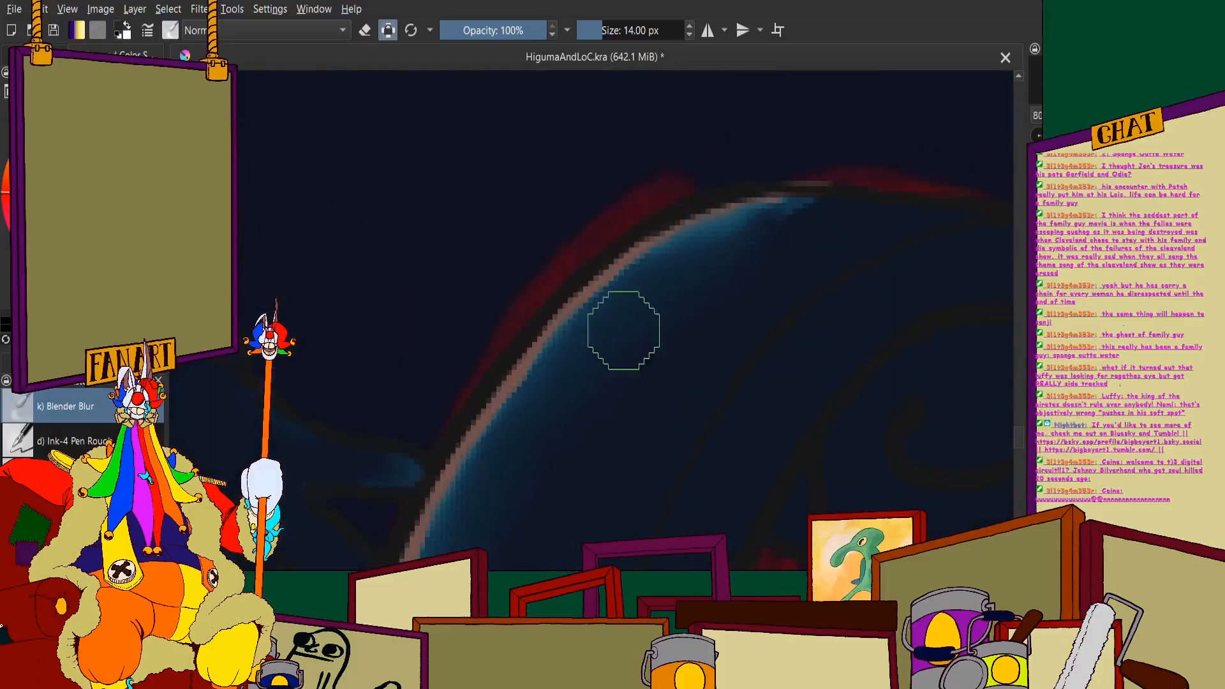
pyautogui.scroll(-3, 525, 346)
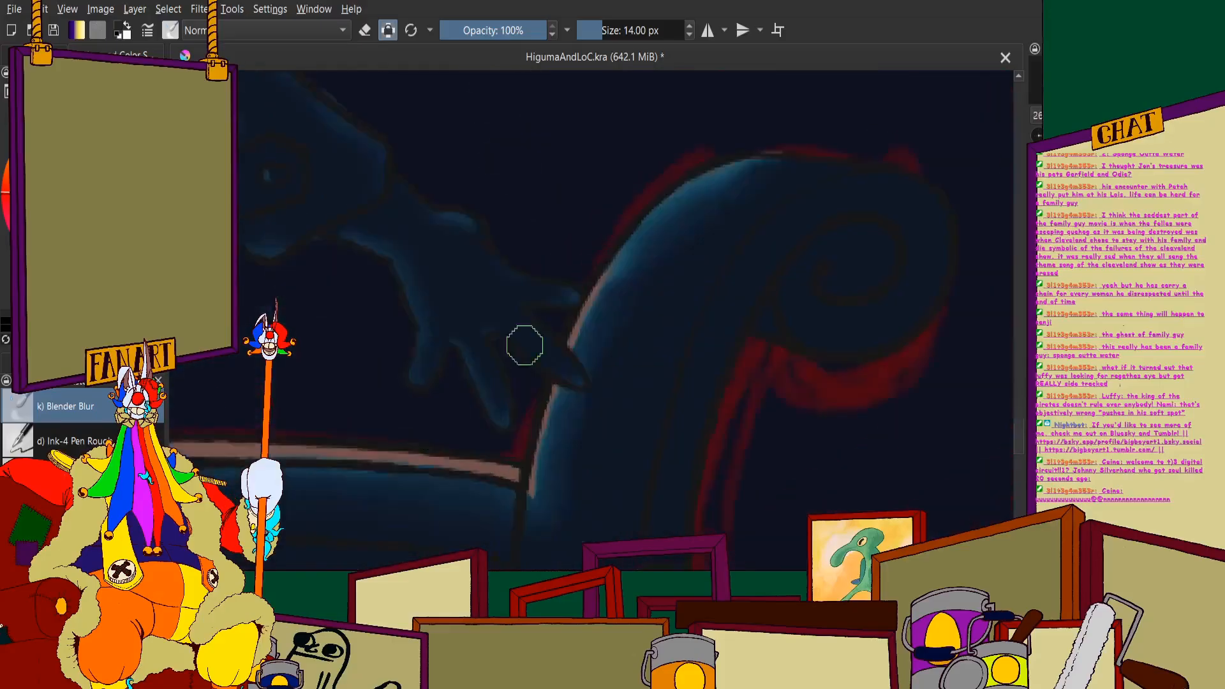
# - Blur the thin brown edge highlight on the scroll post into the blue above and below the figure's fingertips
pyautogui.scroll(3, 570, 299)
pyautogui.moveTo(682, 259)
pyautogui.mouseDown()
pyautogui.moveTo(623, 334)
pyautogui.moveTo(607, 384)
pyautogui.mouseUp()
pyautogui.scroll(-5, 548, 349)
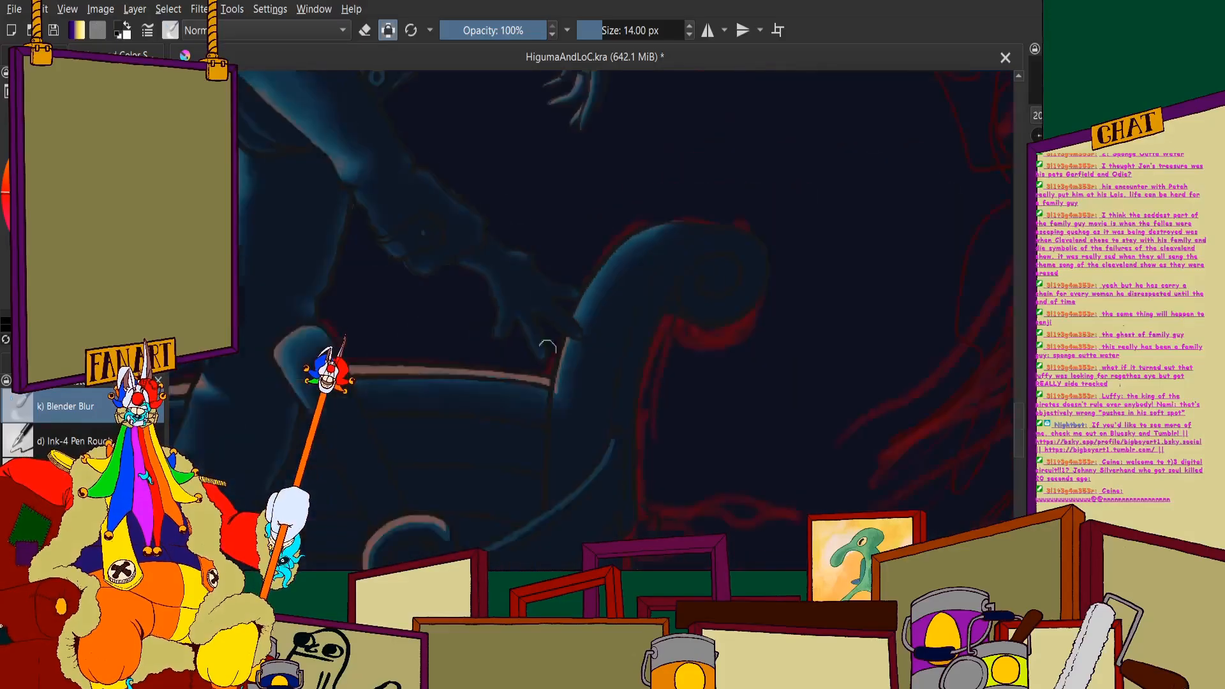
pyautogui.scroll(4, 547, 348)
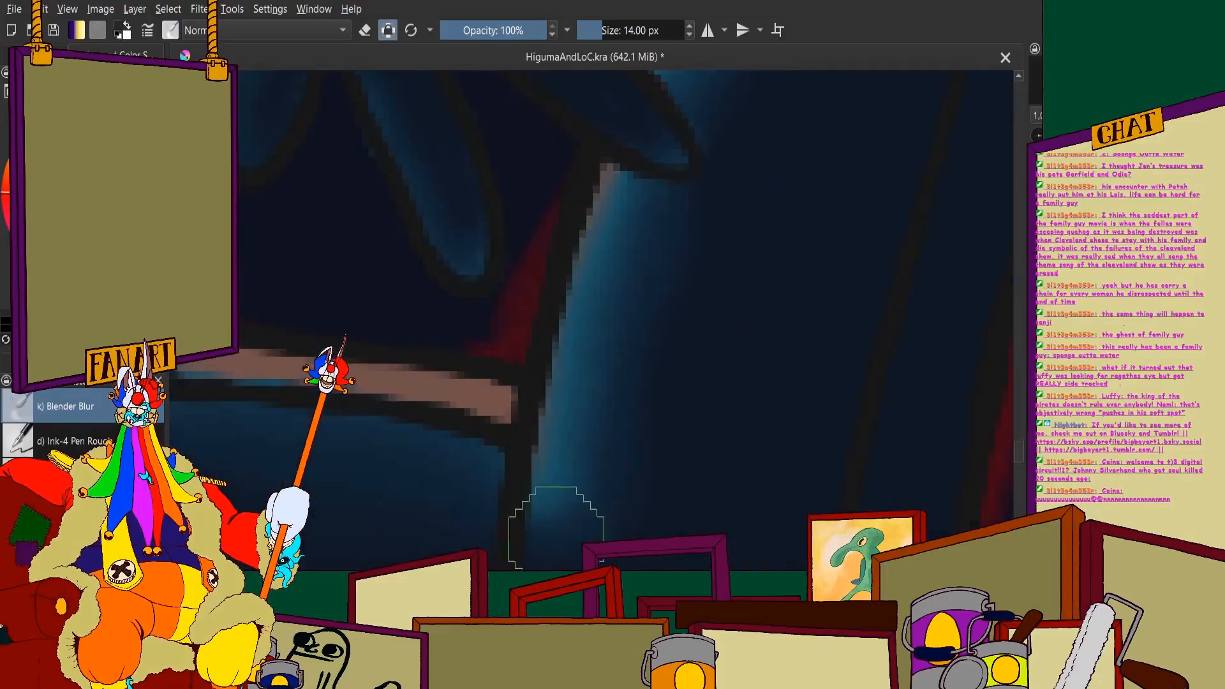
pyautogui.scroll(-4, 620, 285)
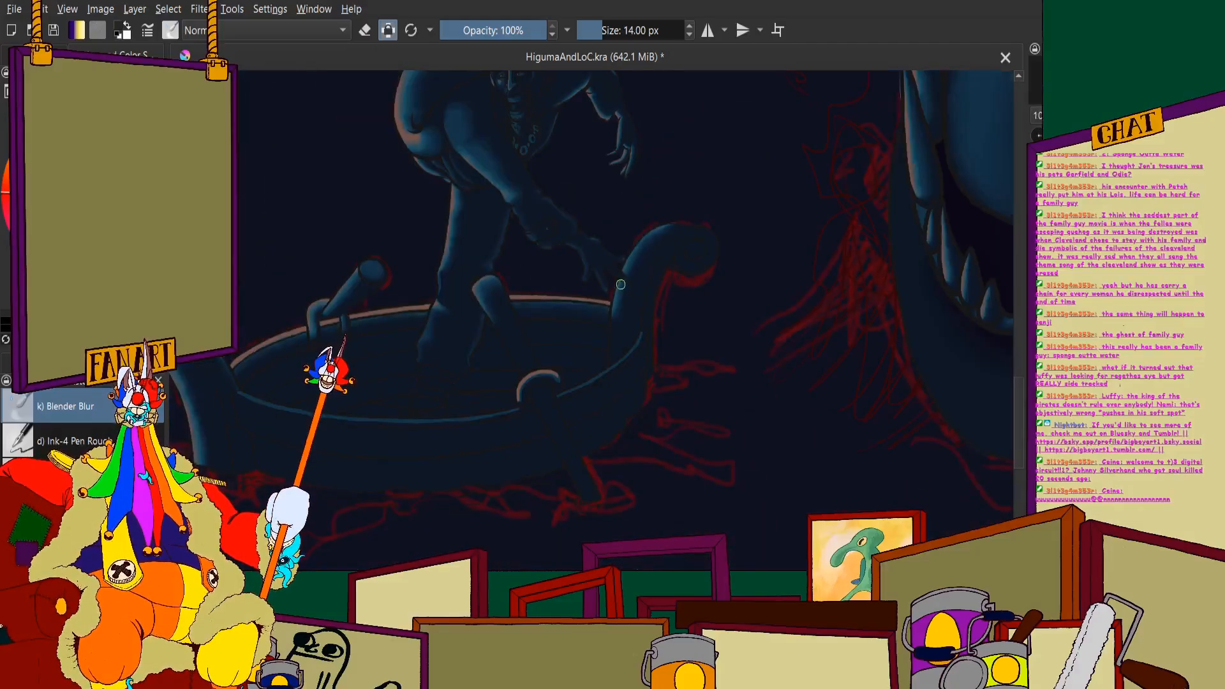
# - Blend the brown and blue highlights around the curved oar hook on the near rim into the navy
pyautogui.scroll(5, 543, 425)
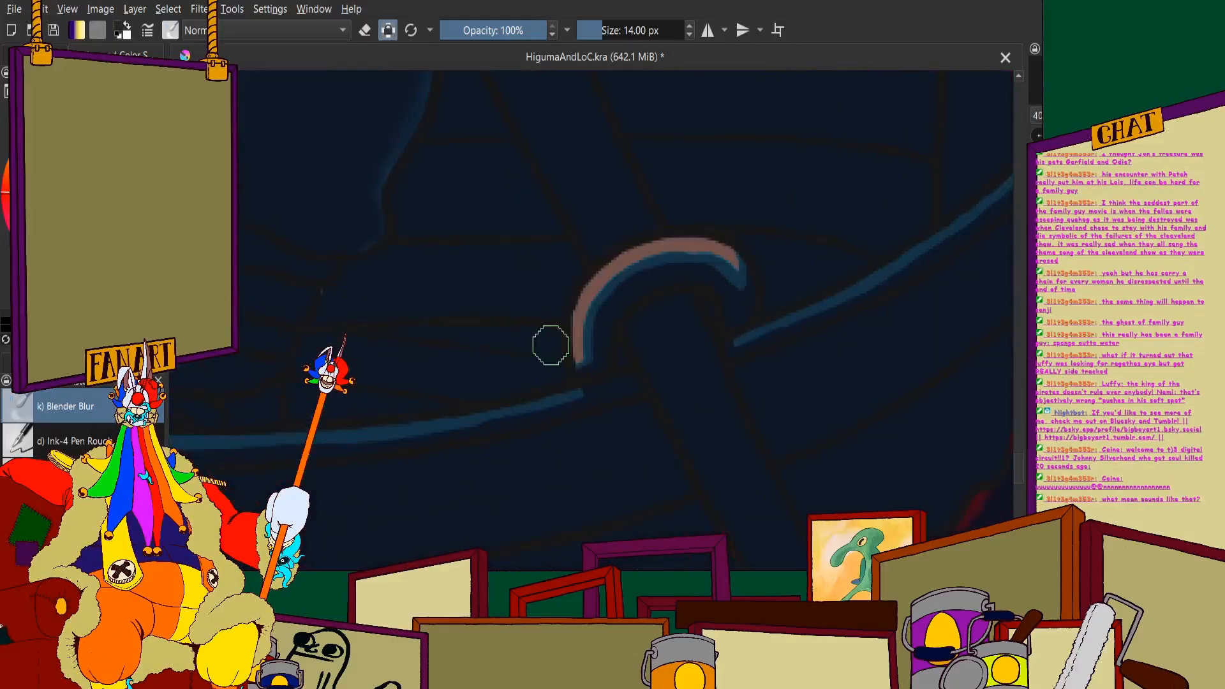
pyautogui.moveTo(532, 452)
pyautogui.mouseDown()
pyautogui.moveTo(573, 376)
pyautogui.moveTo(718, 182)
pyautogui.moveTo(618, 277)
pyautogui.moveTo(823, 183)
pyautogui.moveTo(746, 175)
pyautogui.moveTo(564, 318)
pyautogui.moveTo(543, 365)
pyautogui.mouseUp()
pyautogui.scroll(-2, 542, 365)
pyautogui.scroll(3, 647, 297)
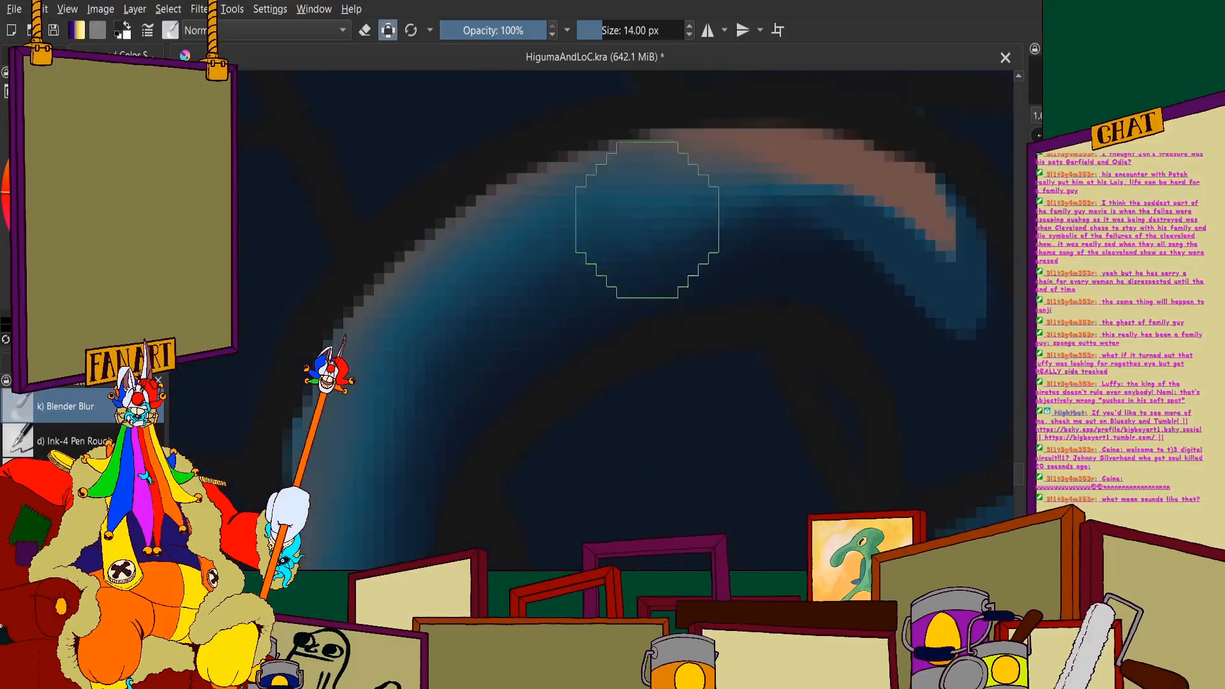
pyautogui.moveTo(646, 219)
pyautogui.mouseDown()
pyautogui.moveTo(779, 182)
pyautogui.moveTo(869, 207)
pyautogui.moveTo(932, 293)
pyautogui.moveTo(914, 204)
pyautogui.moveTo(948, 227)
pyautogui.mouseUp()
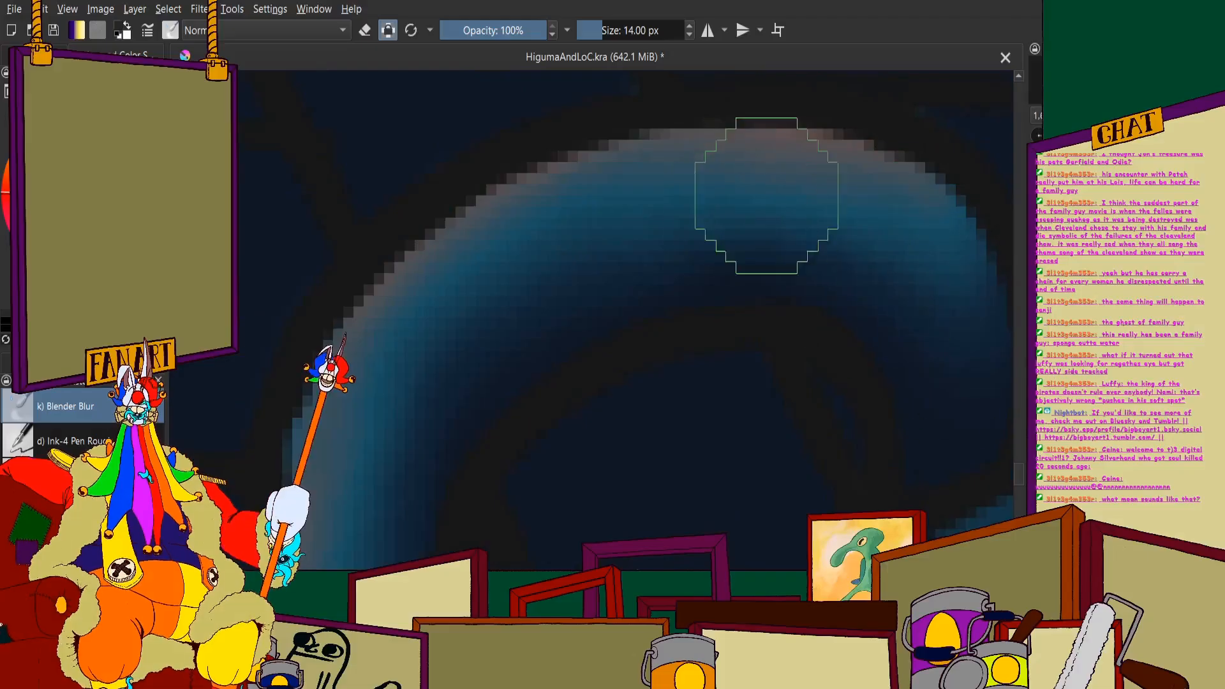
pyautogui.scroll(-3, 711, 213)
pyautogui.scroll(2, 687, 192)
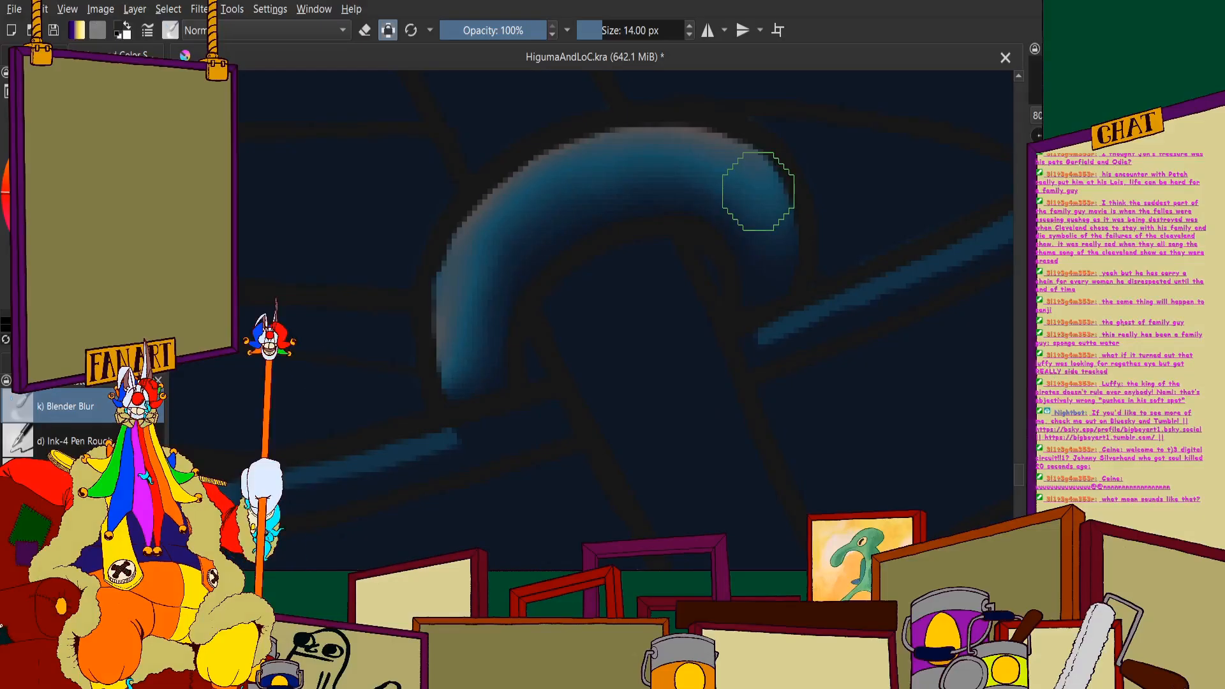
pyautogui.scroll(-6, 759, 191)
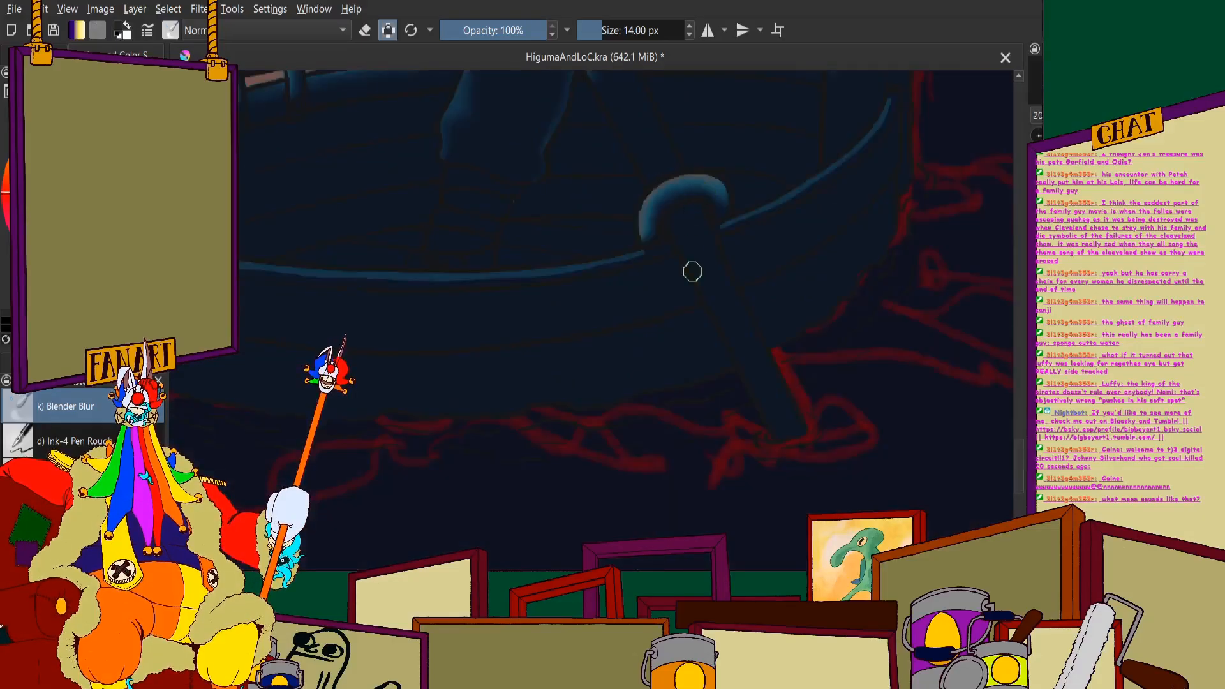
# - Soften the blue band on the near rim between the curved oar hook and the scroll post by the figure's hand
pyautogui.scroll(6, 755, 213)
pyautogui.scroll(-5, 539, 370)
pyautogui.scroll(4, 374, 386)
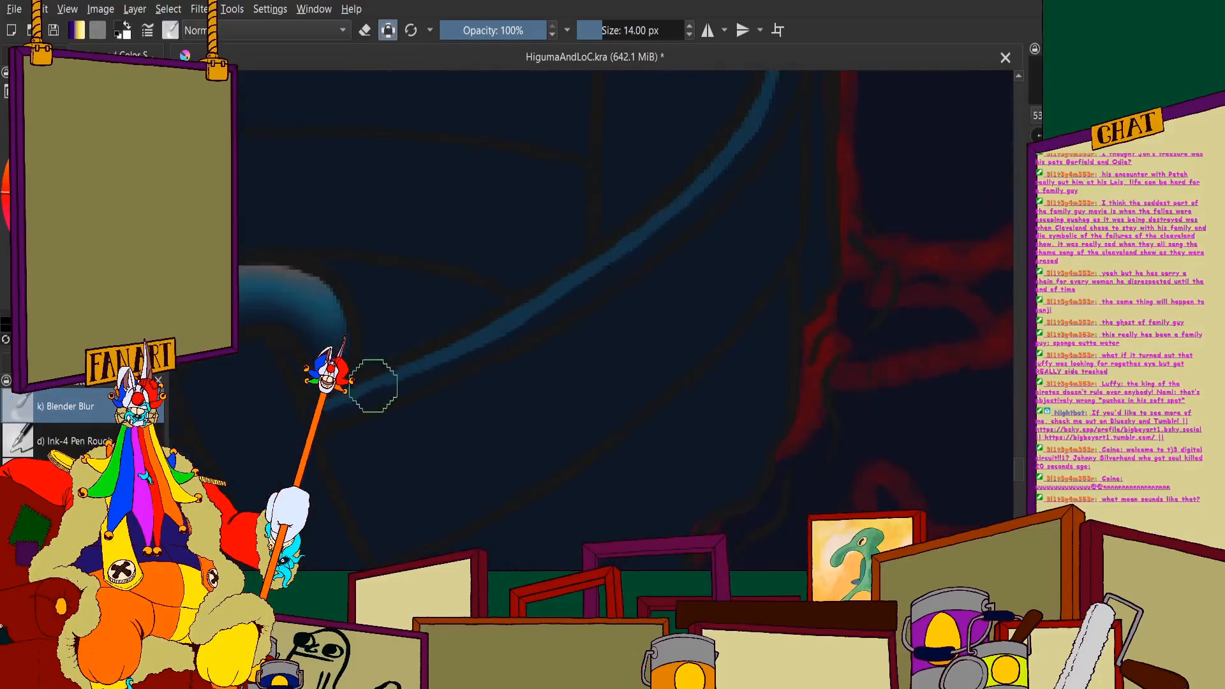
pyautogui.scroll(2, 733, 205)
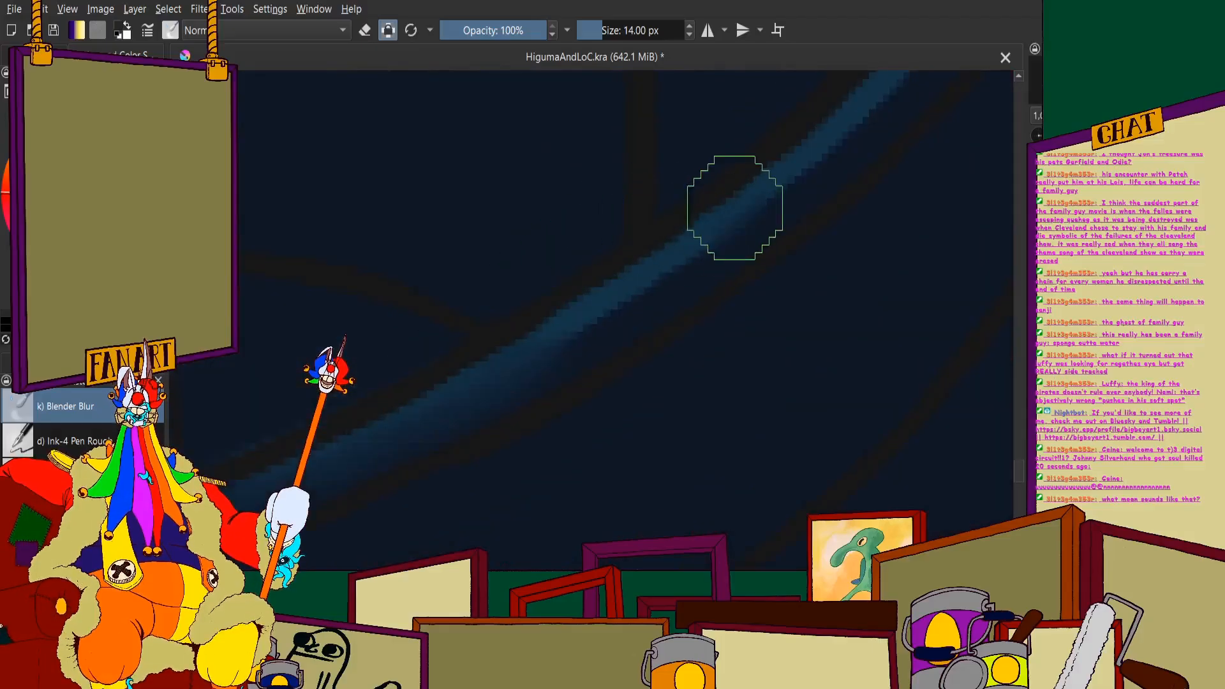
pyautogui.scroll(-4, 624, 269)
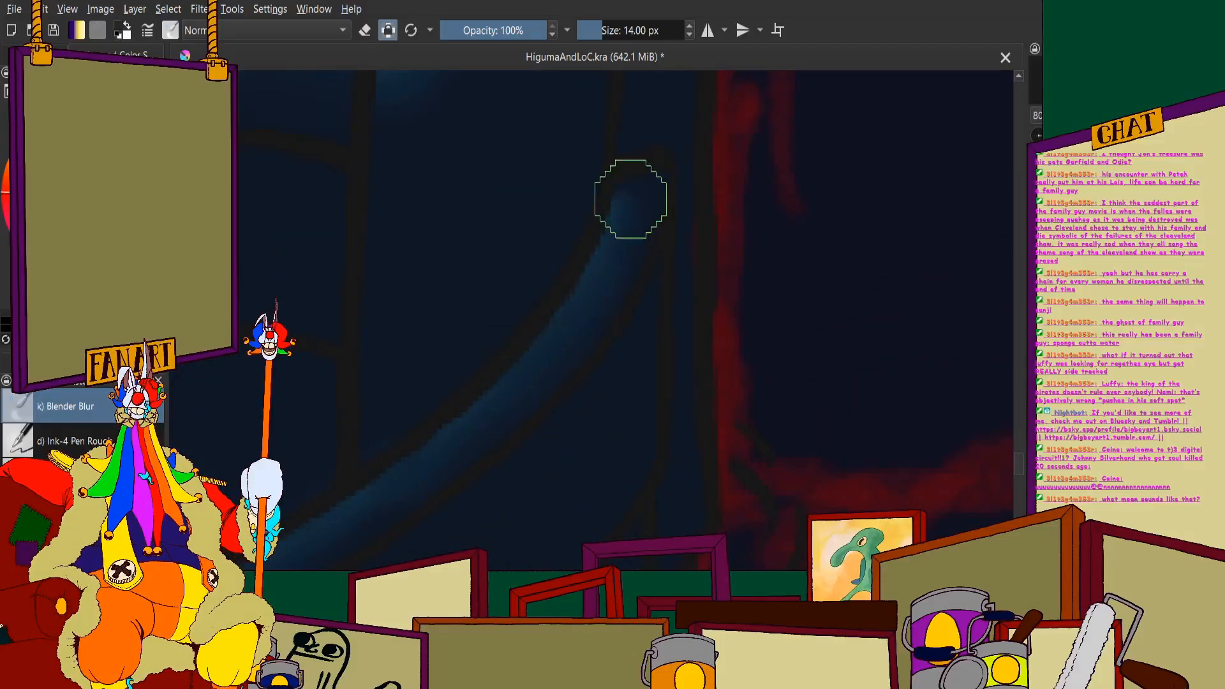
pyautogui.scroll(-2, 416, 280)
pyautogui.scroll(-4, 417, 279)
# - Blur the near rim's blue band into the navy from the other side of the oar hook to the rim's lowest stretch
pyautogui.scroll(3, 398, 331)
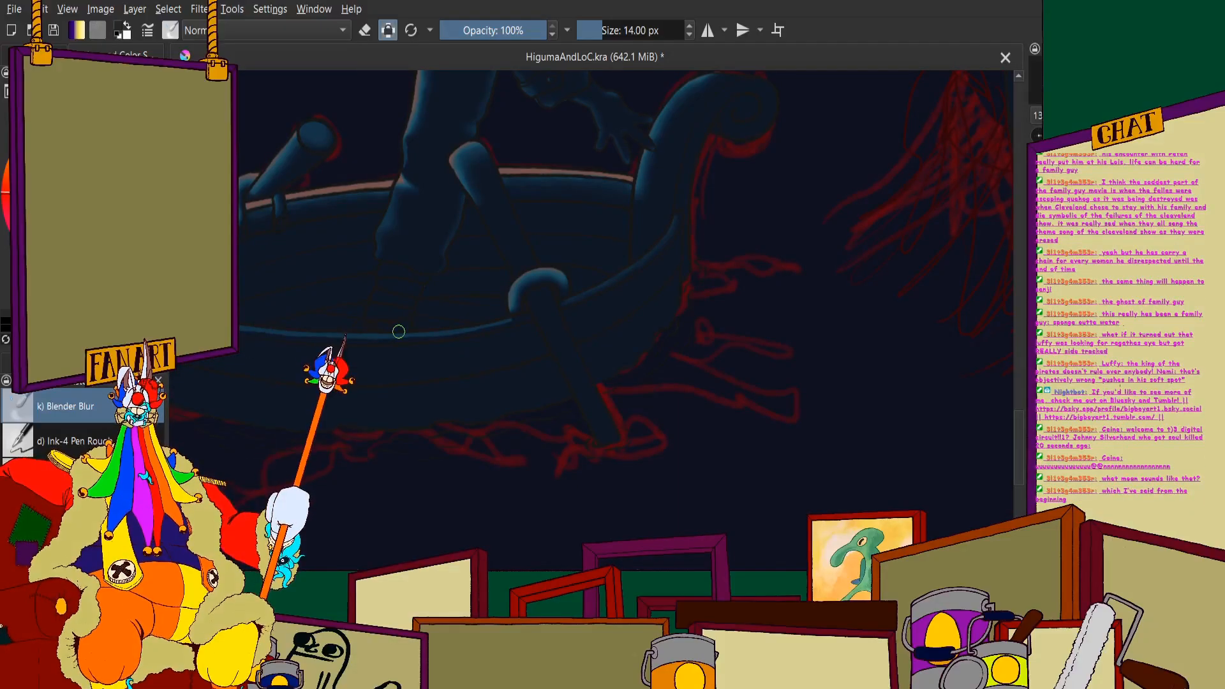
pyautogui.scroll(5, 398, 331)
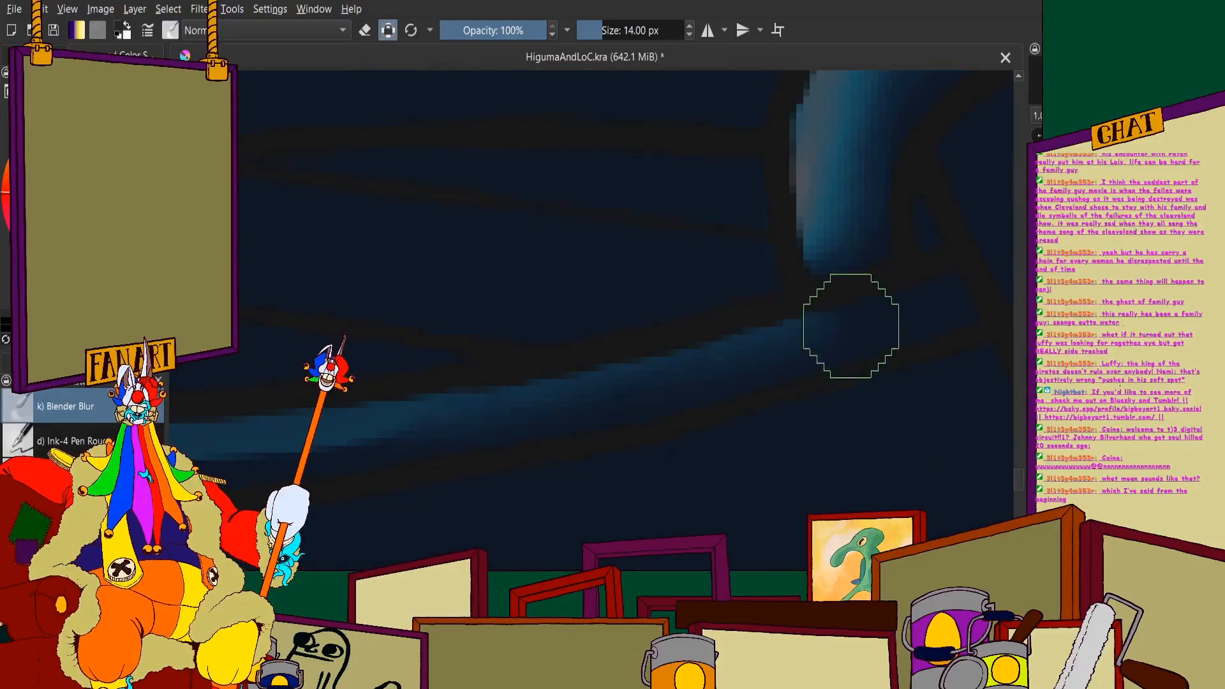
pyautogui.scroll(-3, 319, 415)
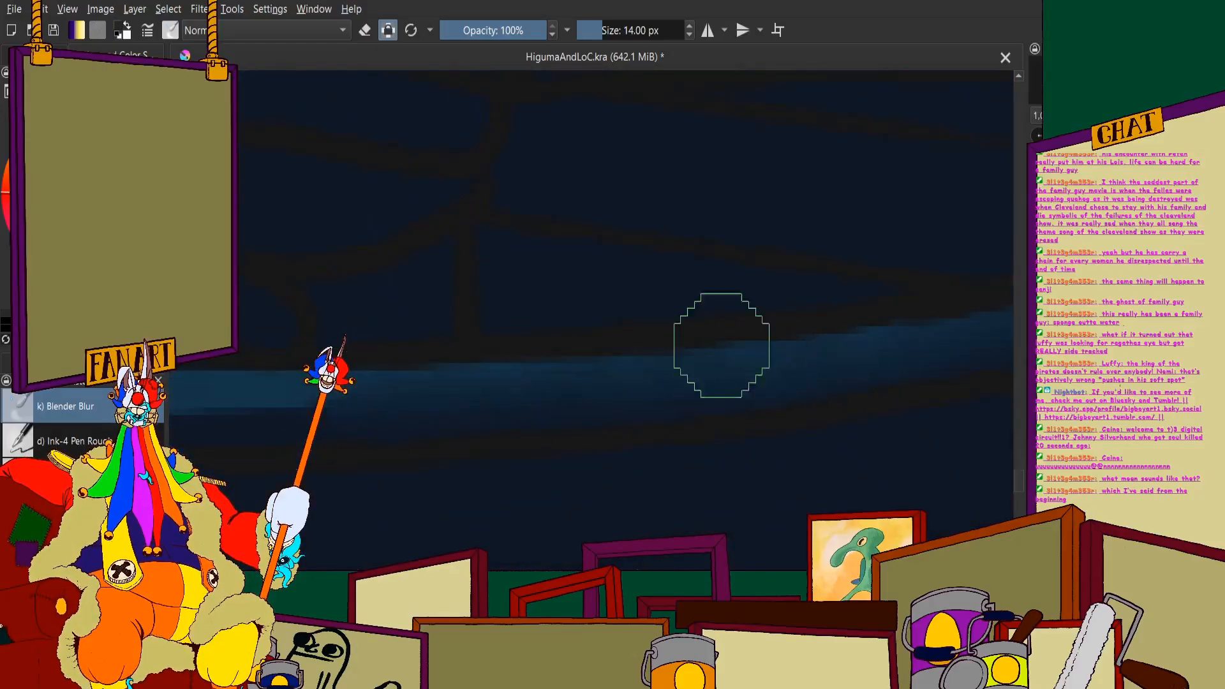
pyautogui.scroll(-3, 550, 361)
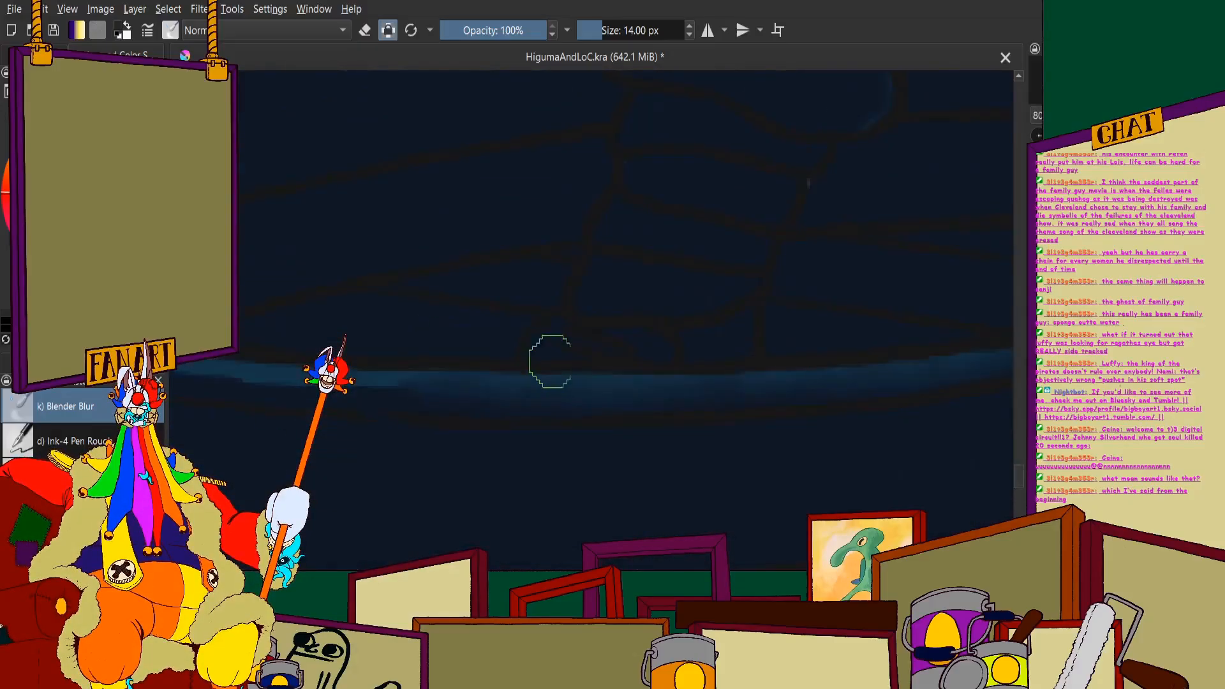
# - Blend the remaining blue band of the near rim into the navy, up to its corner at the large scroll post
pyautogui.scroll(-2, 584, 306)
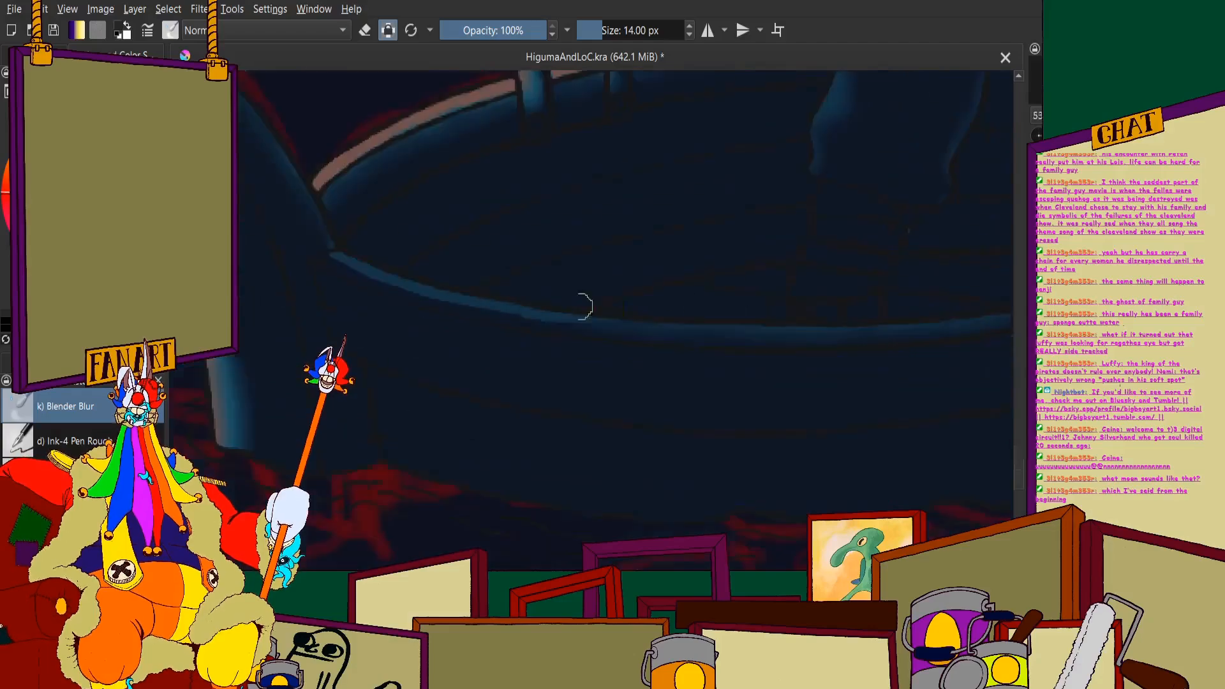
pyautogui.scroll(-3, 638, 300)
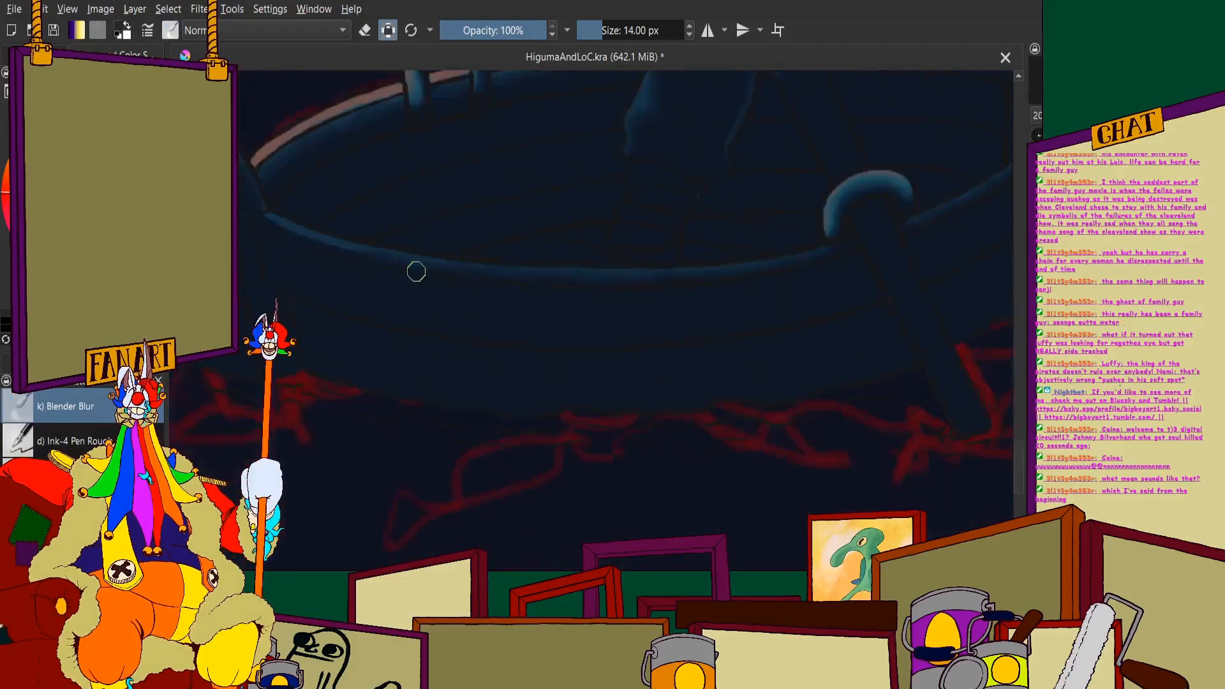
pyautogui.scroll(4, 416, 272)
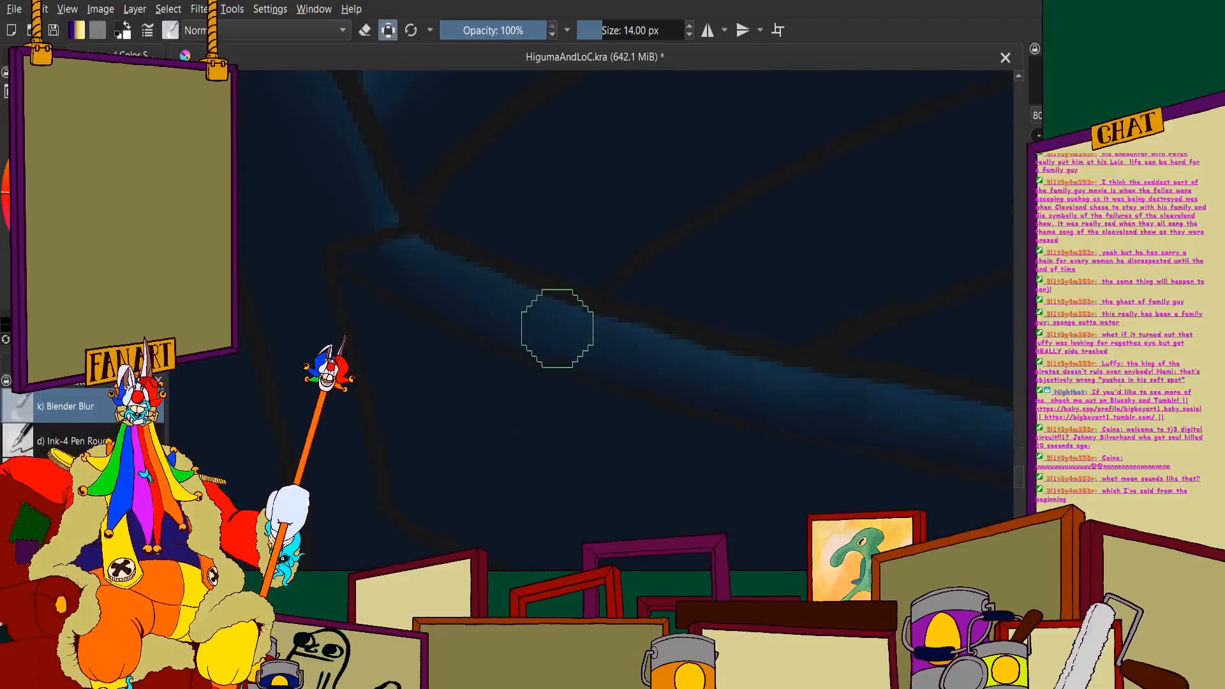
pyautogui.scroll(-7, 879, 303)
pyautogui.scroll(3, 562, 269)
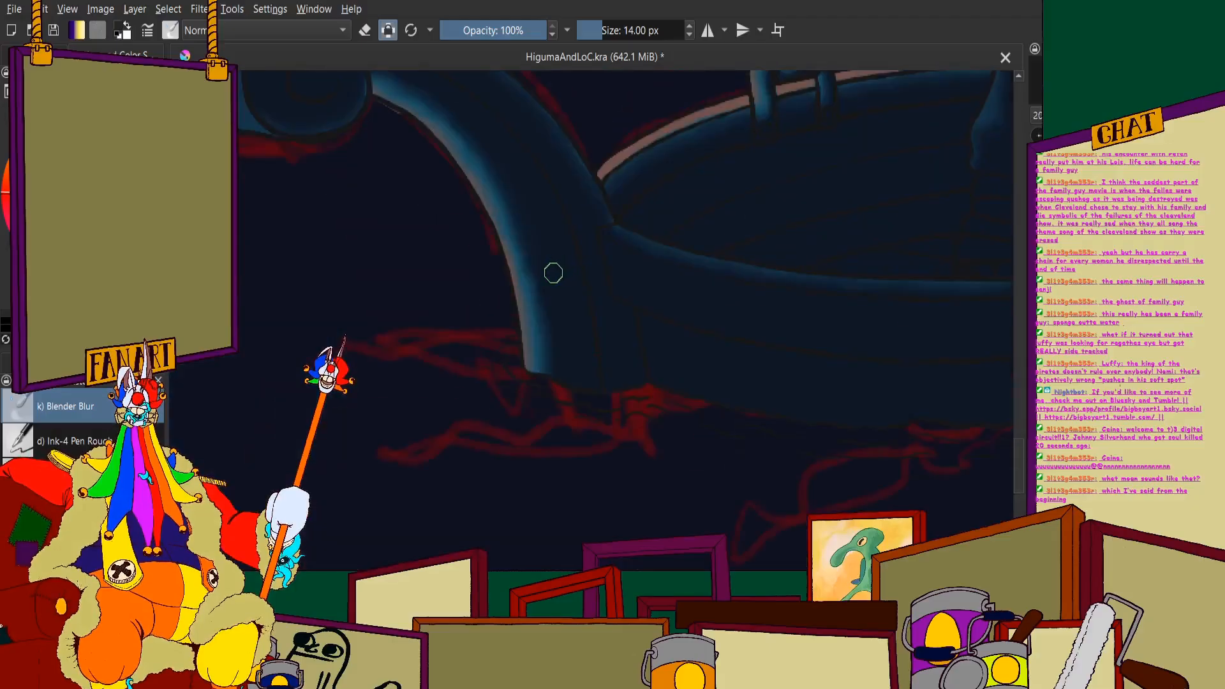
# - Blend the remaining patch of blue edge highlight beside the boat's dark outline into the navy with the 14 px blur brush
pyautogui.scroll(-5, 554, 273)
pyautogui.scroll(5, 709, 271)
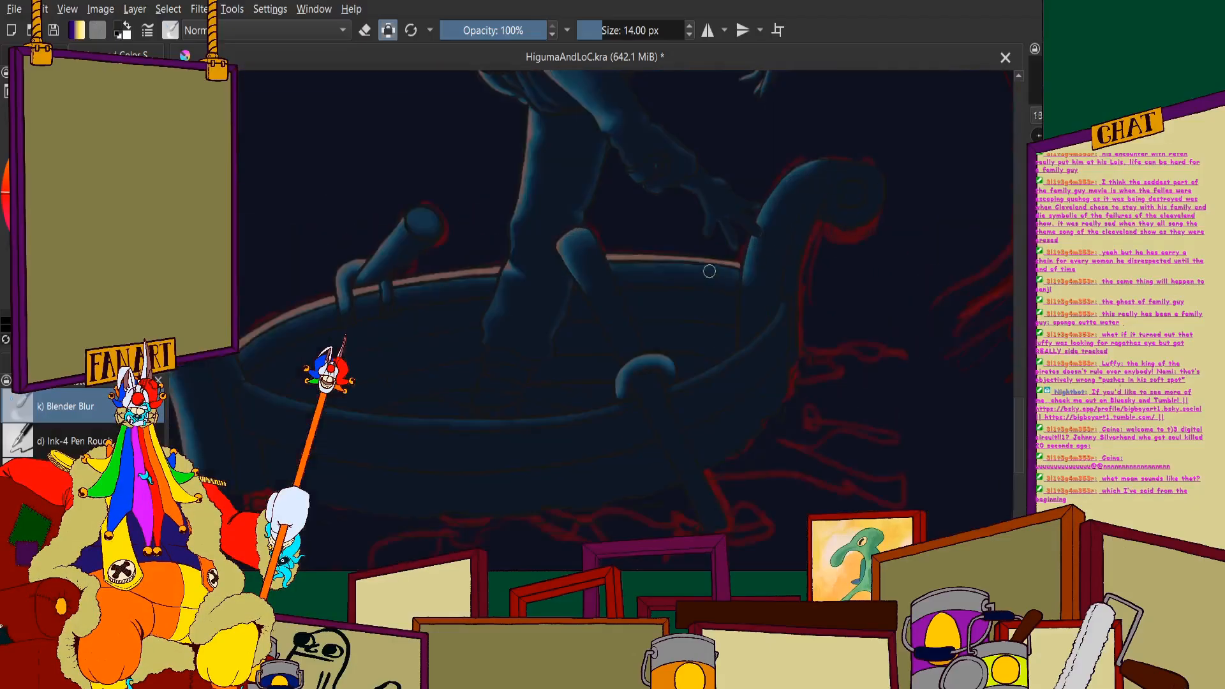
pyautogui.scroll(3, 709, 271)
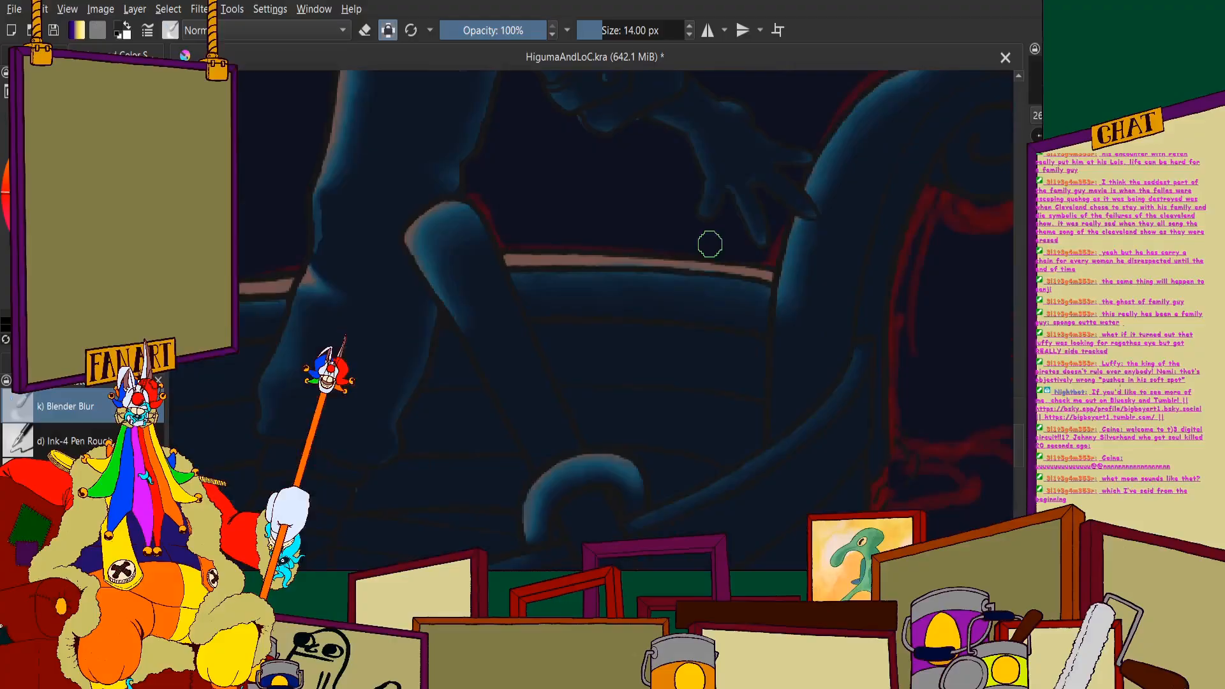
pyautogui.scroll(5, 434, 230)
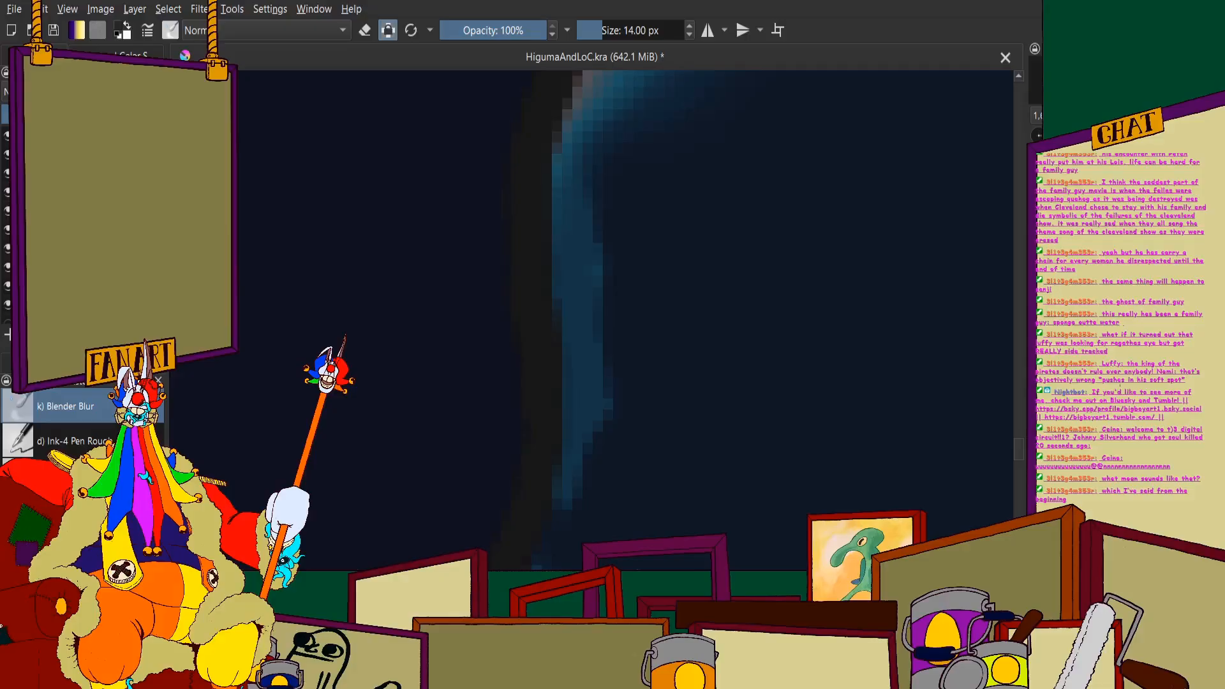
pyautogui.moveTo(560, 268)
pyautogui.mouseDown()
pyautogui.moveTo(605, 358)
pyautogui.moveTo(618, 300)
pyautogui.moveTo(625, 521)
pyautogui.moveTo(649, 373)
pyautogui.mouseUp()
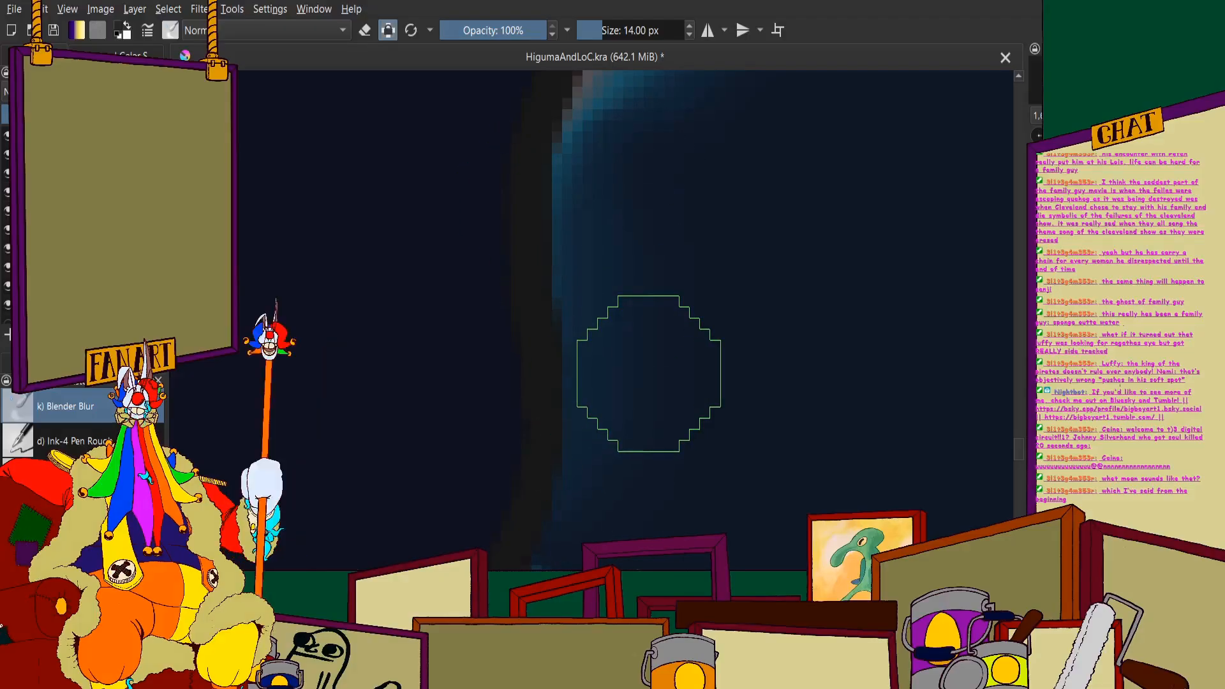
# - Examine the shading on the crouching figure's body, arms and face up close
pyautogui.scroll(-8, 649, 373)
pyautogui.scroll(5, 649, 173)
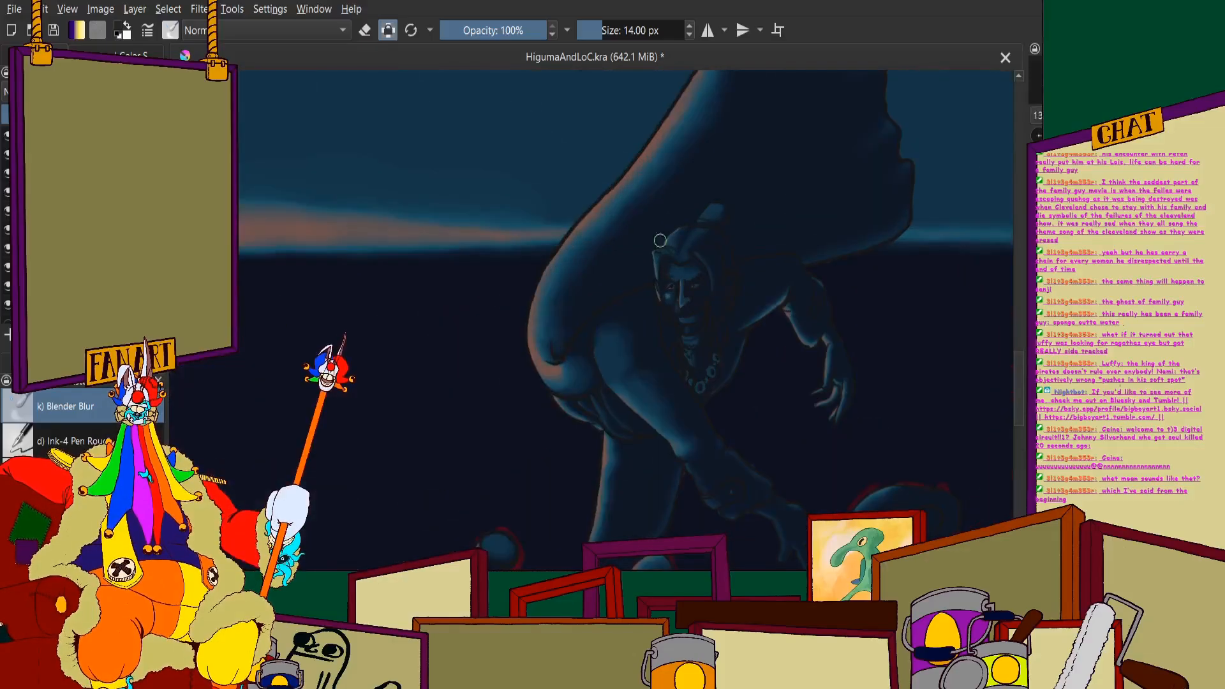
pyautogui.scroll(2, 575, 347)
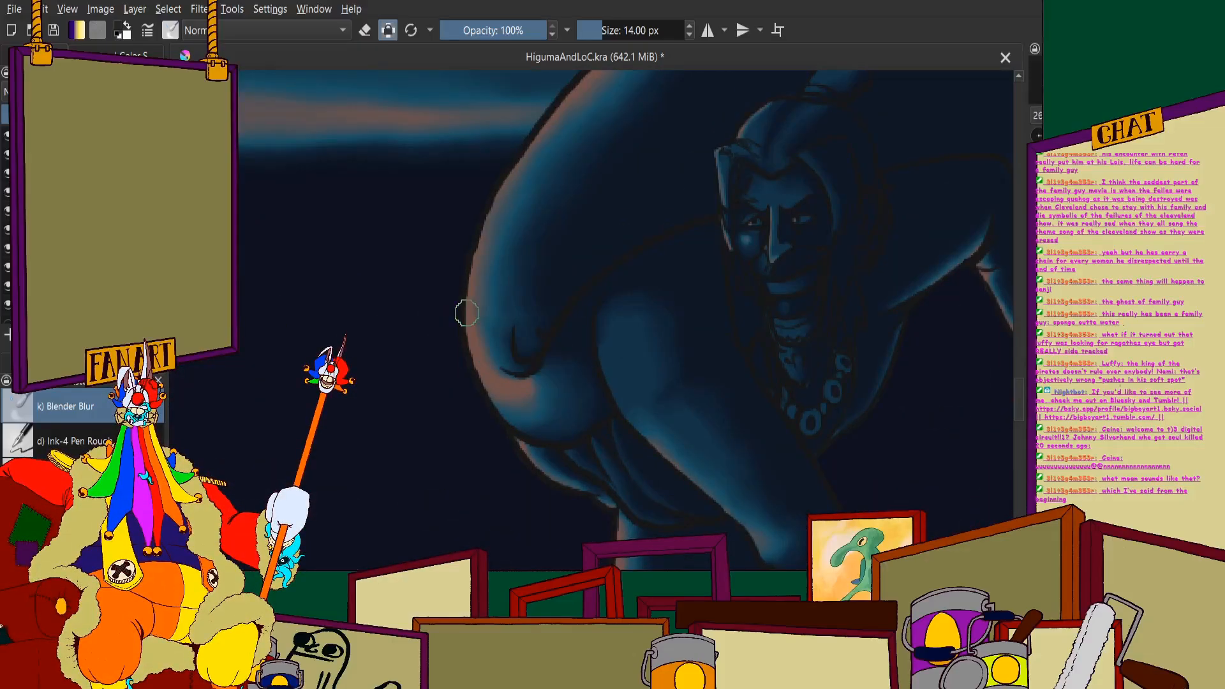
pyautogui.scroll(-2, 466, 313)
pyautogui.scroll(2, 530, 295)
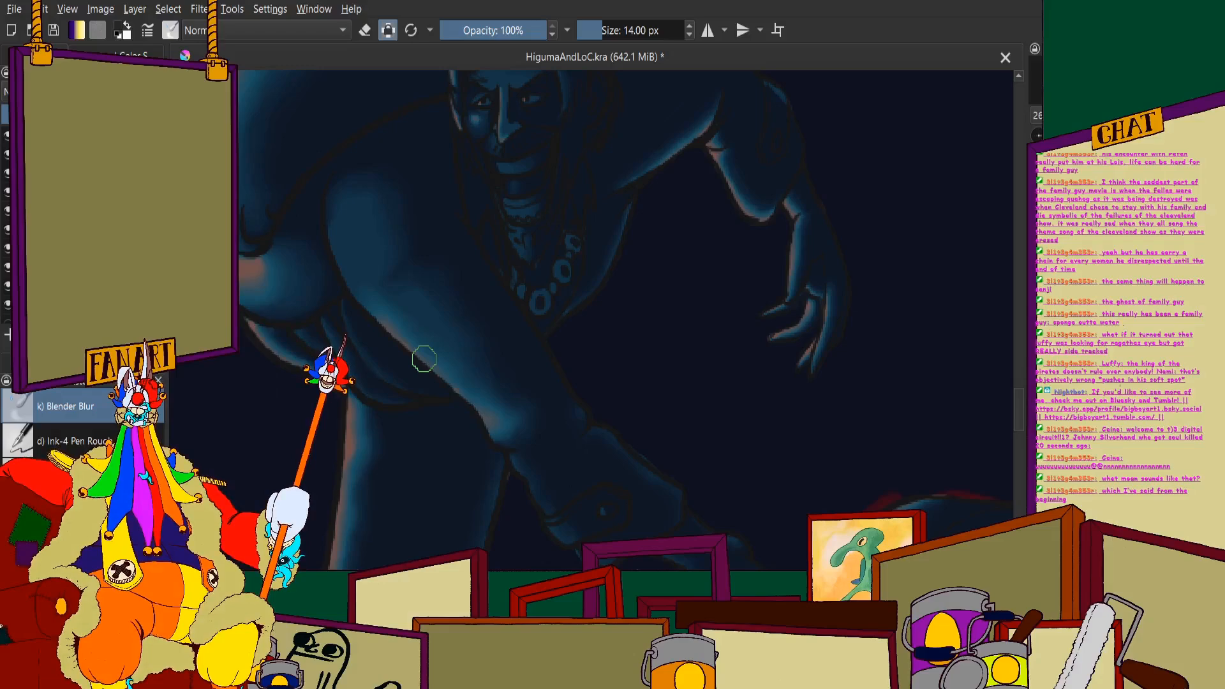
pyautogui.scroll(6, 466, 334)
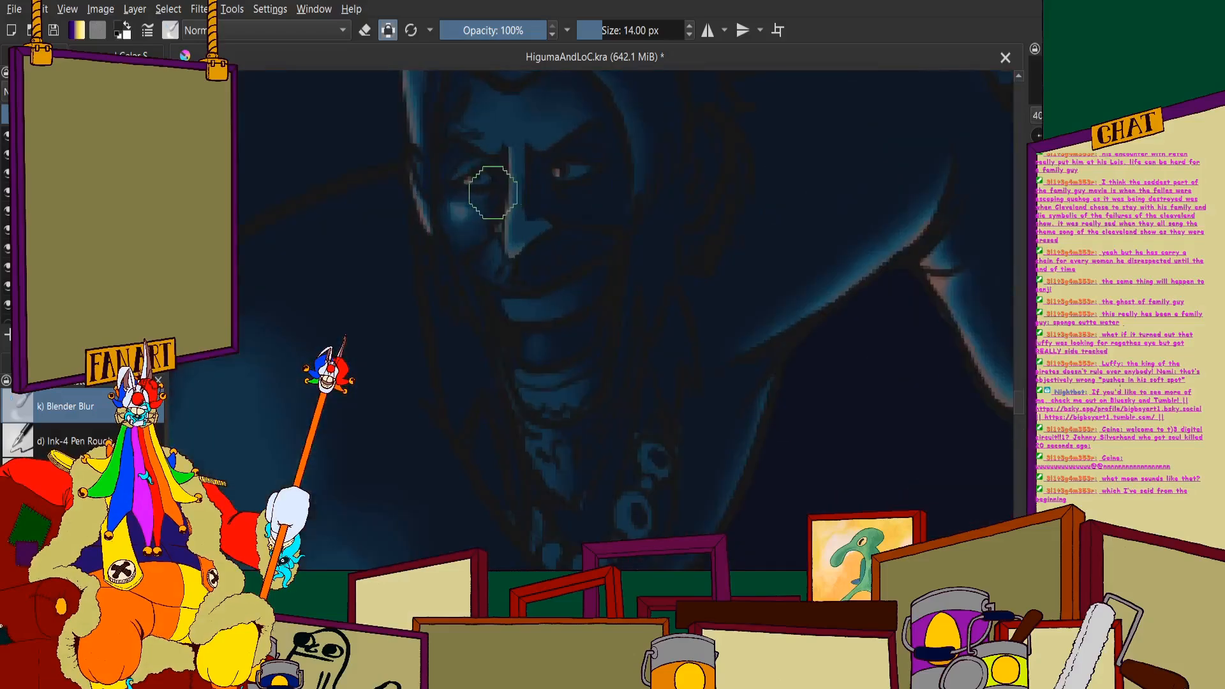
pyautogui.scroll(-5, 466, 259)
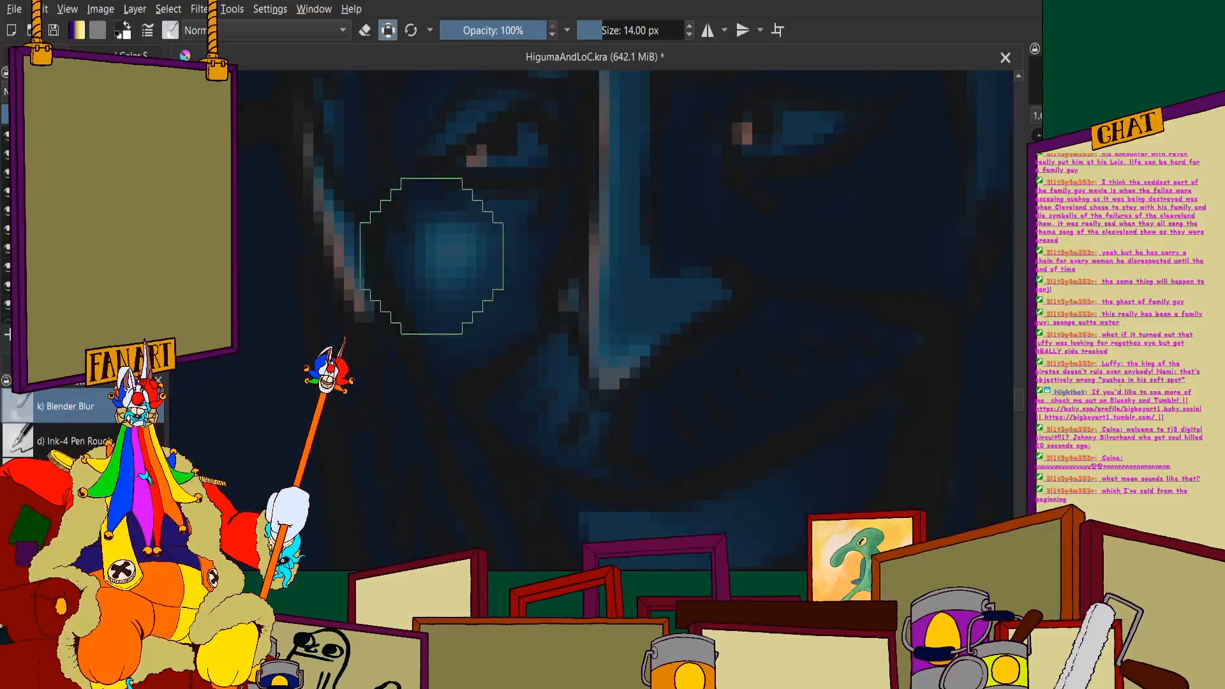
pyautogui.scroll(3, 475, 252)
pyautogui.scroll(-6, 476, 252)
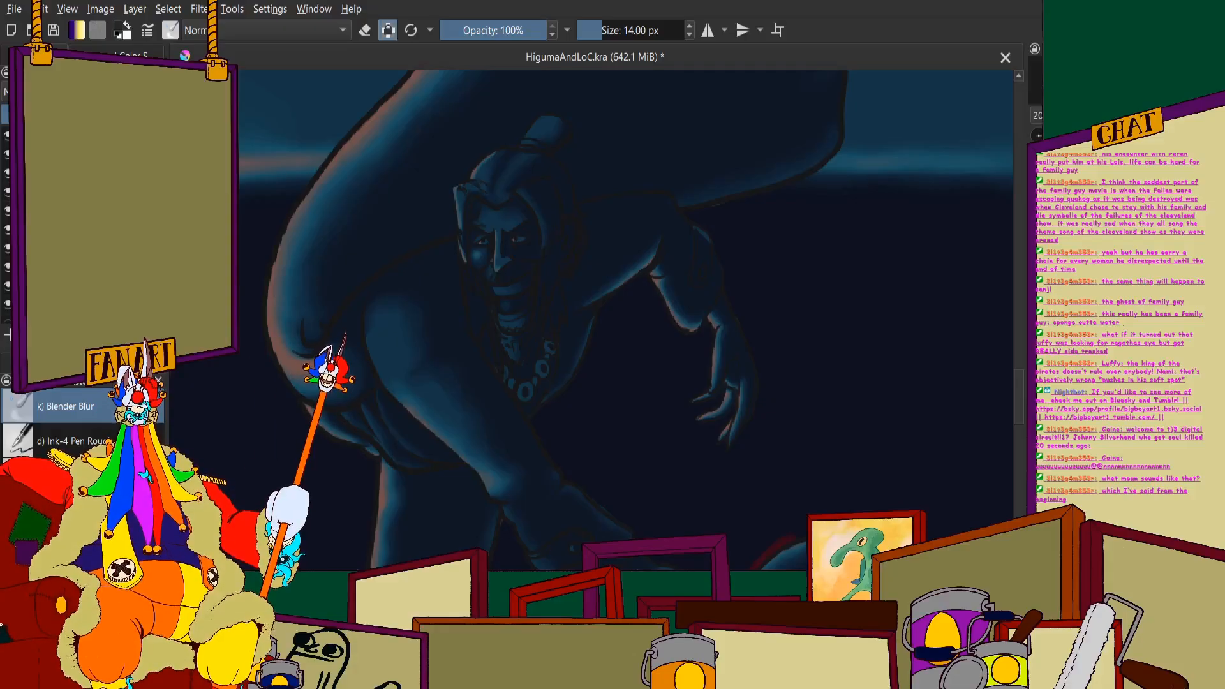
# - Examine the boat and figure against the sun, sea monster and rest of the illustration
pyautogui.scroll(-5, 251, 229)
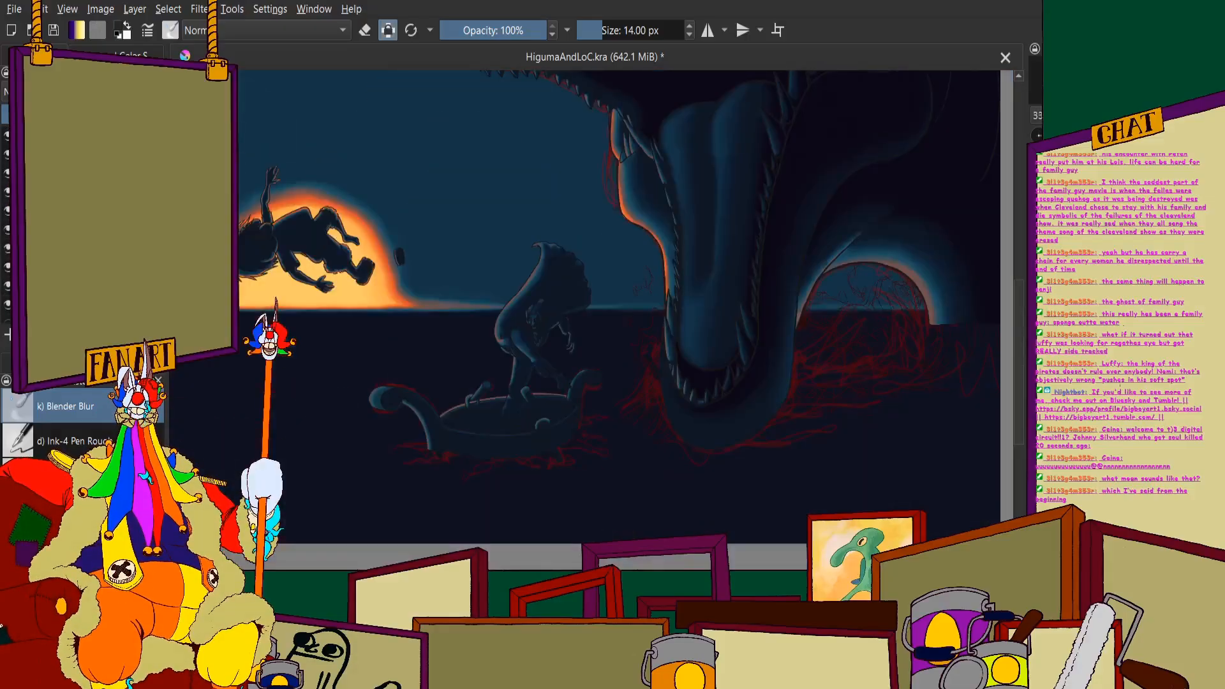
pyautogui.scroll(5, 419, 440)
pyautogui.scroll(-4, 556, 277)
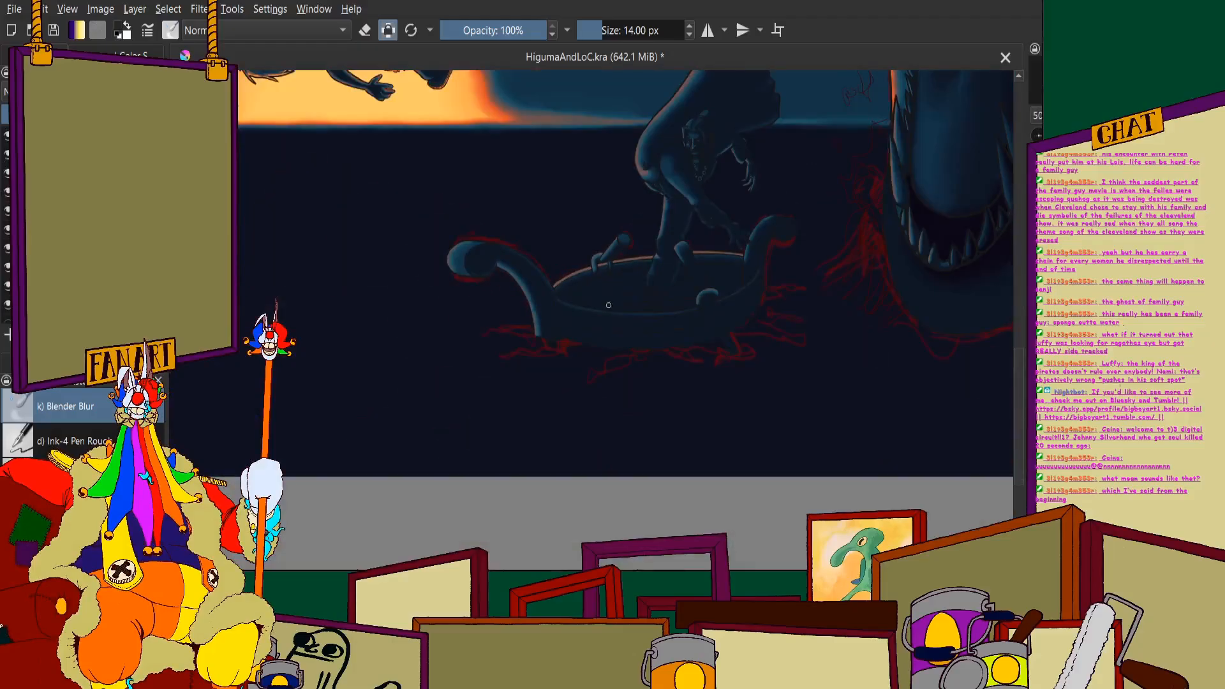
pyautogui.scroll(3, 609, 305)
pyautogui.scroll(-5, 396, 326)
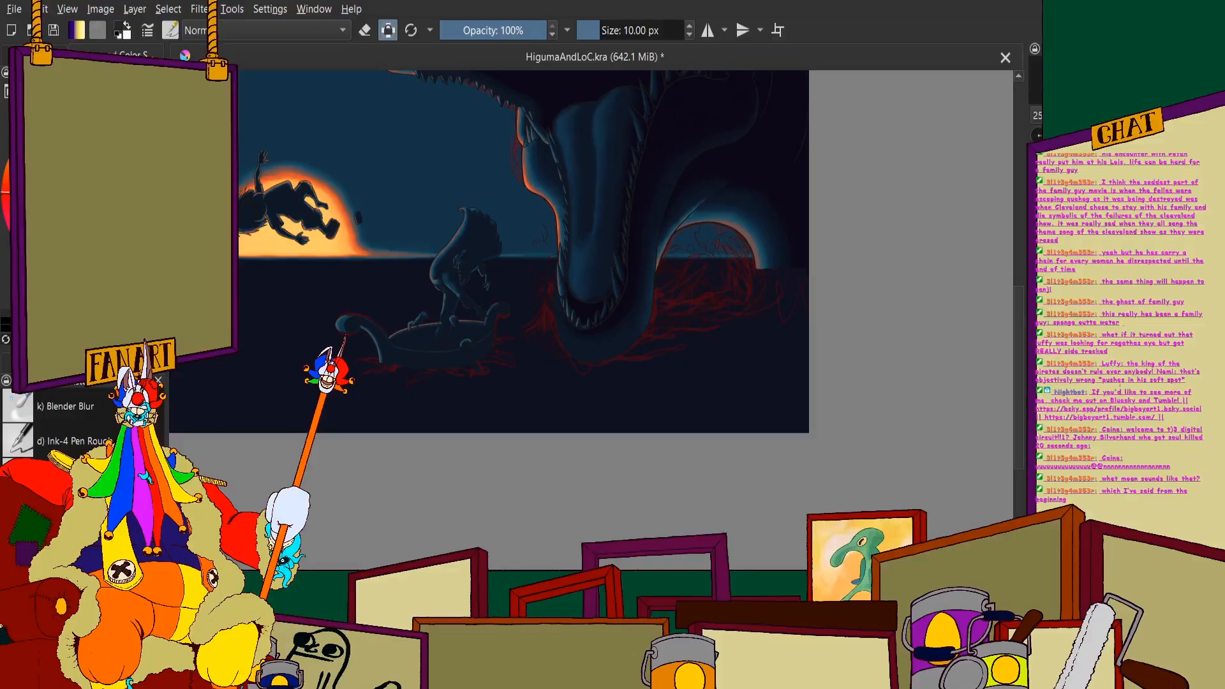
pyautogui.scroll(-5, 705, 253)
pyautogui.scroll(4, 700, 243)
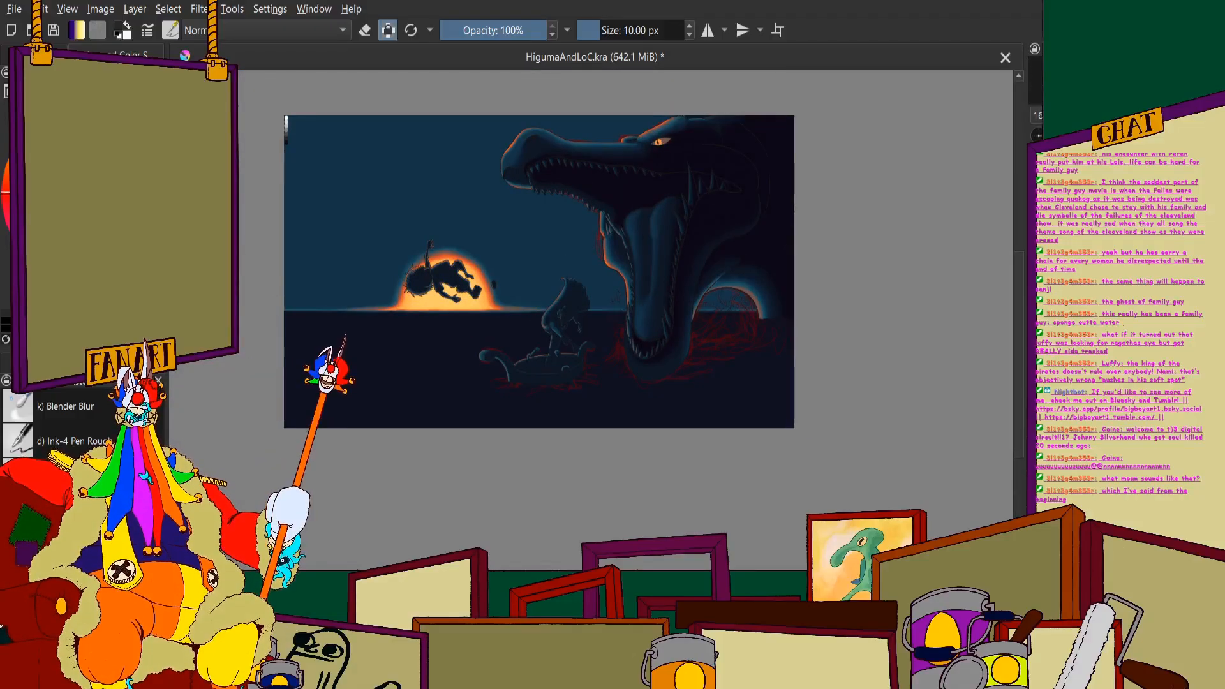
pyautogui.scroll(-1, 516, 176)
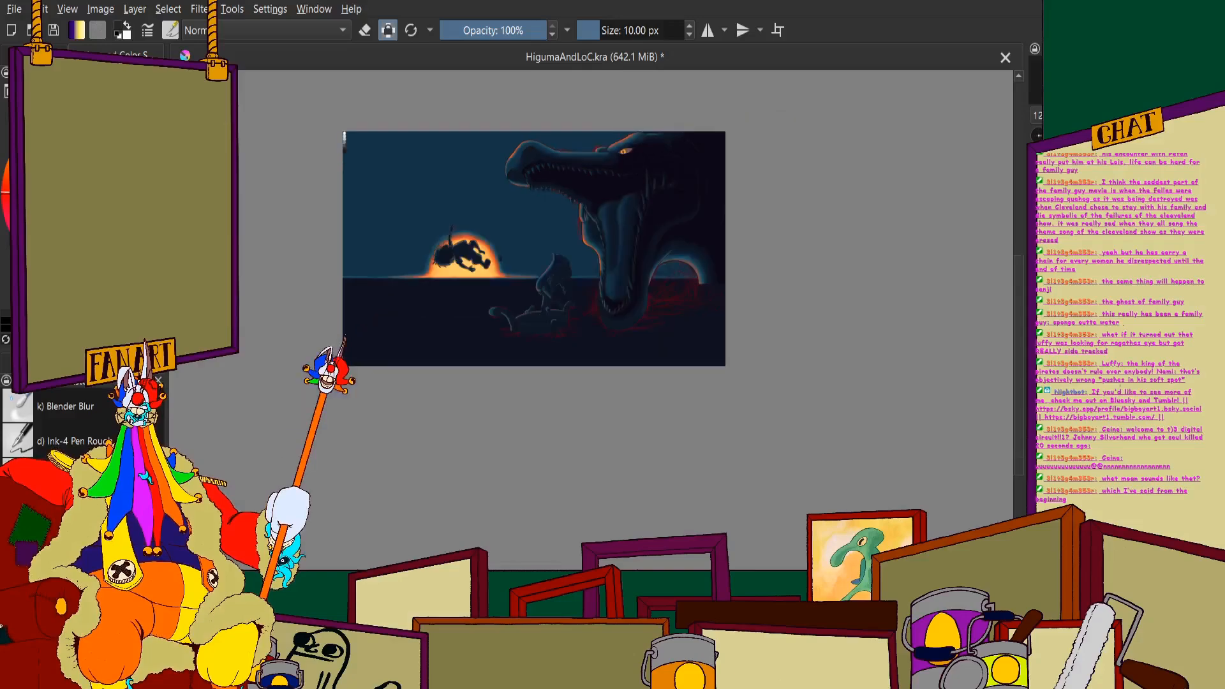
pyautogui.scroll(4, 410, 166)
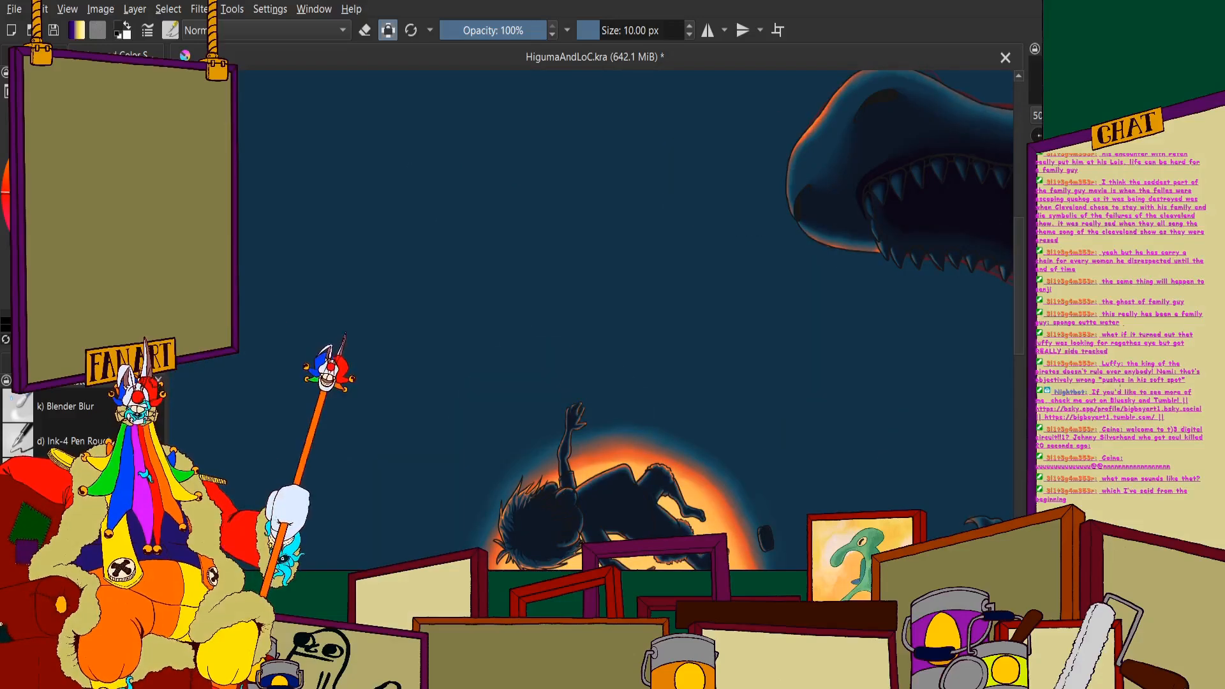
# - Check the greyscale swatches in the canvas corner and return to the Freehand Brush tool
pyautogui.click(58, 192)
pyautogui.click(38, 56)
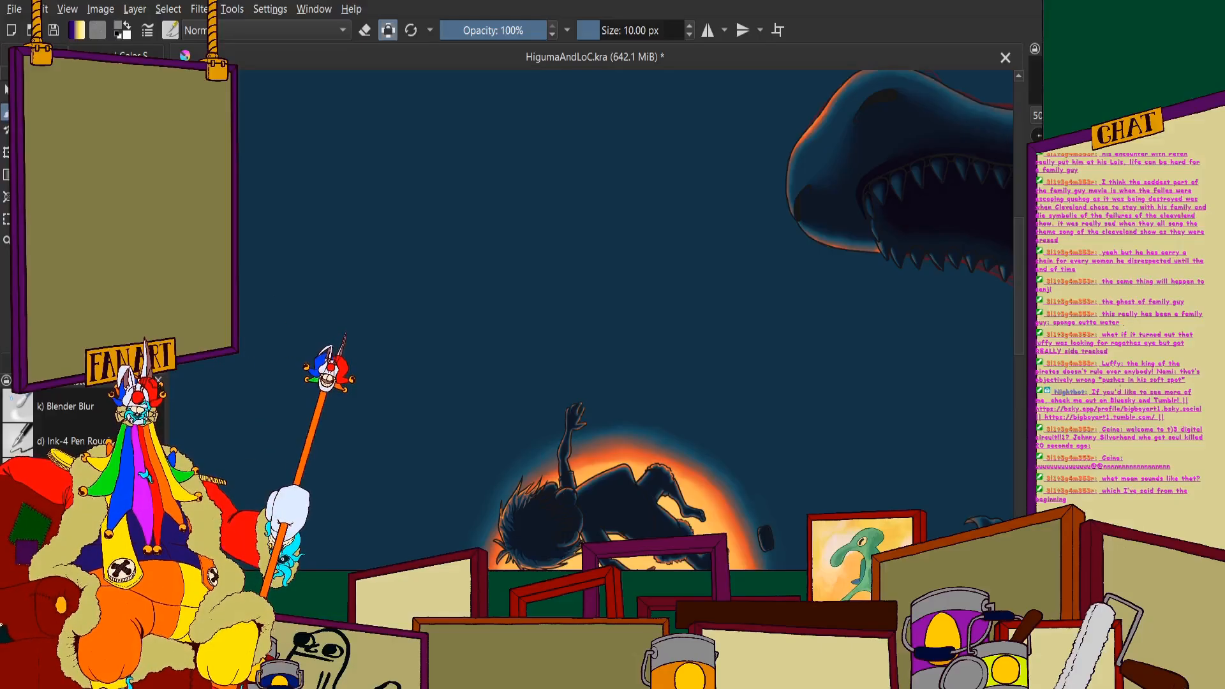
pyautogui.click(38, 56)
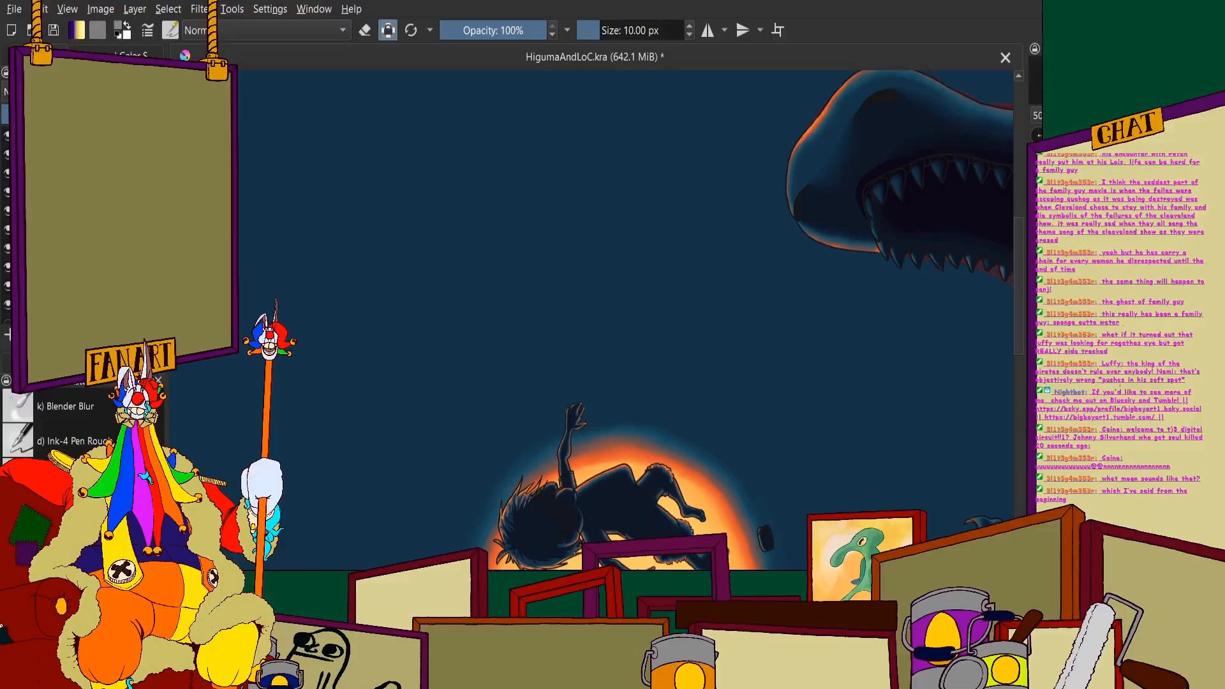
pyautogui.click(19, 56)
pyautogui.click(131, 55)
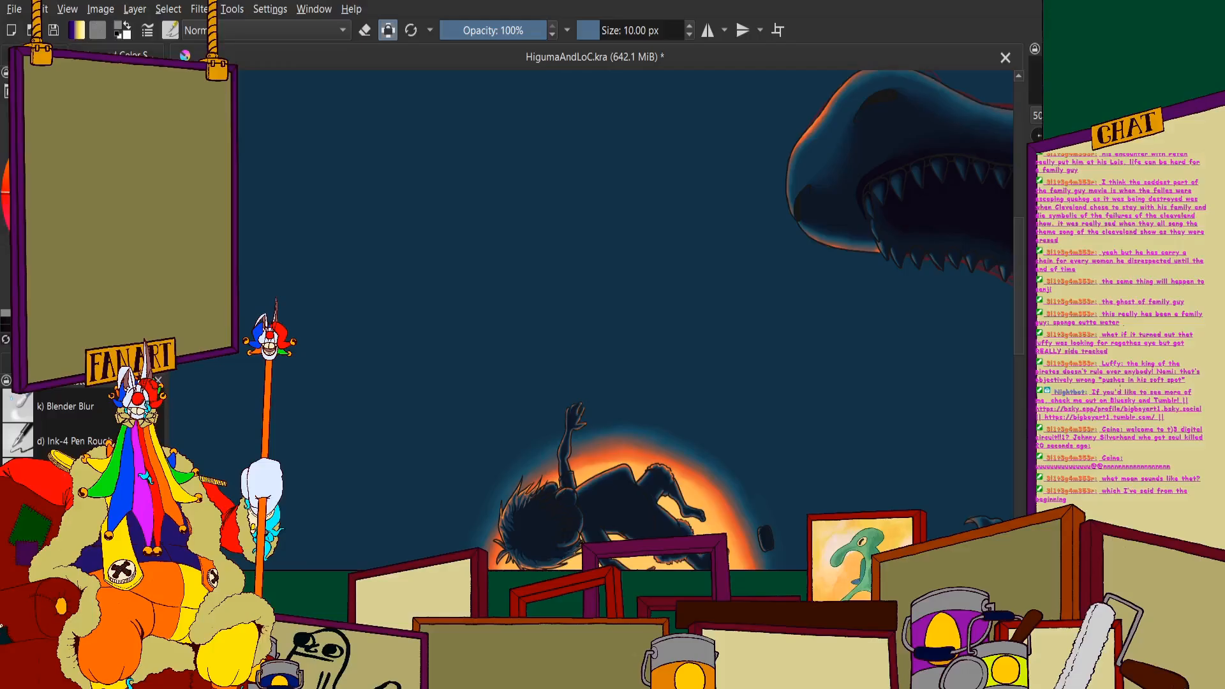
pyautogui.click(63, 55)
pyautogui.scroll(-4, 260, 157)
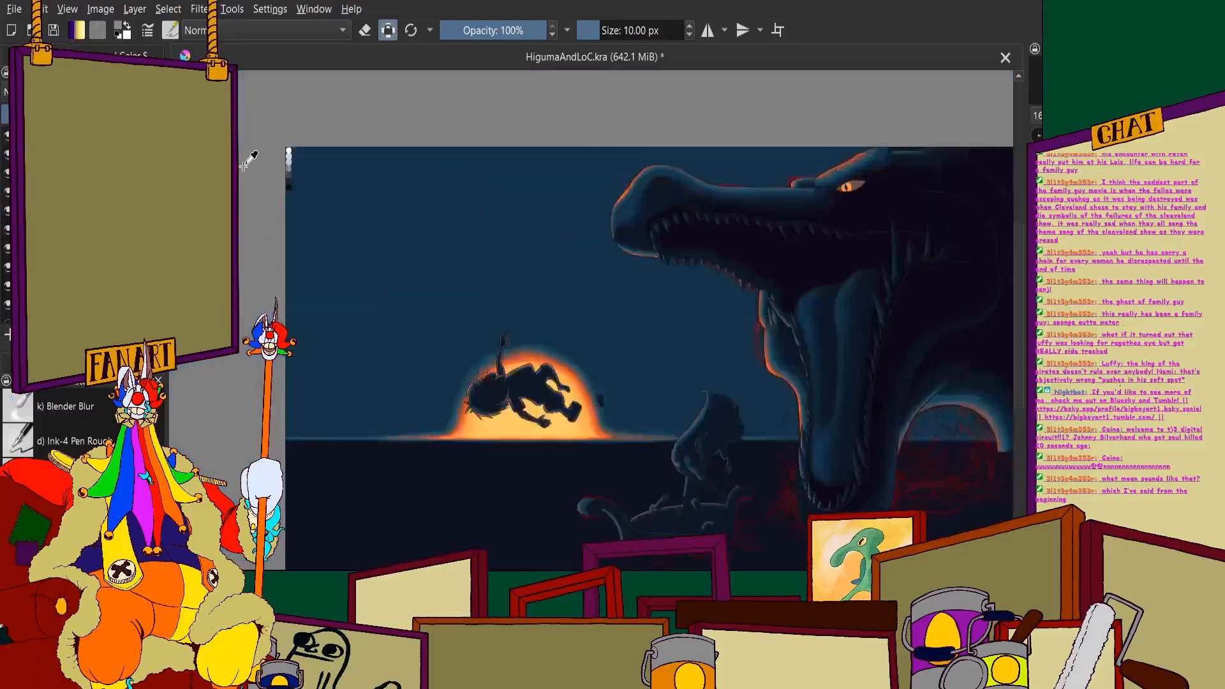
pyautogui.scroll(10, 281, 154)
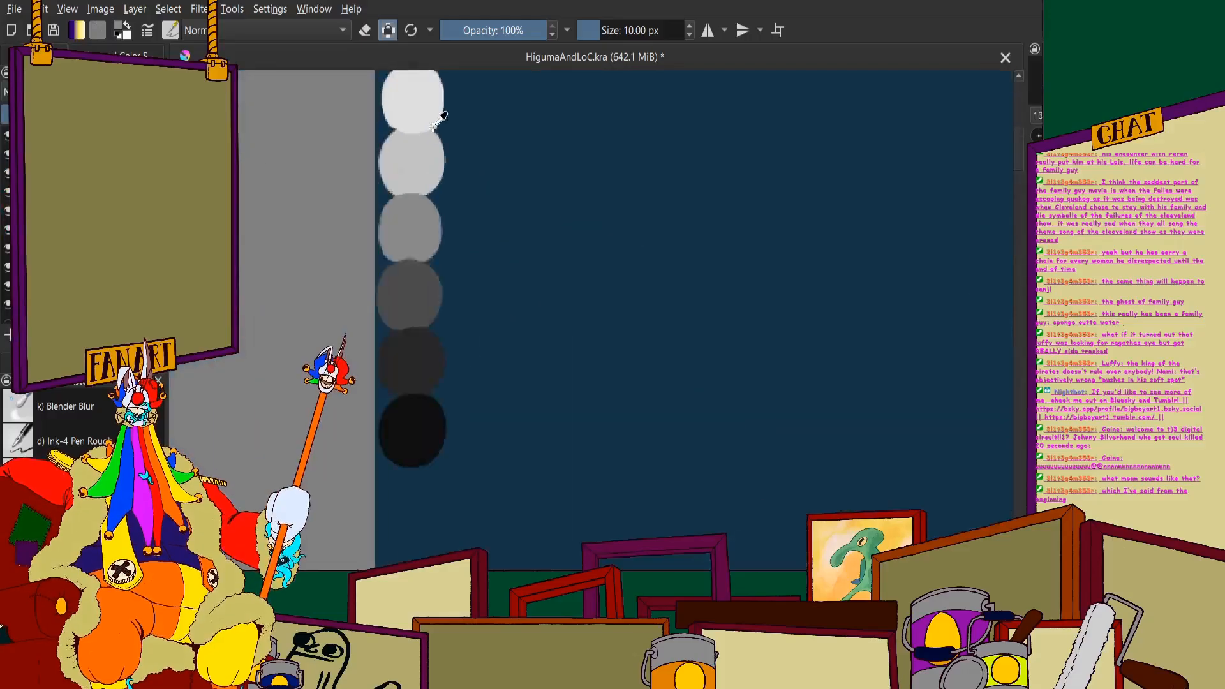
pyautogui.click(25, 55)
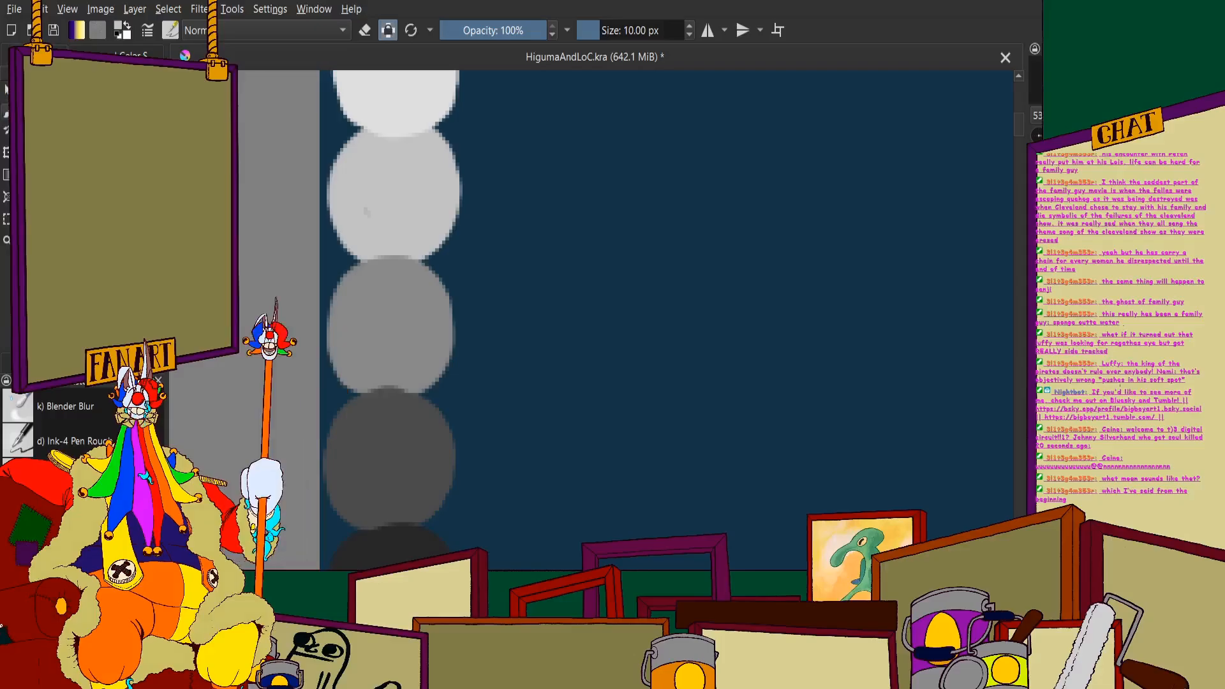
pyautogui.click(6, 113)
# - Paint a thin bright orange highlight along the outer edge of the curved oar hook on the far rim with the 10 px brush
pyautogui.scroll(-10, 340, 205)
pyautogui.scroll(3, 458, 372)
pyautogui.scroll(-2, 715, 290)
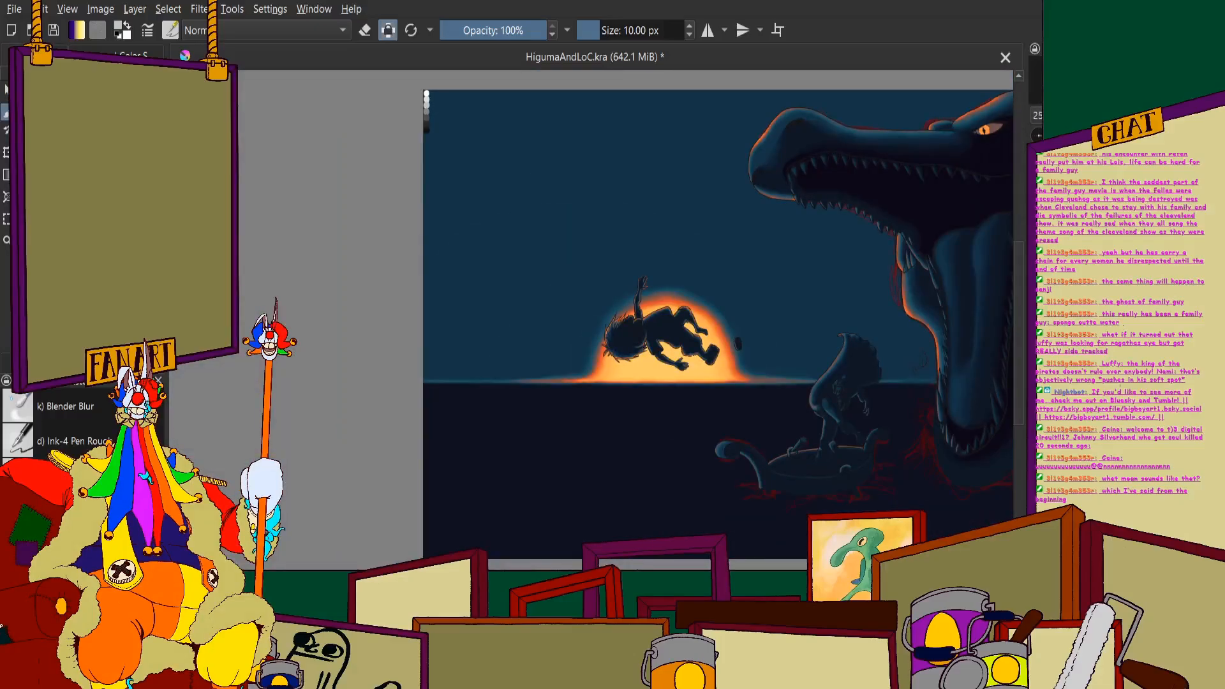
pyautogui.scroll(2, 926, 478)
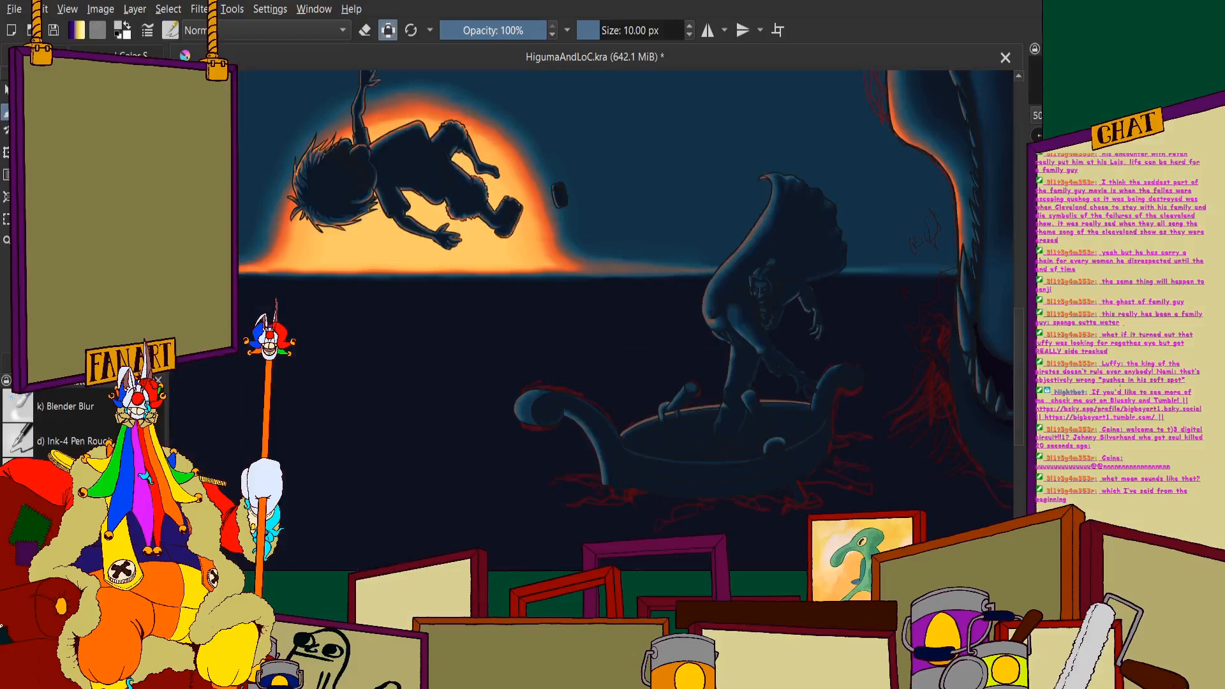
pyautogui.scroll(8, 586, 382)
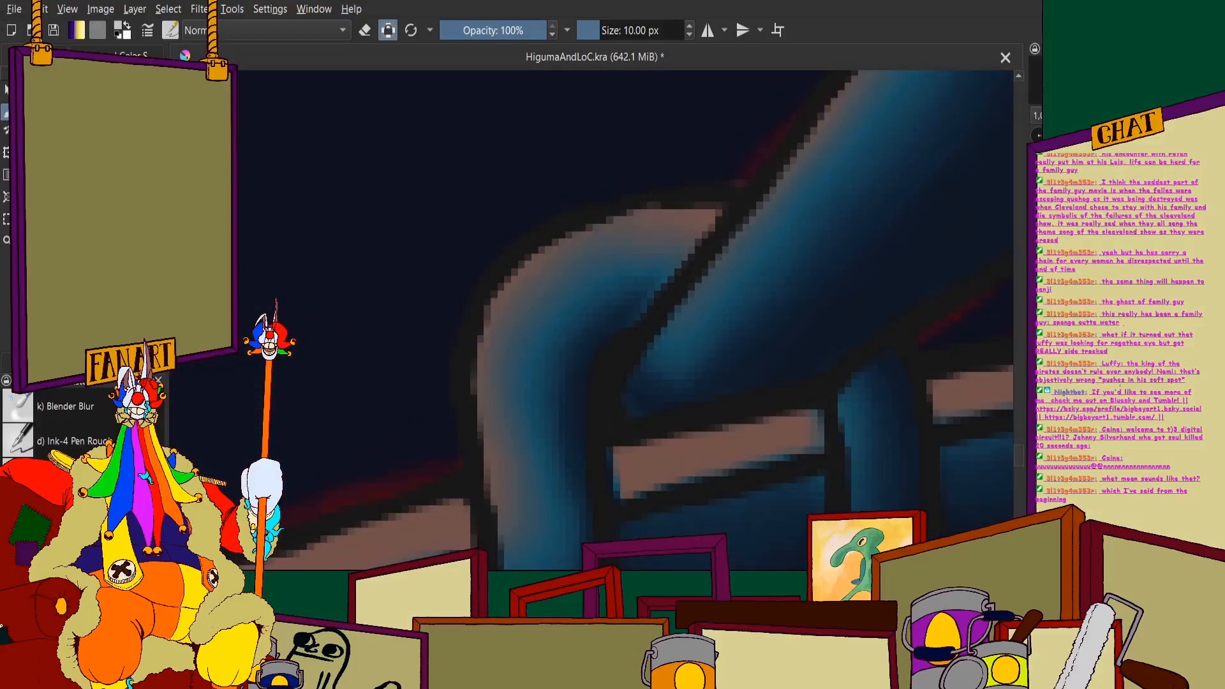
pyautogui.click(37, 57)
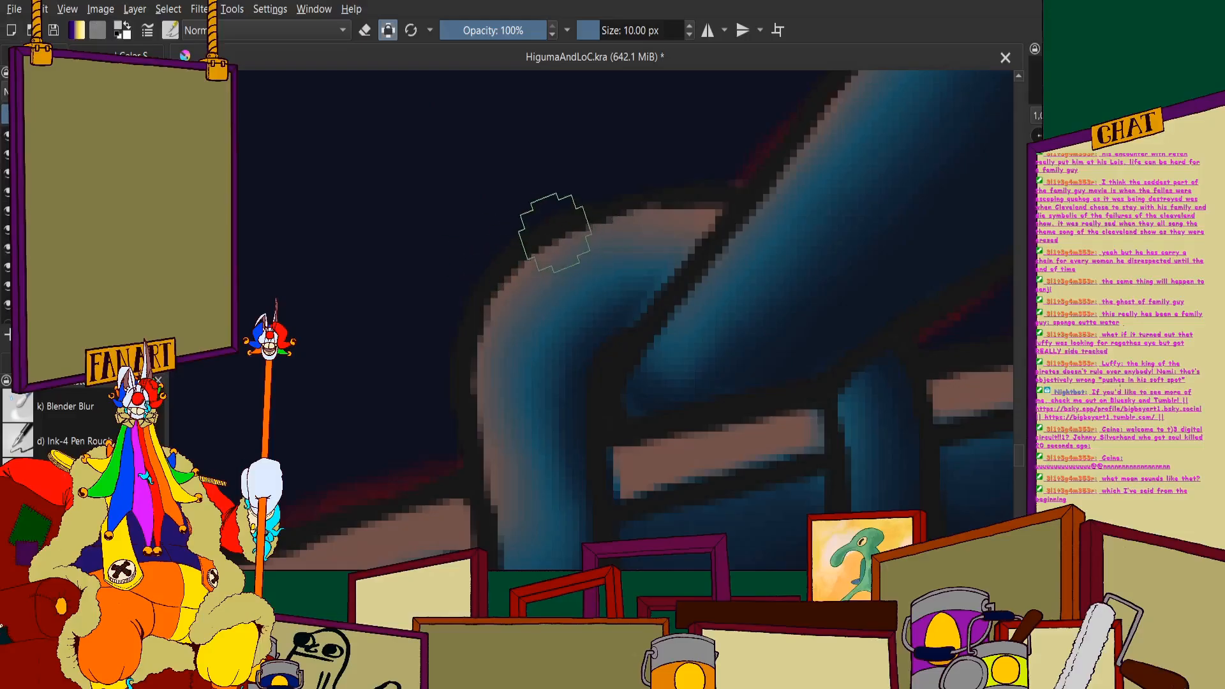
pyautogui.moveTo(577, 234)
pyautogui.mouseDown()
pyautogui.moveTo(508, 263)
pyautogui.moveTo(465, 355)
pyautogui.moveTo(495, 513)
pyautogui.mouseUp()
pyautogui.moveTo(579, 216); pyautogui.dragTo(711, 194)
pyautogui.scroll(-6, 526, 136)
pyautogui.scroll(5, 515, 131)
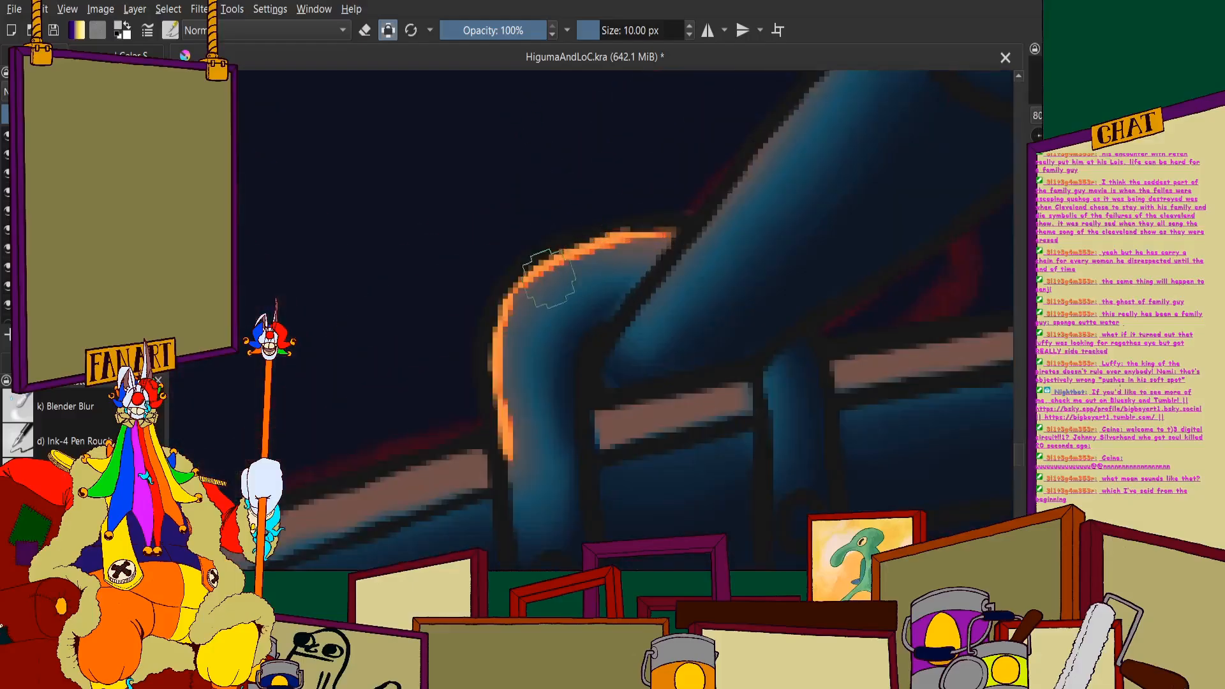
# - Add darker orange strokes along the inner side of the oar hook's bright orange highlight
pyautogui.moveTo(612, 255); pyautogui.dragTo(579, 254)
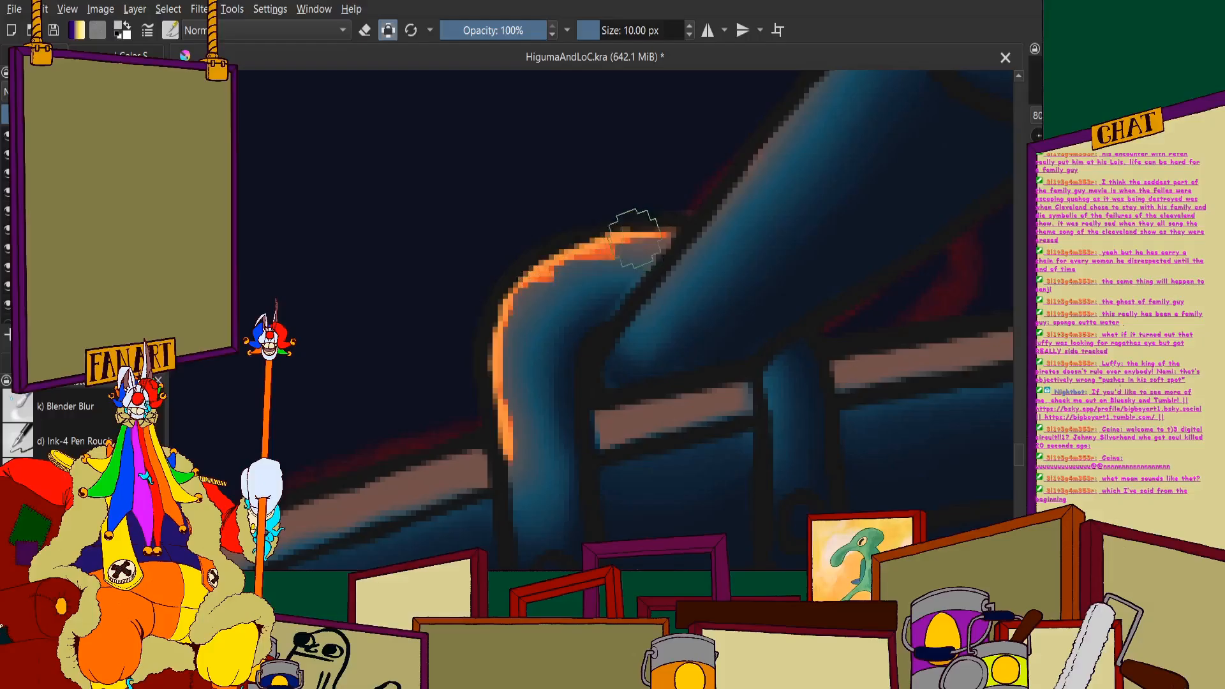
pyautogui.moveTo(519, 337); pyautogui.dragTo(499, 340)
pyautogui.scroll(-5, 492, 349)
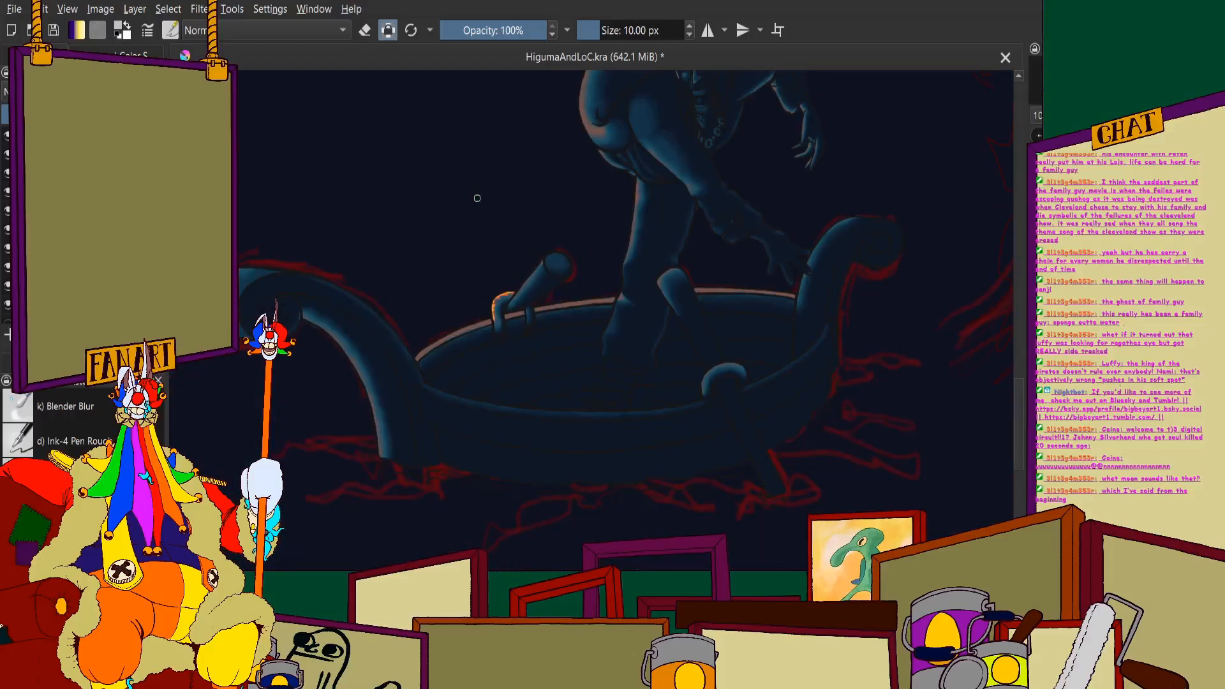
pyautogui.scroll(-2, 555, 252)
pyautogui.scroll(4, 559, 254)
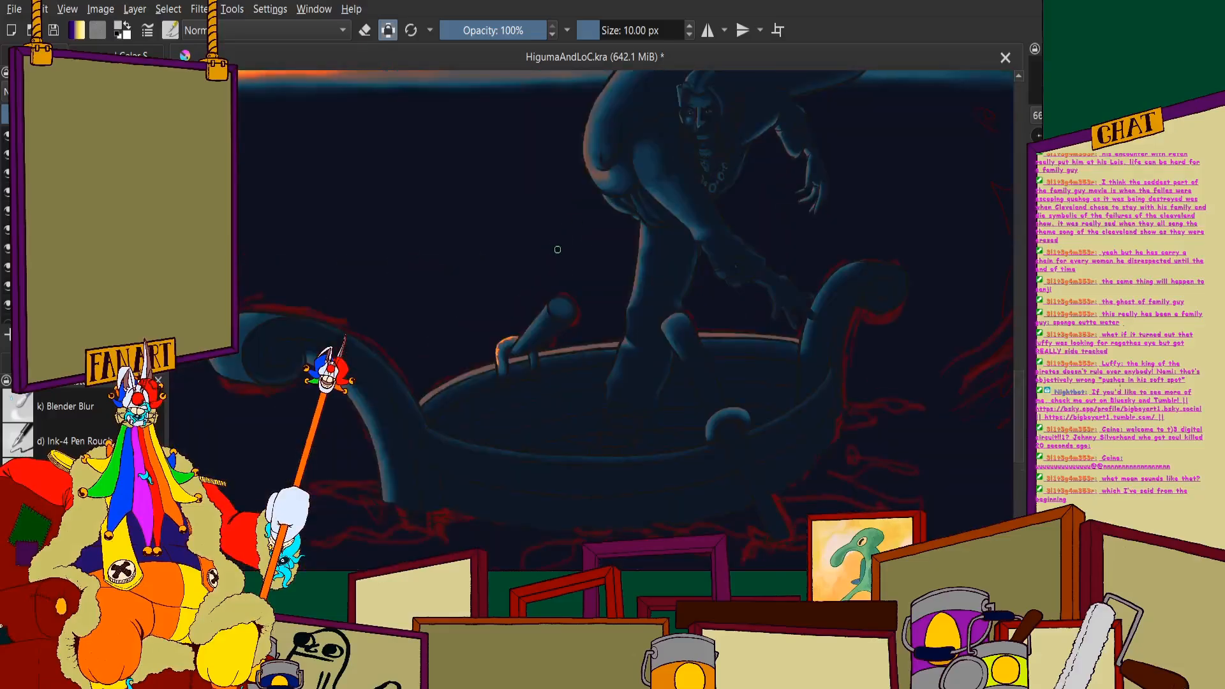
# - Switch to the Blender Blur brush and set its size to 7 px
pyautogui.click(77, 392)
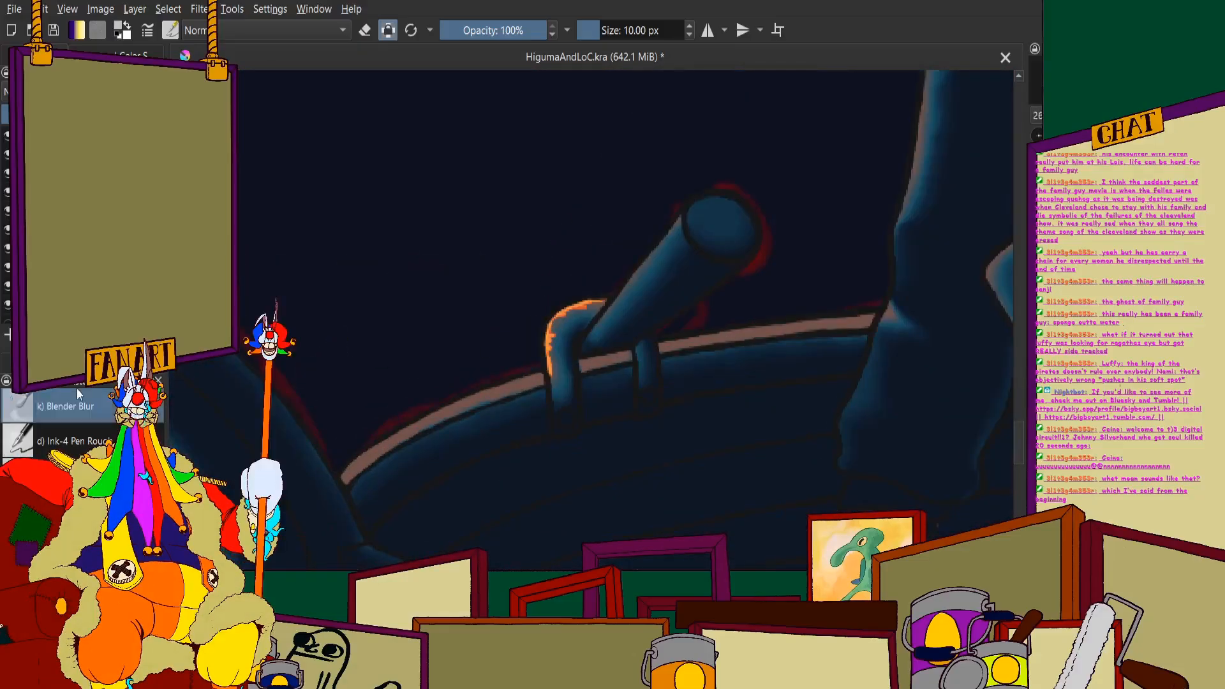
pyautogui.scroll(2, 549, 285)
pyautogui.doubleClick(635, 30)
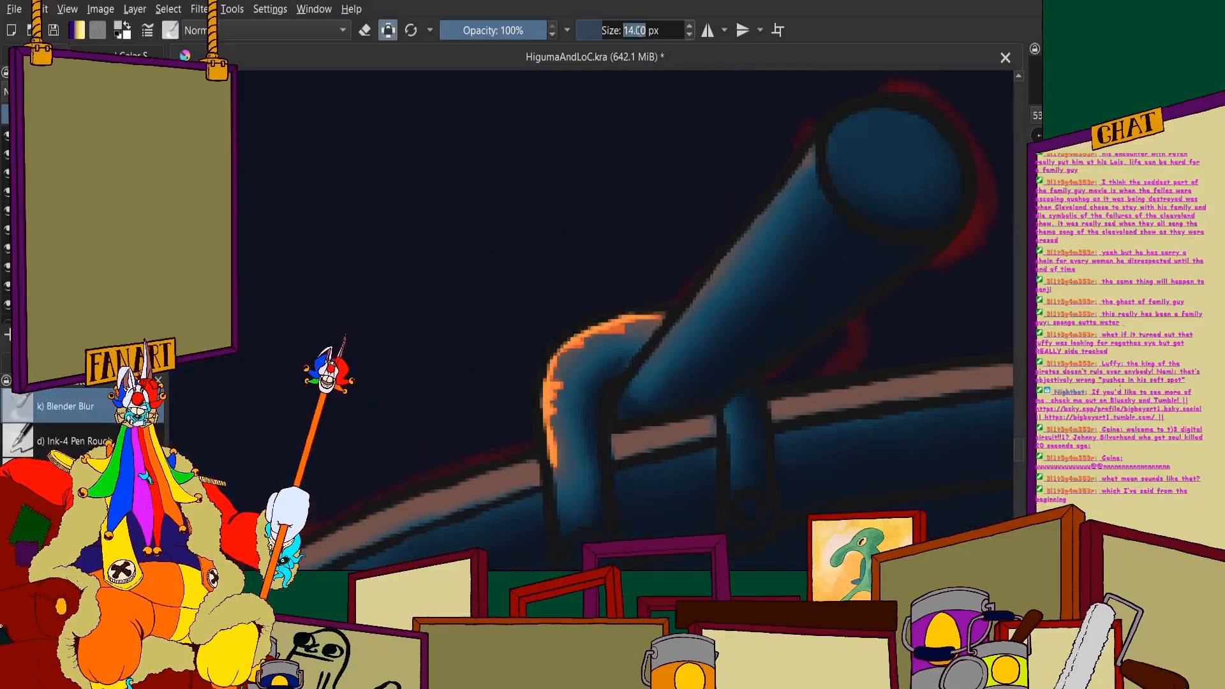
pyautogui.write('7')
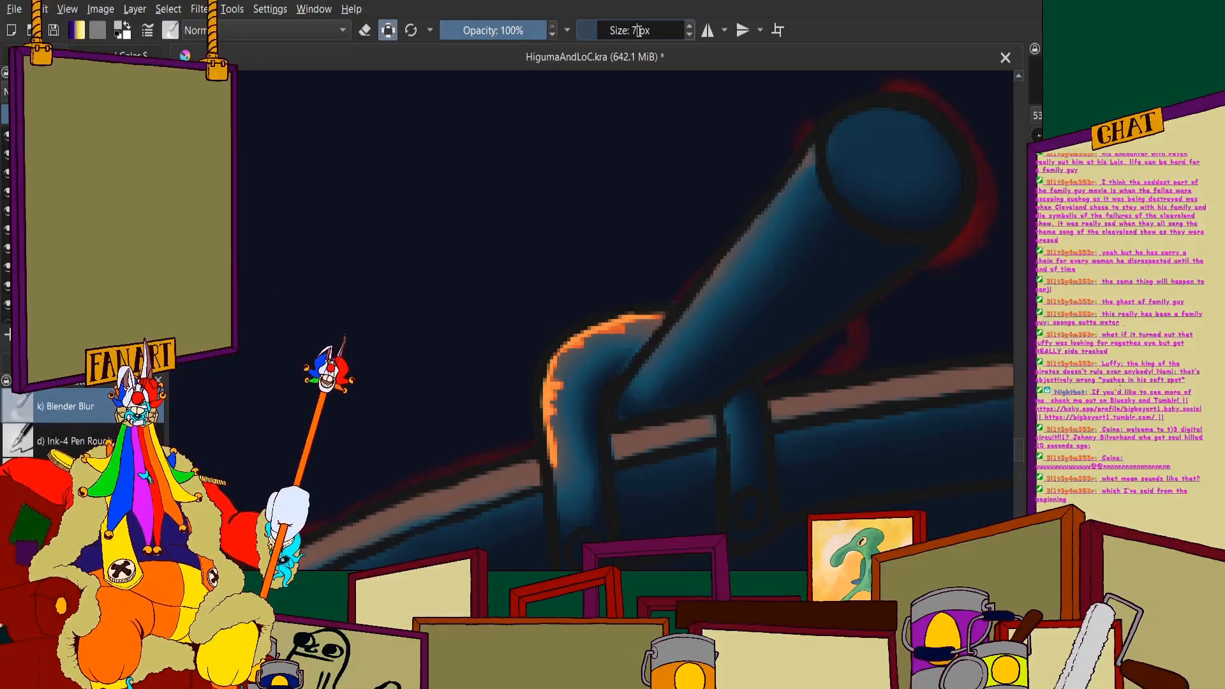
pyautogui.press('Return')
# - Blur the orange highlight strokes along the oar hook's outer side and upper bend, blending them smoothly into its blue shading
pyautogui.scroll(-1, 706, 446)
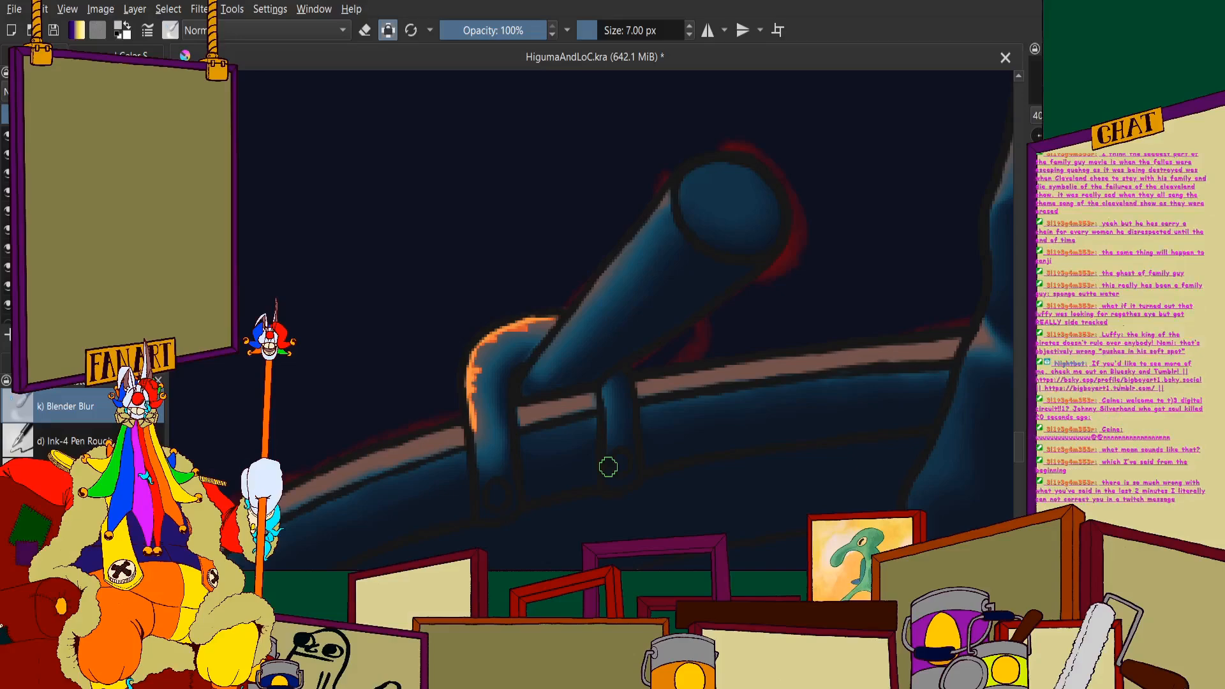
pyautogui.scroll(3, 426, 392)
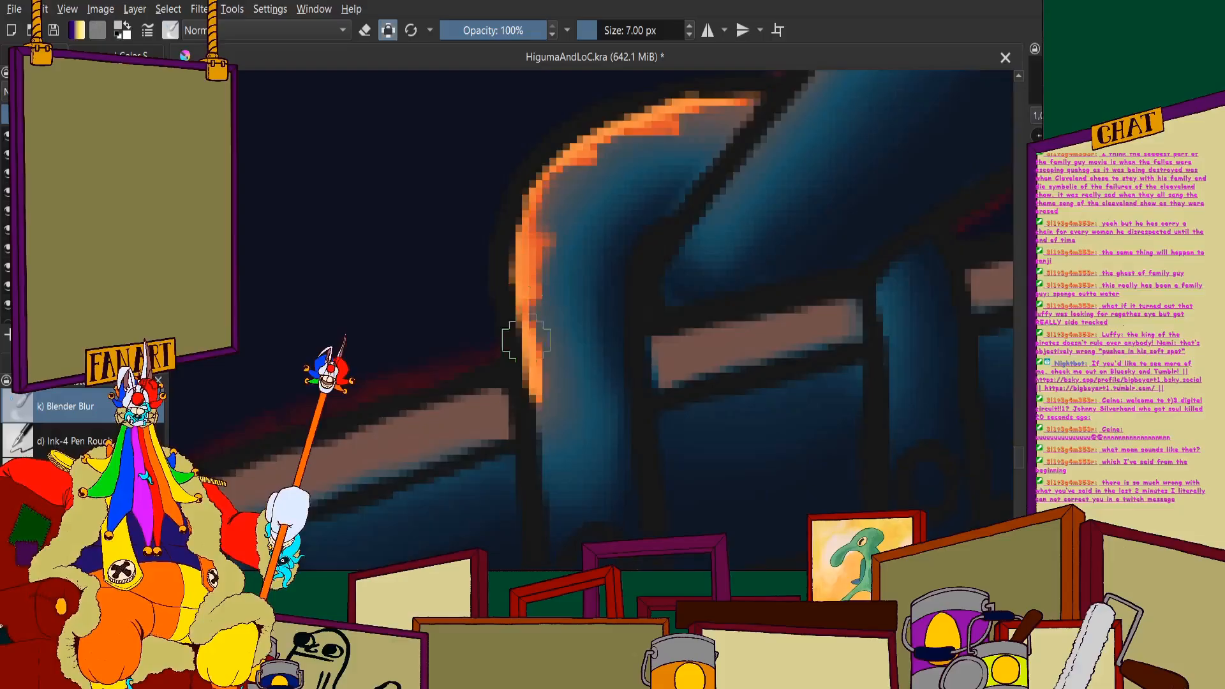
pyautogui.moveTo(527, 338); pyautogui.dragTo(550, 437)
pyautogui.moveTo(550, 318); pyautogui.dragTo(552, 391)
pyautogui.scroll(2, 597, 197)
pyautogui.moveTo(596, 197); pyautogui.dragTo(454, 388)
pyautogui.scroll(-1, 454, 389)
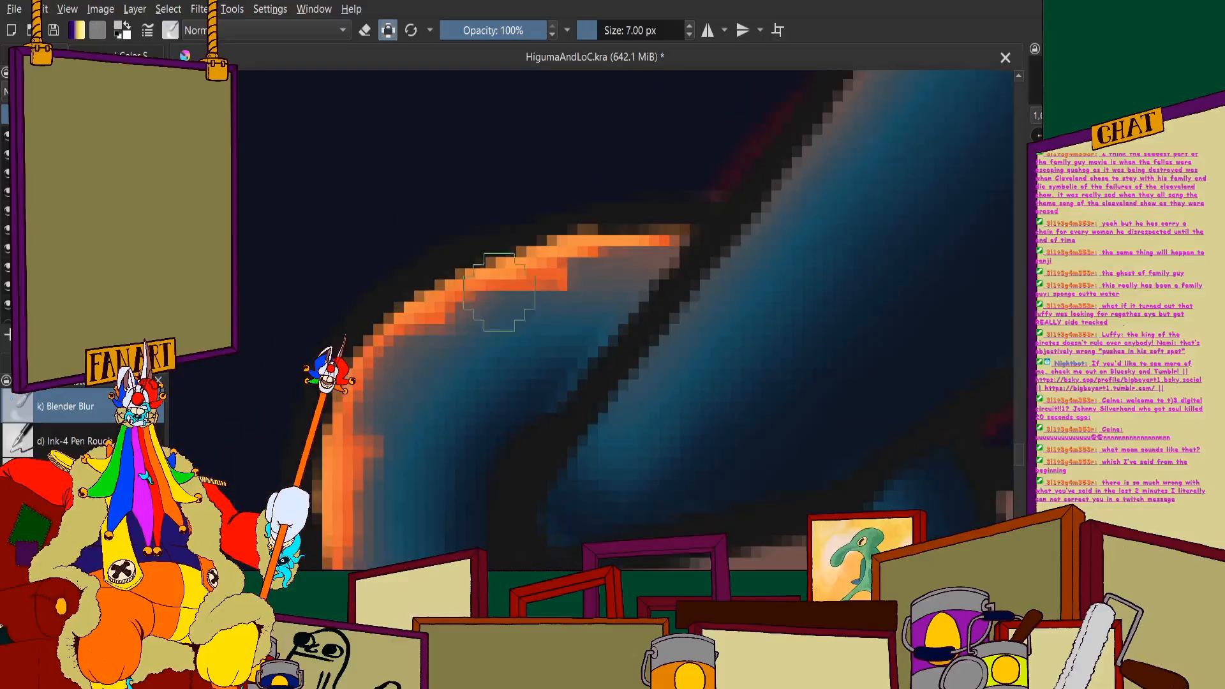
pyautogui.moveTo(499, 293)
pyautogui.mouseDown()
pyautogui.moveTo(393, 341)
pyautogui.moveTo(627, 254)
pyautogui.moveTo(522, 291)
pyautogui.moveTo(682, 246)
pyautogui.moveTo(575, 251)
pyautogui.moveTo(340, 437)
pyautogui.mouseUp()
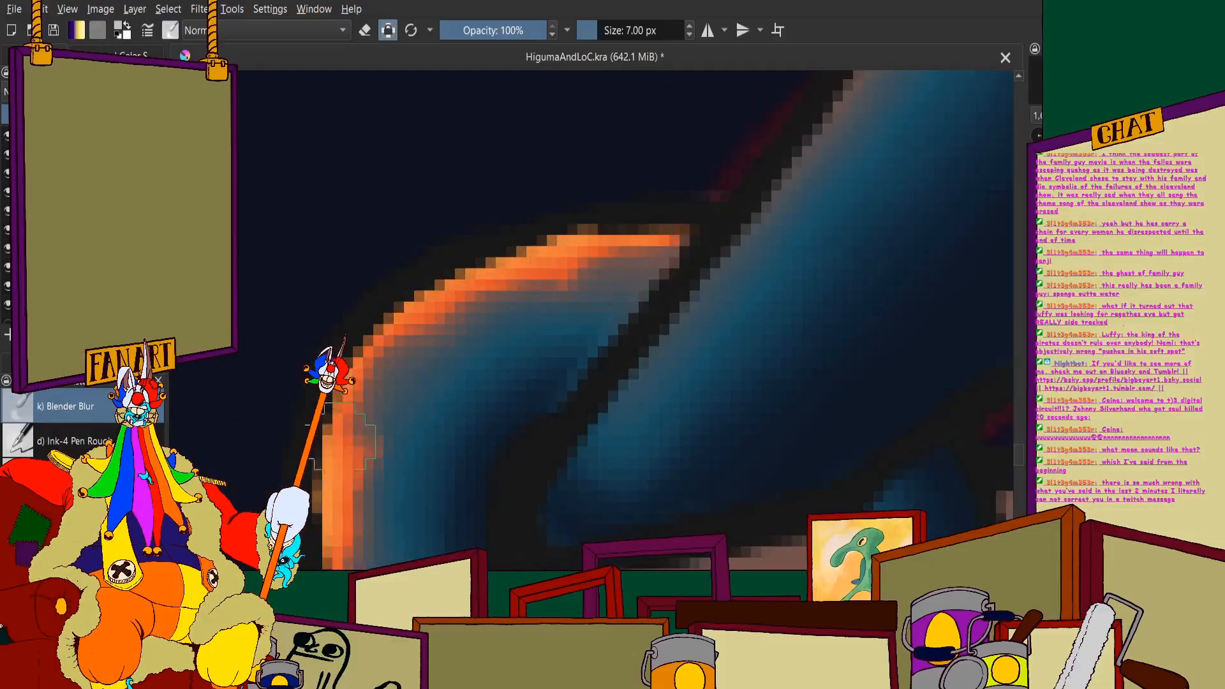
pyautogui.scroll(-3, 345, 441)
pyautogui.scroll(3, 415, 315)
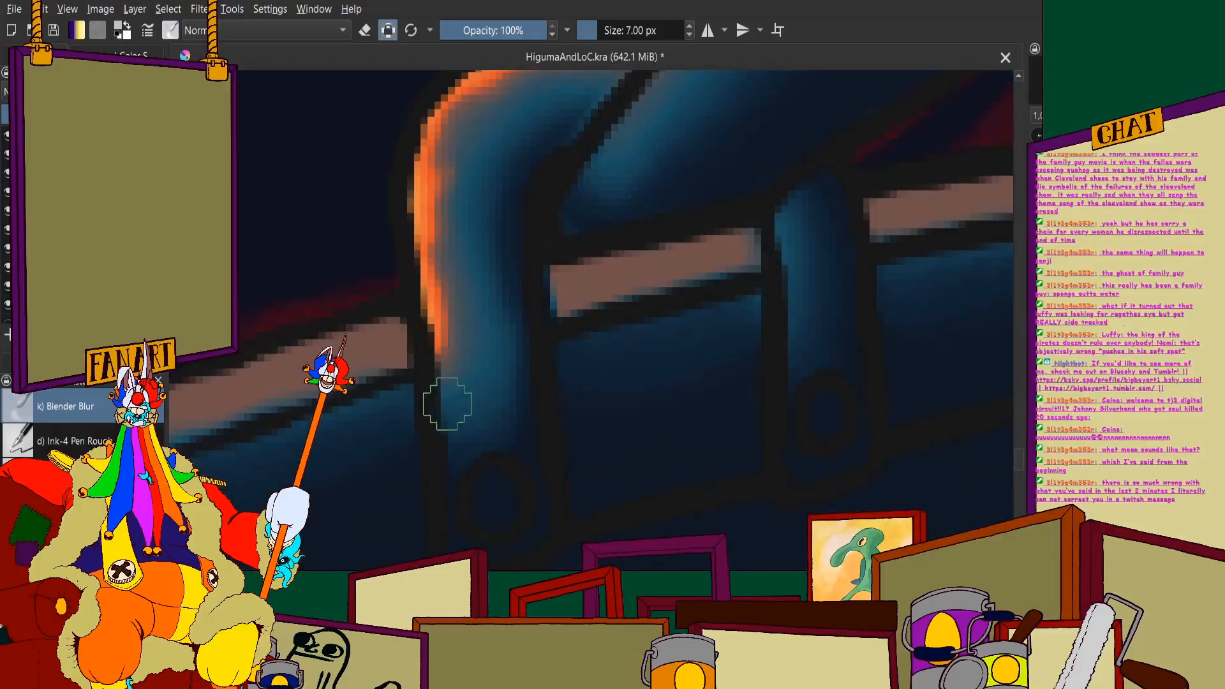
pyautogui.scroll(-5, 448, 380)
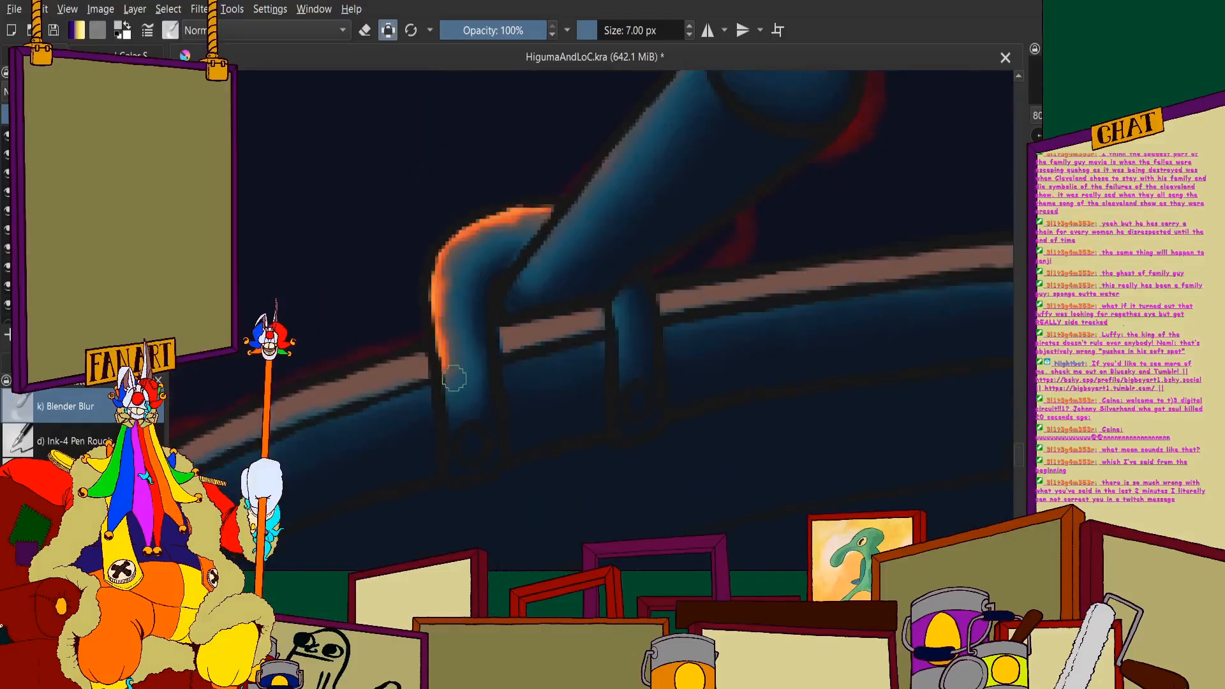
pyautogui.scroll(4, 457, 411)
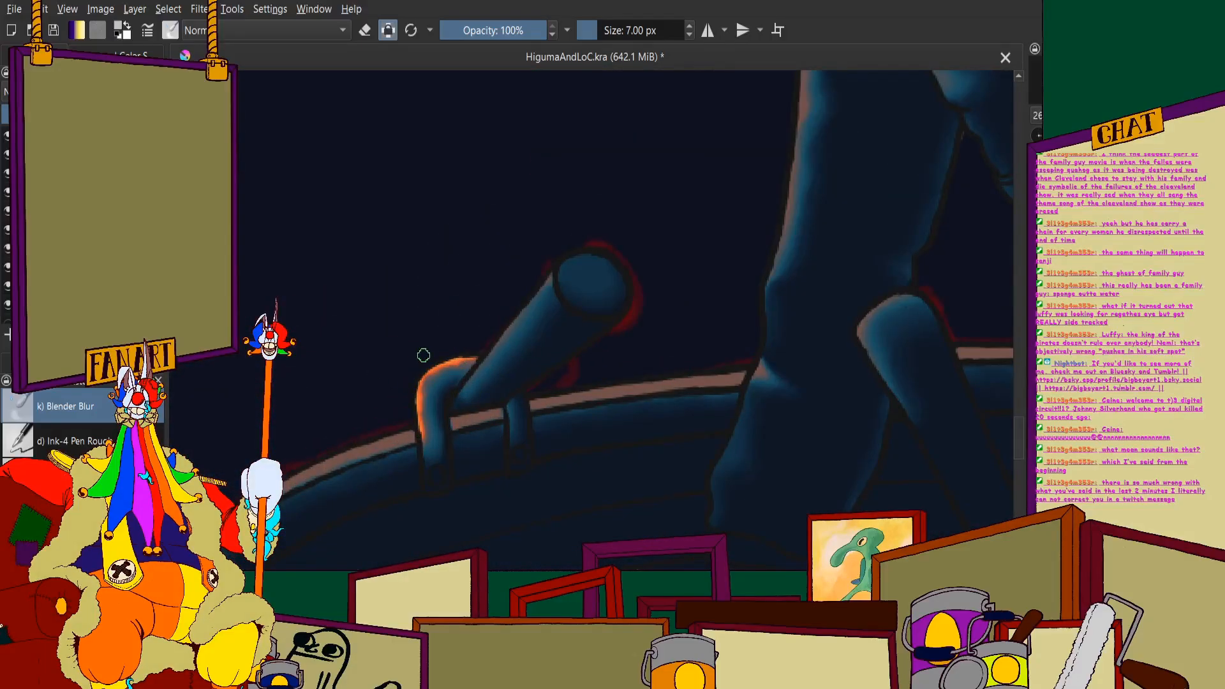
pyautogui.scroll(-4, 424, 355)
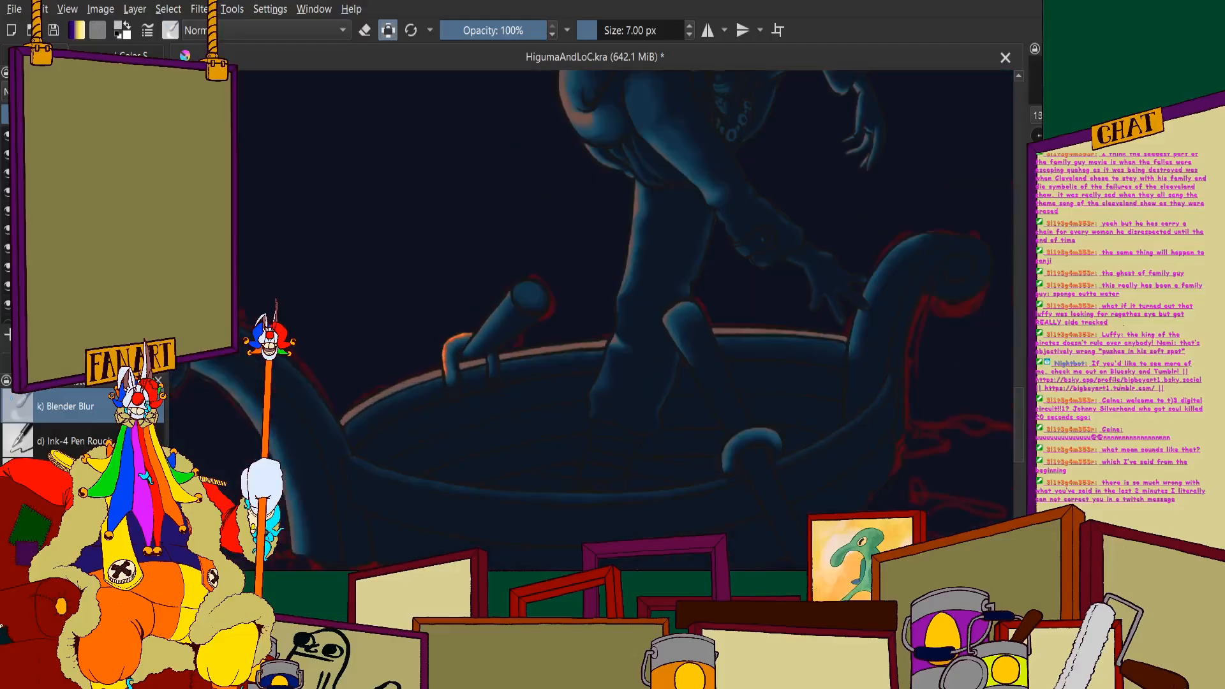
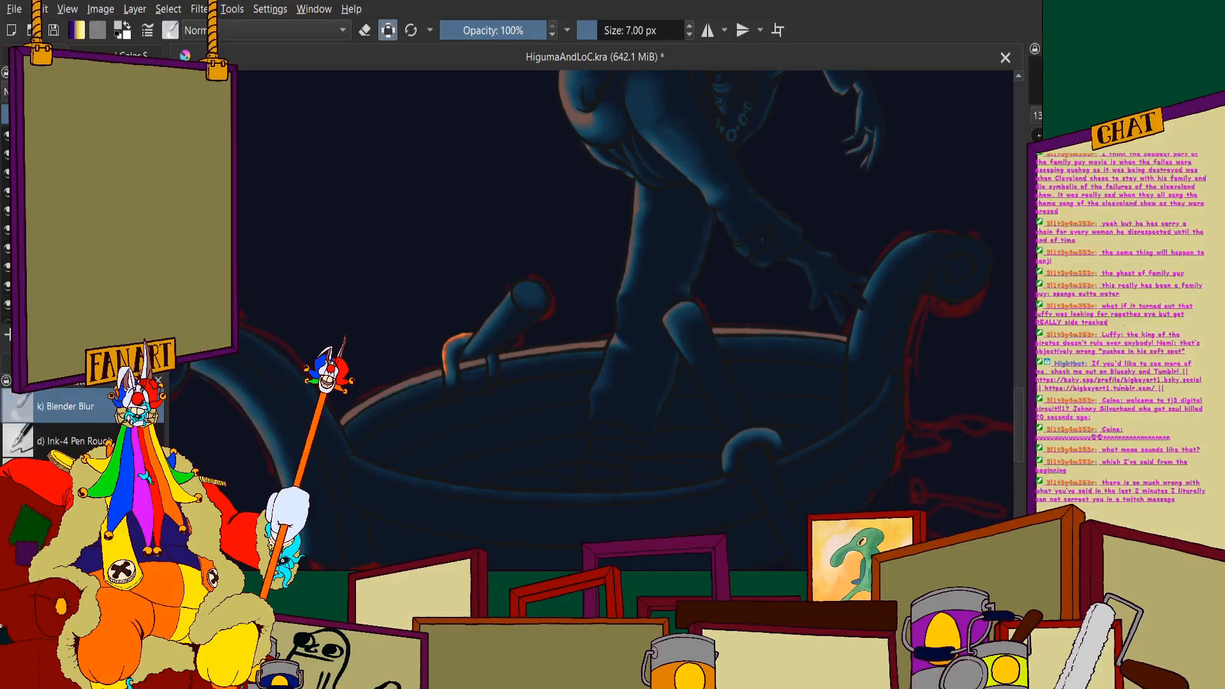
# - Soften the orange rim highlight on the bent oar bracket at the boat's far edge with the 7 px Blender Blur brush
pyautogui.scroll(5, 464, 376)
pyautogui.scroll(2, 632, 270)
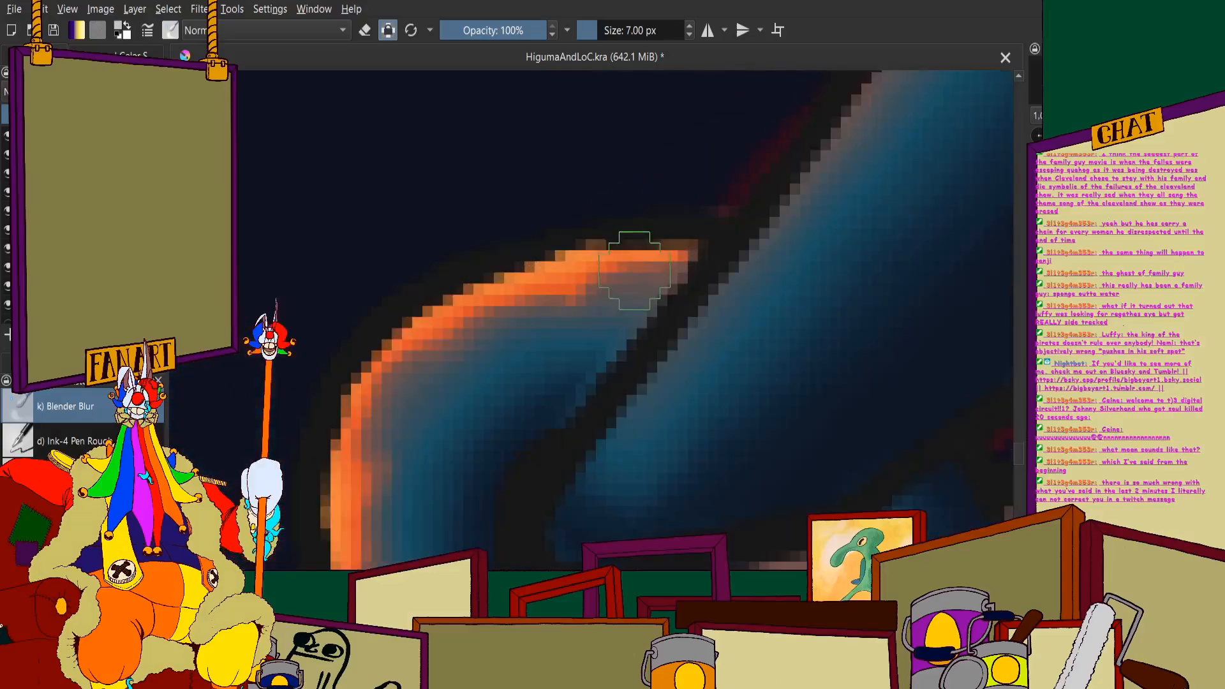
pyautogui.moveTo(562, 270)
pyautogui.mouseDown()
pyautogui.moveTo(581, 261)
pyautogui.moveTo(570, 277)
pyautogui.mouseUp()
pyautogui.scroll(-7, 405, 261)
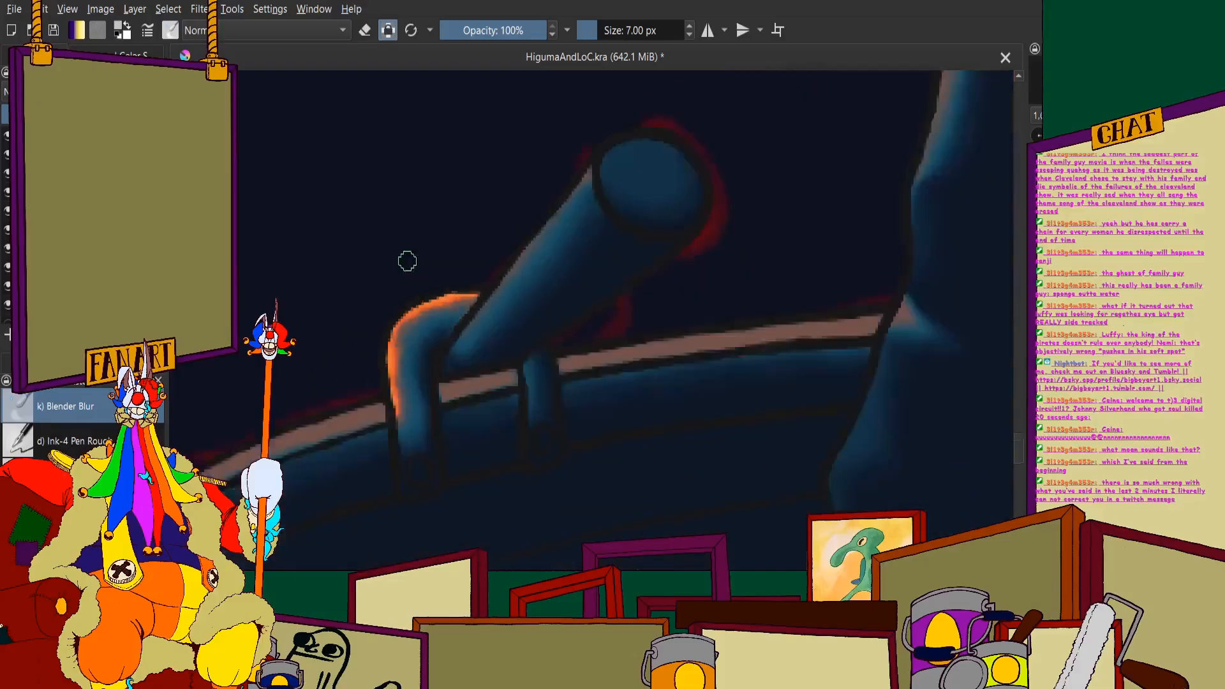
pyautogui.scroll(-3, 407, 261)
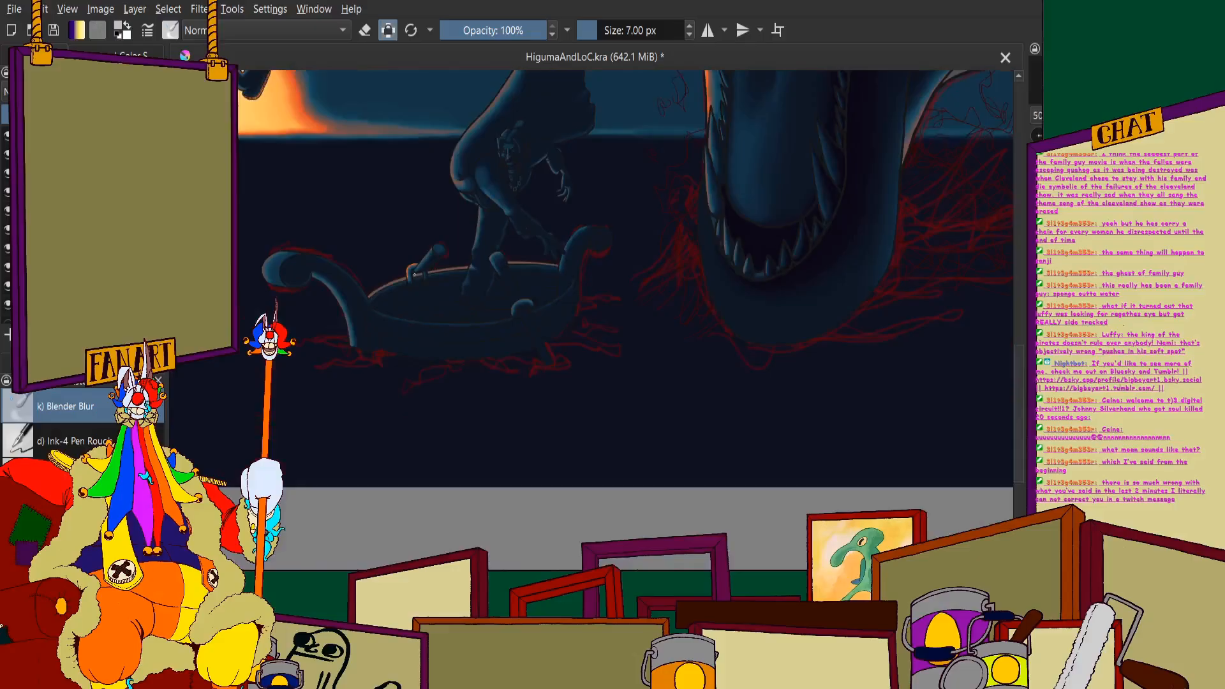
pyautogui.scroll(-2, 415, 274)
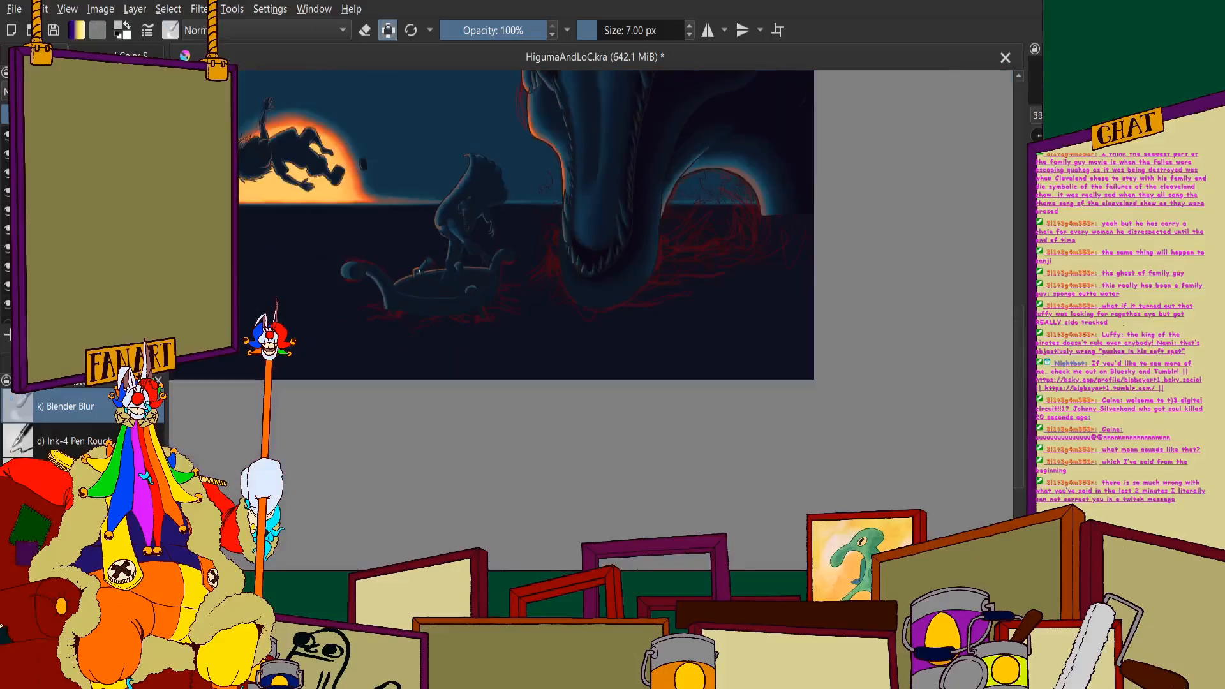
# - Paint a pale reddish-brown rim highlight along the outer edge of the curved loop on the boat's near side with a 10 px brush
pyautogui.scroll(6, 427, 283)
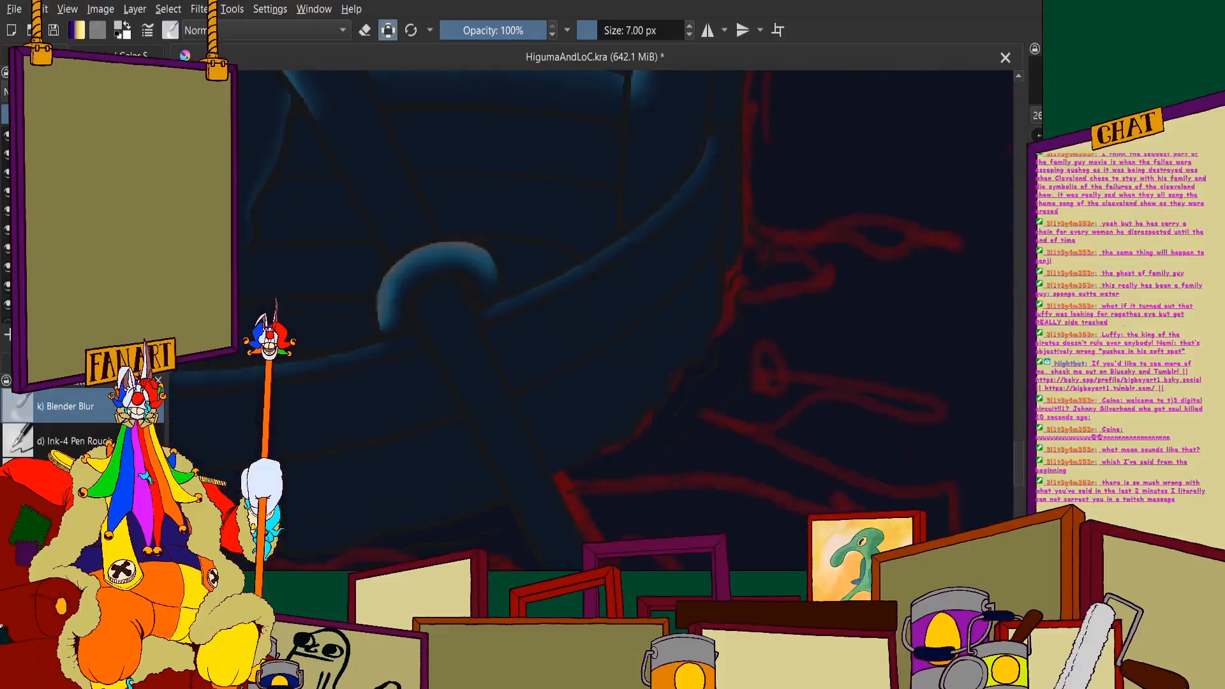
pyautogui.click(40, 56)
pyautogui.click(70, 476)
pyautogui.scroll(4, 280, 338)
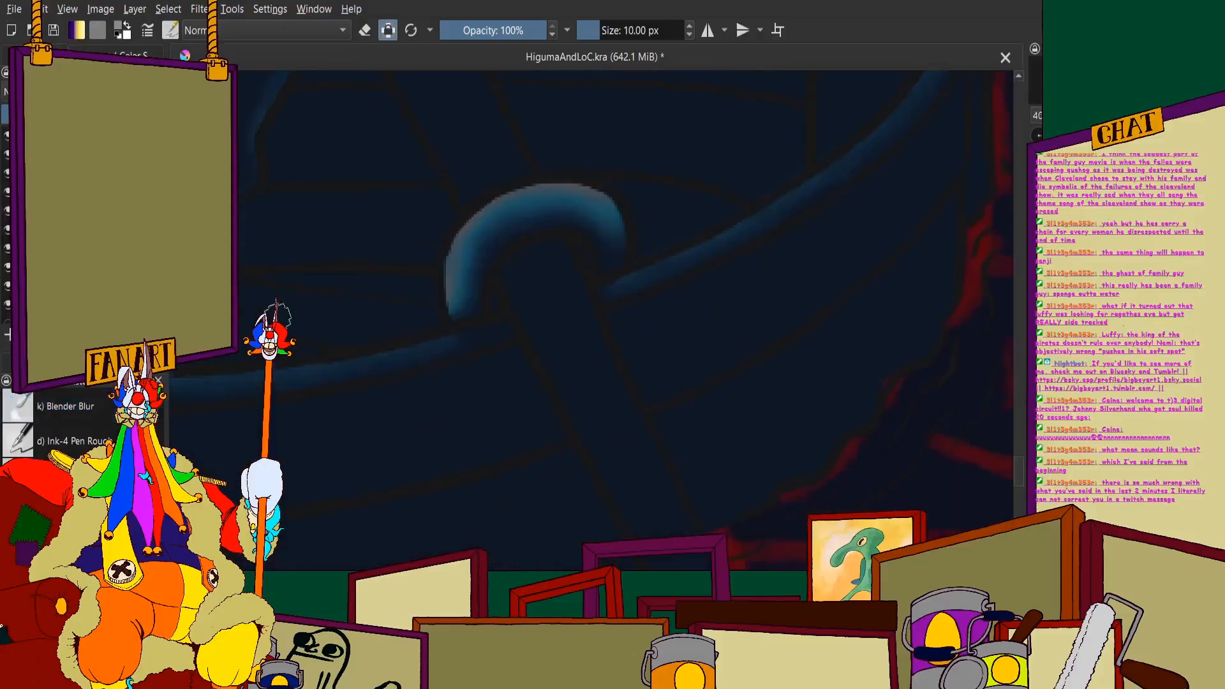
pyautogui.moveTo(612, 139)
pyautogui.mouseDown()
pyautogui.moveTo(551, 209)
pyautogui.moveTo(524, 276)
pyautogui.moveTo(524, 380)
pyautogui.mouseUp()
pyautogui.scroll(-3, 540, 324)
pyautogui.scroll(2, 594, 210)
pyautogui.moveTo(511, 298)
pyautogui.mouseDown()
pyautogui.moveTo(645, 263)
pyautogui.moveTo(728, 266)
pyautogui.moveTo(819, 345)
pyautogui.mouseUp()
pyautogui.scroll(-2, 717, 287)
pyautogui.scroll(2, 618, 307)
pyautogui.moveTo(576, 313); pyautogui.dragTo(589, 344)
pyautogui.moveTo(575, 340); pyautogui.dragTo(556, 375)
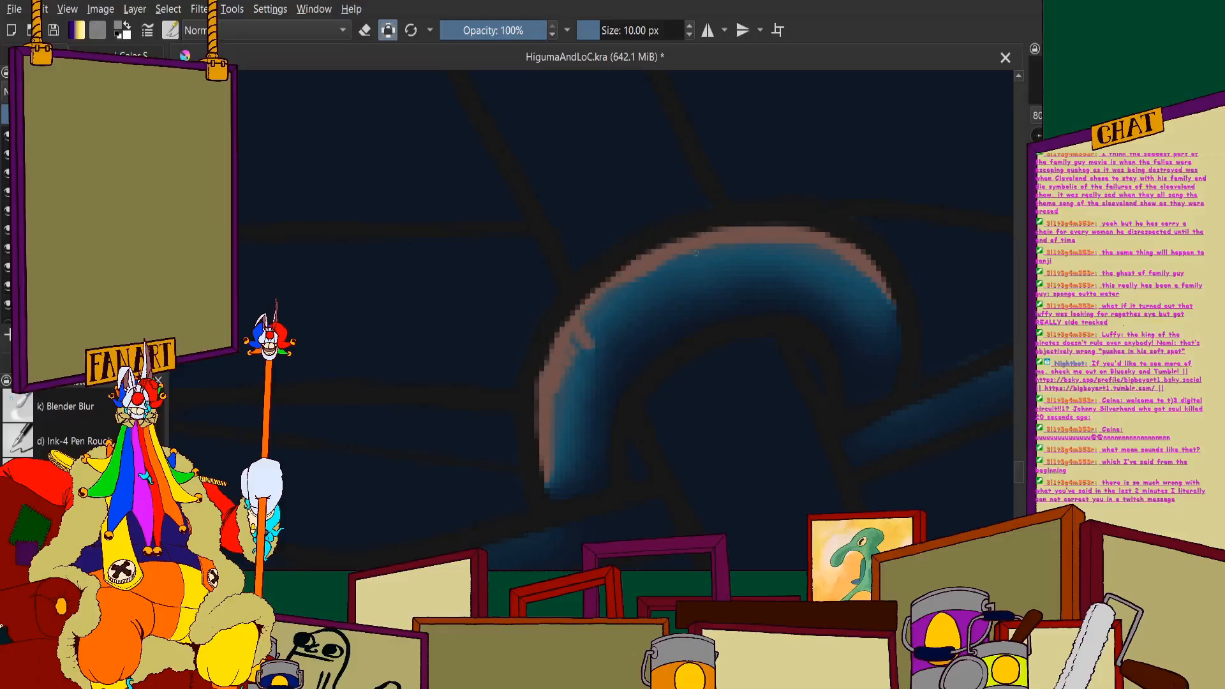
pyautogui.moveTo(705, 244); pyautogui.dragTo(708, 265)
pyautogui.moveTo(707, 235)
pyautogui.mouseDown()
pyautogui.moveTo(724, 255)
pyautogui.moveTo(739, 246)
pyautogui.mouseUp()
pyautogui.scroll(-5, 813, 237)
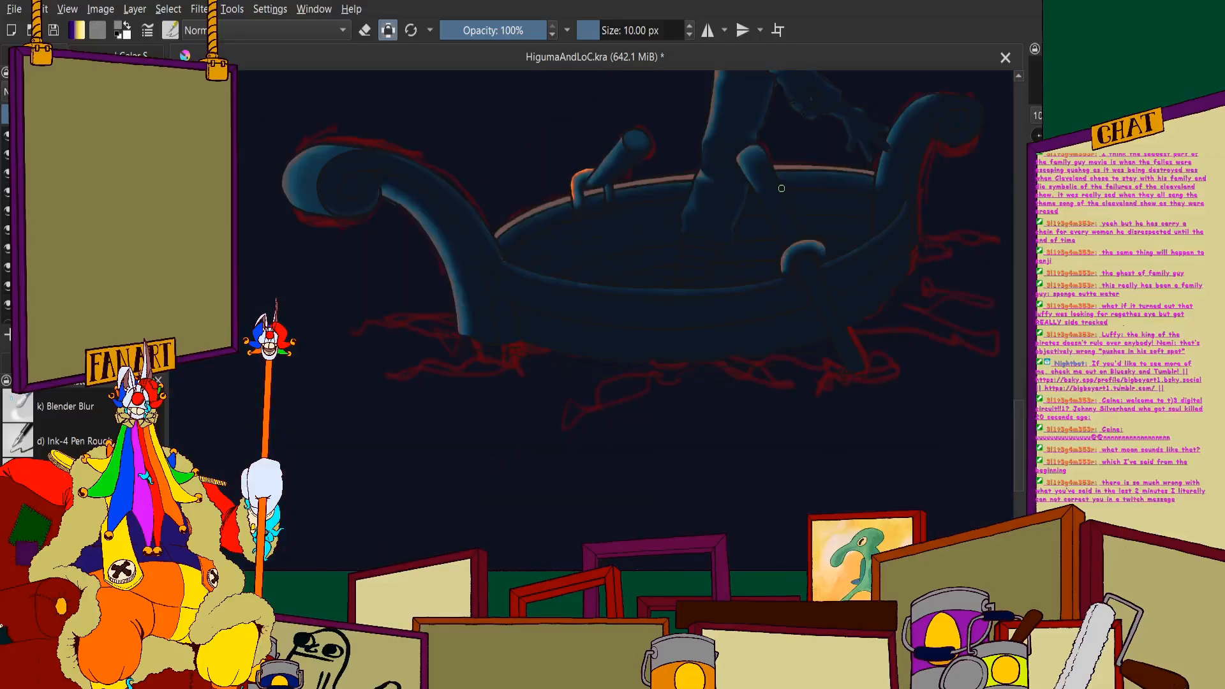
# - Blend the reddish-brown rim highlight into the blue shading of the near-side loop with the 7 px Blender Blur brush
pyautogui.click(74, 412)
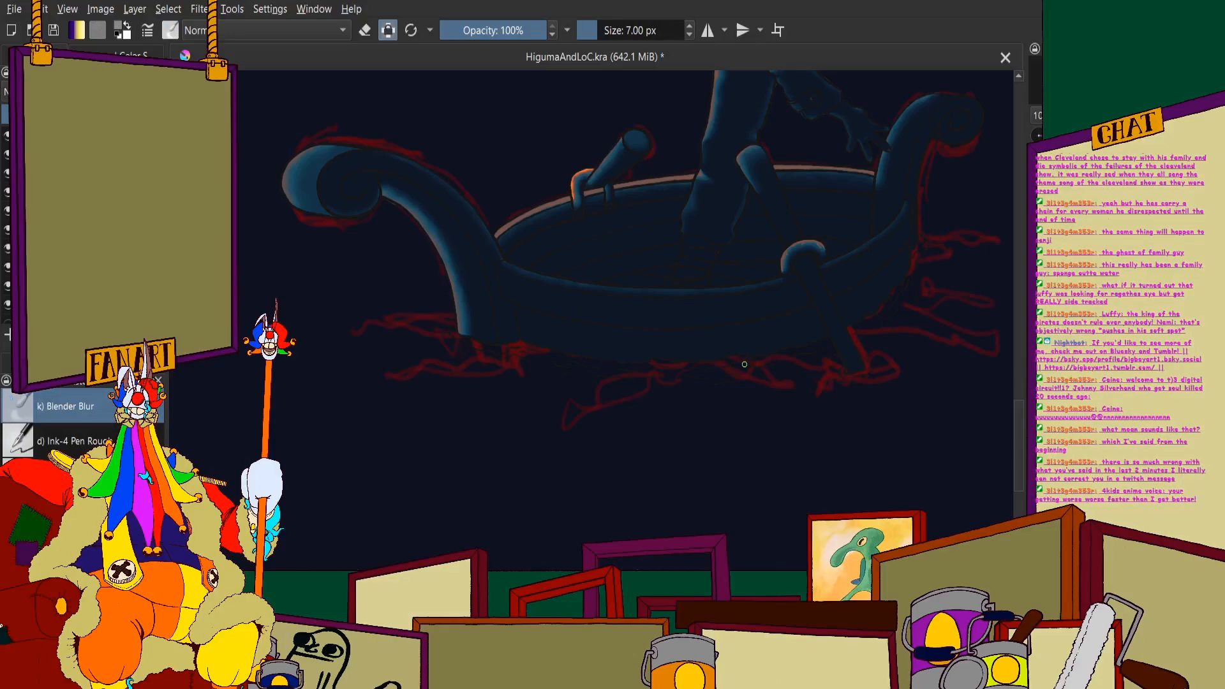
pyautogui.scroll(15, 616, 377)
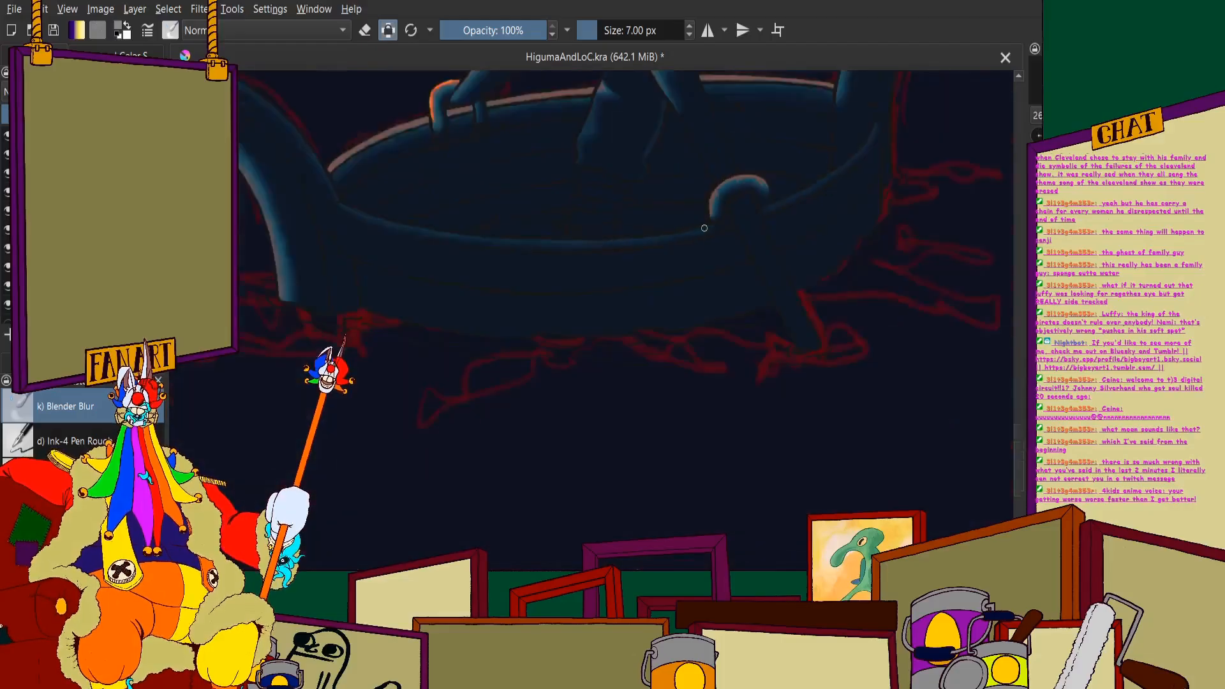
pyautogui.scroll(-3, 661, 198)
pyautogui.scroll(3, 607, 287)
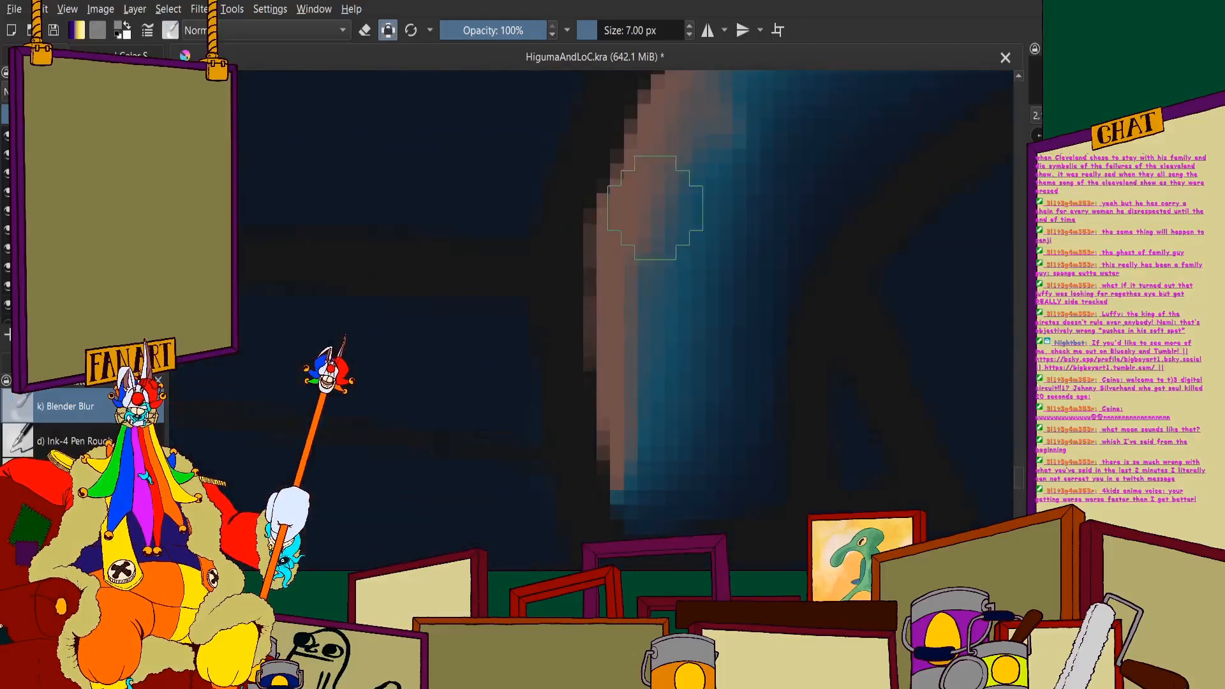
pyautogui.scroll(-3, 648, 462)
pyautogui.scroll(3, 689, 274)
pyautogui.scroll(-1, 546, 449)
pyautogui.moveTo(642, 334)
pyautogui.mouseDown()
pyautogui.moveTo(802, 249)
pyautogui.moveTo(717, 305)
pyautogui.moveTo(793, 288)
pyautogui.mouseUp()
pyautogui.scroll(-3, 796, 290)
pyautogui.scroll(3, 945, 265)
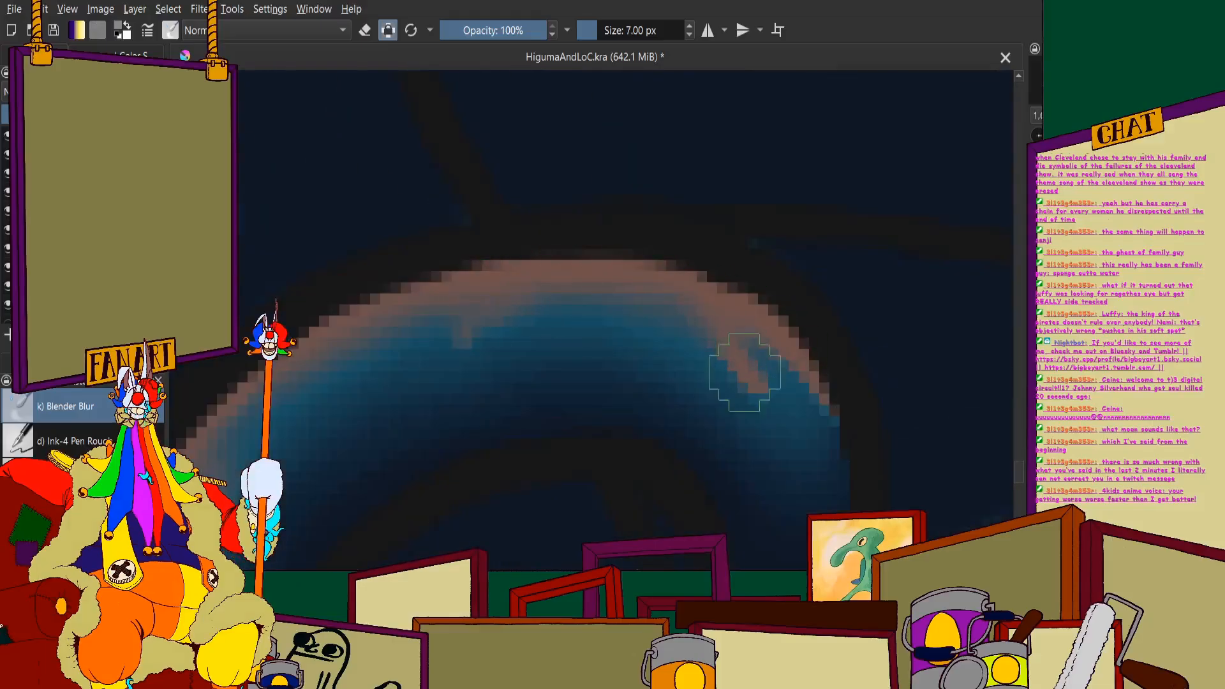
pyautogui.scroll(-1, 810, 404)
pyautogui.scroll(-3, 810, 404)
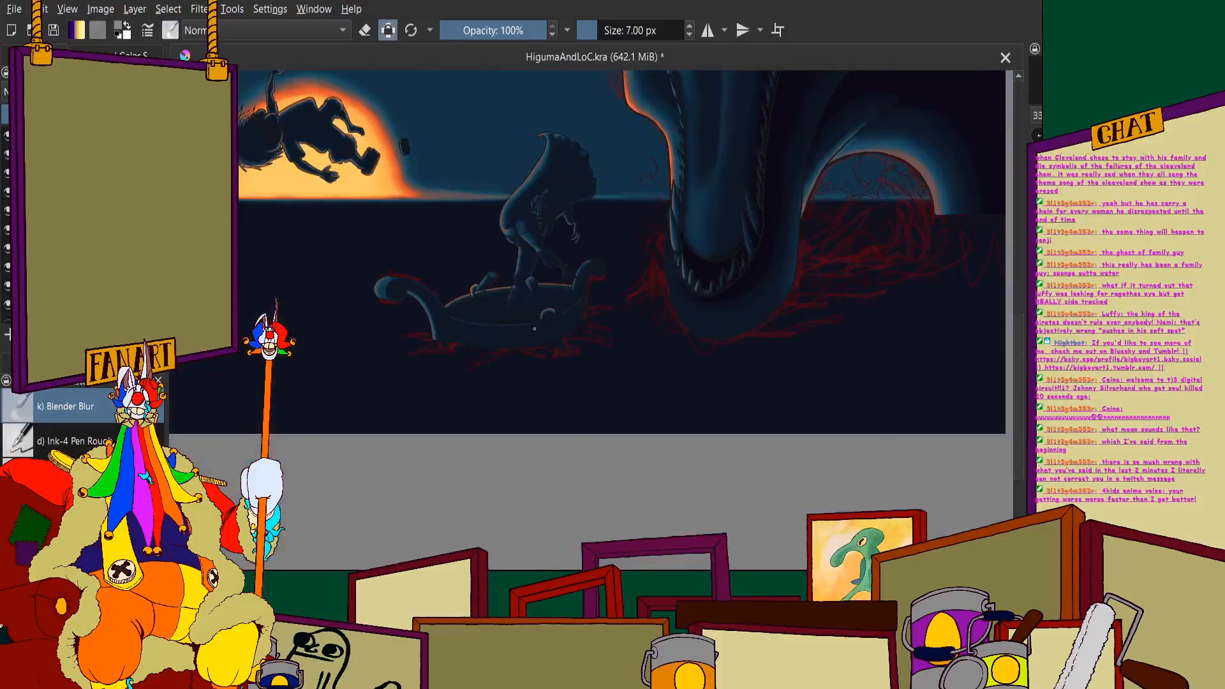
# - Examine the orange highlight on the bent oar bracket up close and against the rest of the boat
pyautogui.scroll(1, 506, 206)
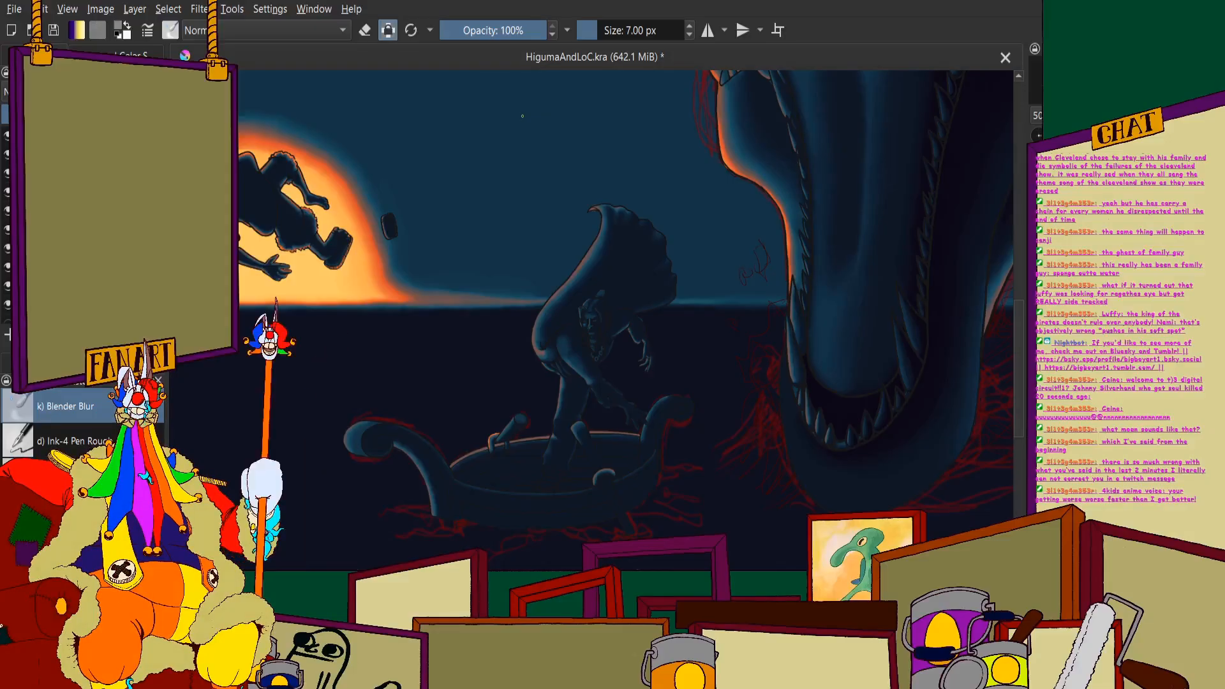
pyautogui.scroll(6, 504, 449)
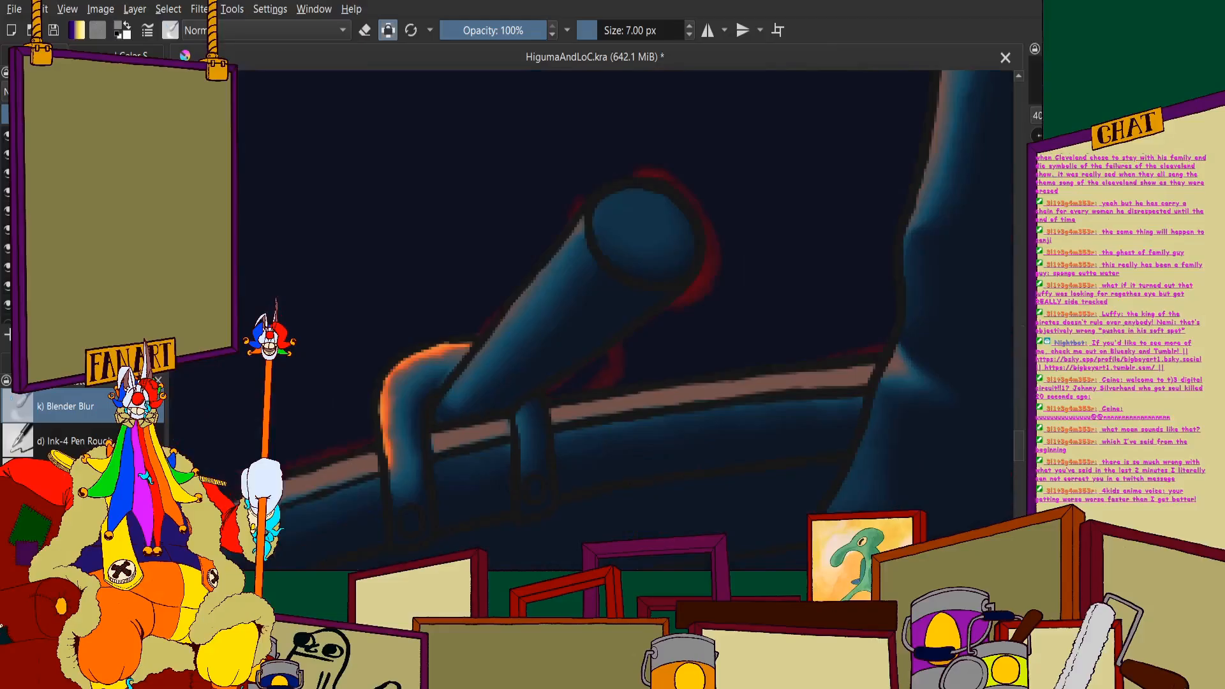
pyautogui.scroll(2, 367, 323)
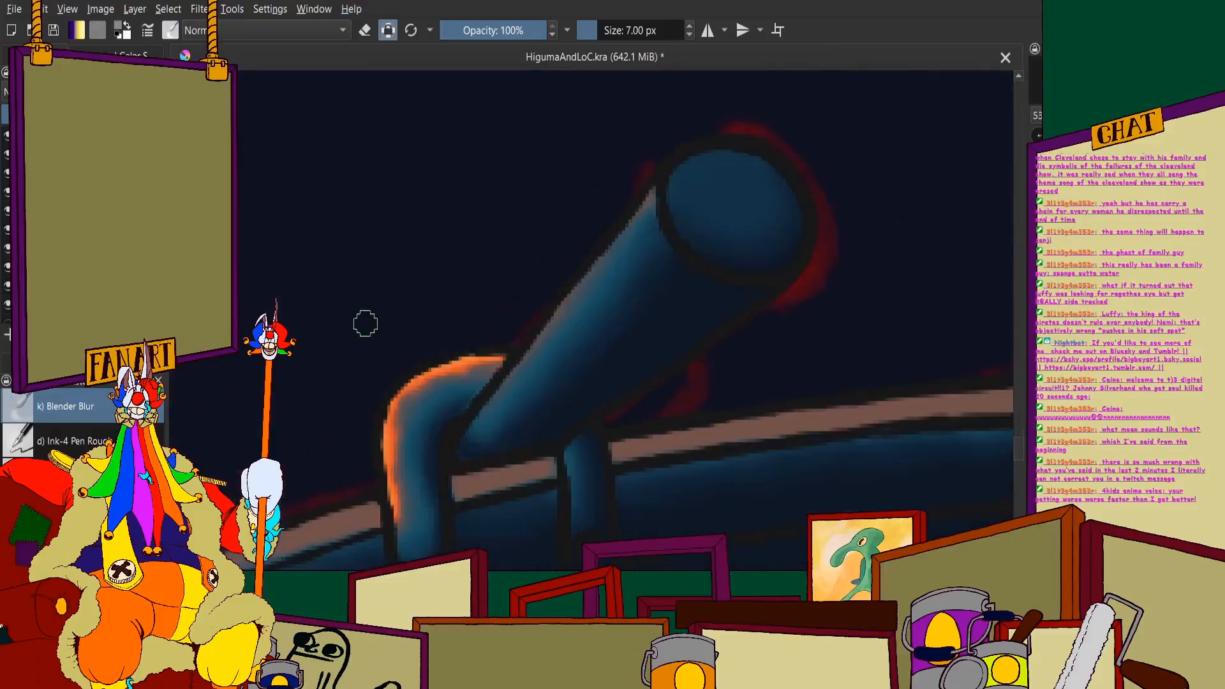
pyautogui.scroll(-2, 485, 338)
pyautogui.scroll(3, 437, 409)
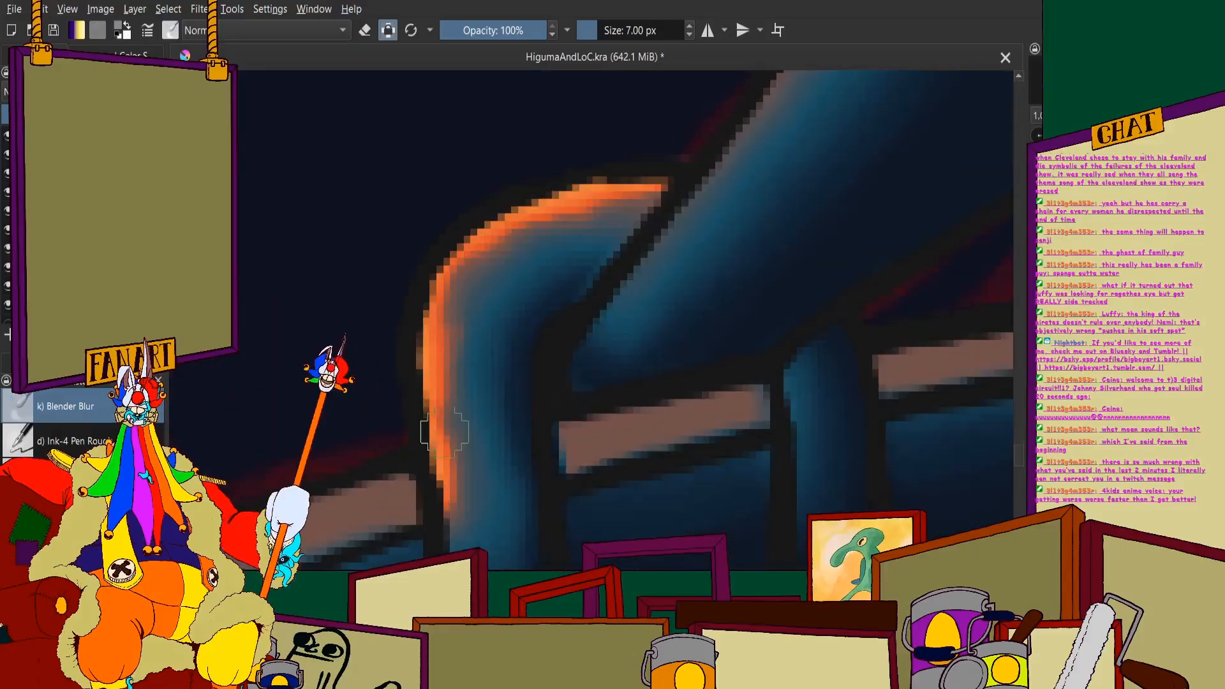
pyautogui.scroll(-2, 460, 404)
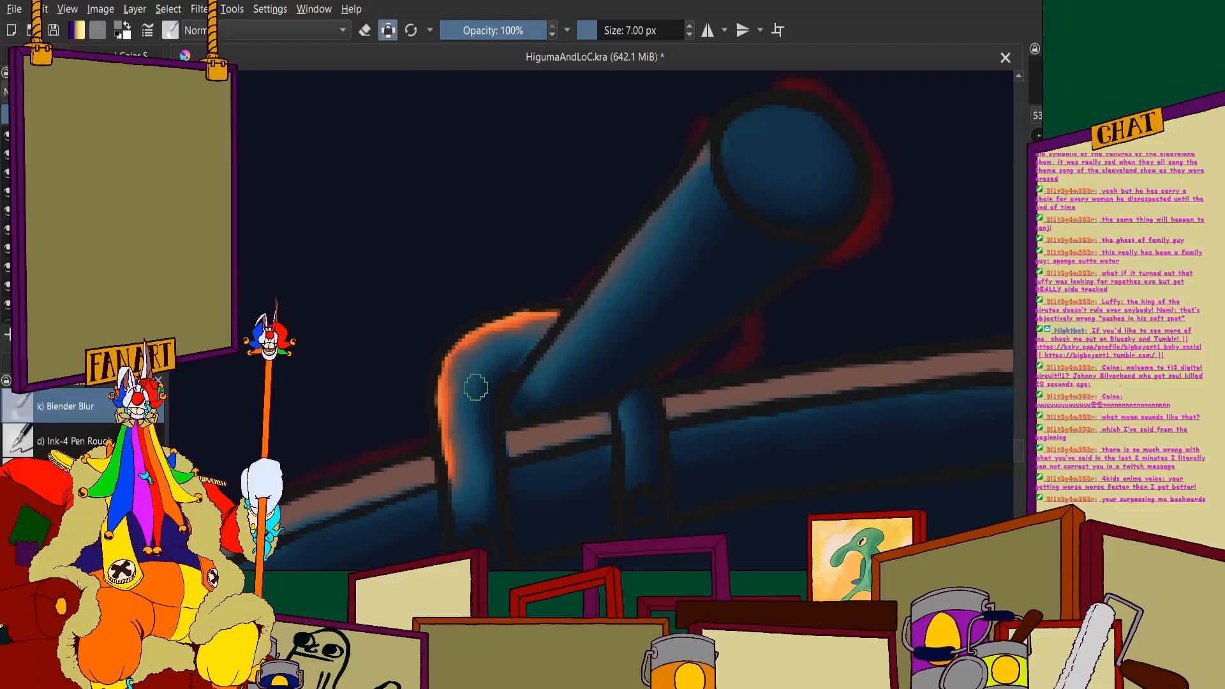
pyautogui.scroll(-8, 476, 387)
pyautogui.scroll(3, 621, 330)
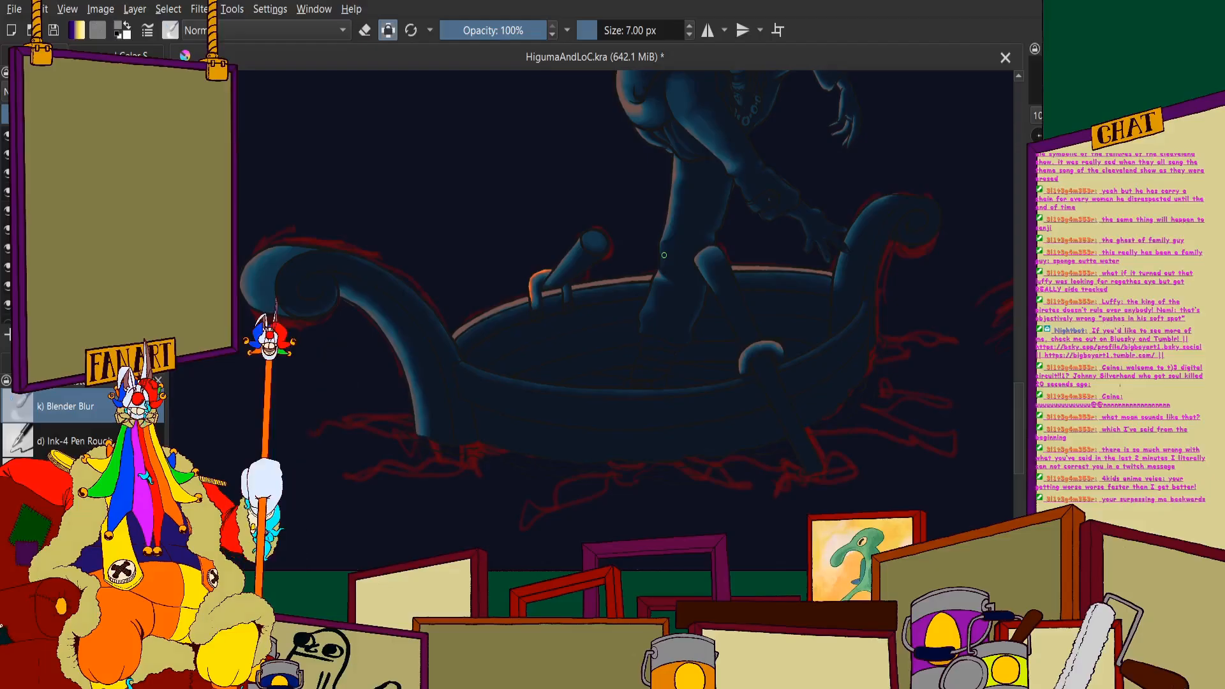
# - Examine the lighting on the standing figure, its flared back and the boat within the whole composition
pyautogui.scroll(-4, 665, 256)
pyautogui.scroll(2, 734, 193)
pyautogui.scroll(1, 606, 224)
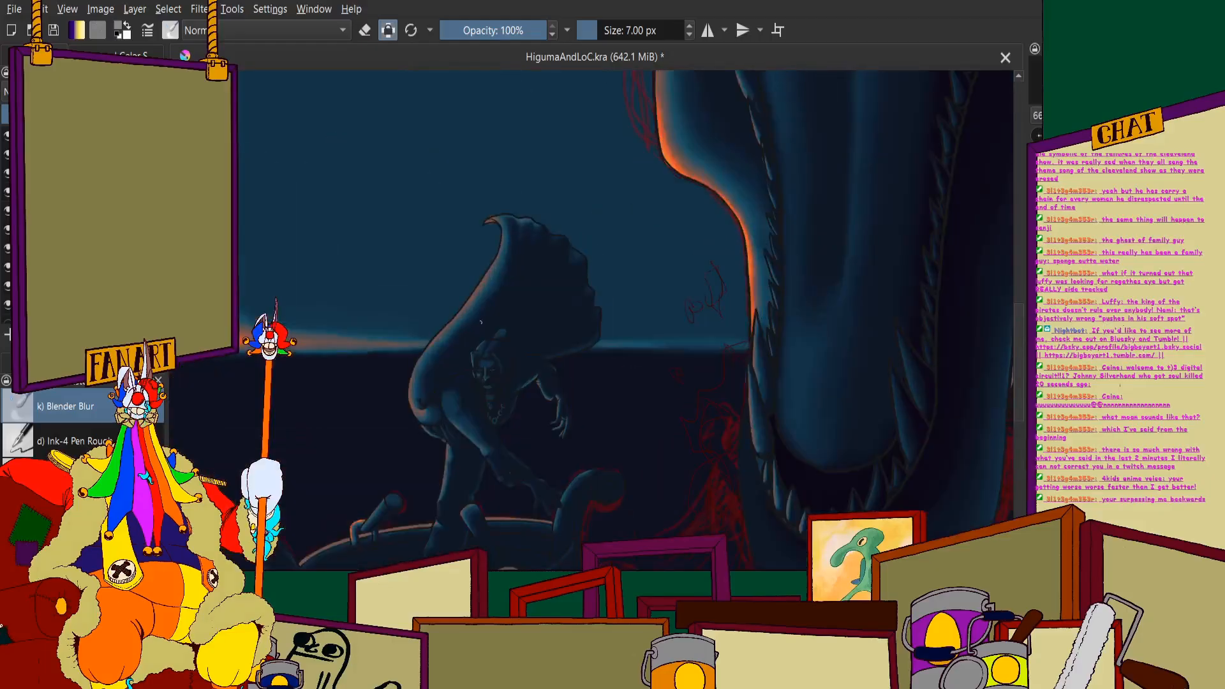
pyautogui.scroll(4, 425, 408)
pyautogui.scroll(-3, 453, 313)
pyautogui.scroll(-2, 485, 218)
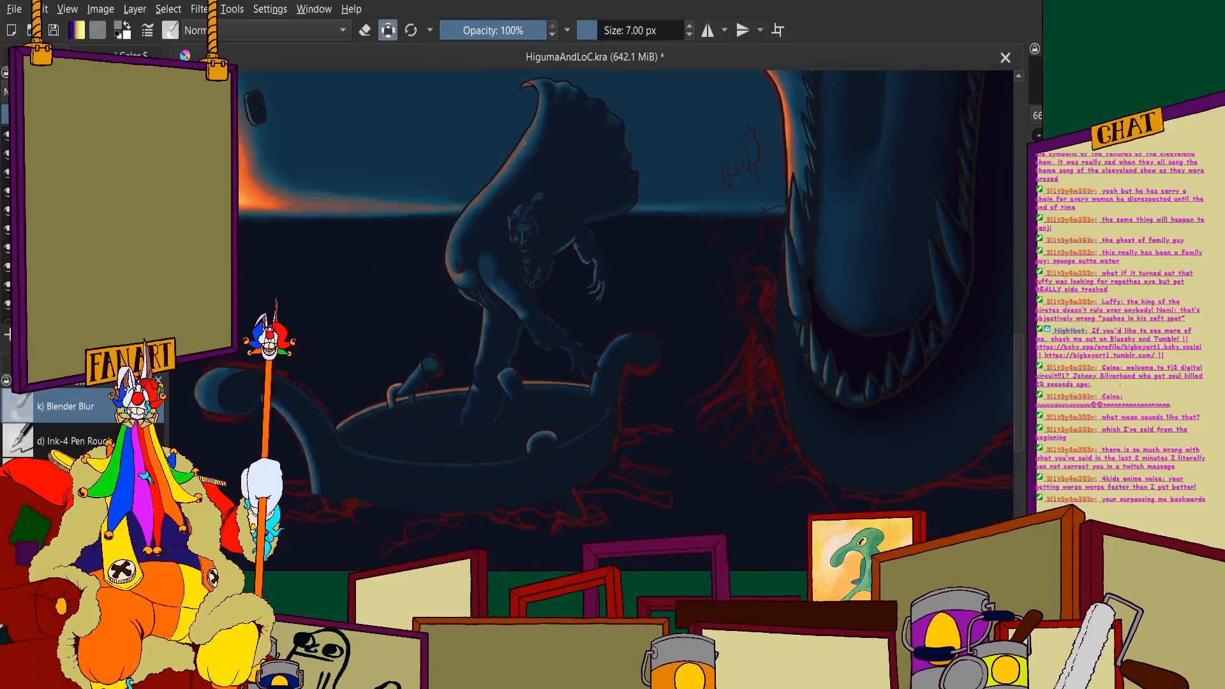
pyautogui.scroll(3, 525, 137)
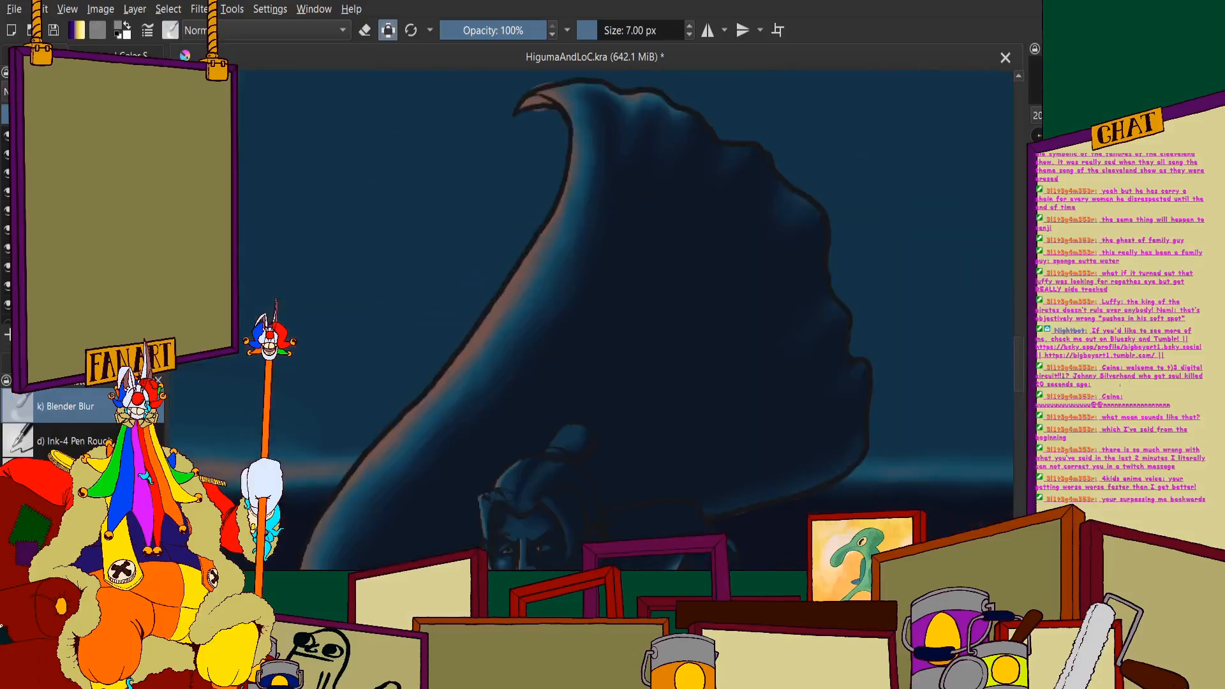
pyautogui.scroll(-2, 421, 316)
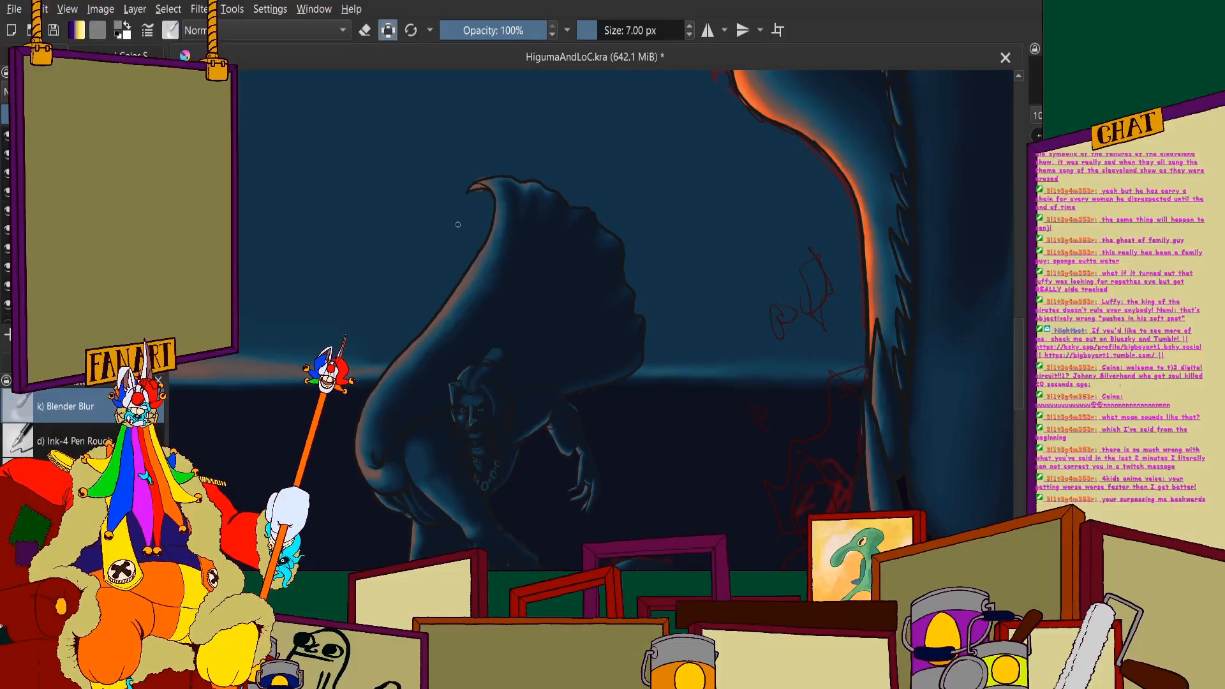
pyautogui.scroll(-5, 457, 224)
pyautogui.scroll(3, 423, 301)
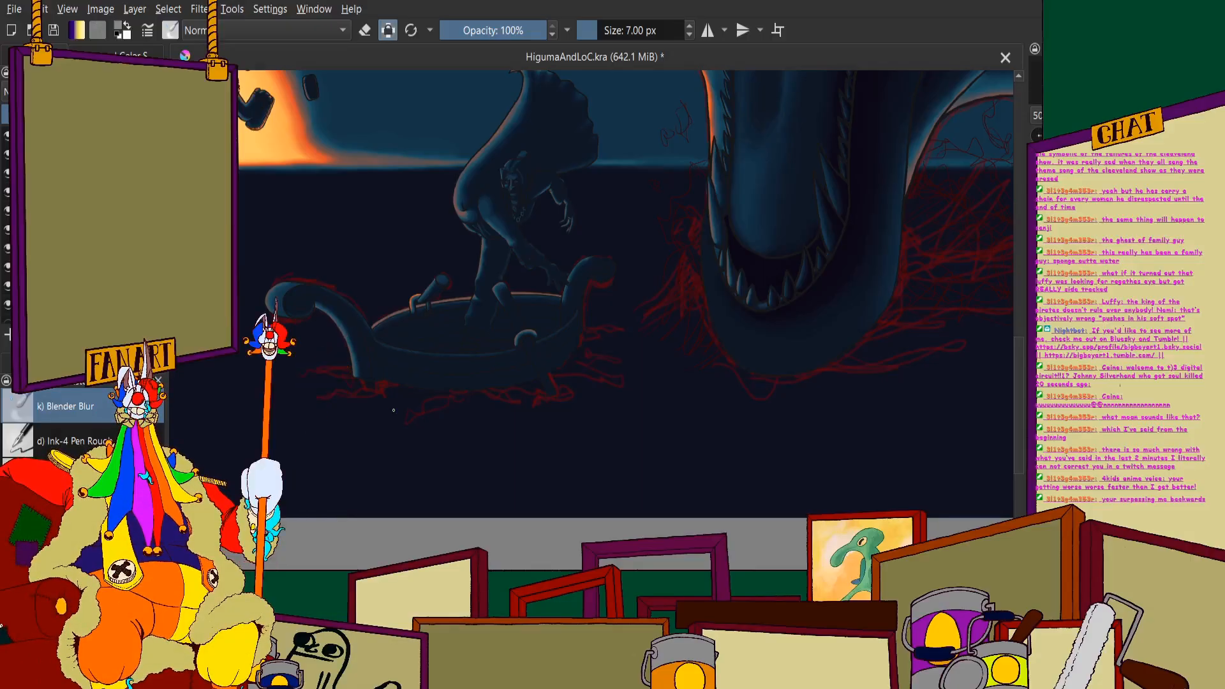
pyautogui.scroll(-5, 445, 435)
pyautogui.scroll(1, 427, 450)
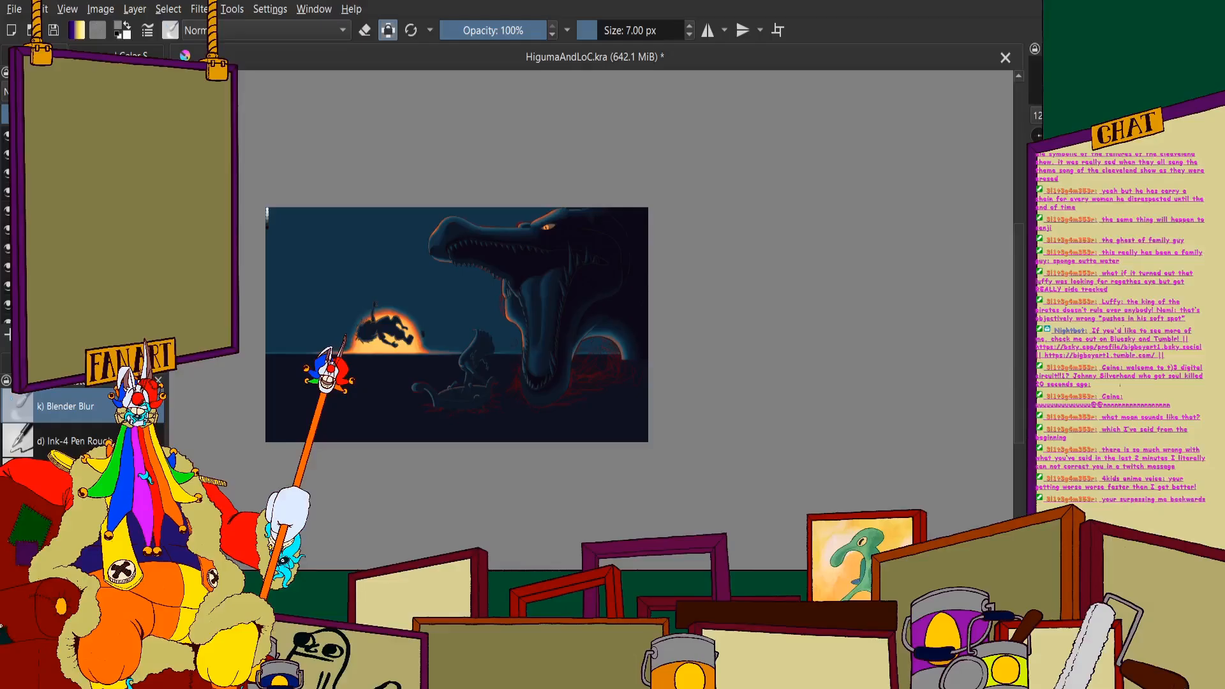
# - Switch to the deevad 23.01 brush presets and choose the textured brush with a size of 80 px
pyautogui.click(57, 366)
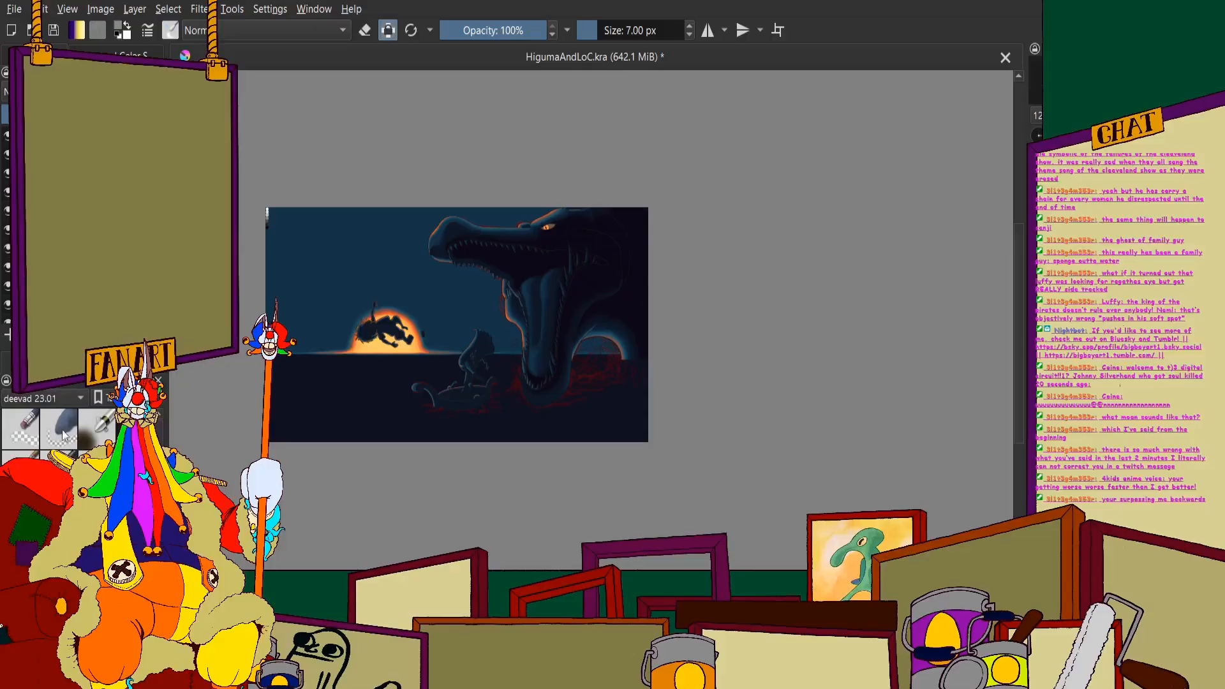
pyautogui.scroll(-2, 63, 430)
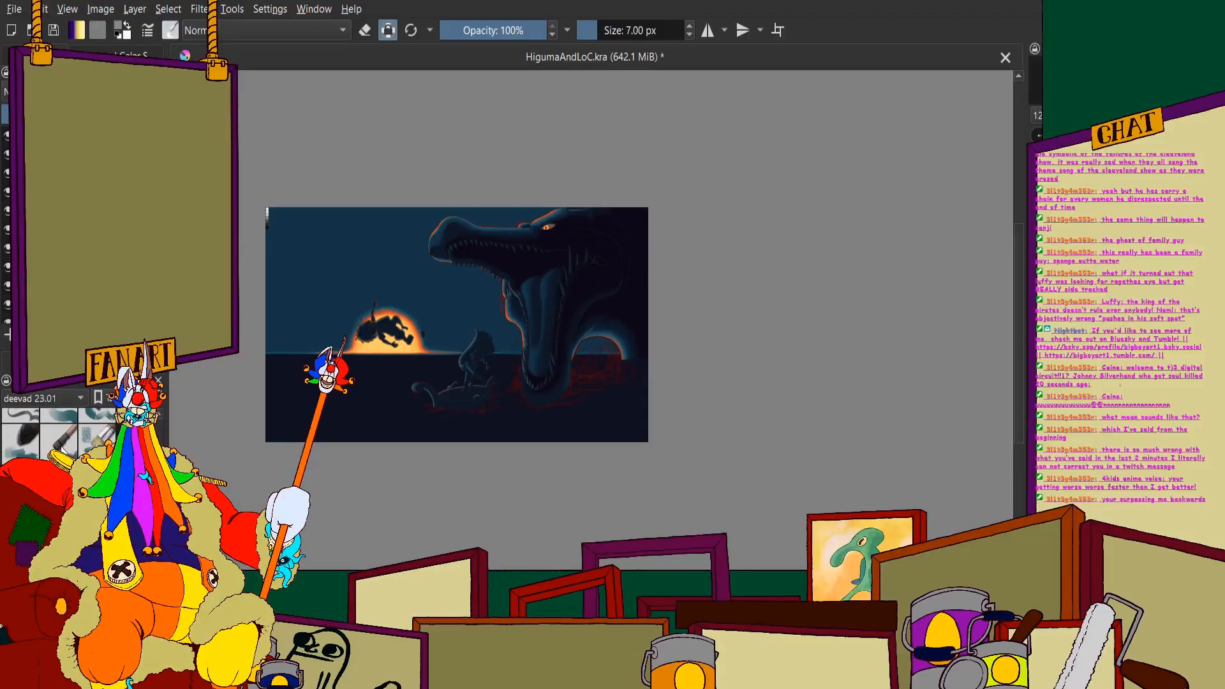
pyautogui.click(71, 439)
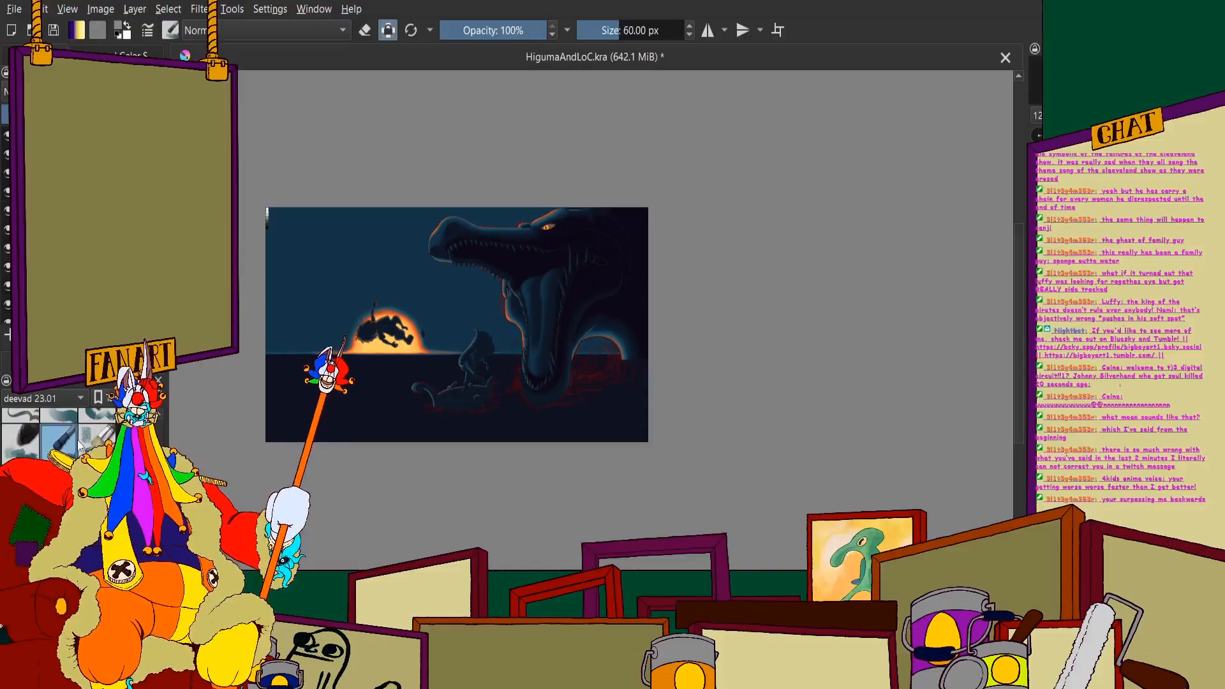
pyautogui.click(20, 440)
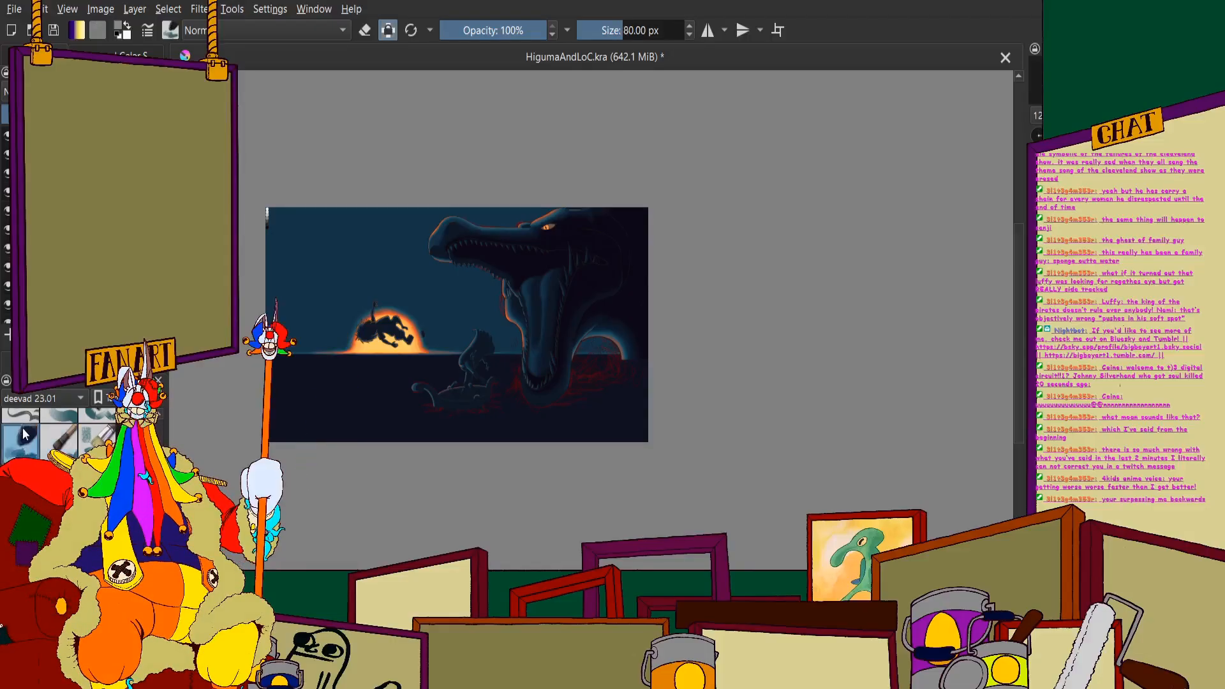
# - Hide the painted sea monster so only its red sketch lines remain over the sky and sea around the arch
pyautogui.scroll(1, 470, 321)
pyautogui.scroll(2, 571, 216)
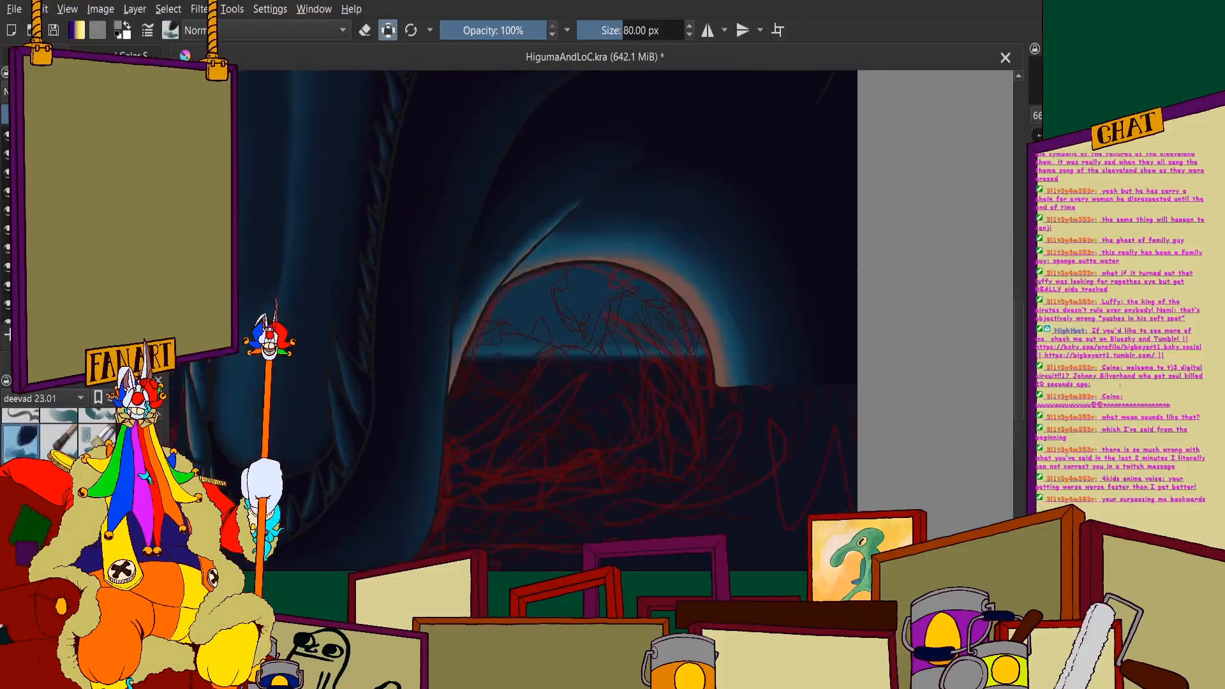
pyautogui.moveTo(732, 317); pyautogui.dragTo(712, 294)
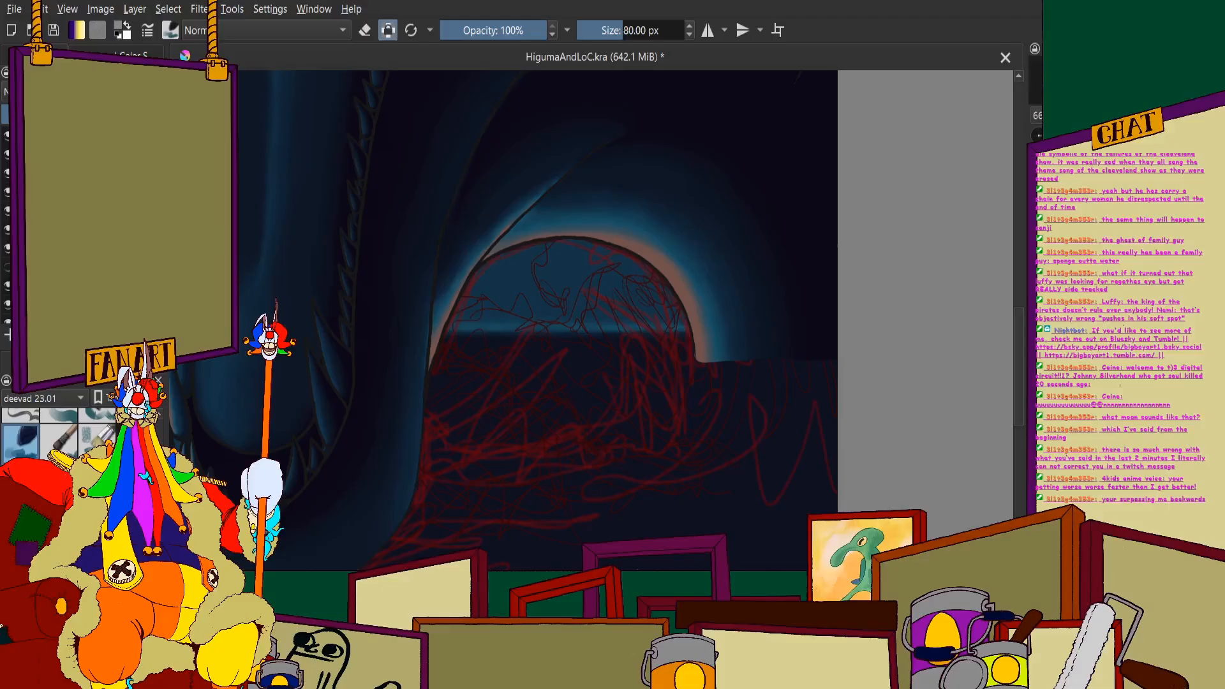
pyautogui.scroll(-4, 472, 287)
pyautogui.scroll(1, 472, 287)
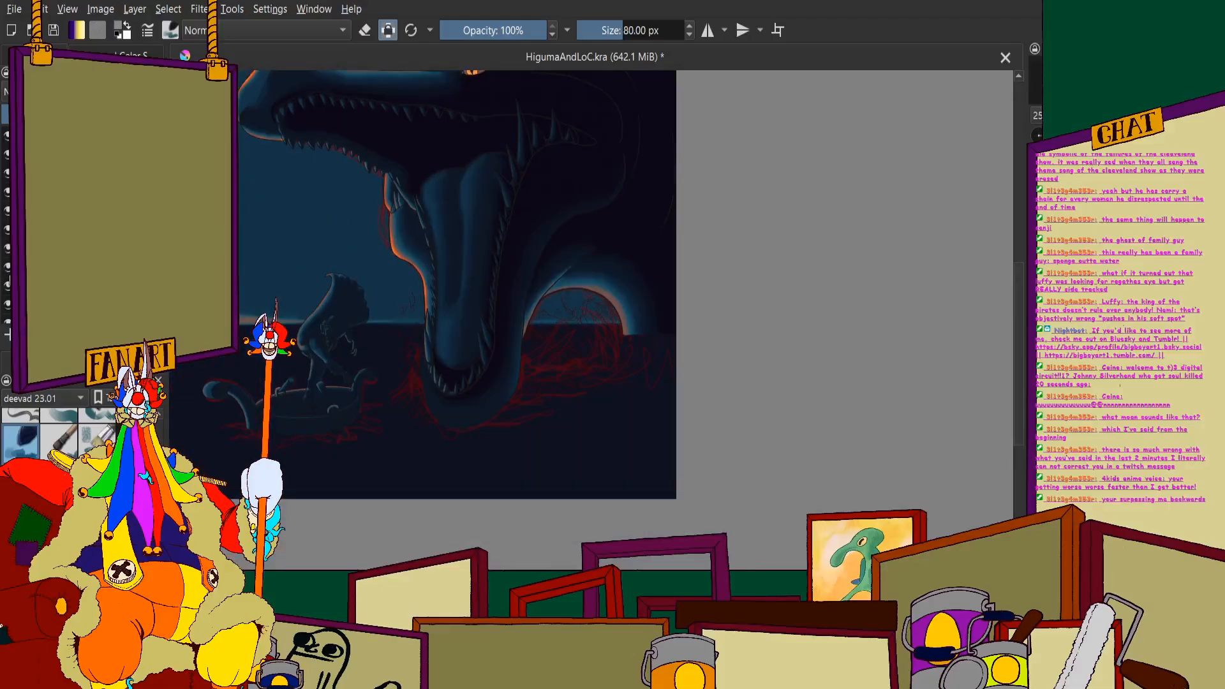
pyautogui.click(7, 304)
pyautogui.scroll(2, 460, 270)
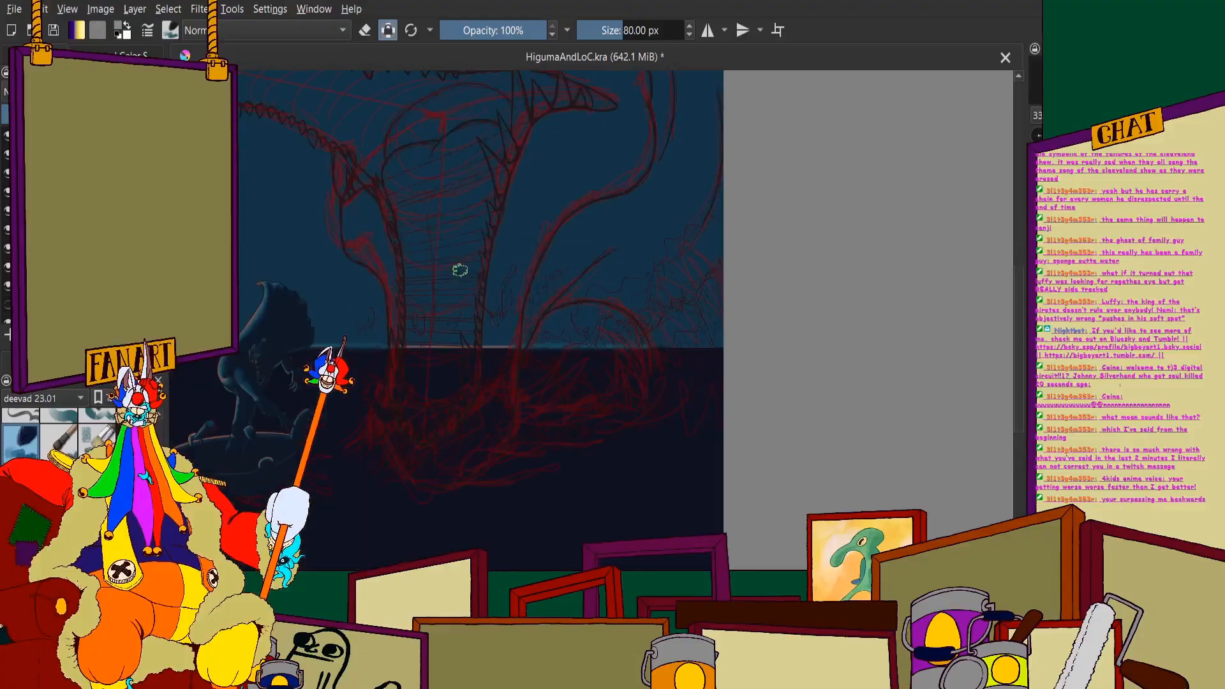
pyautogui.scroll(-1, 647, 274)
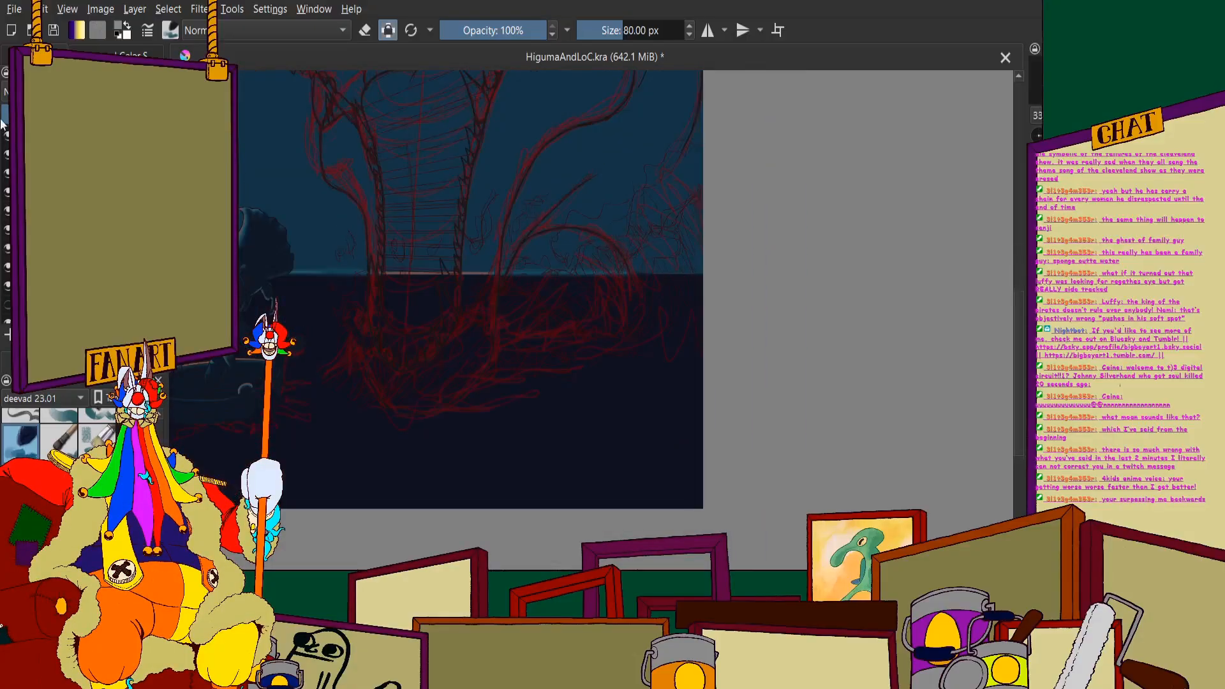
pyautogui.scroll(2, 664, 272)
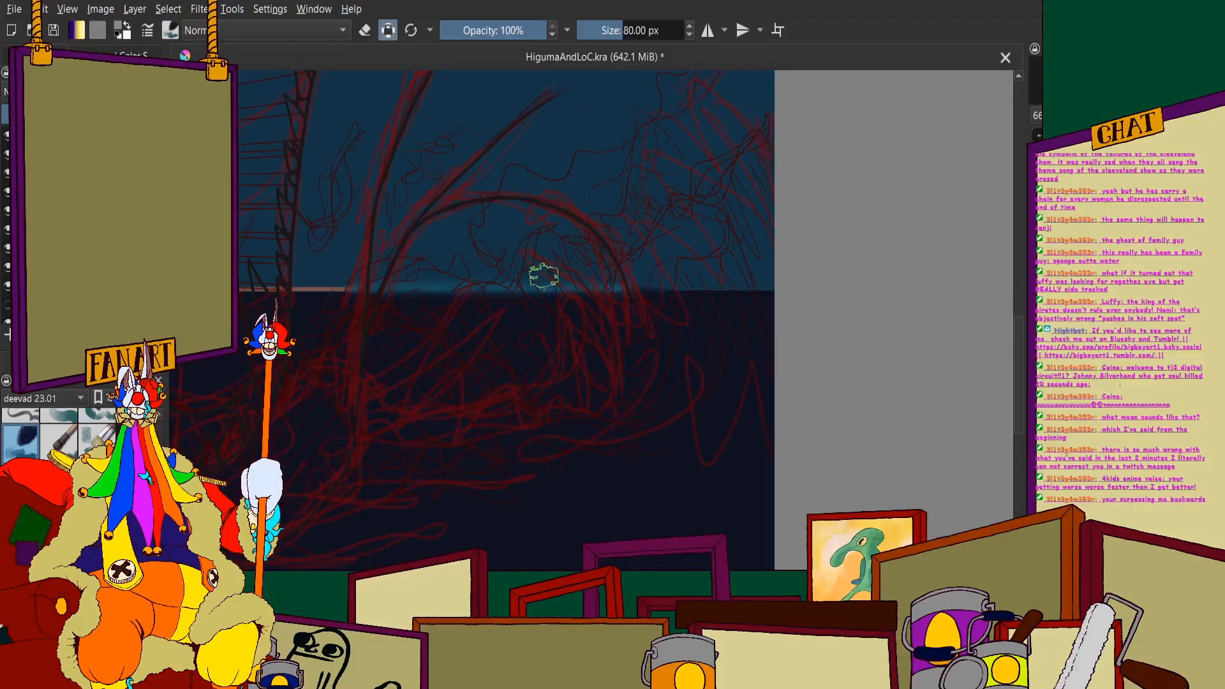
# - Turn off alpha lock and paint pale grey upward-curving strokes from the waterline beside the arch to the canvas's right edge
pyautogui.click(388, 30)
pyautogui.moveTo(539, 335); pyautogui.dragTo(582, 208)
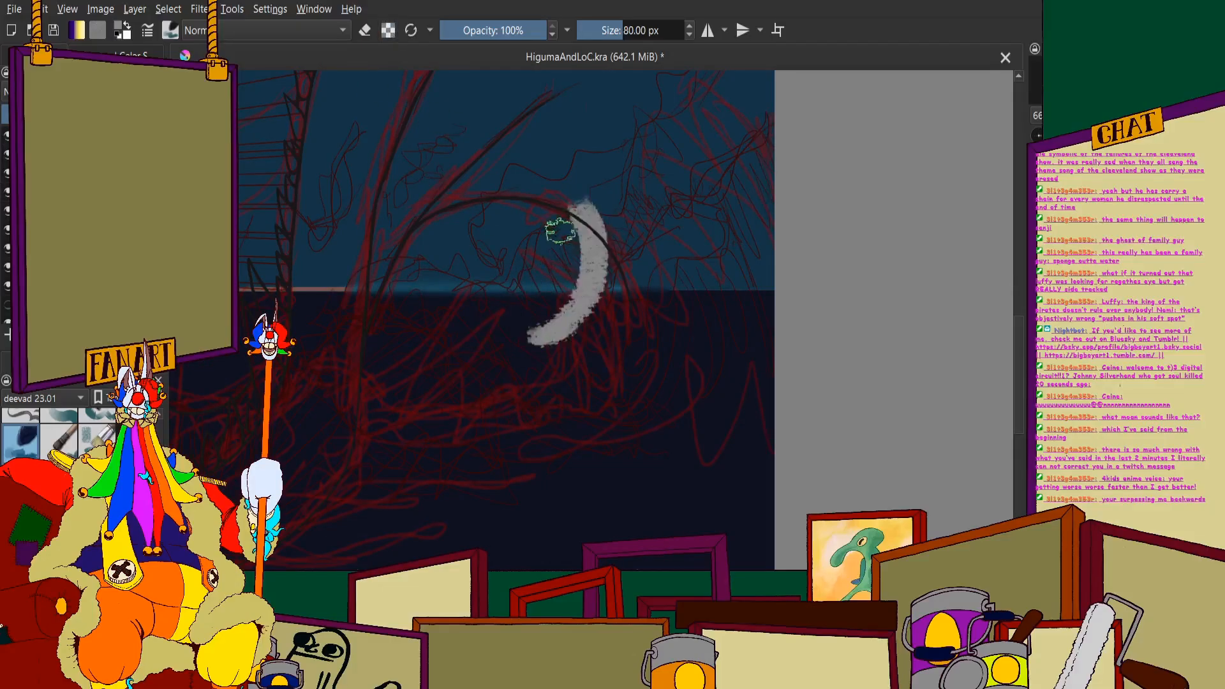
pyautogui.moveTo(577, 338)
pyautogui.mouseDown()
pyautogui.moveTo(610, 214)
pyautogui.moveTo(603, 203)
pyautogui.mouseUp()
pyautogui.moveTo(628, 223); pyautogui.dragTo(591, 340)
pyautogui.moveTo(652, 240)
pyautogui.mouseDown()
pyautogui.moveTo(617, 341)
pyautogui.moveTo(659, 119)
pyautogui.mouseUp()
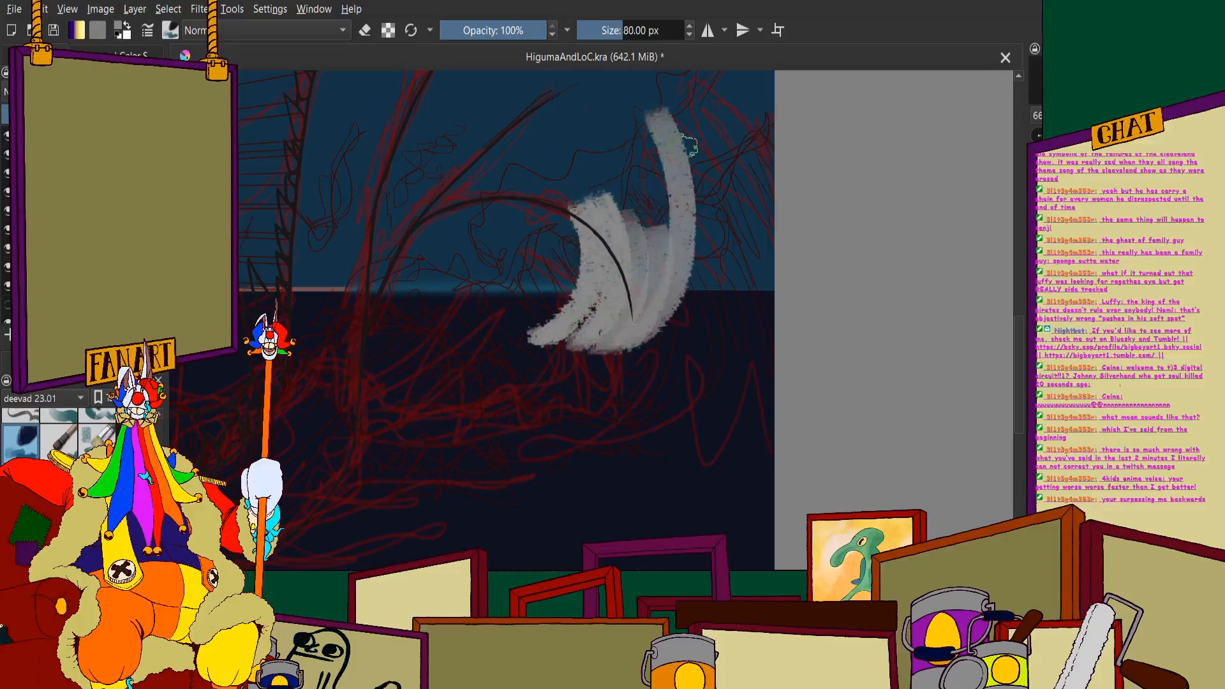
pyautogui.moveTo(698, 300)
pyautogui.mouseDown()
pyautogui.moveTo(725, 219)
pyautogui.moveTo(702, 342)
pyautogui.moveTo(718, 118)
pyautogui.mouseUp()
pyautogui.moveTo(756, 242); pyautogui.dragTo(747, 346)
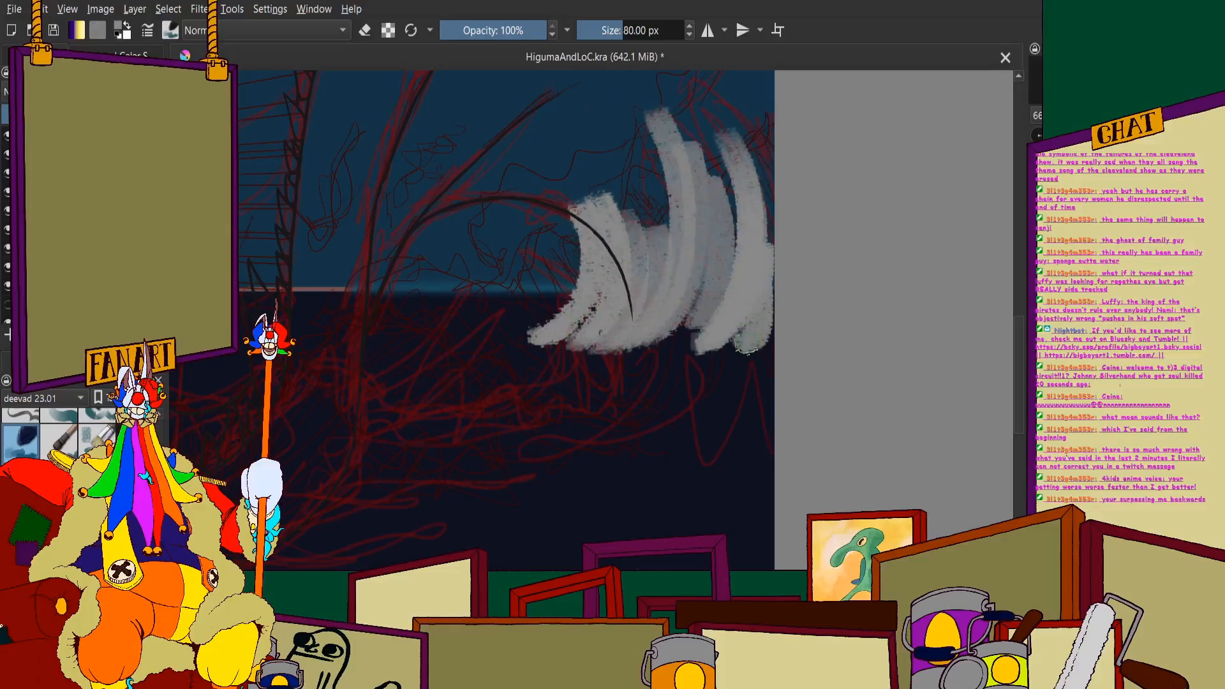
# - Paint the wave's crest curling leftward over the sketched arch and fill its upper body in pale grey
pyautogui.moveTo(664, 275); pyautogui.dragTo(545, 200)
pyautogui.moveTo(644, 252); pyautogui.dragTo(519, 186)
pyautogui.moveTo(584, 275); pyautogui.dragTo(536, 182)
pyautogui.moveTo(574, 236)
pyautogui.mouseDown()
pyautogui.moveTo(492, 193)
pyautogui.moveTo(498, 203)
pyautogui.mouseUp()
pyautogui.moveTo(626, 213); pyautogui.dragTo(643, 162)
pyautogui.moveTo(672, 231); pyautogui.dragTo(640, 151)
pyautogui.press('-')
pyautogui.press('-')
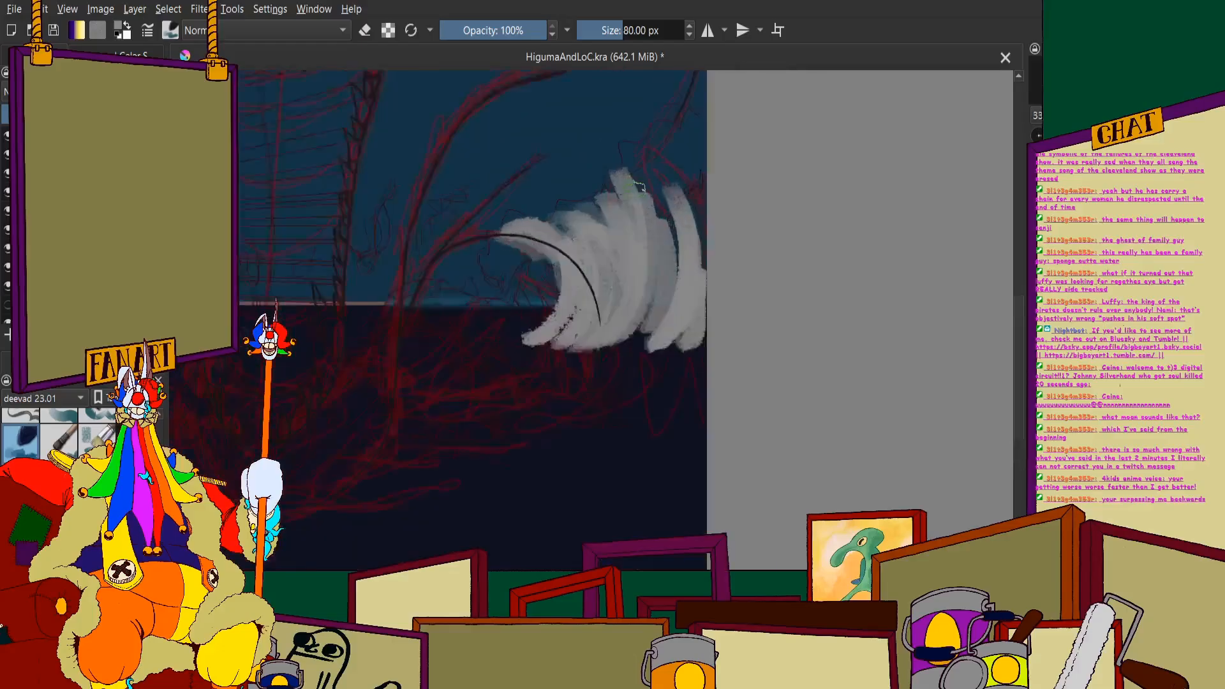
# - Close the gap near the wave's right side and sweep its base leftward across the water in pale grey
pyautogui.scroll(1, 641, 189)
pyautogui.moveTo(656, 196)
pyautogui.mouseDown()
pyautogui.moveTo(679, 246)
pyautogui.moveTo(641, 400)
pyautogui.mouseUp()
pyautogui.moveTo(645, 322); pyautogui.dragTo(552, 404)
pyautogui.moveTo(571, 360)
pyautogui.mouseDown()
pyautogui.moveTo(495, 413)
pyautogui.moveTo(475, 407)
pyautogui.mouseUp()
pyautogui.moveTo(518, 345)
pyautogui.mouseDown()
pyautogui.moveTo(437, 371)
pyautogui.moveTo(469, 379)
pyautogui.moveTo(409, 376)
pyautogui.mouseUp()
pyautogui.scroll(-4, 422, 300)
pyautogui.scroll(3, 409, 319)
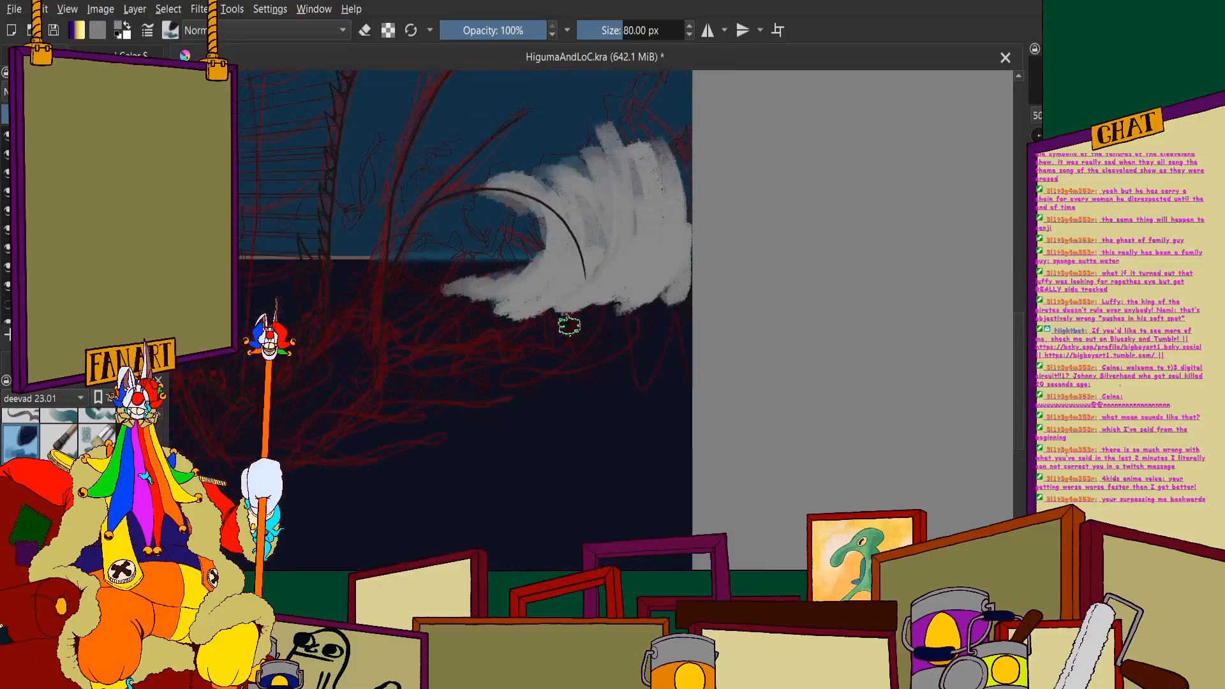
# - Extend the wave's underside toward the canvas edge, undo the unwanted stroke, and thicken the tip of the curling crest
pyautogui.moveTo(639, 290)
pyautogui.mouseDown()
pyautogui.moveTo(608, 306)
pyautogui.moveTo(624, 291)
pyautogui.moveTo(633, 315)
pyautogui.moveTo(662, 272)
pyautogui.moveTo(692, 295)
pyautogui.mouseUp()
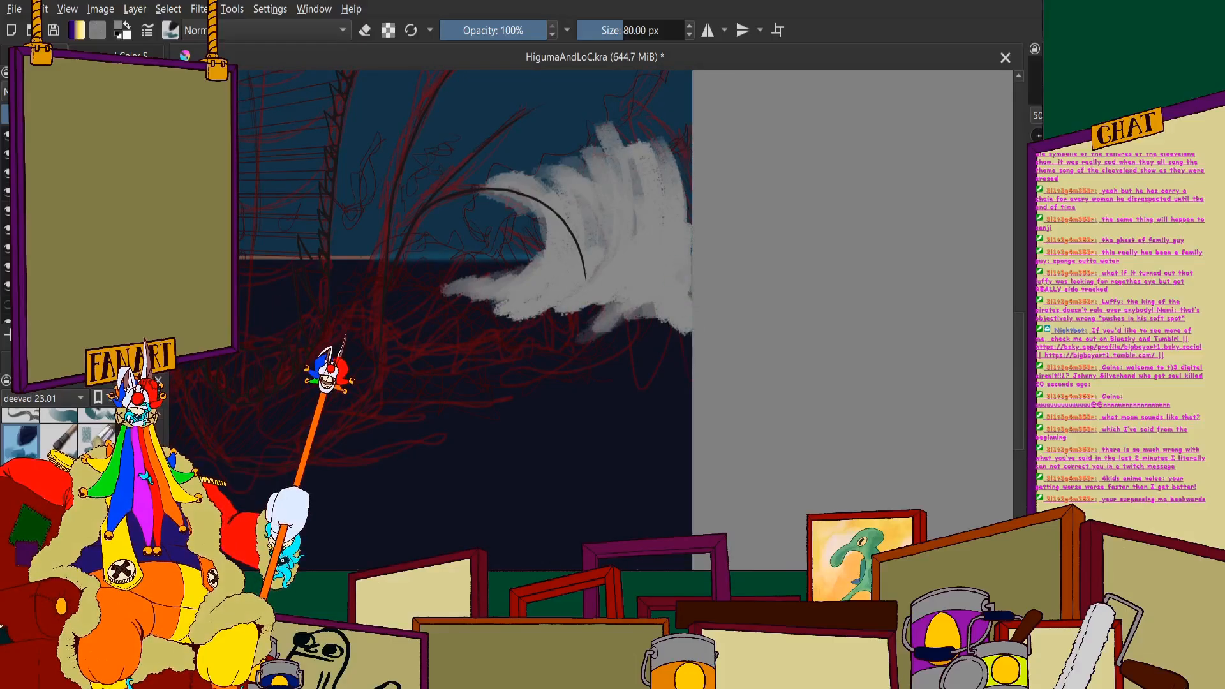
pyautogui.hotkey('ctrl', 'z')
pyautogui.scroll(-2, 544, 156)
pyautogui.scroll(2, 545, 155)
pyautogui.scroll(-2, 544, 156)
pyautogui.scroll(3, 531, 147)
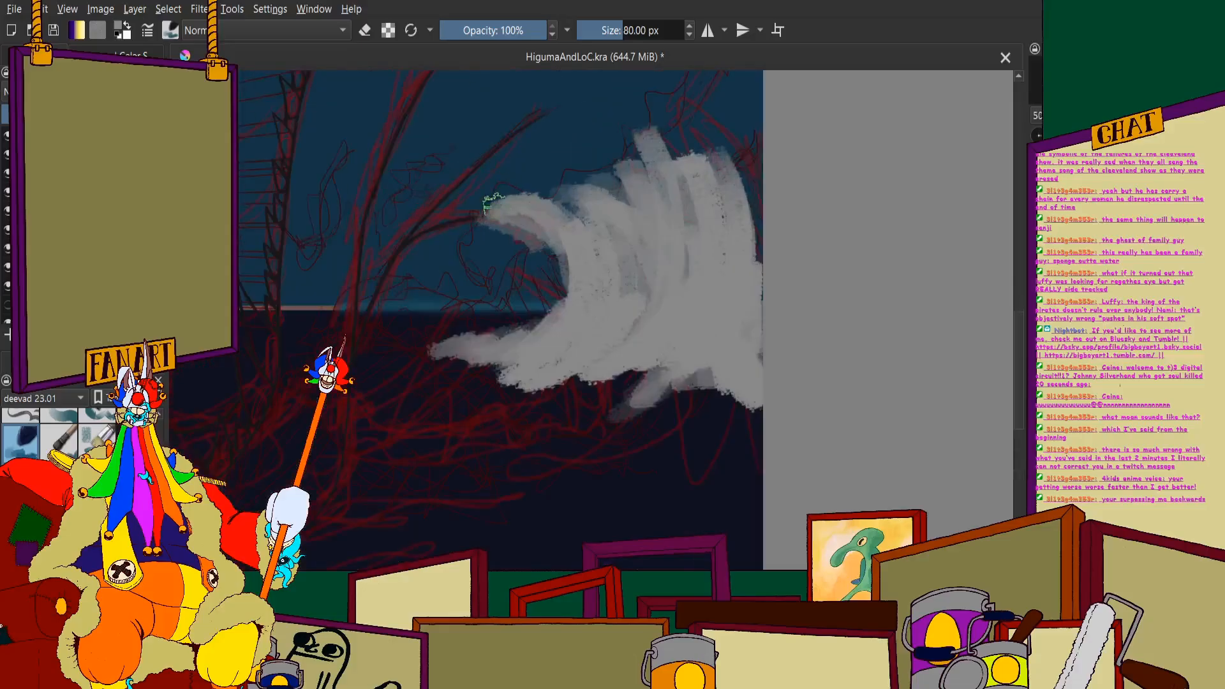
pyautogui.moveTo(495, 207); pyautogui.dragTo(482, 223)
pyautogui.scroll(-2, 508, 208)
pyautogui.scroll(2, 554, 144)
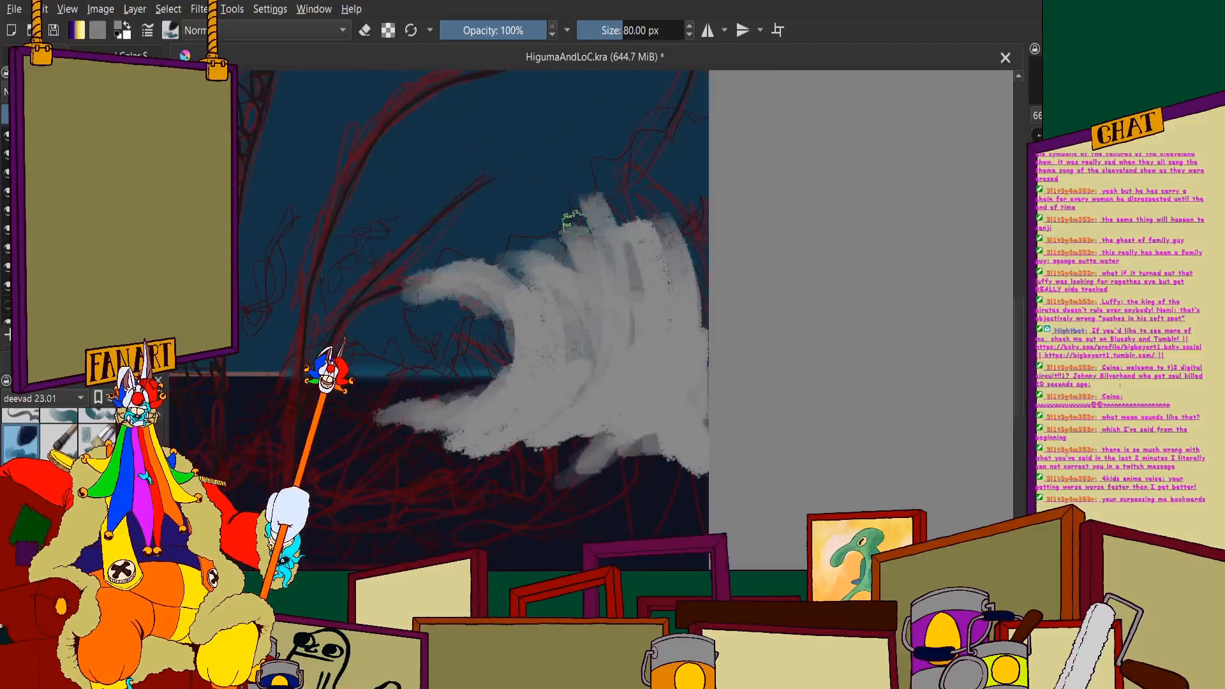
# - Fill the wave's upper right part with grey and raise it along the canvas edge
pyautogui.moveTo(628, 242); pyautogui.dragTo(644, 313)
pyautogui.moveTo(688, 223)
pyautogui.mouseDown()
pyautogui.moveTo(694, 339)
pyautogui.moveTo(694, 306)
pyautogui.mouseUp()
pyautogui.moveTo(697, 193); pyautogui.dragTo(695, 293)
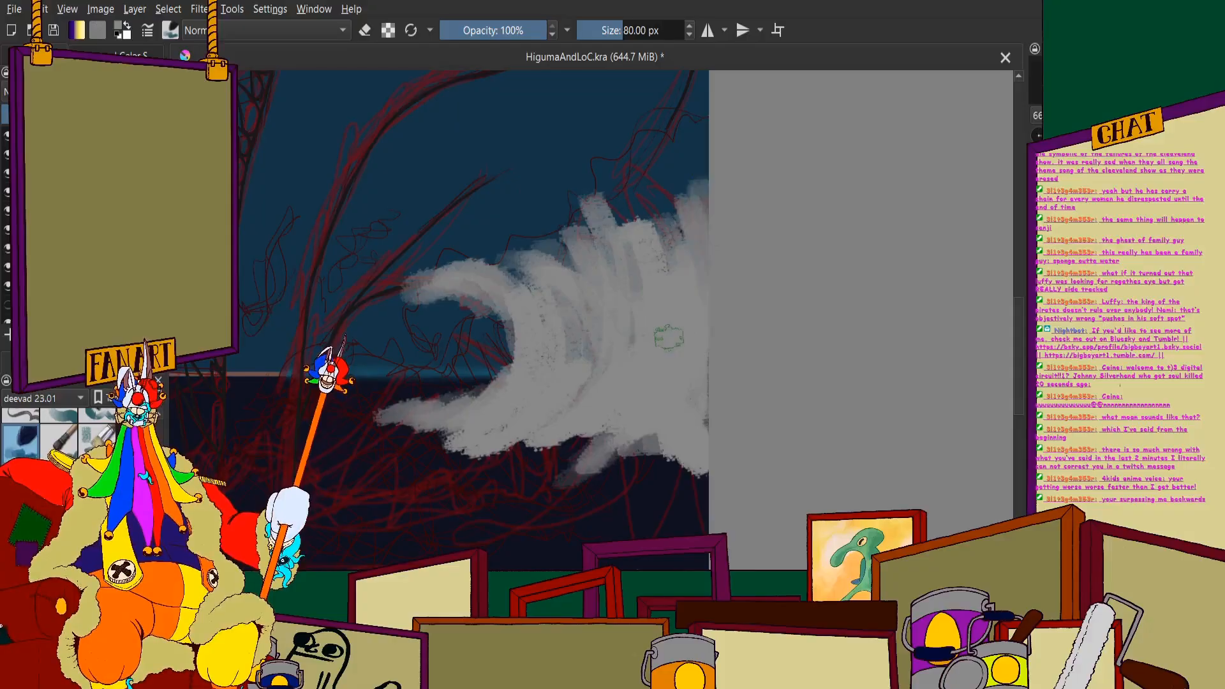
# - Hide the dark sky and sea so the monster sketch and grey wave show over the plain orange-brown backdrop
pyautogui.scroll(-4, 482, 217)
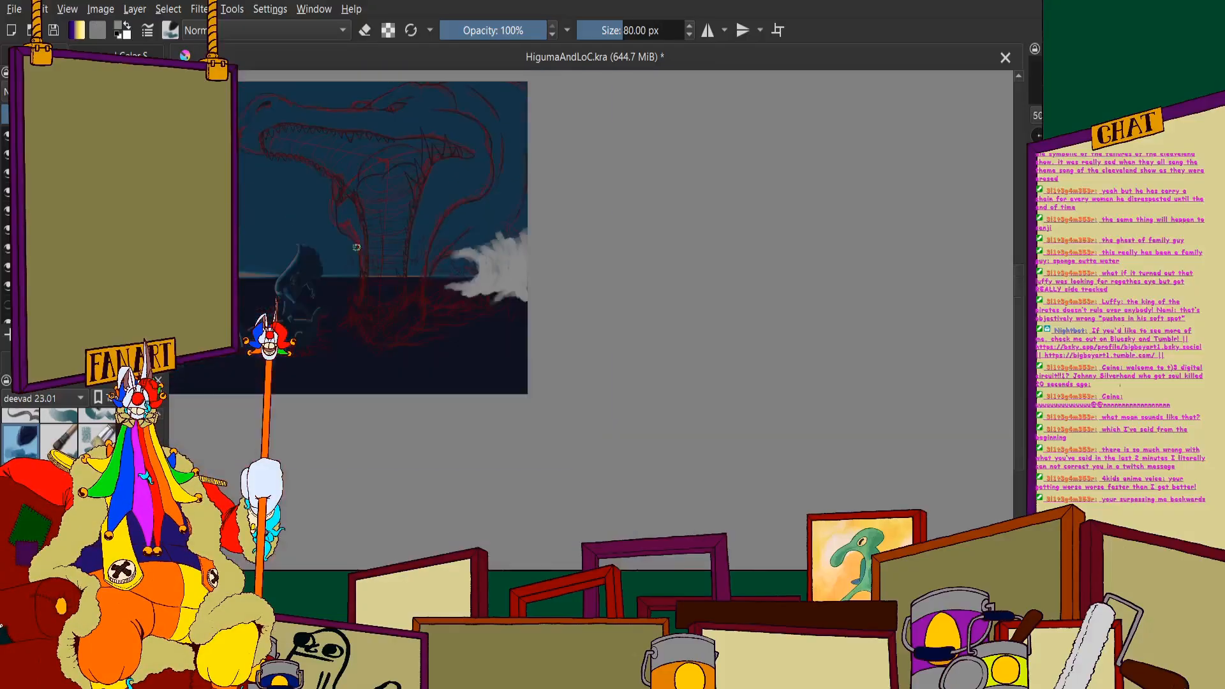
pyautogui.scroll(3, 331, 275)
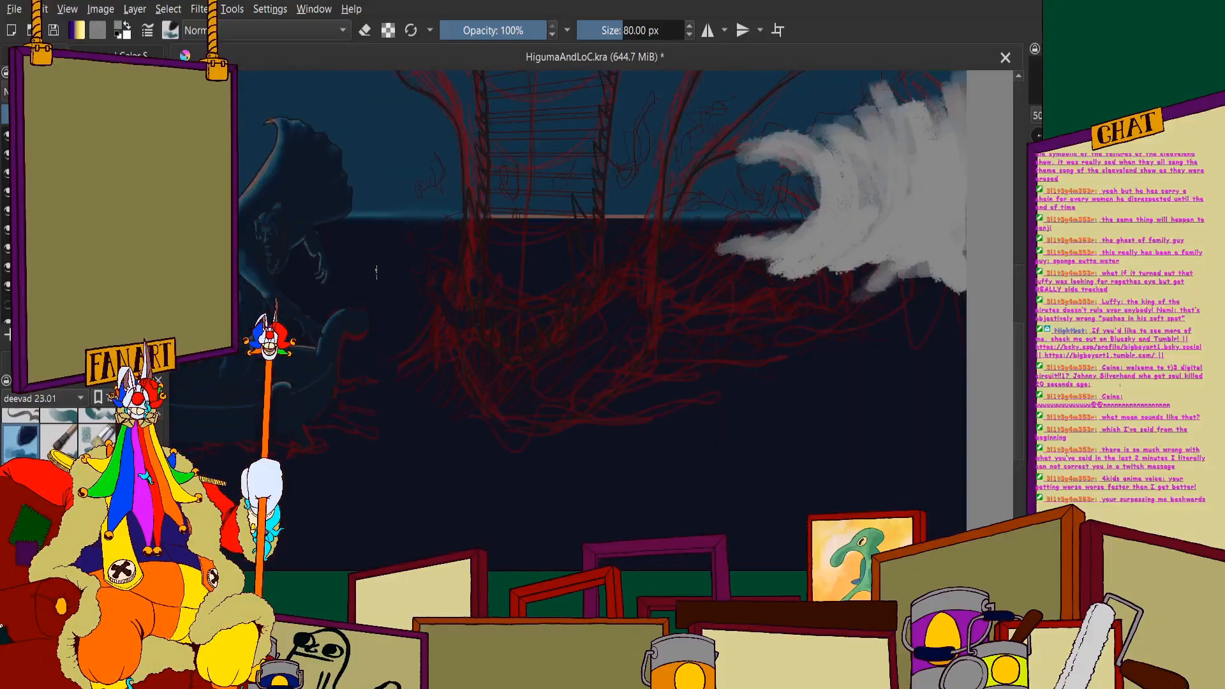
pyautogui.scroll(1, 376, 272)
pyautogui.scroll(-3, 3, 255)
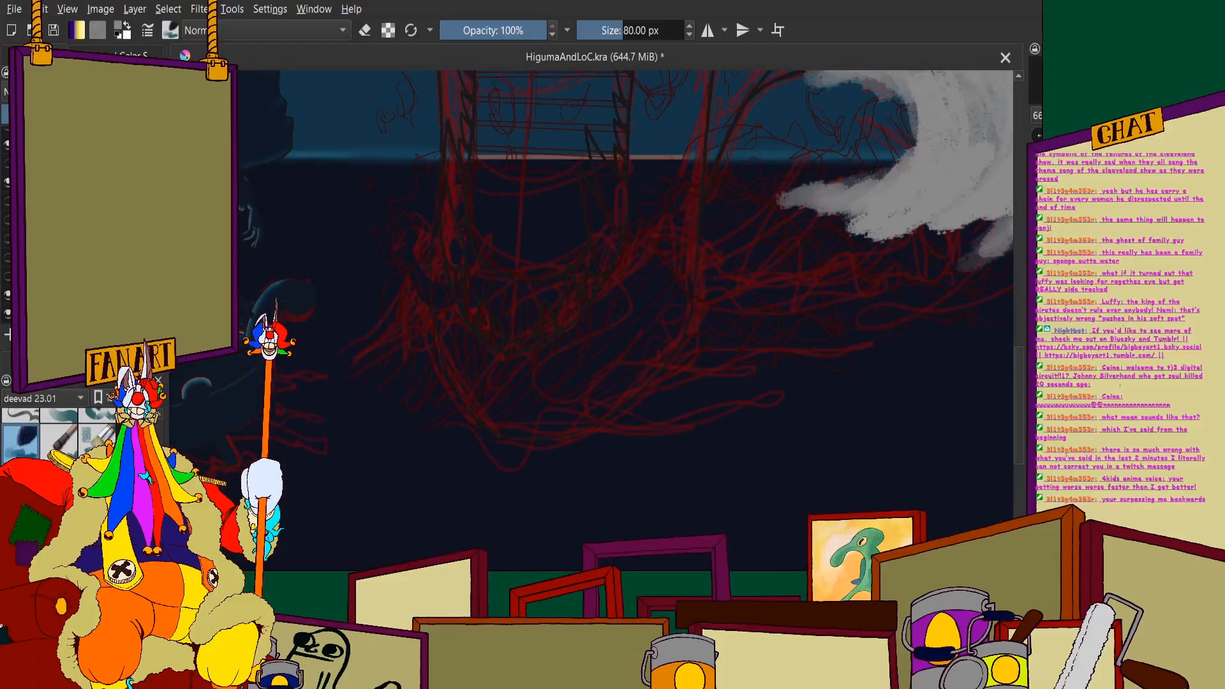
pyautogui.scroll(-6, 632, 256)
pyautogui.scroll(4, 689, 233)
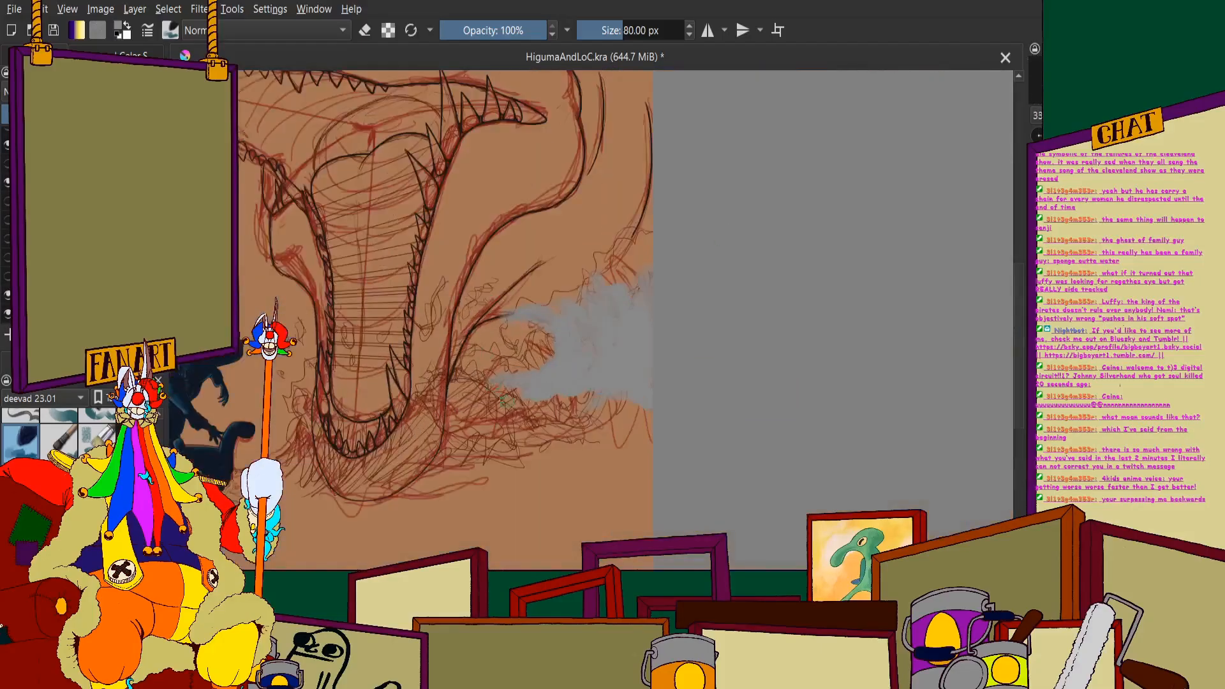
pyautogui.scroll(3, 507, 401)
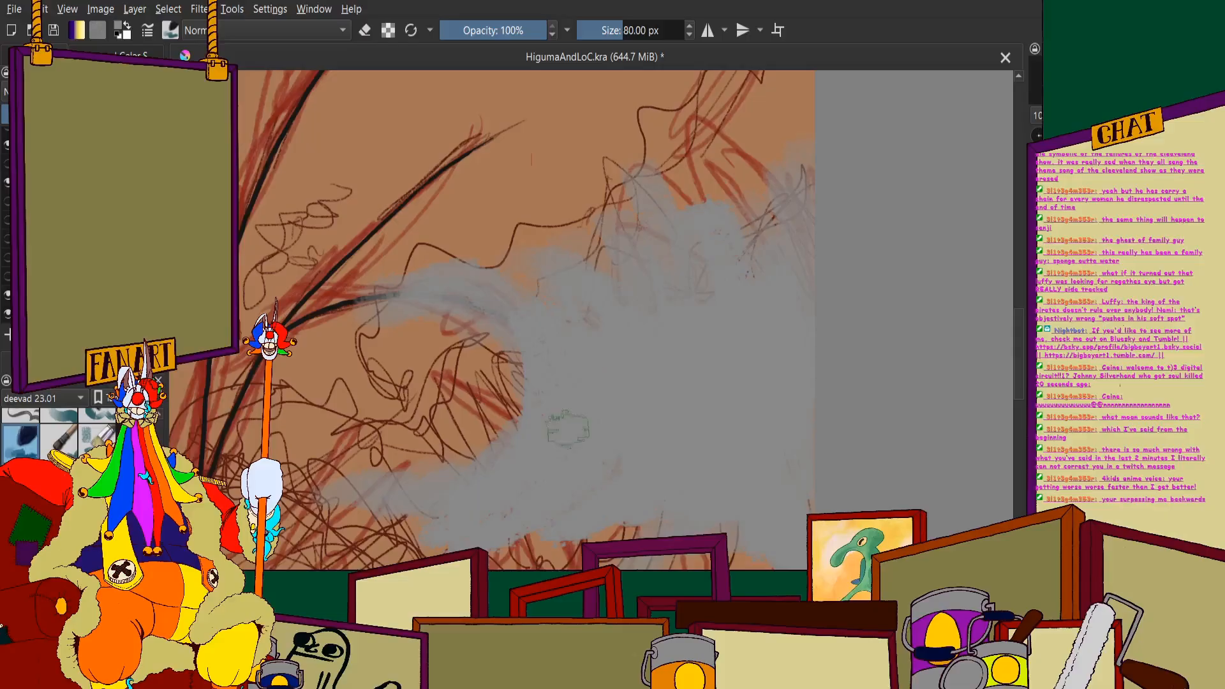
pyautogui.scroll(-5, 558, 421)
pyautogui.scroll(2, 421, 347)
pyautogui.scroll(1, 657, 383)
pyautogui.scroll(-1, 645, 303)
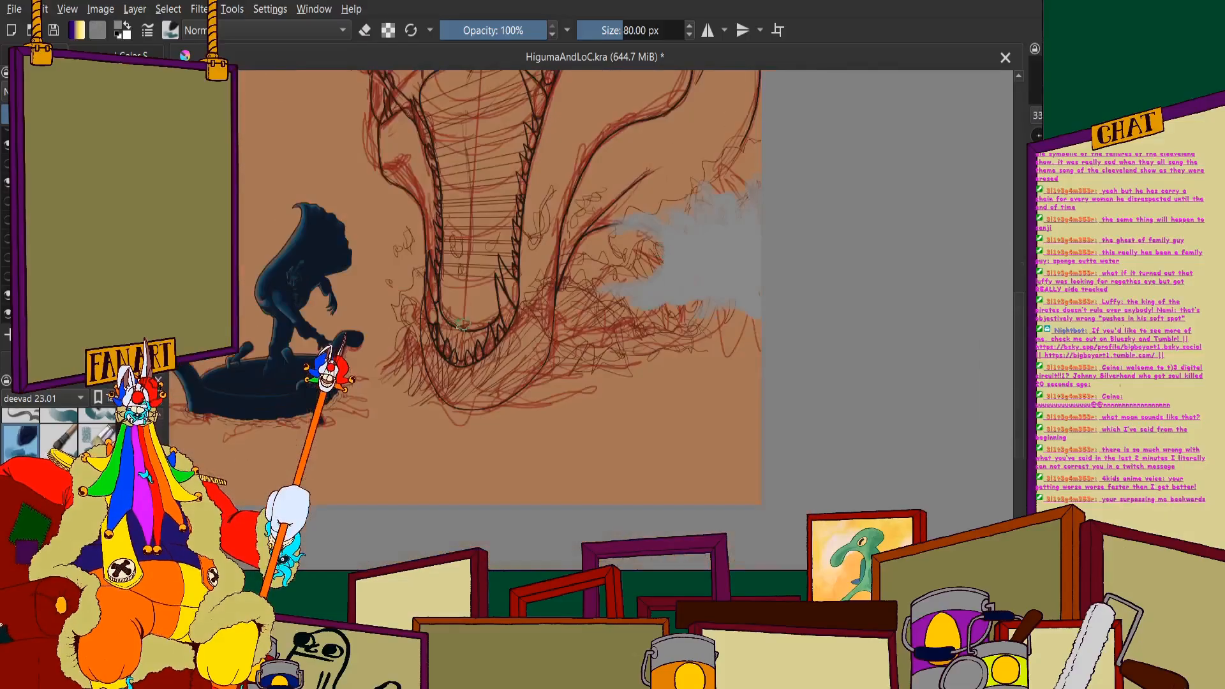
pyautogui.scroll(2, 462, 324)
pyautogui.scroll(1, 485, 358)
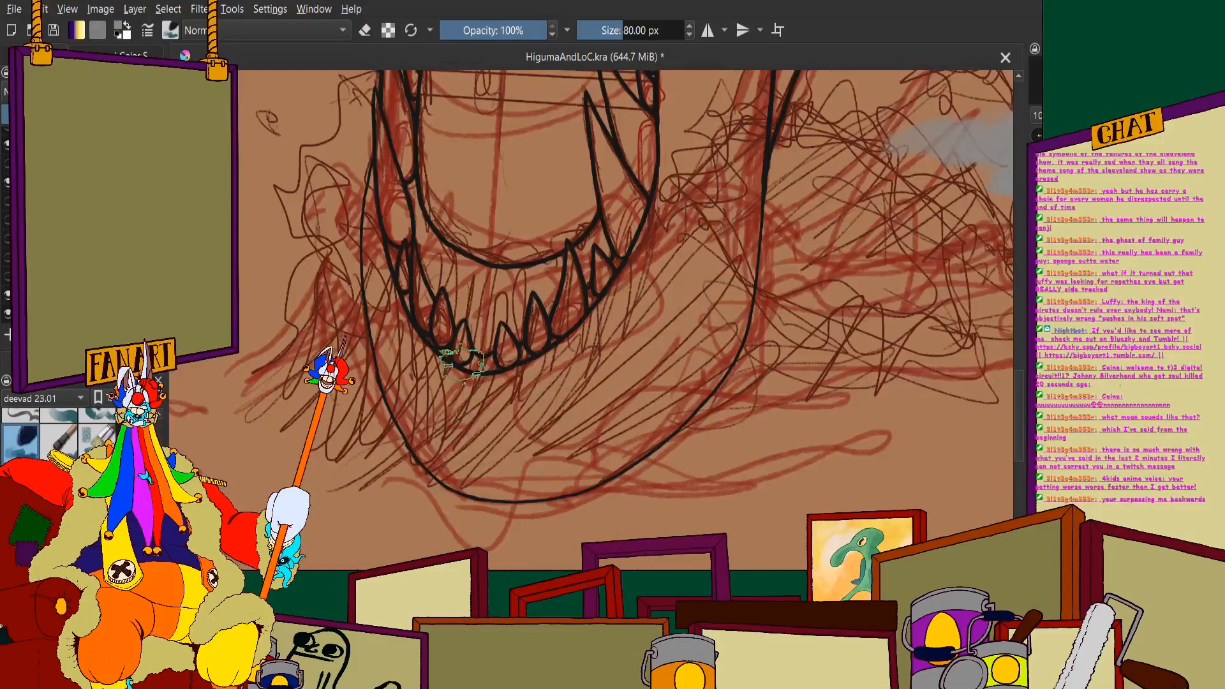
# - Set the brush size to 40 px for painting the splash around the monster's lower jaw
pyautogui.click(639, 28)
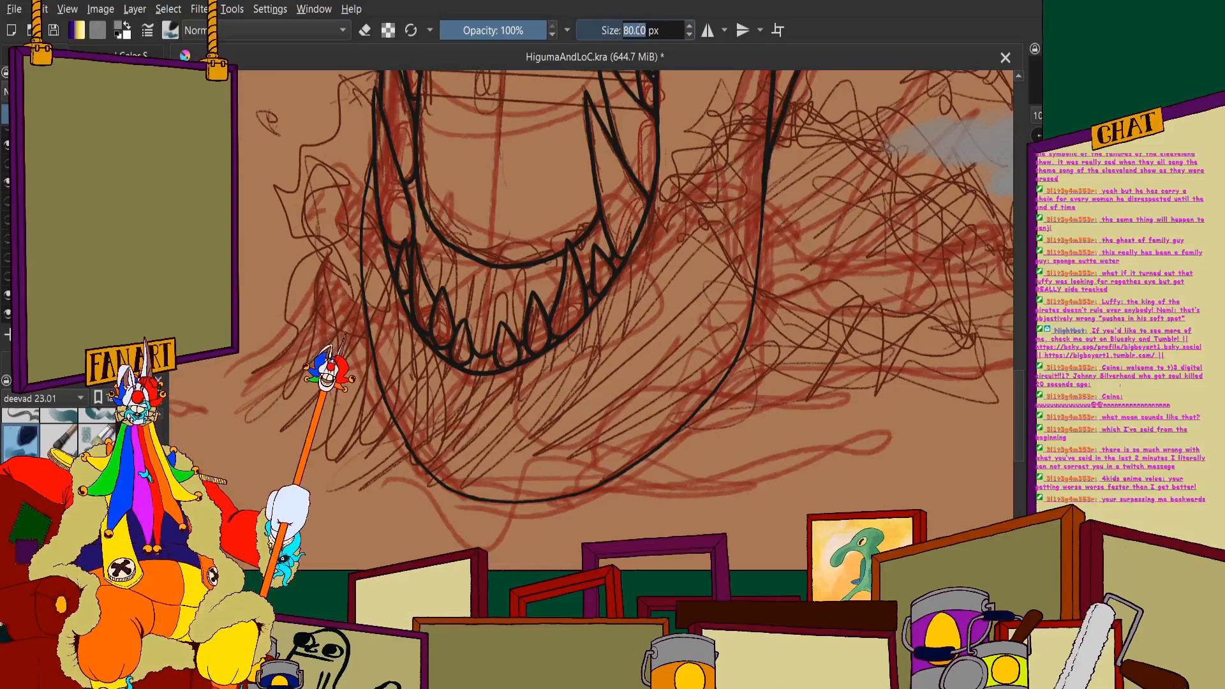
pyautogui.write('40')
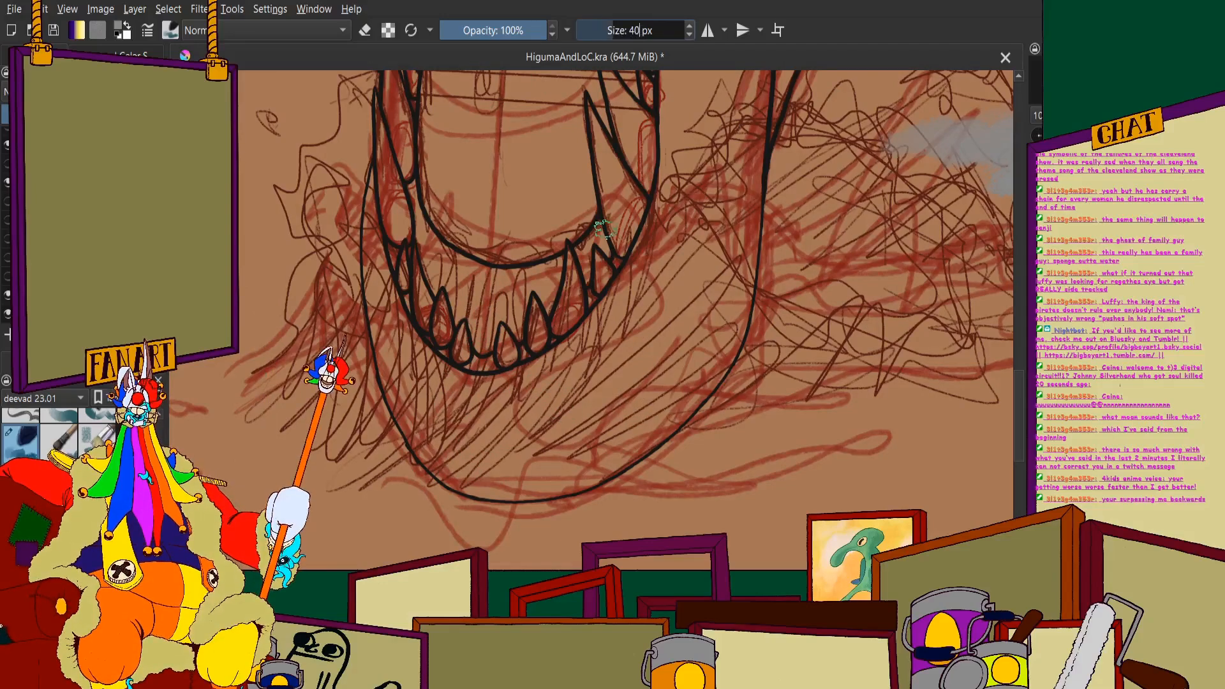
pyautogui.press('Return')
pyautogui.scroll(-1, 603, 230)
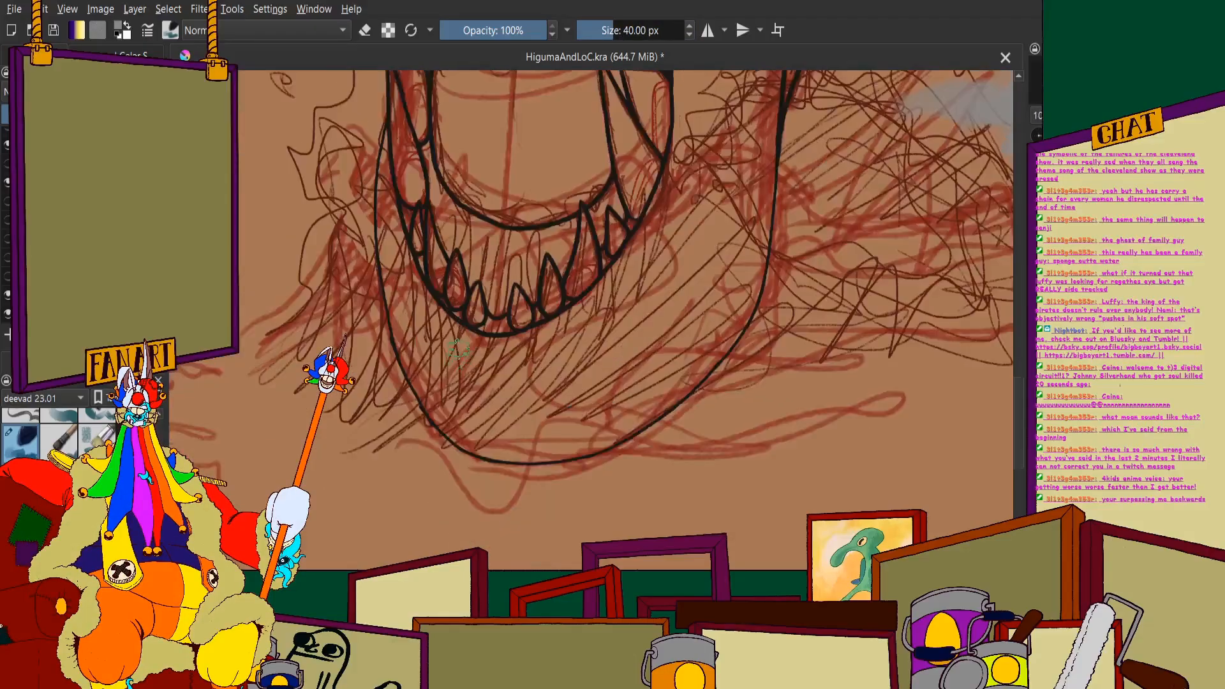
pyautogui.scroll(3, 504, 418)
pyautogui.scroll(-2, 520, 341)
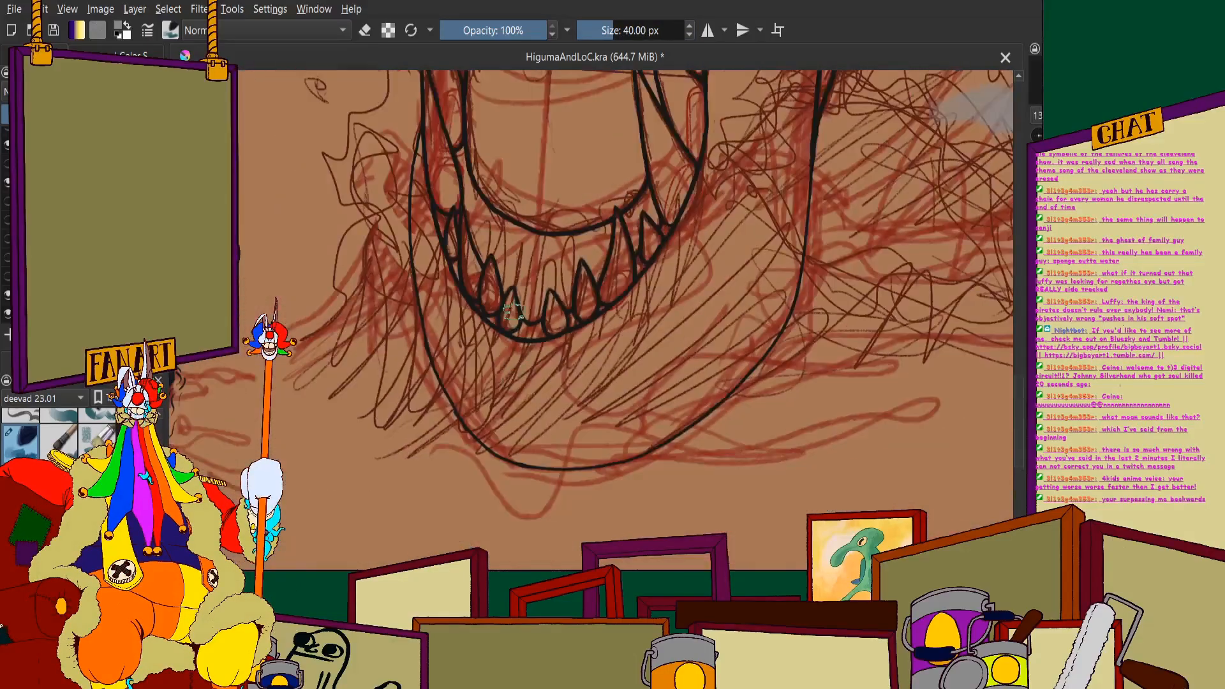
pyautogui.scroll(2, 519, 281)
pyautogui.moveTo(542, 179); pyautogui.dragTo(532, 332)
pyautogui.moveTo(504, 412); pyautogui.dragTo(487, 480)
pyautogui.scroll(-2, 519, 252)
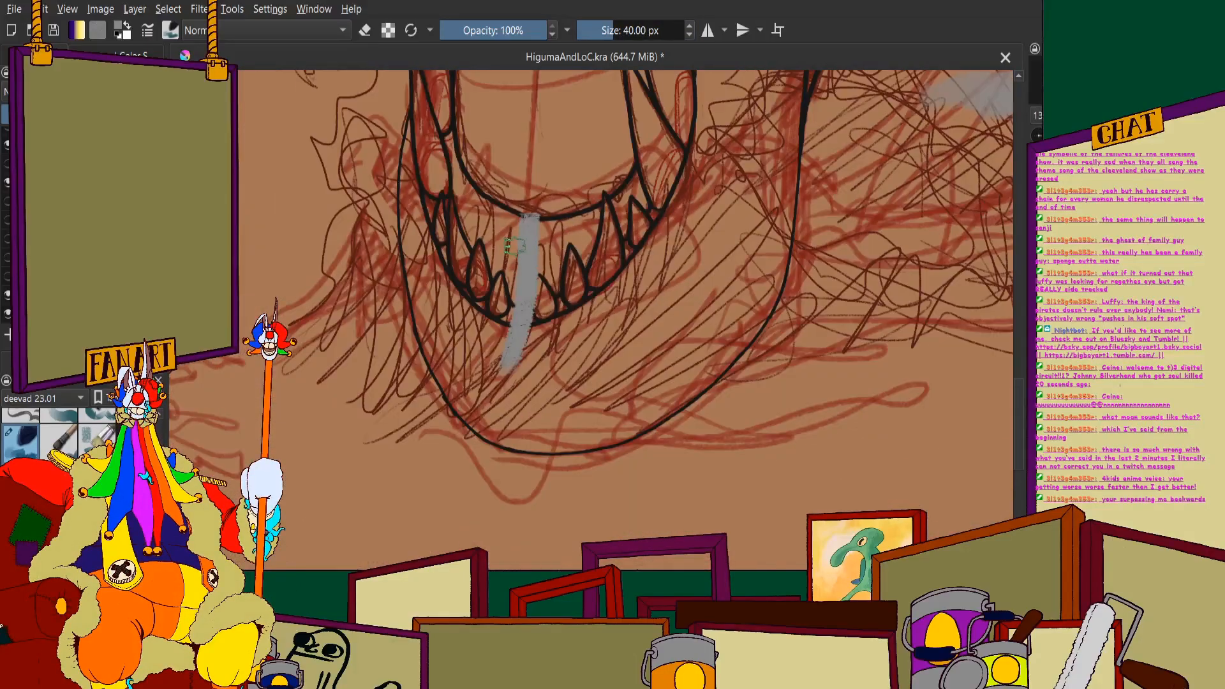
pyautogui.hotkey('ctrl', 'z')
# - Paint a grey stream of water running from the jaw's inner rim between the middle teeth and widening below the chin
pyautogui.scroll(1, 520, 246)
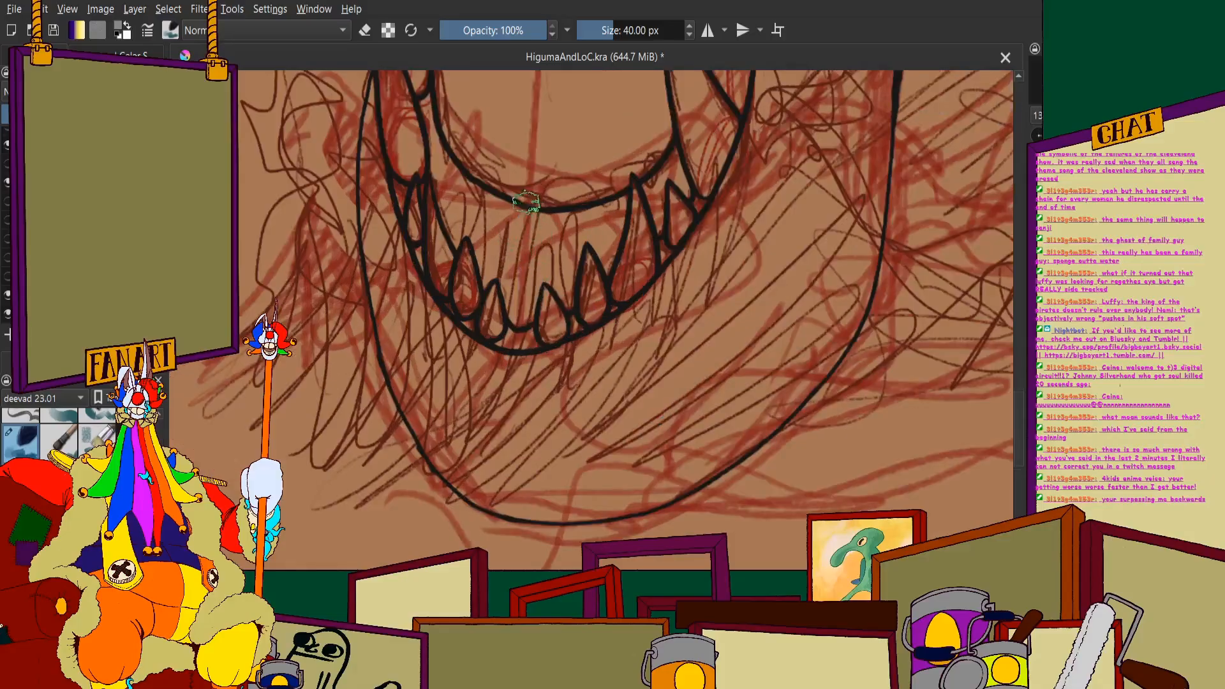
pyautogui.moveTo(527, 203)
pyautogui.mouseDown()
pyautogui.moveTo(509, 391)
pyautogui.moveTo(526, 241)
pyautogui.moveTo(465, 456)
pyautogui.moveTo(517, 331)
pyautogui.moveTo(382, 504)
pyautogui.moveTo(498, 383)
pyautogui.moveTo(373, 522)
pyautogui.moveTo(494, 436)
pyautogui.moveTo(522, 358)
pyautogui.moveTo(441, 527)
pyautogui.moveTo(523, 400)
pyautogui.moveTo(469, 523)
pyautogui.moveTo(541, 400)
pyautogui.moveTo(514, 554)
pyautogui.moveTo(556, 434)
pyautogui.moveTo(564, 523)
pyautogui.mouseUp()
pyautogui.scroll(-3, 561, 447)
pyautogui.scroll(3, 549, 396)
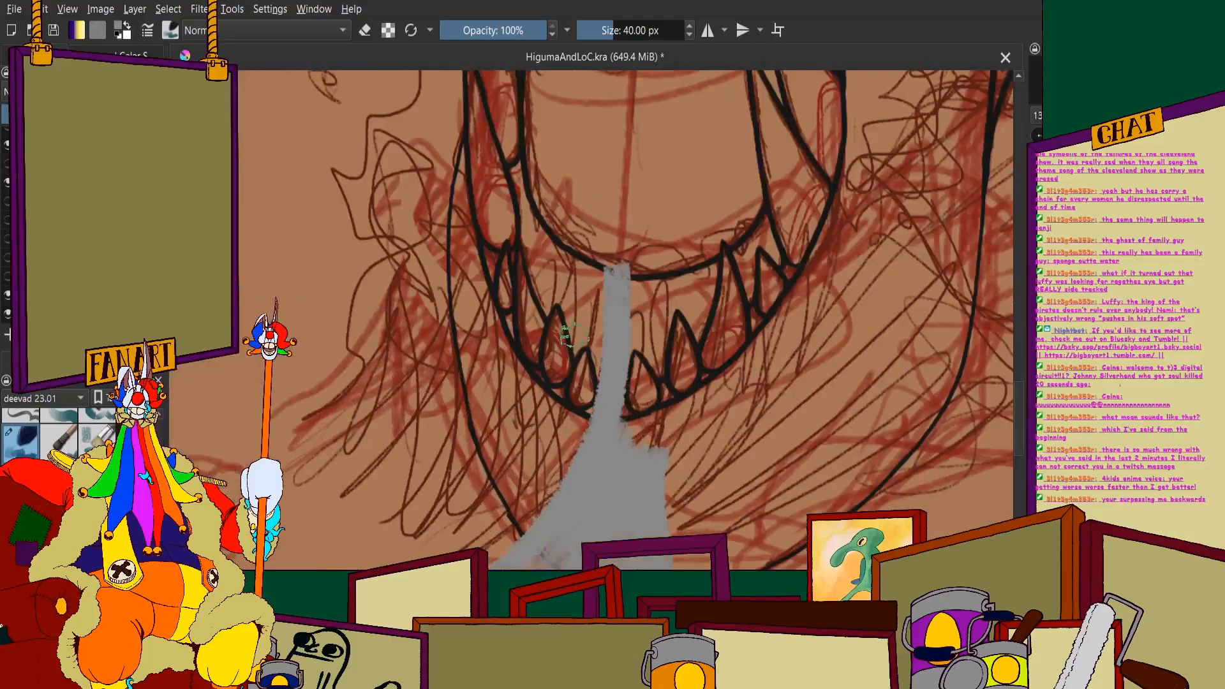
# - Paint a second grey stream over the lower jaw's left teeth and fan it out toward the lower left
pyautogui.scroll(2, 574, 334)
pyautogui.moveTo(569, 307)
pyautogui.mouseDown()
pyautogui.moveTo(565, 383)
pyautogui.moveTo(494, 549)
pyautogui.mouseUp()
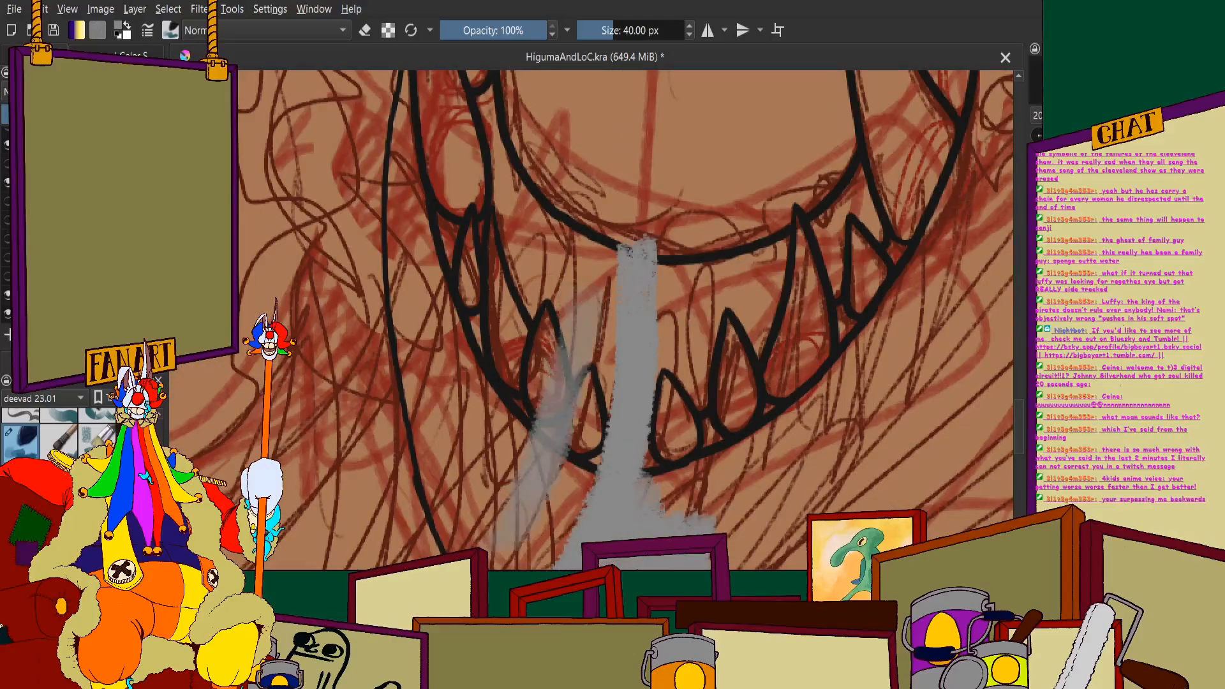
pyautogui.scroll(-2, 528, 294)
pyautogui.moveTo(557, 392)
pyautogui.mouseDown()
pyautogui.moveTo(437, 542)
pyautogui.moveTo(498, 508)
pyautogui.mouseUp()
pyautogui.moveTo(498, 508)
pyautogui.mouseDown()
pyautogui.moveTo(569, 444)
pyautogui.moveTo(575, 394)
pyautogui.mouseUp()
pyautogui.moveTo(575, 394); pyautogui.dragTo(565, 429)
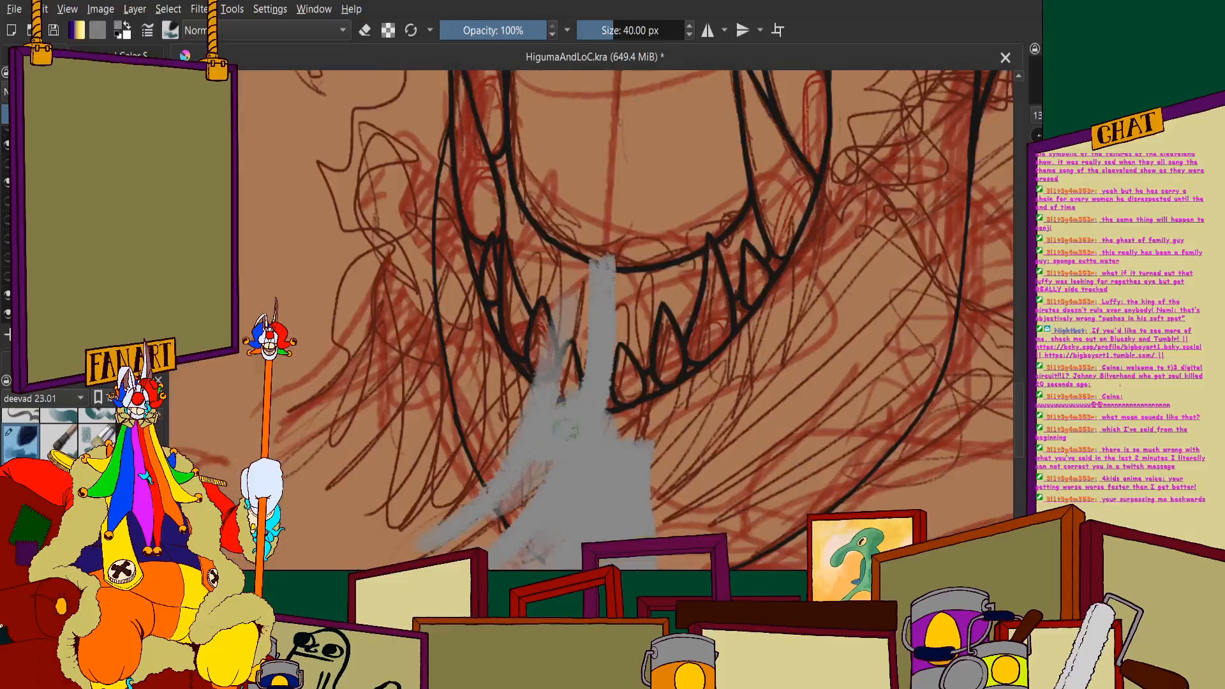
# - Widen the grey splash across both sides of the lower jaw, covering most of the front teeth and inner rim
pyautogui.scroll(-1, 557, 418)
pyautogui.scroll(1, 621, 233)
pyautogui.moveTo(563, 328)
pyautogui.mouseDown()
pyautogui.moveTo(540, 353)
pyautogui.moveTo(542, 389)
pyautogui.moveTo(476, 274)
pyautogui.mouseUp()
pyautogui.moveTo(603, 367)
pyautogui.mouseDown()
pyautogui.moveTo(637, 270)
pyautogui.moveTo(650, 326)
pyautogui.moveTo(666, 280)
pyautogui.moveTo(684, 304)
pyautogui.moveTo(709, 270)
pyautogui.moveTo(707, 240)
pyautogui.moveTo(689, 269)
pyautogui.moveTo(697, 323)
pyautogui.moveTo(694, 307)
pyautogui.moveTo(613, 391)
pyautogui.moveTo(611, 514)
pyautogui.moveTo(592, 494)
pyautogui.moveTo(582, 418)
pyautogui.moveTo(528, 459)
pyautogui.moveTo(515, 492)
pyautogui.moveTo(515, 315)
pyautogui.moveTo(493, 493)
pyautogui.mouseUp()
pyautogui.press('-')
pyautogui.press('-')
pyautogui.press('-')
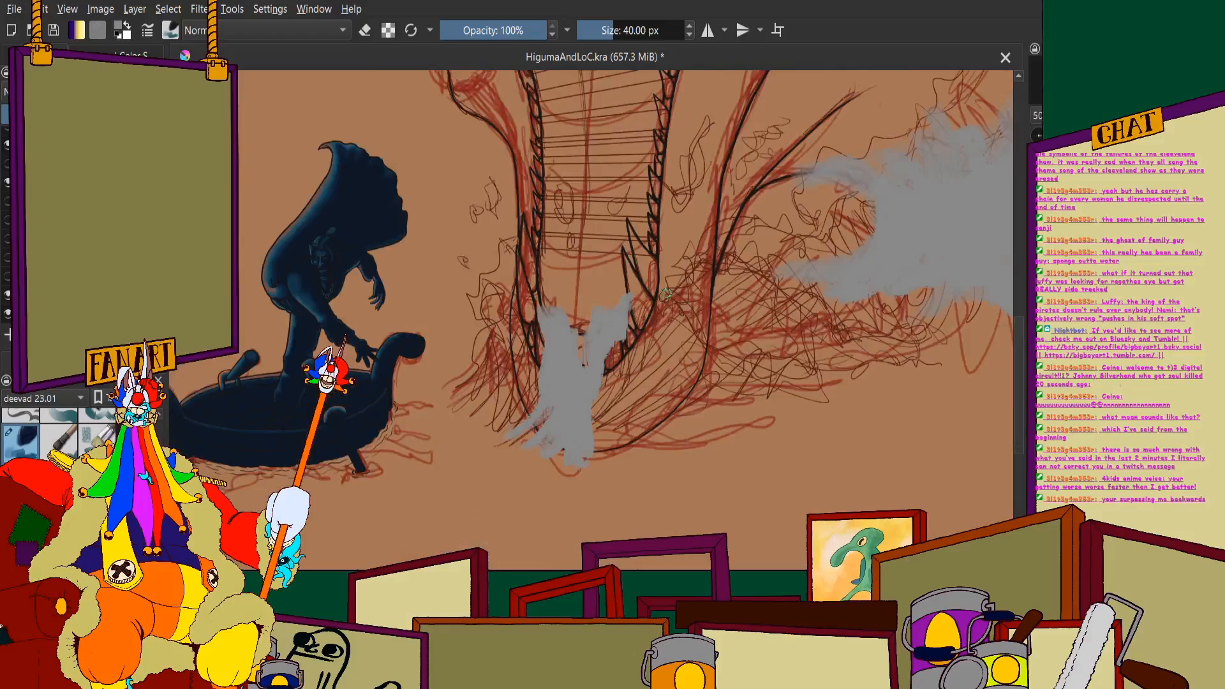
pyautogui.press('+')
pyautogui.press('+')
pyautogui.press('+')
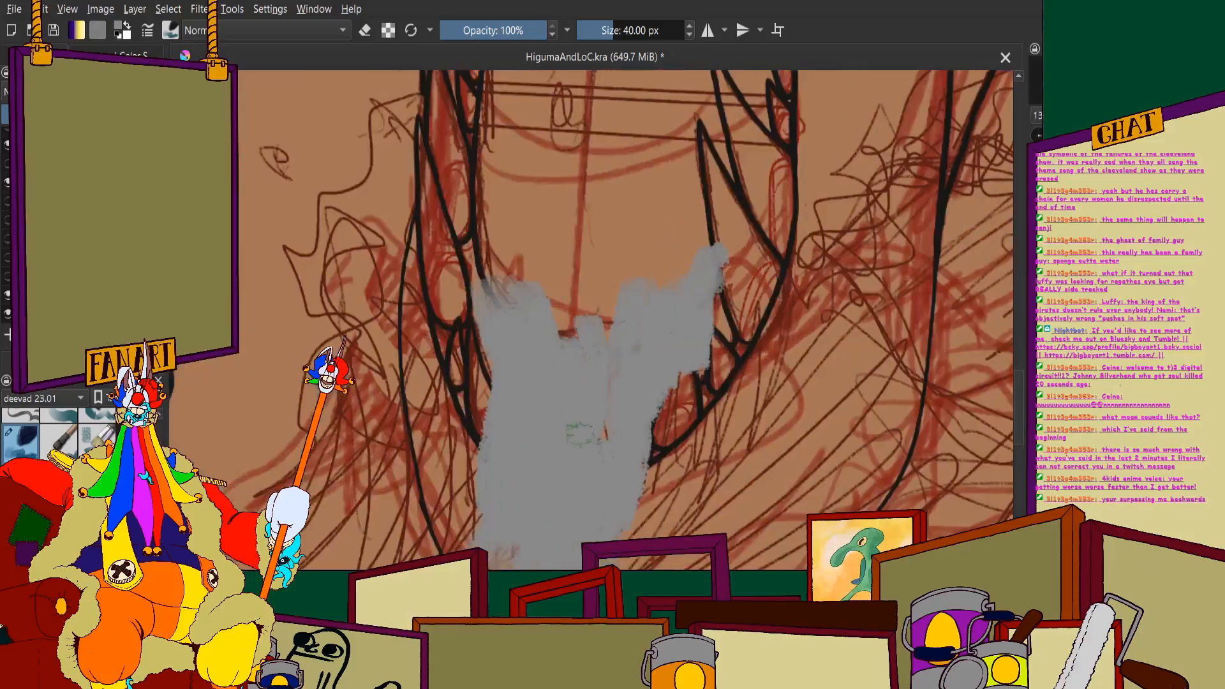
# - Paint a diagonal arm of grey spray rising right from the jaw splash, ending in forked tips near the neck line
pyautogui.scroll(-2, 697, 284)
pyautogui.scroll(1, 776, 313)
pyautogui.moveTo(705, 251); pyautogui.dragTo(565, 422)
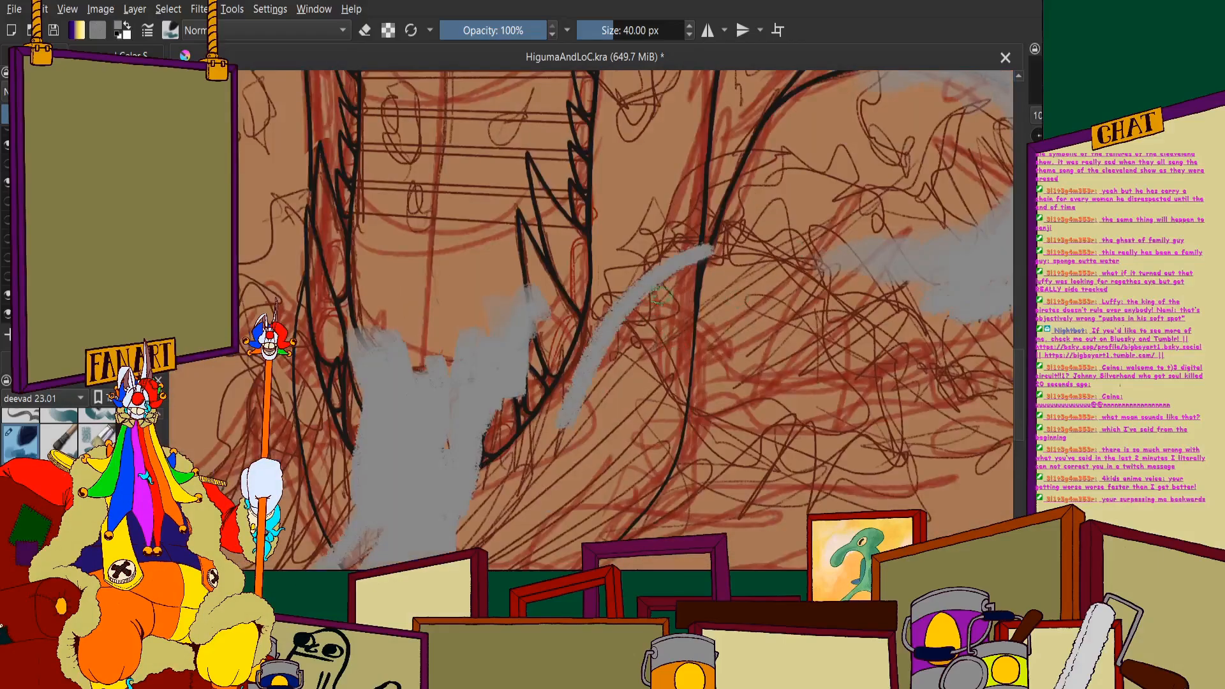
pyautogui.moveTo(675, 285); pyautogui.dragTo(522, 466)
pyautogui.moveTo(609, 341)
pyautogui.mouseDown()
pyautogui.moveTo(526, 488)
pyautogui.moveTo(589, 350)
pyautogui.moveTo(459, 499)
pyautogui.moveTo(545, 425)
pyautogui.mouseUp()
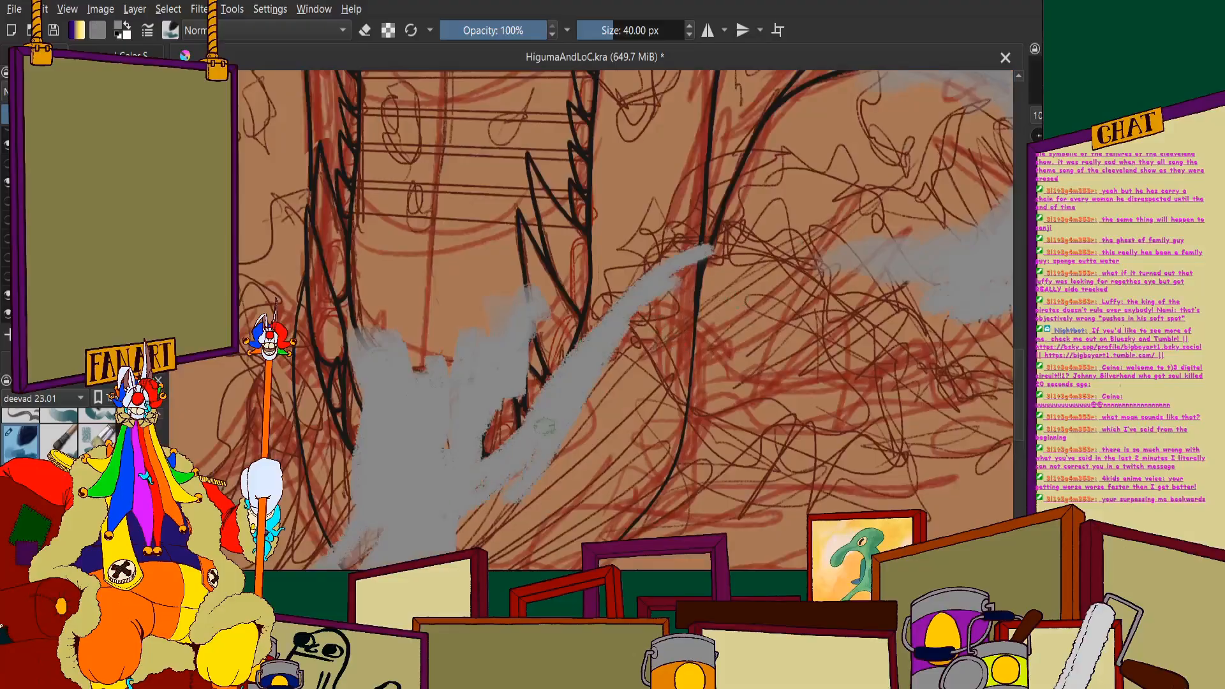
pyautogui.moveTo(626, 239)
pyautogui.mouseDown()
pyautogui.moveTo(580, 344)
pyautogui.moveTo(535, 396)
pyautogui.mouseUp()
pyautogui.moveTo(641, 269); pyautogui.dragTo(704, 226)
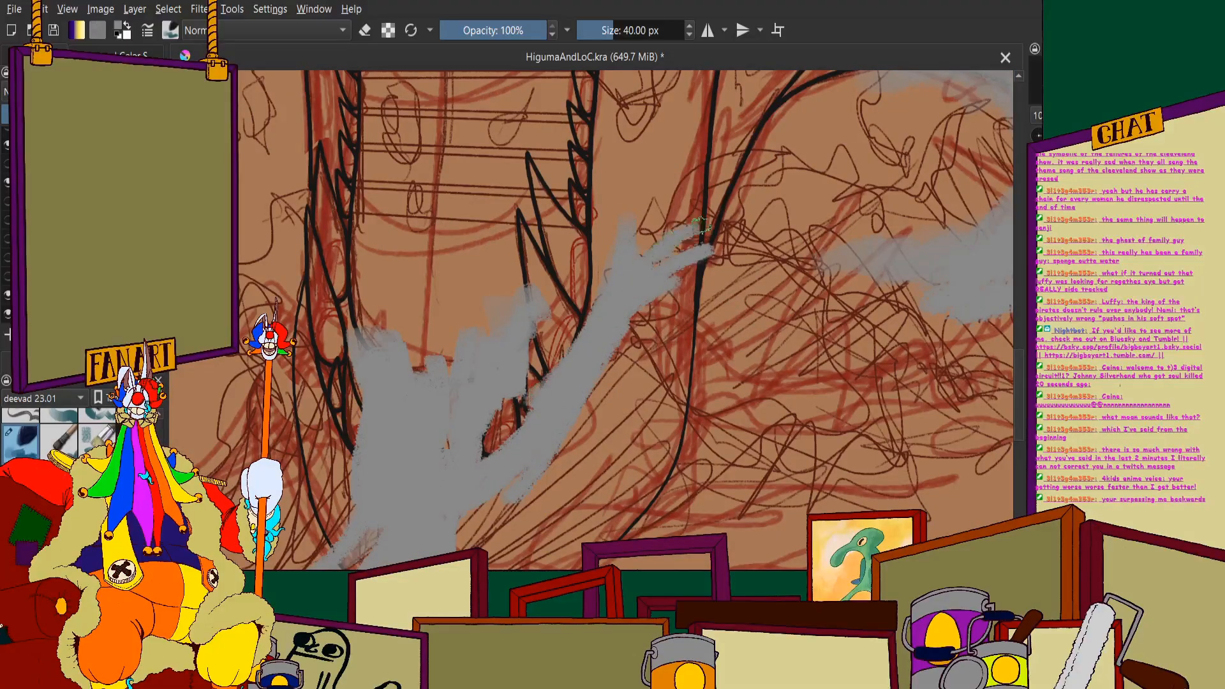
# - Paint a curved arm of spray up the jaw's left side and fill in the splash's top edge
pyautogui.scroll(-2, 646, 225)
pyautogui.scroll(2, 475, 327)
pyautogui.moveTo(469, 179)
pyautogui.mouseDown()
pyautogui.moveTo(472, 277)
pyautogui.moveTo(511, 384)
pyautogui.mouseUp()
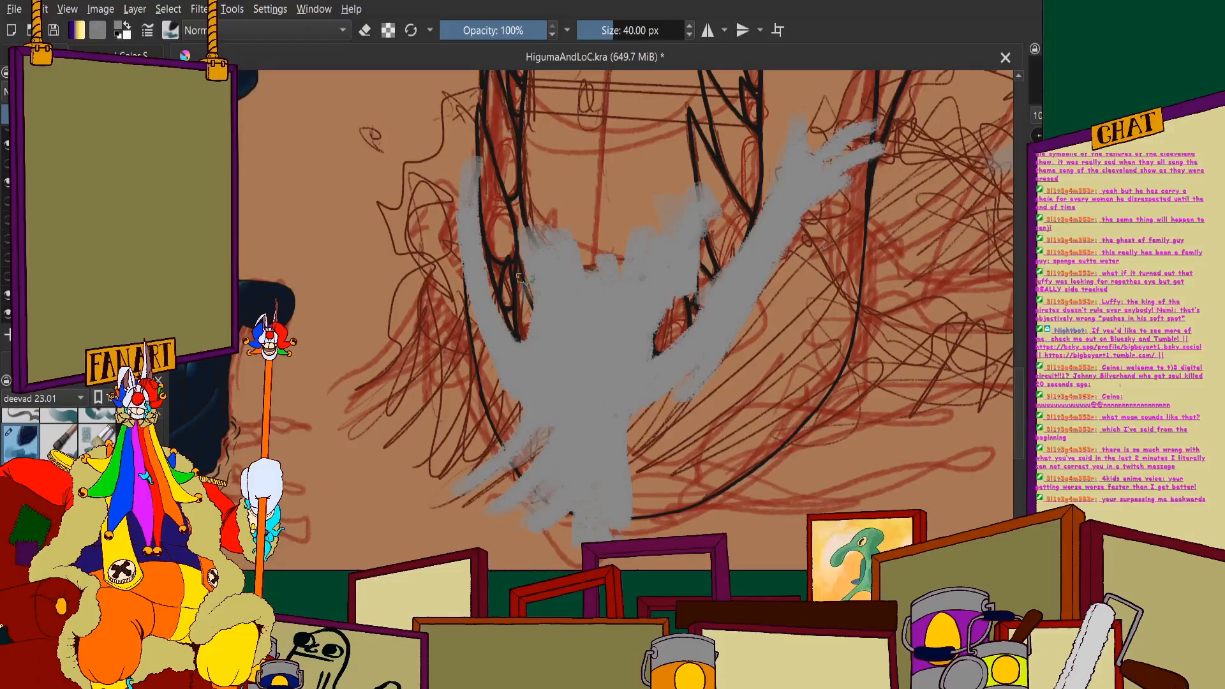
pyautogui.moveTo(504, 203)
pyautogui.mouseDown()
pyautogui.moveTo(527, 277)
pyautogui.moveTo(581, 250)
pyautogui.moveTo(619, 259)
pyautogui.mouseUp()
pyautogui.scroll(-2, 597, 137)
pyautogui.scroll(2, 516, 202)
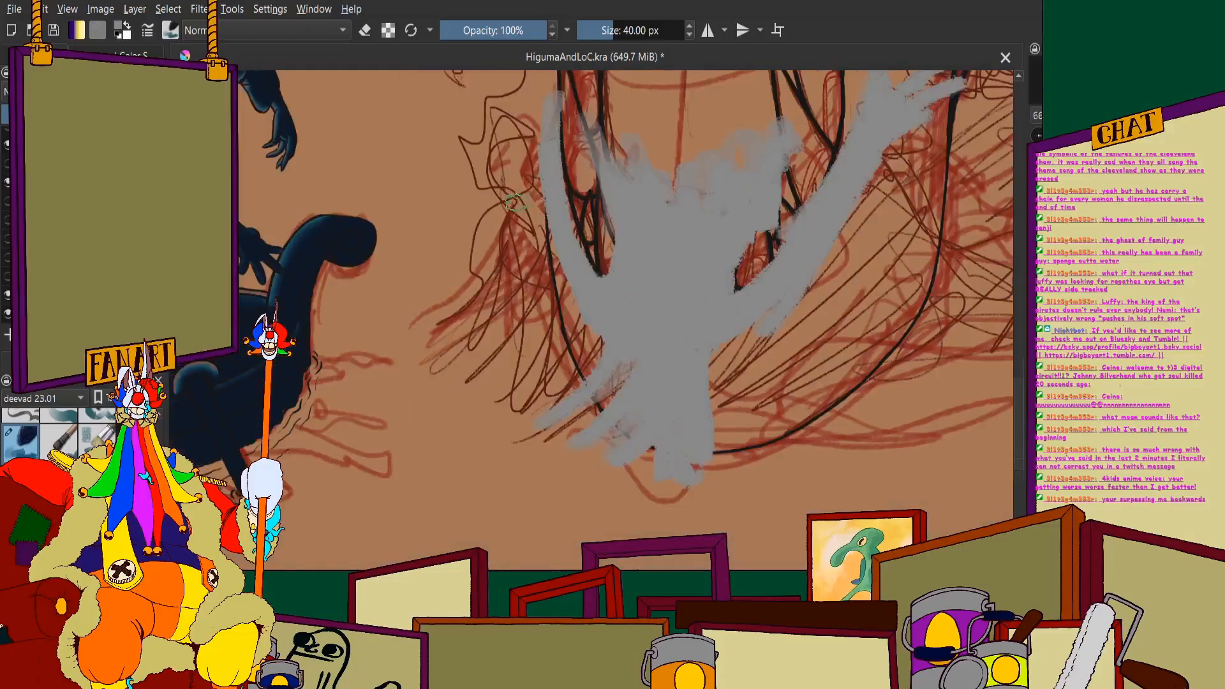
# - Spread ragged spray strokes leftward from the splash's base and thicken its diagonal right arm toward the large wave
pyautogui.moveTo(530, 144)
pyautogui.mouseDown()
pyautogui.moveTo(527, 350)
pyautogui.moveTo(524, 219)
pyautogui.moveTo(461, 372)
pyautogui.moveTo(421, 367)
pyautogui.moveTo(560, 326)
pyautogui.moveTo(571, 382)
pyautogui.moveTo(593, 377)
pyautogui.moveTo(560, 429)
pyautogui.moveTo(569, 445)
pyautogui.moveTo(474, 480)
pyautogui.moveTo(738, 233)
pyautogui.mouseUp()
pyautogui.scroll(-3, 591, 293)
pyautogui.scroll(2, 739, 175)
pyautogui.moveTo(603, 371)
pyautogui.mouseDown()
pyautogui.moveTo(721, 265)
pyautogui.moveTo(575, 424)
pyautogui.mouseUp()
pyautogui.scroll(-1, 695, 273)
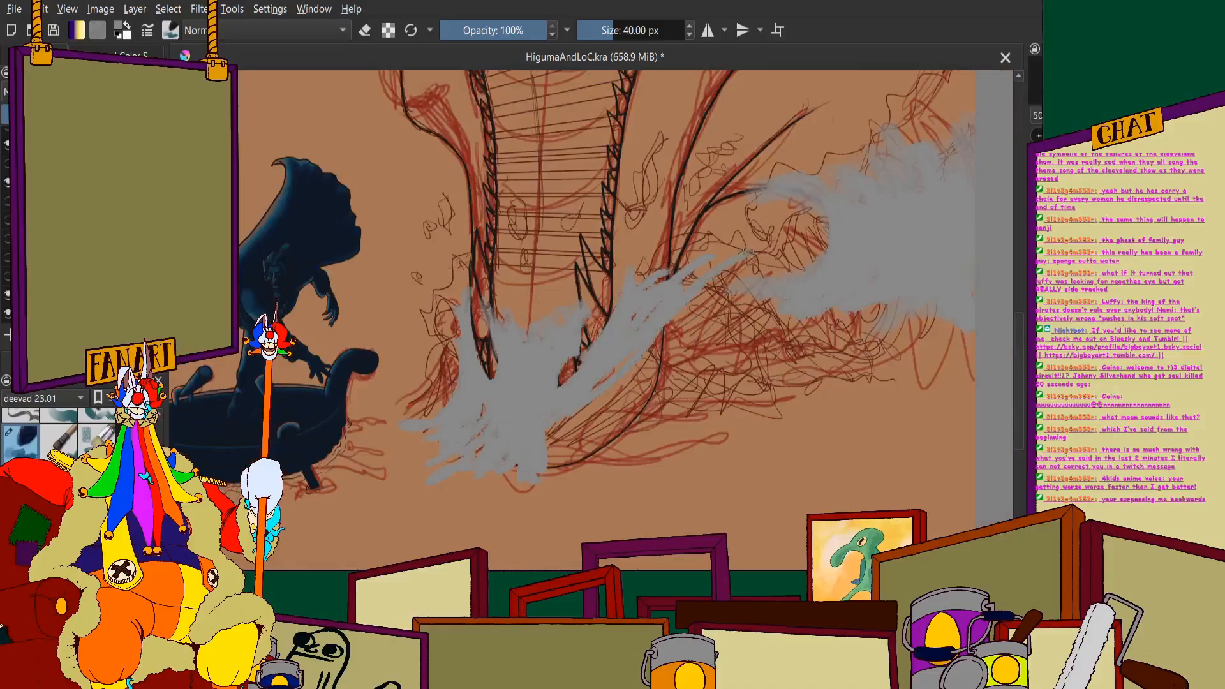
pyautogui.moveTo(749, 251); pyautogui.dragTo(563, 430)
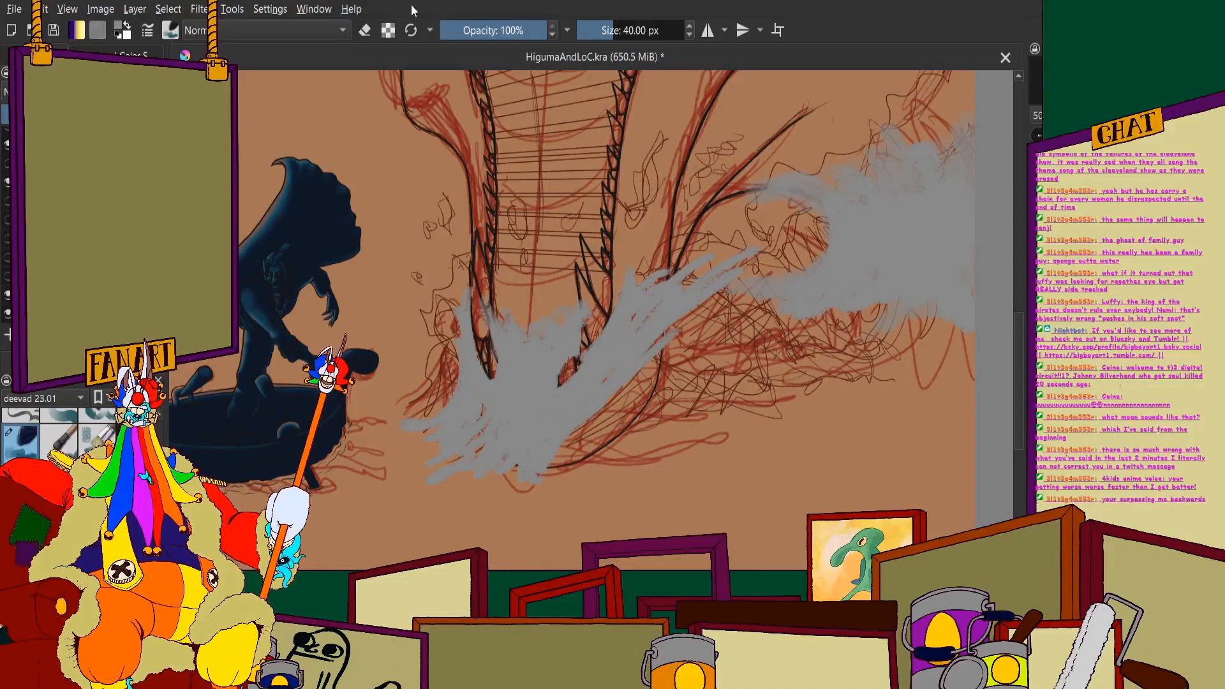
pyautogui.scroll(1, 622, 307)
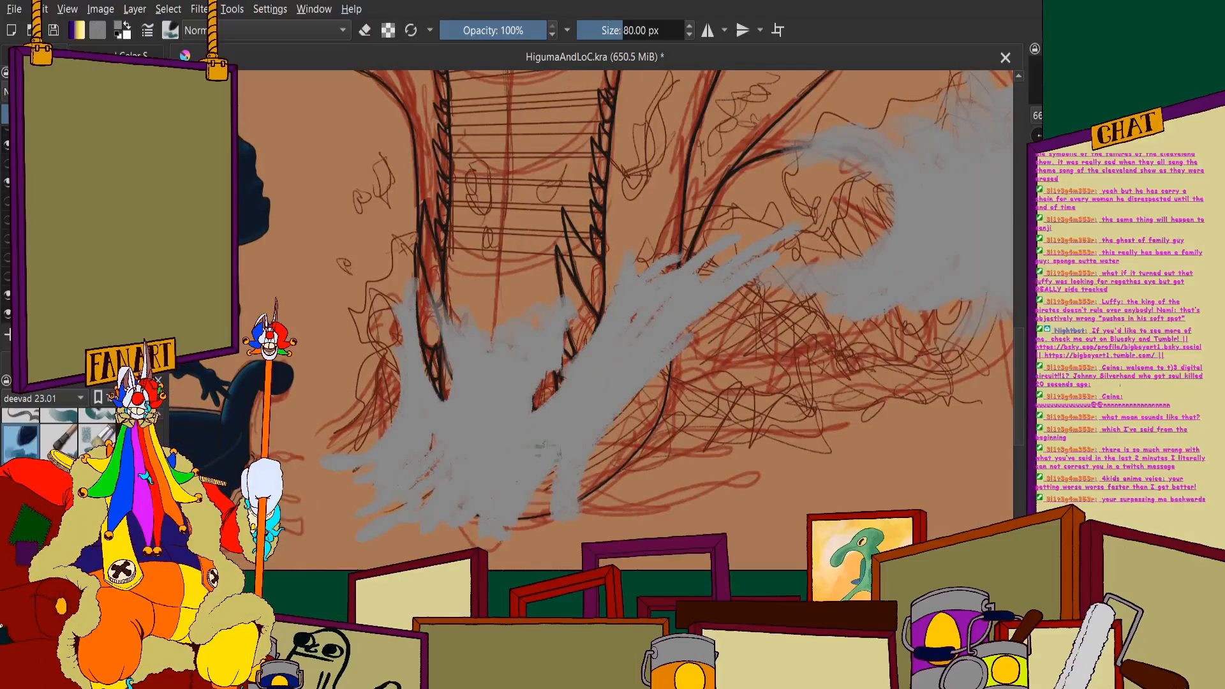
# - Widen the grey splash rightward with broad strokes, filling the area between its base and the diagonal arm toward the large wave
pyautogui.moveTo(623, 381)
pyautogui.mouseDown()
pyautogui.moveTo(609, 505)
pyautogui.moveTo(676, 383)
pyautogui.moveTo(715, 441)
pyautogui.moveTo(676, 335)
pyautogui.moveTo(702, 370)
pyautogui.moveTo(734, 316)
pyautogui.moveTo(747, 358)
pyautogui.moveTo(795, 355)
pyautogui.moveTo(753, 415)
pyautogui.moveTo(757, 354)
pyautogui.mouseUp()
pyautogui.scroll(-1, 702, 370)
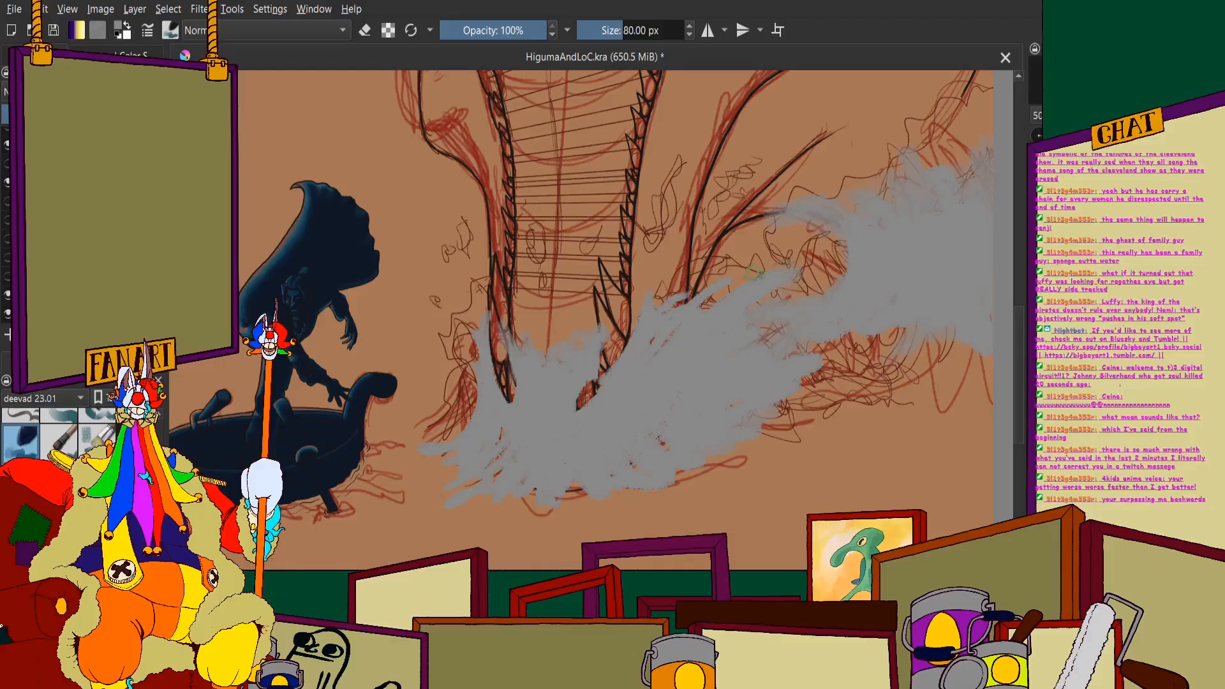
pyautogui.moveTo(753, 272)
pyautogui.mouseDown()
pyautogui.moveTo(674, 340)
pyautogui.moveTo(690, 282)
pyautogui.moveTo(665, 301)
pyautogui.mouseUp()
pyautogui.scroll(-2, 642, 268)
pyautogui.scroll(3, 546, 297)
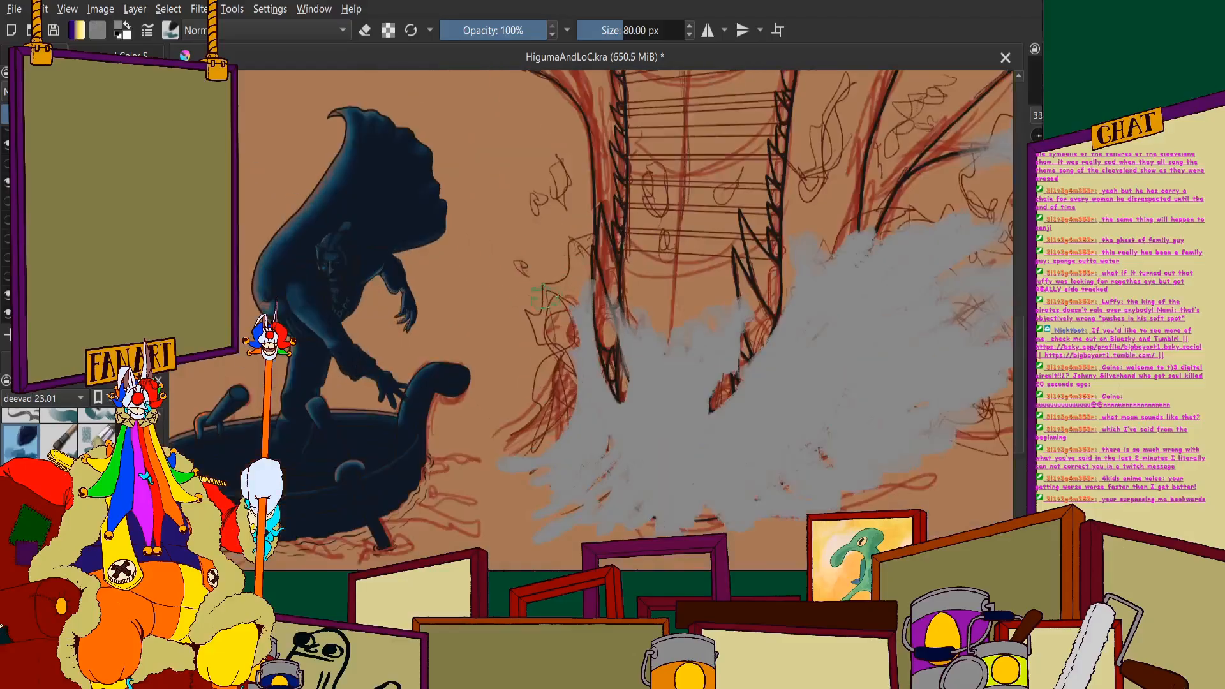
# - Paint grey spray up the outside of the jaw's left edge and cover the remaining jaw tips inside the splash
pyautogui.moveTo(567, 240)
pyautogui.mouseDown()
pyautogui.moveTo(571, 290)
pyautogui.moveTo(554, 236)
pyautogui.moveTo(577, 382)
pyautogui.moveTo(548, 314)
pyautogui.moveTo(554, 415)
pyautogui.moveTo(537, 412)
pyautogui.moveTo(513, 447)
pyautogui.mouseUp()
pyautogui.scroll(-1, 498, 426)
pyautogui.scroll(-2, 536, 354)
pyautogui.scroll(6, 587, 367)
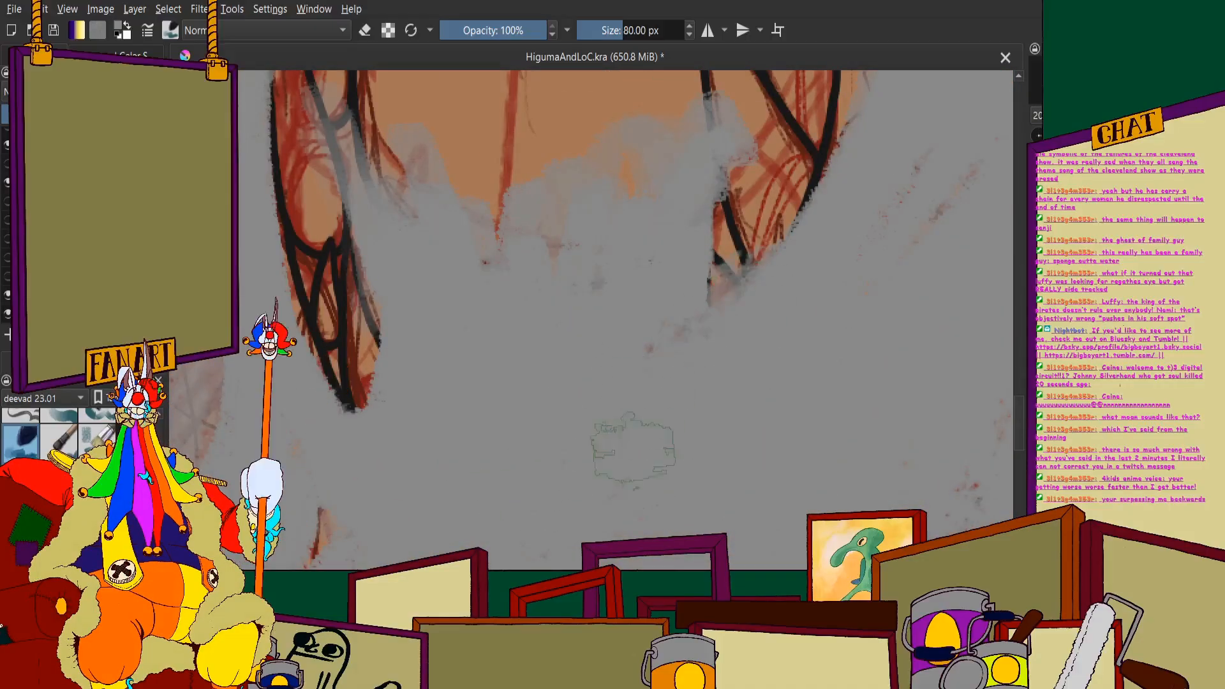
pyautogui.scroll(-2, 421, 351)
pyautogui.scroll(-2, 421, 351)
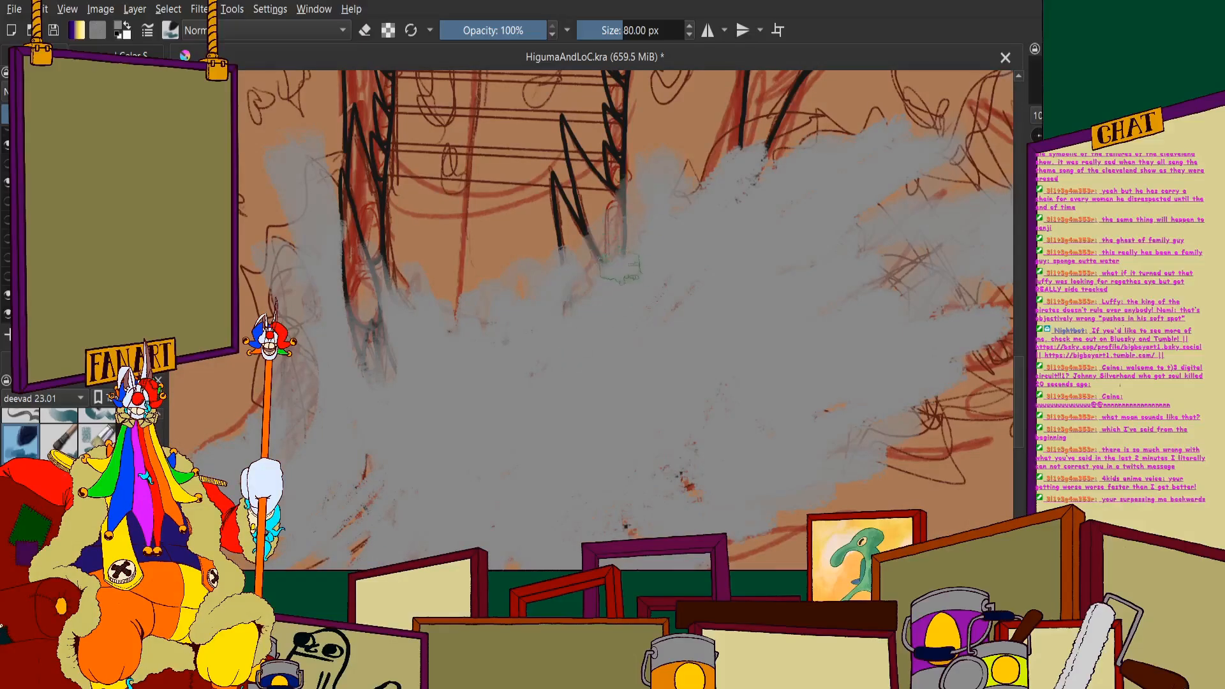
pyautogui.scroll(-3, 400, 421)
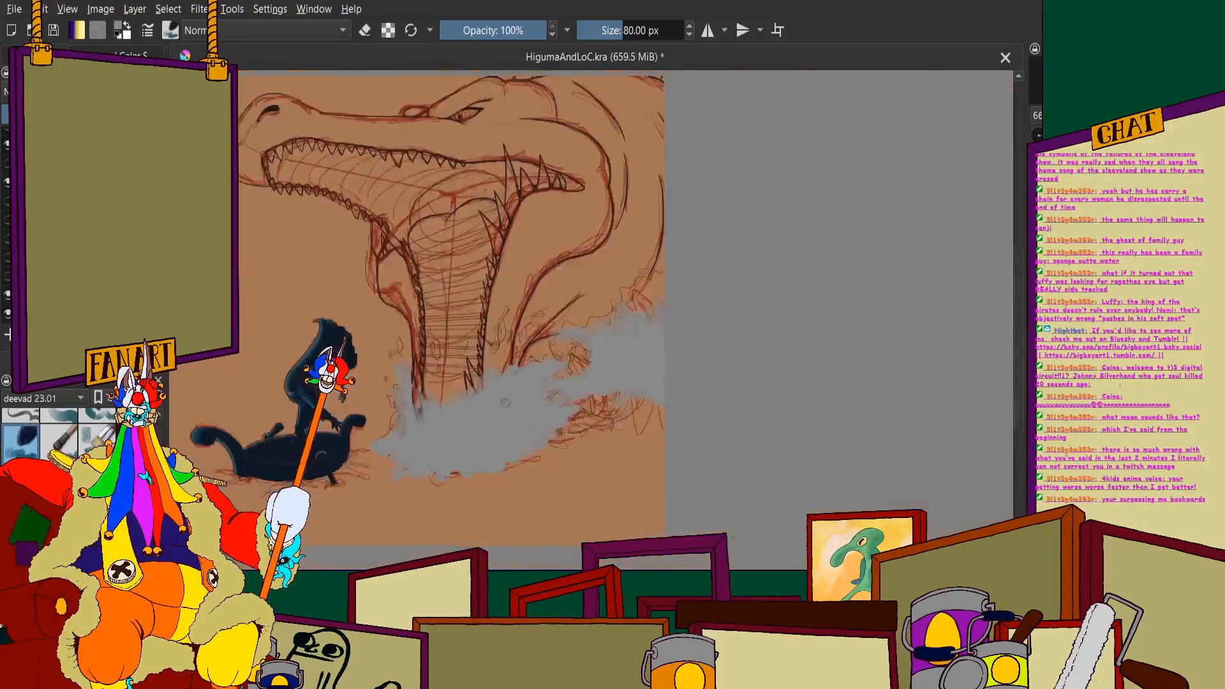
# - Extend the splash's upper right edge in light grey toward the large wave's curl
pyautogui.moveTo(494, 319); pyautogui.dragTo(543, 222)
pyautogui.scroll(2, 543, 220)
pyautogui.scroll(-4, 635, 189)
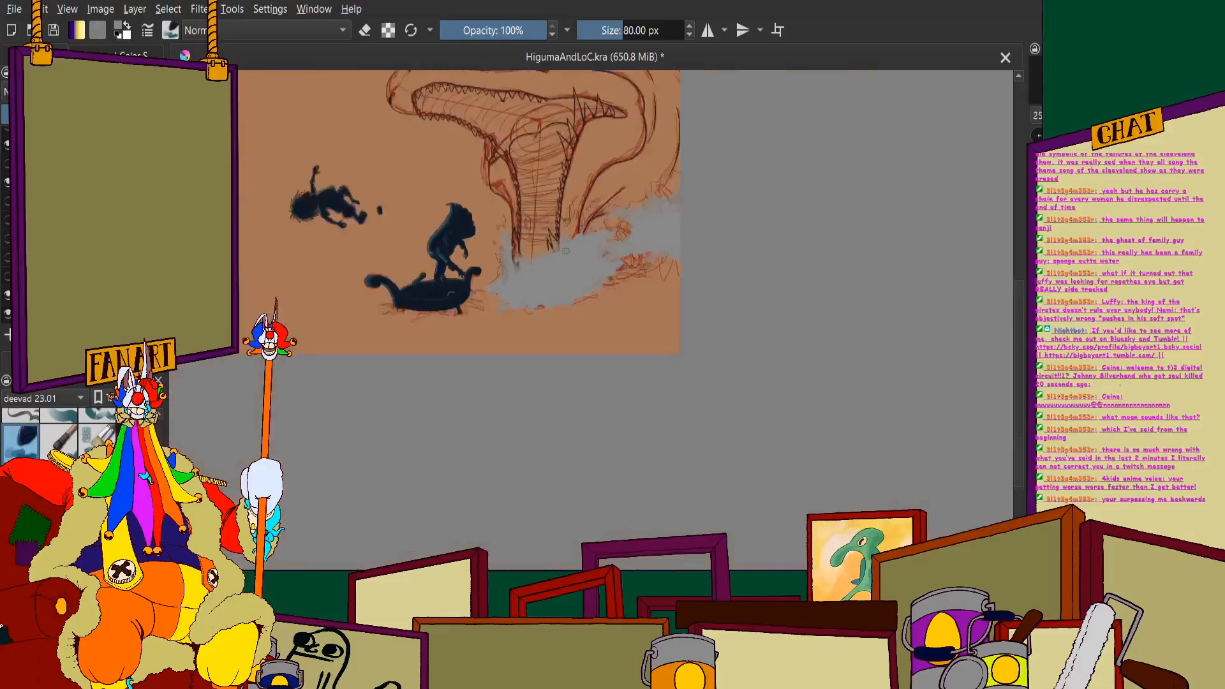
pyautogui.scroll(4, 504, 444)
pyautogui.moveTo(590, 415); pyautogui.dragTo(645, 415)
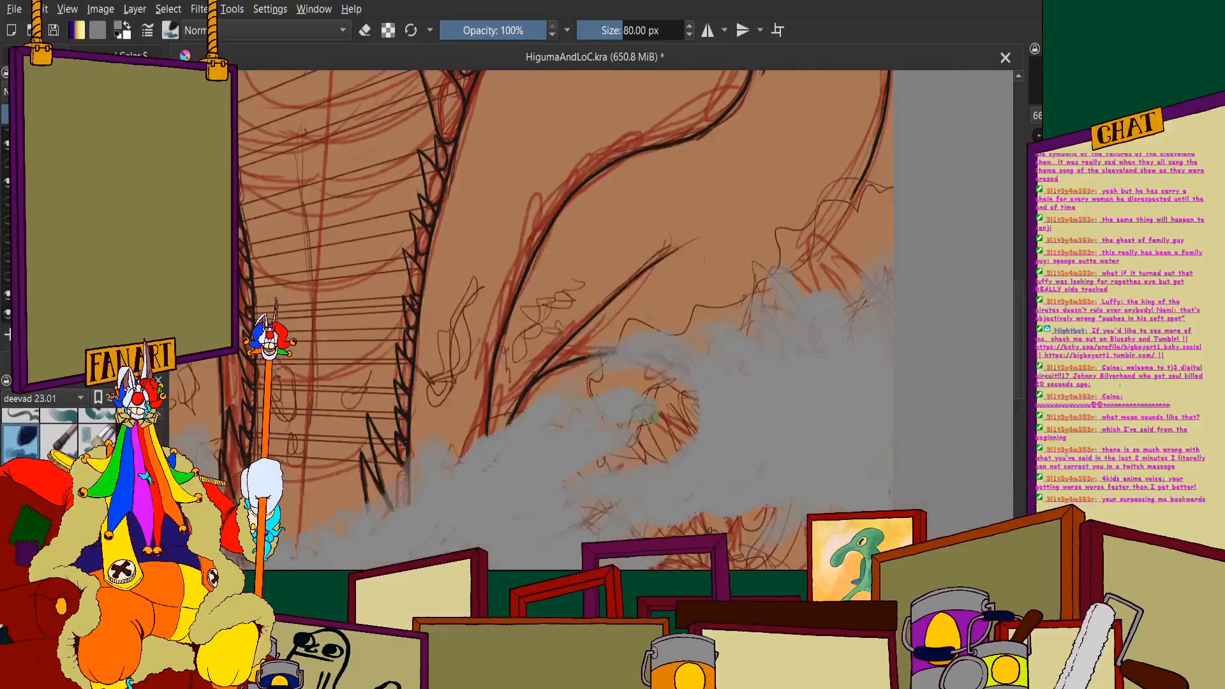
pyautogui.scroll(-4, 591, 456)
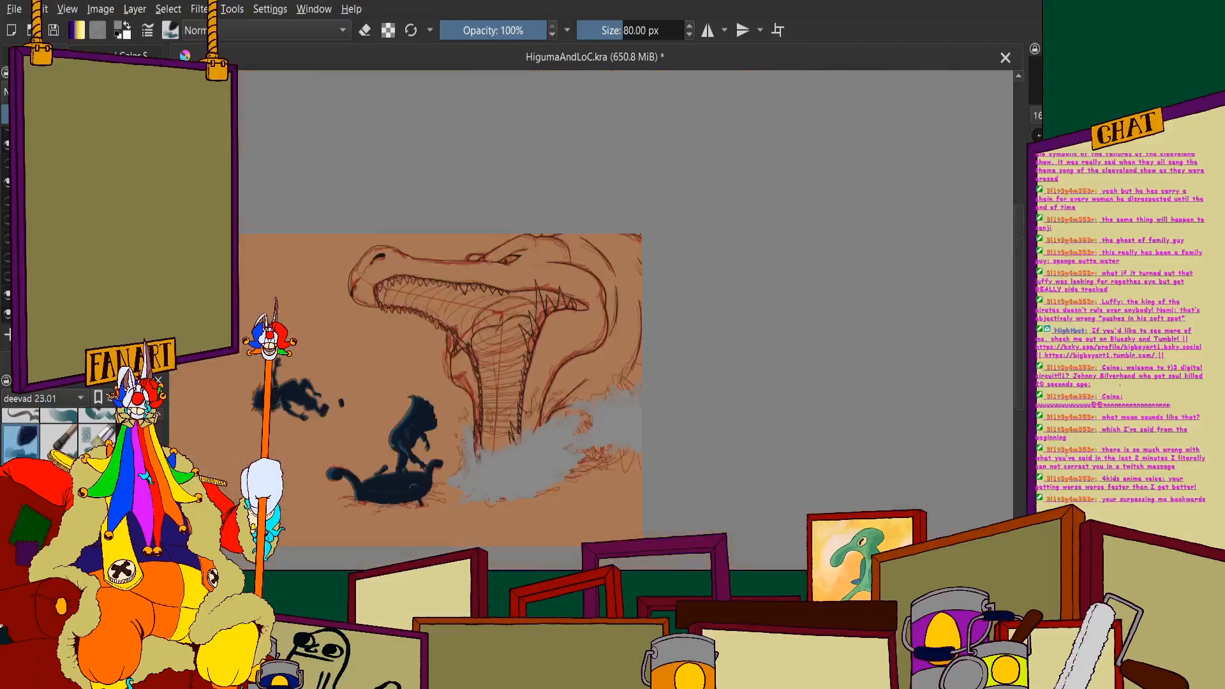
# - Bring up the colour selector and paint curved dark grey shadow strokes through the centre of the jaw splash
pyautogui.click(130, 56)
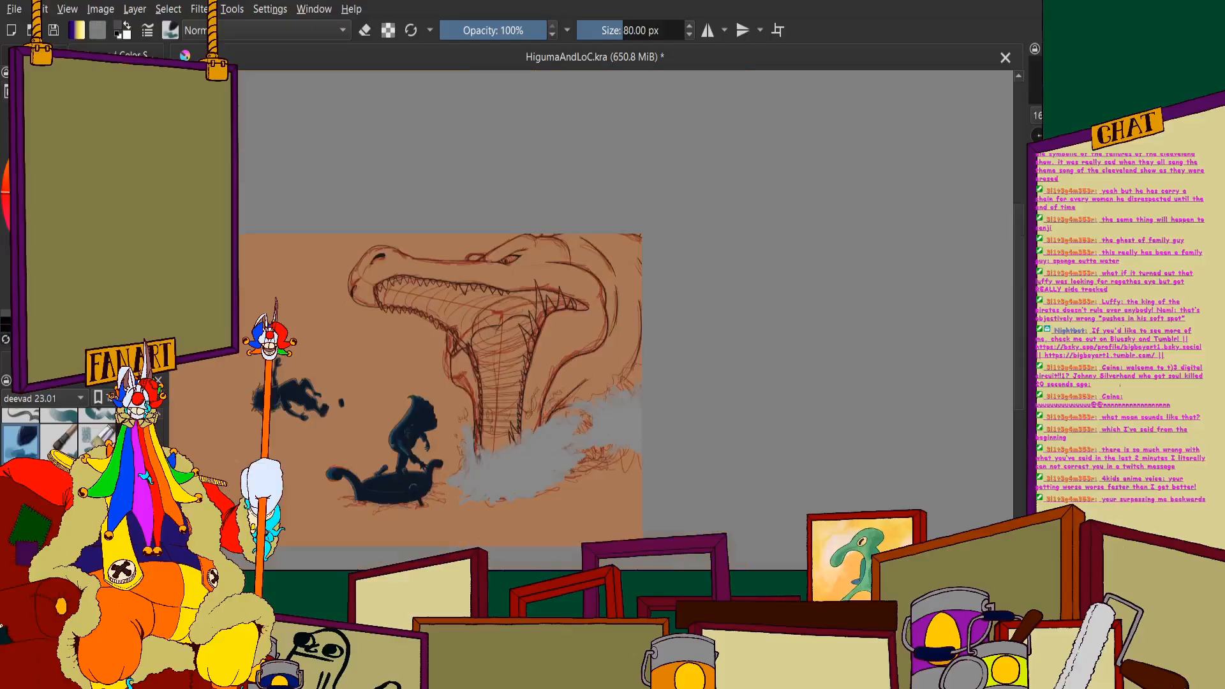
pyautogui.scroll(1, 383, 459)
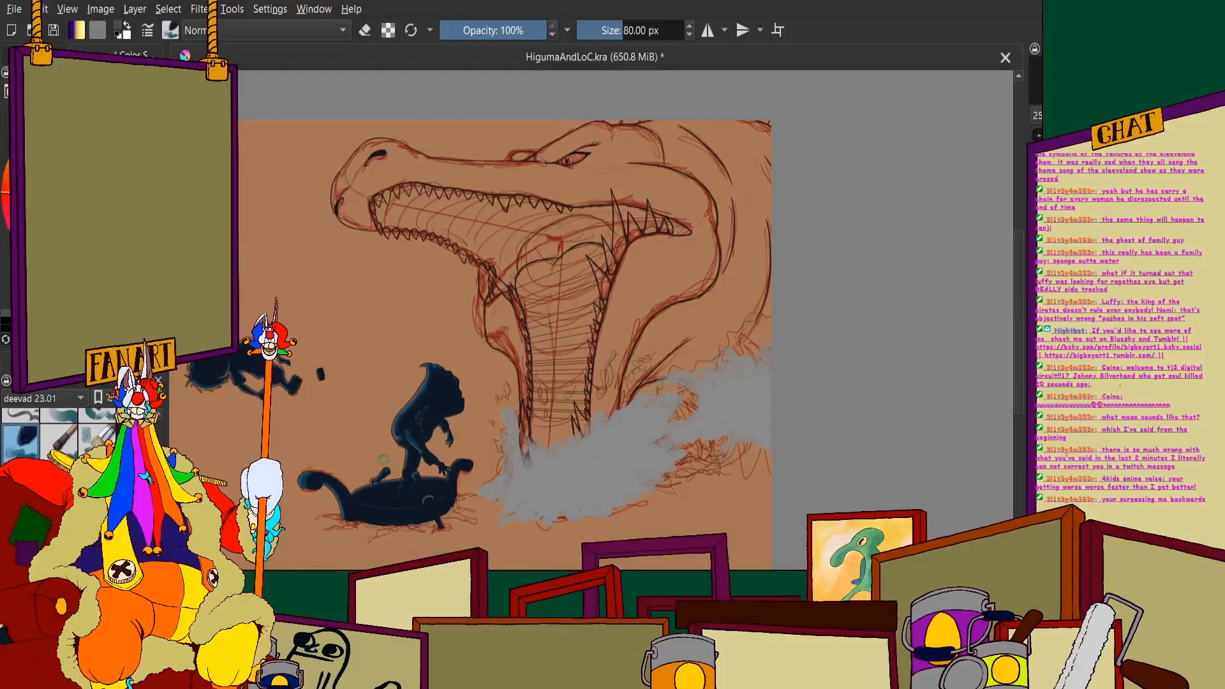
pyautogui.scroll(3, 383, 459)
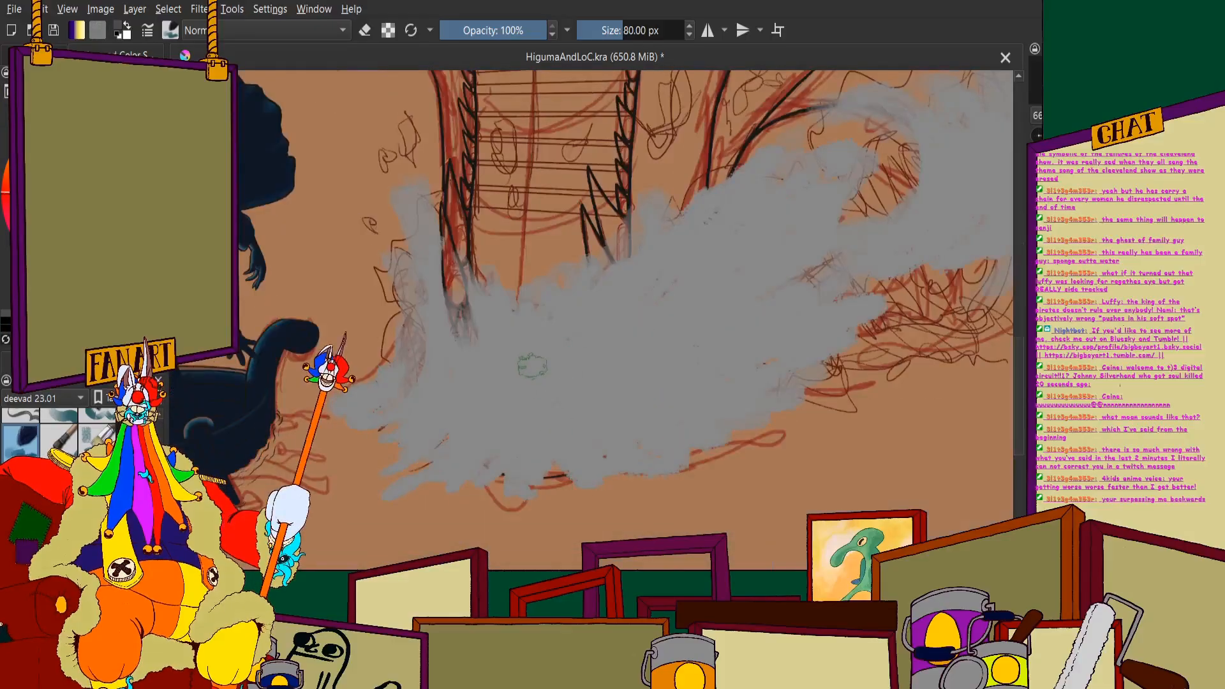
pyautogui.scroll(2, 489, 387)
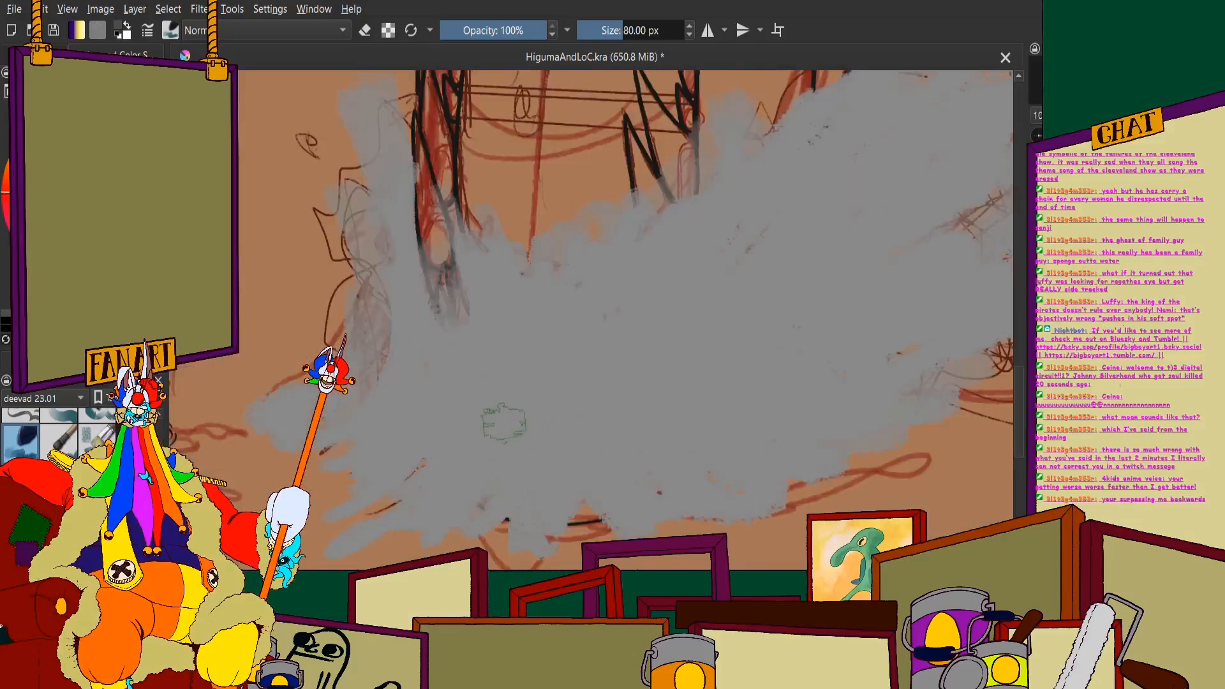
pyautogui.moveTo(609, 362)
pyautogui.mouseDown()
pyautogui.moveTo(664, 294)
pyautogui.moveTo(491, 530)
pyautogui.moveTo(593, 383)
pyautogui.moveTo(684, 384)
pyautogui.moveTo(721, 287)
pyautogui.moveTo(772, 319)
pyautogui.moveTo(830, 326)
pyautogui.moveTo(686, 409)
pyautogui.moveTo(645, 472)
pyautogui.moveTo(603, 389)
pyautogui.moveTo(511, 511)
pyautogui.moveTo(460, 440)
pyautogui.moveTo(411, 513)
pyautogui.moveTo(386, 526)
pyautogui.mouseUp()
pyautogui.scroll(-7, 564, 344)
pyautogui.scroll(7, 555, 341)
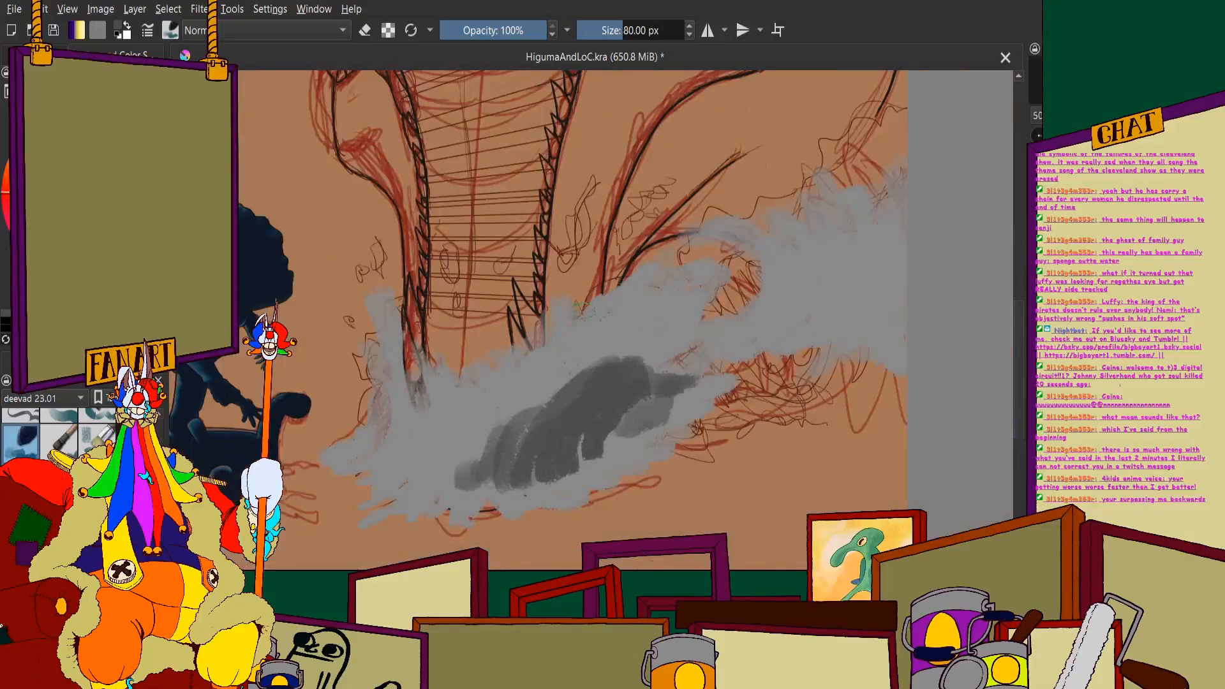
# - Extend the splash's shadow diagonally up to the right with mid-grey strokes, ending near the large wave's curl
pyautogui.moveTo(800, 363)
pyautogui.mouseDown()
pyautogui.moveTo(696, 456)
pyautogui.moveTo(613, 434)
pyautogui.moveTo(572, 440)
pyautogui.moveTo(565, 461)
pyautogui.moveTo(498, 514)
pyautogui.moveTo(664, 361)
pyautogui.mouseUp()
pyautogui.scroll(-2, 501, 513)
pyautogui.scroll(2, 677, 335)
pyautogui.moveTo(590, 409)
pyautogui.mouseDown()
pyautogui.moveTo(523, 398)
pyautogui.moveTo(418, 485)
pyautogui.moveTo(459, 437)
pyautogui.moveTo(894, 210)
pyautogui.mouseUp()
pyautogui.scroll(-2, 638, 287)
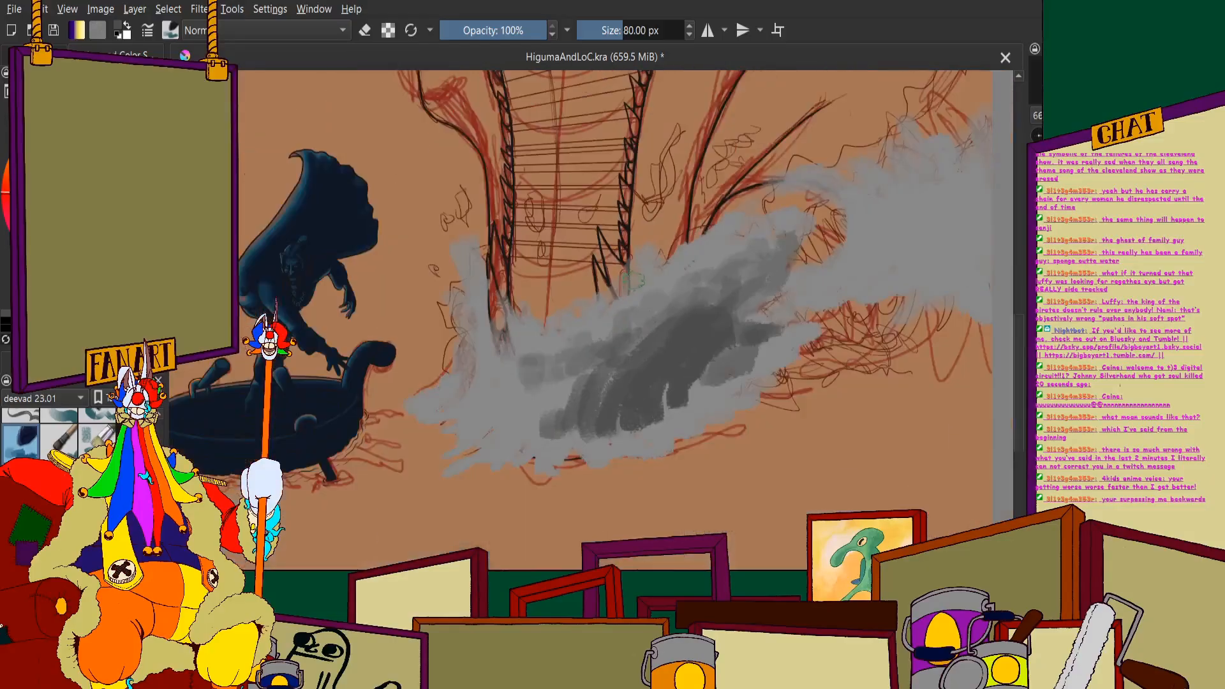
# - Spread the dark grey shadow left across the splash's base and right into its pointed lower tip
pyautogui.scroll(1, 545, 383)
pyautogui.moveTo(584, 386)
pyautogui.mouseDown()
pyautogui.moveTo(554, 402)
pyautogui.moveTo(512, 396)
pyautogui.mouseUp()
pyautogui.moveTo(510, 439); pyautogui.dragTo(614, 439)
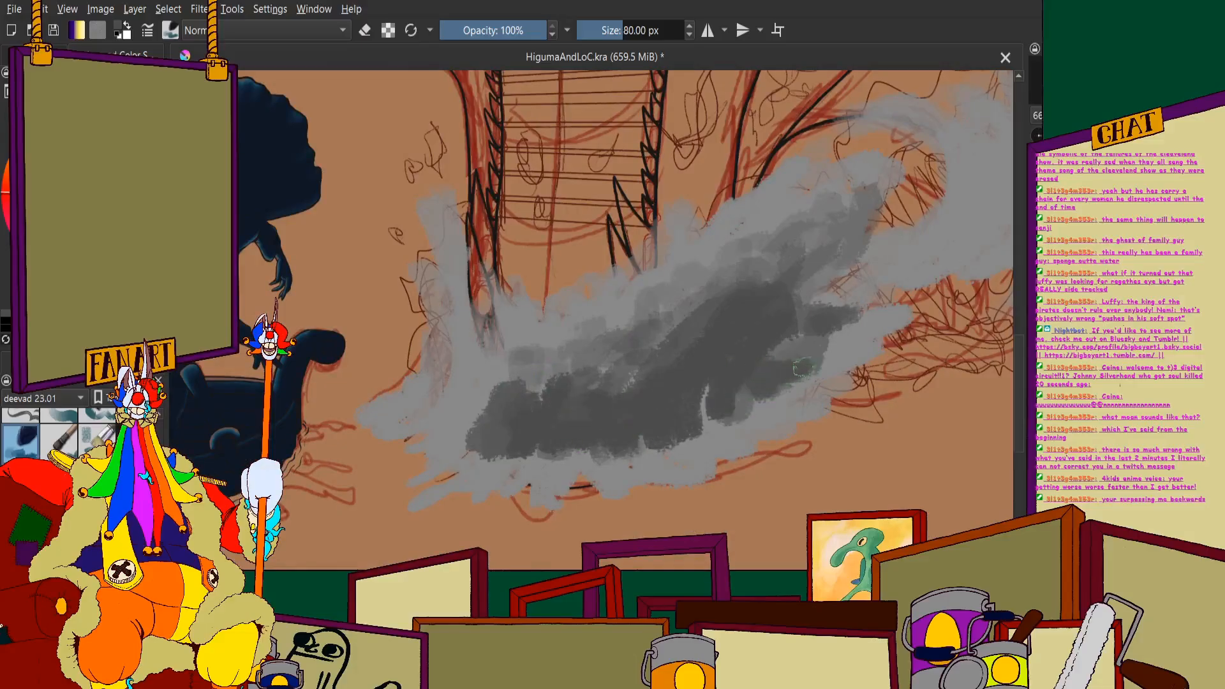
pyautogui.moveTo(803, 368); pyautogui.dragTo(914, 337)
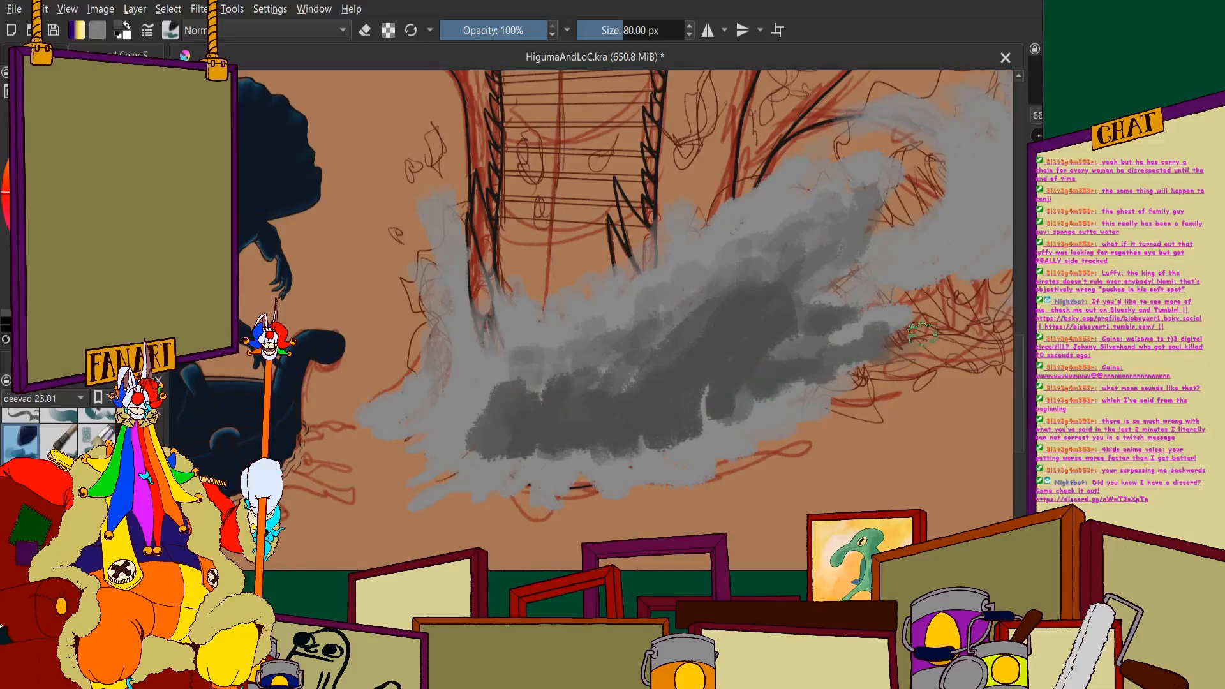
pyautogui.scroll(-4, 913, 370)
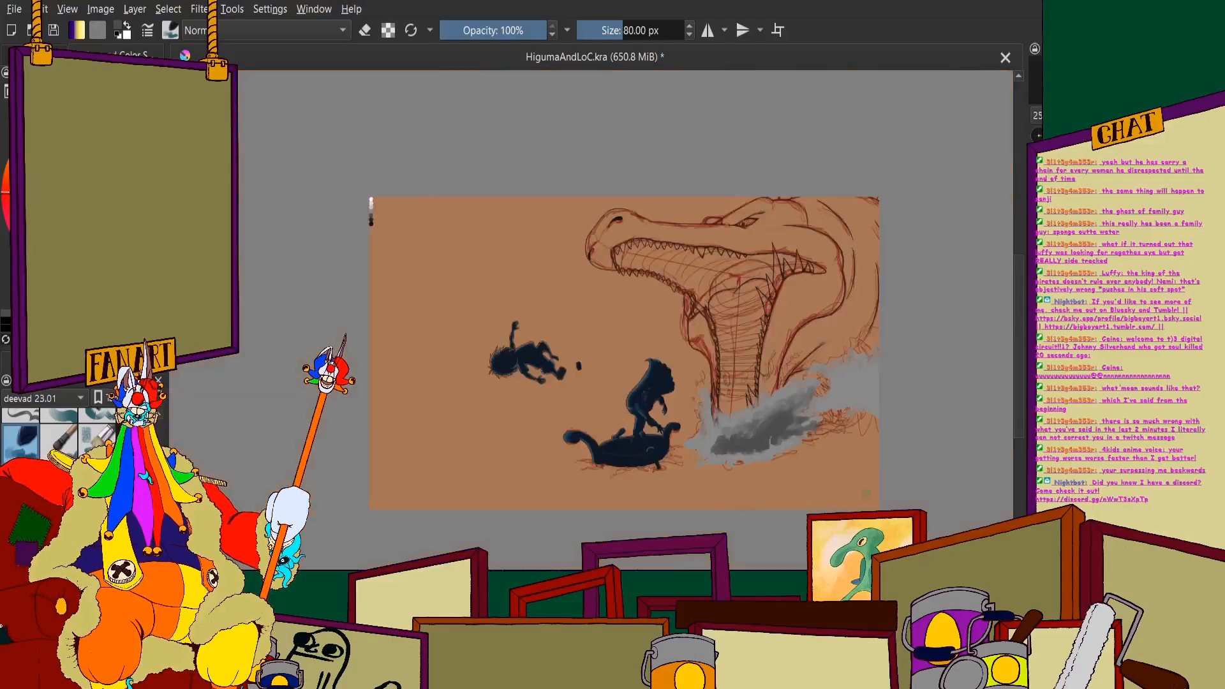
pyautogui.scroll(4, 836, 409)
pyautogui.moveTo(706, 403)
pyautogui.mouseDown()
pyautogui.moveTo(732, 421)
pyautogui.moveTo(762, 398)
pyautogui.mouseUp()
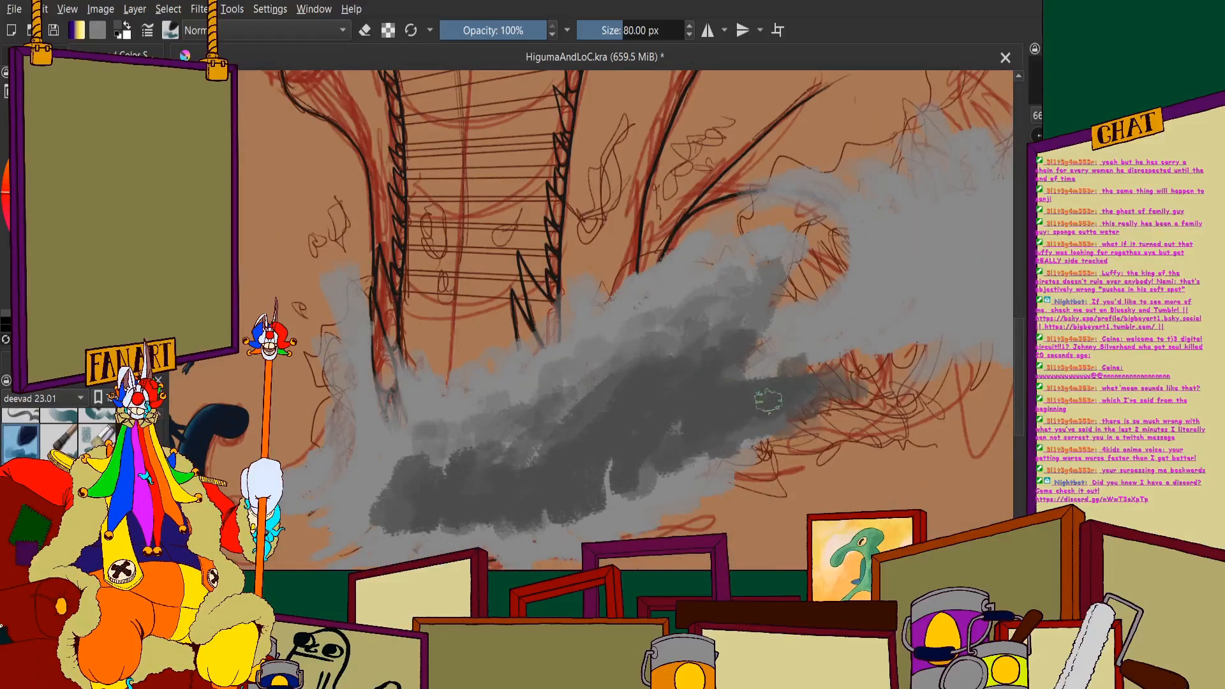
pyautogui.scroll(-5, 522, 342)
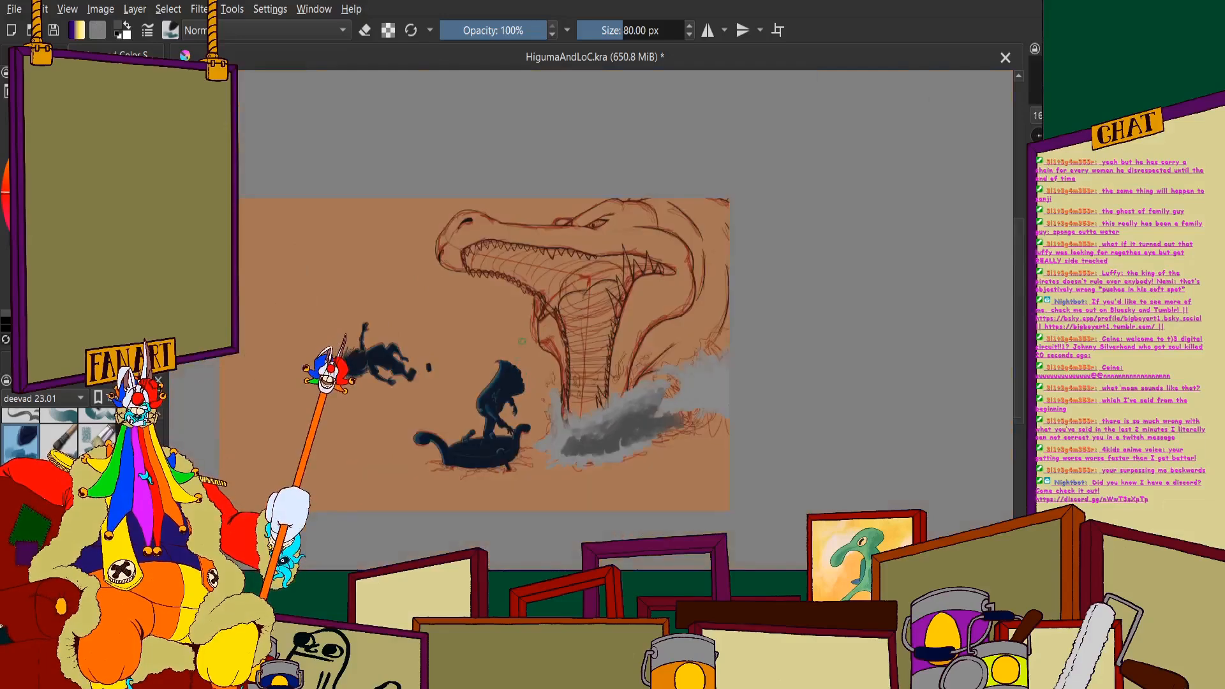
# - Fill the large wave's body with dark grey, joining it to the splash's shadow and shading around the curl
pyautogui.scroll(5, 522, 341)
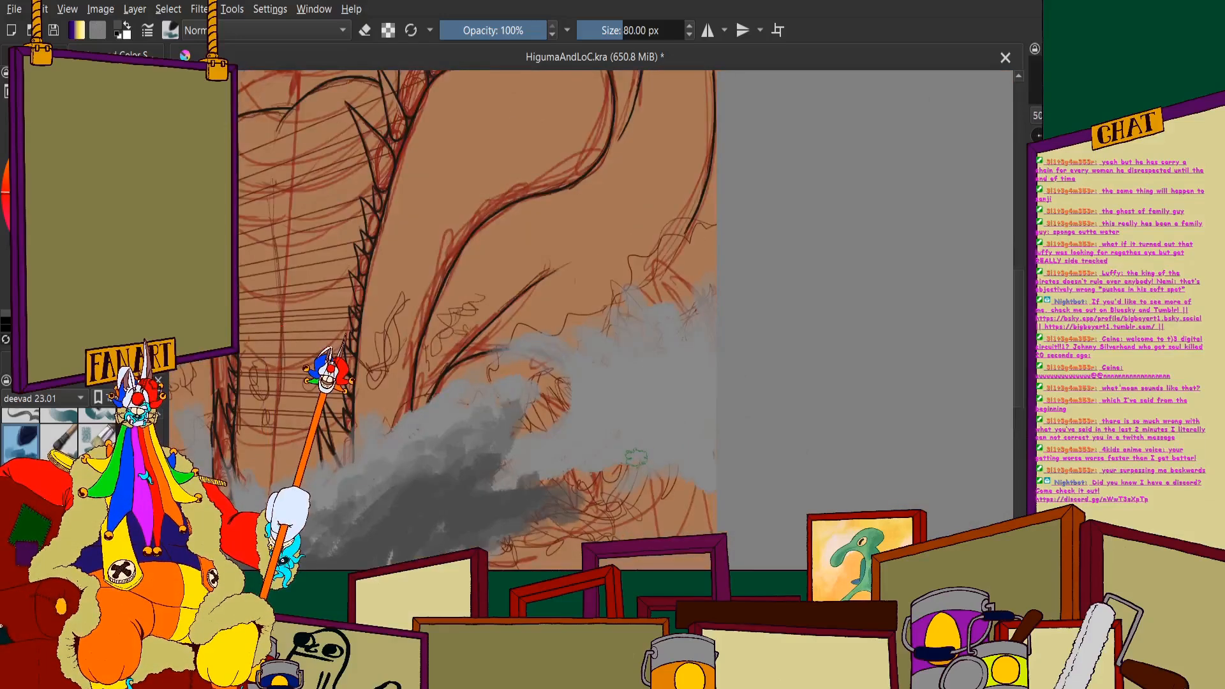
pyautogui.scroll(2, 636, 458)
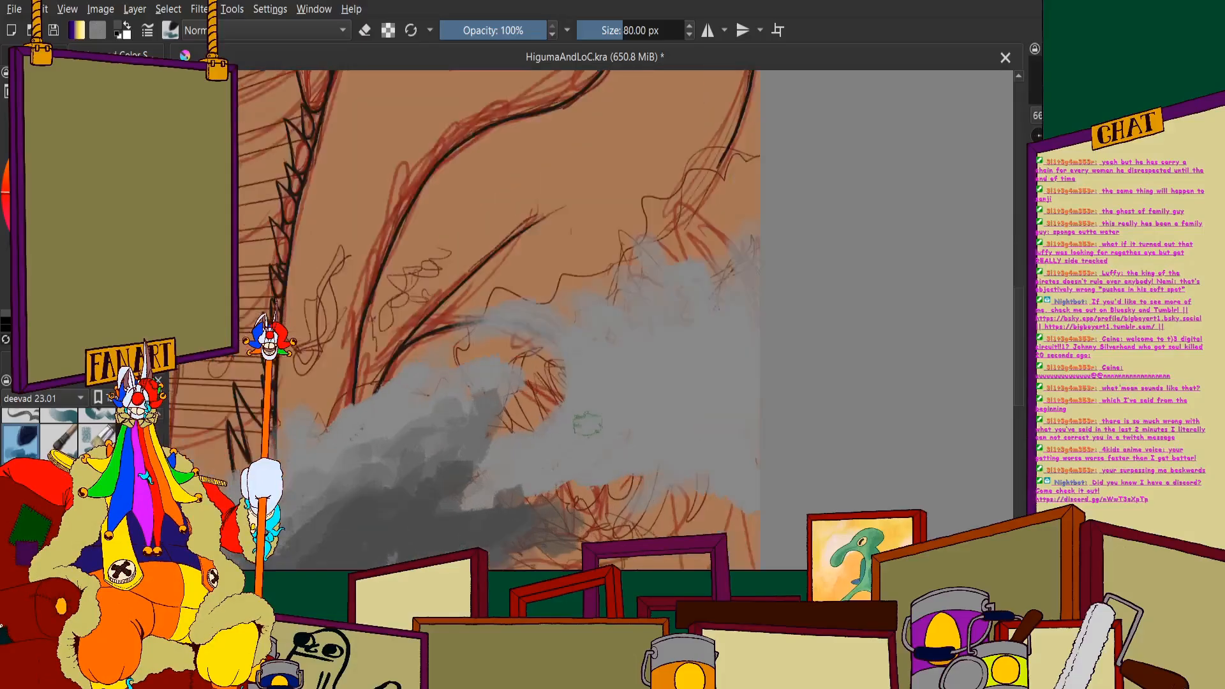
pyautogui.moveTo(511, 473)
pyautogui.mouseDown()
pyautogui.moveTo(574, 359)
pyautogui.moveTo(573, 441)
pyautogui.moveTo(602, 347)
pyautogui.moveTo(605, 392)
pyautogui.moveTo(623, 390)
pyautogui.moveTo(655, 342)
pyautogui.moveTo(646, 304)
pyautogui.moveTo(690, 423)
pyautogui.moveTo(691, 280)
pyautogui.moveTo(718, 373)
pyautogui.moveTo(721, 472)
pyautogui.moveTo(744, 289)
pyautogui.moveTo(756, 495)
pyautogui.moveTo(716, 430)
pyautogui.moveTo(673, 488)
pyautogui.moveTo(624, 440)
pyautogui.moveTo(553, 493)
pyautogui.mouseUp()
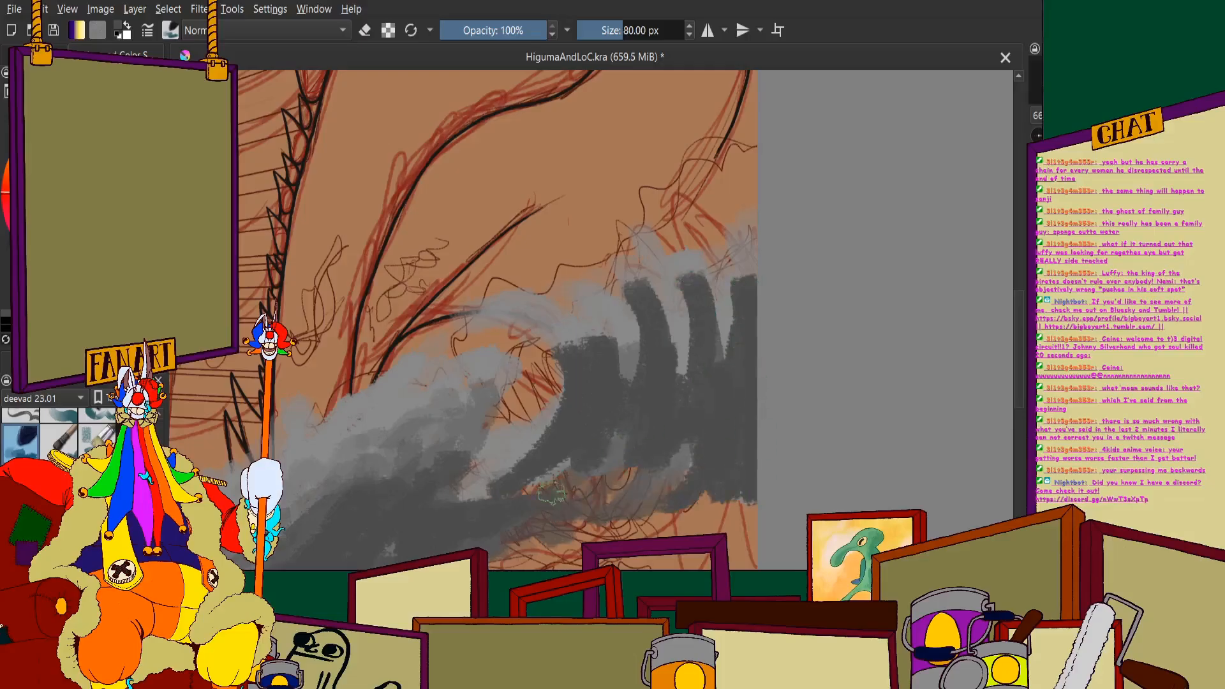
pyautogui.moveTo(691, 488)
pyautogui.mouseDown()
pyautogui.moveTo(740, 527)
pyautogui.moveTo(594, 533)
pyautogui.mouseUp()
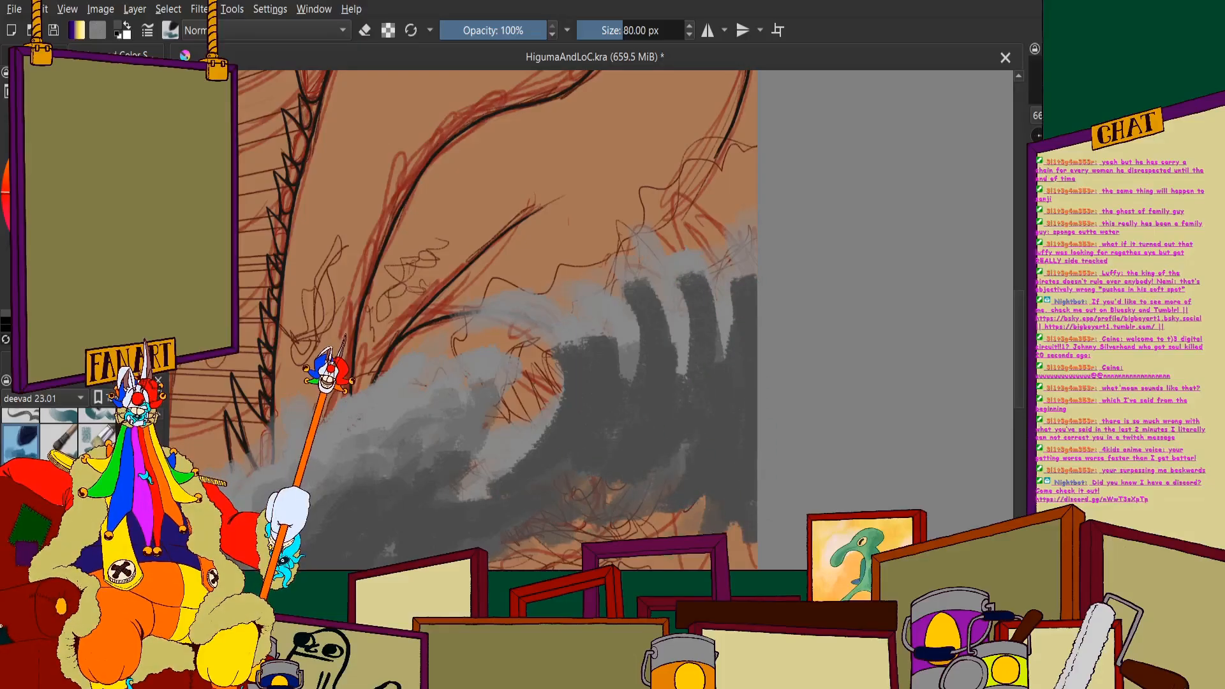
pyautogui.moveTo(547, 445)
pyautogui.mouseDown()
pyautogui.moveTo(473, 450)
pyautogui.moveTo(488, 489)
pyautogui.mouseUp()
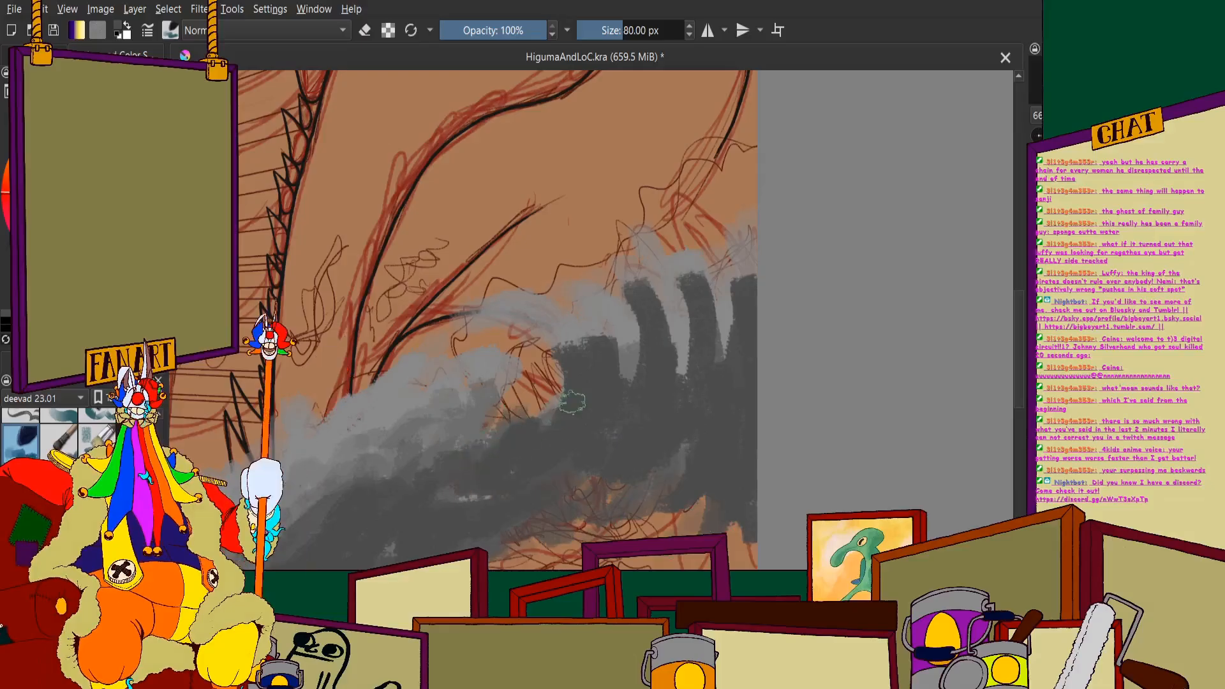
pyautogui.moveTo(545, 348)
pyautogui.mouseDown()
pyautogui.moveTo(631, 370)
pyautogui.moveTo(641, 318)
pyautogui.moveTo(683, 346)
pyautogui.moveTo(708, 294)
pyautogui.moveTo(728, 326)
pyautogui.mouseUp()
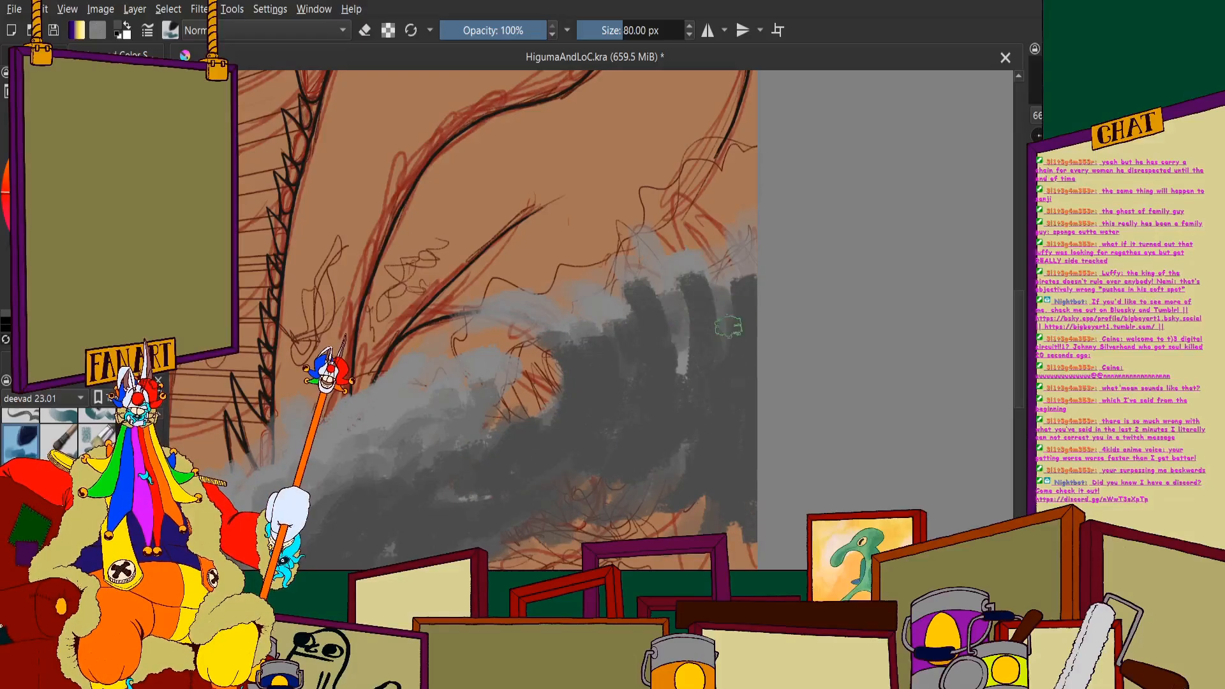
pyautogui.scroll(-6, 636, 213)
pyautogui.scroll(3, 634, 175)
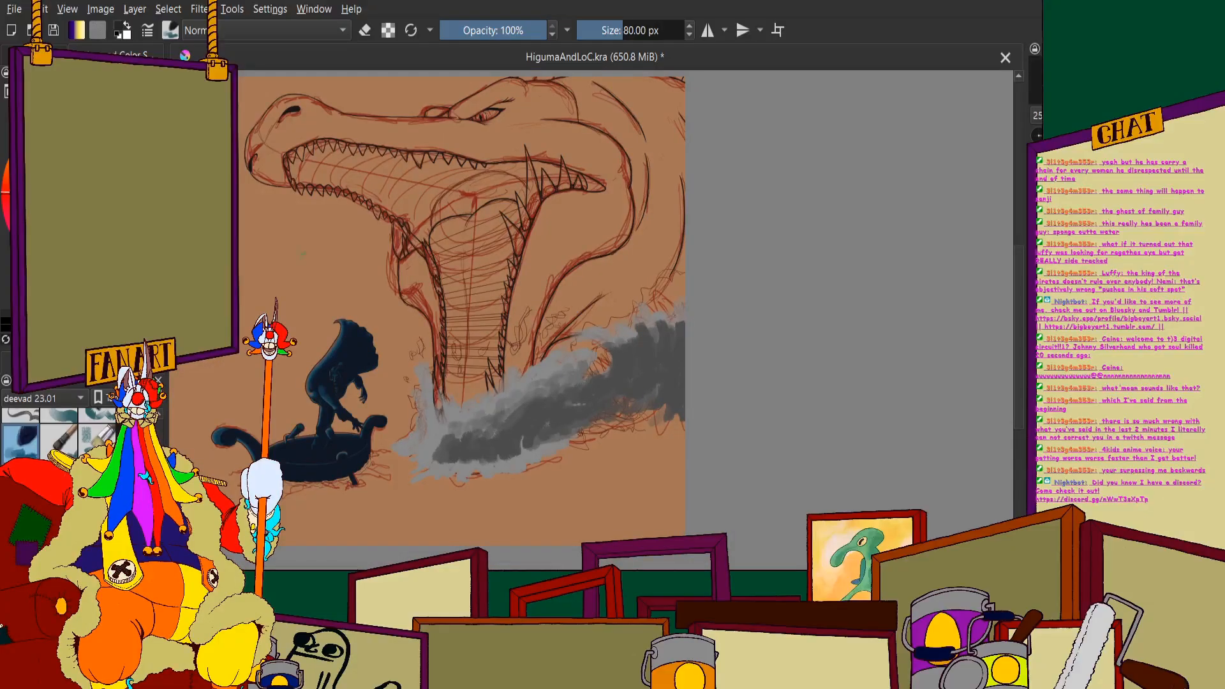
# - Paint a near-black core shadow into the large wave's body beside the canvas's right edge
pyautogui.scroll(4, 696, 374)
pyautogui.moveTo(557, 365)
pyautogui.mouseDown()
pyautogui.moveTo(563, 411)
pyautogui.moveTo(591, 399)
pyautogui.moveTo(619, 430)
pyautogui.moveTo(645, 530)
pyautogui.moveTo(686, 429)
pyautogui.moveTo(580, 432)
pyautogui.moveTo(677, 271)
pyautogui.moveTo(562, 333)
pyautogui.moveTo(563, 275)
pyautogui.mouseUp()
pyautogui.scroll(-2, 544, 377)
pyautogui.scroll(2, 520, 312)
pyautogui.scroll(-1, 499, 249)
pyautogui.scroll(2, 500, 249)
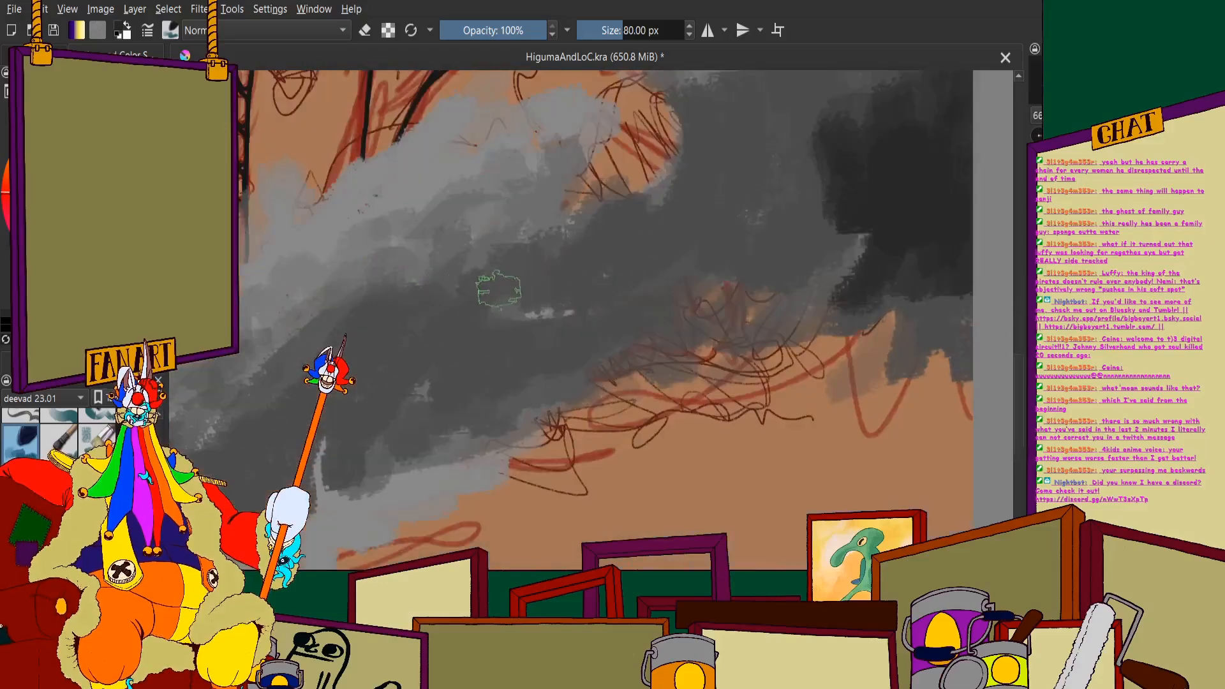
# - Paint a near-black diagonal core shadow through the middle of the jaw splash
pyautogui.moveTo(554, 231)
pyautogui.mouseDown()
pyautogui.moveTo(527, 332)
pyautogui.moveTo(541, 284)
pyautogui.moveTo(579, 342)
pyautogui.moveTo(595, 343)
pyautogui.moveTo(598, 313)
pyautogui.moveTo(651, 317)
pyautogui.mouseUp()
pyautogui.moveTo(575, 351); pyautogui.dragTo(545, 373)
pyautogui.scroll(-2, 541, 357)
pyautogui.moveTo(542, 357)
pyautogui.mouseDown()
pyautogui.moveTo(538, 276)
pyautogui.moveTo(693, 272)
pyautogui.moveTo(505, 366)
pyautogui.mouseUp()
pyautogui.scroll(1, 692, 272)
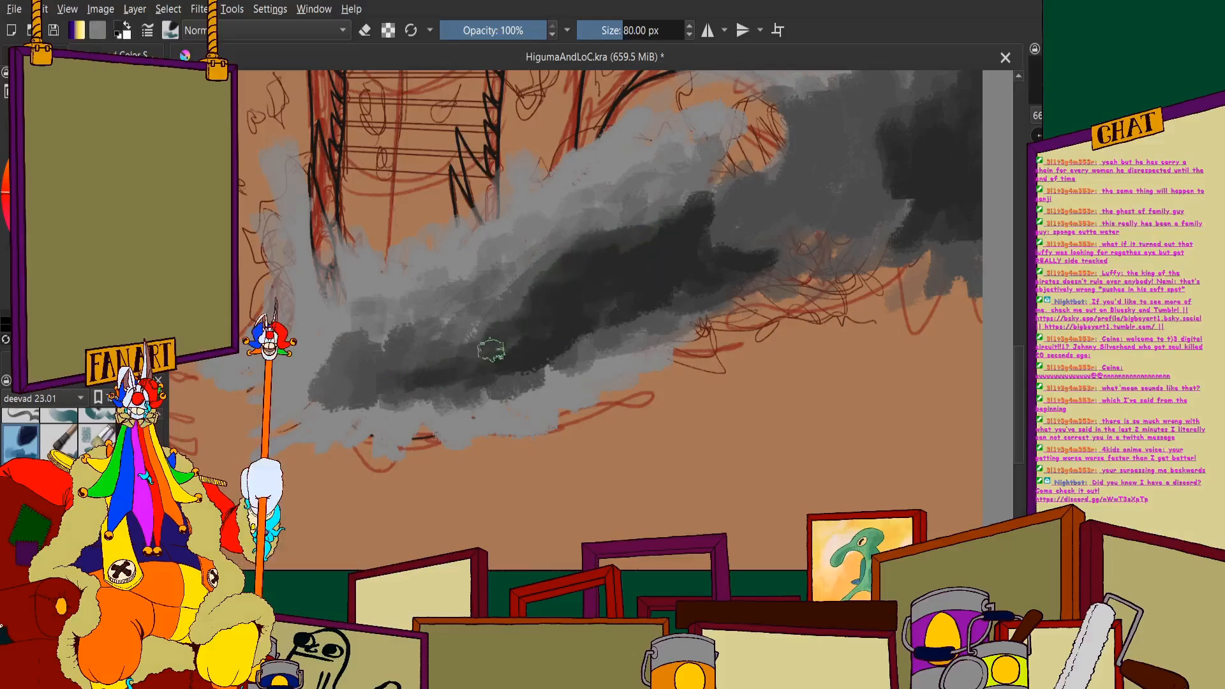
# - Extend the splash's near-black core leftward and shade its lower edge with mid-grey dabs
pyautogui.moveTo(491, 350)
pyautogui.mouseDown()
pyautogui.moveTo(414, 365)
pyautogui.moveTo(309, 361)
pyautogui.mouseUp()
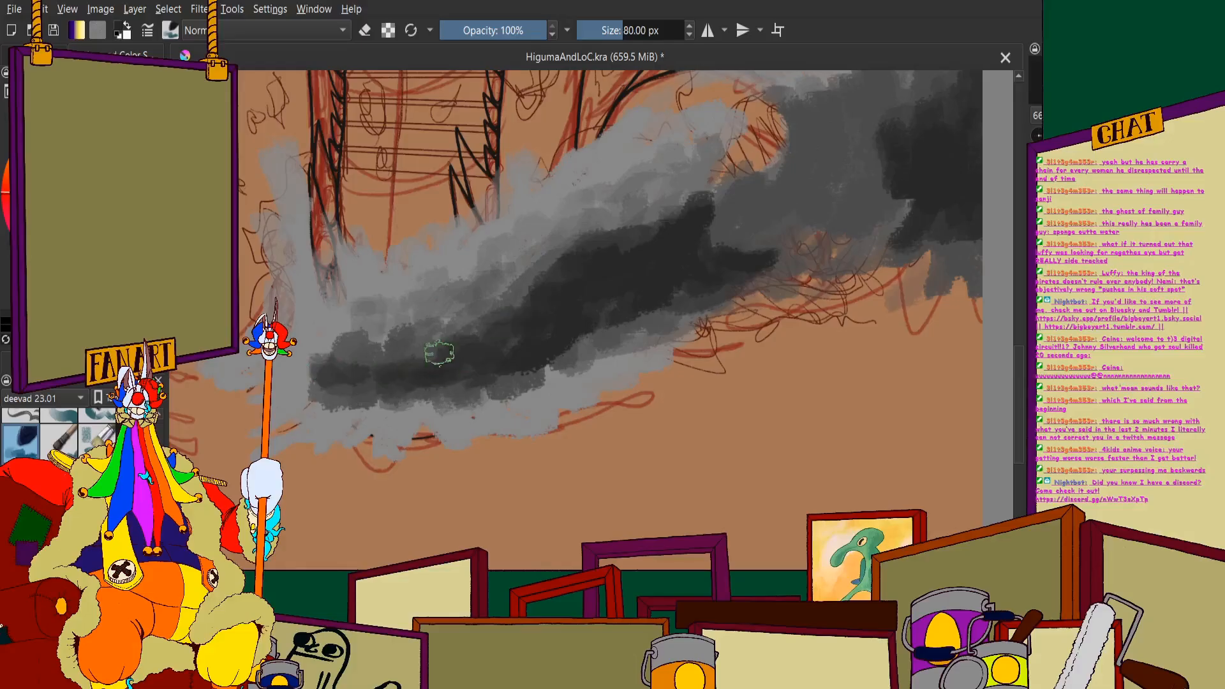
pyautogui.moveTo(564, 347)
pyautogui.mouseDown()
pyautogui.moveTo(596, 374)
pyautogui.moveTo(621, 339)
pyautogui.moveTo(658, 328)
pyautogui.mouseUp()
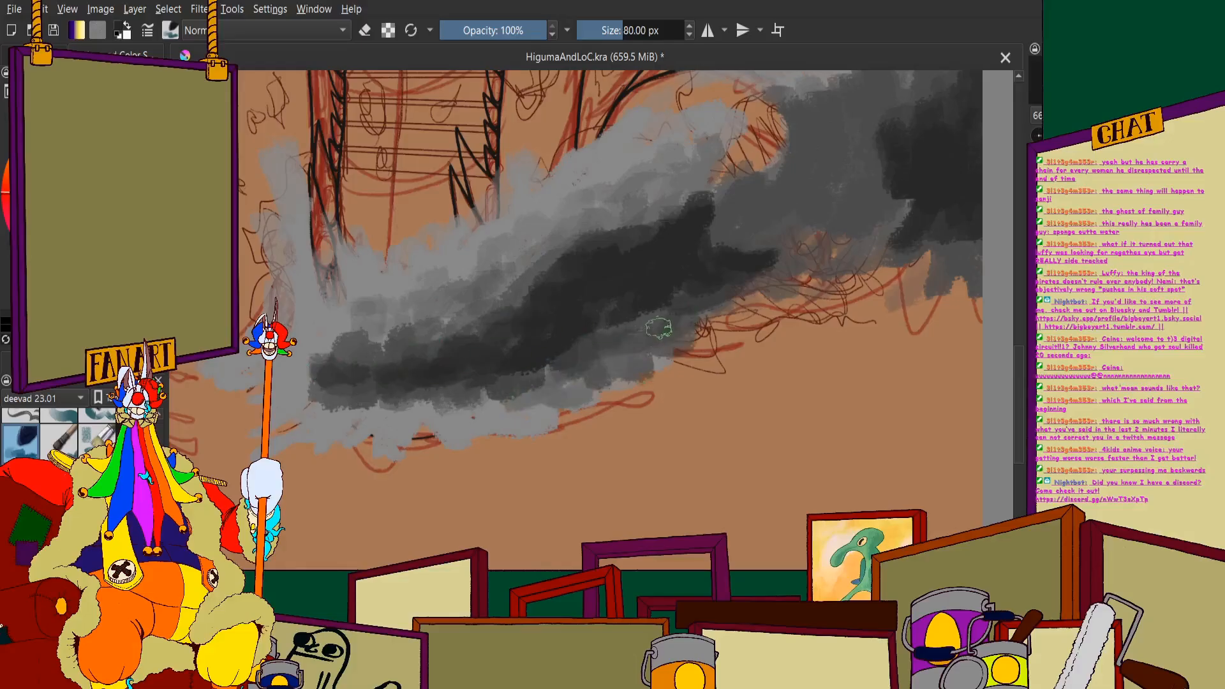
pyautogui.moveTo(594, 381)
pyautogui.mouseDown()
pyautogui.moveTo(553, 425)
pyautogui.moveTo(501, 424)
pyautogui.moveTo(536, 351)
pyautogui.mouseUp()
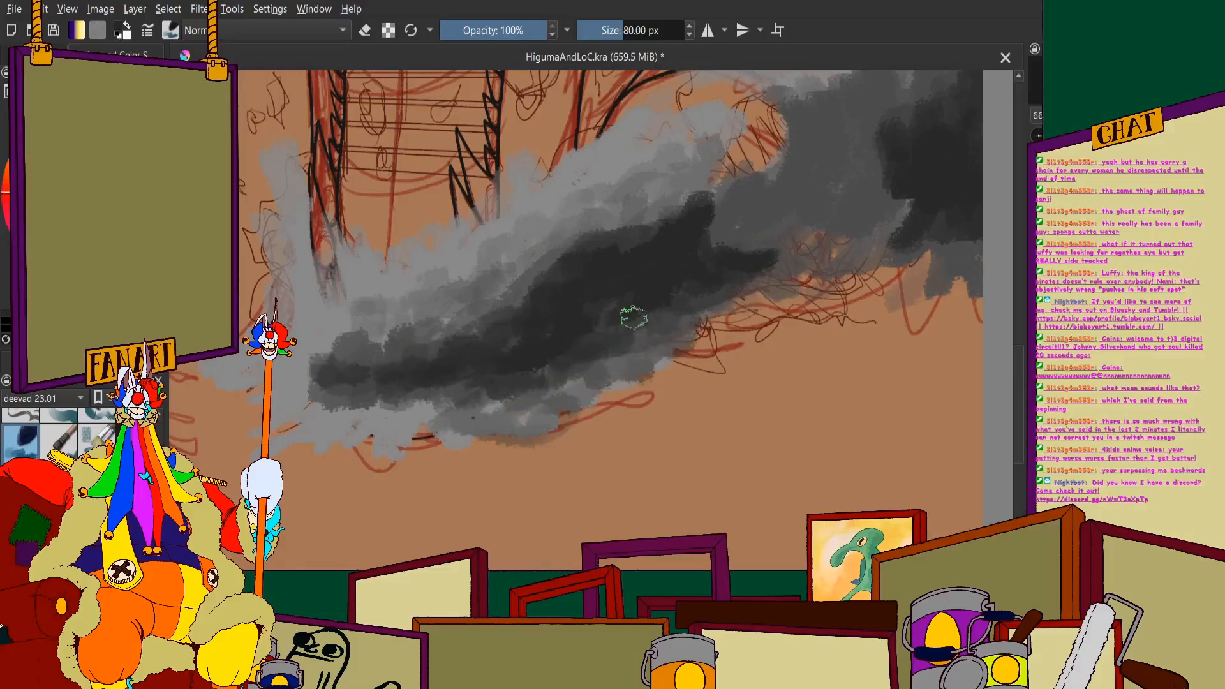
pyautogui.moveTo(634, 317)
pyautogui.mouseDown()
pyautogui.moveTo(521, 401)
pyautogui.moveTo(434, 445)
pyautogui.moveTo(428, 392)
pyautogui.moveTo(338, 459)
pyautogui.moveTo(408, 385)
pyautogui.mouseUp()
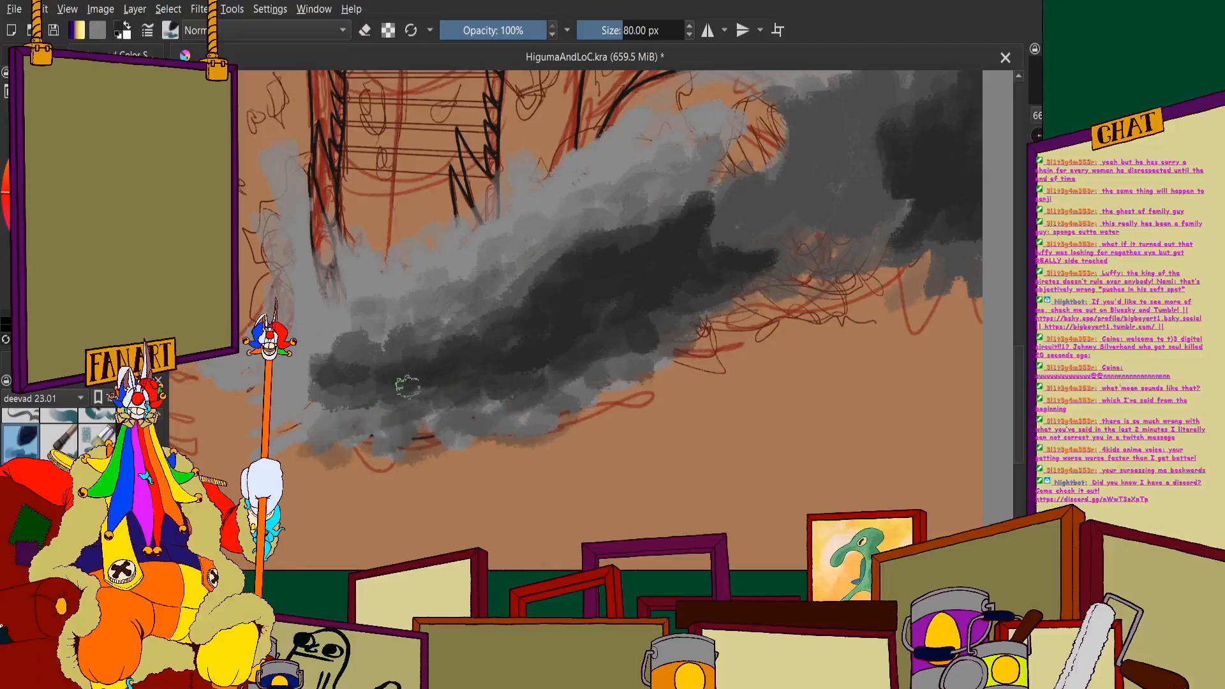
pyautogui.moveTo(371, 306)
pyautogui.mouseDown()
pyautogui.moveTo(398, 345)
pyautogui.moveTo(528, 286)
pyautogui.mouseUp()
pyautogui.scroll(-3, 677, 248)
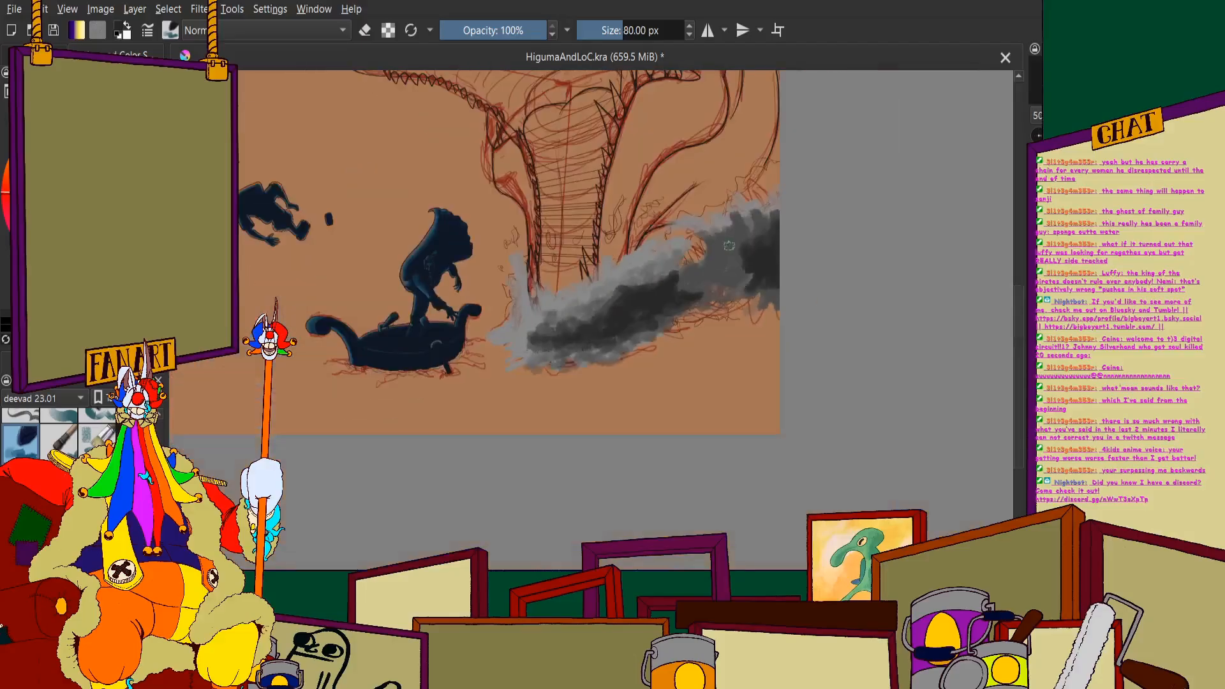
# - Spread the near-black shadow across the large wave's body, from the curl to the right canvas edge and down its underside
pyautogui.scroll(4, 741, 223)
pyautogui.moveTo(733, 342); pyautogui.dragTo(651, 421)
pyautogui.moveTo(681, 289); pyautogui.dragTo(662, 333)
pyautogui.moveTo(603, 267)
pyautogui.mouseDown()
pyautogui.moveTo(468, 382)
pyautogui.moveTo(621, 297)
pyautogui.moveTo(539, 409)
pyautogui.moveTo(635, 313)
pyautogui.moveTo(625, 376)
pyautogui.moveTo(742, 262)
pyautogui.moveTo(799, 306)
pyautogui.moveTo(673, 237)
pyautogui.moveTo(858, 192)
pyautogui.mouseUp()
pyautogui.moveTo(855, 382)
pyautogui.mouseDown()
pyautogui.moveTo(770, 406)
pyautogui.moveTo(876, 405)
pyautogui.moveTo(733, 377)
pyautogui.mouseUp()
pyautogui.moveTo(585, 248); pyautogui.dragTo(536, 352)
pyautogui.moveTo(593, 399); pyautogui.dragTo(739, 380)
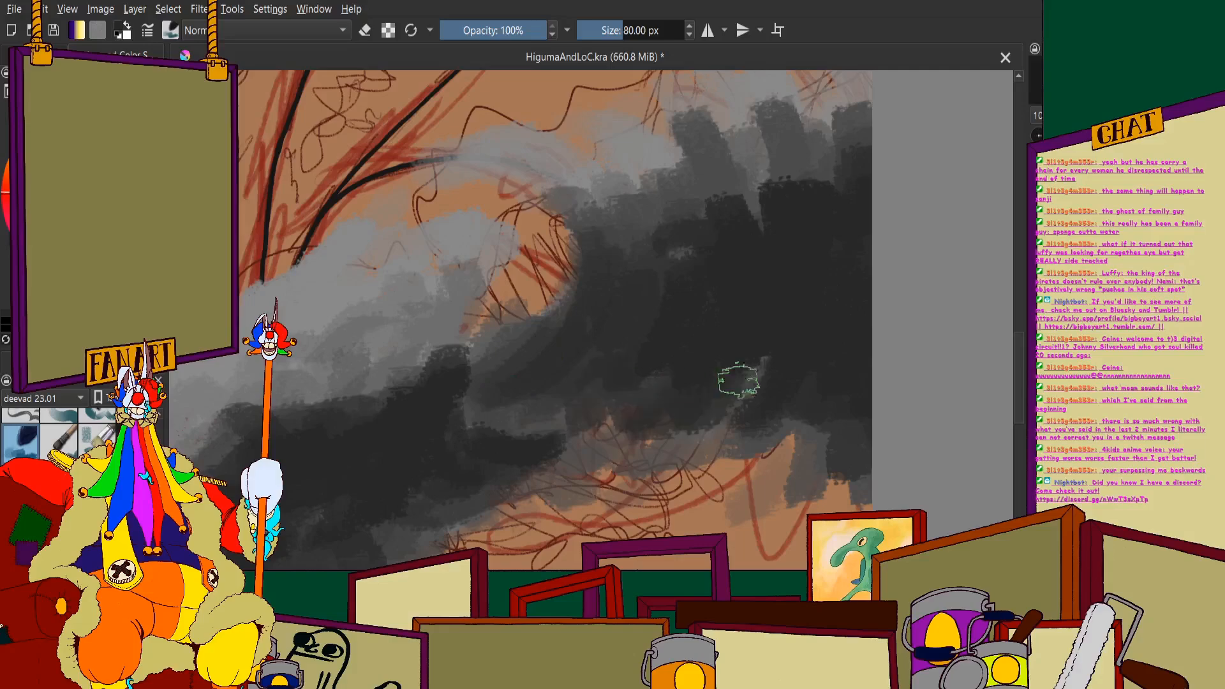
pyautogui.scroll(-4, 667, 294)
pyautogui.moveTo(689, 270); pyautogui.dragTo(658, 282)
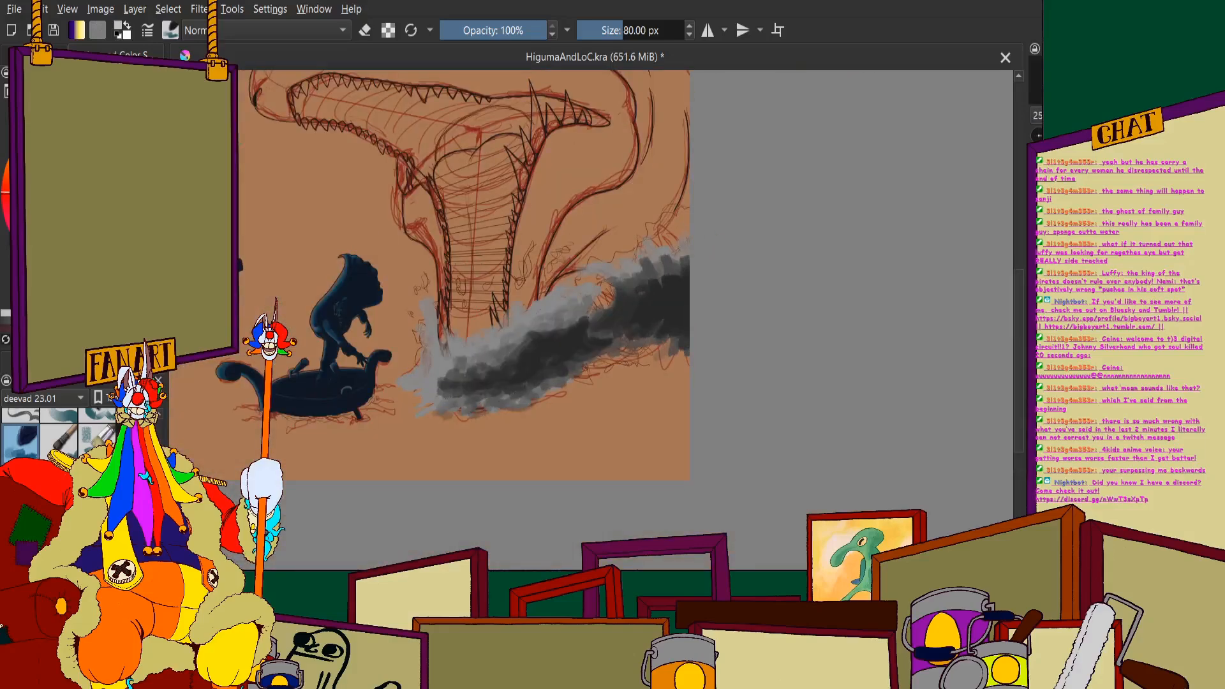
# - Paint the crest of the large wave by the canvas's right edge in near-white grey, down to its dark body
pyautogui.scroll(2, 594, 173)
pyautogui.scroll(-1, 591, 372)
pyautogui.scroll(3, 708, 383)
pyautogui.moveTo(507, 298)
pyautogui.mouseDown()
pyautogui.moveTo(550, 278)
pyautogui.moveTo(561, 207)
pyautogui.moveTo(654, 161)
pyautogui.moveTo(673, 105)
pyautogui.moveTo(717, 130)
pyautogui.moveTo(724, 246)
pyautogui.moveTo(685, 288)
pyautogui.moveTo(700, 304)
pyautogui.moveTo(619, 332)
pyautogui.moveTo(521, 394)
pyautogui.moveTo(442, 414)
pyautogui.moveTo(291, 383)
pyautogui.moveTo(292, 405)
pyautogui.moveTo(312, 430)
pyautogui.moveTo(373, 446)
pyautogui.moveTo(423, 413)
pyautogui.moveTo(348, 436)
pyautogui.moveTo(327, 383)
pyautogui.moveTo(493, 333)
pyautogui.moveTo(431, 304)
pyautogui.moveTo(373, 382)
pyautogui.moveTo(408, 394)
pyautogui.moveTo(486, 329)
pyautogui.moveTo(515, 333)
pyautogui.moveTo(461, 334)
pyautogui.moveTo(641, 327)
pyautogui.moveTo(710, 264)
pyautogui.moveTo(638, 239)
pyautogui.moveTo(670, 170)
pyautogui.moveTo(650, 266)
pyautogui.moveTo(703, 250)
pyautogui.mouseUp()
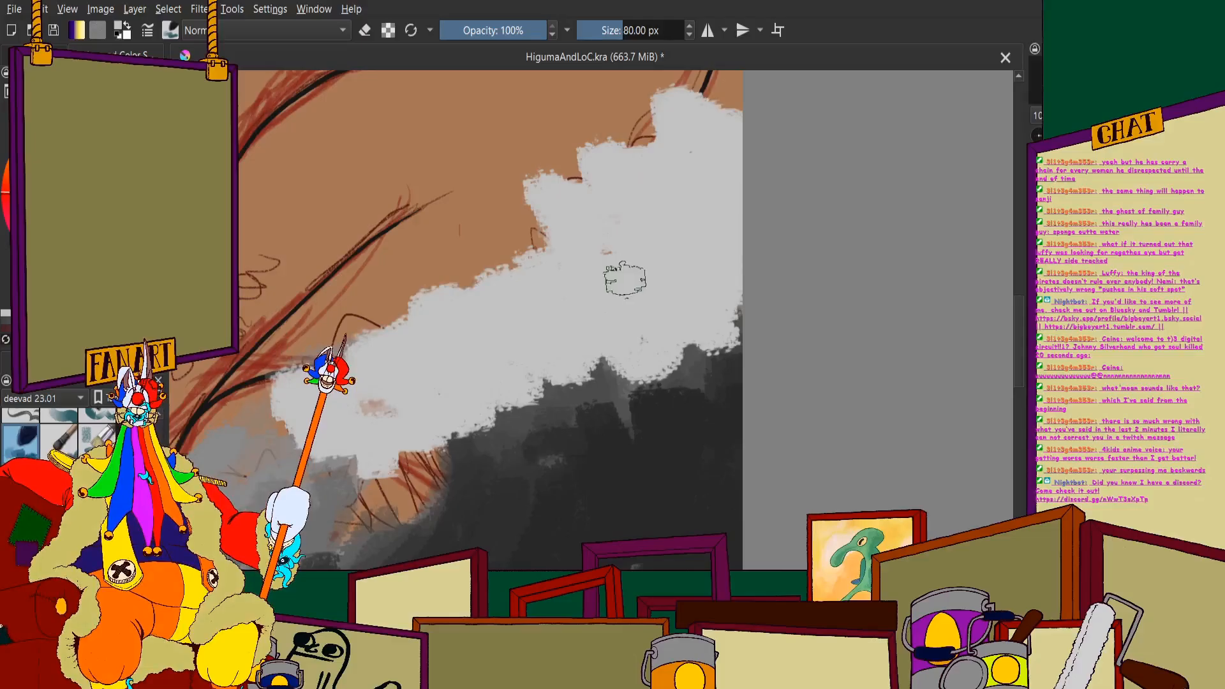
pyautogui.moveTo(449, 442); pyautogui.dragTo(612, 379)
pyautogui.moveTo(547, 413)
pyautogui.mouseDown()
pyautogui.moveTo(657, 388)
pyautogui.moveTo(725, 344)
pyautogui.mouseUp()
pyautogui.scroll(-1, 531, 265)
pyautogui.scroll(-4, 443, 396)
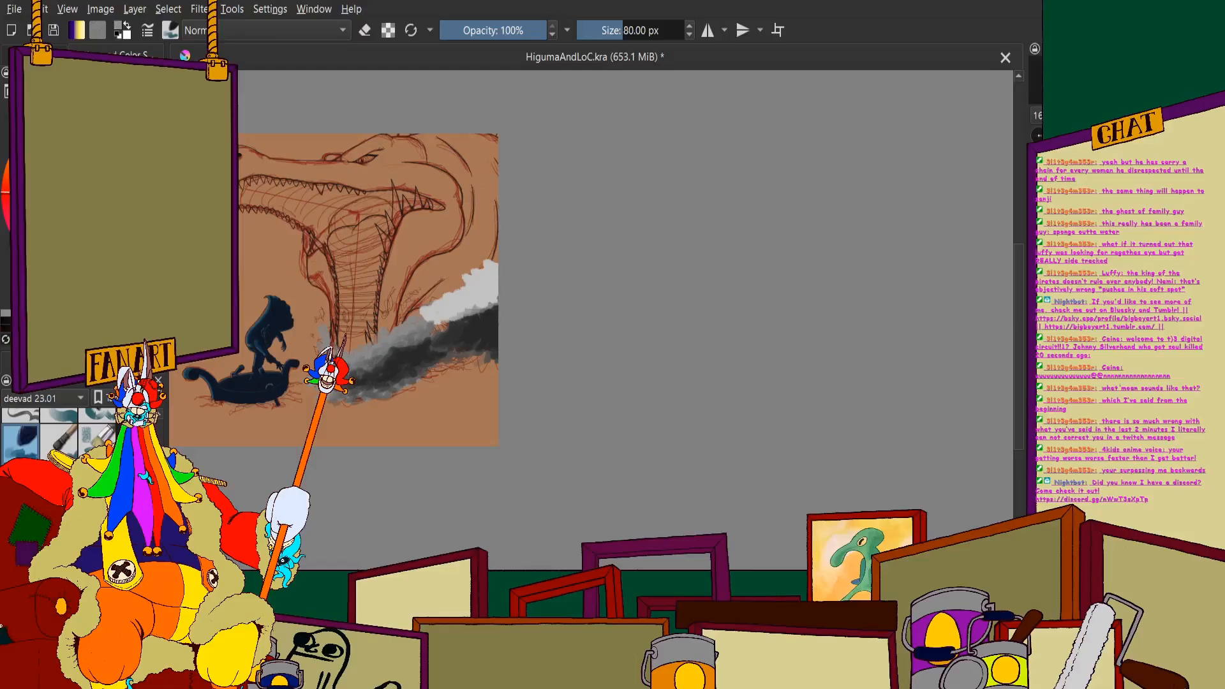
# - Shade the near-white crest with overlapping light- and mid-grey dabs through its middle and upper right, keeping its left tip pale
pyautogui.scroll(5, 391, 351)
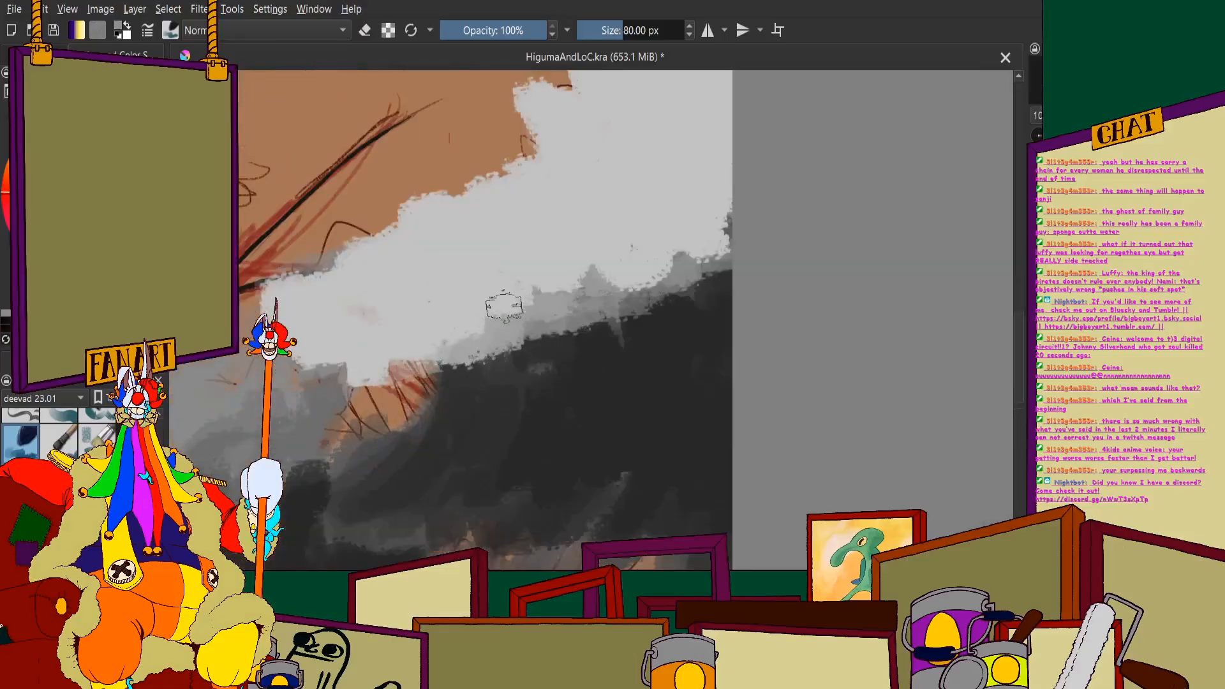
pyautogui.moveTo(489, 327)
pyautogui.mouseDown()
pyautogui.moveTo(580, 292)
pyautogui.moveTo(623, 237)
pyautogui.moveTo(604, 221)
pyautogui.moveTo(569, 271)
pyautogui.moveTo(522, 254)
pyautogui.moveTo(477, 290)
pyautogui.moveTo(443, 348)
pyautogui.moveTo(414, 327)
pyautogui.moveTo(473, 247)
pyautogui.moveTo(519, 233)
pyautogui.mouseUp()
pyautogui.scroll(-3, 511, 306)
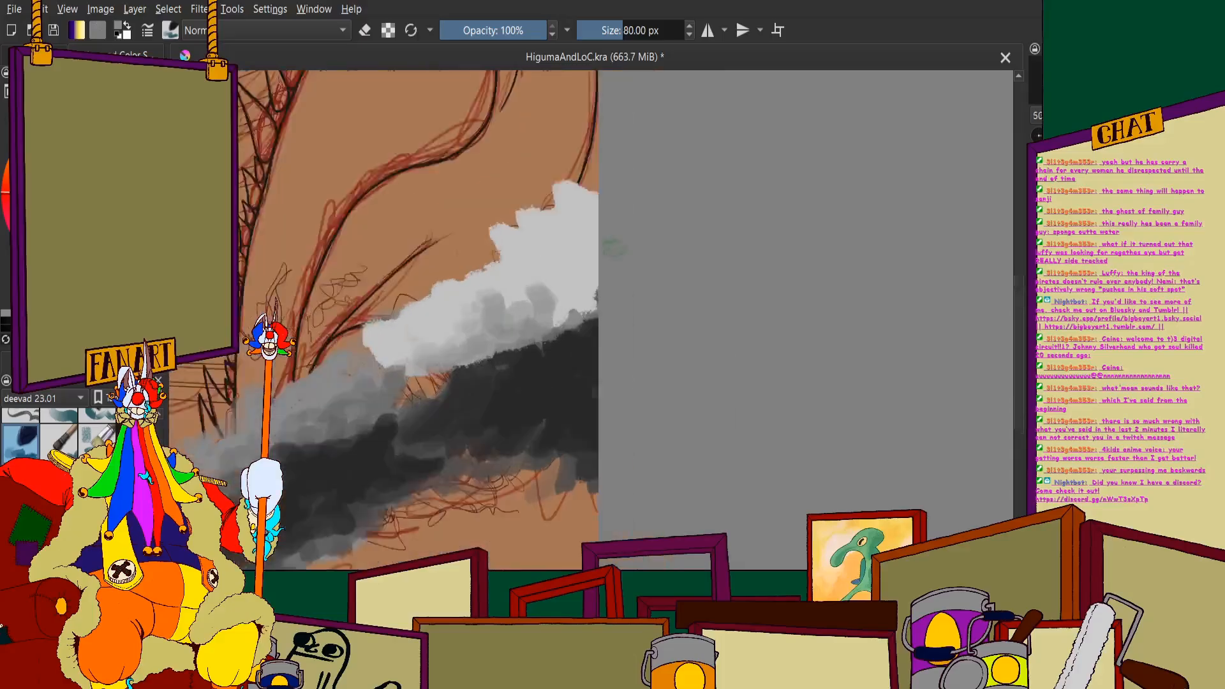
pyautogui.scroll(3, 603, 247)
pyautogui.moveTo(510, 325)
pyautogui.mouseDown()
pyautogui.moveTo(566, 302)
pyautogui.moveTo(523, 355)
pyautogui.moveTo(576, 321)
pyautogui.moveTo(571, 244)
pyautogui.moveTo(577, 257)
pyautogui.moveTo(526, 251)
pyautogui.moveTo(568, 258)
pyautogui.mouseUp()
pyautogui.moveTo(568, 331)
pyautogui.mouseDown()
pyautogui.moveTo(535, 364)
pyautogui.moveTo(492, 364)
pyautogui.moveTo(483, 328)
pyautogui.mouseUp()
pyautogui.moveTo(571, 180); pyautogui.dragTo(588, 152)
pyautogui.scroll(-2, 549, 339)
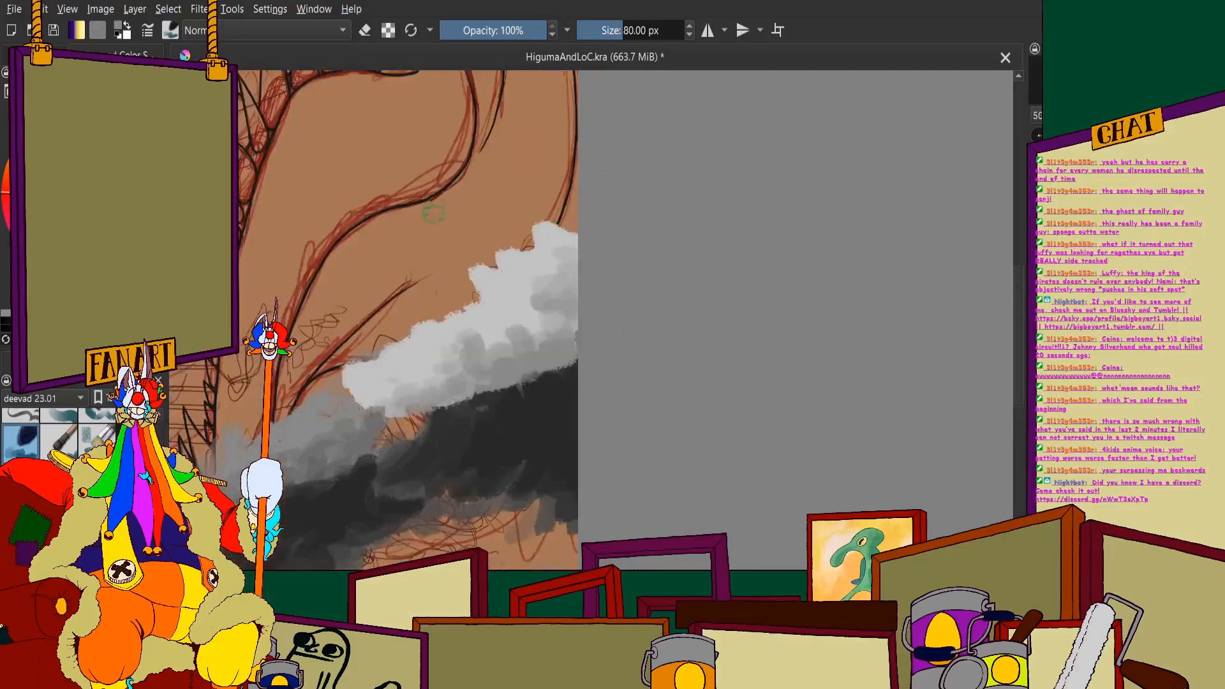
pyautogui.scroll(1, 429, 205)
pyautogui.moveTo(504, 352)
pyautogui.mouseDown()
pyautogui.moveTo(515, 380)
pyautogui.moveTo(529, 376)
pyautogui.moveTo(561, 337)
pyautogui.moveTo(497, 309)
pyautogui.moveTo(529, 281)
pyautogui.moveTo(582, 290)
pyautogui.mouseUp()
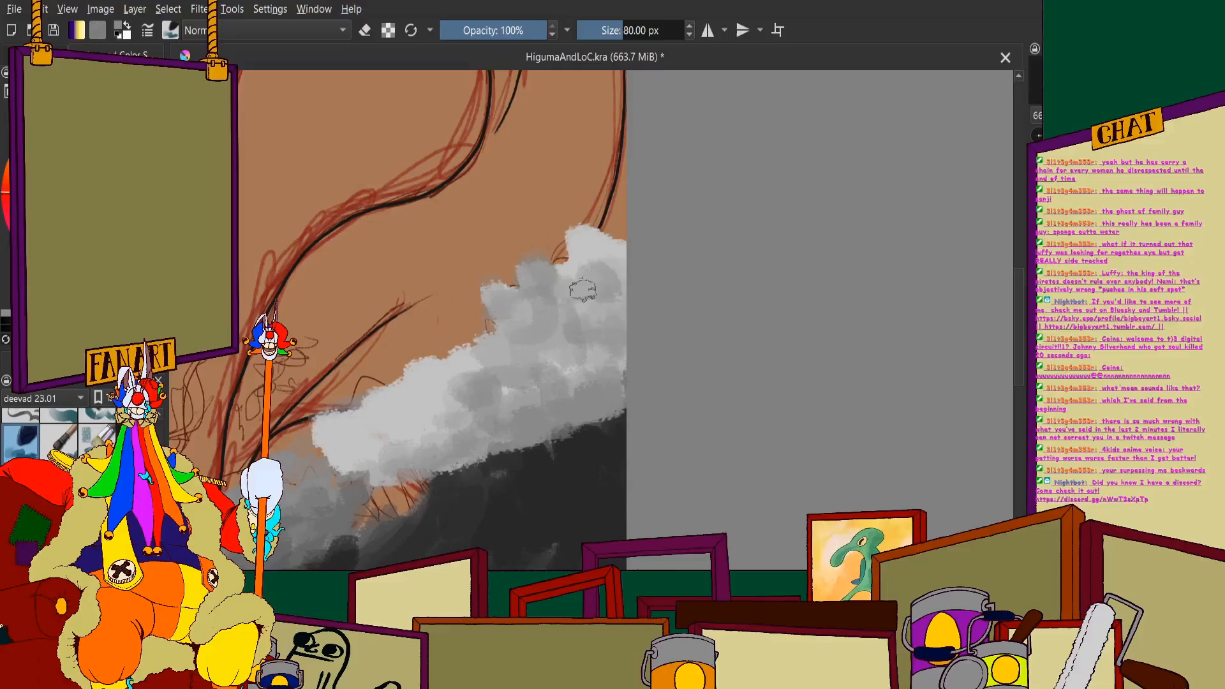
# - Make the painted dark-blue sea monster visible behind the grey waves
pyautogui.click(49, 55)
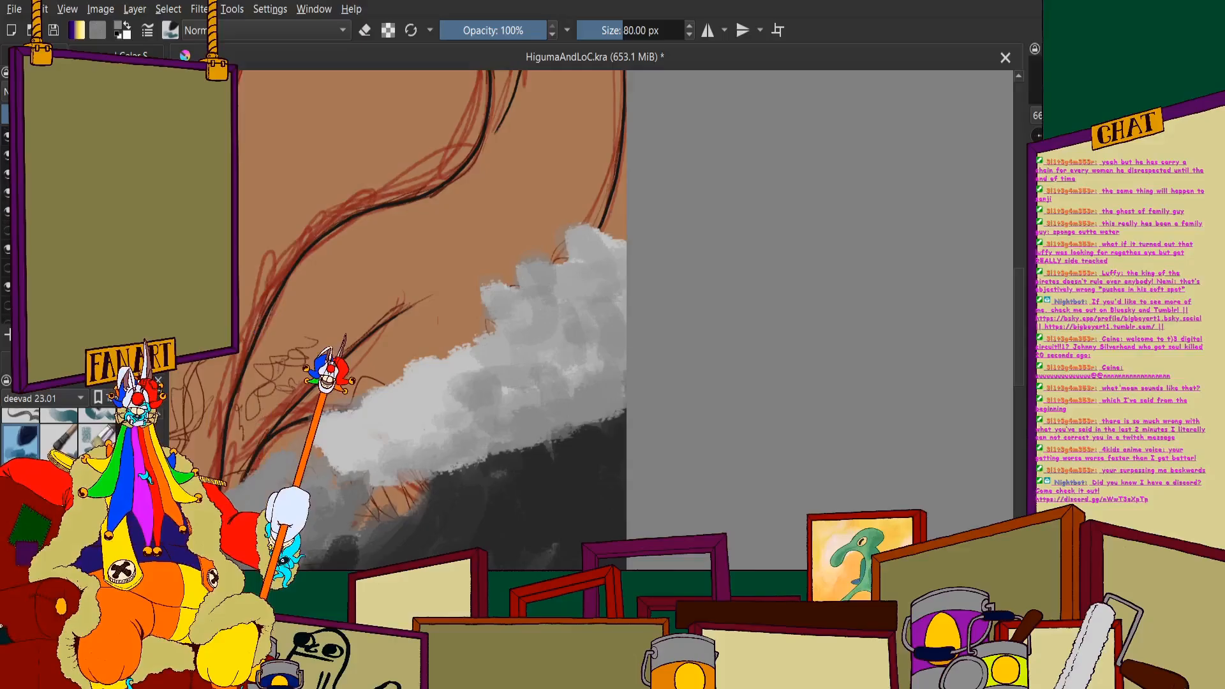
pyautogui.click(7, 230)
pyautogui.scroll(-5, 731, 354)
pyautogui.scroll(5, 702, 358)
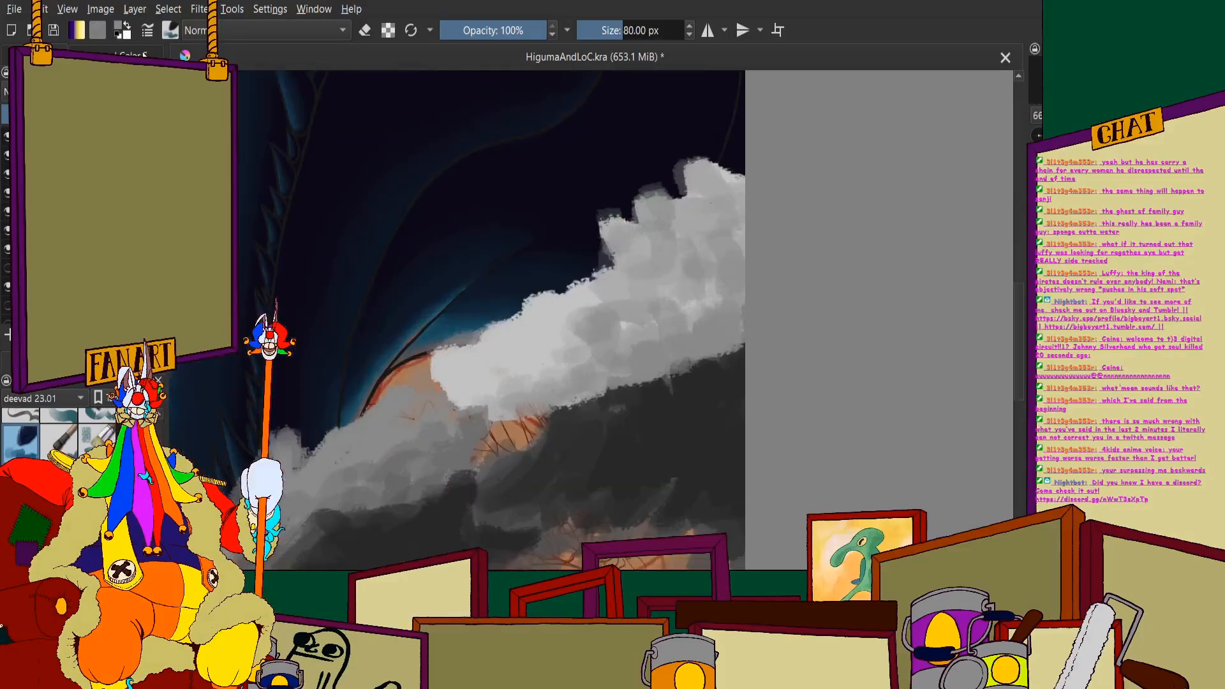
pyautogui.click(145, 57)
# - Paint a dark-grey band along the underside of the pale crest, reaching the right canvas edge
pyautogui.scroll(1, 657, 335)
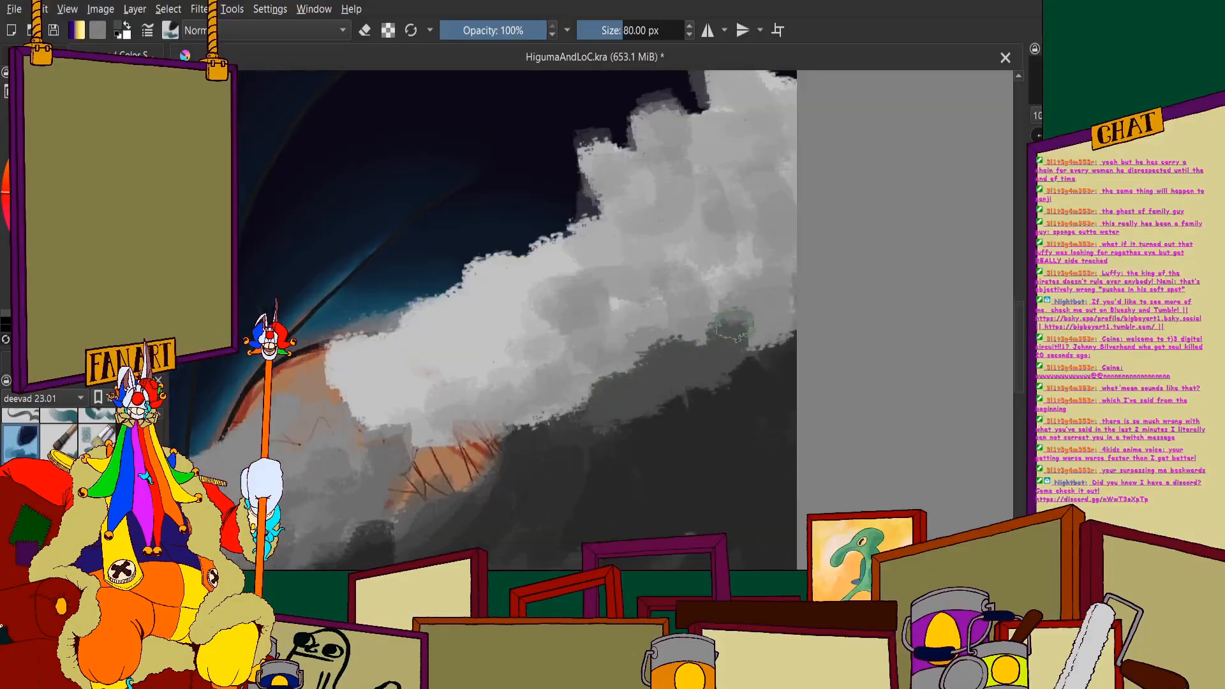
pyautogui.moveTo(576, 399)
pyautogui.mouseDown()
pyautogui.moveTo(519, 433)
pyautogui.moveTo(617, 380)
pyautogui.moveTo(583, 361)
pyautogui.moveTo(571, 324)
pyautogui.moveTo(635, 360)
pyautogui.mouseUp()
pyautogui.moveTo(711, 319)
pyautogui.mouseDown()
pyautogui.moveTo(779, 332)
pyautogui.moveTo(776, 303)
pyautogui.moveTo(791, 279)
pyautogui.mouseUp()
pyautogui.moveTo(543, 416)
pyautogui.mouseDown()
pyautogui.moveTo(510, 438)
pyautogui.moveTo(673, 424)
pyautogui.mouseUp()
pyautogui.scroll(-3, 689, 408)
# - Extend the dark-grey shading leftward beneath the crest's left tip and dab it up into the crest's pale middle
pyautogui.scroll(3, 645, 246)
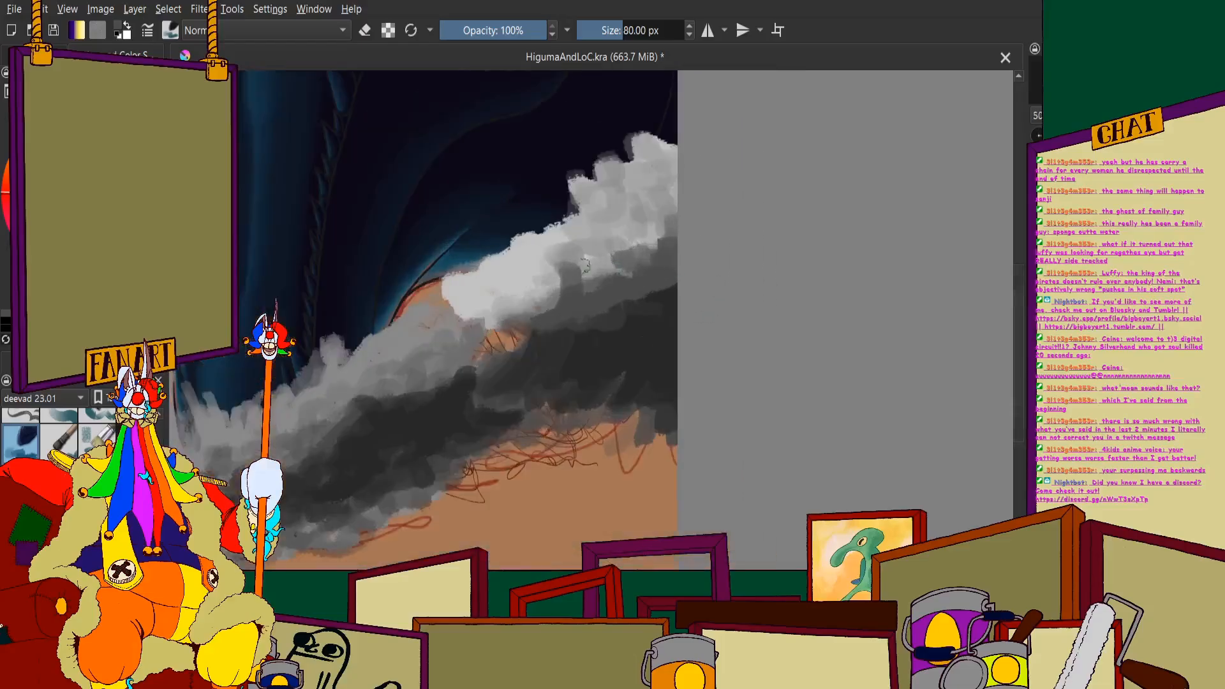
pyautogui.moveTo(498, 348)
pyautogui.mouseDown()
pyautogui.moveTo(408, 389)
pyautogui.moveTo(328, 383)
pyautogui.moveTo(514, 354)
pyautogui.moveTo(391, 415)
pyautogui.mouseUp()
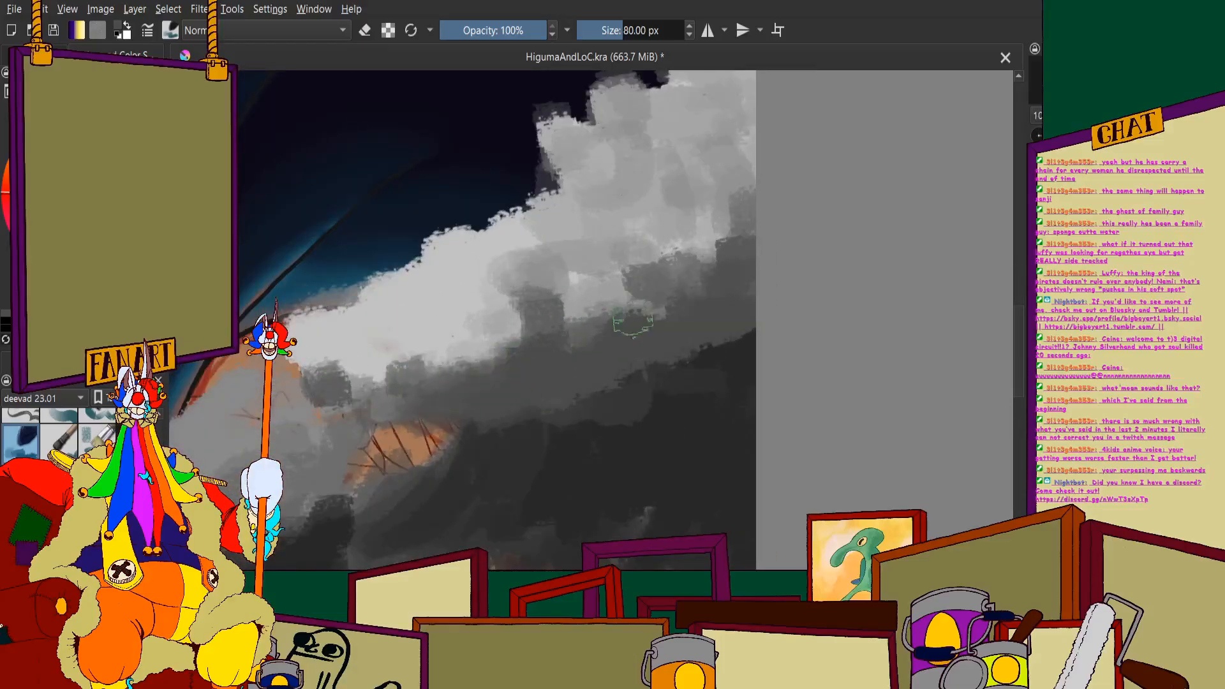
pyautogui.moveTo(633, 318); pyautogui.dragTo(701, 246)
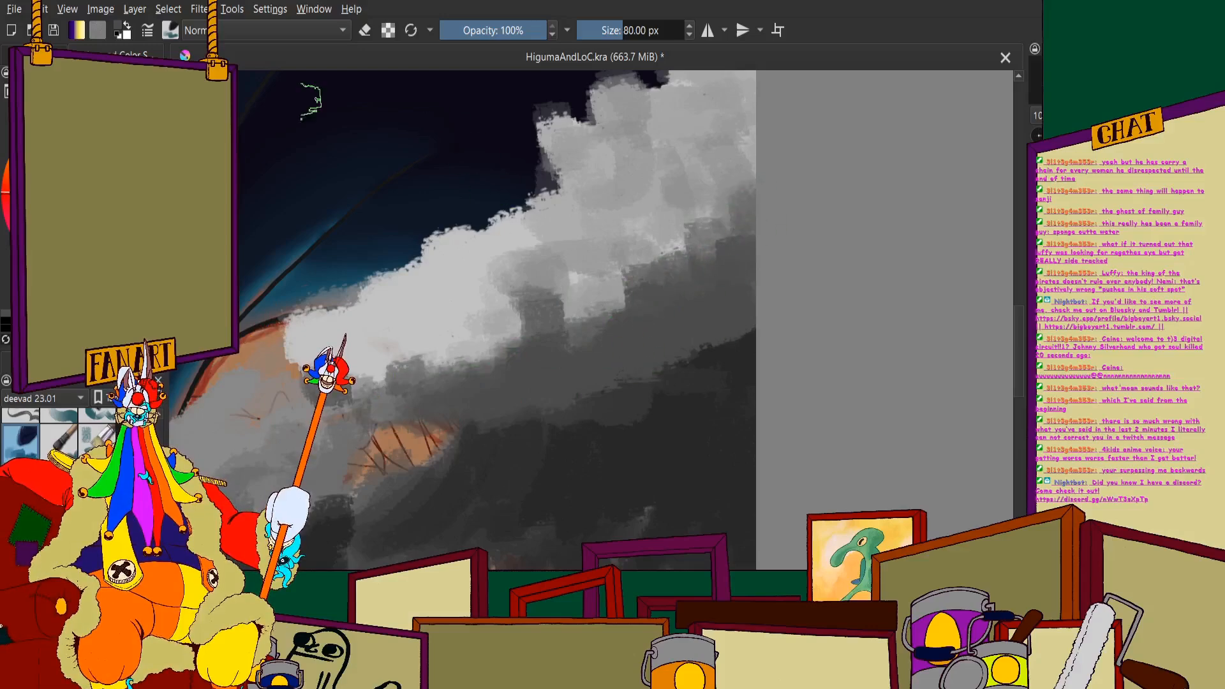
pyautogui.scroll(-1, 504, 238)
pyautogui.scroll(2, 629, 271)
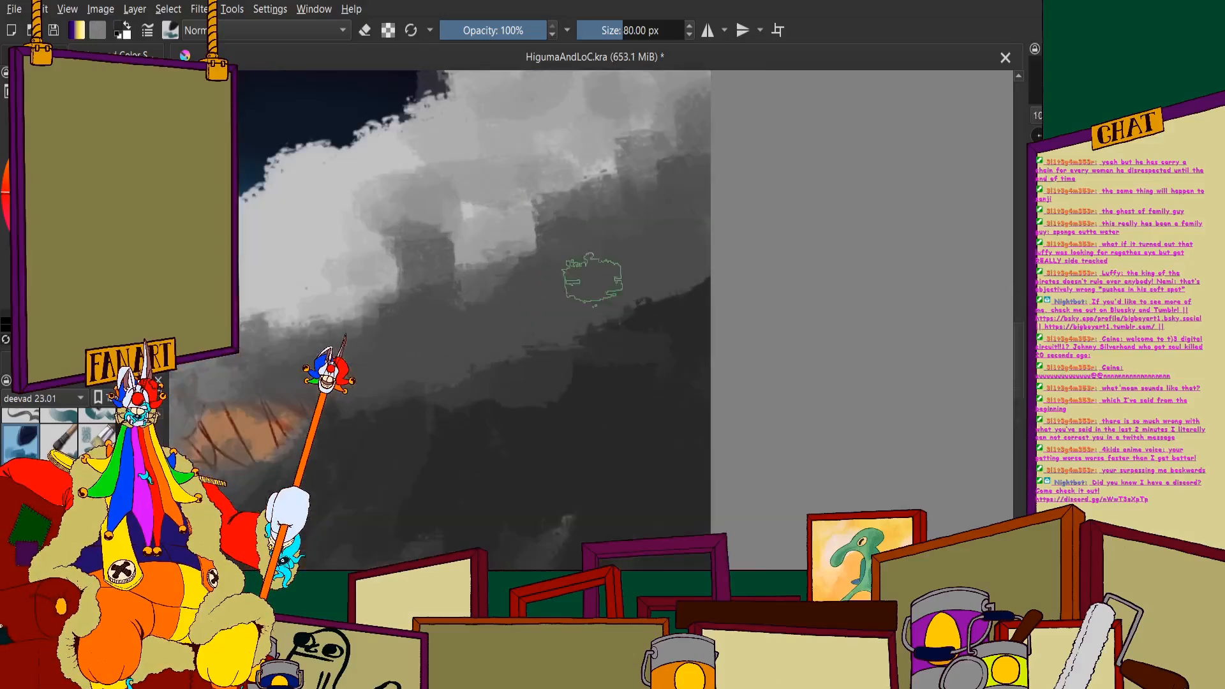
# - Spread charcoal shadow from the large wave's body up over the dark-grey band beneath the crest
pyautogui.moveTo(568, 327)
pyautogui.mouseDown()
pyautogui.moveTo(623, 330)
pyautogui.moveTo(693, 271)
pyautogui.moveTo(689, 229)
pyautogui.mouseUp()
pyautogui.moveTo(607, 302)
pyautogui.mouseDown()
pyautogui.moveTo(569, 240)
pyautogui.moveTo(465, 367)
pyautogui.moveTo(419, 305)
pyautogui.moveTo(566, 400)
pyautogui.mouseUp()
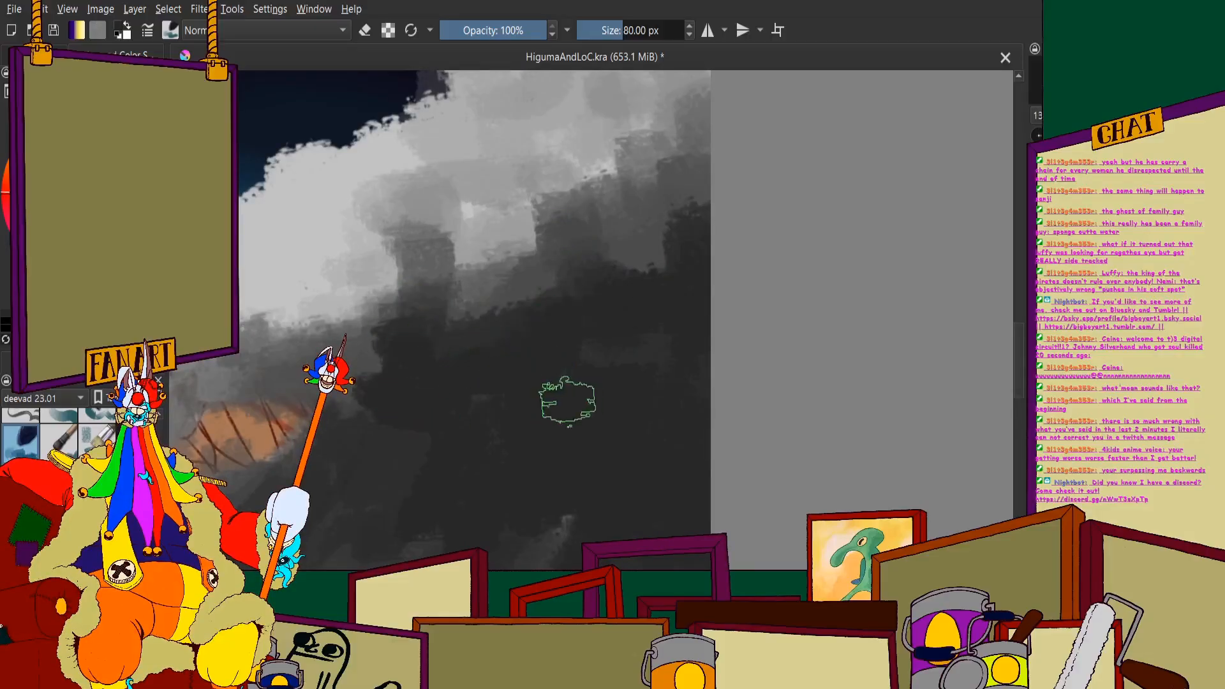
pyautogui.scroll(1, 566, 399)
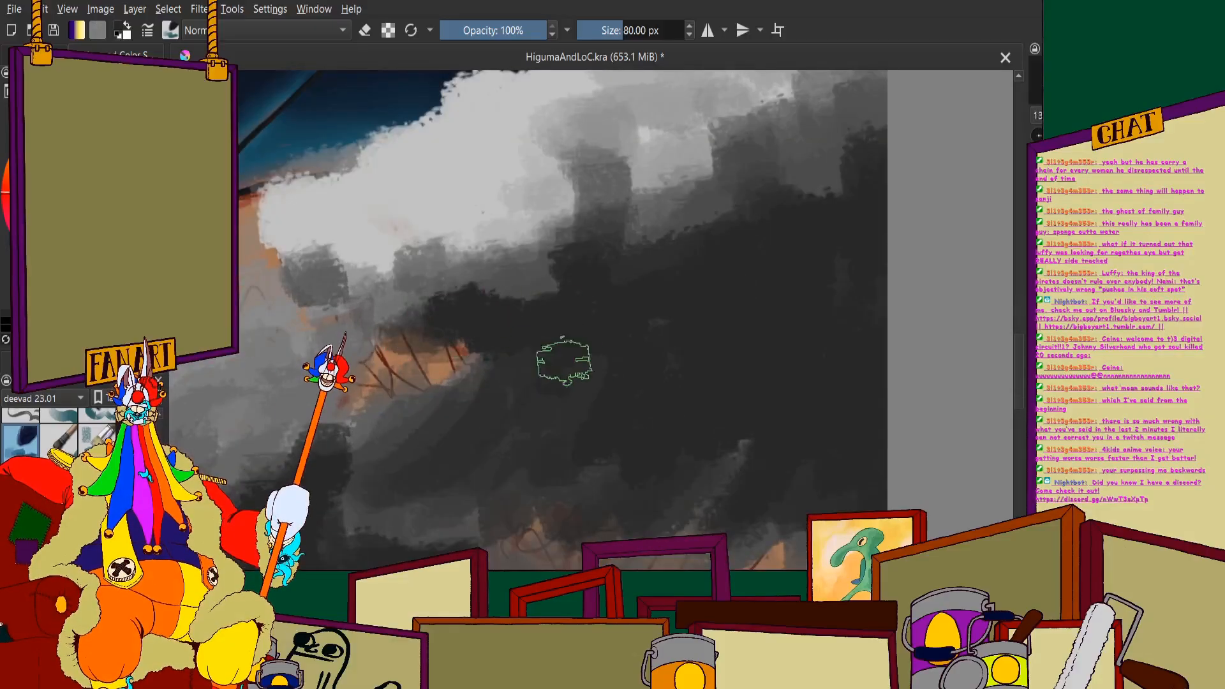
pyautogui.scroll(-2, 528, 415)
pyautogui.scroll(2, 566, 310)
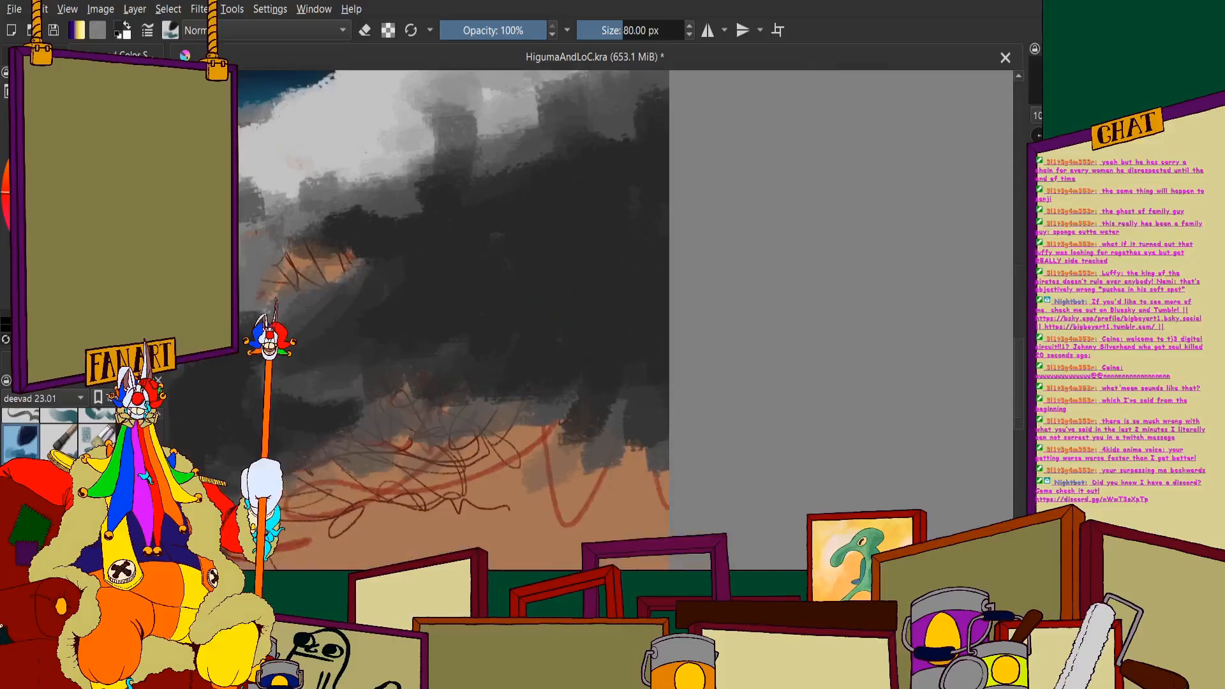
pyautogui.scroll(-3, 651, 409)
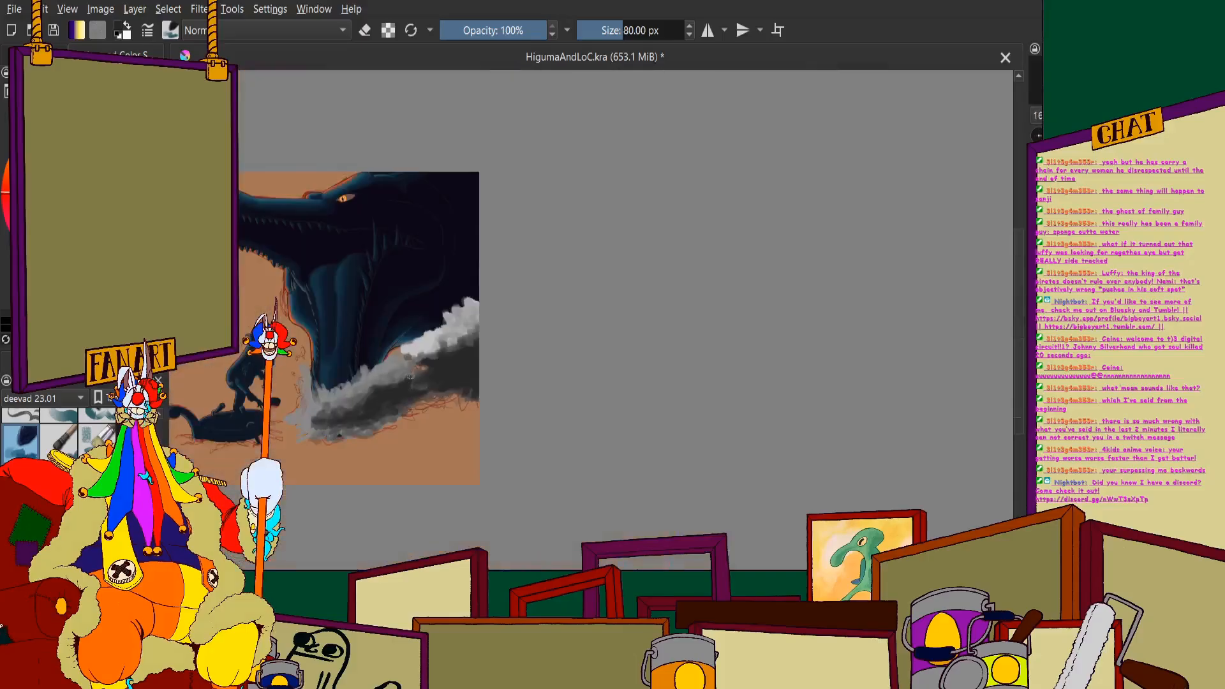
pyautogui.scroll(2, 460, 233)
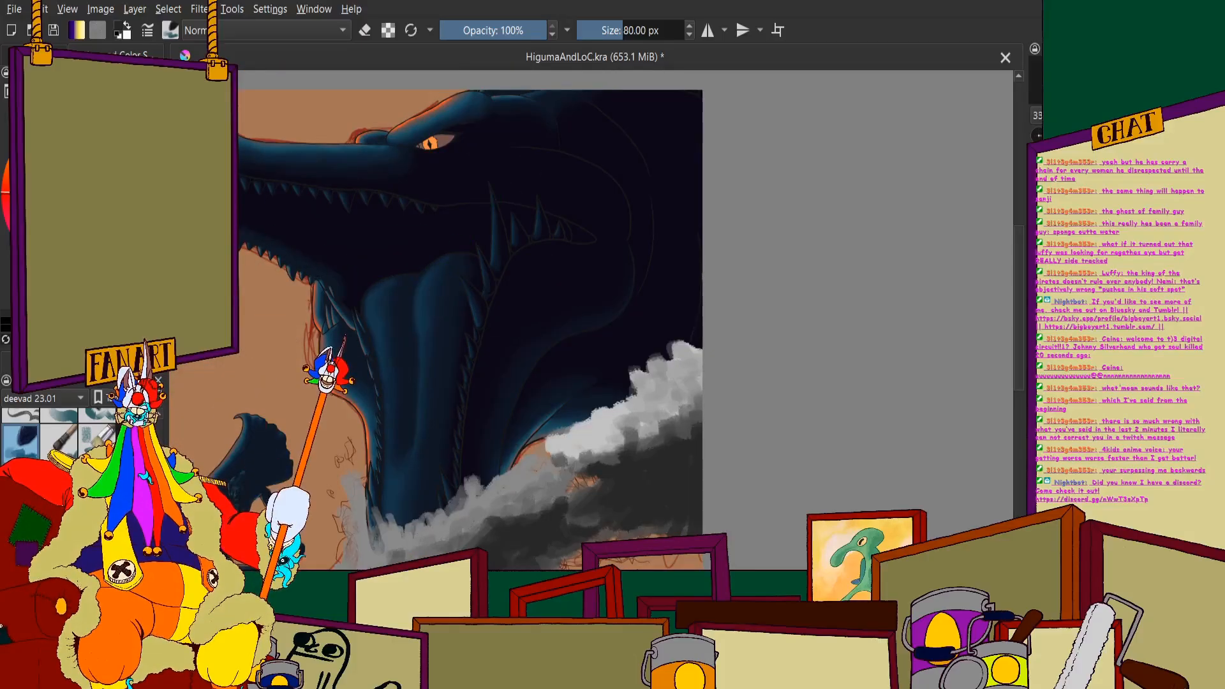
pyautogui.scroll(-1, 504, 242)
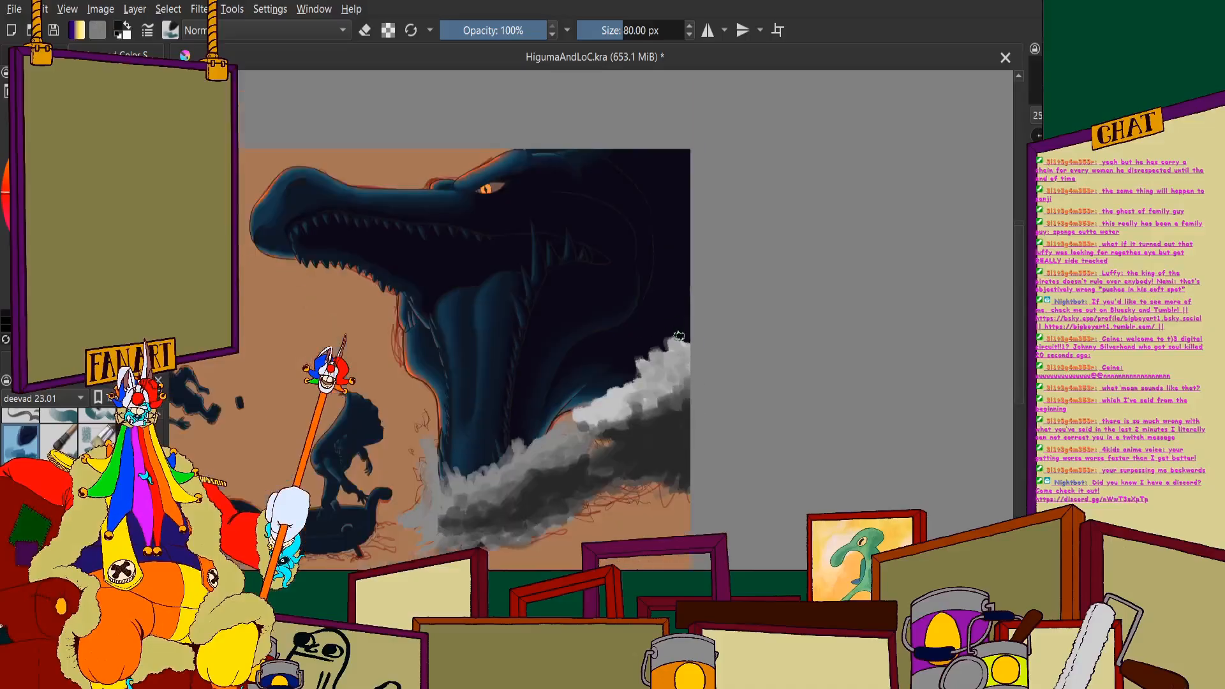
# - Paint a near-black core beneath the crest, from the middle of the large wave to the right canvas edge
pyautogui.scroll(4, 510, 249)
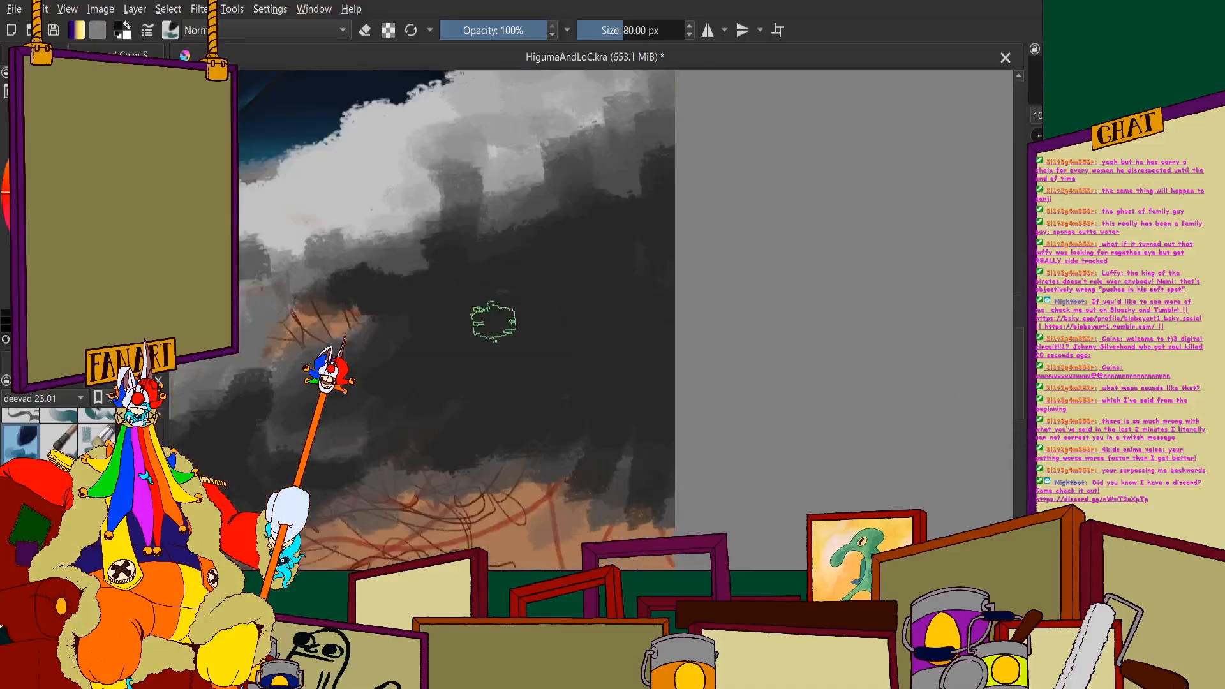
pyautogui.moveTo(493, 323)
pyautogui.mouseDown()
pyautogui.moveTo(555, 255)
pyautogui.moveTo(610, 259)
pyautogui.moveTo(667, 216)
pyautogui.mouseUp()
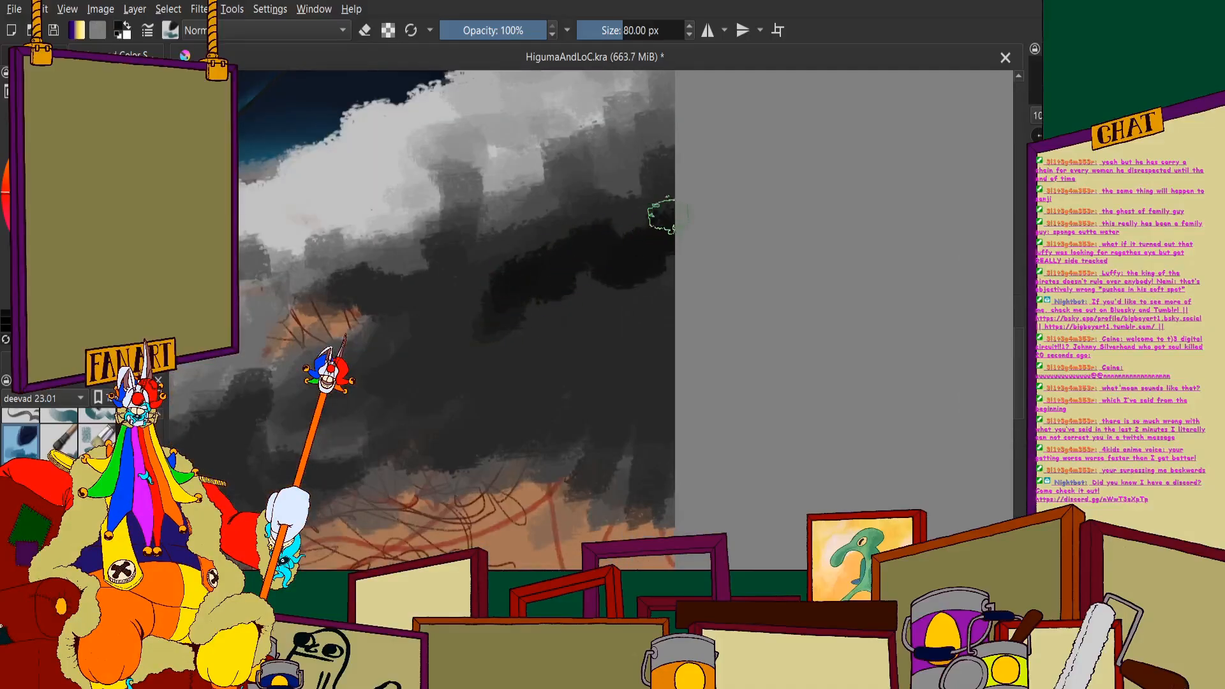
pyautogui.moveTo(509, 326)
pyautogui.mouseDown()
pyautogui.moveTo(430, 317)
pyautogui.moveTo(342, 363)
pyautogui.moveTo(634, 348)
pyautogui.moveTo(660, 268)
pyautogui.moveTo(632, 323)
pyautogui.moveTo(569, 297)
pyautogui.mouseUp()
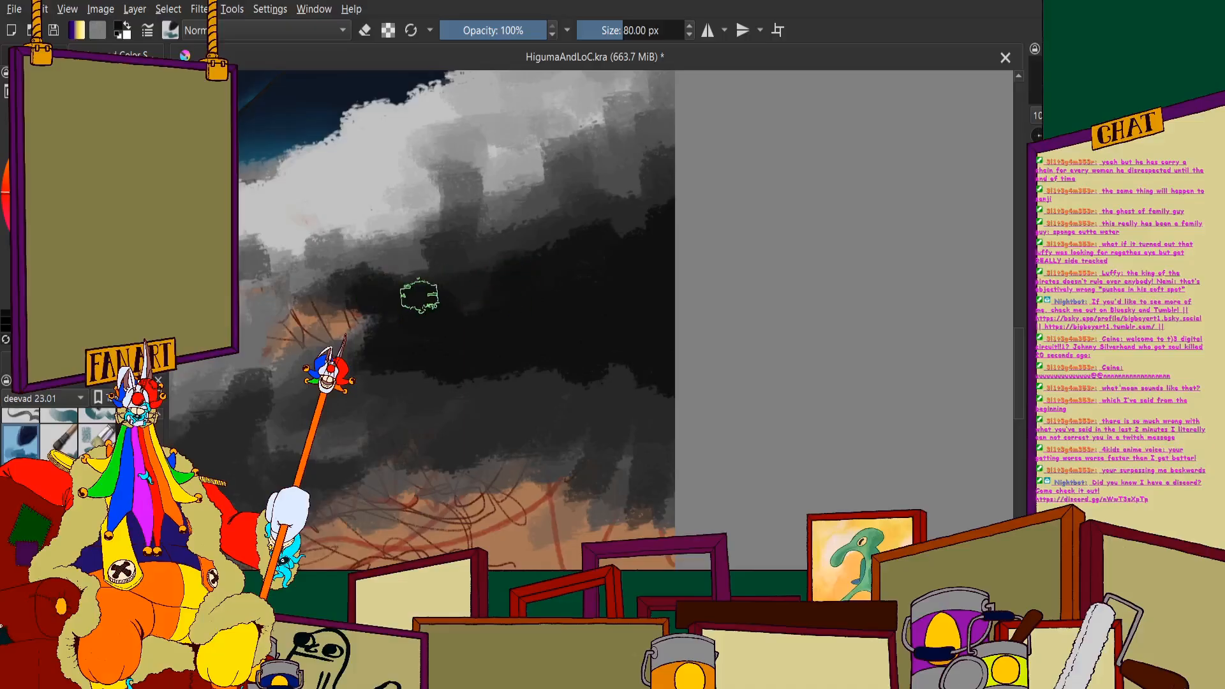
# - Extend the large wave's near-black core down towards its underside and leftward to the jaw splash
pyautogui.moveTo(373, 377)
pyautogui.mouseDown()
pyautogui.moveTo(357, 402)
pyautogui.moveTo(402, 410)
pyautogui.moveTo(528, 383)
pyautogui.moveTo(662, 438)
pyautogui.moveTo(490, 472)
pyautogui.mouseUp()
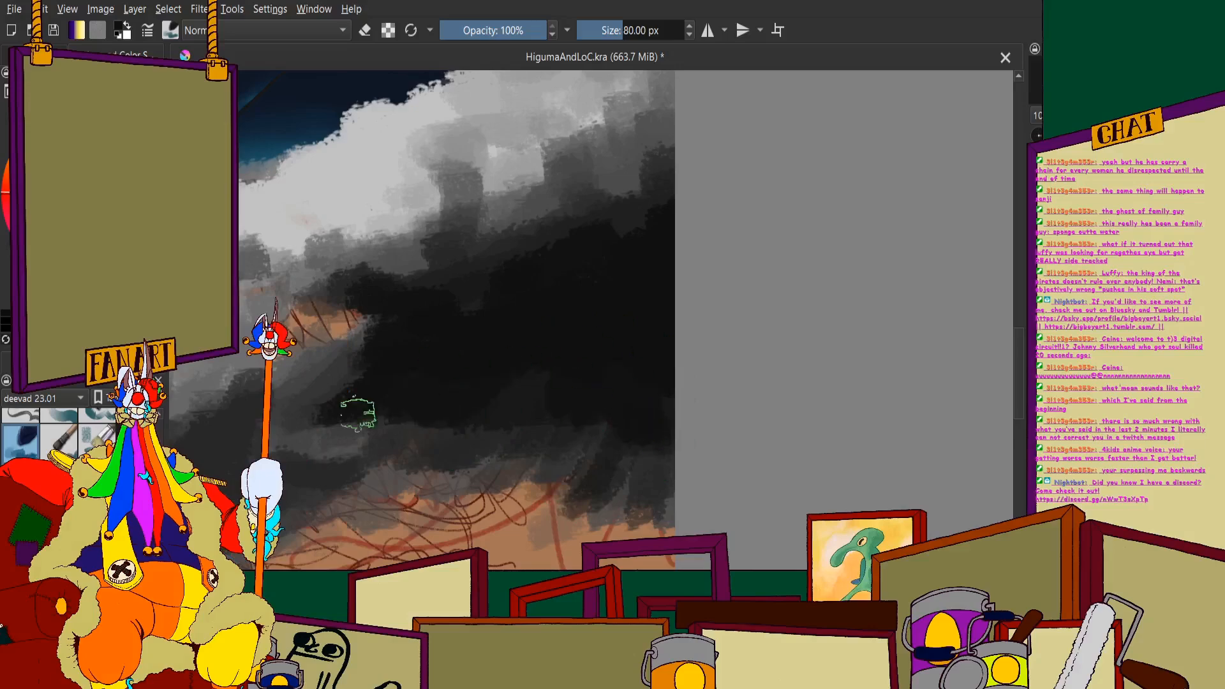
pyautogui.moveTo(348, 355); pyautogui.dragTo(290, 410)
pyautogui.moveTo(384, 405)
pyautogui.mouseDown()
pyautogui.moveTo(364, 469)
pyautogui.moveTo(553, 434)
pyautogui.moveTo(479, 404)
pyautogui.moveTo(355, 451)
pyautogui.mouseUp()
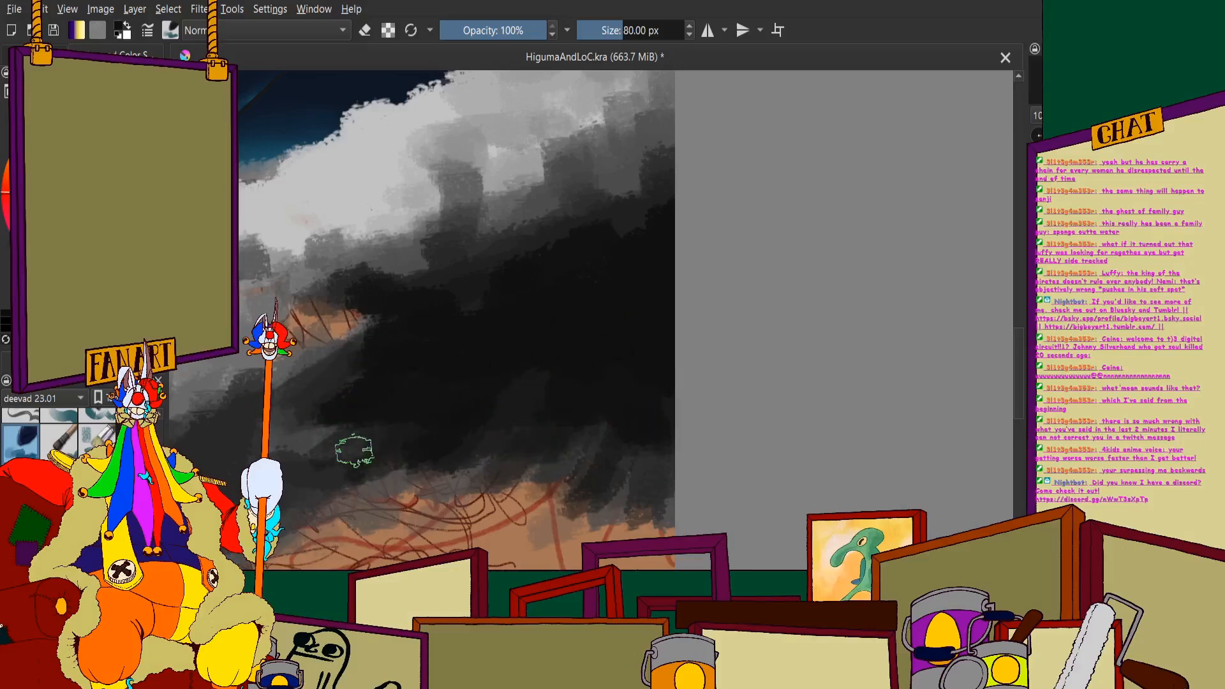
pyautogui.moveTo(453, 481); pyautogui.dragTo(383, 499)
pyautogui.scroll(-5, 438, 386)
pyautogui.scroll(4, 458, 355)
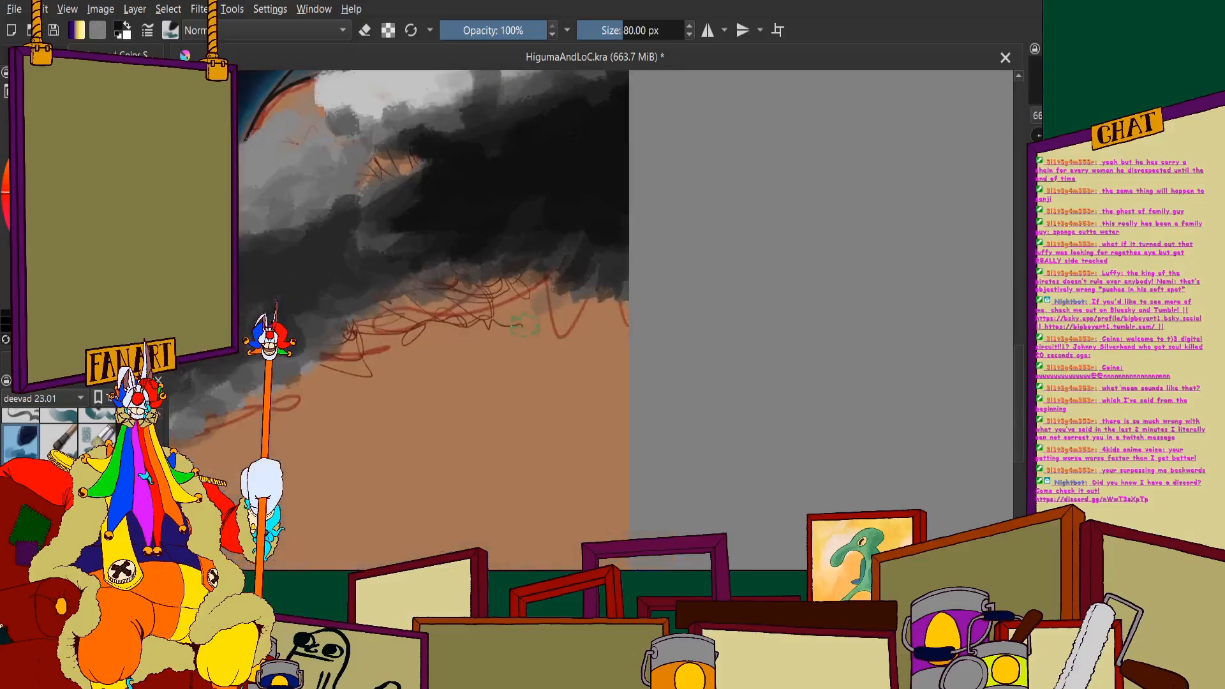
# - Layer mid-grey dabs across the body of the pale crest, leaving lighter highlights along its upper edge and left tip
pyautogui.scroll(-3, 543, 233)
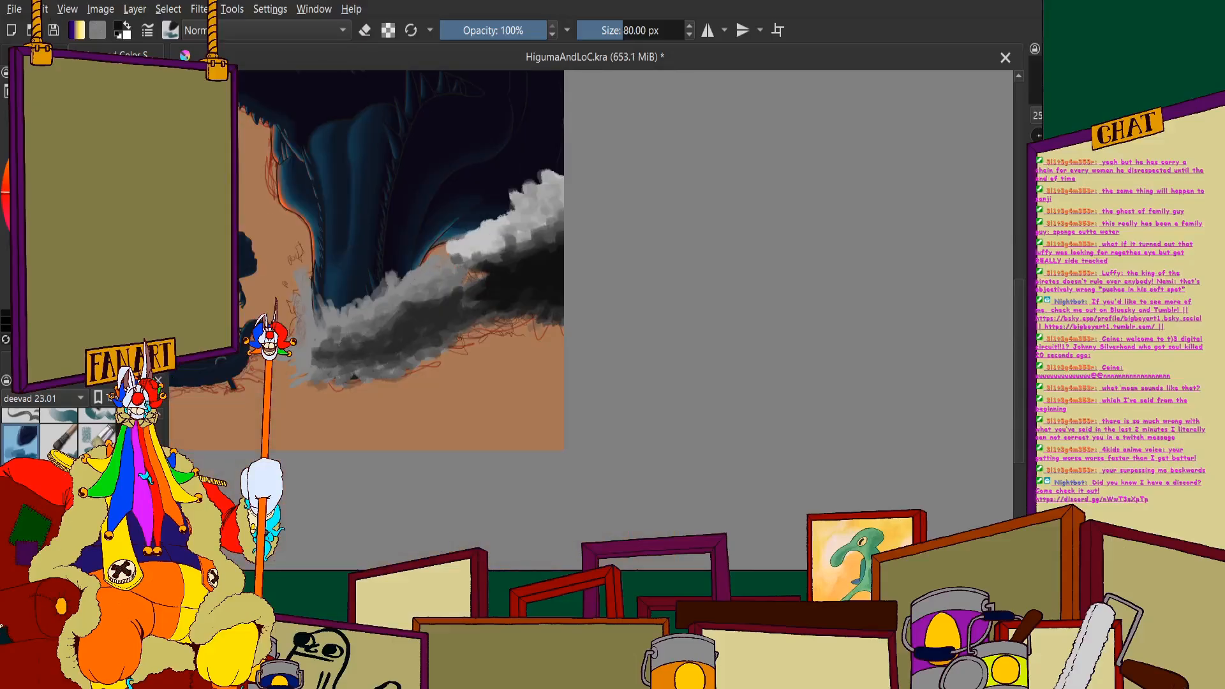
pyautogui.scroll(2, 503, 353)
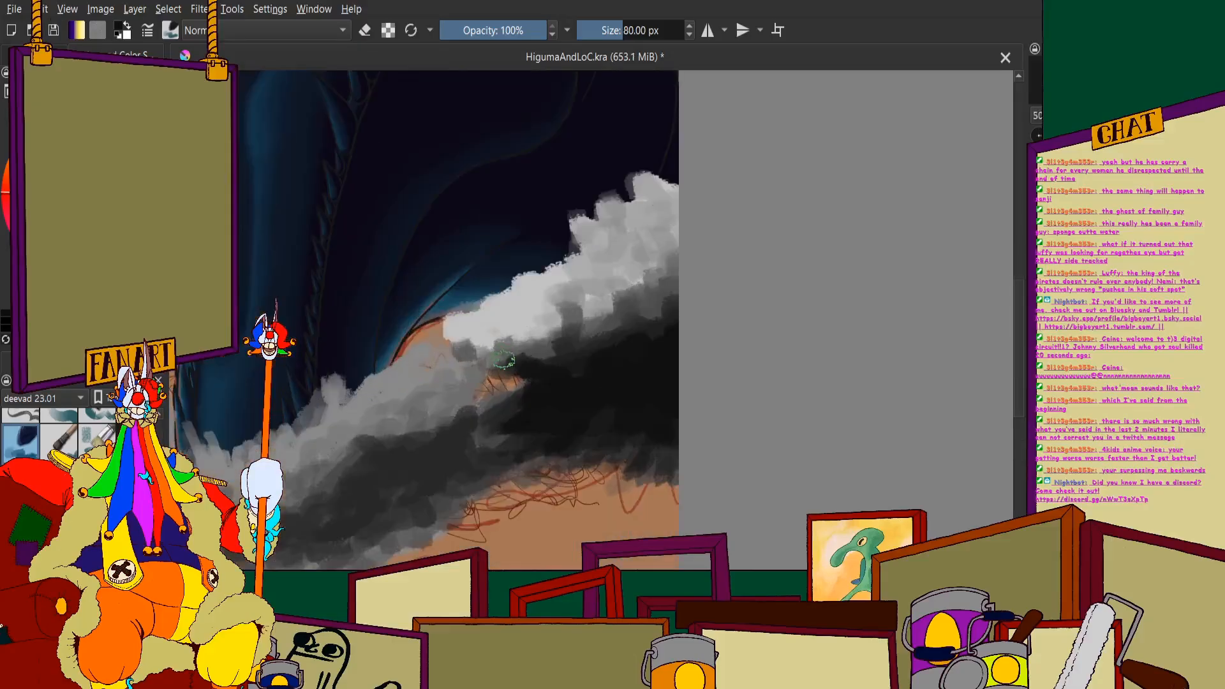
pyautogui.scroll(-1, 501, 357)
pyautogui.scroll(2, 544, 347)
pyautogui.scroll(-1, 542, 345)
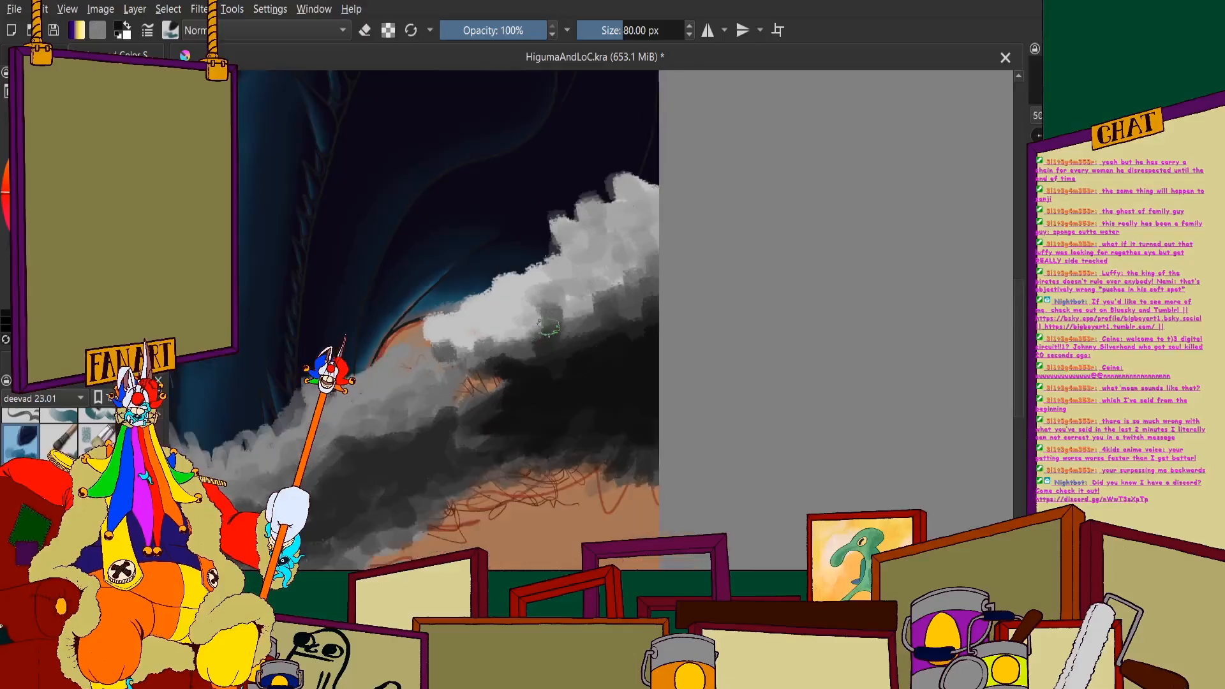
pyautogui.scroll(1, 531, 272)
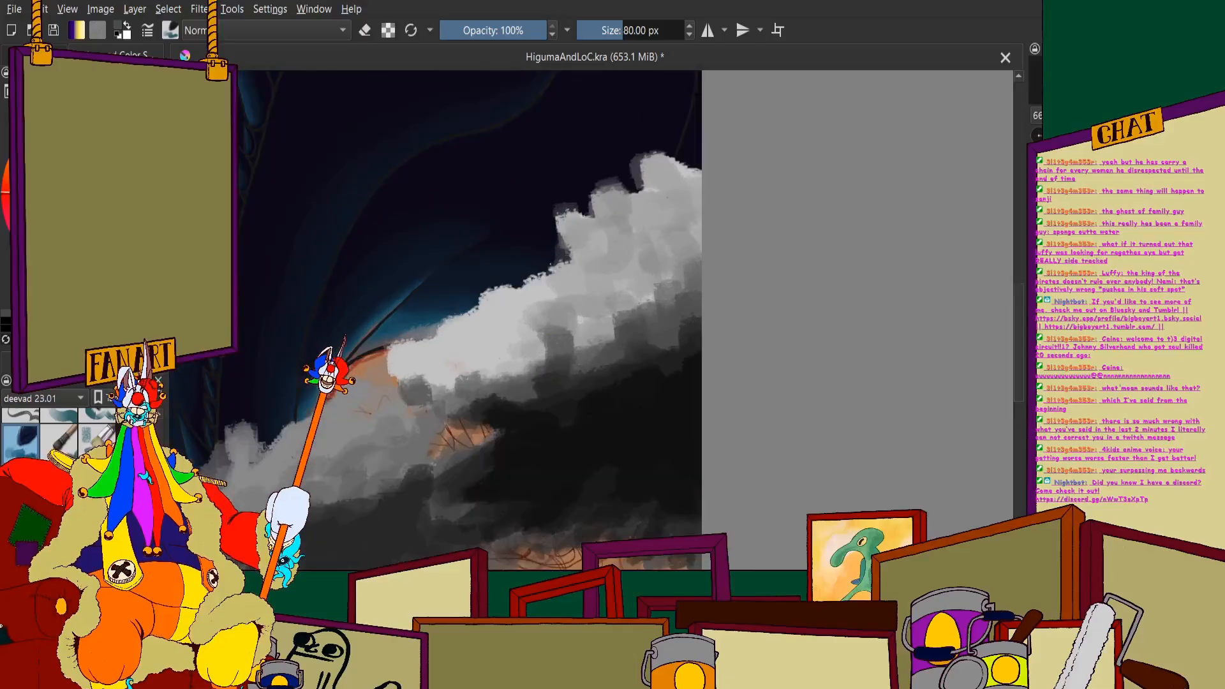
pyautogui.moveTo(590, 300)
pyautogui.mouseDown()
pyautogui.moveTo(599, 323)
pyautogui.moveTo(664, 285)
pyautogui.moveTo(654, 251)
pyautogui.moveTo(690, 231)
pyautogui.mouseUp()
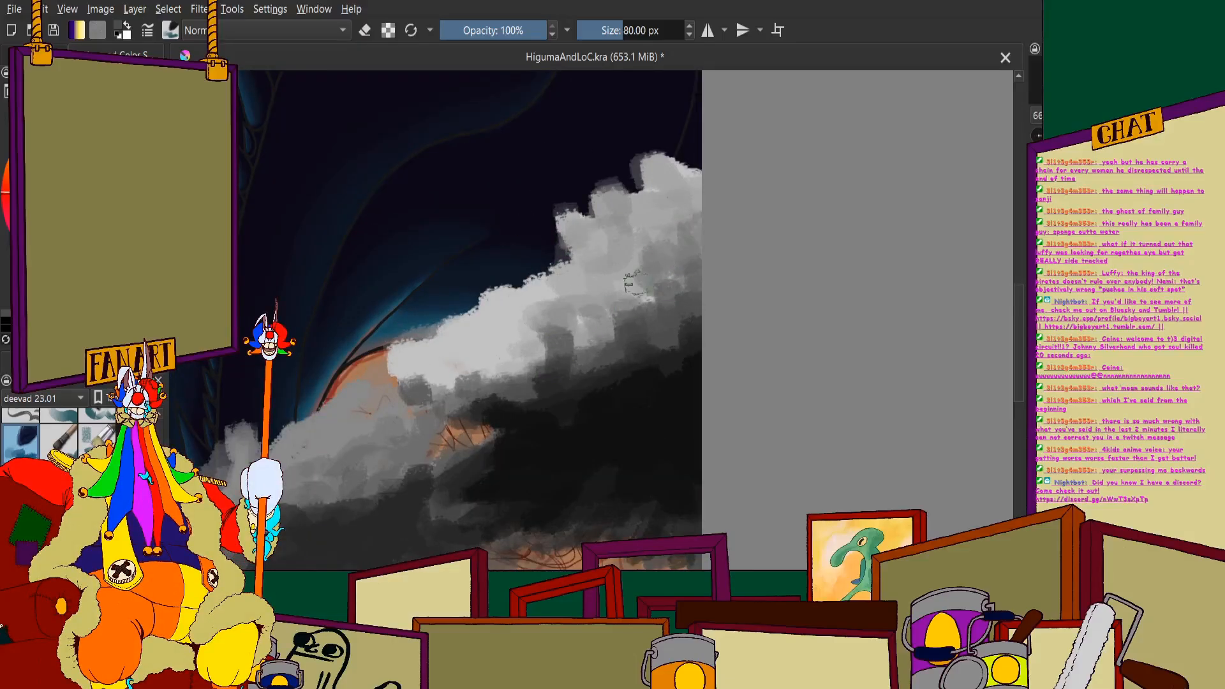
pyautogui.moveTo(636, 285)
pyautogui.mouseDown()
pyautogui.moveTo(586, 348)
pyautogui.moveTo(614, 291)
pyautogui.moveTo(611, 241)
pyautogui.moveTo(569, 246)
pyautogui.moveTo(629, 192)
pyautogui.moveTo(659, 226)
pyautogui.moveTo(651, 176)
pyautogui.moveTo(696, 184)
pyautogui.moveTo(677, 240)
pyautogui.moveTo(699, 240)
pyautogui.moveTo(688, 281)
pyautogui.moveTo(637, 222)
pyautogui.moveTo(636, 297)
pyautogui.moveTo(517, 330)
pyautogui.moveTo(645, 233)
pyautogui.moveTo(581, 304)
pyautogui.moveTo(515, 338)
pyautogui.moveTo(475, 338)
pyautogui.moveTo(520, 308)
pyautogui.mouseUp()
pyautogui.moveTo(555, 361); pyautogui.dragTo(521, 353)
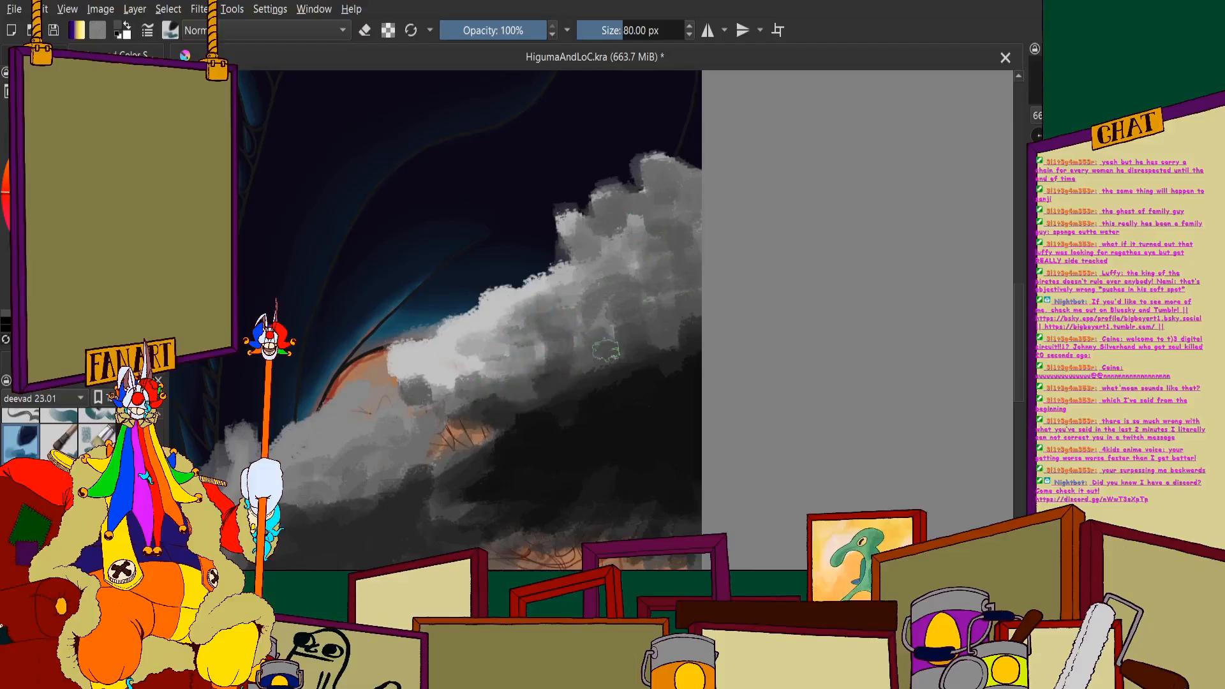
# - Darken the lower half of the crest with dark-grey strokes that blend it into the near-black core
pyautogui.scroll(-1, 476, 208)
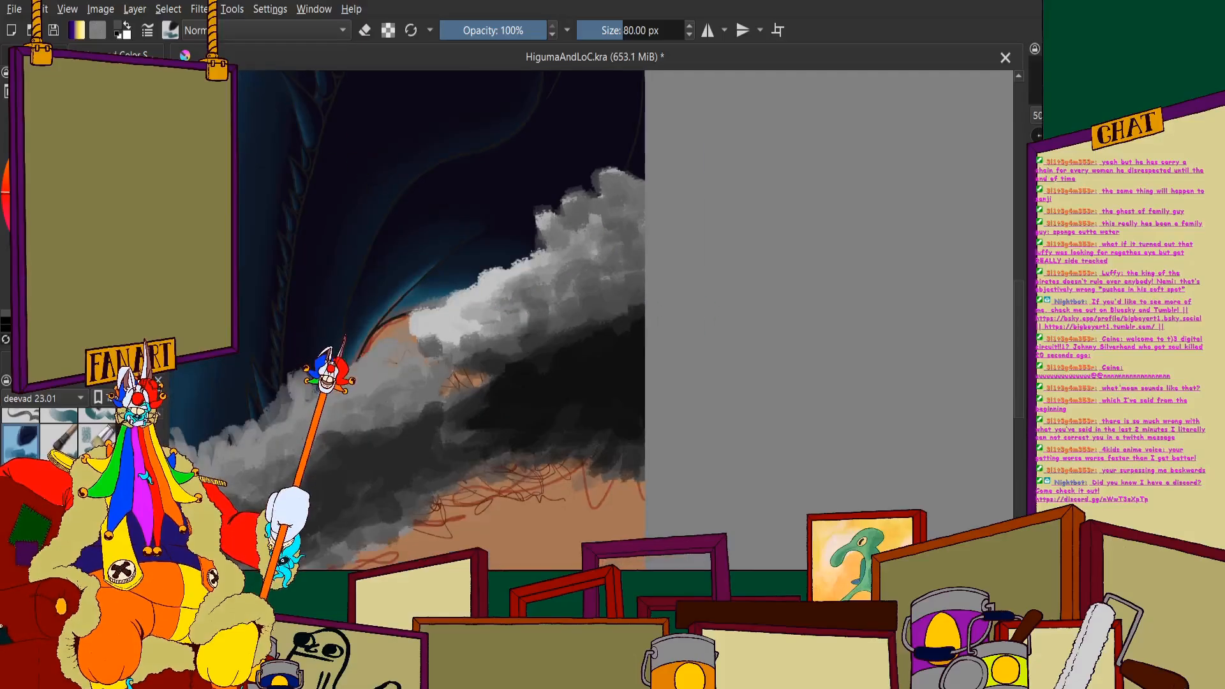
pyautogui.scroll(2, 520, 320)
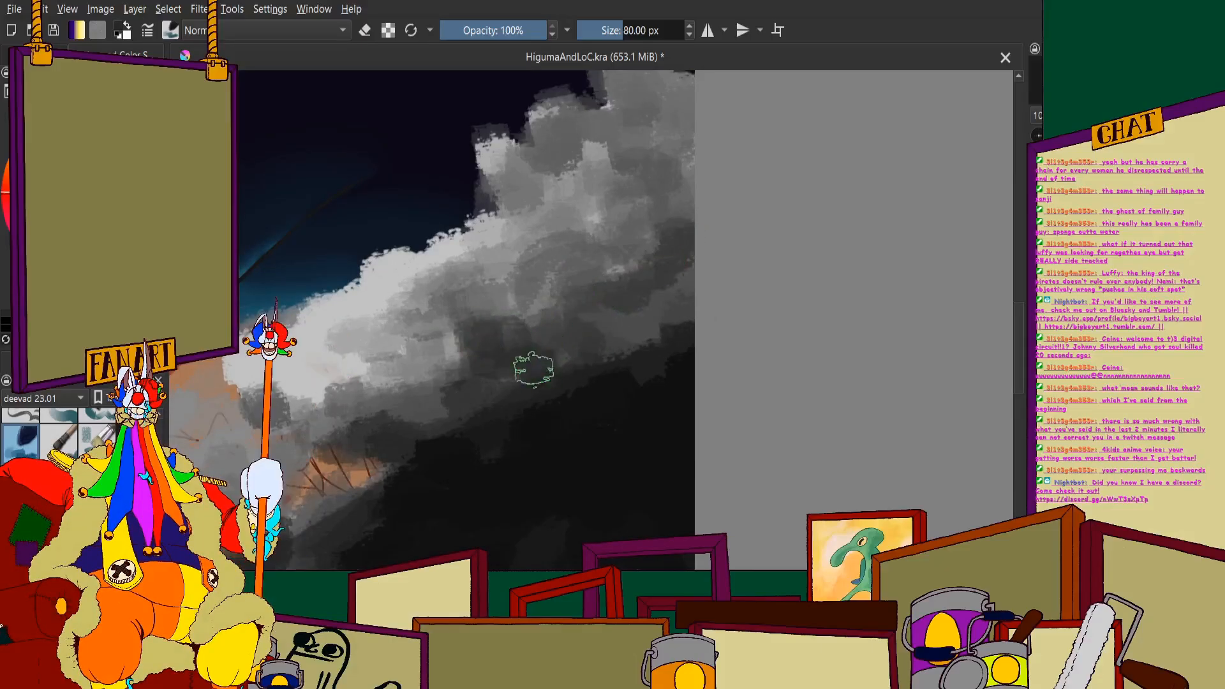
pyautogui.moveTo(624, 233)
pyautogui.mouseDown()
pyautogui.moveTo(559, 152)
pyautogui.moveTo(674, 99)
pyautogui.moveTo(577, 128)
pyautogui.moveTo(475, 267)
pyautogui.moveTo(662, 224)
pyautogui.moveTo(650, 246)
pyautogui.moveTo(487, 336)
pyautogui.moveTo(299, 382)
pyautogui.moveTo(246, 370)
pyautogui.moveTo(437, 351)
pyautogui.moveTo(409, 413)
pyautogui.mouseUp()
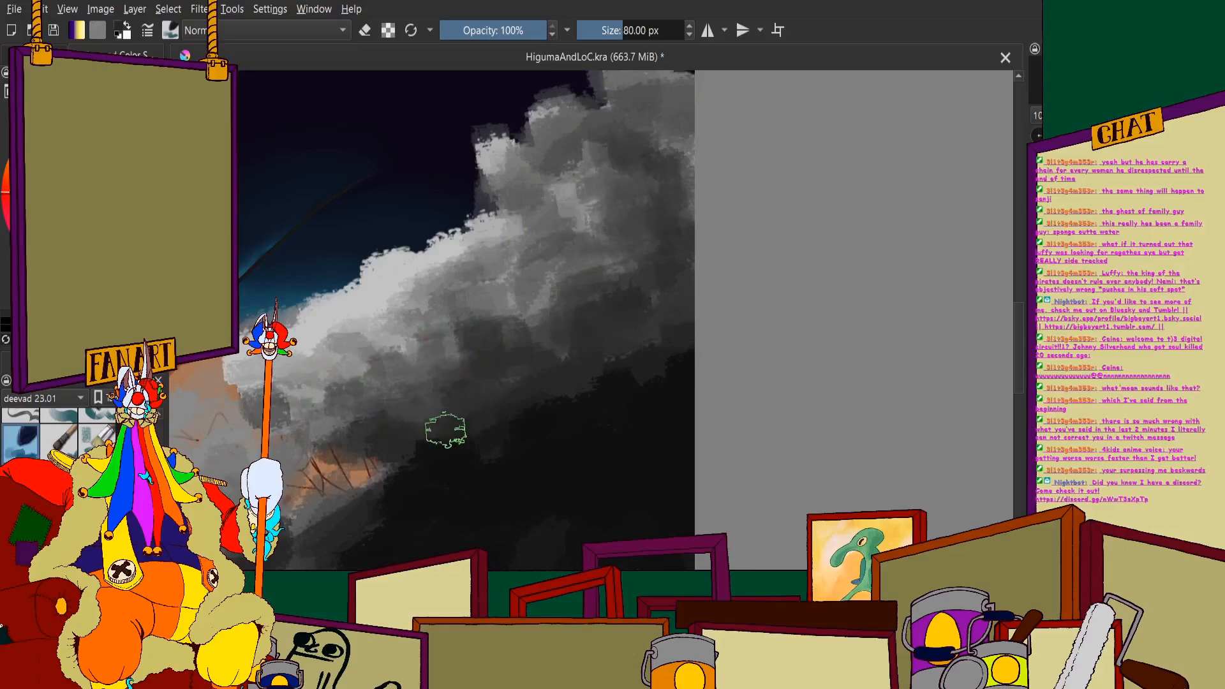
pyautogui.scroll(-3, 468, 194)
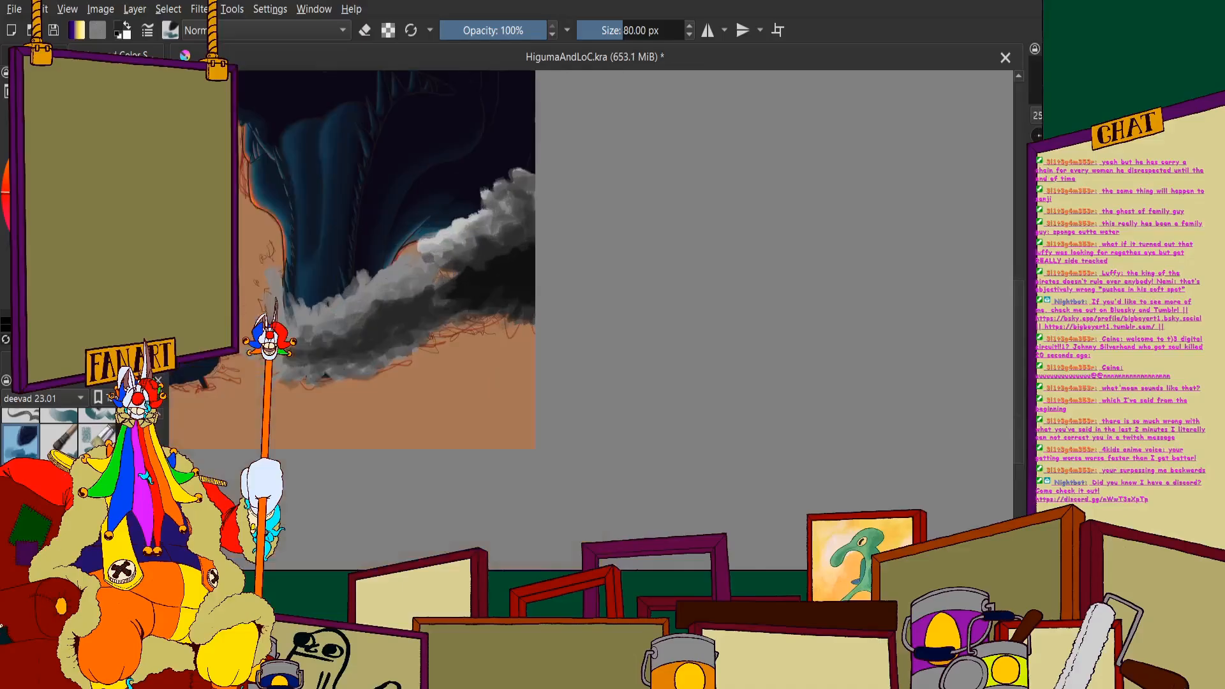
# - Recolour the grey waves and splash with a gradient map running from near-black navy through teal blue to orange
pyautogui.click(37, 56)
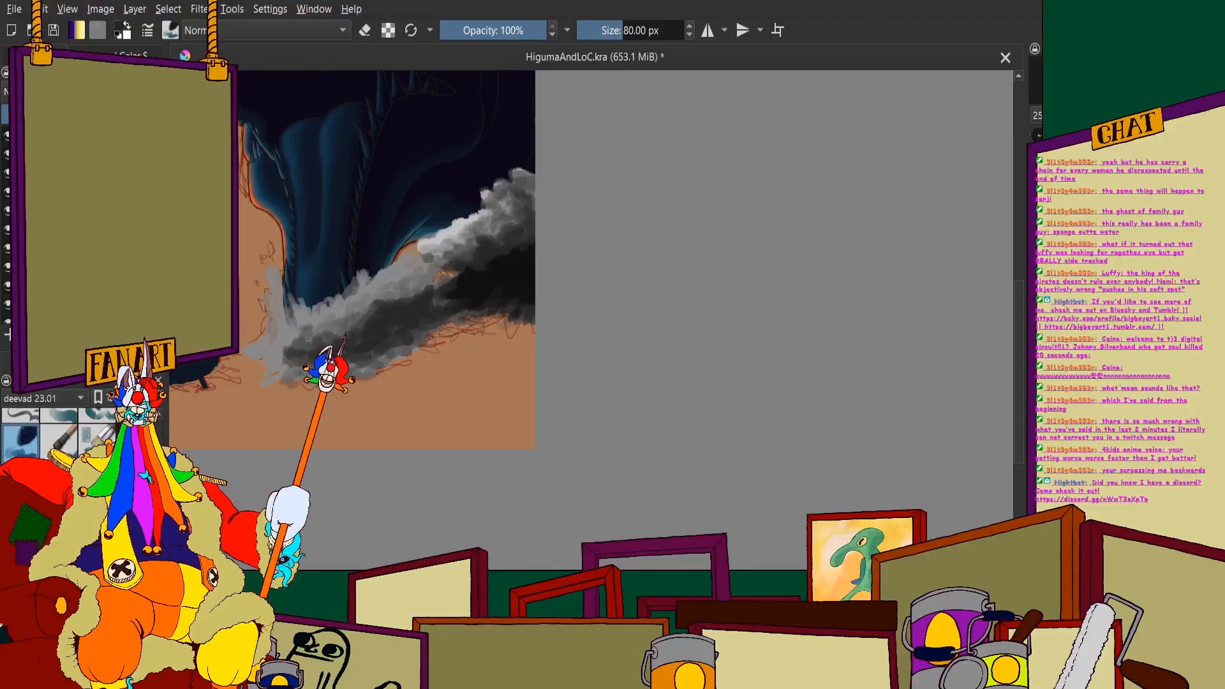
pyautogui.hotkey('ctrl', 'f')
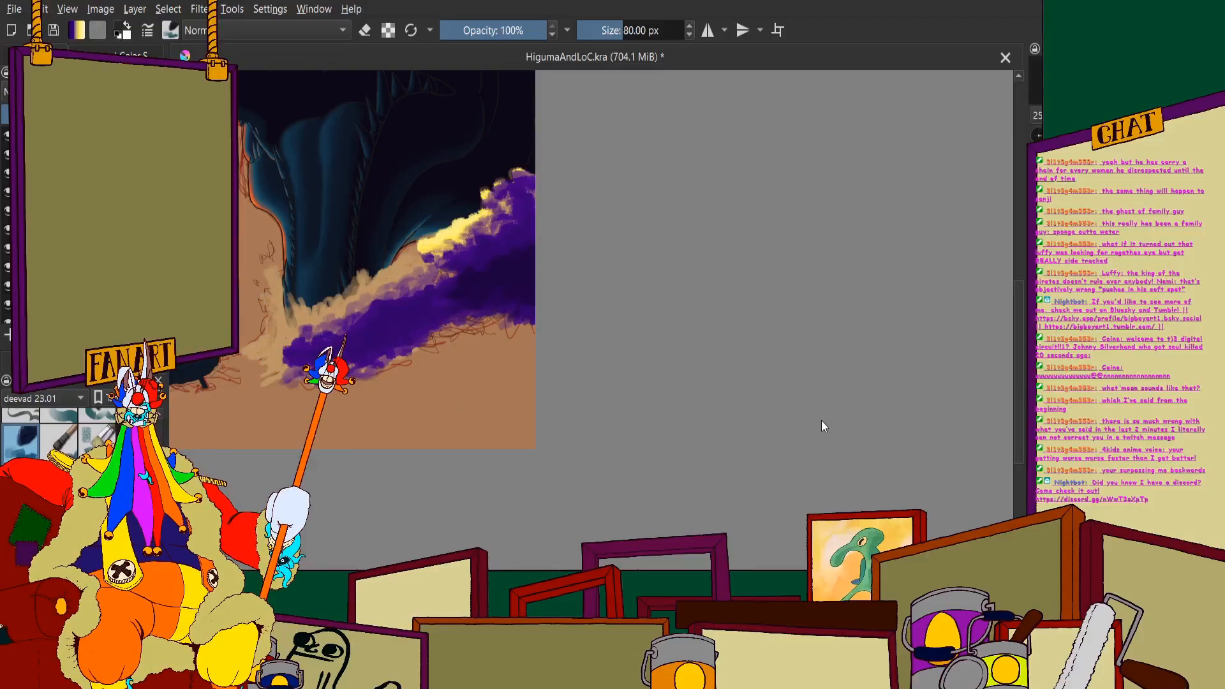
pyautogui.click(788, 437)
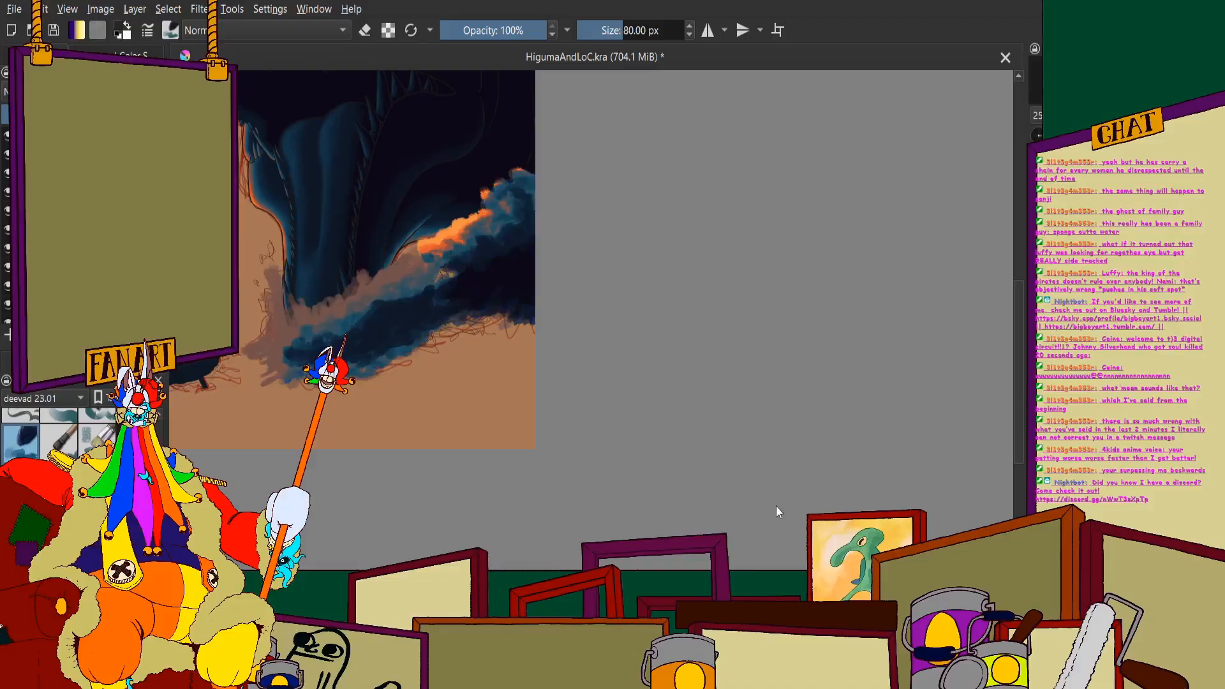
pyautogui.scroll(4, 442, 169)
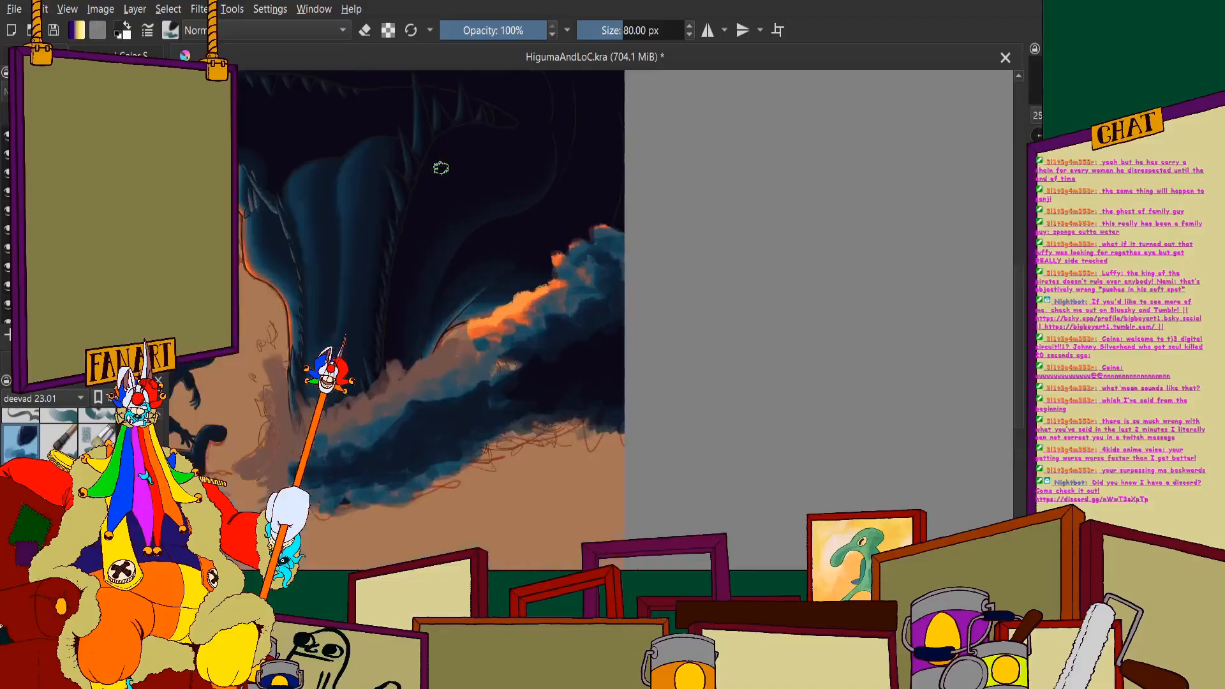
pyautogui.scroll(-2, 579, 291)
pyautogui.scroll(2, 549, 325)
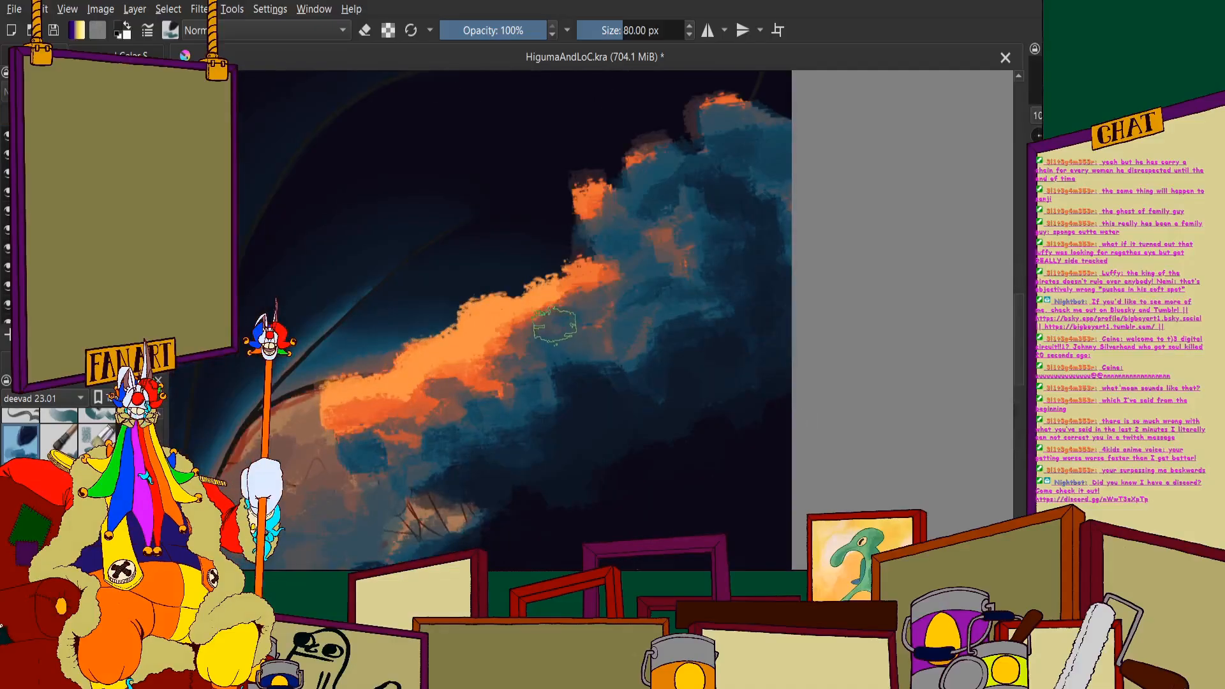
pyautogui.scroll(-4, 555, 326)
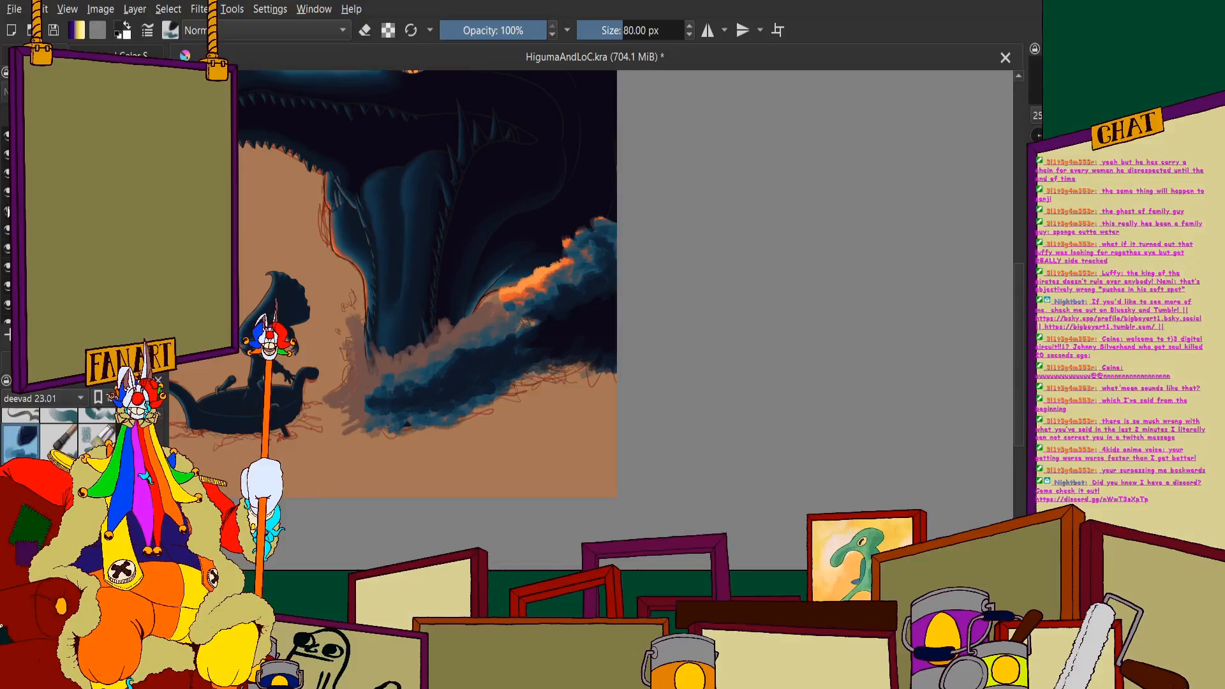
# - Paint a muted brown streak beneath the orange crest and teal dabs near the right canvas edge
pyautogui.click(8, 211)
pyautogui.click(8, 211)
pyautogui.click(131, 56)
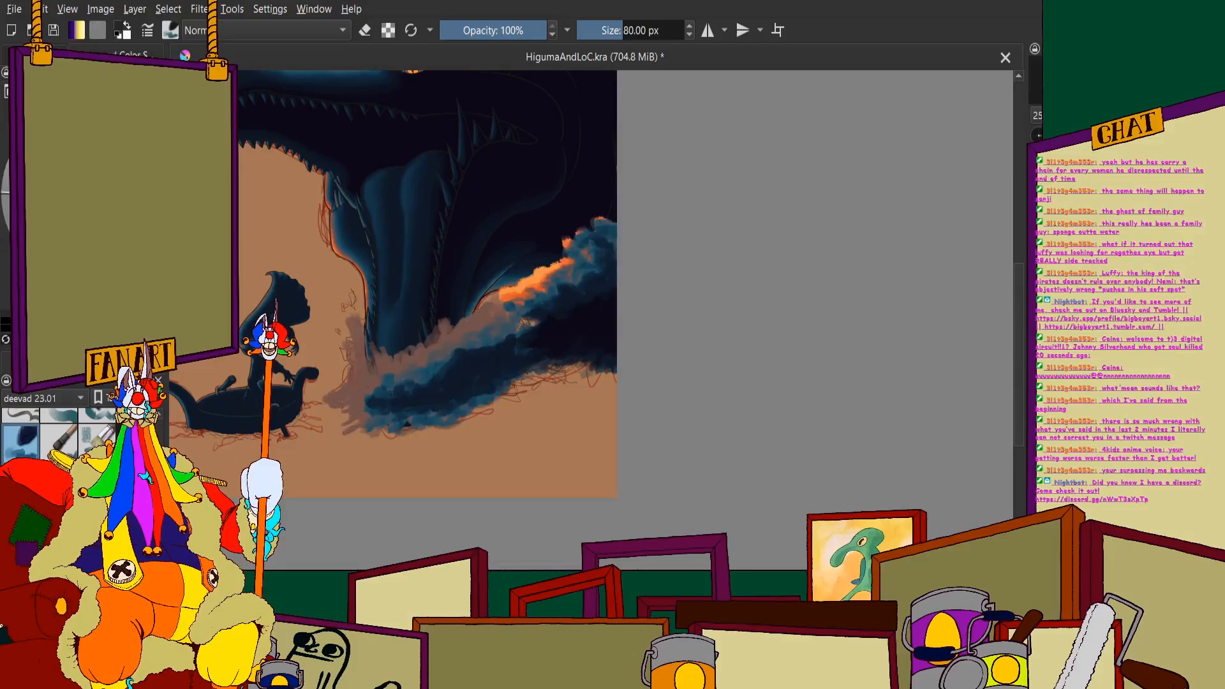
pyautogui.click(33, 55)
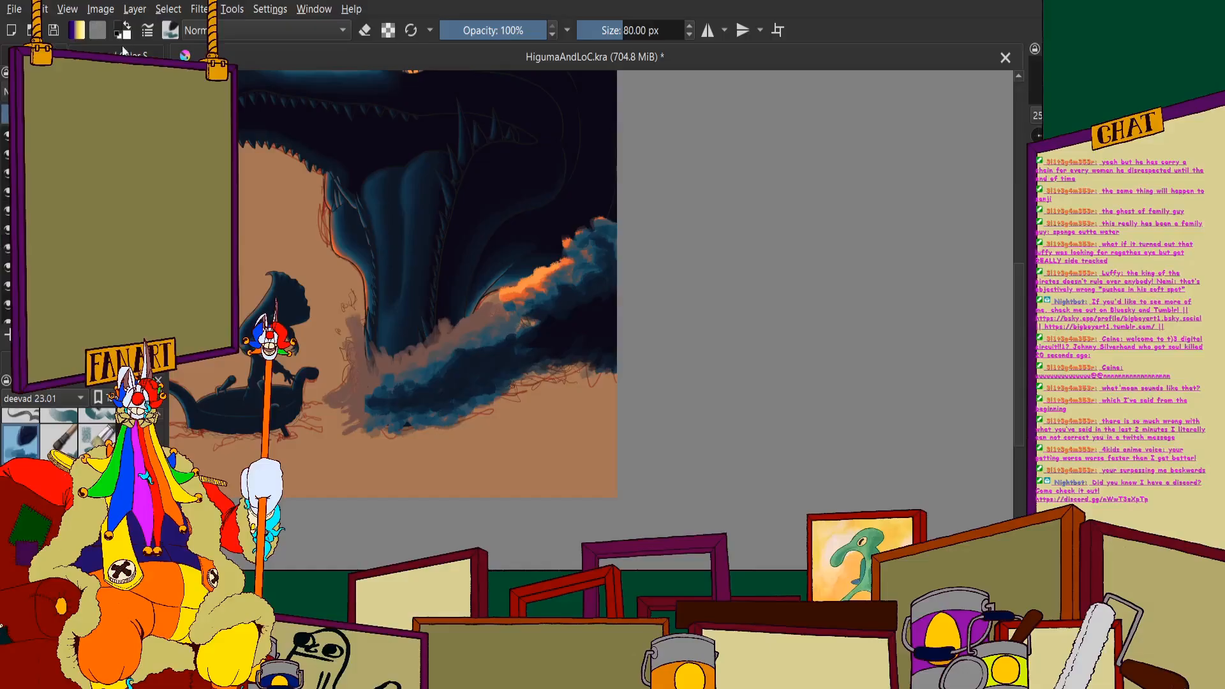
pyautogui.click(142, 55)
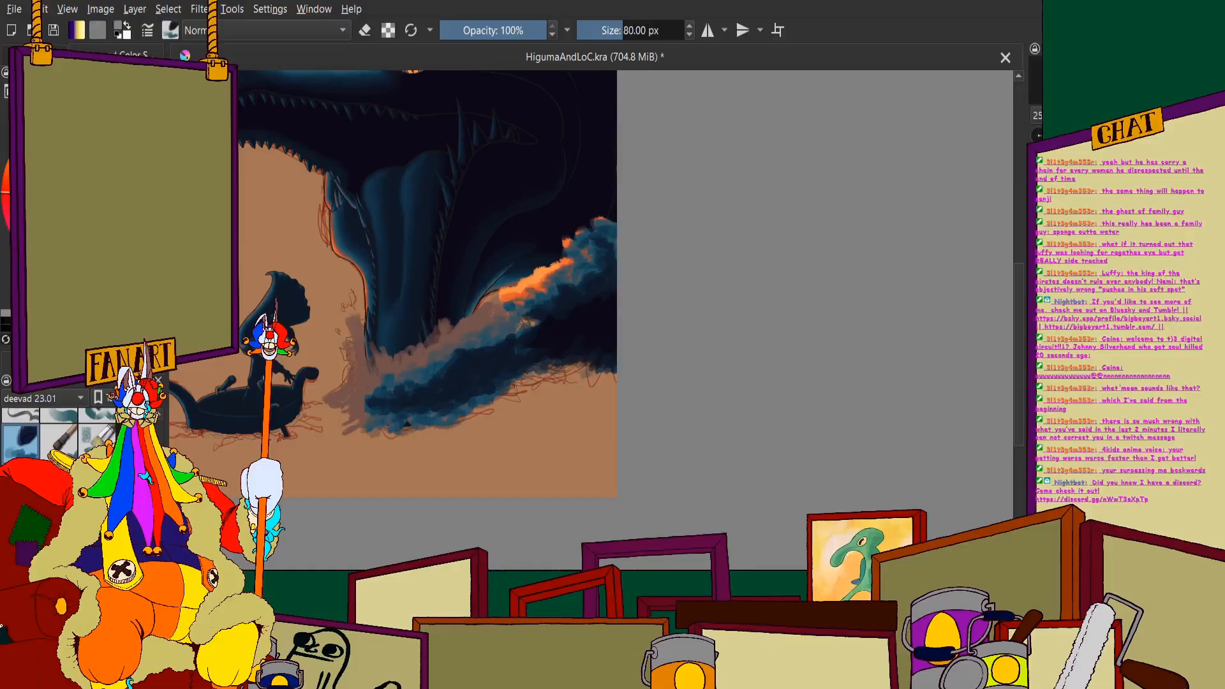
pyautogui.scroll(2, 402, 305)
pyautogui.scroll(2, 747, 229)
pyautogui.moveTo(648, 294)
pyautogui.mouseDown()
pyautogui.moveTo(601, 303)
pyautogui.moveTo(620, 282)
pyautogui.moveTo(558, 311)
pyautogui.moveTo(630, 322)
pyautogui.moveTo(675, 304)
pyautogui.moveTo(667, 235)
pyautogui.moveTo(617, 287)
pyautogui.moveTo(577, 281)
pyautogui.moveTo(560, 322)
pyautogui.moveTo(539, 287)
pyautogui.moveTo(522, 341)
pyautogui.moveTo(472, 331)
pyautogui.moveTo(501, 399)
pyautogui.mouseUp()
pyautogui.scroll(-3, 573, 345)
pyautogui.scroll(1, 616, 301)
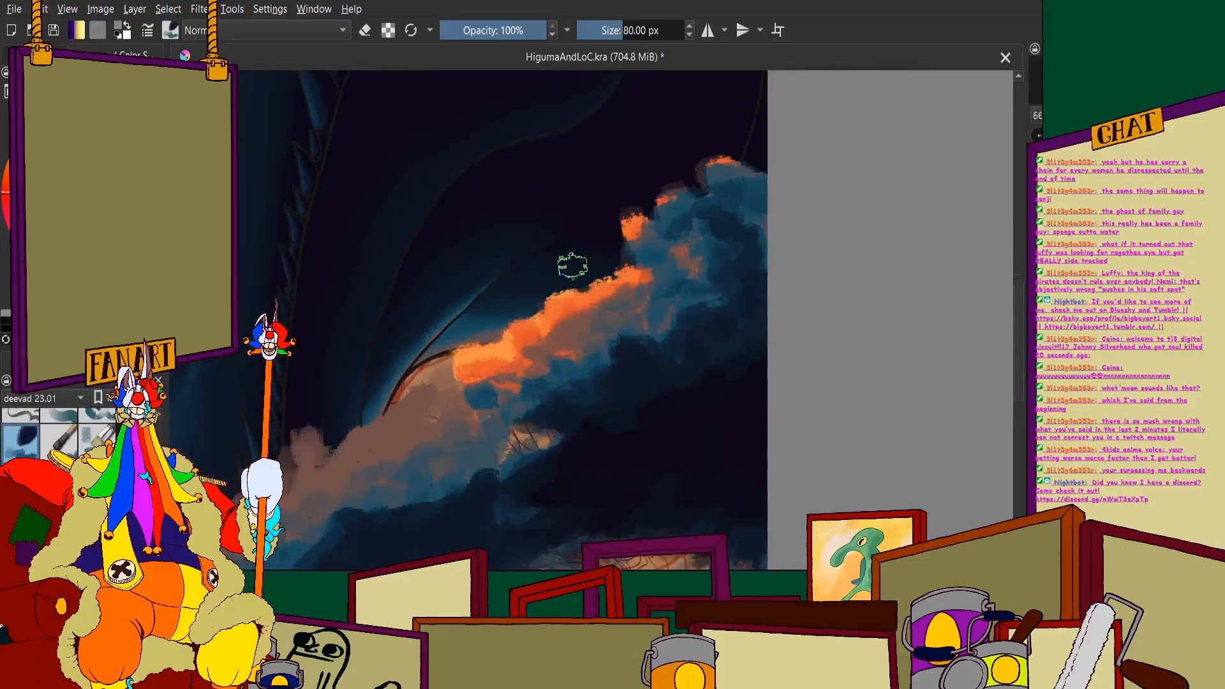
pyautogui.scroll(2, 569, 266)
pyautogui.moveTo(583, 212)
pyautogui.mouseDown()
pyautogui.moveTo(464, 274)
pyautogui.moveTo(444, 246)
pyautogui.moveTo(394, 280)
pyautogui.moveTo(542, 244)
pyautogui.moveTo(506, 263)
pyautogui.moveTo(412, 263)
pyautogui.moveTo(407, 279)
pyautogui.moveTo(427, 271)
pyautogui.moveTo(394, 284)
pyautogui.moveTo(479, 230)
pyautogui.moveTo(459, 268)
pyautogui.moveTo(533, 246)
pyautogui.moveTo(505, 228)
pyautogui.moveTo(588, 226)
pyautogui.moveTo(569, 202)
pyautogui.moveTo(591, 153)
pyautogui.moveTo(535, 184)
pyautogui.moveTo(555, 134)
pyautogui.mouseUp()
pyautogui.scroll(-1, 568, 240)
pyautogui.scroll(1, 609, 204)
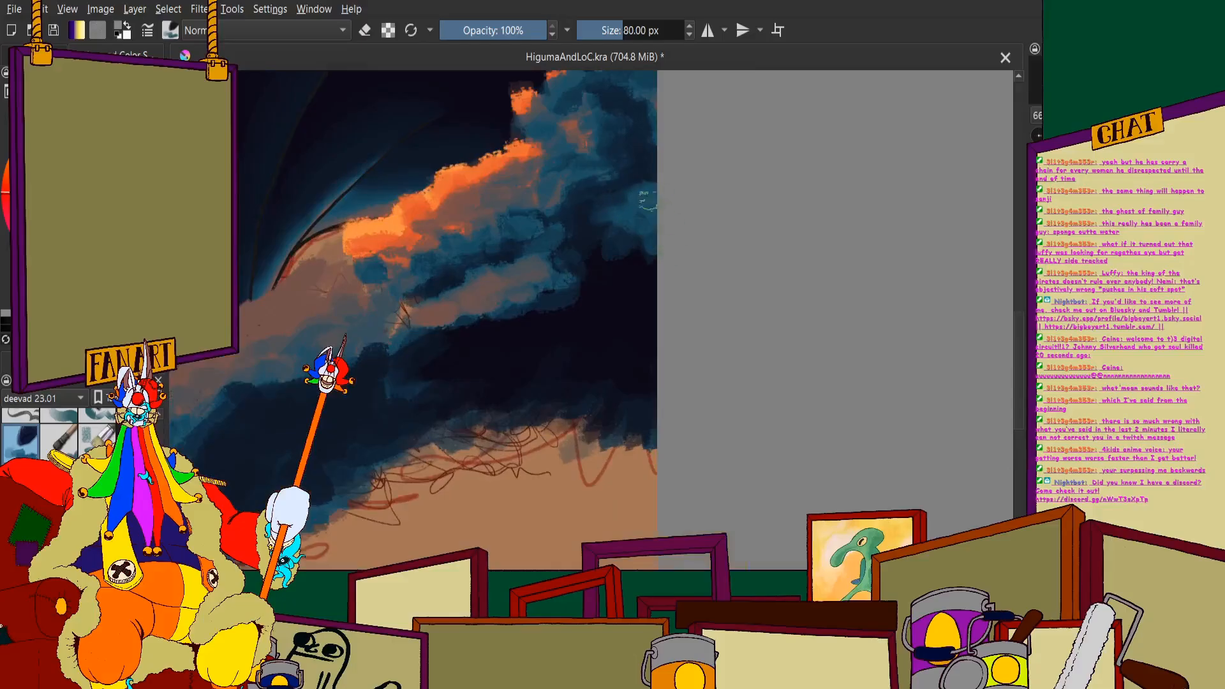
# - Add bright orange highlights along the brown streak beneath the crest
pyautogui.scroll(-1, 638, 210)
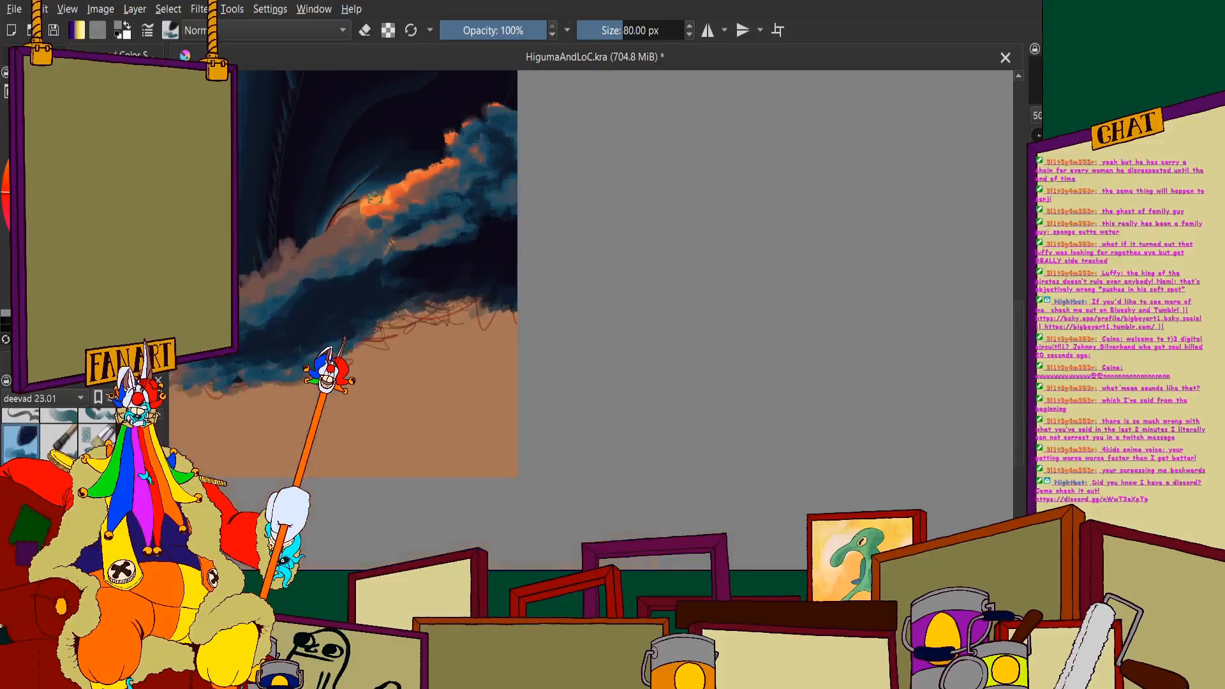
pyautogui.scroll(1, 630, 266)
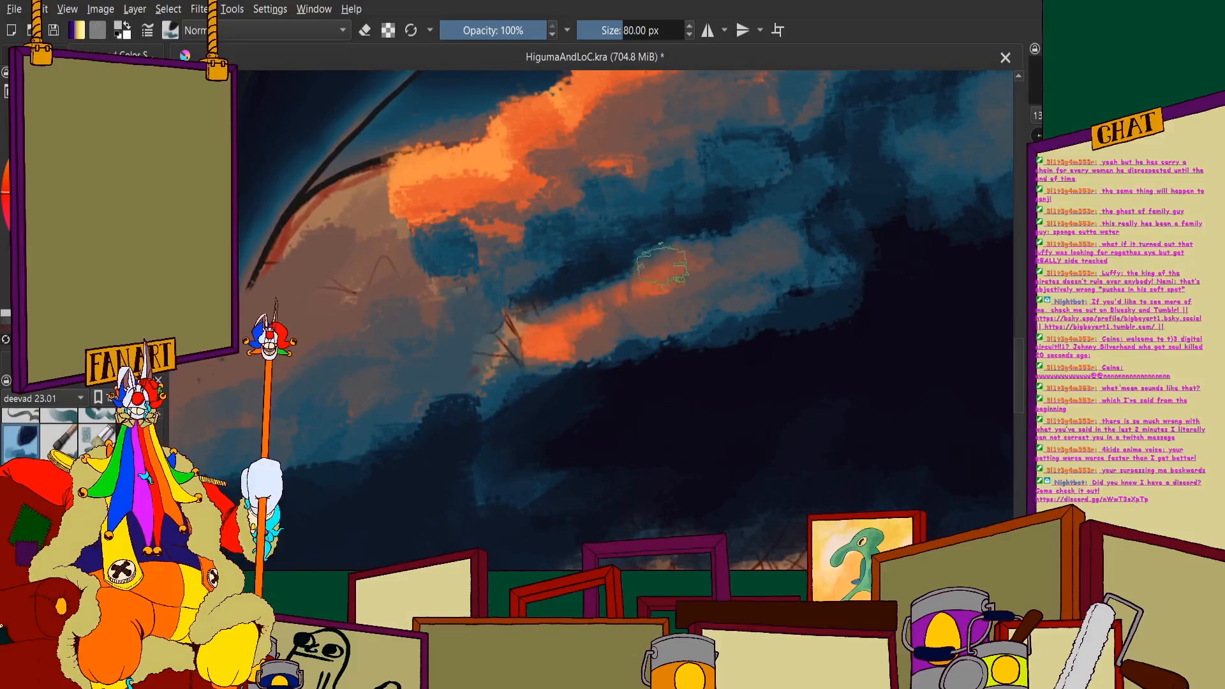
pyautogui.scroll(-2, 766, 252)
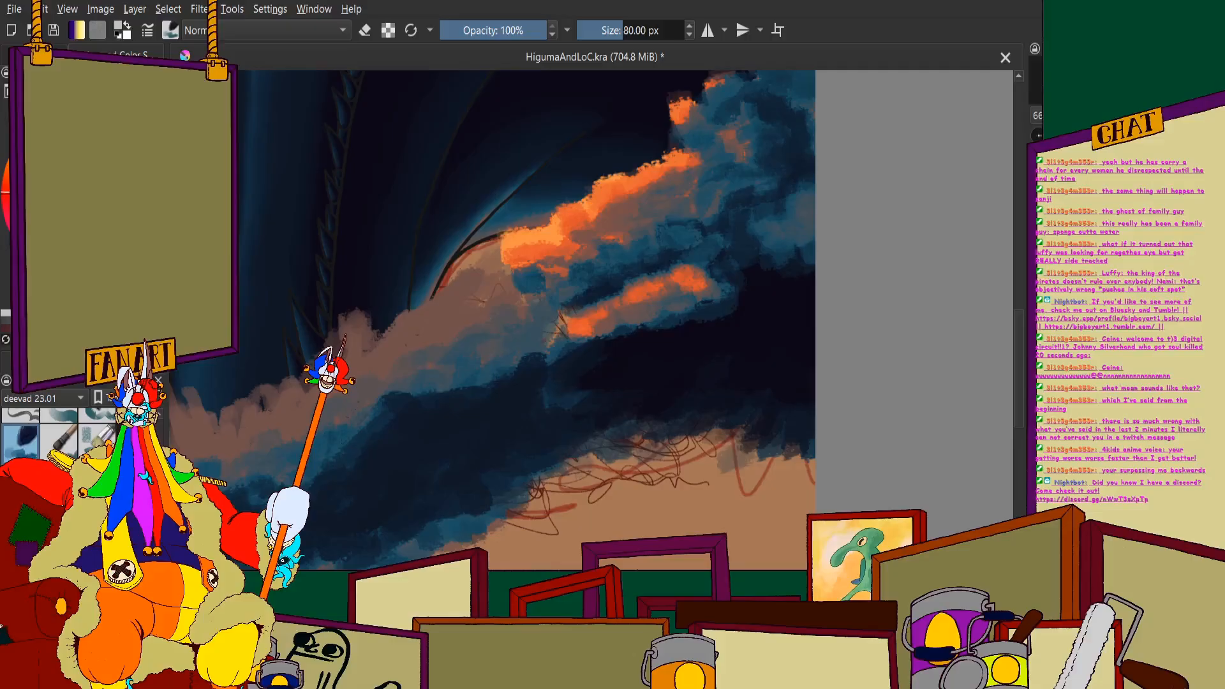
pyautogui.scroll(2, 793, 307)
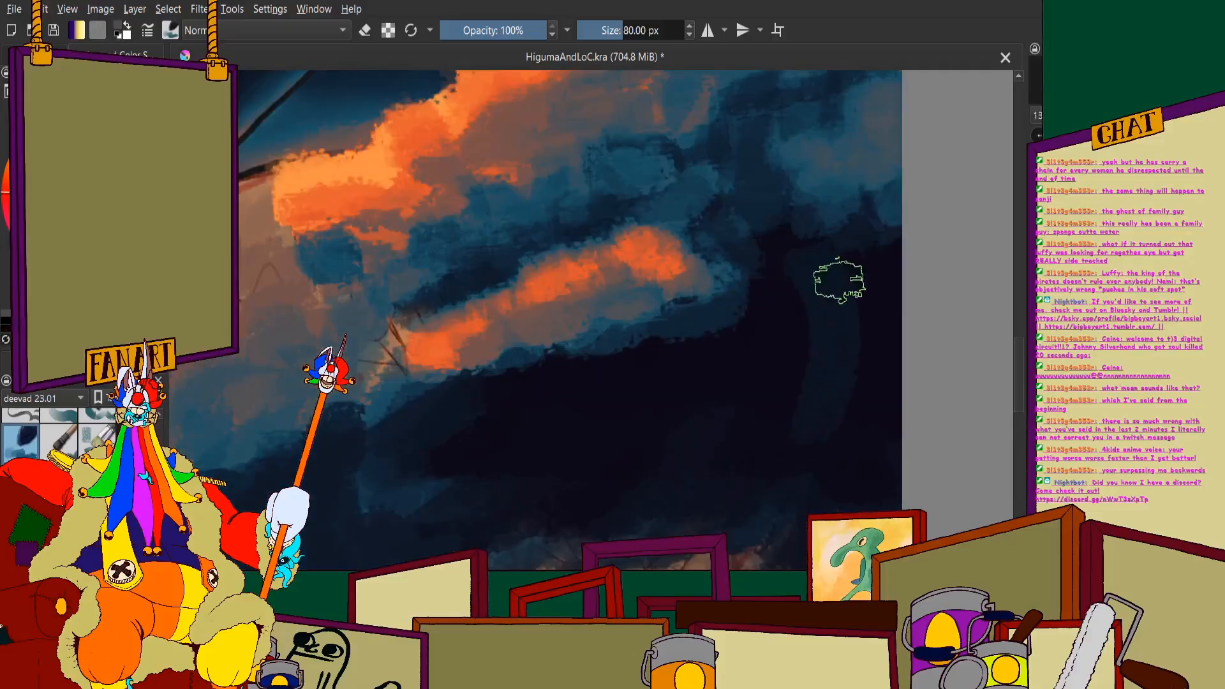
# - Brush curved dark-navy strokes down through the near-black core beneath the lower orange streak
pyautogui.moveTo(728, 339); pyautogui.dragTo(660, 456)
pyautogui.scroll(-2, 533, 281)
pyautogui.scroll(2, 561, 358)
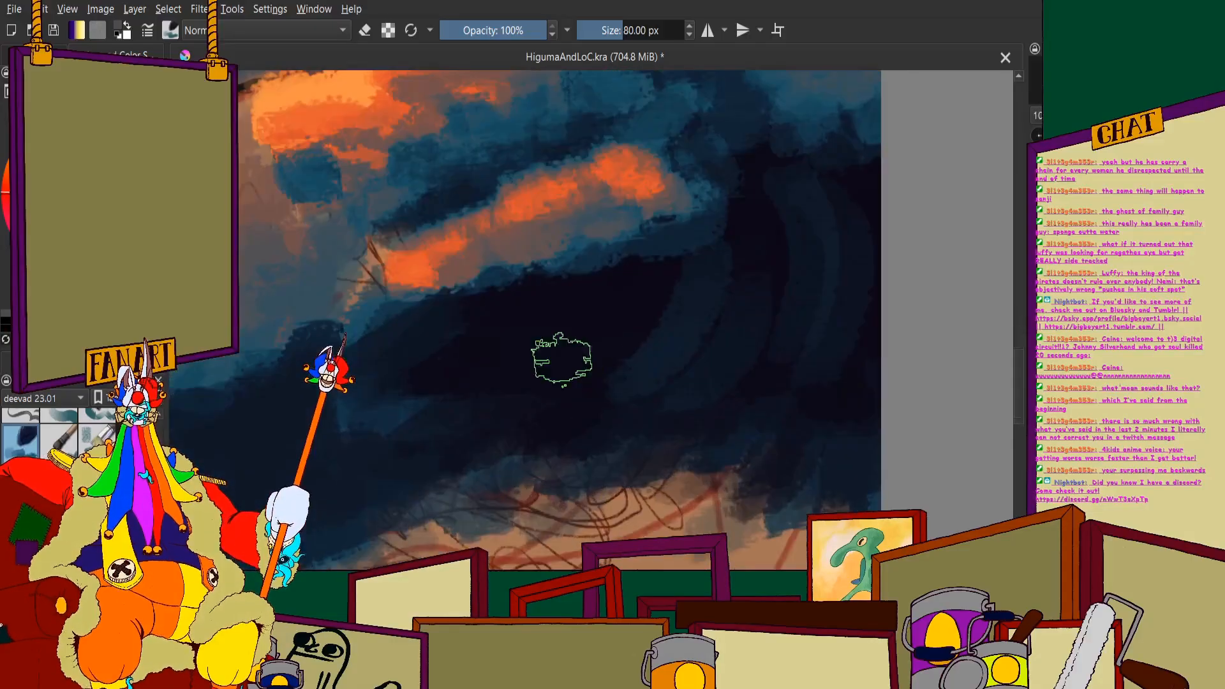
pyautogui.moveTo(644, 289); pyautogui.dragTo(606, 338)
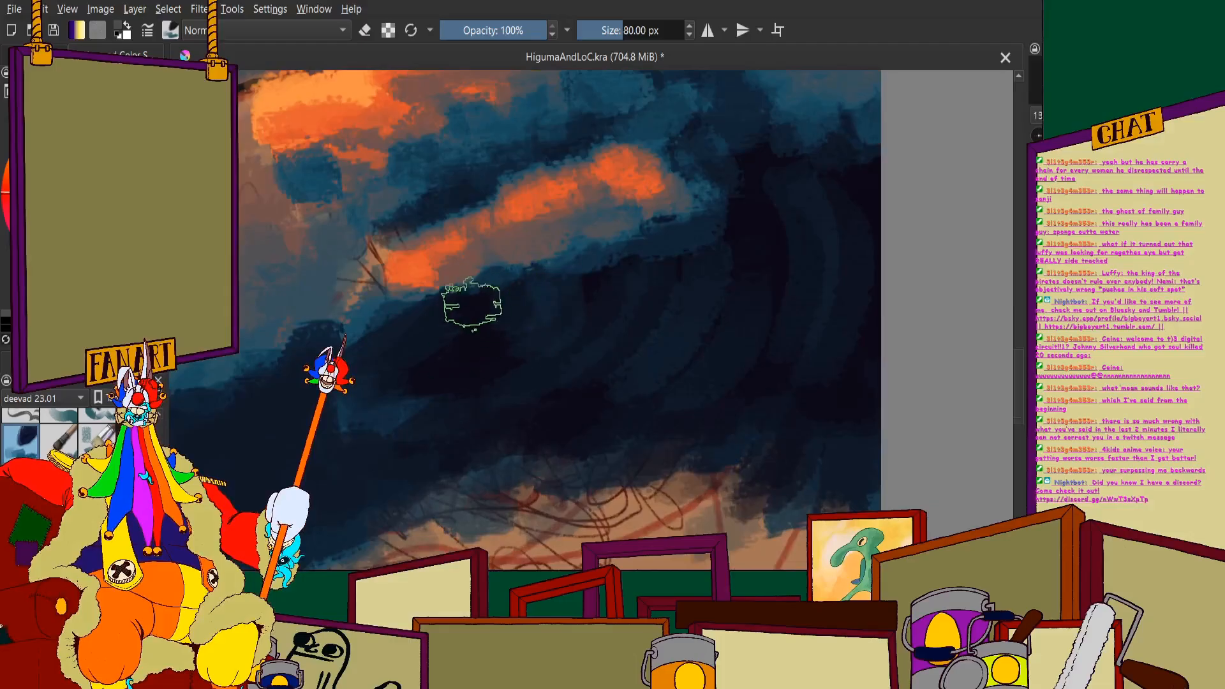
pyautogui.scroll(-1, 470, 295)
pyautogui.scroll(-3, 464, 255)
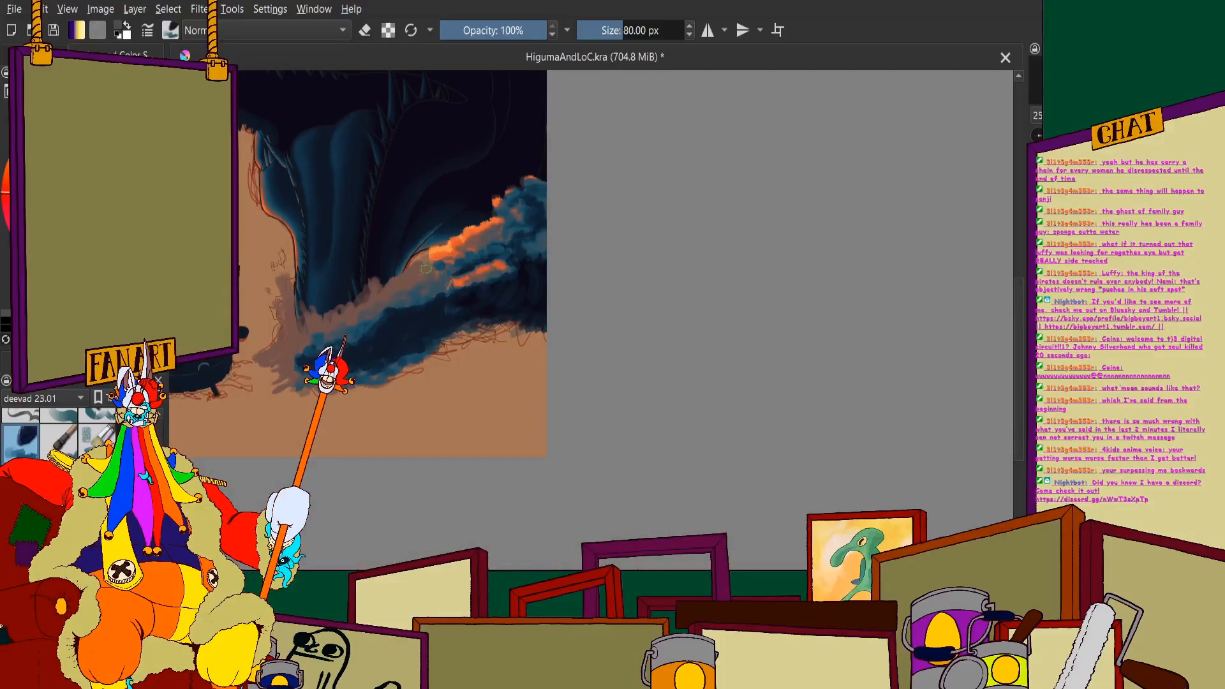
# - Shade the band between the orange crest and the lower streak with dark-blue strokes
pyautogui.scroll(-2, 426, 269)
pyautogui.scroll(6, 453, 200)
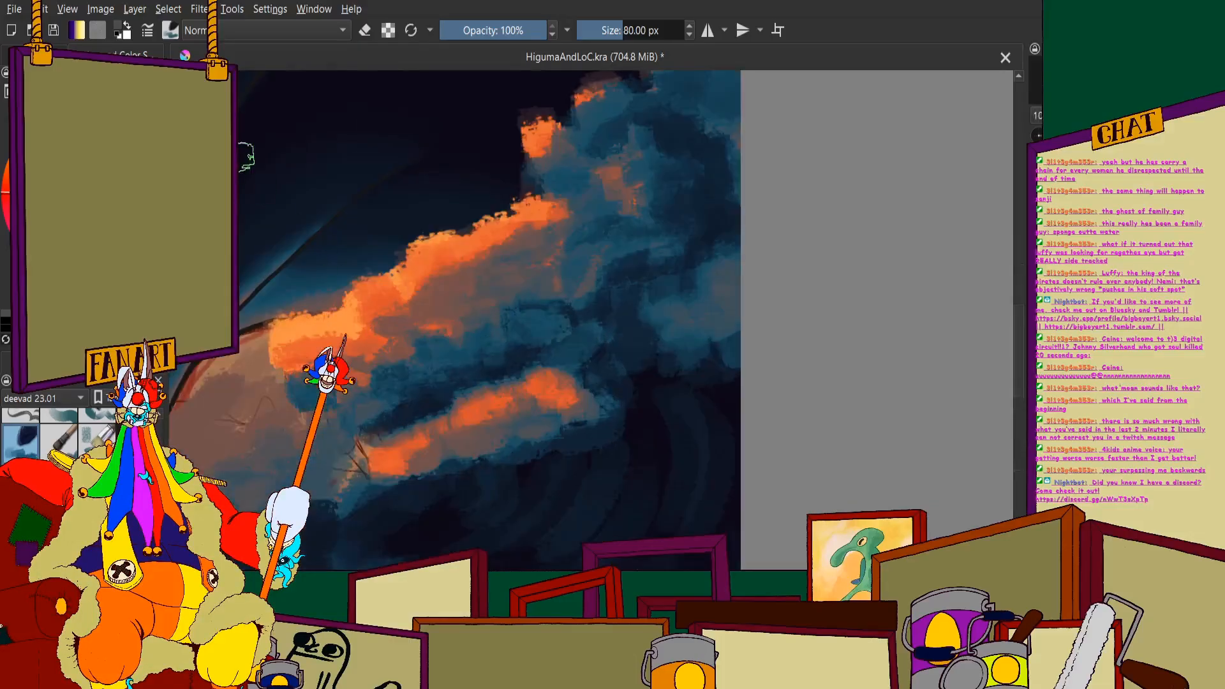
pyautogui.scroll(2, 487, 375)
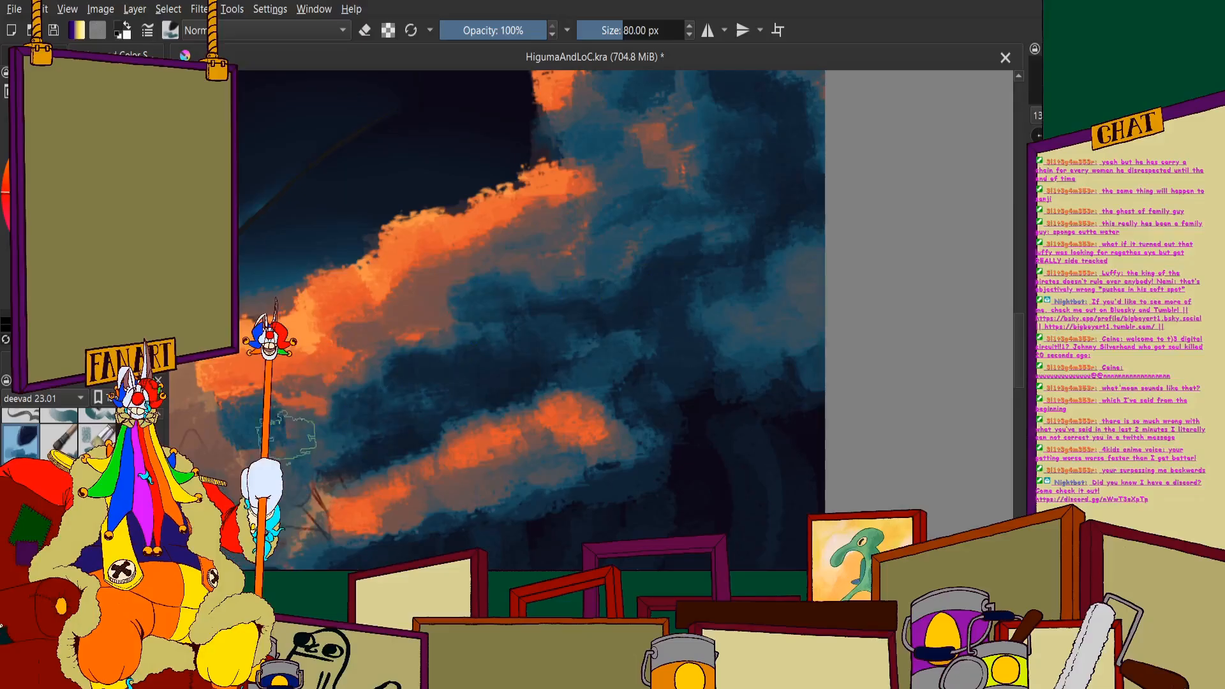
pyautogui.scroll(-2, 467, 327)
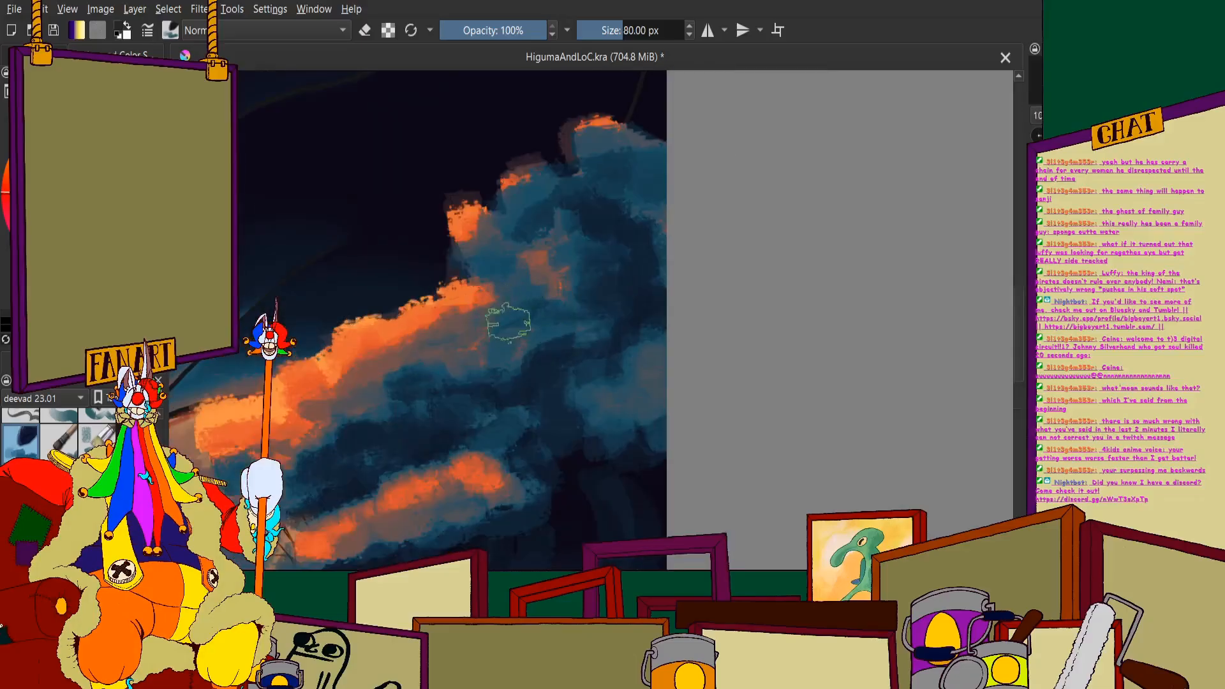
pyautogui.scroll(-1, 446, 256)
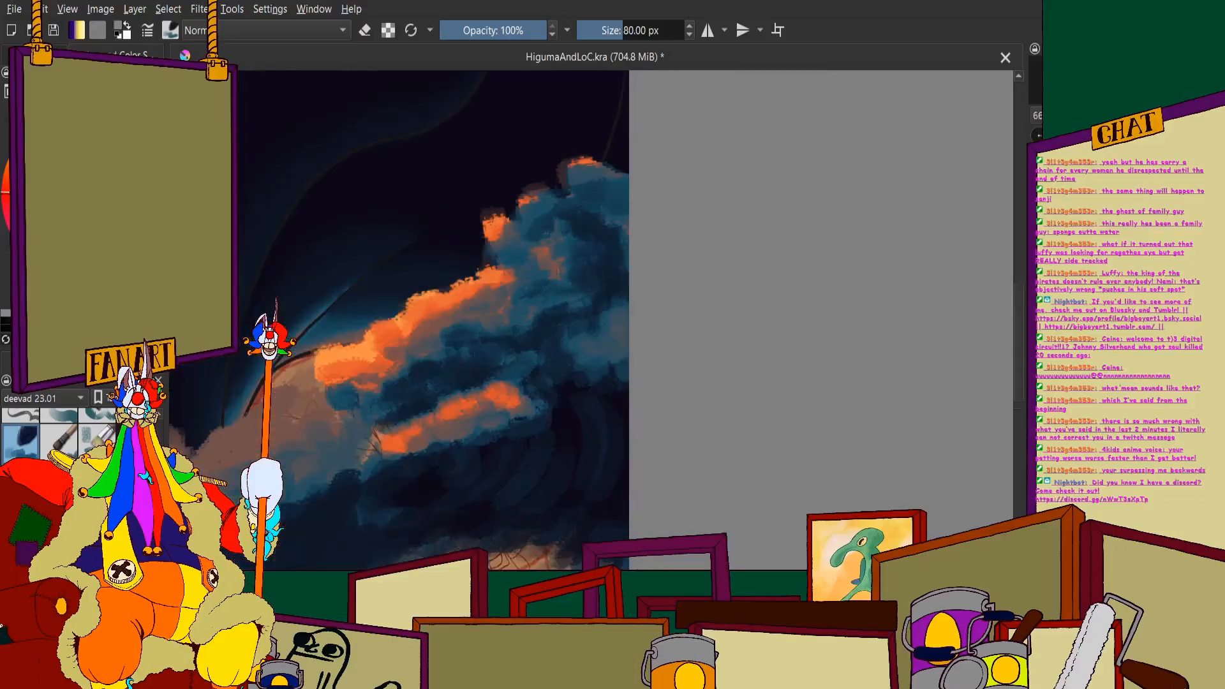
# - Cover the wave's upper billow with muted brown out to the right canvas edge, with orange along its left side
pyautogui.scroll(2, 563, 180)
pyautogui.moveTo(438, 276)
pyautogui.mouseDown()
pyautogui.moveTo(475, 349)
pyautogui.moveTo(533, 301)
pyautogui.moveTo(563, 318)
pyautogui.moveTo(607, 310)
pyautogui.moveTo(634, 344)
pyautogui.moveTo(671, 337)
pyautogui.moveTo(685, 328)
pyautogui.moveTo(676, 273)
pyautogui.moveTo(571, 280)
pyautogui.moveTo(607, 214)
pyautogui.moveTo(479, 273)
pyautogui.moveTo(500, 206)
pyautogui.moveTo(587, 237)
pyautogui.moveTo(596, 159)
pyautogui.moveTo(663, 166)
pyautogui.moveTo(699, 227)
pyautogui.moveTo(634, 197)
pyautogui.mouseUp()
pyautogui.scroll(-2, 513, 223)
pyautogui.scroll(1, 489, 301)
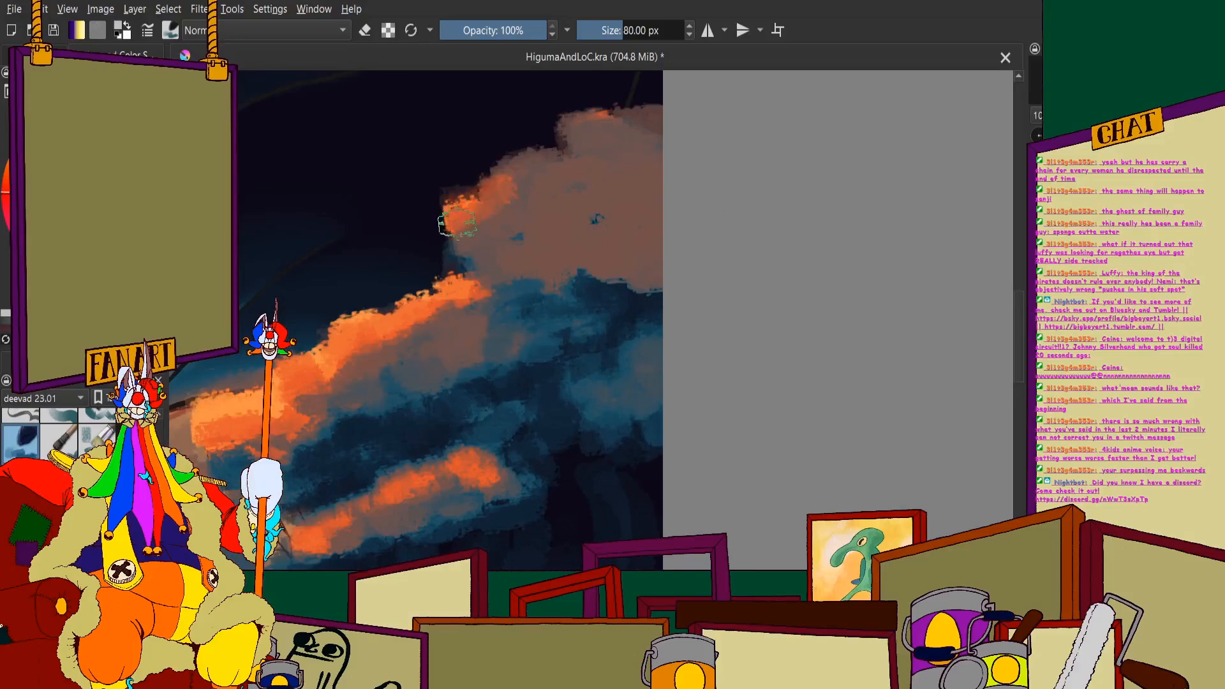
# - Layer orange highlights over the left half of the upper billow and dab muted brown on the teal patch below
pyautogui.scroll(-2, 502, 220)
pyautogui.scroll(-2, 503, 220)
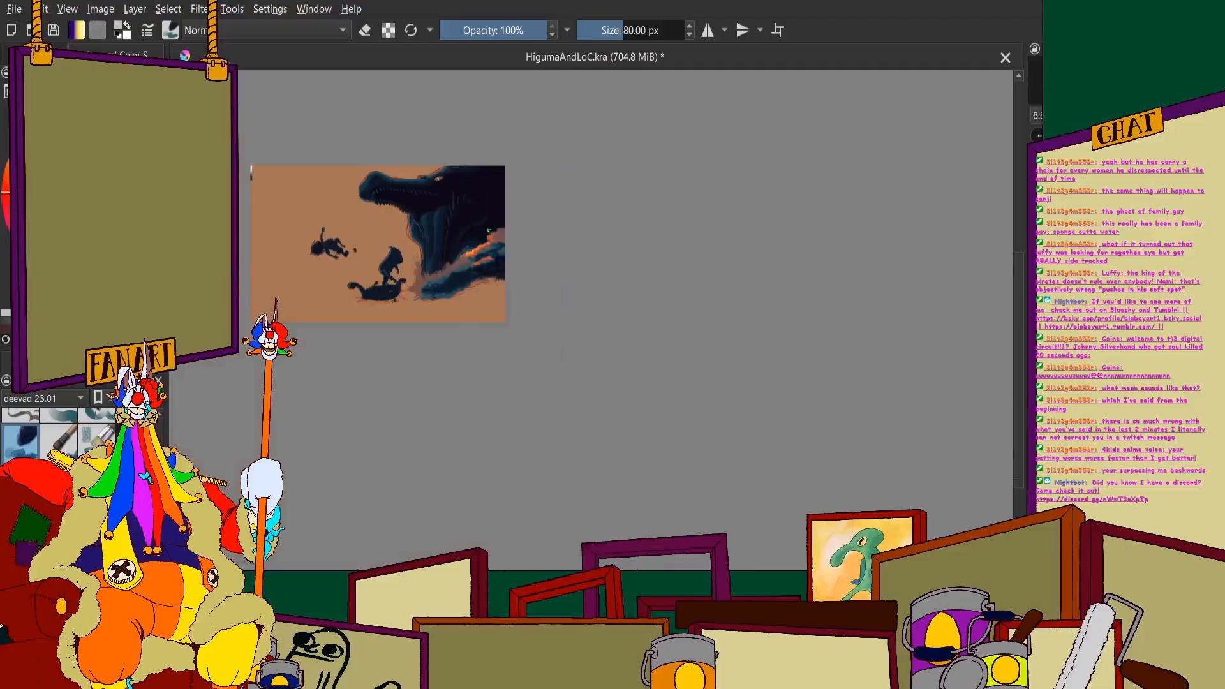
pyautogui.scroll(3, 478, 242)
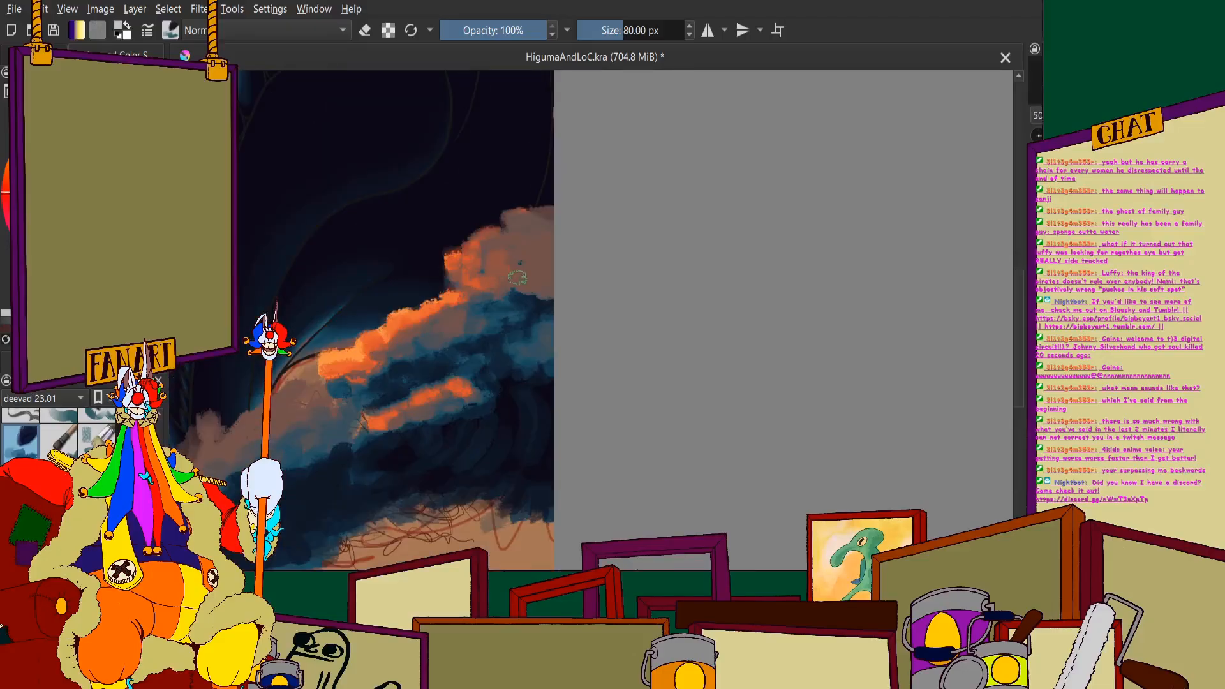
pyautogui.scroll(-2, 533, 255)
pyautogui.scroll(3, 443, 320)
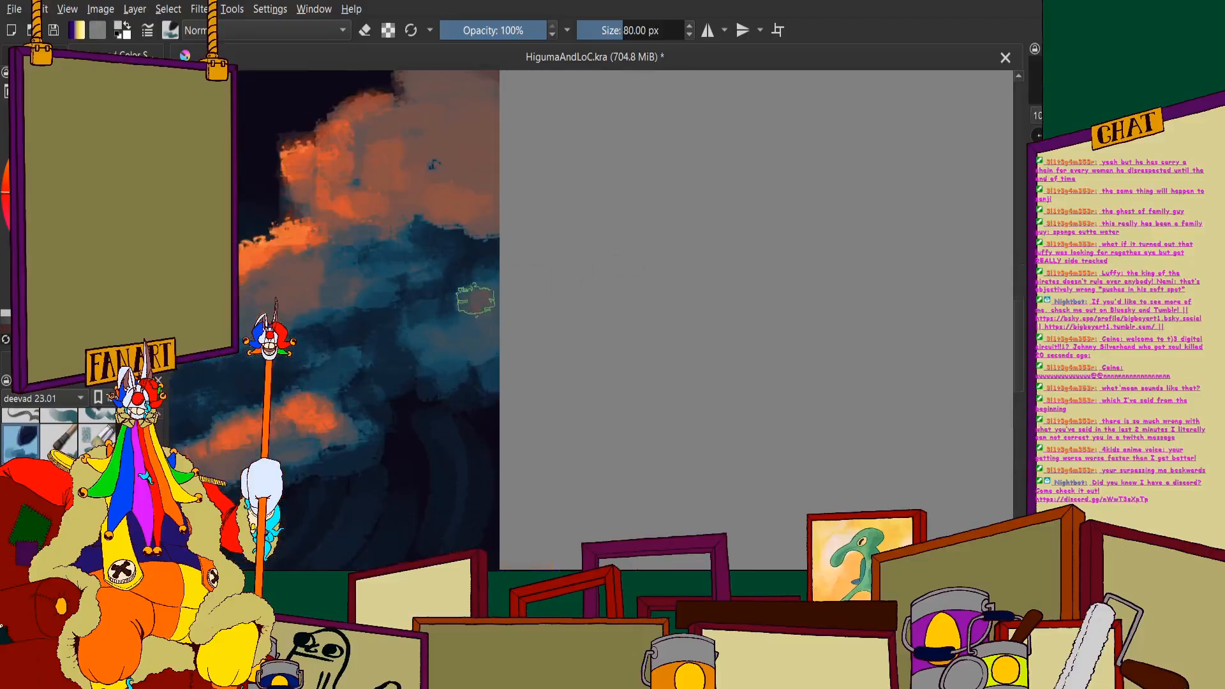
pyautogui.scroll(-3, 460, 370)
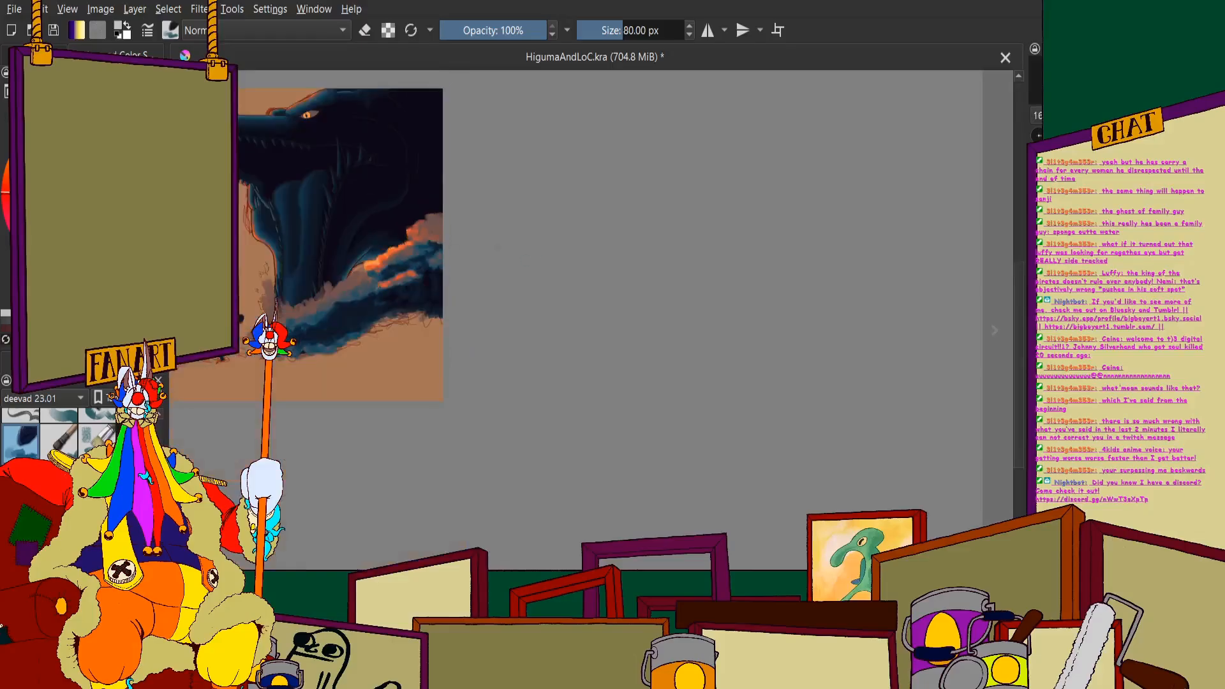
pyautogui.scroll(4, 471, 256)
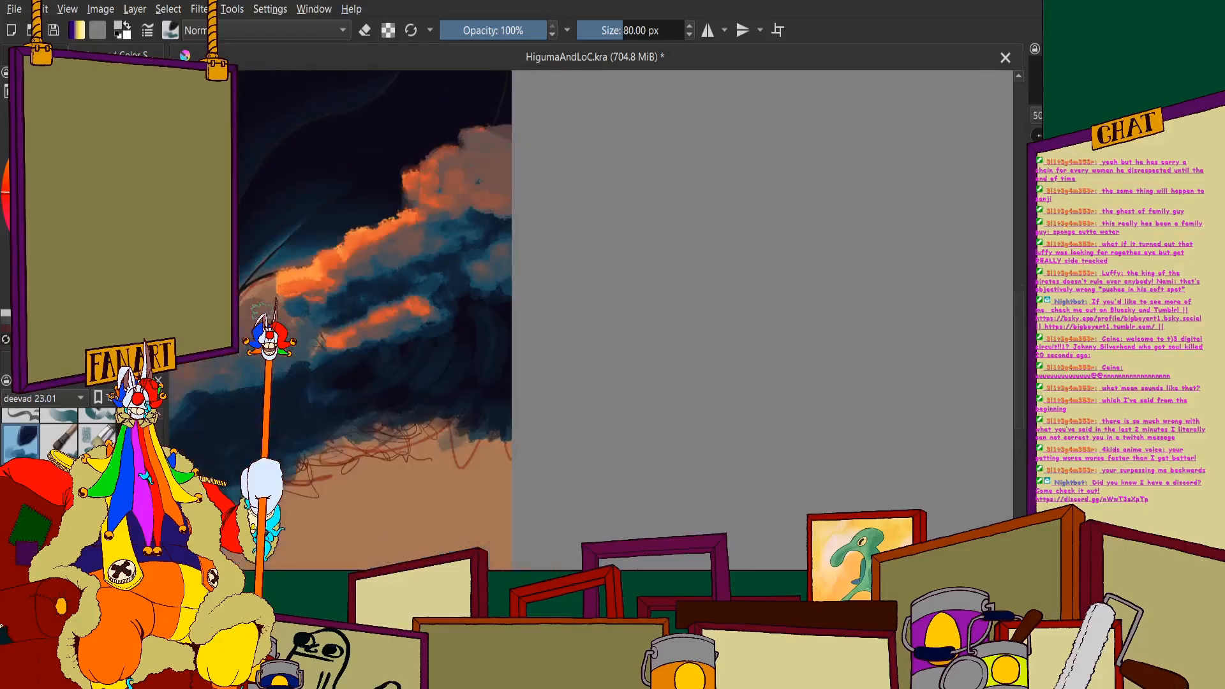
# - Paint faint dark-brown puffs of spray in the dark area just above the orange crest and upper billow
pyautogui.scroll(-2, 291, 281)
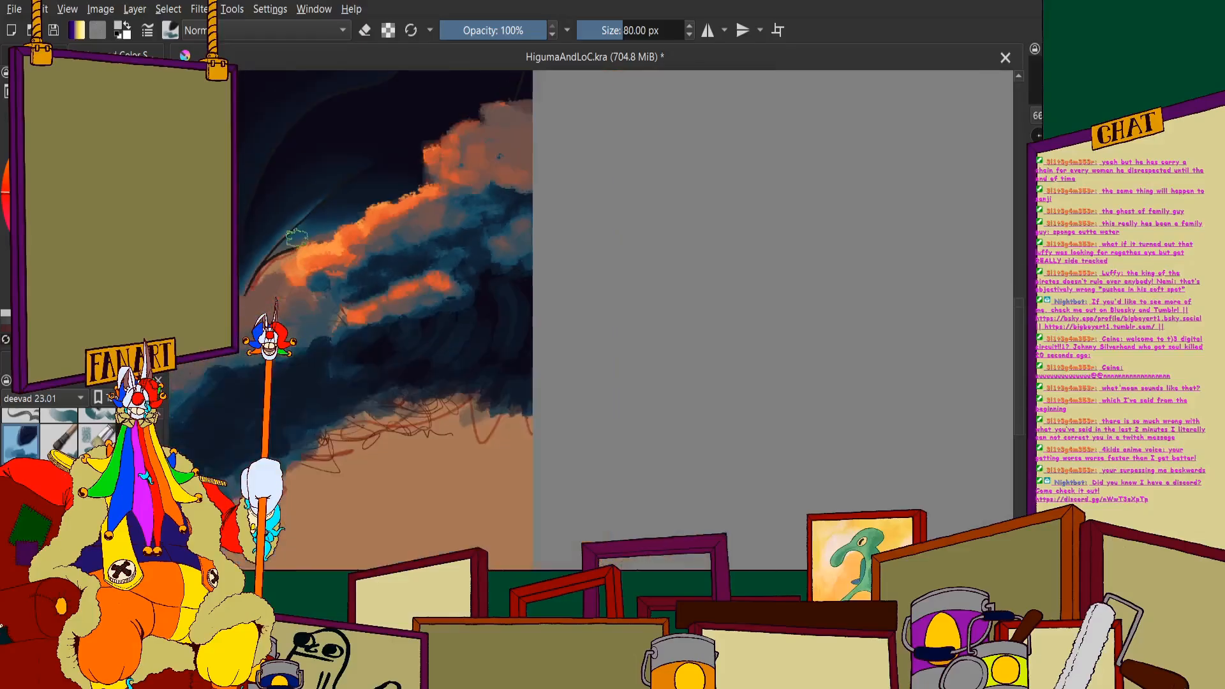
pyautogui.scroll(-2, 441, 277)
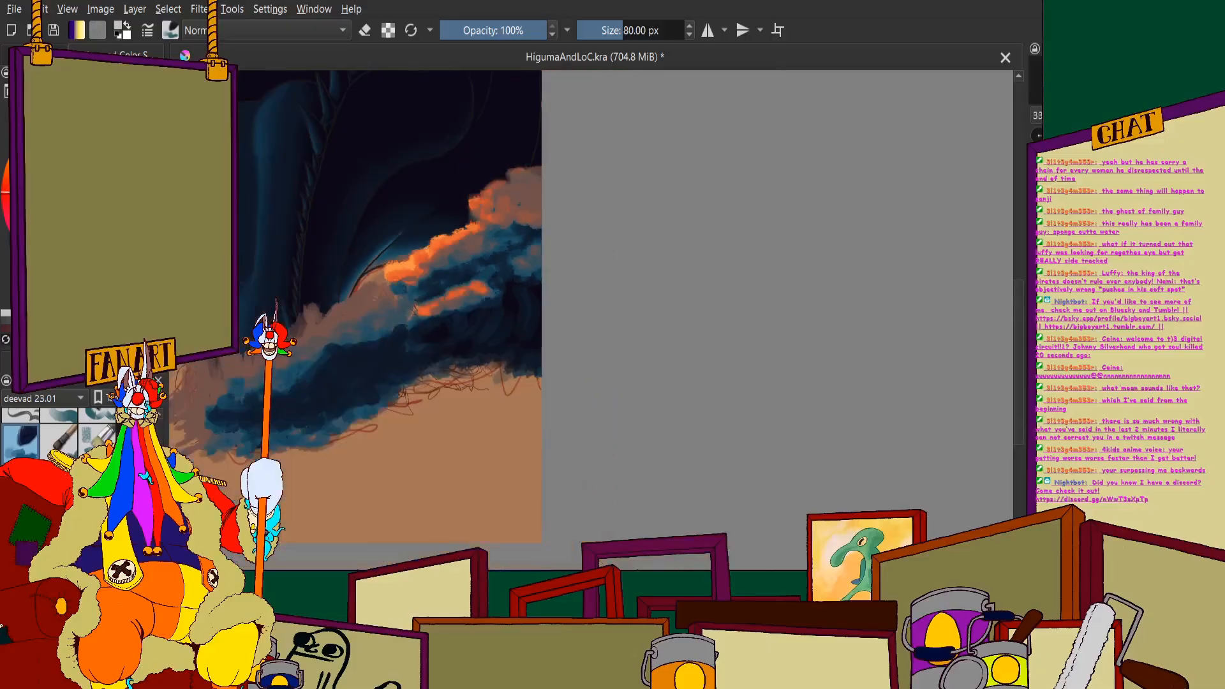
pyautogui.scroll(3, 454, 197)
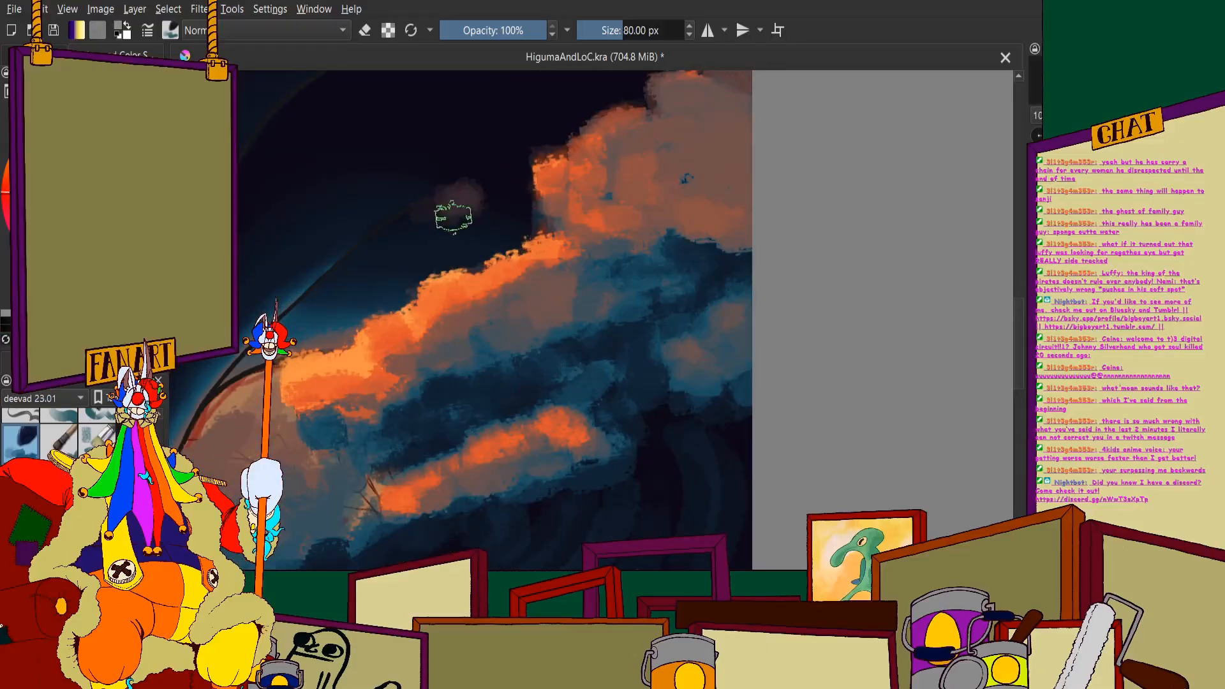
pyautogui.moveTo(399, 200)
pyautogui.mouseDown()
pyautogui.moveTo(335, 308)
pyautogui.moveTo(426, 198)
pyautogui.moveTo(496, 181)
pyautogui.moveTo(492, 230)
pyautogui.mouseUp()
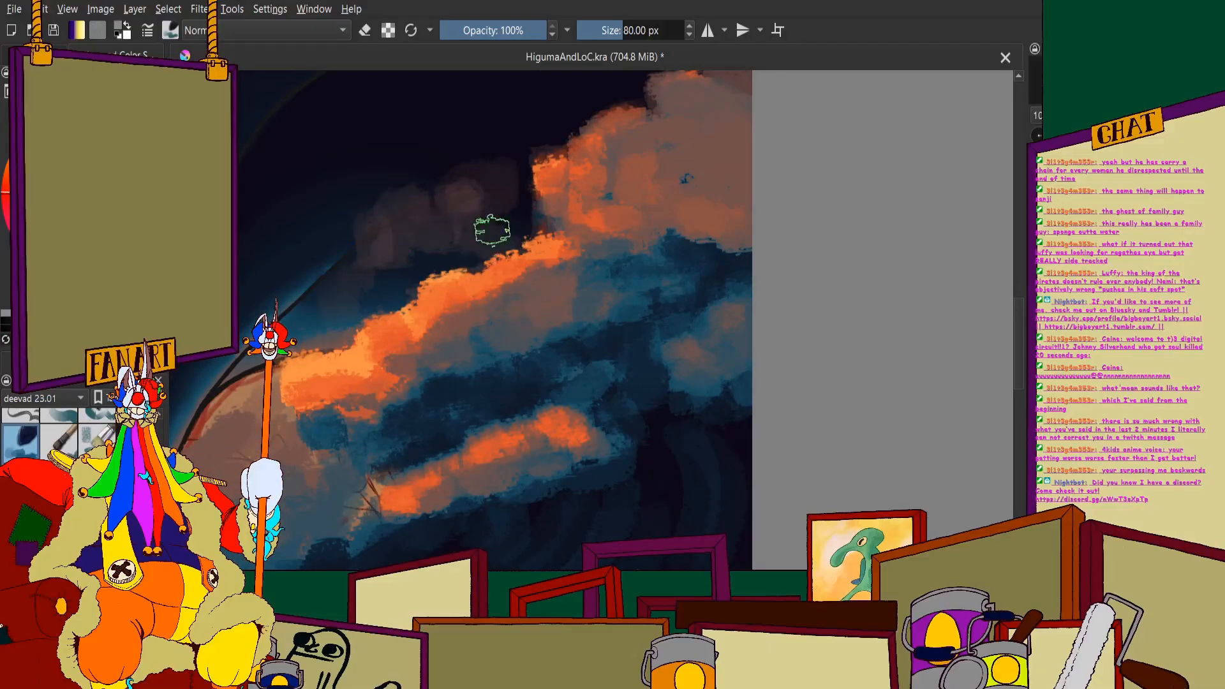
pyautogui.scroll(-2, 492, 164)
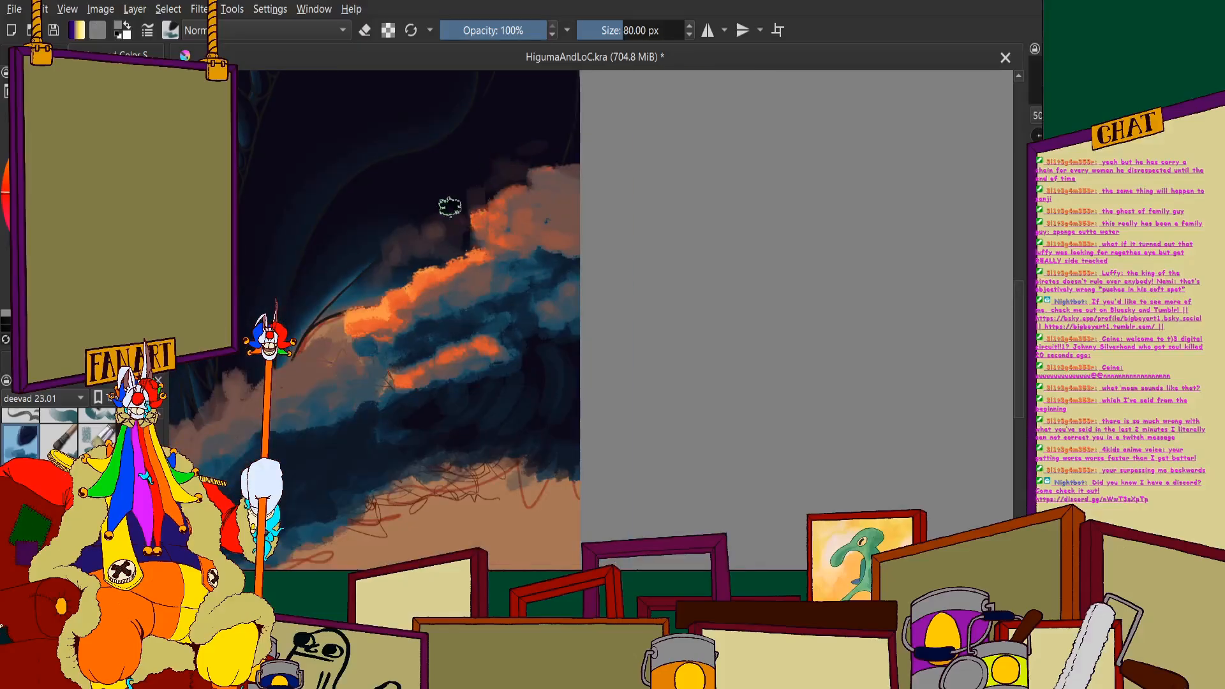
pyautogui.scroll(-3, 345, 304)
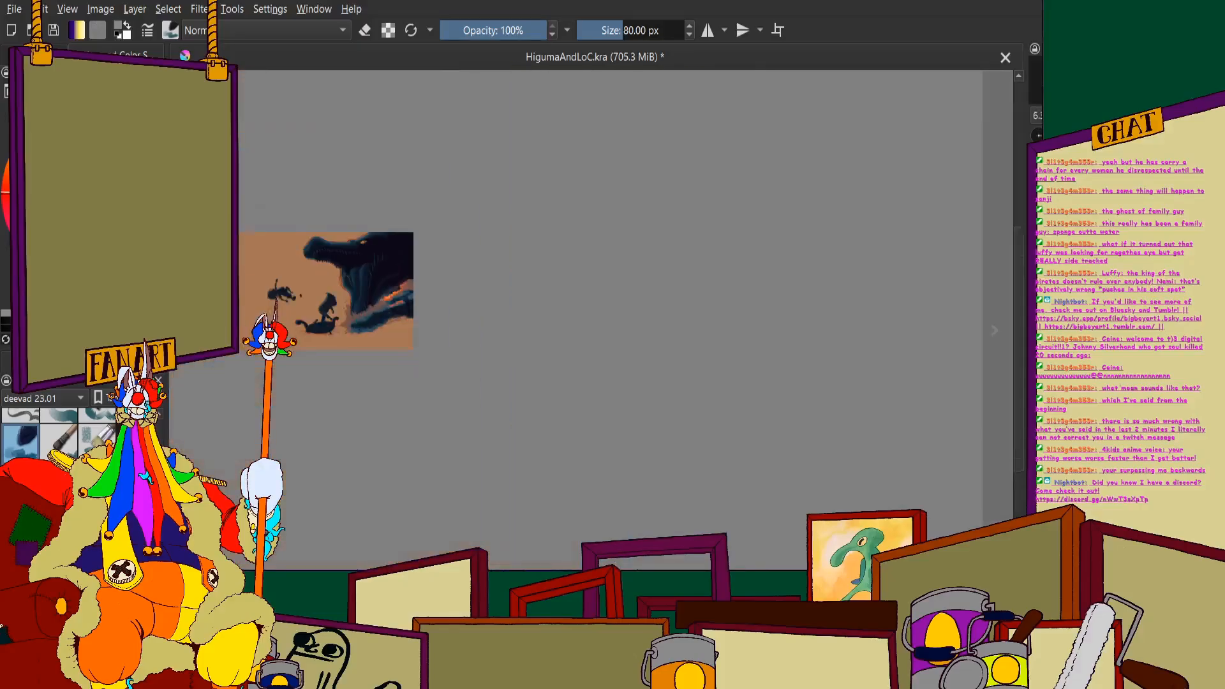
pyautogui.scroll(1, 327, 248)
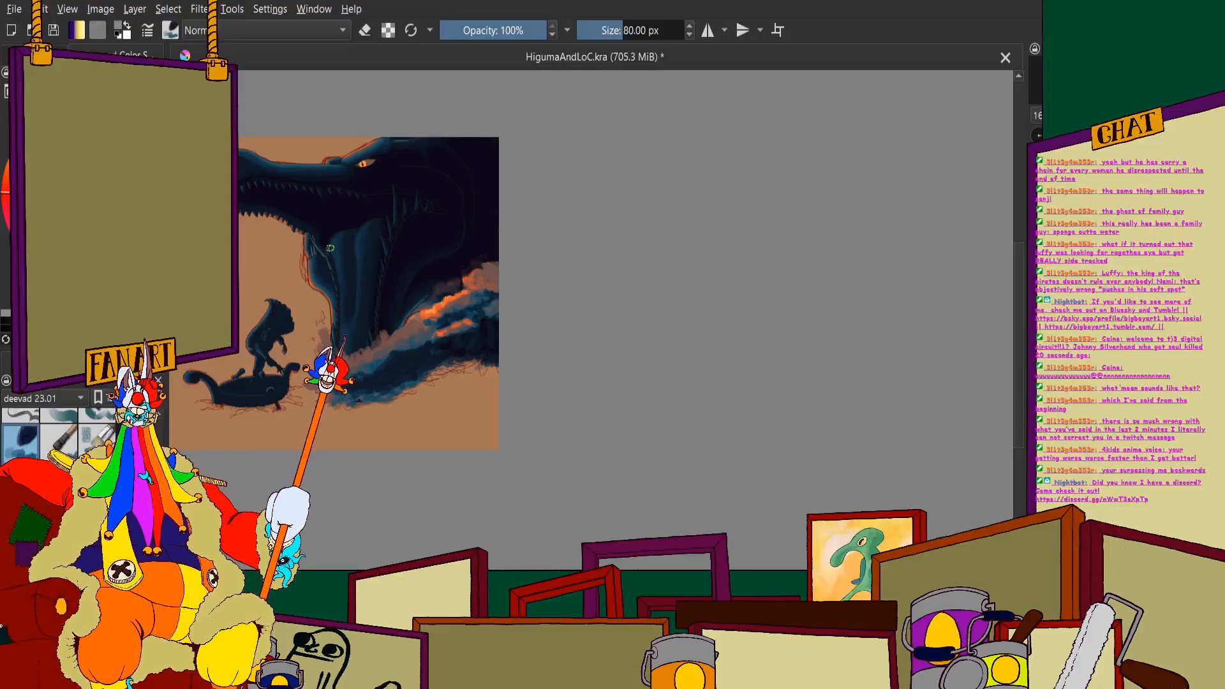
# - Lower the wave paint layer's opacity to check the sketch and jaw beneath, and restore it to full strength
pyautogui.scroll(1, 396, 420)
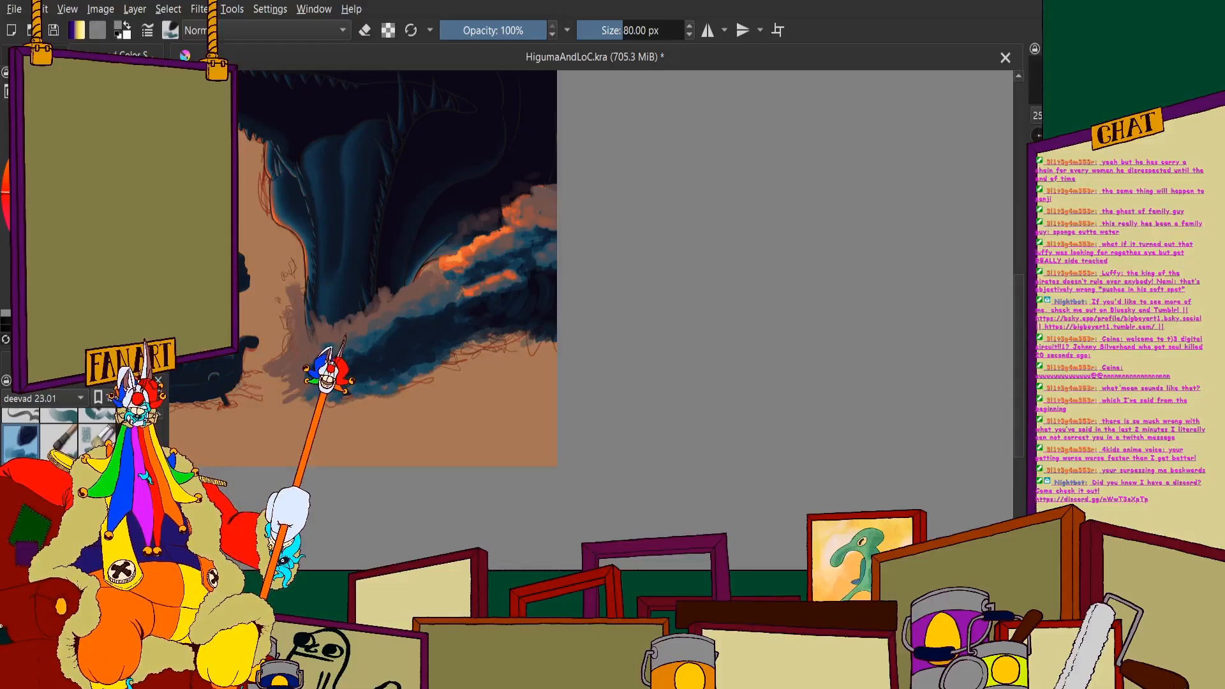
pyautogui.moveTo(268, 227); pyautogui.dragTo(369, 175)
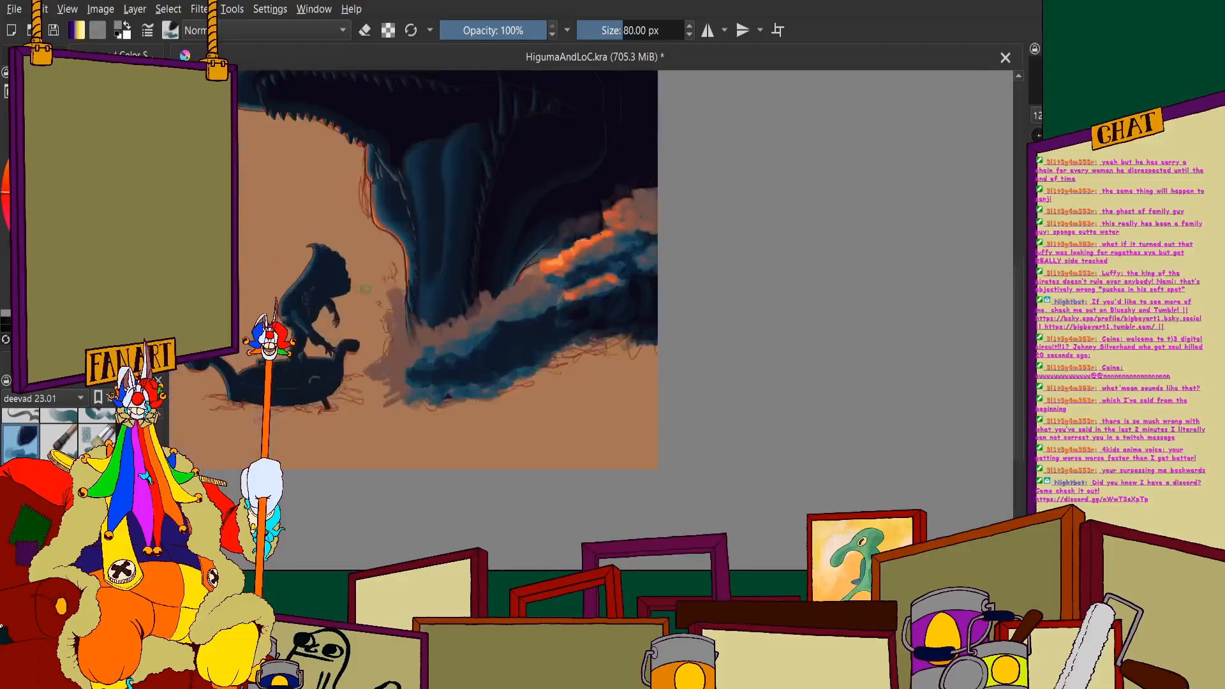
pyautogui.scroll(2, 368, 175)
pyautogui.click(35, 55)
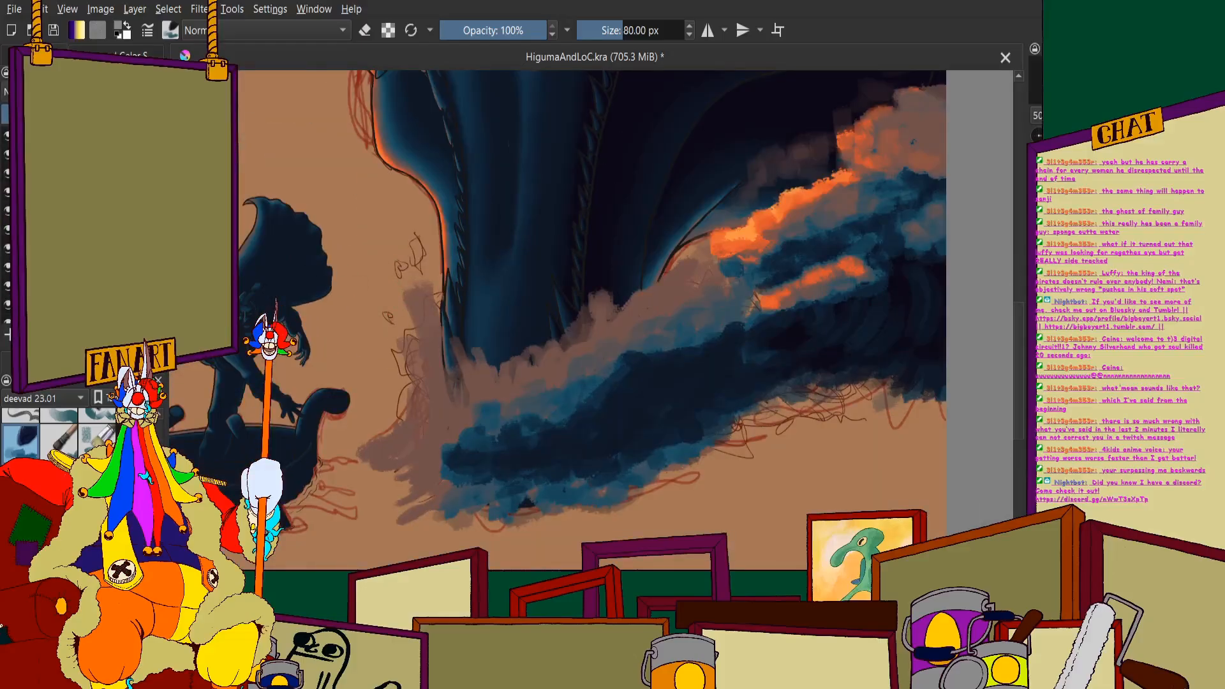
pyautogui.click(82, 115)
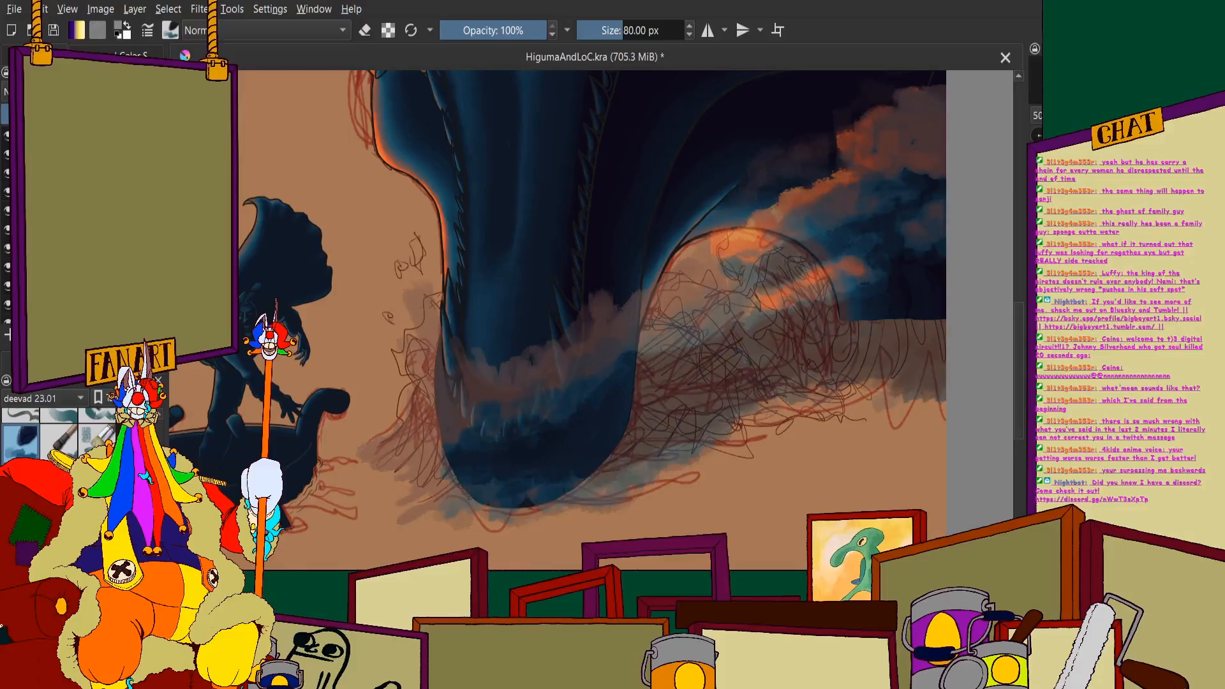
pyautogui.click(159, 115)
pyautogui.scroll(-1, 568, 220)
pyautogui.moveTo(574, 217); pyautogui.dragTo(364, 221)
pyautogui.scroll(2, 363, 221)
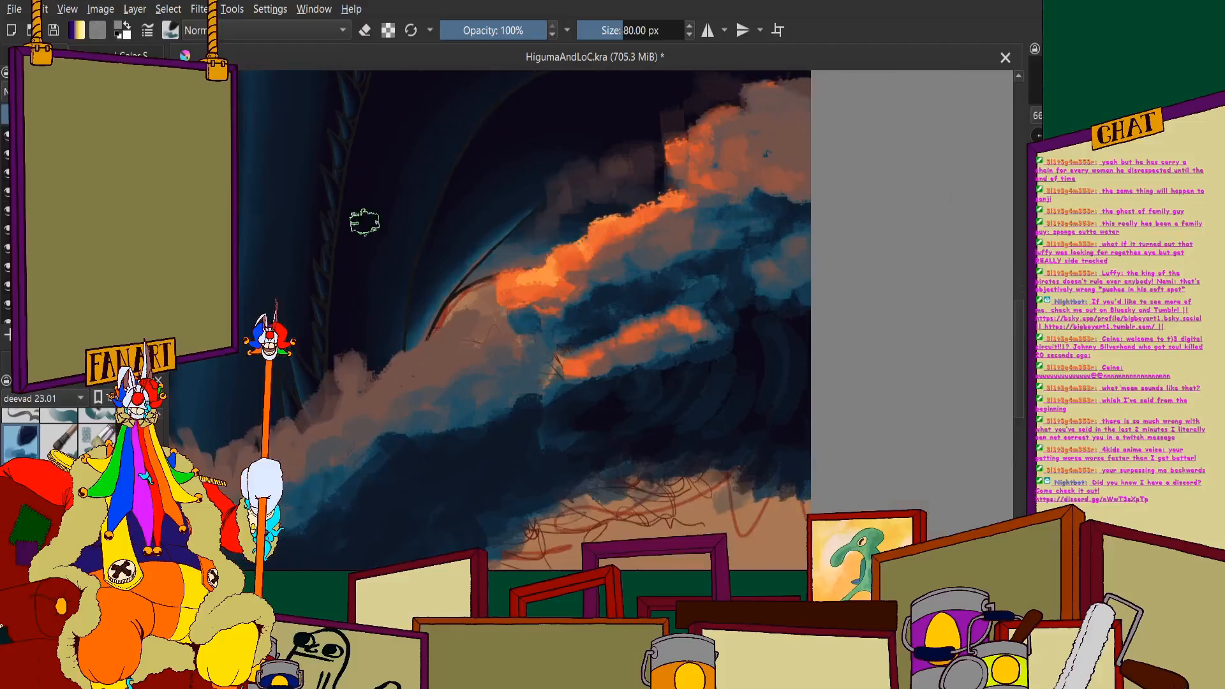
pyautogui.scroll(2, 58, 436)
pyautogui.scroll(-2, 59, 436)
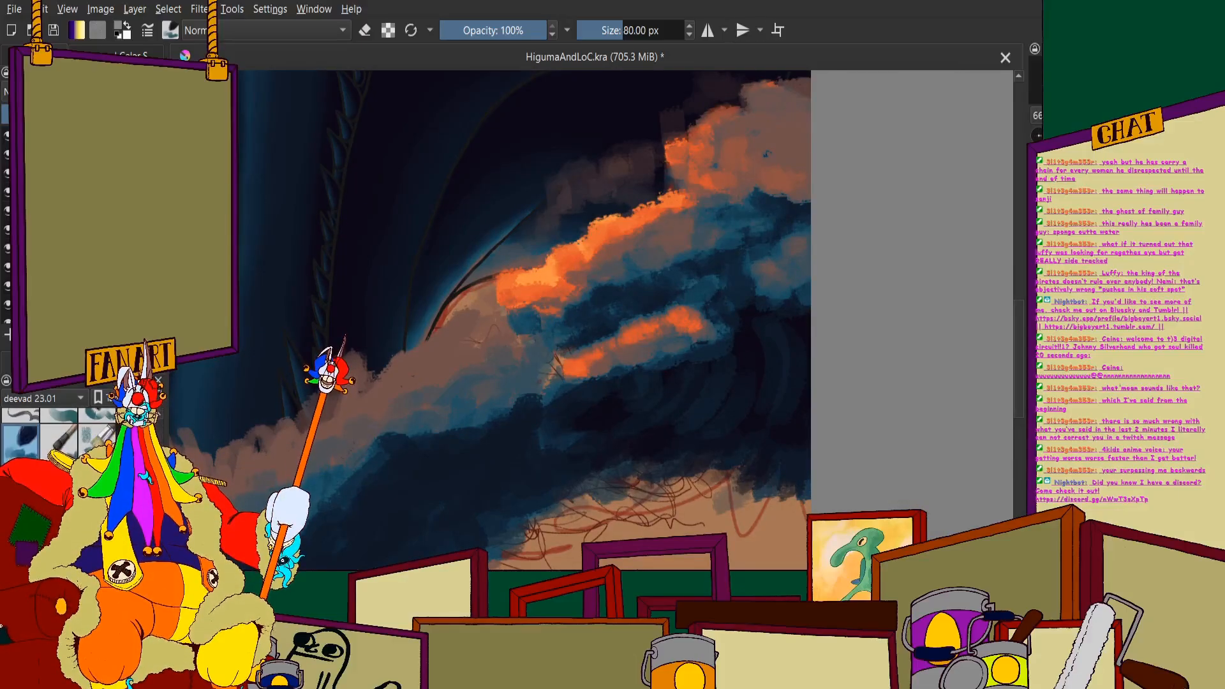
# - Set the brush size to 20 px and bring up the colour selector
pyautogui.click(651, 34)
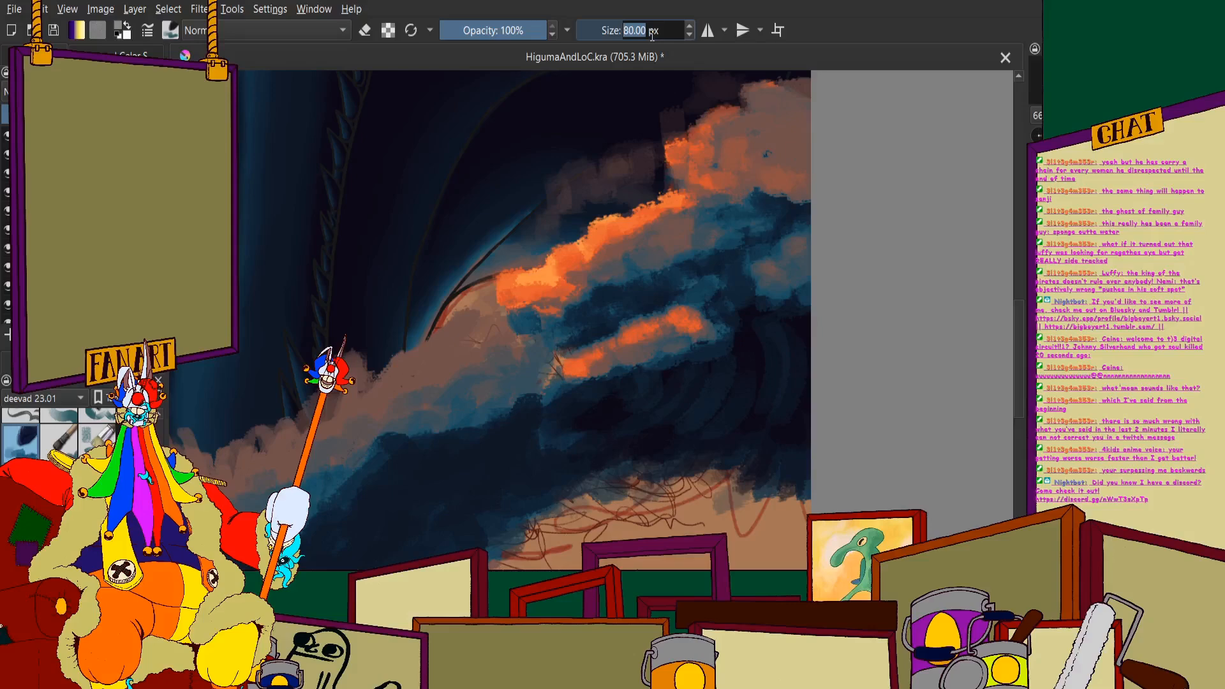
pyautogui.write('20')
pyautogui.press('Return')
pyautogui.scroll(1, 657, 179)
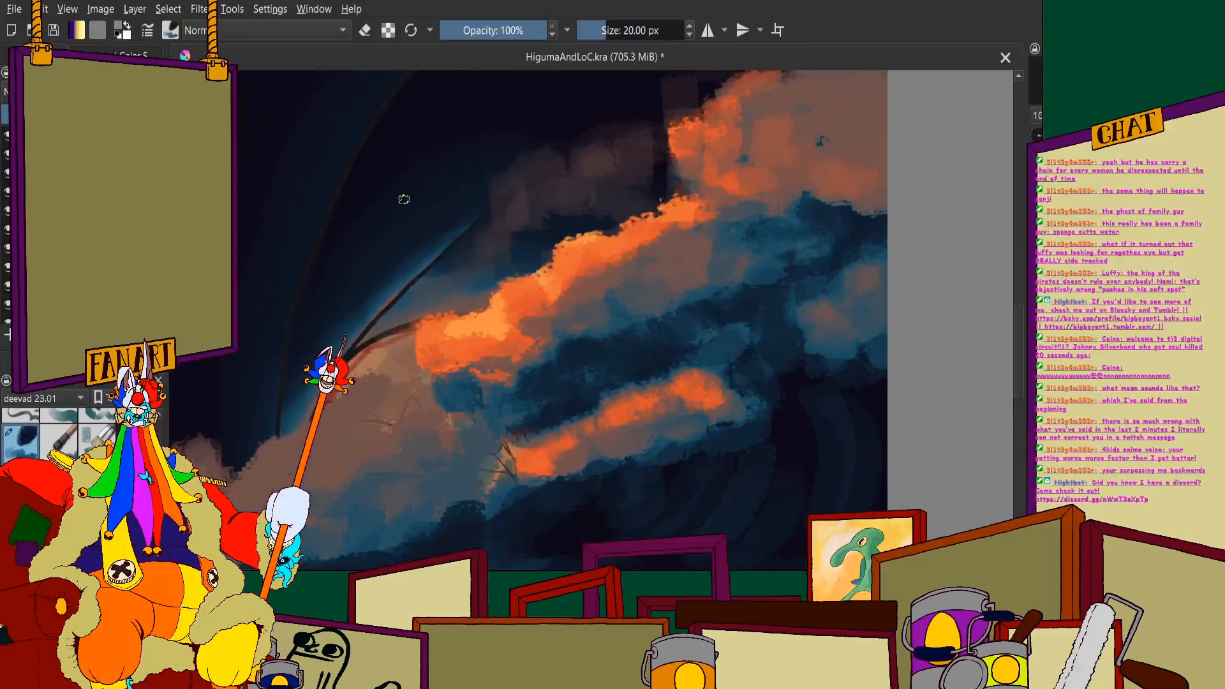
pyautogui.click(142, 55)
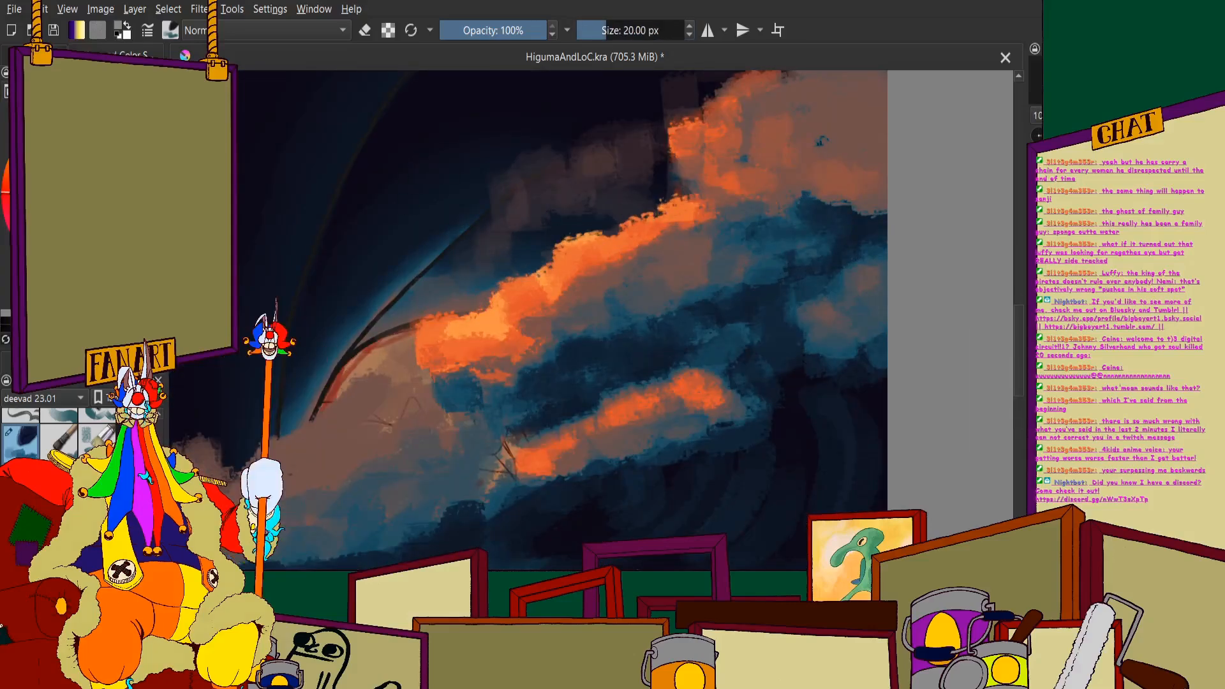
# - Try dabbing near-black blue puffs along the upper edge of the dark band beneath the orange crest
pyautogui.scroll(1, 597, 294)
pyautogui.moveTo(568, 323)
pyautogui.mouseDown()
pyautogui.moveTo(596, 365)
pyautogui.moveTo(710, 361)
pyautogui.moveTo(589, 393)
pyautogui.moveTo(680, 401)
pyautogui.mouseUp()
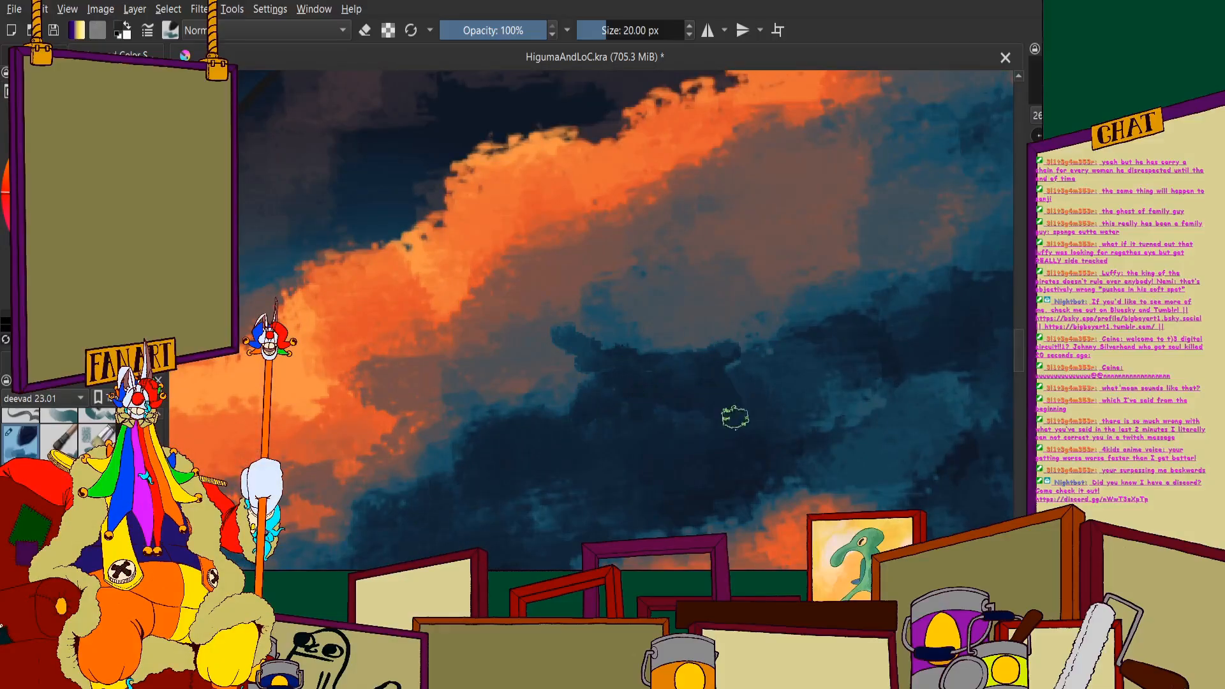
pyautogui.moveTo(578, 387)
pyautogui.mouseDown()
pyautogui.moveTo(483, 421)
pyautogui.moveTo(407, 418)
pyautogui.moveTo(457, 426)
pyautogui.moveTo(527, 395)
pyautogui.moveTo(501, 357)
pyautogui.moveTo(579, 361)
pyautogui.moveTo(527, 363)
pyautogui.moveTo(512, 326)
pyautogui.moveTo(524, 356)
pyautogui.moveTo(689, 359)
pyautogui.mouseUp()
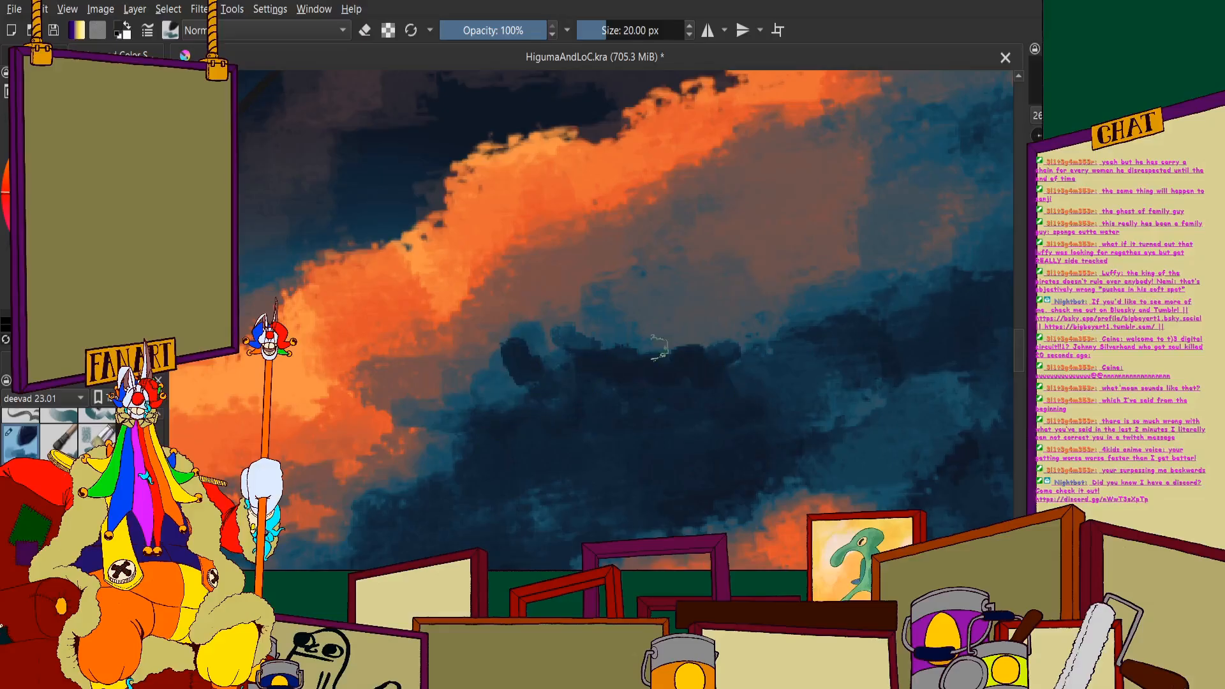
pyautogui.scroll(-6, 567, 360)
pyautogui.scroll(6, 567, 359)
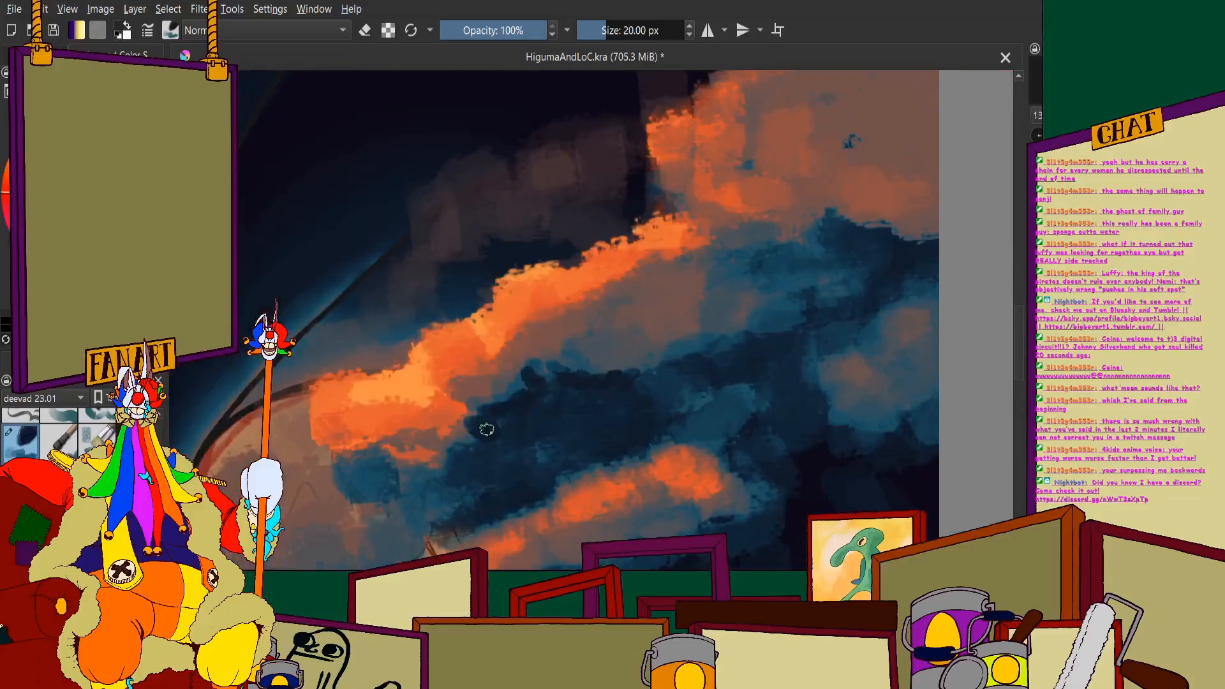
pyautogui.scroll(-5, 486, 429)
pyautogui.scroll(5, 566, 353)
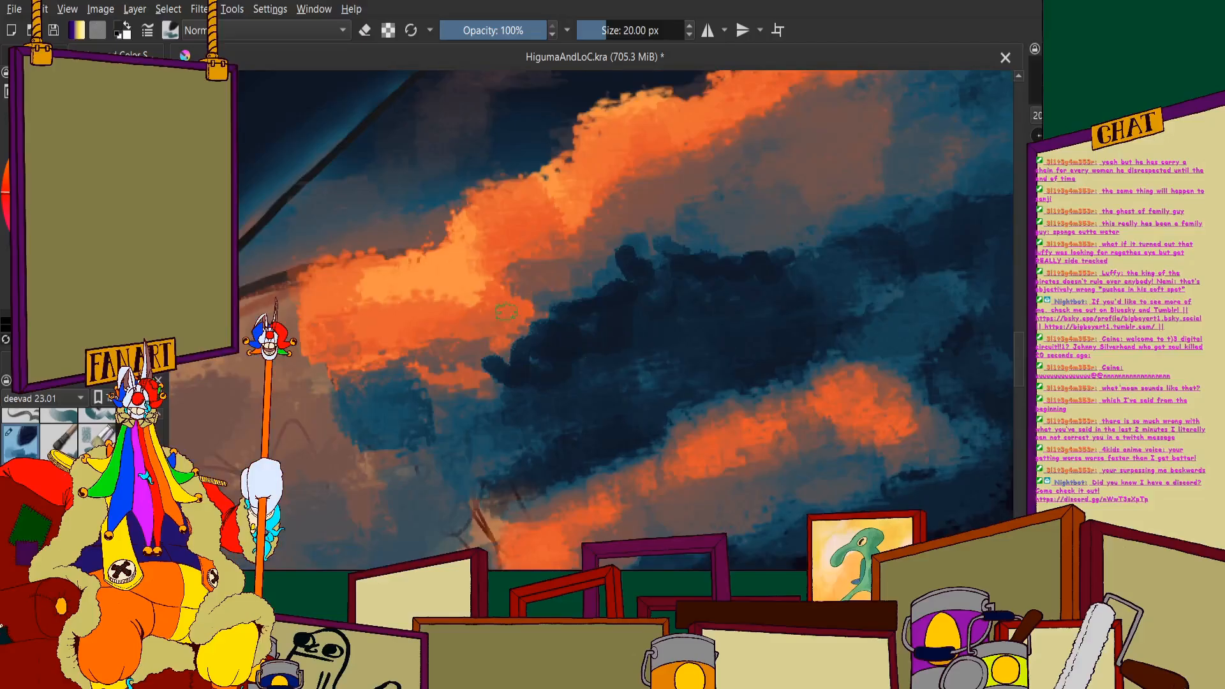
pyautogui.hotkey('ctrl', 'z')
pyautogui.hotkey('ctrl', 'z')
pyautogui.hotkey('ctrl', 'z')
pyautogui.hotkey('ctrl', 'z')
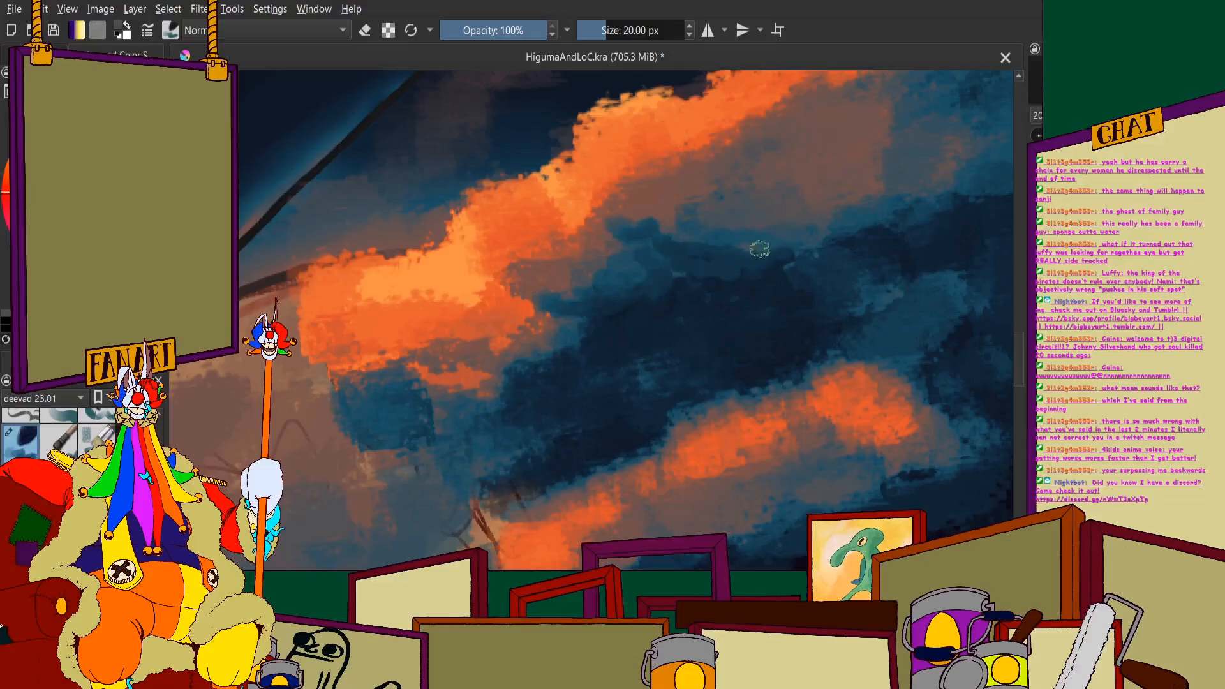
# - Break up the muted-brown patch beneath the orange crest with small teal strokes that blend into the dark-blue band
pyautogui.scroll(-2, 759, 249)
pyautogui.scroll(3, 750, 214)
pyautogui.moveTo(594, 311); pyautogui.dragTo(508, 348)
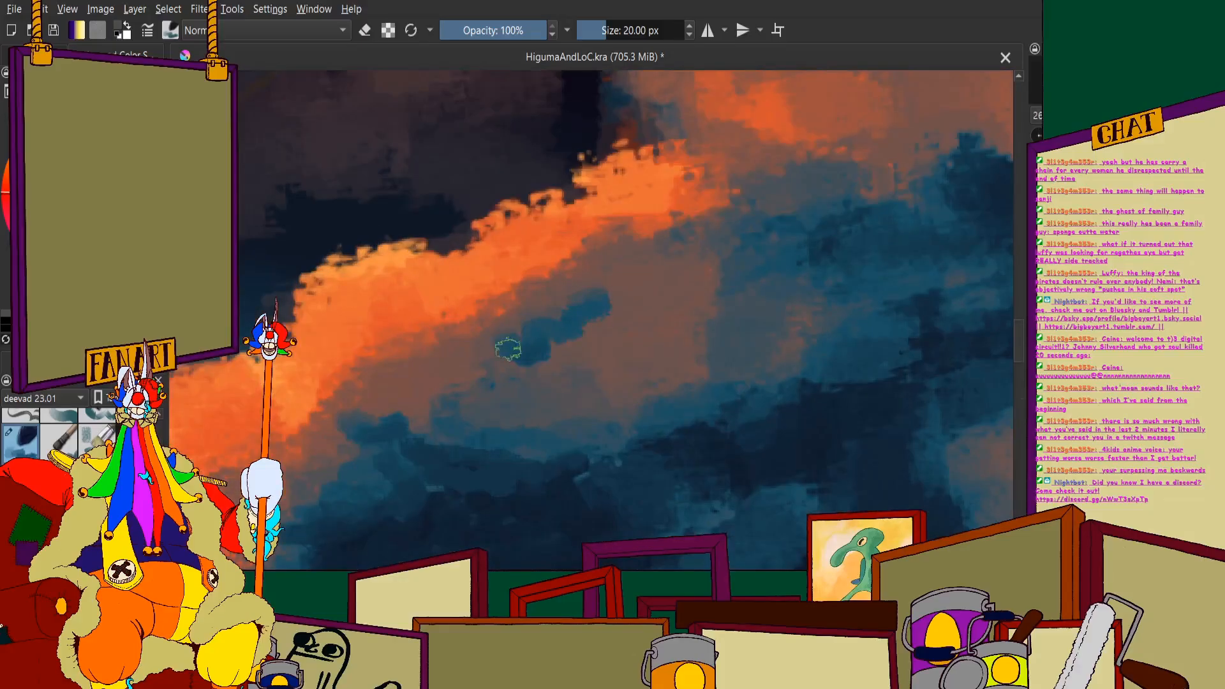
pyautogui.moveTo(542, 309); pyautogui.dragTo(462, 328)
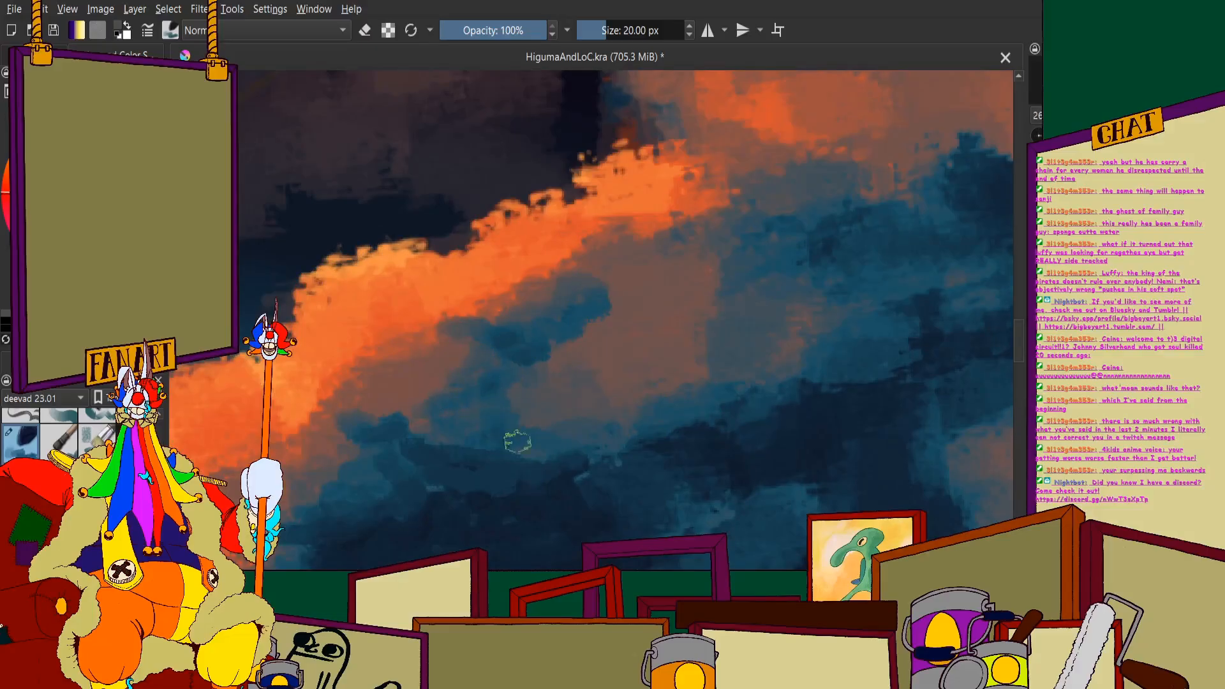
pyautogui.scroll(-4, 517, 441)
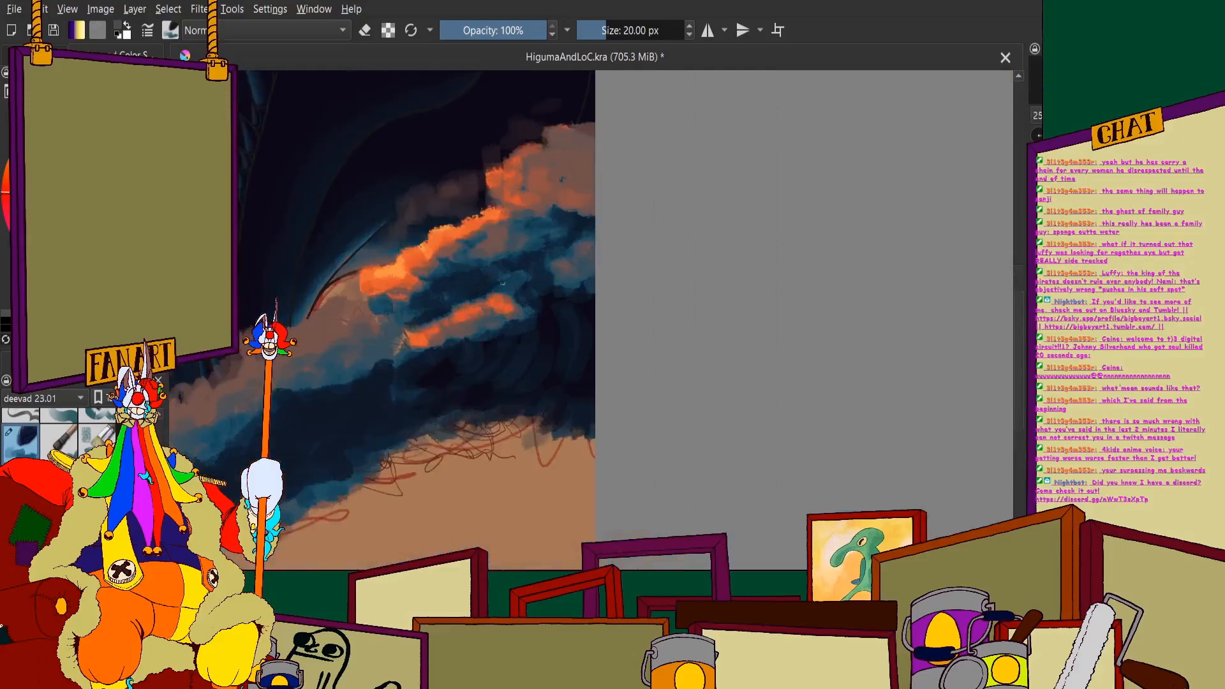
pyautogui.scroll(3, 502, 284)
pyautogui.scroll(-1, 472, 304)
pyautogui.scroll(3, 498, 279)
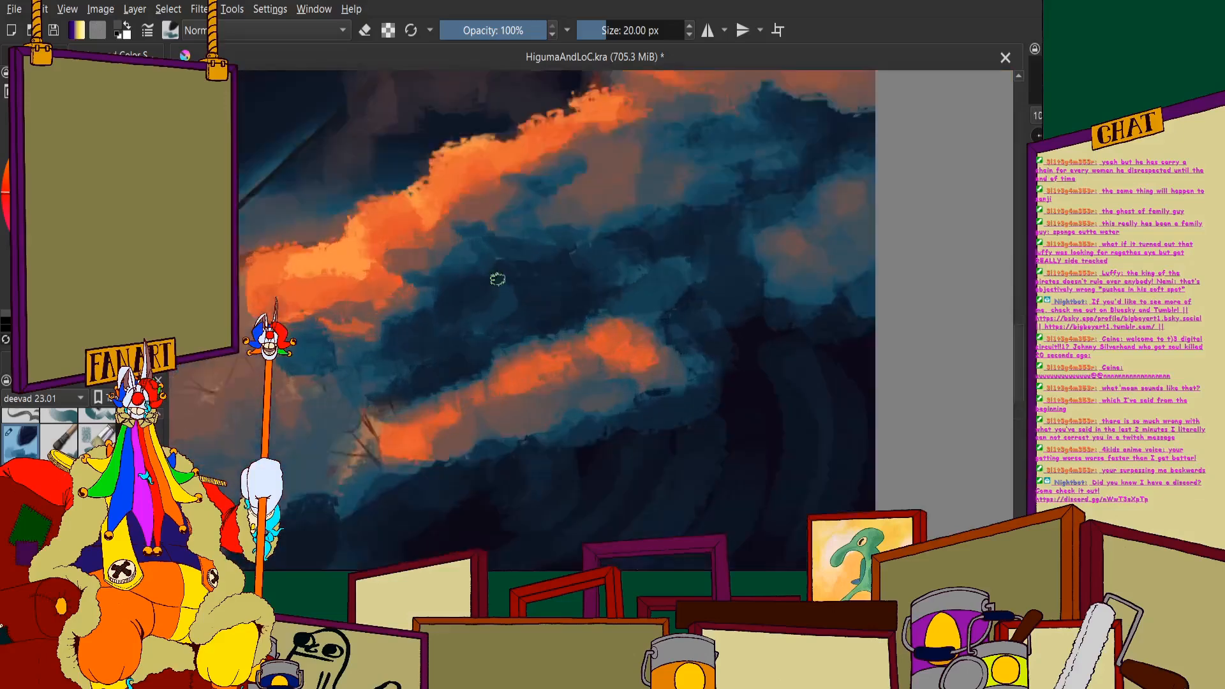
pyautogui.scroll(-2, 505, 264)
pyautogui.scroll(2, 591, 172)
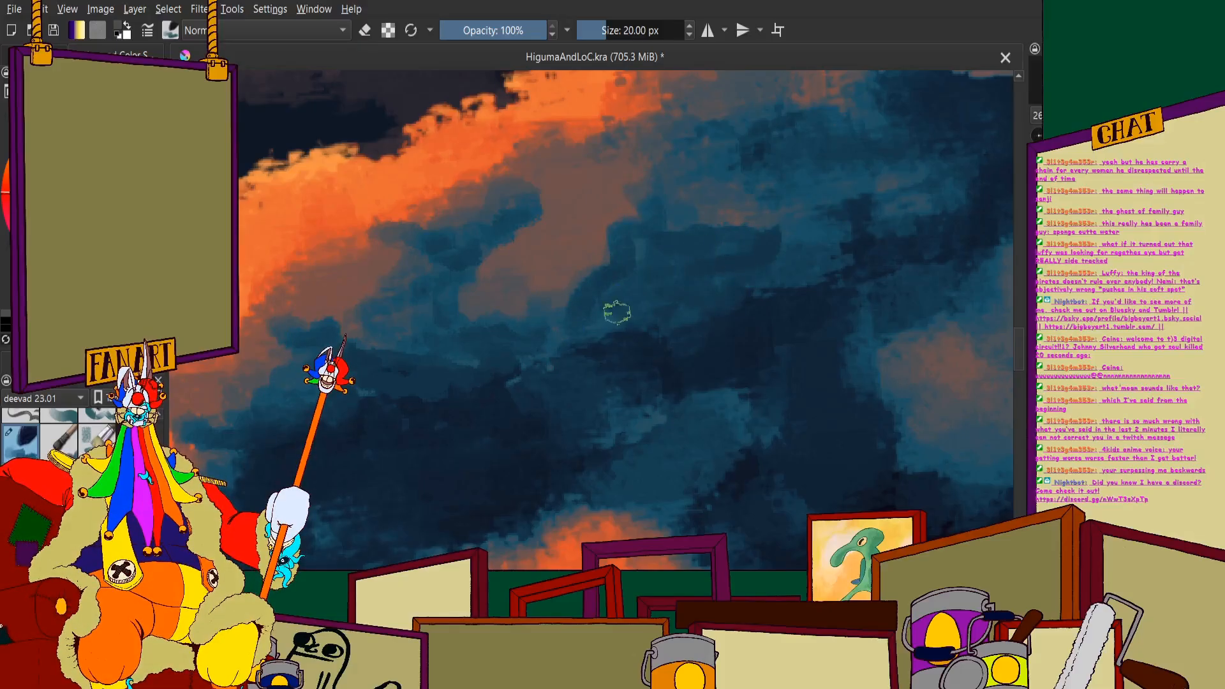
pyautogui.scroll(-6, 580, 319)
pyautogui.scroll(1, 587, 268)
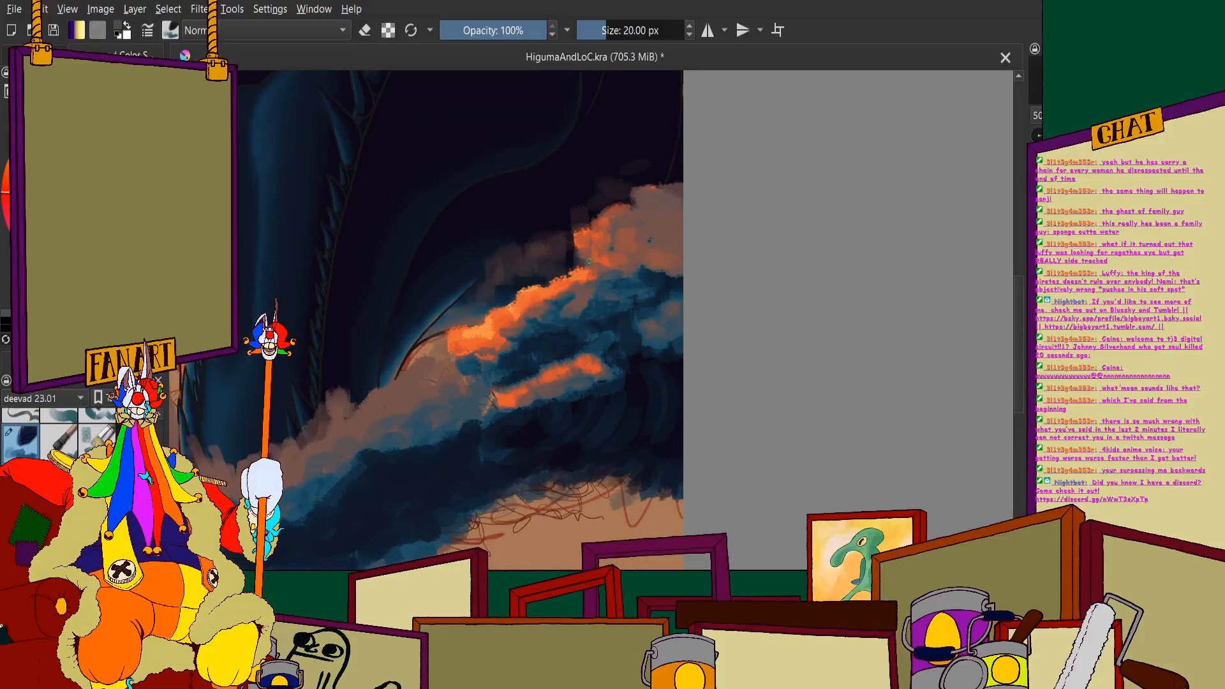
# - Examine the orange crest and surrounding wave both close up and against the whole illustration
pyautogui.scroll(-5, 590, 261)
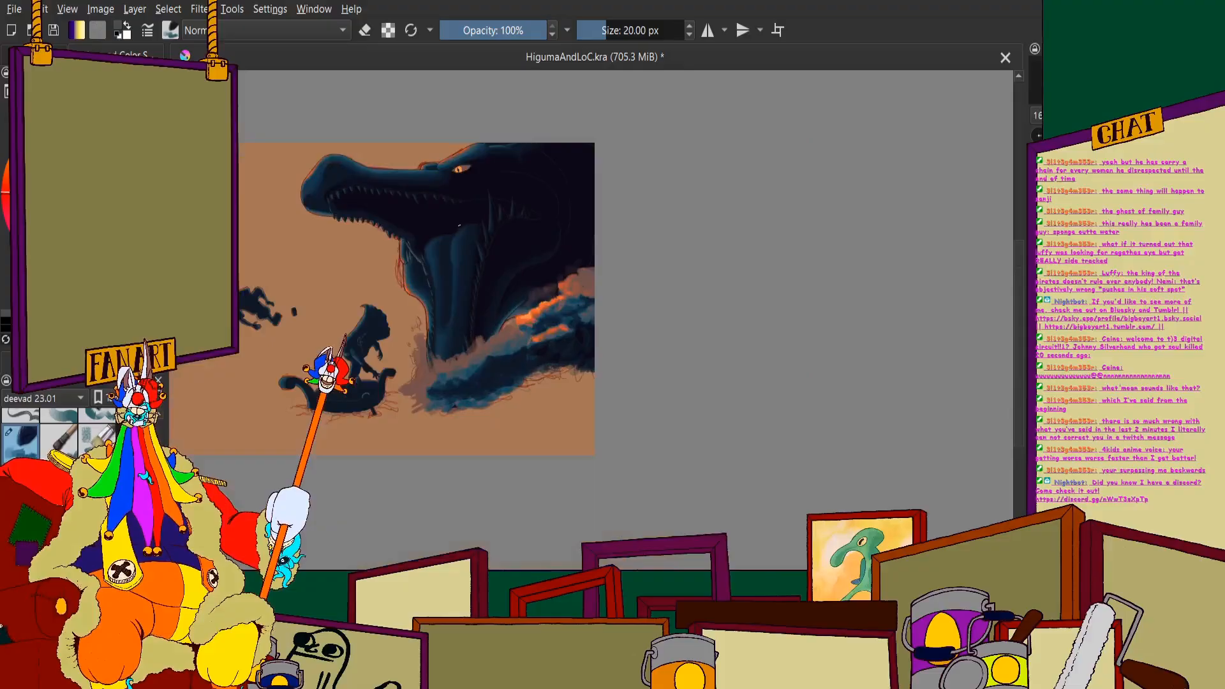
pyautogui.scroll(3, 427, 291)
pyautogui.scroll(5, 449, 365)
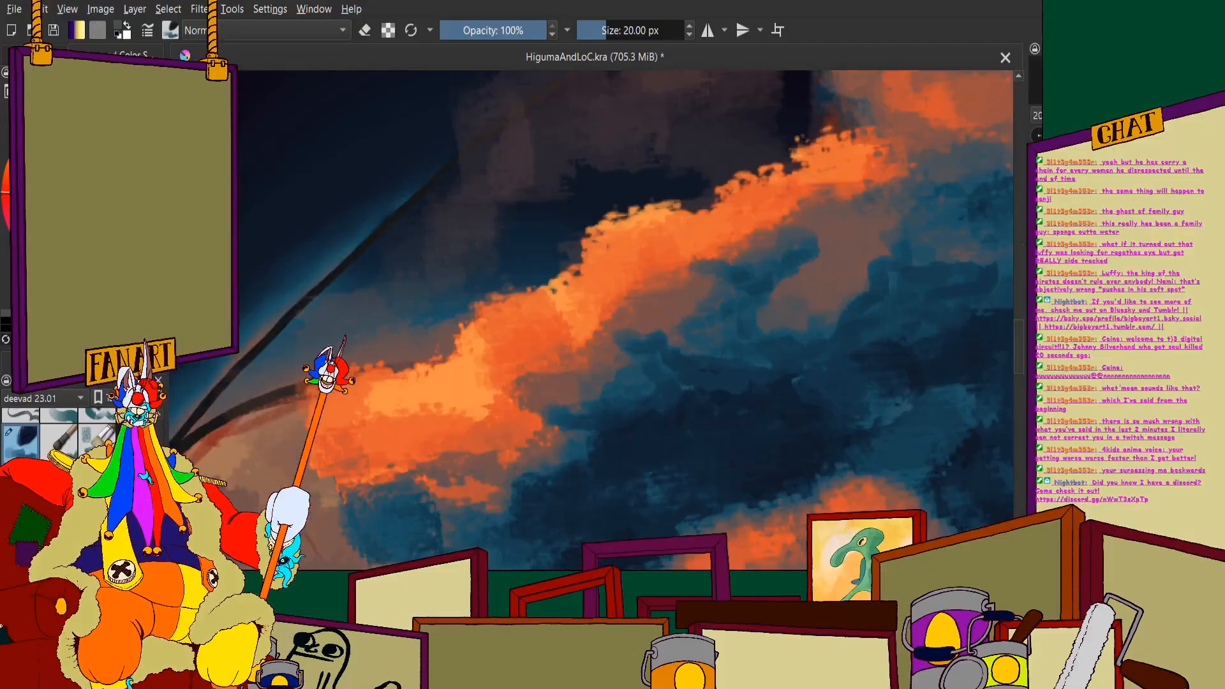
pyautogui.scroll(2, 670, 208)
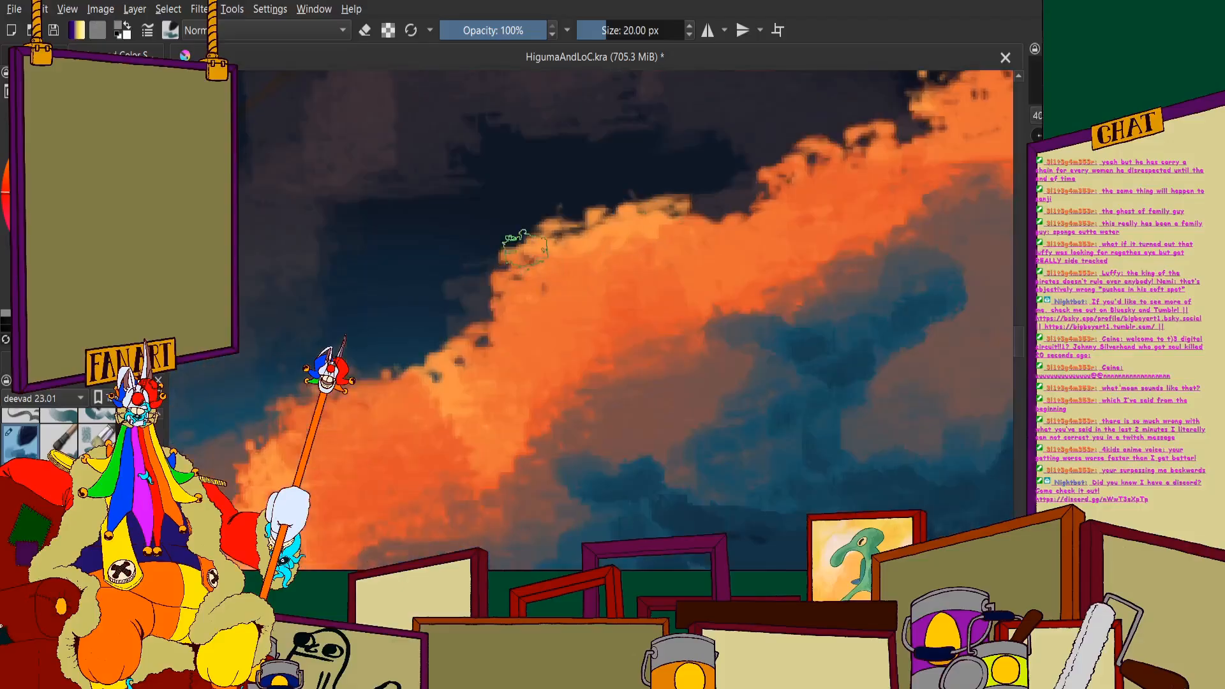
pyautogui.scroll(-2, 589, 214)
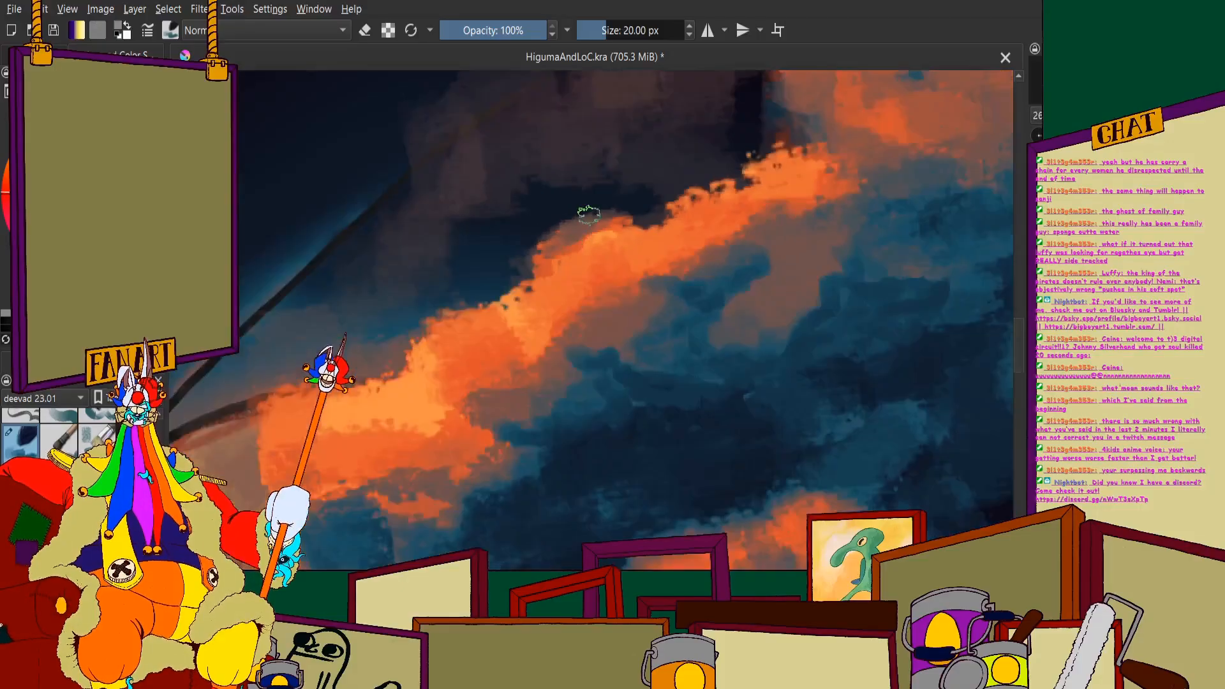
pyautogui.scroll(-1, 565, 219)
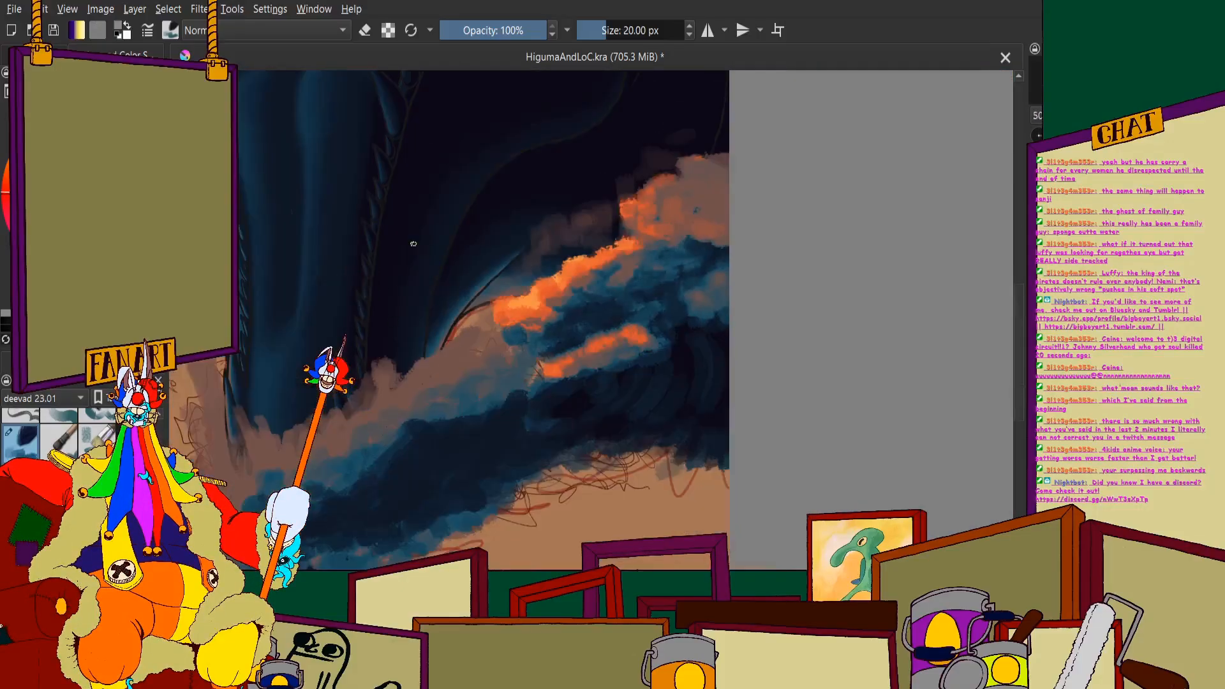
pyautogui.scroll(-4, 352, 324)
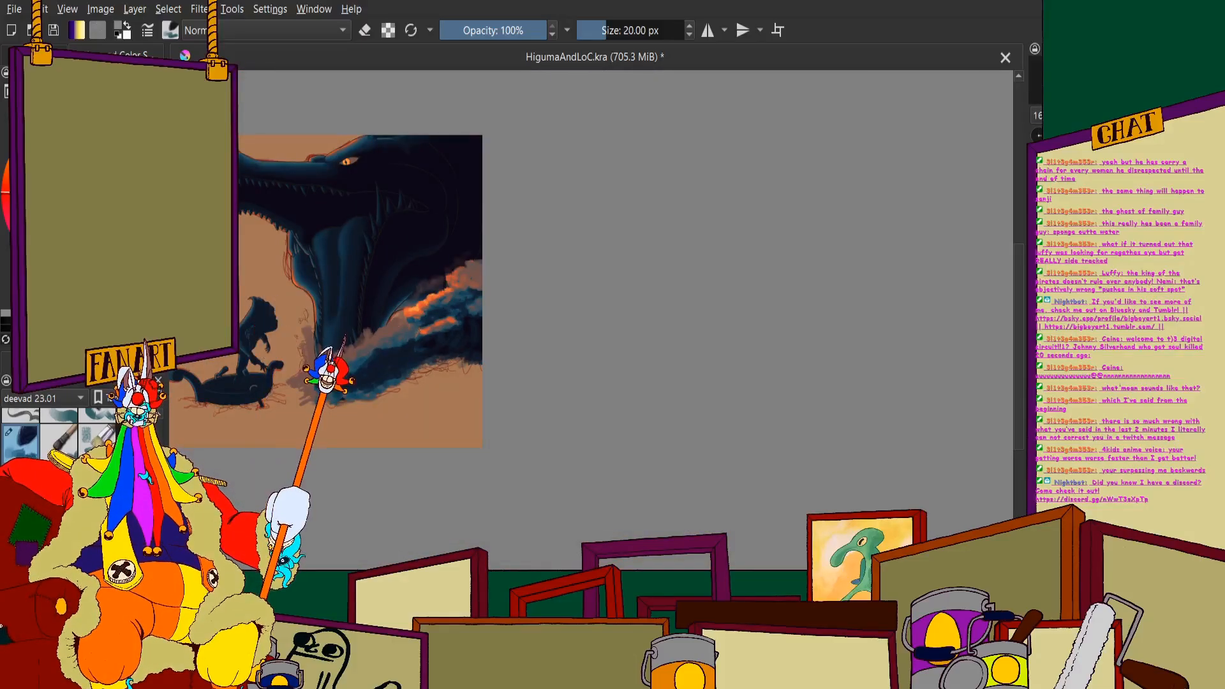
pyautogui.scroll(5, 337, 245)
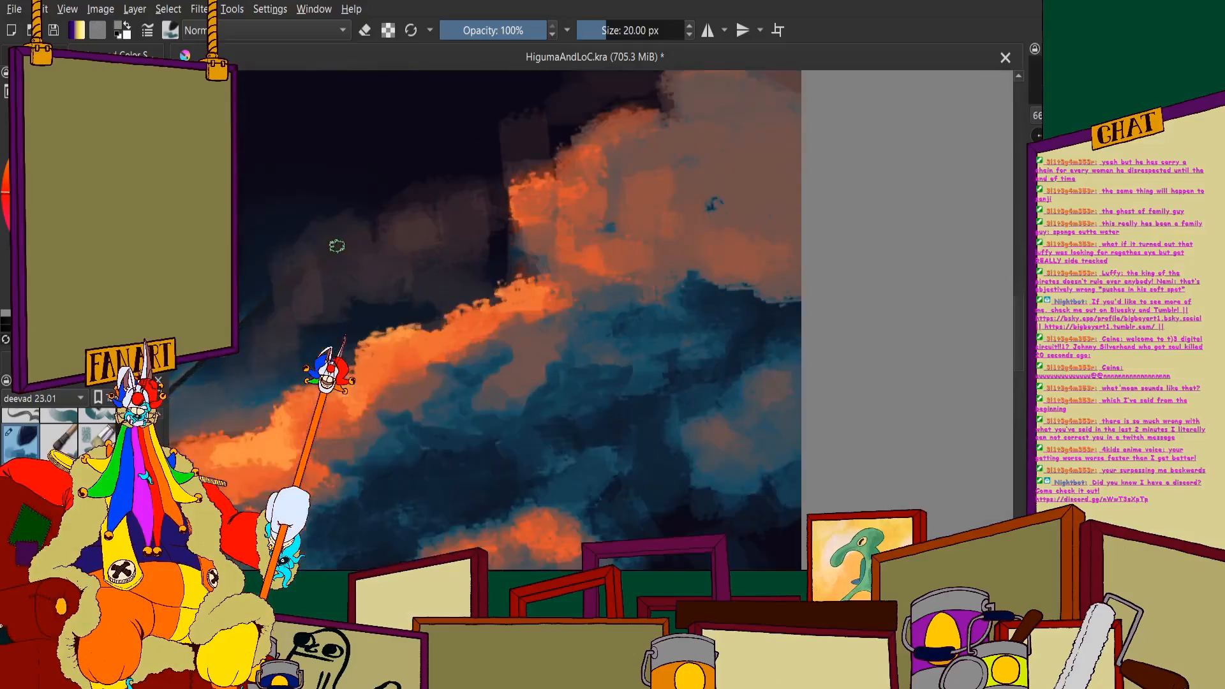
pyautogui.scroll(-5, 416, 371)
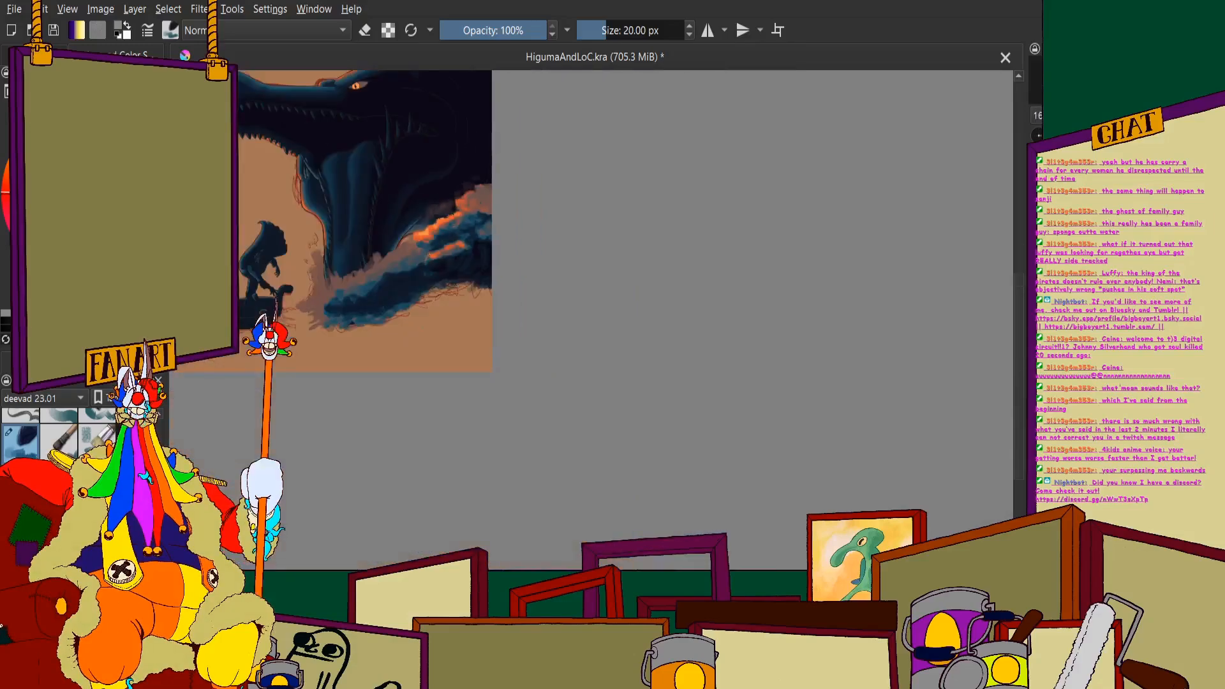
pyautogui.scroll(4, 311, 223)
pyautogui.scroll(-6, 593, 218)
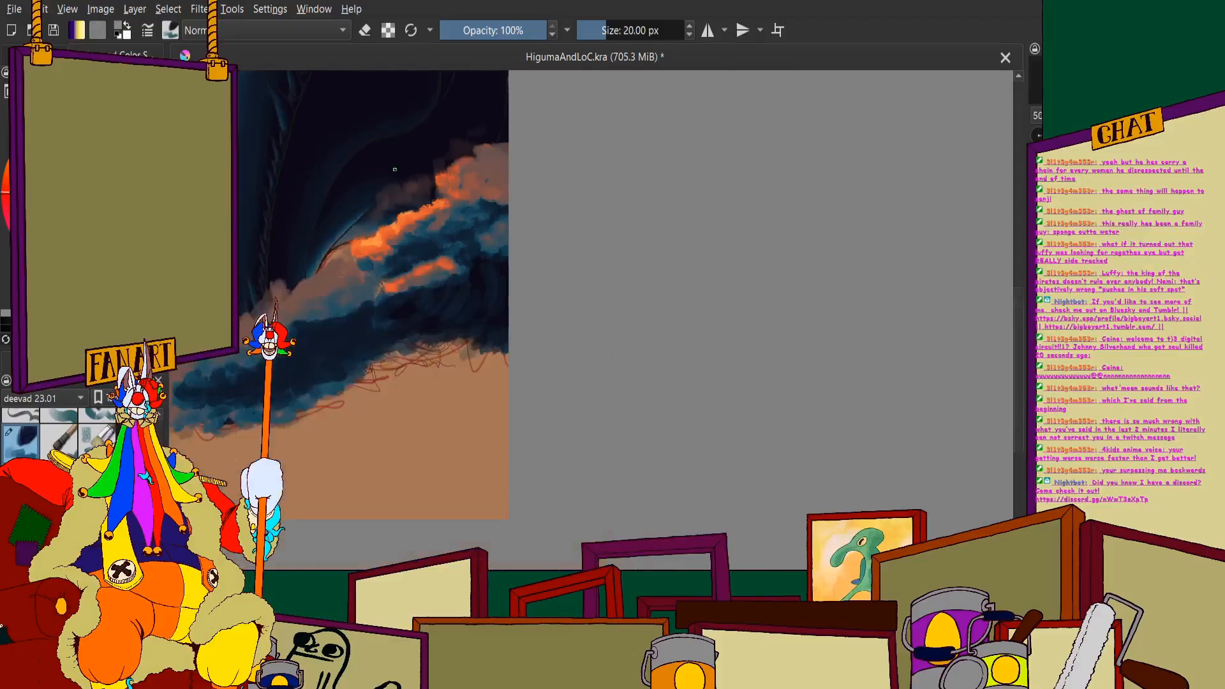
pyautogui.scroll(2, 390, 228)
pyautogui.scroll(5, 390, 228)
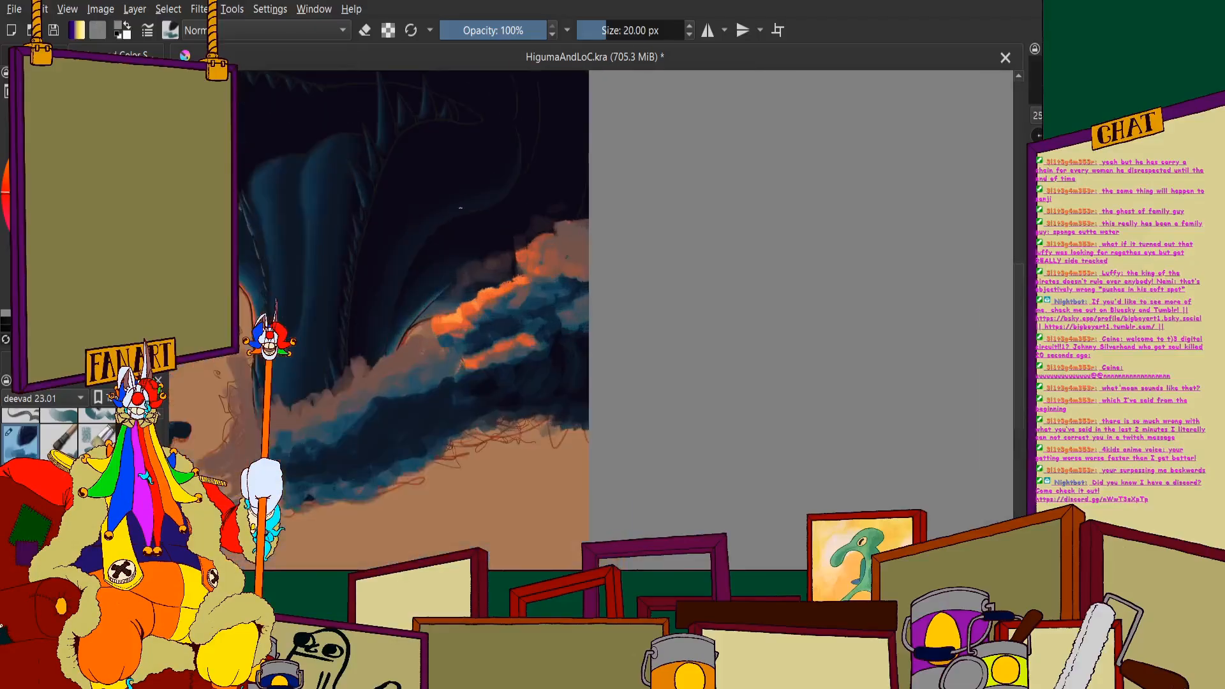
pyautogui.scroll(5, 678, 264)
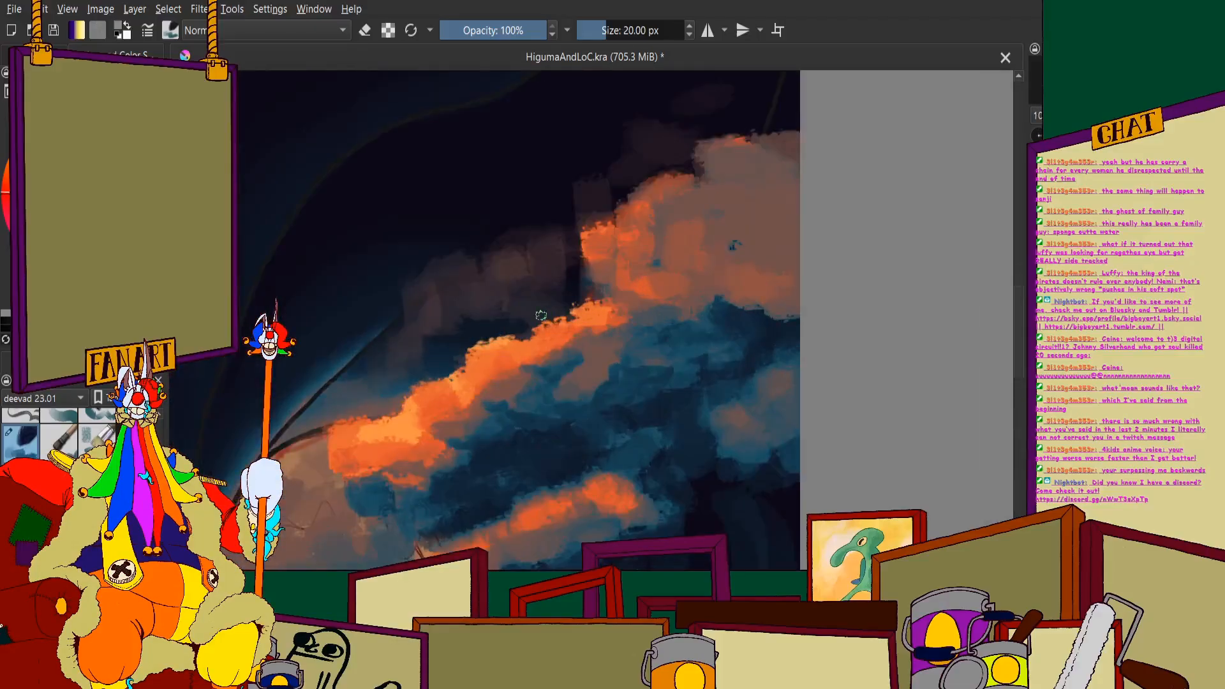
# - Try to define rounded muted-brown puffs in the dark spray just above the orange crest
pyautogui.moveTo(433, 215)
pyautogui.mouseDown()
pyautogui.moveTo(367, 219)
pyautogui.moveTo(505, 193)
pyautogui.moveTo(556, 132)
pyautogui.moveTo(547, 210)
pyautogui.moveTo(614, 222)
pyautogui.moveTo(608, 249)
pyautogui.moveTo(618, 225)
pyautogui.moveTo(607, 200)
pyautogui.mouseUp()
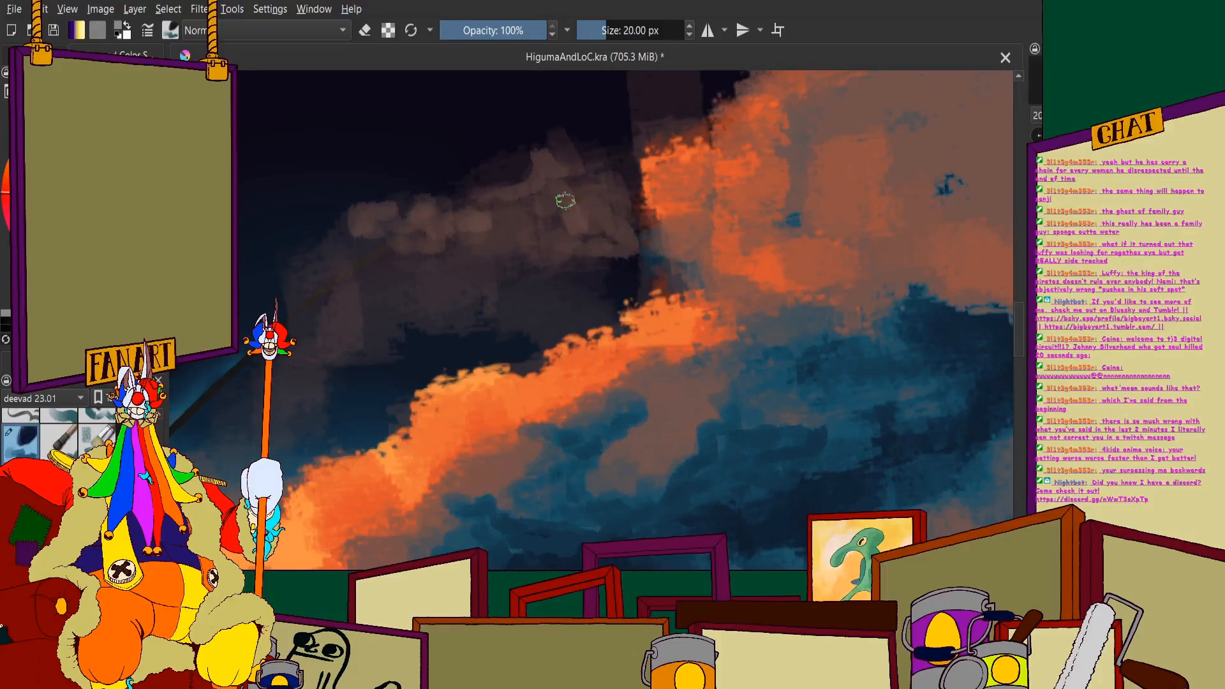
pyautogui.scroll(-3, 457, 180)
pyautogui.scroll(3, 462, 217)
pyautogui.moveTo(483, 155); pyautogui.dragTo(374, 262)
pyautogui.moveTo(413, 205)
pyautogui.mouseDown()
pyautogui.moveTo(419, 238)
pyautogui.moveTo(462, 226)
pyautogui.moveTo(426, 216)
pyautogui.moveTo(457, 164)
pyautogui.moveTo(499, 196)
pyautogui.moveTo(501, 217)
pyautogui.moveTo(547, 190)
pyautogui.moveTo(548, 214)
pyautogui.moveTo(509, 238)
pyautogui.moveTo(588, 186)
pyautogui.moveTo(647, 196)
pyautogui.mouseUp()
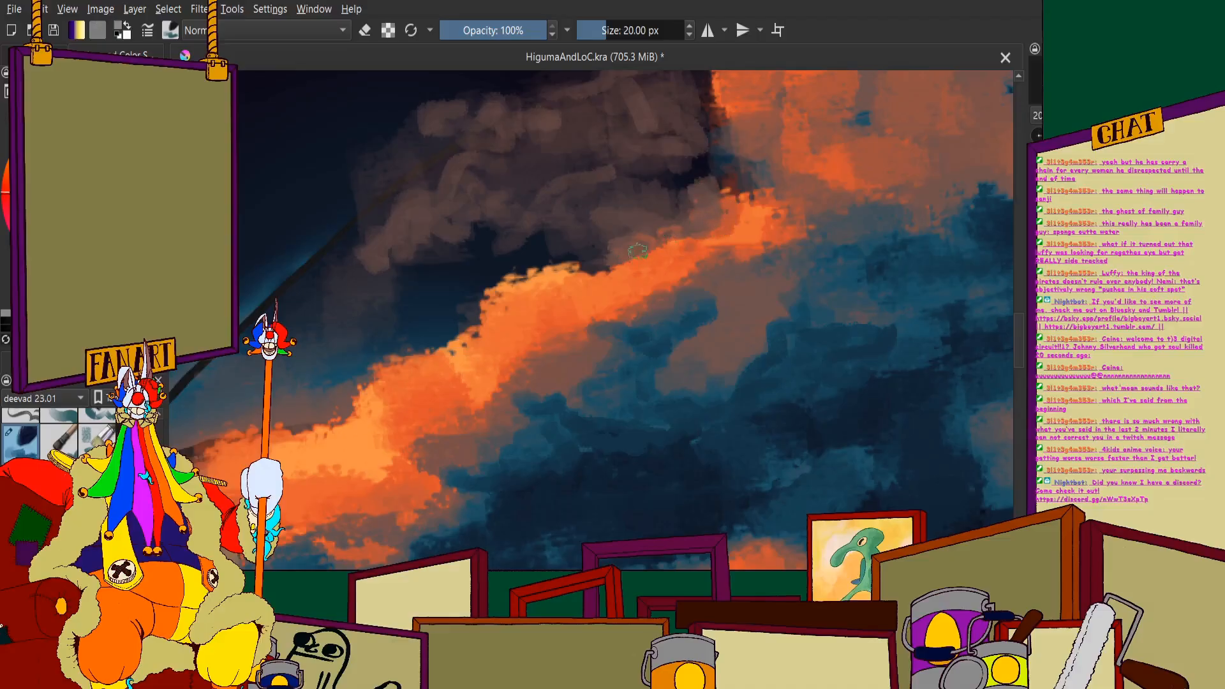
pyautogui.scroll(-8, 543, 241)
pyautogui.scroll(7, 534, 235)
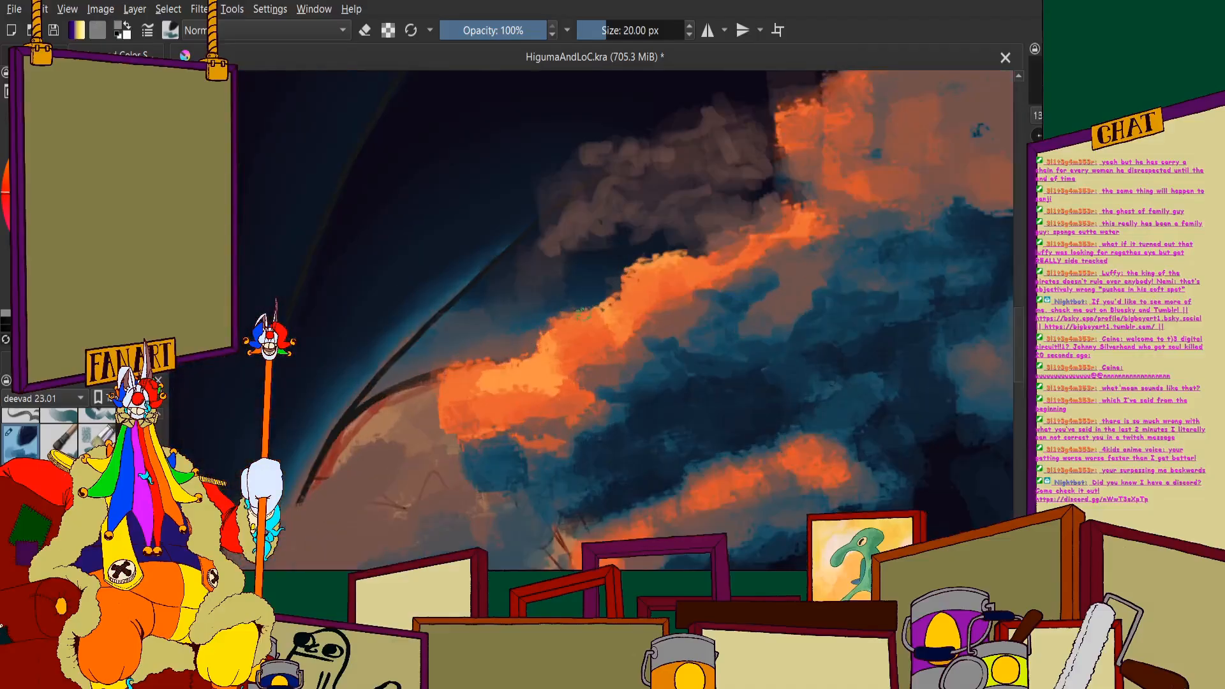
pyautogui.scroll(-5, 543, 326)
pyautogui.scroll(4, 544, 326)
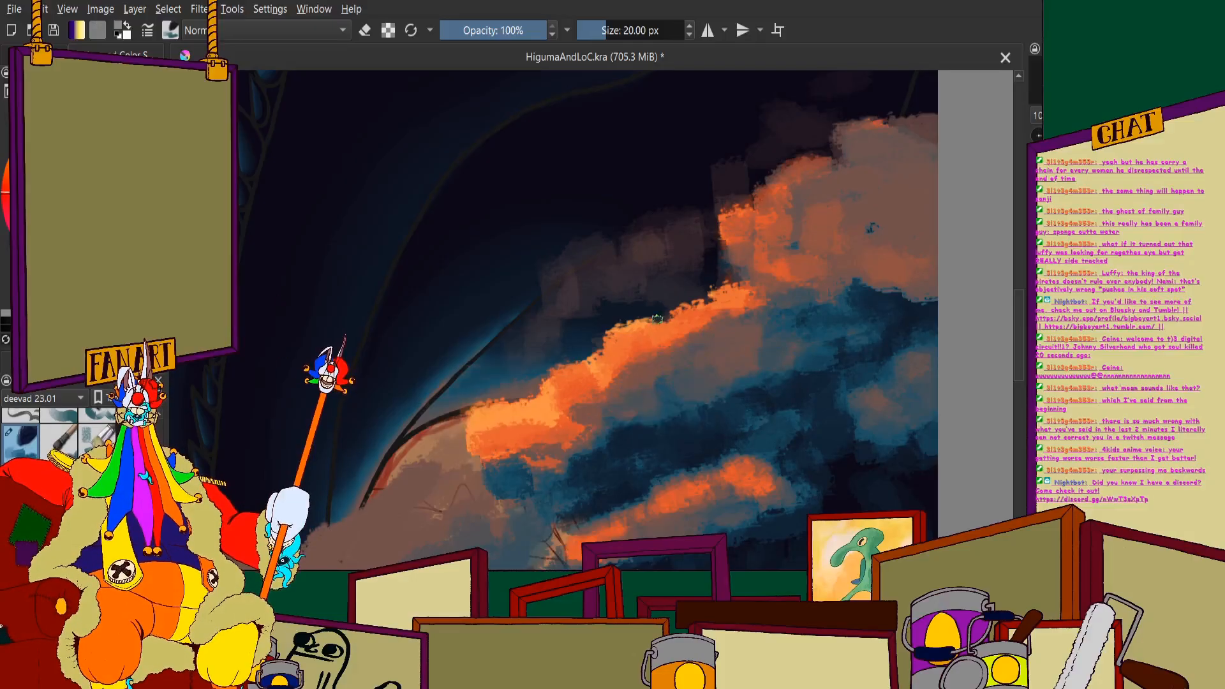
# - Set the brush size to 40 px and broaden the muted-brown shading along the underside of the orange crest
pyautogui.rightClick(633, 30)
pyautogui.write('40')
pyautogui.press('Return')
pyautogui.scroll(-2, 603, 224)
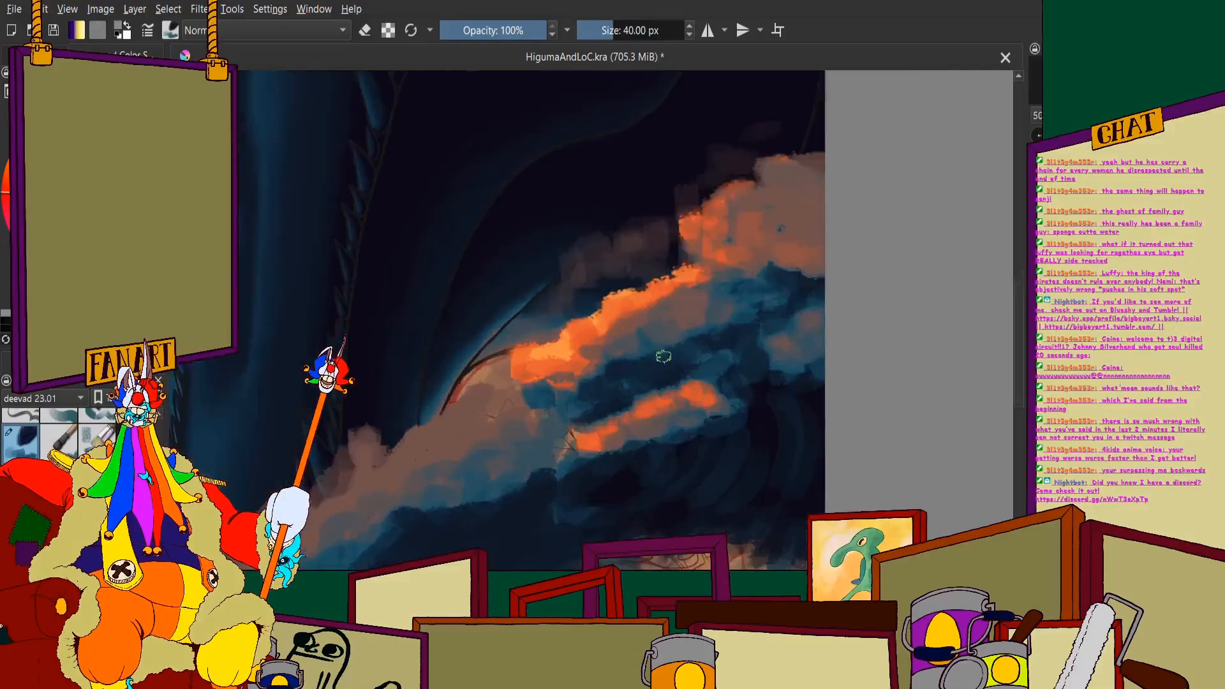
pyautogui.scroll(2, 664, 356)
pyautogui.scroll(-2, 523, 246)
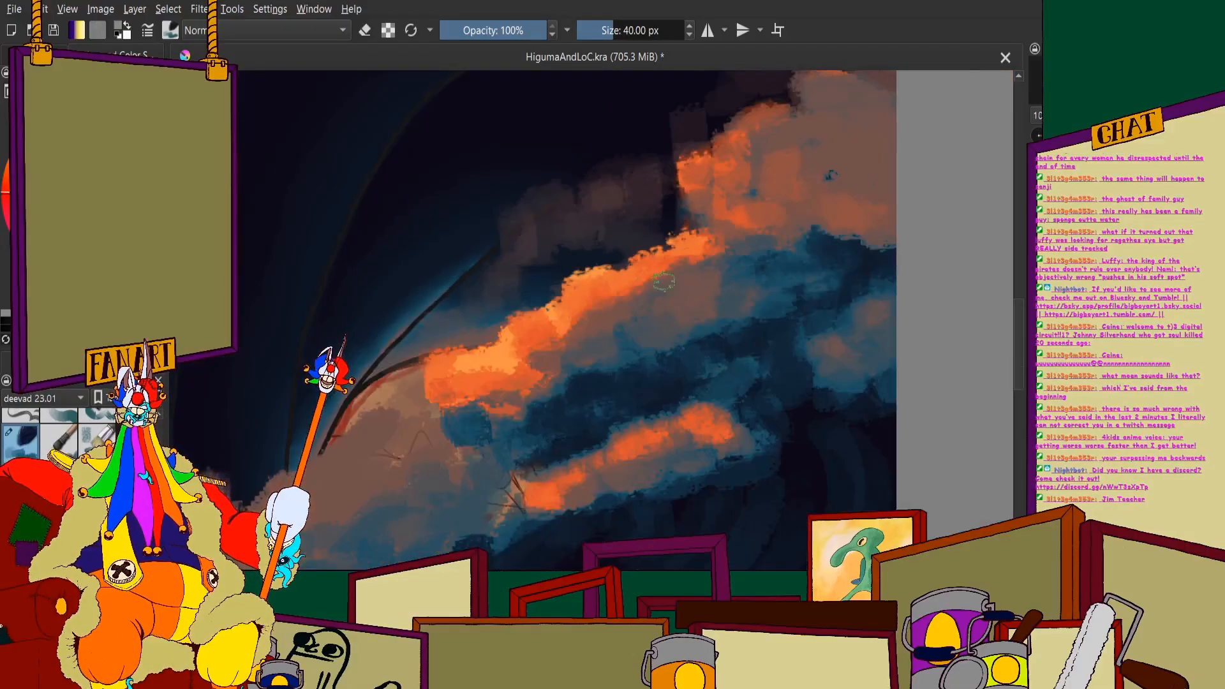
pyautogui.scroll(2, 483, 377)
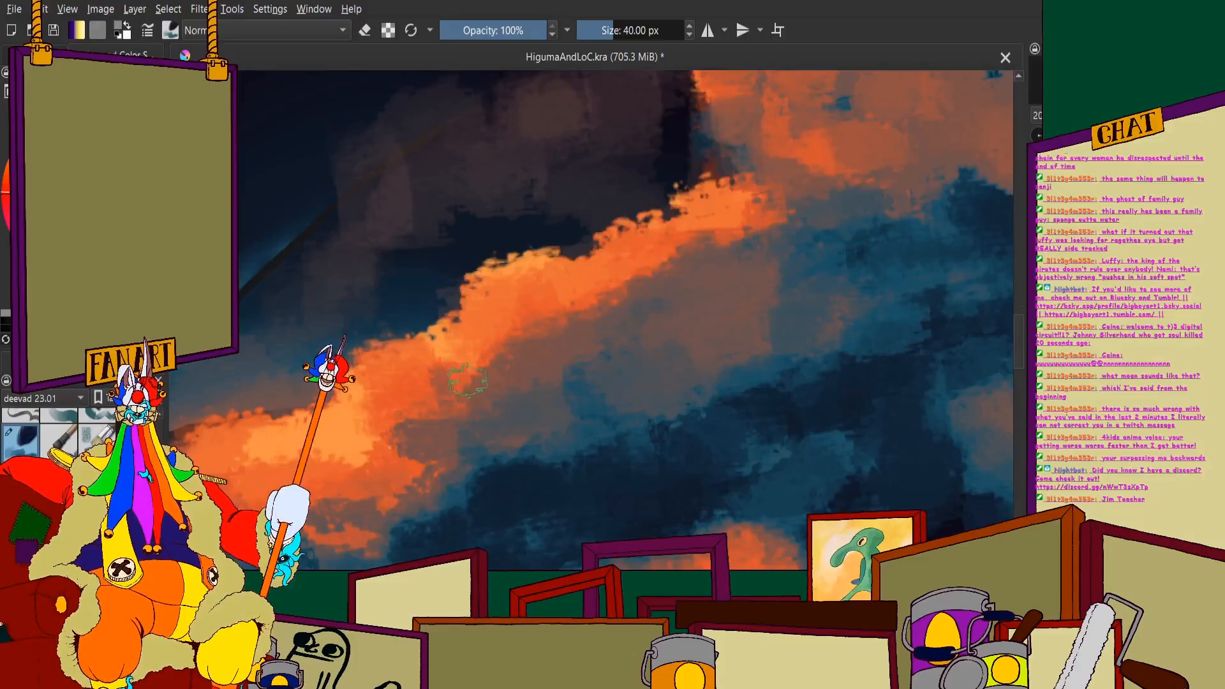
pyautogui.moveTo(495, 369)
pyautogui.mouseDown()
pyautogui.moveTo(543, 330)
pyautogui.moveTo(539, 308)
pyautogui.moveTo(582, 317)
pyautogui.mouseUp()
pyautogui.scroll(-2, 506, 412)
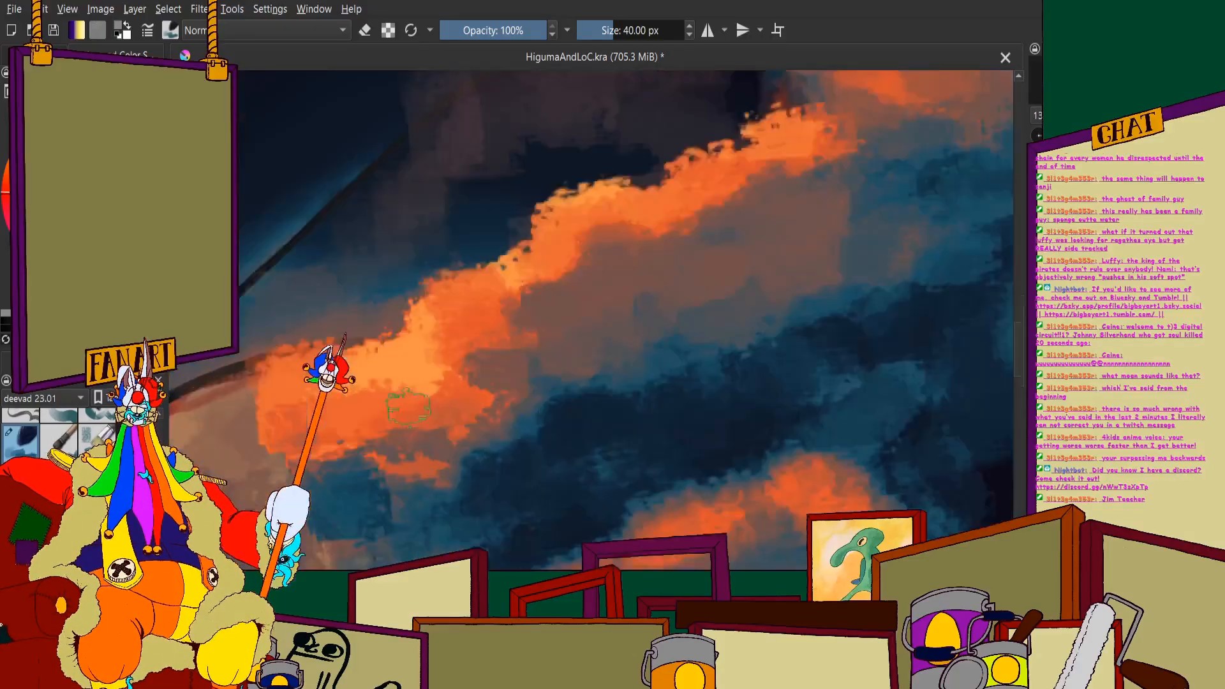
pyautogui.scroll(2, 446, 367)
pyautogui.moveTo(508, 383)
pyautogui.mouseDown()
pyautogui.moveTo(513, 427)
pyautogui.moveTo(349, 434)
pyautogui.moveTo(396, 496)
pyautogui.moveTo(424, 466)
pyautogui.moveTo(432, 501)
pyautogui.moveTo(547, 470)
pyautogui.moveTo(597, 402)
pyautogui.moveTo(722, 416)
pyautogui.moveTo(853, 313)
pyautogui.mouseUp()
# - Work teal and dark-blue strokes into the lower edge of the muted-brown patch and the dark band beneath it
pyautogui.scroll(-2, 854, 313)
pyautogui.scroll(1, 778, 328)
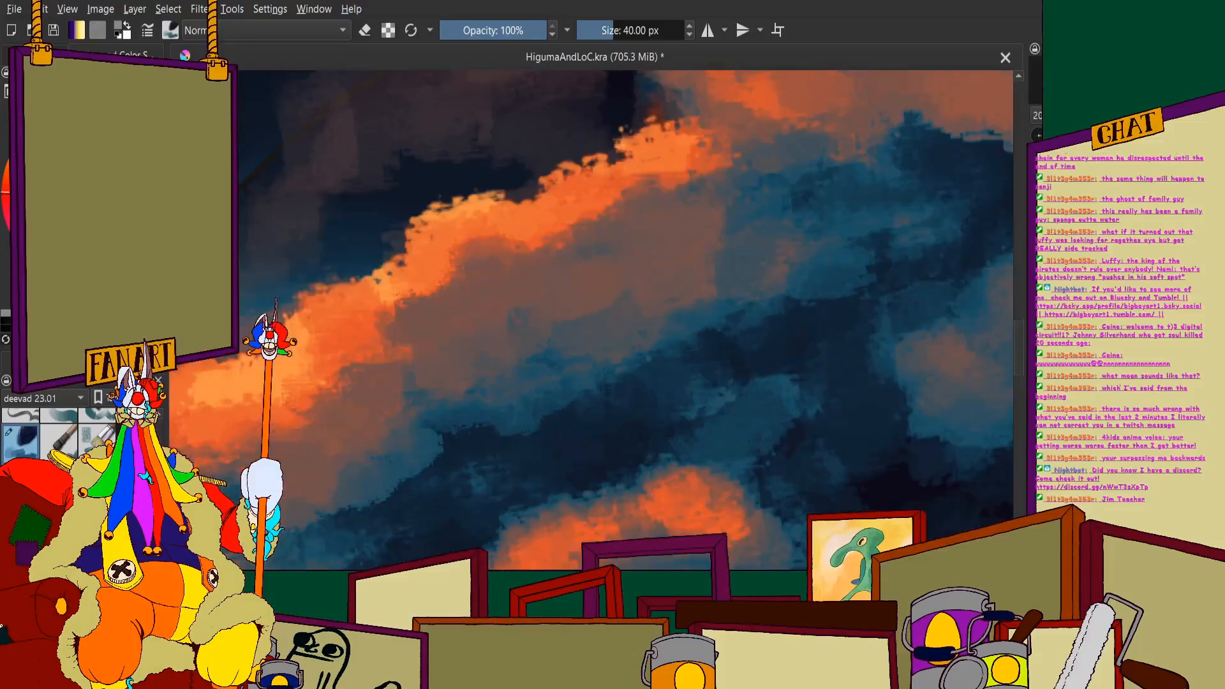
pyautogui.moveTo(618, 391)
pyautogui.mouseDown()
pyautogui.moveTo(642, 360)
pyautogui.moveTo(600, 372)
pyautogui.moveTo(557, 353)
pyautogui.moveTo(536, 364)
pyautogui.moveTo(646, 347)
pyautogui.moveTo(628, 344)
pyautogui.moveTo(712, 312)
pyautogui.moveTo(704, 335)
pyautogui.moveTo(670, 351)
pyautogui.moveTo(775, 320)
pyautogui.moveTo(745, 310)
pyautogui.moveTo(781, 257)
pyautogui.moveTo(794, 280)
pyautogui.moveTo(786, 231)
pyautogui.moveTo(825, 278)
pyautogui.moveTo(868, 246)
pyautogui.moveTo(881, 253)
pyautogui.moveTo(784, 310)
pyautogui.moveTo(937, 214)
pyautogui.mouseUp()
pyautogui.scroll(-2, 809, 266)
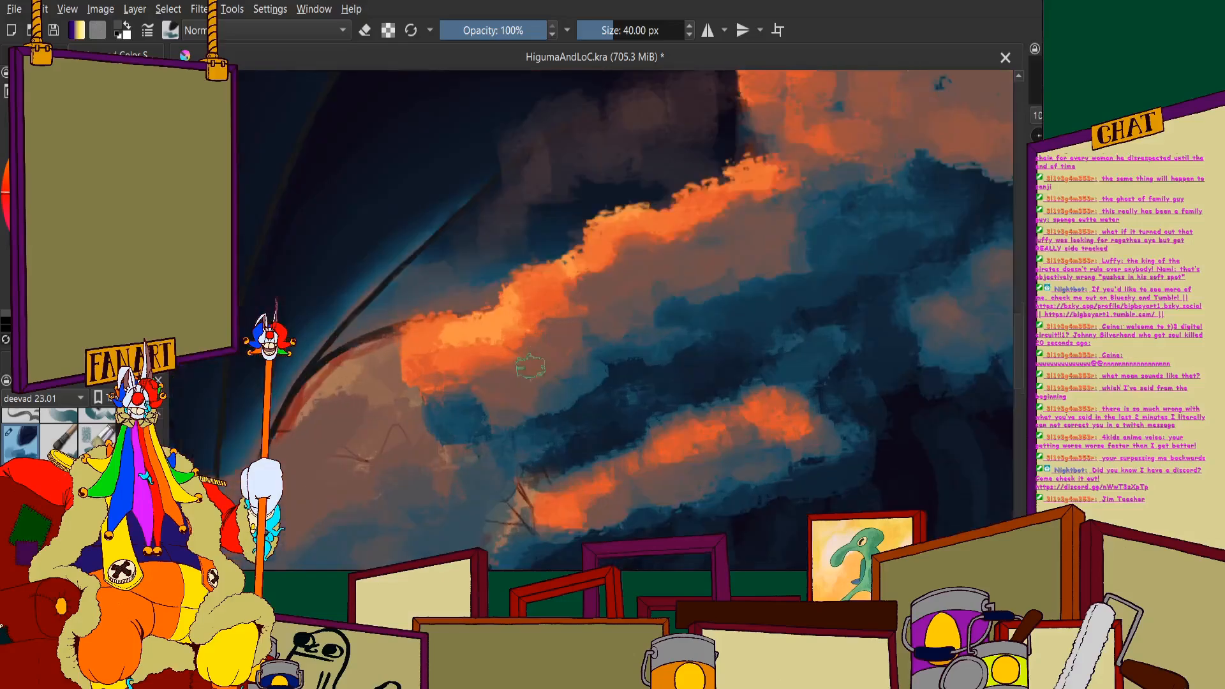
pyautogui.scroll(3, 623, 338)
pyautogui.moveTo(778, 294)
pyautogui.mouseDown()
pyautogui.moveTo(665, 361)
pyautogui.moveTo(612, 361)
pyautogui.moveTo(568, 410)
pyautogui.moveTo(436, 457)
pyautogui.moveTo(357, 426)
pyautogui.moveTo(448, 441)
pyautogui.moveTo(547, 342)
pyautogui.moveTo(529, 267)
pyautogui.moveTo(498, 281)
pyautogui.moveTo(391, 405)
pyautogui.moveTo(472, 288)
pyautogui.moveTo(646, 242)
pyautogui.mouseUp()
# - Cut muted-brown shadow notches into the orange crest to break its underside into separate puffs
pyautogui.scroll(-4, 645, 242)
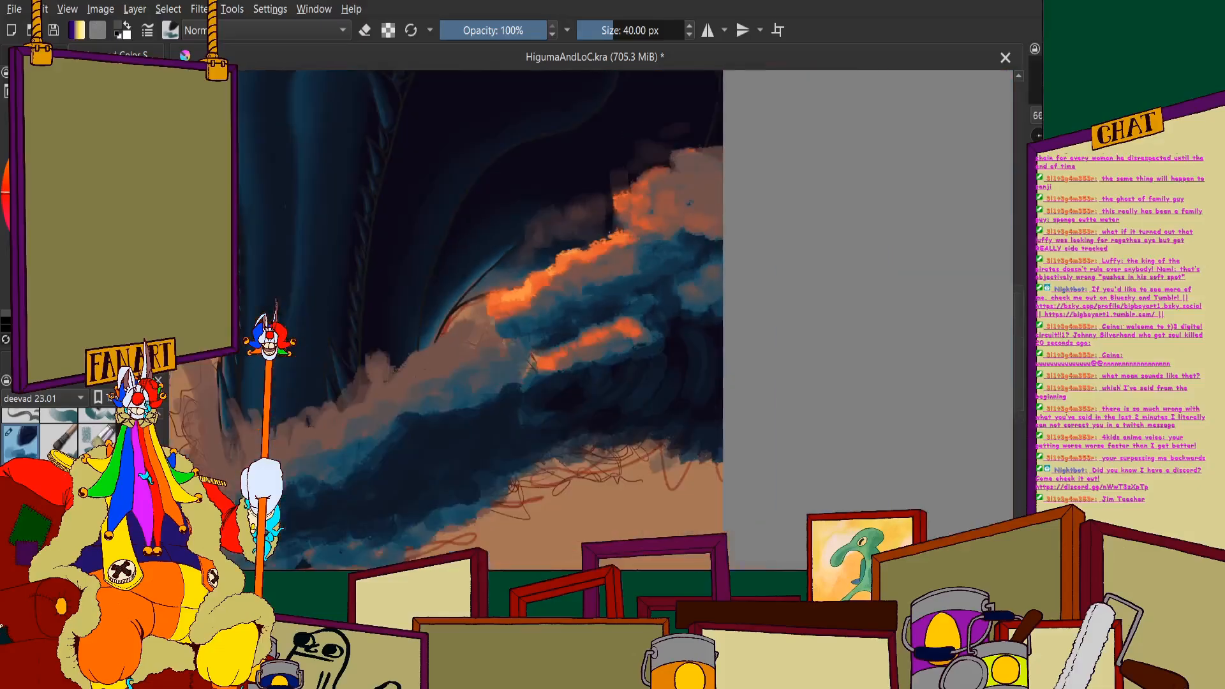
pyautogui.scroll(2, 499, 236)
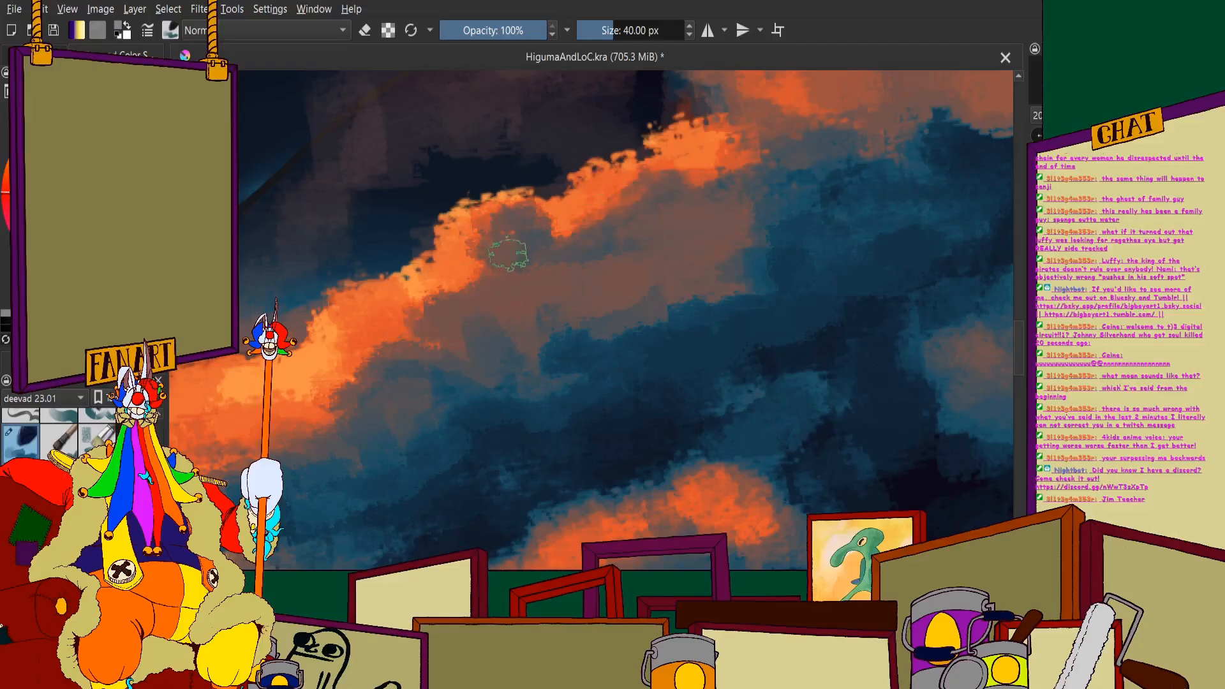
pyautogui.moveTo(408, 308)
pyautogui.mouseDown()
pyautogui.moveTo(398, 277)
pyautogui.moveTo(383, 340)
pyautogui.moveTo(399, 357)
pyautogui.moveTo(314, 354)
pyautogui.moveTo(345, 397)
pyautogui.mouseUp()
pyautogui.scroll(-3, 438, 210)
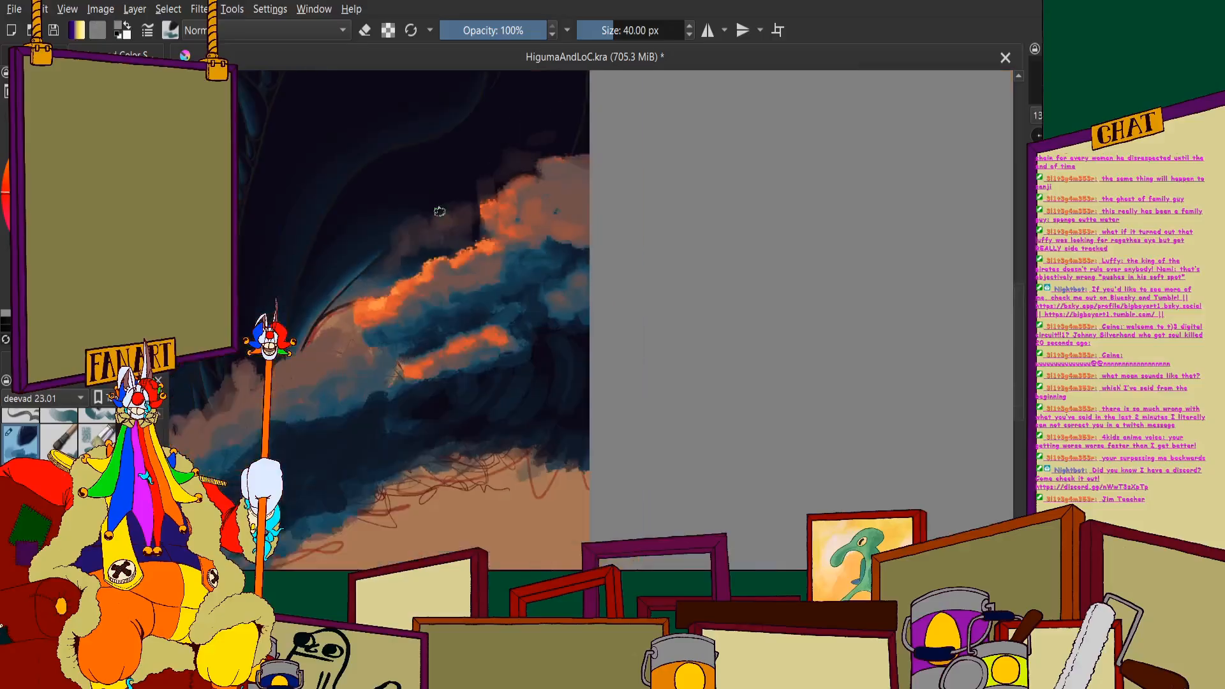
pyautogui.scroll(1, 414, 273)
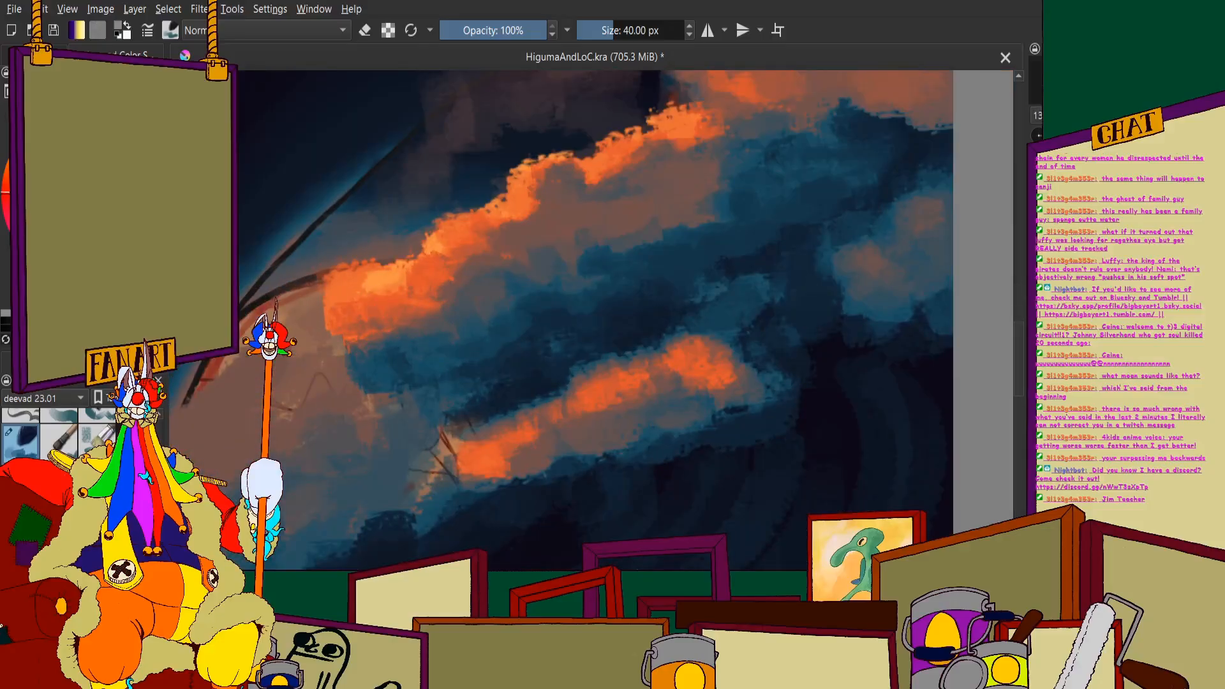
# - Paint bright orange streaks and a hanging hook across the muted-brown area beneath the crest
pyautogui.scroll(3, 644, 163)
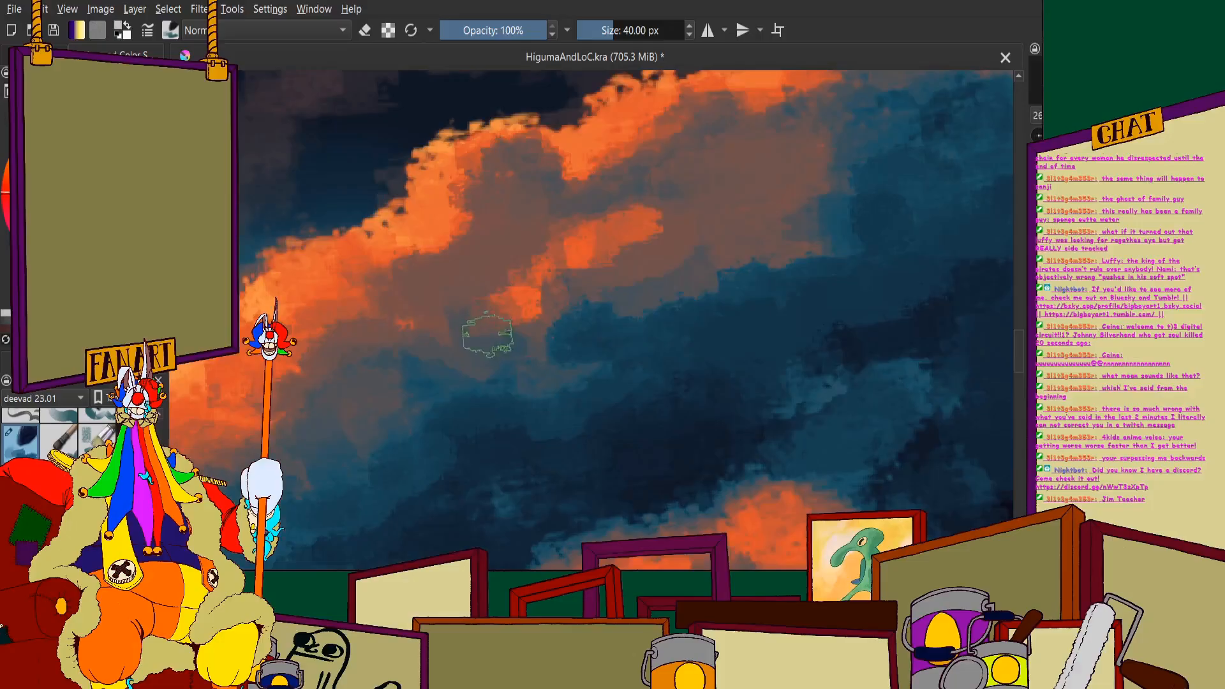
pyautogui.moveTo(541, 383)
pyautogui.mouseDown()
pyautogui.moveTo(536, 277)
pyautogui.moveTo(744, 200)
pyautogui.moveTo(642, 242)
pyautogui.moveTo(734, 248)
pyautogui.moveTo(734, 201)
pyautogui.mouseUp()
pyautogui.scroll(-3, 734, 201)
pyautogui.scroll(2, 549, 244)
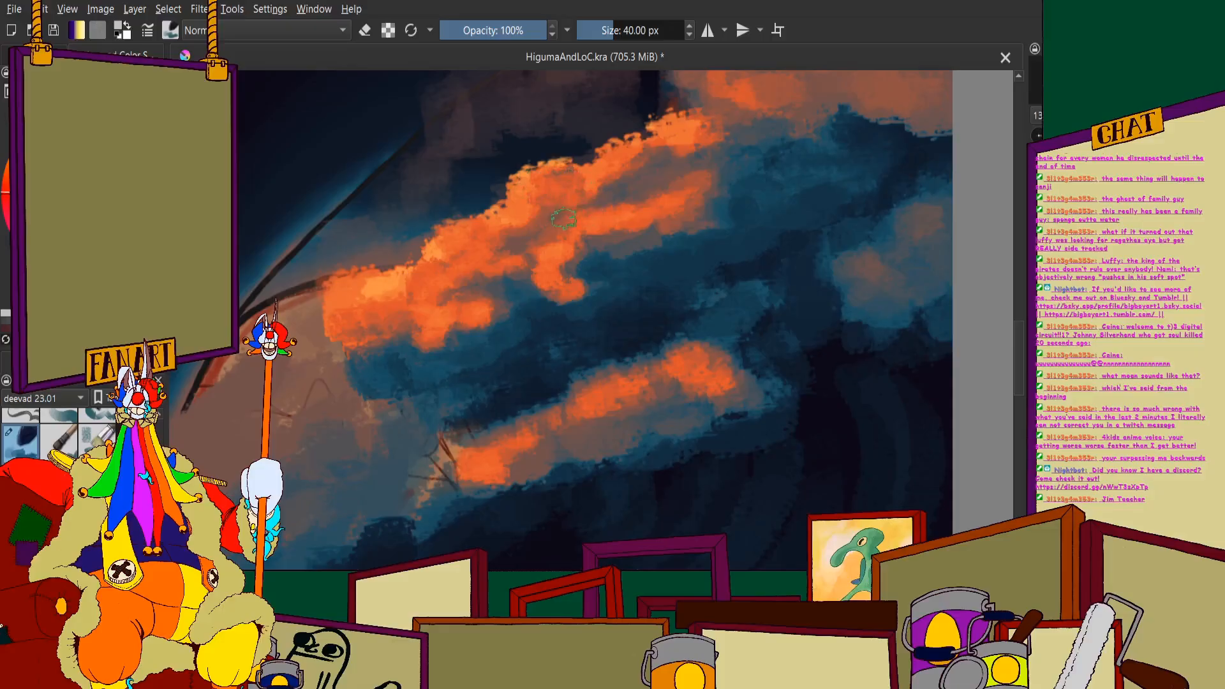
pyautogui.moveTo(612, 186)
pyautogui.mouseDown()
pyautogui.moveTo(706, 152)
pyautogui.moveTo(730, 159)
pyautogui.mouseUp()
pyautogui.scroll(-4, 562, 236)
pyautogui.scroll(4, 561, 173)
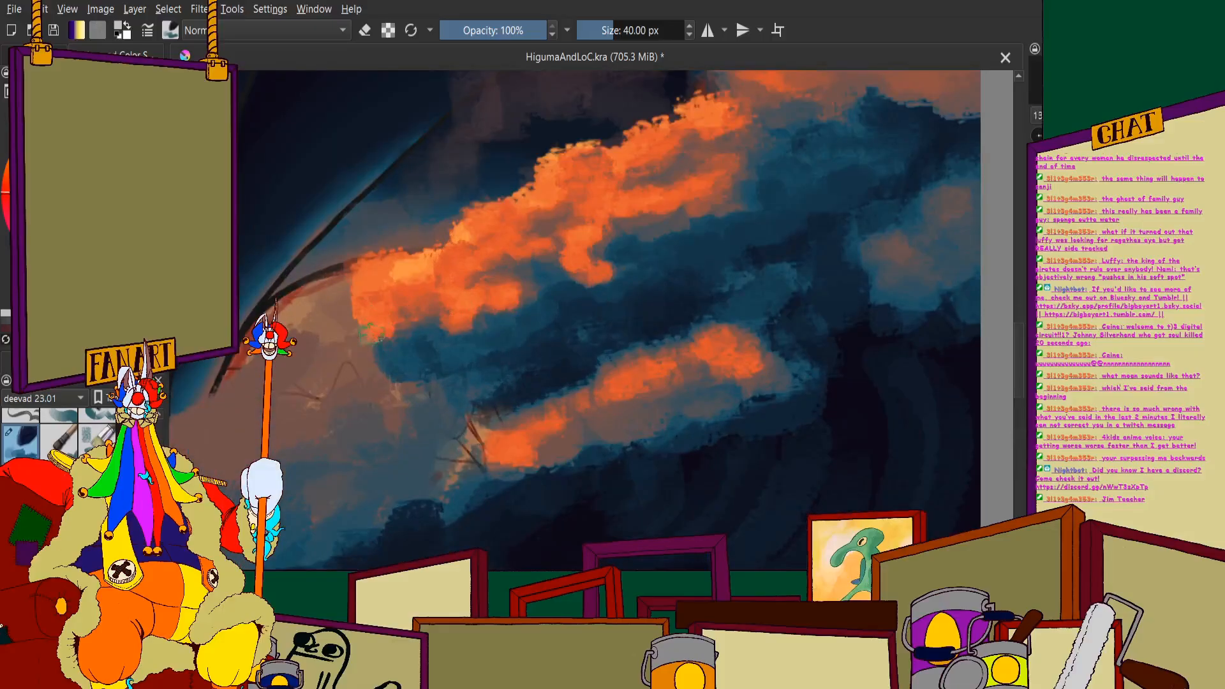
# - Dab dim brownish-orange puffs of spray above the crest's lower end, beside the dark jaw line
pyautogui.scroll(-4, 304, 310)
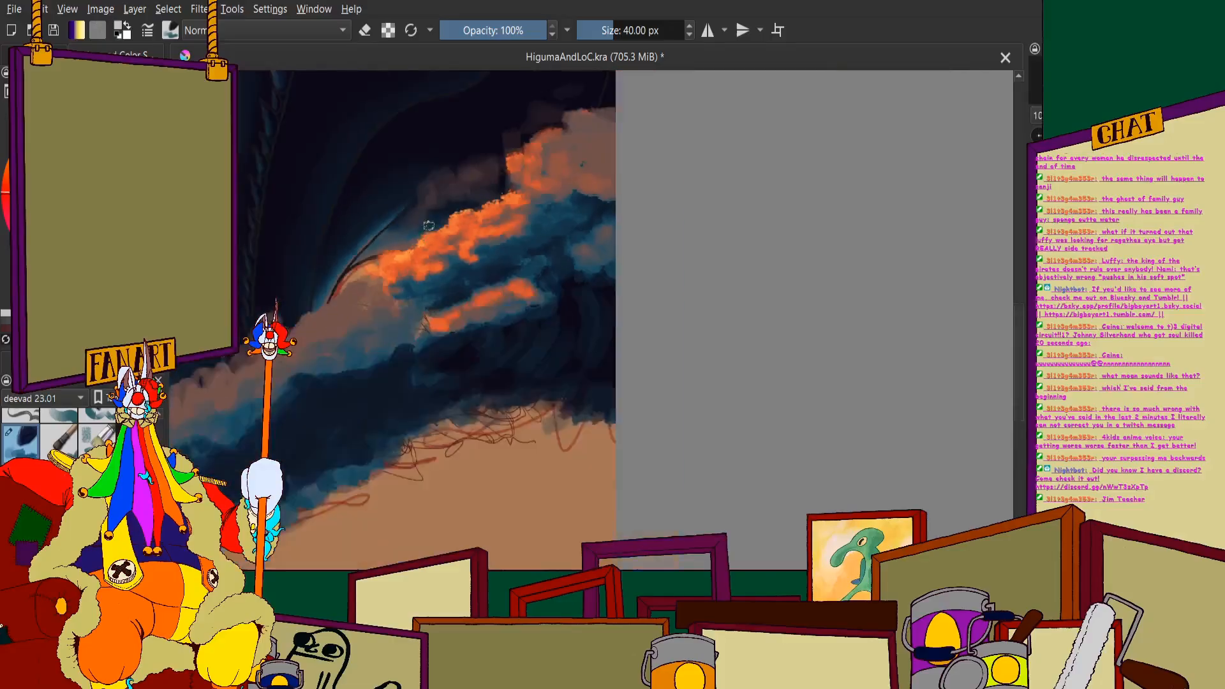
pyautogui.scroll(4, 415, 261)
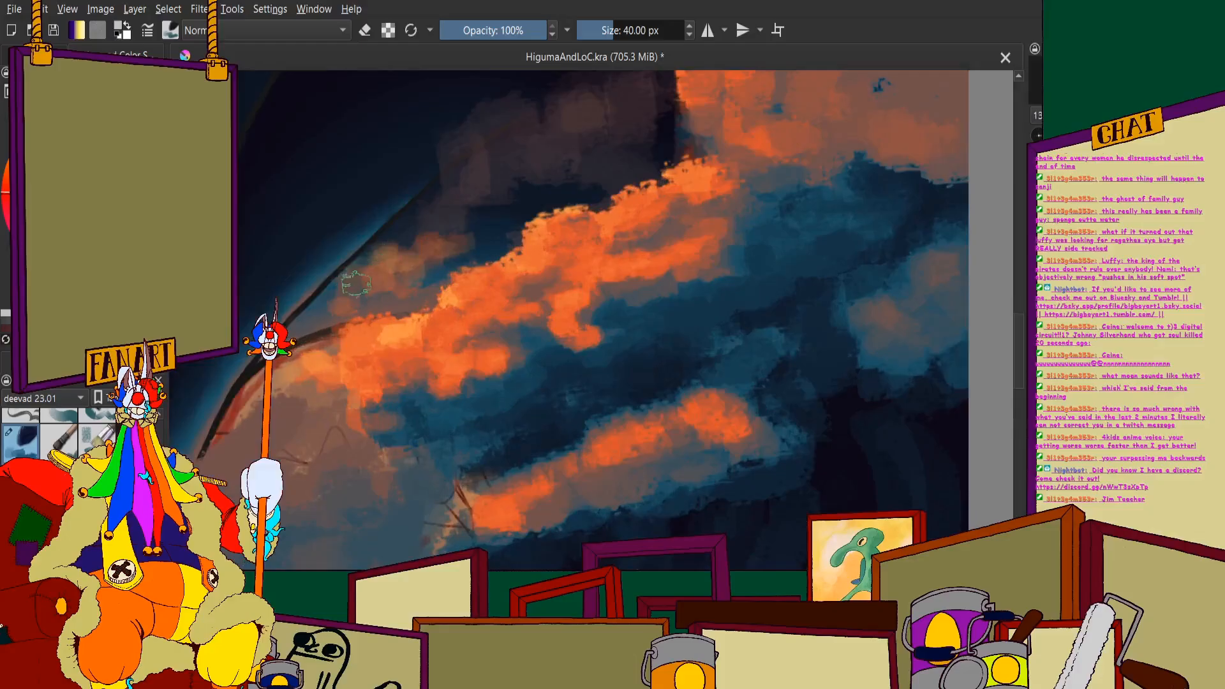
pyautogui.scroll(-4, 373, 192)
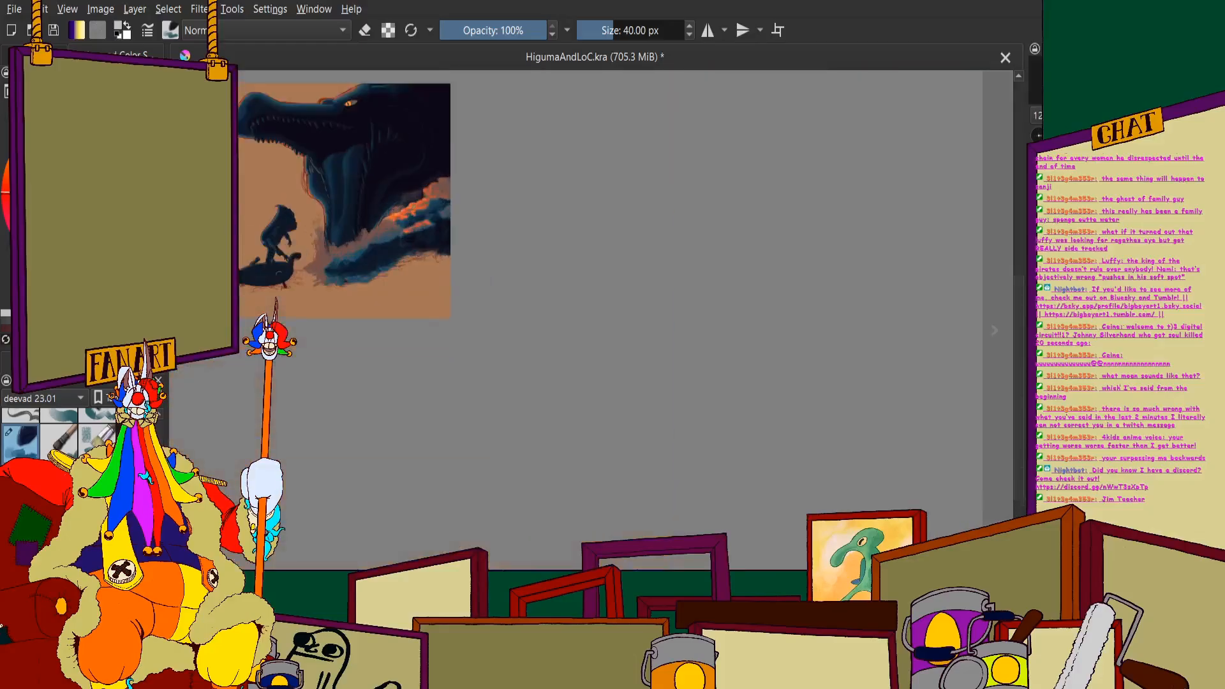
# - Add orange highlights to the large upper puff, including its lower edge and rounded inner lobes
pyautogui.scroll(4, 426, 184)
pyautogui.scroll(2, 366, 165)
pyautogui.moveTo(427, 142)
pyautogui.mouseDown()
pyautogui.moveTo(410, 192)
pyautogui.moveTo(490, 238)
pyautogui.mouseUp()
pyautogui.scroll(-2, 540, 198)
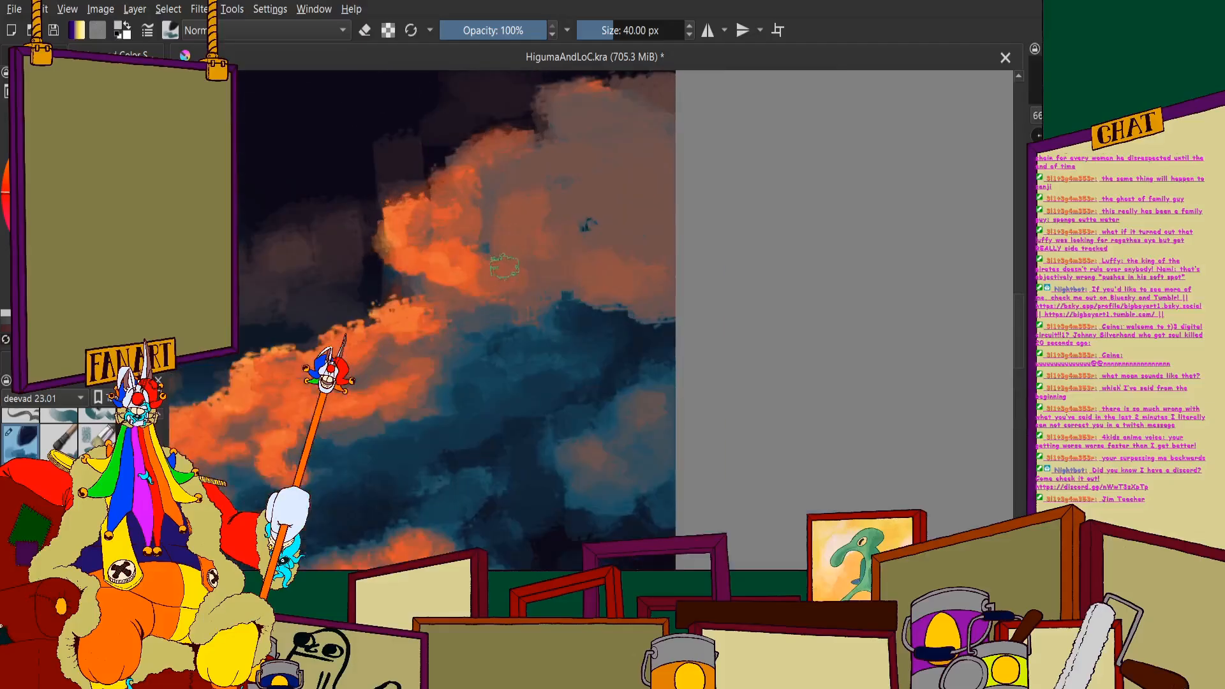
pyautogui.moveTo(565, 300); pyautogui.dragTo(612, 298)
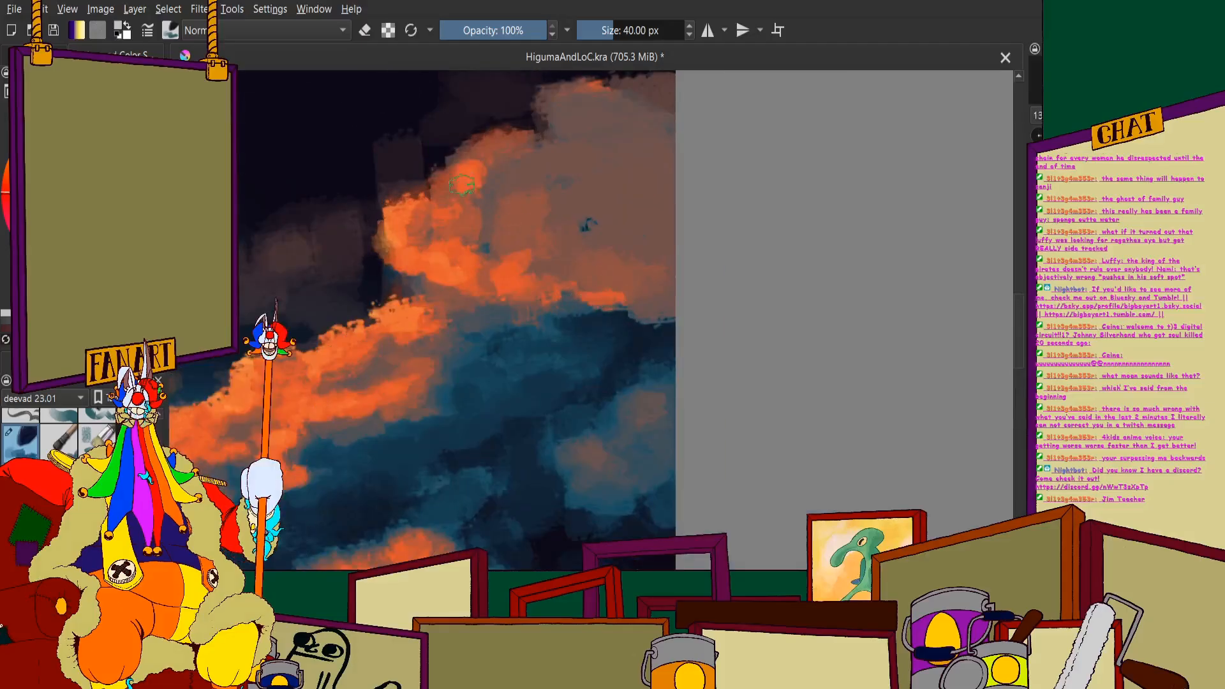
pyautogui.moveTo(461, 185); pyautogui.dragTo(485, 206)
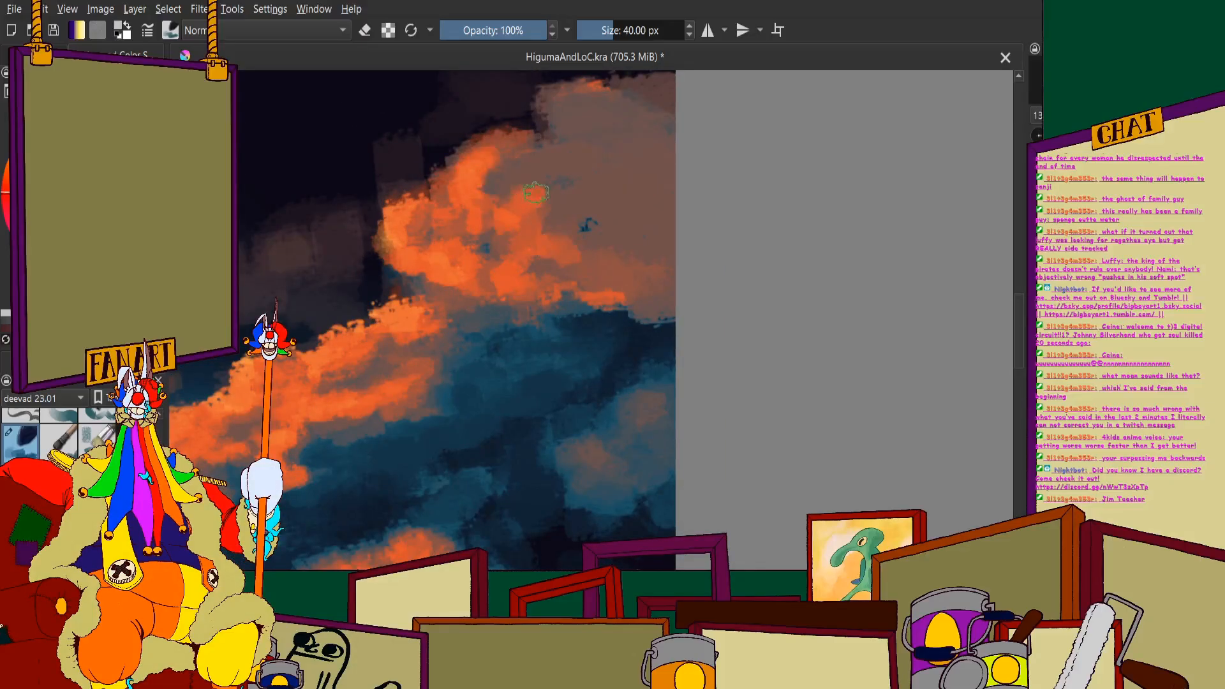
# - Shade the large upper puff with dark teal along the canvas edge, down into the blue band beneath it
pyautogui.scroll(-2, 536, 193)
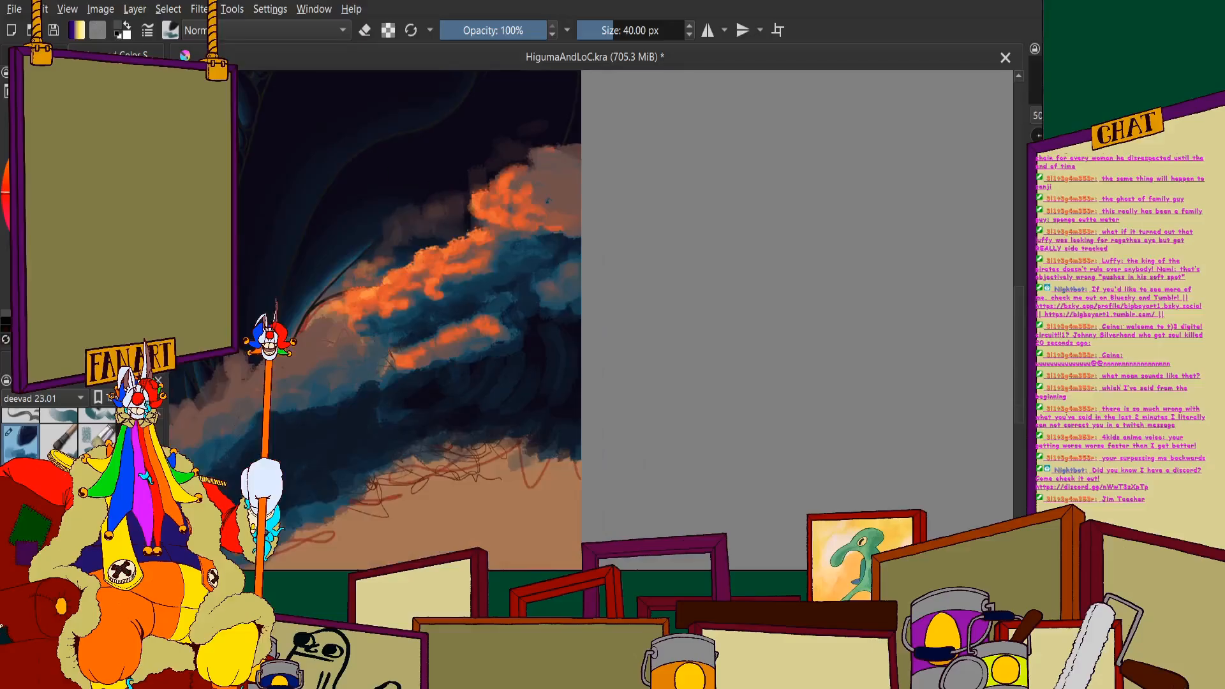
pyautogui.scroll(2, 547, 200)
pyautogui.moveTo(539, 169)
pyautogui.mouseDown()
pyautogui.moveTo(525, 218)
pyautogui.moveTo(549, 193)
pyautogui.moveTo(539, 231)
pyautogui.moveTo(505, 263)
pyautogui.moveTo(562, 258)
pyautogui.moveTo(566, 292)
pyautogui.moveTo(618, 328)
pyautogui.moveTo(593, 387)
pyautogui.moveTo(551, 416)
pyautogui.moveTo(565, 451)
pyautogui.moveTo(460, 454)
pyautogui.moveTo(507, 408)
pyautogui.moveTo(481, 419)
pyautogui.moveTo(632, 327)
pyautogui.moveTo(586, 205)
pyautogui.moveTo(608, 135)
pyautogui.moveTo(604, 244)
pyautogui.mouseUp()
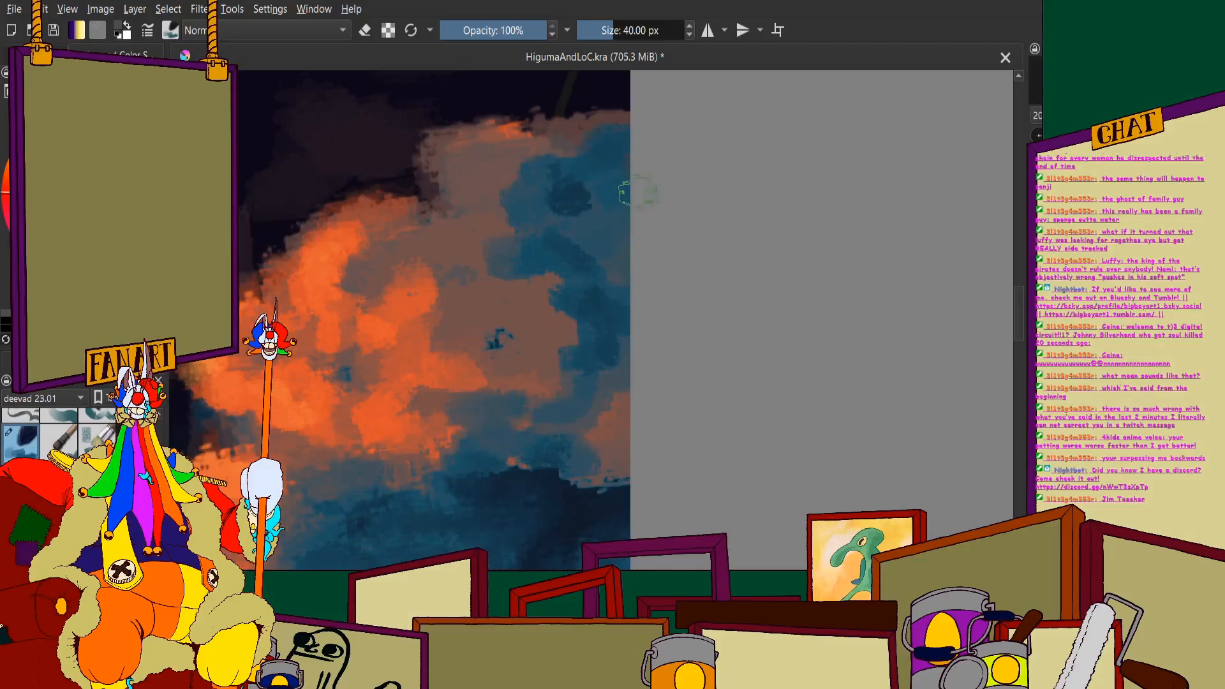
pyautogui.moveTo(639, 192)
pyautogui.mouseDown()
pyautogui.moveTo(603, 233)
pyautogui.moveTo(618, 248)
pyautogui.moveTo(612, 172)
pyautogui.moveTo(589, 241)
pyautogui.moveTo(609, 276)
pyautogui.moveTo(577, 222)
pyautogui.moveTo(568, 262)
pyautogui.moveTo(631, 313)
pyautogui.moveTo(615, 349)
pyautogui.moveTo(633, 399)
pyautogui.moveTo(585, 428)
pyautogui.moveTo(494, 442)
pyautogui.moveTo(592, 450)
pyautogui.moveTo(629, 420)
pyautogui.moveTo(608, 469)
pyautogui.moveTo(543, 480)
pyautogui.moveTo(487, 457)
pyautogui.mouseUp()
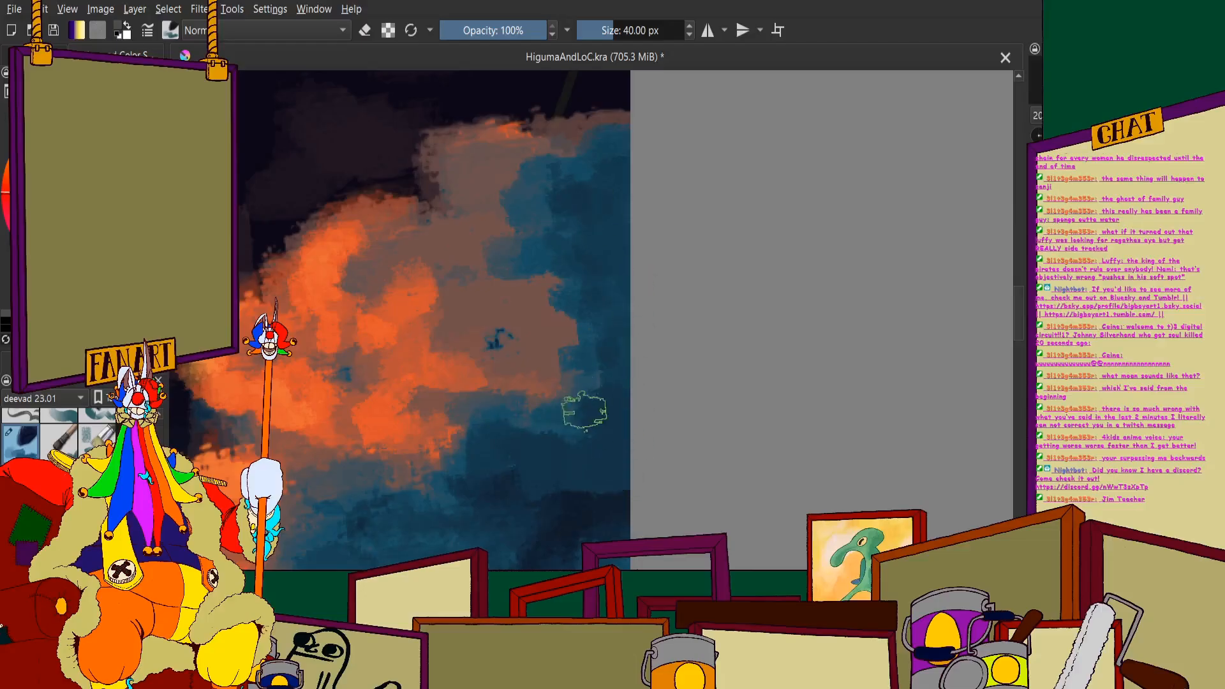
pyautogui.scroll(-5, 628, 133)
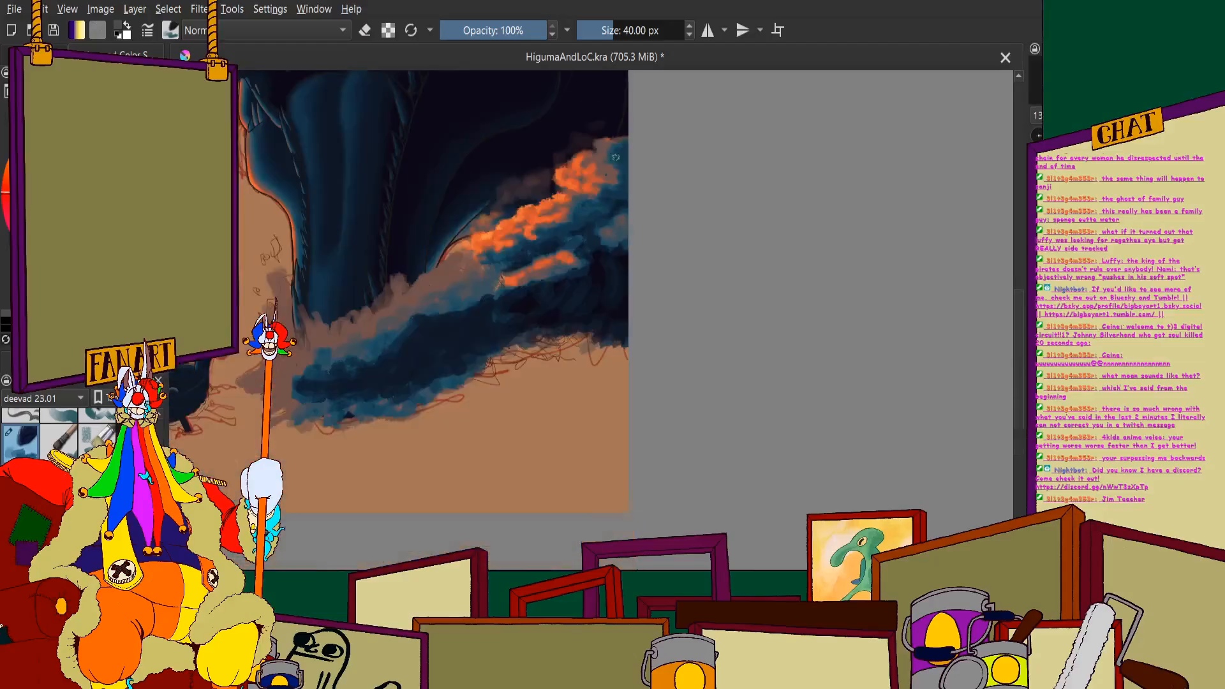
# - Soften the orange hook hanging beneath the middle of the crest with muted-brown strokes
pyautogui.scroll(-1, 628, 332)
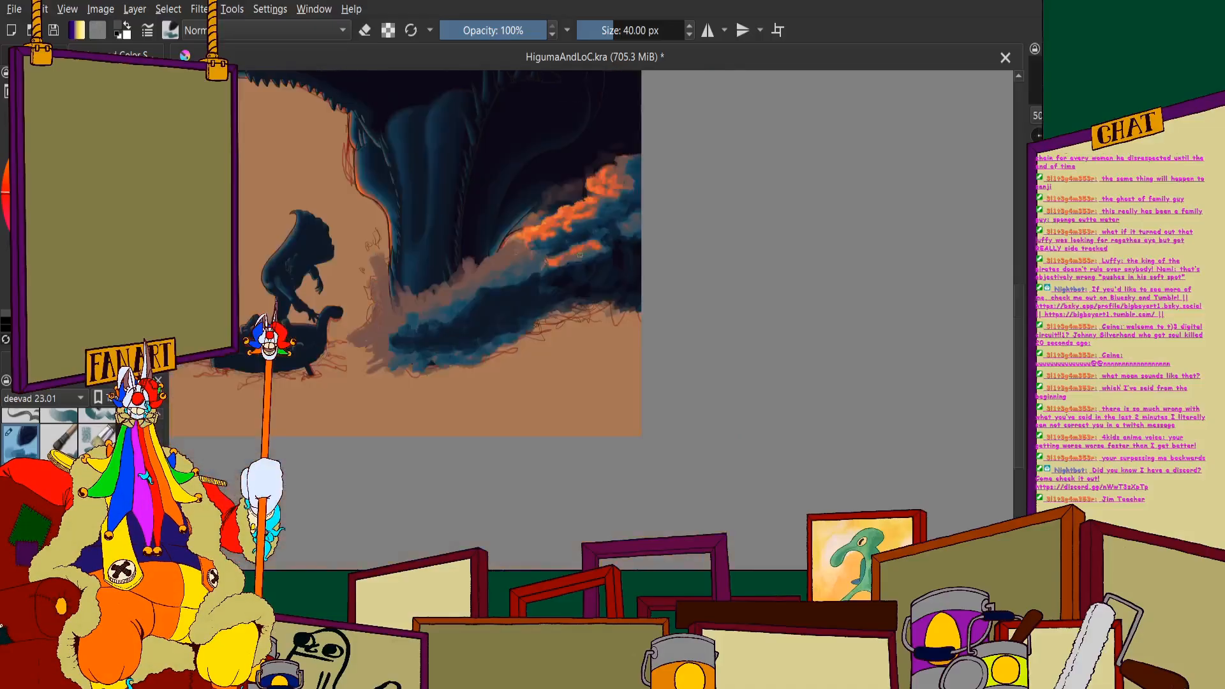
pyautogui.scroll(3, 472, 231)
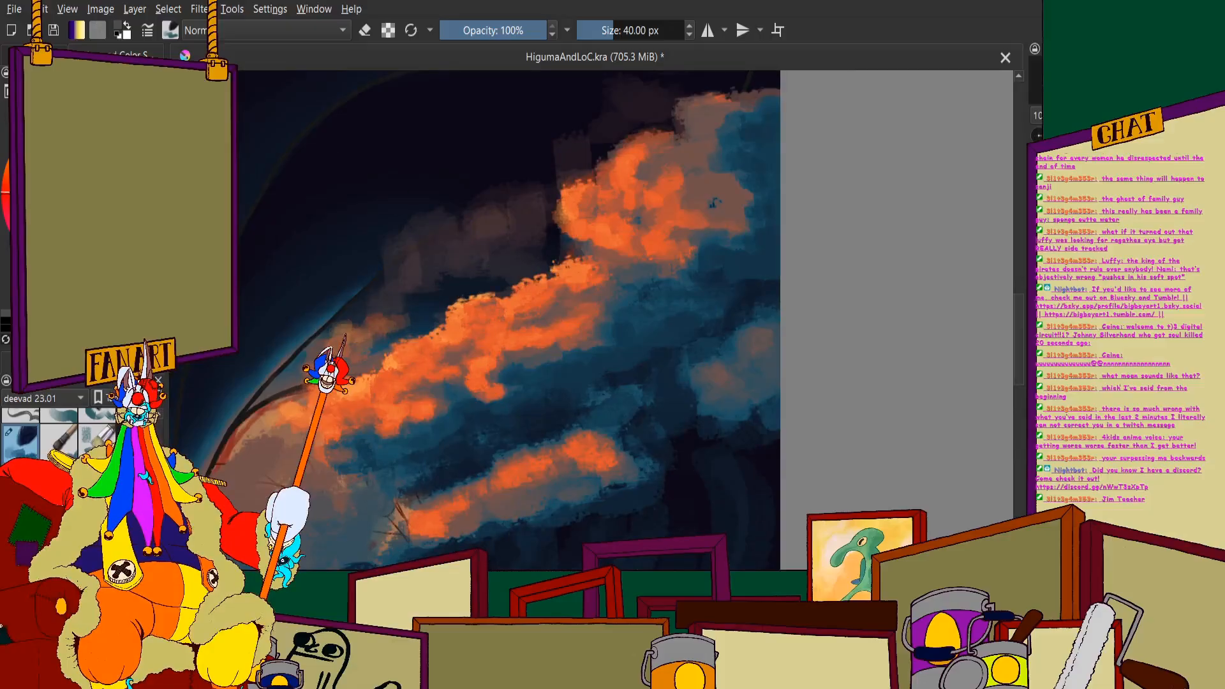
pyautogui.scroll(4, 472, 402)
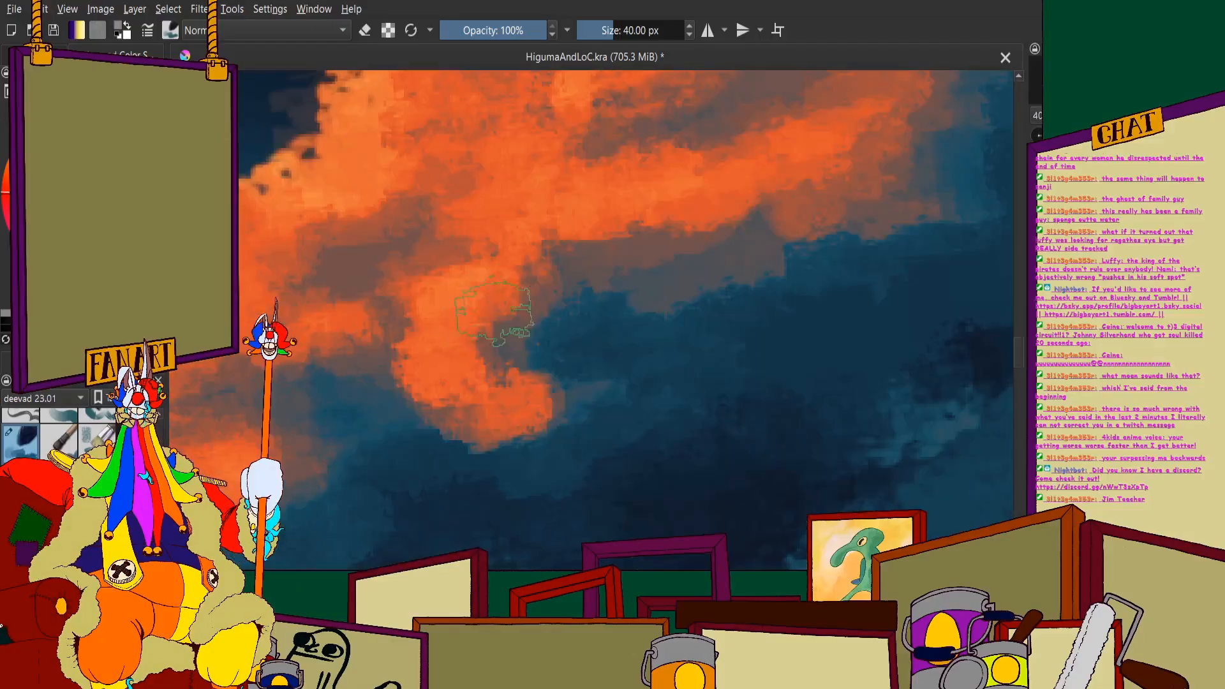
pyautogui.moveTo(382, 360)
pyautogui.mouseDown()
pyautogui.moveTo(521, 375)
pyautogui.moveTo(556, 345)
pyautogui.mouseUp()
pyautogui.scroll(-2, 555, 344)
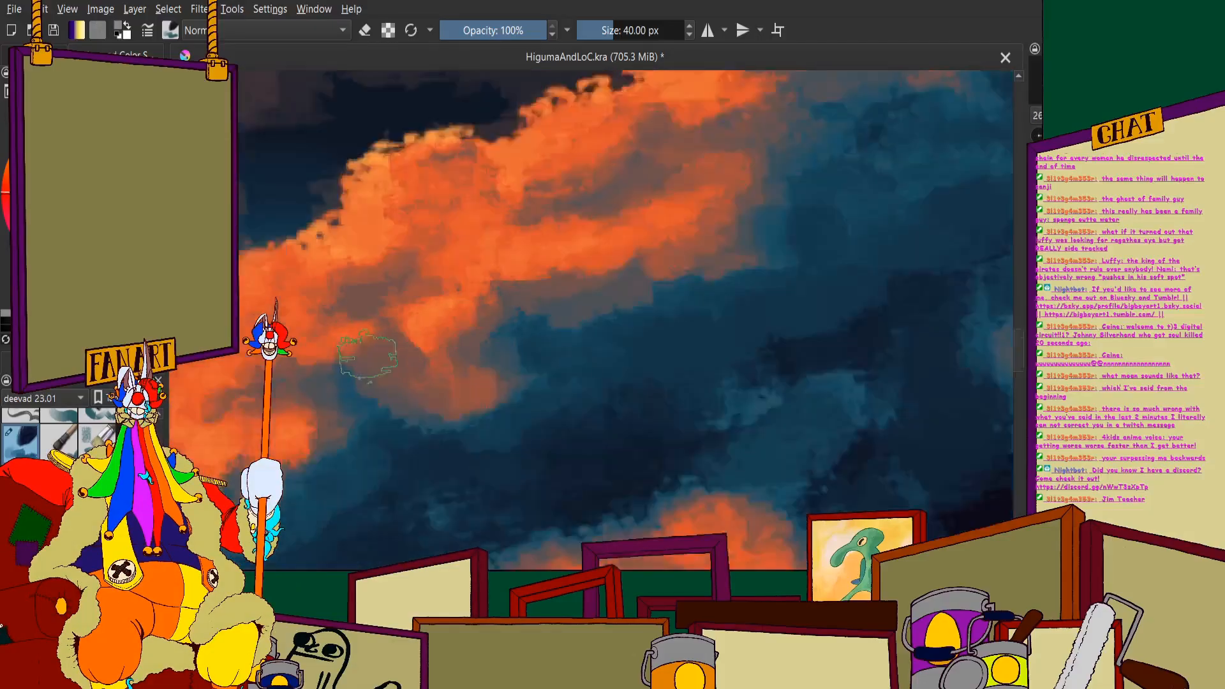
# - Blend the underside of the crest's lower end into the band below with muted-brown and teal strokes
pyautogui.scroll(2, 453, 370)
pyautogui.moveTo(473, 395)
pyautogui.mouseDown()
pyautogui.moveTo(562, 440)
pyautogui.moveTo(639, 458)
pyautogui.mouseUp()
pyautogui.moveTo(428, 495)
pyautogui.mouseDown()
pyautogui.moveTo(344, 512)
pyautogui.moveTo(651, 492)
pyautogui.mouseUp()
pyautogui.scroll(-3, 487, 351)
pyautogui.scroll(2, 487, 351)
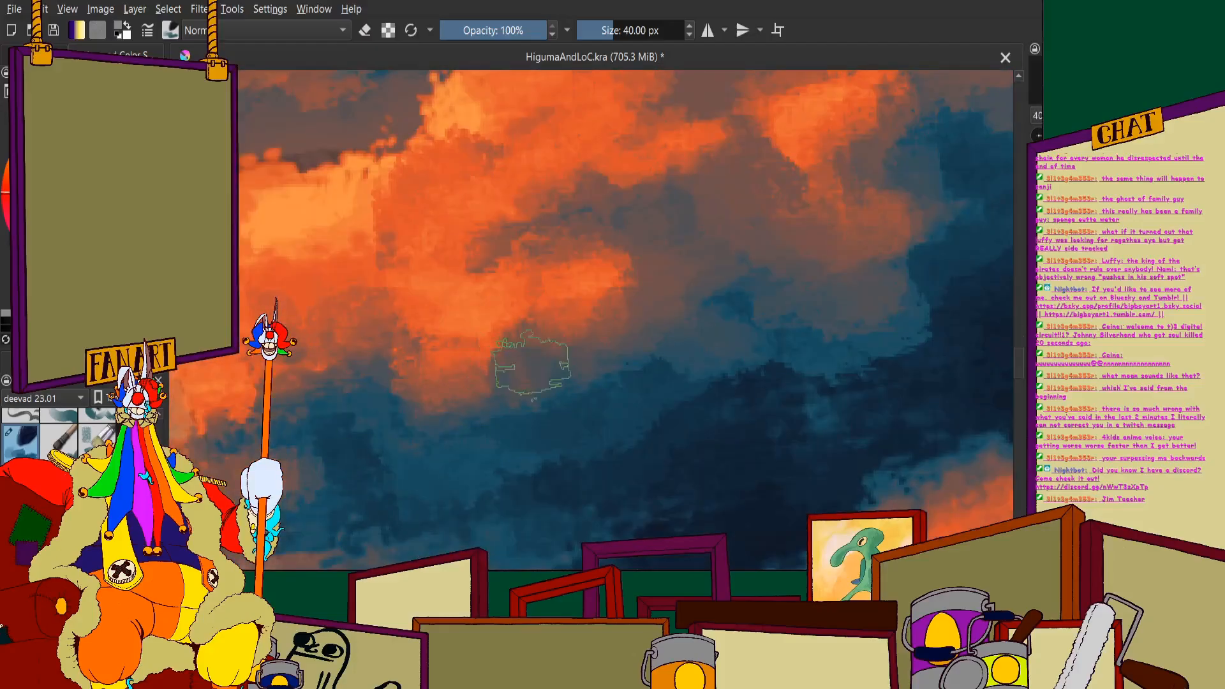
pyautogui.scroll(-3, 456, 369)
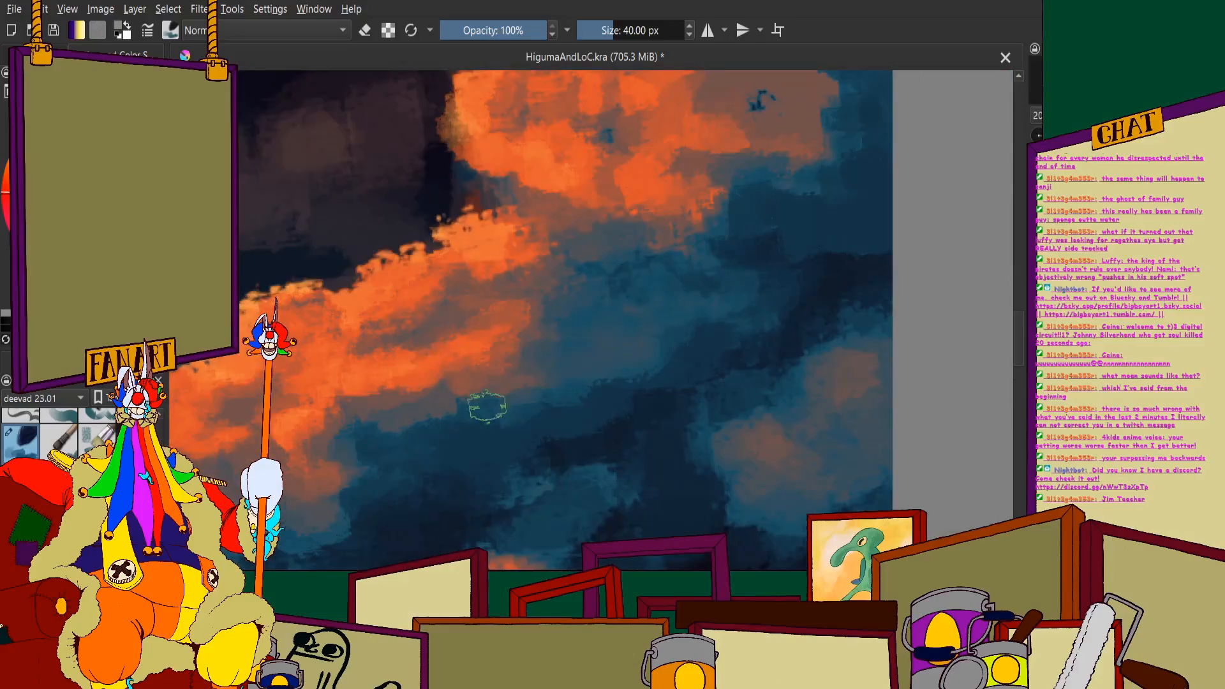
# - Fill the area between the orange crest and the upper puff with deeper teal, sharpening the crest's shadow edge
pyautogui.scroll(-3, 560, 413)
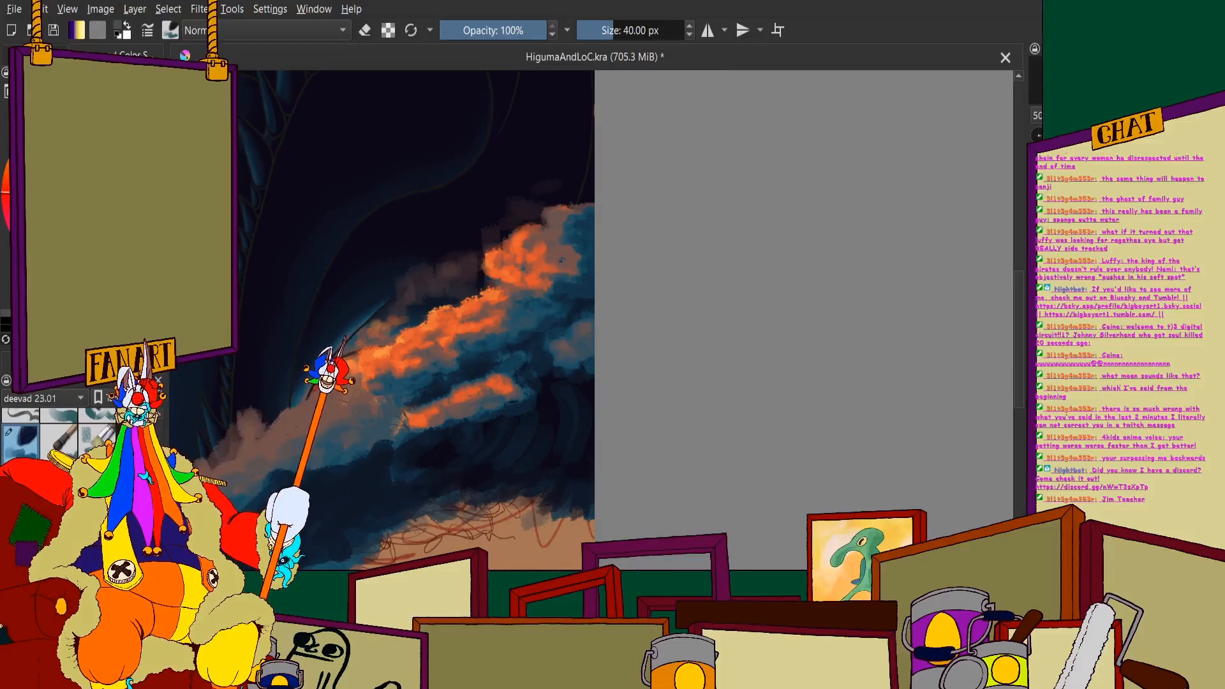
pyautogui.scroll(5, 533, 344)
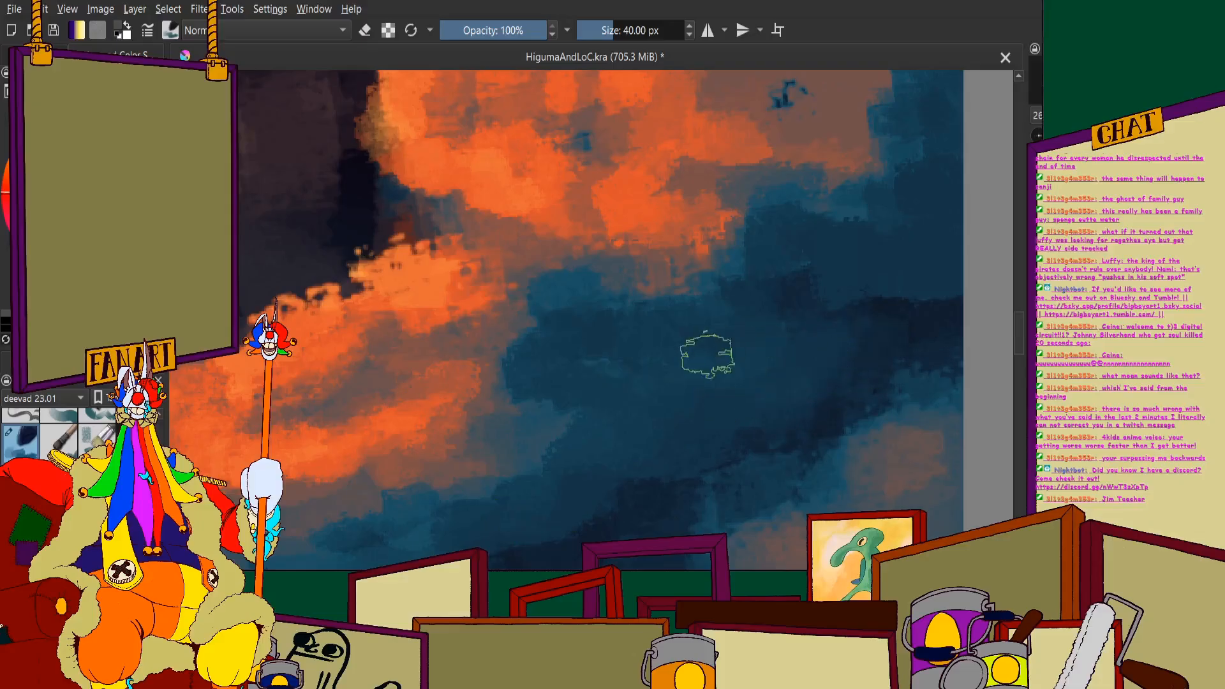
pyautogui.scroll(-5, 590, 359)
pyautogui.scroll(5, 597, 350)
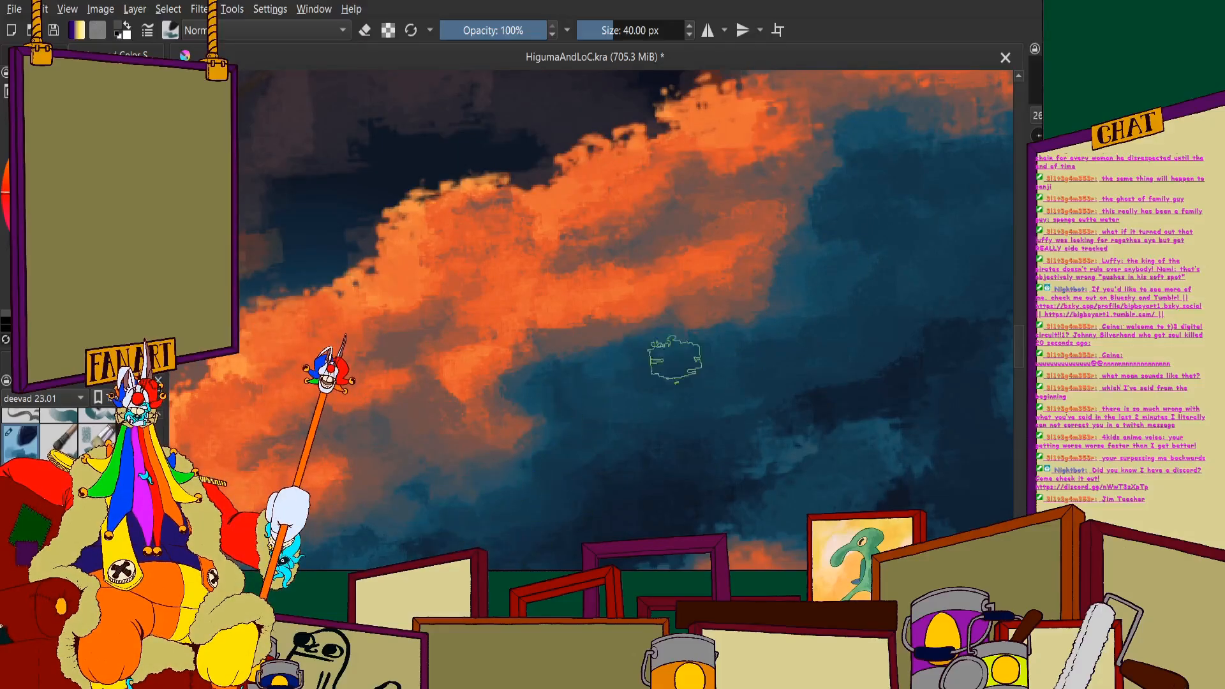
pyautogui.scroll(-4, 862, 291)
# - Break up the orange lobe under the crest's lower end with muted-brown and teal dabs
pyautogui.scroll(3, 639, 307)
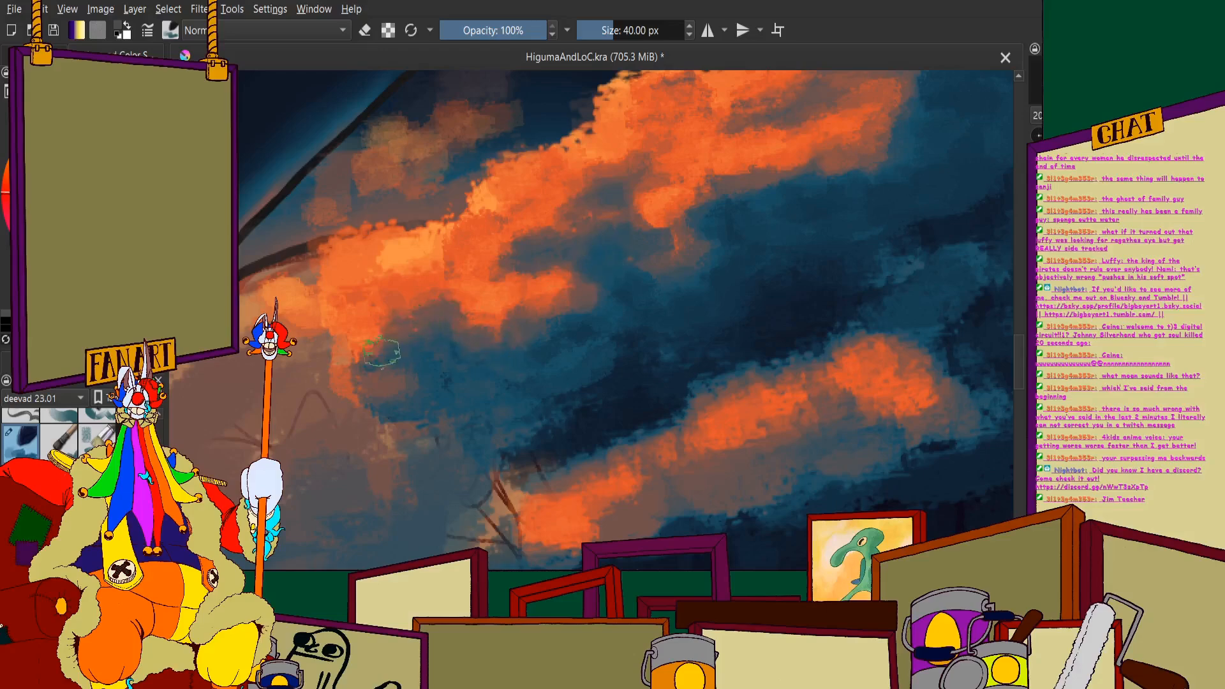
pyautogui.moveTo(345, 332); pyautogui.dragTo(327, 326)
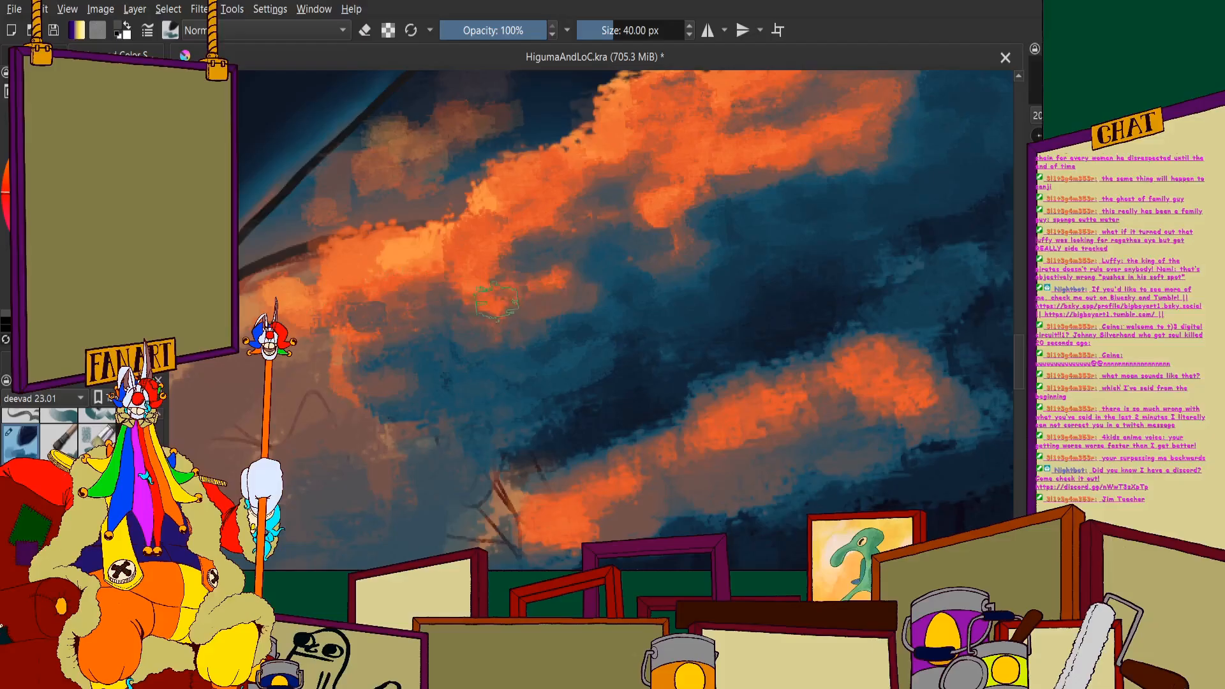
pyautogui.scroll(-5, 451, 249)
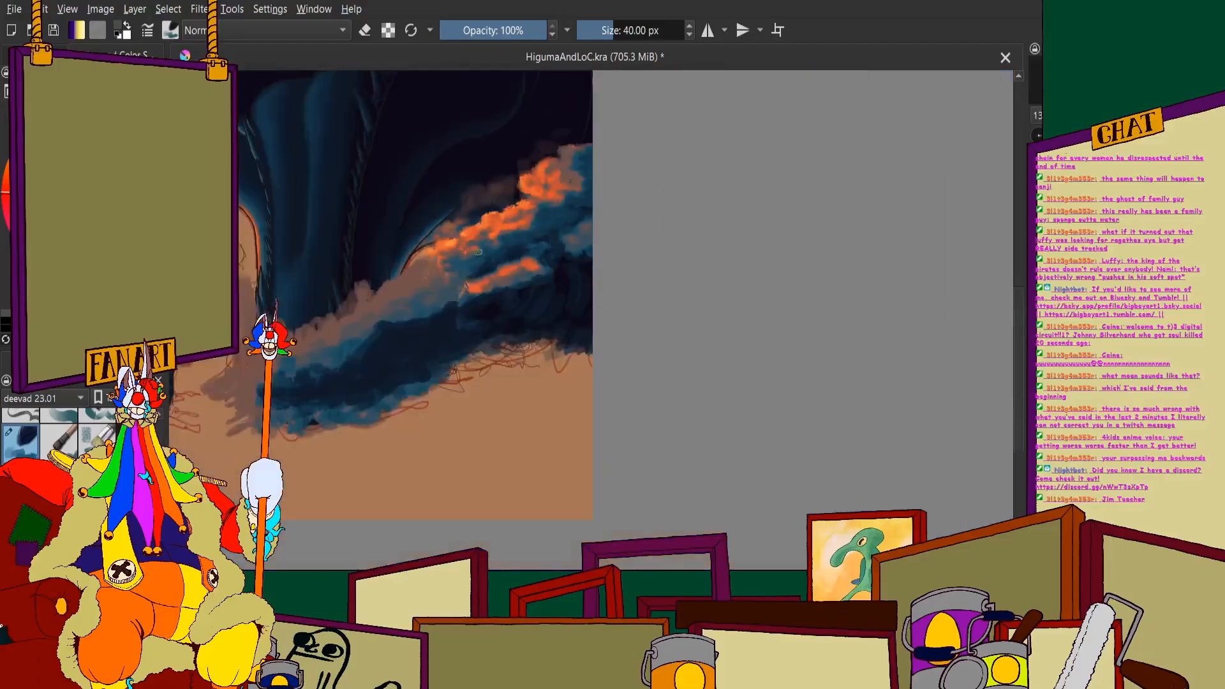
# - Extend the orange highlight across the outer side of the upper puff and cover its dark teal speck with muted brown
pyautogui.scroll(4, 490, 183)
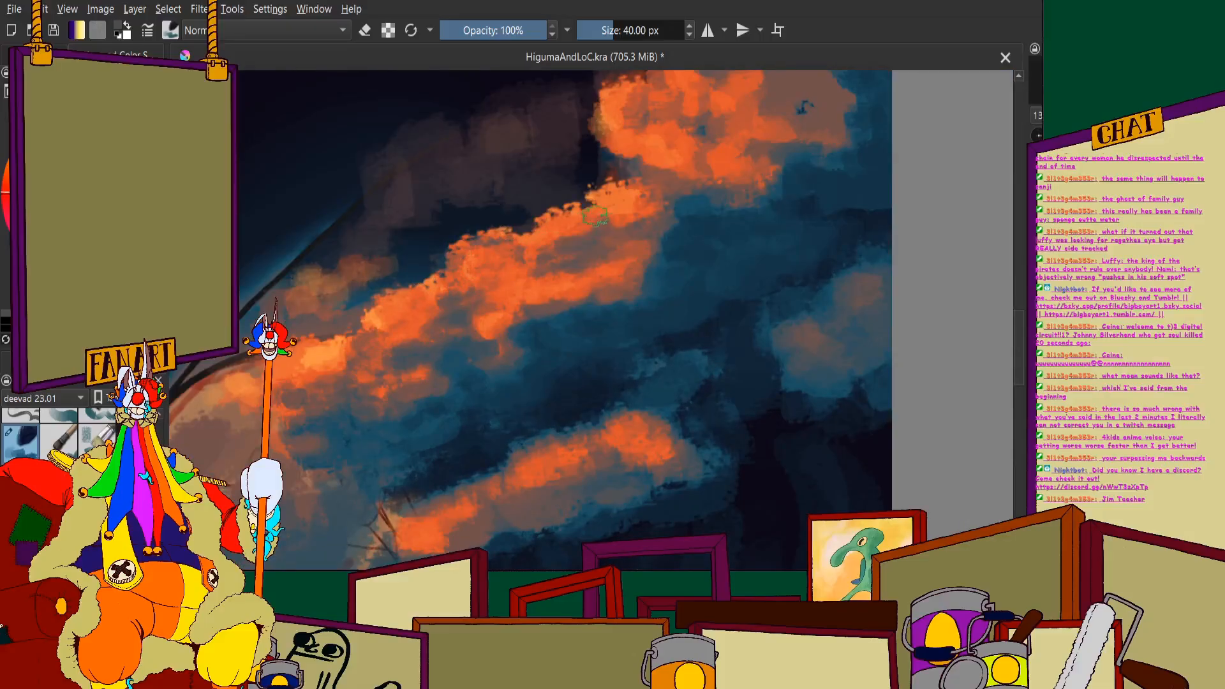
pyautogui.scroll(-4, 595, 217)
pyautogui.scroll(5, 697, 217)
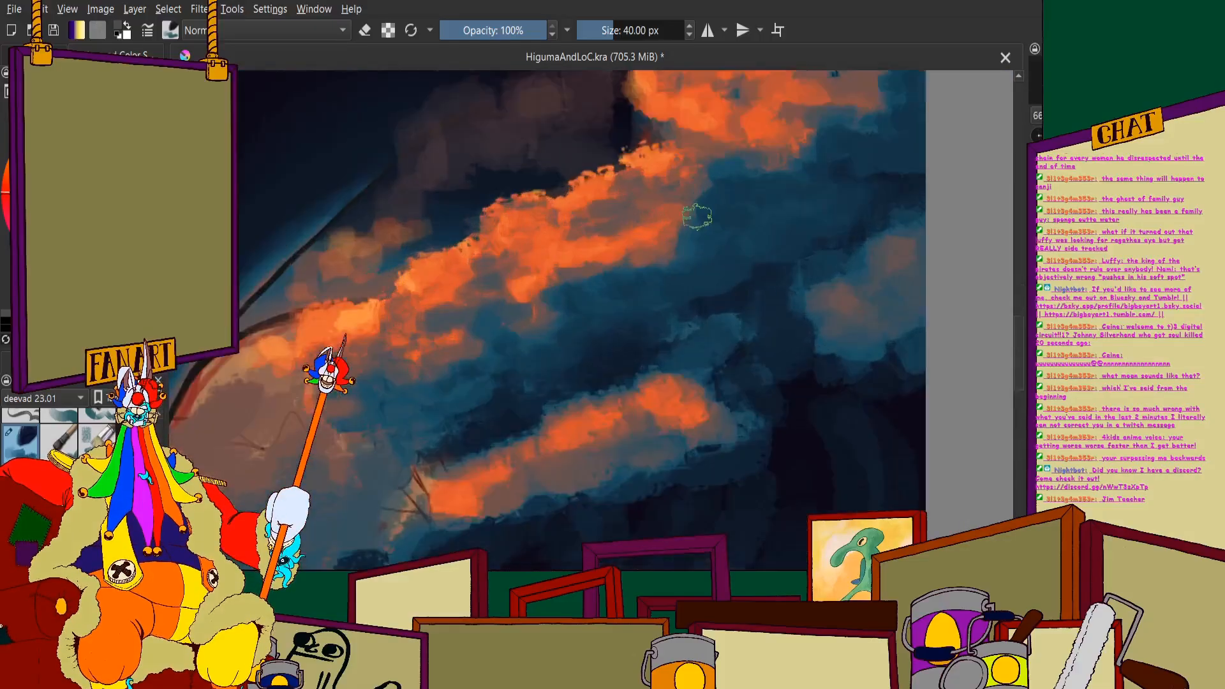
pyautogui.scroll(3, 697, 217)
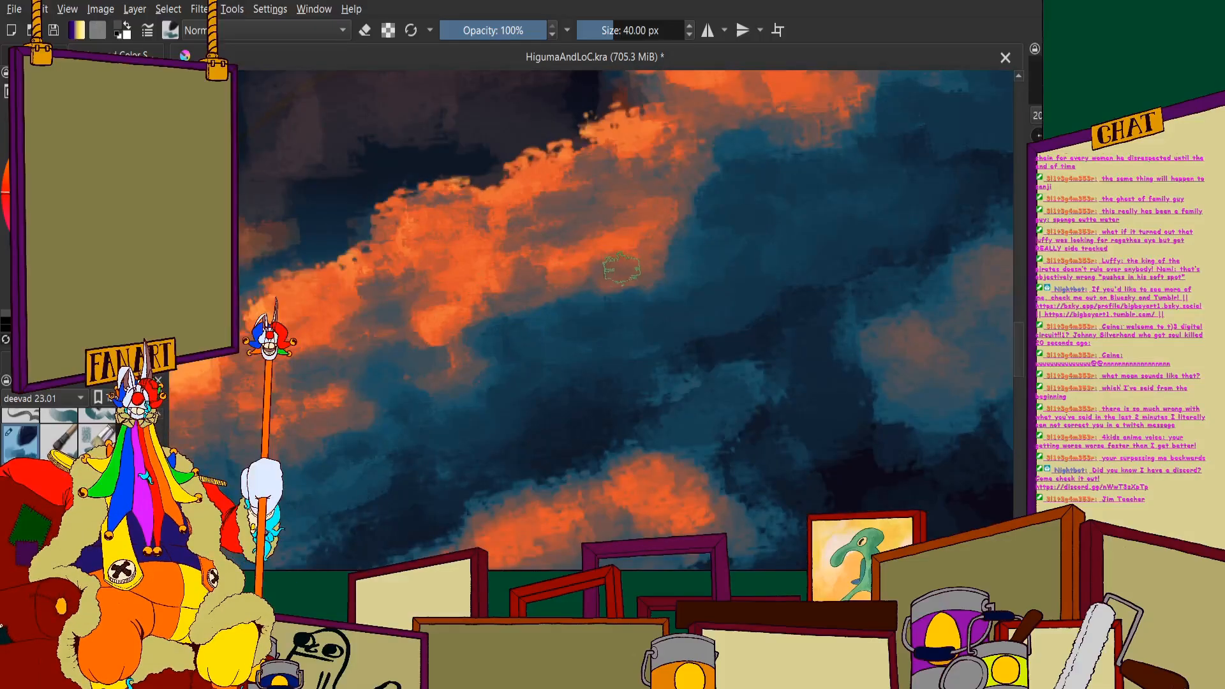
pyautogui.scroll(-6, 592, 251)
pyautogui.scroll(6, 564, 243)
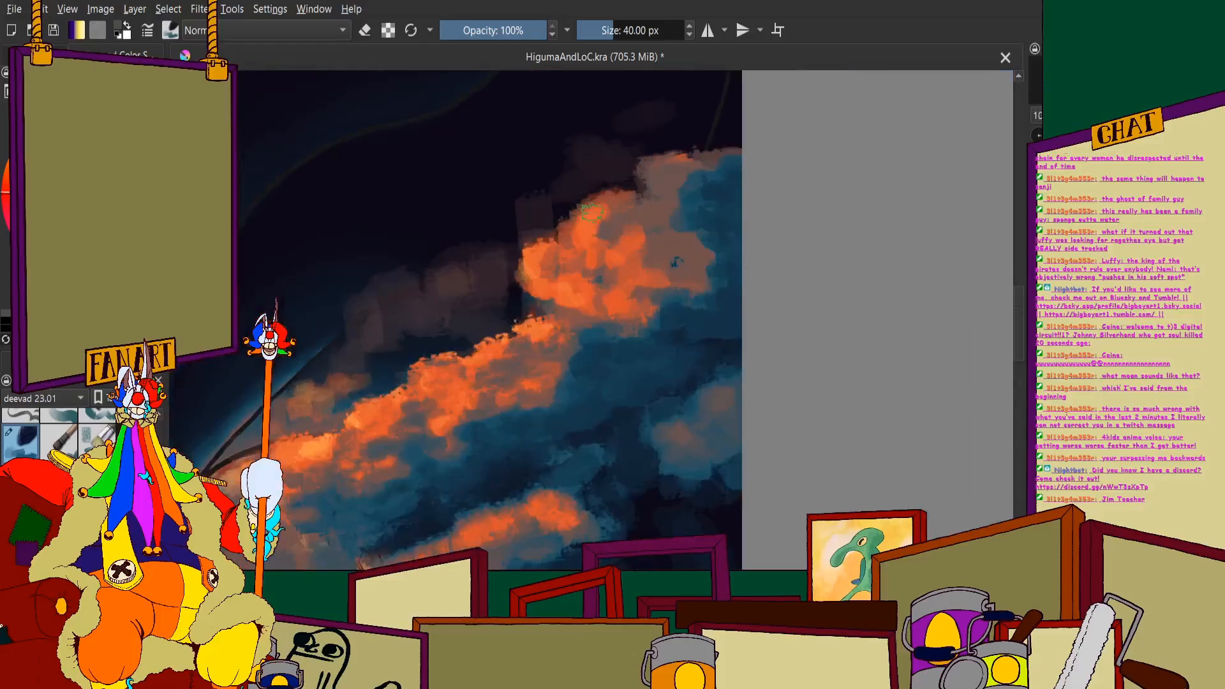
pyautogui.moveTo(535, 301)
pyautogui.mouseDown()
pyautogui.moveTo(571, 338)
pyautogui.moveTo(533, 374)
pyautogui.mouseUp()
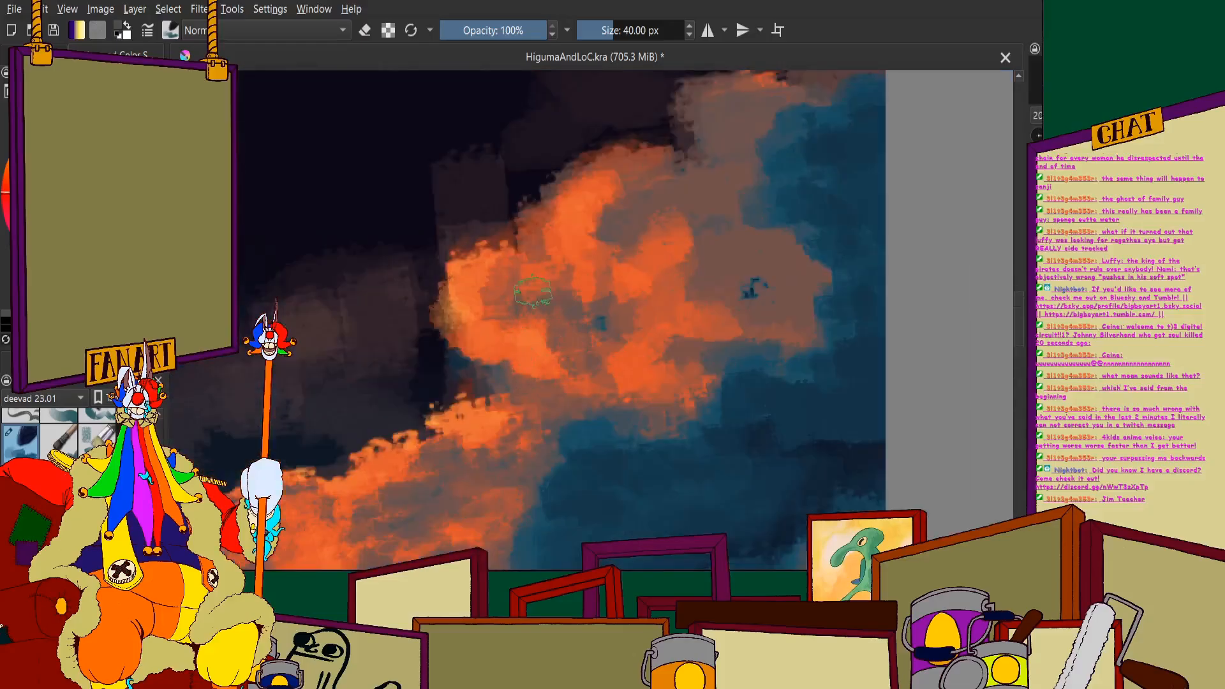
pyautogui.moveTo(533, 292); pyautogui.dragTo(649, 308)
pyautogui.moveTo(788, 269)
pyautogui.mouseDown()
pyautogui.moveTo(766, 298)
pyautogui.moveTo(753, 245)
pyautogui.moveTo(820, 277)
pyautogui.moveTo(763, 261)
pyautogui.mouseUp()
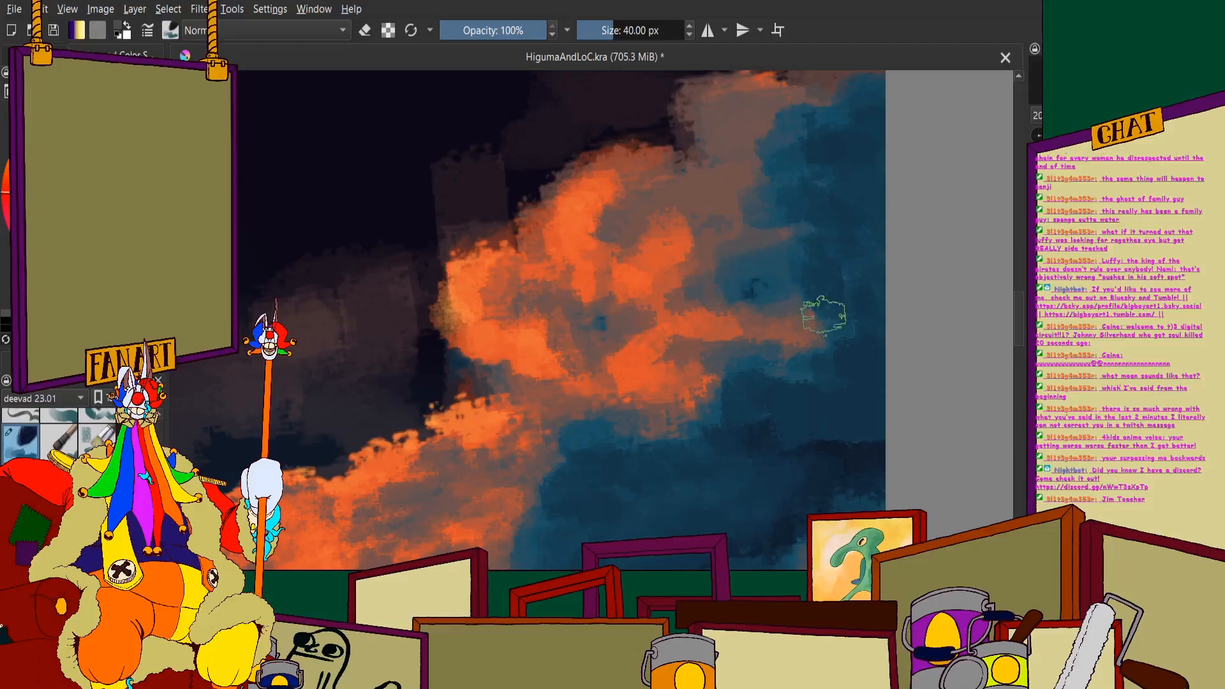
# - Paint teal shadow over the muted-brown flank of the upper puff, leaving a tapered orange spur
pyautogui.moveTo(824, 316); pyautogui.dragTo(776, 343)
pyautogui.moveTo(797, 265); pyautogui.dragTo(716, 381)
pyautogui.moveTo(689, 246)
pyautogui.mouseDown()
pyautogui.moveTo(650, 224)
pyautogui.moveTo(645, 237)
pyautogui.mouseUp()
pyautogui.moveTo(709, 268)
pyautogui.mouseDown()
pyautogui.moveTo(628, 287)
pyautogui.moveTo(716, 322)
pyautogui.moveTo(759, 284)
pyautogui.mouseUp()
pyautogui.scroll(-4, 654, 335)
pyautogui.scroll(-2, 602, 274)
pyautogui.scroll(2, 628, 327)
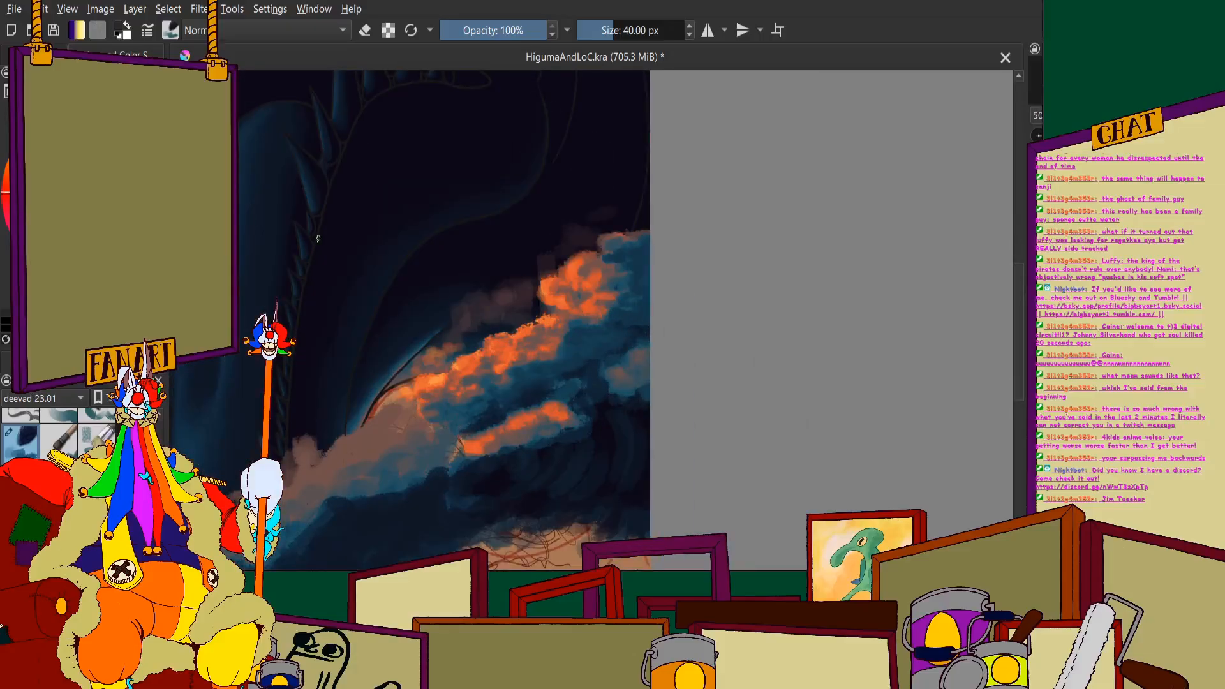
# - Deepen the shadow below the upper puff and beside the orange crest with dark teal dabs
pyautogui.scroll(3, 683, 409)
pyautogui.moveTo(718, 361)
pyautogui.mouseDown()
pyautogui.moveTo(676, 380)
pyautogui.moveTo(691, 384)
pyautogui.moveTo(696, 451)
pyautogui.moveTo(649, 413)
pyautogui.mouseUp()
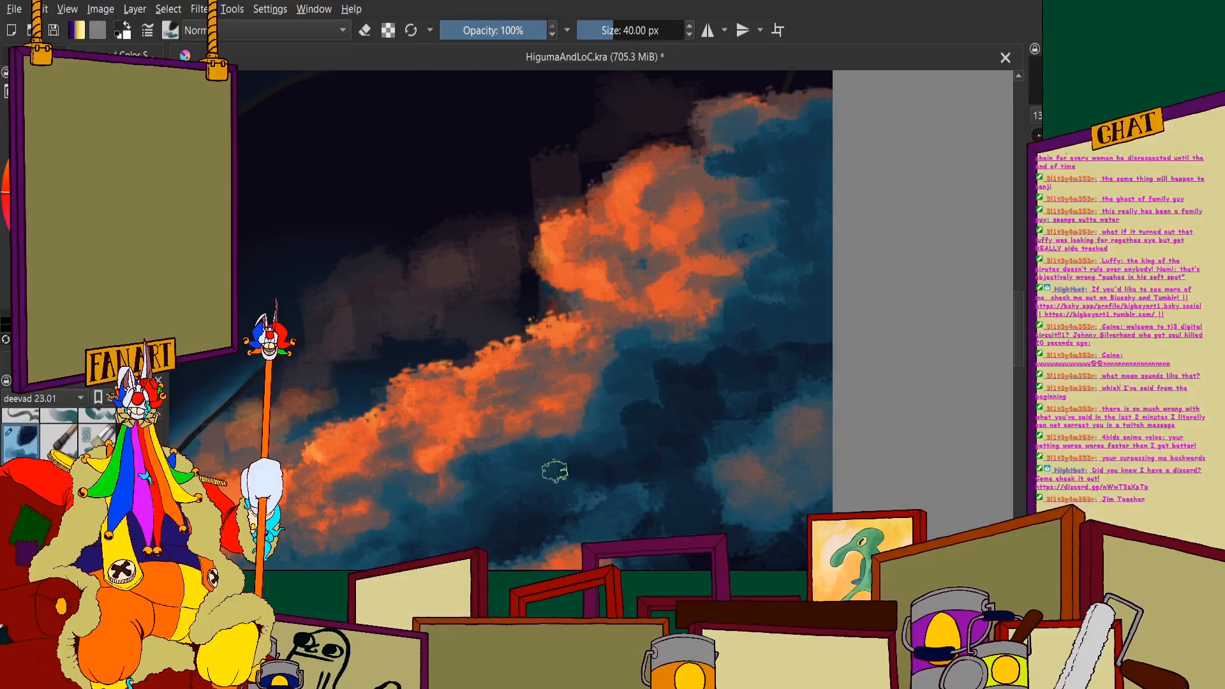
pyautogui.moveTo(555, 471); pyautogui.dragTo(696, 528)
pyautogui.scroll(-3, 670, 427)
pyautogui.scroll(3, 727, 377)
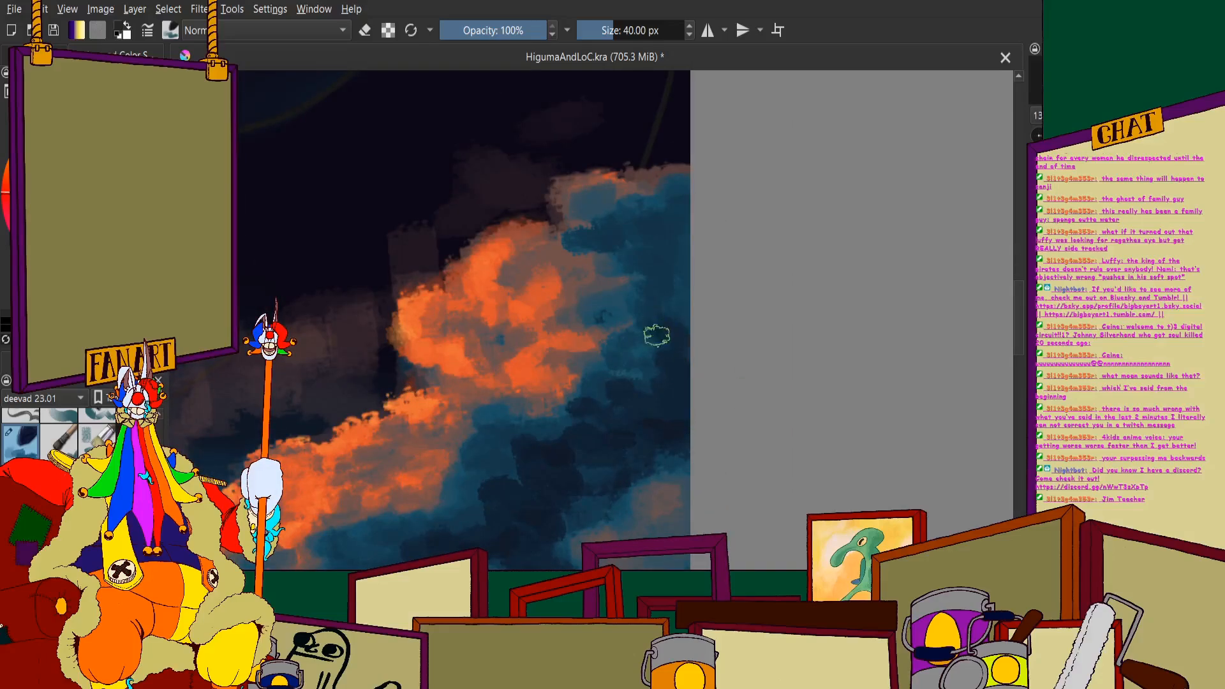
# - Darken the teal mass between the upper puff and the canvas edge with navy strokes down to the small muted puff
pyautogui.moveTo(646, 330)
pyautogui.mouseDown()
pyautogui.moveTo(680, 309)
pyautogui.moveTo(641, 245)
pyautogui.mouseUp()
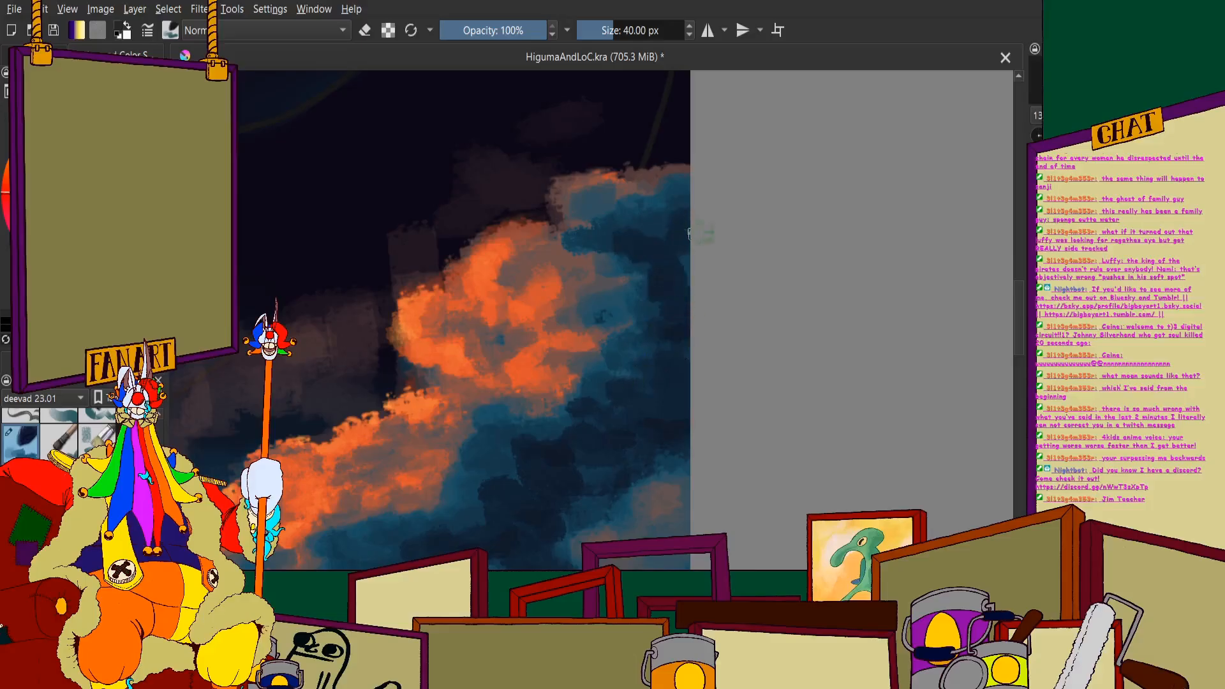
pyautogui.scroll(2, 638, 230)
pyautogui.moveTo(684, 205)
pyautogui.mouseDown()
pyautogui.moveTo(640, 211)
pyautogui.moveTo(575, 238)
pyautogui.moveTo(662, 320)
pyautogui.moveTo(605, 310)
pyautogui.moveTo(677, 341)
pyautogui.moveTo(579, 348)
pyautogui.moveTo(598, 339)
pyautogui.moveTo(620, 281)
pyautogui.moveTo(645, 359)
pyautogui.moveTo(691, 417)
pyautogui.moveTo(561, 440)
pyautogui.mouseUp()
pyautogui.scroll(-1, 561, 441)
pyautogui.moveTo(480, 566); pyautogui.dragTo(555, 378)
pyautogui.scroll(1, 556, 377)
pyautogui.moveTo(619, 305); pyautogui.dragTo(586, 283)
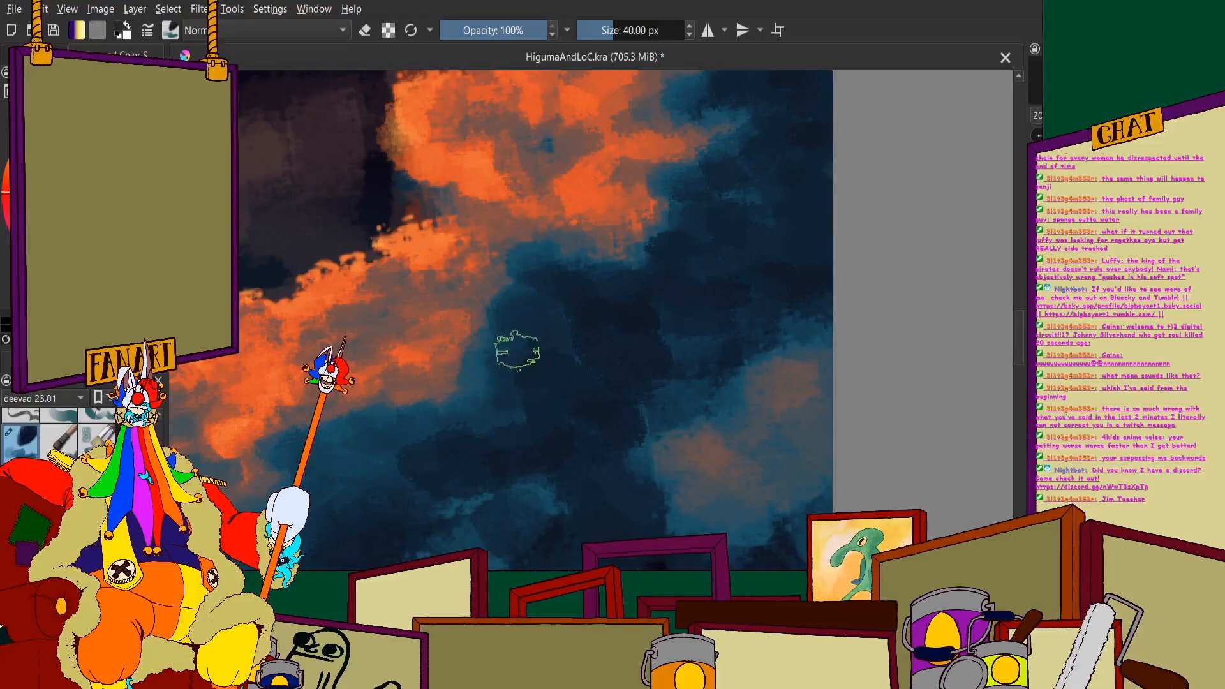
# - Even out the dark teal shadow between the orange crest and the lower orange strip
pyautogui.scroll(-2, 538, 260)
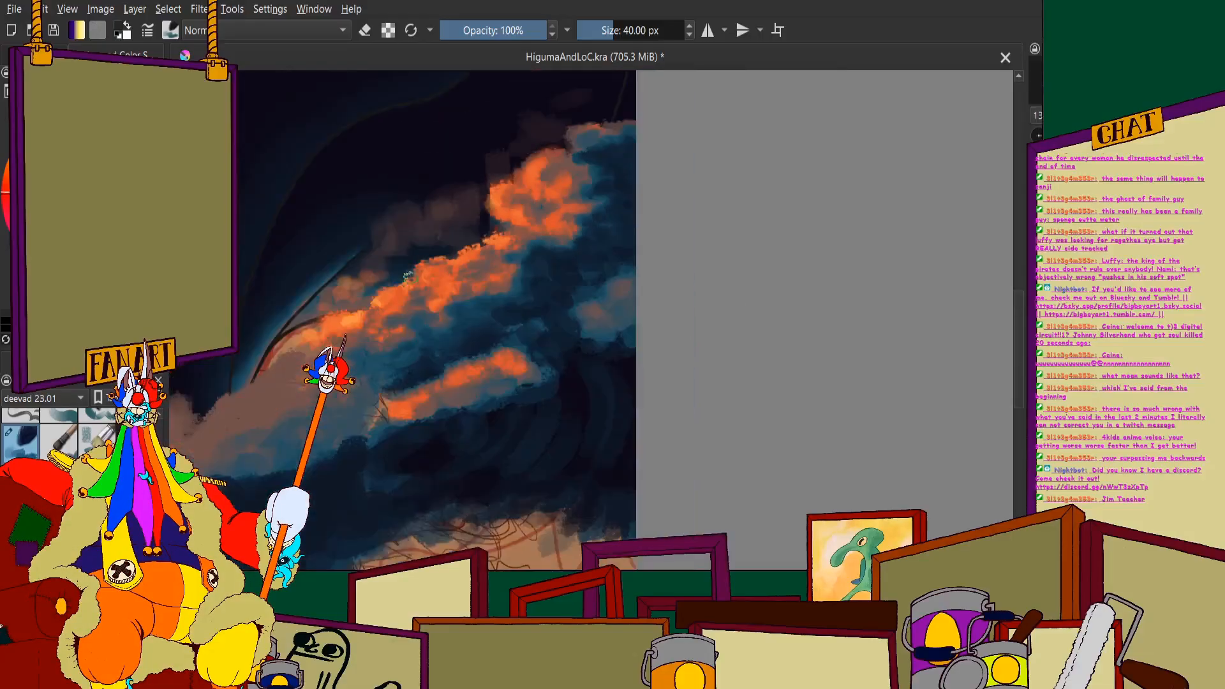
pyautogui.scroll(3, 562, 313)
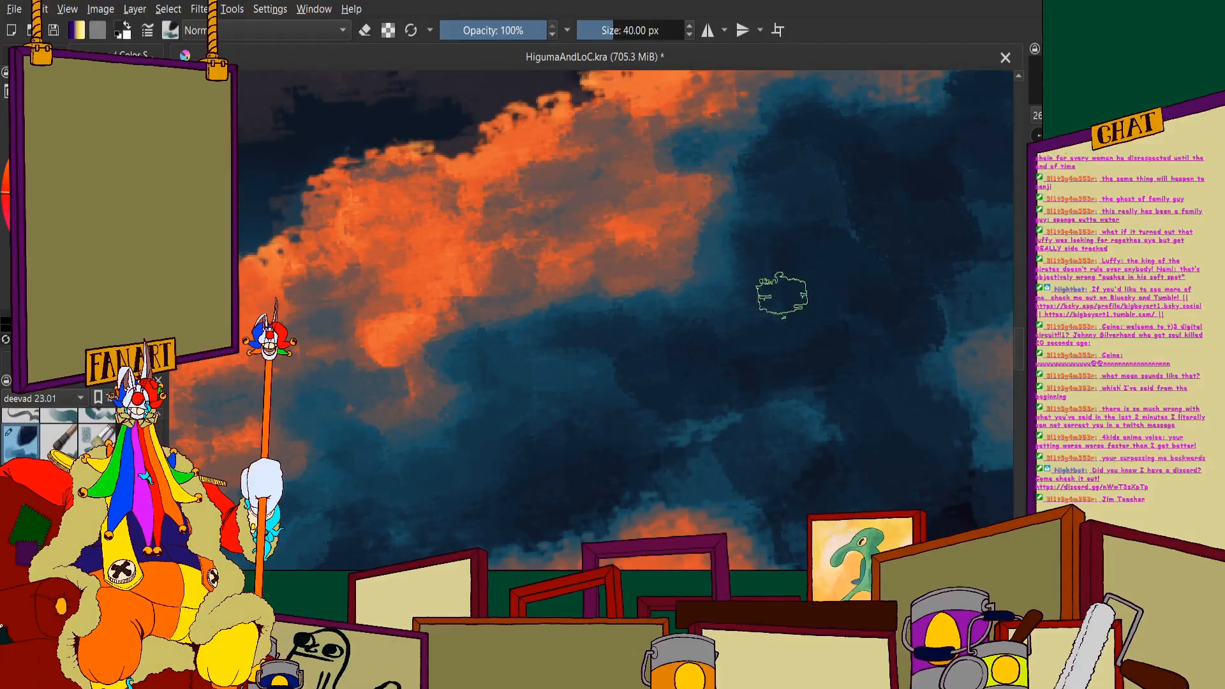
pyautogui.scroll(-3, 681, 295)
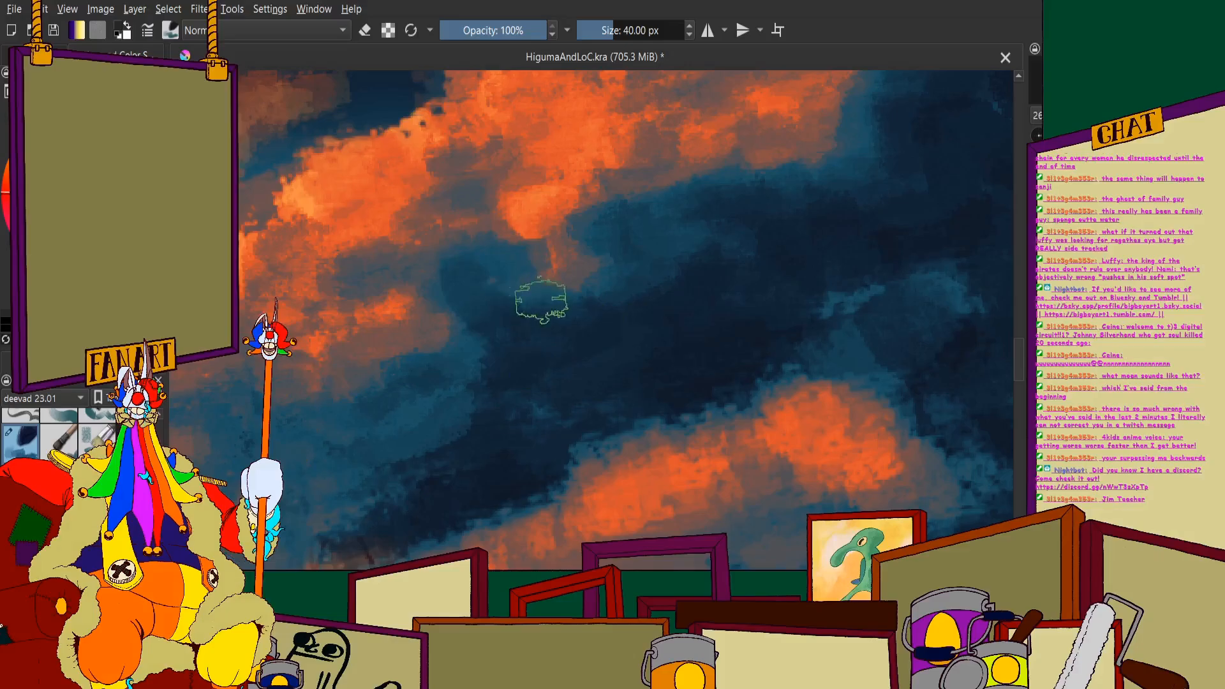
pyautogui.scroll(-3, 479, 210)
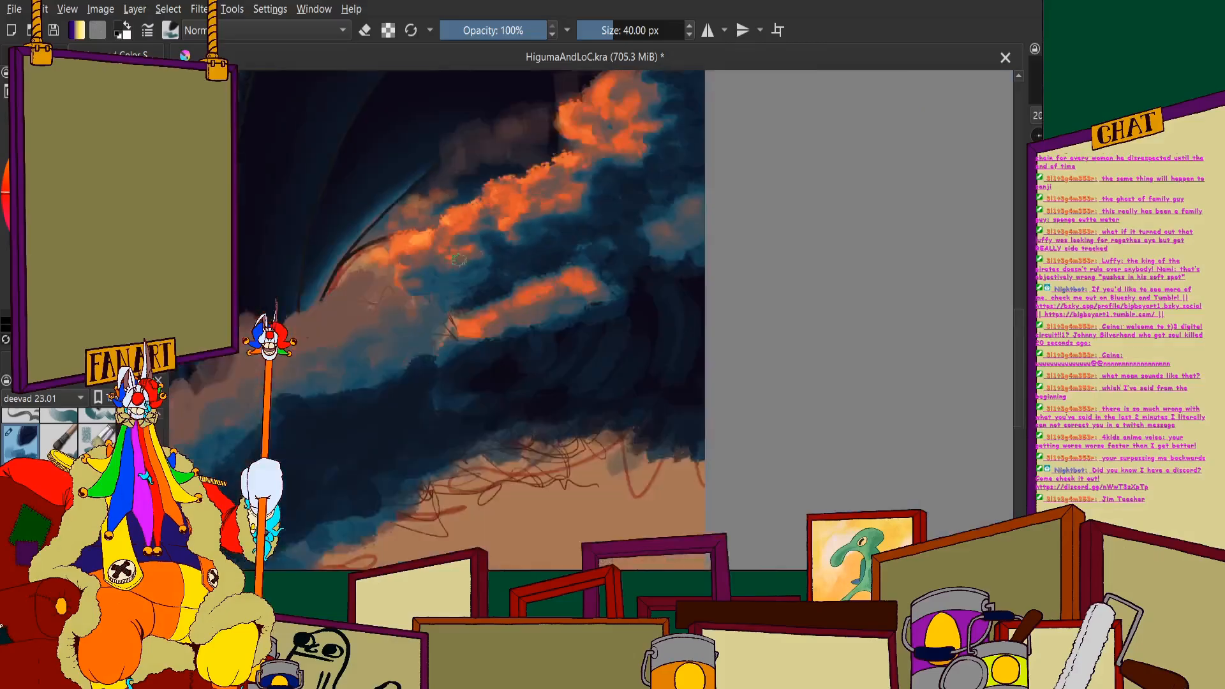
pyautogui.scroll(3, 357, 275)
pyautogui.moveTo(729, 260)
pyautogui.mouseDown()
pyautogui.moveTo(641, 319)
pyautogui.moveTo(492, 325)
pyautogui.moveTo(487, 293)
pyautogui.moveTo(536, 325)
pyautogui.moveTo(584, 303)
pyautogui.moveTo(513, 261)
pyautogui.moveTo(647, 270)
pyautogui.moveTo(708, 222)
pyautogui.moveTo(461, 296)
pyautogui.moveTo(452, 310)
pyautogui.moveTo(461, 335)
pyautogui.moveTo(509, 334)
pyautogui.moveTo(567, 385)
pyautogui.moveTo(609, 389)
pyautogui.moveTo(659, 355)
pyautogui.moveTo(545, 357)
pyautogui.moveTo(563, 379)
pyautogui.moveTo(446, 305)
pyautogui.moveTo(448, 286)
pyautogui.moveTo(443, 333)
pyautogui.moveTo(457, 292)
pyautogui.moveTo(513, 273)
pyautogui.moveTo(524, 312)
pyautogui.moveTo(662, 230)
pyautogui.moveTo(631, 278)
pyautogui.moveTo(641, 226)
pyautogui.moveTo(734, 188)
pyautogui.moveTo(658, 228)
pyautogui.mouseUp()
# - Soften the upper edge of the dark shadow beneath the upper puff with mid-teal strokes
pyautogui.scroll(-6, 660, 217)
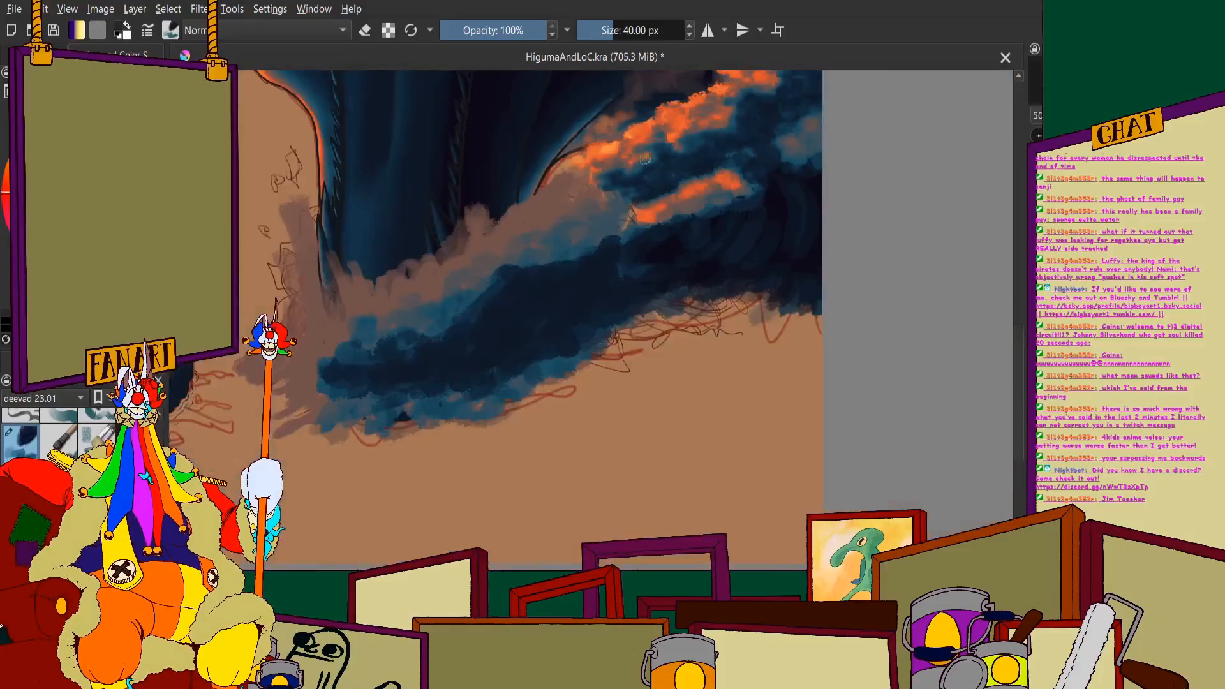
pyautogui.scroll(2, 688, 176)
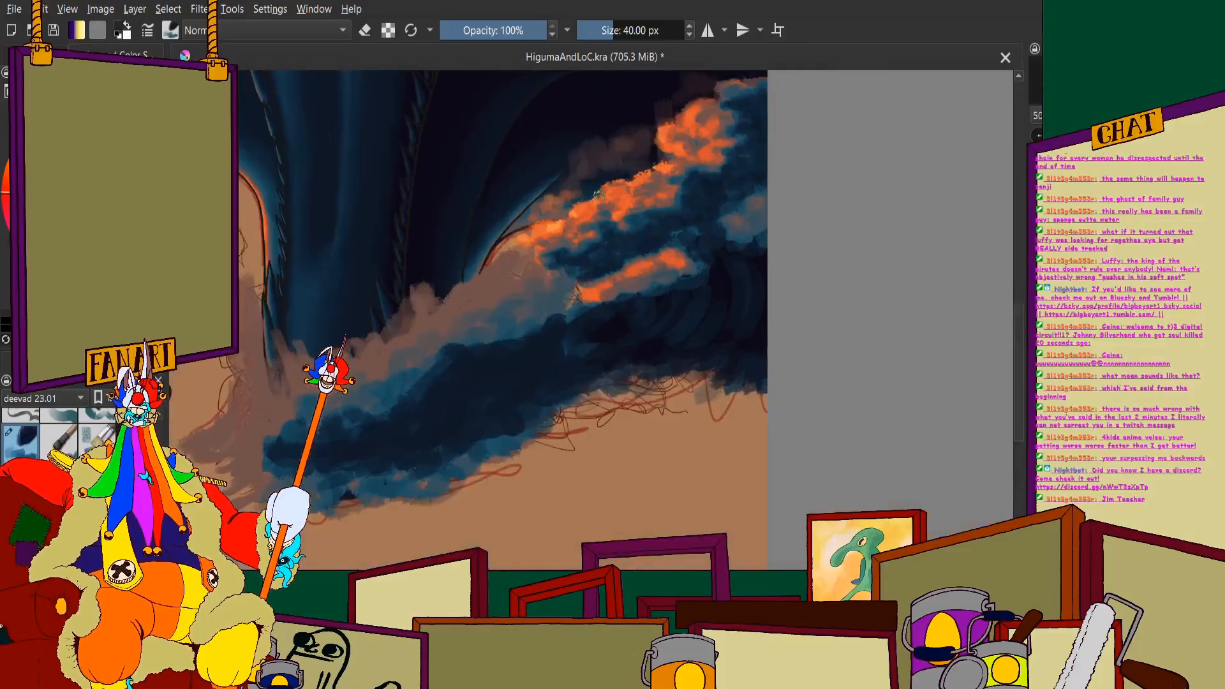
pyautogui.scroll(1, 674, 207)
pyautogui.scroll(-1, 714, 182)
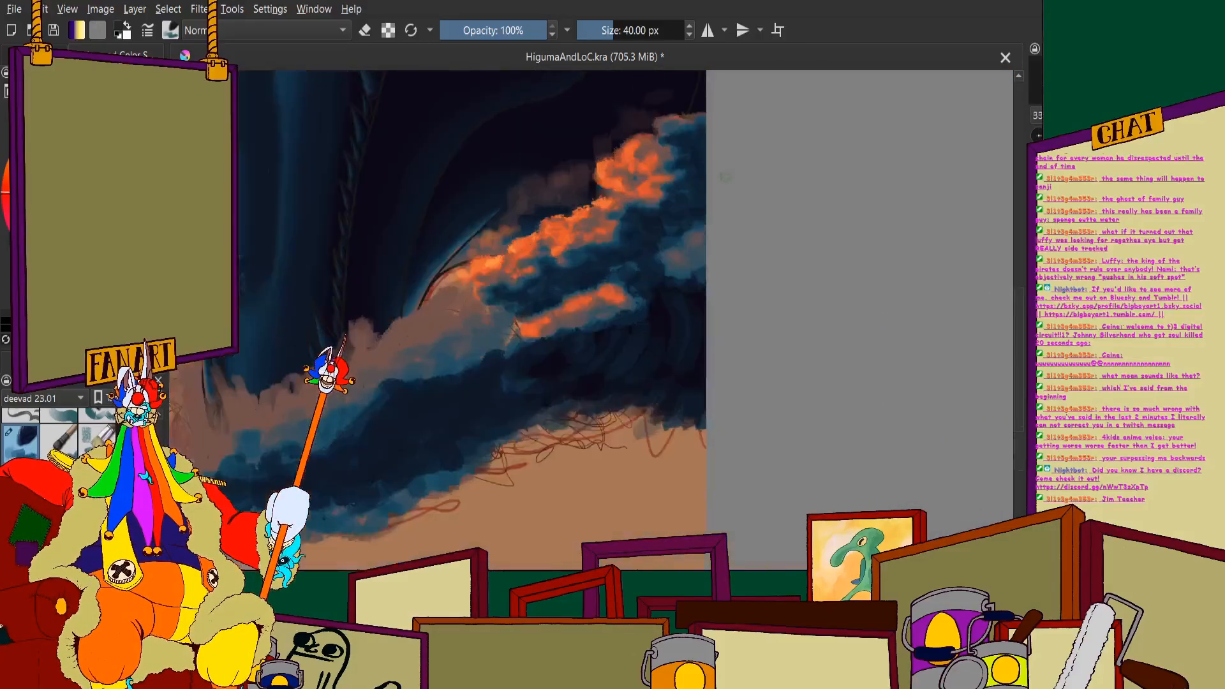
pyautogui.scroll(2, 460, 198)
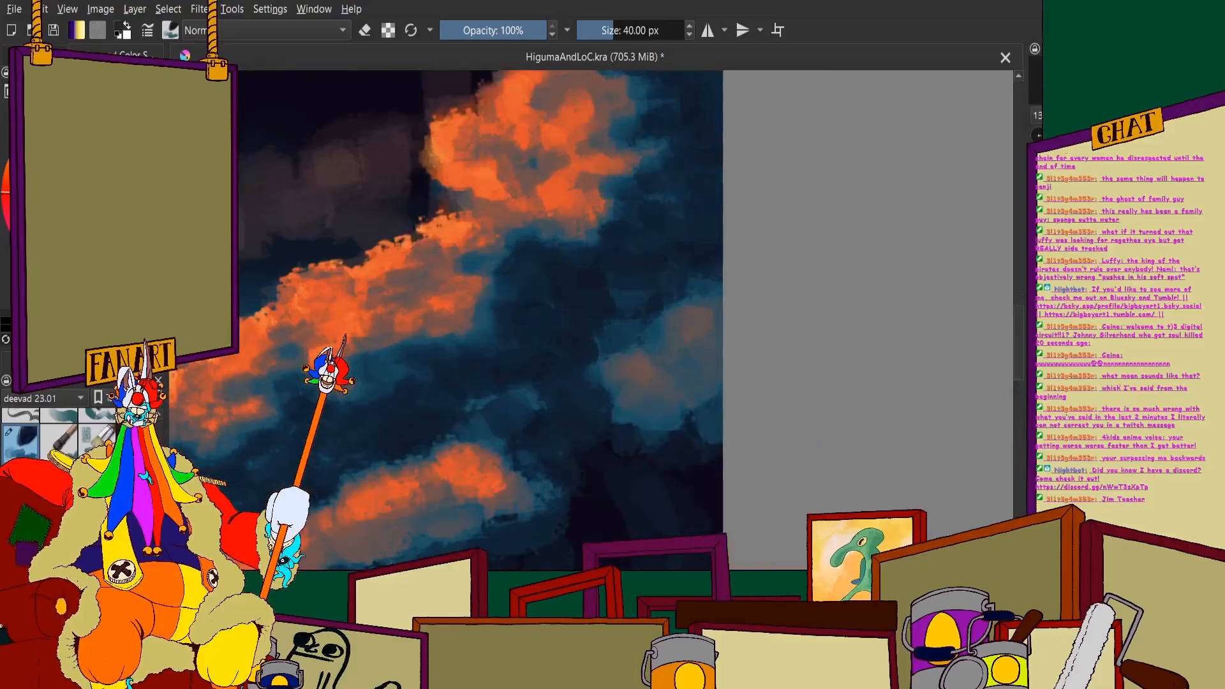
pyautogui.scroll(2, 553, 192)
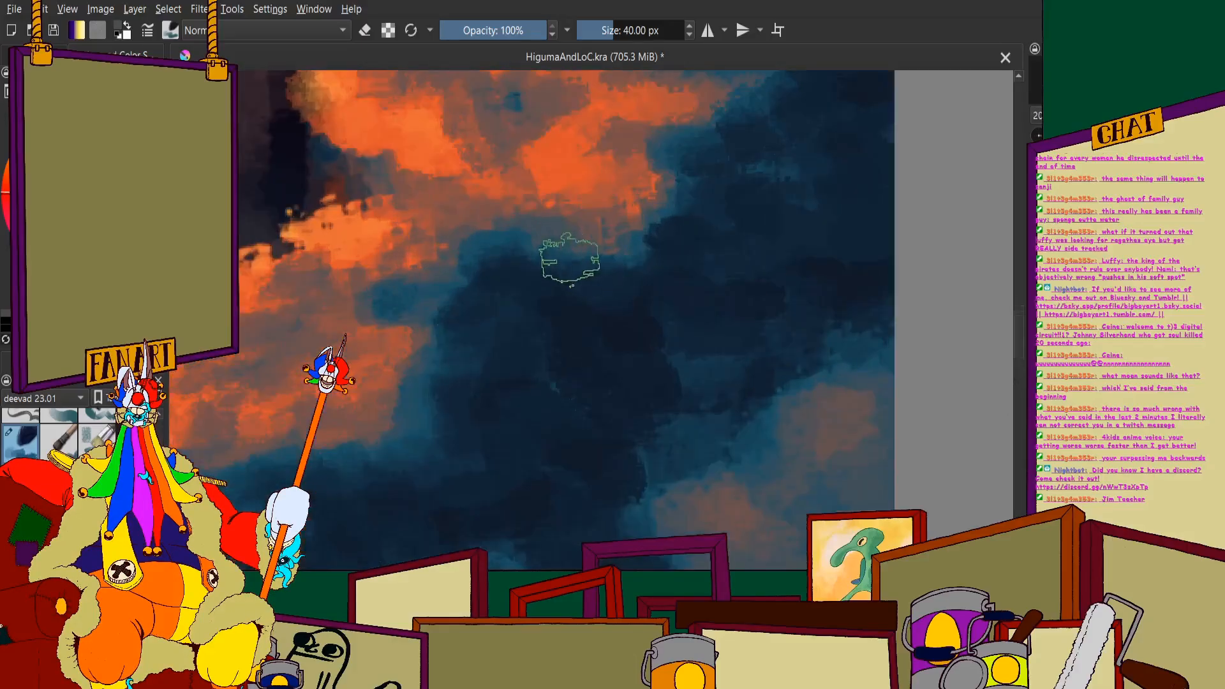
pyautogui.moveTo(529, 247)
pyautogui.mouseDown()
pyautogui.moveTo(559, 263)
pyautogui.moveTo(603, 263)
pyautogui.mouseUp()
pyautogui.scroll(-1, 596, 255)
pyautogui.scroll(1, 607, 246)
pyautogui.moveTo(535, 281); pyautogui.dragTo(595, 264)
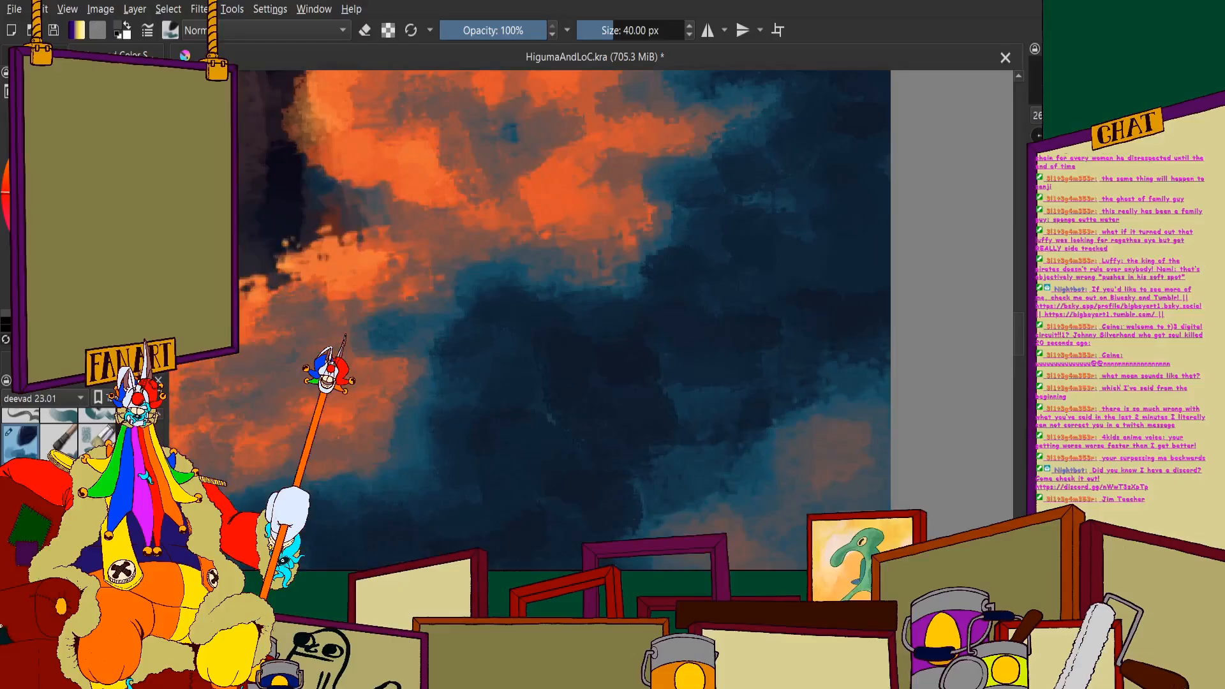
# - Carry lighter teal strokes along the upper puff's underside and shadowed flank to round its form
pyautogui.moveTo(502, 241)
pyautogui.mouseDown()
pyautogui.moveTo(524, 278)
pyautogui.moveTo(629, 284)
pyautogui.moveTo(563, 320)
pyautogui.moveTo(504, 303)
pyautogui.moveTo(501, 323)
pyautogui.moveTo(657, 295)
pyautogui.moveTo(692, 249)
pyautogui.moveTo(644, 178)
pyautogui.moveTo(779, 161)
pyautogui.moveTo(757, 134)
pyautogui.mouseUp()
pyautogui.scroll(-4, 640, 236)
pyautogui.scroll(3, 657, 199)
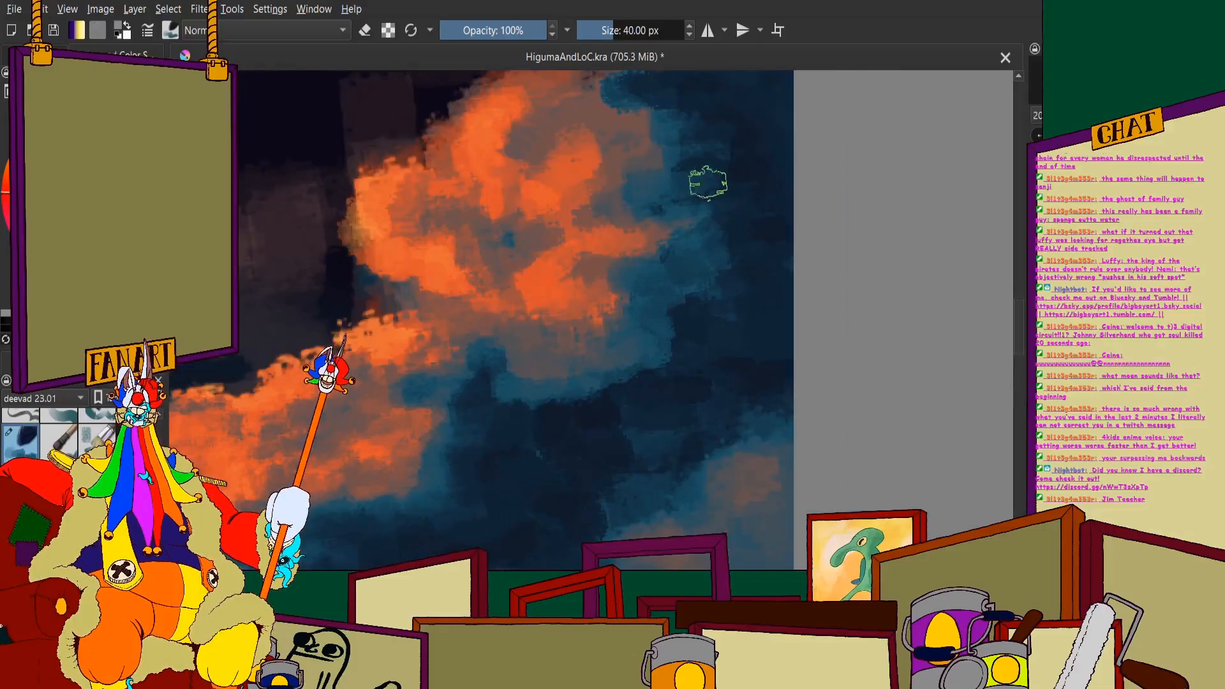
pyautogui.scroll(-4, 706, 180)
pyautogui.scroll(3, 594, 180)
pyautogui.moveTo(600, 172)
pyautogui.mouseDown()
pyautogui.moveTo(663, 250)
pyautogui.moveTo(632, 284)
pyautogui.moveTo(684, 272)
pyautogui.moveTo(659, 166)
pyautogui.mouseUp()
pyautogui.scroll(-3, 658, 166)
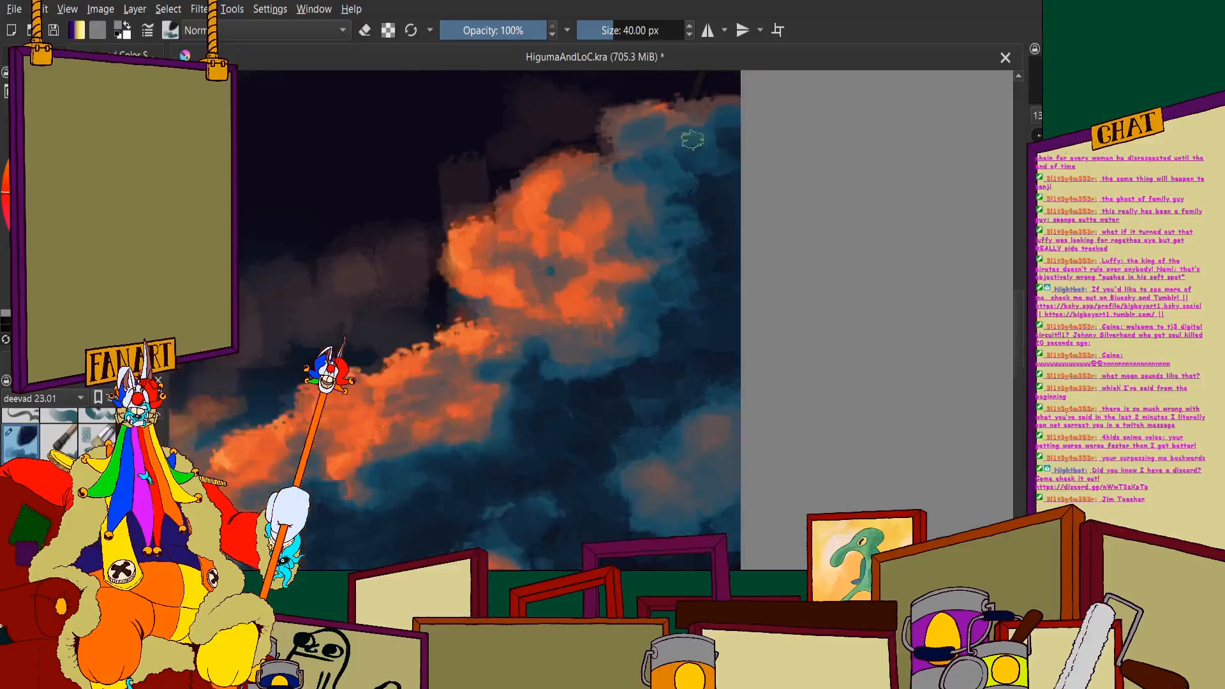
# - Trim the muted-brown fringe on the upper puff's shadowed flank and underside with teal strokes
pyautogui.scroll(1, 566, 139)
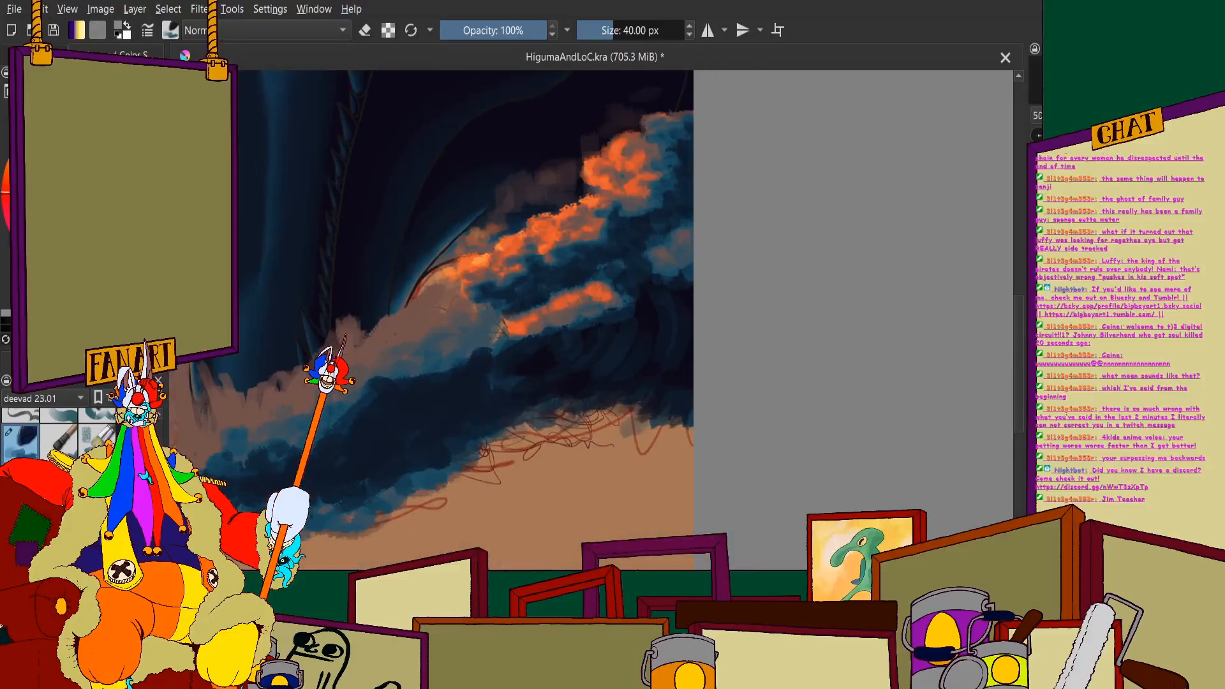
pyautogui.scroll(4, 658, 199)
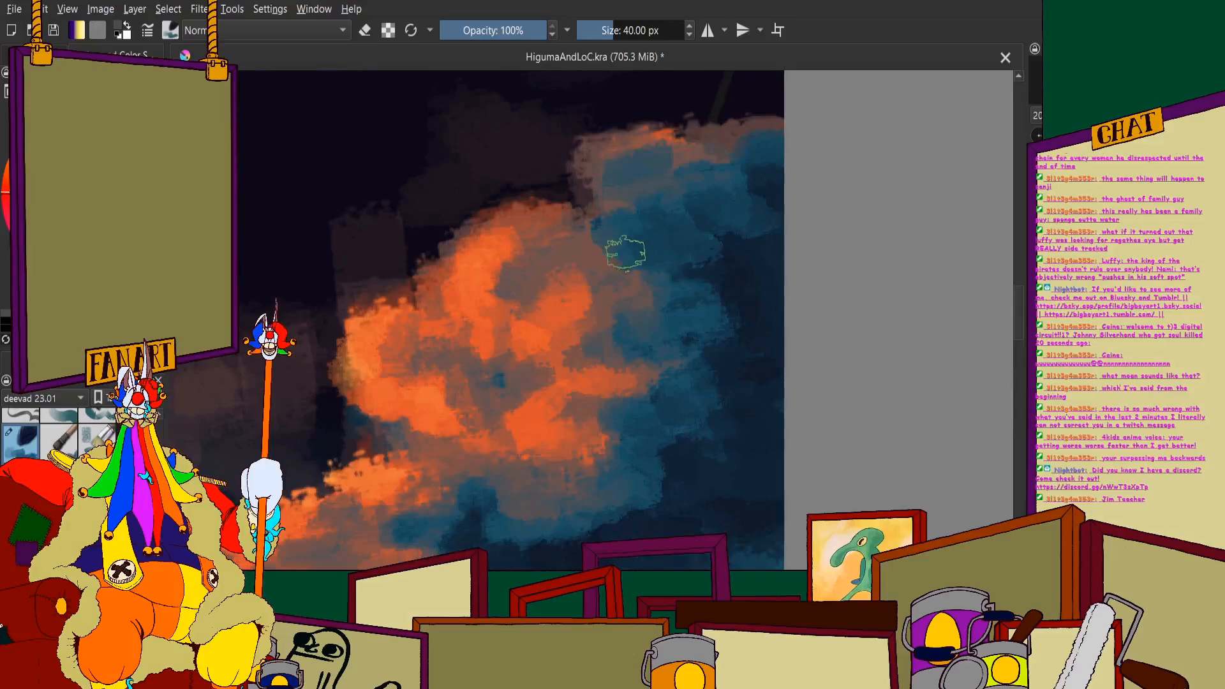
pyautogui.moveTo(707, 279)
pyautogui.mouseDown()
pyautogui.moveTo(738, 295)
pyautogui.moveTo(707, 342)
pyautogui.mouseUp()
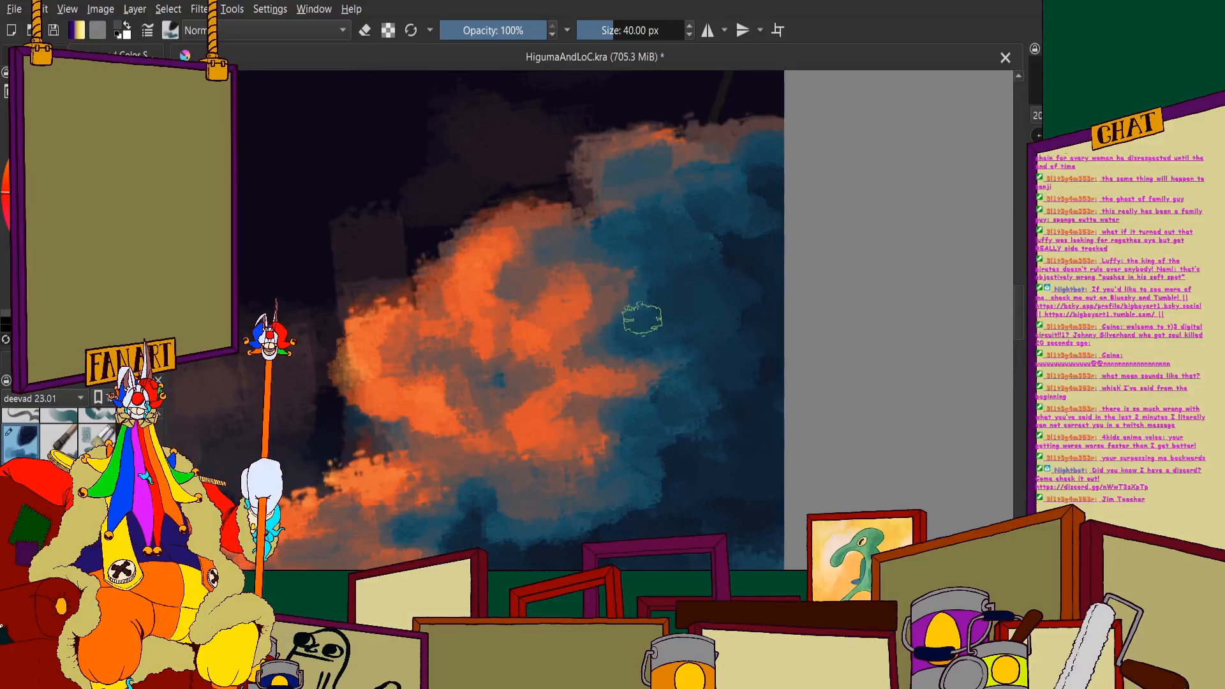
pyautogui.scroll(3, 642, 319)
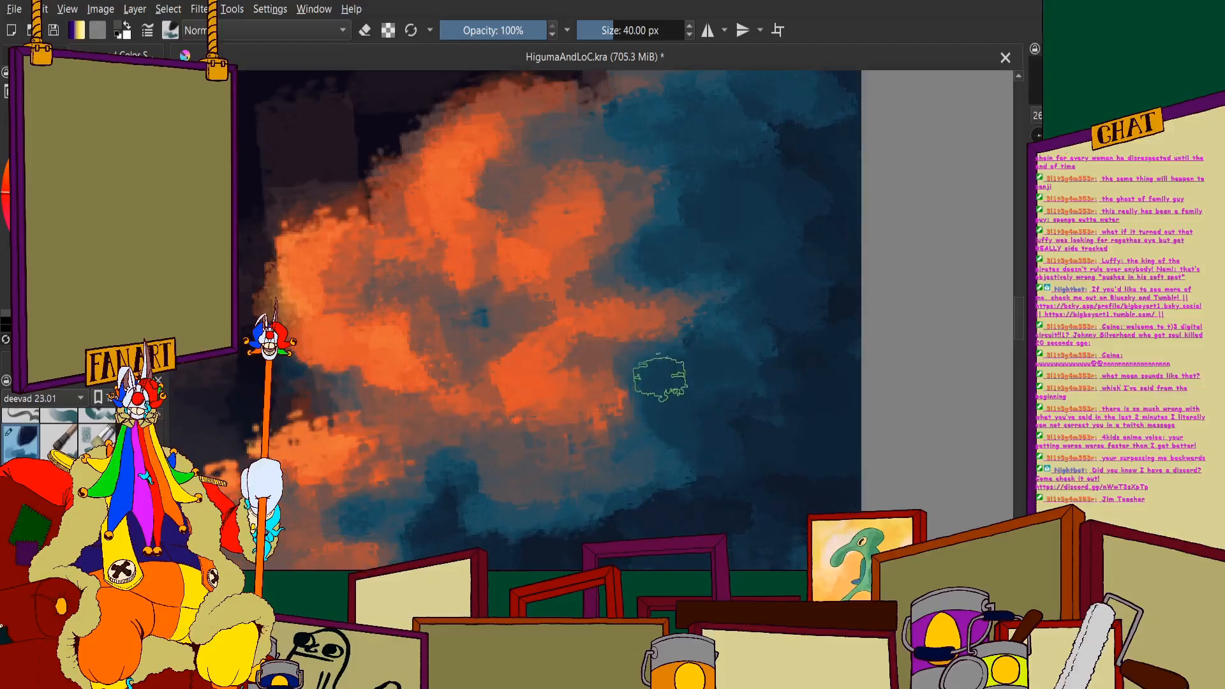
pyautogui.moveTo(677, 452)
pyautogui.mouseDown()
pyautogui.moveTo(620, 508)
pyautogui.moveTo(663, 442)
pyautogui.moveTo(531, 544)
pyautogui.moveTo(515, 472)
pyautogui.mouseUp()
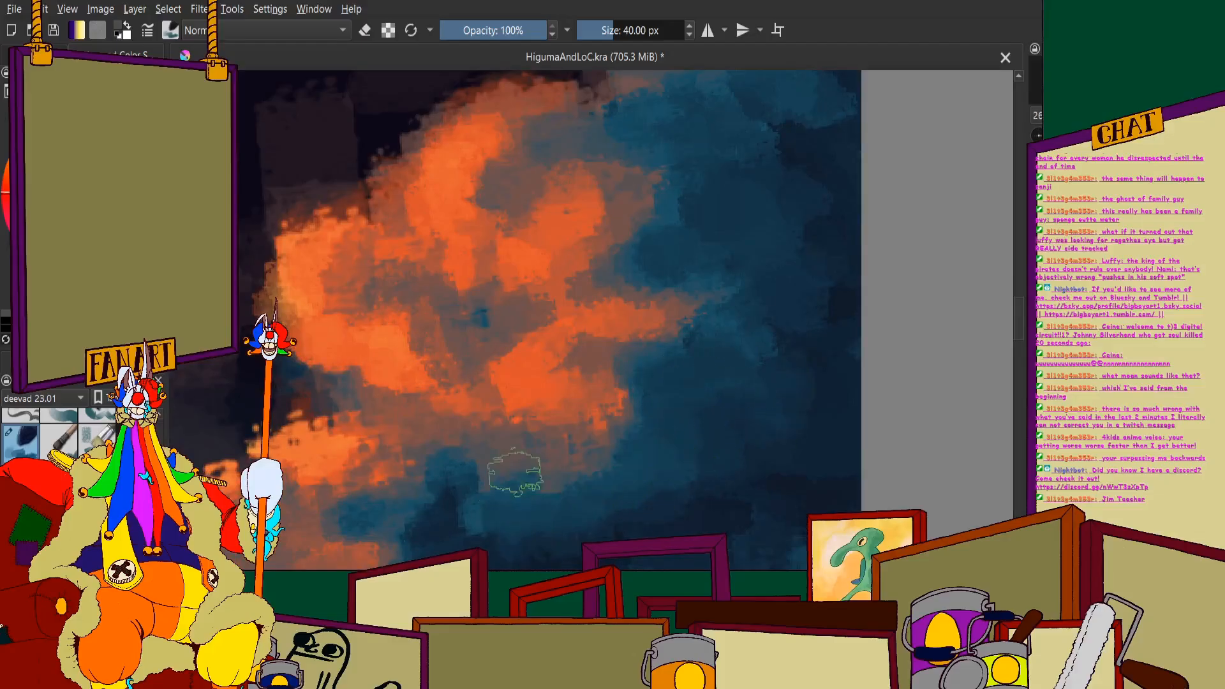
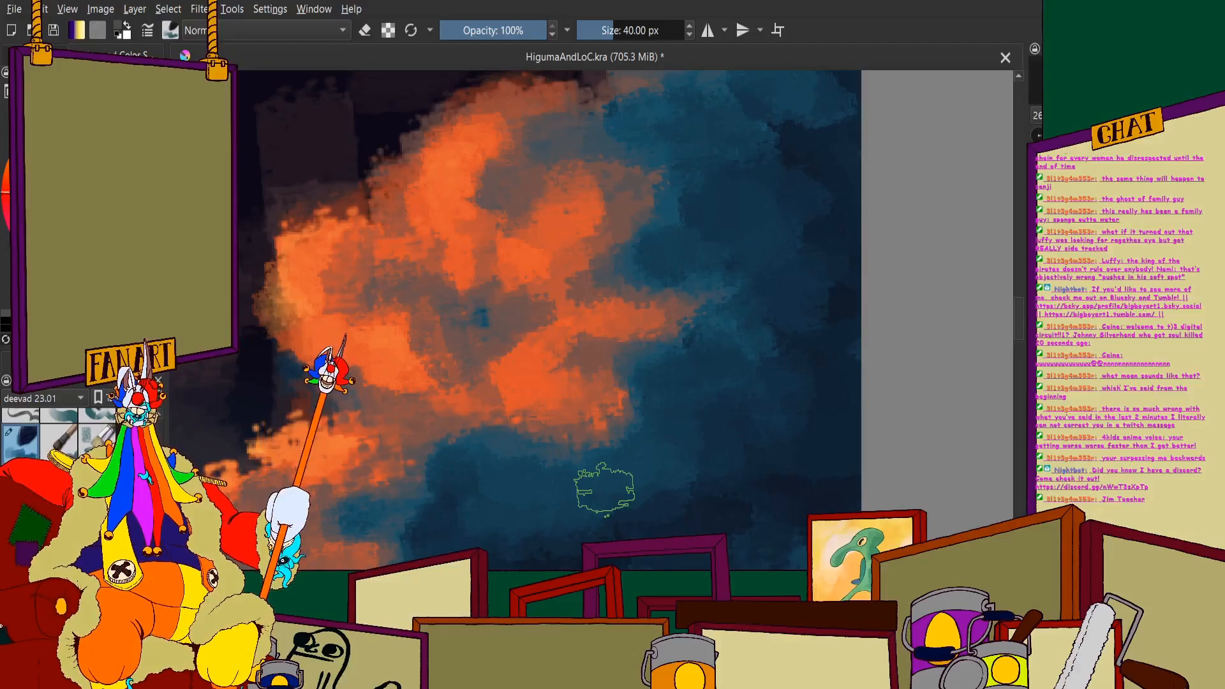
# - Build up the muted-brown mist behind the orange crest with broad translucent strokes, filling the dark gap beside the upper puff
pyautogui.scroll(2, 604, 489)
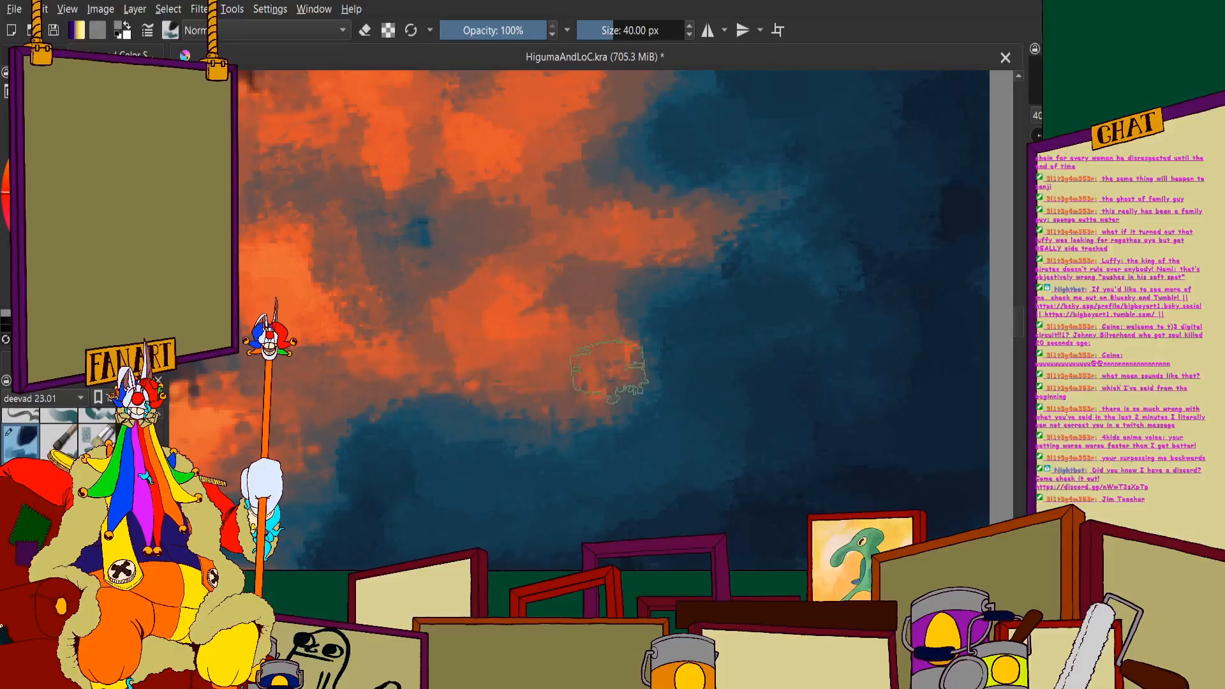
pyautogui.scroll(-5, 475, 287)
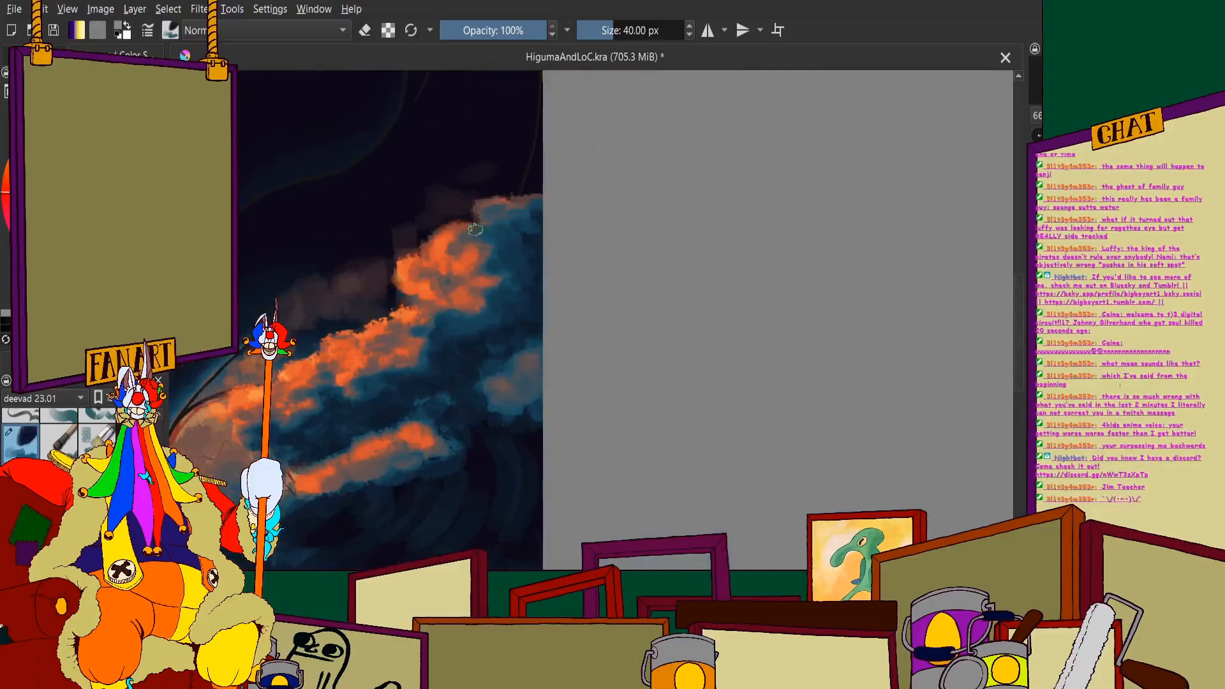
pyautogui.scroll(5, 475, 228)
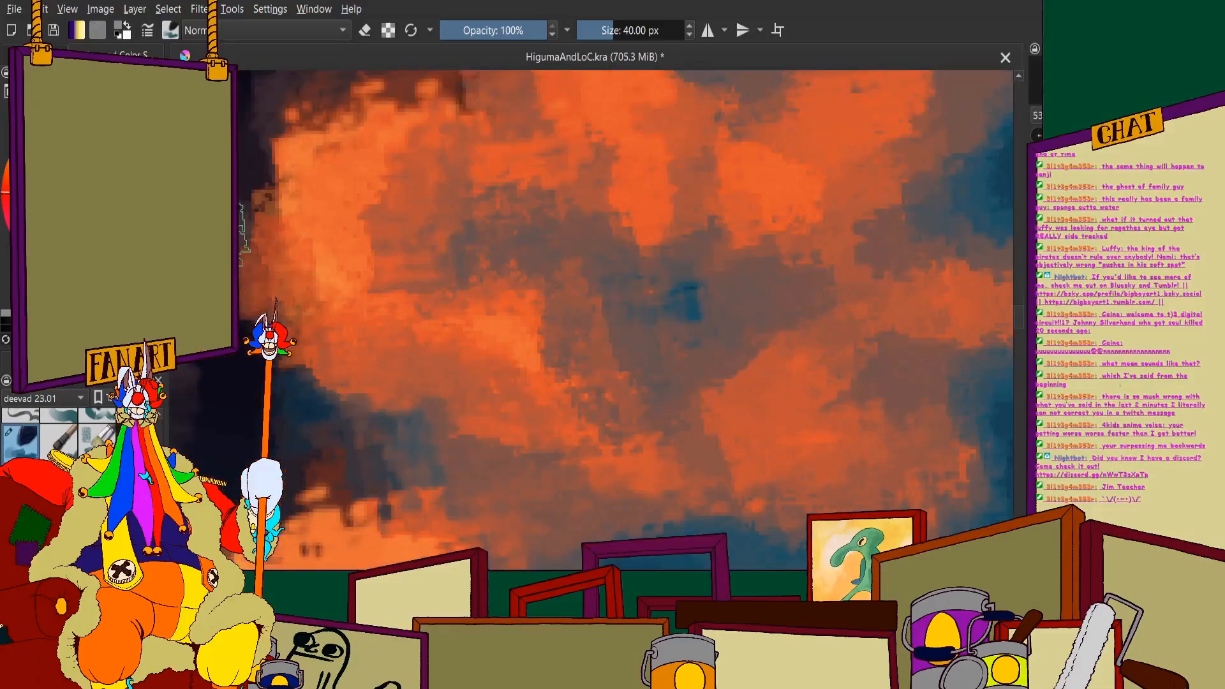
pyautogui.scroll(-6, 410, 178)
pyautogui.scroll(2, 410, 178)
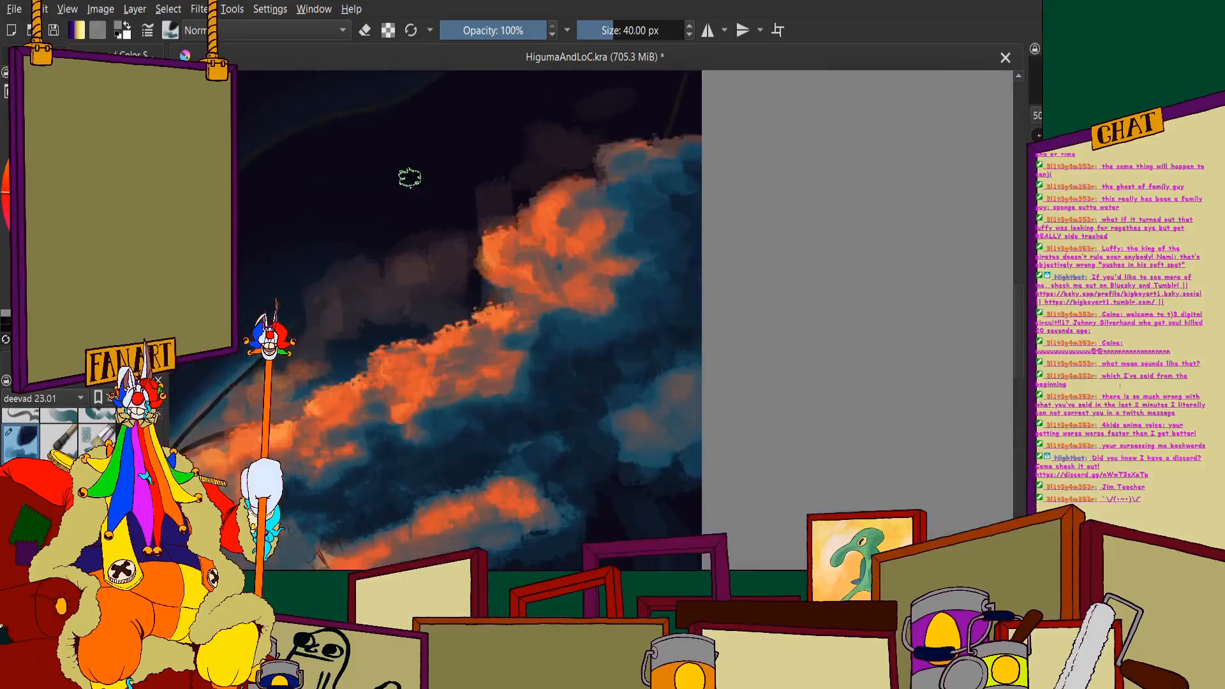
pyautogui.scroll(2, 446, 186)
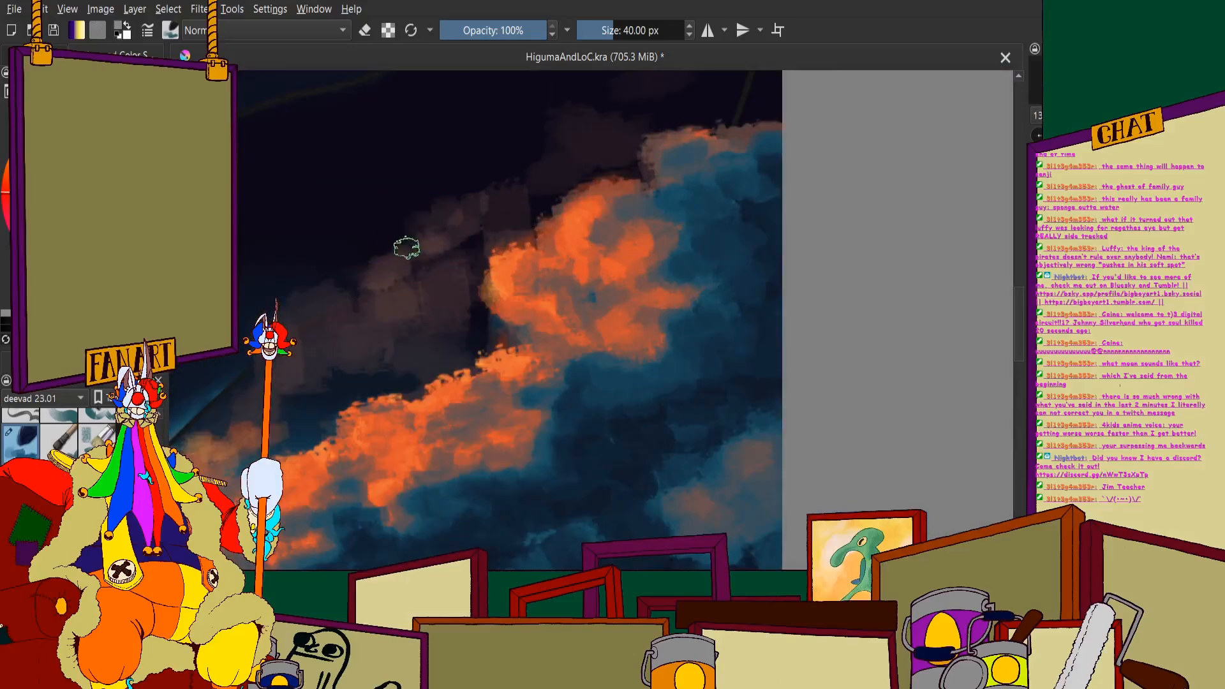
pyautogui.scroll(-2, 274, 278)
pyautogui.scroll(3, 265, 283)
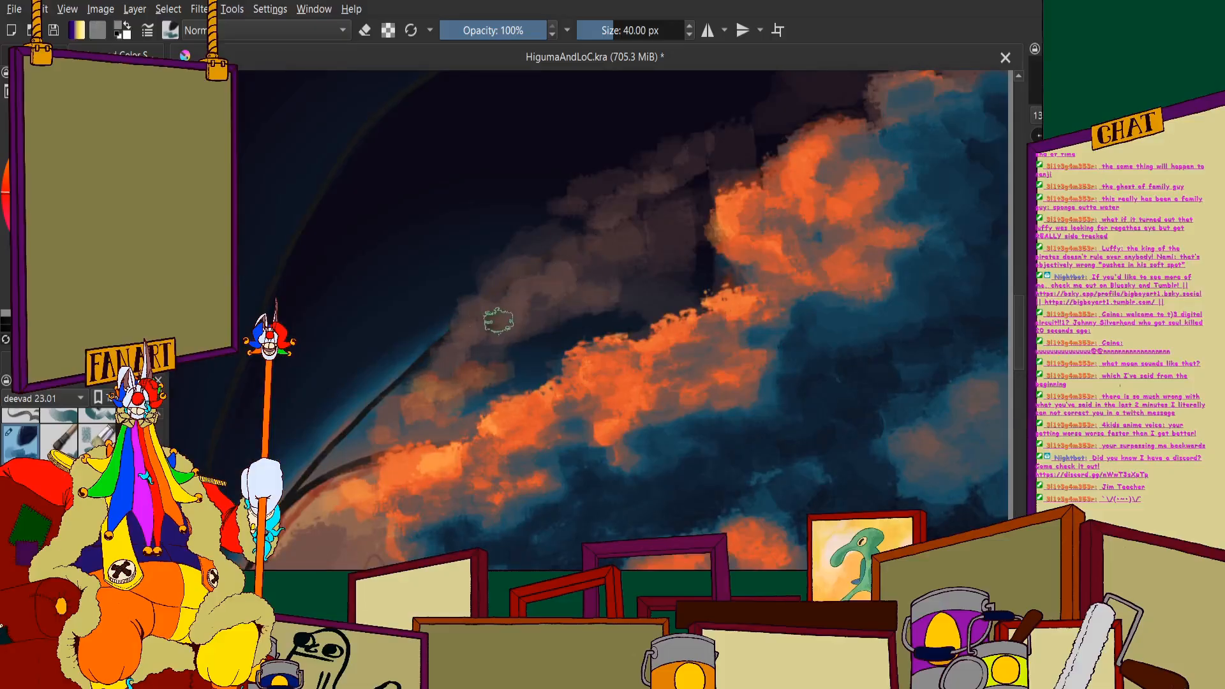
pyautogui.scroll(-2, 499, 321)
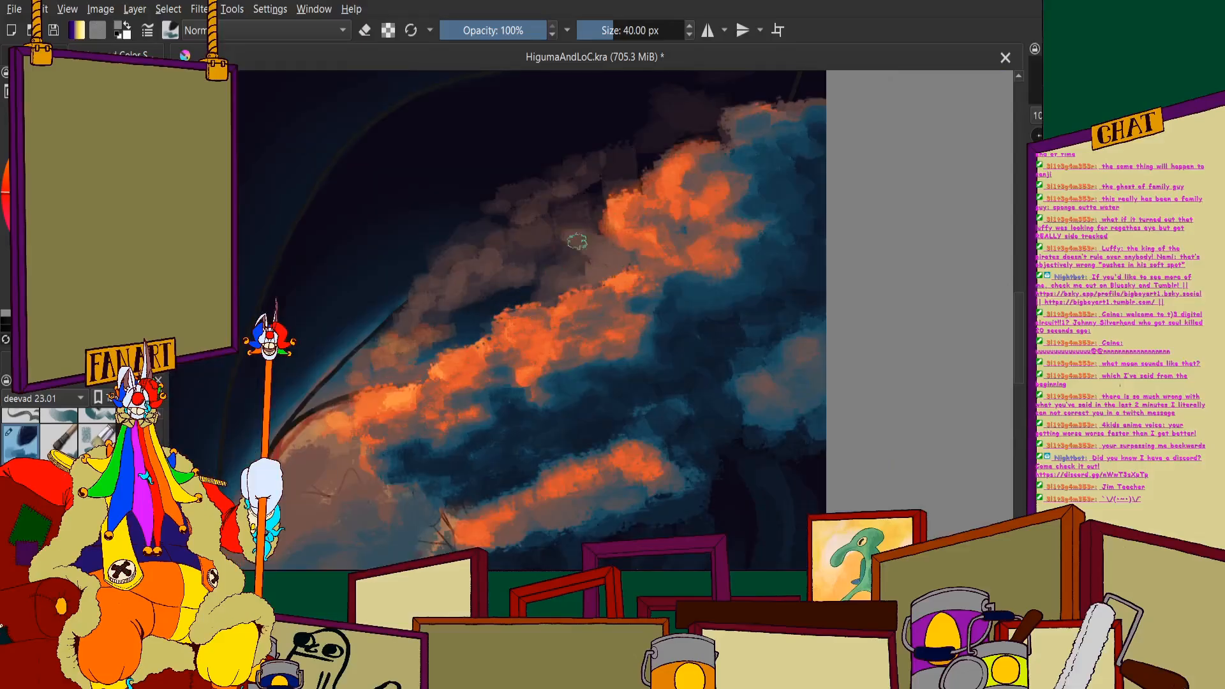
pyautogui.scroll(-2, 495, 281)
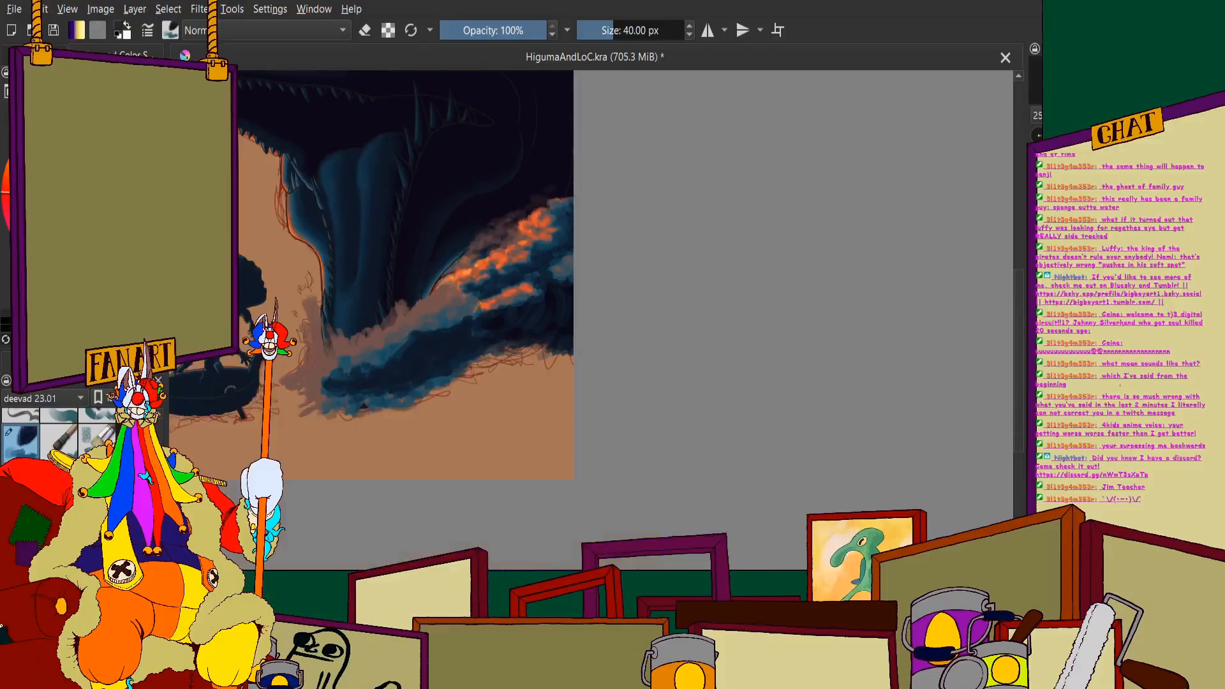
pyautogui.scroll(5, 466, 211)
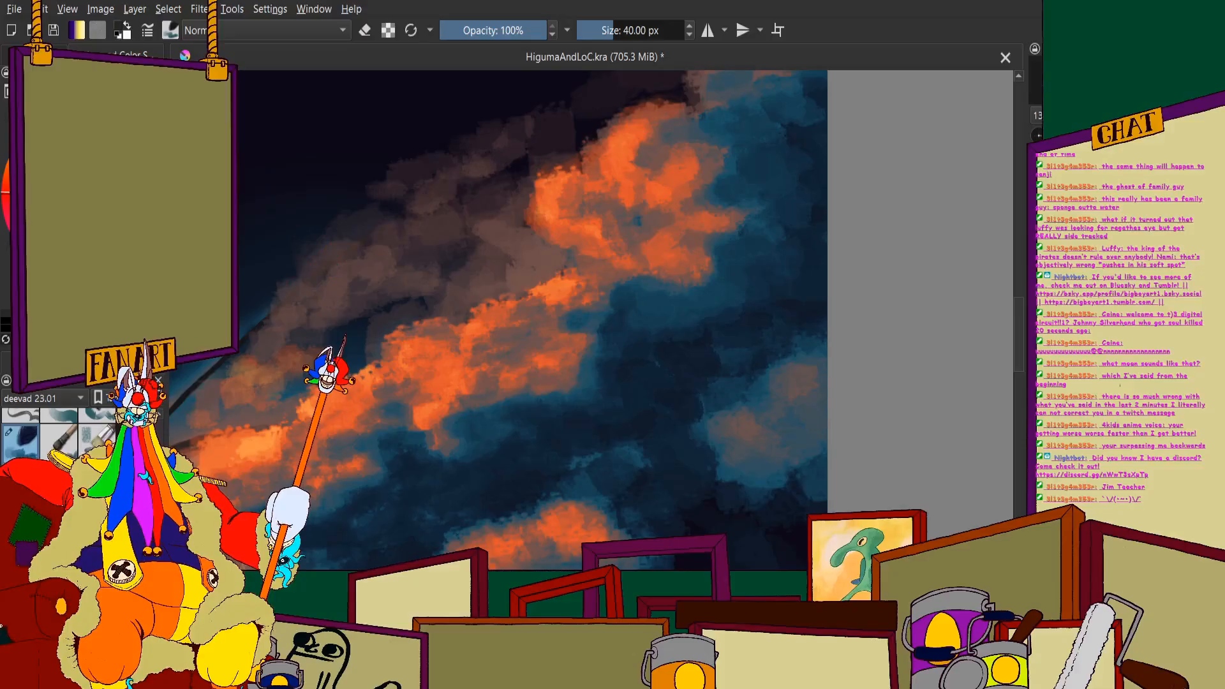
pyautogui.scroll(-3, 293, 290)
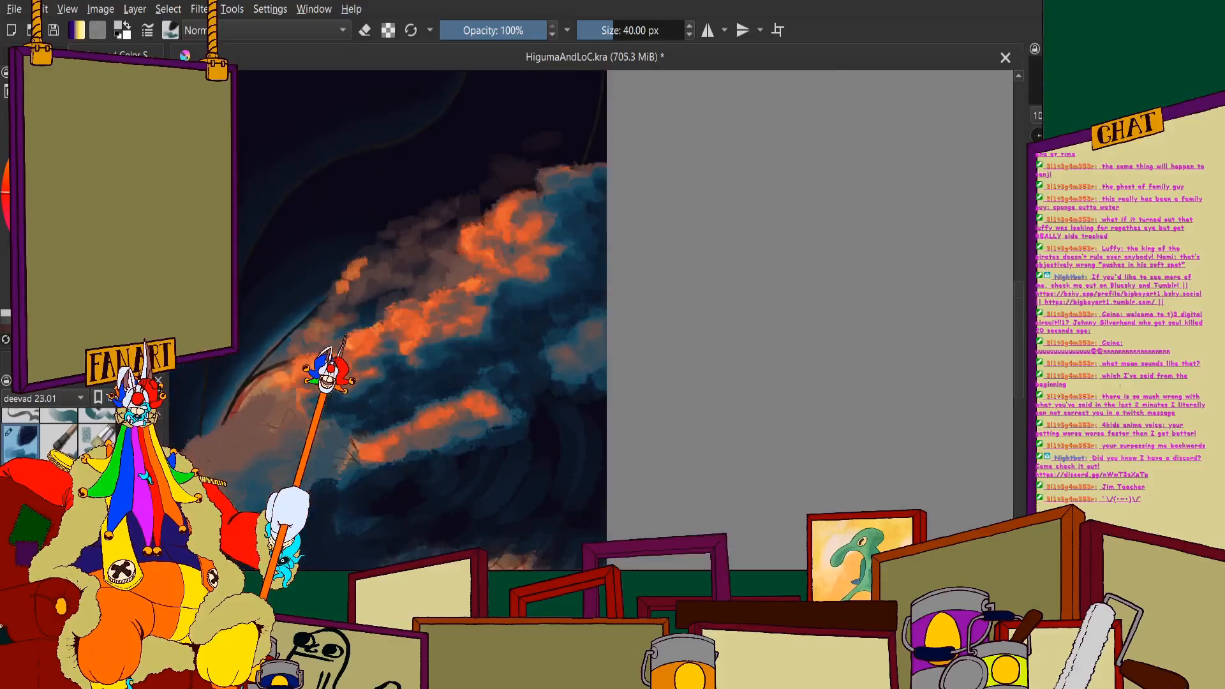
pyautogui.scroll(3, 338, 278)
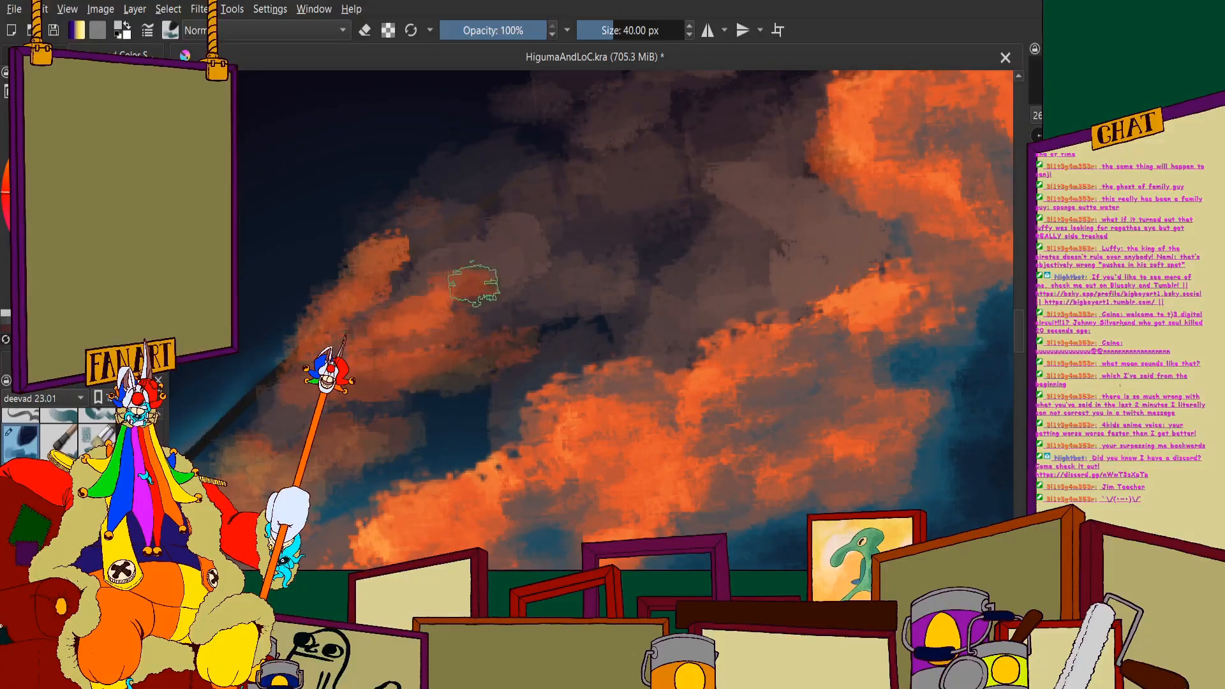
pyautogui.scroll(-4, 497, 262)
pyautogui.scroll(2, 527, 227)
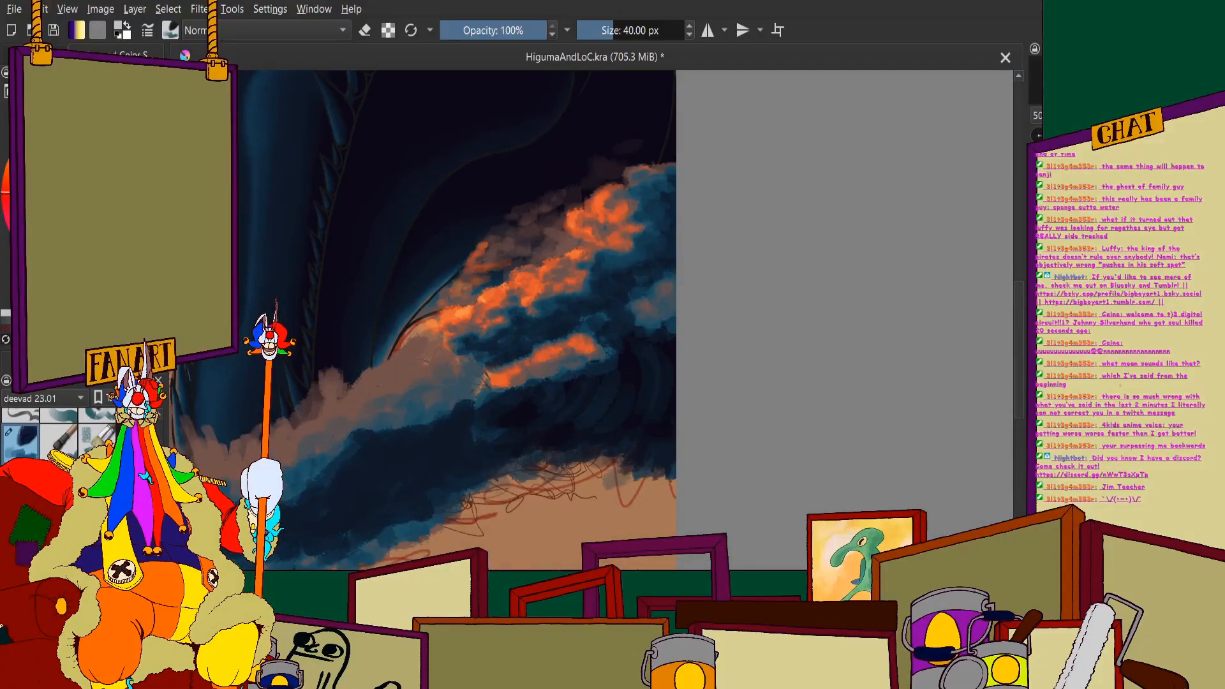
# - Paint soft orange strokes over the lower end of the muted-brown mist, just above the jaw's edge
pyautogui.scroll(3, 497, 249)
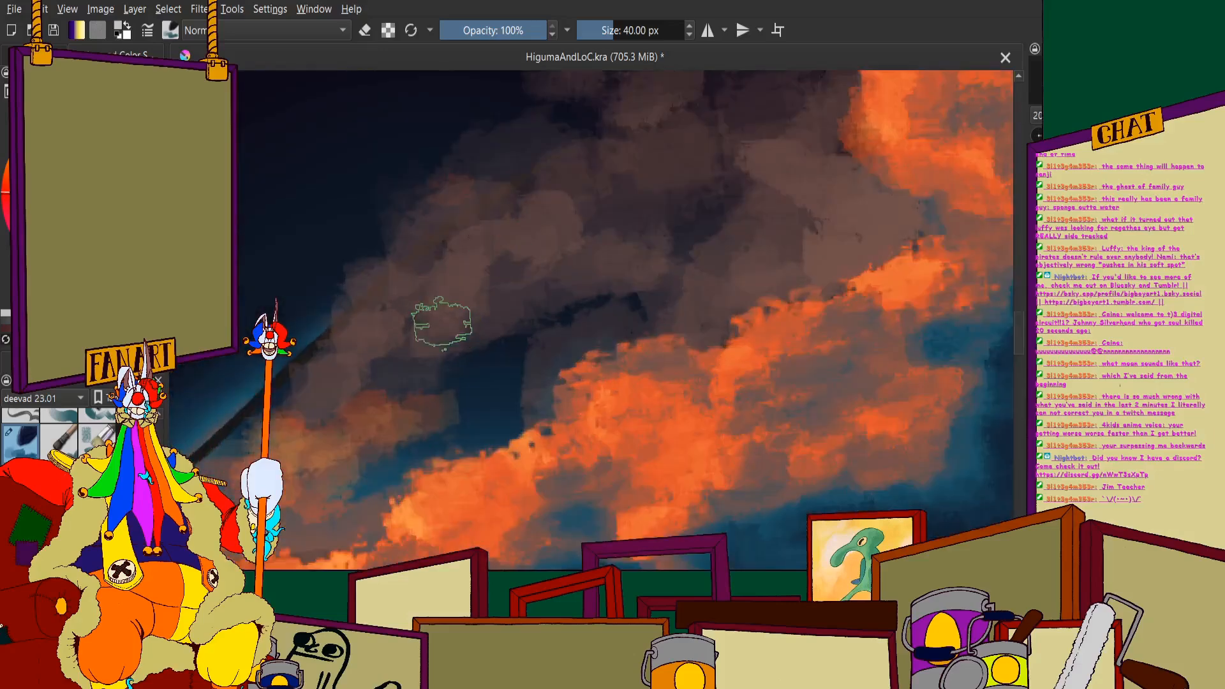
pyautogui.moveTo(424, 319)
pyautogui.mouseDown()
pyautogui.moveTo(442, 338)
pyautogui.moveTo(481, 344)
pyautogui.moveTo(519, 317)
pyautogui.moveTo(573, 308)
pyautogui.moveTo(506, 301)
pyautogui.mouseUp()
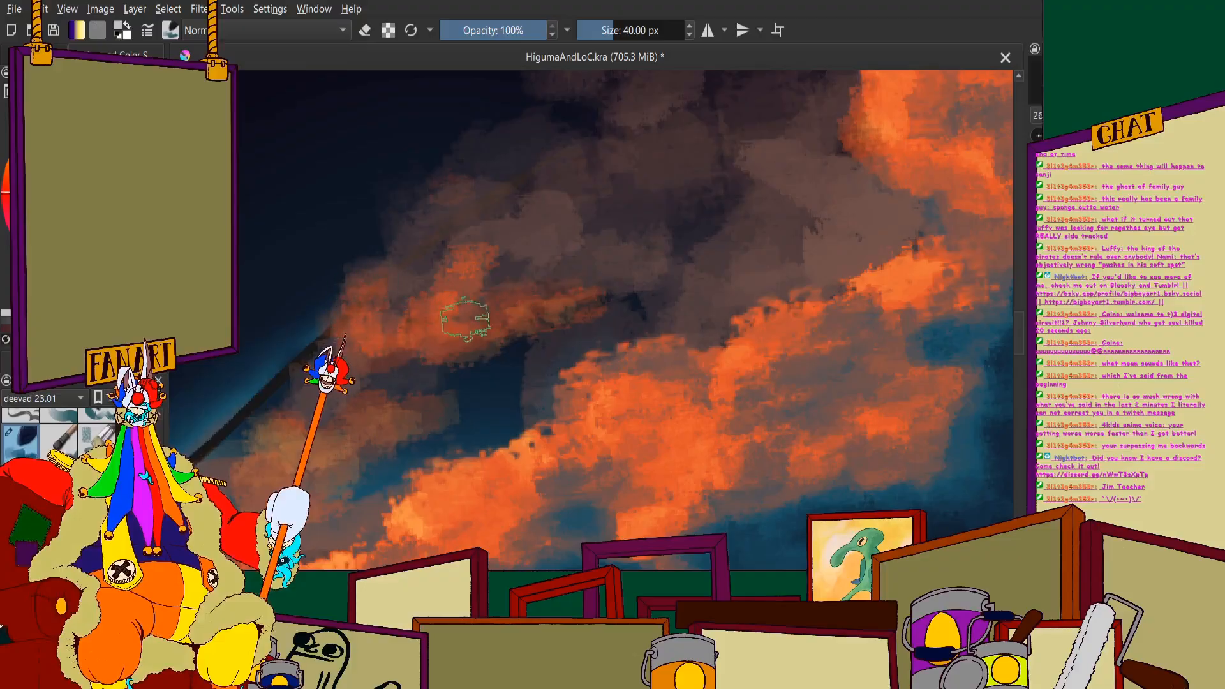
pyautogui.scroll(-4, 479, 216)
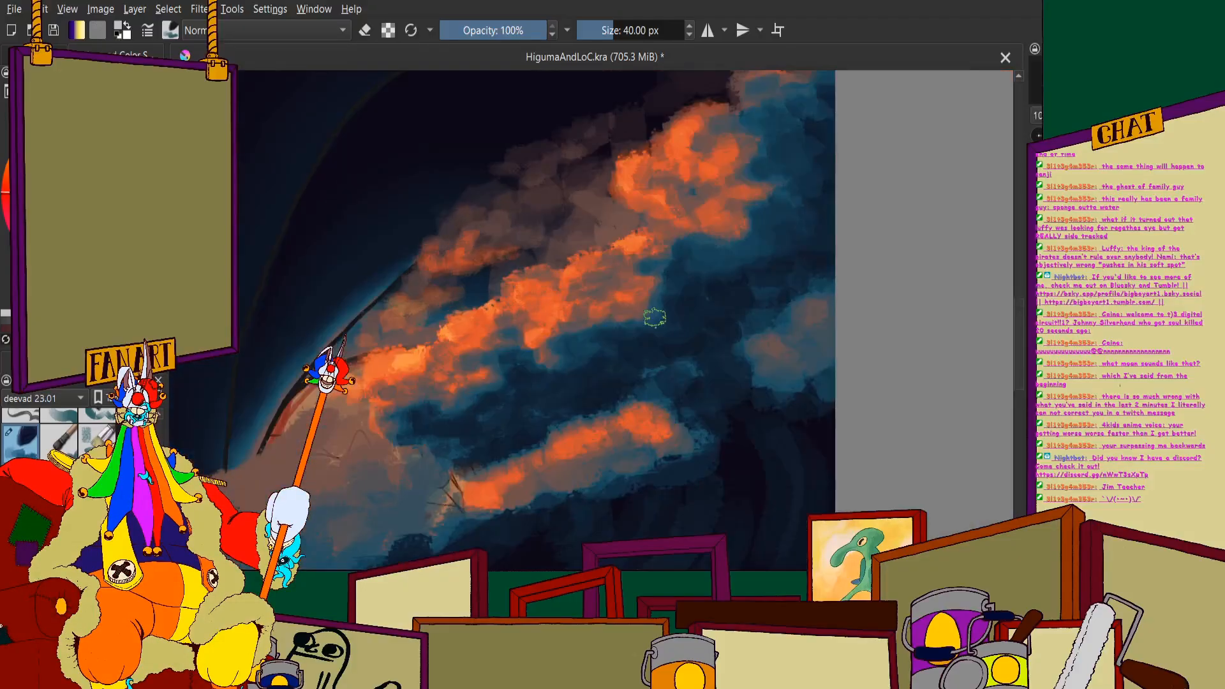
# - Add curved orange-lit clusters to the middle and upper parts of the muted-brown mist behind the crest
pyautogui.scroll(4, 520, 191)
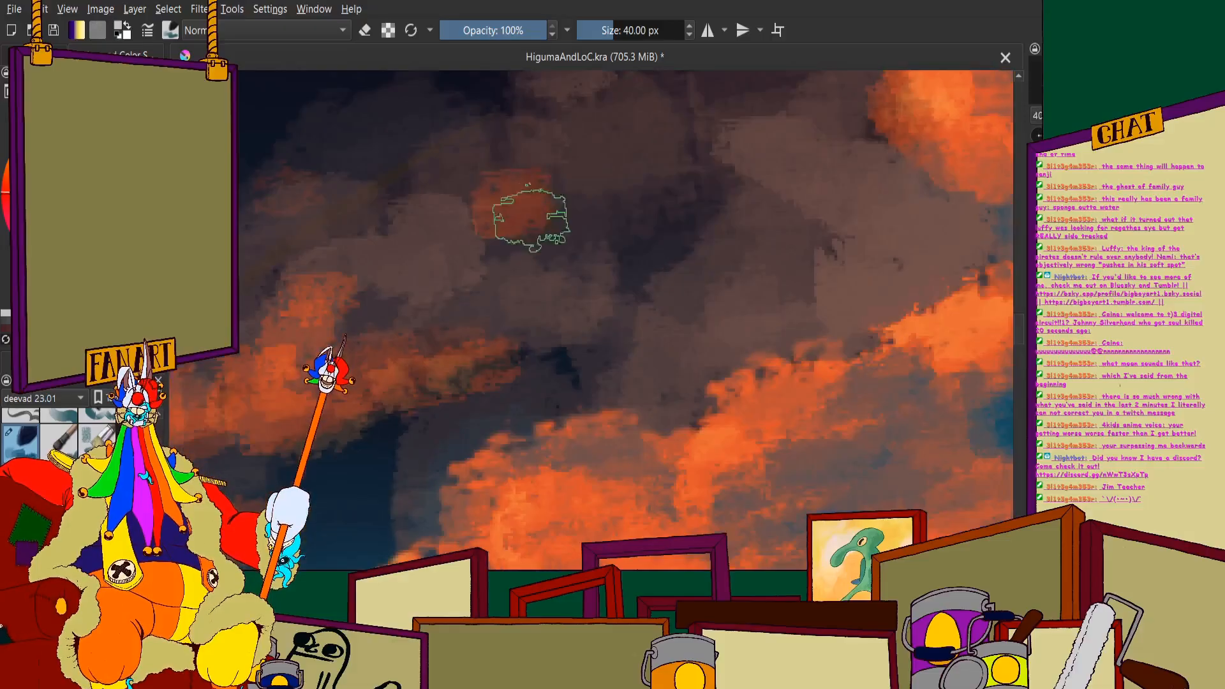
pyautogui.moveTo(589, 267)
pyautogui.mouseDown()
pyautogui.moveTo(695, 252)
pyautogui.moveTo(668, 271)
pyautogui.moveTo(750, 211)
pyautogui.moveTo(628, 250)
pyautogui.moveTo(532, 246)
pyautogui.moveTo(495, 258)
pyautogui.moveTo(559, 121)
pyautogui.moveTo(504, 175)
pyautogui.moveTo(465, 175)
pyautogui.mouseUp()
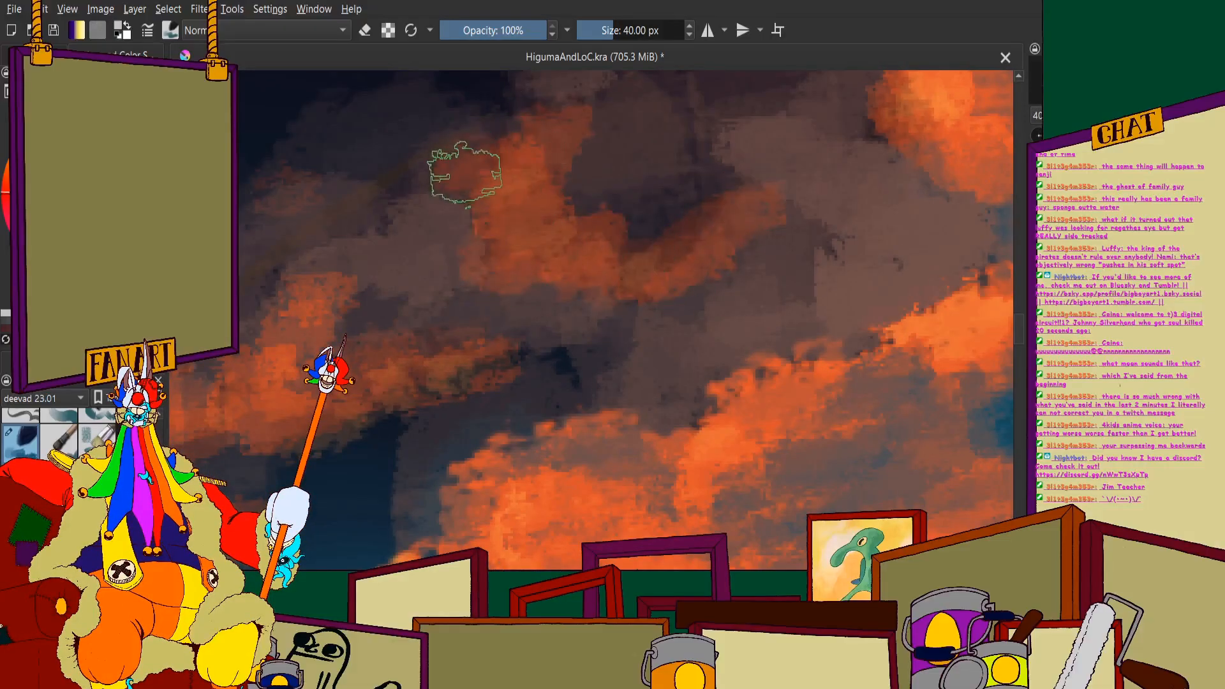
pyautogui.scroll(-3, 638, 185)
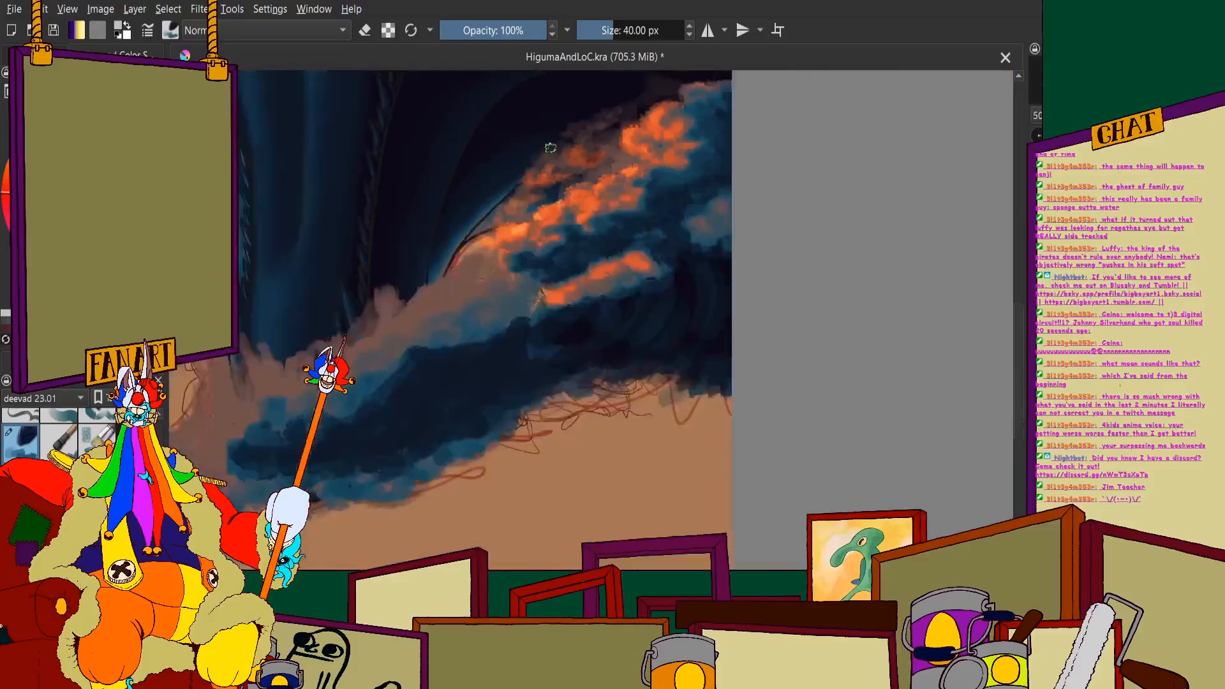
pyautogui.scroll(1, 542, 166)
pyautogui.moveTo(528, 123)
pyautogui.mouseDown()
pyautogui.moveTo(547, 153)
pyautogui.moveTo(591, 155)
pyautogui.moveTo(572, 134)
pyautogui.mouseUp()
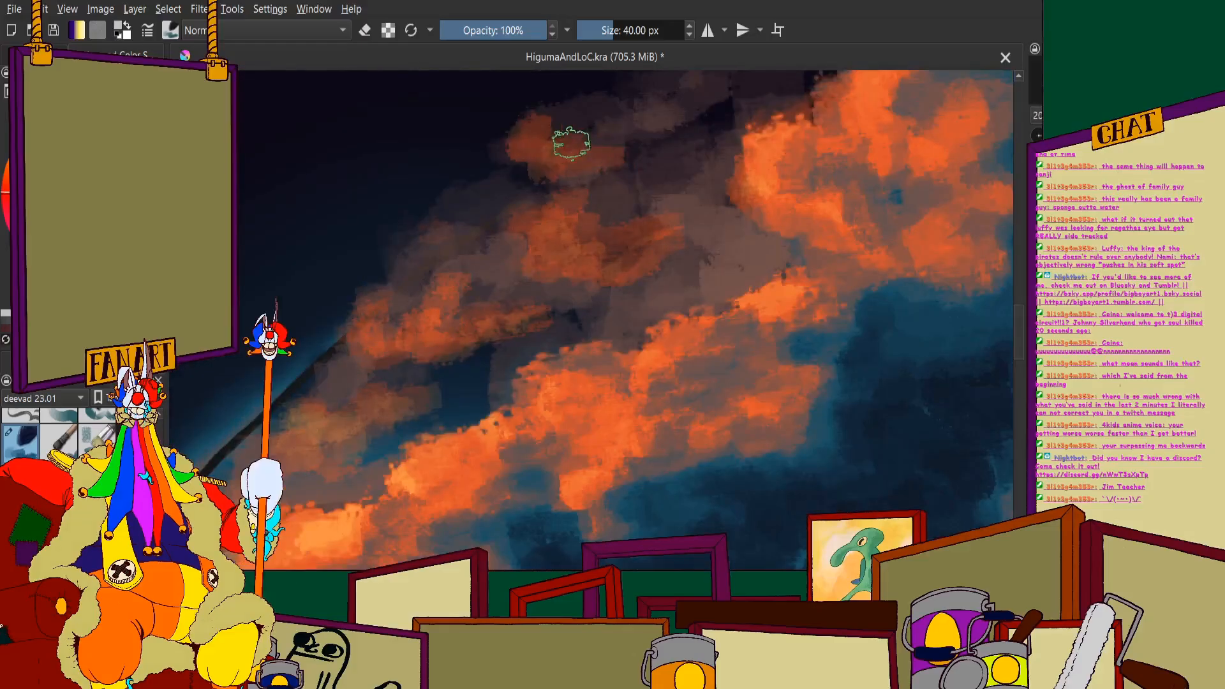
pyautogui.moveTo(488, 204)
pyautogui.mouseDown()
pyautogui.moveTo(444, 227)
pyautogui.moveTo(479, 236)
pyautogui.moveTo(485, 192)
pyautogui.moveTo(446, 205)
pyautogui.moveTo(496, 174)
pyautogui.moveTo(464, 209)
pyautogui.mouseUp()
pyautogui.scroll(-3, 418, 251)
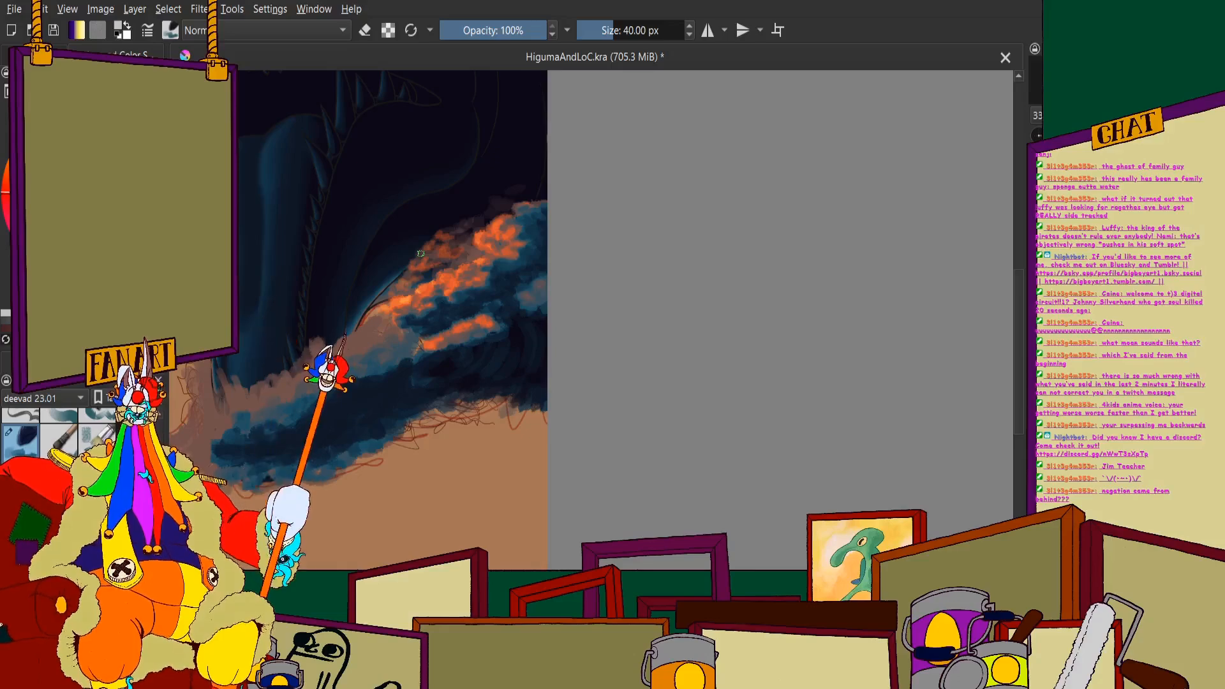
# - Set the brush size to 20 px for finer highlights on the upper puff
pyautogui.scroll(-2, 785, 474)
pyautogui.scroll(4, 734, 472)
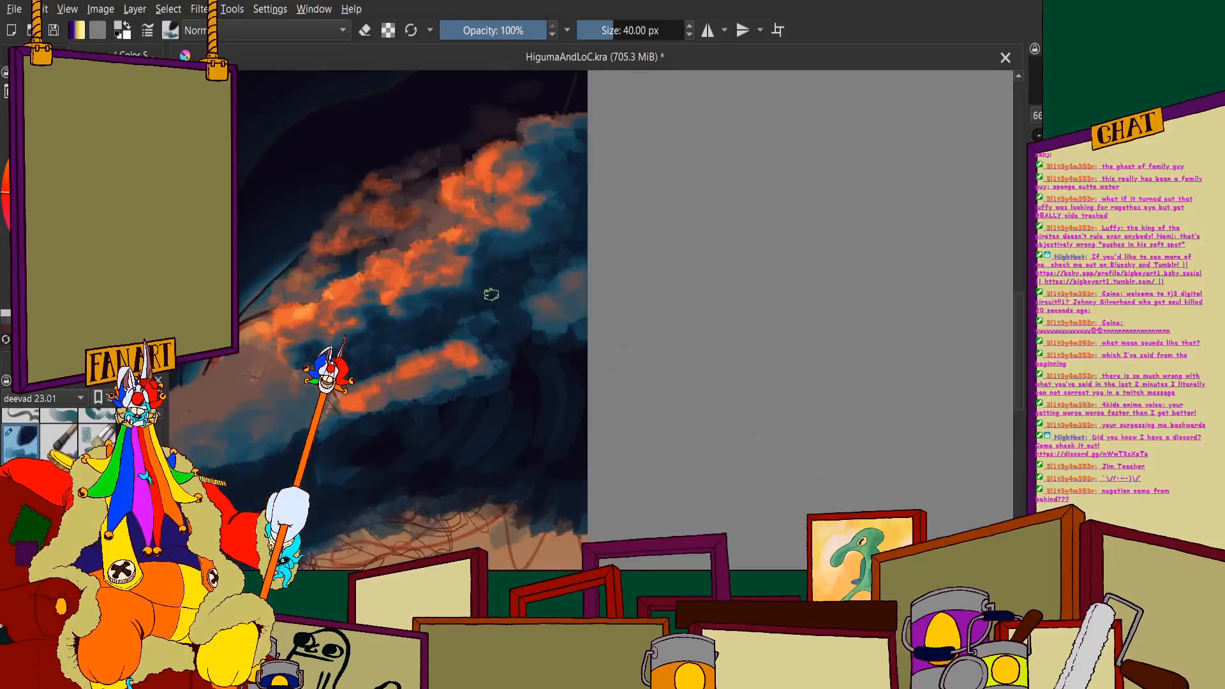
pyautogui.scroll(-4, 490, 291)
pyautogui.scroll(4, 451, 230)
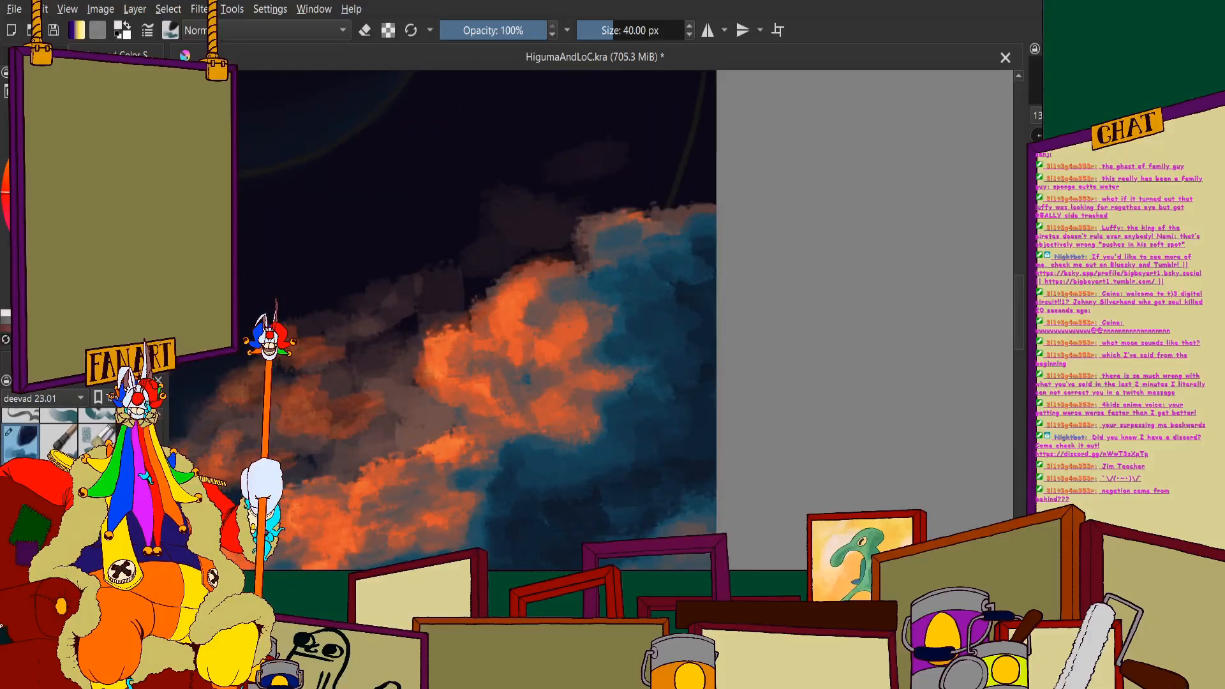
pyautogui.click(629, 32)
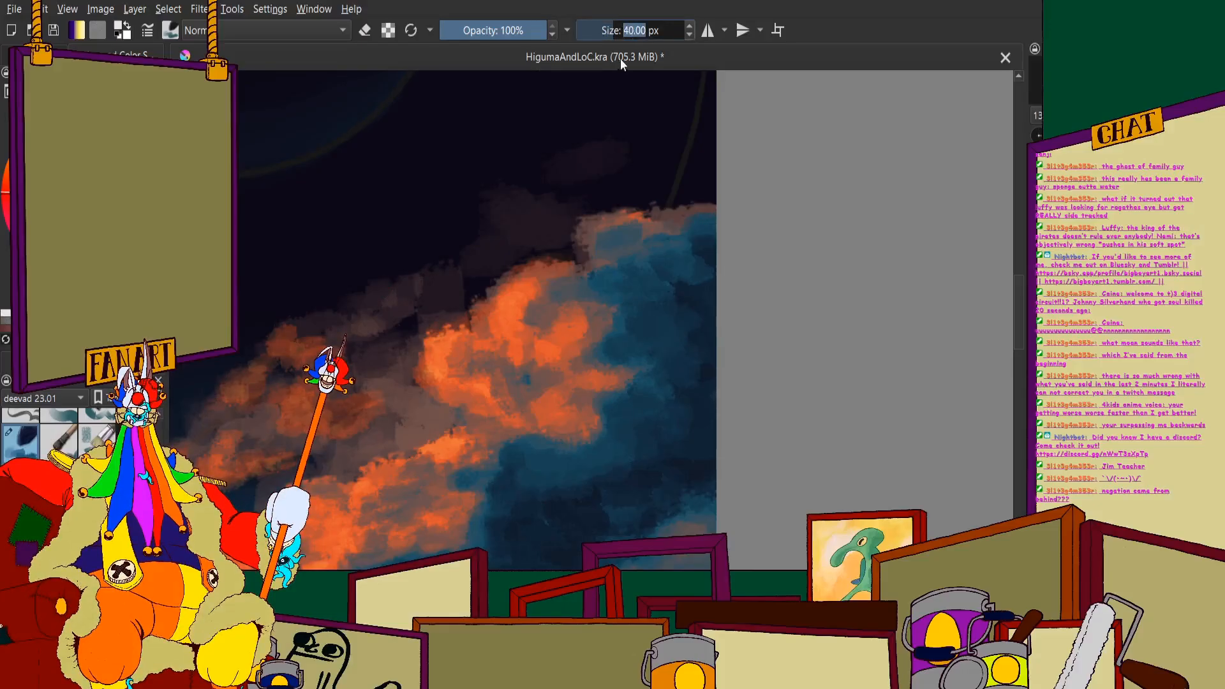
pyautogui.write('20')
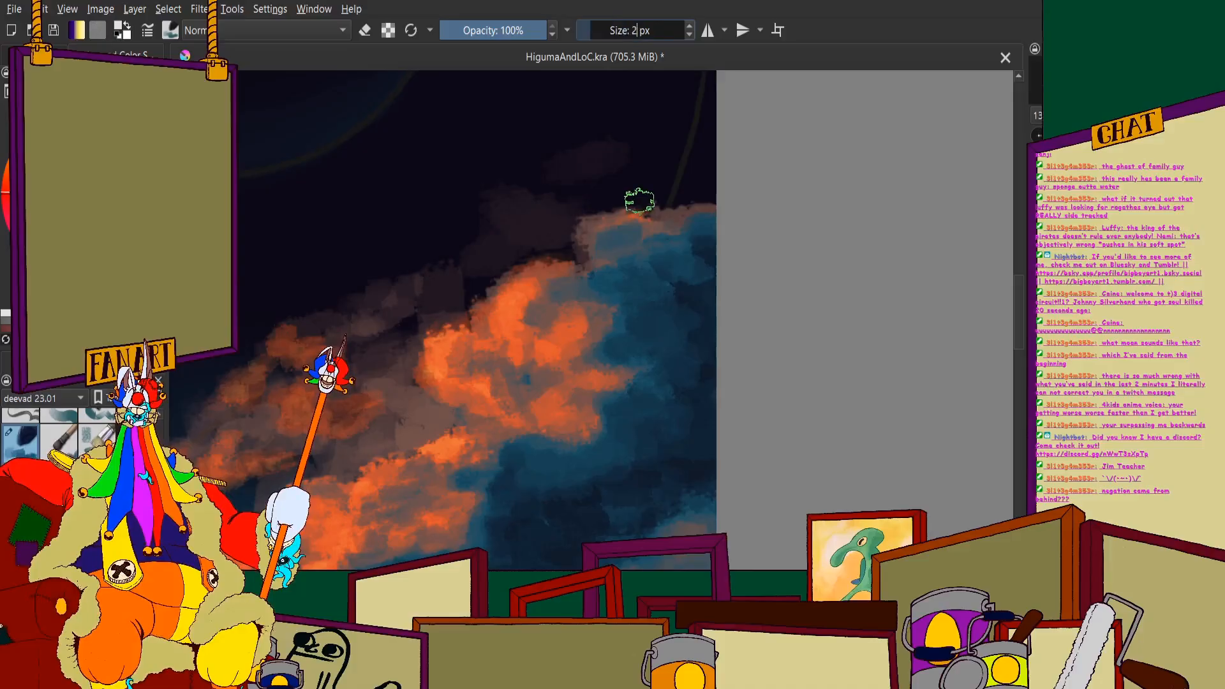
pyautogui.press('Return')
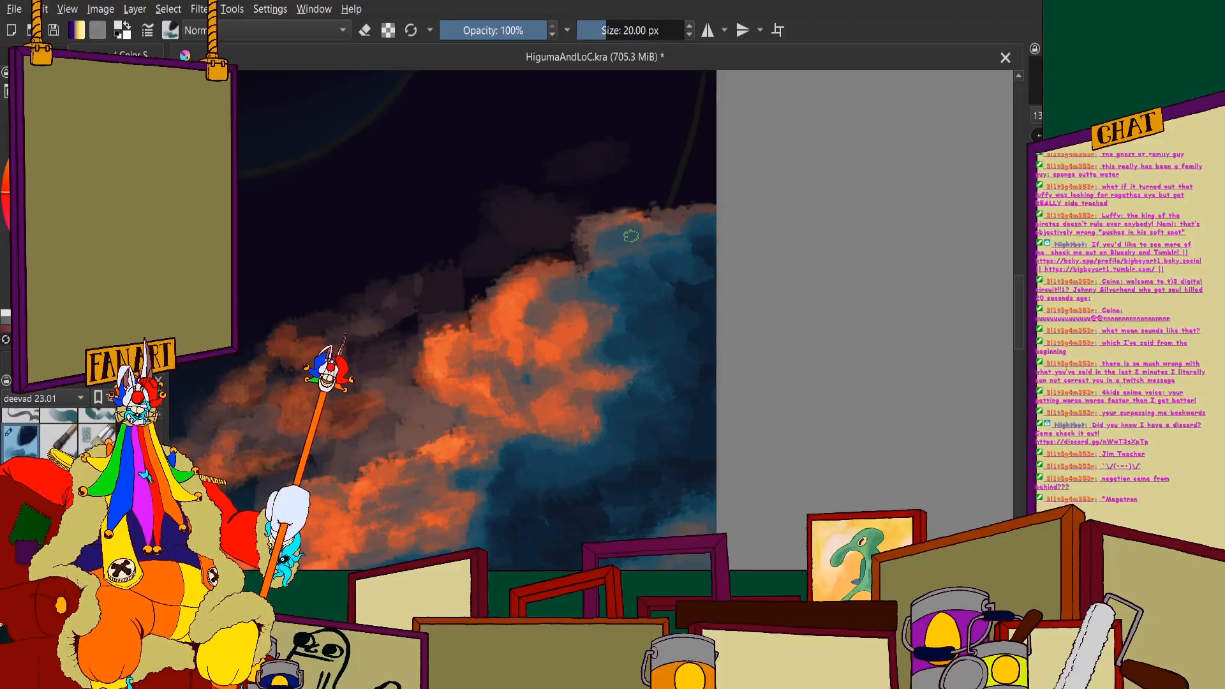
pyautogui.scroll(3, 442, 286)
pyautogui.scroll(-1, 511, 275)
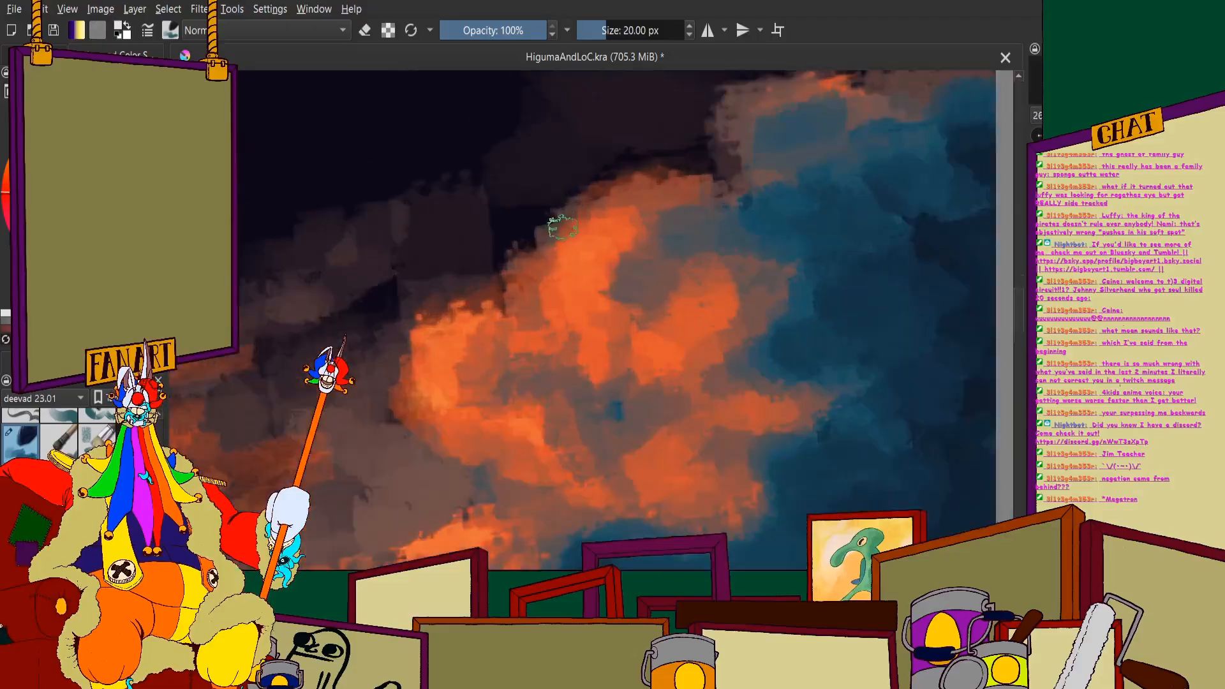
pyautogui.scroll(2, 558, 222)
pyautogui.moveTo(616, 178); pyautogui.dragTo(553, 221)
pyautogui.scroll(-4, 553, 222)
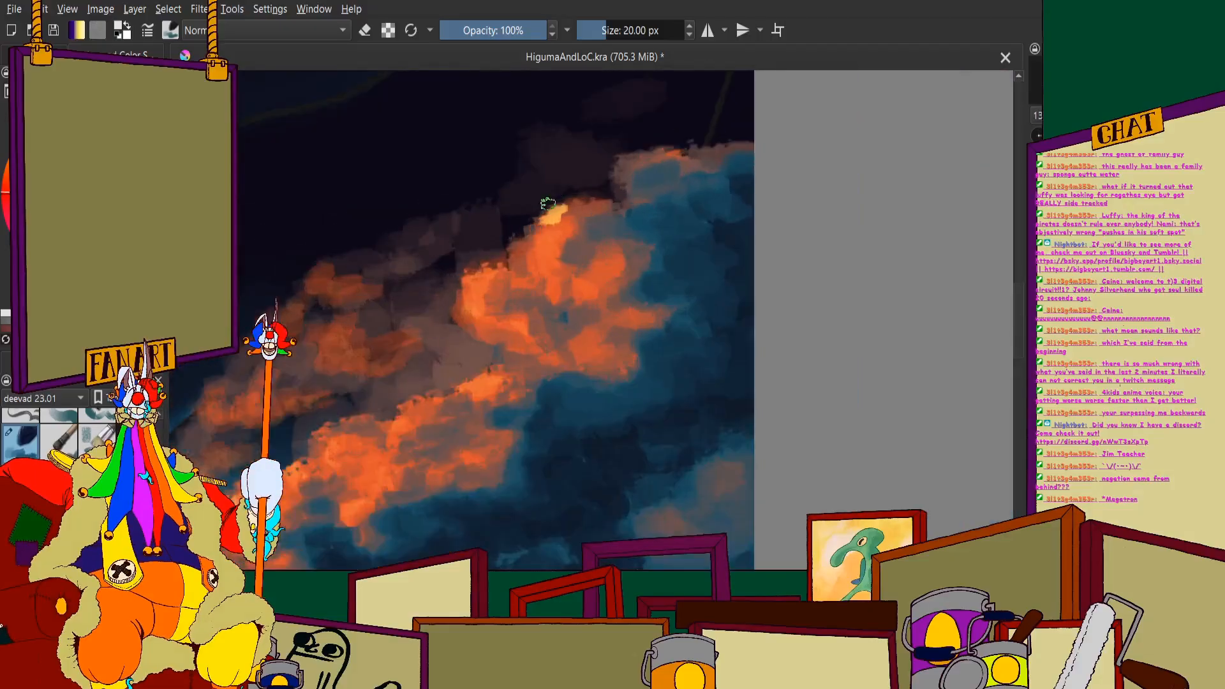
pyautogui.scroll(4, 500, 279)
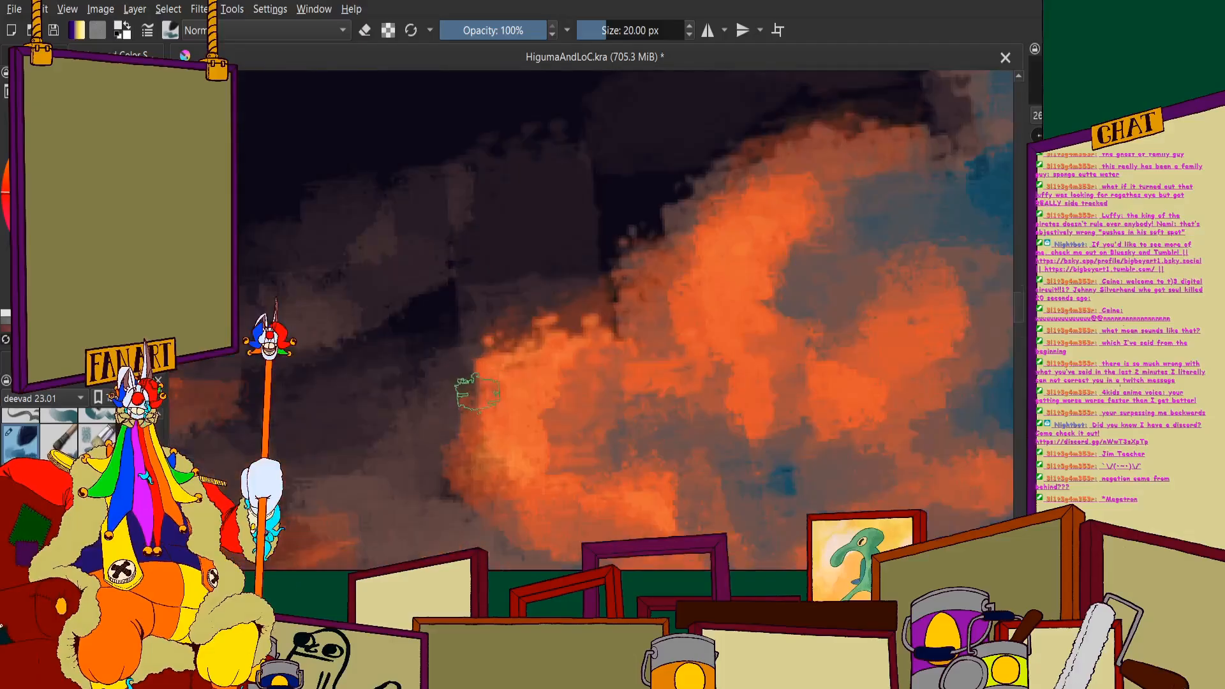
# - Paint yellow-orange highlights along the upper puff's outer left edge to strengthen its lit rim
pyautogui.moveTo(477, 392)
pyautogui.mouseDown()
pyautogui.moveTo(463, 447)
pyautogui.moveTo(510, 437)
pyautogui.moveTo(482, 464)
pyautogui.moveTo(485, 488)
pyautogui.moveTo(559, 523)
pyautogui.mouseUp()
pyautogui.scroll(-4, 534, 342)
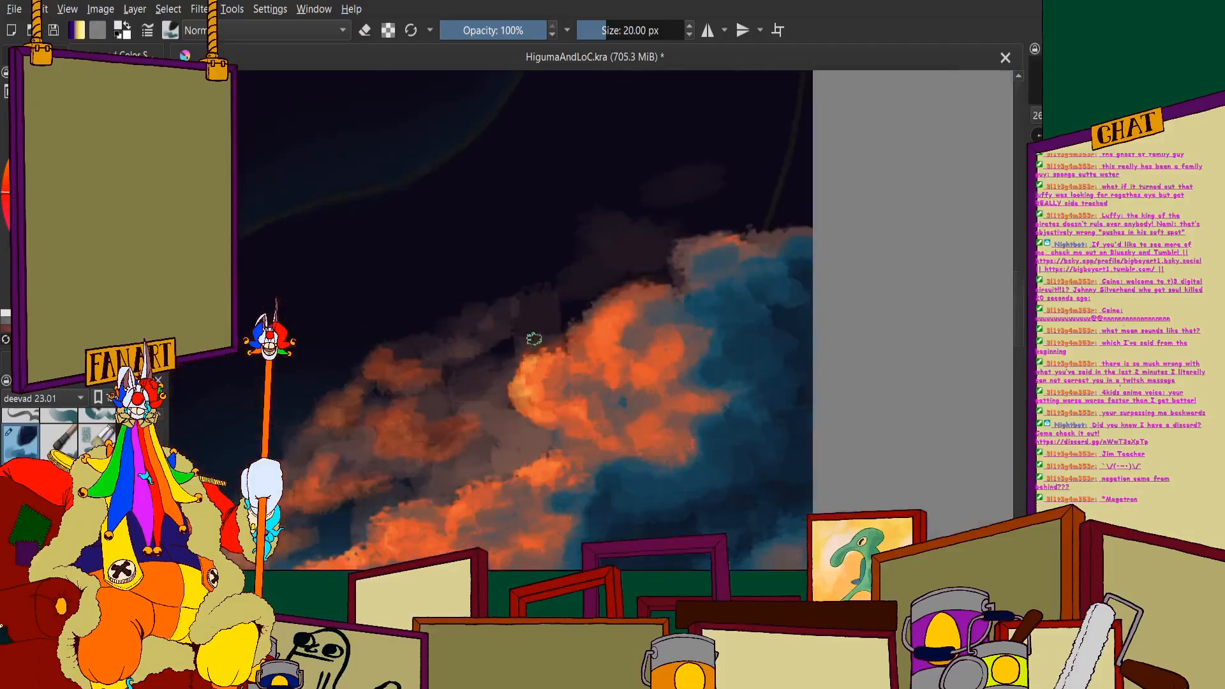
pyautogui.scroll(4, 529, 319)
pyautogui.moveTo(526, 300)
pyautogui.mouseDown()
pyautogui.moveTo(536, 357)
pyautogui.moveTo(575, 364)
pyautogui.moveTo(553, 291)
pyautogui.moveTo(593, 337)
pyautogui.mouseUp()
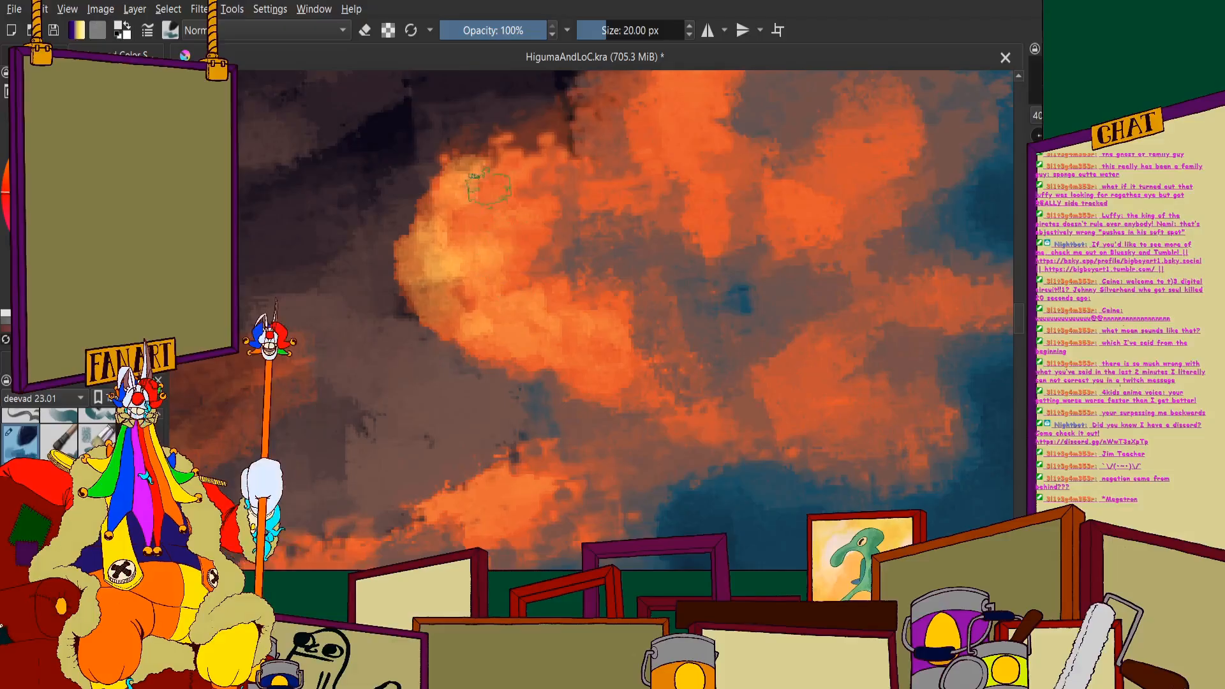
pyautogui.moveTo(472, 191)
pyautogui.mouseDown()
pyautogui.moveTo(482, 180)
pyautogui.moveTo(470, 207)
pyautogui.mouseUp()
pyautogui.scroll(-4, 444, 235)
# - Brighten the upper puff's upper lobe, centre and lower lobe with orange strokes, covering part of the central teal spot
pyautogui.scroll(2, 491, 179)
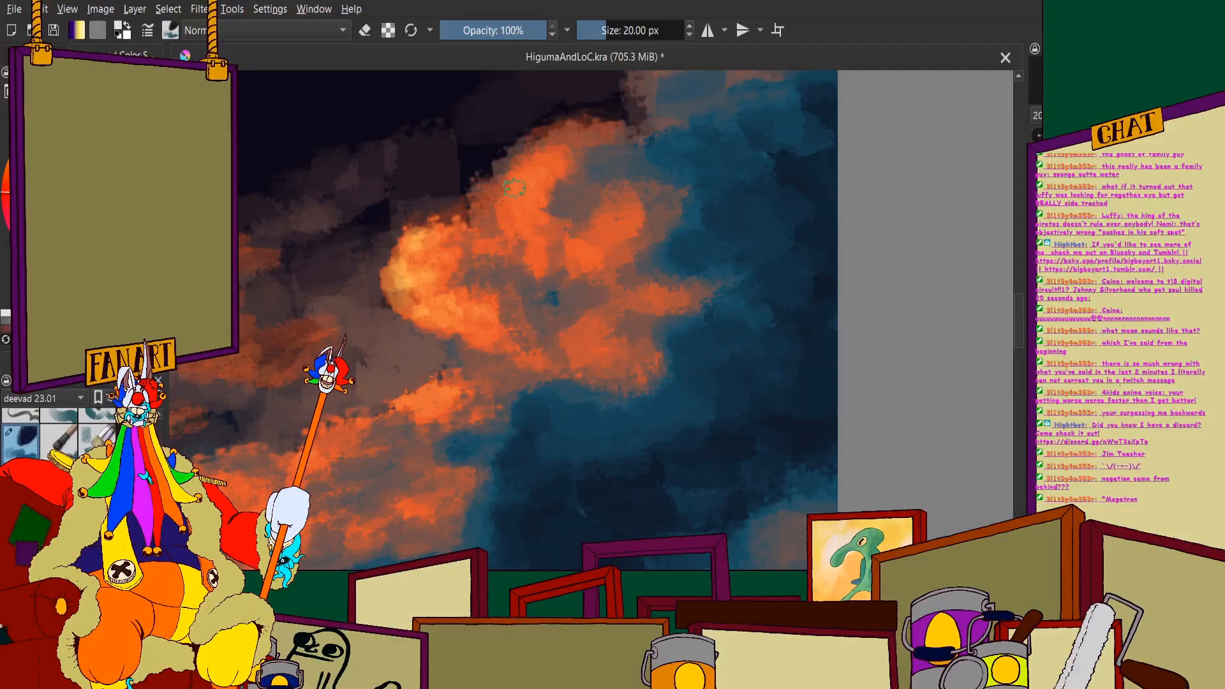
pyautogui.scroll(-2, 439, 224)
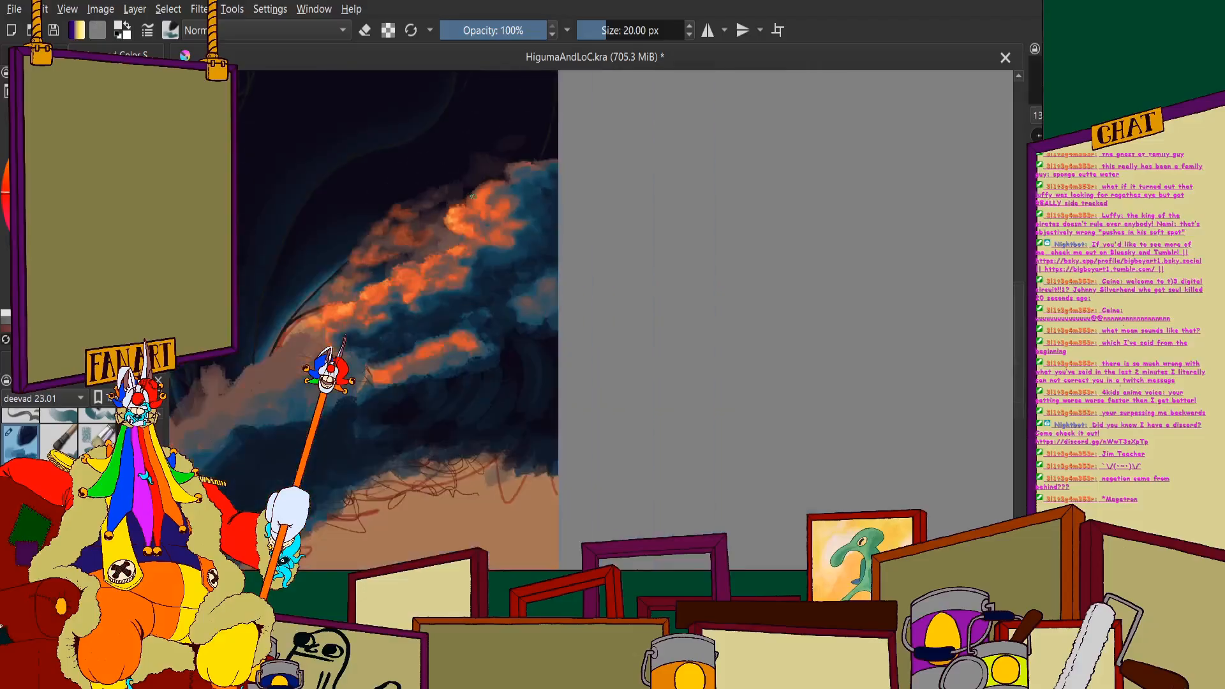
pyautogui.scroll(3, 473, 191)
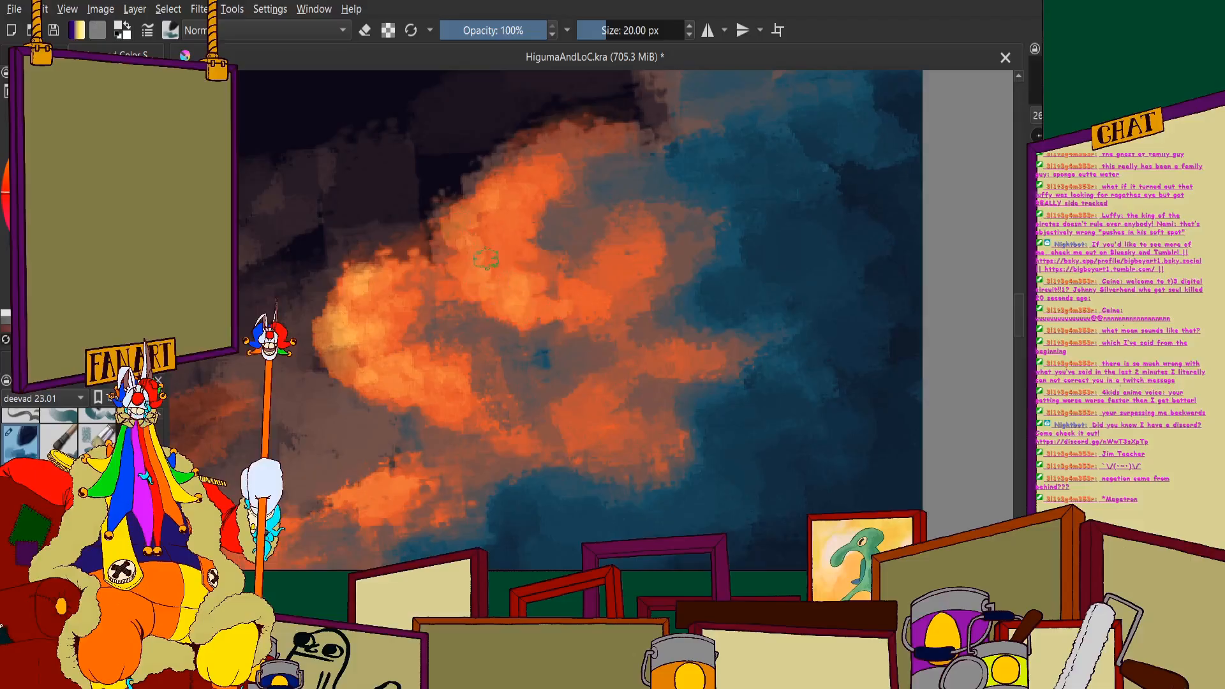
pyautogui.moveTo(579, 302)
pyautogui.mouseDown()
pyautogui.moveTo(624, 355)
pyautogui.moveTo(621, 326)
pyautogui.moveTo(666, 363)
pyautogui.mouseUp()
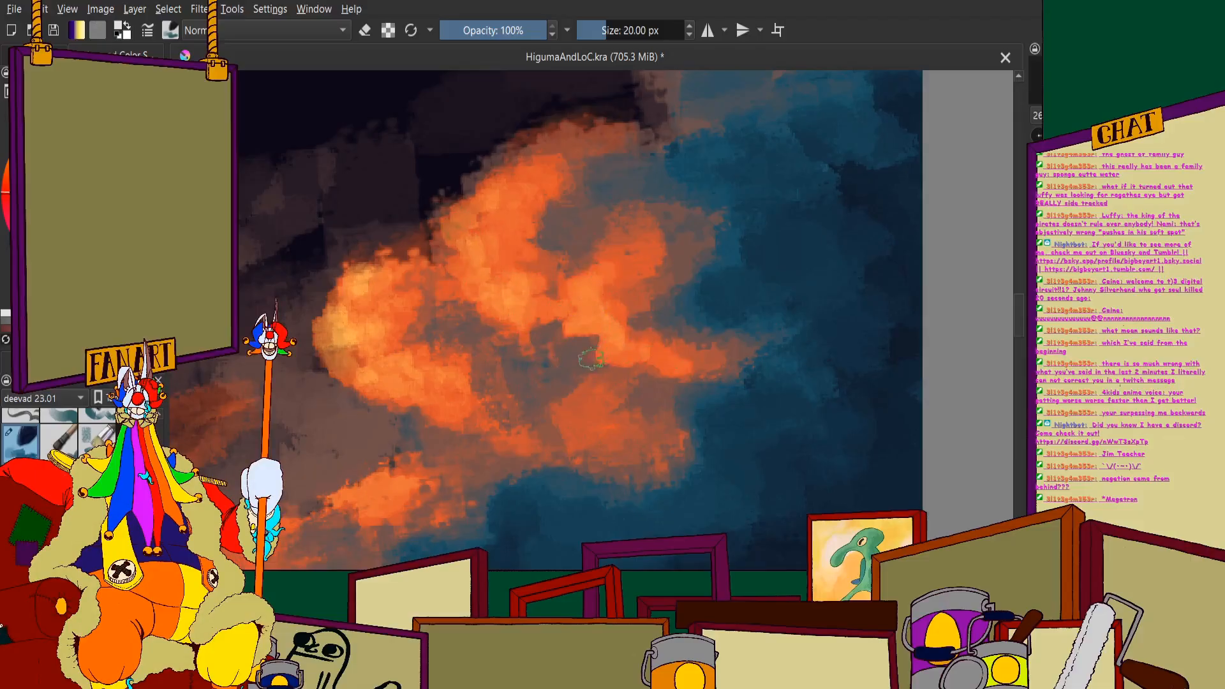
pyautogui.moveTo(590, 359)
pyautogui.mouseDown()
pyautogui.moveTo(557, 411)
pyautogui.moveTo(623, 453)
pyautogui.moveTo(567, 450)
pyautogui.moveTo(611, 424)
pyautogui.moveTo(664, 447)
pyautogui.mouseUp()
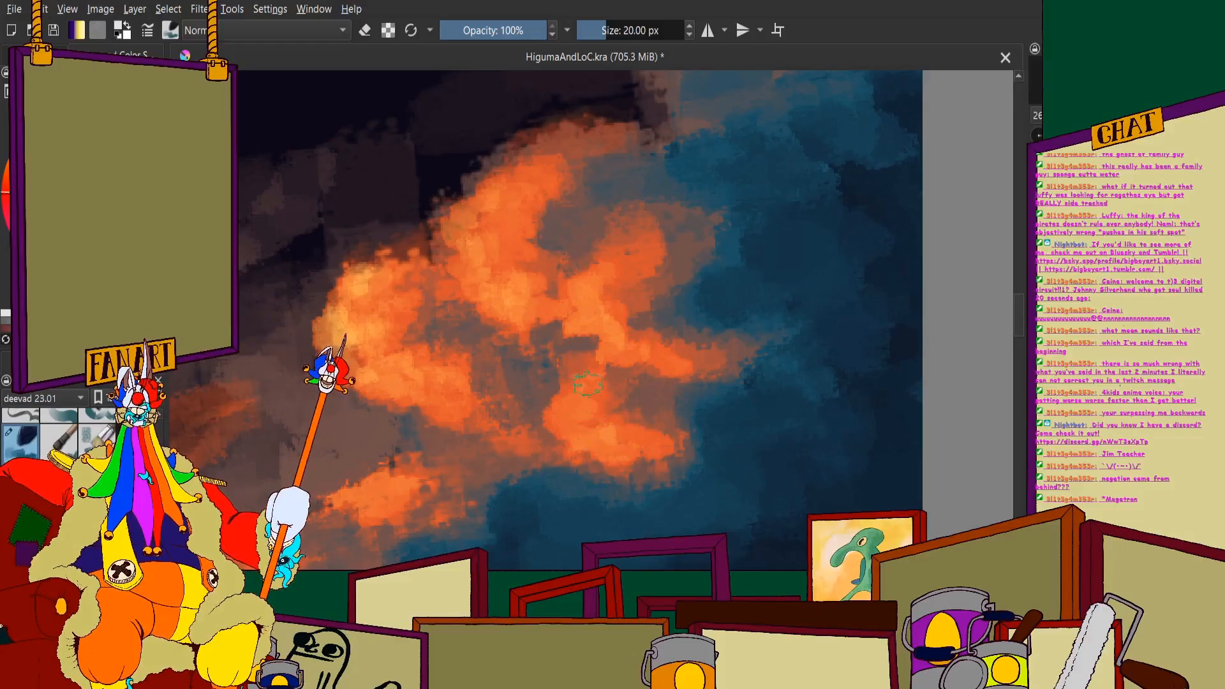
# - Add brighter orange strokes to the upper puff's centre and around the teal hollow in its upper lobe
pyautogui.scroll(-4, 562, 381)
pyautogui.scroll(5, 568, 351)
pyautogui.moveTo(563, 347); pyautogui.dragTo(586, 414)
pyautogui.scroll(-1, 600, 380)
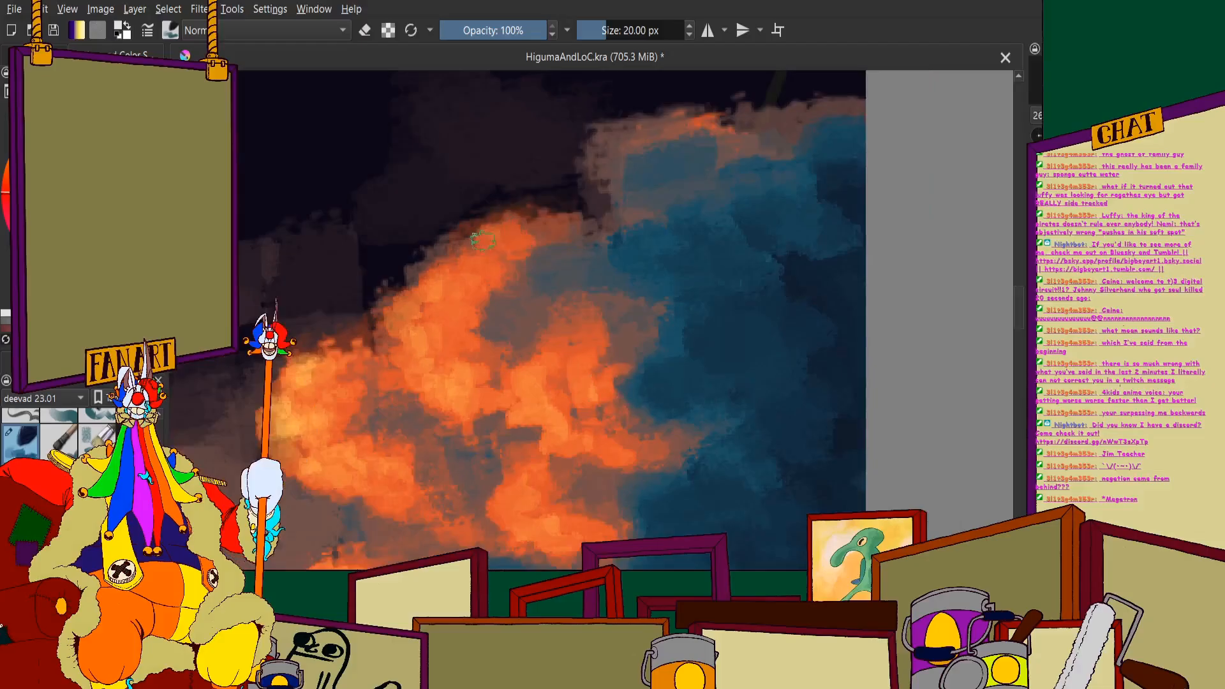
pyautogui.moveTo(519, 274); pyautogui.dragTo(522, 328)
pyautogui.scroll(-5, 533, 295)
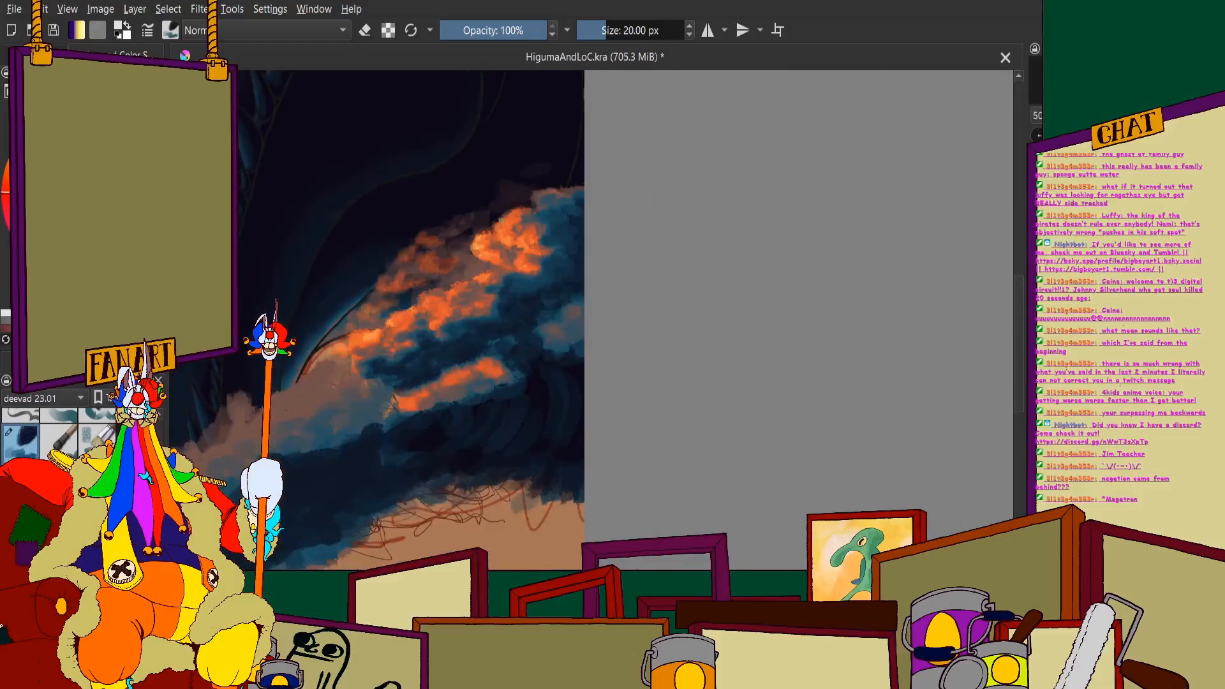
# - Paint a rounded, brighter orange lobe at the outer end of the middle spray cluster, beside the dark teal shadow
pyautogui.scroll(5, 522, 311)
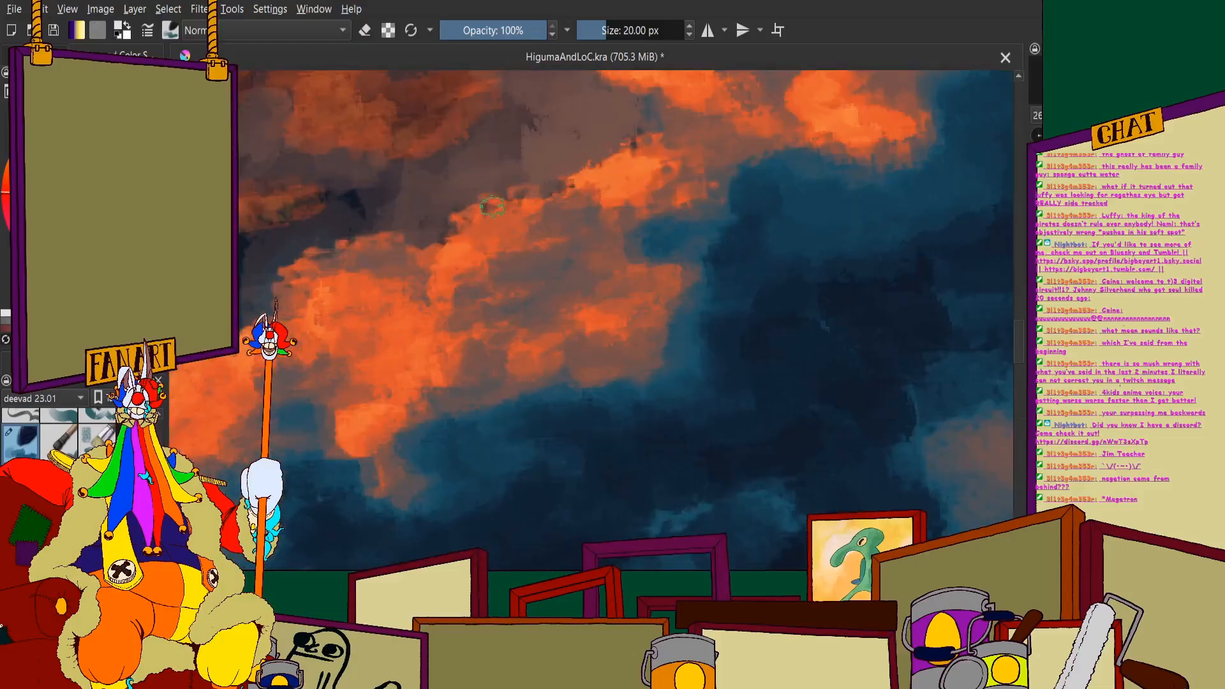
pyautogui.moveTo(492, 206)
pyautogui.mouseDown()
pyautogui.moveTo(452, 282)
pyautogui.moveTo(463, 312)
pyautogui.moveTo(466, 266)
pyautogui.moveTo(473, 303)
pyautogui.moveTo(529, 343)
pyautogui.mouseUp()
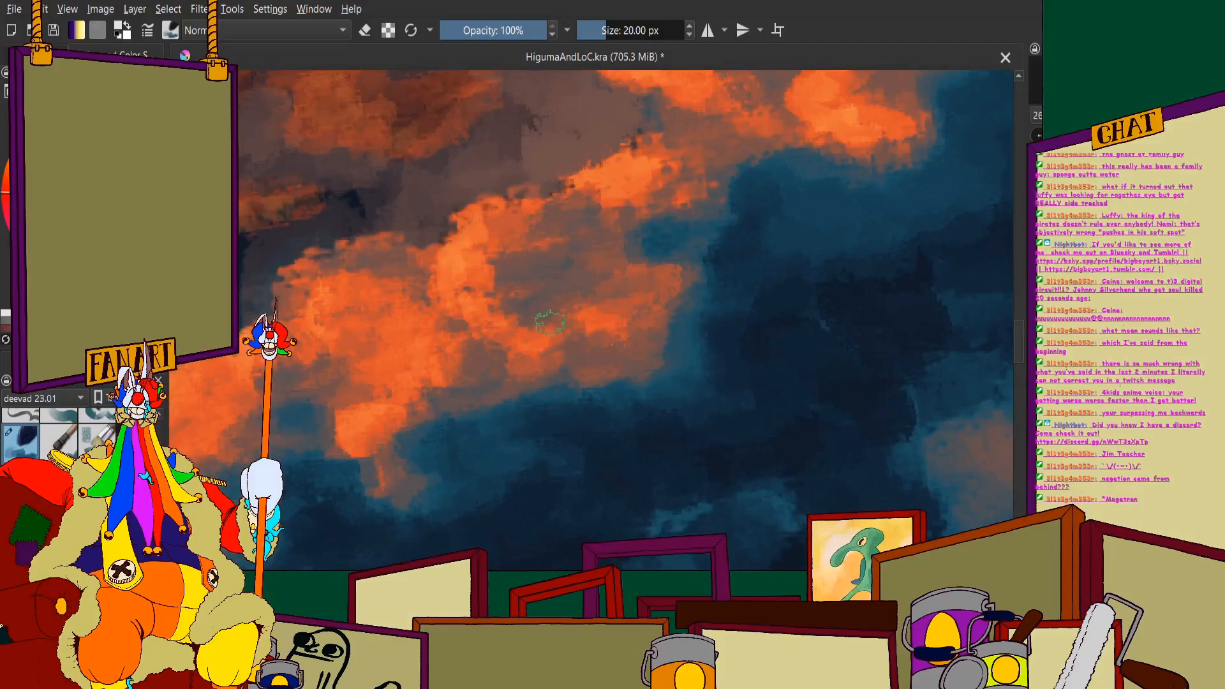
pyautogui.moveTo(586, 267)
pyautogui.mouseDown()
pyautogui.moveTo(581, 298)
pyautogui.moveTo(596, 333)
pyautogui.moveTo(610, 322)
pyautogui.moveTo(590, 258)
pyautogui.moveTo(609, 307)
pyautogui.moveTo(674, 319)
pyautogui.mouseUp()
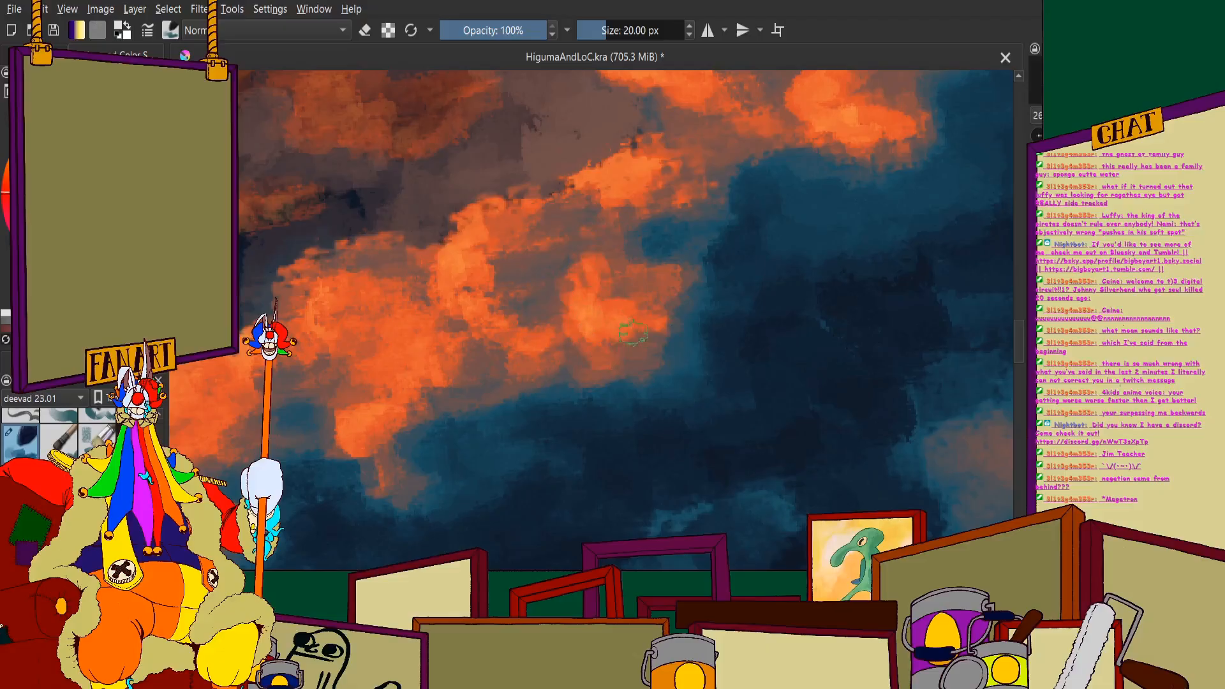
pyautogui.scroll(-2, 658, 280)
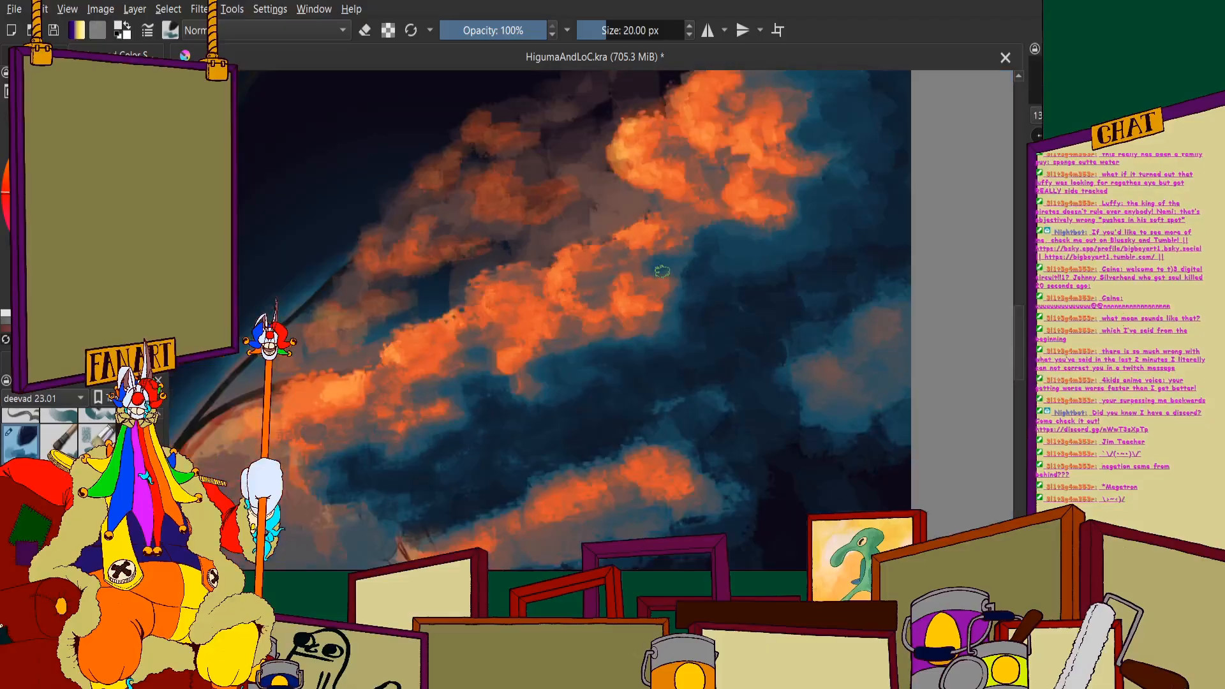
pyautogui.scroll(2, 526, 264)
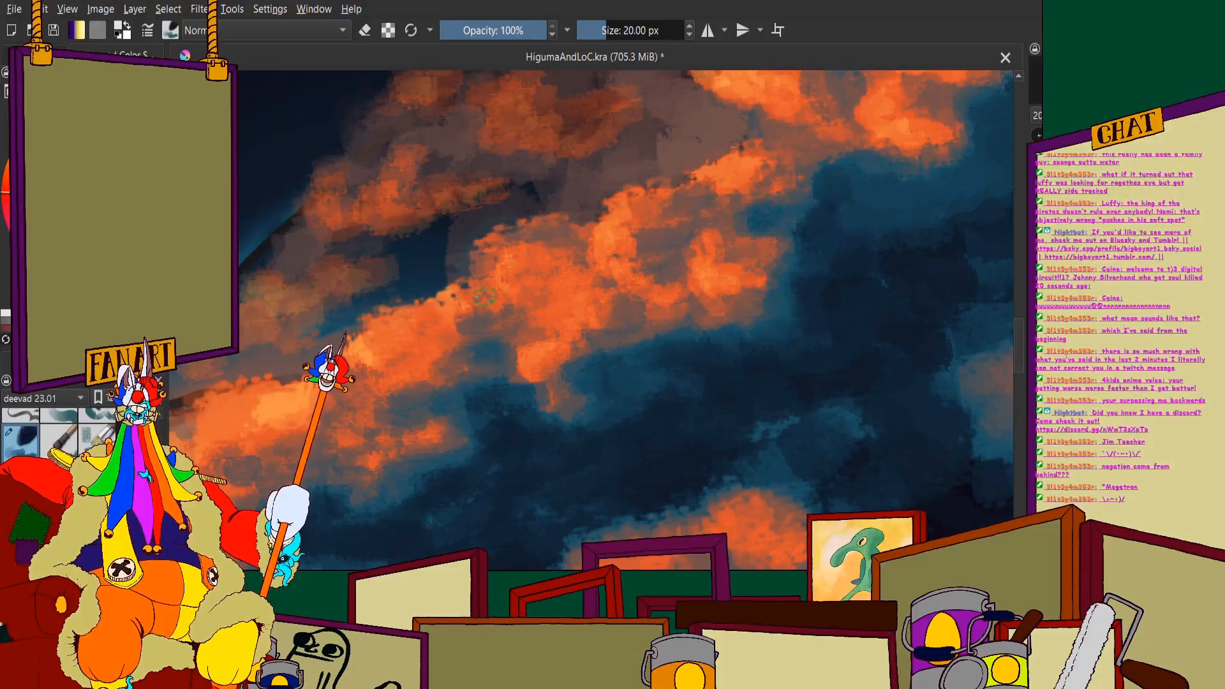
pyautogui.scroll(-4, 470, 233)
pyautogui.scroll(4, 583, 193)
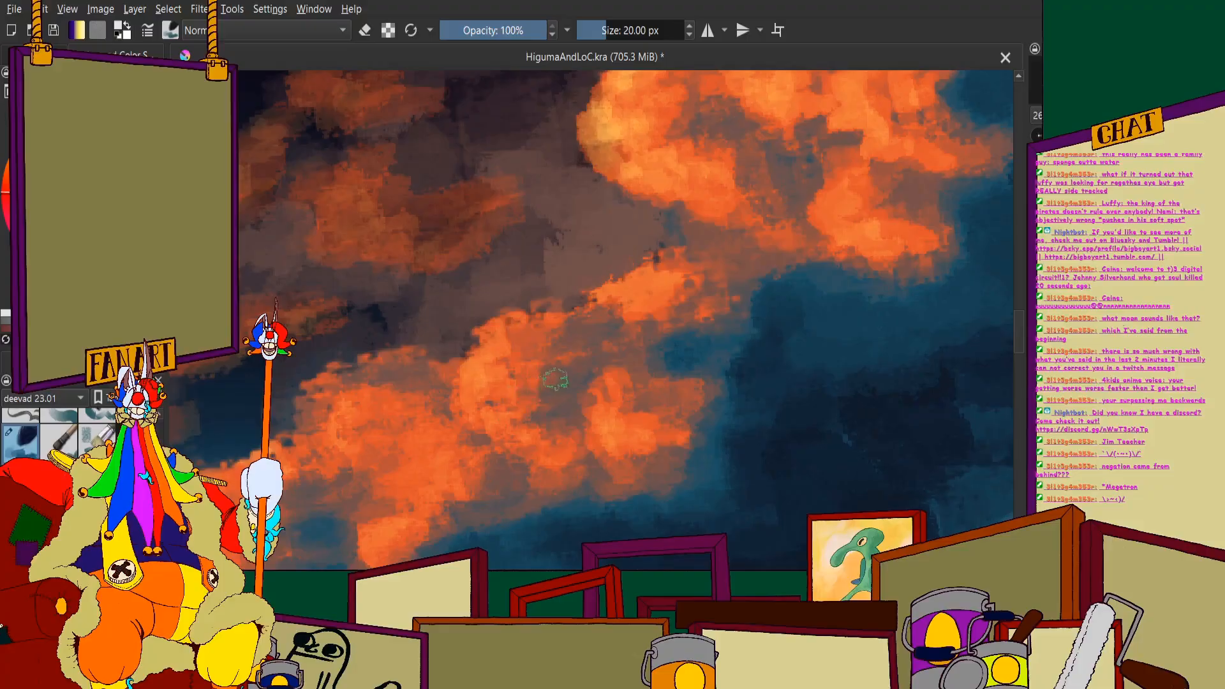
# - Add muted yellow-orange highlights to the two clusters in the brown mist behind the crest, including the lower cluster's bottom rim
pyautogui.scroll(-5, 555, 380)
pyautogui.scroll(3, 600, 302)
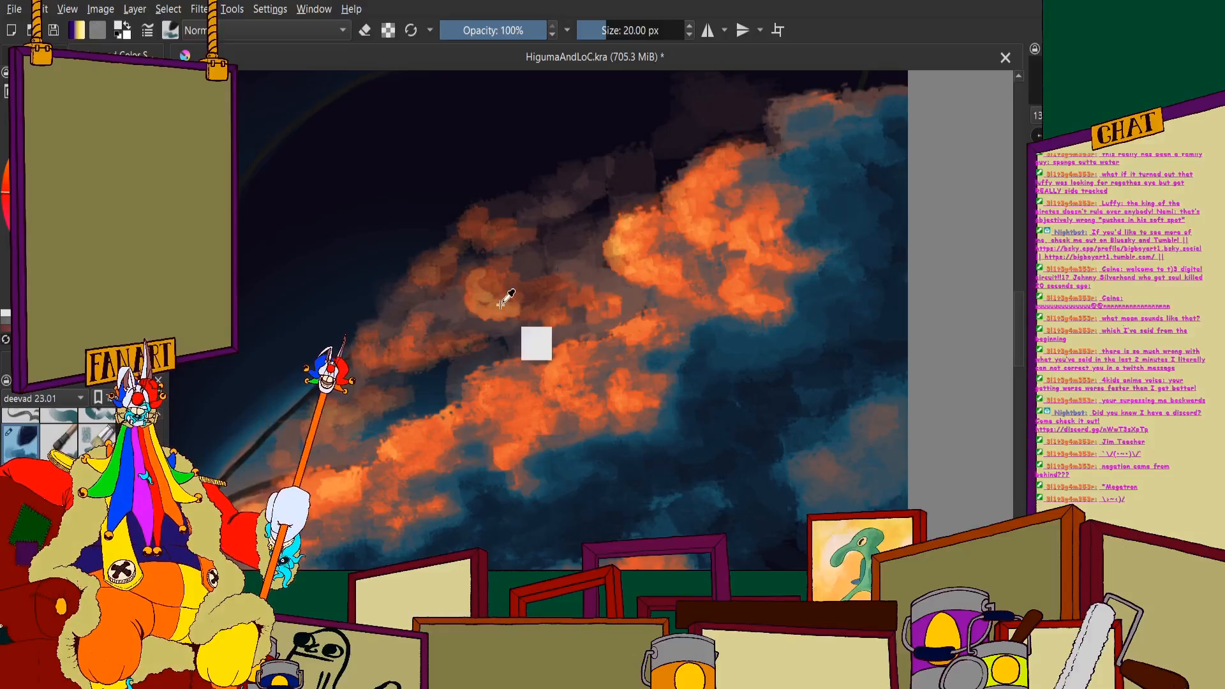
pyautogui.scroll(2, 510, 291)
pyautogui.scroll(1, 510, 292)
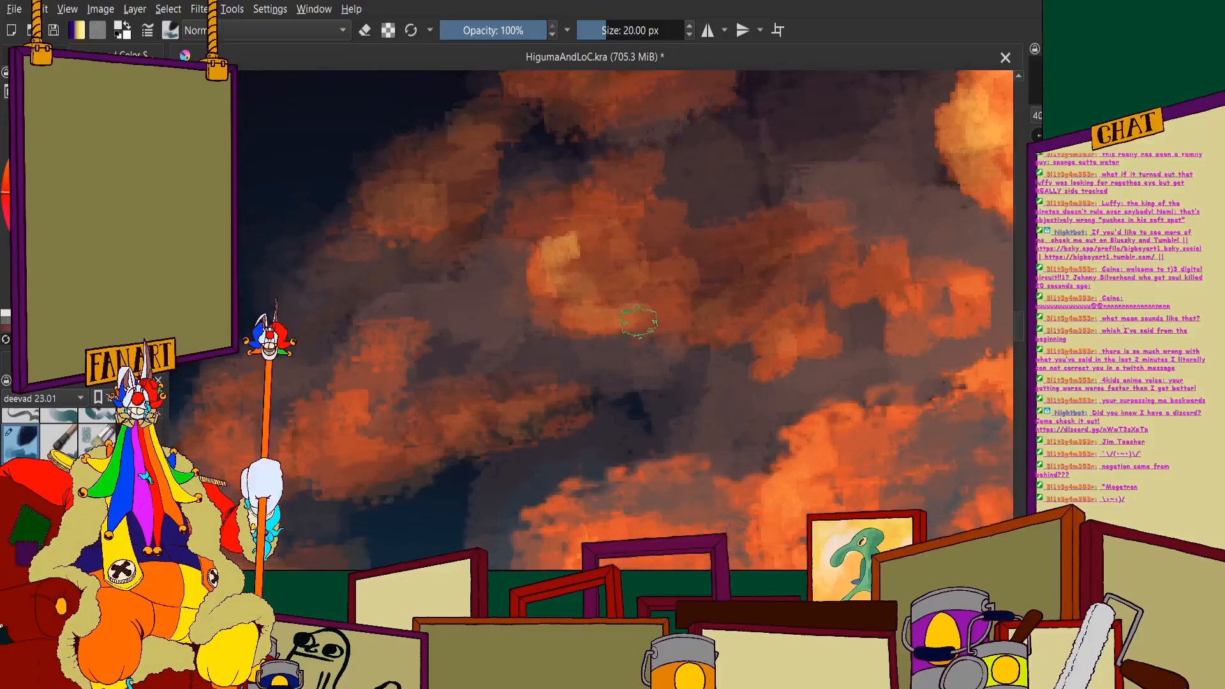
pyautogui.moveTo(412, 337)
pyautogui.mouseDown()
pyautogui.moveTo(428, 381)
pyautogui.moveTo(485, 422)
pyautogui.mouseUp()
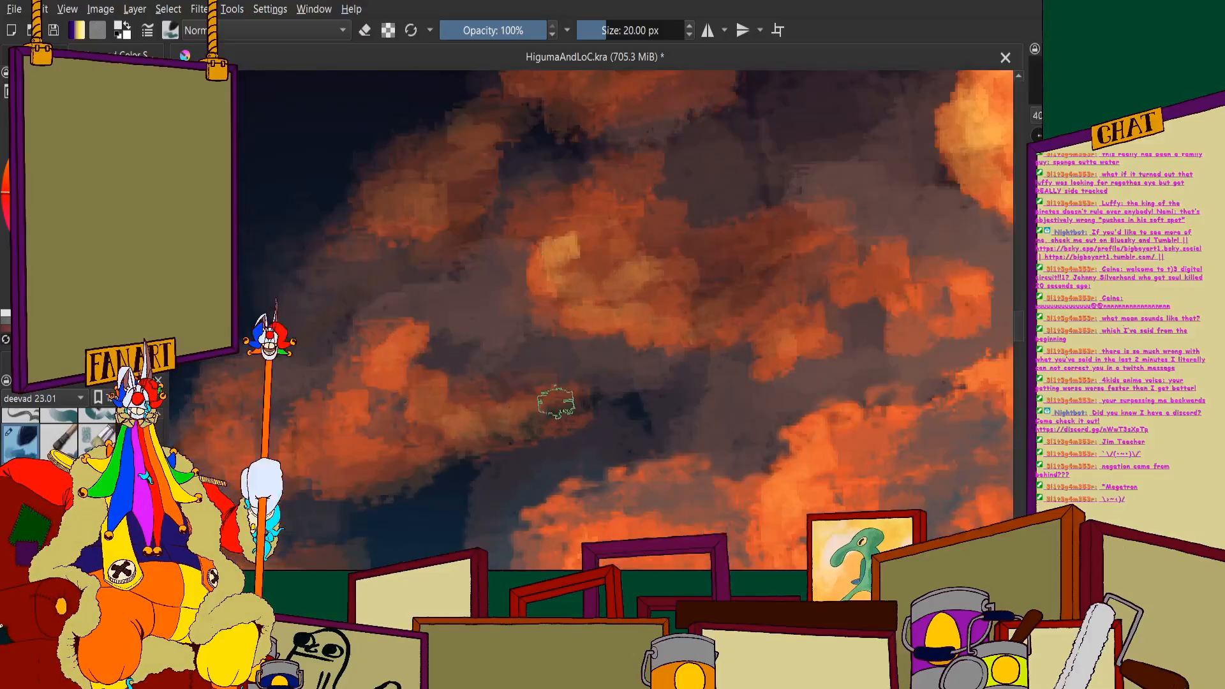
pyautogui.moveTo(556, 404); pyautogui.dragTo(509, 418)
pyautogui.moveTo(340, 462); pyautogui.dragTo(387, 470)
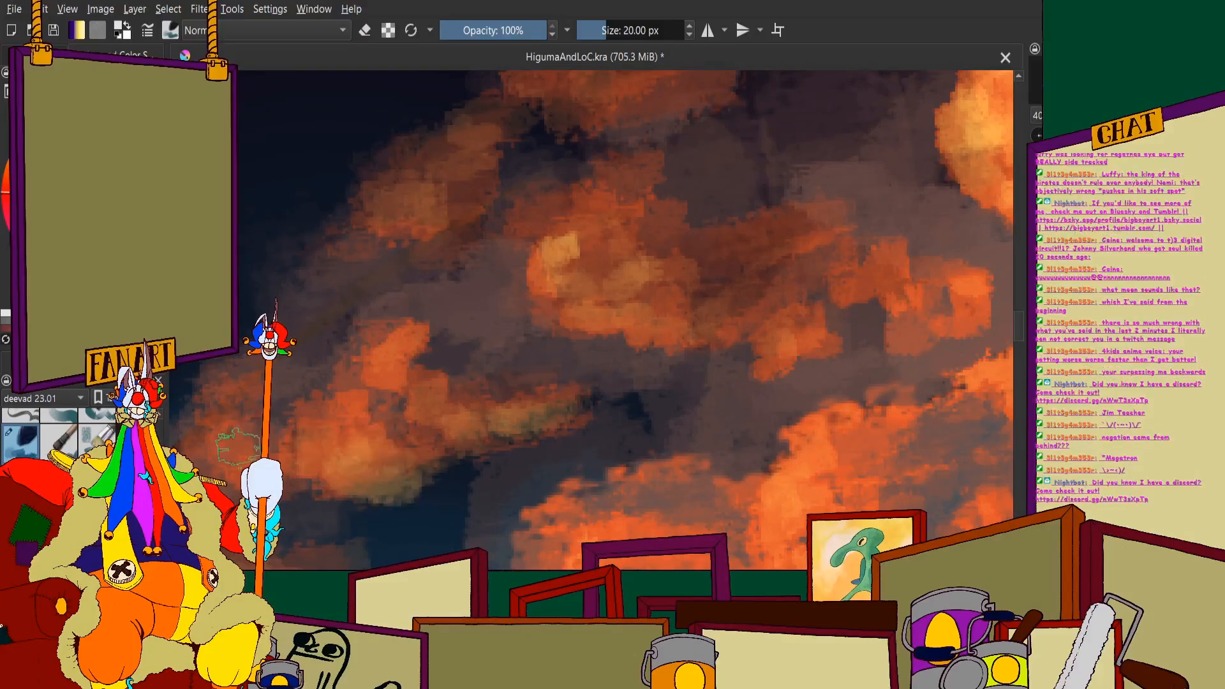
# - Review how the highlighted spray clusters read against the monster's jaw and the whole illustration
pyautogui.scroll(-1, 499, 256)
pyautogui.scroll(-1, 499, 257)
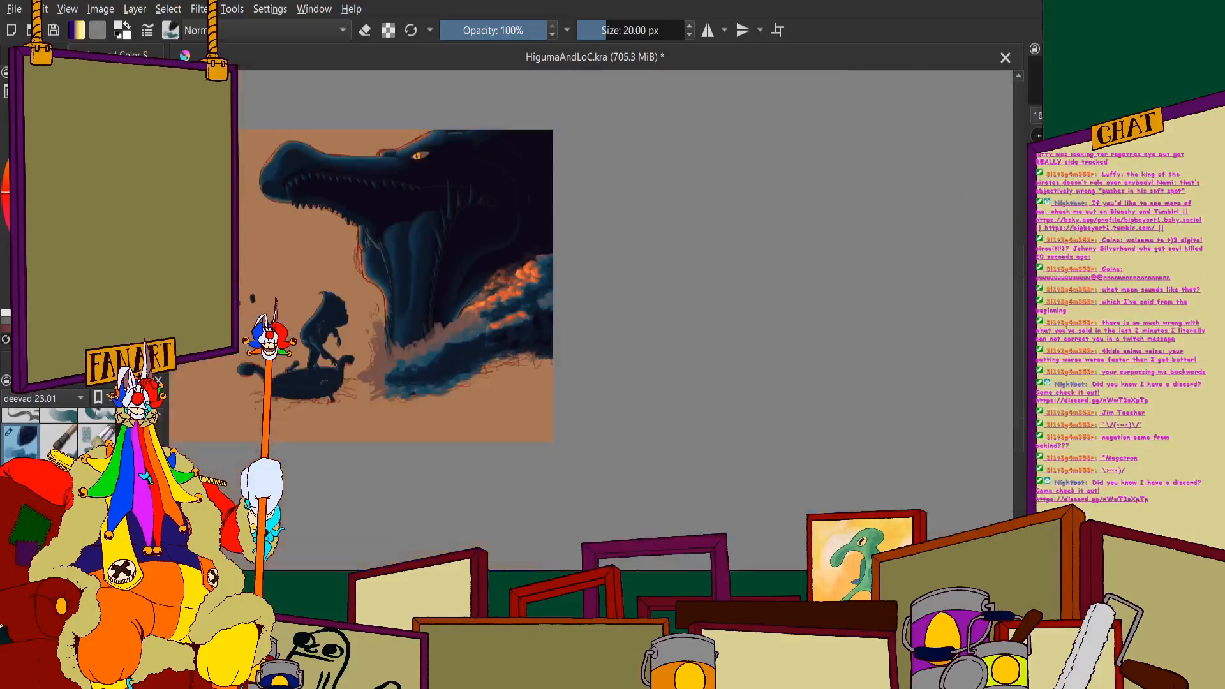
pyautogui.scroll(1, 536, 286)
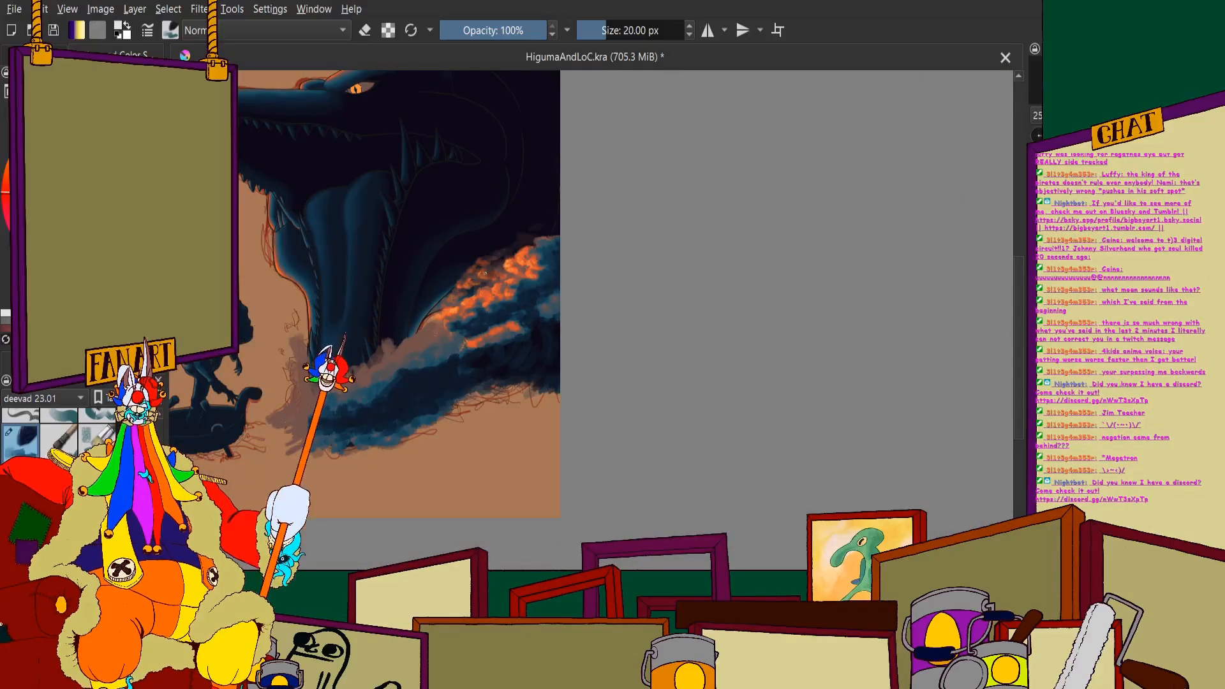
pyautogui.scroll(1, 518, 358)
pyautogui.scroll(2, 518, 359)
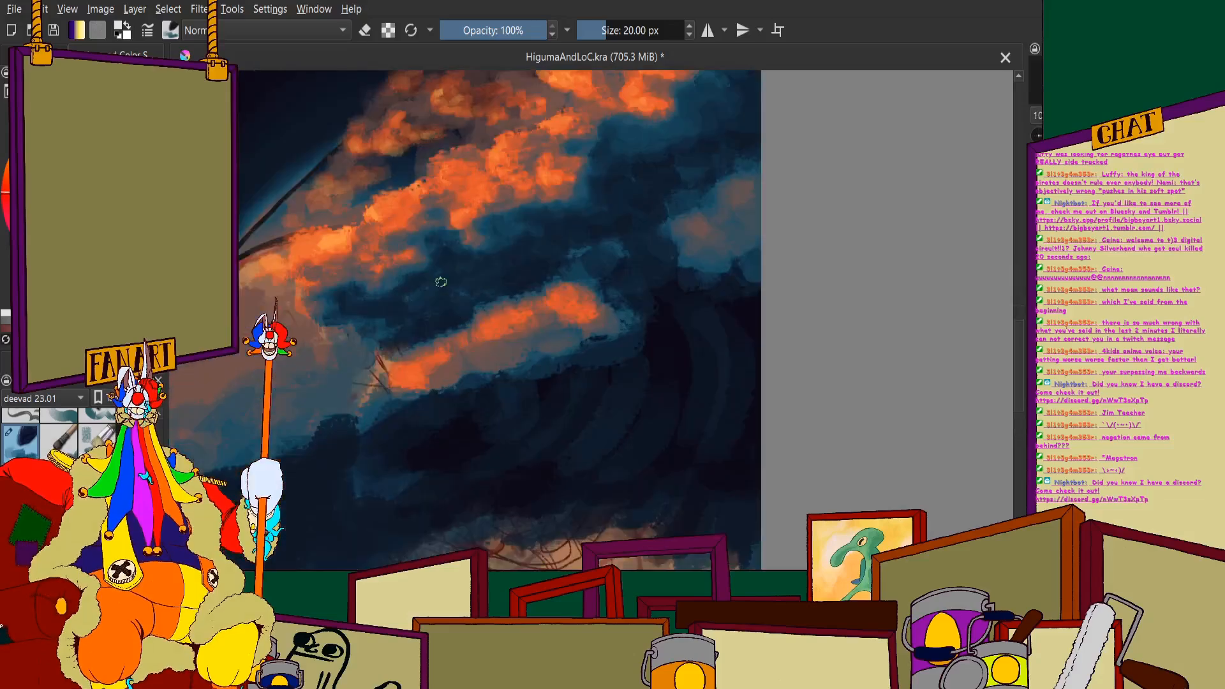
pyautogui.moveTo(602, 313); pyautogui.dragTo(658, 412)
pyautogui.scroll(1, 615, 282)
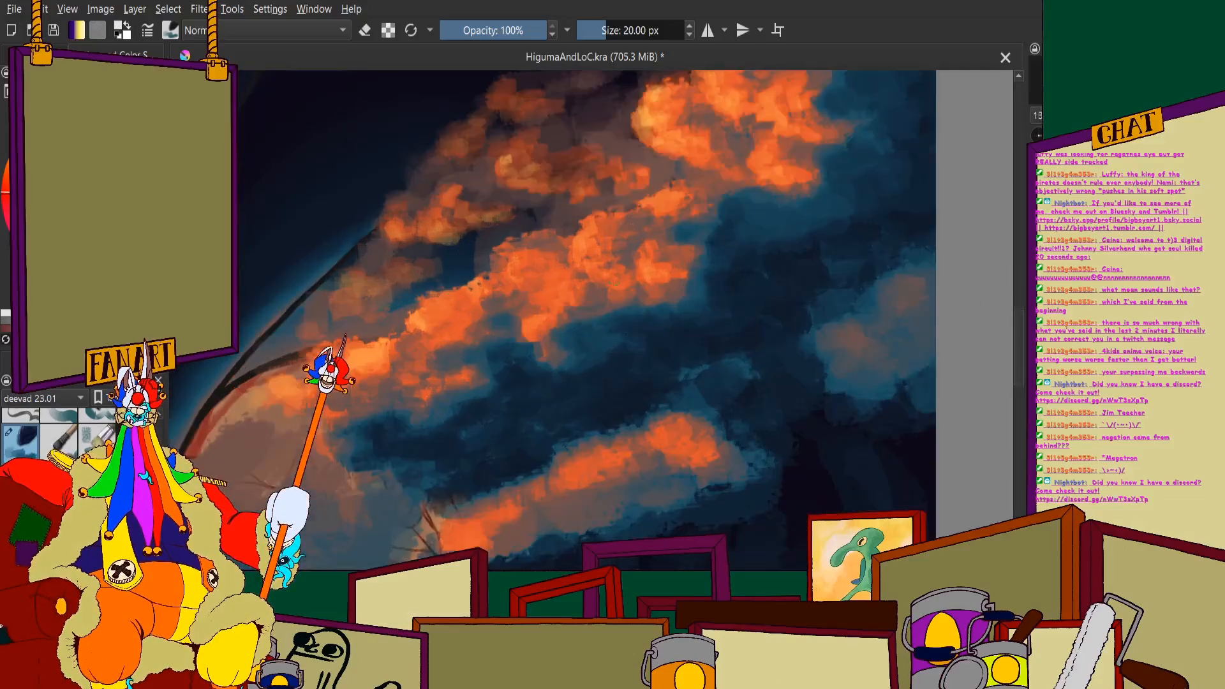
pyautogui.scroll(-1, 534, 291)
pyautogui.scroll(2, 533, 292)
pyautogui.scroll(-5, 501, 239)
pyautogui.scroll(3, 520, 166)
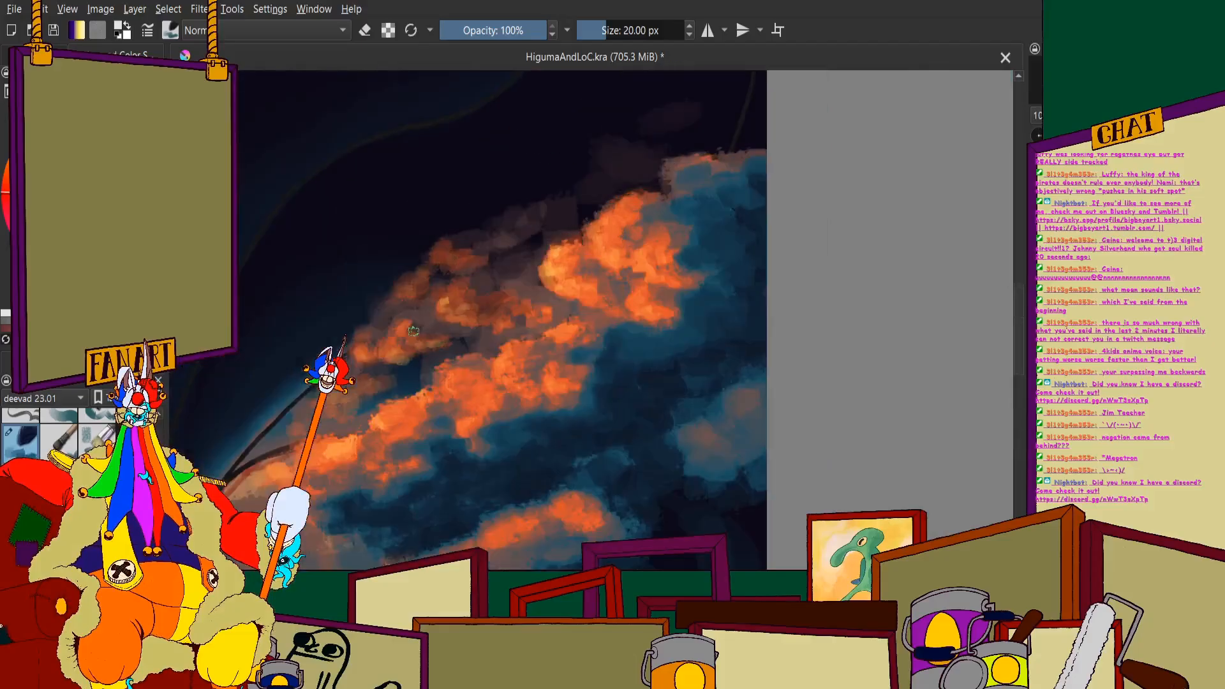
# - Brighten the middle spray cluster's lobes with light orange strokes and a yellow-orange highlight along its left rim
pyautogui.scroll(2, 513, 251)
pyautogui.moveTo(487, 257); pyautogui.dragTo(494, 312)
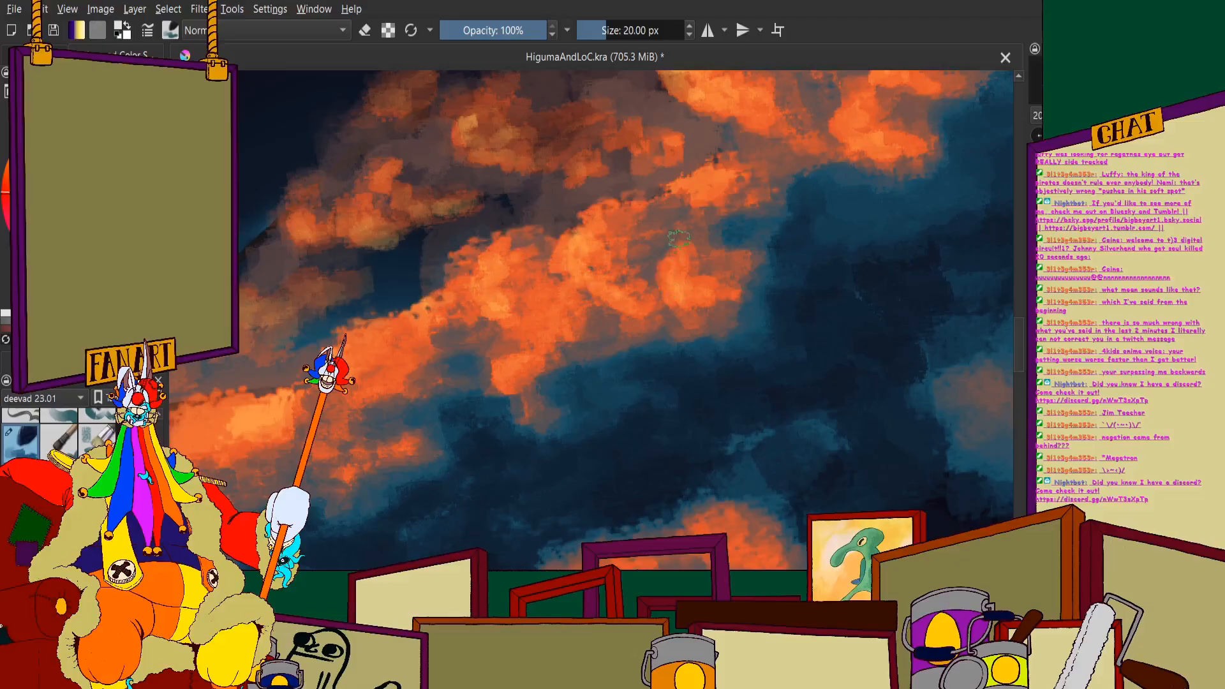
pyautogui.scroll(-2, 680, 212)
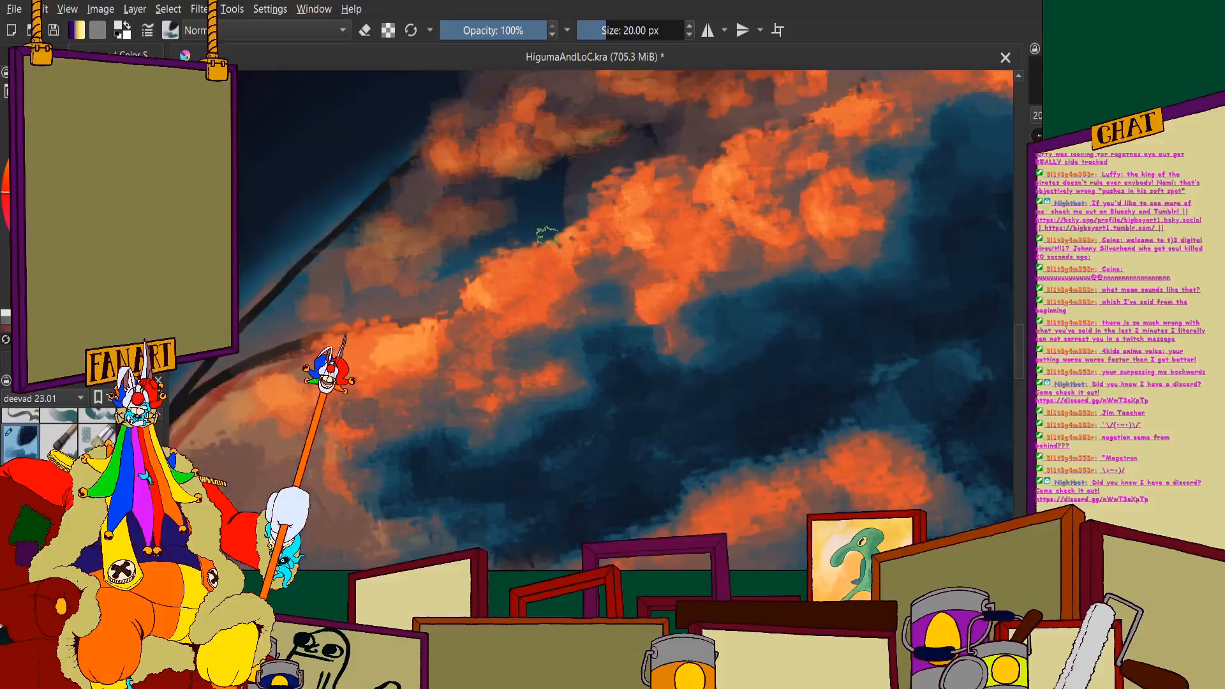
pyautogui.moveTo(537, 251)
pyautogui.mouseDown()
pyautogui.moveTo(467, 275)
pyautogui.moveTo(514, 348)
pyautogui.mouseUp()
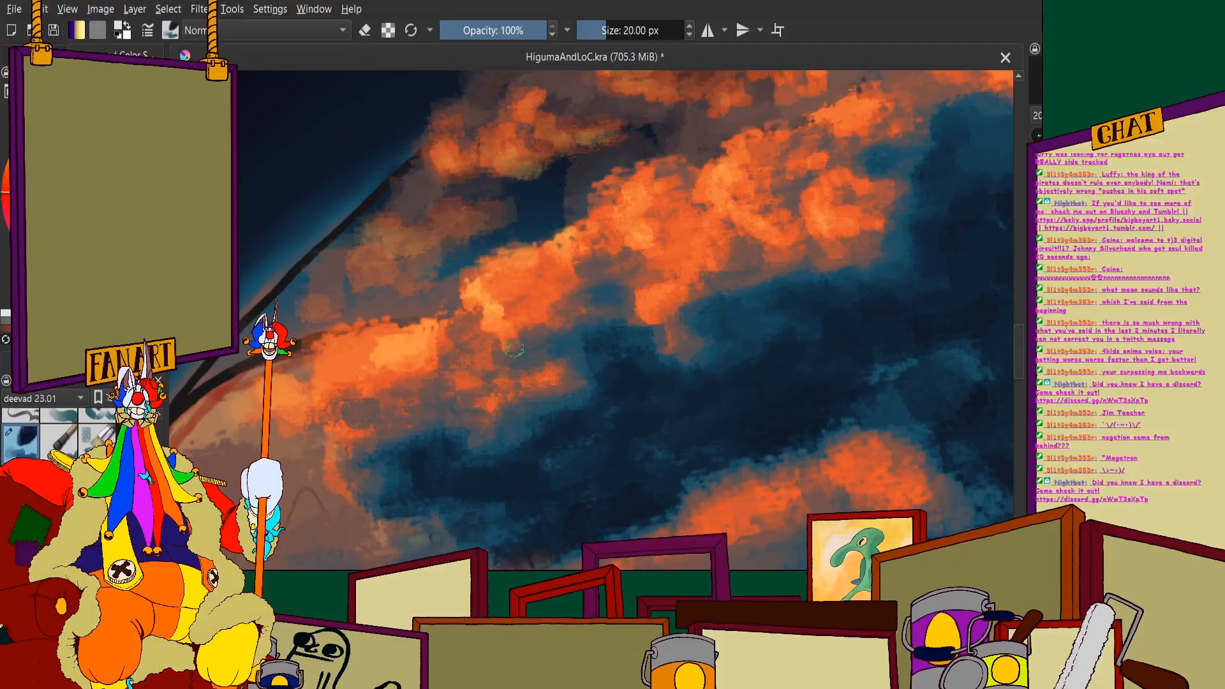
pyautogui.scroll(-3, 548, 337)
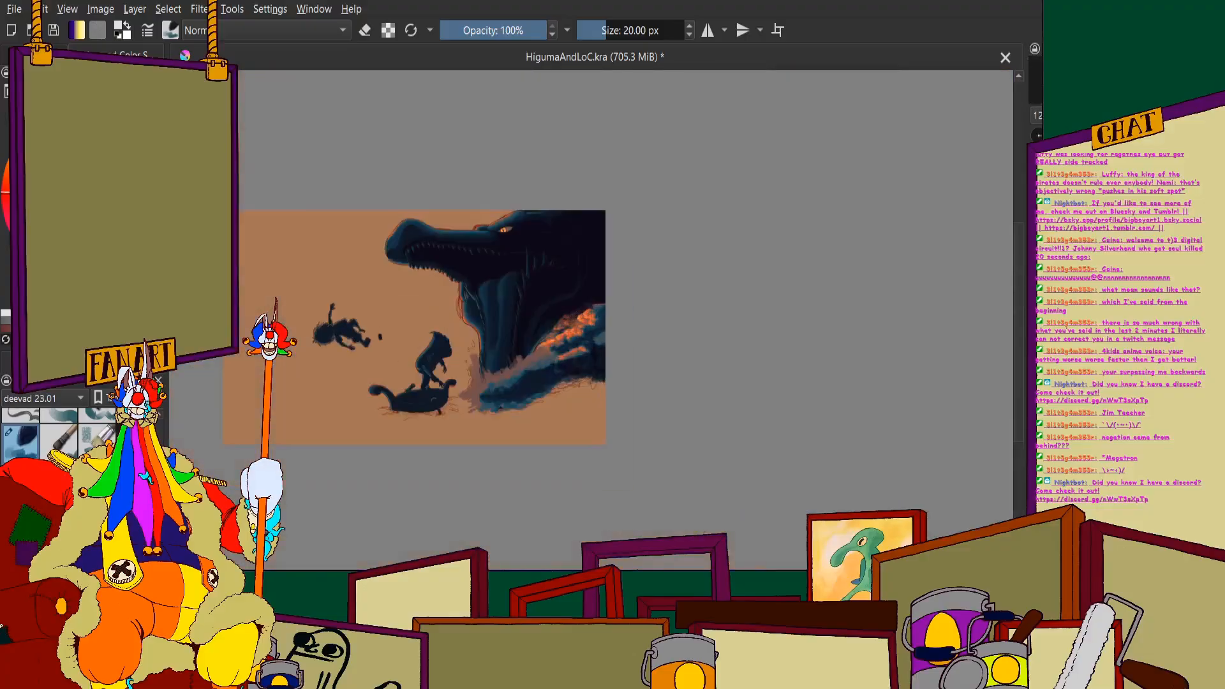
# - Show the dark sea and sky background in place of the flat tan backdrop and hide the red sketch lines
pyautogui.click(34, 55)
pyautogui.click(5, 277)
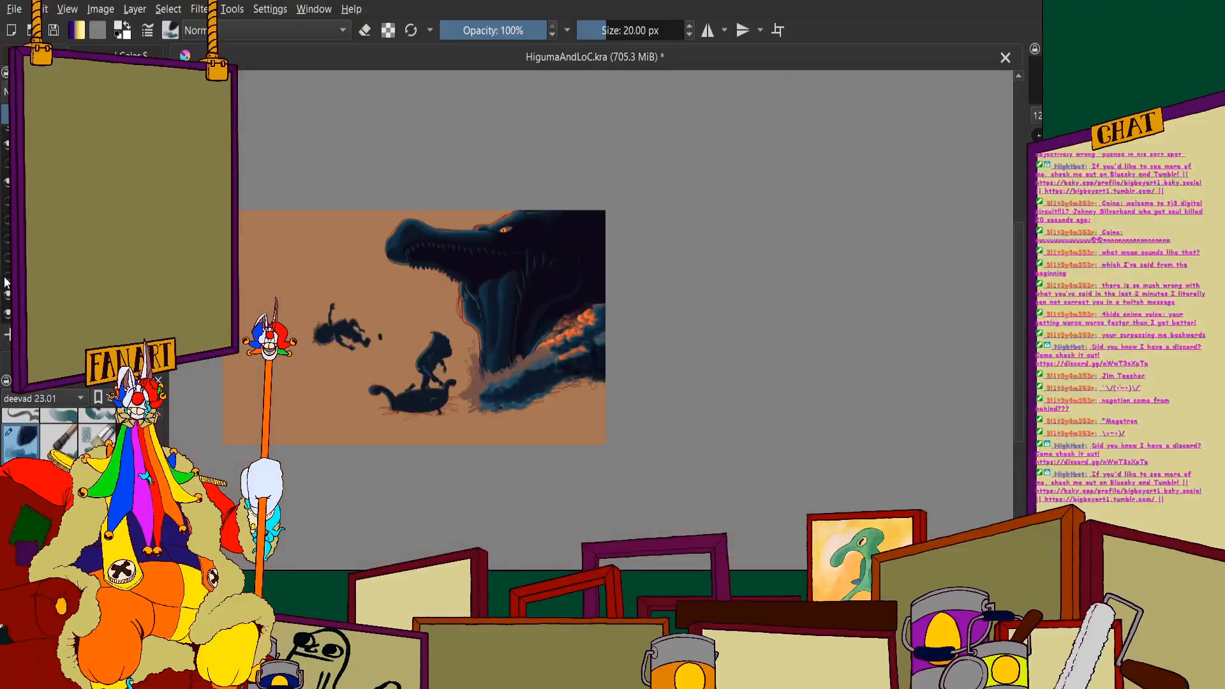
pyautogui.scroll(3, 517, 408)
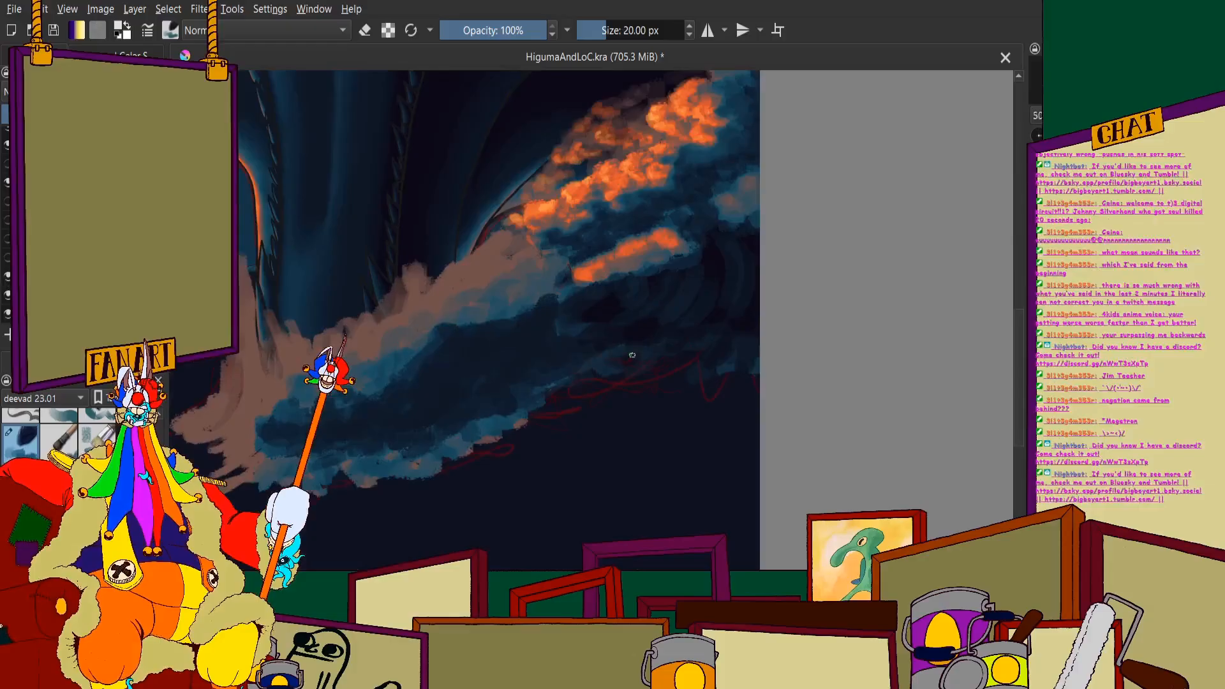
pyautogui.scroll(2, 697, 373)
pyautogui.scroll(-4, 623, 342)
pyautogui.scroll(2, 640, 339)
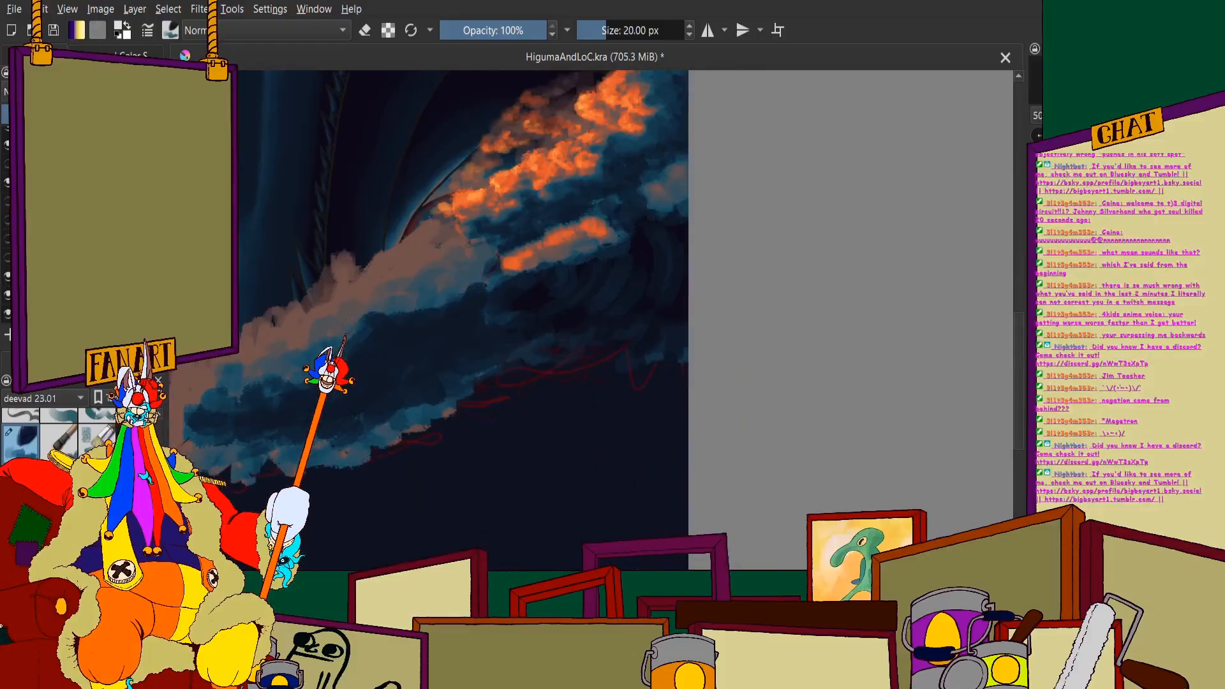
pyautogui.scroll(-4, 517, 377)
pyautogui.scroll(2, 517, 376)
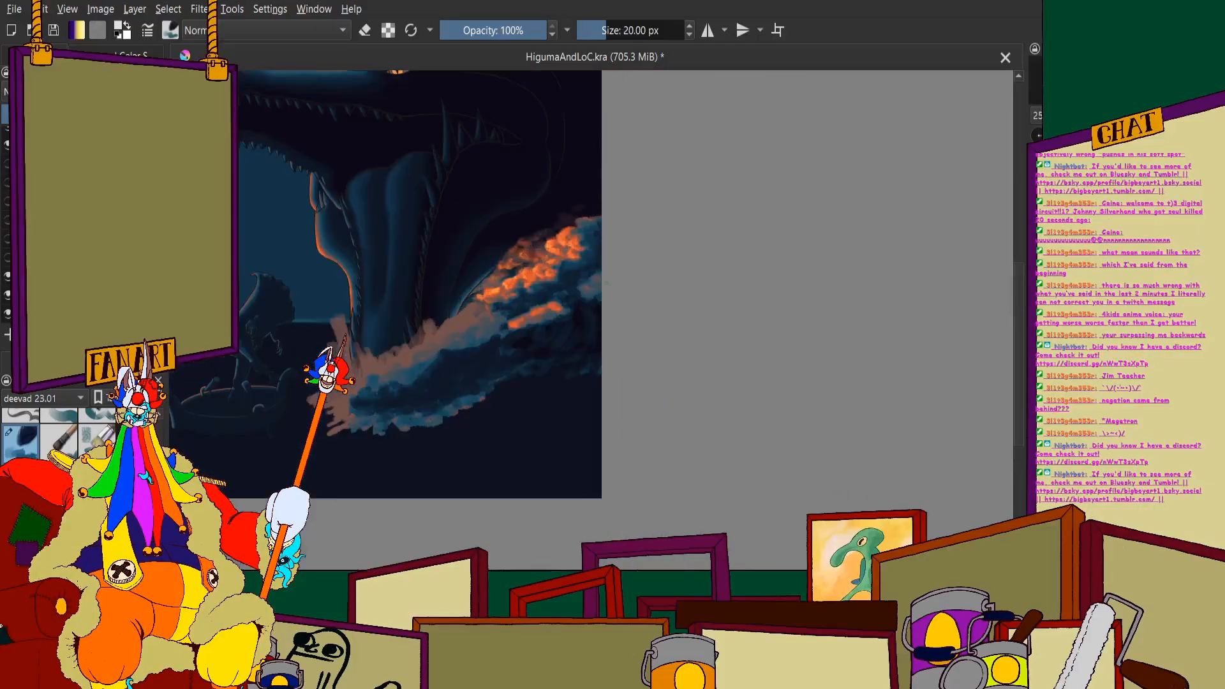
pyautogui.click(136, 54)
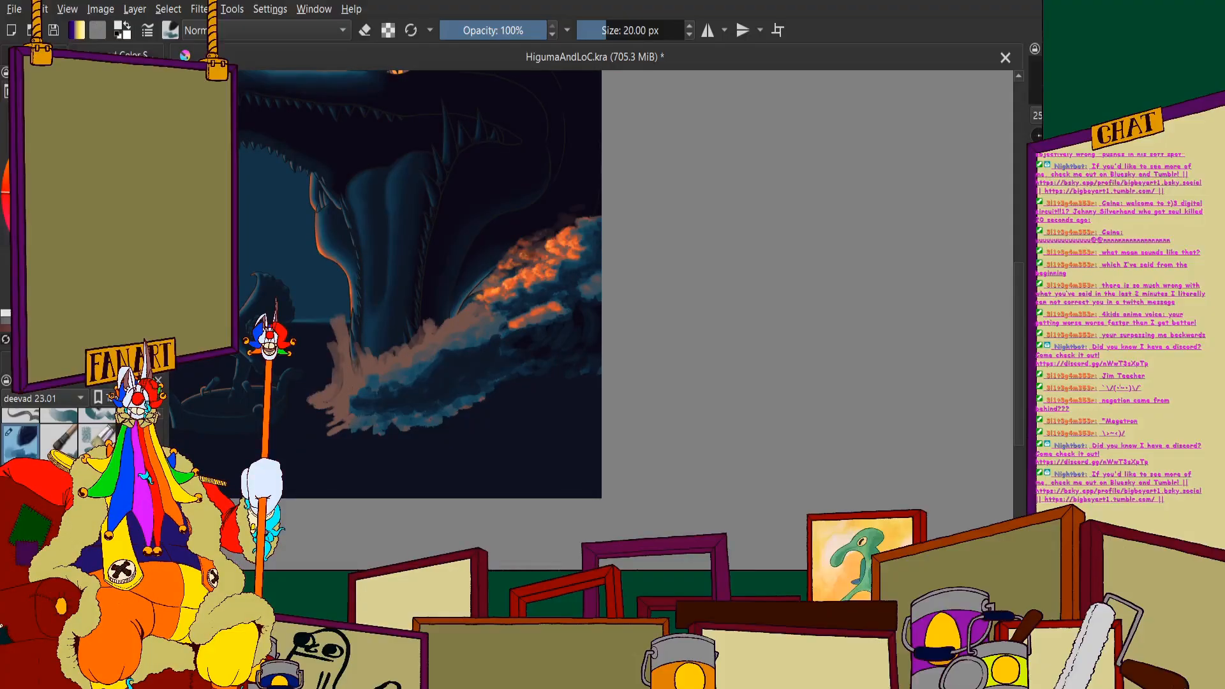
pyautogui.click(43, 55)
pyautogui.click(5, 294)
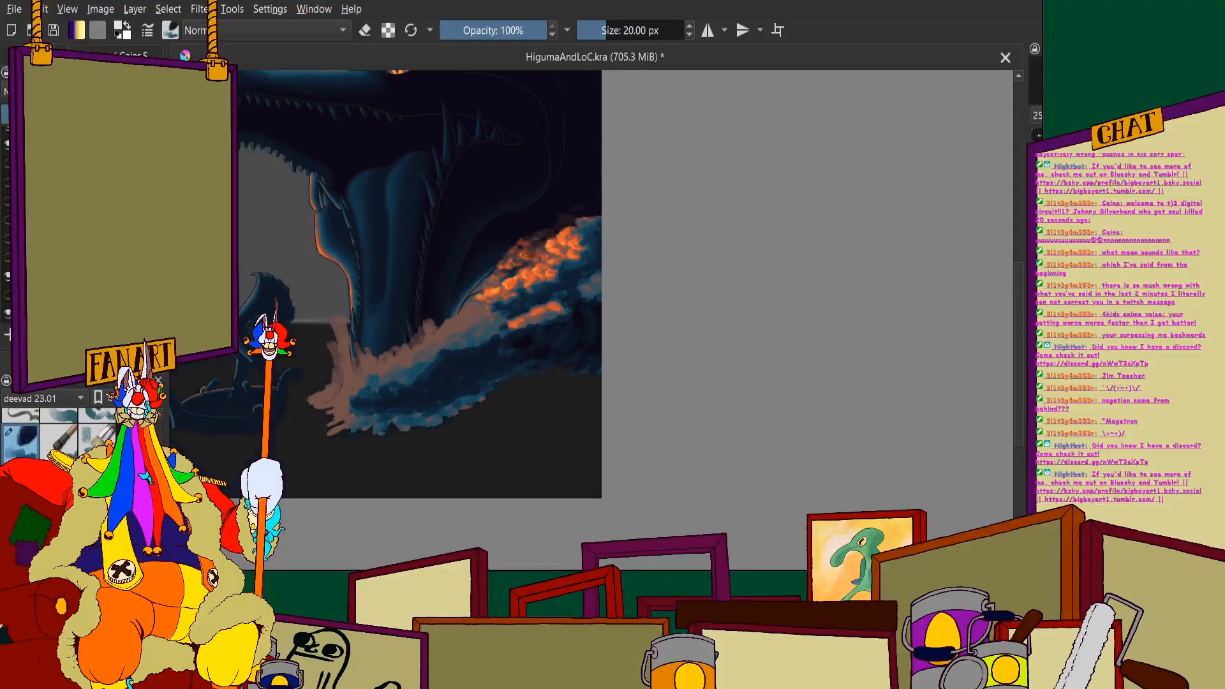
pyautogui.click(19, 55)
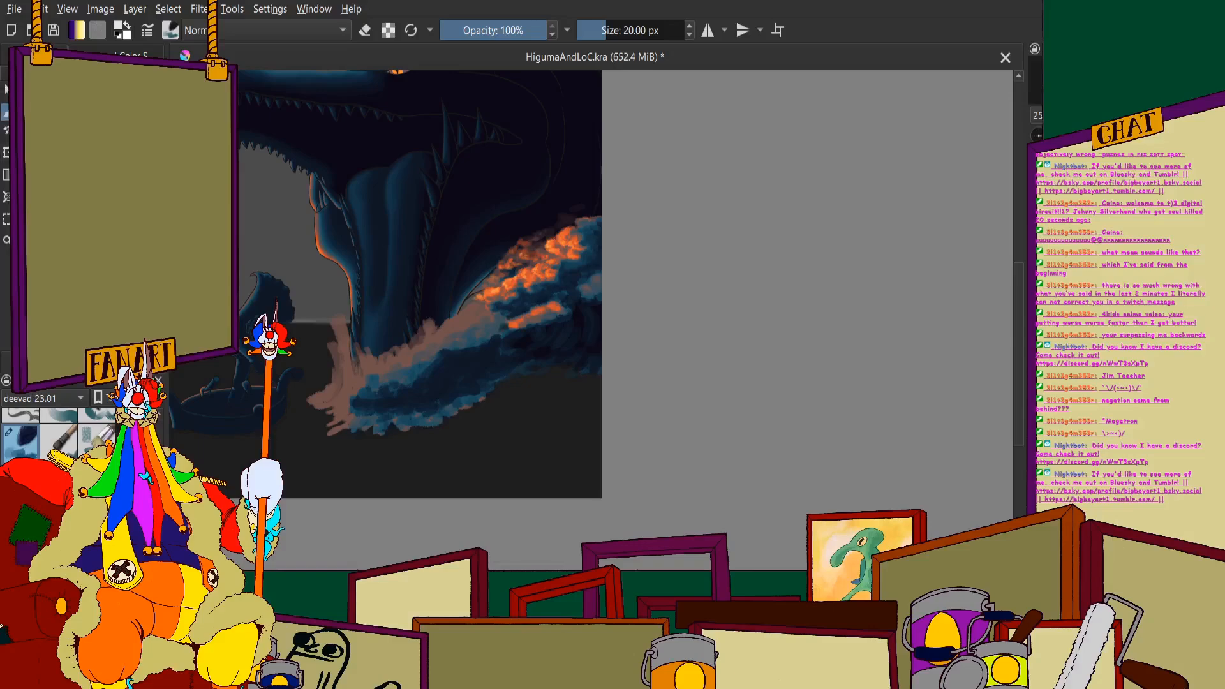
pyautogui.click(5, 113)
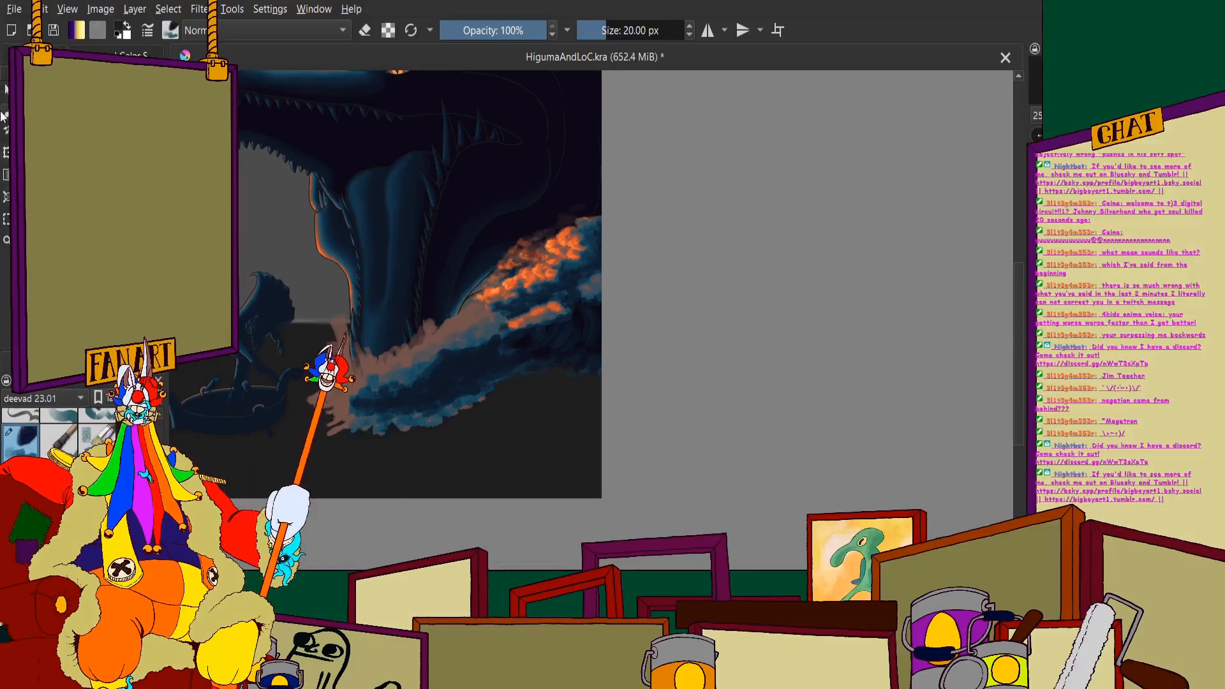
pyautogui.scroll(5, 469, 373)
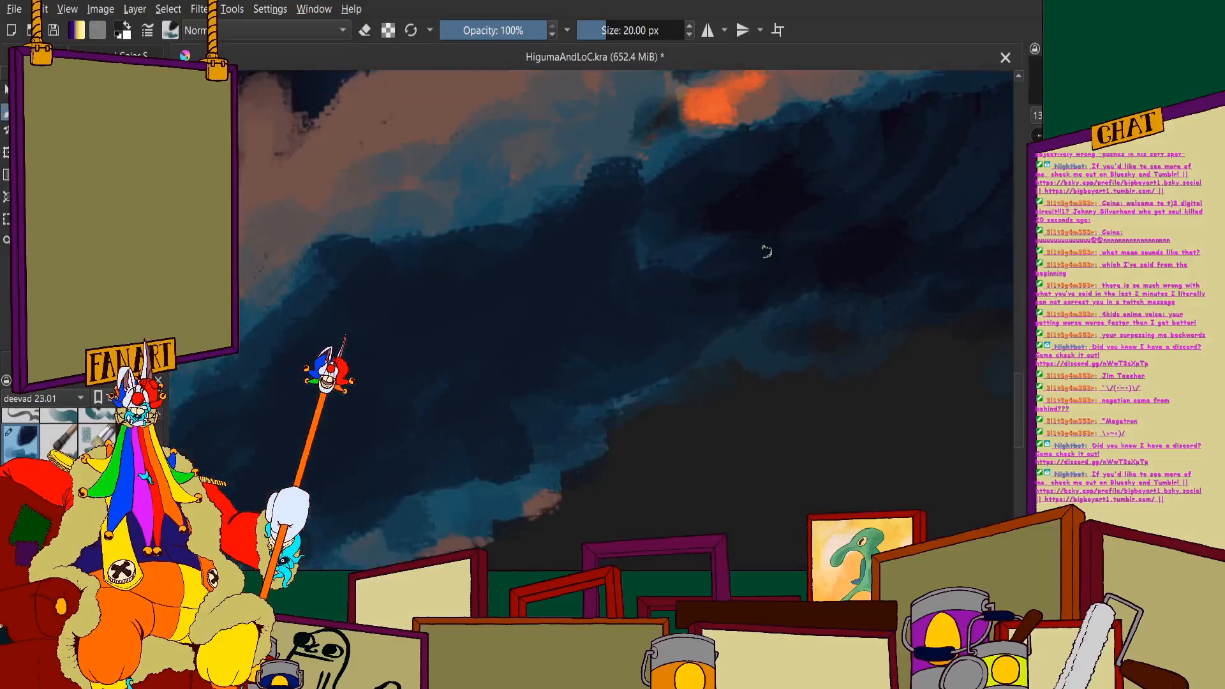
pyautogui.click(46, 57)
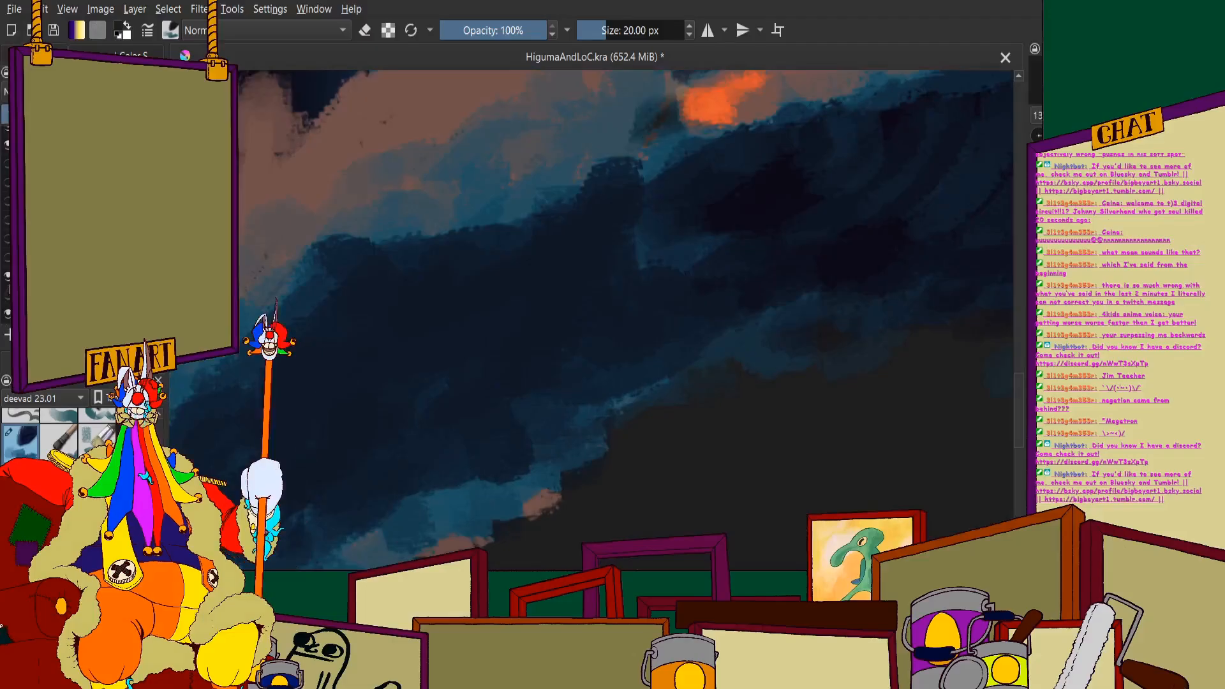
pyautogui.click(8, 297)
# - Set the brush size to 40 px and darken the teal patches along the wave's underside near the canvas edge with navy strokes
pyautogui.scroll(-4, 553, 335)
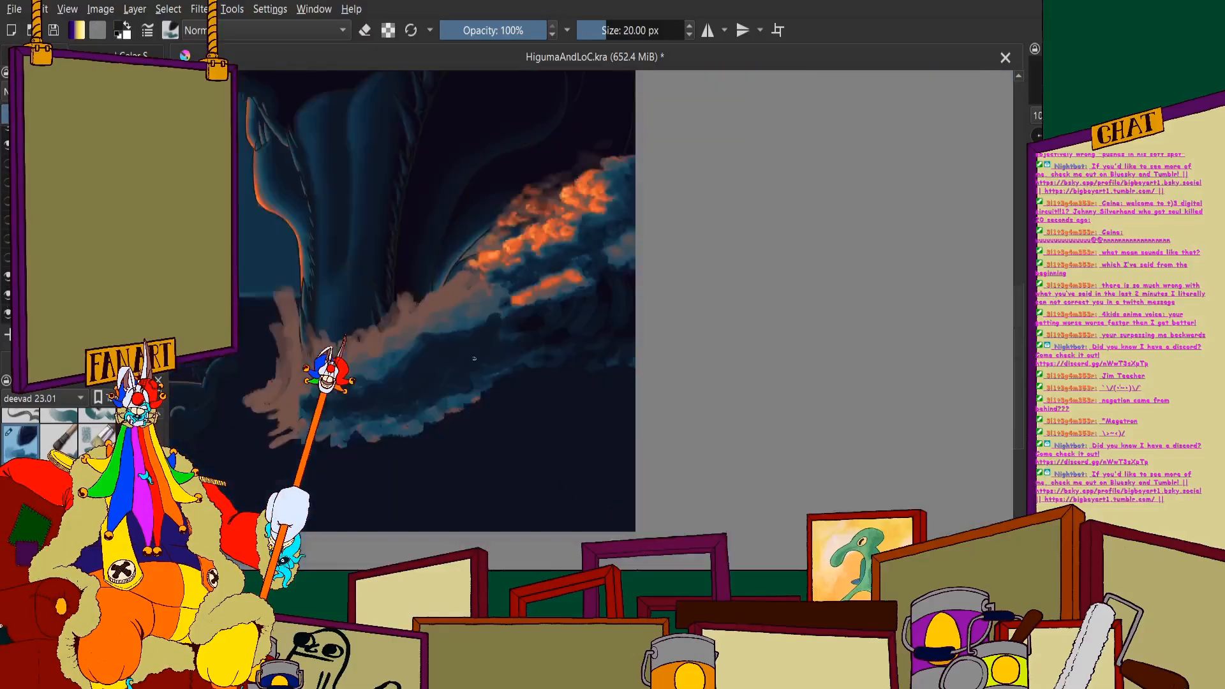
pyautogui.moveTo(620, 446); pyautogui.dragTo(553, 335)
pyautogui.scroll(-1, 552, 335)
pyautogui.scroll(5, 503, 298)
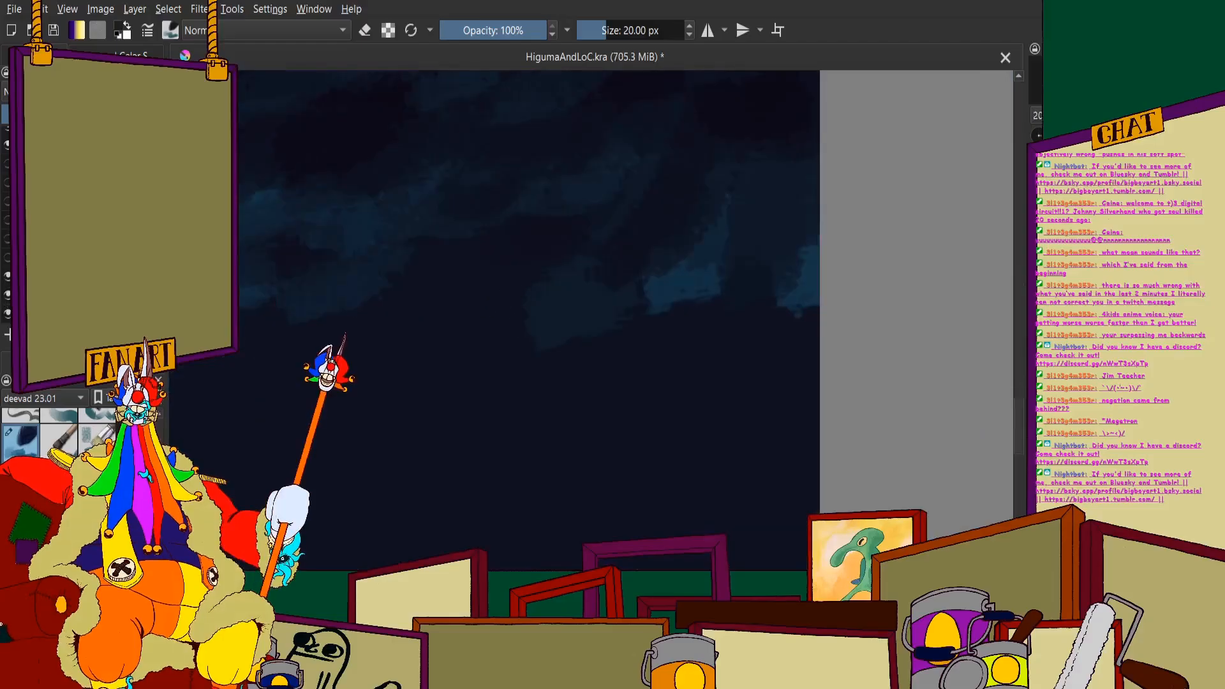
pyautogui.click(632, 26)
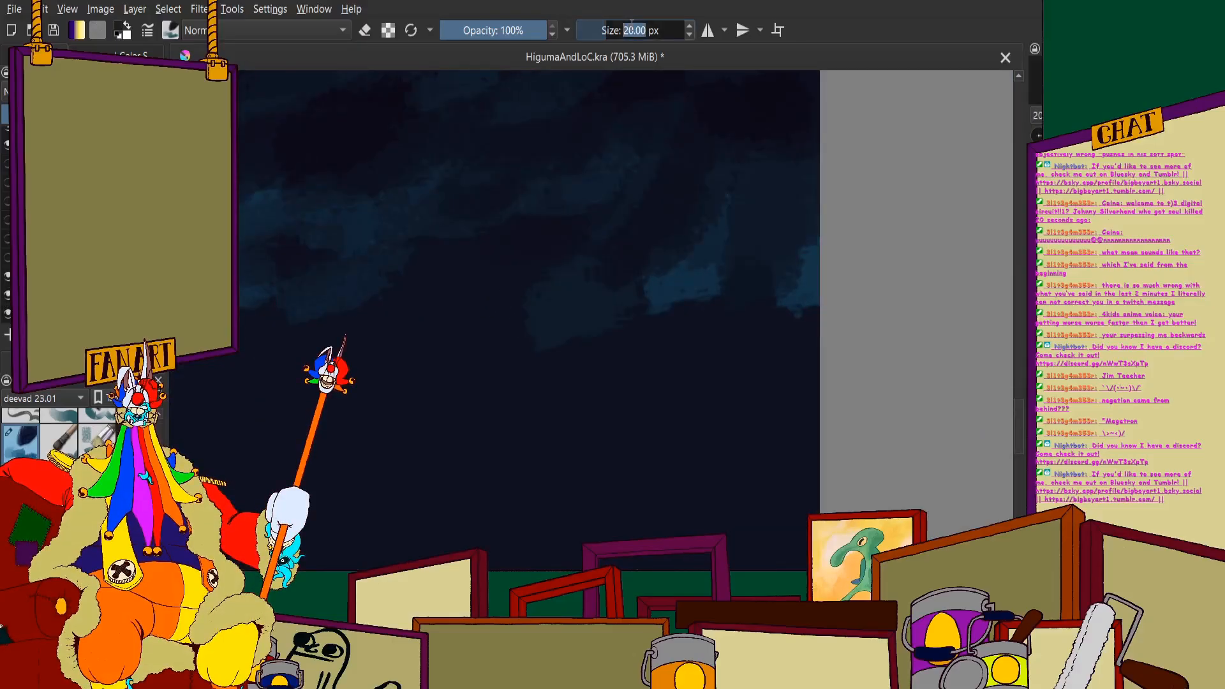
pyautogui.write('40')
pyautogui.press('Return')
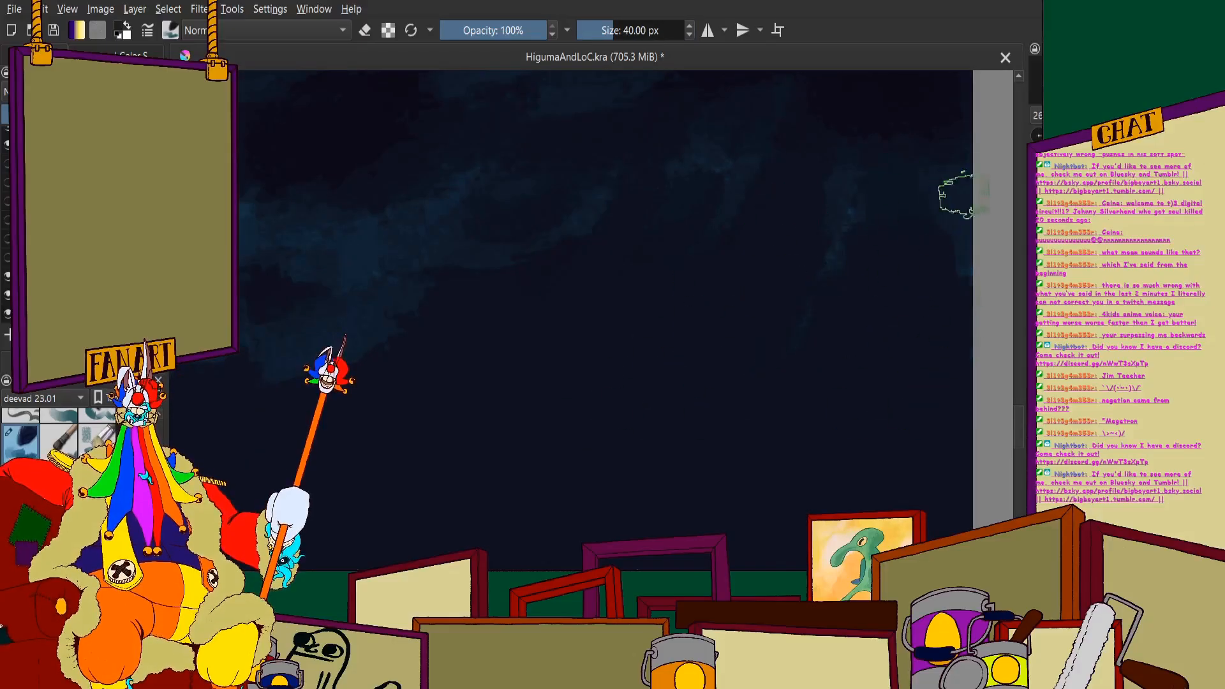
pyautogui.scroll(-3, 651, 313)
pyautogui.scroll(2, 580, 309)
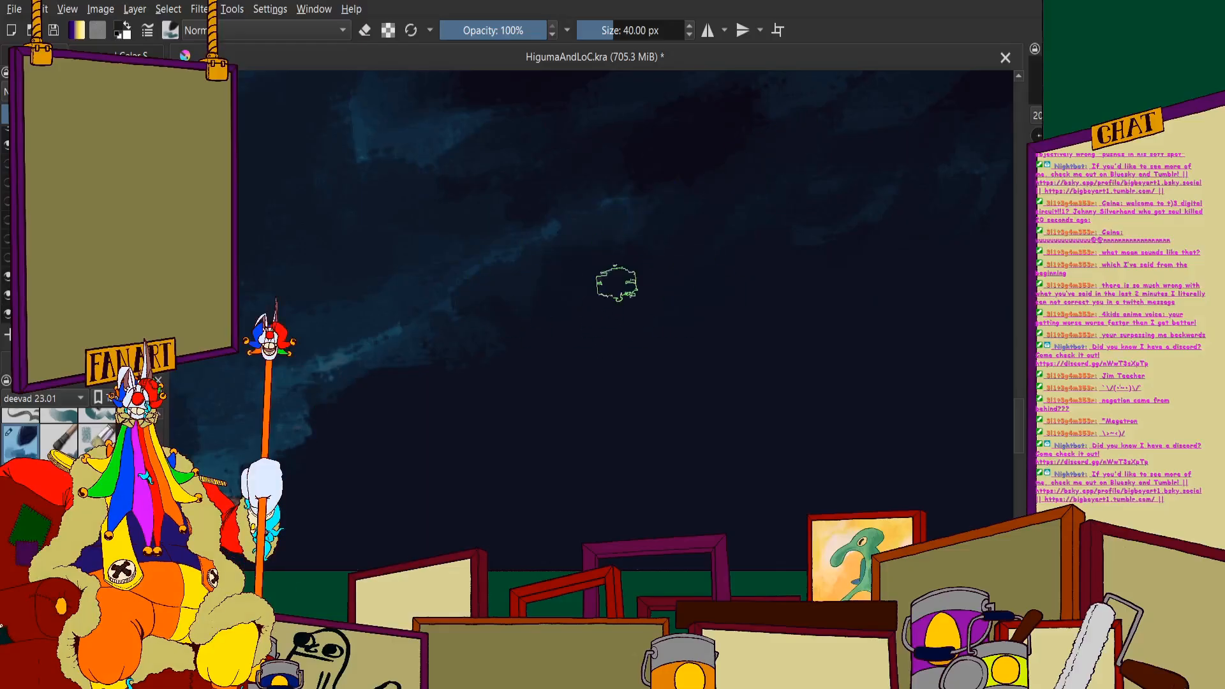
# - Examine the darkened underside of the wave up close and against the whole illustration
pyautogui.scroll(-2, 543, 299)
pyautogui.scroll(2, 611, 291)
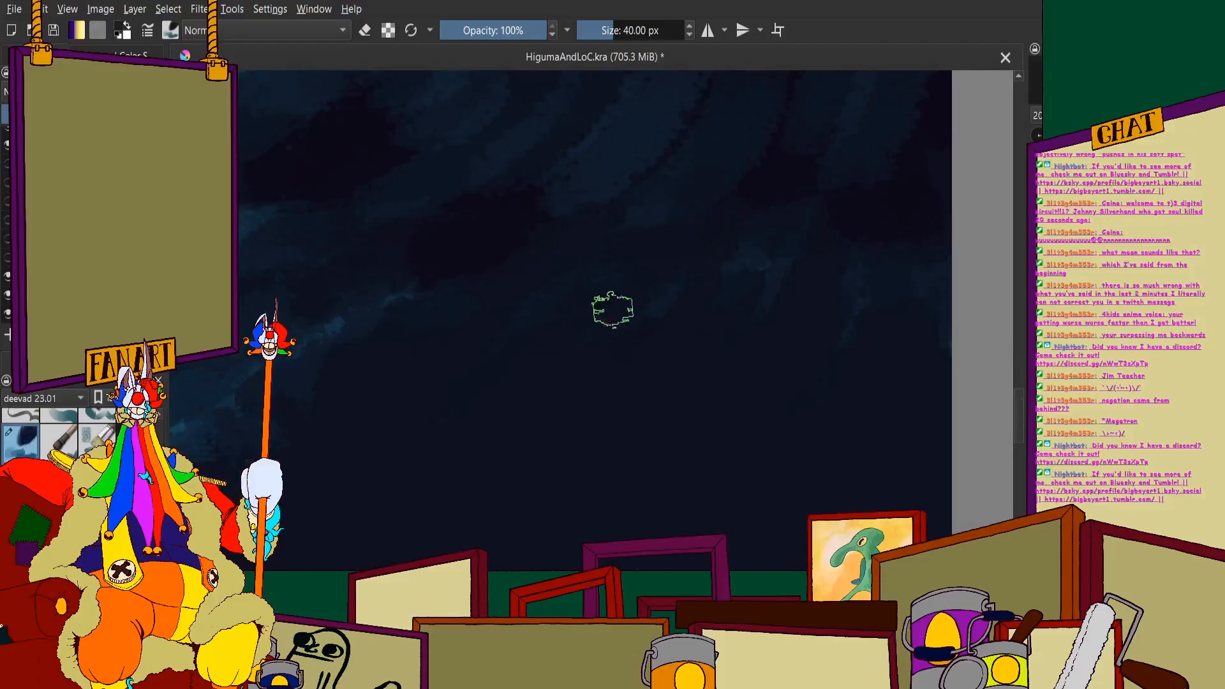
pyautogui.scroll(-2, 509, 332)
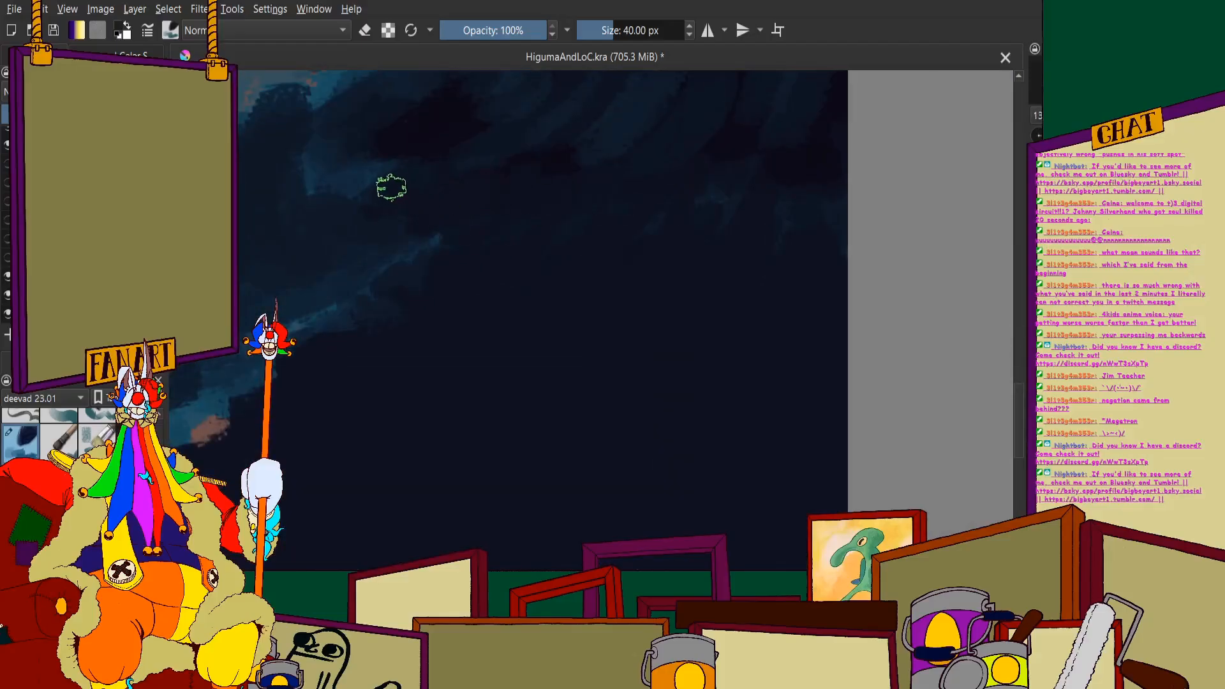
pyautogui.scroll(2, 386, 163)
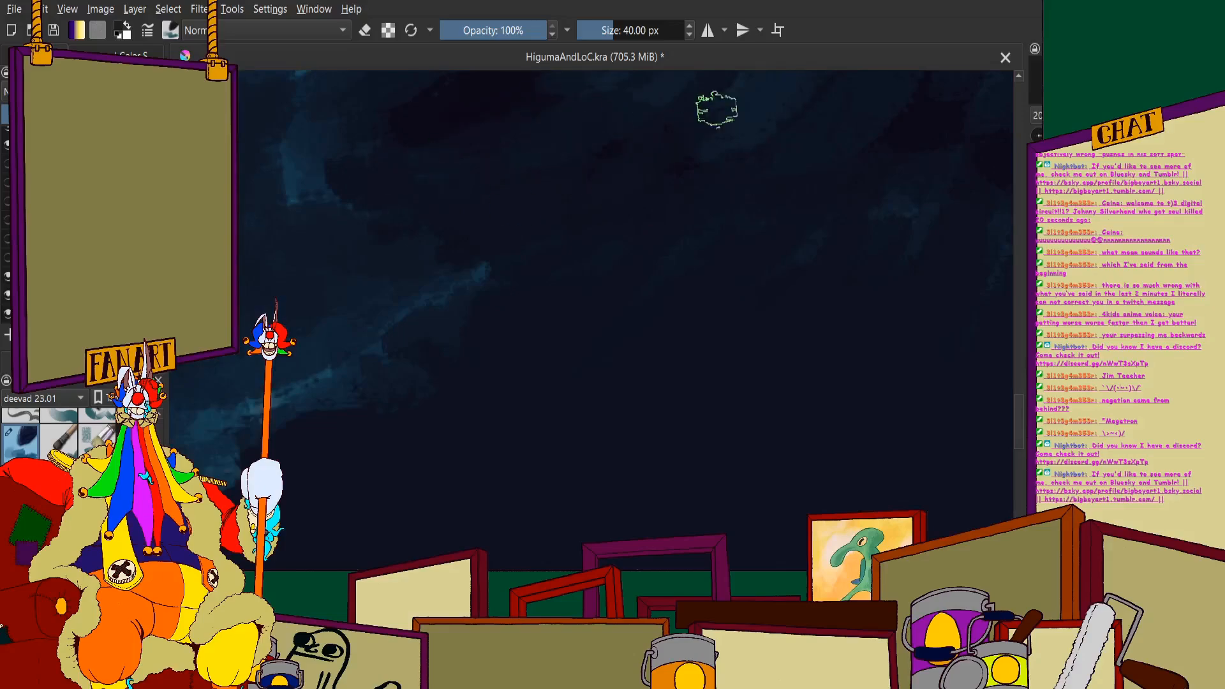
pyautogui.scroll(-2, 602, 200)
pyautogui.scroll(-1, 332, 169)
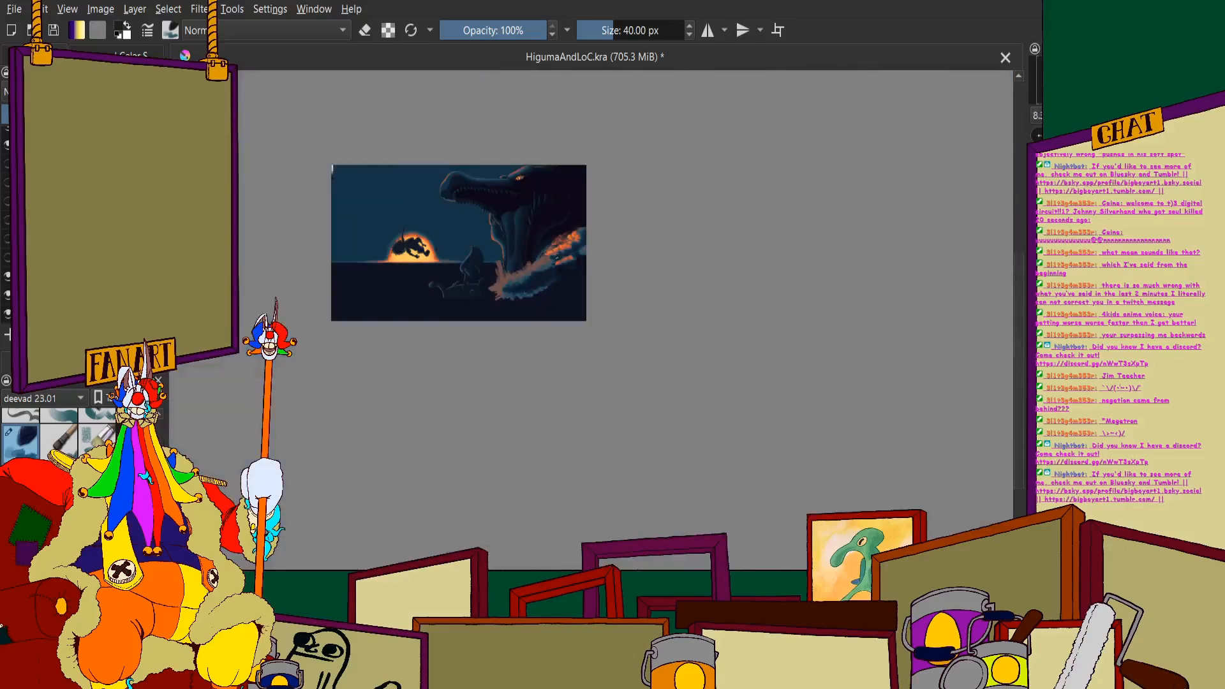
pyautogui.scroll(1, 548, 257)
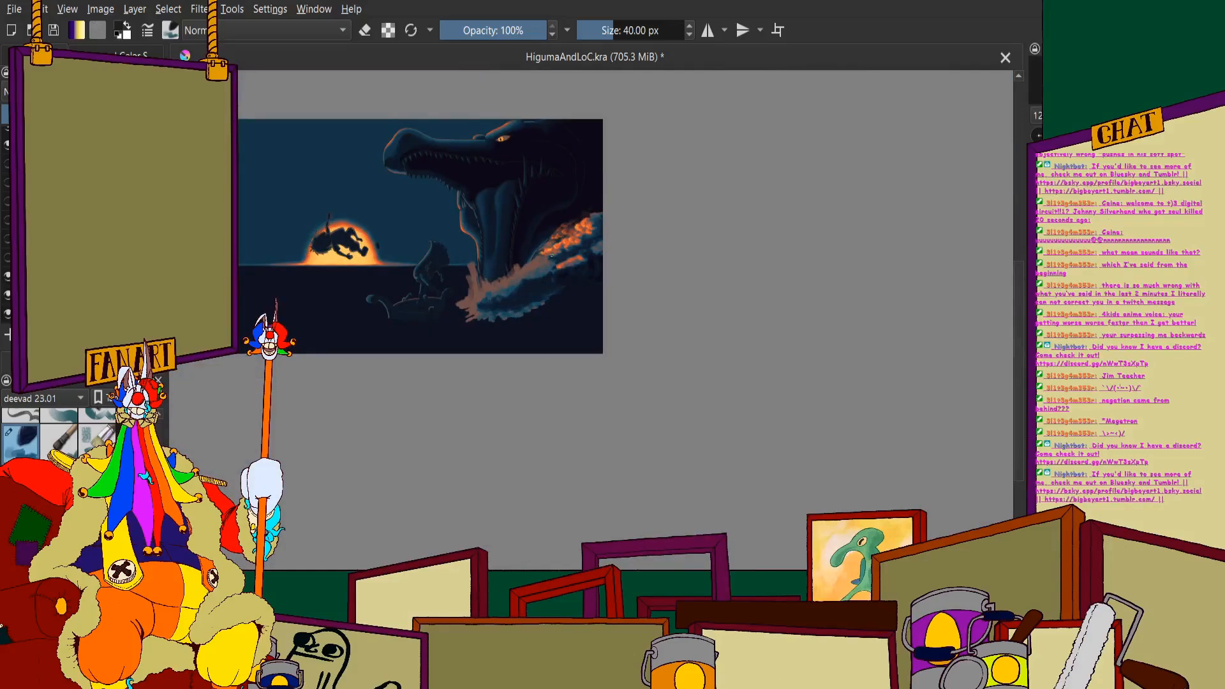
# - Hide the dark sea and sky background and make the splash painting translucent so the monster's jaw and teeth show through
pyautogui.click(8, 280)
pyautogui.scroll(4, 500, 186)
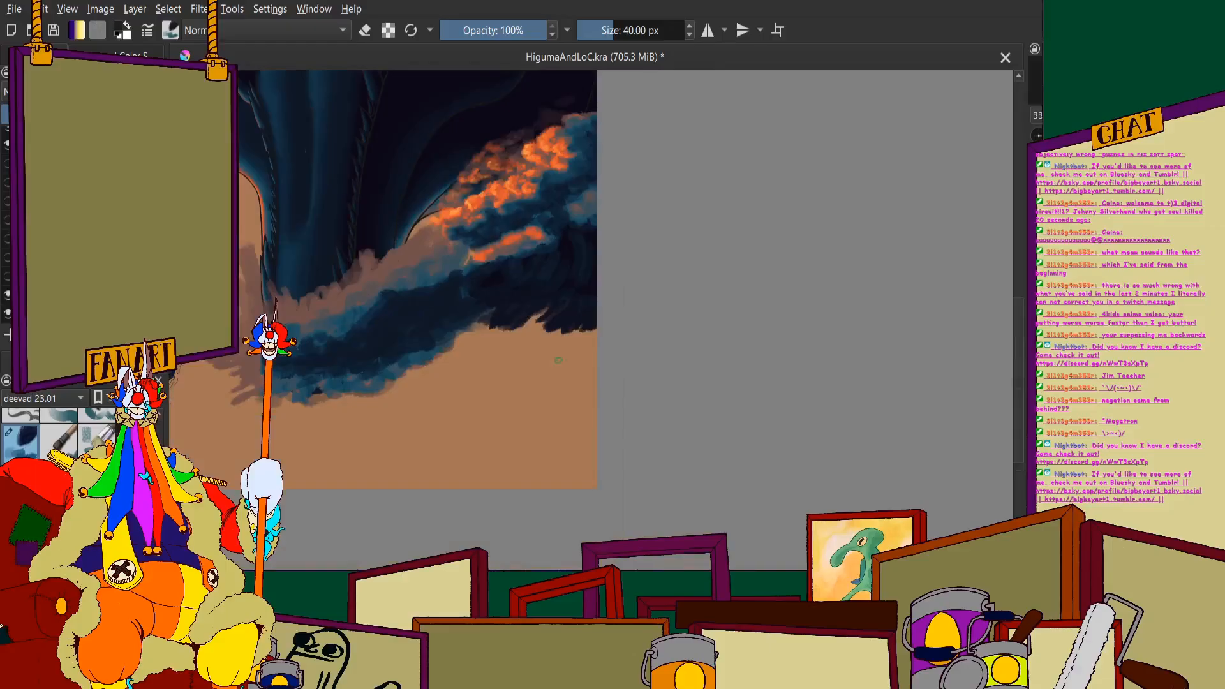
pyautogui.scroll(2, 556, 278)
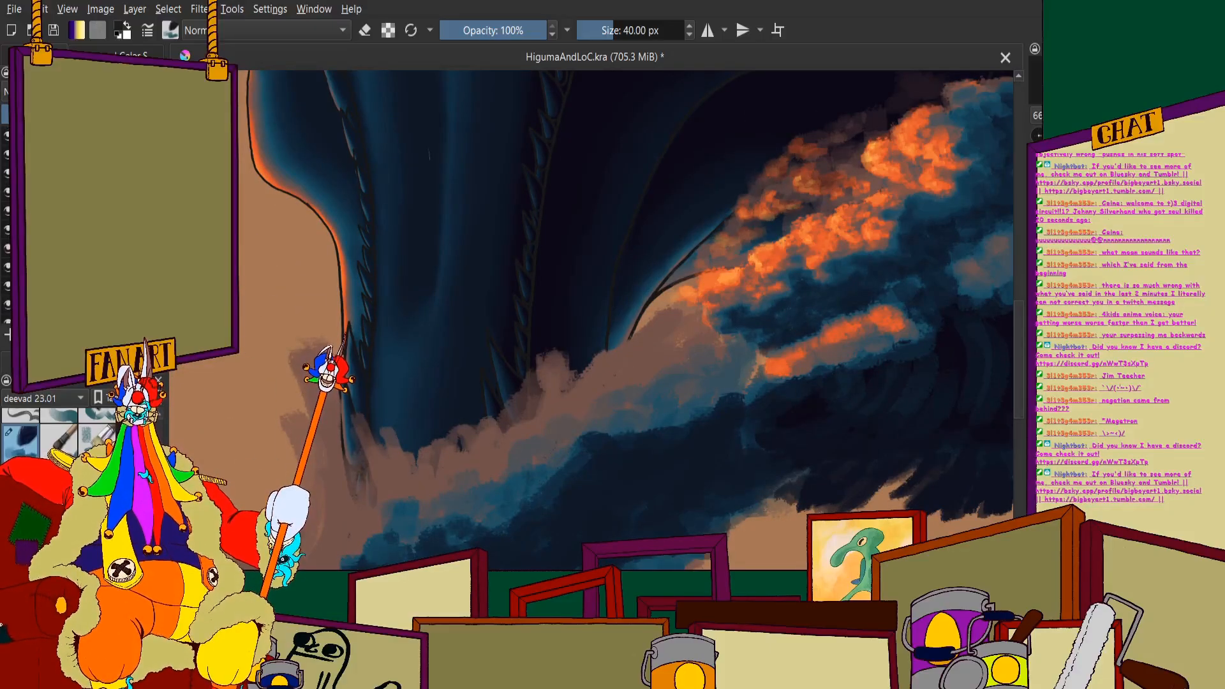
pyautogui.click(93, 115)
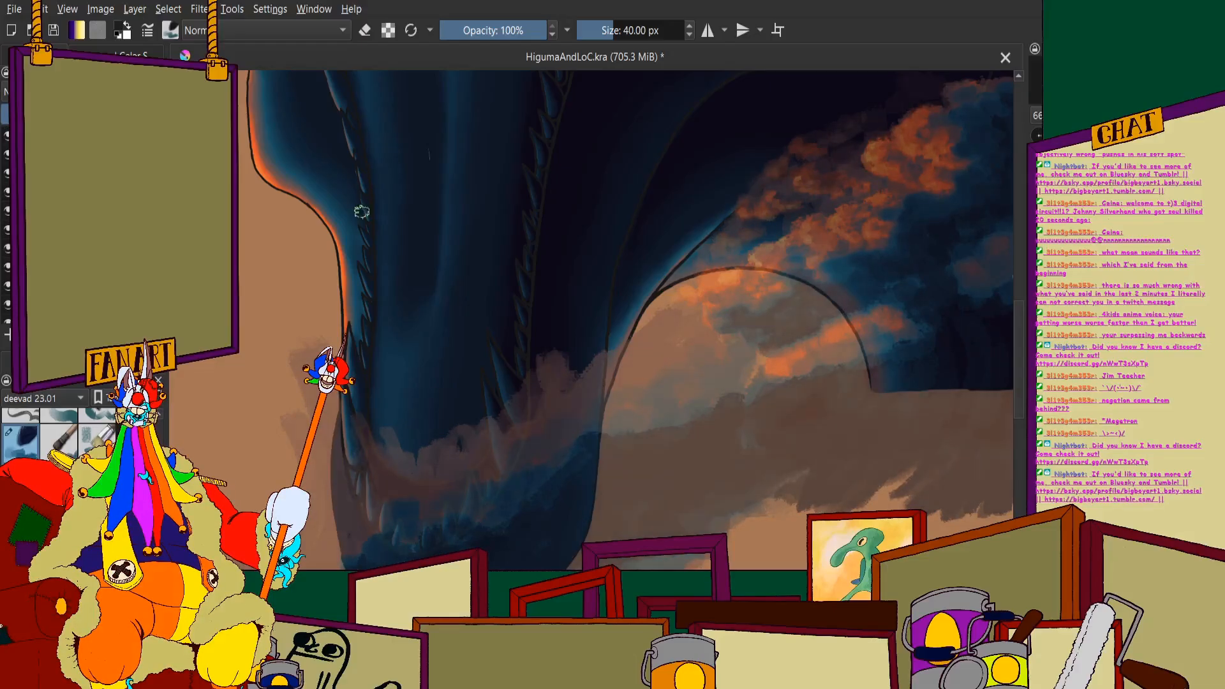
pyautogui.moveTo(393, 557); pyautogui.dragTo(388, 440)
pyautogui.scroll(2, 388, 439)
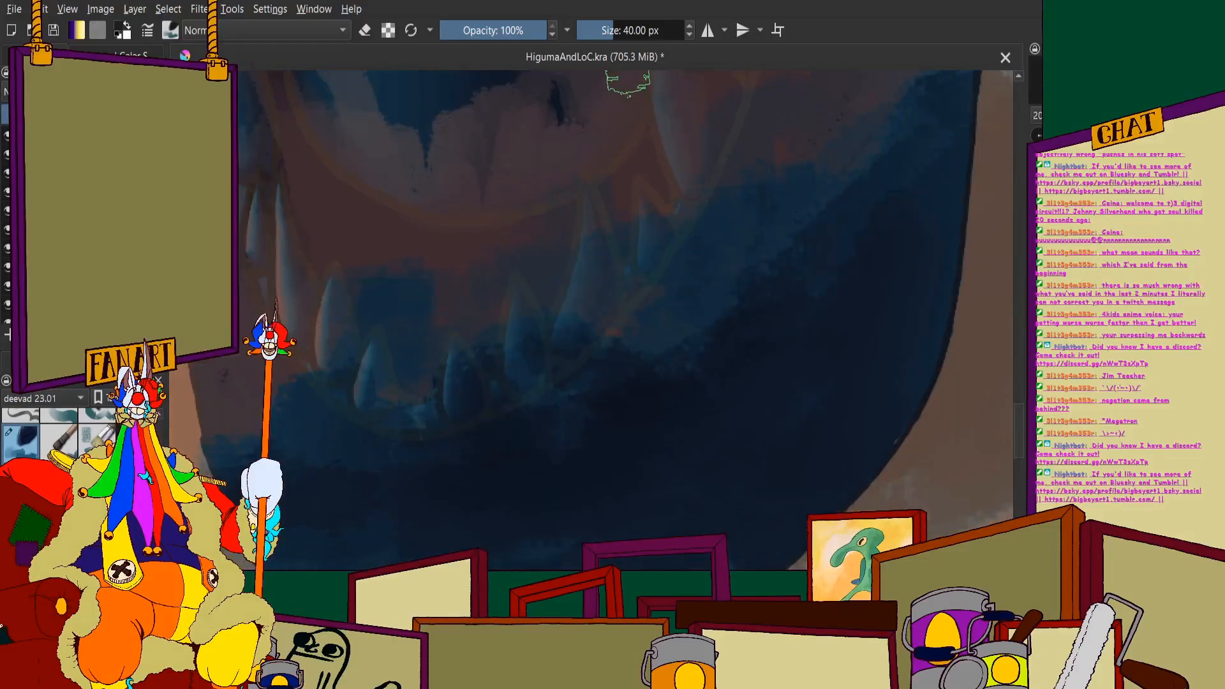
# - Set the brush size to 20 px and erase the splash over the base and sides of the front tooth right of the jaw's centre gap
pyautogui.click(630, 31)
pyautogui.write('2')
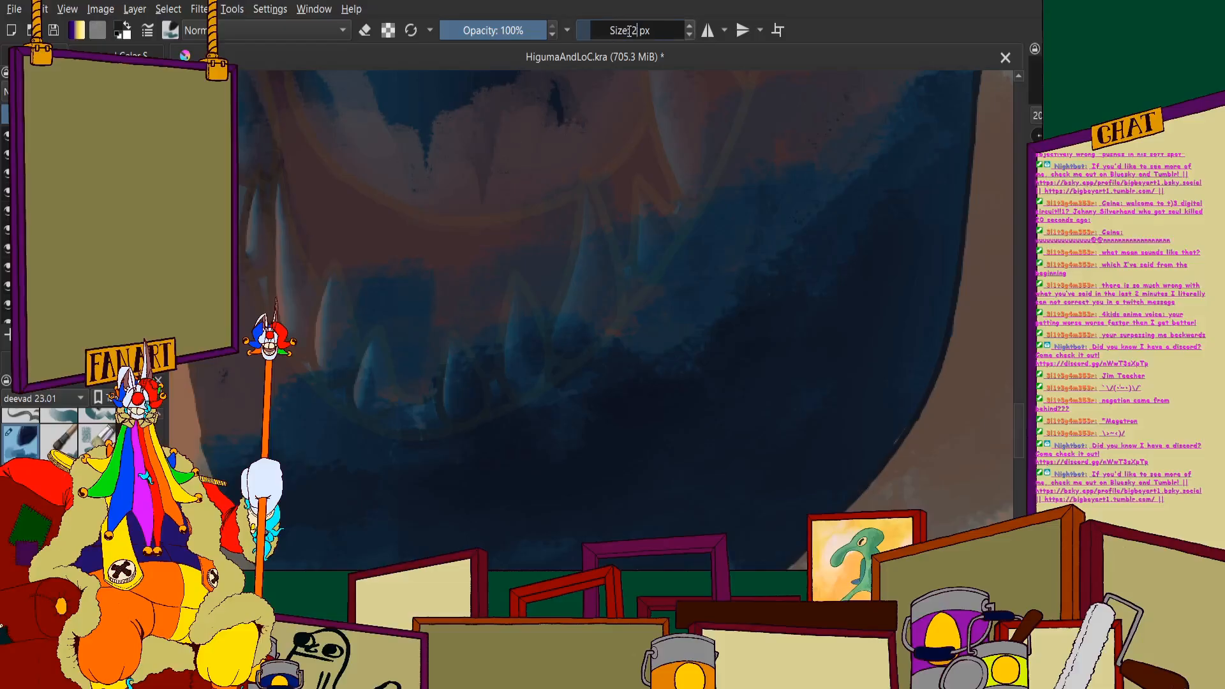
pyautogui.write('0')
pyautogui.press('Return')
pyautogui.scroll(-1, 626, 249)
pyautogui.scroll(1, 525, 350)
pyautogui.moveTo(526, 350); pyautogui.dragTo(563, 194)
pyautogui.scroll(-1, 607, 176)
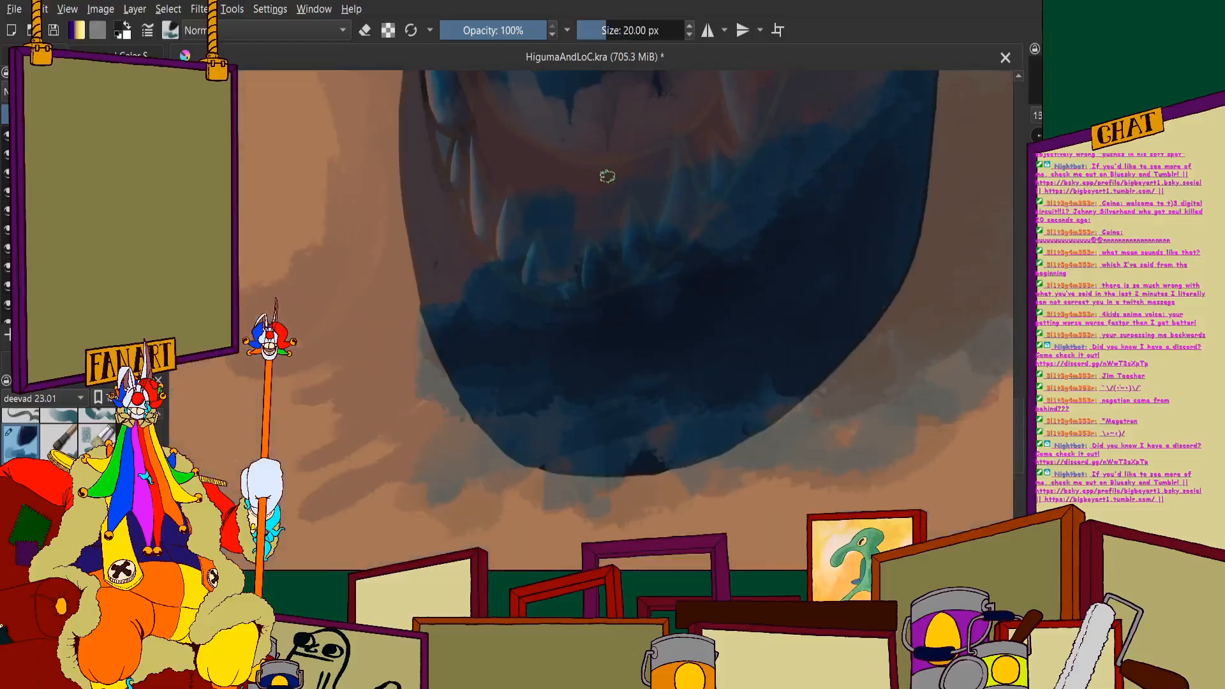
pyautogui.scroll(4, 607, 177)
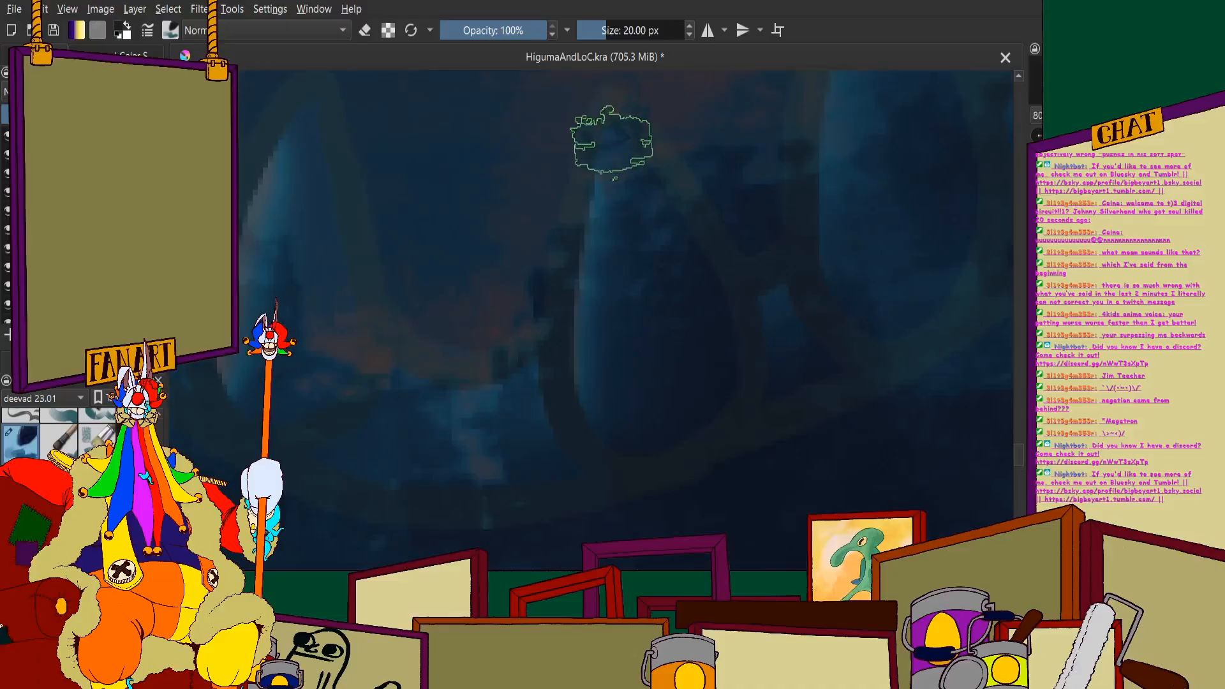
pyautogui.scroll(-2, 609, 144)
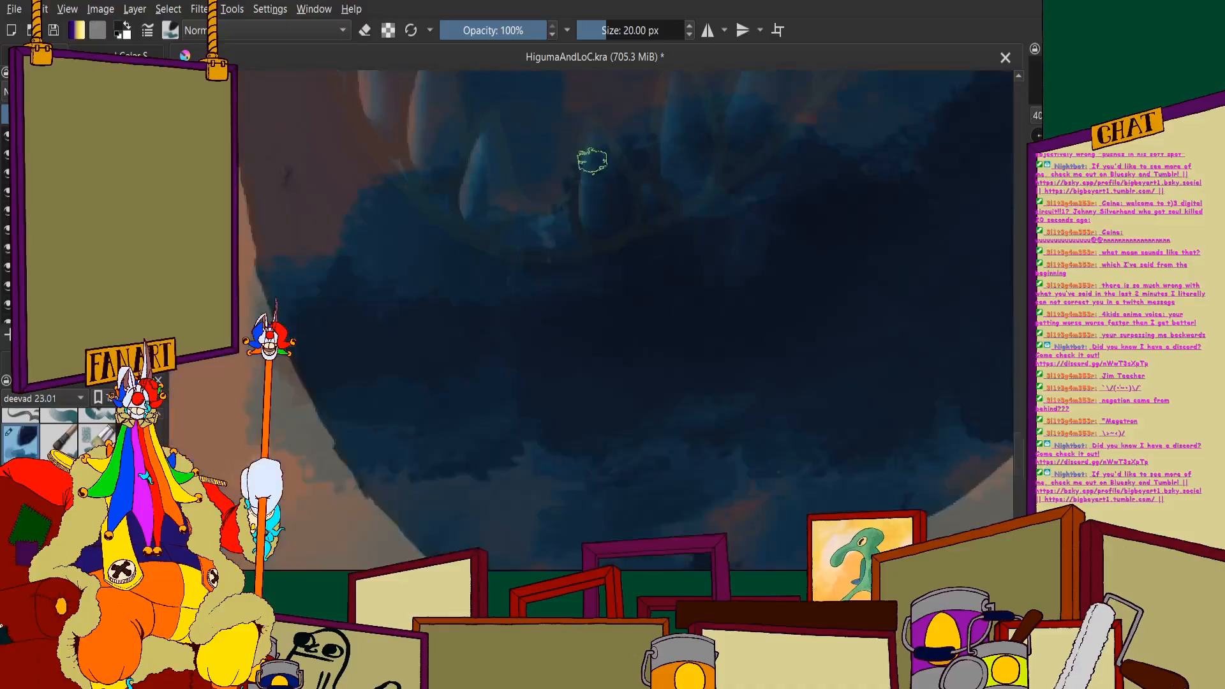
pyautogui.scroll(4, 591, 162)
pyautogui.moveTo(547, 239); pyautogui.dragTo(541, 438)
pyautogui.moveTo(544, 344)
pyautogui.mouseDown()
pyautogui.moveTo(568, 472)
pyautogui.moveTo(612, 442)
pyautogui.moveTo(635, 486)
pyautogui.moveTo(647, 302)
pyautogui.moveTo(630, 224)
pyautogui.moveTo(664, 441)
pyautogui.moveTo(619, 263)
pyautogui.moveTo(665, 227)
pyautogui.mouseUp()
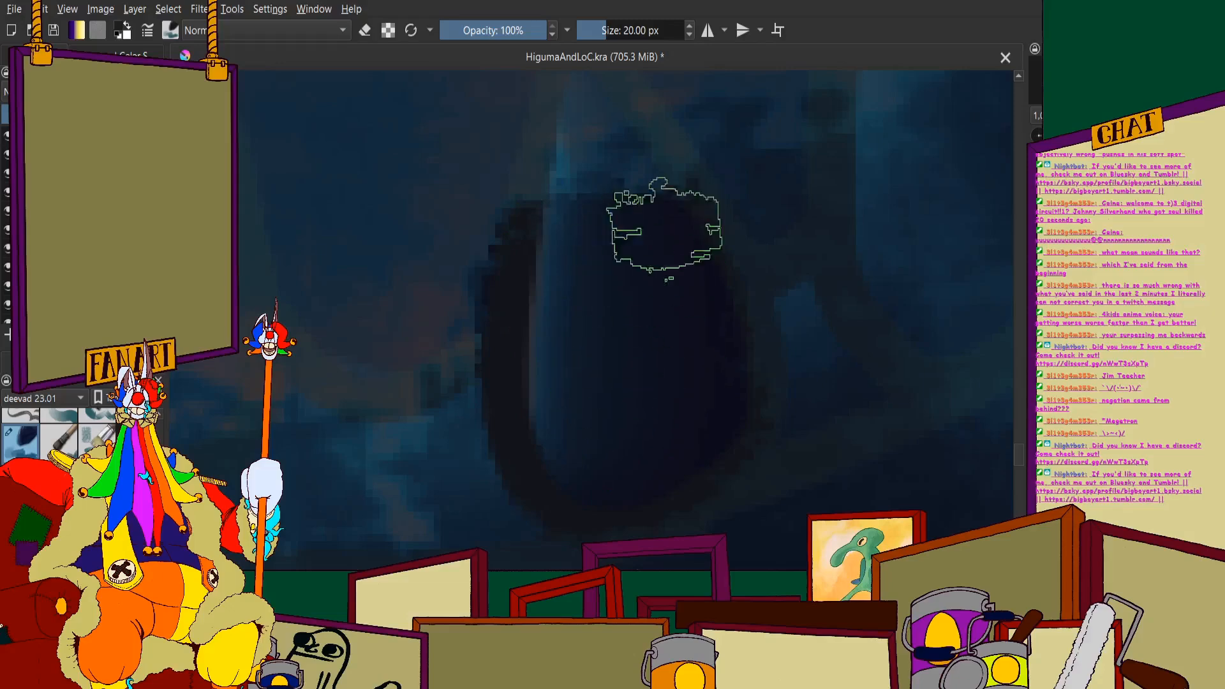
# - Erase the splash over the pointed tip of the front tooth right of the centre gap
pyautogui.scroll(-2, 671, 213)
pyautogui.scroll(2, 624, 241)
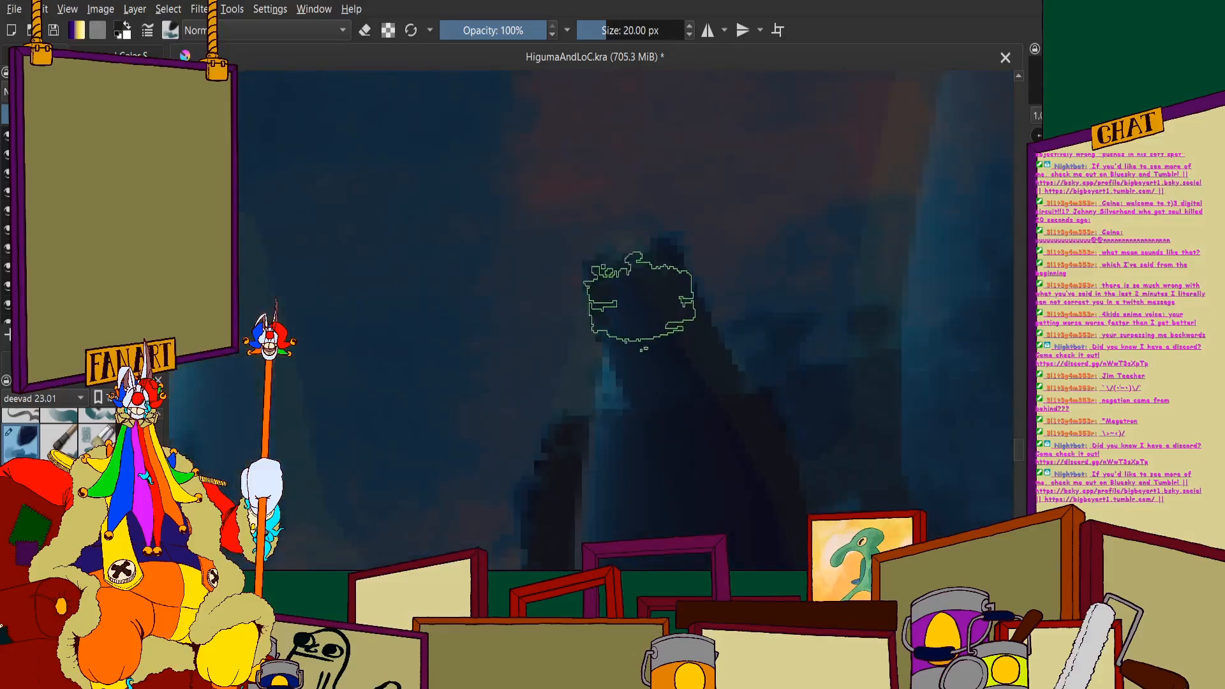
pyautogui.moveTo(640, 300)
pyautogui.mouseDown()
pyautogui.moveTo(702, 381)
pyautogui.moveTo(598, 452)
pyautogui.moveTo(628, 273)
pyautogui.mouseUp()
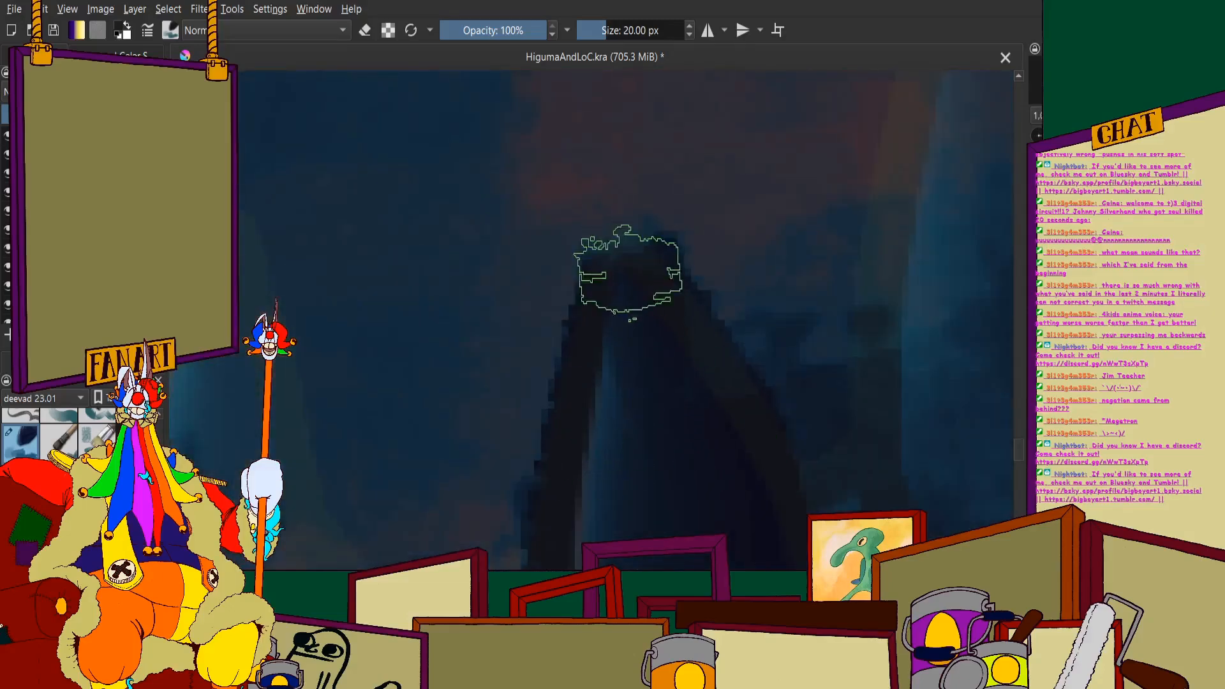
pyautogui.scroll(-8, 627, 220)
# - Erase the splash over the matching front tooth left of the centre gap, from tip to base
pyautogui.scroll(7, 590, 237)
pyautogui.moveTo(614, 193)
pyautogui.mouseDown()
pyautogui.moveTo(628, 334)
pyautogui.moveTo(619, 224)
pyautogui.moveTo(605, 409)
pyautogui.moveTo(610, 333)
pyautogui.moveTo(544, 364)
pyautogui.mouseUp()
pyautogui.moveTo(579, 200)
pyautogui.mouseDown()
pyautogui.moveTo(544, 253)
pyautogui.moveTo(570, 189)
pyautogui.moveTo(517, 351)
pyautogui.mouseUp()
pyautogui.moveTo(569, 189)
pyautogui.mouseDown()
pyautogui.moveTo(604, 102)
pyautogui.moveTo(623, 246)
pyautogui.moveTo(613, 166)
pyautogui.mouseUp()
pyautogui.scroll(-4, 614, 253)
pyautogui.scroll(-4, 613, 253)
pyautogui.scroll(4, 613, 289)
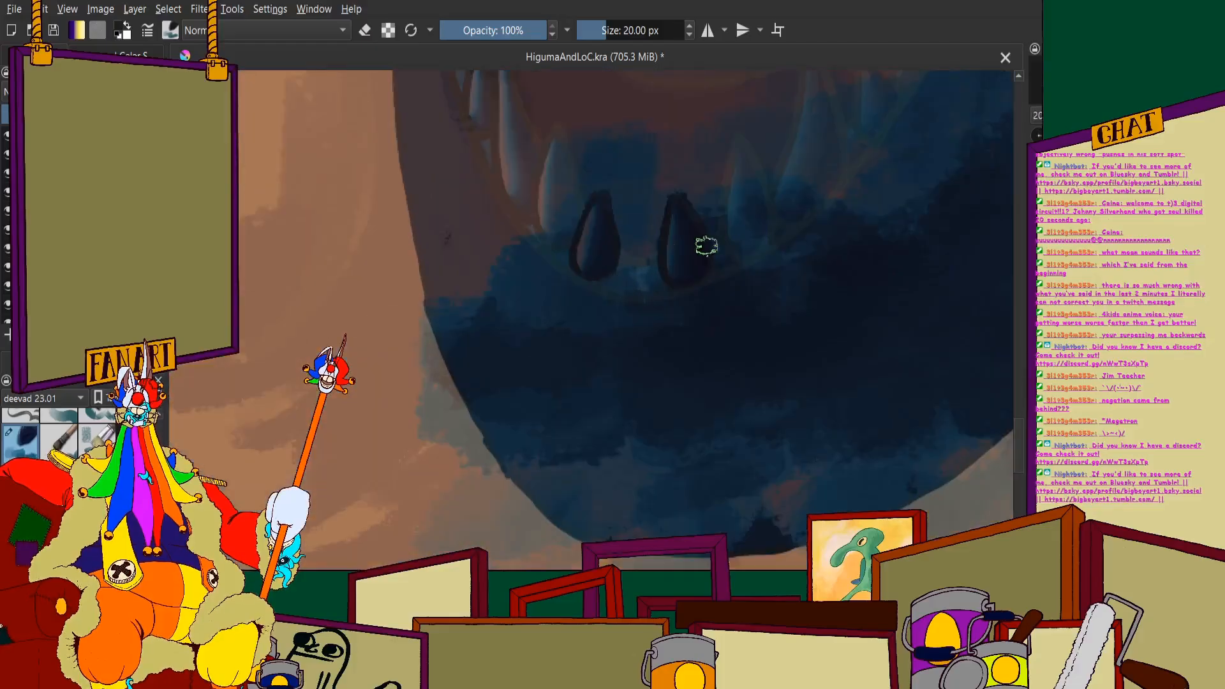
# - Erase the splash along the left edge and body of the second tooth right of the centre gap
pyautogui.scroll(-4, 638, 252)
pyautogui.scroll(5, 641, 237)
pyautogui.scroll(-4, 374, 205)
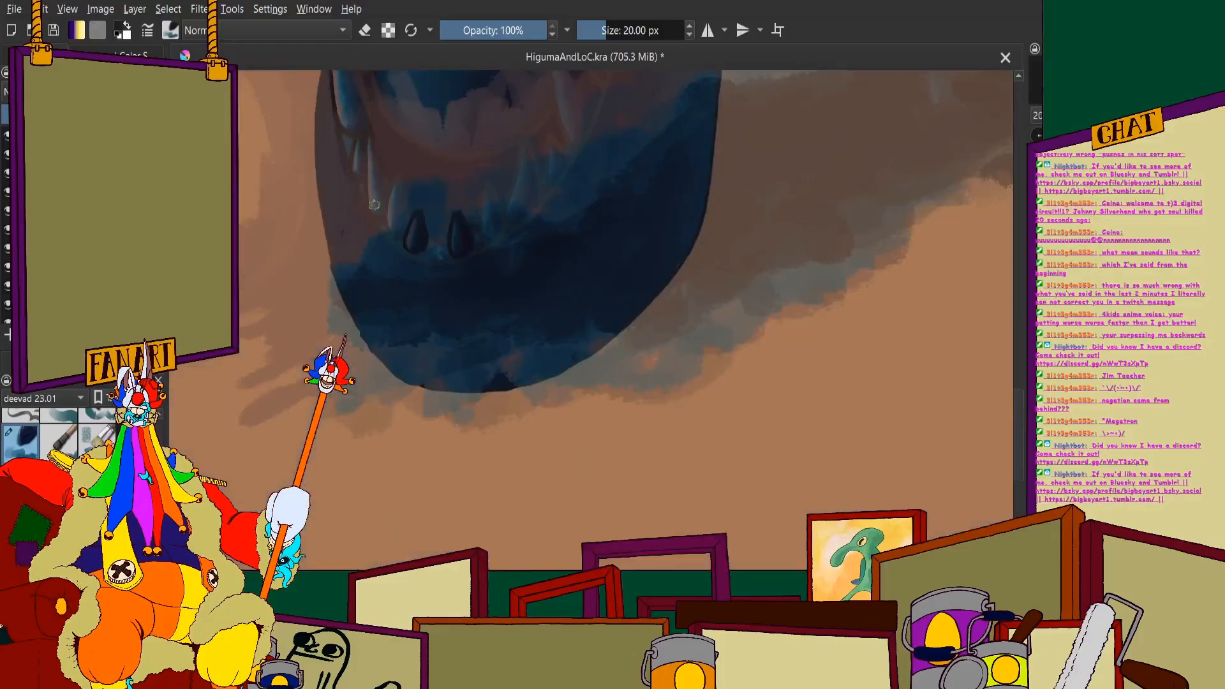
pyautogui.scroll(4, 432, 233)
pyautogui.scroll(3, 492, 238)
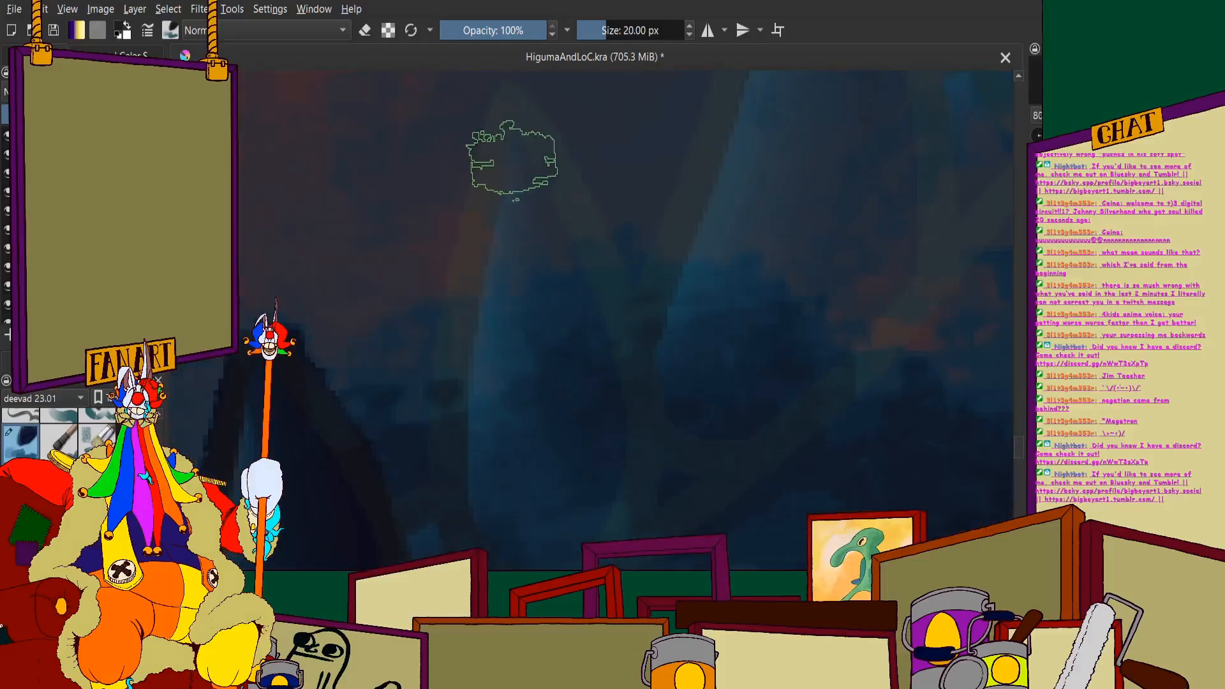
pyautogui.moveTo(517, 127); pyautogui.dragTo(486, 409)
pyautogui.scroll(-2, 492, 274)
pyautogui.scroll(3, 491, 265)
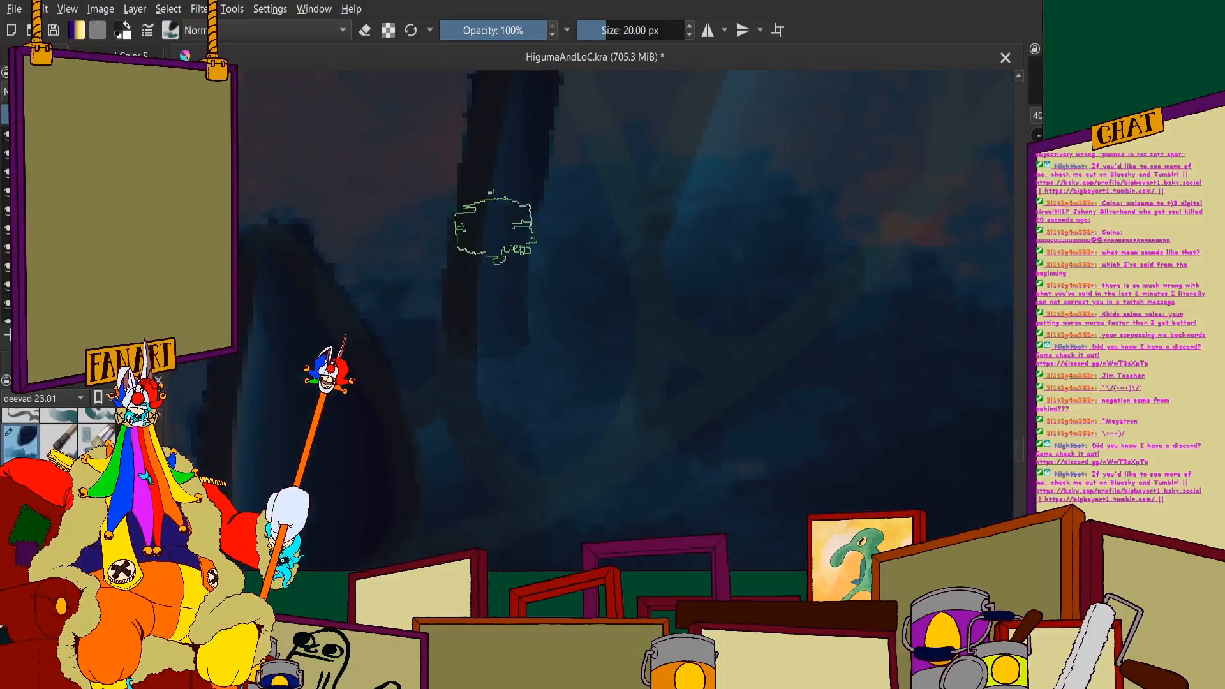
pyautogui.moveTo(559, 444)
pyautogui.mouseDown()
pyautogui.moveTo(619, 305)
pyautogui.moveTo(574, 147)
pyautogui.mouseUp()
# - Clear the remaining splash from the second right-hand tooth, down its side and around its pointed tip
pyautogui.scroll(-4, 561, 223)
pyautogui.scroll(4, 553, 178)
pyautogui.moveTo(546, 213)
pyautogui.mouseDown()
pyautogui.moveTo(613, 356)
pyautogui.moveTo(606, 523)
pyautogui.moveTo(540, 542)
pyautogui.mouseUp()
pyautogui.moveTo(541, 161); pyautogui.dragTo(537, 148)
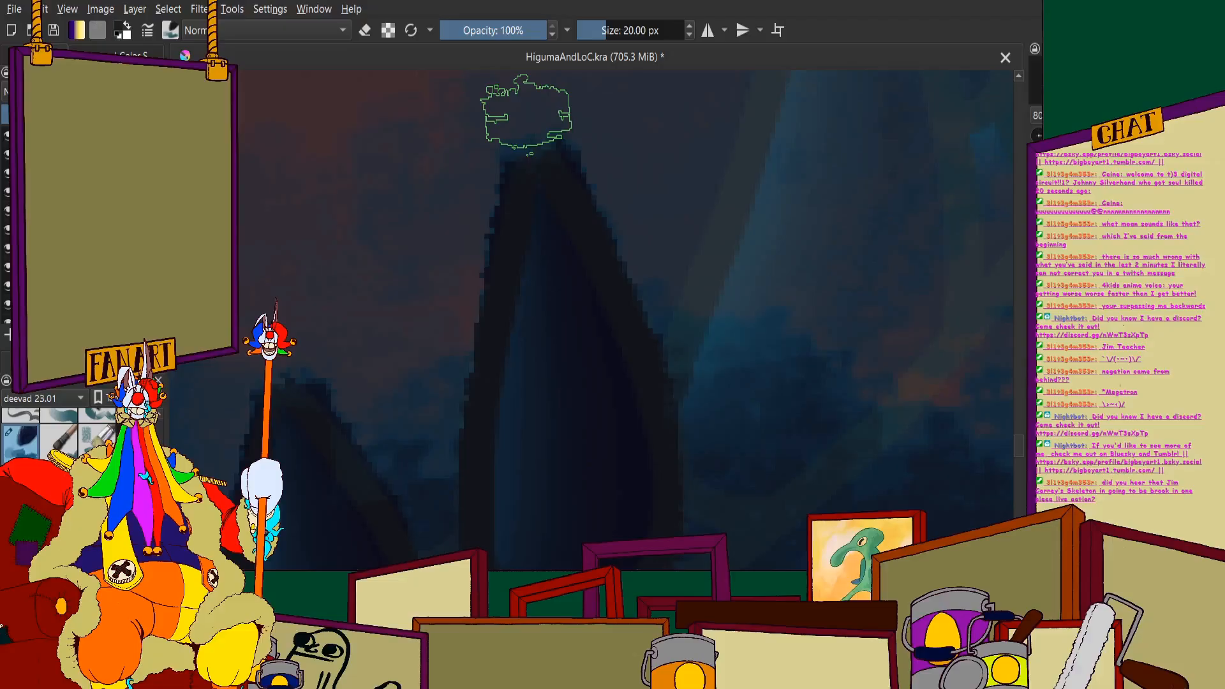
pyautogui.moveTo(553, 244)
pyautogui.mouseDown()
pyautogui.moveTo(528, 178)
pyautogui.moveTo(542, 152)
pyautogui.mouseUp()
pyautogui.scroll(-4, 585, 240)
# - Erase the splash over the base and left edge of the large third tooth right of the centre gap
pyautogui.scroll(3, 652, 248)
pyautogui.scroll(2, 652, 265)
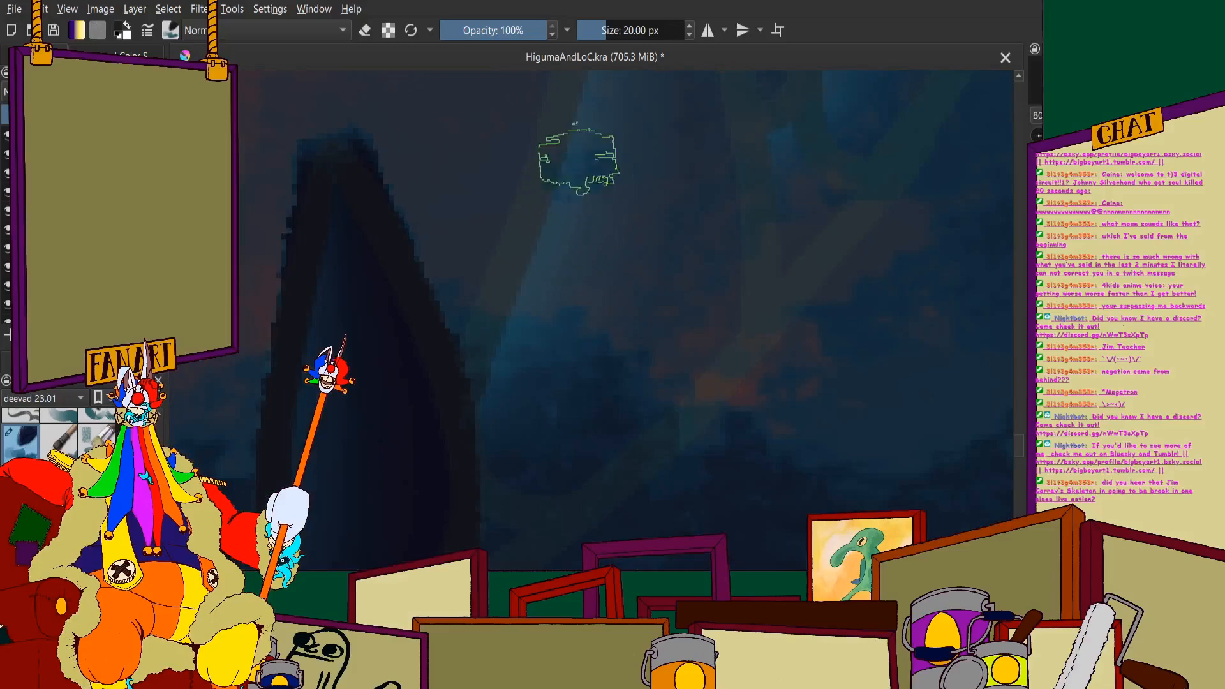
pyautogui.moveTo(500, 371)
pyautogui.mouseDown()
pyautogui.moveTo(509, 473)
pyautogui.moveTo(524, 489)
pyautogui.moveTo(606, 382)
pyautogui.moveTo(646, 351)
pyautogui.moveTo(545, 450)
pyautogui.moveTo(681, 332)
pyautogui.mouseUp()
pyautogui.moveTo(547, 465)
pyautogui.mouseDown()
pyautogui.moveTo(679, 325)
pyautogui.moveTo(588, 159)
pyautogui.moveTo(559, 300)
pyautogui.mouseUp()
pyautogui.scroll(-3, 552, 278)
pyautogui.scroll(3, 558, 299)
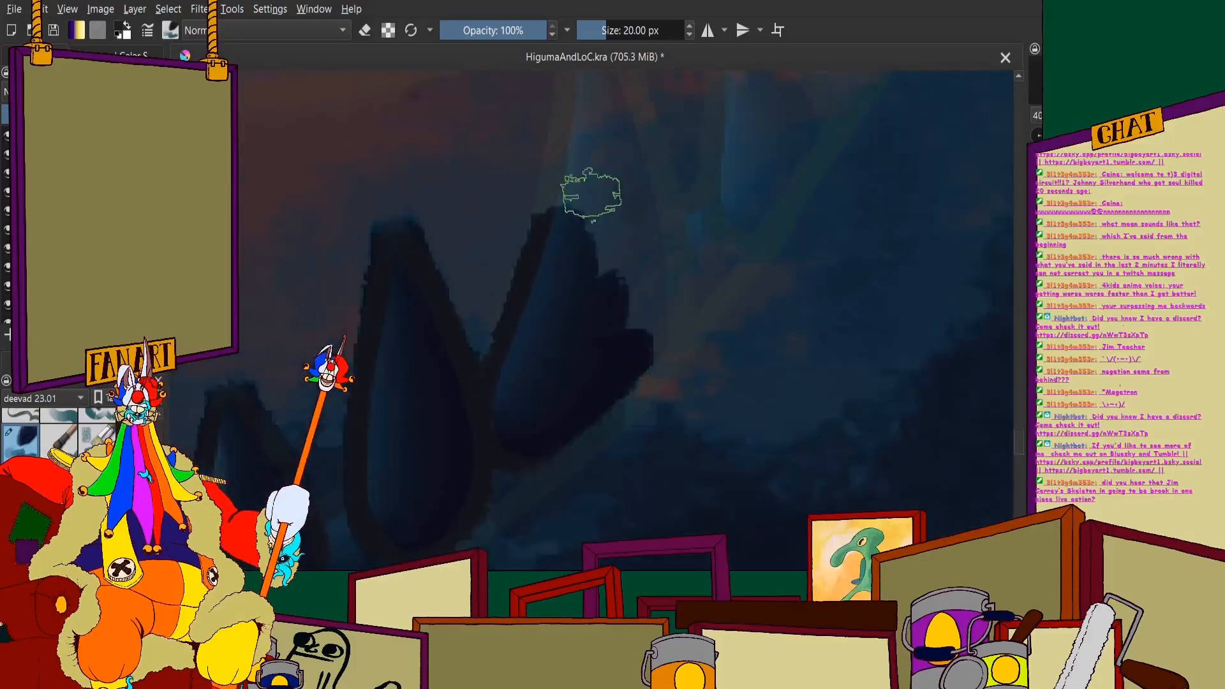
# - Extend the erasing up the large third right-hand tooth to uncover its right edge, upper body and tip
pyautogui.moveTo(593, 194)
pyautogui.mouseDown()
pyautogui.moveTo(600, 222)
pyautogui.moveTo(620, 144)
pyautogui.moveTo(644, 223)
pyautogui.moveTo(655, 122)
pyautogui.moveTo(693, 340)
pyautogui.moveTo(682, 230)
pyautogui.moveTo(697, 386)
pyautogui.moveTo(697, 367)
pyautogui.moveTo(645, 440)
pyautogui.mouseUp()
pyautogui.moveTo(605, 153); pyautogui.dragTo(623, 357)
pyautogui.scroll(1, 623, 344)
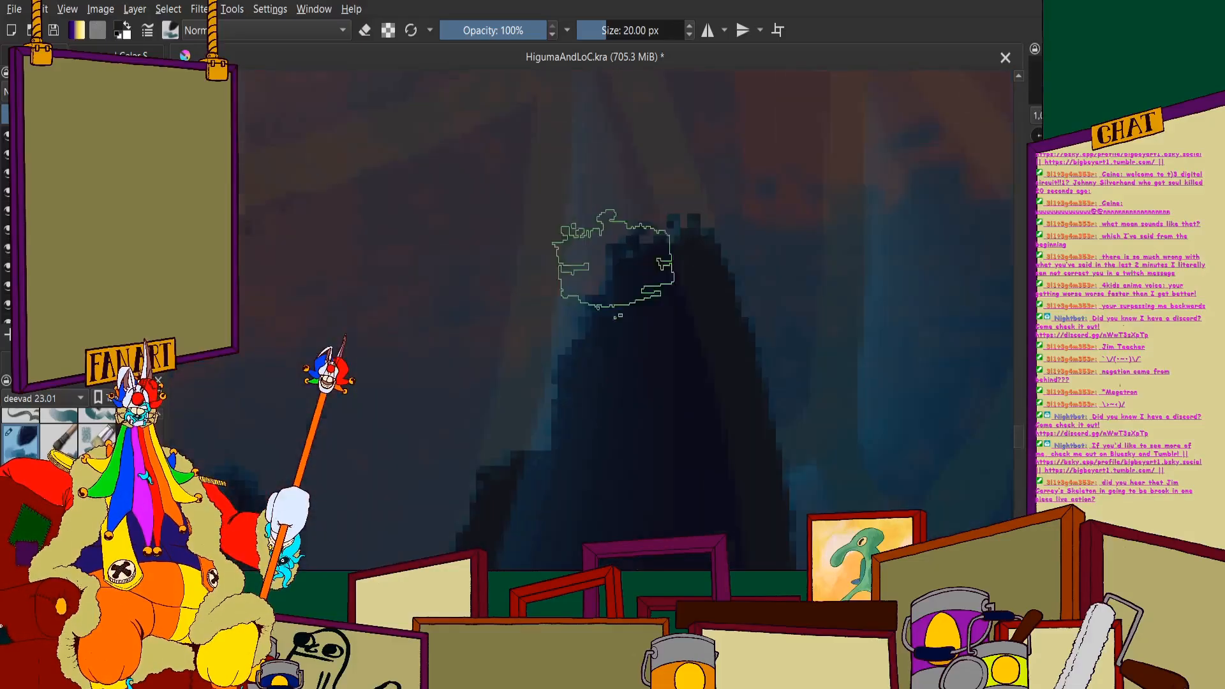
pyautogui.moveTo(610, 208)
pyautogui.mouseDown()
pyautogui.moveTo(583, 300)
pyautogui.moveTo(571, 282)
pyautogui.moveTo(550, 416)
pyautogui.mouseUp()
pyautogui.scroll(-4, 554, 409)
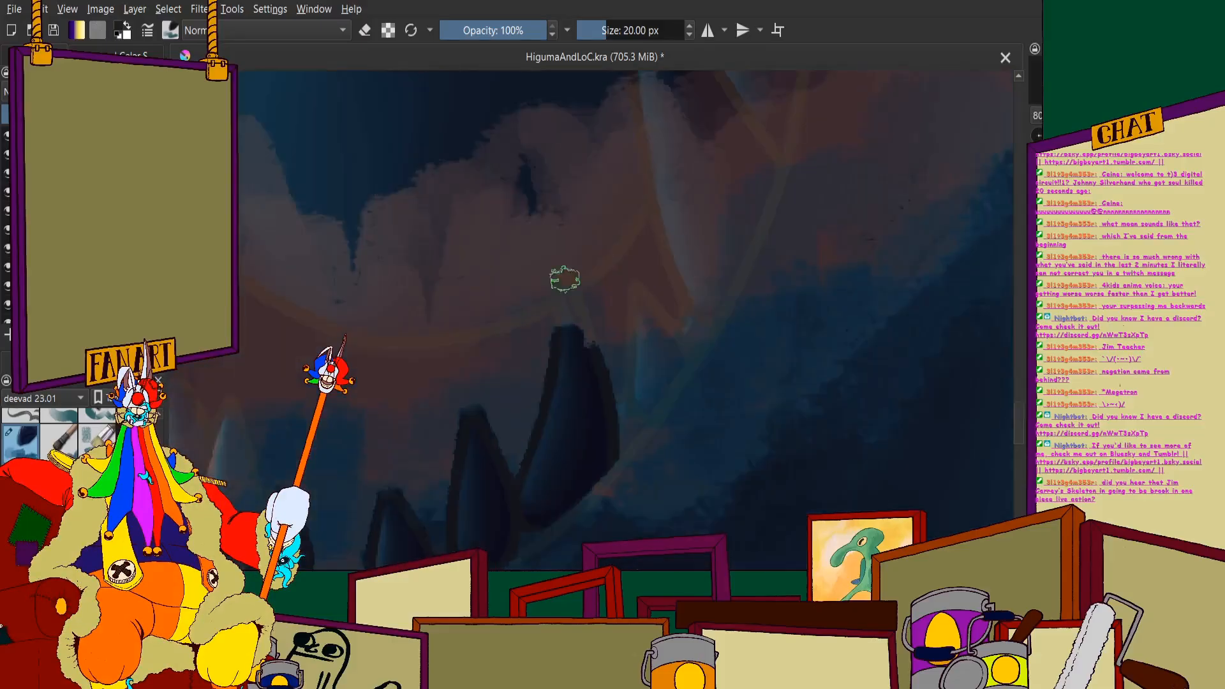
pyautogui.scroll(4, 573, 294)
pyautogui.moveTo(586, 271)
pyautogui.mouseDown()
pyautogui.moveTo(650, 482)
pyautogui.moveTo(561, 492)
pyautogui.moveTo(561, 438)
pyautogui.mouseUp()
pyautogui.scroll(-4, 547, 213)
pyautogui.scroll(2, 603, 261)
pyautogui.scroll(-4, 603, 261)
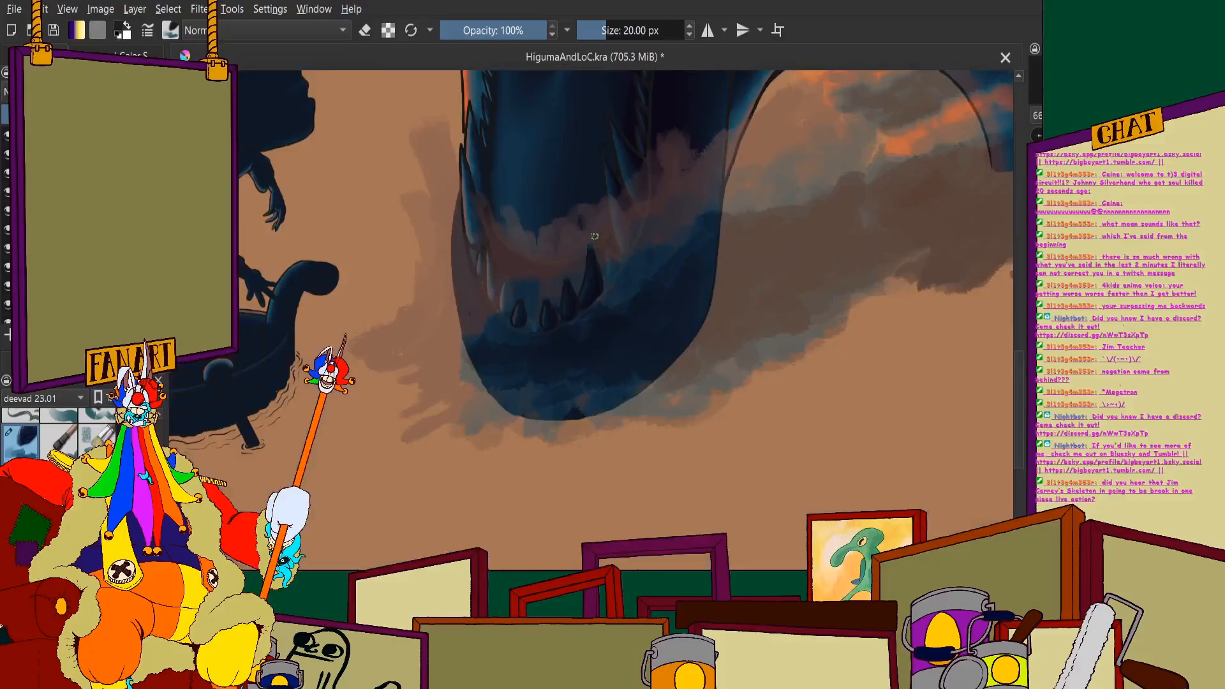
# - Erase the splash over the second tooth left of the centre gap, following both edges and the rounded base
pyautogui.scroll(3, 528, 295)
pyautogui.scroll(2, 542, 173)
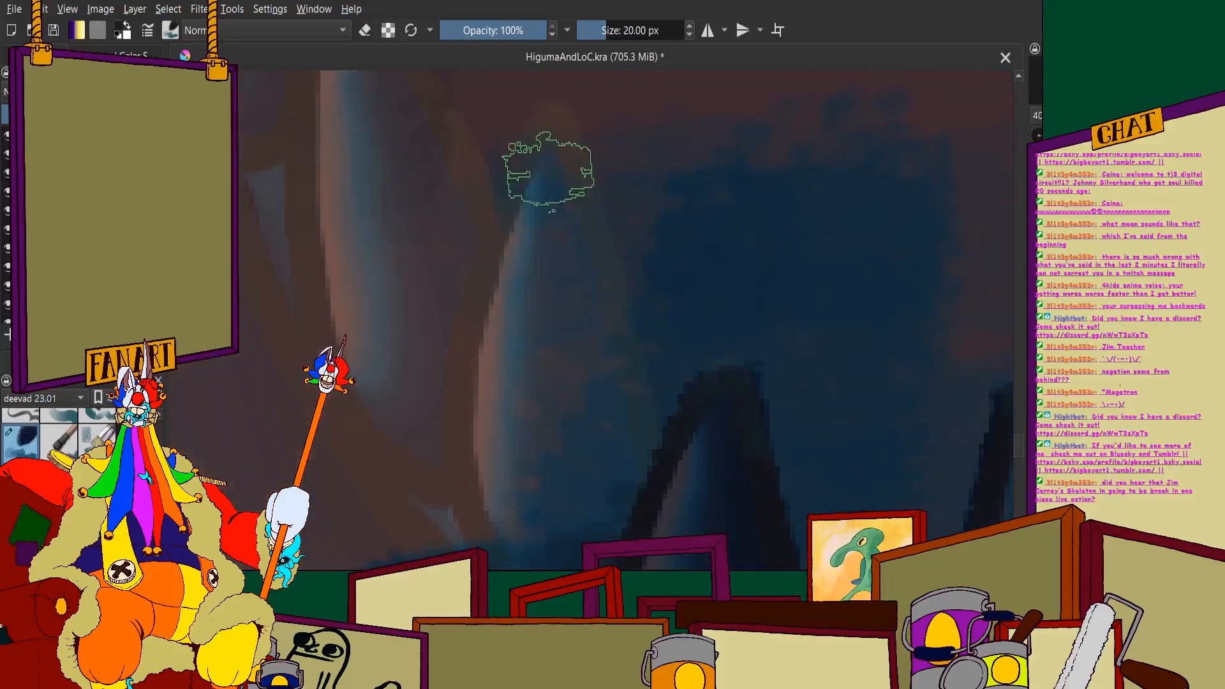
pyautogui.moveTo(539, 173)
pyautogui.mouseDown()
pyautogui.moveTo(547, 164)
pyautogui.moveTo(575, 336)
pyautogui.moveTo(606, 383)
pyautogui.moveTo(591, 402)
pyautogui.mouseUp()
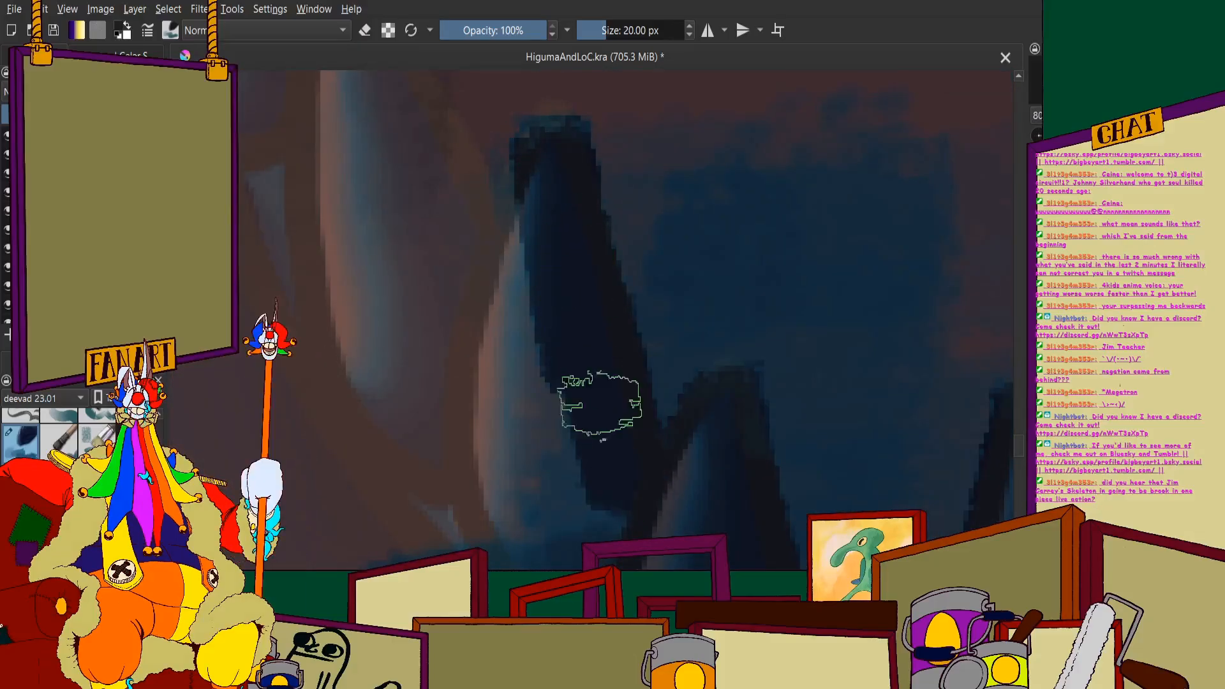
pyautogui.moveTo(547, 185)
pyautogui.mouseDown()
pyautogui.moveTo(533, 249)
pyautogui.moveTo(517, 257)
pyautogui.moveTo(485, 412)
pyautogui.moveTo(506, 529)
pyautogui.mouseUp()
pyautogui.scroll(-4, 497, 396)
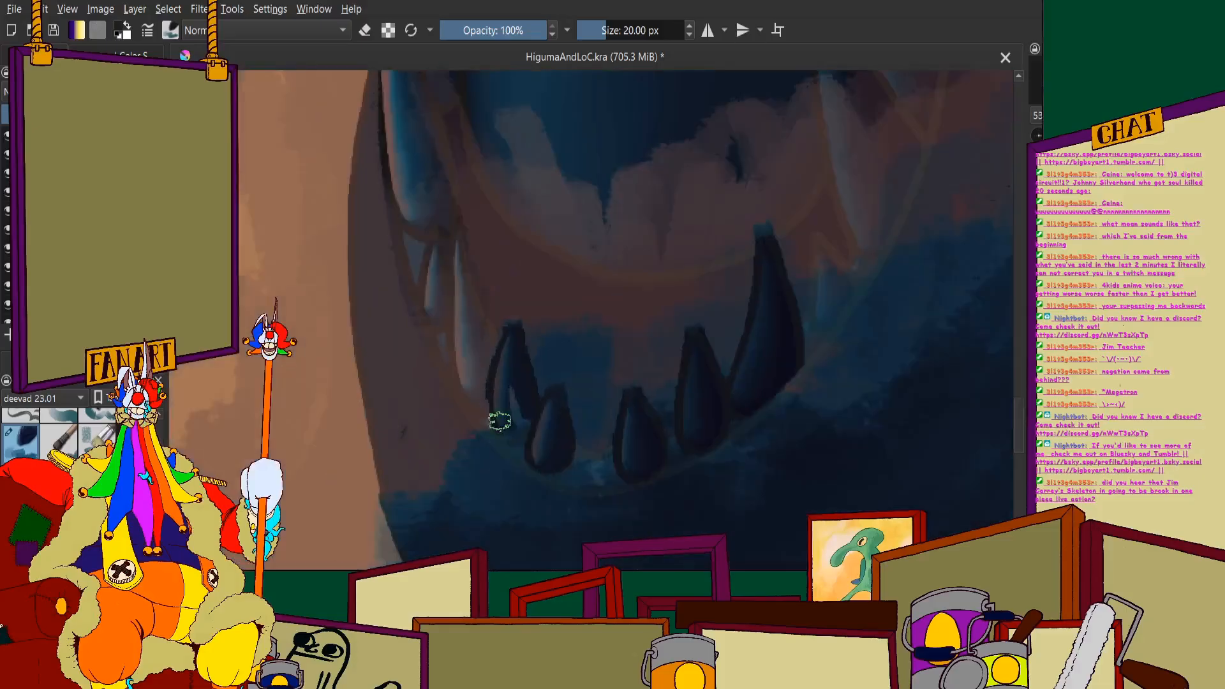
pyautogui.scroll(4, 496, 415)
pyautogui.moveTo(473, 236)
pyautogui.mouseDown()
pyautogui.moveTo(519, 394)
pyautogui.moveTo(526, 224)
pyautogui.moveTo(598, 361)
pyautogui.mouseUp()
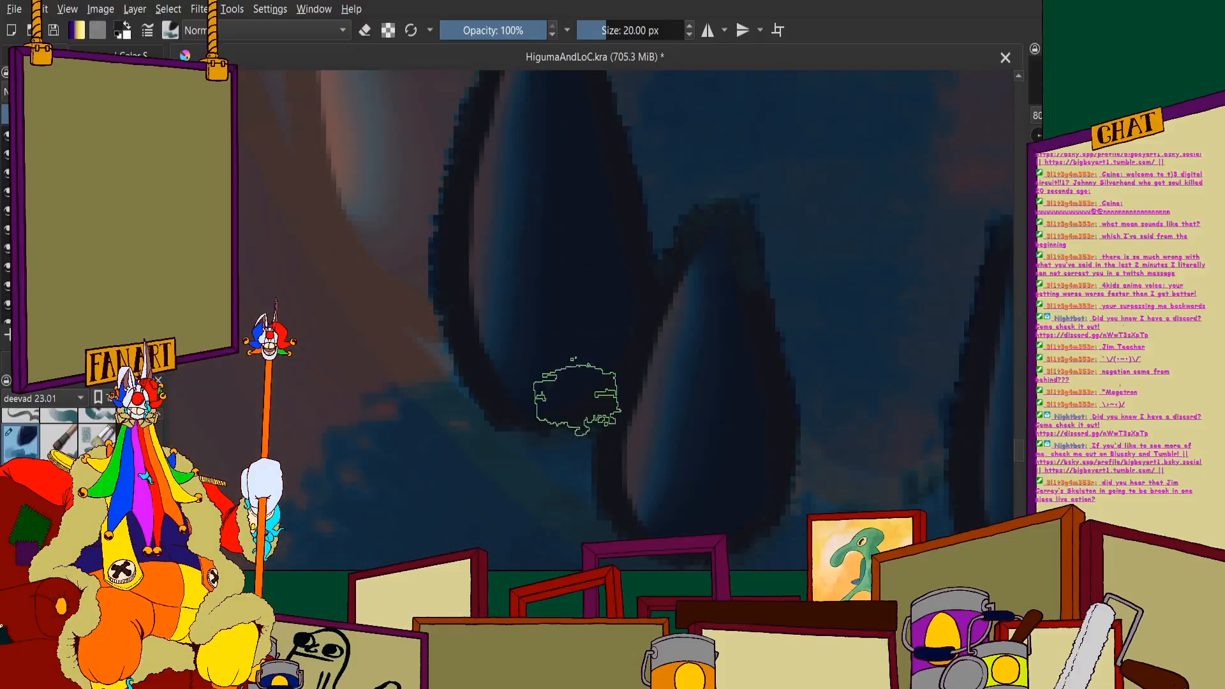
pyautogui.scroll(-4, 561, 383)
# - Erase the splash over the long third tooth left of the centre gap, along both edges and around its base
pyautogui.scroll(4, 459, 128)
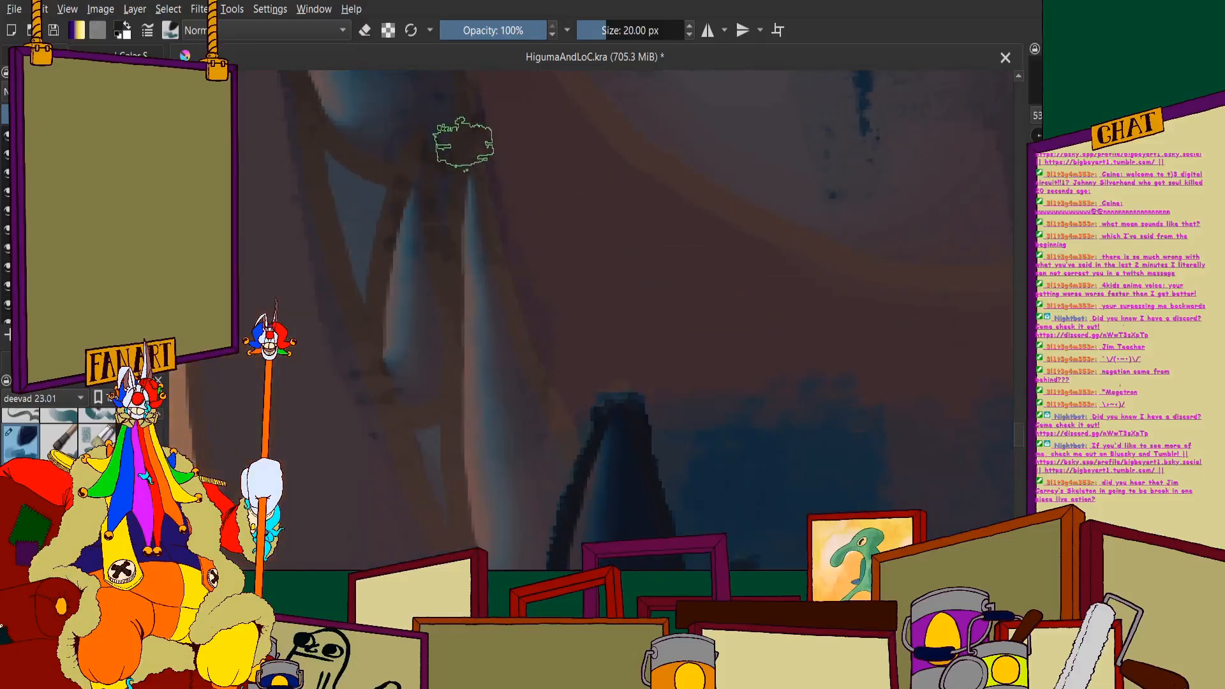
pyautogui.moveTo(464, 144)
pyautogui.mouseDown()
pyautogui.moveTo(508, 391)
pyautogui.moveTo(482, 254)
pyautogui.moveTo(535, 430)
pyautogui.moveTo(491, 323)
pyautogui.moveTo(571, 500)
pyautogui.mouseUp()
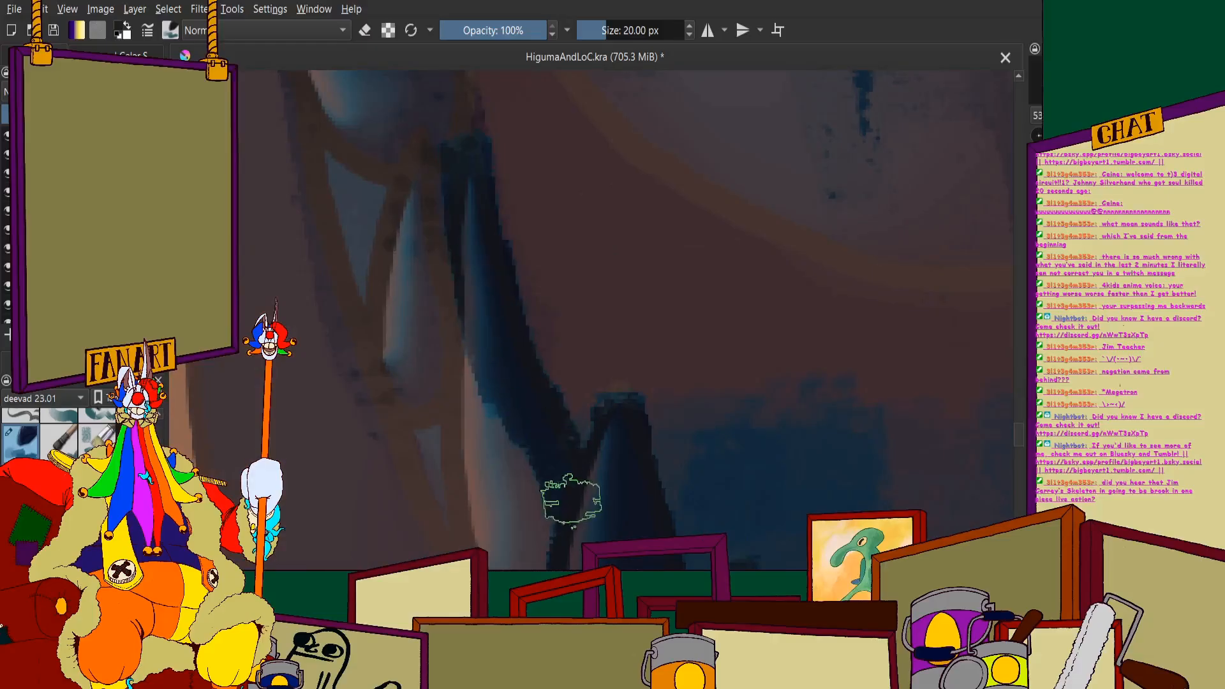
pyautogui.scroll(-4, 498, 256)
pyautogui.scroll(4, 492, 284)
pyautogui.moveTo(469, 178)
pyautogui.mouseDown()
pyautogui.moveTo(479, 438)
pyautogui.moveTo(529, 515)
pyautogui.moveTo(513, 345)
pyautogui.mouseUp()
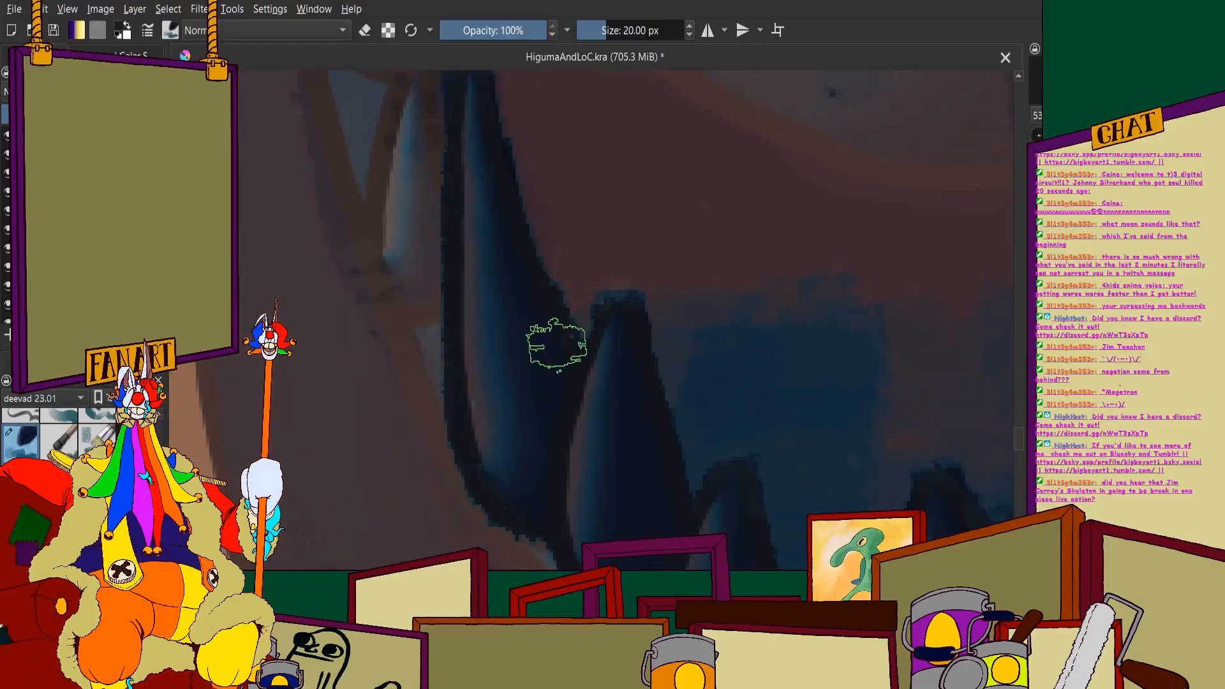
pyautogui.scroll(-3, 555, 346)
pyautogui.scroll(5, 479, 211)
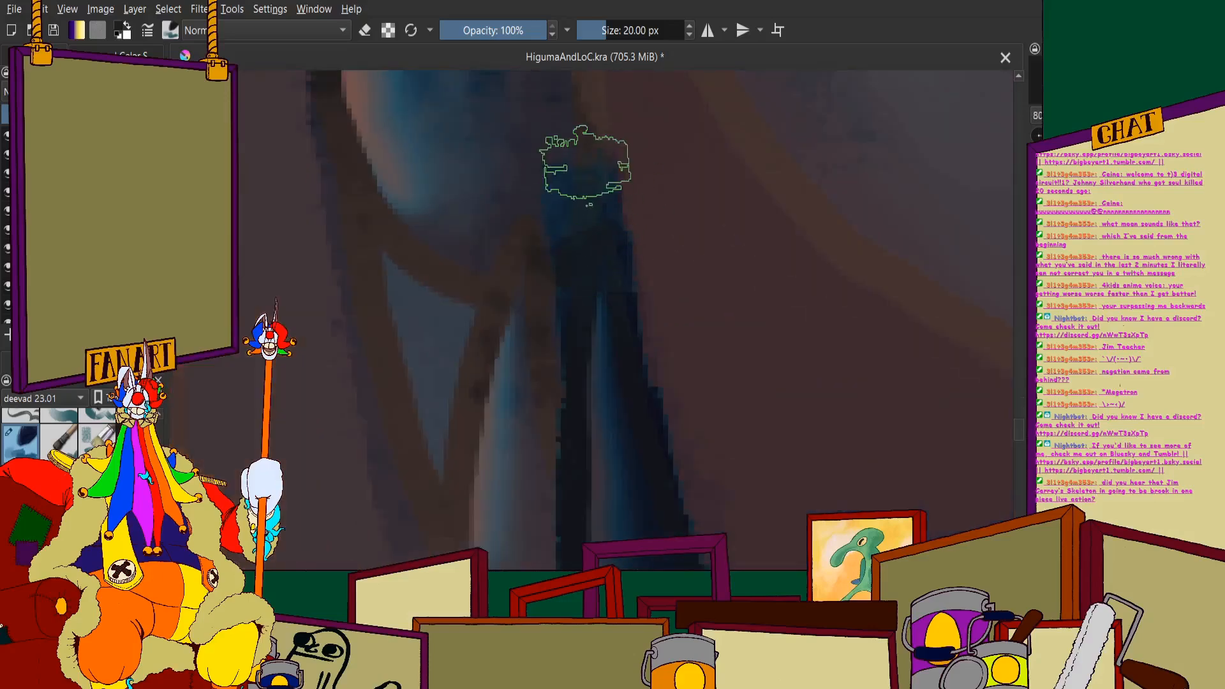
pyautogui.scroll(-3, 594, 252)
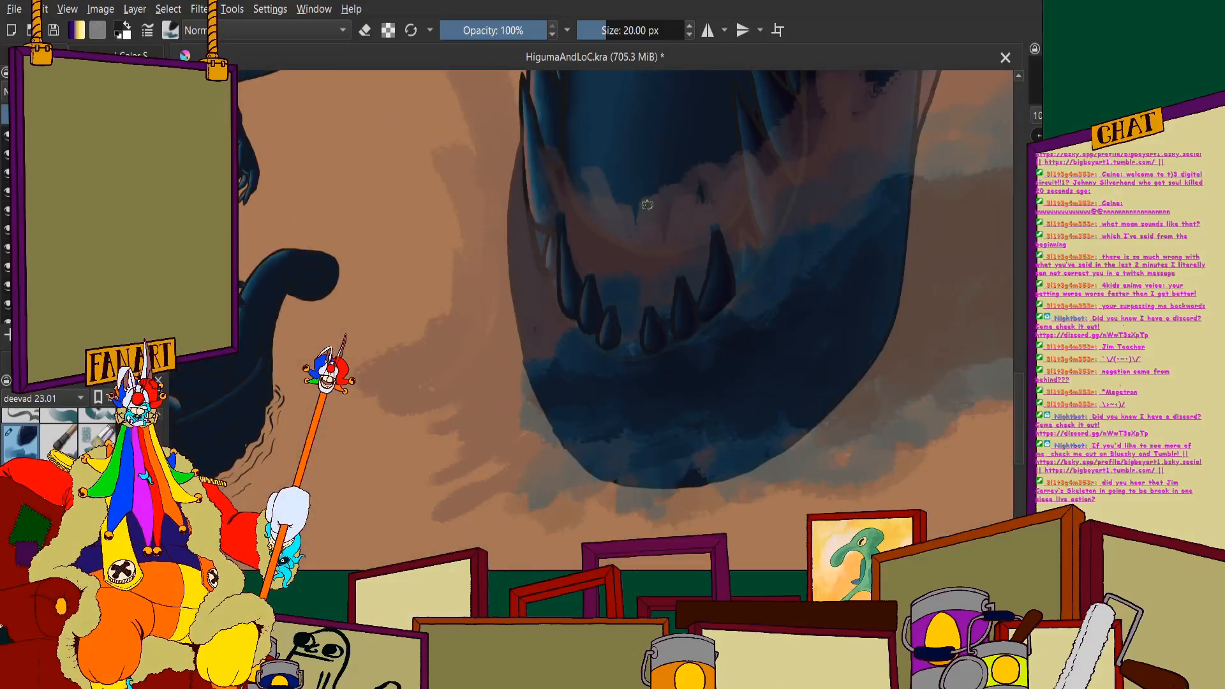
# - Erase the splash over the long upper fang on the right of the mouth, from its left edge down to its tip
pyautogui.scroll(1, 647, 204)
pyautogui.scroll(-3, 662, 277)
pyautogui.scroll(5, 654, 236)
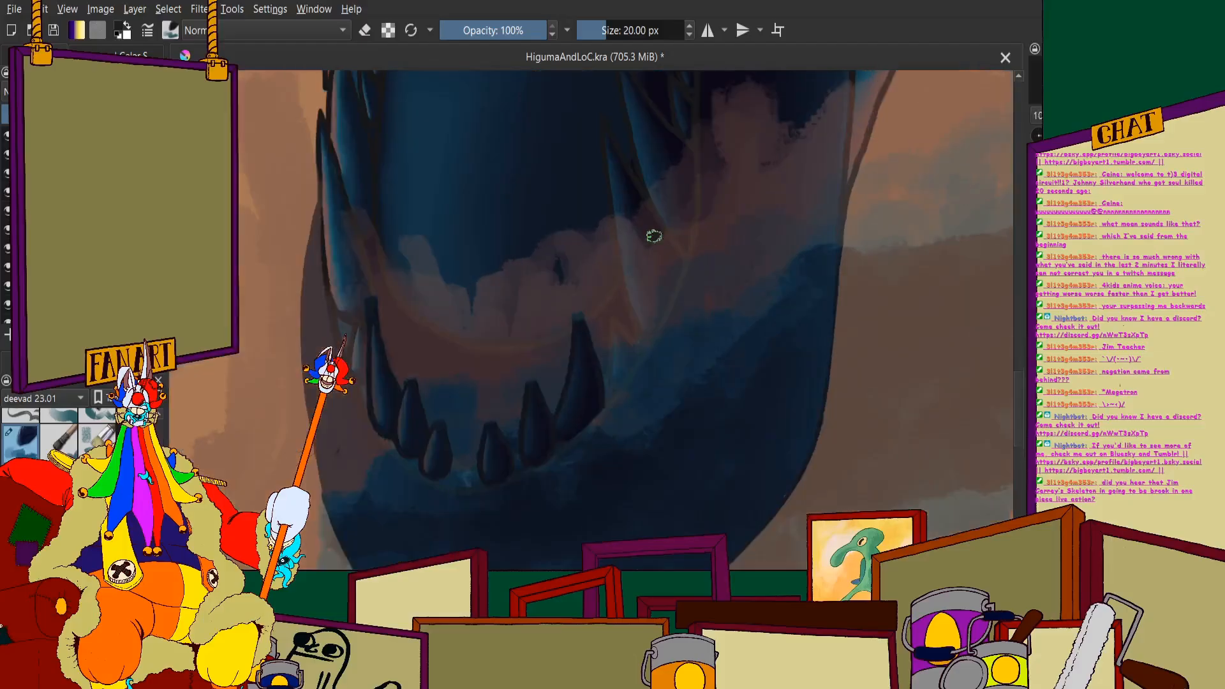
pyautogui.scroll(3, 654, 236)
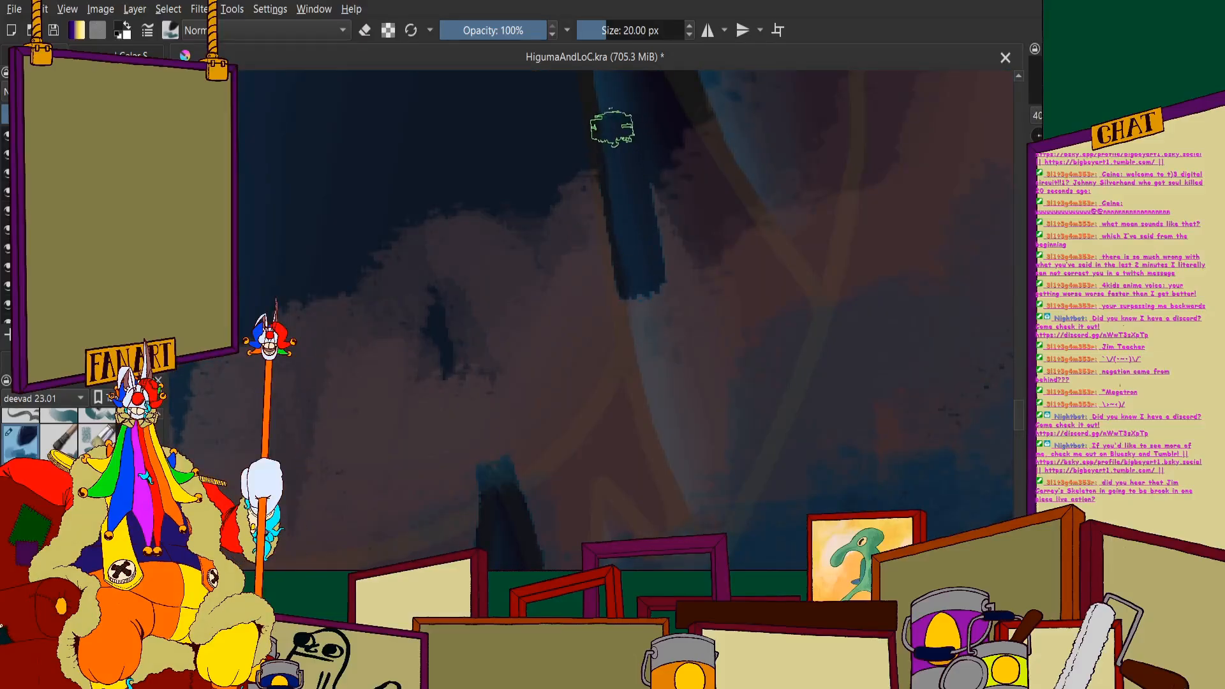
pyautogui.moveTo(631, 318); pyautogui.dragTo(660, 431)
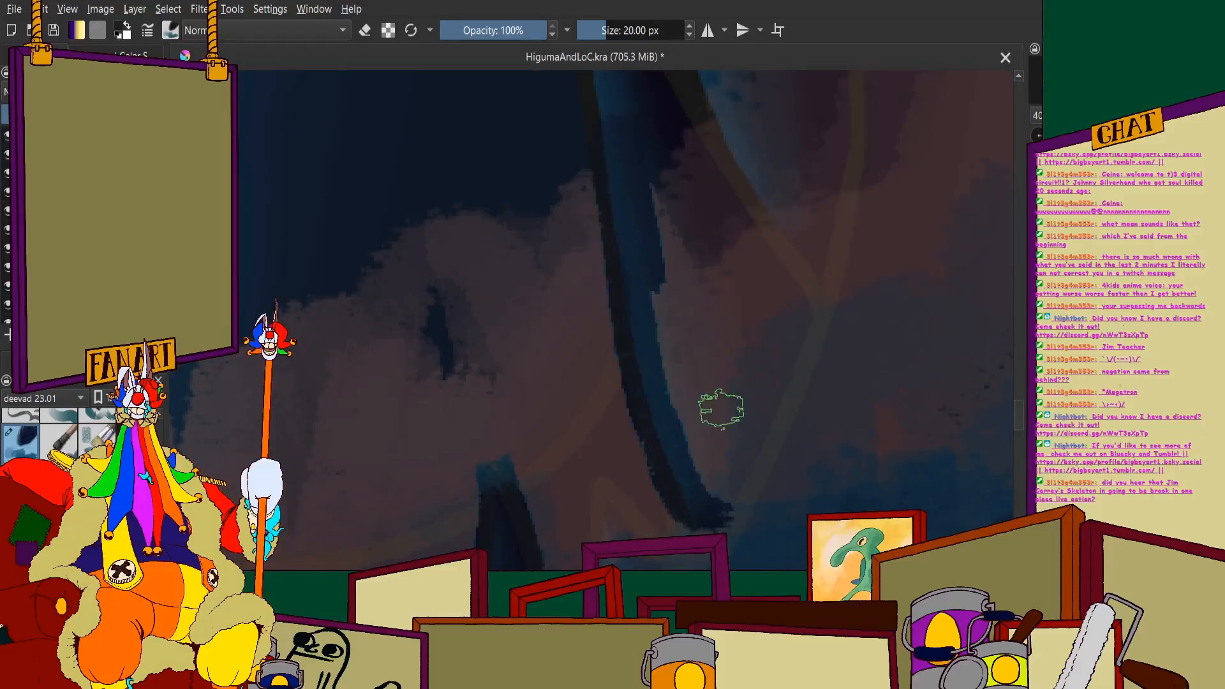
pyautogui.moveTo(754, 406)
pyautogui.mouseDown()
pyautogui.moveTo(715, 496)
pyautogui.moveTo(749, 373)
pyautogui.moveTo(697, 302)
pyautogui.mouseUp()
pyautogui.scroll(3, 641, 265)
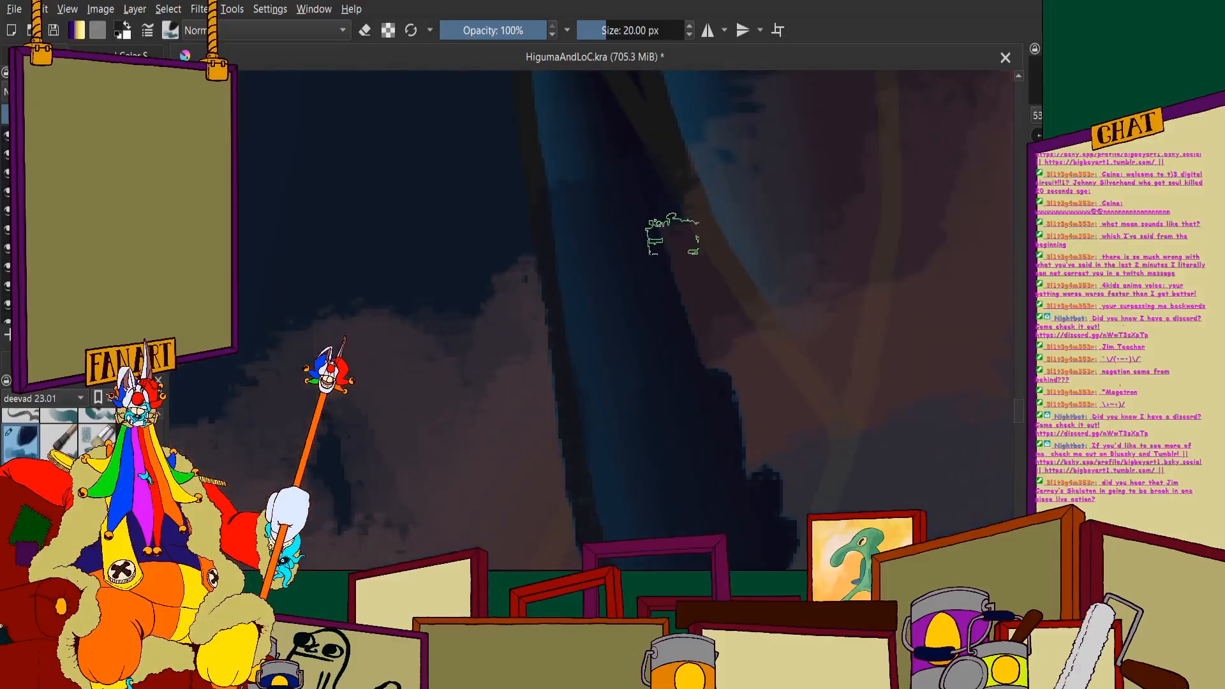
# - Extend the erasing up the long right-hand fang and along the dark outline above it
pyautogui.scroll(-3, 566, 153)
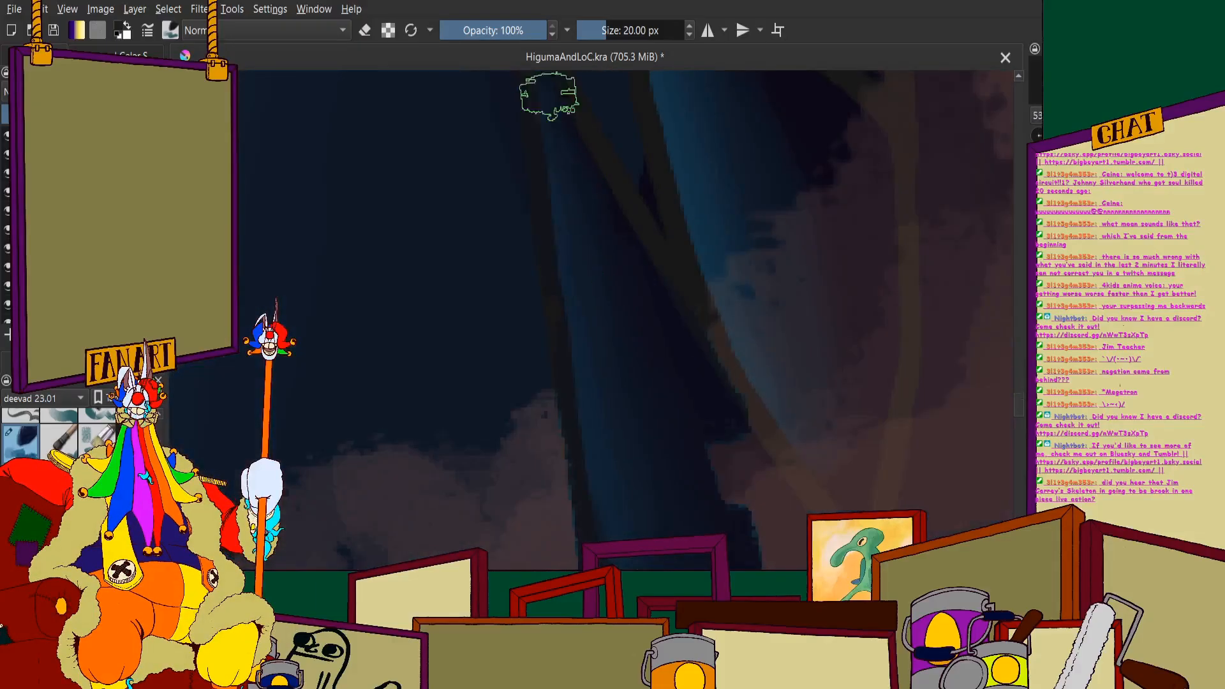
pyautogui.scroll(-3, 582, 181)
pyautogui.scroll(3, 568, 149)
pyautogui.keyDown('ctrl'); pyautogui.click(557, 126); pyautogui.keyUp('ctrl')
pyautogui.scroll(-2, 577, 155)
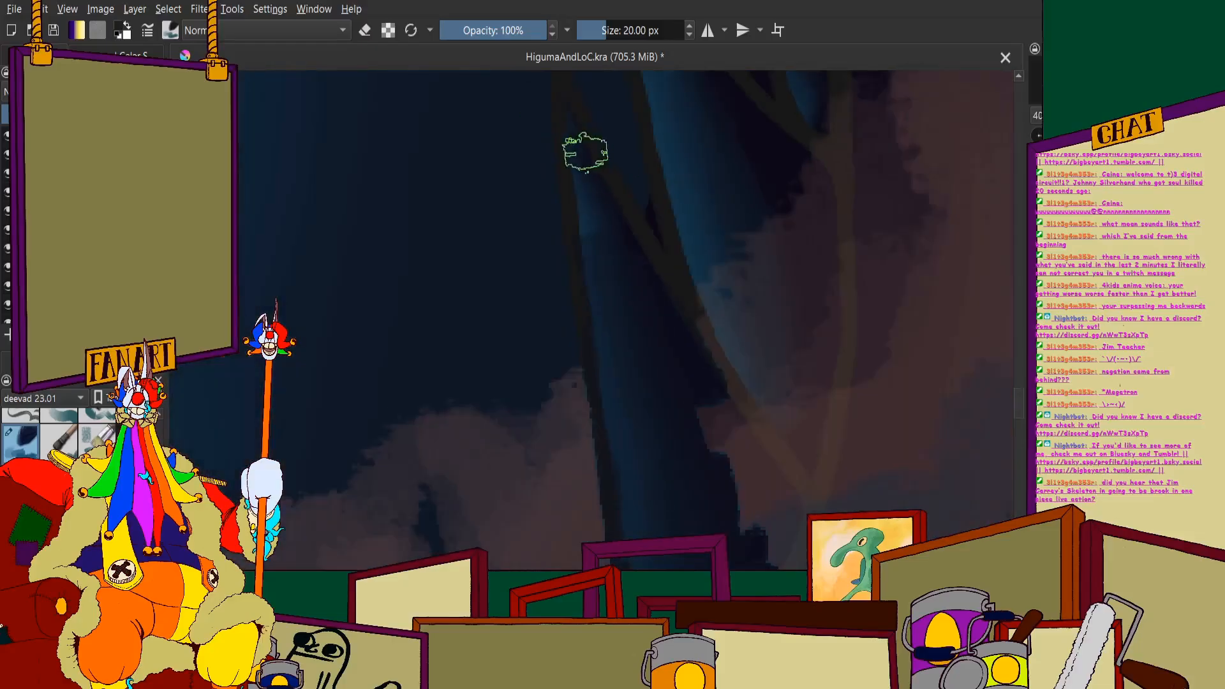
pyautogui.scroll(2, 570, 163)
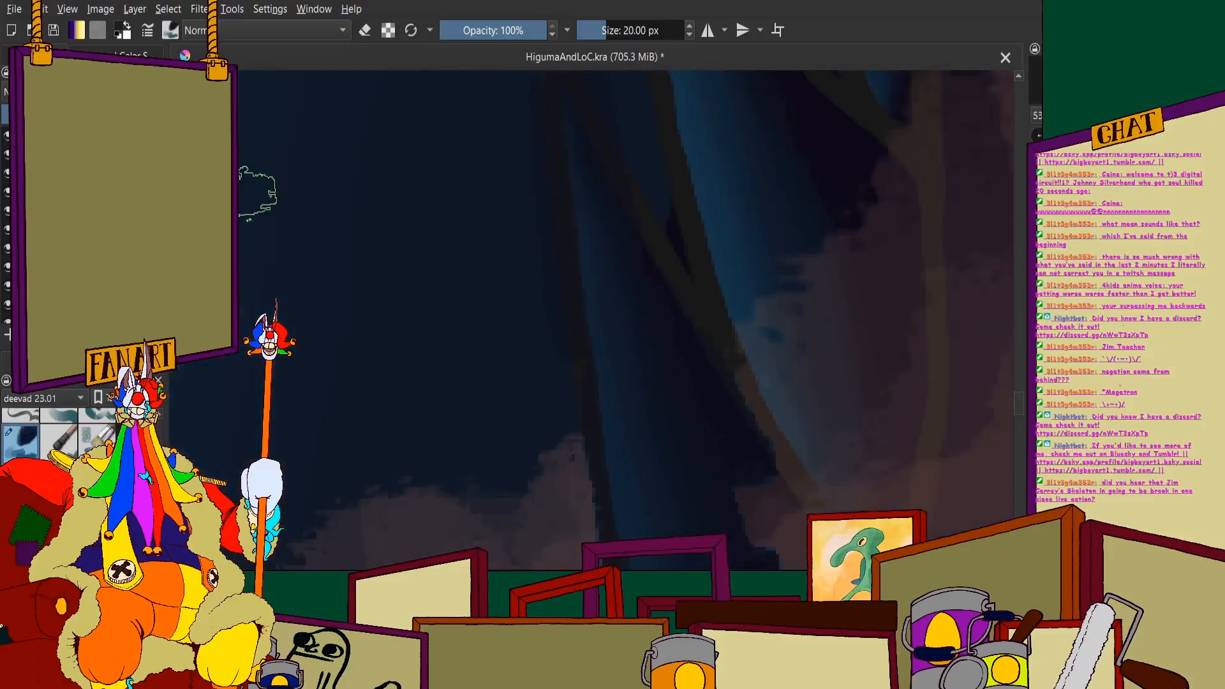
pyautogui.scroll(-4, 544, 247)
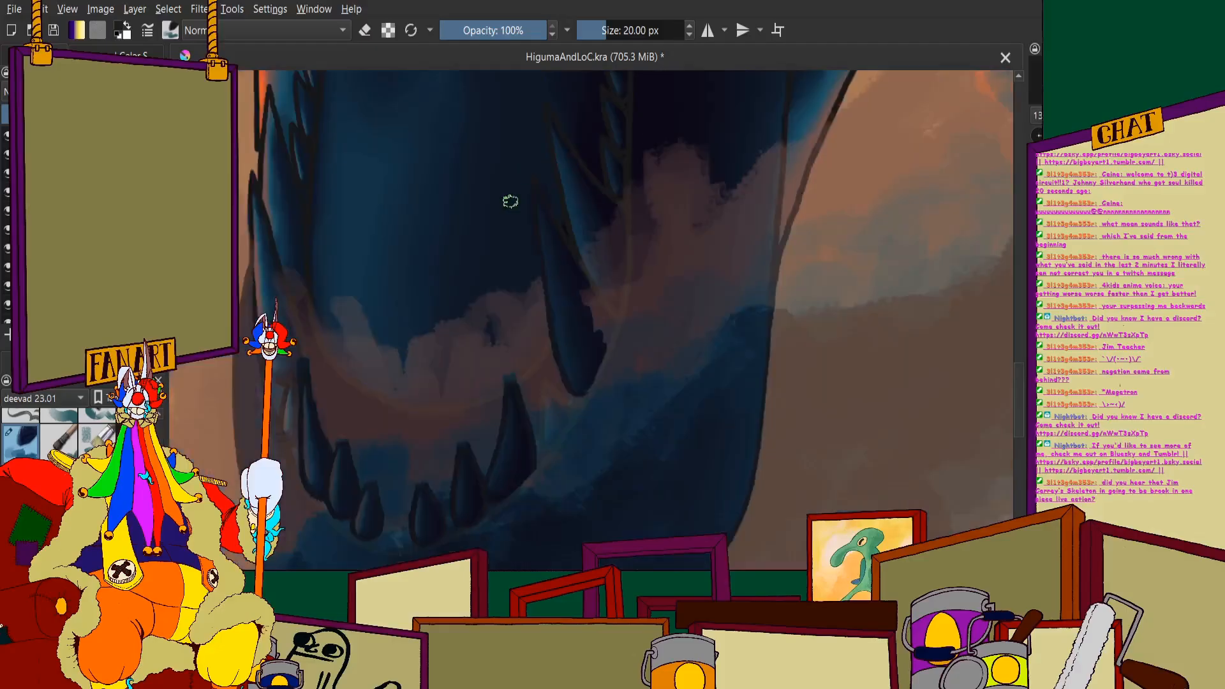
pyautogui.scroll(2, 540, 163)
pyautogui.scroll(2, 452, 148)
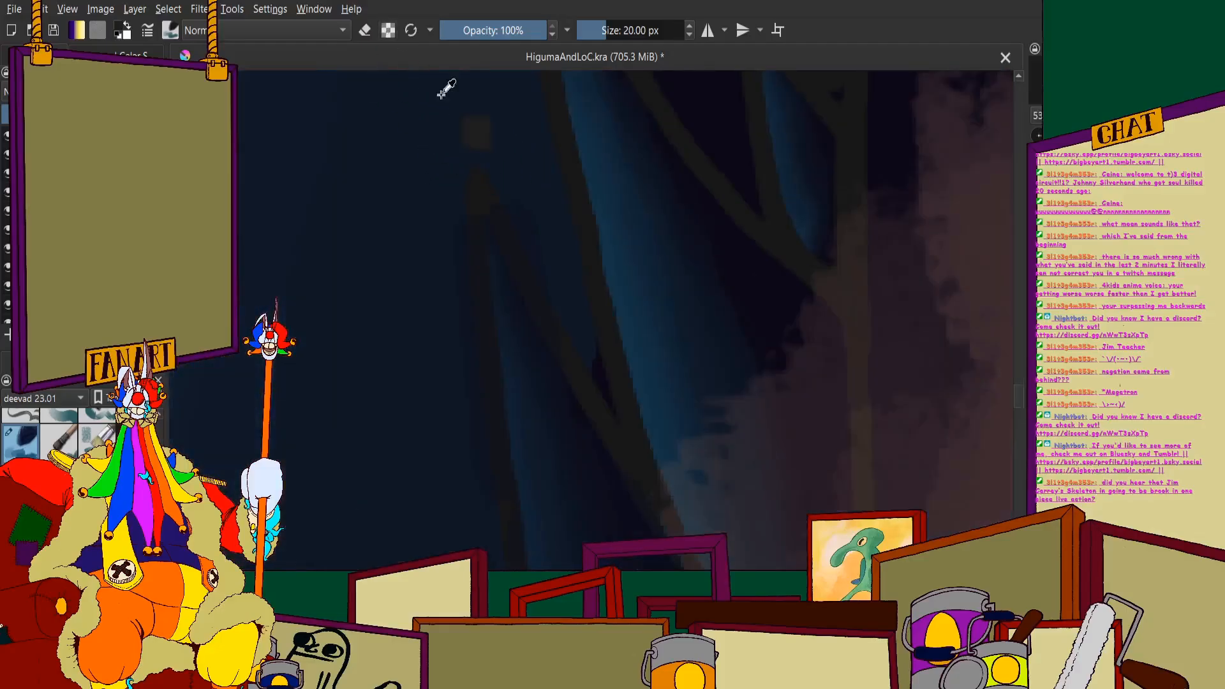
pyautogui.scroll(-1, 490, 190)
pyautogui.scroll(-2, 514, 285)
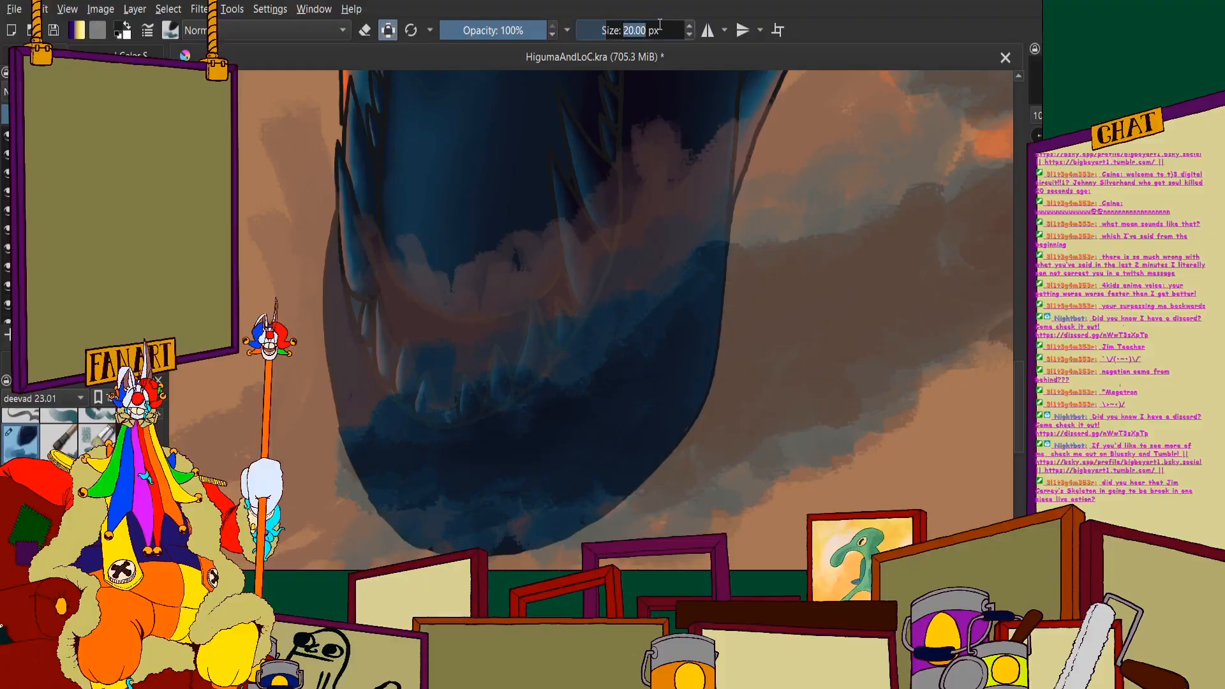
# - Set the brush size to 10 px
pyautogui.press('Return')
pyautogui.scroll(3, 462, 387)
pyautogui.scroll(4, 561, 167)
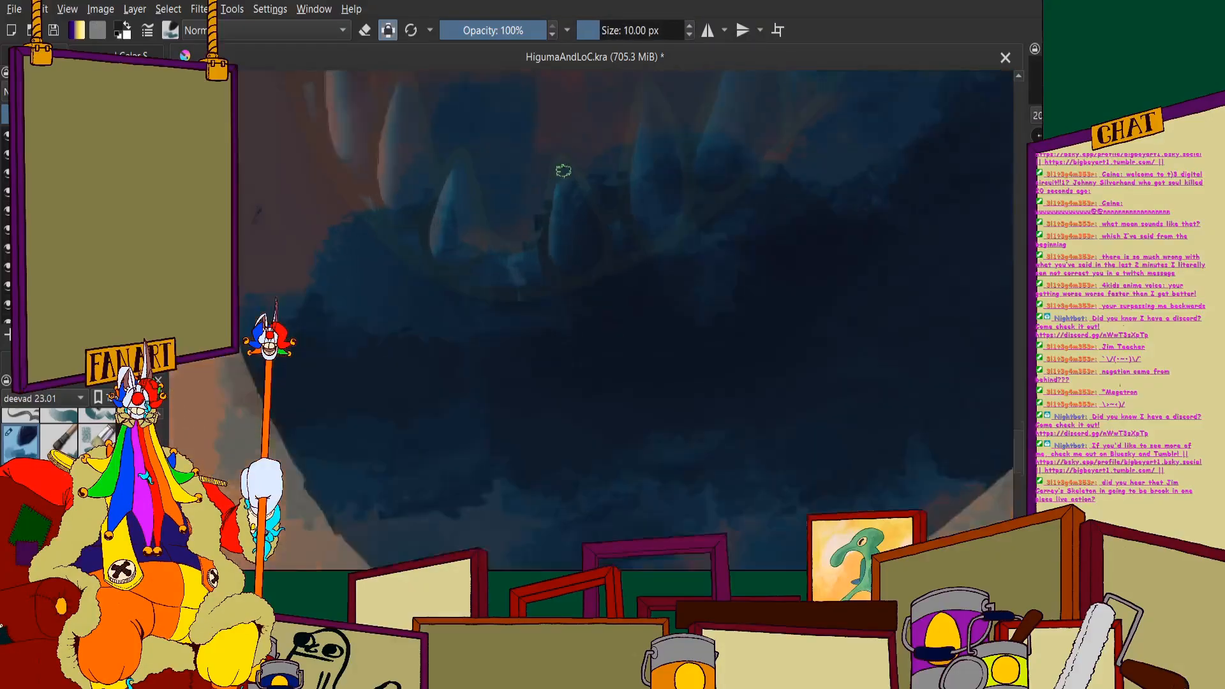
# - Try to uncover the left edge of the first tooth right of the centre gap with alpha lock on
pyautogui.moveTo(554, 143)
pyautogui.mouseDown()
pyautogui.moveTo(537, 214)
pyautogui.moveTo(557, 134)
pyautogui.moveTo(492, 391)
pyautogui.mouseUp()
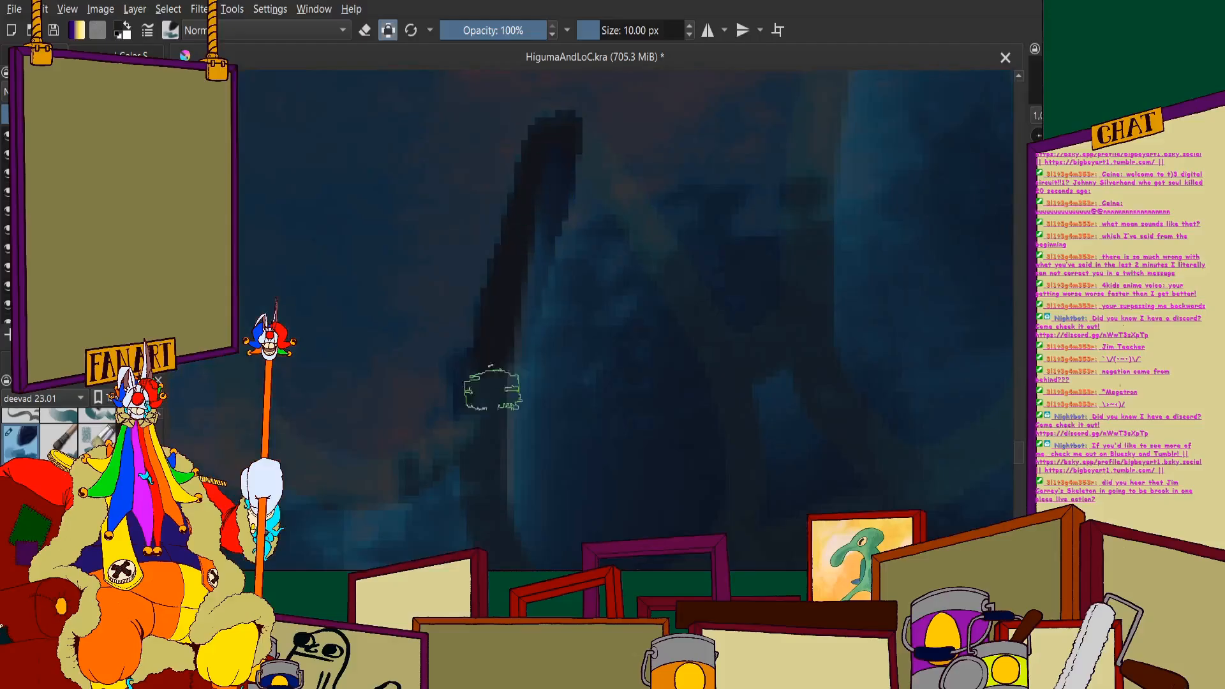
pyautogui.moveTo(518, 492); pyautogui.dragTo(512, 373)
pyautogui.scroll(-3, 484, 316)
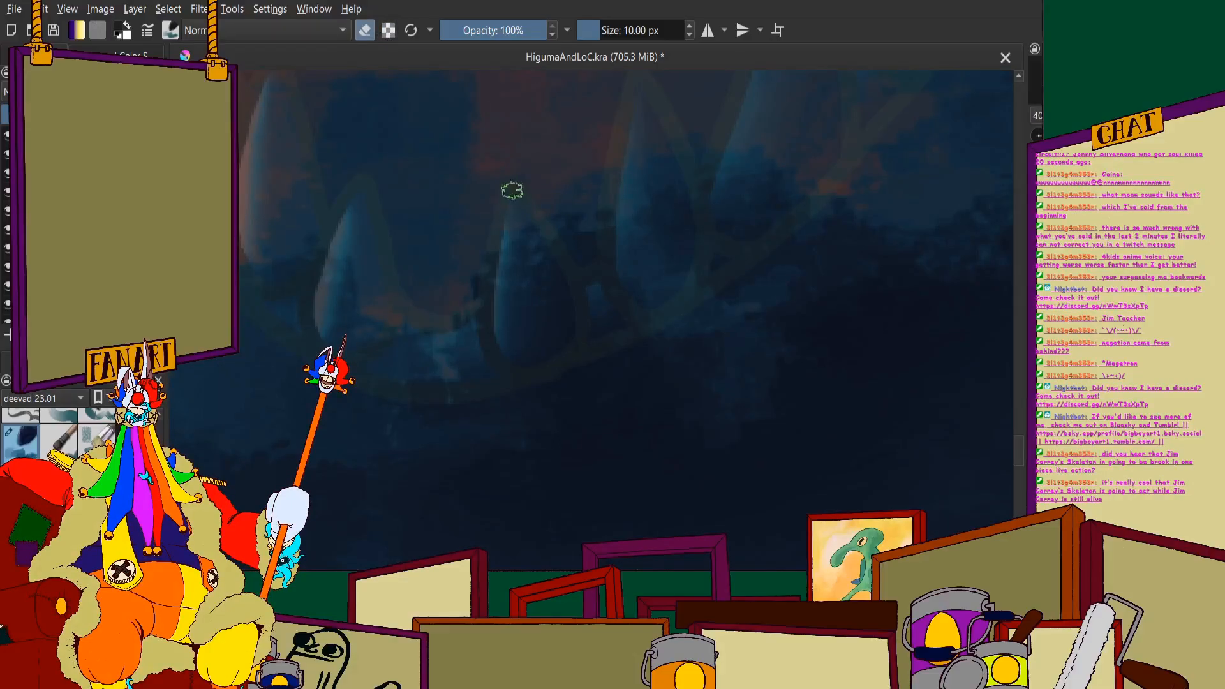
# - Erase the splash over the first tooth right of the centre gap, covering its outline, rounded base and interior
pyautogui.moveTo(508, 205); pyautogui.dragTo(493, 253)
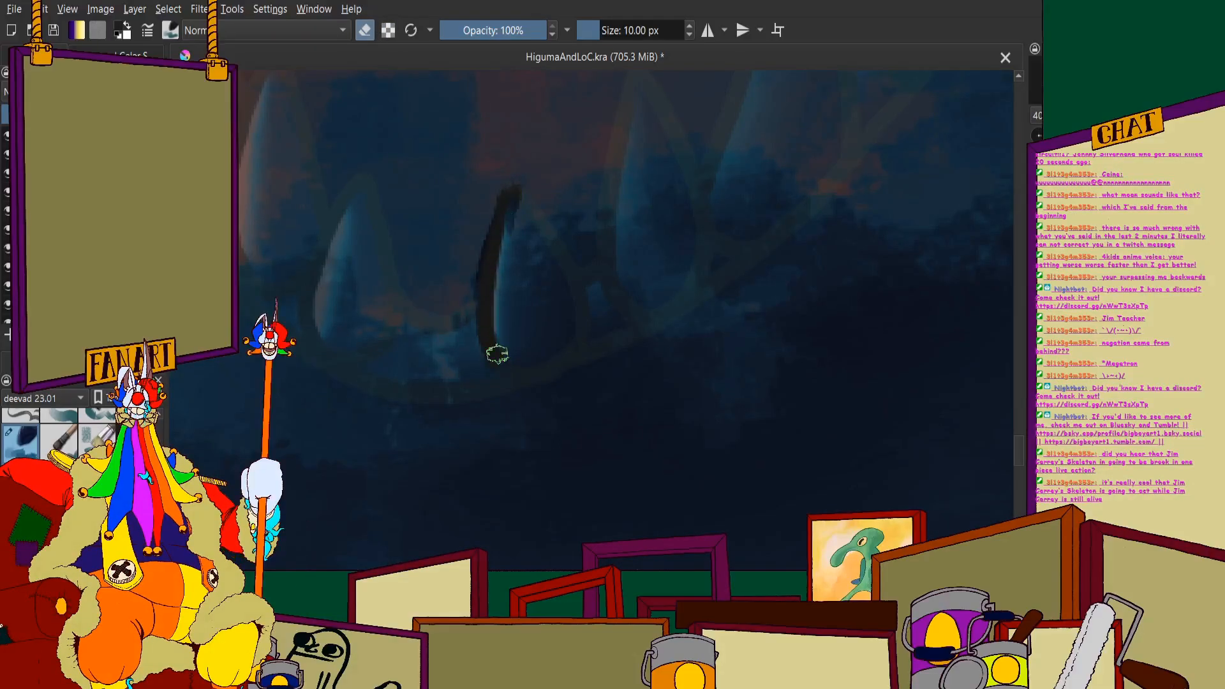
pyautogui.moveTo(545, 360); pyautogui.dragTo(571, 334)
pyautogui.scroll(3, 520, 267)
pyautogui.moveTo(509, 90)
pyautogui.mouseDown()
pyautogui.moveTo(564, 163)
pyautogui.moveTo(506, 78)
pyautogui.moveTo(612, 226)
pyautogui.moveTo(659, 328)
pyautogui.moveTo(657, 453)
pyautogui.moveTo(632, 284)
pyautogui.moveTo(643, 463)
pyautogui.moveTo(619, 361)
pyautogui.moveTo(550, 249)
pyautogui.moveTo(518, 317)
pyautogui.mouseUp()
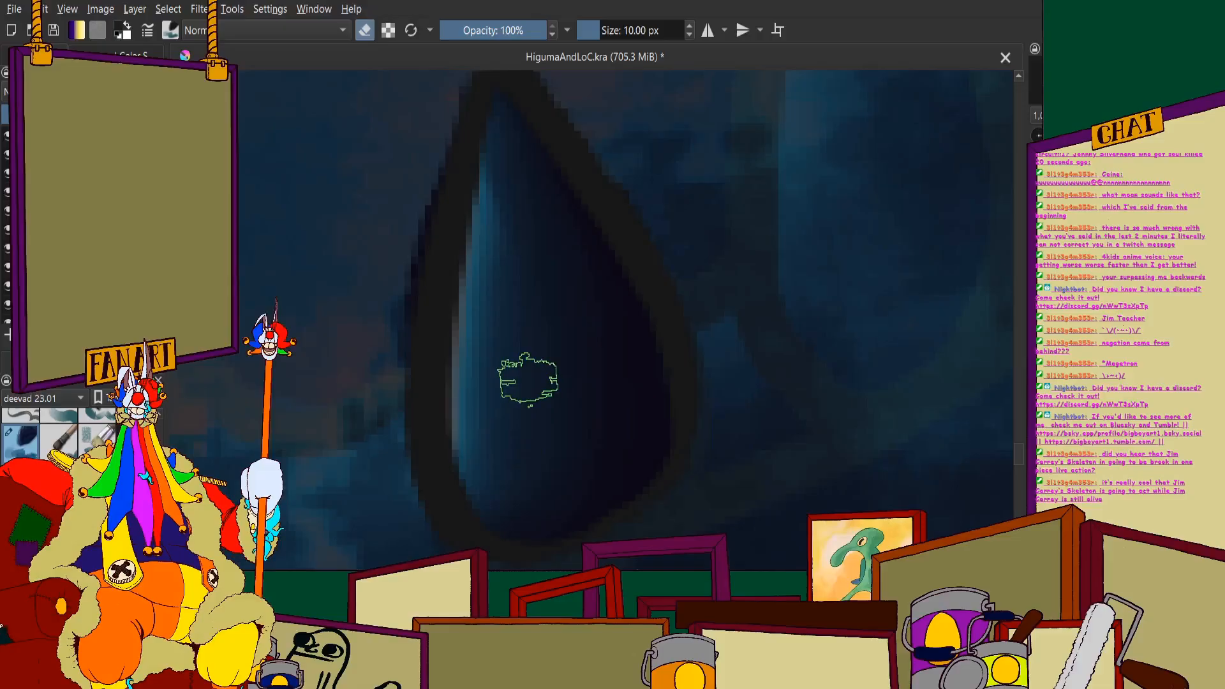
# - Erase the splash over the first tooth left of the centre gap, along both edges, around its base and inside
pyautogui.scroll(-3, 531, 379)
pyautogui.scroll(2, 364, 358)
pyautogui.scroll(-2, 364, 351)
pyautogui.scroll(3, 372, 211)
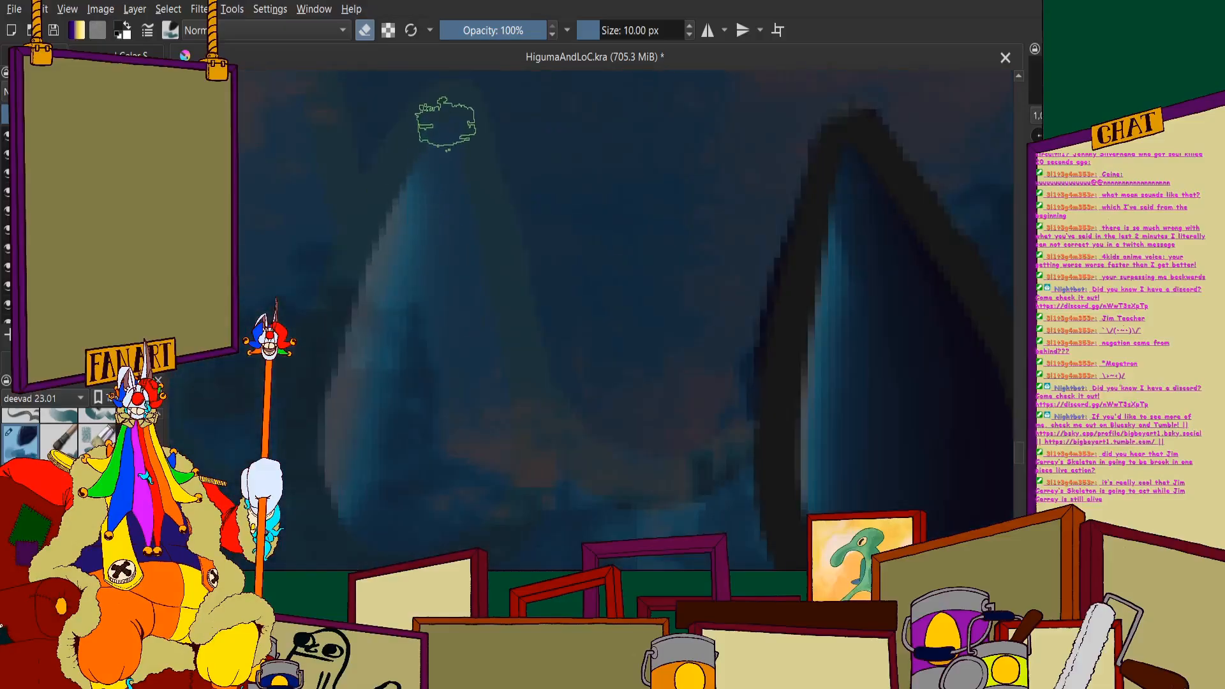
pyautogui.moveTo(469, 93)
pyautogui.mouseDown()
pyautogui.moveTo(389, 209)
pyautogui.moveTo(438, 110)
pyautogui.moveTo(365, 290)
pyautogui.mouseUp()
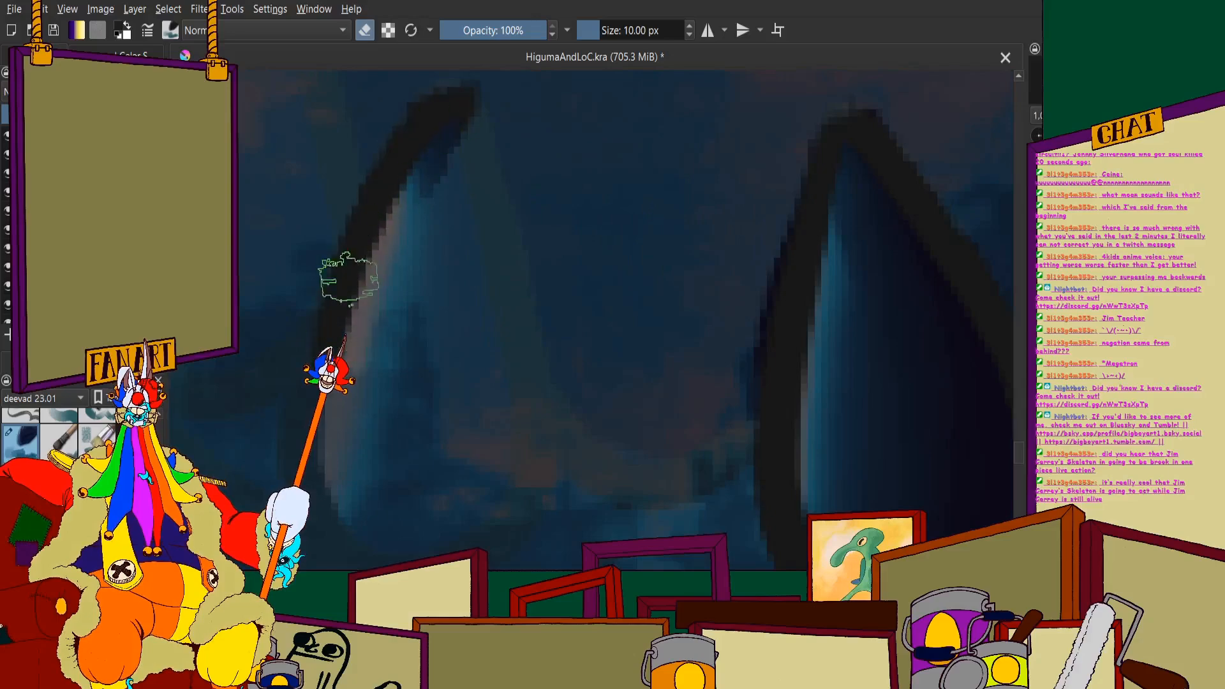
pyautogui.scroll(2, 367, 191)
pyautogui.moveTo(329, 338)
pyautogui.mouseDown()
pyautogui.moveTo(337, 411)
pyautogui.moveTo(368, 463)
pyautogui.moveTo(425, 486)
pyautogui.moveTo(410, 466)
pyautogui.moveTo(410, 488)
pyautogui.moveTo(483, 505)
pyautogui.moveTo(545, 498)
pyautogui.moveTo(598, 469)
pyautogui.moveTo(635, 383)
pyautogui.moveTo(638, 239)
pyautogui.moveTo(609, 93)
pyautogui.moveTo(605, 385)
pyautogui.moveTo(555, 275)
pyautogui.moveTo(440, 229)
pyautogui.mouseUp()
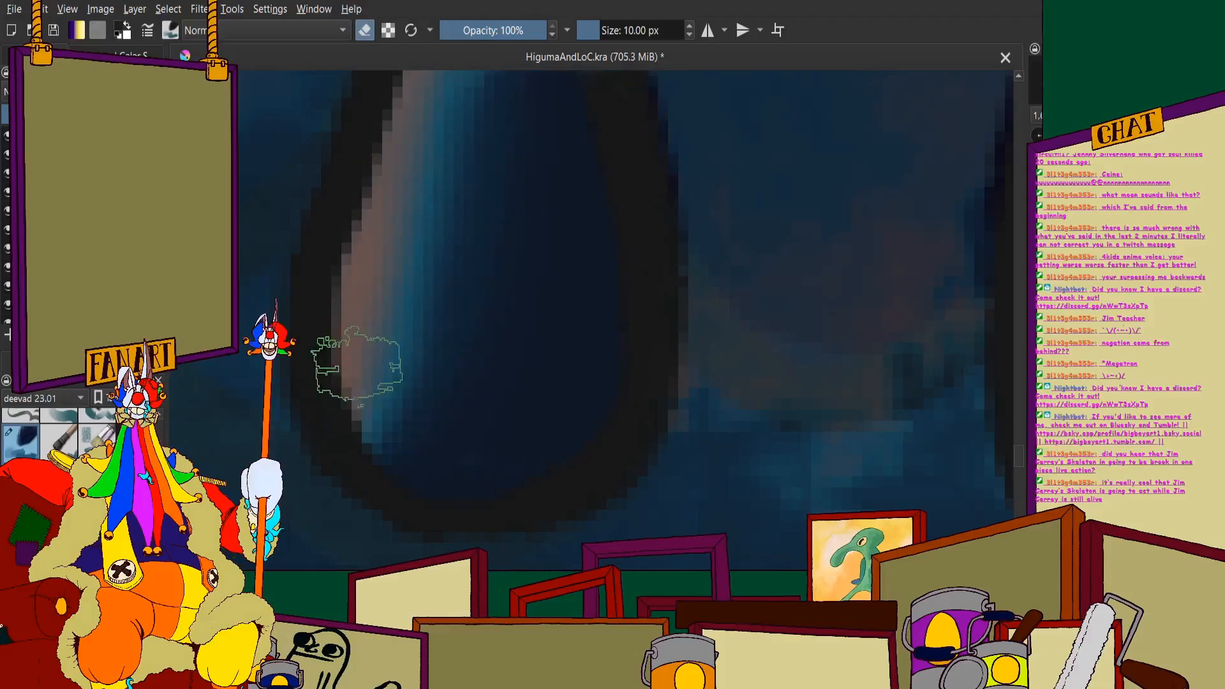
pyautogui.scroll(-3, 408, 376)
pyautogui.scroll(4, 492, 370)
pyautogui.moveTo(546, 444)
pyautogui.mouseDown()
pyautogui.moveTo(584, 213)
pyautogui.moveTo(643, 485)
pyautogui.mouseUp()
pyautogui.scroll(-6, 578, 370)
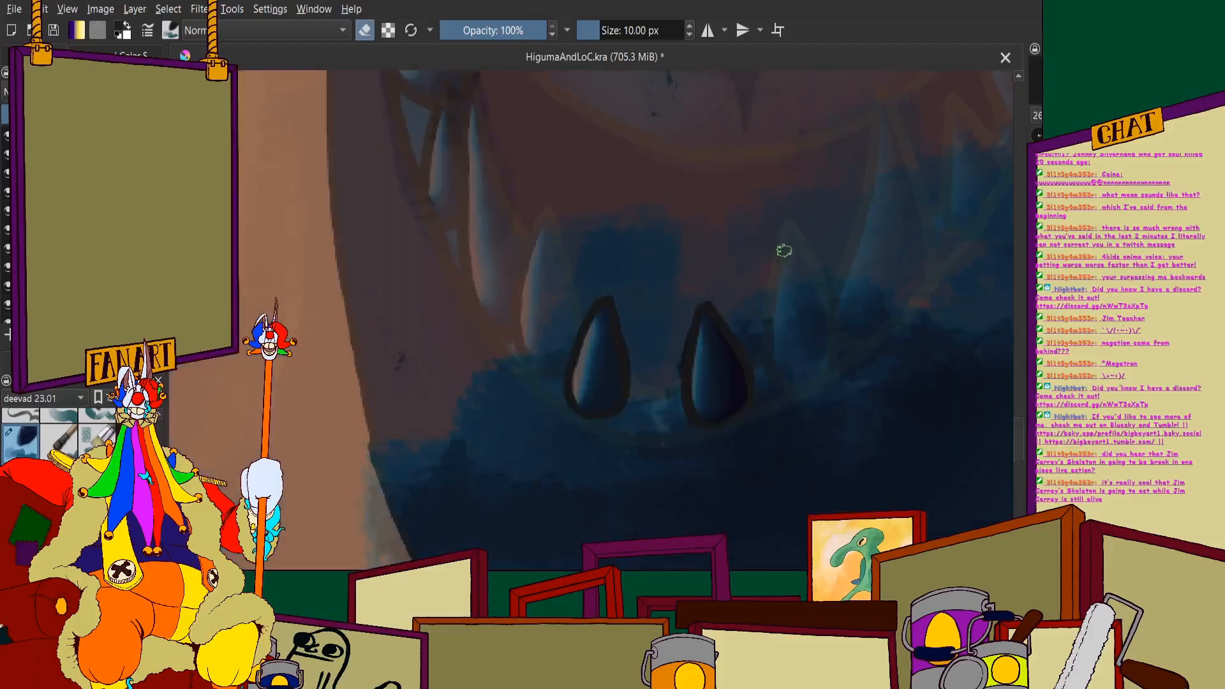
# - Erase the splash along the outline of the second tooth right of the centre gap, from its tip around its rounded base
pyautogui.scroll(4, 681, 217)
pyautogui.moveTo(679, 130)
pyautogui.mouseDown()
pyautogui.moveTo(652, 279)
pyautogui.moveTo(675, 153)
pyautogui.moveTo(668, 212)
pyautogui.mouseUp()
pyautogui.scroll(-3, 650, 264)
pyautogui.scroll(4, 520, 197)
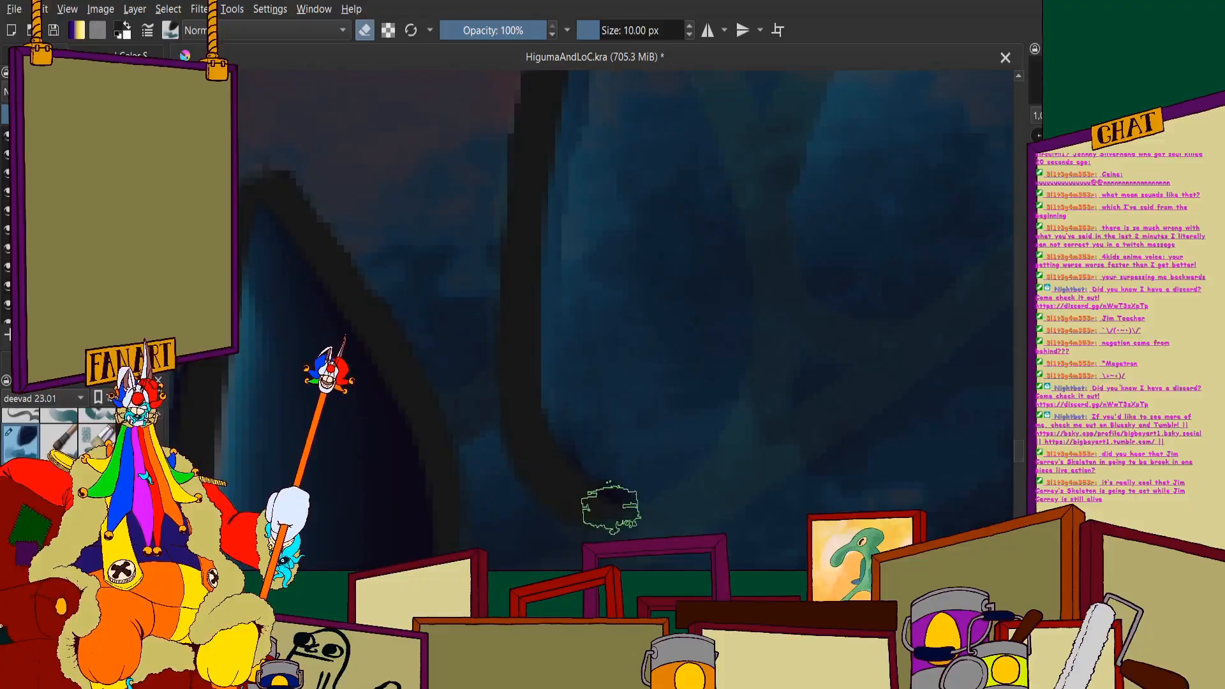
pyautogui.moveTo(611, 507)
pyautogui.mouseDown()
pyautogui.moveTo(738, 410)
pyautogui.moveTo(758, 328)
pyautogui.moveTo(720, 121)
pyautogui.moveTo(699, 111)
pyautogui.mouseUp()
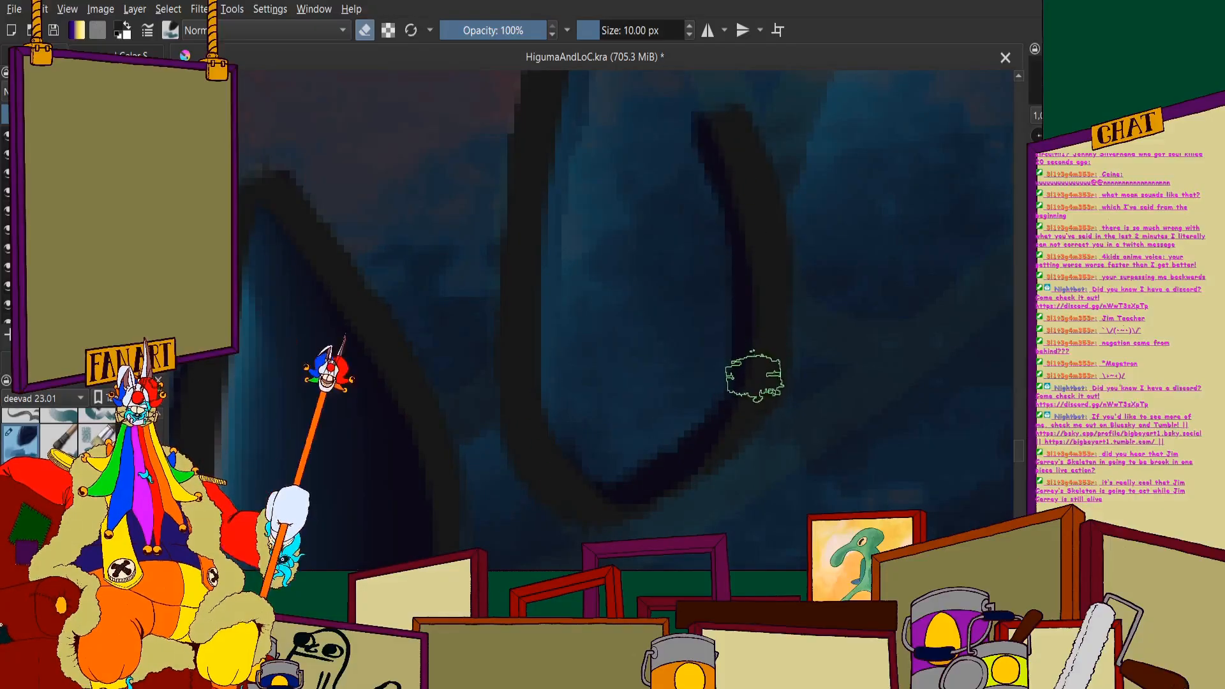
pyautogui.scroll(-3, 692, 197)
pyautogui.scroll(3, 708, 172)
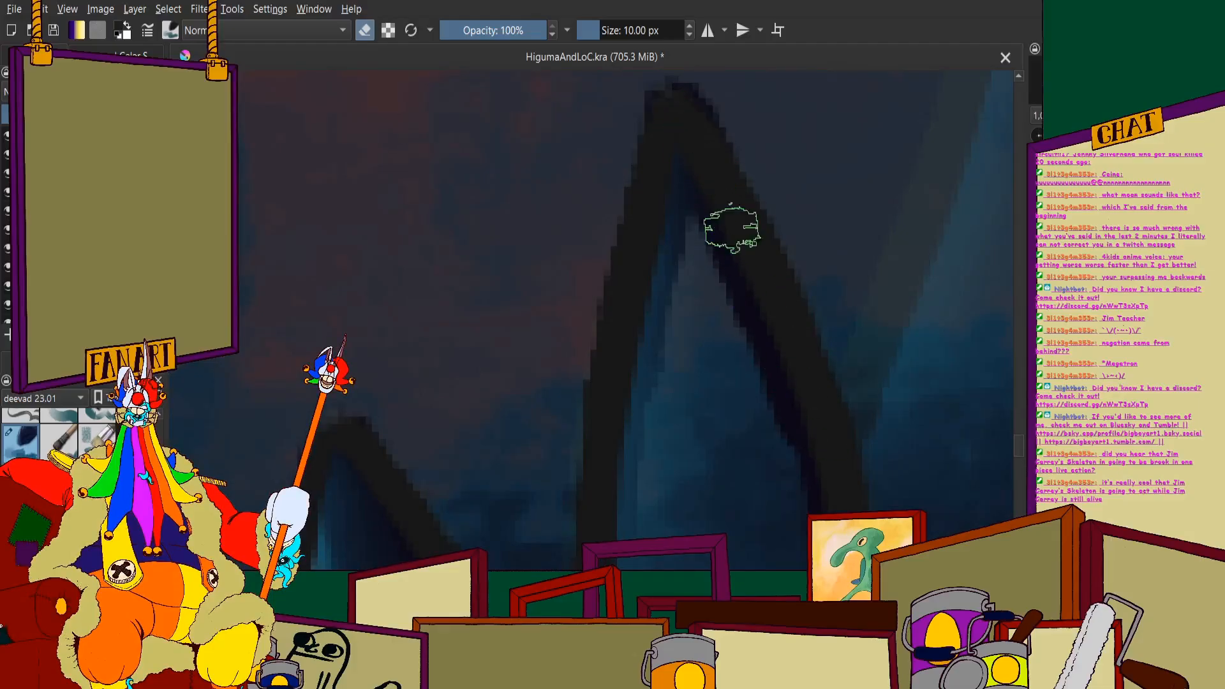
# - Erase the remaining splash inside the second tooth right of the centre gap, from its tip down to its base
pyautogui.scroll(-3, 732, 229)
pyautogui.scroll(3, 735, 314)
pyautogui.moveTo(759, 475)
pyautogui.mouseDown()
pyautogui.moveTo(711, 197)
pyautogui.moveTo(626, 271)
pyautogui.mouseUp()
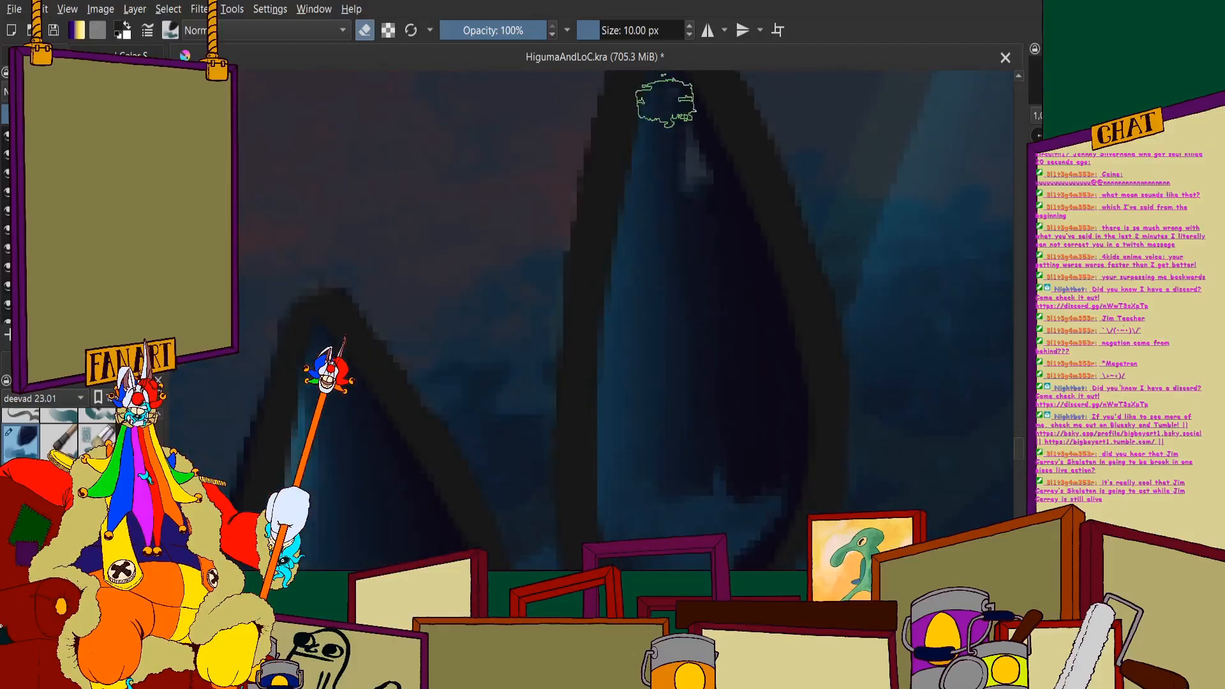
pyautogui.scroll(-3, 665, 101)
pyautogui.scroll(3, 651, 377)
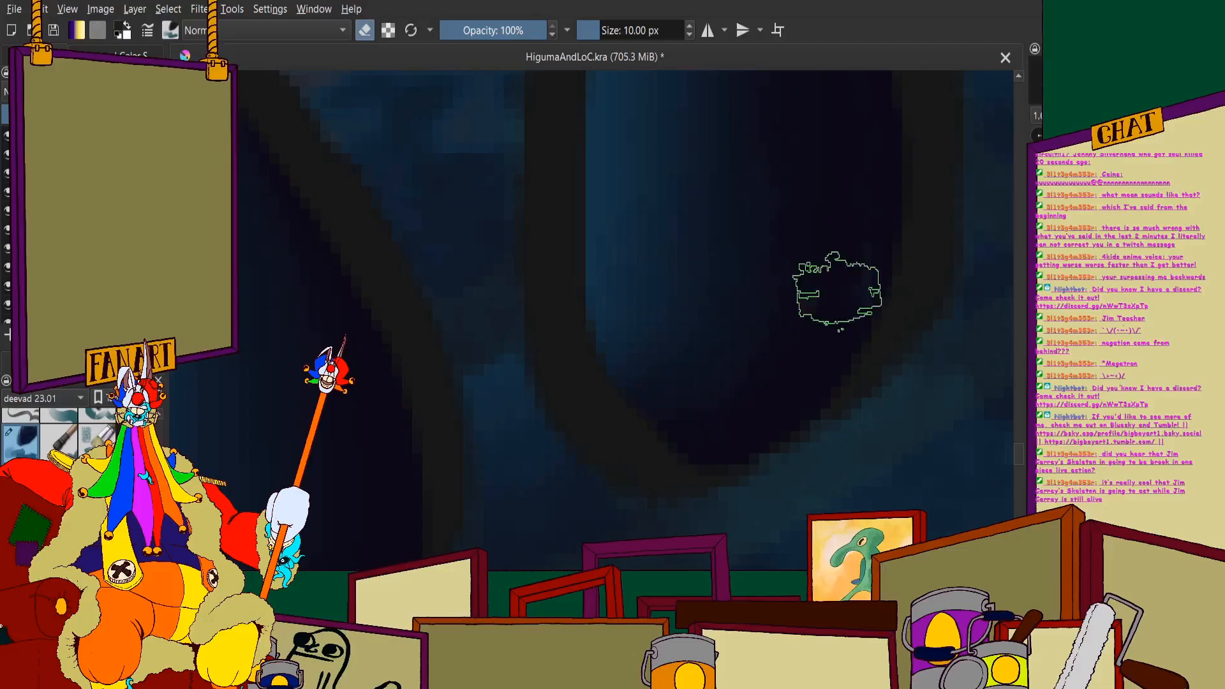
pyautogui.scroll(-3, 676, 224)
pyautogui.scroll(2, 715, 212)
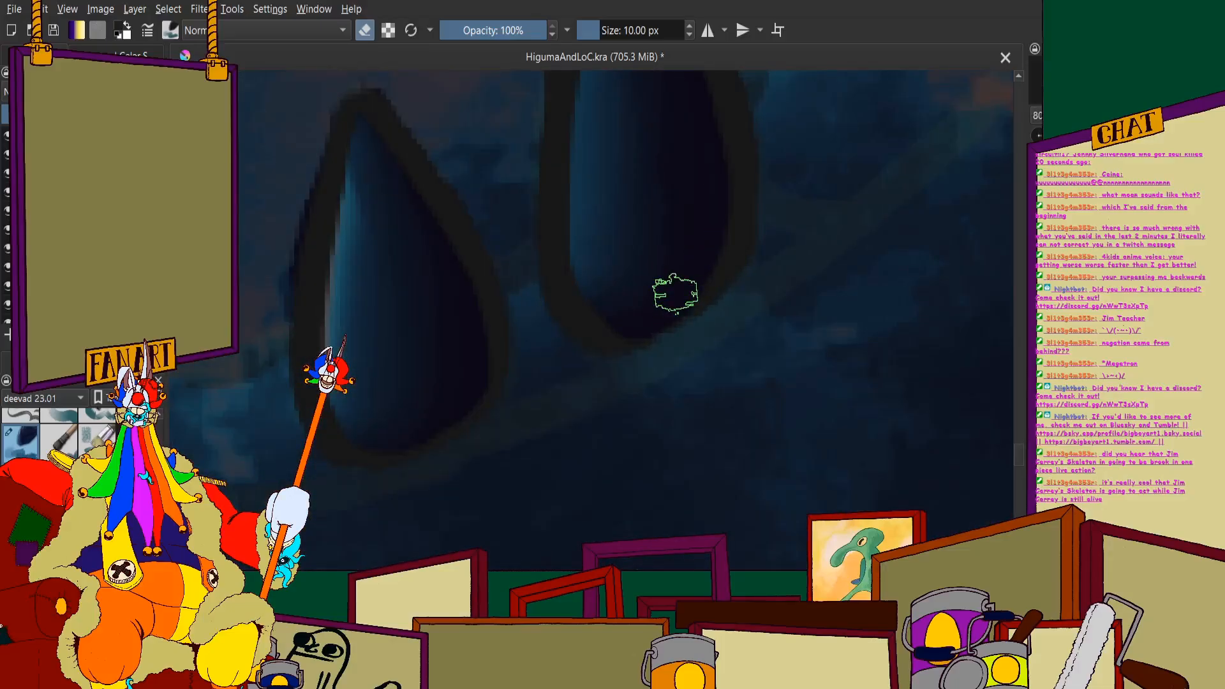
# - Erase the splash along the left edge and rounded base of the second tooth left of the centre gap
pyautogui.scroll(-5, 561, 214)
pyautogui.scroll(3, 449, 207)
pyautogui.scroll(-3, 448, 197)
pyautogui.scroll(5, 449, 127)
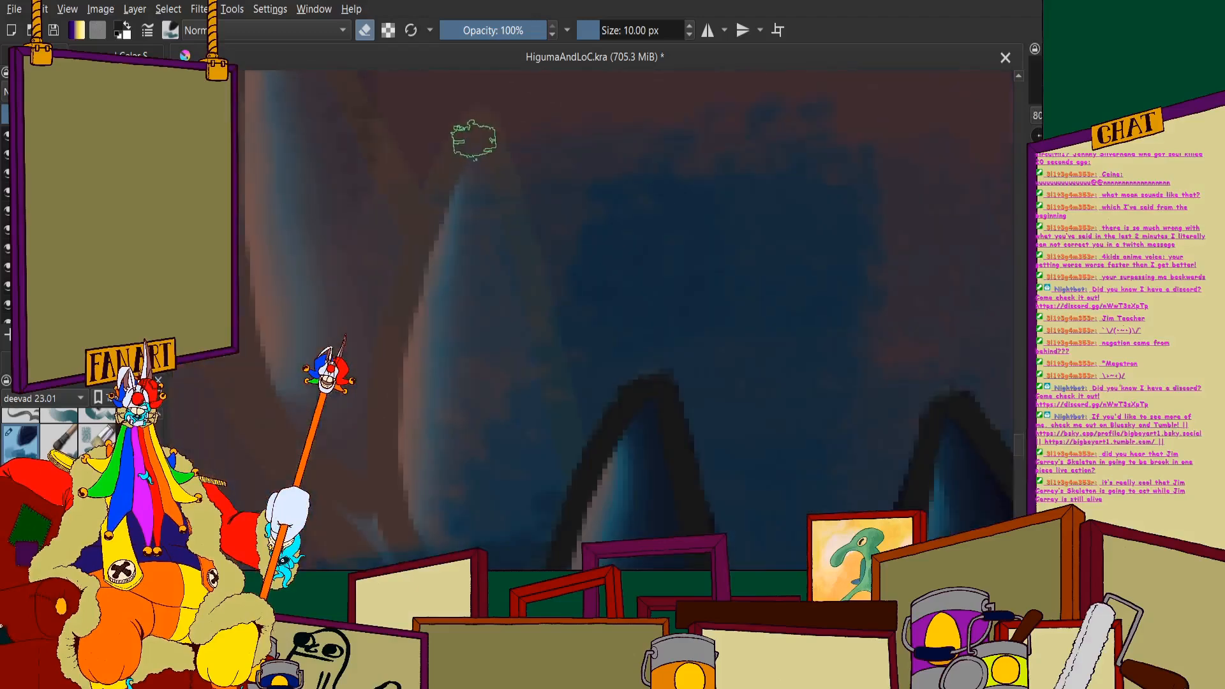
pyautogui.moveTo(474, 139); pyautogui.dragTo(467, 163)
pyautogui.moveTo(442, 203); pyautogui.dragTo(409, 335)
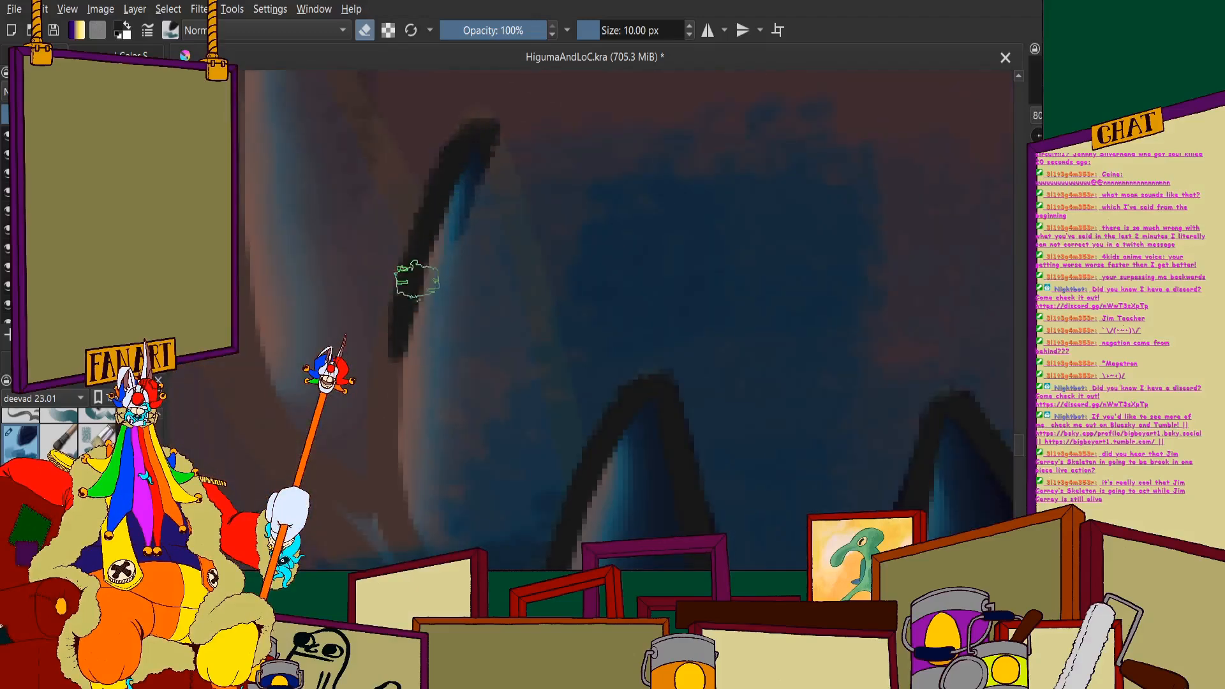
pyautogui.moveTo(415, 284); pyautogui.dragTo(397, 403)
pyautogui.scroll(-2, 395, 357)
pyautogui.scroll(3, 391, 409)
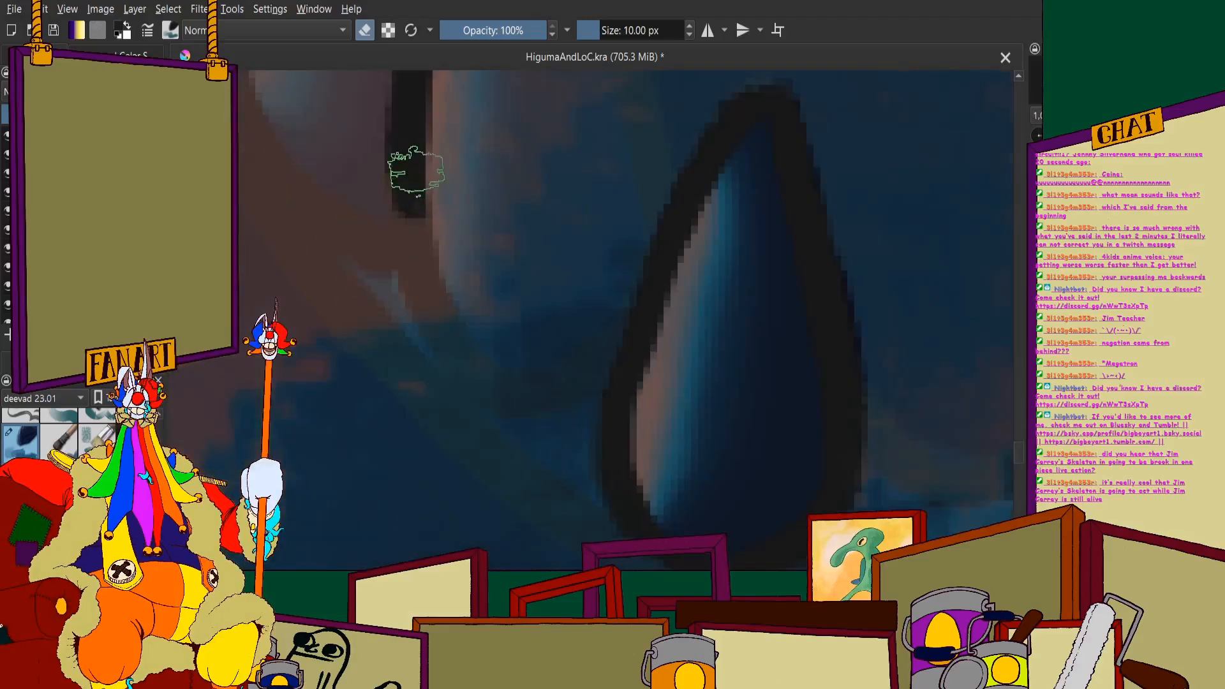
pyautogui.moveTo(416, 169)
pyautogui.mouseDown()
pyautogui.moveTo(428, 278)
pyautogui.moveTo(423, 258)
pyautogui.moveTo(461, 360)
pyautogui.moveTo(465, 347)
pyautogui.moveTo(514, 382)
pyautogui.mouseUp()
pyautogui.scroll(-3, 546, 287)
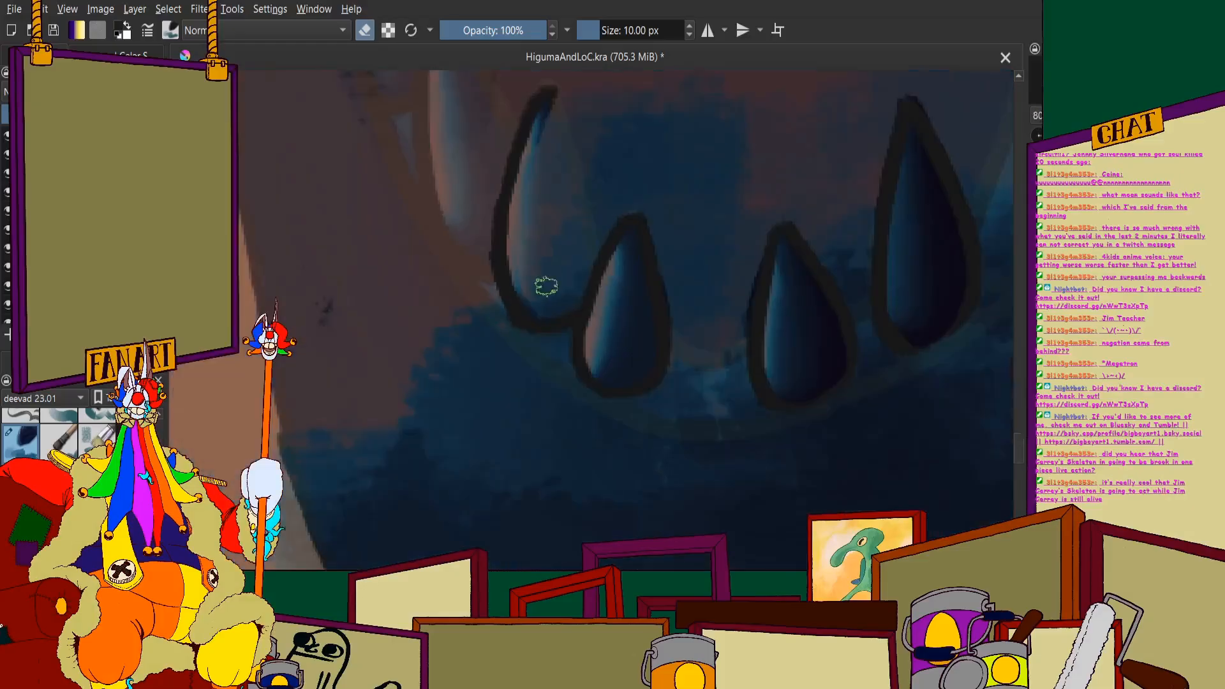
# - Erase the splash inside the second tooth left of the centre gap and along its right edge up to the tip
pyautogui.scroll(4, 546, 287)
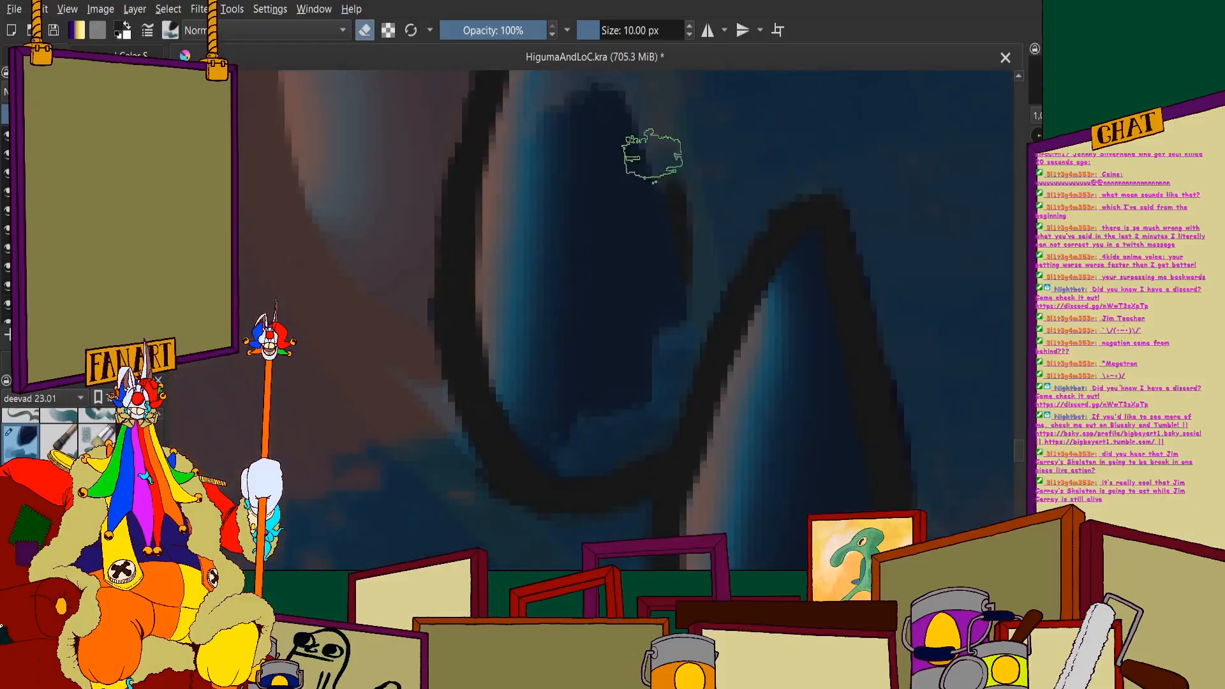
pyautogui.moveTo(652, 155)
pyautogui.mouseDown()
pyautogui.moveTo(683, 232)
pyautogui.moveTo(660, 139)
pyautogui.moveTo(706, 323)
pyautogui.moveTo(670, 217)
pyautogui.moveTo(626, 364)
pyautogui.moveTo(555, 458)
pyautogui.mouseUp()
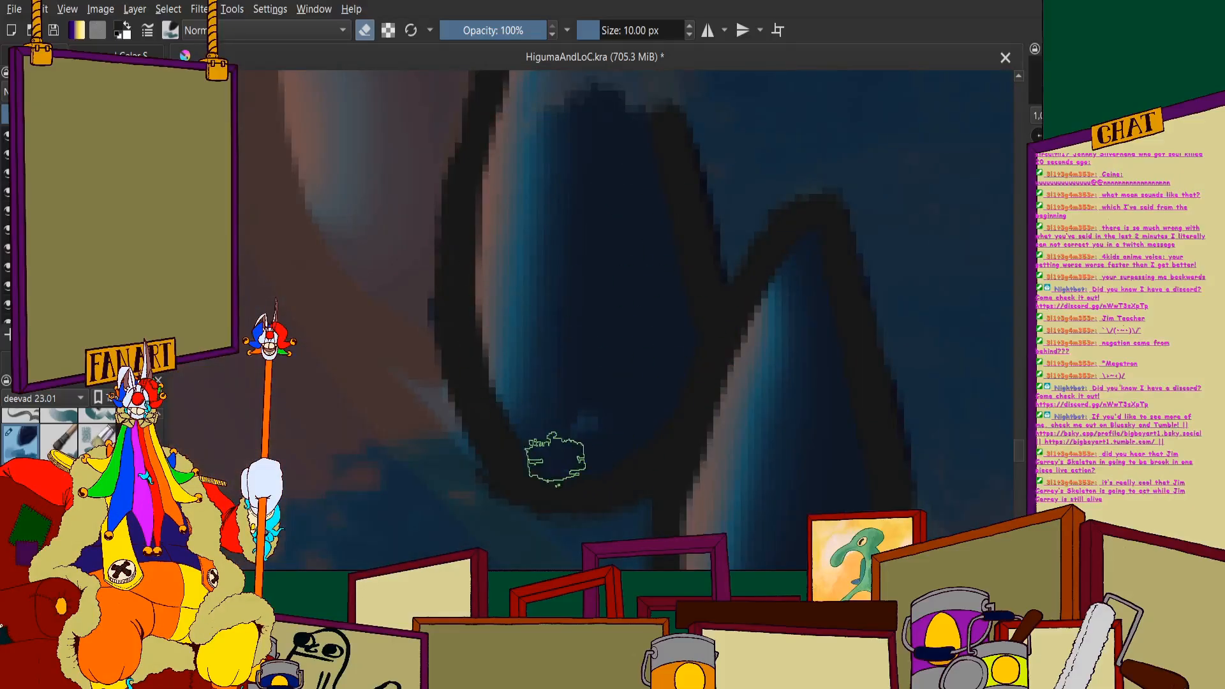
pyautogui.scroll(-4, 619, 394)
pyautogui.scroll(4, 555, 291)
pyautogui.moveTo(566, 236)
pyautogui.mouseDown()
pyautogui.moveTo(572, 202)
pyautogui.moveTo(618, 339)
pyautogui.moveTo(616, 295)
pyautogui.mouseUp()
pyautogui.scroll(-6, 605, 345)
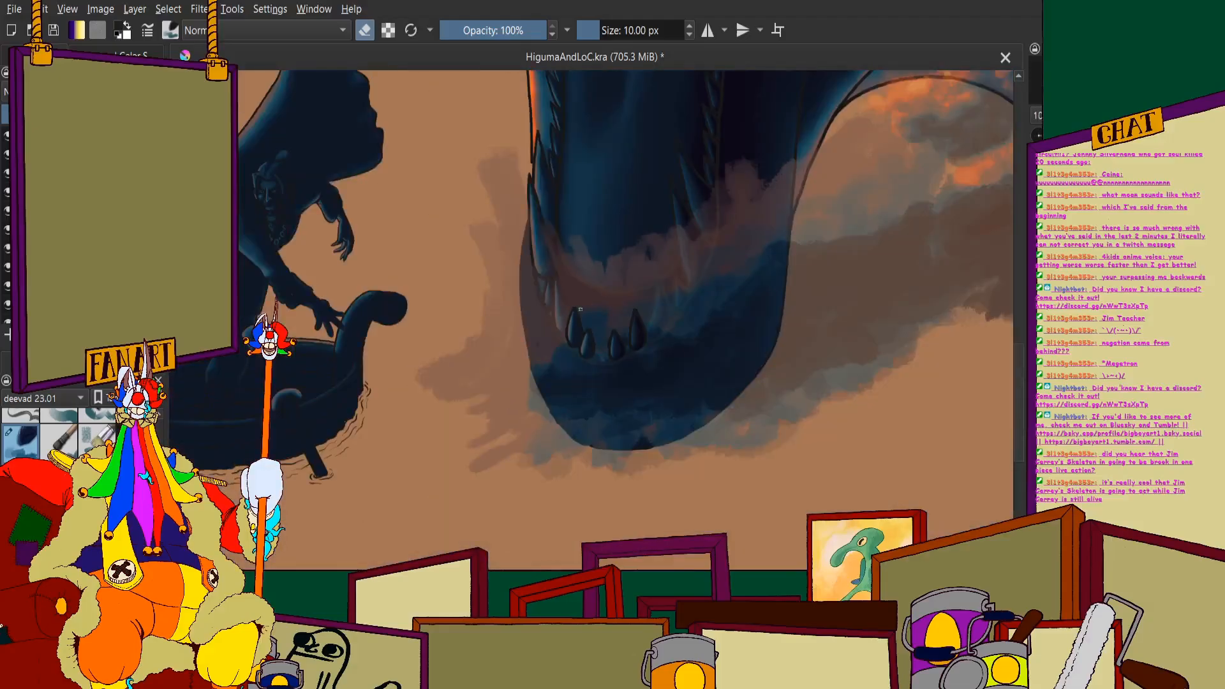
# - Erase the splash over the third tooth right of the centre gap, covering its outline, interior and pointed tip
pyautogui.scroll(2, 629, 301)
pyautogui.scroll(3, 697, 363)
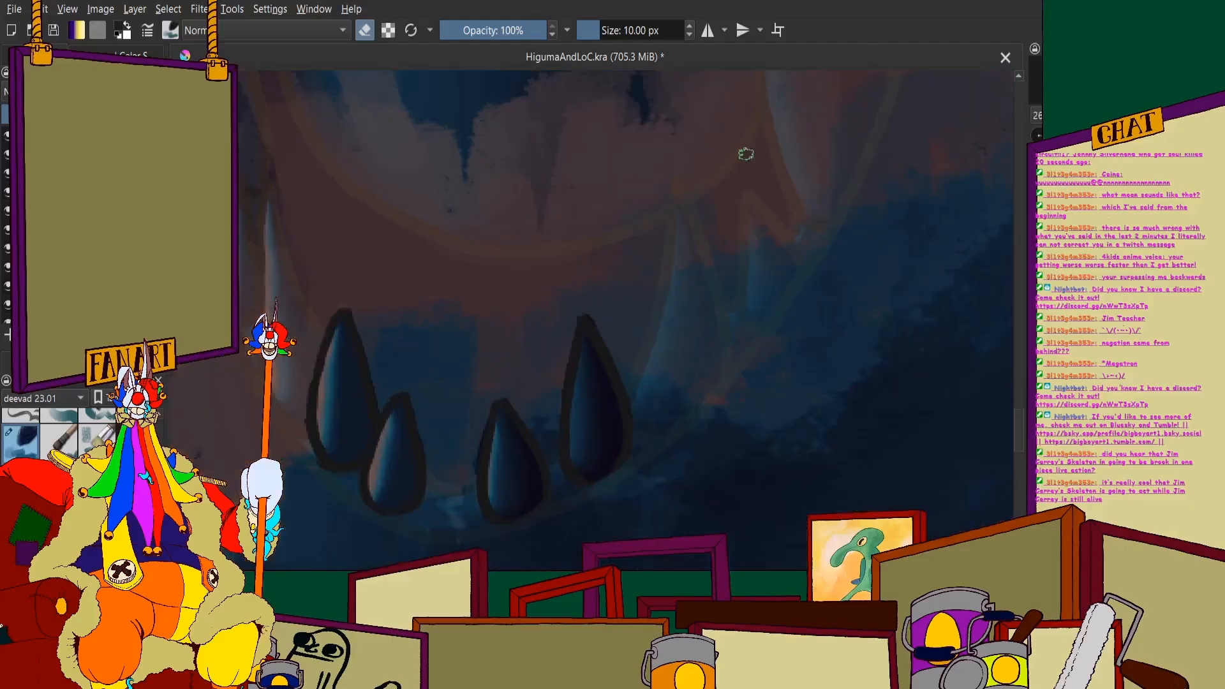
pyautogui.scroll(2, 691, 227)
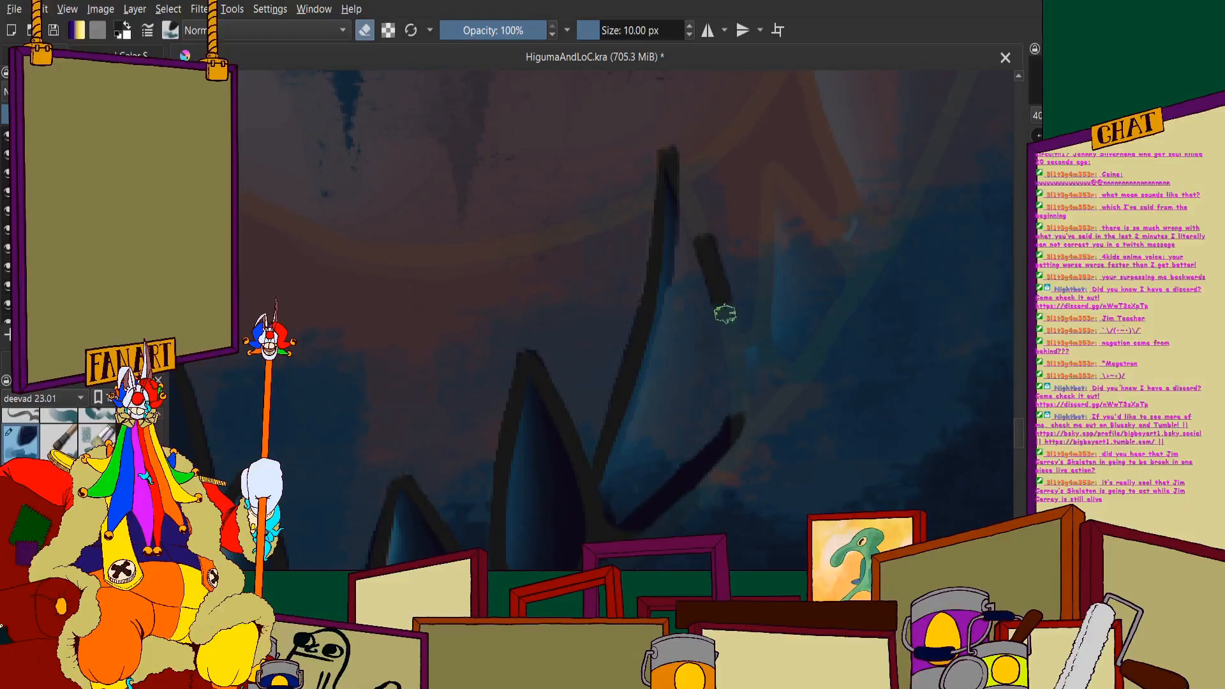
pyautogui.moveTo(737, 415)
pyautogui.mouseDown()
pyautogui.moveTo(726, 325)
pyautogui.moveTo(708, 293)
pyautogui.moveTo(693, 293)
pyautogui.moveTo(669, 394)
pyautogui.moveTo(662, 312)
pyautogui.mouseUp()
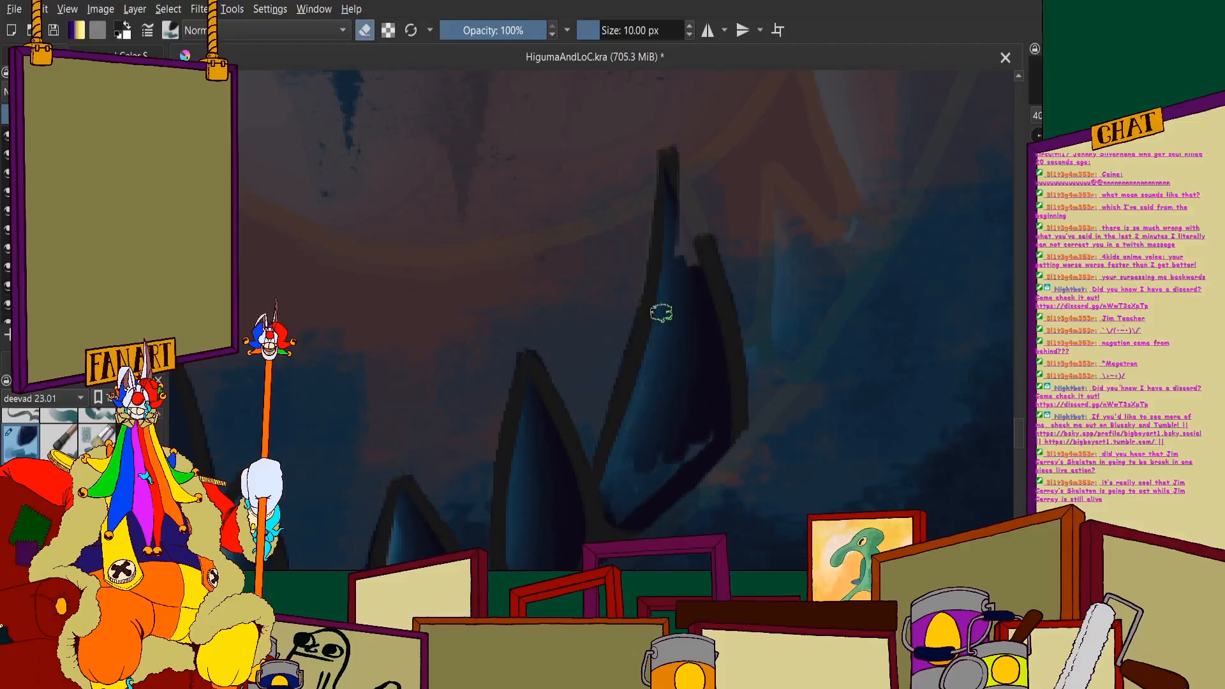
pyautogui.scroll(-8, 619, 368)
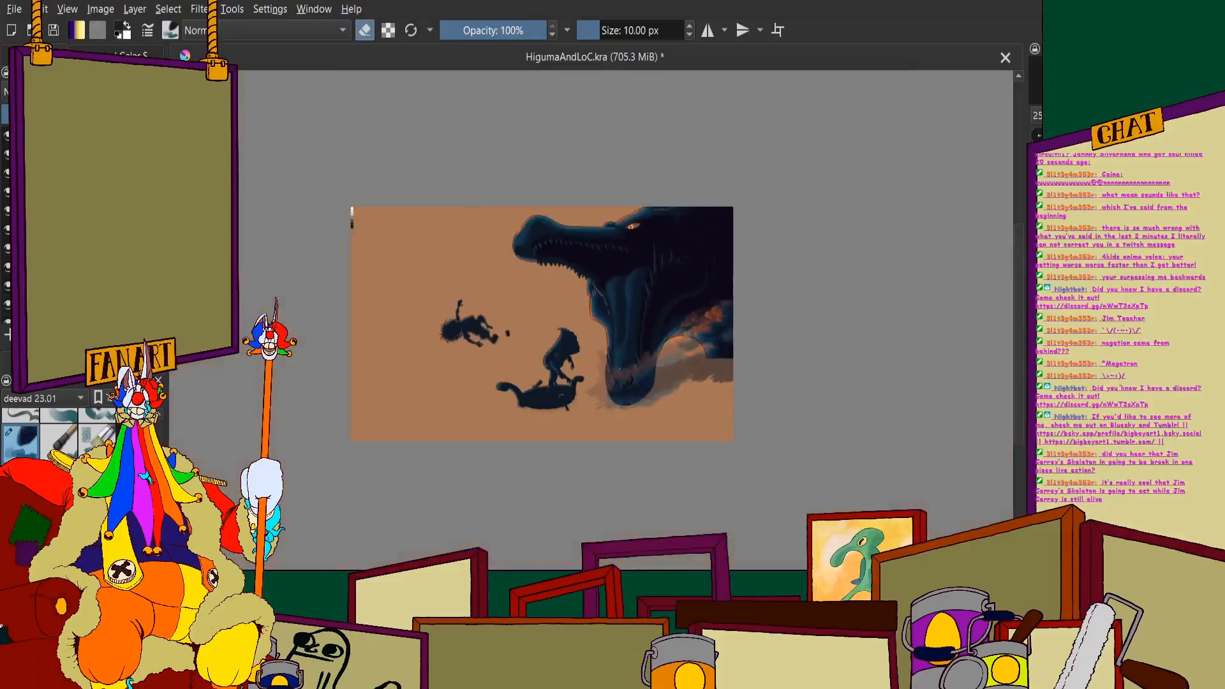
pyautogui.scroll(10, 725, 273)
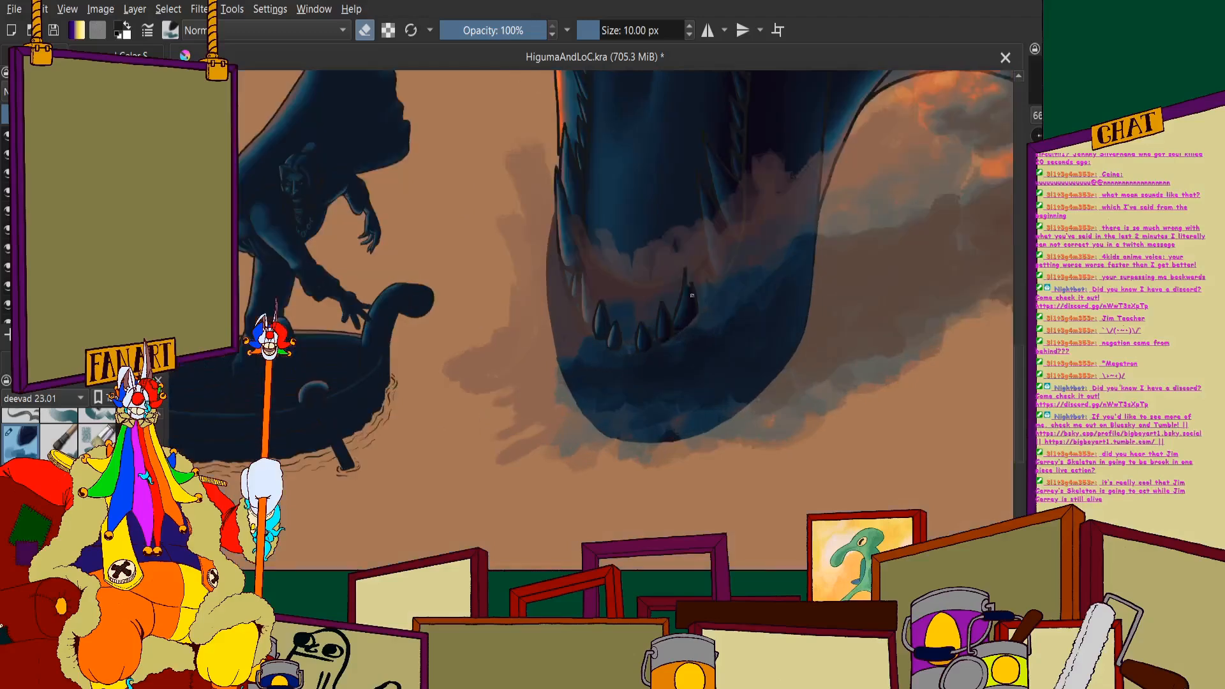
pyautogui.scroll(5, 725, 273)
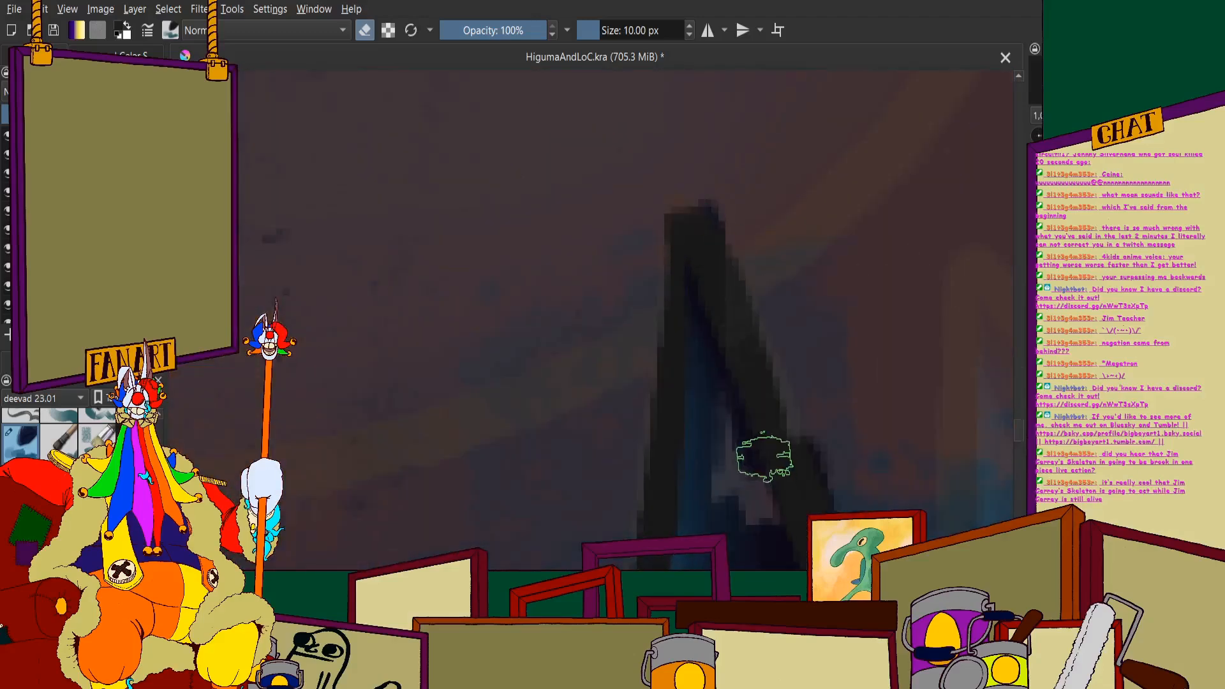
pyautogui.scroll(-8, 740, 491)
# - Erase the splash along the right edge of the third tooth left of the centre gap and inside its body
pyautogui.scroll(4, 642, 473)
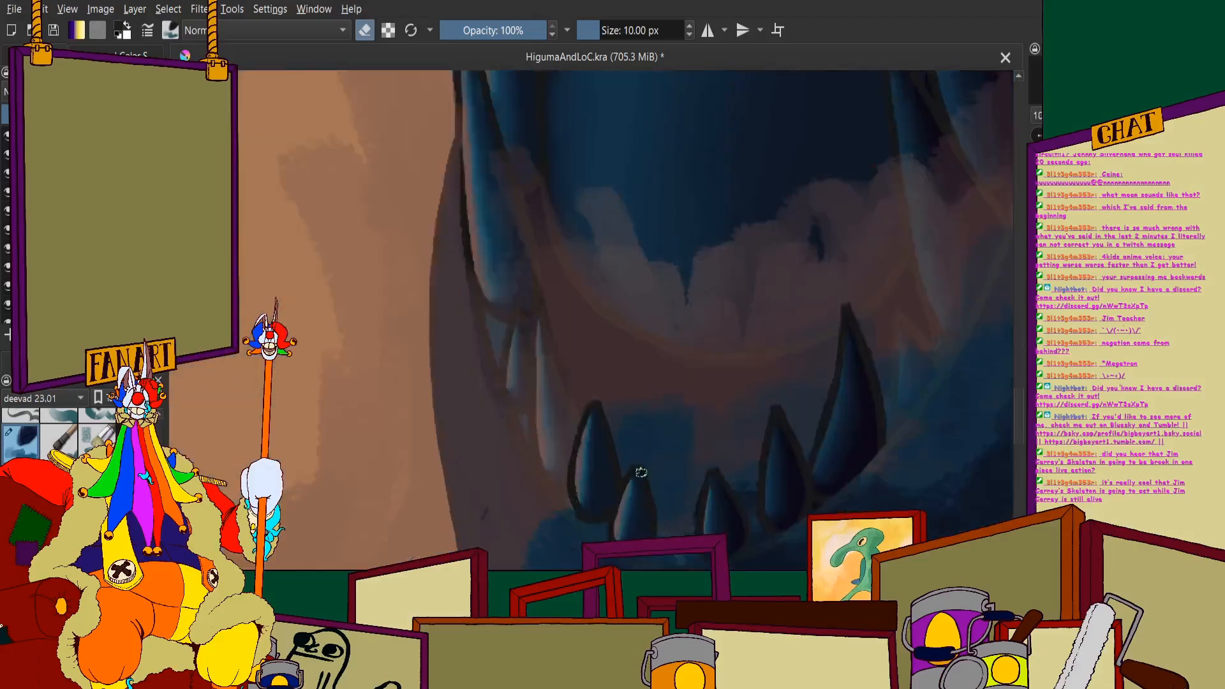
pyautogui.scroll(4, 454, 246)
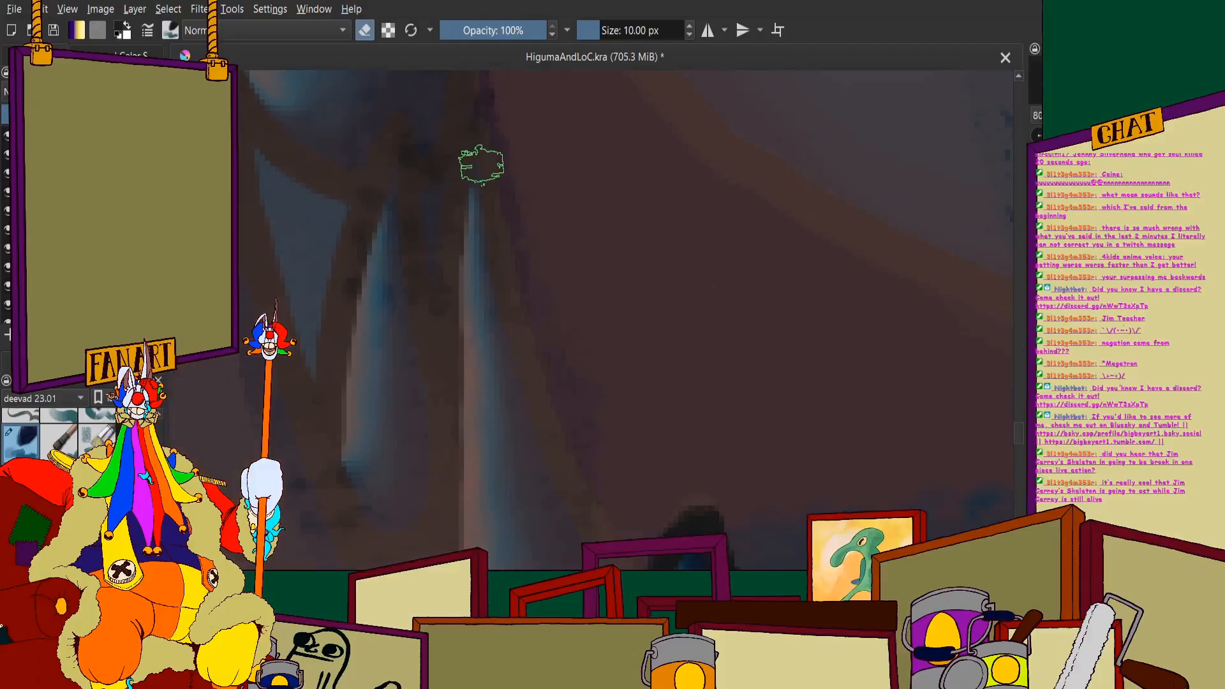
pyautogui.scroll(2, 482, 164)
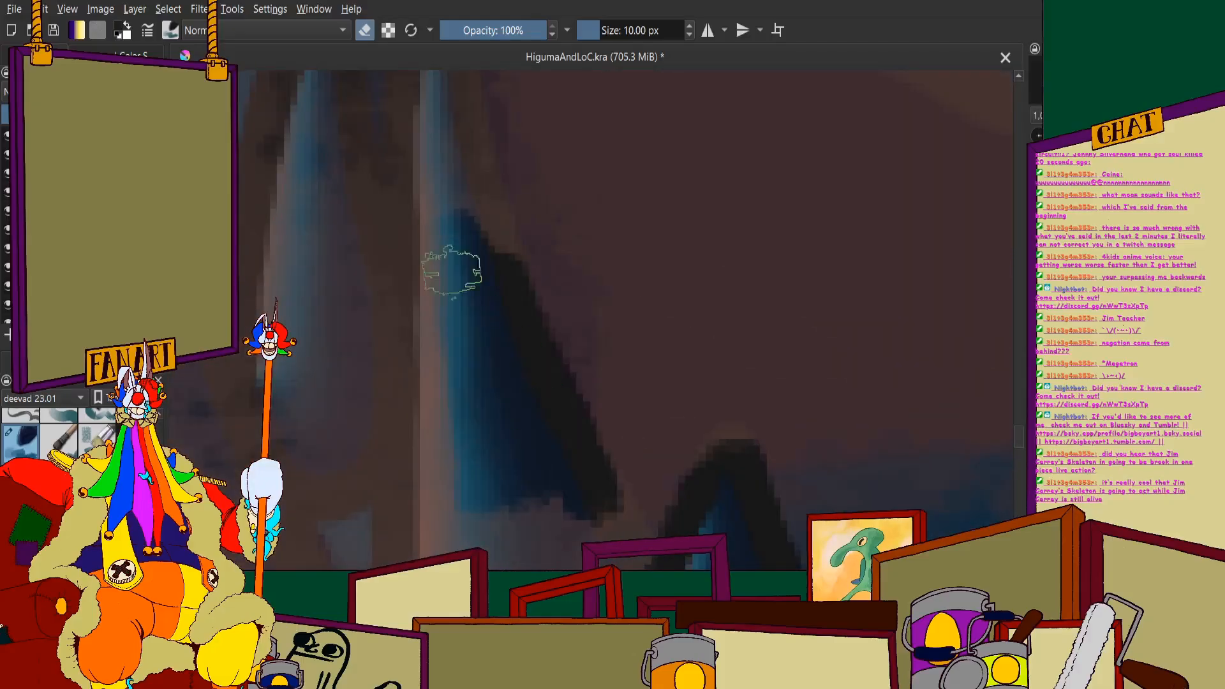
pyautogui.moveTo(424, 239); pyautogui.dragTo(414, 418)
pyautogui.moveTo(418, 237); pyautogui.dragTo(410, 447)
pyautogui.scroll(-4, 410, 409)
pyautogui.scroll(4, 415, 432)
pyautogui.moveTo(395, 261)
pyautogui.mouseDown()
pyautogui.moveTo(393, 210)
pyautogui.moveTo(395, 399)
pyautogui.mouseUp()
# - Erase the splash around the left edge and rounded base of the third tooth left of the centre gap, continuing up to its tip
pyautogui.scroll(-4, 382, 364)
pyautogui.scroll(4, 397, 408)
pyautogui.moveTo(334, 219)
pyautogui.mouseDown()
pyautogui.moveTo(370, 366)
pyautogui.moveTo(438, 470)
pyautogui.moveTo(500, 508)
pyautogui.mouseUp()
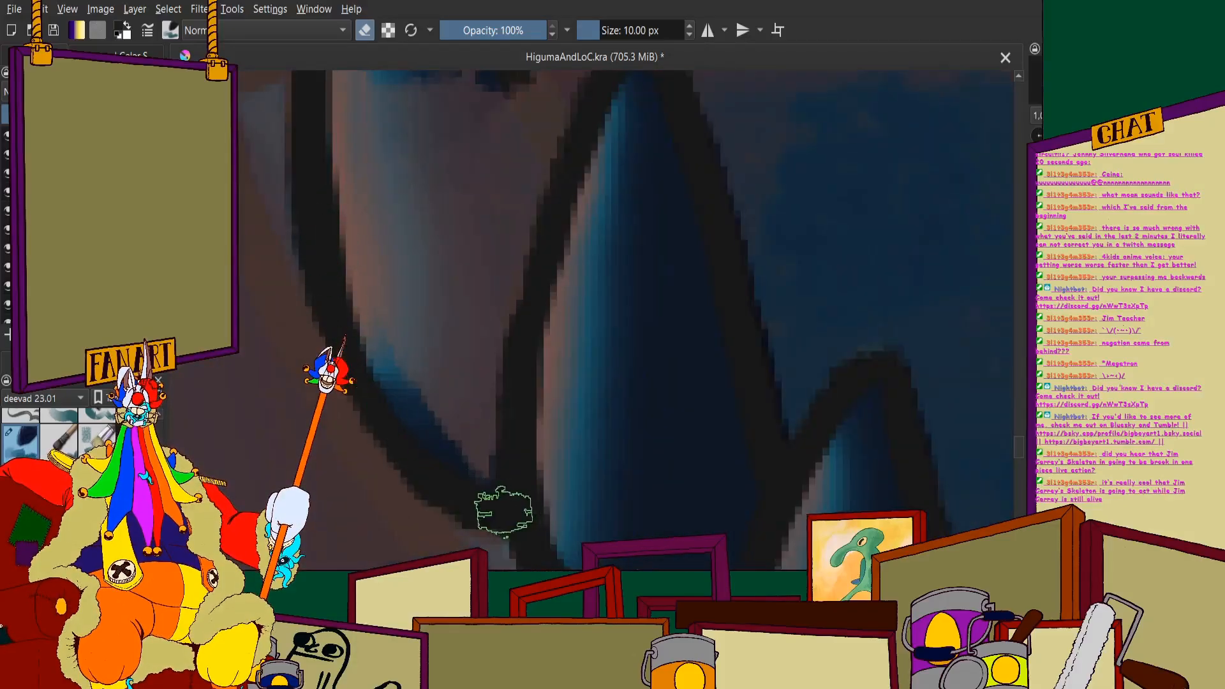
pyautogui.scroll(-4, 500, 508)
pyautogui.scroll(4, 414, 225)
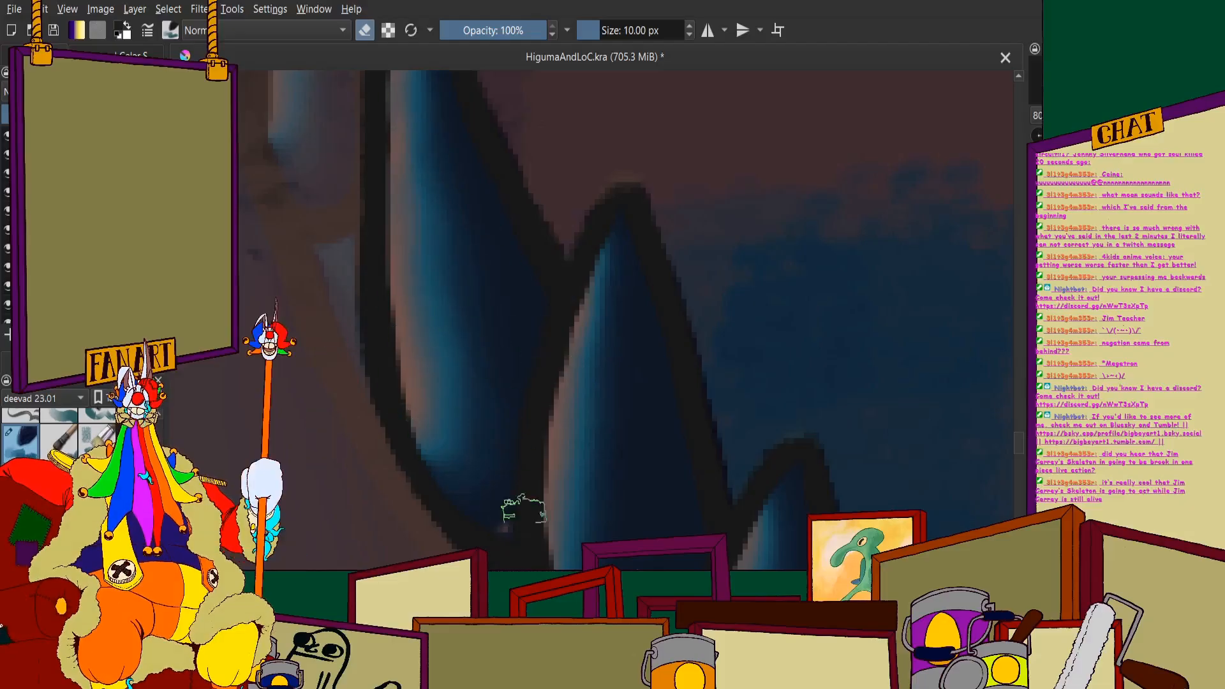
pyautogui.scroll(-3, 487, 454)
pyautogui.scroll(6, 460, 175)
pyautogui.moveTo(461, 214)
pyautogui.mouseDown()
pyautogui.moveTo(465, 260)
pyautogui.moveTo(424, 306)
pyautogui.moveTo(418, 475)
pyautogui.mouseUp()
pyautogui.scroll(5, 438, 241)
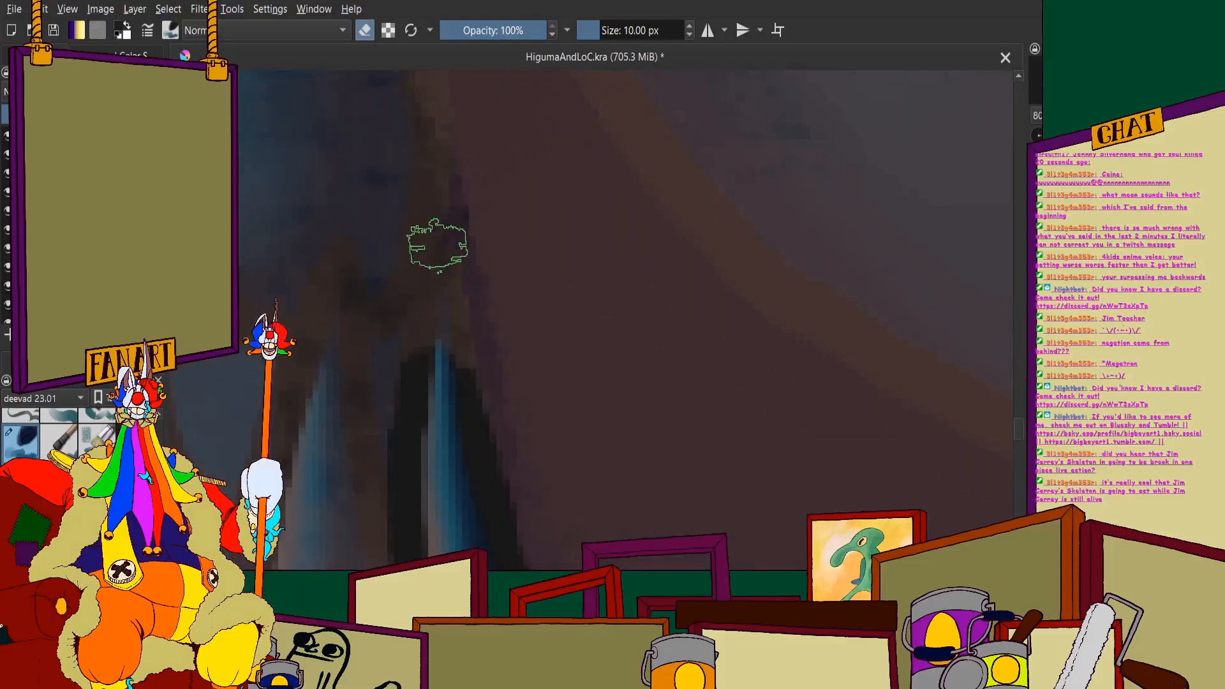
pyautogui.scroll(-6, 431, 258)
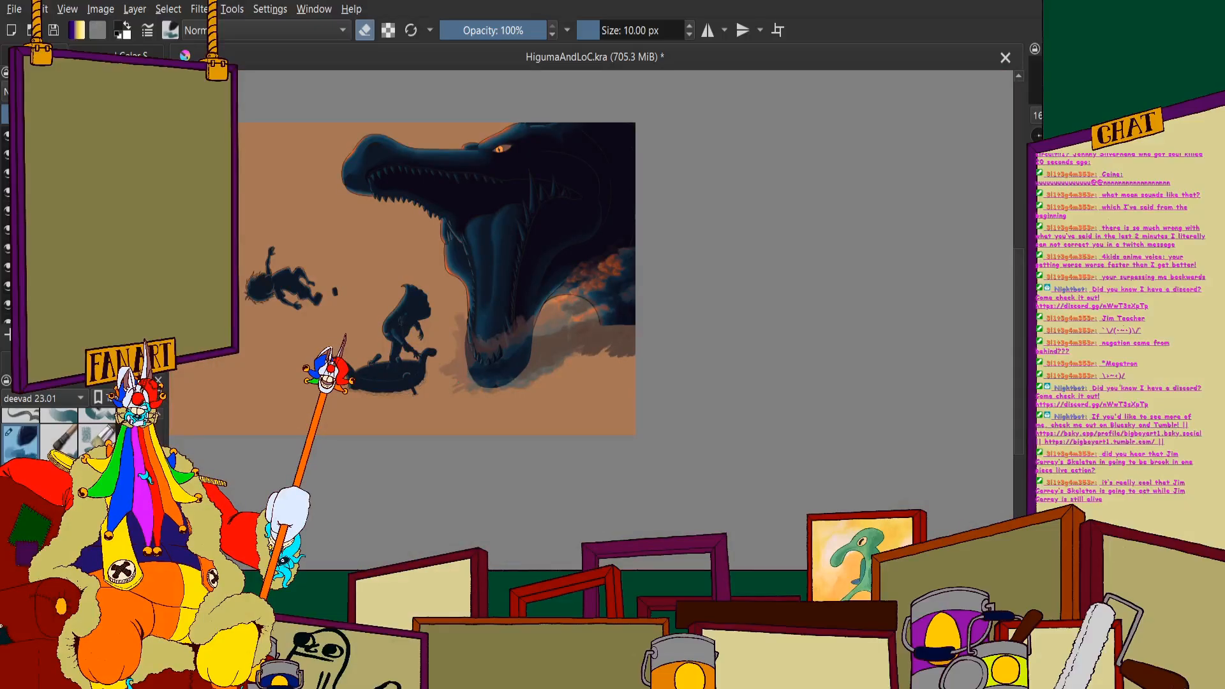
# - Erase the splash along both side outlines of the large fang on the jaw's right side, down to its curved base
pyautogui.scroll(8, 699, 260)
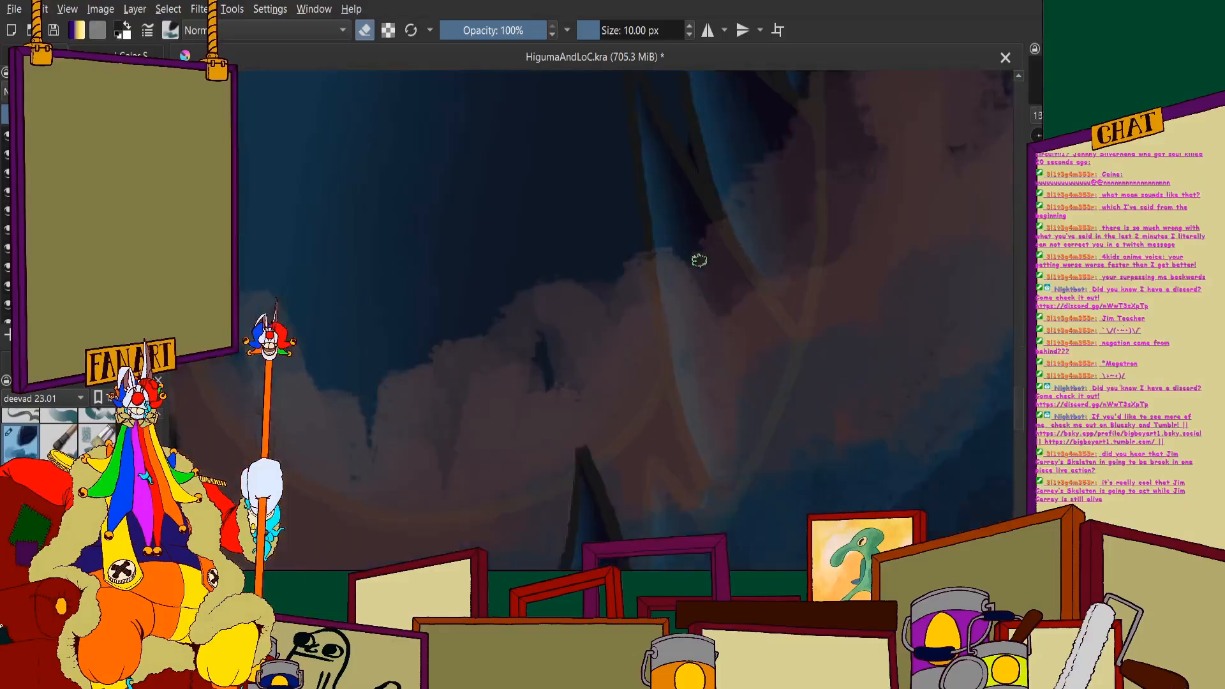
pyautogui.scroll(2, 700, 261)
pyautogui.moveTo(758, 241)
pyautogui.mouseDown()
pyautogui.moveTo(831, 368)
pyautogui.moveTo(762, 255)
pyautogui.moveTo(868, 407)
pyautogui.mouseUp()
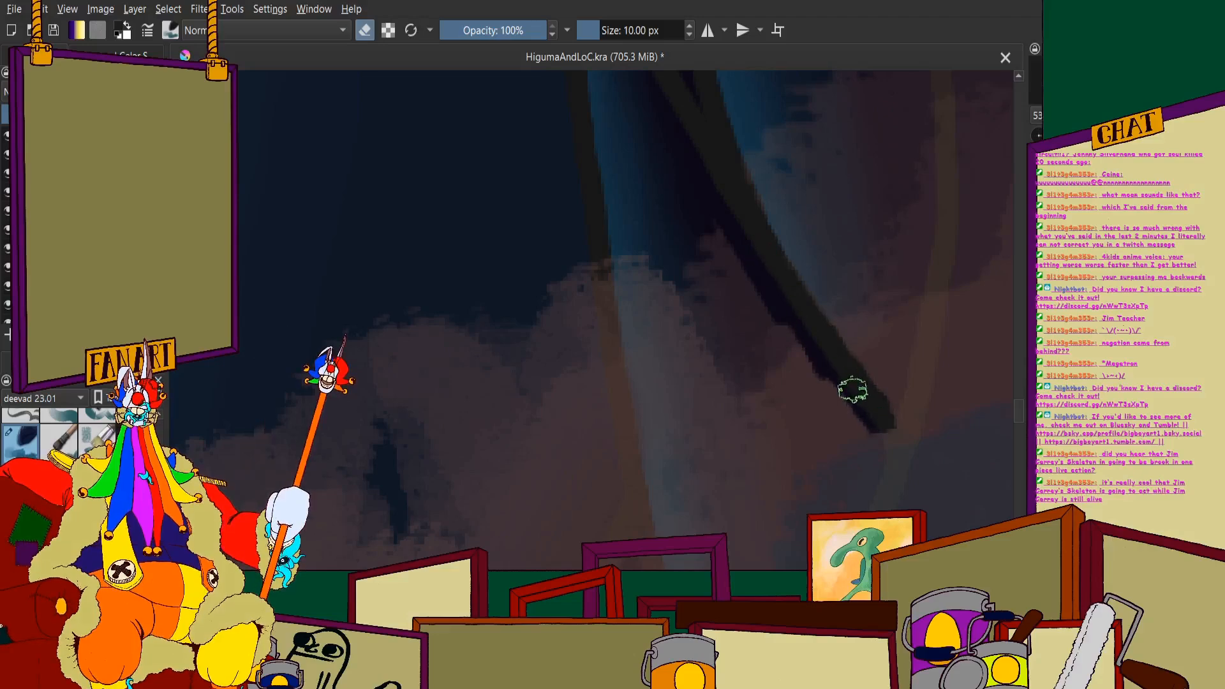
pyautogui.scroll(-3, 732, 272)
pyautogui.scroll(3, 763, 355)
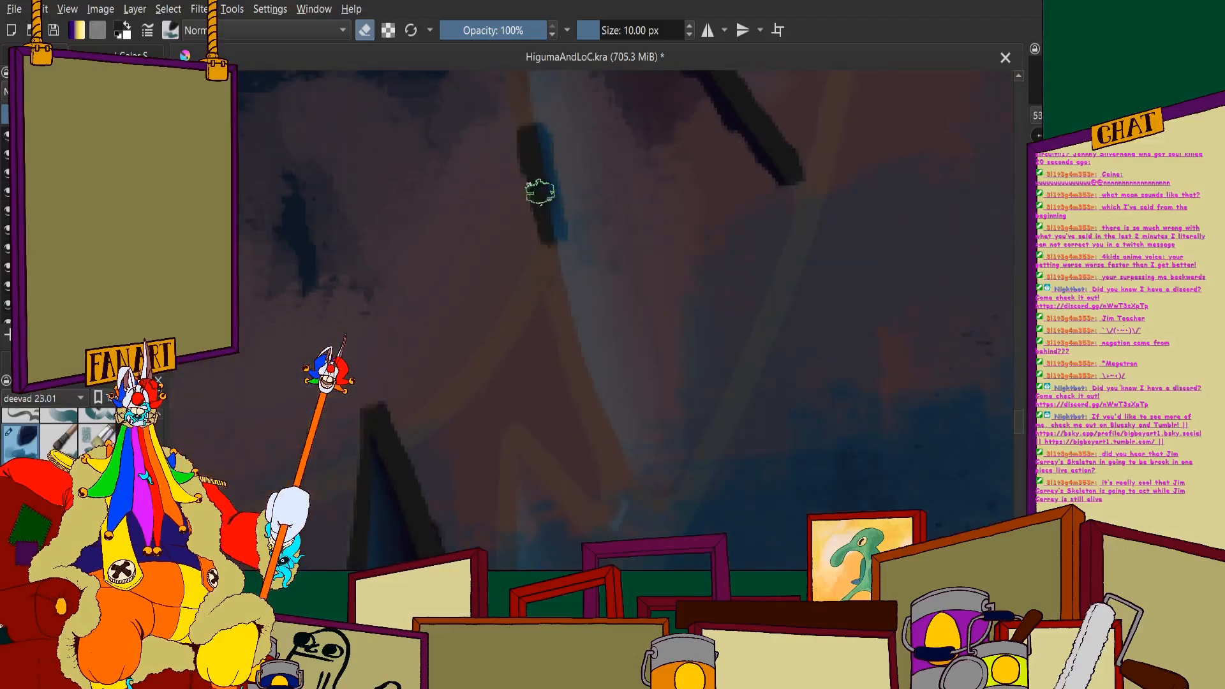
pyautogui.moveTo(540, 191); pyautogui.dragTo(591, 400)
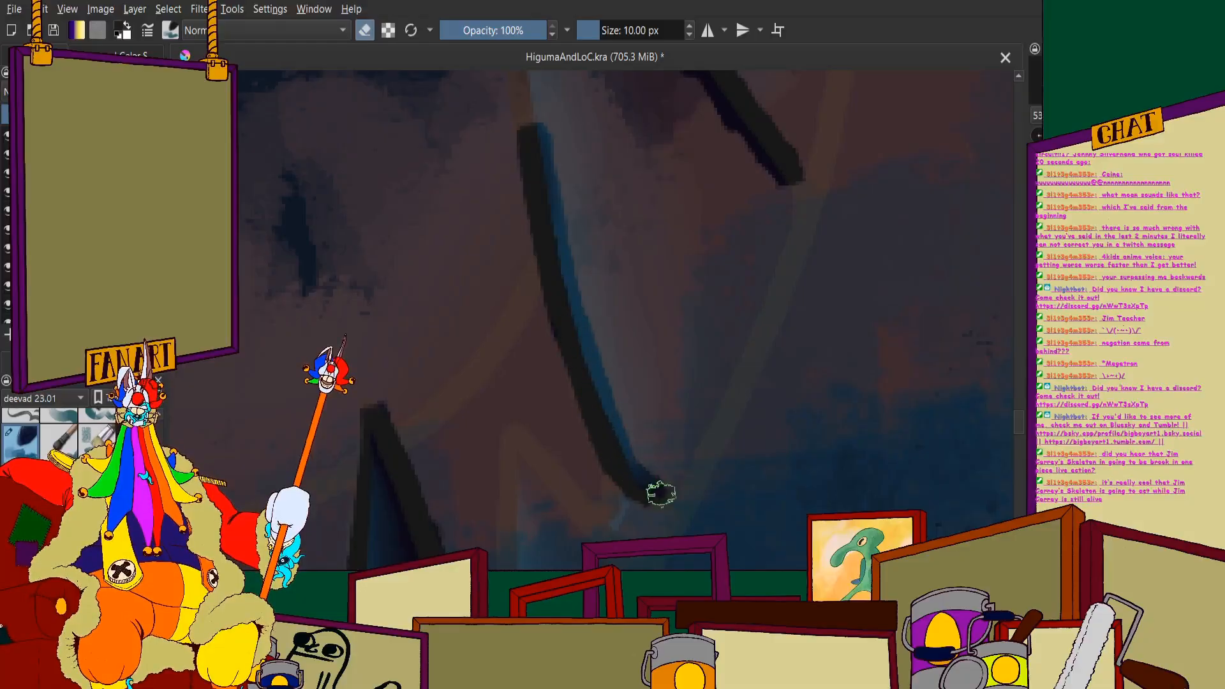
pyautogui.scroll(-3, 636, 361)
pyautogui.scroll(4, 577, 201)
pyautogui.moveTo(617, 306); pyautogui.dragTo(651, 457)
pyautogui.scroll(-3, 591, 211)
pyautogui.scroll(2, 588, 275)
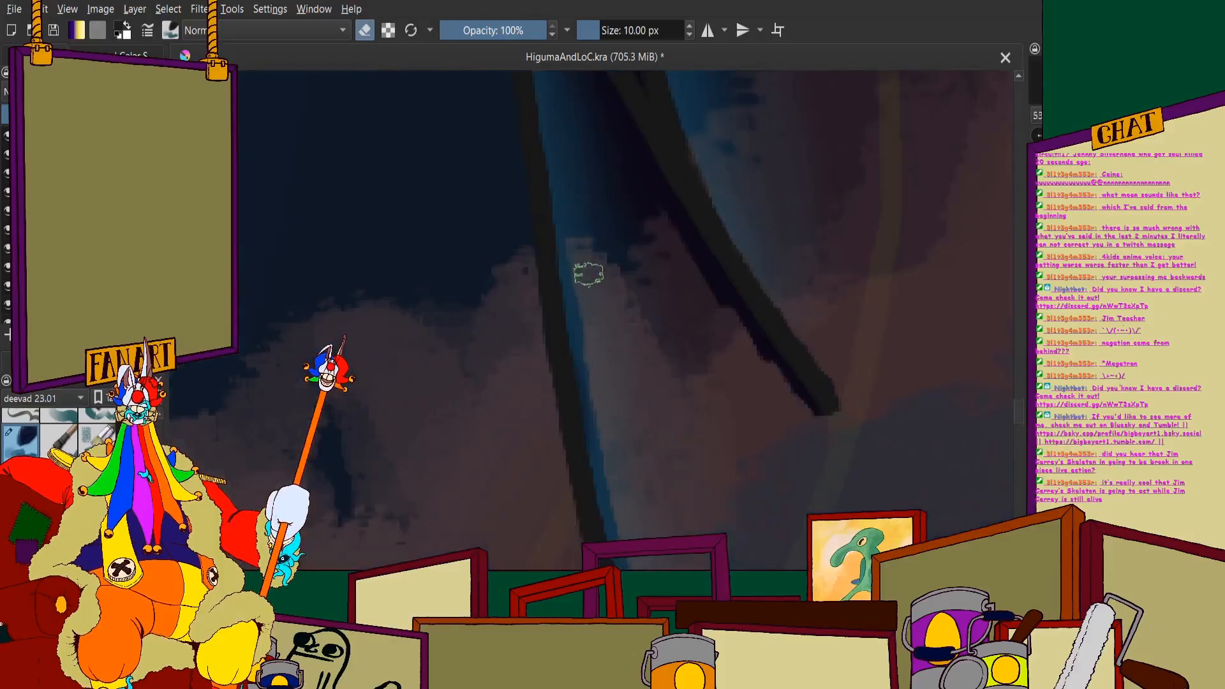
# - Erase the splash inside the large right fang and along its lower right edge down to the base
pyautogui.moveTo(588, 274)
pyautogui.mouseDown()
pyautogui.moveTo(594, 349)
pyautogui.moveTo(608, 283)
pyautogui.moveTo(675, 471)
pyautogui.moveTo(708, 352)
pyautogui.moveTo(734, 352)
pyautogui.mouseUp()
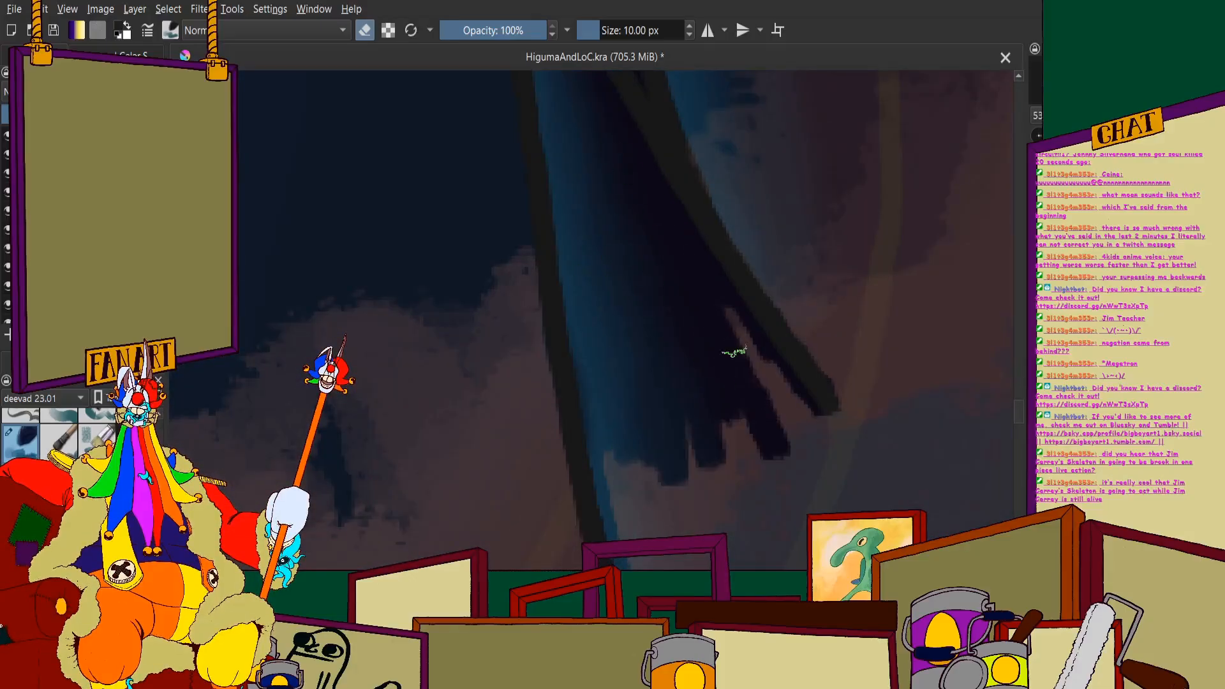
pyautogui.scroll(5, 744, 355)
pyautogui.moveTo(662, 142)
pyautogui.mouseDown()
pyautogui.moveTo(698, 241)
pyautogui.moveTo(667, 330)
pyautogui.moveTo(615, 120)
pyautogui.moveTo(595, 307)
pyautogui.mouseUp()
pyautogui.moveTo(587, 257)
pyautogui.mouseDown()
pyautogui.moveTo(627, 238)
pyautogui.moveTo(780, 238)
pyautogui.mouseUp()
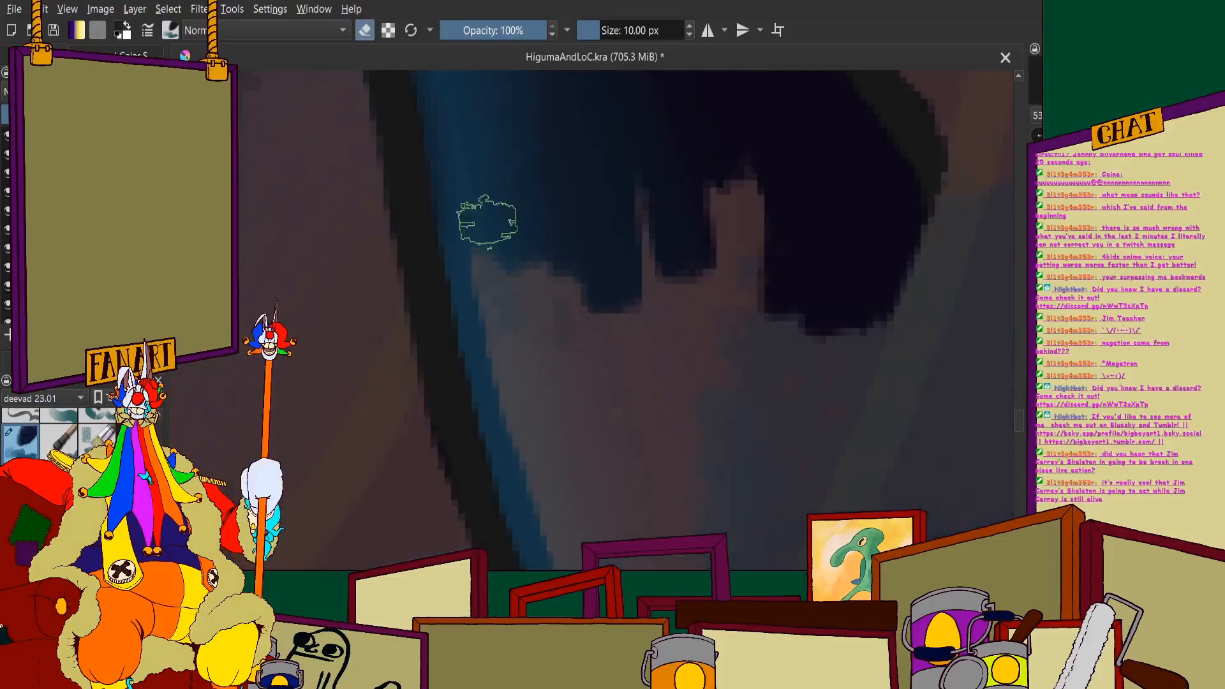
pyautogui.moveTo(487, 224)
pyautogui.mouseDown()
pyautogui.moveTo(549, 431)
pyautogui.moveTo(609, 473)
pyautogui.moveTo(702, 109)
pyautogui.mouseUp()
pyautogui.scroll(-6, 676, 281)
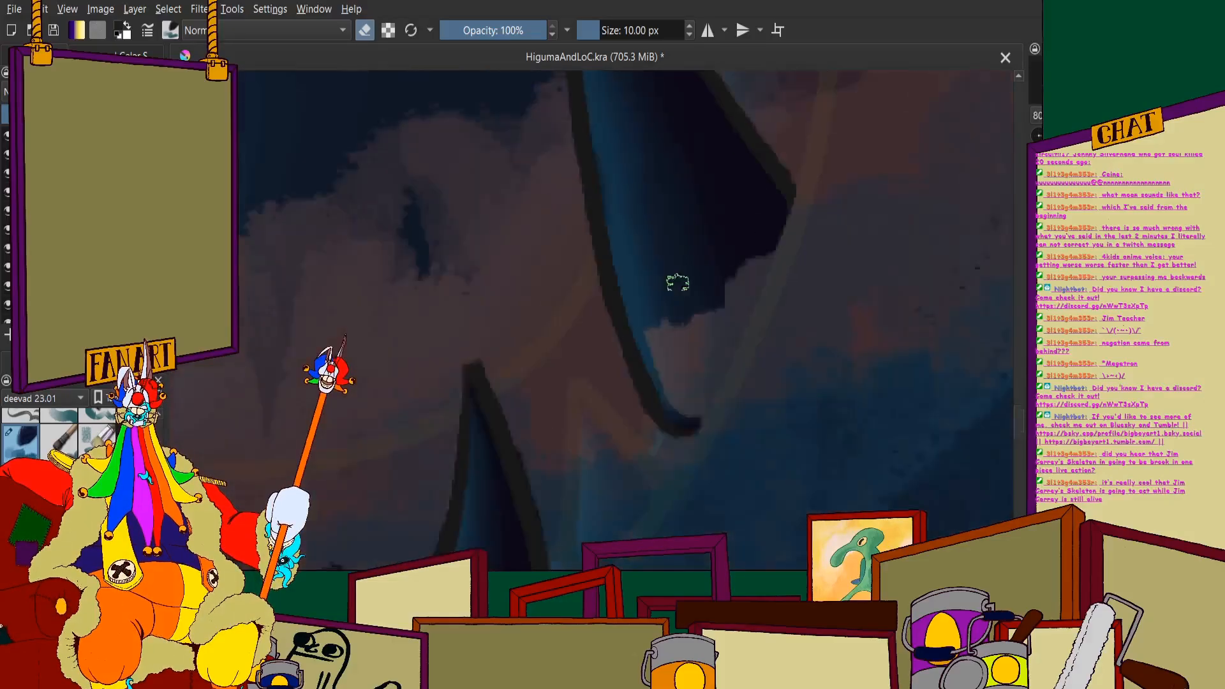
pyautogui.scroll(7, 651, 313)
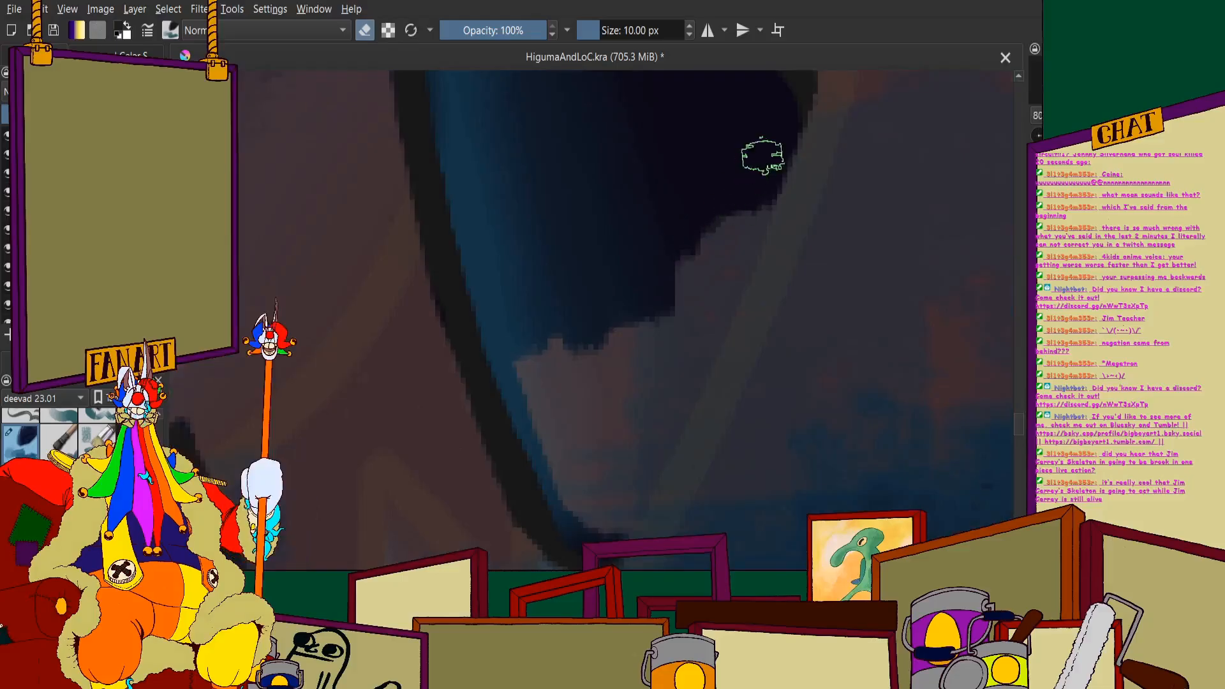
pyautogui.moveTo(723, 281)
pyautogui.mouseDown()
pyautogui.moveTo(700, 328)
pyautogui.moveTo(730, 252)
pyautogui.moveTo(686, 356)
pyautogui.moveTo(698, 295)
pyautogui.mouseUp()
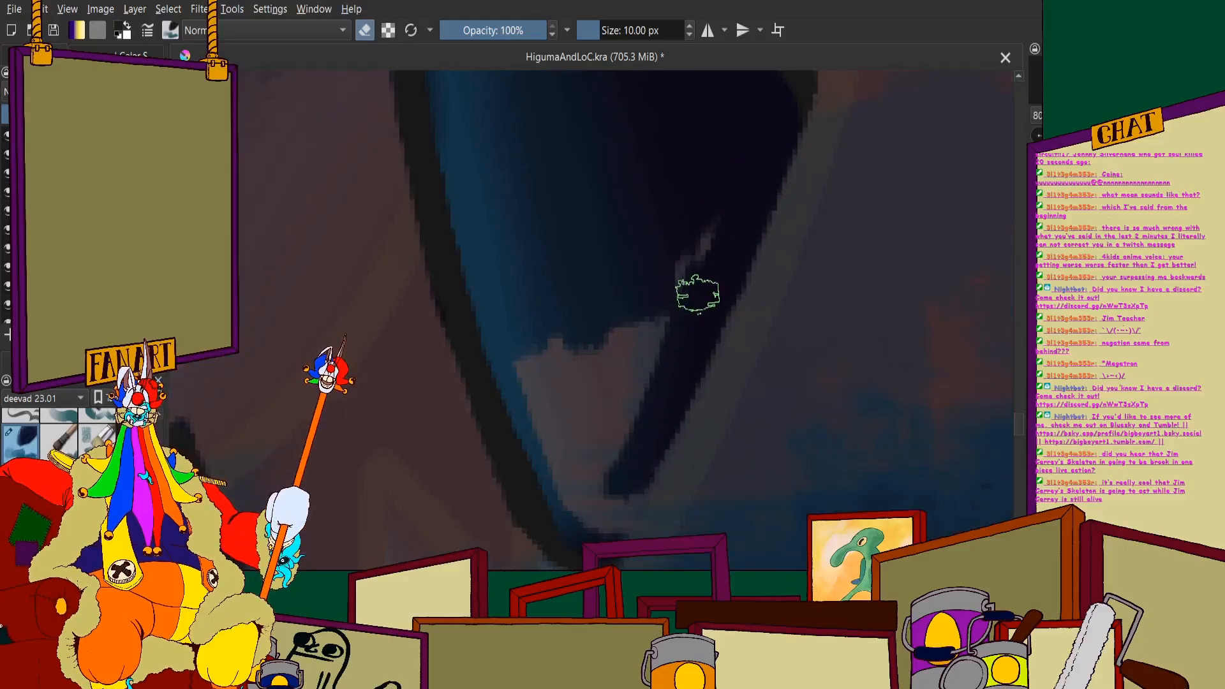
pyautogui.moveTo(661, 390)
pyautogui.mouseDown()
pyautogui.moveTo(598, 549)
pyautogui.moveTo(657, 375)
pyautogui.moveTo(608, 437)
pyautogui.moveTo(721, 178)
pyautogui.moveTo(638, 272)
pyautogui.moveTo(583, 288)
pyautogui.moveTo(540, 405)
pyautogui.mouseUp()
pyautogui.scroll(-6, 539, 405)
# - Erase the splash along the upper right edge, lower left edge and rounded base of the large fang on the jaw's left side
pyautogui.scroll(4, 361, 303)
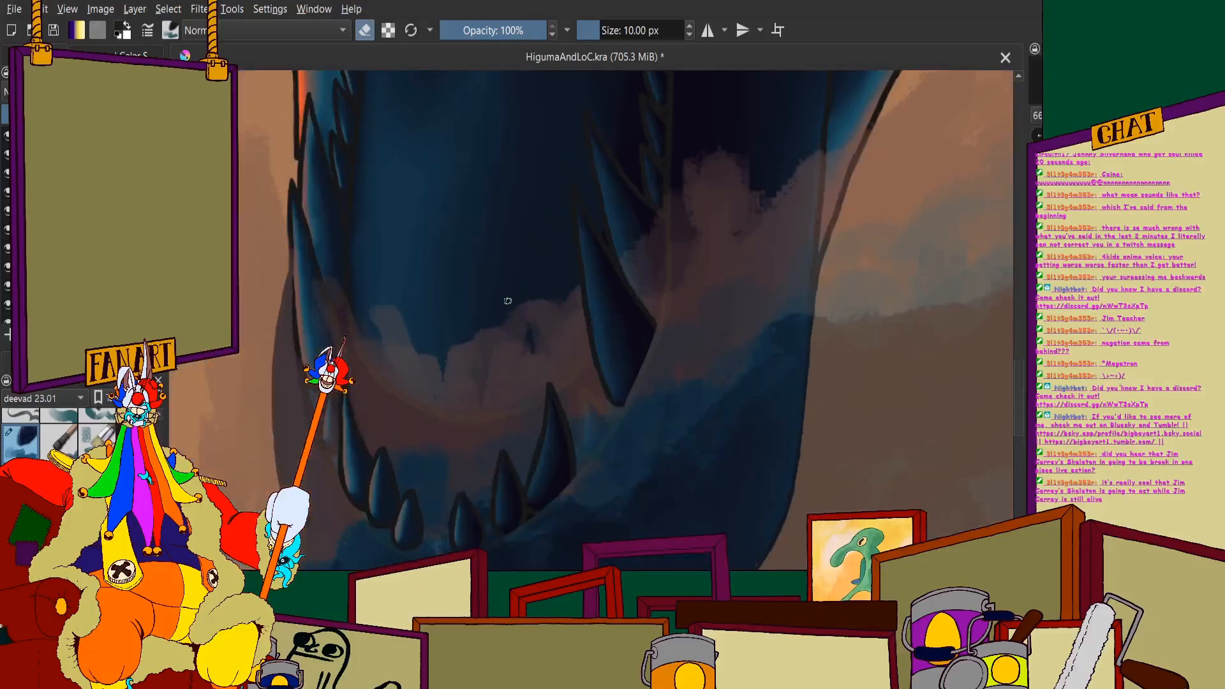
pyautogui.scroll(5, 471, 172)
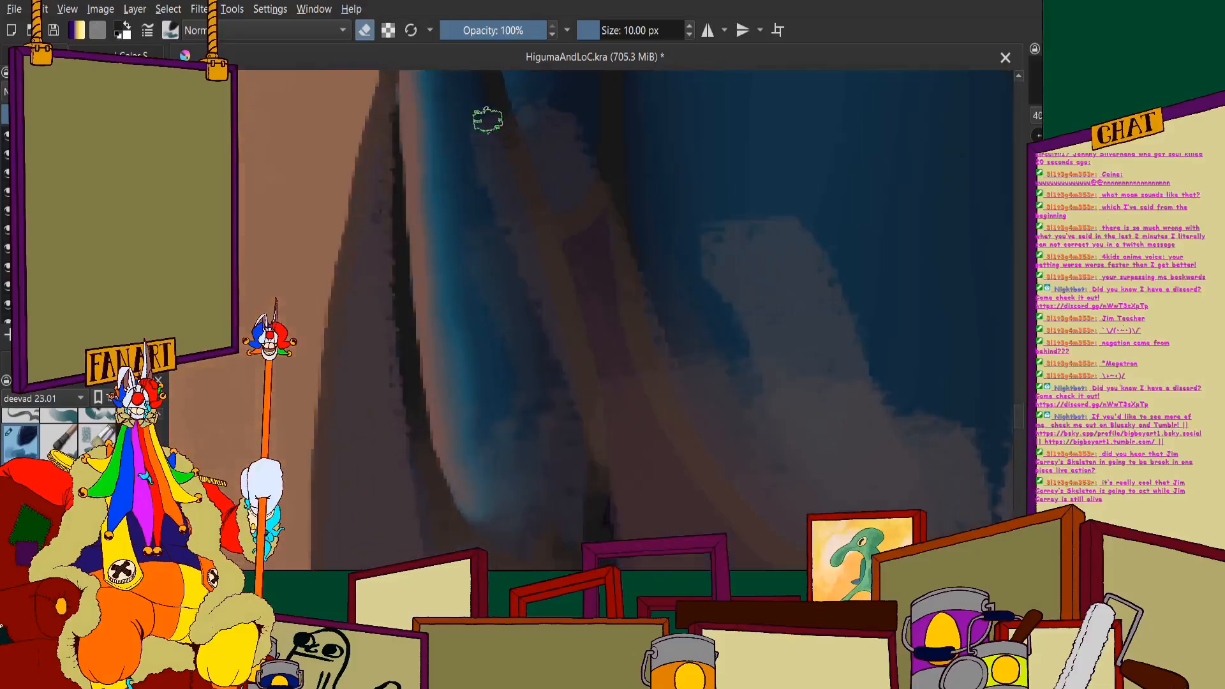
pyautogui.moveTo(501, 115)
pyautogui.mouseDown()
pyautogui.moveTo(626, 498)
pyautogui.moveTo(581, 390)
pyautogui.moveTo(556, 369)
pyautogui.moveTo(445, 156)
pyautogui.moveTo(503, 382)
pyautogui.mouseUp()
pyautogui.scroll(-5, 503, 383)
pyautogui.scroll(5, 437, 277)
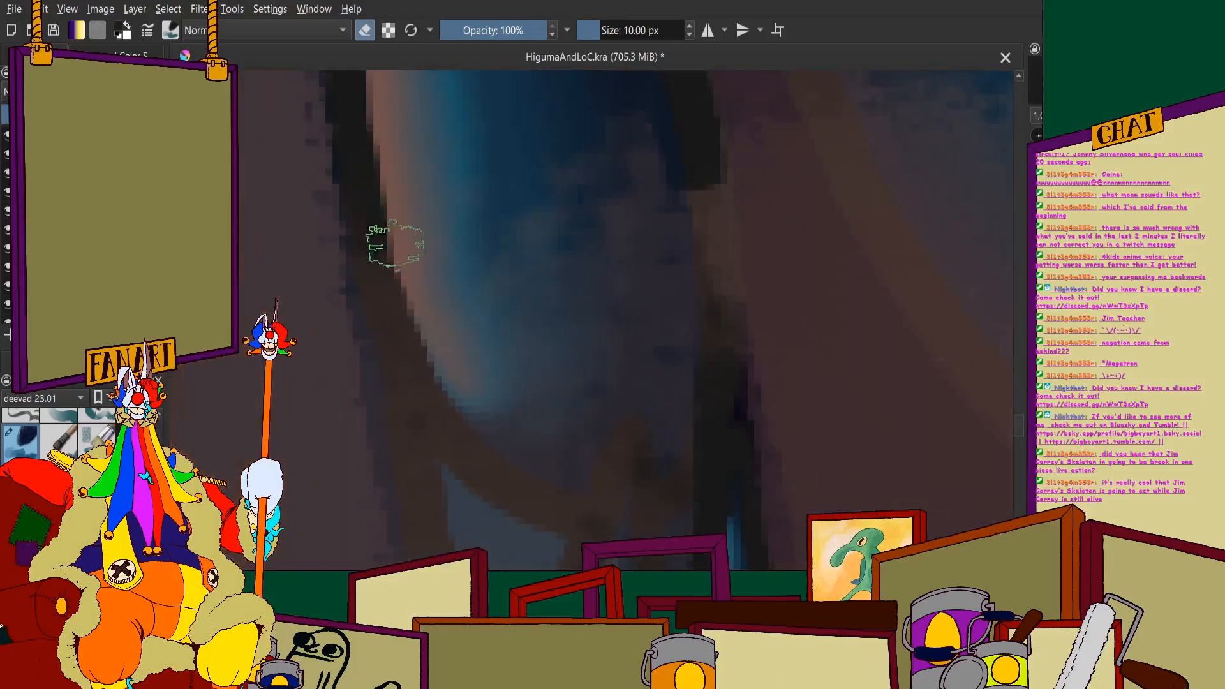
pyautogui.moveTo(396, 244)
pyautogui.mouseDown()
pyautogui.moveTo(439, 399)
pyautogui.moveTo(510, 487)
pyautogui.moveTo(551, 509)
pyautogui.moveTo(619, 385)
pyautogui.mouseUp()
pyautogui.scroll(-5, 593, 357)
pyautogui.scroll(5, 561, 274)
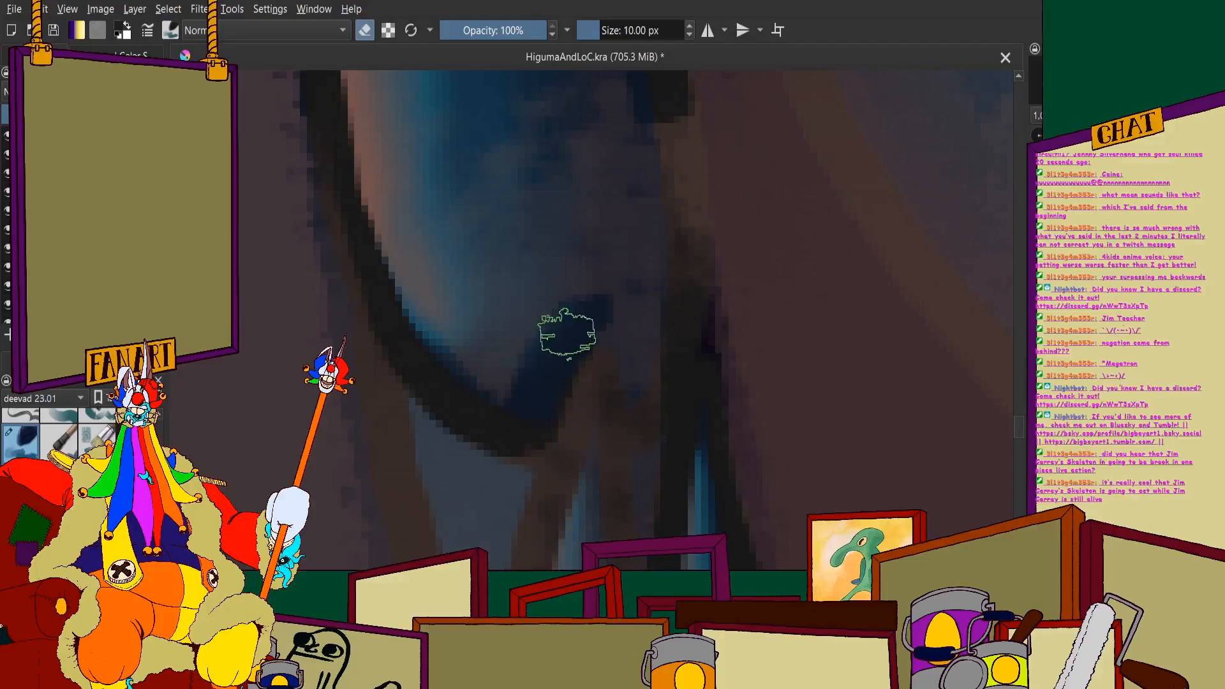
# - Erase the splash along the lower right edge of the large left fang and clear the rest of its interior
pyautogui.moveTo(566, 333)
pyautogui.mouseDown()
pyautogui.moveTo(610, 304)
pyautogui.moveTo(637, 428)
pyautogui.moveTo(658, 83)
pyautogui.moveTo(661, 334)
pyautogui.mouseUp()
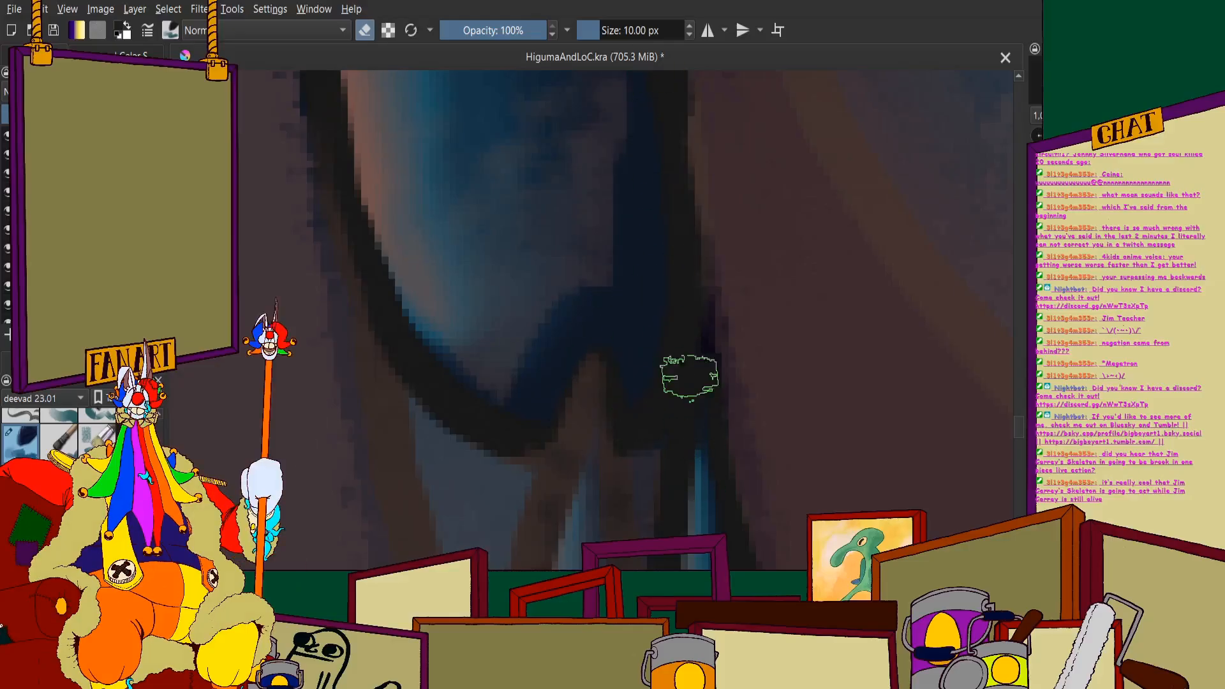
pyautogui.scroll(-3, 670, 342)
pyautogui.scroll(1, 600, 300)
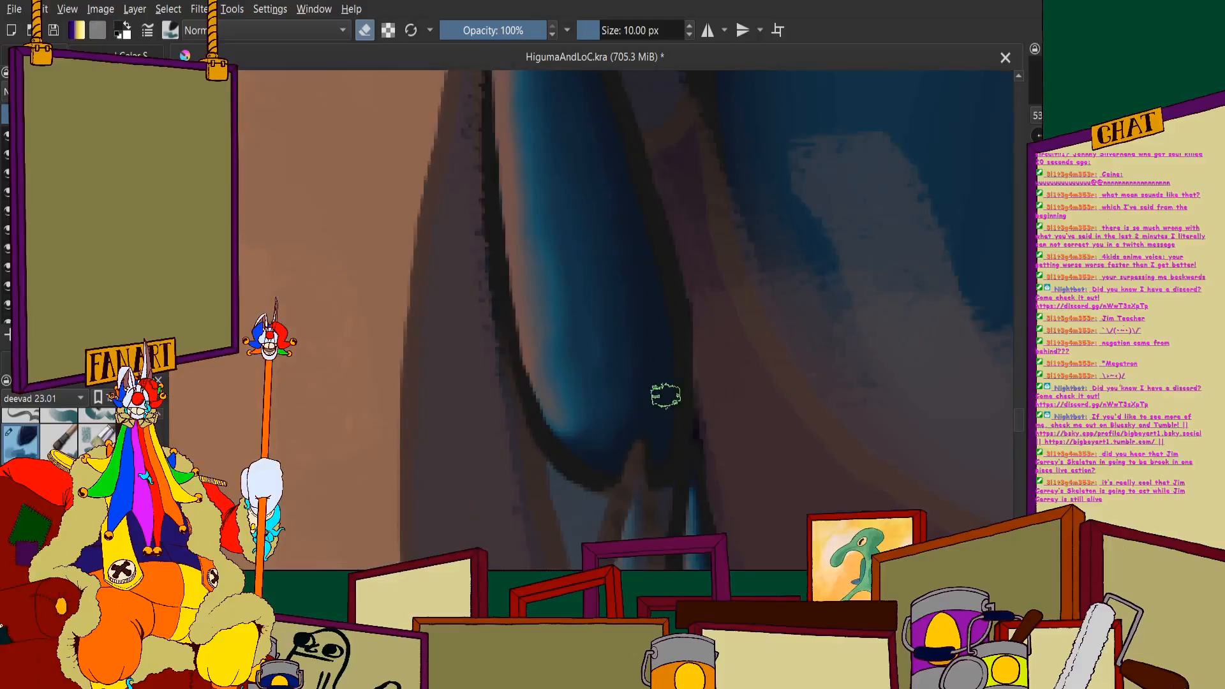
pyautogui.scroll(-1, 665, 395)
pyautogui.scroll(-5, 667, 378)
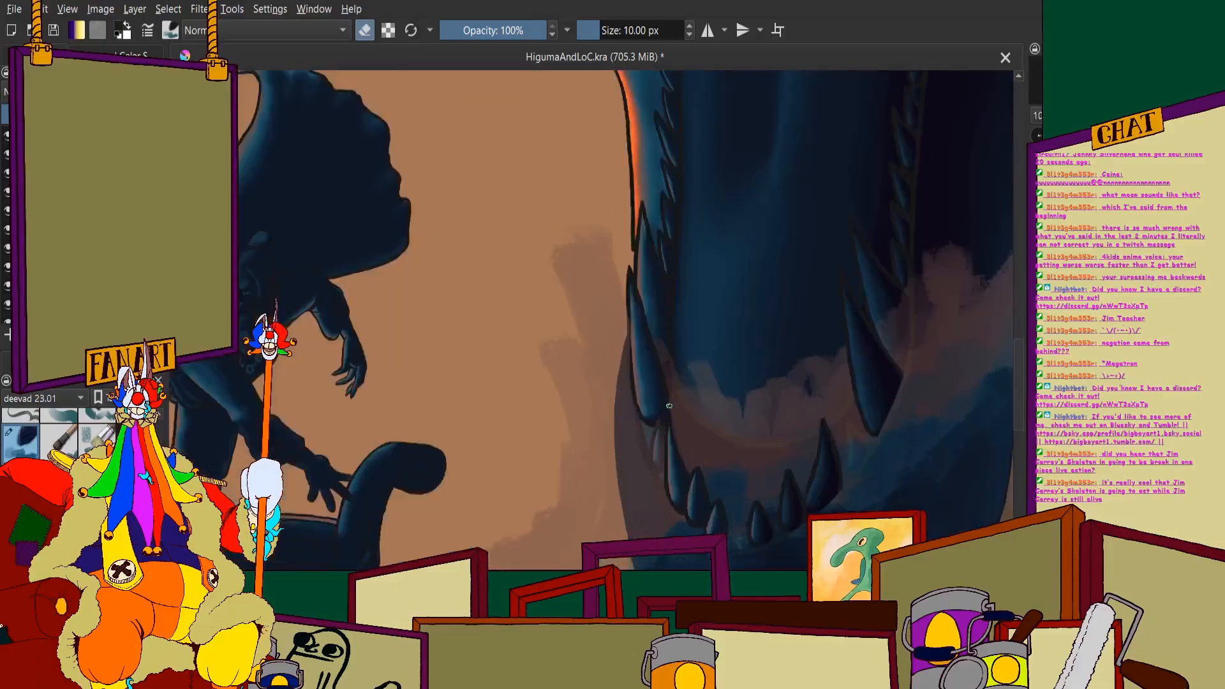
# - Raise the splash layer's opacity until the waves fully cover the lower jaw around the teeth
pyautogui.scroll(2, 735, 427)
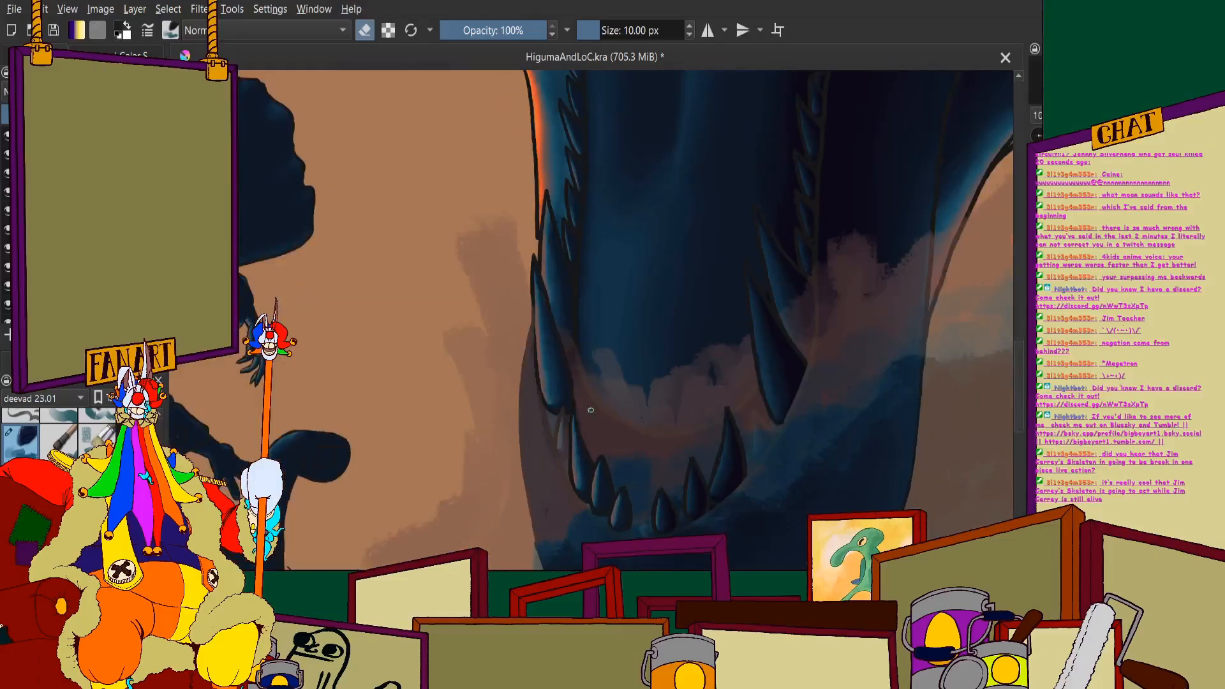
pyautogui.scroll(2, 622, 549)
pyautogui.scroll(-1, 584, 278)
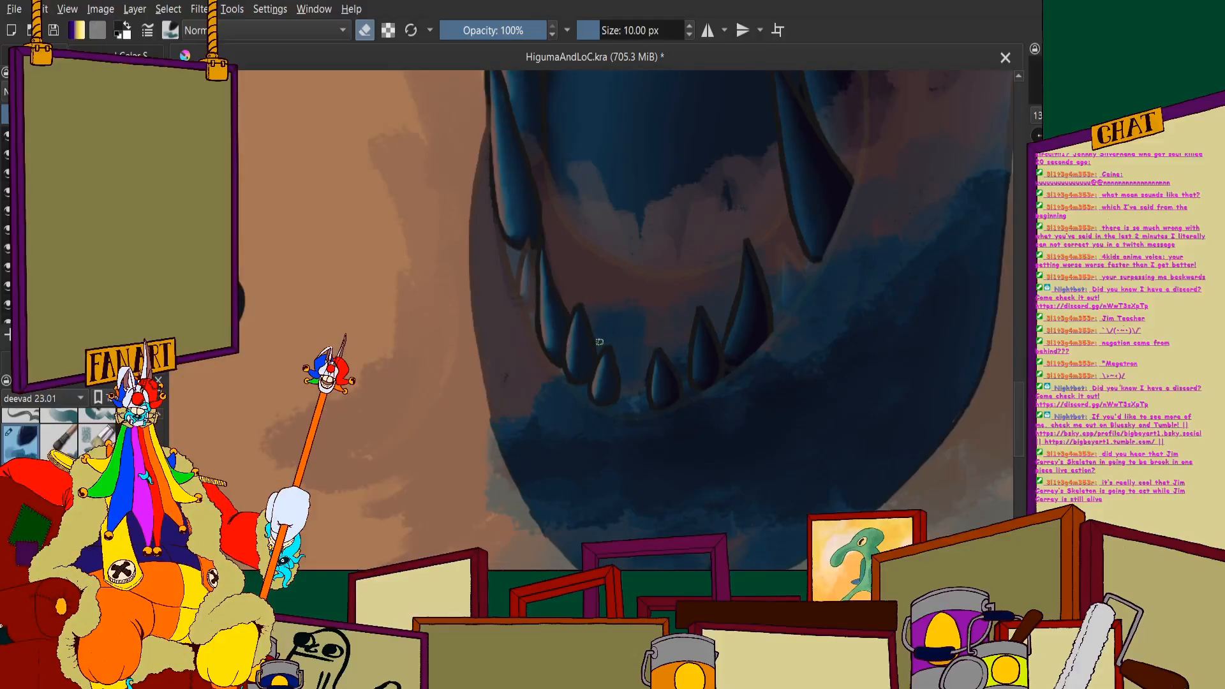
pyautogui.scroll(-3, 600, 342)
pyautogui.scroll(2, 600, 342)
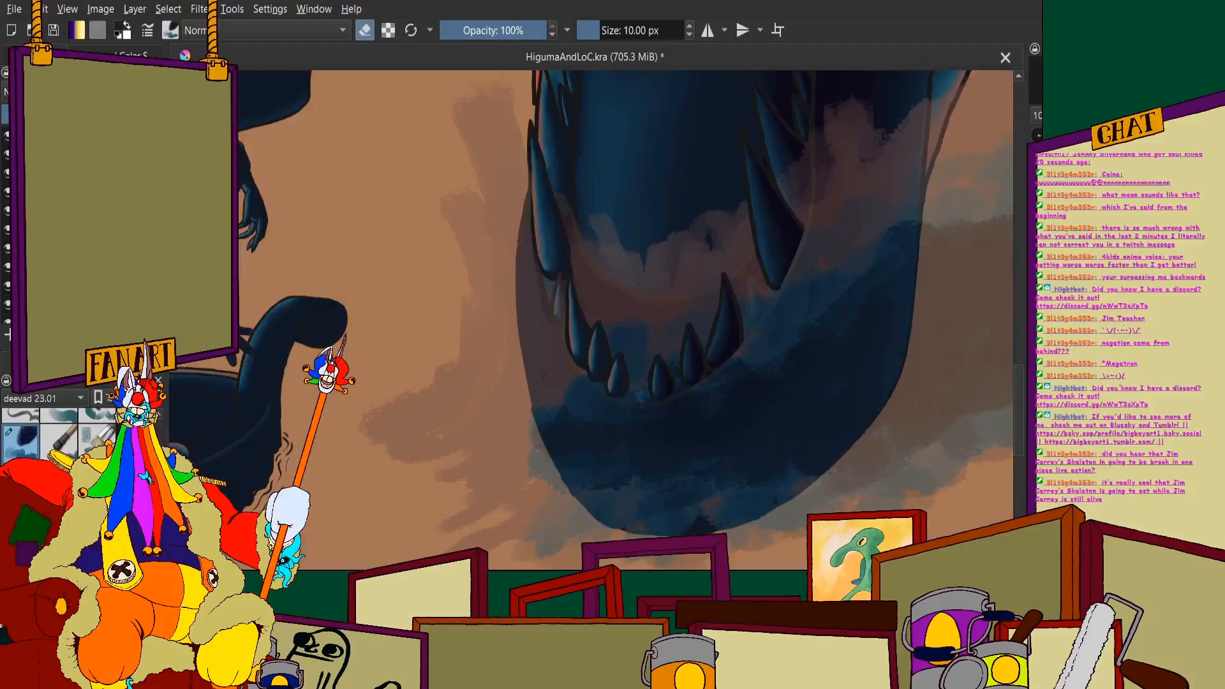
pyautogui.moveTo(96, 114); pyautogui.dragTo(160, 114)
pyautogui.scroll(-3, 701, 193)
pyautogui.scroll(2, 699, 223)
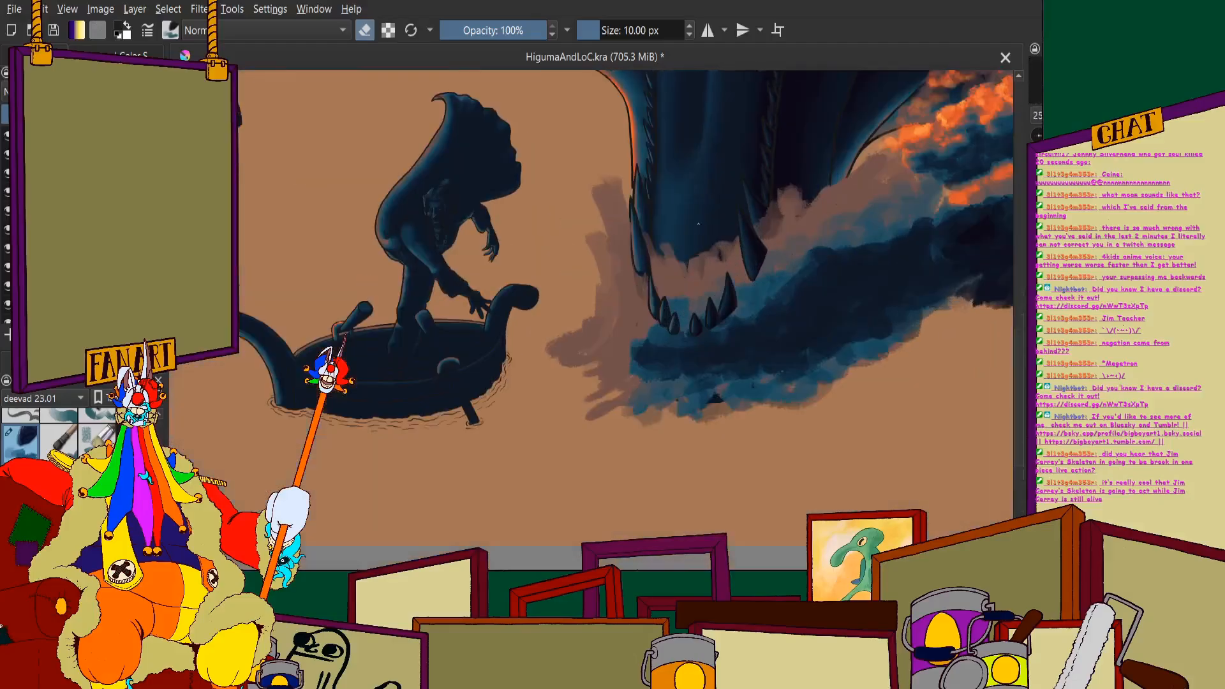
pyautogui.scroll(-3, 420, 247)
pyautogui.scroll(4, 441, 306)
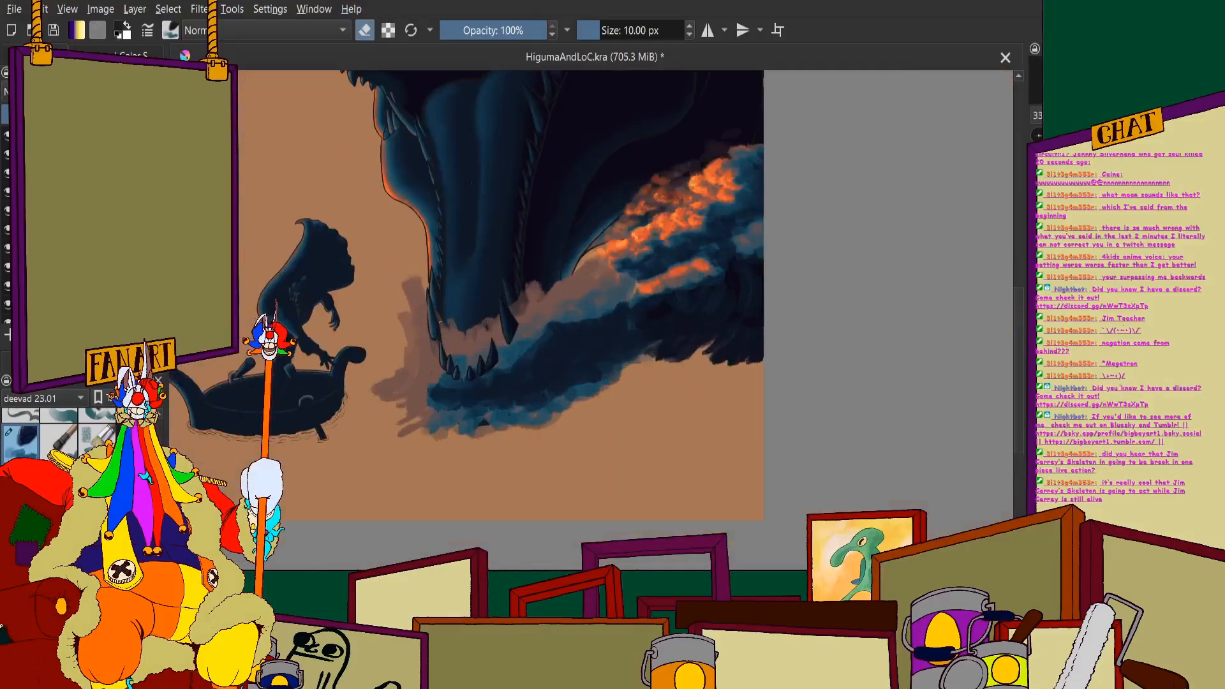
# - Try painting brown splash over the outer edge of the lower jaw's right small fang with a 10 px brush
pyautogui.scroll(1, 445, 322)
pyautogui.click(136, 54)
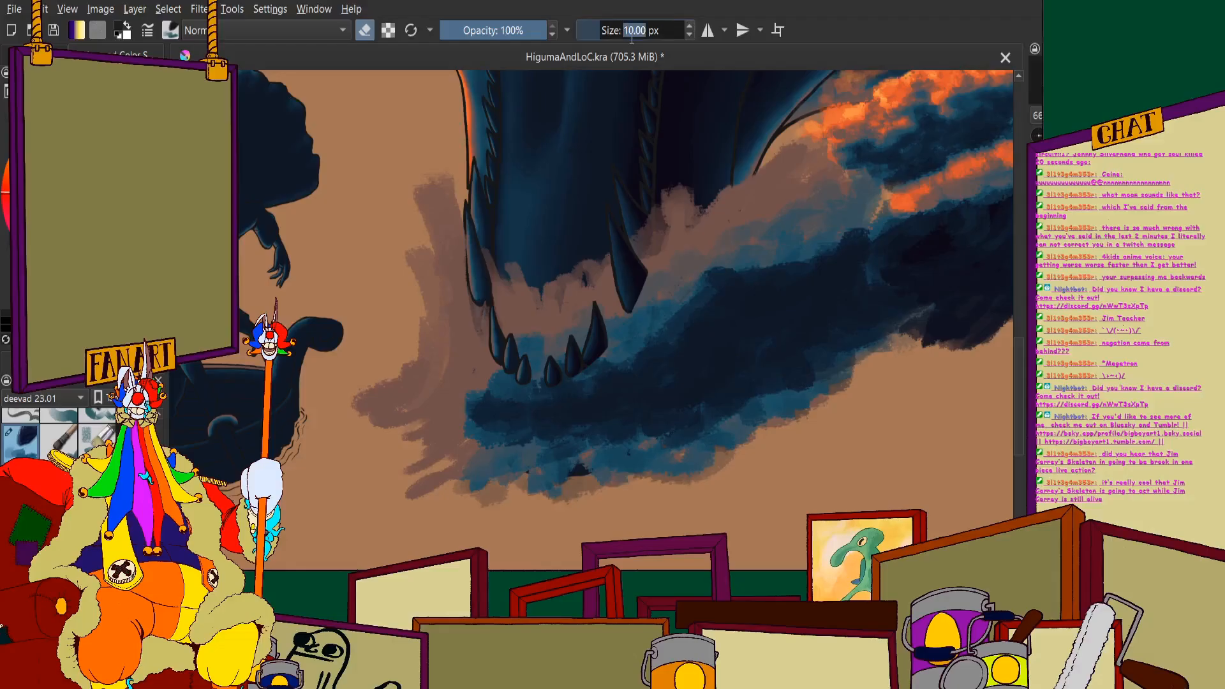
pyautogui.scroll(2, 561, 451)
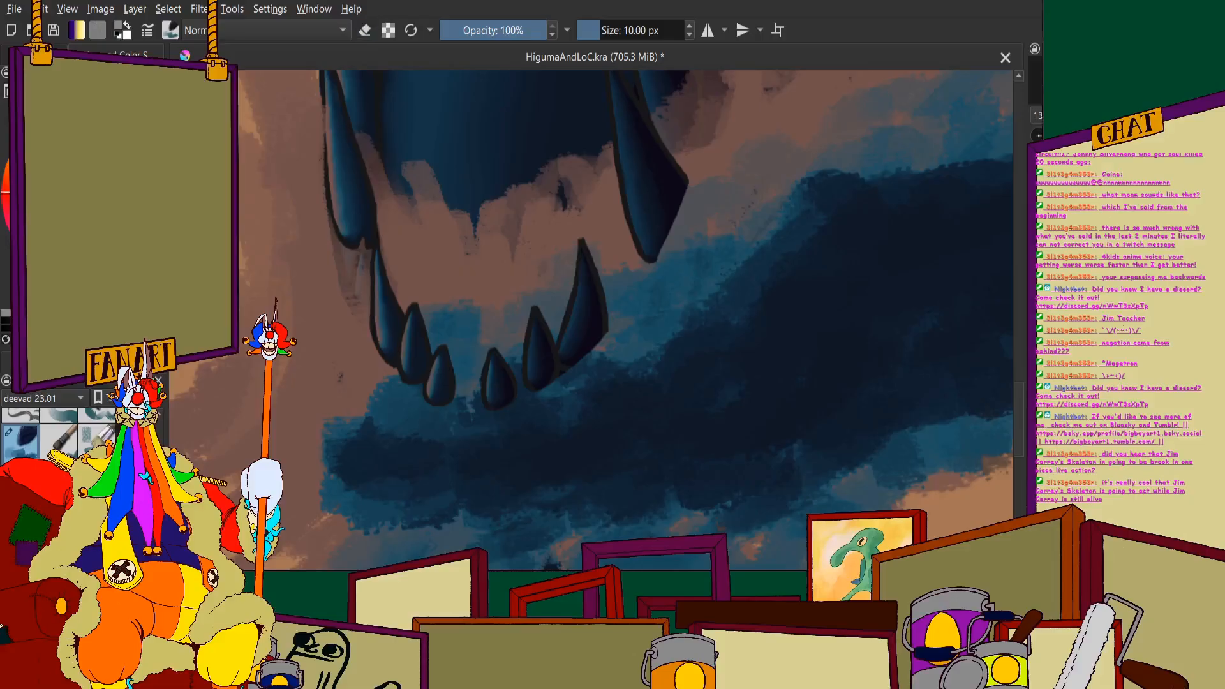
pyautogui.scroll(2, 583, 369)
pyautogui.scroll(-1, 583, 356)
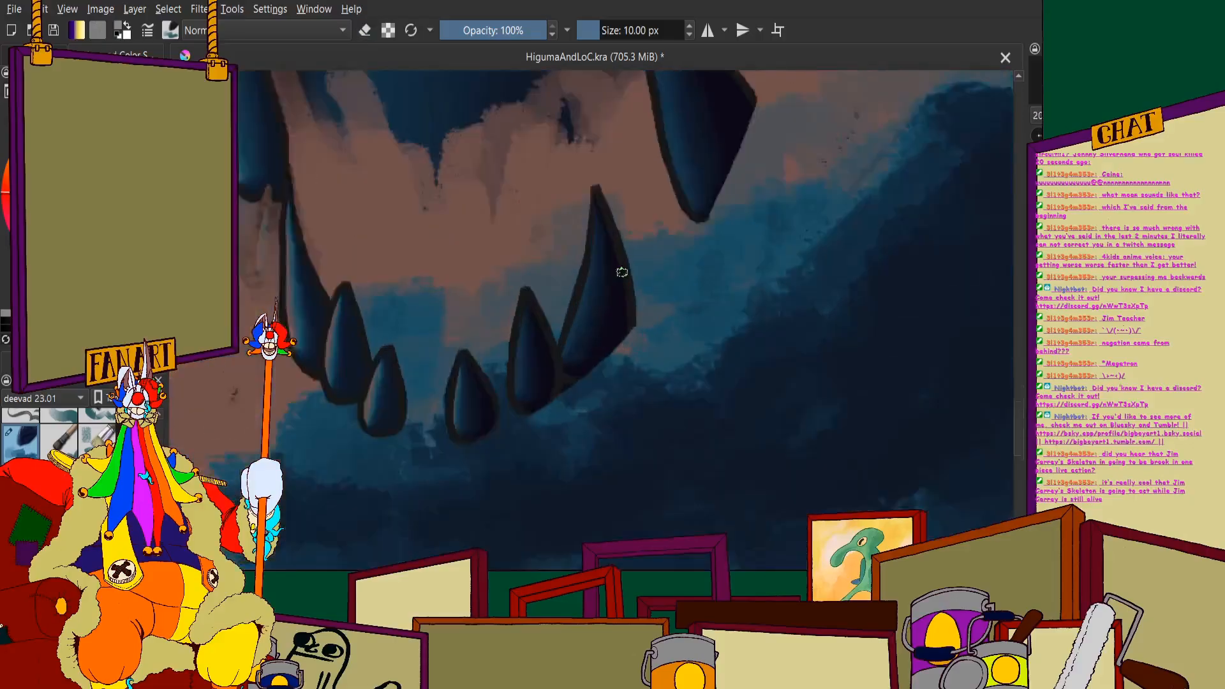
pyautogui.scroll(2, 624, 273)
pyautogui.scroll(-2, 642, 214)
pyautogui.scroll(2, 634, 213)
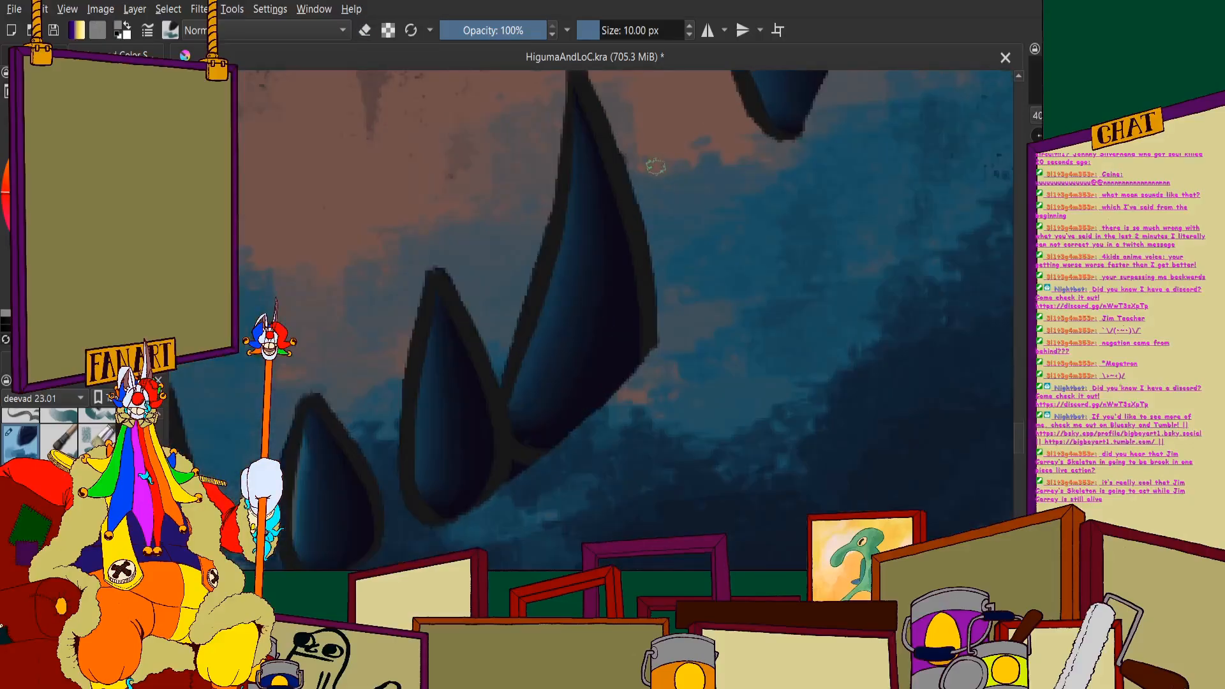
pyautogui.moveTo(642, 203); pyautogui.dragTo(605, 348)
pyautogui.moveTo(625, 255); pyautogui.dragTo(570, 437)
pyautogui.moveTo(614, 290); pyautogui.dragTo(503, 518)
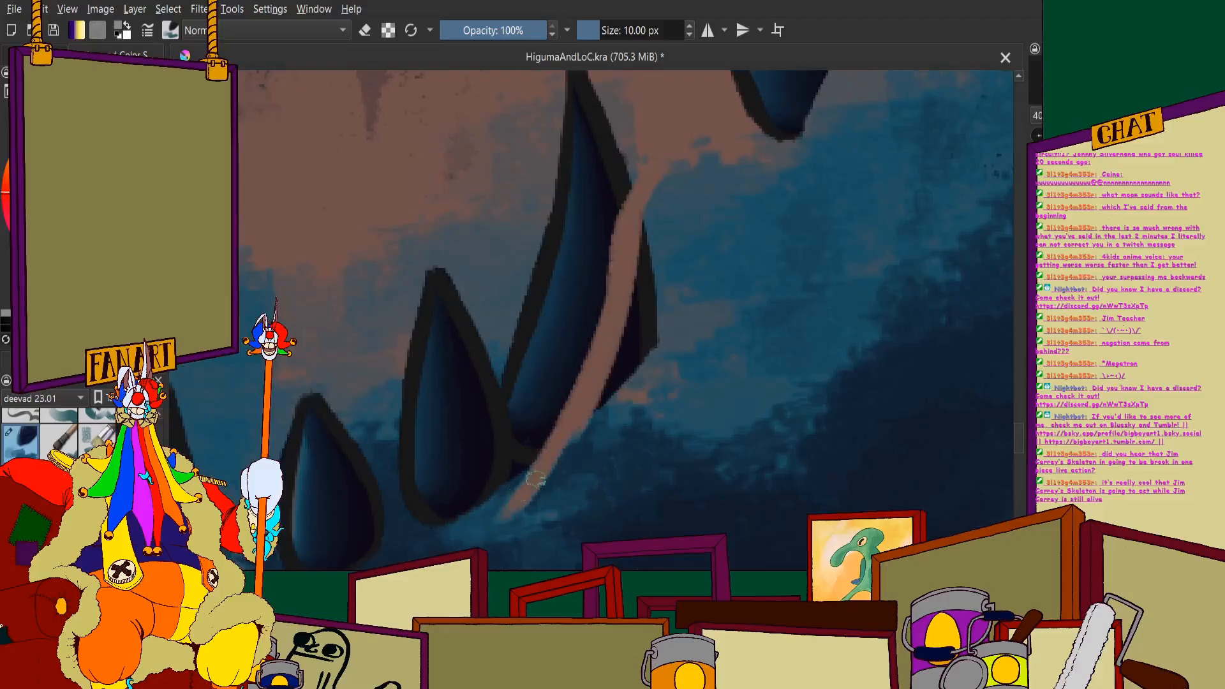
pyautogui.moveTo(540, 480); pyautogui.dragTo(647, 226)
pyautogui.moveTo(710, 120)
pyautogui.mouseDown()
pyautogui.moveTo(642, 396)
pyautogui.moveTo(614, 445)
pyautogui.moveTo(563, 494)
pyautogui.mouseUp()
pyautogui.moveTo(563, 495)
pyautogui.mouseDown()
pyautogui.moveTo(716, 156)
pyautogui.moveTo(734, 175)
pyautogui.moveTo(632, 501)
pyautogui.mouseUp()
pyautogui.moveTo(632, 501); pyautogui.dragTo(685, 315)
pyautogui.scroll(-3, 661, 461)
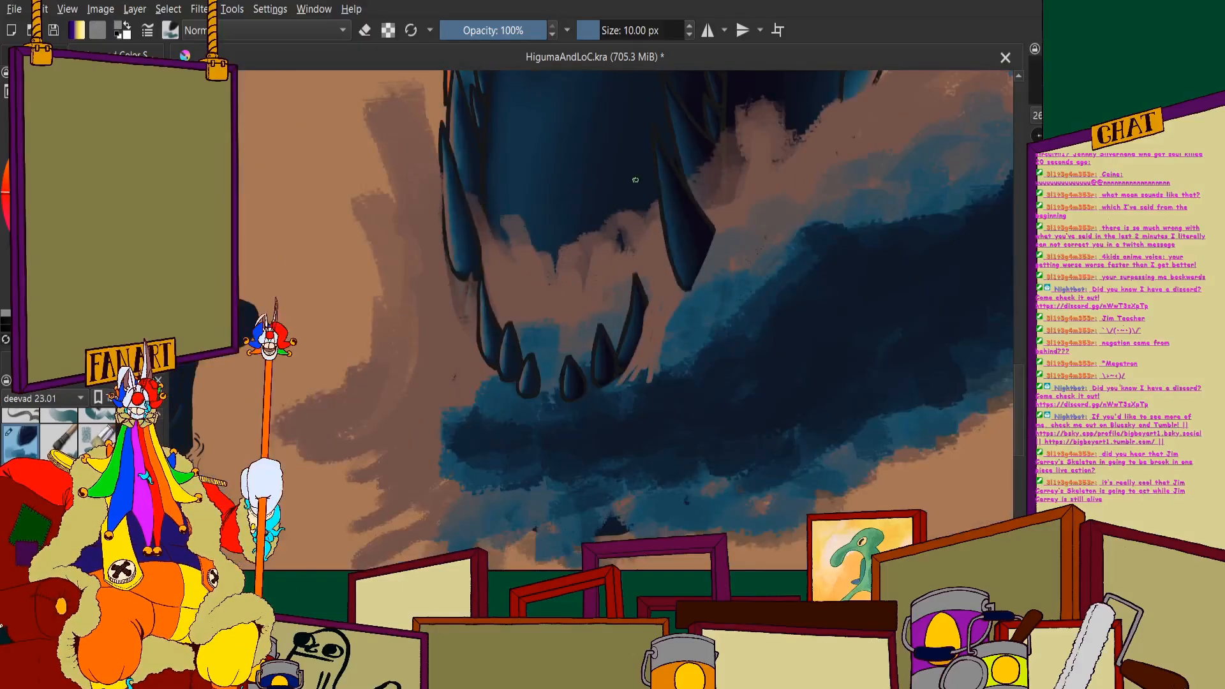
# - Set the brush size to 40 px and paint brown splash over the outer edge of the right small fang
pyautogui.scroll(4, 630, 273)
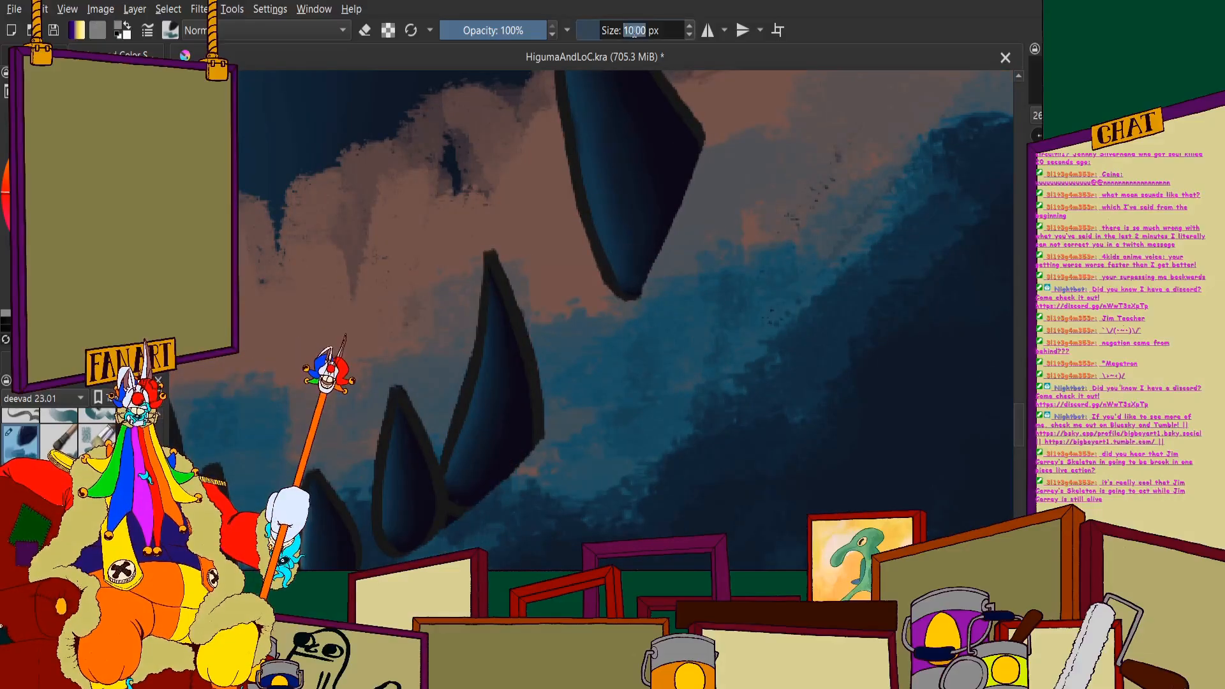
pyautogui.write('40')
pyautogui.press('Return')
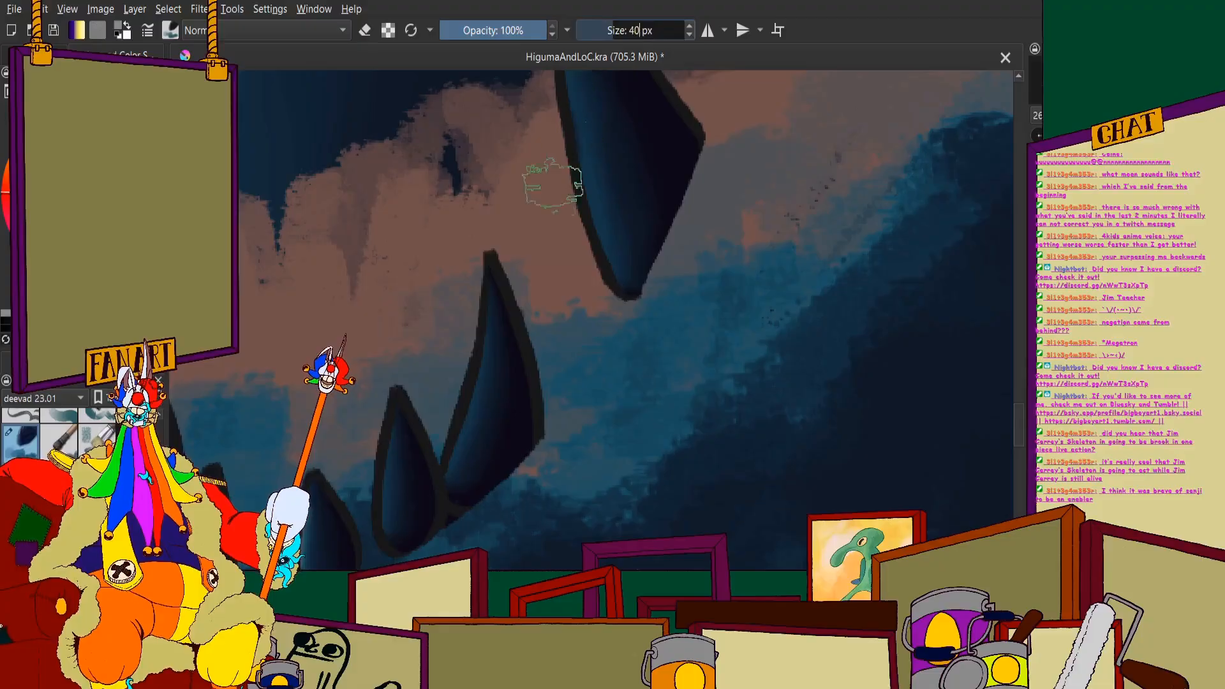
pyautogui.scroll(2, 527, 305)
pyautogui.moveTo(581, 217)
pyautogui.mouseDown()
pyautogui.moveTo(539, 405)
pyautogui.moveTo(434, 548)
pyautogui.mouseUp()
pyautogui.scroll(-2, 543, 214)
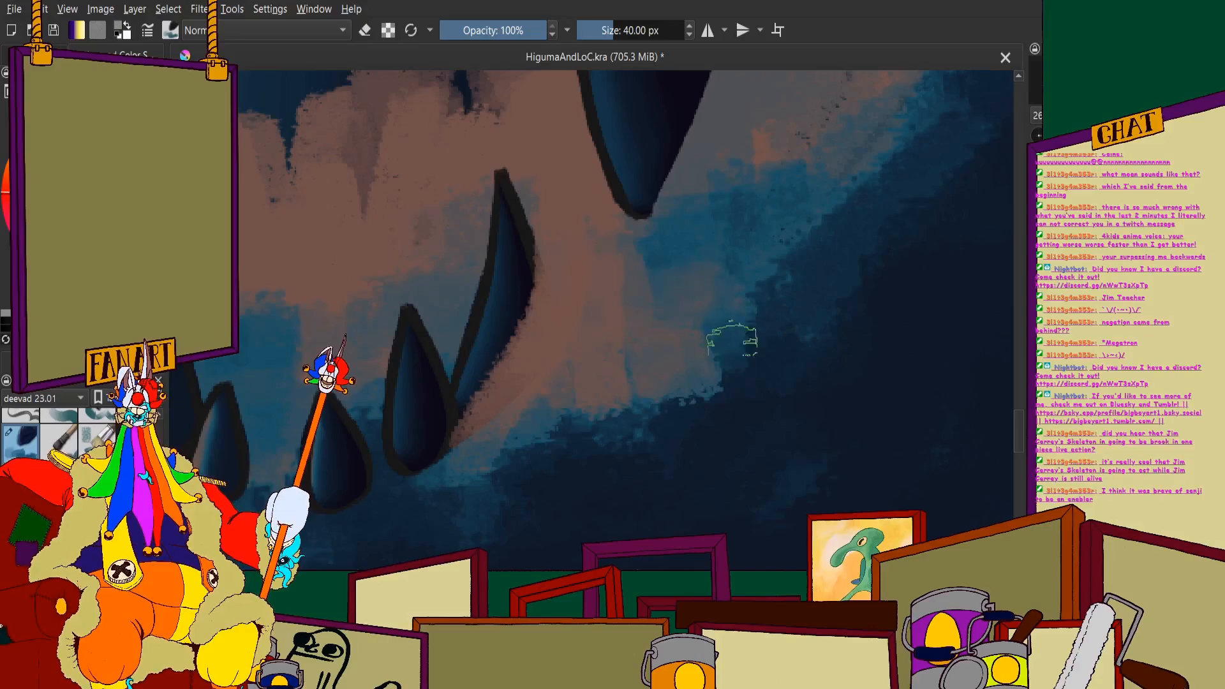
pyautogui.scroll(-3, 539, 387)
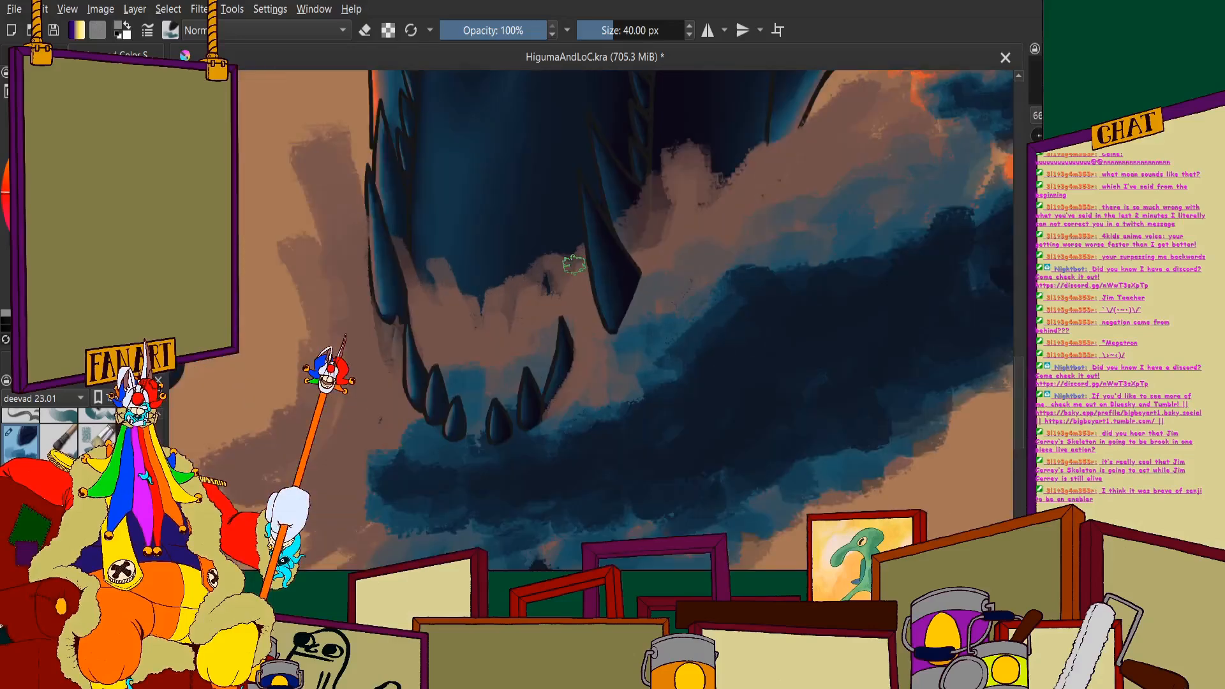
# - Paint brown splash over the right side and tip of the large right fang, blending it into the blue wave
pyautogui.scroll(2, 581, 275)
pyautogui.moveTo(665, 169)
pyautogui.mouseDown()
pyautogui.moveTo(632, 370)
pyautogui.moveTo(666, 257)
pyautogui.mouseUp()
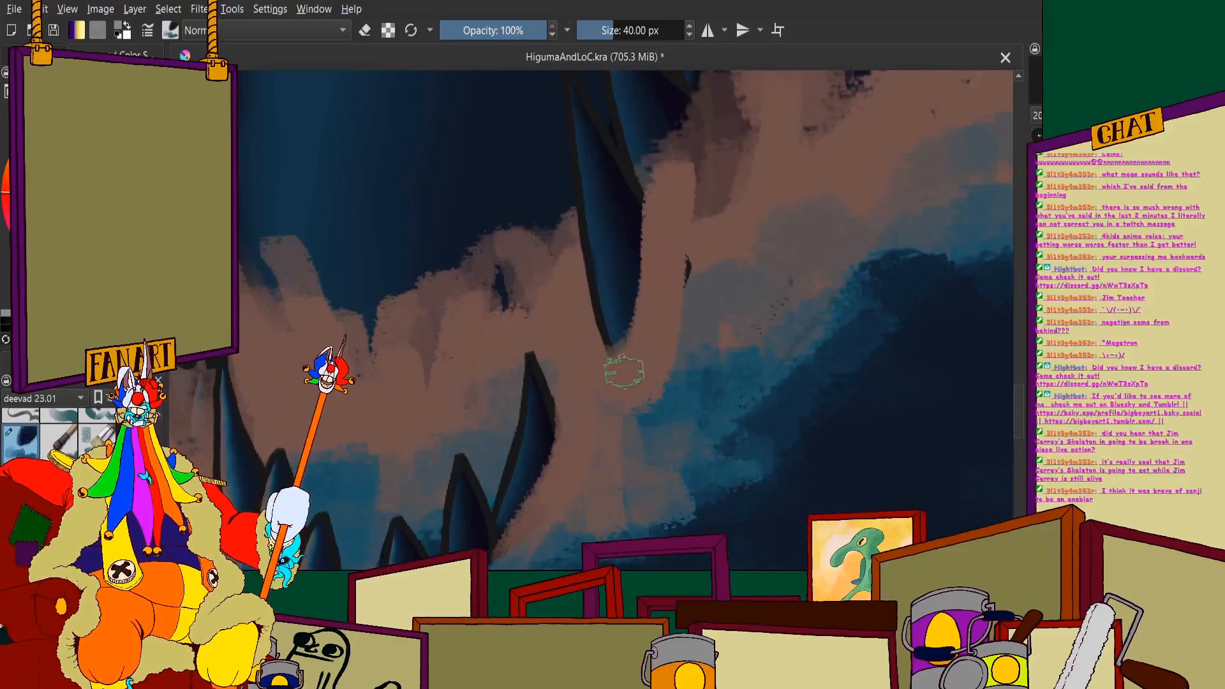
pyautogui.moveTo(672, 425)
pyautogui.mouseDown()
pyautogui.moveTo(694, 371)
pyautogui.moveTo(706, 431)
pyautogui.mouseUp()
pyautogui.moveTo(675, 265)
pyautogui.mouseDown()
pyautogui.moveTo(711, 166)
pyautogui.moveTo(676, 223)
pyautogui.mouseUp()
pyautogui.scroll(-2, 677, 223)
pyautogui.scroll(2, 683, 240)
pyautogui.moveTo(627, 342); pyautogui.dragTo(637, 440)
pyautogui.moveTo(702, 287)
pyautogui.mouseDown()
pyautogui.moveTo(733, 208)
pyautogui.moveTo(804, 235)
pyautogui.moveTo(871, 172)
pyautogui.moveTo(785, 197)
pyautogui.moveTo(673, 205)
pyautogui.moveTo(613, 236)
pyautogui.mouseUp()
pyautogui.scroll(-4, 575, 254)
pyautogui.scroll(3, 572, 267)
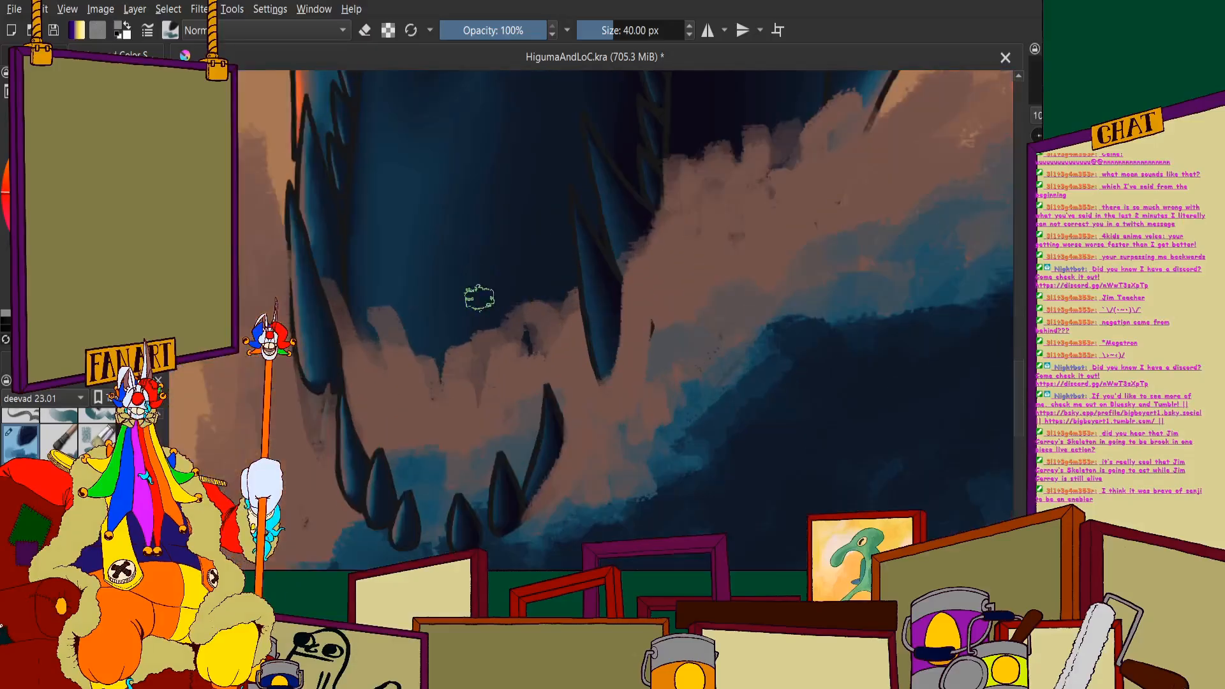
# - Add a faint plume of splash rising over the jaw between the two large fangs, and undo the last stroke
pyautogui.scroll(-3, 553, 306)
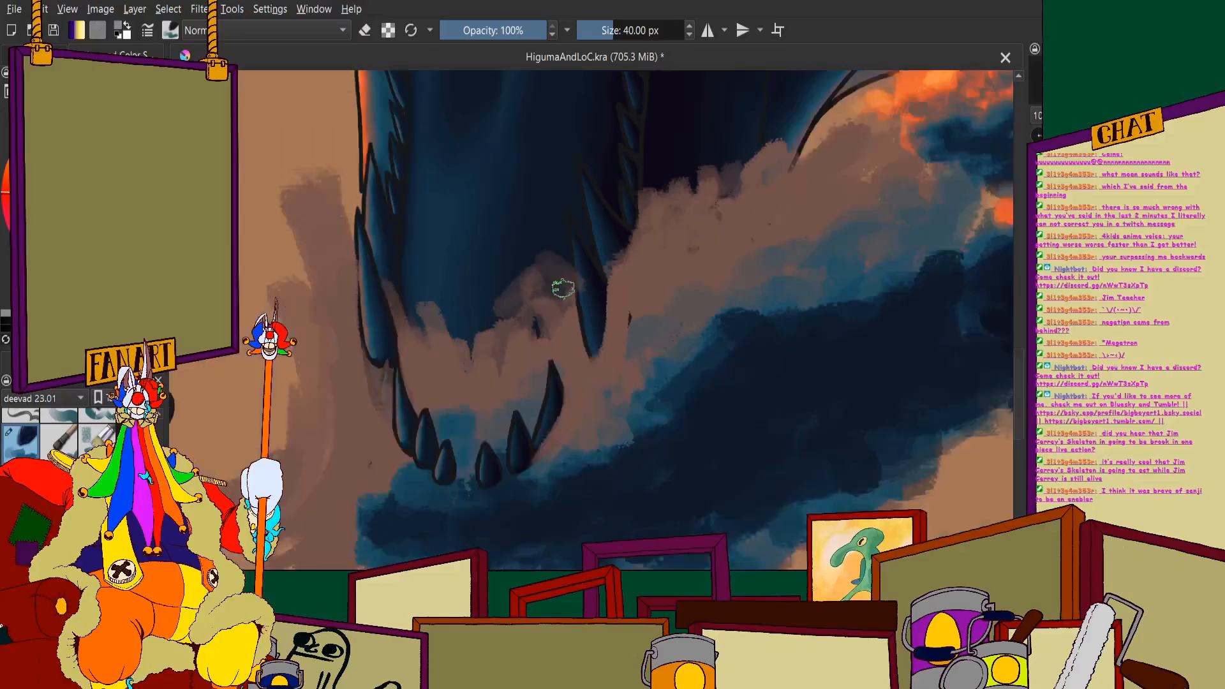
pyautogui.scroll(4, 561, 288)
pyautogui.scroll(-4, 542, 300)
pyautogui.scroll(3, 533, 309)
pyautogui.hotkey('ctrl', 'z')
pyautogui.scroll(-3, 478, 358)
pyautogui.scroll(6, 445, 414)
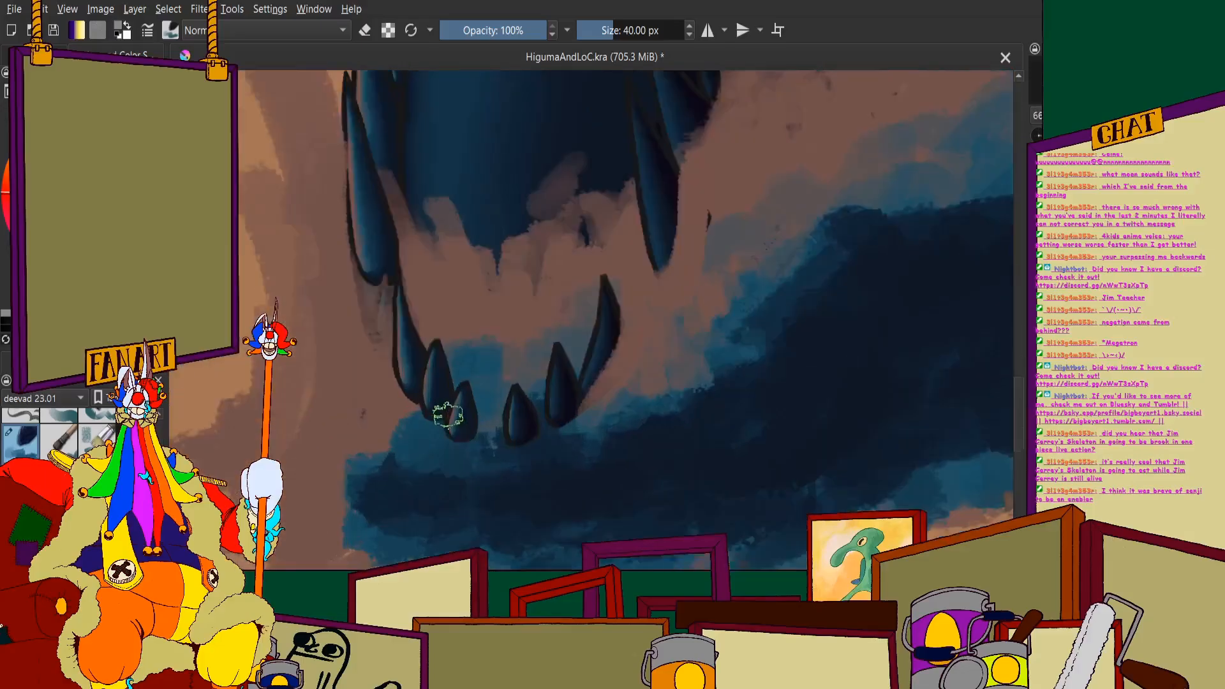
# - Paint brown splash over the bases of the small front teeth from the centre gap to the right small fang
pyautogui.moveTo(581, 383)
pyautogui.mouseDown()
pyautogui.moveTo(591, 485)
pyautogui.moveTo(573, 408)
pyautogui.moveTo(493, 540)
pyautogui.moveTo(565, 385)
pyautogui.moveTo(438, 492)
pyautogui.mouseUp()
pyautogui.scroll(-2, 475, 471)
pyautogui.scroll(2, 476, 471)
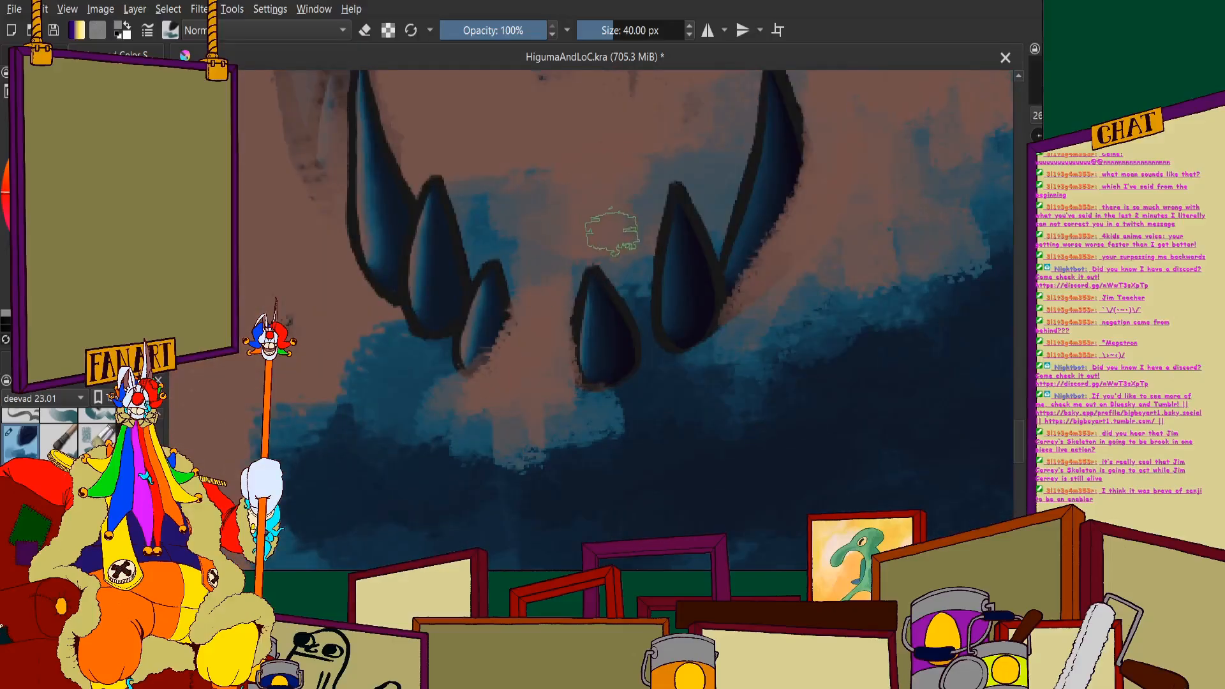
pyautogui.moveTo(691, 375)
pyautogui.mouseDown()
pyautogui.moveTo(676, 347)
pyautogui.moveTo(664, 376)
pyautogui.moveTo(650, 284)
pyautogui.moveTo(680, 348)
pyautogui.moveTo(741, 334)
pyautogui.moveTo(659, 399)
pyautogui.moveTo(622, 392)
pyautogui.mouseUp()
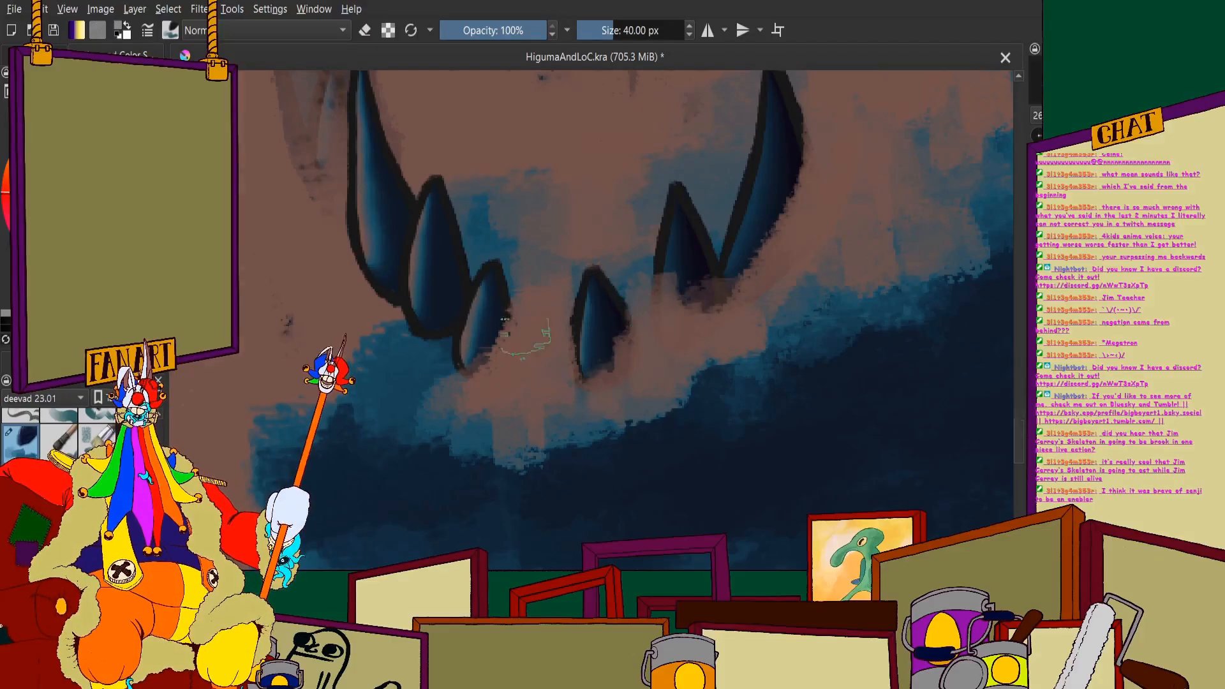
pyautogui.scroll(-3, 515, 284)
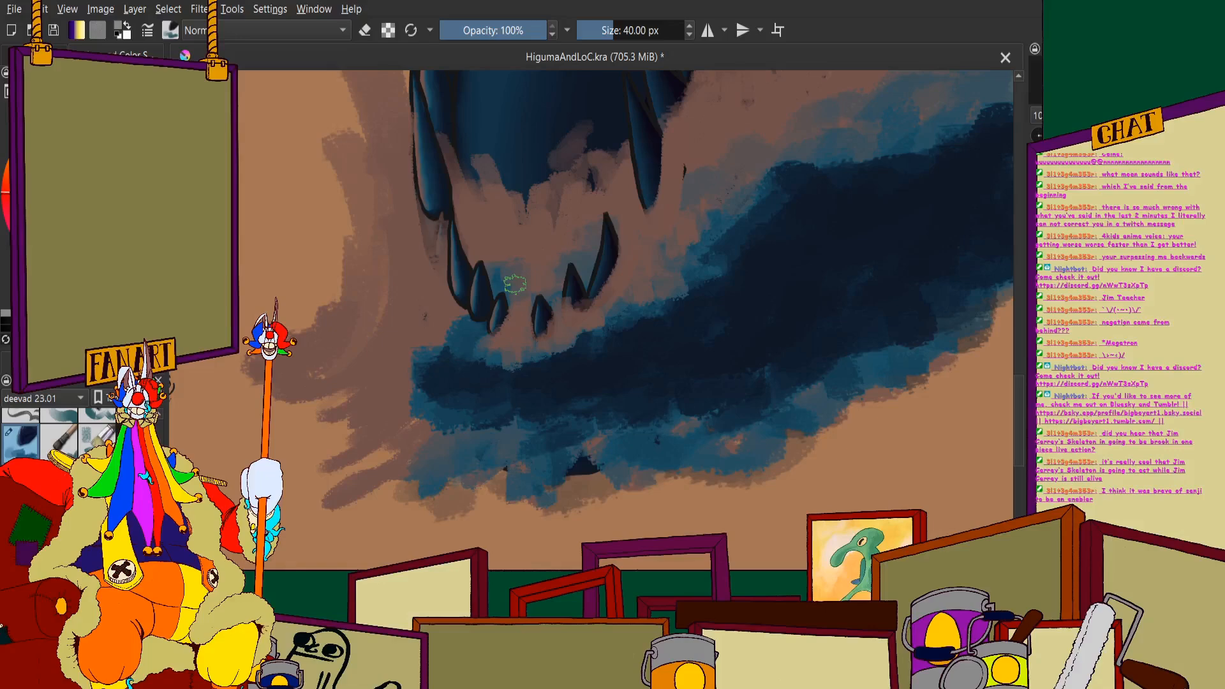
# - Cover the bases of the two small front teeth on the jaw's left side with brown splash
pyautogui.scroll(4, 467, 330)
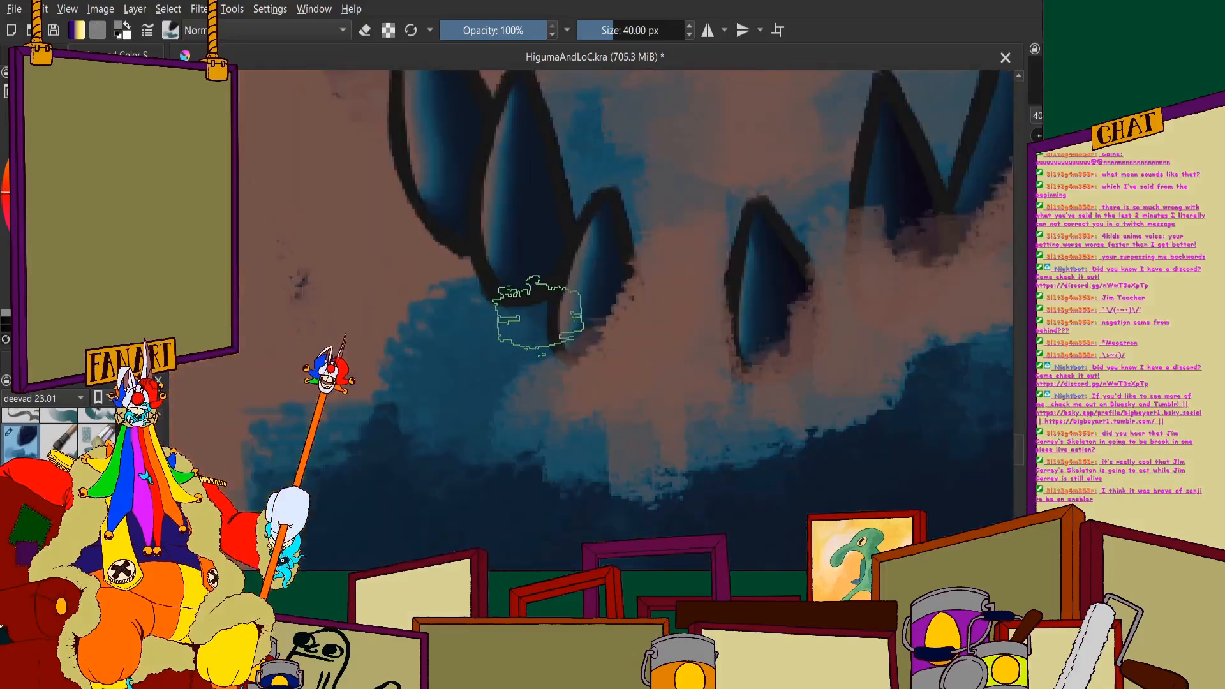
pyautogui.moveTo(538, 314)
pyautogui.mouseDown()
pyautogui.moveTo(558, 384)
pyautogui.moveTo(519, 303)
pyautogui.mouseUp()
pyautogui.scroll(-4, 478, 271)
pyautogui.scroll(4, 441, 253)
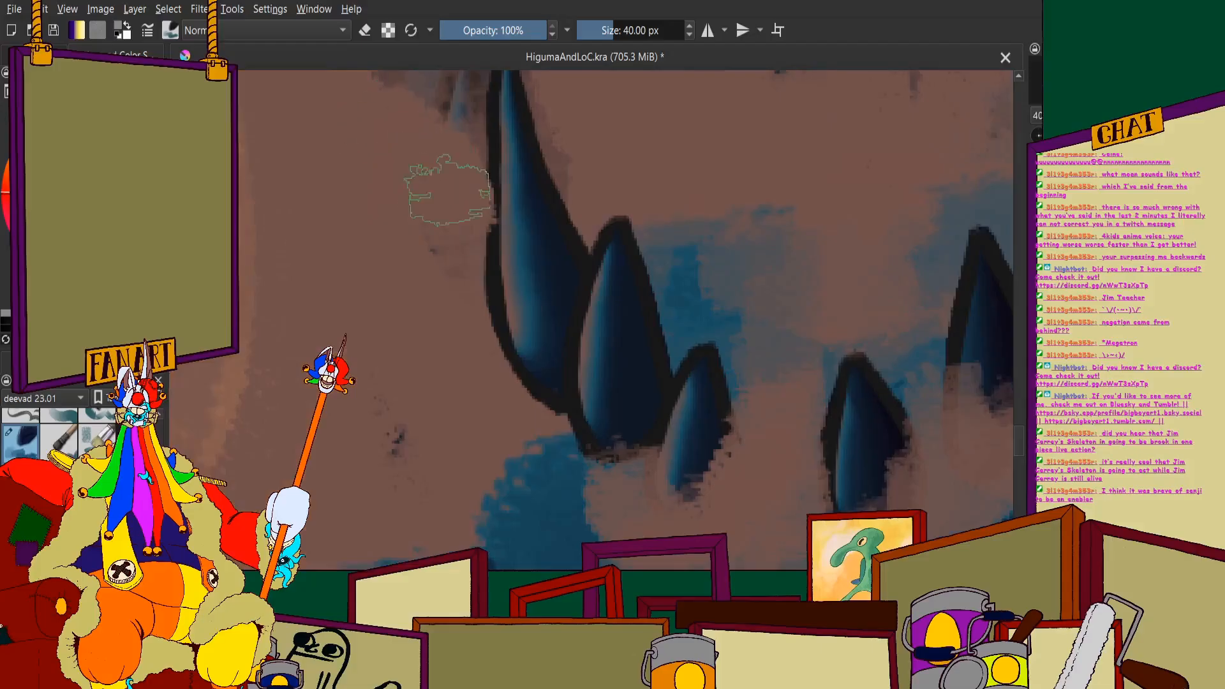
pyautogui.scroll(-4, 444, 284)
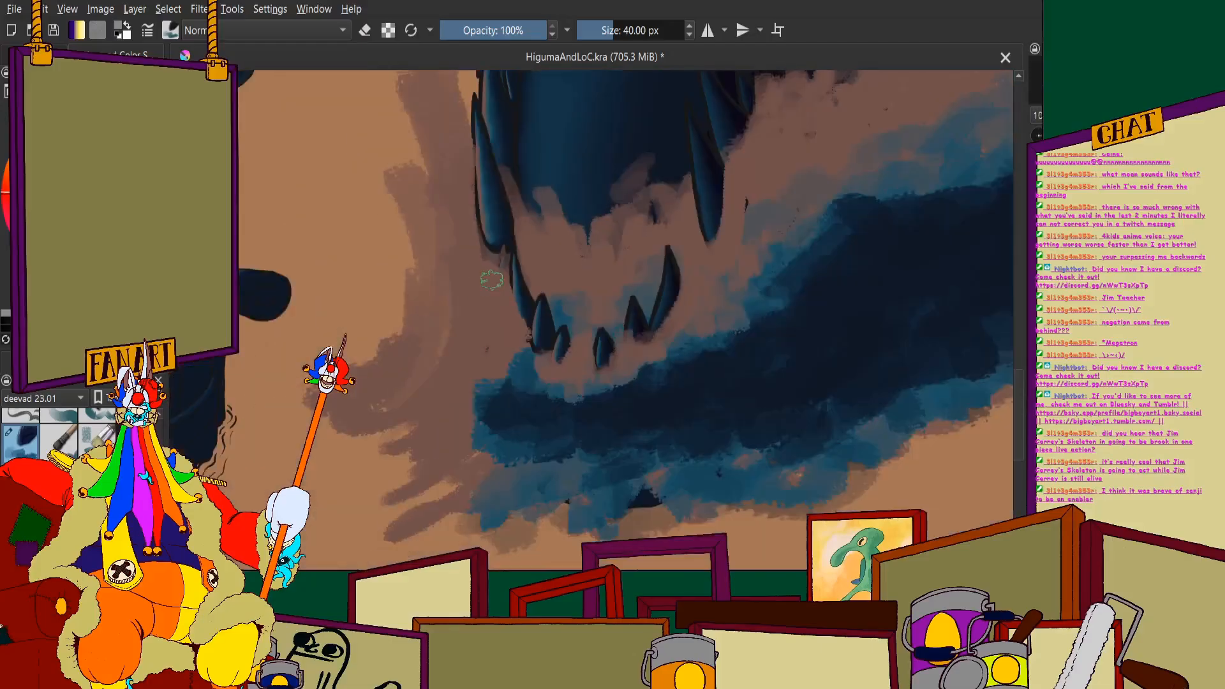
# - Paint brown splash over the outer edge and base of the left small fang below the large fang
pyautogui.scroll(4, 487, 341)
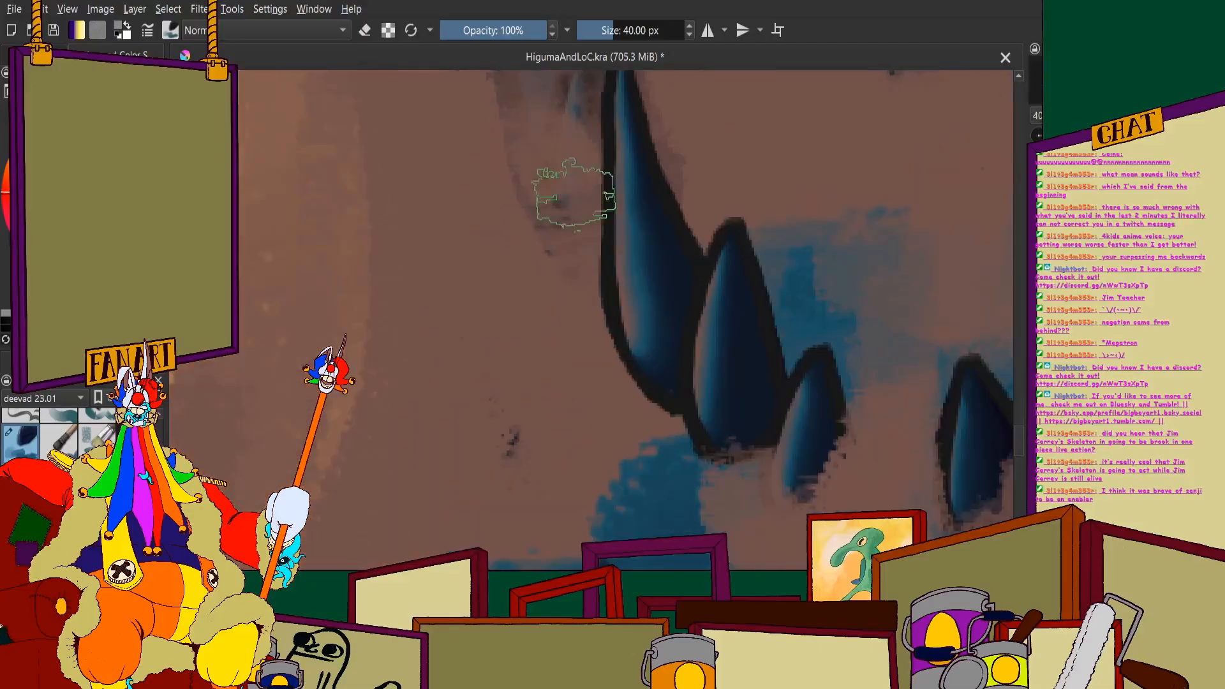
pyautogui.moveTo(598, 220)
pyautogui.mouseDown()
pyautogui.moveTo(644, 346)
pyautogui.moveTo(651, 441)
pyautogui.mouseUp()
pyautogui.moveTo(569, 276); pyautogui.dragTo(510, 225)
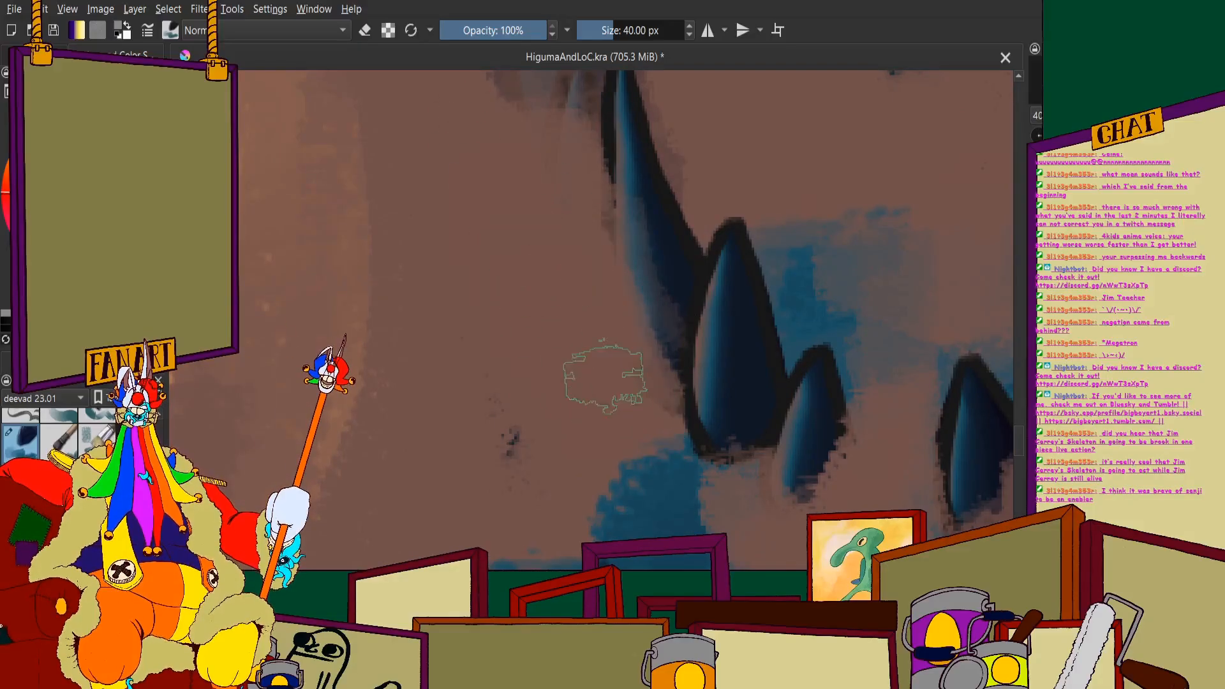
pyautogui.scroll(-4, 447, 358)
pyautogui.scroll(5, 452, 324)
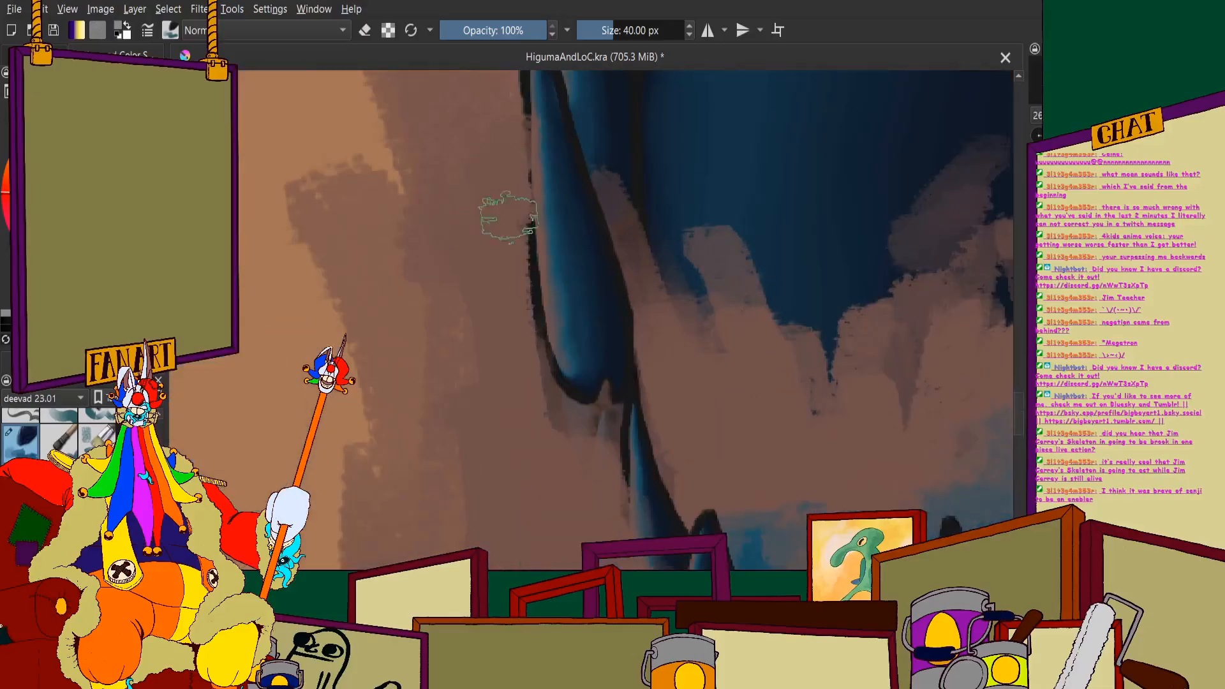
# - Cover the rounded base and outer edge of the large left fang with brown splash
pyautogui.scroll(-4, 562, 358)
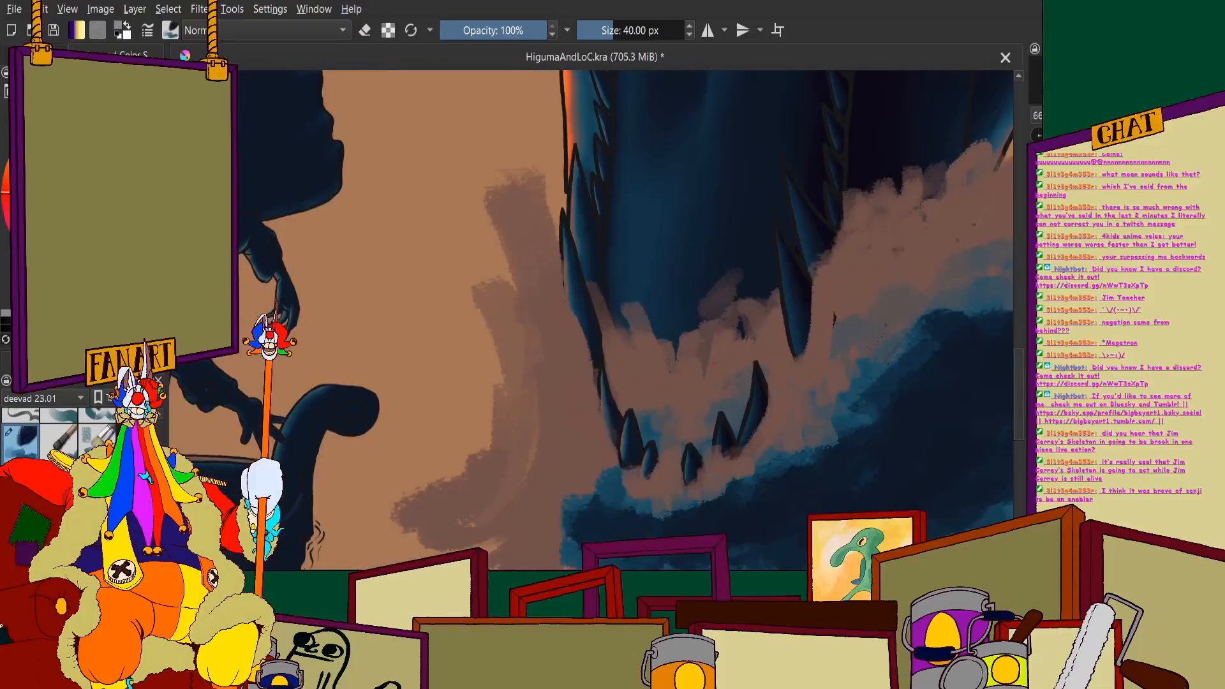
pyautogui.scroll(-2, 635, 329)
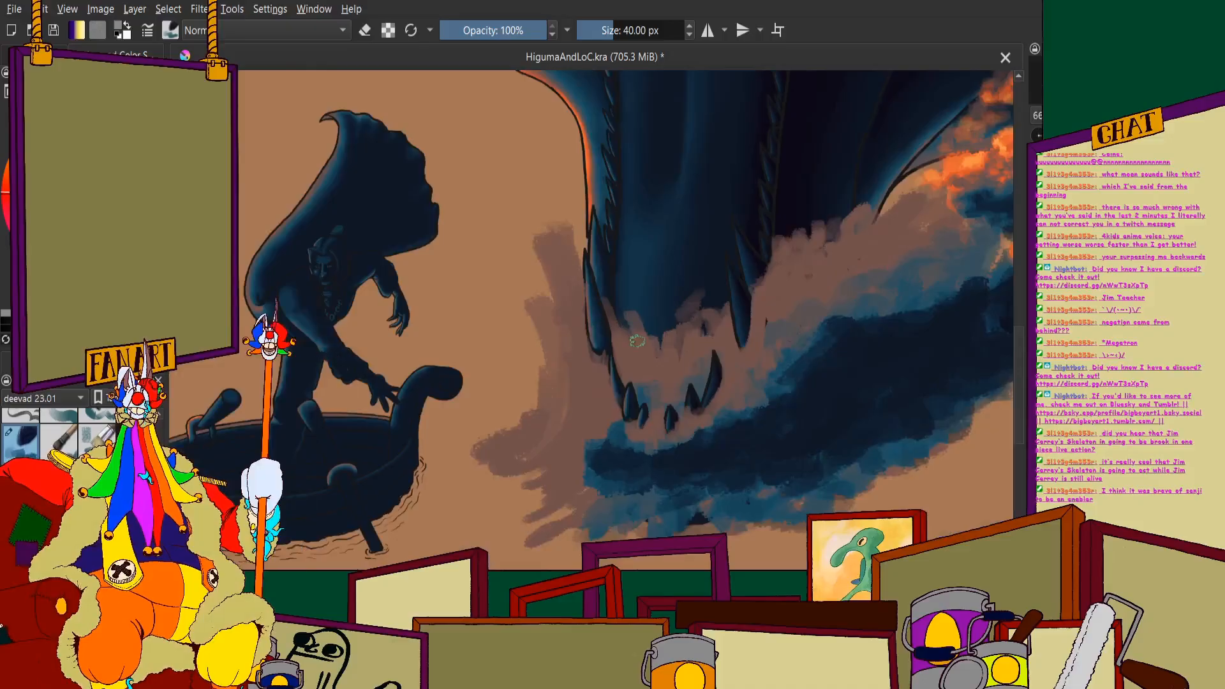
pyautogui.scroll(3, 638, 342)
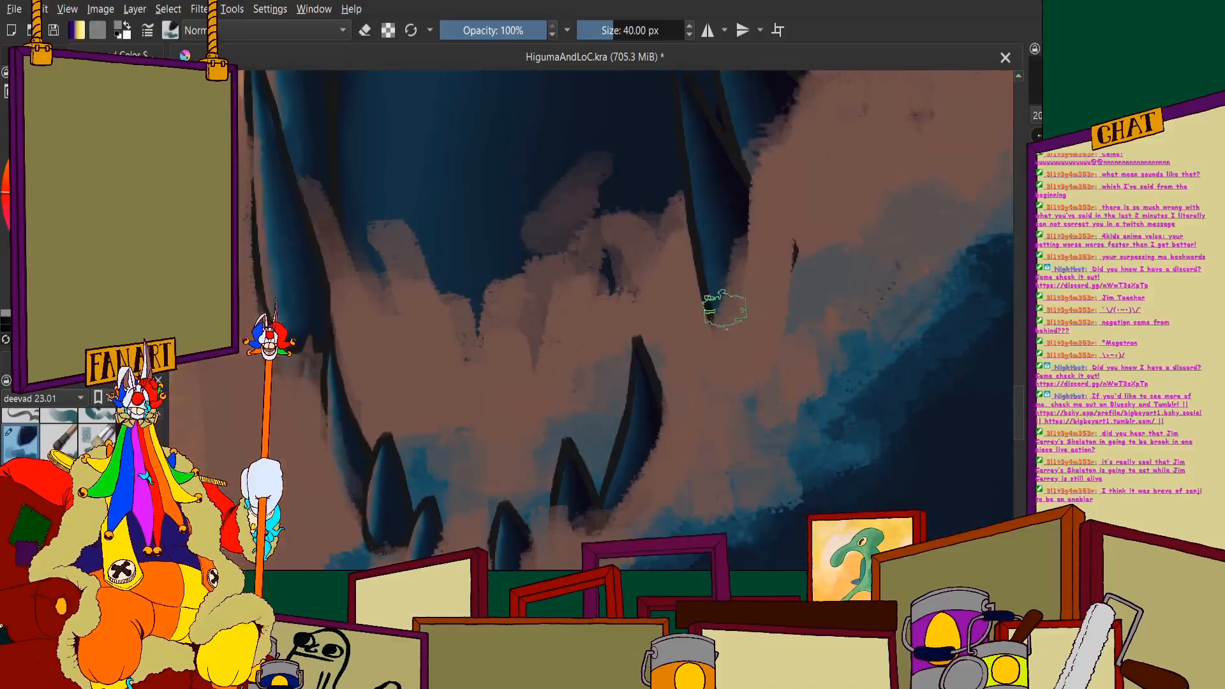
pyautogui.scroll(4, 724, 309)
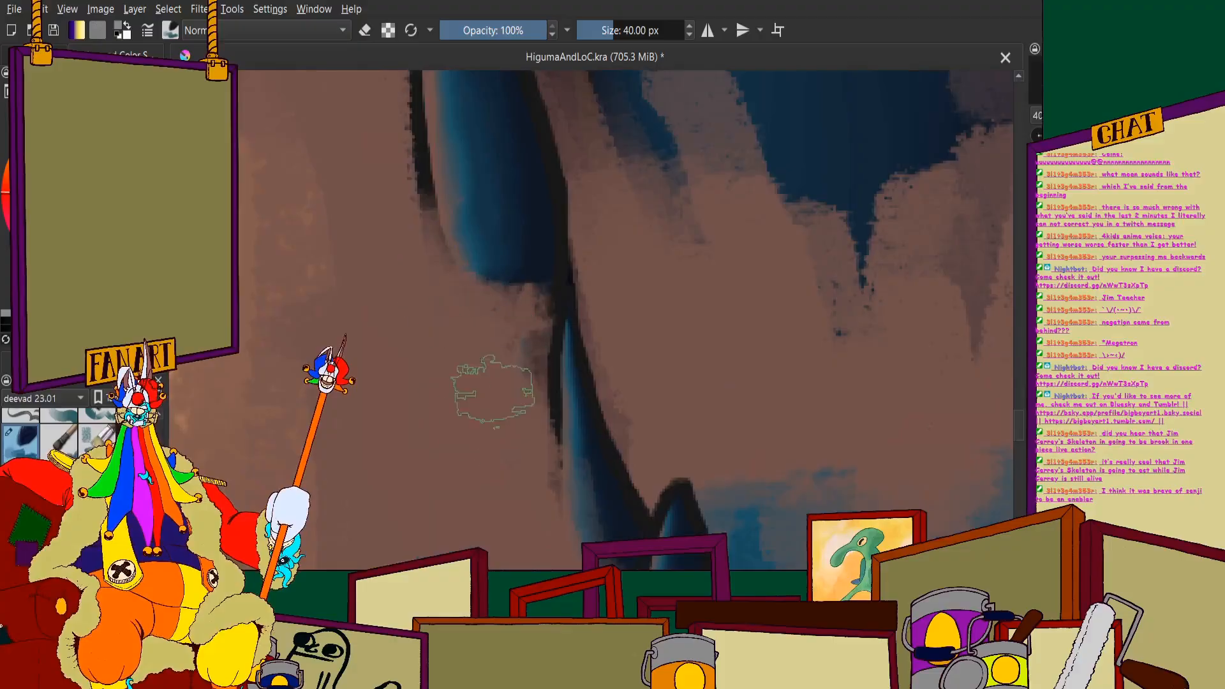
pyautogui.scroll(-5, 492, 388)
pyautogui.scroll(5, 705, 292)
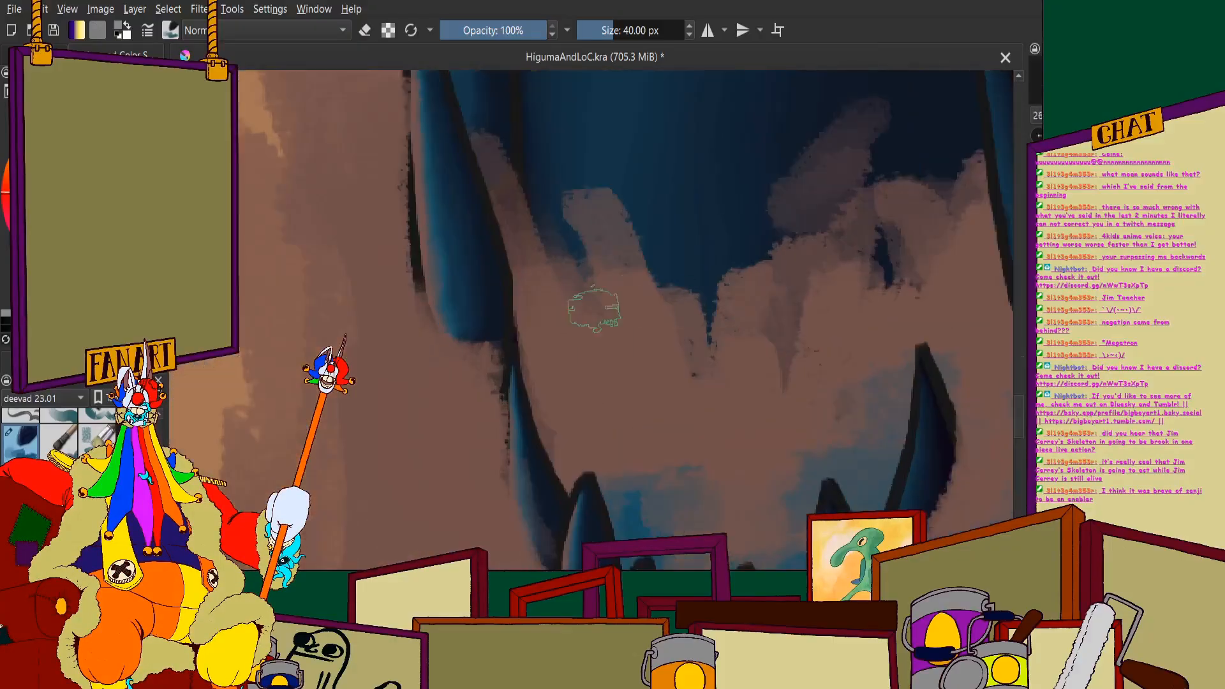
pyautogui.scroll(2, 519, 296)
pyautogui.scroll(2, 410, 205)
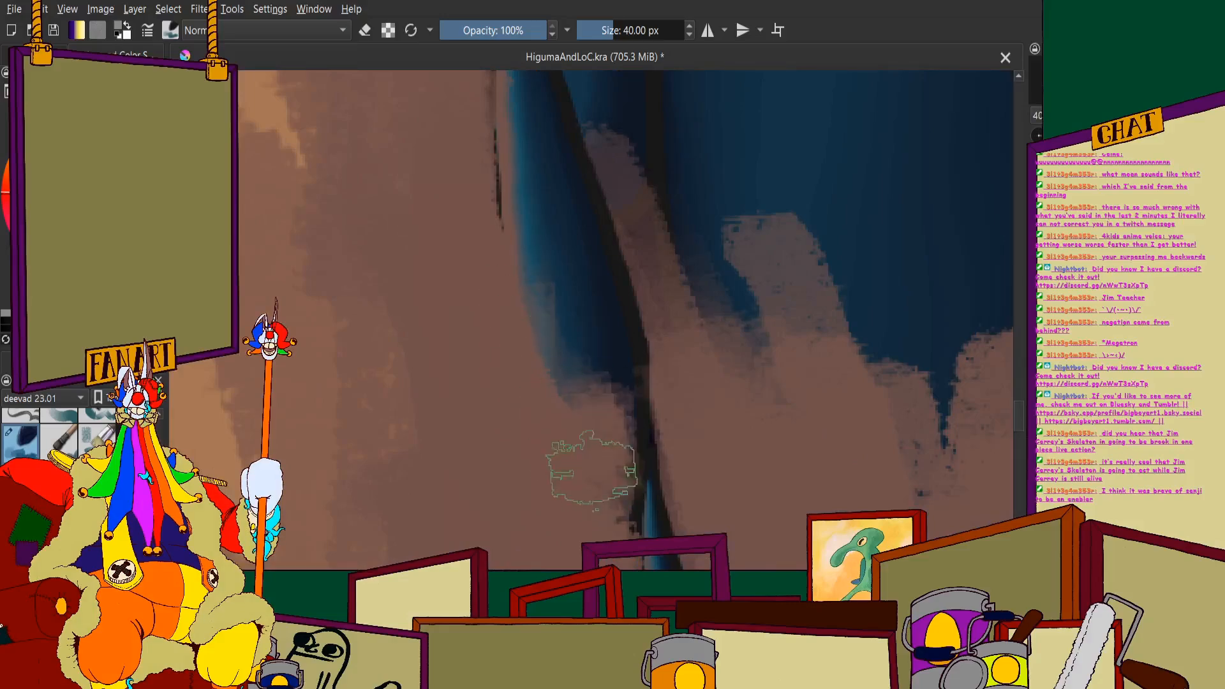
pyautogui.scroll(-4, 590, 469)
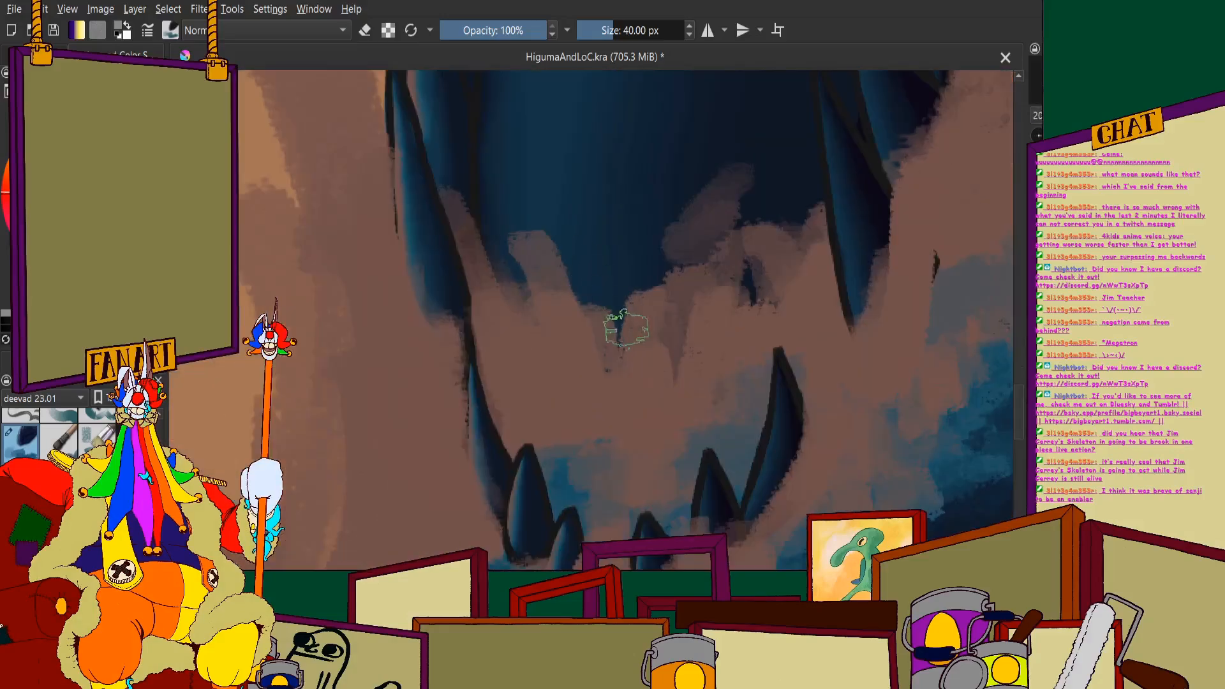
pyautogui.scroll(-2, 674, 273)
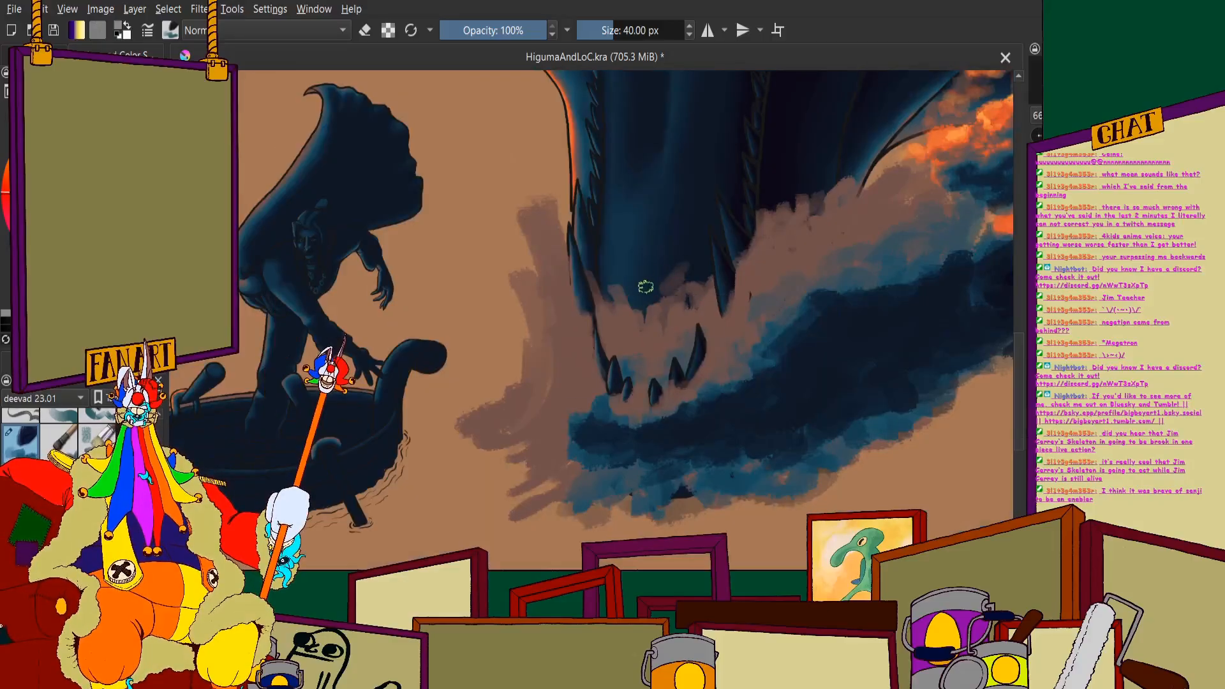
pyautogui.scroll(5, 550, 375)
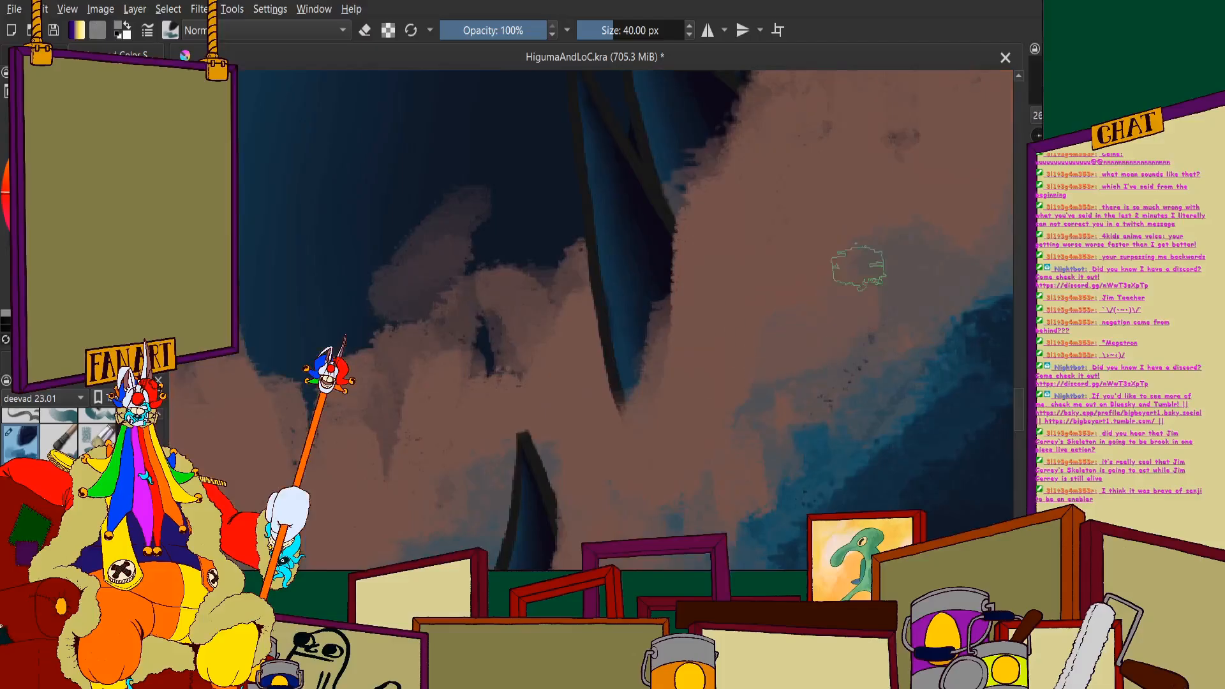
pyautogui.scroll(-3, 900, 211)
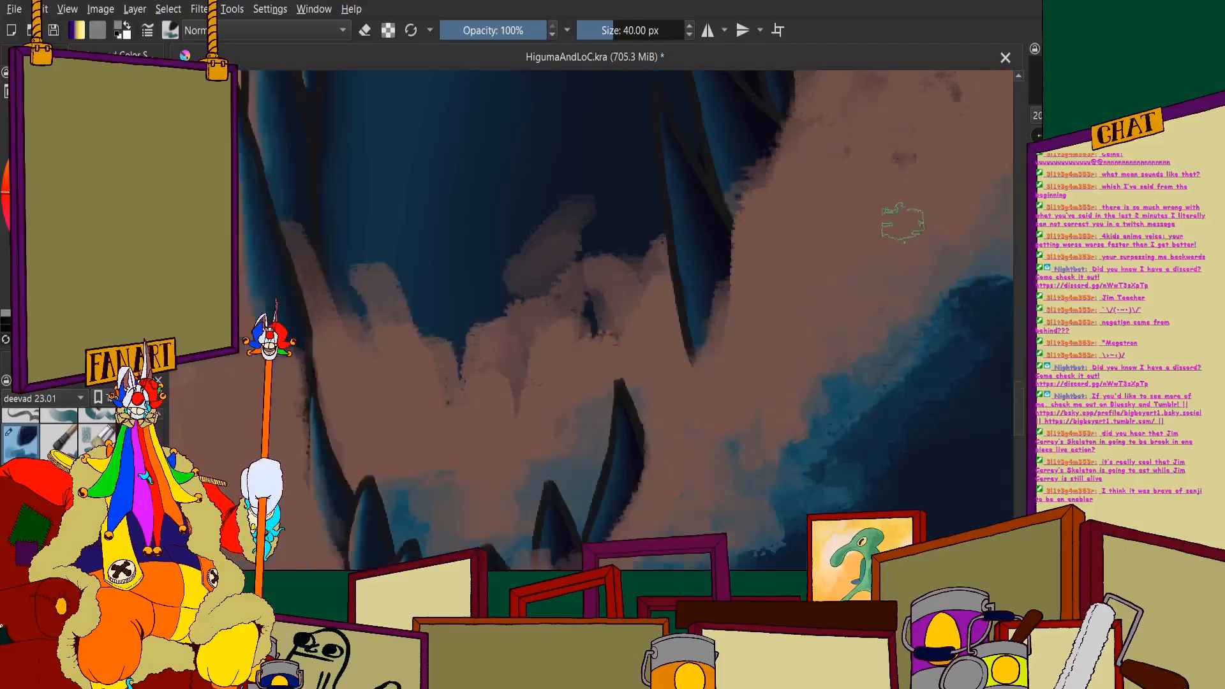
pyautogui.scroll(-2, 622, 281)
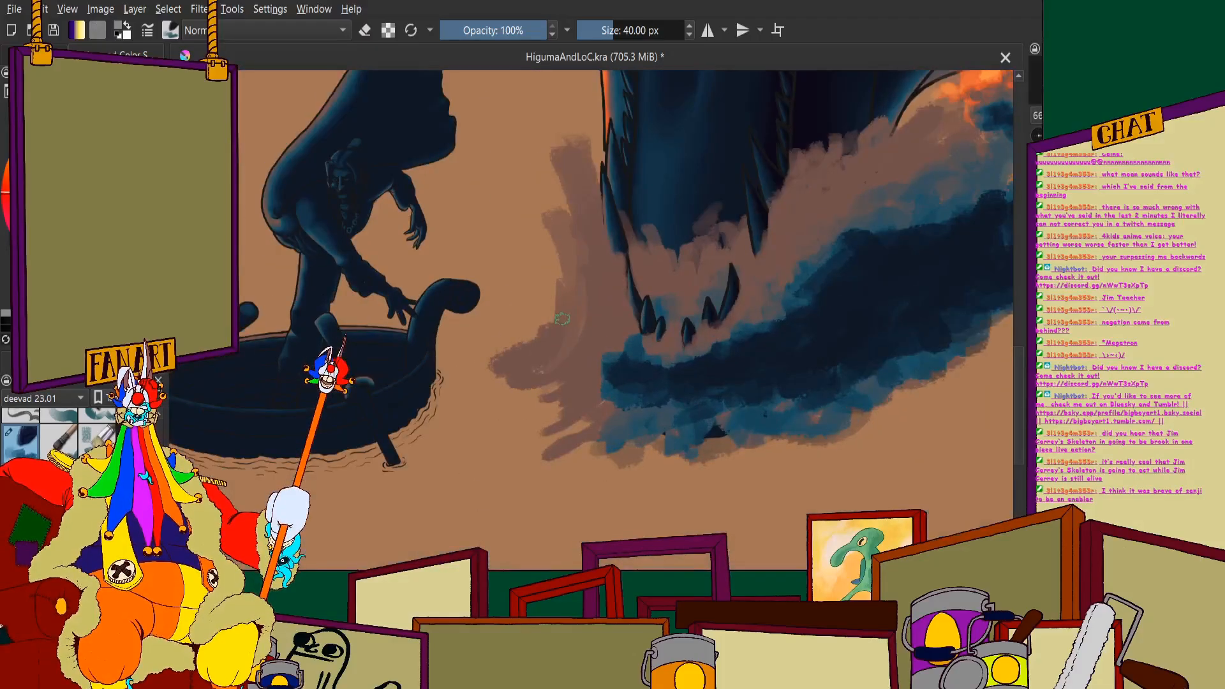
pyautogui.scroll(4, 604, 297)
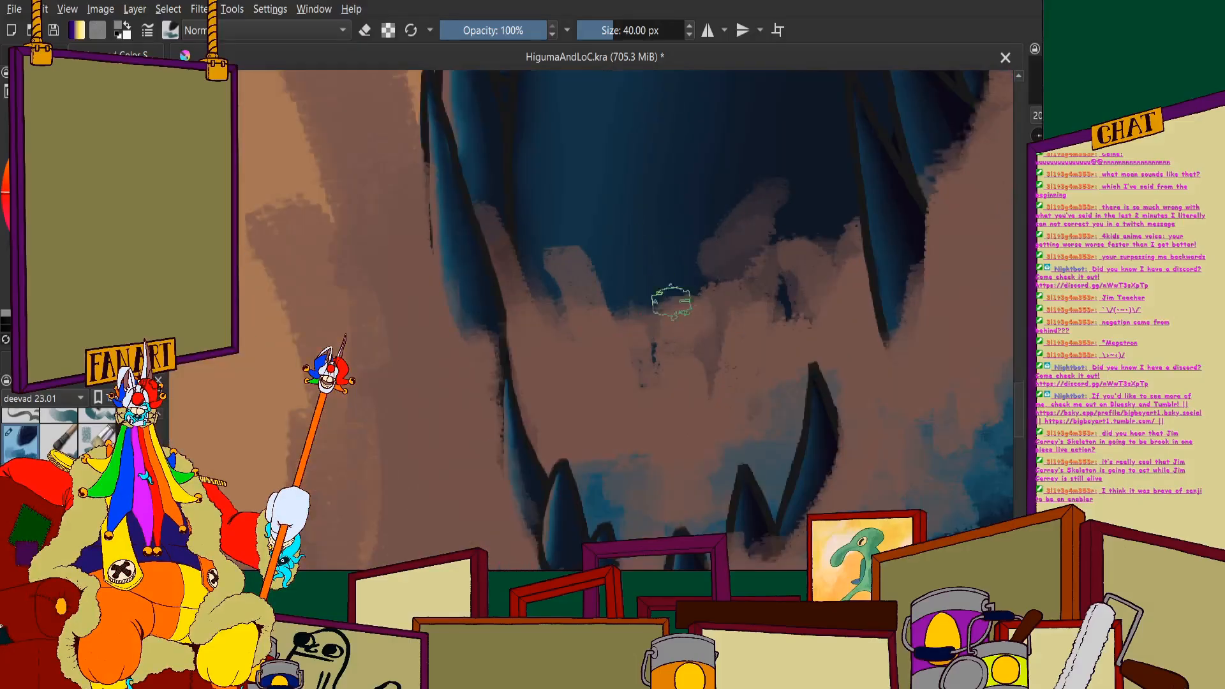
pyautogui.scroll(-2, 670, 83)
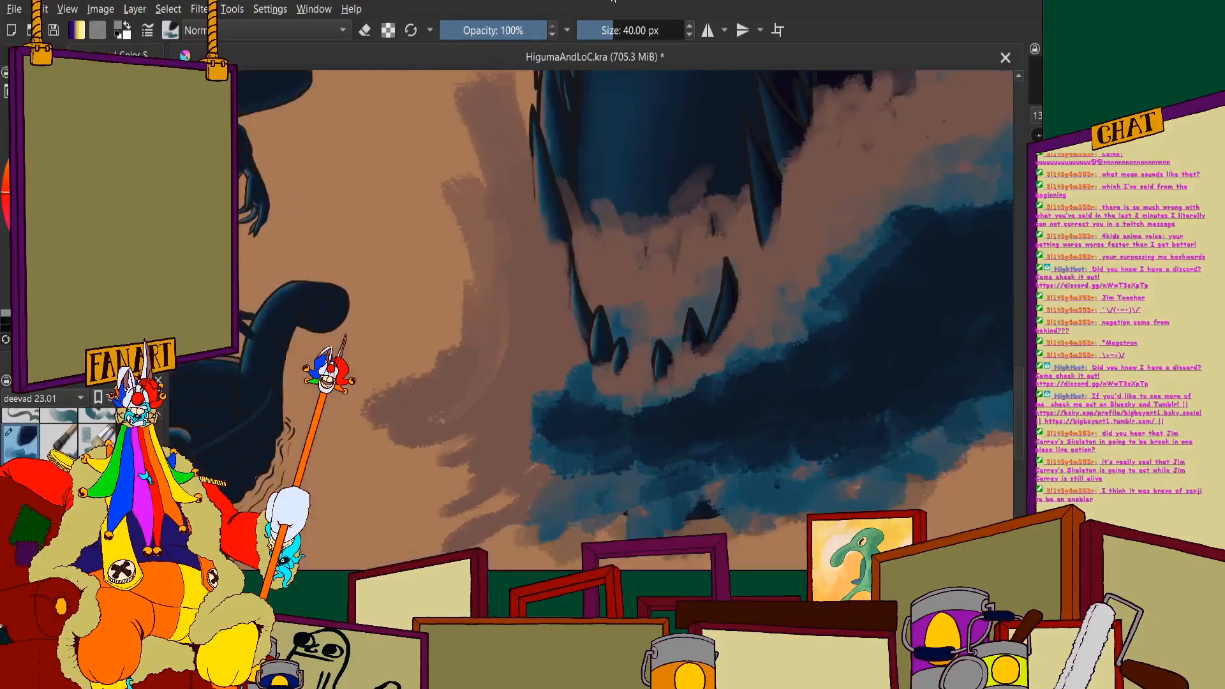
# - Set the brush size to 80 px and paint brown mist across the mouth opening above the lower teeth
pyautogui.click(650, 35)
pyautogui.write('80')
pyautogui.press('Return')
pyautogui.scroll(-2, 600, 217)
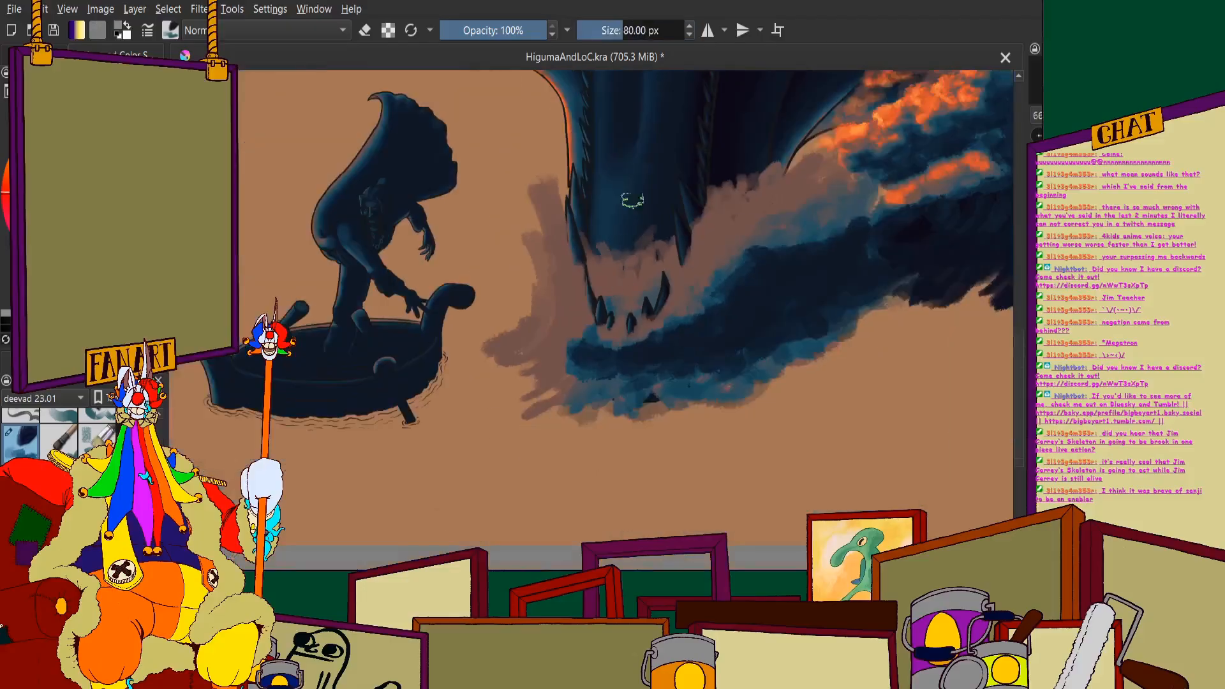
pyautogui.scroll(3, 635, 204)
pyautogui.moveTo(677, 335)
pyautogui.mouseDown()
pyautogui.moveTo(626, 343)
pyautogui.moveTo(554, 322)
pyautogui.mouseUp()
pyautogui.moveTo(654, 311)
pyautogui.mouseDown()
pyautogui.moveTo(681, 296)
pyautogui.moveTo(542, 315)
pyautogui.mouseUp()
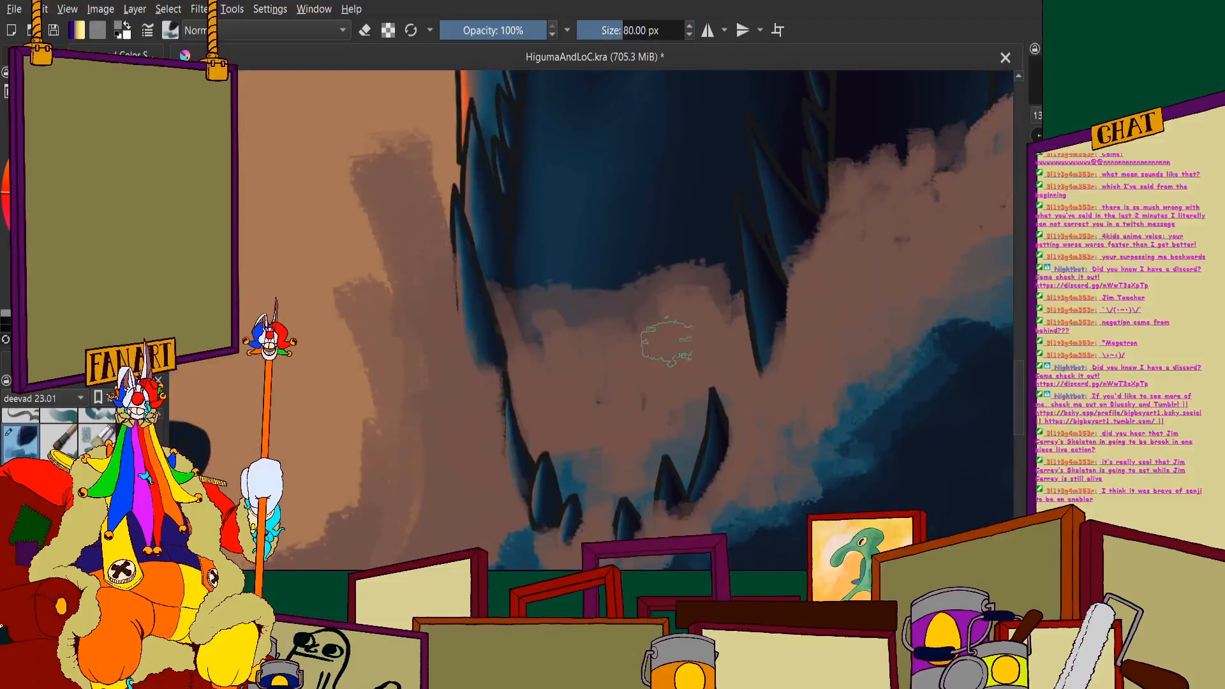
pyautogui.scroll(-3, 702, 300)
pyautogui.scroll(2, 733, 259)
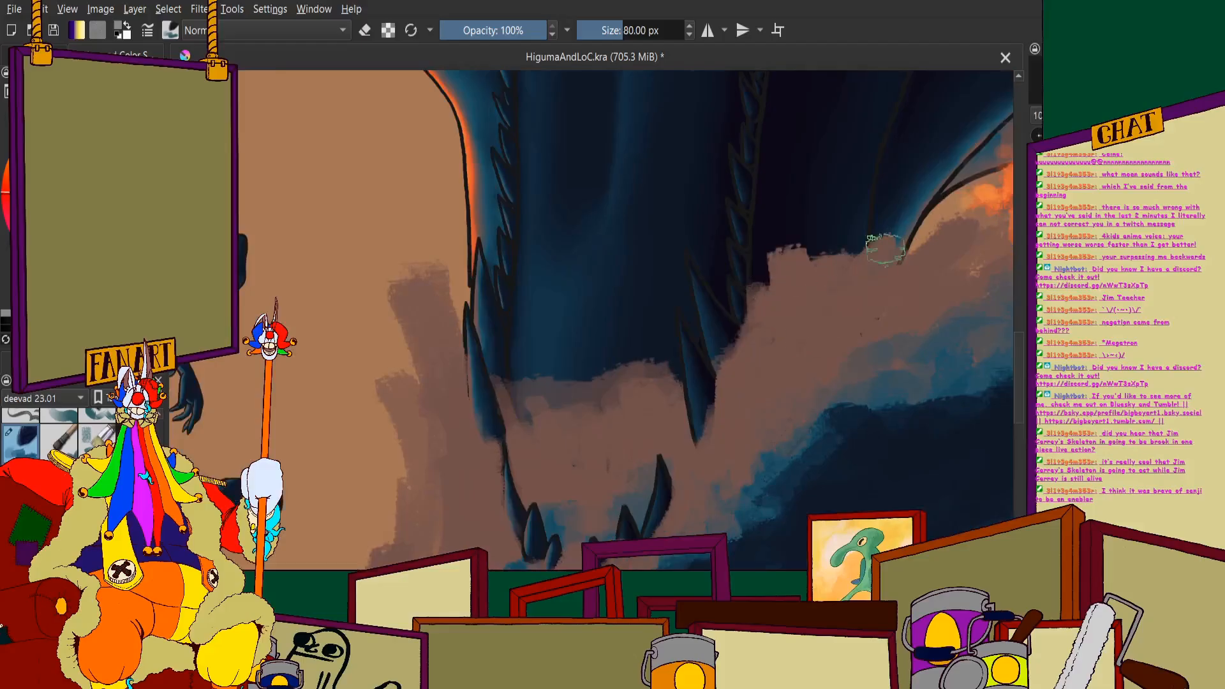
# - Extend the brown mist upward inside the mouth and widen the mist column beside the jaw's left edge
pyautogui.scroll(-3, 820, 235)
pyautogui.scroll(2, 849, 249)
pyautogui.scroll(-2, 745, 267)
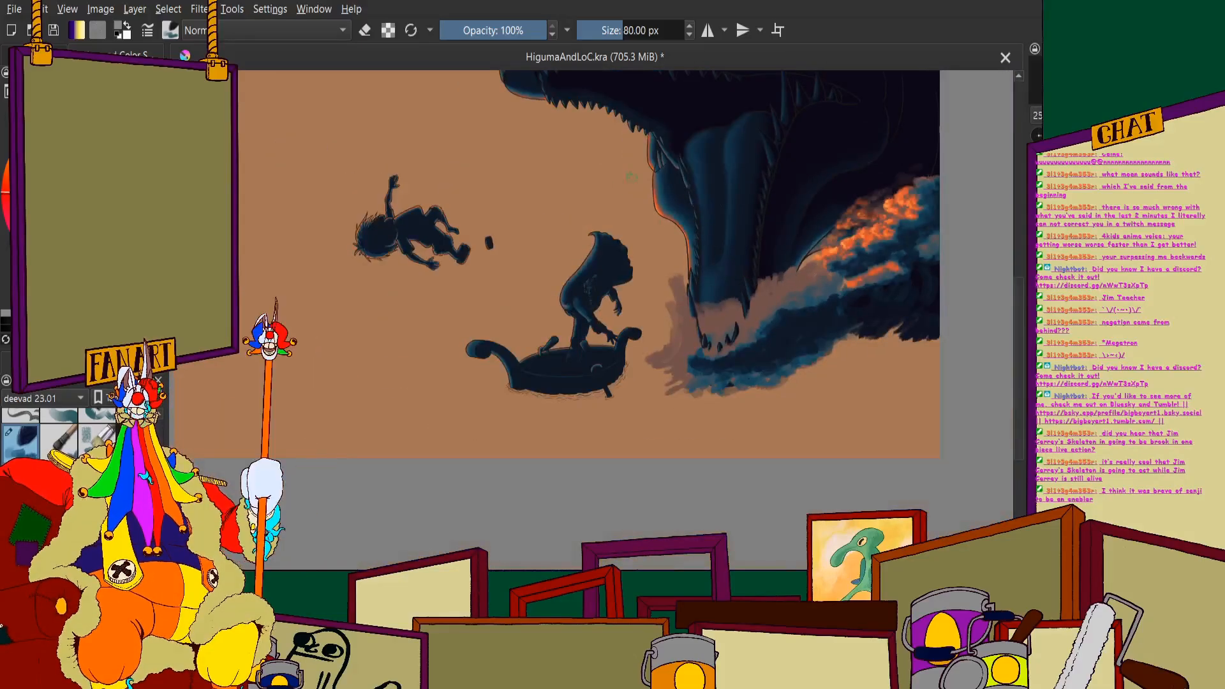
pyautogui.scroll(5, 722, 263)
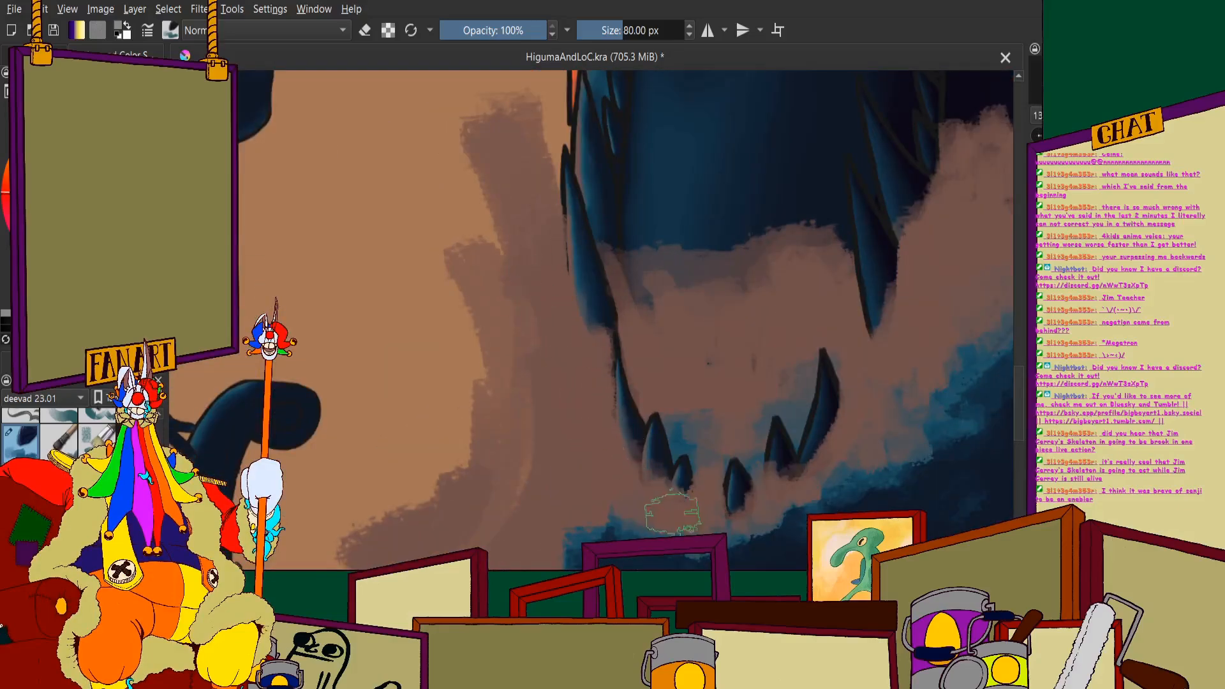
pyautogui.scroll(-5, 788, 370)
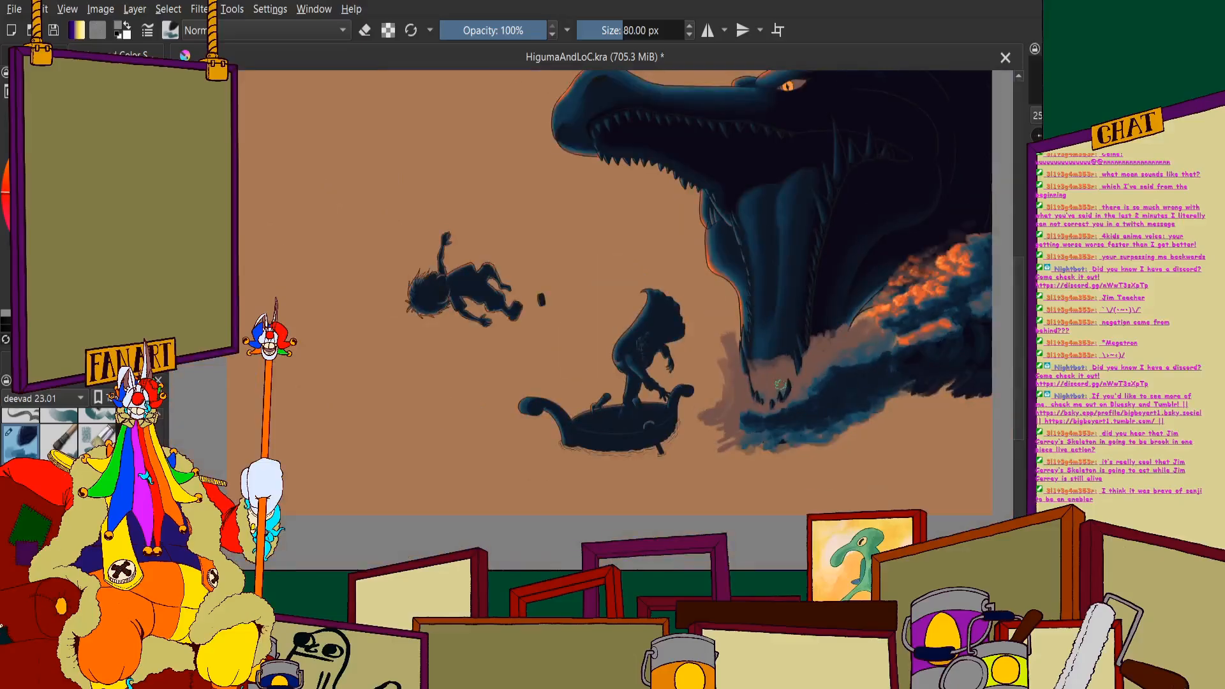
pyautogui.scroll(5, 787, 361)
pyautogui.moveTo(680, 336)
pyautogui.mouseDown()
pyautogui.moveTo(737, 262)
pyautogui.moveTo(716, 312)
pyautogui.moveTo(757, 302)
pyautogui.moveTo(787, 324)
pyautogui.moveTo(659, 292)
pyautogui.moveTo(628, 339)
pyautogui.moveTo(621, 315)
pyautogui.mouseUp()
pyautogui.scroll(-3, 607, 287)
pyautogui.scroll(2, 599, 313)
pyautogui.moveTo(535, 246); pyautogui.dragTo(521, 174)
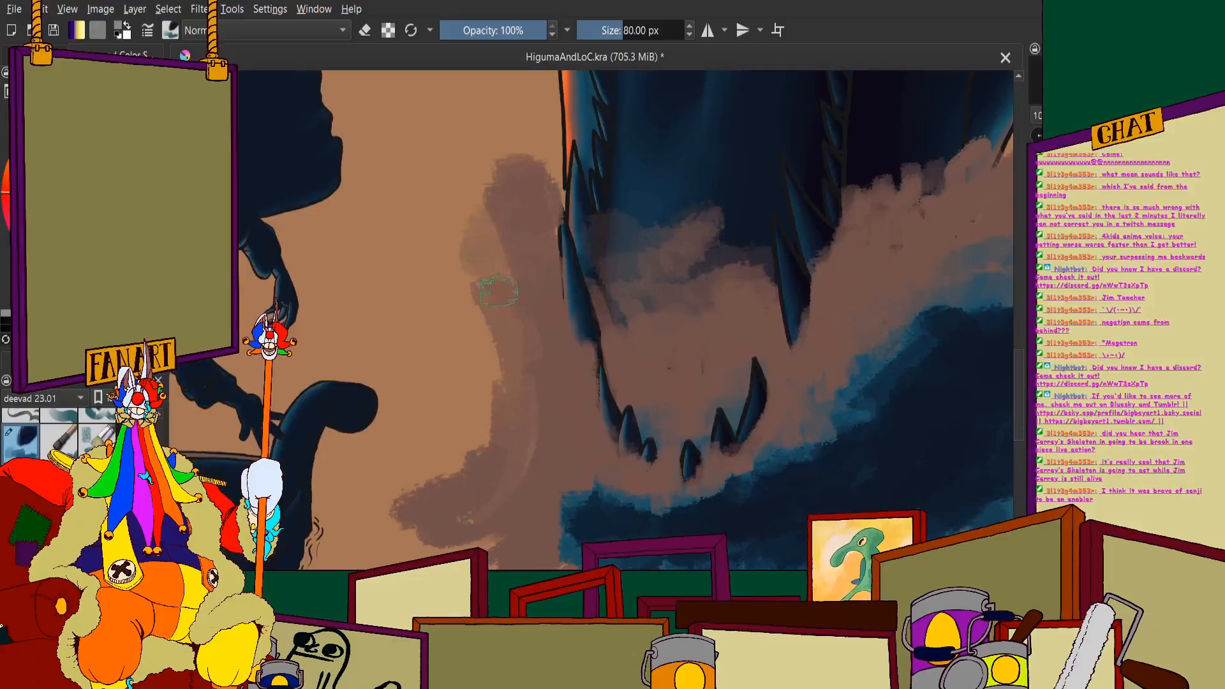
# - Paint a blue splash stroke left of the lower jaw, curving down into the wave below the front teeth
pyautogui.scroll(-3, 499, 290)
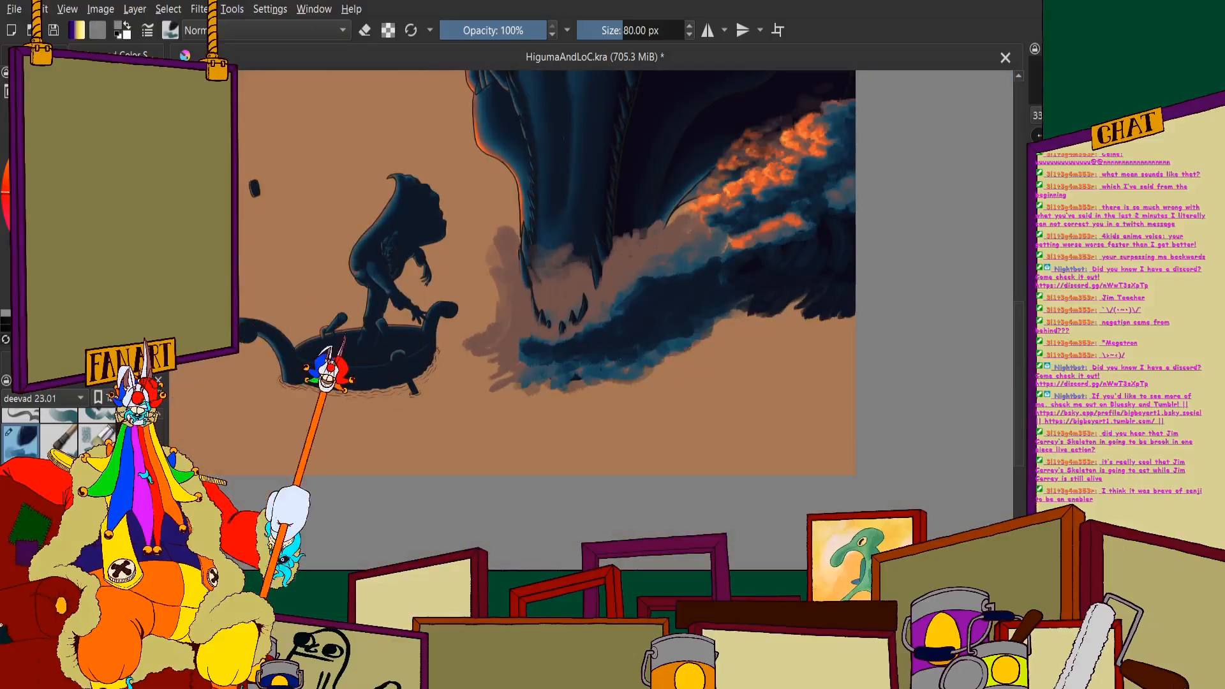
pyautogui.scroll(4, 543, 345)
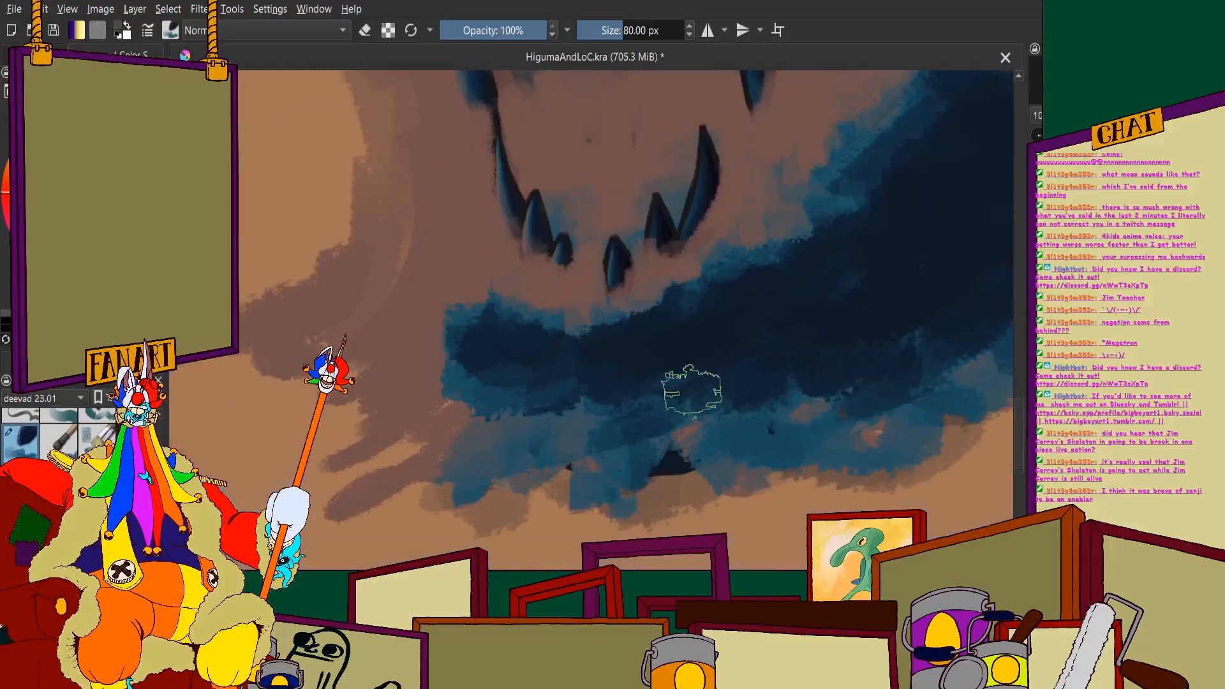
pyautogui.scroll(-3, 504, 281)
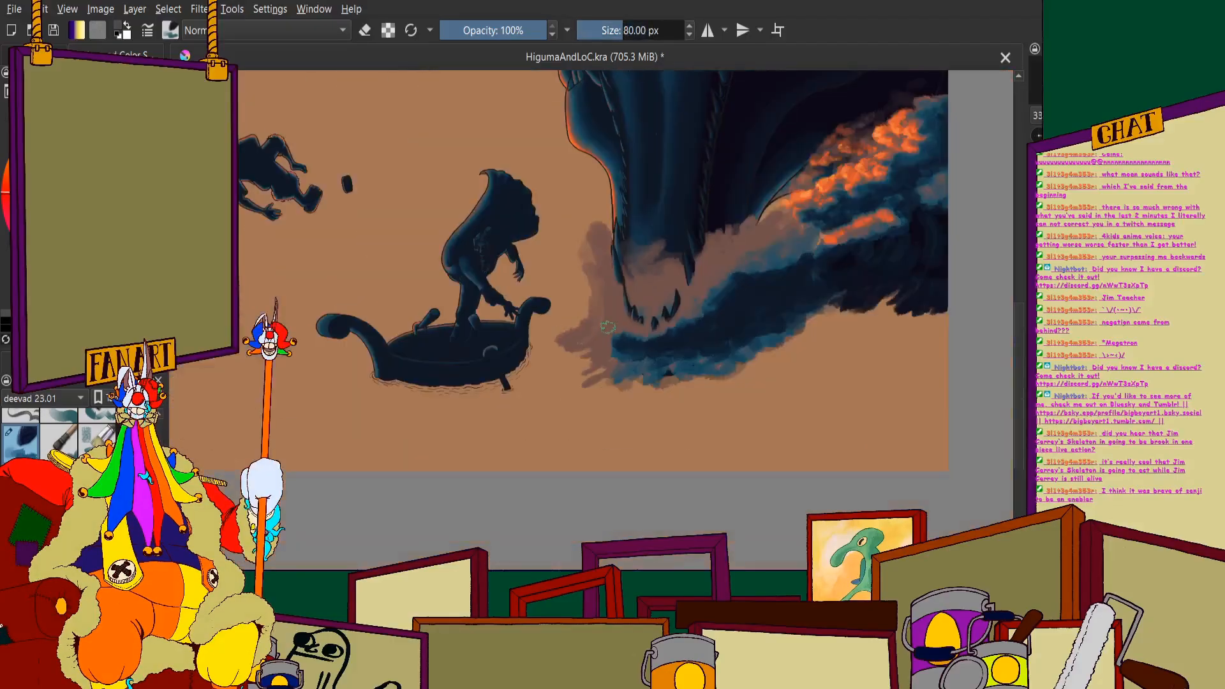
pyautogui.scroll(4, 505, 281)
pyautogui.moveTo(491, 316)
pyautogui.mouseDown()
pyautogui.moveTo(540, 434)
pyautogui.moveTo(547, 408)
pyautogui.moveTo(573, 425)
pyautogui.mouseUp()
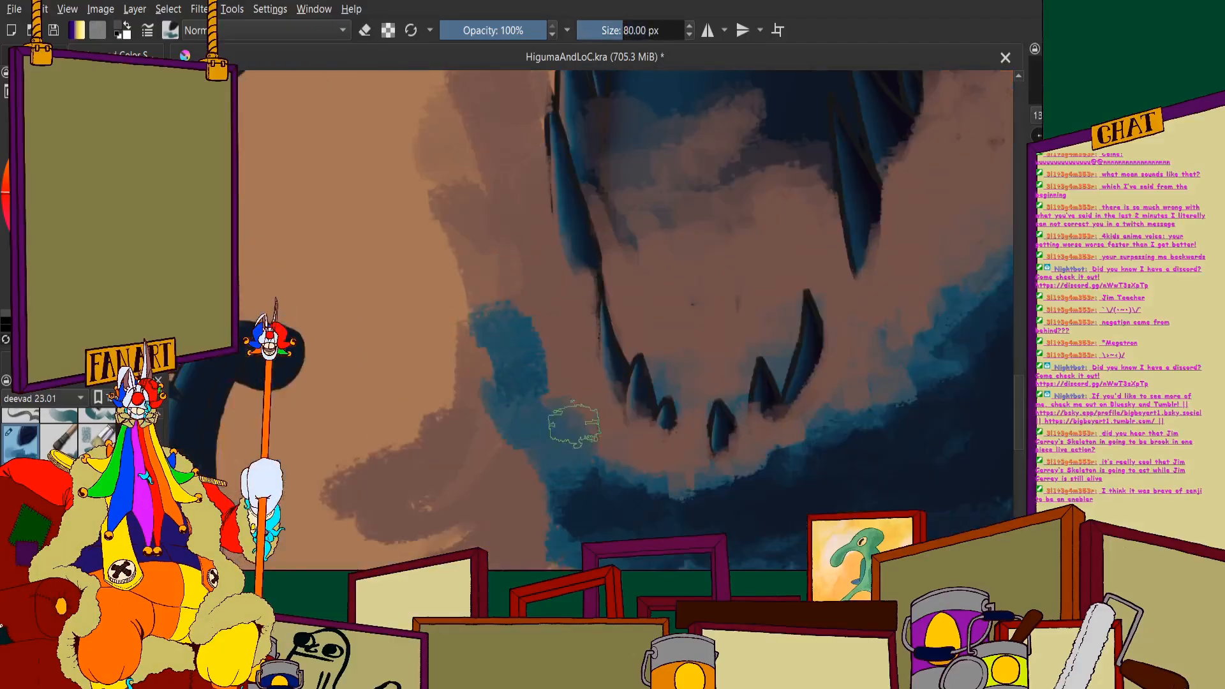
pyautogui.moveTo(623, 471); pyautogui.dragTo(672, 474)
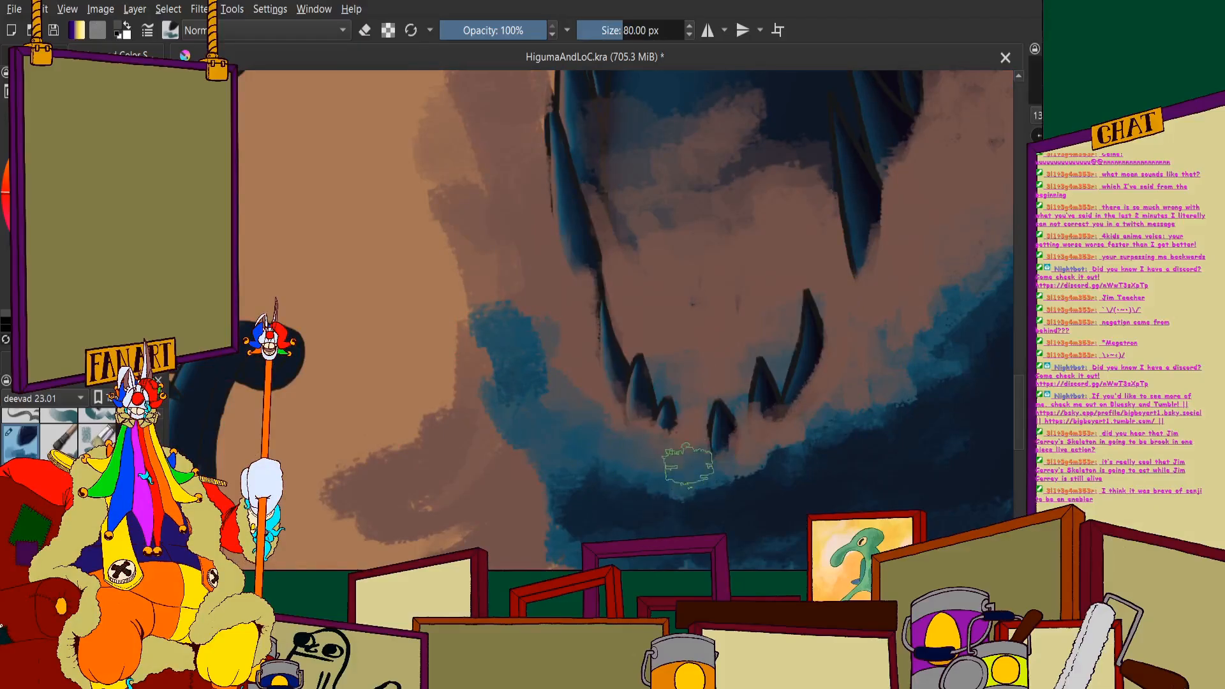
# - Spread blue spray over the brown mist toward the boat and along the wave's lower left edge
pyautogui.scroll(-3, 688, 465)
pyautogui.scroll(3, 564, 404)
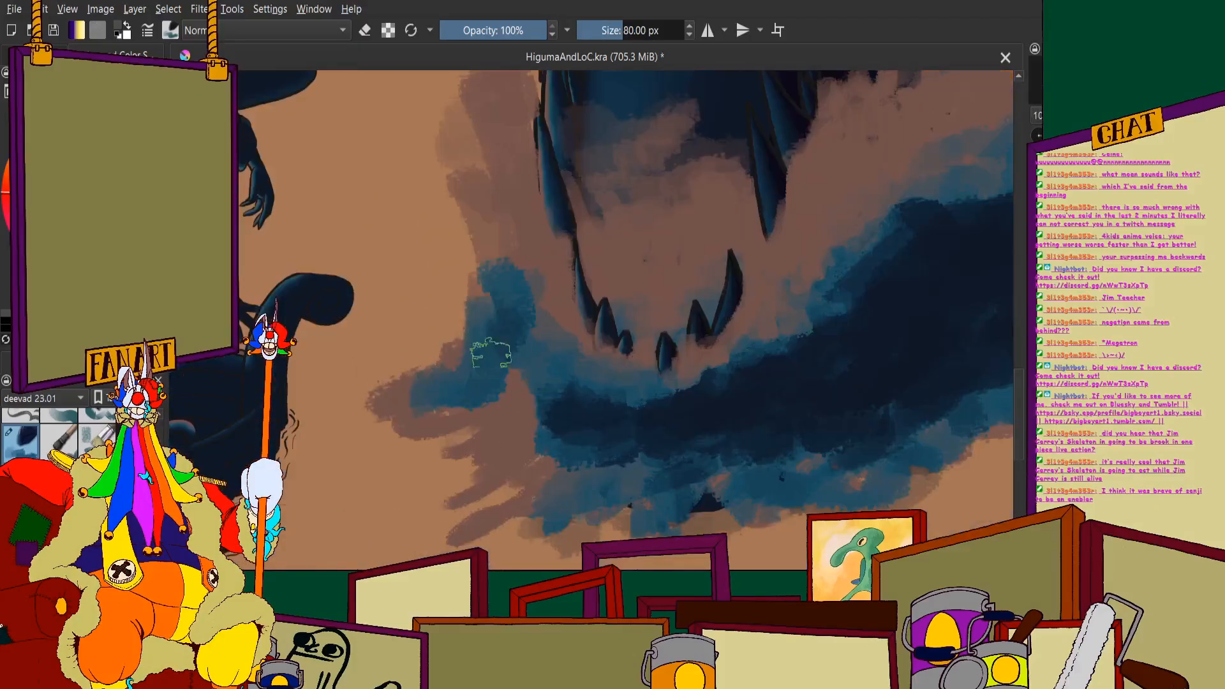
pyautogui.moveTo(491, 352)
pyautogui.mouseDown()
pyautogui.moveTo(487, 416)
pyautogui.moveTo(536, 478)
pyautogui.moveTo(585, 496)
pyautogui.moveTo(517, 396)
pyautogui.moveTo(555, 404)
pyautogui.moveTo(505, 526)
pyautogui.moveTo(496, 444)
pyautogui.moveTo(411, 420)
pyautogui.moveTo(434, 395)
pyautogui.mouseUp()
pyautogui.moveTo(518, 497)
pyautogui.mouseDown()
pyautogui.moveTo(612, 514)
pyautogui.moveTo(735, 501)
pyautogui.moveTo(680, 525)
pyautogui.moveTo(739, 495)
pyautogui.mouseUp()
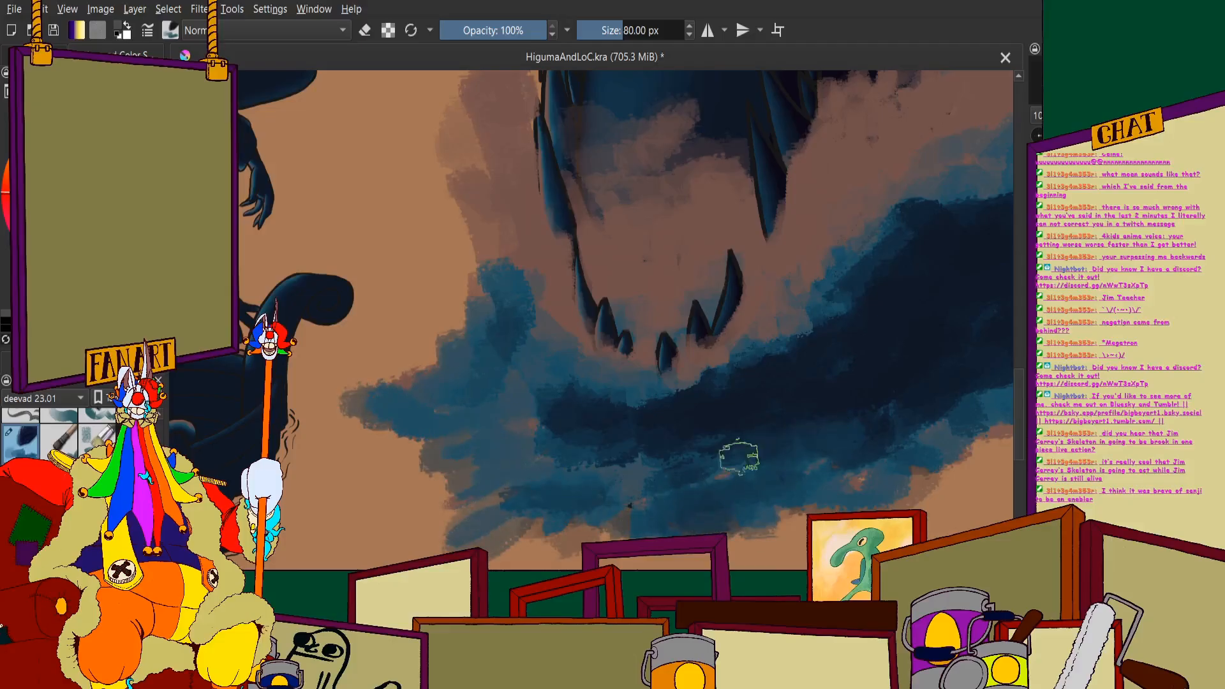
pyautogui.moveTo(618, 522)
pyautogui.mouseDown()
pyautogui.moveTo(558, 520)
pyautogui.moveTo(556, 537)
pyautogui.mouseUp()
# - Paint dark blue along the underside of the wave, extending it to the right with a small ragged tip
pyautogui.scroll(-3, 603, 415)
pyautogui.scroll(4, 731, 329)
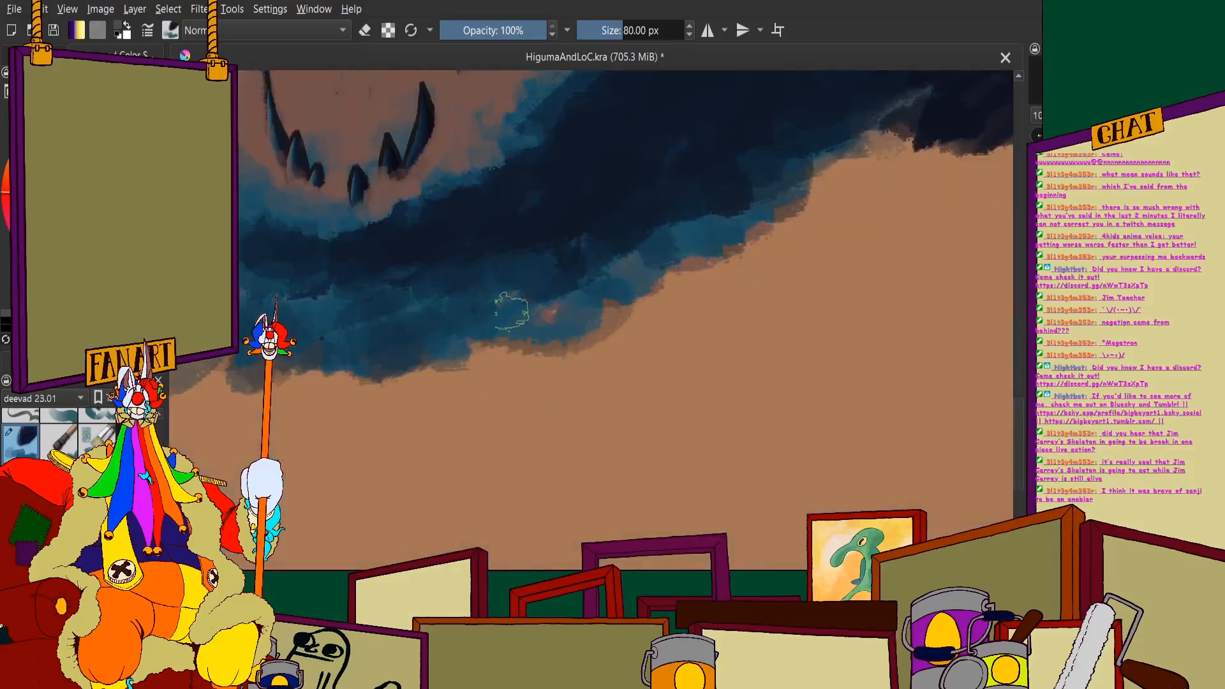
pyautogui.moveTo(441, 369)
pyautogui.mouseDown()
pyautogui.moveTo(597, 357)
pyautogui.moveTo(674, 300)
pyautogui.mouseUp()
pyautogui.scroll(-3, 457, 344)
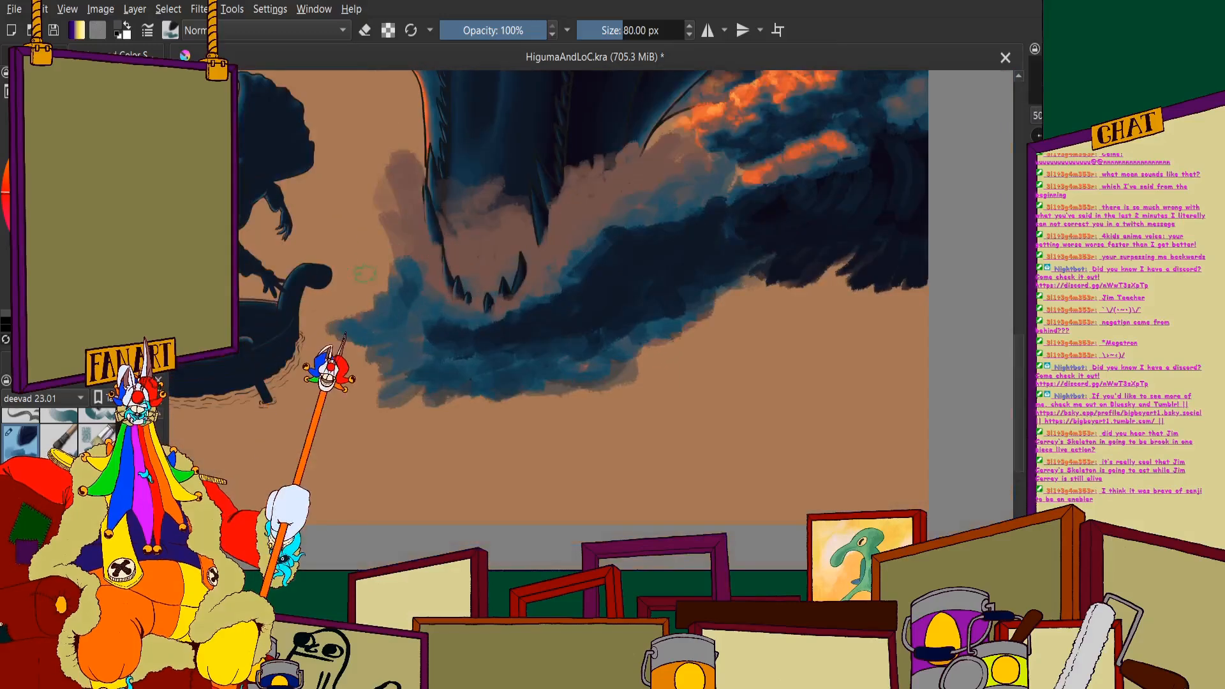
pyautogui.scroll(2, 606, 386)
pyautogui.moveTo(606, 386)
pyautogui.mouseDown()
pyautogui.moveTo(657, 404)
pyautogui.moveTo(629, 380)
pyautogui.moveTo(589, 385)
pyautogui.moveTo(739, 307)
pyautogui.moveTo(727, 355)
pyautogui.moveTo(809, 296)
pyautogui.mouseUp()
pyautogui.scroll(-3, 698, 345)
pyautogui.scroll(2, 720, 340)
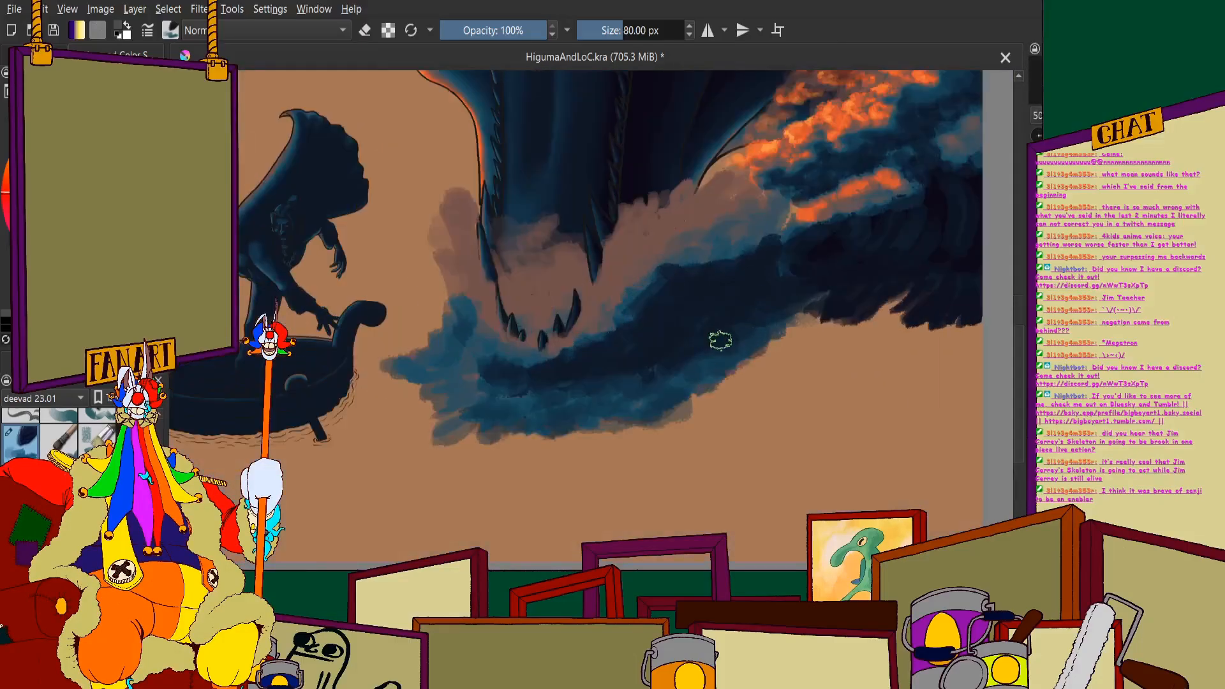
pyautogui.moveTo(756, 354); pyautogui.dragTo(759, 348)
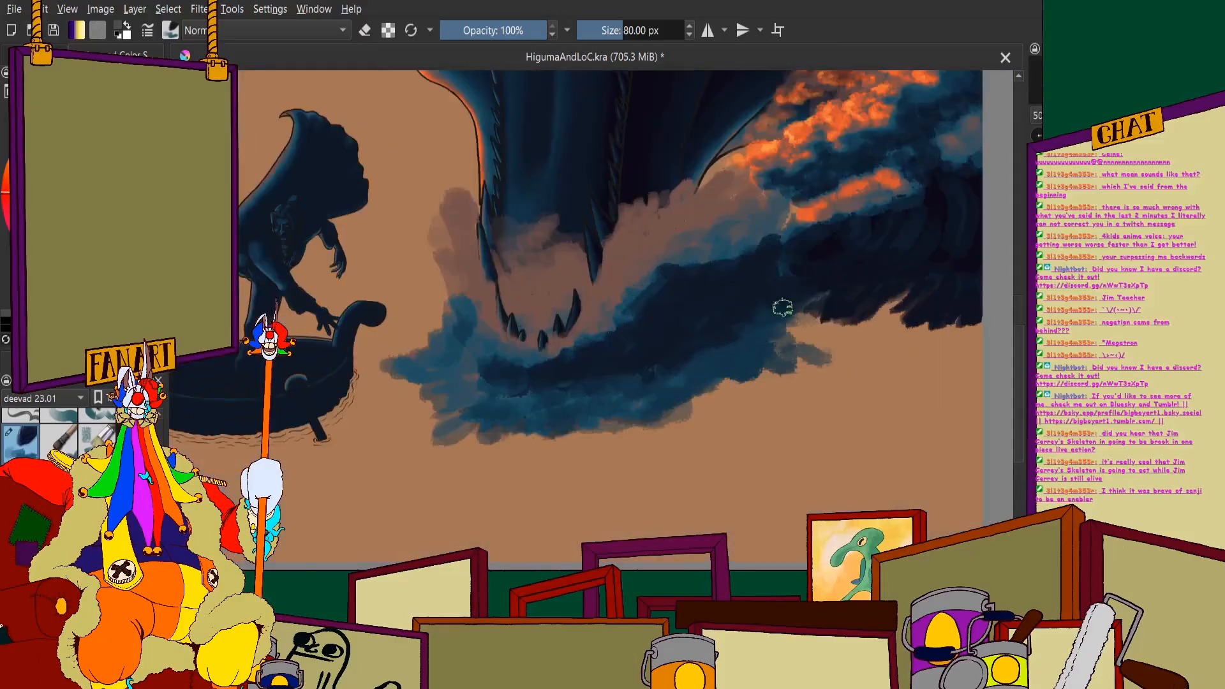
# - Blend the seam between the central wave and the darker right wave with dark blue, filling the notch along its lower edge
pyautogui.scroll(-3, 758, 269)
pyautogui.scroll(3, 614, 322)
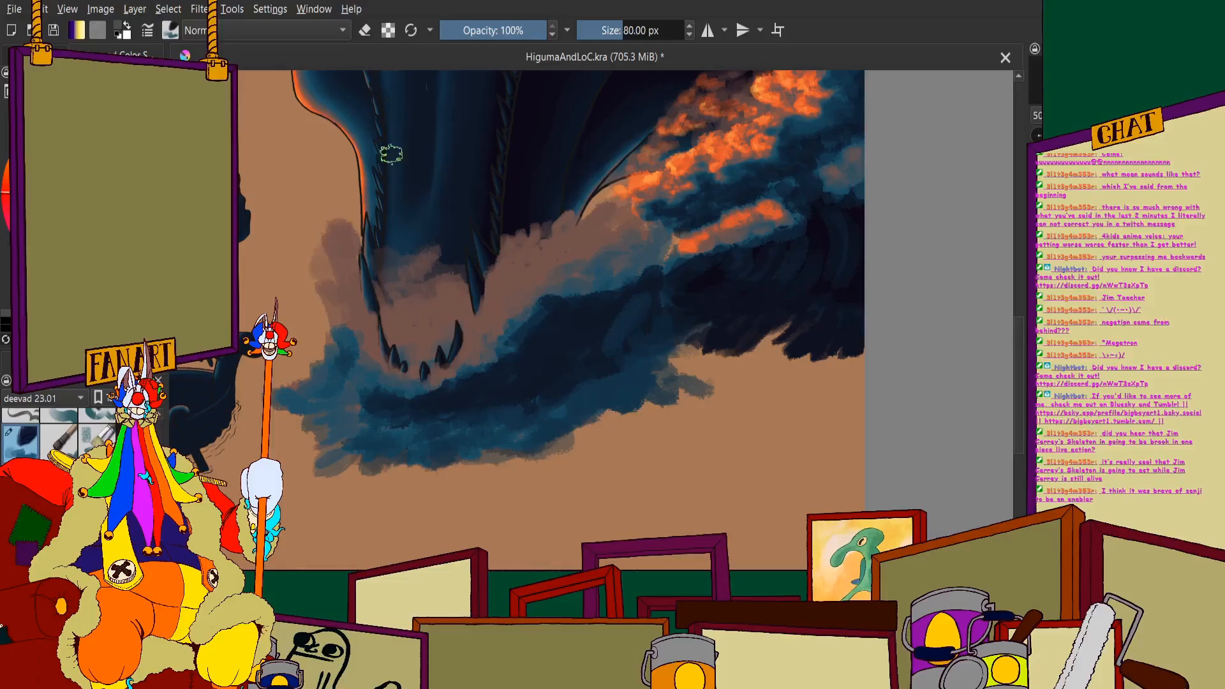
pyautogui.scroll(2, 628, 312)
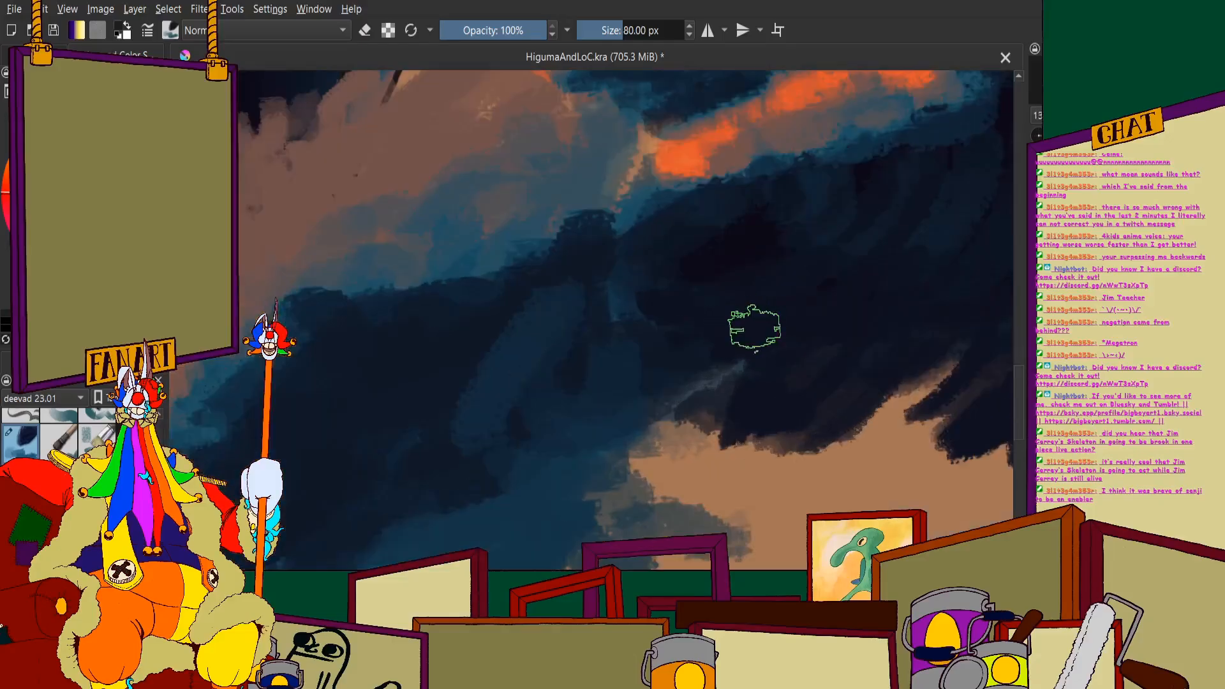
pyautogui.moveTo(642, 307)
pyautogui.mouseDown()
pyautogui.moveTo(655, 378)
pyautogui.moveTo(686, 415)
pyautogui.moveTo(765, 451)
pyautogui.moveTo(881, 410)
pyautogui.moveTo(745, 367)
pyautogui.moveTo(893, 423)
pyautogui.mouseUp()
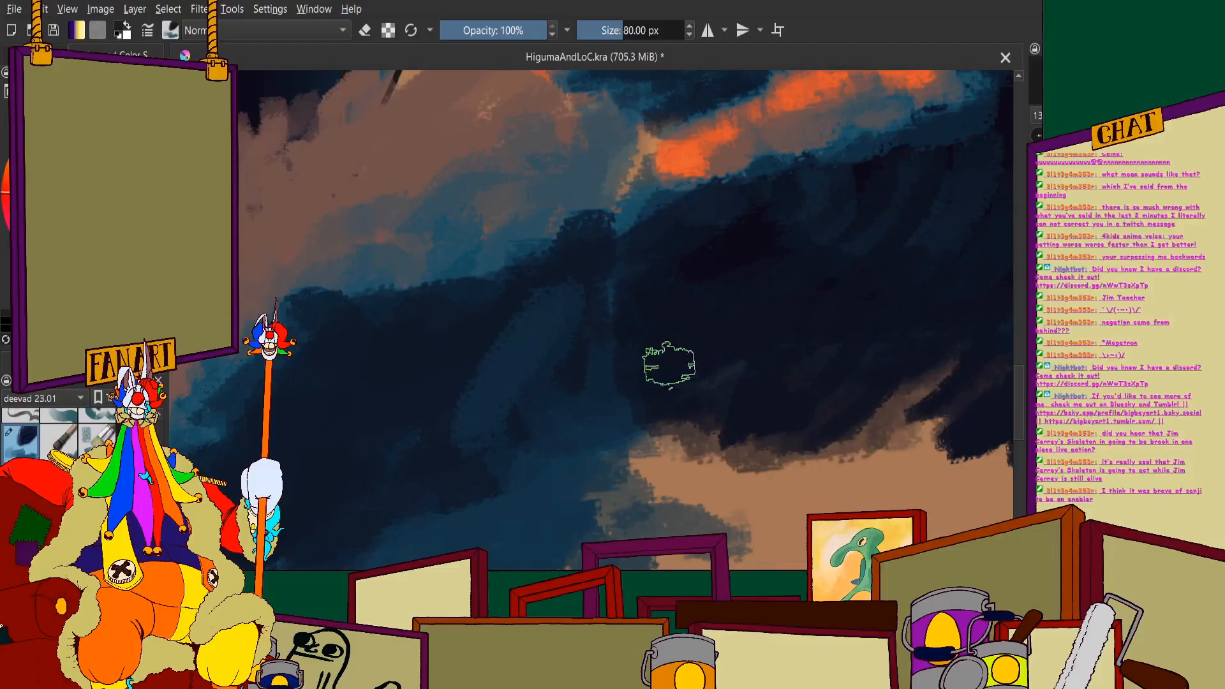
pyautogui.scroll(-3, 607, 344)
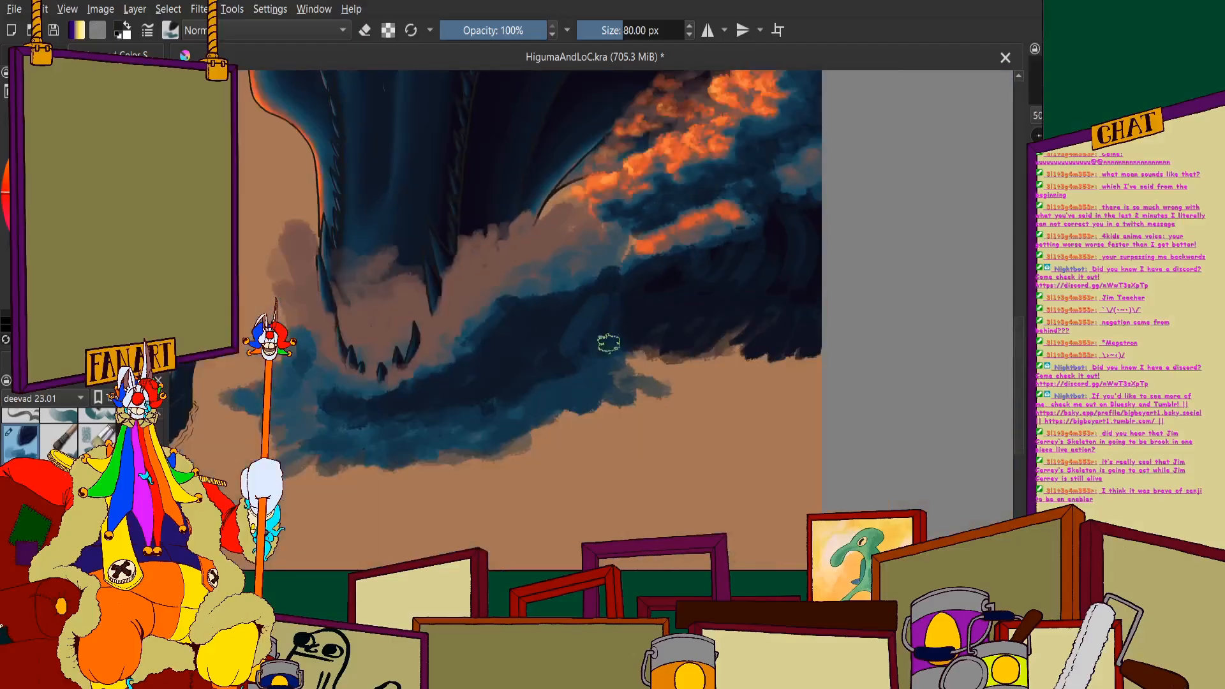
pyautogui.scroll(2, 629, 337)
pyautogui.scroll(-5, 583, 338)
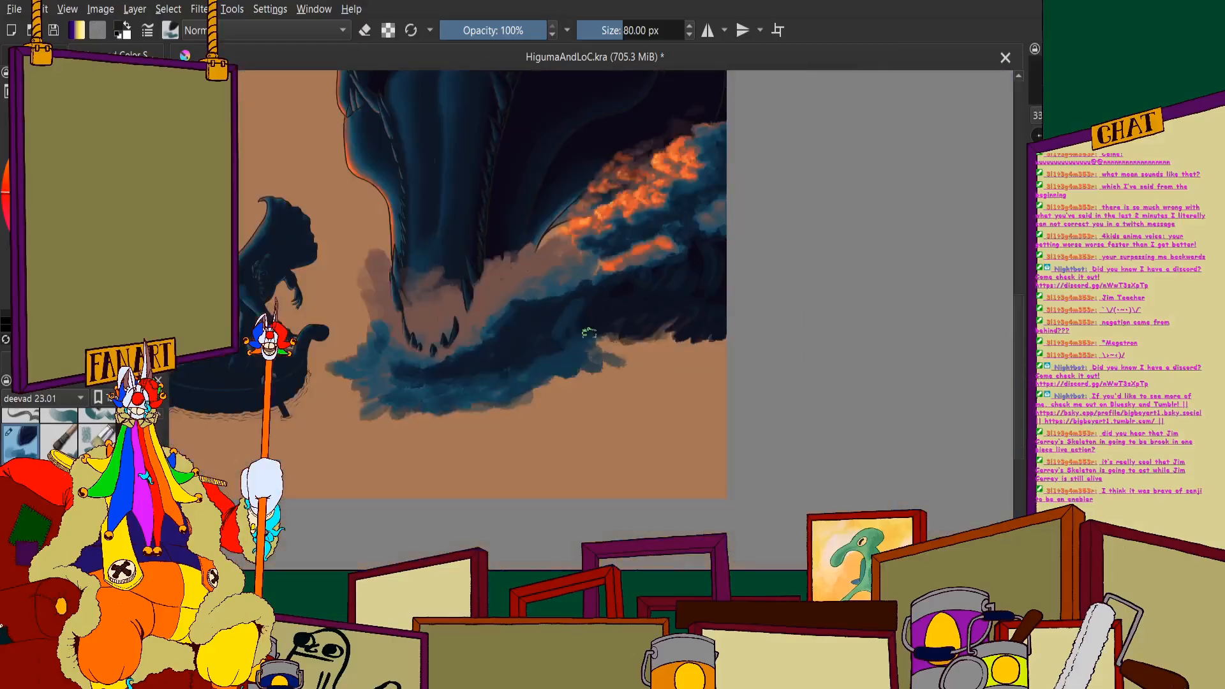
pyautogui.scroll(-2, 438, 272)
pyautogui.scroll(4, 441, 283)
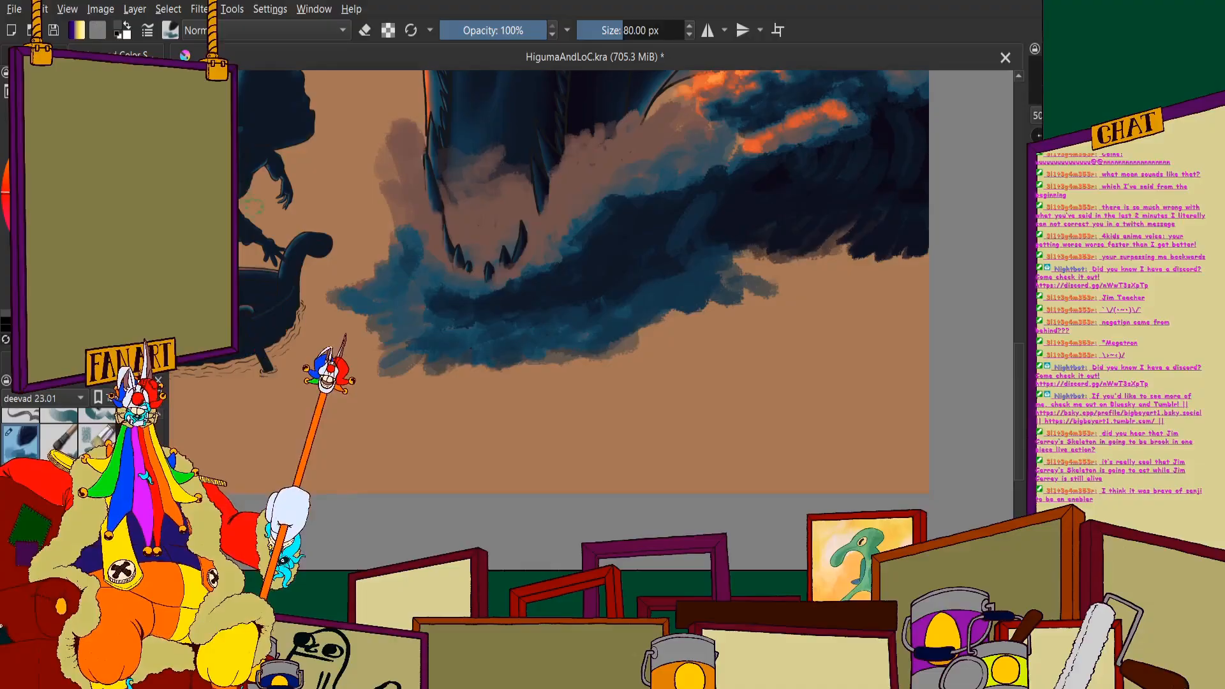
# - Deepen the splash left of the lower jaw with dark blue strokes, merging it into the wave beneath the teeth
pyautogui.scroll(5, 252, 205)
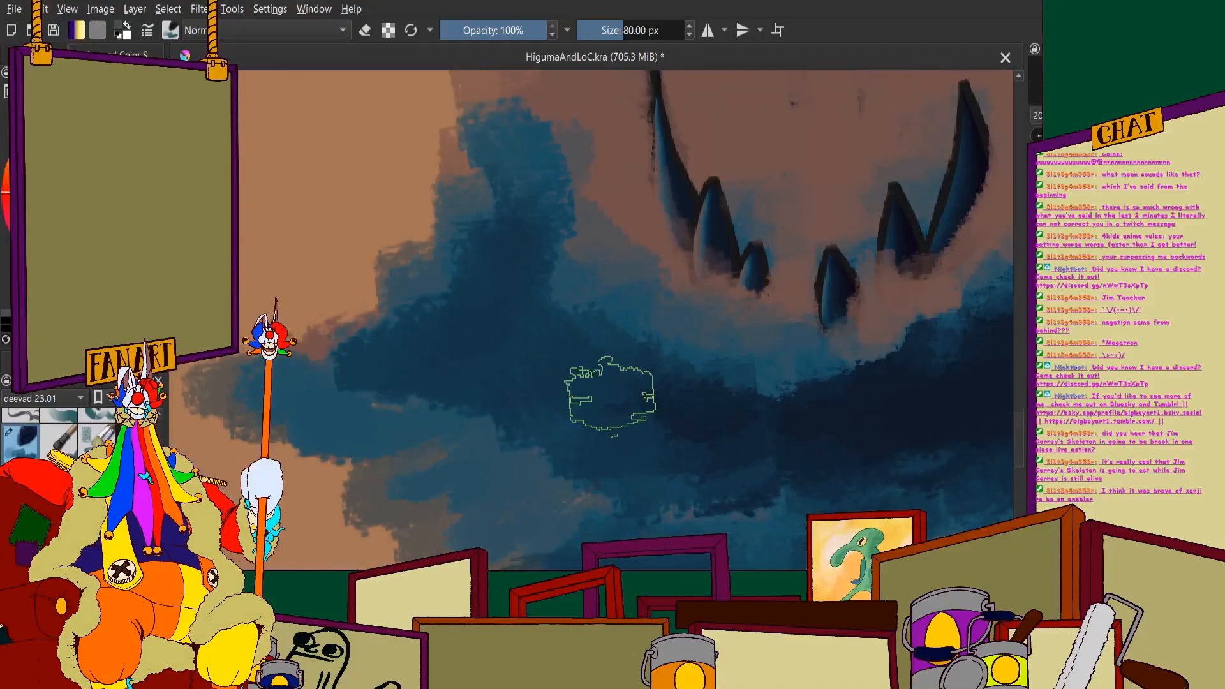
pyautogui.scroll(-3, 610, 392)
pyautogui.scroll(2, 542, 243)
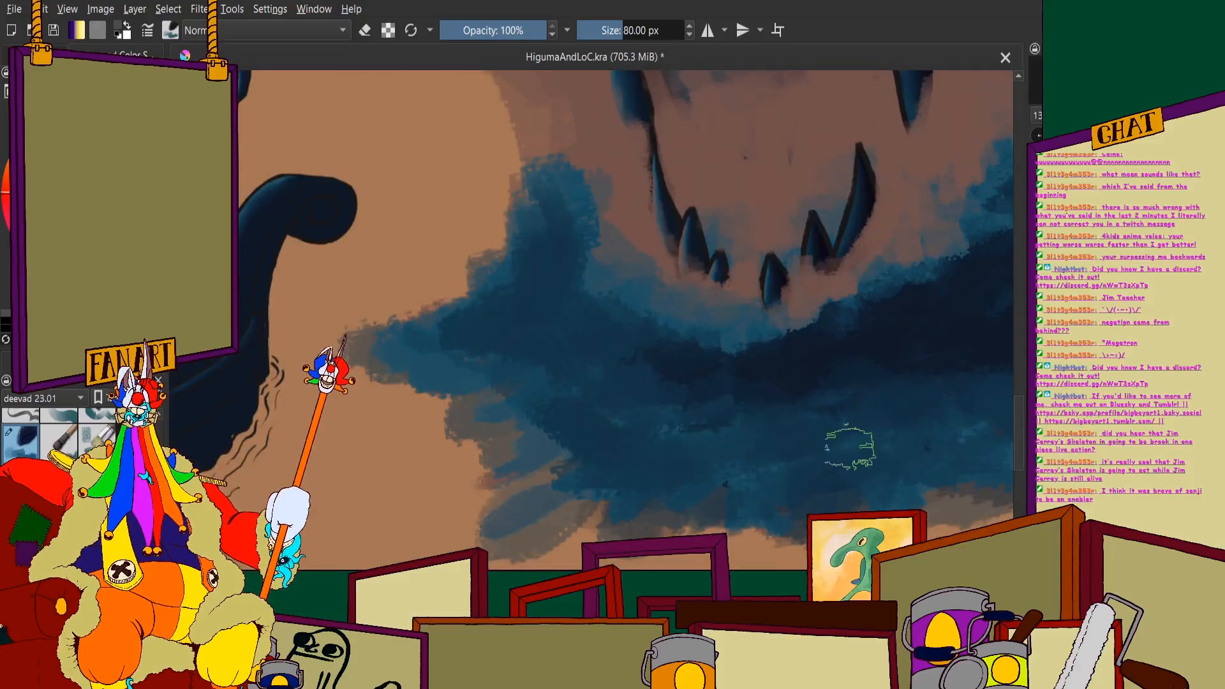
pyautogui.moveTo(511, 425)
pyautogui.mouseDown()
pyautogui.moveTo(506, 361)
pyautogui.moveTo(560, 386)
pyautogui.moveTo(405, 355)
pyautogui.moveTo(456, 345)
pyautogui.mouseUp()
pyautogui.moveTo(525, 288); pyautogui.dragTo(446, 331)
pyautogui.moveTo(592, 275)
pyautogui.mouseDown()
pyautogui.moveTo(469, 339)
pyautogui.moveTo(443, 331)
pyautogui.moveTo(519, 415)
pyautogui.mouseUp()
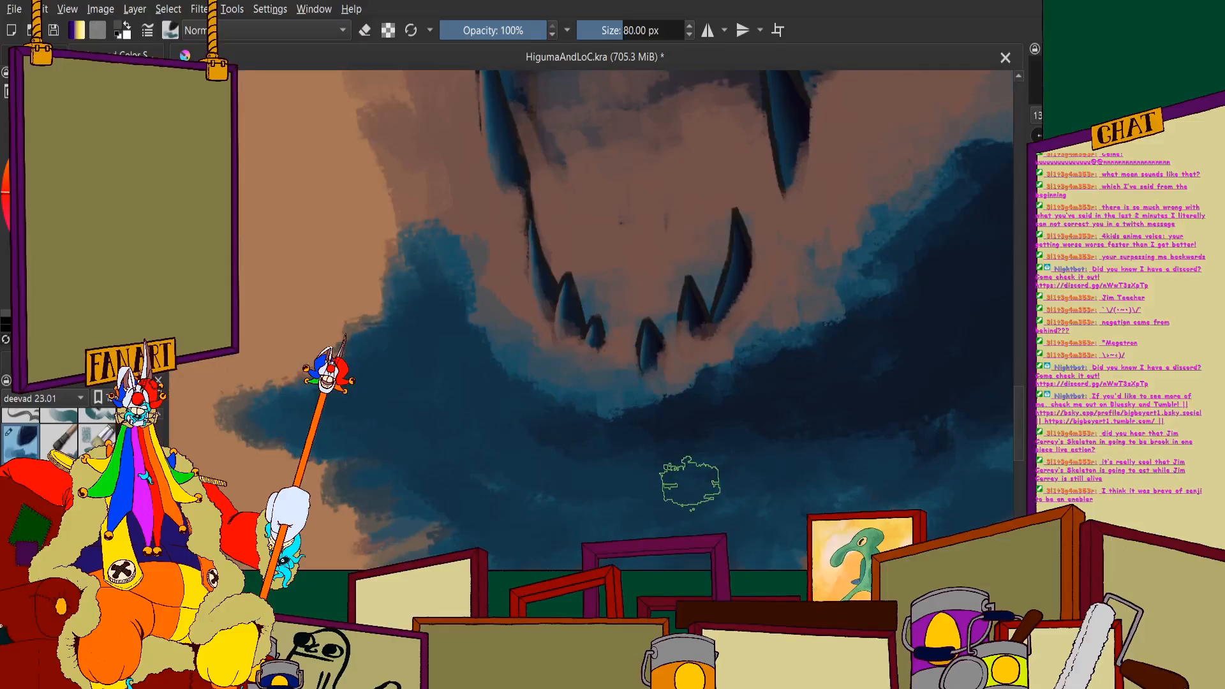
pyautogui.scroll(-7, 691, 483)
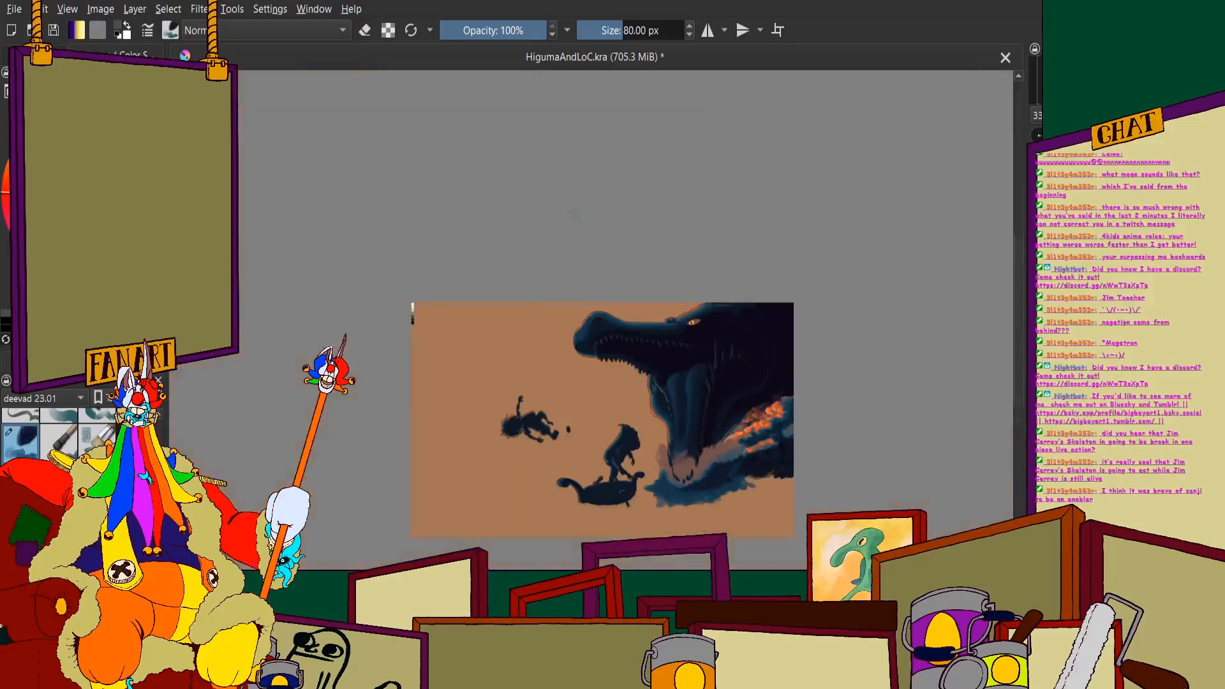
pyautogui.moveTo(721, 451); pyautogui.dragTo(715, 325)
pyautogui.scroll(3, 714, 326)
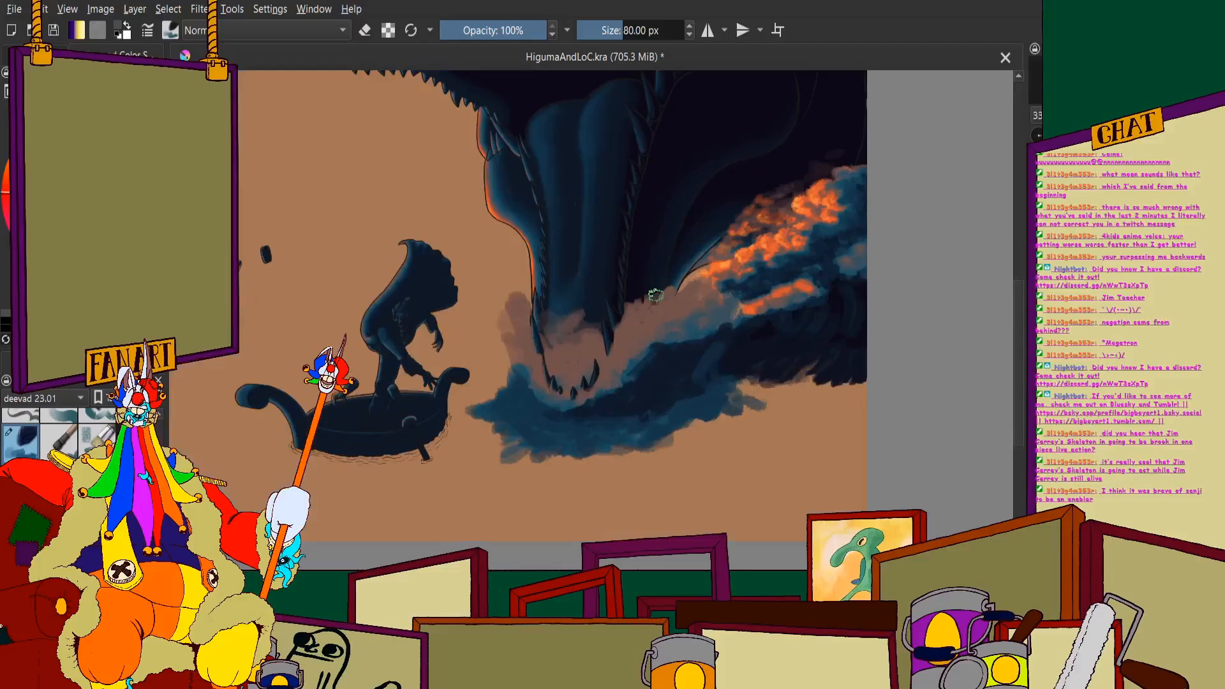
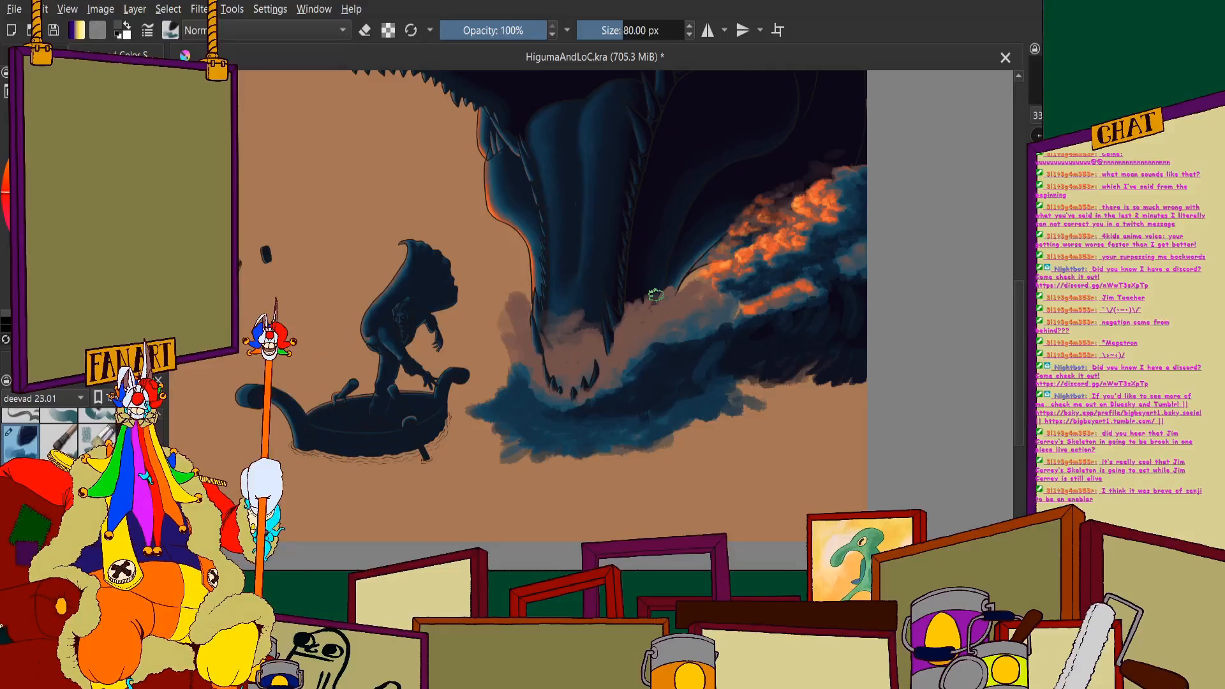
# - Try an orange dab on the brown mist left of the lower teeth and undo it
pyautogui.scroll(1, 641, 300)
pyautogui.scroll(2, 441, 456)
pyautogui.scroll(-2, 695, 344)
pyautogui.scroll(2, 703, 375)
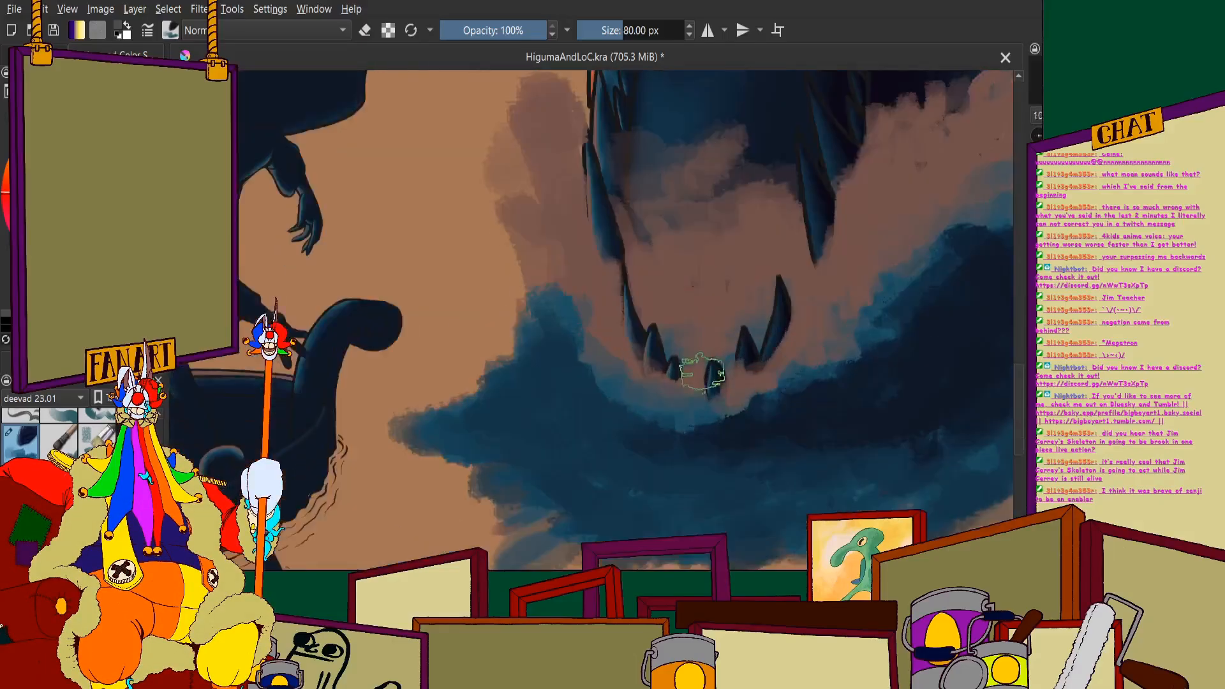
pyautogui.scroll(1, 704, 372)
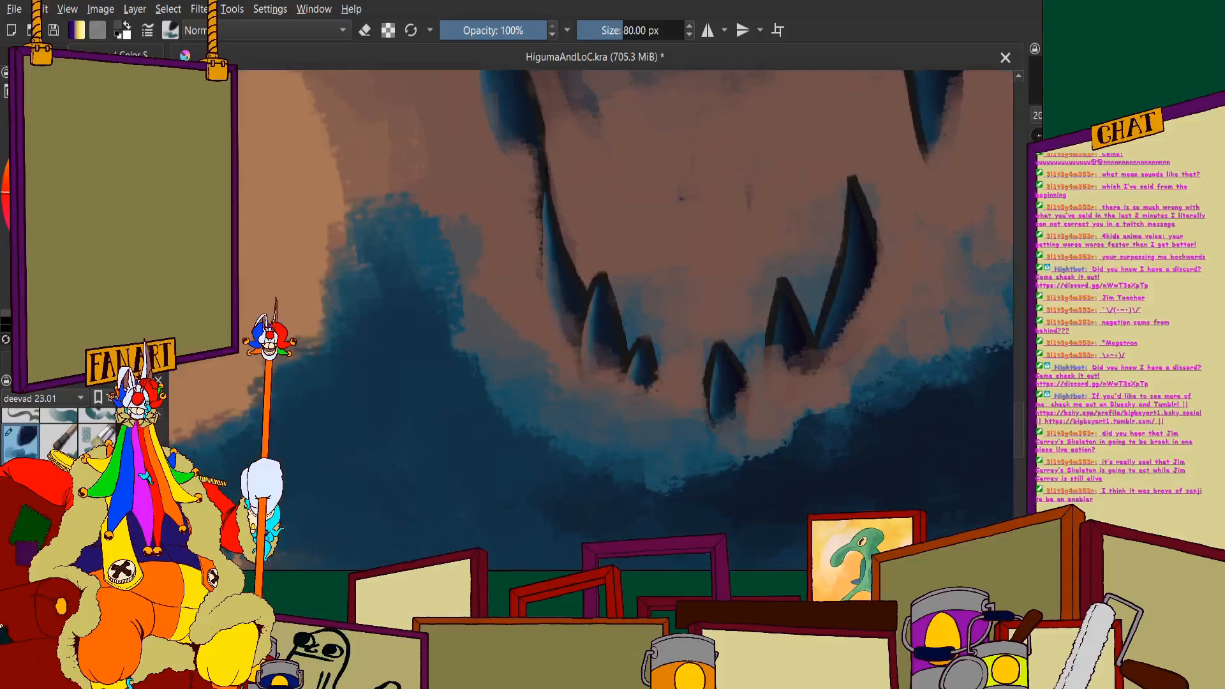
pyautogui.moveTo(534, 369)
pyautogui.mouseDown()
pyautogui.moveTo(495, 341)
pyautogui.moveTo(510, 370)
pyautogui.moveTo(539, 375)
pyautogui.mouseUp()
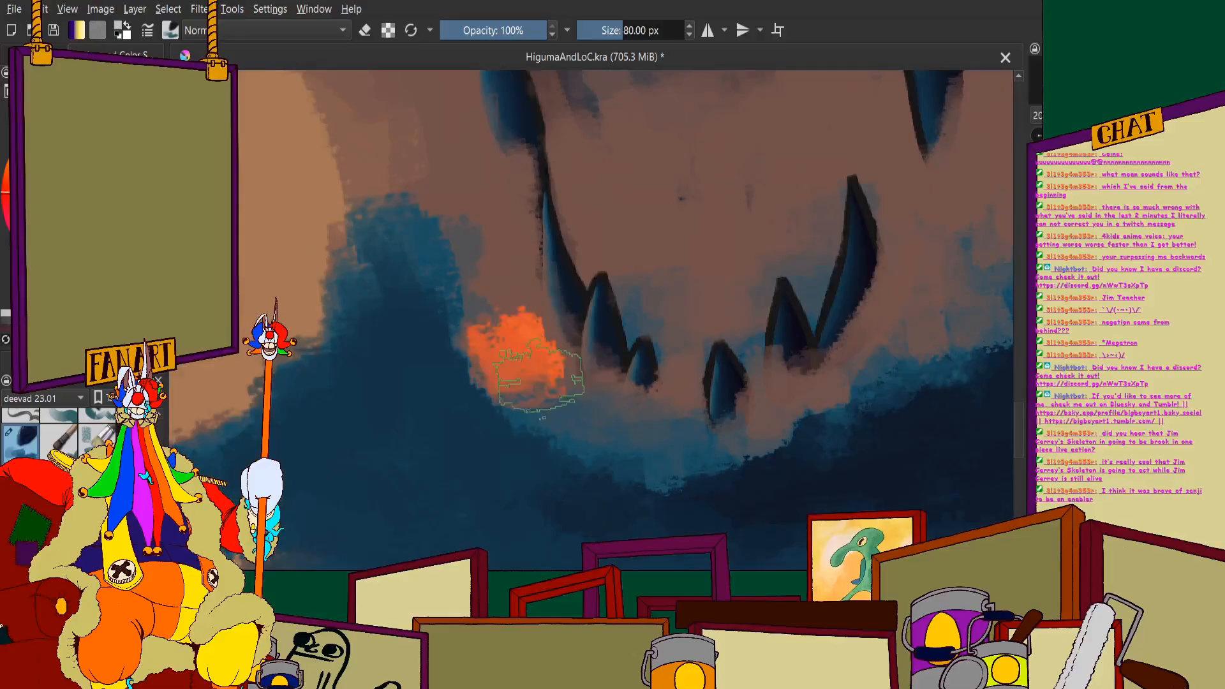
pyautogui.hotkey('ctrl', 'z')
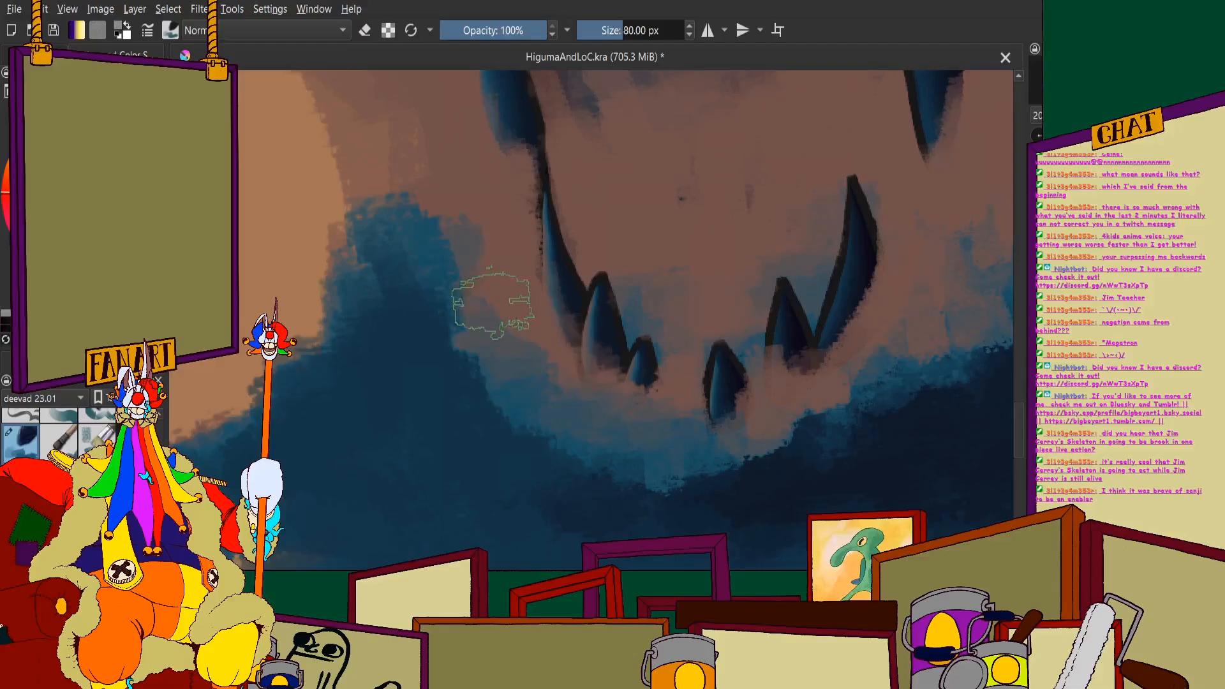
# - Soften the splash's inner edge on both sides of the lower teeth, blending brown mist into the blue water
pyautogui.moveTo(410, 295)
pyautogui.mouseDown()
pyautogui.moveTo(542, 391)
pyautogui.moveTo(538, 405)
pyautogui.moveTo(643, 438)
pyautogui.moveTo(574, 487)
pyautogui.moveTo(478, 383)
pyautogui.mouseUp()
pyautogui.moveTo(450, 249)
pyautogui.mouseDown()
pyautogui.moveTo(430, 295)
pyautogui.moveTo(411, 293)
pyautogui.mouseUp()
pyautogui.scroll(-2, 540, 275)
pyautogui.scroll(1, 733, 314)
pyautogui.moveTo(599, 380); pyautogui.dragTo(615, 382)
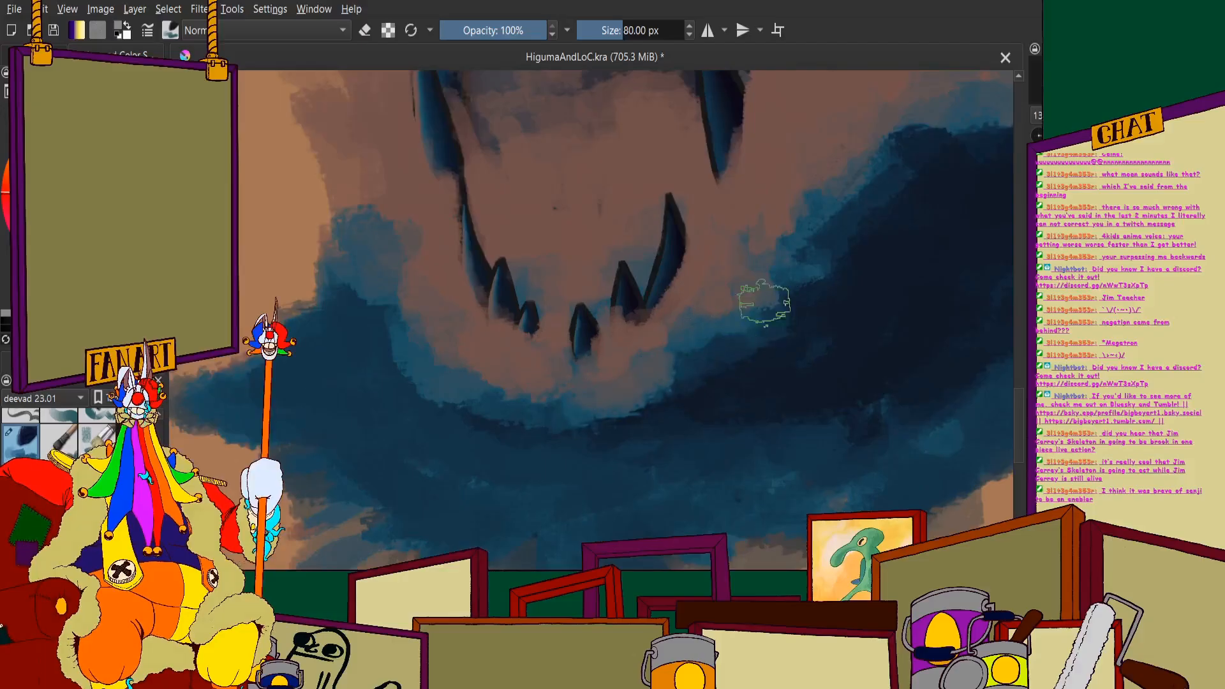
pyautogui.moveTo(739, 230)
pyautogui.mouseDown()
pyautogui.moveTo(778, 251)
pyautogui.moveTo(815, 227)
pyautogui.mouseUp()
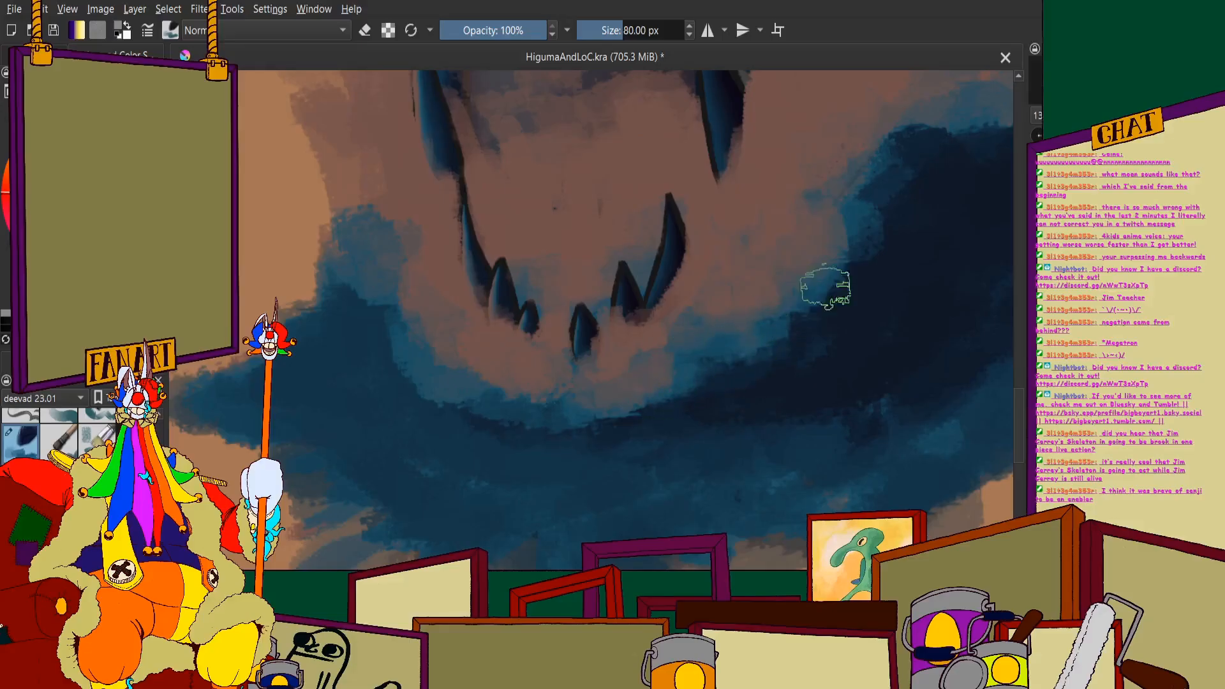
pyautogui.scroll(-3, 676, 300)
pyautogui.scroll(2, 709, 286)
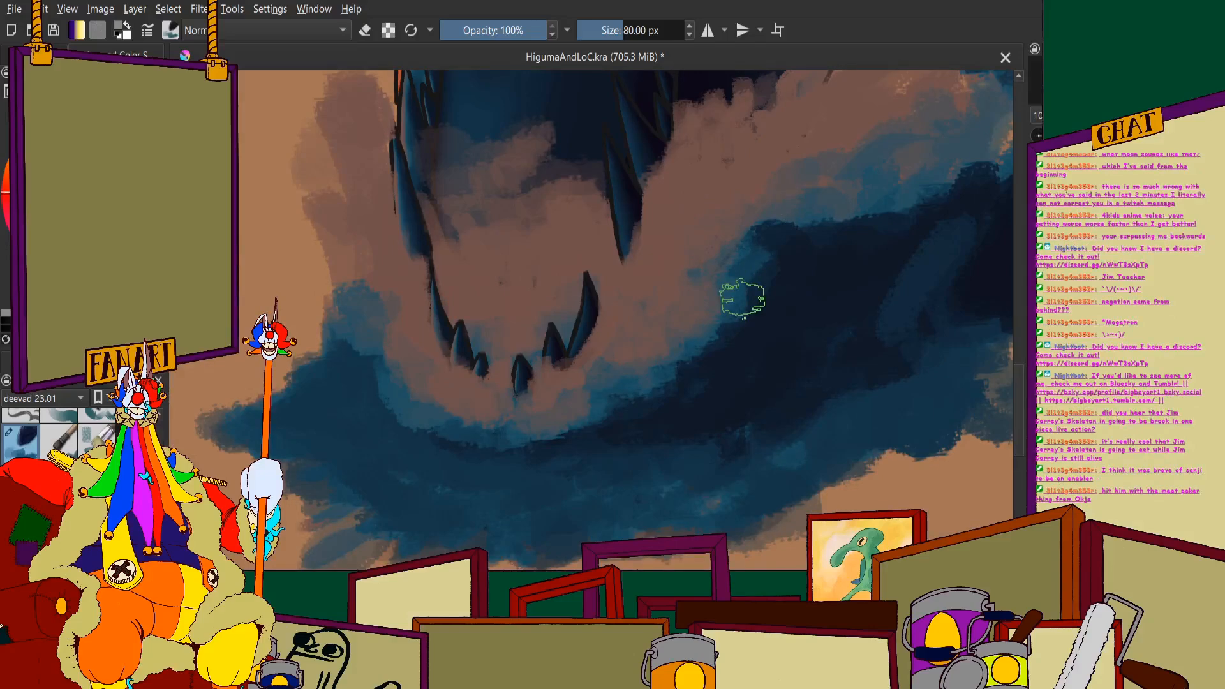
# - Brush lighter blue over the dark water right of the lower jaw and directly beneath the teeth
pyautogui.moveTo(730, 298)
pyautogui.mouseDown()
pyautogui.moveTo(797, 294)
pyautogui.moveTo(748, 271)
pyautogui.moveTo(840, 275)
pyautogui.moveTo(781, 282)
pyautogui.moveTo(707, 323)
pyautogui.moveTo(701, 337)
pyautogui.moveTo(805, 322)
pyautogui.moveTo(675, 367)
pyautogui.moveTo(763, 348)
pyautogui.moveTo(652, 401)
pyautogui.mouseUp()
pyautogui.scroll(-1, 575, 335)
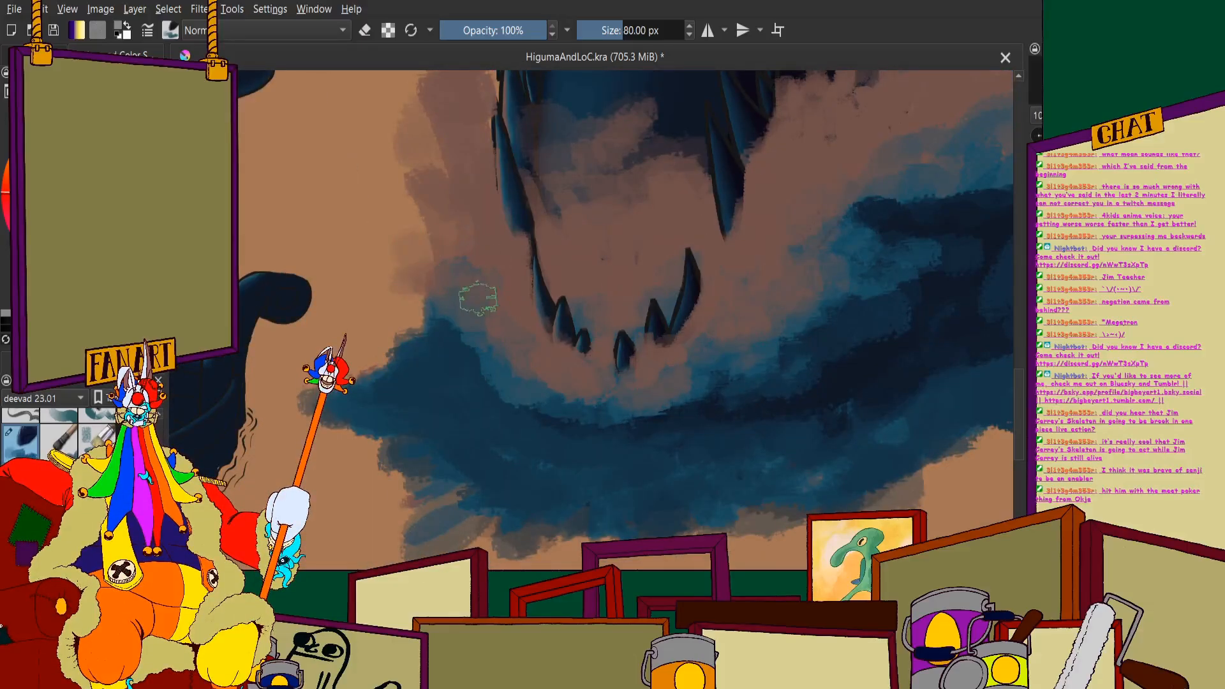
pyautogui.moveTo(448, 330)
pyautogui.mouseDown()
pyautogui.moveTo(528, 391)
pyautogui.moveTo(706, 396)
pyautogui.mouseUp()
pyautogui.hotkey('ctrl', '-')
pyautogui.moveTo(625, 426); pyautogui.dragTo(667, 399)
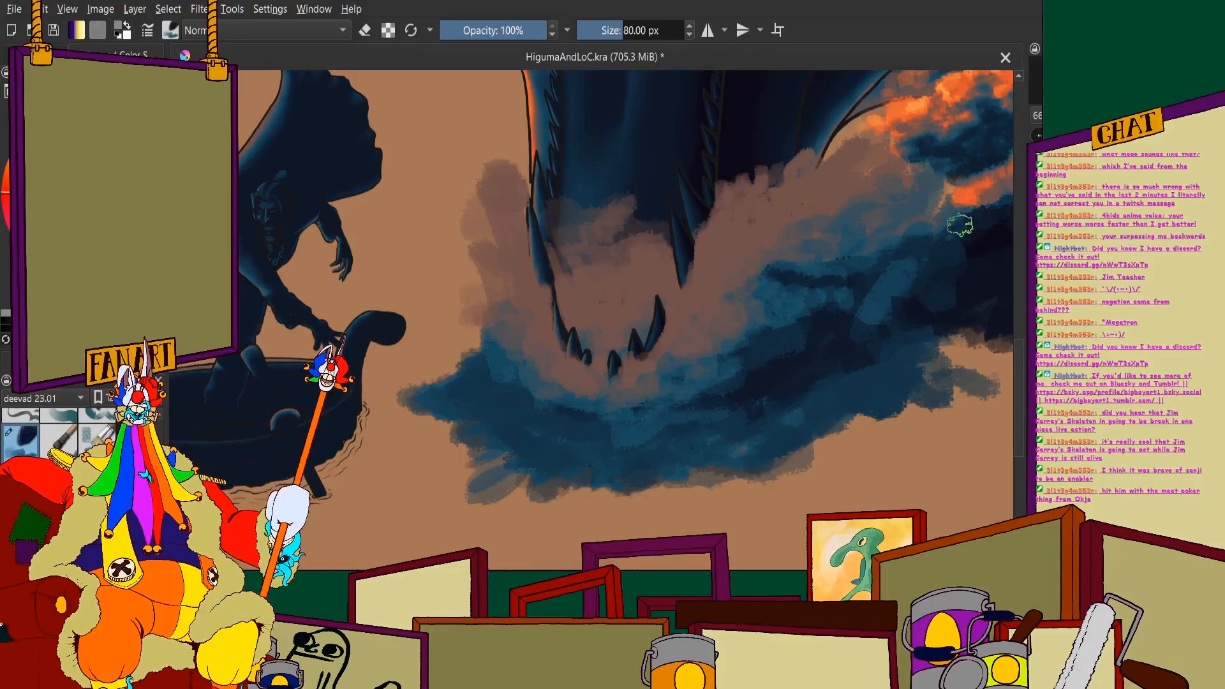
# - Examine the splash and wave against the boat, the figures and the monster's jaw
pyautogui.scroll(-4, 923, 237)
pyautogui.scroll(1, 923, 238)
pyautogui.scroll(-1, 919, 245)
pyautogui.scroll(1, 919, 246)
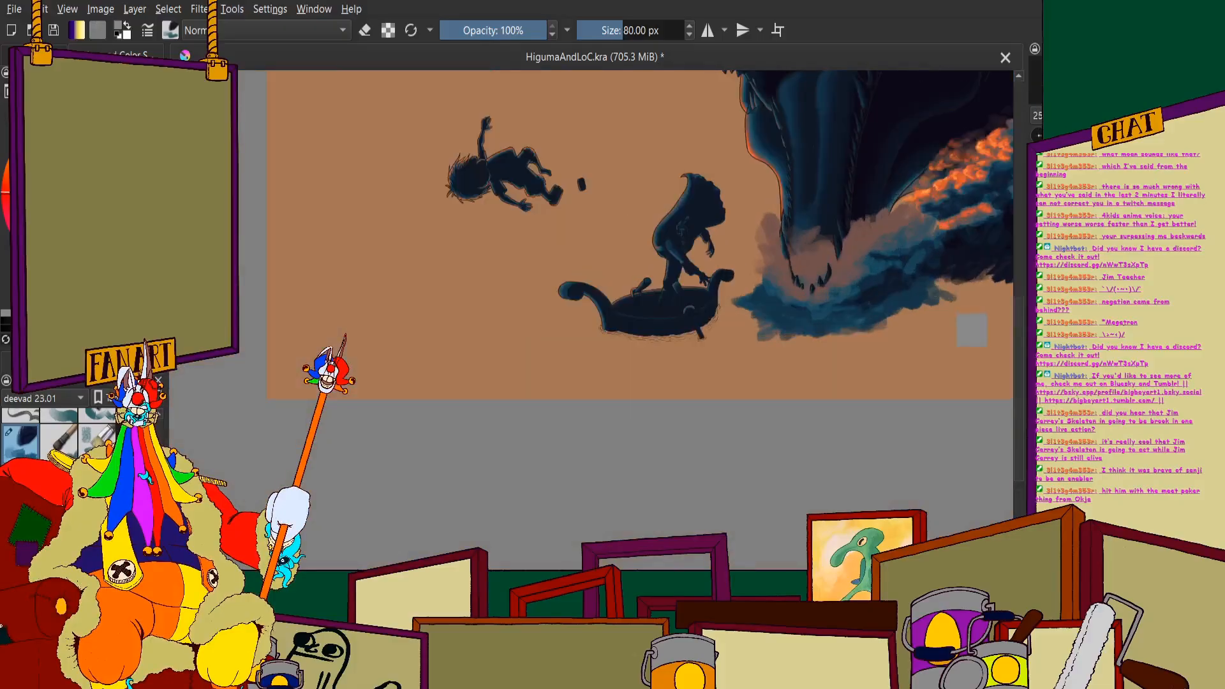
pyautogui.scroll(2, 931, 254)
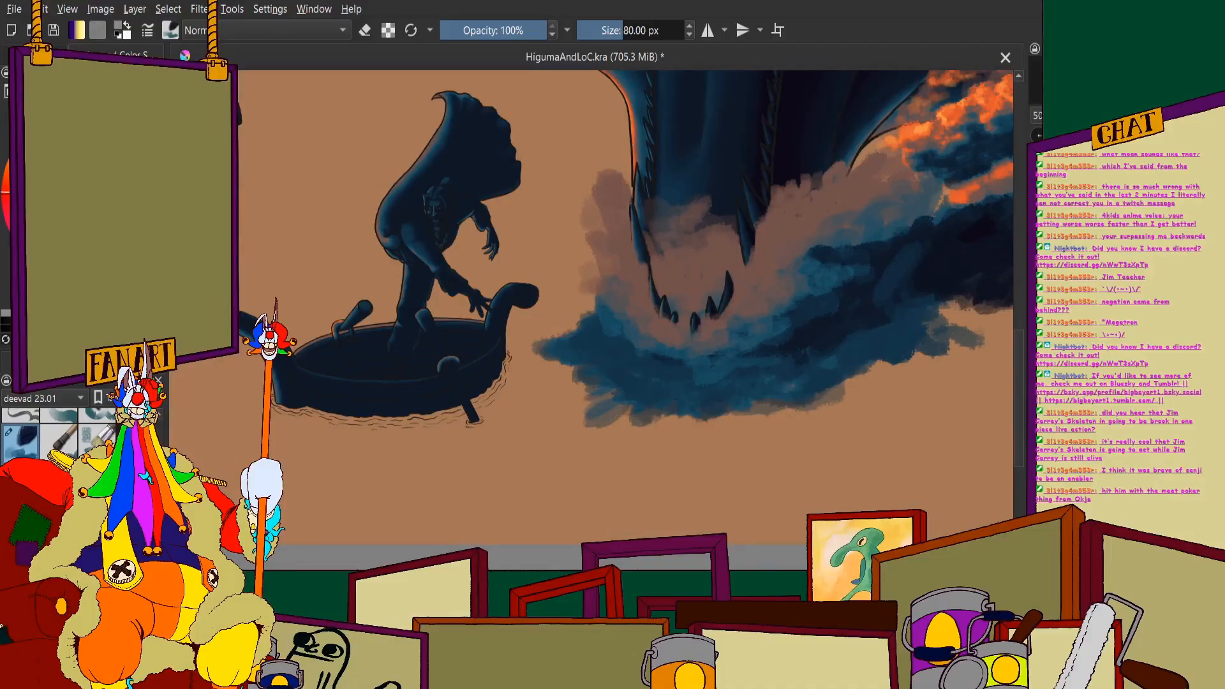
pyautogui.scroll(1, 408, 255)
pyautogui.scroll(-1, 638, 307)
pyautogui.scroll(1, 817, 396)
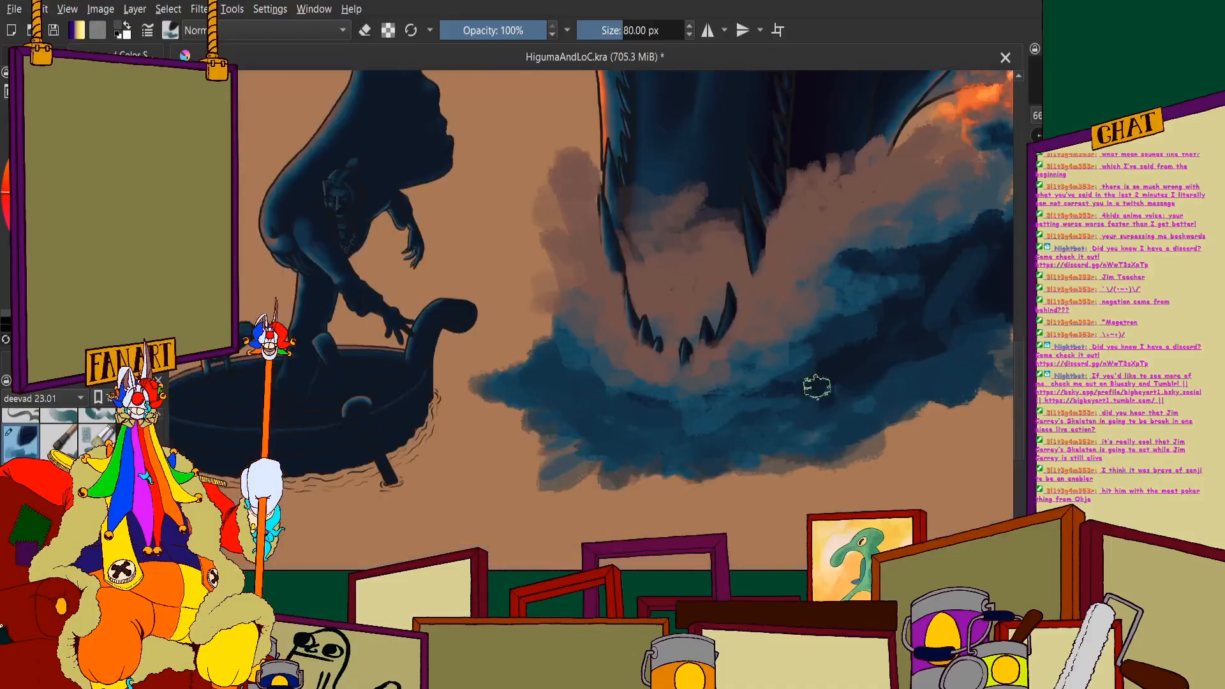
# - Cover the dark streaks in the wave right of the jaw with medium blue, up to the darker right wave
pyautogui.scroll(1, 804, 389)
pyautogui.scroll(-1, 823, 306)
pyautogui.scroll(1, 856, 281)
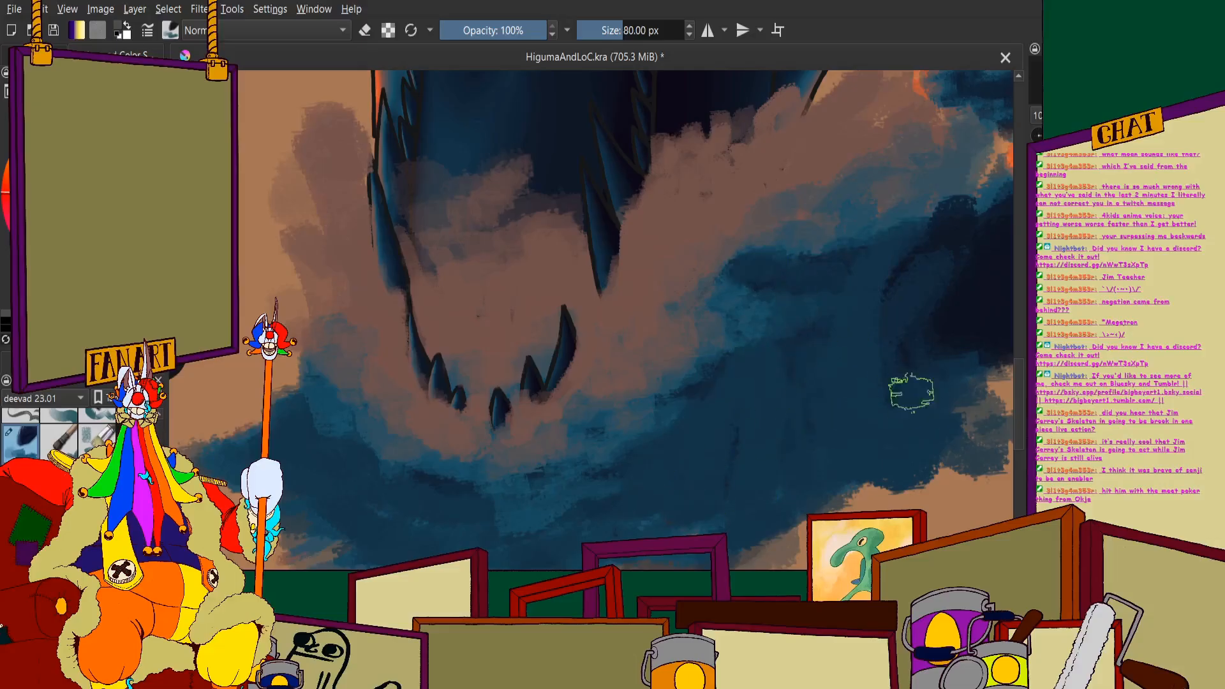
pyautogui.scroll(-5, 780, 275)
pyautogui.scroll(6, 780, 319)
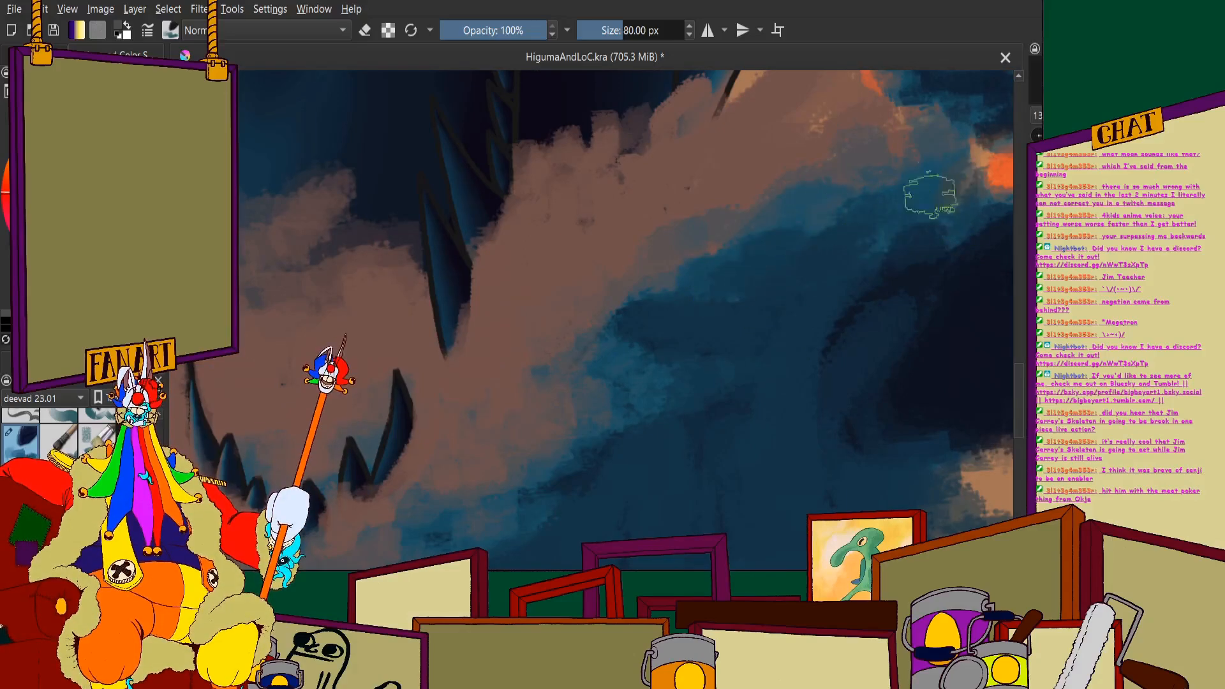
pyautogui.scroll(-3, 611, 268)
pyautogui.scroll(3, 611, 268)
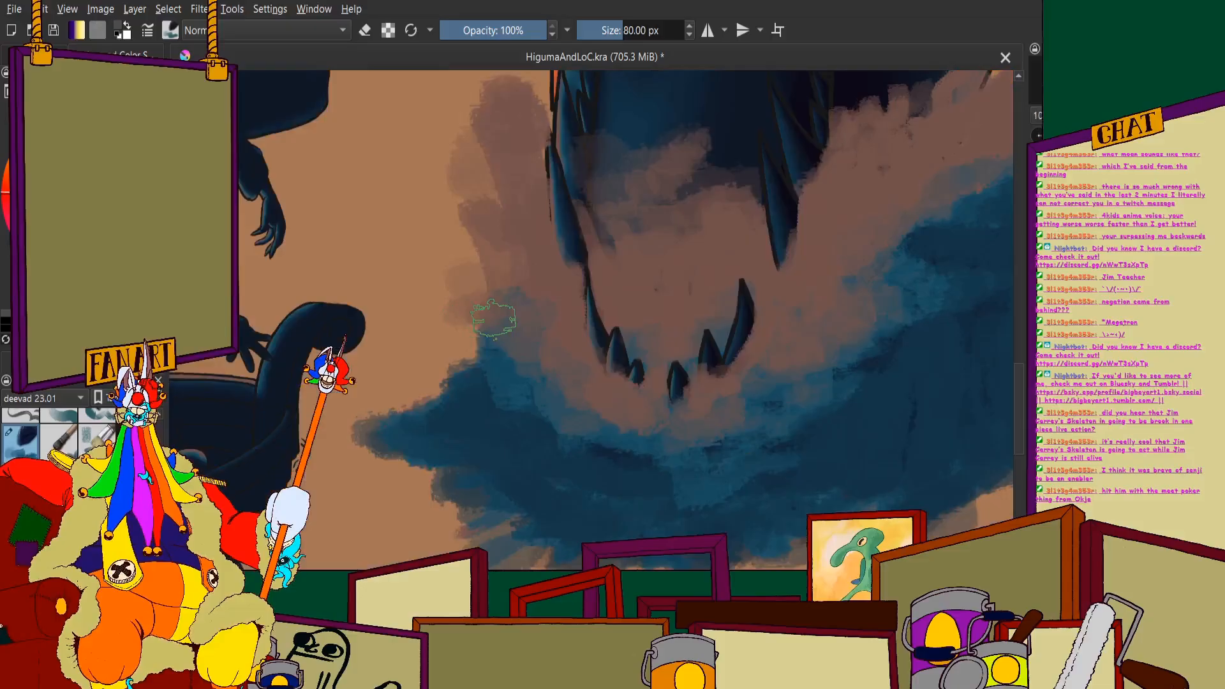
# - Paint a dark navy band from the right wave down beneath the teeth and up into the splash left of the jaw
pyautogui.scroll(-3, 496, 318)
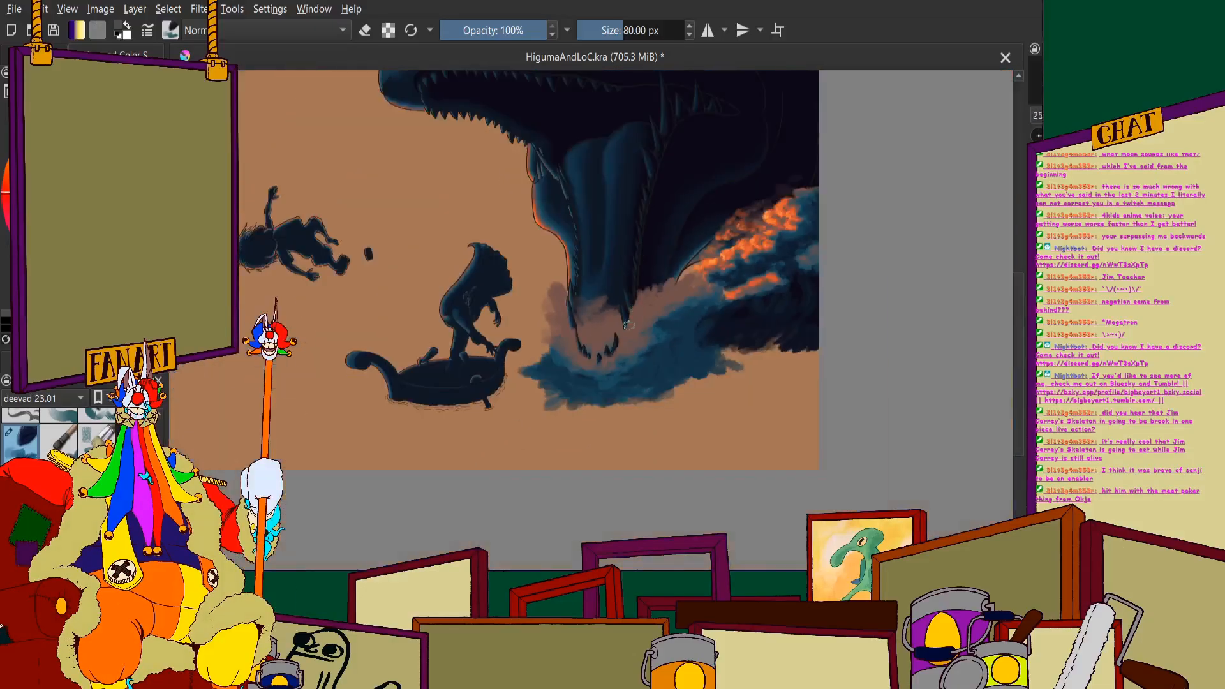
pyautogui.scroll(2, 610, 332)
pyautogui.scroll(1, 615, 329)
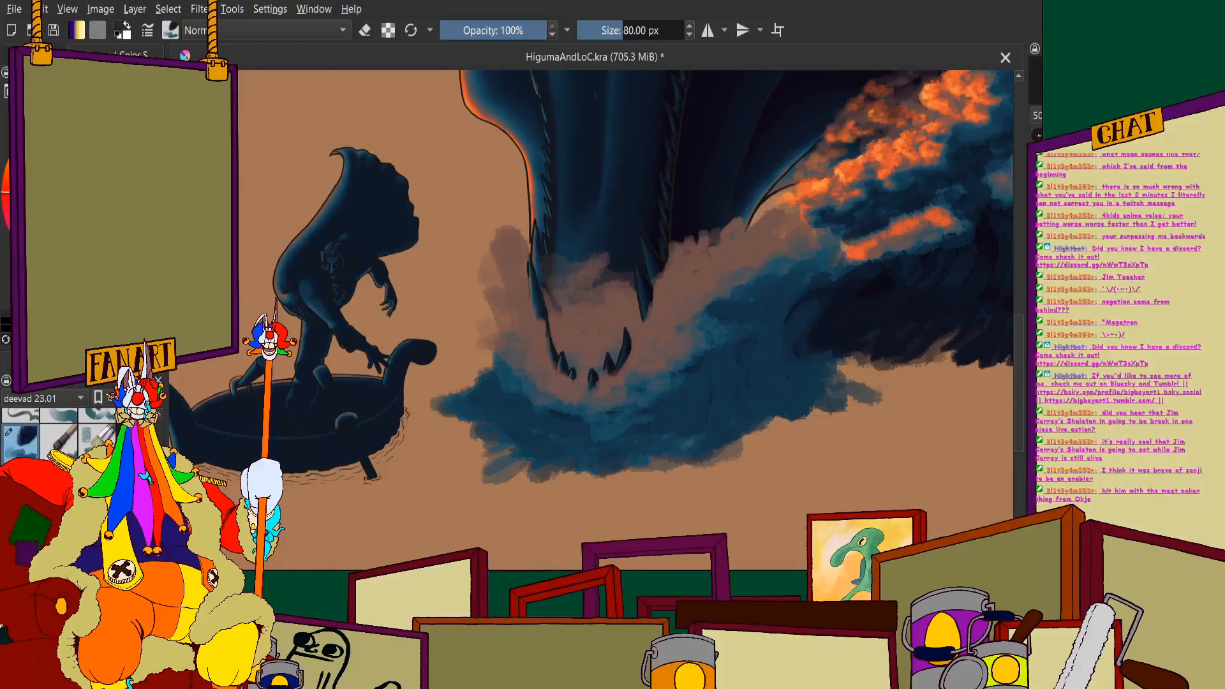
pyautogui.scroll(2, 765, 280)
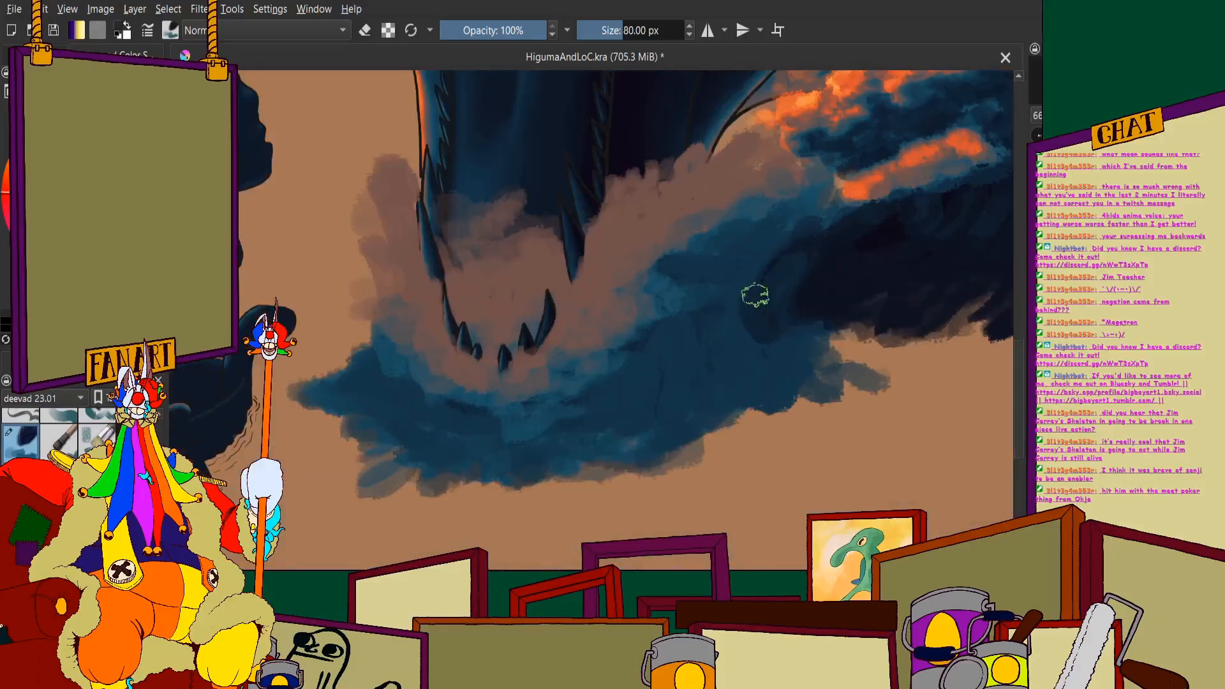
pyautogui.moveTo(737, 298)
pyautogui.mouseDown()
pyautogui.moveTo(648, 380)
pyautogui.moveTo(684, 343)
pyautogui.moveTo(525, 435)
pyautogui.mouseUp()
pyautogui.scroll(-1, 485, 408)
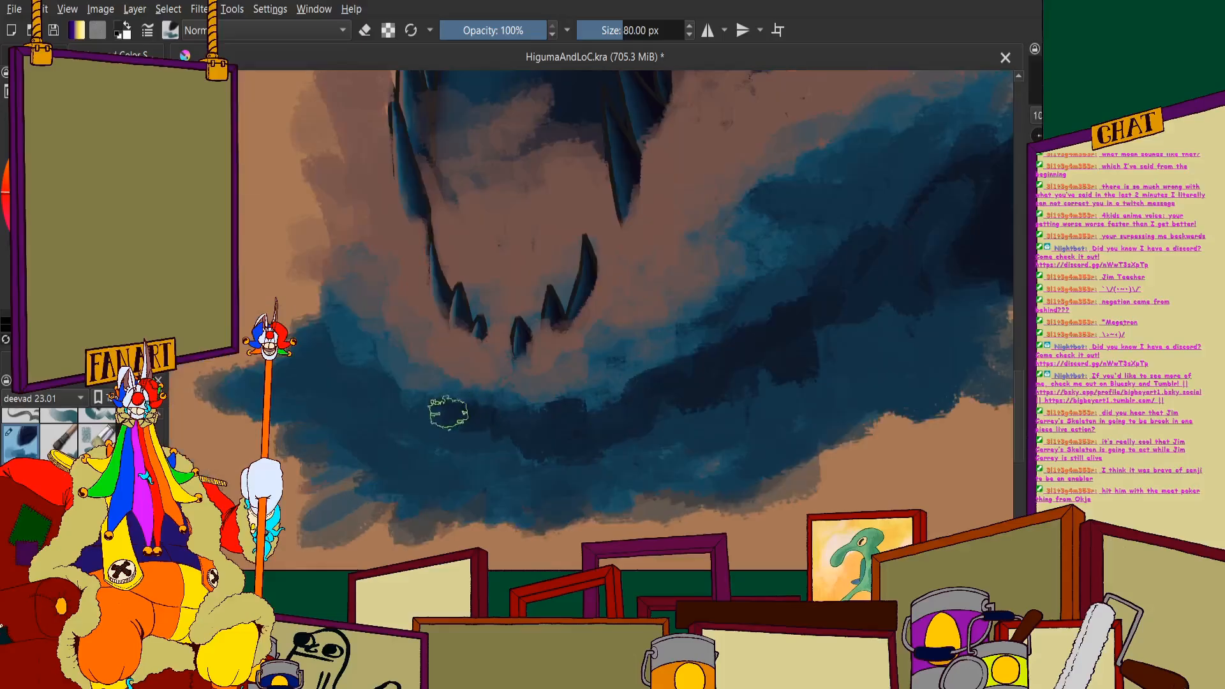
pyautogui.scroll(2, 381, 372)
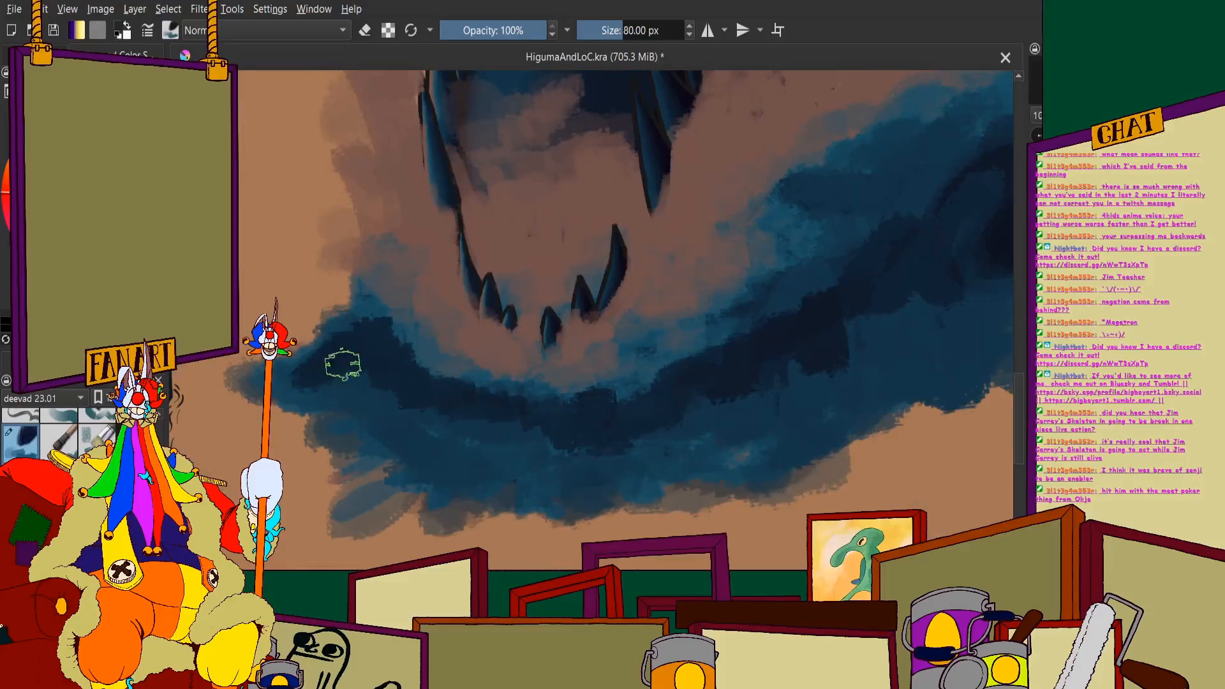
pyautogui.scroll(-2, 716, 447)
# - Widen the dark navy band through the middle of the wave, merging it into the right wave and darkening the water beneath the teeth
pyautogui.moveTo(829, 316); pyautogui.dragTo(695, 331)
pyautogui.scroll(2, 693, 334)
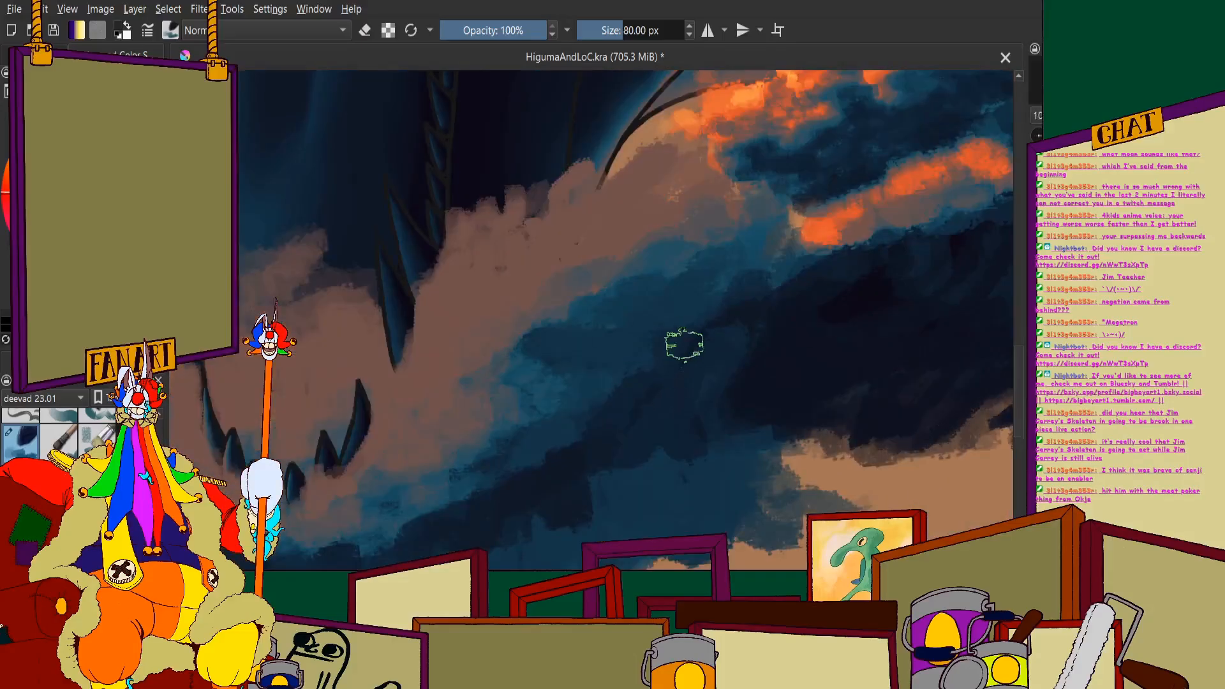
pyautogui.scroll(-3, 453, 452)
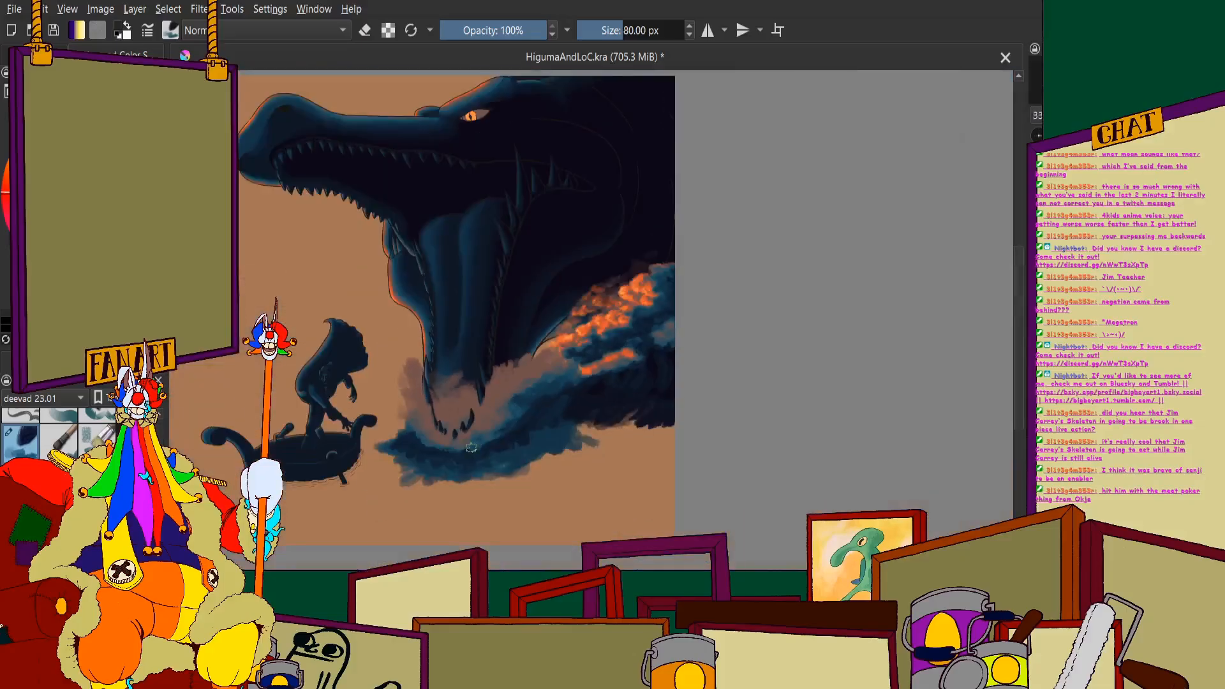
pyautogui.scroll(2, 455, 453)
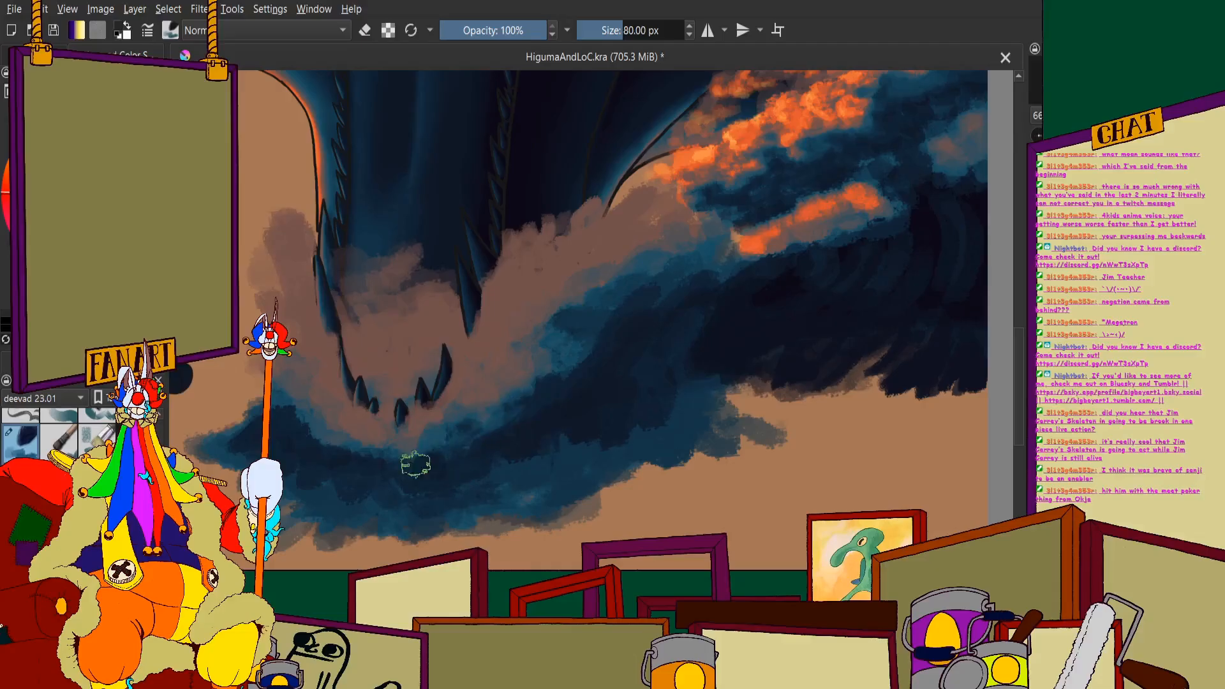
pyautogui.scroll(-1, 392, 340)
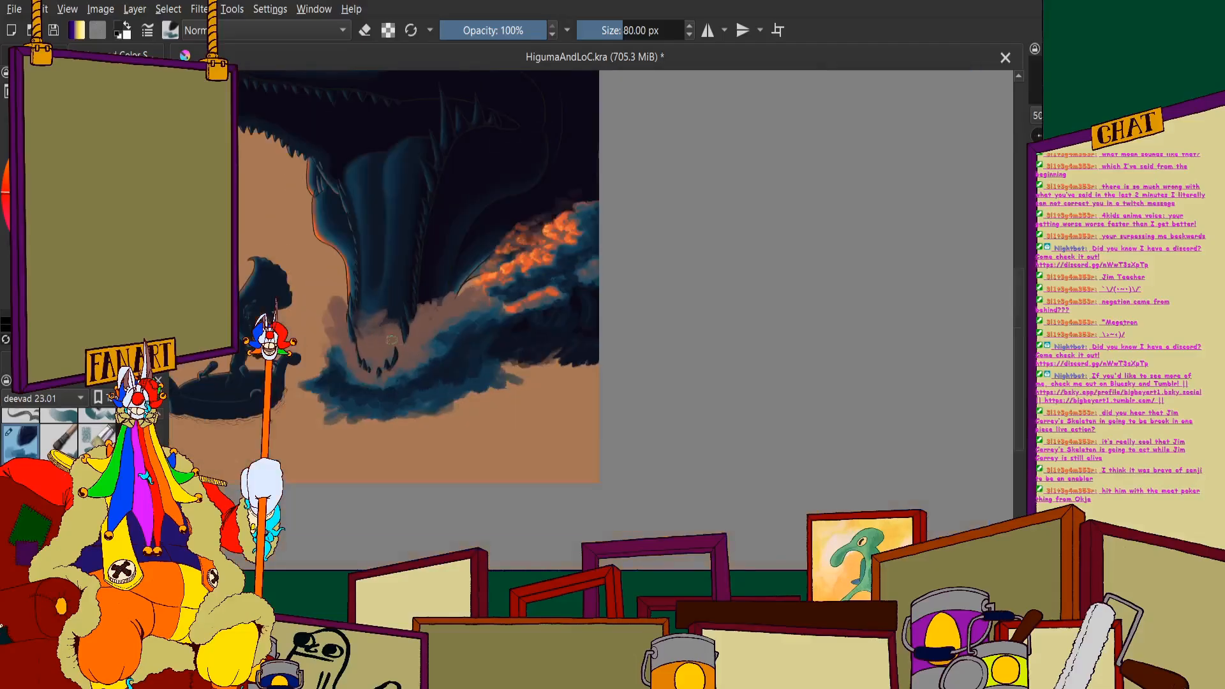
pyautogui.scroll(2, 424, 333)
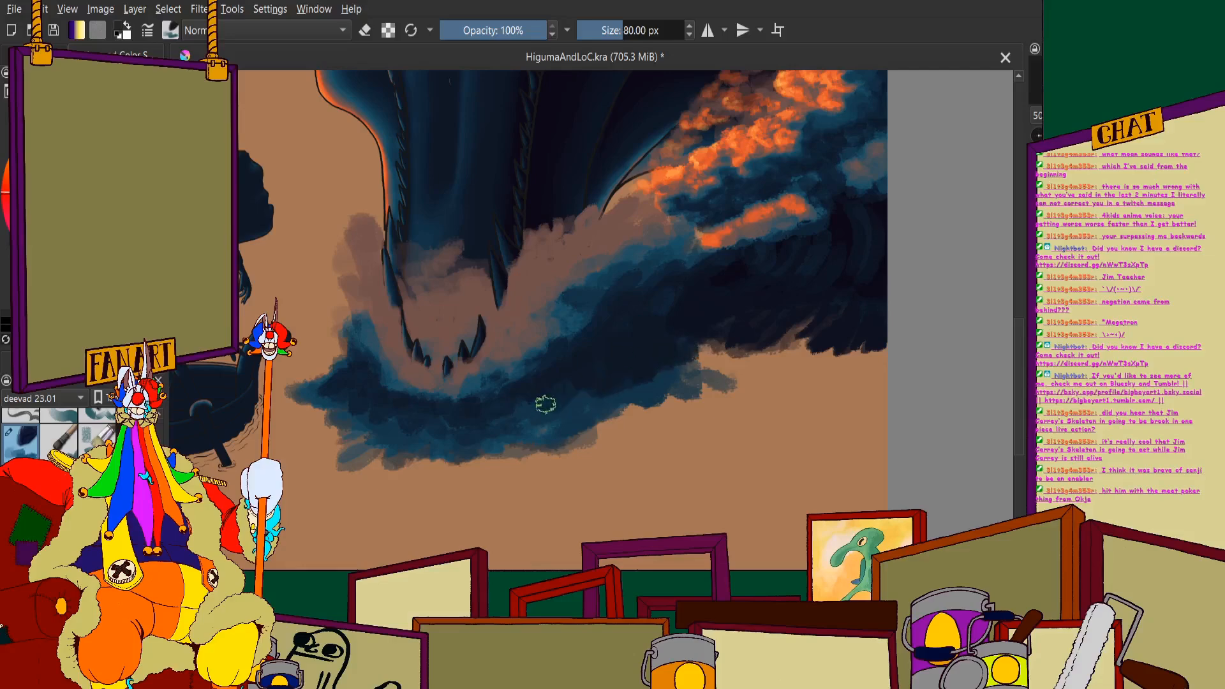
pyautogui.scroll(-1, 601, 388)
pyautogui.scroll(2, 461, 339)
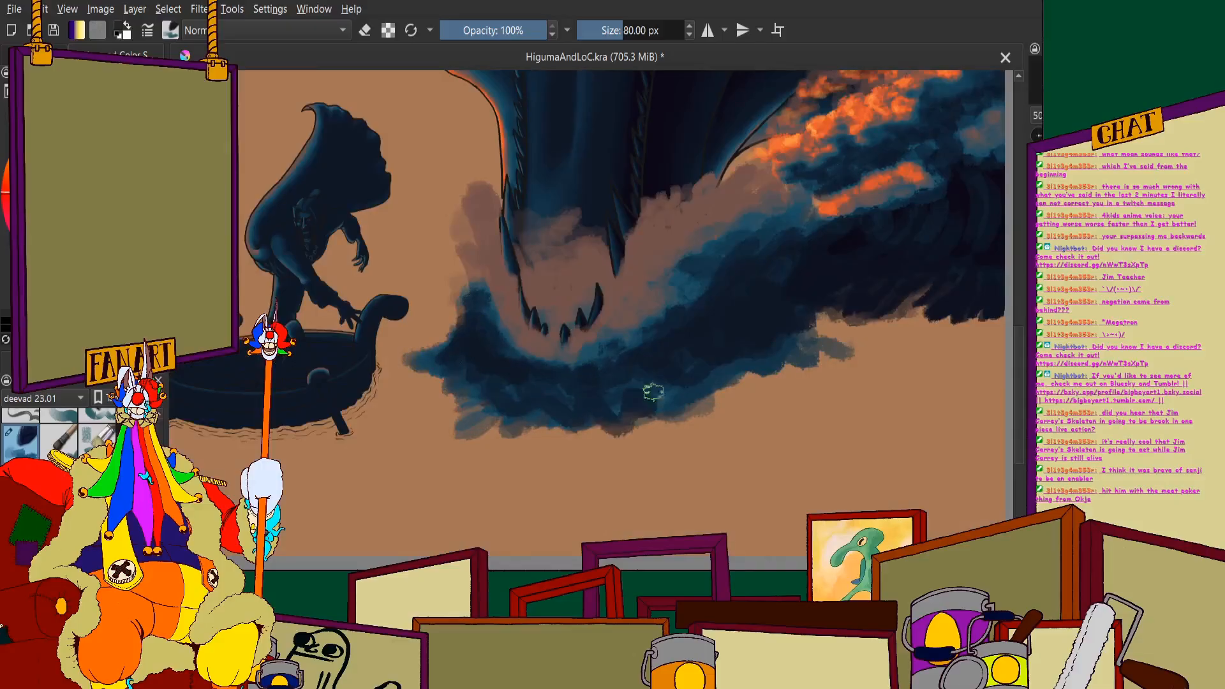
pyautogui.scroll(-1, 625, 389)
pyautogui.scroll(2, 581, 374)
pyautogui.scroll(2, 581, 374)
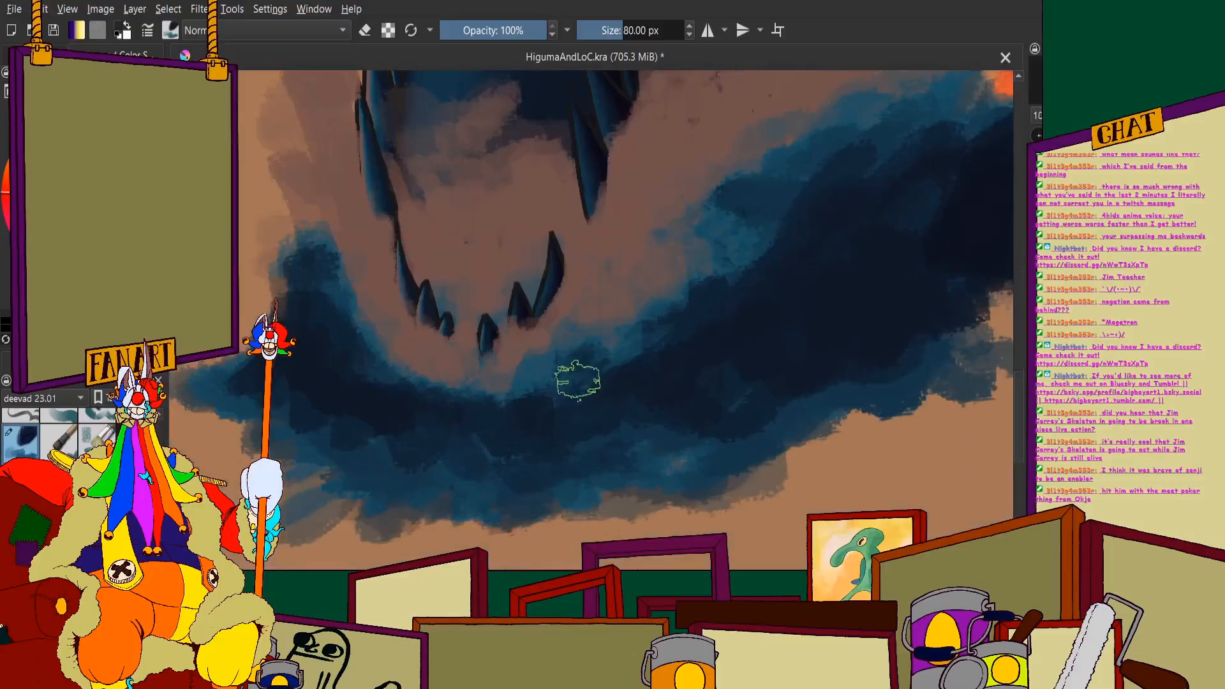
# - Fill the wave's lower edge with dark navy from beneath the teeth to the small ragged tip on its right
pyautogui.moveTo(519, 471)
pyautogui.mouseDown()
pyautogui.moveTo(666, 397)
pyautogui.moveTo(709, 436)
pyautogui.moveTo(790, 364)
pyautogui.moveTo(930, 345)
pyautogui.mouseUp()
pyautogui.scroll(-1, 786, 321)
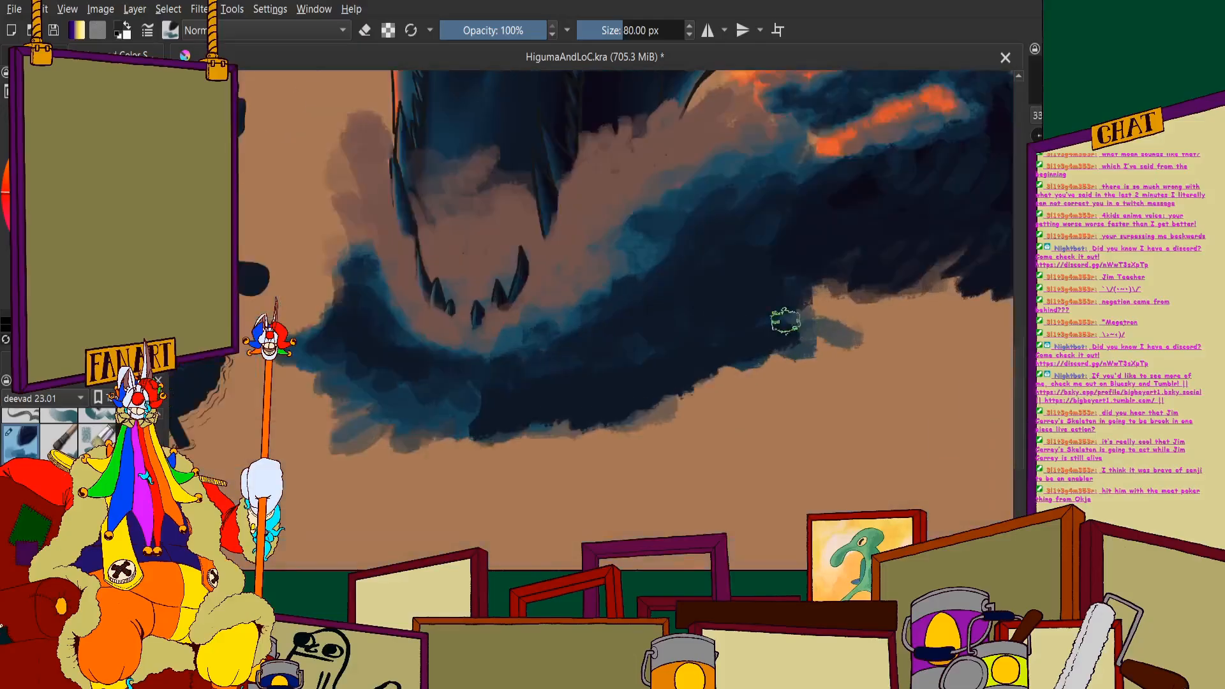
pyautogui.scroll(1, 791, 326)
pyautogui.moveTo(832, 332); pyautogui.dragTo(683, 387)
pyautogui.scroll(-2, 511, 389)
pyautogui.scroll(2, 434, 373)
pyautogui.scroll(-3, 447, 351)
pyautogui.scroll(4, 335, 350)
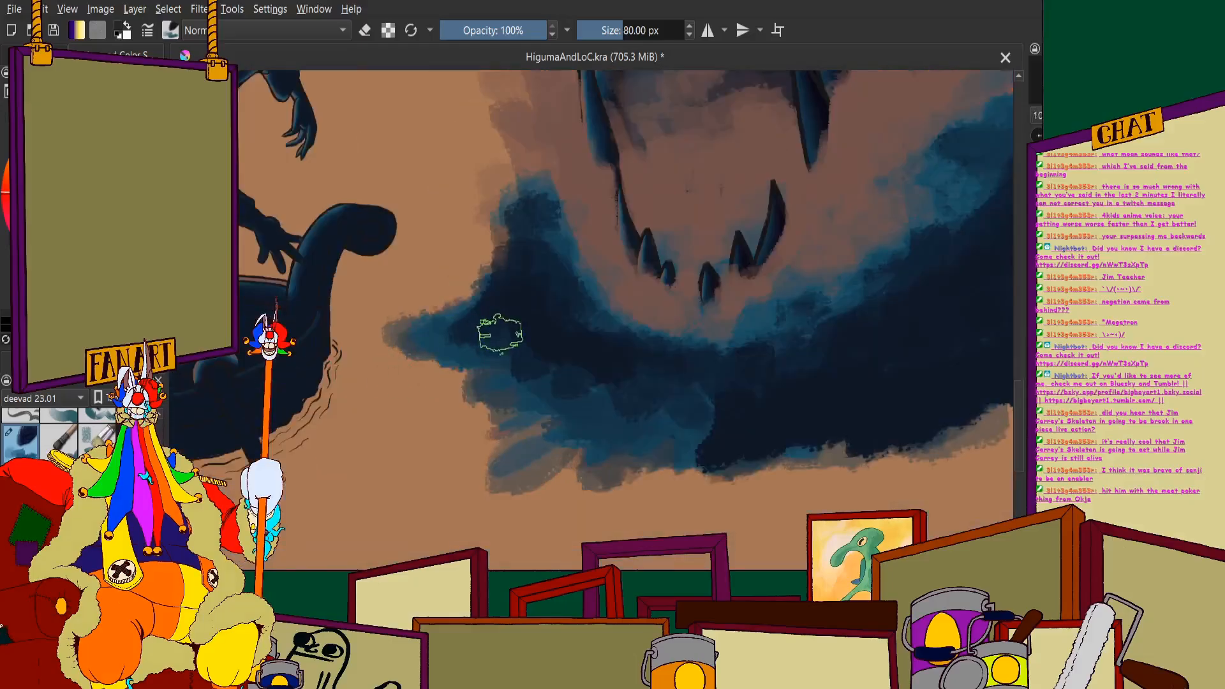
# - Darken the wave's left tip and underside near the boat with navy, filling the lighter blue area beneath the teeth
pyautogui.moveTo(440, 342)
pyautogui.mouseDown()
pyautogui.moveTo(391, 335)
pyautogui.moveTo(512, 386)
pyautogui.moveTo(527, 506)
pyautogui.moveTo(602, 487)
pyautogui.moveTo(662, 516)
pyautogui.moveTo(782, 492)
pyautogui.mouseUp()
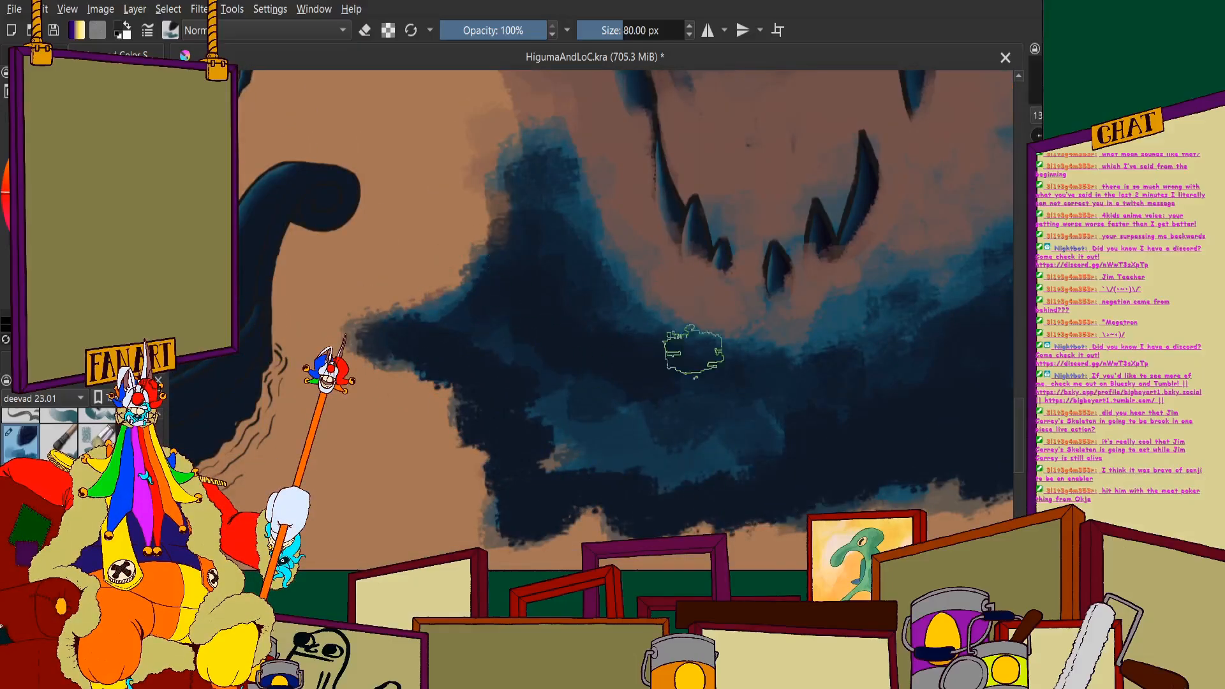
pyautogui.moveTo(629, 408)
pyautogui.mouseDown()
pyautogui.moveTo(789, 435)
pyautogui.moveTo(701, 421)
pyautogui.moveTo(754, 441)
pyautogui.moveTo(596, 451)
pyautogui.moveTo(632, 407)
pyautogui.mouseUp()
pyautogui.scroll(-6, 696, 297)
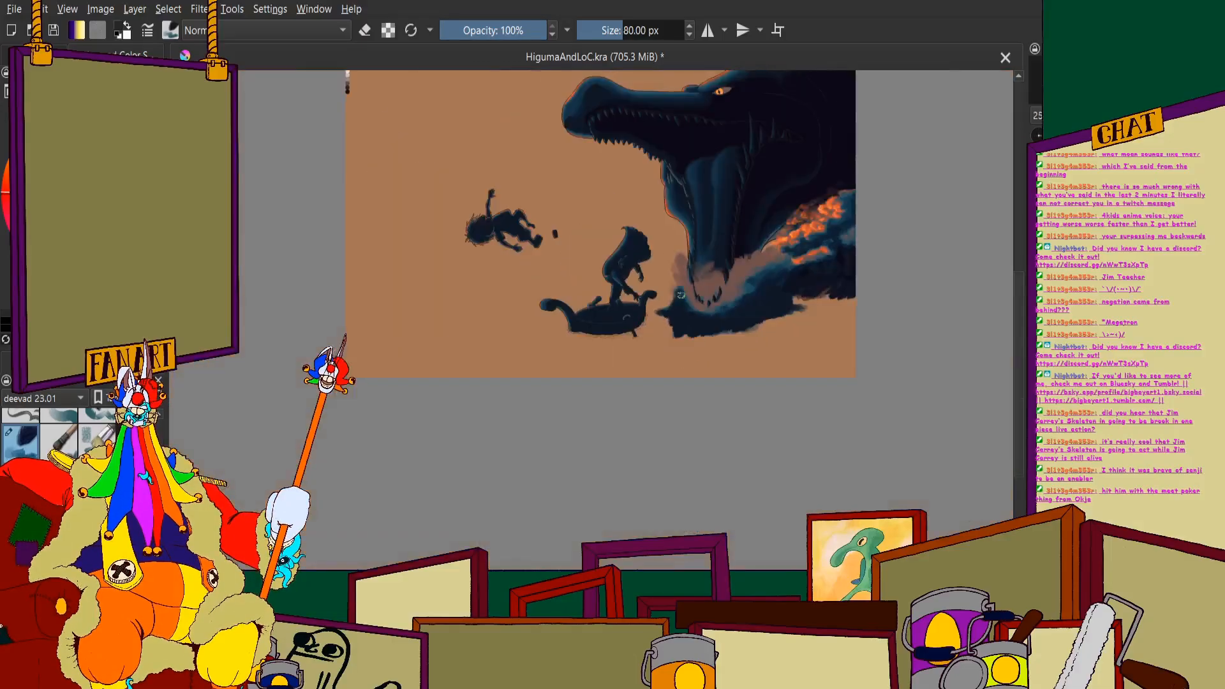
pyautogui.scroll(4, 753, 281)
pyautogui.scroll(-1, 730, 385)
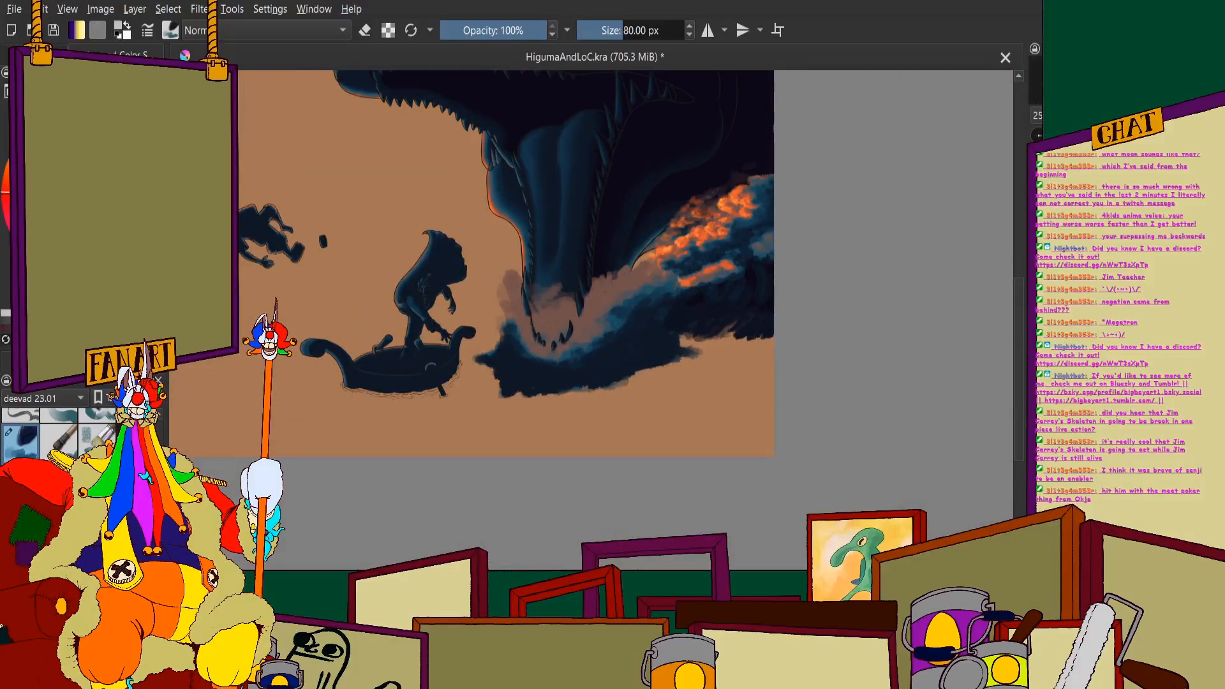
pyautogui.scroll(2, 623, 138)
# - Set the brush size to 40 px for finer work on the mist around the lower jaw
pyautogui.click(642, 35)
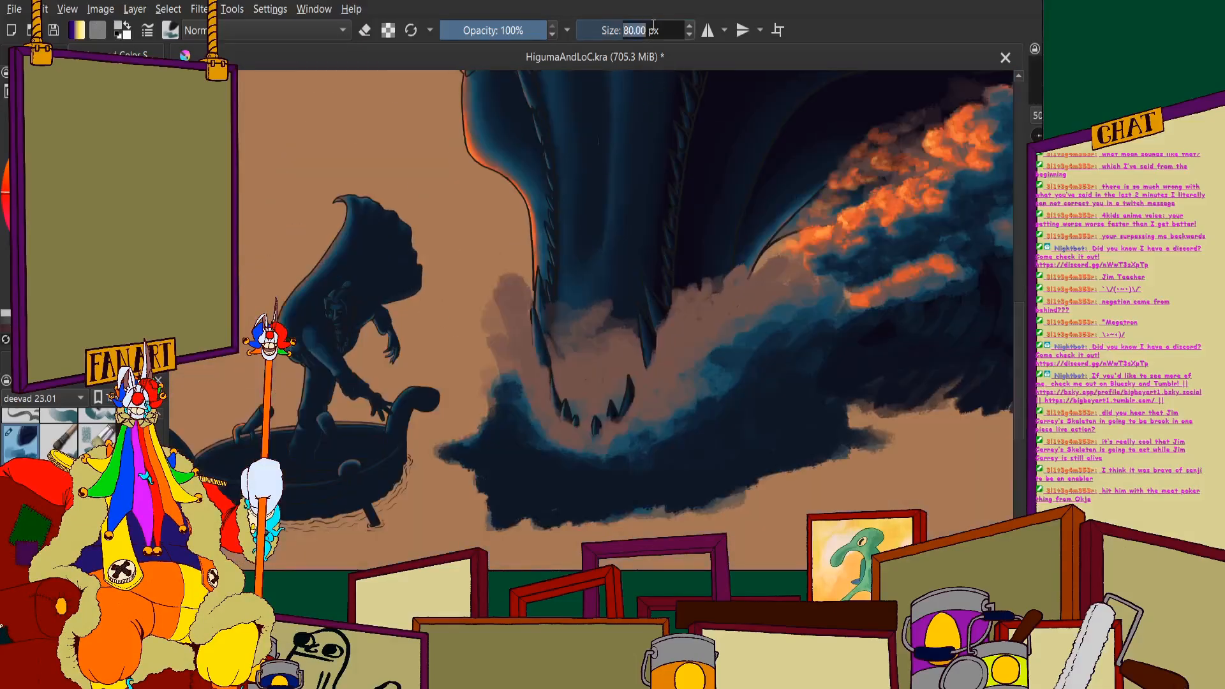
pyautogui.write('4')
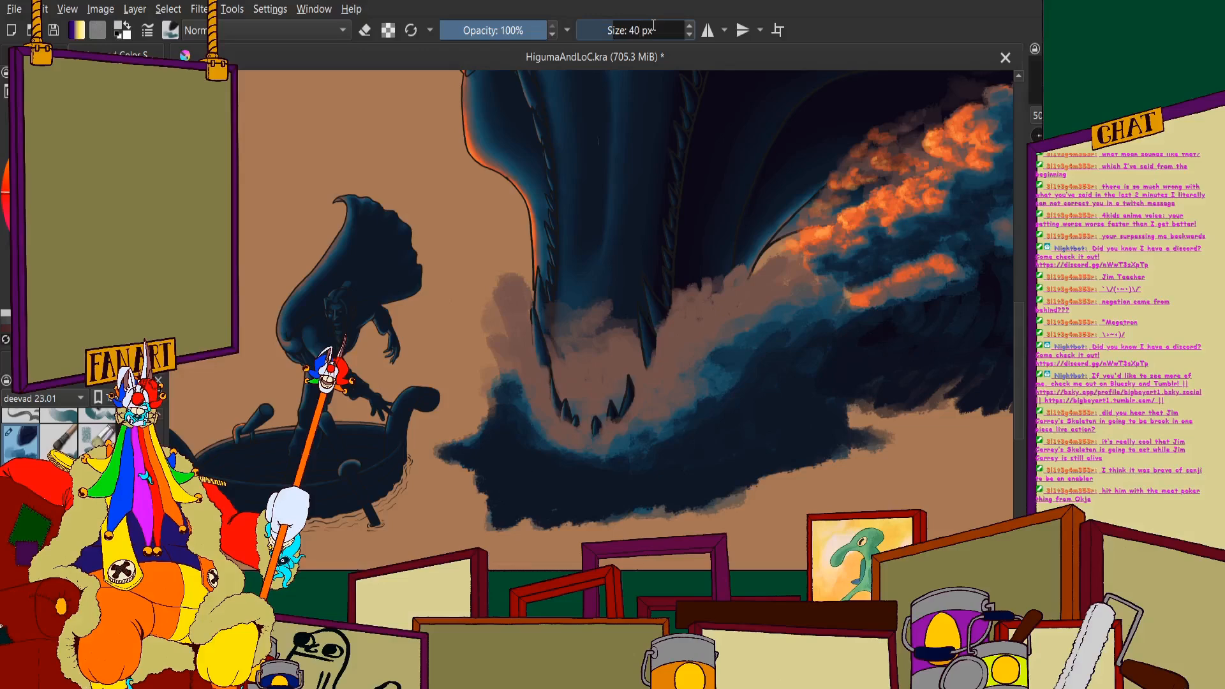
pyautogui.scroll(-1, 654, 83)
pyautogui.scroll(3, 660, 211)
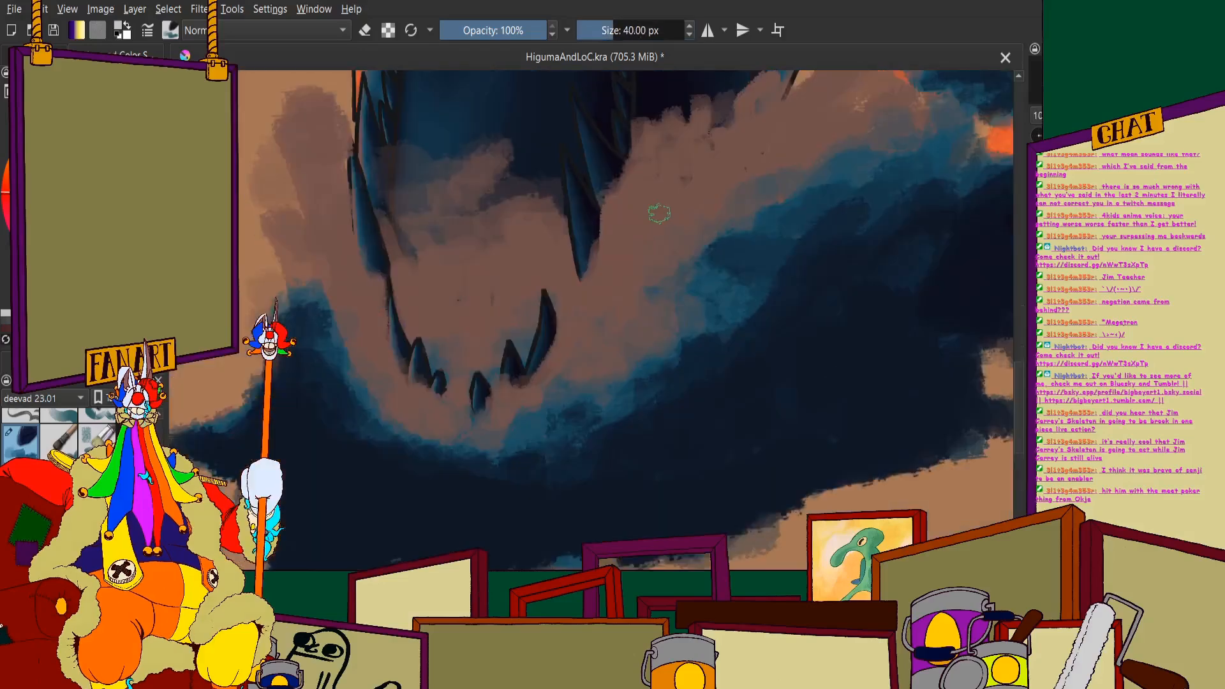
pyautogui.scroll(-3, 591, 274)
pyautogui.scroll(3, 508, 236)
pyautogui.scroll(-3, 511, 271)
pyautogui.scroll(1, 653, 200)
pyautogui.scroll(2, 652, 200)
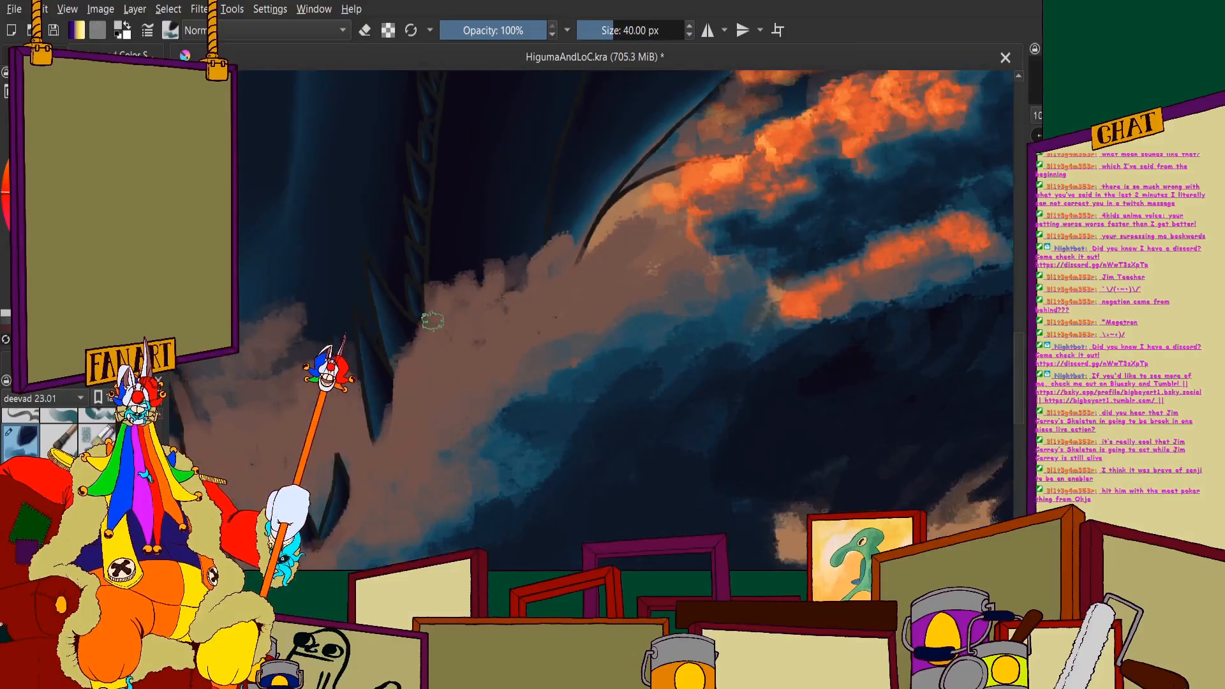
pyautogui.click(446, 297)
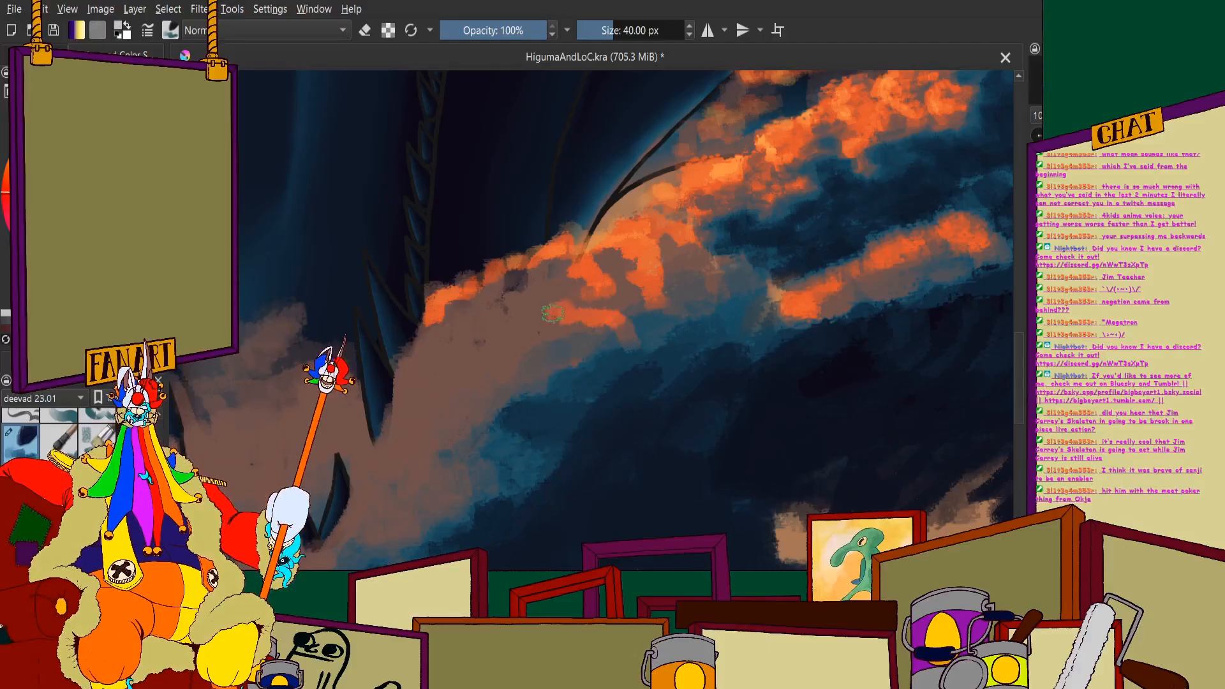
pyautogui.scroll(-3, 584, 312)
pyautogui.scroll(2, 619, 361)
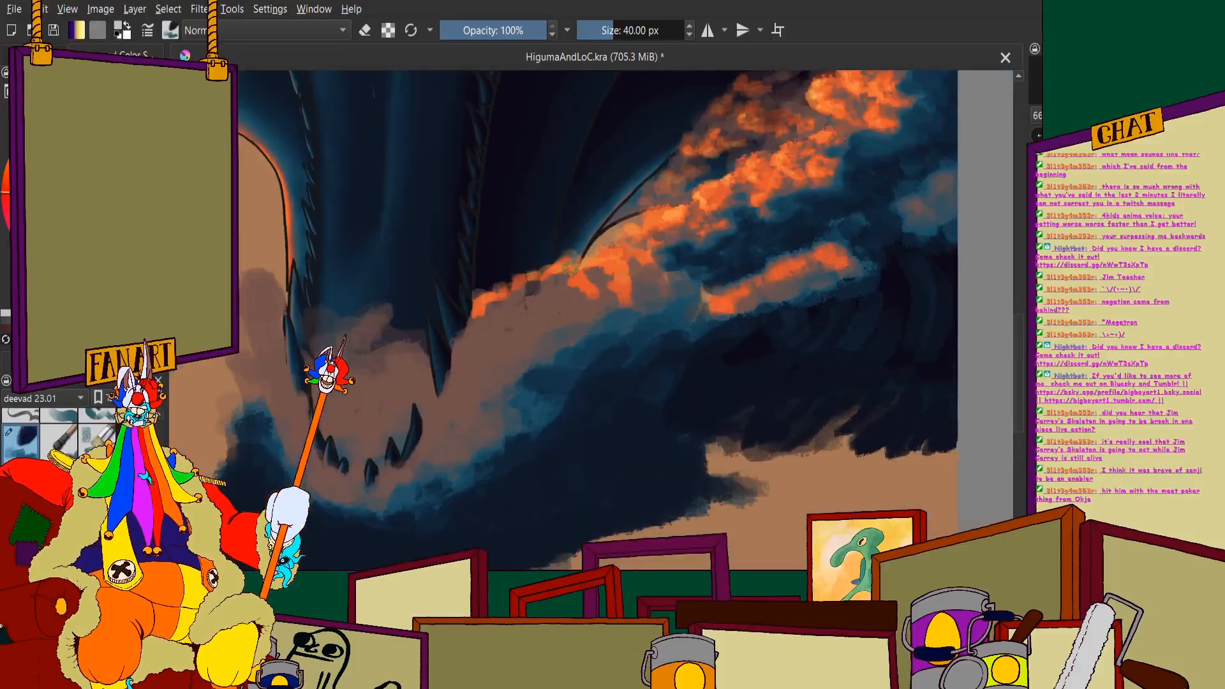
pyautogui.hotkey('ctrl', 'z')
pyautogui.hotkey('ctrl', 'z')
pyautogui.hotkey('ctrl', 'z')
pyautogui.hotkey('ctrl', 'z')
pyautogui.hotkey('ctrl', 'z')
pyautogui.hotkey('ctrl', 'z')
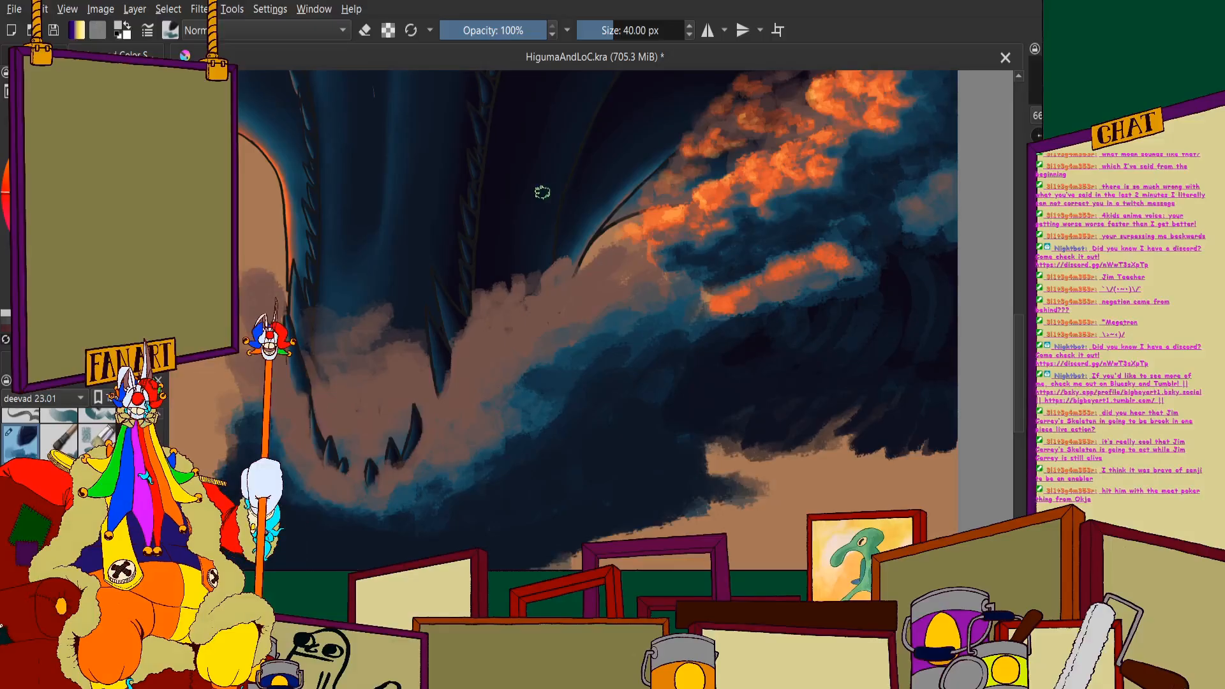
# - Set the brush size to 89 px and paint orange over the splash column on the outer left side of the jaw
pyautogui.click(630, 30)
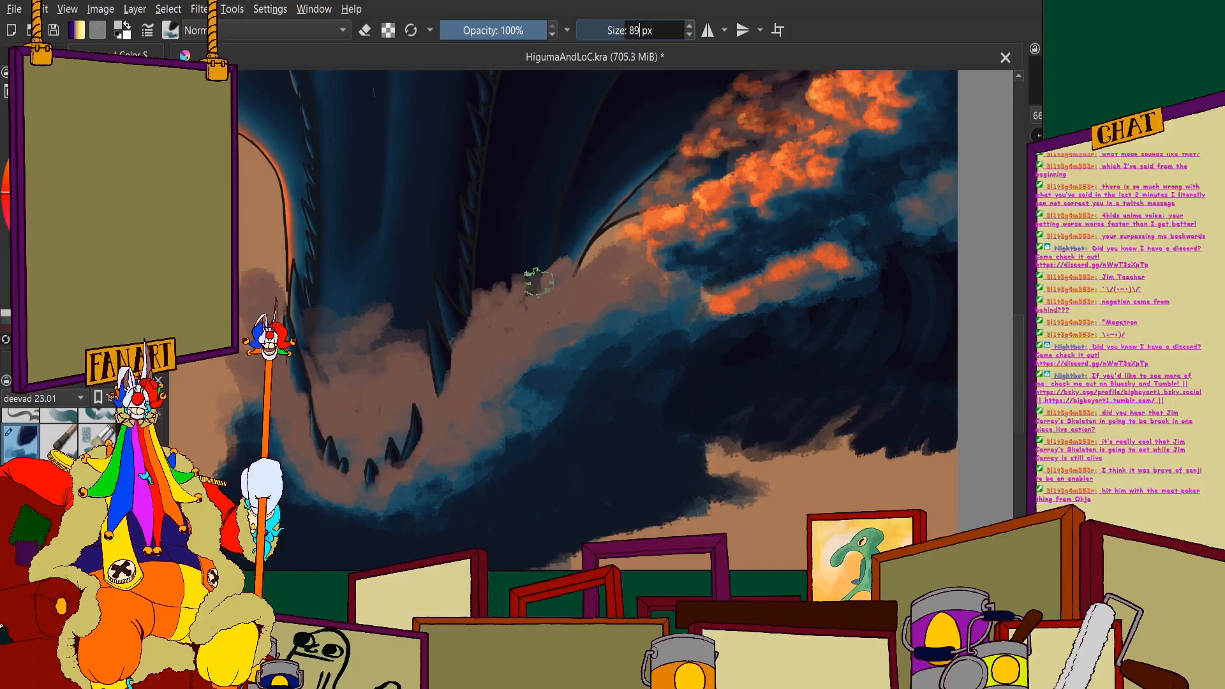
pyautogui.scroll(-1, 409, 294)
pyautogui.scroll(4, 268, 296)
pyautogui.scroll(-3, 416, 191)
pyautogui.scroll(1, 415, 191)
pyautogui.moveTo(406, 164)
pyautogui.mouseDown()
pyautogui.moveTo(374, 202)
pyautogui.moveTo(380, 233)
pyautogui.moveTo(397, 240)
pyautogui.moveTo(378, 272)
pyautogui.mouseUp()
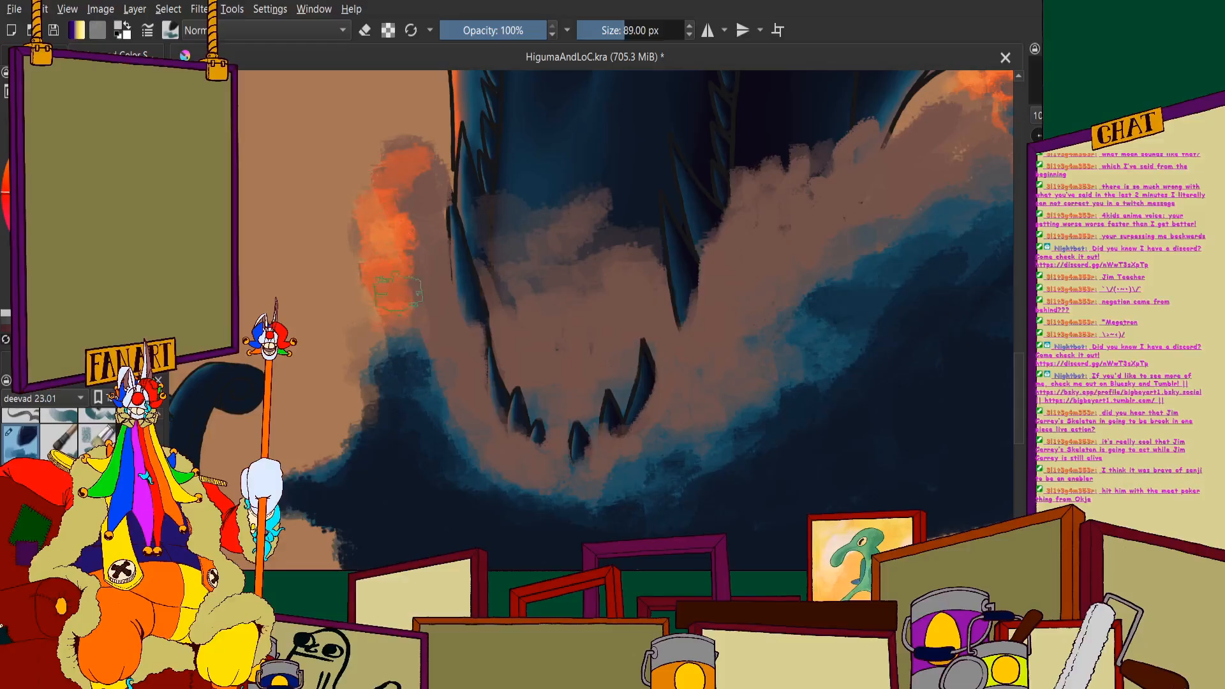
# - Extend the orange down the left splash and around the jaw's lower curve, adding muted patches over the blue water beside it
pyautogui.scroll(-2, 405, 192)
pyautogui.scroll(3, 421, 192)
pyautogui.scroll(-3, 440, 210)
pyautogui.scroll(3, 450, 220)
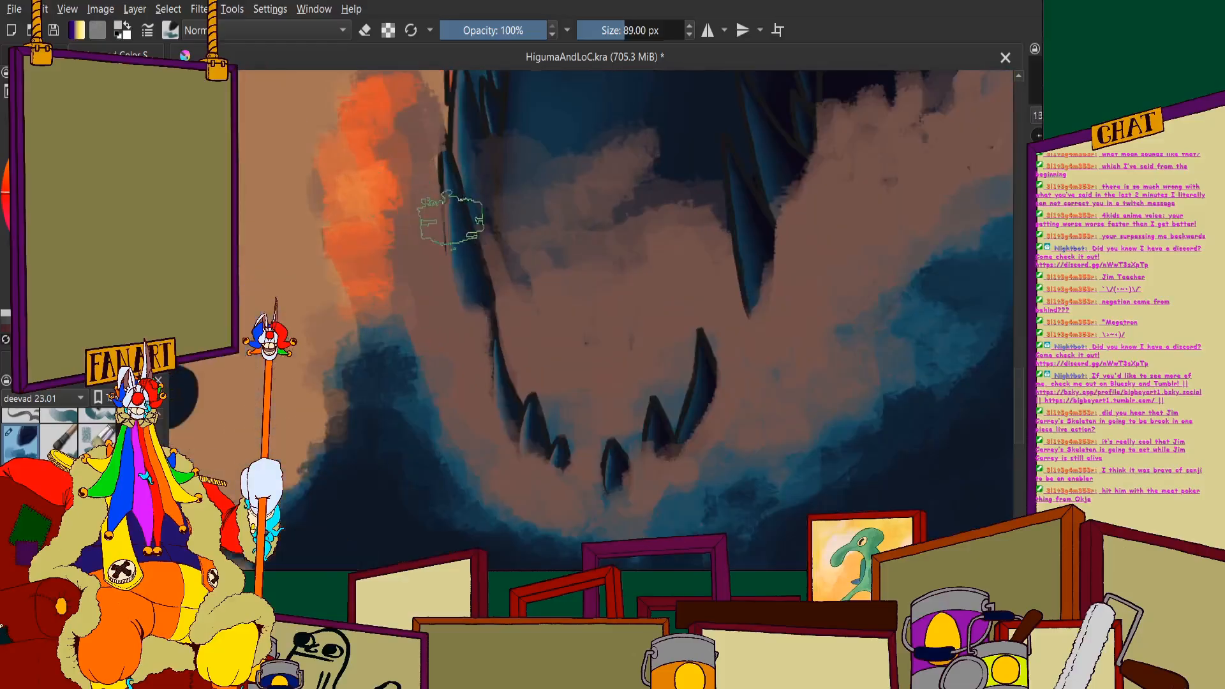
pyautogui.moveTo(408, 153); pyautogui.dragTo(404, 214)
pyautogui.moveTo(406, 283)
pyautogui.mouseDown()
pyautogui.moveTo(414, 367)
pyautogui.moveTo(466, 462)
pyautogui.moveTo(552, 513)
pyautogui.mouseUp()
pyautogui.moveTo(441, 477)
pyautogui.mouseDown()
pyautogui.moveTo(396, 453)
pyautogui.moveTo(401, 493)
pyautogui.moveTo(396, 444)
pyautogui.moveTo(409, 472)
pyautogui.mouseUp()
pyautogui.moveTo(480, 533); pyautogui.dragTo(506, 490)
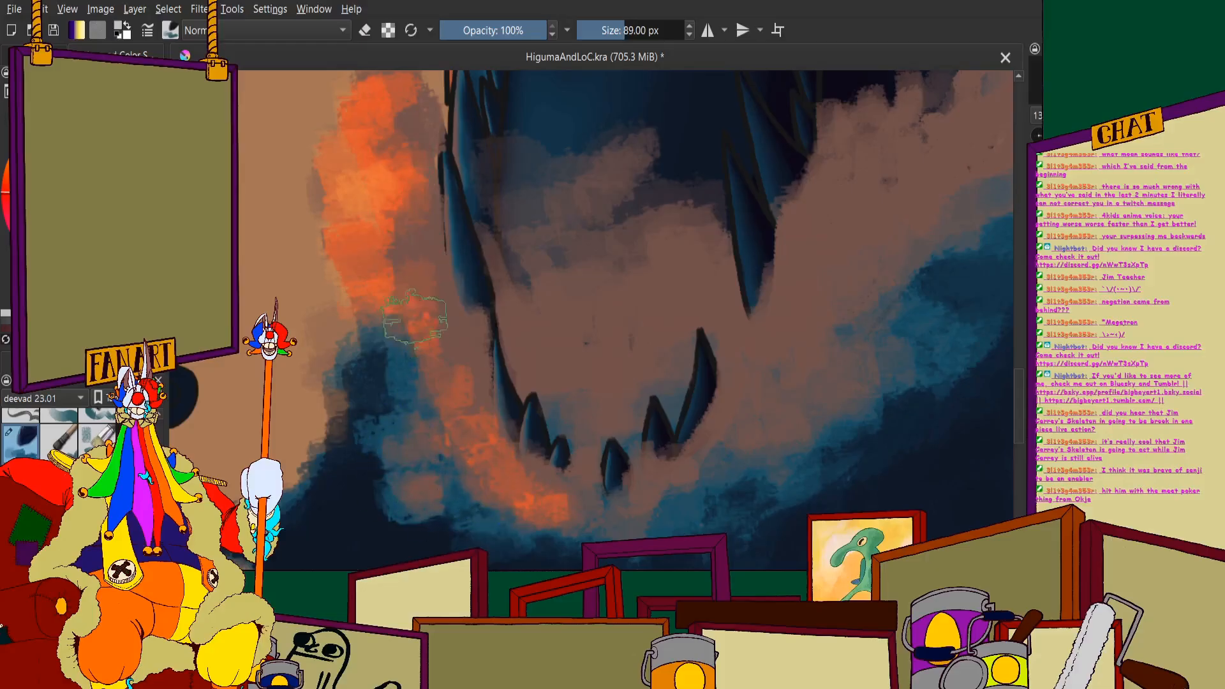
pyautogui.moveTo(426, 321); pyautogui.dragTo(427, 279)
# - Paint orange glow strokes into the mist inside the lower jaw, above the front teeth
pyautogui.scroll(-2, 454, 271)
pyautogui.scroll(1, 518, 195)
pyautogui.moveTo(586, 291)
pyautogui.mouseDown()
pyautogui.moveTo(558, 329)
pyautogui.moveTo(532, 330)
pyautogui.moveTo(529, 300)
pyautogui.mouseUp()
pyautogui.moveTo(520, 366)
pyautogui.mouseDown()
pyautogui.moveTo(572, 349)
pyautogui.moveTo(521, 388)
pyautogui.moveTo(479, 372)
pyautogui.moveTo(535, 436)
pyautogui.moveTo(592, 344)
pyautogui.mouseUp()
pyautogui.scroll(-4, 592, 345)
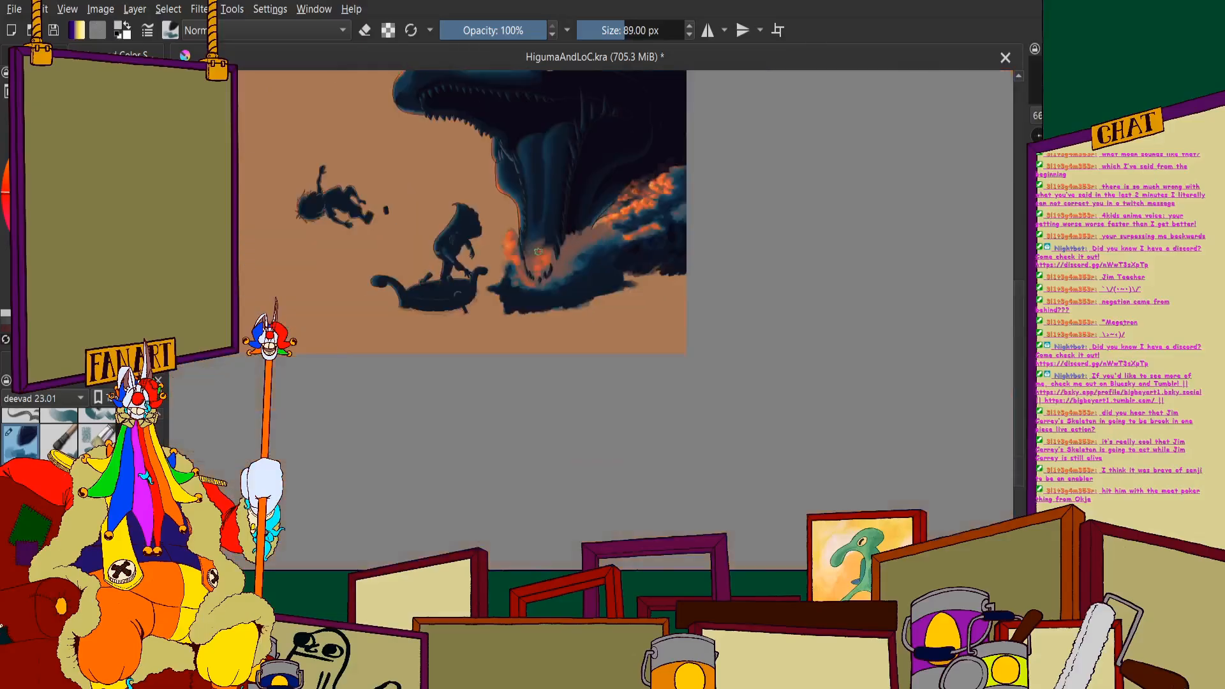
# - Paint orange along the right wave from beside the jaw's long tooth up to the existing orange clouds
pyautogui.scroll(3, 518, 290)
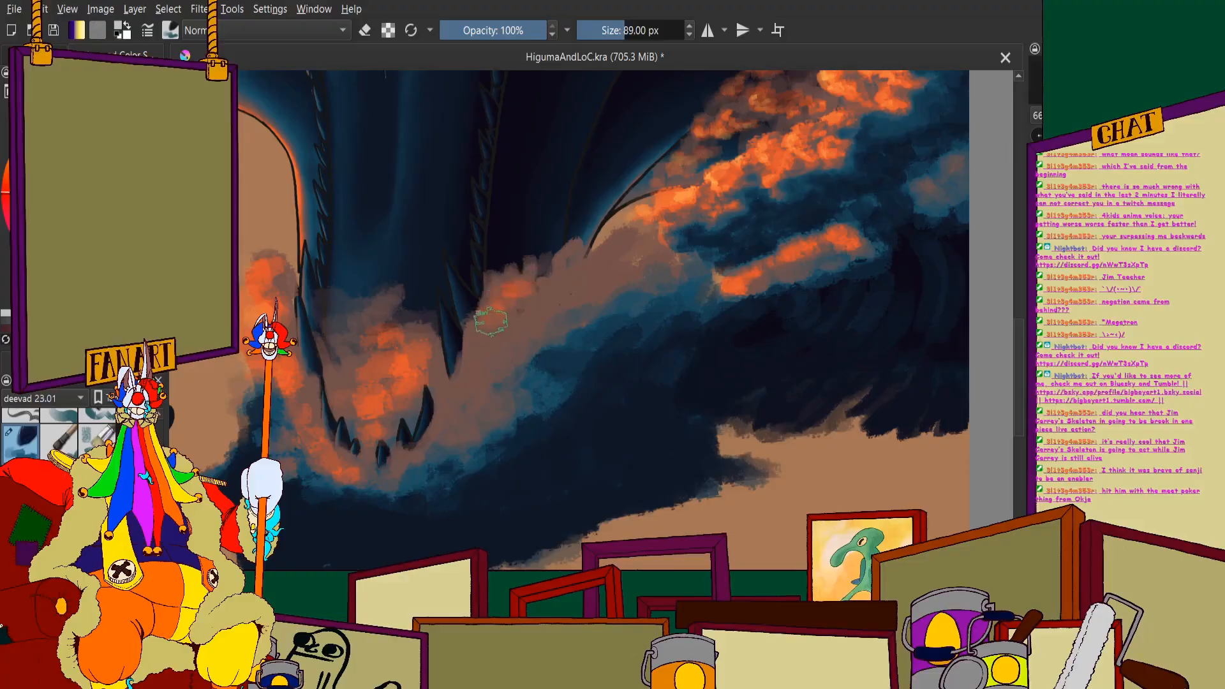
pyautogui.moveTo(445, 387)
pyautogui.mouseDown()
pyautogui.moveTo(524, 307)
pyautogui.moveTo(493, 322)
pyautogui.moveTo(489, 365)
pyautogui.moveTo(505, 279)
pyautogui.moveTo(579, 253)
pyautogui.mouseUp()
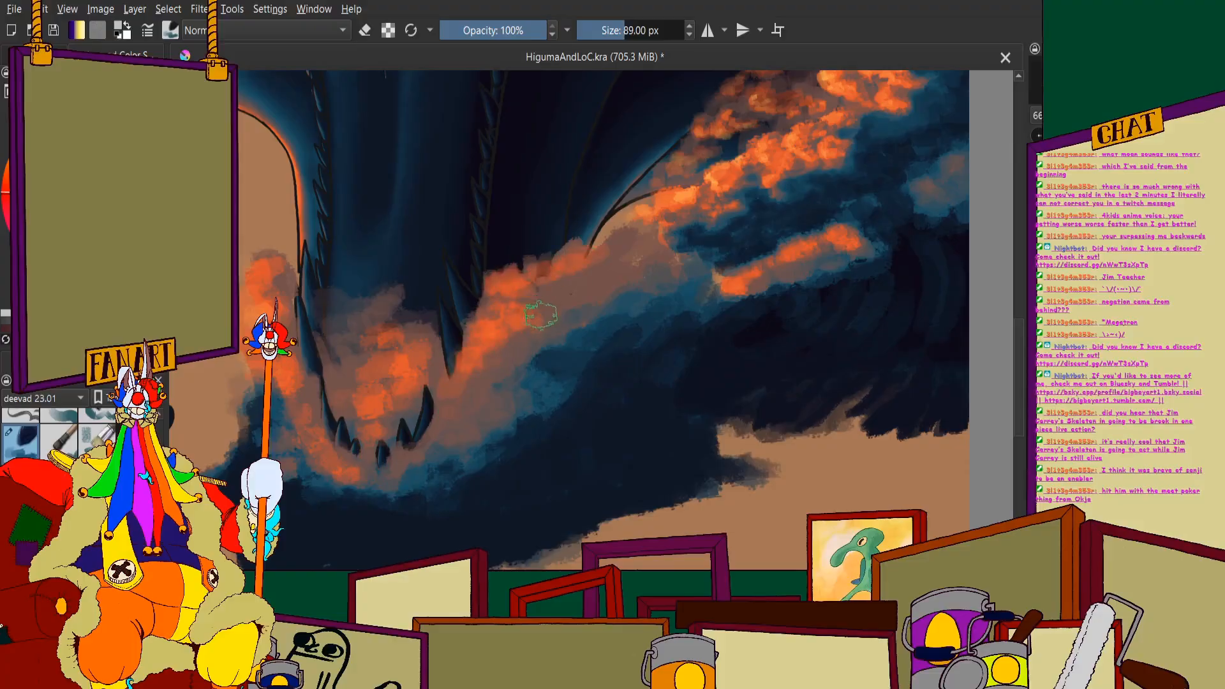
pyautogui.scroll(-4, 541, 314)
pyautogui.scroll(4, 508, 318)
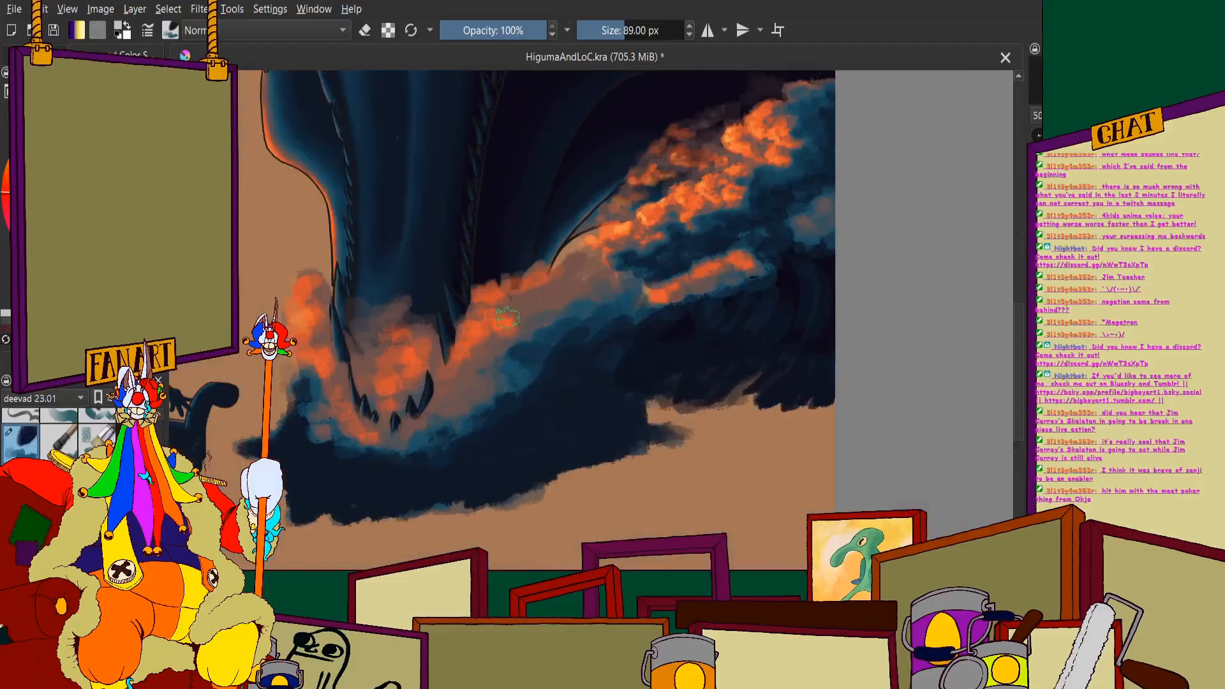
pyautogui.moveTo(480, 367)
pyautogui.mouseDown()
pyautogui.moveTo(526, 340)
pyautogui.moveTo(550, 340)
pyautogui.moveTo(538, 366)
pyautogui.moveTo(575, 350)
pyautogui.mouseUp()
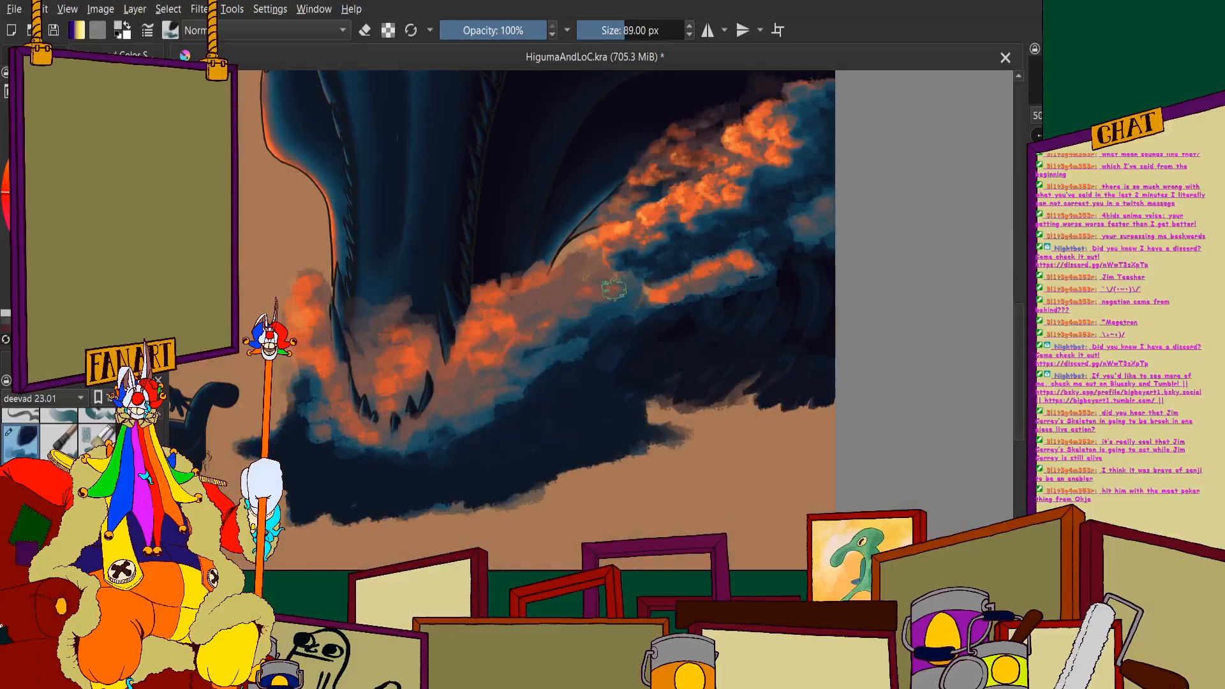
pyautogui.moveTo(540, 296); pyautogui.dragTo(618, 262)
pyautogui.scroll(-5, 604, 300)
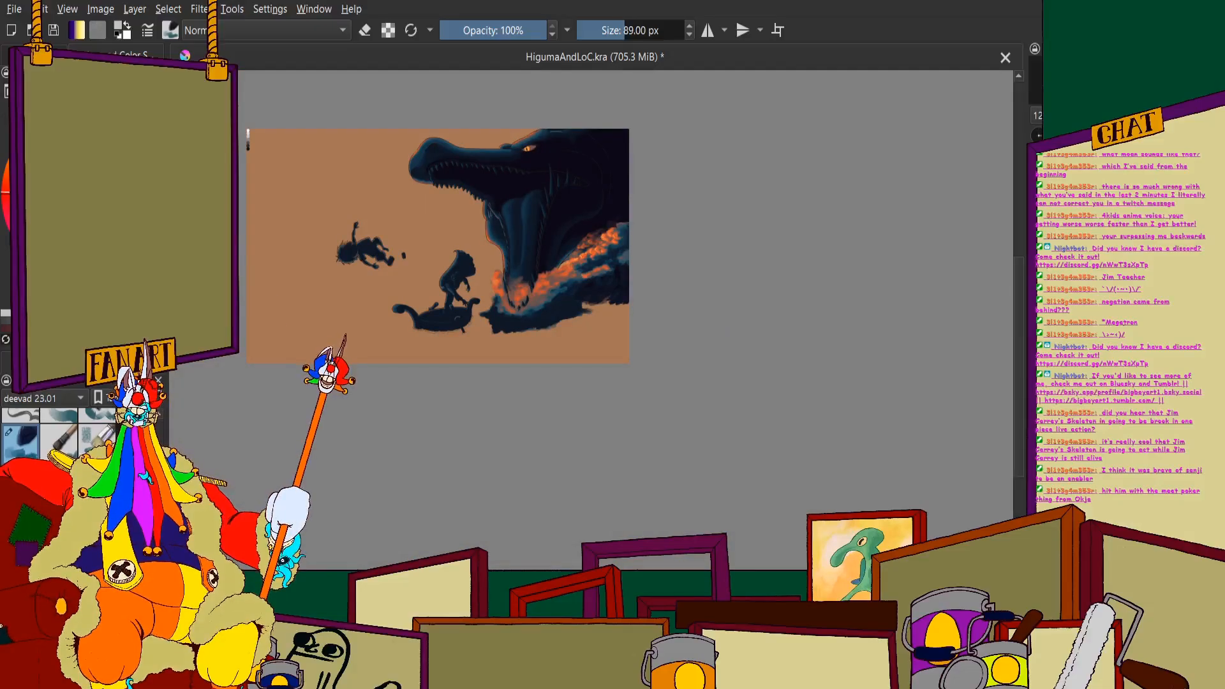
# - Set the brush size to 40 px for finer highlights on the splash around the jaw
pyautogui.doubleClick(648, 32)
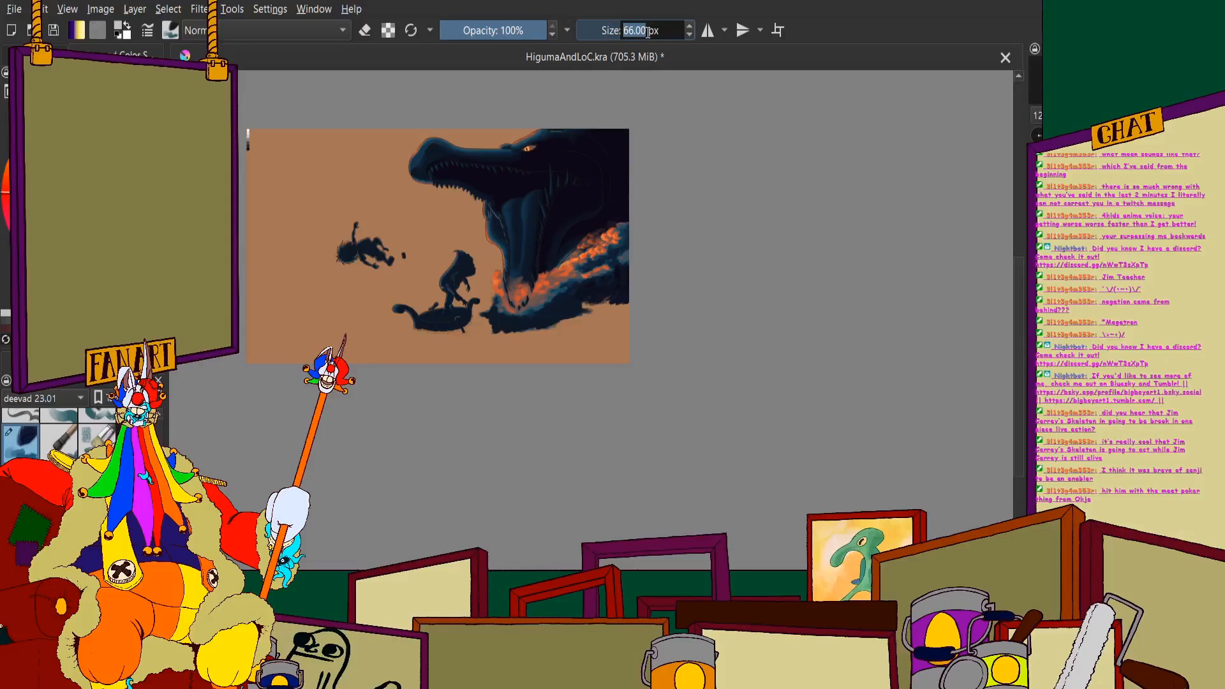
pyautogui.write('40')
pyautogui.press('Return')
pyautogui.scroll(5, 565, 284)
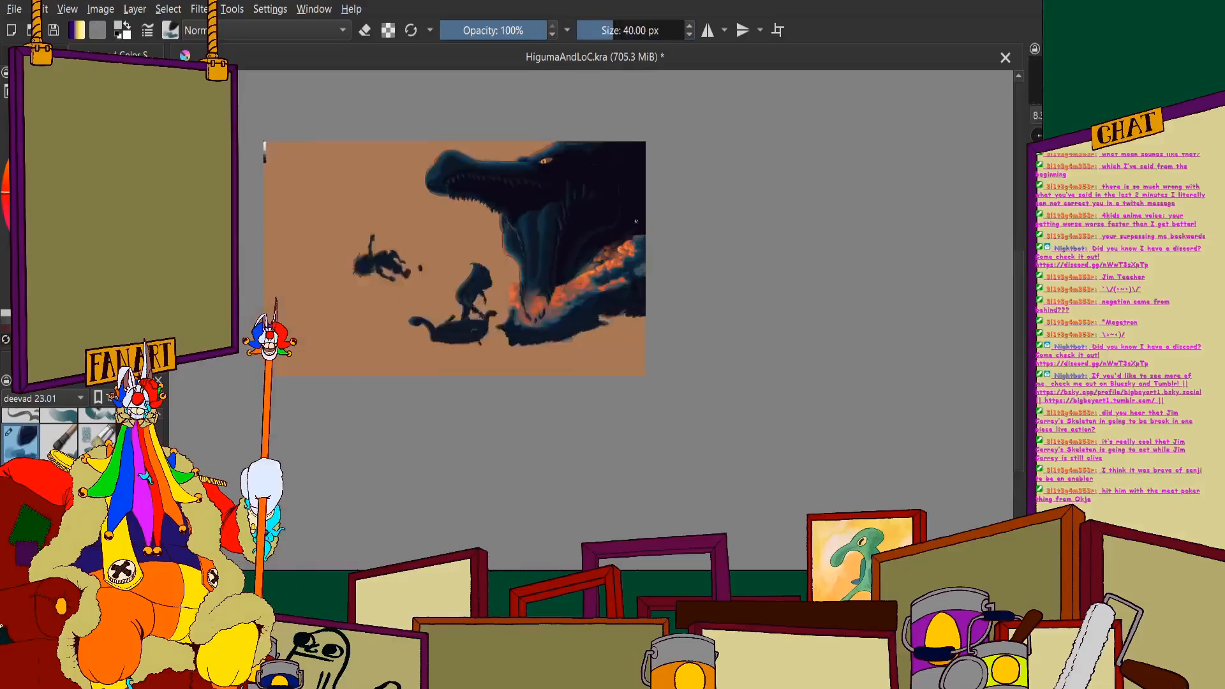
pyautogui.scroll(-1, 565, 284)
pyautogui.scroll(3, 506, 373)
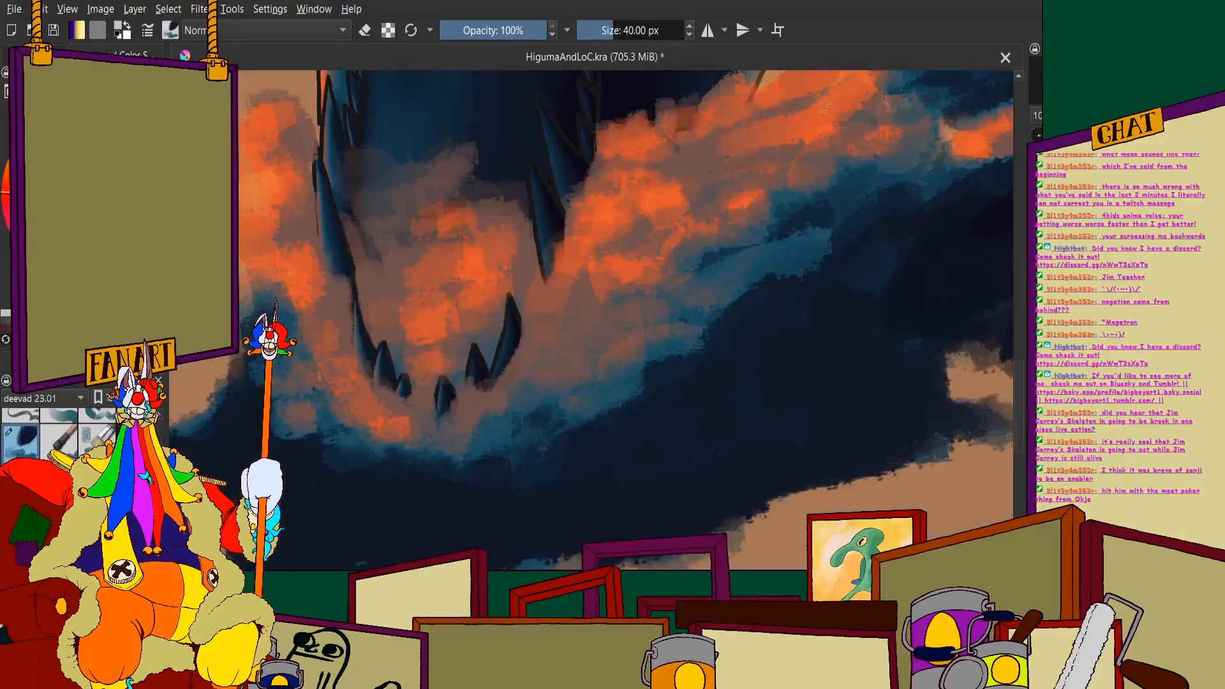
# - Try covering the left splash column with short light orange highlight strokes
pyautogui.scroll(4, 564, 300)
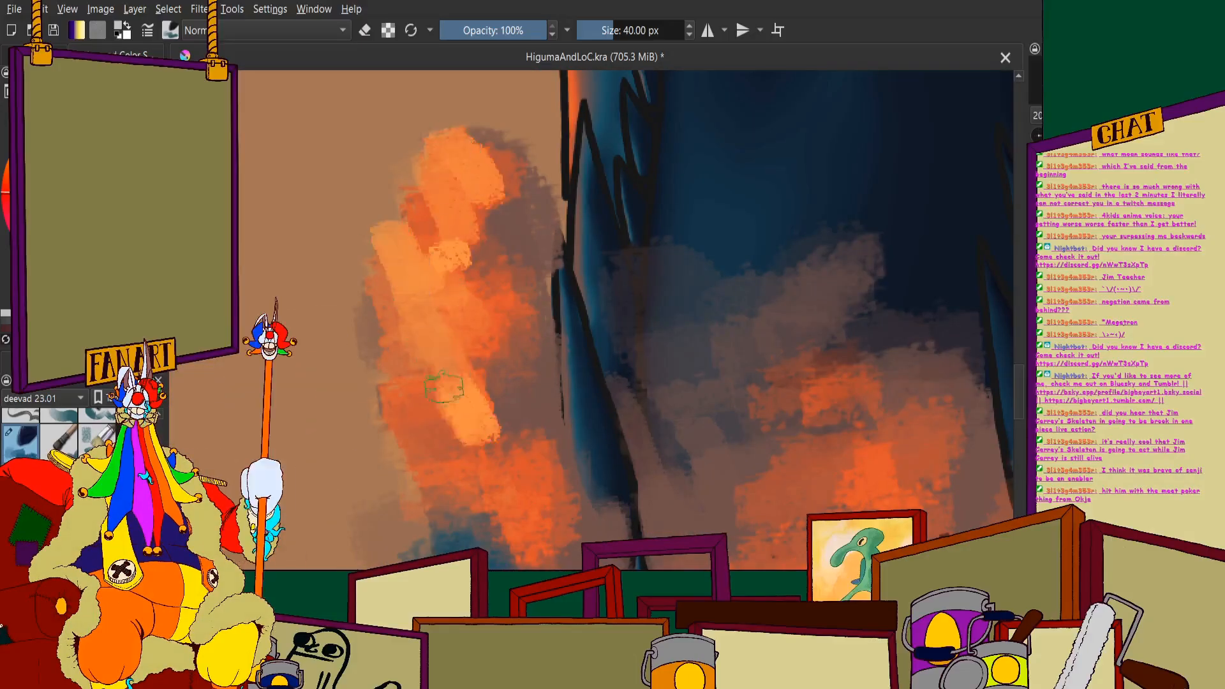
pyautogui.scroll(-2, 441, 396)
pyautogui.scroll(2, 402, 364)
pyautogui.moveTo(399, 369); pyautogui.dragTo(383, 428)
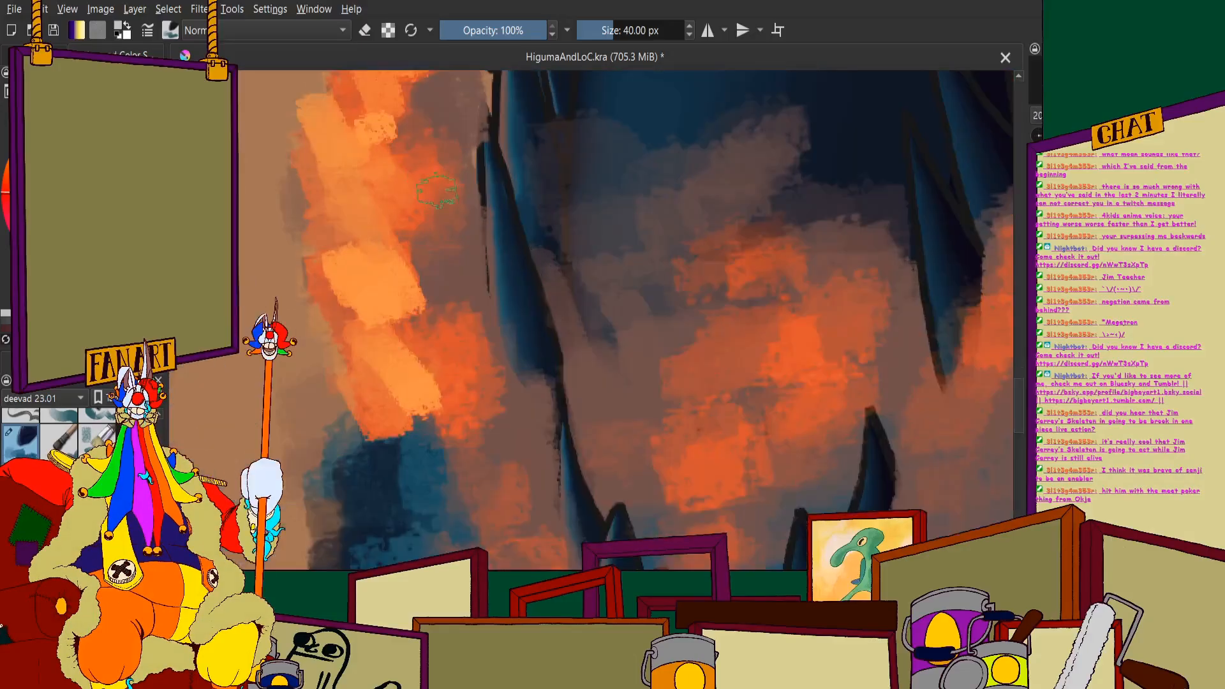
pyautogui.moveTo(413, 137); pyautogui.dragTo(435, 188)
pyautogui.moveTo(413, 99)
pyautogui.mouseDown()
pyautogui.moveTo(440, 140)
pyautogui.moveTo(451, 113)
pyautogui.mouseUp()
pyautogui.moveTo(427, 235); pyautogui.dragTo(449, 307)
pyautogui.moveTo(434, 332); pyautogui.dragTo(480, 412)
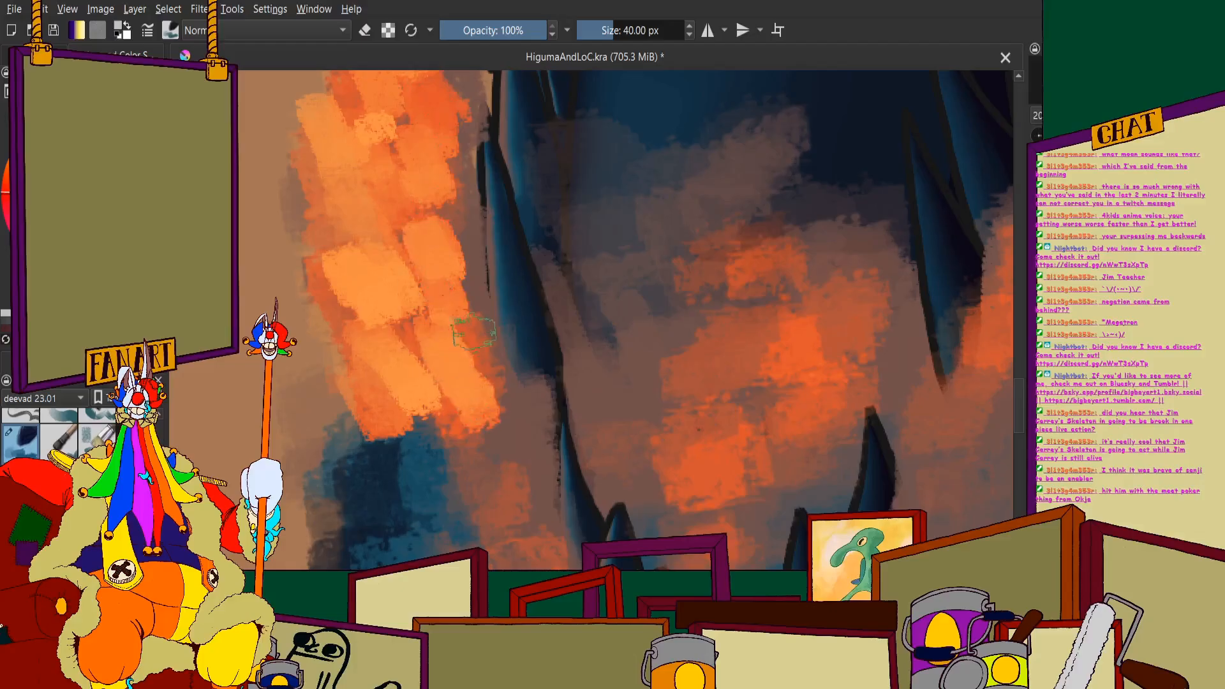
pyautogui.moveTo(469, 338); pyautogui.dragTo(493, 361)
# - Try extending the light orange highlights above the left splash's tip and down toward the water
pyautogui.scroll(-2, 473, 367)
pyautogui.scroll(1, 473, 366)
pyautogui.moveTo(418, 127); pyautogui.dragTo(407, 75)
pyautogui.moveTo(431, 191); pyautogui.dragTo(376, 181)
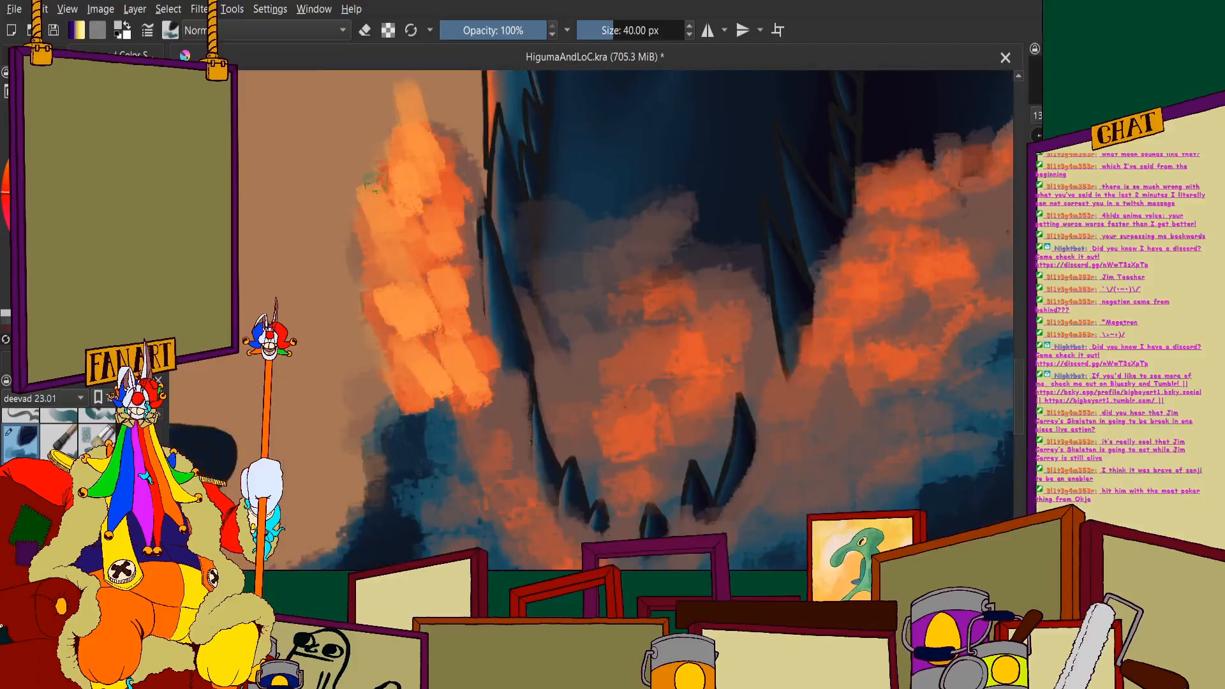
pyautogui.moveTo(441, 260); pyautogui.dragTo(461, 338)
pyautogui.moveTo(409, 380); pyautogui.dragTo(479, 494)
pyautogui.scroll(-1, 448, 435)
pyautogui.scroll(-3, 512, 301)
pyautogui.scroll(3, 529, 305)
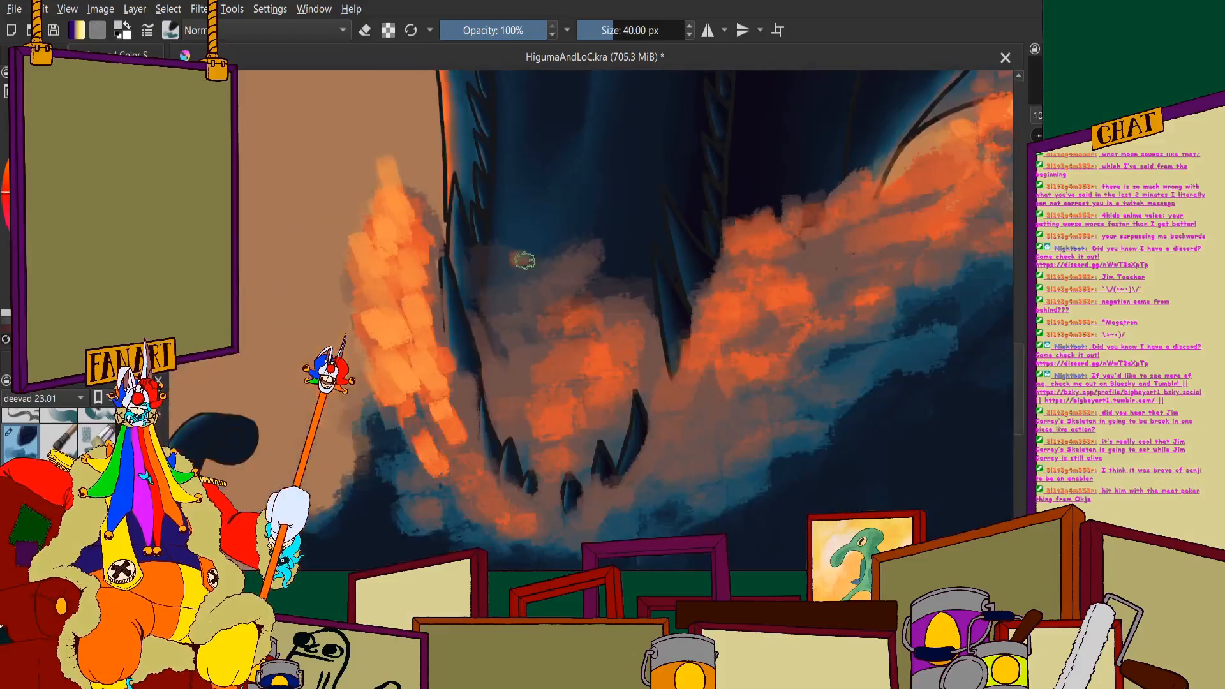
# - Try continuing the light orange strokes along the jaw's lower curve to the front teeth and into the mist inside
pyautogui.moveTo(525, 260); pyautogui.dragTo(524, 277)
pyautogui.scroll(-3, 594, 249)
pyautogui.scroll(3, 595, 250)
pyautogui.scroll(-1, 547, 287)
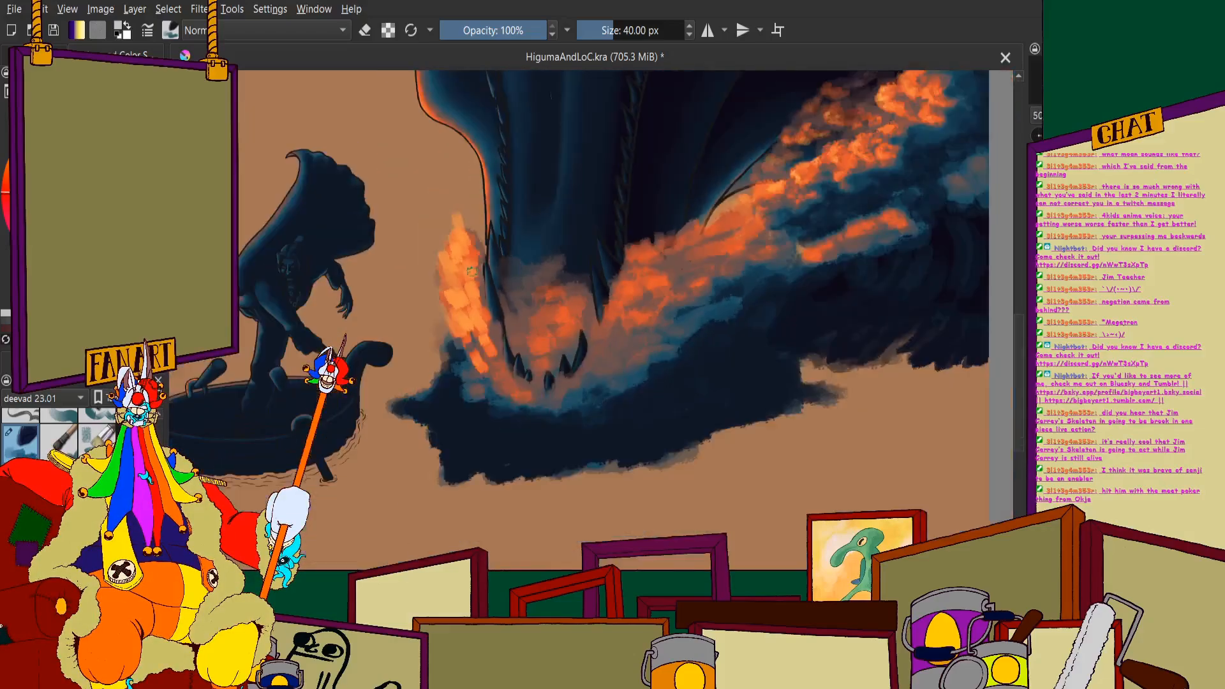
pyautogui.scroll(-2, 459, 272)
pyautogui.scroll(5, 468, 298)
pyautogui.moveTo(514, 392); pyautogui.dragTo(559, 469)
pyautogui.moveTo(552, 440); pyautogui.dragTo(570, 476)
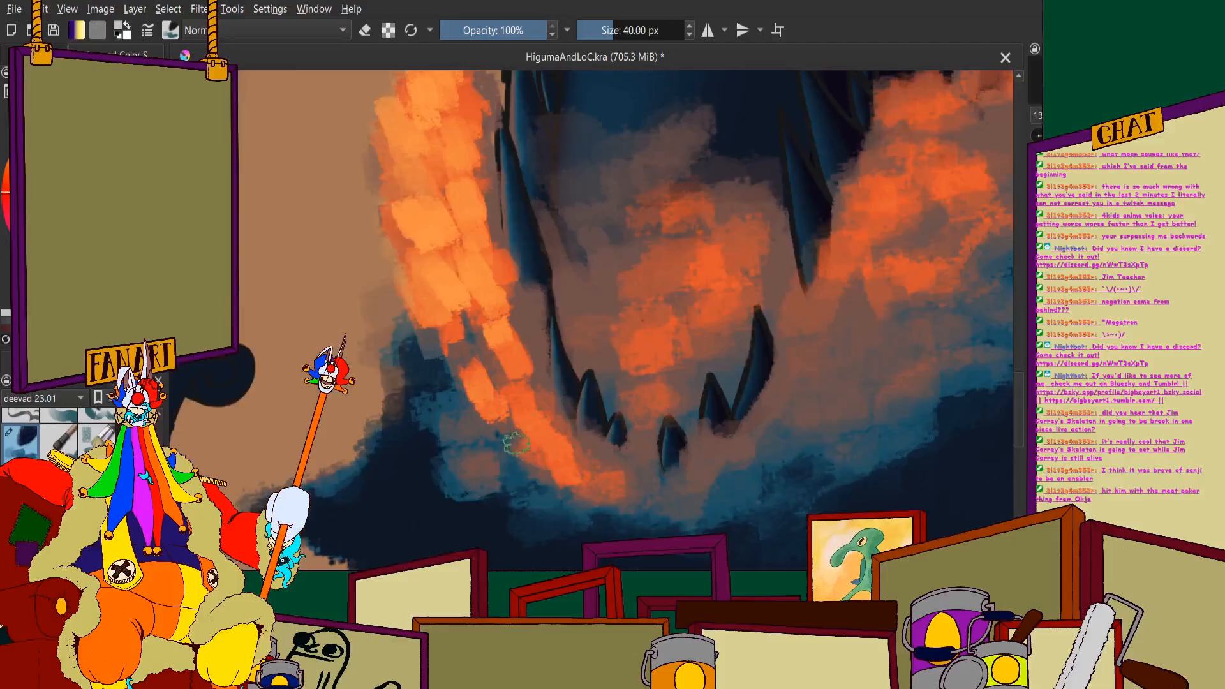
pyautogui.moveTo(514, 446); pyautogui.dragTo(538, 503)
pyautogui.moveTo(599, 456); pyautogui.dragTo(608, 500)
pyautogui.moveTo(638, 439); pyautogui.dragTo(630, 483)
pyautogui.moveTo(667, 338)
pyautogui.mouseDown()
pyautogui.moveTo(651, 410)
pyautogui.moveTo(626, 167)
pyautogui.moveTo(600, 160)
pyautogui.moveTo(568, 189)
pyautogui.moveTo(609, 131)
pyautogui.mouseUp()
pyautogui.scroll(-4, 616, 132)
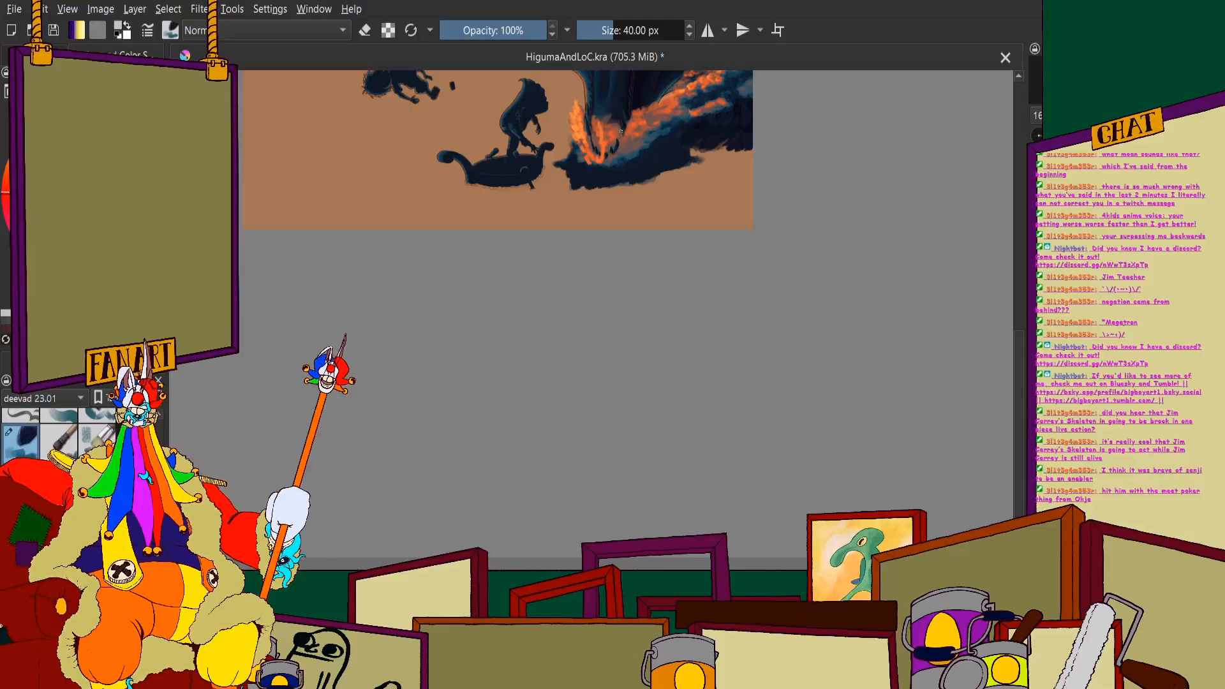
# - Undo the light orange highlight strokes on the left splash and around the lower jaw
pyautogui.hotkey('ctrl', 'z')
pyautogui.hotkey('ctrl', 'z')
pyautogui.hotkey('ctrl', 'z')
pyautogui.hotkey('ctrl', 'z')
pyautogui.hotkey('ctrl', 'z')
pyautogui.hotkey('ctrl', 'z')
pyautogui.hotkey('ctrl', 'z')
pyautogui.hotkey('ctrl', 'z')
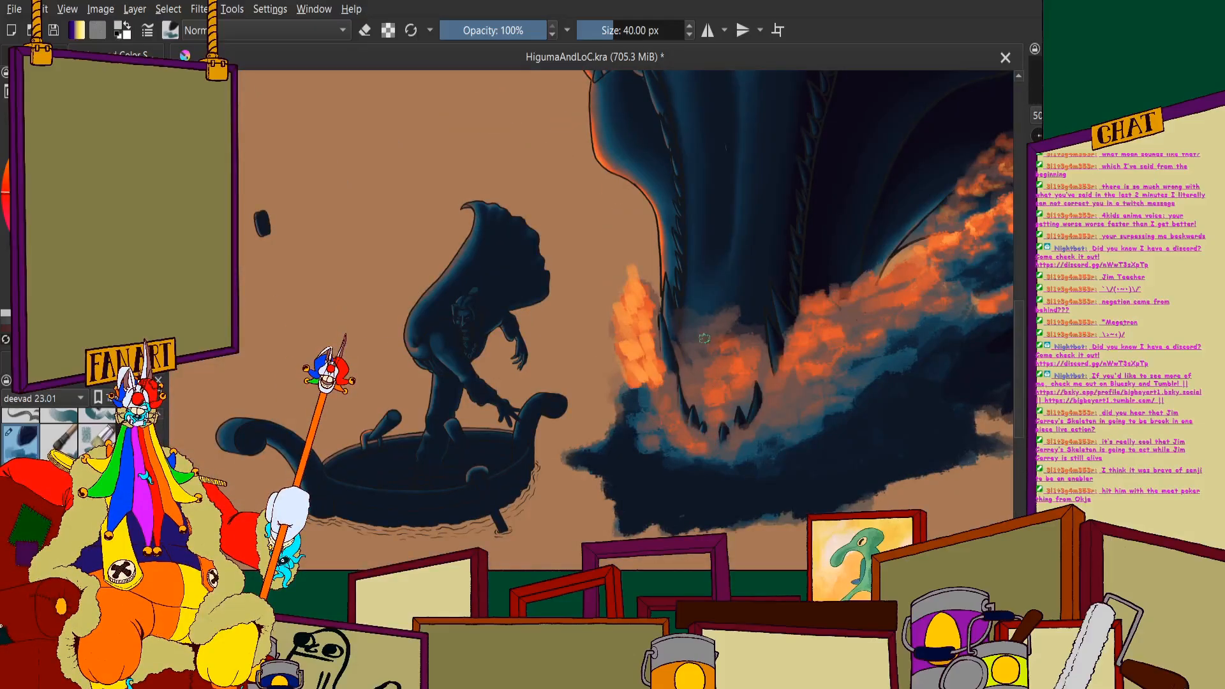
pyautogui.hotkey('ctrl', 'z')
pyautogui.hotkey('ctrl', 'z')
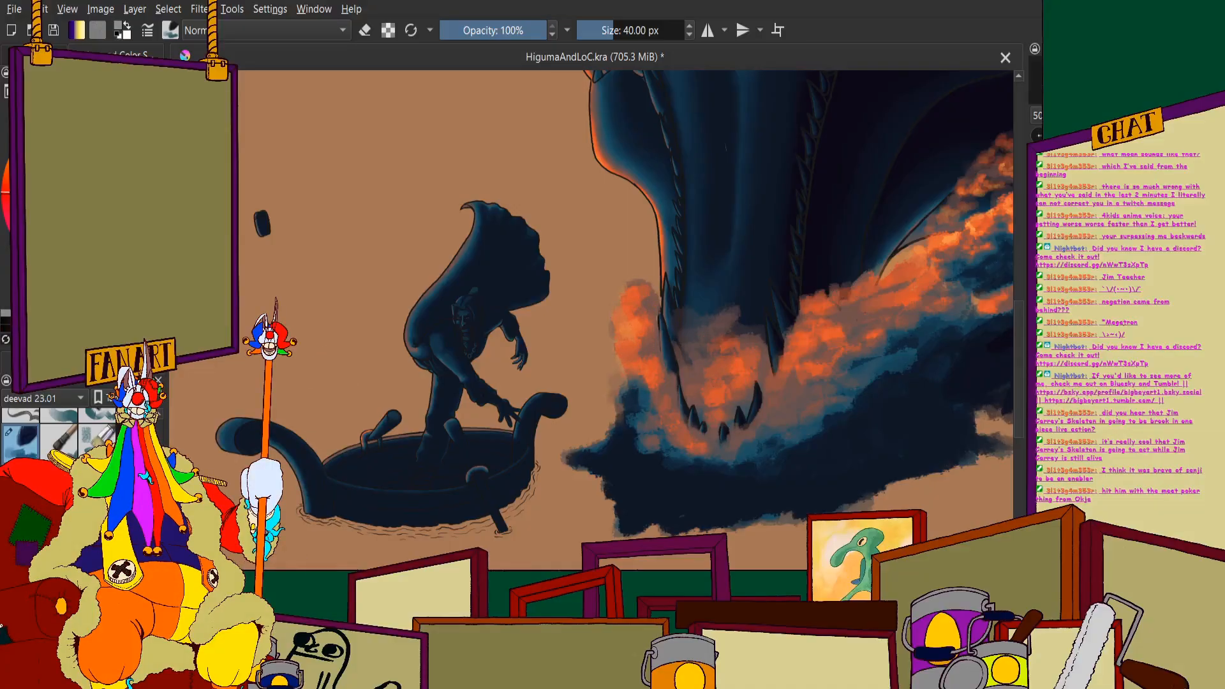
# - Brush muted brown streaks over the mist inside the lower jaw, sweeping upward past its top edge and softening the orange
pyautogui.scroll(-7, 498, 225)
pyautogui.scroll(9, 424, 150)
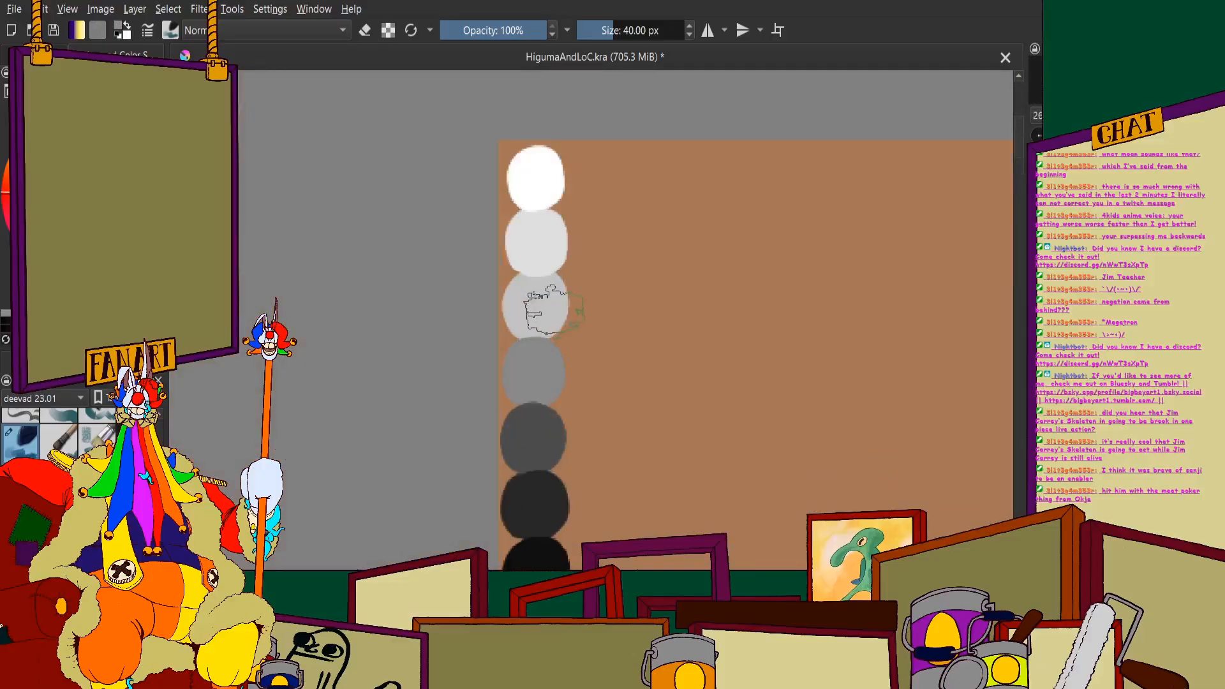
pyautogui.scroll(-5, 560, 343)
pyautogui.scroll(6, 540, 287)
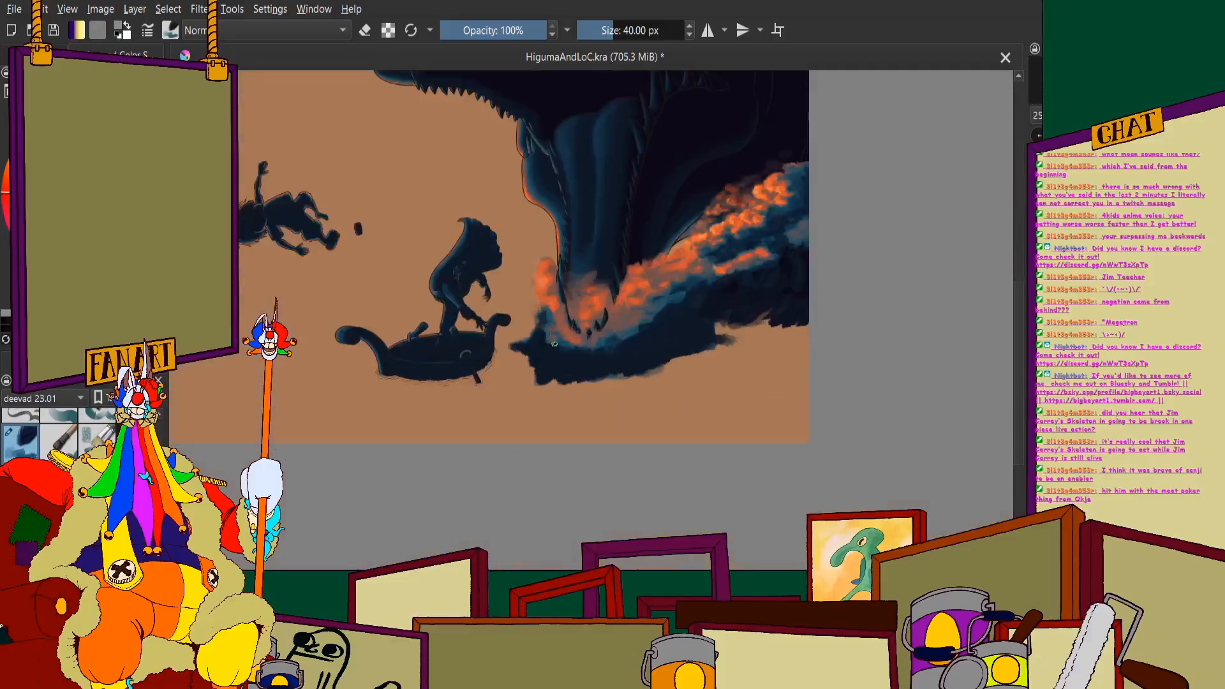
pyautogui.scroll(-2, 631, 313)
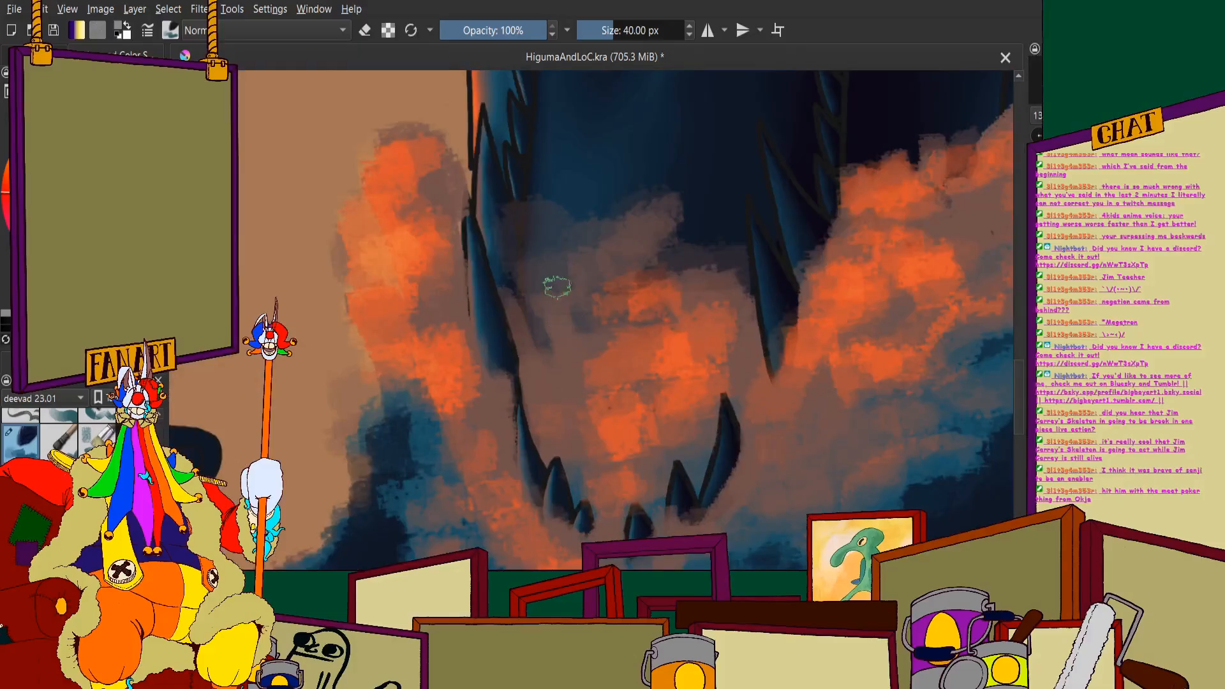
pyautogui.moveTo(580, 327)
pyautogui.mouseDown()
pyautogui.moveTo(603, 227)
pyautogui.moveTo(573, 242)
pyautogui.moveTo(558, 324)
pyautogui.moveTo(543, 205)
pyautogui.moveTo(569, 321)
pyautogui.moveTo(602, 194)
pyautogui.mouseUp()
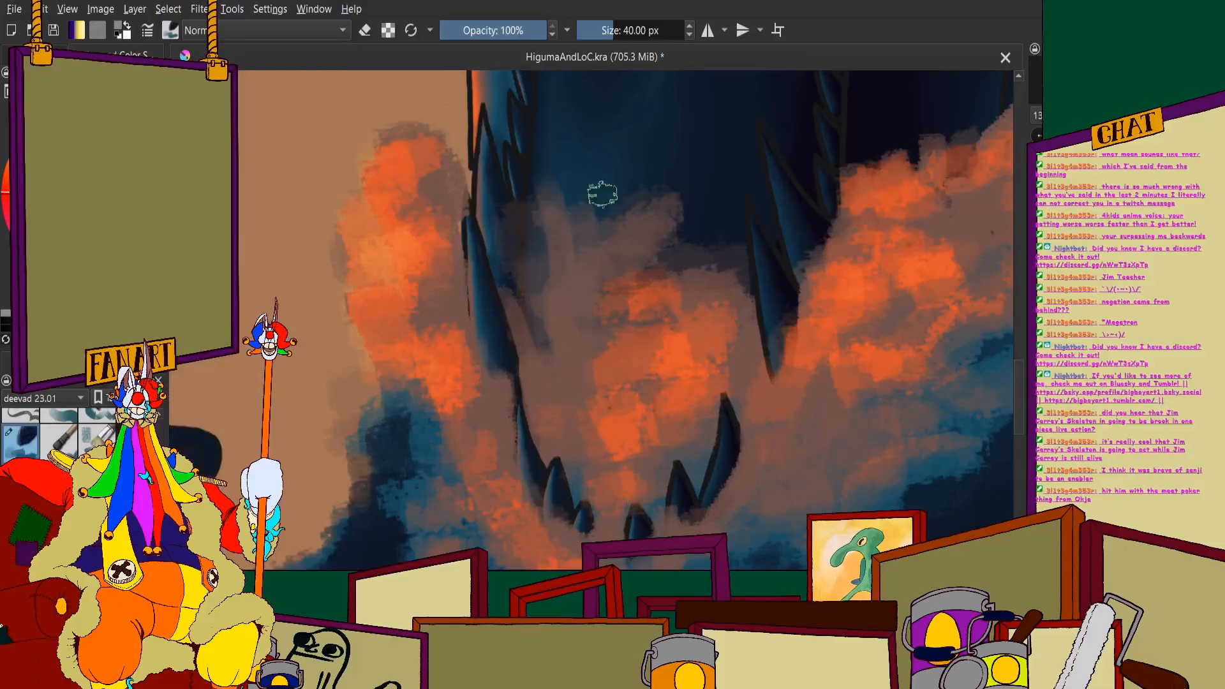
pyautogui.moveTo(607, 292)
pyautogui.mouseDown()
pyautogui.moveTo(692, 138)
pyautogui.moveTo(638, 344)
pyautogui.moveTo(672, 298)
pyautogui.moveTo(739, 269)
pyautogui.mouseUp()
pyautogui.moveTo(693, 344)
pyautogui.mouseDown()
pyautogui.moveTo(689, 407)
pyautogui.moveTo(620, 473)
pyautogui.mouseUp()
pyautogui.scroll(-1, 565, 386)
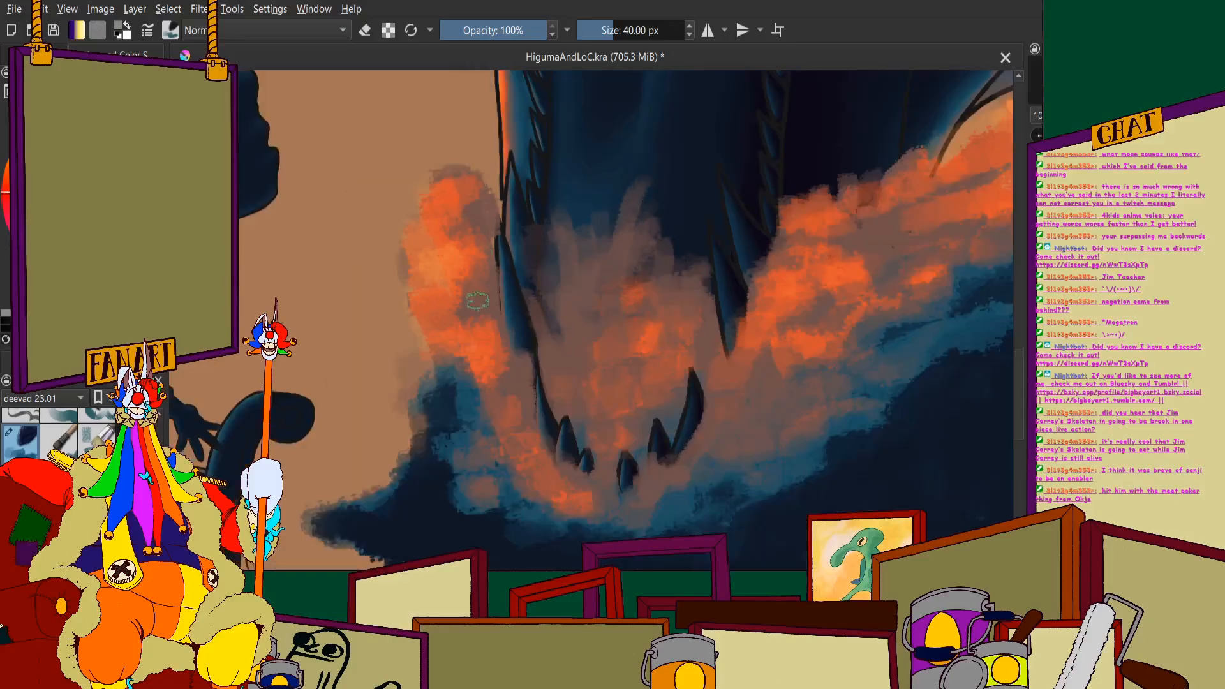
# - Streak the left splash column with muted brown strokes and flick thin wisps upward from its top
pyautogui.scroll(1, 469, 396)
pyautogui.moveTo(501, 392)
pyautogui.mouseDown()
pyautogui.moveTo(477, 285)
pyautogui.moveTo(452, 195)
pyautogui.mouseUp()
pyautogui.moveTo(443, 231); pyautogui.dragTo(471, 375)
pyautogui.moveTo(415, 246)
pyautogui.mouseDown()
pyautogui.moveTo(424, 376)
pyautogui.moveTo(342, 96)
pyautogui.mouseUp()
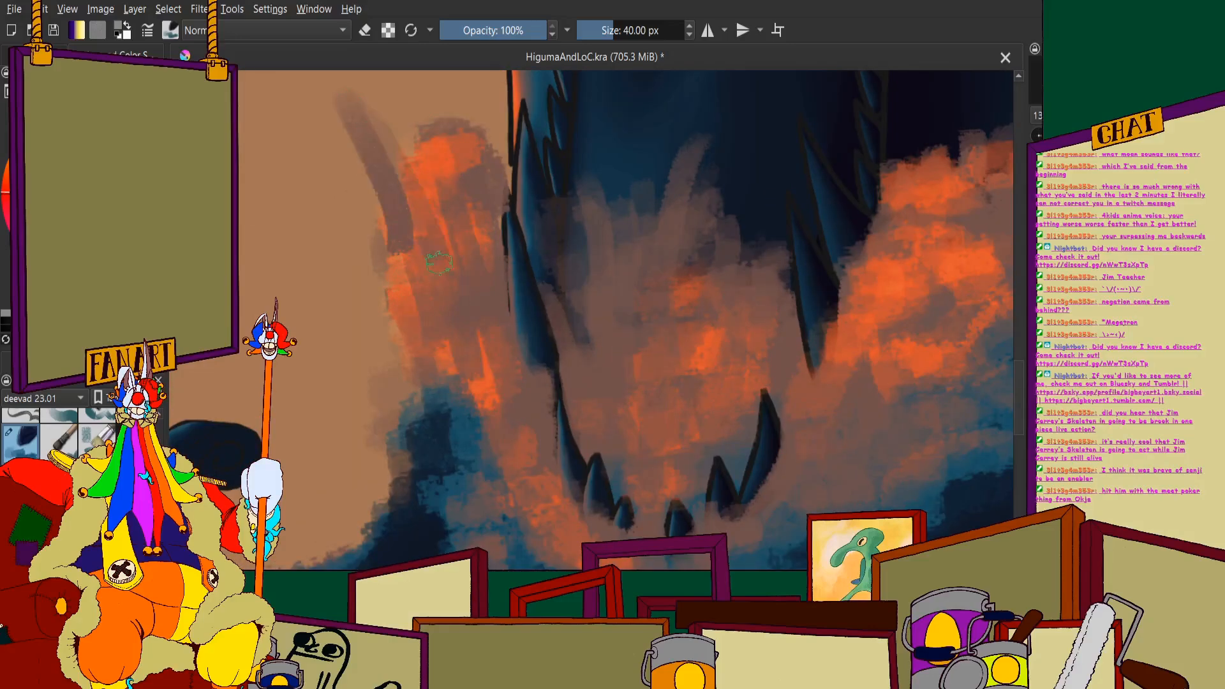
pyautogui.moveTo(434, 211); pyautogui.dragTo(408, 134)
pyautogui.moveTo(459, 186); pyautogui.dragTo(447, 105)
pyautogui.moveTo(479, 166); pyautogui.dragTo(478, 74)
pyautogui.scroll(-3, 403, 302)
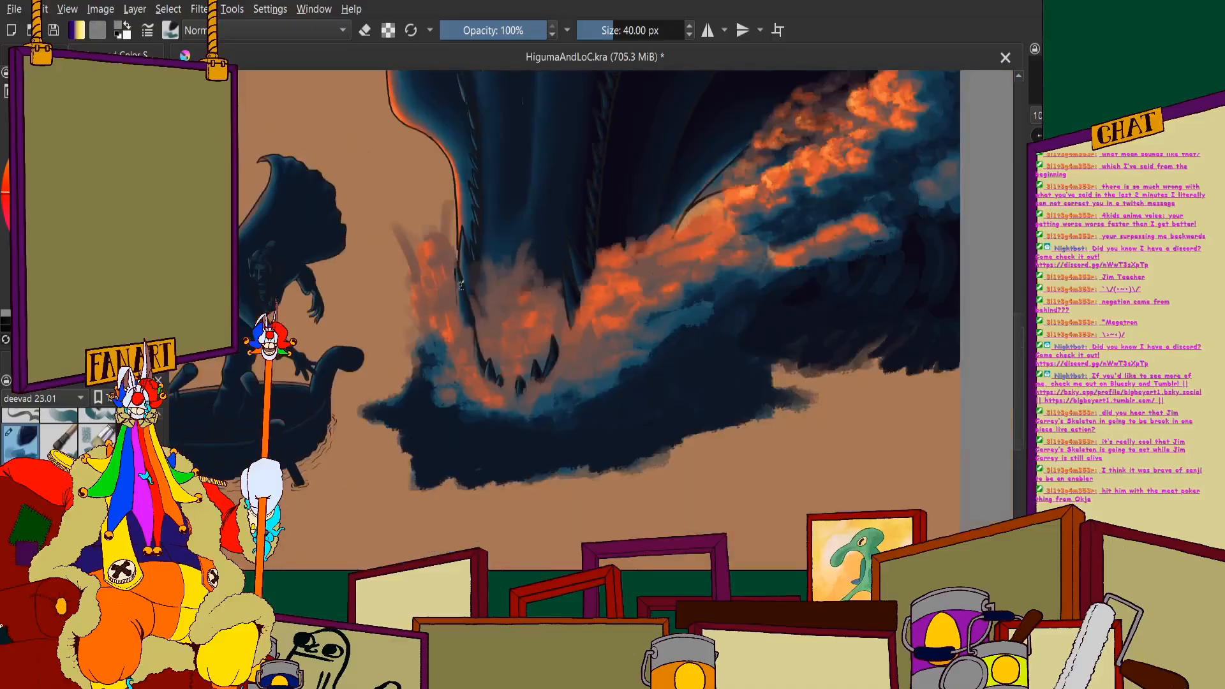
pyautogui.scroll(2, 664, 211)
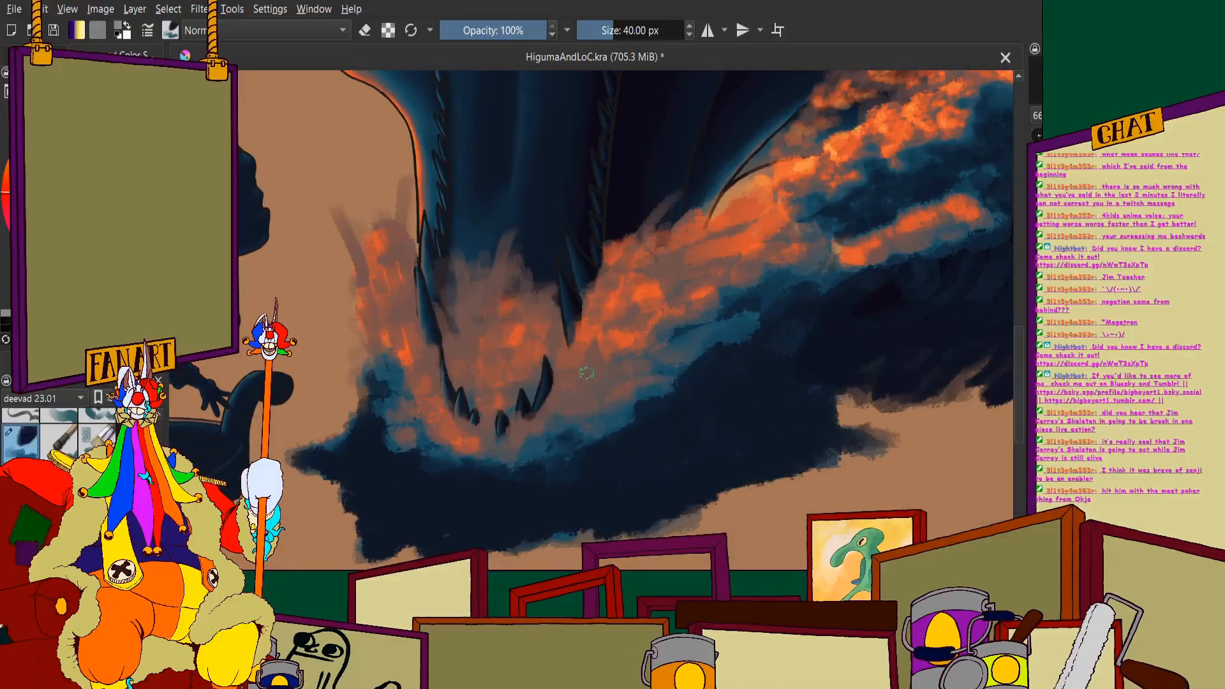
# - Brush muted brown and blue streaks across the right splash, softening its orange patches and its lower blue edge
pyautogui.moveTo(663, 348)
pyautogui.mouseDown()
pyautogui.moveTo(755, 308)
pyautogui.moveTo(702, 348)
pyautogui.mouseUp()
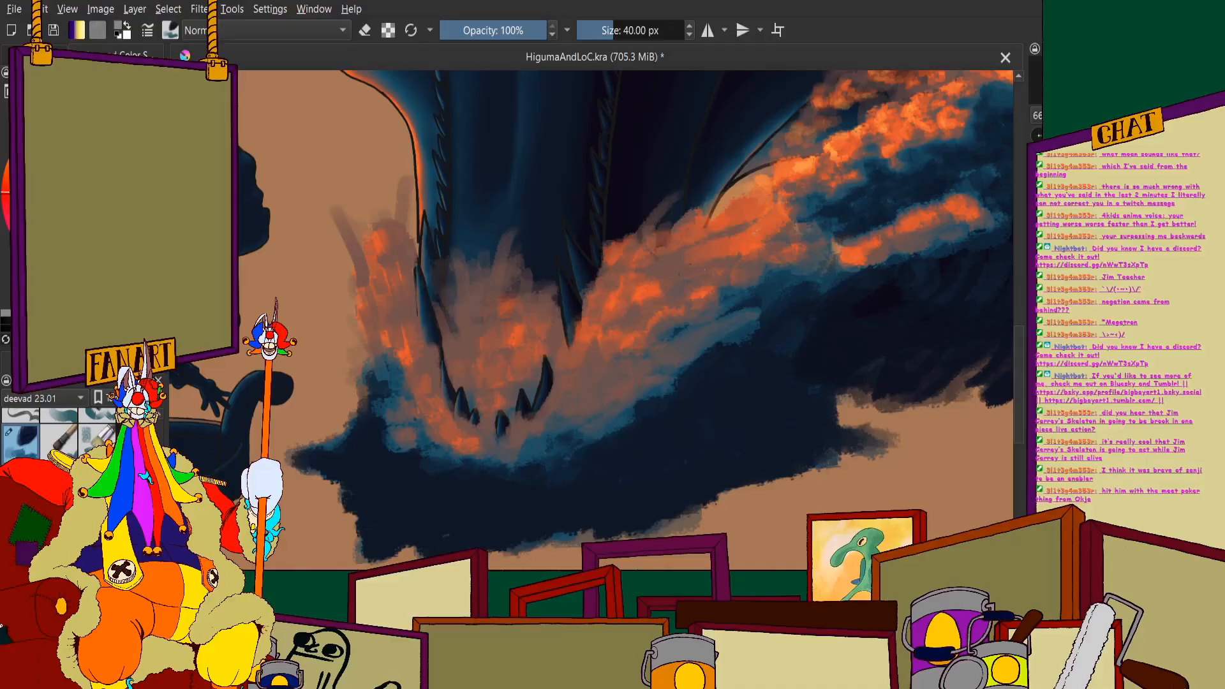
pyautogui.moveTo(700, 226)
pyautogui.mouseDown()
pyautogui.moveTo(769, 197)
pyautogui.moveTo(716, 246)
pyautogui.moveTo(729, 310)
pyautogui.mouseUp()
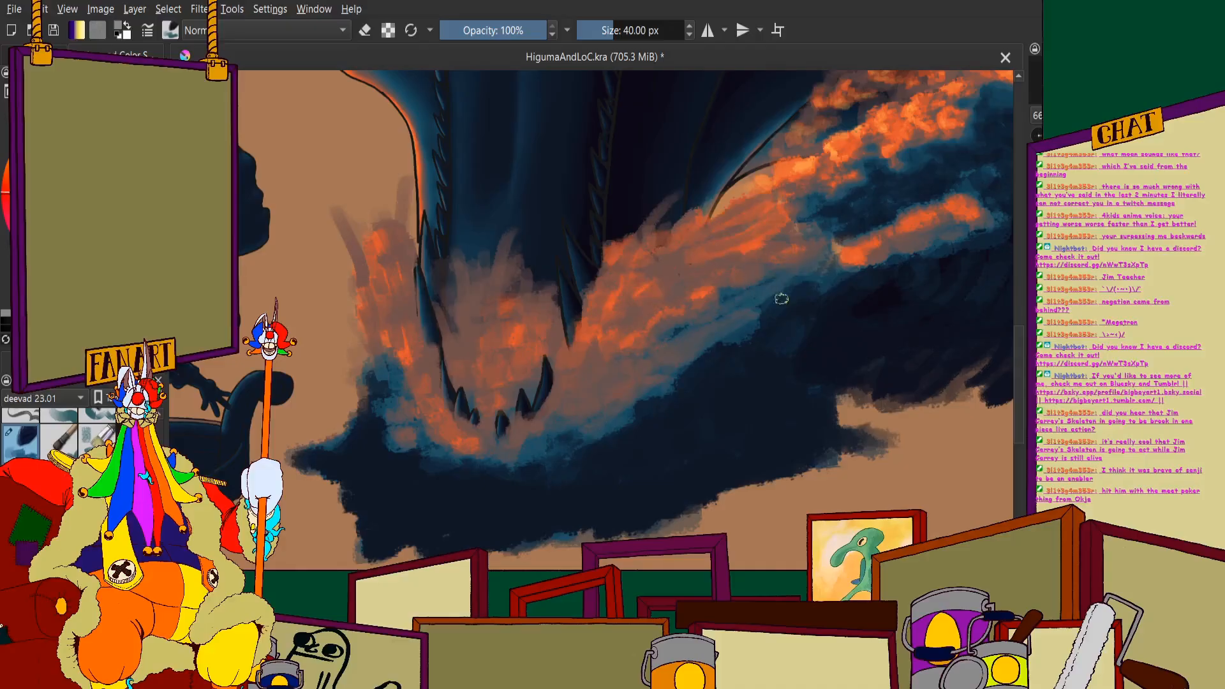
pyautogui.scroll(-2, 655, 321)
pyautogui.scroll(1, 770, 218)
pyautogui.scroll(1, 682, 342)
pyautogui.scroll(-4, 558, 303)
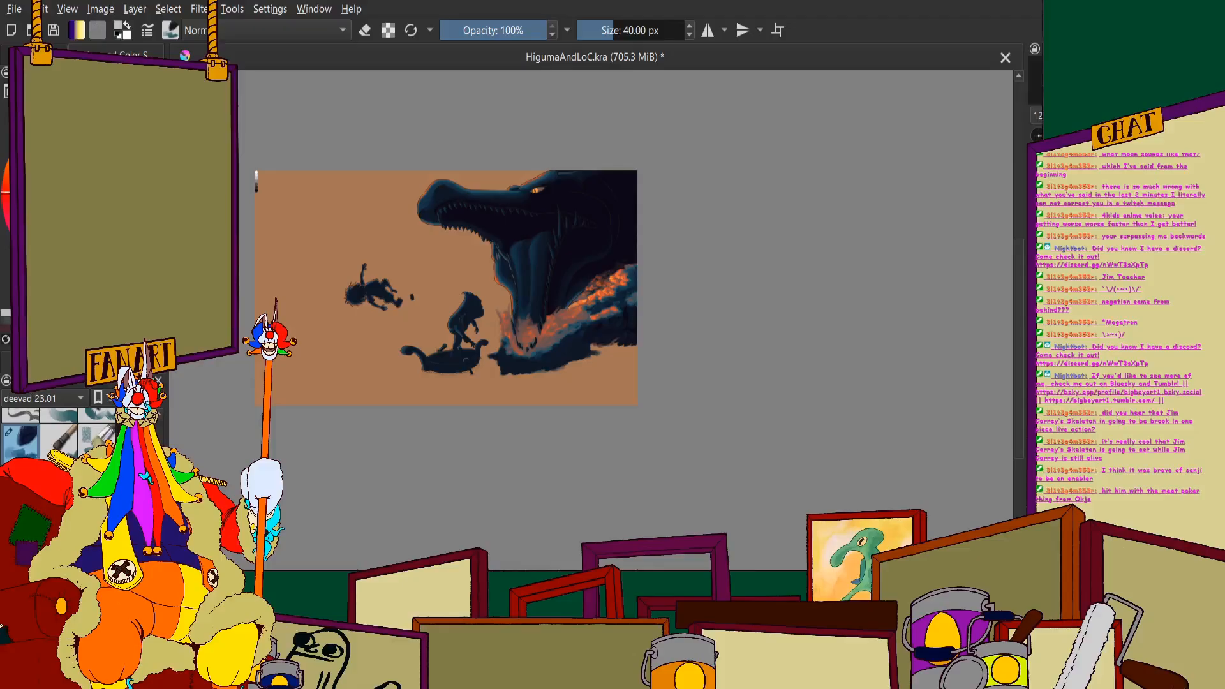
# - Dab short bright orange strokes over the mist between the teeth inside the lower jaw
pyautogui.scroll(5, 494, 242)
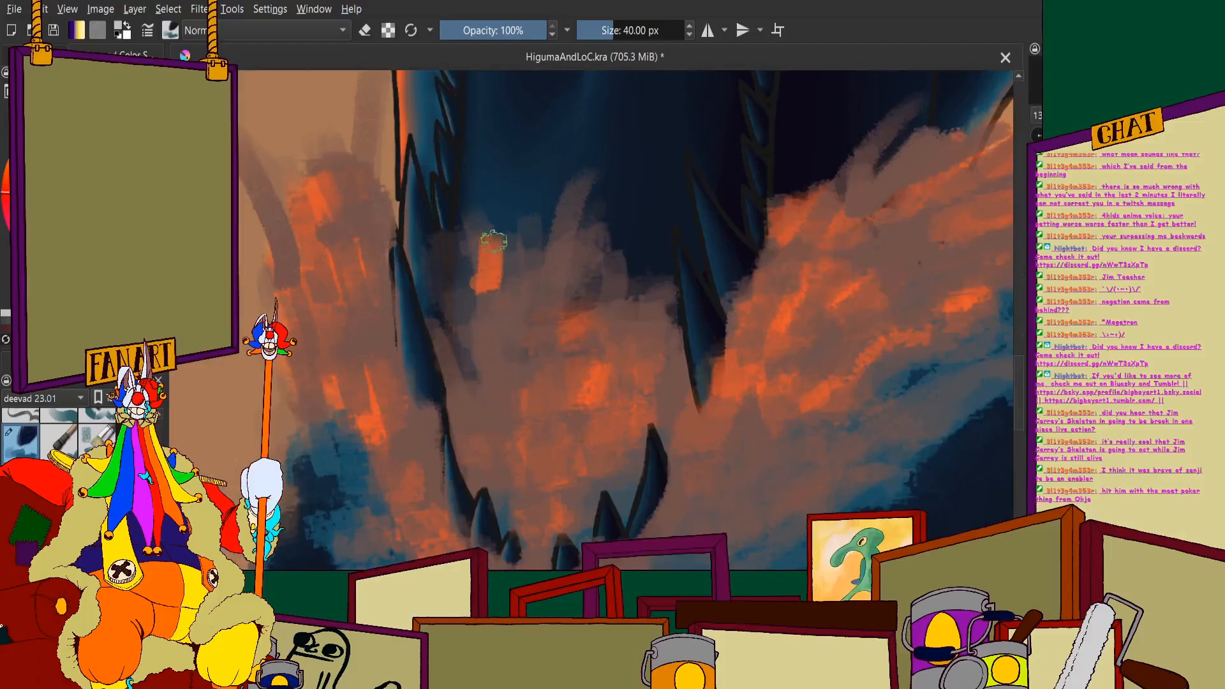
pyautogui.moveTo(494, 241)
pyautogui.mouseDown()
pyautogui.moveTo(517, 280)
pyautogui.moveTo(566, 201)
pyautogui.moveTo(573, 343)
pyautogui.moveTo(598, 281)
pyautogui.moveTo(617, 285)
pyautogui.moveTo(640, 262)
pyautogui.moveTo(656, 329)
pyautogui.moveTo(538, 342)
pyautogui.moveTo(499, 386)
pyautogui.moveTo(493, 332)
pyautogui.moveTo(483, 430)
pyautogui.mouseUp()
pyautogui.moveTo(467, 337); pyautogui.dragTo(480, 359)
pyautogui.moveTo(539, 422); pyautogui.dragTo(553, 445)
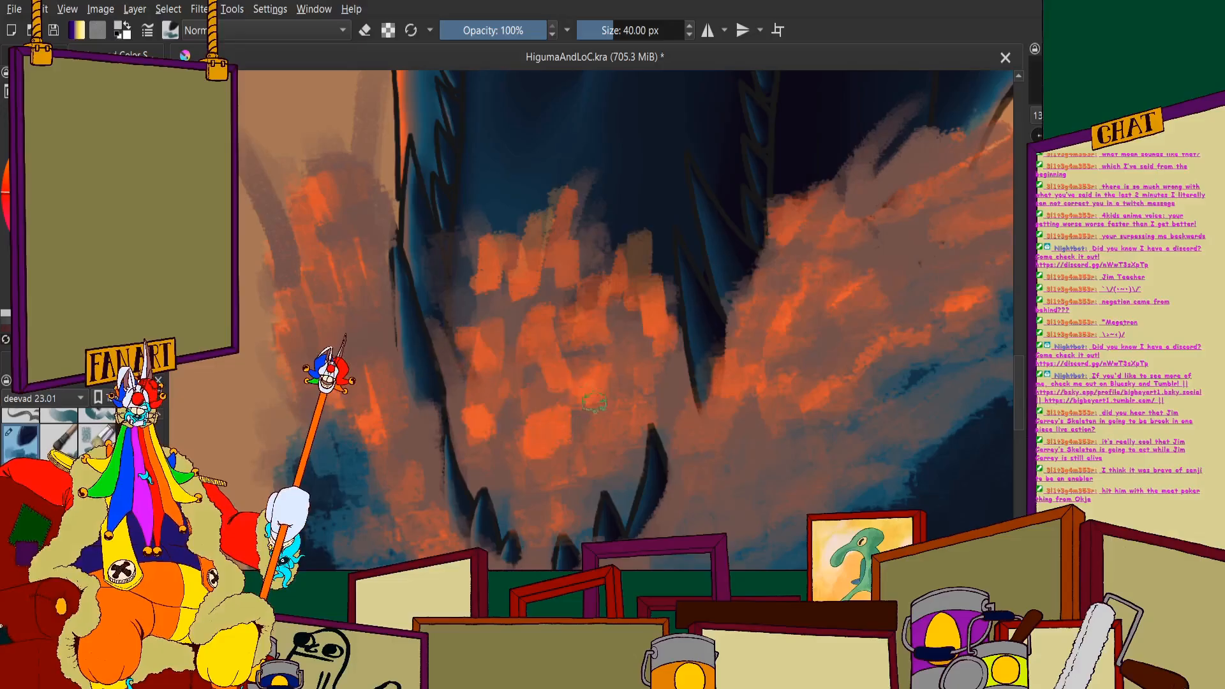
pyautogui.moveTo(584, 386); pyautogui.dragTo(610, 353)
pyautogui.moveTo(620, 351); pyautogui.dragTo(634, 325)
pyautogui.scroll(-2, 619, 274)
pyautogui.scroll(2, 448, 222)
# - Paint bright orange strokes over the upper part of the left splash column, flicking up to its tips
pyautogui.moveTo(483, 191)
pyautogui.mouseDown()
pyautogui.moveTo(489, 223)
pyautogui.moveTo(455, 244)
pyautogui.moveTo(473, 303)
pyautogui.mouseUp()
pyautogui.moveTo(404, 184)
pyautogui.mouseDown()
pyautogui.moveTo(405, 220)
pyautogui.moveTo(451, 324)
pyautogui.mouseUp()
pyautogui.moveTo(436, 329)
pyautogui.mouseDown()
pyautogui.moveTo(425, 353)
pyautogui.moveTo(435, 404)
pyautogui.mouseUp()
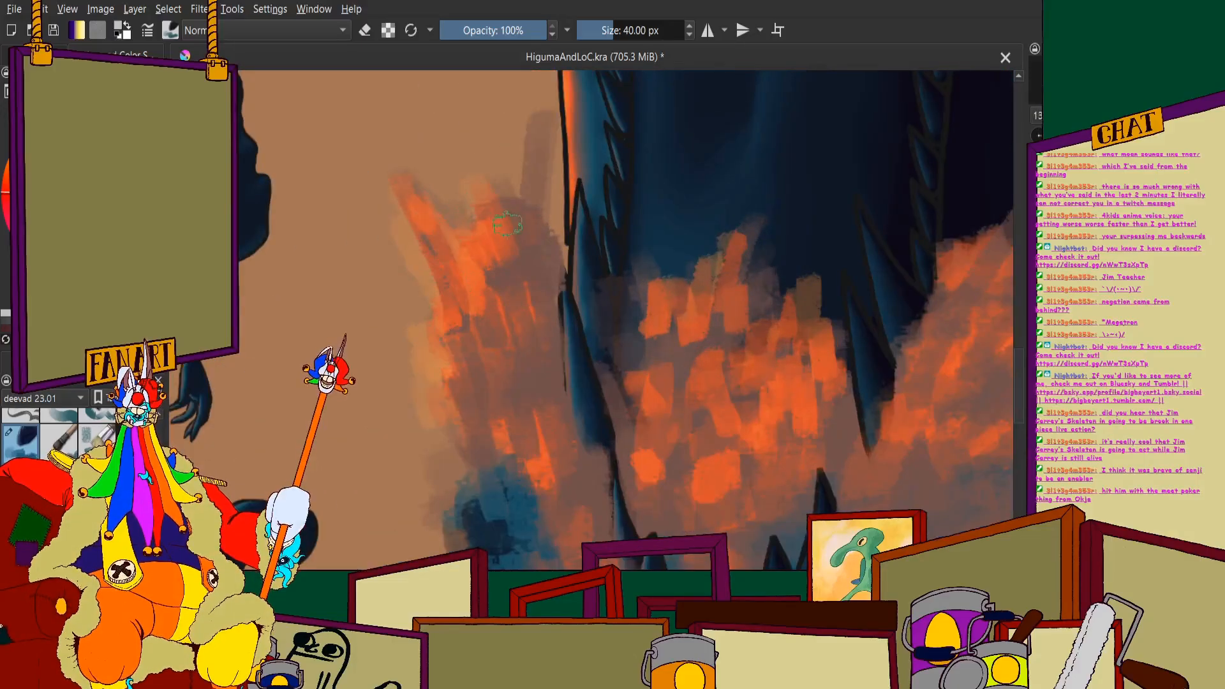
pyautogui.moveTo(525, 203); pyautogui.dragTo(515, 220)
pyautogui.moveTo(541, 185); pyautogui.dragTo(524, 214)
pyautogui.moveTo(544, 303); pyautogui.dragTo(511, 329)
pyautogui.moveTo(527, 271)
pyautogui.mouseDown()
pyautogui.moveTo(505, 293)
pyautogui.moveTo(489, 374)
pyautogui.mouseUp()
pyautogui.moveTo(513, 381)
pyautogui.mouseDown()
pyautogui.moveTo(499, 407)
pyautogui.moveTo(473, 400)
pyautogui.mouseUp()
pyautogui.moveTo(533, 390)
pyautogui.mouseDown()
pyautogui.moveTo(571, 459)
pyautogui.moveTo(513, 463)
pyautogui.mouseUp()
# - Continue the orange strokes down the left splash column to the jaw's lower curve, with tan dabs just outside it
pyautogui.scroll(-3, 460, 374)
pyautogui.scroll(3, 504, 480)
pyautogui.moveTo(424, 298)
pyautogui.mouseDown()
pyautogui.moveTo(466, 363)
pyautogui.moveTo(435, 364)
pyautogui.mouseUp()
pyautogui.moveTo(427, 367); pyautogui.dragTo(438, 388)
pyautogui.moveTo(406, 302)
pyautogui.mouseDown()
pyautogui.moveTo(420, 321)
pyautogui.moveTo(401, 340)
pyautogui.moveTo(416, 378)
pyautogui.mouseUp()
pyautogui.moveTo(423, 369); pyautogui.dragTo(484, 450)
pyautogui.moveTo(489, 448); pyautogui.dragTo(540, 471)
pyautogui.moveTo(483, 382); pyautogui.dragTo(507, 421)
pyautogui.moveTo(451, 288); pyautogui.dragTo(489, 364)
pyautogui.scroll(-3, 476, 318)
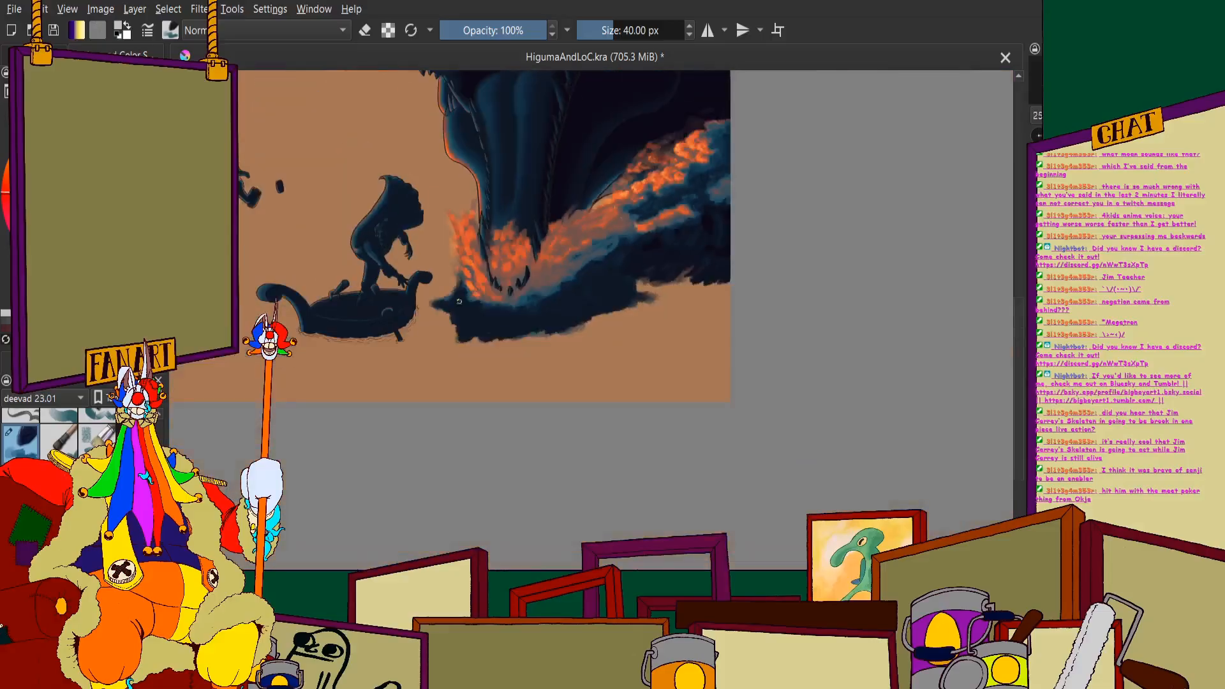
pyautogui.scroll(4, 436, 302)
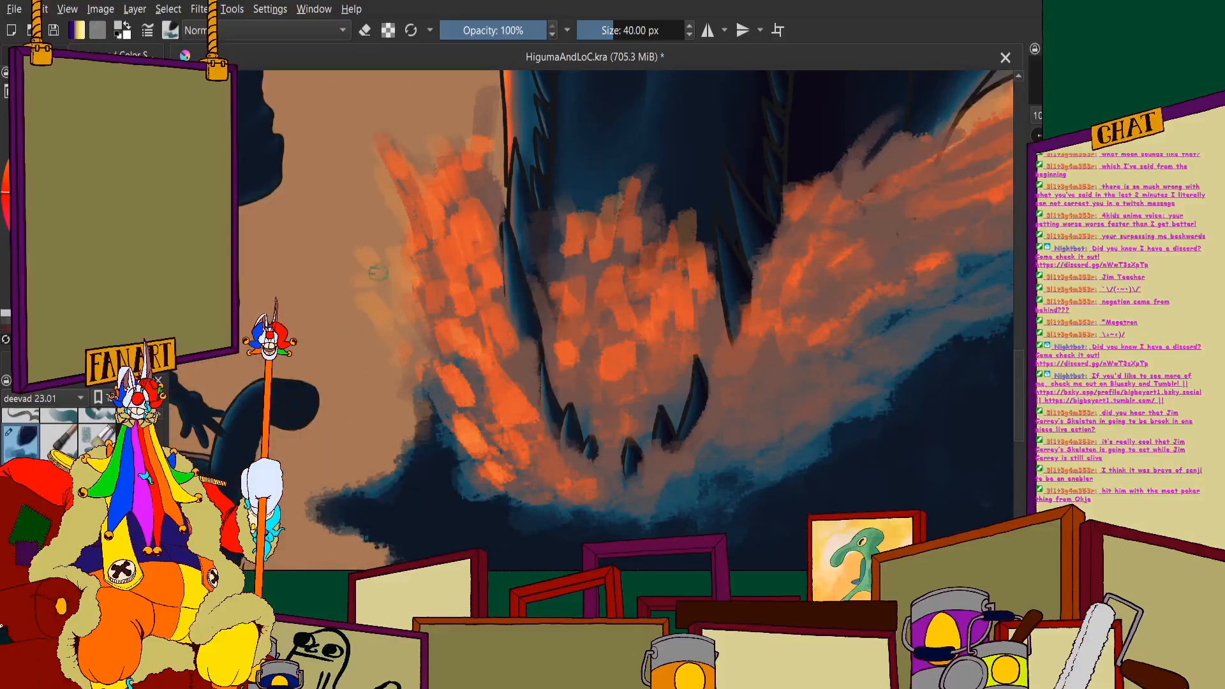
# - Turn on the hidden layers so the night sky and dark sea show behind the splash
pyautogui.scroll(-3, 332, 250)
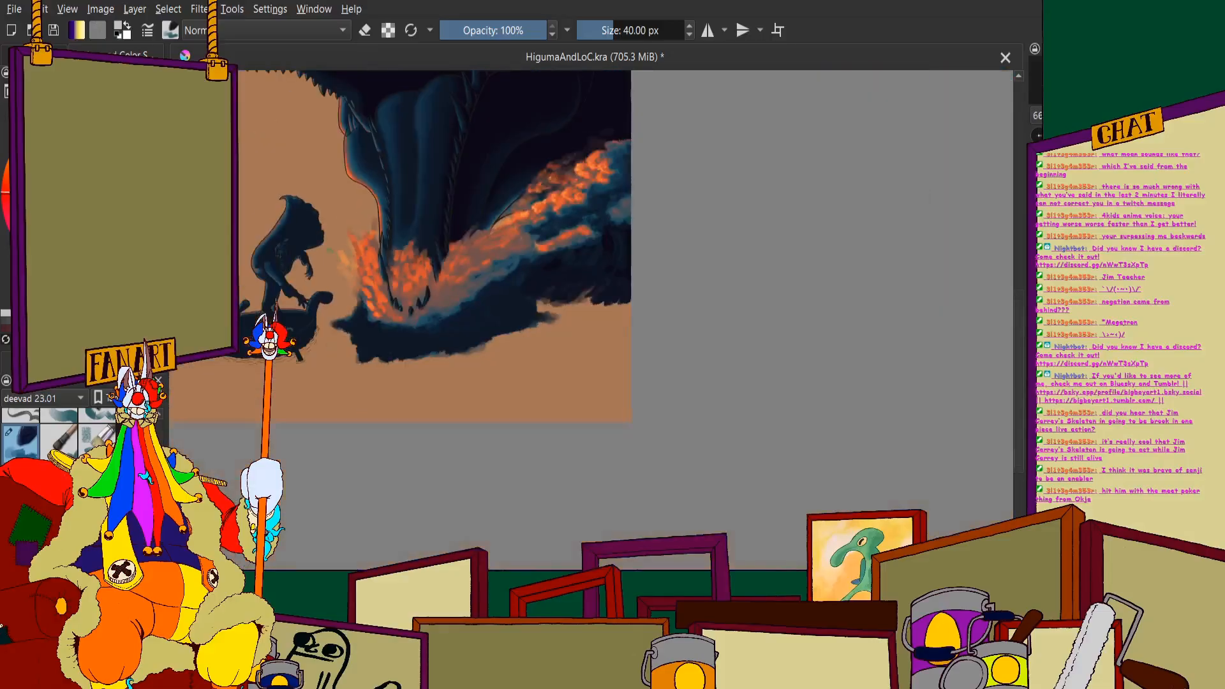
pyautogui.click(37, 56)
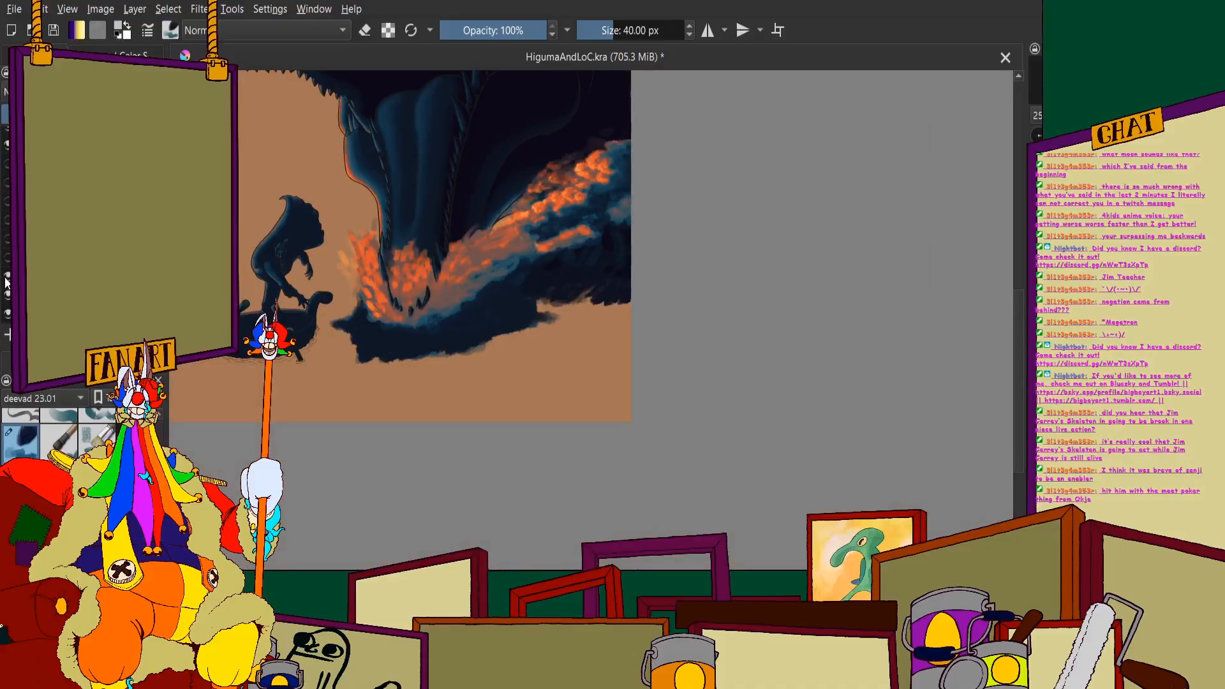
pyautogui.scroll(5, 576, 219)
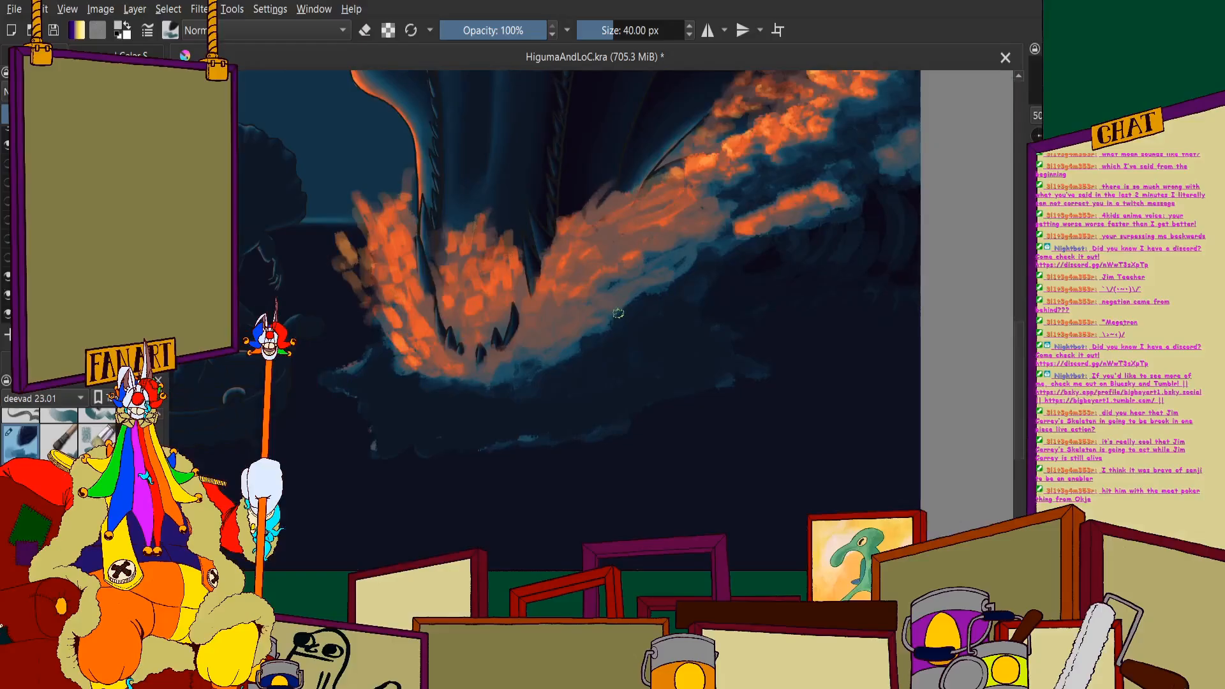
# - Sweep long bright orange strokes from the top of the right splash down along the jaw toward the front teeth
pyautogui.scroll(2, 599, 216)
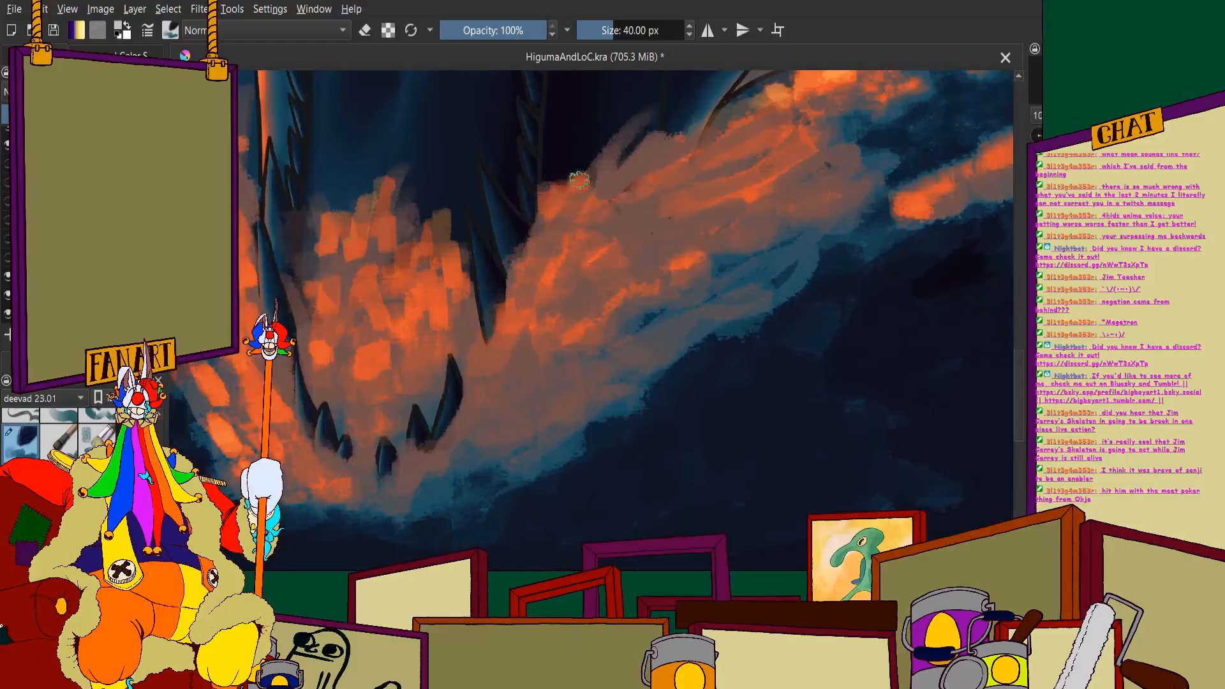
pyautogui.moveTo(579, 180)
pyautogui.mouseDown()
pyautogui.moveTo(498, 360)
pyautogui.moveTo(415, 469)
pyautogui.mouseUp()
pyautogui.moveTo(536, 294)
pyautogui.mouseDown()
pyautogui.moveTo(516, 362)
pyautogui.moveTo(469, 437)
pyautogui.mouseUp()
pyautogui.moveTo(549, 305); pyautogui.dragTo(623, 169)
pyautogui.scroll(-3, 596, 192)
pyautogui.scroll(2, 455, 187)
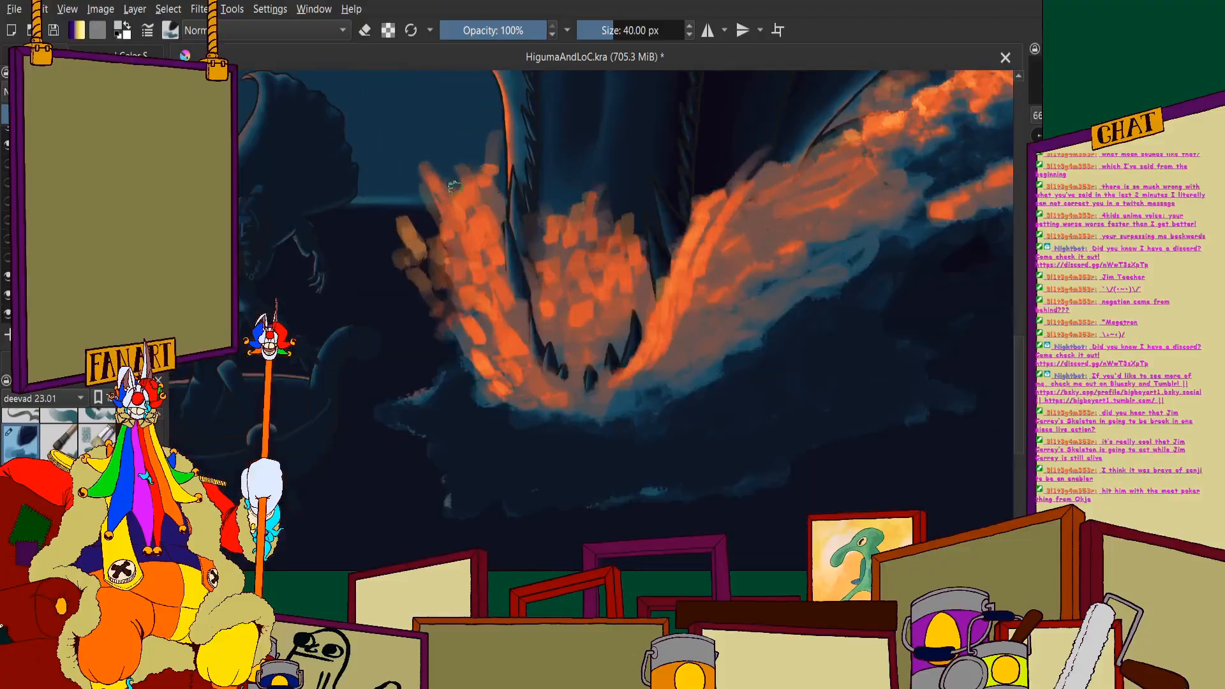
# - Sweep bright orange strokes down the left splash and around beneath the front teeth, closing the curve under the jaw
pyautogui.scroll(2, 455, 187)
pyautogui.moveTo(415, 201)
pyautogui.mouseDown()
pyautogui.moveTo(468, 361)
pyautogui.moveTo(457, 407)
pyautogui.moveTo(473, 453)
pyautogui.moveTo(571, 498)
pyautogui.mouseUp()
pyautogui.moveTo(669, 482)
pyautogui.mouseDown()
pyautogui.moveTo(664, 418)
pyautogui.moveTo(667, 459)
pyautogui.moveTo(623, 496)
pyautogui.moveTo(644, 423)
pyautogui.moveTo(601, 492)
pyautogui.mouseUp()
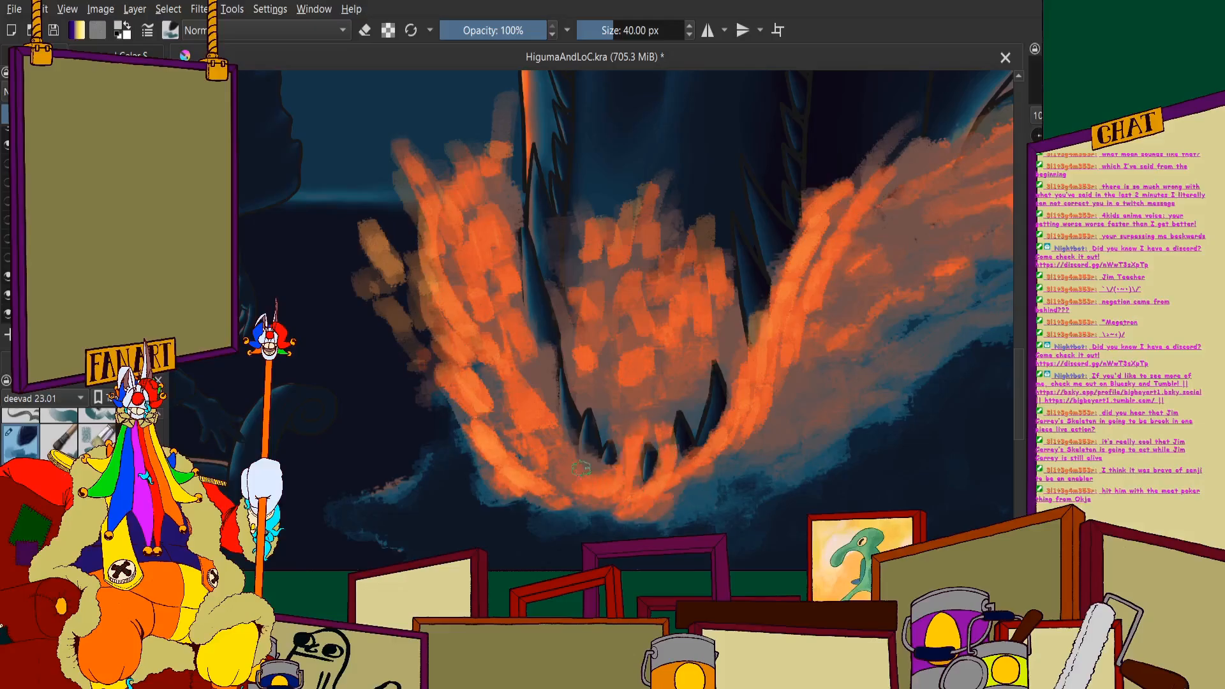
# - Fill gaps in the mist inside the jaw and beside the teeth with more orange dabs
pyautogui.moveTo(558, 344)
pyautogui.mouseDown()
pyautogui.moveTo(540, 425)
pyautogui.moveTo(569, 285)
pyautogui.moveTo(525, 361)
pyautogui.mouseUp()
pyautogui.moveTo(736, 372)
pyautogui.mouseDown()
pyautogui.moveTo(730, 304)
pyautogui.moveTo(729, 365)
pyautogui.mouseUp()
pyautogui.moveTo(710, 328)
pyautogui.mouseDown()
pyautogui.moveTo(693, 334)
pyautogui.moveTo(693, 384)
pyautogui.moveTo(661, 383)
pyautogui.mouseUp()
pyautogui.scroll(-1, 626, 380)
pyautogui.scroll(-2, 533, 298)
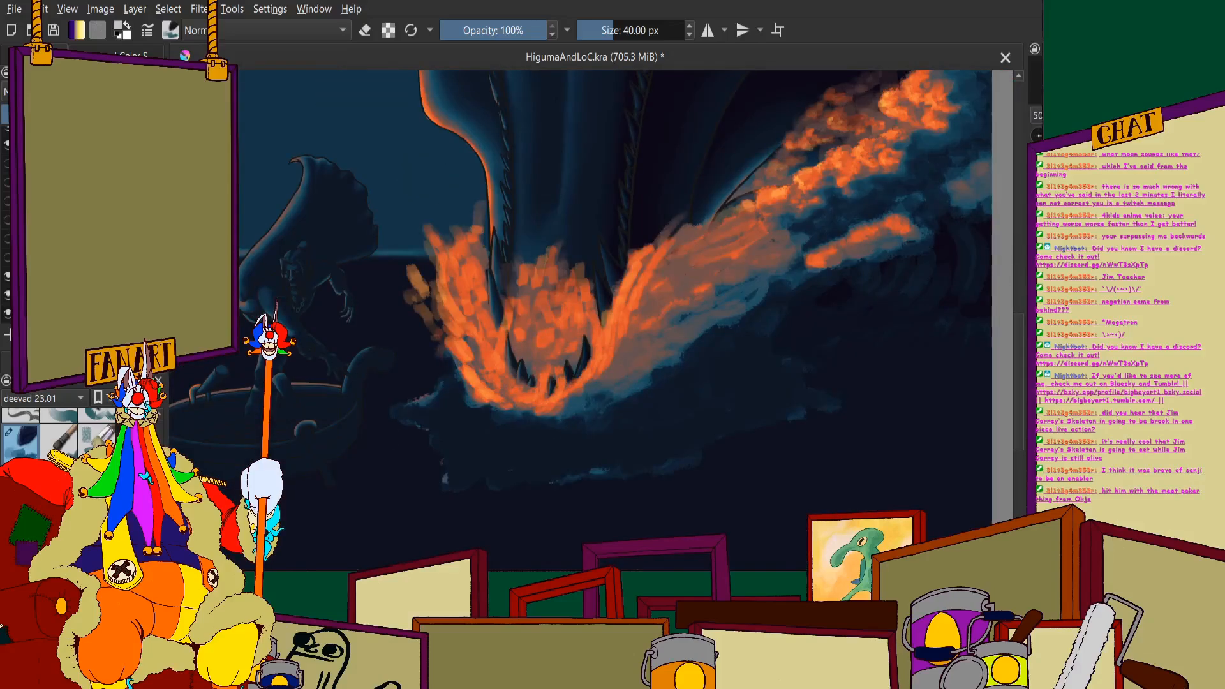
# - Paint dark navy over the pale foam edge at the lower left of the wave beneath the jaw
pyautogui.click(142, 54)
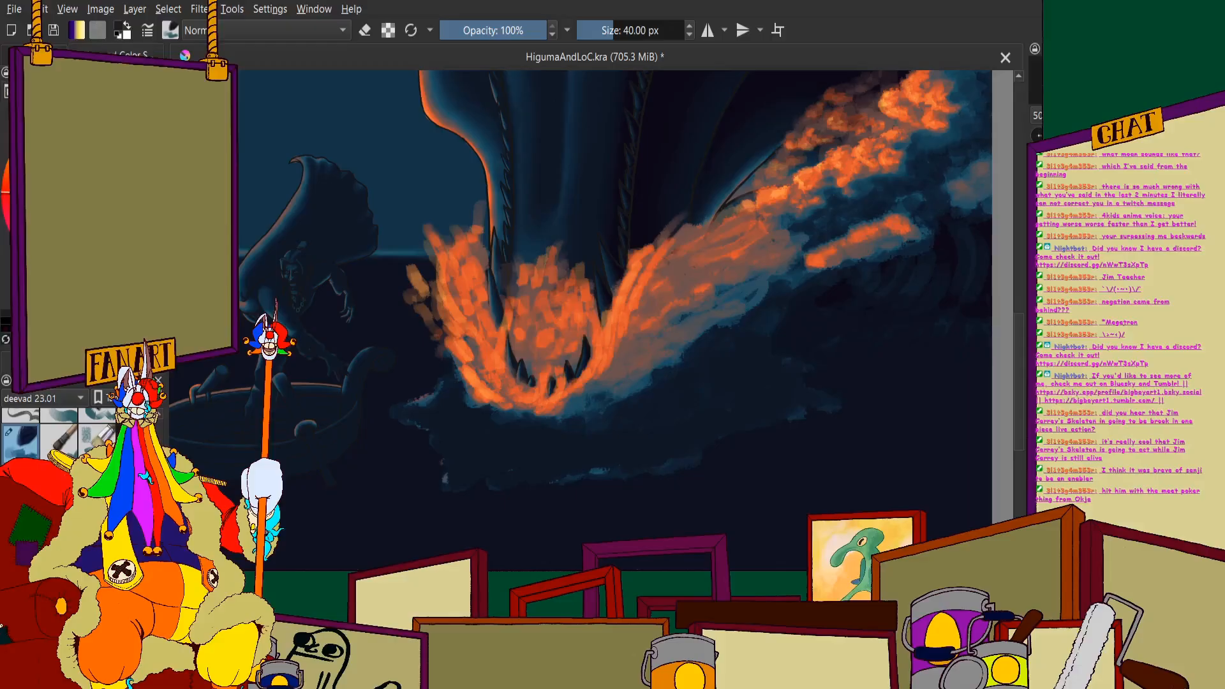
pyautogui.scroll(3, 511, 447)
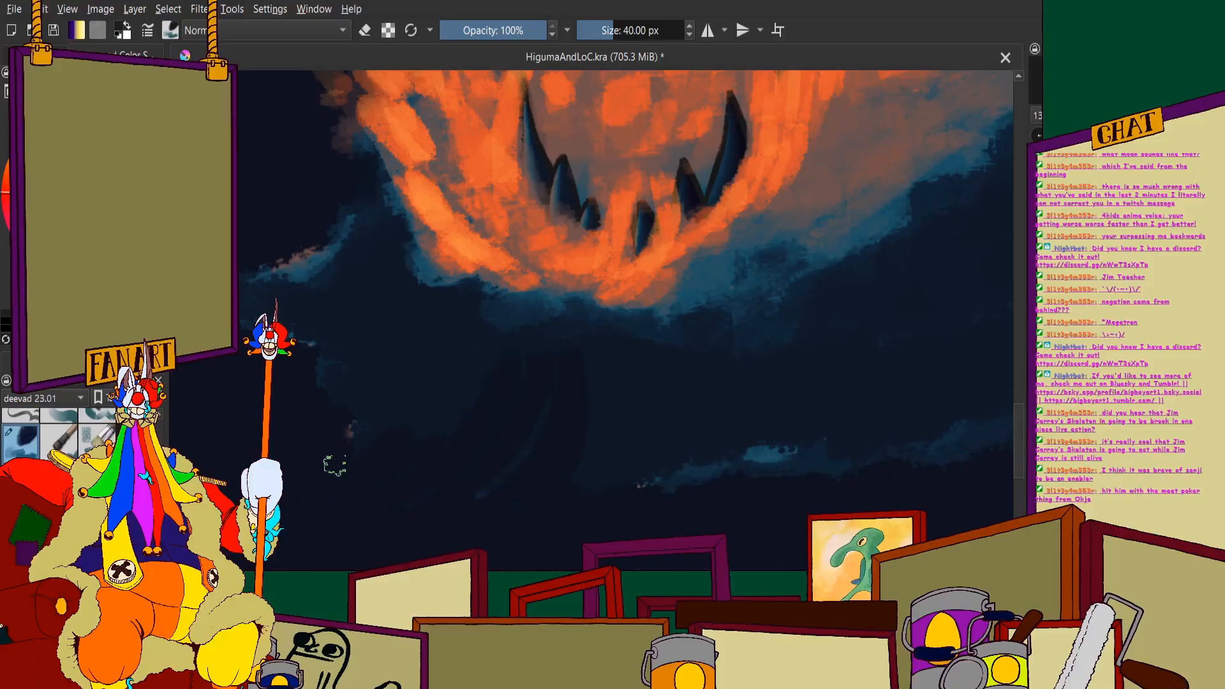
pyautogui.scroll(-3, 335, 466)
pyautogui.scroll(5, 331, 294)
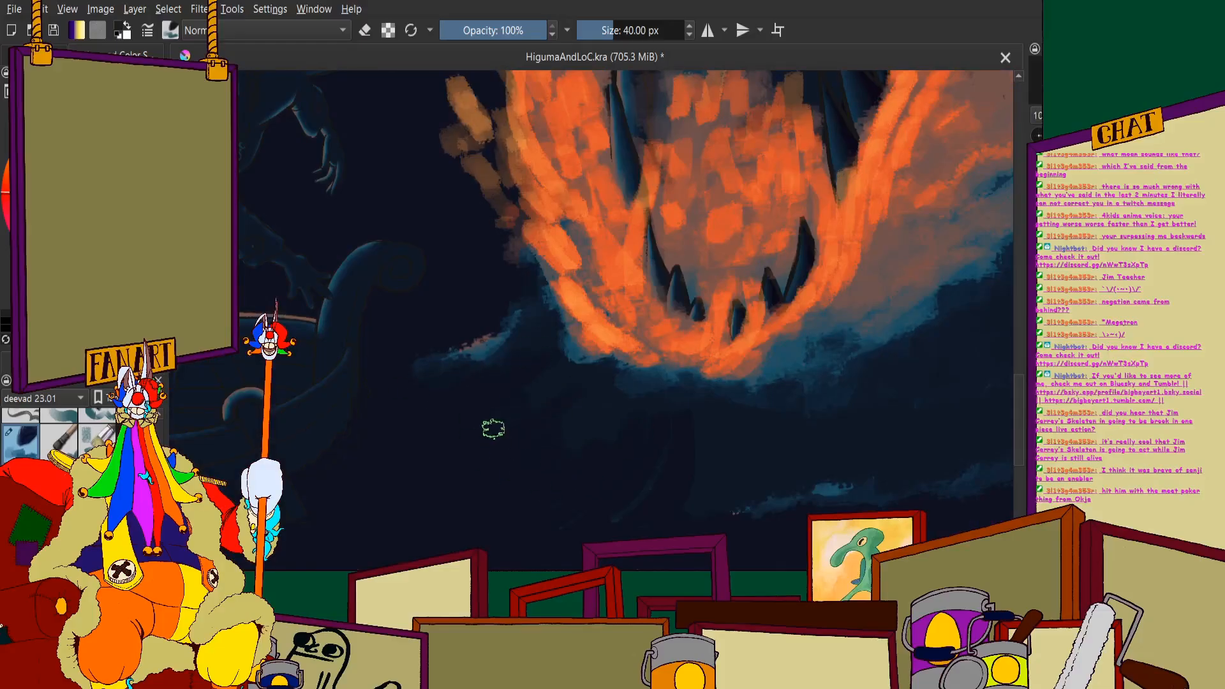
pyautogui.moveTo(552, 365); pyautogui.dragTo(616, 386)
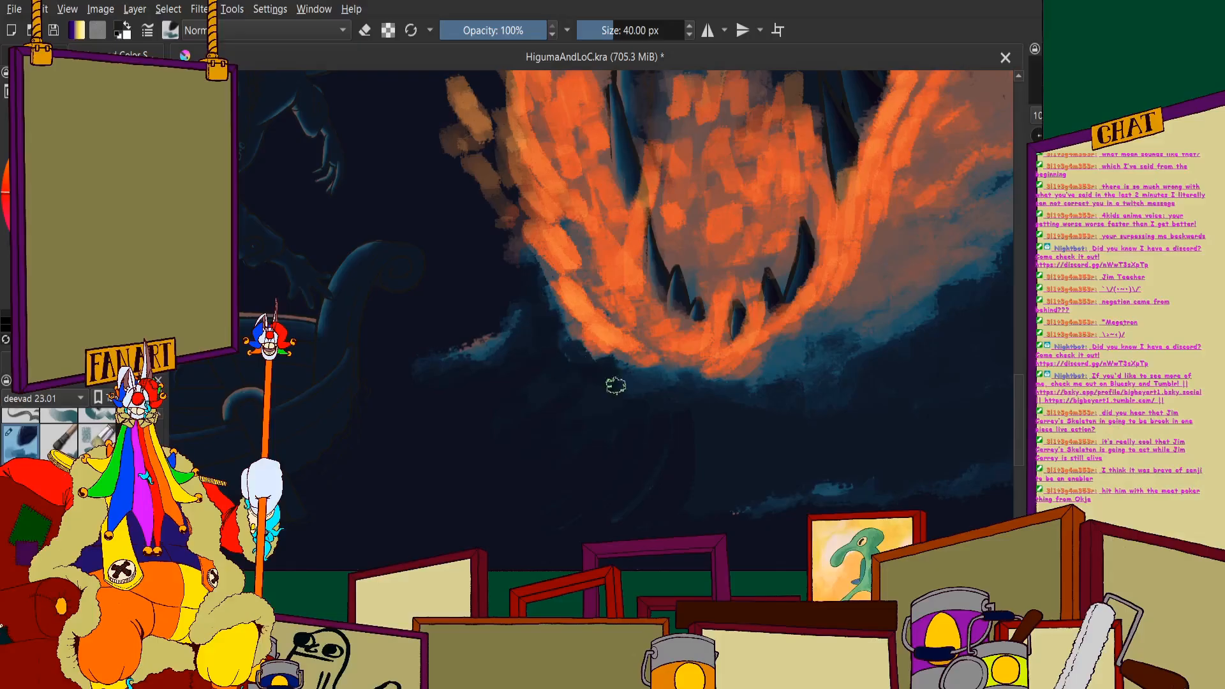
pyautogui.scroll(-5, 702, 389)
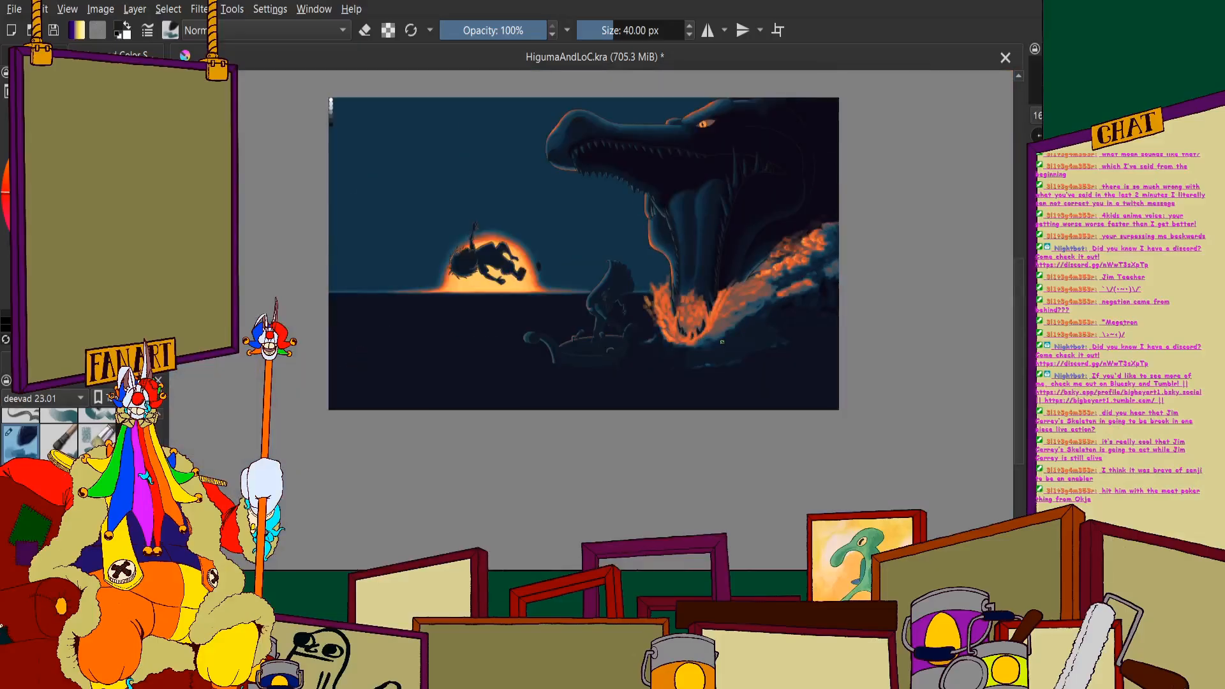
# - Brush curved dark navy strokes downward from beneath the jaw to blend the wave's lower edge into the sea
pyautogui.scroll(3, 808, 330)
pyautogui.scroll(-1, 668, 287)
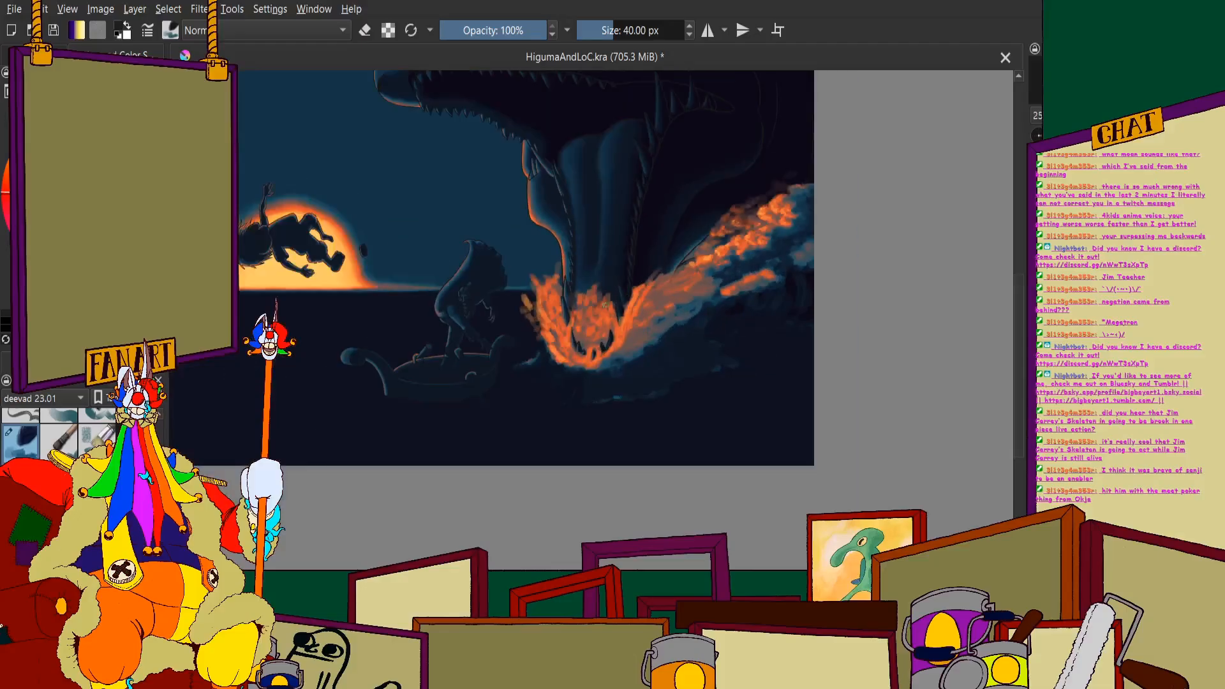
pyautogui.scroll(-1, 605, 305)
pyautogui.scroll(4, 447, 319)
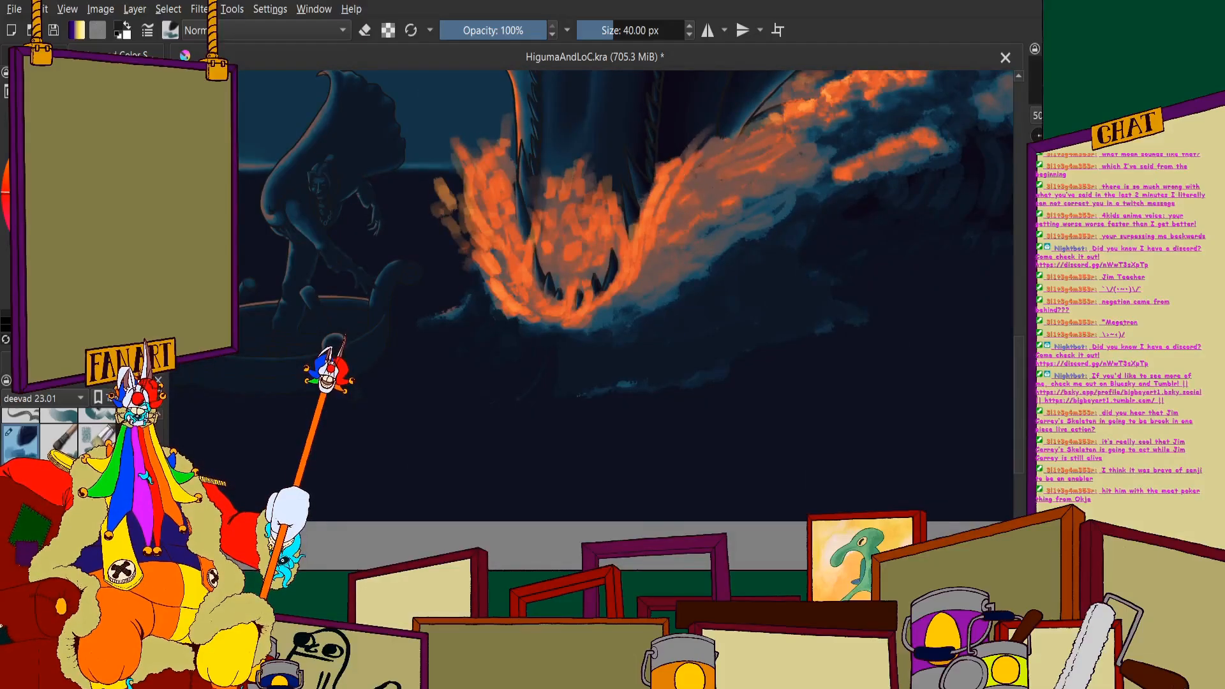
pyautogui.scroll(1, 585, 339)
pyautogui.moveTo(621, 274); pyautogui.dragTo(608, 378)
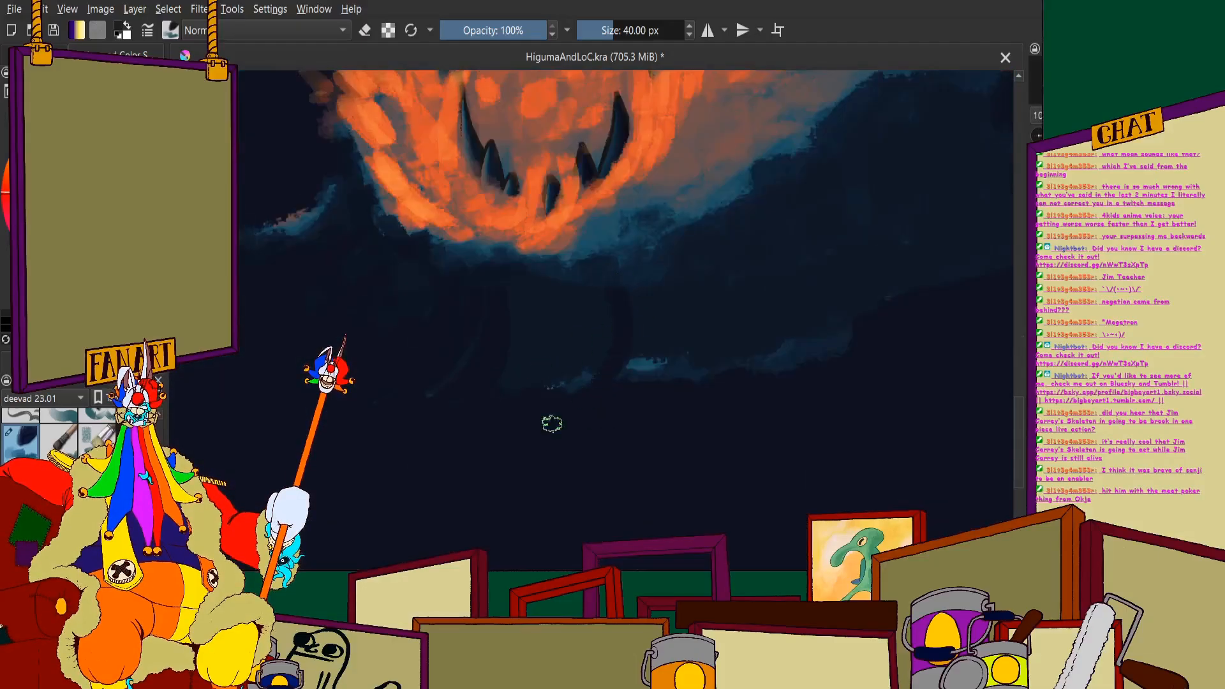
pyautogui.scroll(-1, 552, 365)
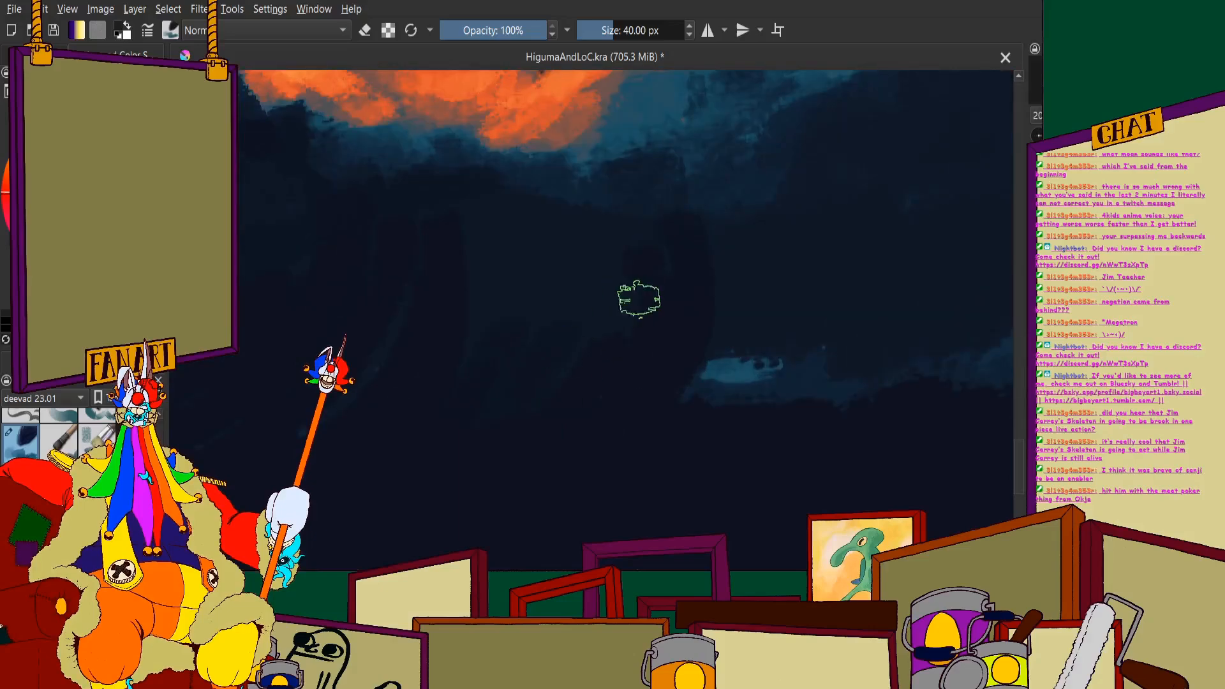
# - Cover the pale blue foam streak below the jaw with dark navy strokes
pyautogui.scroll(2, 482, 338)
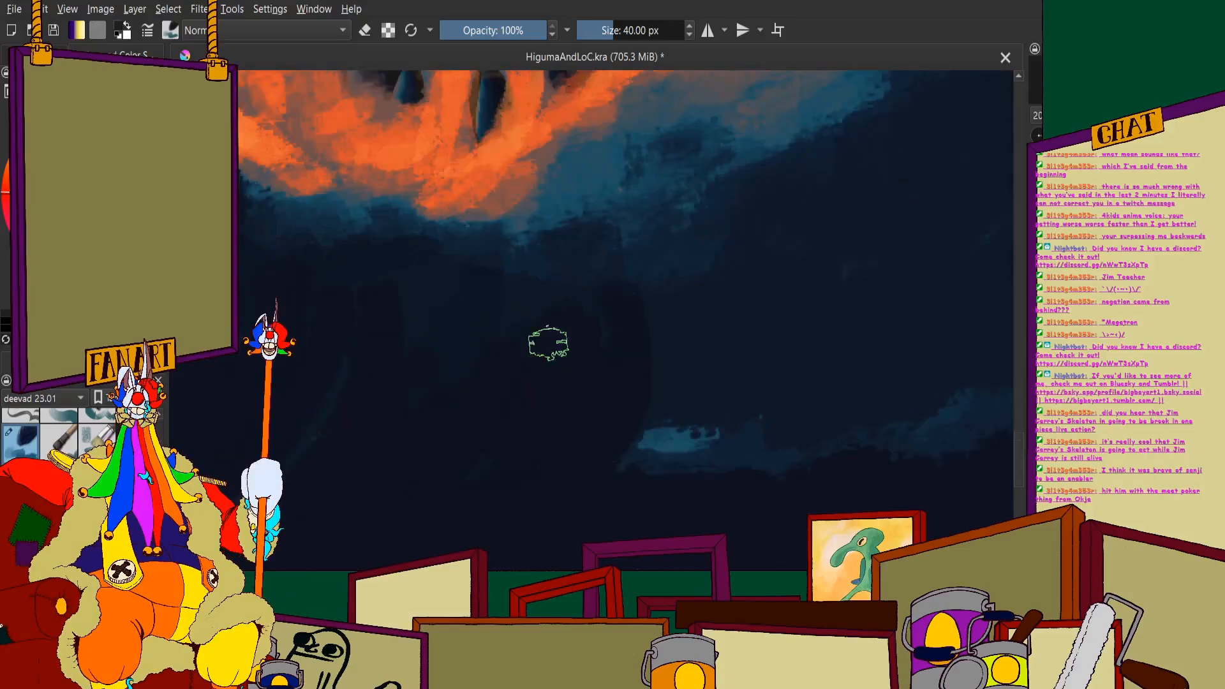
pyautogui.scroll(-1, 676, 355)
pyautogui.scroll(1, 664, 377)
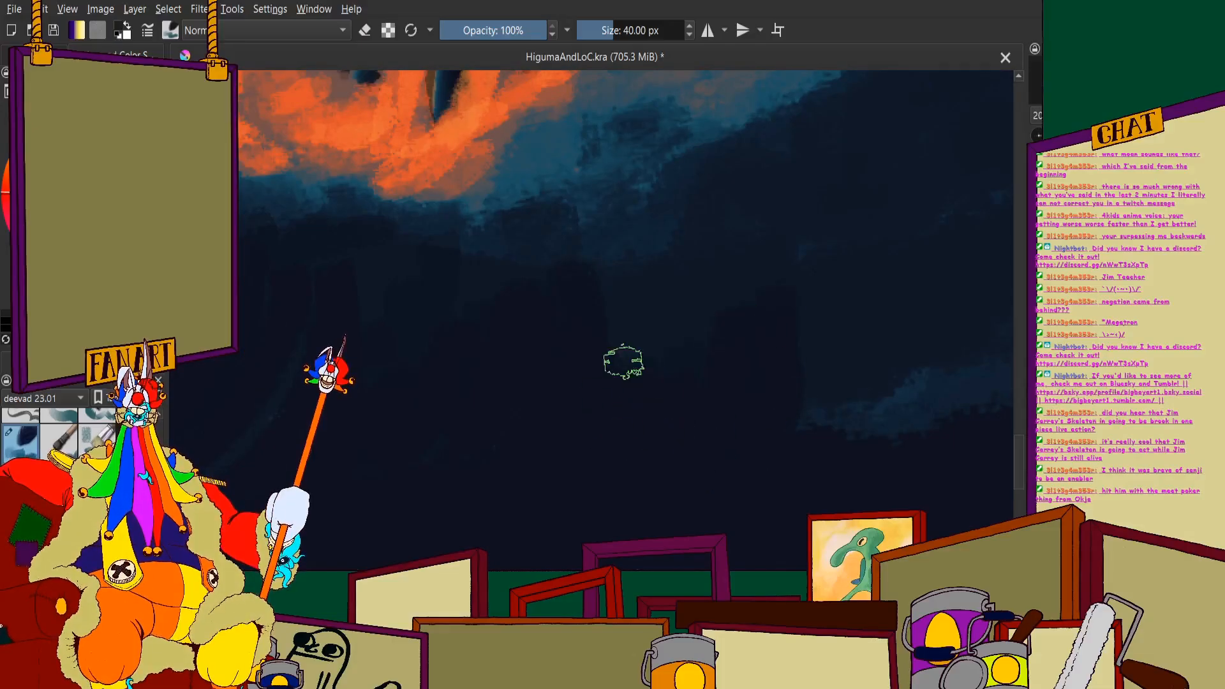
pyautogui.scroll(-1, 765, 332)
pyautogui.scroll(2, 741, 319)
pyautogui.scroll(-1, 720, 308)
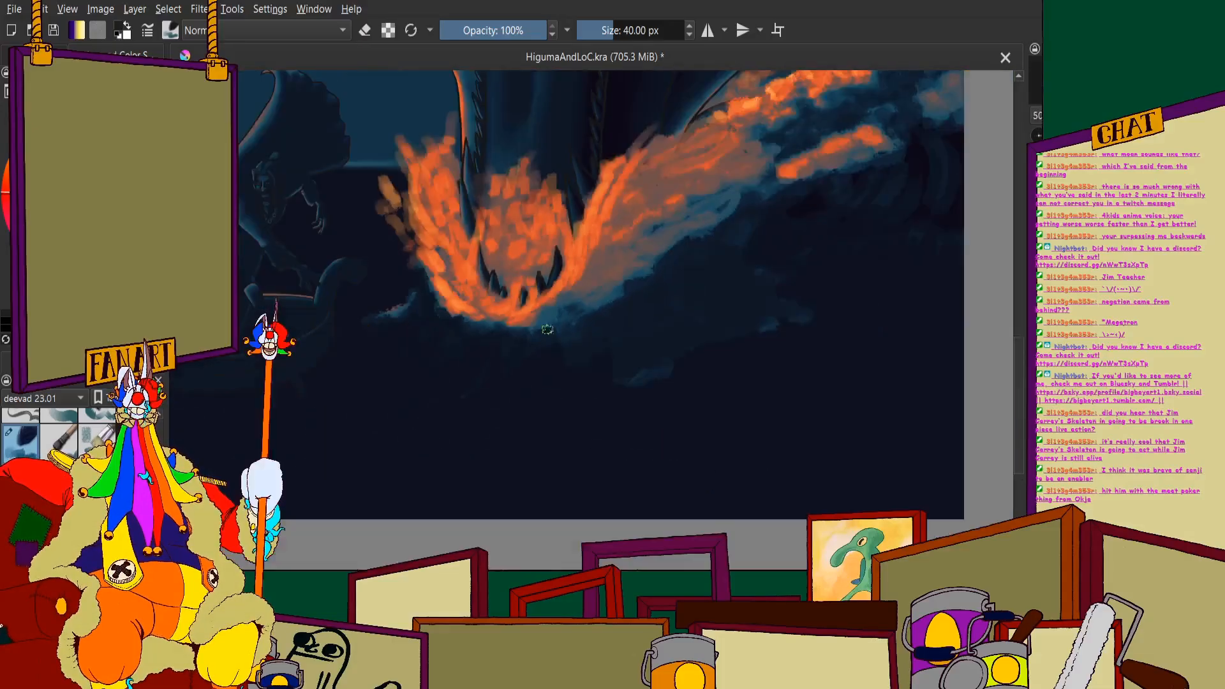
# - Sweep curved navy strokes over the remaining blue foam patches in the water below the right splash
pyautogui.scroll(1, 641, 312)
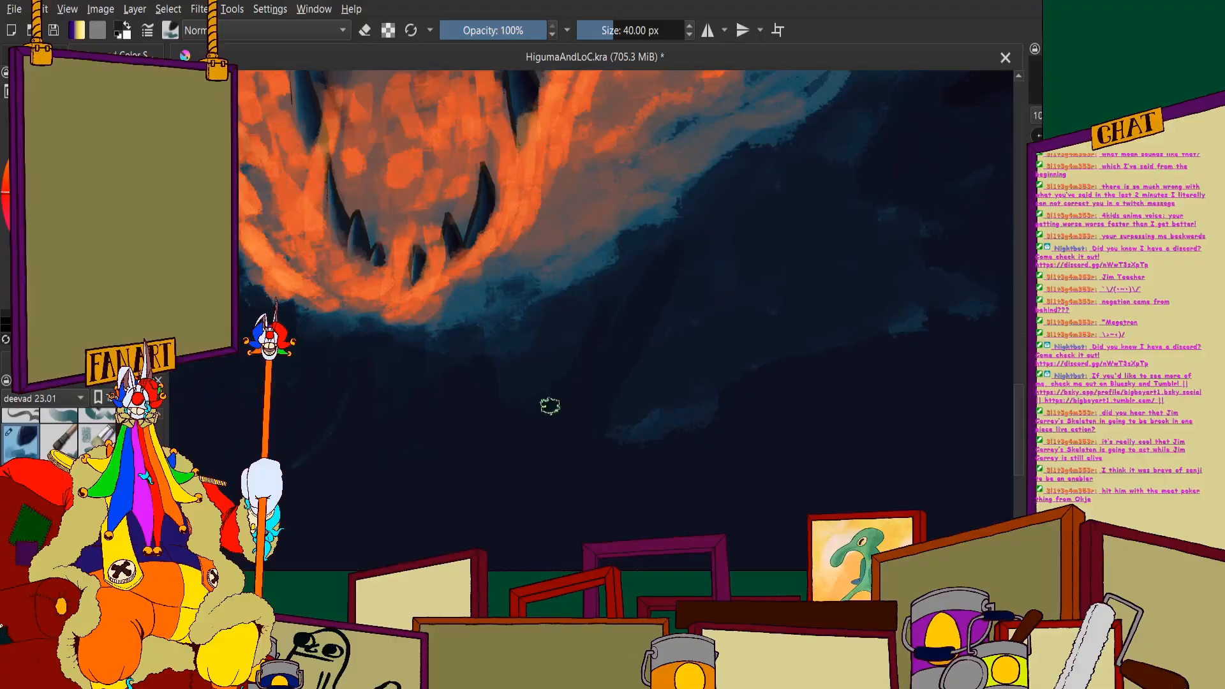
pyautogui.scroll(-1, 558, 307)
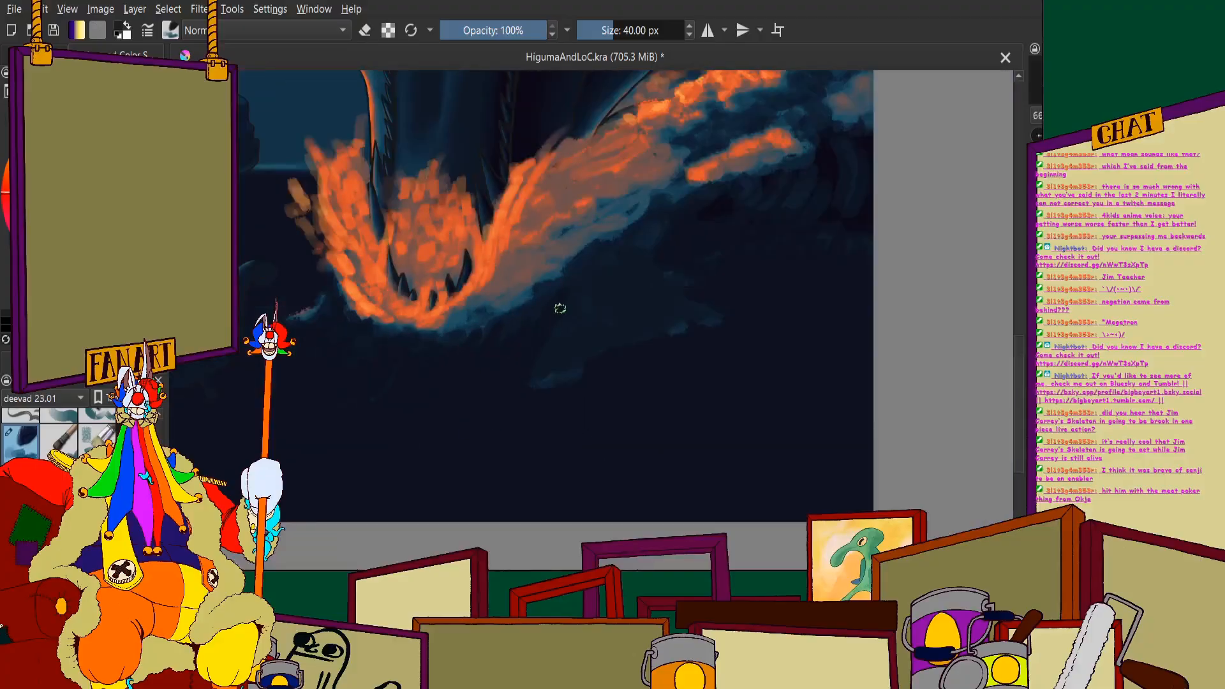
pyautogui.scroll(1, 641, 249)
pyautogui.moveTo(746, 151)
pyautogui.mouseDown()
pyautogui.moveTo(711, 337)
pyautogui.moveTo(711, 298)
pyautogui.mouseUp()
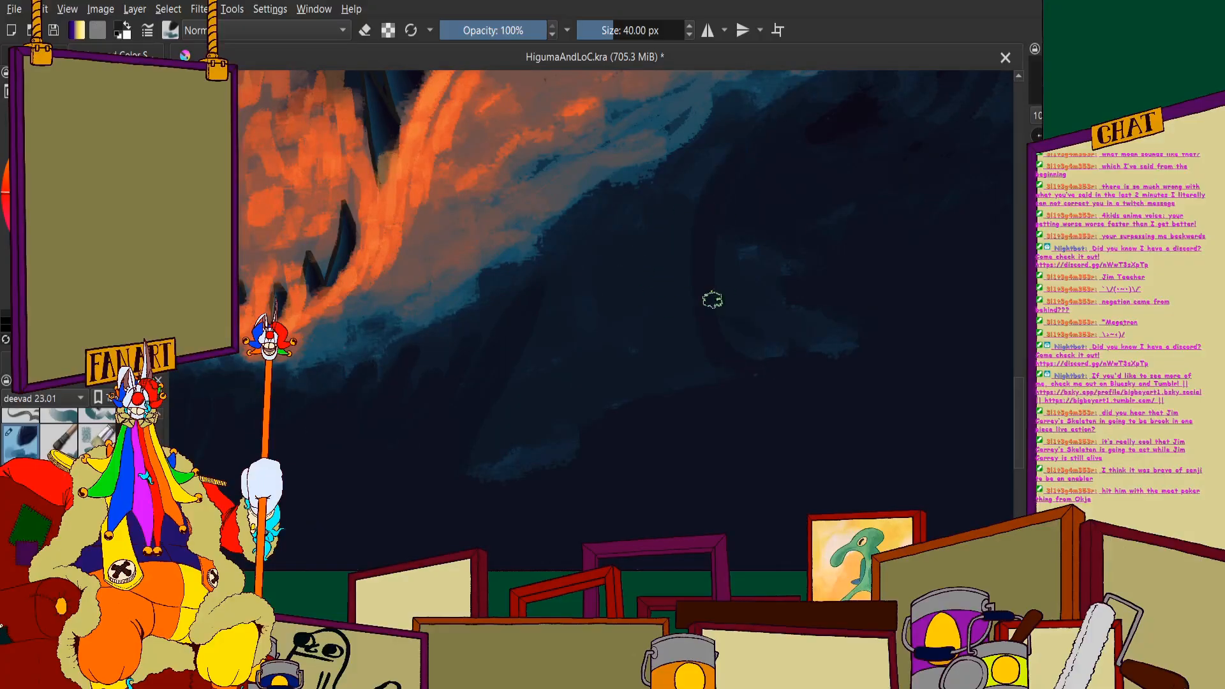
pyautogui.scroll(-1, 807, 279)
pyautogui.scroll(1, 740, 266)
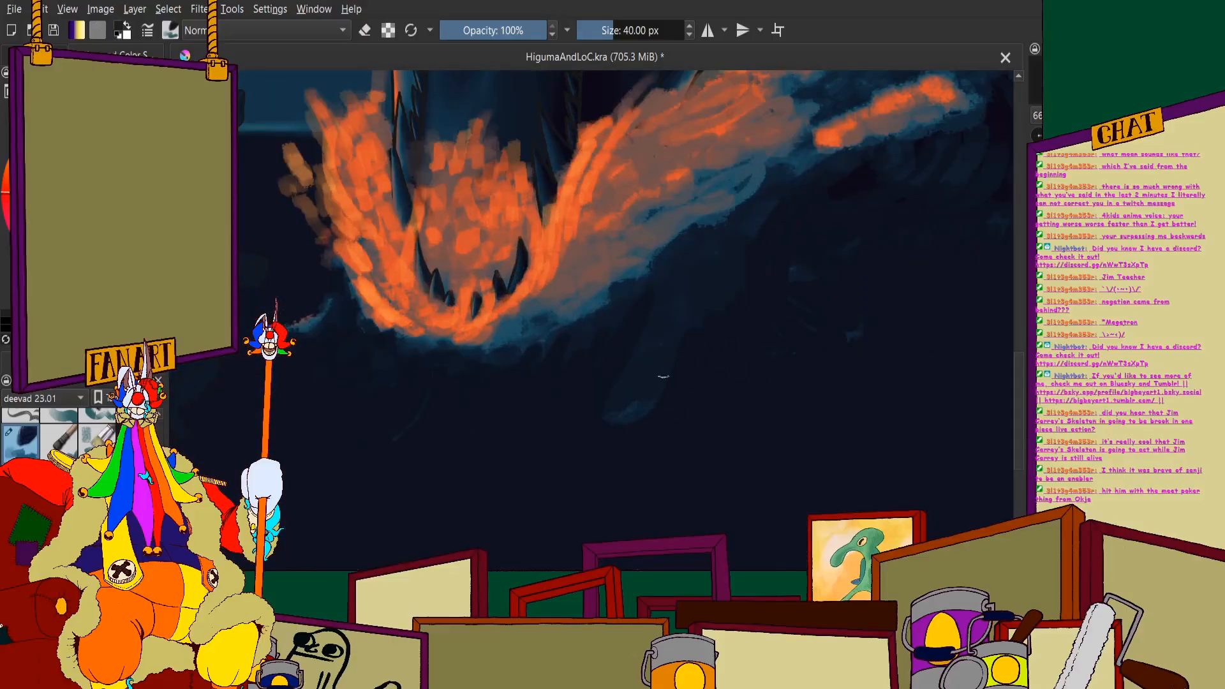
# - Undo the last two strokes on the dark water below the splash
pyautogui.hotkey('ctrl', 'z')
pyautogui.hotkey('ctrl', 'z')
pyautogui.scroll(-2, 770, 268)
pyautogui.scroll(1, 703, 260)
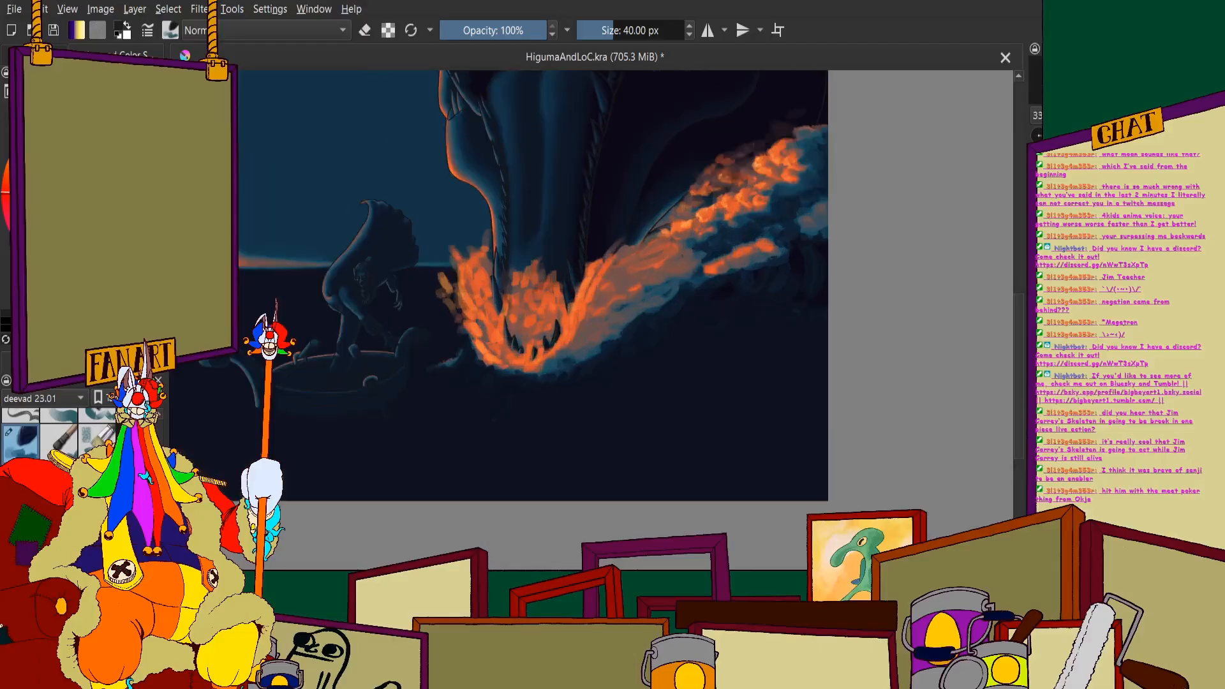
# - Brush faint blue strokes curving down from the underside of the right splash into the dark navy water
pyautogui.scroll(4, 659, 411)
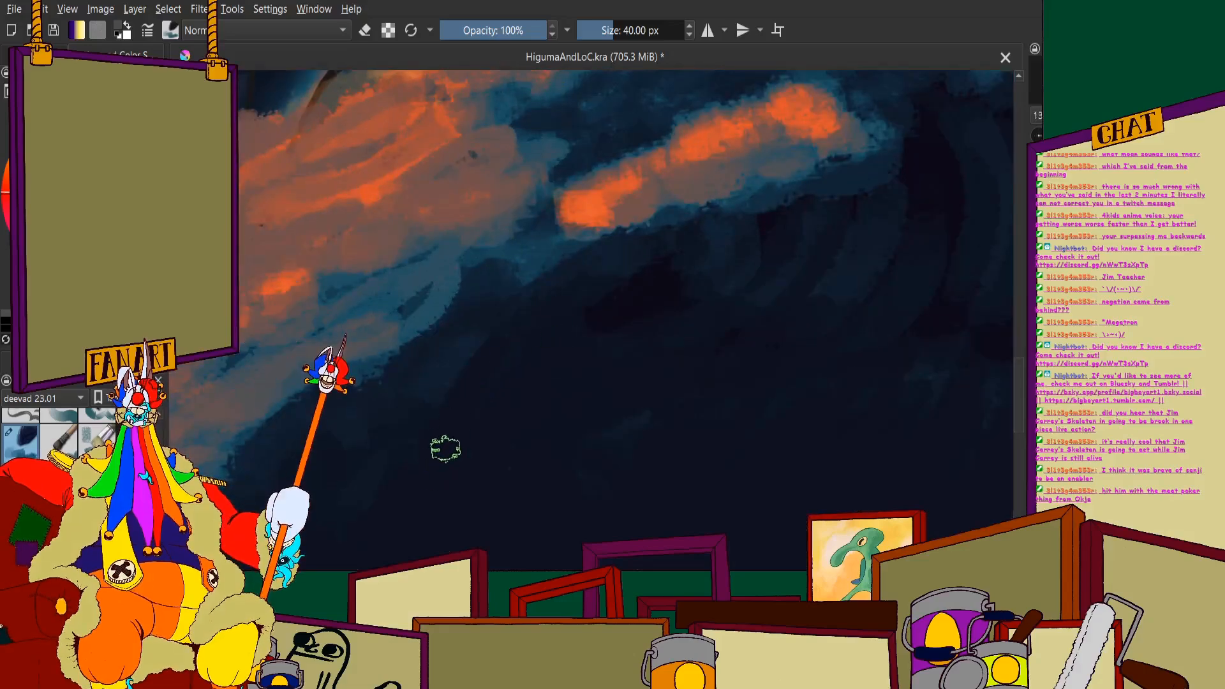
pyautogui.moveTo(534, 316); pyautogui.dragTo(498, 347)
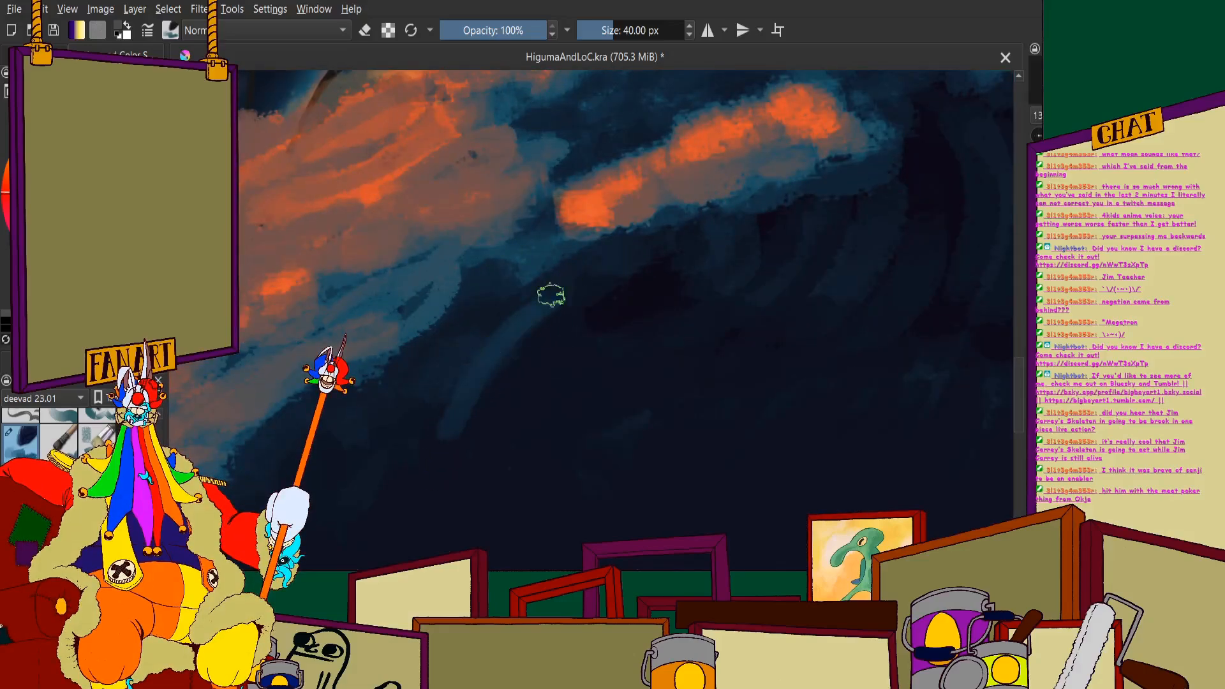
pyautogui.moveTo(589, 260); pyautogui.dragTo(482, 382)
pyautogui.moveTo(631, 256)
pyautogui.mouseDown()
pyautogui.moveTo(586, 295)
pyautogui.moveTo(576, 326)
pyautogui.moveTo(586, 349)
pyautogui.moveTo(632, 330)
pyautogui.moveTo(501, 366)
pyautogui.mouseUp()
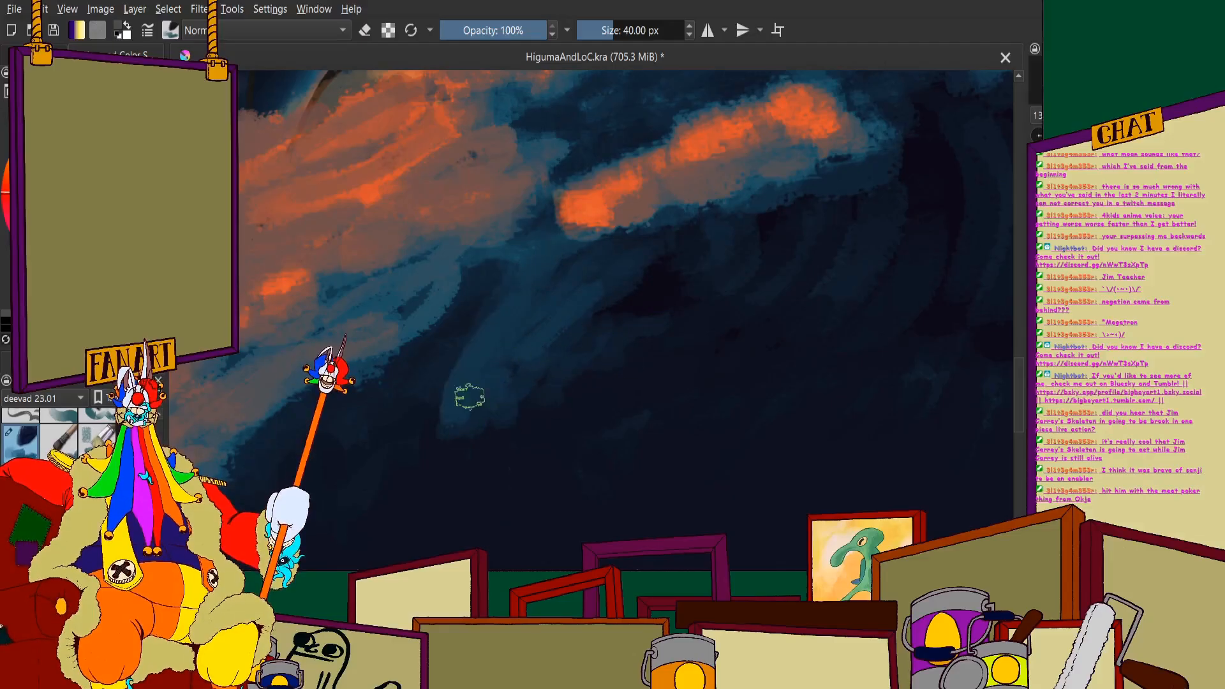
pyautogui.scroll(-3, 533, 175)
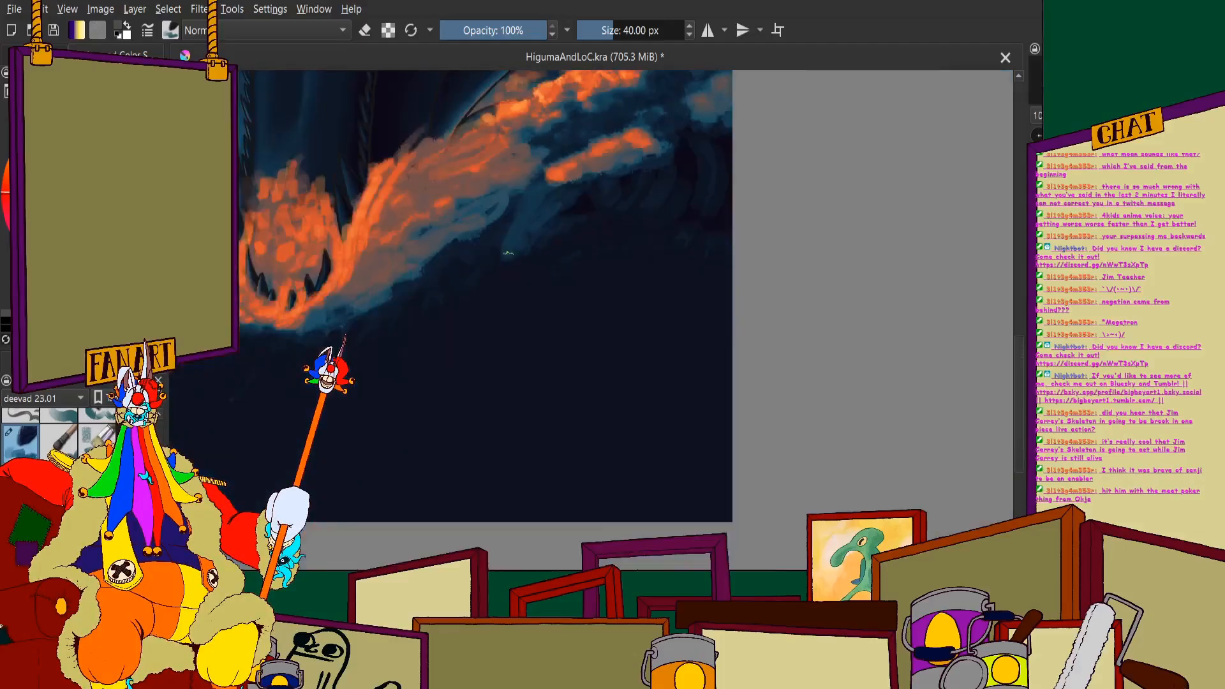
pyautogui.scroll(3, 498, 219)
pyautogui.scroll(-1, 570, 178)
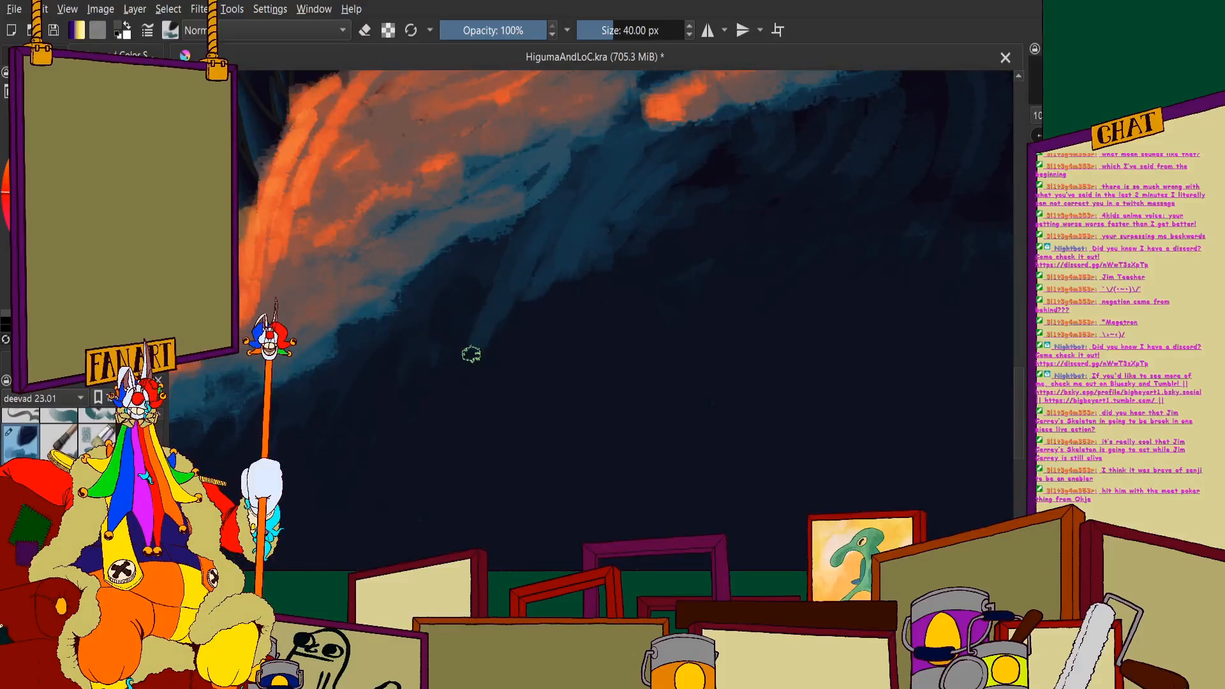
# - Extend the muted blue strokes across the dark water toward the area beneath the separate orange foam streak
pyautogui.scroll(-3, 572, 275)
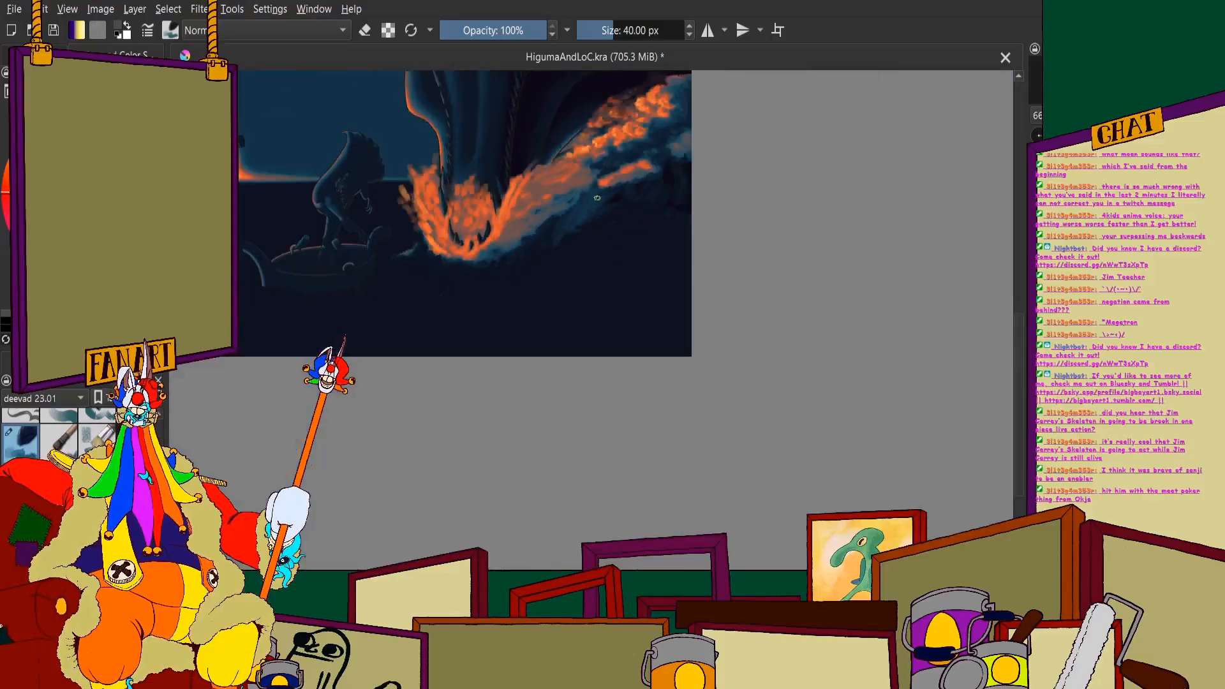
pyautogui.scroll(3, 565, 297)
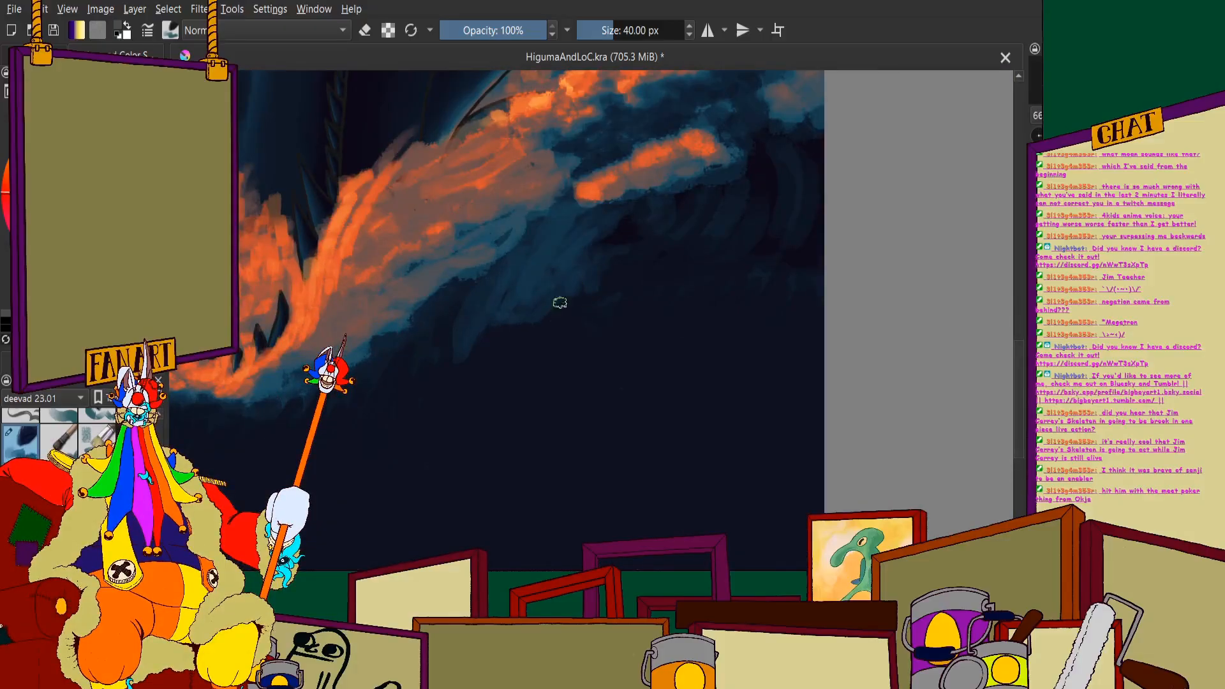
pyautogui.scroll(-2, 495, 244)
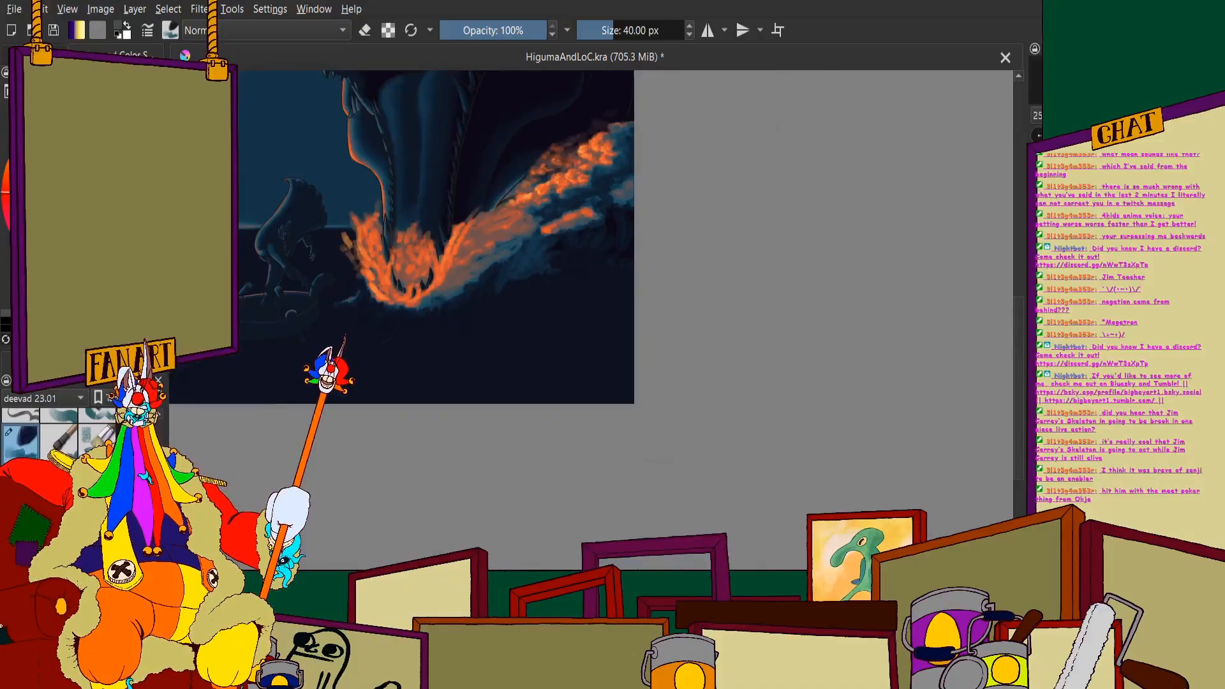
pyautogui.scroll(5, 520, 302)
pyautogui.scroll(-2, 604, 298)
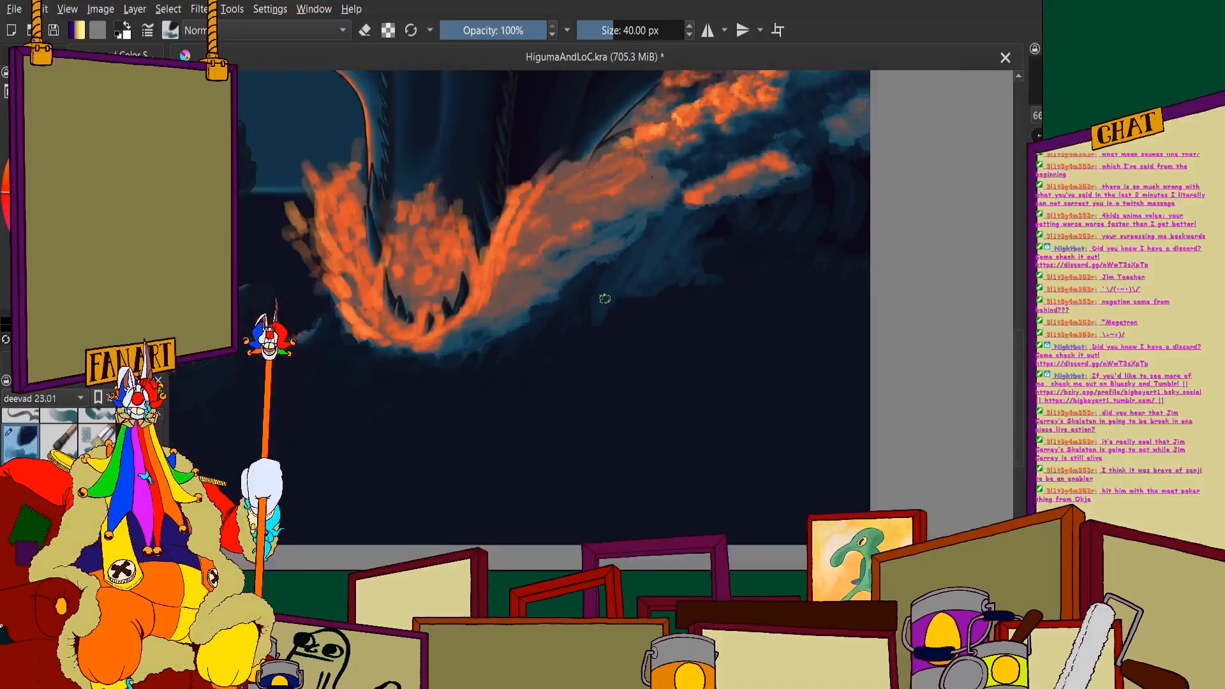
pyautogui.scroll(1, 665, 300)
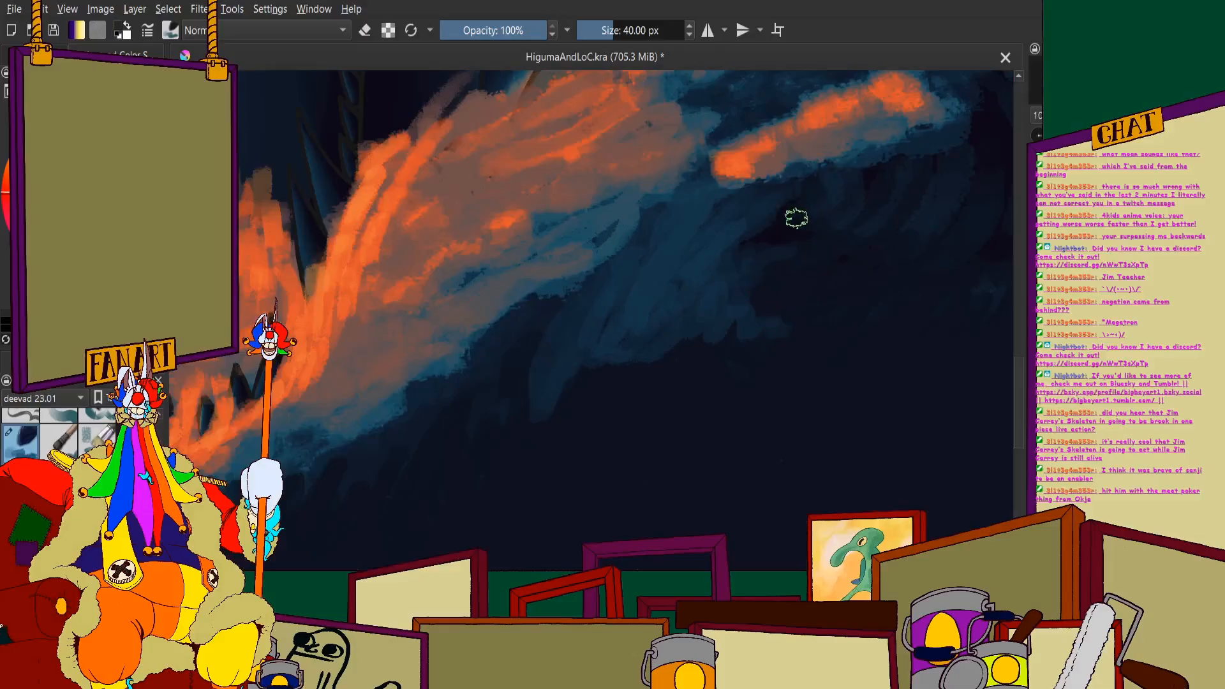
# - Tone down the blue strokes in the water beneath the right splash with dark navy brushwork
pyautogui.scroll(-3, 735, 213)
pyautogui.scroll(2, 657, 254)
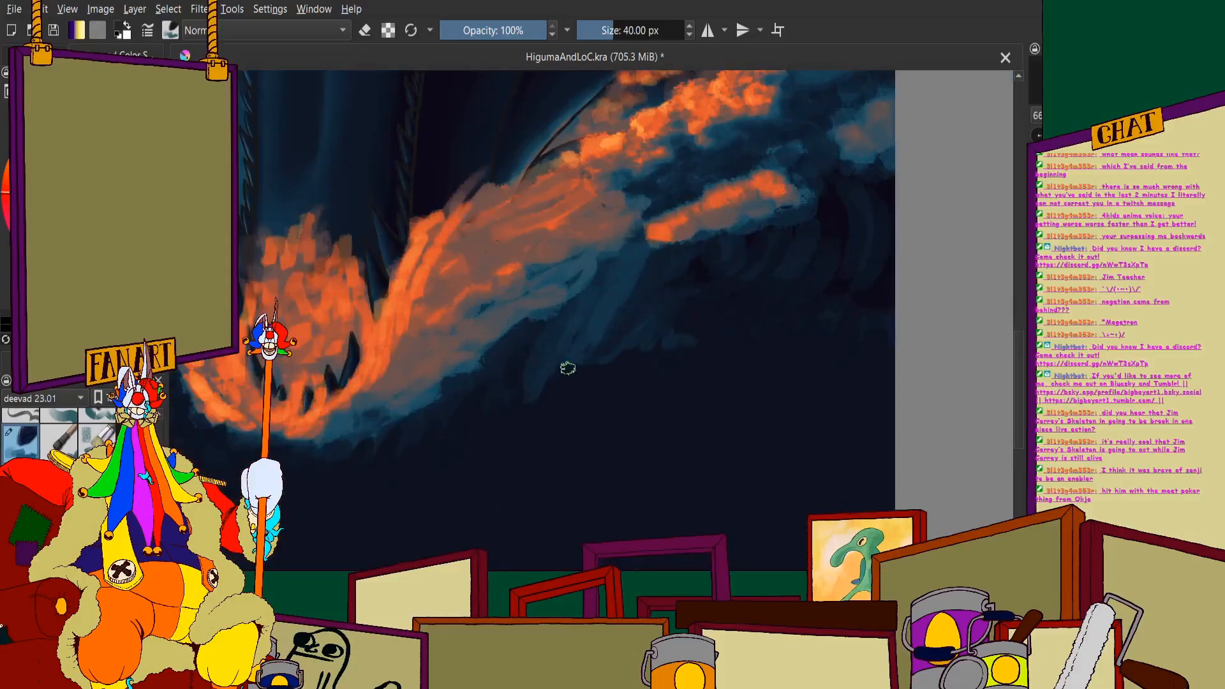
pyautogui.moveTo(567, 367)
pyautogui.mouseDown()
pyautogui.moveTo(640, 245)
pyautogui.moveTo(586, 332)
pyautogui.moveTo(613, 261)
pyautogui.mouseUp()
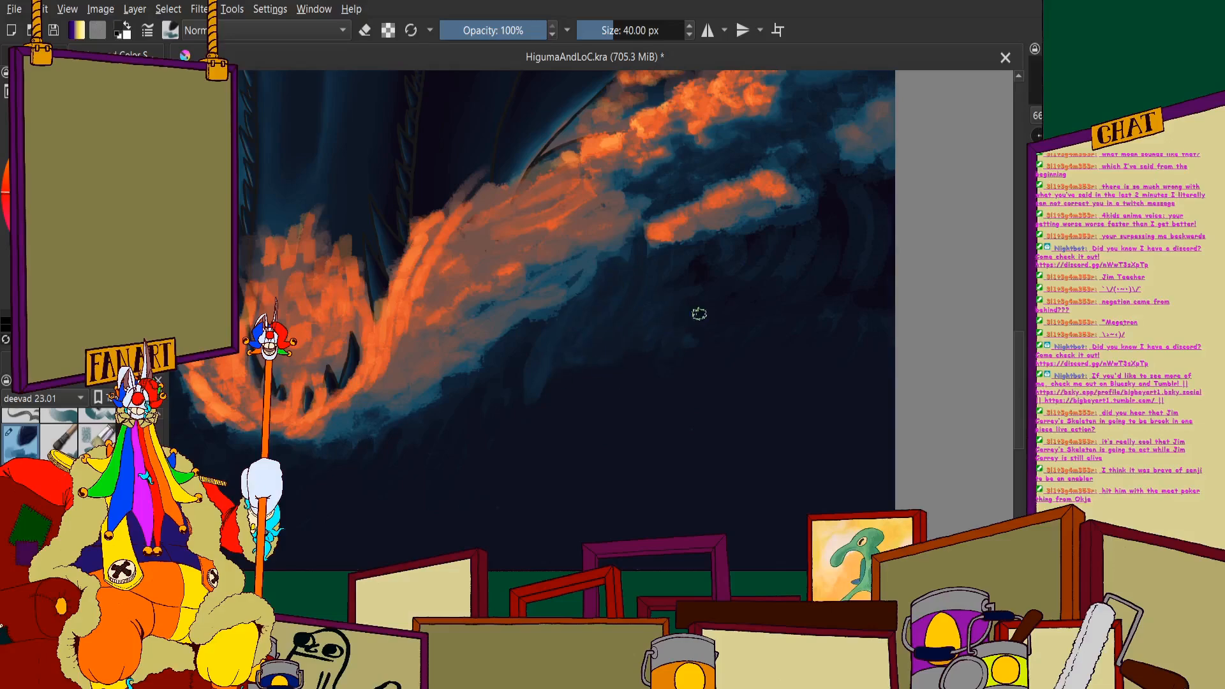
pyautogui.scroll(-5, 679, 283)
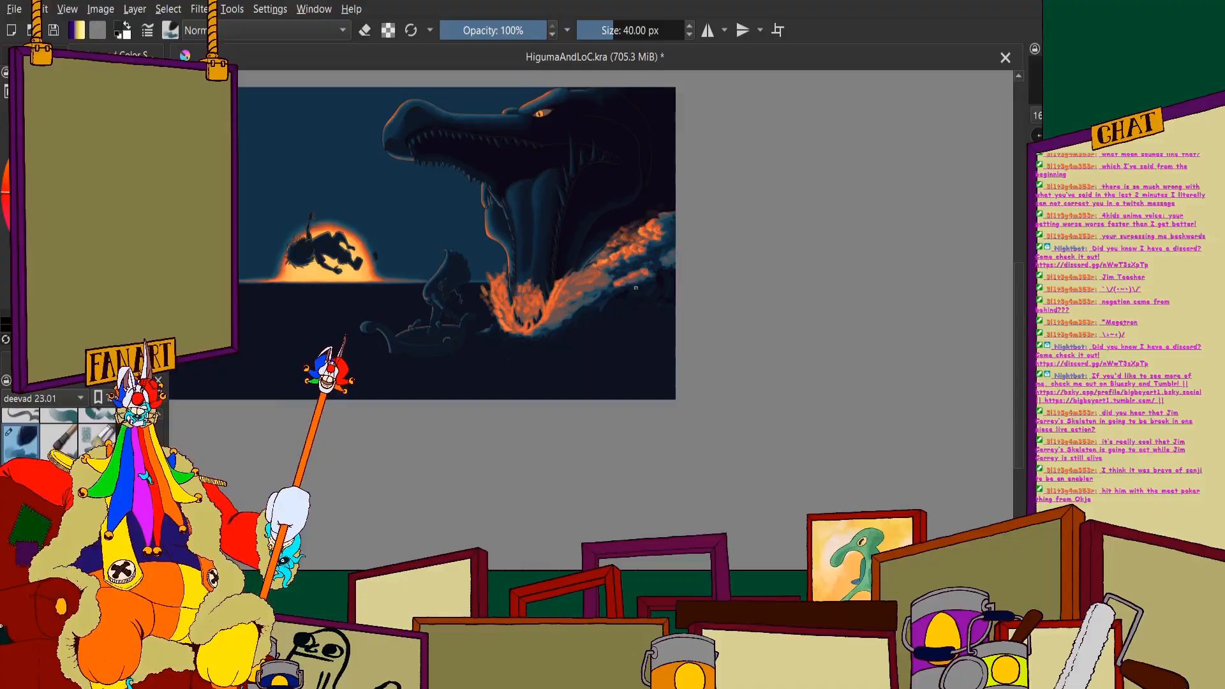
# - Add orange strokes following the curve of the right splash beside the sea monster's lower jaw
pyautogui.scroll(2, 619, 297)
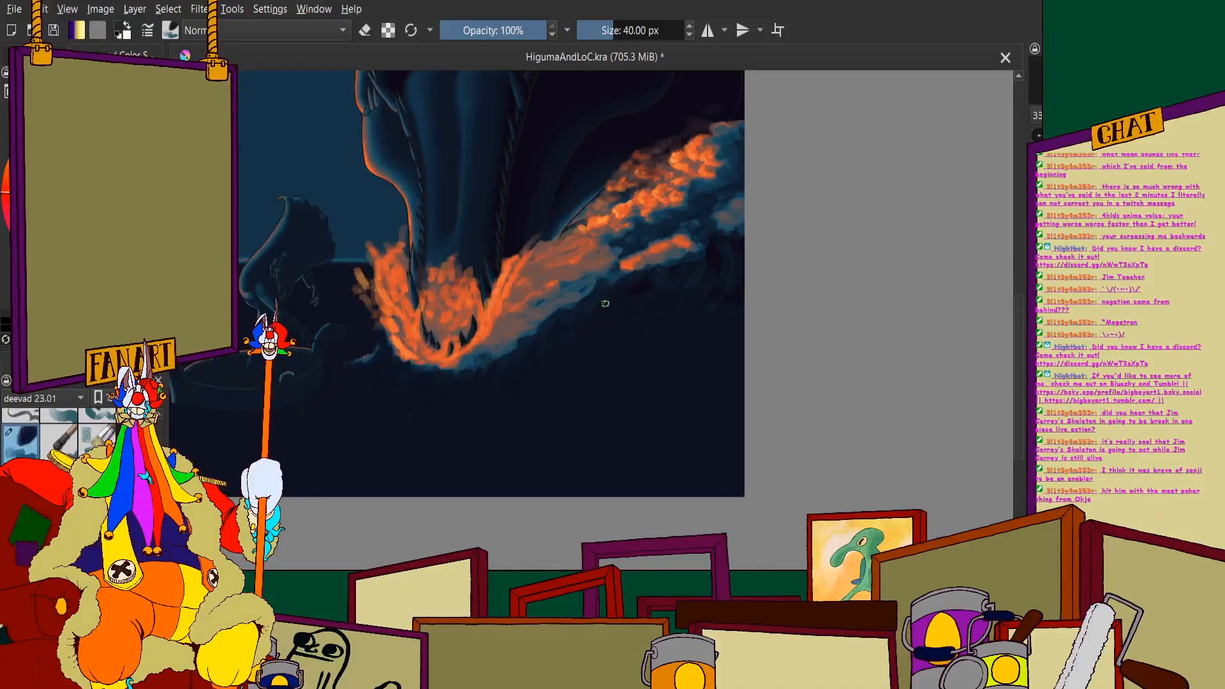
pyautogui.scroll(2, 576, 287)
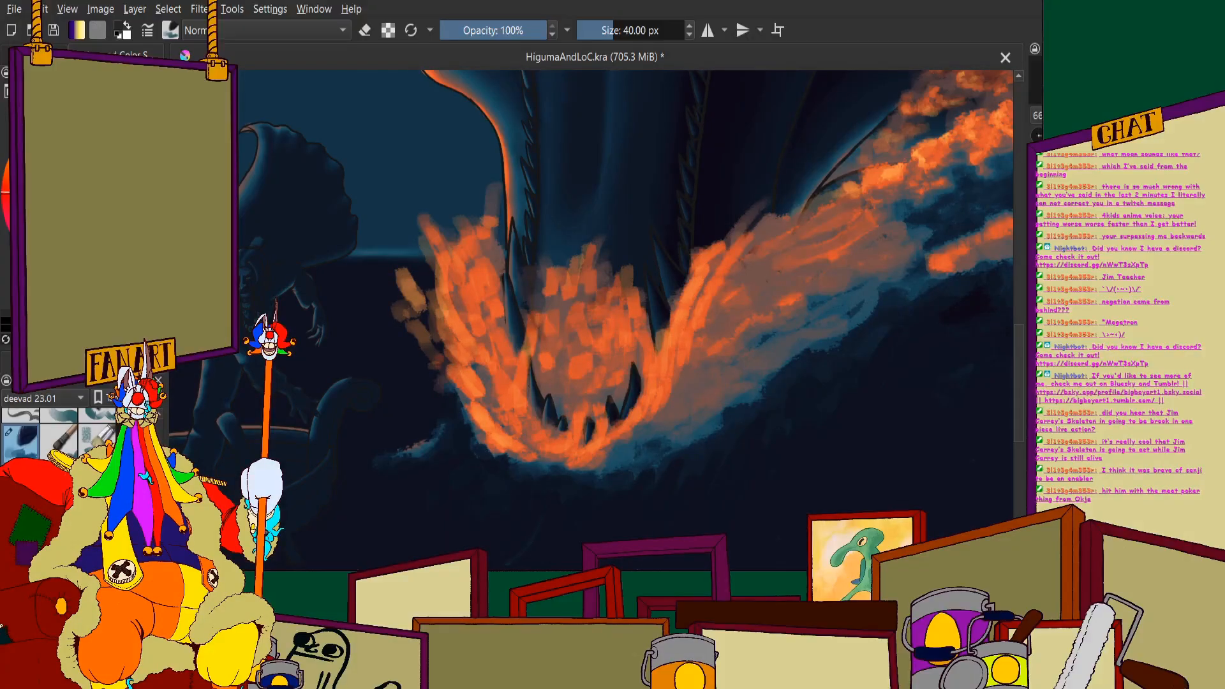
pyautogui.scroll(2, 812, 337)
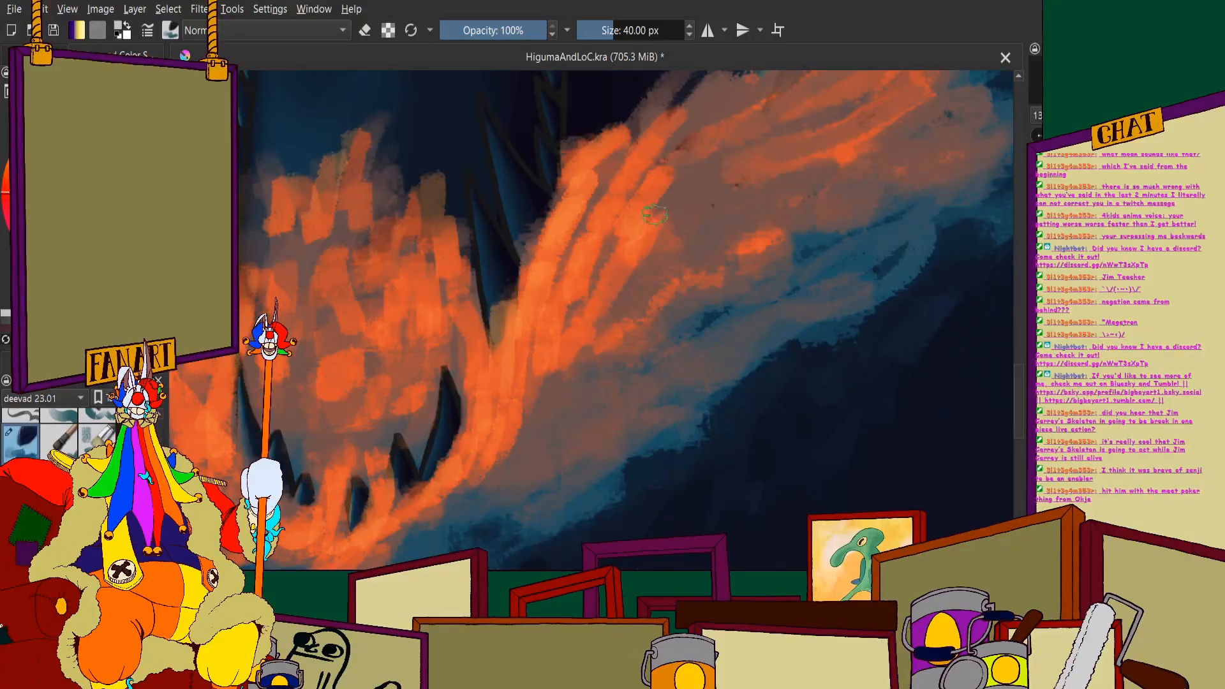
pyautogui.scroll(-1, 632, 240)
pyautogui.scroll(1, 632, 239)
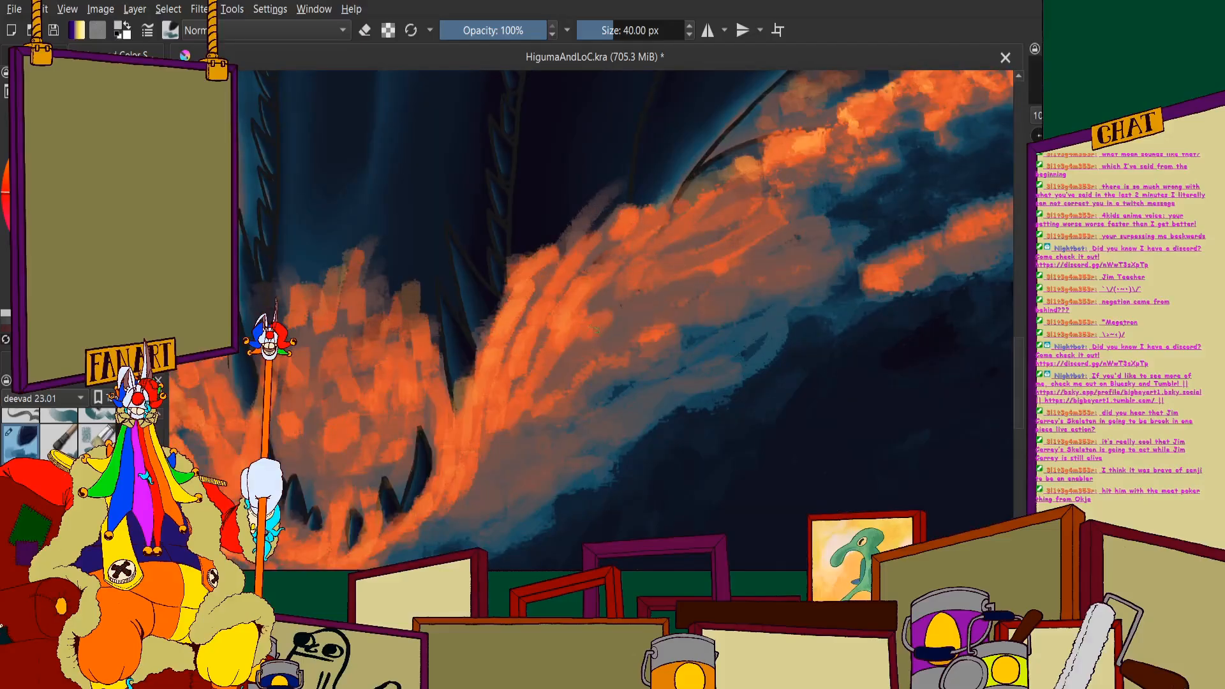
pyautogui.moveTo(585, 348); pyautogui.dragTo(524, 396)
pyautogui.scroll(-4, 543, 300)
pyautogui.scroll(1, 511, 343)
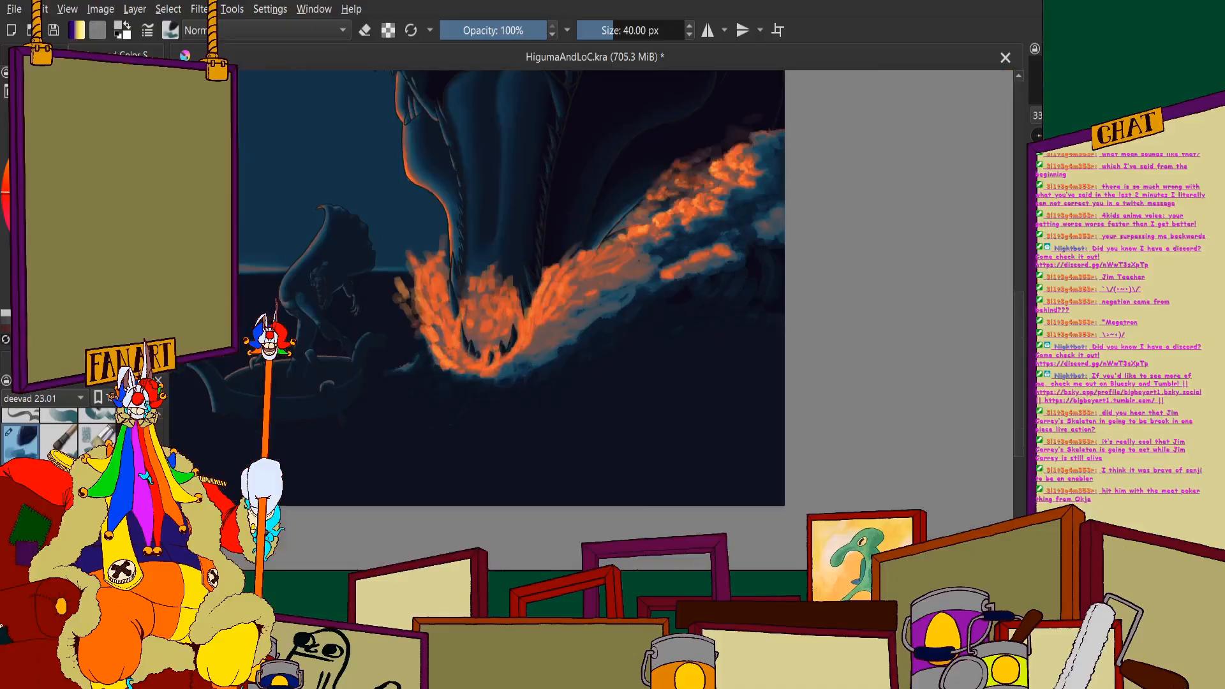
# - Blend muted orange strokes from the body of the right splash down along the jaw's lower rim
pyautogui.scroll(3, 515, 273)
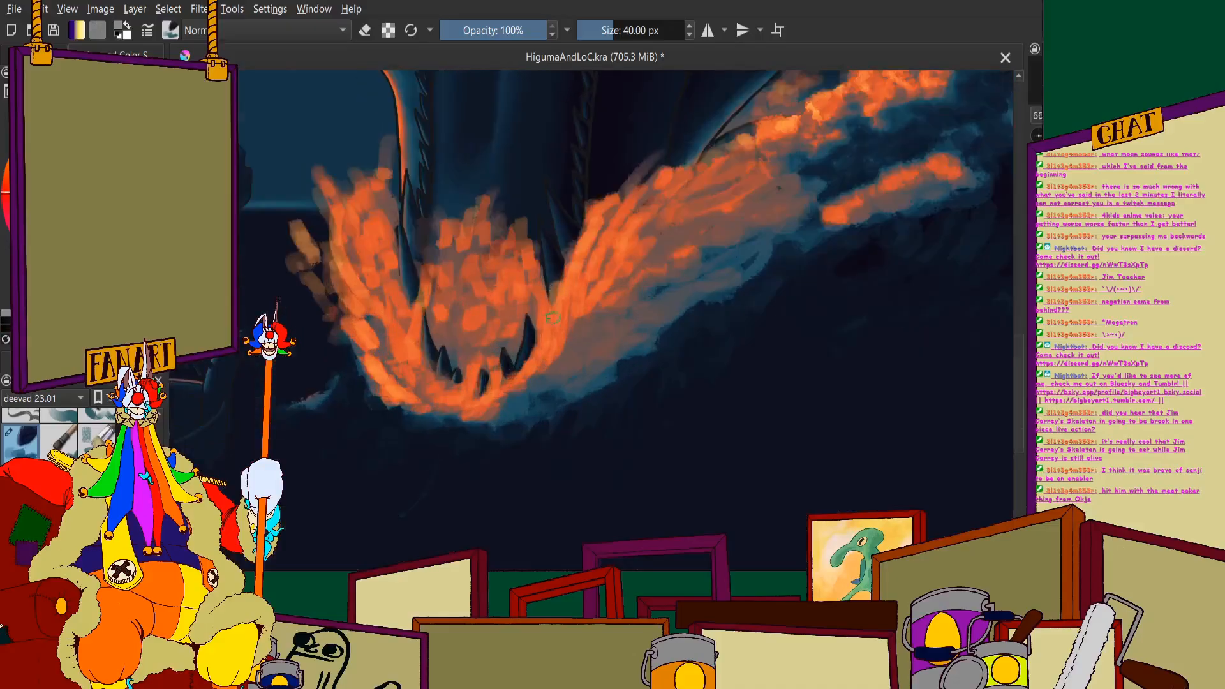
pyautogui.moveTo(618, 284)
pyautogui.mouseDown()
pyautogui.moveTo(541, 391)
pyautogui.moveTo(440, 442)
pyautogui.mouseUp()
pyautogui.scroll(-2, 431, 424)
pyautogui.scroll(2, 598, 276)
pyautogui.moveTo(598, 276); pyautogui.dragTo(562, 311)
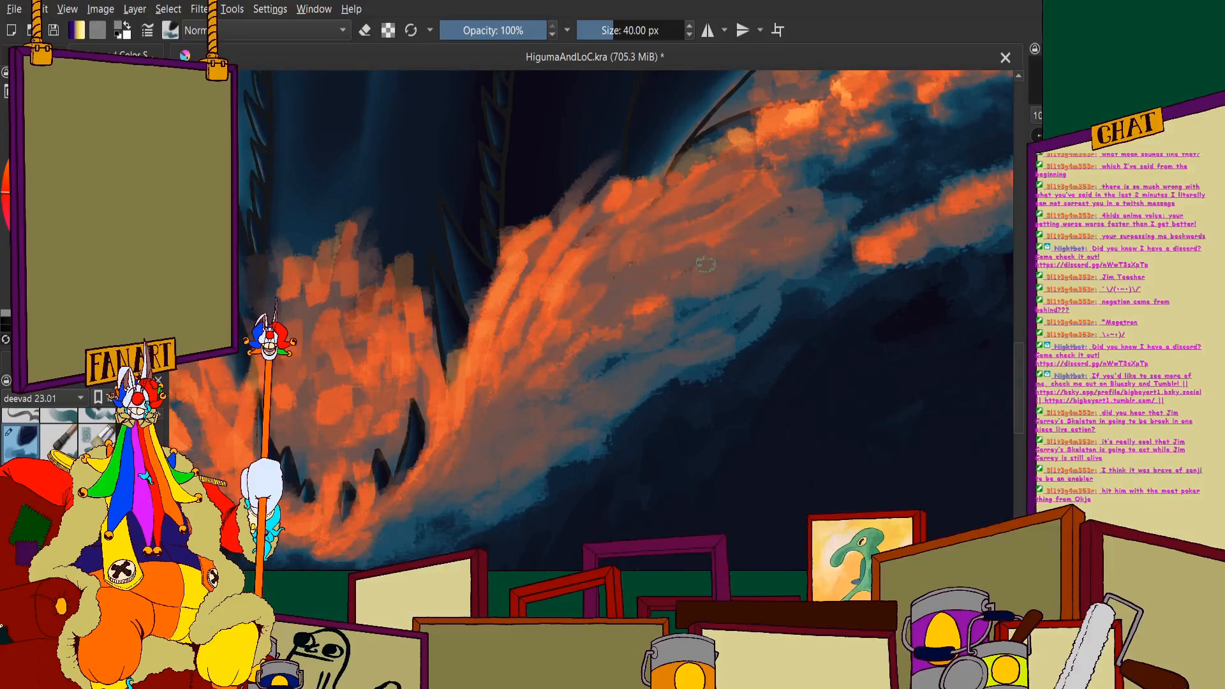
pyautogui.moveTo(692, 297); pyautogui.dragTo(586, 361)
# - Sweep orange strokes down the curve of the left splash toward the bottom of the jaw
pyautogui.scroll(-2, 616, 303)
pyautogui.scroll(2, 378, 328)
pyautogui.moveTo(416, 227)
pyautogui.mouseDown()
pyautogui.moveTo(466, 415)
pyautogui.moveTo(504, 478)
pyautogui.moveTo(560, 467)
pyautogui.mouseUp()
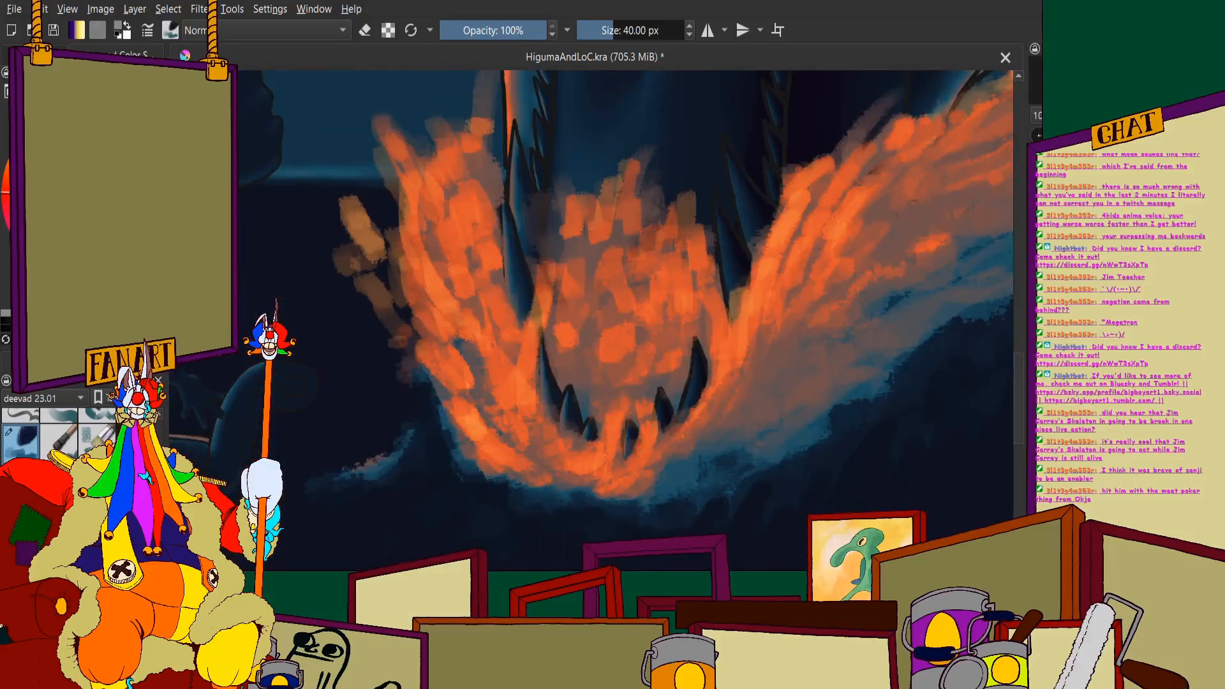
pyautogui.scroll(-2, 464, 340)
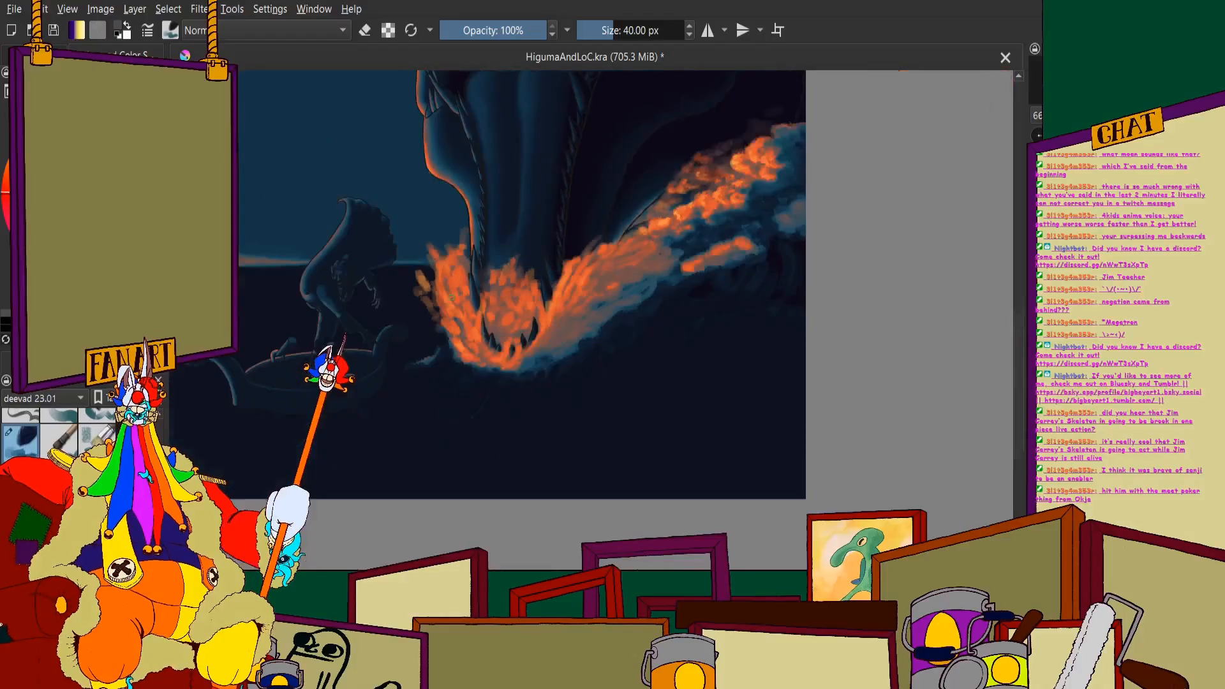
pyautogui.scroll(2, 565, 396)
# - Set the brush size to 20 px and paint thin blue streaks through the lower part of the right splash
pyautogui.click(638, 31)
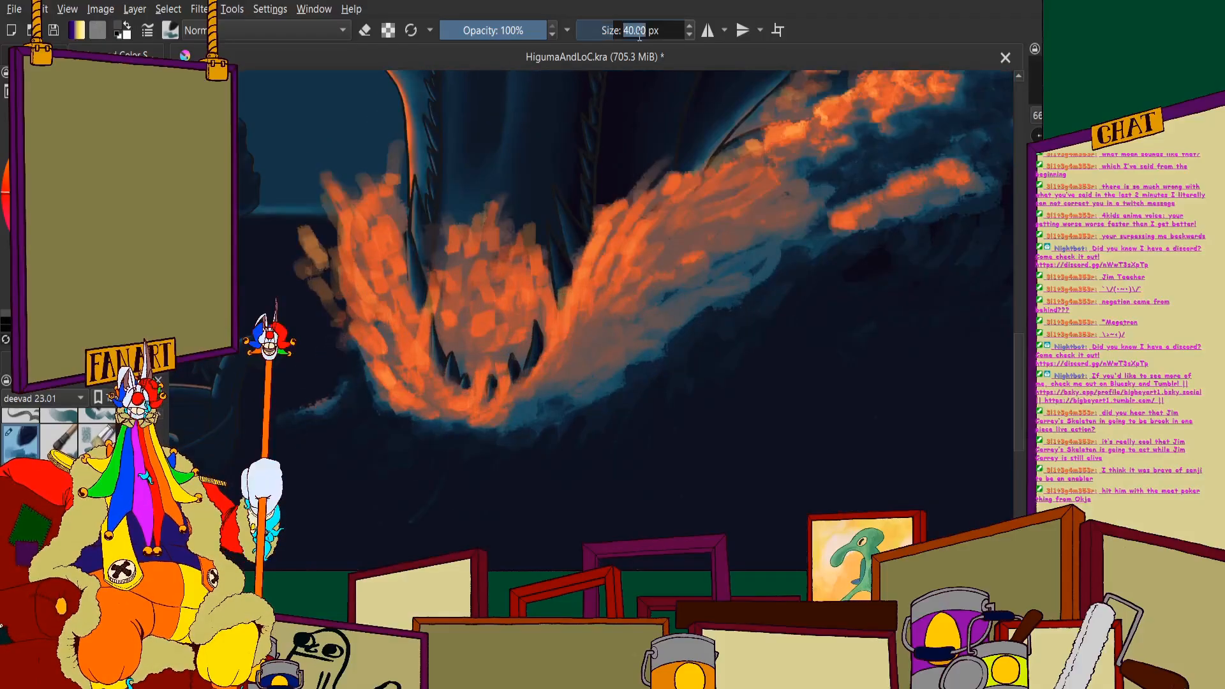
pyautogui.write('20')
pyautogui.press('Return')
pyautogui.scroll(-2, 680, 272)
pyautogui.scroll(4, 681, 273)
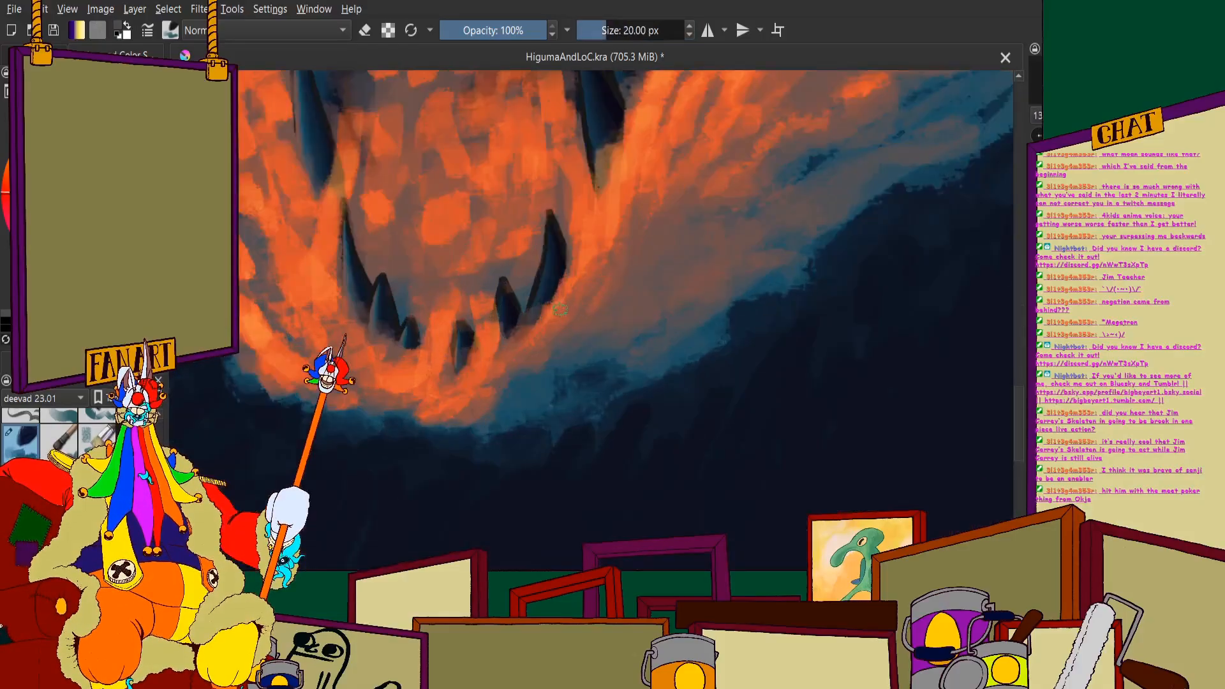
pyautogui.moveTo(739, 218)
pyautogui.mouseDown()
pyautogui.moveTo(700, 230)
pyautogui.moveTo(732, 175)
pyautogui.moveTo(693, 235)
pyautogui.moveTo(698, 217)
pyautogui.moveTo(647, 252)
pyautogui.moveTo(639, 291)
pyautogui.moveTo(673, 256)
pyautogui.moveTo(631, 334)
pyautogui.mouseUp()
pyautogui.moveTo(648, 282); pyautogui.dragTo(588, 362)
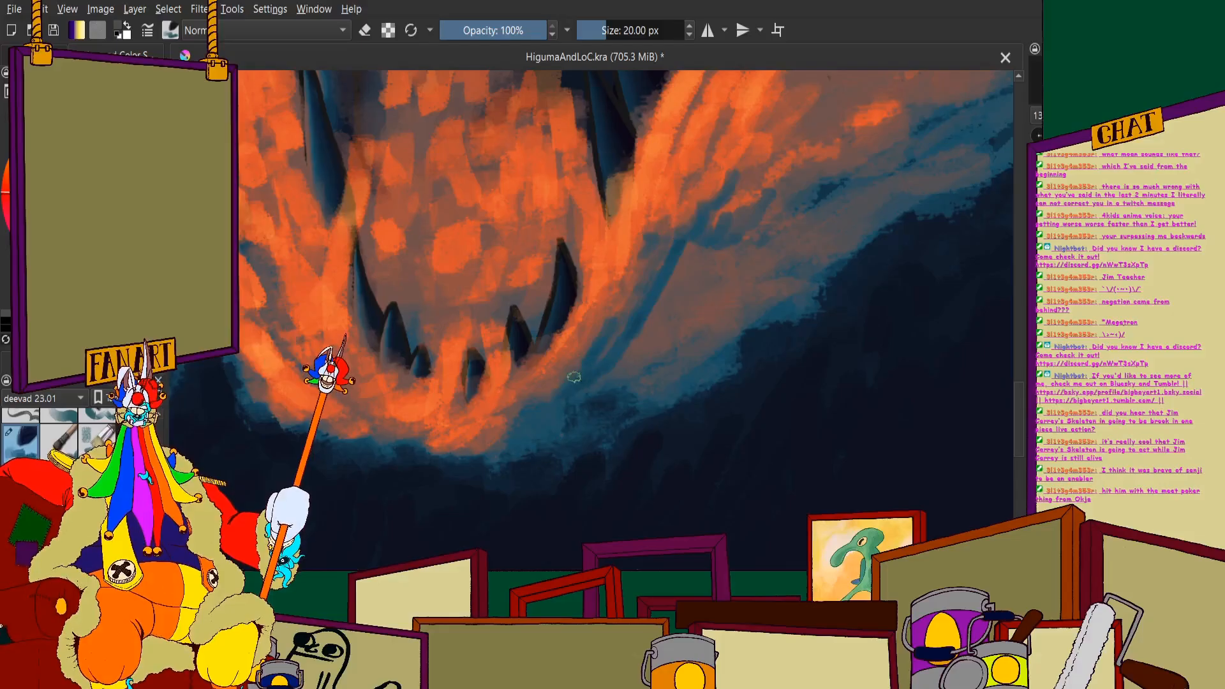
pyautogui.scroll(-3, 516, 410)
pyautogui.scroll(3, 520, 392)
pyautogui.moveTo(691, 262); pyautogui.dragTo(643, 331)
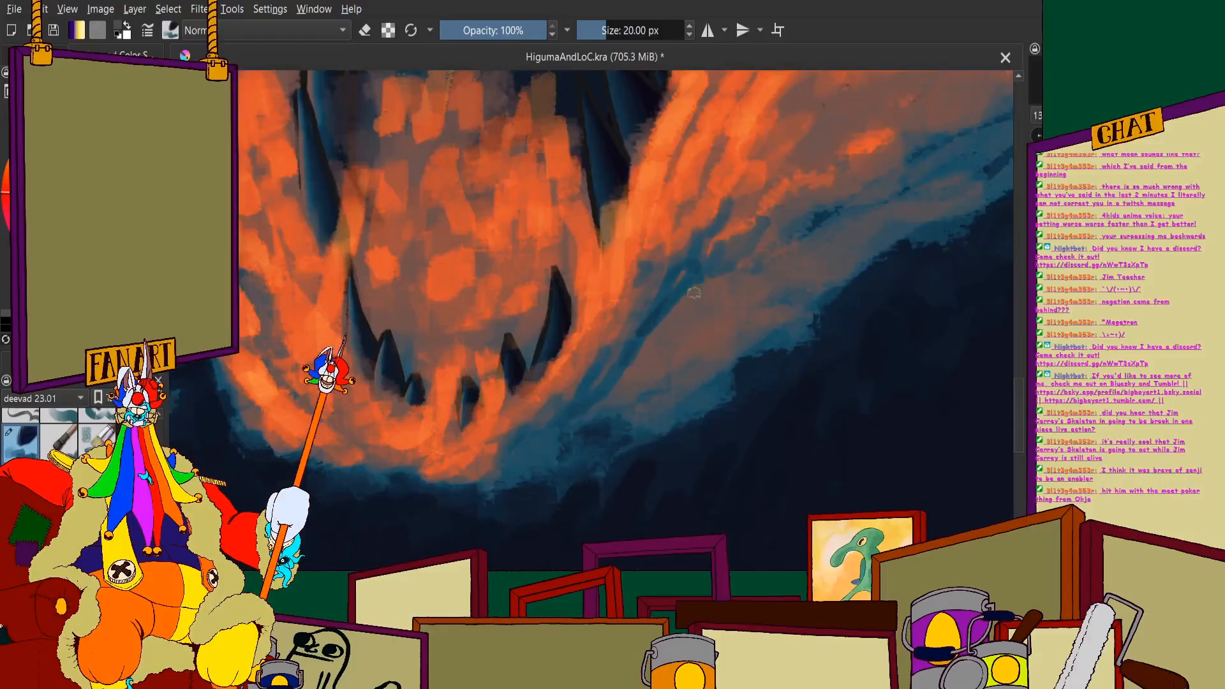
pyautogui.moveTo(721, 291); pyautogui.dragTo(655, 337)
pyautogui.moveTo(756, 277); pyautogui.dragTo(727, 293)
pyautogui.hotkey('ctrl', 'z')
pyautogui.hotkey('ctrl', 'z')
pyautogui.hotkey('ctrl', 'z')
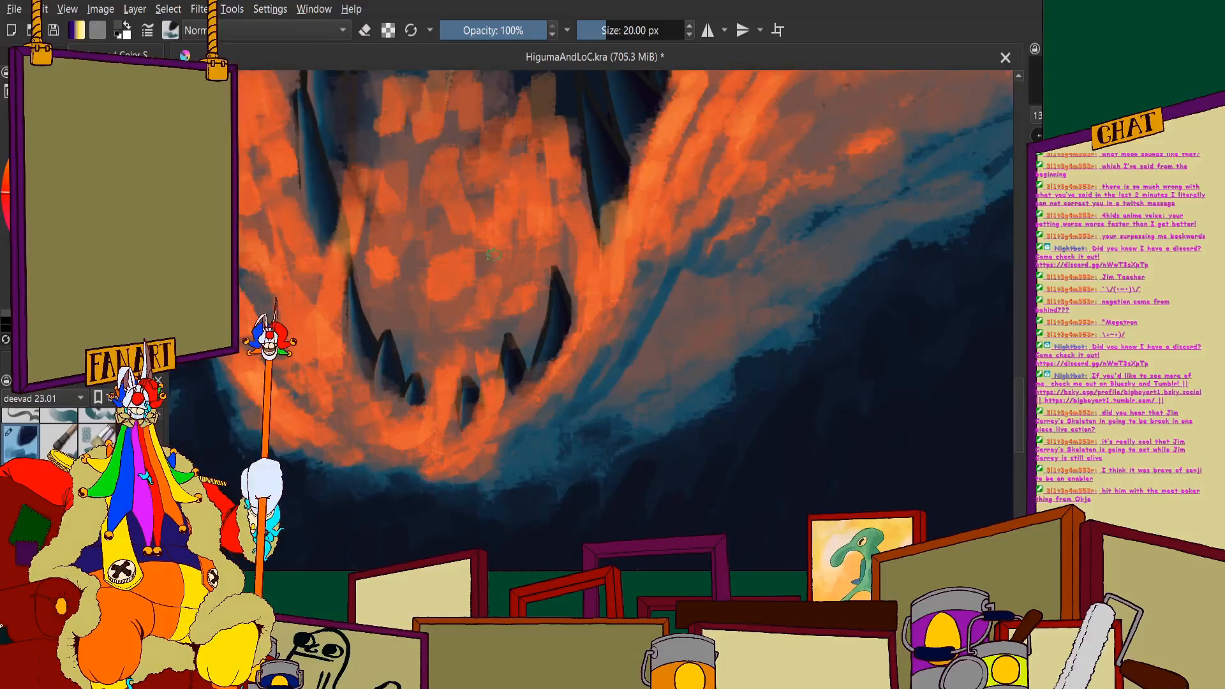
# - Fill the shadow gap in the right splash beside the jaw's teeth with curved dark blue strokes
pyautogui.scroll(2, 705, 294)
pyautogui.scroll(-4, 727, 305)
pyautogui.scroll(3, 664, 327)
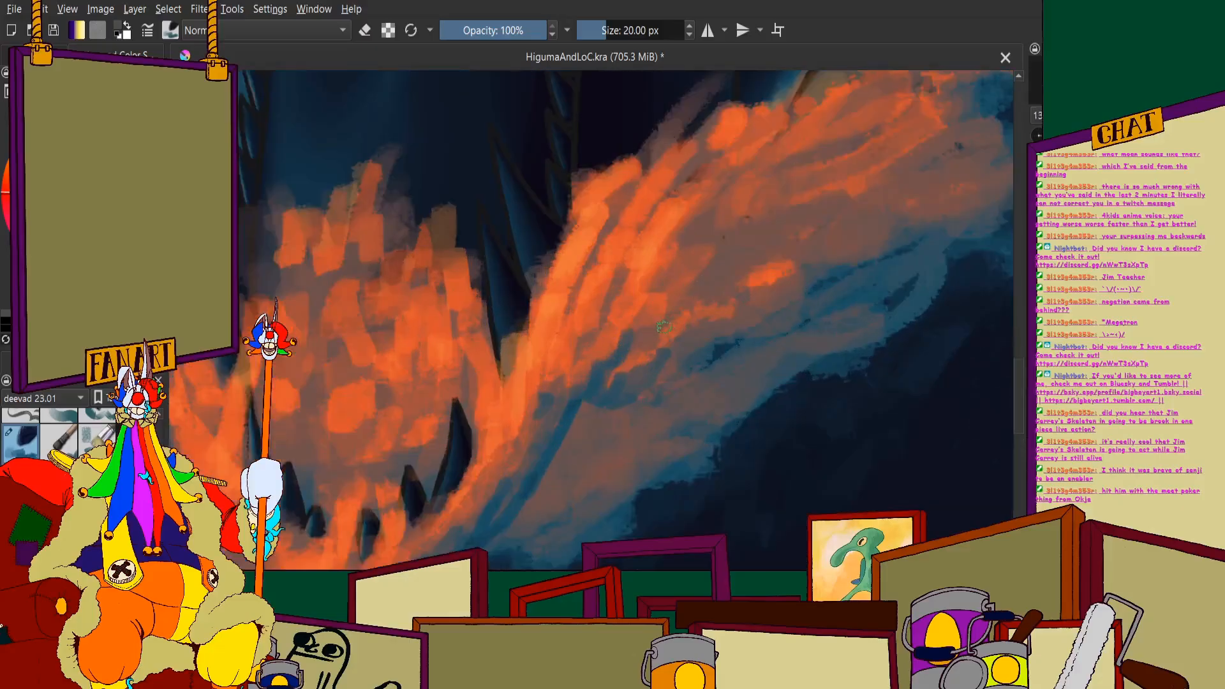
pyautogui.scroll(-3, 646, 339)
pyautogui.scroll(2, 657, 374)
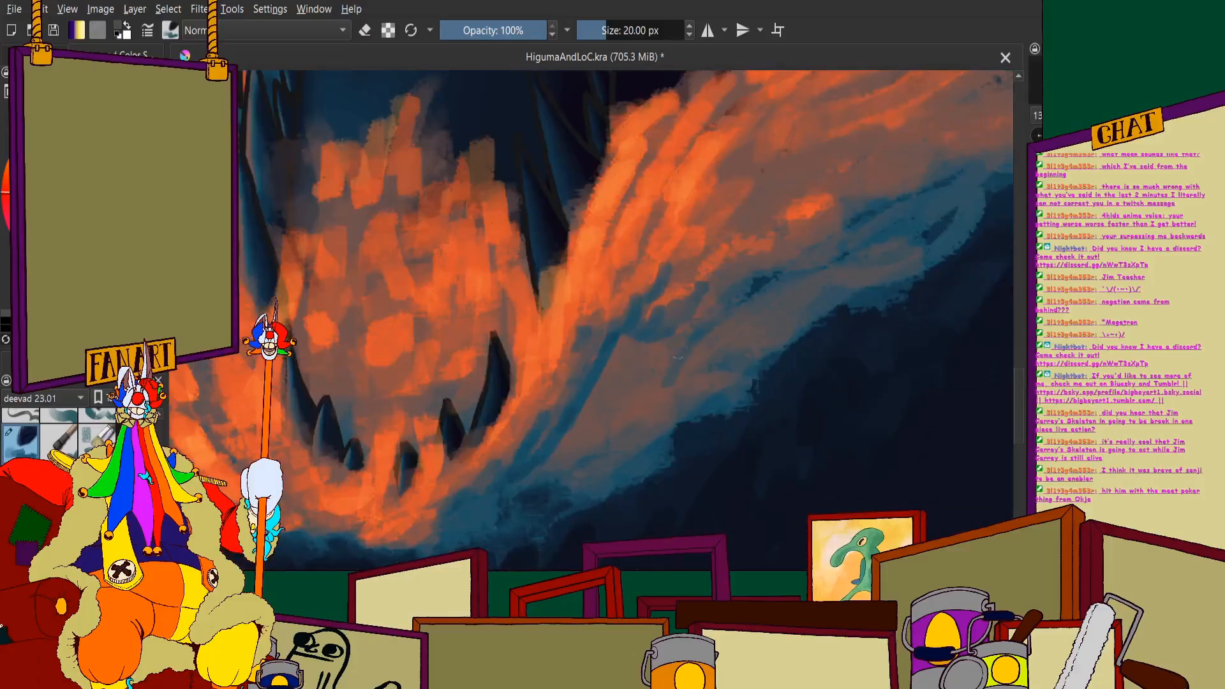
pyautogui.moveTo(679, 357)
pyautogui.mouseDown()
pyautogui.moveTo(649, 388)
pyautogui.moveTo(673, 337)
pyautogui.moveTo(614, 358)
pyautogui.moveTo(667, 320)
pyautogui.moveTo(630, 369)
pyautogui.moveTo(611, 382)
pyautogui.moveTo(605, 372)
pyautogui.moveTo(642, 371)
pyautogui.moveTo(636, 391)
pyautogui.moveTo(596, 420)
pyautogui.moveTo(589, 394)
pyautogui.moveTo(618, 409)
pyautogui.moveTo(586, 391)
pyautogui.moveTo(539, 415)
pyautogui.mouseUp()
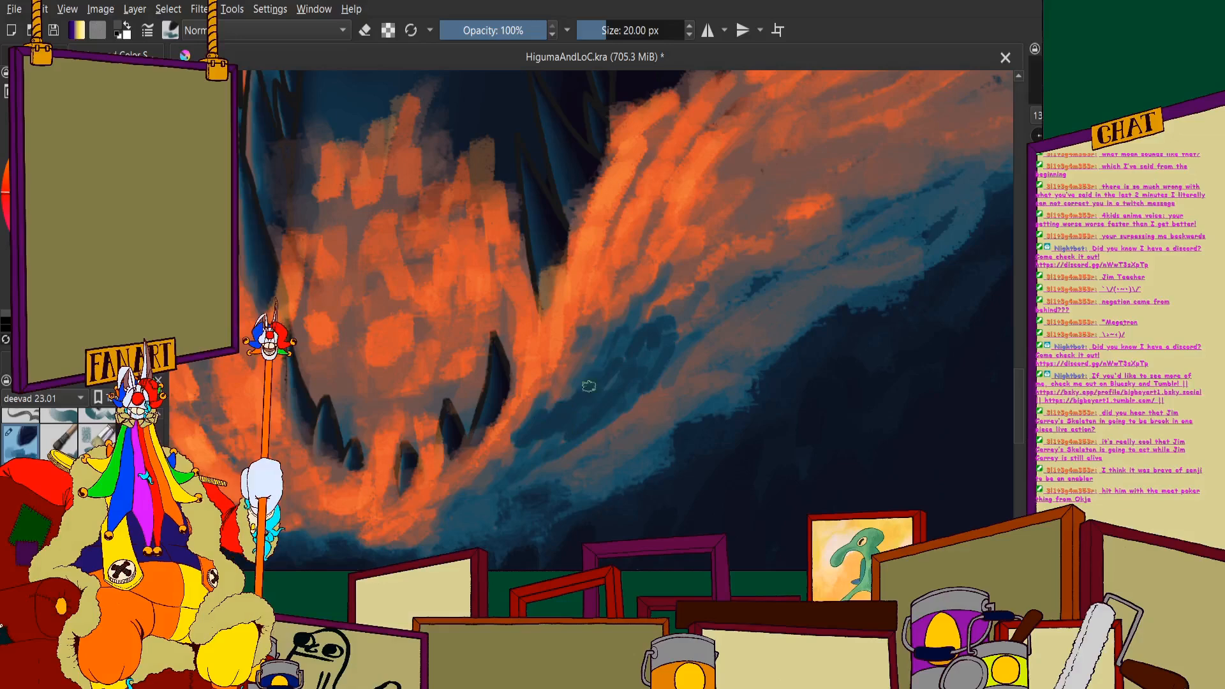
# - Continue the blue shadow strokes down from the right splash's gap to the foam under the jaw's lower rim
pyautogui.scroll(-3, 565, 389)
pyautogui.scroll(4, 557, 392)
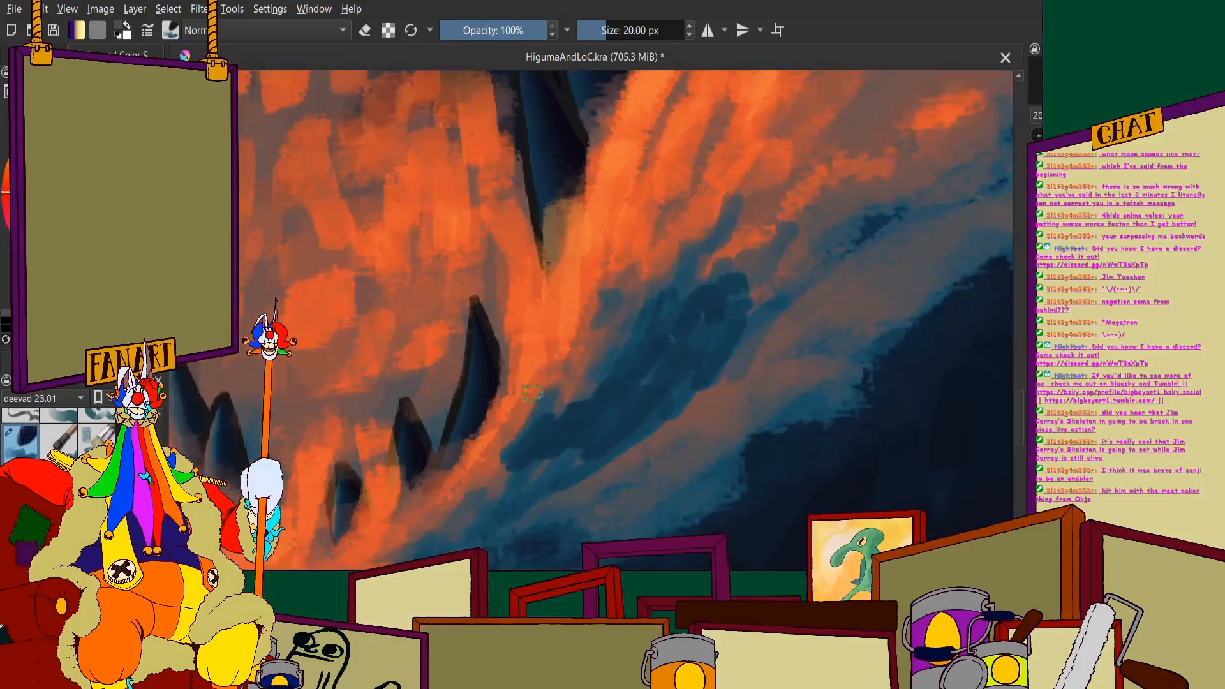
pyautogui.moveTo(585, 463)
pyautogui.mouseDown()
pyautogui.moveTo(525, 492)
pyautogui.moveTo(497, 525)
pyautogui.mouseUp()
pyautogui.scroll(-3, 548, 459)
pyautogui.scroll(3, 547, 440)
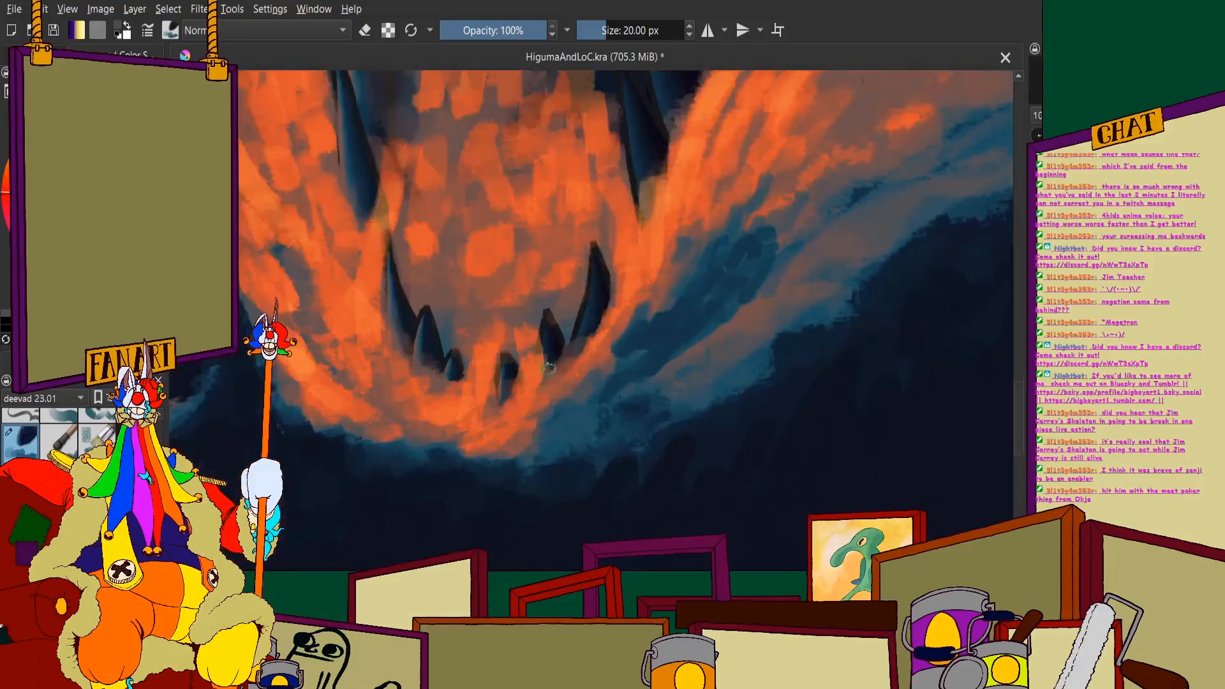
pyautogui.moveTo(660, 397)
pyautogui.mouseDown()
pyautogui.moveTo(561, 490)
pyautogui.moveTo(496, 513)
pyautogui.moveTo(528, 470)
pyautogui.mouseUp()
pyautogui.moveTo(575, 458)
pyautogui.mouseDown()
pyautogui.moveTo(622, 422)
pyautogui.moveTo(648, 358)
pyautogui.moveTo(666, 353)
pyautogui.mouseUp()
# - Paint small blue shadow gaps between the bright orange streaks in the upper part of the right splash
pyautogui.scroll(-3, 638, 357)
pyautogui.scroll(3, 606, 327)
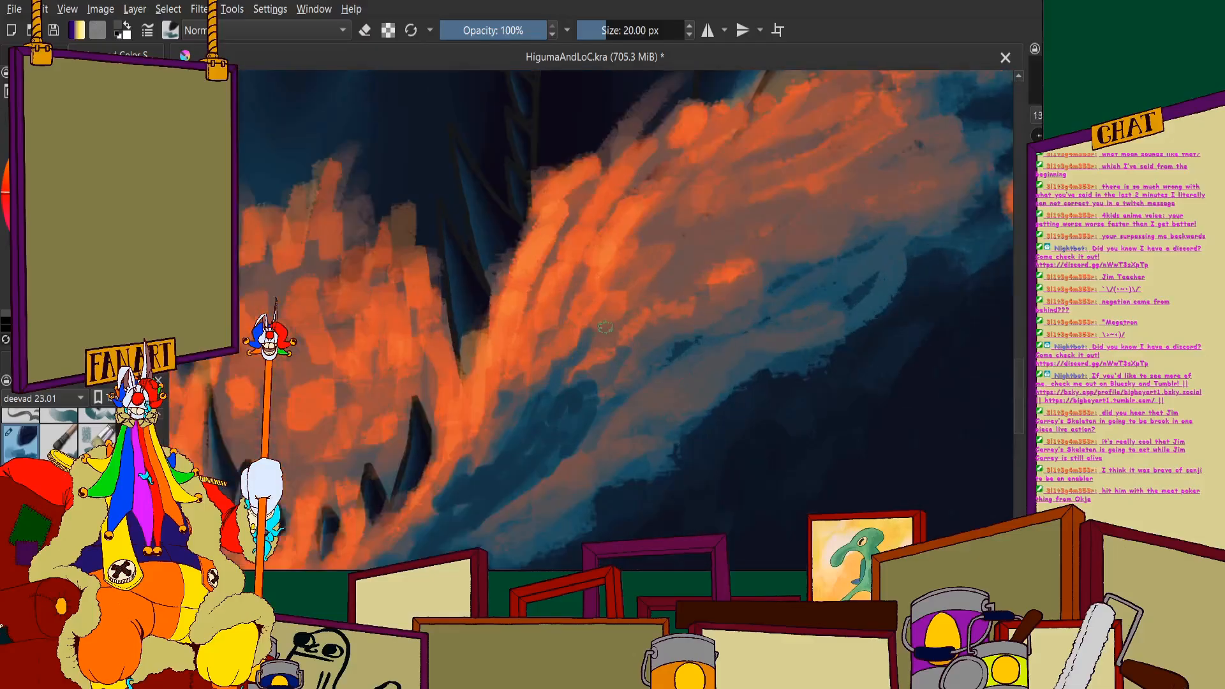
pyautogui.moveTo(565, 230)
pyautogui.mouseDown()
pyautogui.moveTo(552, 283)
pyautogui.moveTo(580, 247)
pyautogui.moveTo(581, 265)
pyautogui.moveTo(560, 309)
pyautogui.mouseUp()
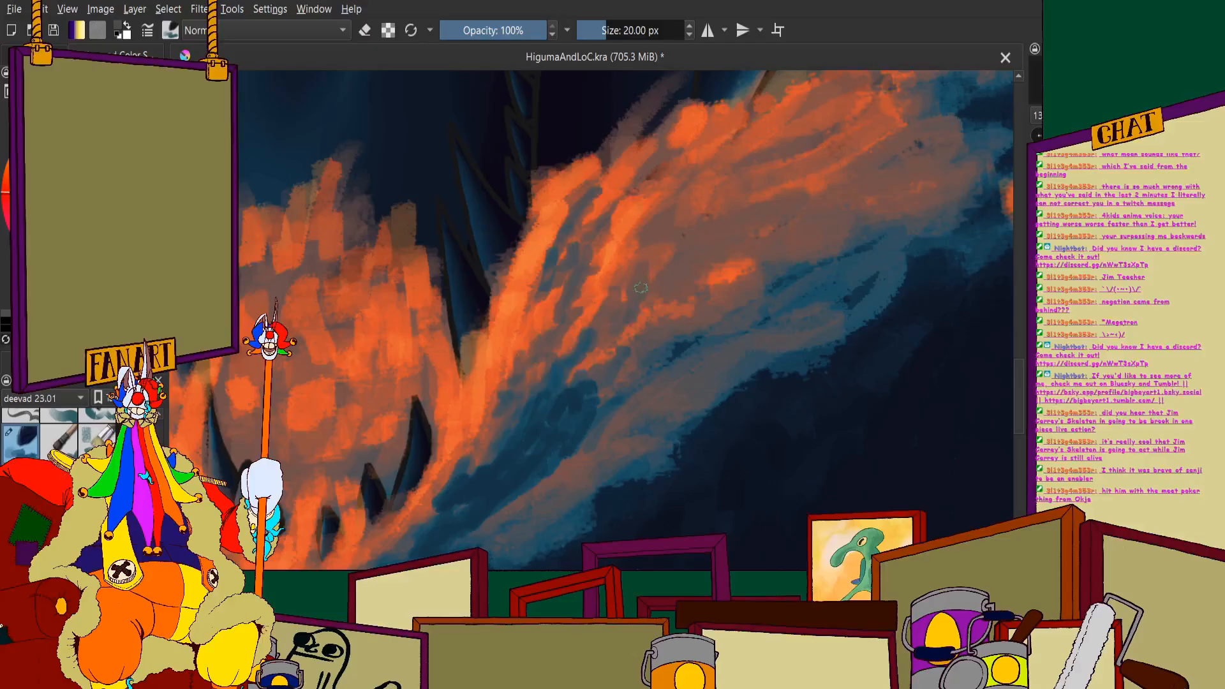
pyautogui.moveTo(648, 285); pyautogui.dragTo(687, 270)
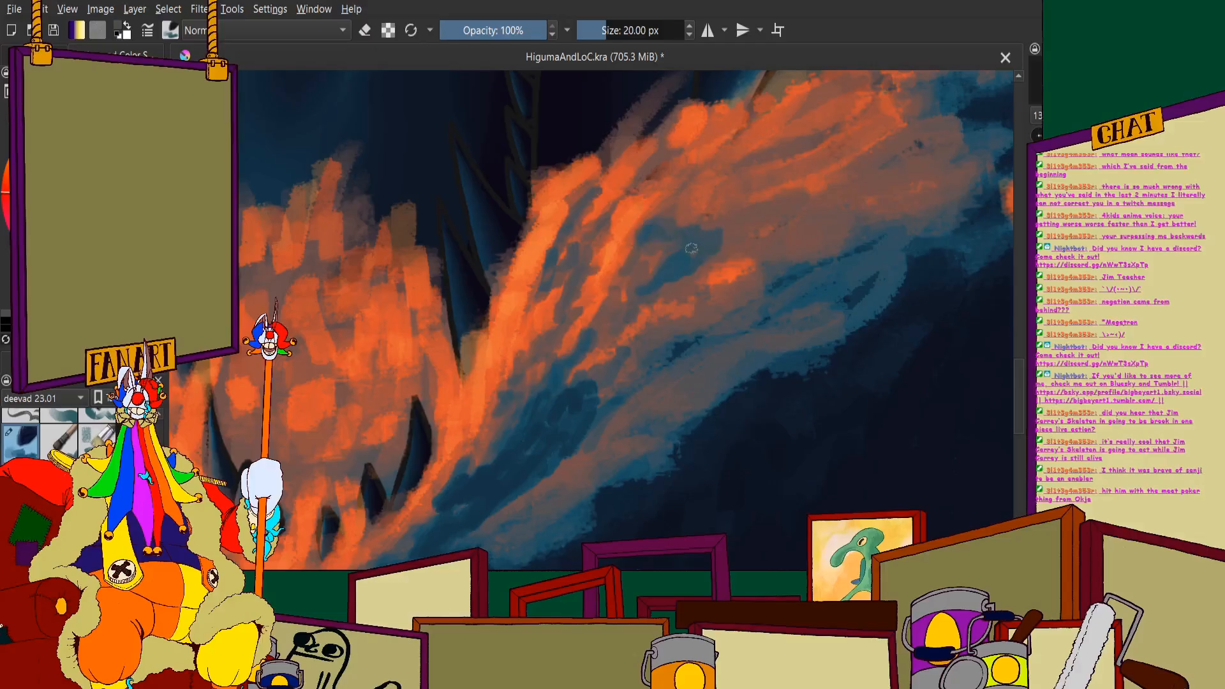
# - Paint blue shadow strokes through the muted orange area in the middle of the right splash's upper half
pyautogui.scroll(-10, 667, 222)
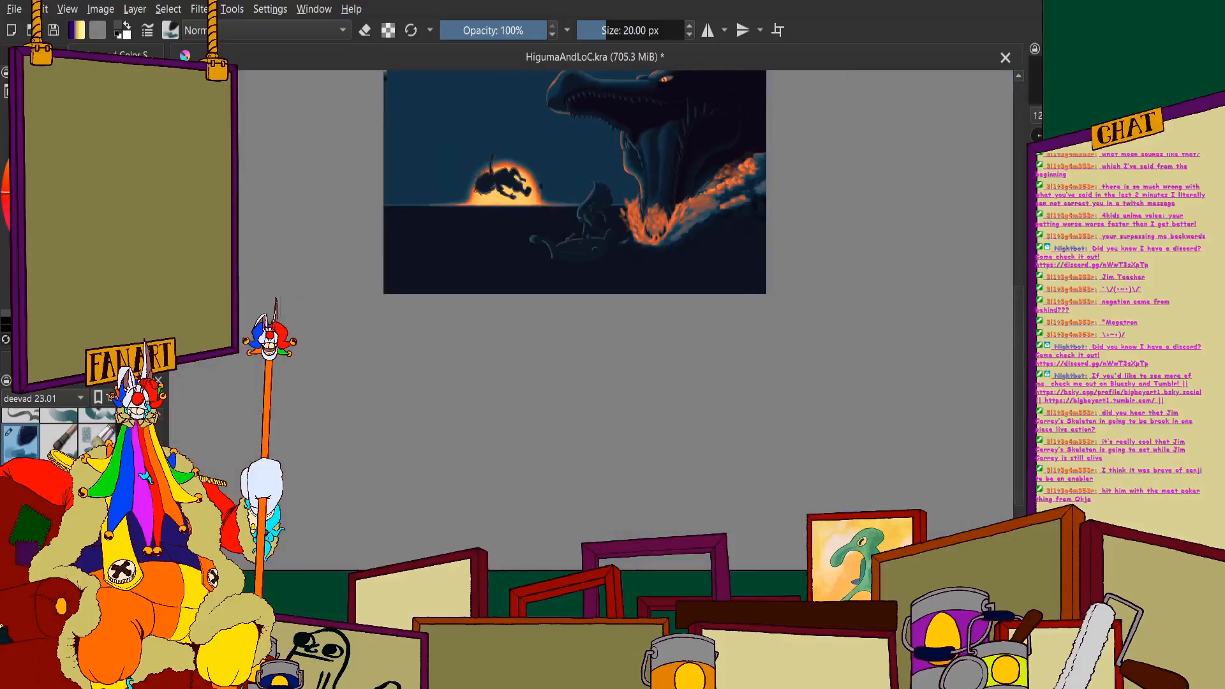
pyautogui.scroll(8, 645, 339)
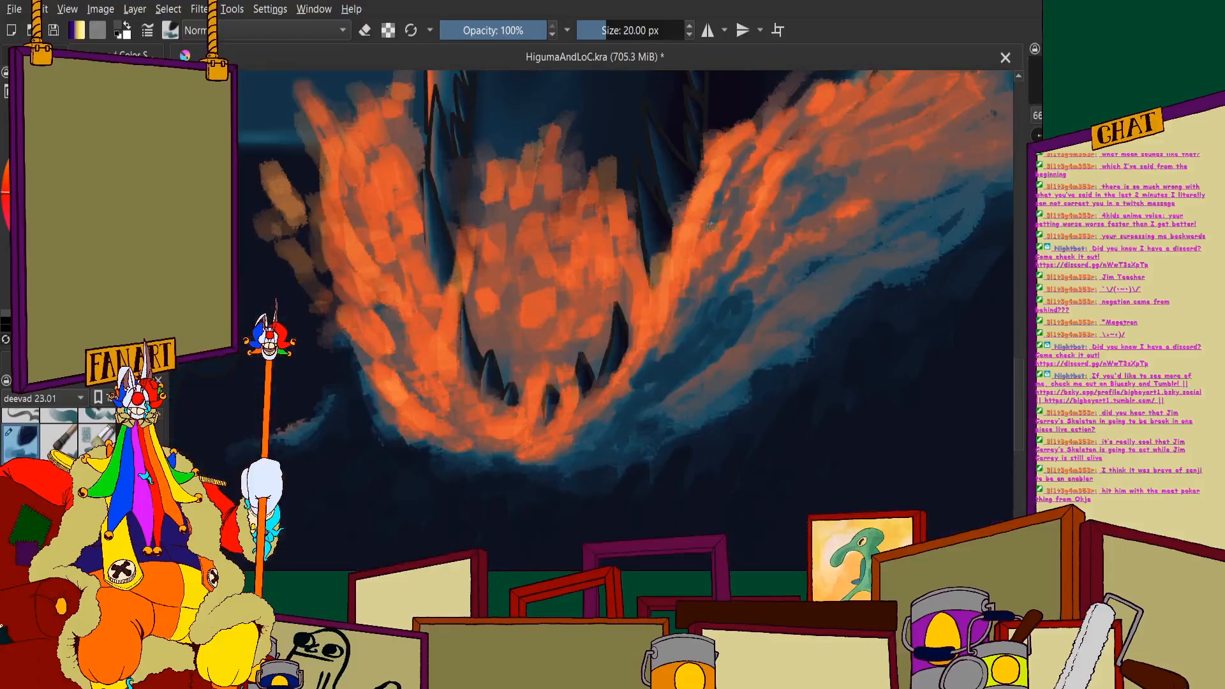
pyautogui.scroll(3, 644, 338)
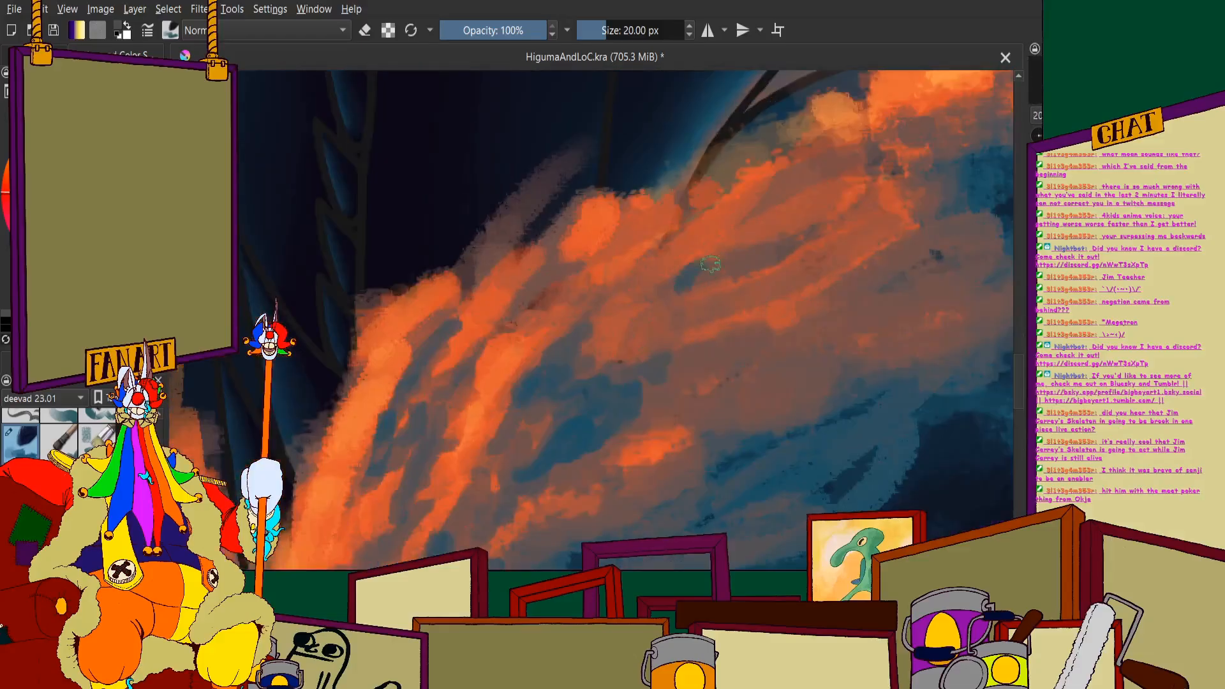
pyautogui.moveTo(662, 330)
pyautogui.mouseDown()
pyautogui.moveTo(798, 302)
pyautogui.moveTo(729, 341)
pyautogui.moveTo(686, 387)
pyautogui.moveTo(792, 346)
pyautogui.mouseUp()
pyautogui.scroll(-10, 792, 346)
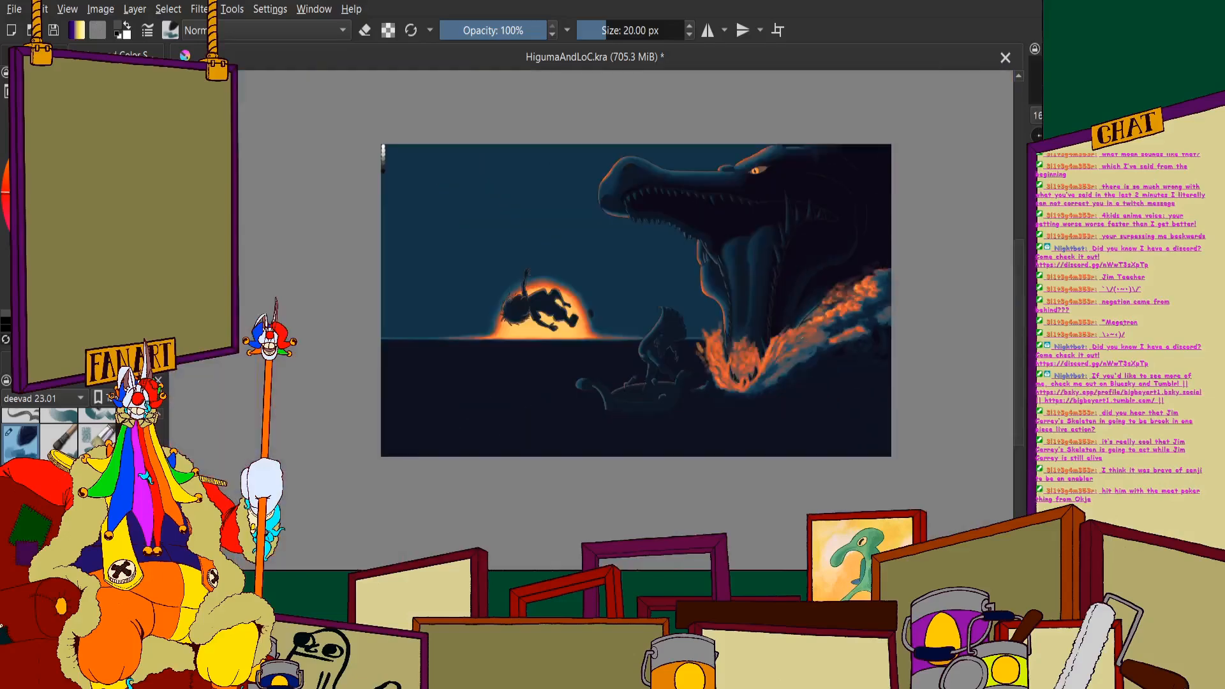
pyautogui.scroll(10, 785, 332)
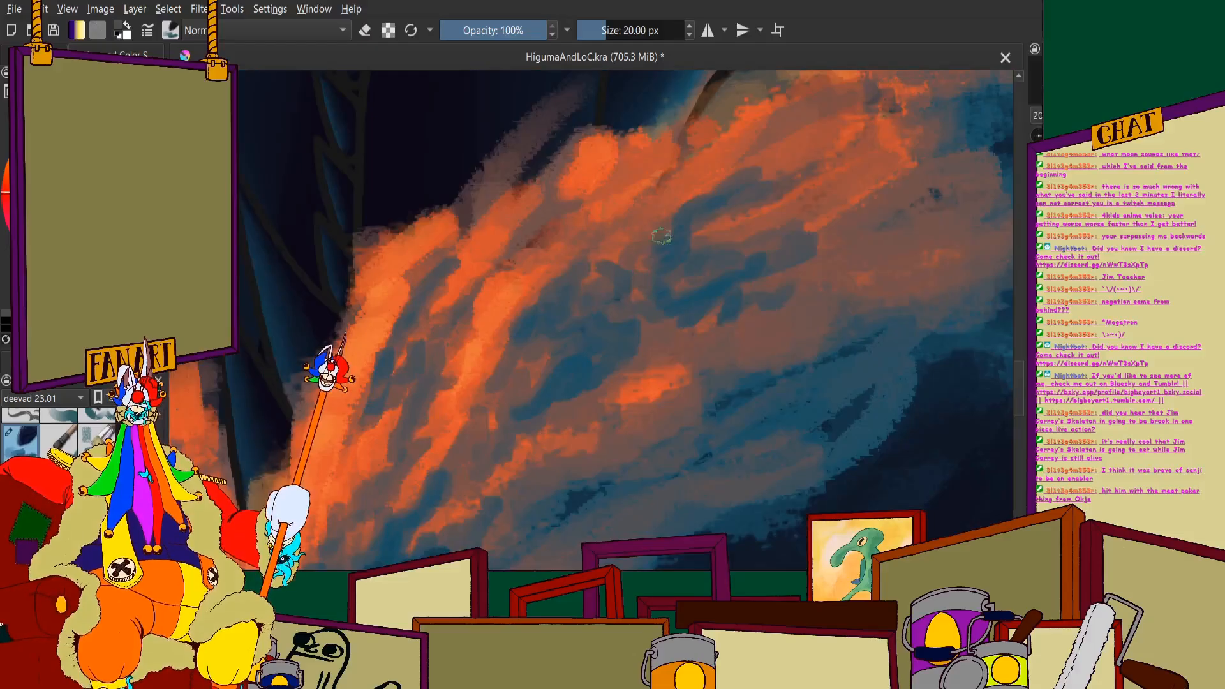
# - Break up the orange near the right splash's upper edge with short diagonal blue strokes
pyautogui.moveTo(577, 203)
pyautogui.mouseDown()
pyautogui.moveTo(545, 223)
pyautogui.moveTo(568, 189)
pyautogui.moveTo(646, 160)
pyautogui.mouseUp()
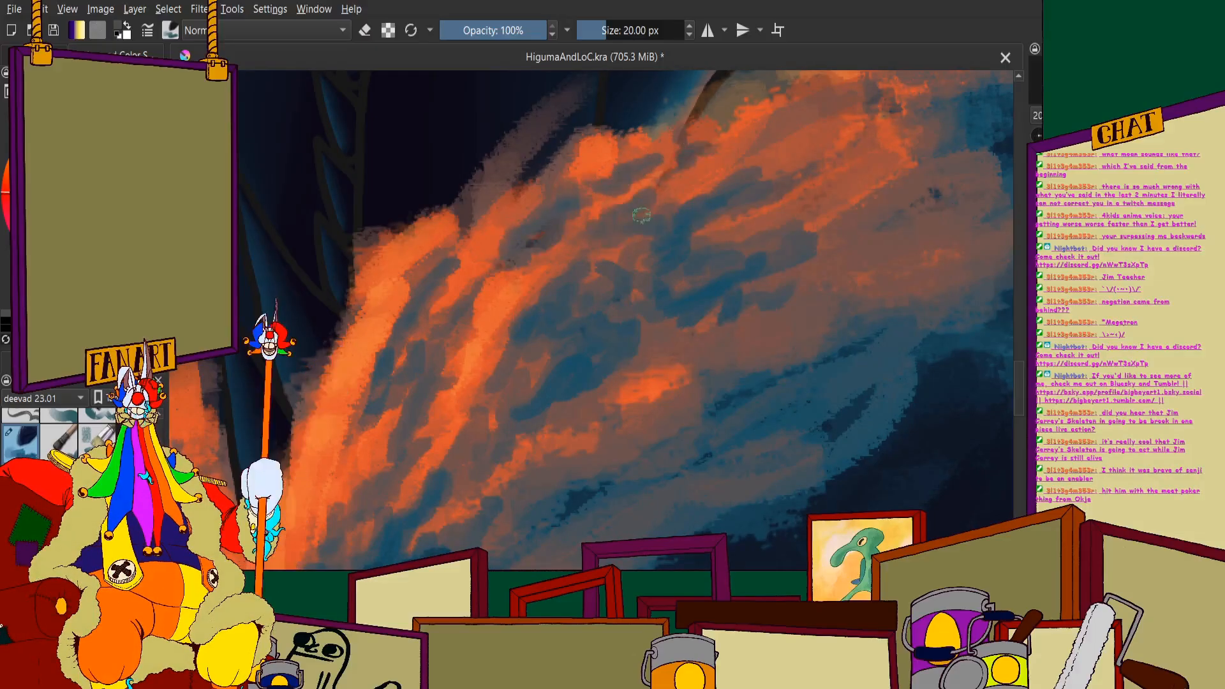
pyautogui.moveTo(641, 215); pyautogui.dragTo(760, 158)
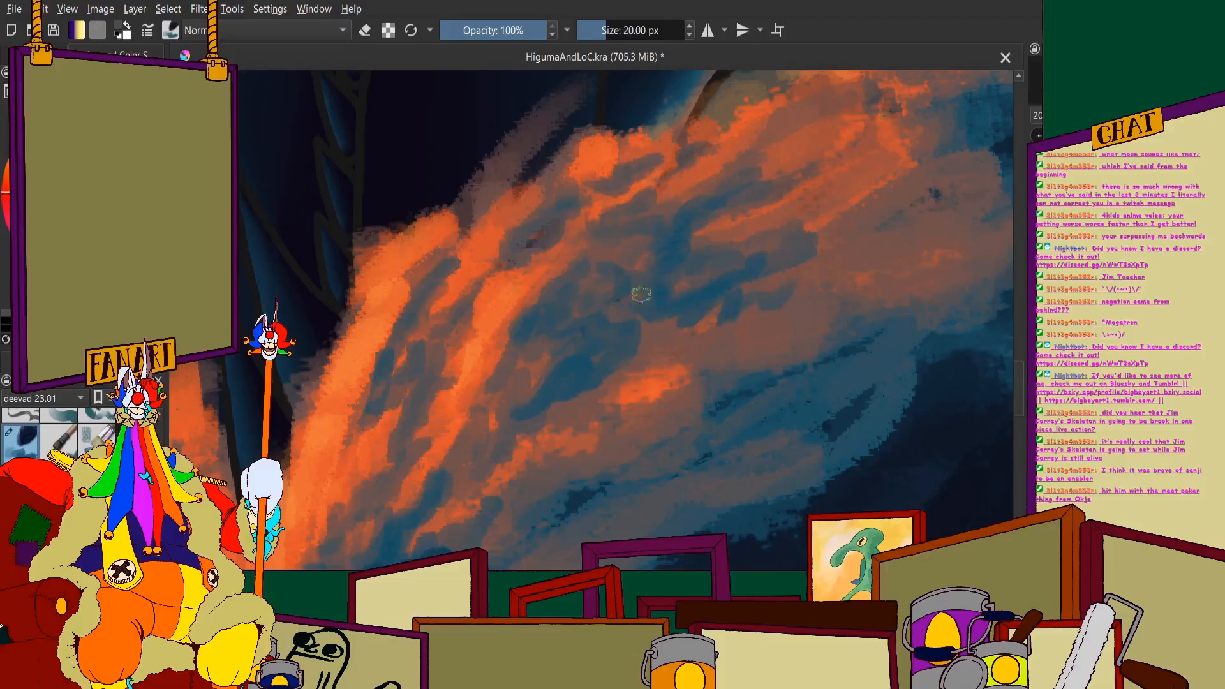
pyautogui.moveTo(572, 257)
pyautogui.mouseDown()
pyautogui.moveTo(526, 248)
pyautogui.moveTo(541, 237)
pyautogui.moveTo(556, 254)
pyautogui.moveTo(545, 298)
pyautogui.moveTo(543, 240)
pyautogui.moveTo(521, 281)
pyautogui.moveTo(526, 312)
pyautogui.moveTo(501, 272)
pyautogui.moveTo(487, 296)
pyautogui.mouseUp()
pyautogui.moveTo(478, 321)
pyautogui.mouseDown()
pyautogui.moveTo(455, 350)
pyautogui.moveTo(487, 321)
pyautogui.mouseUp()
# - Add small blue dabs between the orange streaks in the centre of the right splash
pyautogui.scroll(-5, 478, 317)
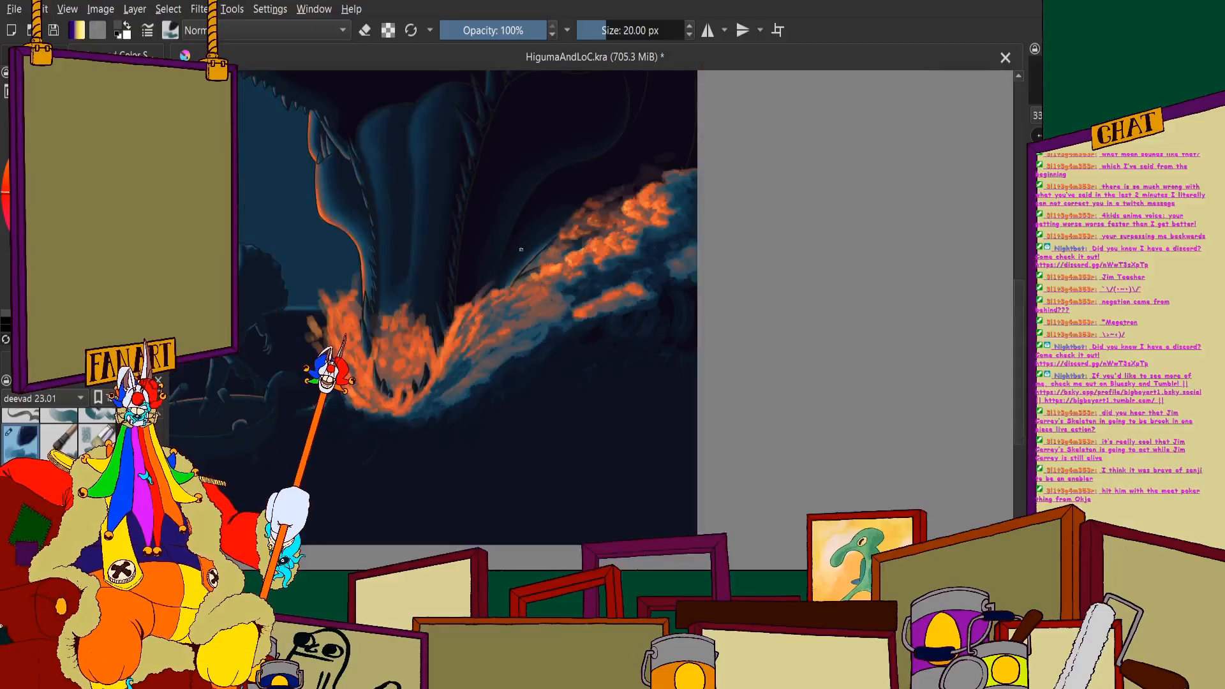
pyautogui.scroll(-1, 501, 282)
pyautogui.scroll(5, 476, 335)
pyautogui.scroll(-2, 504, 253)
pyautogui.scroll(6, 504, 253)
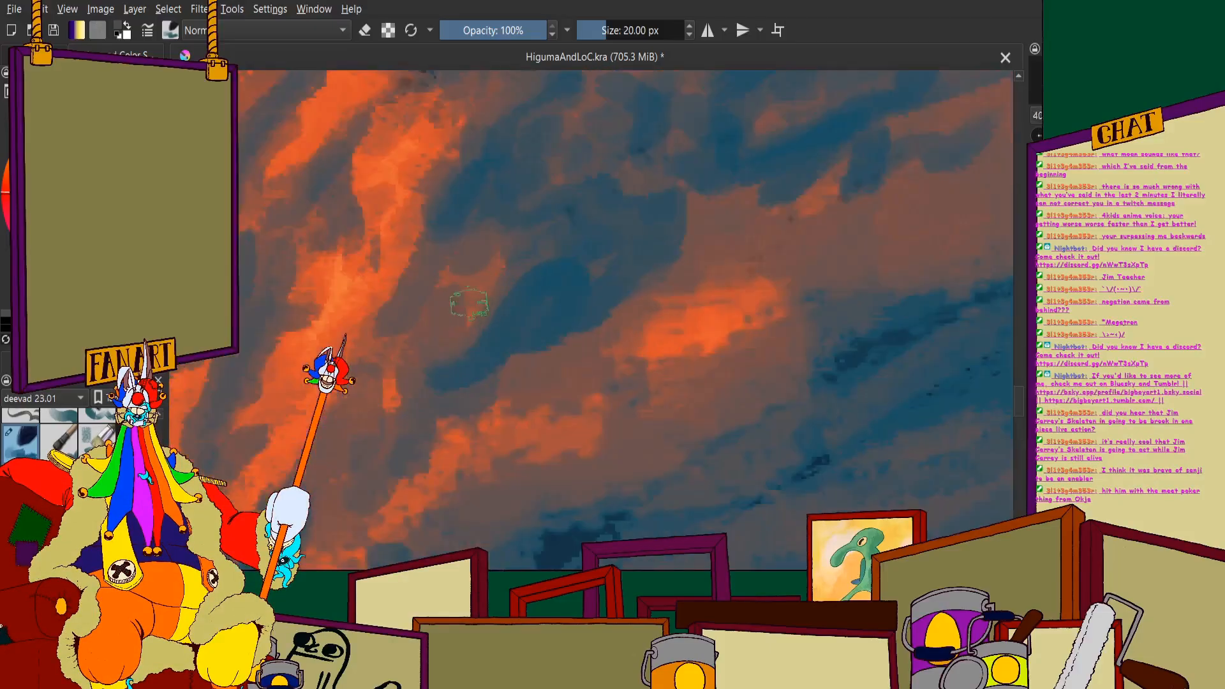
pyautogui.scroll(-2, 561, 280)
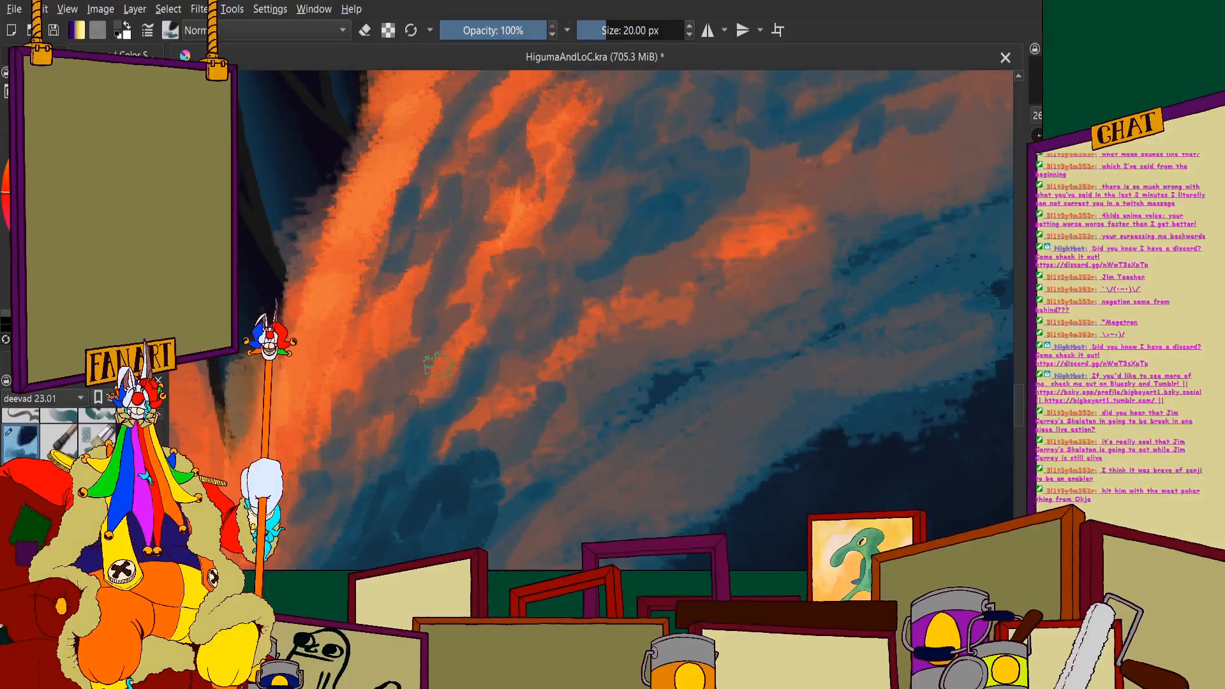
pyautogui.scroll(-3, 530, 313)
pyautogui.scroll(3, 508, 330)
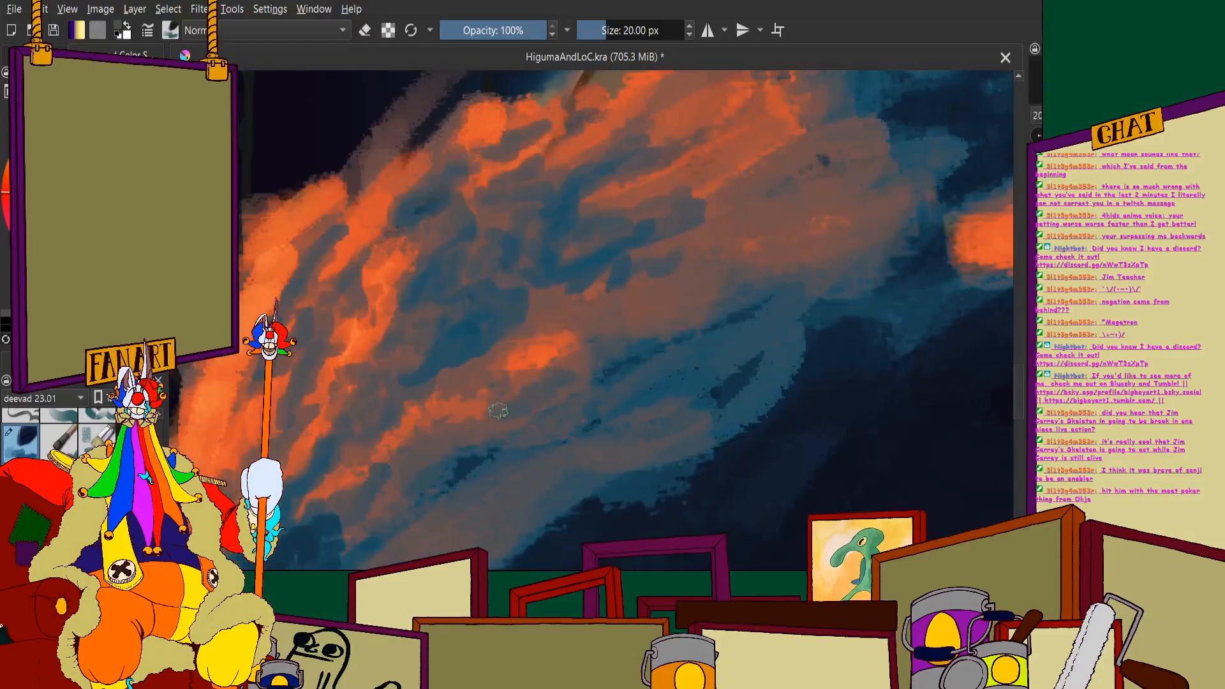
pyautogui.moveTo(604, 321)
pyautogui.mouseDown()
pyautogui.moveTo(562, 316)
pyautogui.moveTo(499, 344)
pyautogui.moveTo(569, 311)
pyautogui.moveTo(531, 311)
pyautogui.moveTo(575, 286)
pyautogui.mouseUp()
pyautogui.scroll(-6, 575, 287)
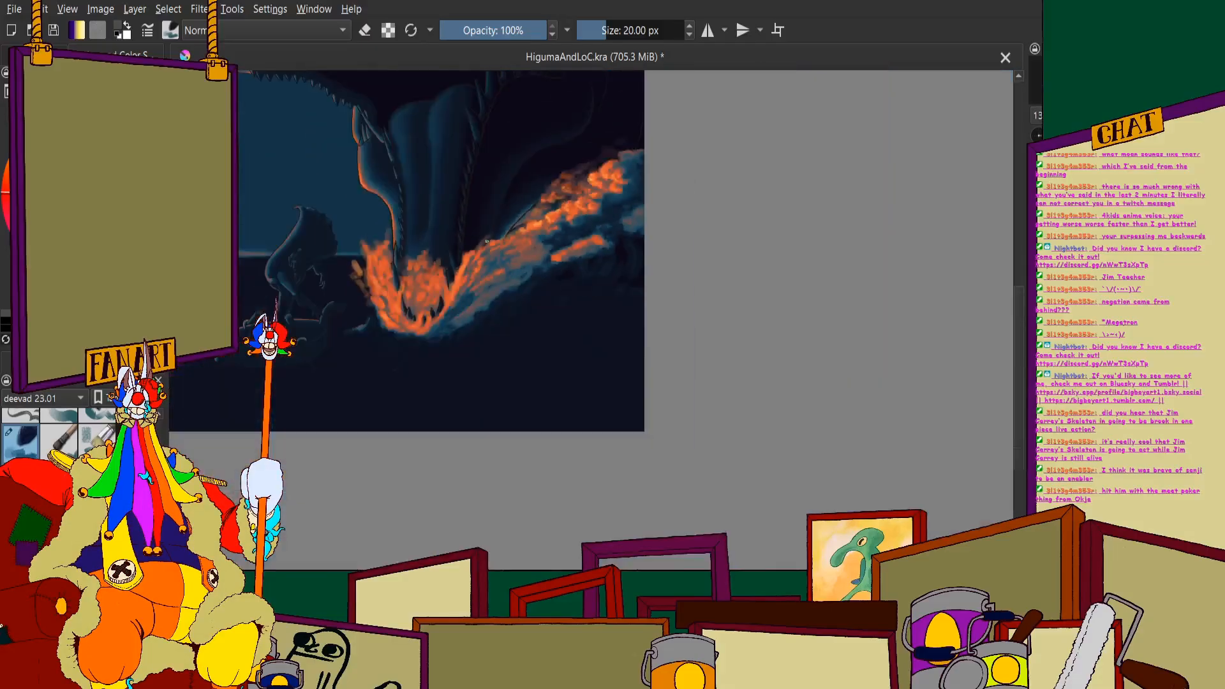
pyautogui.scroll(3, 572, 338)
pyautogui.scroll(4, 574, 338)
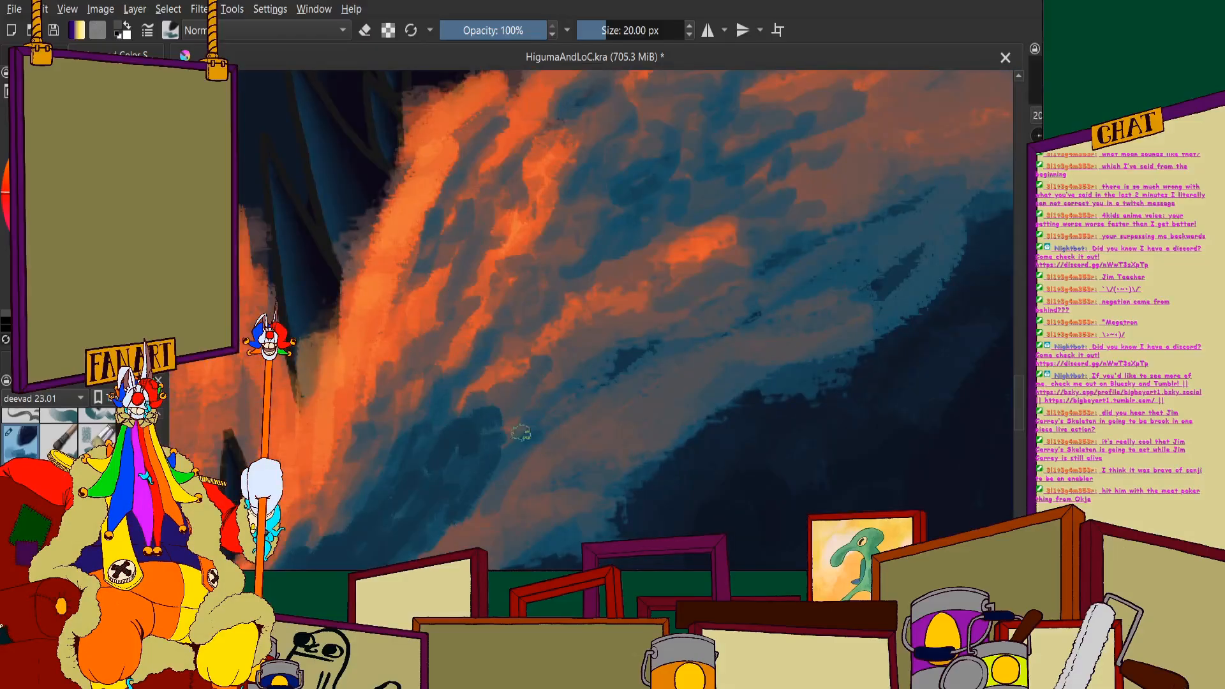
# - Paint dark blue strokes below the right splash's central orange streak and break up its bright outer end
pyautogui.moveTo(570, 399)
pyautogui.mouseDown()
pyautogui.moveTo(532, 433)
pyautogui.moveTo(606, 385)
pyautogui.moveTo(578, 376)
pyautogui.moveTo(635, 350)
pyautogui.mouseUp()
pyautogui.moveTo(575, 374)
pyautogui.mouseDown()
pyautogui.moveTo(680, 366)
pyautogui.moveTo(769, 321)
pyautogui.mouseUp()
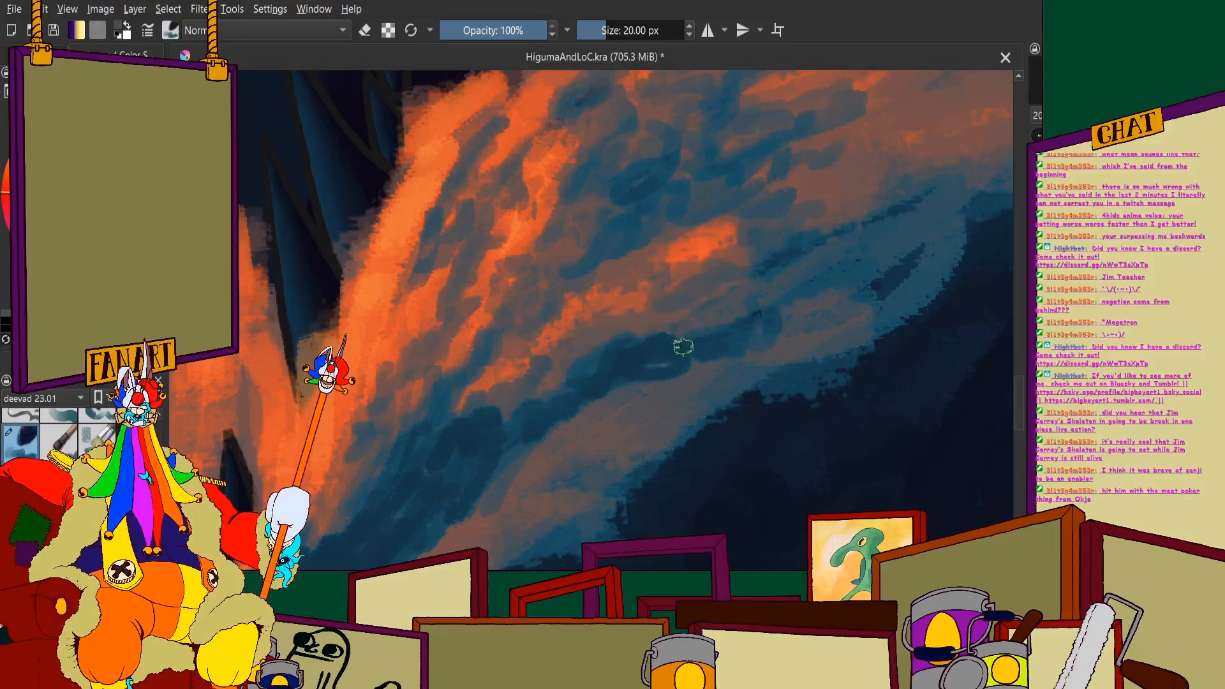
pyautogui.moveTo(684, 346); pyautogui.dragTo(764, 288)
pyautogui.moveTo(660, 319)
pyautogui.mouseDown()
pyautogui.moveTo(730, 297)
pyautogui.moveTo(685, 305)
pyautogui.moveTo(772, 233)
pyautogui.moveTo(720, 226)
pyautogui.moveTo(729, 269)
pyautogui.moveTo(729, 246)
pyautogui.moveTo(700, 242)
pyautogui.moveTo(707, 258)
pyautogui.moveTo(646, 271)
pyautogui.moveTo(659, 237)
pyautogui.moveTo(595, 284)
pyautogui.moveTo(554, 273)
pyautogui.moveTo(583, 235)
pyautogui.mouseUp()
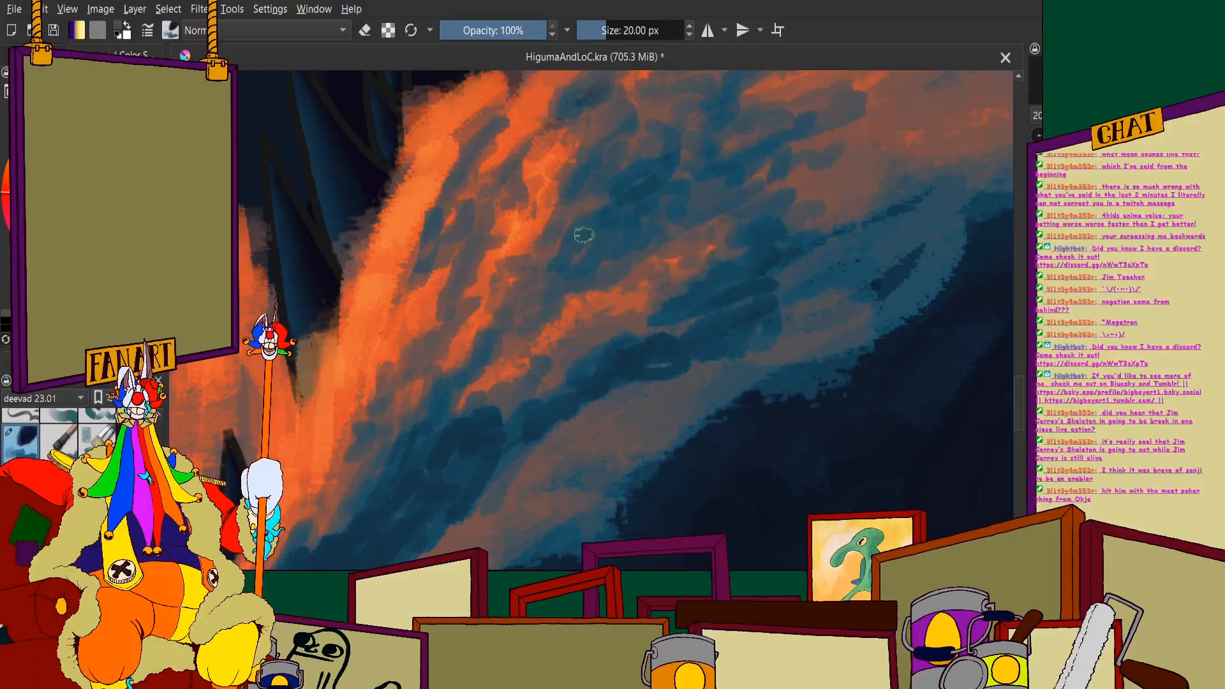
pyautogui.scroll(-5, 540, 265)
pyautogui.scroll(5, 538, 295)
pyautogui.scroll(-5, 523, 311)
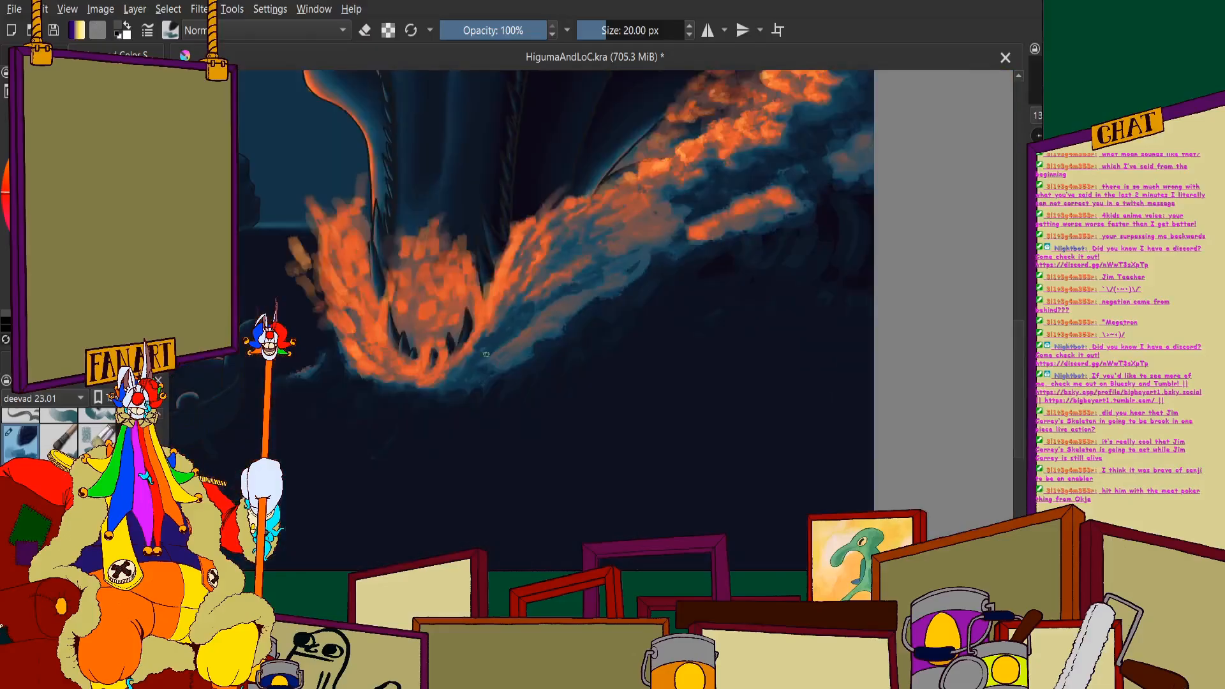
# - Cover the muted orange streaks on the right splash's underside near the jaw with dark blue diagonal strokes
pyautogui.scroll(5, 536, 316)
pyautogui.moveTo(504, 398)
pyautogui.mouseDown()
pyautogui.moveTo(528, 345)
pyautogui.moveTo(471, 385)
pyautogui.mouseUp()
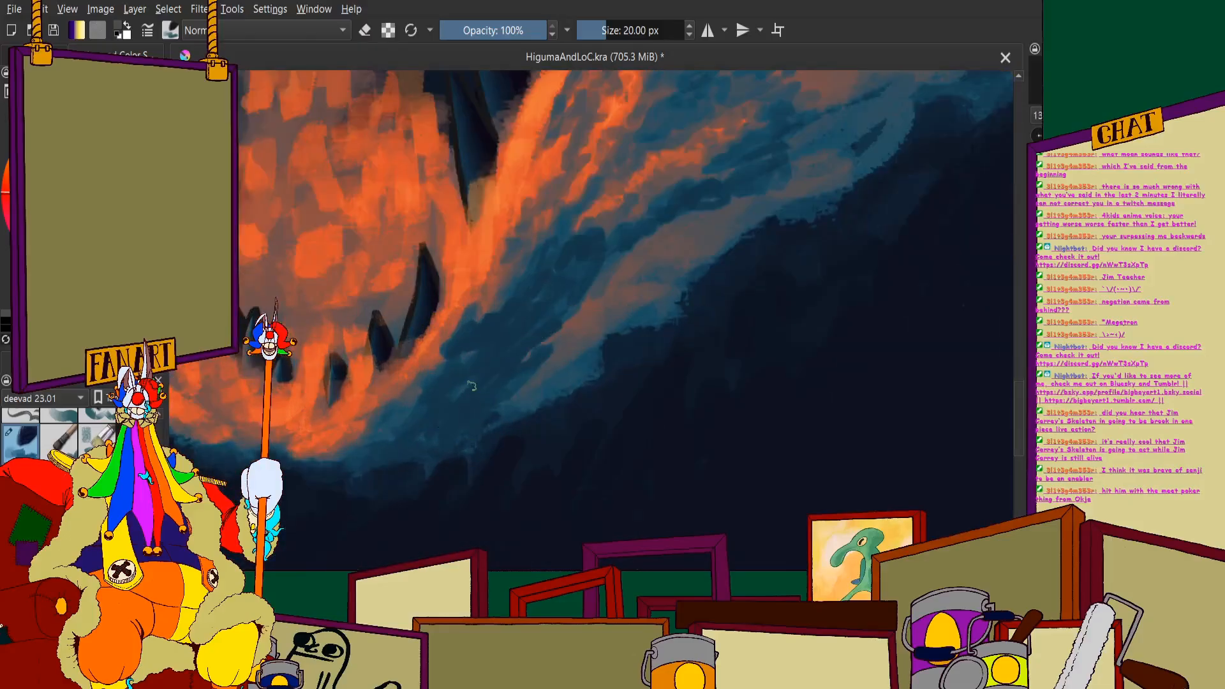
pyautogui.moveTo(589, 339)
pyautogui.mouseDown()
pyautogui.moveTo(524, 403)
pyautogui.moveTo(635, 331)
pyautogui.moveTo(557, 418)
pyautogui.moveTo(598, 359)
pyautogui.moveTo(518, 416)
pyautogui.moveTo(620, 362)
pyautogui.moveTo(621, 380)
pyautogui.moveTo(657, 383)
pyautogui.mouseUp()
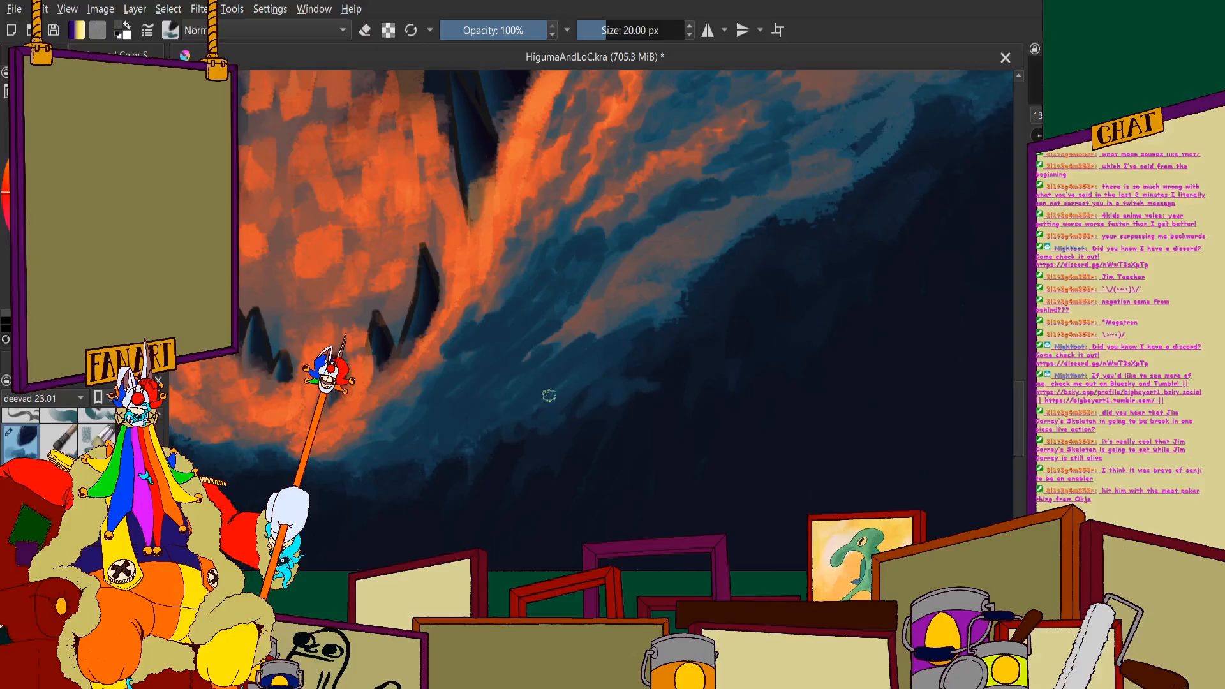
pyautogui.scroll(-2, 455, 440)
pyautogui.scroll(3, 524, 383)
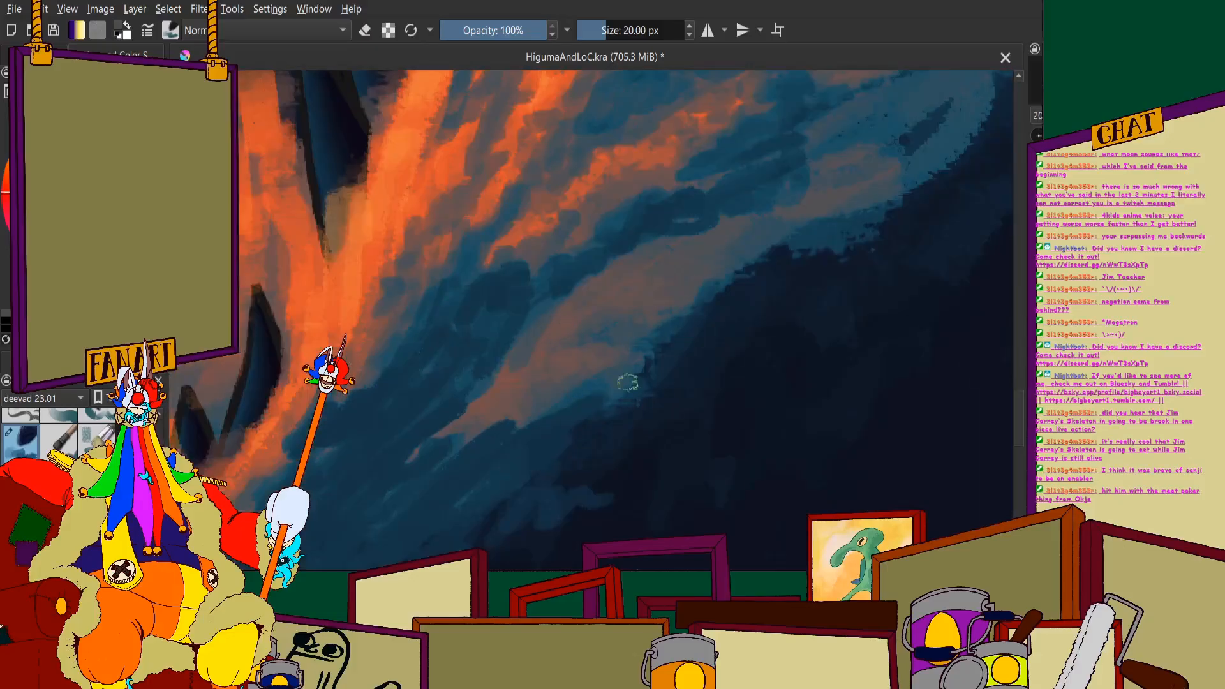
pyautogui.moveTo(628, 382)
pyautogui.mouseDown()
pyautogui.moveTo(657, 350)
pyautogui.moveTo(659, 310)
pyautogui.moveTo(506, 432)
pyautogui.moveTo(643, 286)
pyautogui.moveTo(506, 395)
pyautogui.moveTo(453, 419)
pyautogui.moveTo(469, 373)
pyautogui.moveTo(543, 291)
pyautogui.mouseUp()
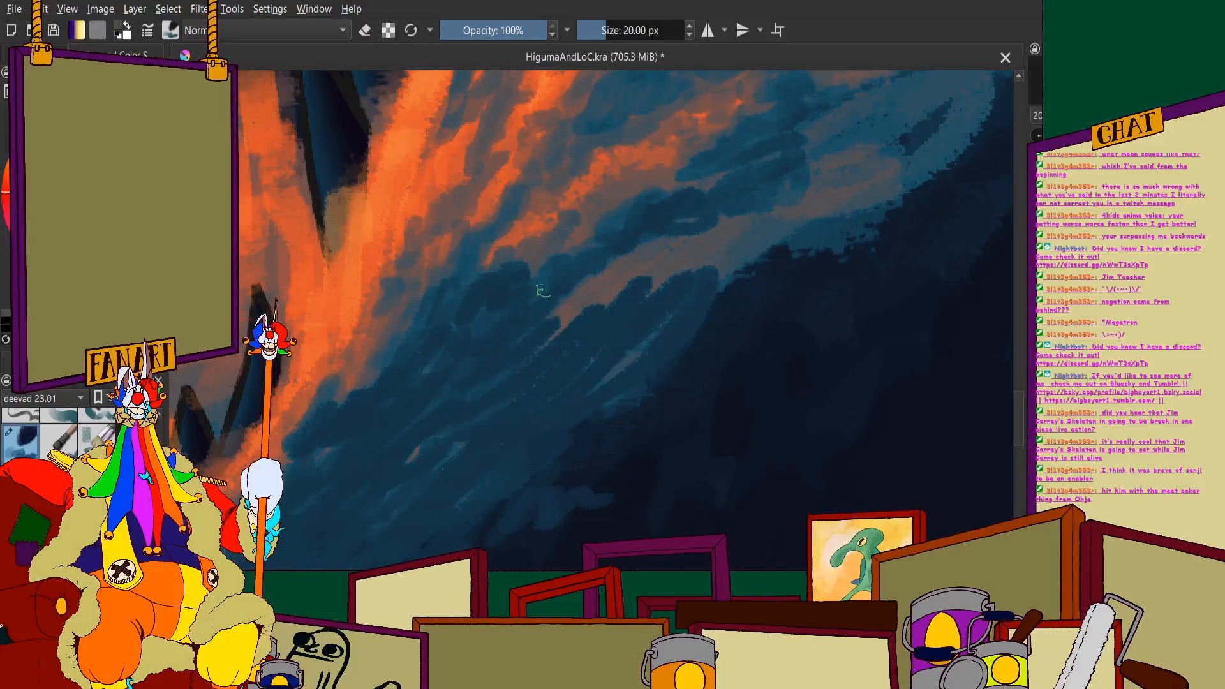
pyautogui.scroll(-2, 542, 291)
pyautogui.scroll(2, 690, 165)
# - Paint over the remaining muted orange band along the right splash's lower edge with blue strokes, leaving thin light flecks
pyautogui.moveTo(398, 471)
pyautogui.mouseDown()
pyautogui.moveTo(519, 380)
pyautogui.moveTo(405, 471)
pyautogui.moveTo(471, 424)
pyautogui.moveTo(614, 367)
pyautogui.moveTo(515, 439)
pyautogui.moveTo(662, 355)
pyautogui.moveTo(536, 347)
pyautogui.moveTo(693, 284)
pyautogui.moveTo(716, 297)
pyautogui.moveTo(686, 330)
pyautogui.moveTo(592, 374)
pyautogui.moveTo(712, 350)
pyautogui.moveTo(547, 427)
pyautogui.mouseUp()
pyautogui.scroll(1, 626, 306)
pyautogui.moveTo(549, 360)
pyautogui.mouseDown()
pyautogui.moveTo(819, 251)
pyautogui.moveTo(645, 342)
pyautogui.moveTo(697, 380)
pyautogui.mouseUp()
pyautogui.scroll(-3, 572, 342)
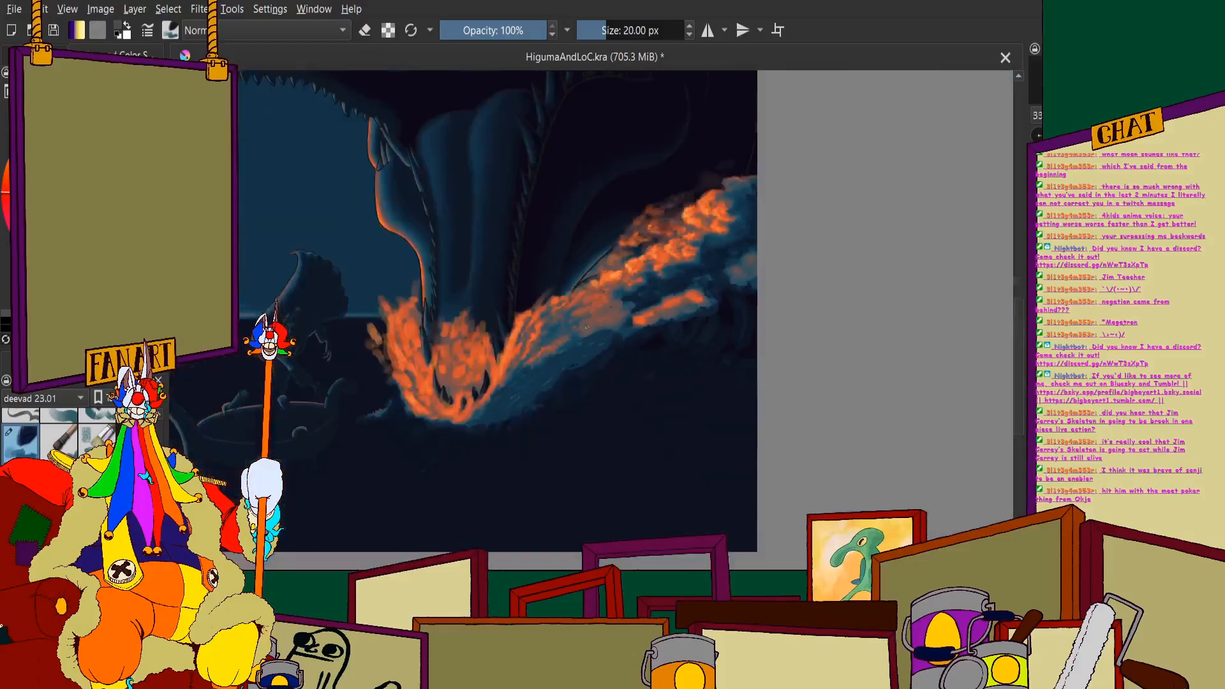
# - Streak blue over the outer end of the muted orange patch, beside the separate bright orange wave crest
pyautogui.scroll(5, 586, 327)
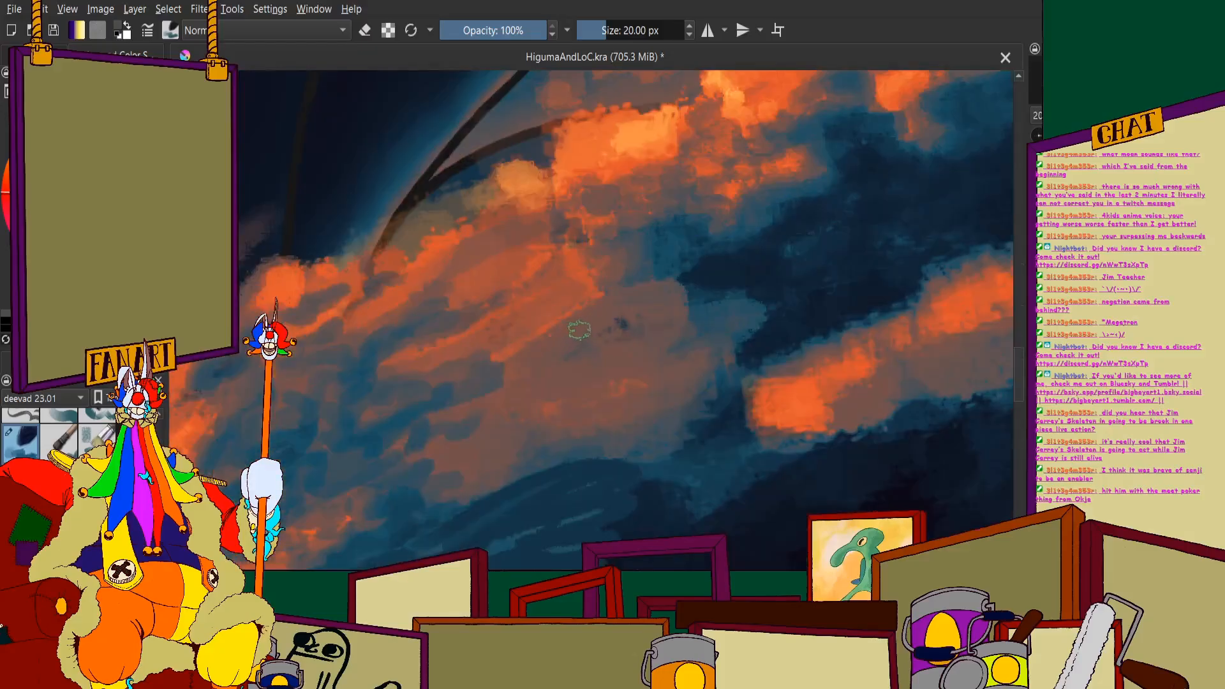
pyautogui.moveTo(579, 330)
pyautogui.mouseDown()
pyautogui.moveTo(739, 298)
pyautogui.moveTo(702, 357)
pyautogui.moveTo(584, 447)
pyautogui.mouseUp()
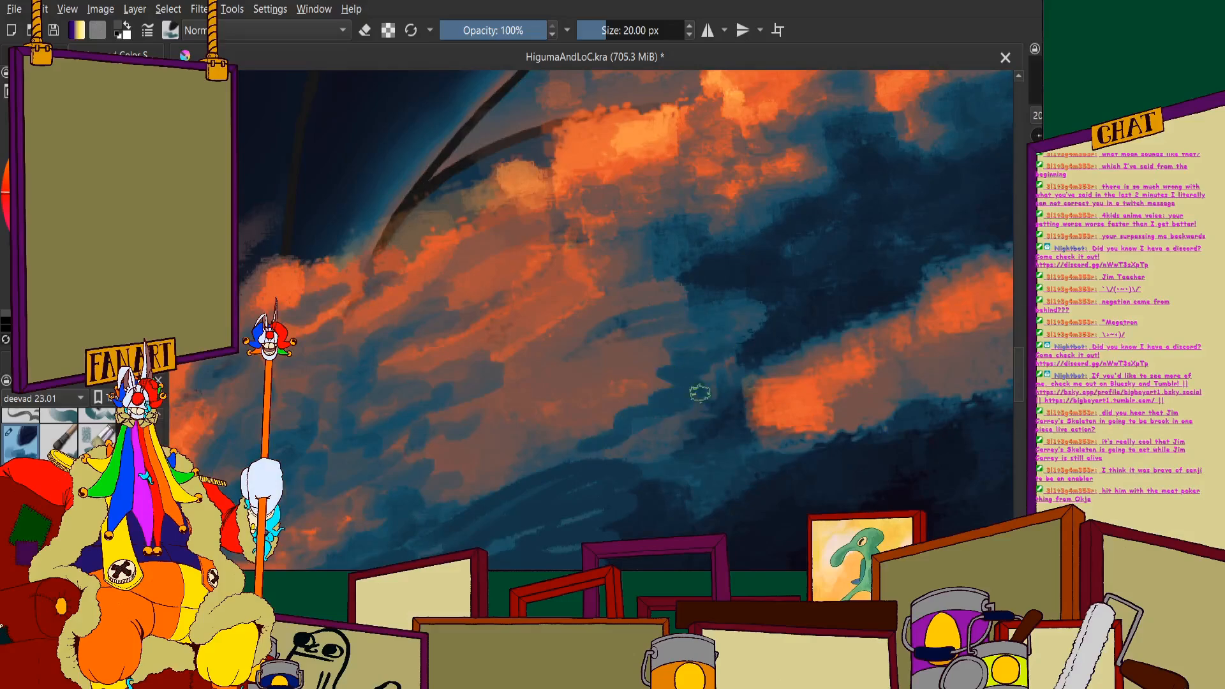
pyautogui.moveTo(700, 393)
pyautogui.mouseDown()
pyautogui.moveTo(646, 434)
pyautogui.moveTo(650, 457)
pyautogui.moveTo(602, 446)
pyautogui.mouseUp()
pyautogui.scroll(-3, 572, 325)
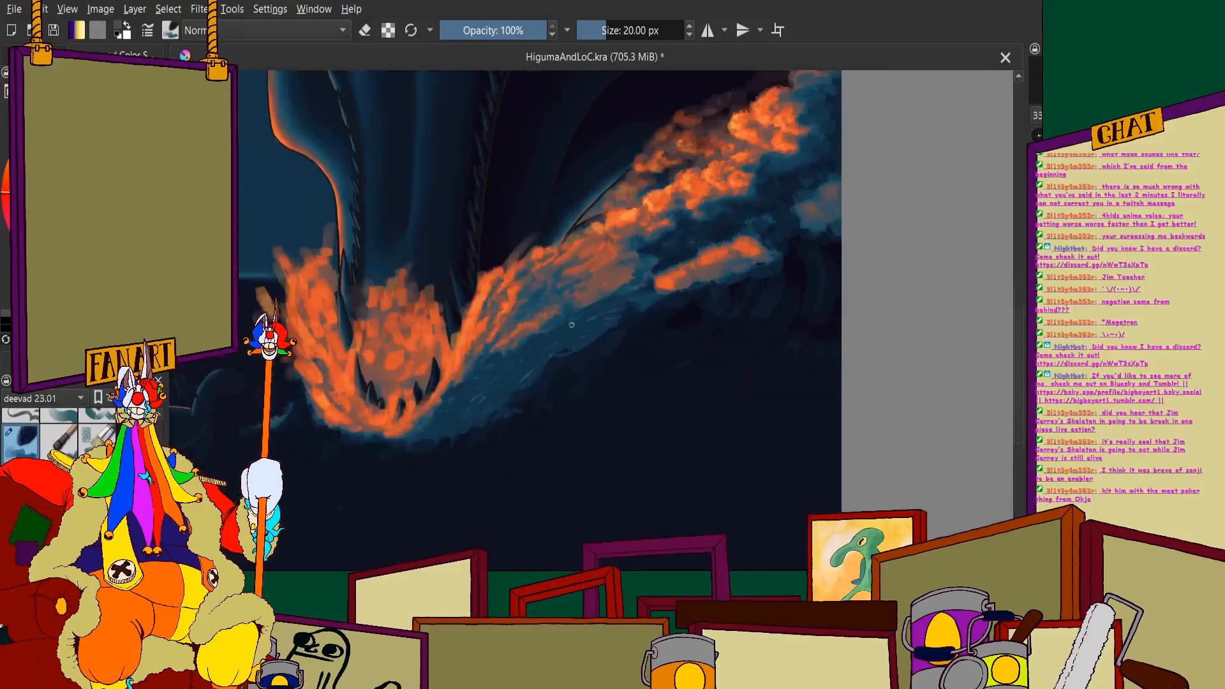
pyautogui.scroll(2, 572, 325)
pyautogui.scroll(-2, 743, 199)
pyautogui.scroll(1, 759, 199)
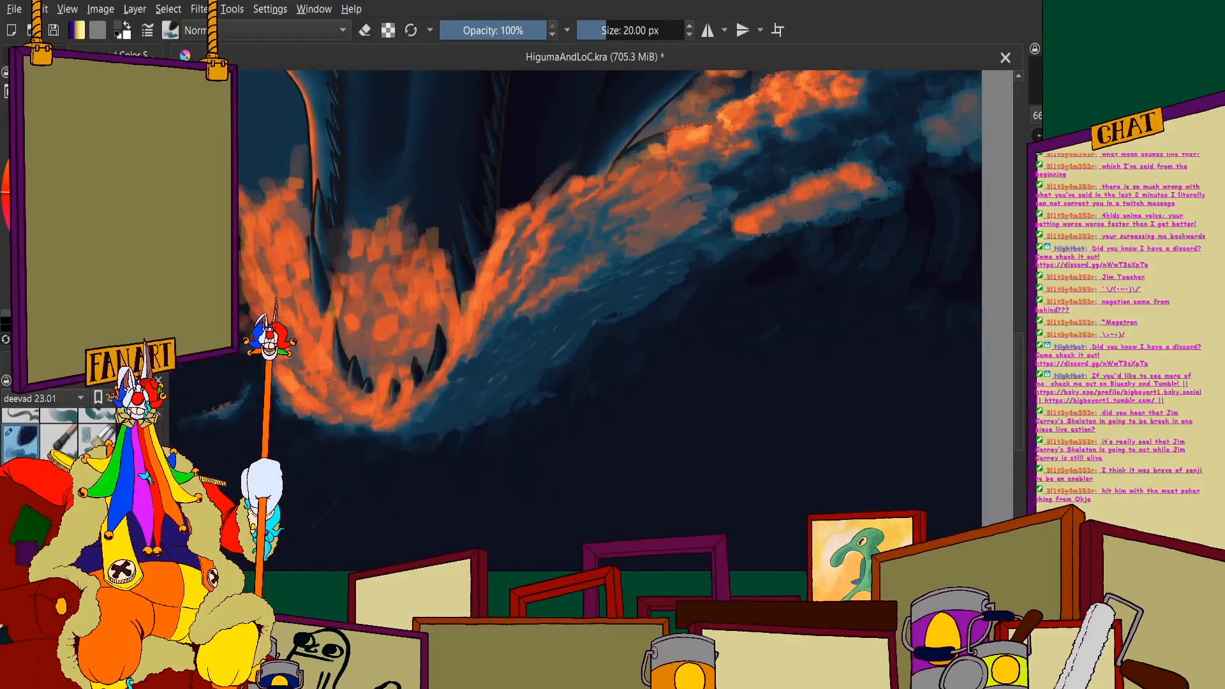
pyautogui.scroll(4, 517, 415)
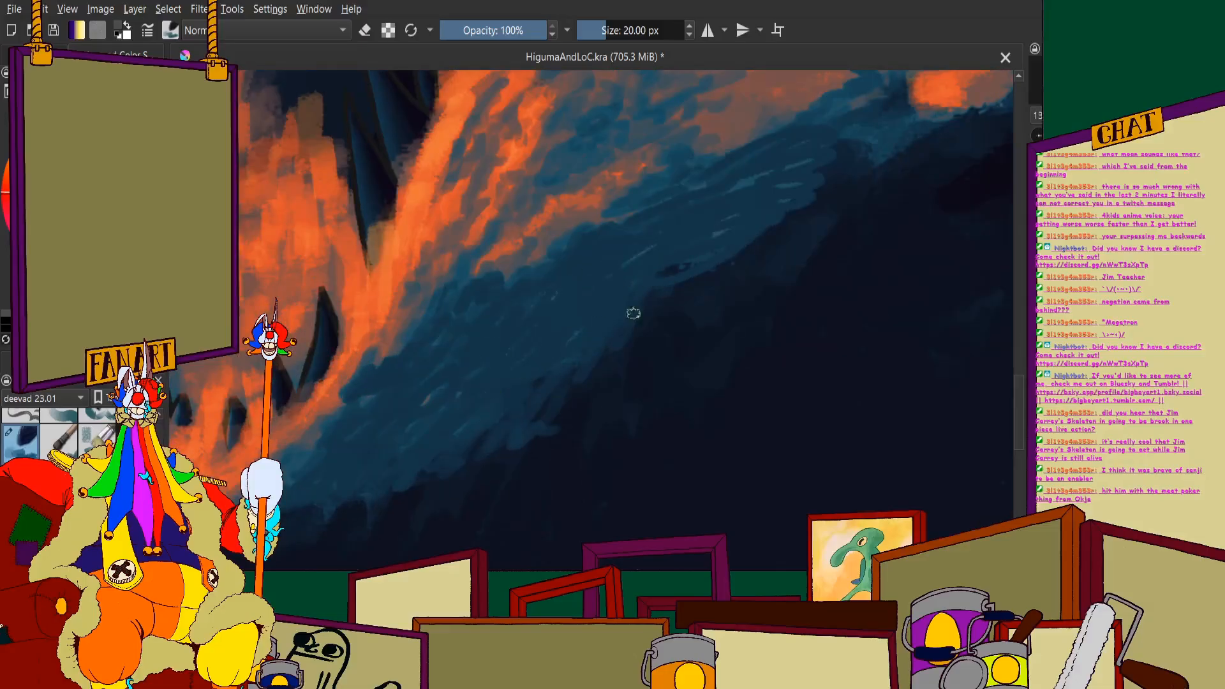
# - Paint short blue drips hanging from the right splash's lower edge over the dark navy water
pyautogui.moveTo(634, 313); pyautogui.dragTo(624, 336)
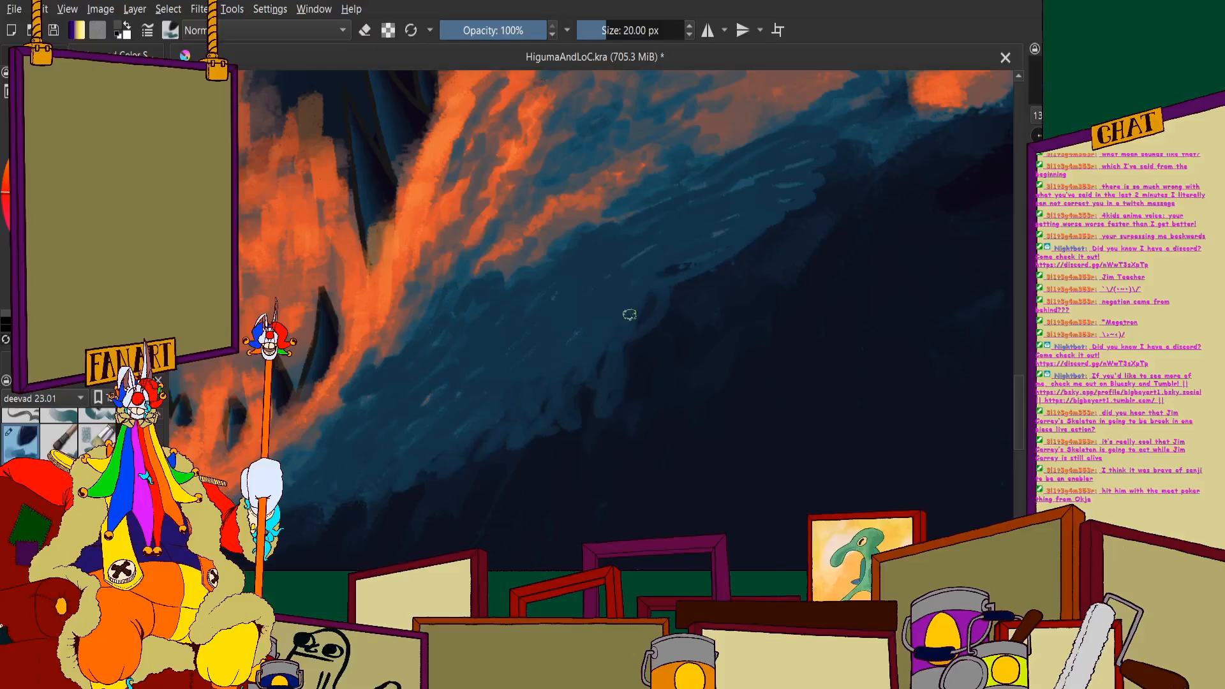
pyautogui.scroll(-5, 629, 317)
pyautogui.scroll(3, 459, 341)
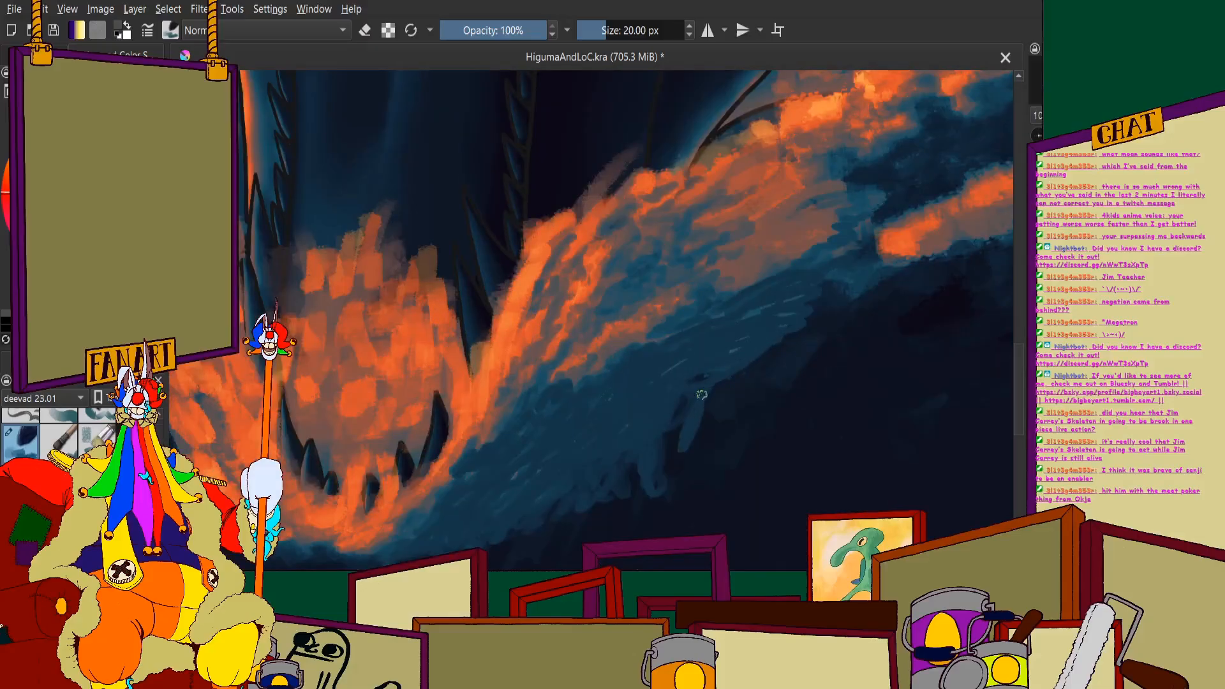
pyautogui.scroll(-4, 656, 435)
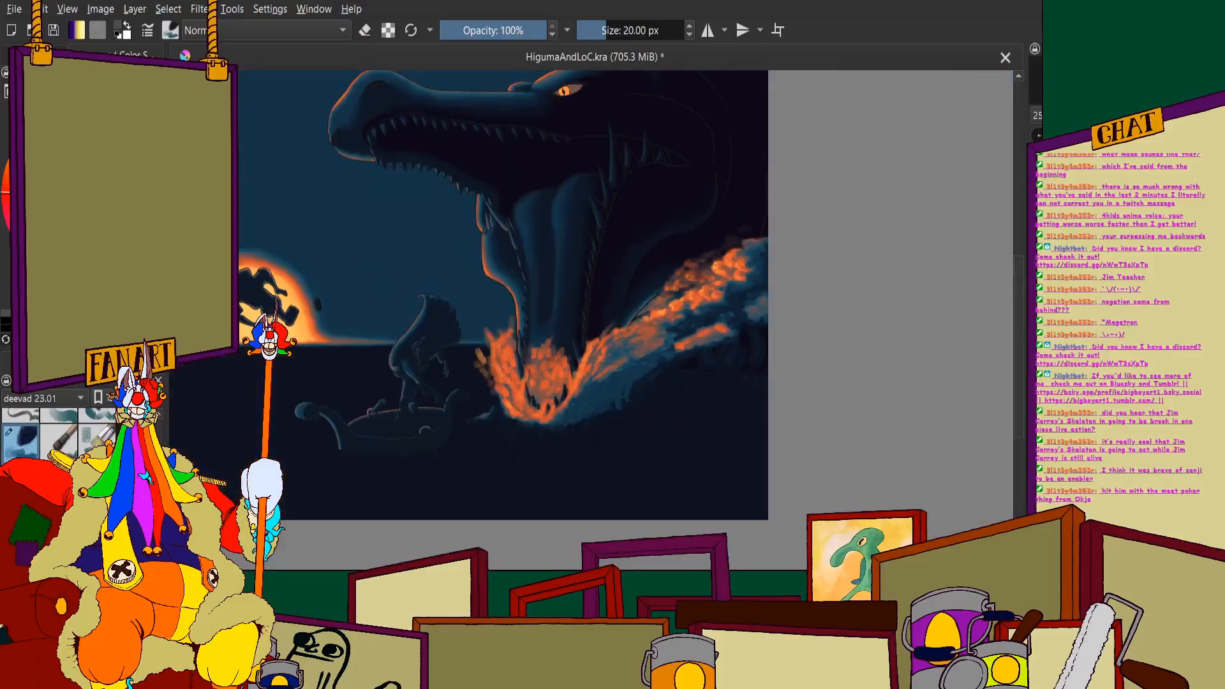
pyautogui.scroll(4, 492, 237)
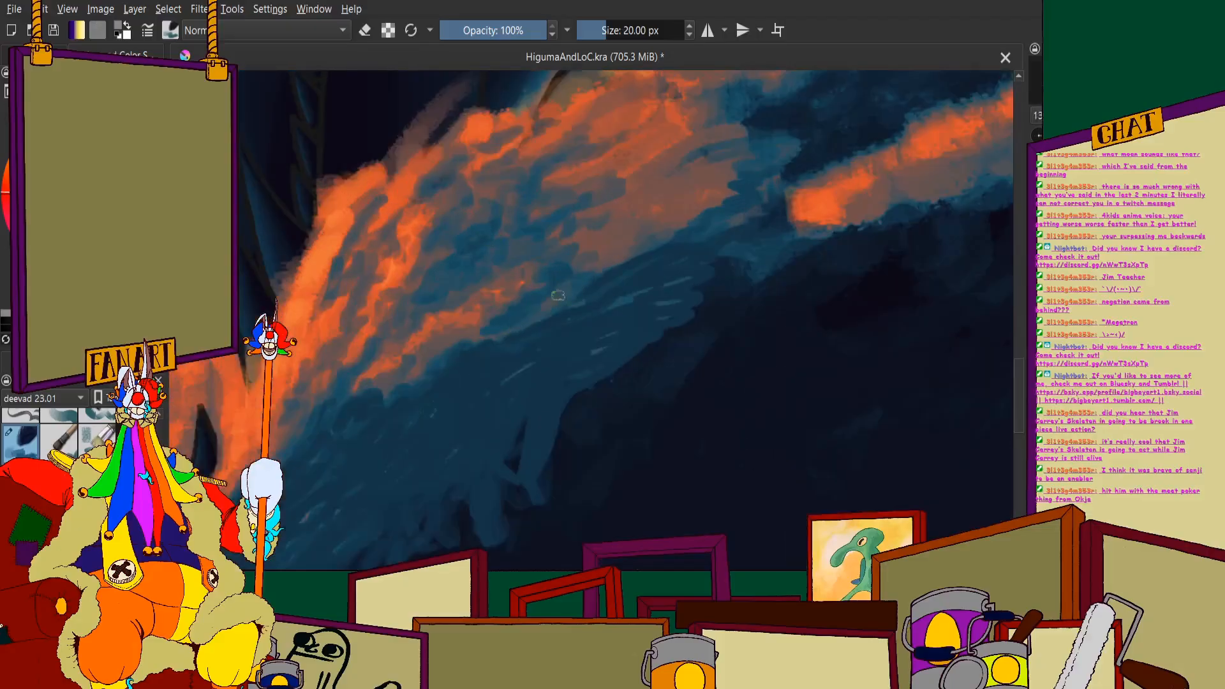
# - Break up the border between the right splash's orange patches and its blue underside with small blue strokes
pyautogui.moveTo(549, 296); pyautogui.dragTo(635, 271)
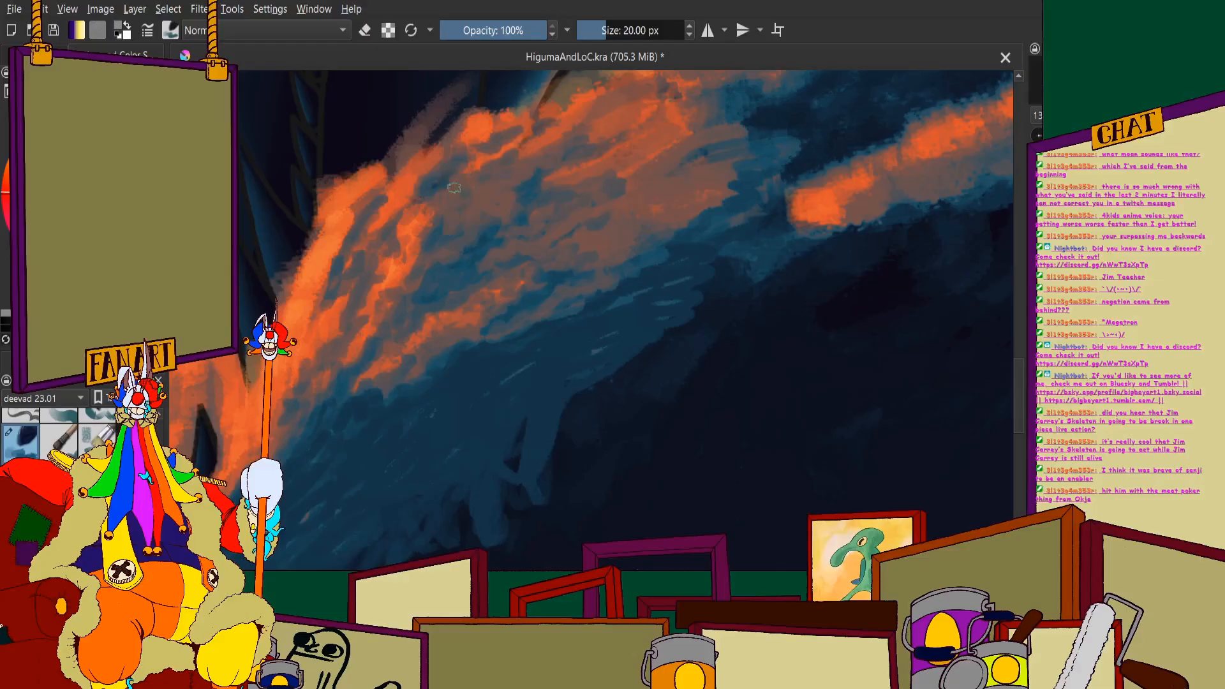
pyautogui.moveTo(461, 264); pyautogui.dragTo(398, 311)
pyautogui.scroll(-4, 486, 231)
pyautogui.scroll(5, 409, 280)
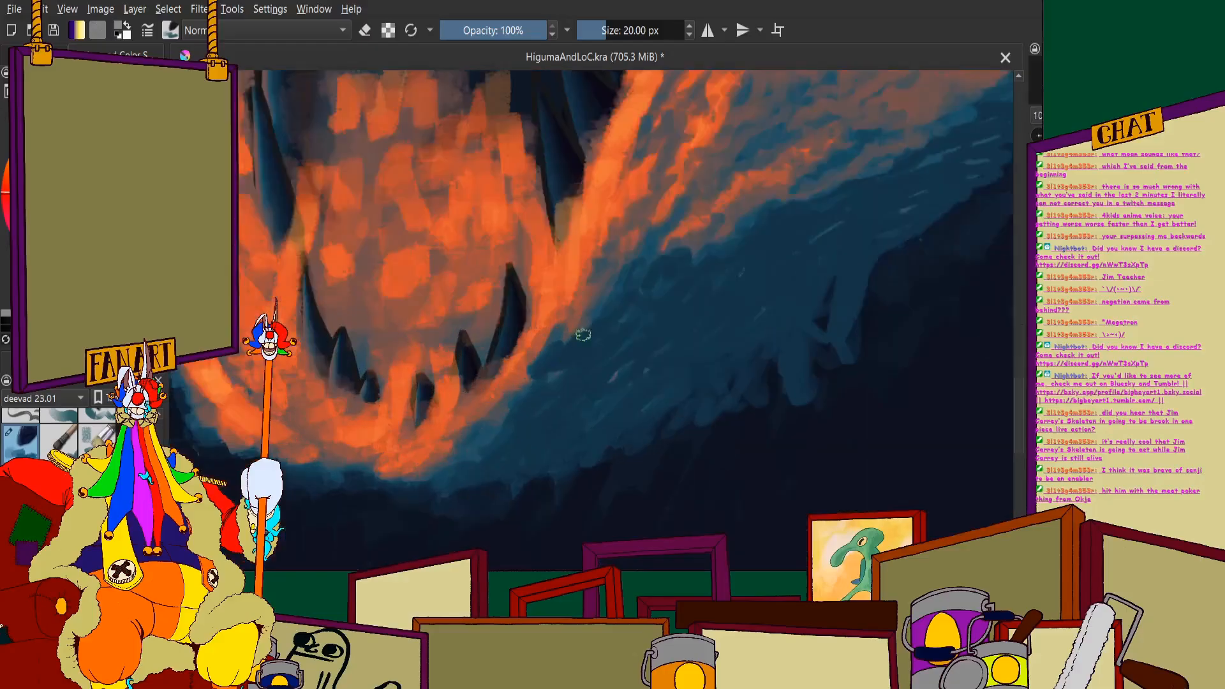
# - Dab lighter greyish-blue foam patches over the dark blue beside the jaw's right-hand teeth and orange rim
pyautogui.moveTo(655, 282)
pyautogui.mouseDown()
pyautogui.moveTo(626, 306)
pyautogui.moveTo(597, 265)
pyautogui.mouseUp()
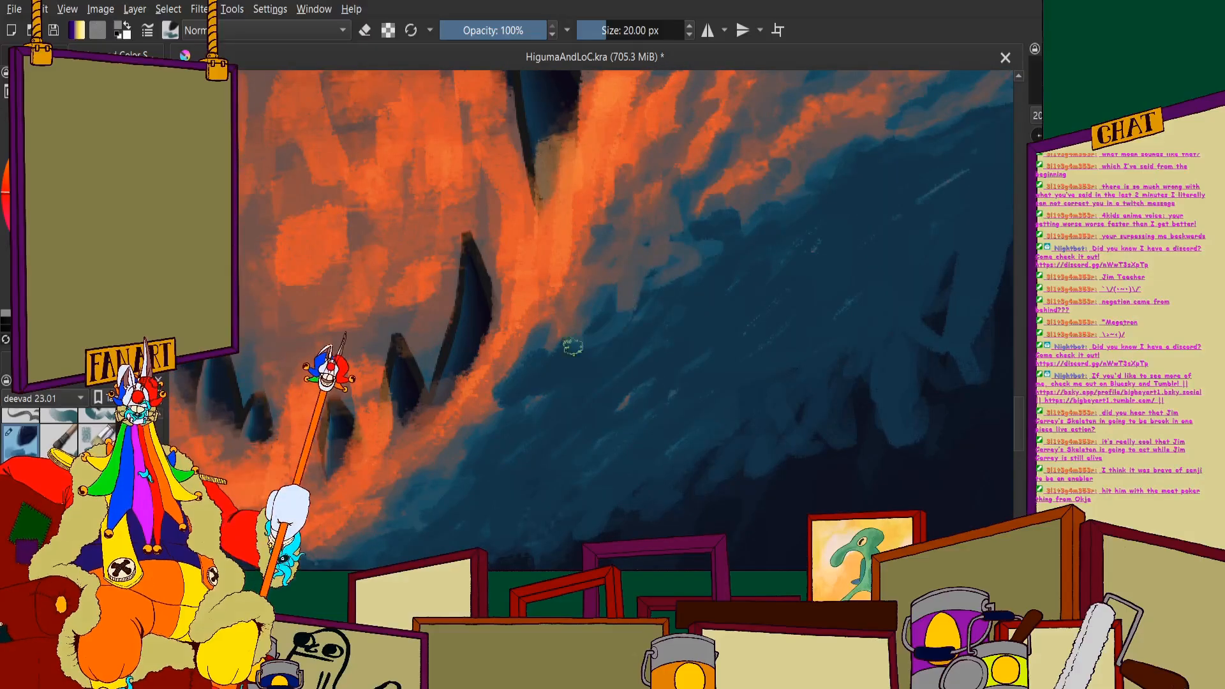
pyautogui.moveTo(589, 402)
pyautogui.mouseDown()
pyautogui.moveTo(553, 433)
pyautogui.moveTo(629, 357)
pyautogui.moveTo(525, 450)
pyautogui.moveTo(541, 422)
pyautogui.moveTo(477, 452)
pyautogui.moveTo(531, 400)
pyautogui.moveTo(682, 330)
pyautogui.moveTo(690, 305)
pyautogui.moveTo(636, 345)
pyautogui.moveTo(627, 395)
pyautogui.moveTo(632, 363)
pyautogui.mouseUp()
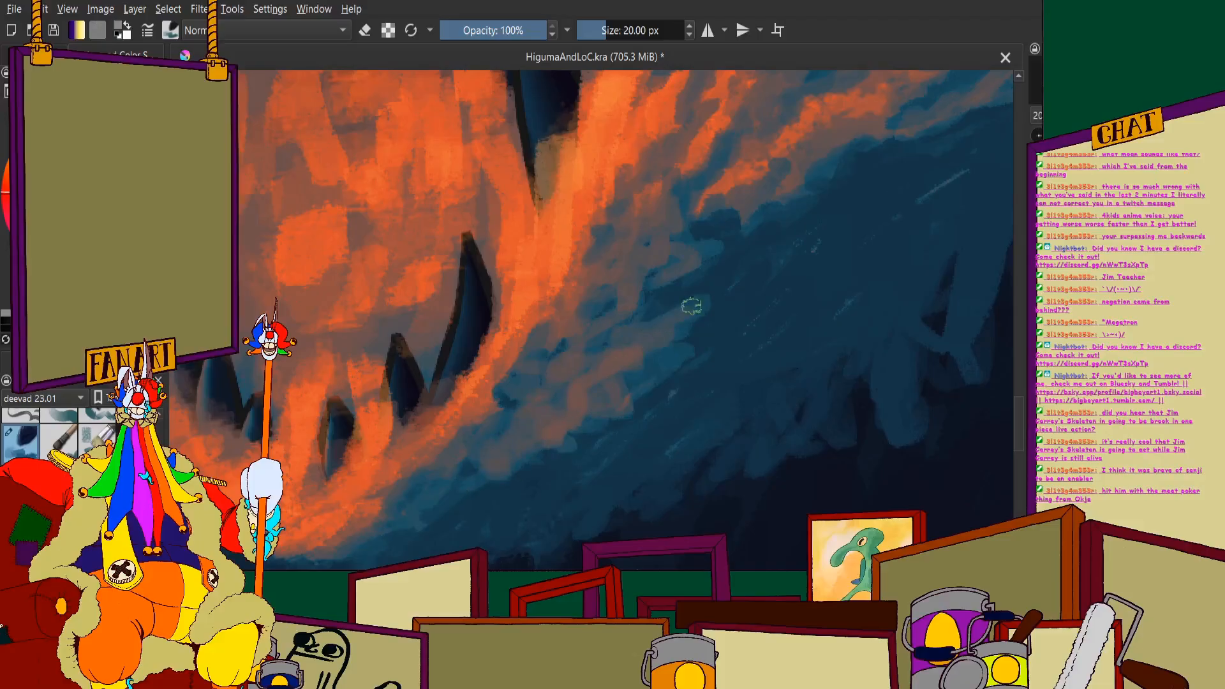
pyautogui.scroll(-3, 655, 370)
pyautogui.scroll(4, 593, 408)
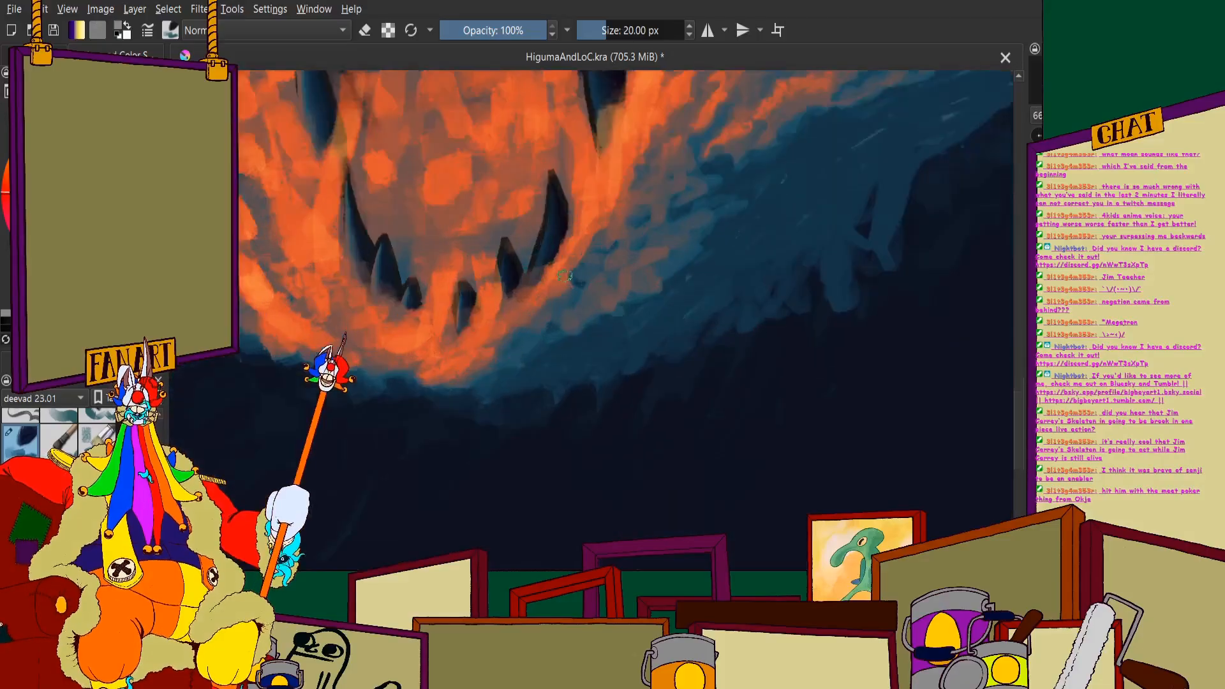
# - Dab greyish-blue foam into the dark water under the jaw's right-hand orange rim
pyautogui.moveTo(506, 375)
pyautogui.mouseDown()
pyautogui.moveTo(454, 400)
pyautogui.moveTo(504, 353)
pyautogui.mouseUp()
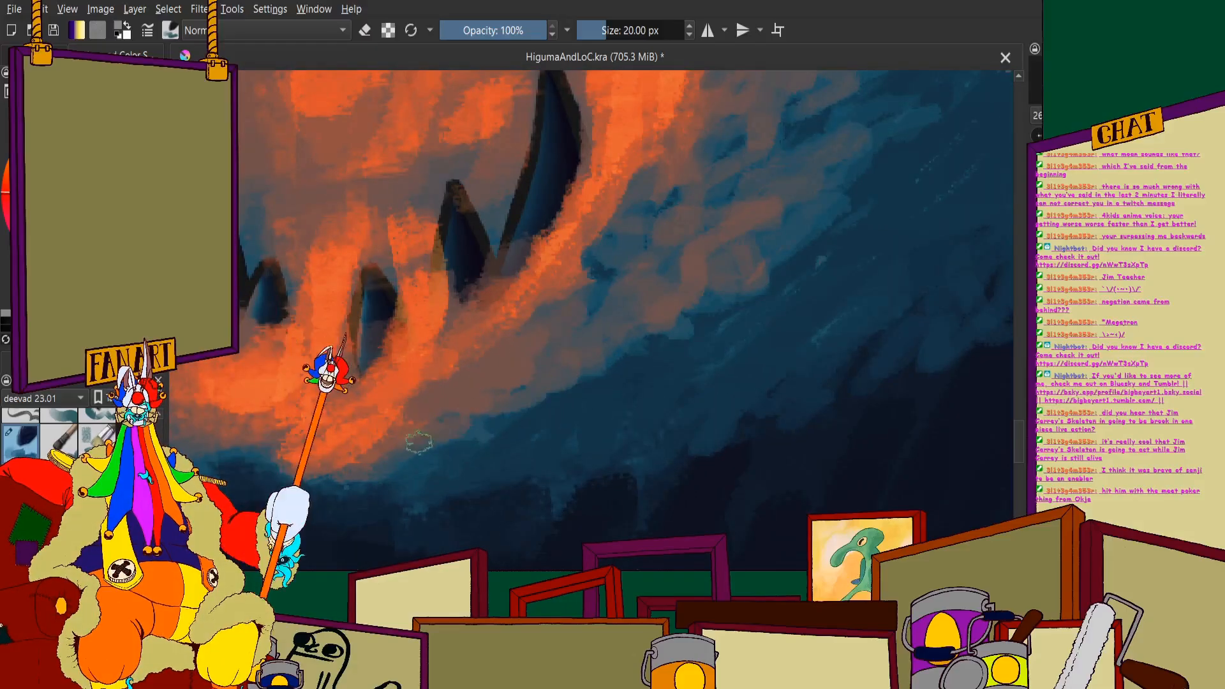
pyautogui.scroll(-3, 397, 470)
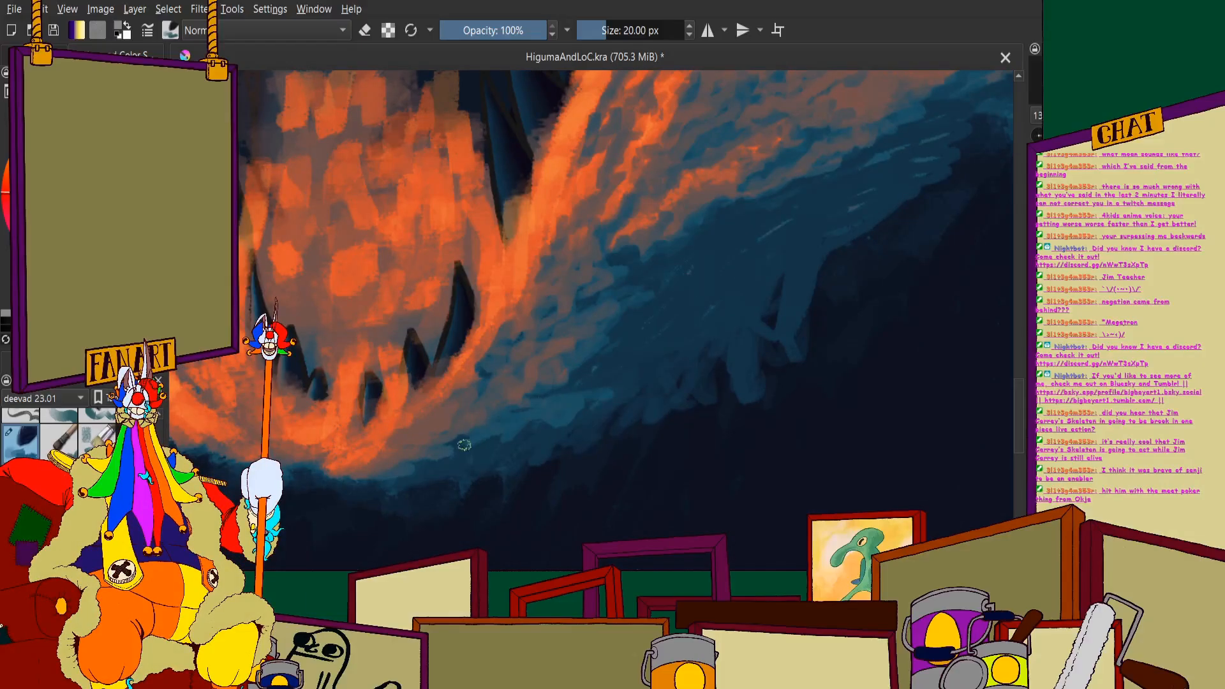
pyautogui.scroll(-6, 469, 434)
pyautogui.scroll(6, 496, 402)
pyautogui.moveTo(459, 422)
pyautogui.mouseDown()
pyautogui.moveTo(556, 372)
pyautogui.moveTo(446, 442)
pyautogui.moveTo(438, 431)
pyautogui.moveTo(532, 384)
pyautogui.moveTo(475, 412)
pyautogui.mouseUp()
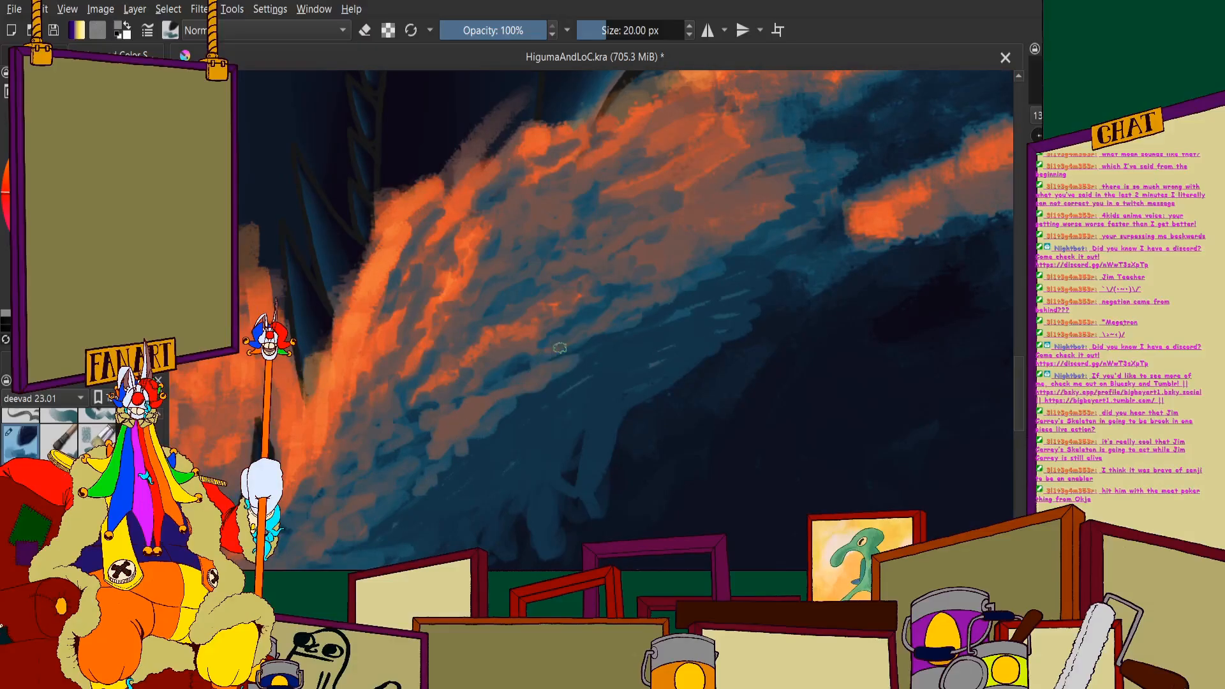
# - Paint bright orange streaks diagonally through the blue mottling in the inner part of the right splash
pyautogui.moveTo(560, 348); pyautogui.dragTo(619, 339)
pyautogui.scroll(-4, 552, 375)
pyautogui.scroll(2, 482, 339)
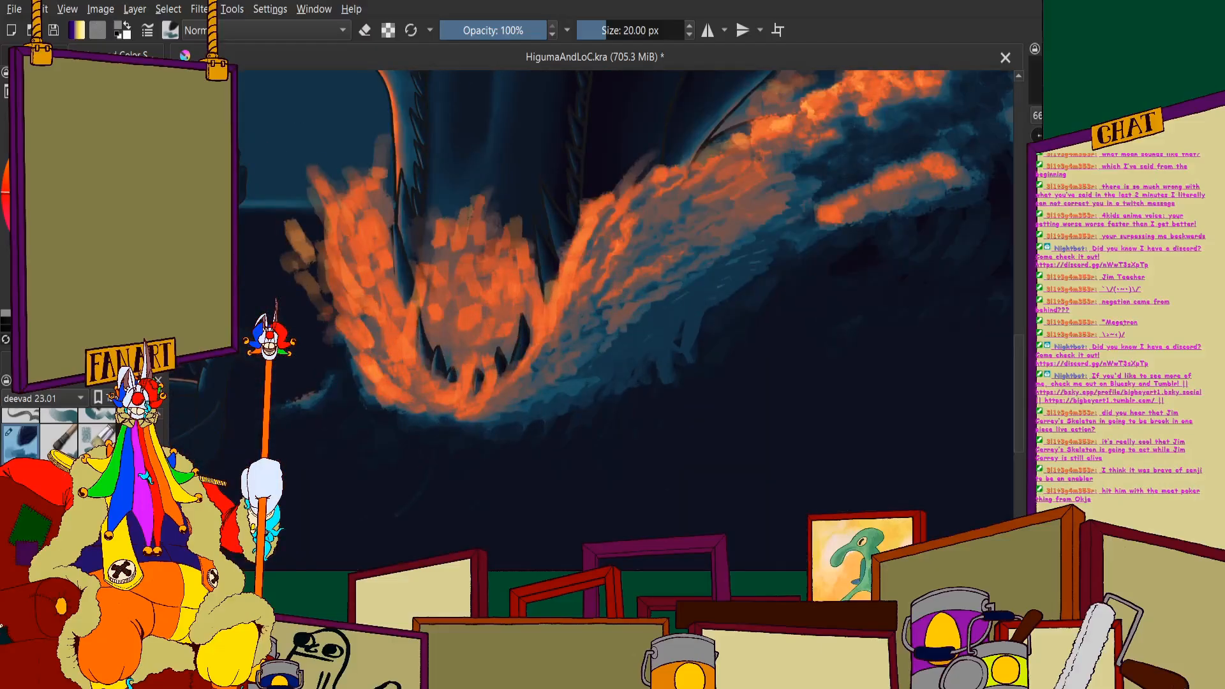
pyautogui.scroll(4, 609, 392)
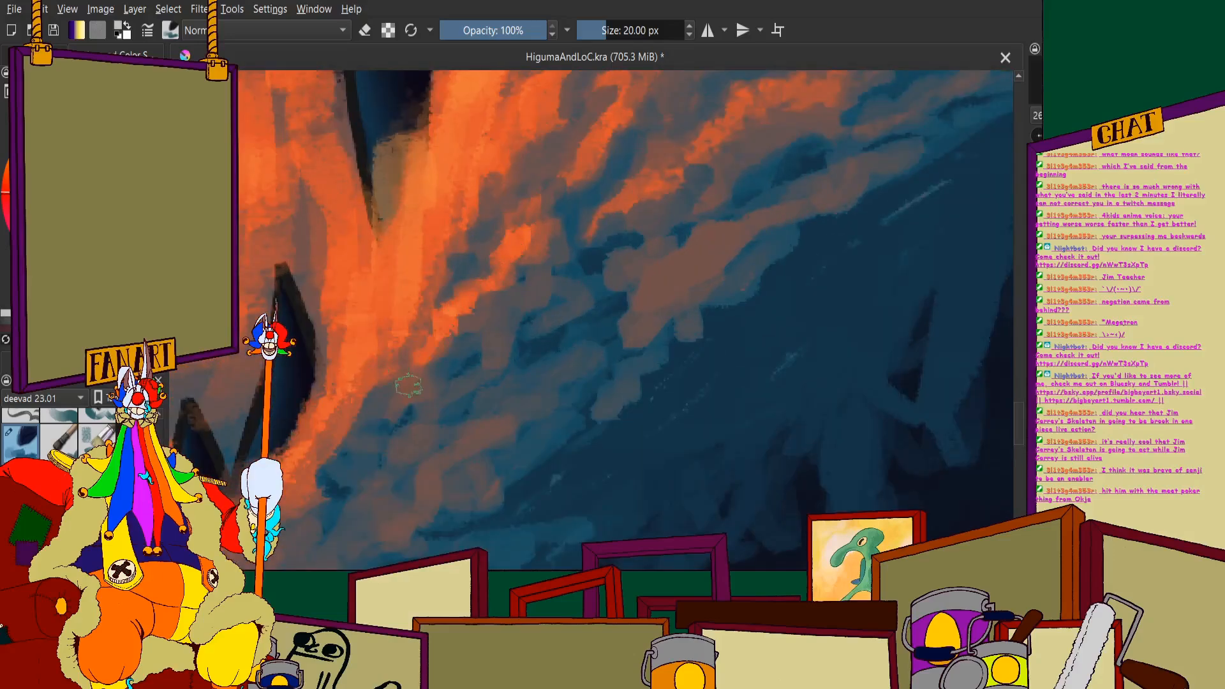
pyautogui.moveTo(501, 268); pyautogui.dragTo(593, 184)
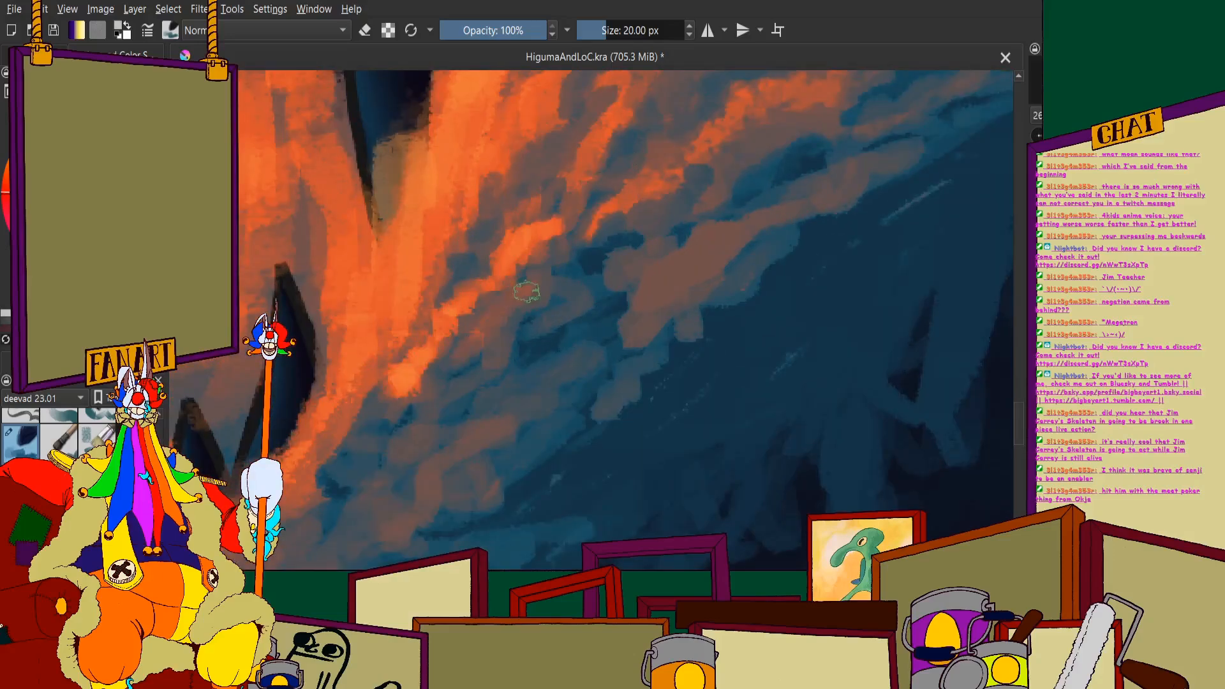
pyautogui.moveTo(492, 364); pyautogui.dragTo(643, 256)
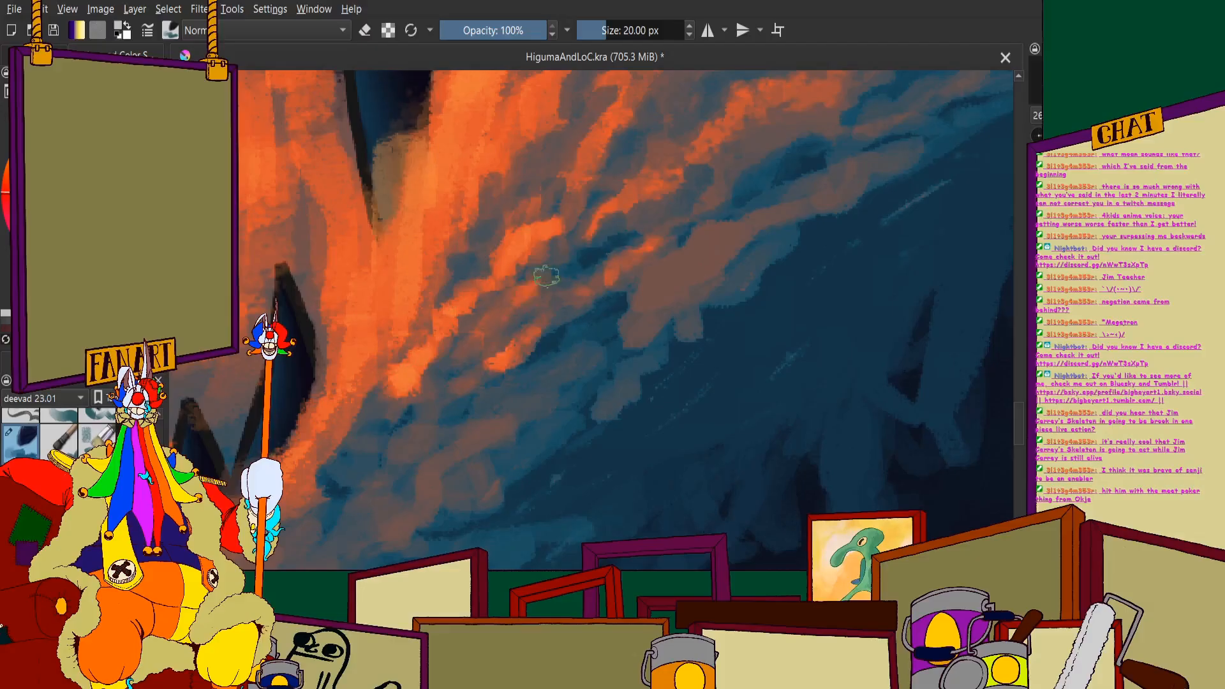
pyautogui.scroll(-4, 653, 193)
pyautogui.scroll(2, 578, 310)
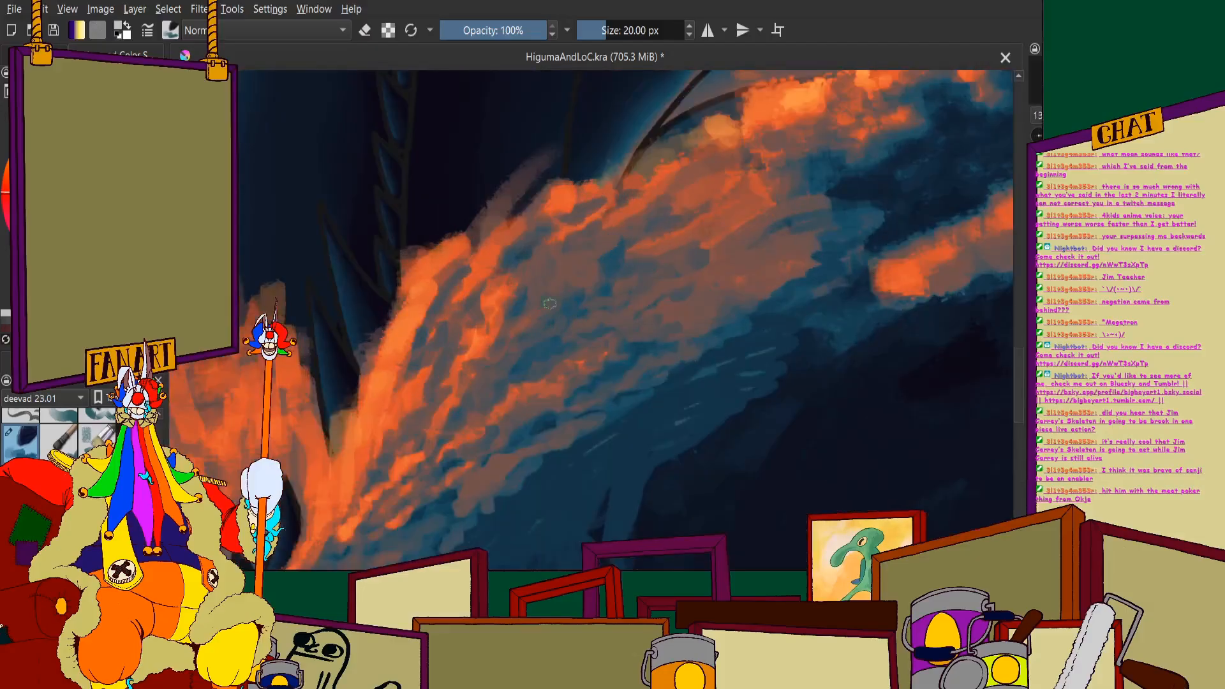
# - Paint lighter orange highlights on the right splash's crest and down its inner edge toward the jaw
pyautogui.moveTo(510, 312)
pyautogui.mouseDown()
pyautogui.moveTo(554, 263)
pyautogui.moveTo(507, 224)
pyautogui.moveTo(533, 211)
pyautogui.mouseUp()
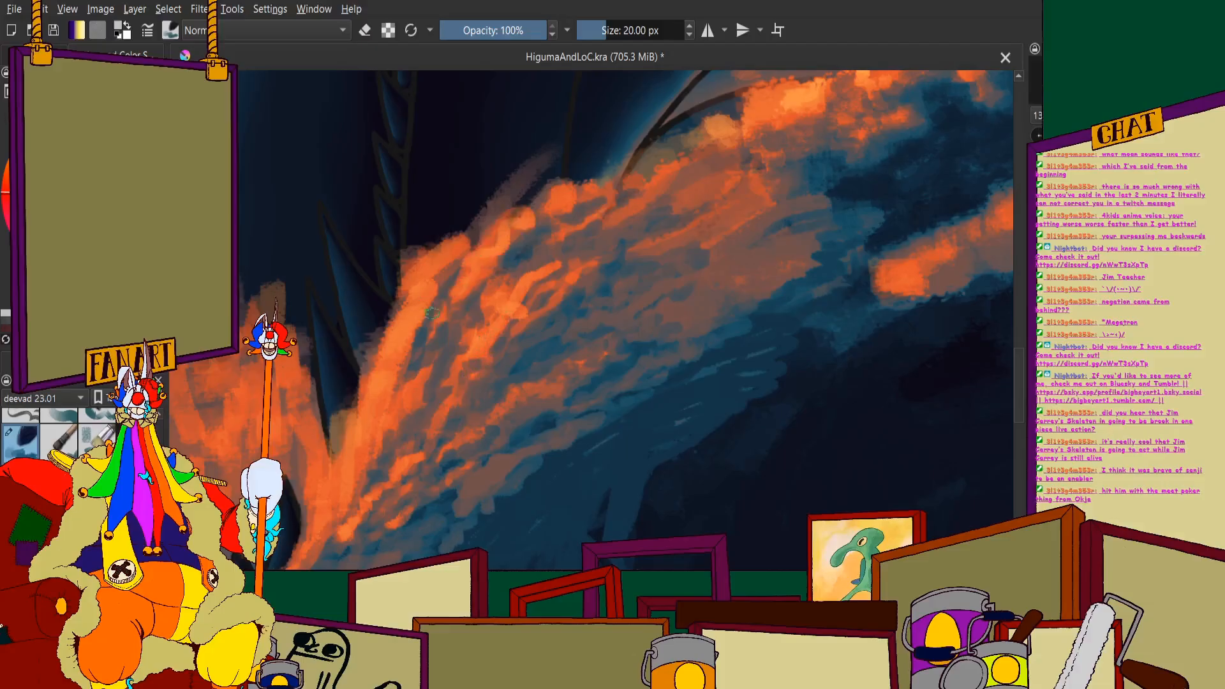
pyautogui.moveTo(409, 301); pyautogui.dragTo(435, 235)
pyautogui.moveTo(379, 343); pyautogui.dragTo(402, 281)
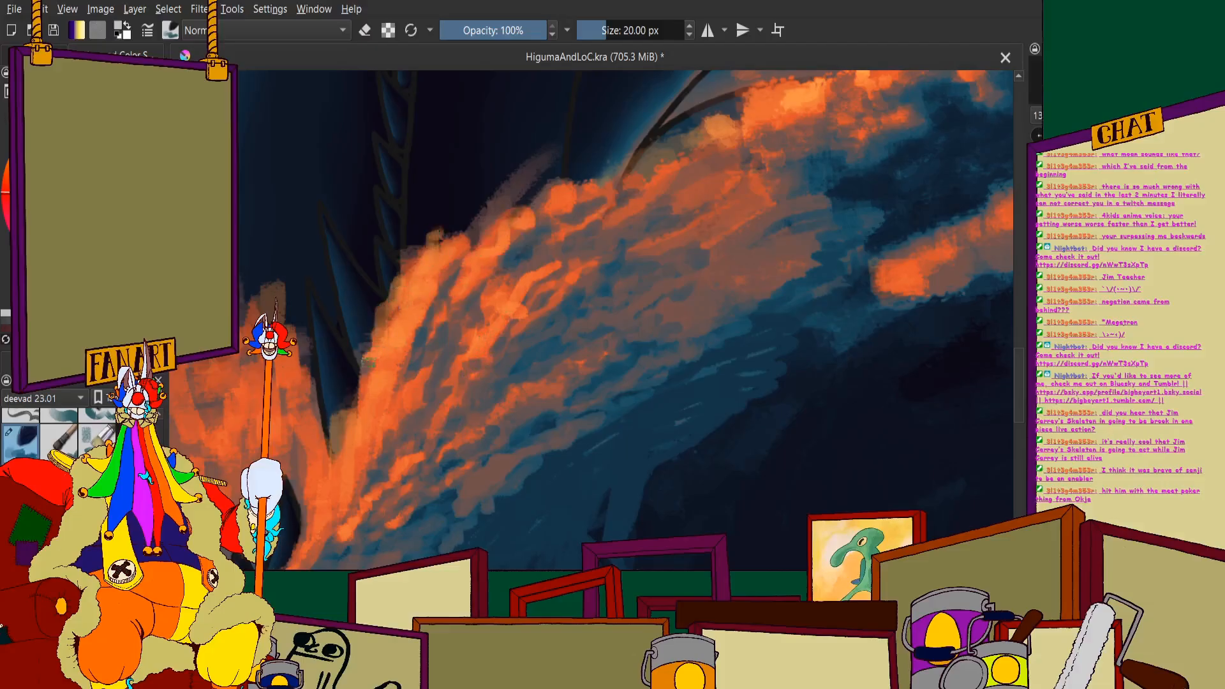
pyautogui.moveTo(368, 364); pyautogui.dragTo(381, 305)
pyautogui.moveTo(347, 422); pyautogui.dragTo(353, 387)
pyautogui.moveTo(325, 472); pyautogui.dragTo(343, 432)
# - Paint wavy light orange streaks through the right splash, running down toward the jaw's lower rim
pyautogui.scroll(-3, 396, 358)
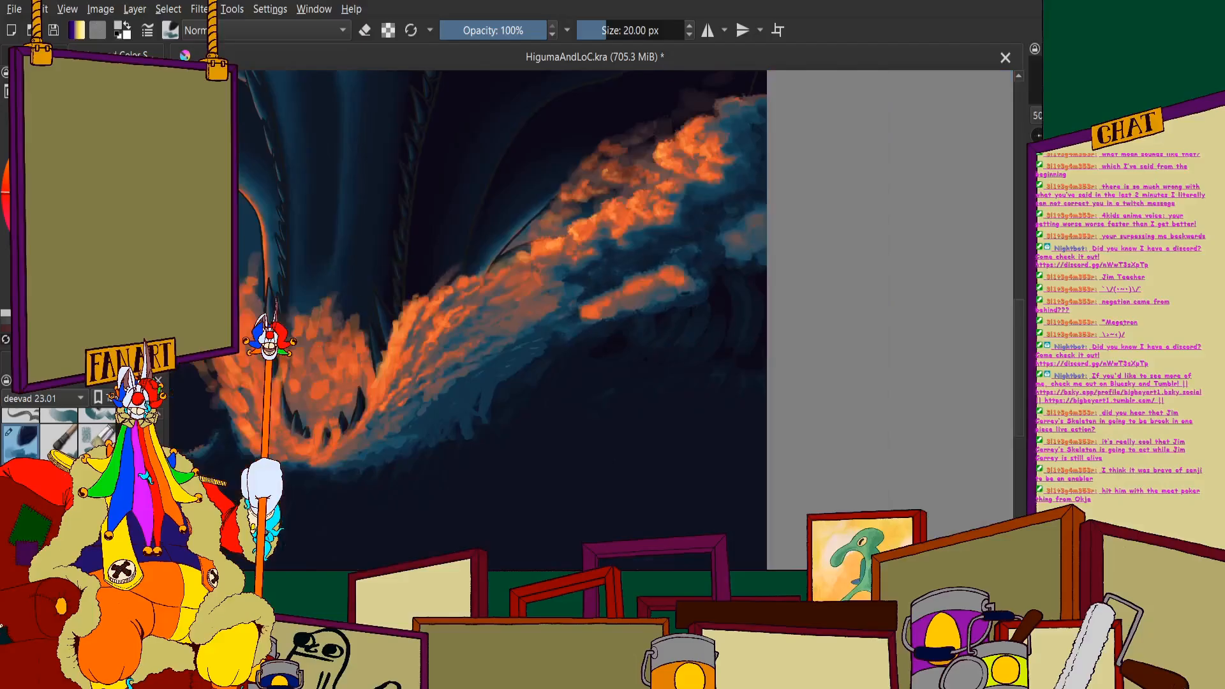
pyautogui.scroll(1, 393, 368)
pyautogui.moveTo(394, 367); pyautogui.dragTo(552, 352)
pyautogui.scroll(2, 535, 337)
pyautogui.scroll(-2, 600, 288)
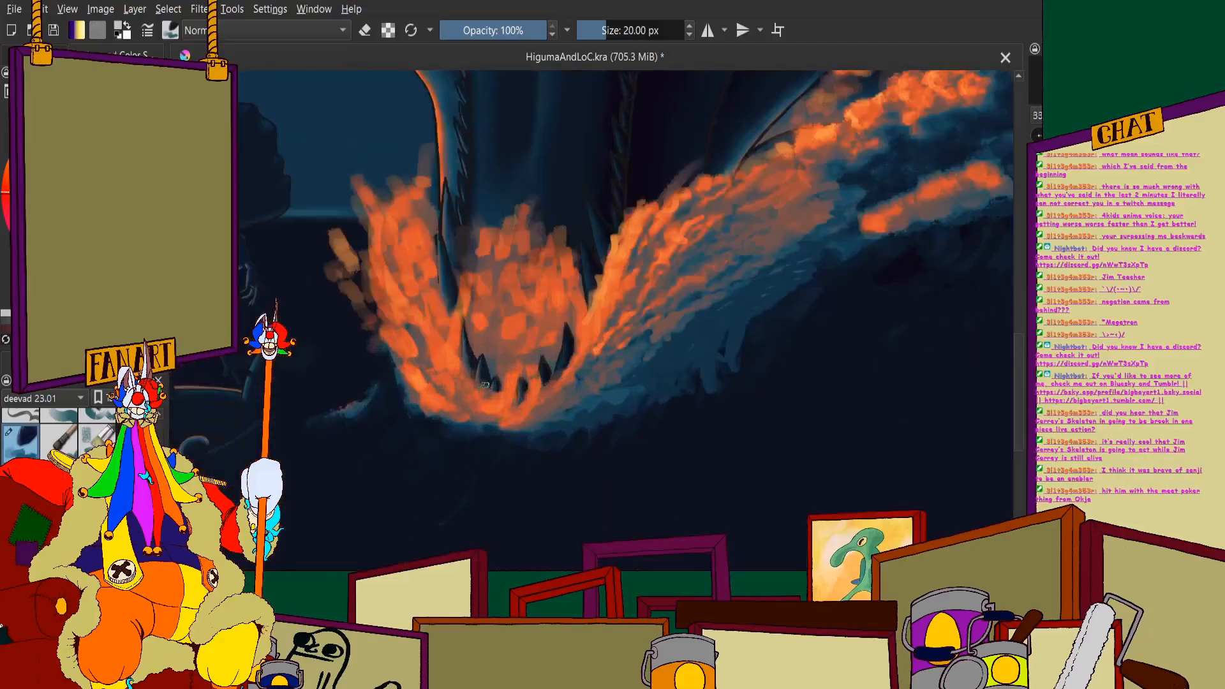
pyautogui.scroll(2, 550, 391)
pyautogui.moveTo(642, 282); pyautogui.dragTo(580, 397)
pyautogui.moveTo(673, 284); pyautogui.dragTo(628, 346)
pyautogui.moveTo(697, 254); pyautogui.dragTo(674, 284)
pyautogui.moveTo(667, 306); pyautogui.dragTo(621, 381)
pyautogui.moveTo(662, 329); pyautogui.dragTo(612, 391)
pyautogui.moveTo(667, 363); pyautogui.dragTo(563, 427)
pyautogui.scroll(-8, 563, 419)
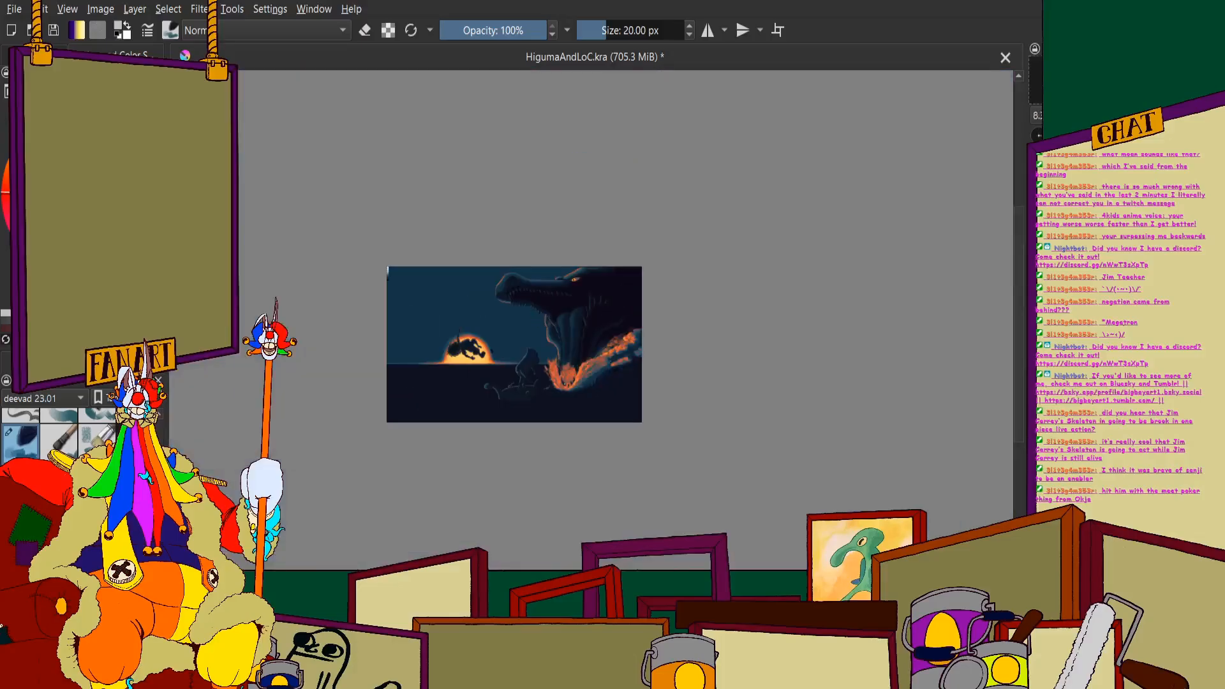
# - Add wavy light orange strokes to the upper part of the right splash, just below its crest
pyautogui.scroll(8, 562, 396)
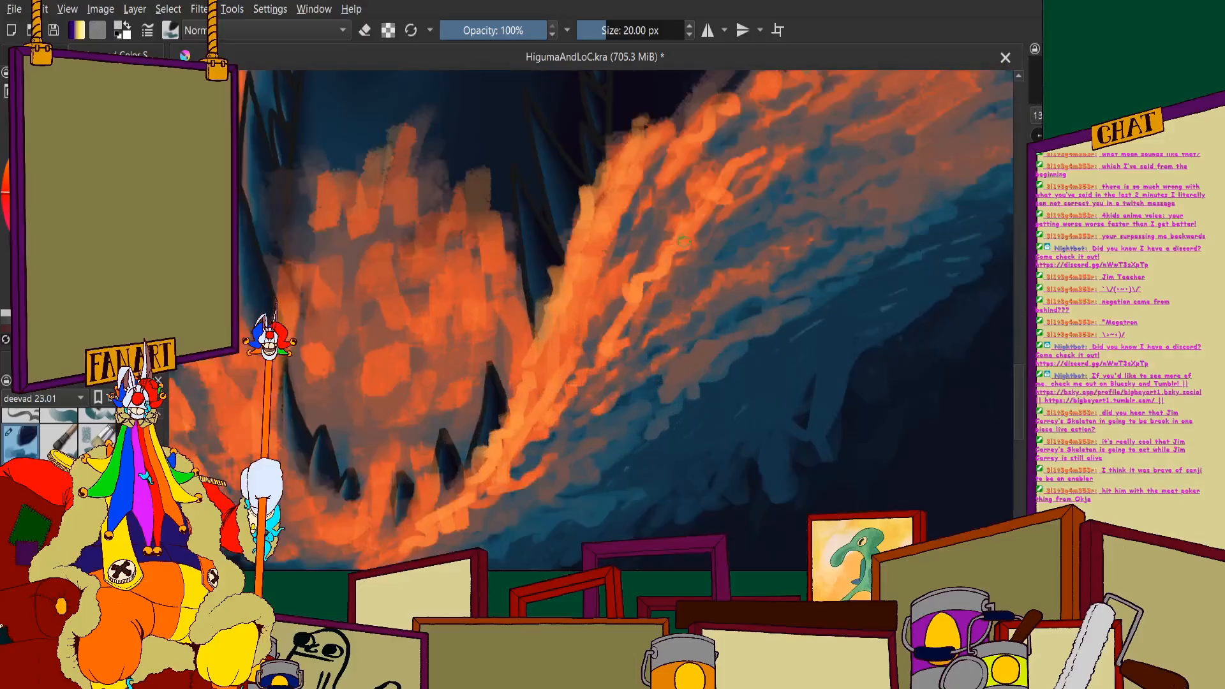
pyautogui.moveTo(684, 241); pyautogui.dragTo(694, 236)
pyautogui.moveTo(645, 255)
pyautogui.mouseDown()
pyautogui.moveTo(685, 191)
pyautogui.moveTo(739, 146)
pyautogui.mouseUp()
pyautogui.moveTo(726, 143)
pyautogui.mouseDown()
pyautogui.moveTo(637, 230)
pyautogui.moveTo(654, 181)
pyautogui.mouseUp()
pyautogui.scroll(-3, 616, 319)
pyautogui.scroll(2, 590, 327)
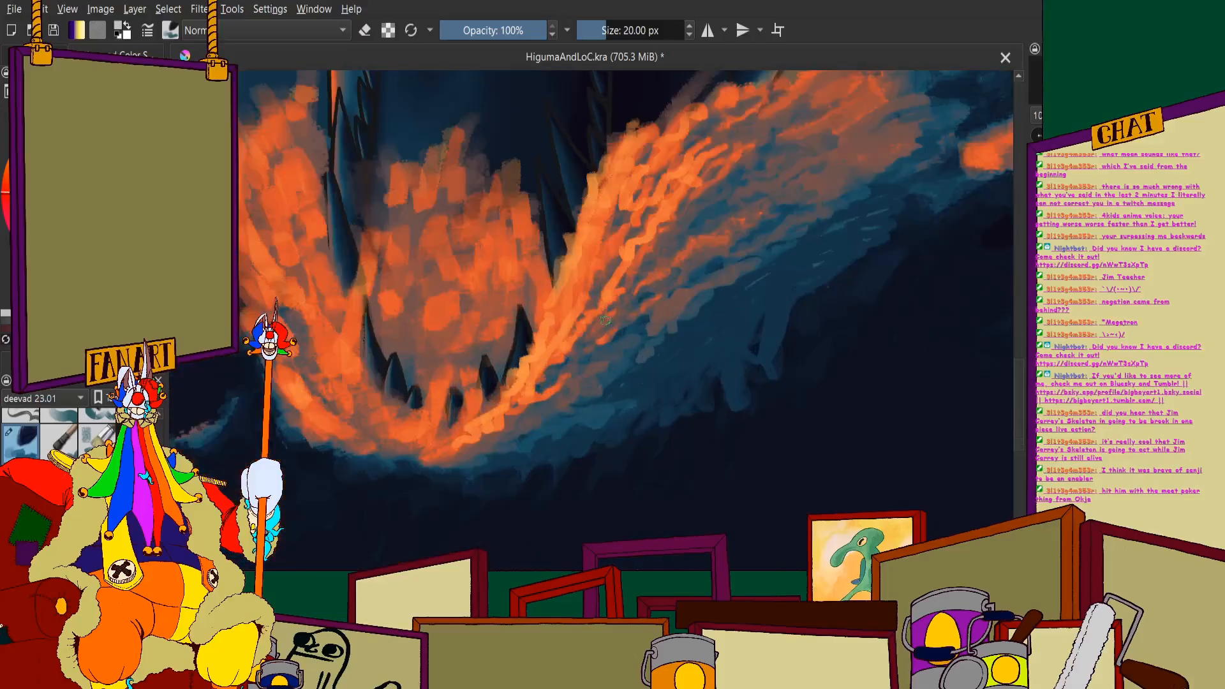
pyautogui.scroll(-5, 600, 319)
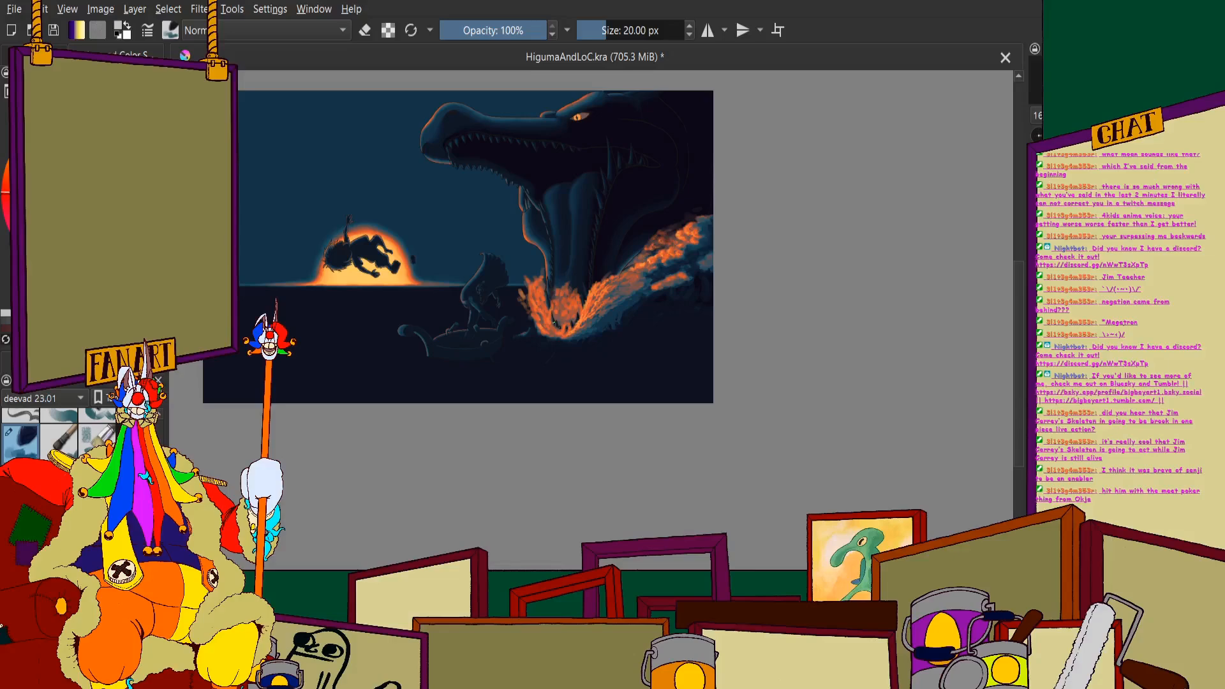
pyautogui.scroll(5, 614, 388)
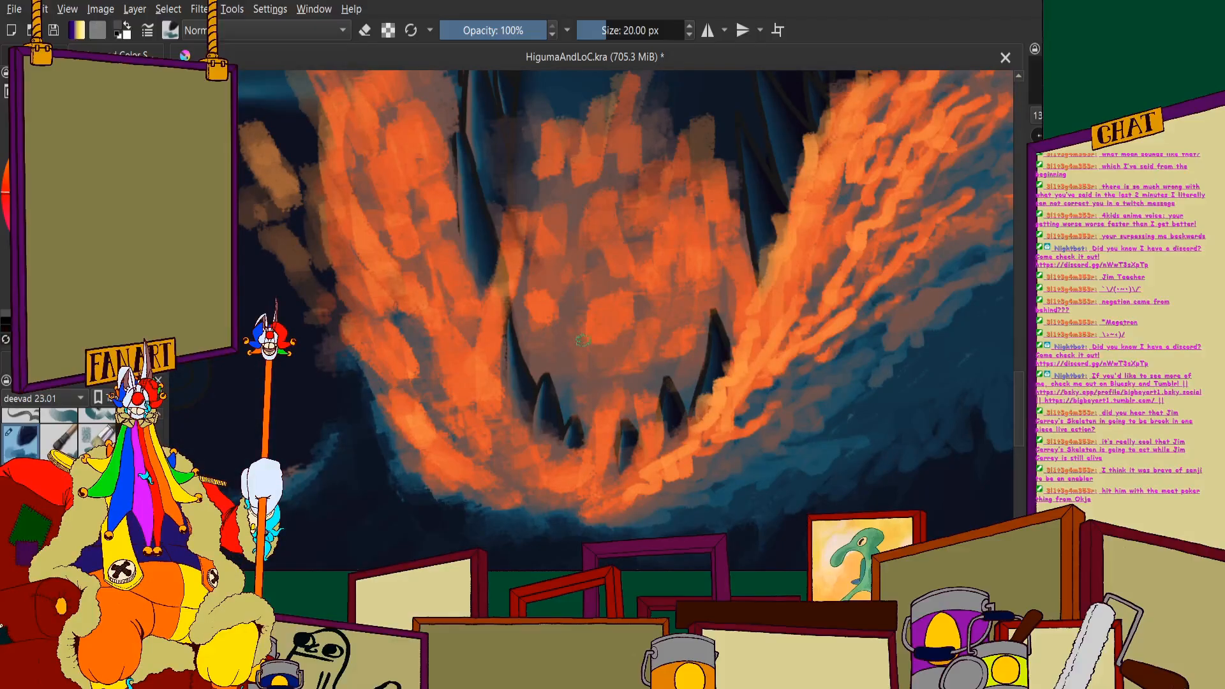
# - Try painting long curved blue strokes over the orange spray inside the jaw, mainly on its left half
pyautogui.moveTo(597, 418); pyautogui.dragTo(629, 307)
pyautogui.moveTo(625, 245); pyautogui.dragTo(606, 383)
pyautogui.moveTo(613, 246); pyautogui.dragTo(581, 402)
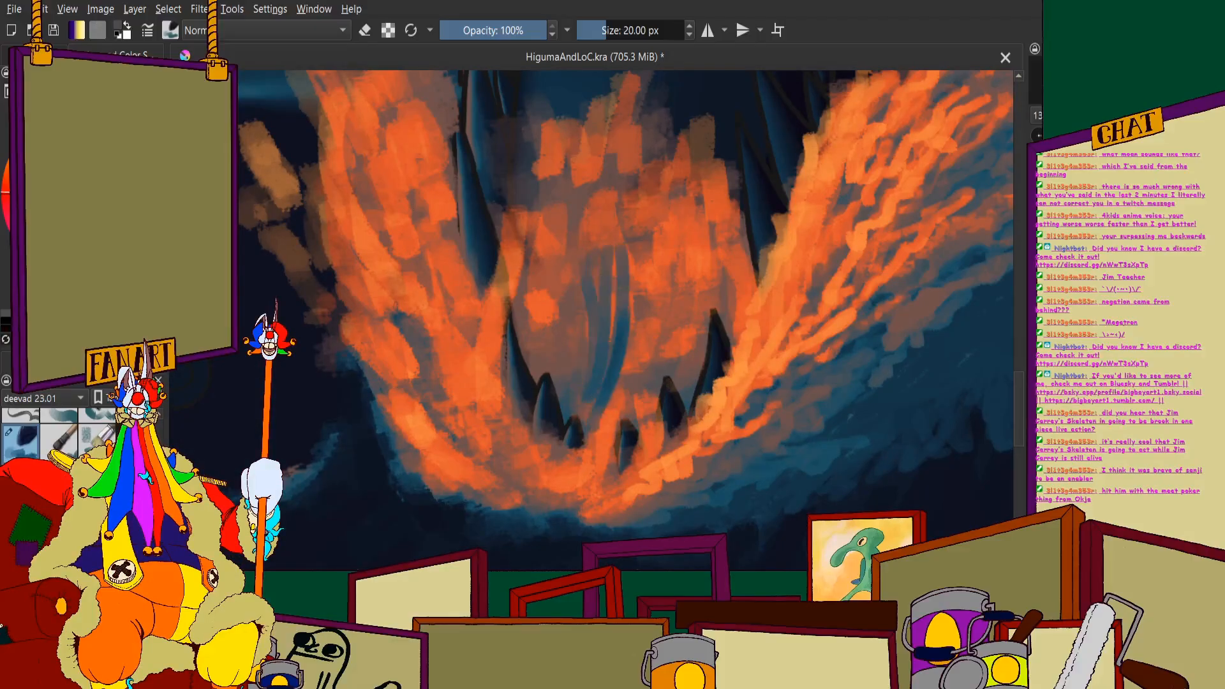
pyautogui.moveTo(578, 210)
pyautogui.mouseDown()
pyautogui.moveTo(548, 354)
pyautogui.moveTo(529, 198)
pyautogui.mouseUp()
pyautogui.moveTo(510, 274)
pyautogui.mouseDown()
pyautogui.moveTo(529, 166)
pyautogui.moveTo(499, 310)
pyautogui.moveTo(554, 345)
pyautogui.moveTo(543, 361)
pyautogui.mouseUp()
pyautogui.moveTo(520, 303); pyautogui.dragTo(537, 369)
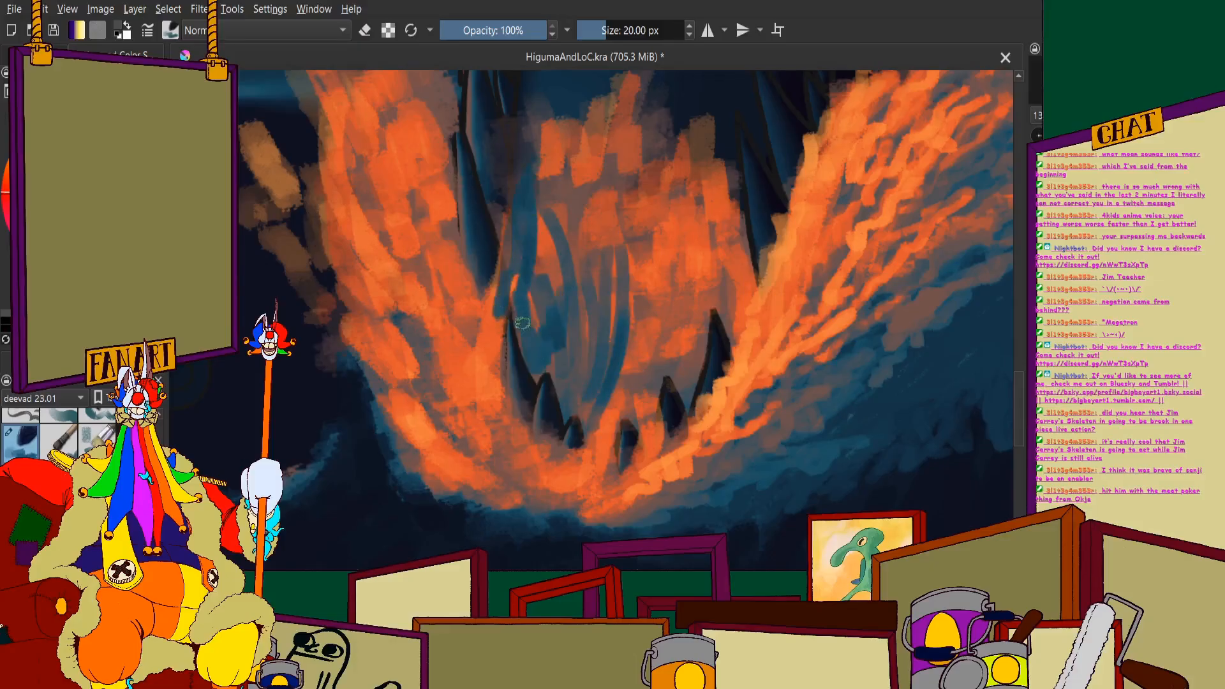
# - Turn on alpha preservation and continue the blue strokes over the spray beside the jaw's left-hand tooth
pyautogui.click(382, 34)
pyautogui.scroll(2, 543, 347)
pyautogui.moveTo(509, 265); pyautogui.dragTo(531, 387)
pyautogui.moveTo(495, 215)
pyautogui.mouseDown()
pyautogui.moveTo(532, 411)
pyautogui.moveTo(631, 507)
pyautogui.mouseUp()
pyautogui.scroll(-2, 599, 371)
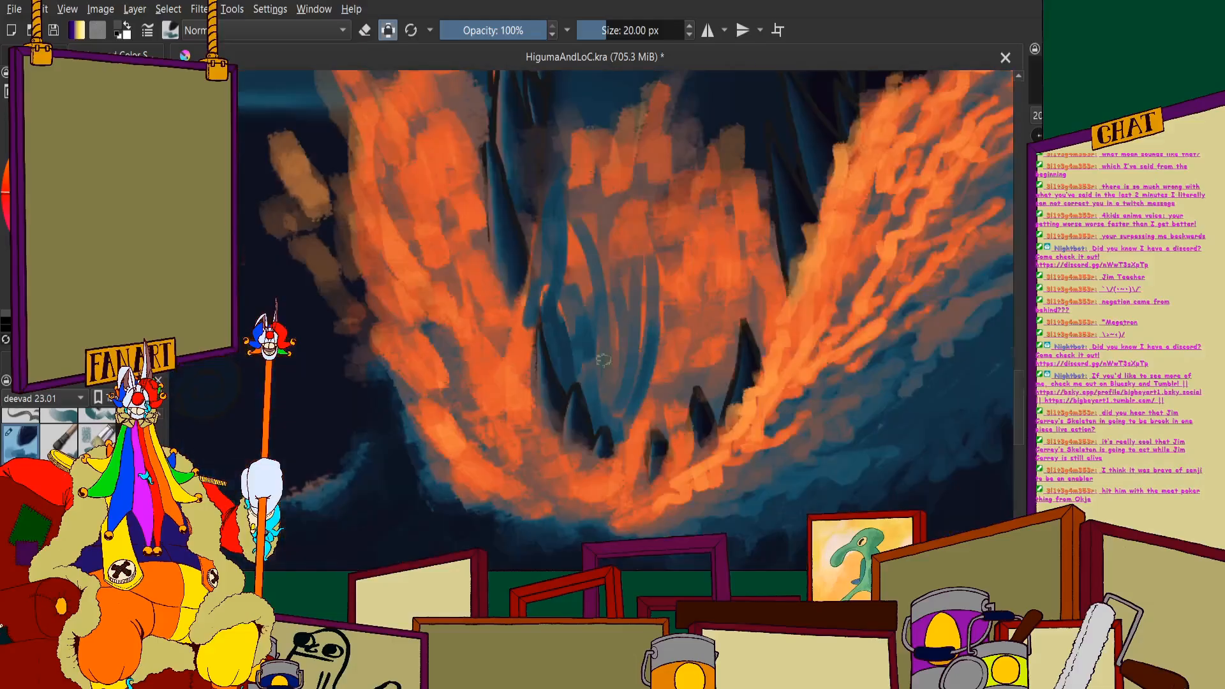
# - Try filling the lower part of the spray inside the jaw with blue, with uneven strokes rising into the orange
pyautogui.scroll(1, 654, 334)
pyautogui.moveTo(764, 365)
pyautogui.mouseDown()
pyautogui.moveTo(729, 460)
pyautogui.moveTo(699, 371)
pyautogui.moveTo(695, 450)
pyautogui.moveTo(677, 391)
pyautogui.moveTo(657, 460)
pyautogui.moveTo(647, 451)
pyautogui.moveTo(667, 485)
pyautogui.moveTo(635, 439)
pyautogui.moveTo(614, 434)
pyautogui.moveTo(658, 250)
pyautogui.moveTo(643, 449)
pyautogui.moveTo(744, 325)
pyautogui.moveTo(784, 238)
pyautogui.moveTo(766, 345)
pyautogui.moveTo(809, 225)
pyautogui.moveTo(807, 322)
pyautogui.moveTo(836, 304)
pyautogui.moveTo(824, 297)
pyautogui.moveTo(813, 359)
pyautogui.moveTo(822, 217)
pyautogui.mouseUp()
pyautogui.scroll(-3, 819, 223)
pyautogui.scroll(3, 791, 208)
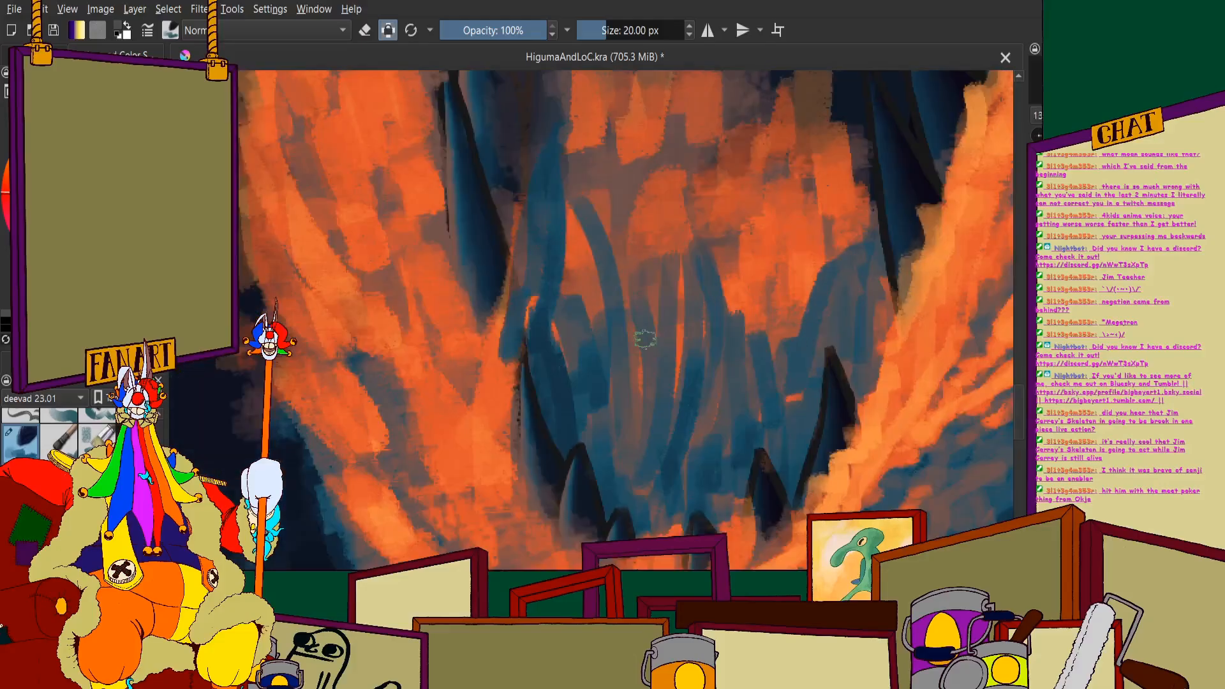
pyautogui.moveTo(649, 338); pyautogui.dragTo(665, 403)
pyautogui.moveTo(688, 281)
pyautogui.mouseDown()
pyautogui.moveTo(670, 434)
pyautogui.moveTo(645, 479)
pyautogui.mouseUp()
pyautogui.moveTo(644, 479)
pyautogui.mouseDown()
pyautogui.moveTo(626, 386)
pyautogui.moveTo(595, 442)
pyautogui.moveTo(620, 509)
pyautogui.moveTo(670, 450)
pyautogui.moveTo(641, 497)
pyautogui.moveTo(647, 530)
pyautogui.moveTo(690, 532)
pyautogui.moveTo(702, 493)
pyautogui.moveTo(678, 493)
pyautogui.moveTo(754, 459)
pyautogui.moveTo(700, 439)
pyautogui.moveTo(729, 419)
pyautogui.moveTo(770, 423)
pyautogui.moveTo(811, 388)
pyautogui.moveTo(800, 470)
pyautogui.moveTo(818, 389)
pyautogui.moveTo(789, 436)
pyautogui.moveTo(740, 455)
pyautogui.moveTo(660, 529)
pyautogui.mouseUp()
pyautogui.moveTo(851, 373); pyautogui.dragTo(867, 268)
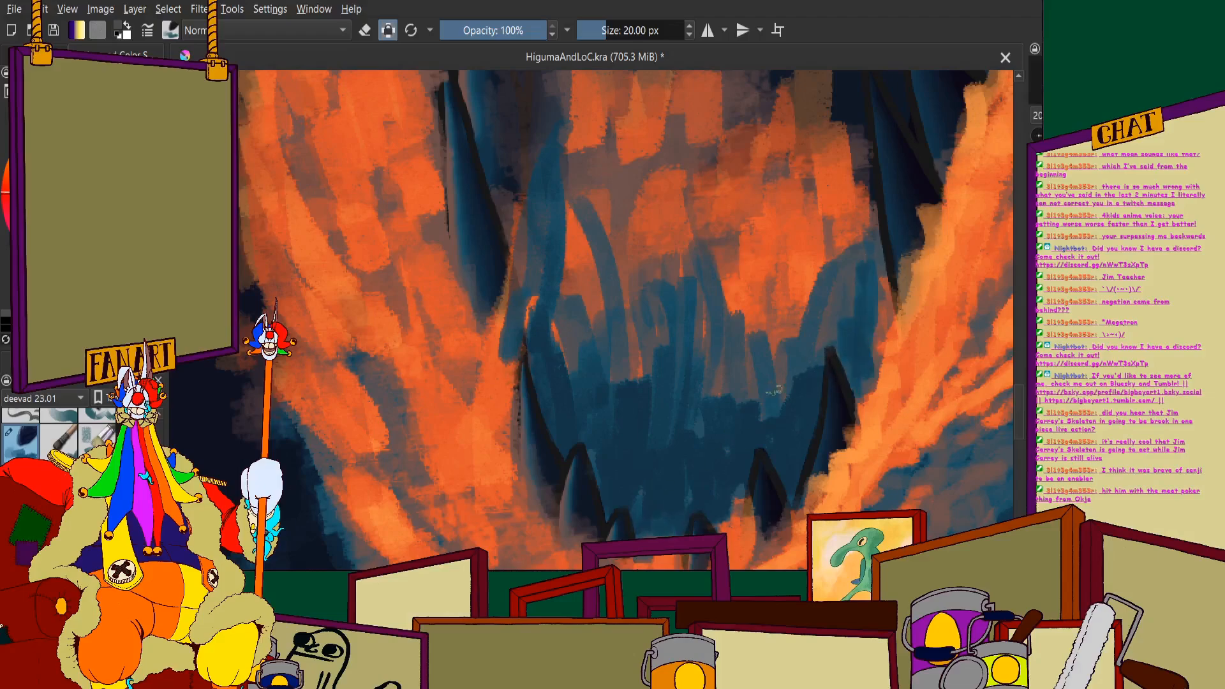
pyautogui.moveTo(774, 391); pyautogui.dragTo(769, 410)
pyautogui.moveTo(749, 391); pyautogui.dragTo(753, 334)
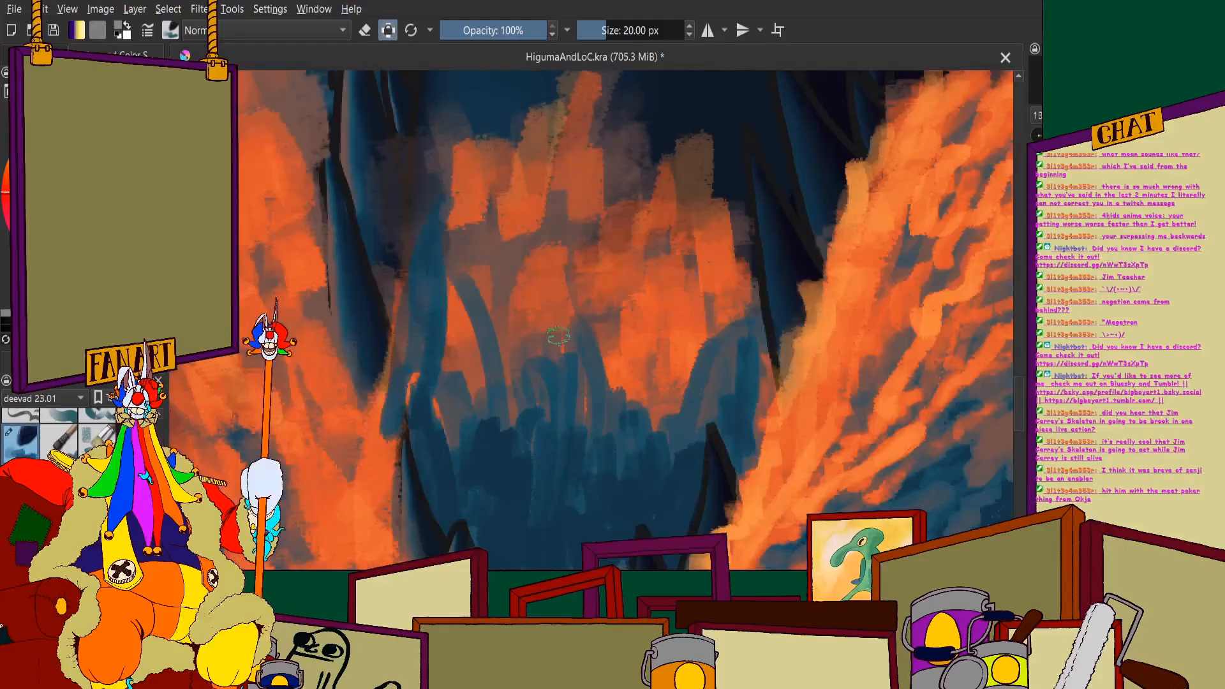
# - Try blending muted greyish-orange vertical strokes over the orange and blue spray inside the jaw
pyautogui.moveTo(588, 443)
pyautogui.mouseDown()
pyautogui.moveTo(604, 365)
pyautogui.moveTo(619, 444)
pyautogui.moveTo(645, 457)
pyautogui.moveTo(673, 246)
pyautogui.moveTo(717, 387)
pyautogui.moveTo(729, 257)
pyautogui.moveTo(761, 387)
pyautogui.moveTo(754, 400)
pyautogui.moveTo(718, 402)
pyautogui.mouseUp()
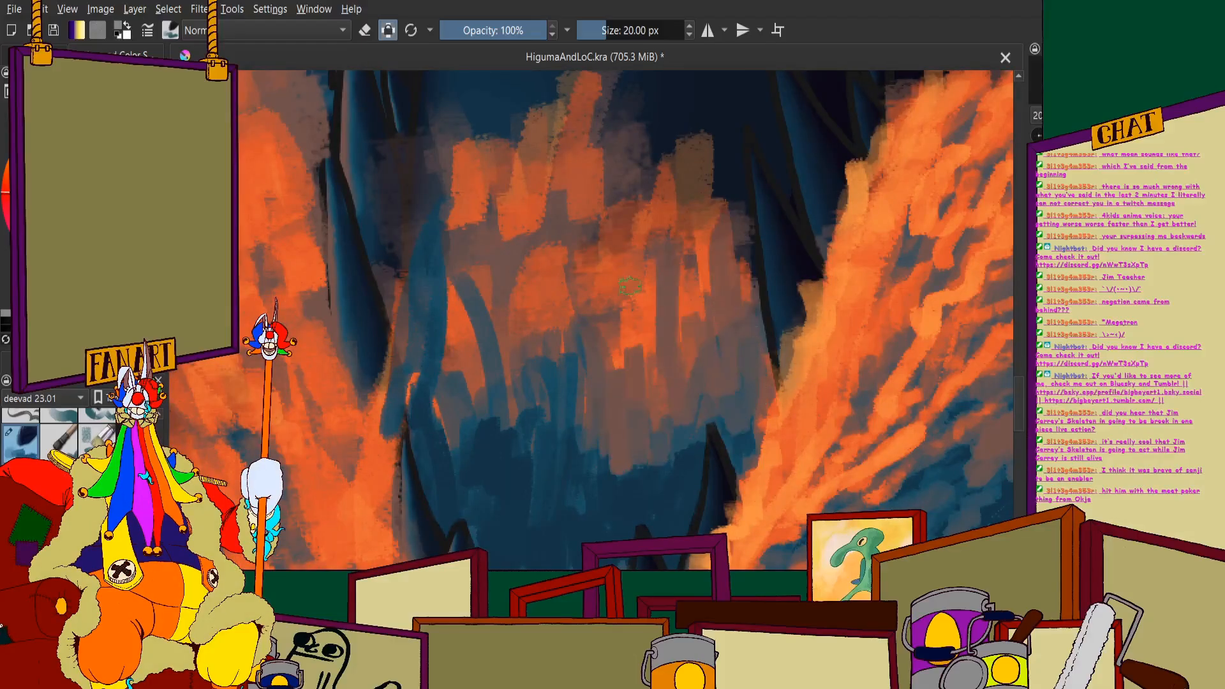
pyautogui.moveTo(647, 284); pyautogui.dragTo(587, 479)
pyautogui.moveTo(582, 383); pyautogui.dragTo(536, 531)
pyautogui.moveTo(565, 287); pyautogui.dragTo(542, 523)
pyautogui.moveTo(558, 377)
pyautogui.mouseDown()
pyautogui.moveTo(502, 300)
pyautogui.moveTo(474, 334)
pyautogui.moveTo(423, 317)
pyautogui.moveTo(437, 439)
pyautogui.mouseUp()
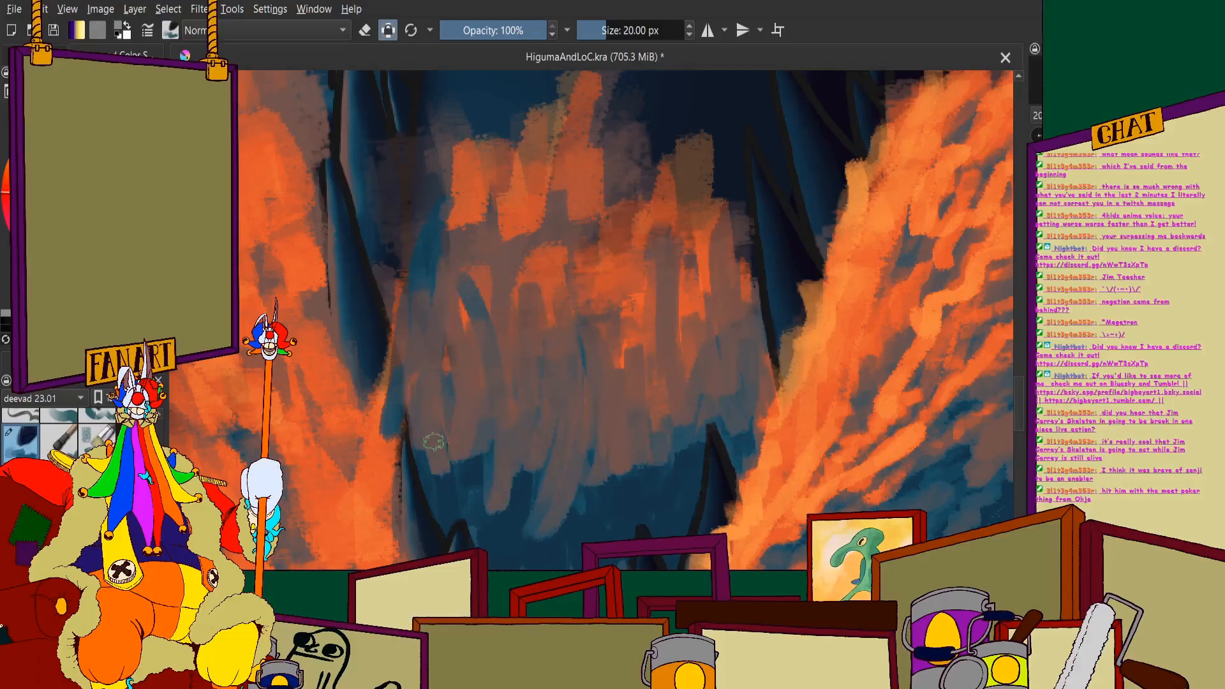
pyautogui.moveTo(408, 332)
pyautogui.mouseDown()
pyautogui.moveTo(403, 300)
pyautogui.moveTo(446, 310)
pyautogui.moveTo(495, 255)
pyautogui.moveTo(554, 248)
pyautogui.moveTo(595, 300)
pyautogui.moveTo(631, 381)
pyautogui.moveTo(670, 355)
pyautogui.moveTo(700, 267)
pyautogui.moveTo(707, 324)
pyautogui.moveTo(674, 483)
pyautogui.moveTo(650, 507)
pyautogui.moveTo(614, 434)
pyautogui.moveTo(559, 543)
pyautogui.mouseUp()
pyautogui.scroll(-4, 550, 374)
pyautogui.scroll(-2, 534, 346)
pyautogui.scroll(3, 511, 338)
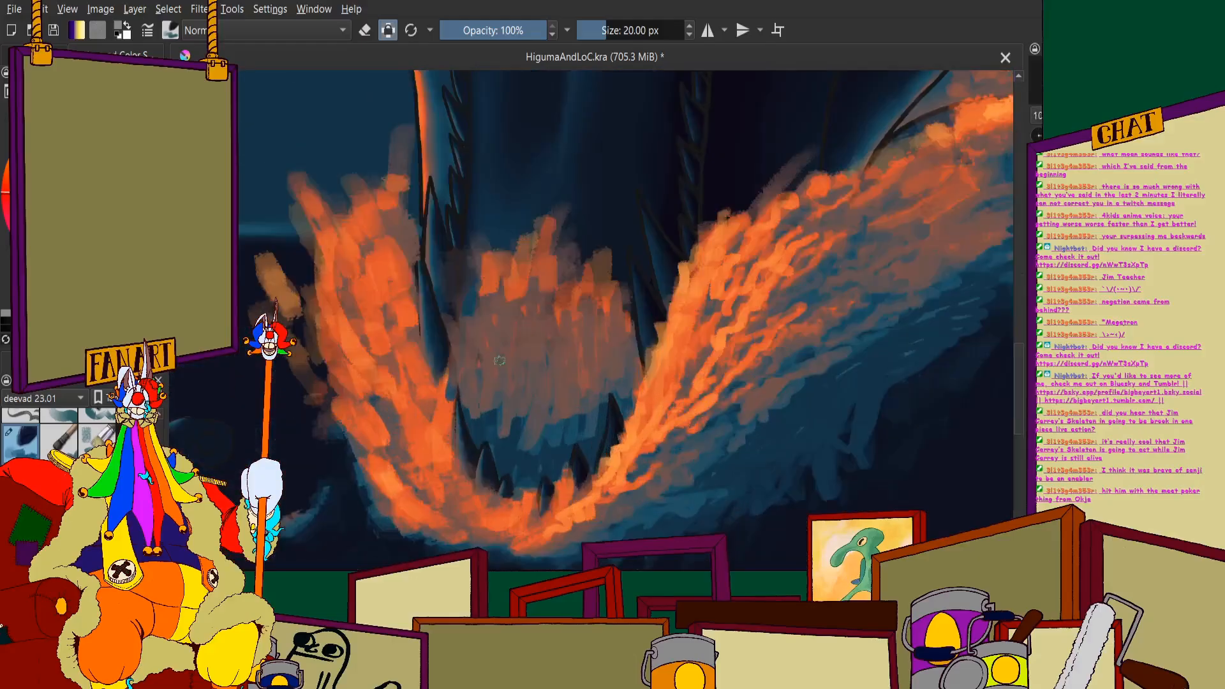
# - Try another stroke across the muted spray inside the jaw and check it against the wider painting
pyautogui.scroll(-2, 465, 306)
pyautogui.scroll(2, 465, 305)
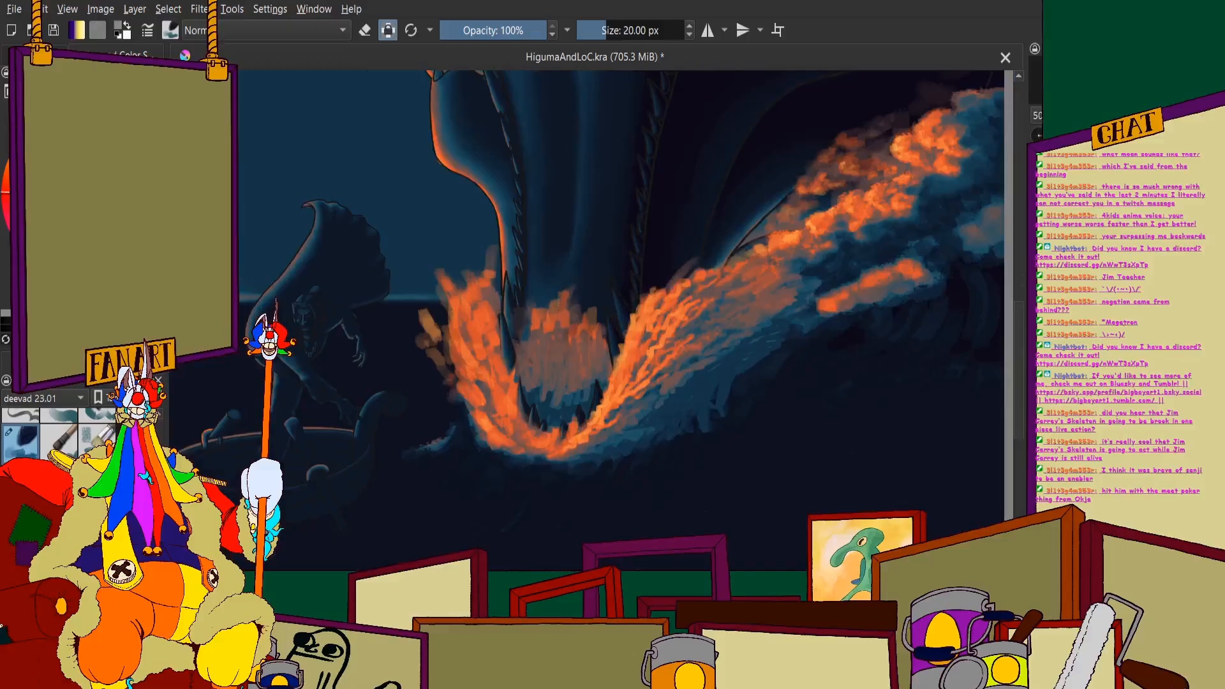
pyautogui.scroll(3, 563, 307)
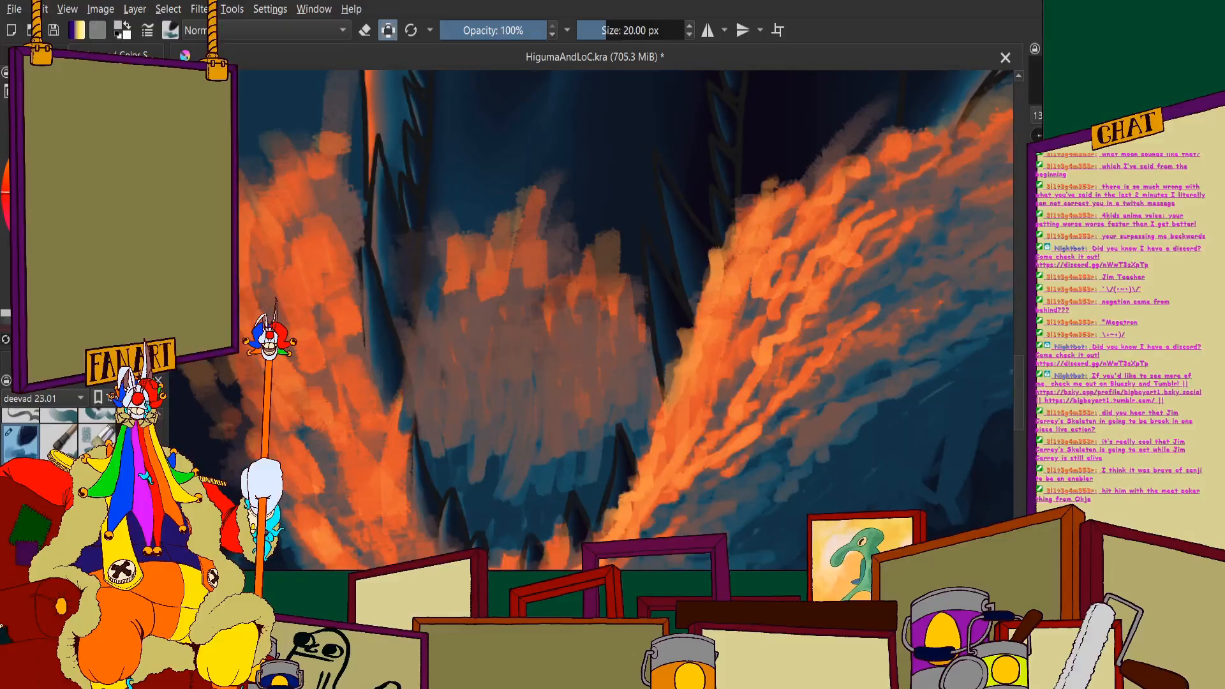
pyautogui.moveTo(535, 321)
pyautogui.mouseDown()
pyautogui.moveTo(547, 359)
pyautogui.moveTo(574, 310)
pyautogui.moveTo(624, 309)
pyautogui.moveTo(639, 361)
pyautogui.moveTo(629, 296)
pyautogui.moveTo(578, 400)
pyautogui.moveTo(559, 336)
pyautogui.moveTo(524, 369)
pyautogui.moveTo(515, 253)
pyautogui.moveTo(523, 307)
pyautogui.moveTo(511, 258)
pyautogui.moveTo(492, 335)
pyautogui.moveTo(463, 361)
pyautogui.mouseUp()
pyautogui.scroll(-4, 464, 251)
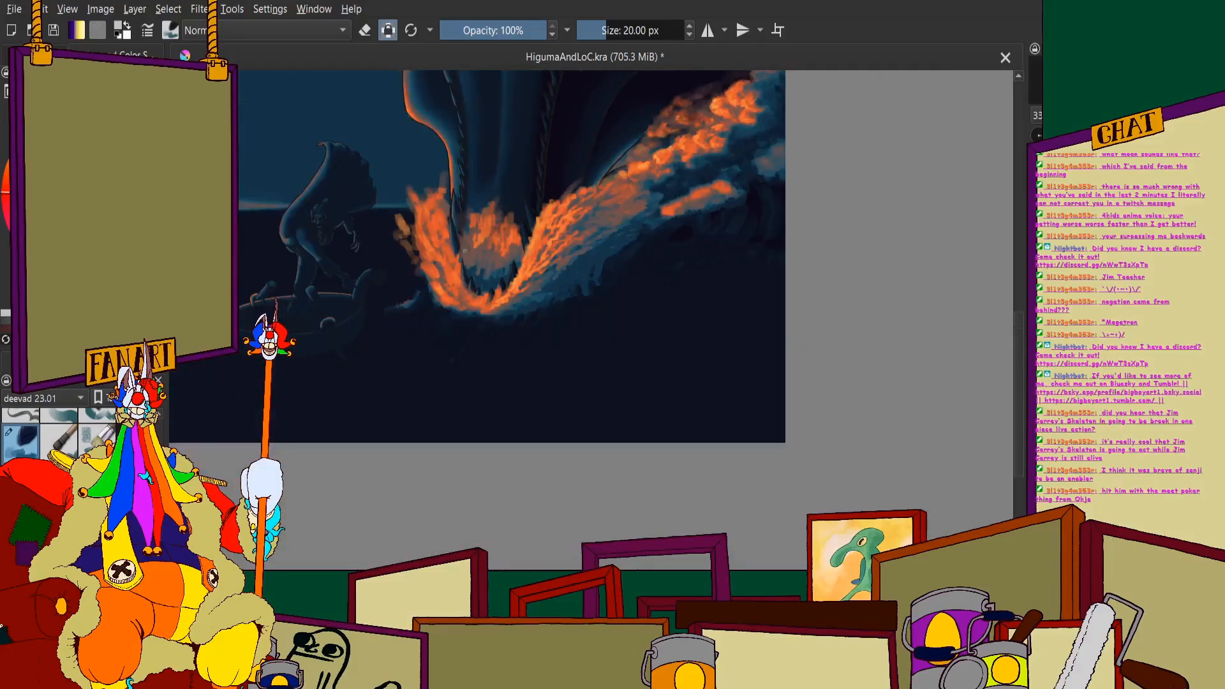
pyautogui.moveTo(464, 251)
pyautogui.mouseDown()
pyautogui.moveTo(459, 275)
pyautogui.moveTo(504, 276)
pyautogui.moveTo(487, 310)
pyautogui.moveTo(486, 266)
pyautogui.mouseUp()
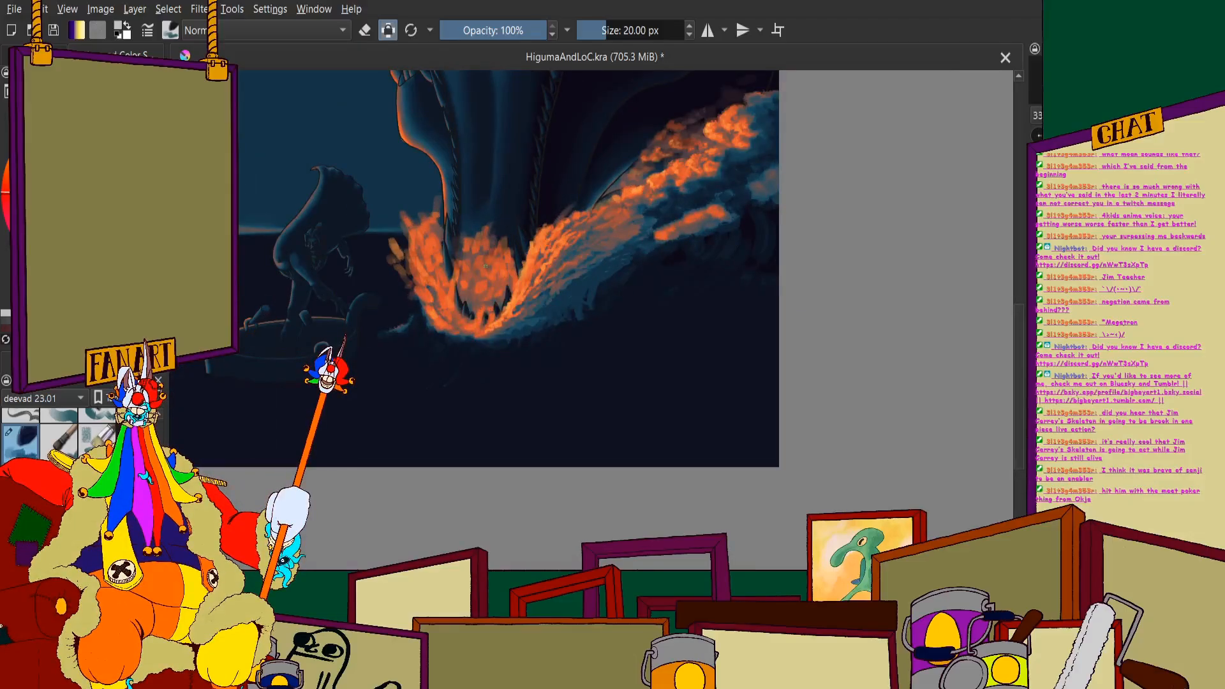
# - Undo the blue and muted greyish-orange strokes painted over the spray inside the jaw
pyautogui.hotkey('ctrl', 'z')
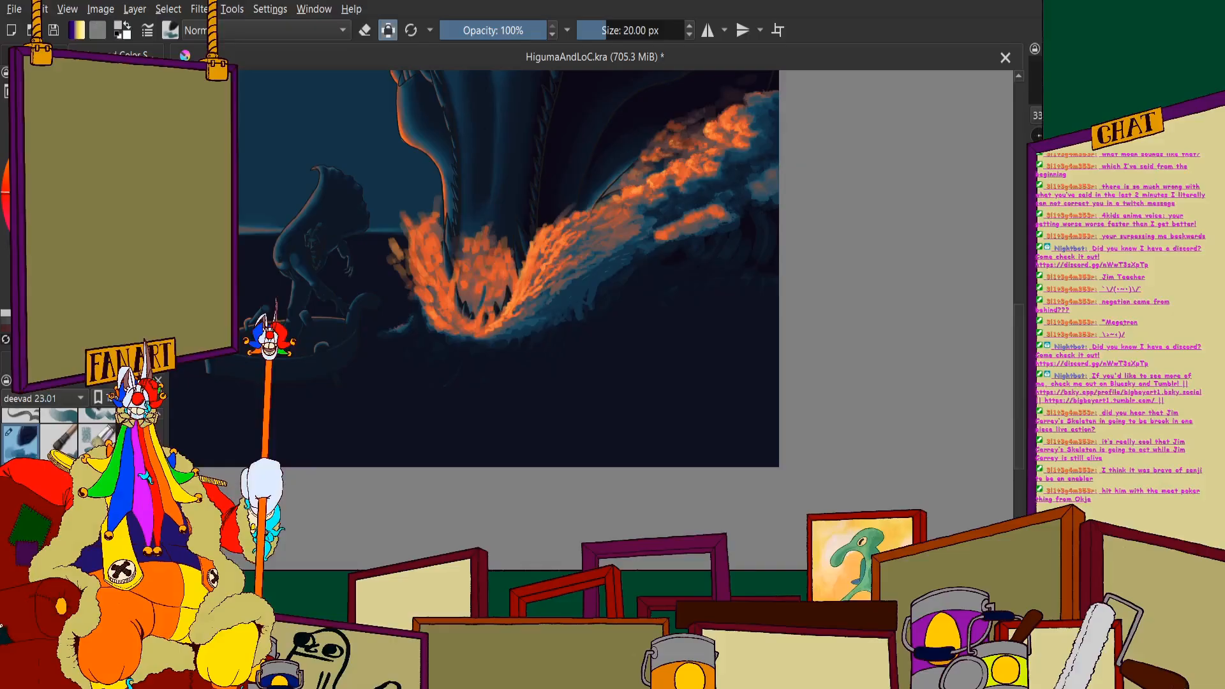
pyautogui.hotkey('ctrl', 'z')
pyautogui.scroll(-2, 489, 266)
pyautogui.scroll(3, 491, 287)
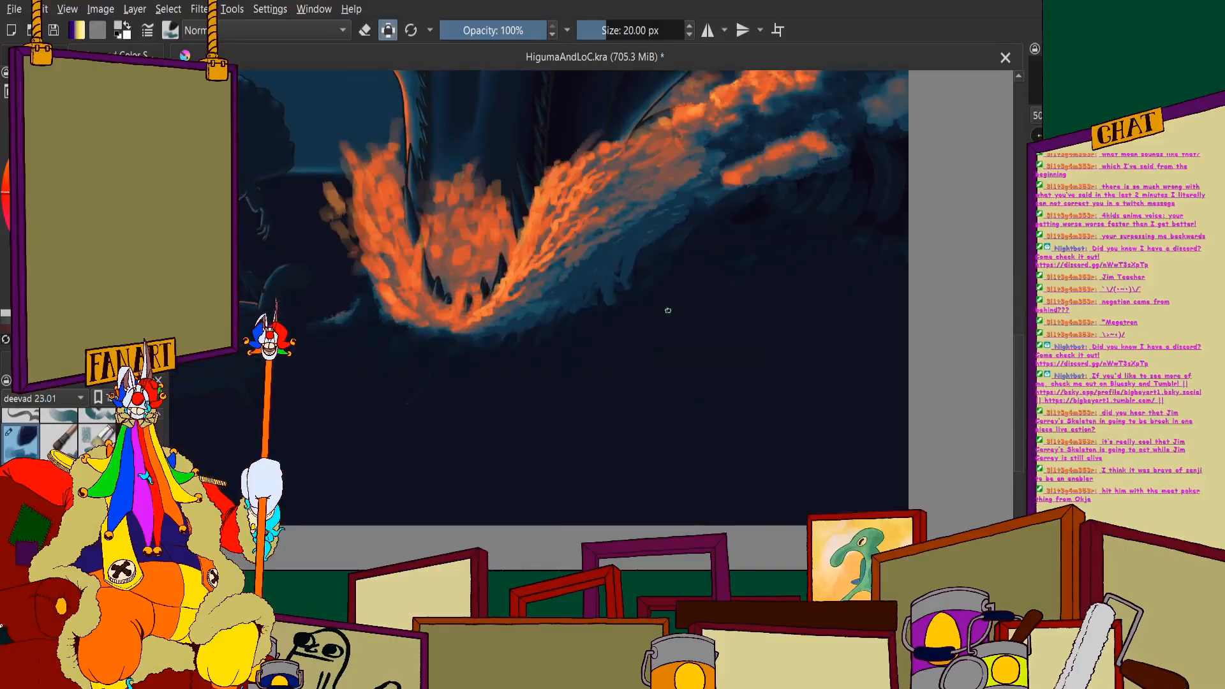
pyautogui.scroll(-2, 668, 310)
pyautogui.scroll(3, 521, 257)
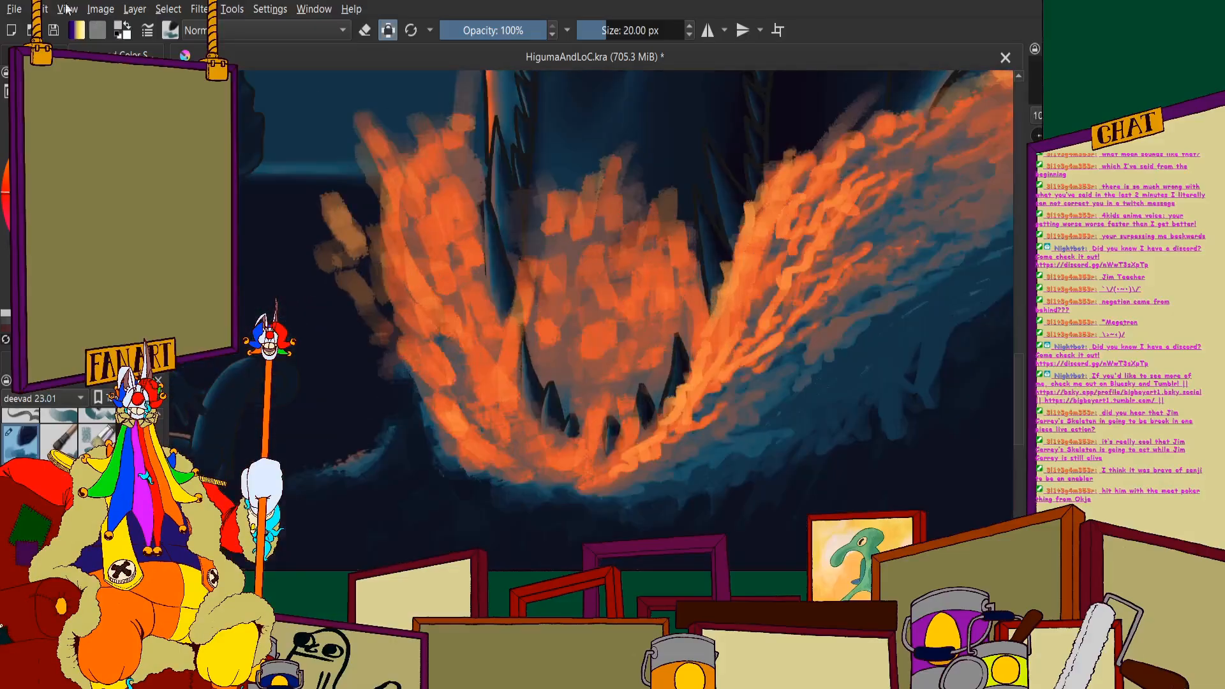
# - Try a wavy light orange highlight across the muted middle of the wave rising beside the jaw
pyautogui.scroll(-3, 527, 258)
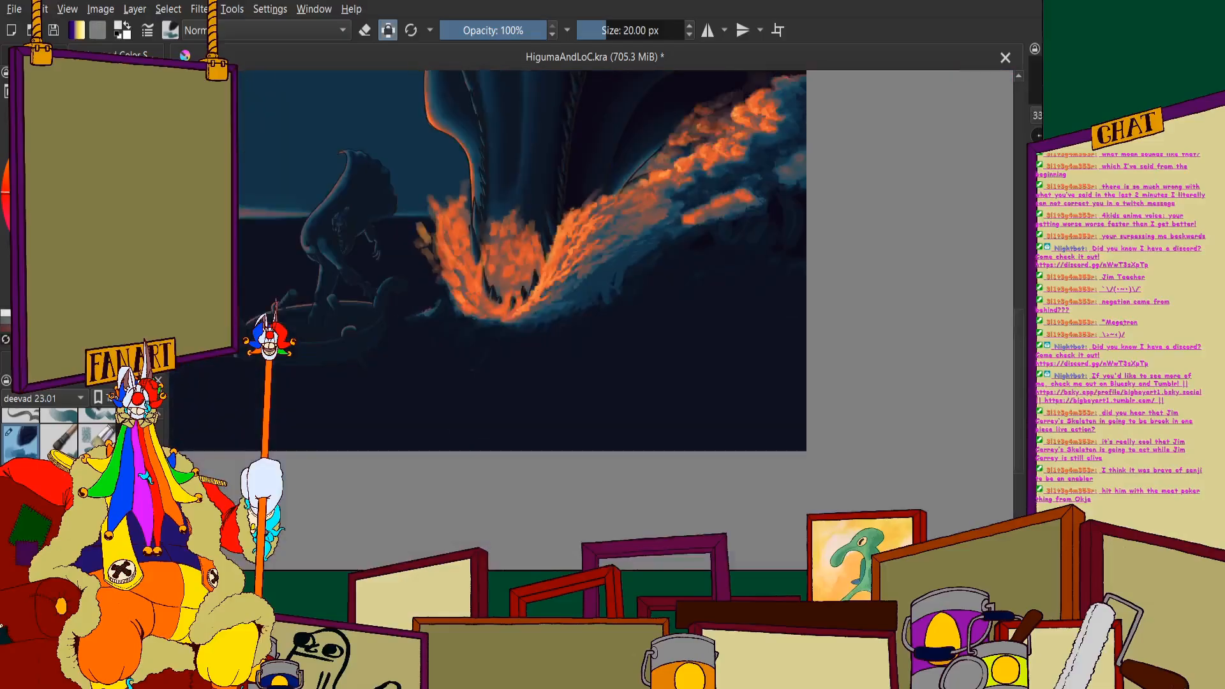
pyautogui.scroll(5, 692, 246)
pyautogui.moveTo(471, 250)
pyautogui.mouseDown()
pyautogui.moveTo(510, 206)
pyautogui.moveTo(593, 163)
pyautogui.mouseUp()
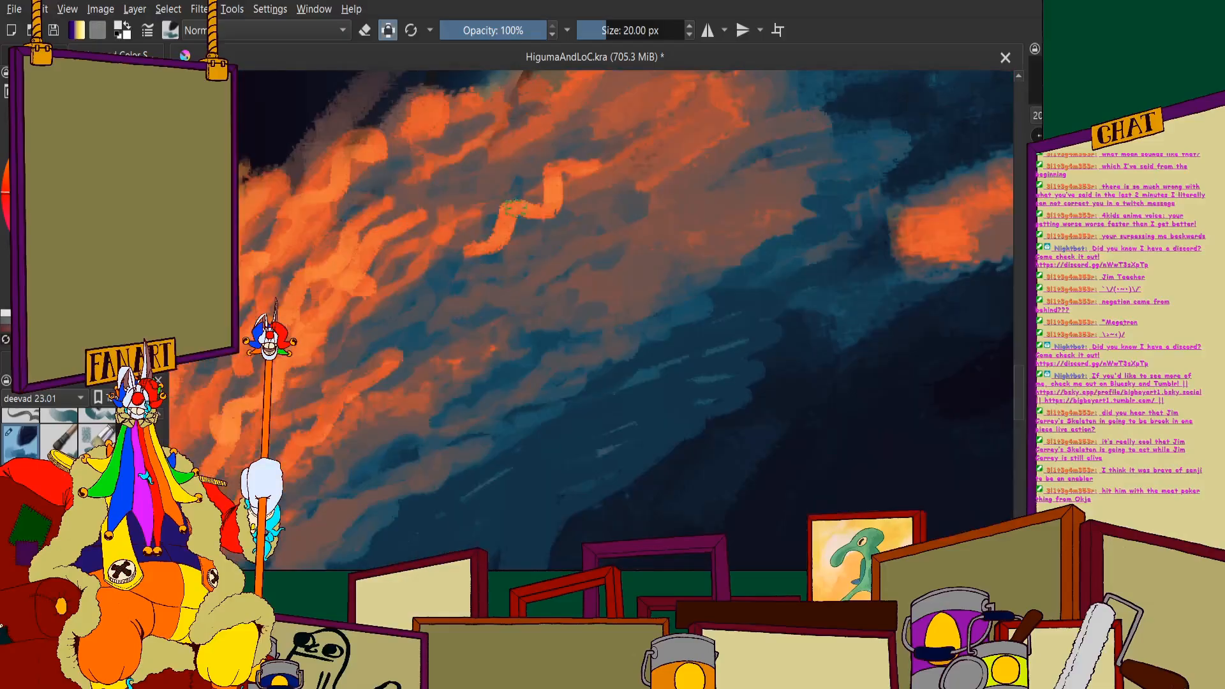
pyautogui.scroll(-2, 587, 173)
pyautogui.scroll(2, 542, 147)
pyautogui.hotkey('ctrl', 'z')
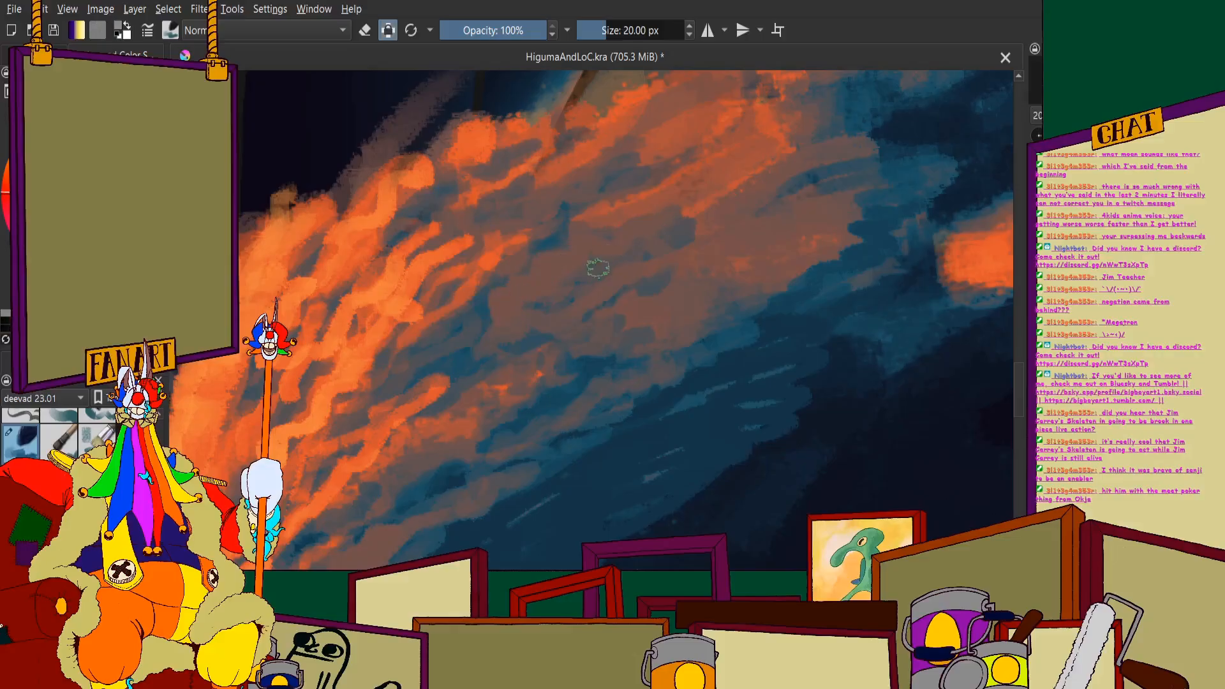
# - Examine the wave and spray around the jaw up close and against the whole painting
pyautogui.scroll(-2, 690, 211)
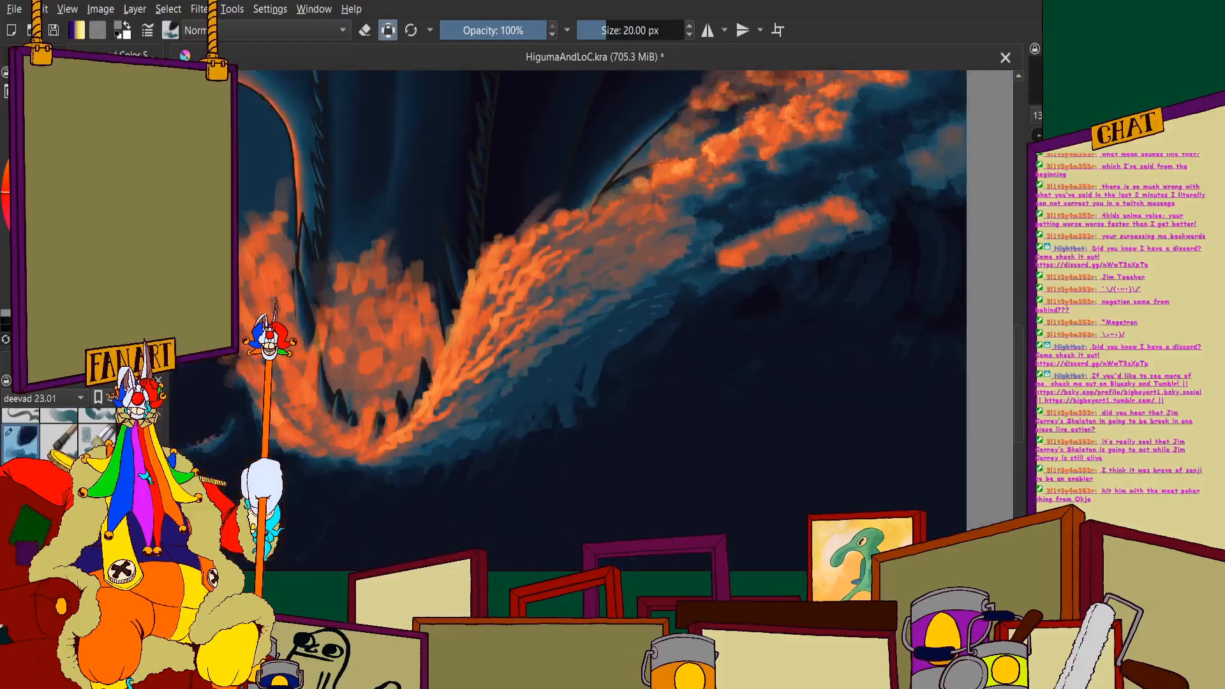
pyautogui.scroll(2, 613, 230)
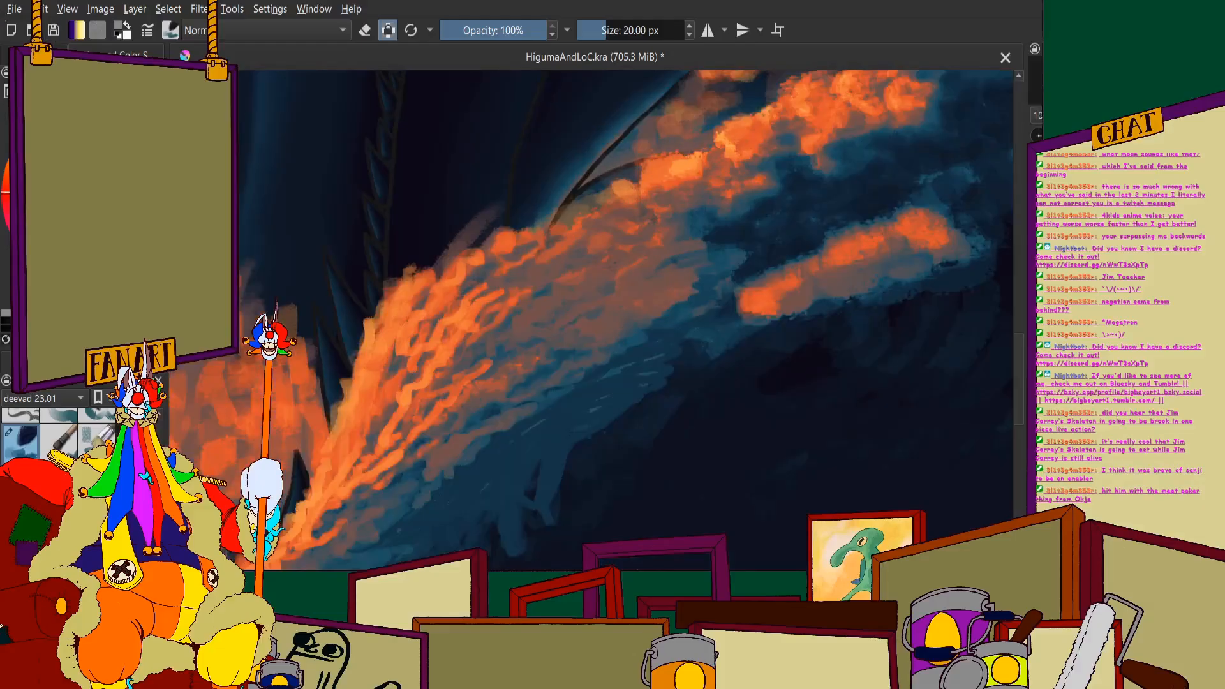
pyautogui.scroll(1, 495, 215)
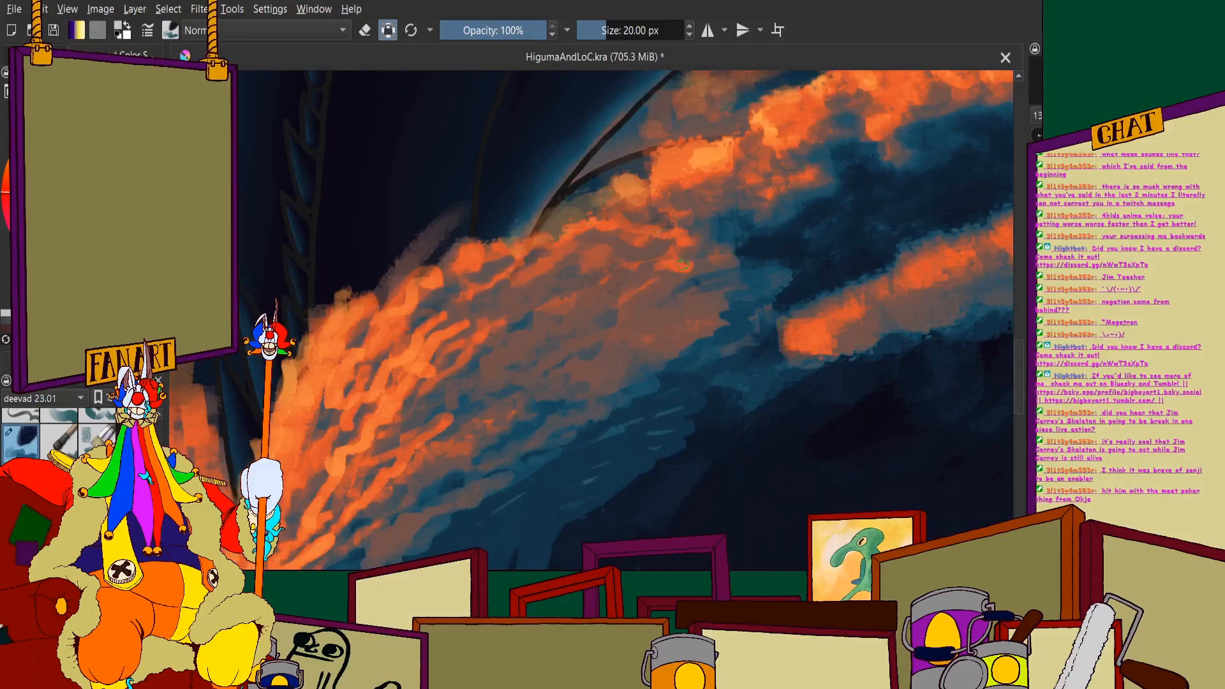
pyautogui.scroll(-5, 565, 272)
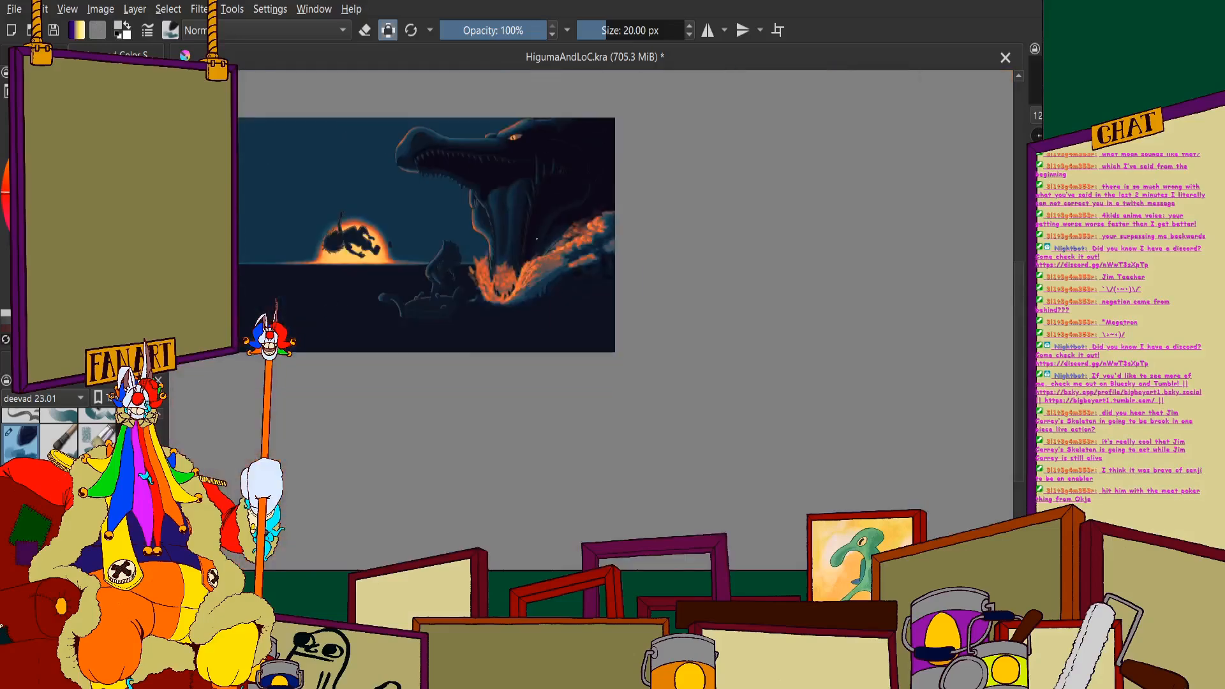
pyautogui.scroll(3, 537, 239)
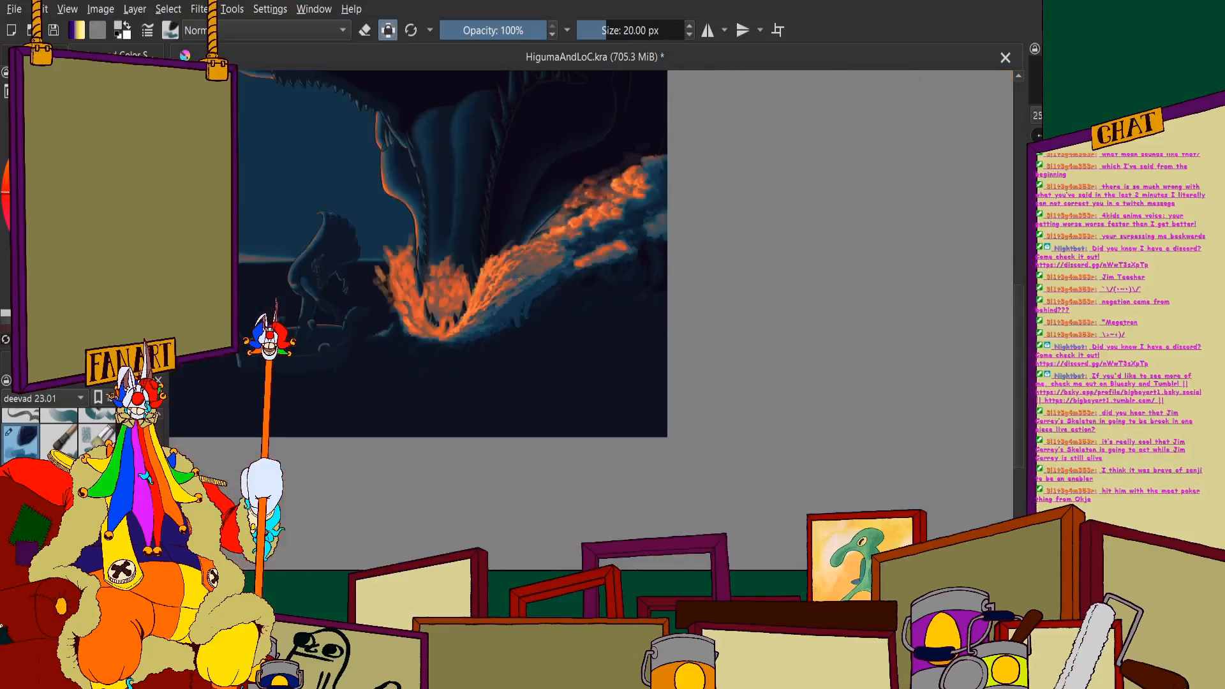
pyautogui.scroll(3, 465, 256)
pyautogui.scroll(-3, 465, 257)
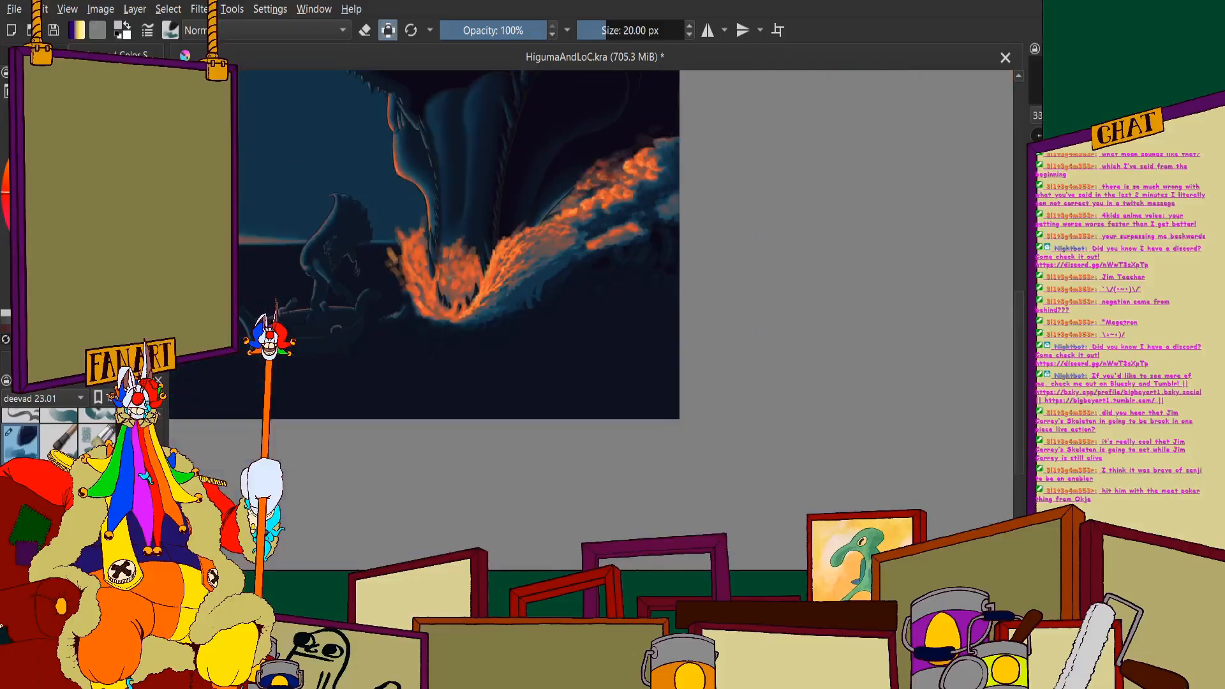
pyautogui.scroll(2, 464, 257)
pyautogui.scroll(3, 464, 257)
pyautogui.scroll(-1, 493, 309)
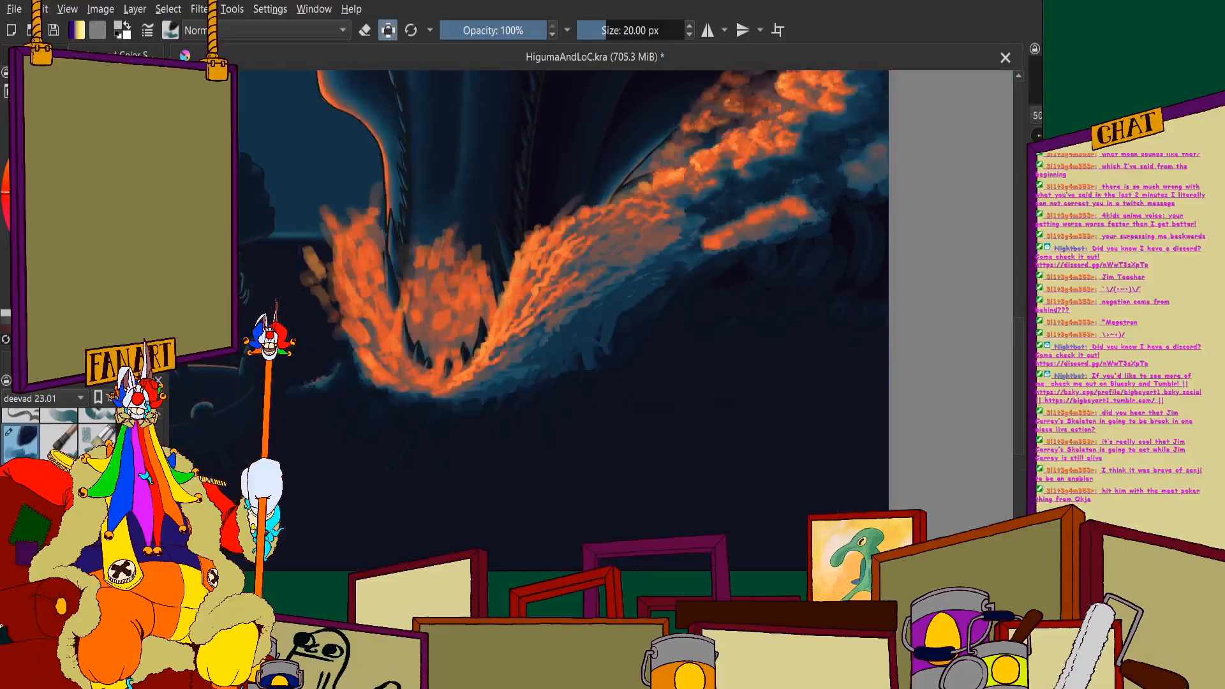
pyautogui.scroll(-3, 527, 266)
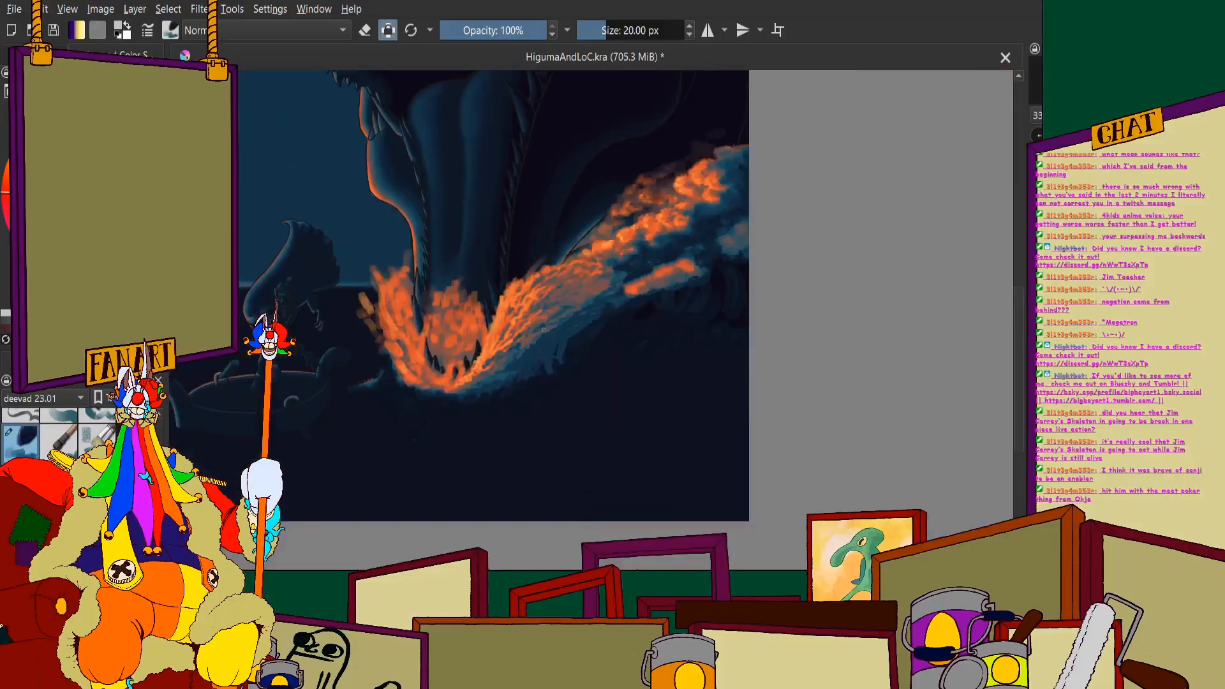
pyautogui.scroll(3, 543, 329)
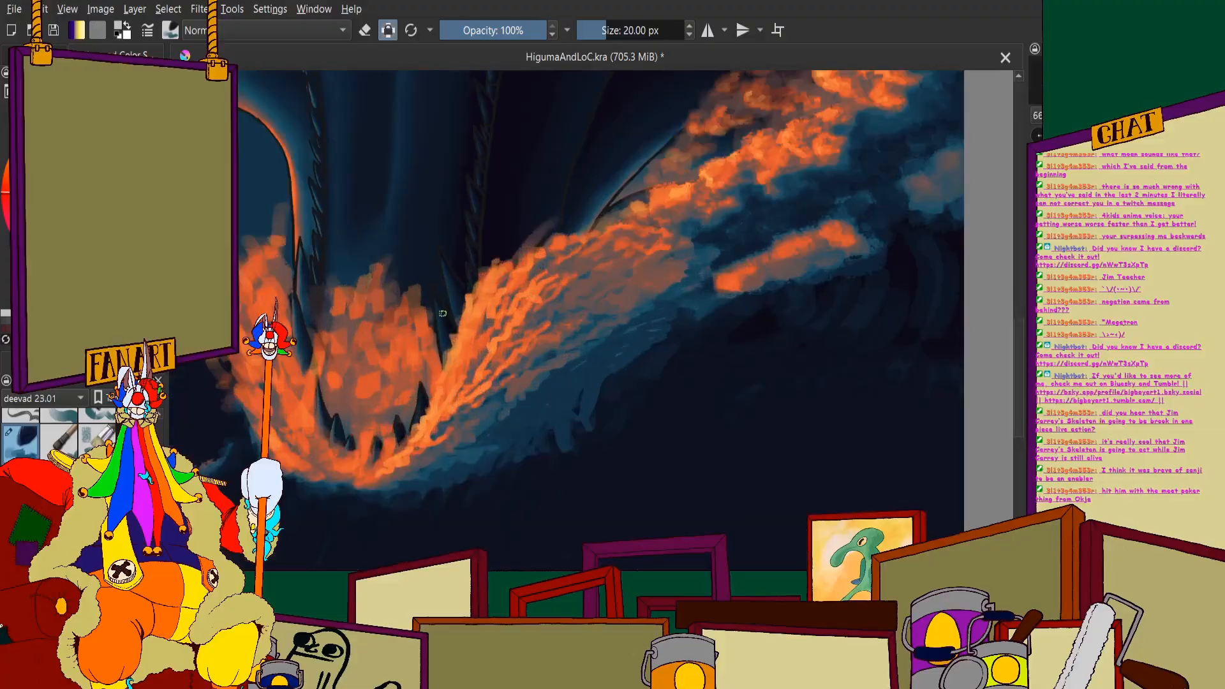
pyautogui.scroll(-6, 450, 221)
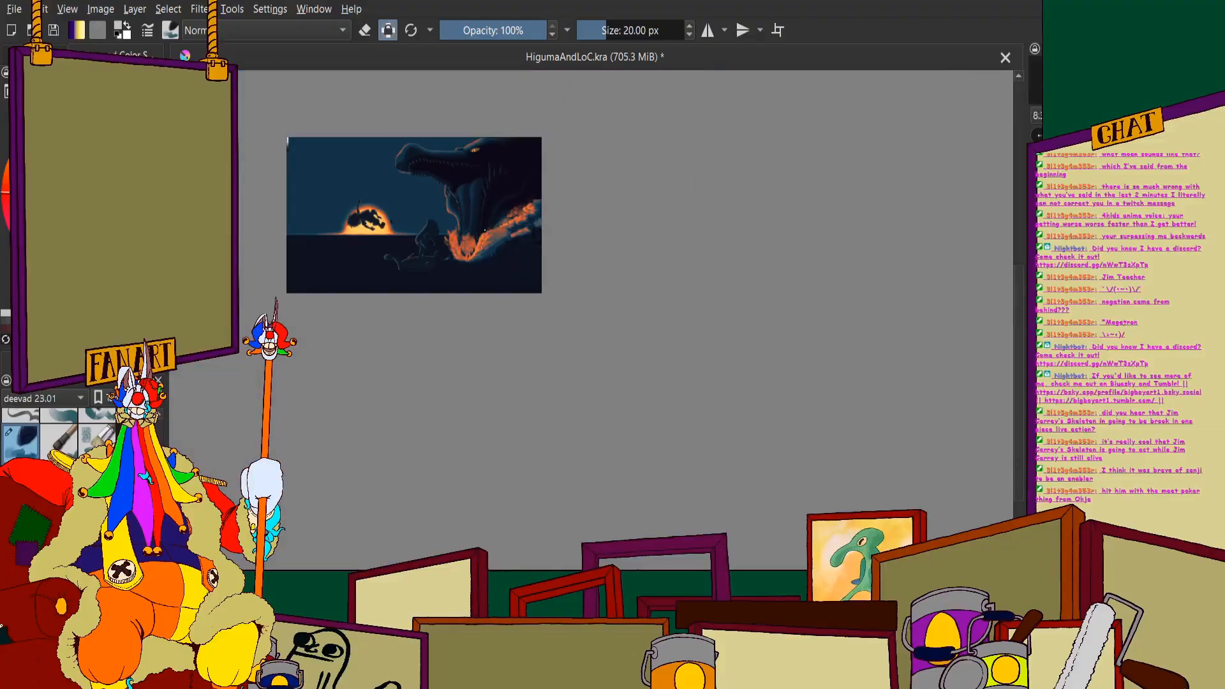
pyautogui.scroll(6, 485, 230)
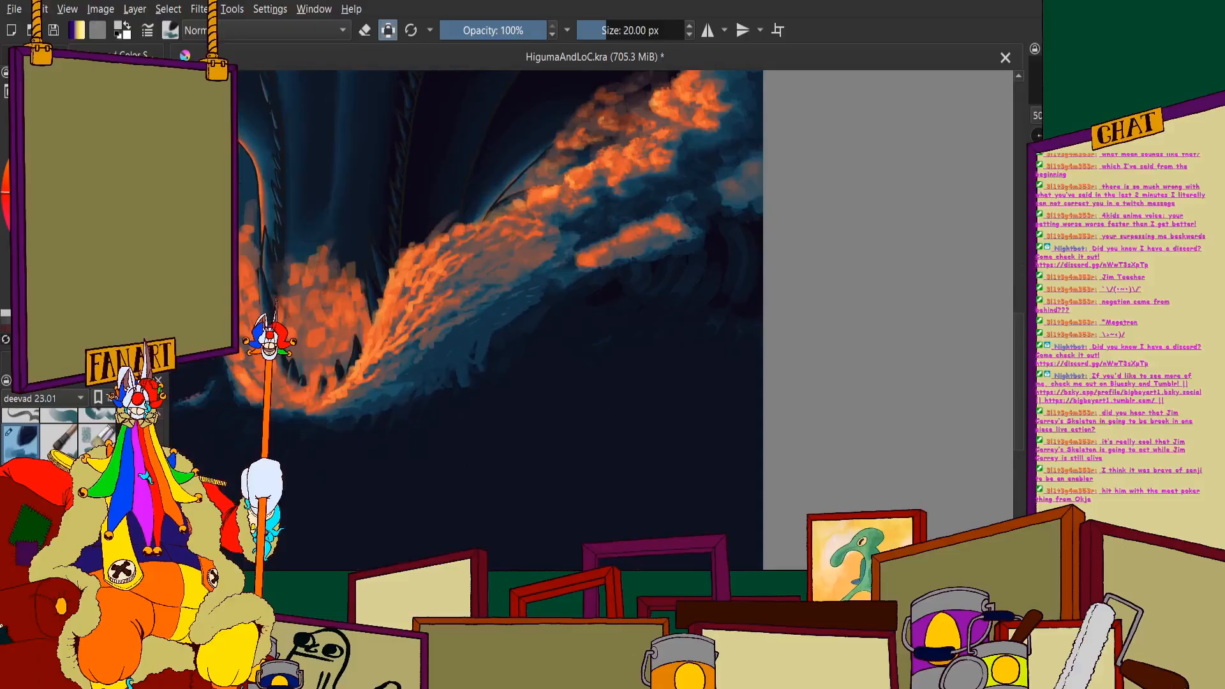
pyautogui.scroll(1, 450, 109)
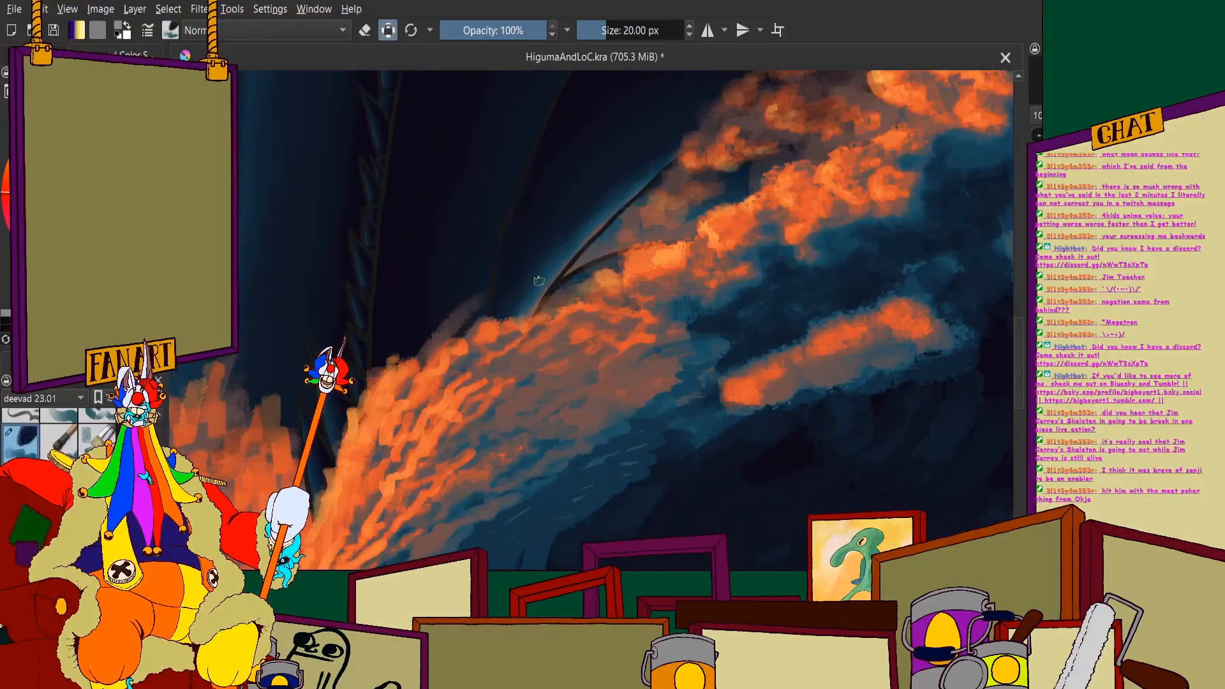
# - Paint a muted greyish-brown mass of spray with uneven peaks above the upper edge of the wave beside the jaw
pyautogui.scroll(2, 554, 270)
pyautogui.moveTo(555, 320)
pyautogui.mouseDown()
pyautogui.moveTo(506, 339)
pyautogui.moveTo(479, 317)
pyautogui.moveTo(453, 329)
pyautogui.moveTo(456, 357)
pyautogui.moveTo(530, 255)
pyautogui.moveTo(632, 317)
pyautogui.moveTo(729, 331)
pyautogui.mouseUp()
pyautogui.moveTo(666, 273)
pyautogui.mouseDown()
pyautogui.moveTo(581, 268)
pyautogui.moveTo(561, 246)
pyautogui.moveTo(531, 282)
pyautogui.moveTo(611, 290)
pyautogui.moveTo(503, 306)
pyautogui.mouseUp()
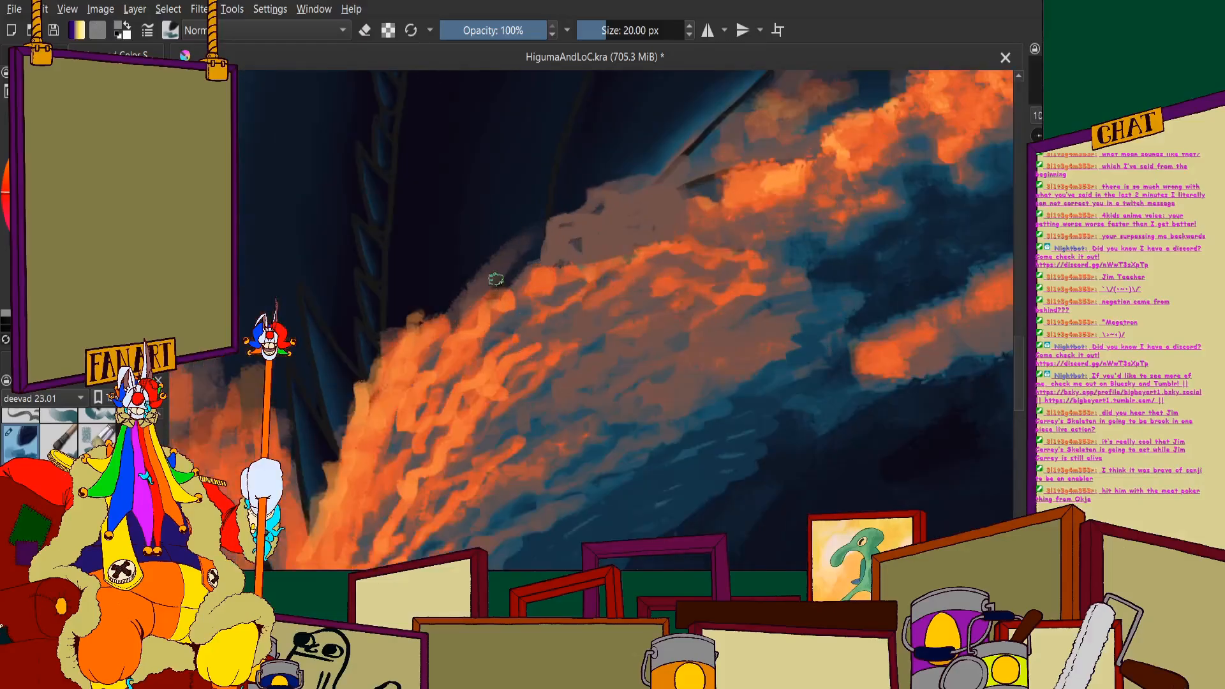
pyautogui.moveTo(469, 297)
pyautogui.mouseDown()
pyautogui.moveTo(508, 259)
pyautogui.moveTo(545, 186)
pyautogui.moveTo(538, 235)
pyautogui.moveTo(440, 302)
pyautogui.moveTo(492, 213)
pyautogui.moveTo(499, 233)
pyautogui.mouseUp()
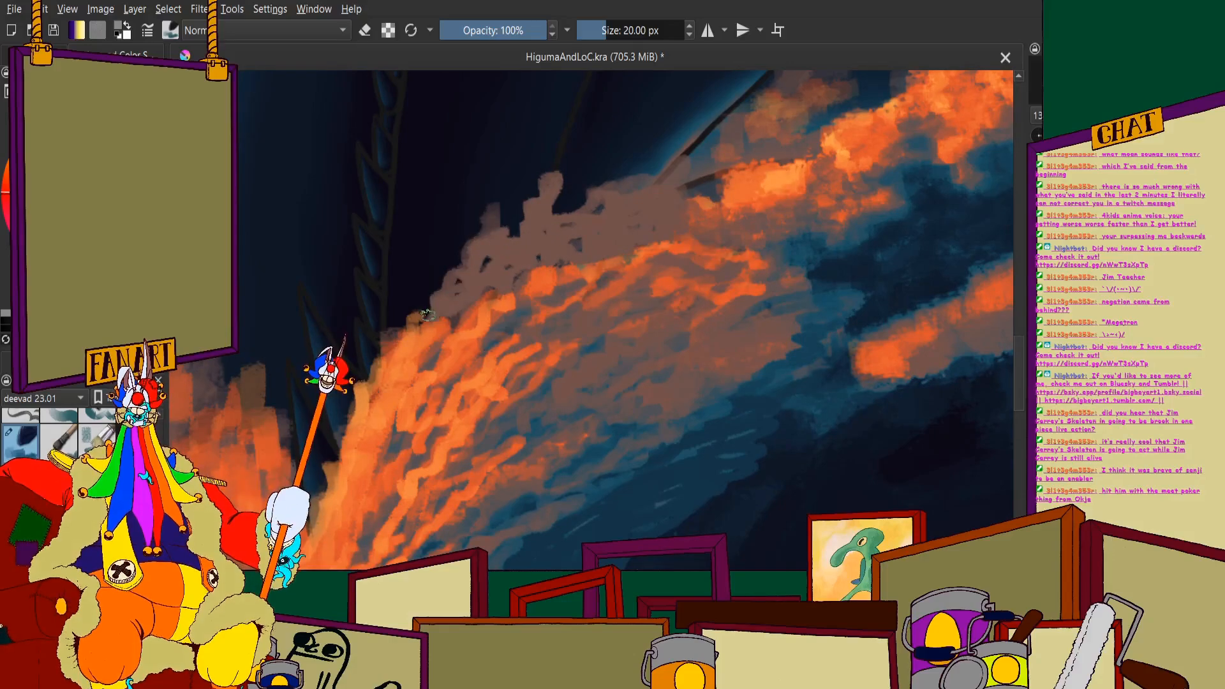
pyautogui.moveTo(416, 285)
pyautogui.mouseDown()
pyautogui.moveTo(416, 300)
pyautogui.moveTo(434, 262)
pyautogui.moveTo(415, 303)
pyautogui.mouseUp()
# - Extend the muted brown spray with taller, thin splashes reaching toward the bright orange foam clouds
pyautogui.scroll(-2, 472, 275)
pyautogui.scroll(1, 540, 244)
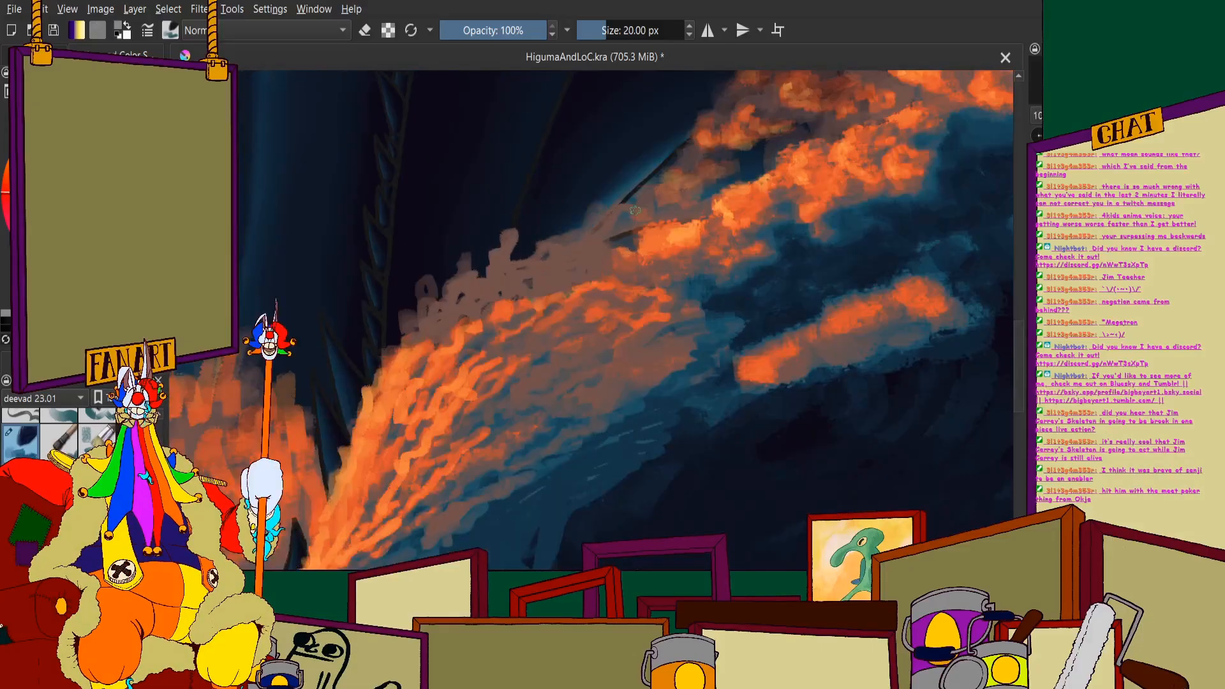
pyautogui.moveTo(634, 189); pyautogui.dragTo(519, 261)
pyautogui.scroll(-3, 570, 233)
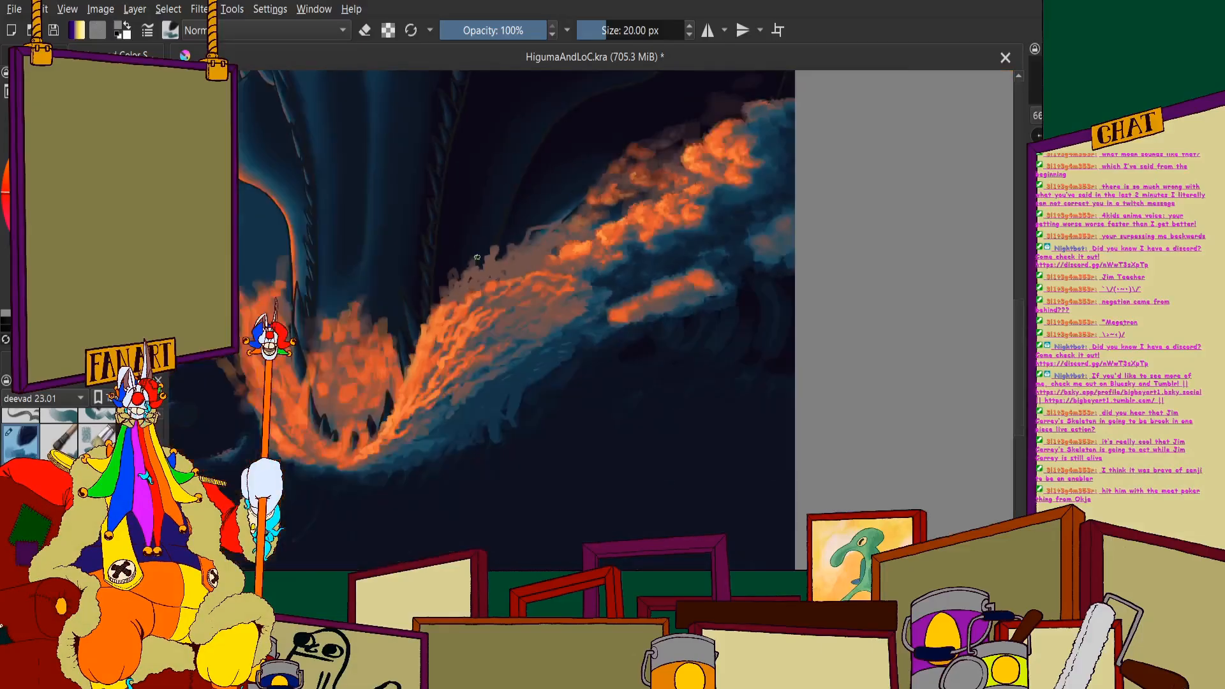
pyautogui.scroll(2, 503, 240)
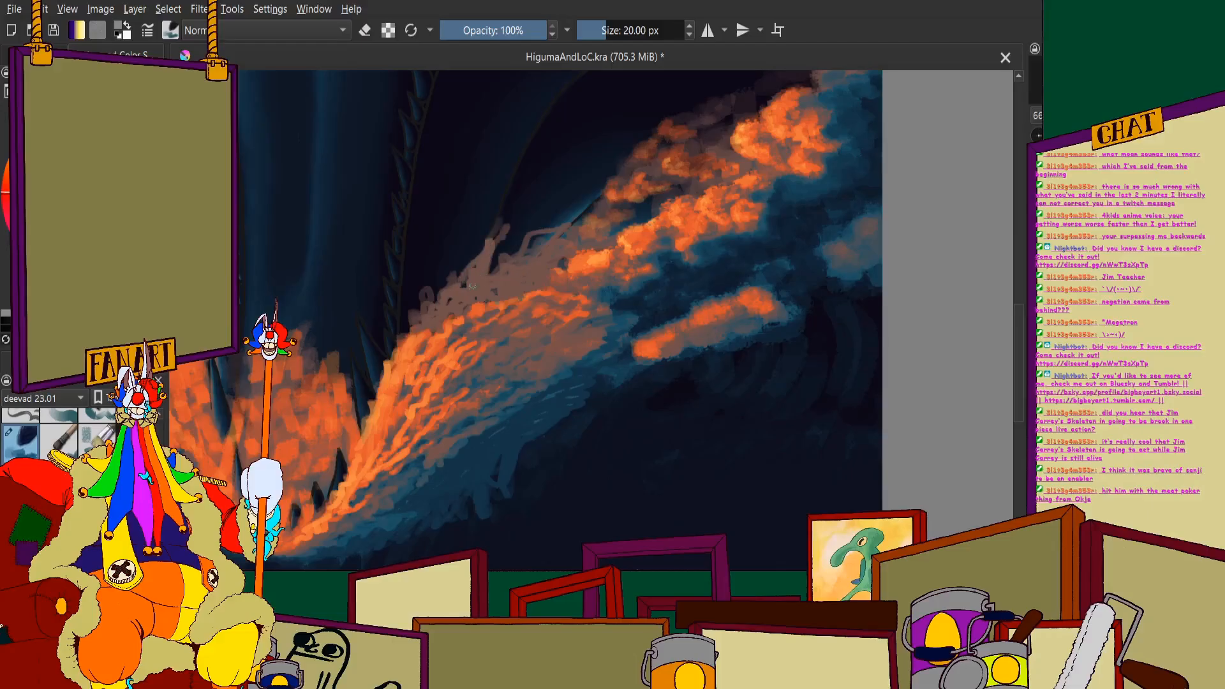
pyautogui.scroll(-3, 473, 287)
pyautogui.scroll(2, 473, 287)
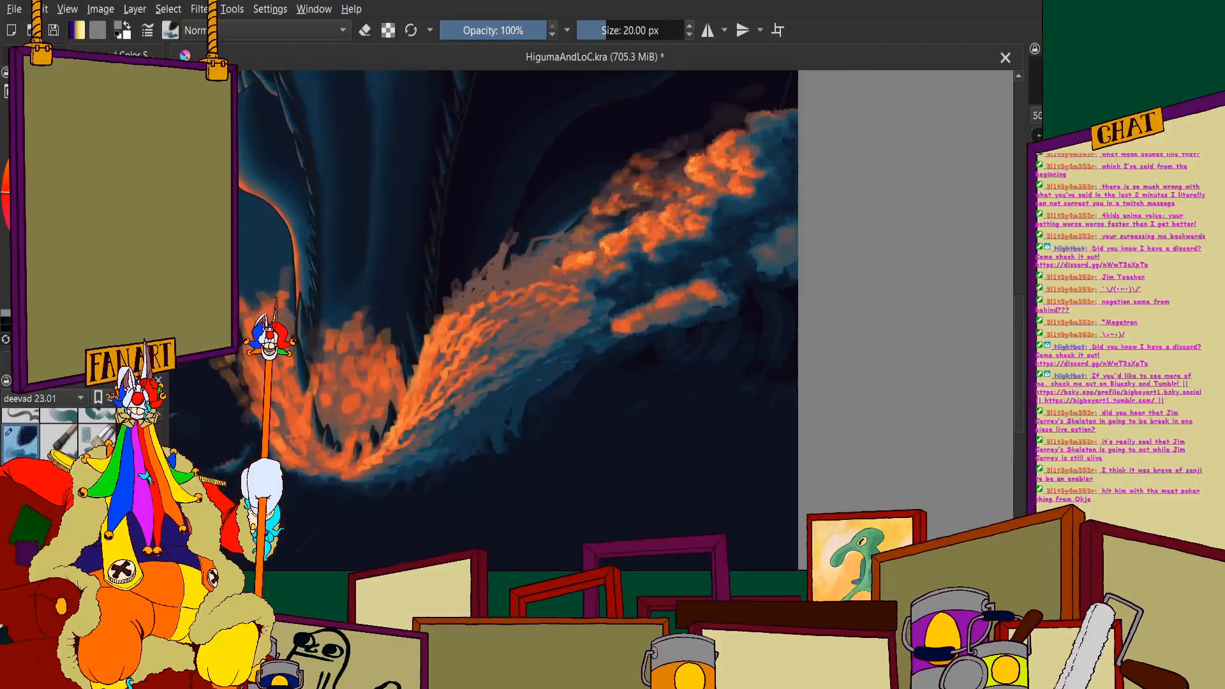
# - Paint slanted orange highlights along the outer edge and peaks of the muted brown spray
pyautogui.scroll(4, 515, 225)
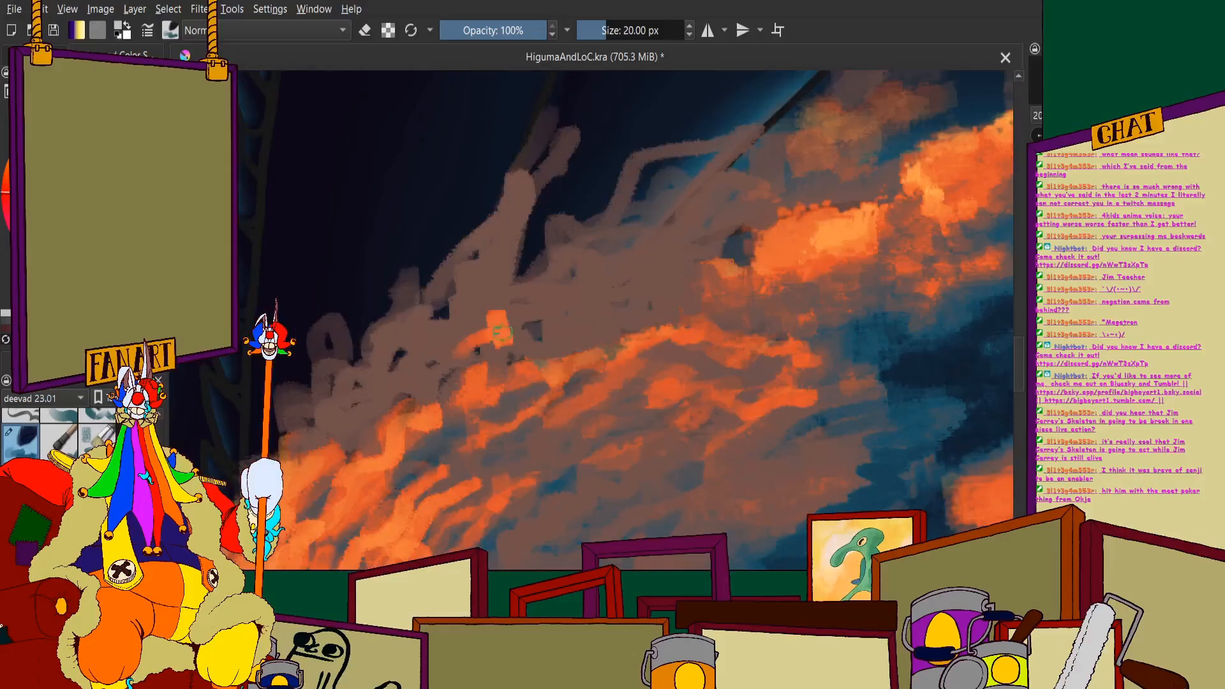
pyautogui.moveTo(495, 319); pyautogui.dragTo(472, 345)
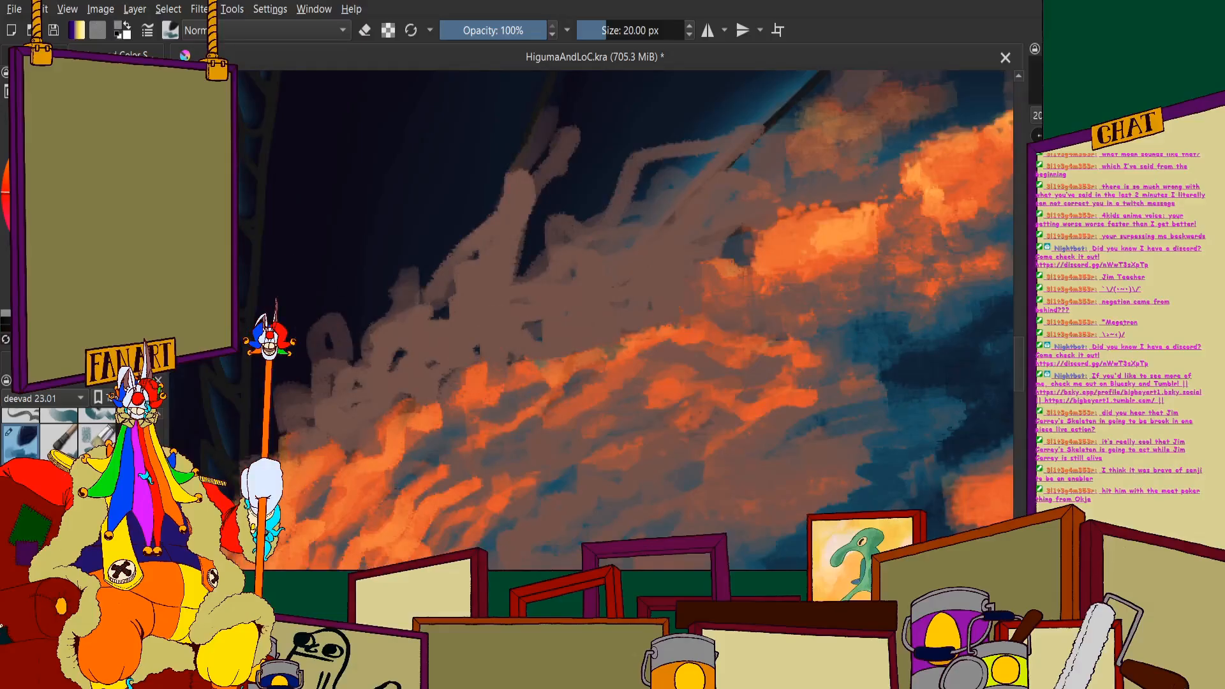
pyautogui.scroll(-1, 437, 284)
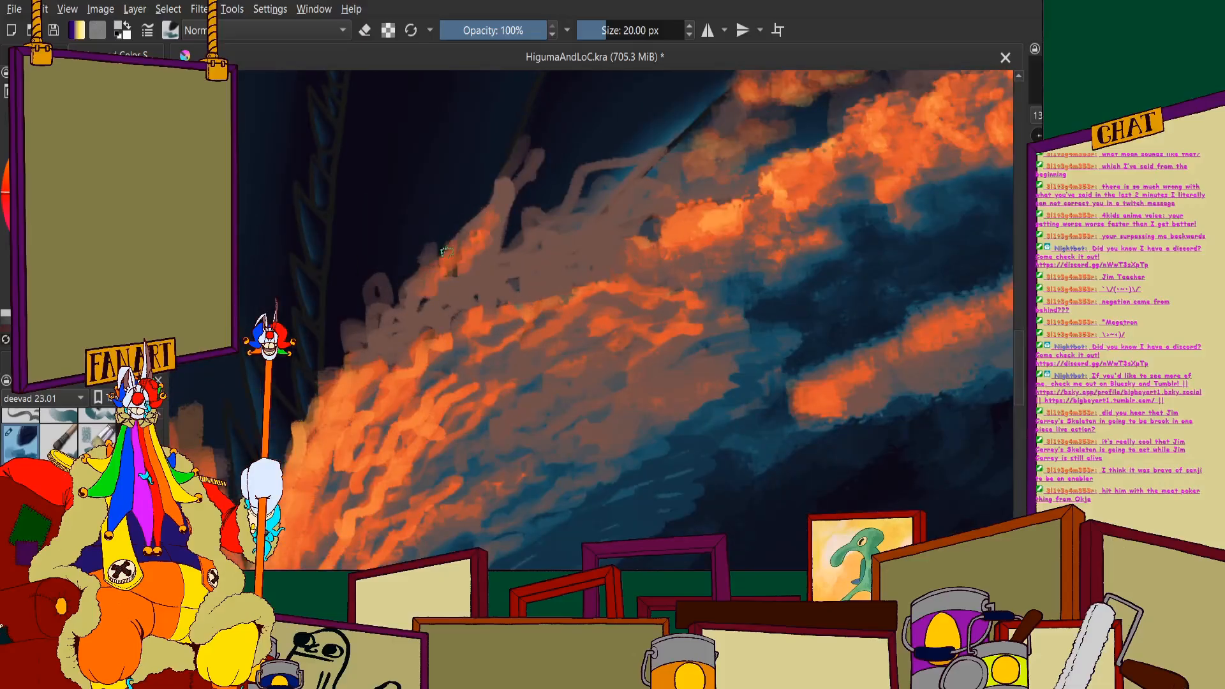
pyautogui.moveTo(447, 251); pyautogui.dragTo(375, 315)
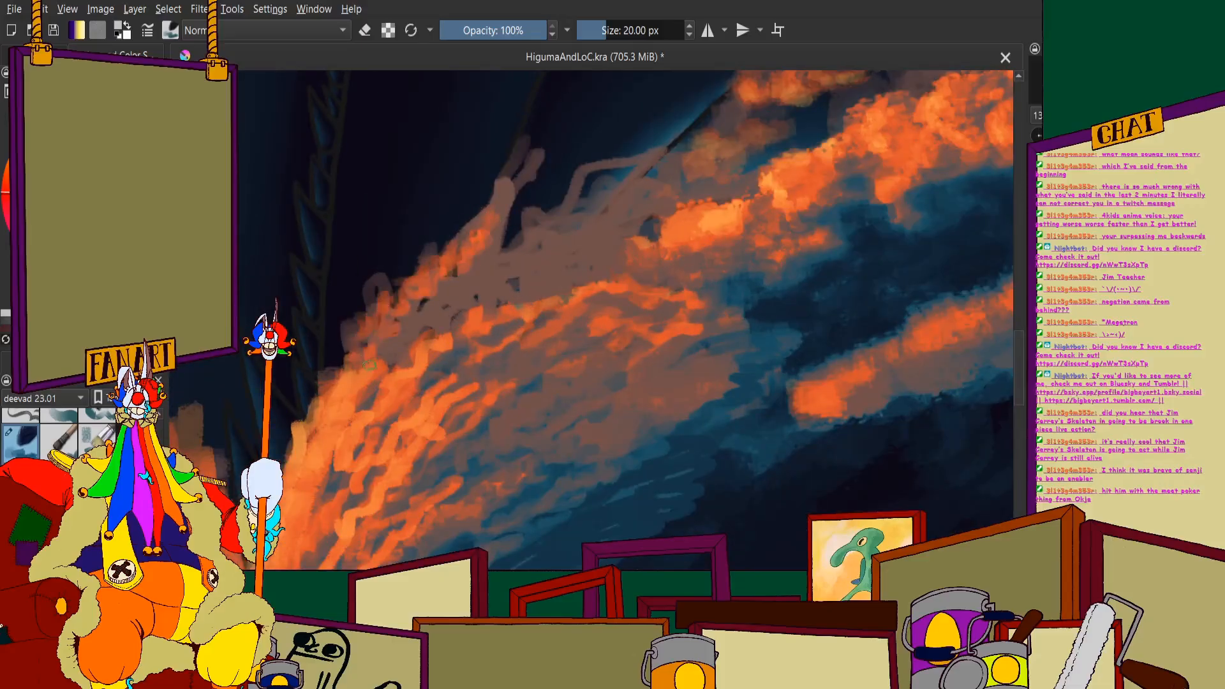
pyautogui.moveTo(370, 365)
pyautogui.mouseDown()
pyautogui.moveTo(434, 271)
pyautogui.moveTo(485, 230)
pyautogui.moveTo(628, 174)
pyautogui.moveTo(612, 209)
pyautogui.mouseUp()
pyautogui.moveTo(537, 253); pyautogui.dragTo(436, 313)
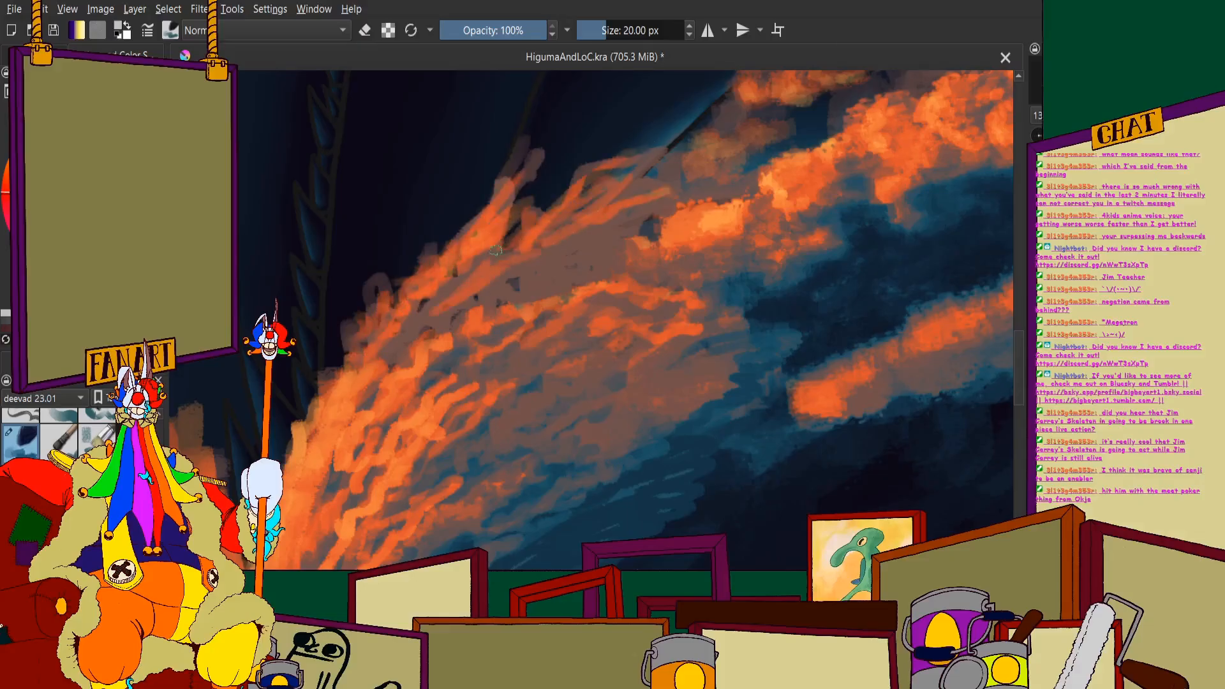
# - Layer slanted orange streaks through the middle of the muted spray, running from its peaks down into the wave
pyautogui.moveTo(518, 225); pyautogui.dragTo(412, 335)
pyautogui.moveTo(478, 292); pyautogui.dragTo(410, 338)
pyautogui.moveTo(571, 233); pyautogui.dragTo(512, 279)
pyautogui.moveTo(629, 200); pyautogui.dragTo(520, 295)
pyautogui.moveTo(597, 238); pyautogui.dragTo(551, 272)
pyautogui.moveTo(606, 245); pyautogui.dragTo(571, 276)
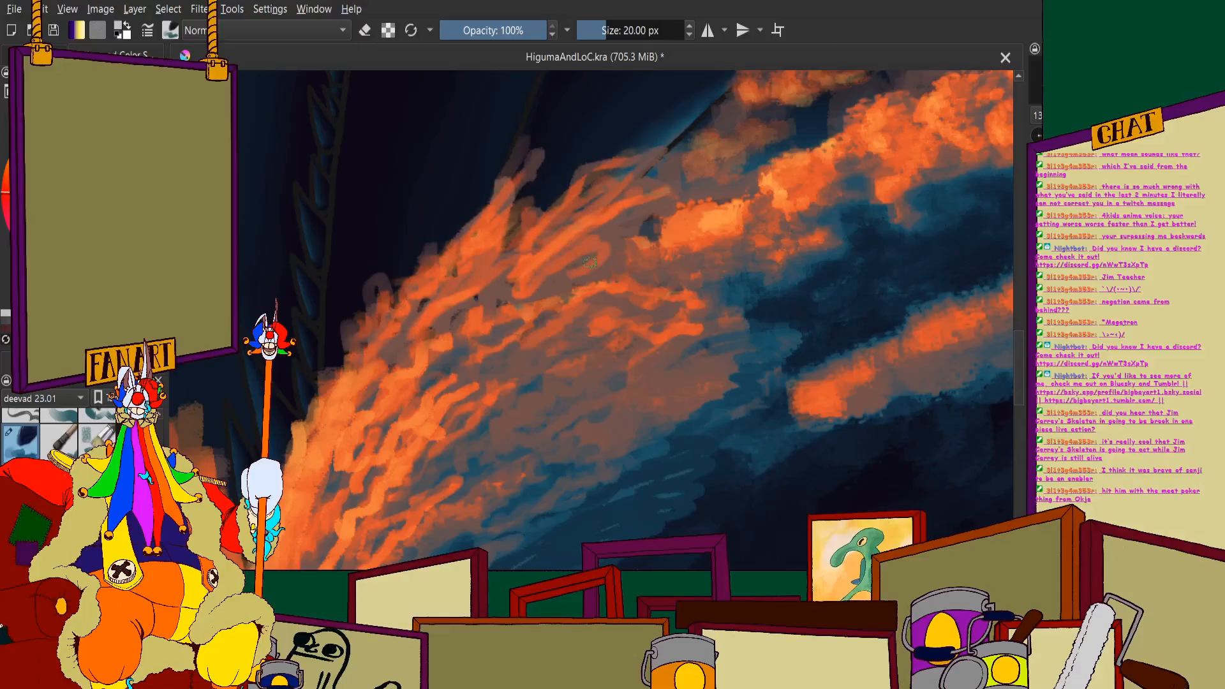
# - Blend the spray into the bright foam clouds with short slanted orange streaks where they meet
pyautogui.moveTo(711, 176); pyautogui.dragTo(587, 262)
pyautogui.moveTo(716, 174); pyautogui.dragTo(612, 261)
pyautogui.moveTo(665, 247); pyautogui.dragTo(628, 265)
pyautogui.moveTo(750, 183); pyautogui.dragTo(654, 244)
pyautogui.moveTo(664, 258); pyautogui.dragTo(635, 273)
pyautogui.moveTo(691, 244); pyautogui.dragTo(661, 262)
pyautogui.moveTo(695, 257); pyautogui.dragTo(686, 270)
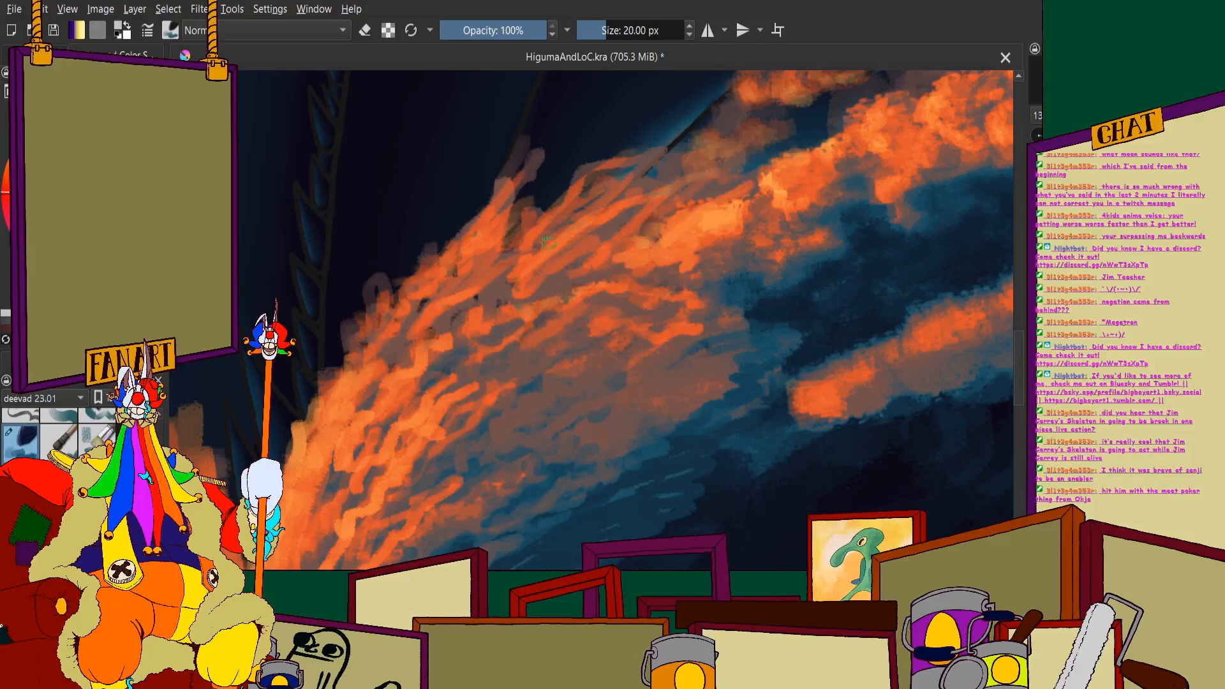
# - Fill the remaining muted gaps between the spray's streaks with short orange strokes and check the wider painting
pyautogui.moveTo(596, 256); pyautogui.dragTo(564, 296)
pyautogui.moveTo(558, 263)
pyautogui.mouseDown()
pyautogui.moveTo(514, 304)
pyautogui.moveTo(471, 316)
pyautogui.mouseUp()
pyautogui.moveTo(541, 266); pyautogui.dragTo(508, 304)
pyautogui.moveTo(486, 320); pyautogui.dragTo(441, 336)
pyautogui.moveTo(490, 288); pyautogui.dragTo(434, 311)
pyautogui.scroll(-7, 434, 311)
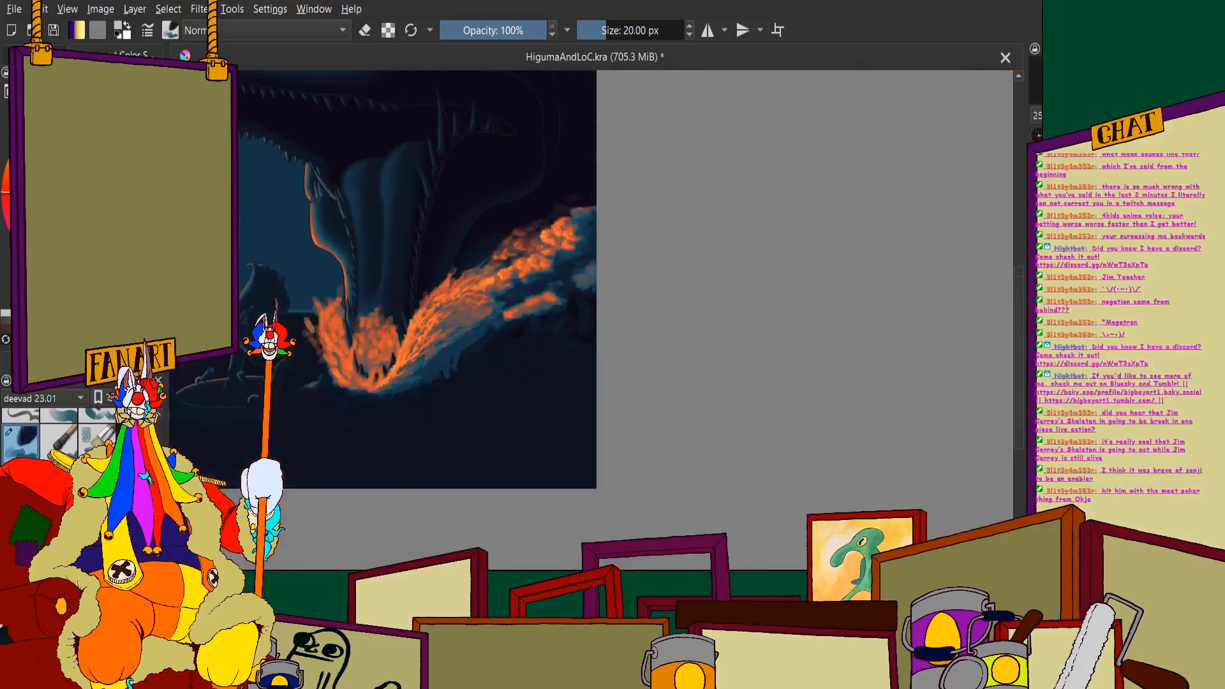
# - Add orange strokes across the body of the wave below the new spray and compare with the whole painting
pyautogui.scroll(6, 436, 329)
pyautogui.moveTo(498, 224)
pyautogui.mouseDown()
pyautogui.moveTo(510, 284)
pyautogui.moveTo(471, 281)
pyautogui.mouseUp()
pyautogui.moveTo(508, 249)
pyautogui.mouseDown()
pyautogui.moveTo(450, 288)
pyautogui.moveTo(420, 282)
pyautogui.mouseUp()
pyautogui.moveTo(438, 256); pyautogui.dragTo(403, 283)
pyautogui.moveTo(509, 257); pyautogui.dragTo(441, 257)
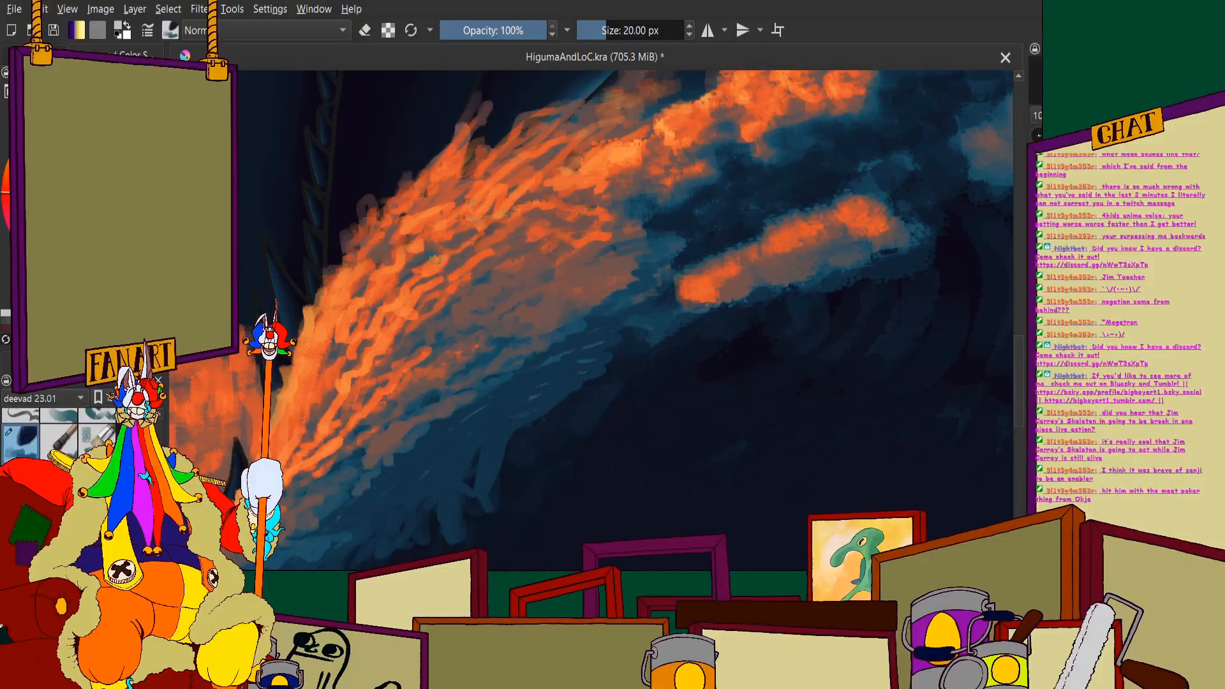
pyautogui.scroll(-3, 434, 259)
pyautogui.scroll(1, 391, 252)
pyautogui.scroll(-4, 321, 226)
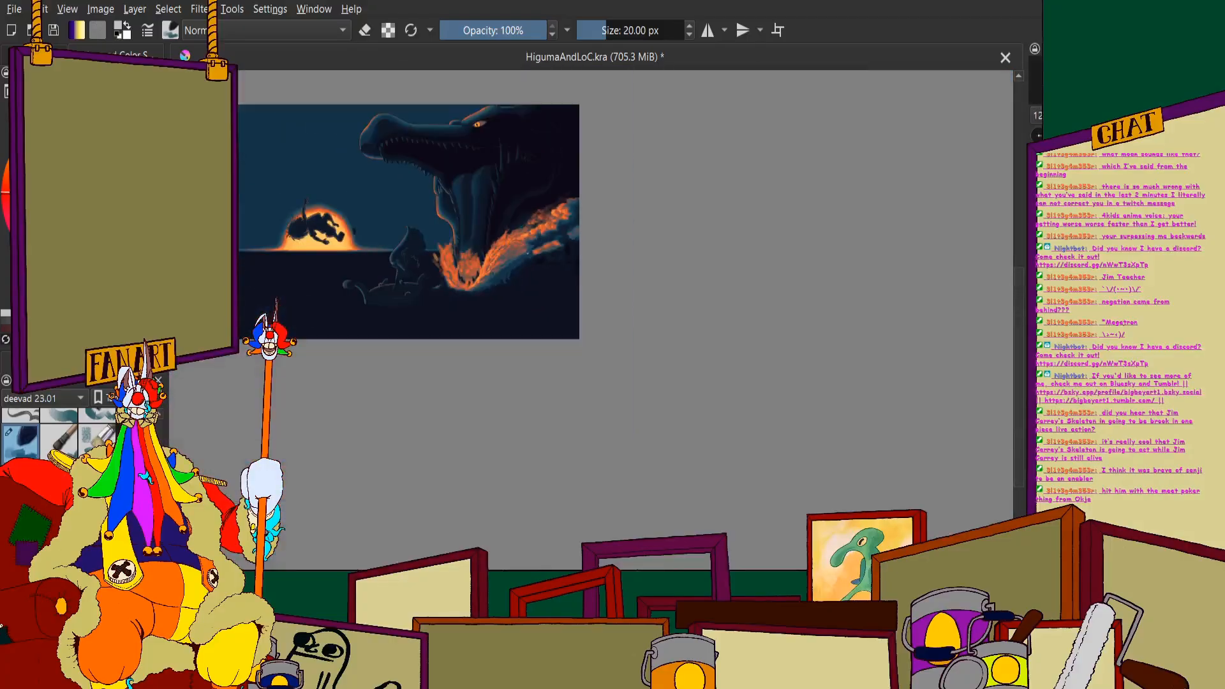
# - Break up the orange streaks in the upper wave and spray with slanted muted brown strokes between the highlights
pyautogui.scroll(3, 574, 276)
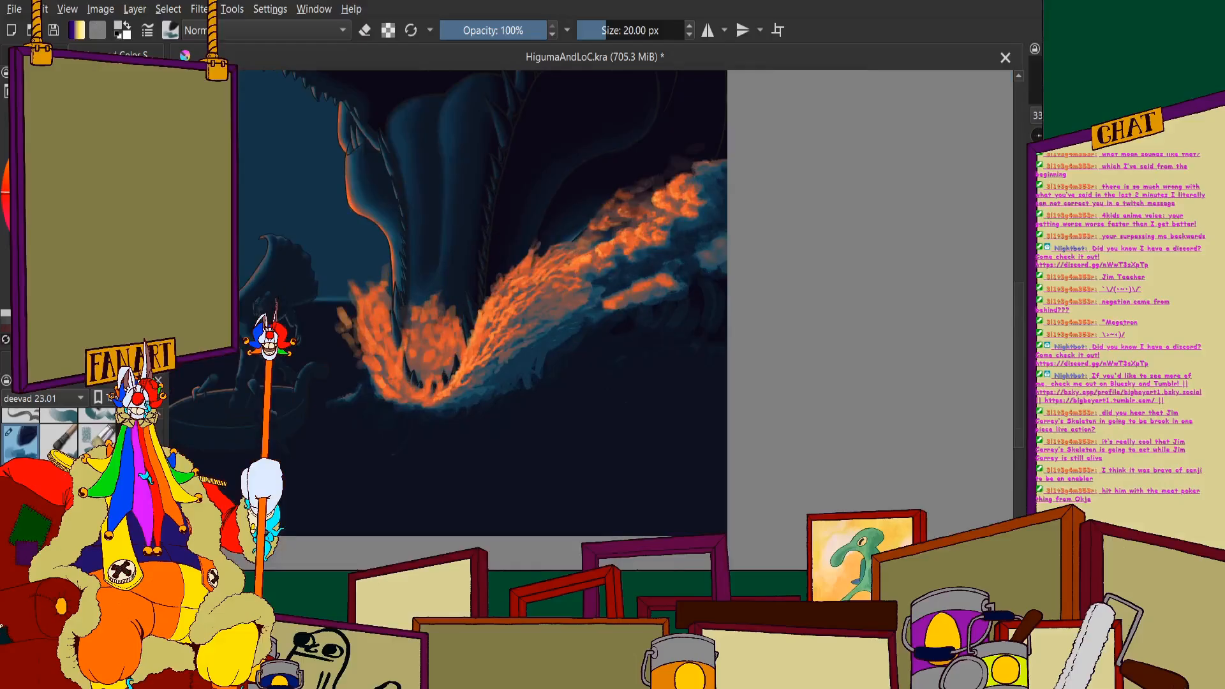
pyautogui.scroll(2, 609, 201)
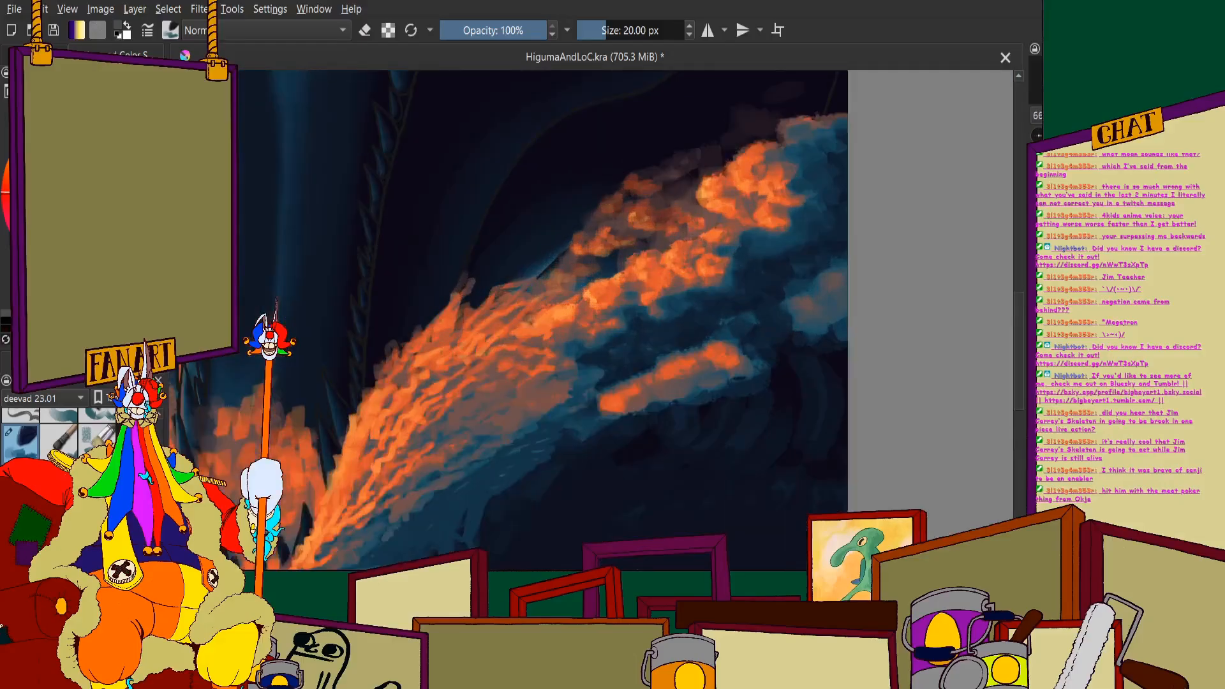
pyautogui.scroll(2, 541, 219)
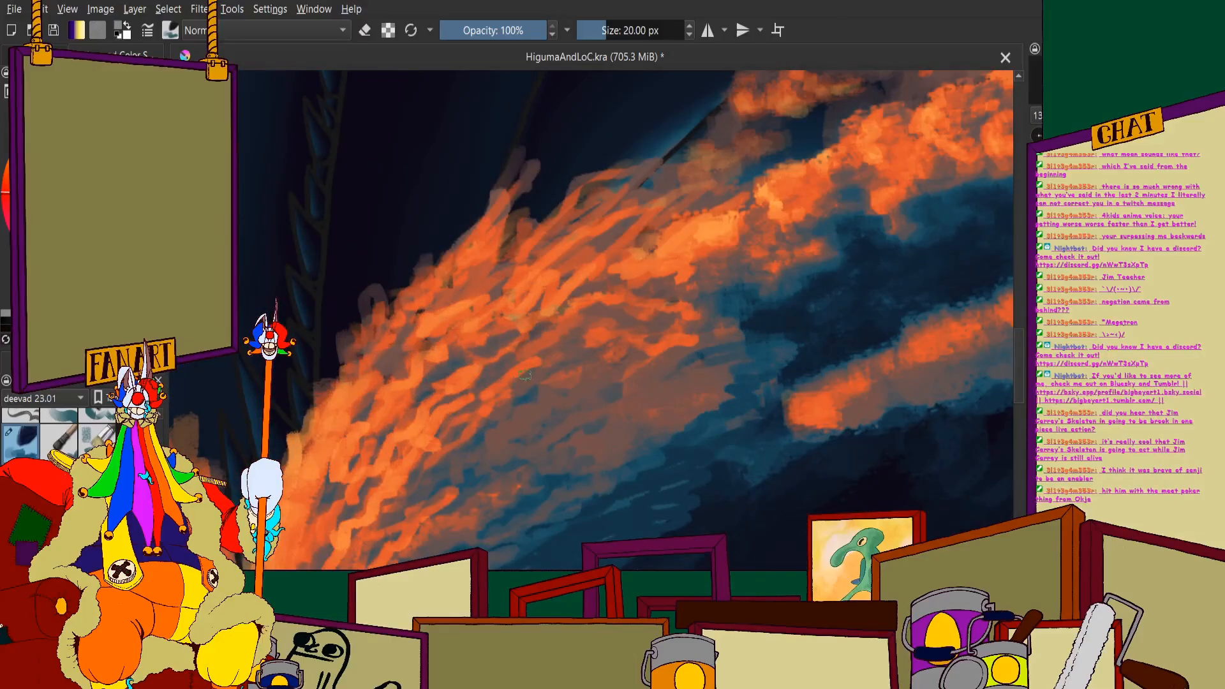
pyautogui.moveTo(458, 389); pyautogui.dragTo(527, 333)
pyautogui.moveTo(469, 369)
pyautogui.mouseDown()
pyautogui.moveTo(524, 312)
pyautogui.moveTo(611, 281)
pyautogui.moveTo(485, 330)
pyautogui.moveTo(591, 241)
pyautogui.moveTo(460, 293)
pyautogui.moveTo(502, 285)
pyautogui.moveTo(568, 243)
pyautogui.mouseUp()
pyautogui.moveTo(432, 305)
pyautogui.mouseDown()
pyautogui.moveTo(490, 264)
pyautogui.moveTo(501, 235)
pyautogui.mouseUp()
pyautogui.moveTo(513, 212); pyautogui.dragTo(542, 192)
pyautogui.moveTo(443, 271)
pyautogui.mouseDown()
pyautogui.moveTo(497, 218)
pyautogui.moveTo(599, 213)
pyautogui.mouseUp()
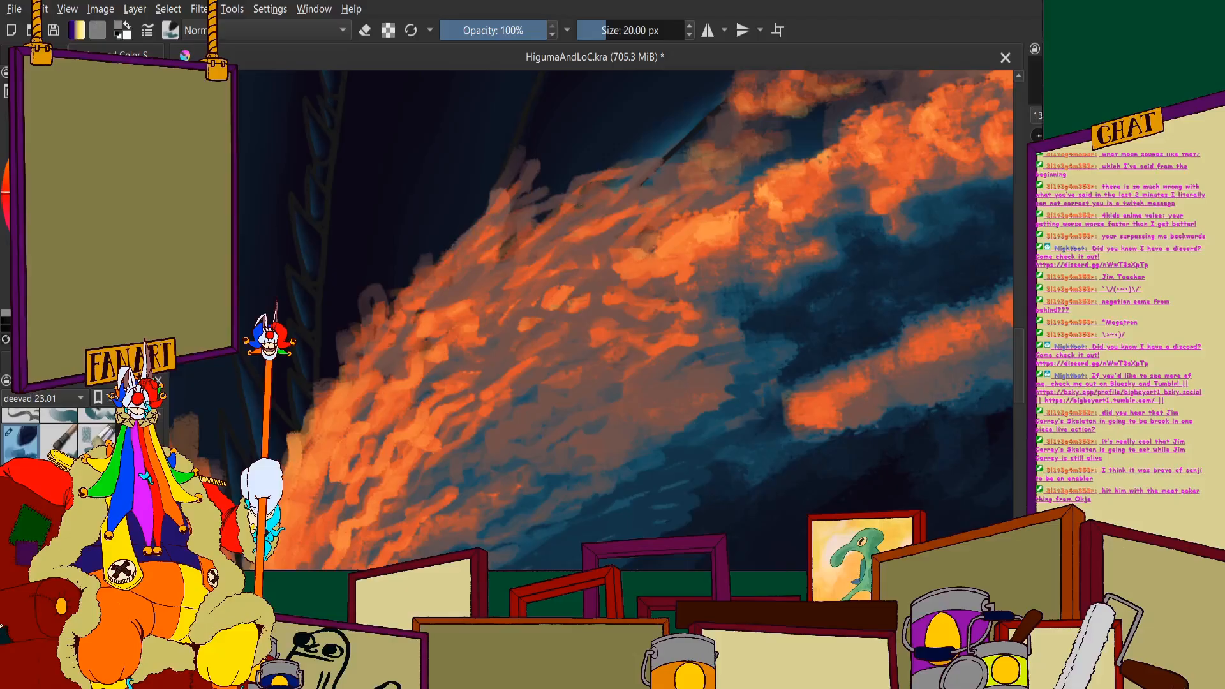
# - Carry the spray's slanted orange streaks up into the foam clouds and brush muted grey-brown strokes over the blue beside them
pyautogui.moveTo(626, 254); pyautogui.dragTo(675, 216)
pyautogui.moveTo(619, 269)
pyautogui.mouseDown()
pyautogui.moveTo(686, 250)
pyautogui.moveTo(742, 232)
pyautogui.mouseUp()
pyautogui.moveTo(649, 256); pyautogui.dragTo(753, 220)
pyautogui.moveTo(635, 282); pyautogui.dragTo(719, 217)
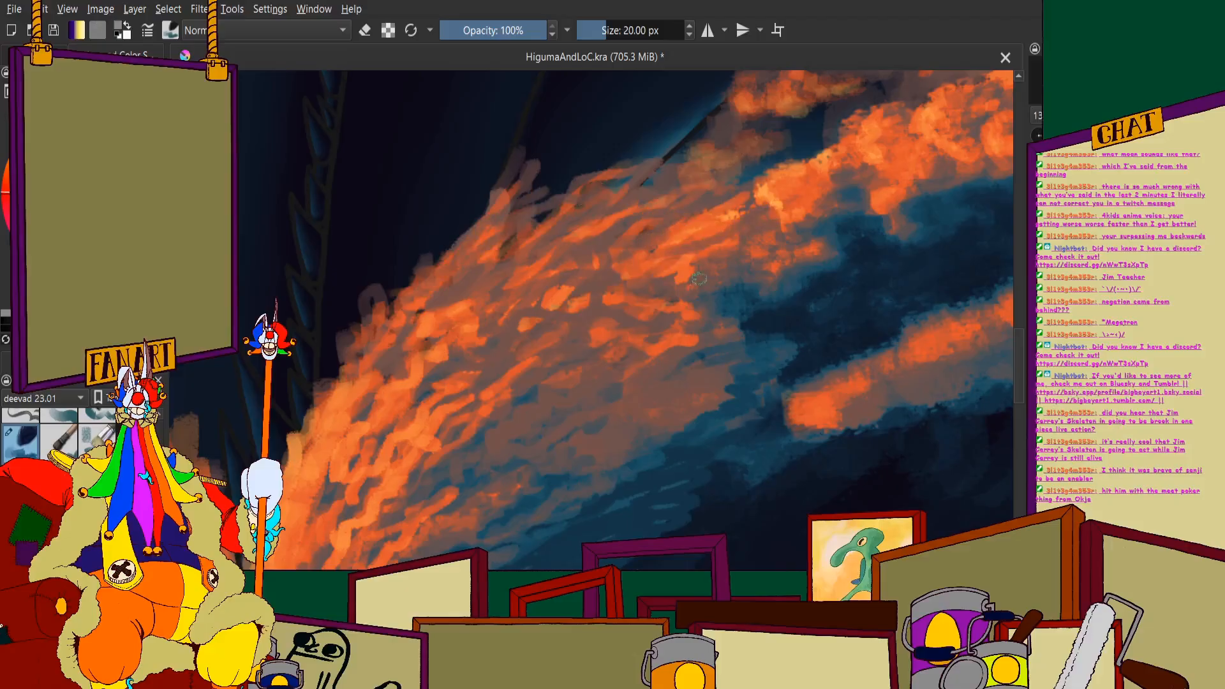
pyautogui.moveTo(702, 293); pyautogui.dragTo(824, 271)
pyautogui.moveTo(741, 320)
pyautogui.mouseDown()
pyautogui.moveTo(847, 306)
pyautogui.moveTo(712, 339)
pyautogui.moveTo(746, 348)
pyautogui.mouseUp()
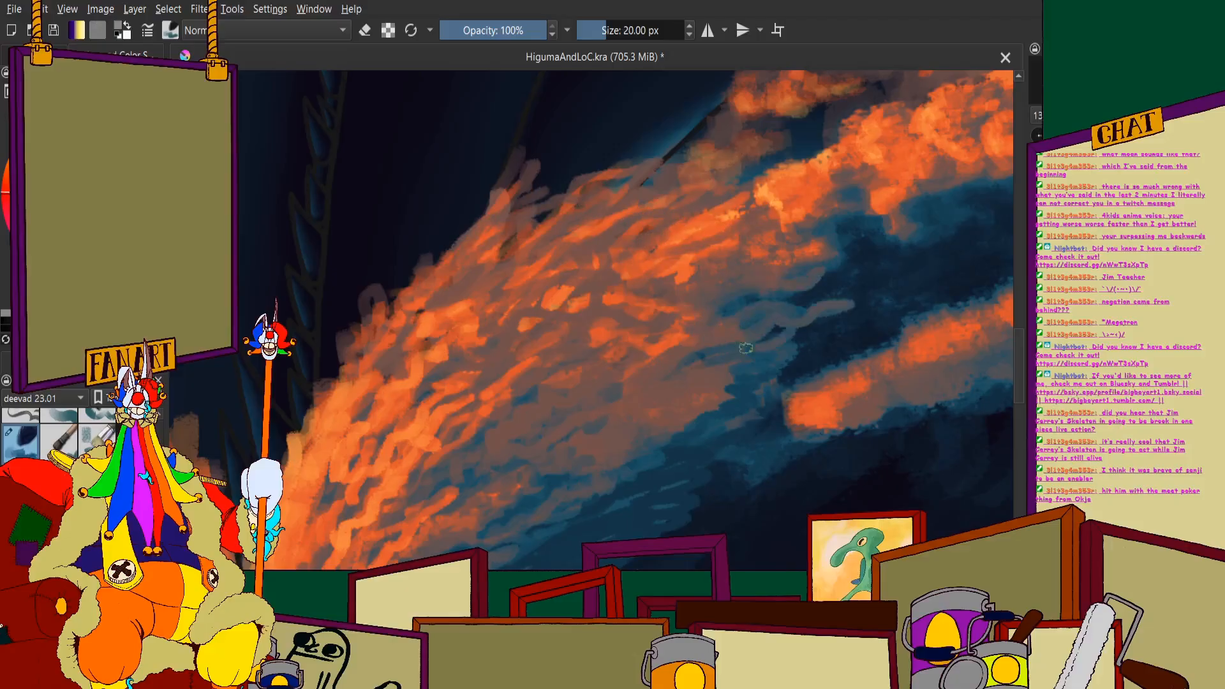
# - Switch to the soft blending brush preset with 75 px size and 14% opacity
pyautogui.scroll(-3, 759, 357)
pyautogui.scroll(2, 633, 293)
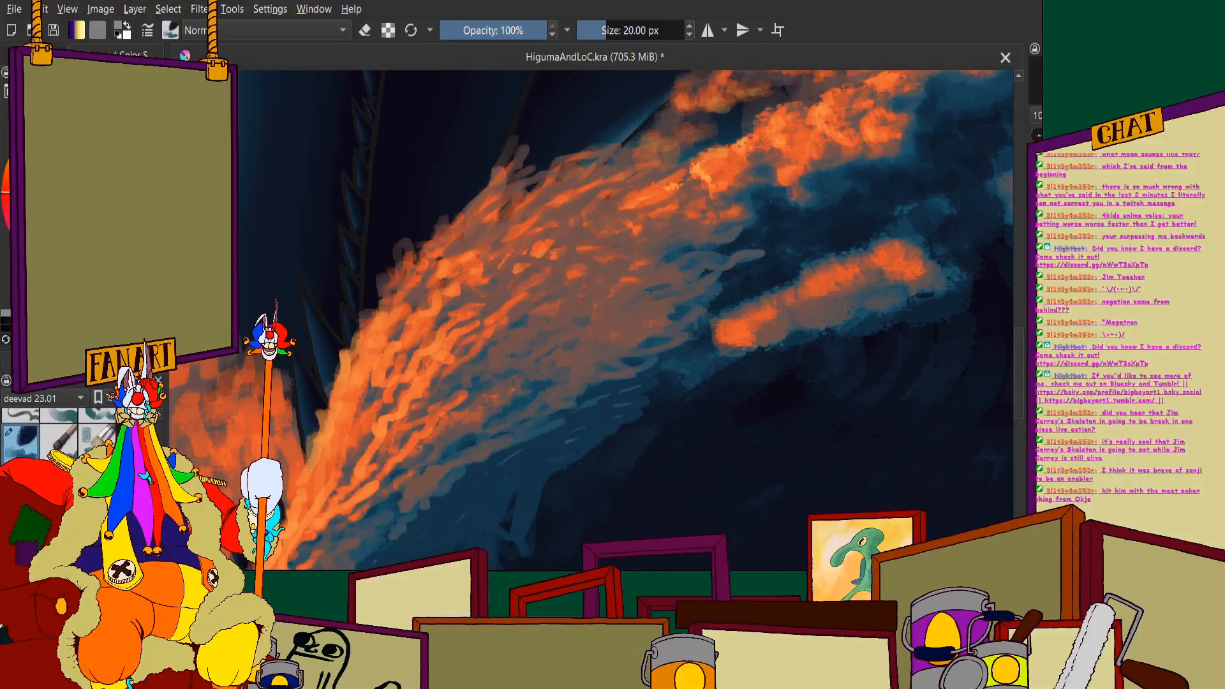
pyautogui.scroll(-1, 38, 434)
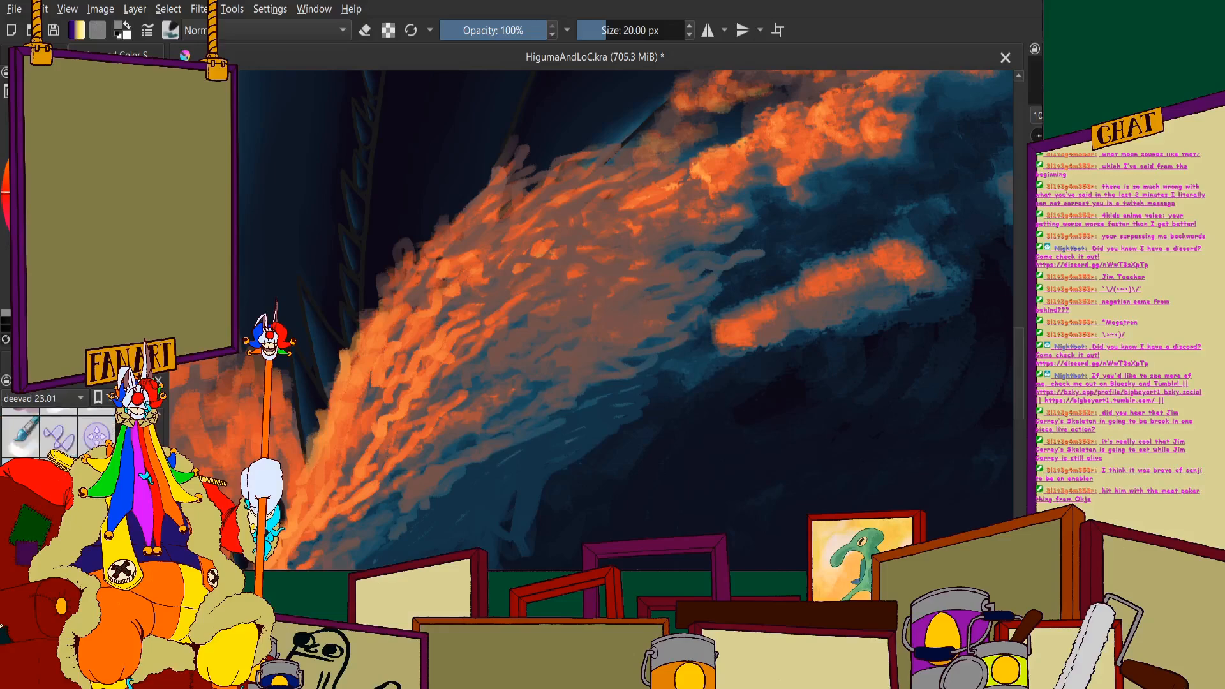
pyautogui.click(15, 447)
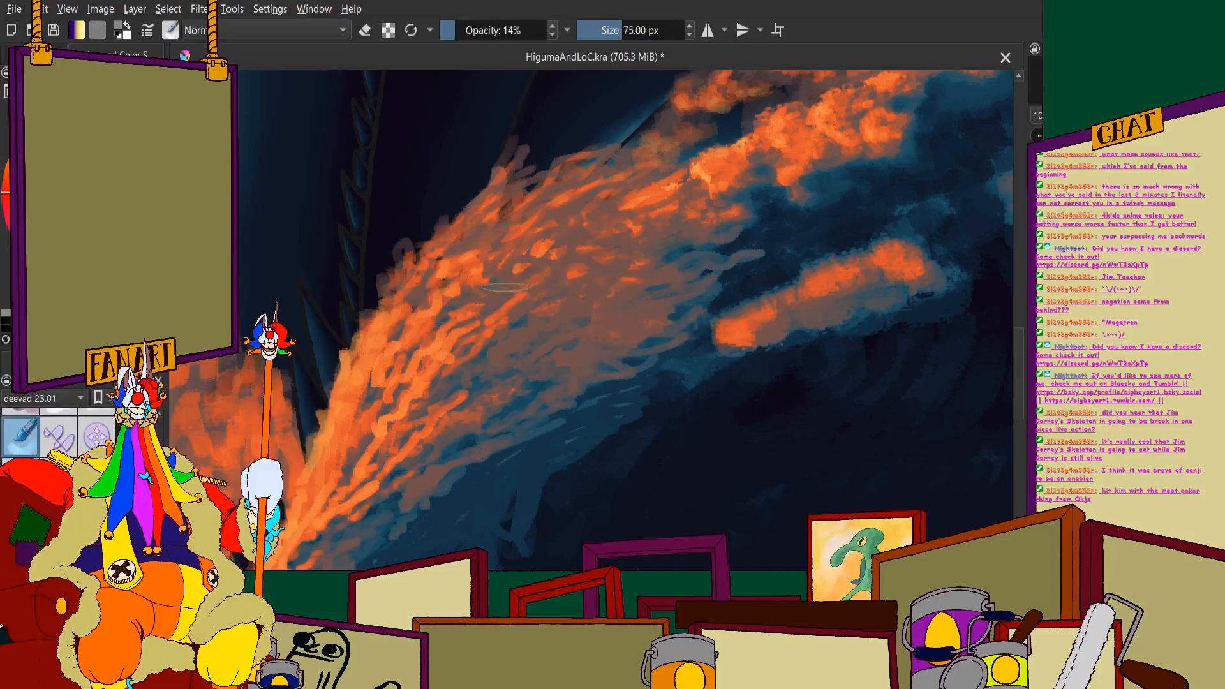
pyautogui.moveTo(504, 245)
pyautogui.mouseDown()
pyautogui.moveTo(506, 198)
pyautogui.moveTo(498, 208)
pyautogui.moveTo(602, 208)
pyautogui.moveTo(575, 170)
pyautogui.mouseUp()
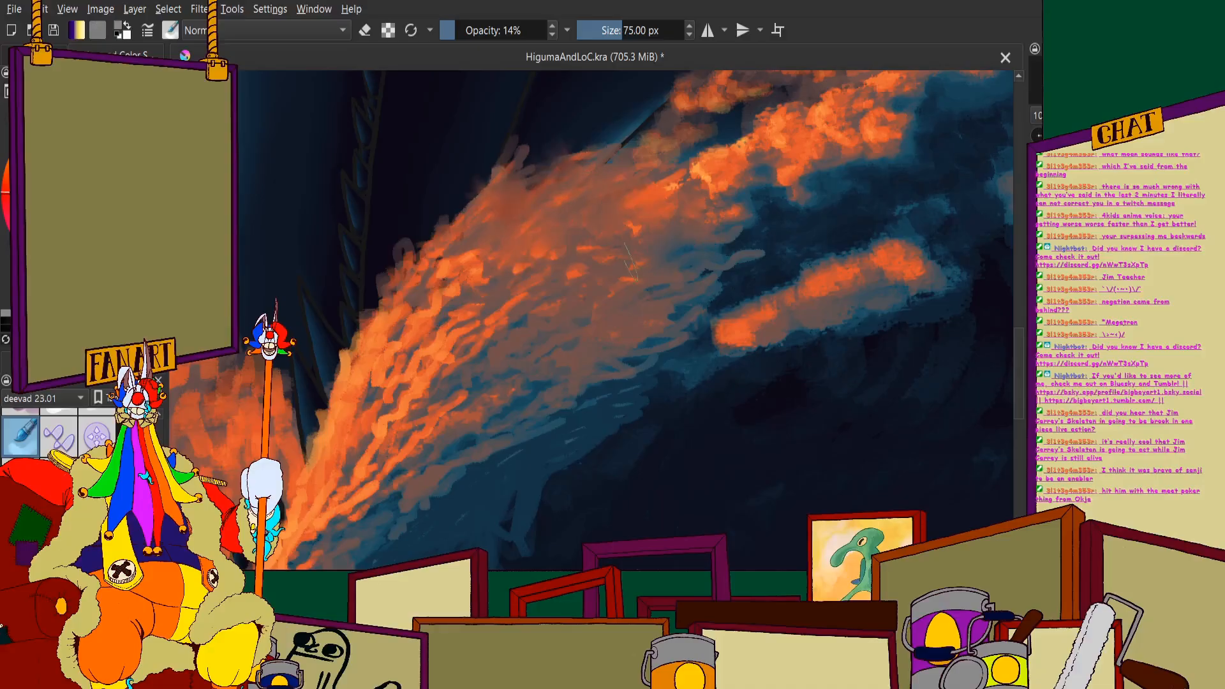
pyautogui.moveTo(443, 249)
pyautogui.mouseDown()
pyautogui.moveTo(460, 266)
pyautogui.moveTo(394, 330)
pyautogui.moveTo(478, 358)
pyautogui.moveTo(492, 257)
pyautogui.mouseUp()
pyautogui.moveTo(531, 367)
pyautogui.mouseDown()
pyautogui.moveTo(605, 372)
pyautogui.moveTo(585, 381)
pyautogui.moveTo(605, 368)
pyautogui.moveTo(581, 300)
pyautogui.moveTo(610, 340)
pyautogui.moveTo(530, 359)
pyautogui.mouseUp()
pyautogui.moveTo(445, 358)
pyautogui.mouseDown()
pyautogui.moveTo(415, 396)
pyautogui.moveTo(374, 306)
pyautogui.mouseUp()
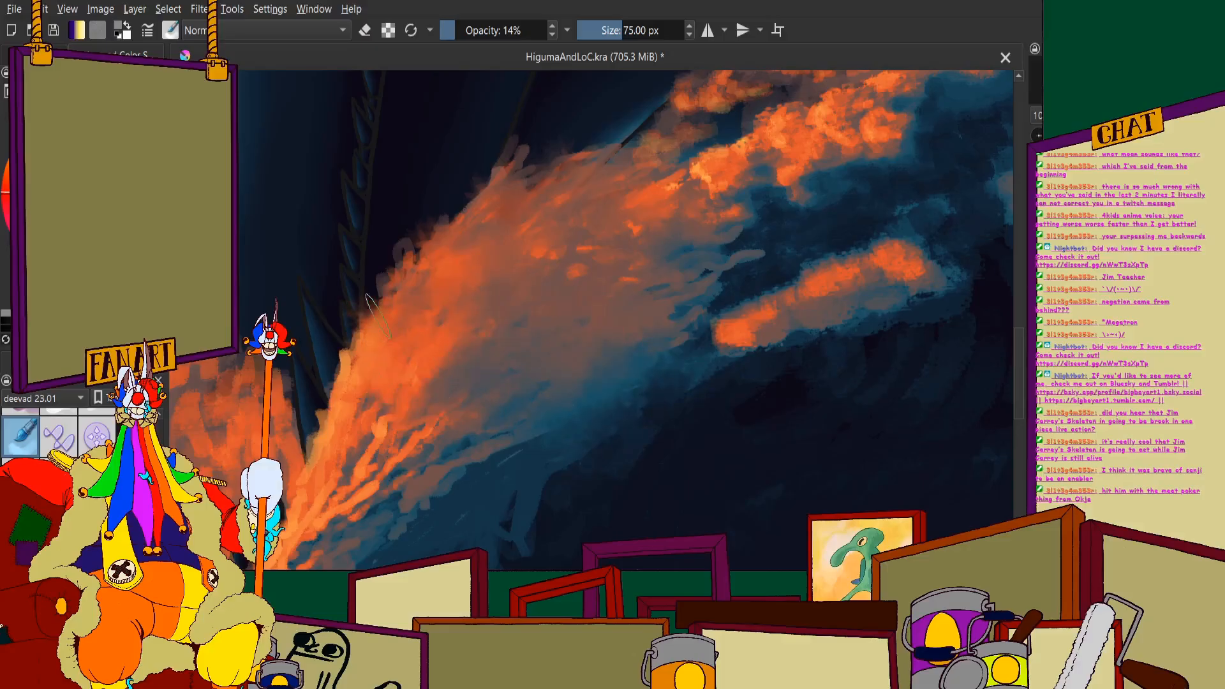
pyautogui.scroll(-5, 370, 382)
pyautogui.scroll(2, 294, 416)
pyautogui.scroll(2, 511, 279)
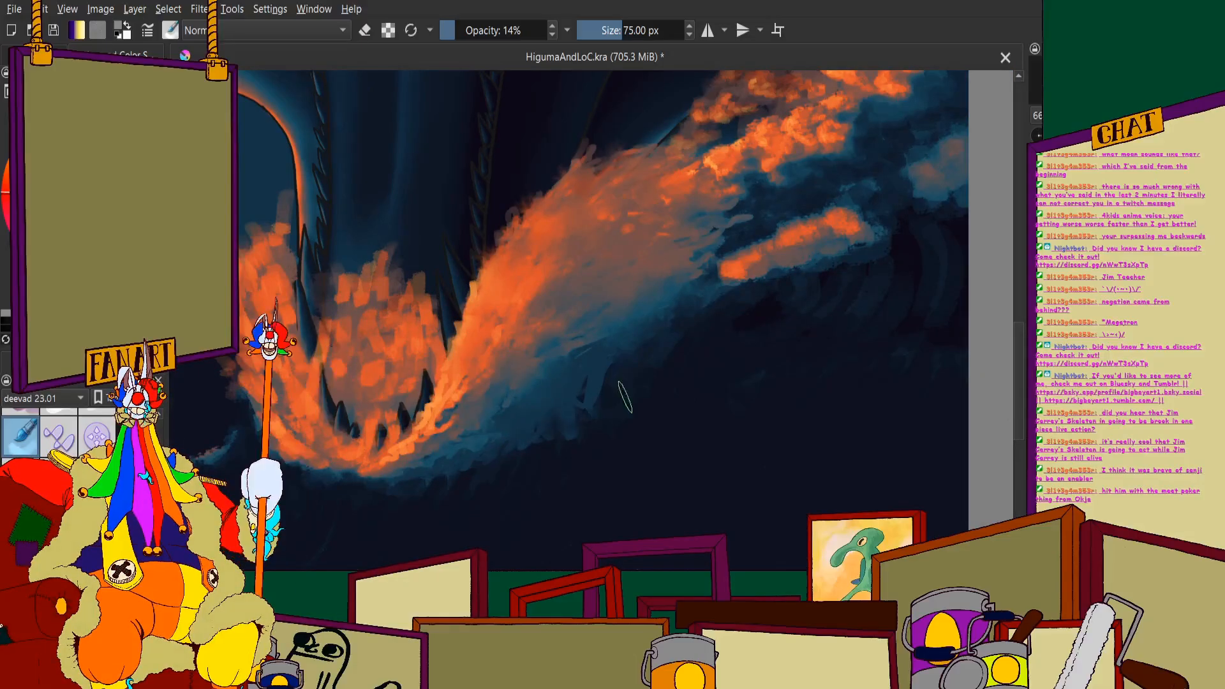
pyautogui.moveTo(549, 399)
pyautogui.mouseDown()
pyautogui.moveTo(465, 379)
pyautogui.moveTo(350, 462)
pyautogui.moveTo(452, 418)
pyautogui.moveTo(381, 434)
pyautogui.moveTo(343, 473)
pyautogui.mouseUp()
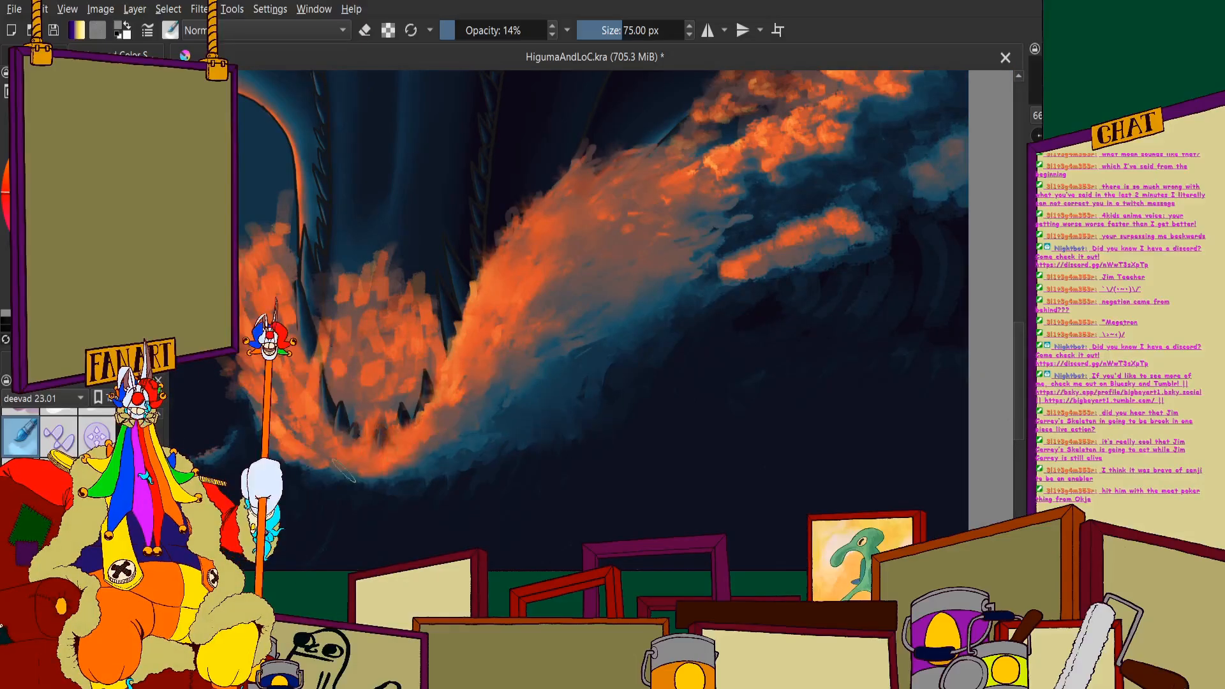
pyautogui.scroll(2, 436, 362)
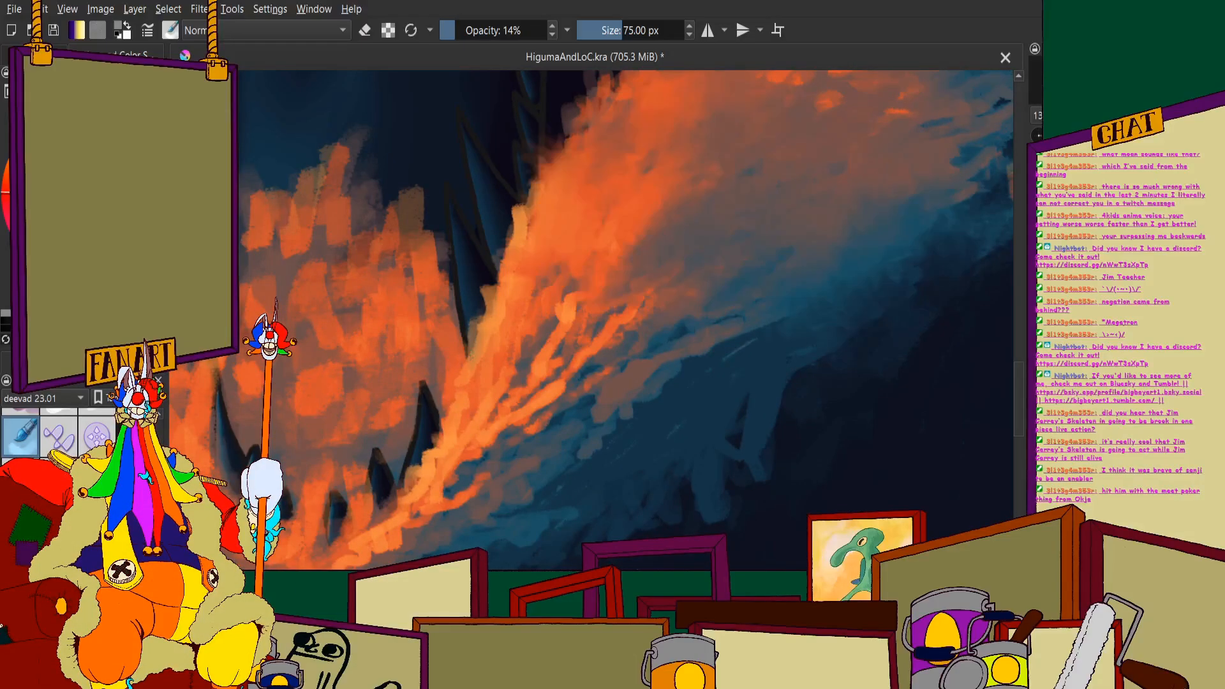
pyautogui.scroll(-2, 470, 319)
# - Preserve the layer's alpha and blend the orange streaks of the spray and wave rising from the jaw into the blue shadows
pyautogui.moveTo(357, 457); pyautogui.dragTo(622, 191)
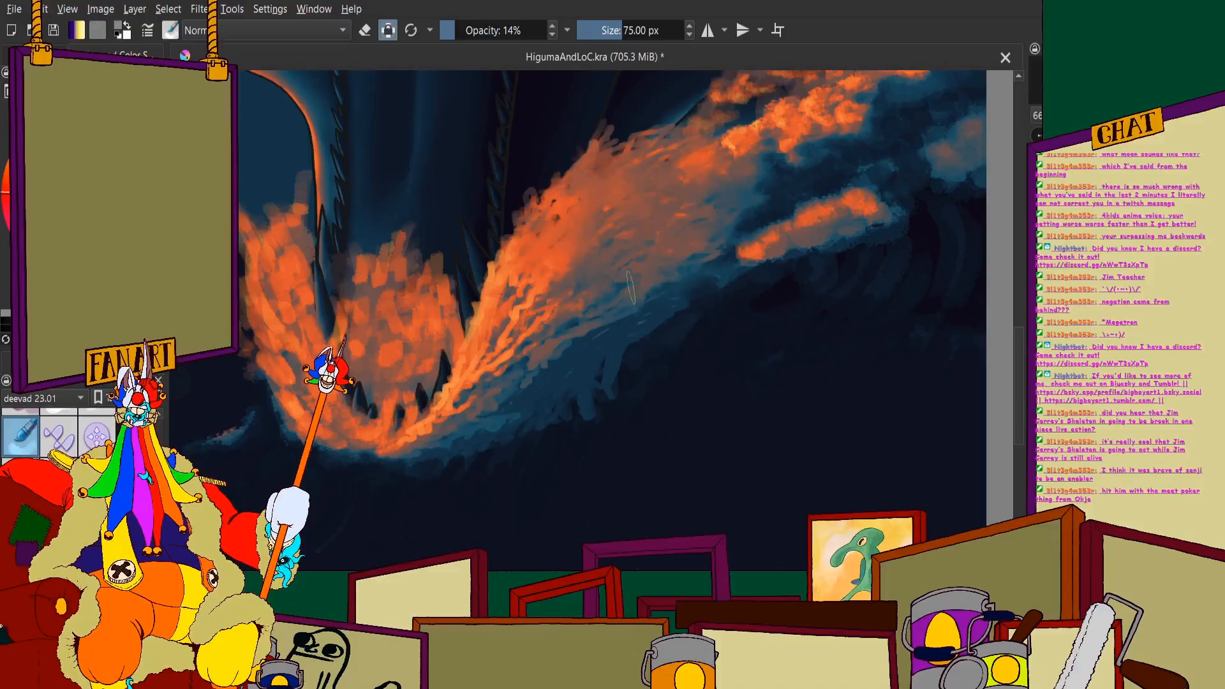
pyautogui.moveTo(556, 392)
pyautogui.mouseDown()
pyautogui.moveTo(513, 418)
pyautogui.moveTo(485, 315)
pyautogui.mouseUp()
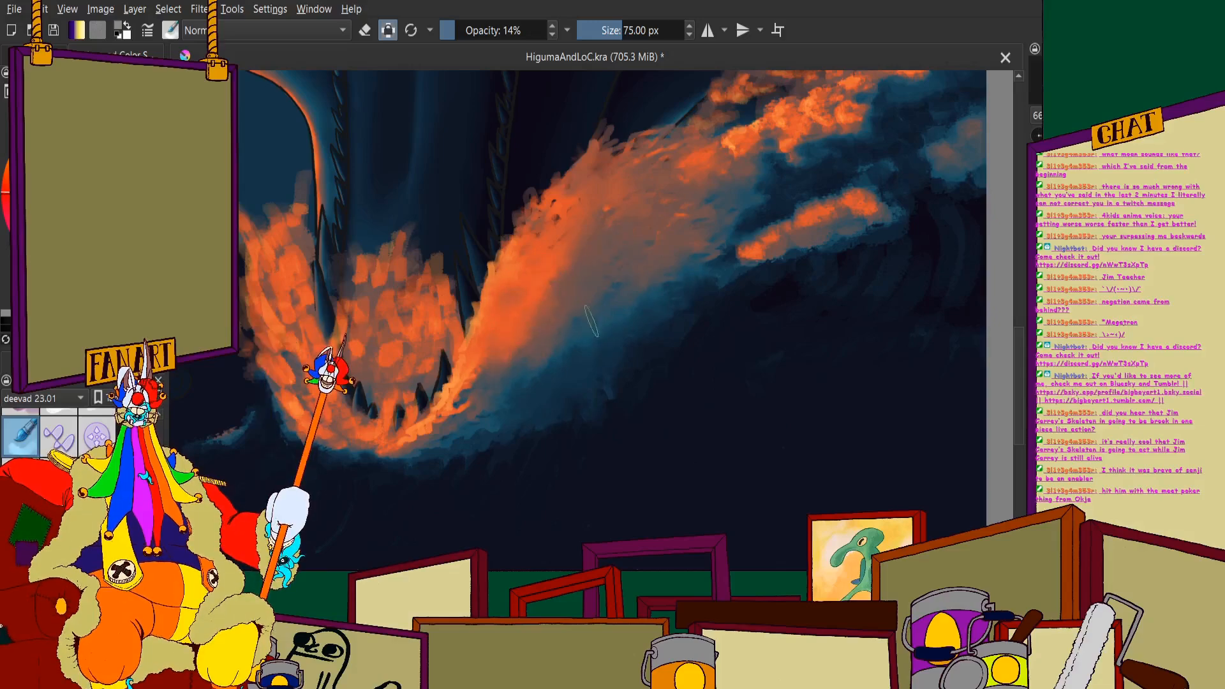
pyautogui.scroll(-5, 520, 319)
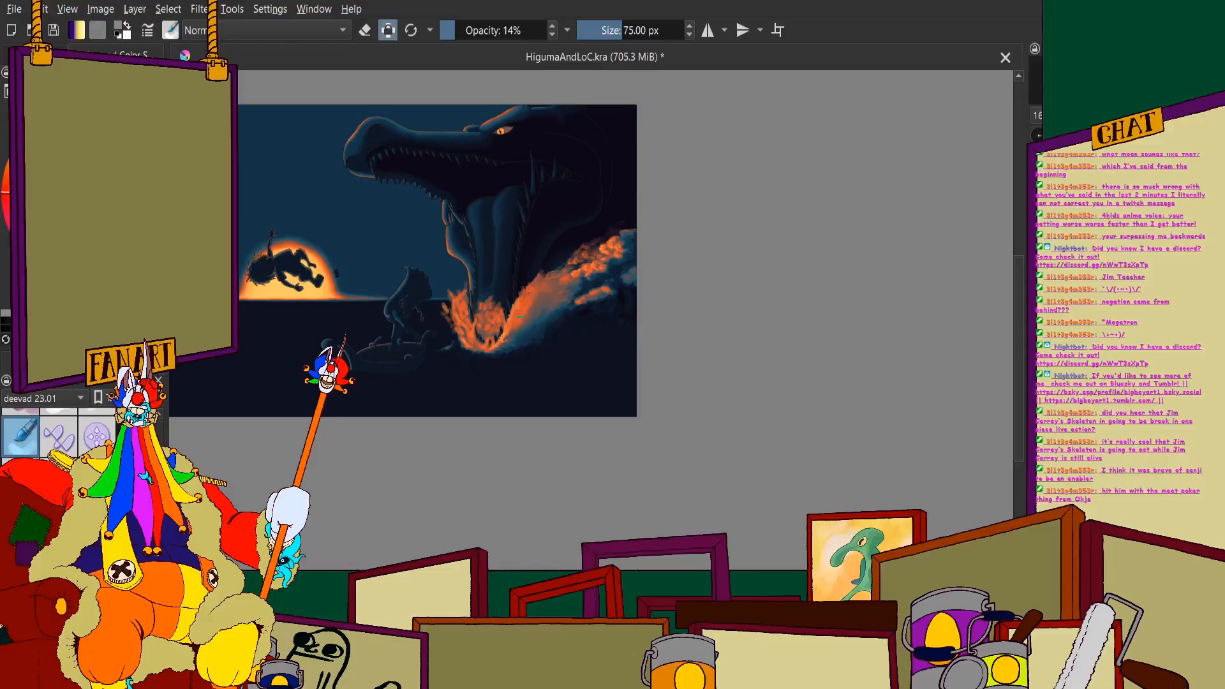
# - Smooth the blocky orange strokes of the splash inside the sea monster's lower jaw with the blending brush
pyautogui.scroll(5, 523, 306)
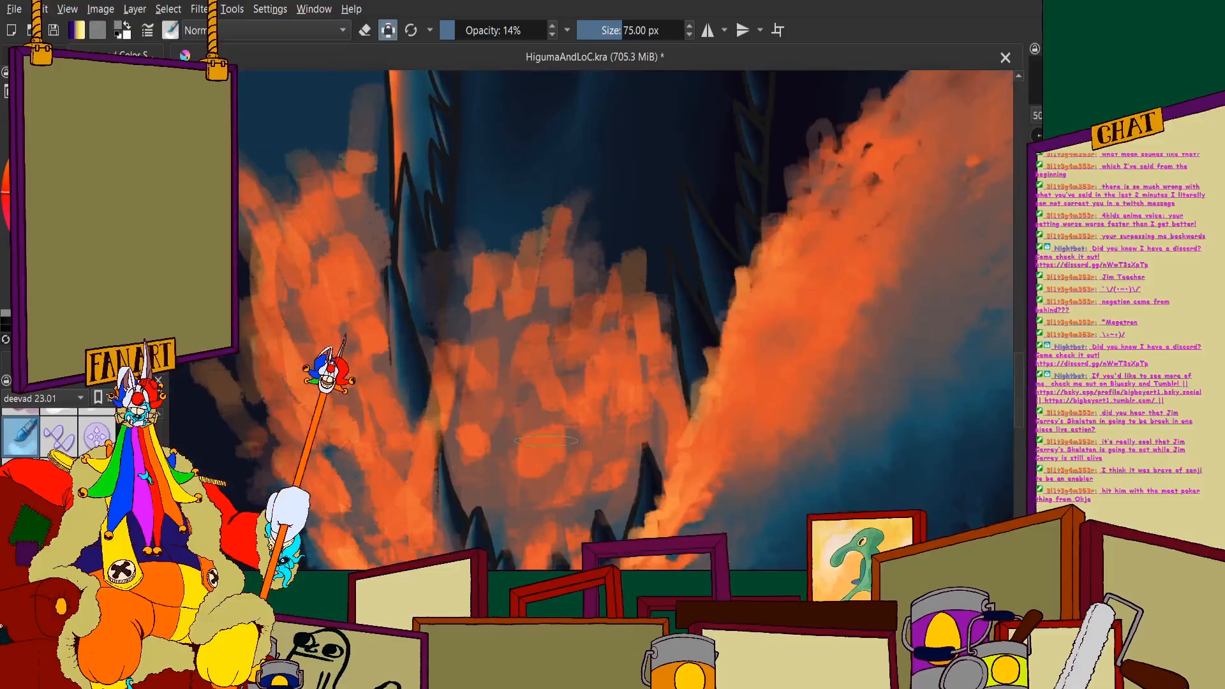
pyautogui.moveTo(502, 397)
pyautogui.mouseDown()
pyautogui.moveTo(464, 431)
pyautogui.moveTo(613, 519)
pyautogui.moveTo(680, 441)
pyautogui.moveTo(672, 381)
pyautogui.mouseUp()
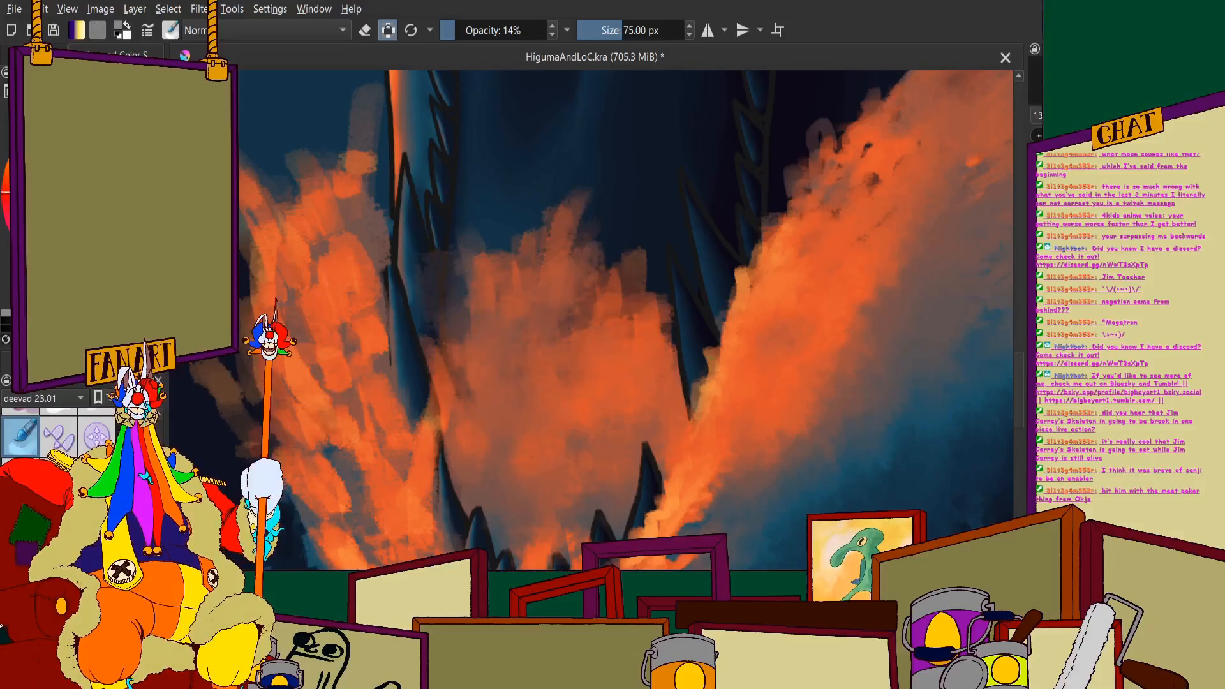
pyautogui.scroll(-3, 494, 242)
pyautogui.scroll(2, 521, 314)
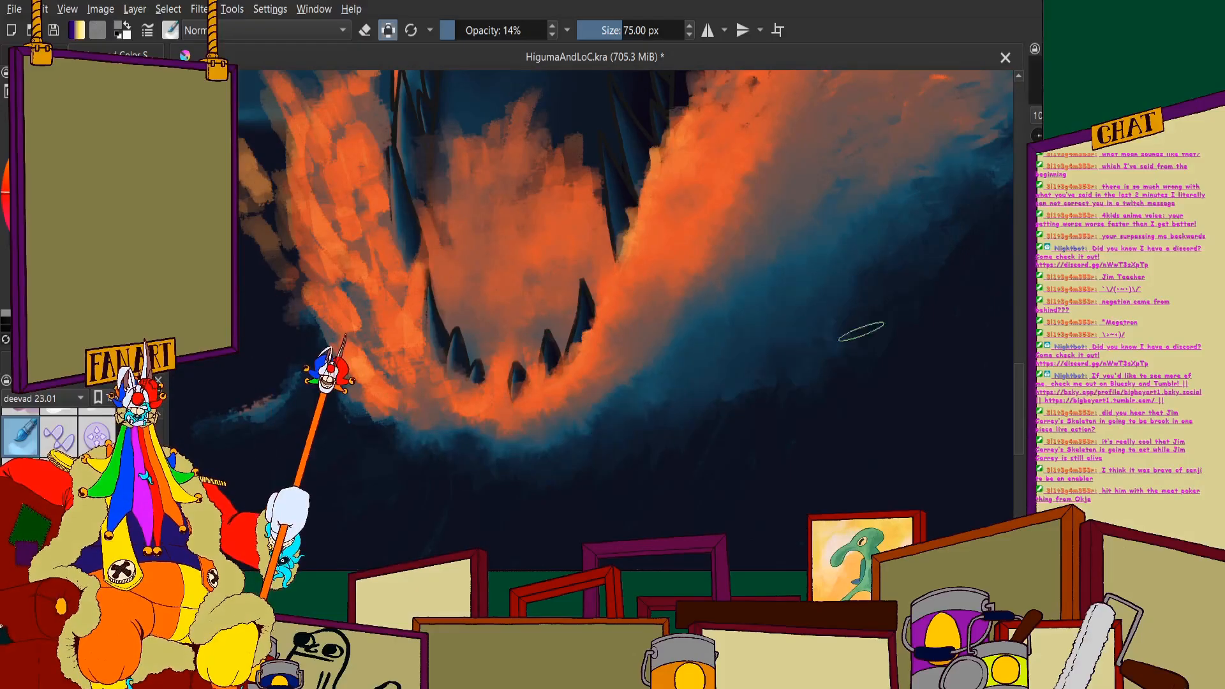
# - Blend the orange splash on the outer left side of the jaw and the small foam patch below it
pyautogui.scroll(-2, 766, 418)
pyautogui.scroll(2, 455, 195)
pyautogui.moveTo(484, 331); pyautogui.dragTo(495, 408)
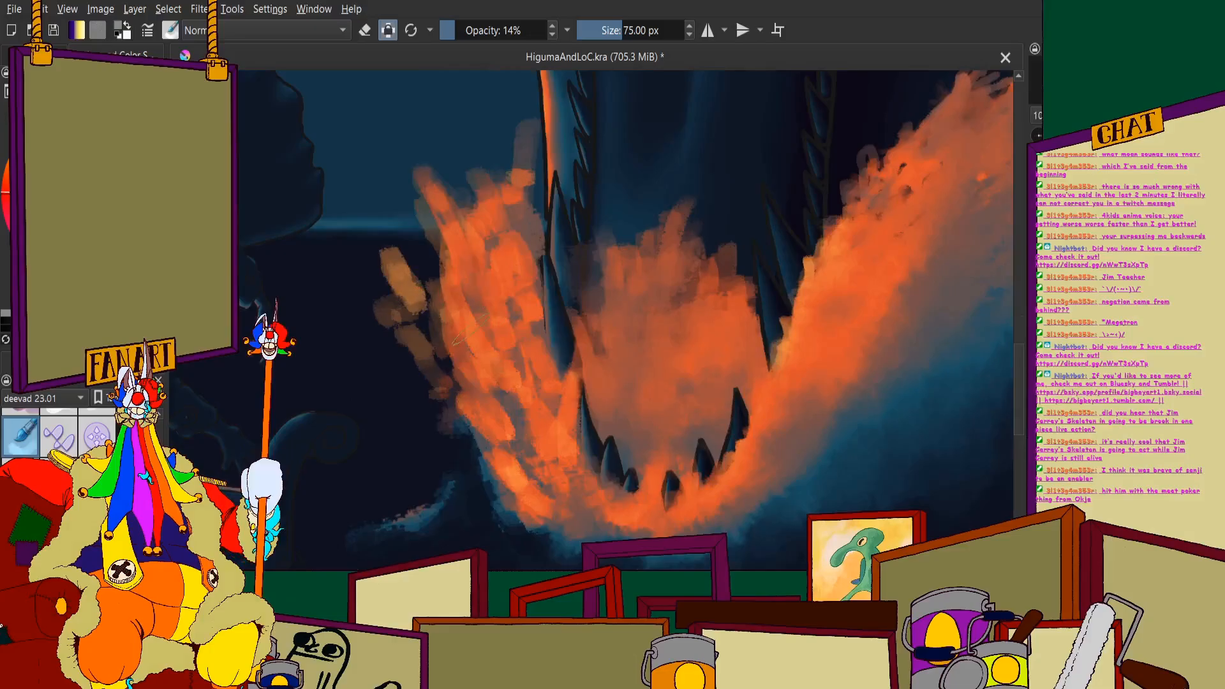
pyautogui.moveTo(539, 276); pyautogui.dragTo(538, 334)
pyautogui.moveTo(511, 237)
pyautogui.mouseDown()
pyautogui.moveTo(433, 284)
pyautogui.moveTo(489, 384)
pyautogui.moveTo(558, 441)
pyautogui.moveTo(568, 351)
pyautogui.moveTo(549, 444)
pyautogui.moveTo(599, 489)
pyautogui.moveTo(556, 441)
pyautogui.moveTo(577, 546)
pyautogui.moveTo(547, 567)
pyautogui.moveTo(564, 511)
pyautogui.moveTo(483, 458)
pyautogui.mouseUp()
pyautogui.moveTo(434, 511); pyautogui.dragTo(402, 536)
# - Soften the orange foam clouds at the wave's crest and the lower foam streak into the surrounding blue shadows
pyautogui.scroll(-3, 408, 319)
pyautogui.scroll(3, 734, 245)
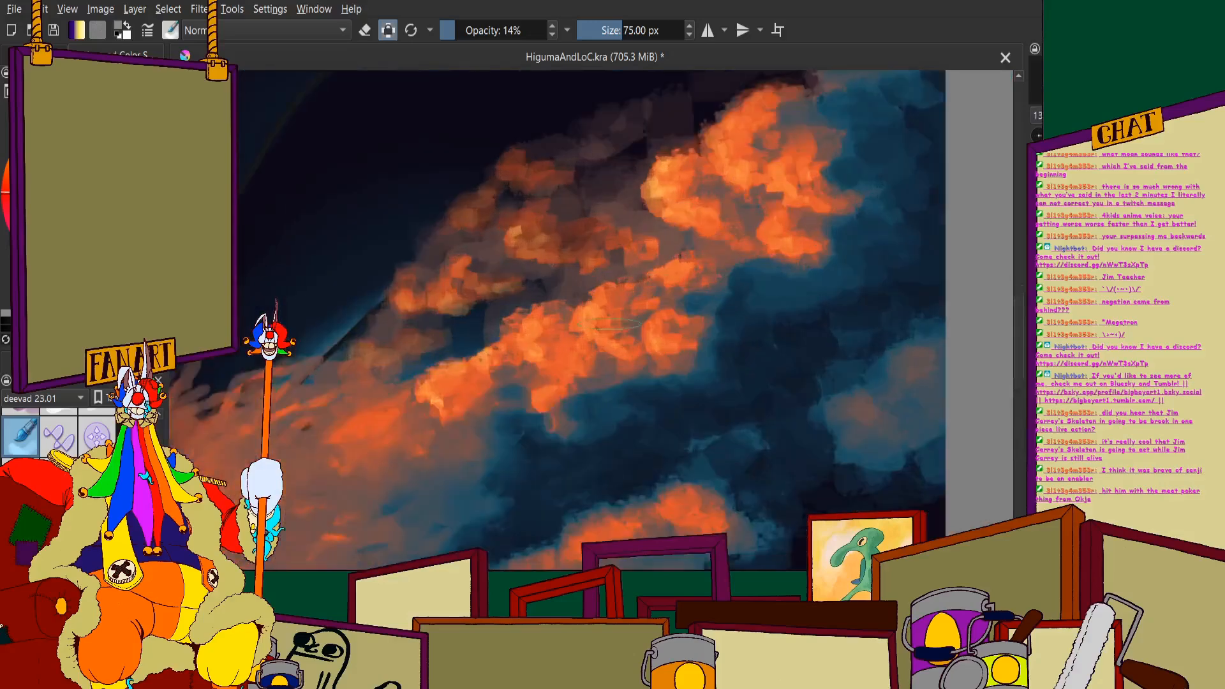
pyautogui.scroll(1, 766, 255)
pyautogui.moveTo(538, 387)
pyautogui.mouseDown()
pyautogui.moveTo(501, 407)
pyautogui.moveTo(612, 440)
pyautogui.moveTo(665, 255)
pyautogui.moveTo(767, 383)
pyautogui.moveTo(739, 230)
pyautogui.moveTo(881, 181)
pyautogui.moveTo(686, 390)
pyautogui.mouseUp()
pyautogui.scroll(-3, 687, 390)
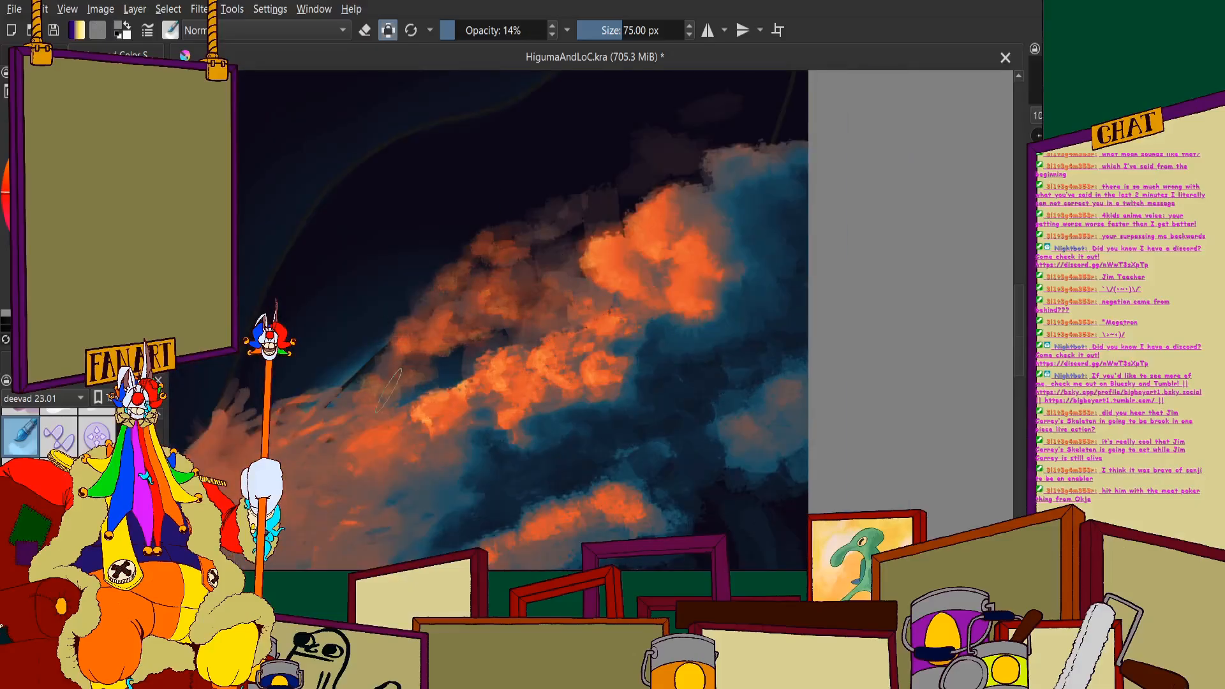
pyautogui.moveTo(414, 412)
pyautogui.mouseDown()
pyautogui.moveTo(545, 368)
pyautogui.moveTo(422, 425)
pyautogui.moveTo(547, 446)
pyautogui.moveTo(516, 379)
pyautogui.moveTo(491, 446)
pyautogui.moveTo(536, 402)
pyautogui.moveTo(618, 390)
pyautogui.moveTo(640, 424)
pyautogui.mouseUp()
pyautogui.scroll(-2, 515, 382)
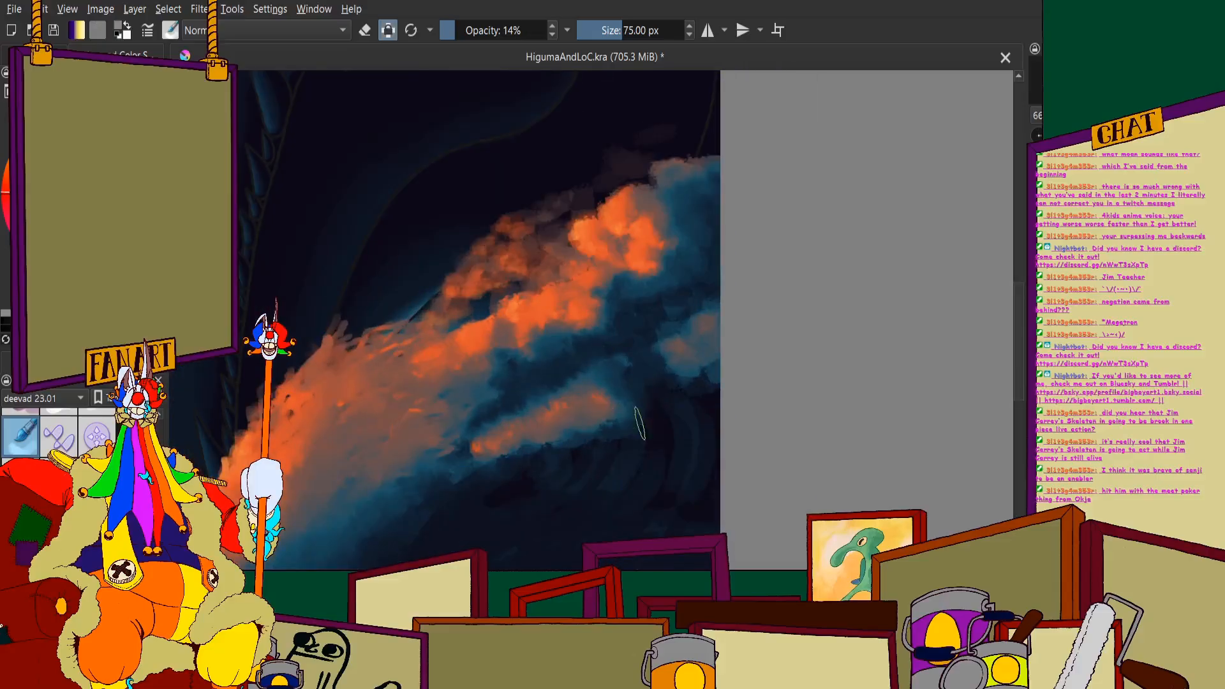
pyautogui.scroll(-4, 691, 322)
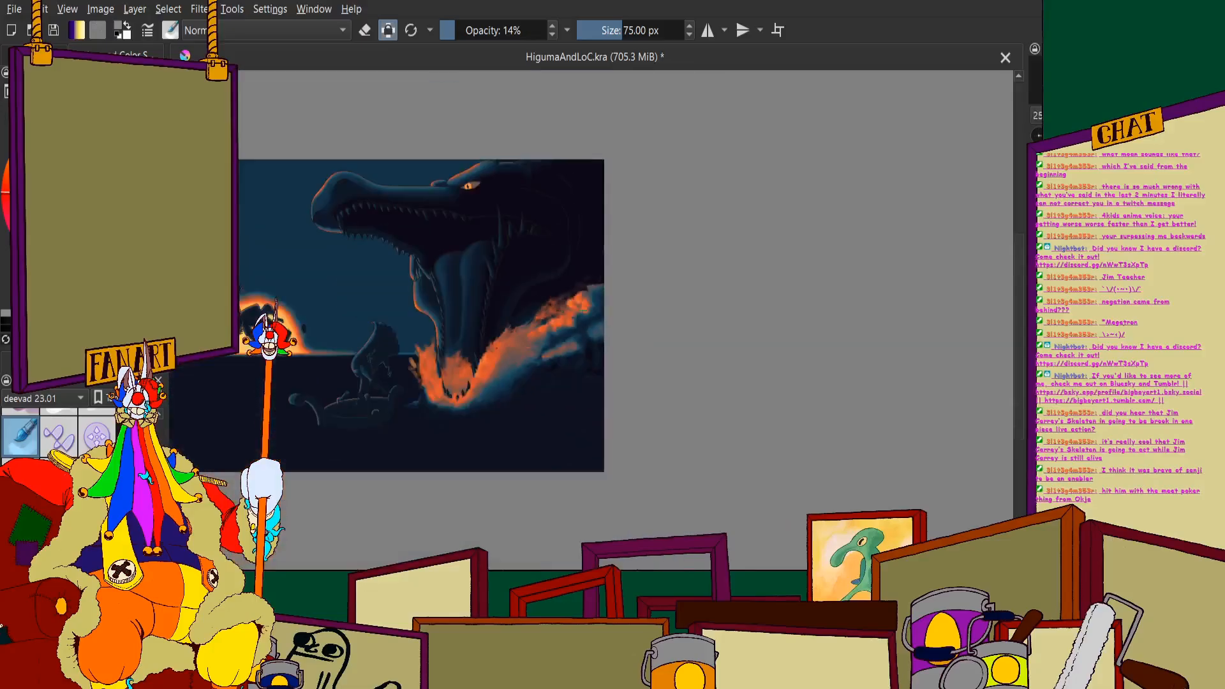
# - Examine the blended splash and foam clouds up close and within the whole painting
pyautogui.scroll(3, 561, 306)
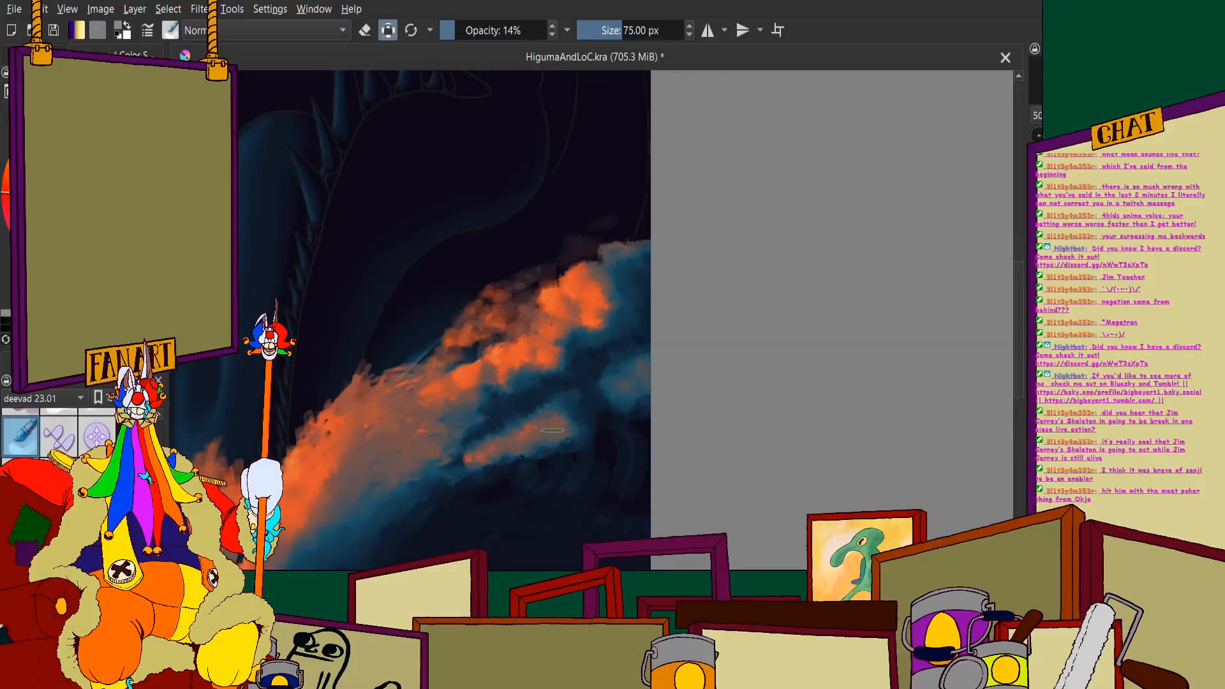
pyautogui.scroll(-2, 600, 492)
pyautogui.scroll(3, 505, 383)
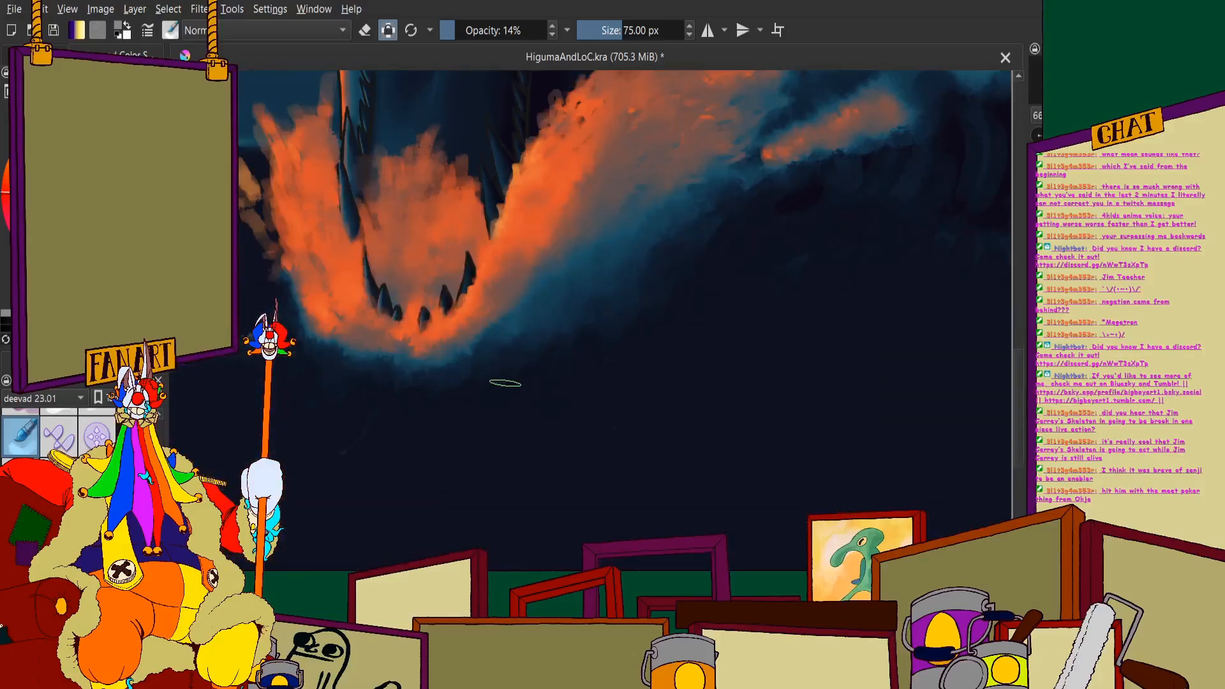
pyautogui.scroll(-1, 399, 386)
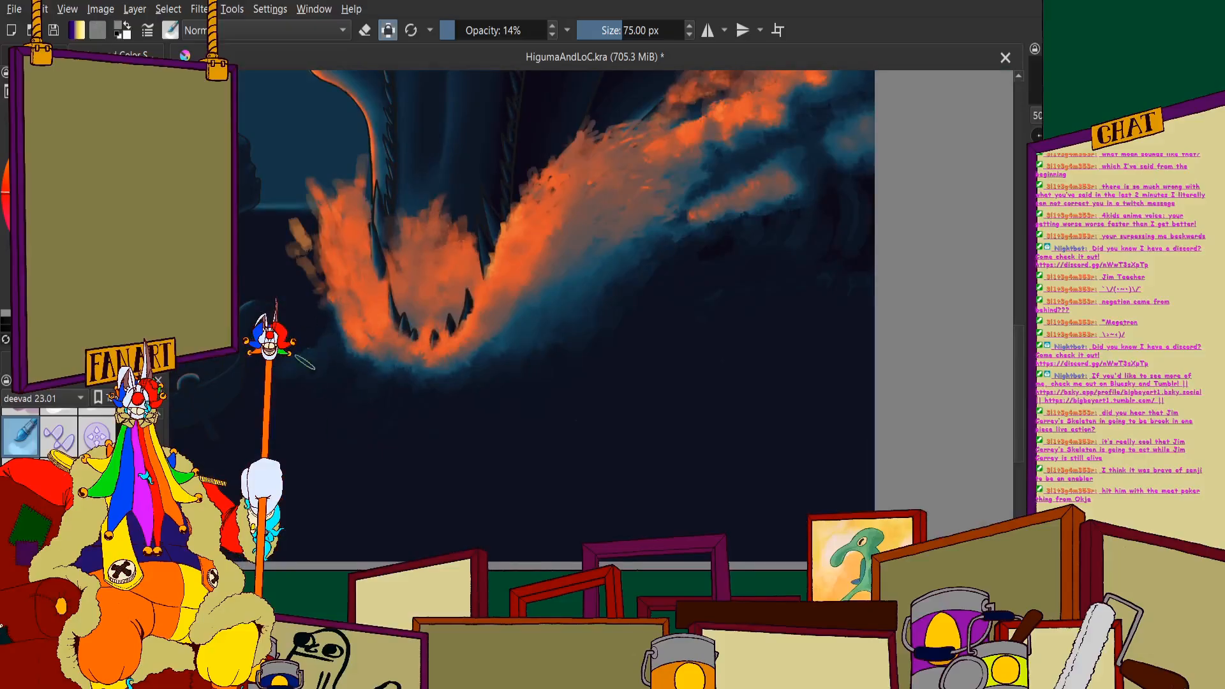
pyautogui.scroll(-6, 305, 363)
pyautogui.scroll(2, 287, 261)
pyautogui.scroll(1, 539, 365)
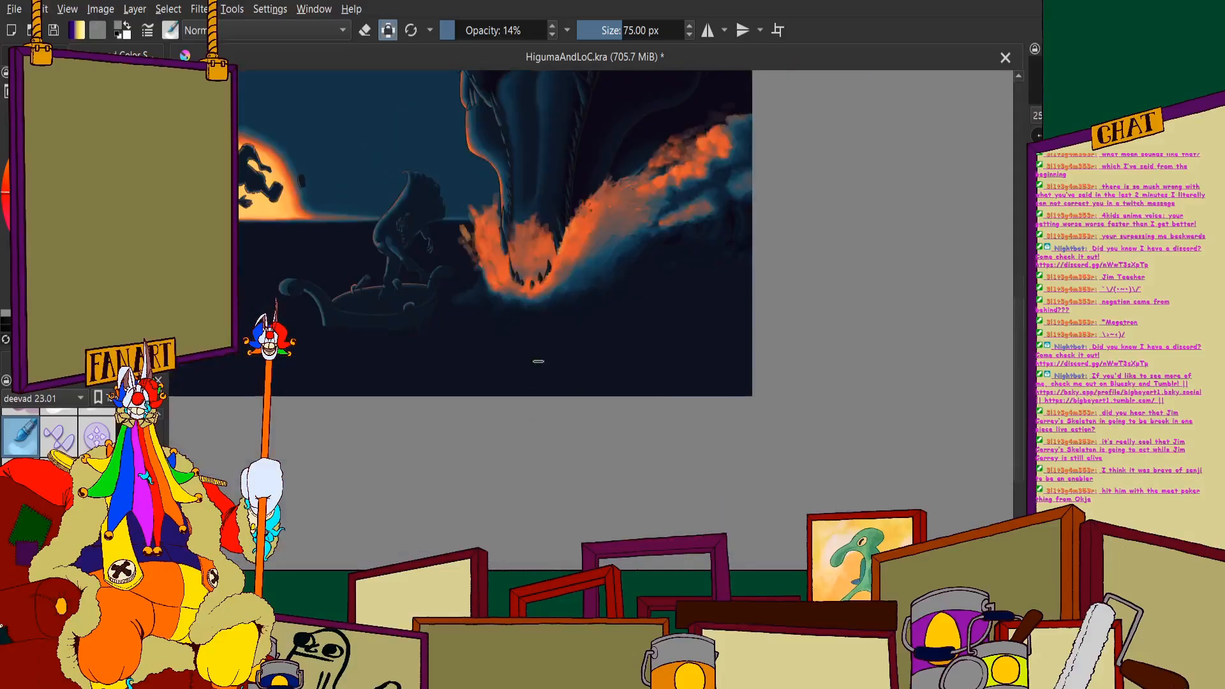
pyautogui.scroll(-4, 477, 205)
pyautogui.scroll(3, 456, 251)
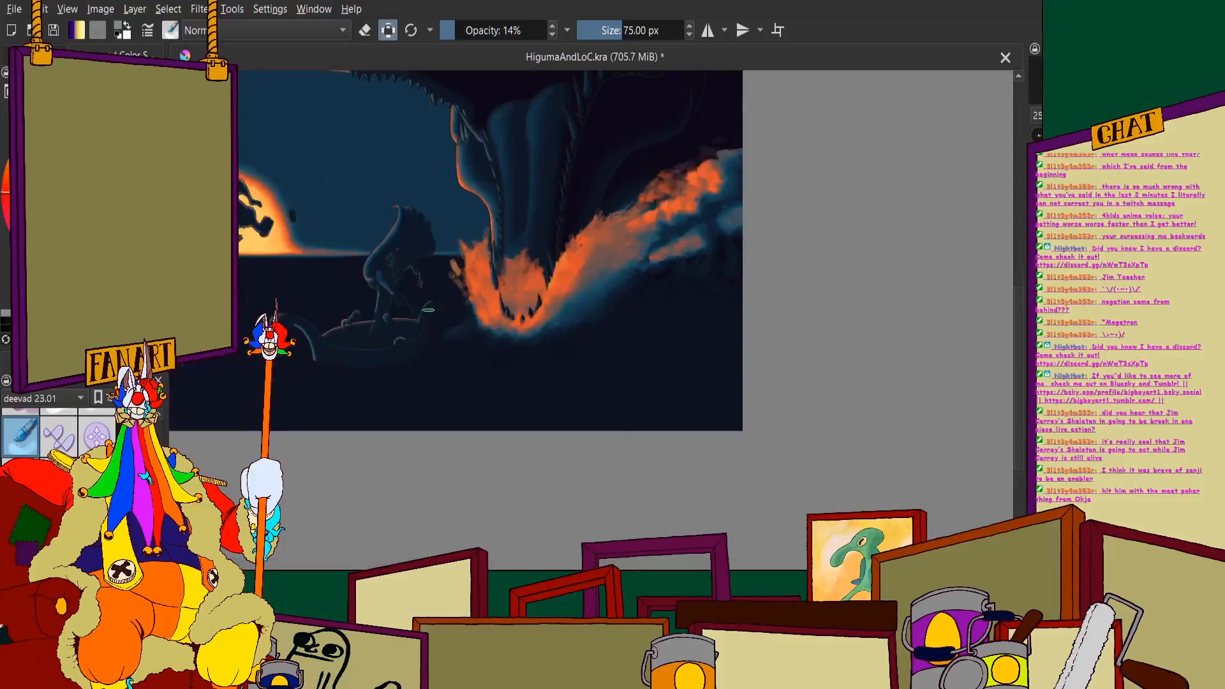
pyautogui.scroll(-2, 457, 250)
pyautogui.scroll(5, 426, 236)
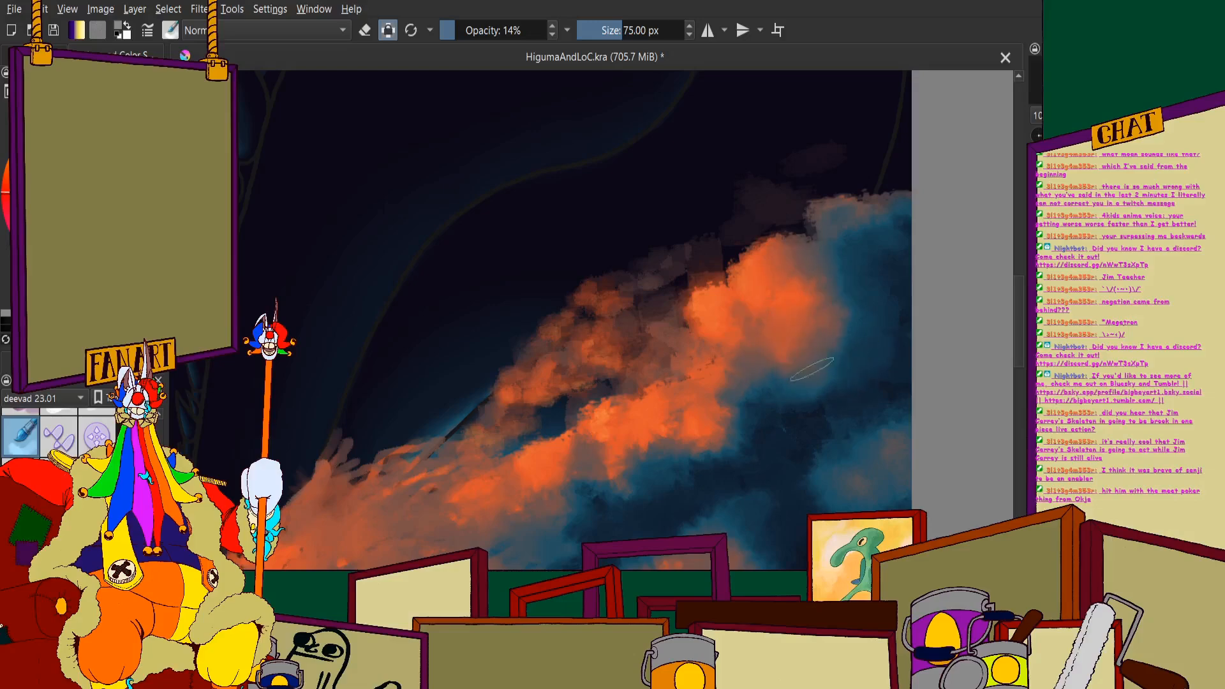
pyautogui.scroll(-6, 497, 278)
# - Show the layer list and compare the jaw splash and wave with the full composition at several zoom levels
pyautogui.click(43, 56)
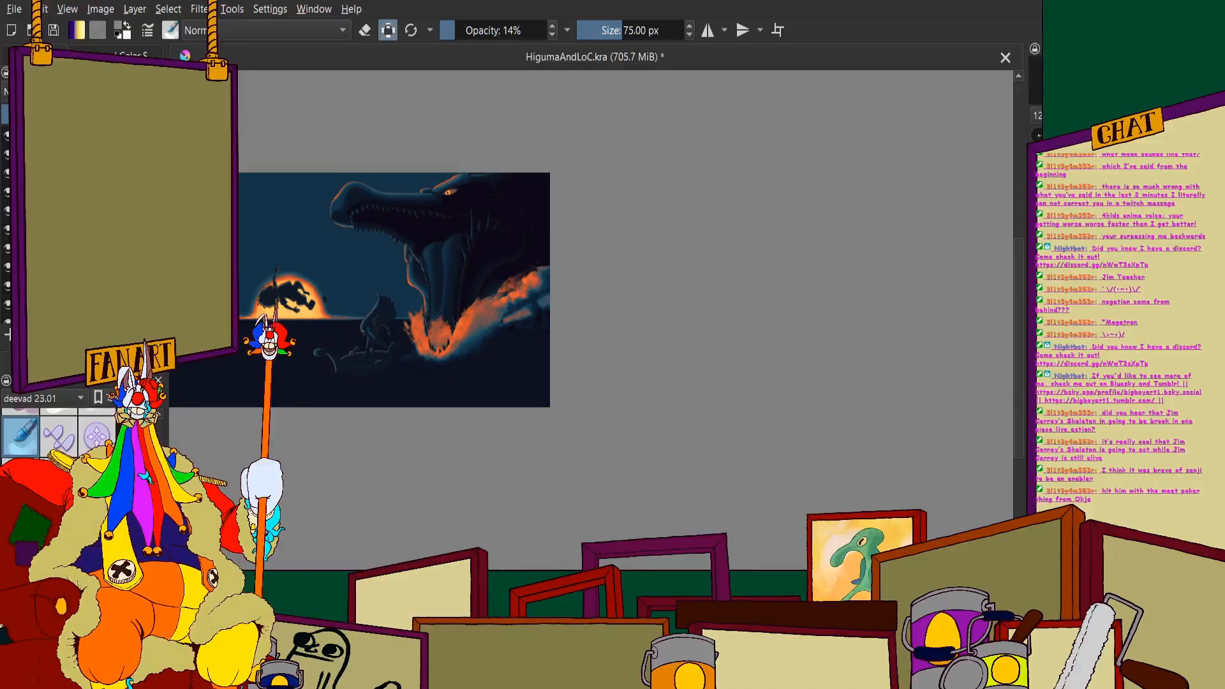
pyautogui.scroll(-2, 472, 304)
pyautogui.scroll(3, 549, 318)
pyautogui.scroll(-1, 451, 312)
pyautogui.scroll(1, 321, 290)
pyautogui.scroll(3, 322, 290)
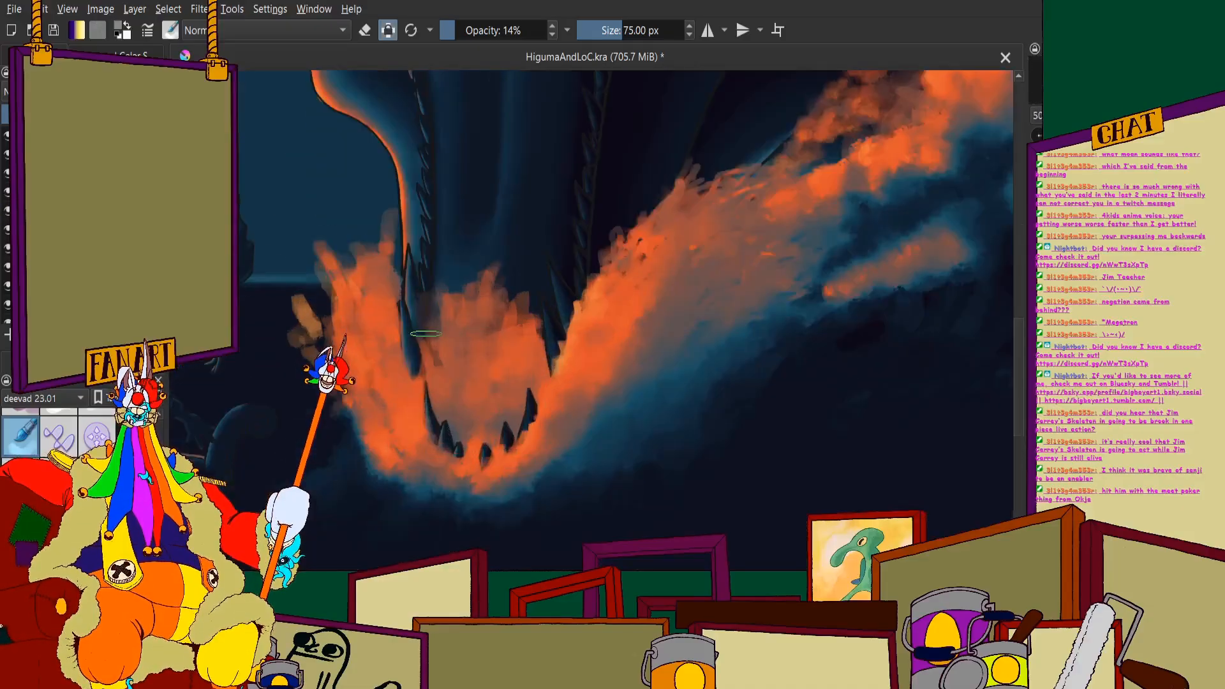
pyautogui.scroll(-2, 421, 300)
pyautogui.scroll(1, 529, 301)
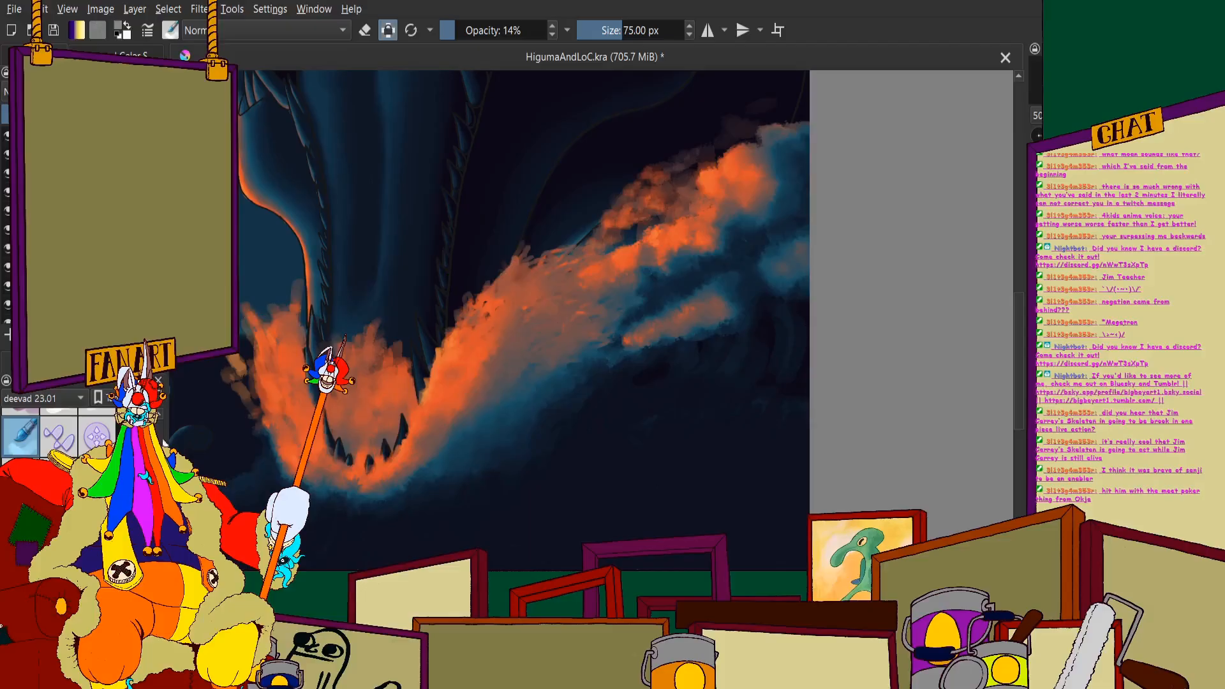
pyautogui.scroll(-2, 580, 190)
pyautogui.scroll(-2, 580, 191)
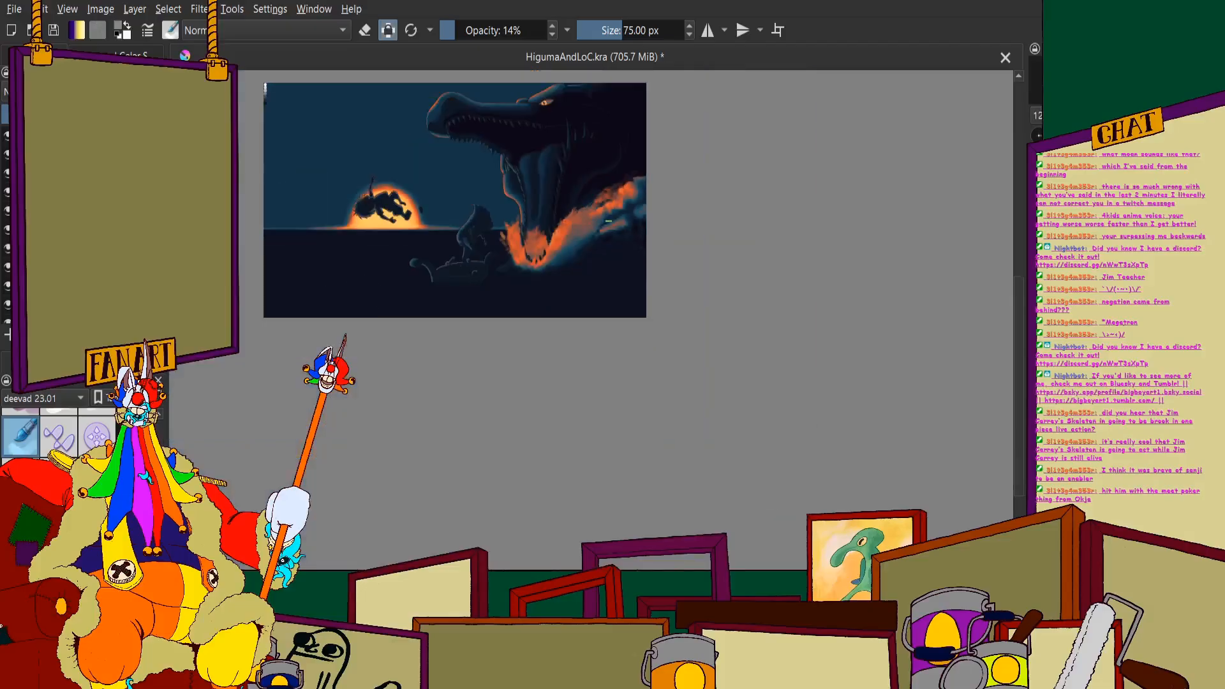
pyautogui.scroll(1, 555, 198)
pyautogui.scroll(-2, 536, 201)
pyautogui.scroll(1, 529, 202)
pyautogui.scroll(1, 529, 203)
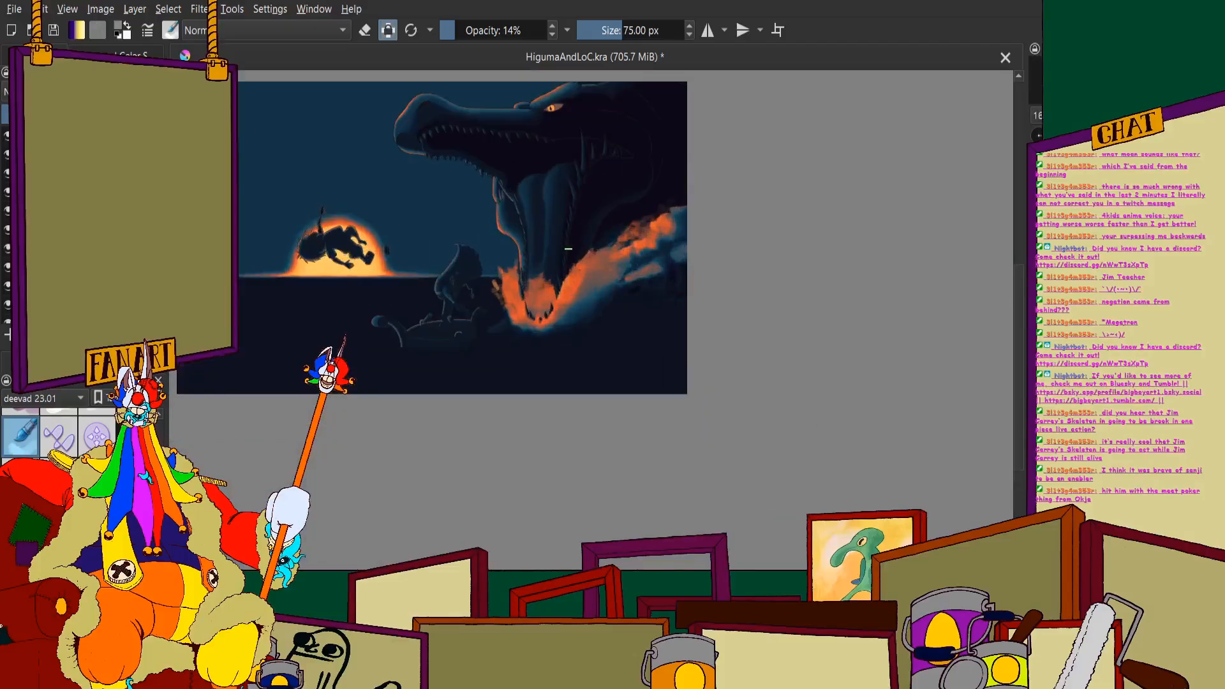
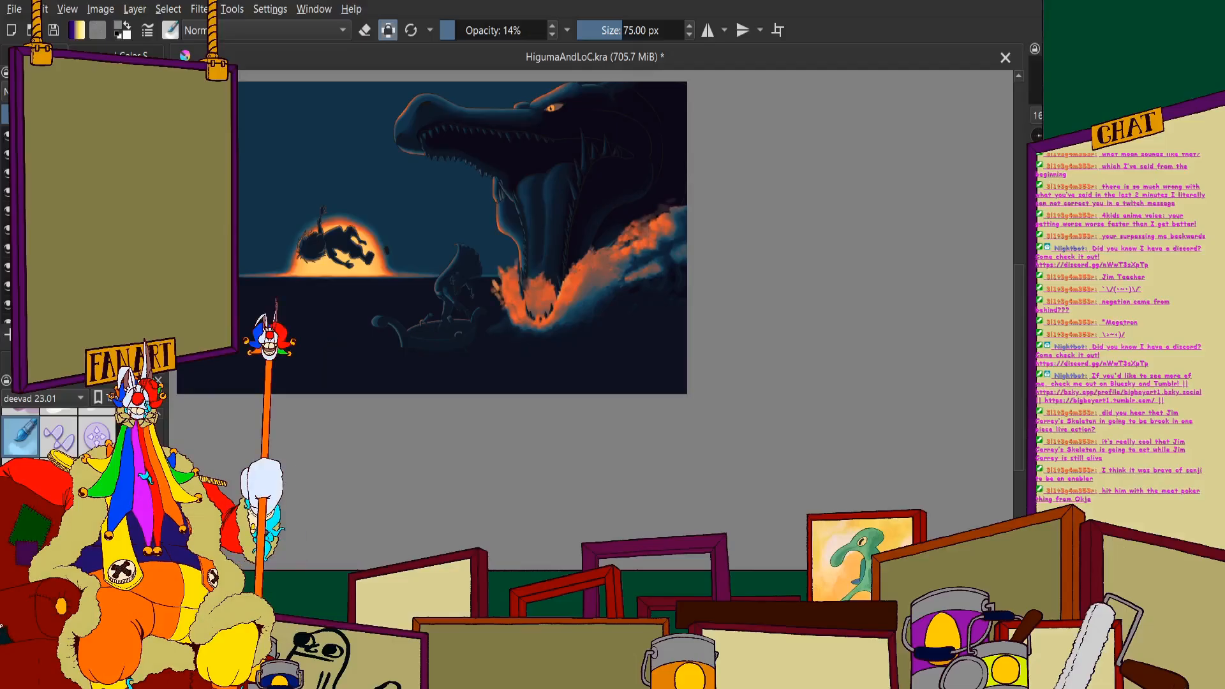
pyautogui.click(127, 55)
pyautogui.click(37, 55)
pyautogui.click(95, 207)
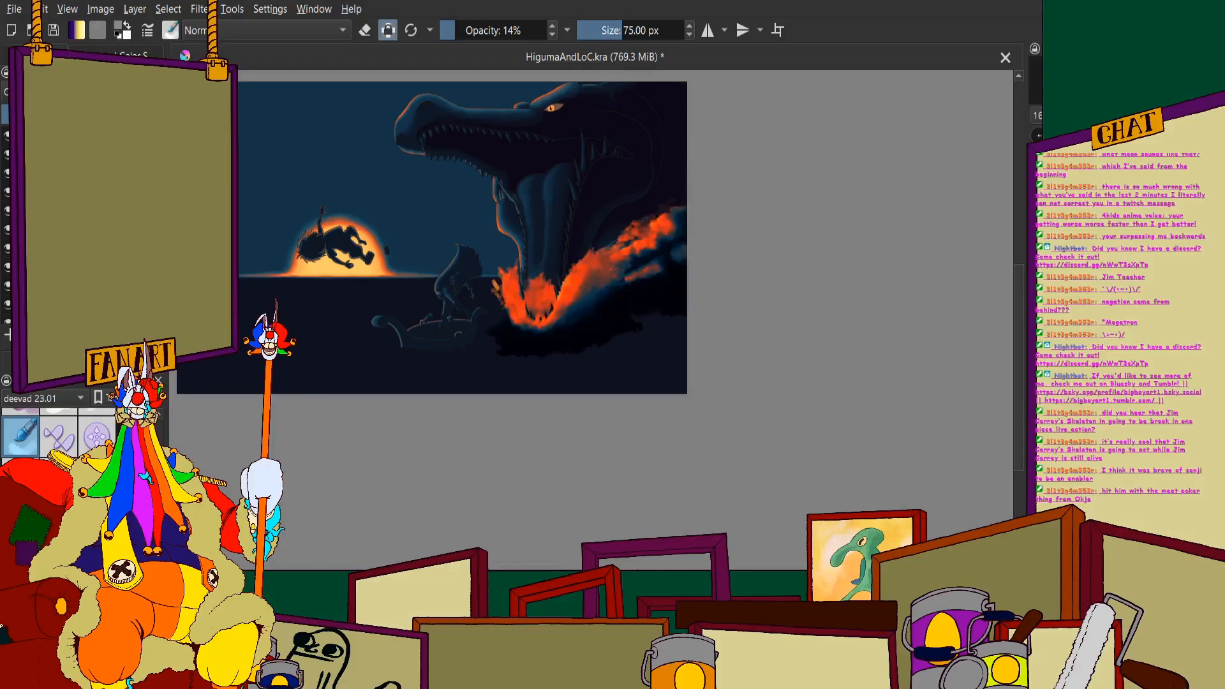
pyautogui.scroll(-1, 182, 207)
pyautogui.scroll(3, 332, 209)
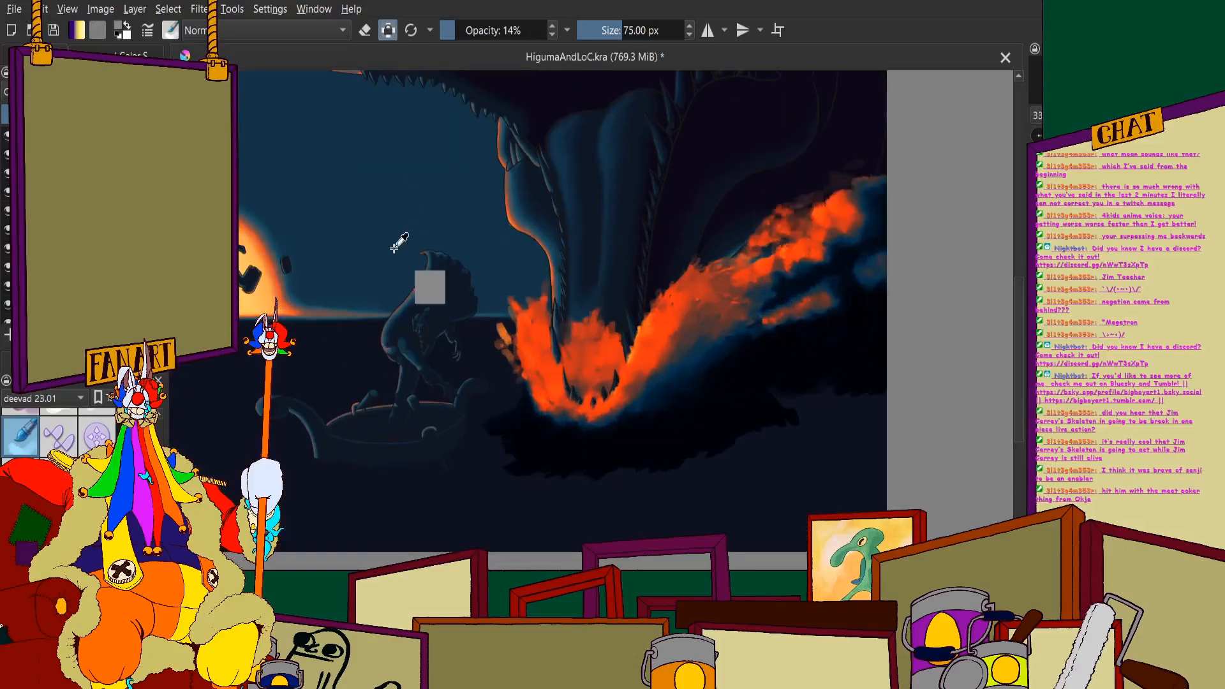
pyautogui.hotkey('ctrl', 'z')
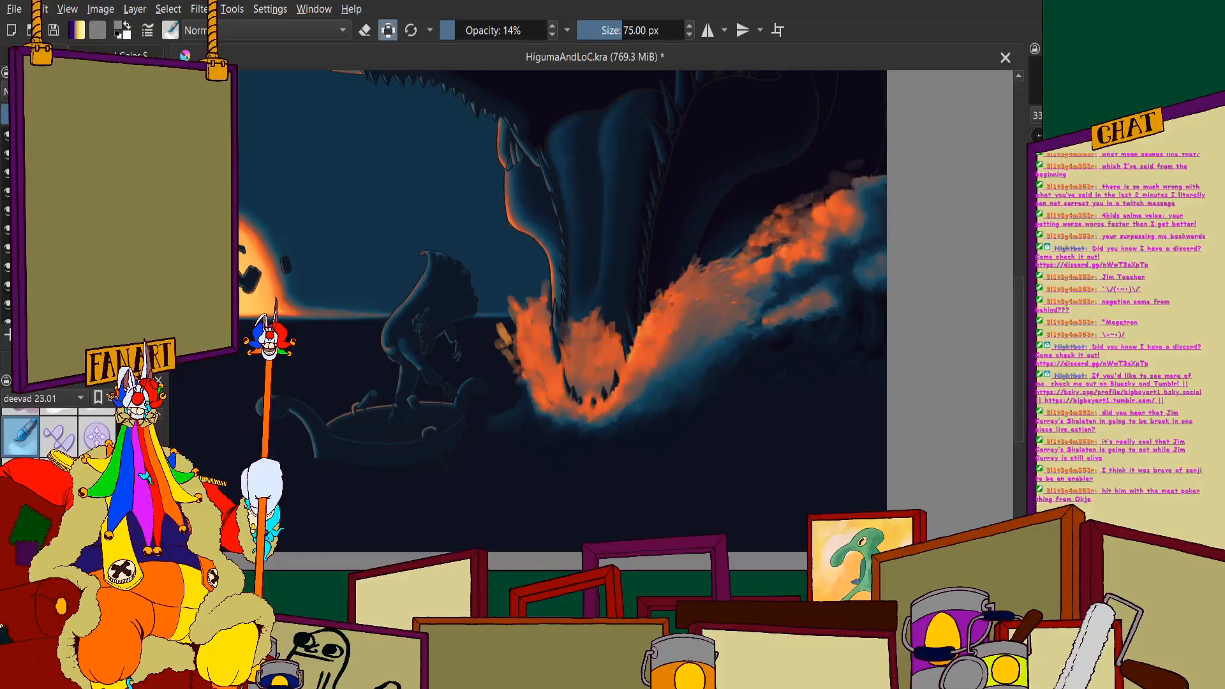
# - Switch to a blender brush preset at 100% opacity and set its size to 120 px
pyautogui.click(131, 55)
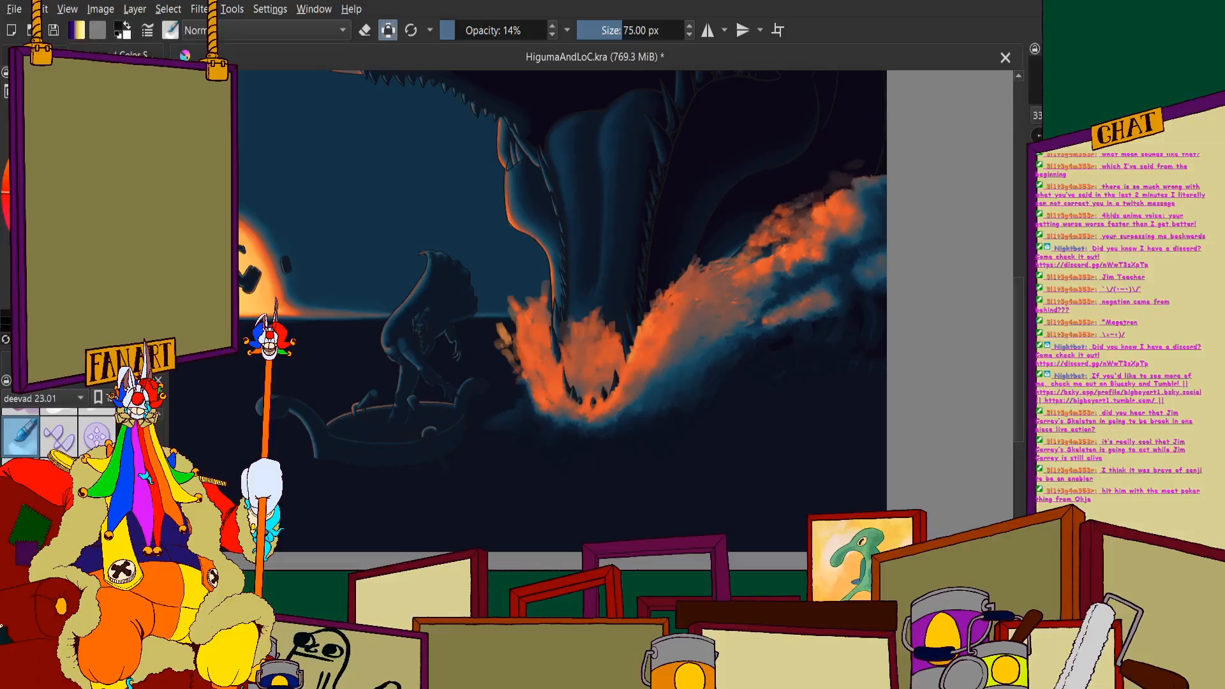
pyautogui.scroll(1, 893, 187)
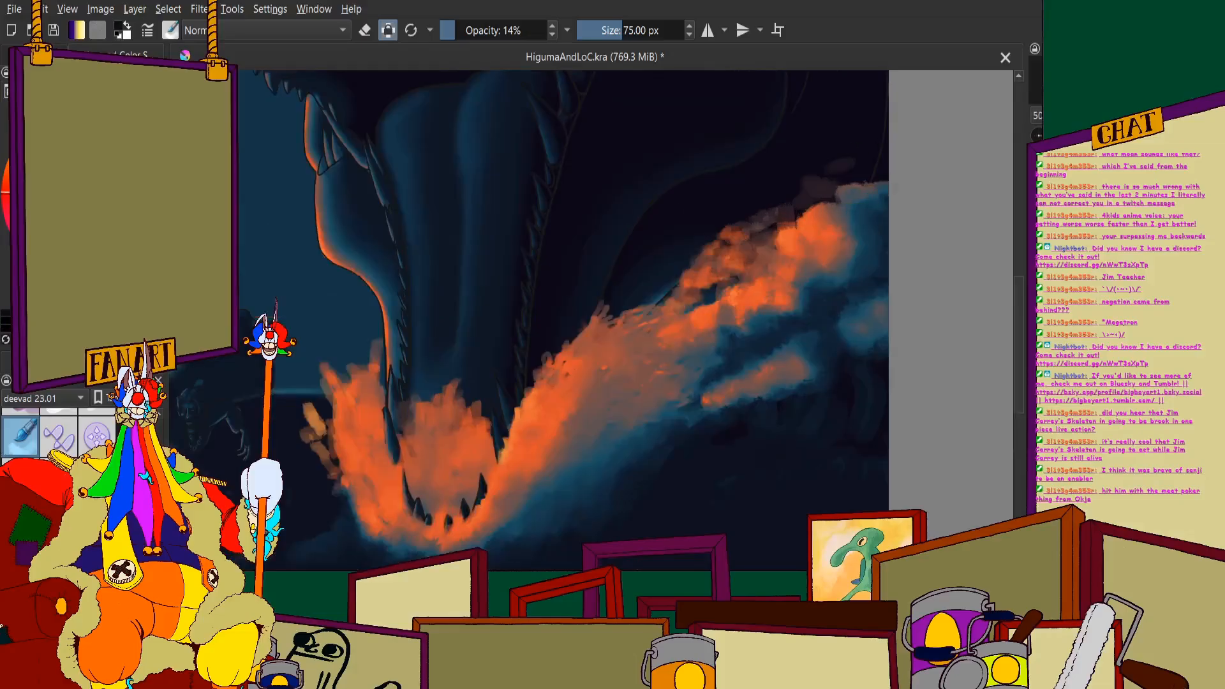
pyautogui.click(86, 384)
pyautogui.scroll(-1, 76, 433)
pyautogui.click(65, 400)
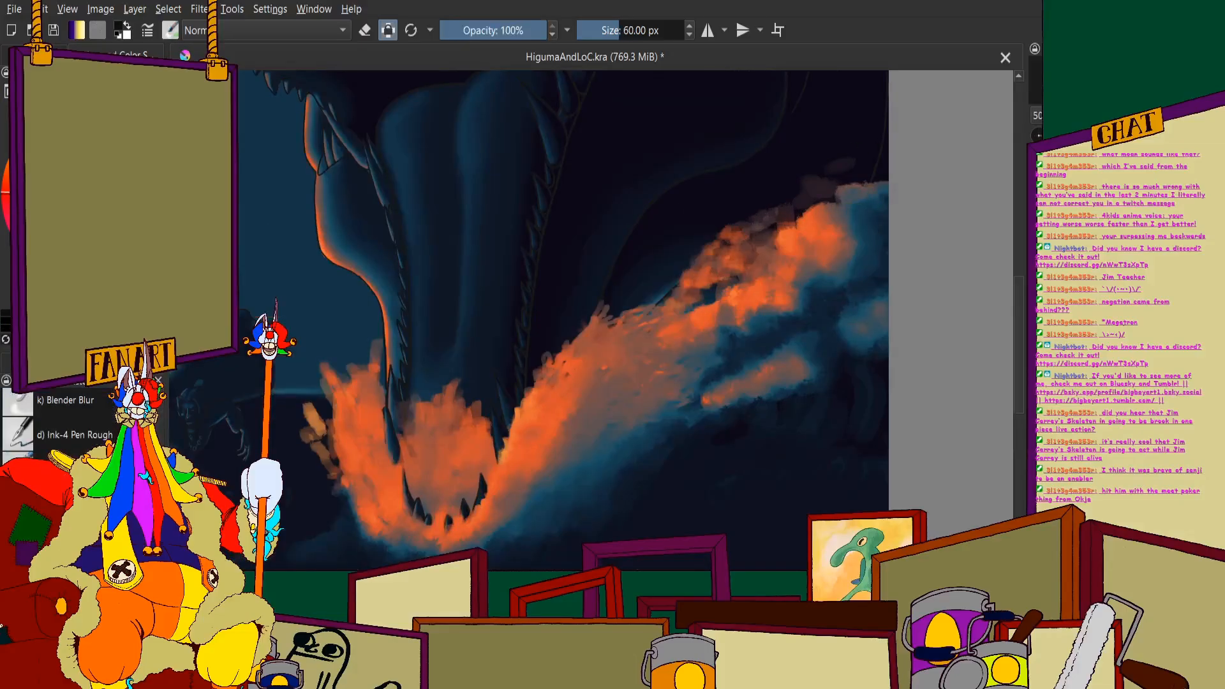
pyautogui.click(643, 33)
pyautogui.write('120')
pyautogui.press('Return')
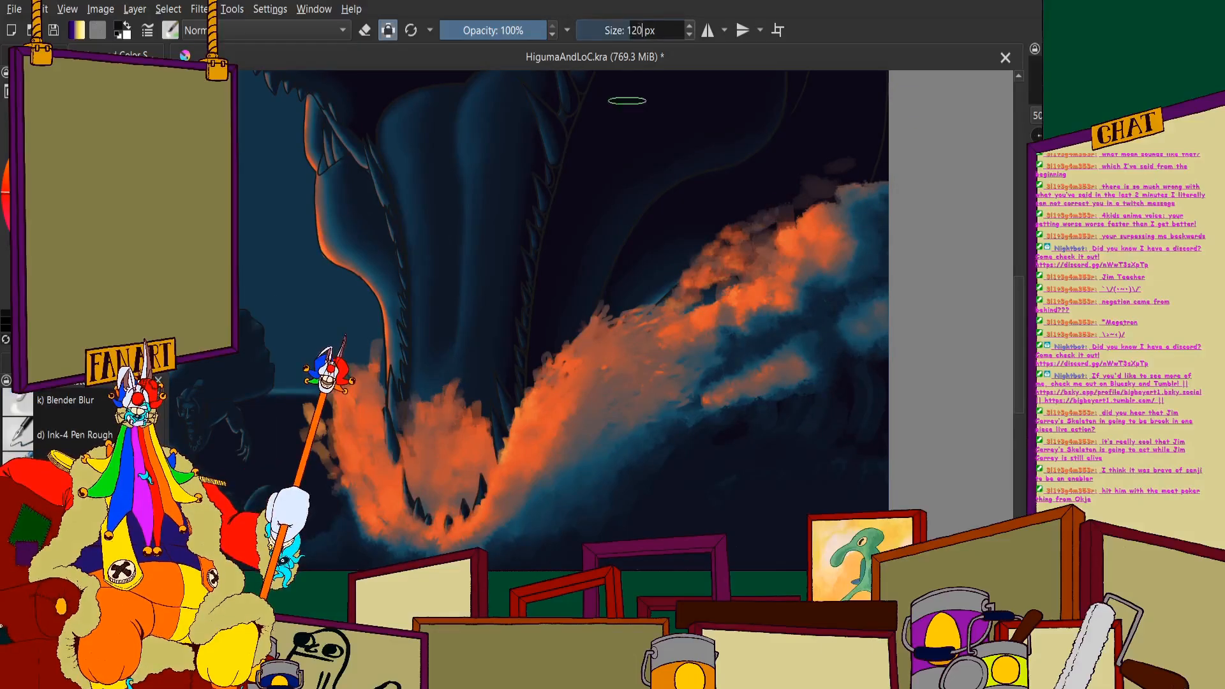
# - Blend the orange foam clouds at the wave's crest and the lower foam streak into the surrounding blue shadows
pyautogui.moveTo(944, 321); pyautogui.dragTo(842, 268)
pyautogui.moveTo(742, 151)
pyautogui.mouseDown()
pyautogui.moveTo(758, 235)
pyautogui.moveTo(737, 284)
pyautogui.moveTo(708, 297)
pyautogui.mouseUp()
pyautogui.moveTo(734, 254)
pyautogui.mouseDown()
pyautogui.moveTo(666, 312)
pyautogui.moveTo(696, 333)
pyautogui.mouseUp()
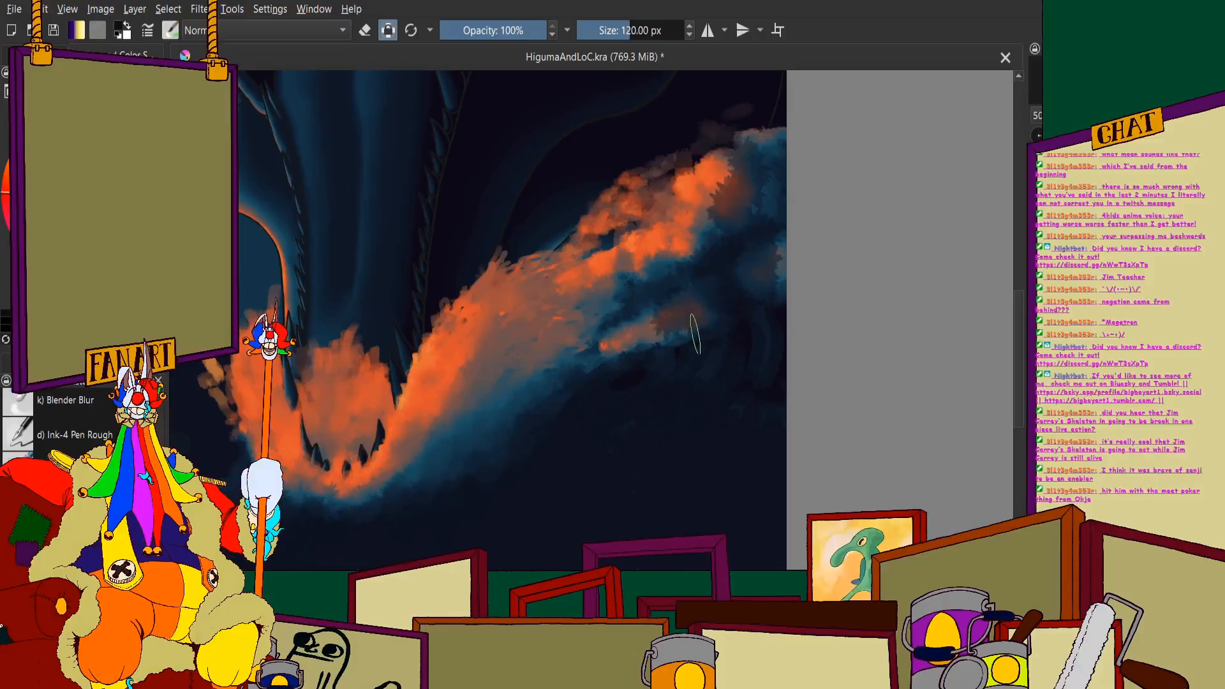
pyautogui.moveTo(726, 223)
pyautogui.mouseDown()
pyautogui.moveTo(689, 220)
pyautogui.moveTo(725, 169)
pyautogui.moveTo(777, 137)
pyautogui.mouseUp()
pyautogui.moveTo(689, 337)
pyautogui.mouseDown()
pyautogui.moveTo(635, 327)
pyautogui.moveTo(708, 154)
pyautogui.moveTo(669, 167)
pyautogui.moveTo(670, 248)
pyautogui.moveTo(680, 172)
pyautogui.moveTo(702, 153)
pyautogui.moveTo(624, 209)
pyautogui.moveTo(648, 281)
pyautogui.moveTo(698, 260)
pyautogui.moveTo(654, 252)
pyautogui.moveTo(626, 293)
pyautogui.moveTo(612, 378)
pyautogui.mouseUp()
pyautogui.scroll(-2, 655, 230)
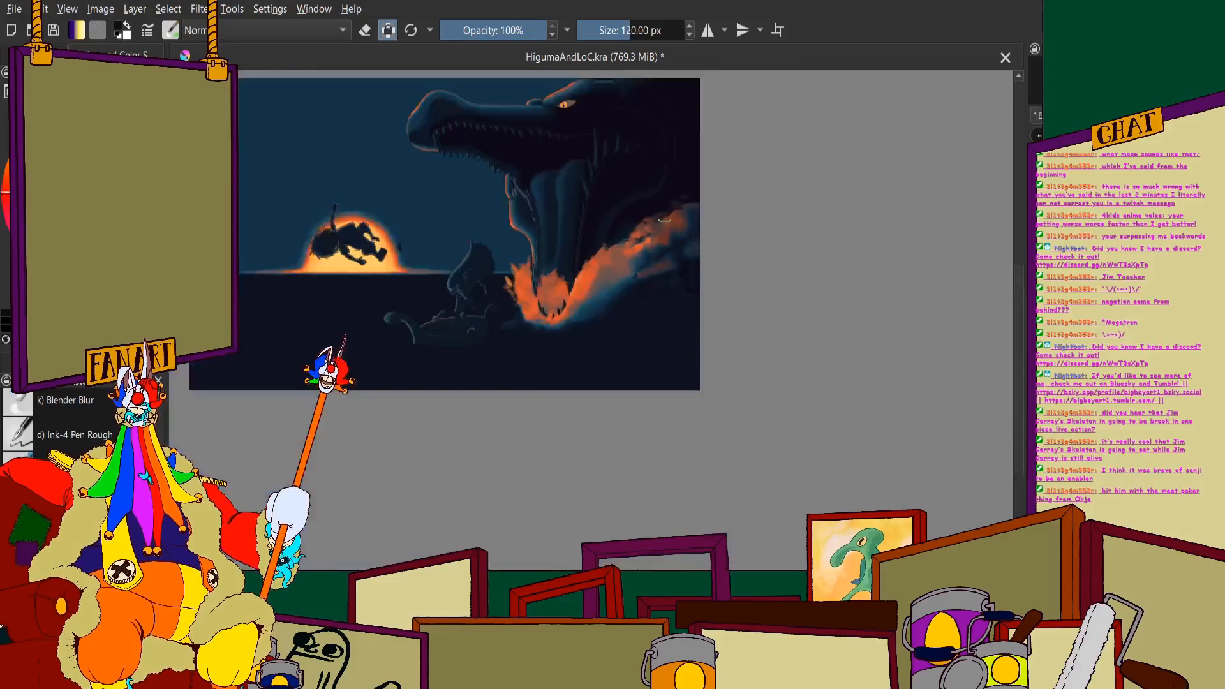
pyautogui.scroll(3, 657, 243)
pyautogui.scroll(-2, 578, 274)
pyautogui.scroll(2, 521, 307)
# - Soften the orange along the wave's slope beside the jaw so it fades through grey into the blue underside
pyautogui.moveTo(565, 231)
pyautogui.mouseDown()
pyautogui.moveTo(603, 252)
pyautogui.moveTo(606, 275)
pyautogui.moveTo(593, 222)
pyautogui.moveTo(627, 267)
pyautogui.moveTo(608, 285)
pyautogui.moveTo(630, 312)
pyautogui.moveTo(577, 311)
pyautogui.moveTo(593, 289)
pyautogui.moveTo(556, 244)
pyautogui.moveTo(540, 286)
pyautogui.moveTo(571, 257)
pyautogui.moveTo(545, 303)
pyautogui.mouseUp()
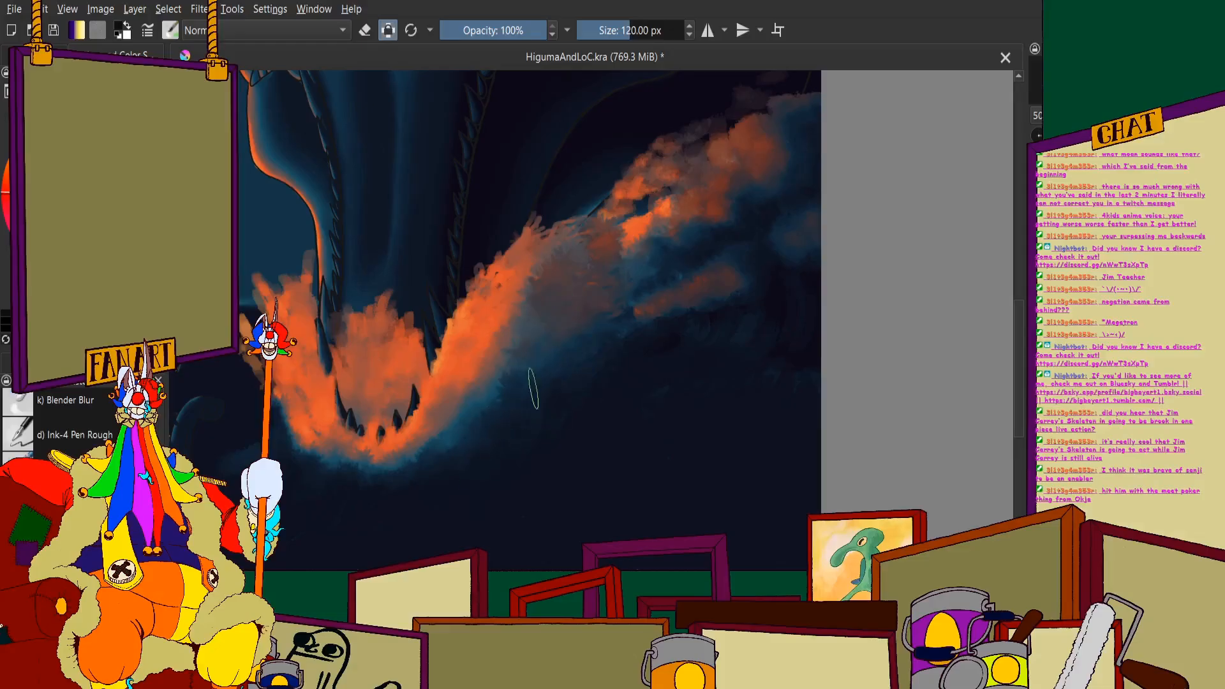
pyautogui.moveTo(567, 359)
pyautogui.mouseDown()
pyautogui.moveTo(537, 364)
pyautogui.moveTo(537, 319)
pyautogui.moveTo(512, 393)
pyautogui.moveTo(524, 330)
pyautogui.moveTo(422, 467)
pyautogui.mouseUp()
pyautogui.scroll(-1, 351, 363)
pyautogui.moveTo(351, 362); pyautogui.dragTo(461, 326)
pyautogui.scroll(2, 461, 325)
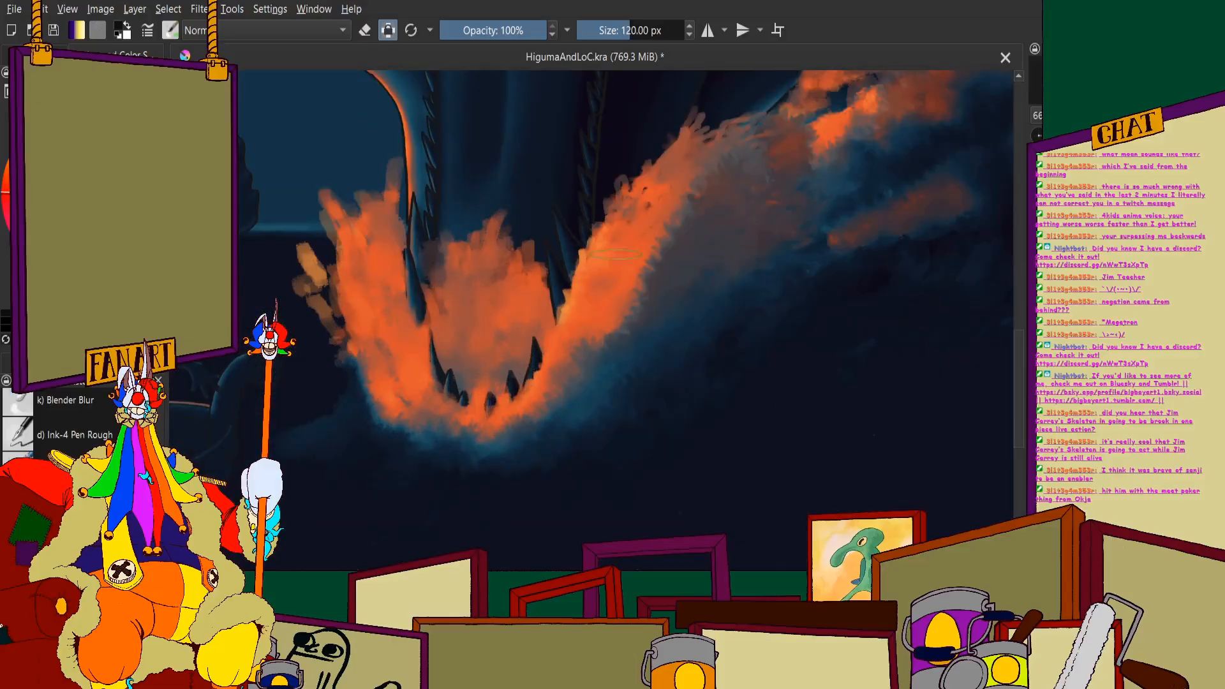
pyautogui.moveTo(691, 190)
pyautogui.mouseDown()
pyautogui.moveTo(642, 304)
pyautogui.moveTo(684, 231)
pyautogui.moveTo(729, 190)
pyautogui.moveTo(630, 225)
pyautogui.moveTo(657, 199)
pyautogui.moveTo(587, 319)
pyautogui.moveTo(651, 226)
pyautogui.moveTo(736, 183)
pyautogui.moveTo(709, 244)
pyautogui.moveTo(634, 340)
pyautogui.moveTo(651, 283)
pyautogui.mouseUp()
pyautogui.scroll(-3, 621, 321)
pyautogui.scroll(3, 734, 239)
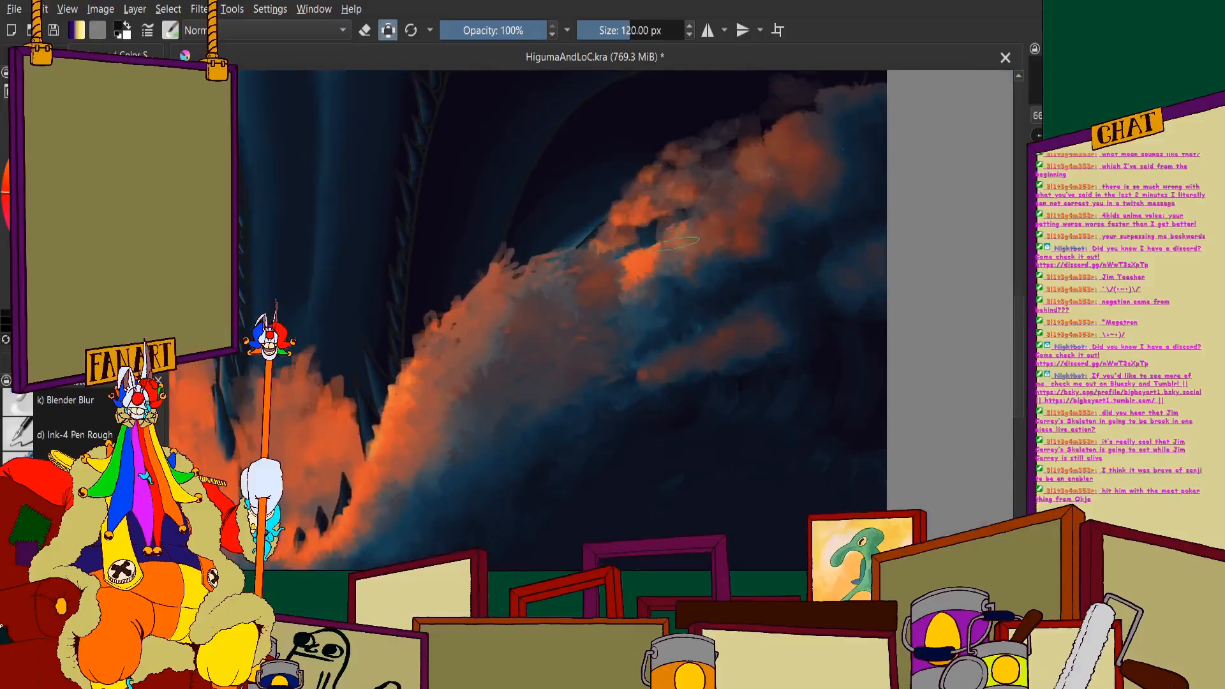
pyautogui.scroll(-1, 245, 158)
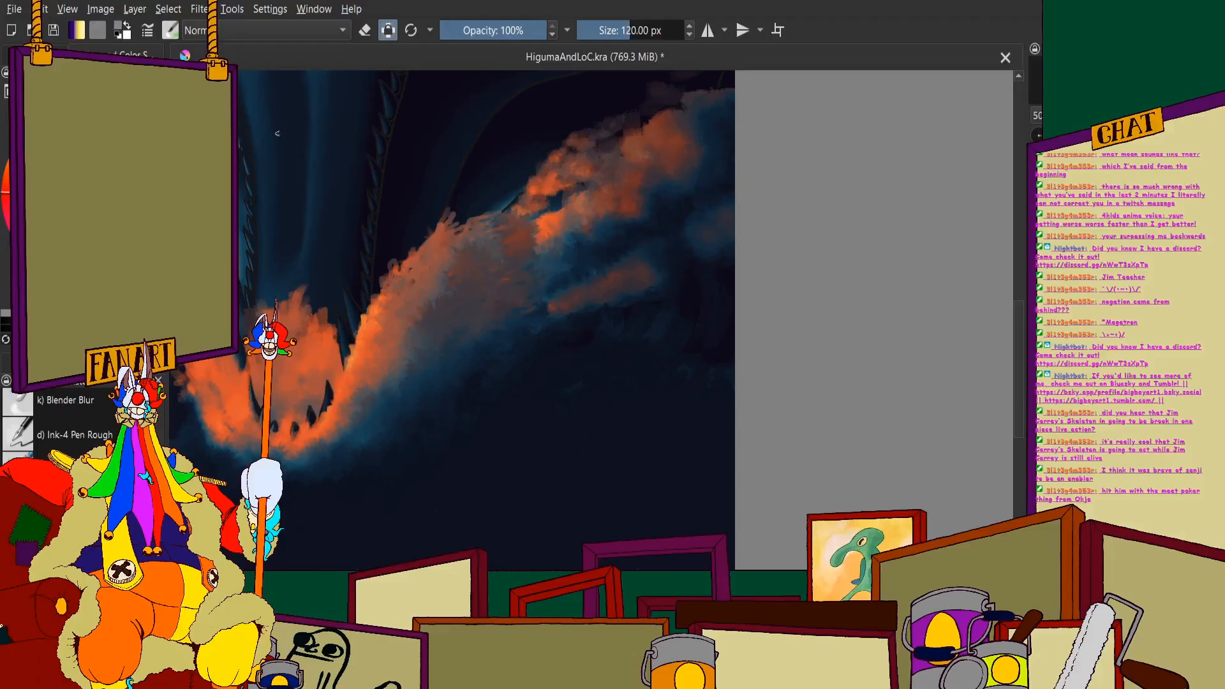
# - Reduce the blending brush size to 60 px for finer work on the wave's slope
pyautogui.doubleClick(664, 30)
pyautogui.write('60')
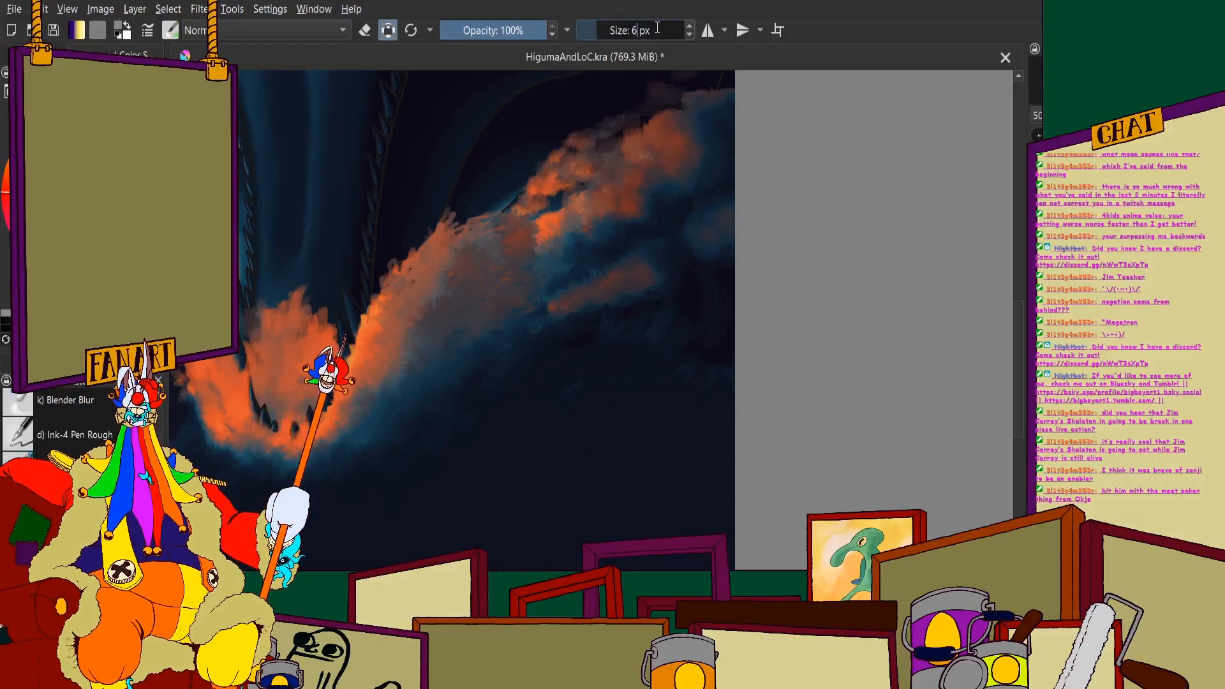
pyautogui.press('Return')
pyautogui.scroll(-1, 603, 133)
pyautogui.scroll(3, 565, 209)
pyautogui.scroll(-3, 565, 209)
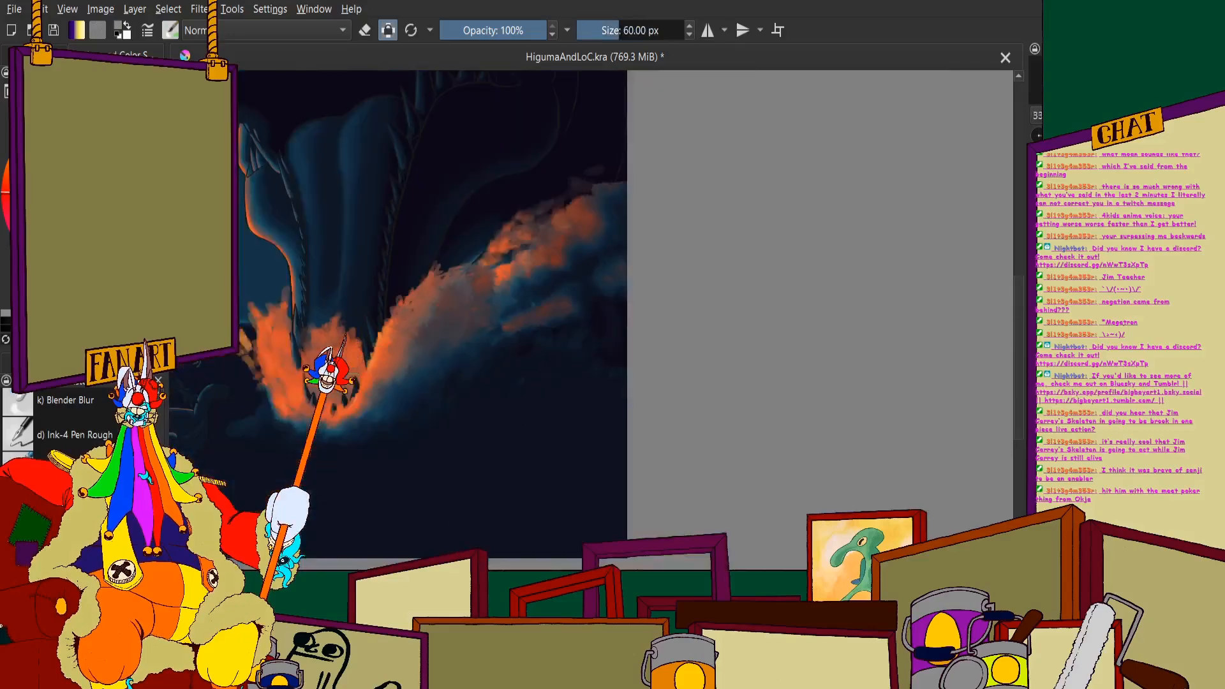
pyautogui.scroll(3, 354, 322)
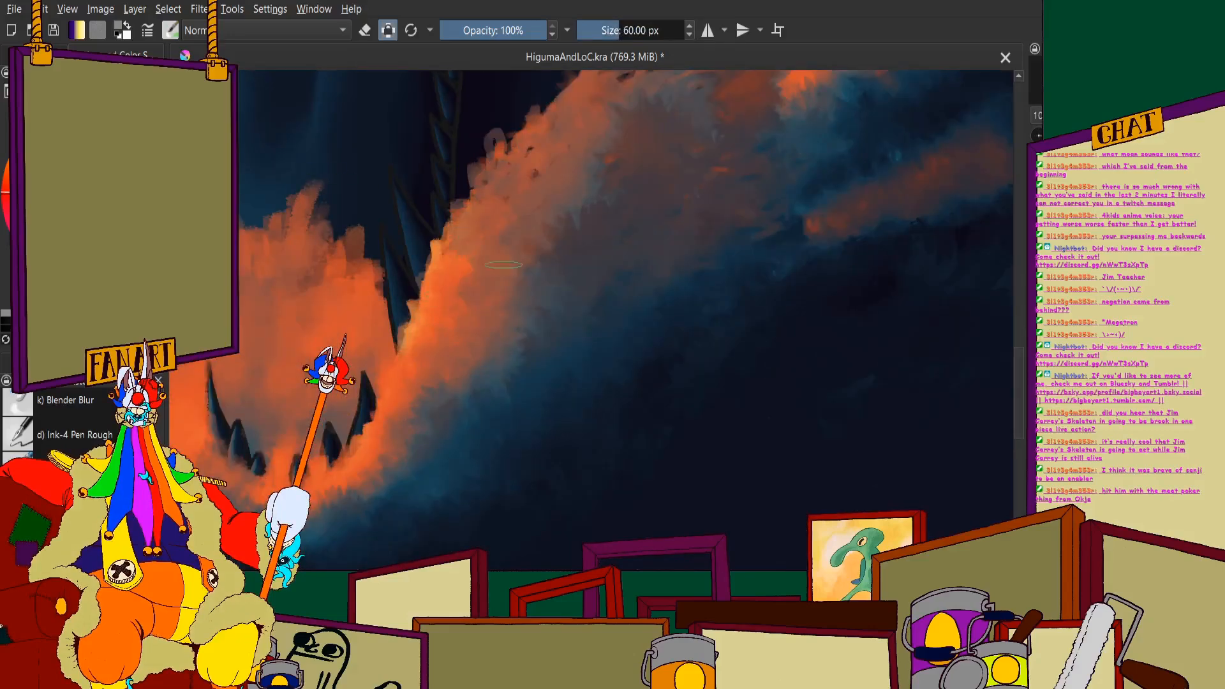
pyautogui.scroll(-3, 504, 263)
pyautogui.scroll(3, 496, 252)
pyautogui.moveTo(595, 228)
pyautogui.mouseDown()
pyautogui.moveTo(571, 307)
pyautogui.moveTo(555, 261)
pyautogui.moveTo(605, 248)
pyautogui.moveTo(690, 196)
pyautogui.mouseUp()
pyautogui.scroll(-2, 555, 260)
pyautogui.hotkey('ctrl', 'z')
# - Blend the boundary between the orange slope and the blue body of the wave near the jaw
pyautogui.scroll(2, 553, 275)
pyautogui.moveTo(617, 256)
pyautogui.mouseDown()
pyautogui.moveTo(532, 384)
pyautogui.moveTo(548, 321)
pyautogui.moveTo(592, 320)
pyautogui.moveTo(603, 337)
pyautogui.moveTo(482, 408)
pyautogui.moveTo(483, 382)
pyautogui.moveTo(450, 464)
pyautogui.moveTo(446, 410)
pyautogui.moveTo(459, 429)
pyautogui.moveTo(502, 420)
pyautogui.moveTo(457, 482)
pyautogui.mouseUp()
pyautogui.scroll(-6, 536, 357)
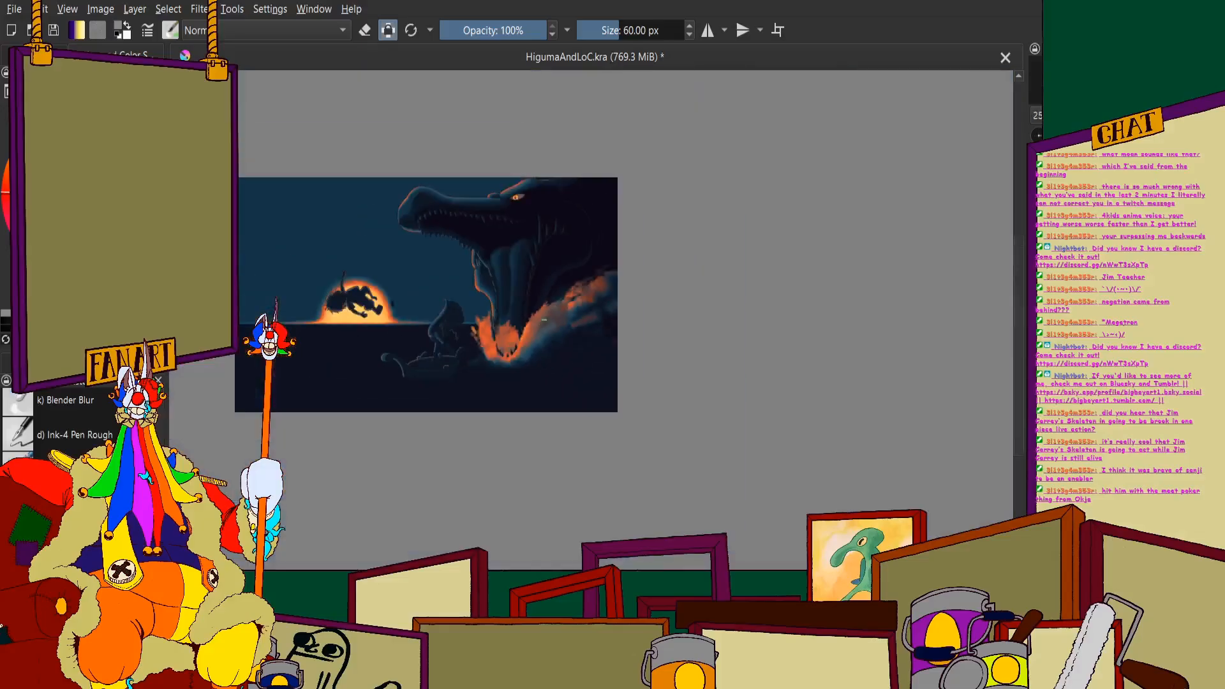
pyautogui.scroll(5, 549, 408)
pyautogui.scroll(-1, 567, 306)
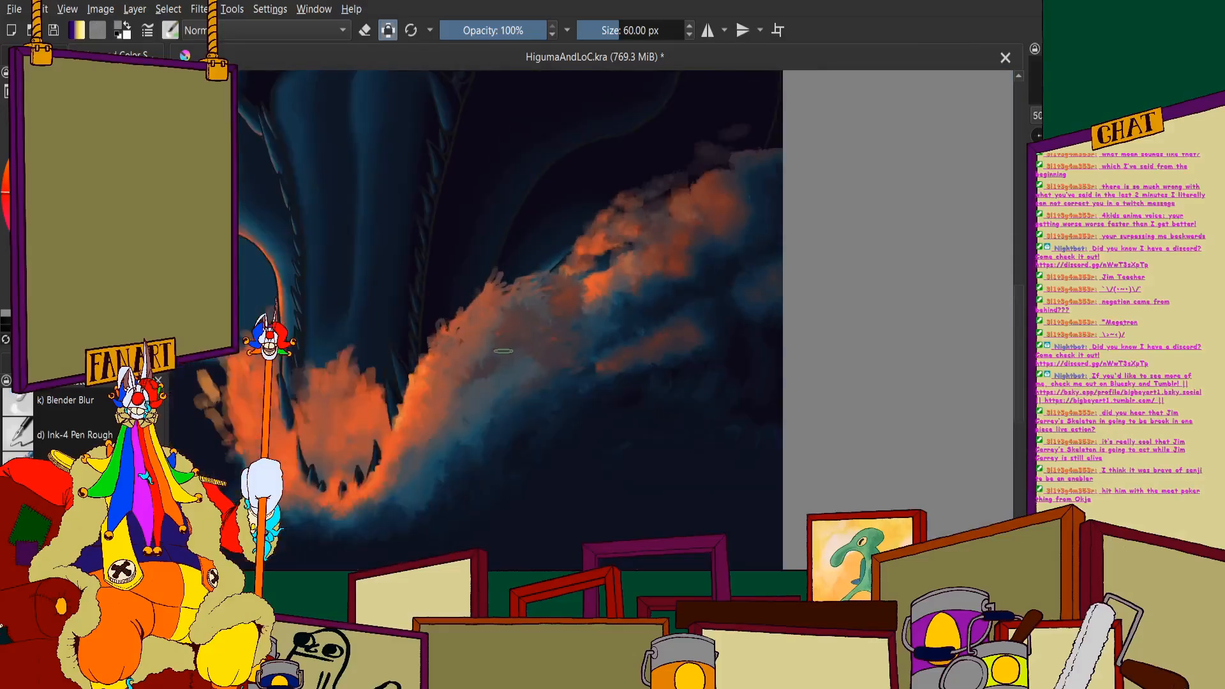
pyautogui.scroll(3, 503, 352)
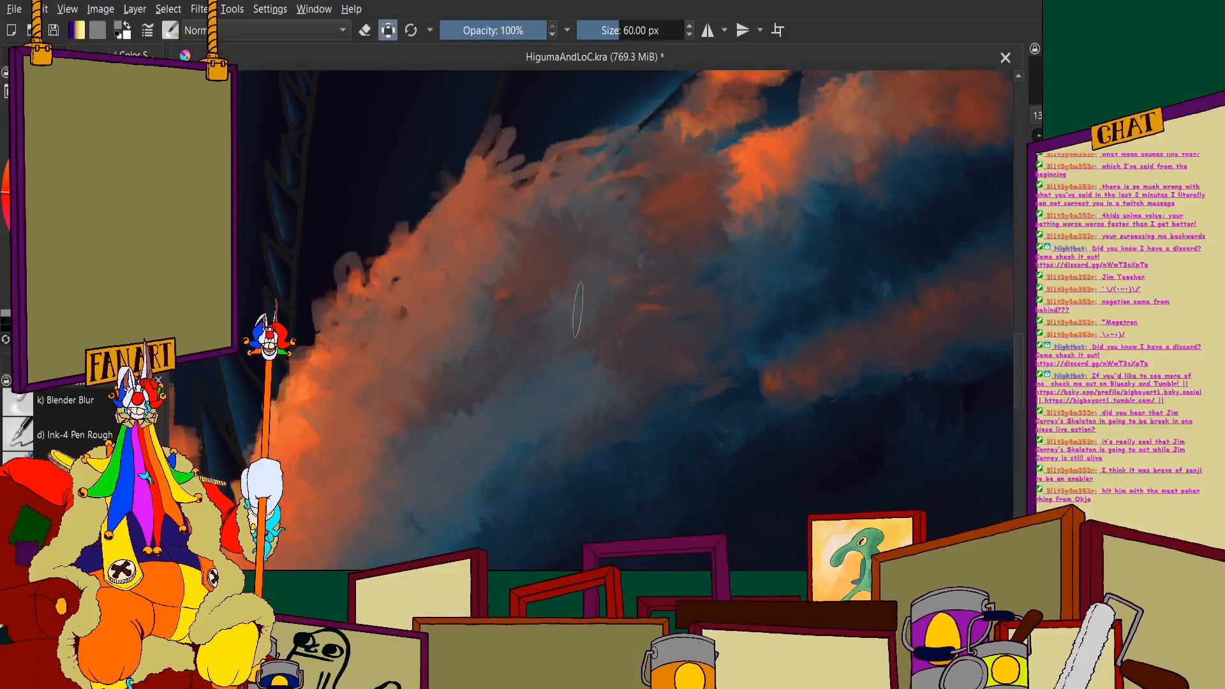
# - Break up the foam clouds at the wave's crest with short blended strokes of orange and muted grey
pyautogui.scroll(-1, 627, 259)
pyautogui.moveTo(696, 191); pyautogui.dragTo(578, 229)
pyautogui.scroll(2, 584, 217)
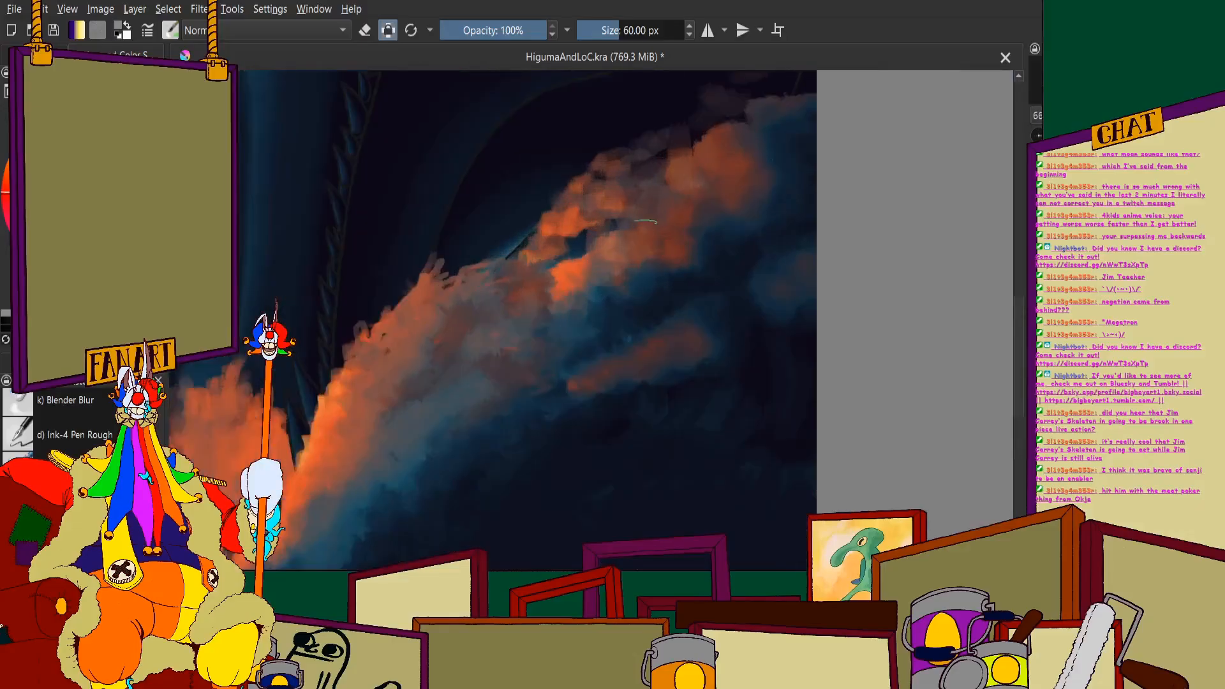
pyautogui.moveTo(553, 281)
pyautogui.mouseDown()
pyautogui.moveTo(593, 251)
pyautogui.moveTo(582, 308)
pyautogui.moveTo(634, 243)
pyautogui.moveTo(646, 259)
pyautogui.moveTo(588, 315)
pyautogui.moveTo(649, 272)
pyautogui.moveTo(659, 285)
pyautogui.moveTo(691, 284)
pyautogui.moveTo(668, 244)
pyautogui.moveTo(703, 200)
pyautogui.moveTo(681, 263)
pyautogui.mouseUp()
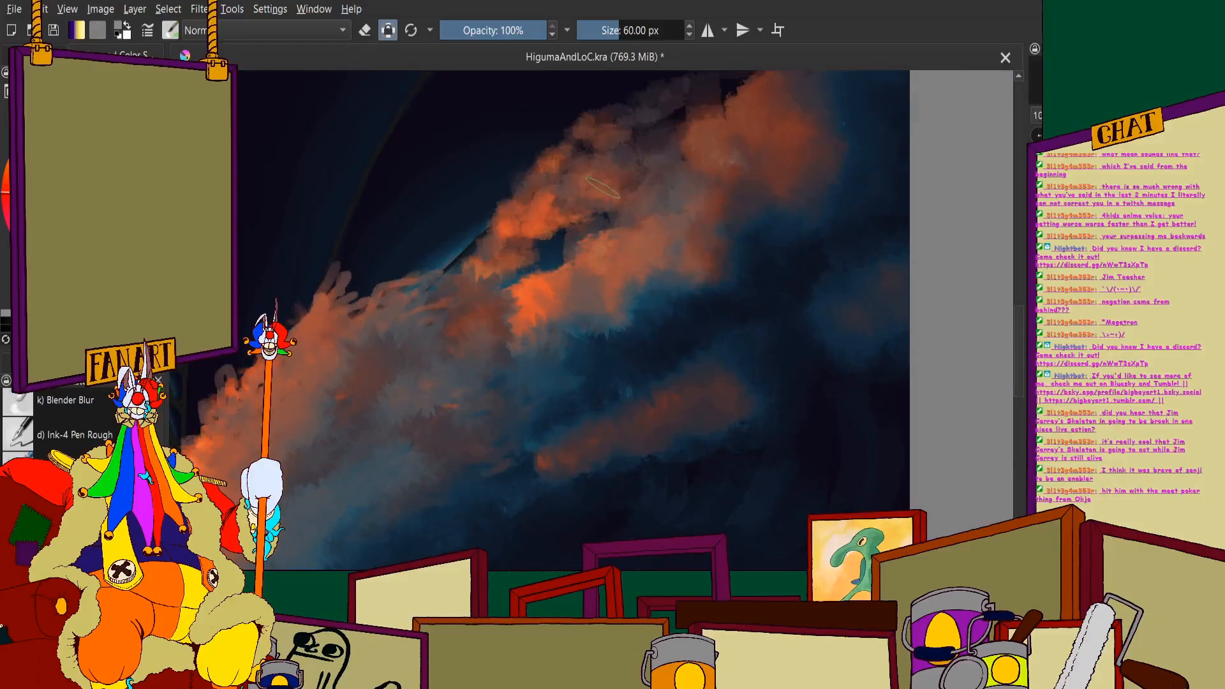
pyautogui.scroll(-2, 504, 224)
pyautogui.scroll(-1, 470, 245)
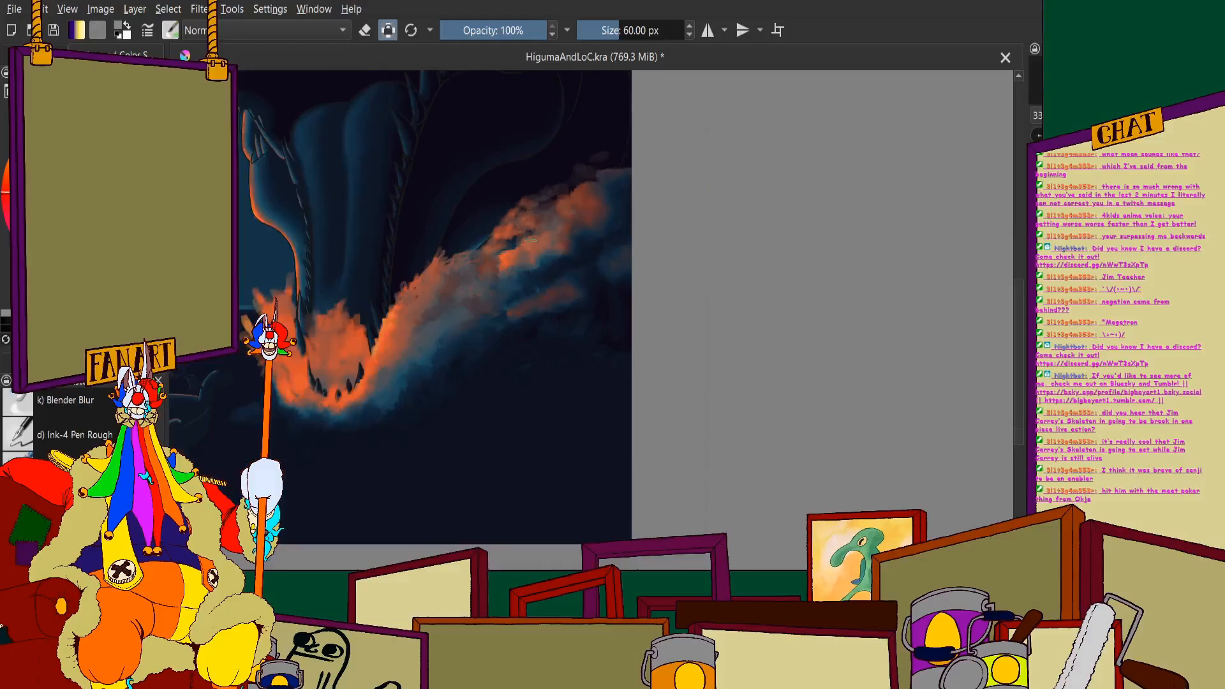
pyautogui.scroll(2, 377, 341)
pyautogui.click(36, 55)
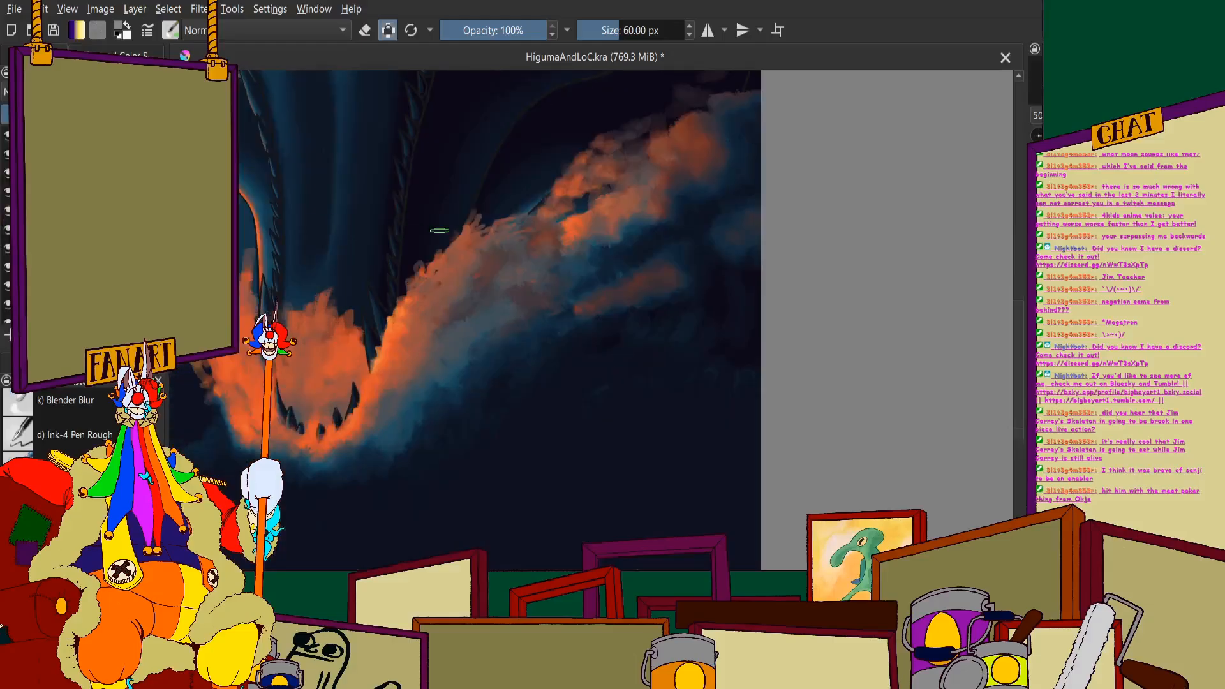
pyautogui.scroll(1, 439, 230)
pyautogui.scroll(-2, 542, 275)
pyautogui.scroll(2, 580, 264)
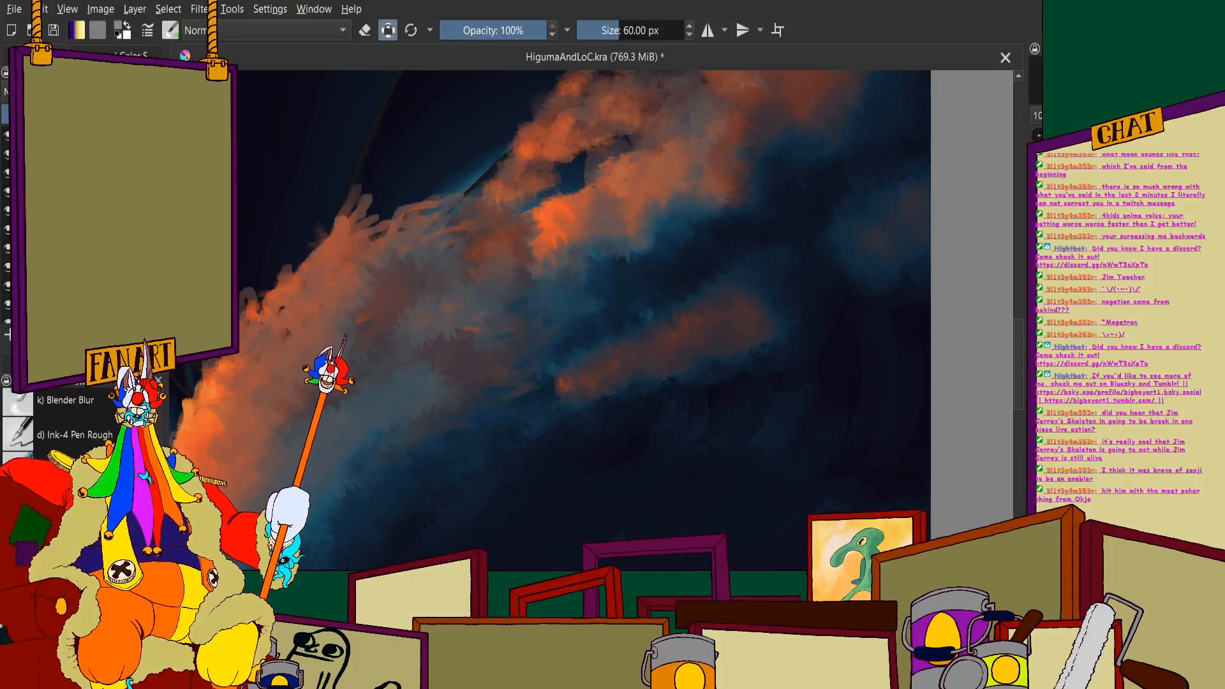
pyautogui.click(127, 56)
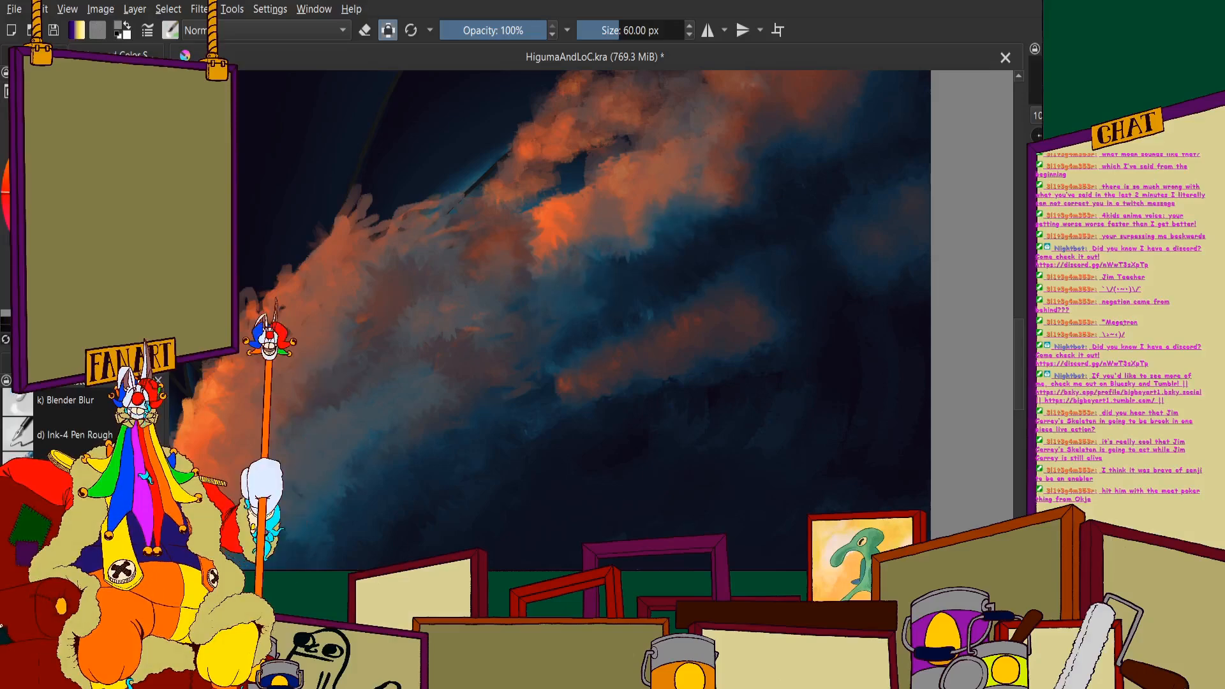
# - Set the brush size to 30 px and paint brighter orange highlights over the foam cloud below the crest's dark gap
pyautogui.click(633, 30)
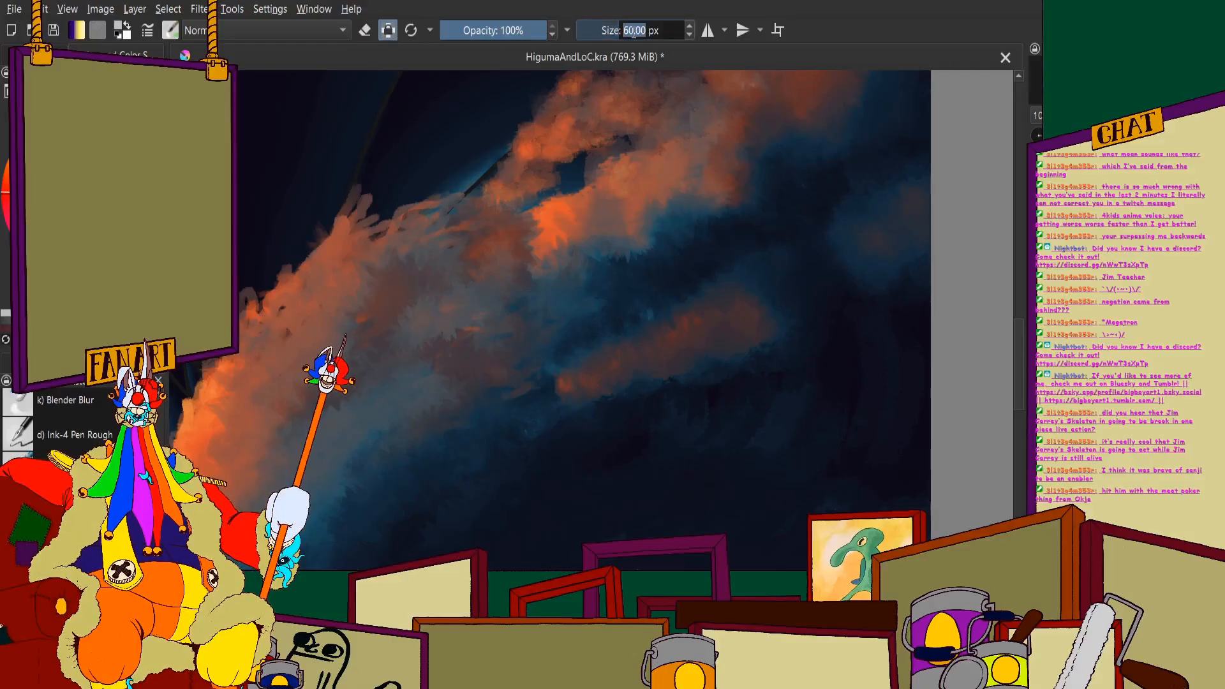
pyautogui.write('30')
pyautogui.press('Return')
pyautogui.scroll(-3, 655, 166)
pyautogui.scroll(4, 566, 199)
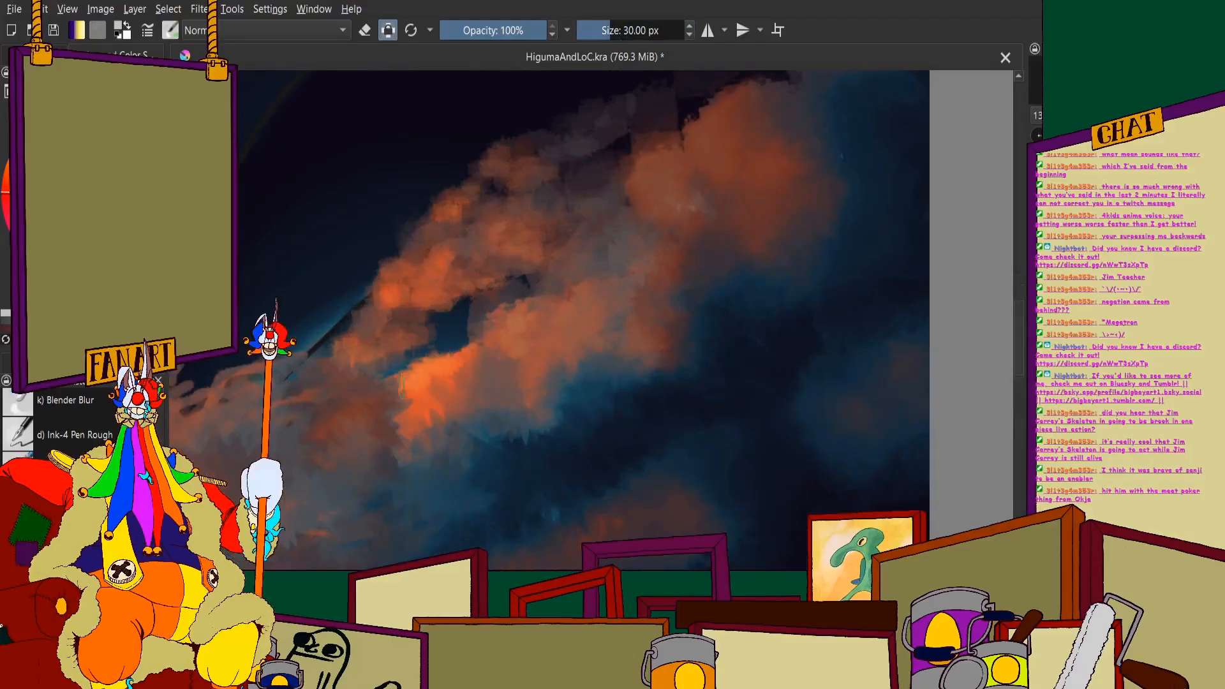
pyautogui.moveTo(479, 377)
pyautogui.mouseDown()
pyautogui.moveTo(432, 407)
pyautogui.moveTo(416, 438)
pyautogui.moveTo(479, 417)
pyautogui.moveTo(427, 464)
pyautogui.moveTo(481, 421)
pyautogui.mouseUp()
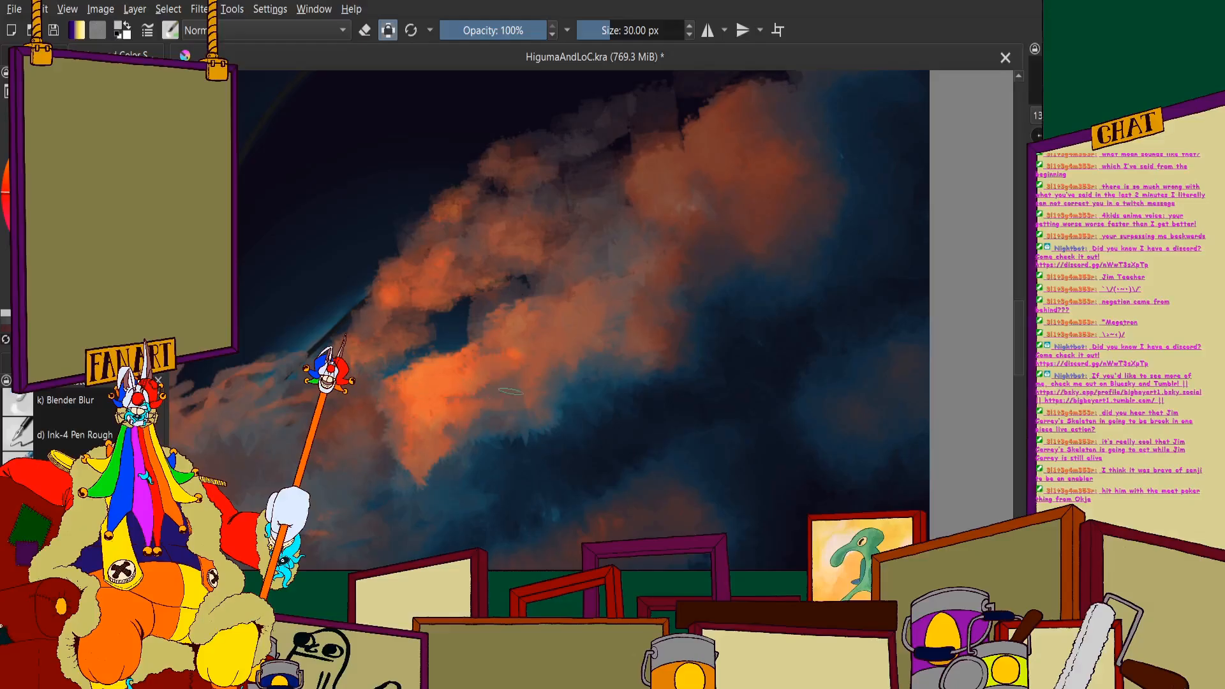
pyautogui.moveTo(462, 345); pyautogui.dragTo(501, 324)
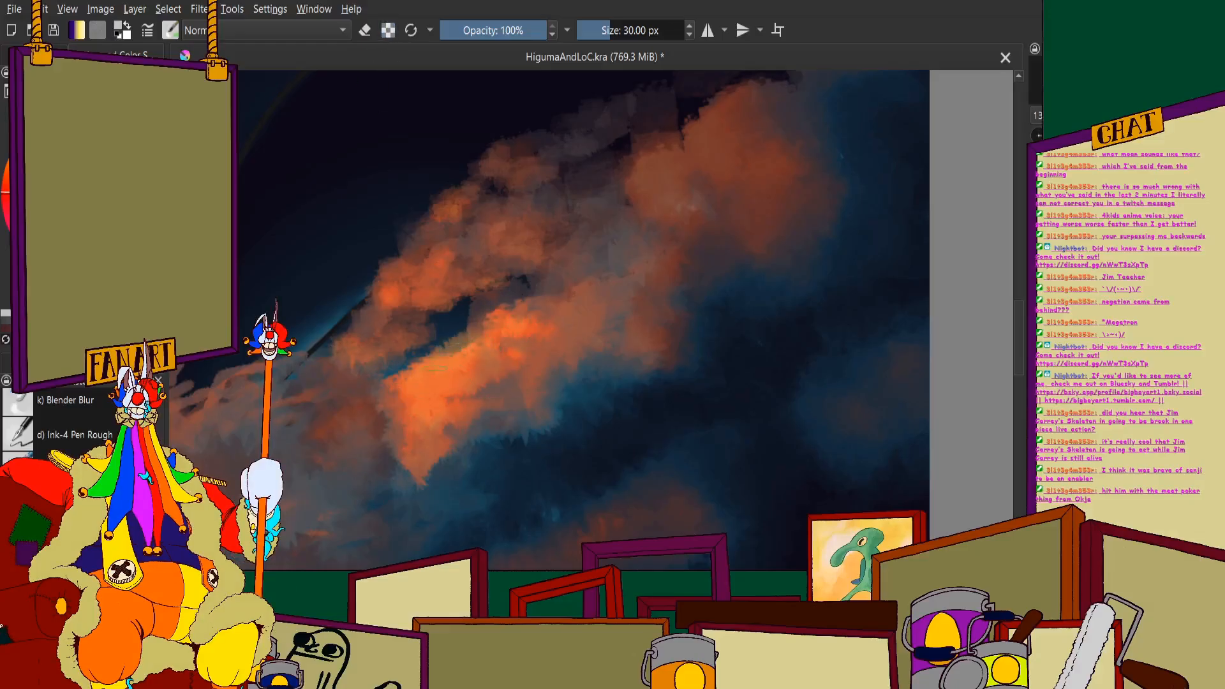
pyautogui.moveTo(459, 382); pyautogui.dragTo(531, 395)
pyautogui.moveTo(410, 422)
pyautogui.mouseDown()
pyautogui.moveTo(454, 452)
pyautogui.moveTo(442, 449)
pyautogui.mouseUp()
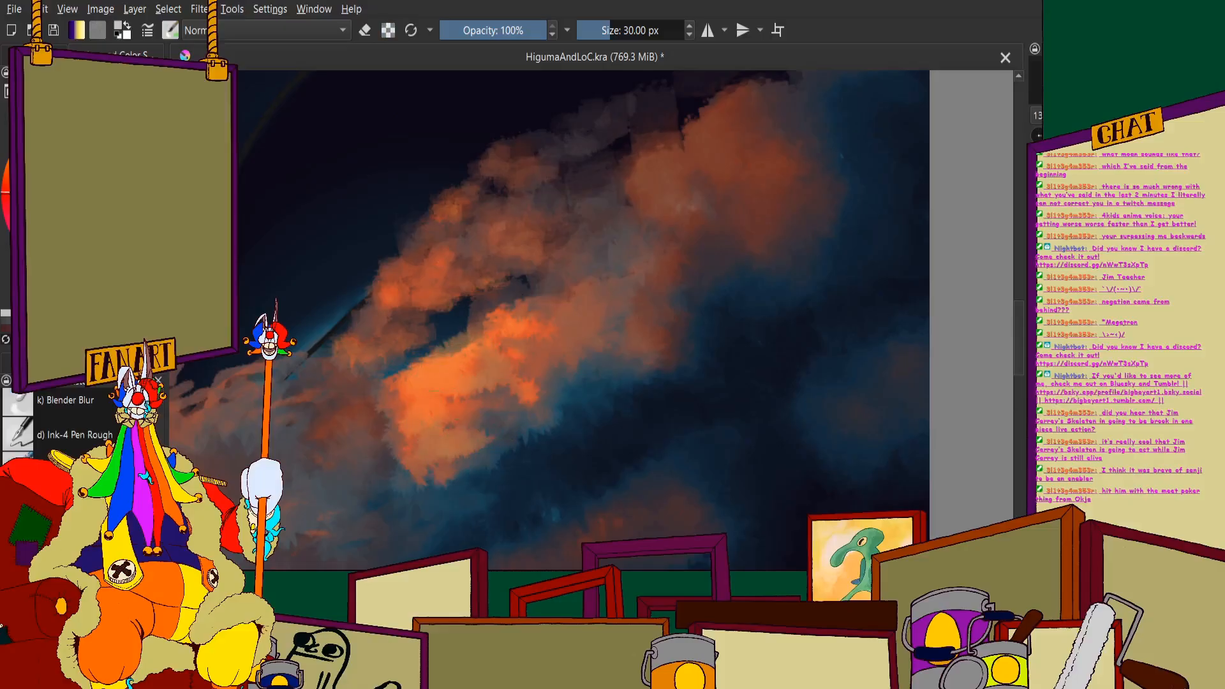
# - Add small orange highlights to the upper foam puffs and the edge of the large cloud at the crest
pyautogui.moveTo(399, 313); pyautogui.dragTo(401, 298)
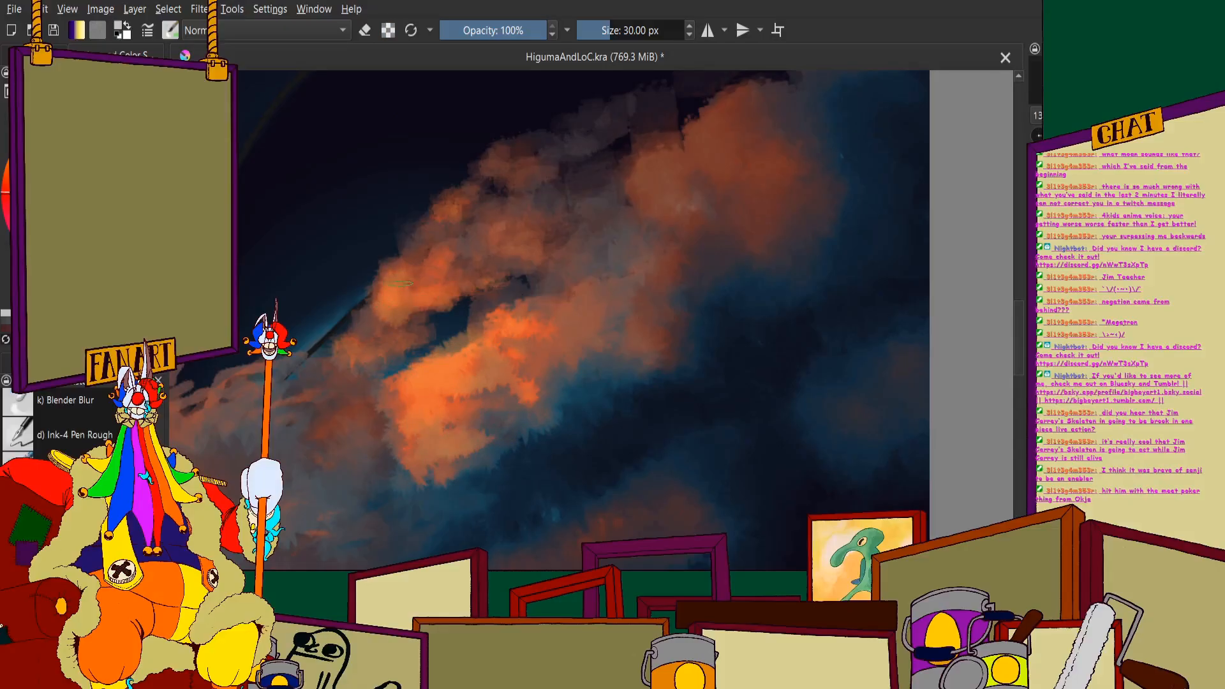
pyautogui.moveTo(362, 340); pyautogui.dragTo(406, 350)
pyautogui.moveTo(637, 167)
pyautogui.mouseDown()
pyautogui.moveTo(633, 201)
pyautogui.moveTo(656, 226)
pyautogui.mouseUp()
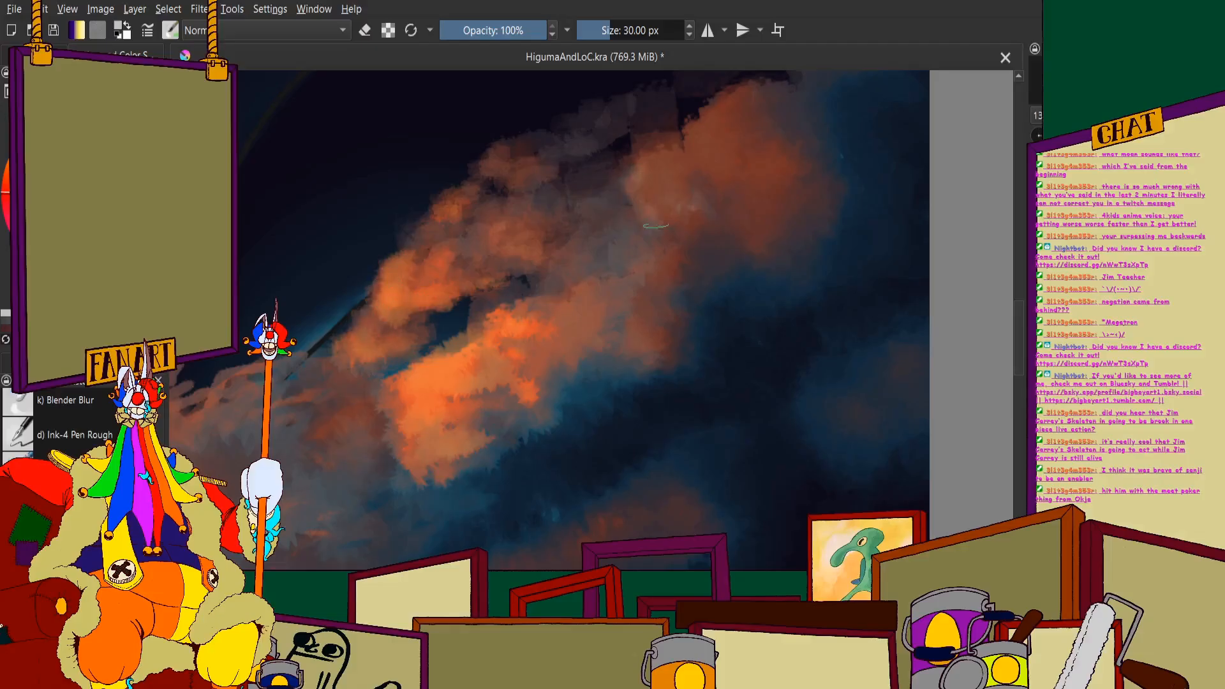
# - Paint a small orange wisp extending from the crest cloud's lower edge into the blue shadow
pyautogui.scroll(-4, 669, 202)
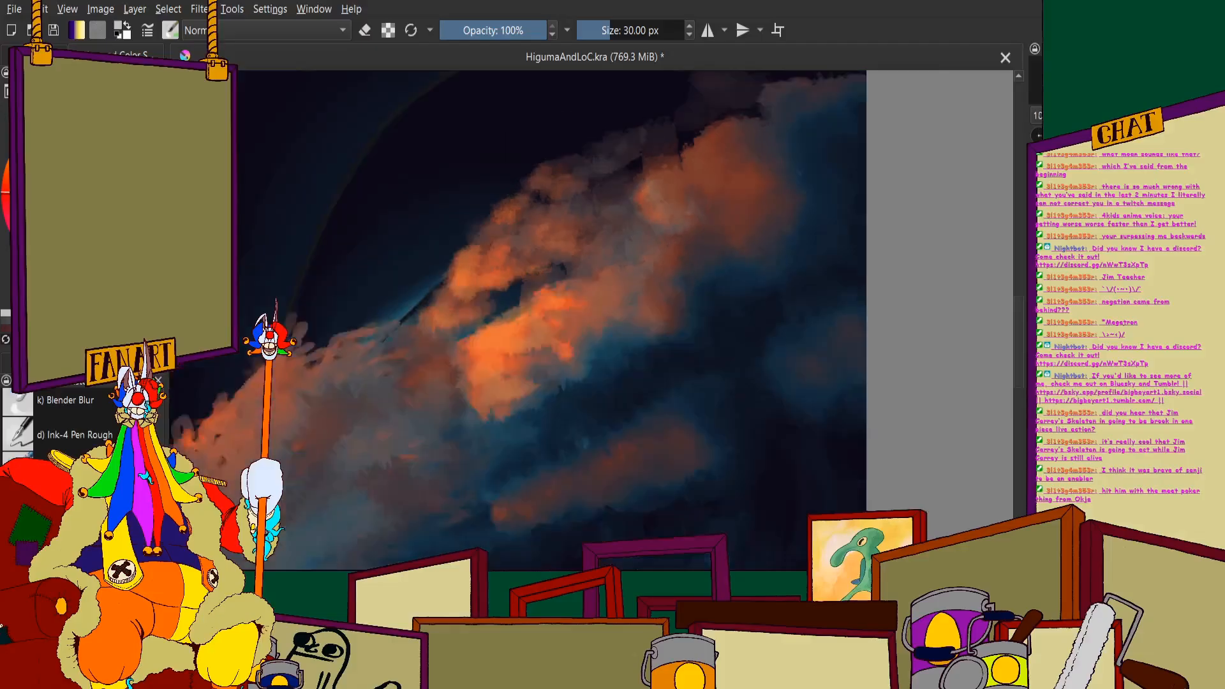
pyautogui.scroll(3, 485, 239)
pyautogui.moveTo(592, 272); pyautogui.dragTo(565, 272)
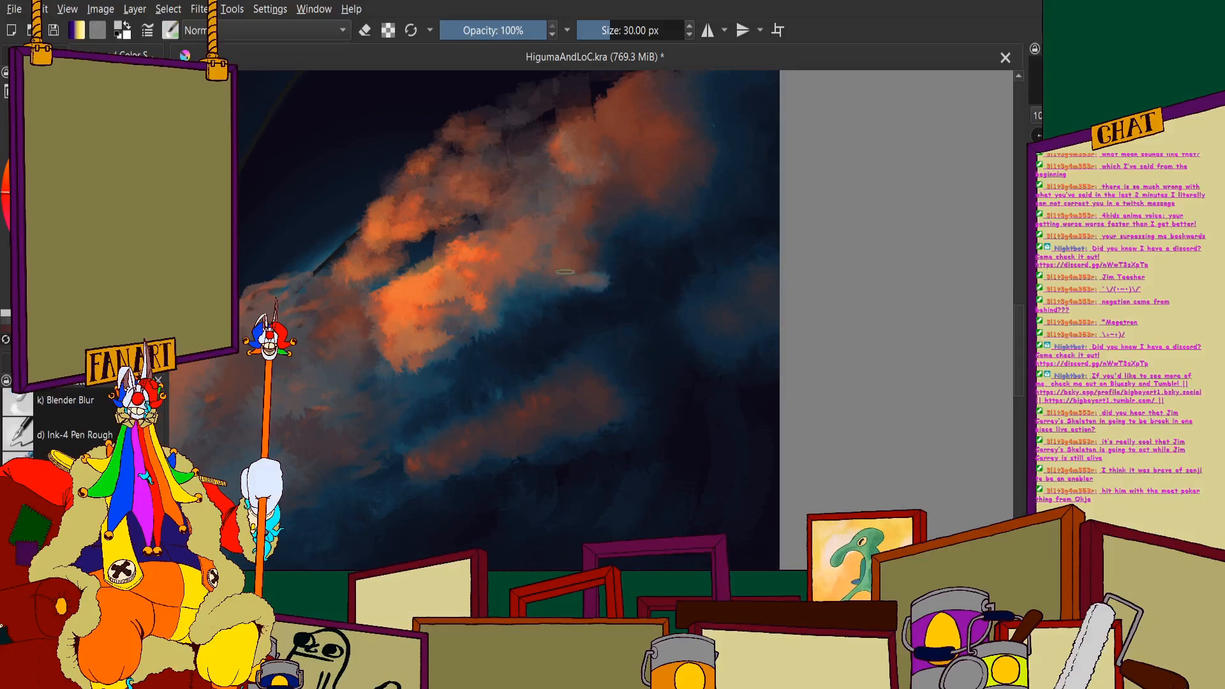
pyautogui.scroll(-2, 488, 221)
pyautogui.scroll(3, 476, 316)
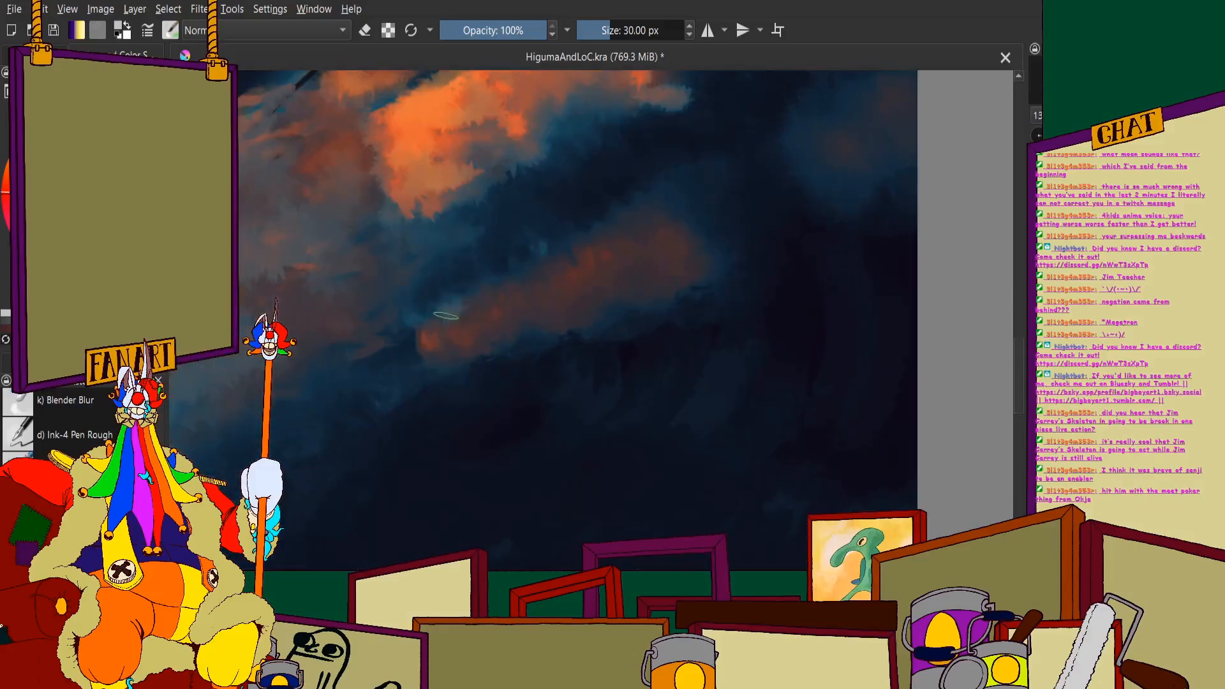
pyautogui.moveTo(446, 315)
pyautogui.mouseDown()
pyautogui.moveTo(447, 366)
pyautogui.moveTo(517, 343)
pyautogui.mouseUp()
pyautogui.moveTo(442, 349); pyautogui.dragTo(475, 342)
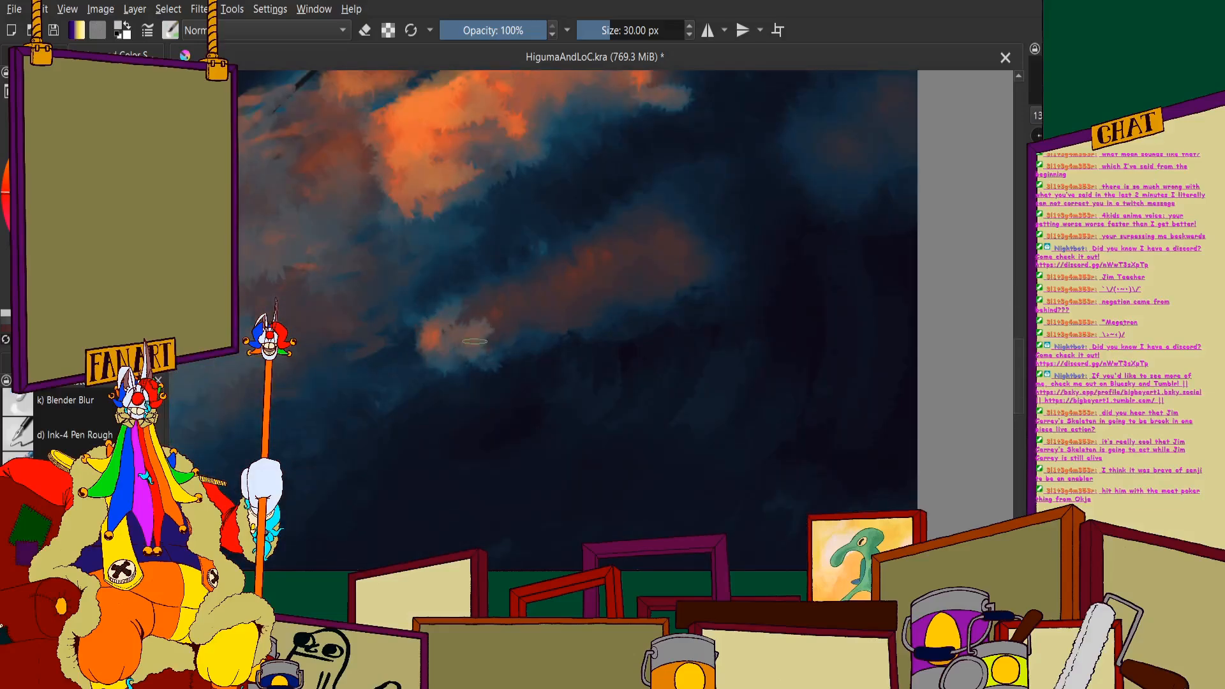
pyautogui.scroll(-2, 495, 303)
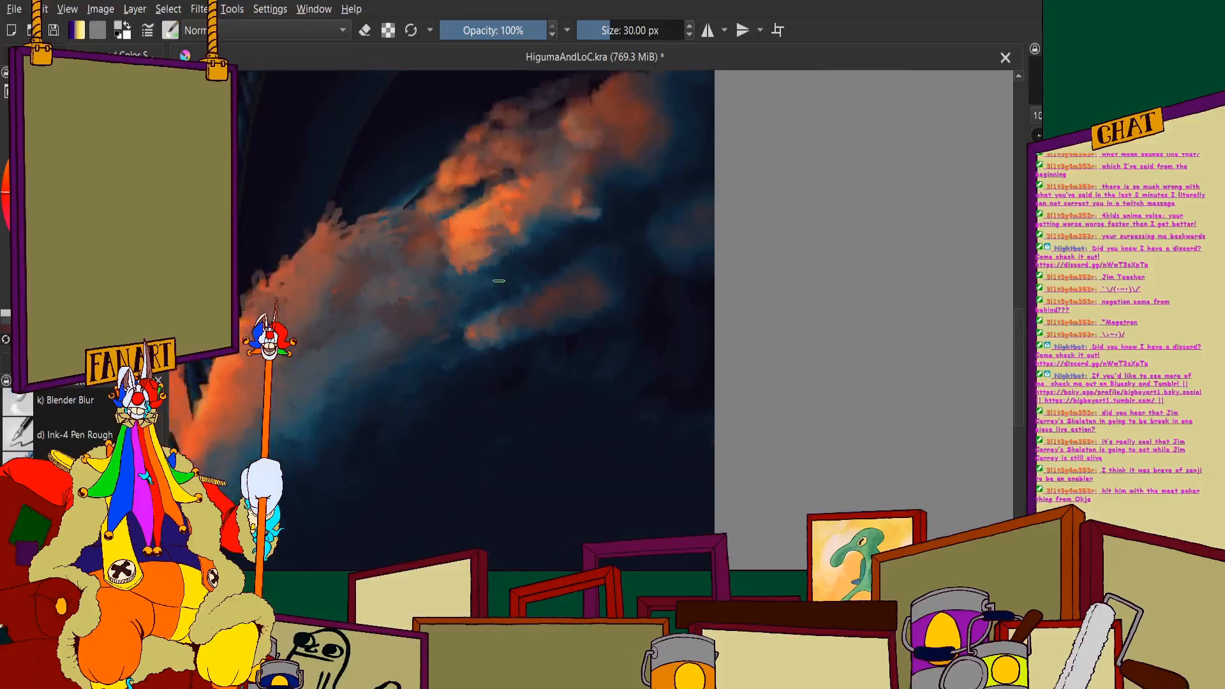
pyautogui.scroll(1, 498, 284)
pyautogui.keyDown('ctrl'); pyautogui.click(487, 321); pyautogui.keyUp('ctrl')
pyautogui.moveTo(524, 305)
pyautogui.mouseDown()
pyautogui.moveTo(495, 323)
pyautogui.moveTo(525, 331)
pyautogui.mouseUp()
pyautogui.hotkey('ctrl', 'z')
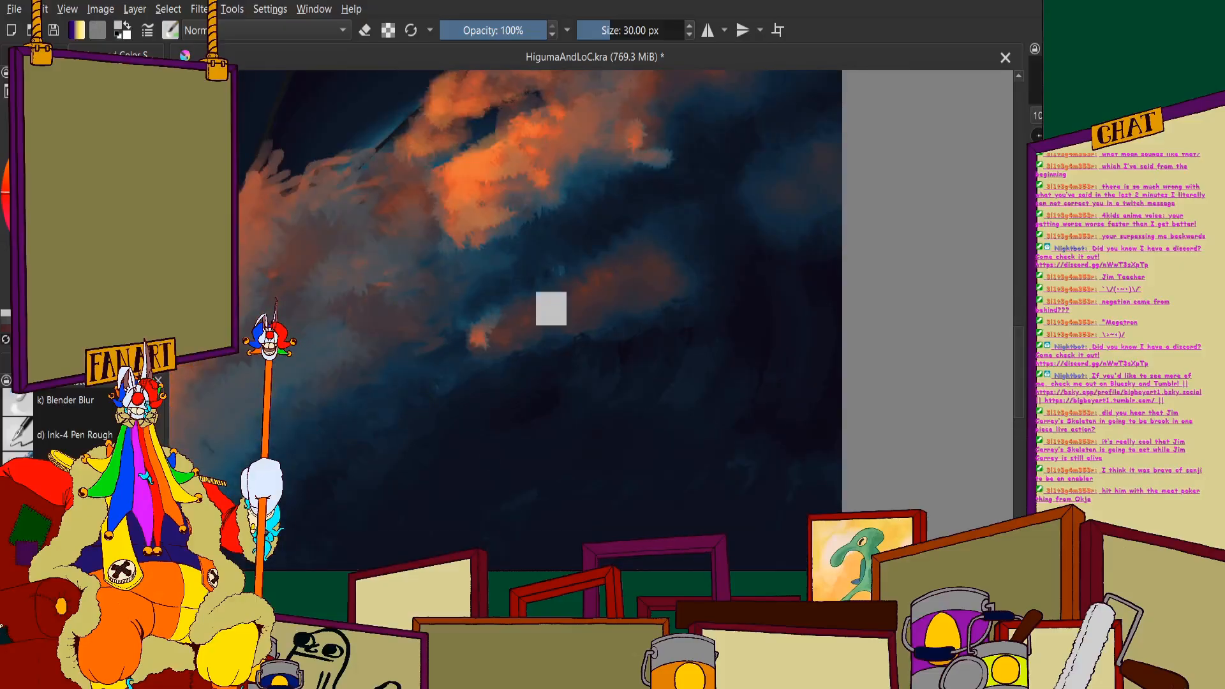
# - Set the brush size to 60 px and blend muted blue-grey and soft orange strokes through the wisp below the crest cloud
pyautogui.rightClick(640, 30)
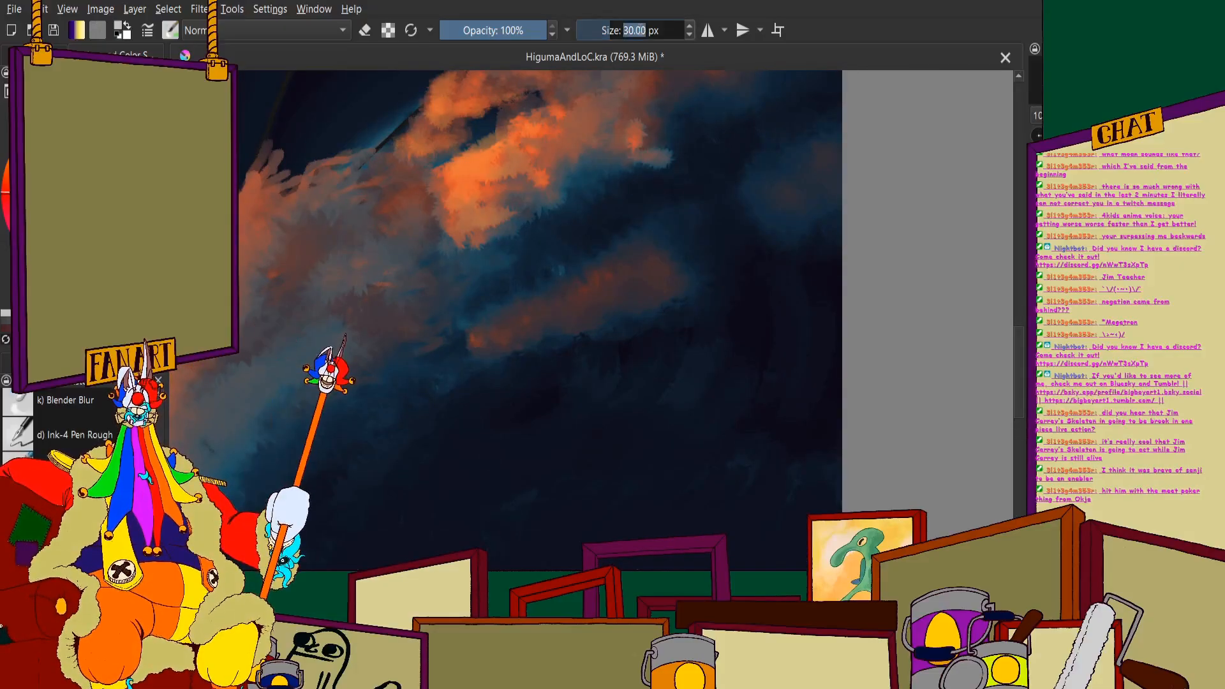
pyautogui.write('60')
pyautogui.press('Return')
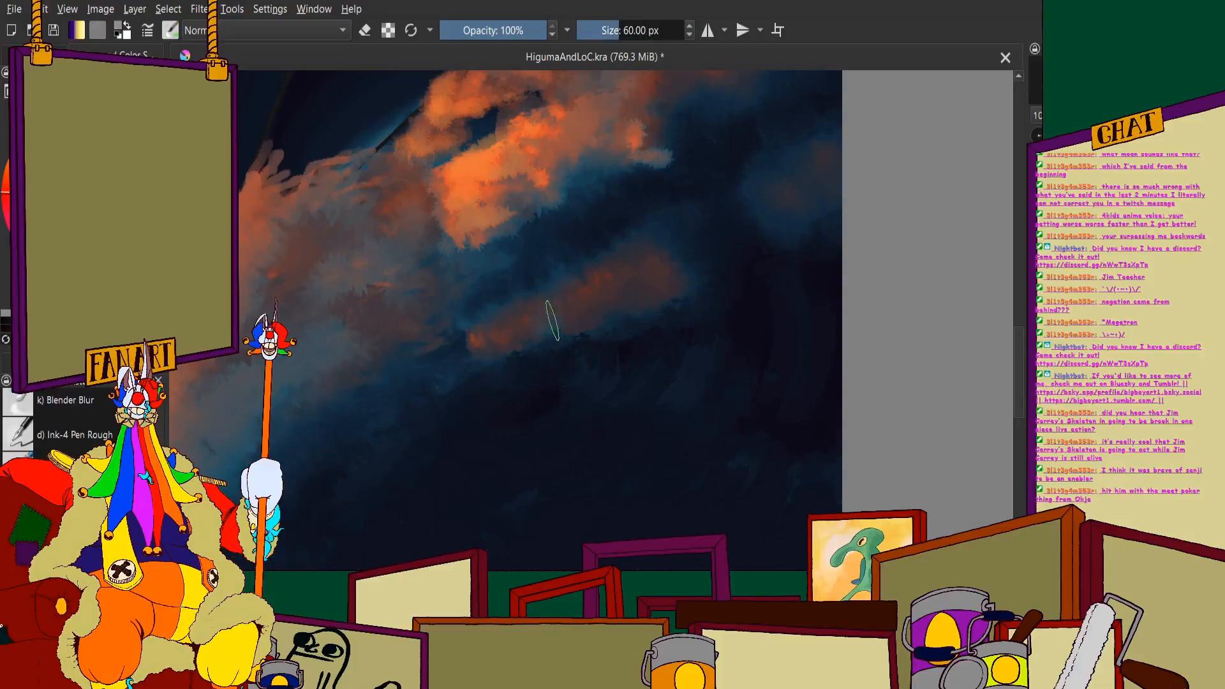
pyautogui.moveTo(552, 321)
pyautogui.mouseDown()
pyautogui.moveTo(633, 323)
pyautogui.moveTo(623, 314)
pyautogui.moveTo(667, 303)
pyautogui.mouseUp()
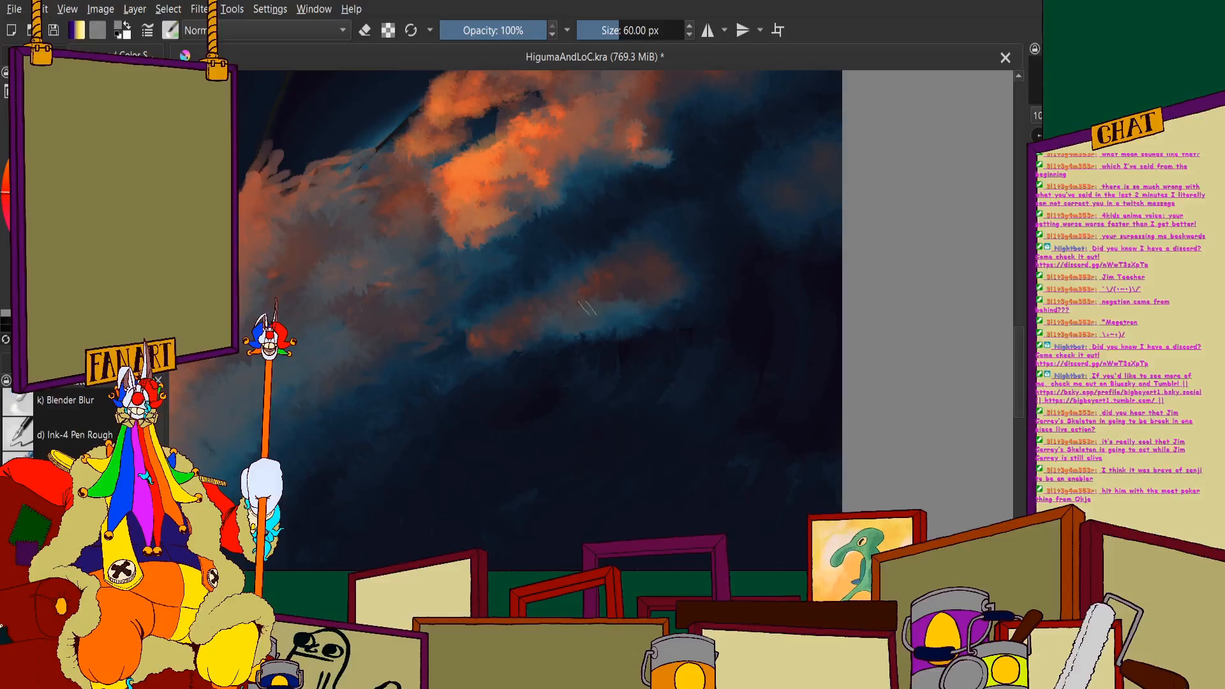
pyautogui.moveTo(584, 308); pyautogui.dragTo(645, 298)
pyautogui.moveTo(576, 312)
pyautogui.mouseDown()
pyautogui.moveTo(527, 313)
pyautogui.moveTo(540, 292)
pyautogui.moveTo(496, 336)
pyautogui.moveTo(576, 318)
pyautogui.mouseUp()
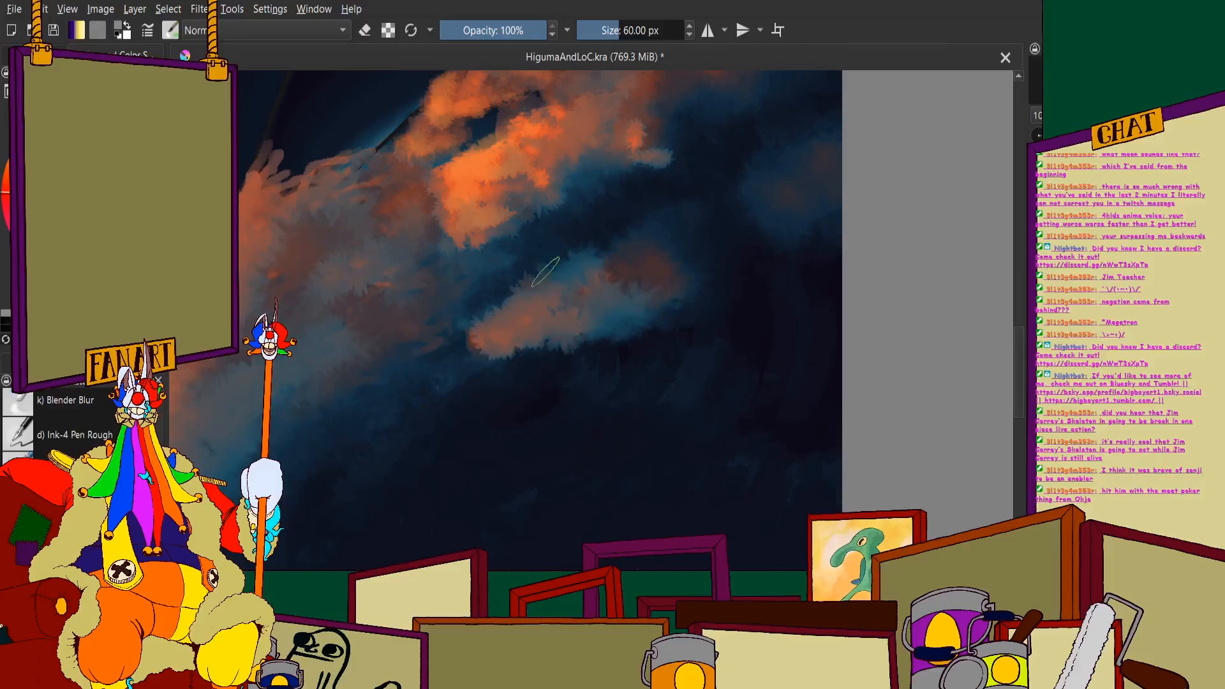
pyautogui.moveTo(476, 351); pyautogui.dragTo(591, 345)
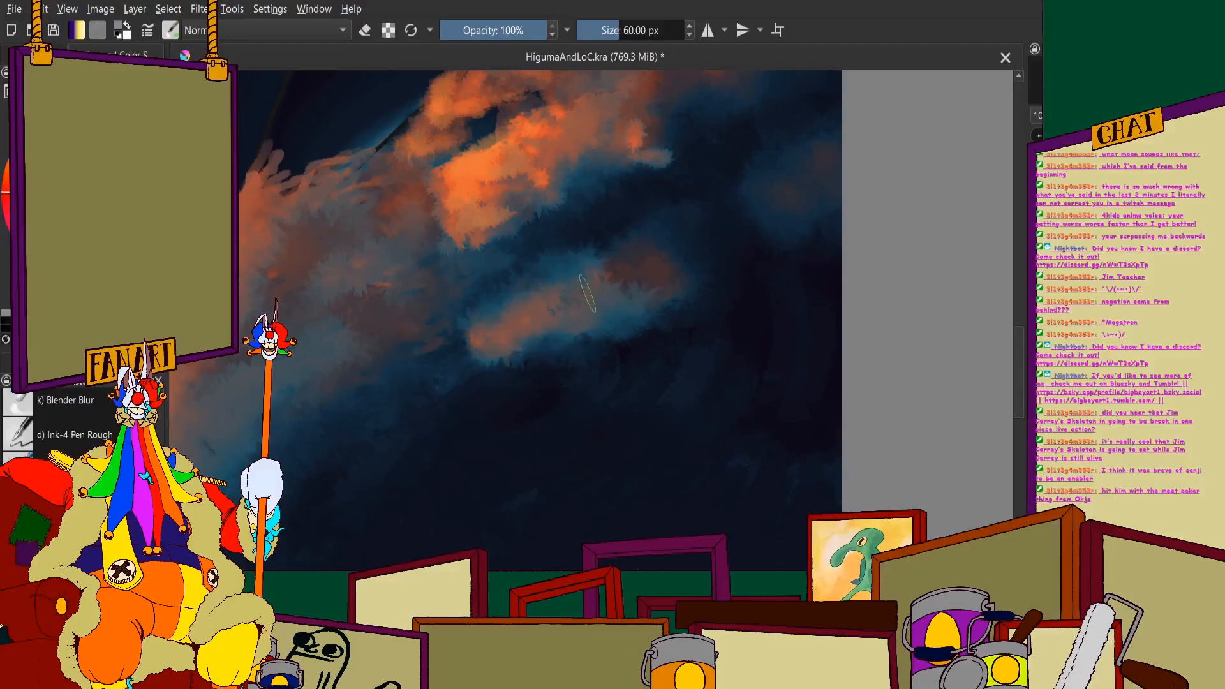
# - Reshape the wisp into two soft orange puffs separated by blue-grey shadow, feathering their edges into the dark water
pyautogui.scroll(-4, 601, 240)
pyautogui.scroll(2, 561, 206)
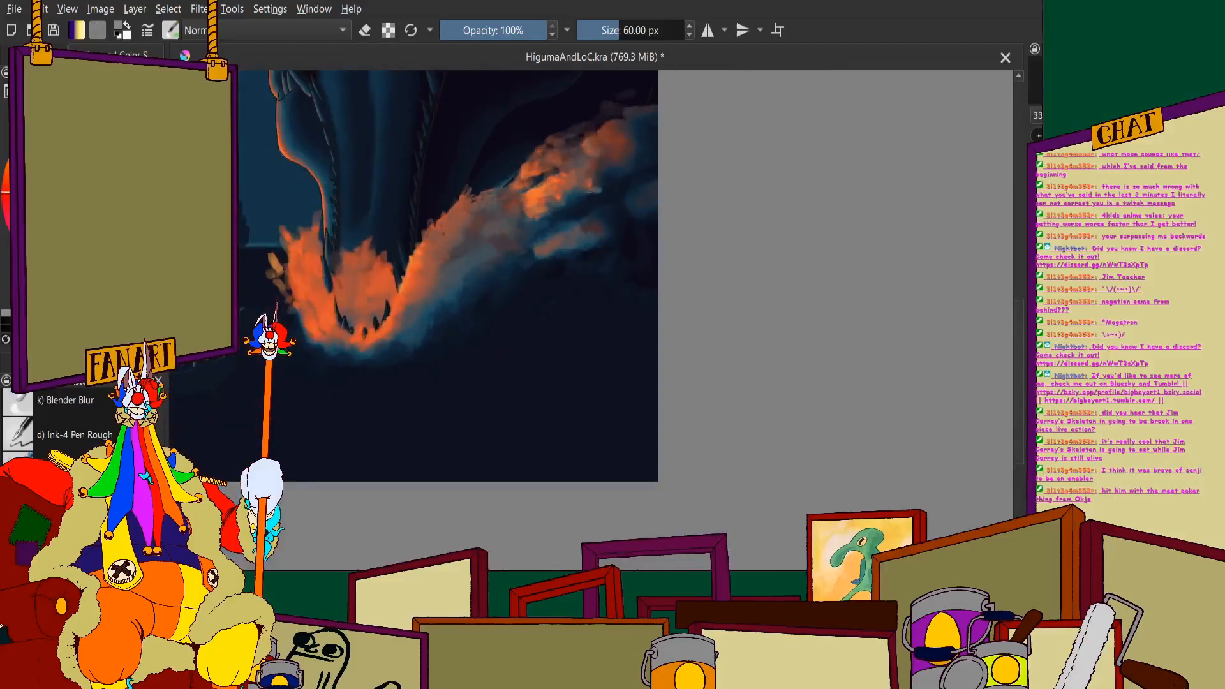
pyautogui.scroll(4, 561, 224)
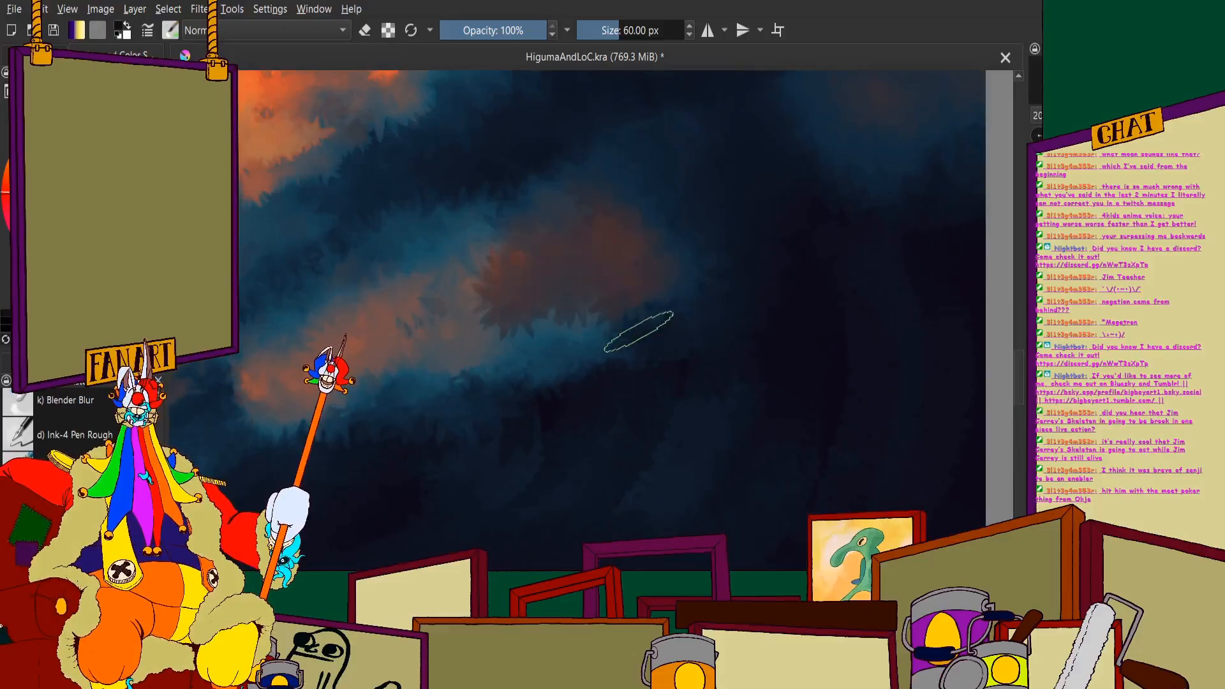
pyautogui.moveTo(640, 332)
pyautogui.mouseDown()
pyautogui.moveTo(588, 313)
pyautogui.moveTo(554, 334)
pyautogui.moveTo(443, 313)
pyautogui.moveTo(485, 264)
pyautogui.moveTo(500, 198)
pyautogui.moveTo(399, 230)
pyautogui.moveTo(388, 287)
pyautogui.mouseUp()
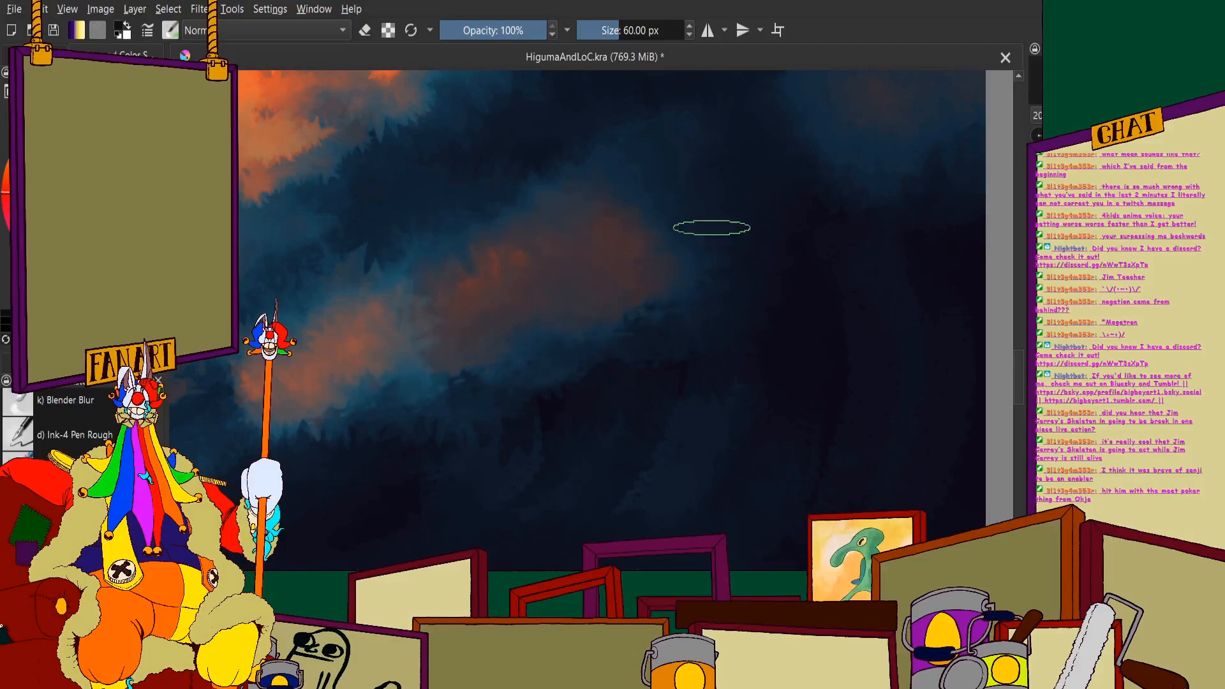
pyautogui.scroll(-5, 512, 191)
pyautogui.scroll(5, 491, 214)
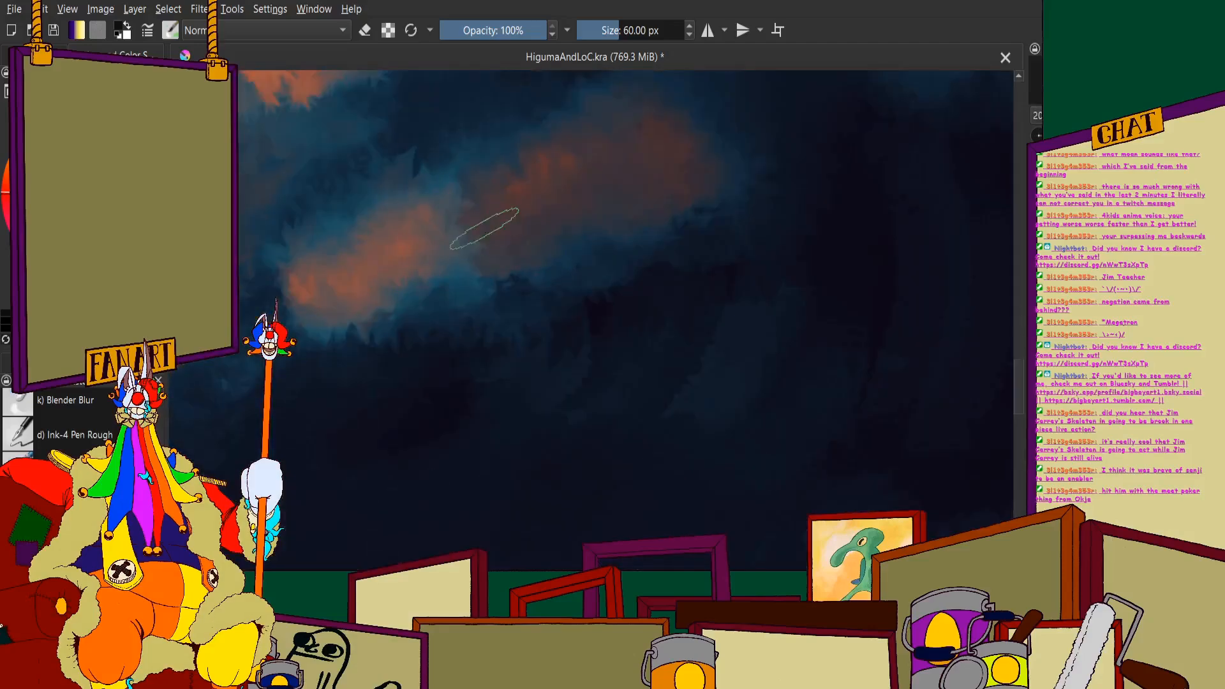
pyautogui.moveTo(484, 228)
pyautogui.mouseDown()
pyautogui.moveTo(406, 250)
pyautogui.moveTo(475, 201)
pyautogui.moveTo(441, 234)
pyautogui.moveTo(454, 297)
pyautogui.moveTo(396, 289)
pyautogui.mouseUp()
# - Set the brush size to 30 px and paint a brighter orange rim and muted underside on the wisp's jaw-side puff
pyautogui.scroll(-5, 396, 295)
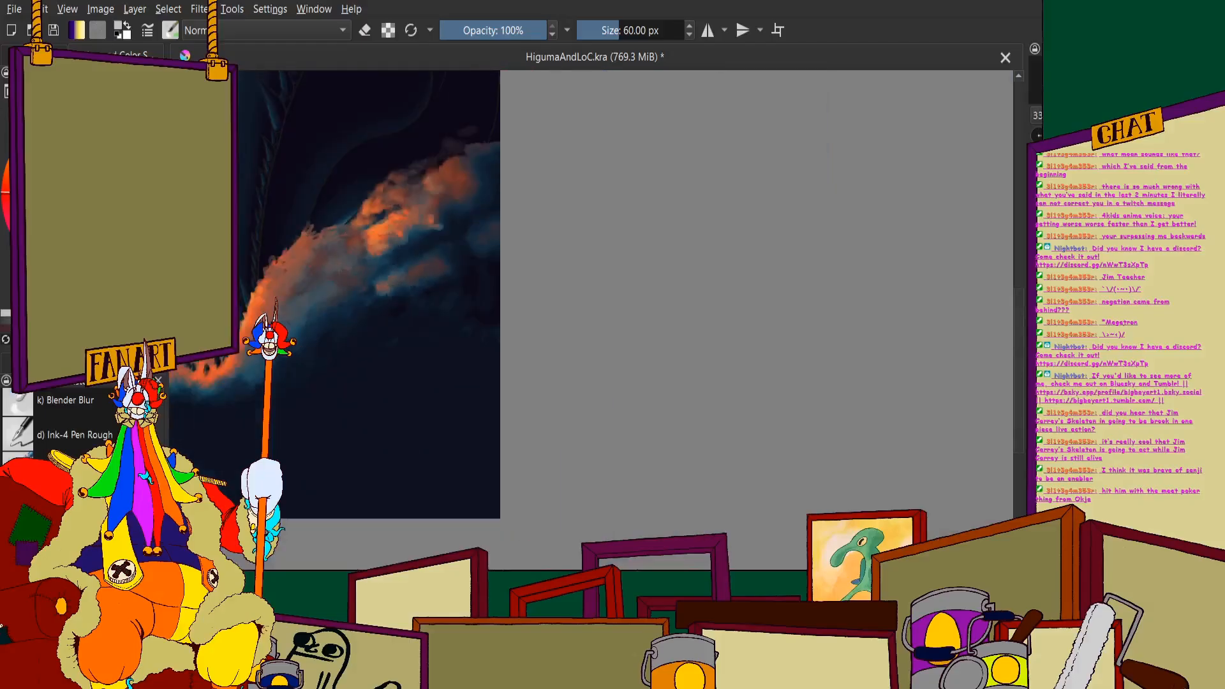
pyautogui.click(632, 31)
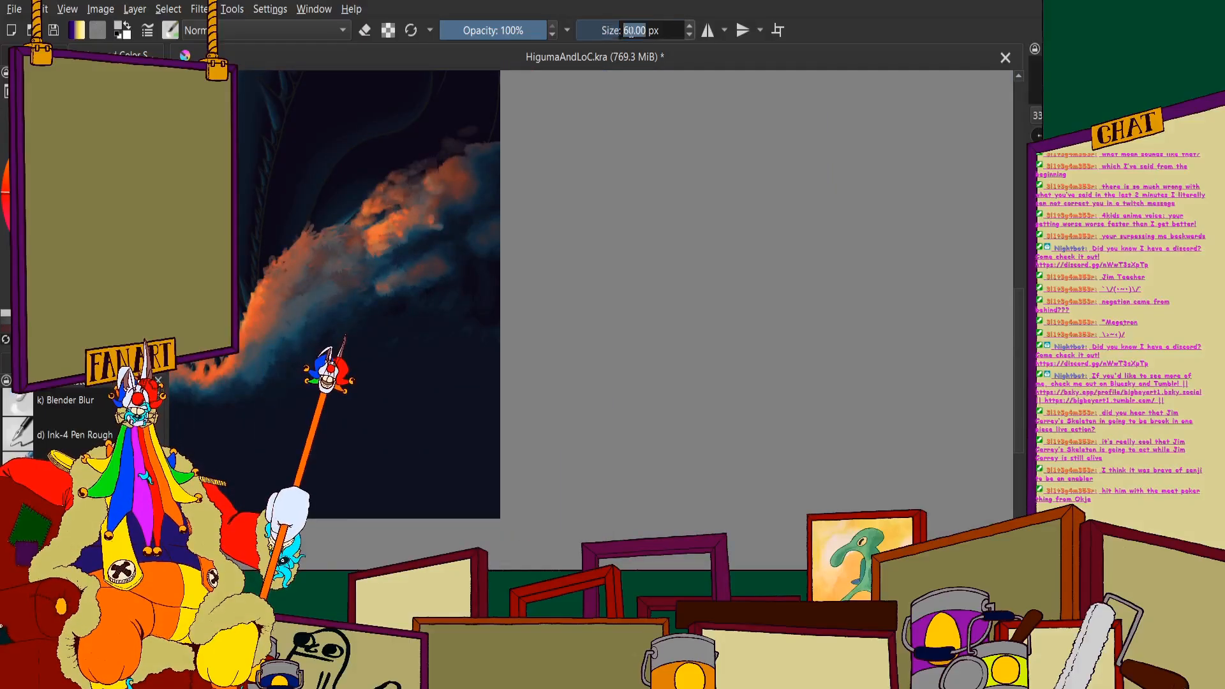
pyautogui.write('30')
pyautogui.press('Return')
pyautogui.scroll(-2, 577, 280)
pyautogui.scroll(6, 472, 290)
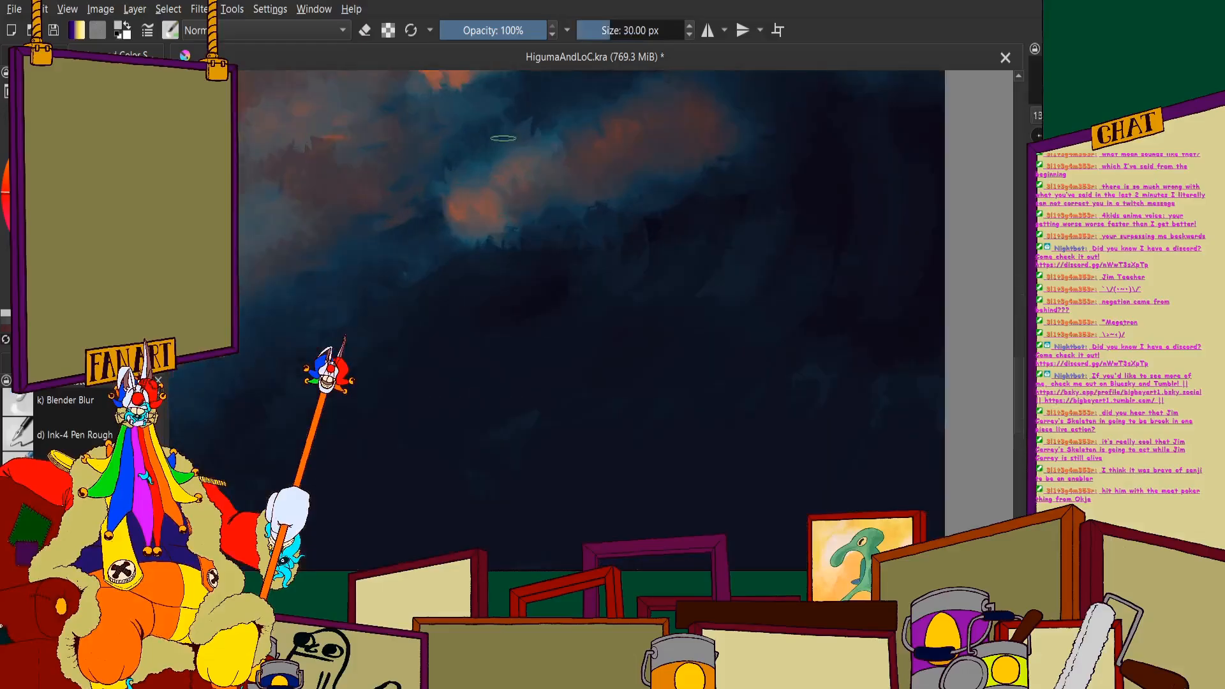
pyautogui.scroll(1, 503, 139)
pyautogui.moveTo(480, 176)
pyautogui.mouseDown()
pyautogui.moveTo(456, 188)
pyautogui.moveTo(424, 252)
pyautogui.moveTo(505, 293)
pyautogui.moveTo(595, 284)
pyautogui.mouseUp()
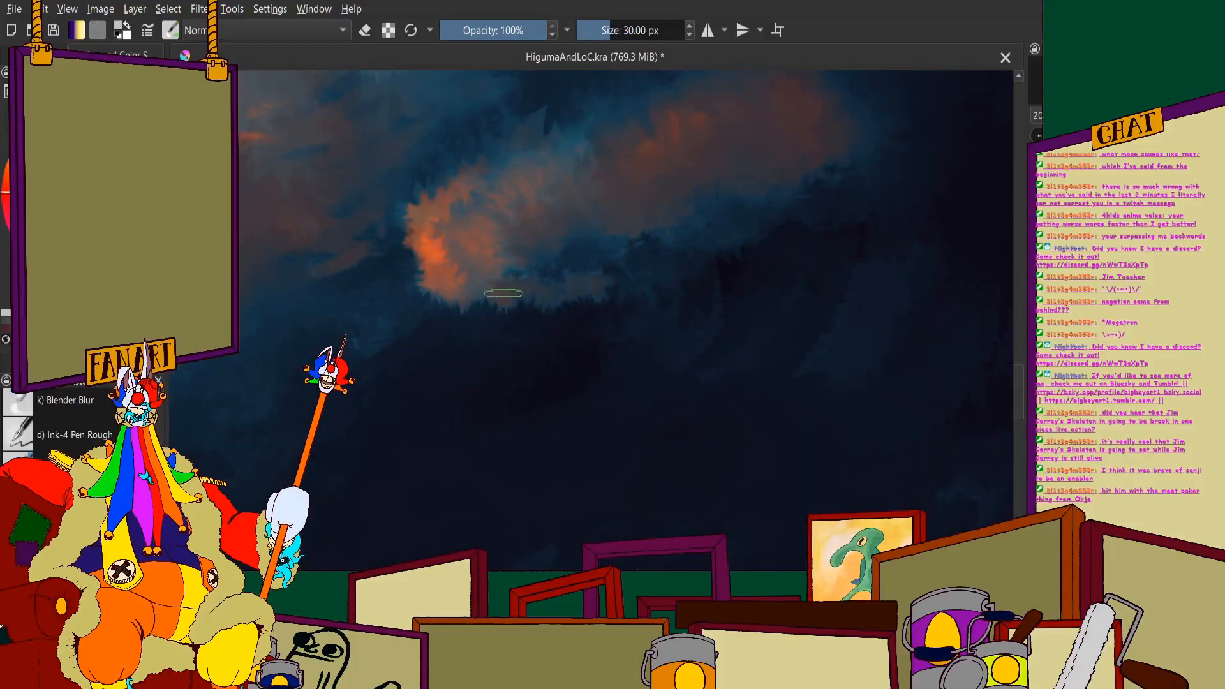
pyautogui.moveTo(465, 291); pyautogui.dragTo(518, 294)
pyautogui.moveTo(457, 254)
pyautogui.mouseDown()
pyautogui.moveTo(514, 140)
pyautogui.moveTo(499, 209)
pyautogui.moveTo(539, 235)
pyautogui.moveTo(530, 254)
pyautogui.moveTo(621, 276)
pyautogui.moveTo(463, 308)
pyautogui.moveTo(476, 321)
pyautogui.moveTo(593, 304)
pyautogui.mouseUp()
# - Paint long, lighter orange strokes down the outer edge of the splash on the boat side of the lower jaw
pyautogui.scroll(-7, 592, 303)
pyautogui.scroll(3, 543, 271)
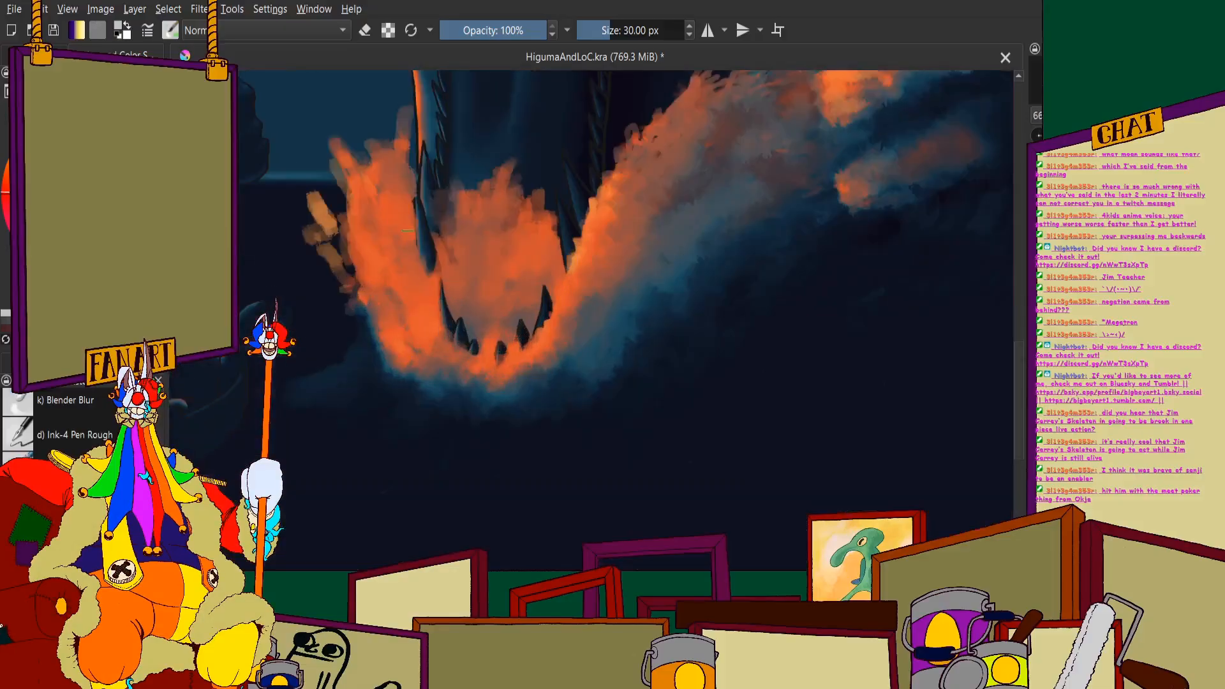
pyautogui.scroll(1, 347, 203)
pyautogui.scroll(1, 347, 205)
pyautogui.scroll(-3, 409, 217)
pyautogui.scroll(5, 440, 249)
pyautogui.scroll(-2, 447, 249)
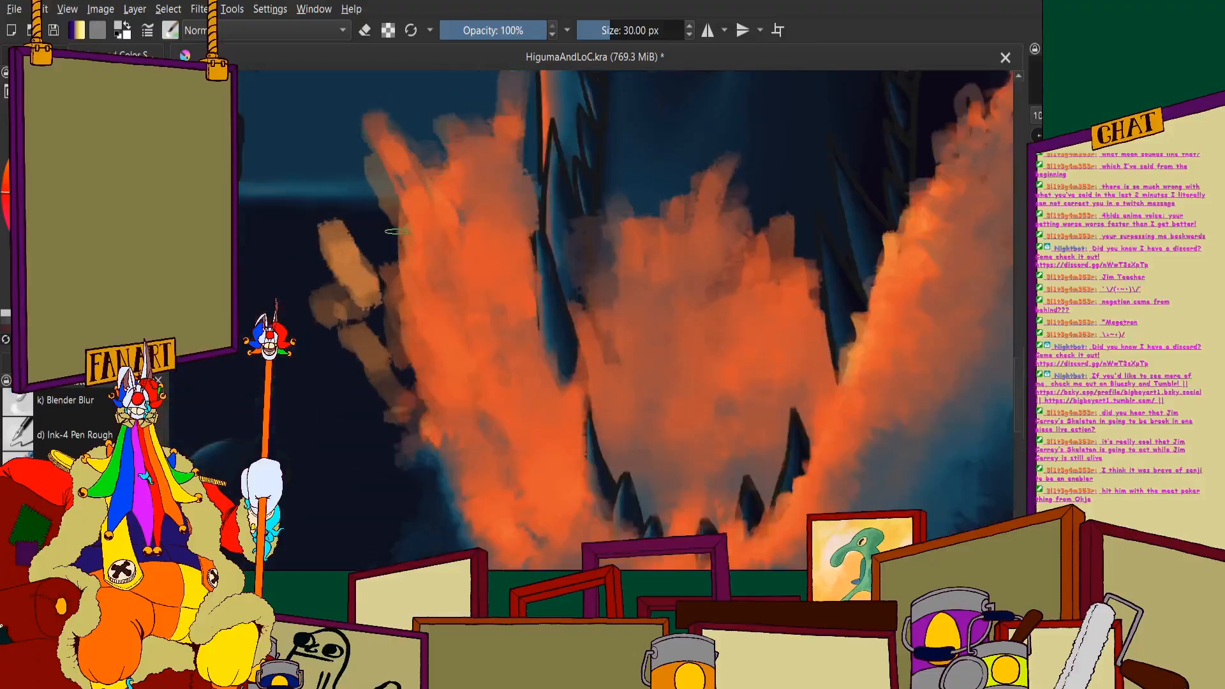
pyautogui.scroll(1, 460, 243)
pyautogui.moveTo(372, 89); pyautogui.dragTo(494, 339)
pyautogui.moveTo(378, 137)
pyautogui.mouseDown()
pyautogui.moveTo(436, 247)
pyautogui.moveTo(475, 392)
pyautogui.mouseUp()
pyautogui.moveTo(361, 189); pyautogui.dragTo(480, 495)
pyautogui.scroll(-1, 406, 335)
pyautogui.scroll(-3, 407, 333)
pyautogui.scroll(2, 401, 357)
pyautogui.moveTo(367, 209); pyautogui.dragTo(441, 397)
pyautogui.moveTo(339, 196); pyautogui.dragTo(422, 386)
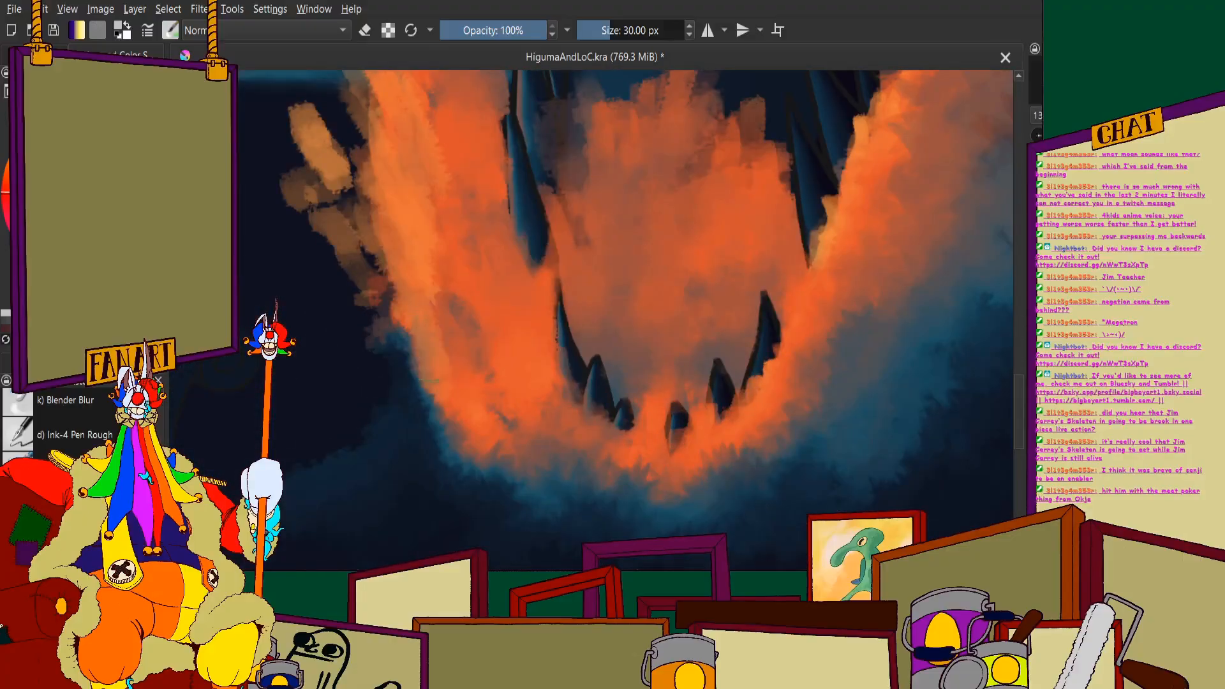
pyautogui.moveTo(379, 259); pyautogui.dragTo(427, 396)
# - Extend the boat-side splash with tapered orange spray tips and streaks running down beside the jaw's outer teeth
pyautogui.scroll(-2, 416, 256)
pyautogui.scroll(3, 418, 249)
pyautogui.moveTo(464, 306); pyautogui.dragTo(474, 334)
pyautogui.moveTo(459, 225); pyautogui.dragTo(501, 331)
pyautogui.moveTo(441, 150); pyautogui.dragTo(505, 305)
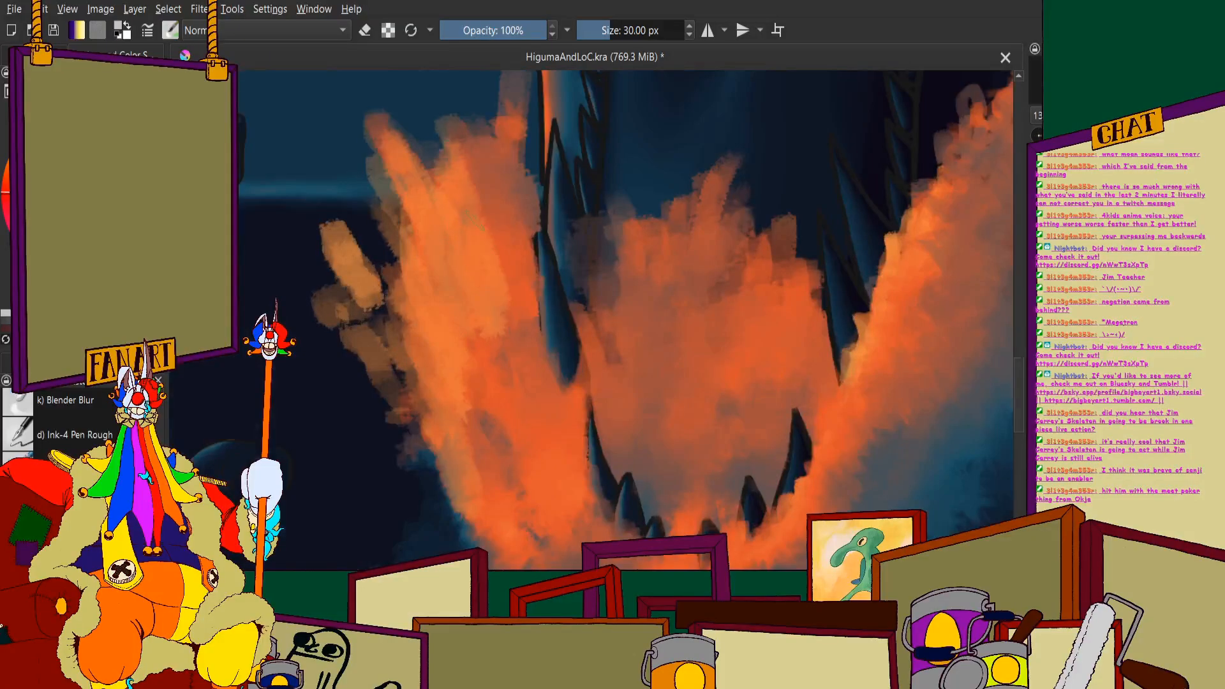
pyautogui.moveTo(432, 89); pyautogui.dragTo(500, 210)
pyautogui.moveTo(479, 128)
pyautogui.mouseDown()
pyautogui.moveTo(519, 219)
pyautogui.moveTo(512, 172)
pyautogui.mouseUp()
pyautogui.moveTo(495, 89)
pyautogui.mouseDown()
pyautogui.moveTo(515, 135)
pyautogui.moveTo(531, 245)
pyautogui.mouseUp()
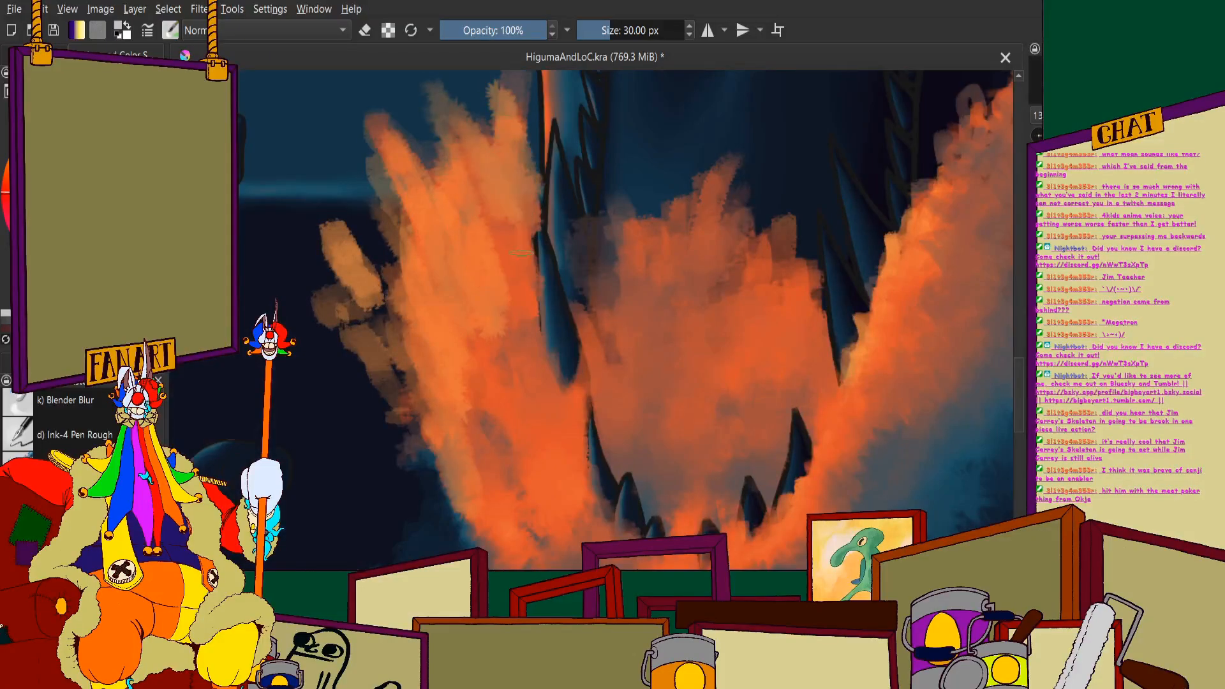
pyautogui.moveTo(512, 294)
pyautogui.mouseDown()
pyautogui.moveTo(513, 371)
pyautogui.moveTo(470, 447)
pyautogui.mouseUp()
# - Paint lighter orange vertical streaks down the middle of the splash inside the lower jaw
pyautogui.scroll(-3, 644, 282)
pyautogui.scroll(2, 644, 282)
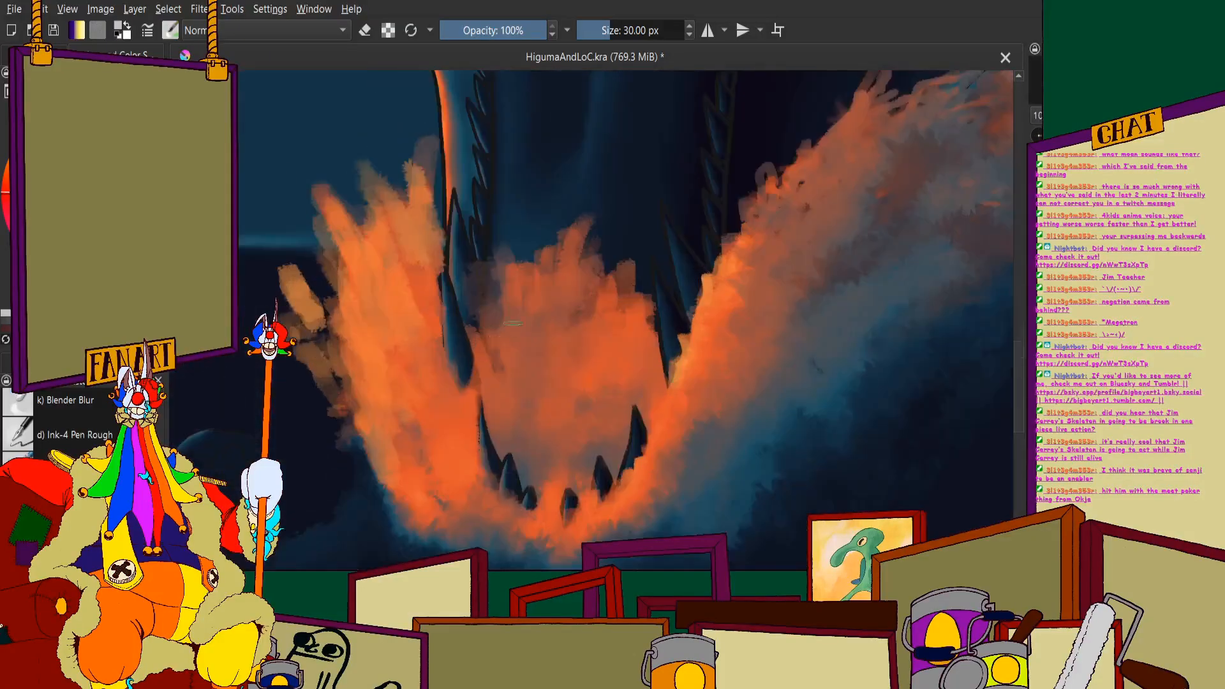
pyautogui.scroll(-1, 645, 282)
pyautogui.scroll(2, 645, 282)
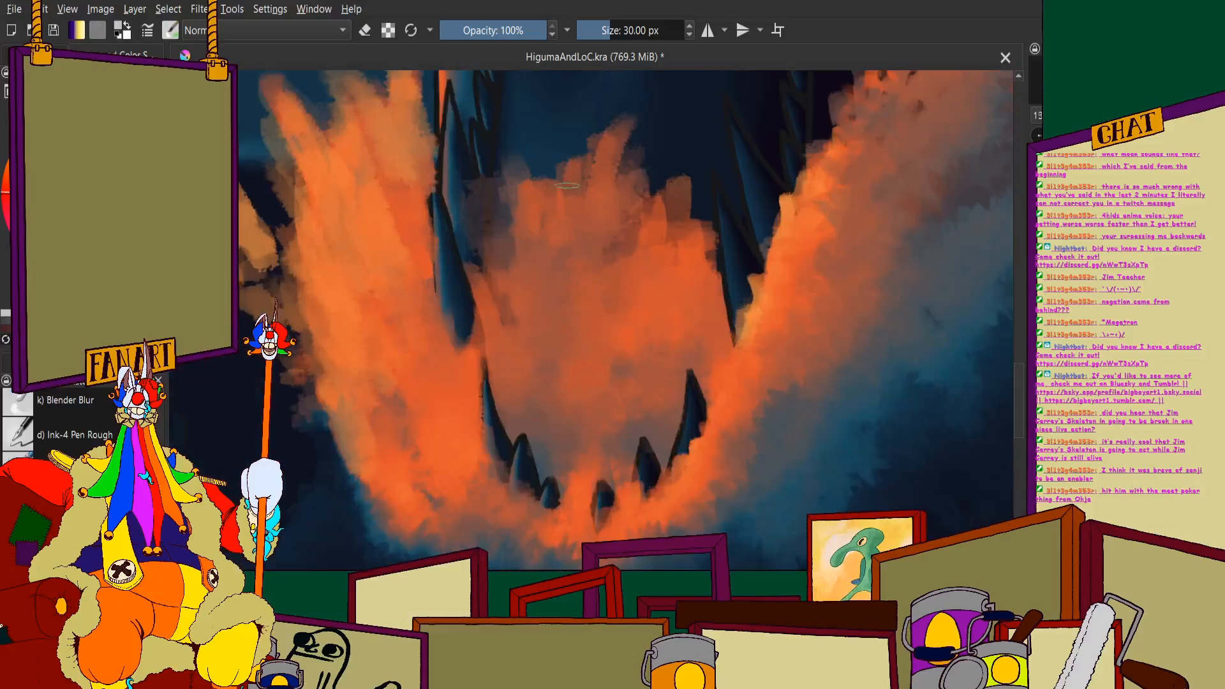
pyautogui.moveTo(597, 179)
pyautogui.mouseDown()
pyautogui.moveTo(603, 256)
pyautogui.moveTo(597, 328)
pyautogui.moveTo(571, 357)
pyautogui.moveTo(574, 448)
pyautogui.mouseUp()
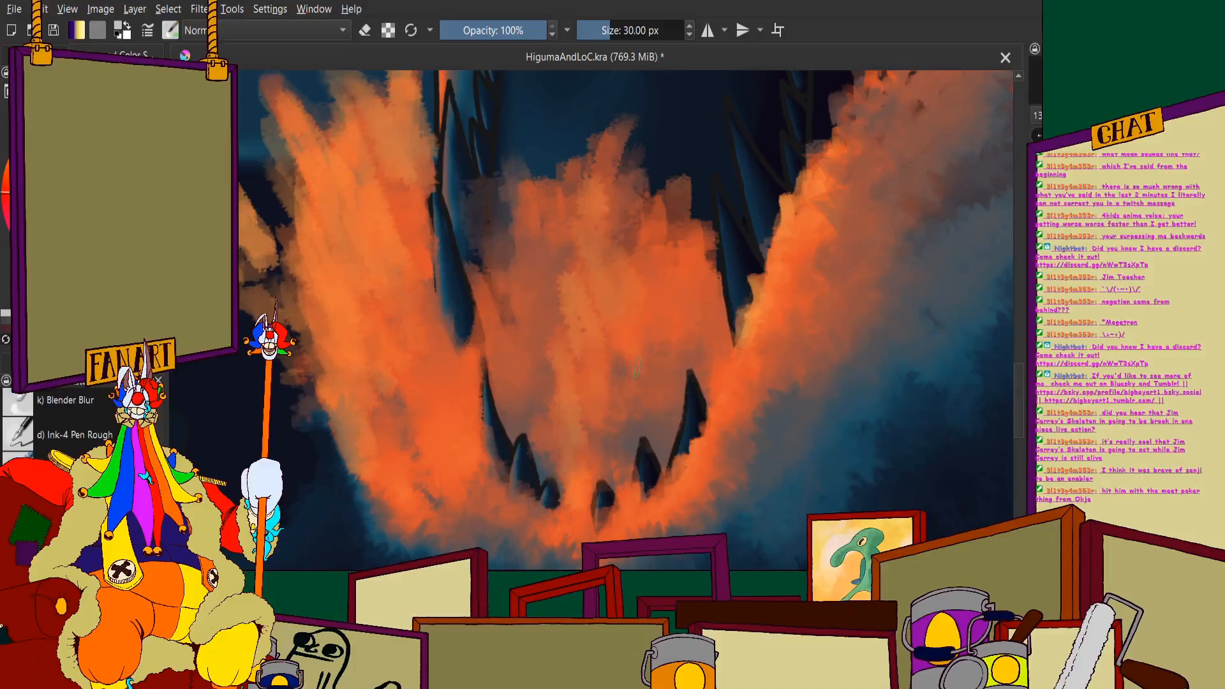
# - Lock the layer's alpha and paint a blue-grey shadow in the splash above the small front teeth
pyautogui.scroll(-4, 562, 189)
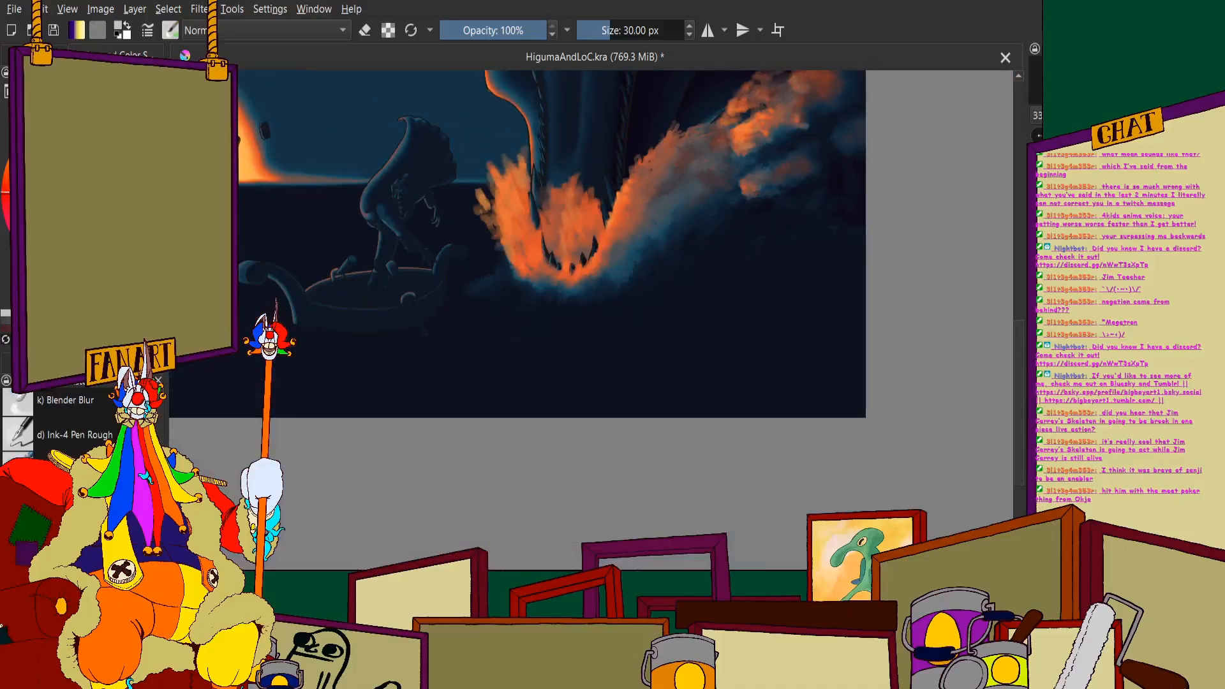
pyautogui.scroll(4, 572, 271)
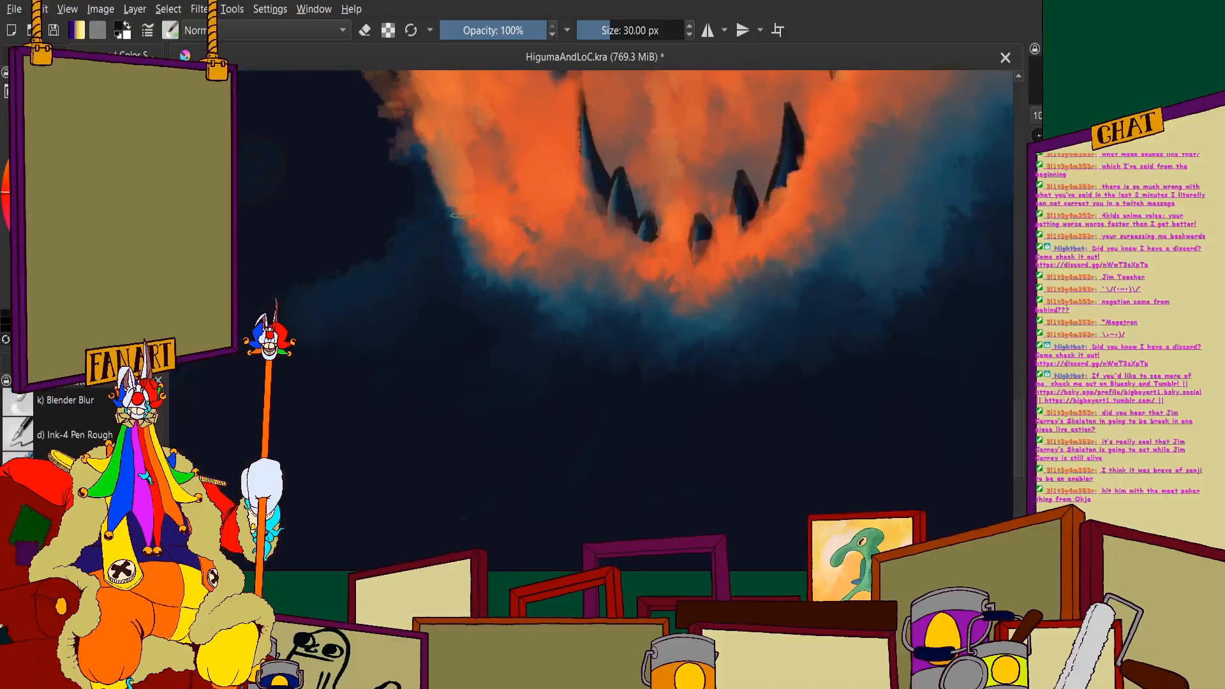
pyautogui.scroll(2, 573, 271)
pyautogui.scroll(-2, 573, 271)
pyautogui.scroll(3, 594, 268)
pyautogui.scroll(-3, 600, 306)
pyautogui.scroll(3, 600, 306)
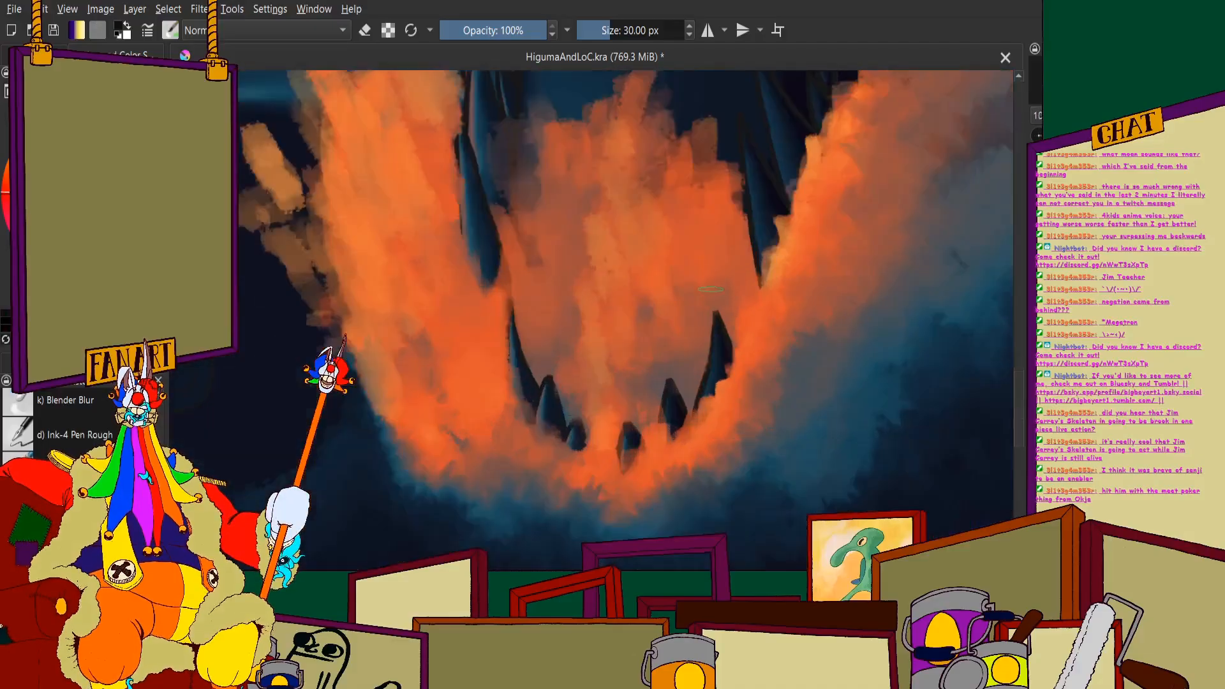
pyautogui.click(563, 506)
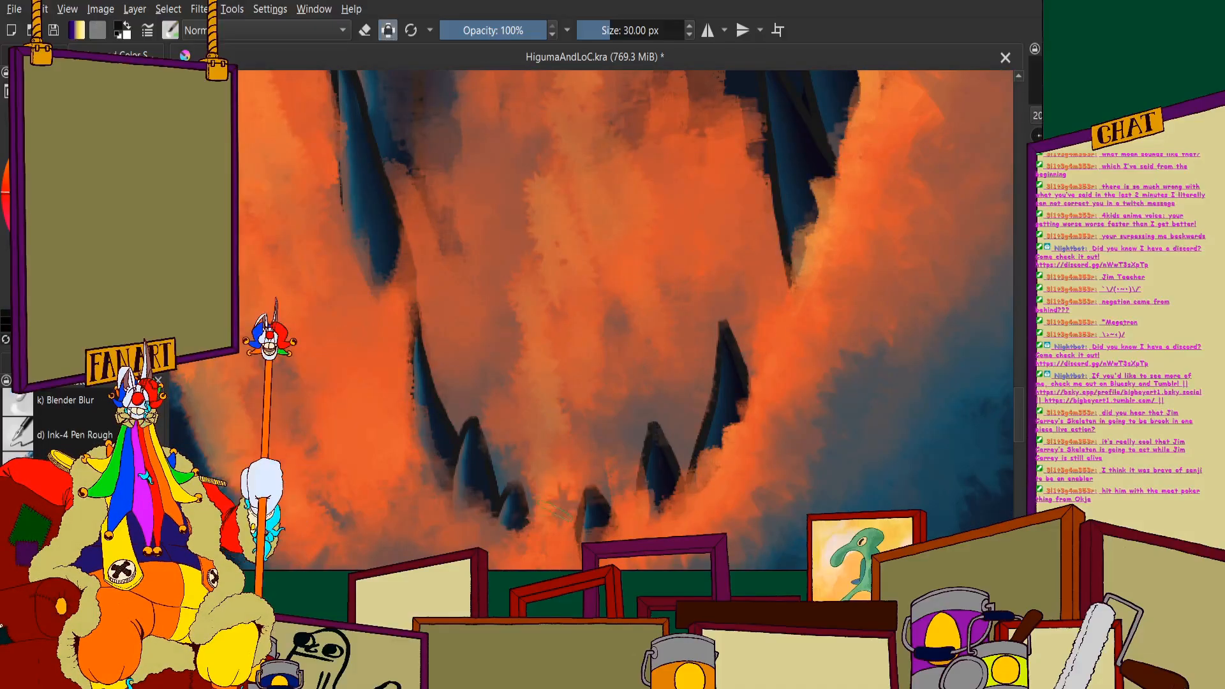
pyautogui.moveTo(566, 410)
pyautogui.mouseDown()
pyautogui.moveTo(587, 512)
pyautogui.moveTo(603, 420)
pyautogui.moveTo(635, 520)
pyautogui.moveTo(636, 461)
pyautogui.moveTo(622, 531)
pyautogui.mouseUp()
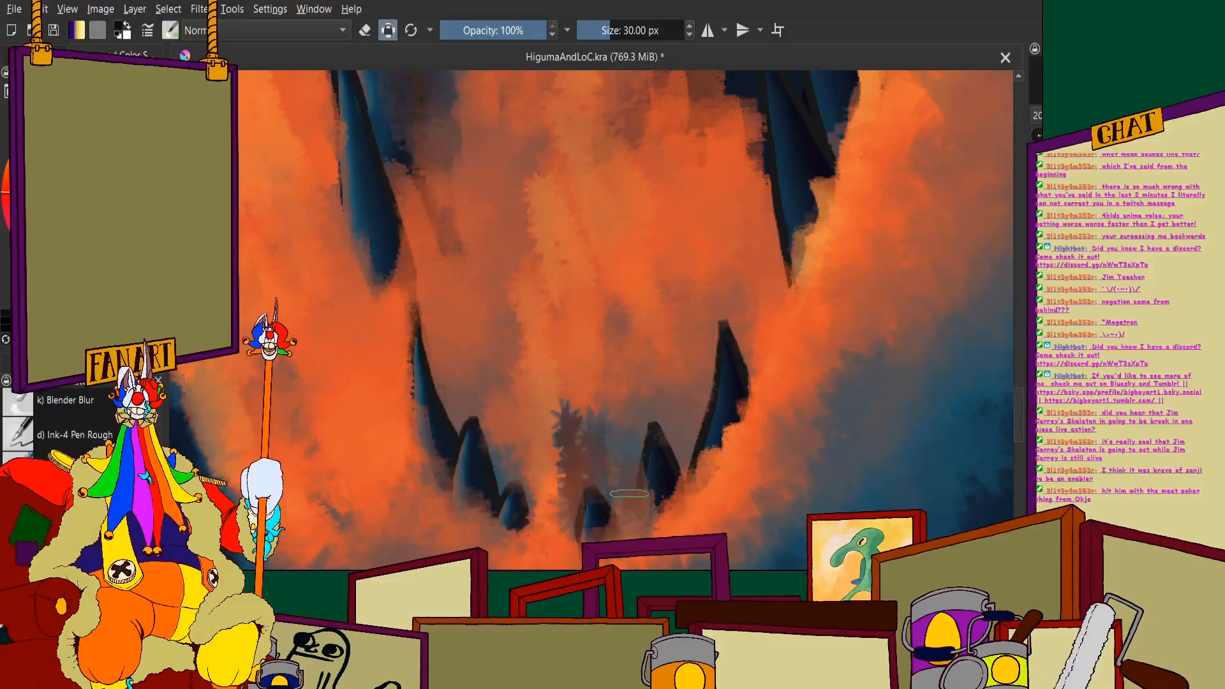
# - Spread the blue-grey shadow behind the lower teeth on the wave side of the jaw, blending it into the orange foam
pyautogui.scroll(-4, 629, 493)
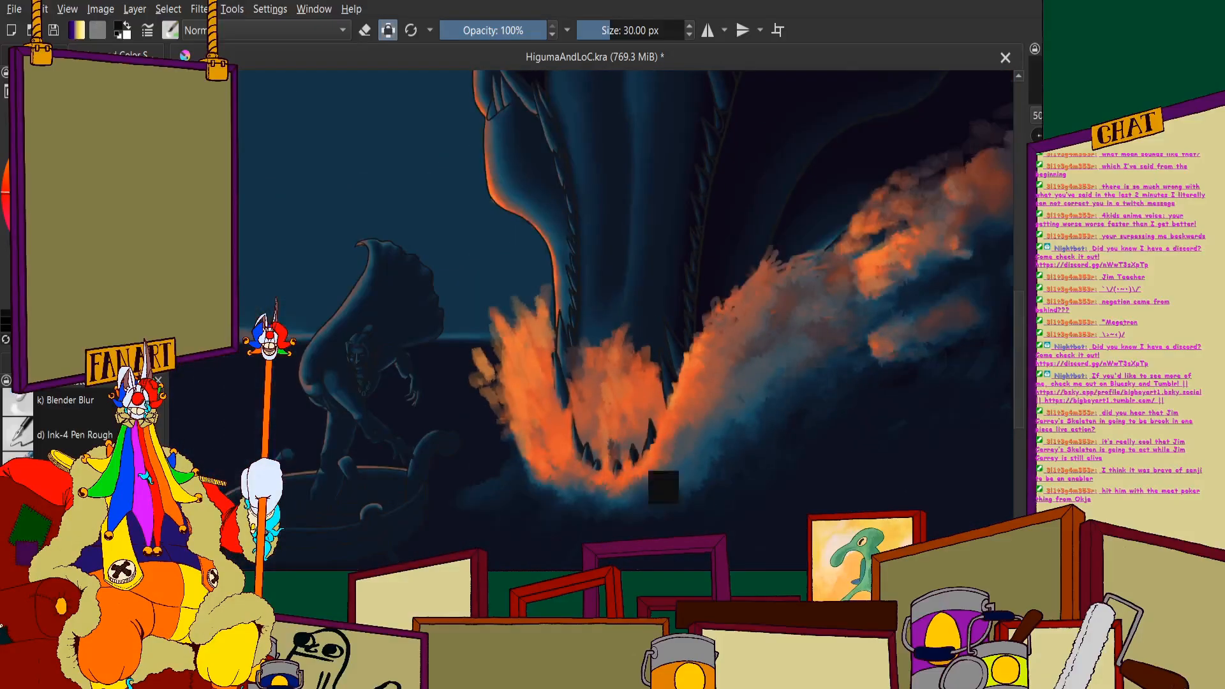
pyautogui.scroll(4, 561, 492)
pyautogui.moveTo(561, 492)
pyautogui.mouseDown()
pyautogui.moveTo(603, 446)
pyautogui.moveTo(670, 479)
pyautogui.moveTo(708, 383)
pyautogui.moveTo(781, 288)
pyautogui.moveTo(791, 246)
pyautogui.mouseUp()
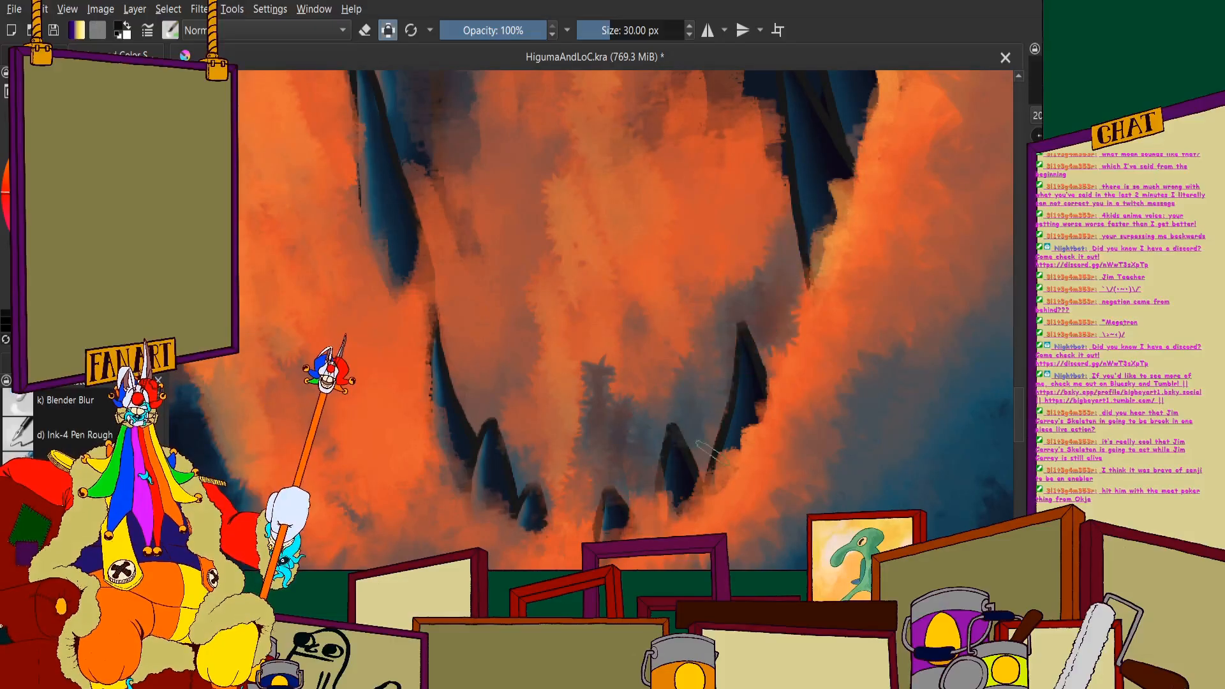
pyautogui.moveTo(705, 452)
pyautogui.mouseDown()
pyautogui.moveTo(785, 377)
pyautogui.moveTo(830, 382)
pyautogui.moveTo(823, 333)
pyautogui.moveTo(821, 376)
pyautogui.mouseUp()
# - Blend the muted shadow upward through the inner splash toward the large tooth on the jaw's wave side
pyautogui.scroll(-10, 653, 245)
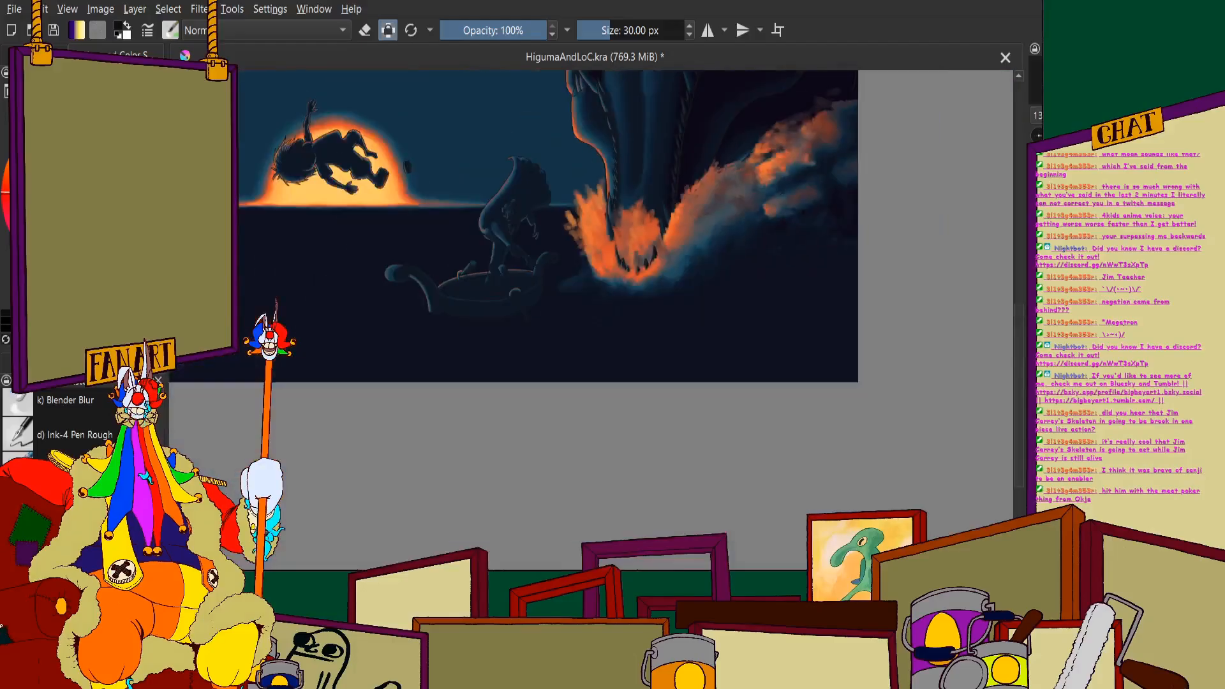
pyautogui.scroll(2, 661, 241)
pyautogui.scroll(2, 528, 290)
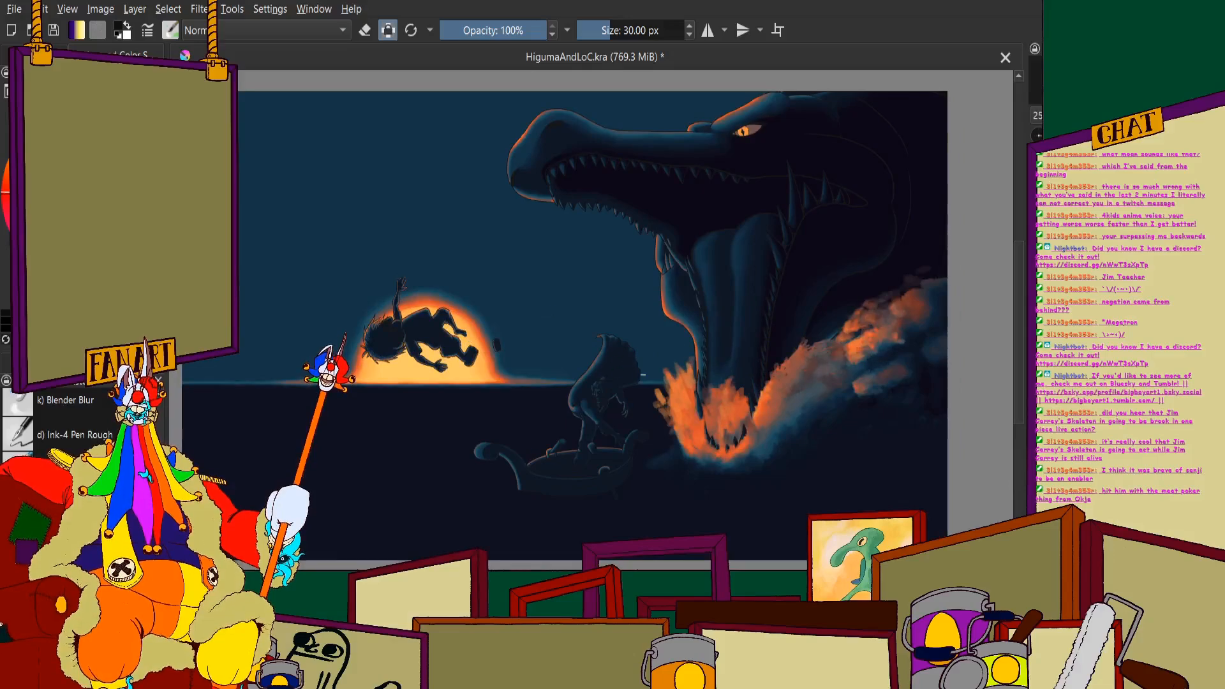
pyautogui.scroll(6, 700, 470)
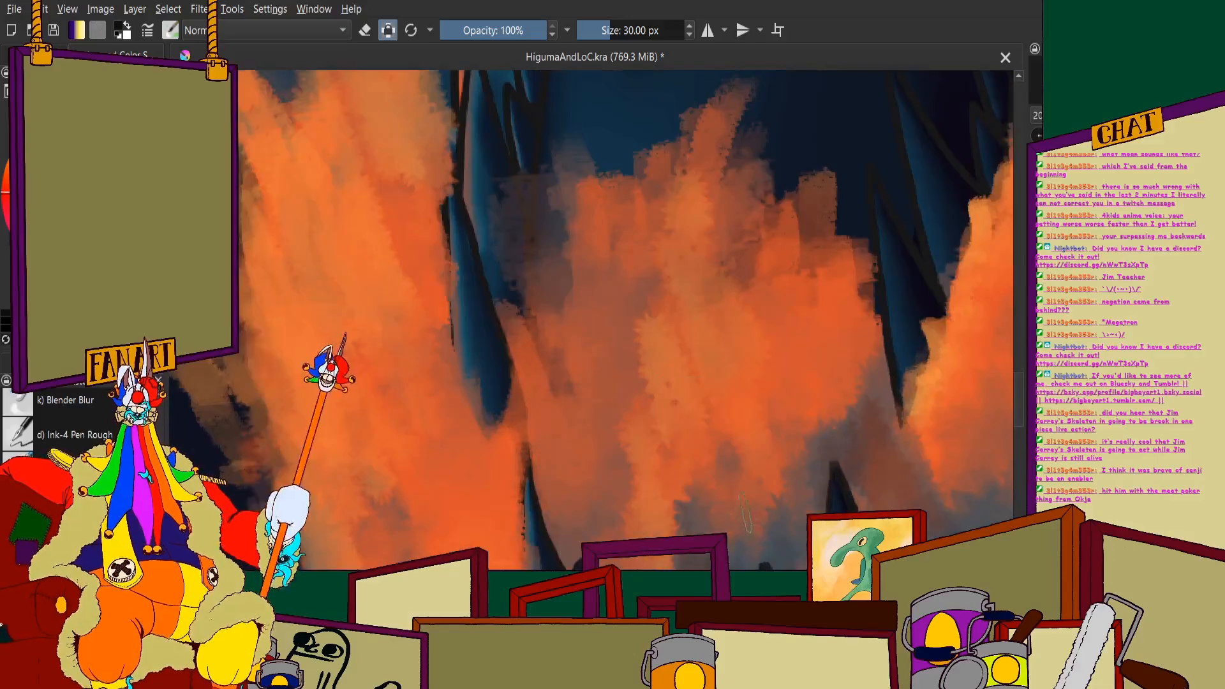
pyautogui.moveTo(757, 542)
pyautogui.mouseDown()
pyautogui.moveTo(791, 409)
pyautogui.moveTo(842, 383)
pyautogui.moveTo(865, 335)
pyautogui.mouseUp()
pyautogui.scroll(-3, 865, 335)
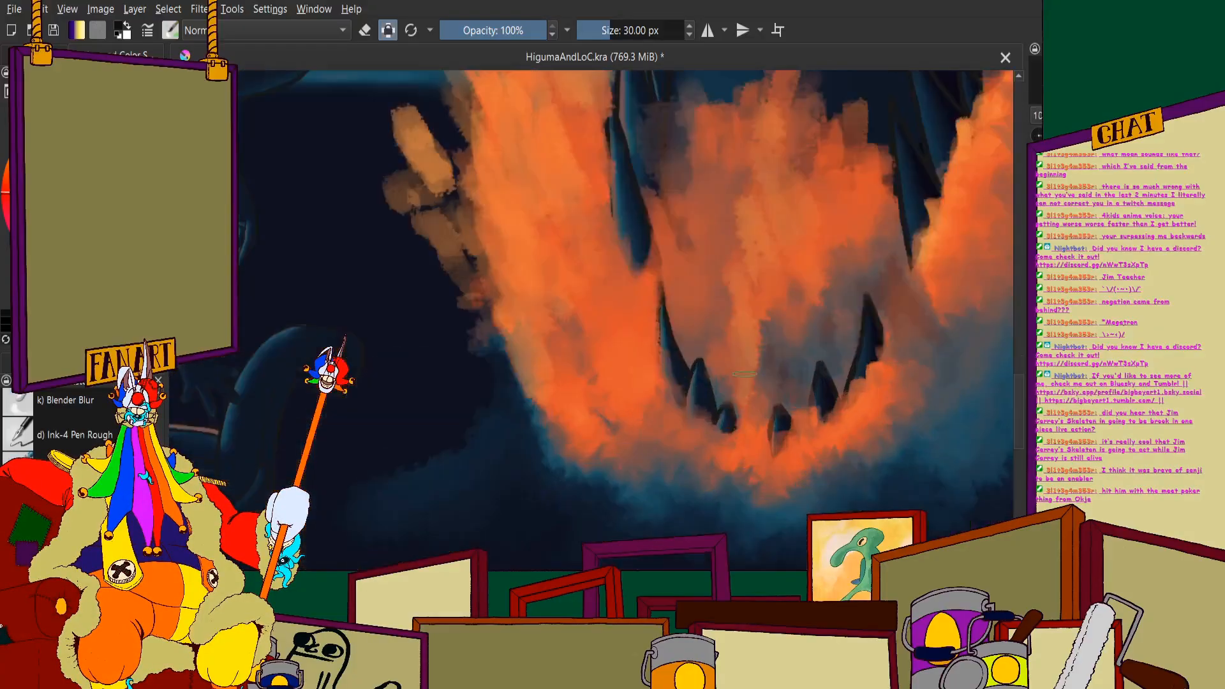
# - Dab muted orange foam along the rim of the lower jaw, below the small front teeth and beside the wave-side tooth
pyautogui.scroll(3, 762, 427)
pyautogui.moveTo(750, 475)
pyautogui.mouseDown()
pyautogui.moveTo(795, 549)
pyautogui.moveTo(765, 543)
pyautogui.mouseUp()
pyautogui.moveTo(757, 448)
pyautogui.mouseDown()
pyautogui.moveTo(719, 515)
pyautogui.moveTo(761, 547)
pyautogui.moveTo(739, 529)
pyautogui.moveTo(746, 474)
pyautogui.moveTo(782, 504)
pyautogui.moveTo(797, 558)
pyautogui.moveTo(756, 438)
pyautogui.moveTo(734, 530)
pyautogui.mouseUp()
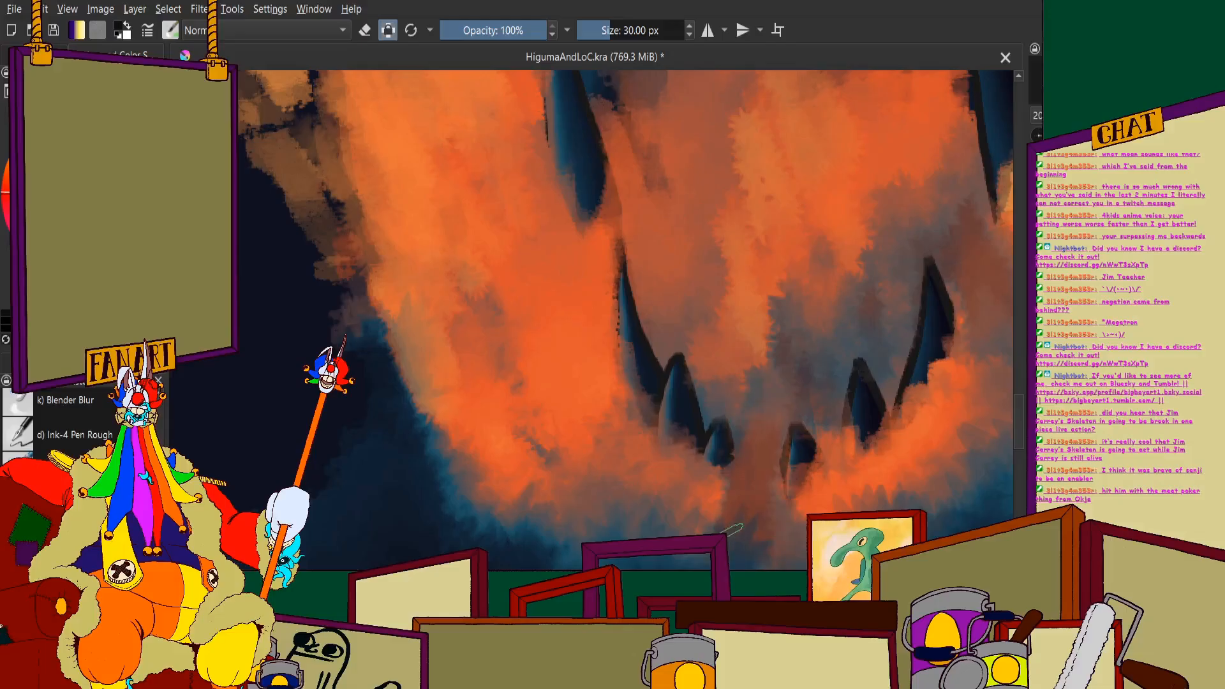
pyautogui.moveTo(730, 480)
pyautogui.mouseDown()
pyautogui.moveTo(725, 519)
pyautogui.moveTo(708, 506)
pyautogui.moveTo(693, 531)
pyautogui.mouseUp()
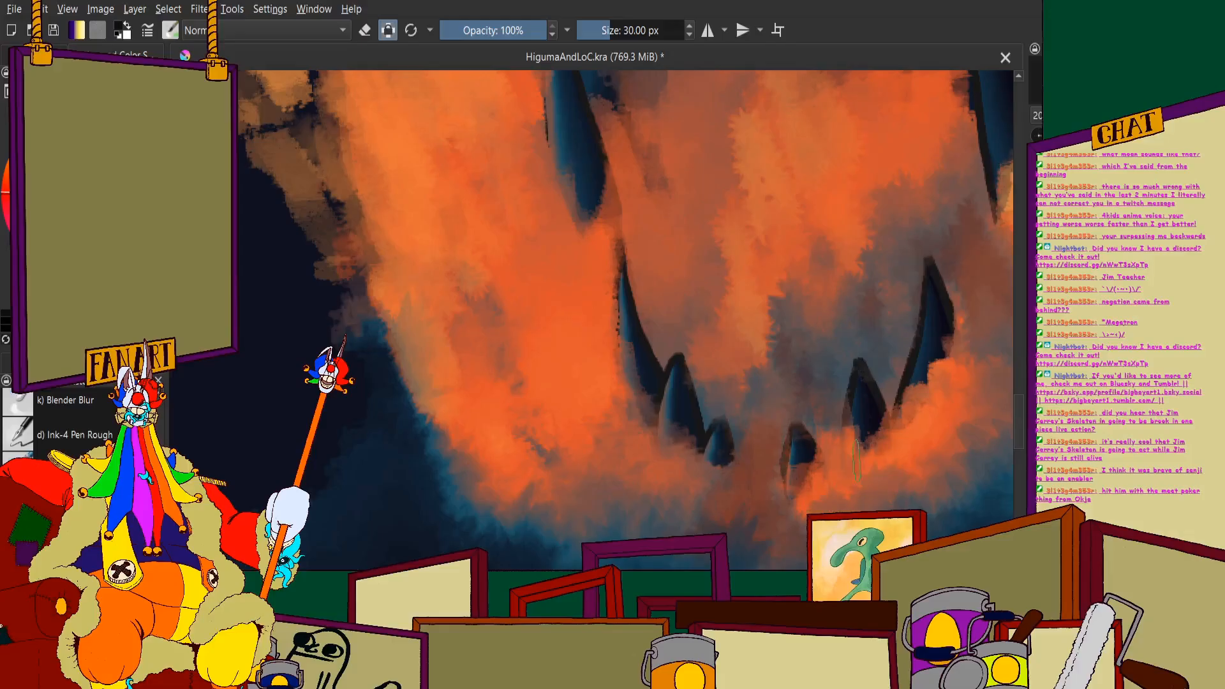
pyautogui.moveTo(956, 406)
pyautogui.mouseDown()
pyautogui.moveTo(951, 444)
pyautogui.moveTo(916, 447)
pyautogui.mouseUp()
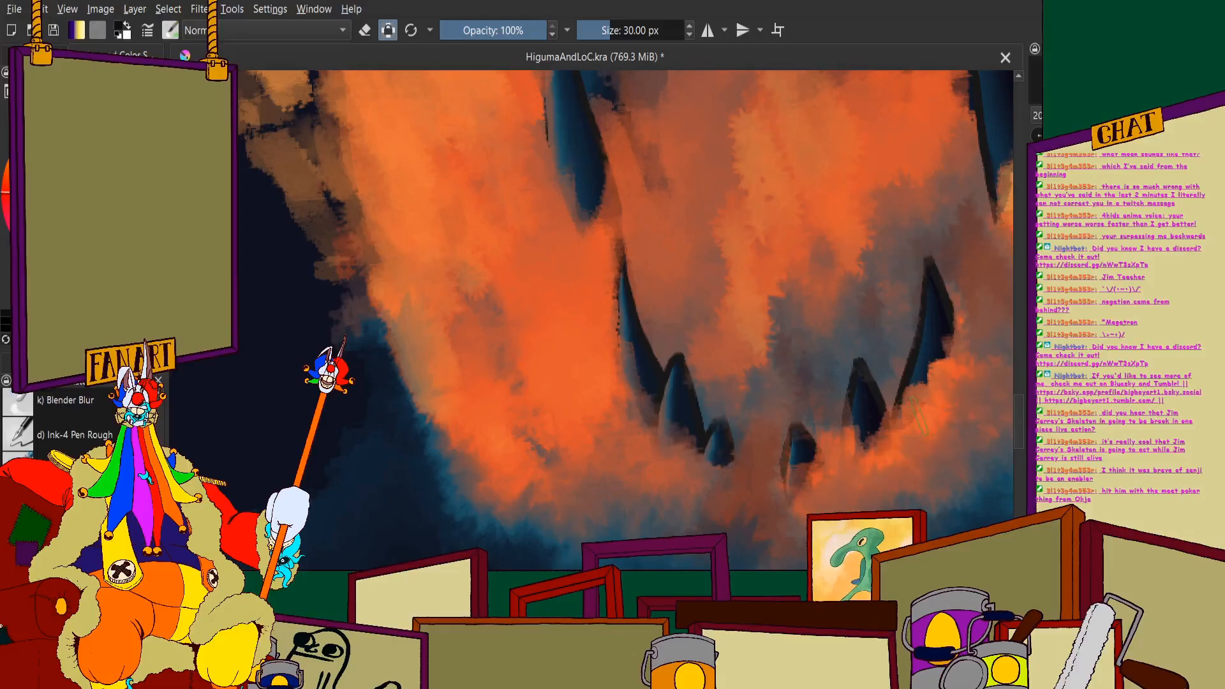
# - Examine the splash against the whole composition at several zoom levels
pyautogui.scroll(-3, 874, 399)
pyautogui.scroll(1, 766, 383)
pyautogui.scroll(2, 670, 326)
pyautogui.scroll(-6, 638, 284)
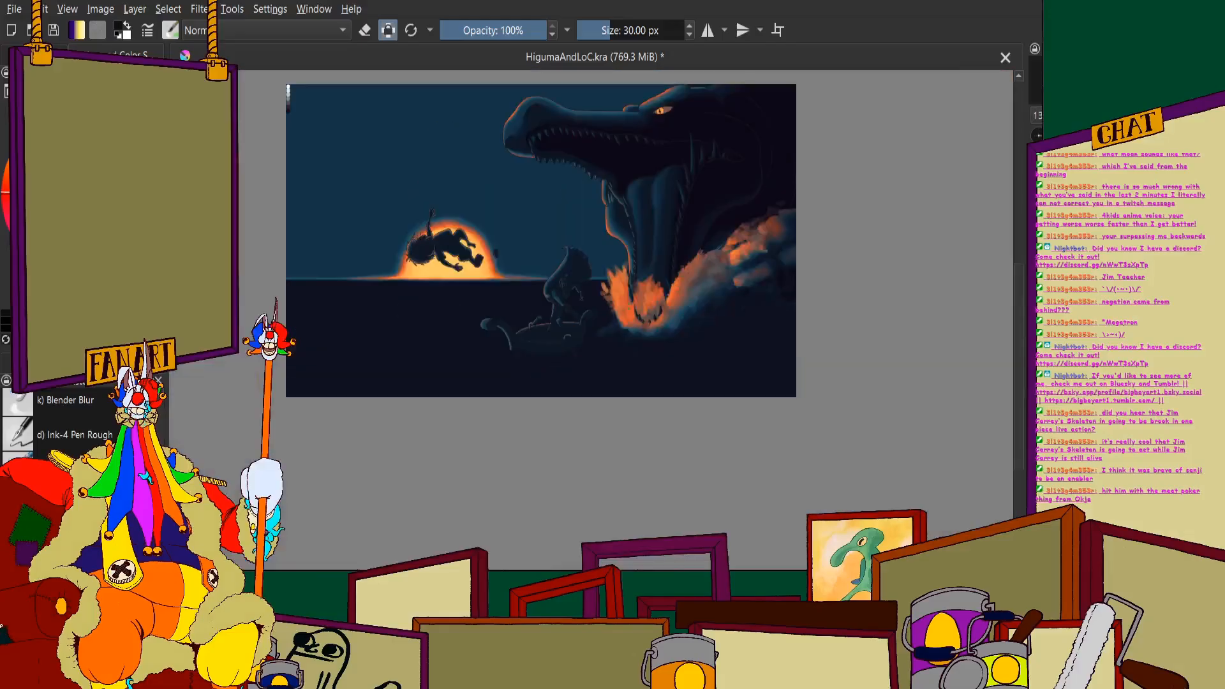
pyautogui.moveTo(619, 185); pyautogui.dragTo(623, 224)
pyautogui.scroll(3, 622, 226)
pyautogui.scroll(-3, 622, 226)
pyautogui.scroll(1, 493, 148)
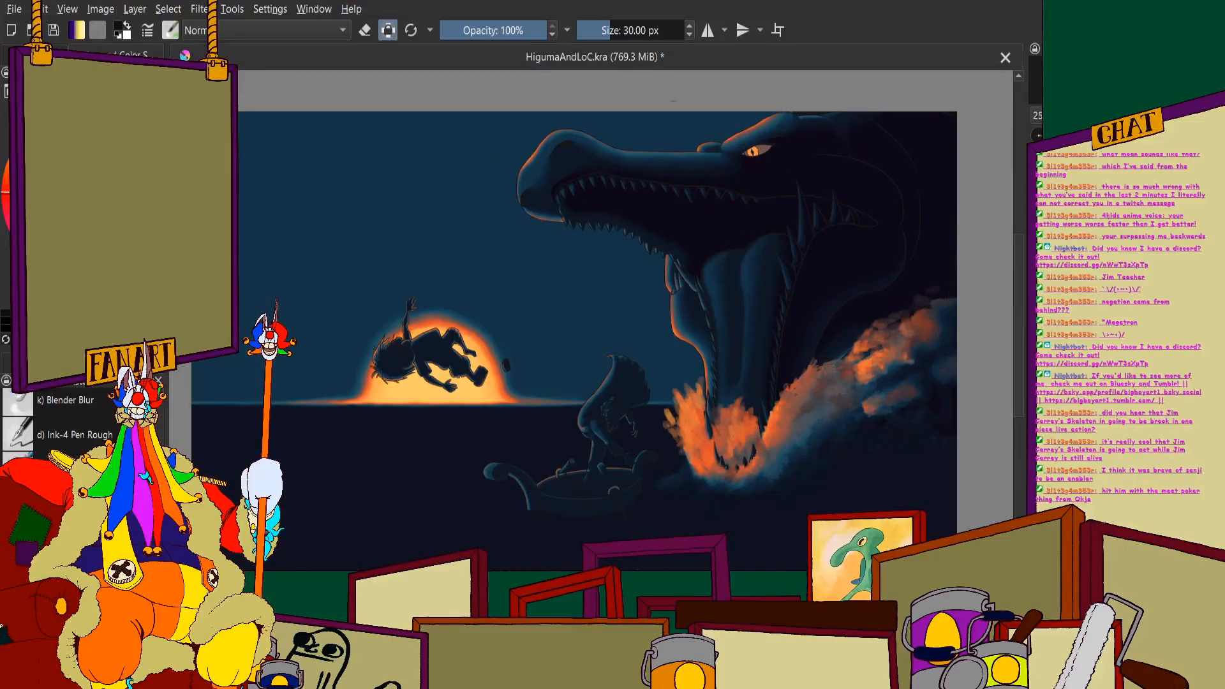
pyautogui.scroll(-1, 670, 361)
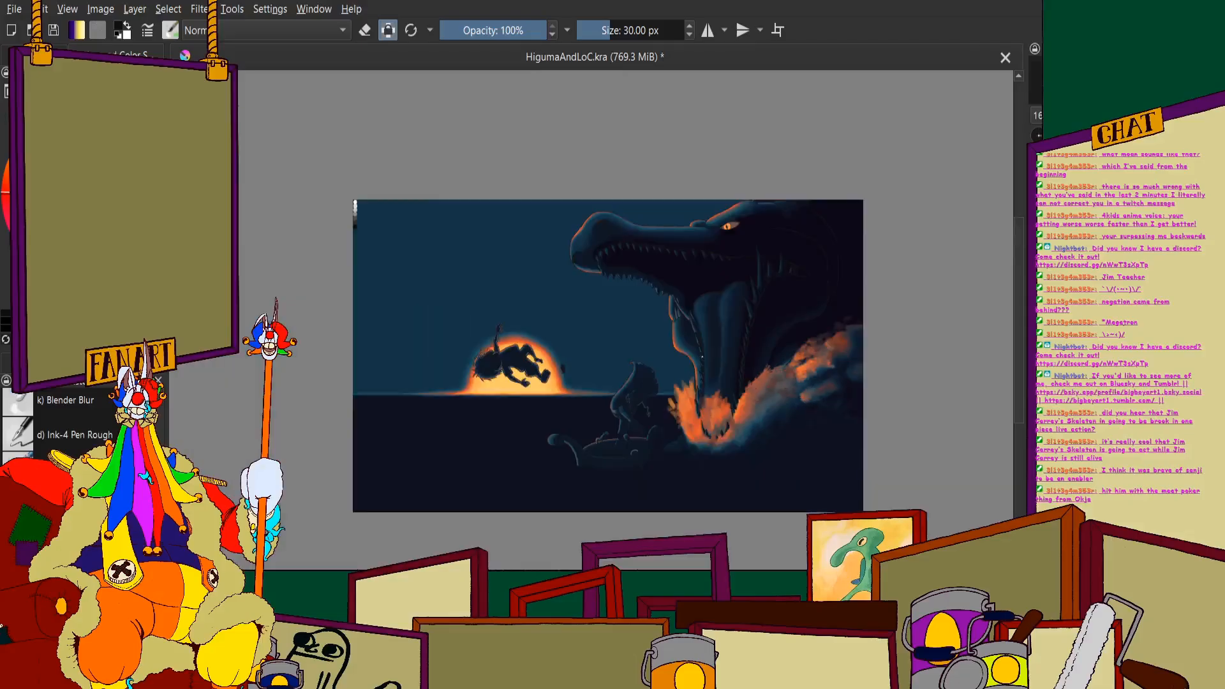
pyautogui.scroll(4, 794, 415)
pyautogui.scroll(-2, 619, 342)
pyautogui.scroll(3, 510, 383)
pyautogui.scroll(-3, 488, 358)
pyautogui.scroll(4, 597, 382)
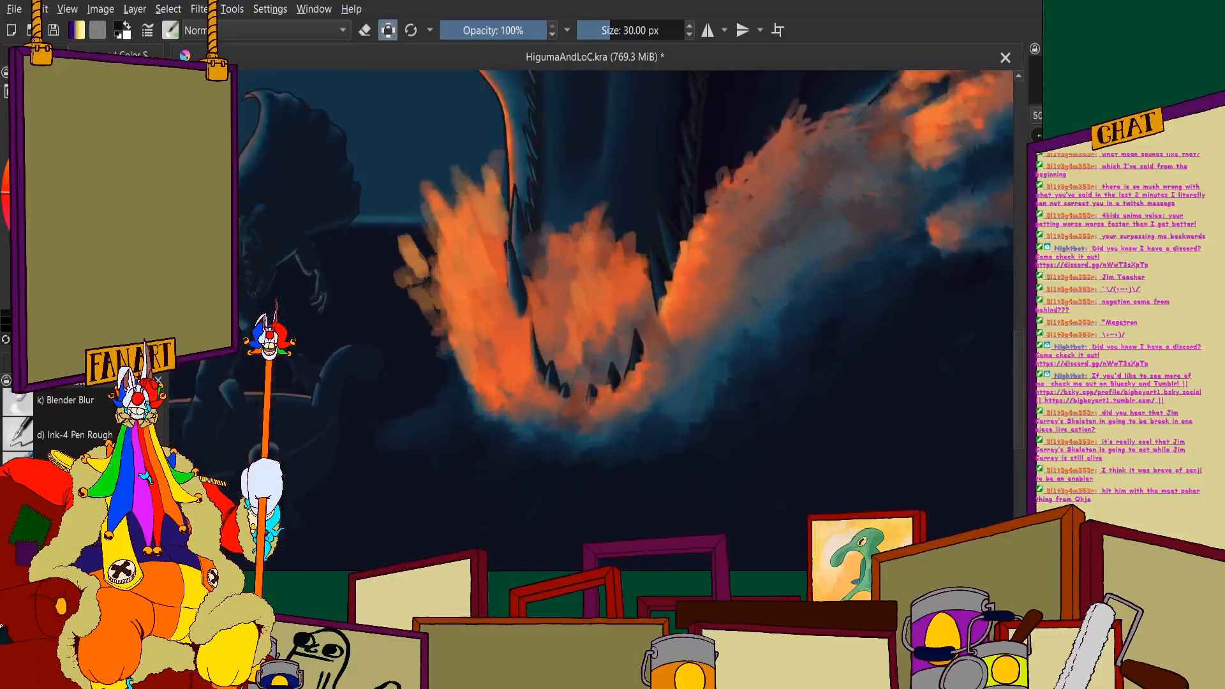
# - Brush blue-grey spray between the lower teeth and the wave, covering the outer edge of the orange foam
pyautogui.moveTo(823, 383); pyautogui.dragTo(785, 448)
pyautogui.moveTo(856, 351)
pyautogui.mouseDown()
pyautogui.moveTo(757, 460)
pyautogui.moveTo(742, 443)
pyautogui.moveTo(757, 438)
pyautogui.mouseUp()
pyautogui.moveTo(769, 383); pyautogui.dragTo(699, 505)
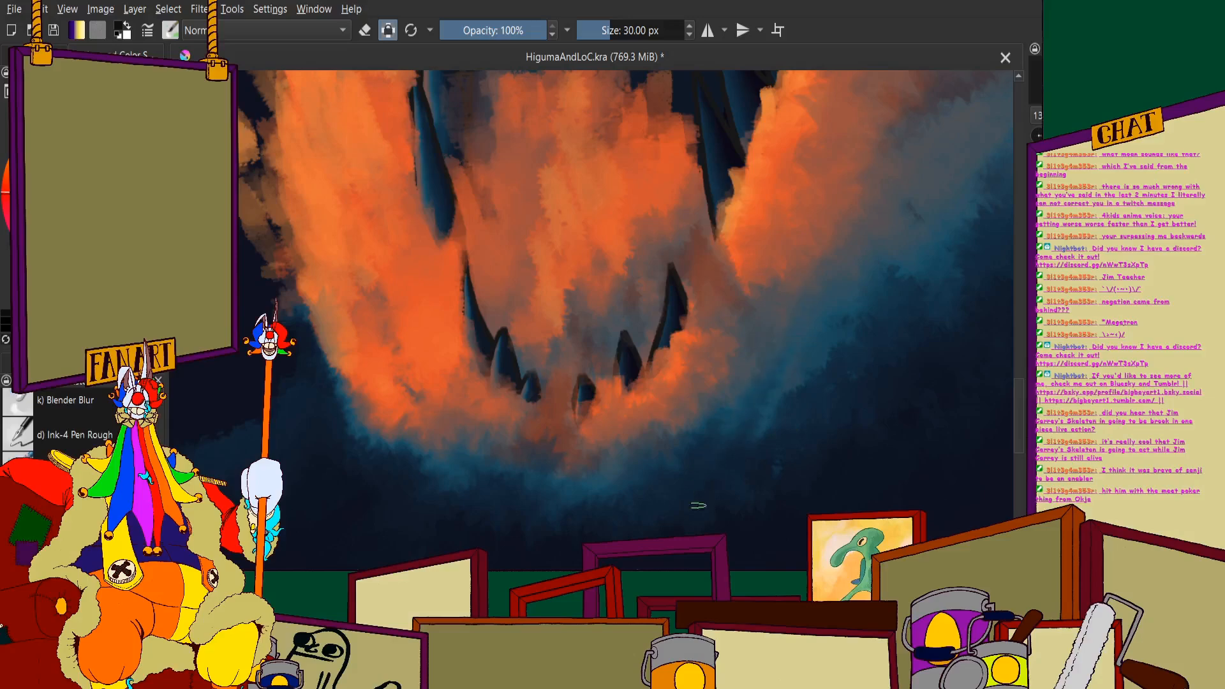
pyautogui.moveTo(802, 314); pyautogui.dragTo(766, 428)
pyautogui.moveTo(842, 313); pyautogui.dragTo(789, 410)
pyautogui.moveTo(925, 217); pyautogui.dragTo(811, 415)
pyautogui.scroll(-2, 811, 415)
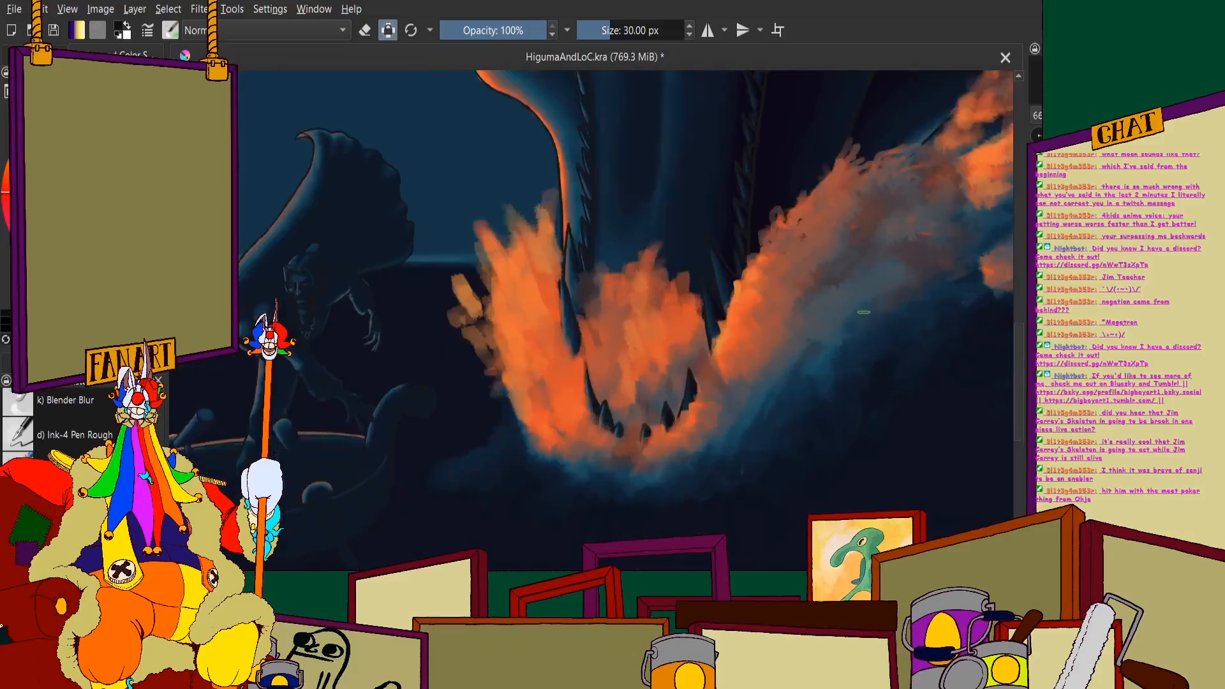
# - Extend soft blue-grey strokes along the underside of the rising wave, blending them into its muted orange body
pyautogui.moveTo(875, 262); pyautogui.dragTo(796, 350)
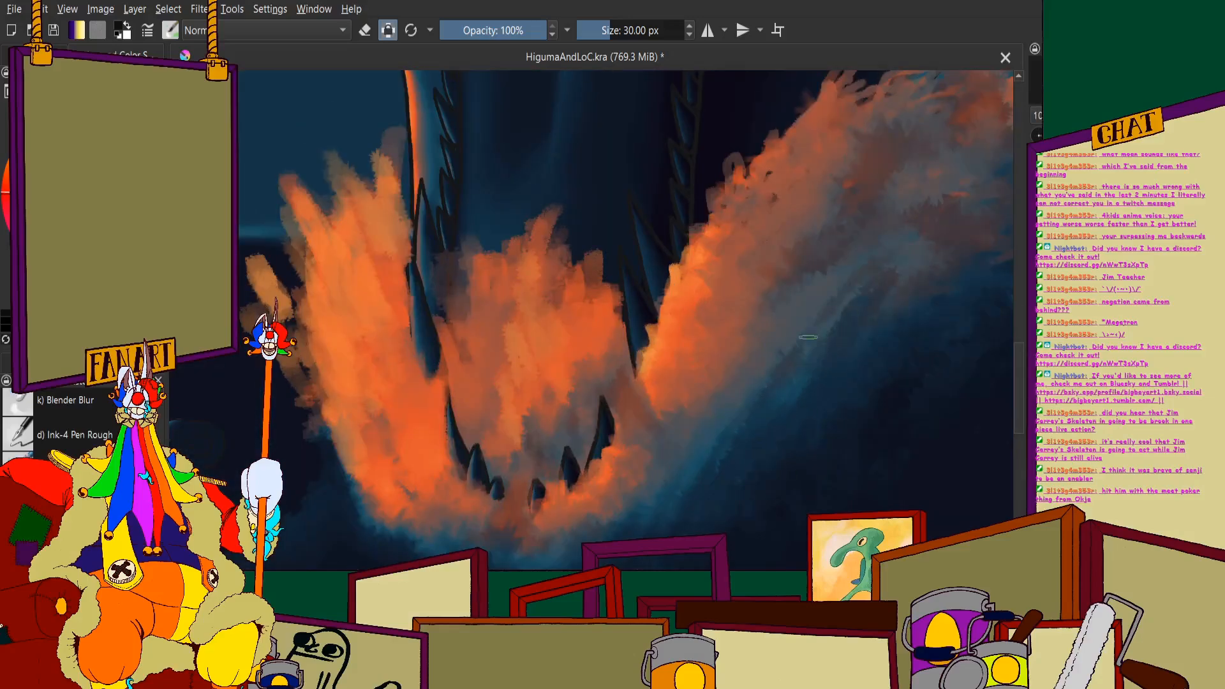
pyautogui.moveTo(926, 240)
pyautogui.mouseDown()
pyautogui.moveTo(808, 337)
pyautogui.moveTo(860, 339)
pyautogui.mouseUp()
pyautogui.scroll(-2, 811, 423)
pyautogui.scroll(2, 942, 325)
pyautogui.moveTo(765, 381); pyautogui.dragTo(860, 295)
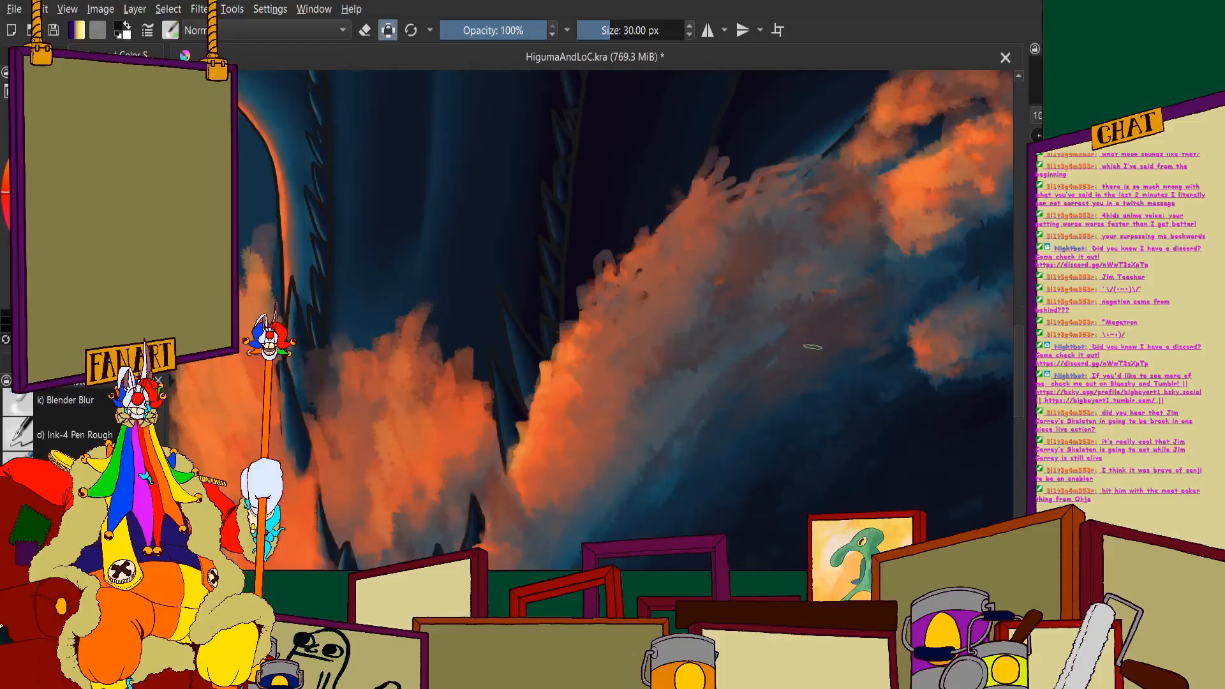
# - Tone down the isolated orange patch beneath the far end of the wave with blue-grey strokes
pyautogui.moveTo(830, 389); pyautogui.dragTo(929, 343)
pyautogui.moveTo(814, 428); pyautogui.dragTo(935, 367)
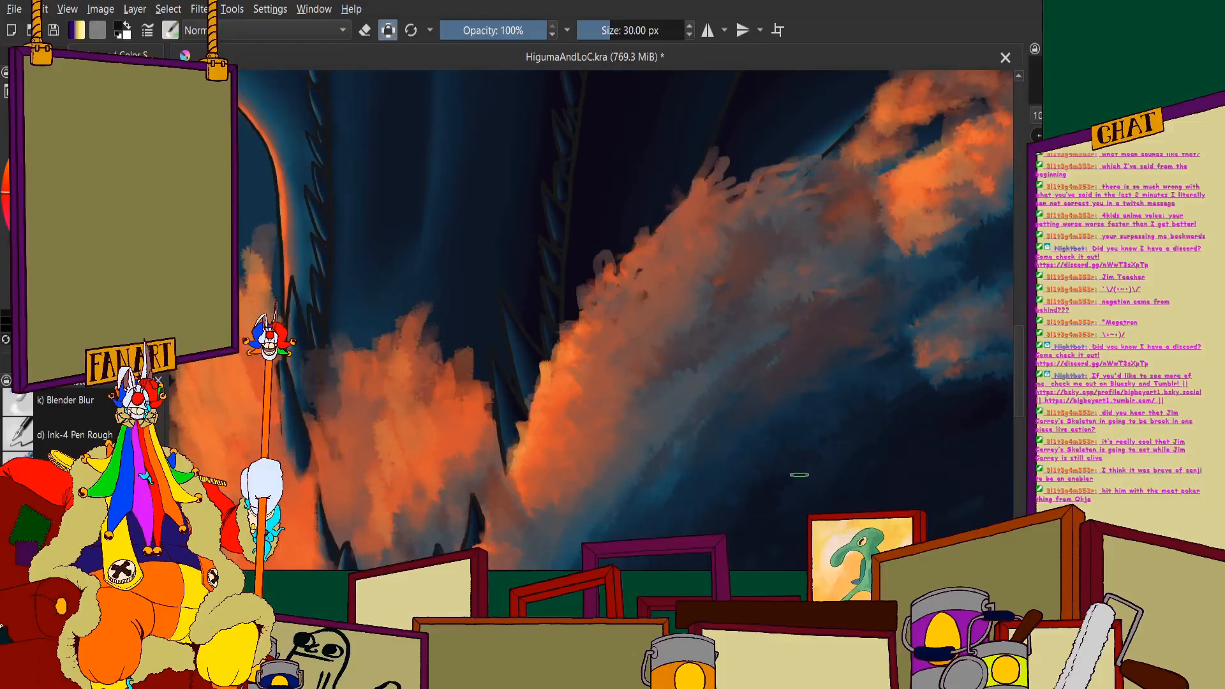
pyautogui.scroll(-3, 802, 506)
pyautogui.scroll(4, 585, 405)
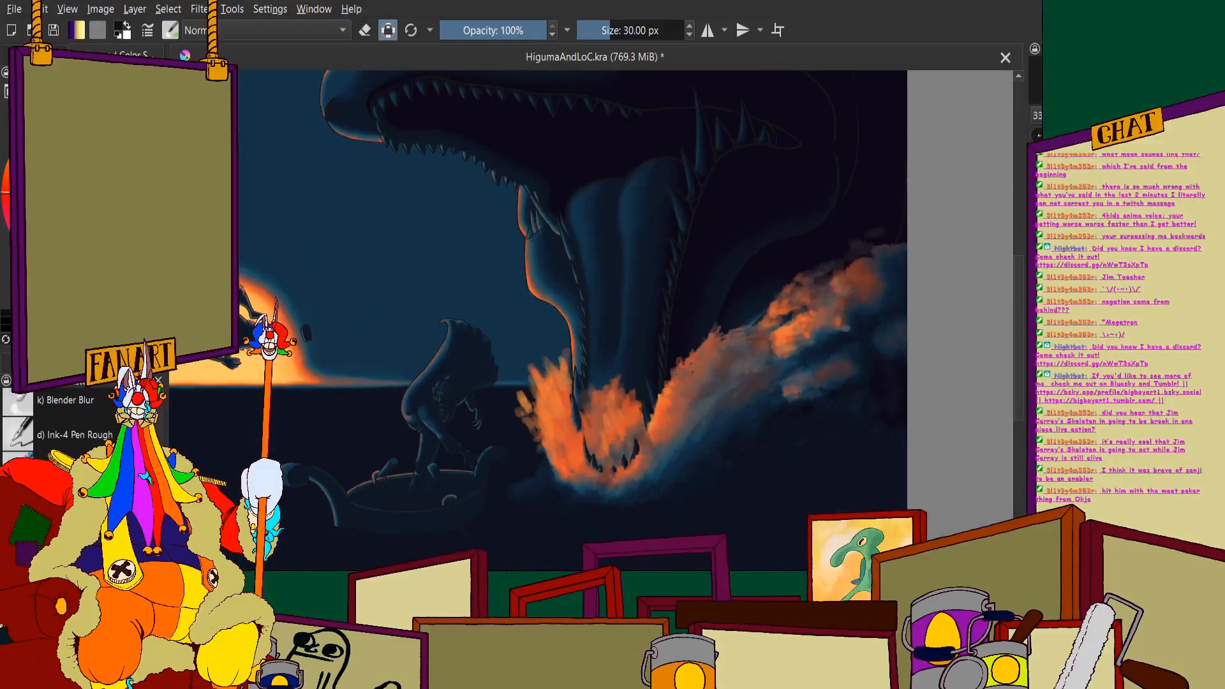
pyautogui.scroll(5, 651, 423)
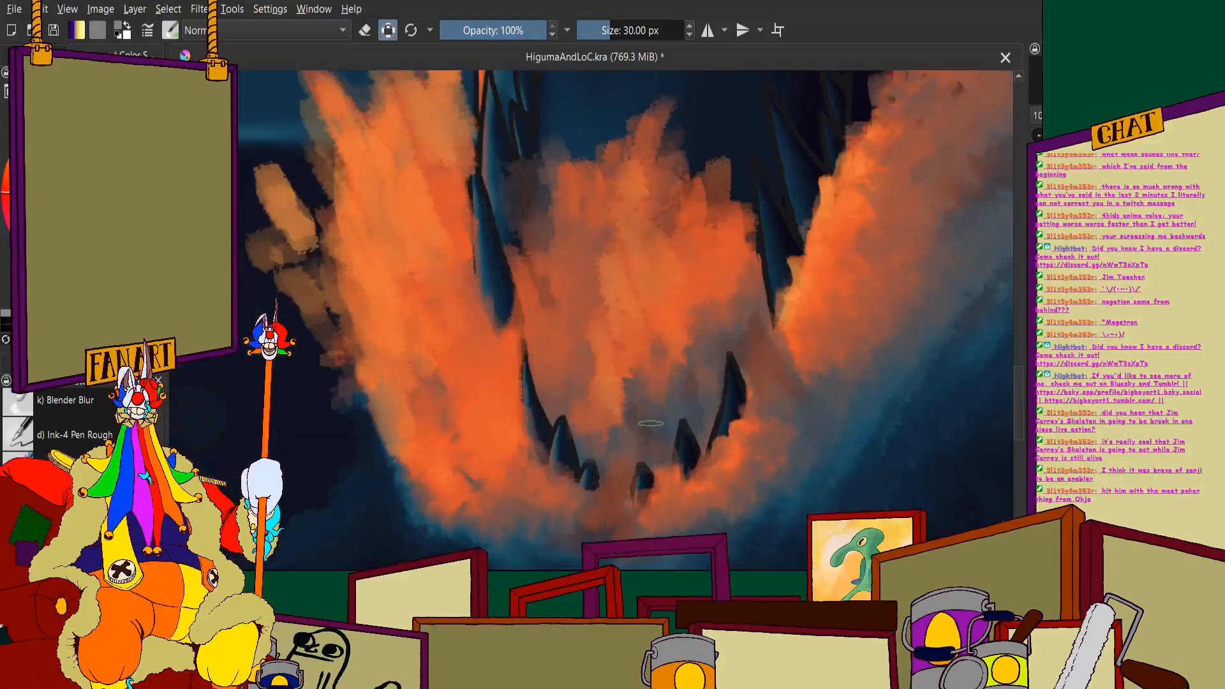
# - Blend orange foam from beside the wave-side teeth upward into the base of the wave
pyautogui.moveTo(686, 508); pyautogui.dragTo(785, 384)
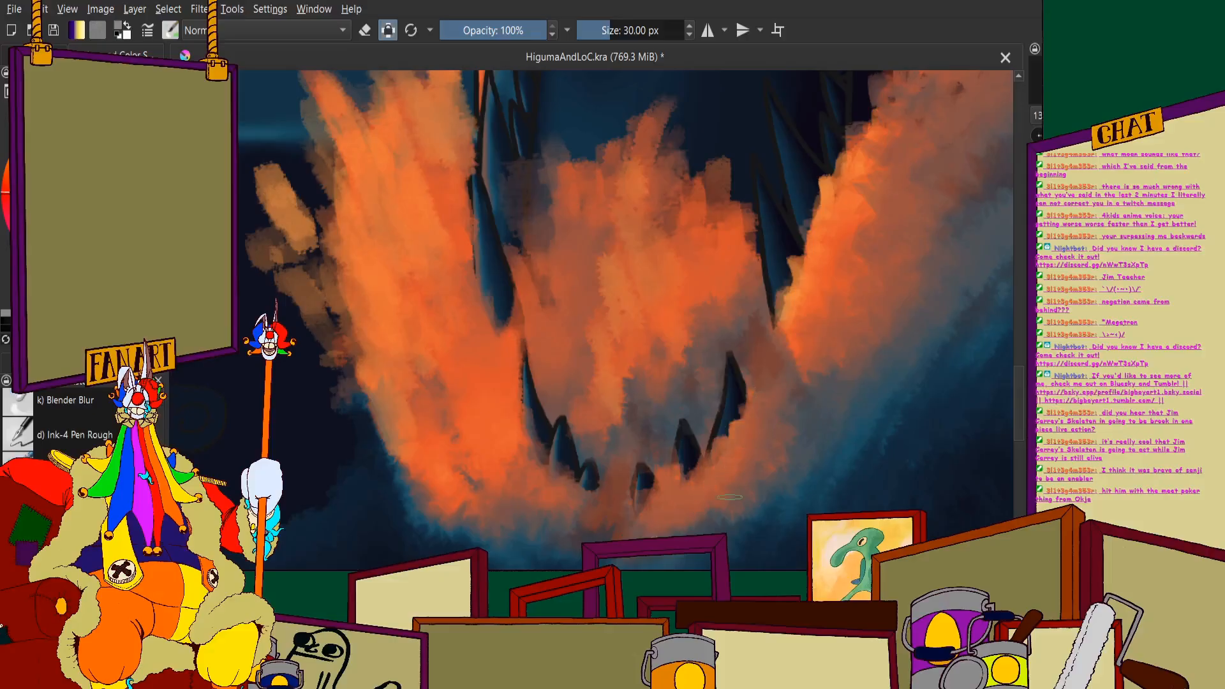
pyautogui.moveTo(717, 526)
pyautogui.mouseDown()
pyautogui.moveTo(799, 397)
pyautogui.moveTo(769, 332)
pyautogui.mouseUp()
pyautogui.scroll(-3, 737, 326)
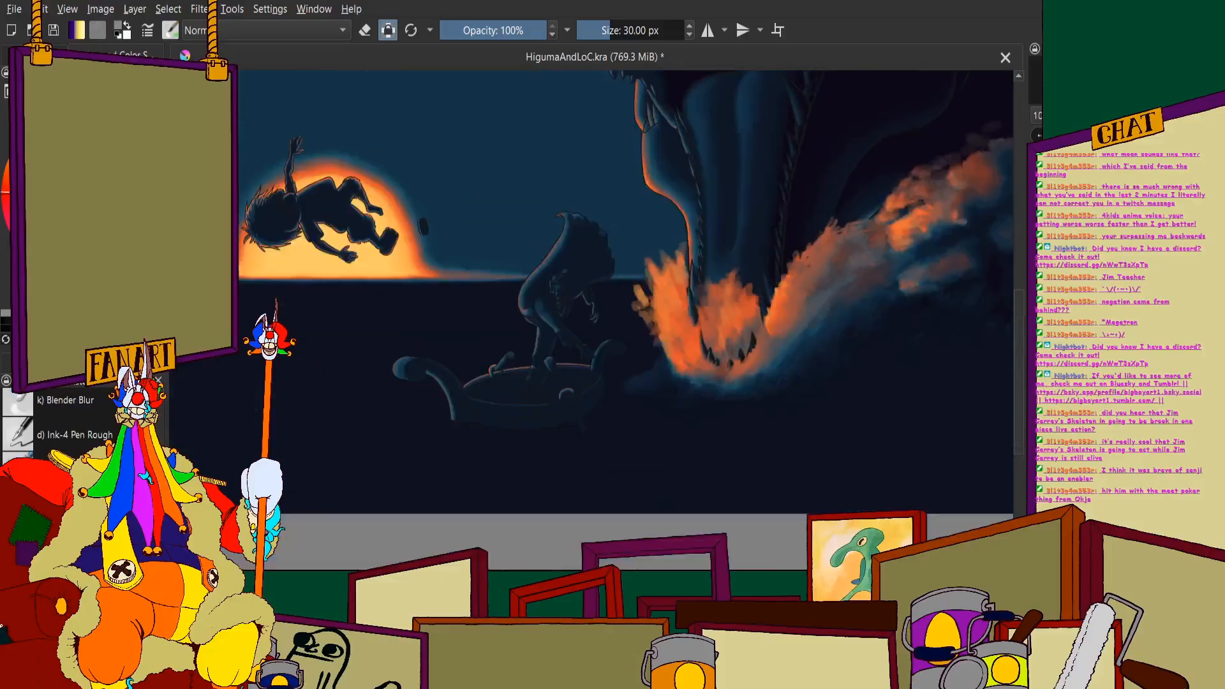
pyautogui.scroll(4, 727, 287)
pyautogui.moveTo(673, 397); pyautogui.dragTo(712, 328)
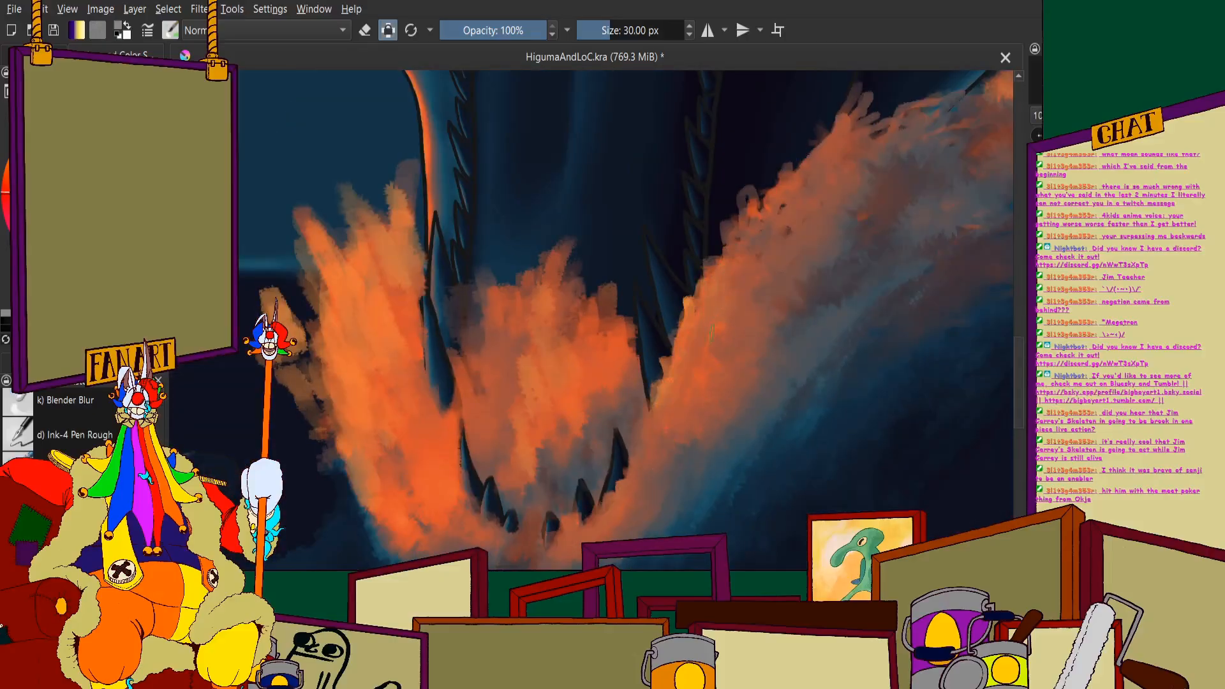
# - Paint long muted orange streaks from the base of the wave up toward its crest
pyautogui.moveTo(769, 356); pyautogui.dragTo(811, 275)
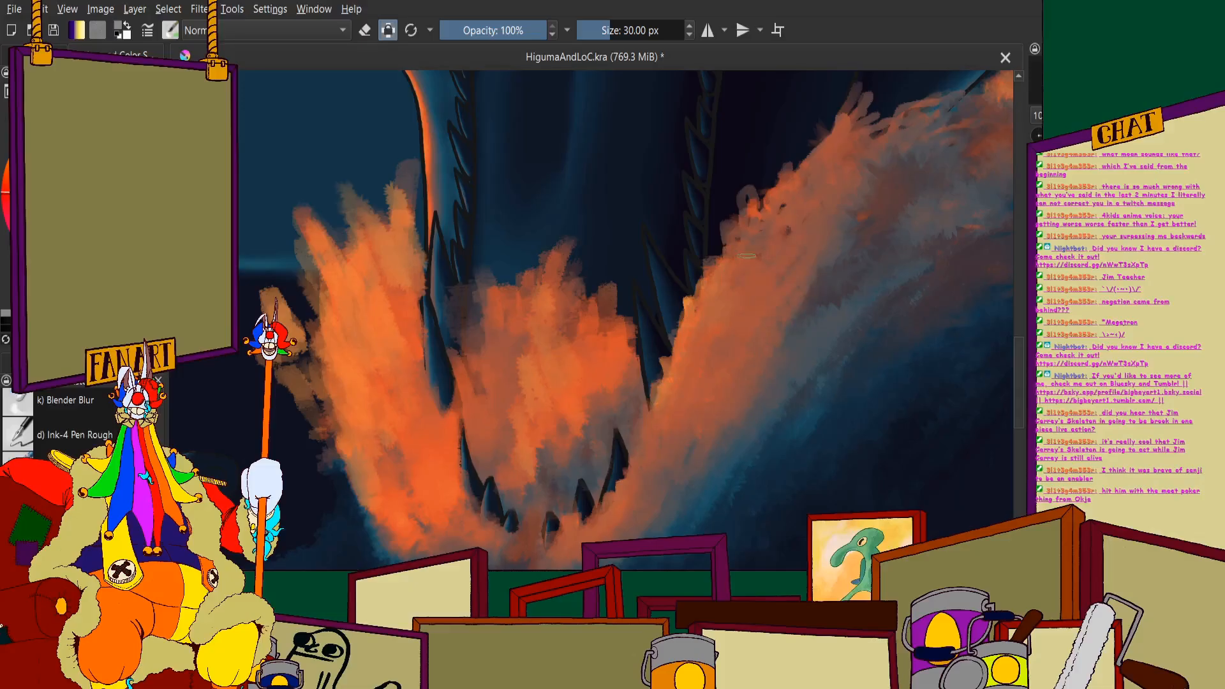
pyautogui.moveTo(793, 325); pyautogui.dragTo(880, 221)
pyautogui.moveTo(814, 306); pyautogui.dragTo(891, 237)
pyautogui.moveTo(814, 313)
pyautogui.mouseDown()
pyautogui.moveTo(912, 247)
pyautogui.moveTo(900, 261)
pyautogui.mouseUp()
pyautogui.scroll(-3, 766, 335)
pyautogui.scroll(3, 817, 287)
# - Streak grey and dull orange along the wave's upper body and its shaded lower edge
pyautogui.moveTo(779, 271)
pyautogui.mouseDown()
pyautogui.moveTo(838, 233)
pyautogui.moveTo(851, 238)
pyautogui.mouseUp()
pyautogui.moveTo(802, 287); pyautogui.dragTo(919, 213)
pyautogui.moveTo(799, 231); pyautogui.dragTo(829, 213)
pyautogui.scroll(-1, 734, 140)
pyautogui.moveTo(750, 324); pyautogui.dragTo(801, 273)
pyautogui.moveTo(765, 328); pyautogui.dragTo(812, 288)
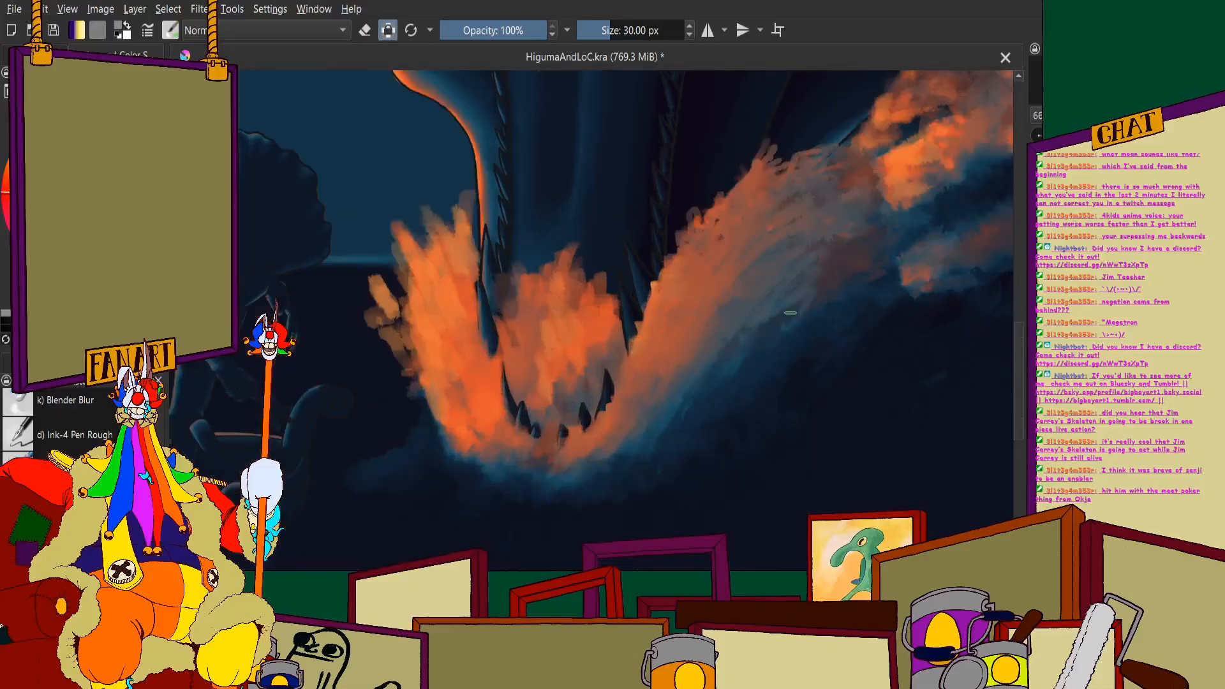
pyautogui.keyDown('ctrl'); pyautogui.click(830, 319); pyautogui.keyUp('ctrl')
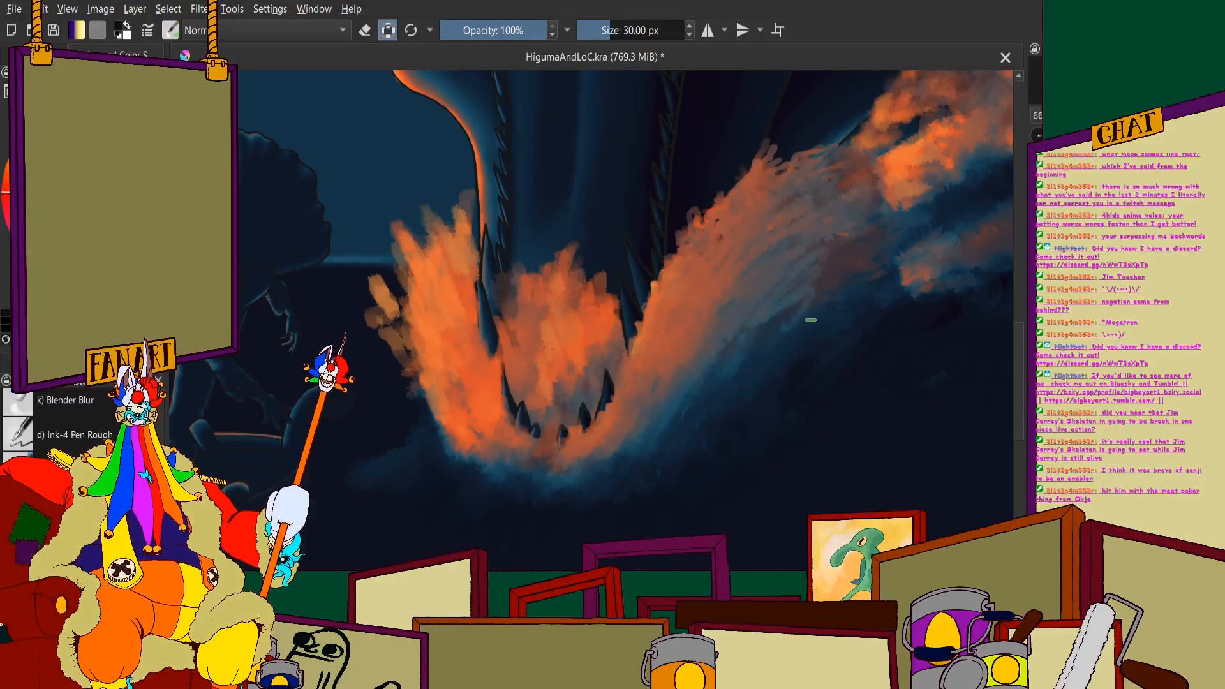
# - Paint a reddish-brown shadow patch in the middle of the wave and darken the shaded area next to it
pyautogui.moveTo(748, 335)
pyautogui.mouseDown()
pyautogui.moveTo(796, 285)
pyautogui.moveTo(774, 291)
pyautogui.mouseUp()
pyautogui.moveTo(726, 328); pyautogui.dragTo(756, 293)
pyautogui.moveTo(727, 319); pyautogui.dragTo(772, 249)
pyautogui.moveTo(732, 294); pyautogui.dragTo(769, 266)
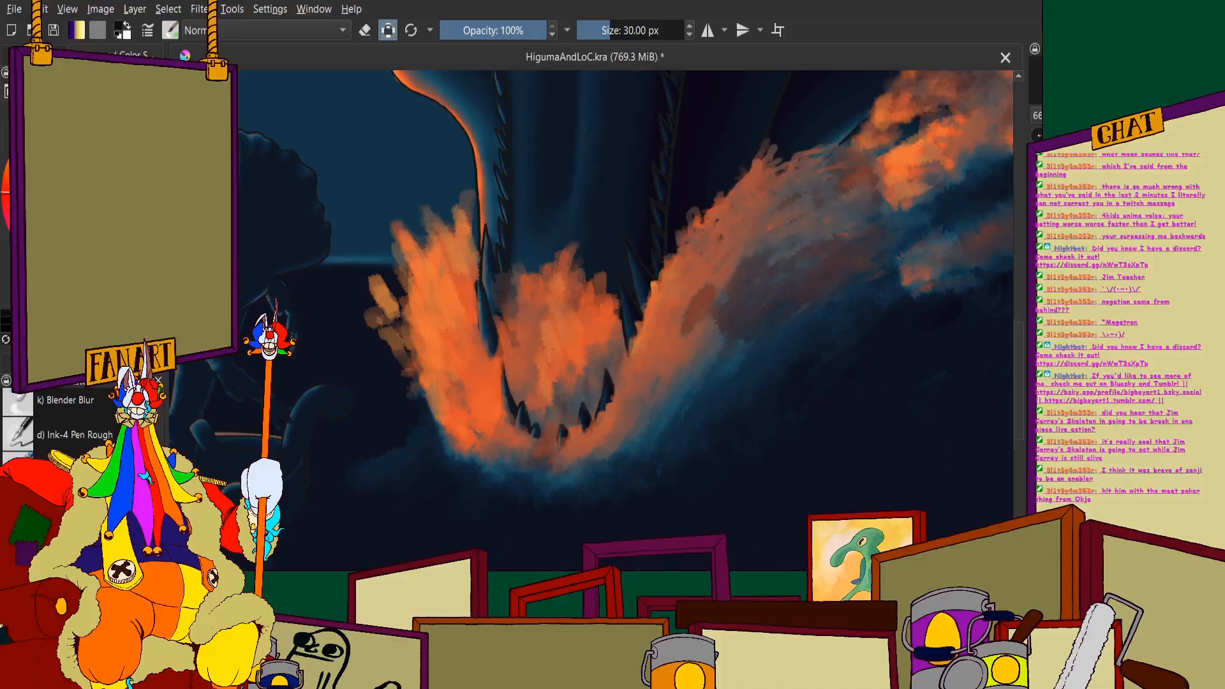
pyautogui.scroll(-4, 673, 296)
pyautogui.scroll(6, 669, 310)
# - Paint dark blue-grey shadow dabs into the foam's outer edge beside the lower teeth on the wave side
pyautogui.moveTo(786, 326); pyautogui.dragTo(695, 437)
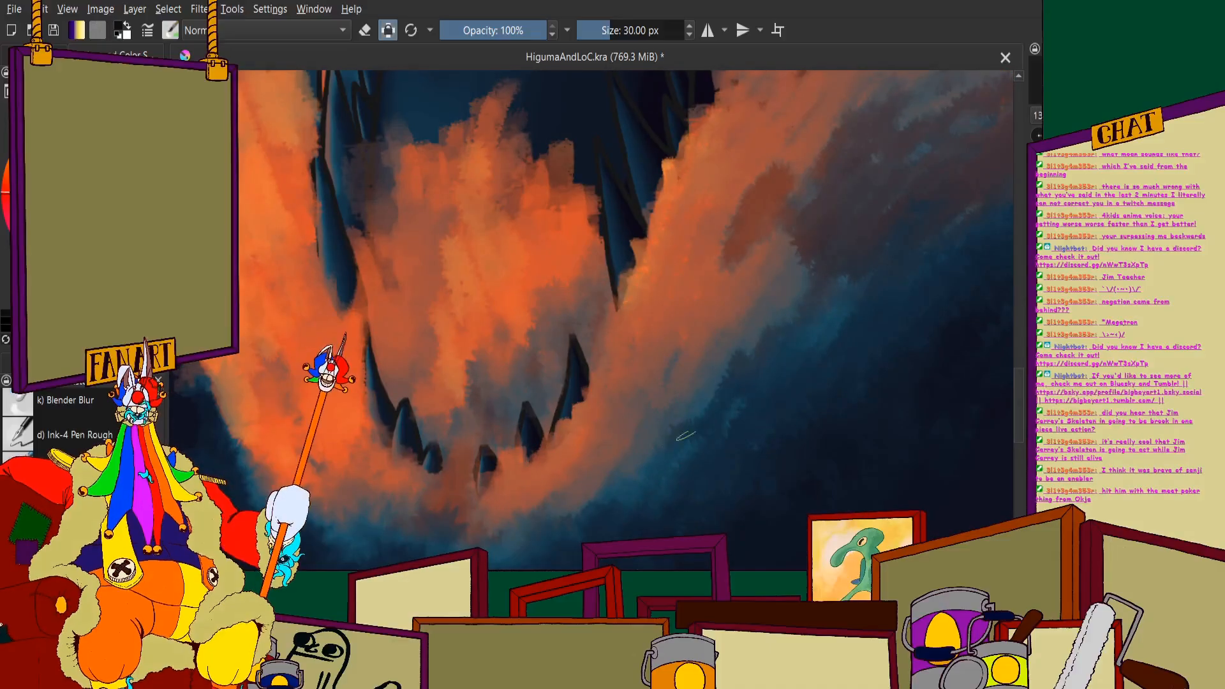
pyautogui.moveTo(693, 378)
pyautogui.mouseDown()
pyautogui.moveTo(664, 417)
pyautogui.moveTo(720, 450)
pyautogui.moveTo(629, 520)
pyautogui.moveTo(629, 468)
pyautogui.moveTo(551, 522)
pyautogui.mouseUp()
pyautogui.scroll(-2, 642, 441)
pyautogui.moveTo(637, 459)
pyautogui.mouseDown()
pyautogui.moveTo(557, 503)
pyautogui.moveTo(596, 409)
pyautogui.moveTo(553, 461)
pyautogui.mouseUp()
pyautogui.scroll(3, 596, 498)
pyautogui.scroll(-1, 549, 450)
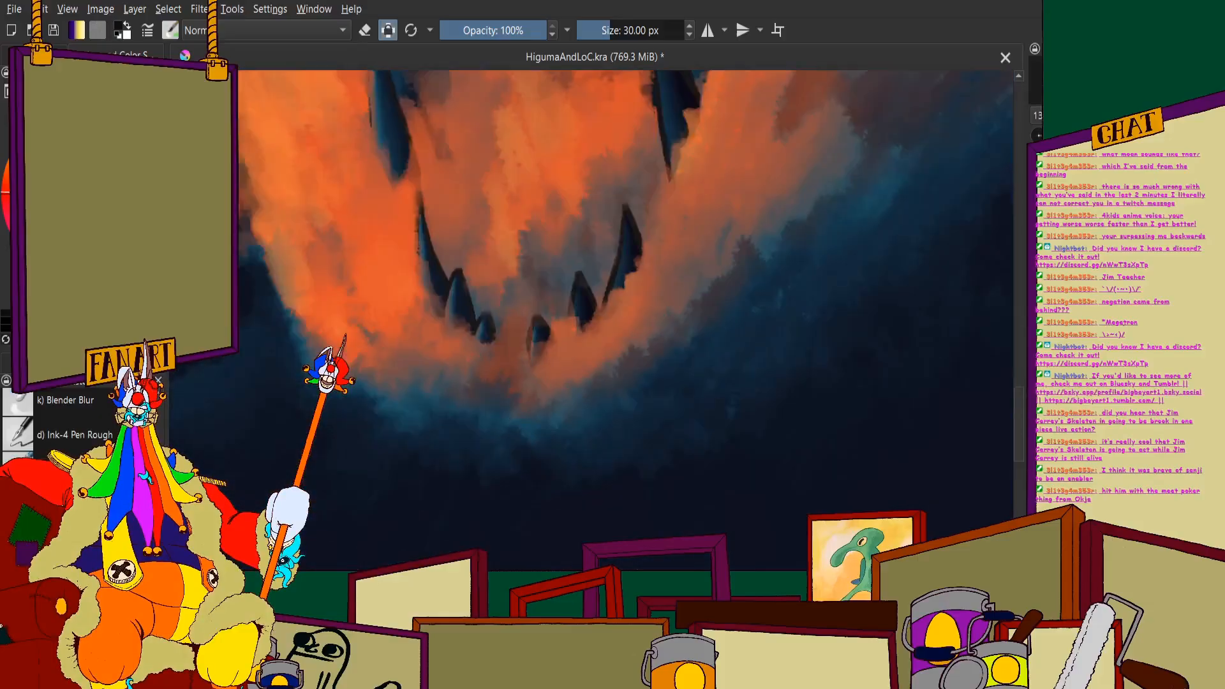
# - Brush dark blue strokes down from the foam's shaded edge into the water below the jaw
pyautogui.scroll(-3, 543, 274)
pyautogui.scroll(4, 613, 317)
pyautogui.moveTo(667, 240); pyautogui.dragTo(590, 397)
pyautogui.moveTo(625, 234); pyautogui.dragTo(530, 396)
pyautogui.moveTo(583, 239); pyautogui.dragTo(507, 379)
pyautogui.moveTo(506, 322); pyautogui.dragTo(456, 409)
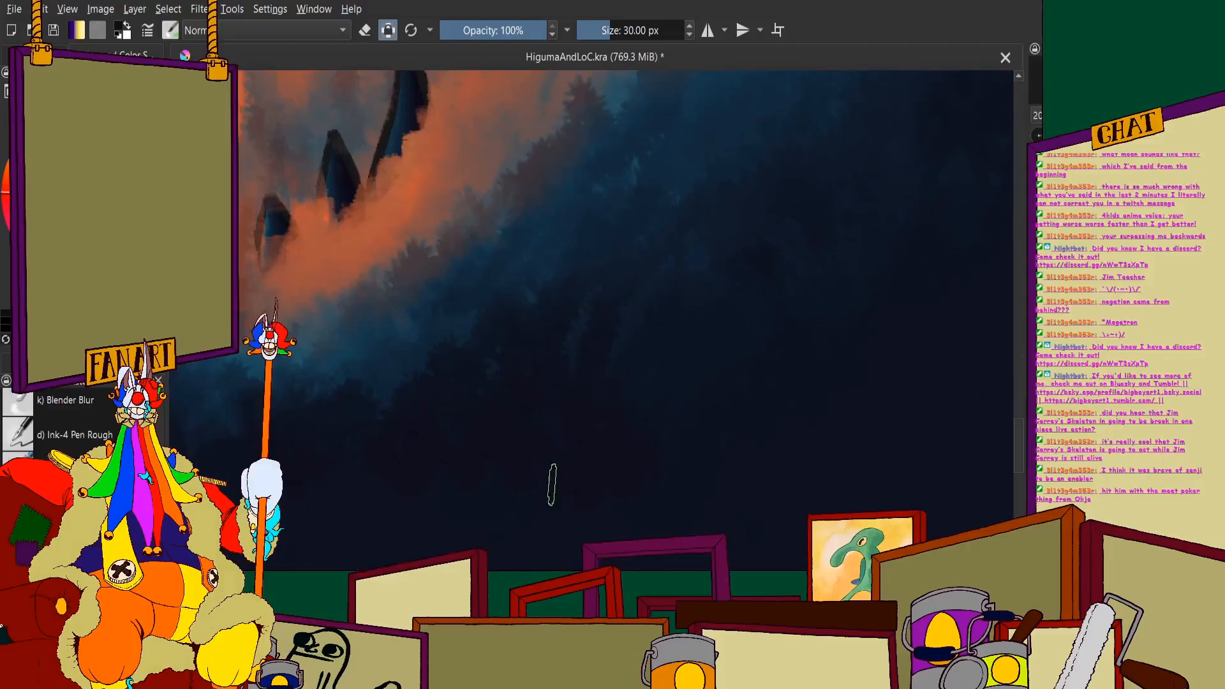
pyautogui.scroll(-3, 553, 485)
pyautogui.scroll(2, 514, 369)
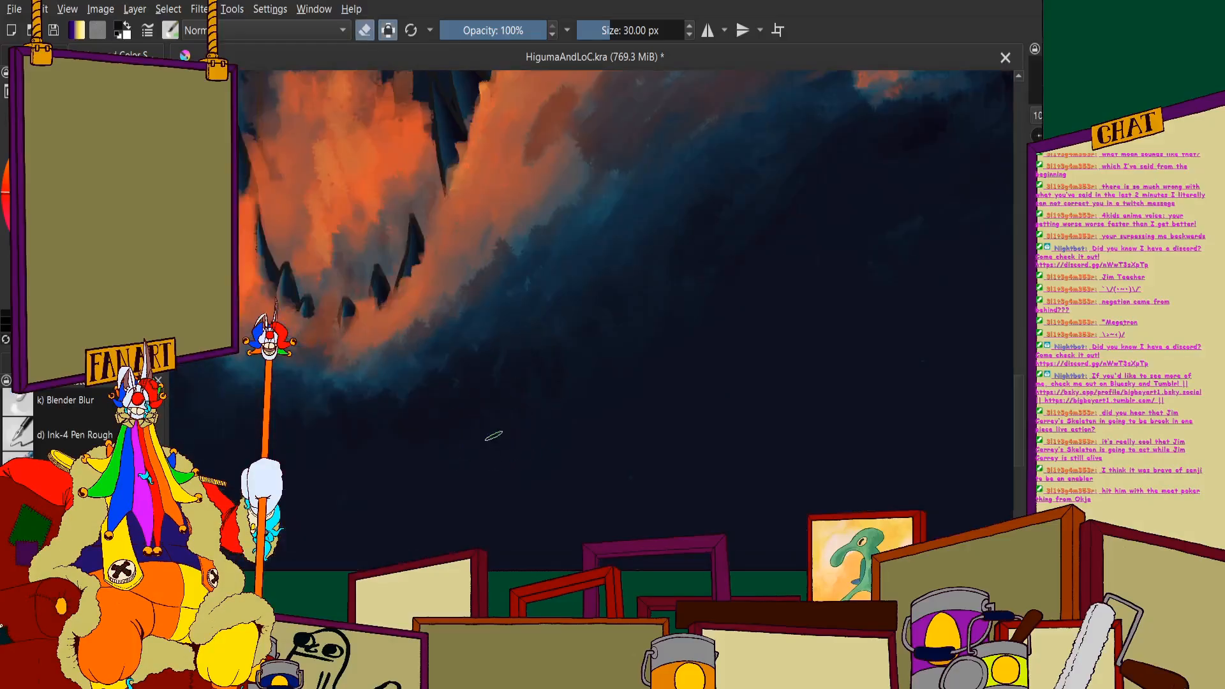
# - Try another stroke on the shaded side of the wave and undo the latest strokes
pyautogui.scroll(-2, 542, 366)
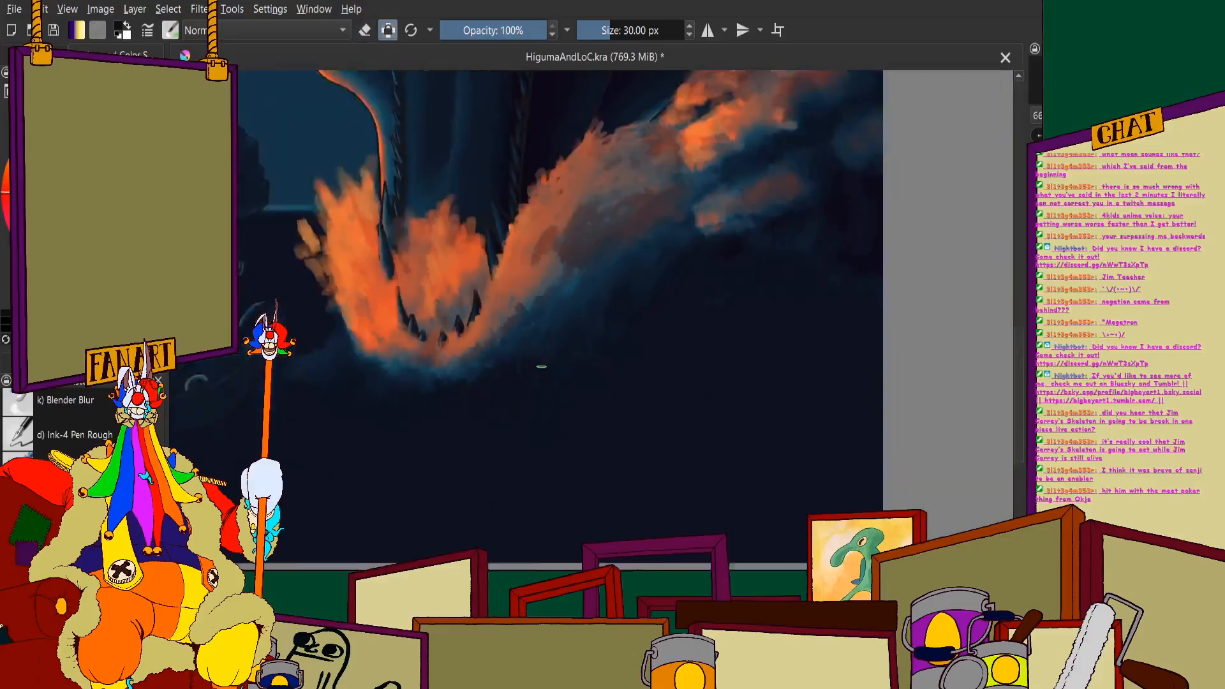
pyautogui.scroll(2, 616, 284)
pyautogui.moveTo(588, 323); pyautogui.dragTo(553, 329)
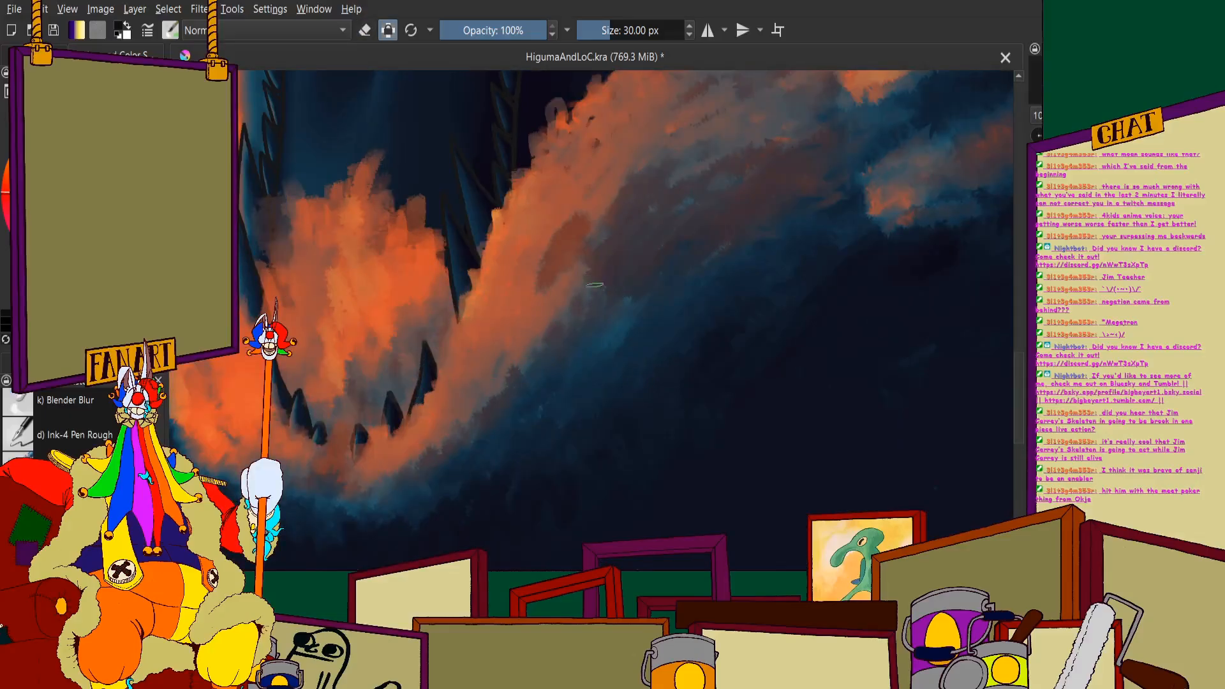
pyautogui.scroll(-3, 504, 357)
pyautogui.scroll(3, 487, 332)
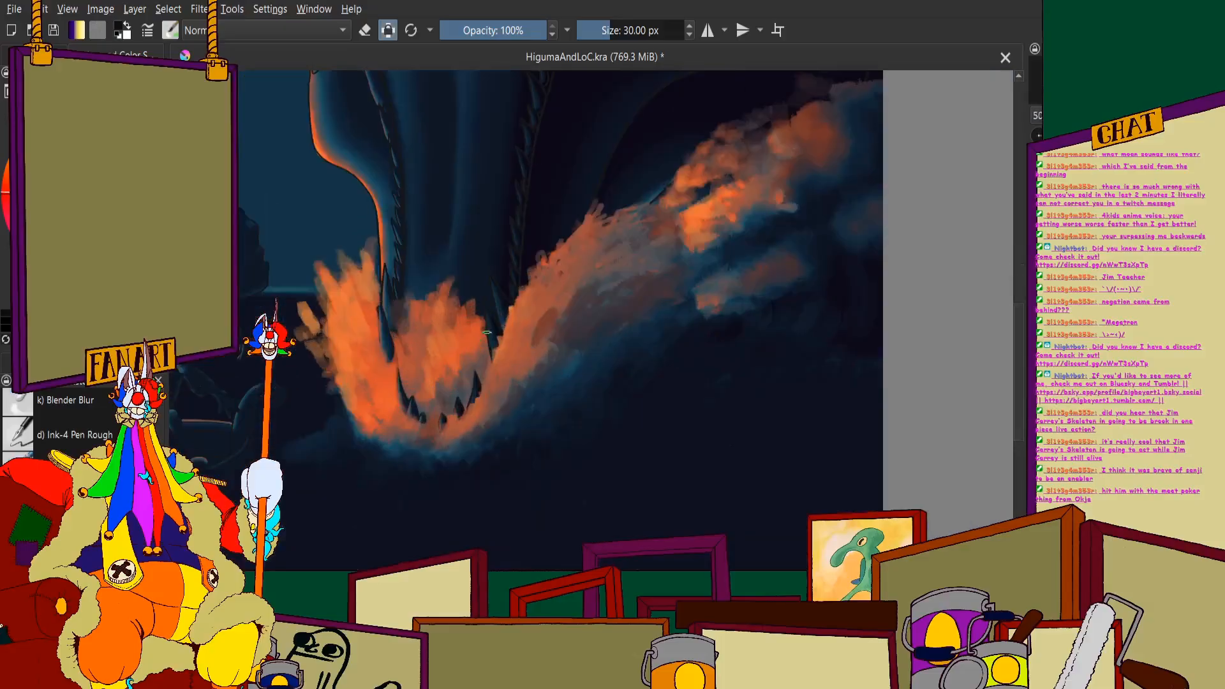
pyautogui.scroll(1, 511, 291)
pyautogui.hotkey('ctrl', 'z')
pyautogui.hotkey('ctrl', 'z')
pyautogui.hotkey('ctrl', 'z')
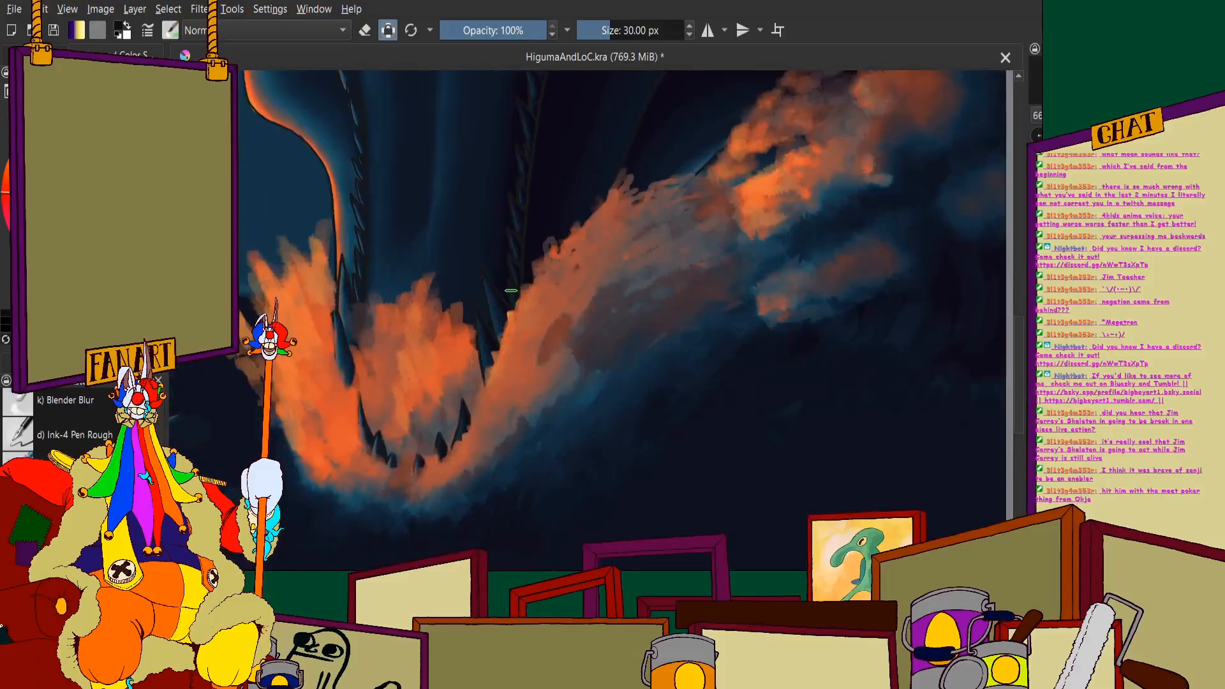
pyautogui.hotkey('ctrl', 'z')
# - Set the brush size to 60 px and blend the foam's shaded edge beside the lower teeth with broader strokes
pyautogui.rightClick(636, 30)
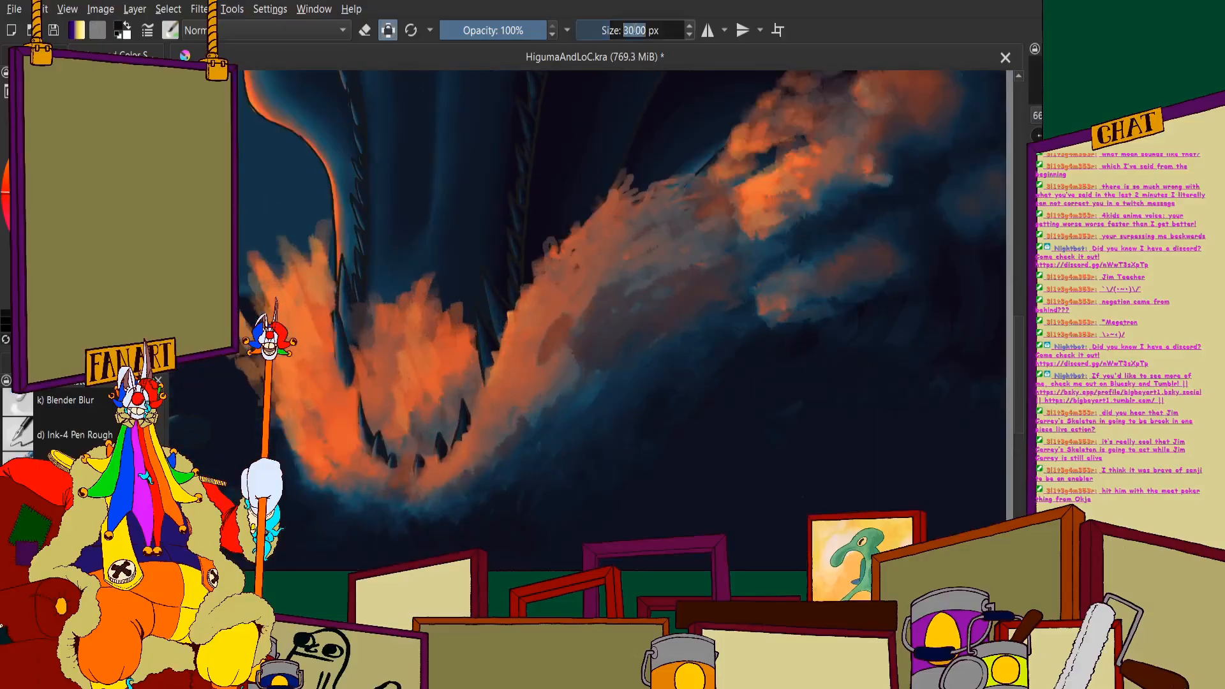
pyautogui.write('60')
pyautogui.press('Return')
pyautogui.moveTo(536, 390); pyautogui.dragTo(574, 306)
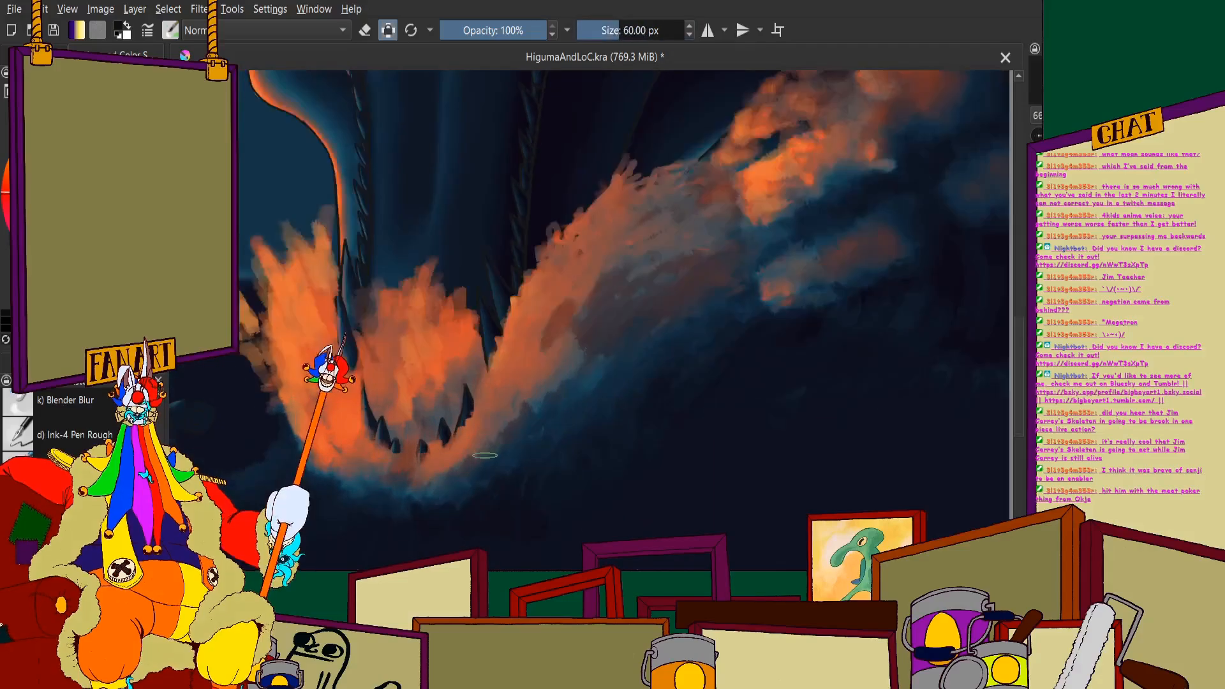
pyautogui.scroll(3, 574, 306)
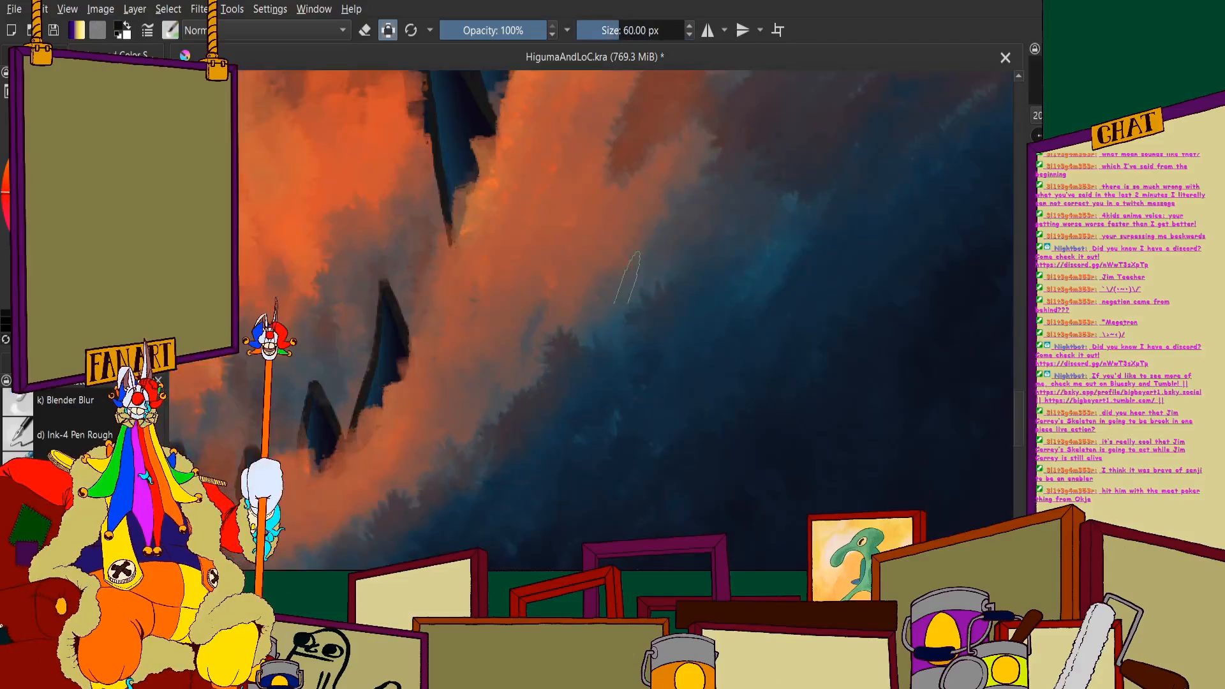
pyautogui.scroll(-2, 612, 306)
pyautogui.moveTo(480, 391); pyautogui.dragTo(421, 434)
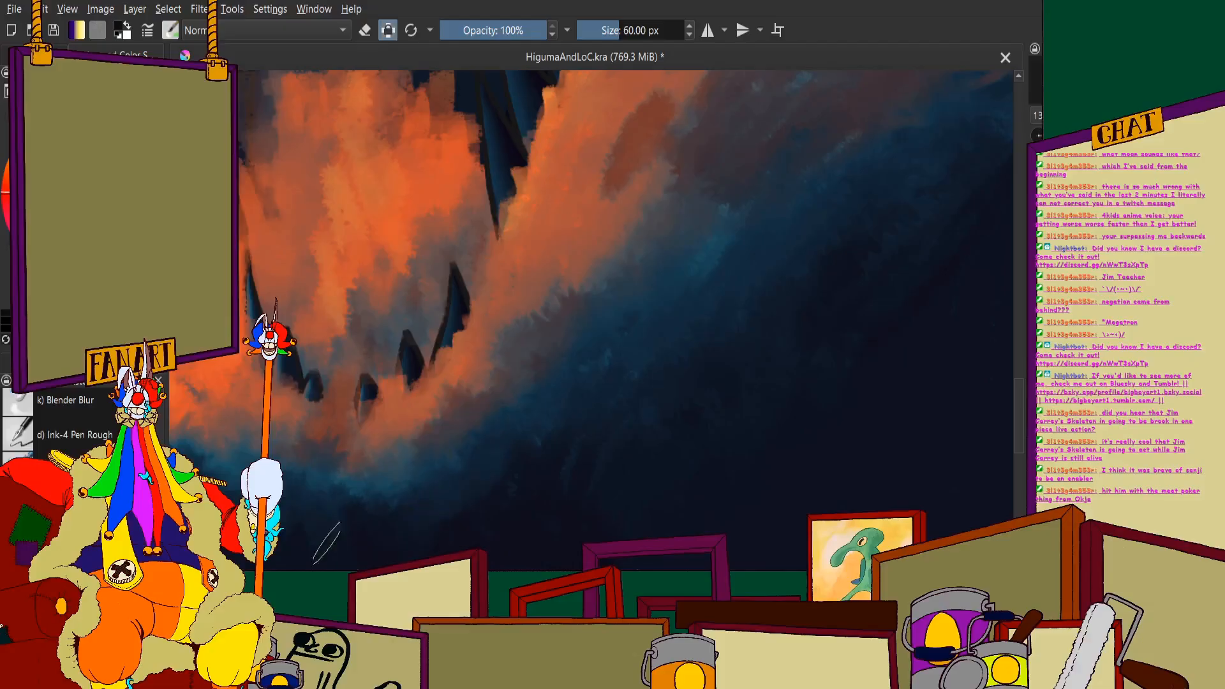
# - Blend the reddish-brown patch into the wave with broad muted strokes and carry them up toward the crest
pyautogui.scroll(-2, 526, 496)
pyautogui.scroll(2, 579, 310)
pyautogui.moveTo(614, 268)
pyautogui.mouseDown()
pyautogui.moveTo(580, 241)
pyautogui.moveTo(520, 367)
pyautogui.mouseUp()
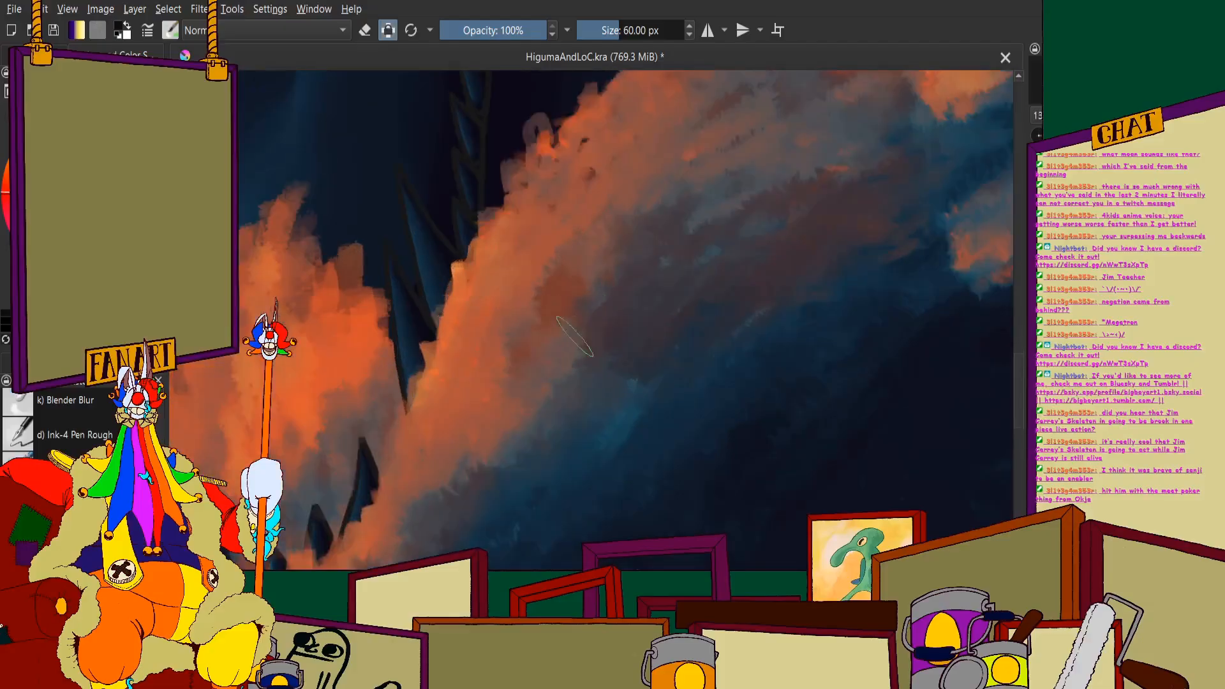
pyautogui.moveTo(575, 337); pyautogui.dragTo(548, 396)
pyautogui.moveTo(632, 223); pyautogui.dragTo(667, 195)
pyautogui.moveTo(828, 176); pyautogui.dragTo(862, 125)
pyautogui.scroll(-2, 689, 295)
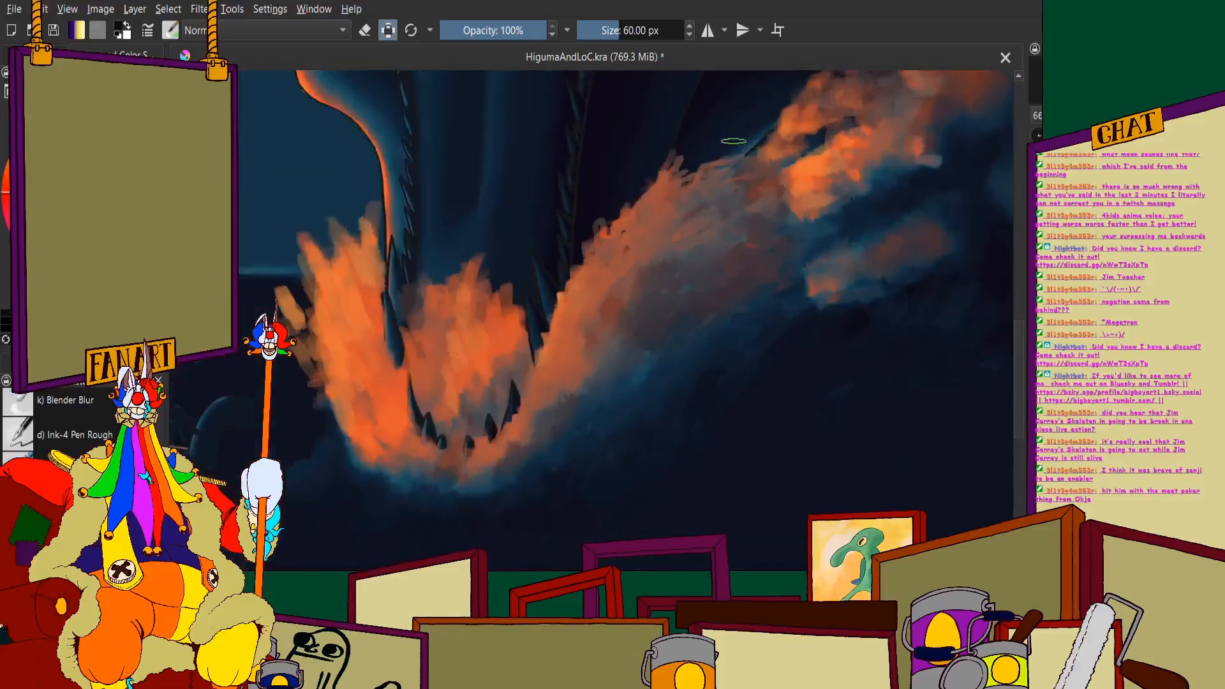
# - Touch up the blend between the reddish-brown and grey tones on the wave's shaded side below the crest
pyautogui.scroll(1, 733, 140)
pyautogui.moveTo(816, 176); pyautogui.dragTo(856, 185)
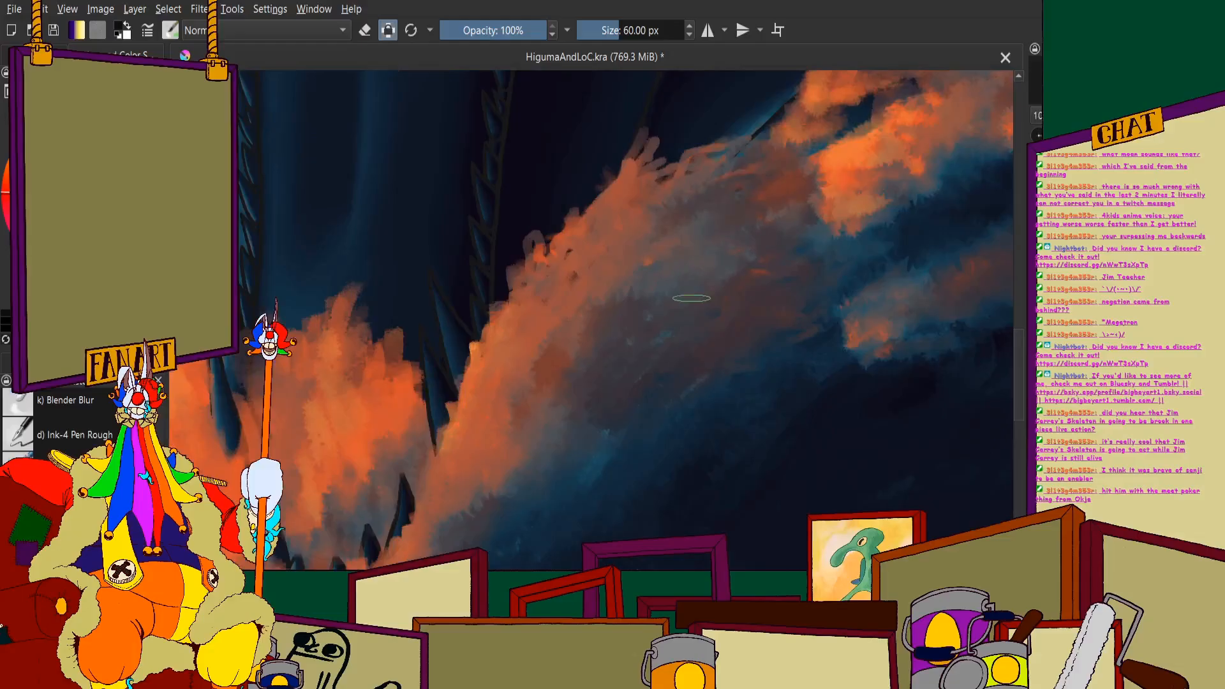
pyautogui.scroll(-2, 691, 298)
pyautogui.keyDown('ctrl'); pyautogui.click(704, 284); pyautogui.keyUp('ctrl')
pyautogui.keyDown('ctrl'); pyautogui.click(707, 283); pyautogui.keyUp('ctrl')
pyautogui.scroll(-1, 709, 281)
pyautogui.scroll(4, 766, 278)
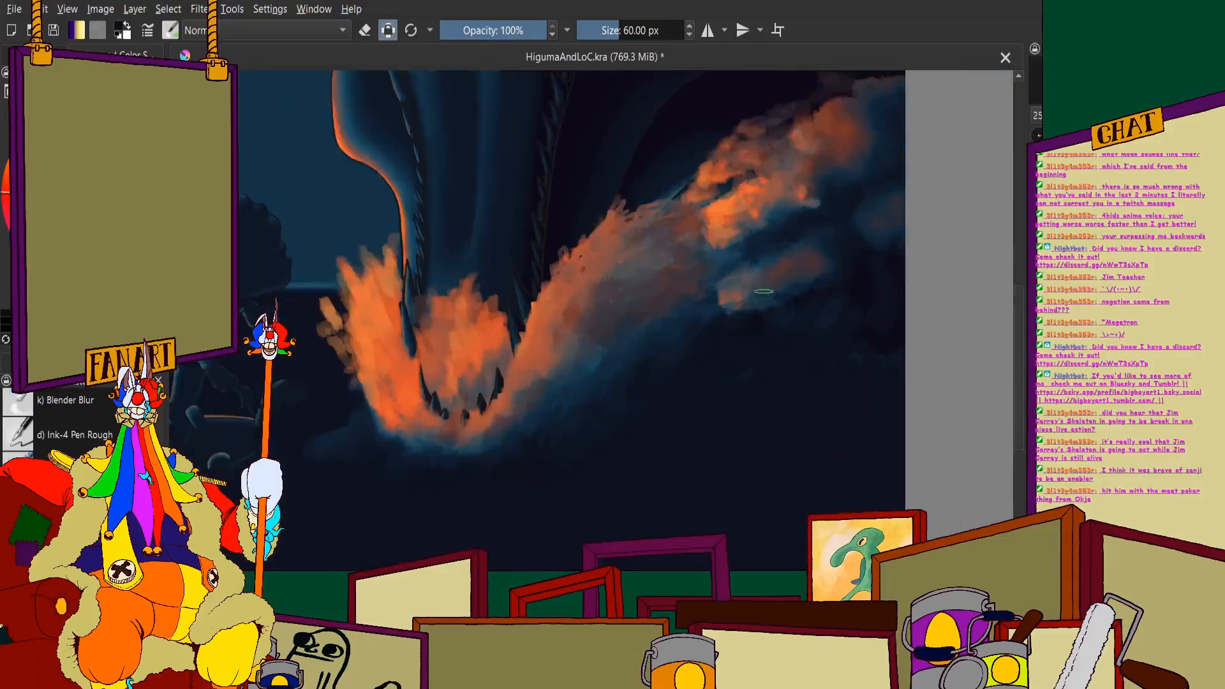
pyautogui.scroll(-3, 508, 284)
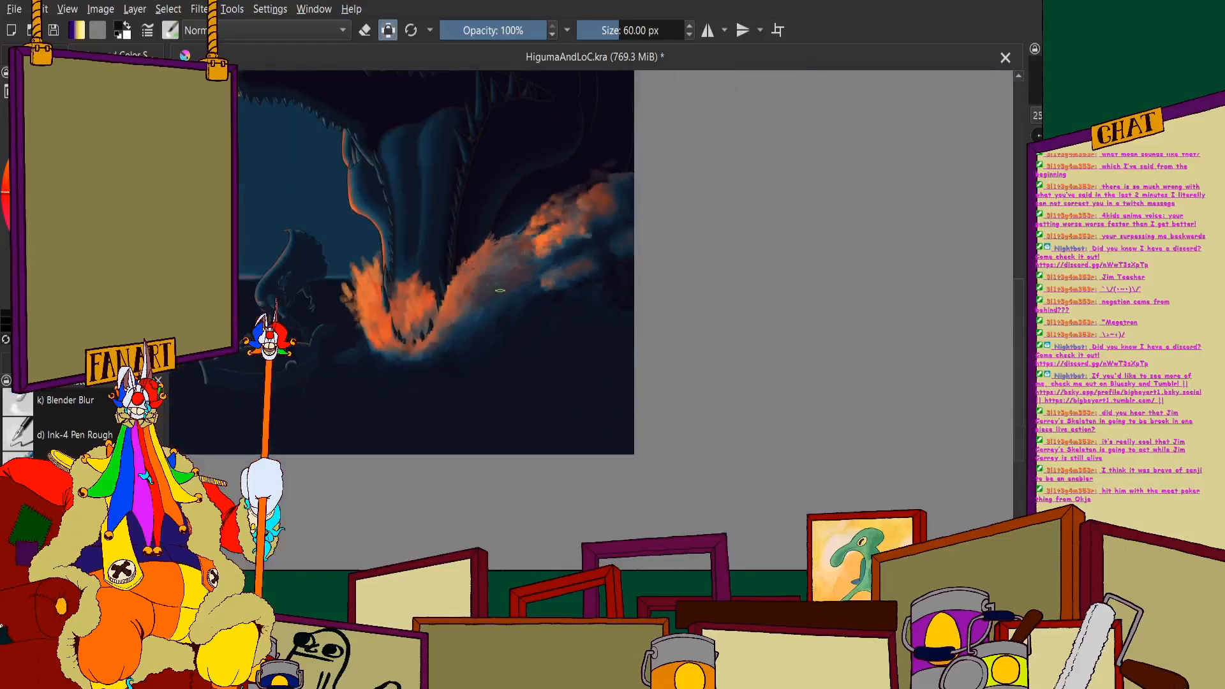
# - Brush blue-grey shadow strokes along the splash's lower left outer edge, down beneath the jaw
pyautogui.scroll(3, 377, 310)
pyautogui.scroll(3, 376, 310)
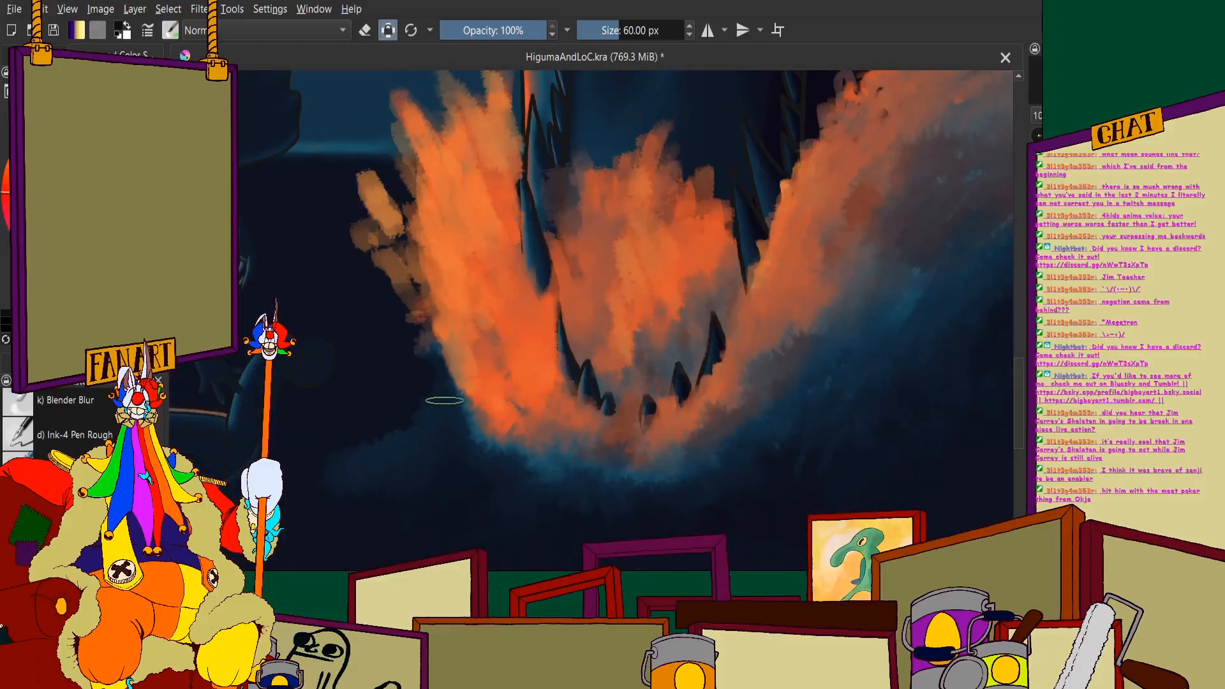
pyautogui.moveTo(445, 400)
pyautogui.mouseDown()
pyautogui.moveTo(475, 444)
pyautogui.moveTo(546, 449)
pyautogui.mouseUp()
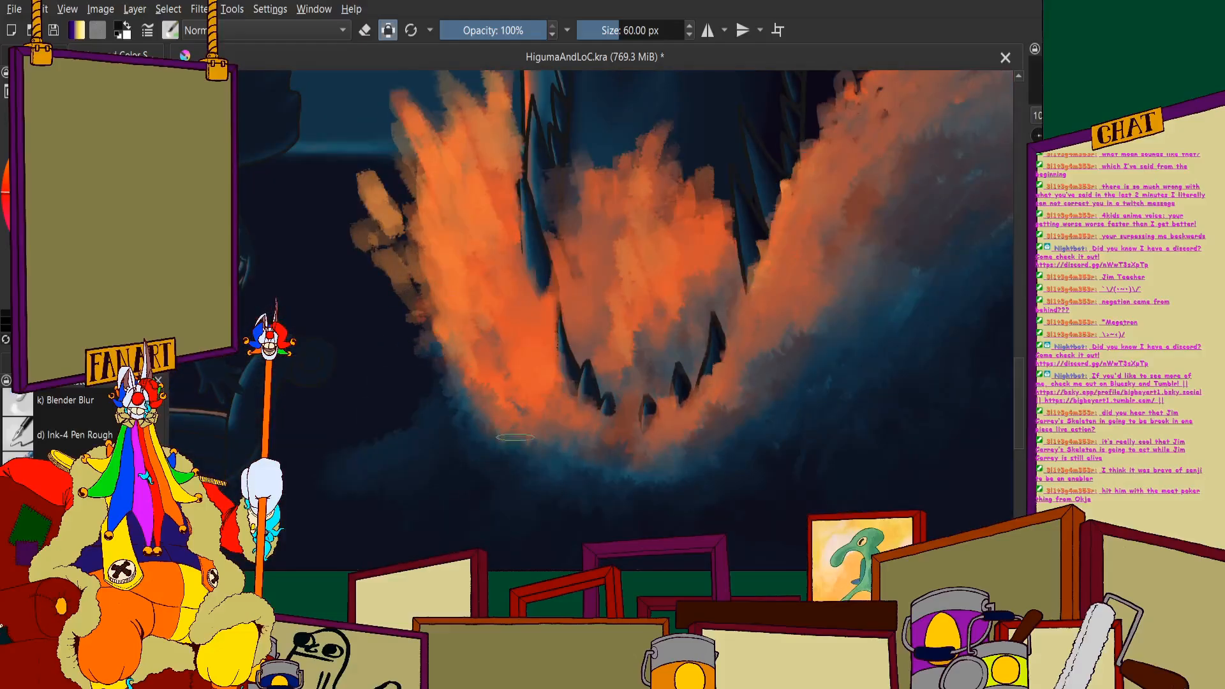
pyautogui.moveTo(448, 328)
pyautogui.mouseDown()
pyautogui.moveTo(487, 377)
pyautogui.moveTo(536, 384)
pyautogui.mouseUp()
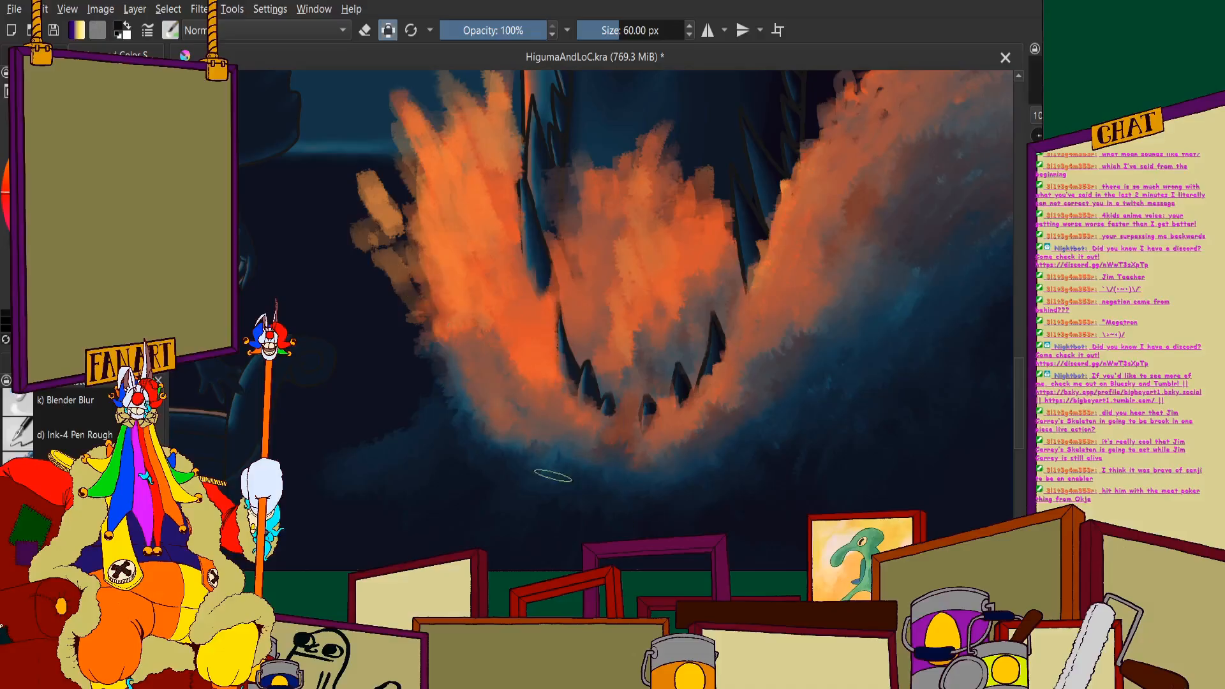
pyautogui.moveTo(554, 465)
pyautogui.mouseDown()
pyautogui.moveTo(464, 462)
pyautogui.moveTo(477, 407)
pyautogui.mouseUp()
pyautogui.scroll(-3, 558, 431)
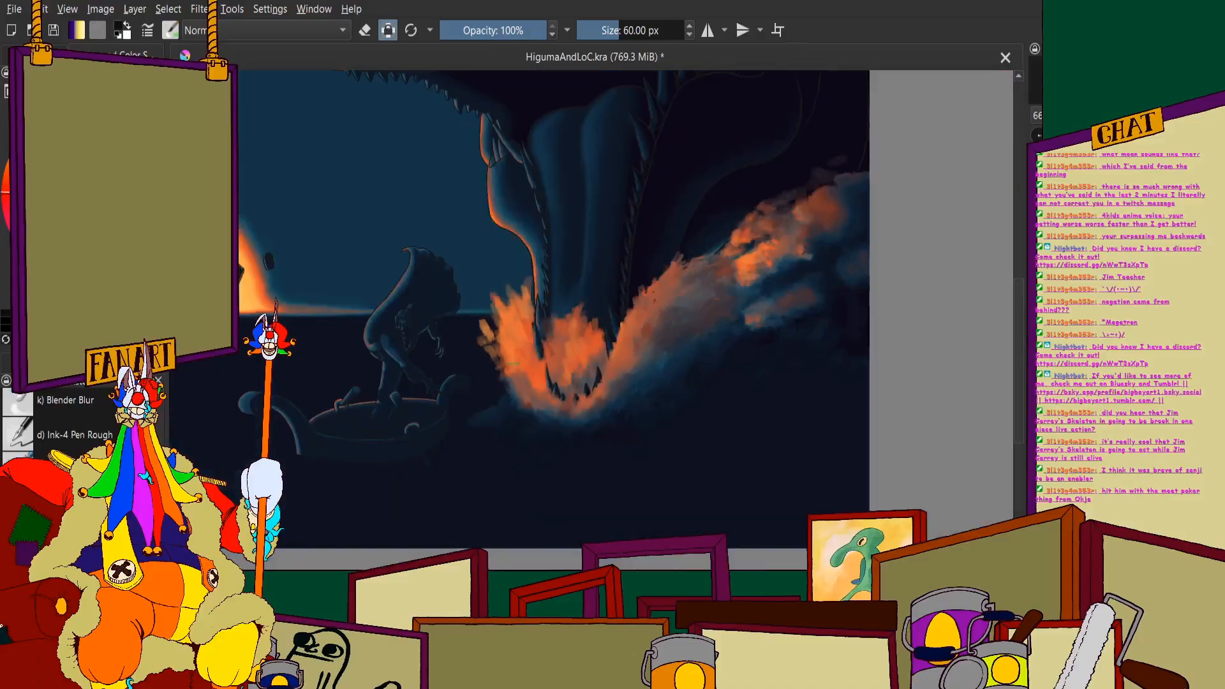
pyautogui.scroll(1, 500, 363)
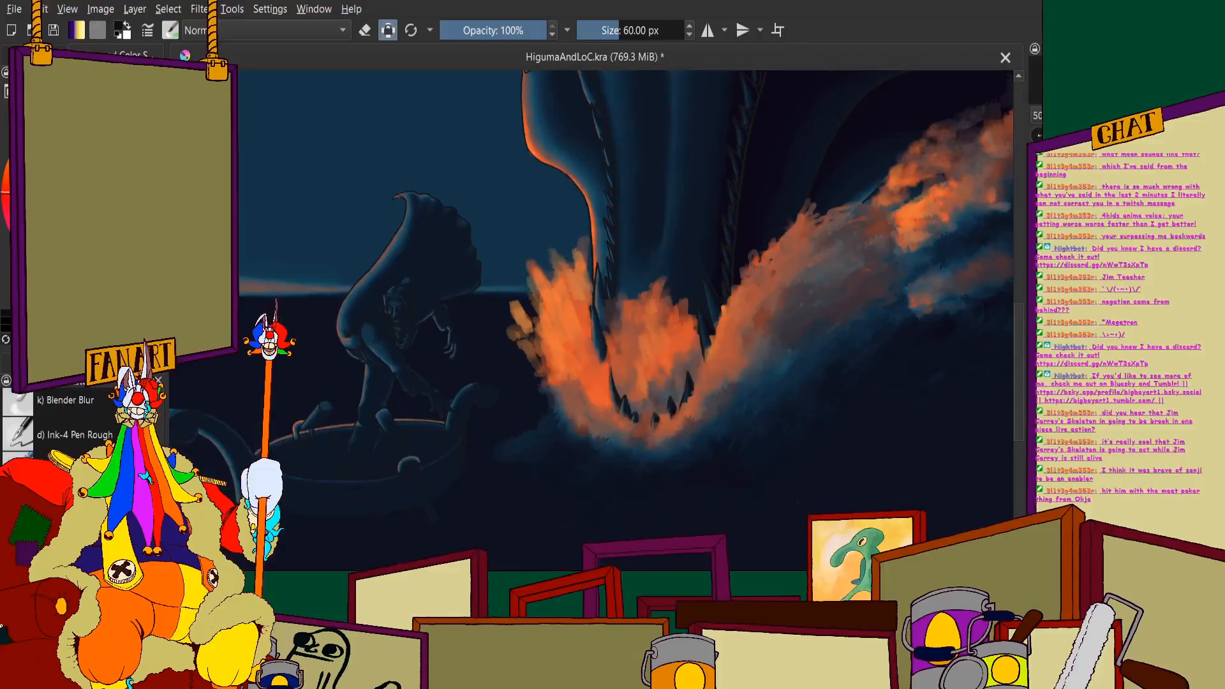
# - Swap the painting colours, turn off Preserve Alpha and set the brush size to 30 px
pyautogui.press('x')
pyautogui.click(388, 30)
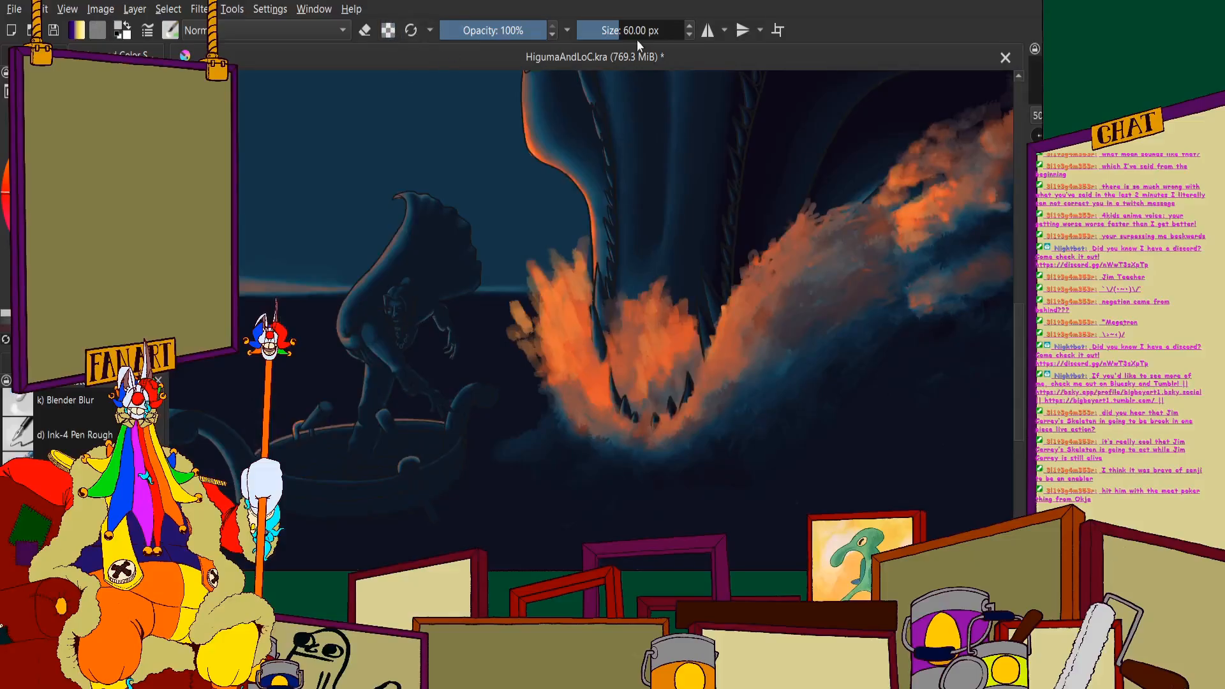
pyautogui.click(649, 29)
pyautogui.write('30')
pyautogui.press('Return')
pyautogui.scroll(-1, 639, 217)
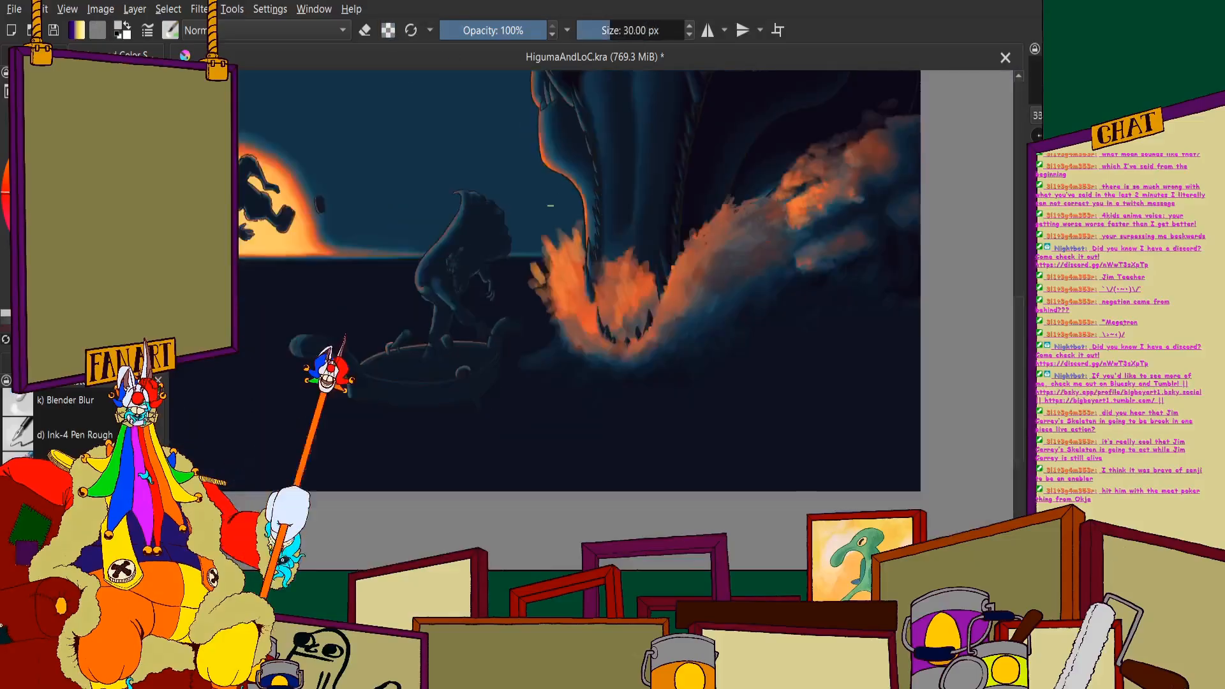
pyautogui.scroll(4, 597, 310)
pyautogui.scroll(-1, 613, 306)
pyautogui.scroll(1, 486, 452)
# - Try reddish-brown spray strokes outside the splash's lower left edge and check them against the wider scene
pyautogui.moveTo(486, 452)
pyautogui.mouseDown()
pyautogui.moveTo(476, 349)
pyautogui.moveTo(494, 329)
pyautogui.moveTo(503, 363)
pyautogui.moveTo(409, 341)
pyautogui.mouseUp()
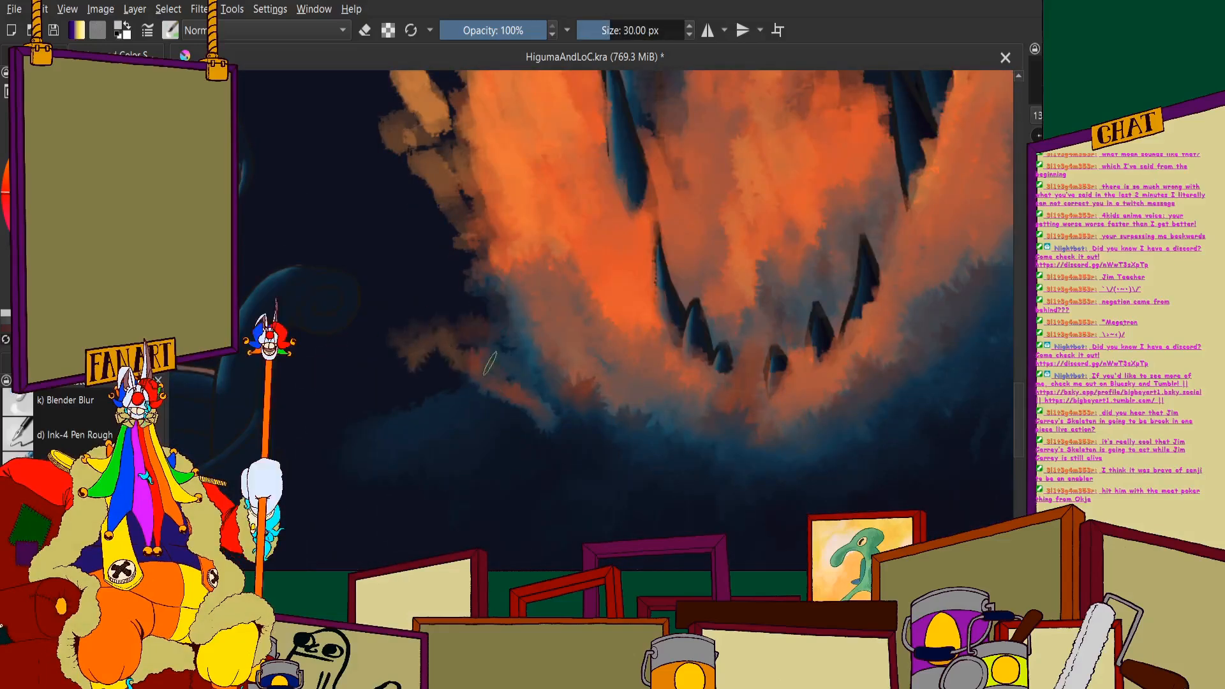
pyautogui.scroll(-4, 462, 329)
pyautogui.scroll(3, 475, 314)
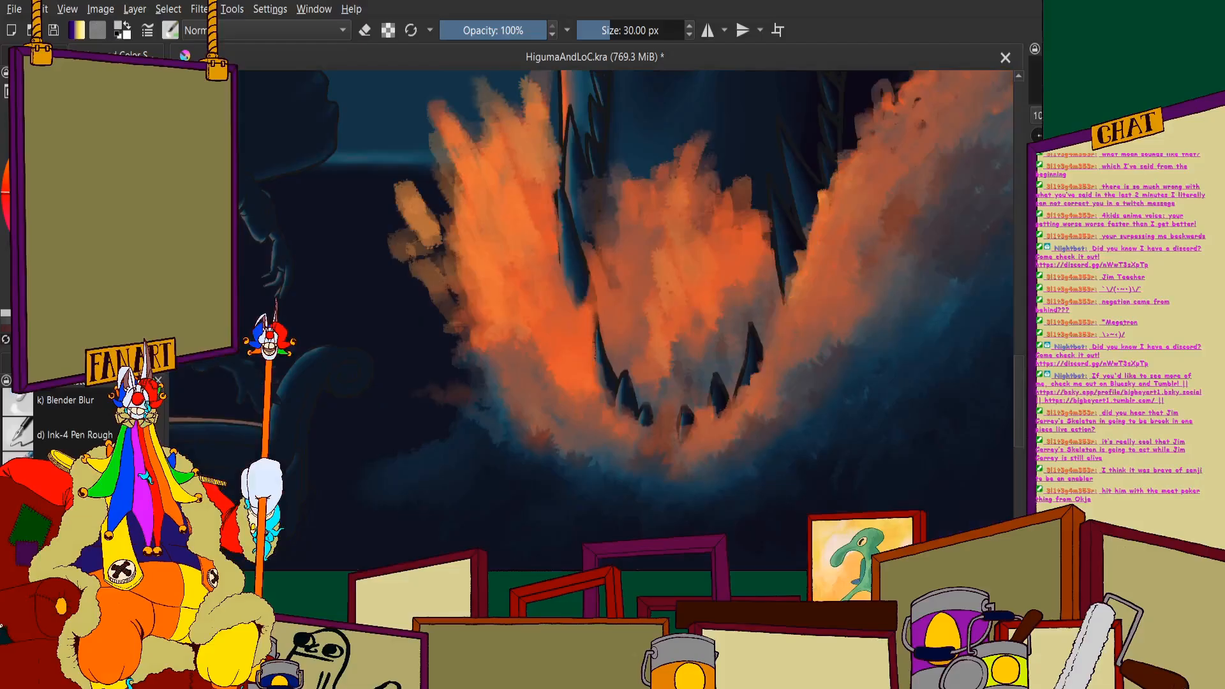
pyautogui.scroll(-5, 592, 277)
pyautogui.scroll(2, 593, 277)
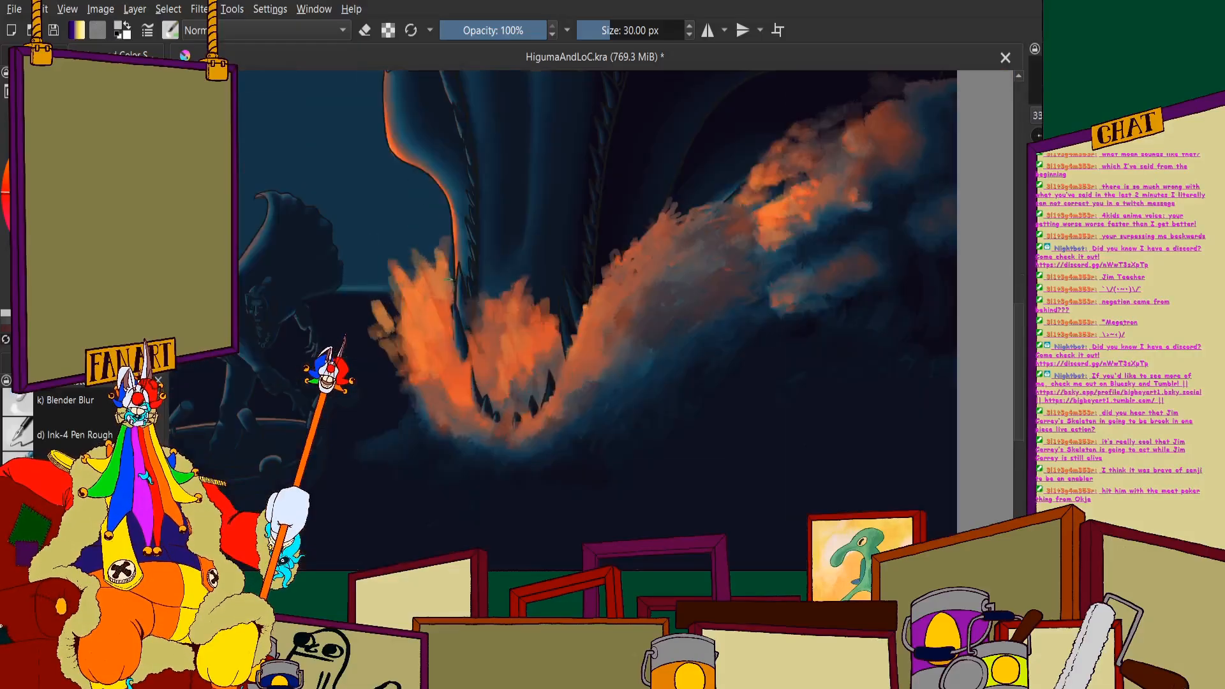
pyautogui.scroll(-3, 510, 287)
pyautogui.scroll(1, 422, 296)
# - Paint muted tan spray strokes flicking up and outward from the top and outer edge of the left splash
pyautogui.scroll(4, 422, 297)
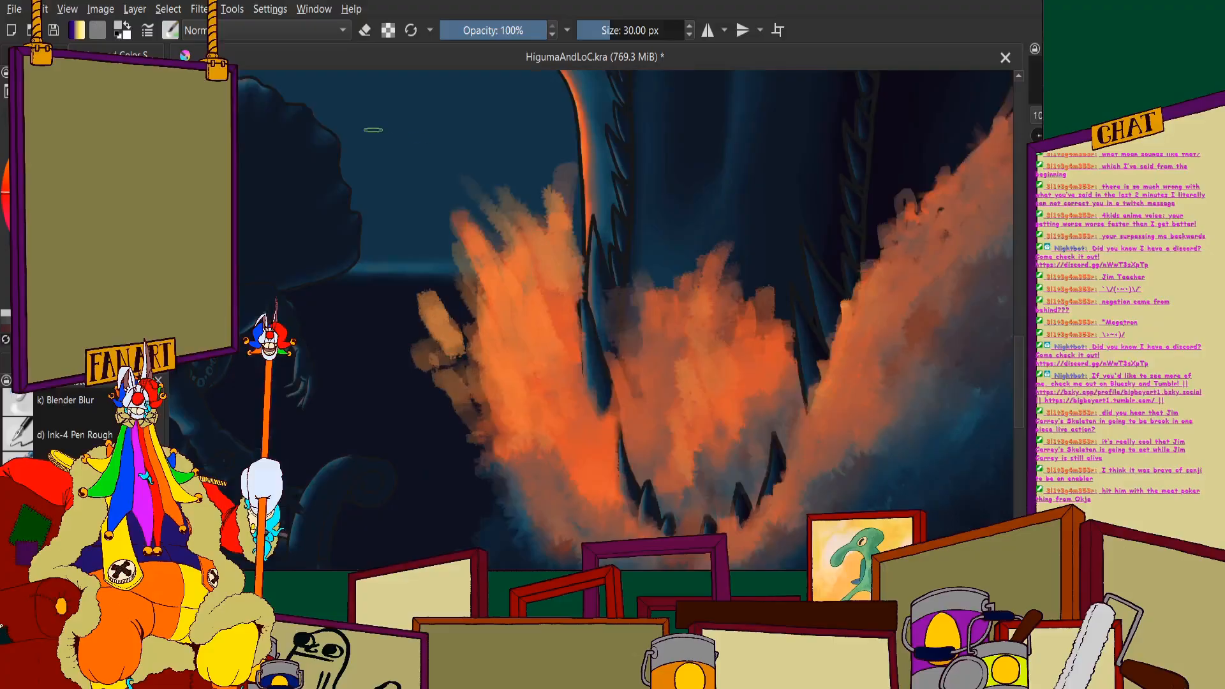
pyautogui.moveTo(501, 255); pyautogui.dragTo(463, 187)
pyautogui.moveTo(468, 307); pyautogui.dragTo(409, 201)
pyautogui.moveTo(472, 335); pyautogui.dragTo(434, 250)
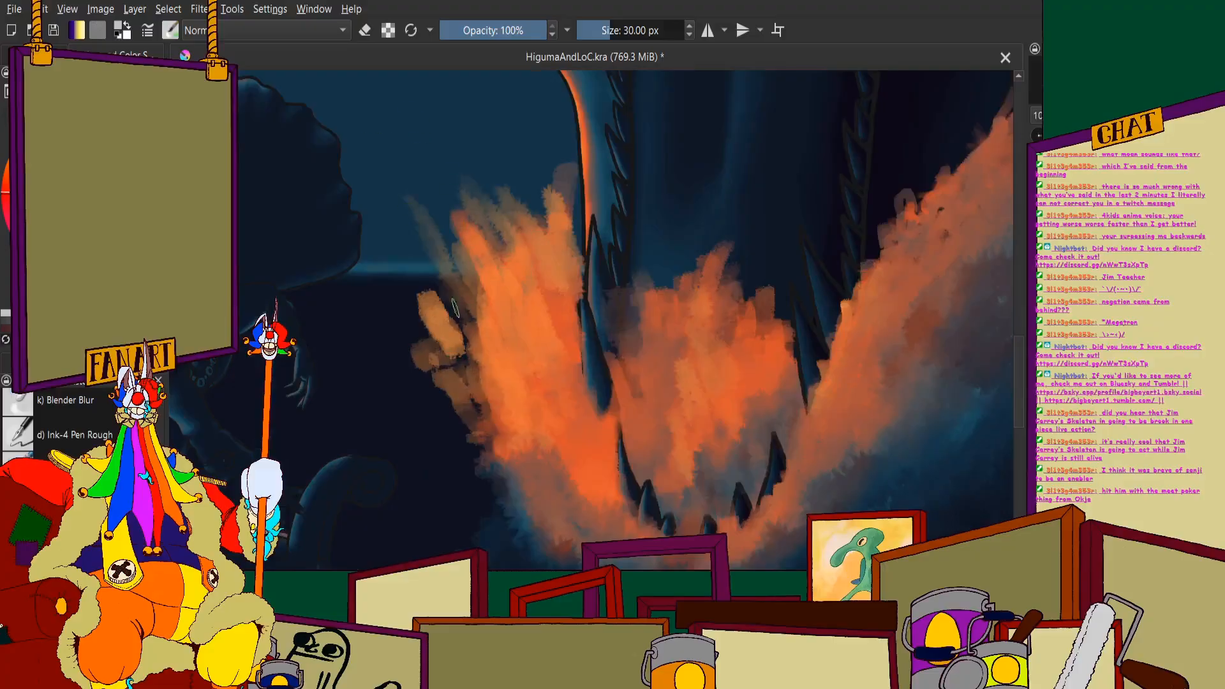
pyautogui.moveTo(476, 378); pyautogui.dragTo(456, 304)
pyautogui.moveTo(489, 416); pyautogui.dragTo(443, 348)
pyautogui.moveTo(514, 234)
pyautogui.mouseDown()
pyautogui.moveTo(502, 192)
pyautogui.moveTo(513, 192)
pyautogui.mouseUp()
pyautogui.moveTo(527, 233); pyautogui.dragTo(529, 193)
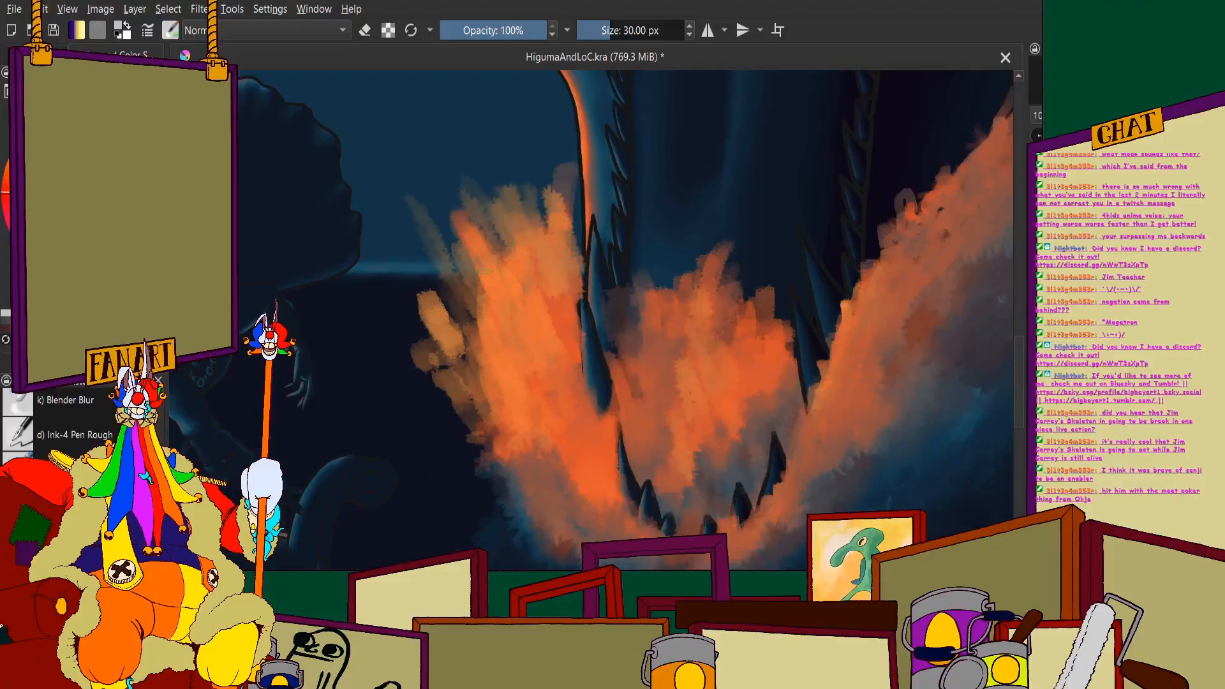
pyautogui.scroll(-1, 412, 175)
pyautogui.scroll(3, 77, 423)
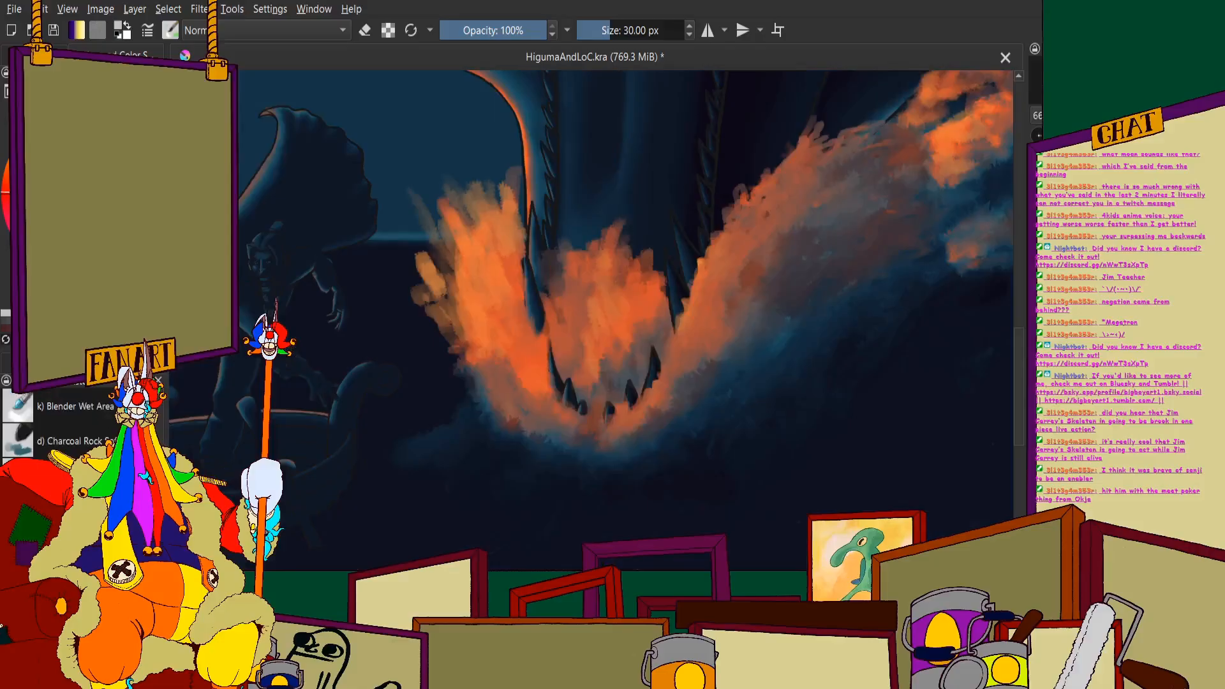
# - Switch to the Charcoal Rock brush preset and add textured strokes to the left splash's outer edge
pyautogui.click(70, 441)
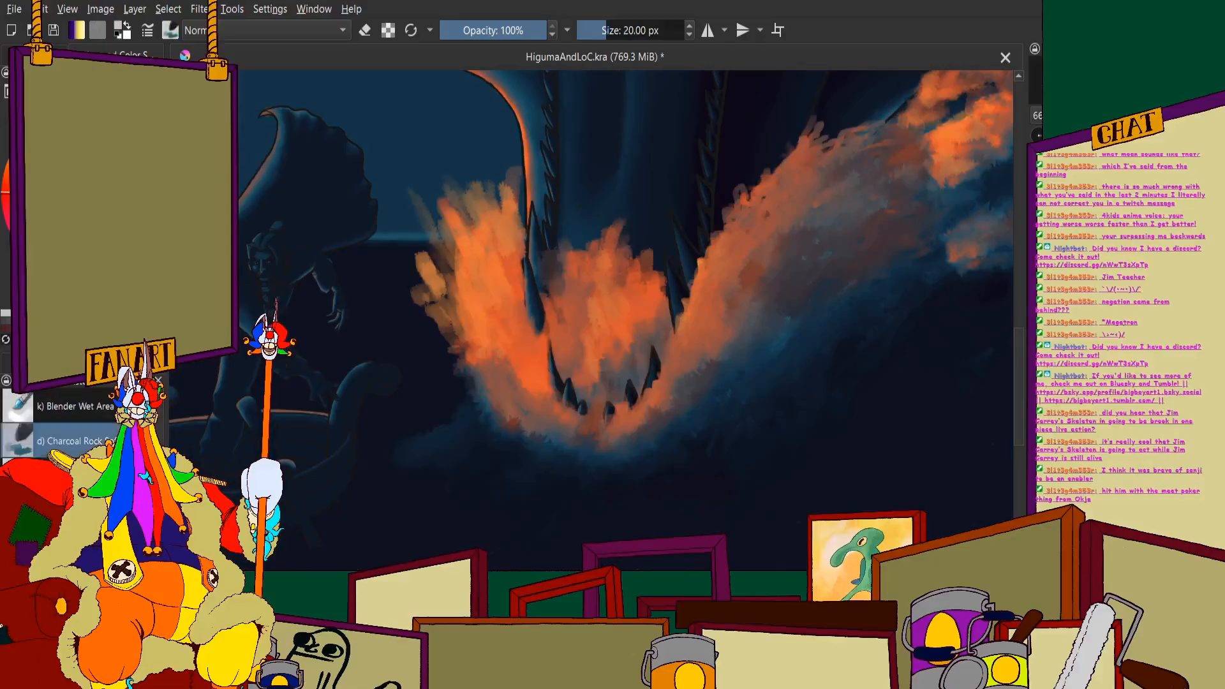
pyautogui.click(37, 56)
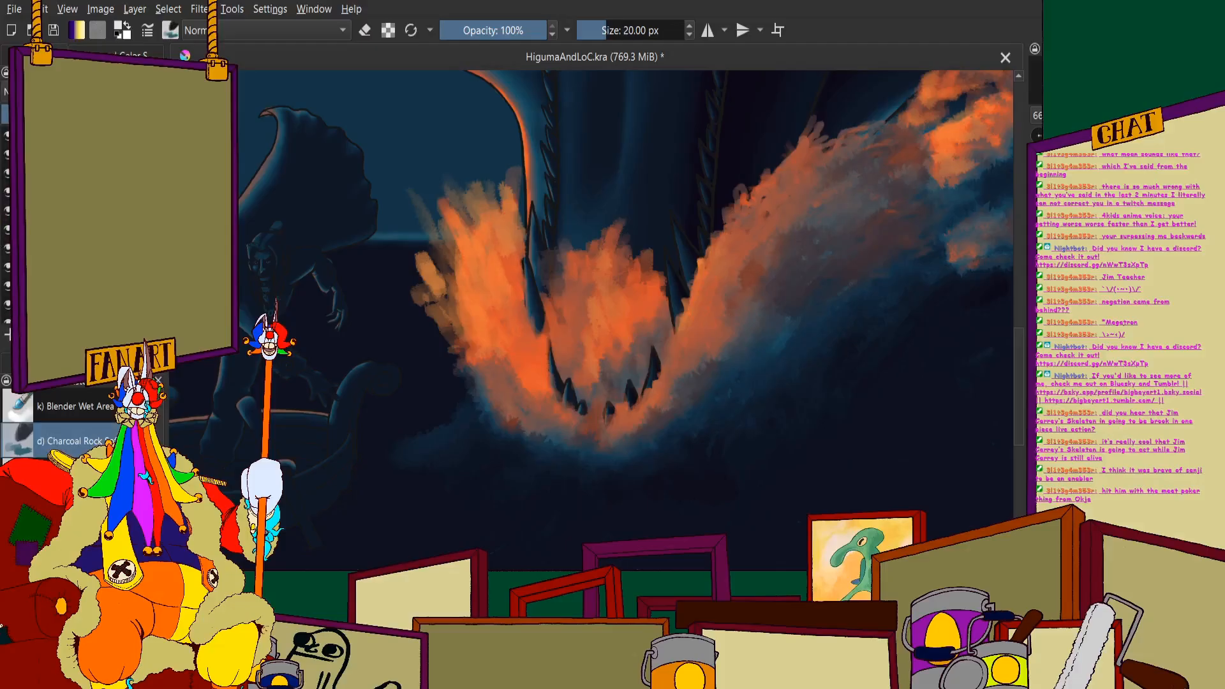
pyautogui.scroll(2, 437, 219)
pyautogui.moveTo(537, 325)
pyautogui.mouseDown()
pyautogui.moveTo(471, 220)
pyautogui.moveTo(459, 229)
pyautogui.mouseUp()
pyautogui.moveTo(489, 352); pyautogui.dragTo(437, 232)
pyautogui.scroll(-3, 437, 226)
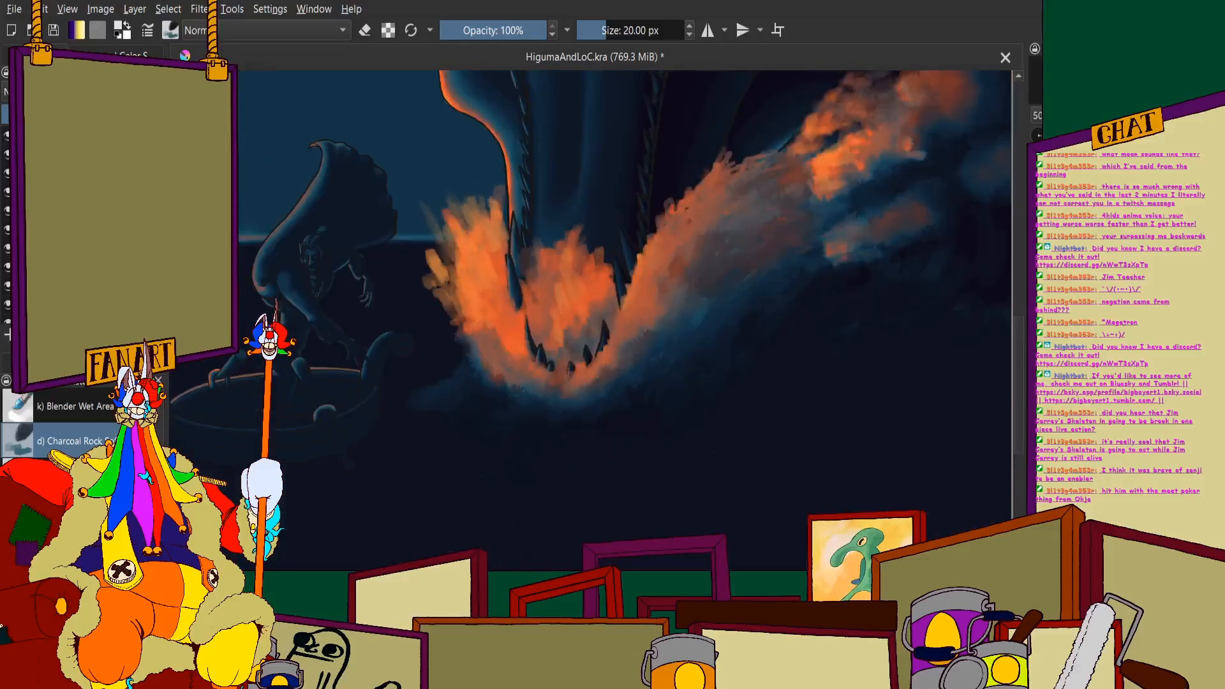
# - Add light yellow-orange highlight strokes down the upper part of the left splash
pyautogui.scroll(2, 476, 268)
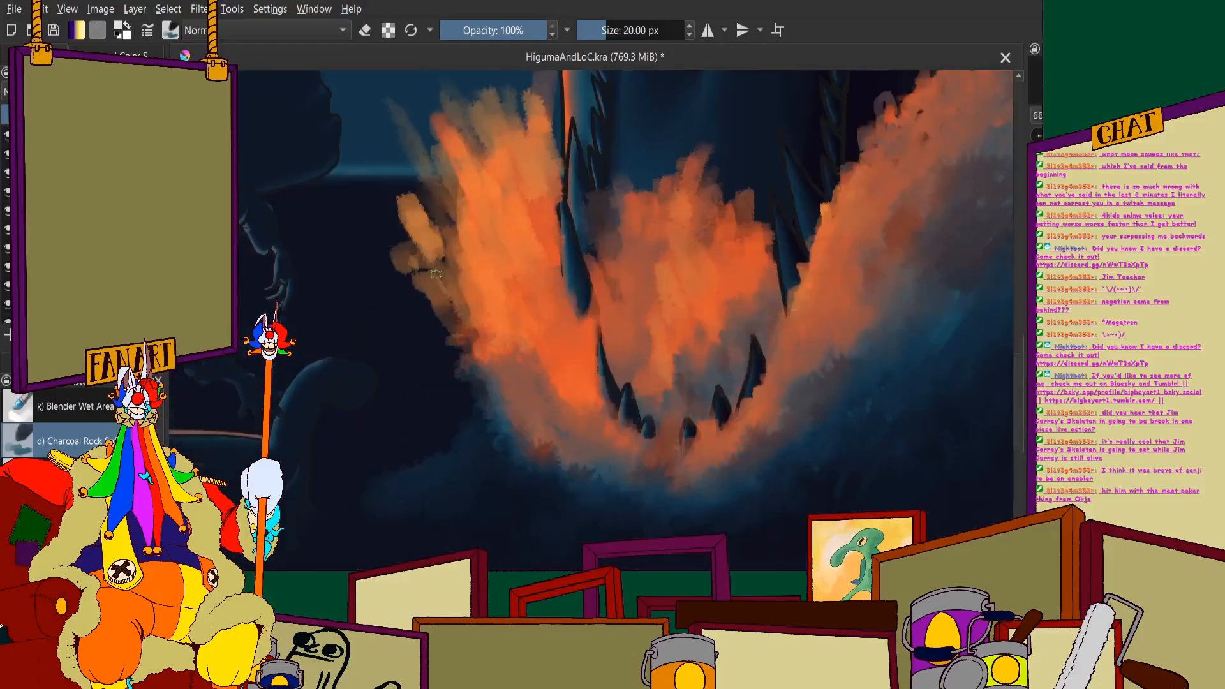
pyautogui.scroll(-2, 511, 181)
pyautogui.scroll(4, 490, 153)
pyautogui.moveTo(515, 271); pyautogui.dragTo(490, 183)
pyautogui.moveTo(514, 192)
pyautogui.mouseDown()
pyautogui.moveTo(541, 258)
pyautogui.moveTo(577, 118)
pyautogui.moveTo(639, 159)
pyautogui.moveTo(548, 275)
pyautogui.moveTo(490, 279)
pyautogui.moveTo(489, 371)
pyautogui.mouseUp()
pyautogui.scroll(-1, 510, 240)
pyautogui.scroll(-2, 489, 368)
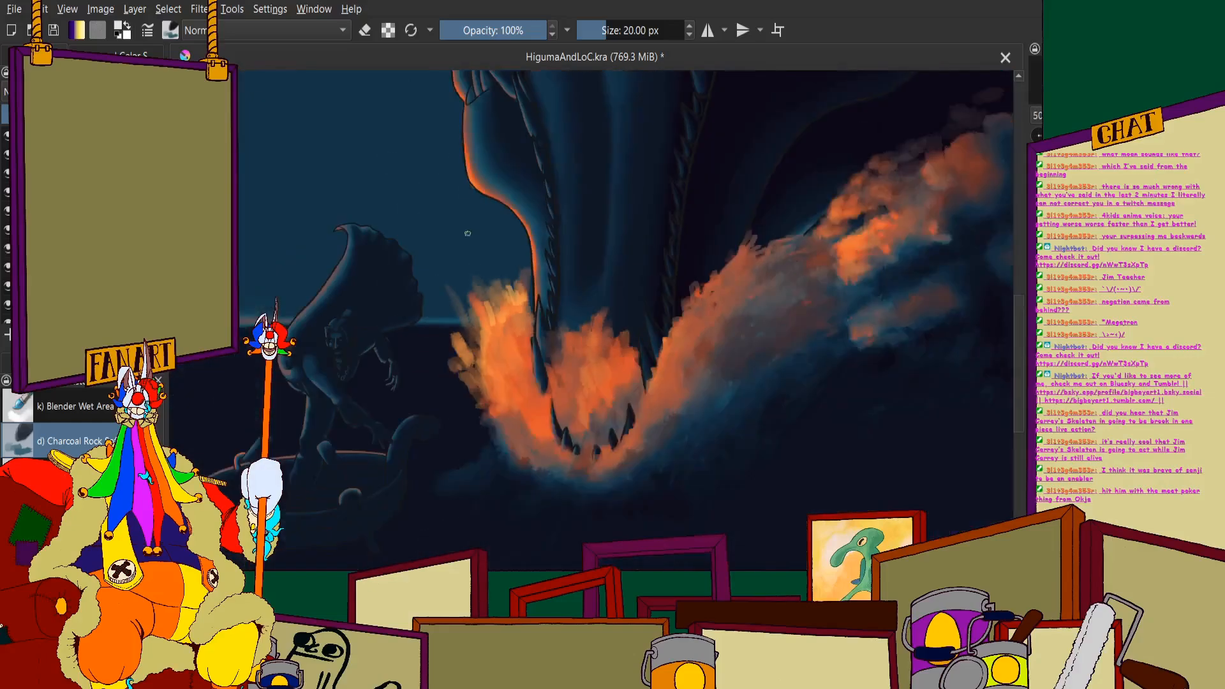
# - Extend the textured light orange strokes through the left splash toward the jaw's edge
pyautogui.scroll(2, 488, 368)
pyautogui.moveTo(530, 276)
pyautogui.mouseDown()
pyautogui.moveTo(504, 249)
pyautogui.moveTo(509, 335)
pyautogui.moveTo(483, 288)
pyautogui.moveTo(492, 394)
pyautogui.mouseUp()
pyautogui.moveTo(467, 305); pyautogui.dragTo(468, 333)
pyautogui.moveTo(521, 243); pyautogui.dragTo(541, 280)
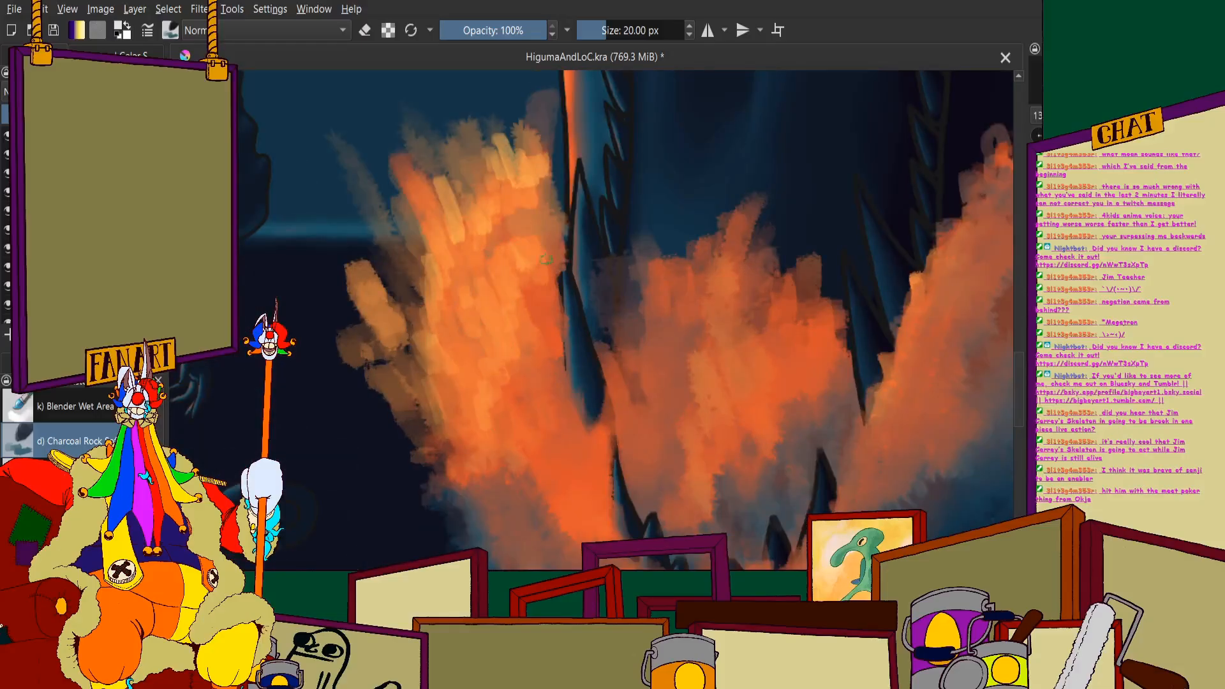
pyautogui.moveTo(533, 326); pyautogui.dragTo(527, 377)
# - Work short orange strokes over the left splash's tips and body, continuing down to its base beside the teeth
pyautogui.click(130, 56)
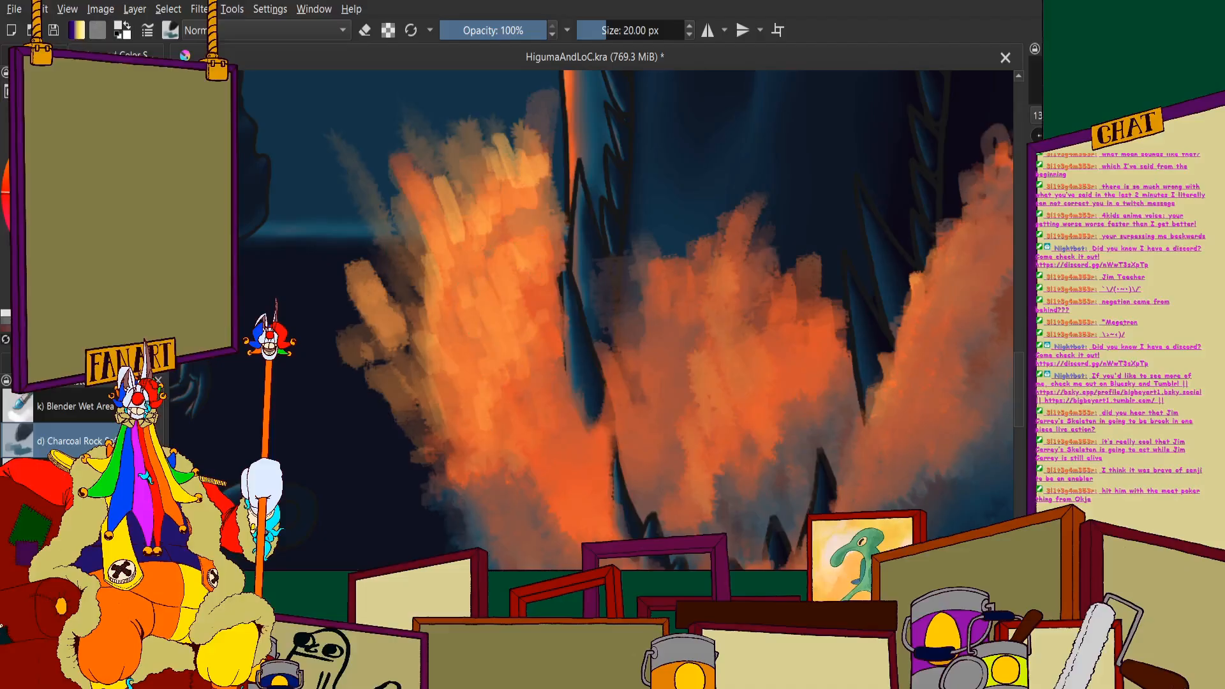
pyautogui.scroll(1, 473, 302)
pyautogui.moveTo(479, 212); pyautogui.dragTo(498, 246)
pyautogui.moveTo(501, 202); pyautogui.dragTo(534, 251)
pyautogui.moveTo(536, 187); pyautogui.dragTo(549, 220)
pyautogui.moveTo(558, 182); pyautogui.dragTo(567, 195)
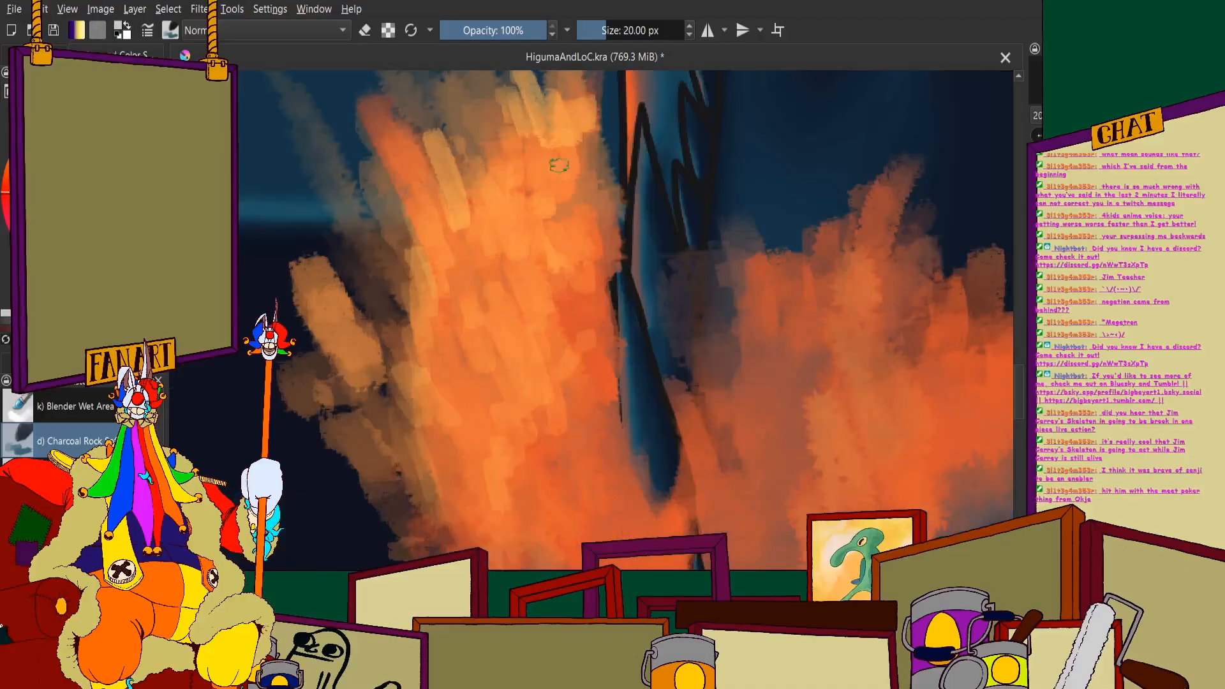
pyautogui.moveTo(456, 264)
pyautogui.mouseDown()
pyautogui.moveTo(482, 315)
pyautogui.moveTo(486, 383)
pyautogui.moveTo(448, 381)
pyautogui.mouseUp()
pyautogui.scroll(-2, 464, 339)
pyautogui.moveTo(520, 393)
pyautogui.mouseDown()
pyautogui.moveTo(491, 429)
pyautogui.moveTo(543, 433)
pyautogui.mouseUp()
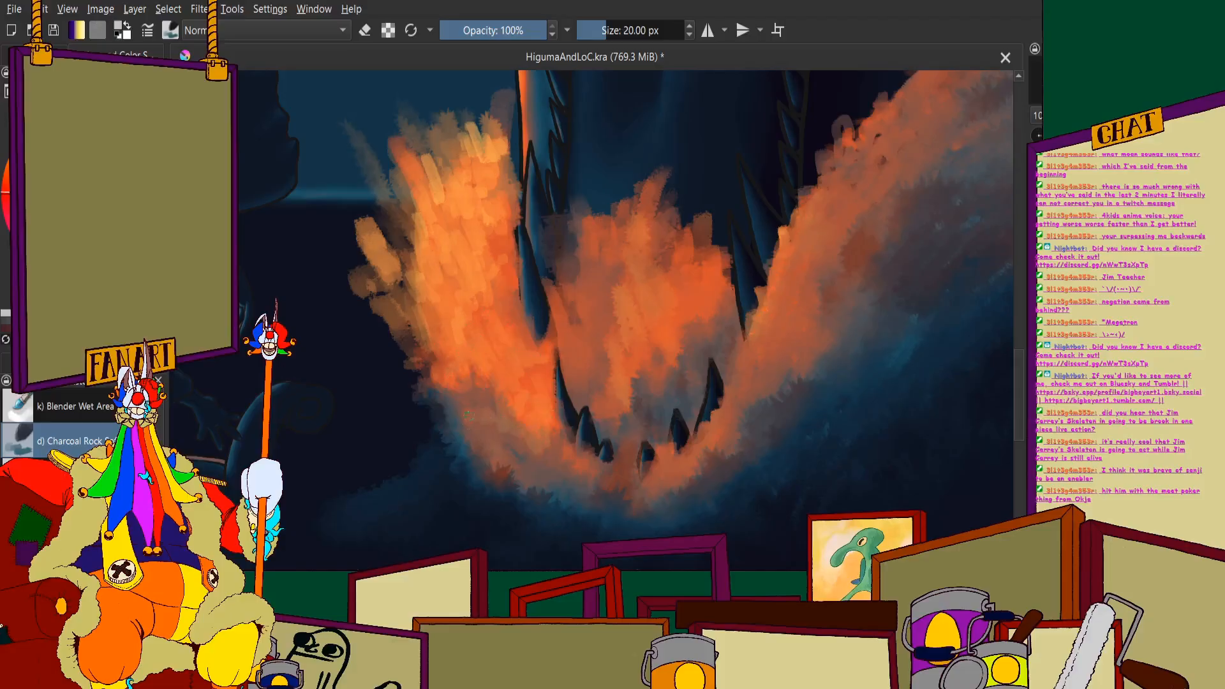
# - Examine the reworked splash up close and against the whole composition
pyautogui.scroll(-2, 547, 440)
pyautogui.scroll(2, 543, 332)
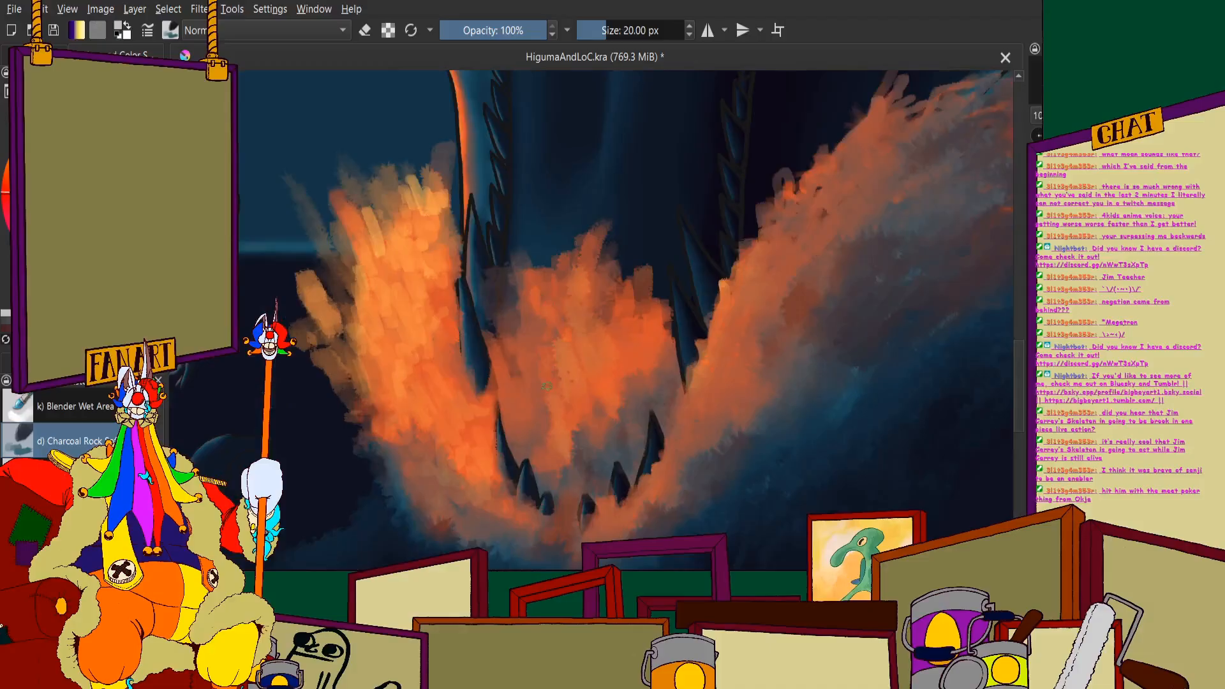
pyautogui.scroll(-3, 547, 386)
pyautogui.scroll(-1, 403, 321)
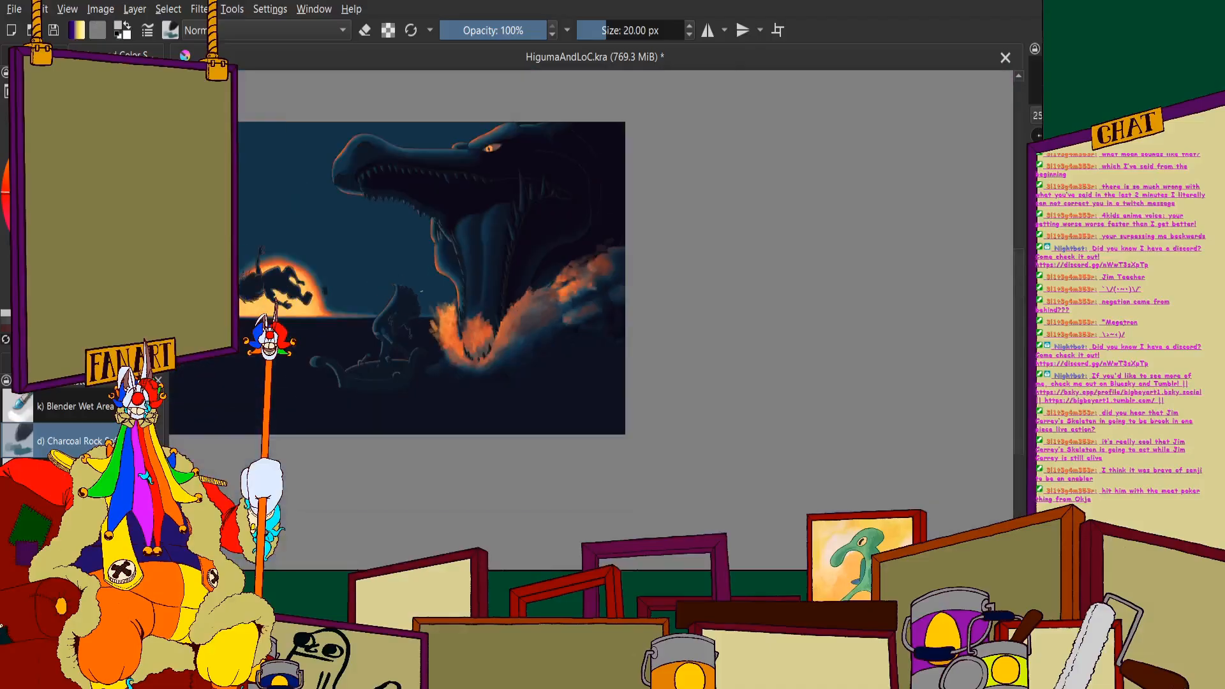
pyautogui.scroll(-1, 488, 283)
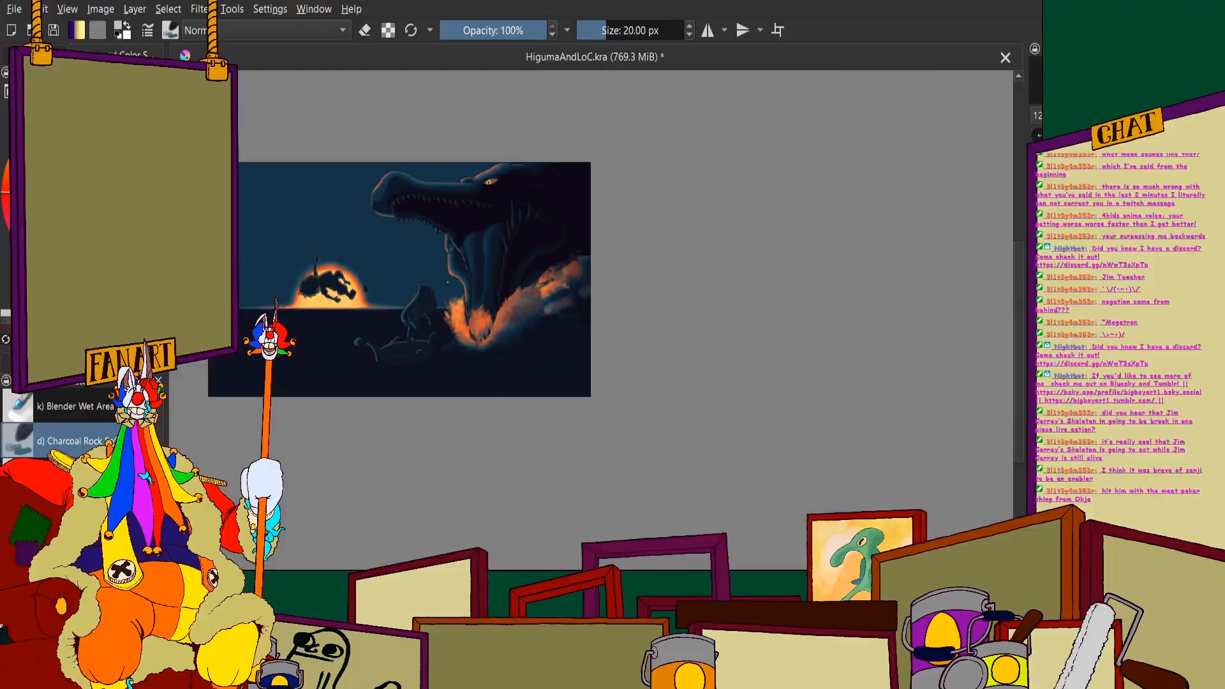
pyautogui.scroll(1, 446, 281)
pyautogui.scroll(-1, 687, 332)
pyautogui.scroll(4, 612, 329)
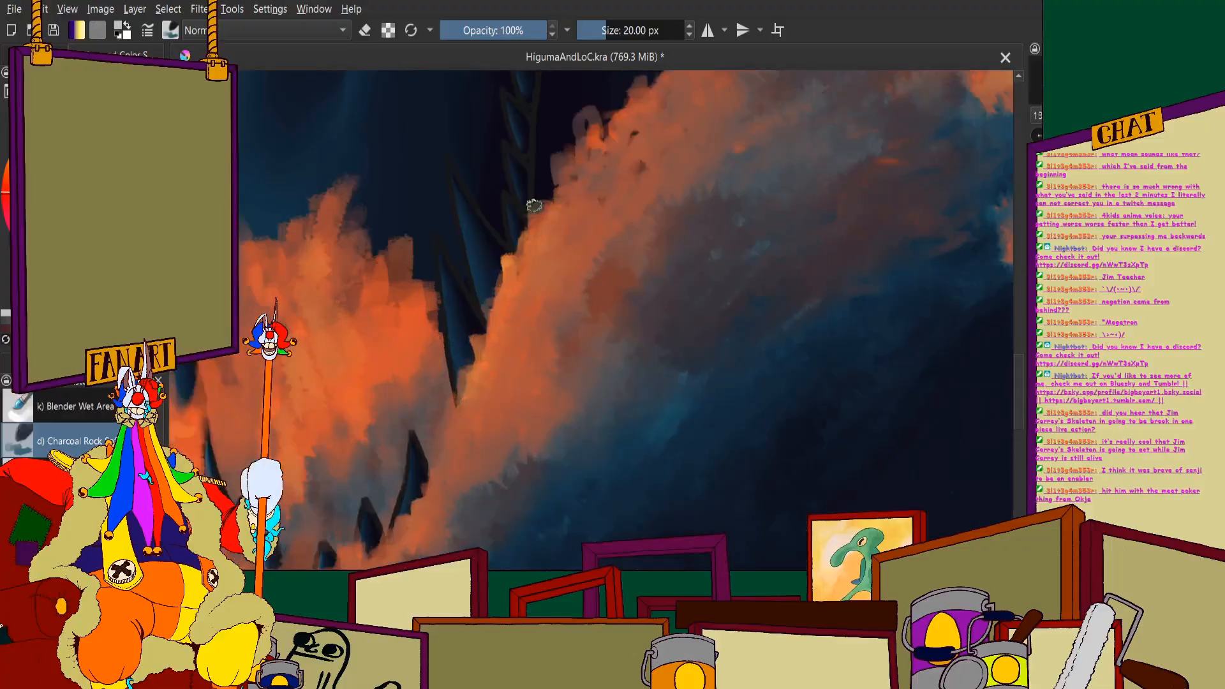
# - Paint long light orange highlight strokes along the rising wave's inner edge, from the crest down to the lower teeth
pyautogui.moveTo(541, 232)
pyautogui.mouseDown()
pyautogui.moveTo(575, 158)
pyautogui.moveTo(588, 184)
pyautogui.moveTo(551, 281)
pyautogui.moveTo(593, 191)
pyautogui.moveTo(631, 159)
pyautogui.mouseUp()
pyautogui.scroll(-2, 625, 168)
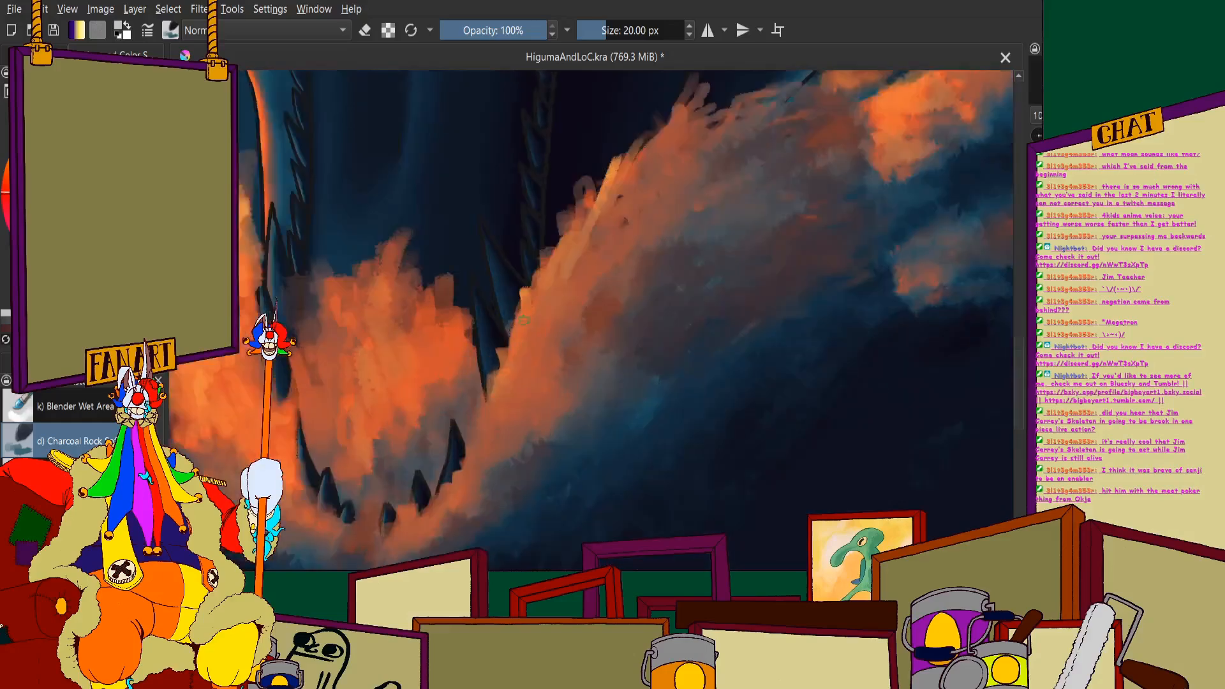
pyautogui.scroll(2, 574, 247)
pyautogui.moveTo(570, 273)
pyautogui.mouseDown()
pyautogui.moveTo(551, 380)
pyautogui.moveTo(531, 388)
pyautogui.mouseUp()
pyautogui.moveTo(532, 337); pyautogui.dragTo(447, 533)
pyautogui.scroll(-2, 438, 453)
pyautogui.scroll(2, 438, 452)
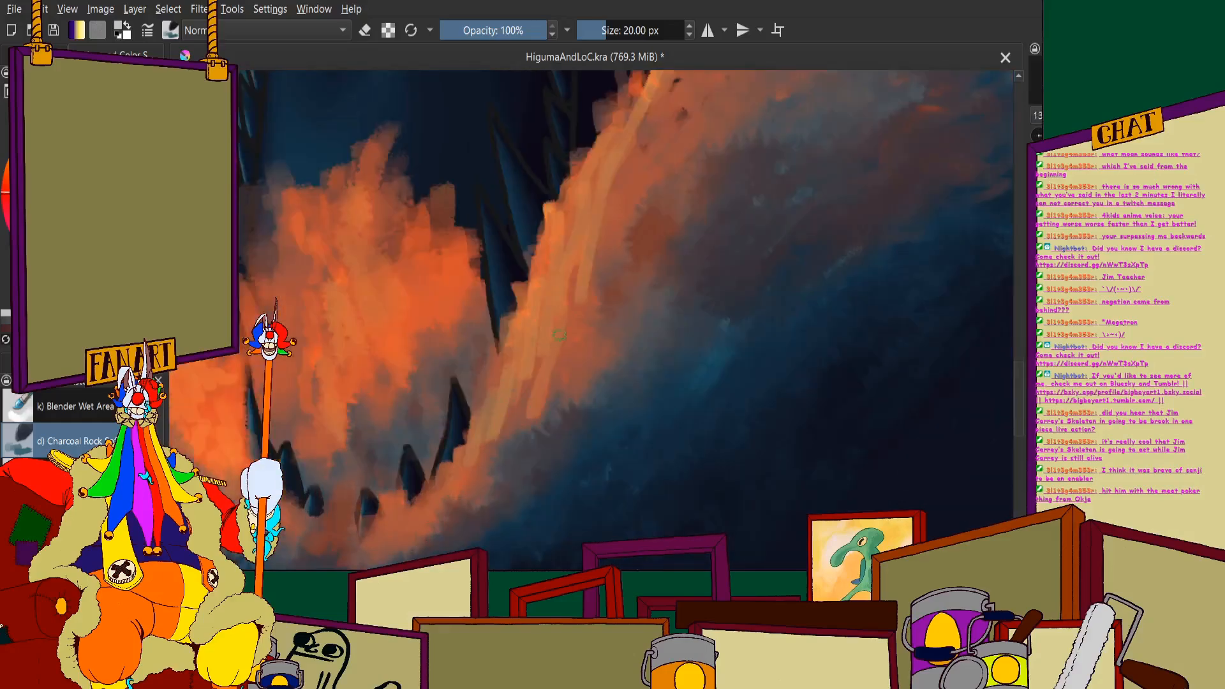
pyautogui.moveTo(517, 413)
pyautogui.mouseDown()
pyautogui.moveTo(489, 458)
pyautogui.moveTo(426, 497)
pyautogui.mouseUp()
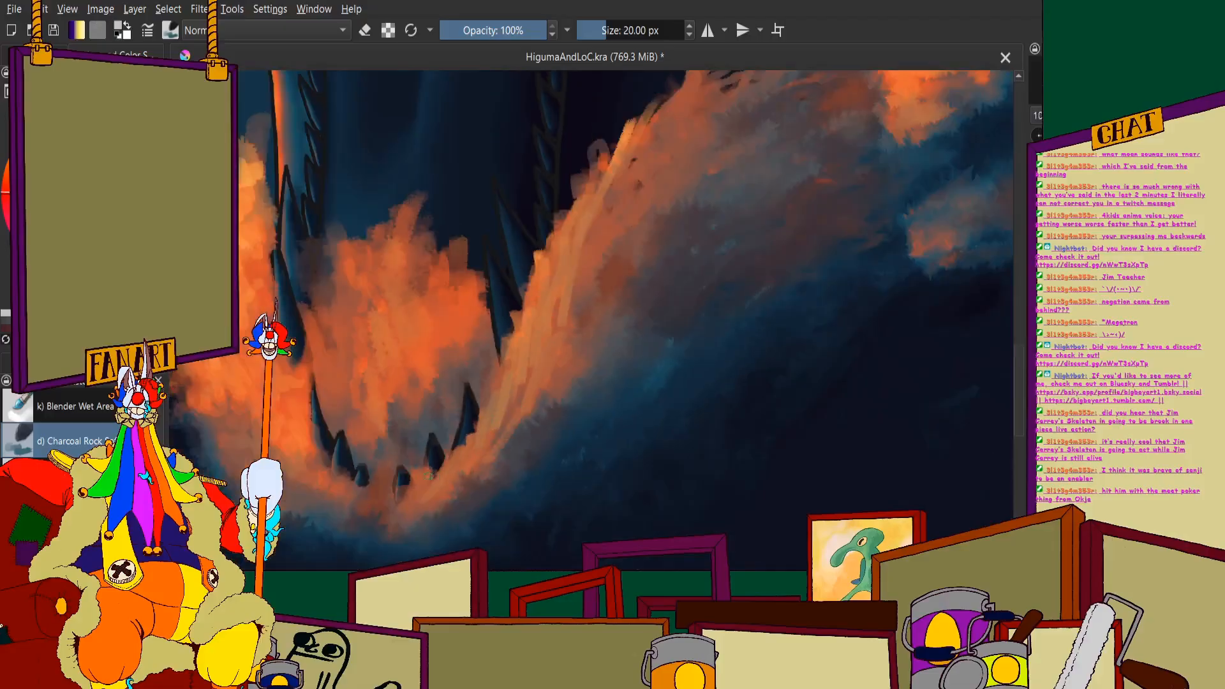
# - Review the full painting and save the document
pyautogui.scroll(-6, 516, 290)
pyautogui.scroll(3, 311, 265)
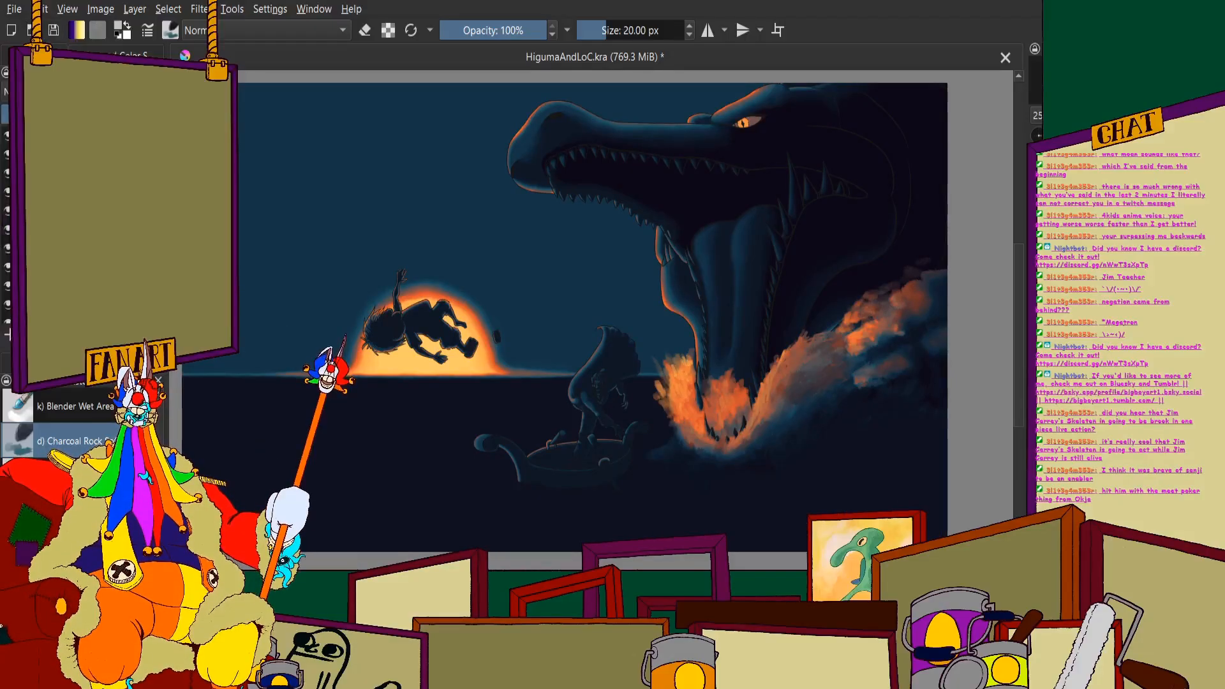
pyautogui.click(53, 31)
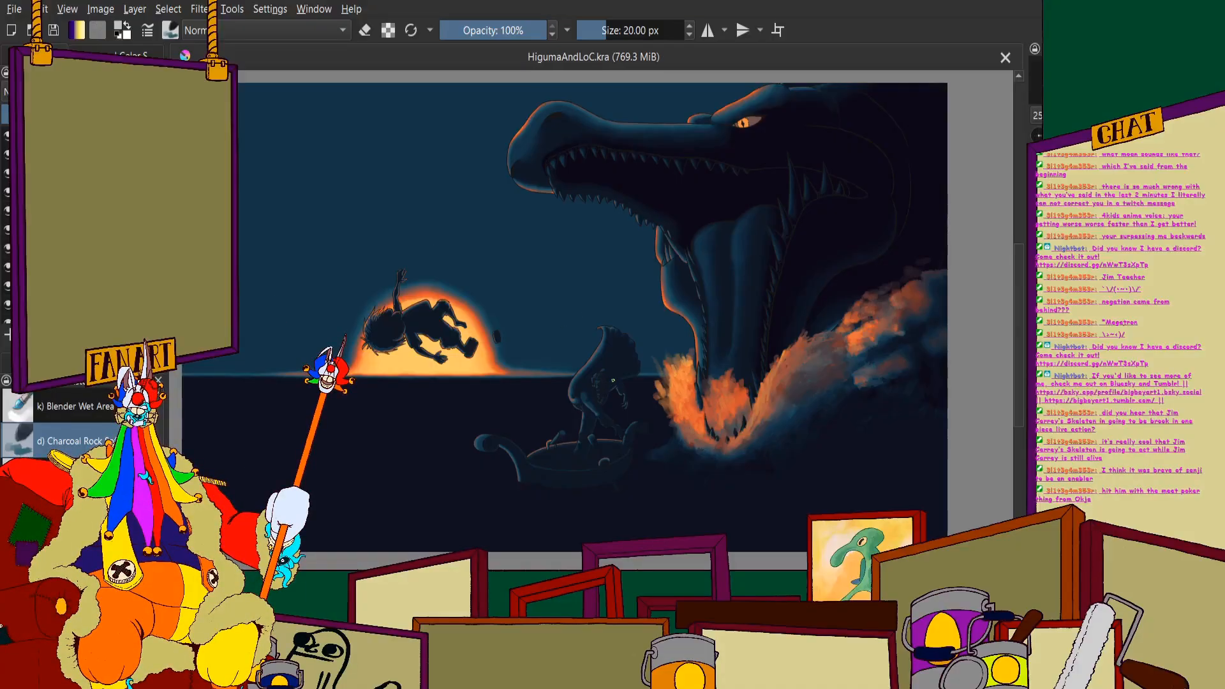
# - Examine the small boat's hull and waterline up close and against the rest of the painting
pyautogui.scroll(-2, 681, 447)
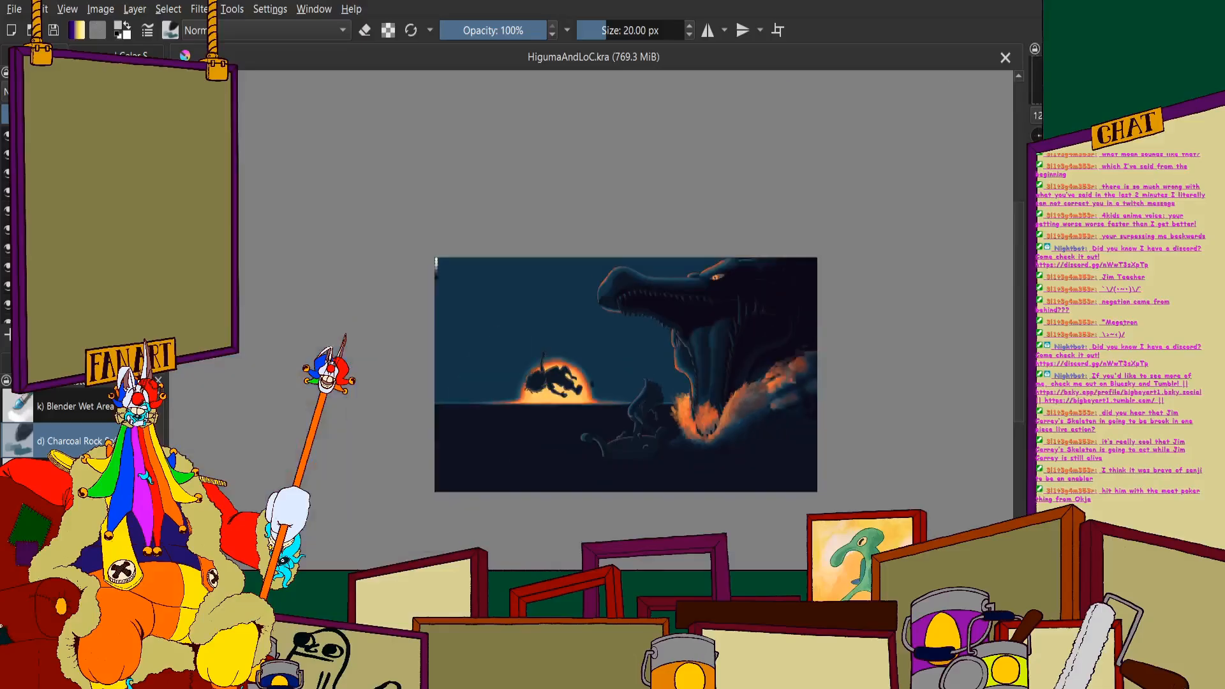
pyautogui.scroll(6, 669, 440)
pyautogui.scroll(-2, 547, 447)
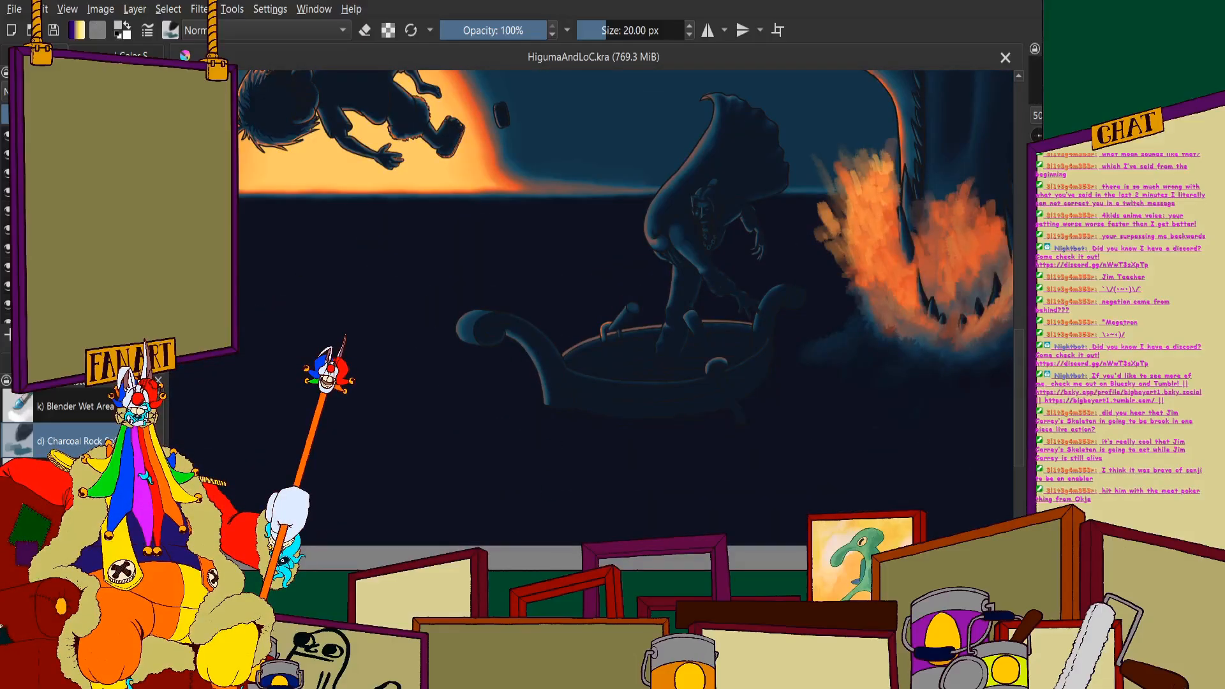
pyautogui.scroll(-3, 334, 294)
pyautogui.scroll(2, 298, 248)
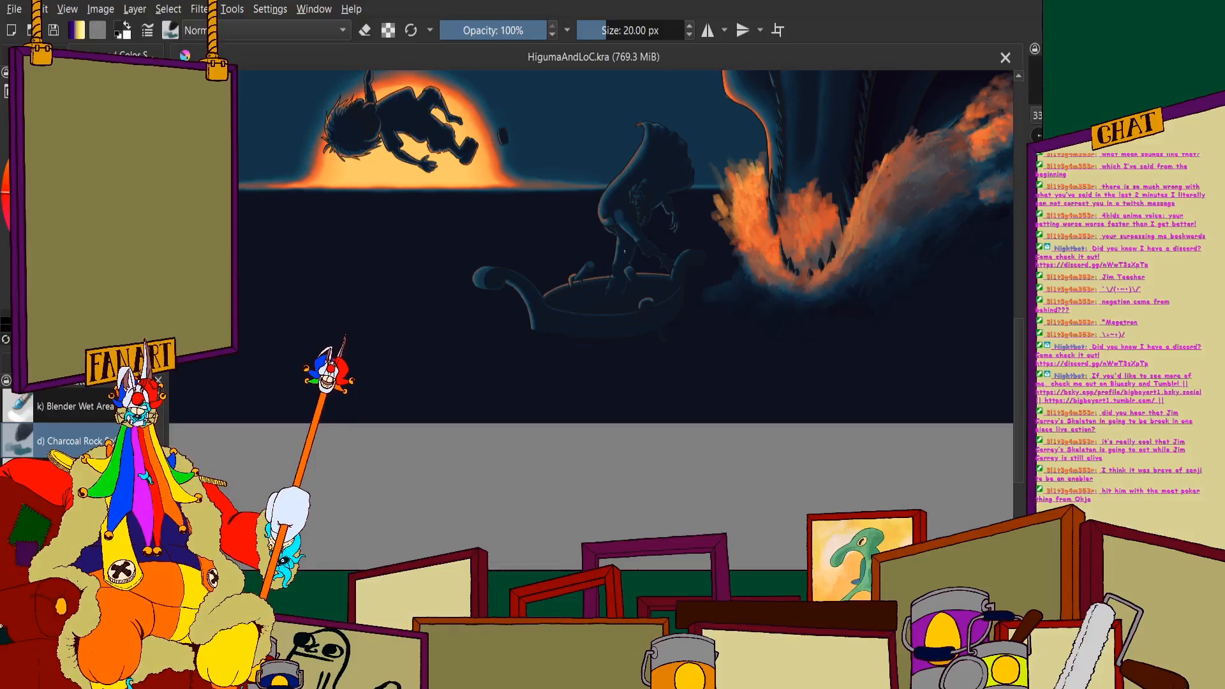
pyautogui.scroll(10, 580, 234)
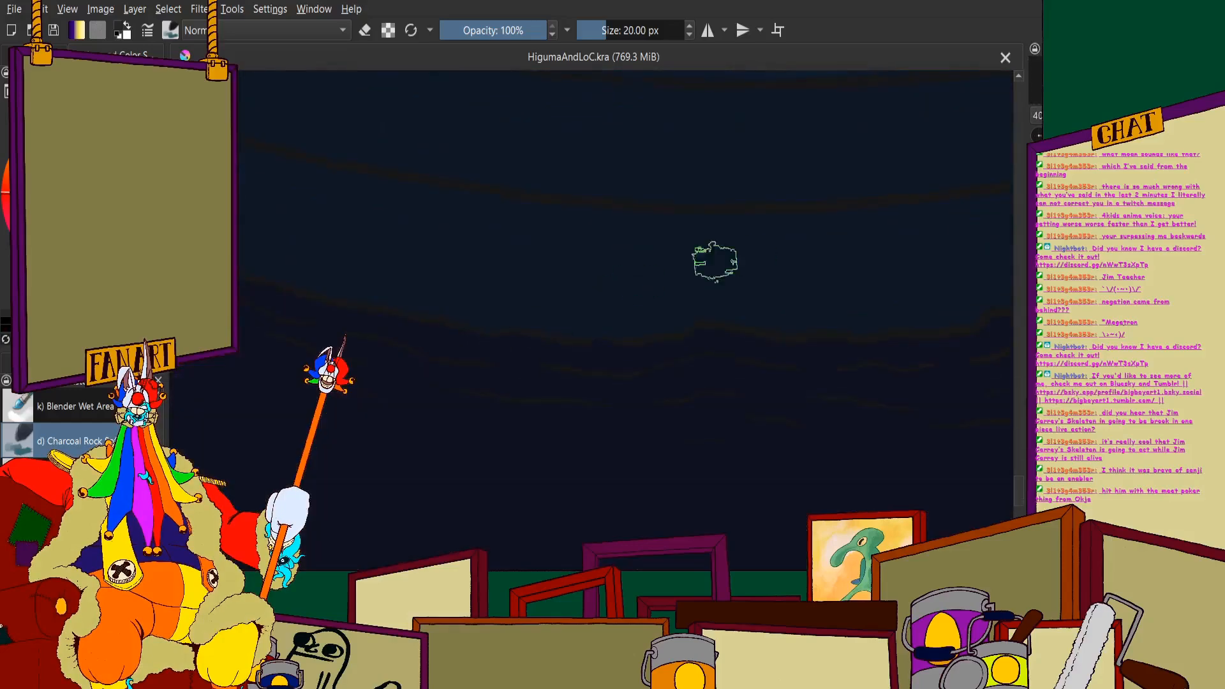
pyautogui.click(39, 55)
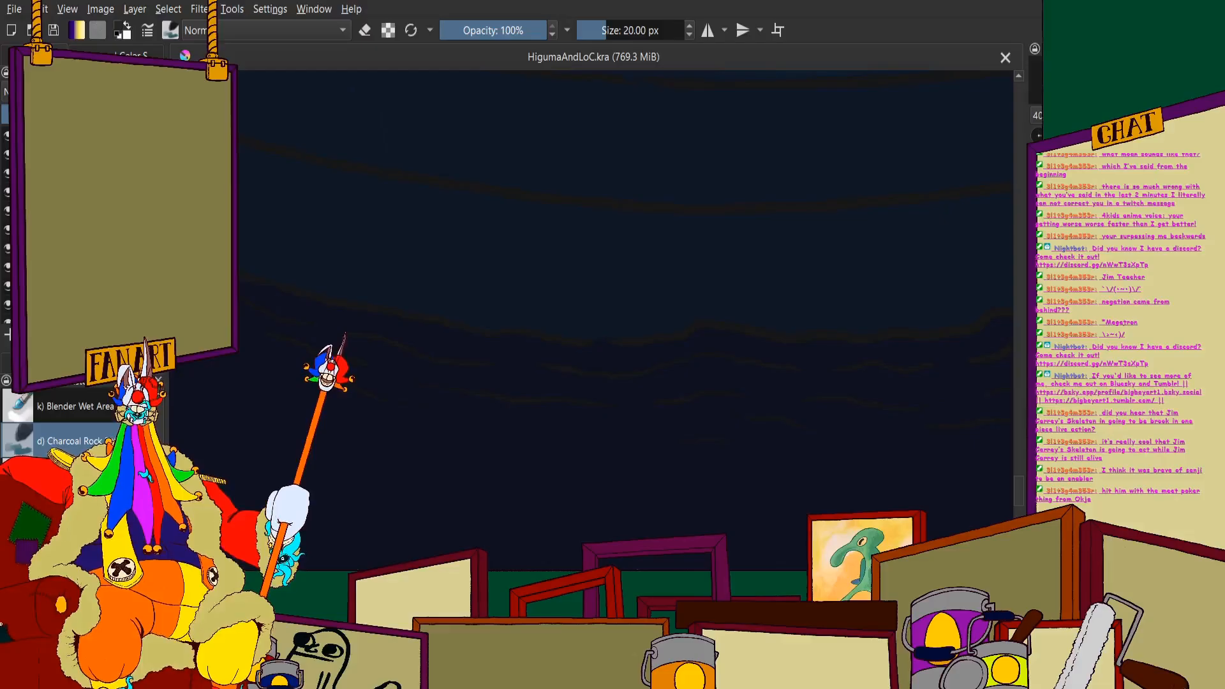
pyautogui.moveTo(349, 337); pyautogui.dragTo(390, 338)
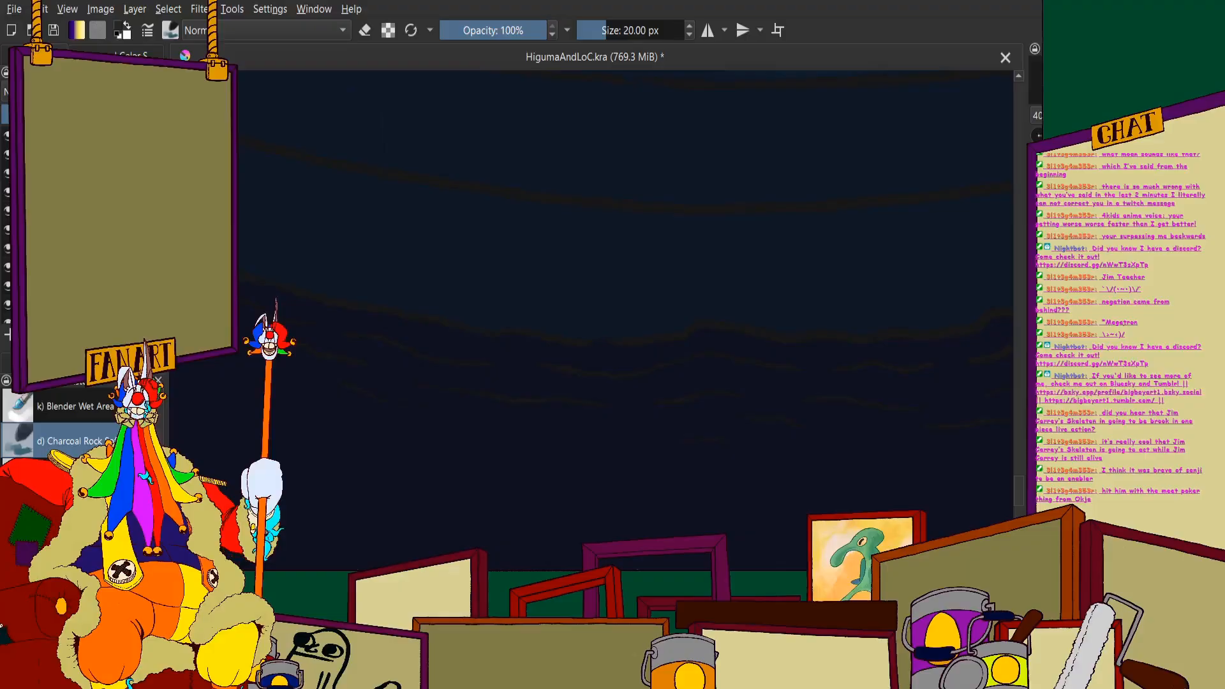
pyautogui.scroll(-7, 377, 312)
pyautogui.scroll(4, 463, 284)
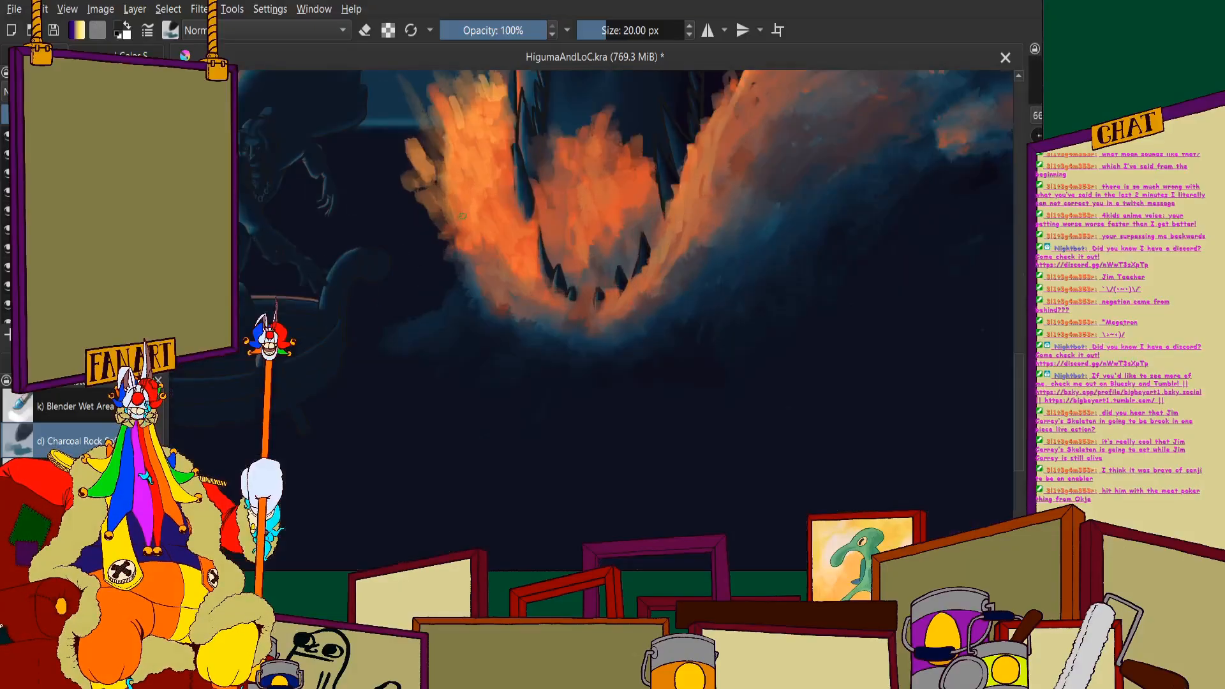
pyautogui.scroll(-1, 471, 290)
pyautogui.scroll(-4, 471, 290)
pyautogui.scroll(5, 440, 293)
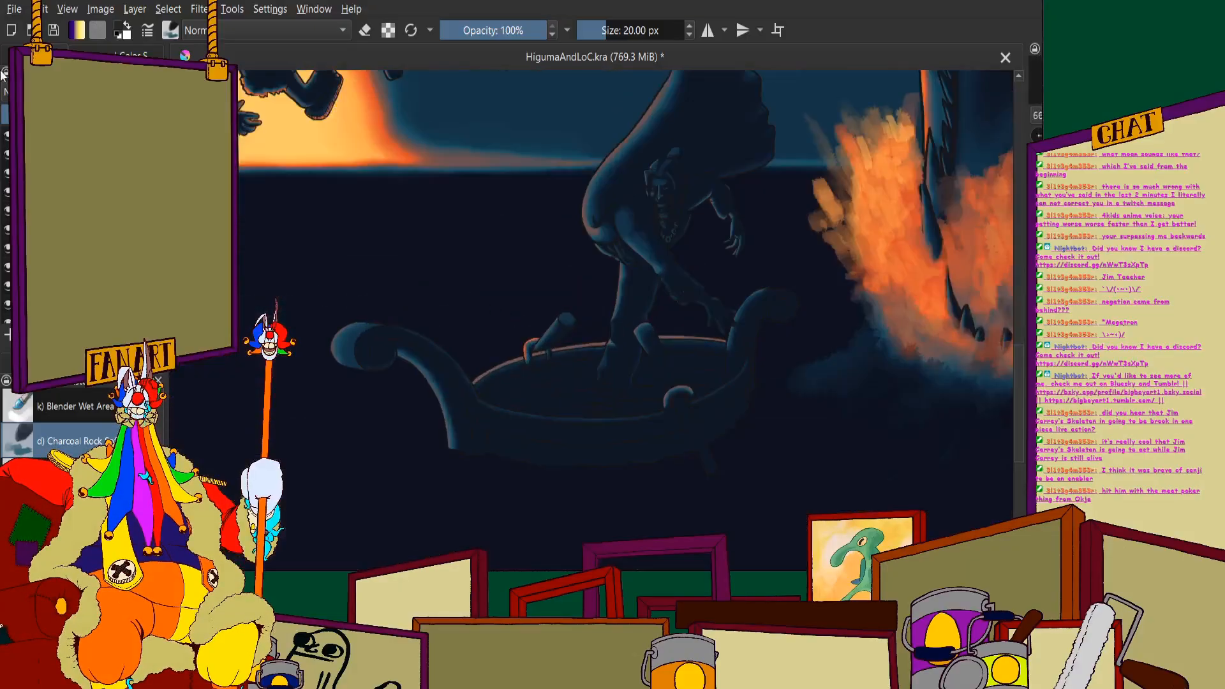
# - Paint dark navy strokes over the rough sketch lines along the waterline beneath the middle of the boat's hull
pyautogui.click(121, 56)
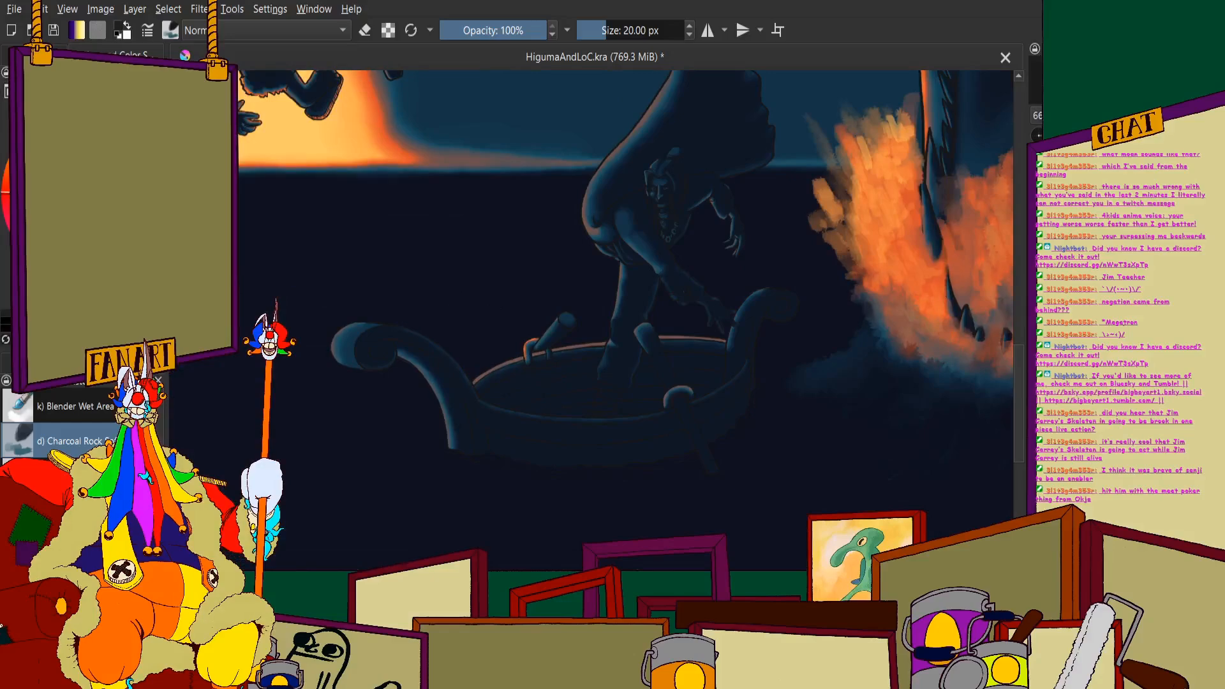
pyautogui.scroll(6, 487, 399)
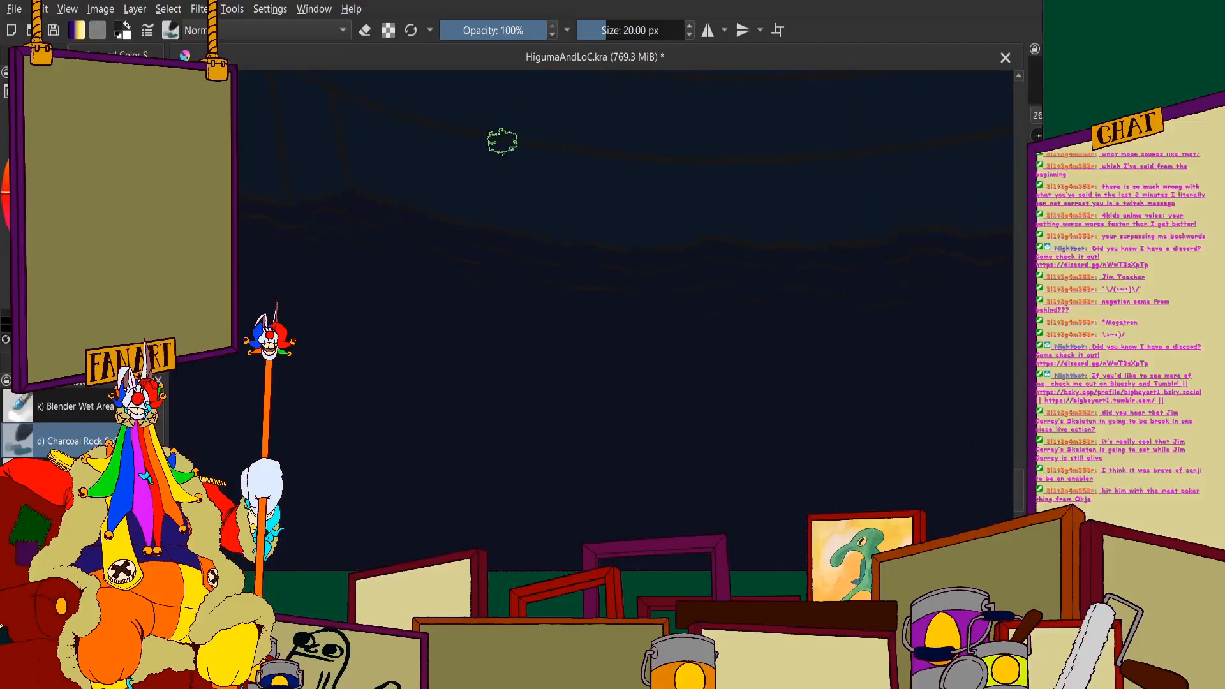
pyautogui.scroll(3, 364, 172)
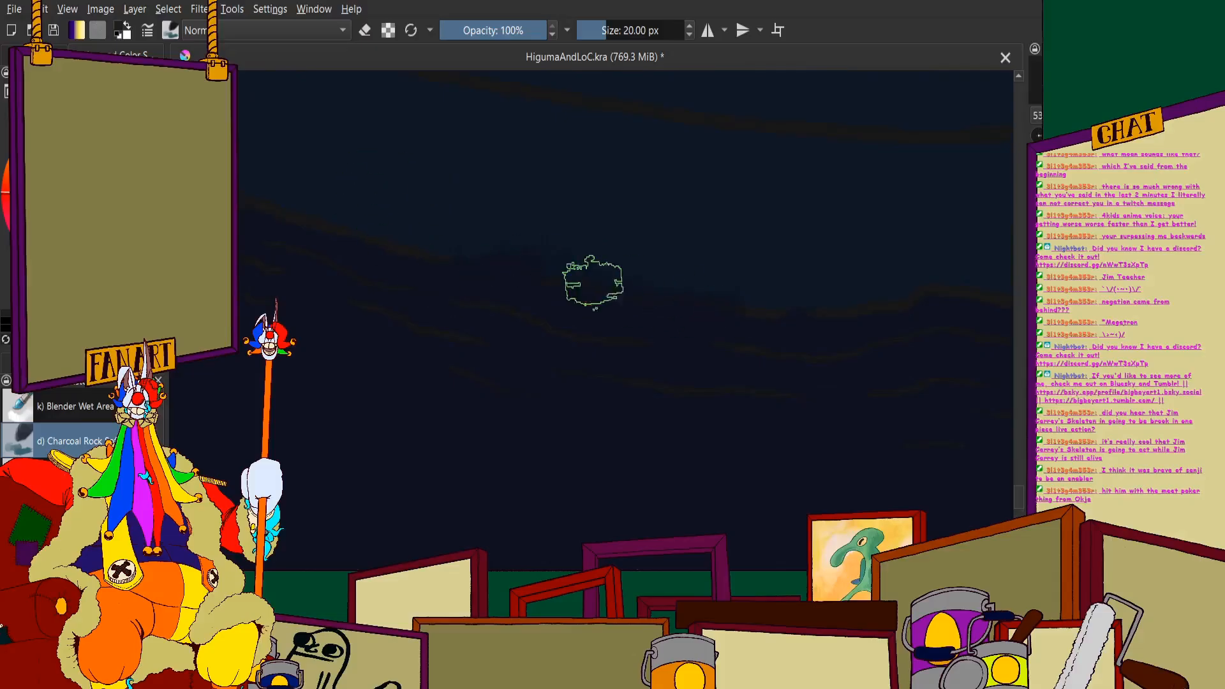
pyautogui.scroll(-3, 549, 264)
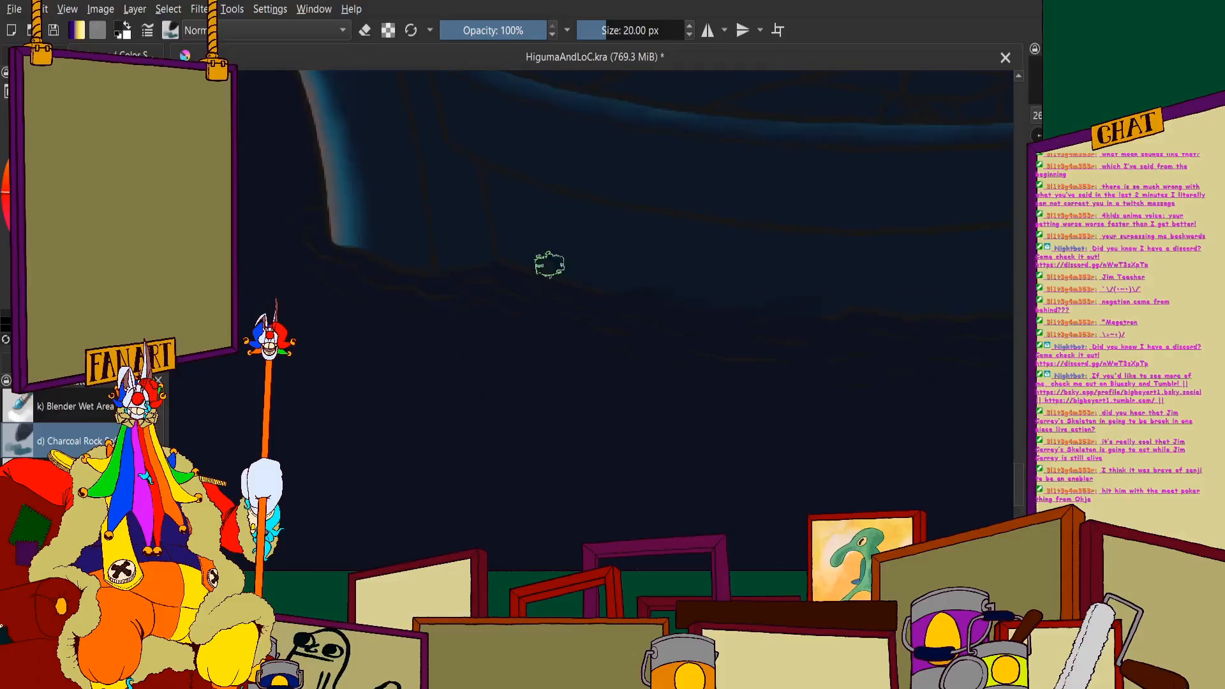
pyautogui.moveTo(636, 305)
pyautogui.mouseDown()
pyautogui.moveTo(496, 259)
pyautogui.moveTo(544, 265)
pyautogui.moveTo(514, 295)
pyautogui.moveTo(461, 297)
pyautogui.moveTo(477, 265)
pyautogui.moveTo(395, 264)
pyautogui.moveTo(414, 272)
pyautogui.moveTo(351, 239)
pyautogui.moveTo(311, 247)
pyautogui.moveTo(319, 236)
pyautogui.moveTo(307, 230)
pyautogui.moveTo(345, 239)
pyautogui.moveTo(294, 242)
pyautogui.moveTo(374, 254)
pyautogui.moveTo(292, 234)
pyautogui.moveTo(300, 205)
pyautogui.moveTo(303, 236)
pyautogui.moveTo(397, 298)
pyautogui.moveTo(334, 273)
pyautogui.moveTo(356, 238)
pyautogui.moveTo(317, 231)
pyautogui.moveTo(320, 200)
pyautogui.mouseUp()
pyautogui.scroll(-4, 476, 266)
pyautogui.scroll(3, 549, 250)
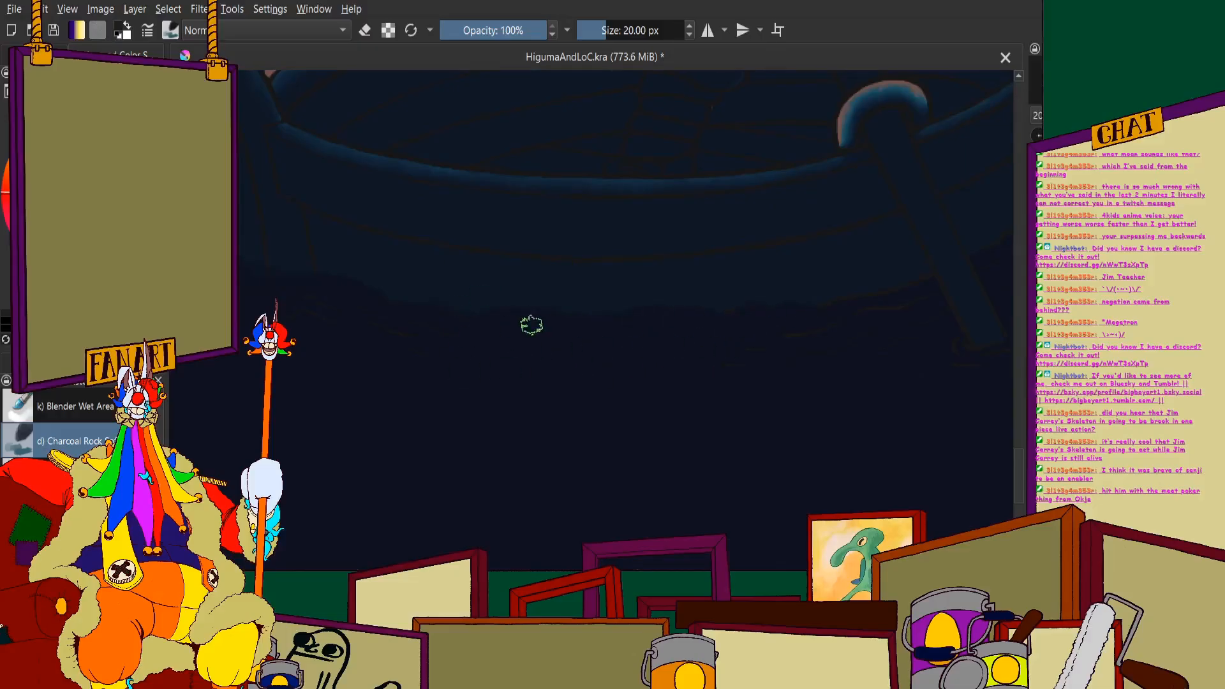
# - Cover the remaining waterline sketch lines from the boat's curved end across to the slanted post with dark navy
pyautogui.scroll(-3, 431, 313)
pyautogui.scroll(4, 640, 287)
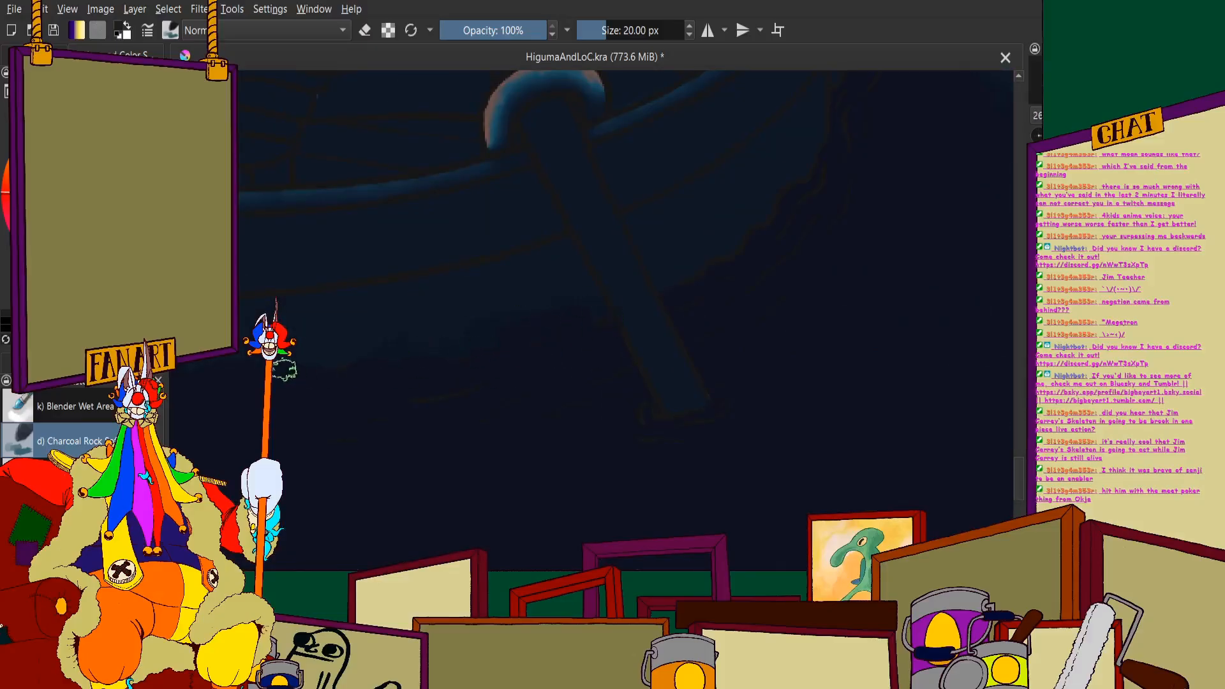
pyautogui.scroll(-3, 606, 255)
pyautogui.scroll(3, 364, 297)
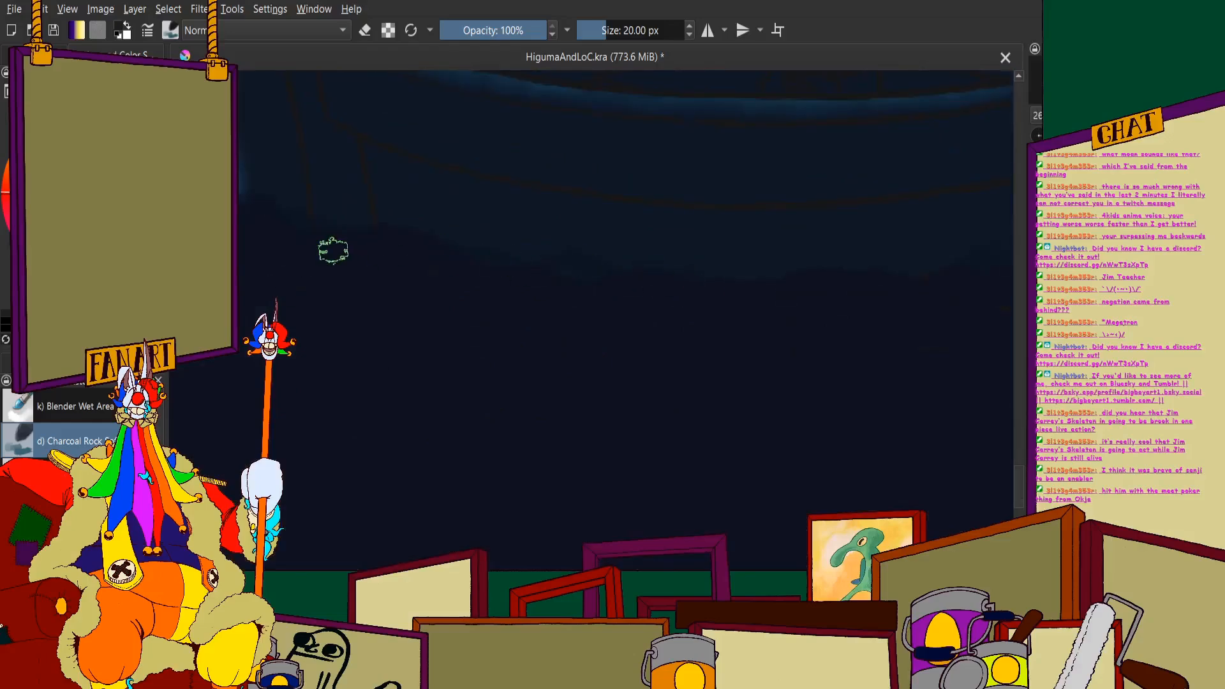
pyautogui.scroll(-3, 250, 213)
pyautogui.scroll(4, 700, 238)
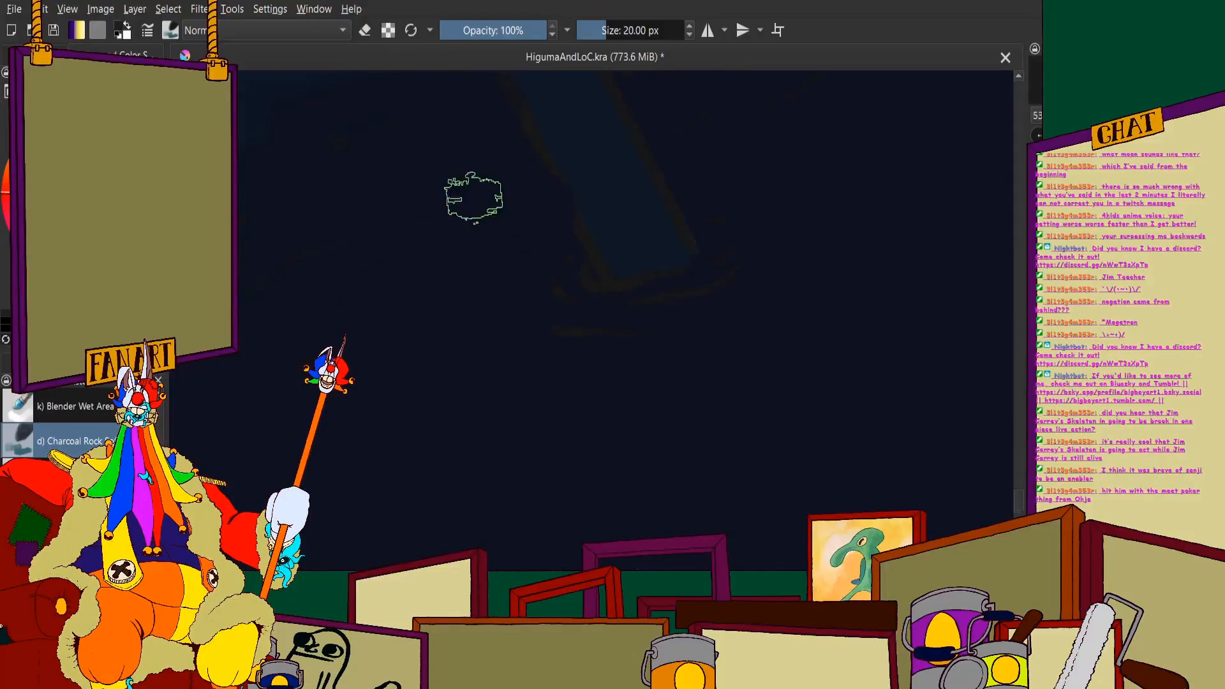
# - Blend the slanted post's lower end into the dark water and paint over the sketch lines beside the hull
pyautogui.scroll(-1, 306, 217)
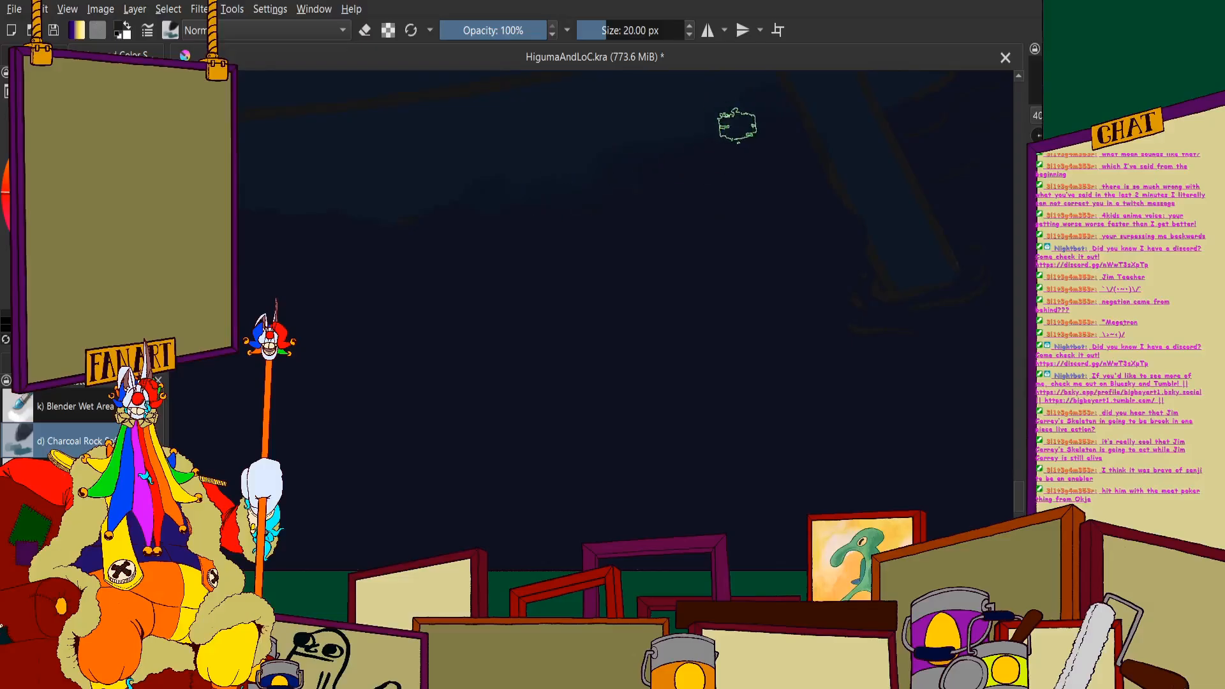
pyautogui.scroll(1, 668, 211)
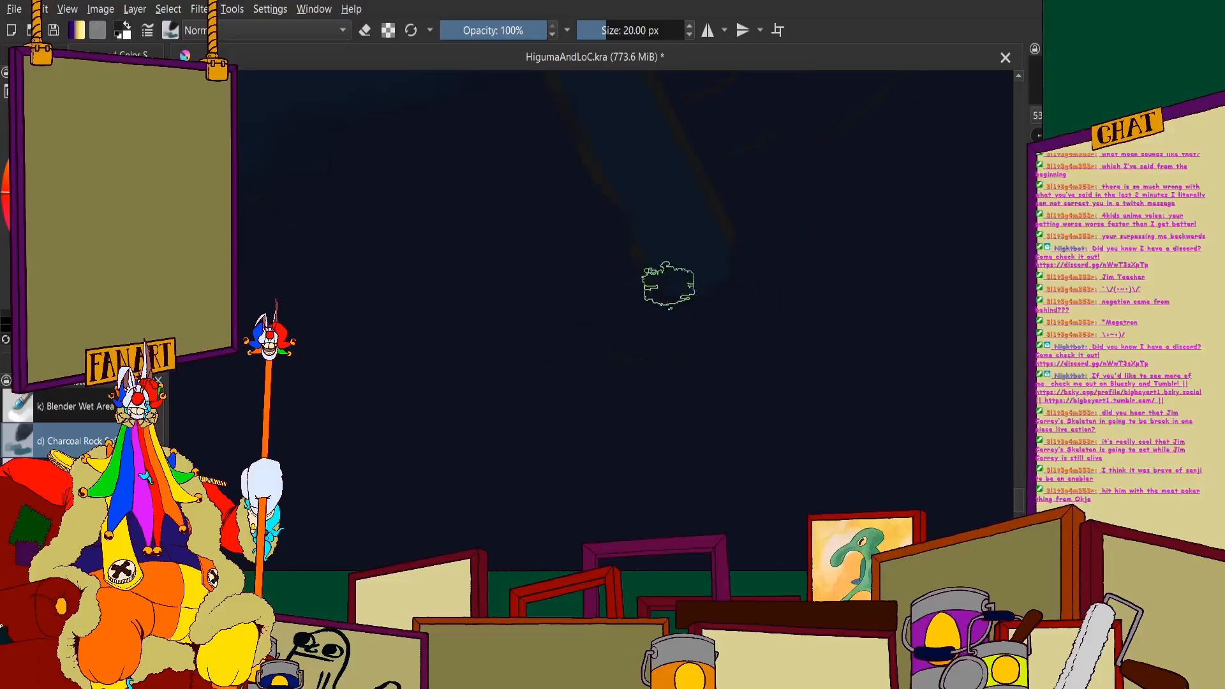
pyautogui.scroll(-1, 676, 255)
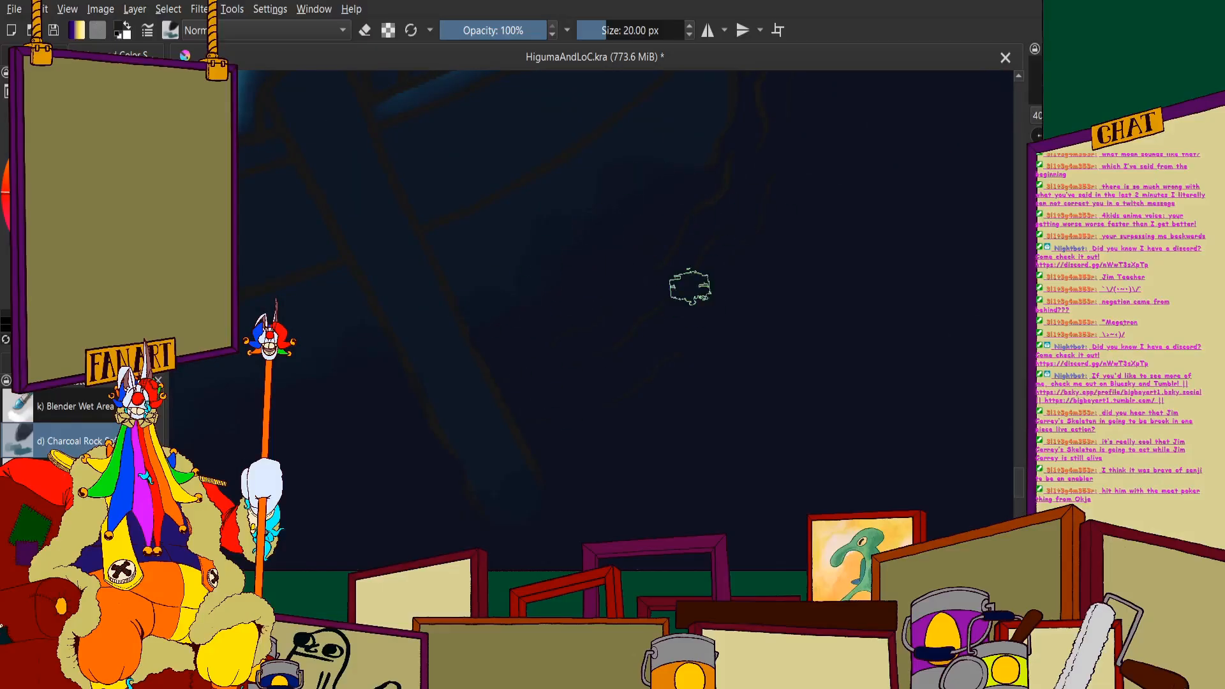
pyautogui.scroll(-2, 676, 345)
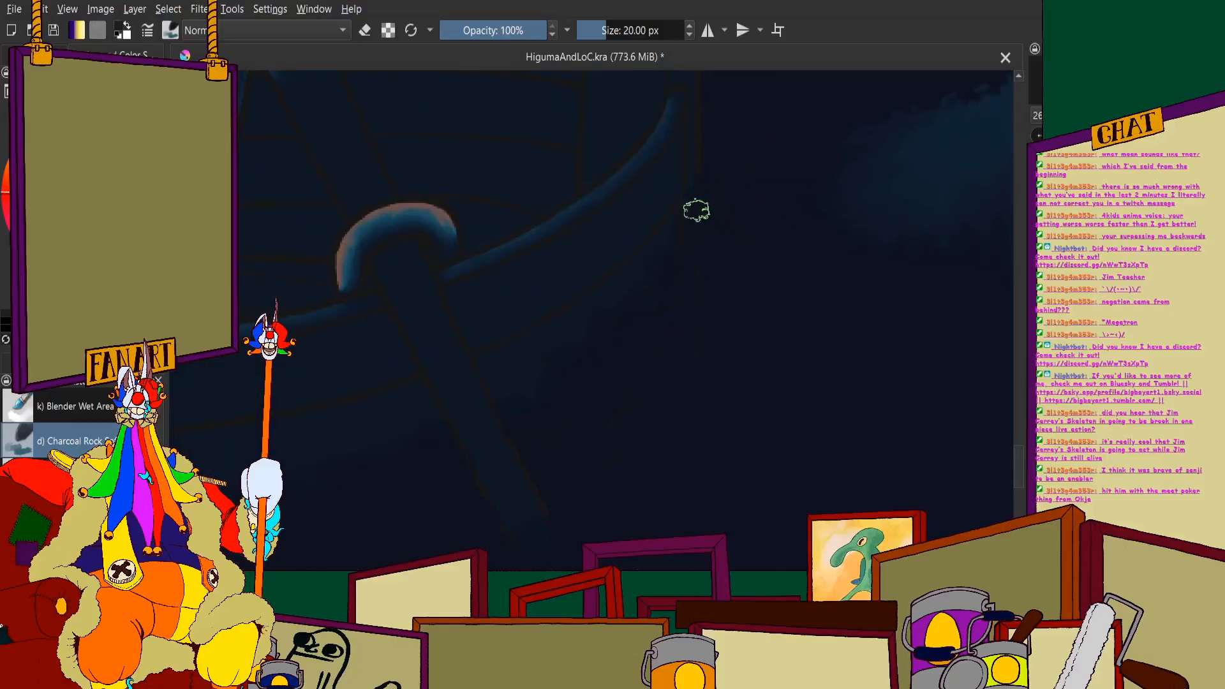
pyautogui.scroll(-5, 562, 306)
pyautogui.scroll(5, 539, 257)
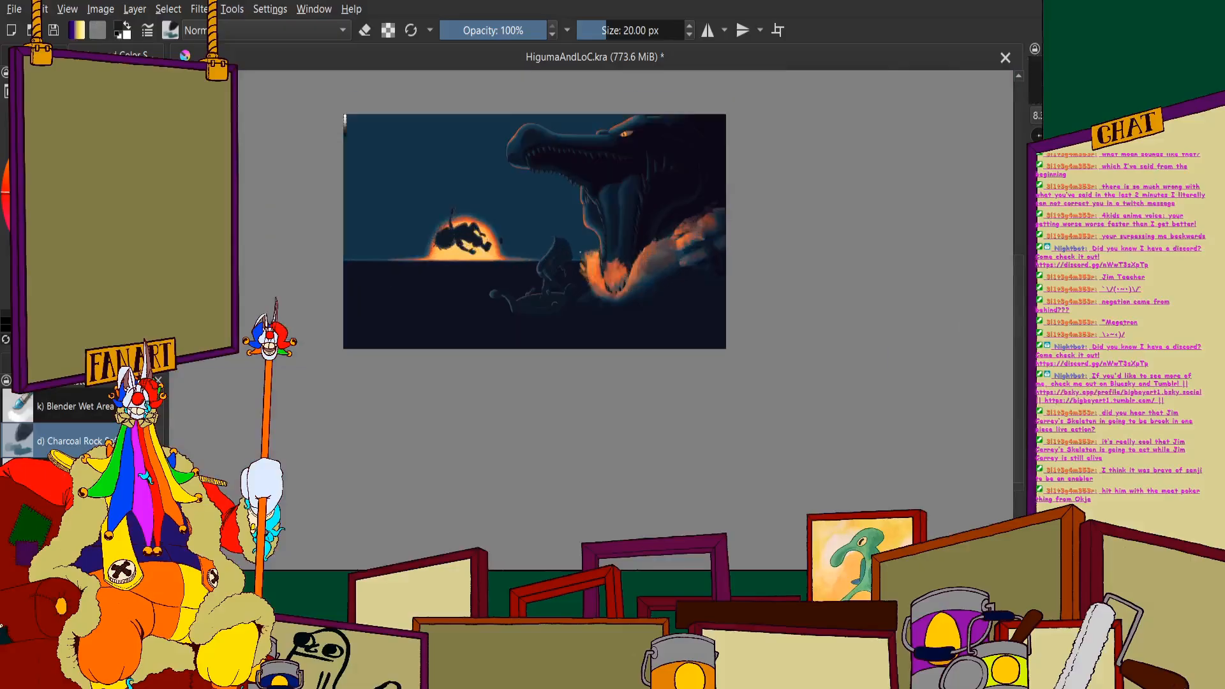
# - Try painting faint blue foam along the waterline around the base of the boat's curved end
pyautogui.scroll(3, 501, 465)
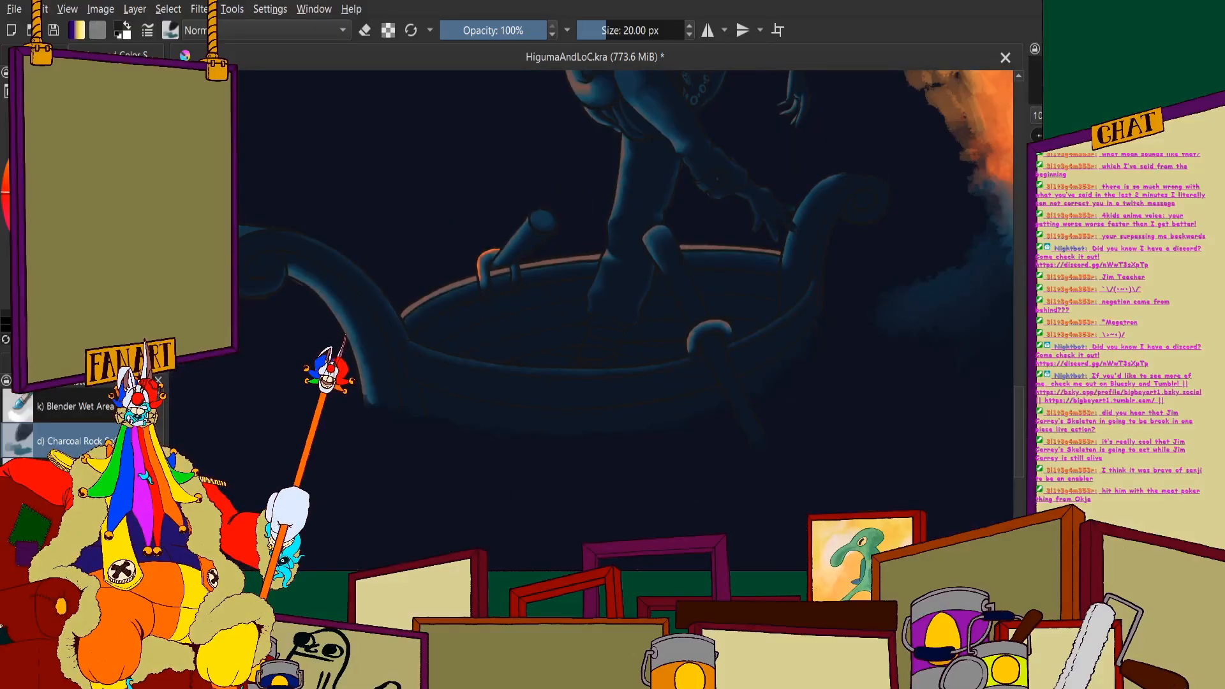
pyautogui.scroll(2, 405, 310)
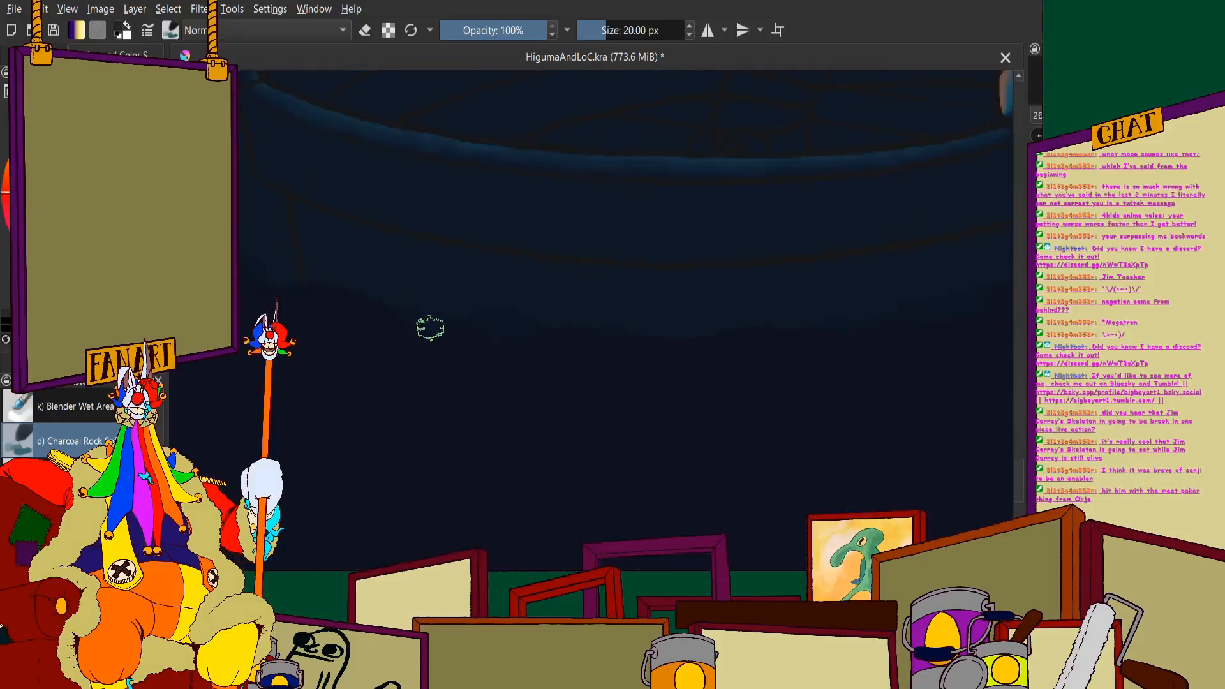
pyautogui.scroll(3, 342, 285)
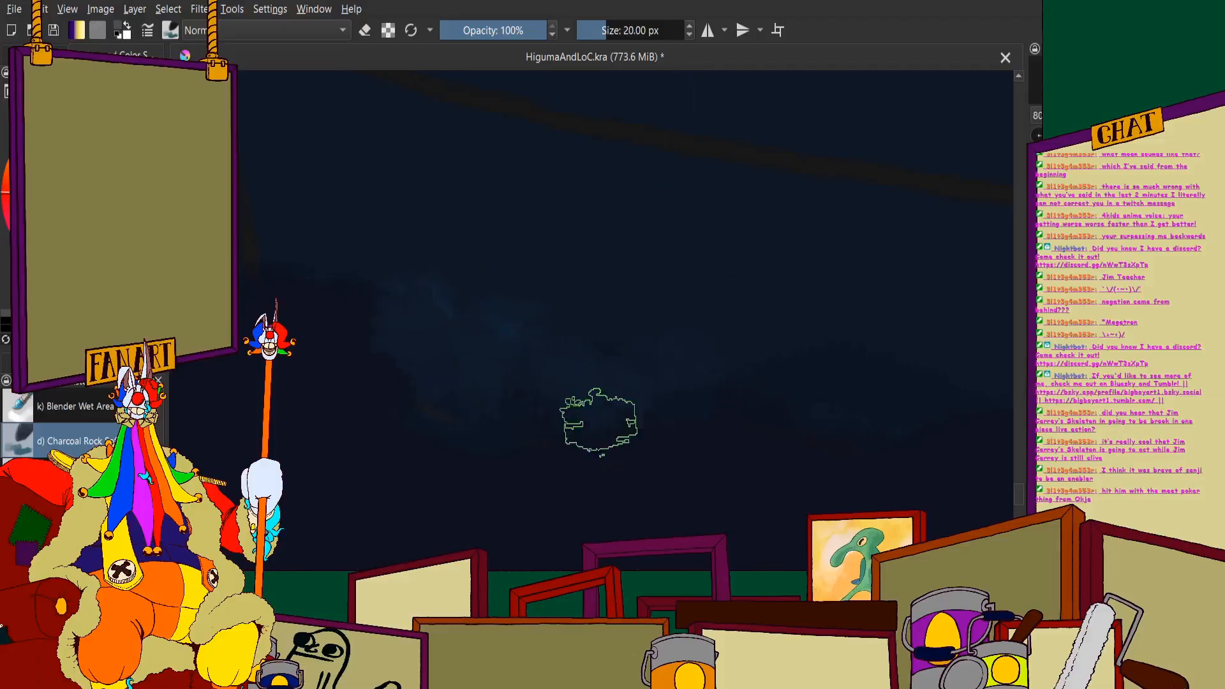
pyautogui.scroll(-1, 571, 251)
pyautogui.scroll(1, 571, 251)
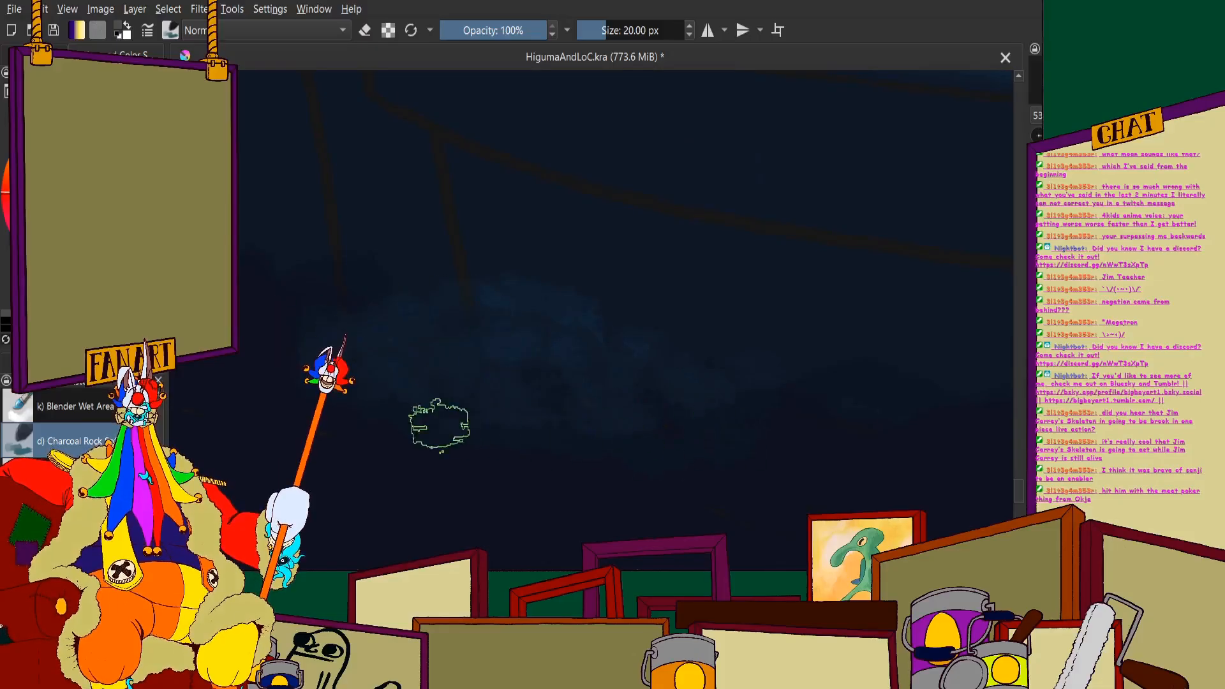
pyautogui.scroll(-1, 505, 324)
pyautogui.scroll(-1, 381, 281)
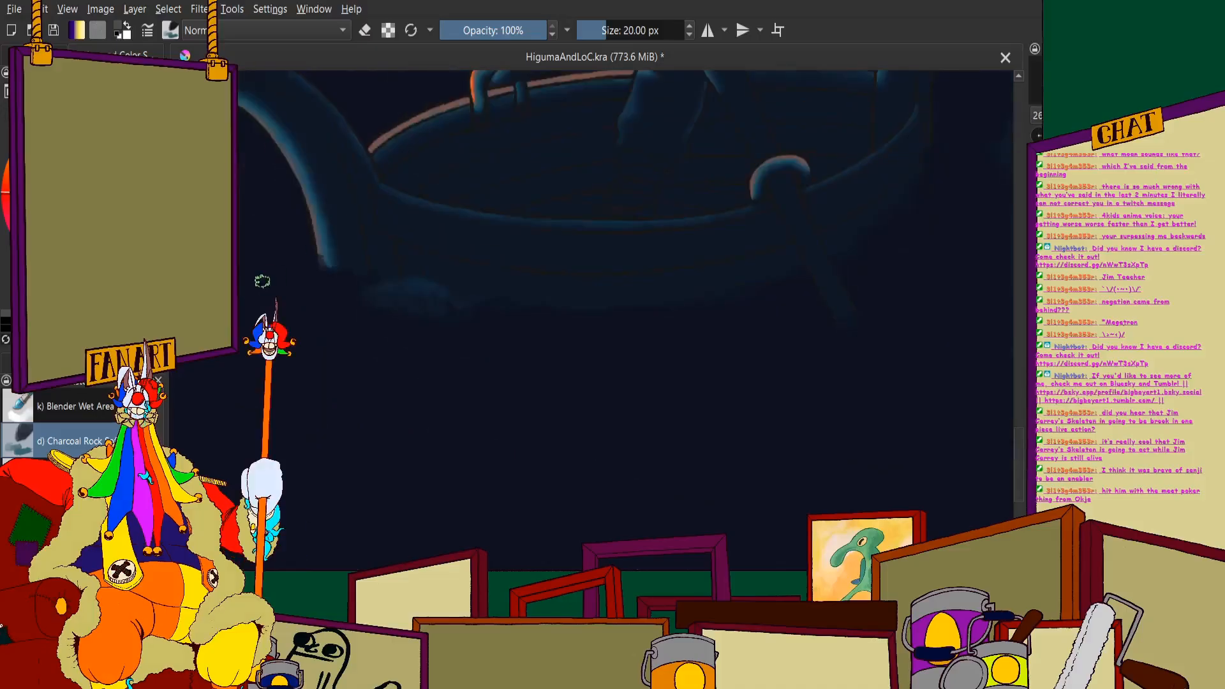
pyautogui.moveTo(378, 242)
pyautogui.mouseDown()
pyautogui.moveTo(279, 259)
pyautogui.moveTo(379, 242)
pyautogui.moveTo(495, 288)
pyautogui.moveTo(480, 321)
pyautogui.moveTo(371, 344)
pyautogui.moveTo(449, 330)
pyautogui.moveTo(500, 339)
pyautogui.moveTo(405, 345)
pyautogui.moveTo(463, 291)
pyautogui.mouseUp()
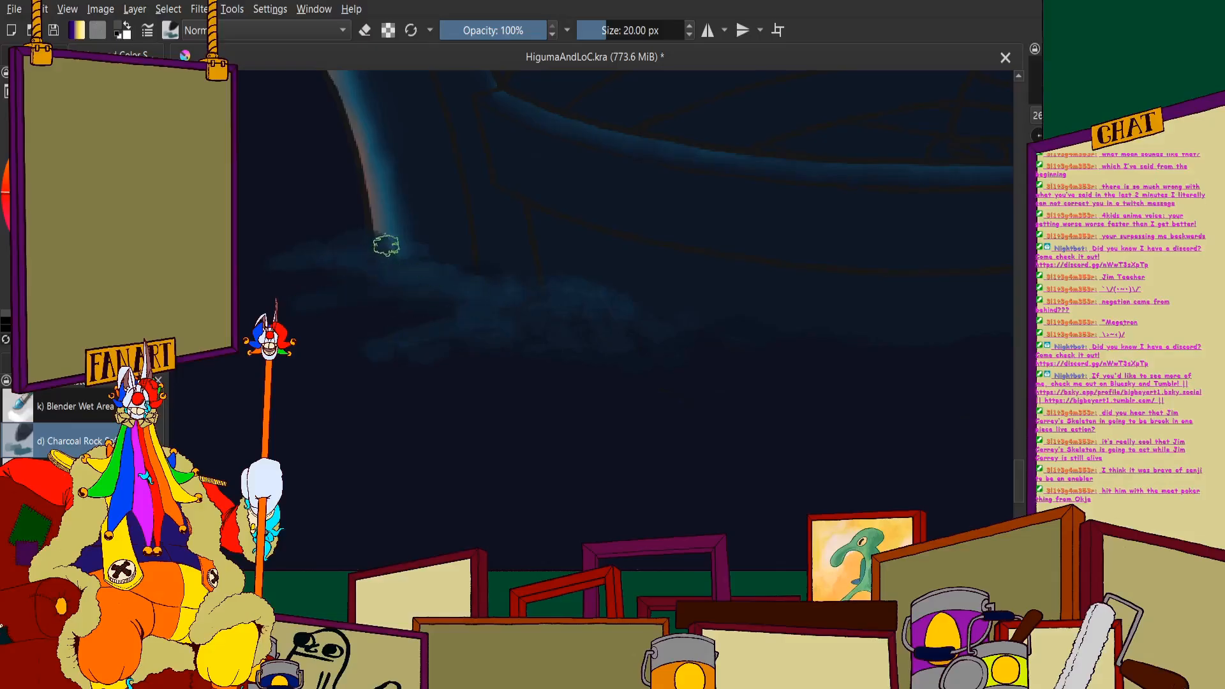
# - Check the blue foam against the composition and undo it, restoring the plain dark waterline
pyautogui.scroll(-6, 516, 247)
pyautogui.scroll(2, 515, 246)
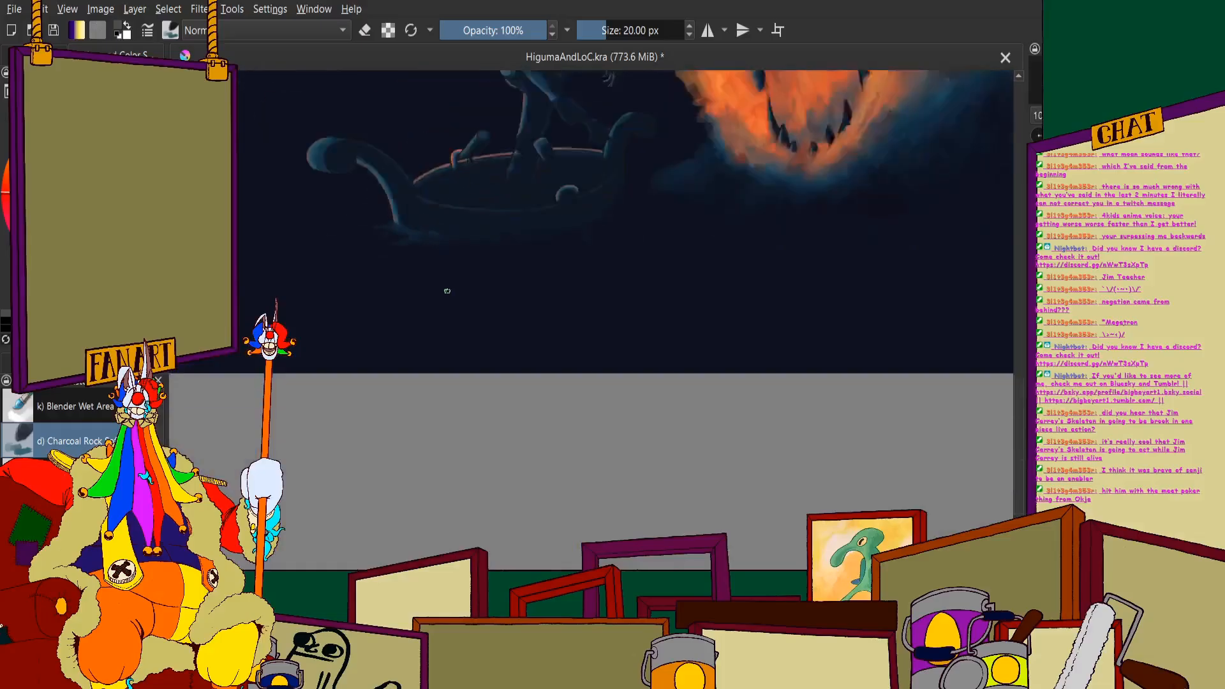
pyautogui.scroll(2, 443, 244)
pyautogui.scroll(-1, 542, 324)
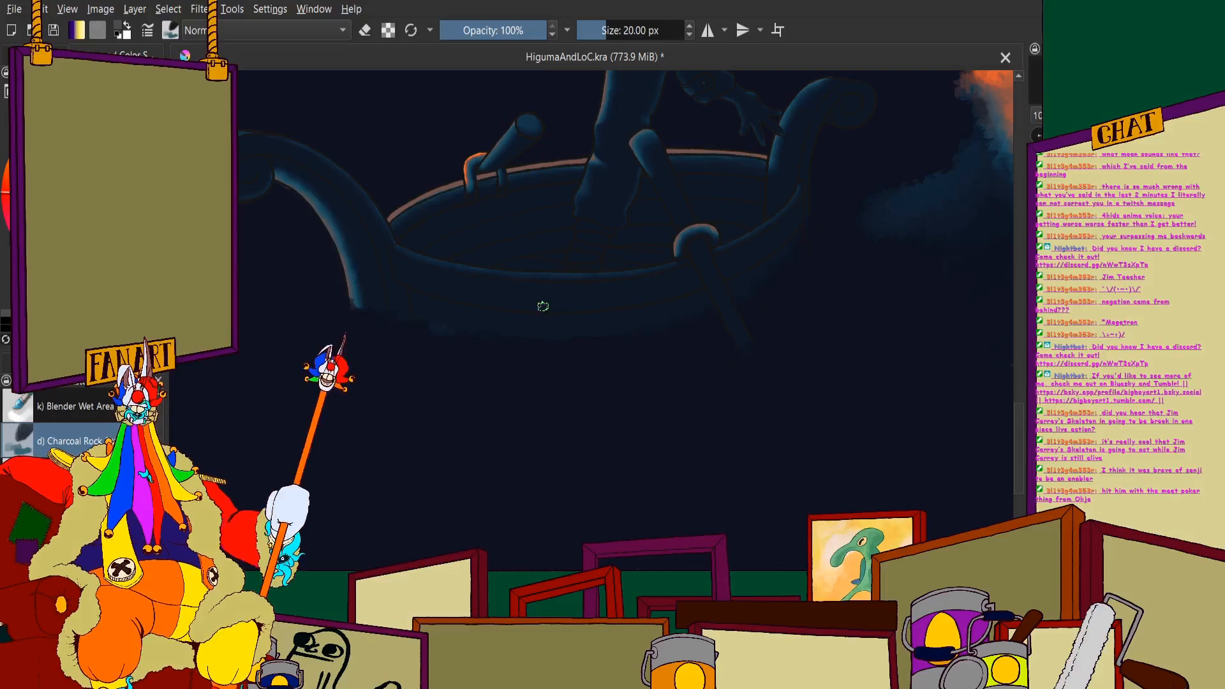
pyautogui.scroll(3, 416, 350)
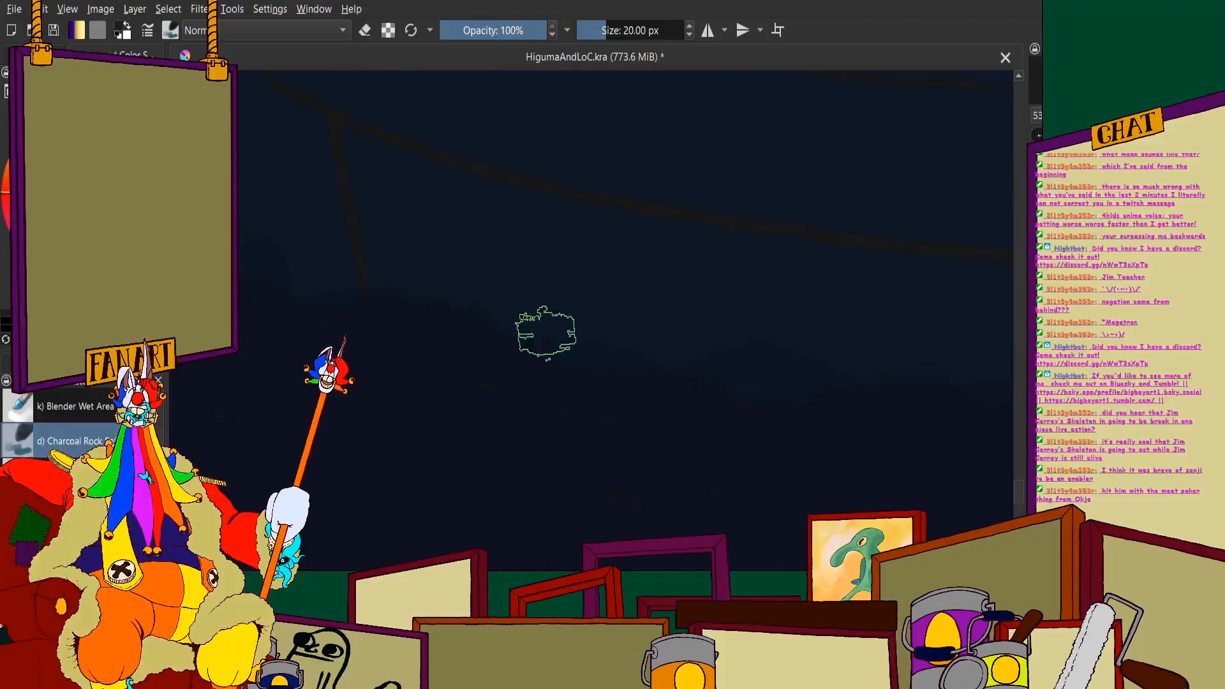
# - Review the cleaned-up boat within the full painting and save the document
pyautogui.scroll(-4, 504, 332)
pyautogui.scroll(-3, 531, 313)
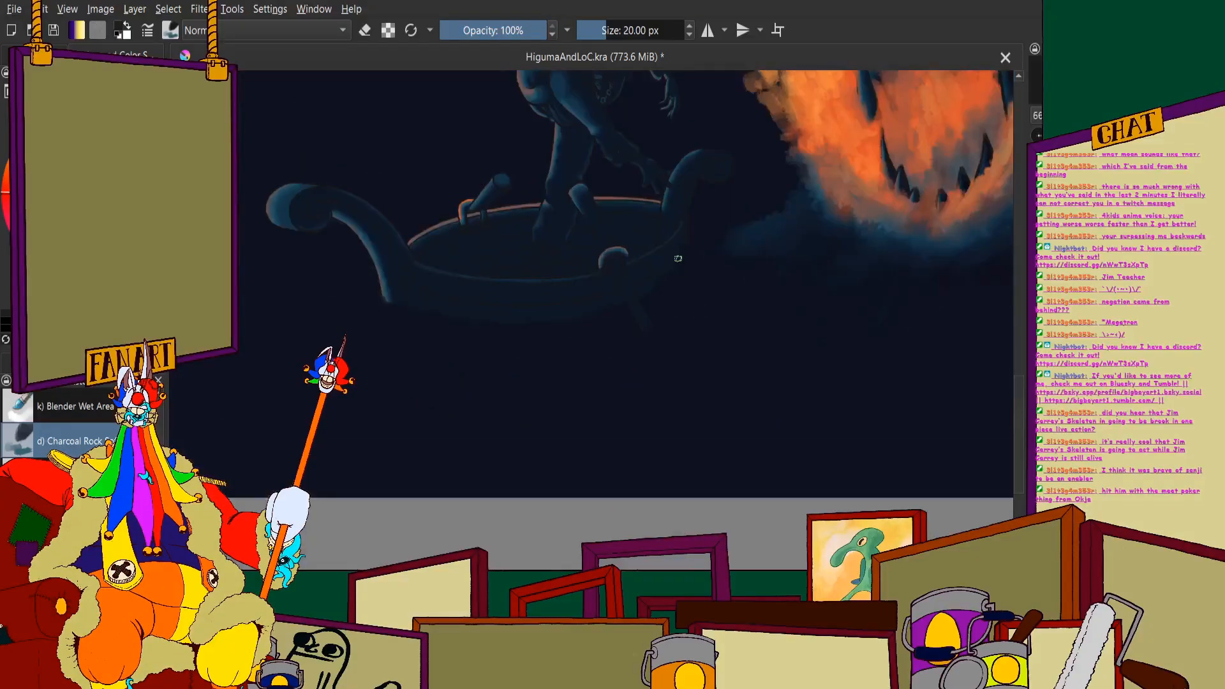
pyautogui.scroll(-5, 623, 303)
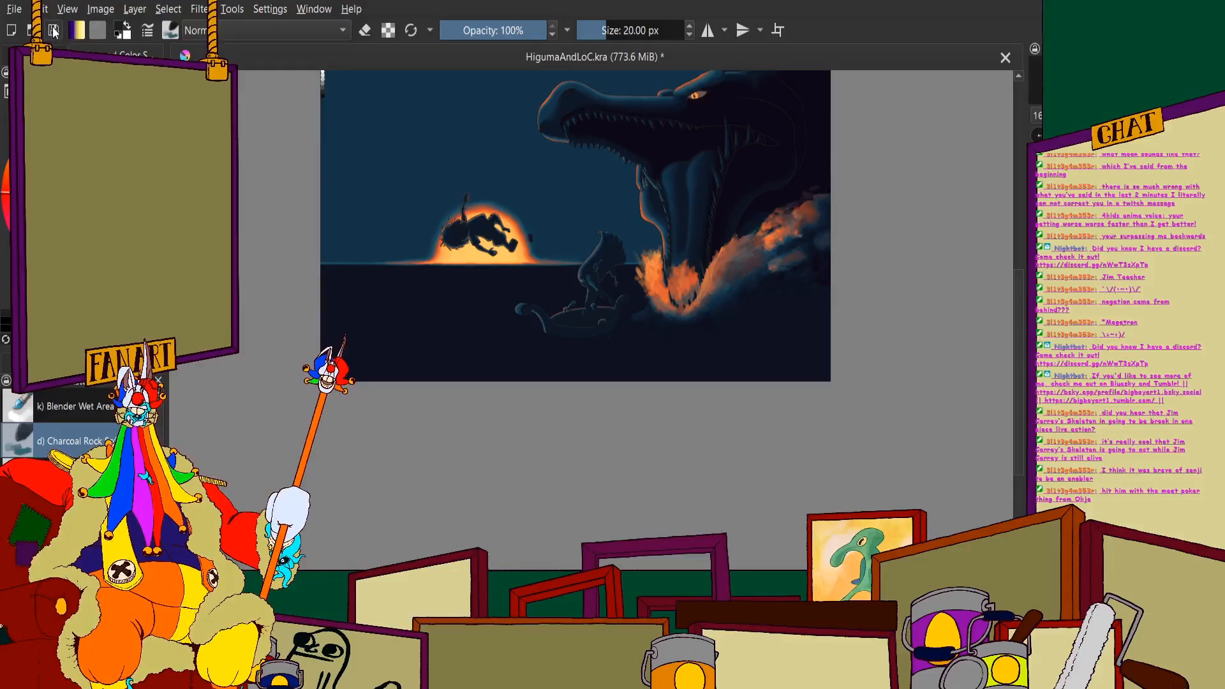
pyautogui.hotkey('ctrl', 's')
pyautogui.scroll(-1, 518, 382)
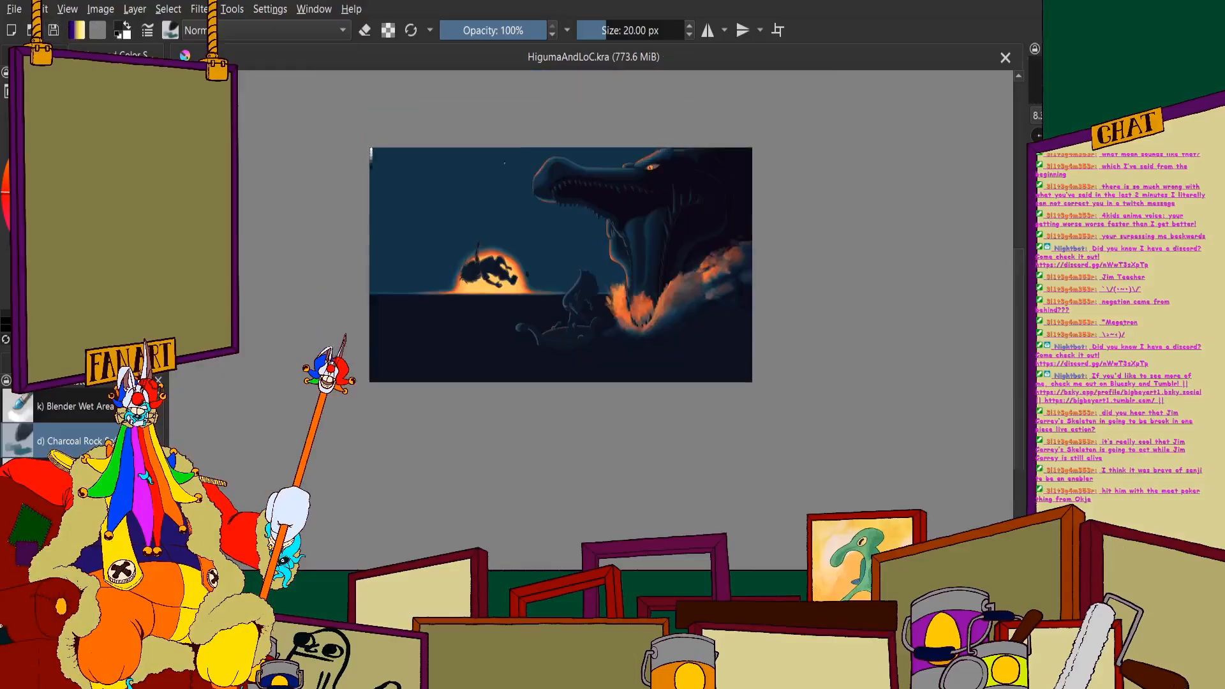
# - Show the layer of reference images over the painting
pyautogui.click(36, 55)
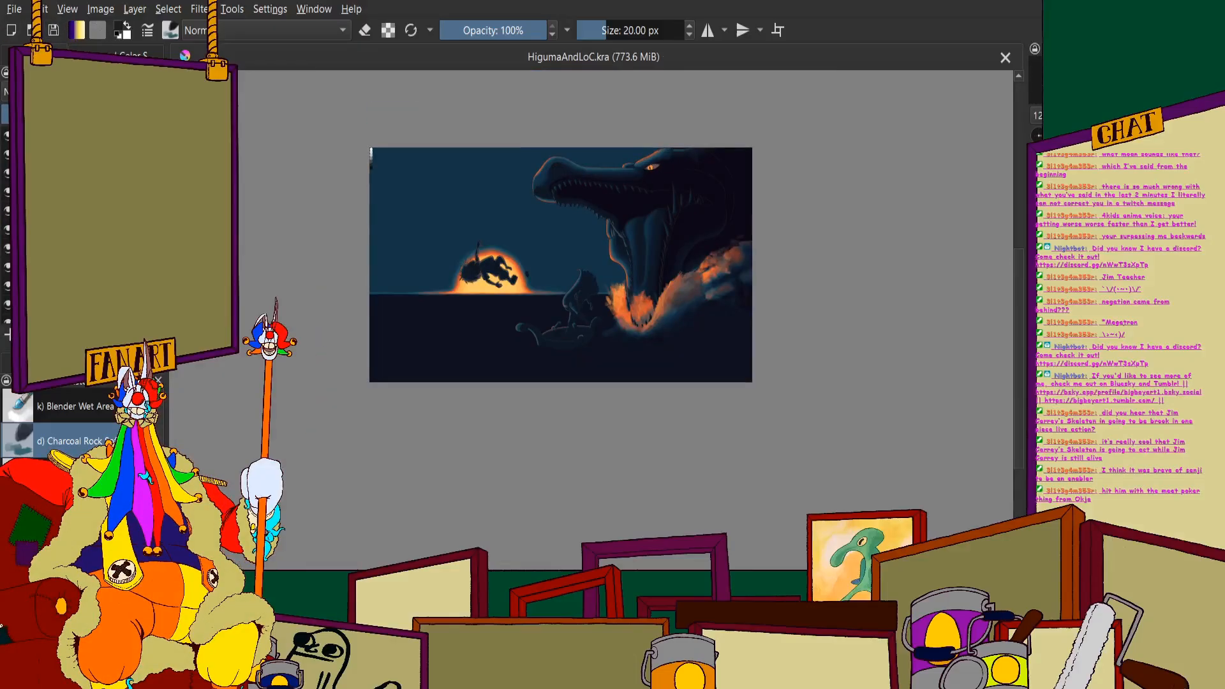
pyautogui.scroll(-3, 83, 224)
pyautogui.scroll(3, 83, 223)
pyautogui.click(8, 154)
pyautogui.scroll(-1, 370, 255)
pyautogui.scroll(3, 557, 260)
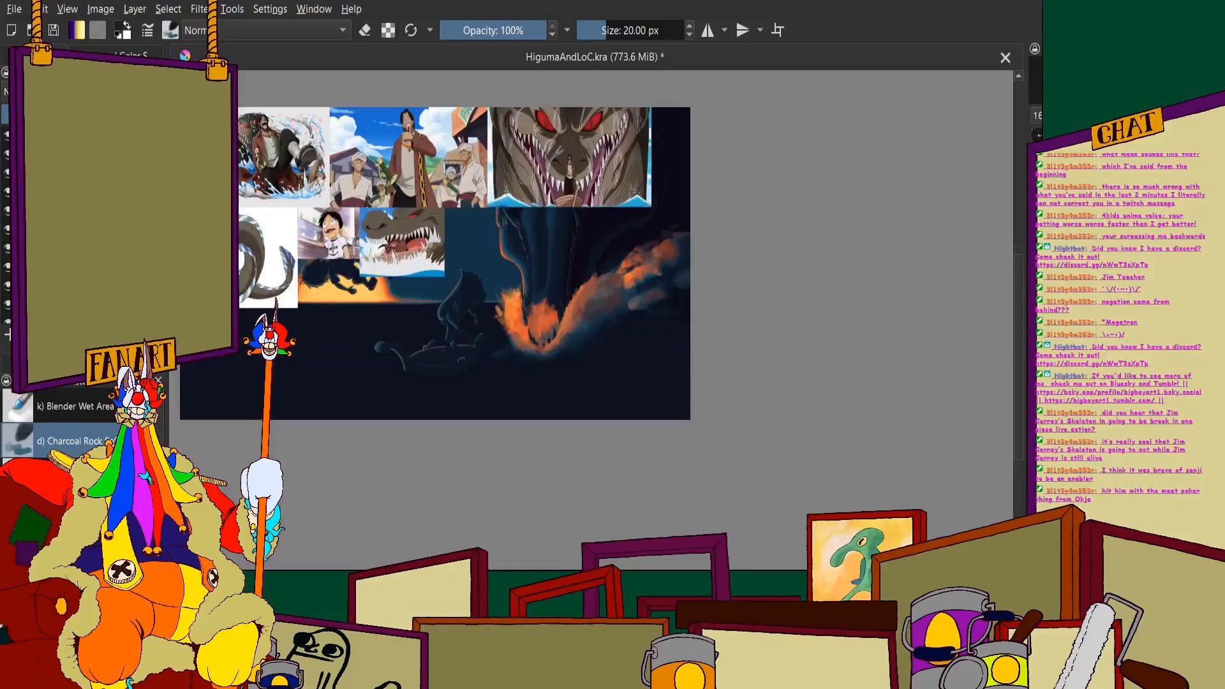
# - Sample the grey-brown skin colour from the coiled sea serpent reference image and hide the reference layer
pyautogui.scroll(-1, 776, 334)
pyautogui.scroll(2, 430, 300)
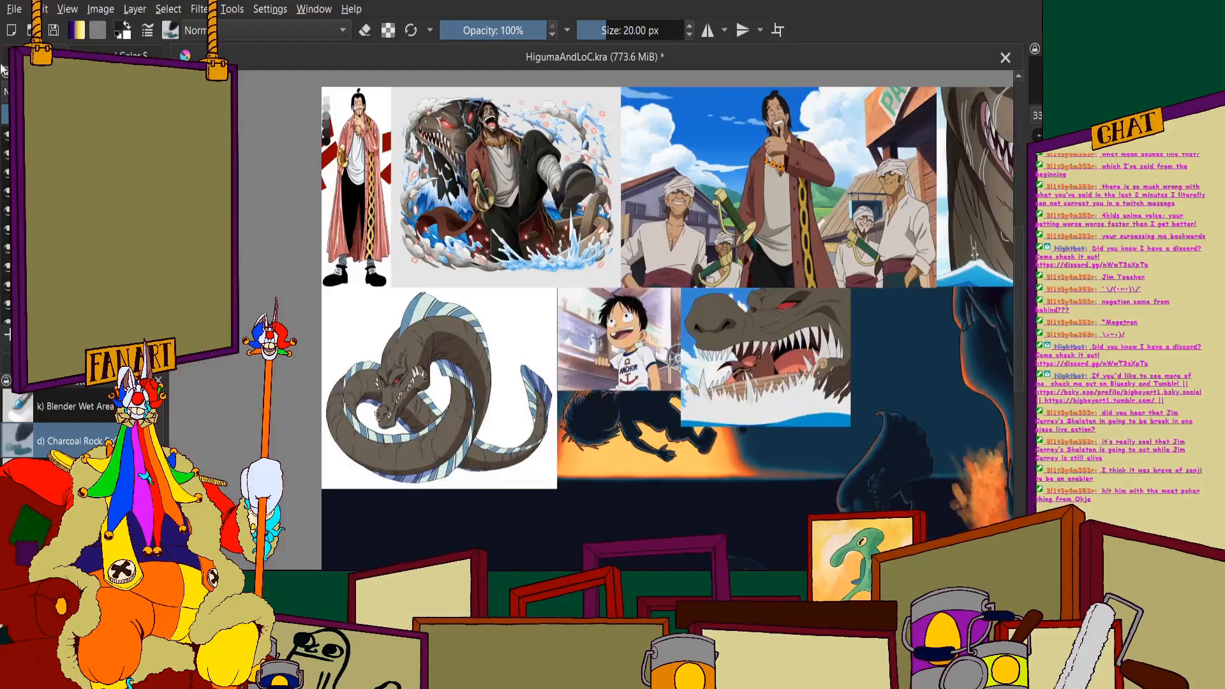
pyautogui.click(38, 55)
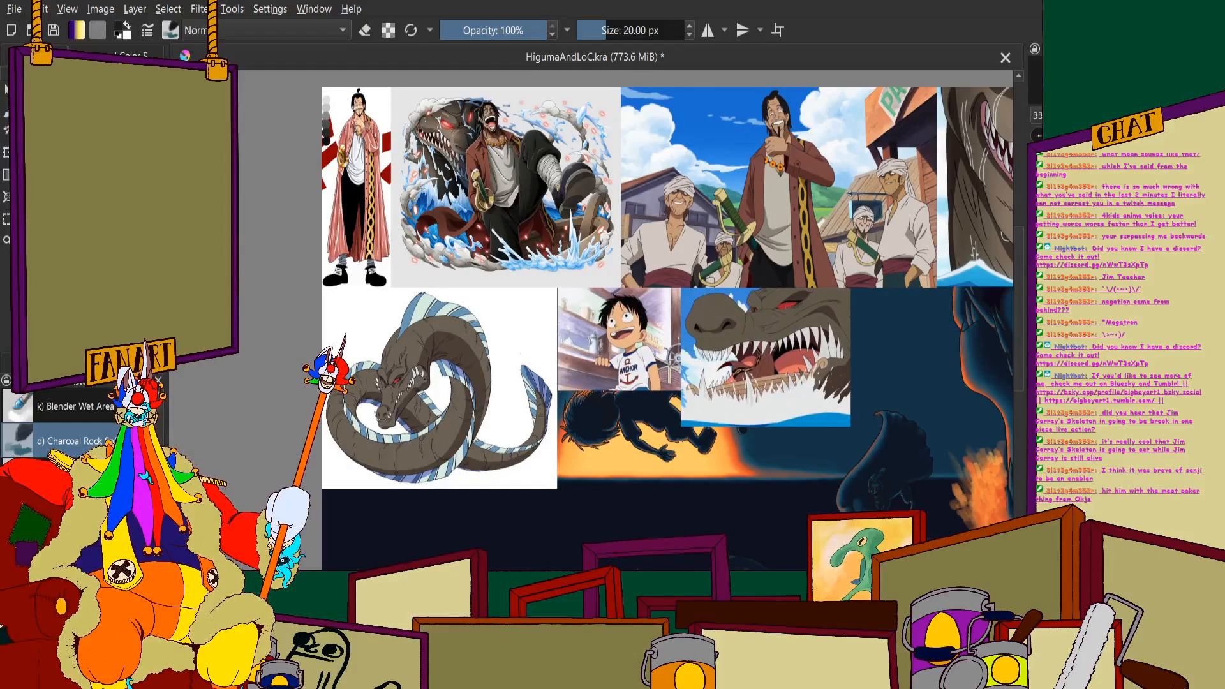
pyautogui.scroll(2, 294, 505)
pyautogui.scroll(3, 519, 183)
pyautogui.scroll(-3, 518, 152)
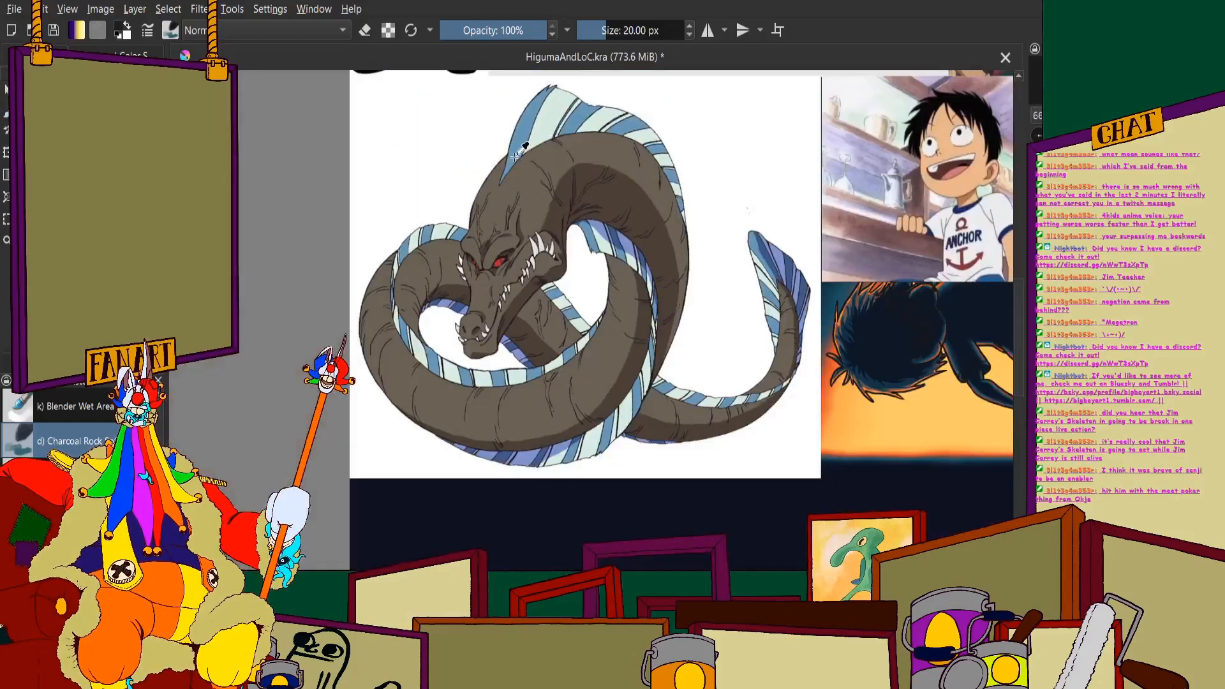
pyautogui.scroll(10, 518, 152)
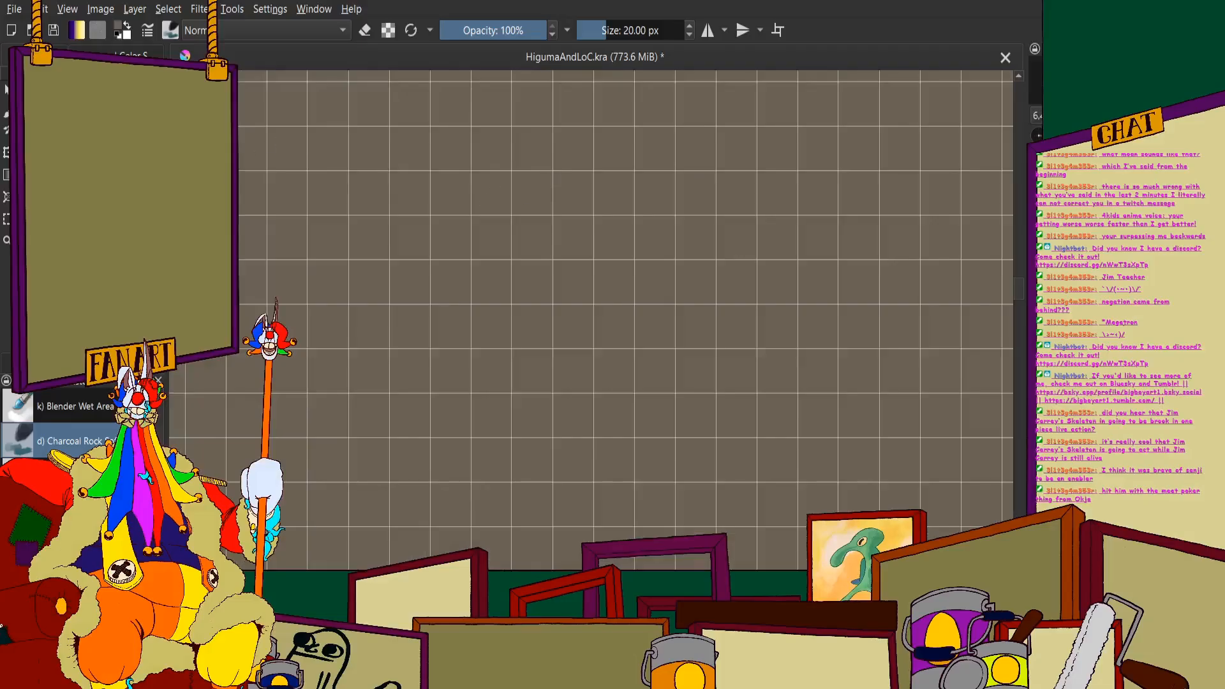
pyautogui.click(32, 56)
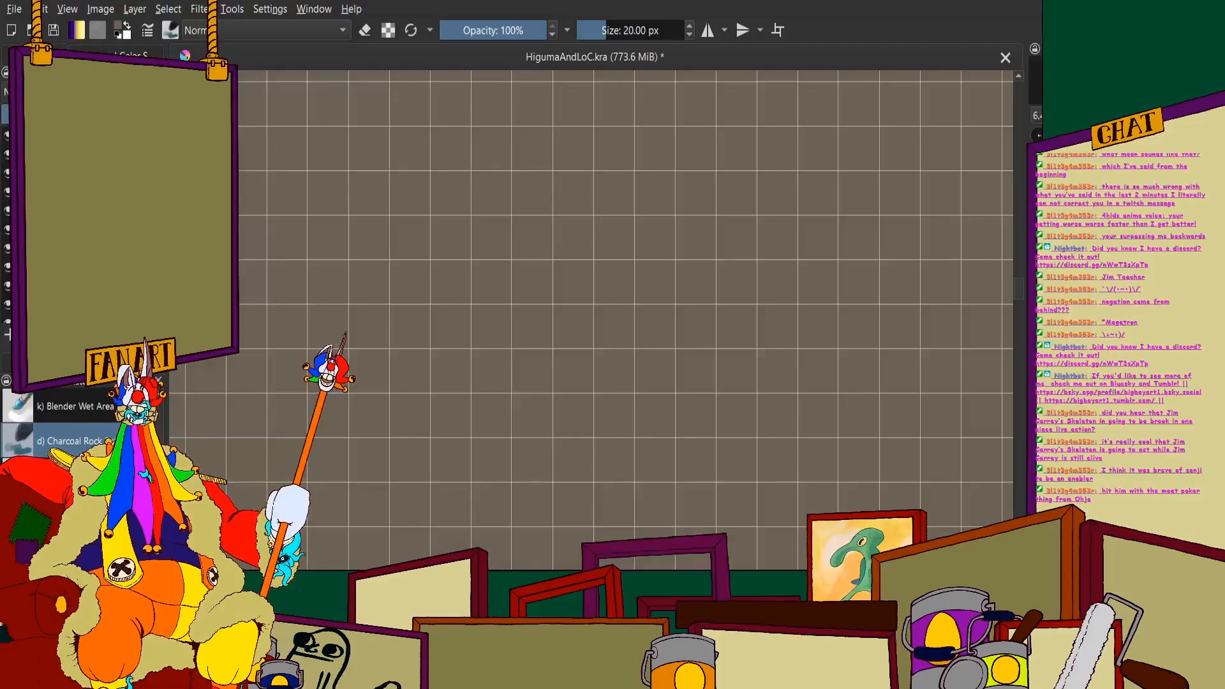
pyautogui.click(8, 182)
pyautogui.scroll(-4, 247, 210)
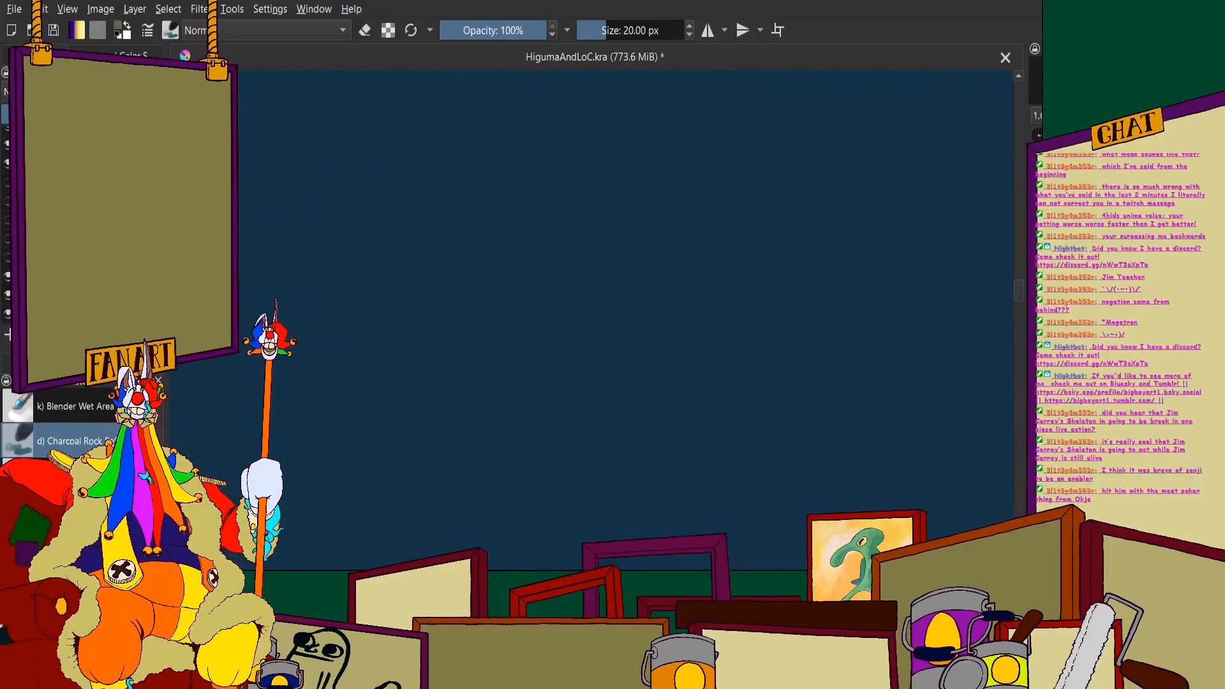
# - Try painting the sampled grey-brown over the monster's snout around the nostril with the Ink-4 Pen Rough brush at 45 px
pyautogui.scroll(3, 82, 223)
pyautogui.scroll(-2, 15, 401)
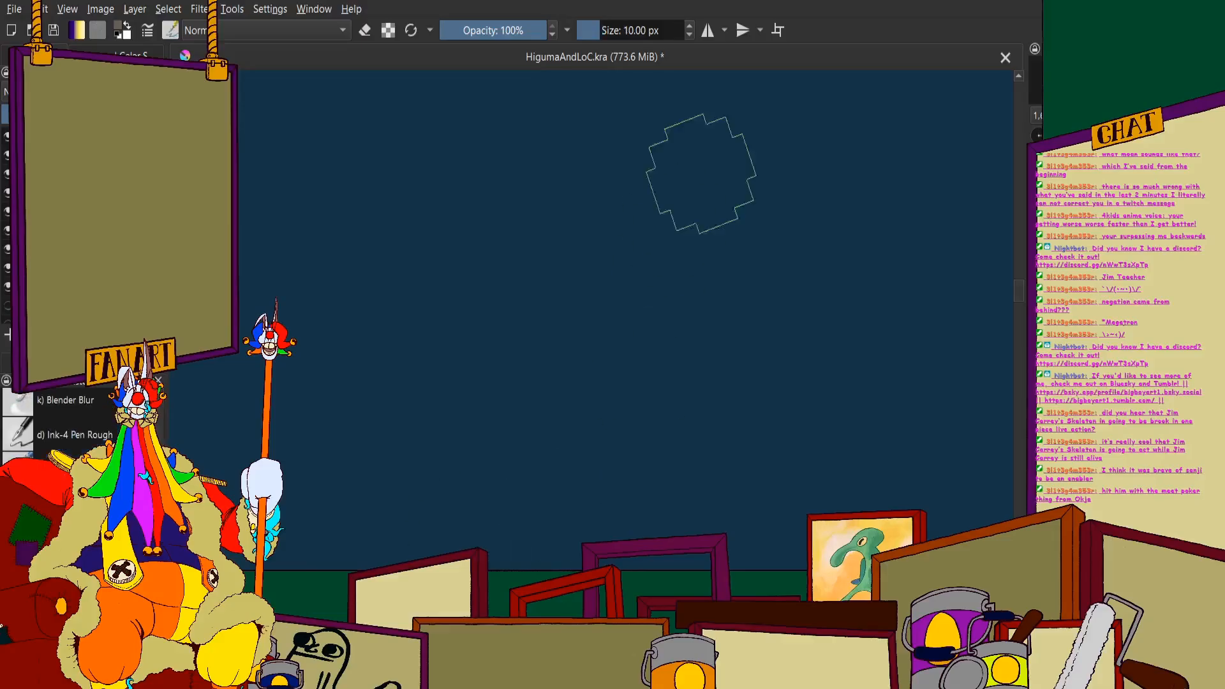
pyautogui.rightClick(637, 31)
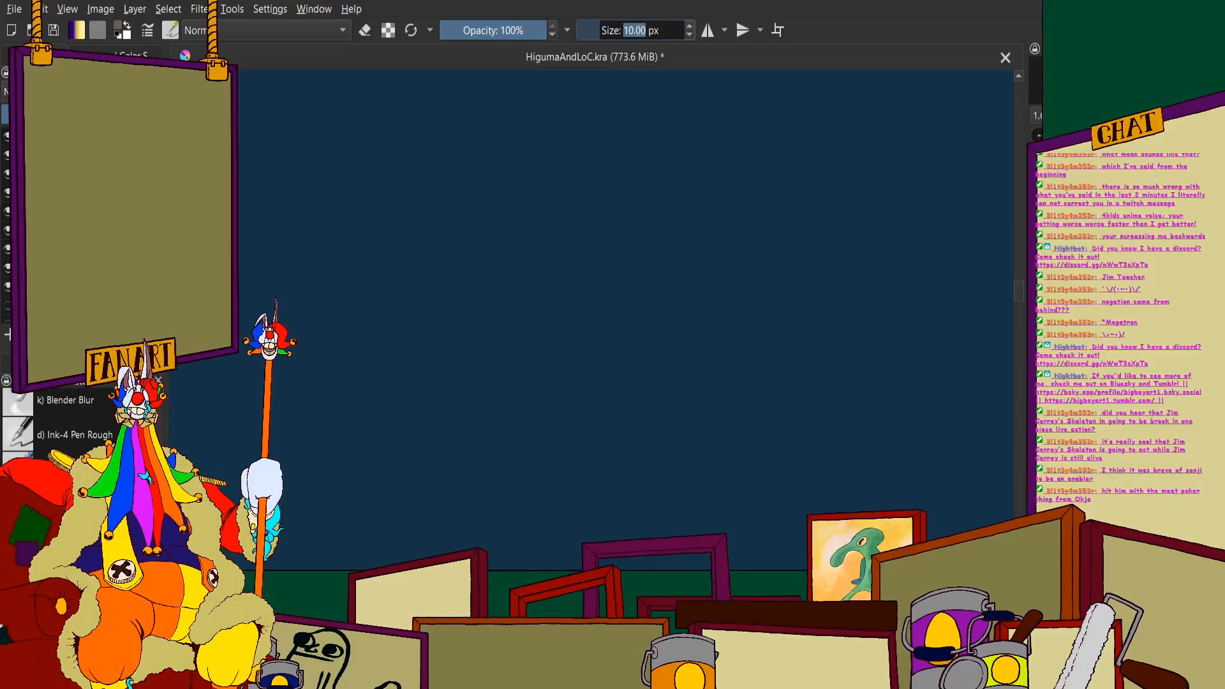
pyautogui.press('Return')
pyautogui.scroll(-17, 632, 349)
pyautogui.scroll(6, 756, 249)
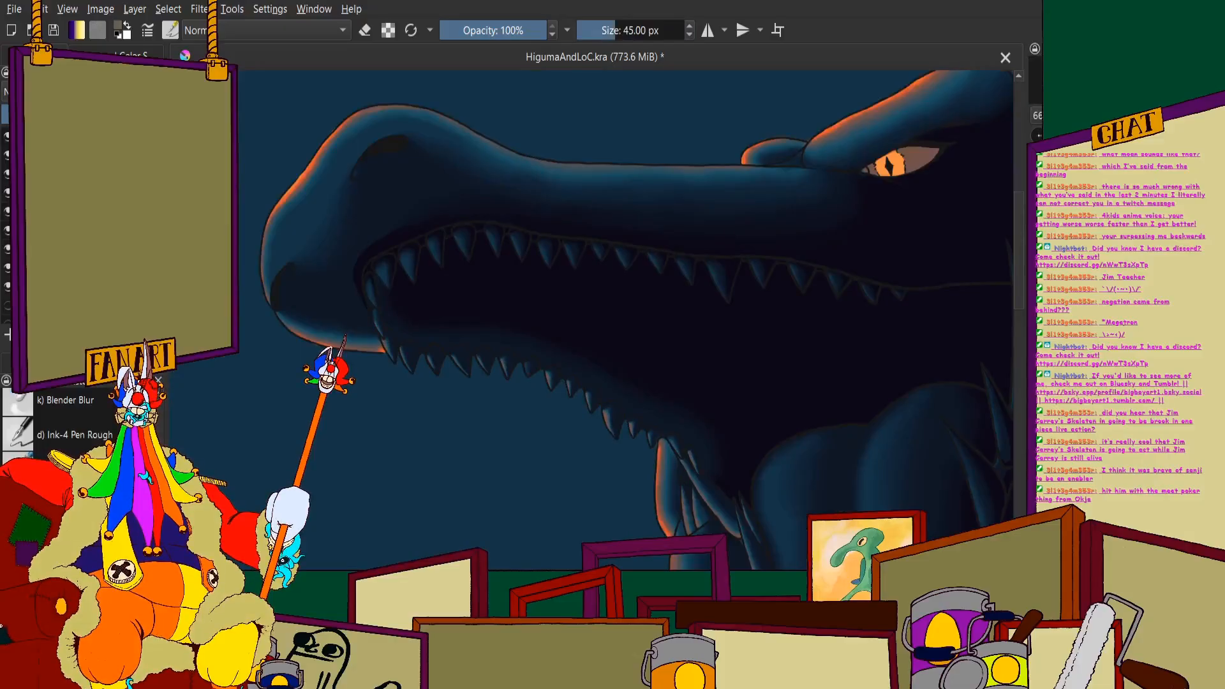
pyautogui.click(96, 249)
pyautogui.scroll(-1, 262, 221)
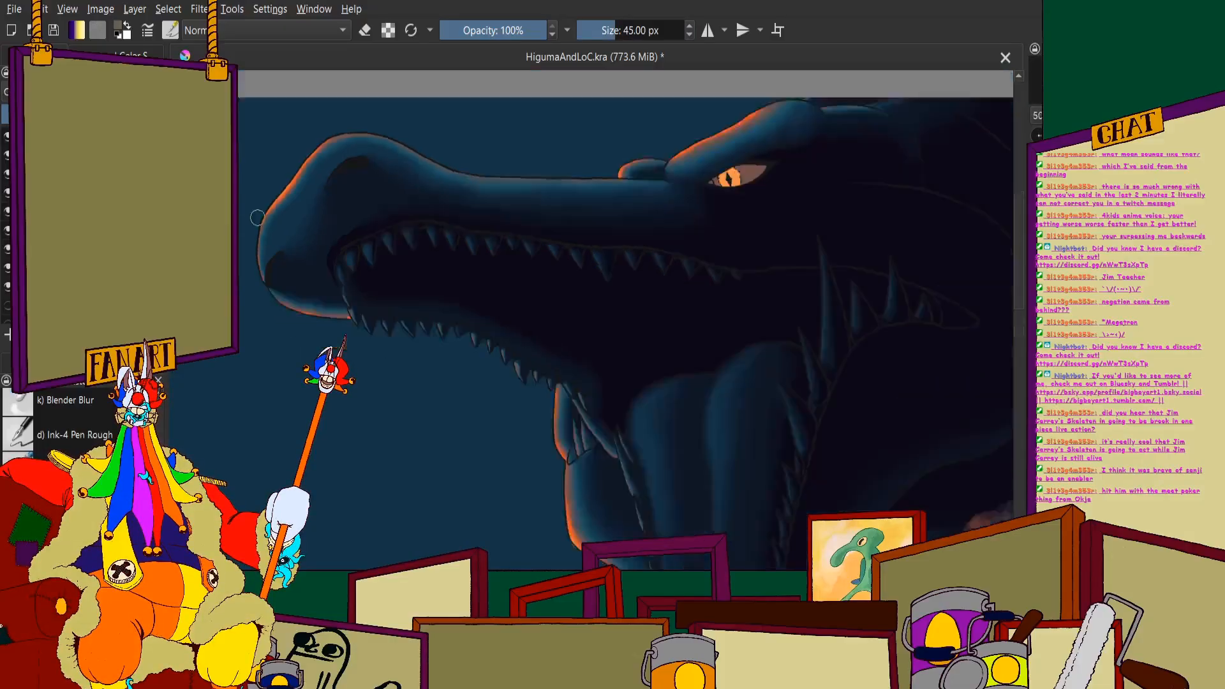
pyautogui.scroll(3, 408, 179)
pyautogui.moveTo(430, 259); pyautogui.dragTo(398, 198)
pyautogui.scroll(-2, 375, 237)
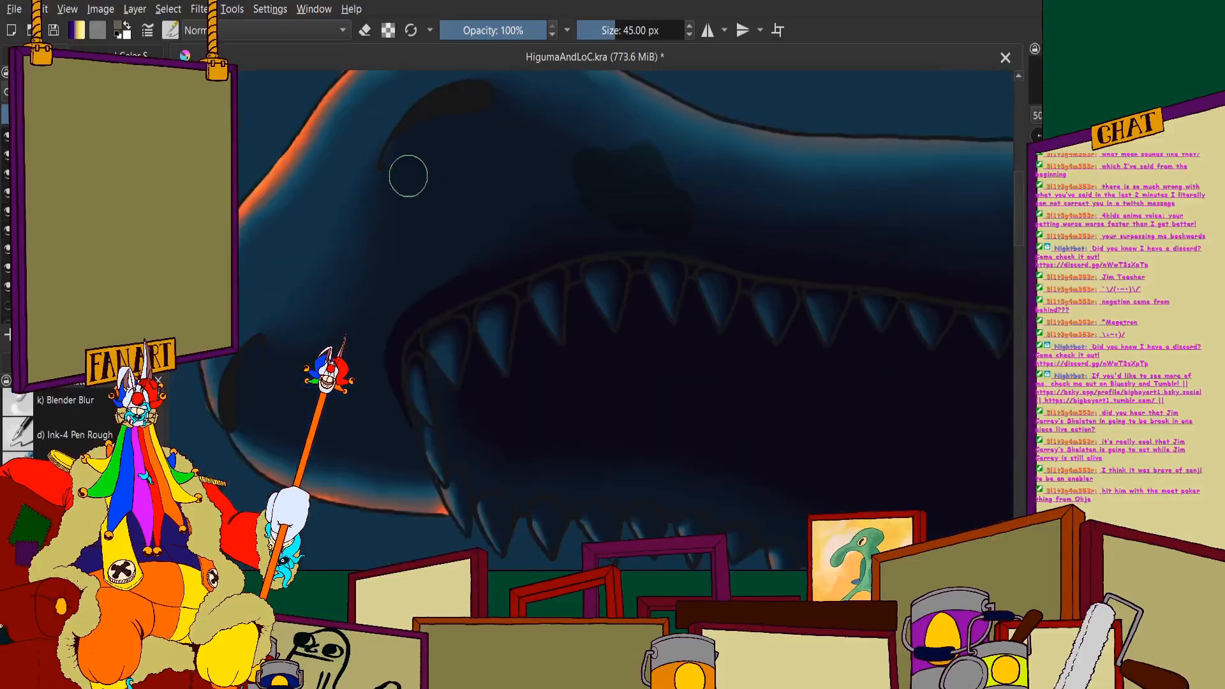
pyautogui.scroll(4, 511, 151)
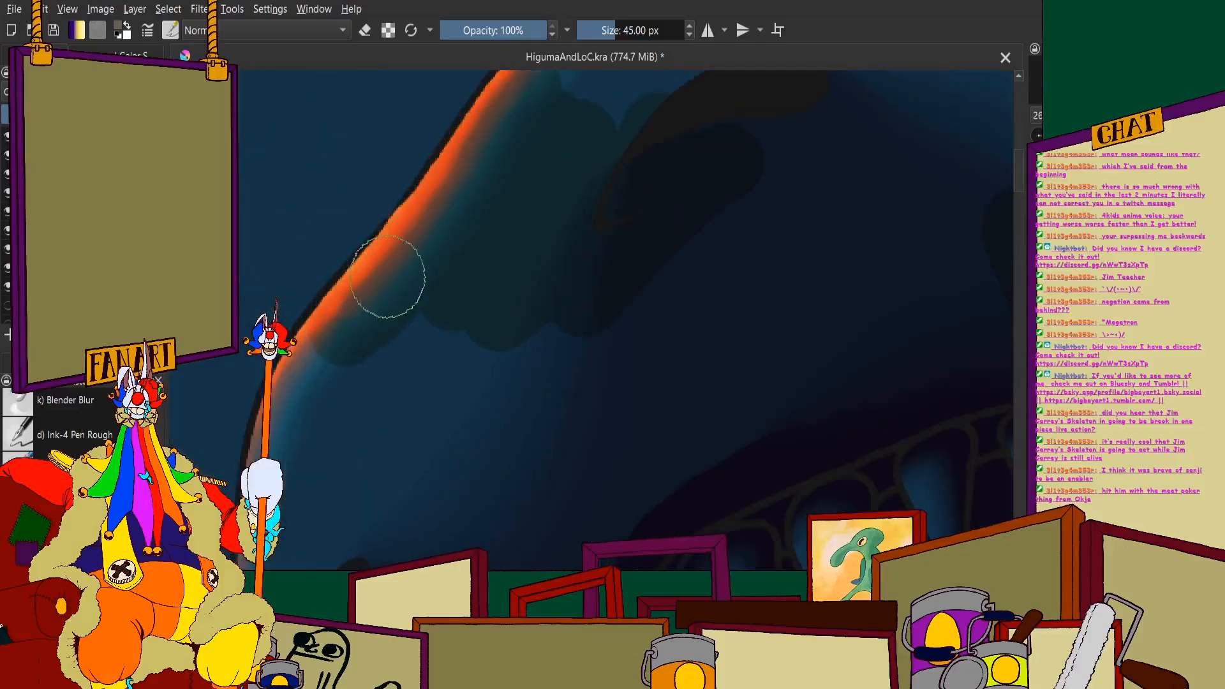
pyautogui.scroll(-6, 347, 198)
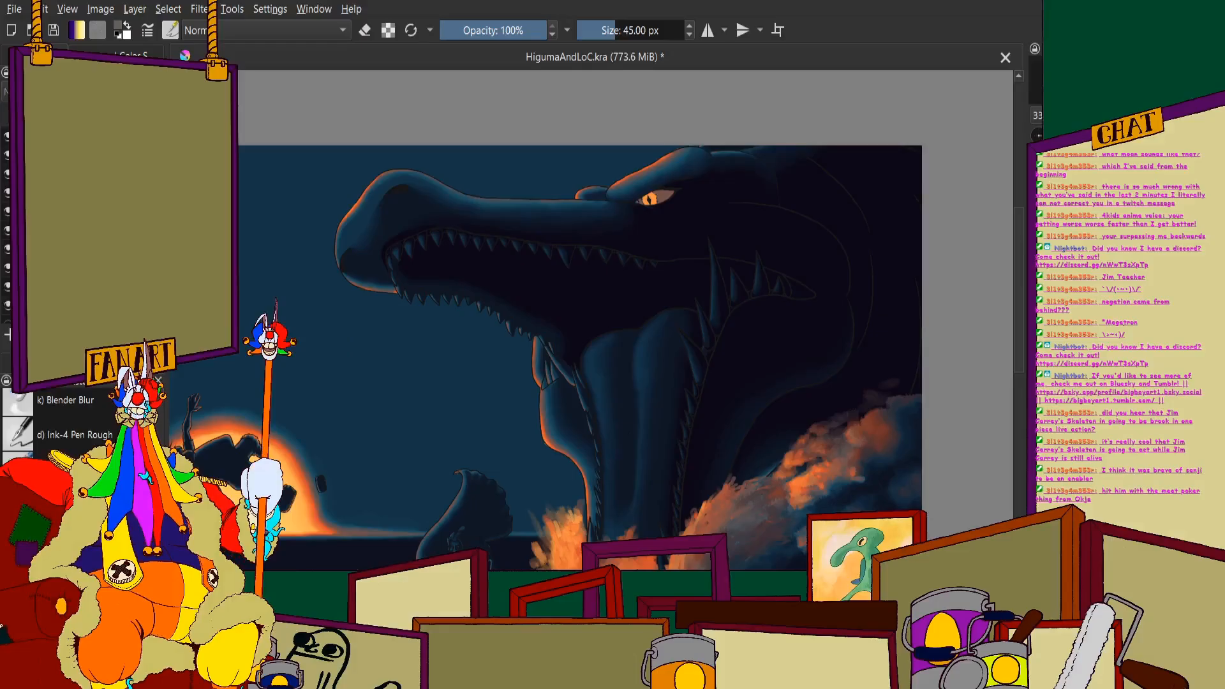
# - Lock the monster base layer's transparency and recolour the whole body in grey-brown with a 500 px brush
pyautogui.click(7, 305)
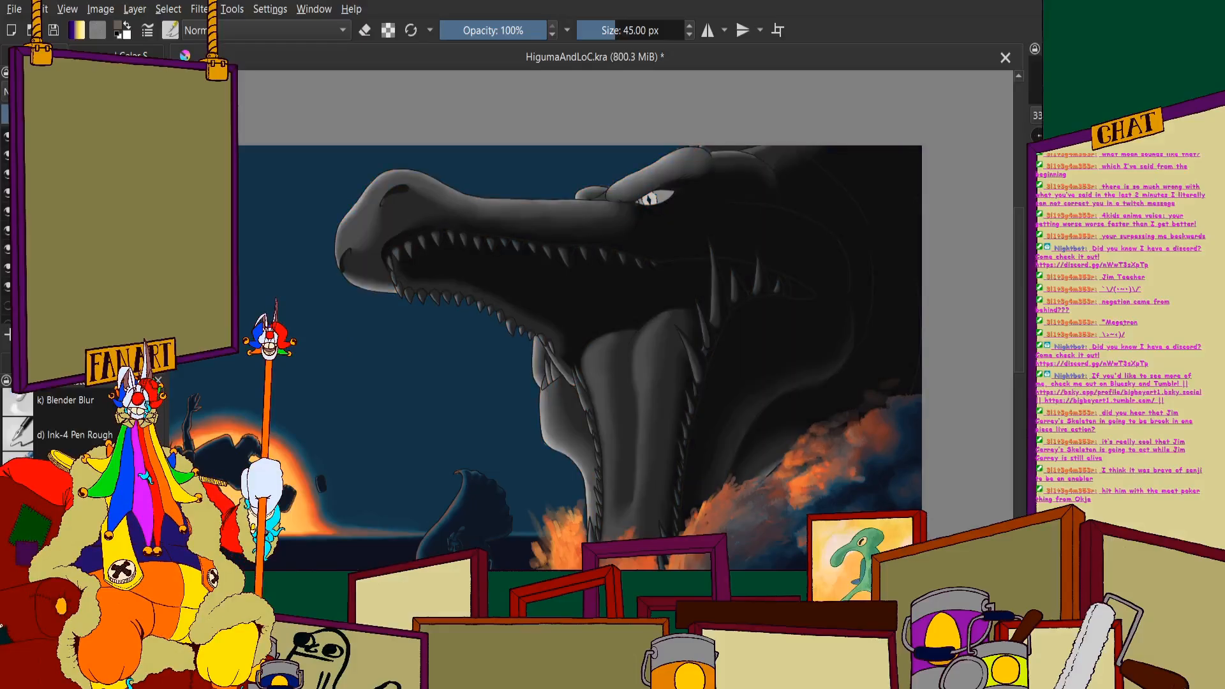
pyautogui.hotkey('ctrl', 'z')
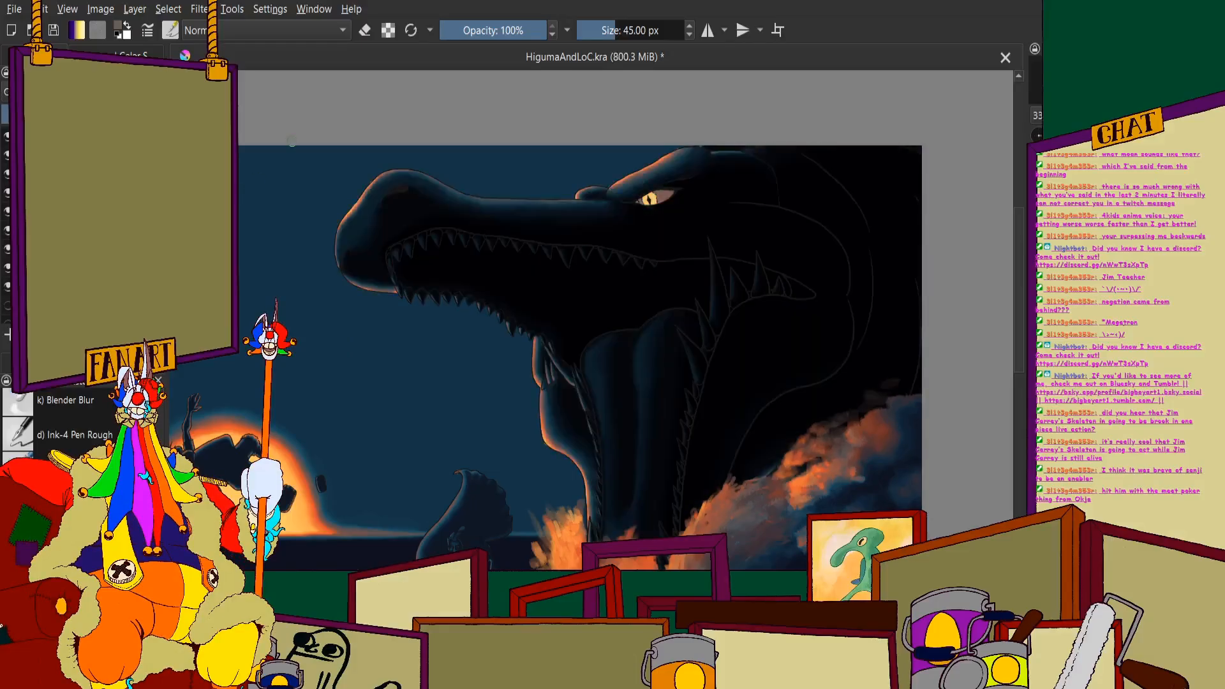
pyautogui.rightClick(635, 30)
pyautogui.write('5')
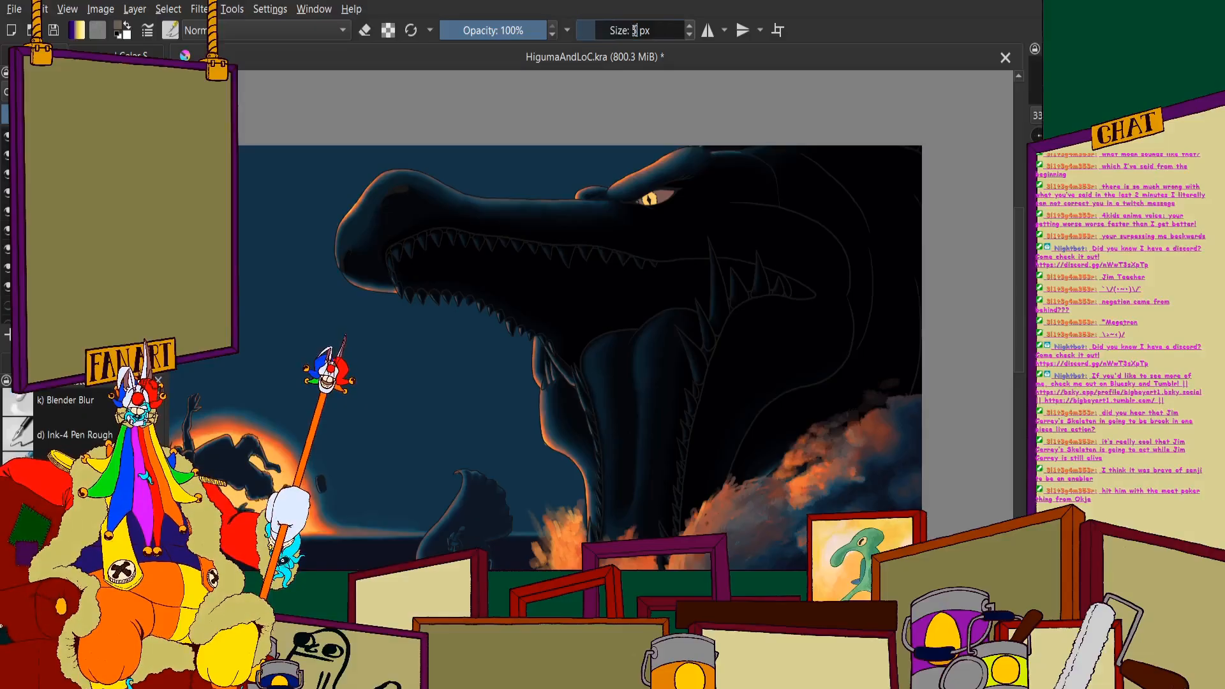
pyautogui.write('00')
pyautogui.press('Return')
pyautogui.press('-')
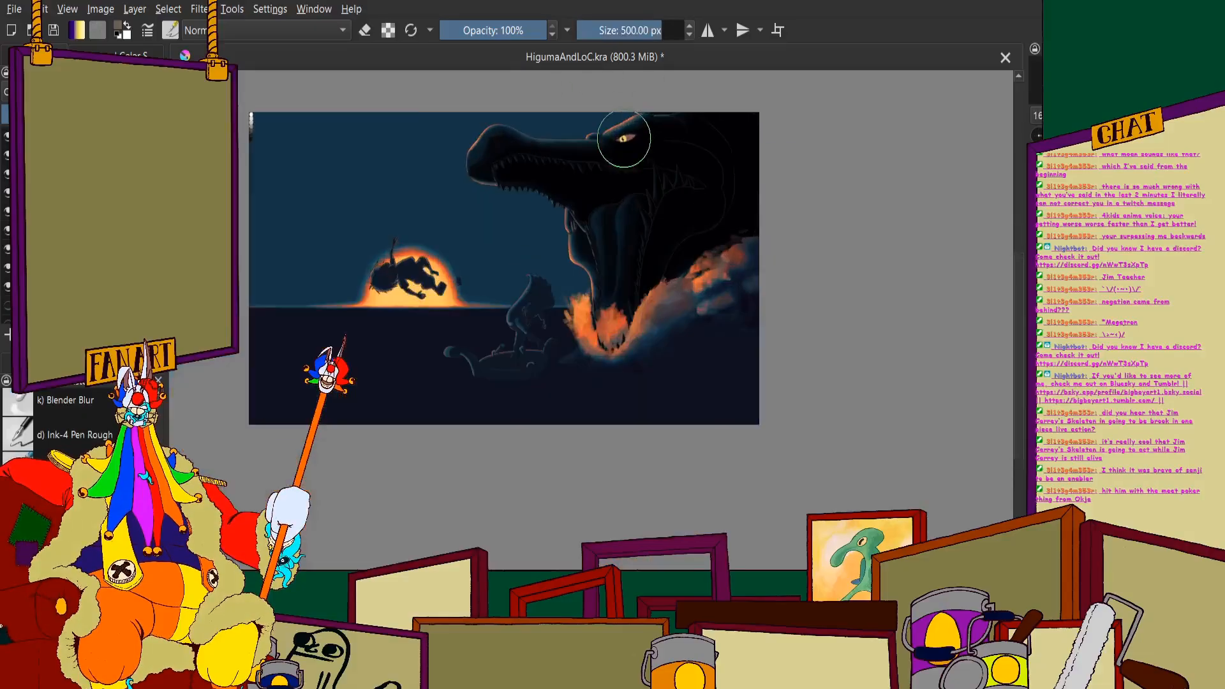
pyautogui.click(390, 28)
pyautogui.scroll(-2, 495, 224)
pyautogui.scroll(3, 497, 192)
pyautogui.moveTo(450, 179)
pyautogui.mouseDown()
pyautogui.moveTo(657, 395)
pyautogui.moveTo(769, 450)
pyautogui.moveTo(785, 186)
pyautogui.moveTo(779, 350)
pyautogui.moveTo(747, 409)
pyautogui.mouseUp()
pyautogui.scroll(1, 904, 159)
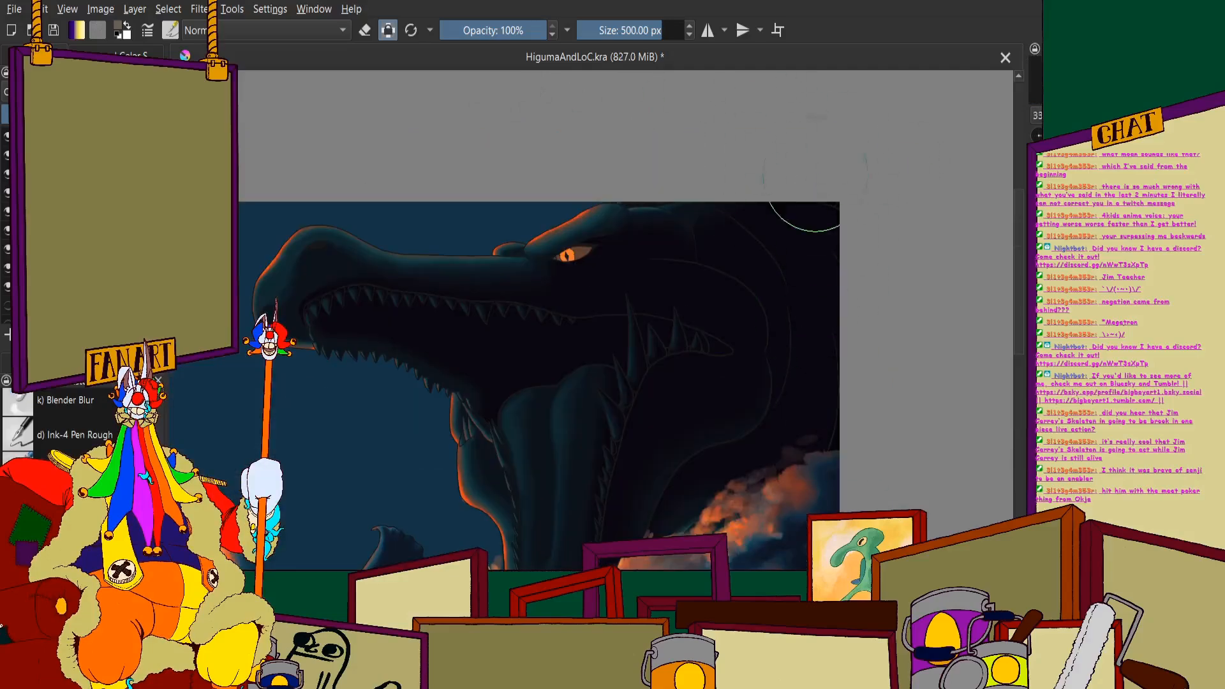
pyautogui.scroll(-2, 588, 328)
pyautogui.scroll(1, 602, 471)
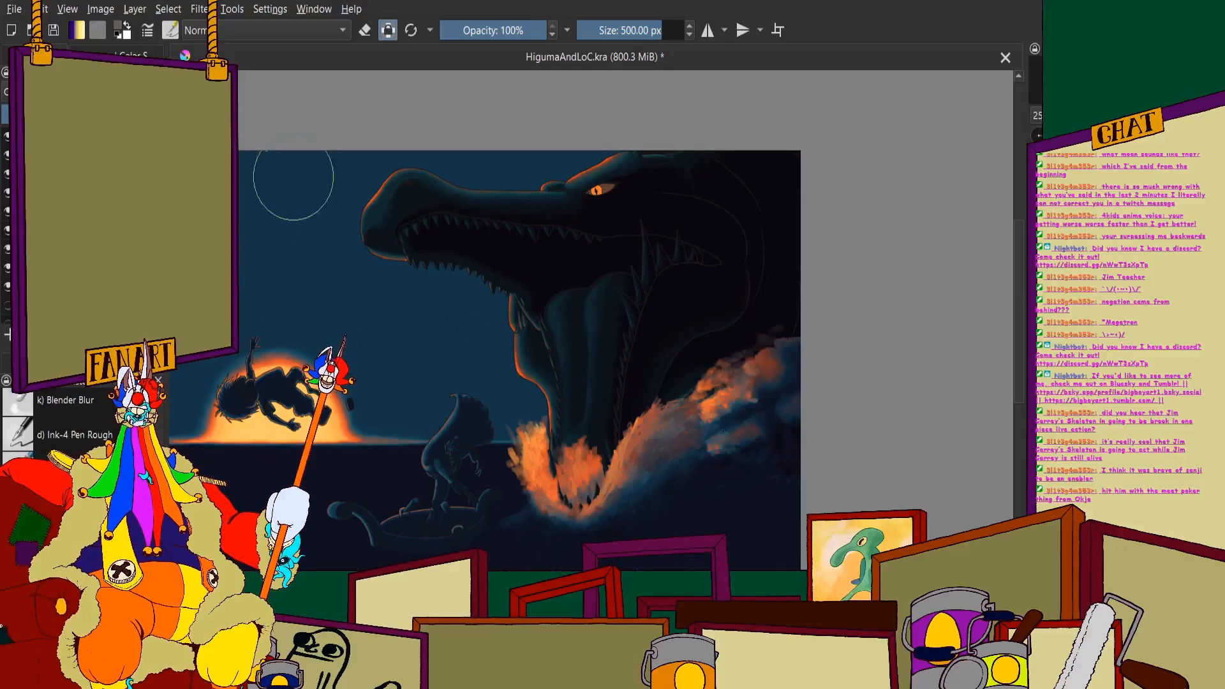
# - Set the brush size back to 45 px for detail painting
pyautogui.click(651, 28)
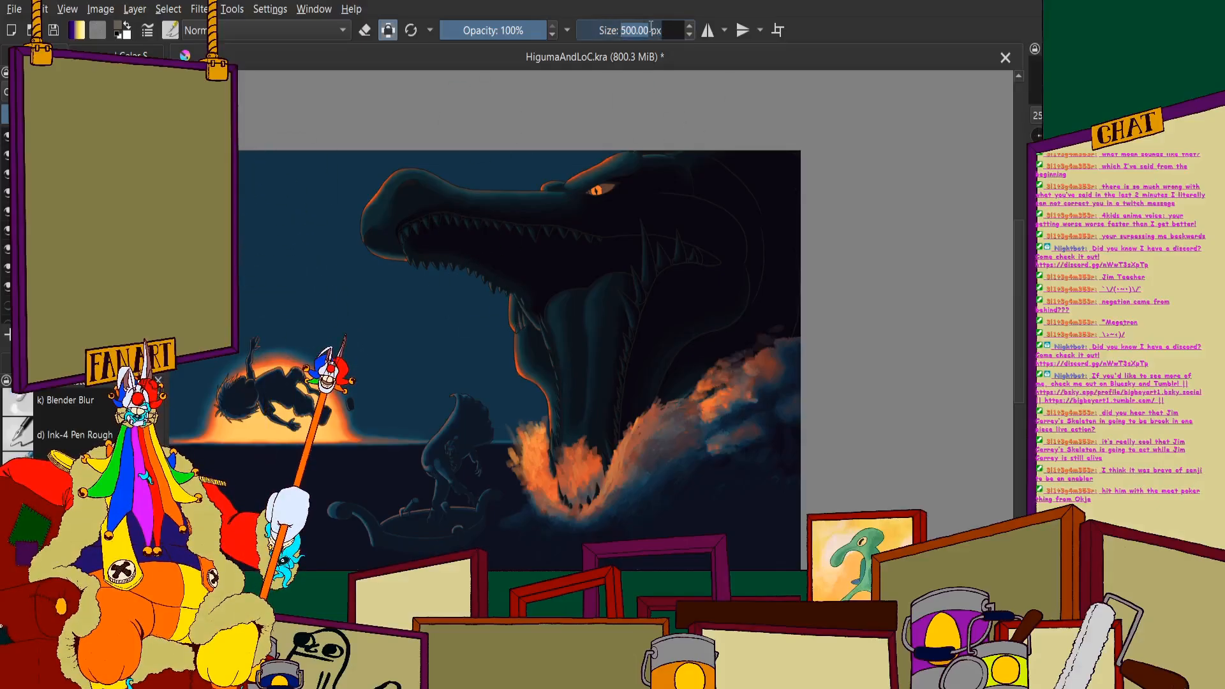
pyautogui.write('4')
pyautogui.press('Return')
pyautogui.scroll(-1, 624, 331)
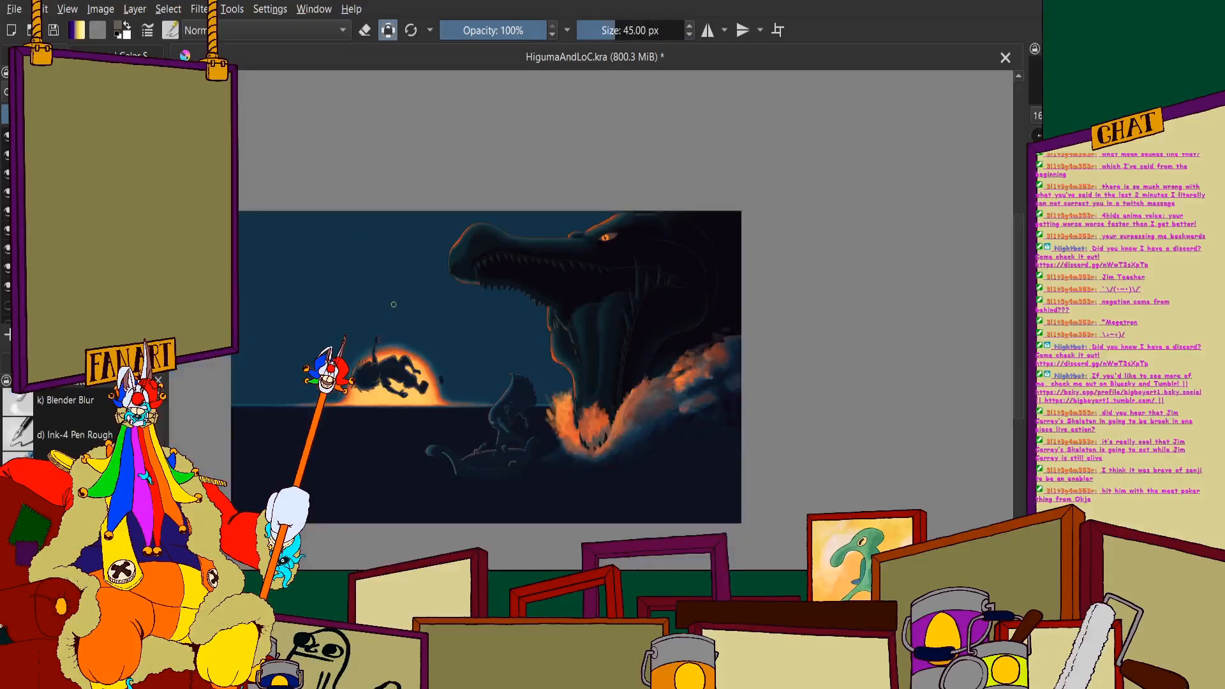
# - Show the reference images and look closely at the open-mouthed sea monster picture
pyautogui.click(7, 155)
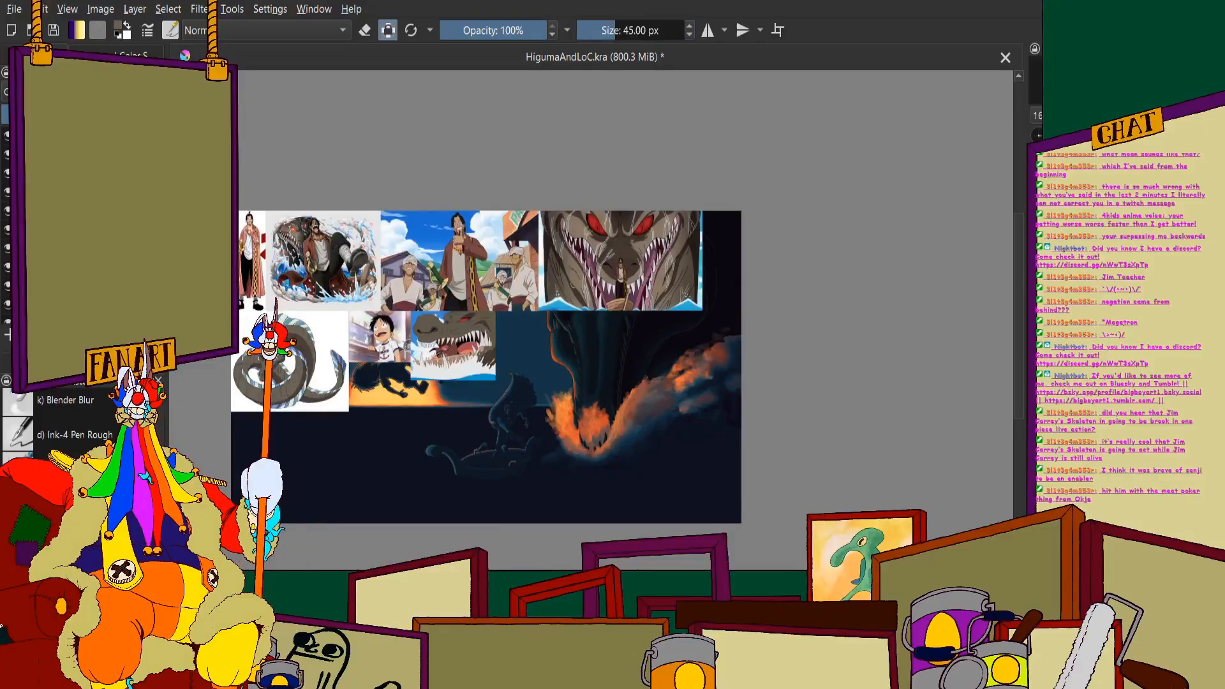
pyautogui.scroll(3, 319, 434)
pyautogui.scroll(-2, 260, 409)
pyautogui.scroll(2, 377, 376)
pyautogui.scroll(-3, 376, 377)
pyautogui.scroll(3, 524, 225)
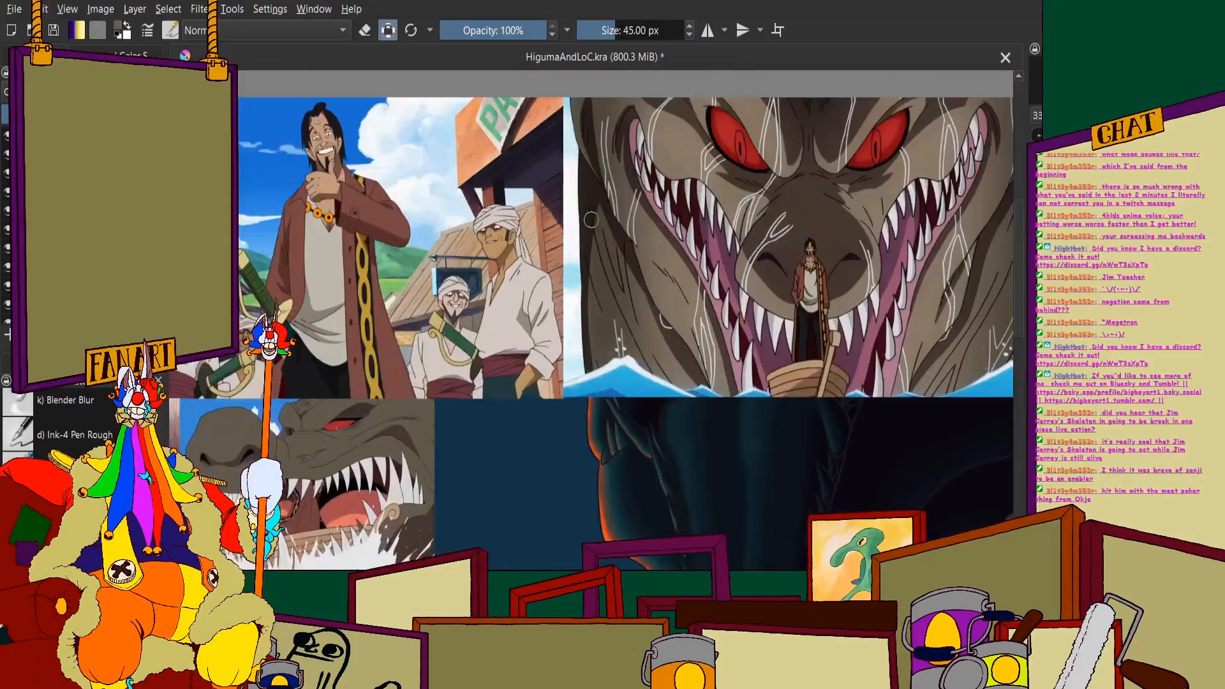
pyautogui.scroll(-2, 638, 204)
pyautogui.scroll(4, 459, 357)
pyautogui.scroll(1, 563, 380)
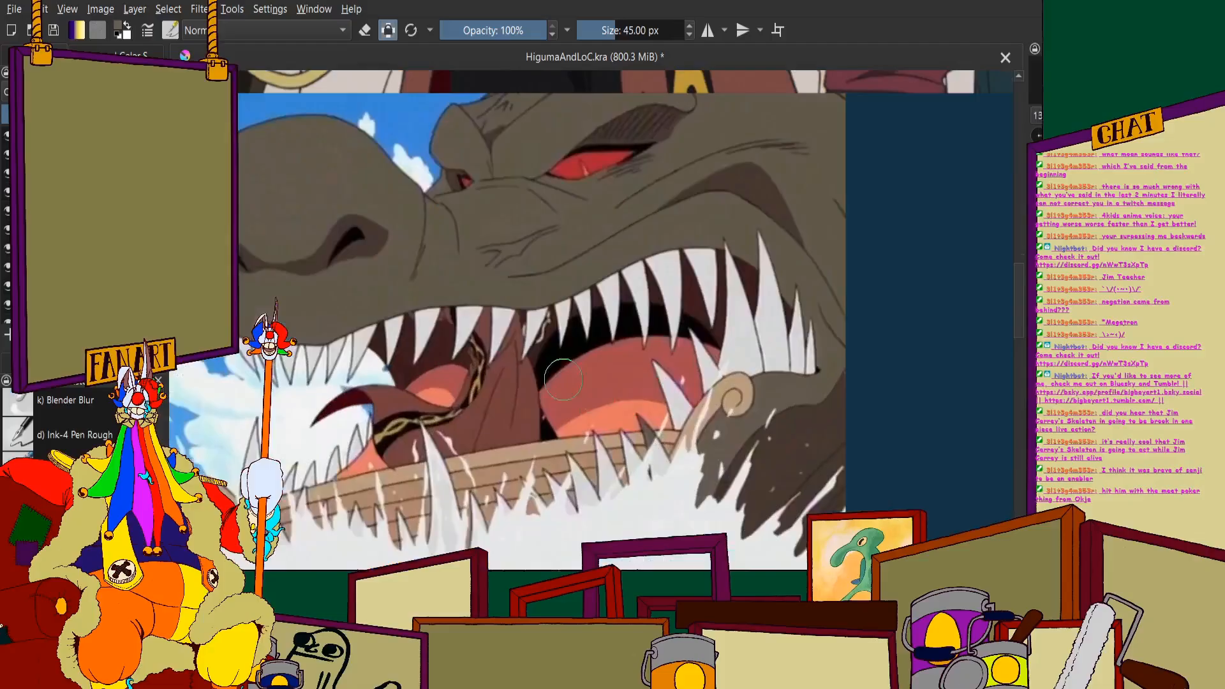
# - Sample the coral colour from the inside of the reference monster's mouth and hide the reference layer
pyautogui.click(39, 55)
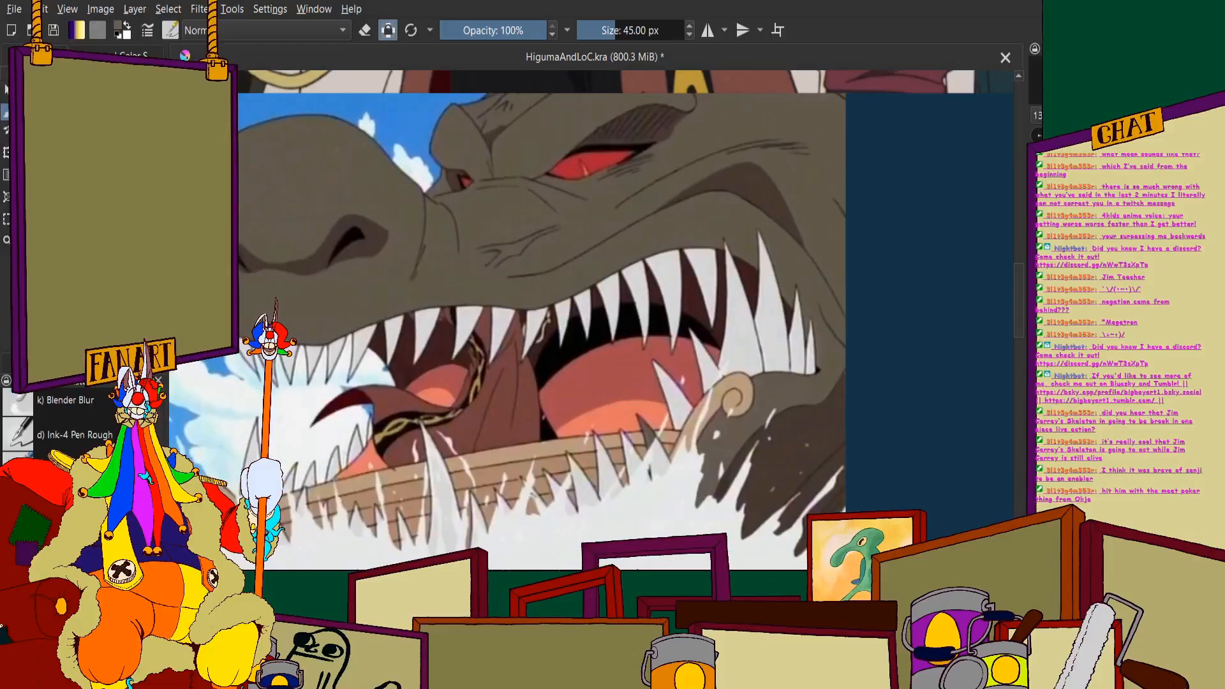
pyautogui.scroll(4, 704, 411)
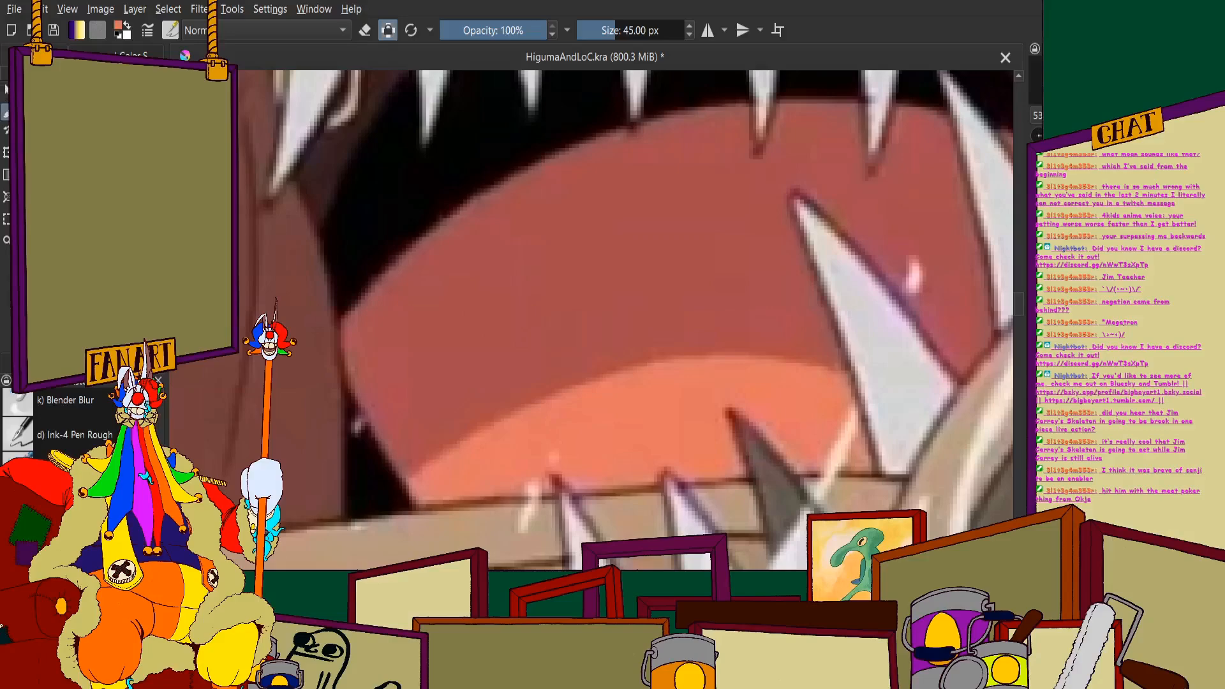
pyautogui.click(40, 55)
pyautogui.click(8, 154)
# - Begin painting the monster's tongue in the sampled coral, covering the upper part of its two rounded lobes
pyautogui.scroll(-10, 334, 241)
pyautogui.scroll(4, 656, 129)
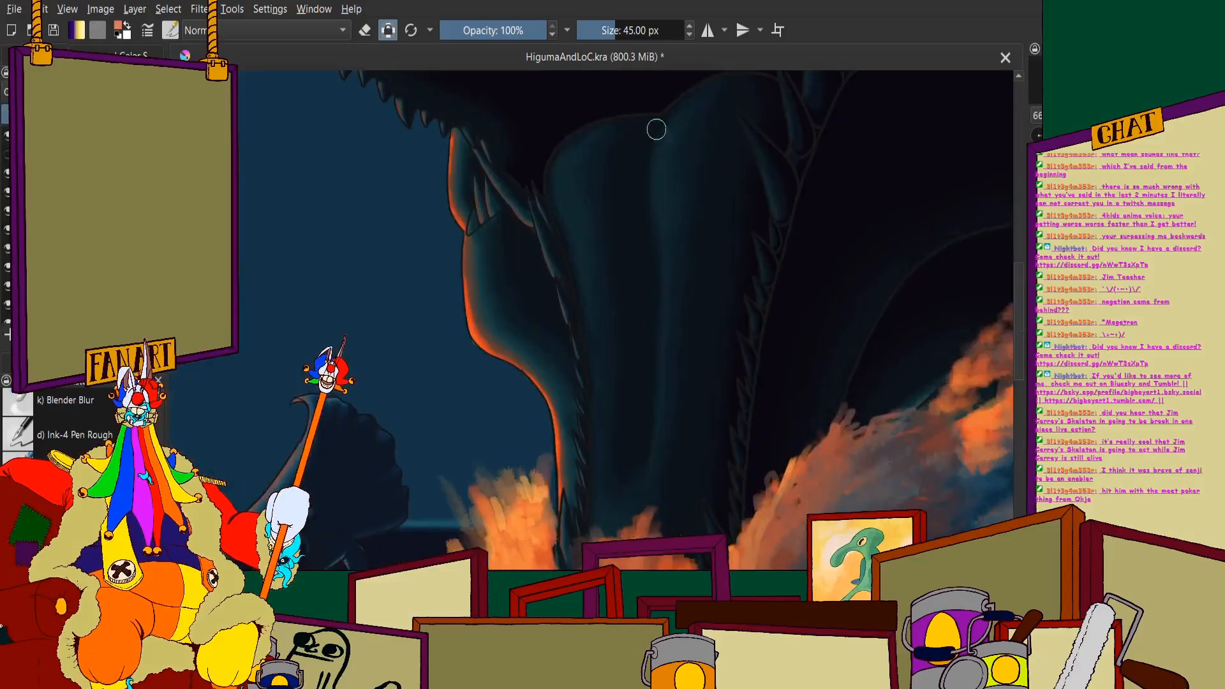
pyautogui.scroll(2, 656, 129)
pyautogui.moveTo(683, 217)
pyautogui.mouseDown()
pyautogui.moveTo(550, 229)
pyautogui.moveTo(544, 364)
pyautogui.moveTo(507, 283)
pyautogui.mouseUp()
pyautogui.scroll(2, 502, 283)
pyautogui.moveTo(506, 197)
pyautogui.mouseDown()
pyautogui.moveTo(471, 256)
pyautogui.moveTo(489, 152)
pyautogui.moveTo(421, 276)
pyautogui.moveTo(432, 355)
pyautogui.moveTo(485, 480)
pyautogui.moveTo(500, 366)
pyautogui.moveTo(560, 445)
pyautogui.mouseUp()
pyautogui.moveTo(710, 101); pyautogui.dragTo(583, 227)
pyautogui.moveTo(585, 226)
pyautogui.mouseDown()
pyautogui.moveTo(478, 227)
pyautogui.moveTo(536, 194)
pyautogui.moveTo(704, 184)
pyautogui.mouseUp()
# - Extend the coral along the upper curve of the tongue's far lobe towards the lower teeth
pyautogui.scroll(-3, 570, 268)
pyautogui.scroll(2, 683, 233)
pyautogui.moveTo(645, 228)
pyautogui.mouseDown()
pyautogui.moveTo(578, 322)
pyautogui.moveTo(614, 208)
pyautogui.mouseUp()
pyautogui.scroll(-1, 511, 274)
pyautogui.scroll(2, 629, 211)
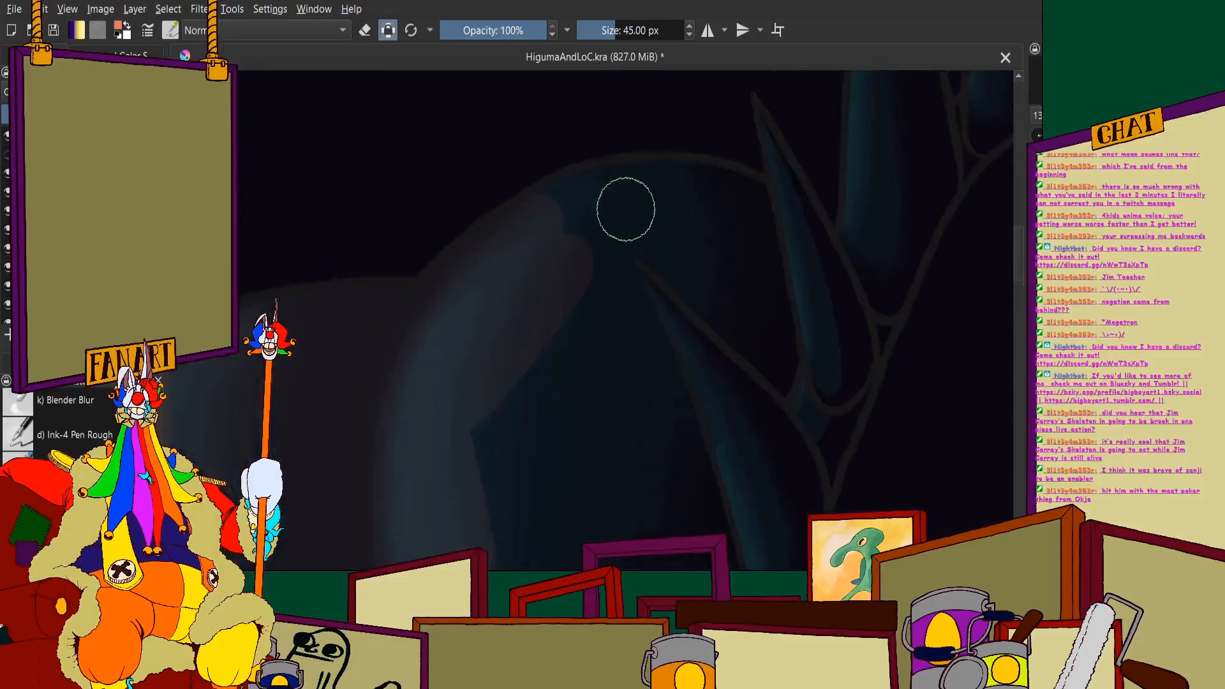
pyautogui.moveTo(514, 219)
pyautogui.mouseDown()
pyautogui.moveTo(647, 162)
pyautogui.moveTo(736, 176)
pyautogui.mouseUp()
pyautogui.scroll(-2, 709, 173)
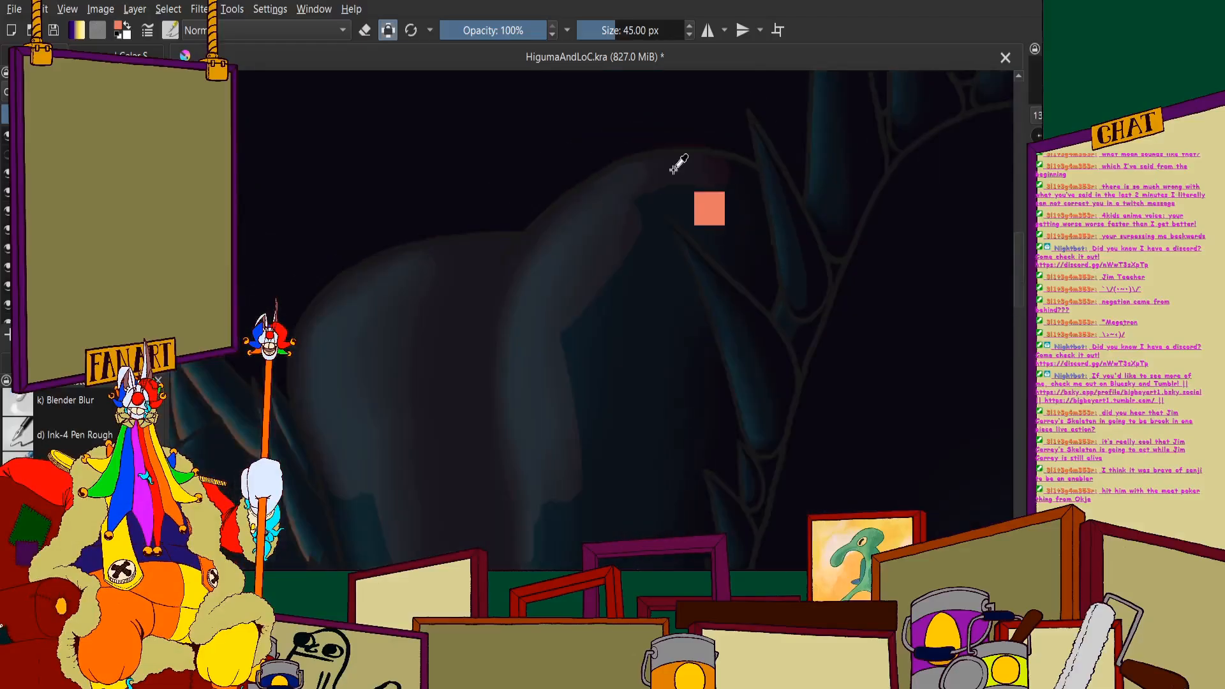
# - Undo the last stroke and repaint the tongue's far edge beside the teeth in dark red
pyautogui.hotkey('ctrl', 'z')
pyautogui.scroll(3, 708, 162)
pyautogui.moveTo(399, 252); pyautogui.dragTo(473, 228)
pyautogui.moveTo(358, 267)
pyautogui.mouseDown()
pyautogui.moveTo(504, 205)
pyautogui.moveTo(622, 209)
pyautogui.moveTo(764, 238)
pyautogui.moveTo(805, 425)
pyautogui.mouseUp()
pyautogui.scroll(-3, 690, 229)
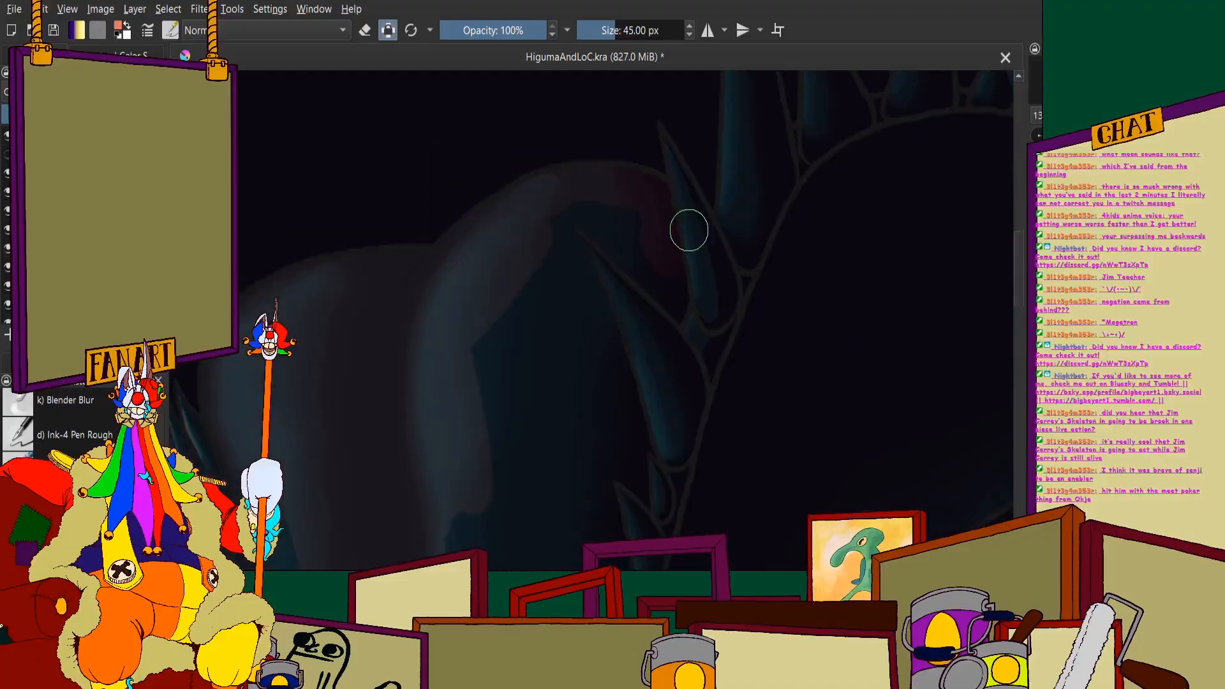
pyautogui.scroll(3, 664, 248)
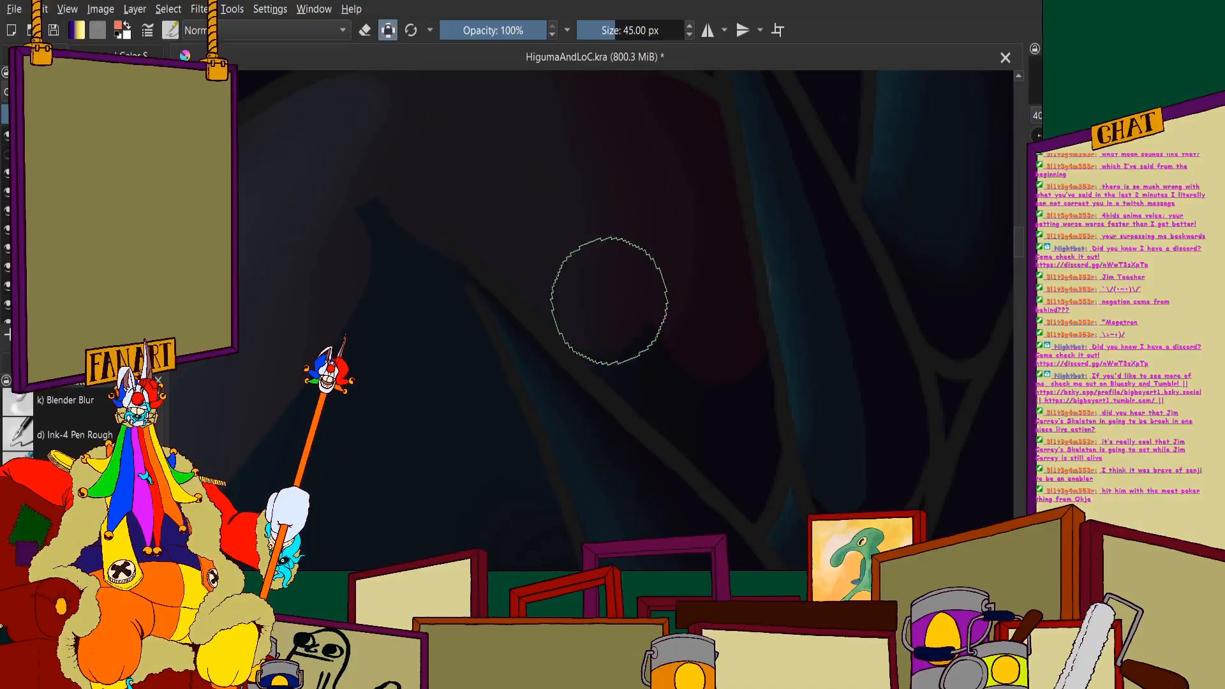
# - Paint dark red around the lower teeth that overlap the tongue's far lobe
pyautogui.scroll(-3, 594, 274)
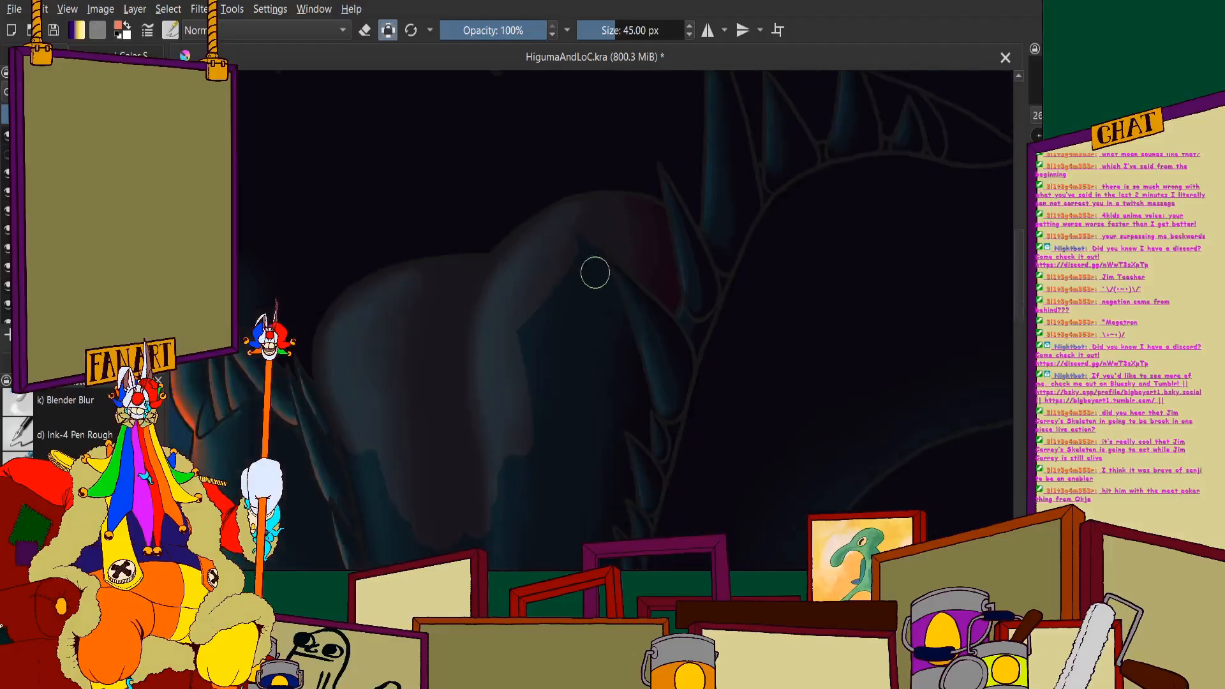
pyautogui.scroll(1, 624, 266)
pyautogui.scroll(3, 684, 268)
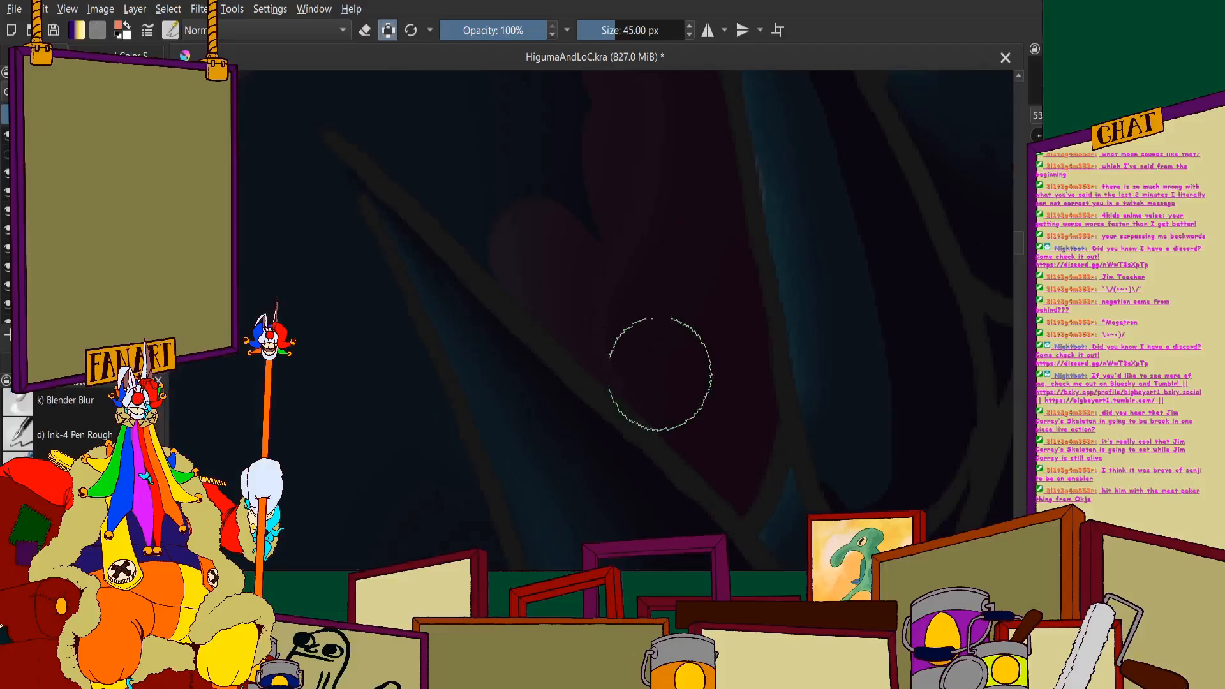
pyautogui.scroll(-4, 402, 196)
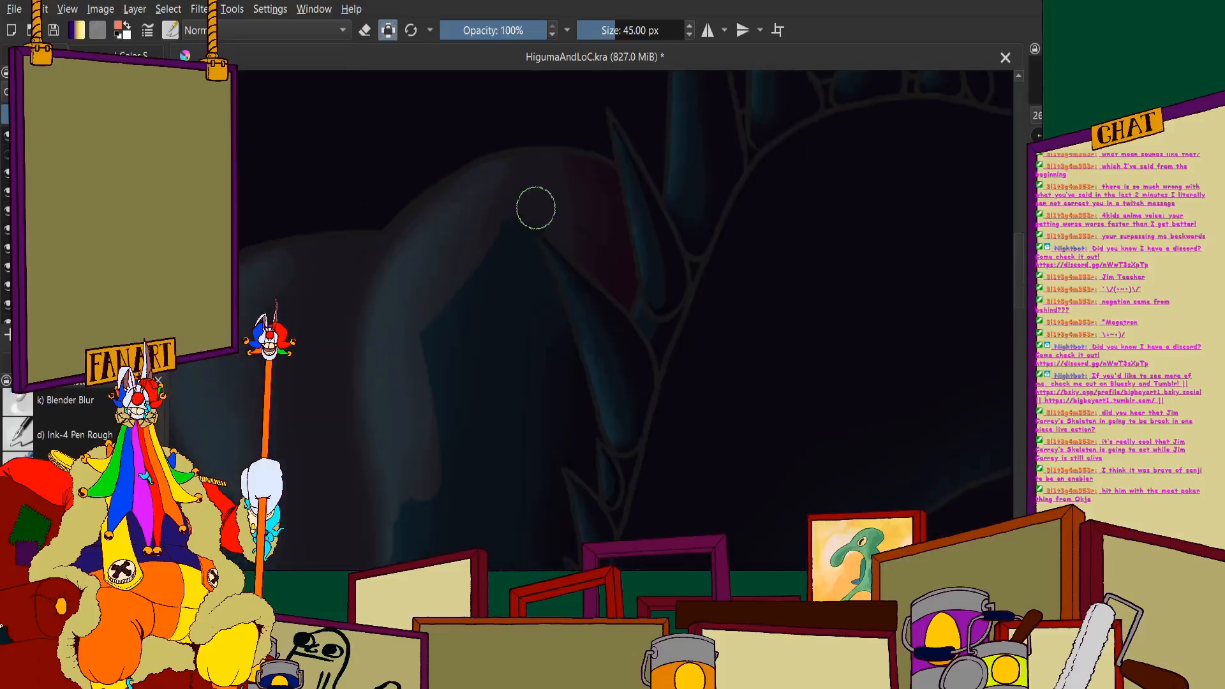
pyautogui.scroll(-2, 561, 208)
pyautogui.scroll(6, 541, 285)
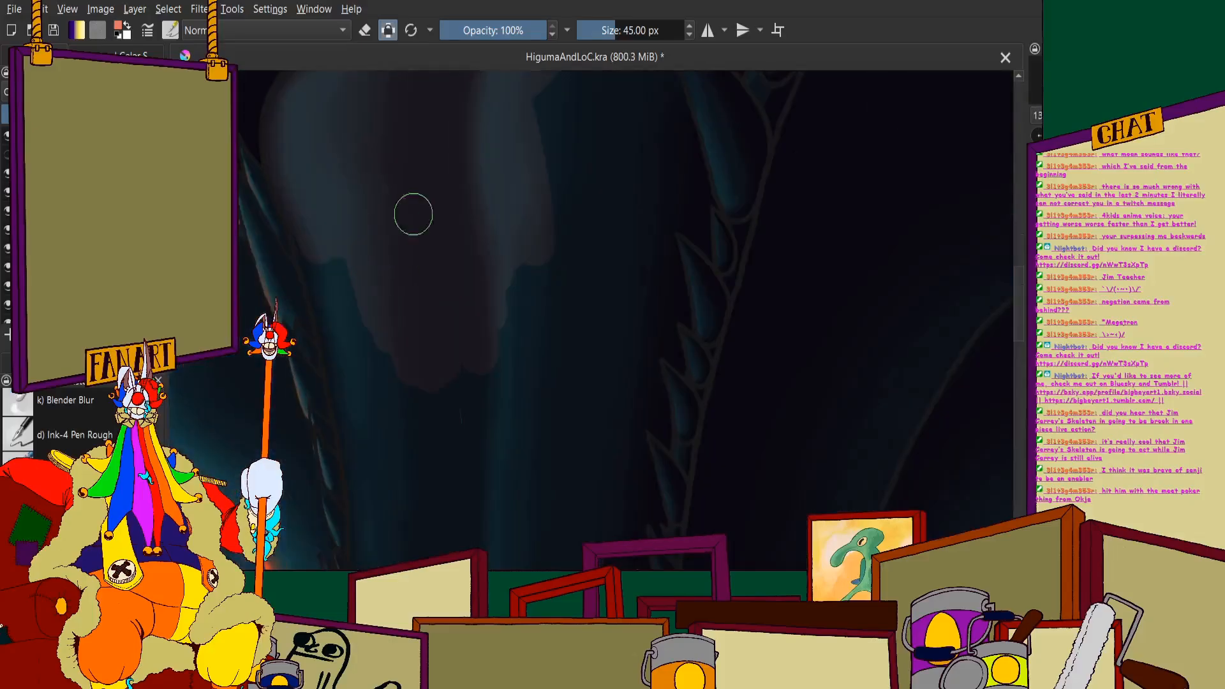
# - Extend the coral down the tongue from its two lobes, filling the side along the near row of lower teeth
pyautogui.moveTo(518, 283); pyautogui.dragTo(501, 521)
pyautogui.scroll(-3, 447, 319)
pyautogui.scroll(4, 443, 280)
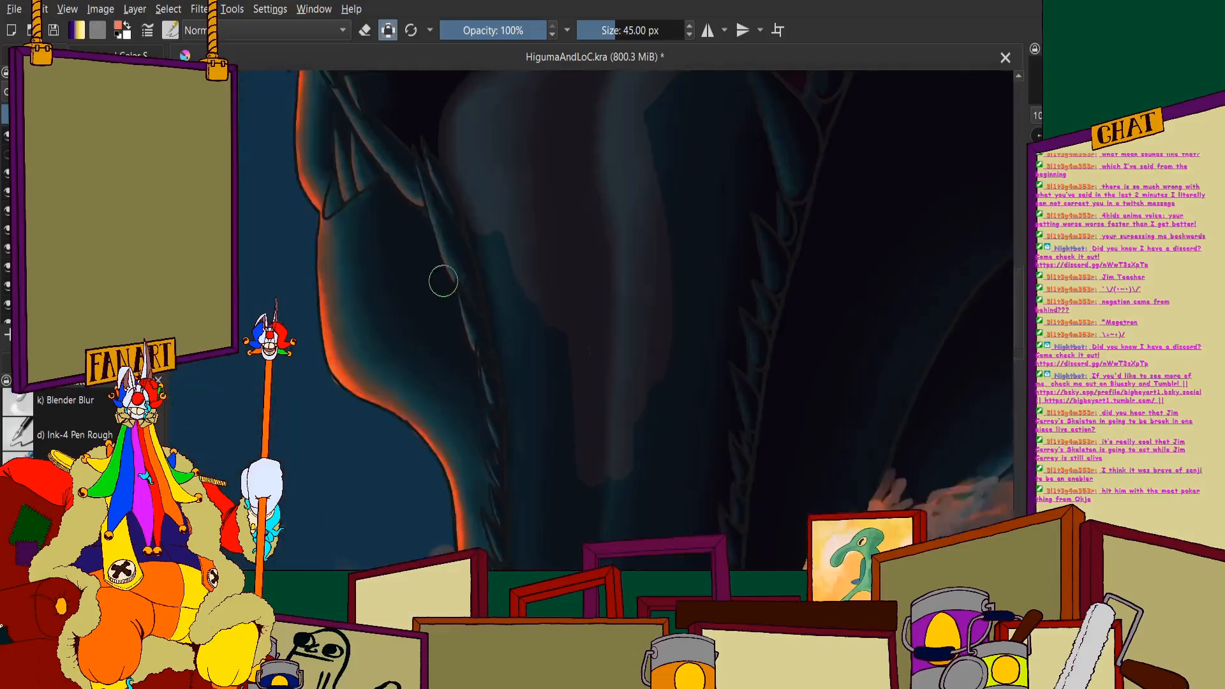
pyautogui.moveTo(510, 169)
pyautogui.mouseDown()
pyautogui.moveTo(576, 369)
pyautogui.moveTo(527, 354)
pyautogui.mouseUp()
pyautogui.moveTo(497, 199); pyautogui.dragTo(527, 347)
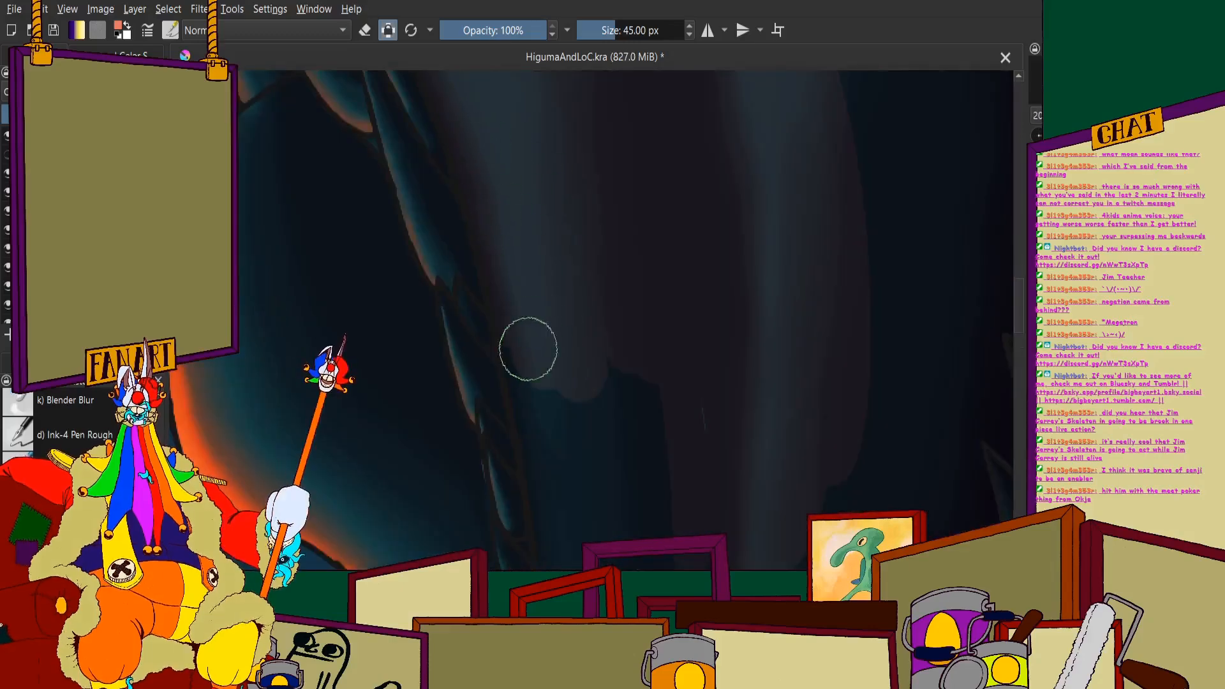
pyautogui.moveTo(510, 246); pyautogui.dragTo(564, 517)
pyautogui.moveTo(523, 305); pyautogui.dragTo(555, 484)
pyautogui.moveTo(594, 390); pyautogui.dragTo(603, 536)
pyautogui.scroll(-3, 577, 285)
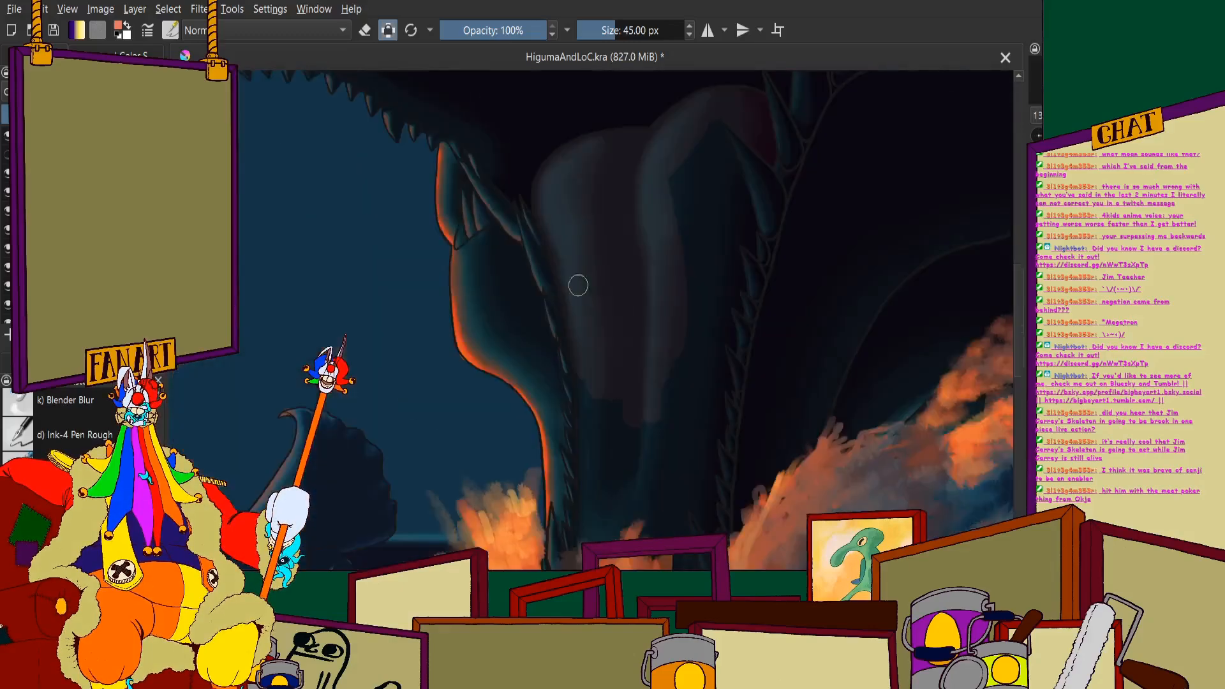
# - Continue the coral down the middle and near side of the tongue to the orange spray at the waterline
pyautogui.scroll(4, 579, 338)
pyautogui.moveTo(649, 336)
pyautogui.mouseDown()
pyautogui.moveTo(676, 465)
pyautogui.moveTo(602, 553)
pyautogui.mouseUp()
pyautogui.moveTo(526, 277); pyautogui.dragTo(542, 543)
pyautogui.moveTo(483, 240); pyautogui.dragTo(497, 383)
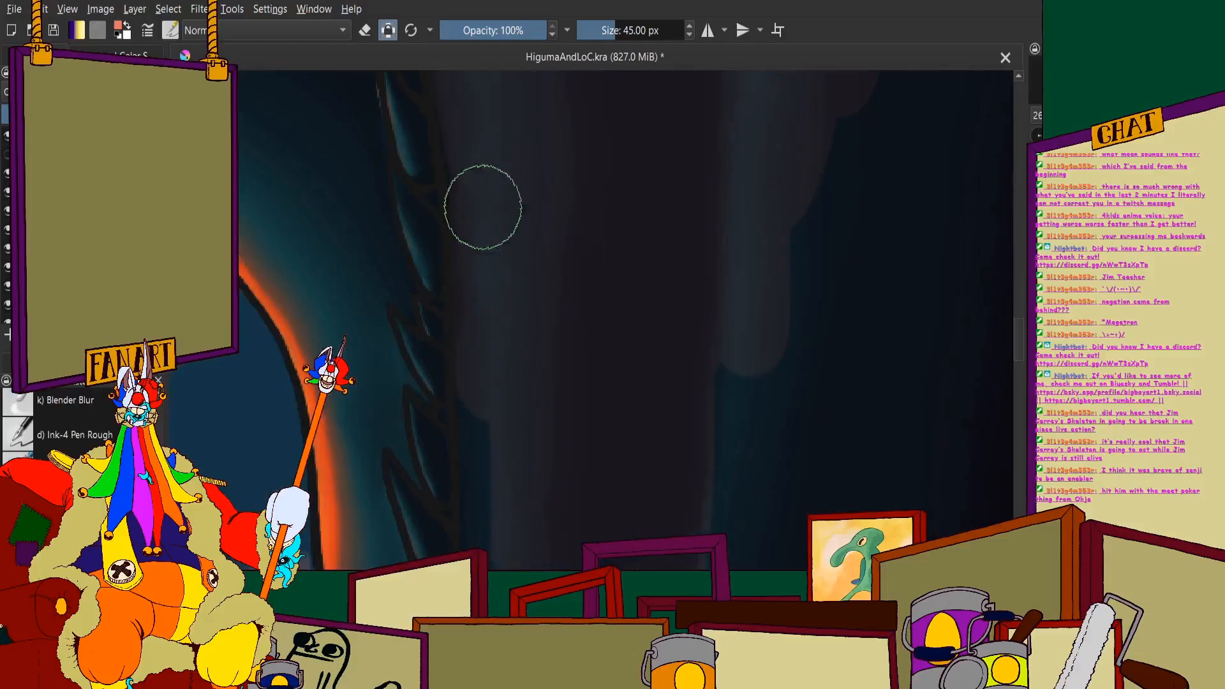
pyautogui.moveTo(480, 143); pyautogui.dragTo(504, 533)
pyautogui.scroll(-3, 493, 217)
pyautogui.scroll(3, 485, 387)
pyautogui.moveTo(598, 255); pyautogui.dragTo(565, 440)
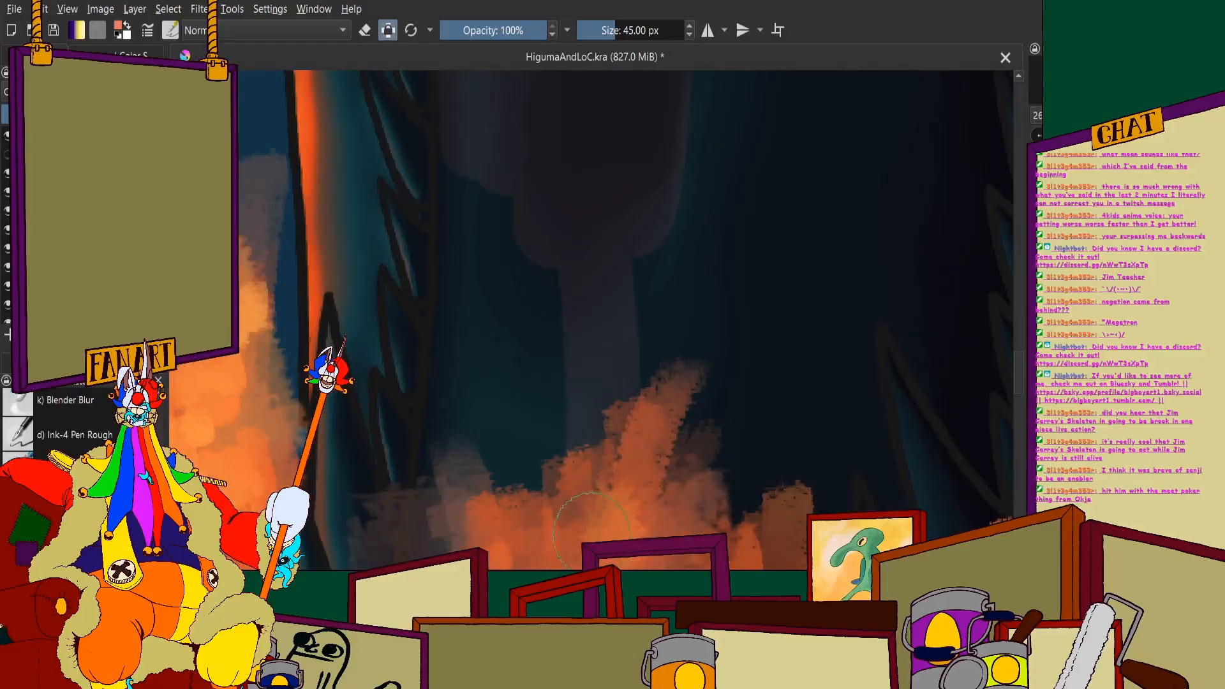
pyautogui.moveTo(548, 281); pyautogui.dragTo(544, 454)
pyautogui.moveTo(501, 169); pyautogui.dragTo(501, 421)
pyautogui.moveTo(480, 147); pyautogui.dragTo(470, 373)
# - Hide the orange spray layers covering the lower jaw and extend the coral down the uncovered part of the tongue
pyautogui.scroll(-3, 470, 372)
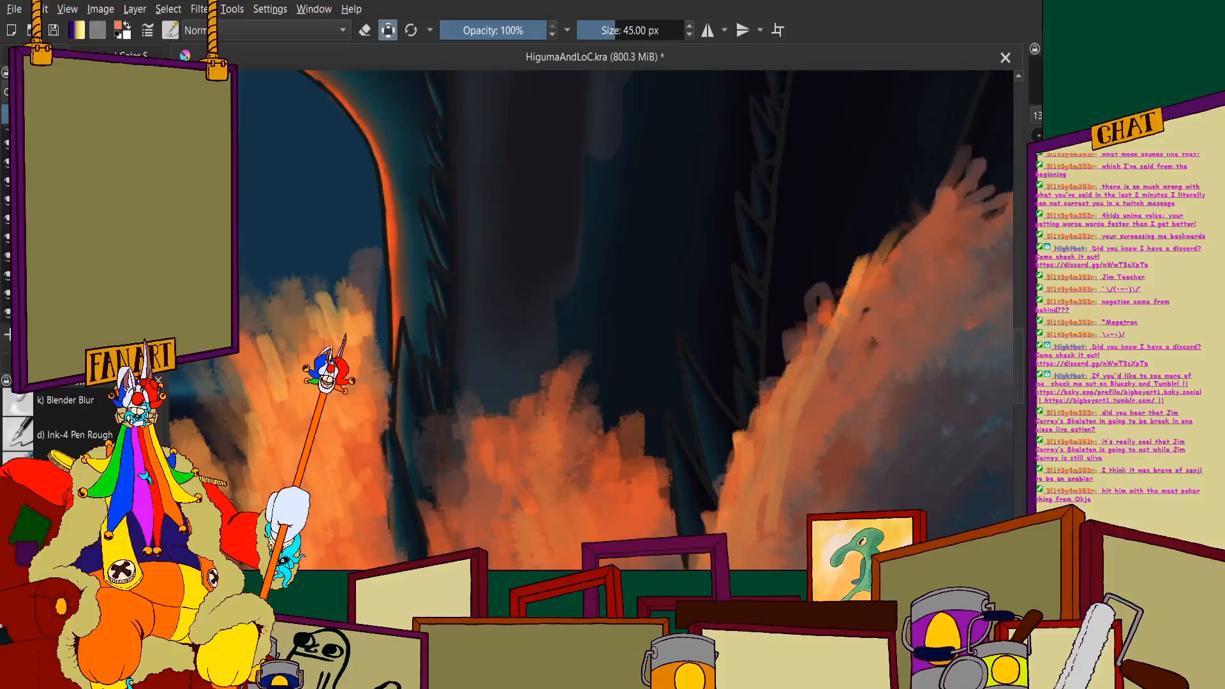
pyautogui.click(4, 173)
pyautogui.click(4, 210)
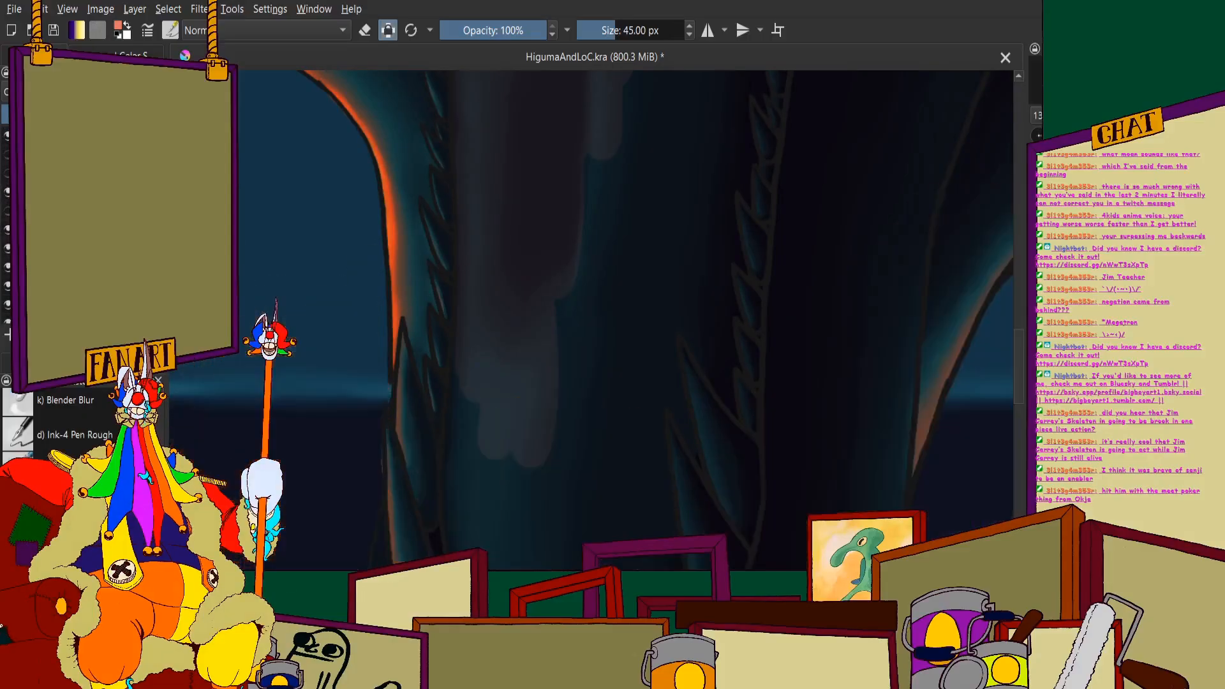
pyautogui.scroll(-5, 370, 224)
pyautogui.scroll(4, 383, 192)
pyautogui.scroll(1, 510, 245)
pyautogui.moveTo(574, 196); pyautogui.dragTo(556, 485)
pyautogui.moveTo(532, 145); pyautogui.dragTo(518, 542)
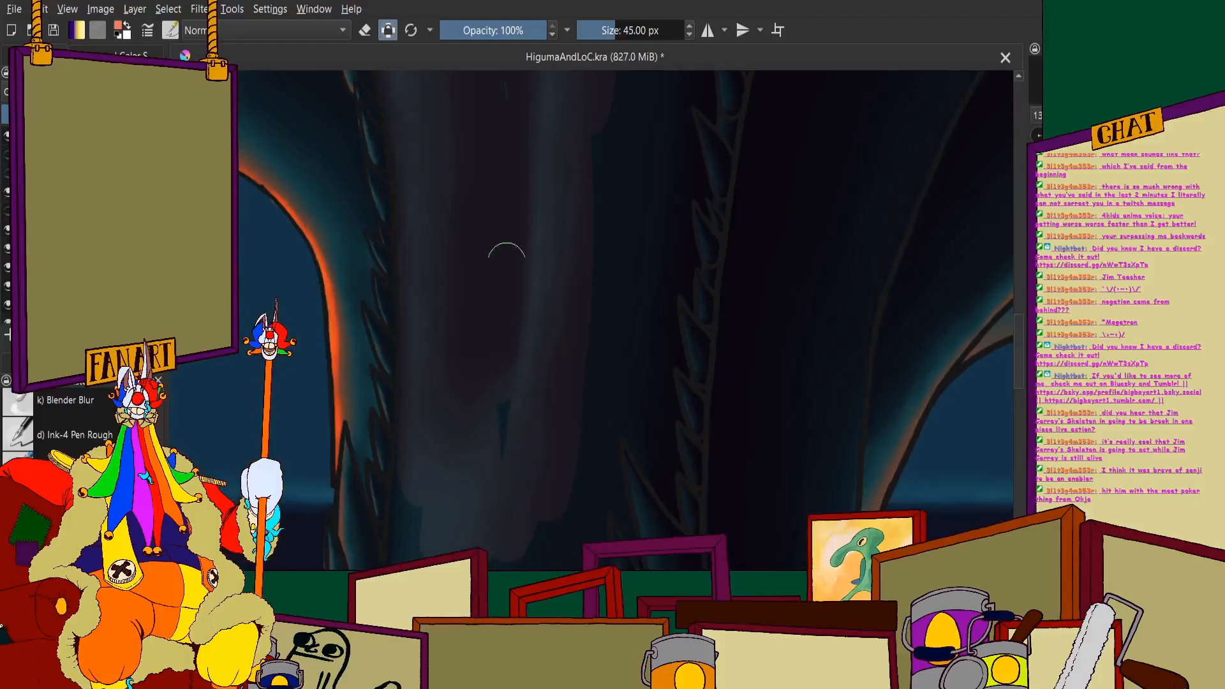
pyautogui.moveTo(507, 256); pyautogui.dragTo(493, 543)
# - Carry the coral further down the tongue towards its rounded tip inside the lower jaw
pyautogui.scroll(-3, 488, 319)
pyautogui.scroll(4, 472, 389)
pyautogui.moveTo(538, 211); pyautogui.dragTo(509, 577)
pyautogui.moveTo(479, 370); pyautogui.dragTo(455, 591)
pyautogui.moveTo(427, 371); pyautogui.dragTo(434, 510)
pyautogui.scroll(-3, 428, 370)
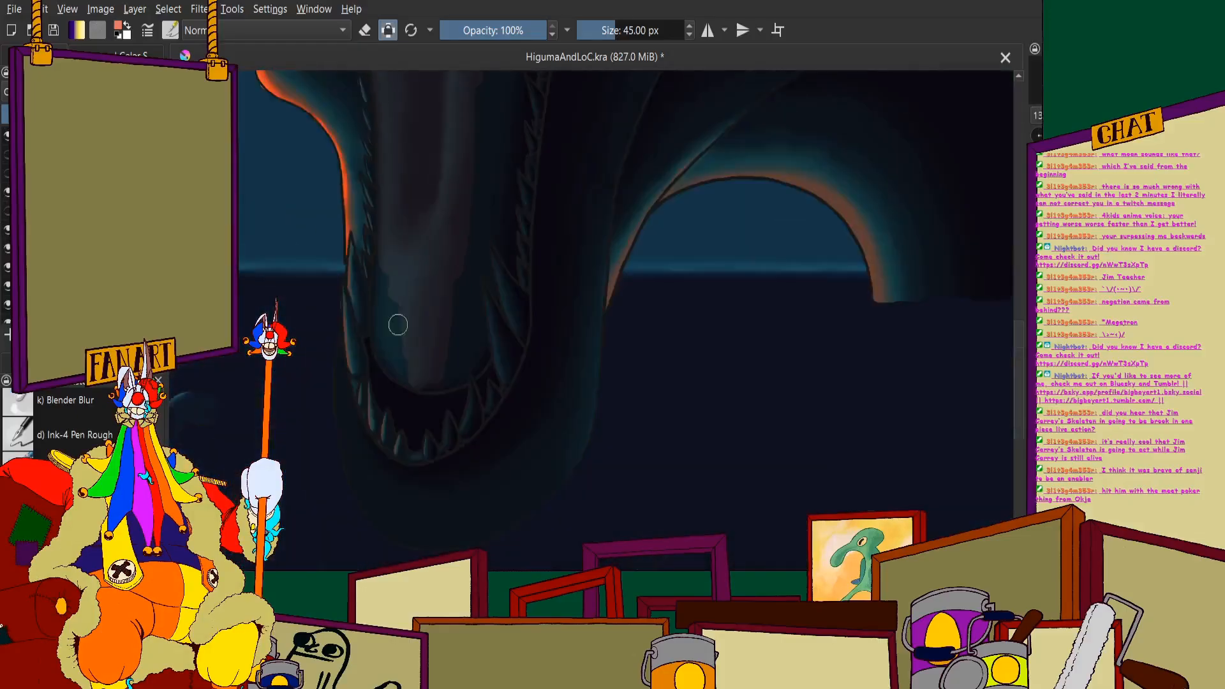
# - Fill the tongue's rounded tip with coral and shade its lower far rim in dark red
pyautogui.scroll(3, 406, 402)
pyautogui.moveTo(393, 109); pyautogui.dragTo(383, 257)
pyautogui.moveTo(394, 155)
pyautogui.mouseDown()
pyautogui.moveTo(386, 364)
pyautogui.moveTo(399, 410)
pyautogui.moveTo(480, 471)
pyautogui.mouseUp()
pyautogui.moveTo(426, 402); pyautogui.dragTo(424, 287)
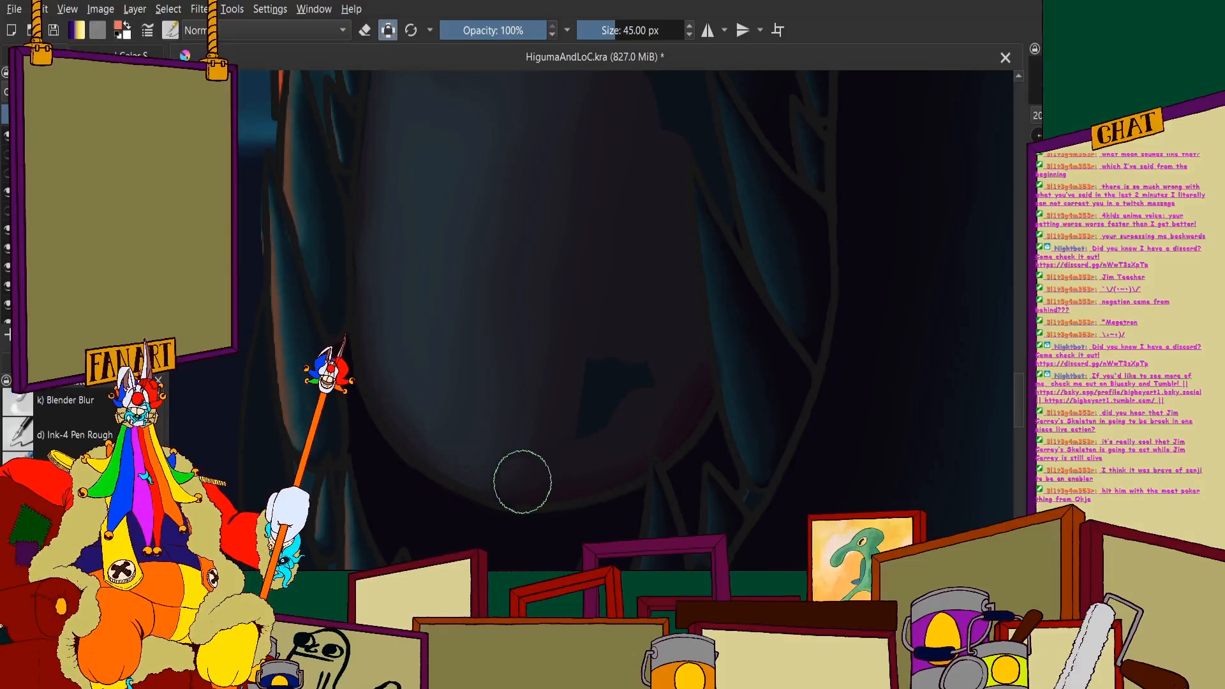
pyautogui.scroll(-3, 558, 405)
pyautogui.scroll(3, 573, 239)
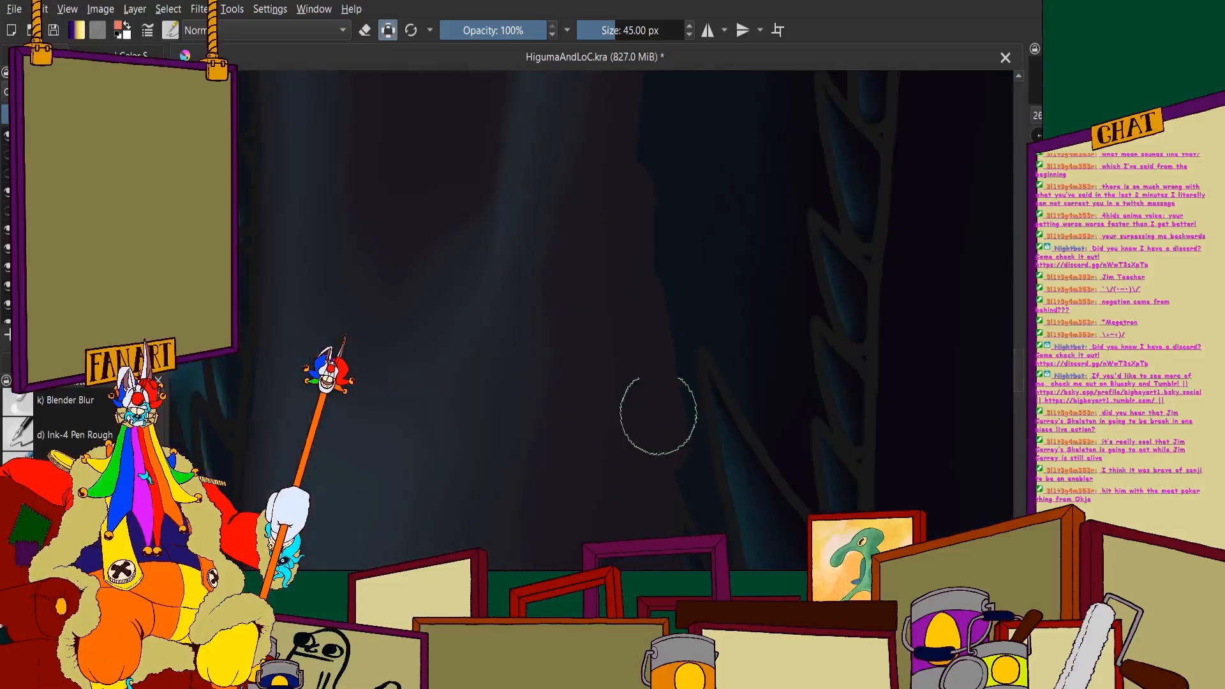
# - Fill the remaining gaps between the tongue's far edge and the large lower teeth near its tip
pyautogui.scroll(-2, 619, 290)
pyautogui.scroll(3, 568, 335)
pyautogui.moveTo(569, 231)
pyautogui.mouseDown()
pyautogui.moveTo(592, 249)
pyautogui.moveTo(635, 382)
pyautogui.mouseUp()
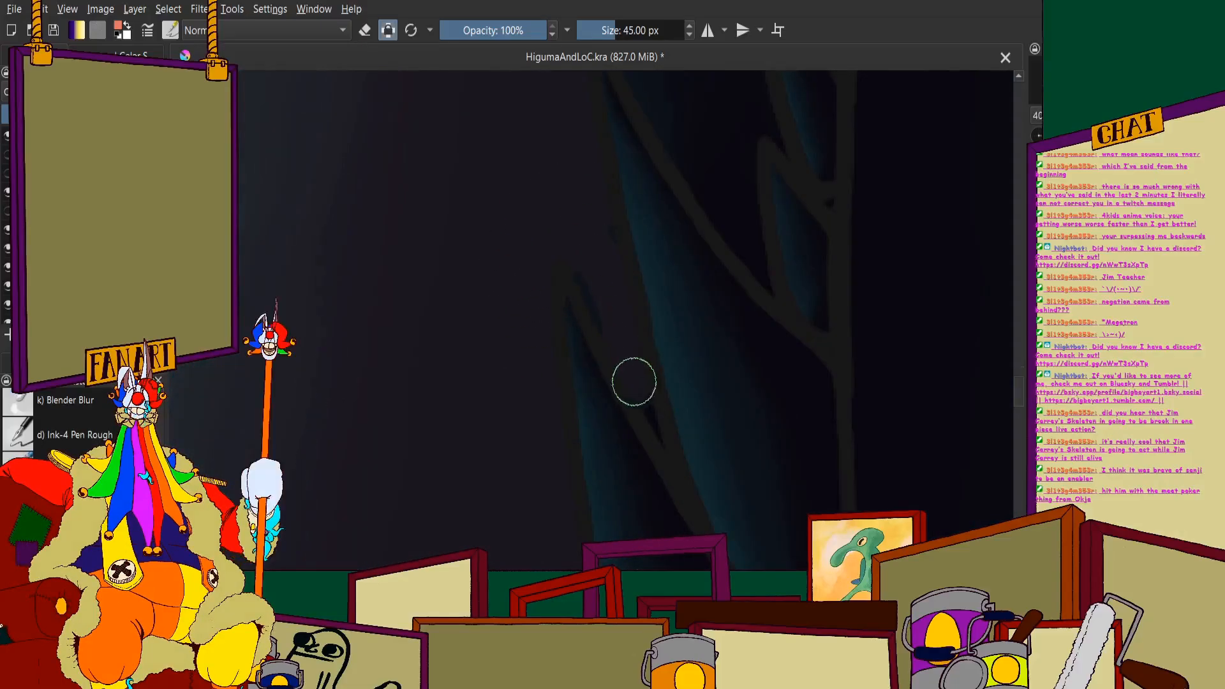
pyautogui.moveTo(577, 230); pyautogui.dragTo(651, 415)
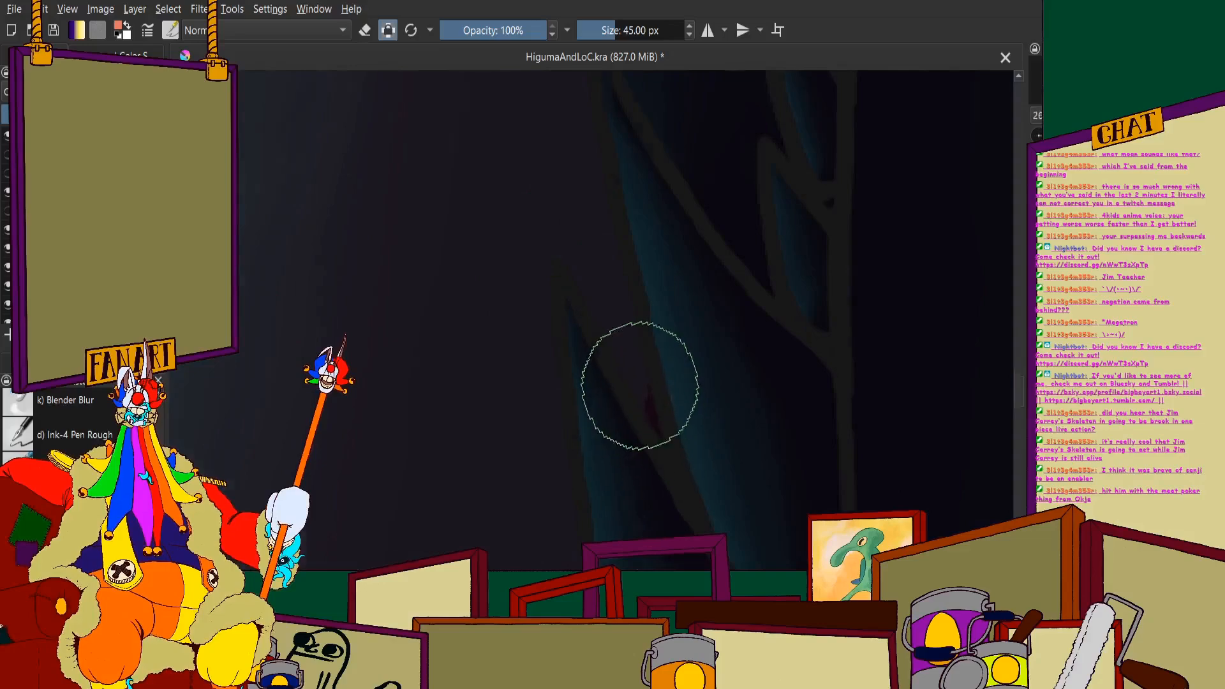
pyautogui.scroll(-3, 640, 386)
pyautogui.scroll(3, 579, 153)
pyautogui.scroll(1, 578, 153)
pyautogui.scroll(-6, 538, 136)
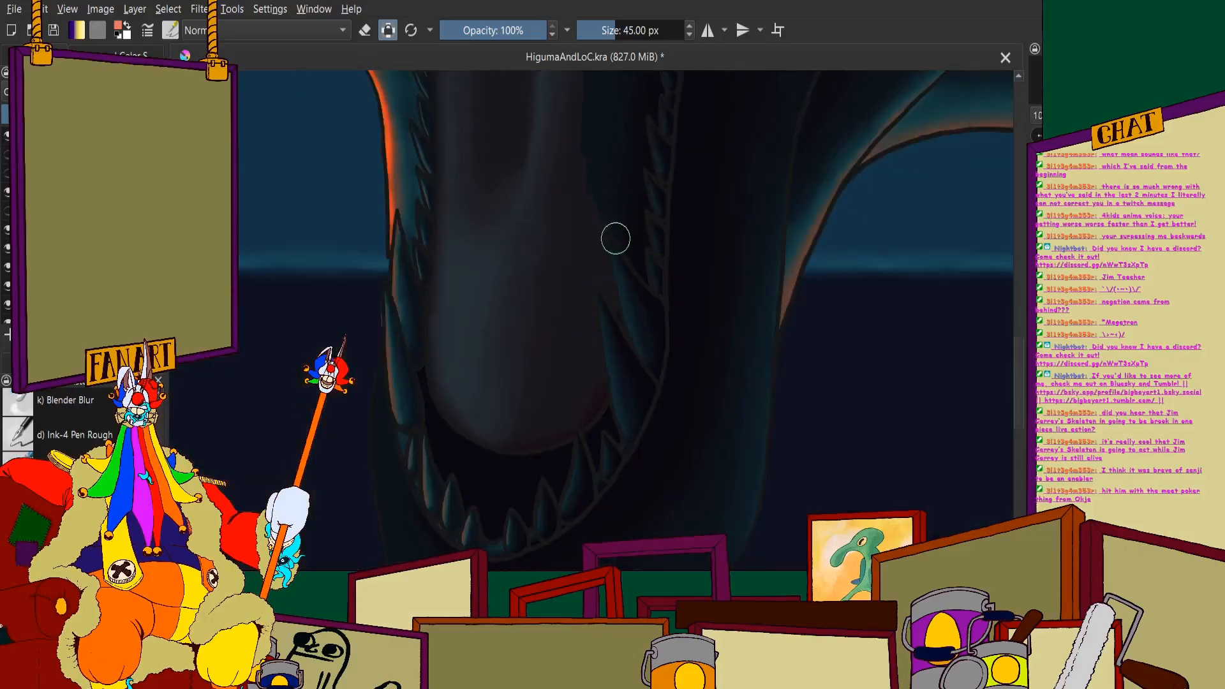
# - Widen the tongue towards the far row of teeth and shade that edge in dark red
pyautogui.scroll(5, 594, 242)
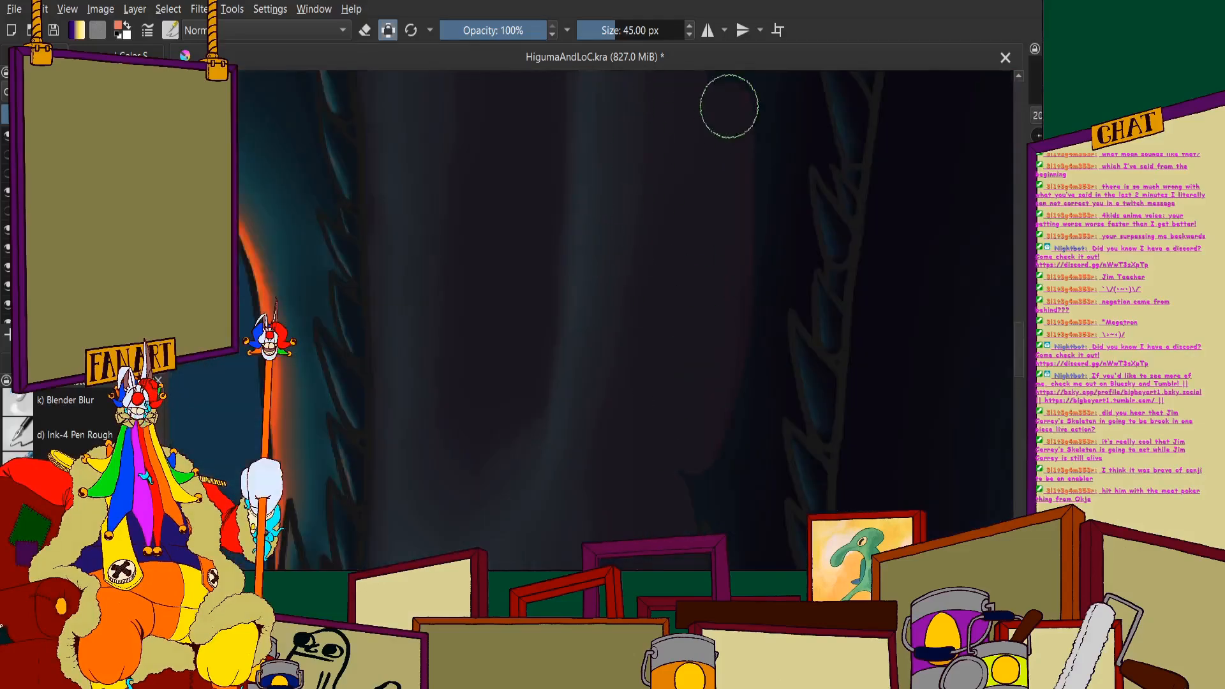
pyautogui.scroll(-2, 848, 304)
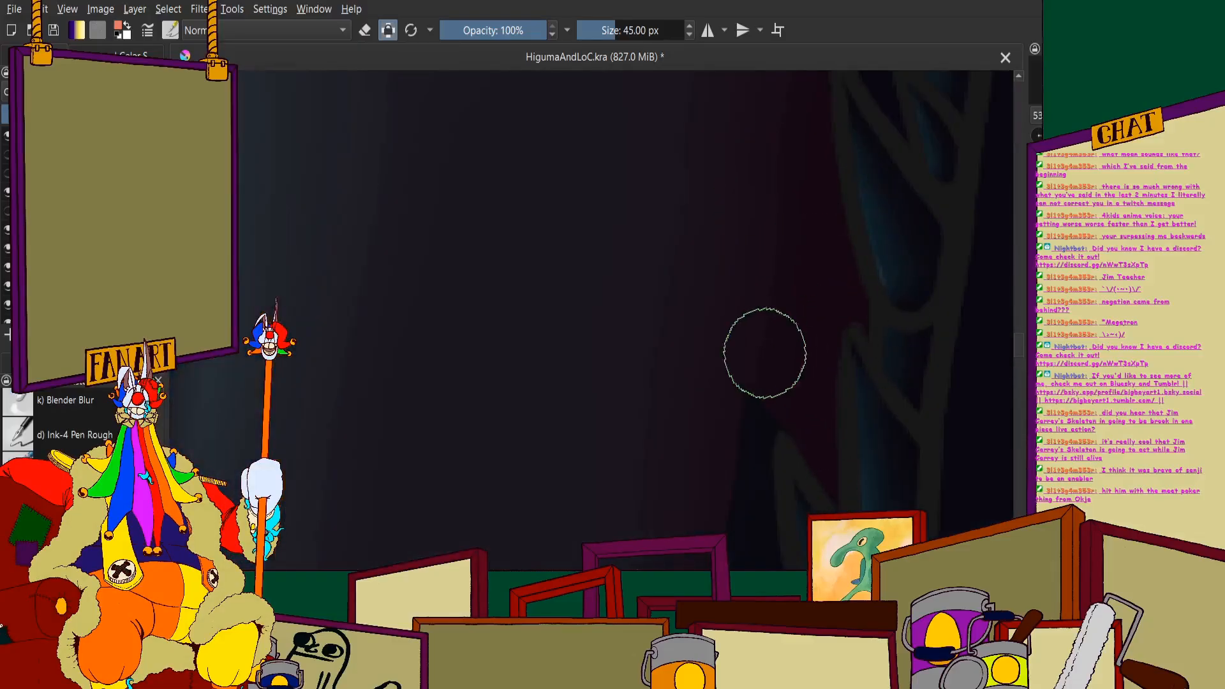
pyautogui.scroll(-1, 733, 331)
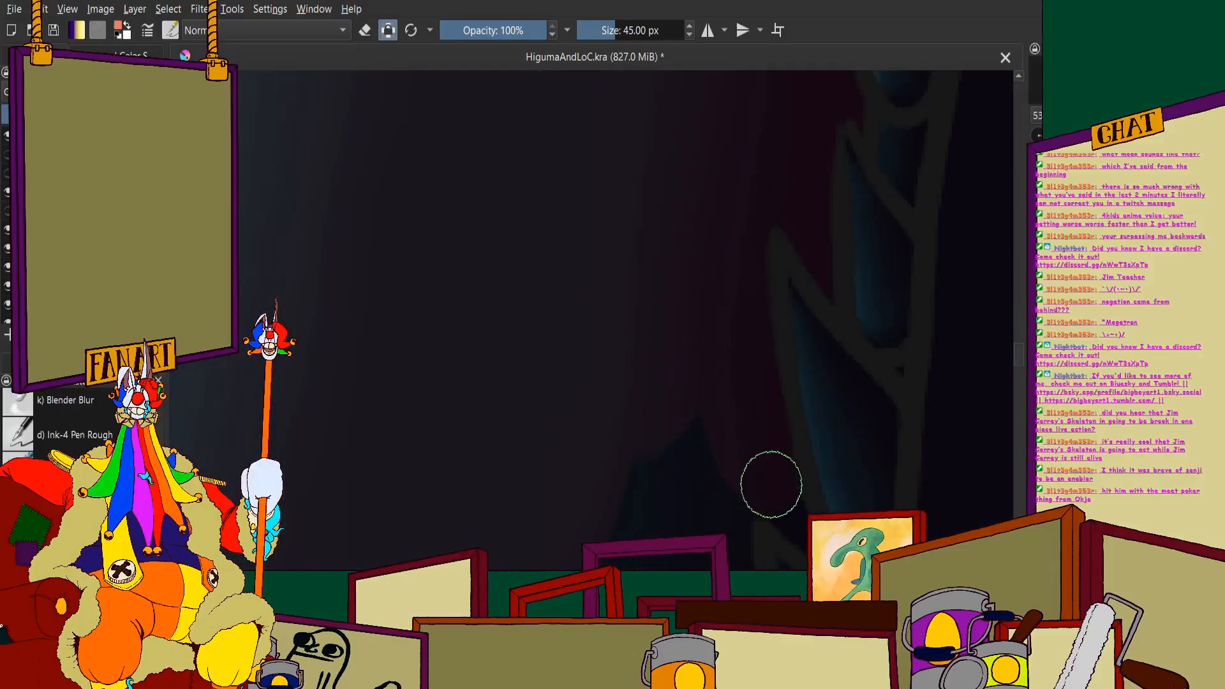
pyautogui.moveTo(772, 485); pyautogui.dragTo(788, 501)
pyautogui.scroll(-3, 763, 447)
pyautogui.scroll(4, 740, 383)
pyautogui.moveTo(690, 263); pyautogui.dragTo(734, 351)
pyautogui.scroll(-2, 747, 331)
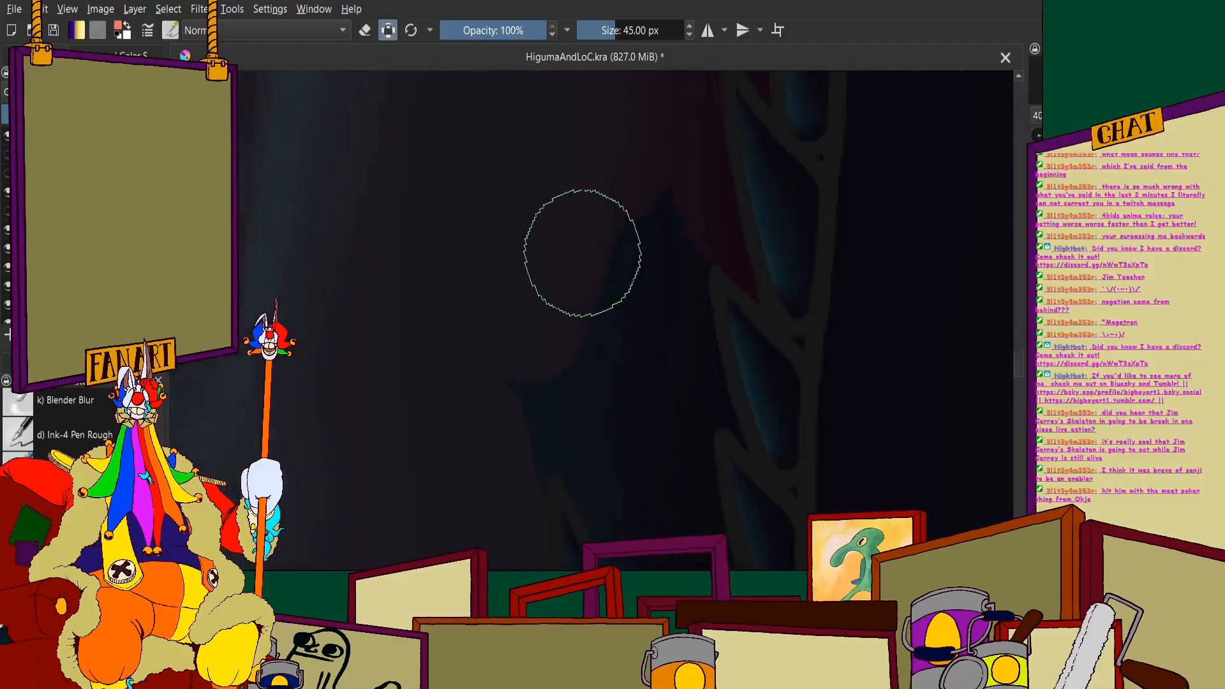
# - Extend the coral and dark red shading down the tongue's far side behind the lower teeth
pyautogui.scroll(1, 582, 253)
pyautogui.moveTo(620, 367)
pyautogui.mouseDown()
pyautogui.moveTo(666, 286)
pyautogui.moveTo(765, 478)
pyautogui.moveTo(800, 514)
pyautogui.mouseUp()
pyautogui.scroll(-4, 591, 230)
pyautogui.scroll(3, 600, 332)
pyautogui.moveTo(472, 148)
pyautogui.mouseDown()
pyautogui.moveTo(465, 136)
pyautogui.moveTo(458, 191)
pyautogui.moveTo(557, 224)
pyautogui.moveTo(607, 265)
pyautogui.moveTo(634, 243)
pyautogui.moveTo(682, 320)
pyautogui.mouseUp()
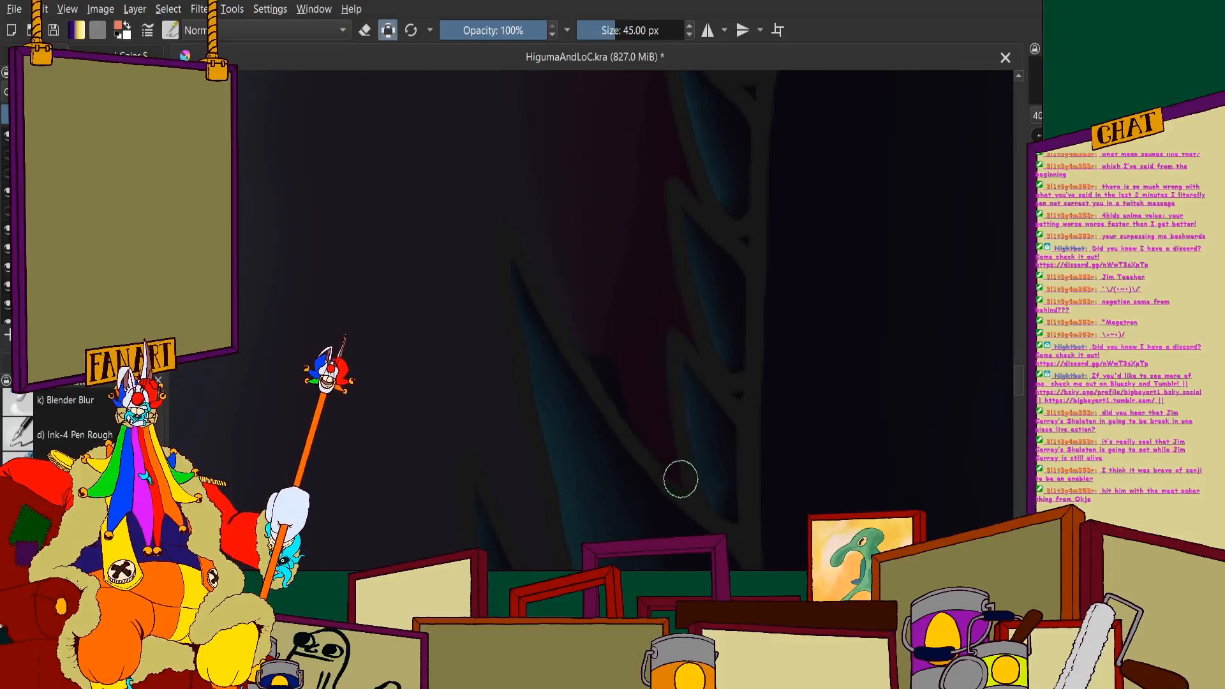
# - Examine the tongue's colouring against the whole picture and up close around the monster's open jaws
pyautogui.scroll(-5, 536, 276)
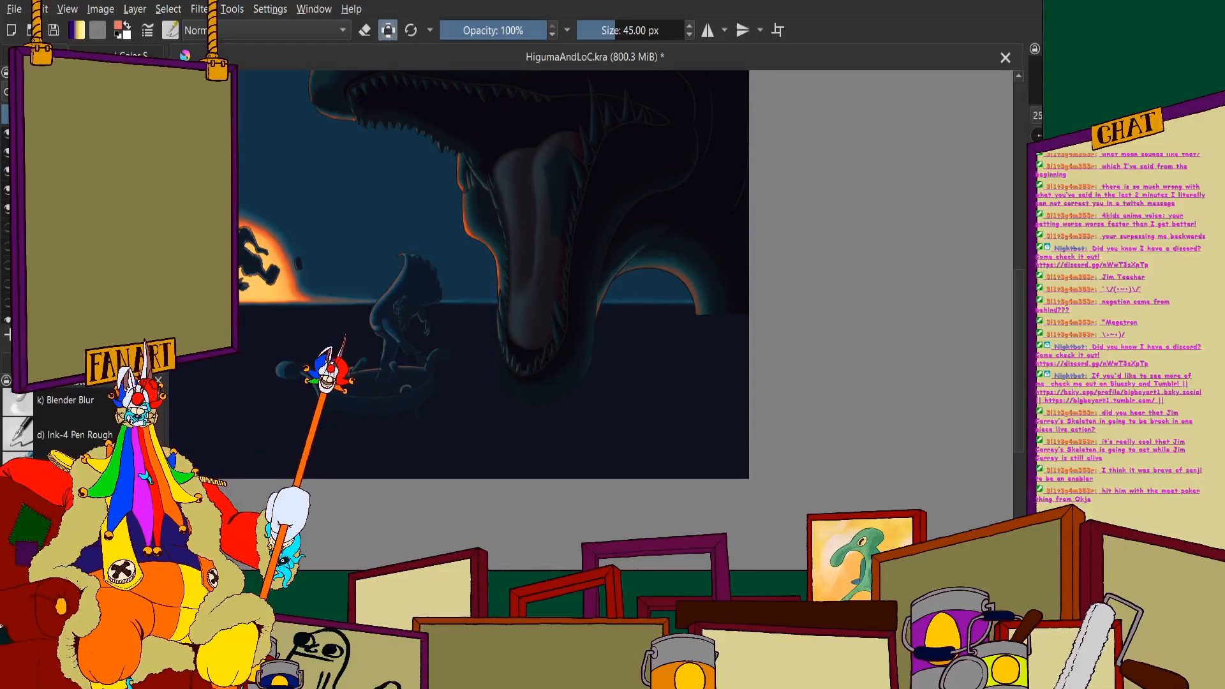
pyautogui.scroll(5, 517, 210)
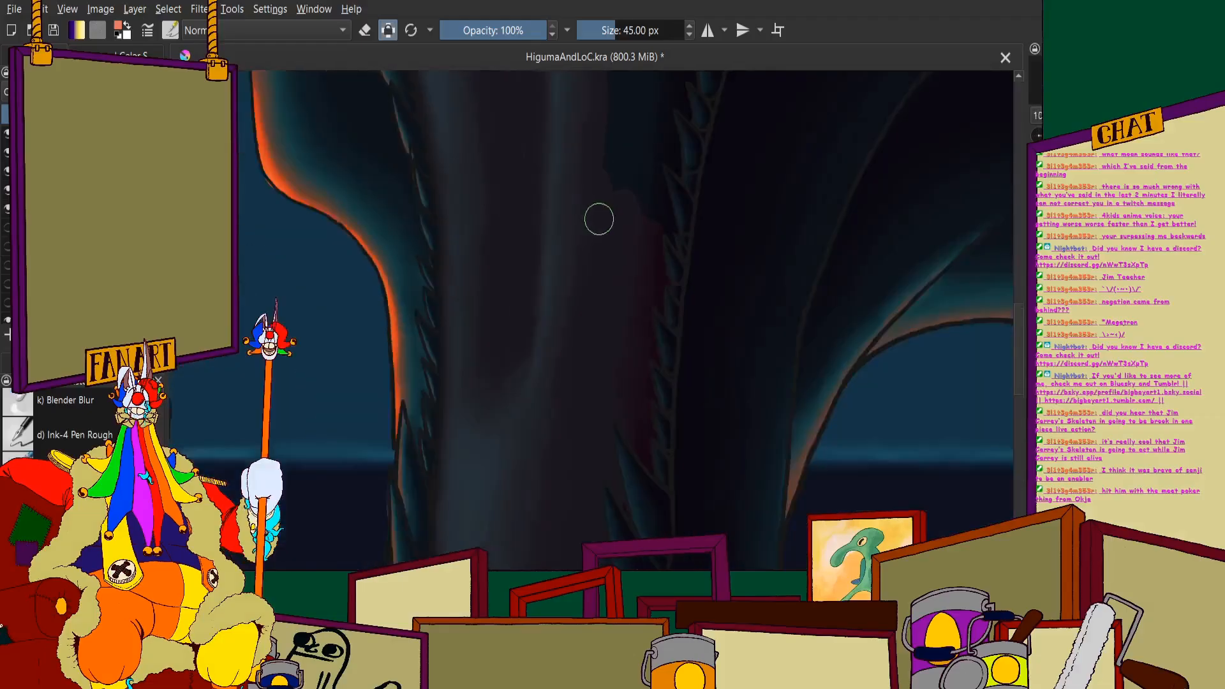
pyautogui.scroll(-3, 561, 198)
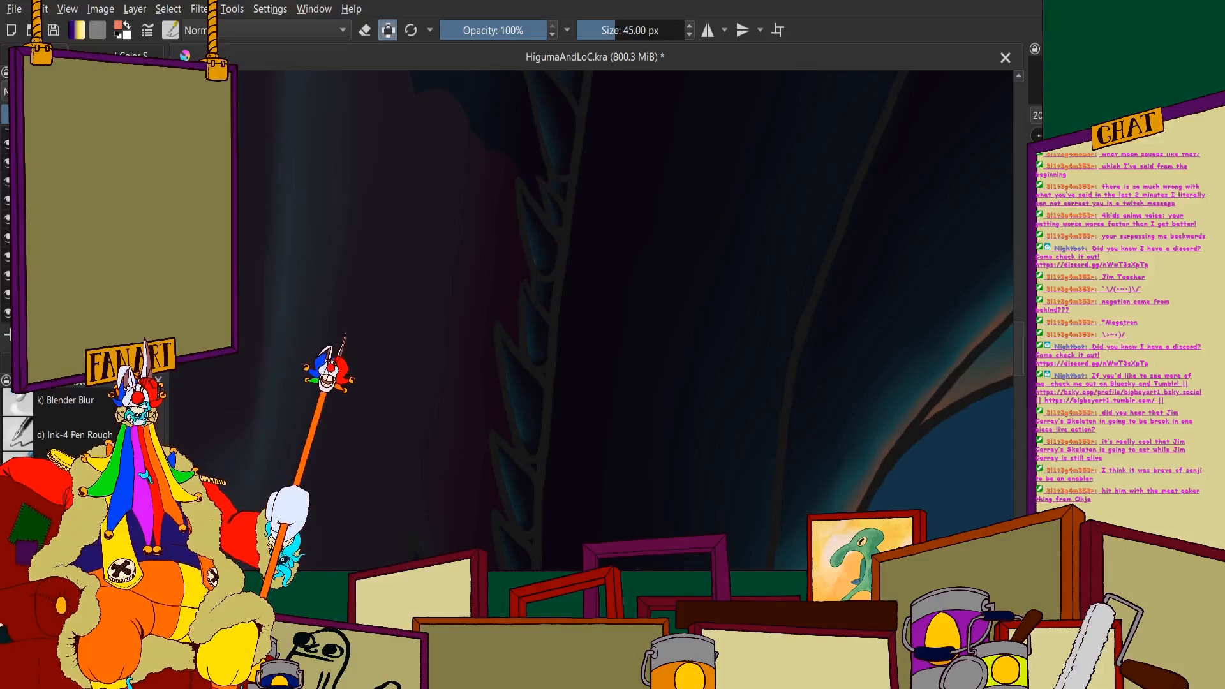
pyautogui.scroll(-4, 471, 224)
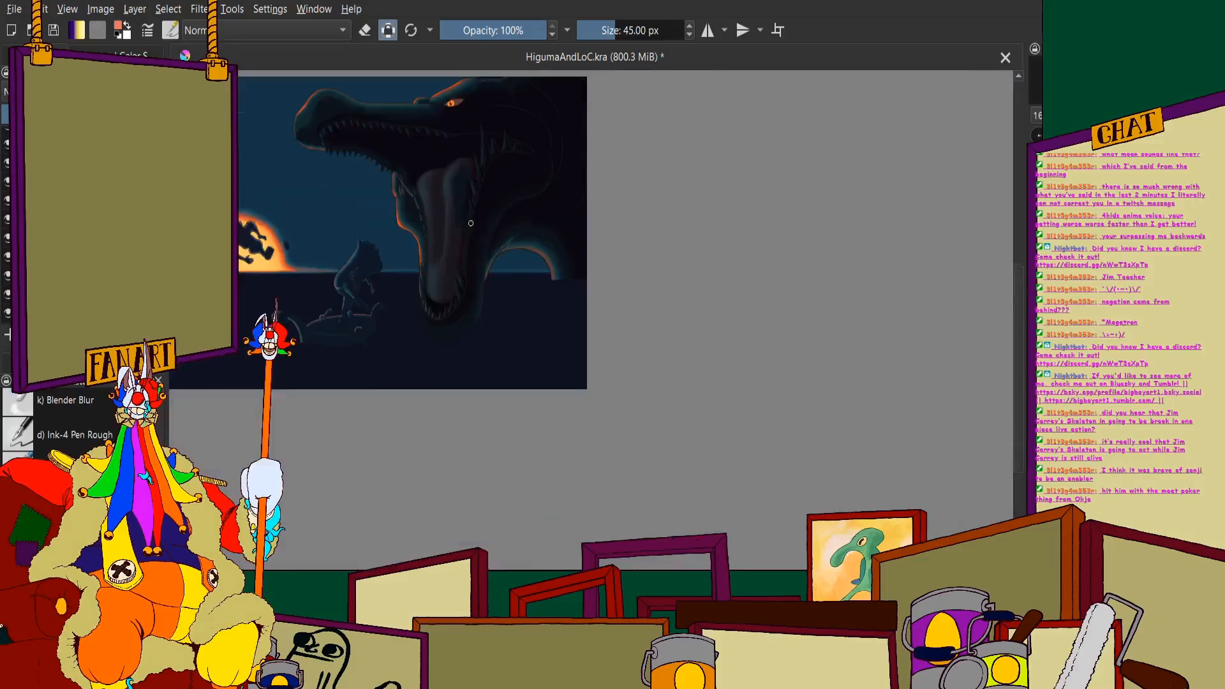
pyautogui.scroll(2, 453, 150)
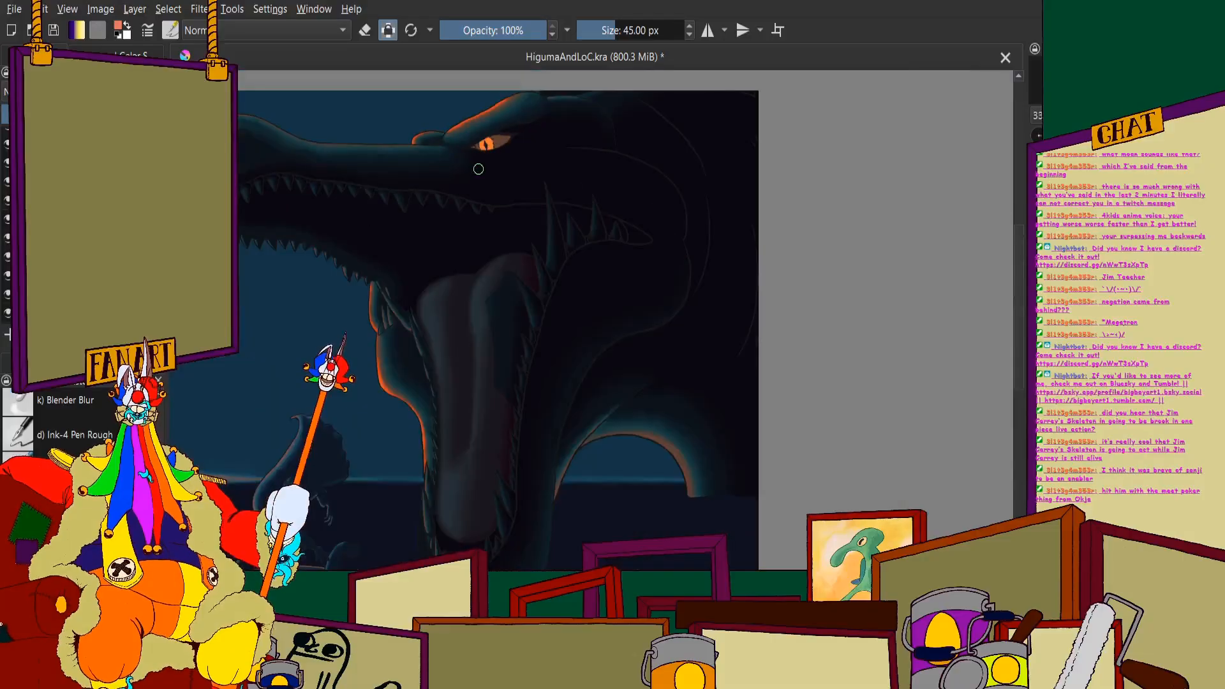
pyautogui.scroll(3, 459, 204)
pyautogui.scroll(2, 443, 159)
pyautogui.scroll(-4, 443, 164)
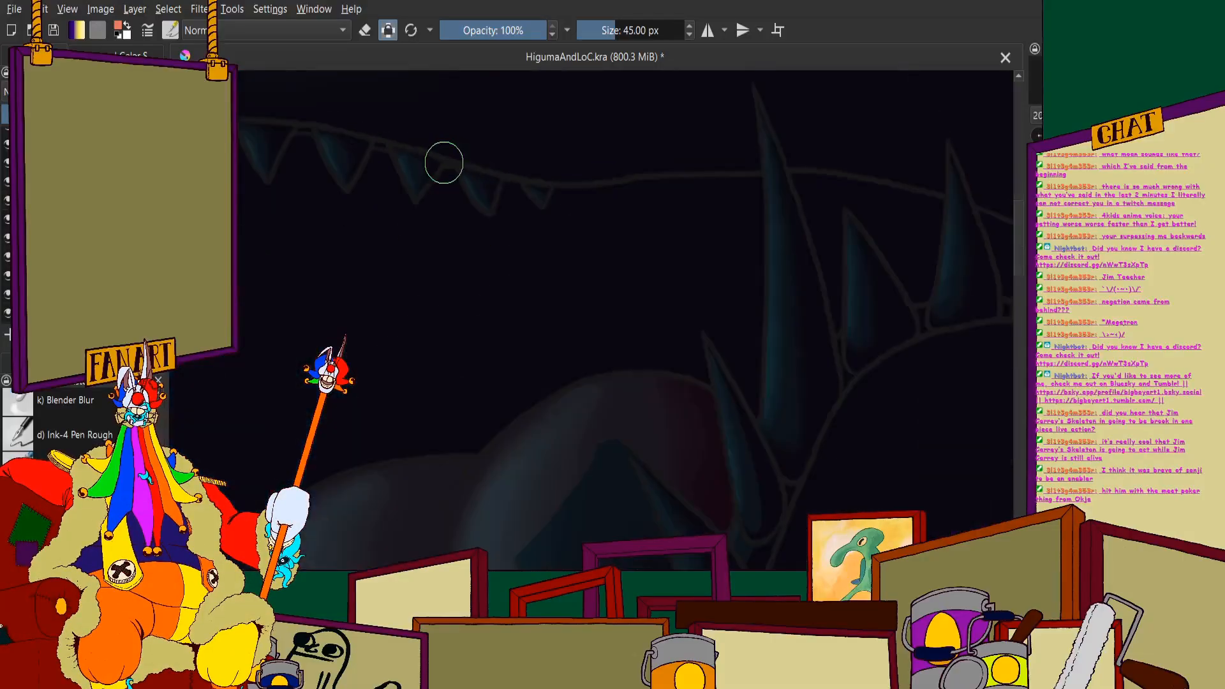
pyautogui.scroll(-3, 444, 165)
pyautogui.scroll(3, 472, 241)
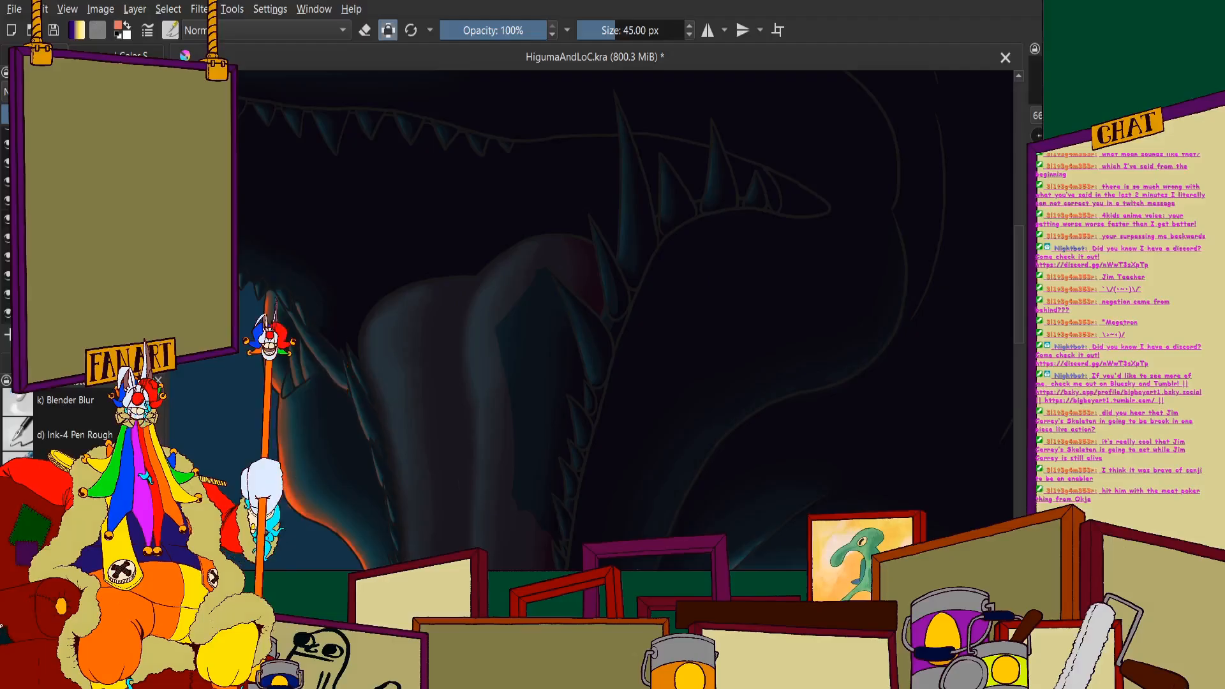
# - Paint over the teal gap along the tongue's far side with its muted dark coral tone, beside the lower teeth
pyautogui.scroll(4, 487, 366)
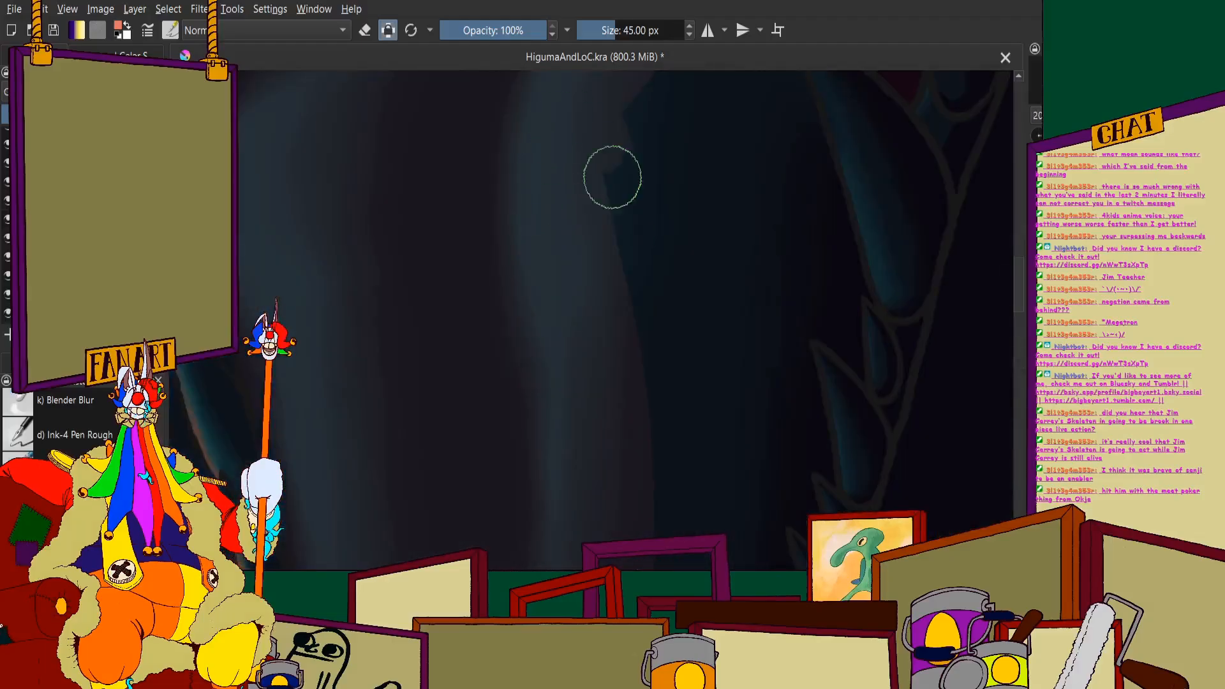
pyautogui.scroll(2, 663, 306)
pyautogui.scroll(4, 662, 306)
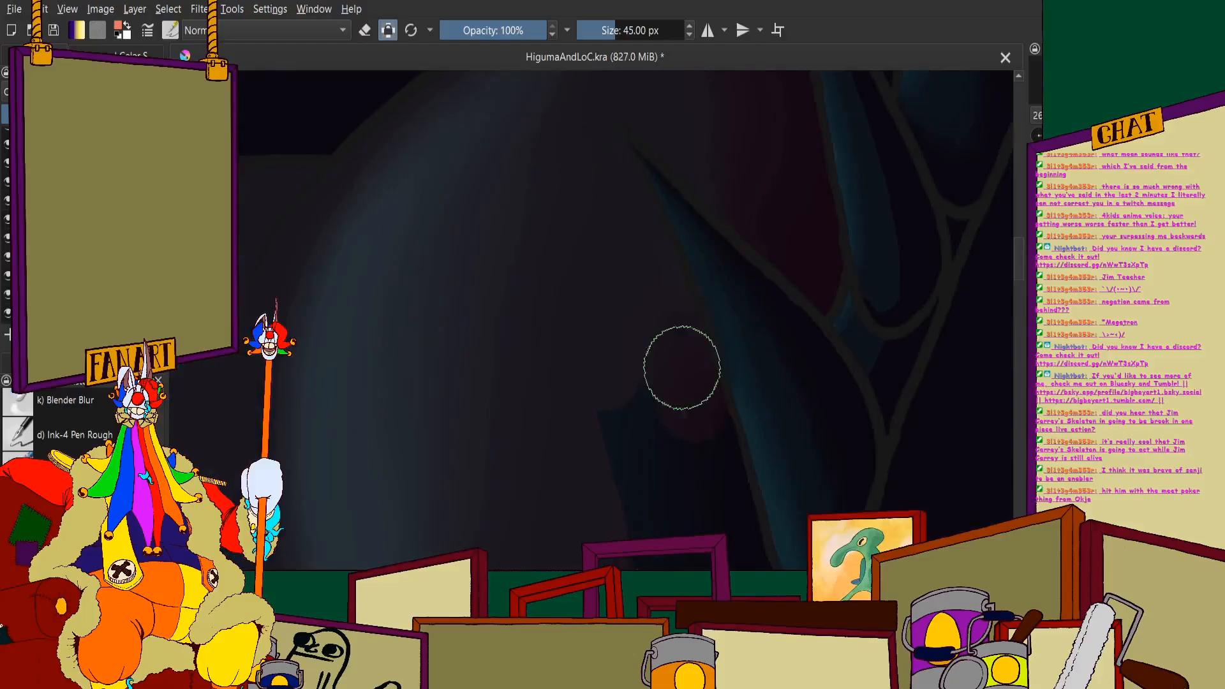
pyautogui.scroll(-6, 566, 361)
pyautogui.scroll(5, 449, 211)
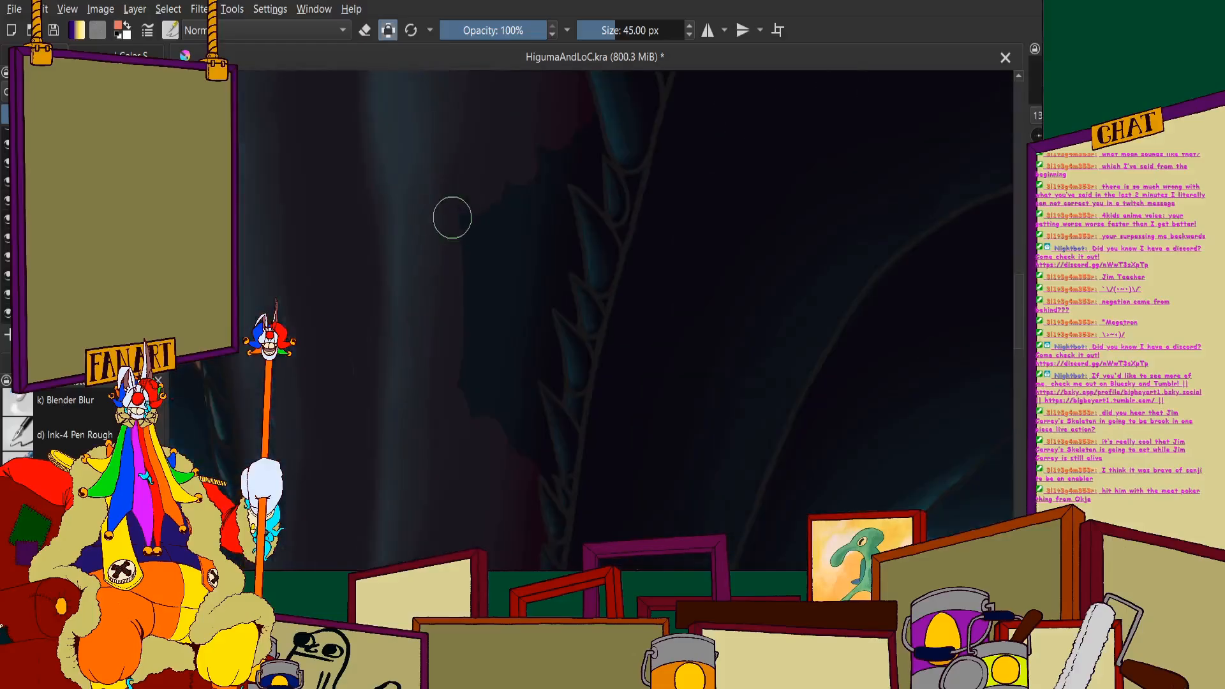
pyautogui.scroll(2, 401, 429)
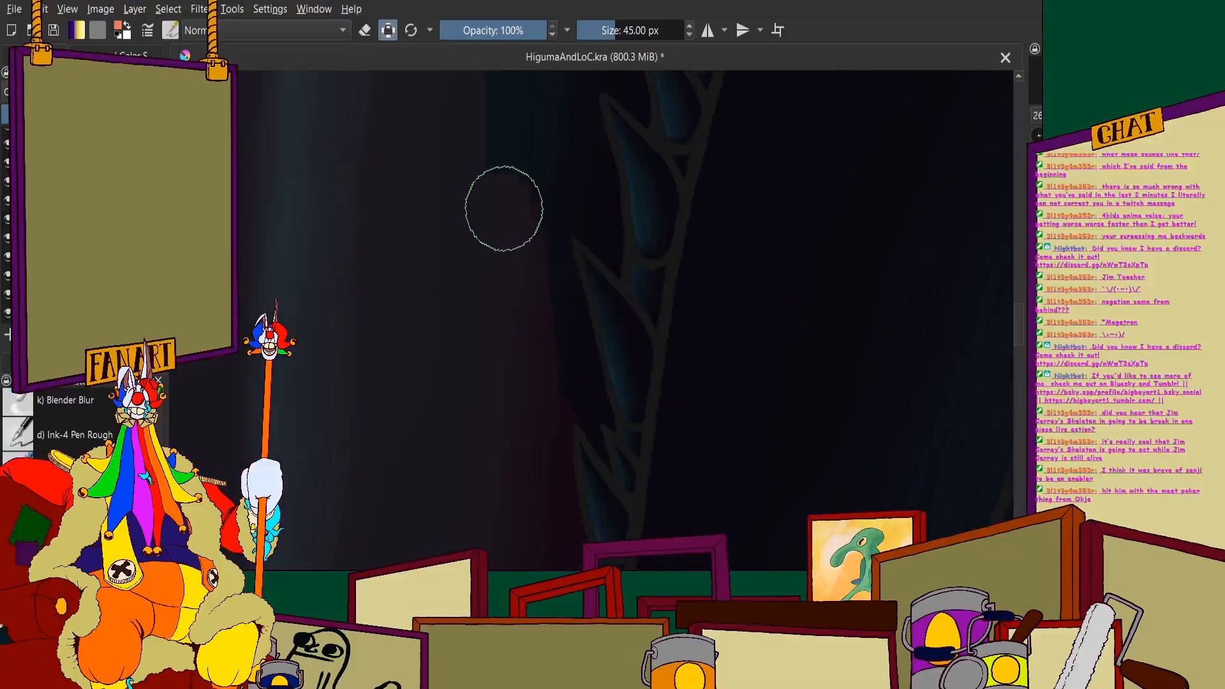
pyautogui.moveTo(588, 399); pyautogui.dragTo(604, 414)
pyautogui.scroll(-3, 603, 383)
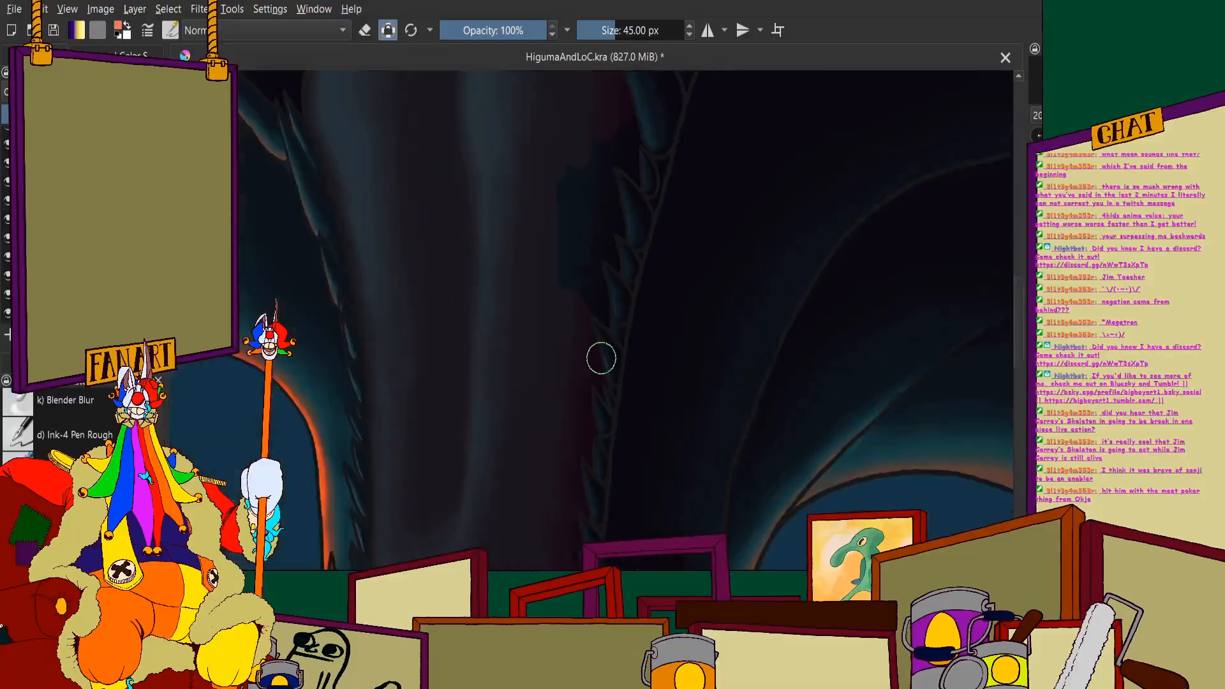
# - Shade the tongue's far edge in dark red behind the small lower teeth
pyautogui.scroll(3, 594, 354)
pyautogui.scroll(2, 583, 351)
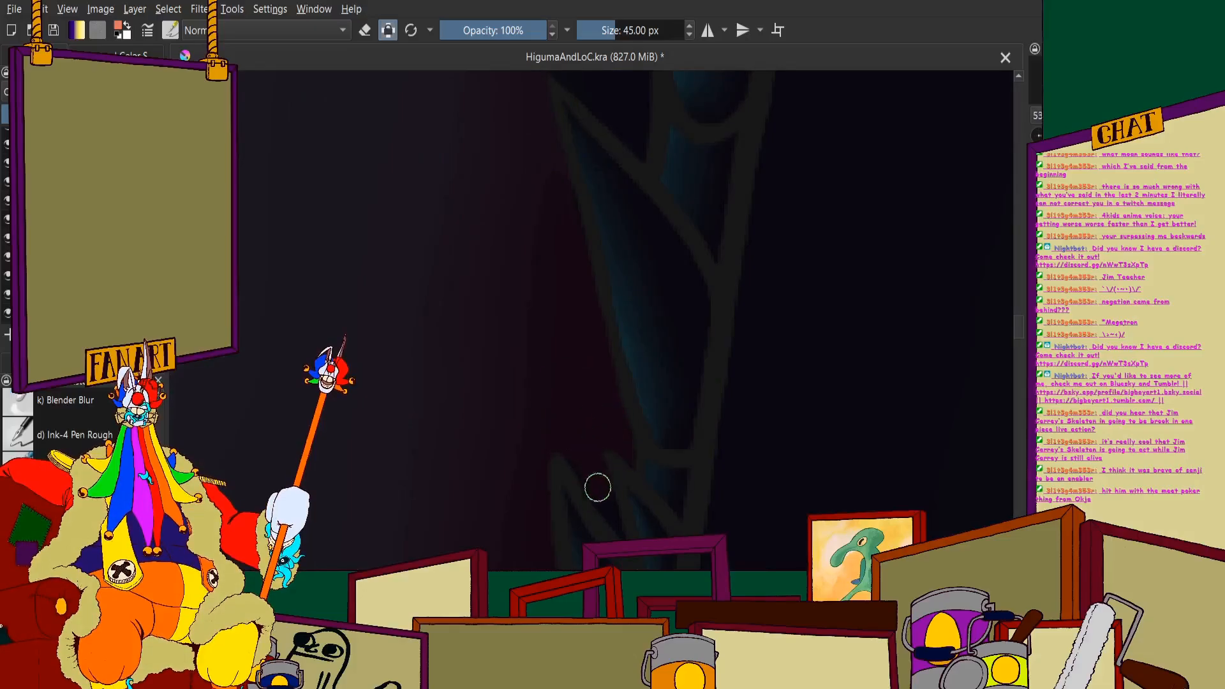
pyautogui.scroll(-4, 545, 389)
pyautogui.scroll(4, 529, 267)
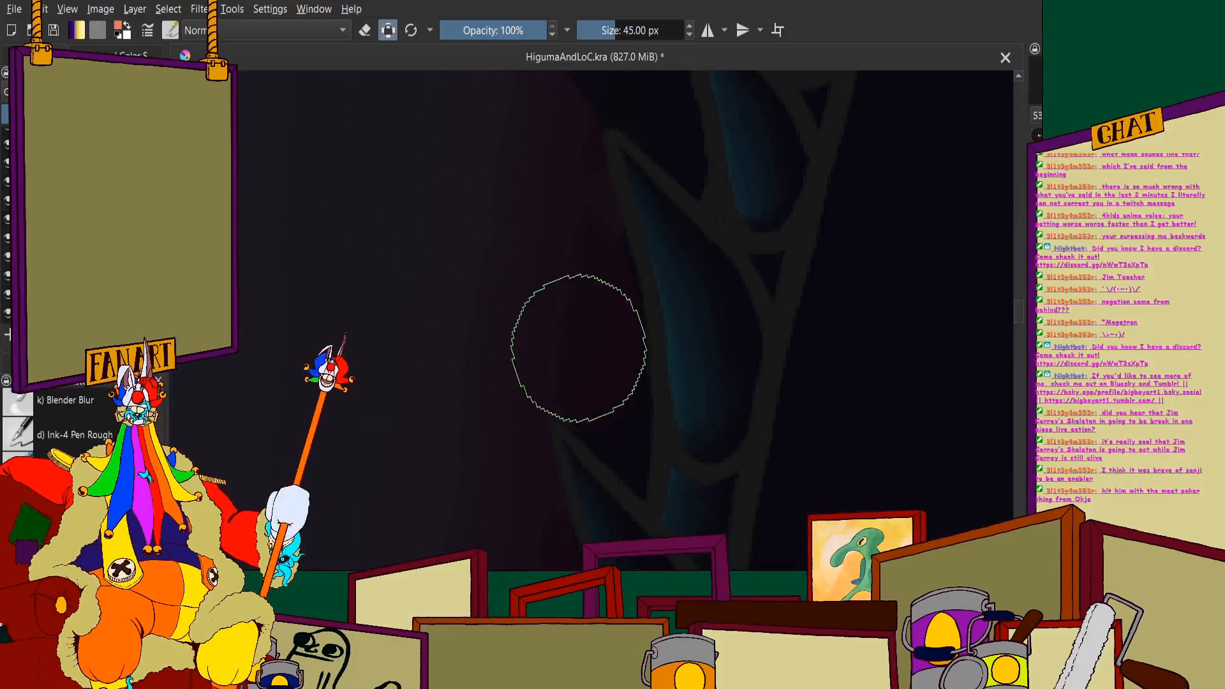
pyautogui.moveTo(603, 377); pyautogui.dragTo(639, 482)
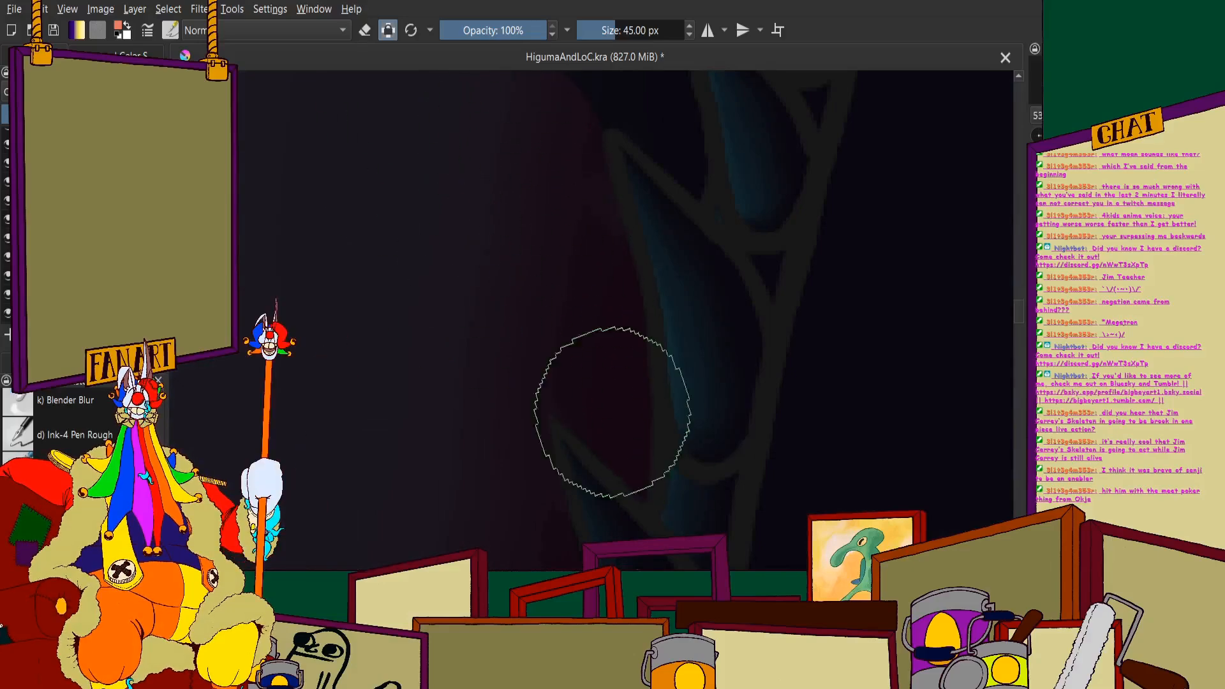
pyautogui.scroll(-4, 615, 408)
pyautogui.scroll(2, 511, 161)
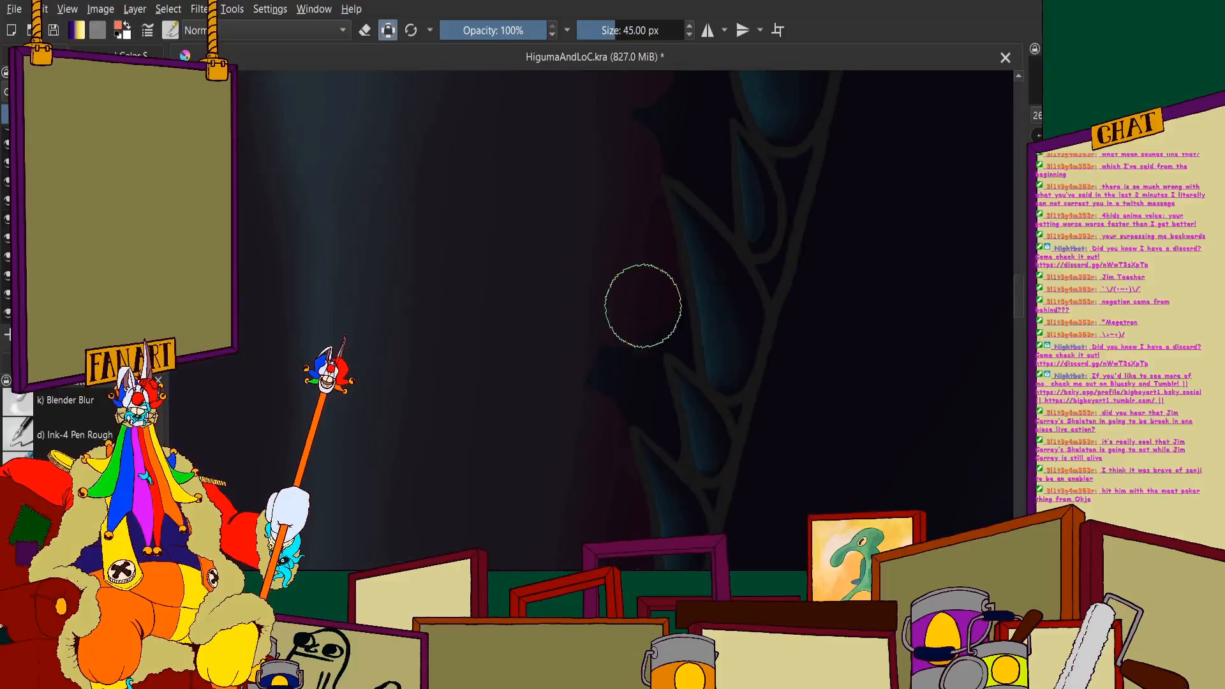
pyautogui.scroll(2, 596, 320)
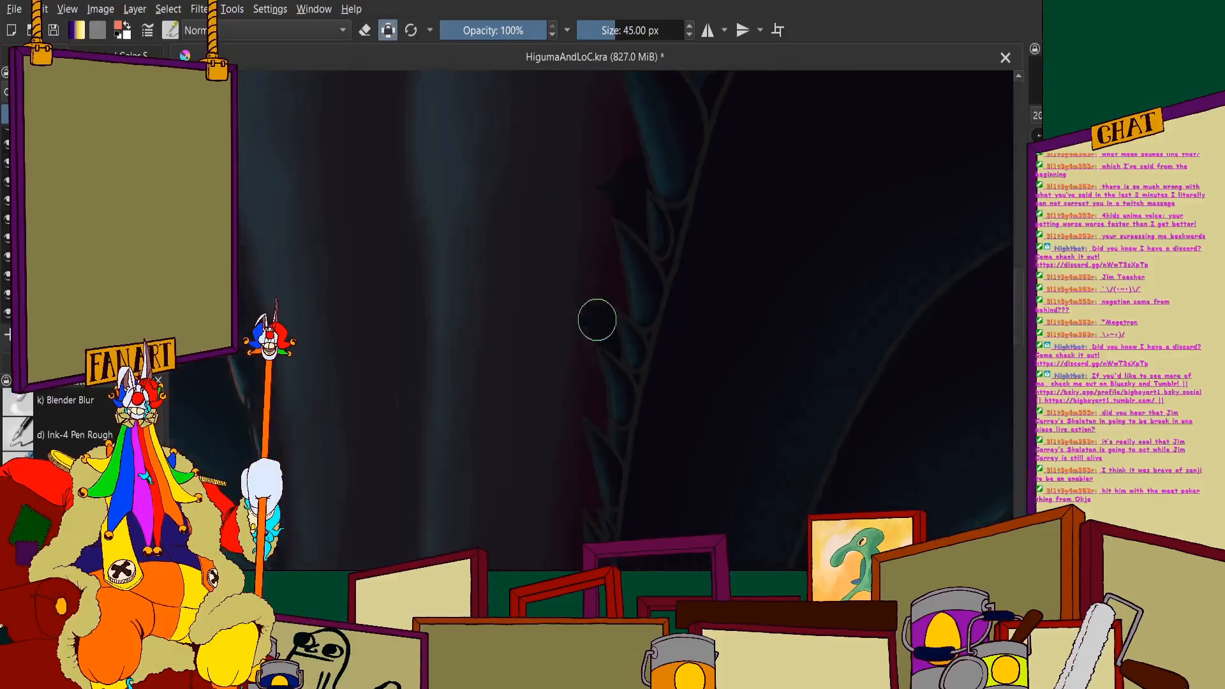
# - Fill the remaining dark red gaps between the far row of lower teeth, up to the large teeth
pyautogui.scroll(-3, 629, 334)
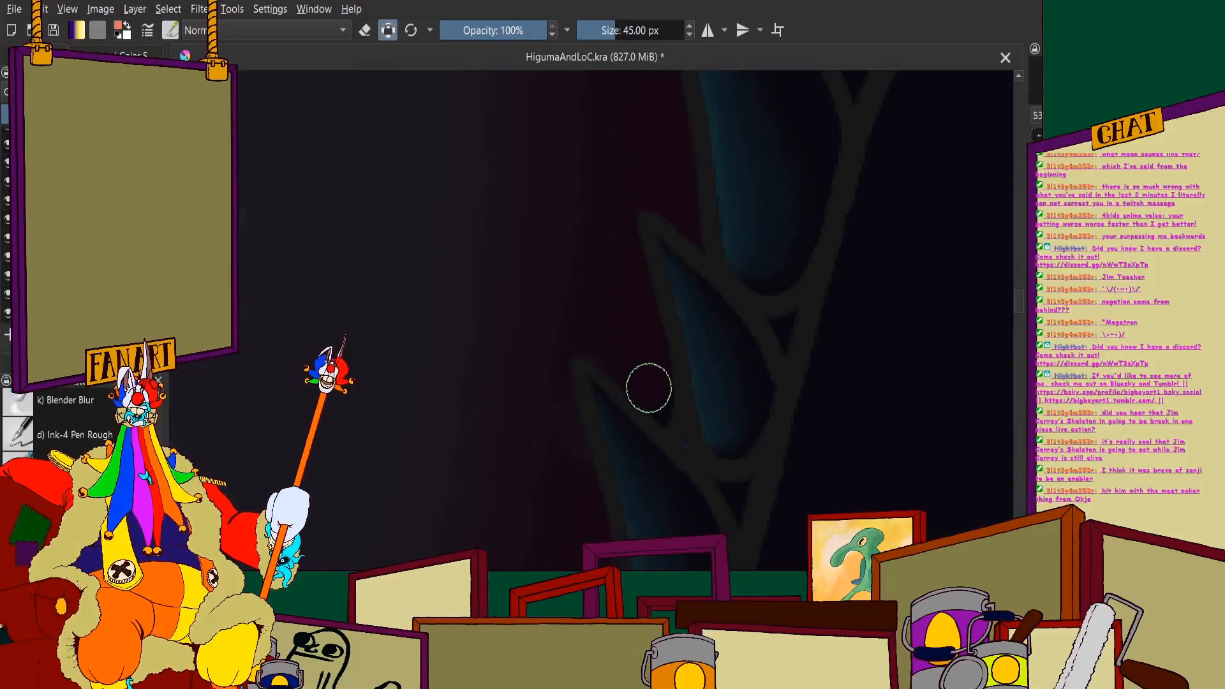
pyautogui.scroll(1, 615, 385)
pyautogui.scroll(-3, 552, 345)
pyautogui.scroll(3, 542, 332)
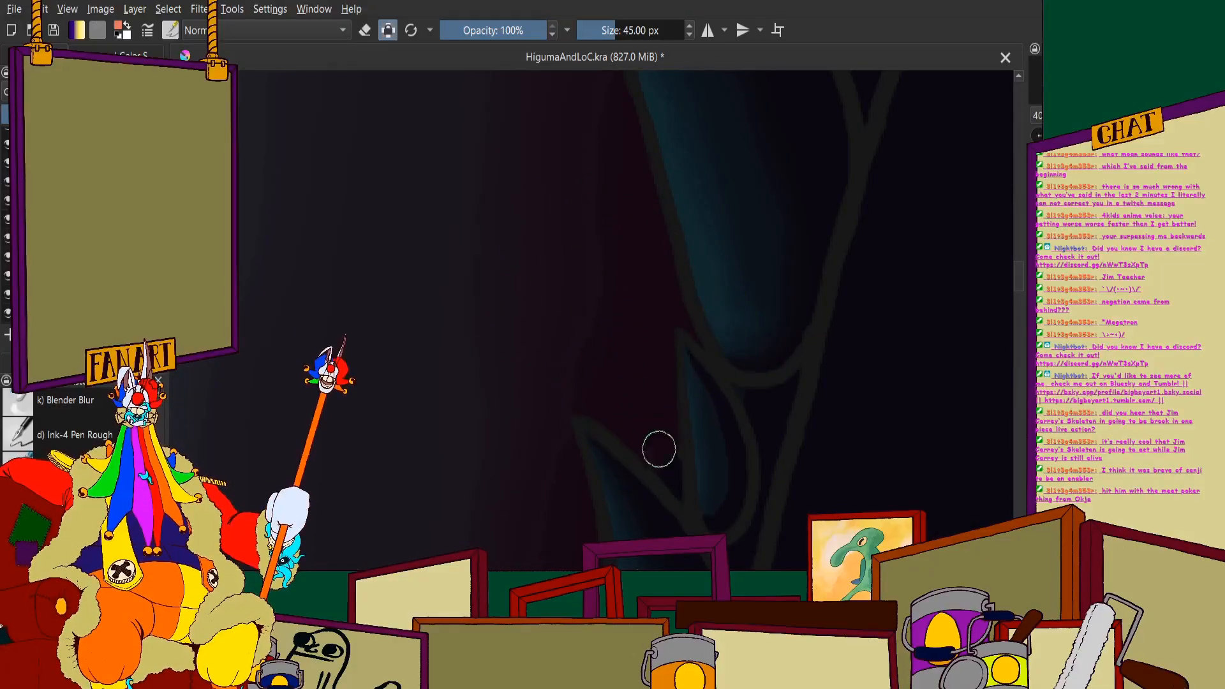
pyautogui.scroll(-6, 600, 319)
pyautogui.scroll(4, 595, 329)
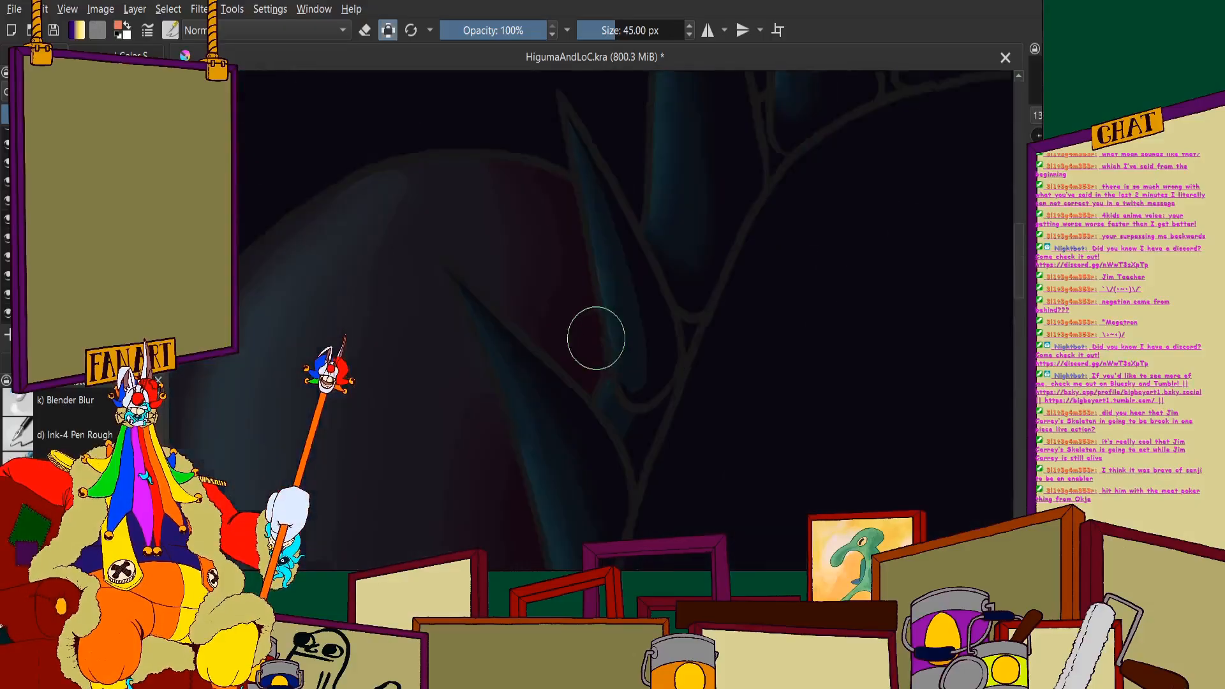
pyautogui.scroll(-2, 574, 322)
pyautogui.scroll(-4, 575, 316)
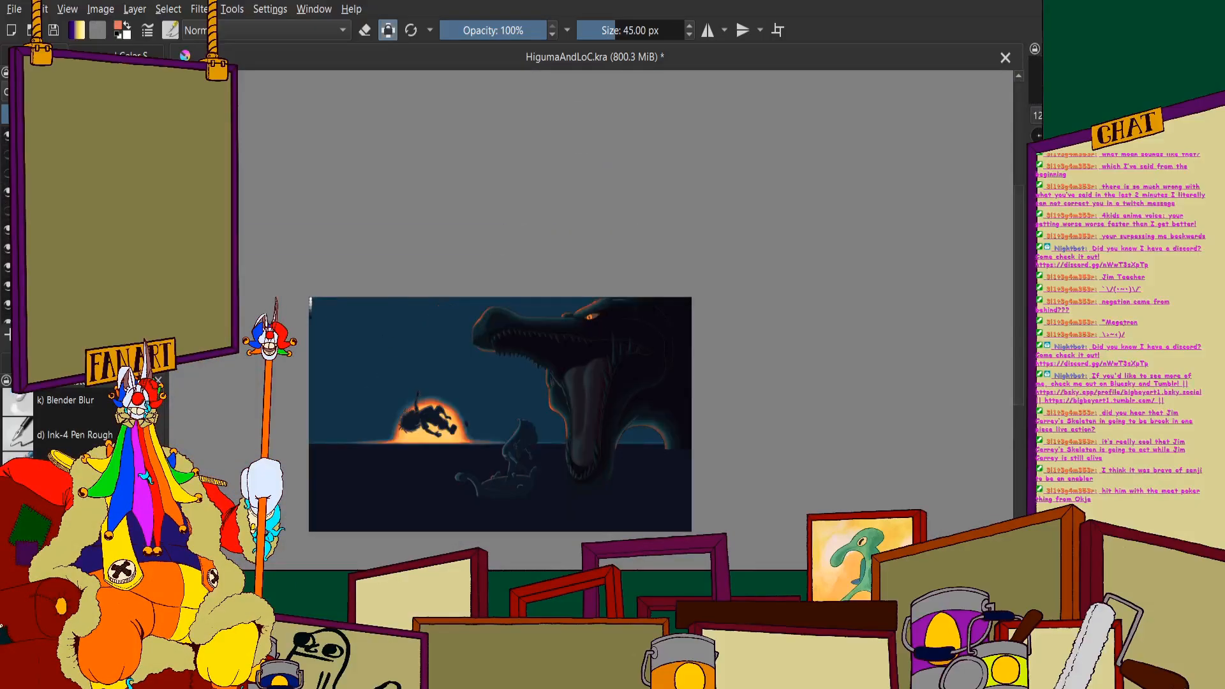
# - Show the reference images and sample the black of the mouth interior from the picture of the monster's open jaws
pyautogui.click(6, 156)
pyautogui.scroll(6, 466, 389)
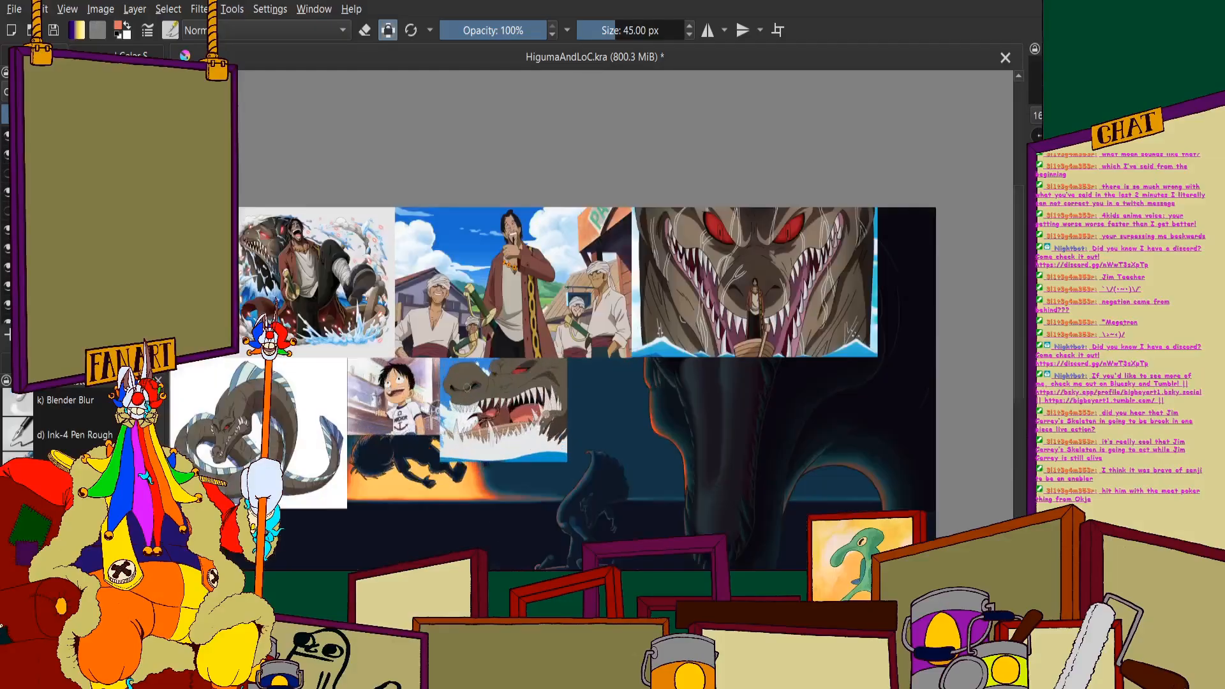
pyautogui.scroll(-3, 312, 389)
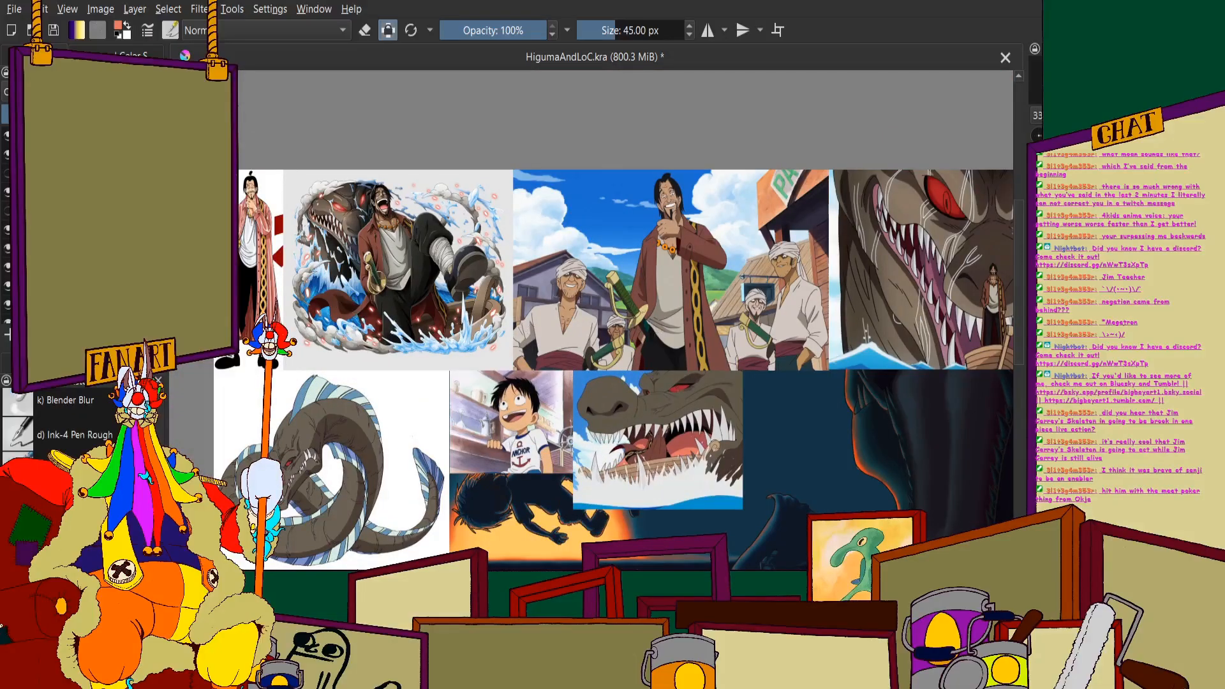
pyautogui.scroll(6, 657, 440)
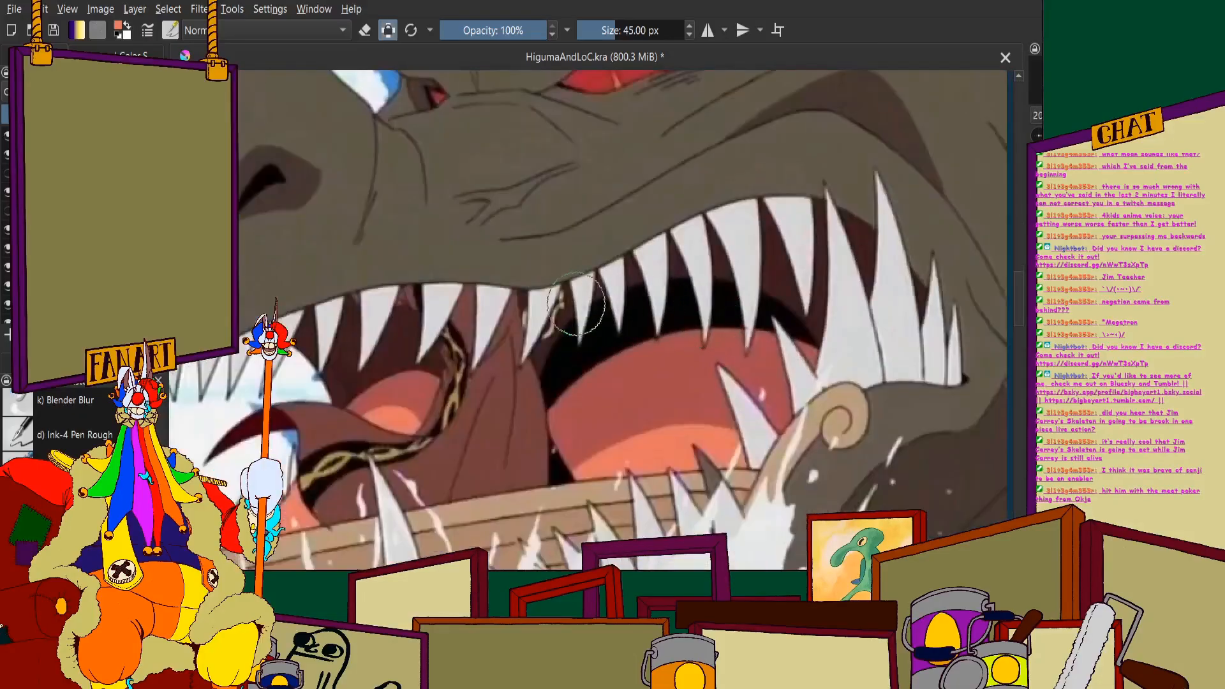
pyautogui.click(38, 56)
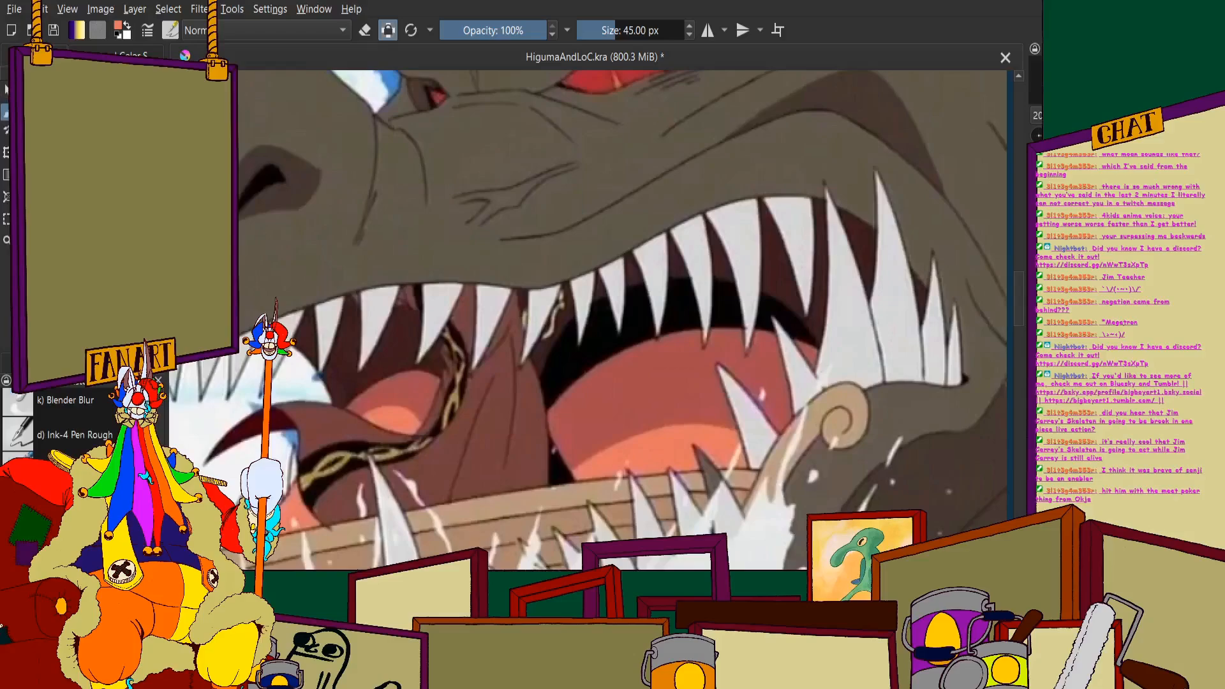
pyautogui.click(82, 174)
pyautogui.scroll(-2, 447, 271)
pyautogui.scroll(2, 715, 289)
pyautogui.scroll(-2, 434, 293)
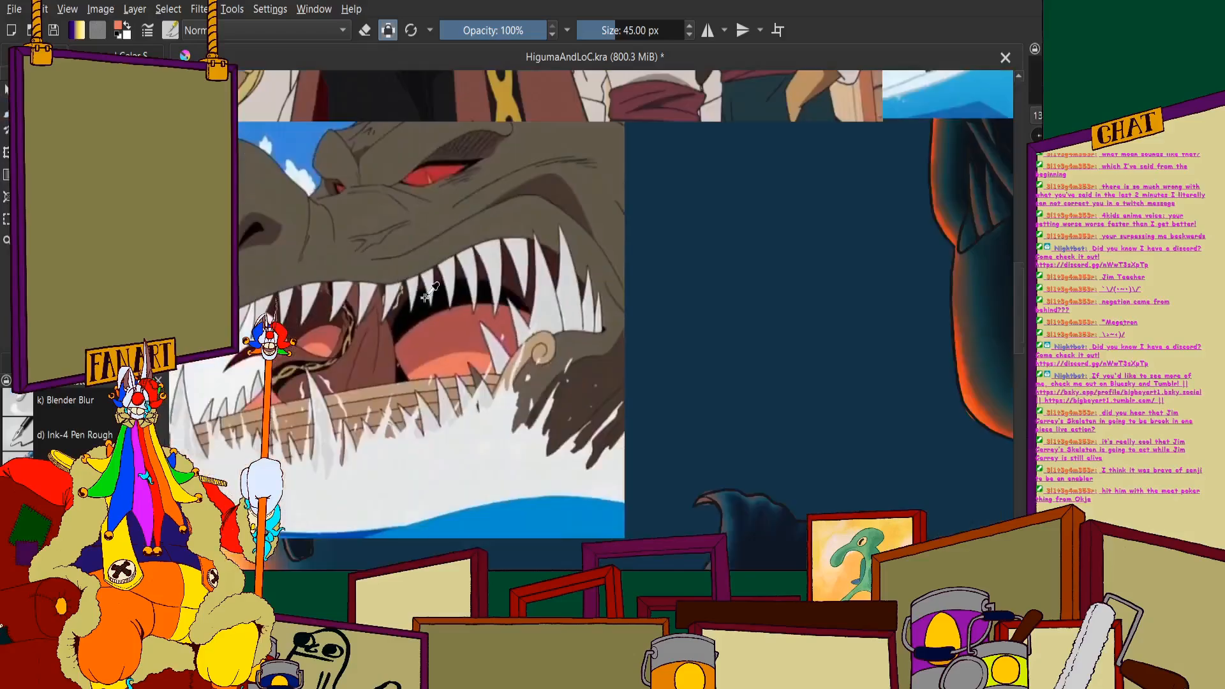
pyautogui.scroll(3, 256, 298)
pyautogui.scroll(2, 263, 319)
pyautogui.scroll(-2, 442, 293)
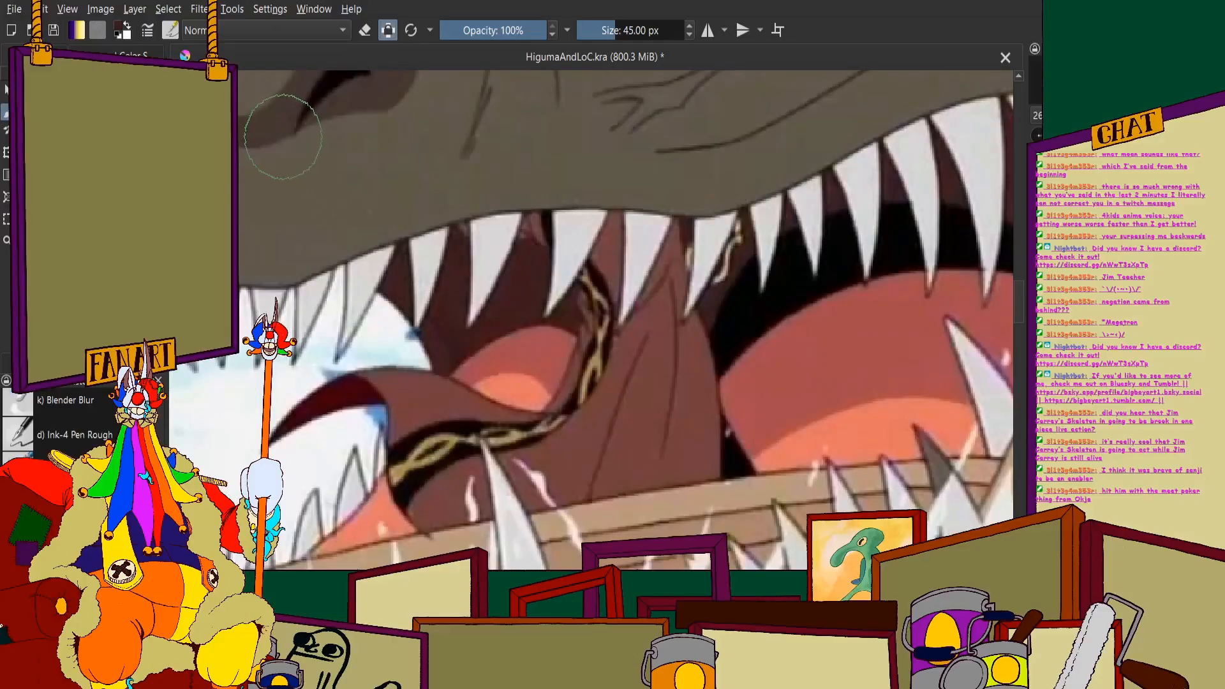
# - Return to the layer list and hide the reference images
pyautogui.scroll(-7, 546, 274)
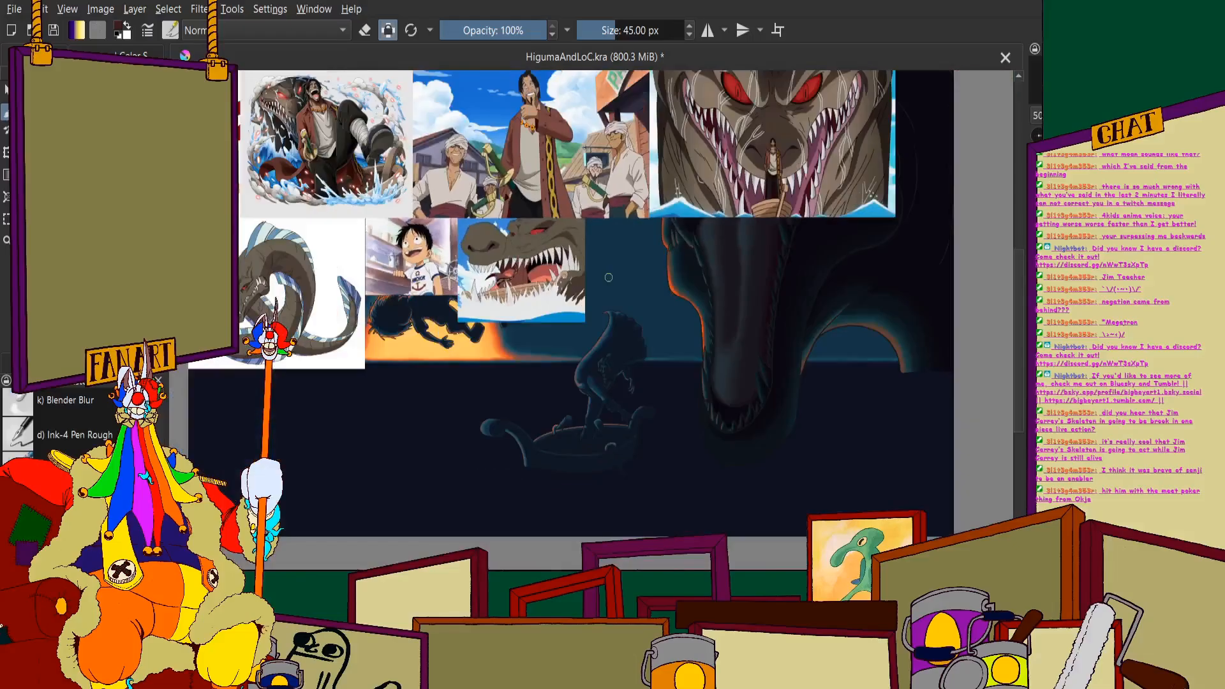
pyautogui.scroll(2, 830, 246)
pyautogui.scroll(-1, 708, 242)
pyautogui.scroll(1, 671, 241)
pyautogui.click(50, 57)
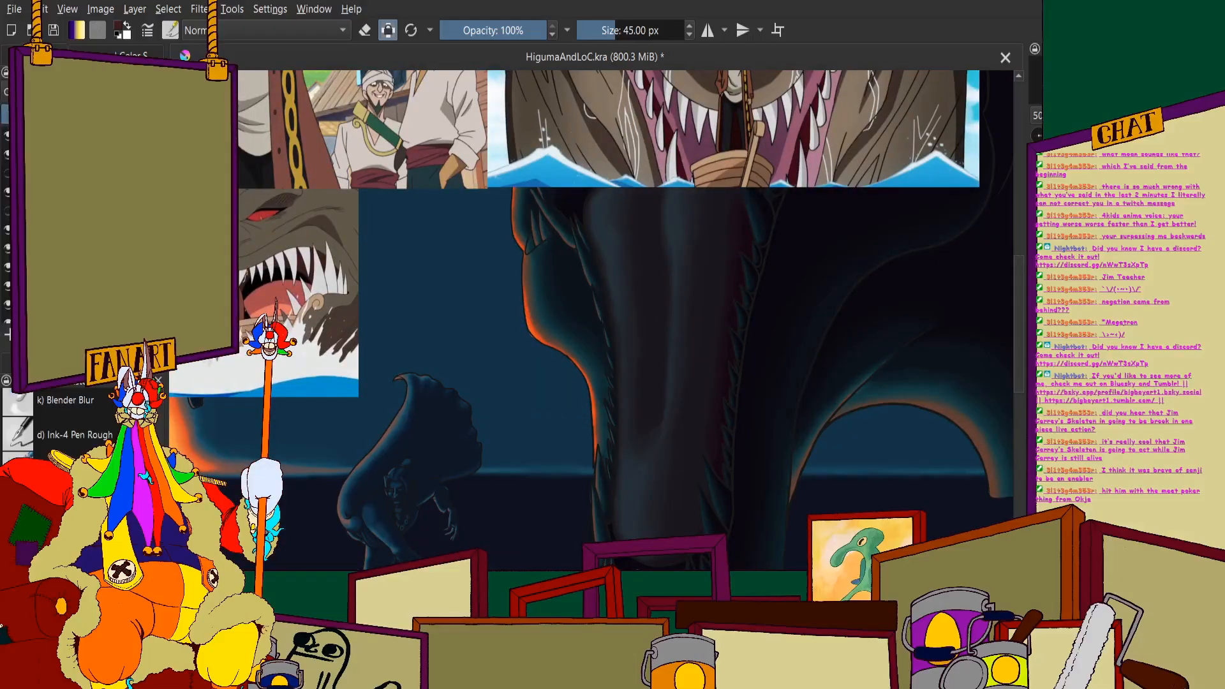
pyautogui.click(8, 155)
# - Block in the mouth cavity above the tongue with the sampled black, out to the near jaw's rear upper teeth
pyautogui.scroll(-2, 332, 243)
pyautogui.scroll(7, 450, 176)
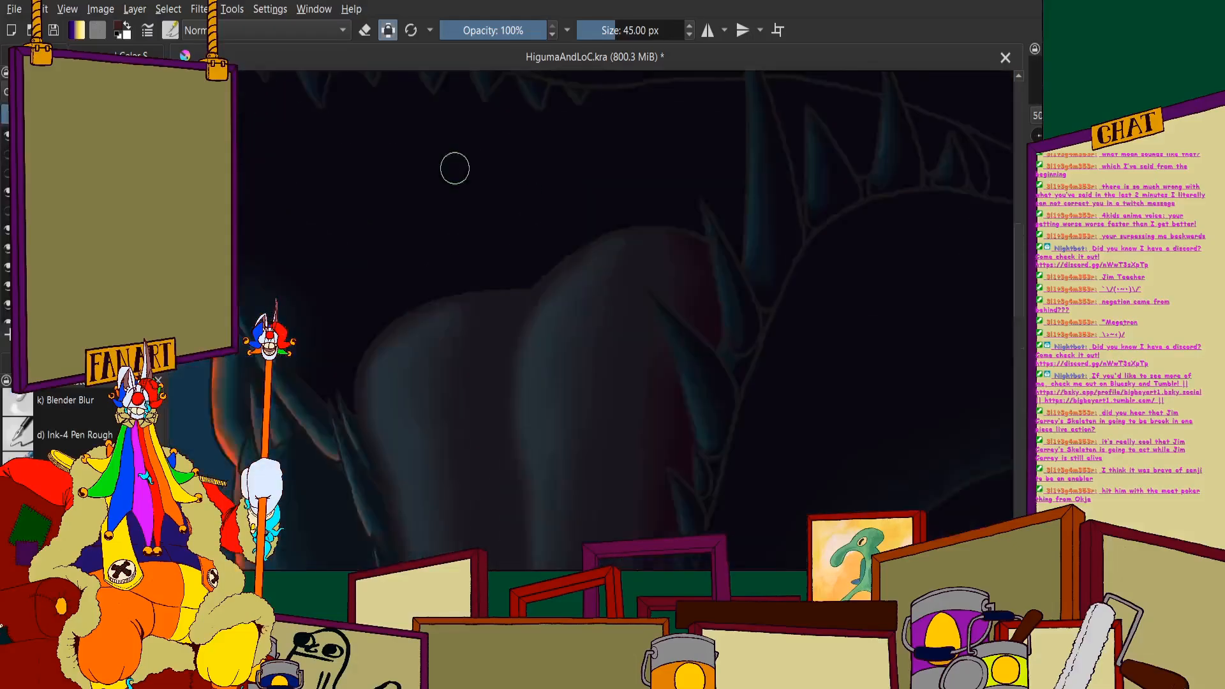
pyautogui.moveTo(509, 157); pyautogui.dragTo(605, 326)
pyautogui.scroll(-2, 447, 274)
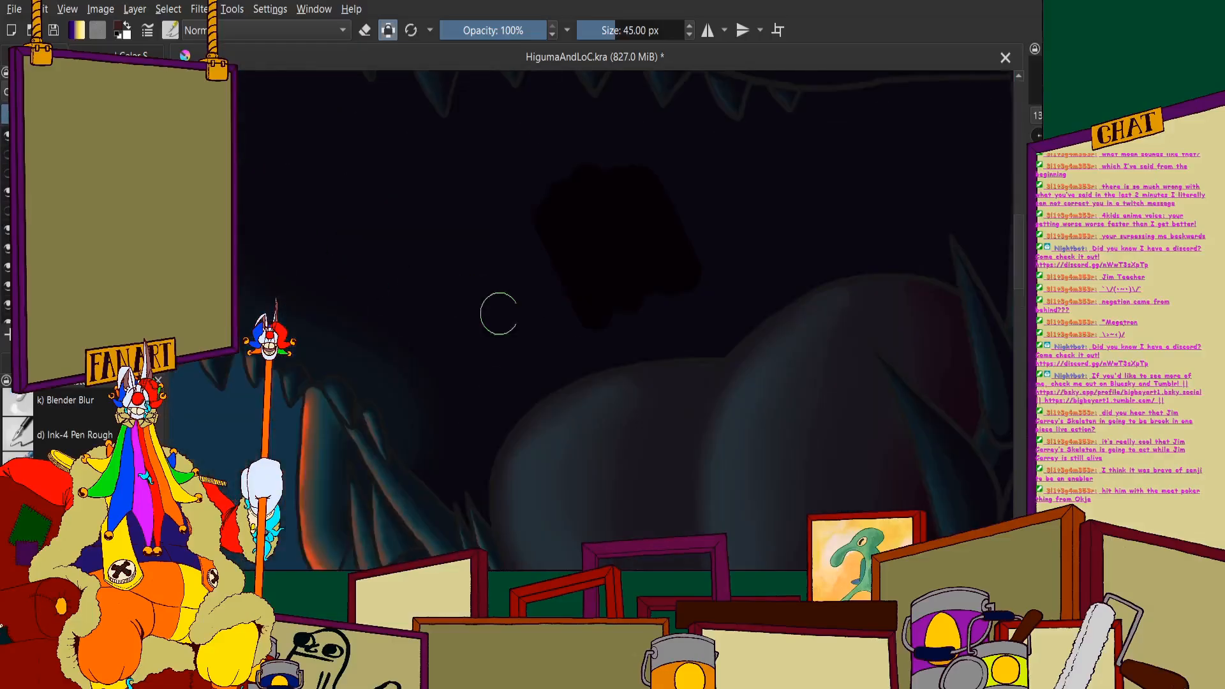
pyautogui.scroll(4, 434, 272)
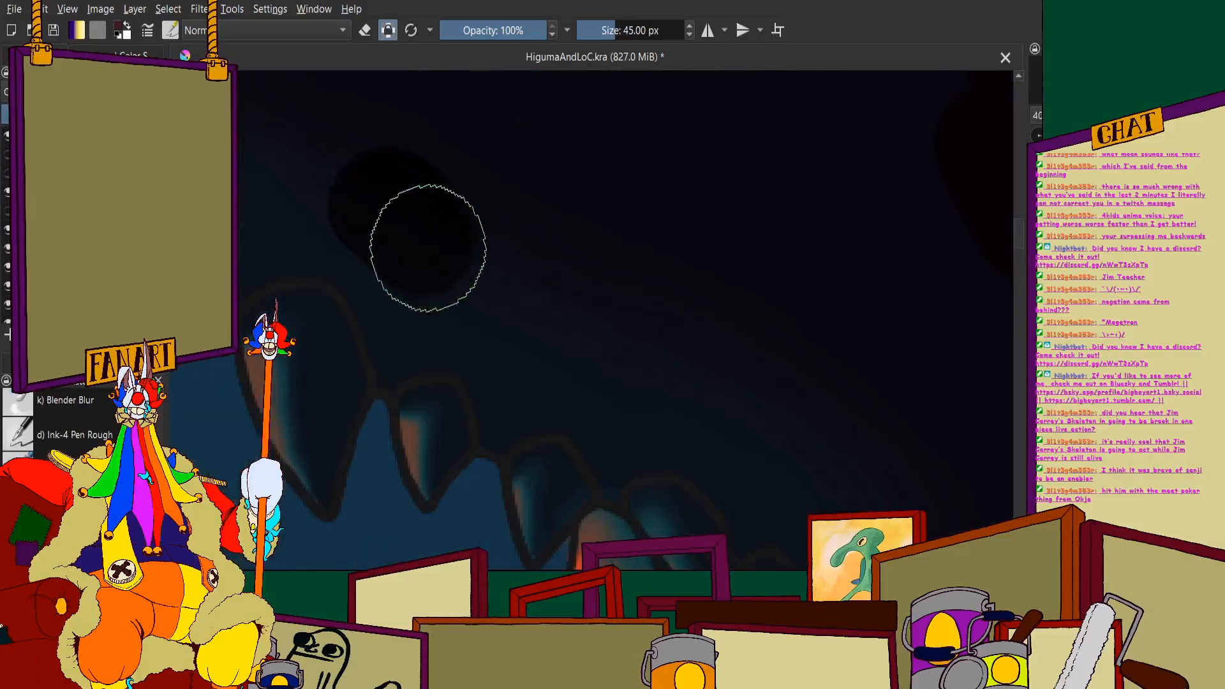
pyautogui.moveTo(397, 281); pyautogui.dragTo(400, 345)
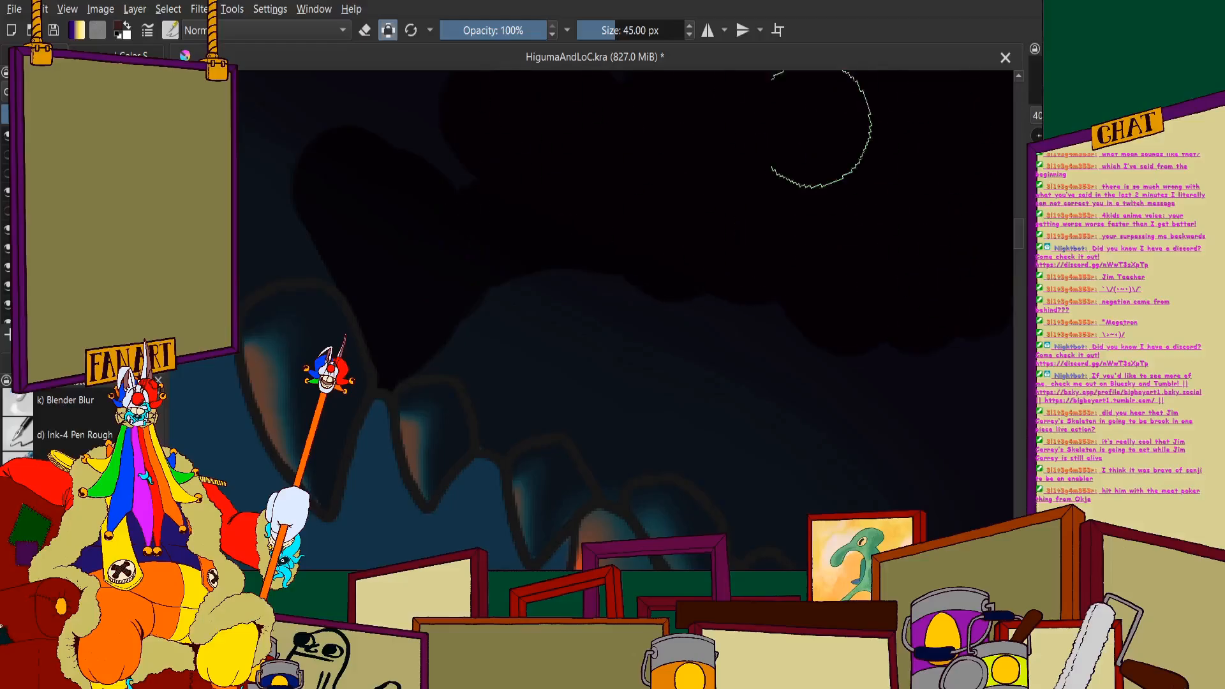
# - Fill black around the gums of the rear upper teeth, down to where they meet the lower teeth
pyautogui.scroll(2, 507, 162)
pyautogui.scroll(2, 507, 162)
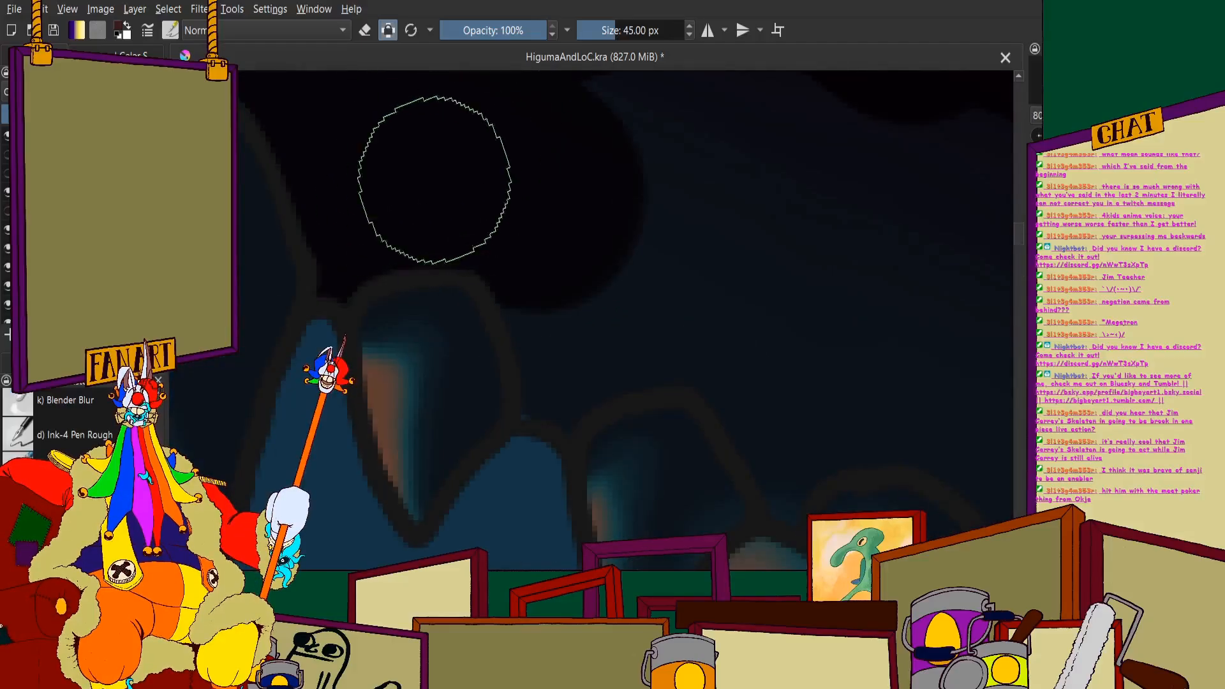
pyautogui.moveTo(543, 220)
pyautogui.mouseDown()
pyautogui.moveTo(568, 276)
pyautogui.moveTo(562, 382)
pyautogui.moveTo(610, 326)
pyautogui.moveTo(702, 313)
pyautogui.moveTo(759, 338)
pyautogui.moveTo(790, 377)
pyautogui.moveTo(794, 428)
pyautogui.mouseUp()
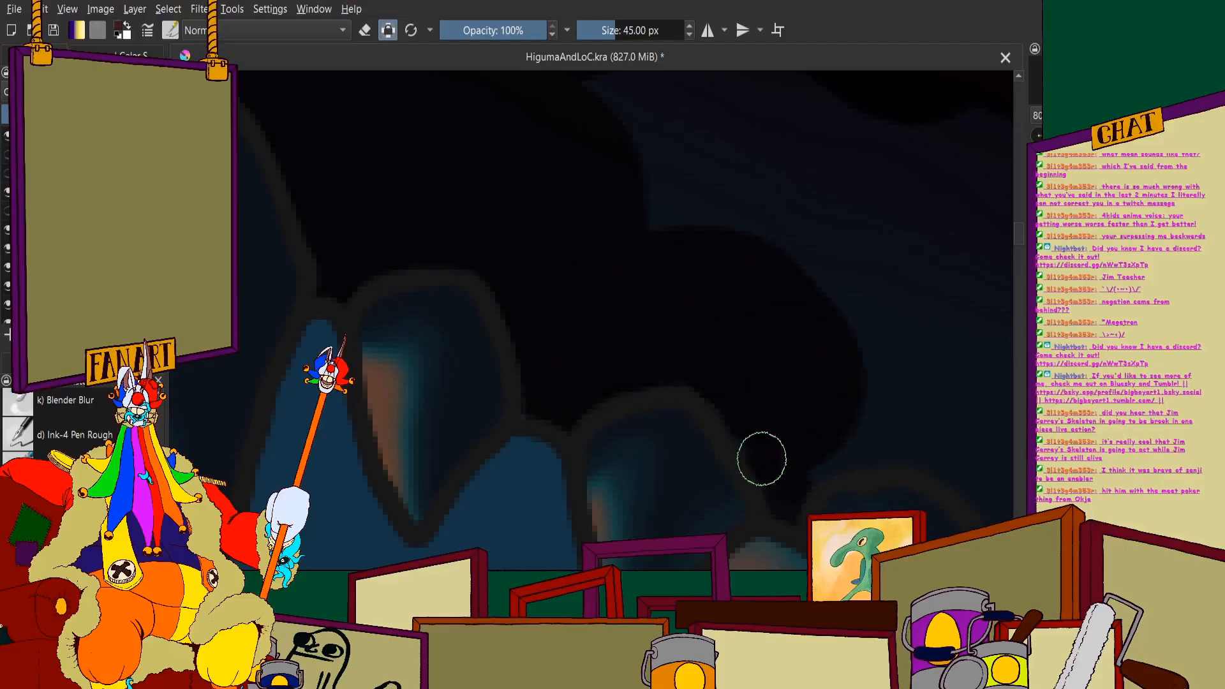
pyautogui.scroll(-2, 708, 344)
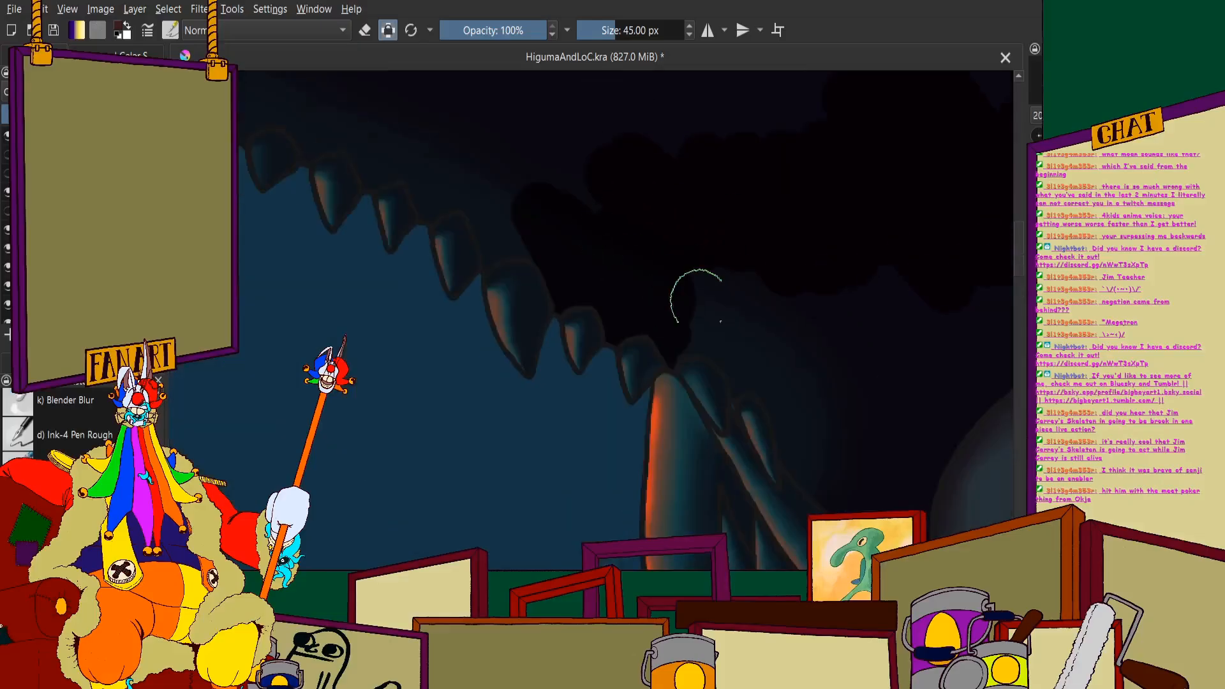
pyautogui.moveTo(700, 298)
pyautogui.mouseDown()
pyautogui.moveTo(803, 351)
pyautogui.moveTo(797, 204)
pyautogui.mouseUp()
# - Fill the mouth cavity with black between the near row of lower teeth and the tongue's rounded edge
pyautogui.scroll(-3, 775, 246)
pyautogui.scroll(4, 755, 268)
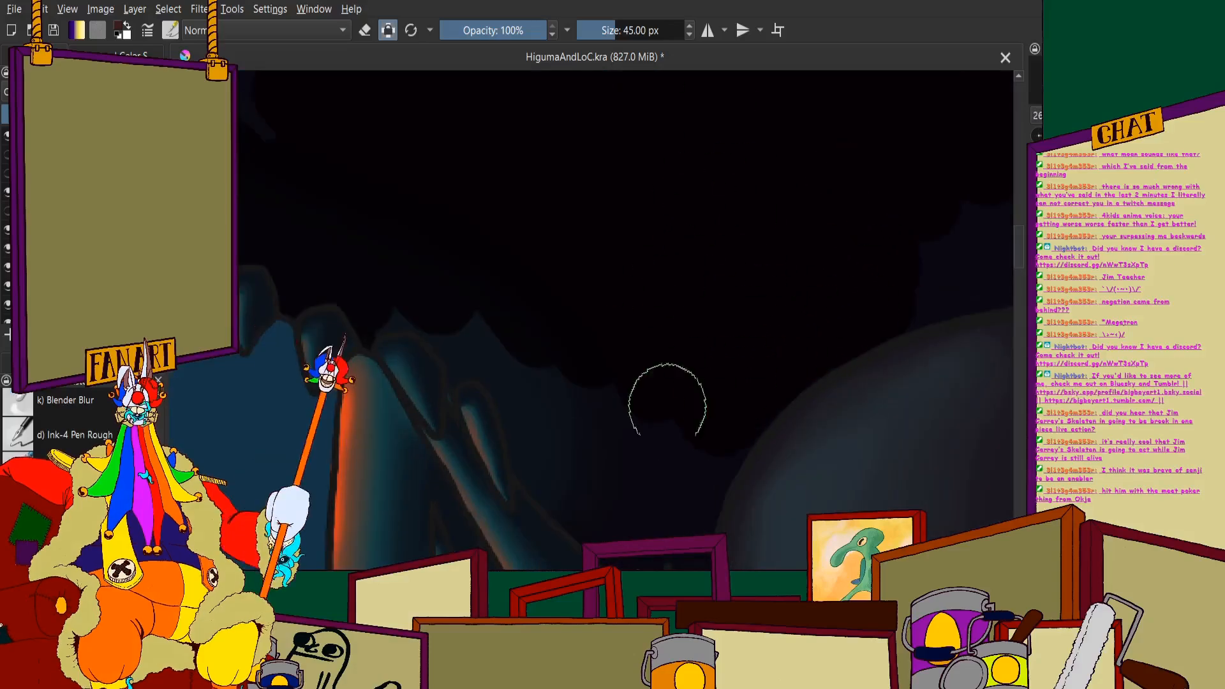
pyautogui.scroll(2, 498, 233)
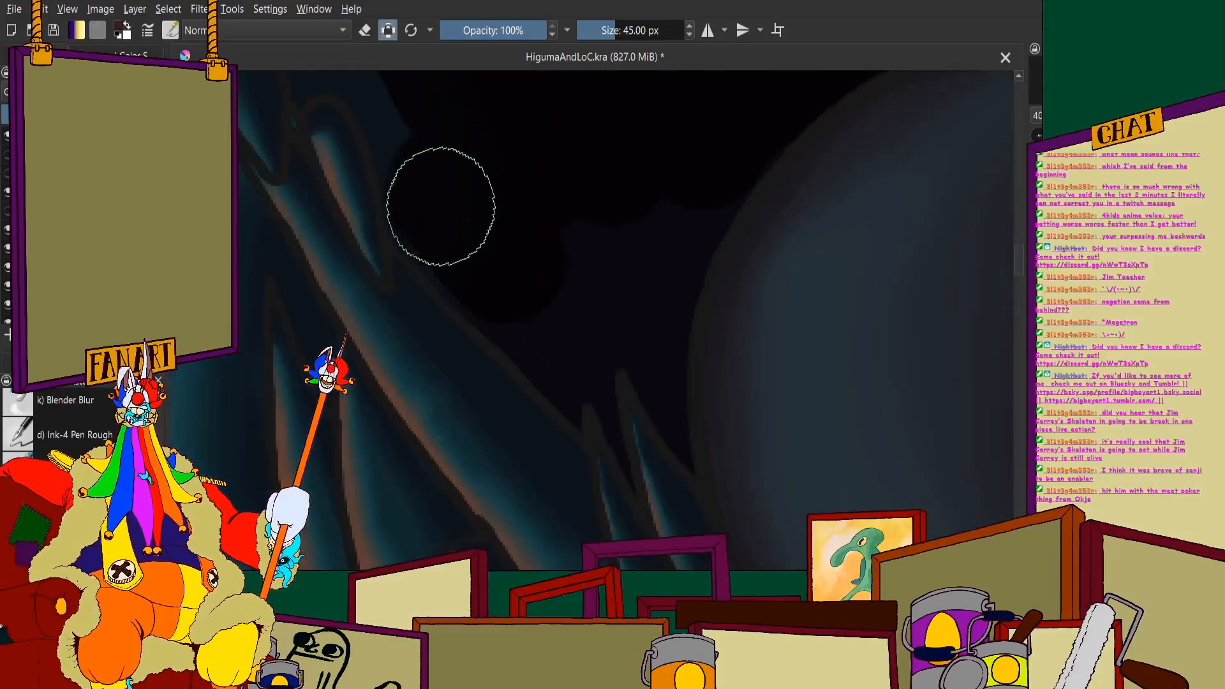
pyautogui.moveTo(441, 206)
pyautogui.mouseDown()
pyautogui.moveTo(538, 328)
pyautogui.moveTo(565, 389)
pyautogui.mouseUp()
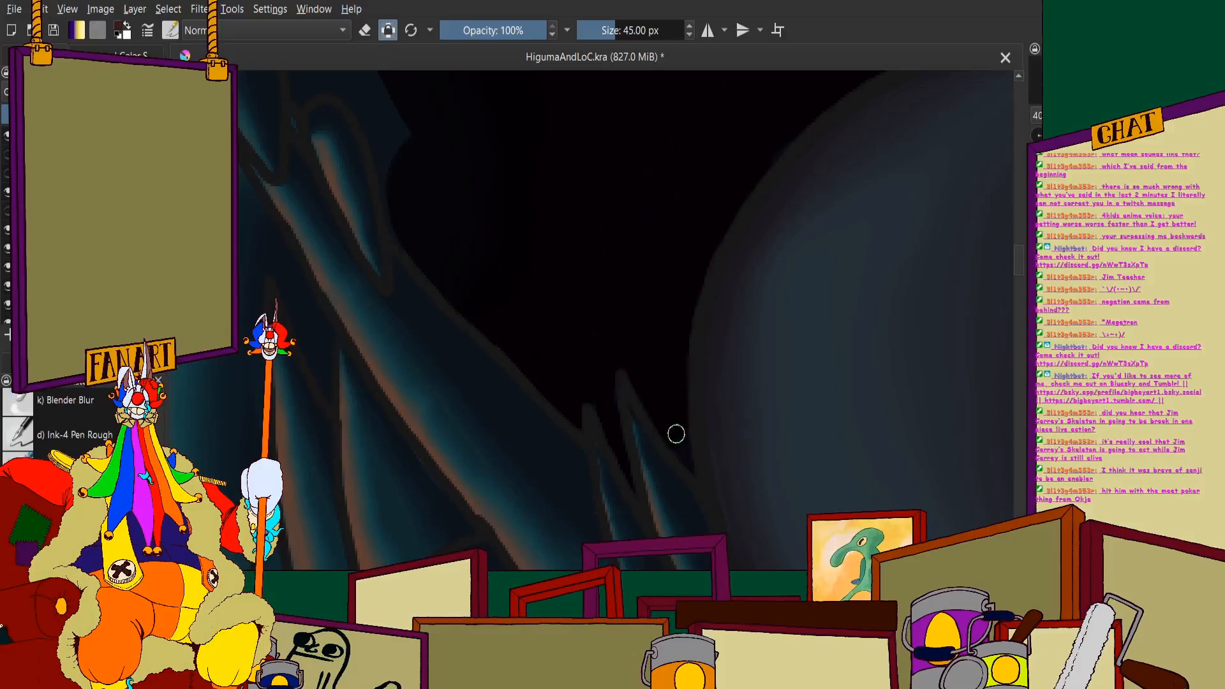
# - Extend the black mouth fill upward into the gaps between the upper jaw's middle teeth
pyautogui.scroll(-5, 624, 323)
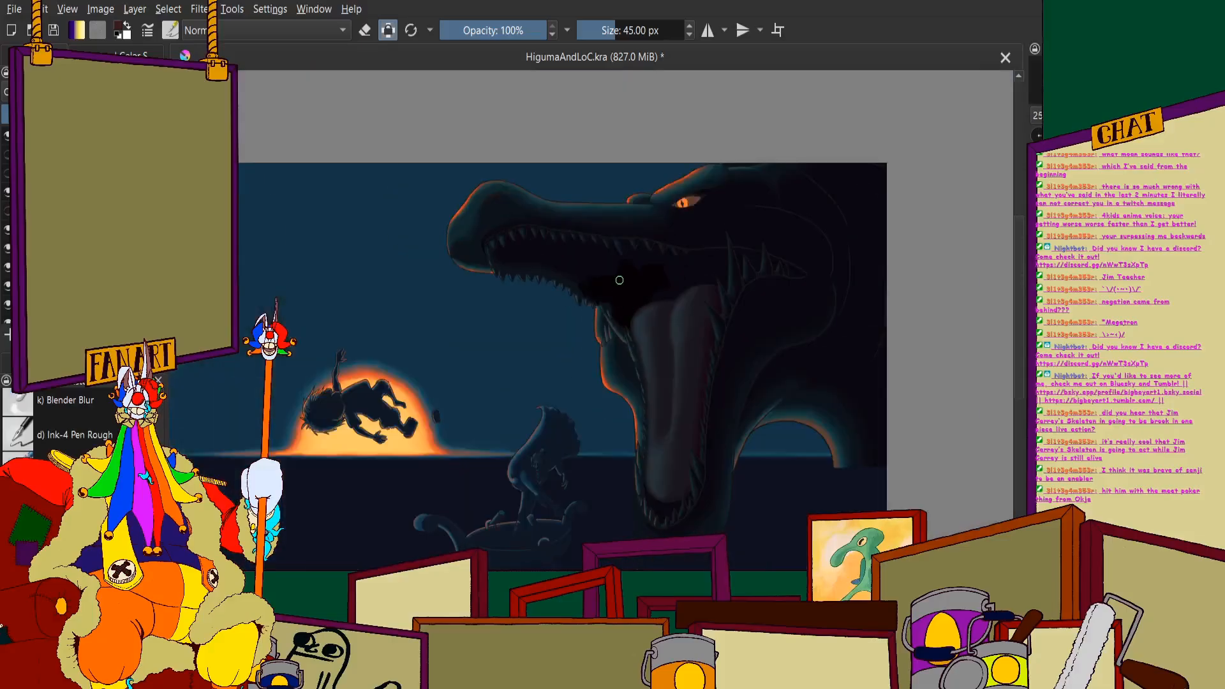
pyautogui.scroll(-2, 631, 290)
pyautogui.scroll(2, 671, 319)
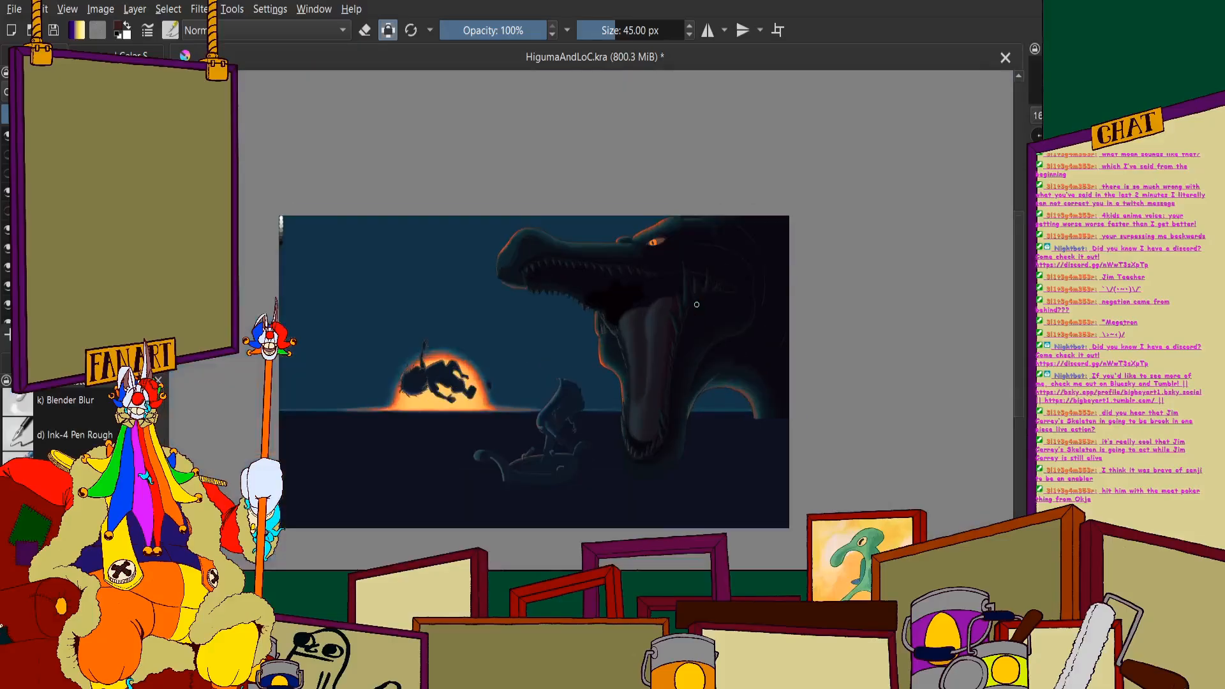
pyautogui.scroll(5, 395, 312)
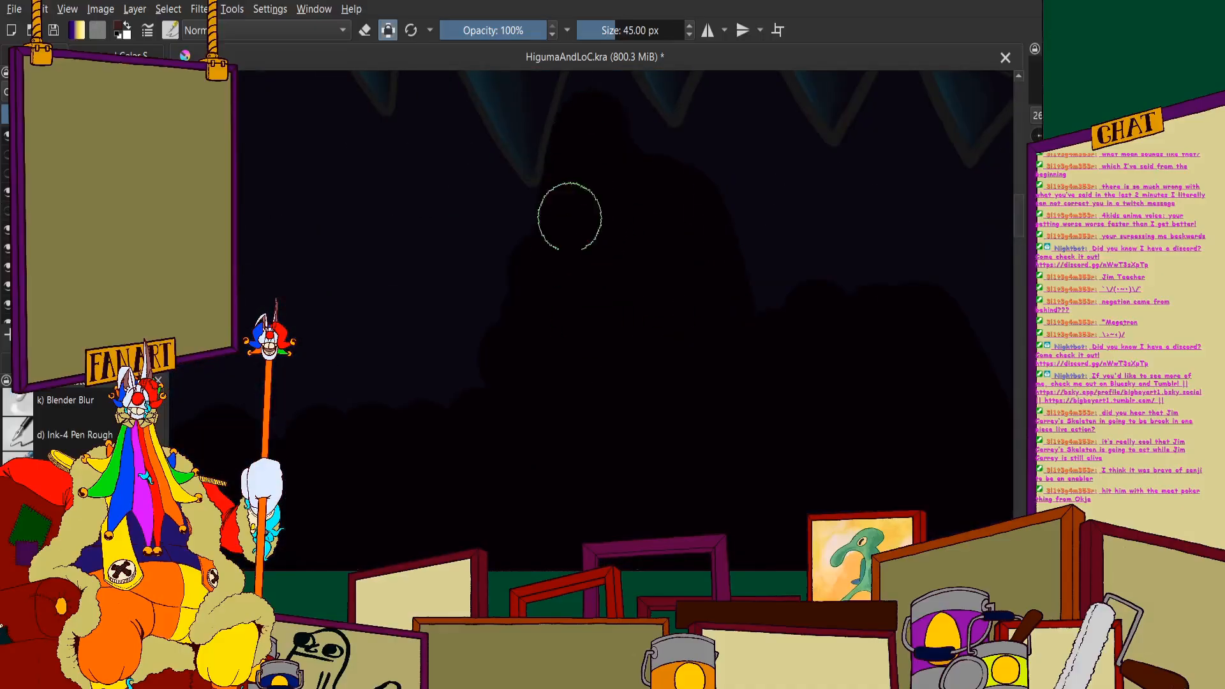
pyautogui.scroll(-3, 590, 211)
pyautogui.scroll(4, 572, 205)
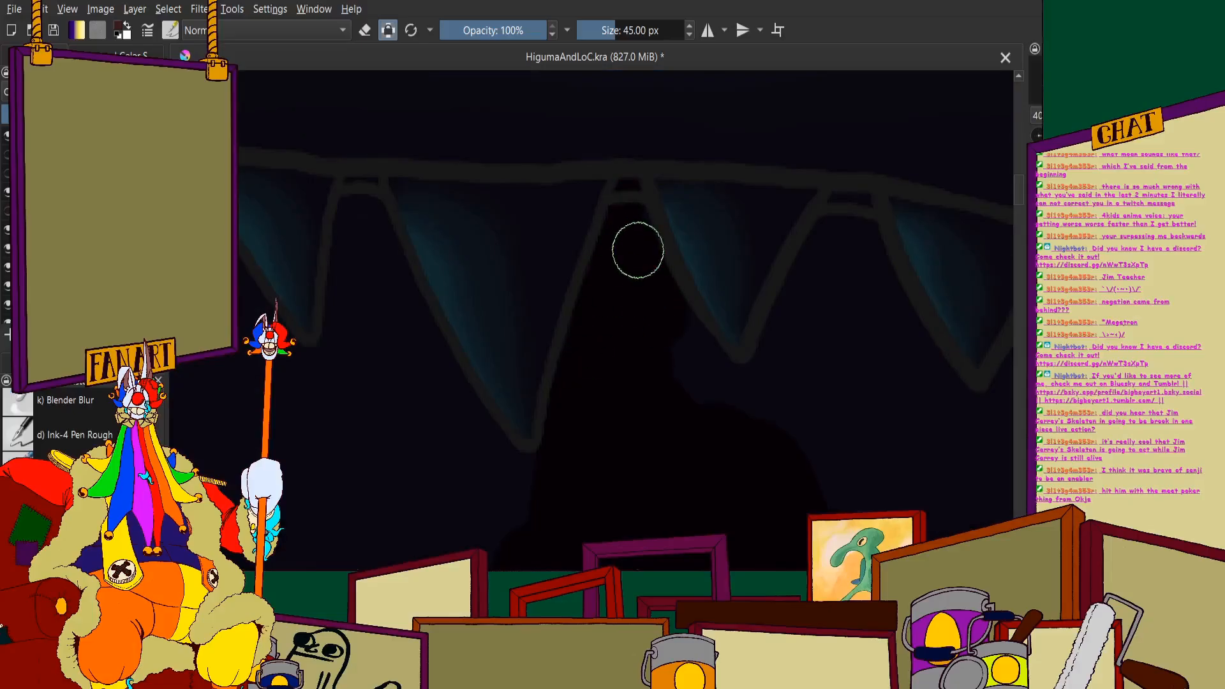
pyautogui.moveTo(727, 406)
pyautogui.mouseDown()
pyautogui.moveTo(789, 429)
pyautogui.moveTo(774, 415)
pyautogui.moveTo(824, 328)
pyautogui.moveTo(788, 383)
pyautogui.moveTo(847, 228)
pyautogui.mouseUp()
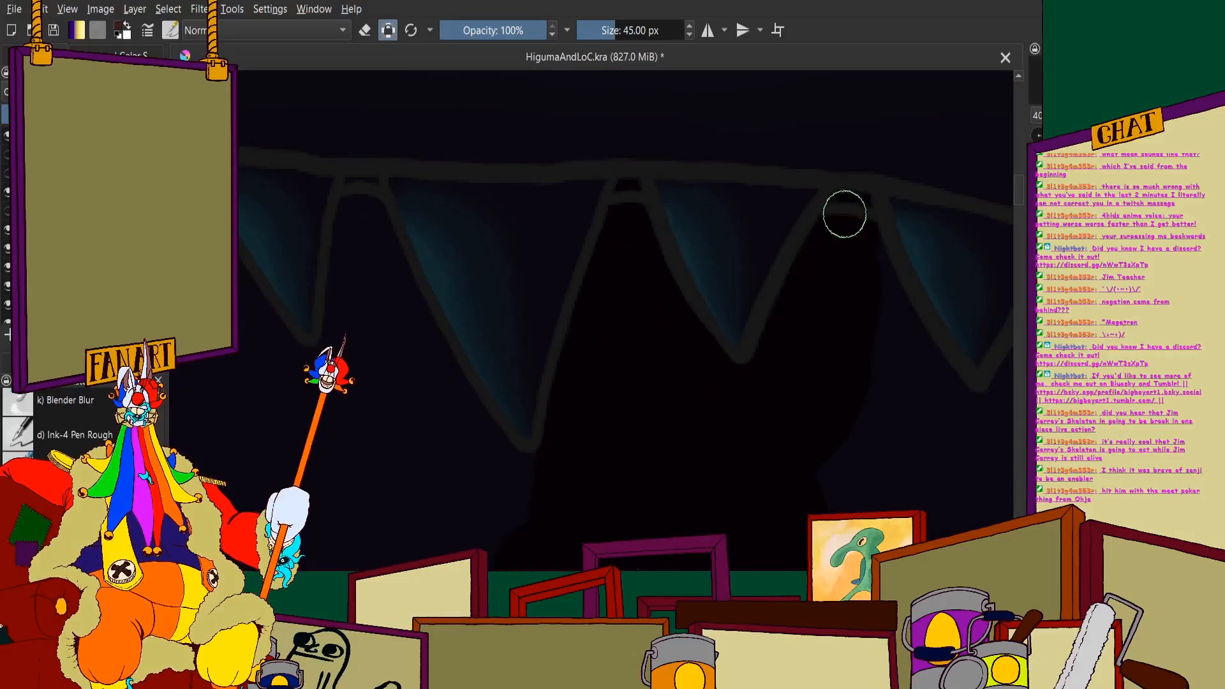
# - Fill the mouth cavity with black along the tongue's upper contour, including the dip between its two humps
pyautogui.scroll(-6, 714, 330)
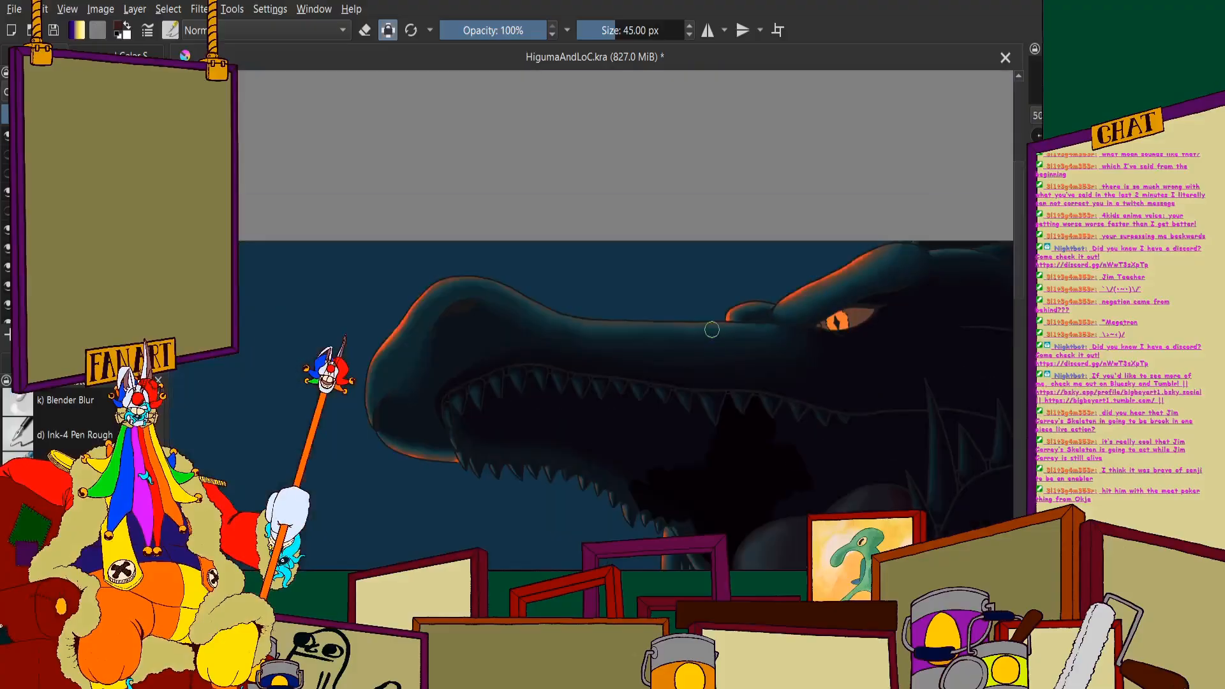
pyautogui.scroll(2, 738, 385)
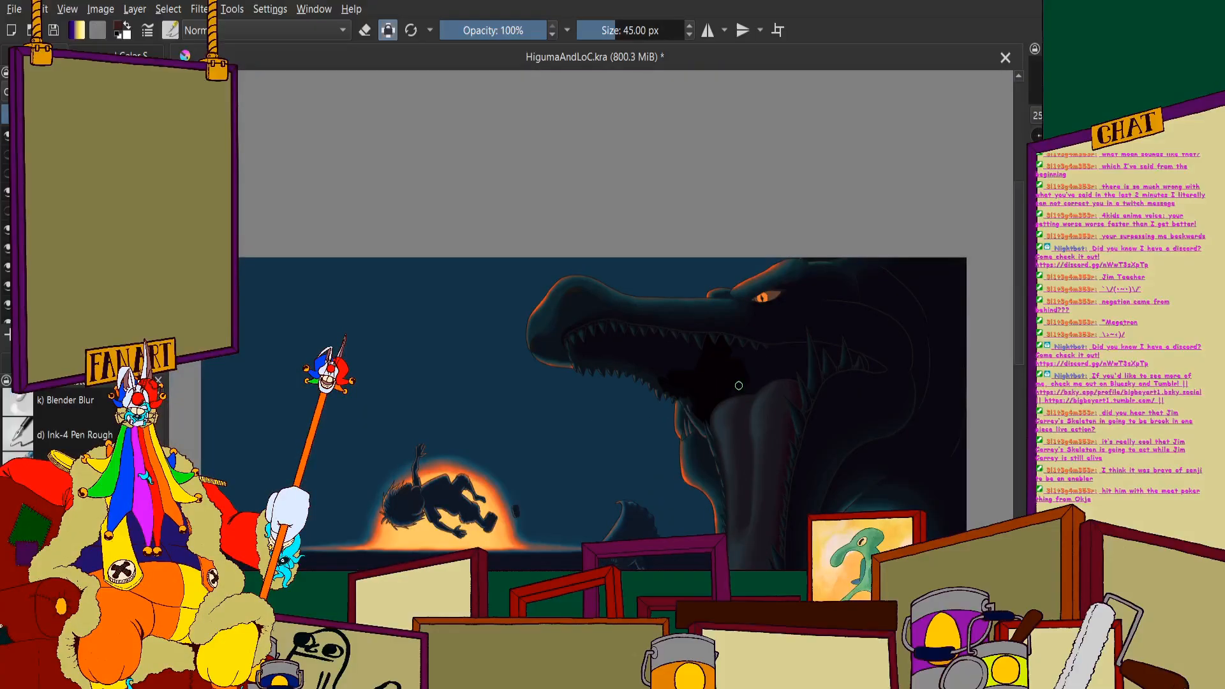
pyautogui.scroll(8, 712, 380)
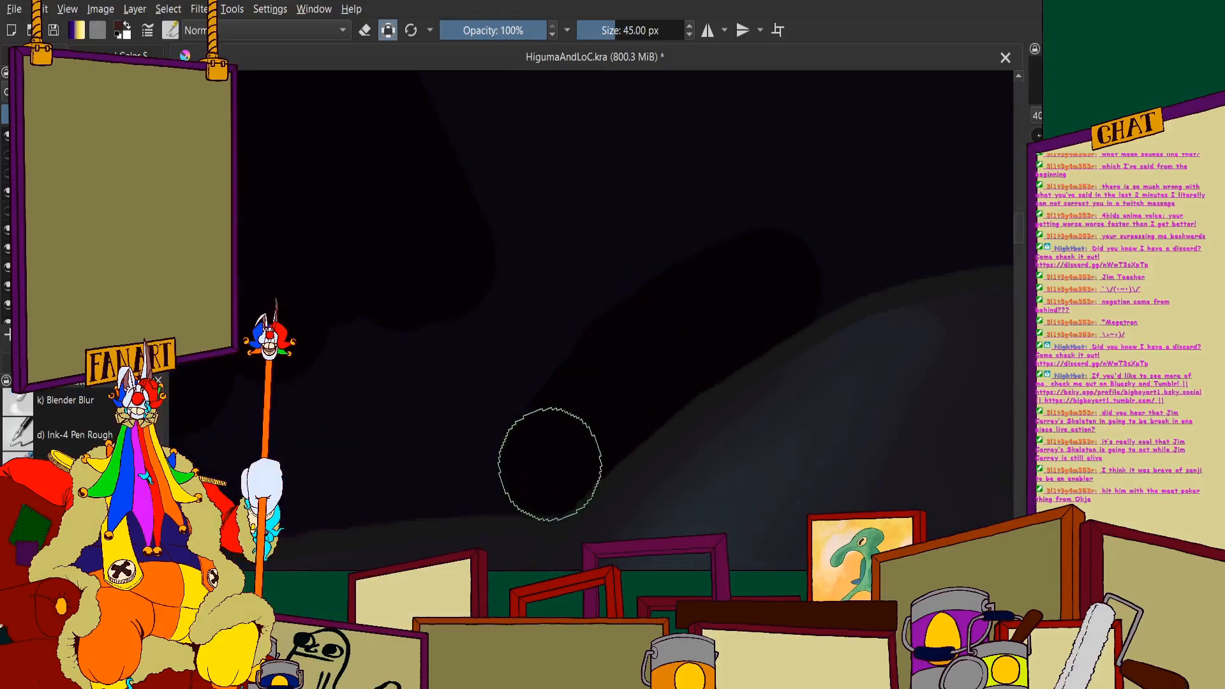
pyautogui.scroll(-5, 368, 404)
pyautogui.scroll(4, 383, 393)
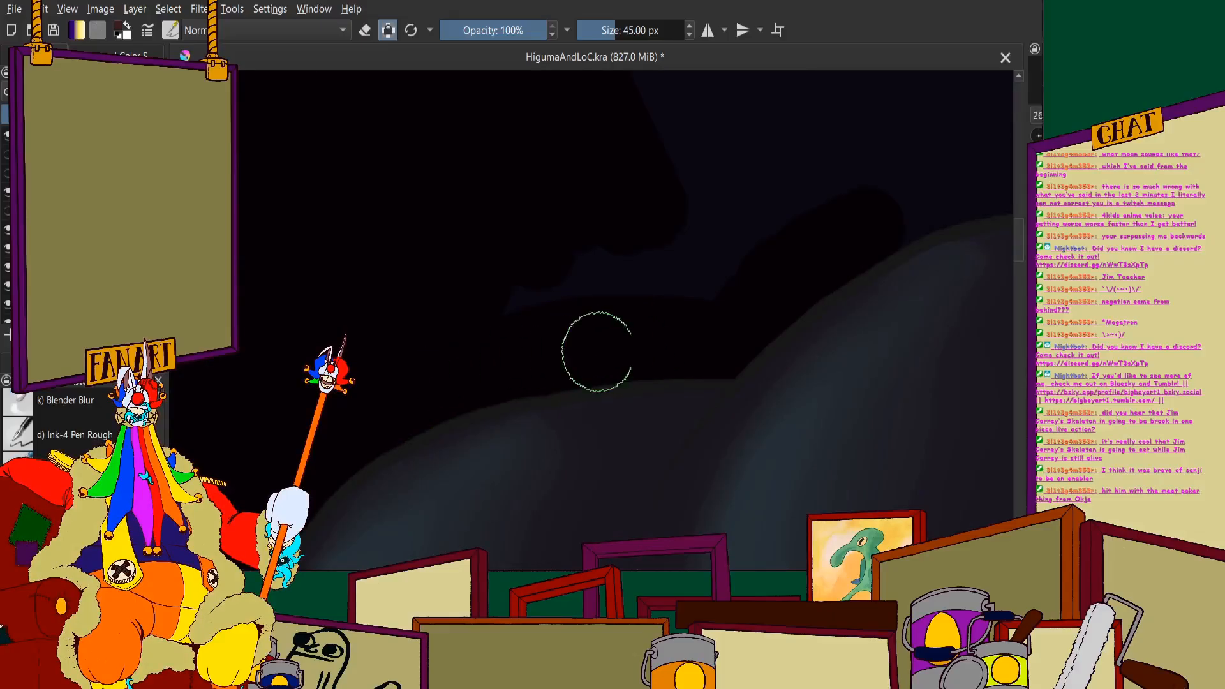
# - Paint black across the mouth cavity below the upper jaw's rearmost small teeth and into the gaps between them
pyautogui.scroll(-4, 721, 151)
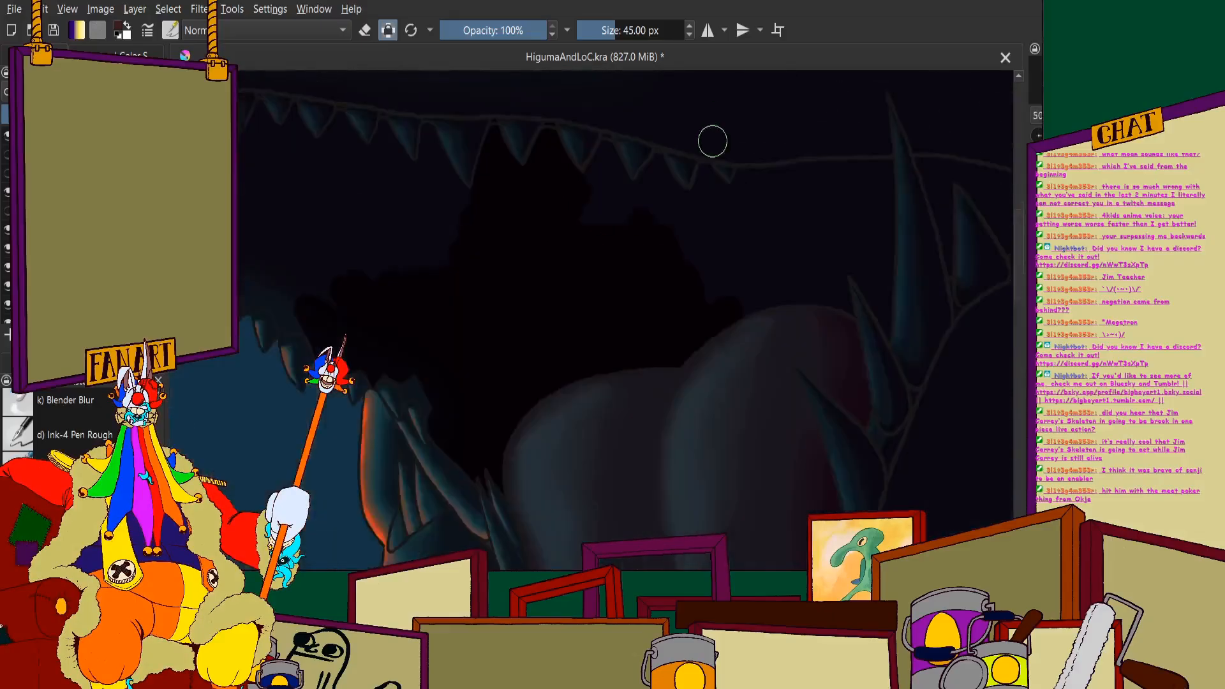
pyautogui.scroll(4, 715, 210)
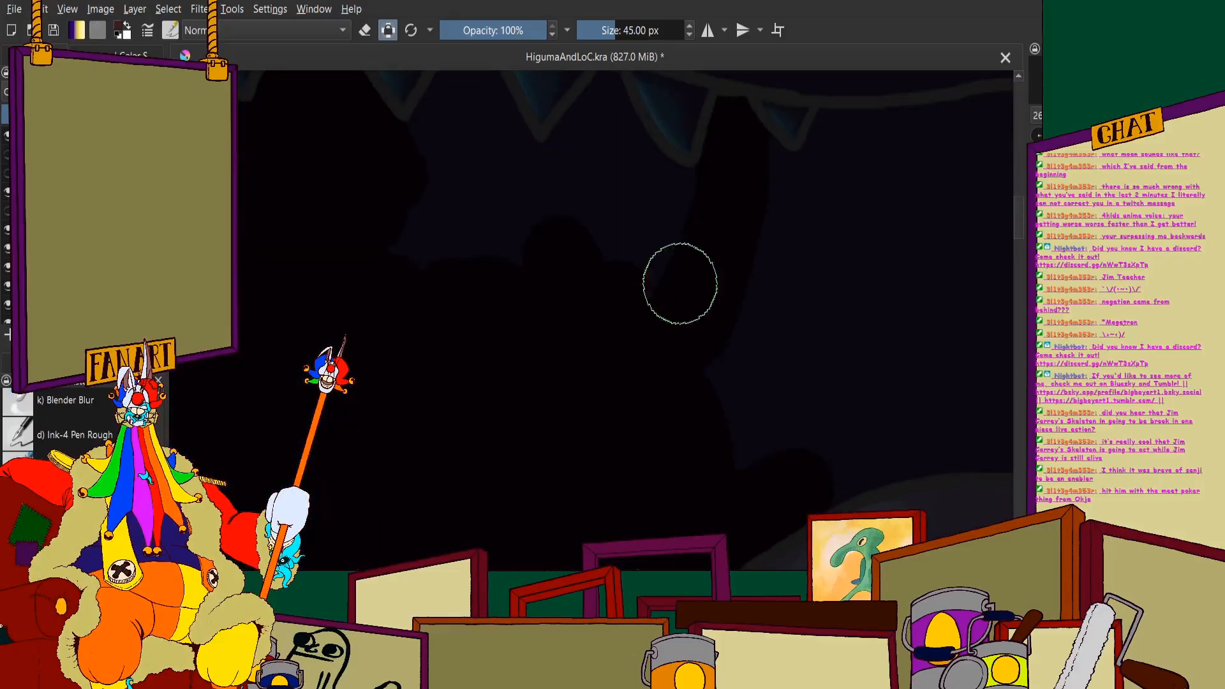
pyautogui.scroll(3, 664, 204)
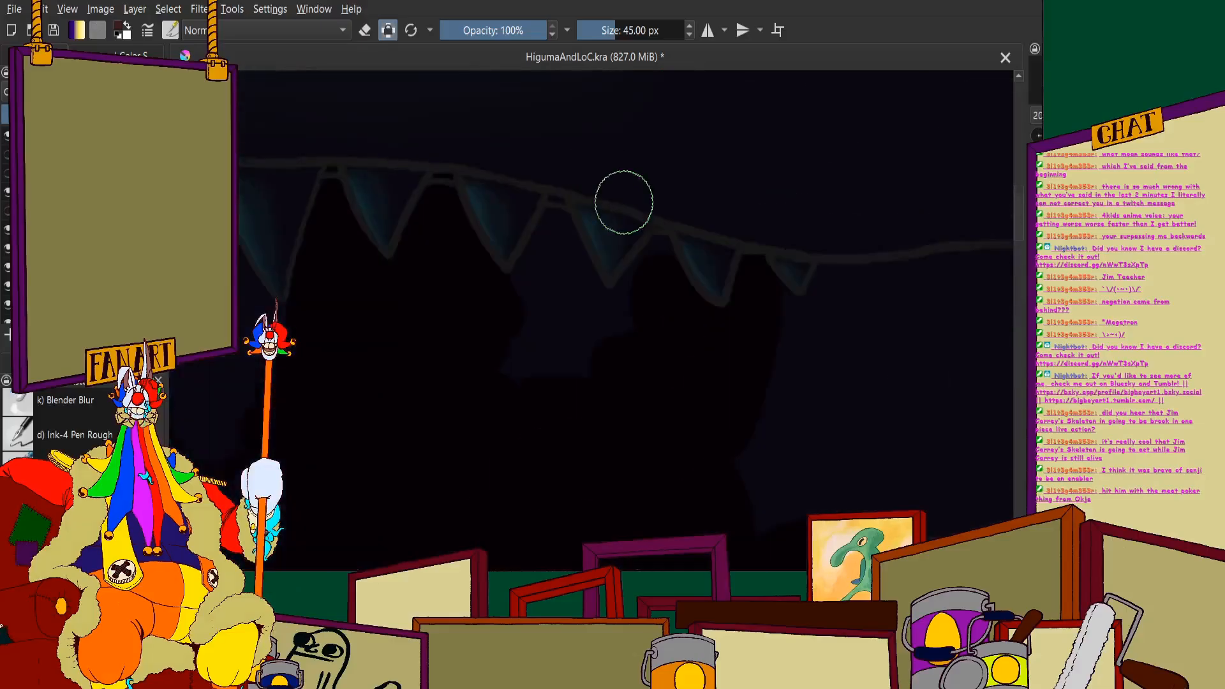
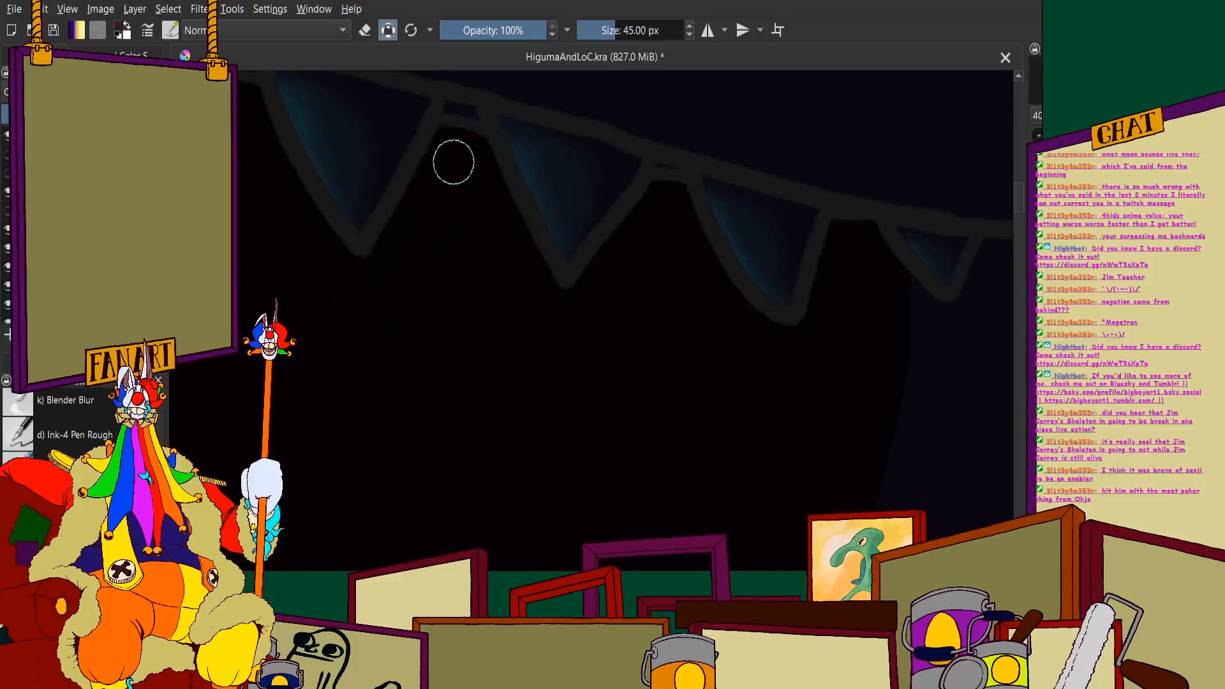
# - Paint black over the mouth interior beneath and between the monster's rear upper teeth
pyautogui.click(456, 127)
pyautogui.scroll(-1, 665, 172)
pyautogui.scroll(2, 769, 197)
pyautogui.scroll(-3, 769, 360)
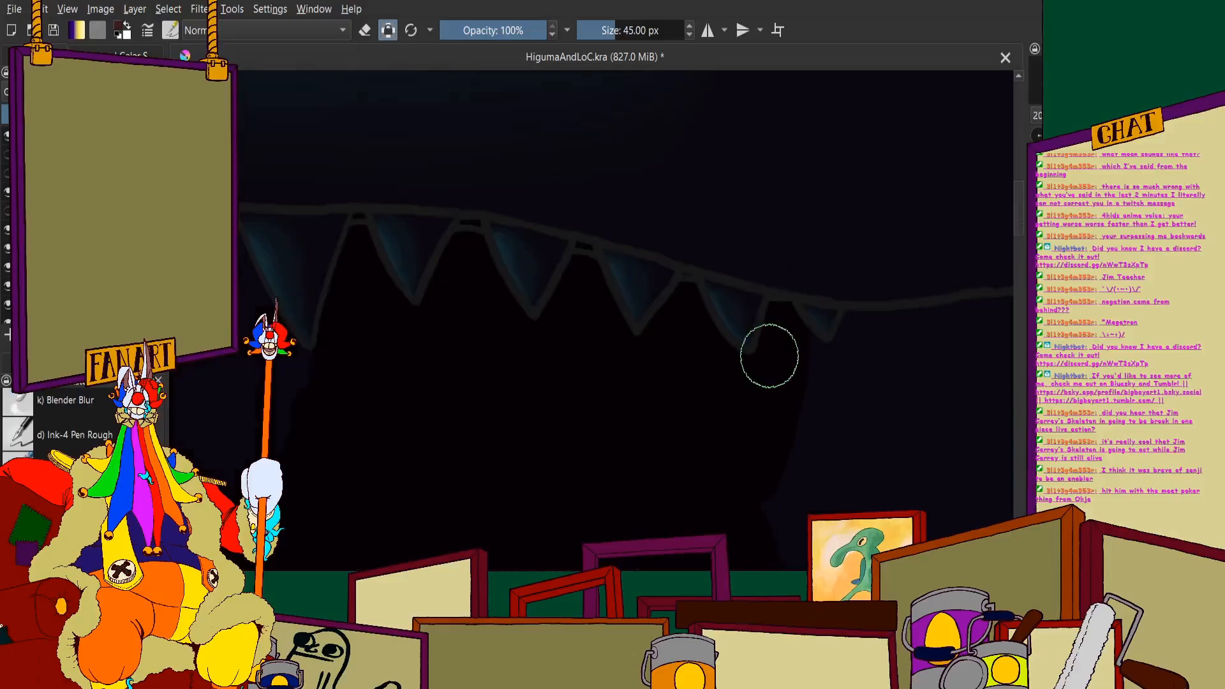
pyautogui.scroll(-5, 769, 355)
pyautogui.scroll(6, 658, 192)
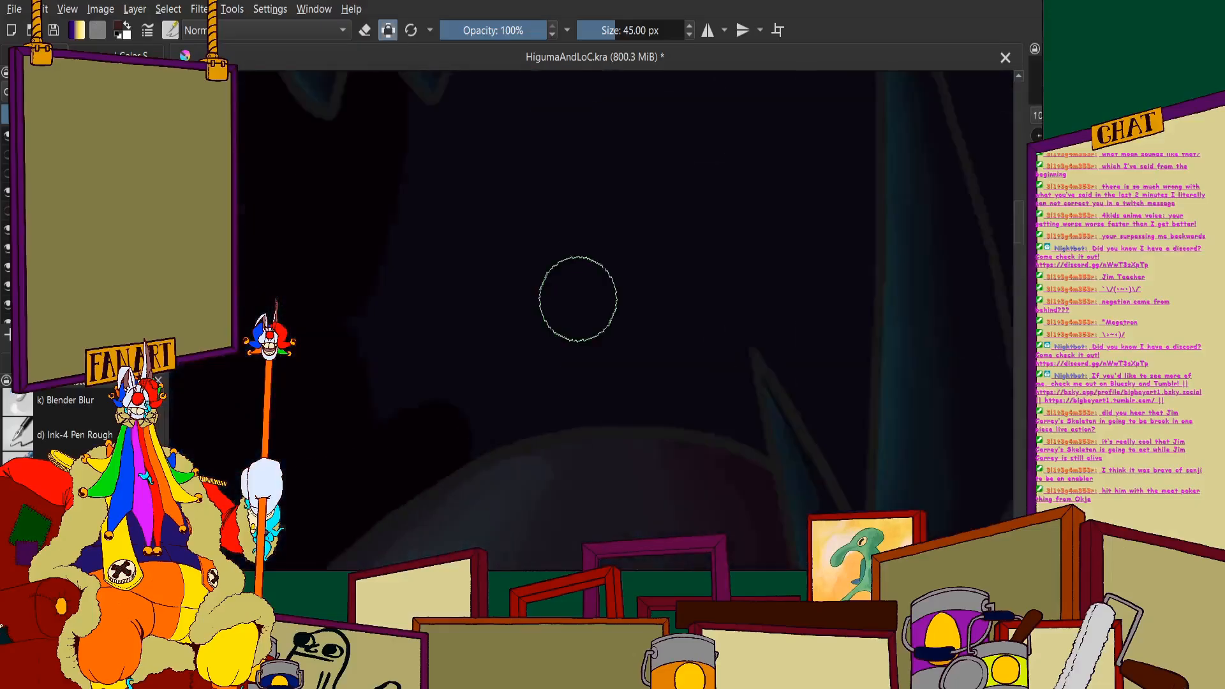
# - Paint a black band across the mouth interior just above the curved top of the tongue
pyautogui.moveTo(436, 440)
pyautogui.mouseDown()
pyautogui.moveTo(469, 438)
pyautogui.moveTo(418, 482)
pyautogui.moveTo(647, 410)
pyautogui.moveTo(579, 428)
pyautogui.moveTo(741, 434)
pyautogui.moveTo(804, 459)
pyautogui.mouseUp()
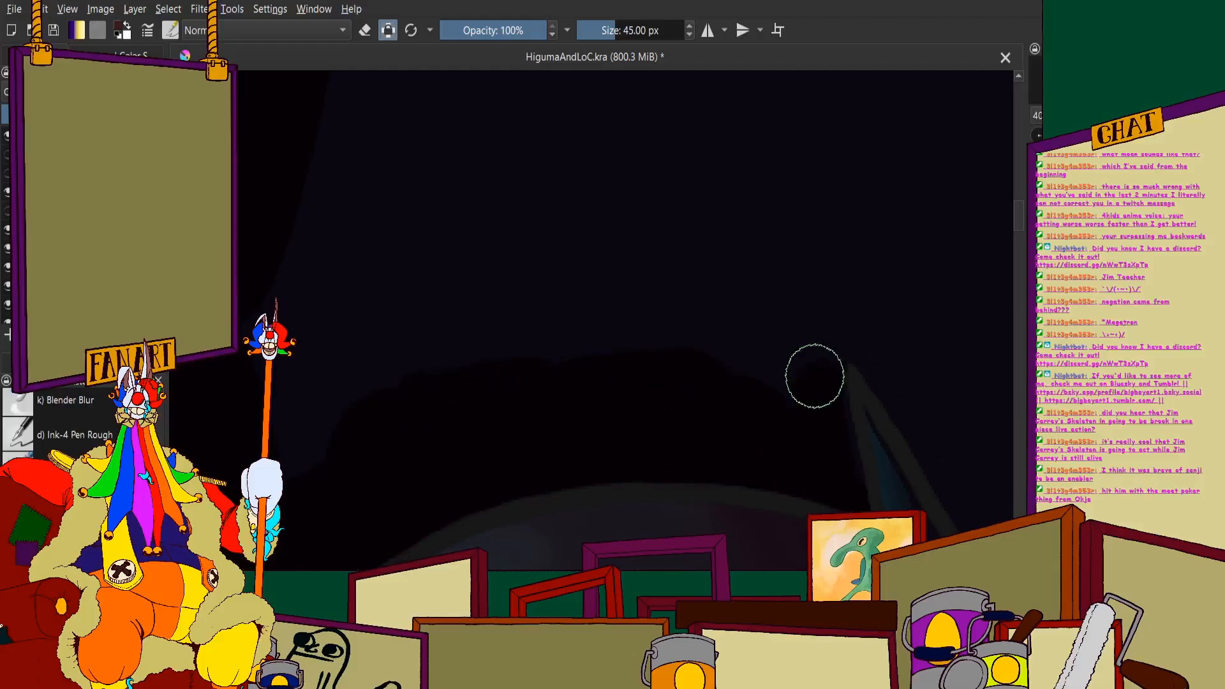
pyautogui.scroll(1, 787, 358)
pyautogui.scroll(-3, 812, 355)
pyautogui.scroll(3, 801, 389)
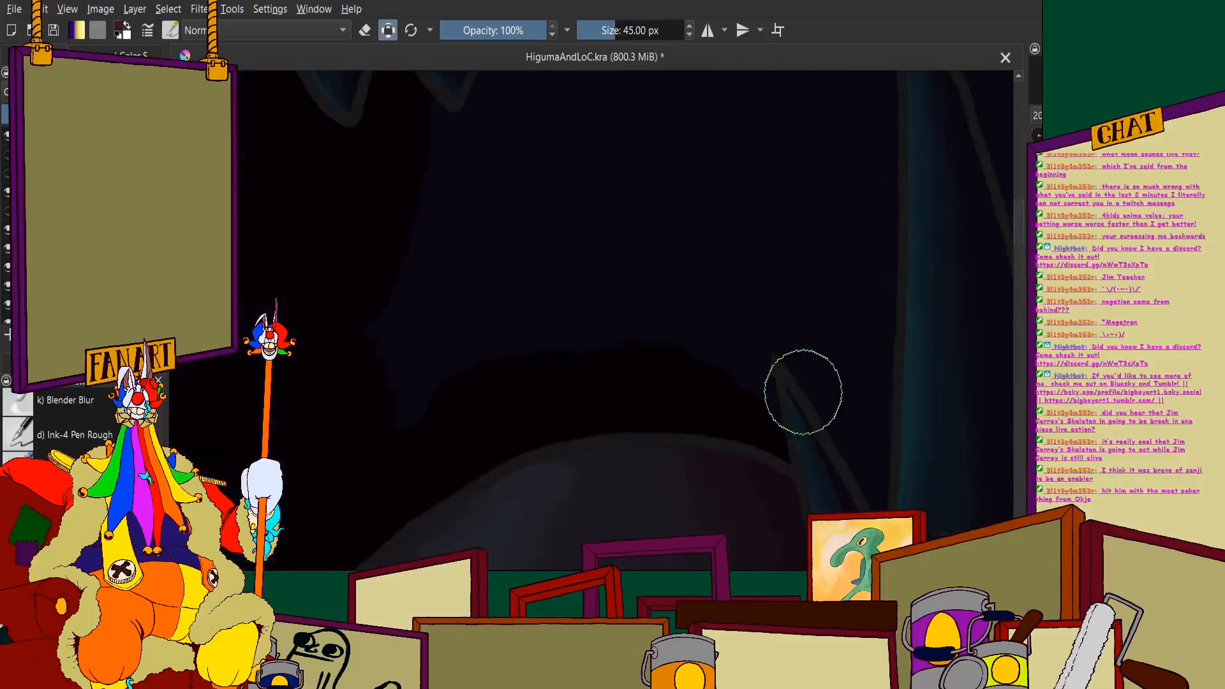
pyautogui.scroll(1, 629, 275)
pyautogui.moveTo(629, 275)
pyautogui.mouseDown()
pyautogui.moveTo(677, 367)
pyautogui.moveTo(667, 274)
pyautogui.moveTo(736, 478)
pyautogui.moveTo(727, 404)
pyautogui.mouseUp()
pyautogui.scroll(-3, 710, 367)
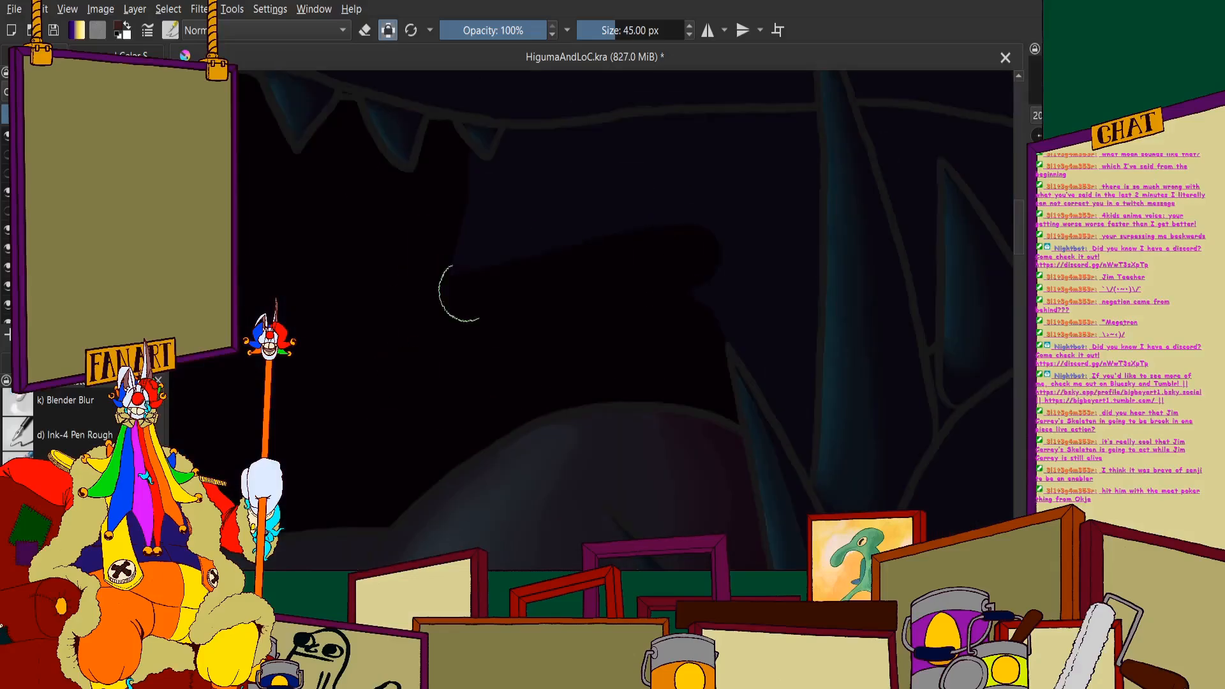
# - Fill the remaining navy area between the upper jaw line and the tongue with black, as far as the tall lower fang
pyautogui.scroll(3, 511, 205)
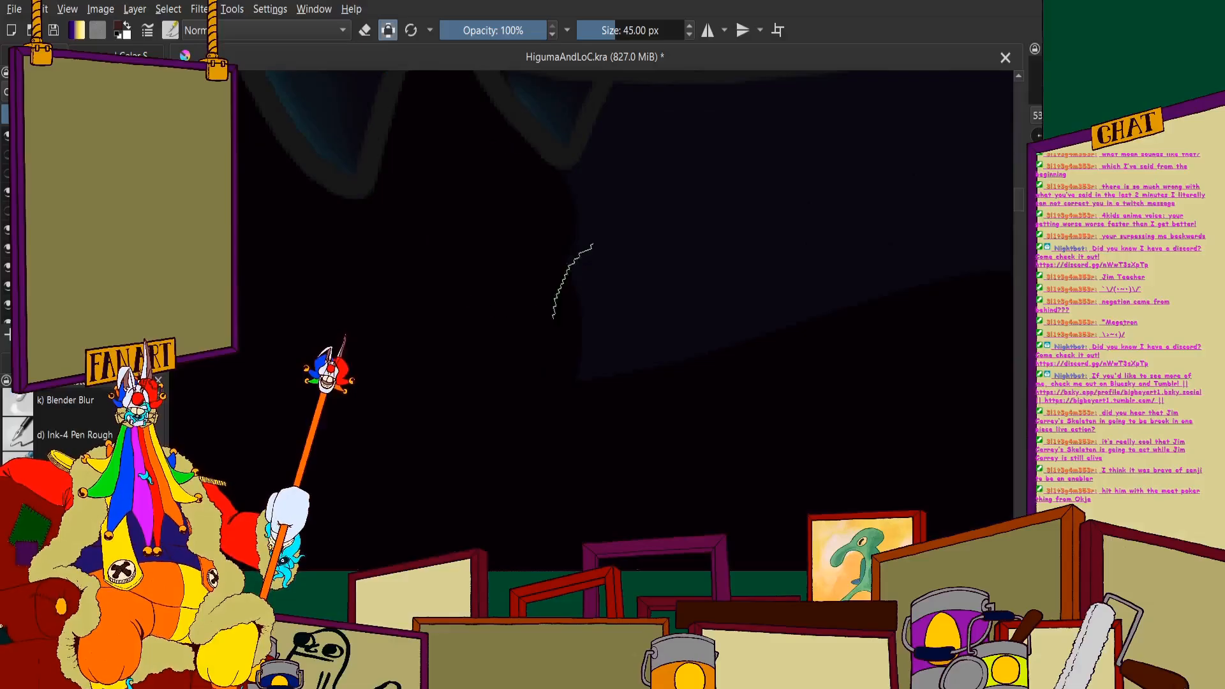
pyautogui.moveTo(498, 201)
pyautogui.mouseDown()
pyautogui.moveTo(604, 334)
pyautogui.moveTo(619, 372)
pyautogui.mouseUp()
pyautogui.scroll(-3, 617, 367)
pyautogui.scroll(1, 700, 295)
pyautogui.moveTo(734, 323)
pyautogui.mouseDown()
pyautogui.moveTo(610, 300)
pyautogui.moveTo(509, 328)
pyautogui.moveTo(446, 316)
pyautogui.moveTo(486, 274)
pyautogui.moveTo(462, 227)
pyautogui.moveTo(489, 248)
pyautogui.moveTo(568, 261)
pyautogui.moveTo(616, 255)
pyautogui.moveTo(506, 259)
pyautogui.moveTo(787, 252)
pyautogui.moveTo(686, 245)
pyautogui.moveTo(862, 223)
pyautogui.moveTo(993, 224)
pyautogui.mouseUp()
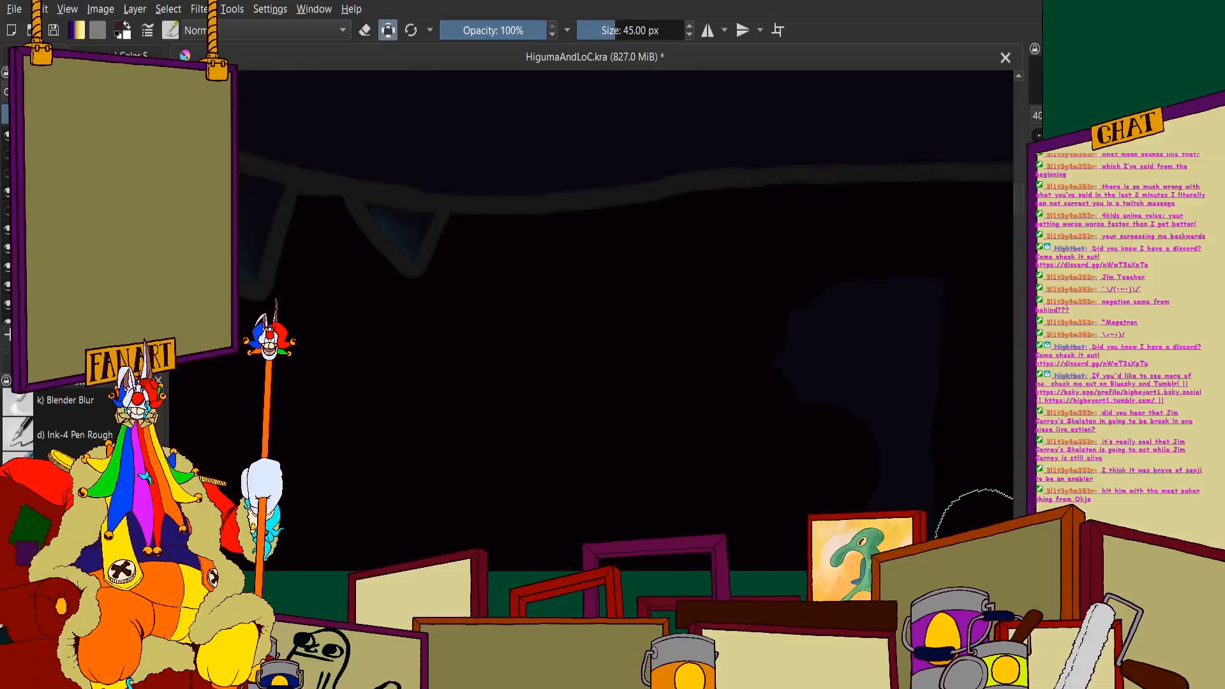
pyautogui.moveTo(986, 540)
pyautogui.mouseDown()
pyautogui.moveTo(784, 525)
pyautogui.moveTo(932, 384)
pyautogui.moveTo(848, 459)
pyautogui.moveTo(773, 311)
pyautogui.moveTo(881, 277)
pyautogui.mouseUp()
pyautogui.scroll(-6, 753, 303)
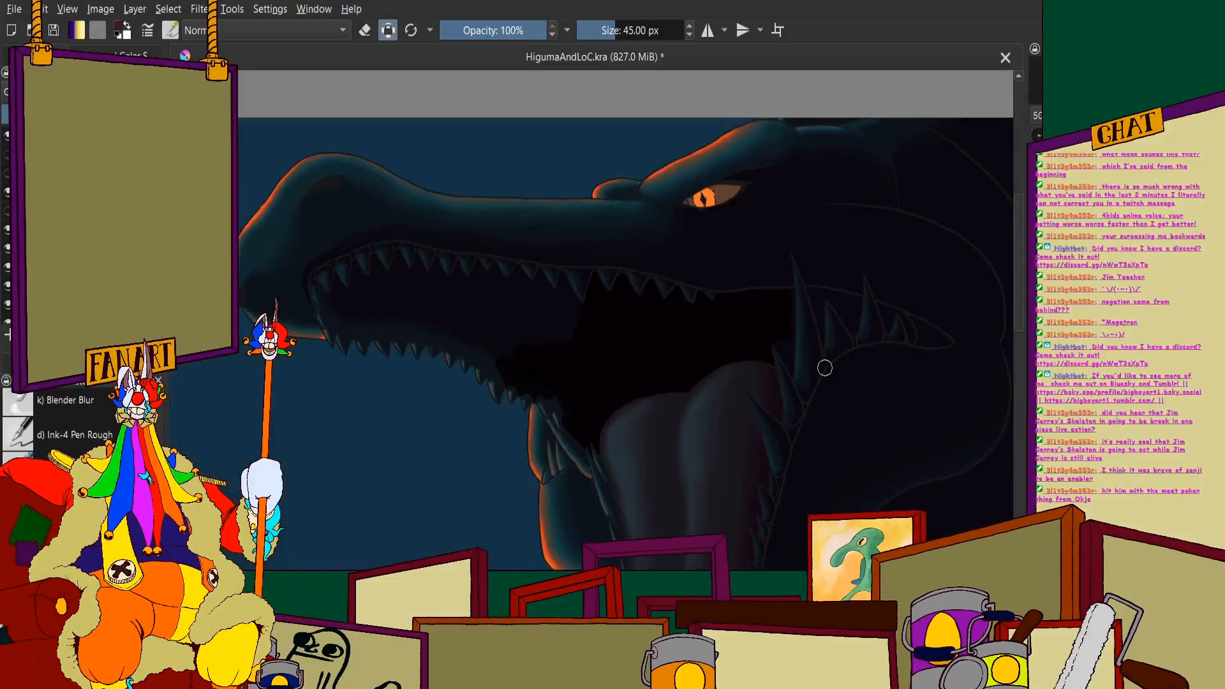
# - Fill the space between the tall fang and the smaller tooth beside the tongue with black
pyautogui.scroll(6, 825, 368)
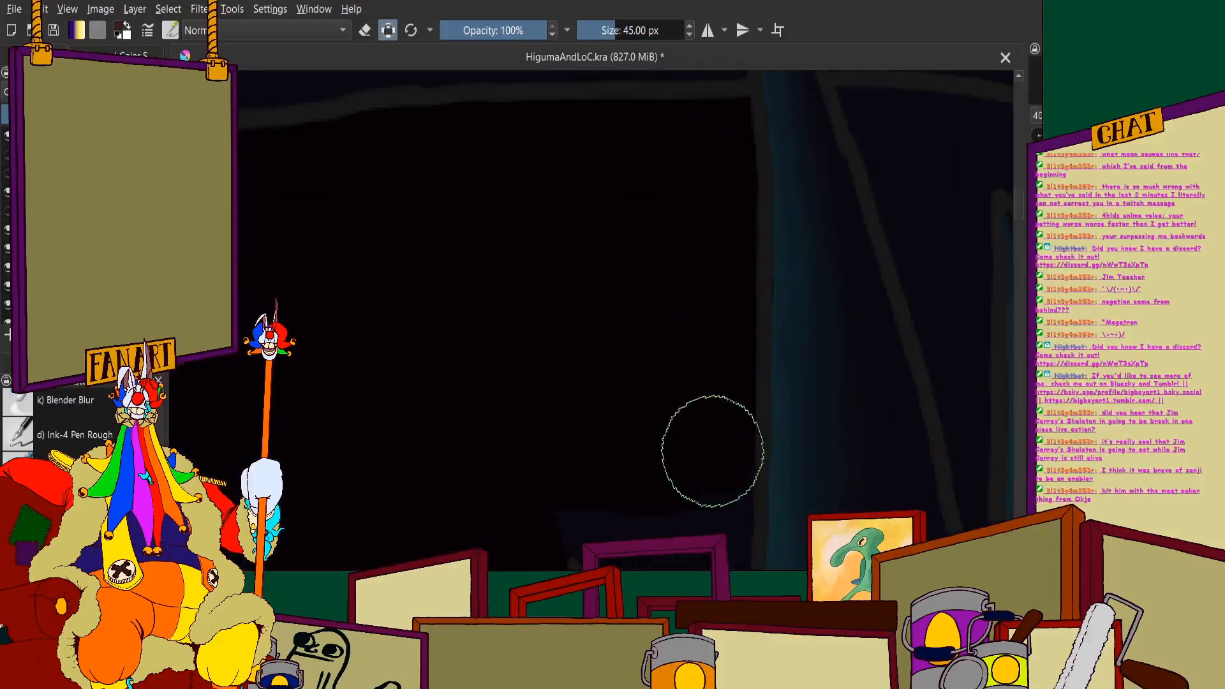
pyautogui.scroll(-6, 624, 307)
pyautogui.scroll(6, 522, 131)
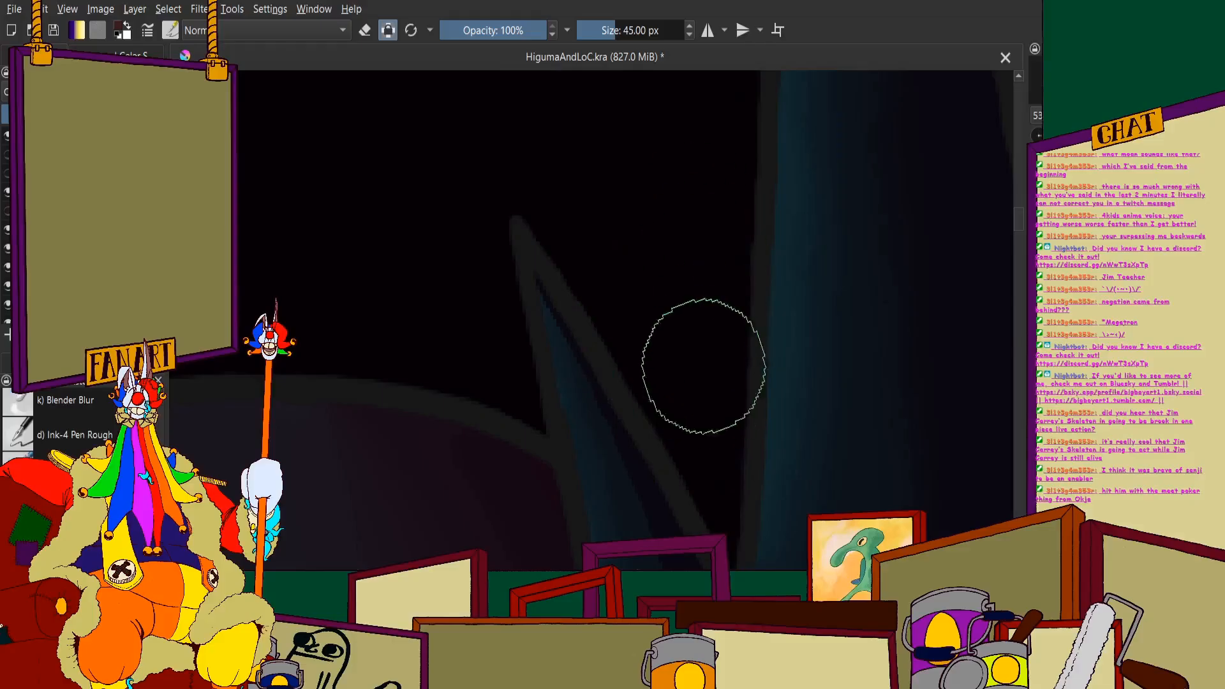
pyautogui.scroll(-6, 702, 367)
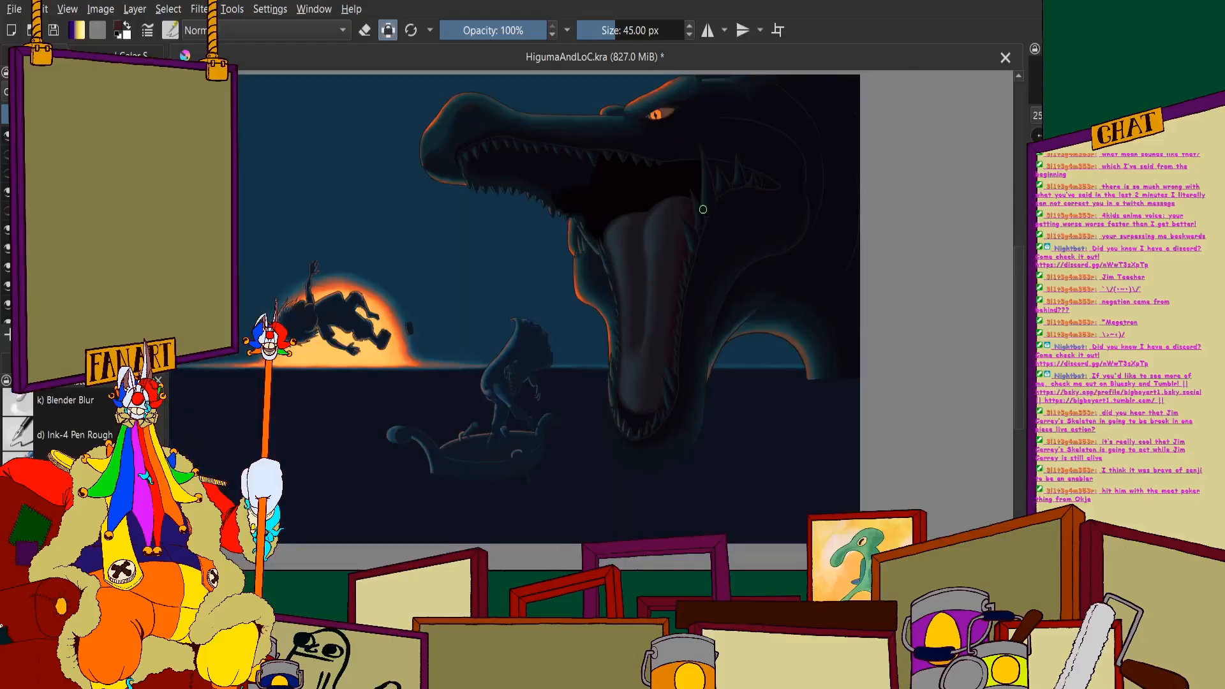
pyautogui.scroll(8, 702, 210)
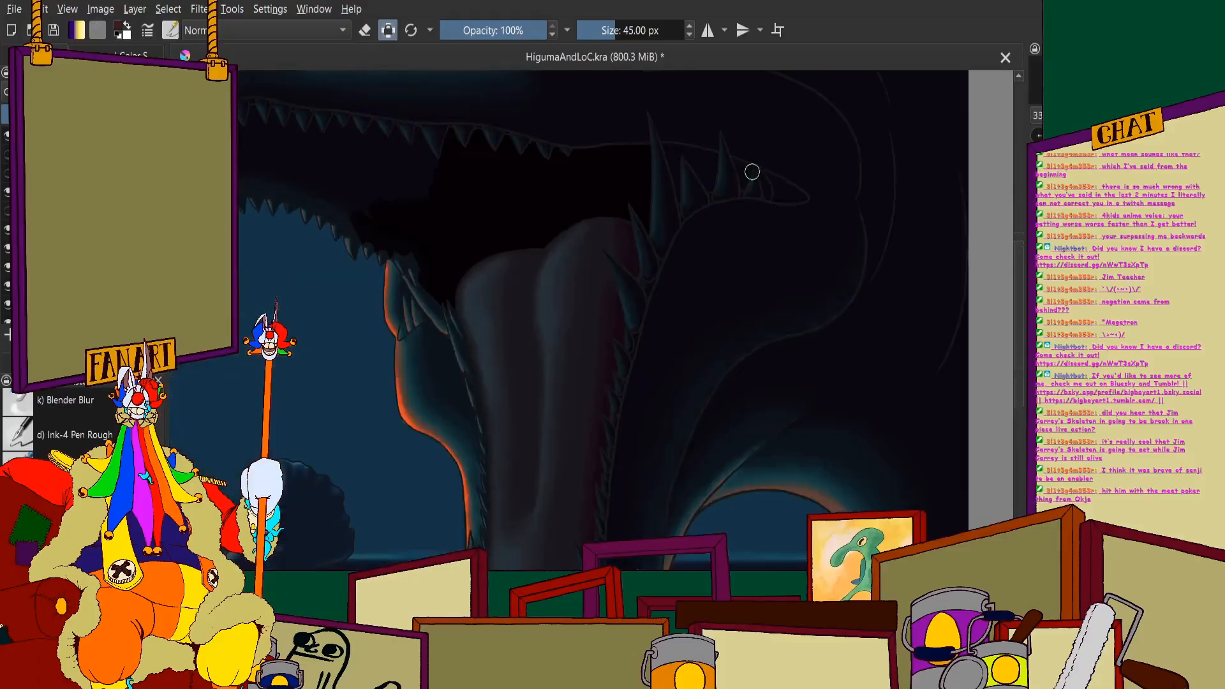
pyautogui.moveTo(749, 192)
pyautogui.mouseDown()
pyautogui.moveTo(714, 212)
pyautogui.moveTo(717, 308)
pyautogui.mouseUp()
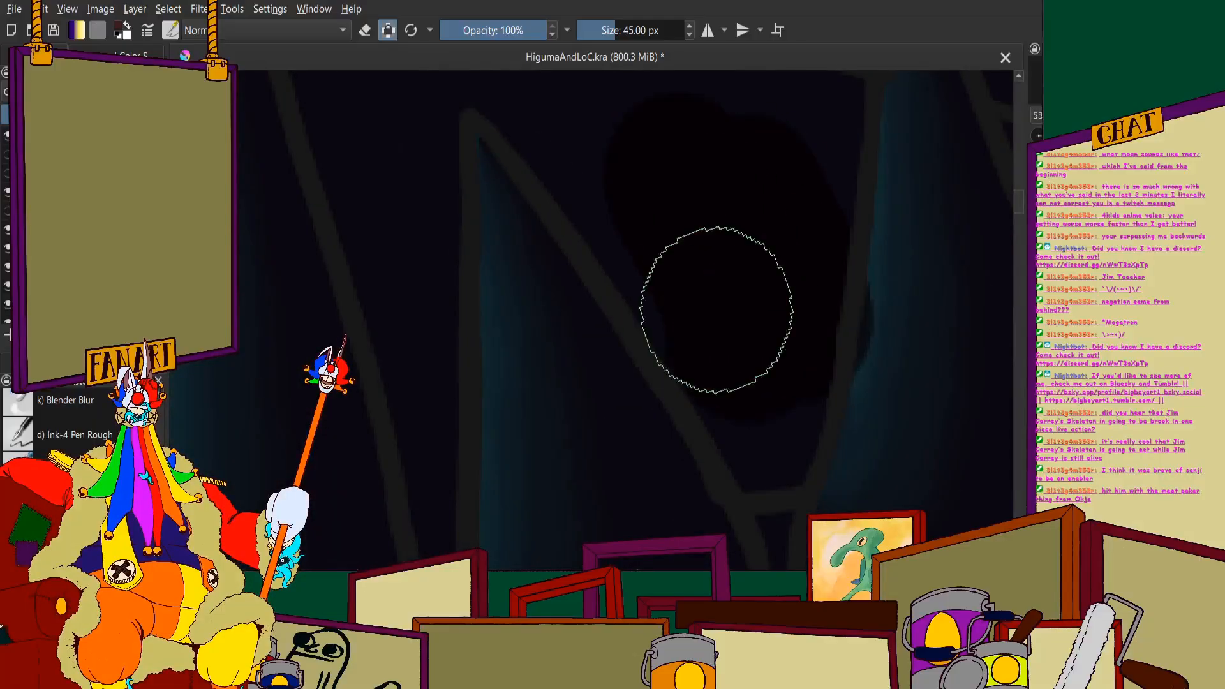
pyautogui.scroll(-4, 642, 162)
pyautogui.scroll(1, 649, 178)
# - Set the brush size to 20 px and paint black into the narrow gap behind the tall lower fang
pyautogui.doubleClick(655, 35)
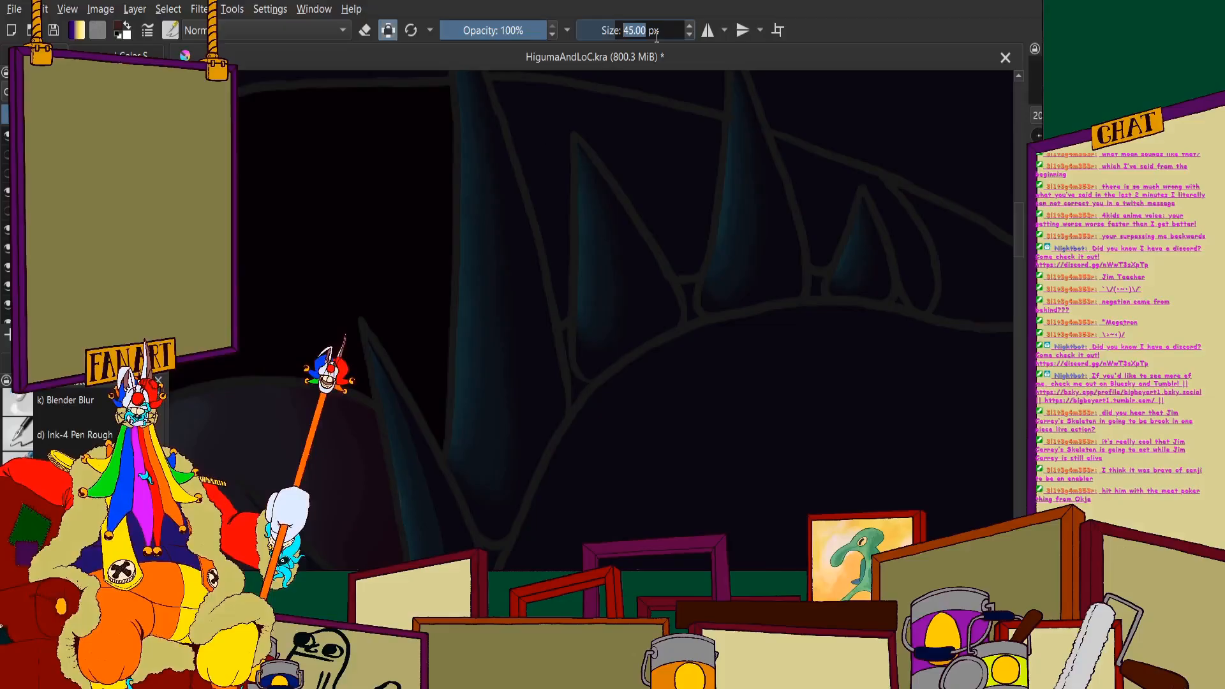
pyautogui.write('2')
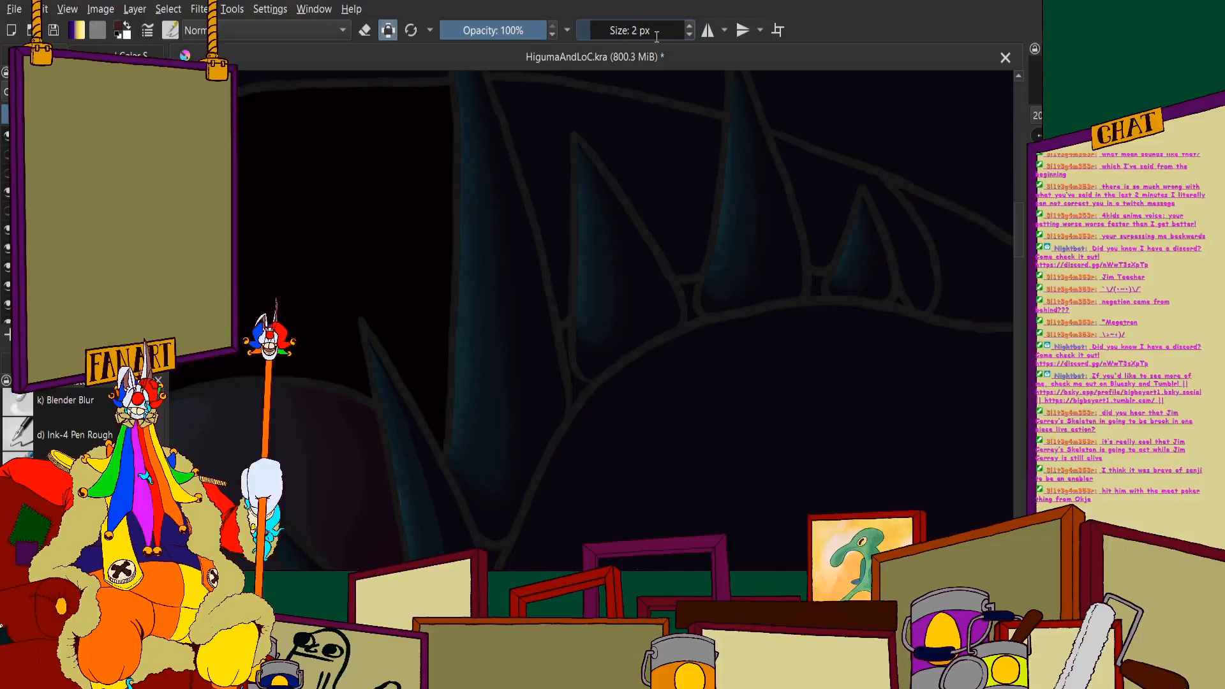
pyautogui.write('0')
pyautogui.press('Return')
pyautogui.scroll(-1, 650, 109)
pyautogui.scroll(4, 601, 130)
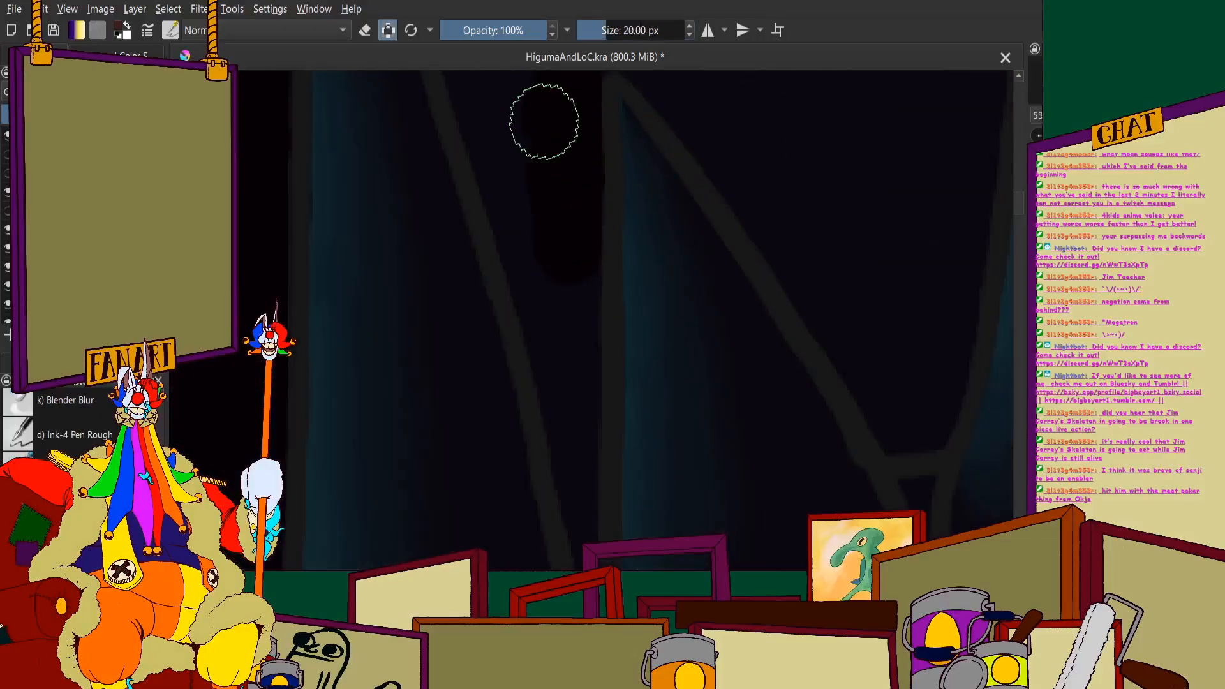
pyautogui.scroll(-2, 473, 205)
pyautogui.scroll(3, 549, 281)
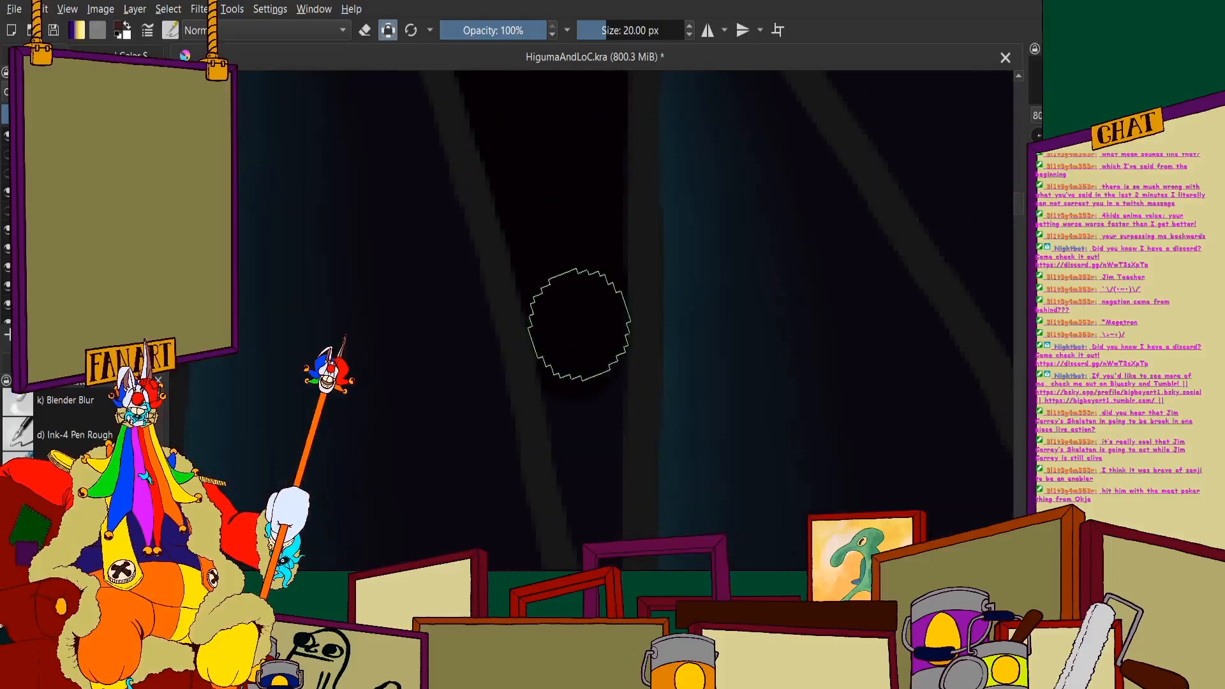
# - Extend the black down to the base of the gap behind the tall fang, including the thin sliver at the gum line
pyautogui.scroll(-3, 518, 264)
pyautogui.scroll(2, 519, 264)
pyautogui.scroll(-2, 519, 205)
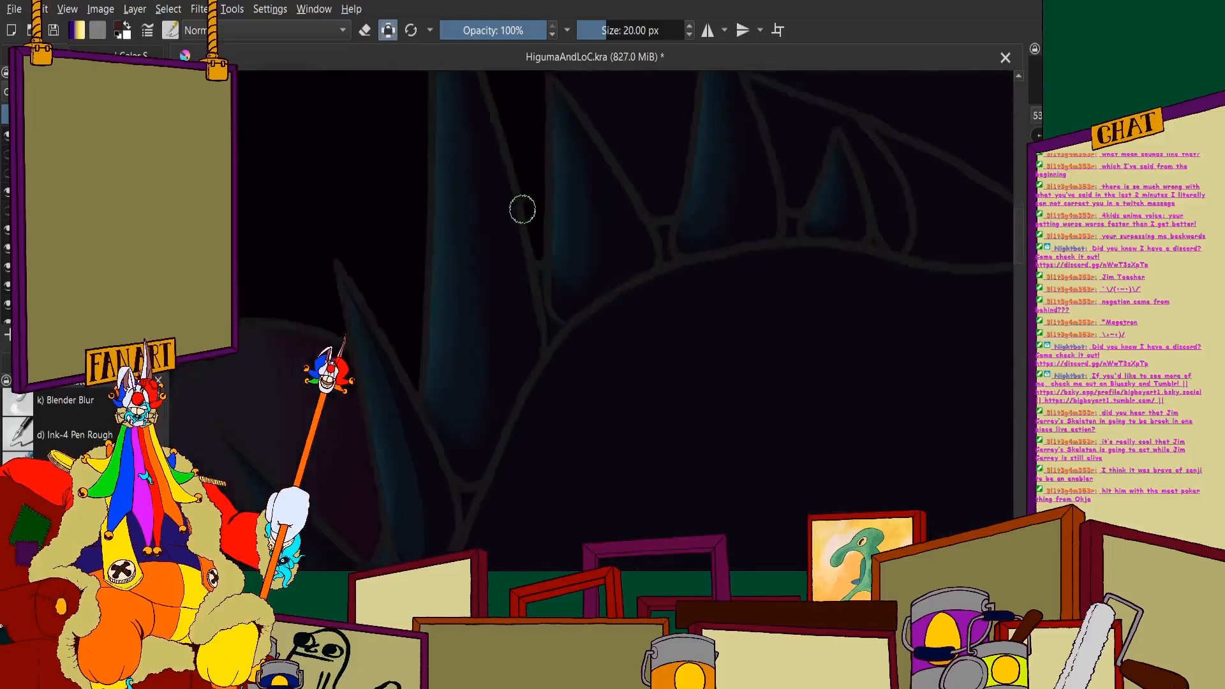
pyautogui.scroll(3, 531, 149)
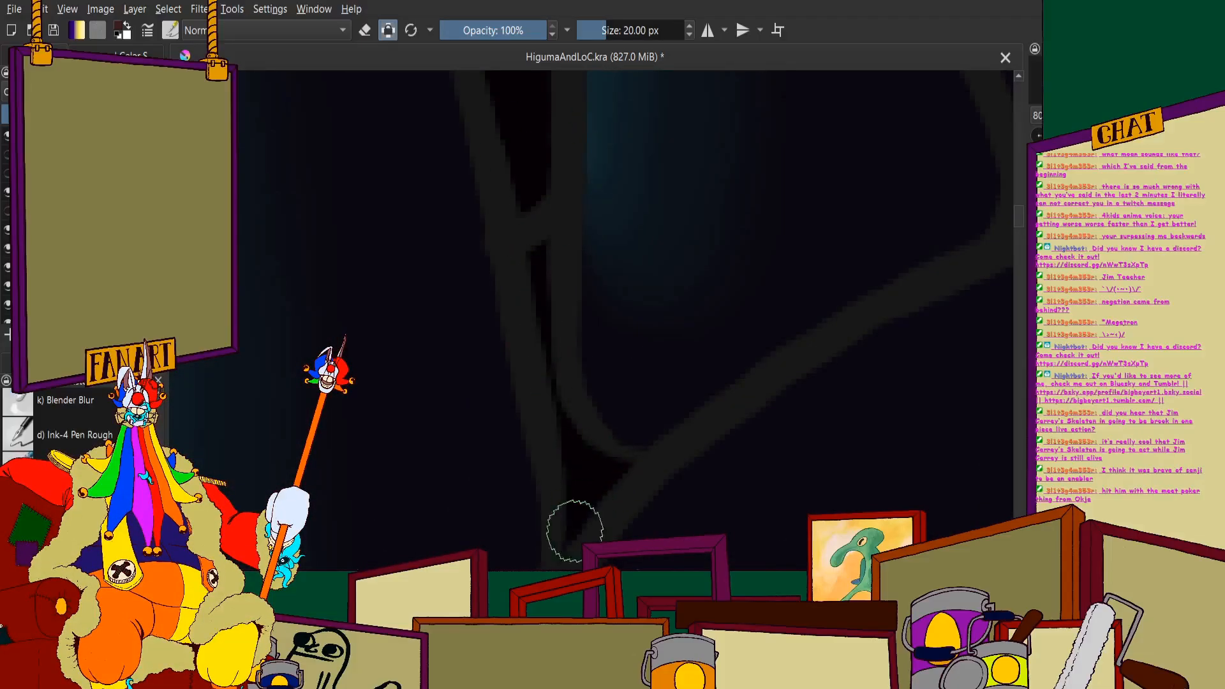
pyautogui.scroll(-4, 564, 408)
pyautogui.scroll(4, 645, 347)
pyautogui.scroll(-1, 610, 370)
# - Fill the gaps around the tooth behind the tall fang with black, from the gum up to the upper jaw line
pyautogui.moveTo(646, 233); pyautogui.dragTo(643, 360)
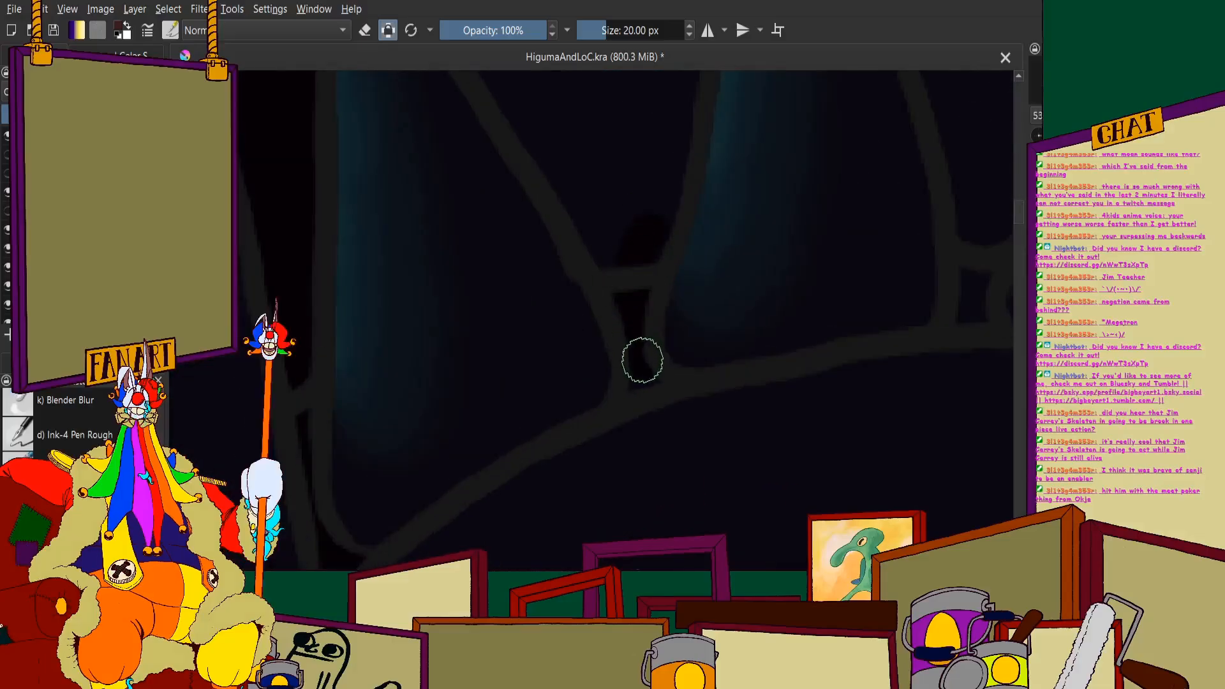
pyautogui.scroll(-3, 596, 270)
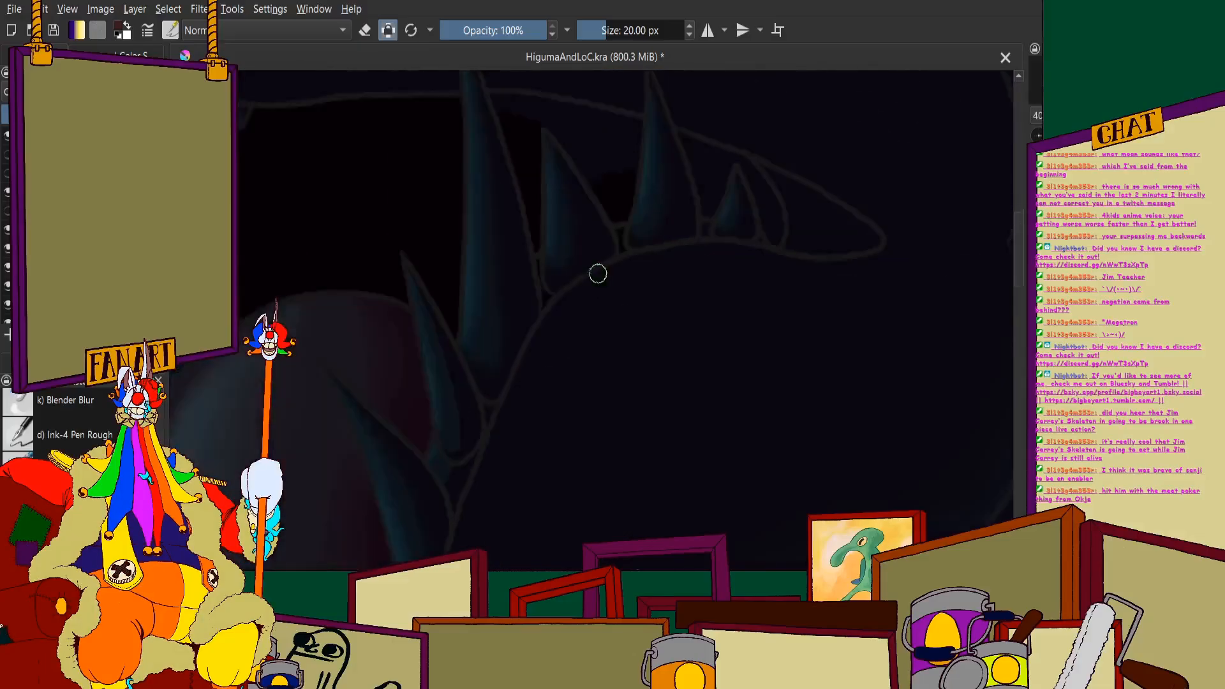
pyautogui.scroll(3, 531, 217)
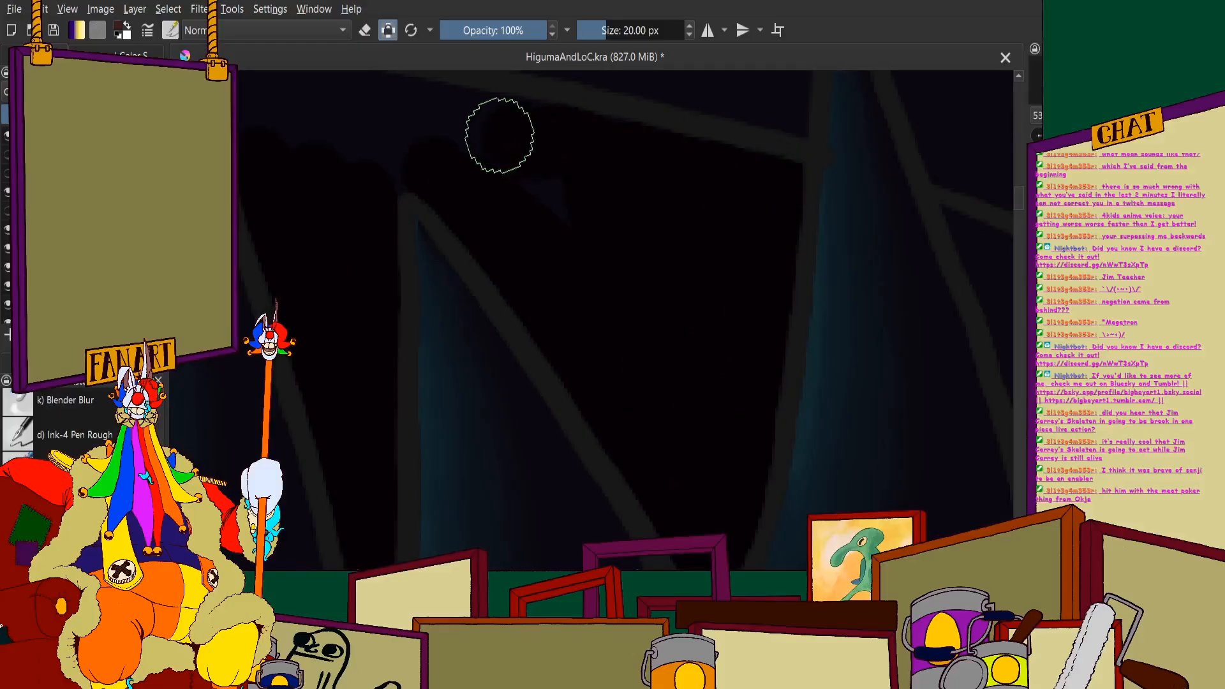
pyautogui.scroll(-2, 447, 170)
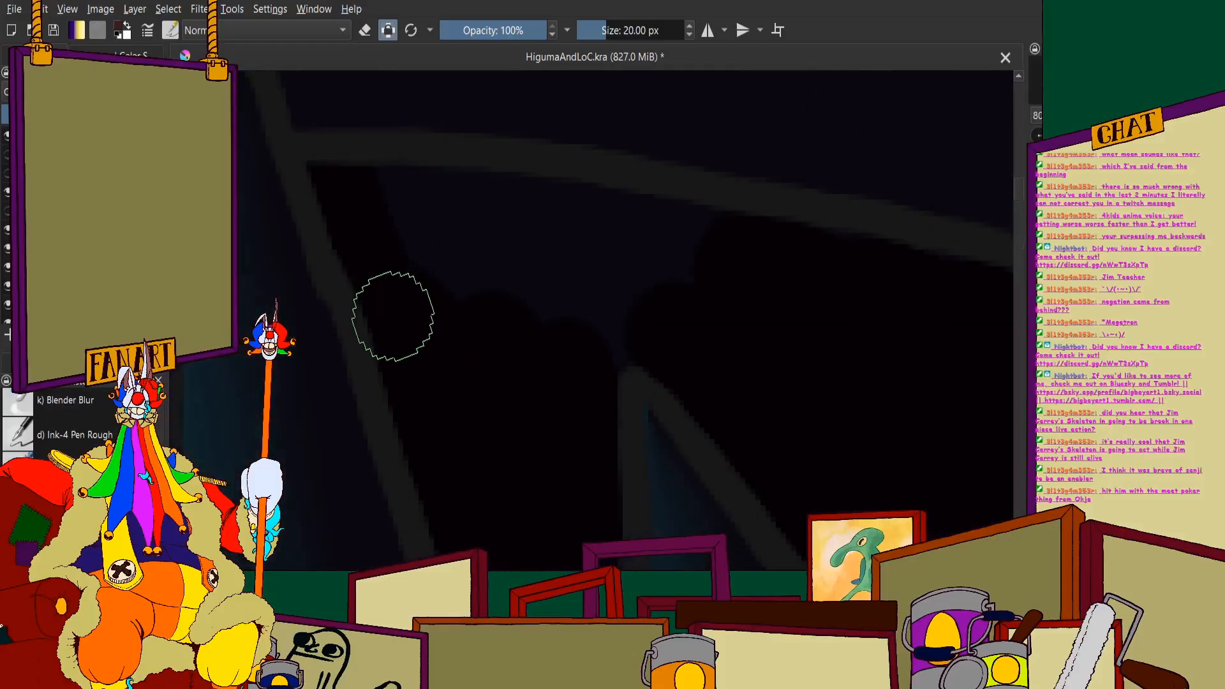
pyautogui.scroll(-6, 616, 312)
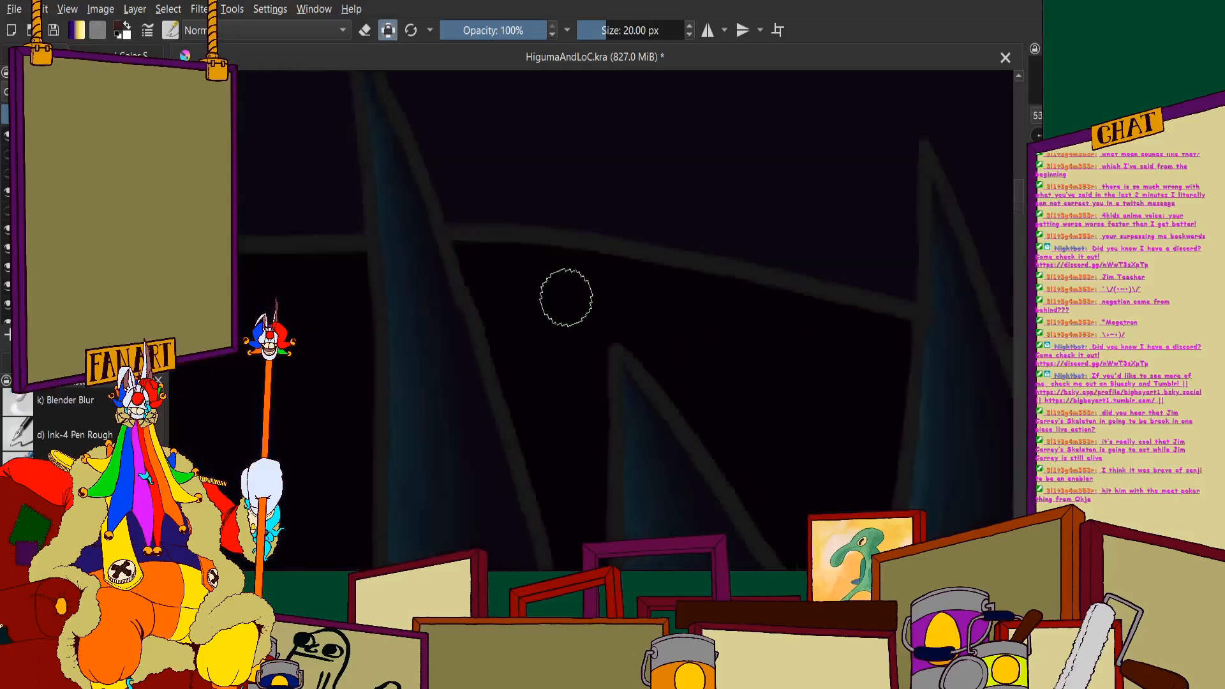
# - Fill the gaps around the smallest back tooth and the pointed corner of the mouth with black
pyautogui.scroll(5, 588, 313)
pyautogui.moveTo(540, 129); pyautogui.dragTo(536, 131)
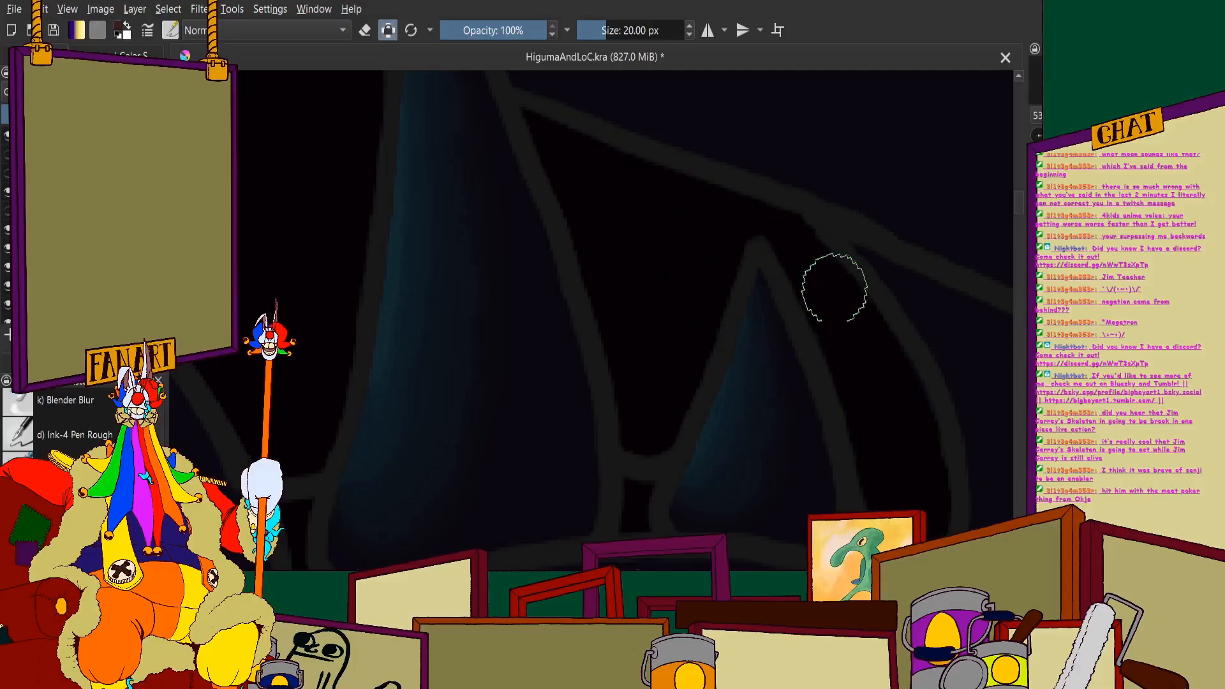
pyautogui.scroll(-5, 810, 313)
pyautogui.scroll(4, 721, 265)
pyautogui.scroll(-2, 391, 169)
pyautogui.scroll(2, 390, 157)
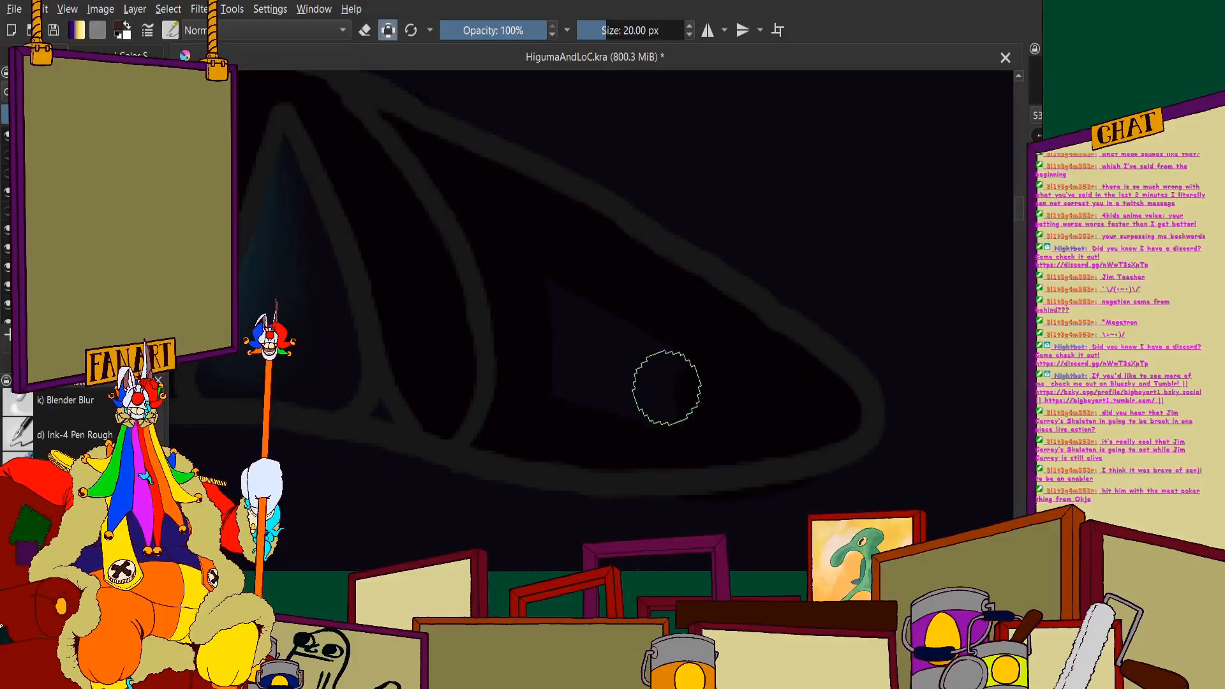
pyautogui.scroll(-8, 520, 296)
pyautogui.scroll(2, 427, 259)
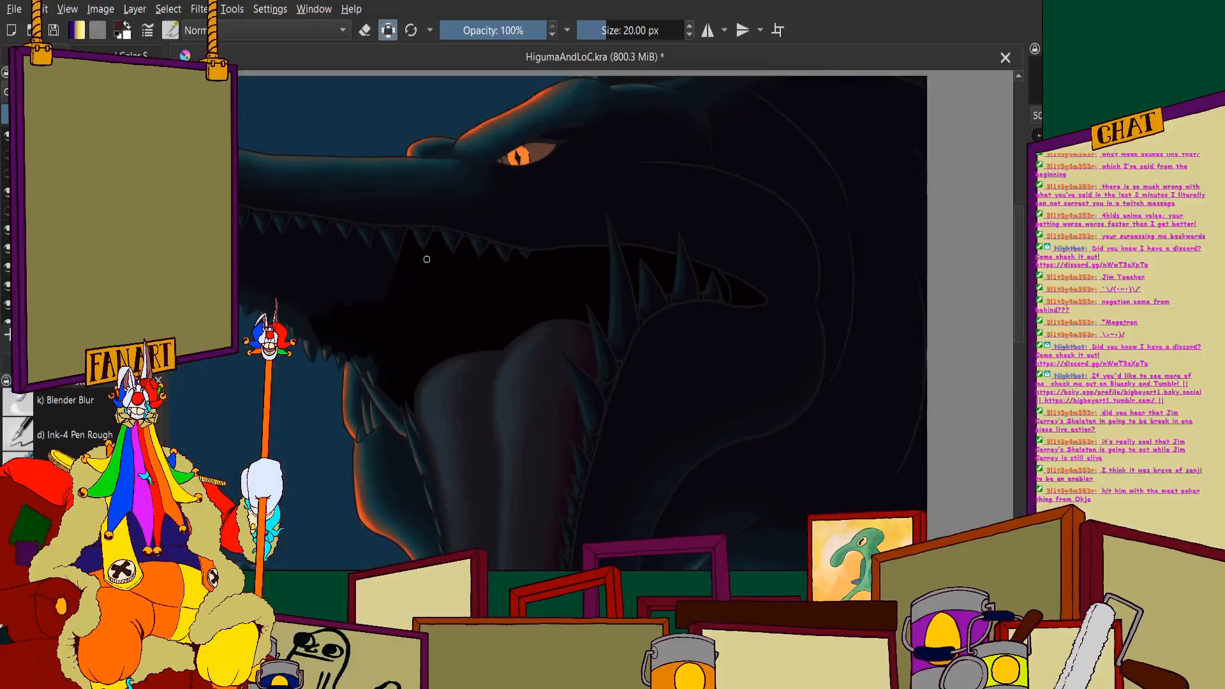
# - Paint black behind the far-side lower teeth, covering the blue gaps around their tips
pyautogui.scroll(10, 304, 295)
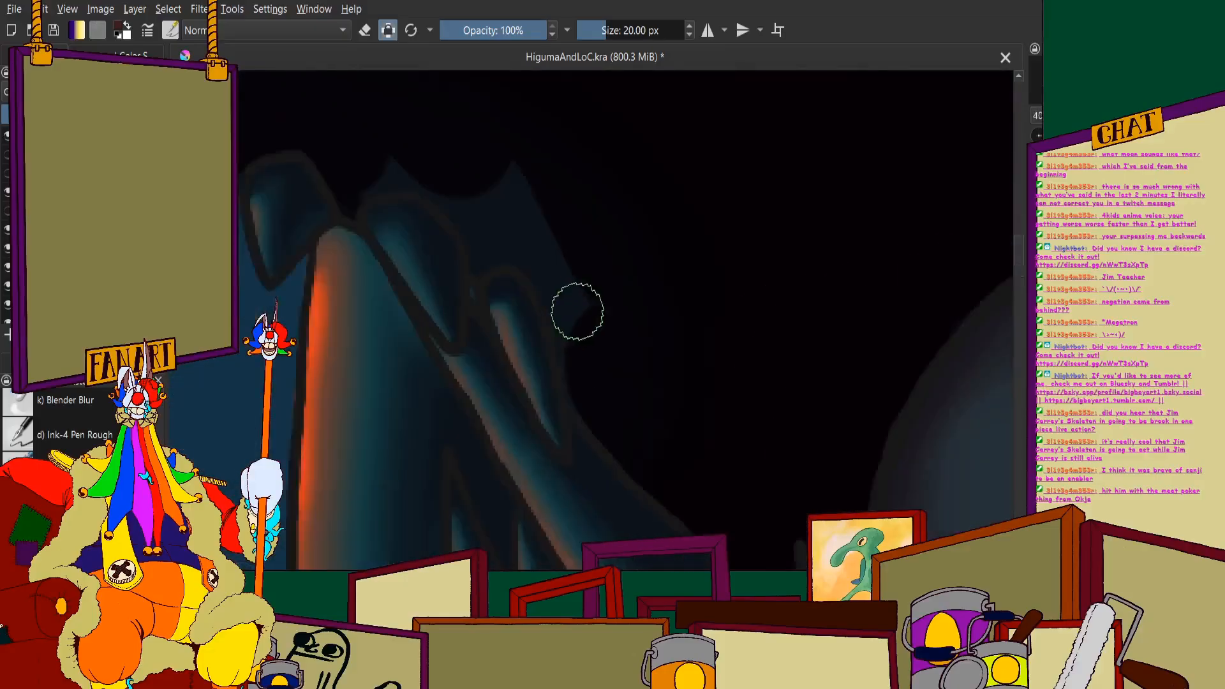
pyautogui.moveTo(530, 235); pyautogui.dragTo(614, 476)
pyautogui.moveTo(520, 250)
pyautogui.mouseDown()
pyautogui.moveTo(461, 194)
pyautogui.moveTo(407, 242)
pyautogui.mouseUp()
pyautogui.scroll(4, 383, 191)
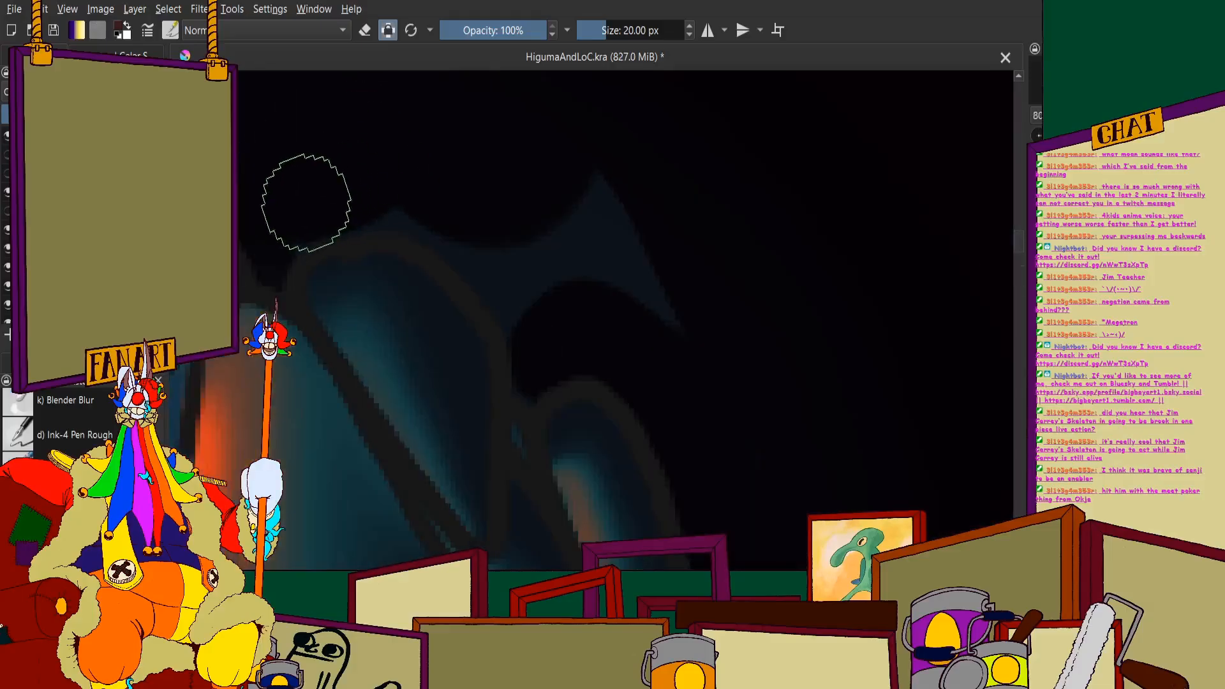
pyautogui.scroll(-6, 515, 145)
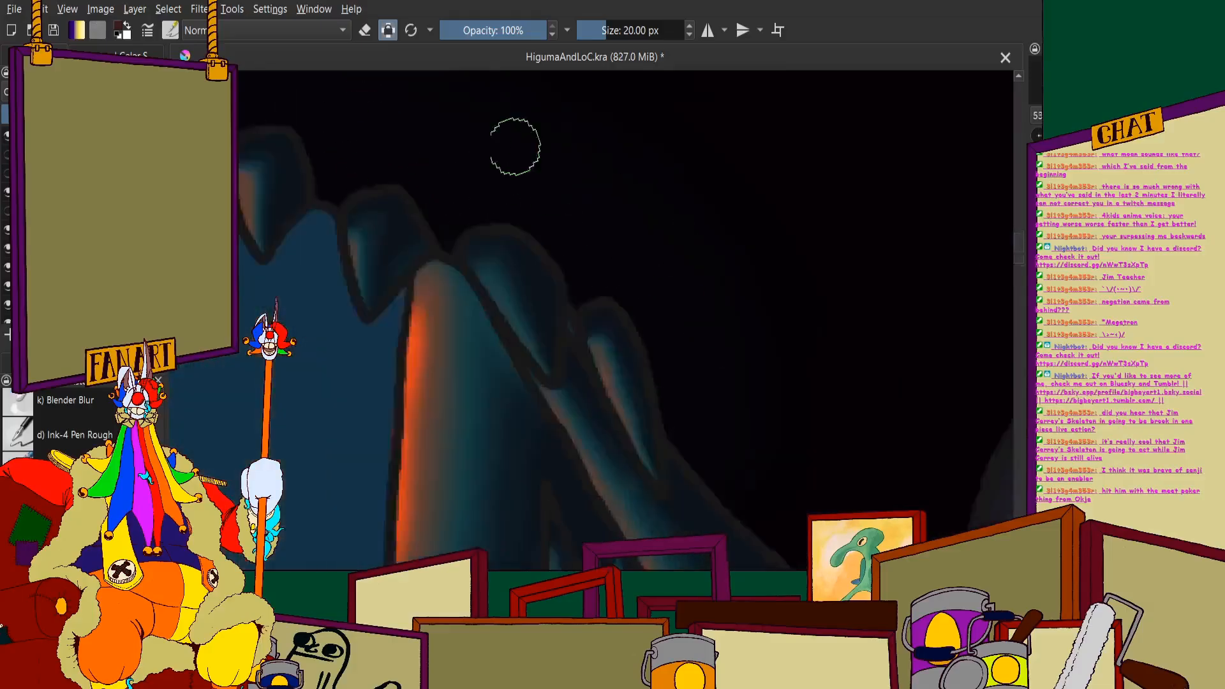
pyautogui.scroll(8, 518, 185)
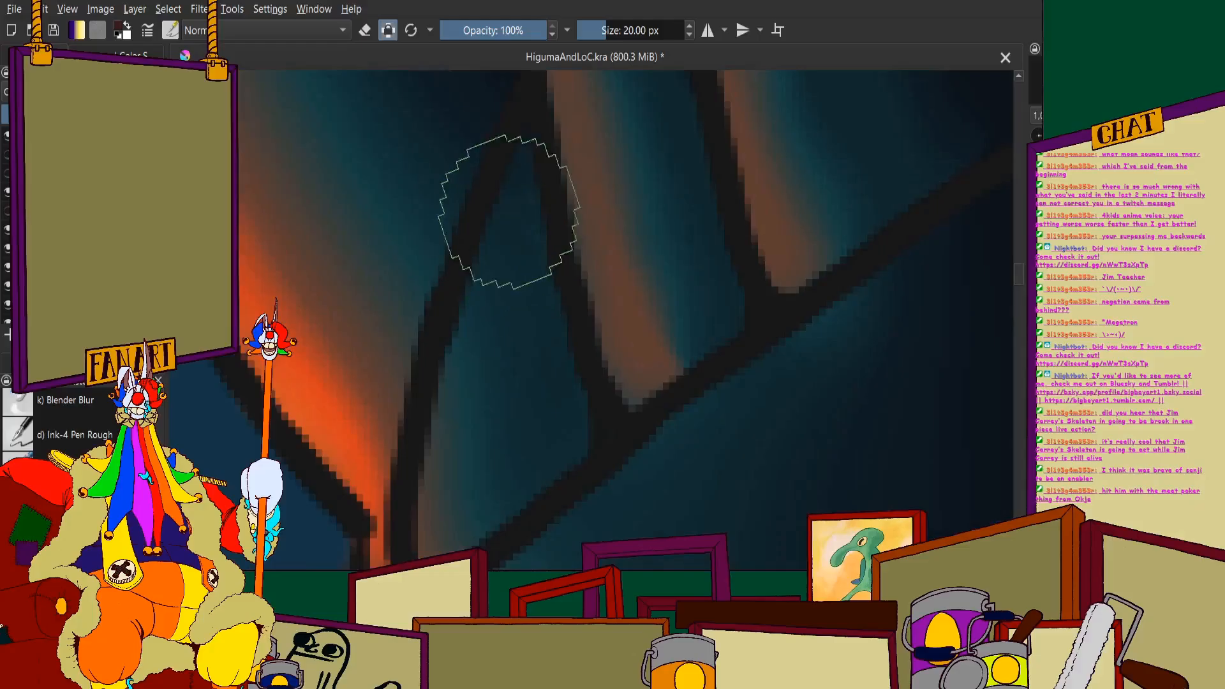
pyautogui.moveTo(517, 193)
pyautogui.mouseDown()
pyautogui.moveTo(442, 537)
pyautogui.moveTo(564, 432)
pyautogui.moveTo(527, 229)
pyautogui.mouseUp()
pyautogui.scroll(-6, 543, 233)
pyautogui.scroll(4, 534, 284)
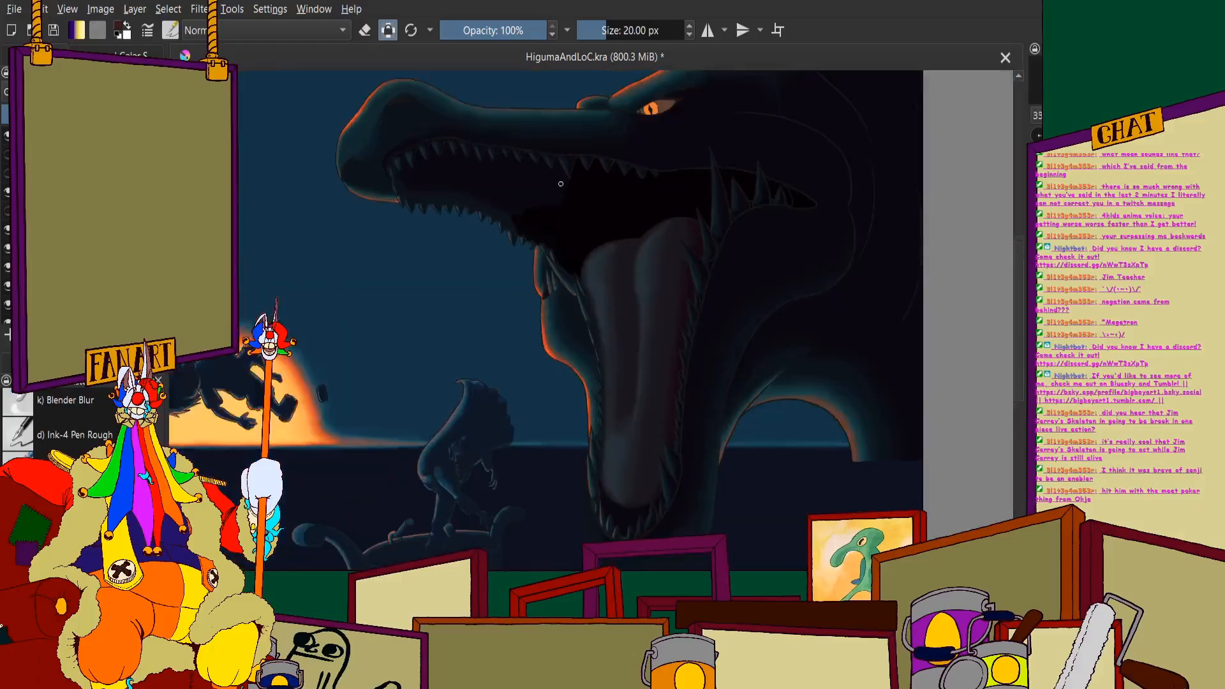
# - Fill the gaps between the middle upper teeth with black, from the gum line down to the already painted mouth interior
pyautogui.scroll(3, 623, 211)
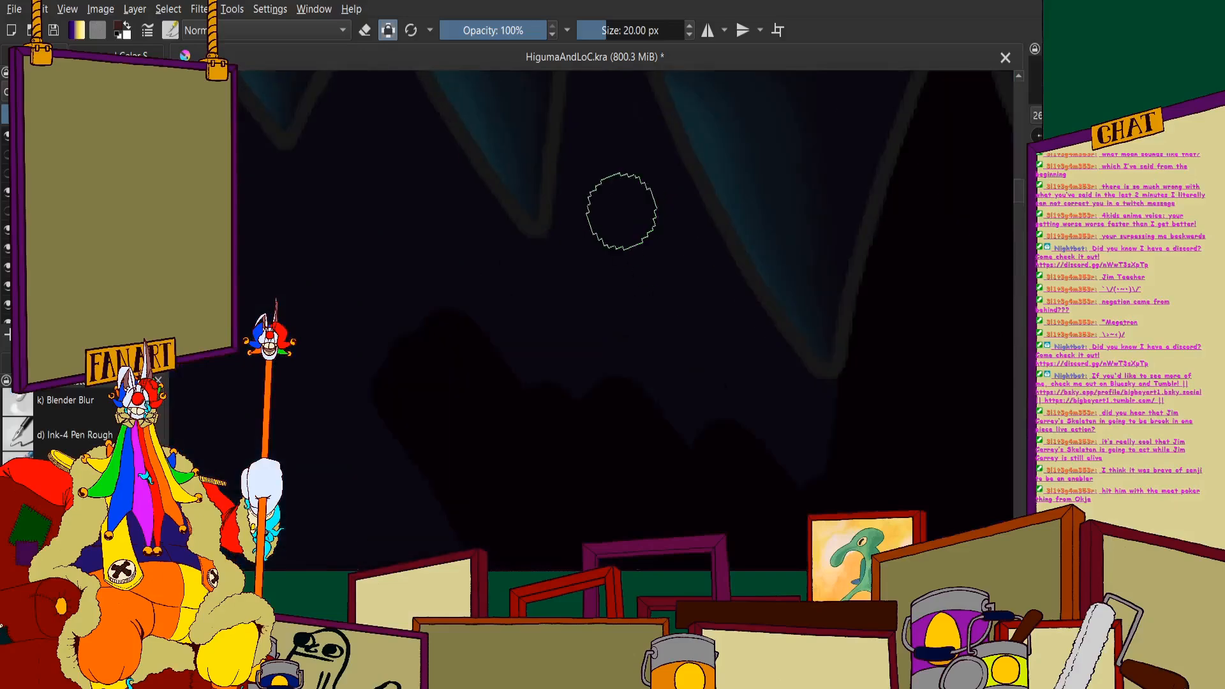
pyautogui.moveTo(688, 243)
pyautogui.mouseDown()
pyautogui.moveTo(747, 340)
pyautogui.moveTo(824, 419)
pyautogui.moveTo(852, 421)
pyautogui.moveTo(773, 383)
pyautogui.moveTo(791, 441)
pyautogui.moveTo(711, 465)
pyautogui.moveTo(611, 320)
pyautogui.moveTo(583, 311)
pyautogui.mouseUp()
pyautogui.scroll(-3, 588, 254)
pyautogui.scroll(5, 574, 268)
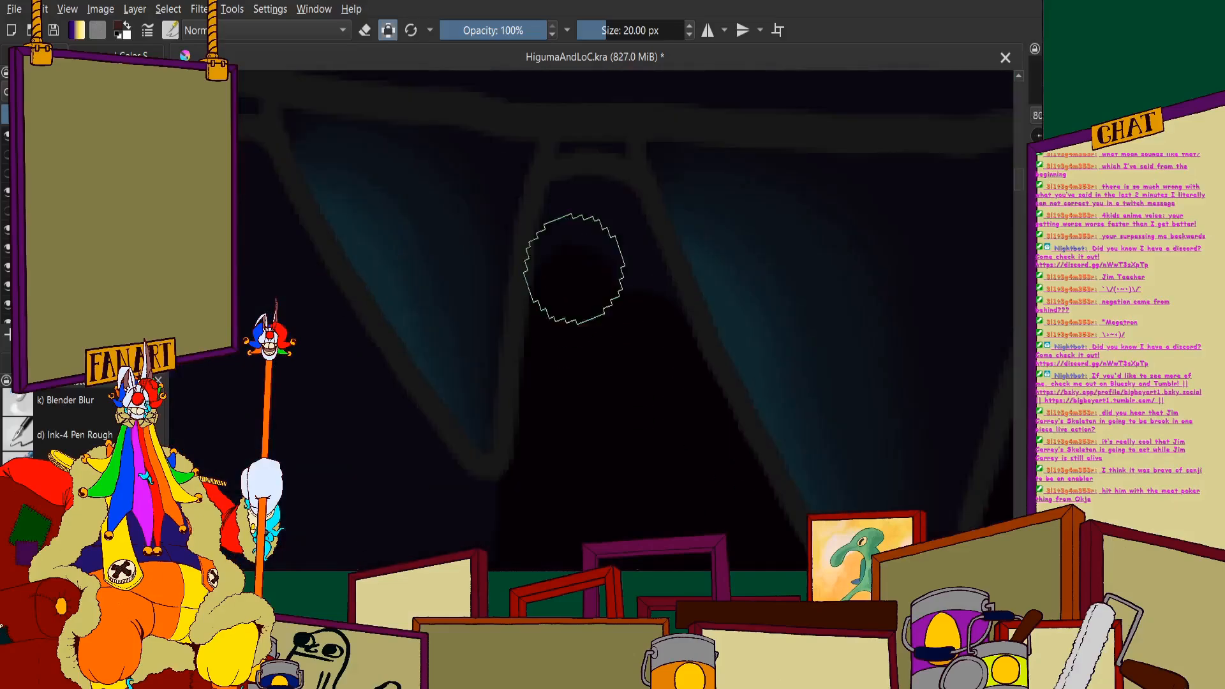
pyautogui.scroll(-2, 470, 276)
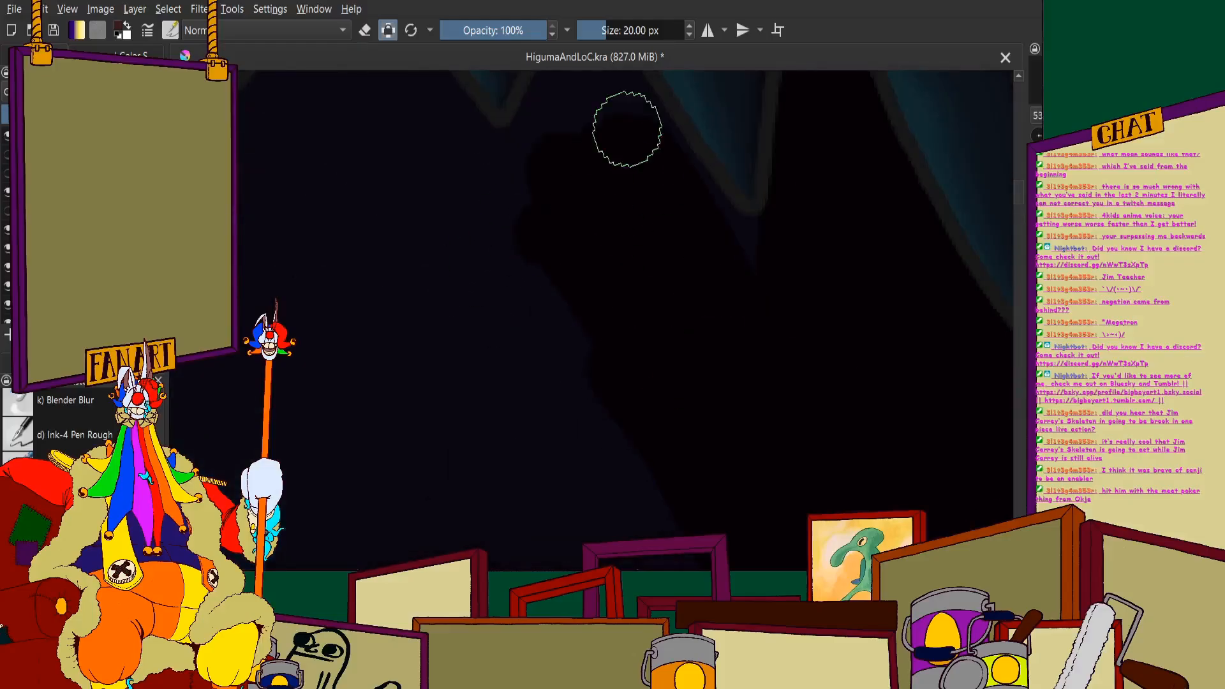
pyautogui.scroll(-2, 702, 268)
pyautogui.scroll(4, 659, 211)
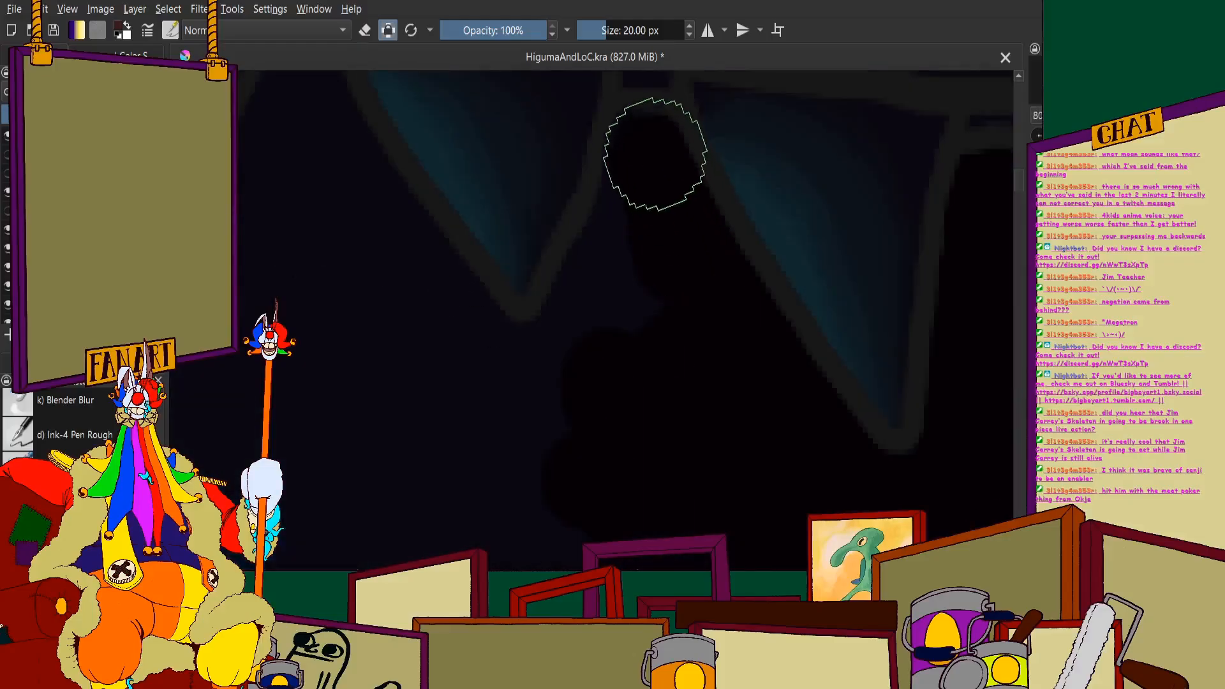
pyautogui.scroll(-4, 568, 369)
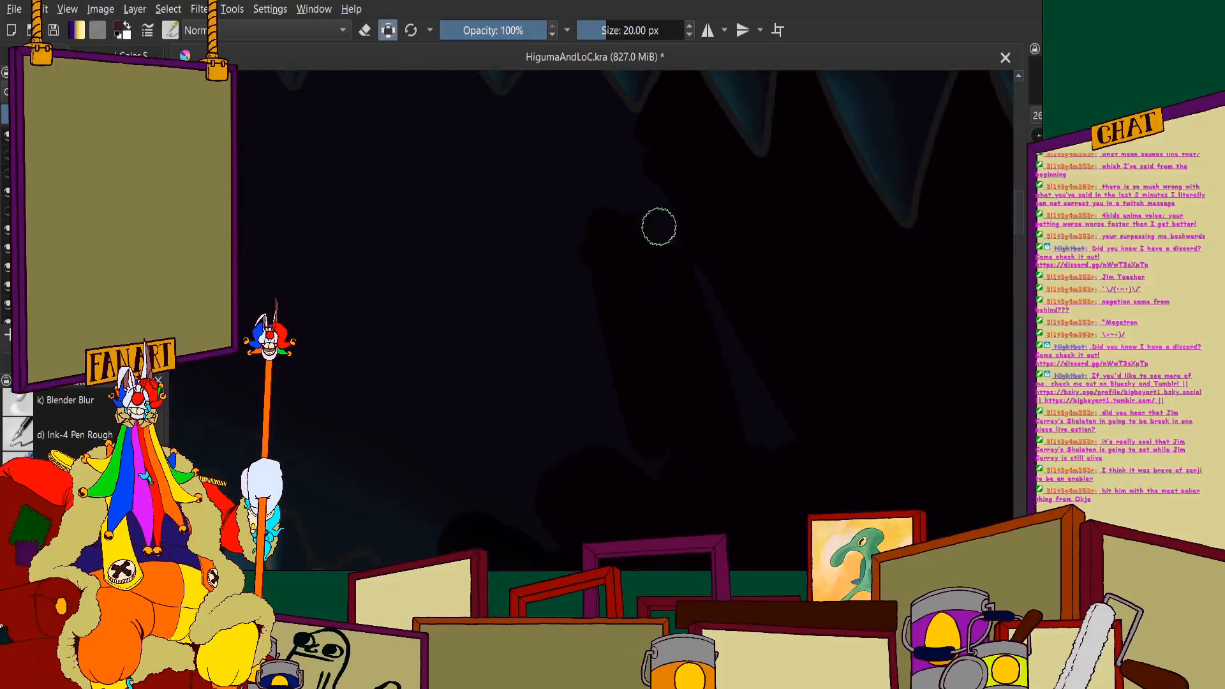
pyautogui.scroll(-2, 660, 226)
# - Paint black along the gum line around the large lower tooth and its forward neighbour, redoing the first stroke
pyautogui.scroll(4, 609, 358)
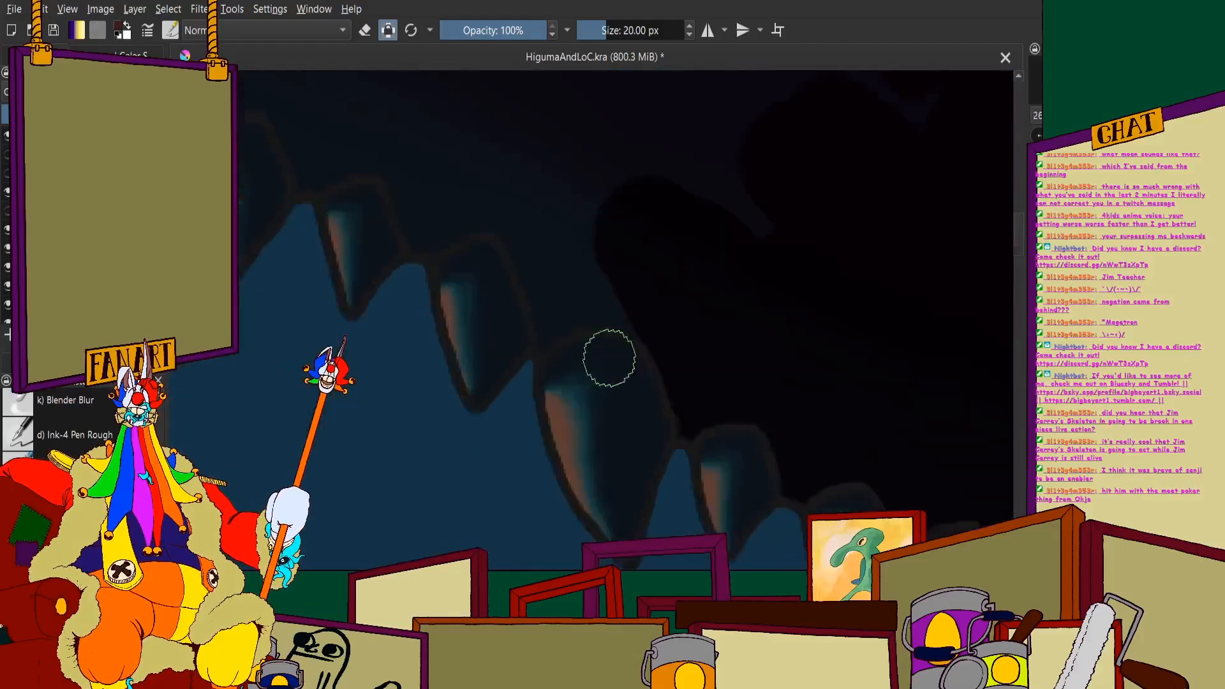
pyautogui.scroll(2, 574, 306)
pyautogui.moveTo(471, 137)
pyautogui.mouseDown()
pyautogui.moveTo(451, 123)
pyautogui.moveTo(513, 311)
pyautogui.moveTo(607, 296)
pyautogui.moveTo(712, 338)
pyautogui.mouseUp()
pyautogui.scroll(-3, 587, 246)
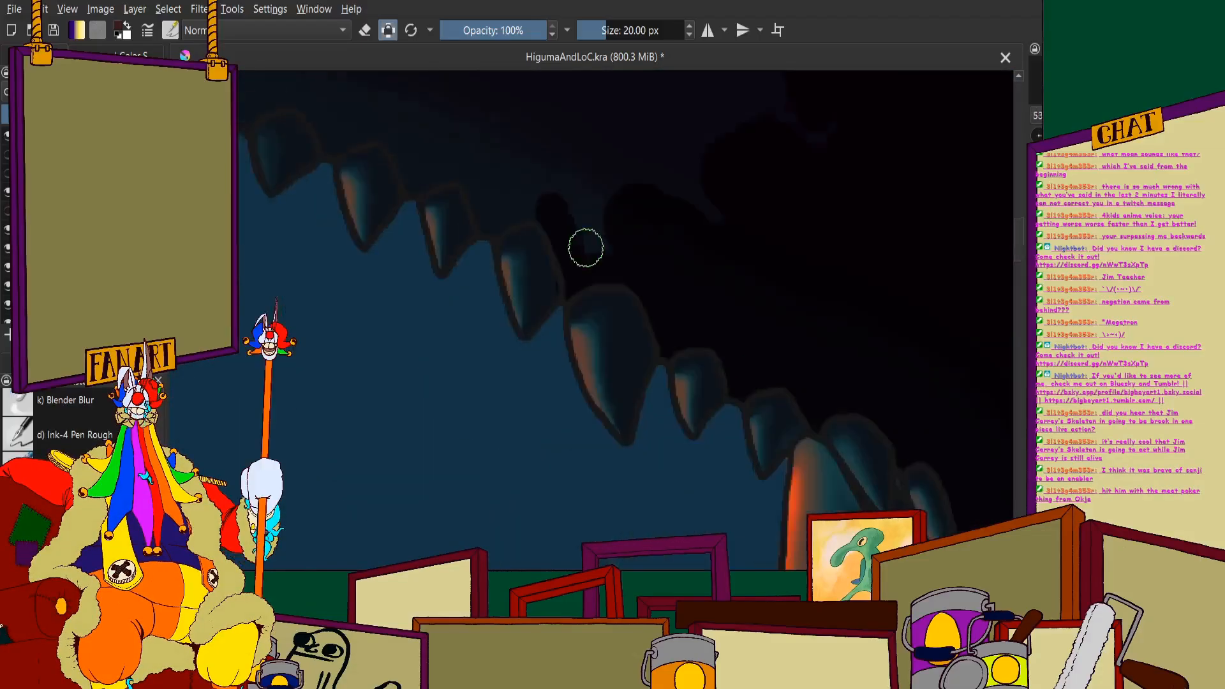
pyautogui.scroll(2, 575, 241)
pyautogui.hotkey('ctrl', 'z')
pyautogui.scroll(3, 597, 204)
pyautogui.moveTo(461, 170); pyautogui.dragTo(442, 150)
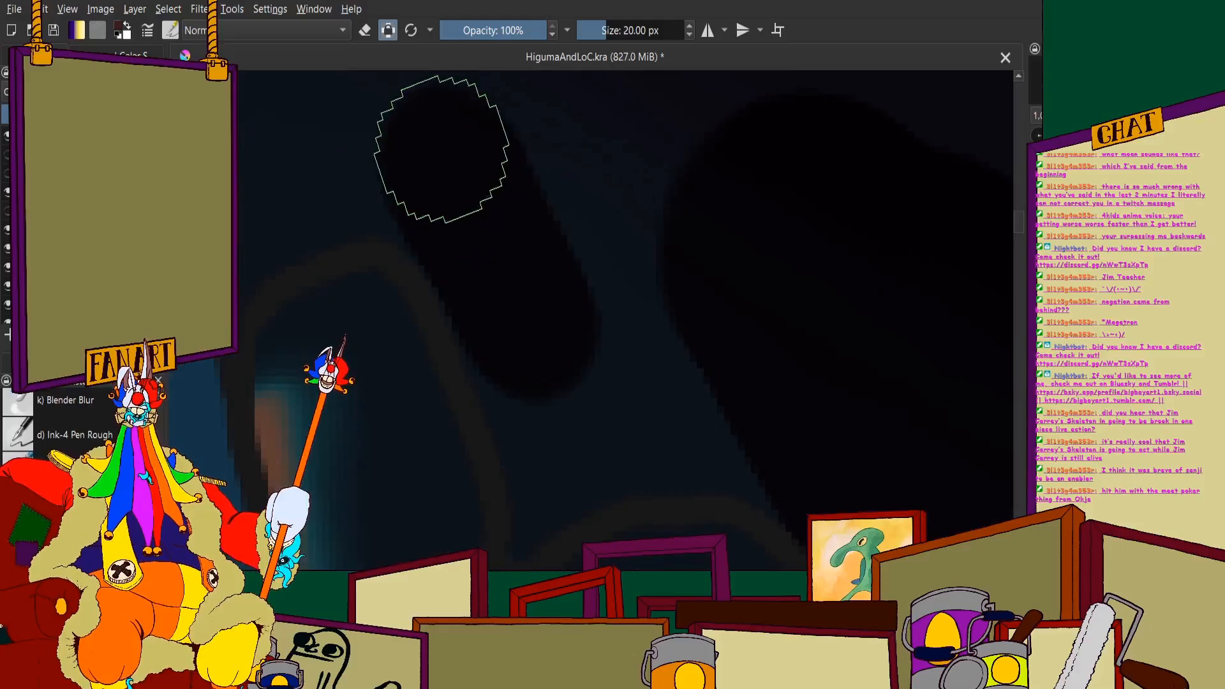
pyautogui.moveTo(485, 300)
pyautogui.mouseDown()
pyautogui.moveTo(520, 328)
pyautogui.moveTo(539, 501)
pyautogui.moveTo(806, 476)
pyautogui.mouseUp()
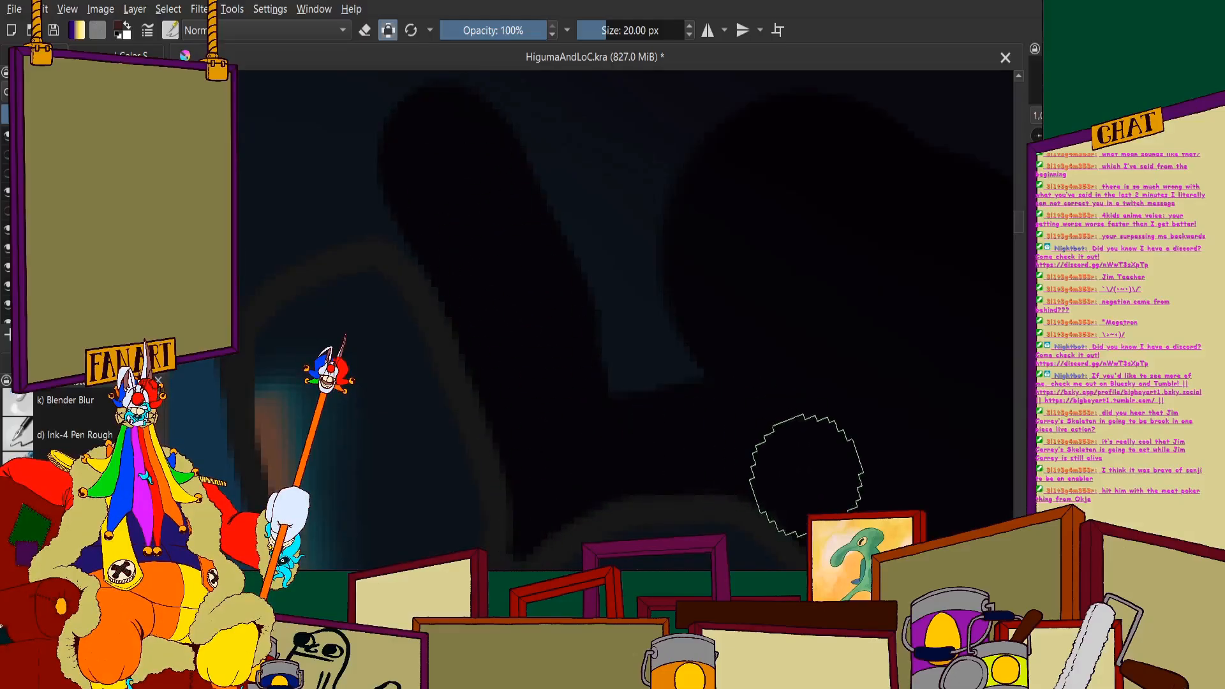
# - Extend the black forward across the middle of the mouth interior, above the lower teeth
pyautogui.scroll(-4, 792, 166)
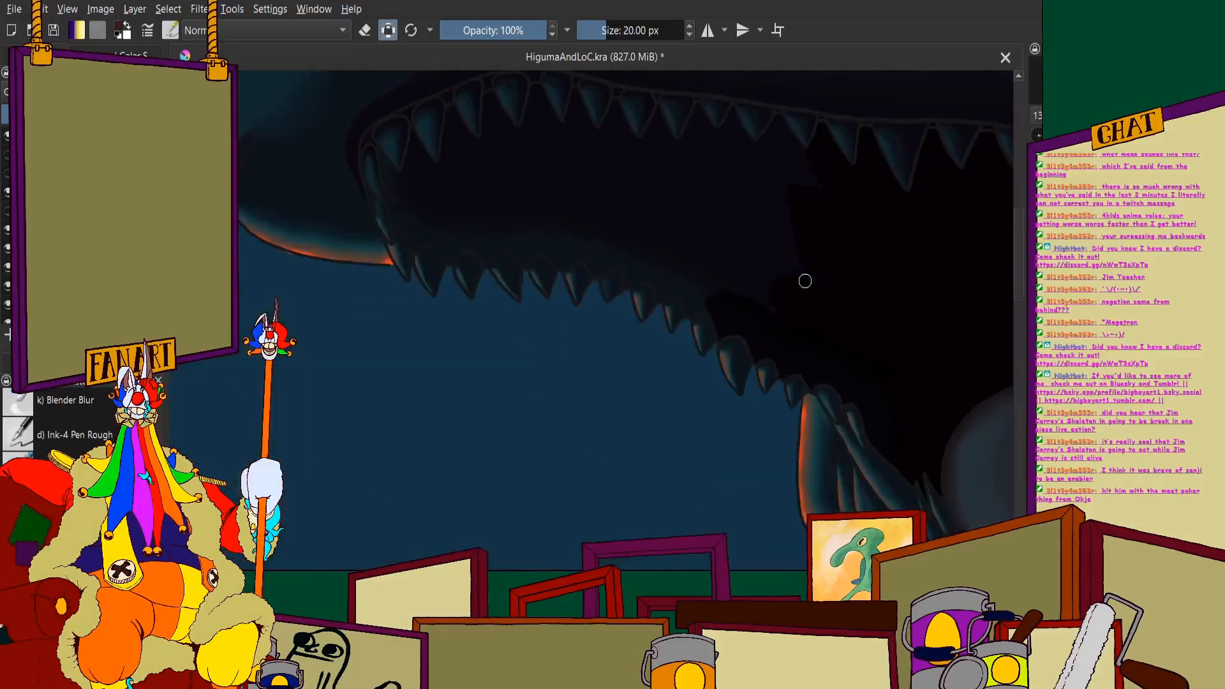
pyautogui.scroll(2, 805, 281)
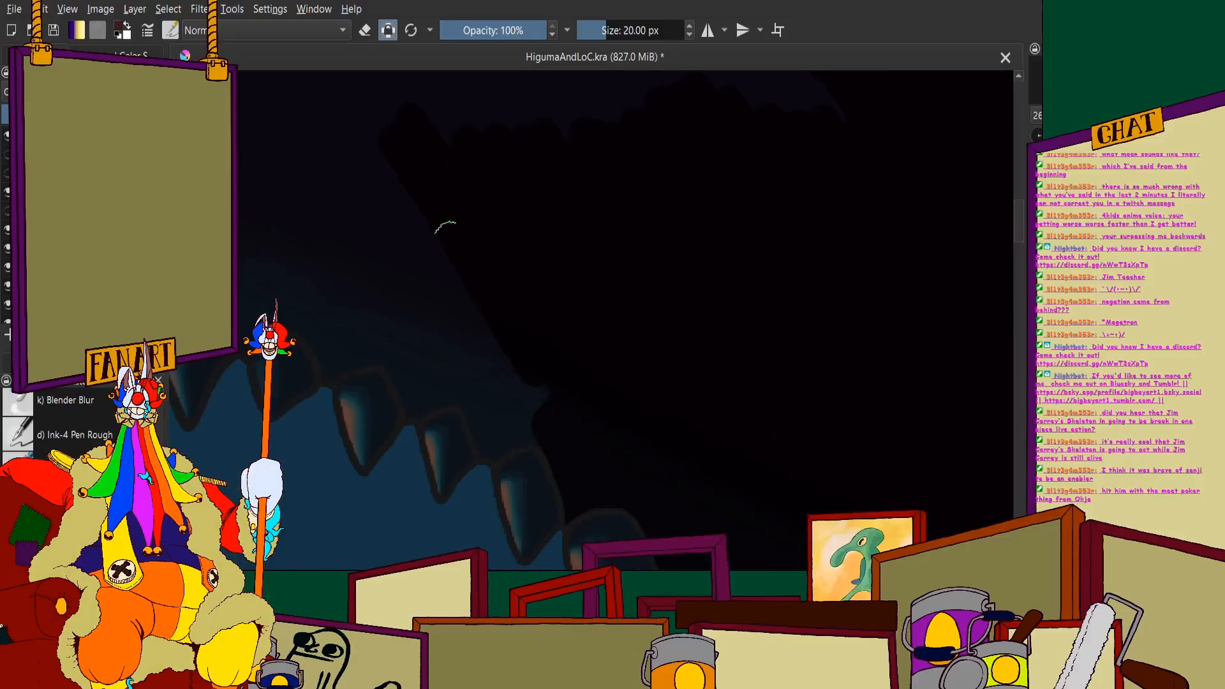
pyautogui.scroll(-1, 445, 256)
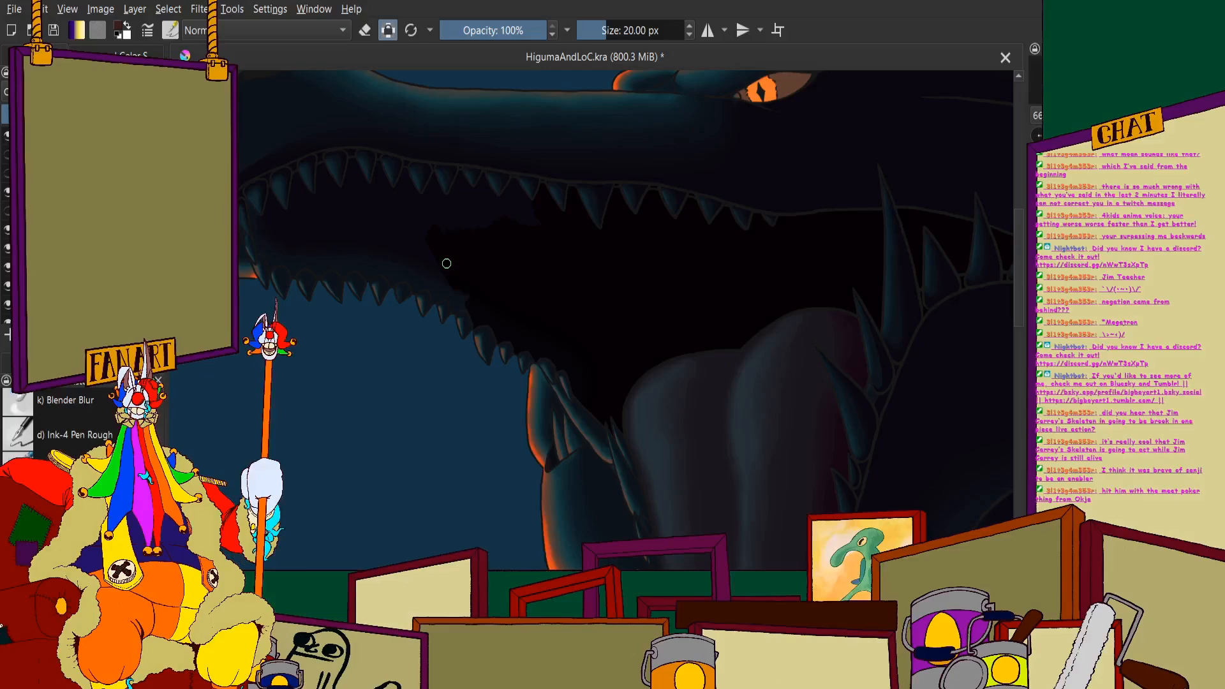
# - Fill the gaps between the next upper teeth toward the snout with black and join them to the painted interior
pyautogui.scroll(7, 517, 193)
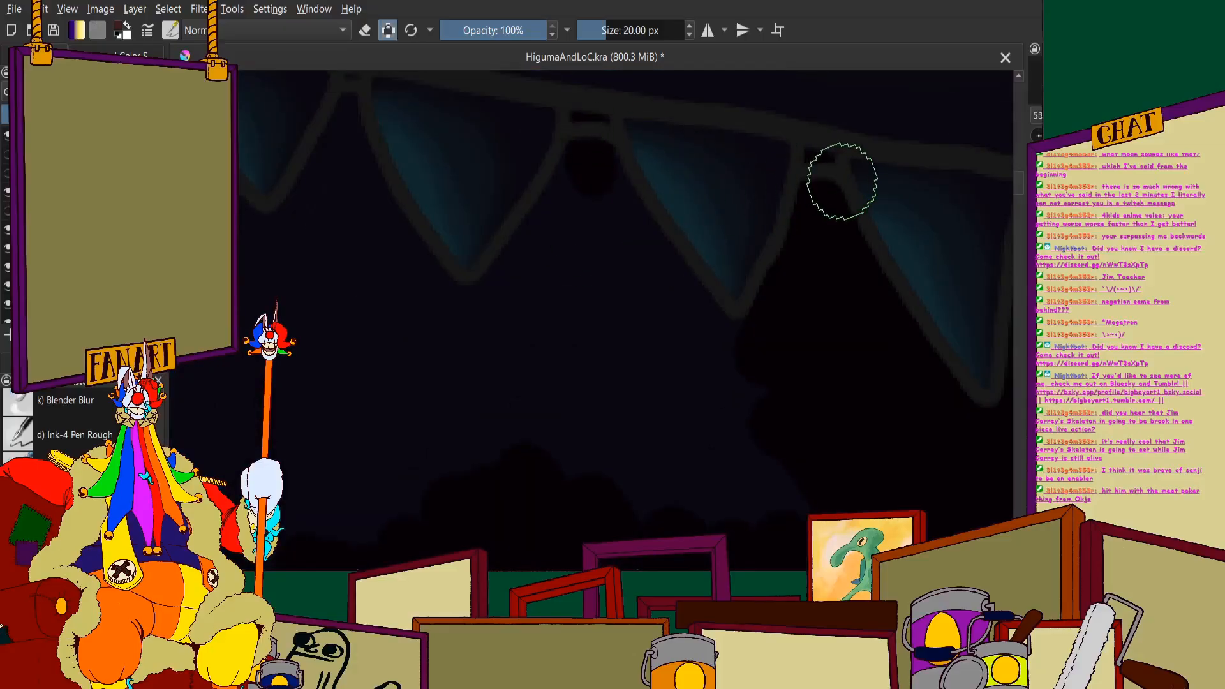
pyautogui.moveTo(584, 351); pyautogui.dragTo(574, 156)
pyautogui.scroll(-2, 581, 150)
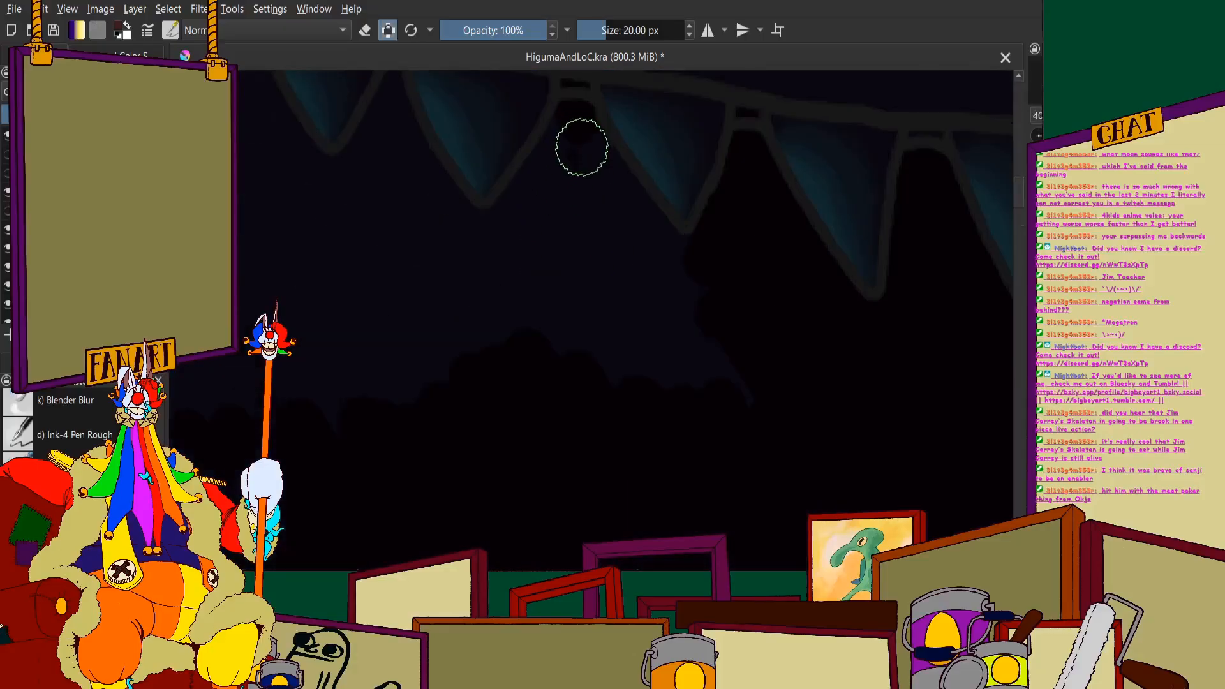
pyautogui.scroll(-3, 681, 348)
pyautogui.scroll(6, 848, 183)
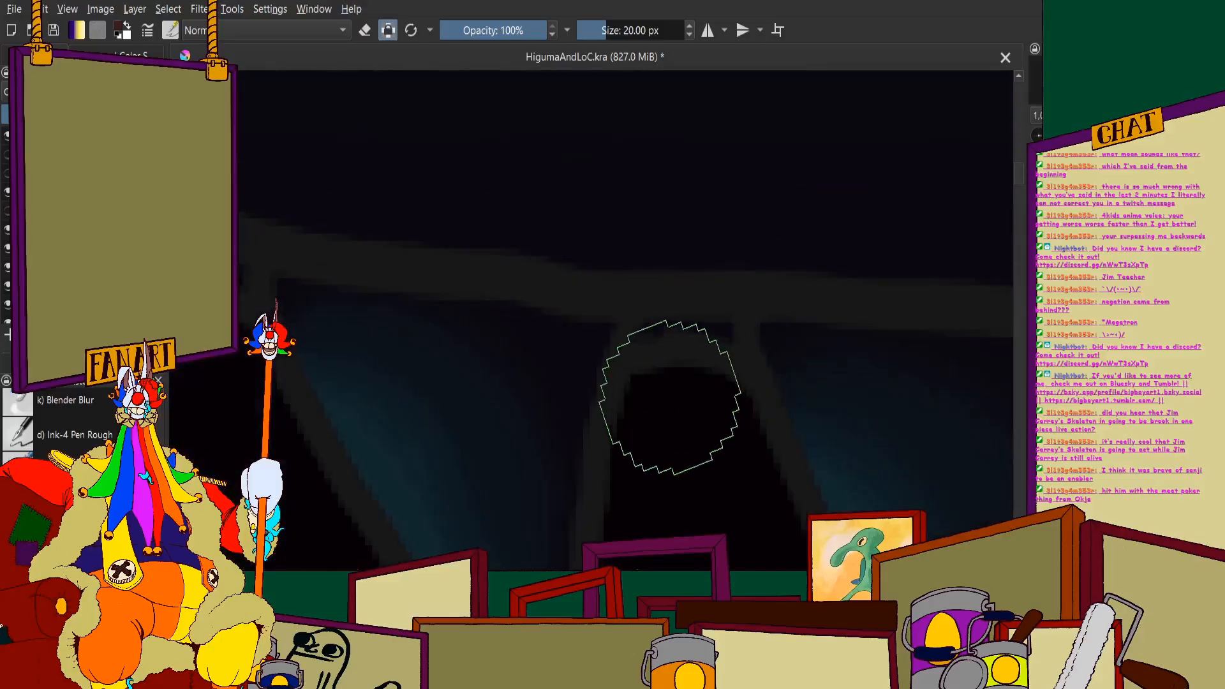
pyautogui.scroll(-3, 675, 325)
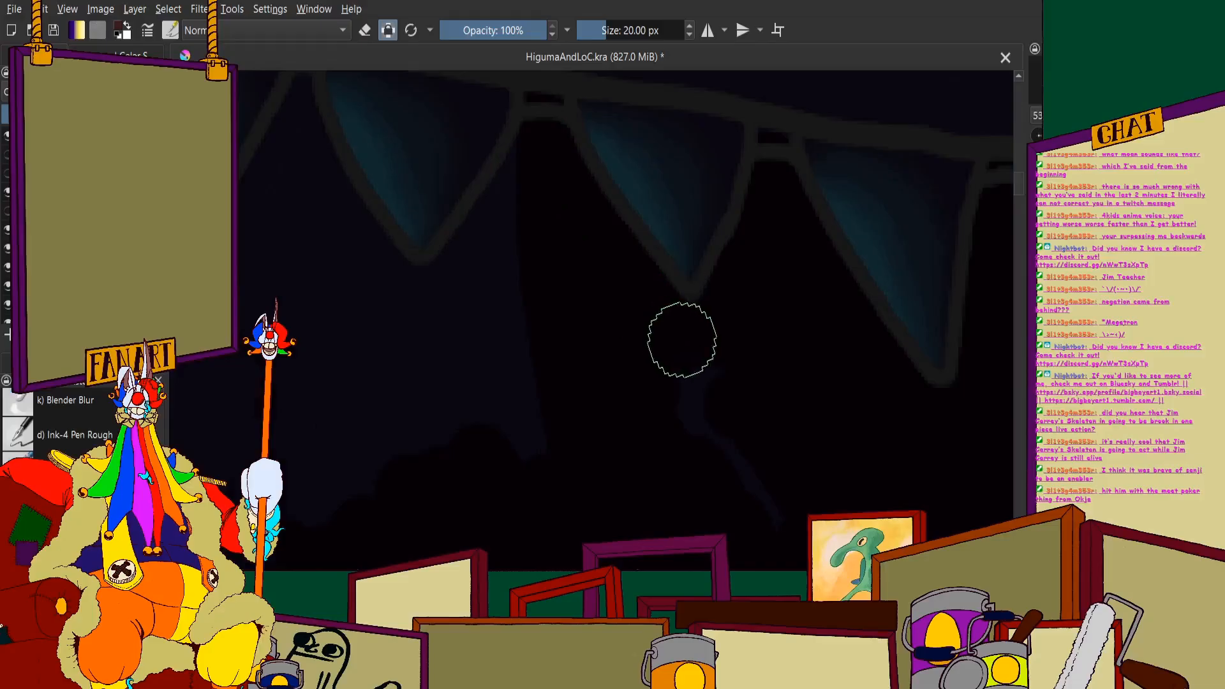
pyautogui.scroll(-4, 564, 306)
# - Paint black down to the outlines of the lower teeth just ahead of the large lower tooth
pyautogui.scroll(6, 533, 374)
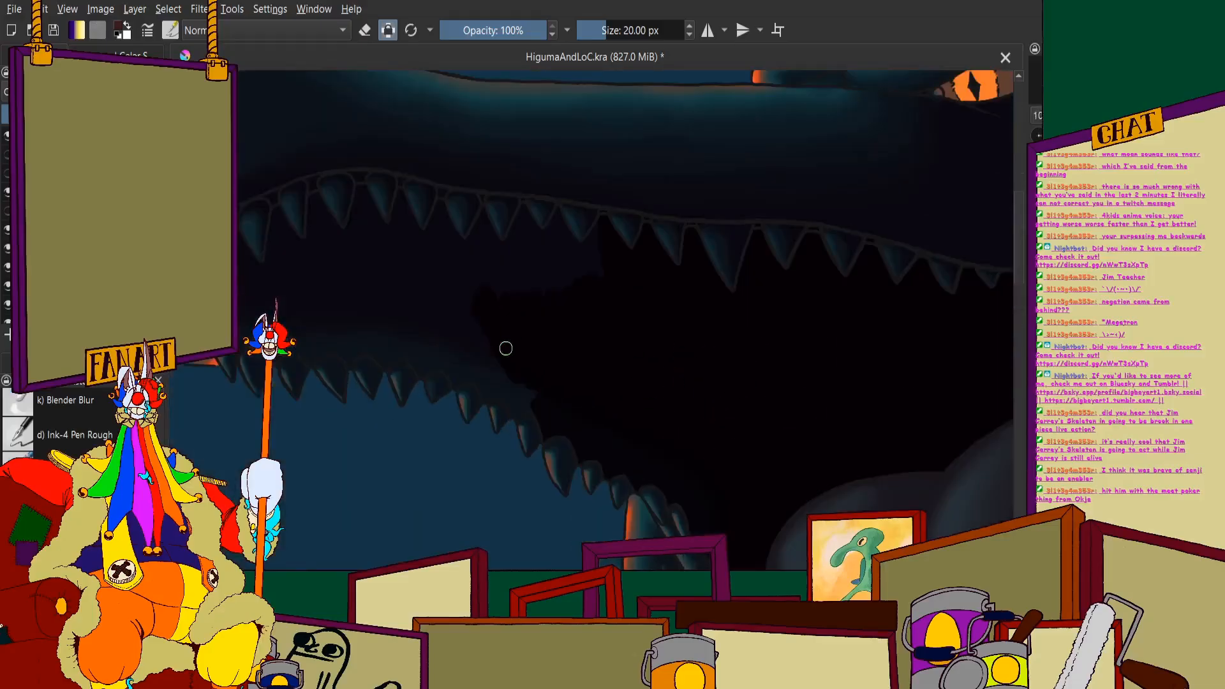
pyautogui.scroll(2, 508, 382)
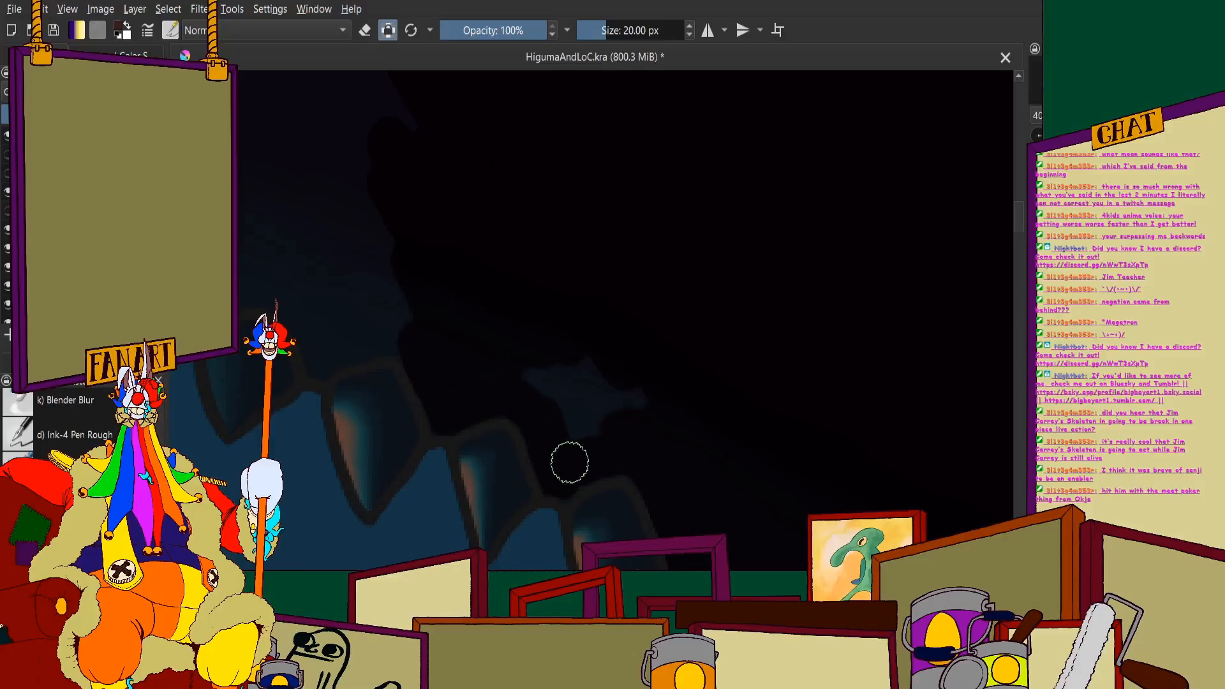
pyautogui.scroll(-5, 521, 314)
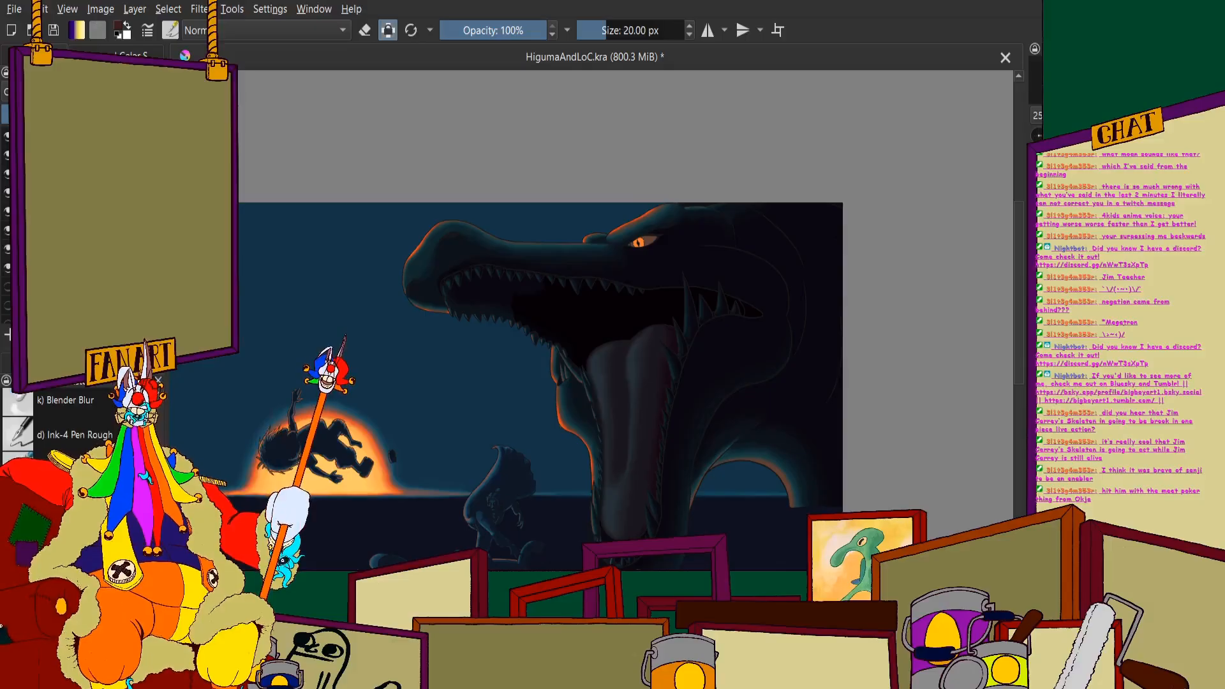
# - Fill the gaps between the upper teeth farther forward with black and extend the black interior toward the snout beneath them
pyautogui.scroll(5, 534, 344)
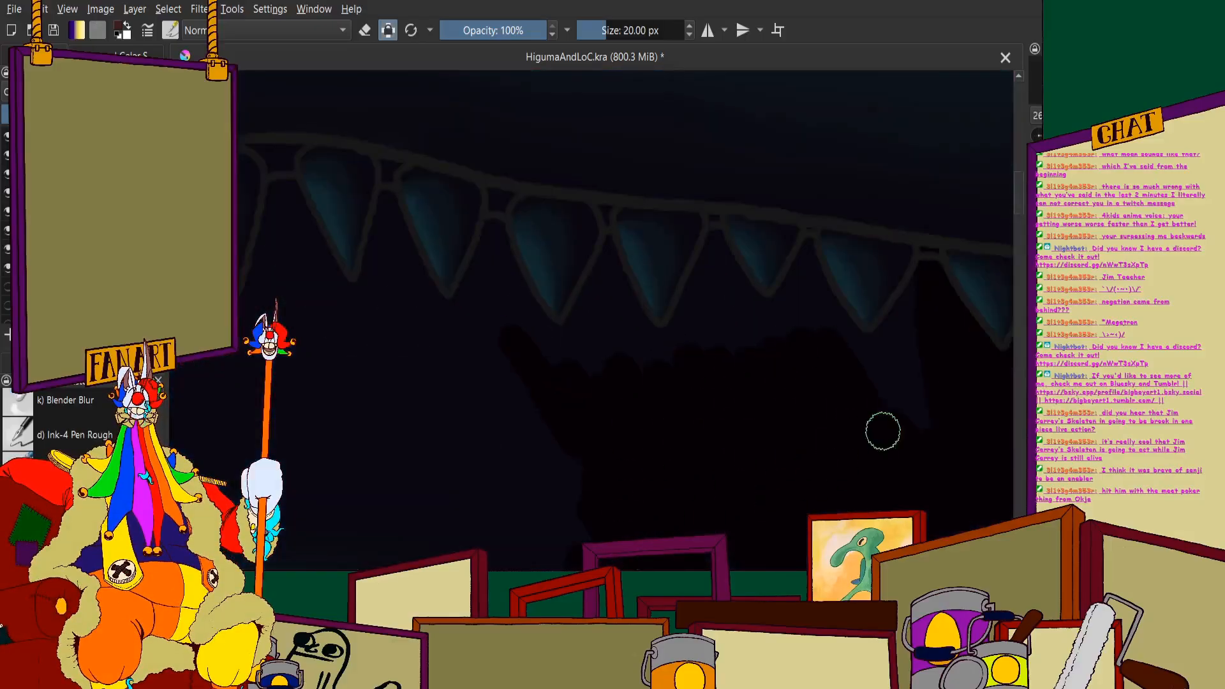
pyautogui.scroll(4, 883, 431)
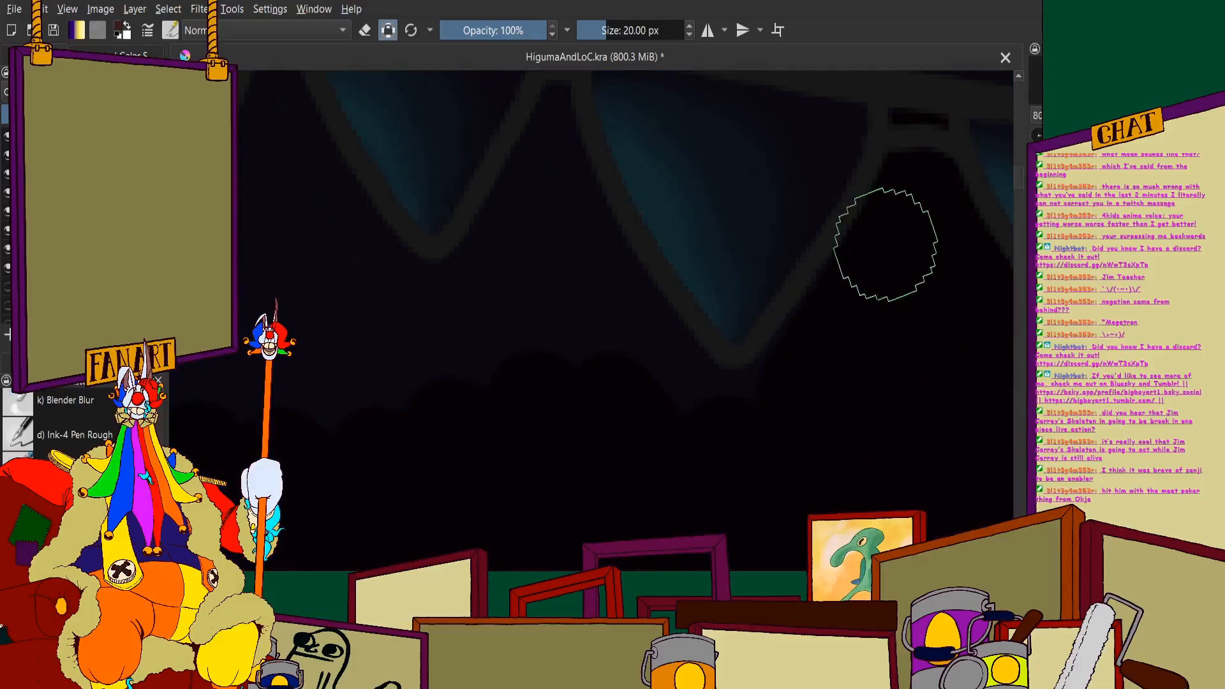
pyautogui.scroll(-4, 623, 293)
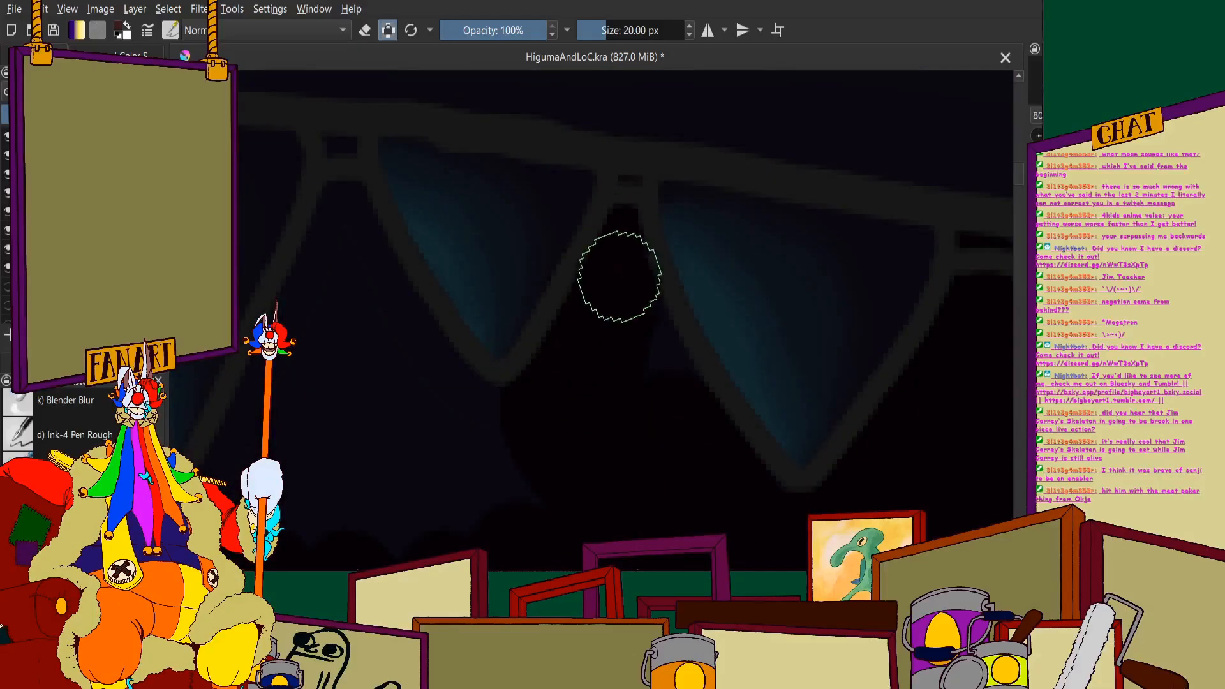
pyautogui.scroll(-2, 536, 322)
pyautogui.scroll(2, 536, 322)
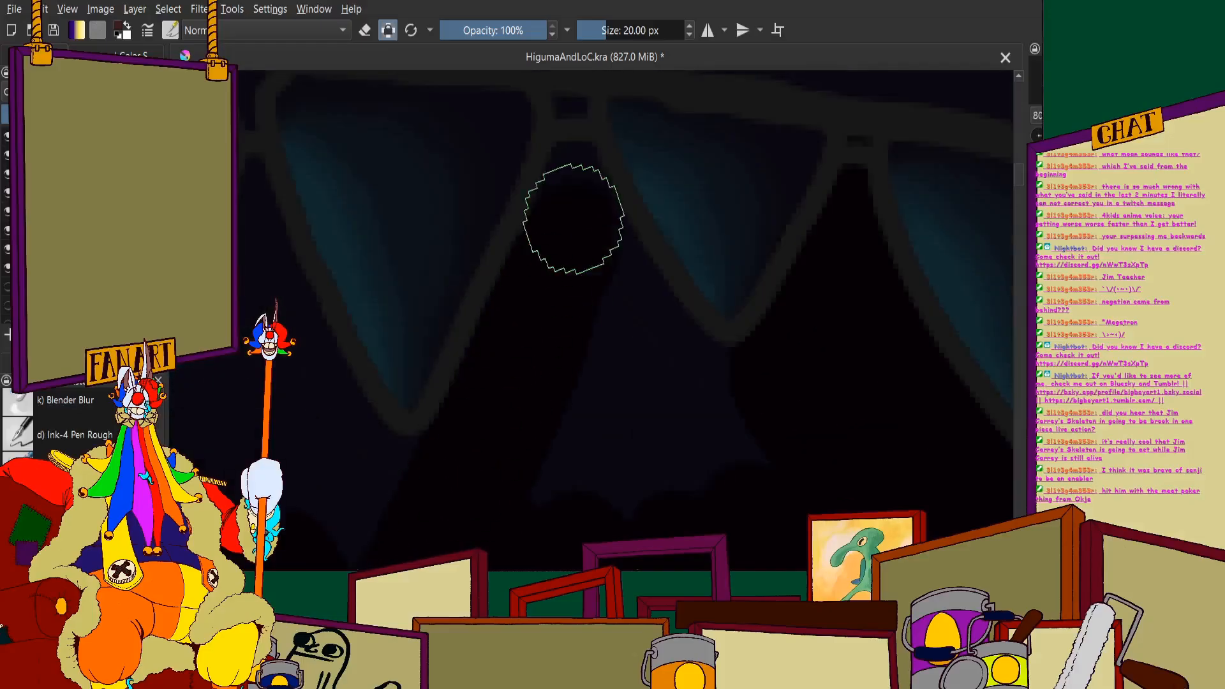
pyautogui.moveTo(568, 132)
pyautogui.mouseDown()
pyautogui.moveTo(647, 319)
pyautogui.moveTo(720, 399)
pyautogui.moveTo(612, 279)
pyautogui.moveTo(709, 420)
pyautogui.moveTo(600, 385)
pyautogui.moveTo(538, 489)
pyautogui.mouseUp()
pyautogui.scroll(-6, 537, 489)
pyautogui.scroll(5, 702, 208)
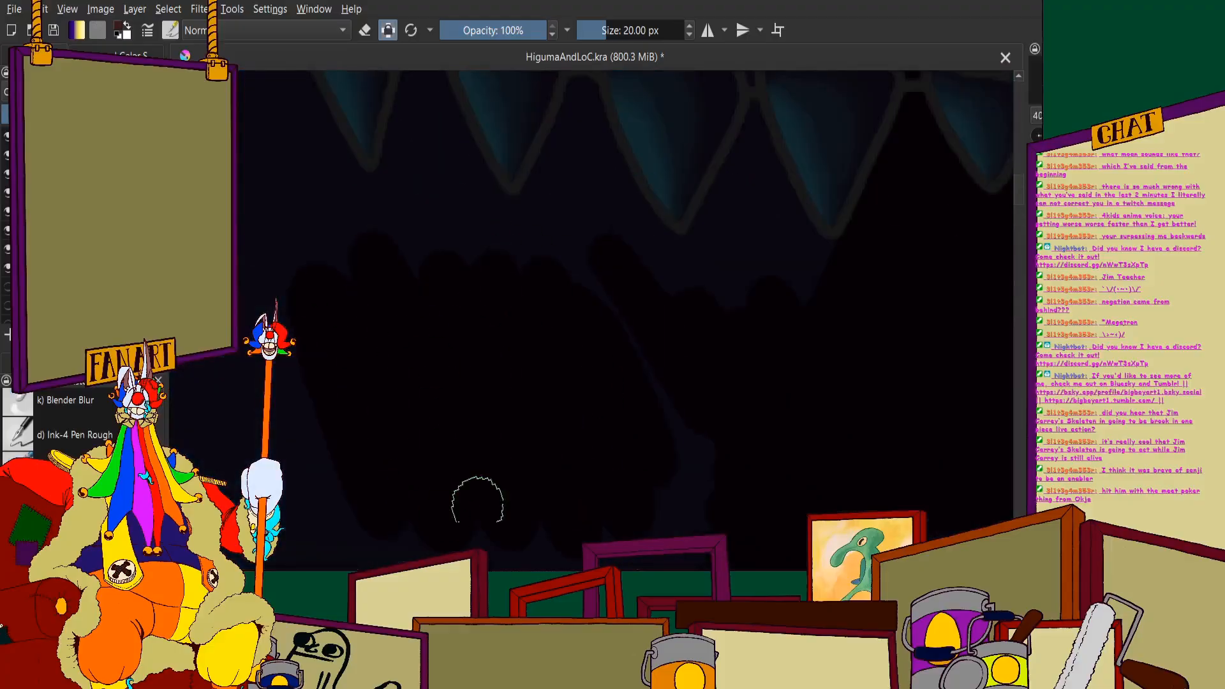
# - Fill the gaps between the front-half upper teeth with black, including the small openings above the gum line, and cover the leftover patches beneath them
pyautogui.scroll(2, 769, 238)
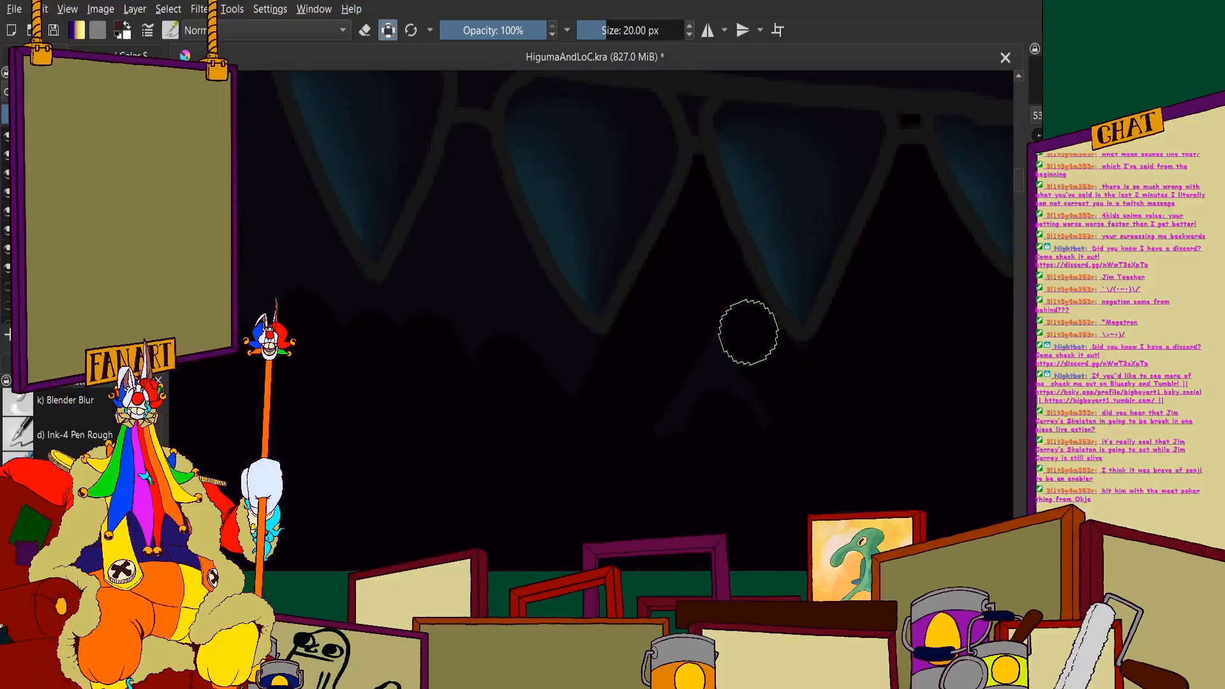
pyautogui.scroll(3, 501, 273)
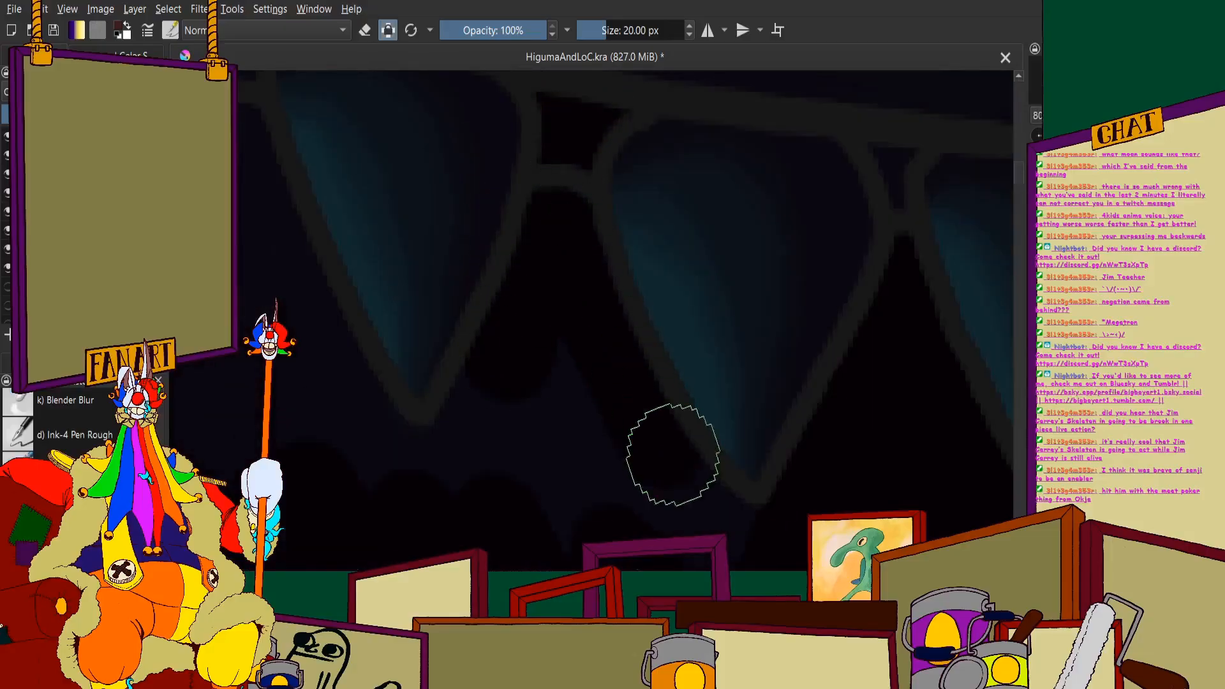
pyautogui.scroll(-3, 654, 397)
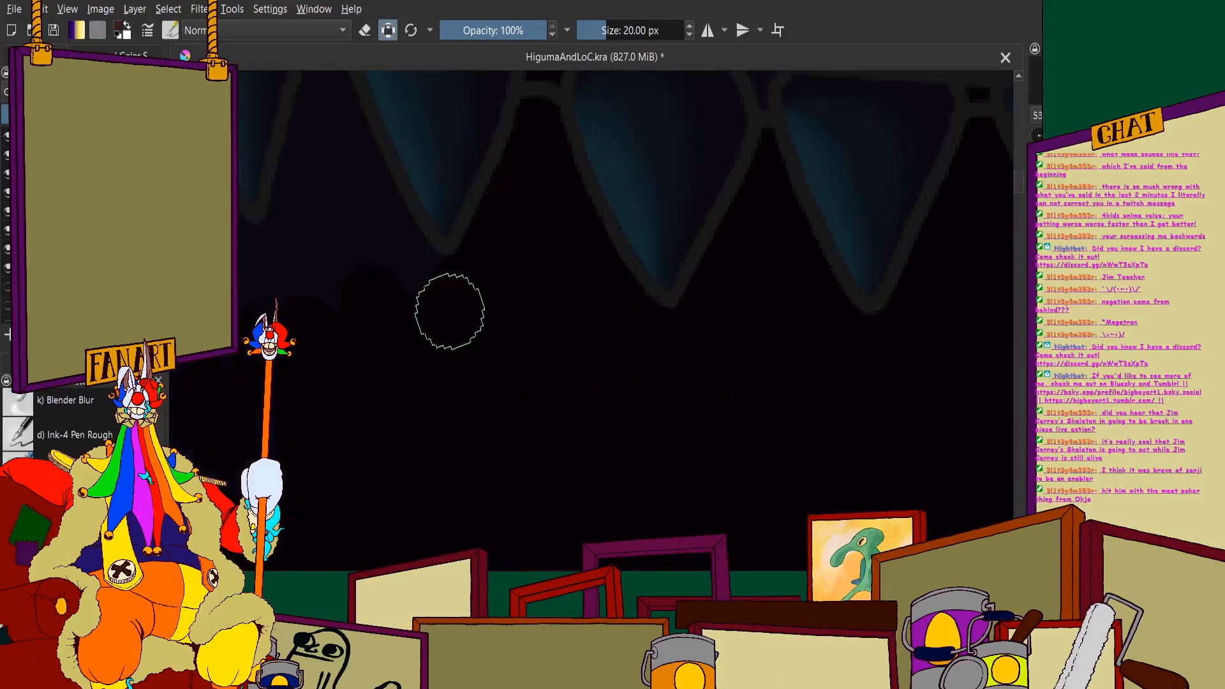
pyautogui.scroll(-4, 449, 309)
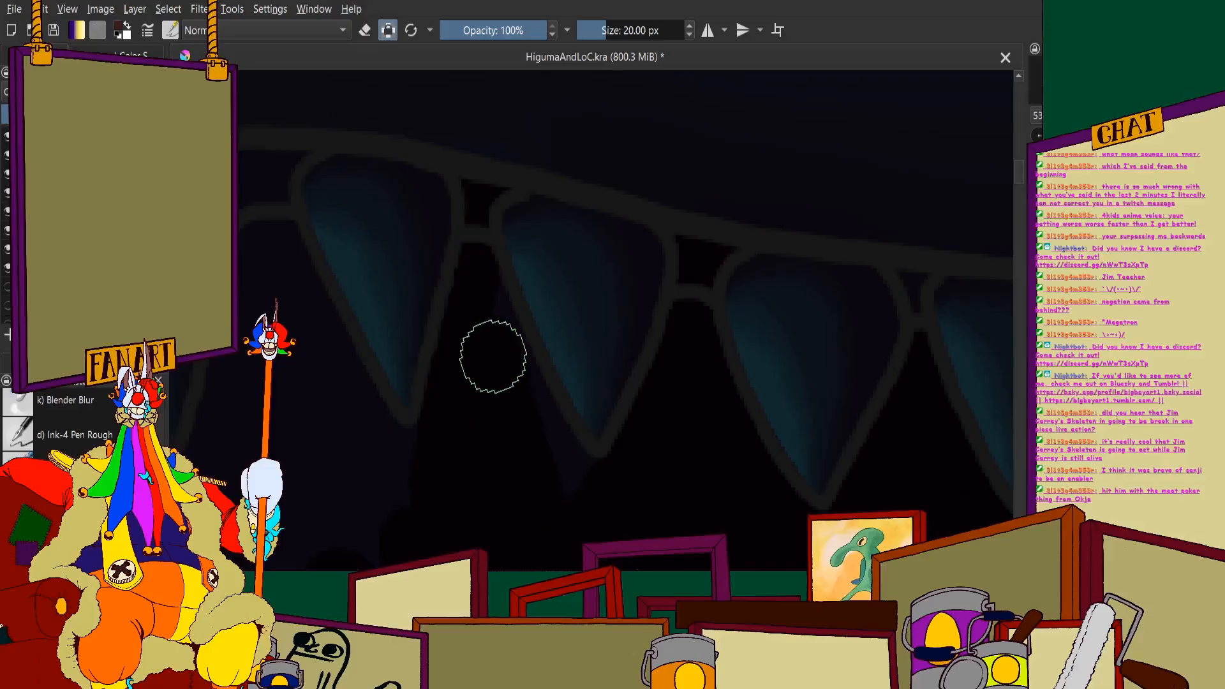
pyautogui.scroll(-3, 476, 252)
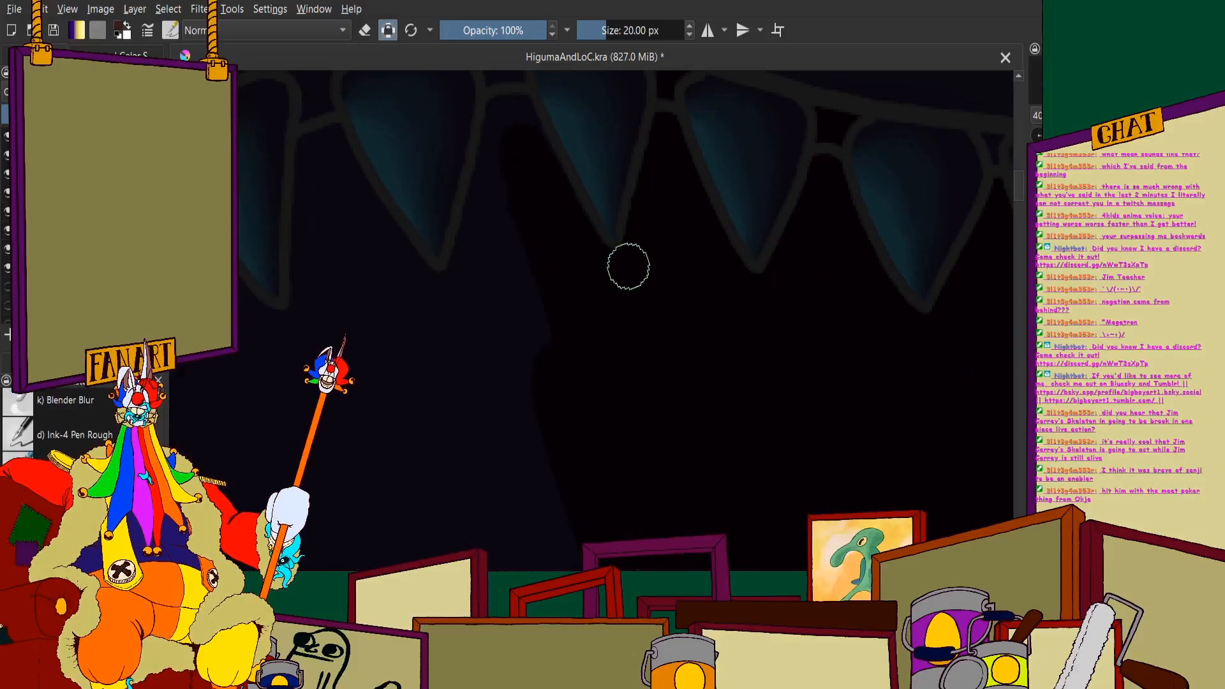
# - Set the brush size to 32 px and extend the black below the upper teeth near the crest of the jaw
pyautogui.scroll(-2, 629, 266)
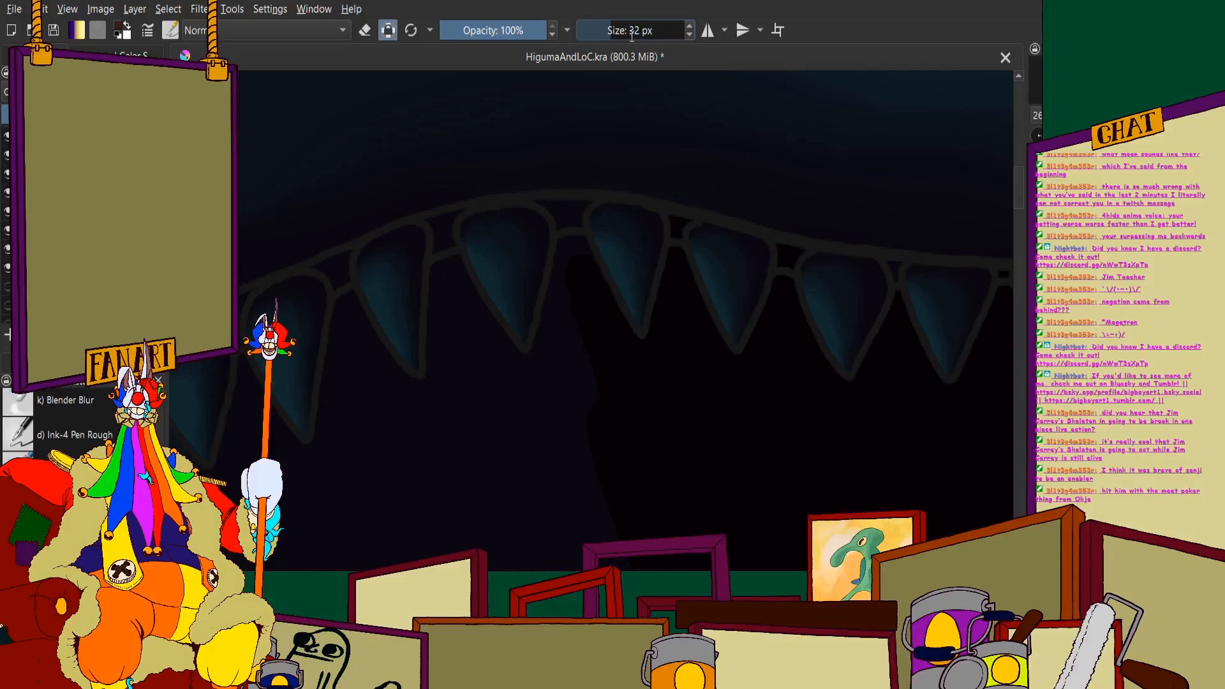
pyautogui.press('Return')
pyautogui.scroll(5, 520, 231)
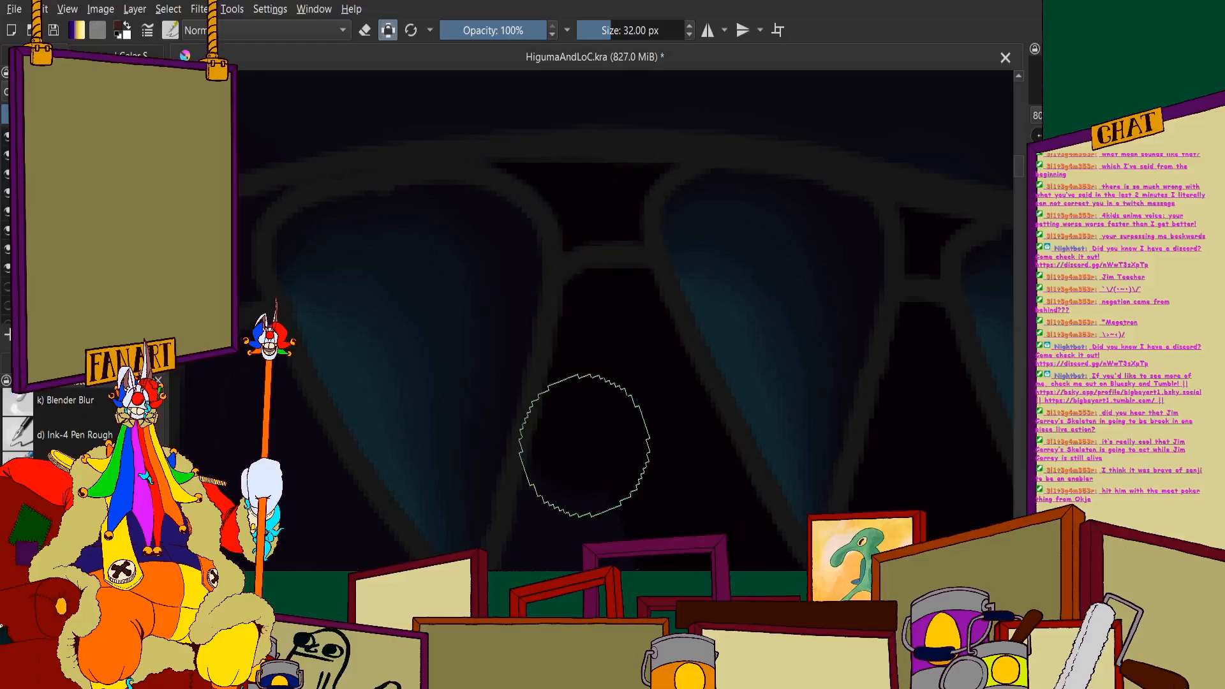
pyautogui.scroll(-5, 580, 395)
pyautogui.scroll(3, 616, 252)
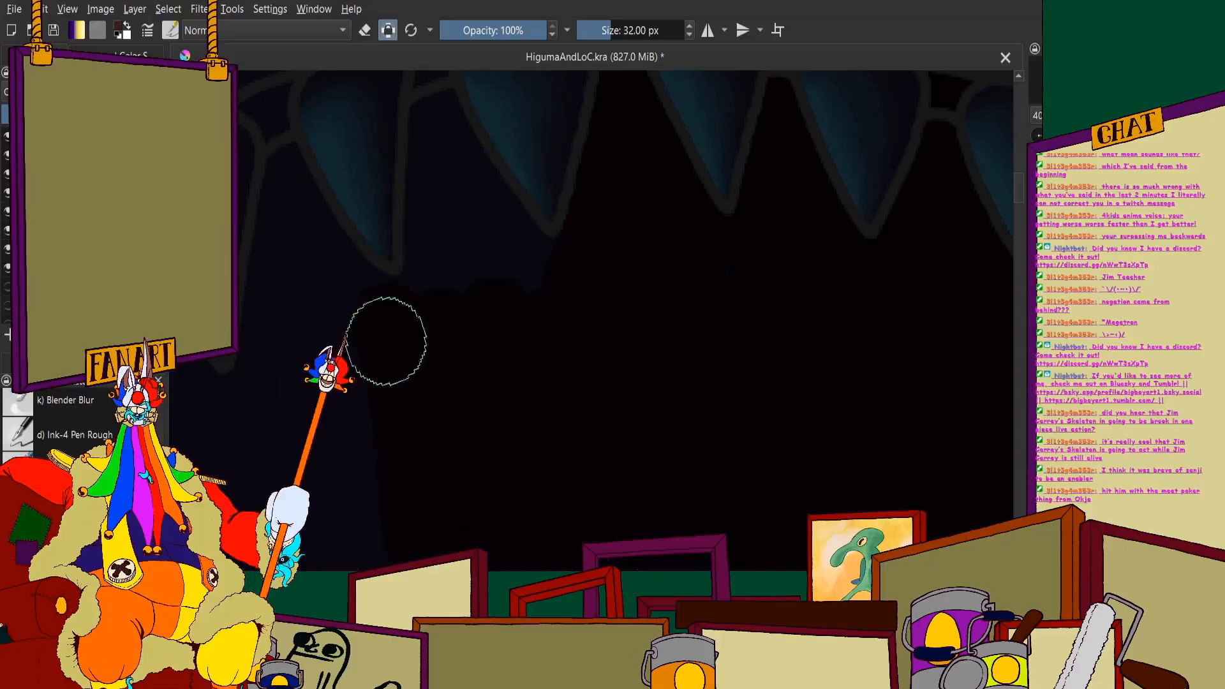
# - Fill the gaps between the upper teeth nearest the snout with black, including the small opening above the gum line
pyautogui.scroll(-3, 334, 299)
pyautogui.scroll(5, 496, 356)
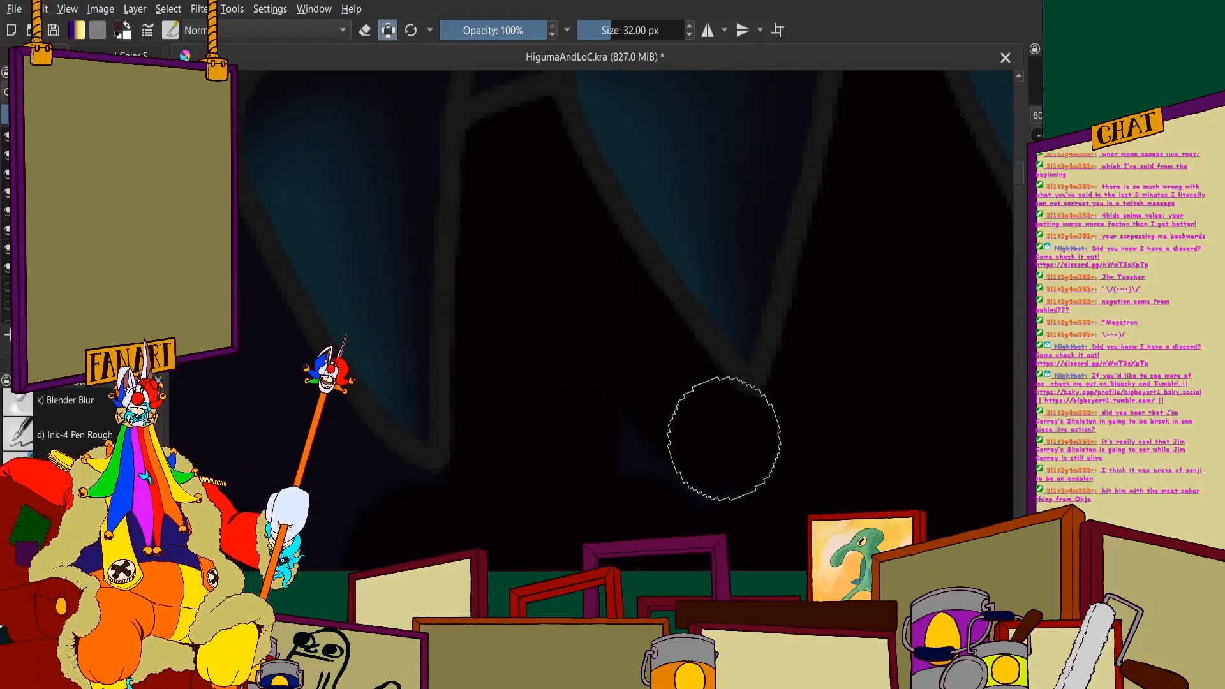
pyautogui.scroll(-3, 558, 293)
pyautogui.scroll(3, 561, 307)
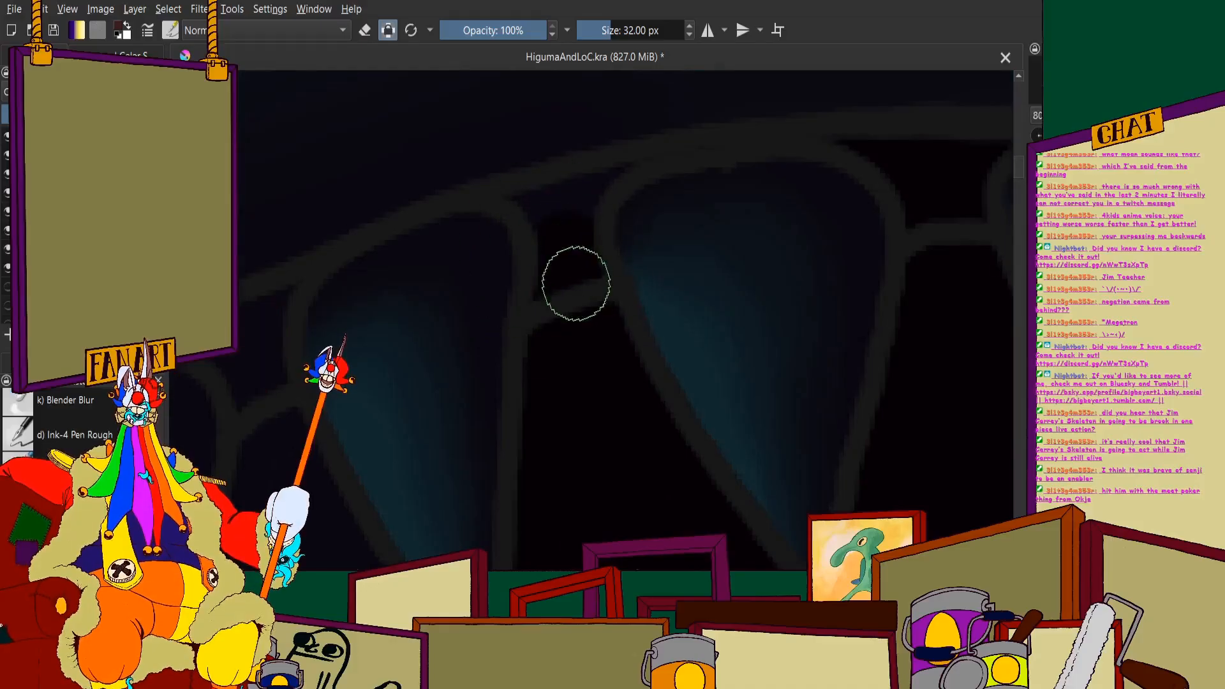
pyautogui.scroll(-3, 595, 196)
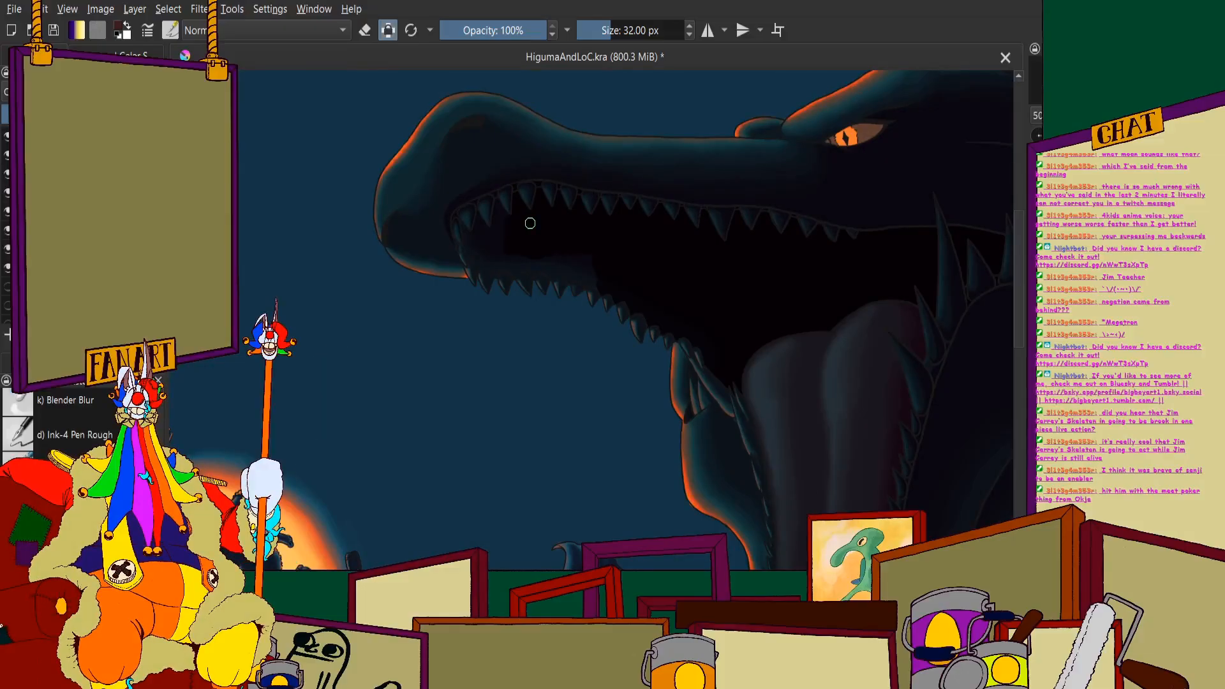
# - Paint black over the leftover blue area above the lower front teeth and along their upper outlines
pyautogui.scroll(5, 530, 223)
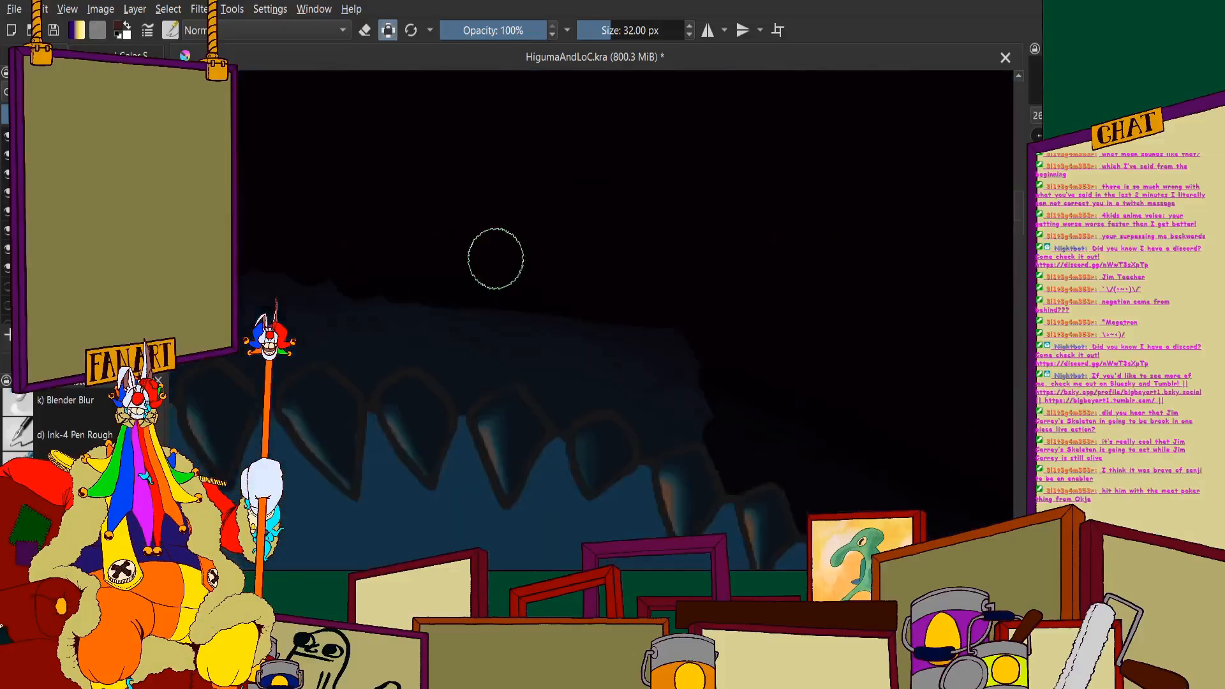
pyautogui.scroll(3, 496, 259)
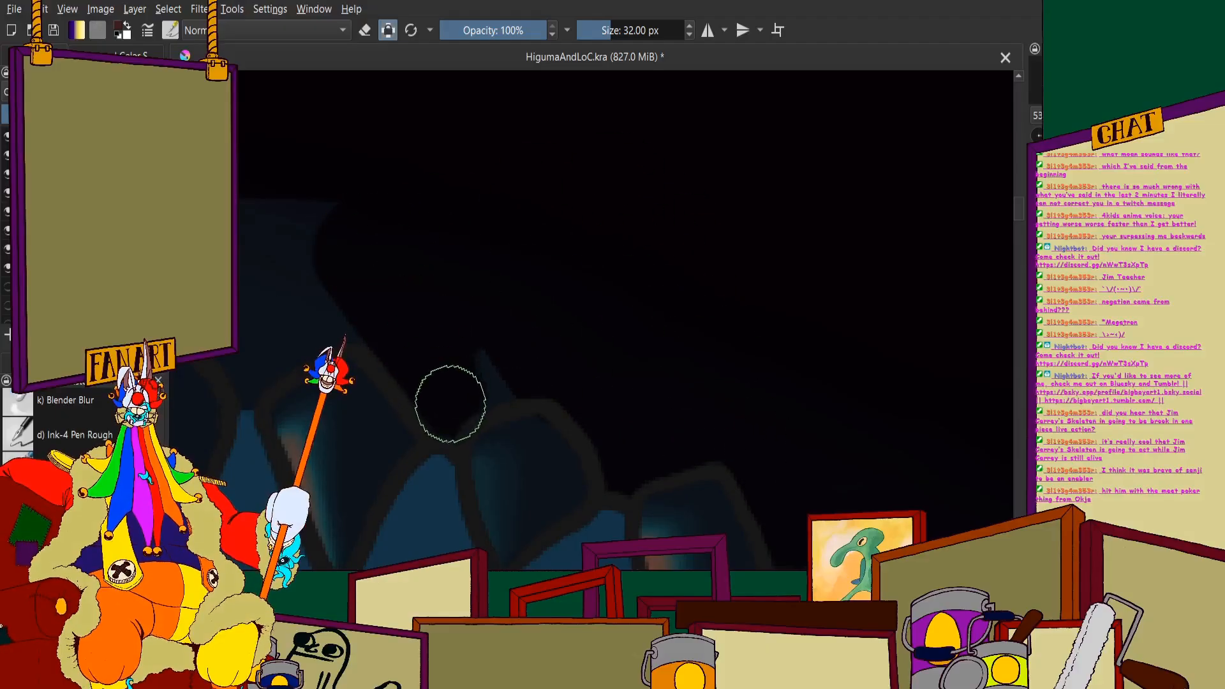
pyautogui.scroll(2, 465, 243)
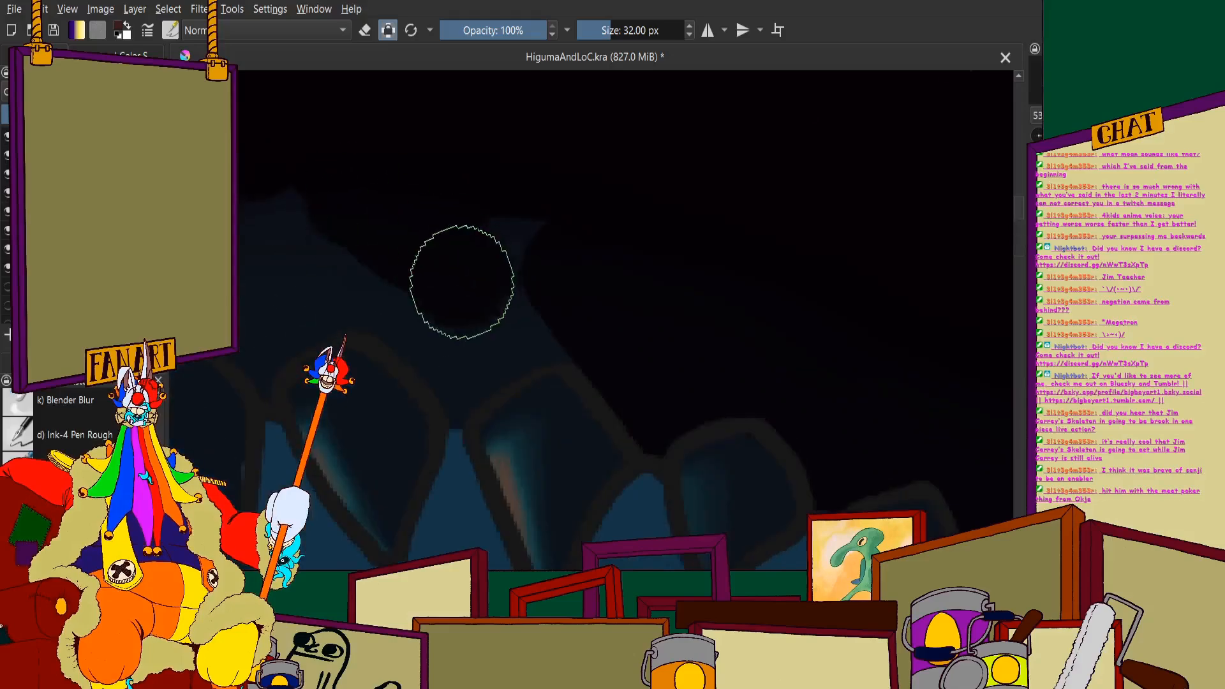
pyautogui.scroll(-5, 462, 282)
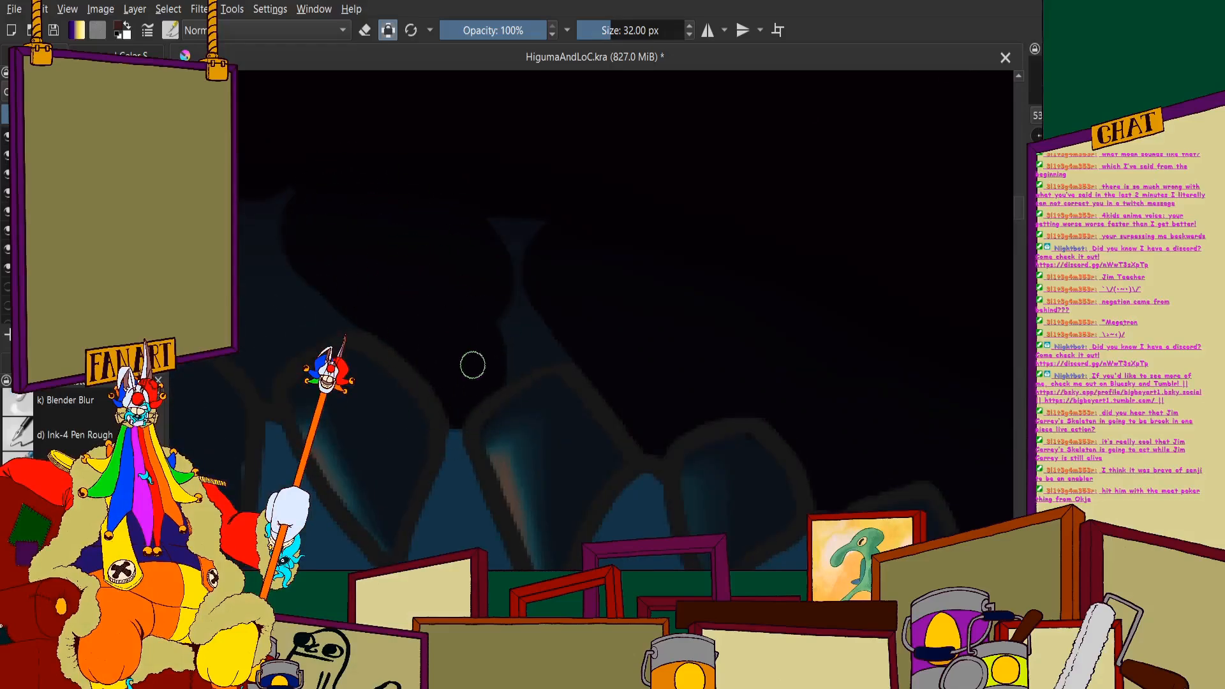
pyautogui.moveTo(473, 365)
pyautogui.mouseDown()
pyautogui.moveTo(564, 322)
pyautogui.moveTo(473, 356)
pyautogui.moveTo(513, 209)
pyautogui.mouseUp()
pyautogui.scroll(3, 437, 247)
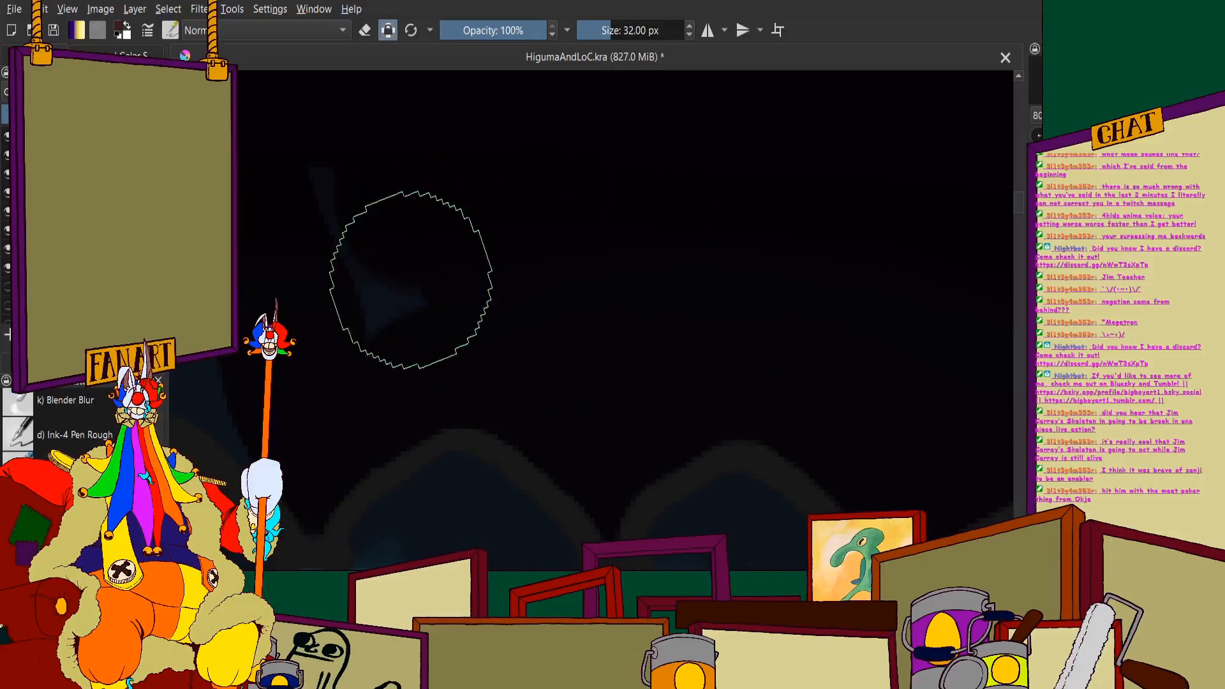
pyautogui.moveTo(411, 280); pyautogui.dragTo(349, 203)
# - Extend the black above the lower teeth toward the tip of the jaw, covering the remaining small patches
pyautogui.scroll(-5, 602, 238)
pyautogui.scroll(4, 621, 159)
pyautogui.moveTo(709, 465)
pyautogui.mouseDown()
pyautogui.moveTo(522, 341)
pyautogui.moveTo(464, 485)
pyautogui.mouseUp()
pyautogui.scroll(-3, 408, 338)
pyautogui.scroll(3, 402, 328)
pyautogui.moveTo(492, 339); pyautogui.dragTo(469, 440)
pyautogui.scroll(-5, 442, 282)
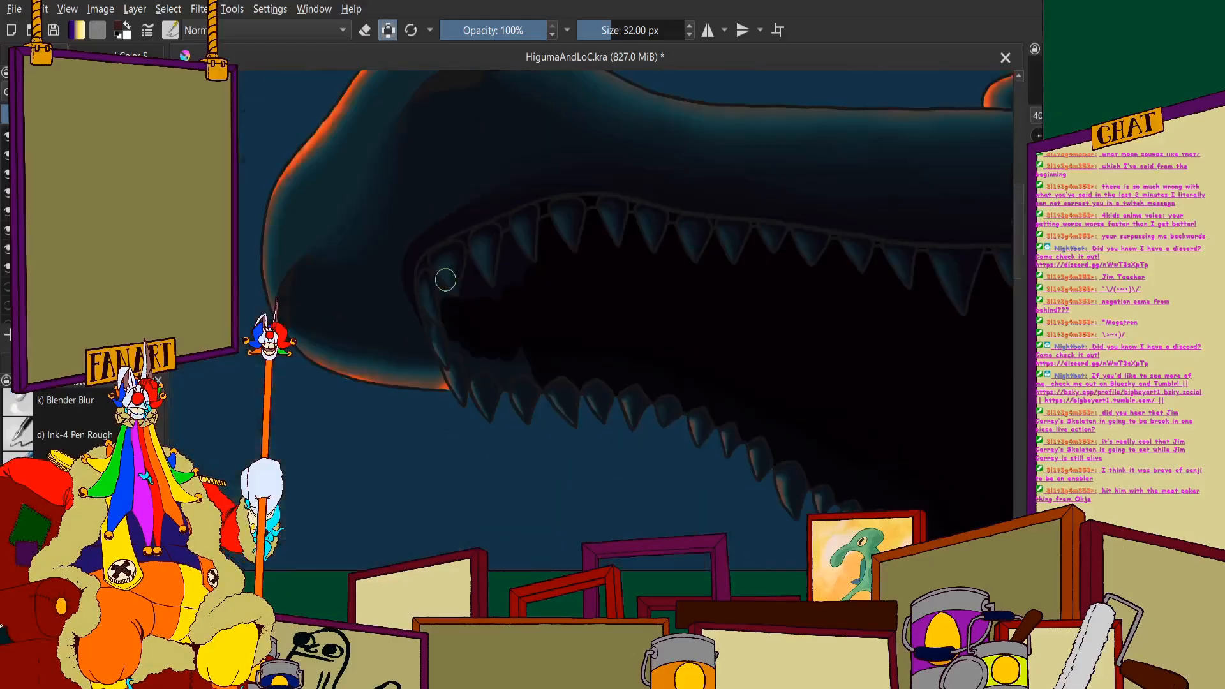
# - Fill the space behind and between the frontmost upper teeth at the snout with black
pyautogui.scroll(5, 383, 265)
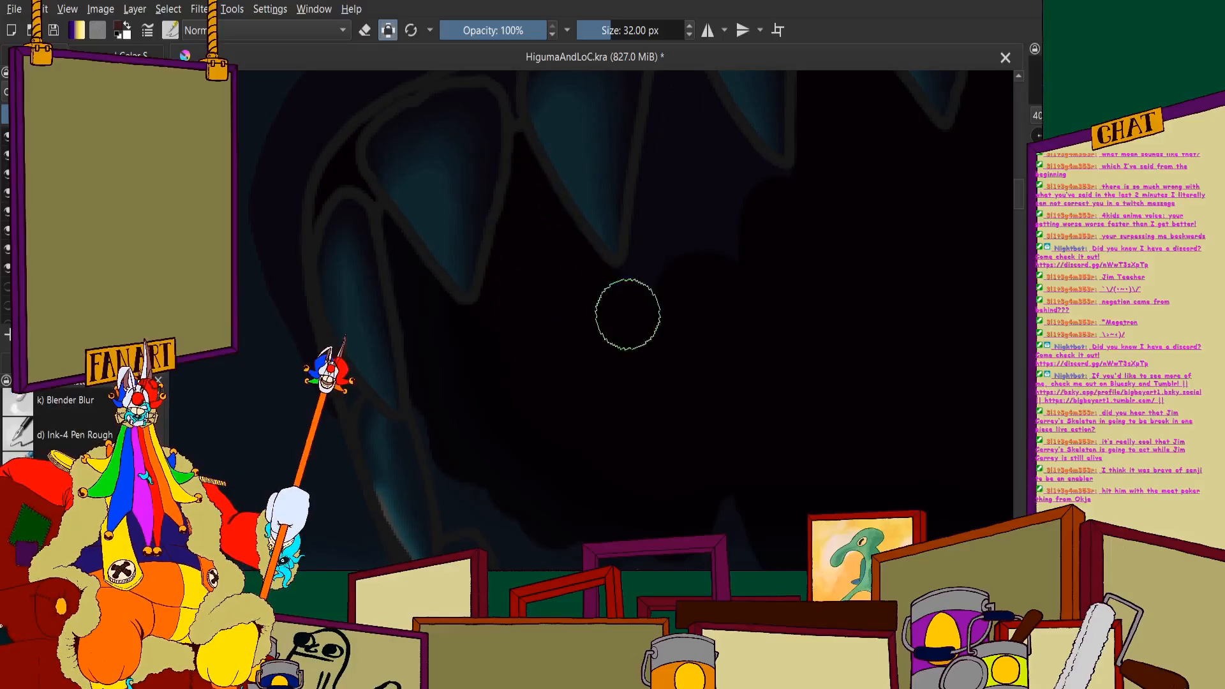
pyautogui.scroll(3, 628, 314)
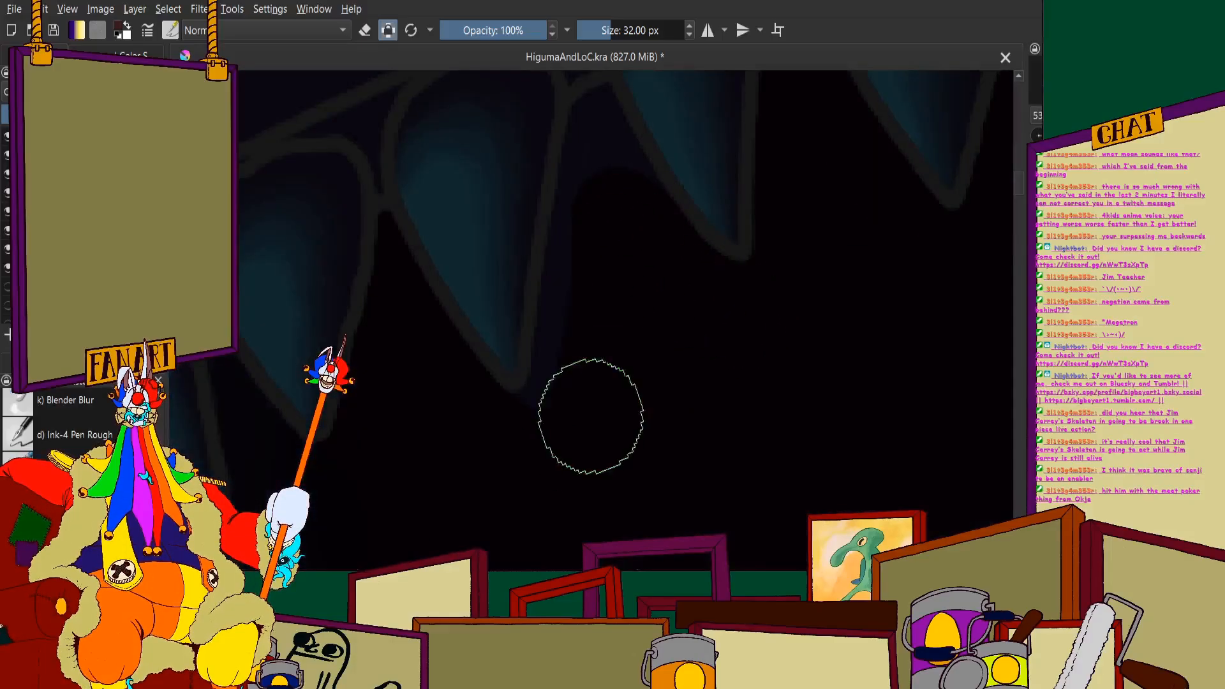
pyautogui.scroll(-3, 564, 247)
pyautogui.scroll(5, 577, 265)
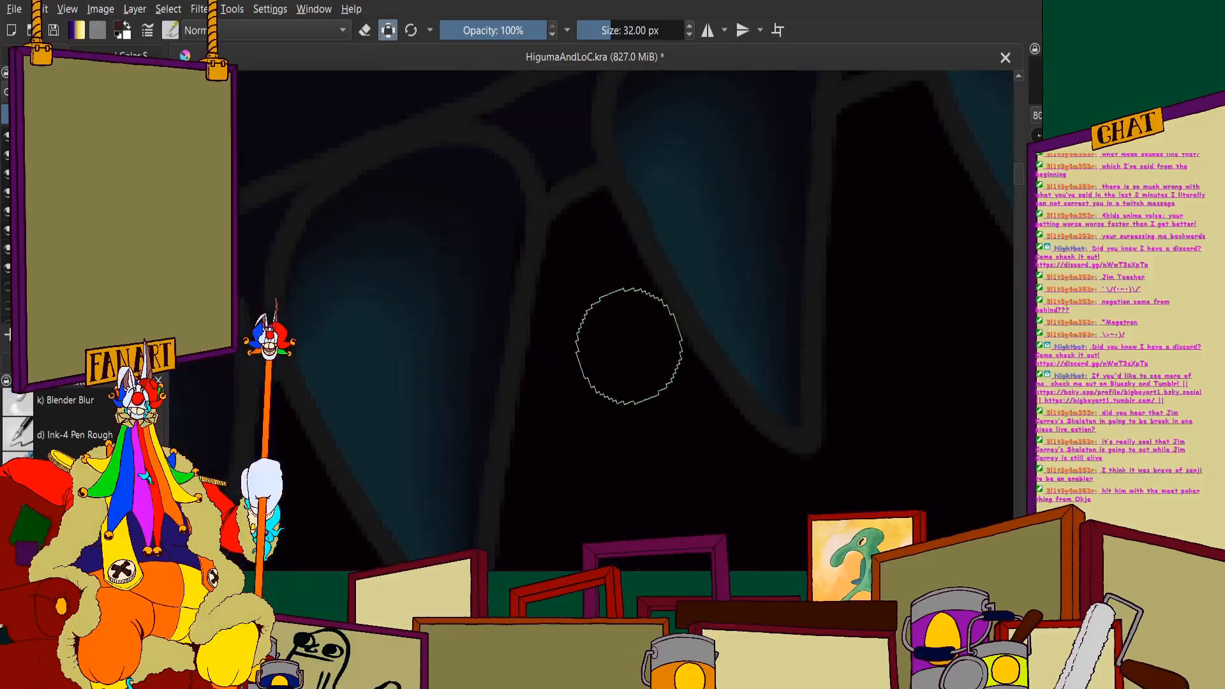
# - Fill the small openings above the gum line between the front upper teeth with black
pyautogui.scroll(3, 629, 345)
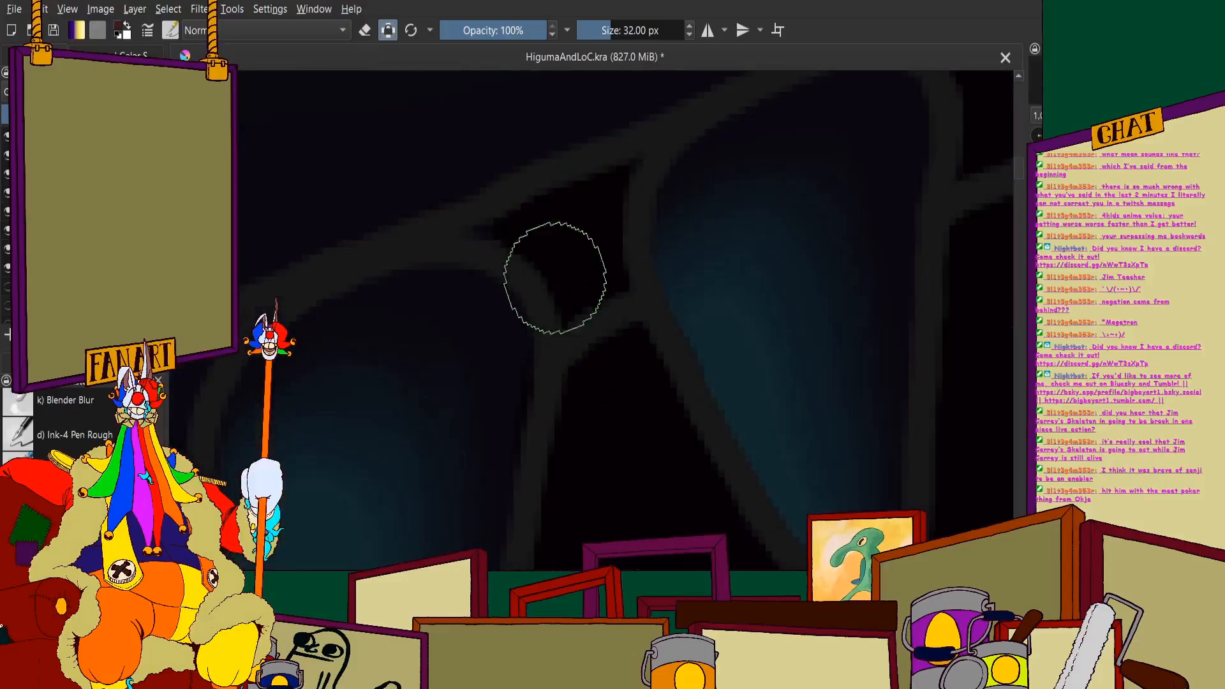
pyautogui.scroll(-3, 555, 278)
pyautogui.scroll(2, 602, 205)
pyautogui.scroll(-2, 591, 180)
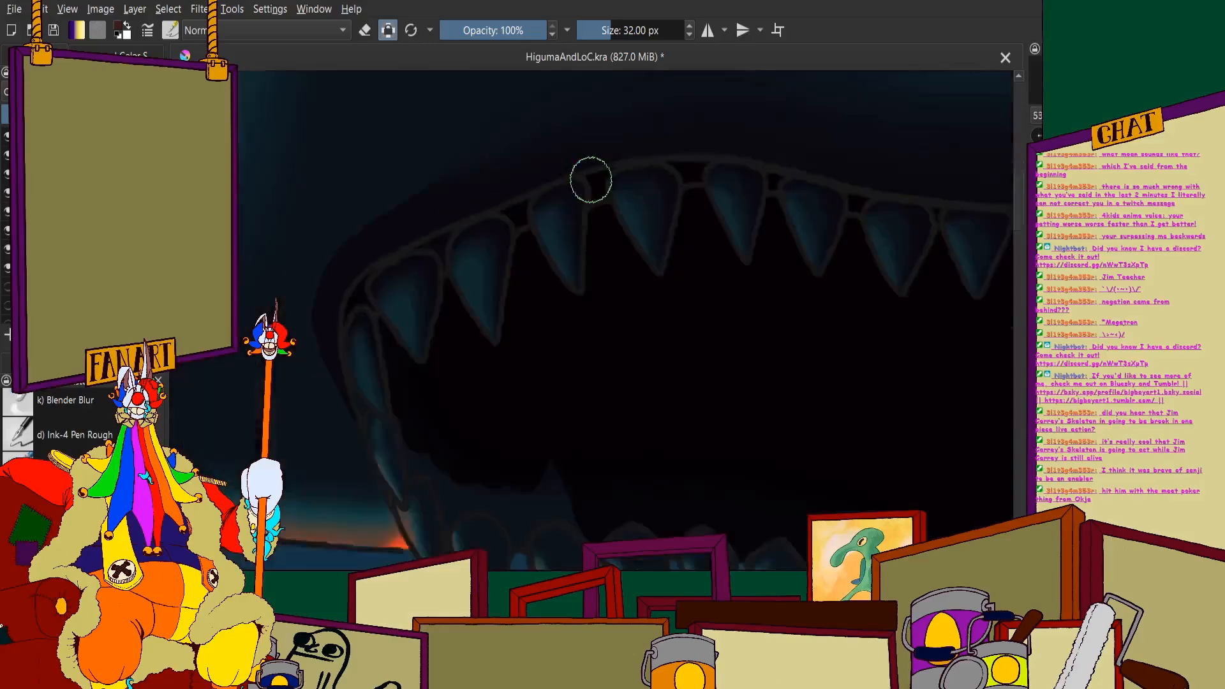
pyautogui.scroll(-5, 591, 180)
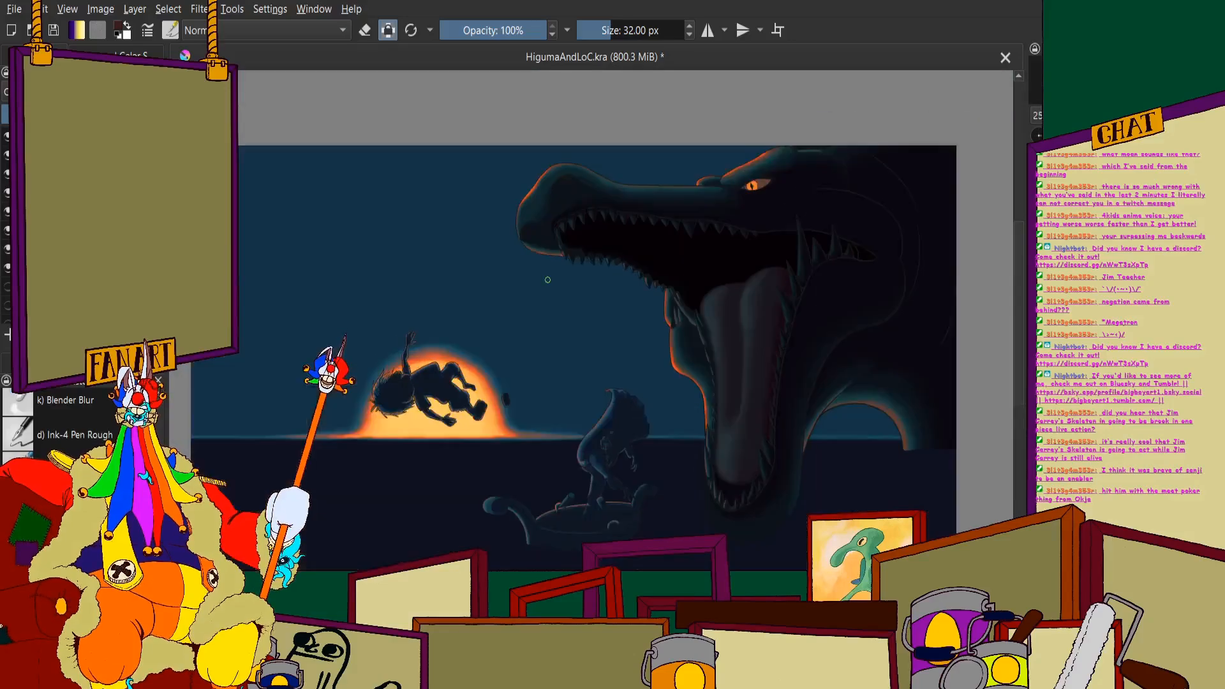
# - Cover the remaining blue patches around the frontmost lower teeth with black, up to the corner where the jaws meet the snout
pyautogui.scroll(5, 635, 344)
pyautogui.scroll(5, 493, 286)
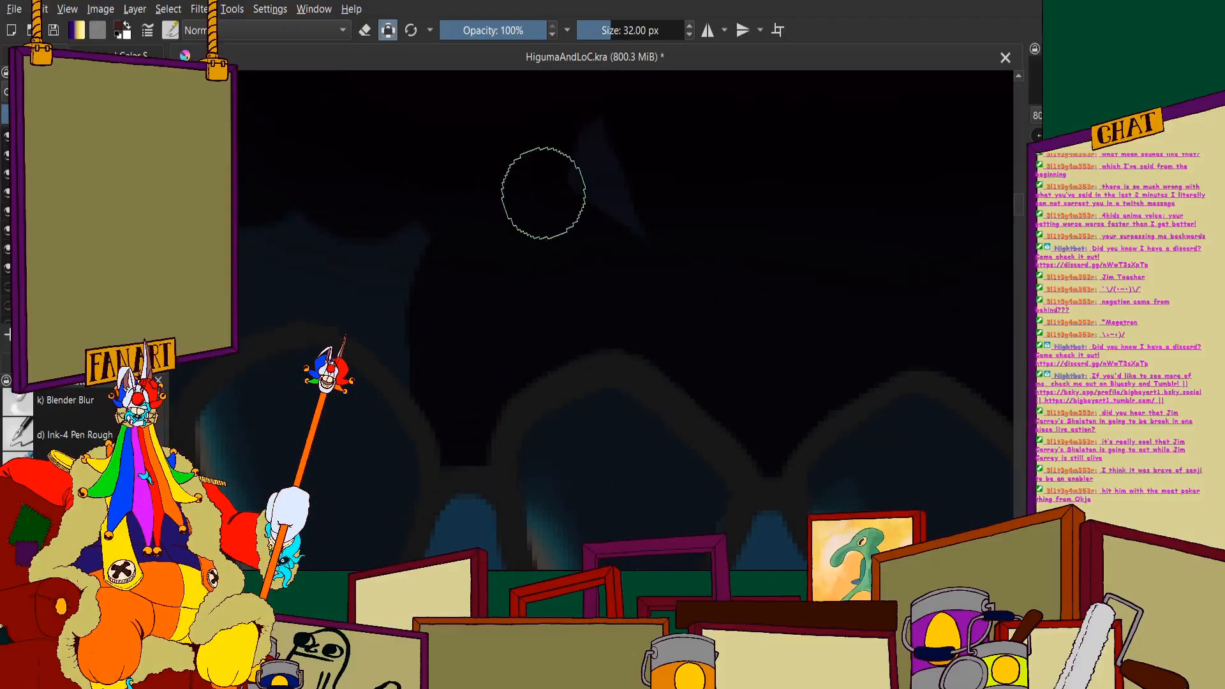
pyautogui.scroll(-3, 508, 175)
pyautogui.scroll(3, 370, 159)
pyautogui.moveTo(387, 105)
pyautogui.mouseDown()
pyautogui.moveTo(352, 75)
pyautogui.moveTo(361, 193)
pyautogui.moveTo(345, 204)
pyautogui.moveTo(407, 187)
pyautogui.moveTo(450, 230)
pyautogui.moveTo(495, 373)
pyautogui.moveTo(486, 437)
pyautogui.mouseUp()
pyautogui.moveTo(500, 233)
pyautogui.mouseDown()
pyautogui.moveTo(523, 329)
pyautogui.moveTo(512, 339)
pyautogui.moveTo(599, 304)
pyautogui.mouseUp()
pyautogui.scroll(-3, 534, 210)
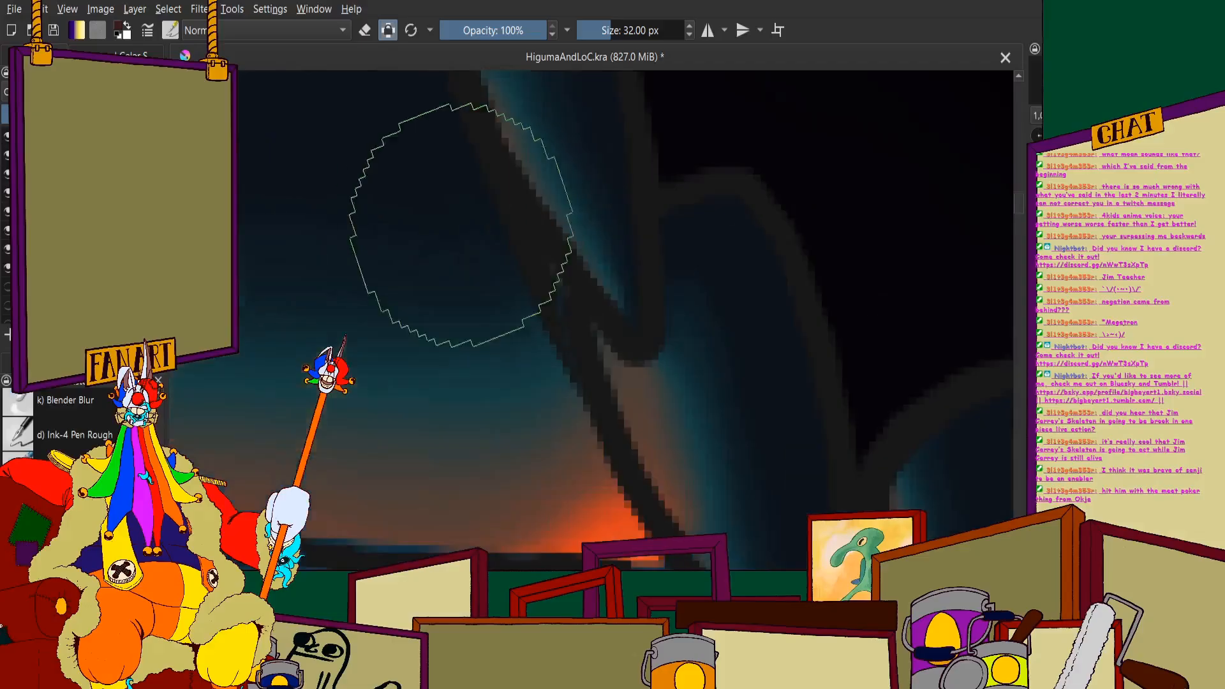
pyautogui.moveTo(554, 262); pyautogui.dragTo(566, 329)
pyautogui.scroll(-8, 527, 255)
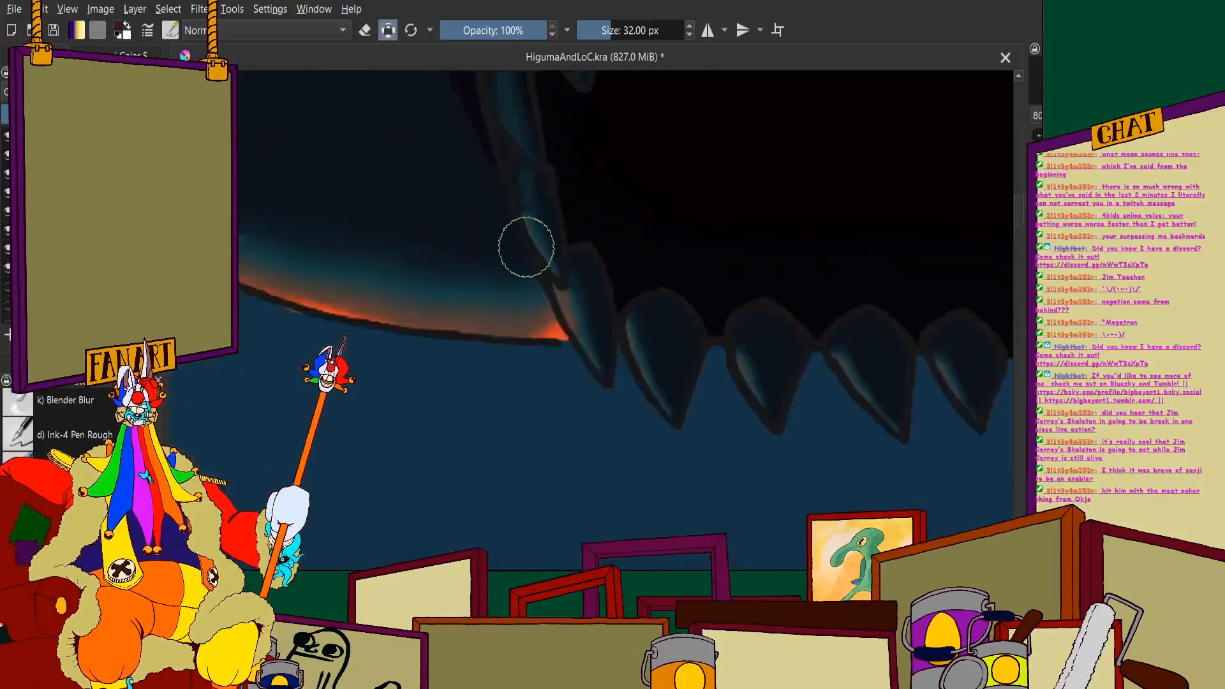
# - Inspect the blackened mouth interior, the tongue and the whole painting for remaining gaps
pyautogui.scroll(1, 541, 166)
pyautogui.scroll(-3, 539, 198)
pyautogui.scroll(1, 766, 281)
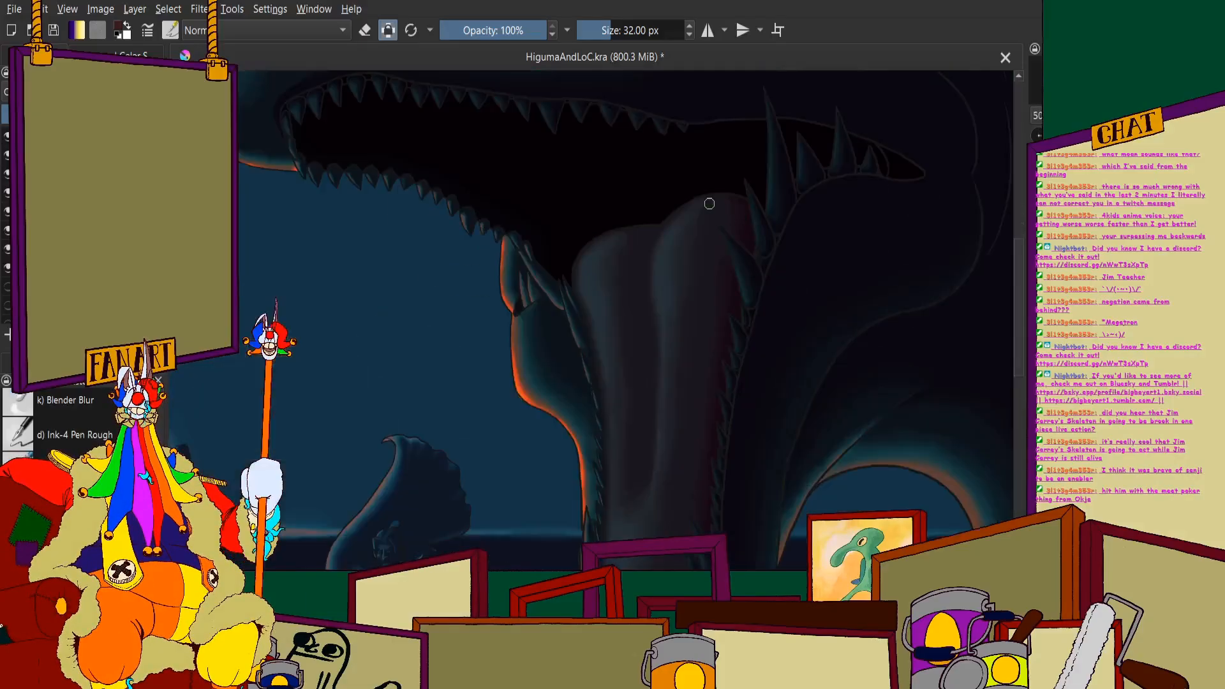
pyautogui.scroll(-2, 706, 218)
pyautogui.scroll(1, 643, 370)
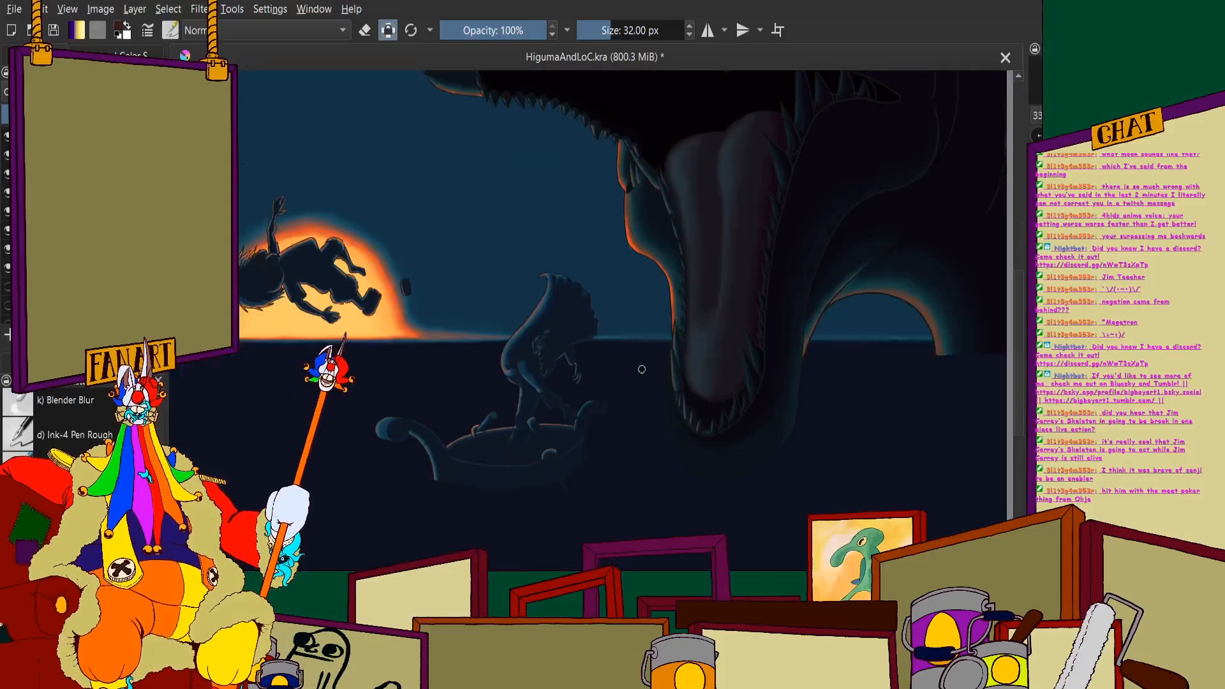
pyautogui.scroll(3, 714, 418)
pyautogui.scroll(-3, 714, 421)
pyautogui.scroll(4, 569, 292)
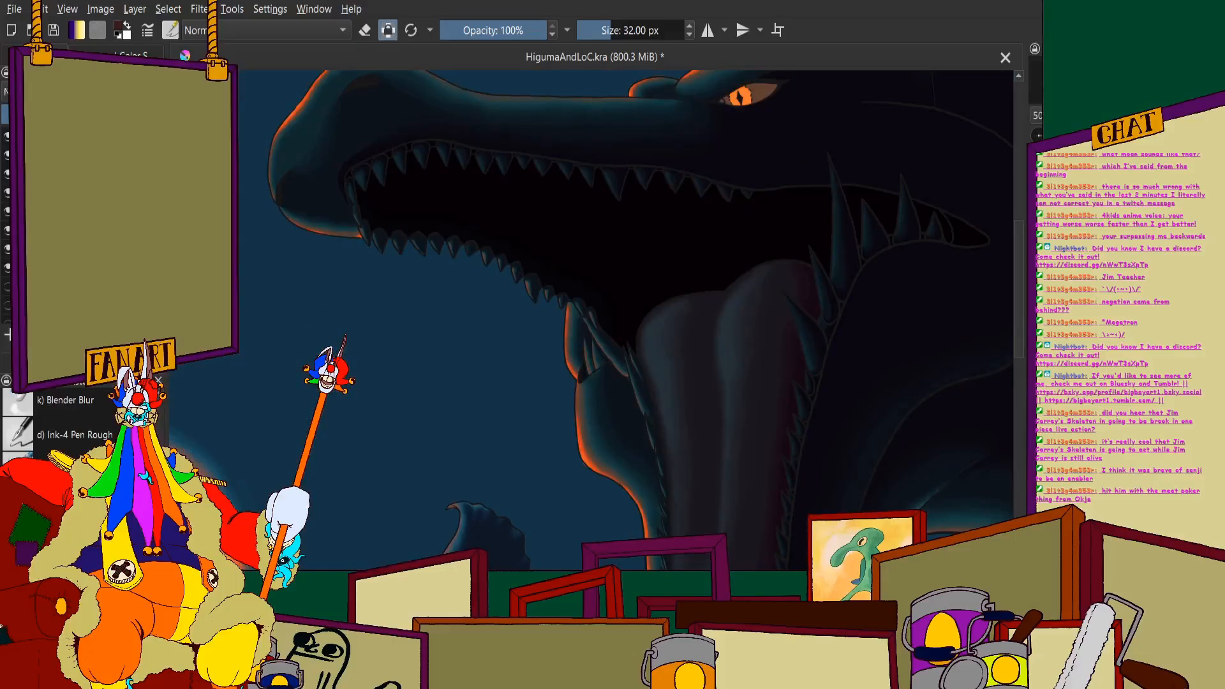
# - Switch to the Blender Blur brush at 60 px and soften the shading on the snout beside the front teeth
pyautogui.click(76, 405)
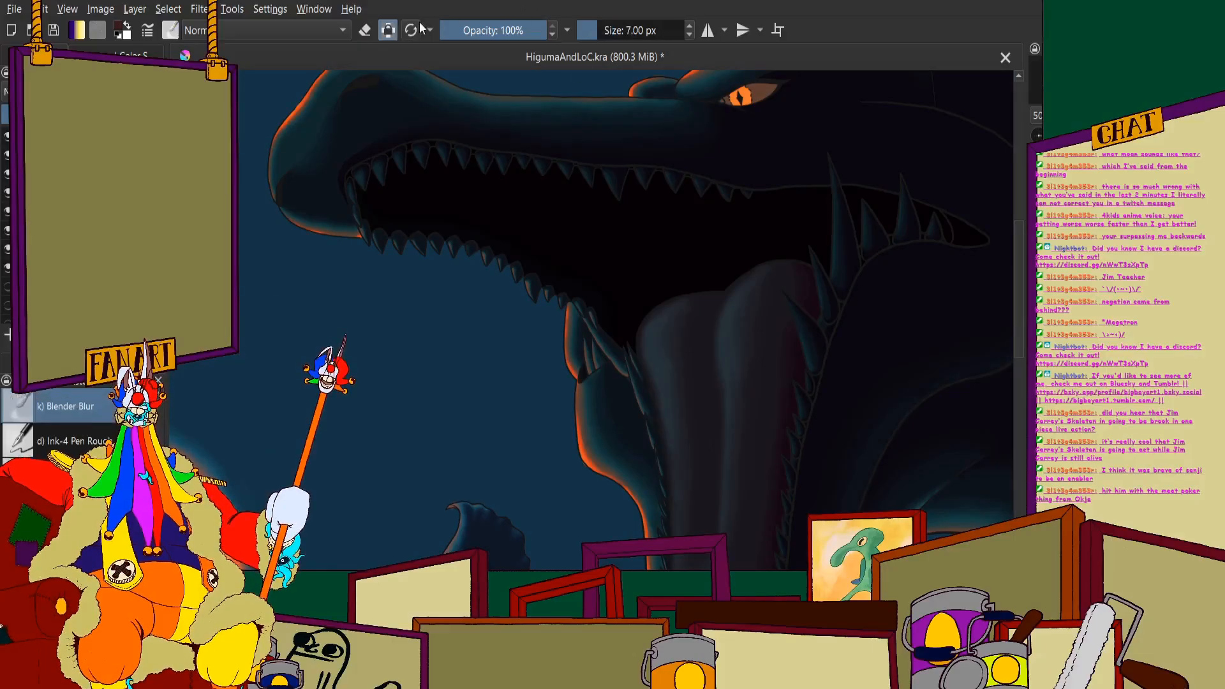
pyautogui.scroll(5, 345, 179)
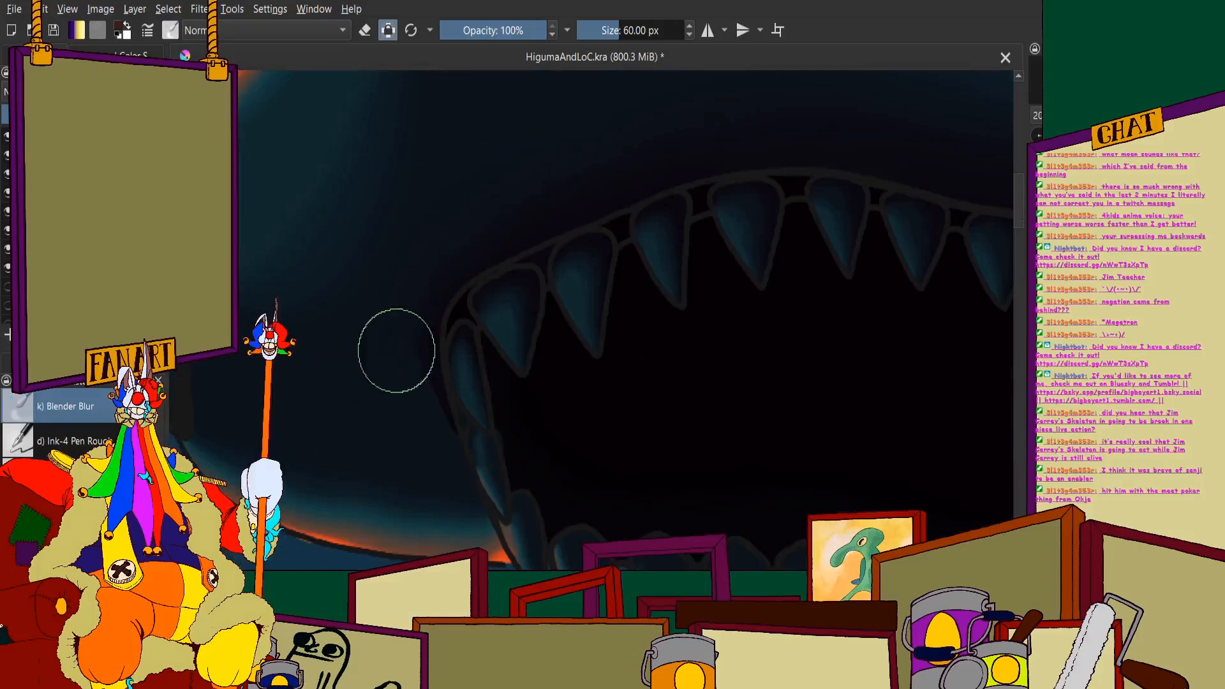
pyautogui.scroll(-5, 408, 400)
pyautogui.scroll(6, 356, 345)
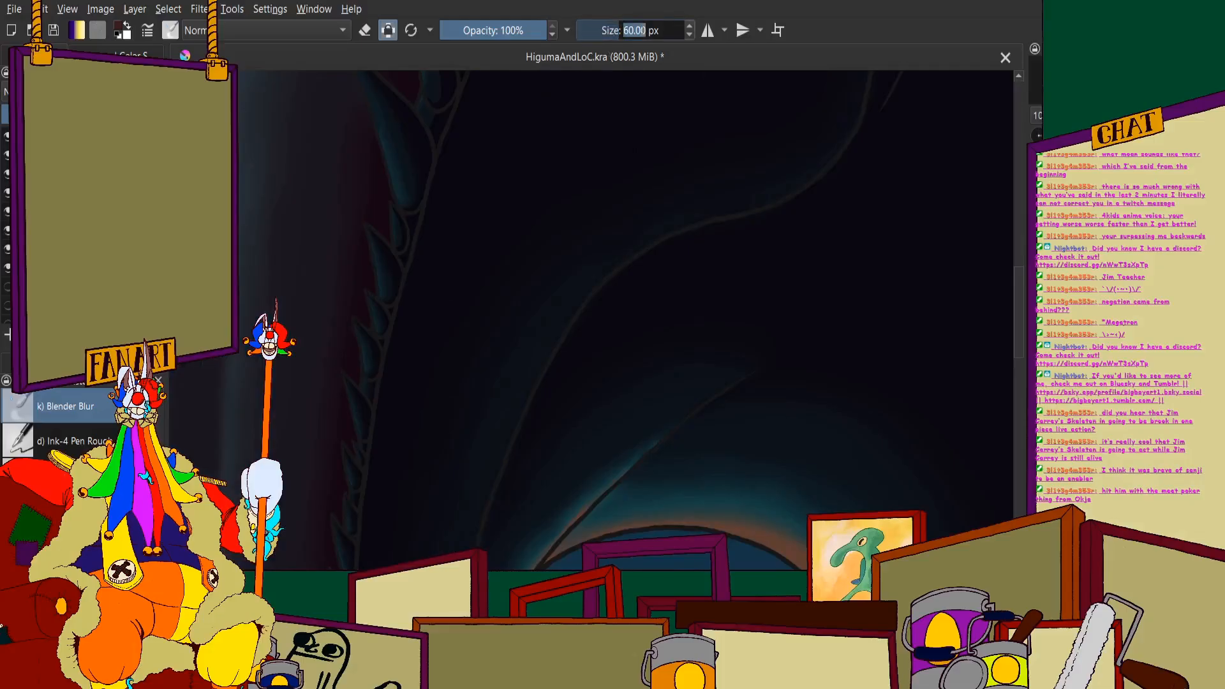
# - Set the Blender Blur size to 7 px and blend the shading on the small lower-jaw teeth along the tongue's purple edge
pyautogui.press('Return')
pyautogui.scroll(-4, 639, 255)
pyautogui.scroll(9, 618, 268)
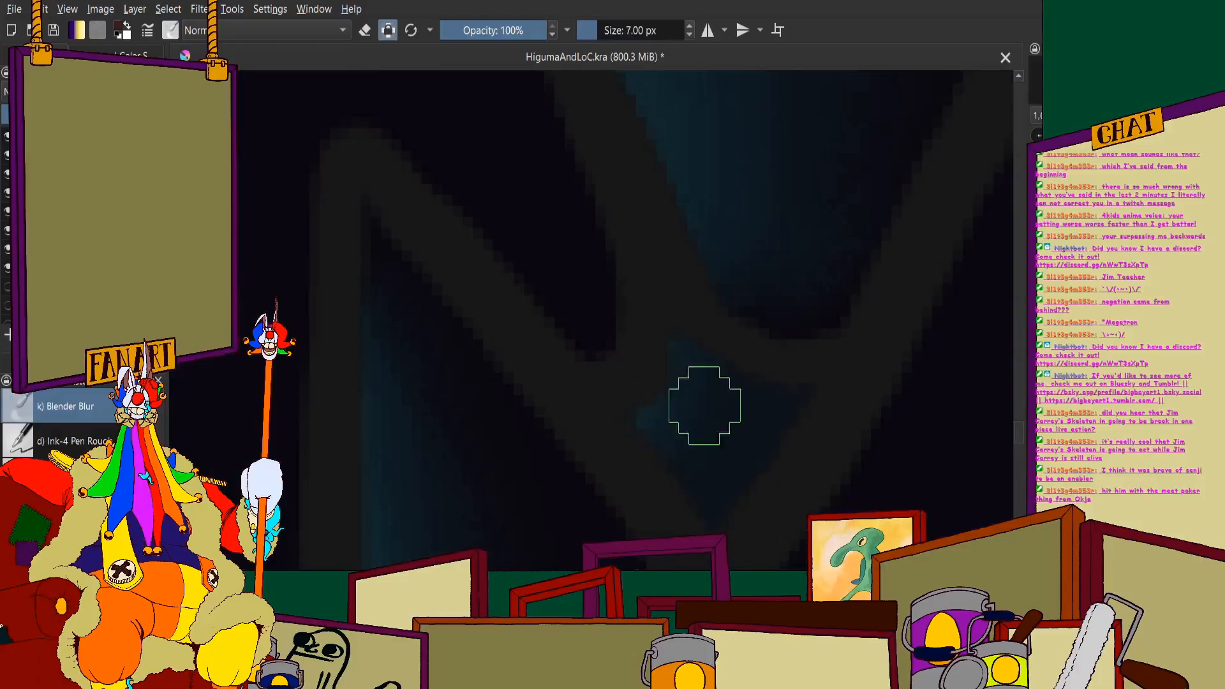
pyautogui.scroll(-8, 705, 406)
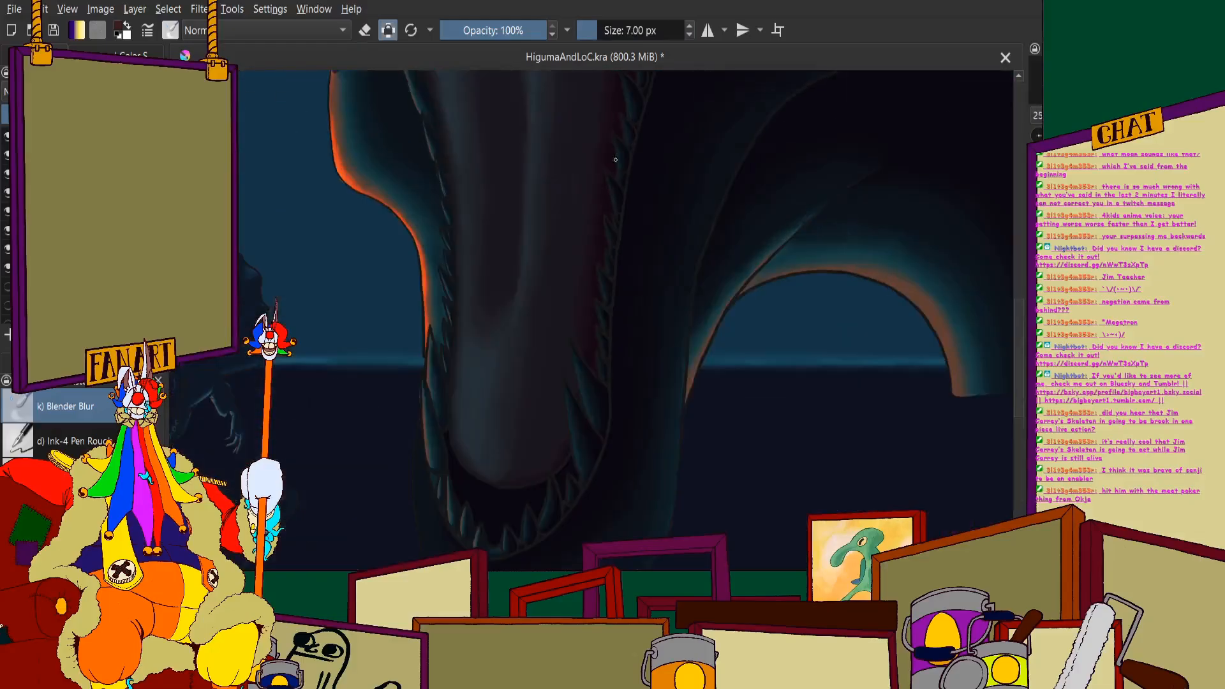
pyautogui.scroll(6, 604, 321)
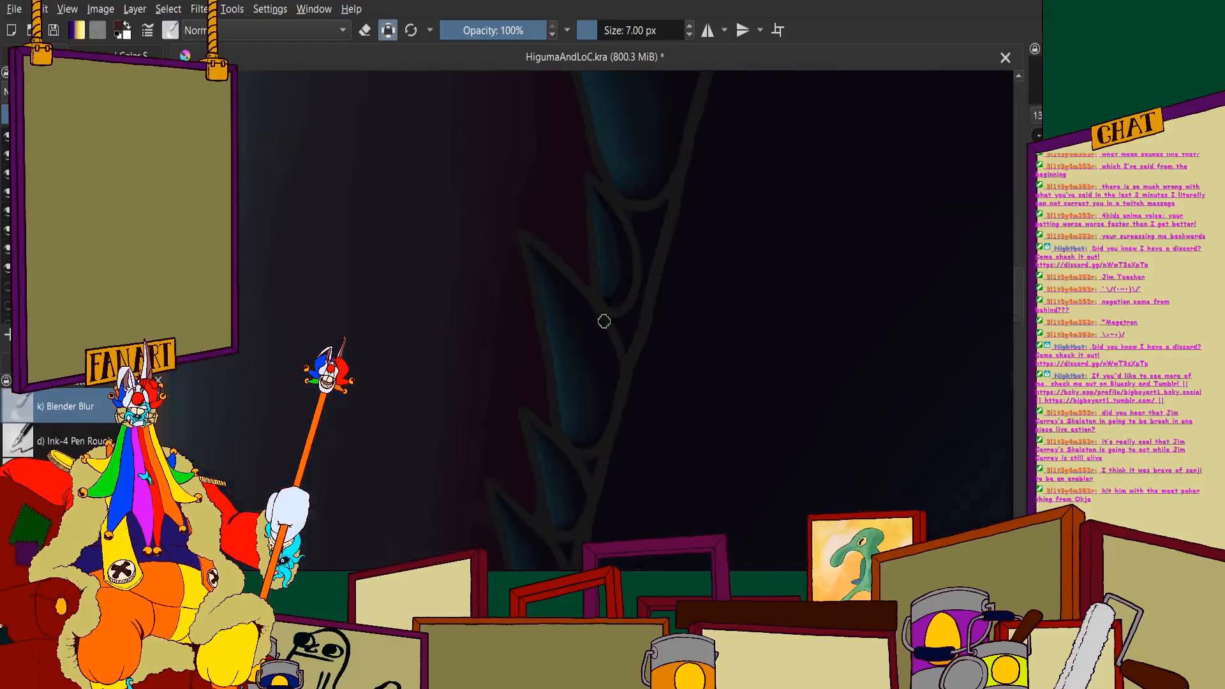
pyautogui.scroll(3, 605, 210)
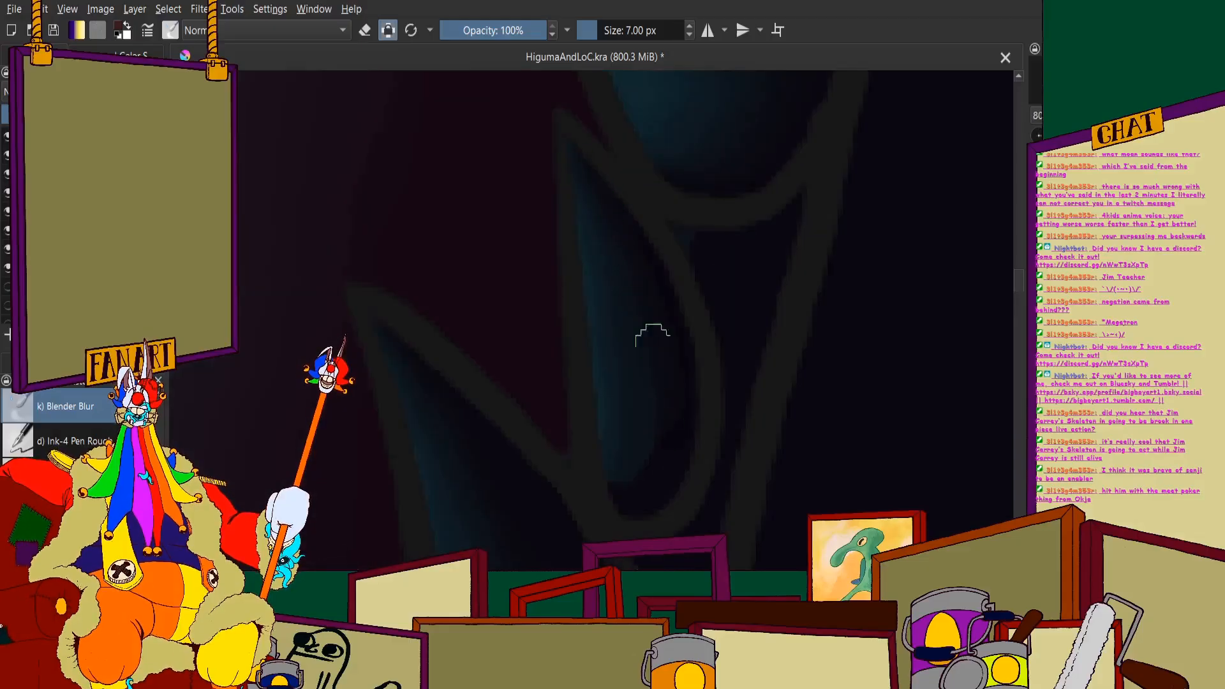
pyautogui.scroll(-8, 653, 400)
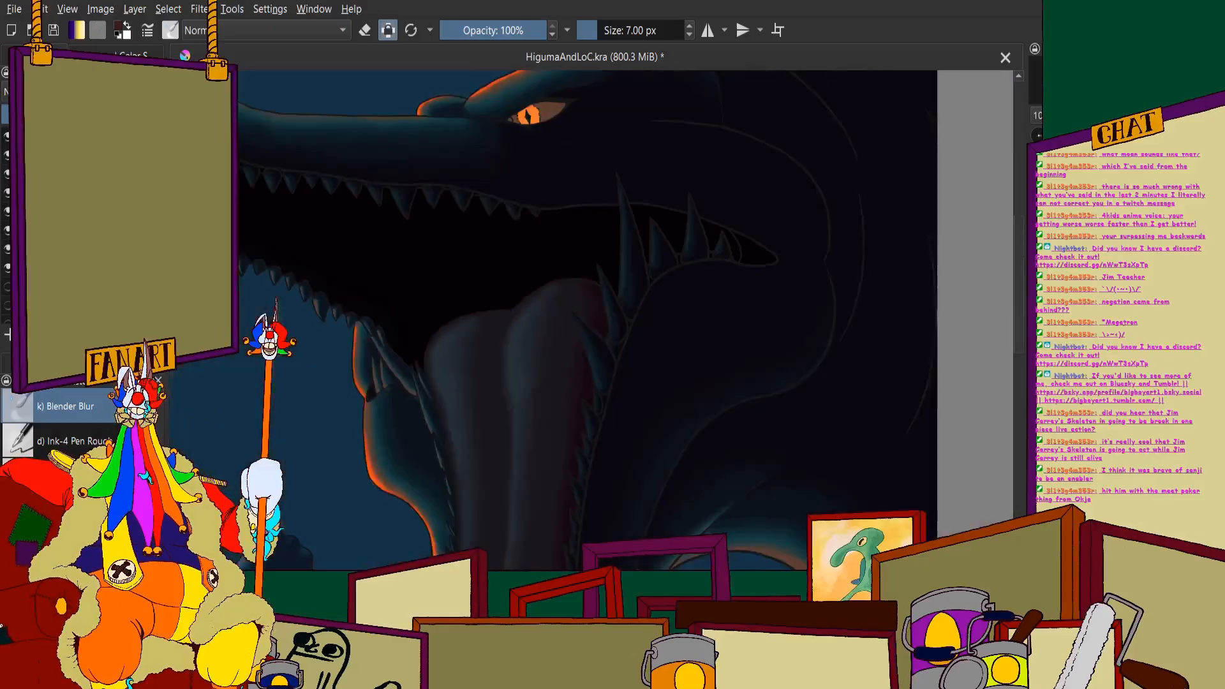
# - Blend the shading along the long pointed tooth beside the rounded top of the tongue, up to its tip
pyautogui.scroll(3, 628, 256)
pyautogui.scroll(4, 602, 369)
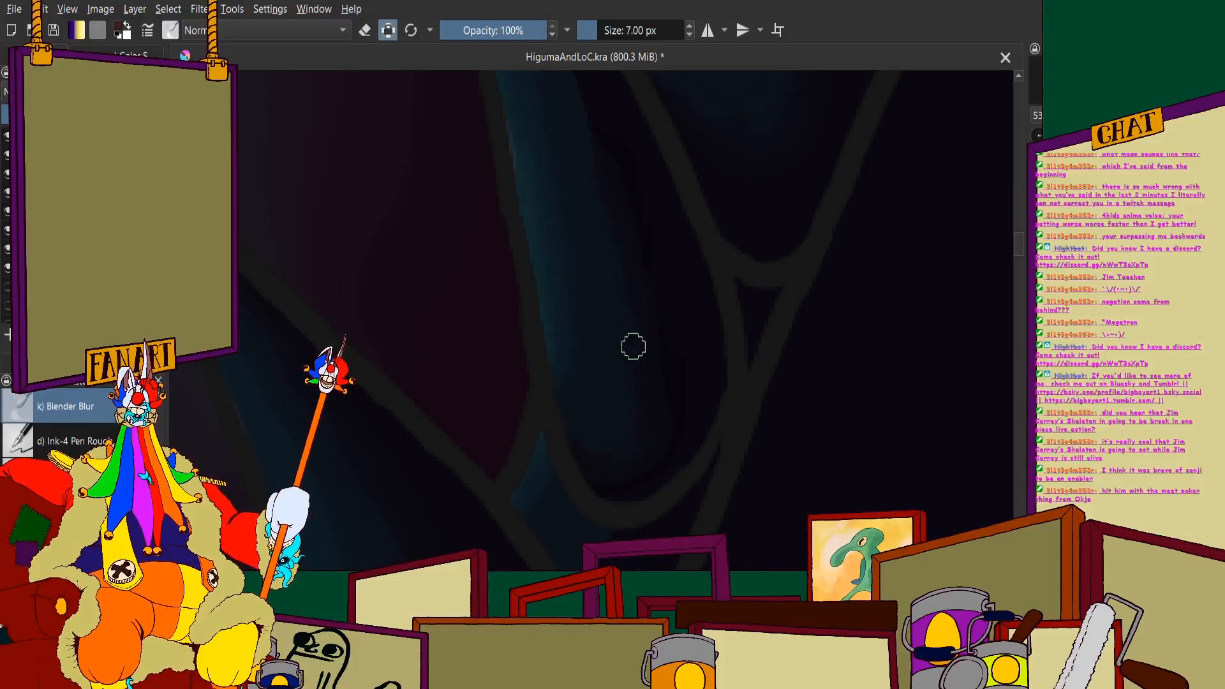
pyautogui.scroll(3, 658, 294)
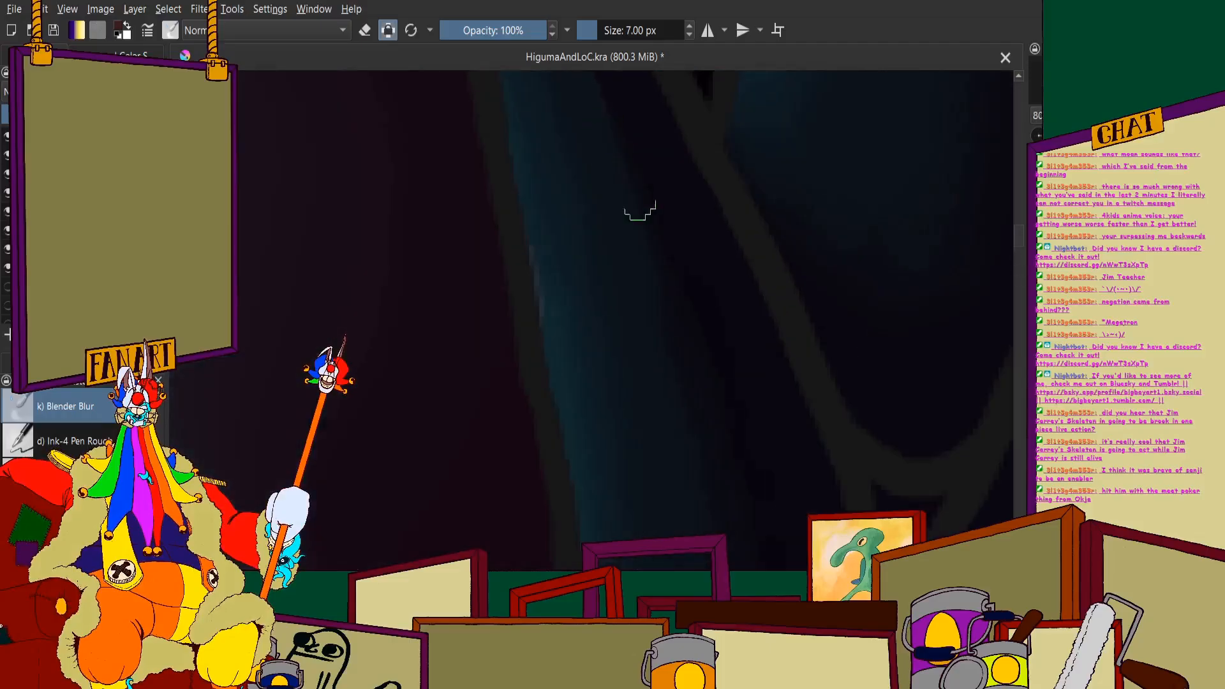
pyautogui.scroll(-2, 667, 400)
pyautogui.scroll(2, 620, 242)
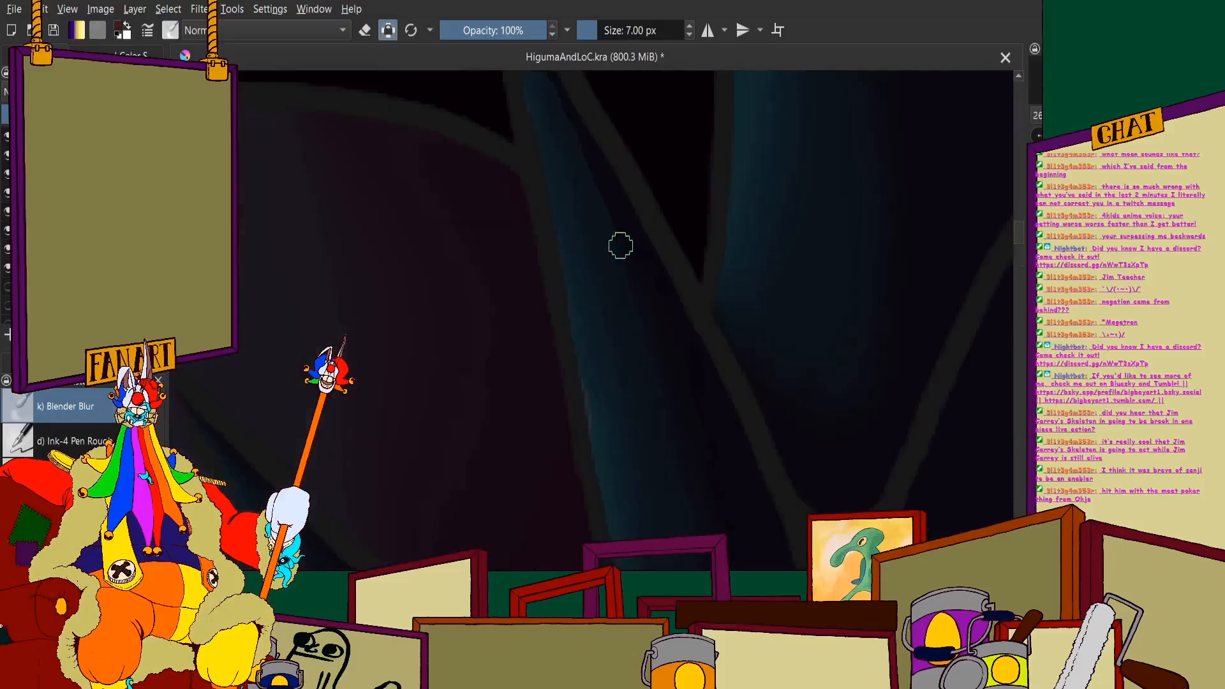
pyautogui.scroll(-2, 567, 116)
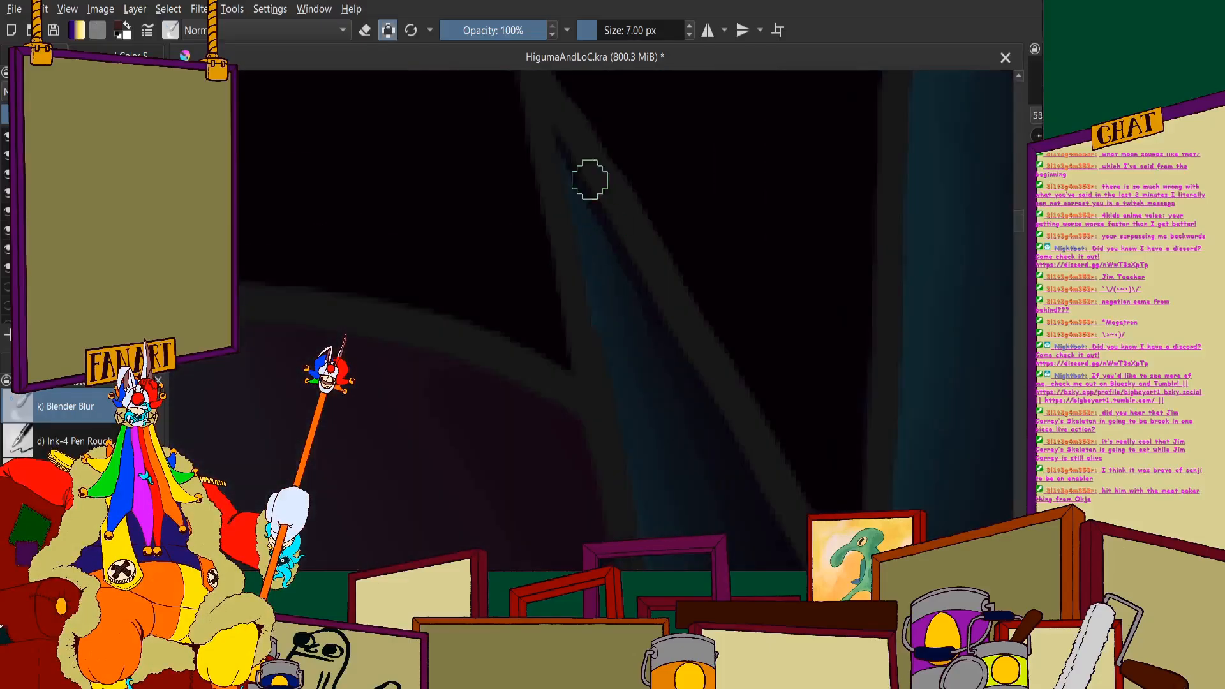
pyautogui.scroll(-2, 577, 233)
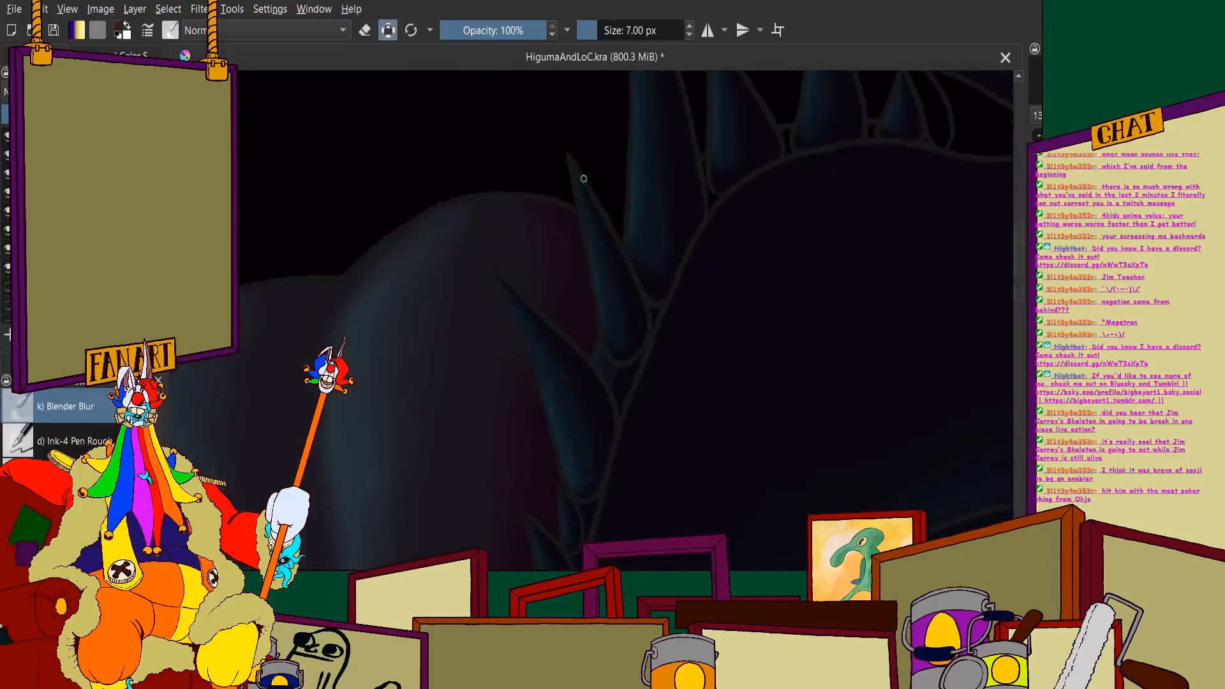
# - Smooth the shading in the middle and base of the long tooth beside the top of the tongue
pyautogui.scroll(2, 698, 318)
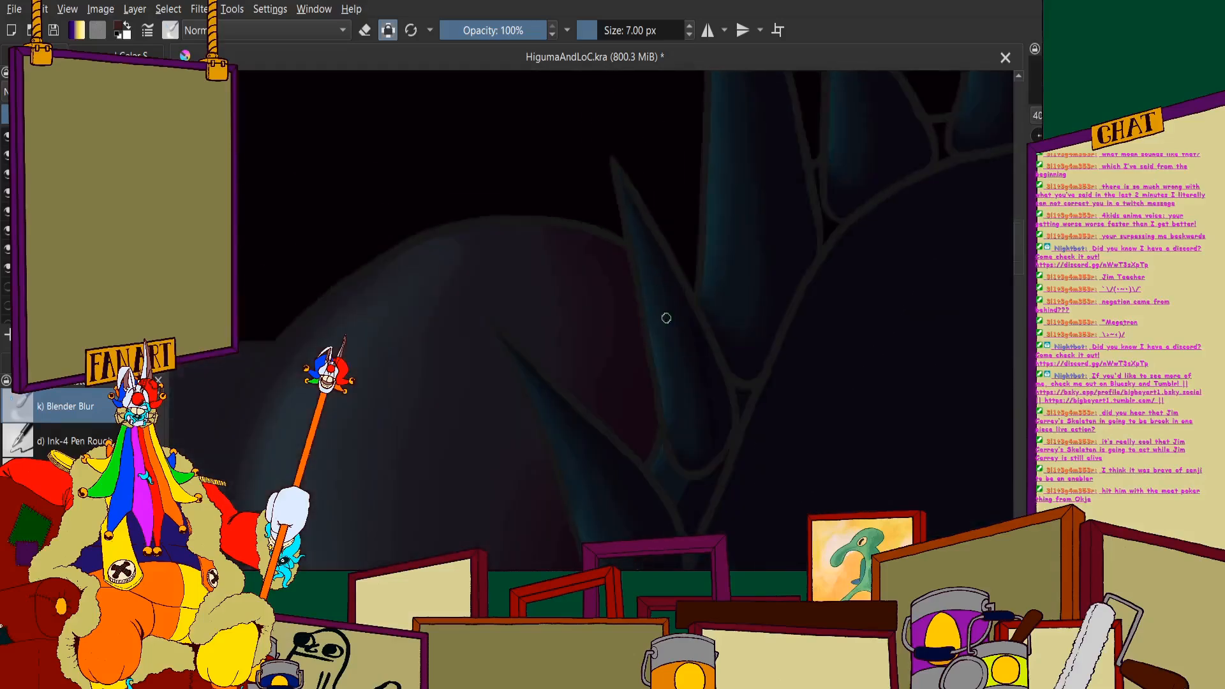
pyautogui.scroll(2, 752, 483)
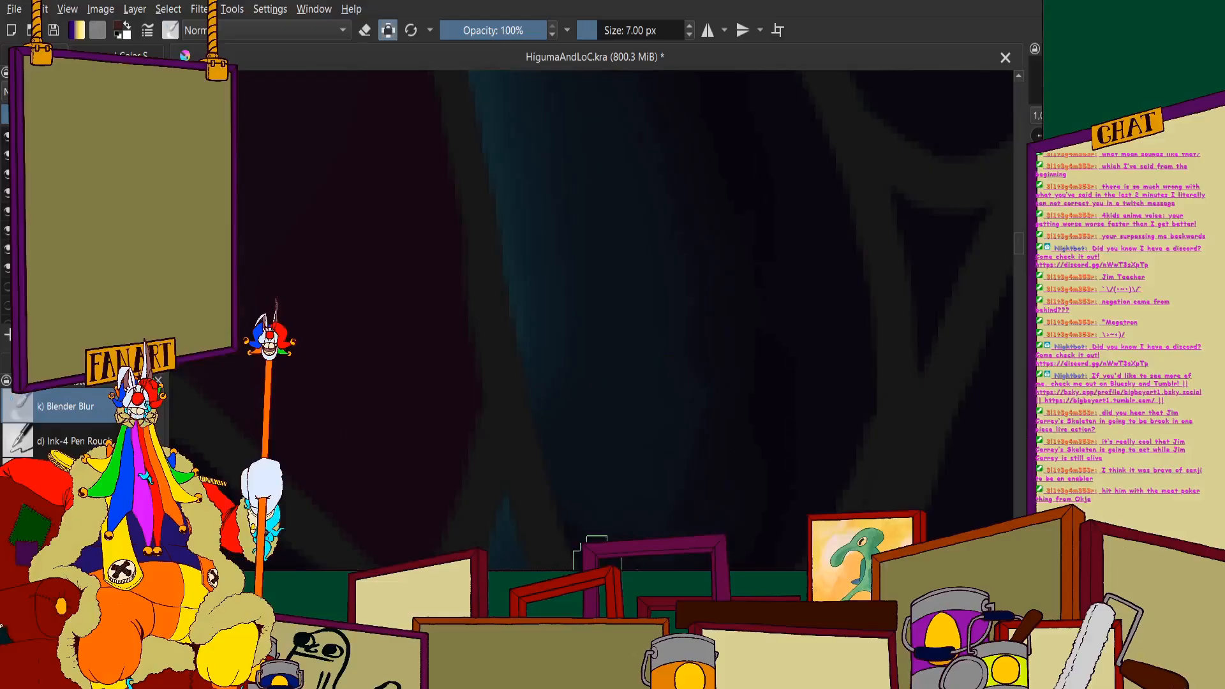
pyautogui.scroll(-6, 641, 392)
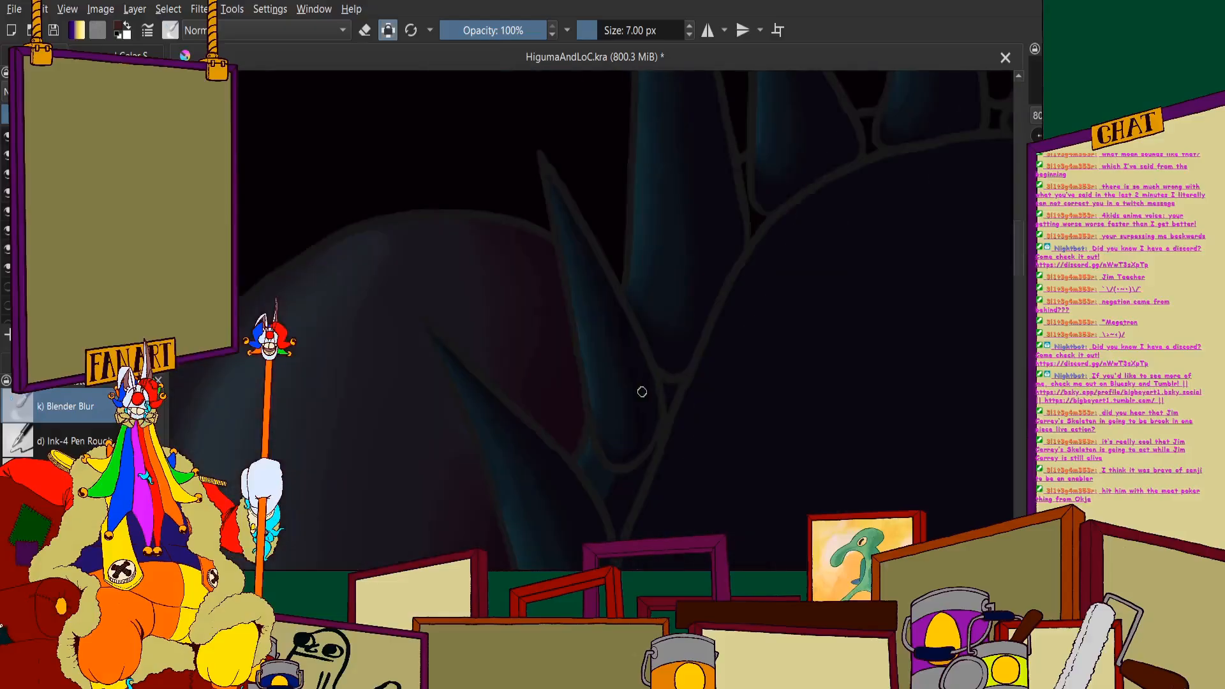
pyautogui.scroll(-4, 634, 400)
pyautogui.scroll(4, 441, 308)
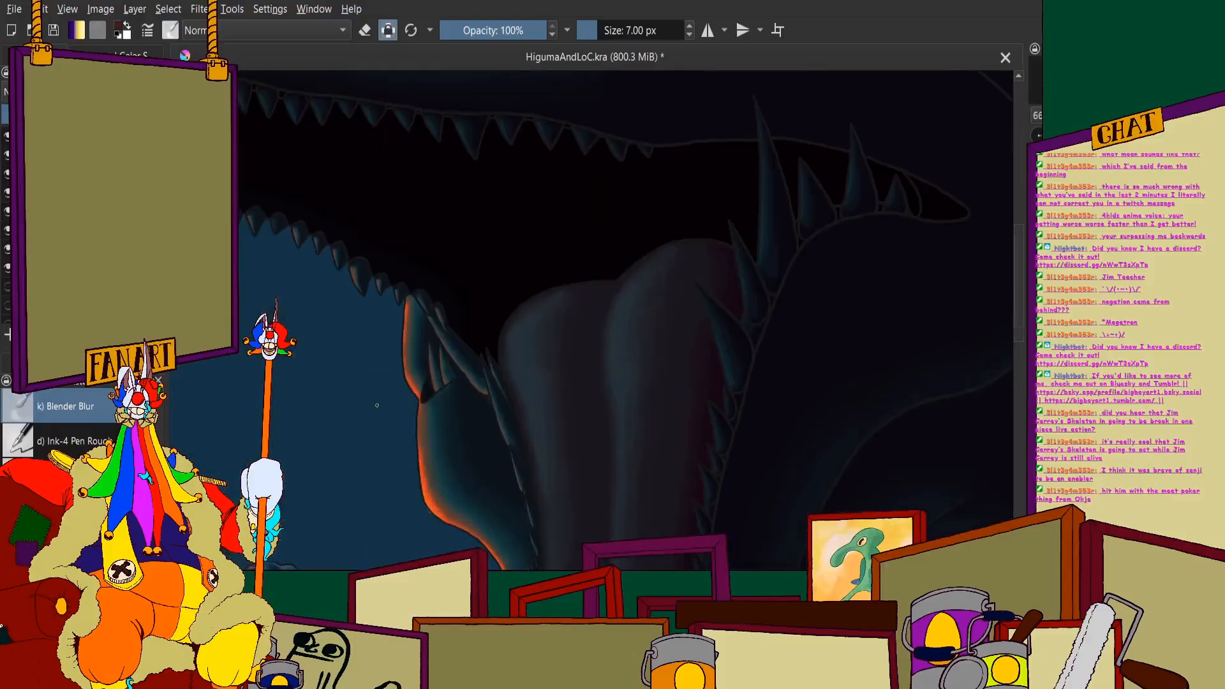
# - Inspect the sea monster's teeth, tongue tip and eye against the whole composition
pyautogui.scroll(-5, 512, 369)
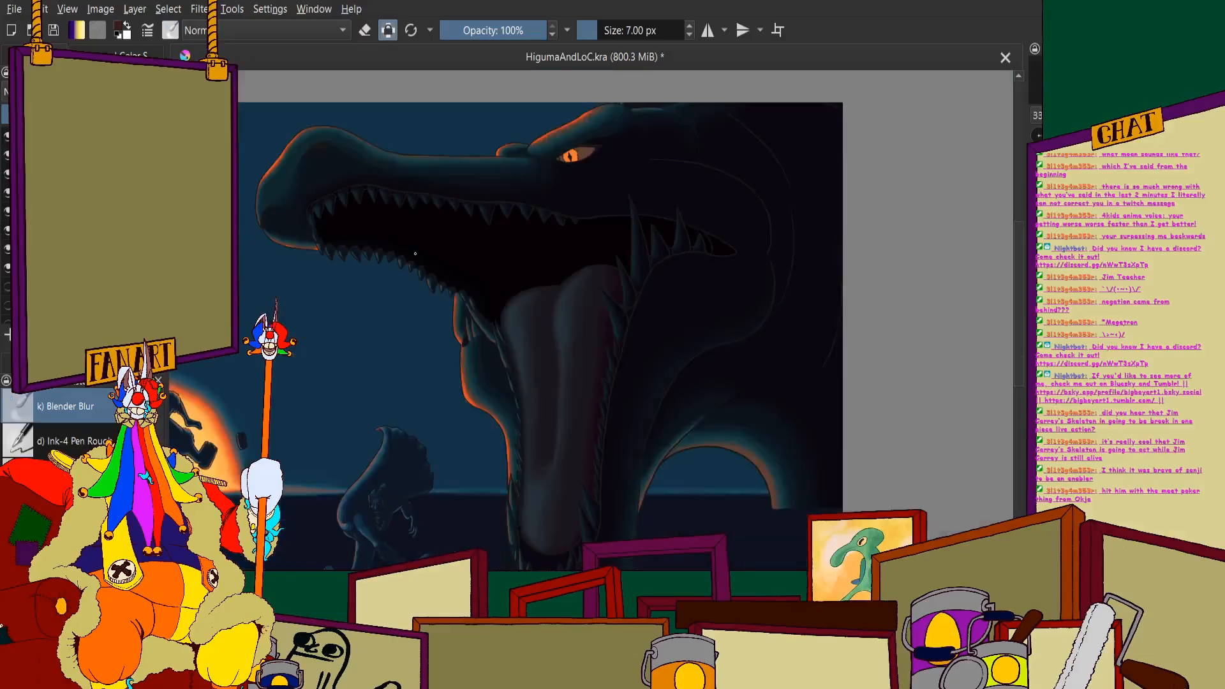
pyautogui.scroll(6, 556, 455)
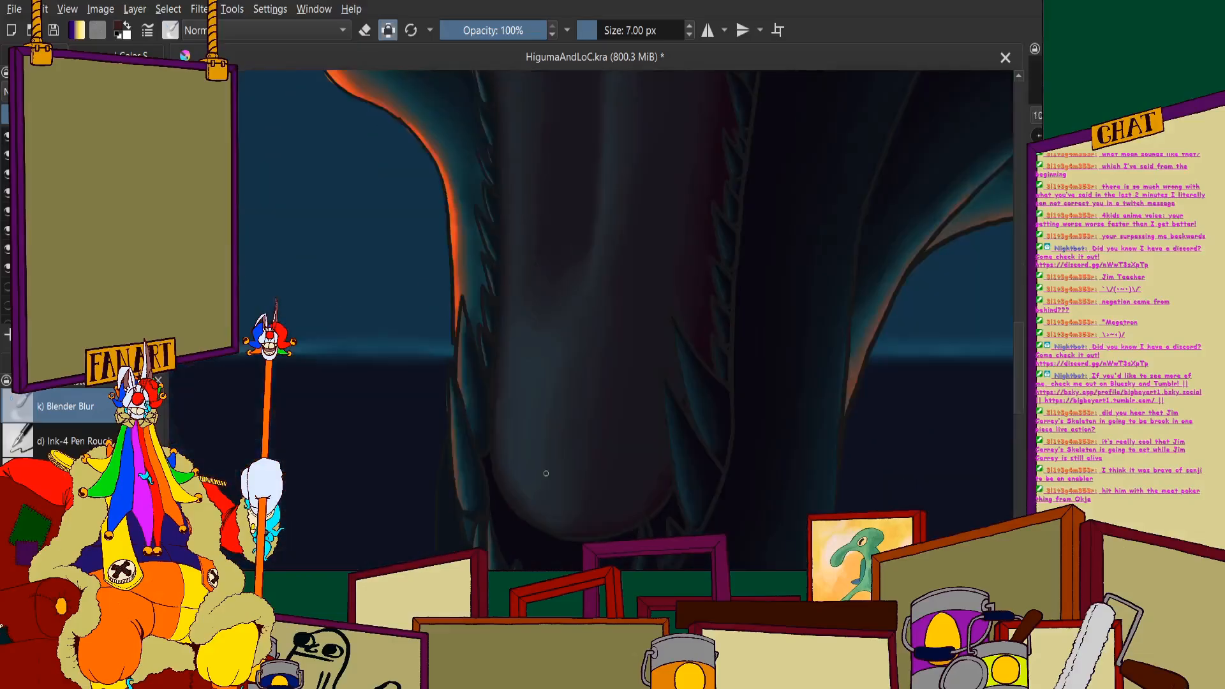
pyautogui.scroll(-5, 653, 445)
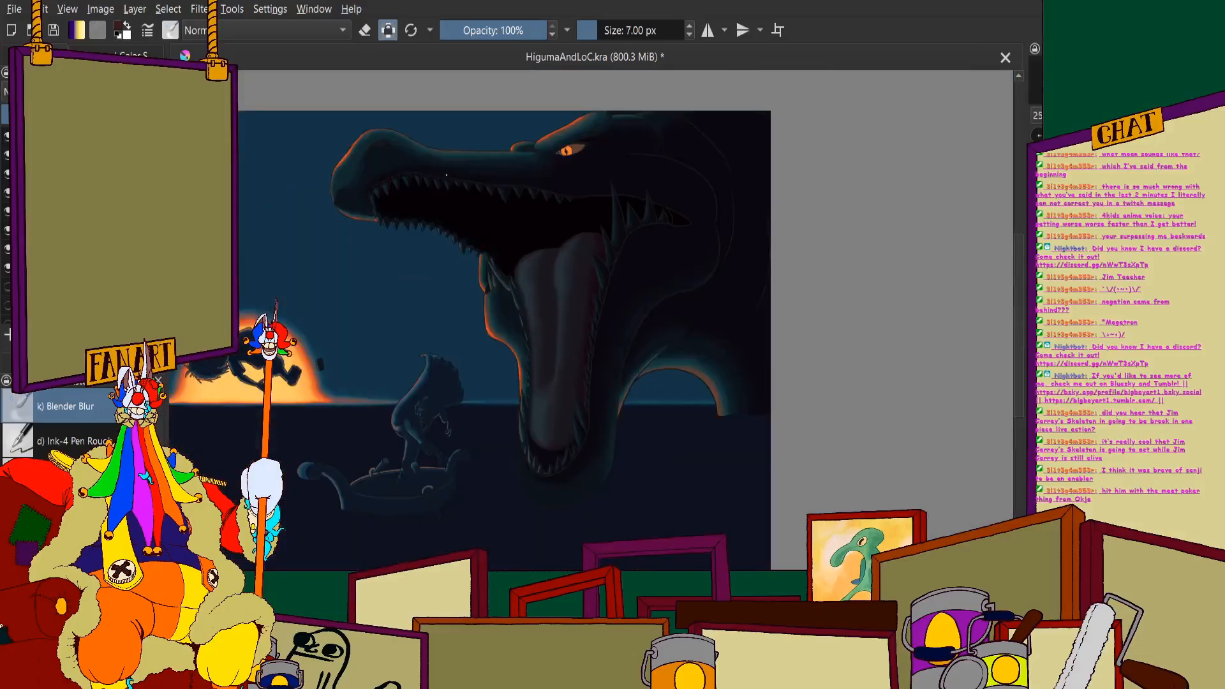
pyautogui.scroll(5, 556, 171)
pyautogui.scroll(4, 618, 176)
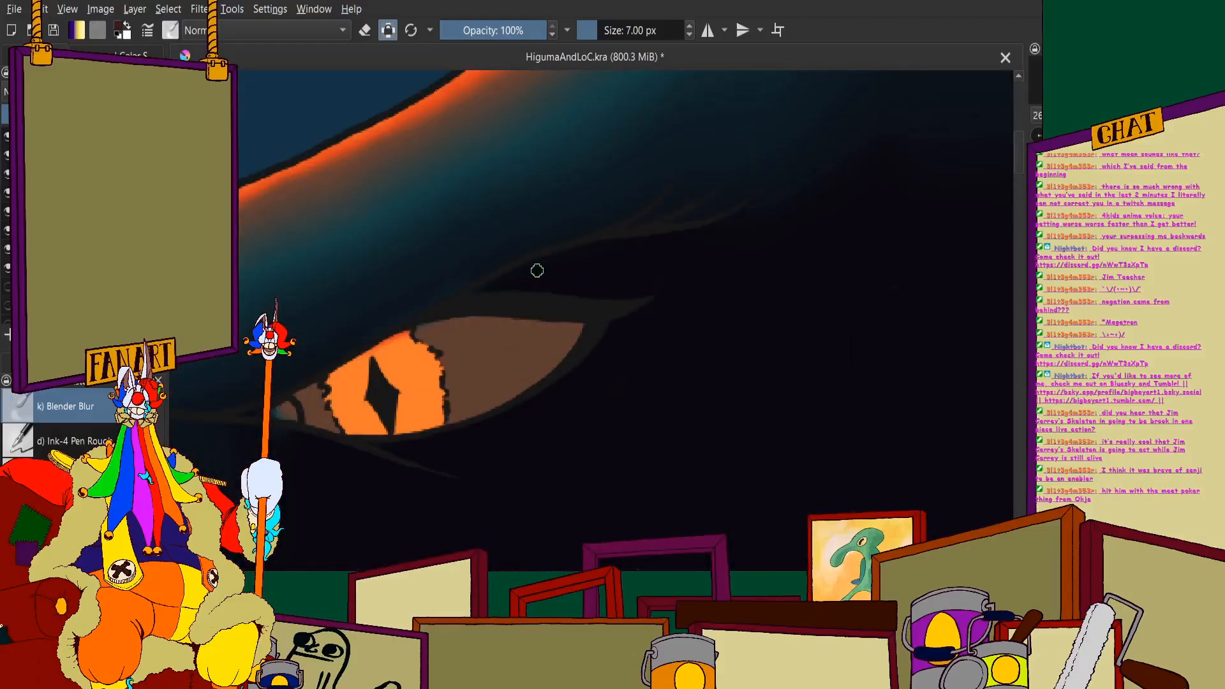
pyautogui.scroll(-5, 758, 188)
pyautogui.scroll(3, 756, 366)
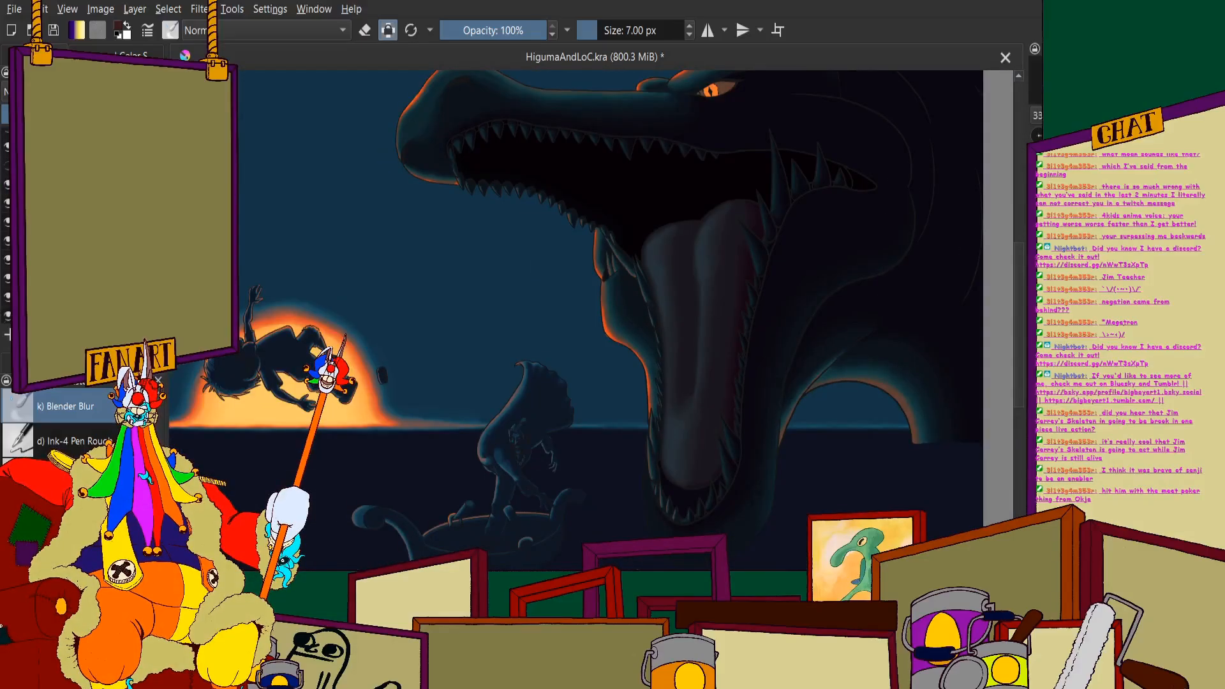
# - Temporarily show the orange-lit water splash around the sea monster's lower jaw and review the whole composition with and without it
pyautogui.click(4, 174)
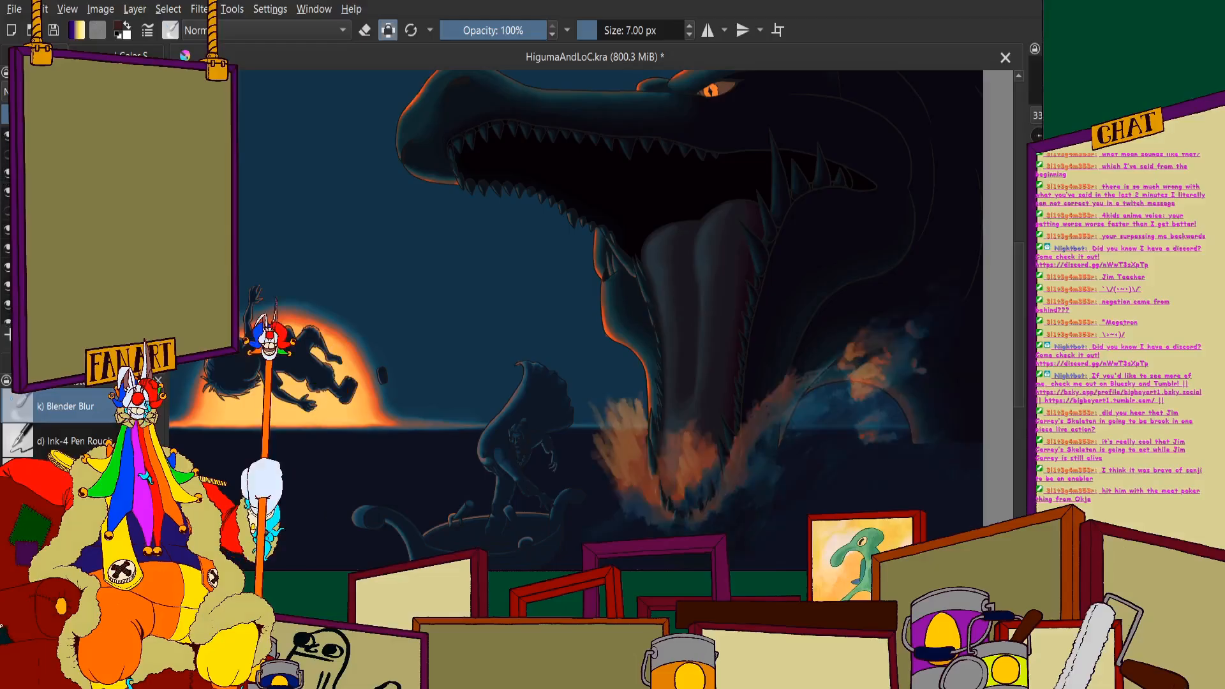
pyautogui.click(6, 210)
pyautogui.scroll(-2, 780, 352)
pyautogui.scroll(3, 724, 421)
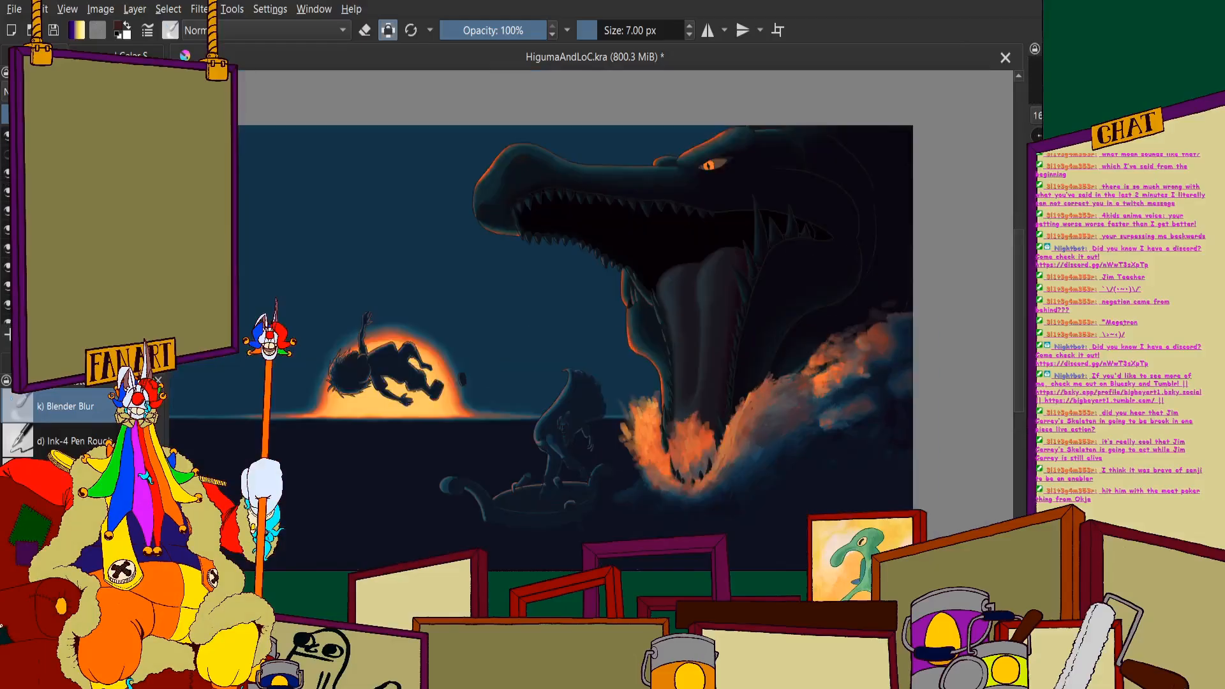
pyautogui.scroll(-4, 629, 371)
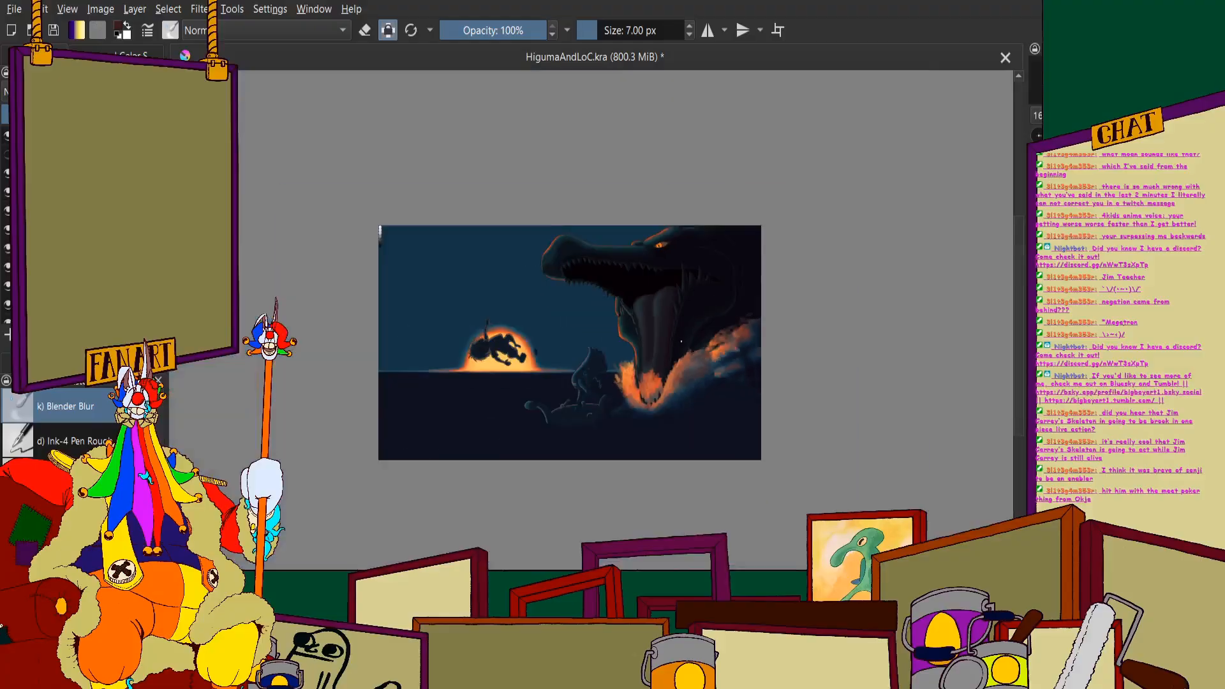
pyautogui.scroll(1, 683, 326)
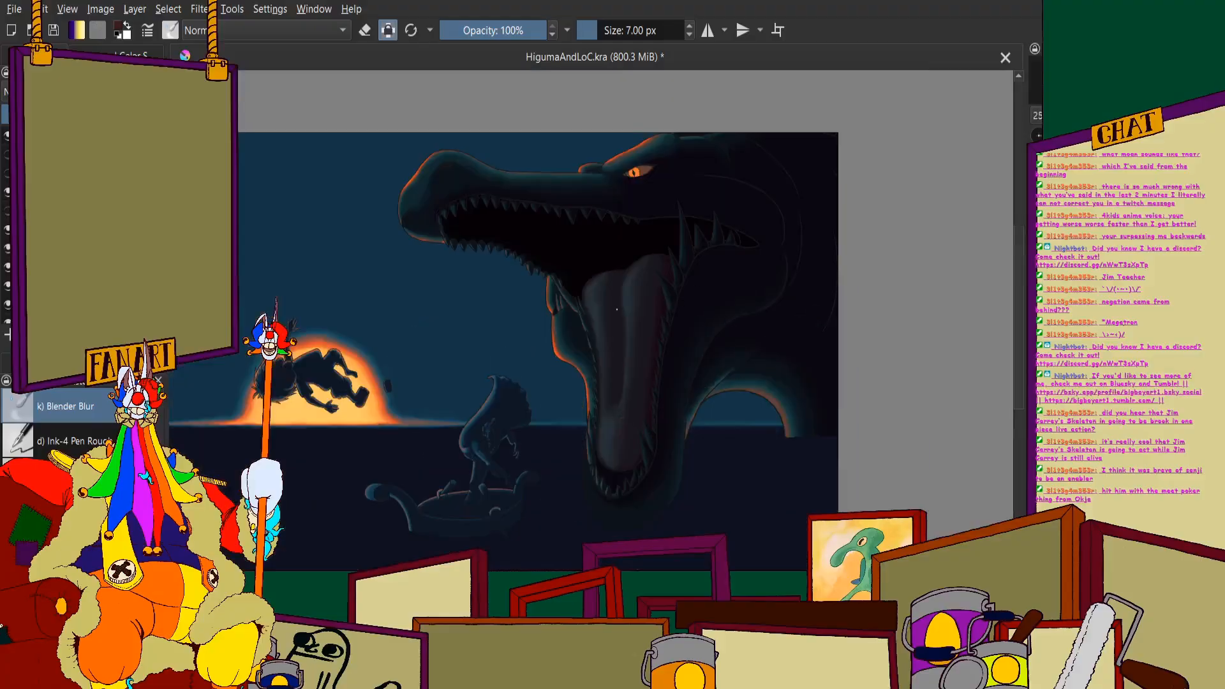
pyautogui.scroll(1, 619, 470)
pyautogui.scroll(-3, 625, 319)
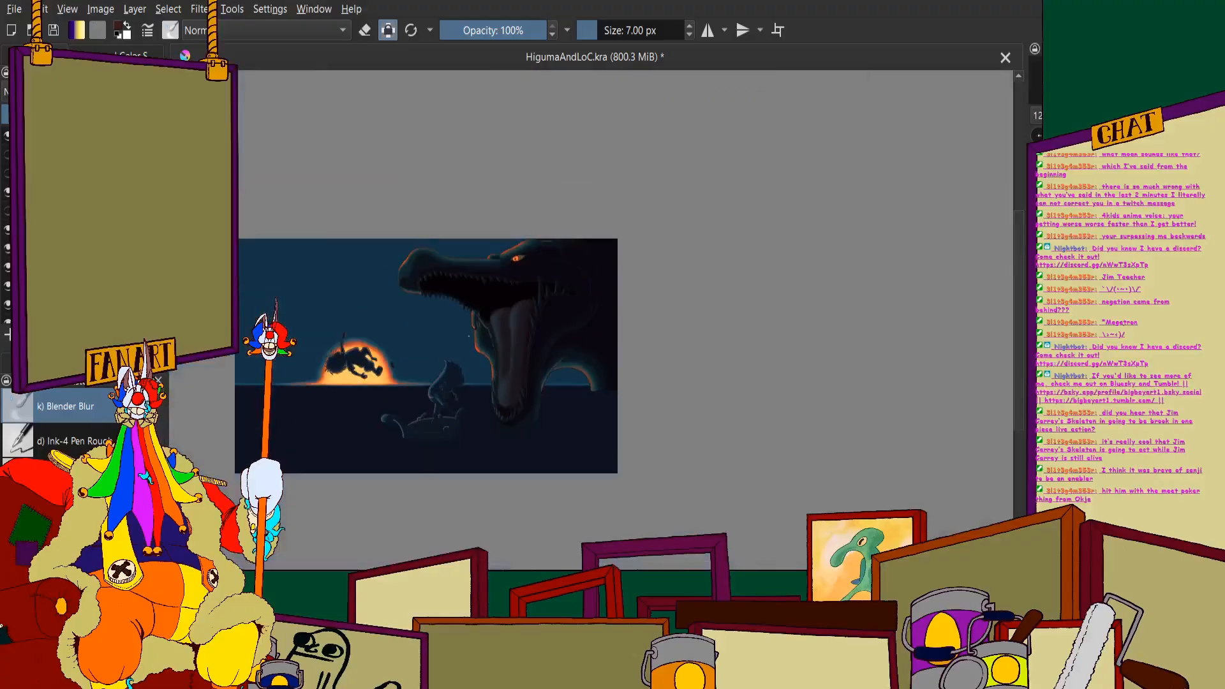
pyautogui.scroll(1, 626, 319)
# - Show the reference images and sample the red of the sea monster's eye as the painting colour
pyautogui.click(8, 156)
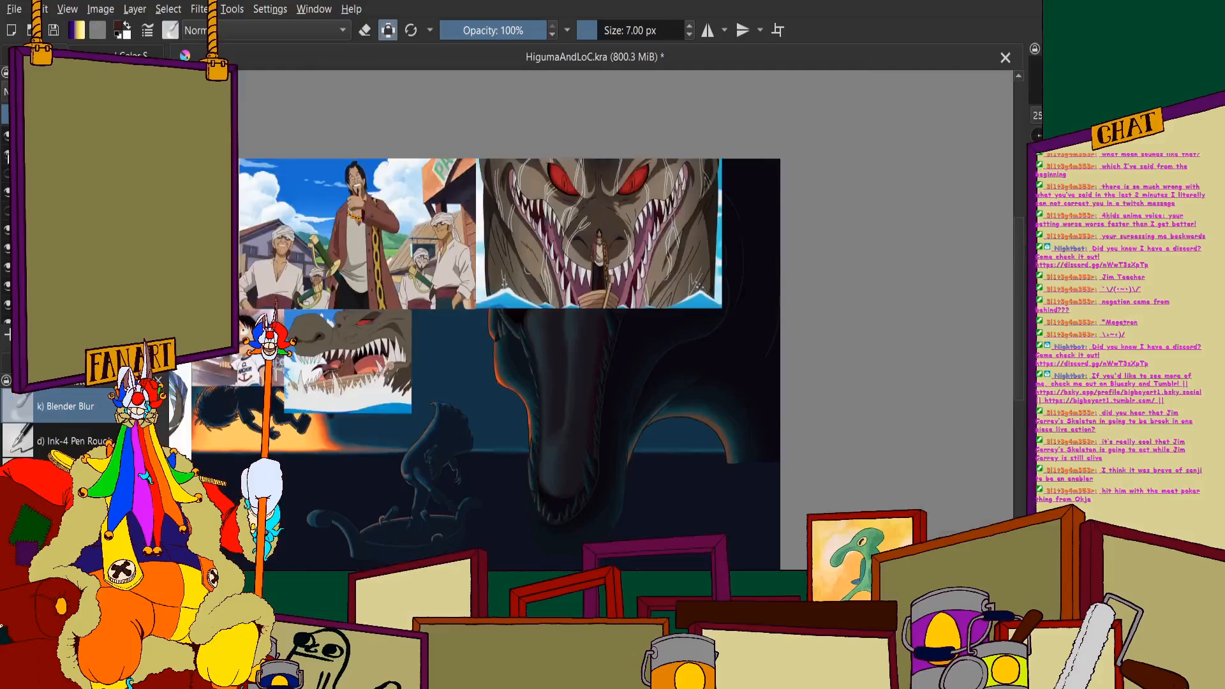
pyautogui.scroll(-2, 383, 239)
pyautogui.scroll(4, 268, 281)
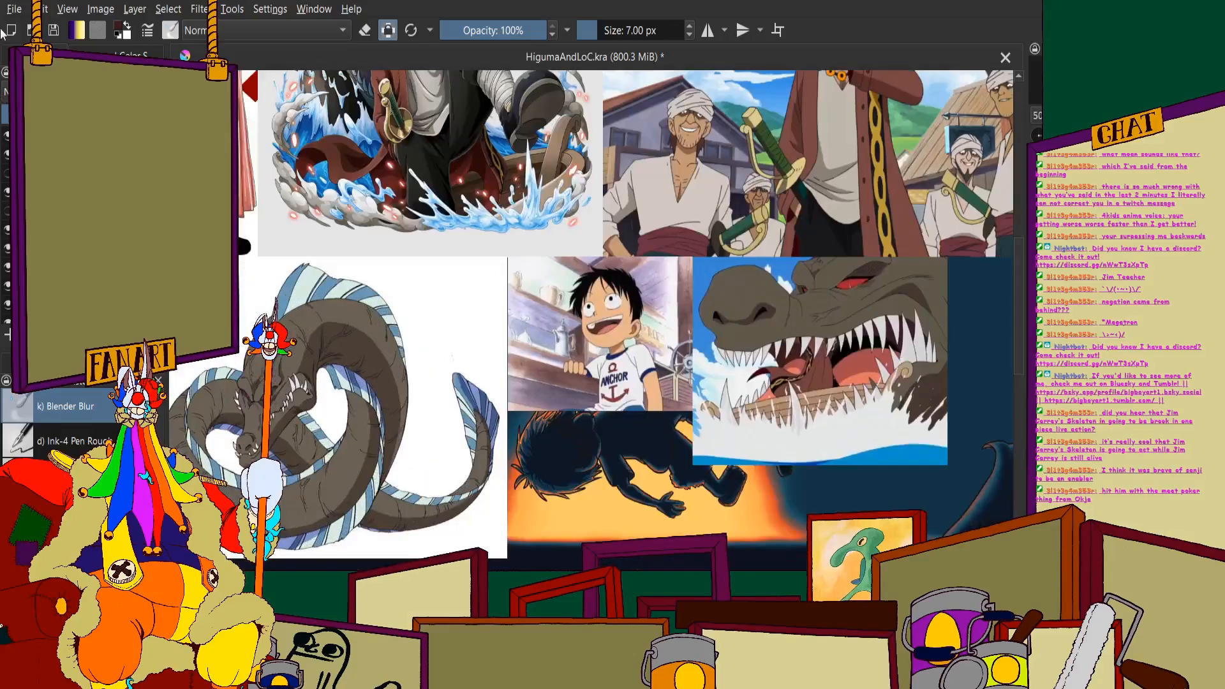
pyautogui.click(9, 56)
pyautogui.scroll(-3, 434, 242)
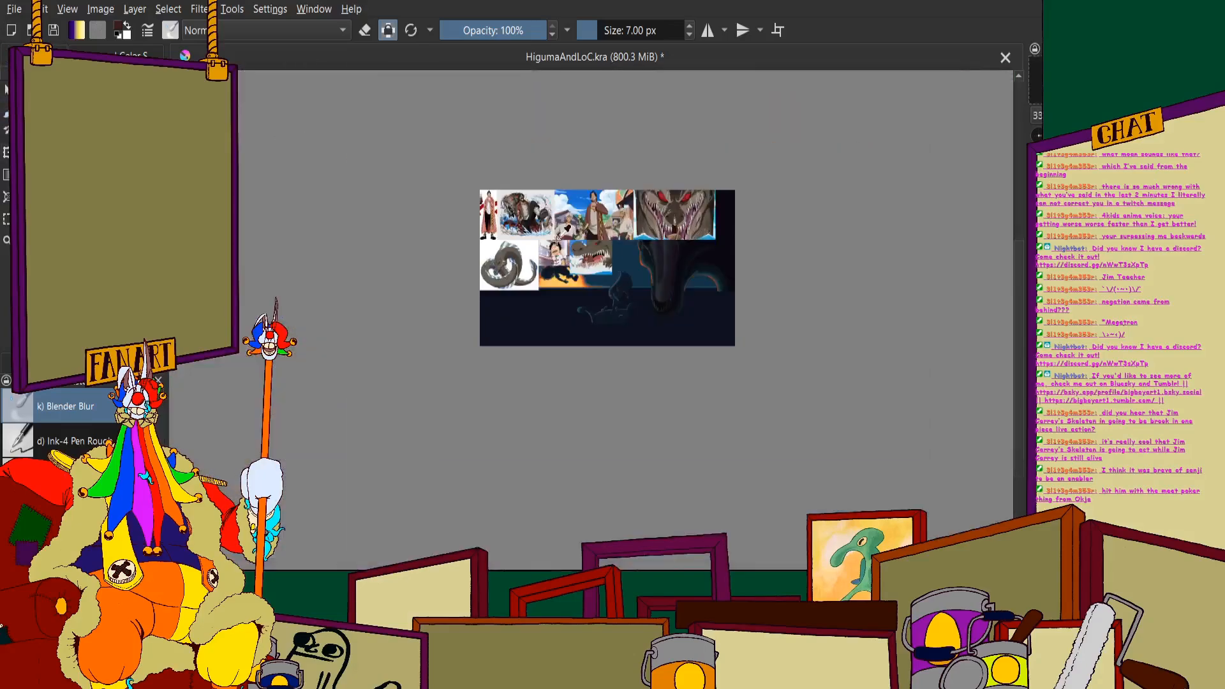
pyautogui.scroll(3, 574, 223)
pyautogui.scroll(-1, 798, 230)
pyautogui.scroll(2, 541, 248)
pyautogui.scroll(8, 538, 252)
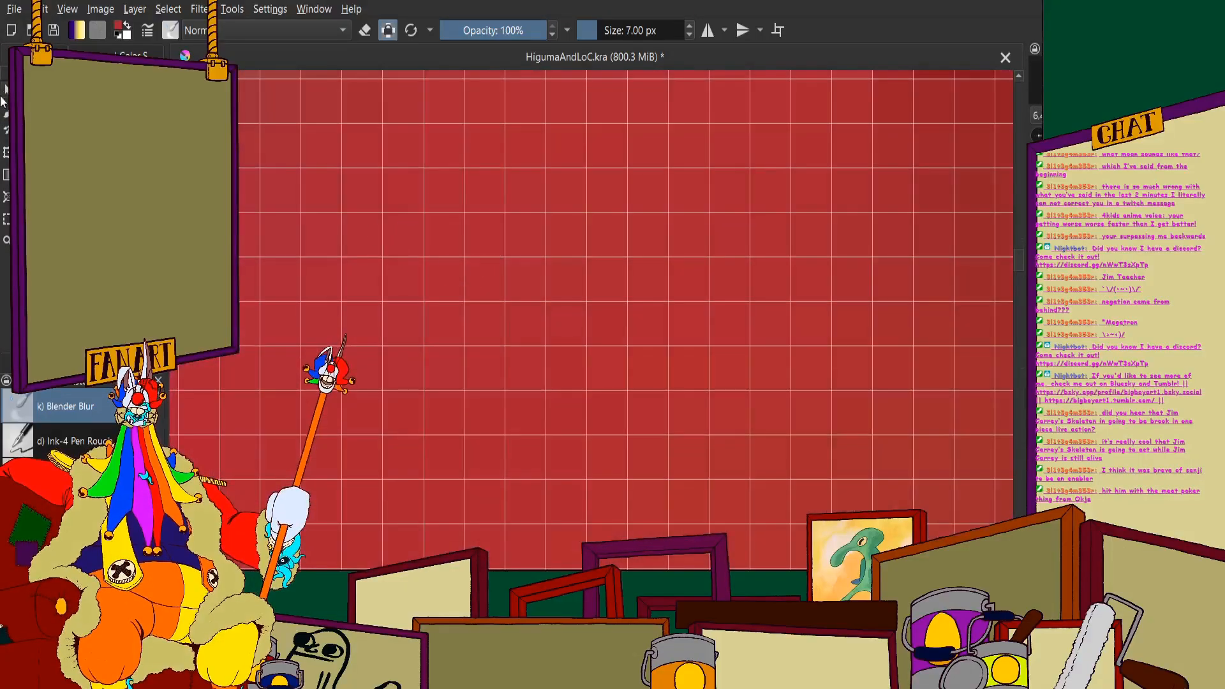
pyautogui.click(45, 56)
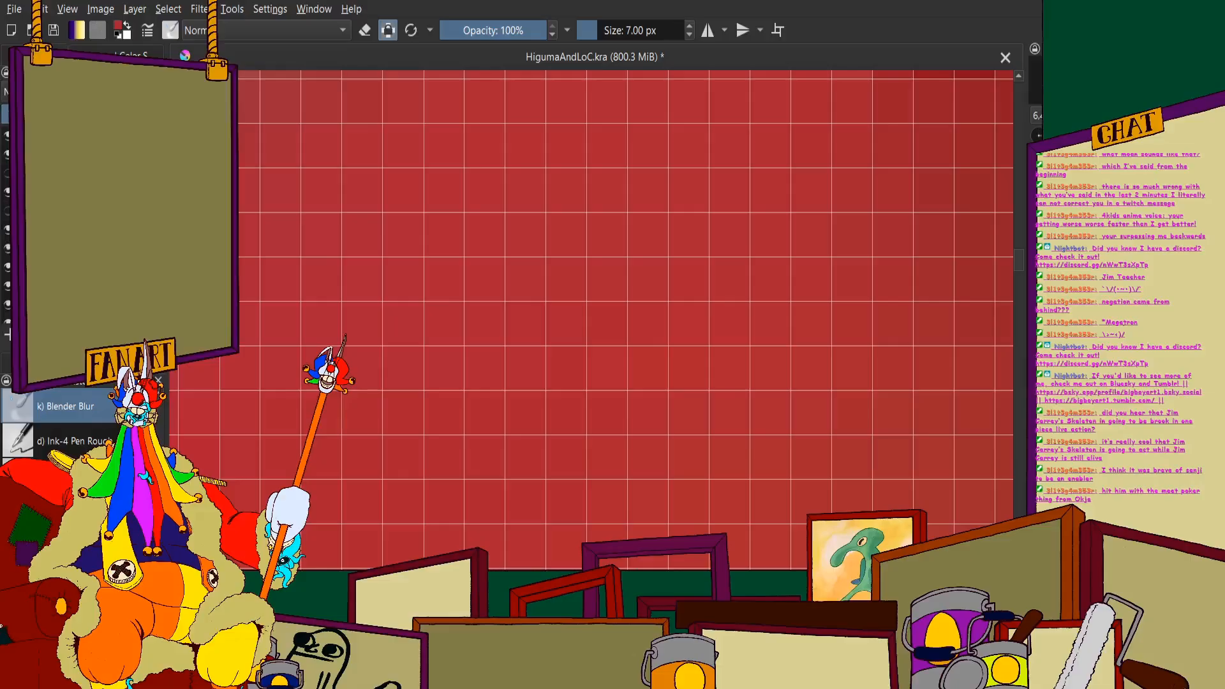
pyautogui.scroll(-10, 463, 230)
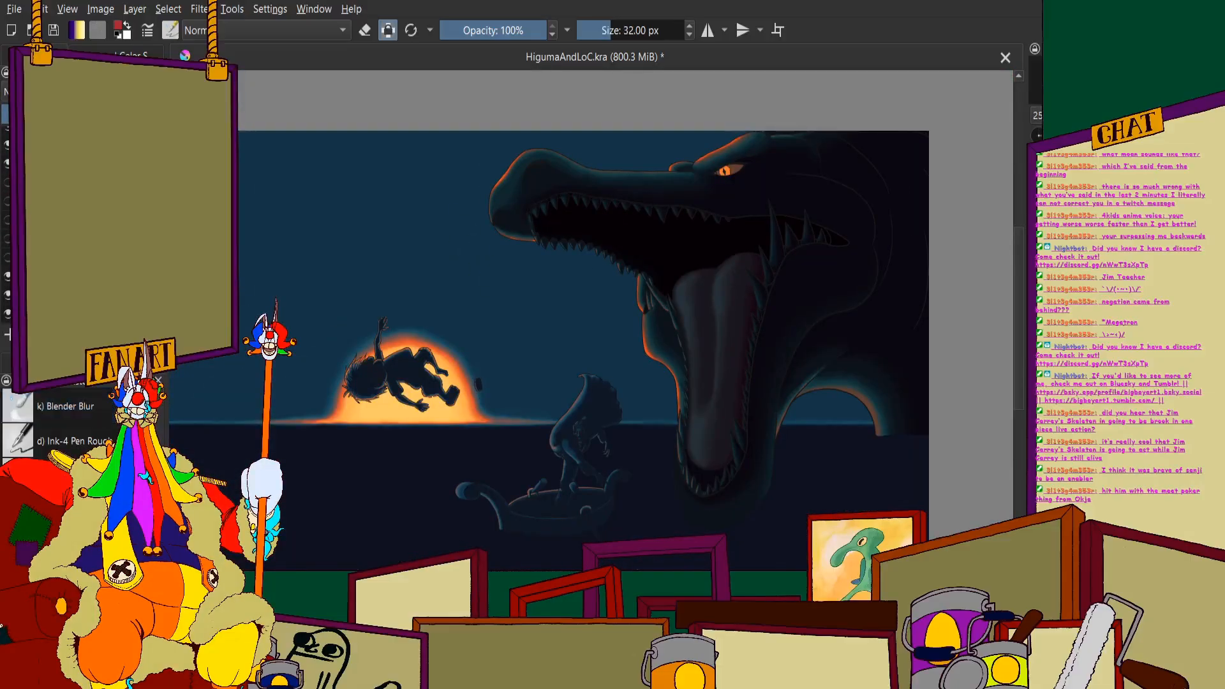
# - Undo the stray teal stroke on the eye, and tint the iris and eye white with the sampled red at 32 px
pyautogui.scroll(5, 681, 174)
pyautogui.scroll(6, 668, 239)
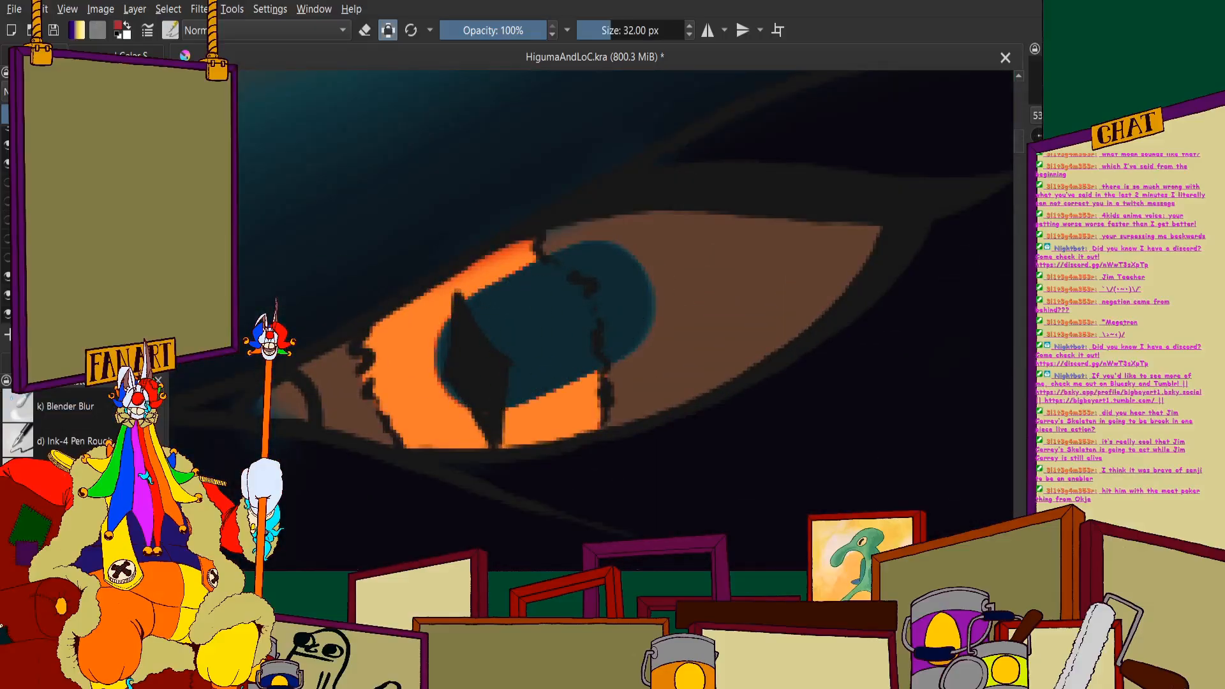
pyautogui.hotkey('ctrl', 'z')
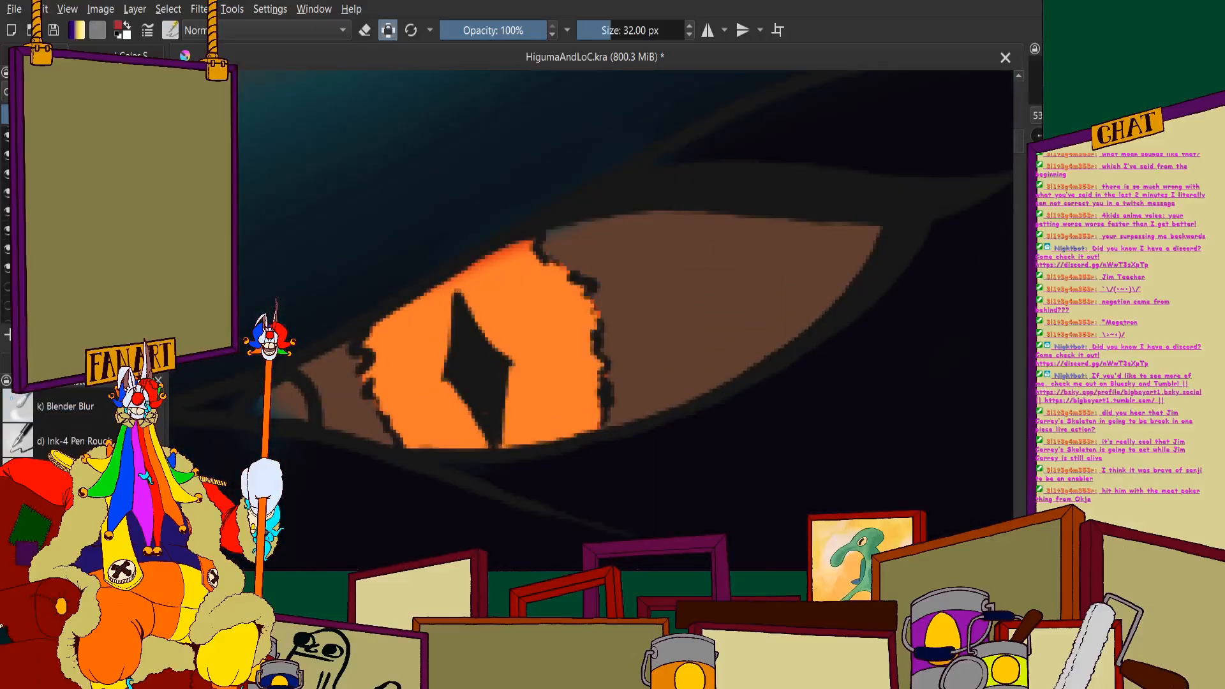
pyautogui.moveTo(538, 252)
pyautogui.mouseDown()
pyautogui.moveTo(665, 327)
pyautogui.moveTo(636, 314)
pyautogui.moveTo(475, 352)
pyautogui.moveTo(536, 291)
pyautogui.moveTo(492, 309)
pyautogui.moveTo(647, 256)
pyautogui.moveTo(843, 247)
pyautogui.mouseUp()
pyautogui.moveTo(755, 318)
pyautogui.mouseDown()
pyautogui.moveTo(681, 357)
pyautogui.moveTo(524, 406)
pyautogui.moveTo(350, 396)
pyautogui.mouseUp()
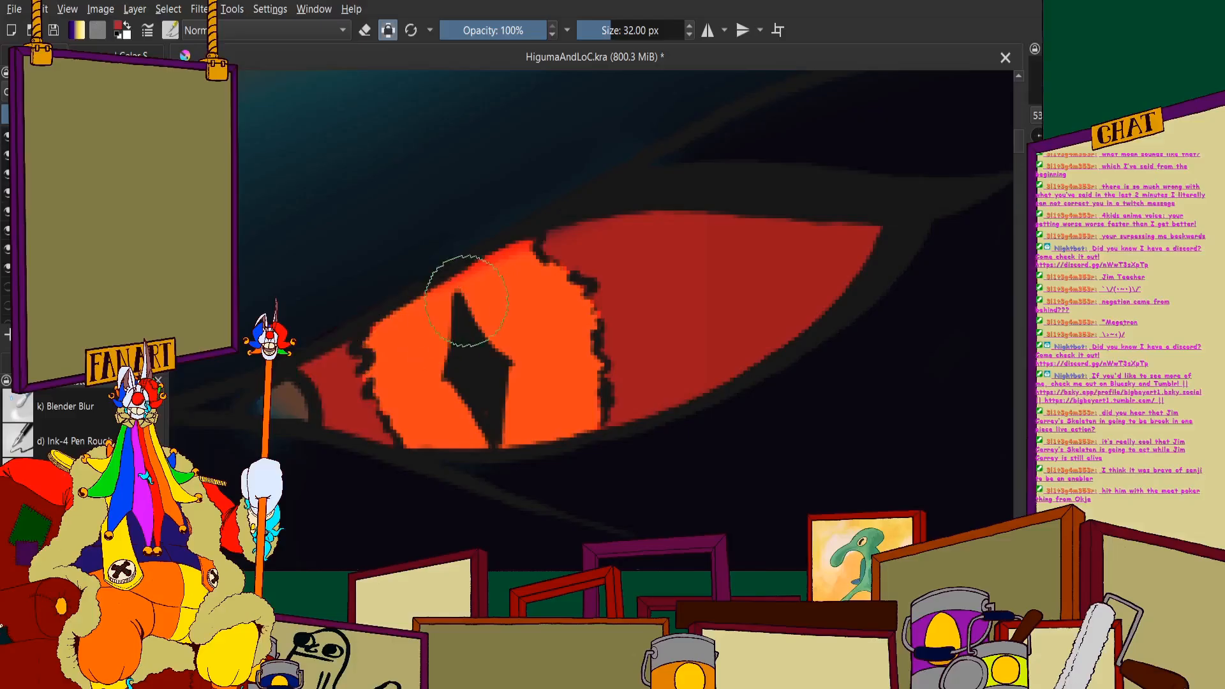
# - Review the reddened eye and the open mouth against the full painting at several magnifications
pyautogui.scroll(-5, 450, 259)
pyautogui.scroll(-3, 413, 341)
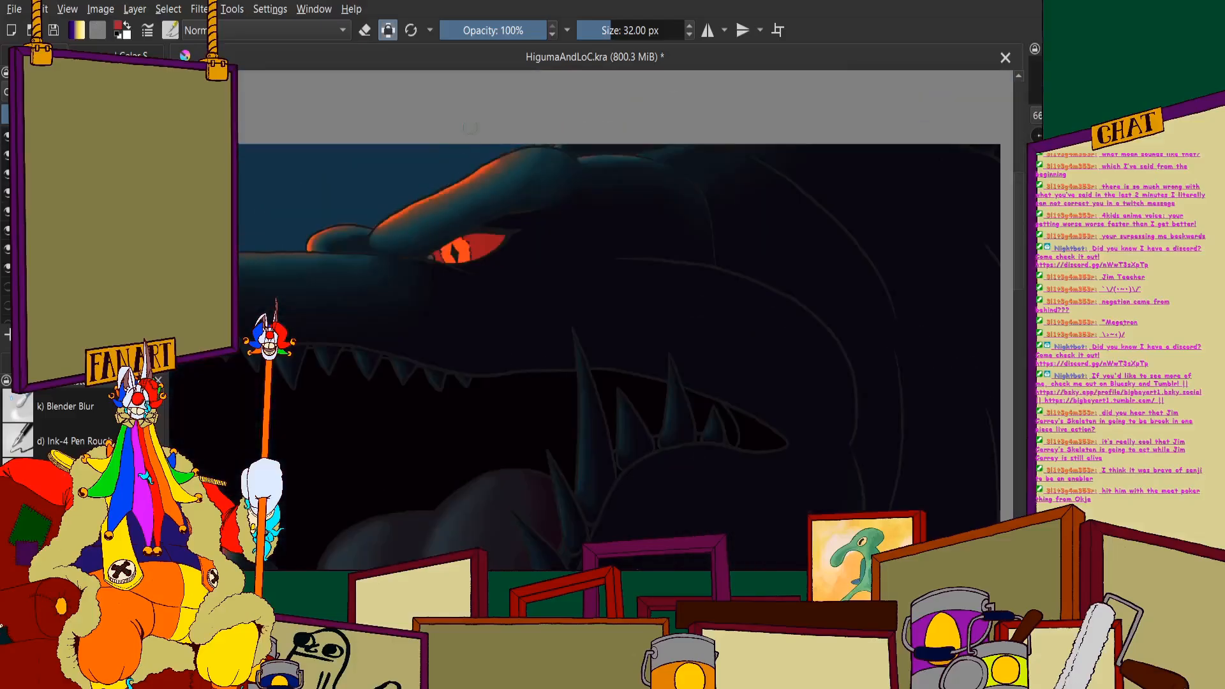
pyautogui.scroll(-3, 469, 195)
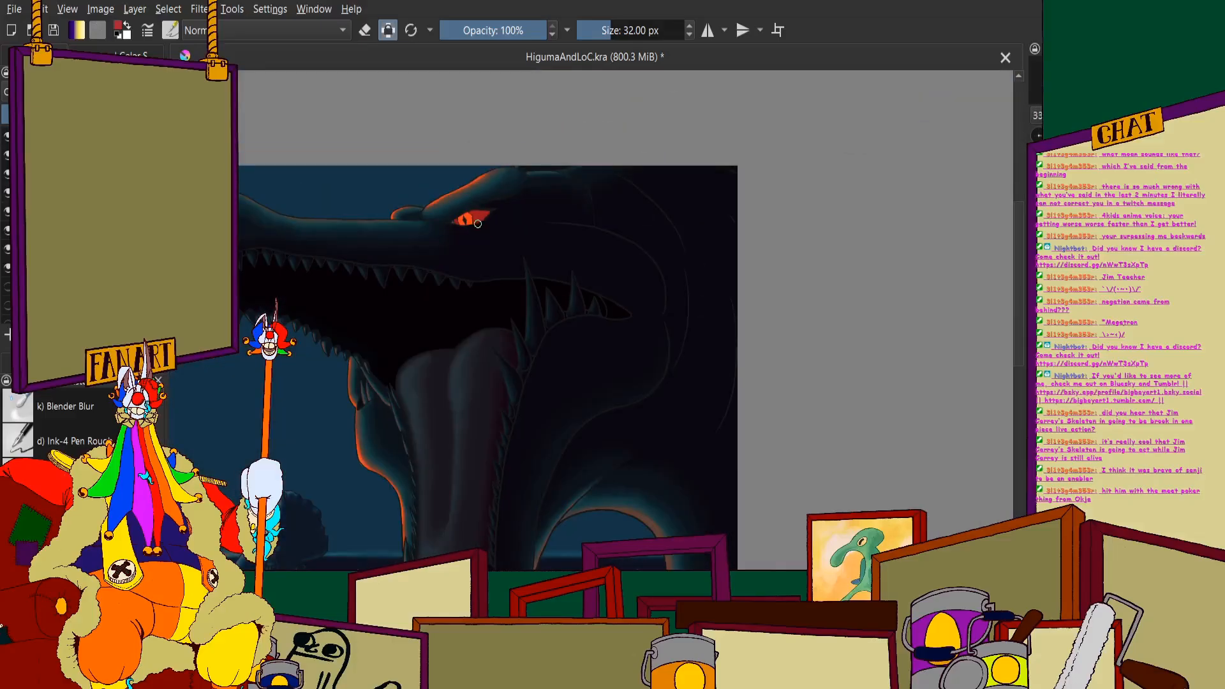
pyautogui.scroll(-4, 491, 223)
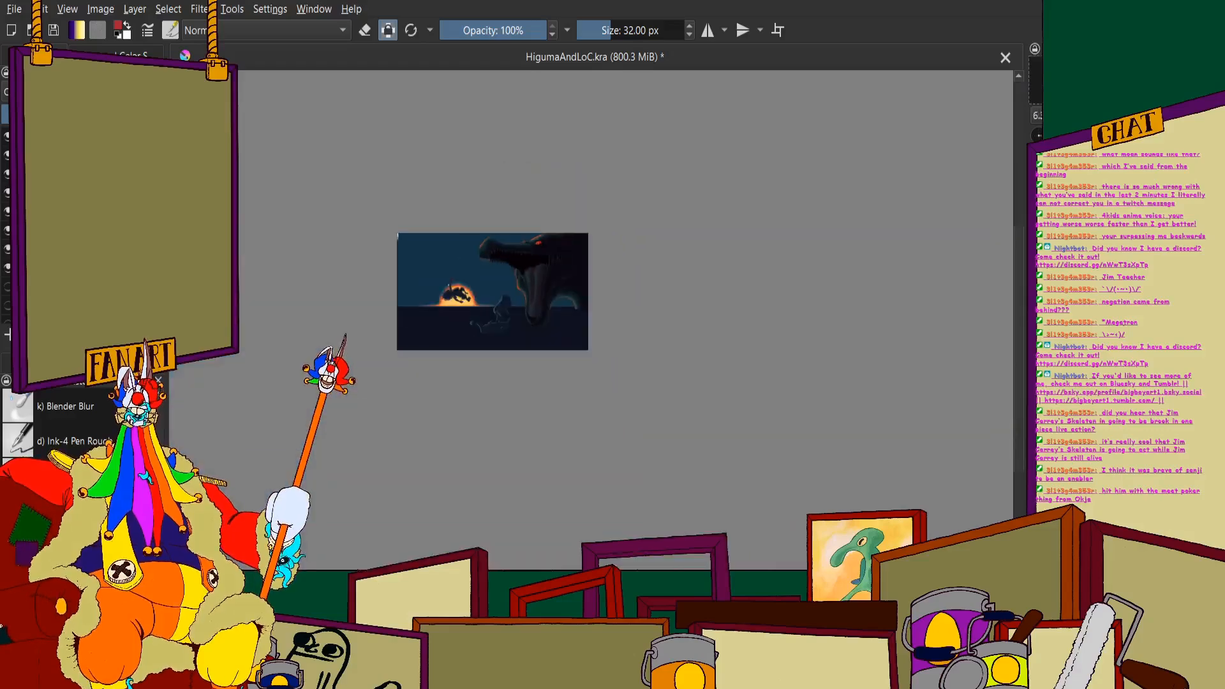
pyautogui.scroll(5, 660, 347)
pyautogui.scroll(-1, 660, 346)
pyautogui.scroll(3, 621, 359)
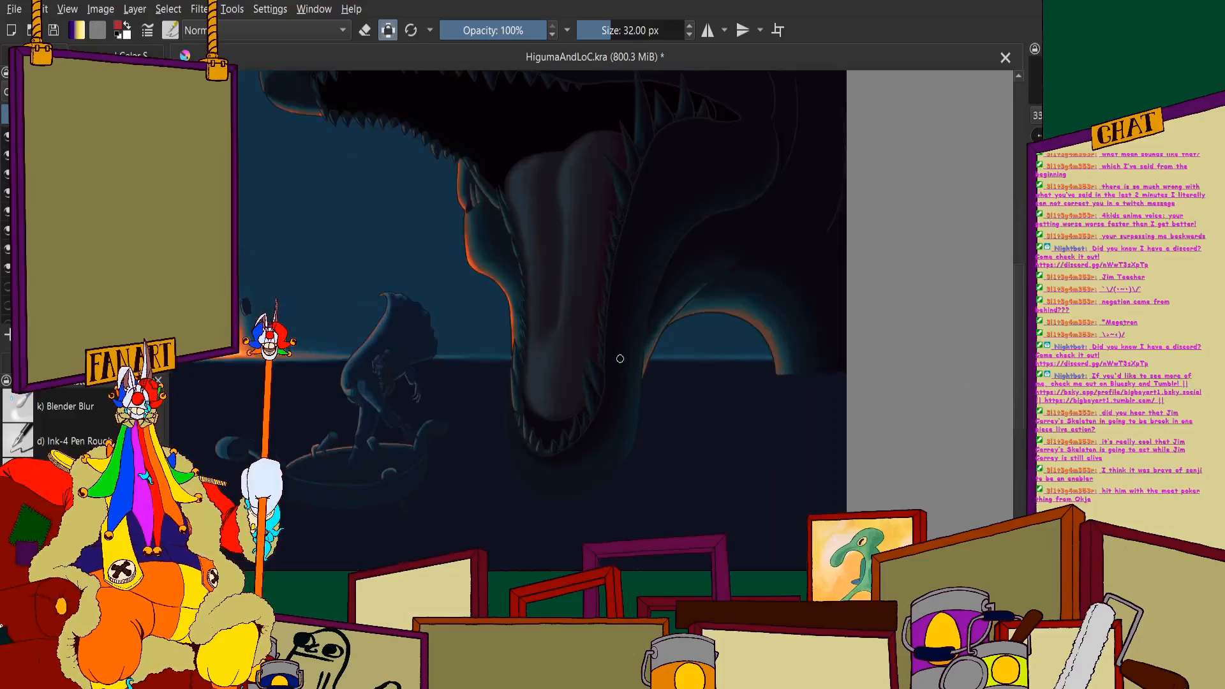
pyautogui.scroll(-3, 609, 380)
pyautogui.scroll(3, 653, 298)
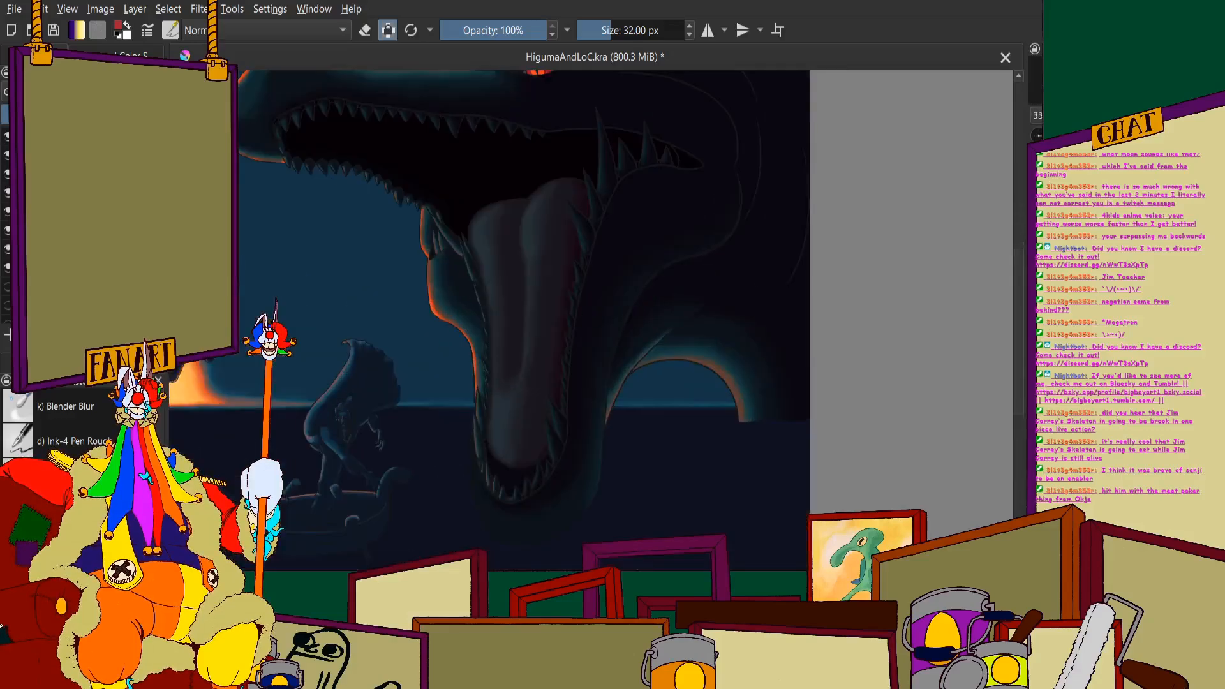
# - Set the painting colour to black and fill the mouth interior between the tongue tip and the front lower teeth at 32 px
pyautogui.click(125, 55)
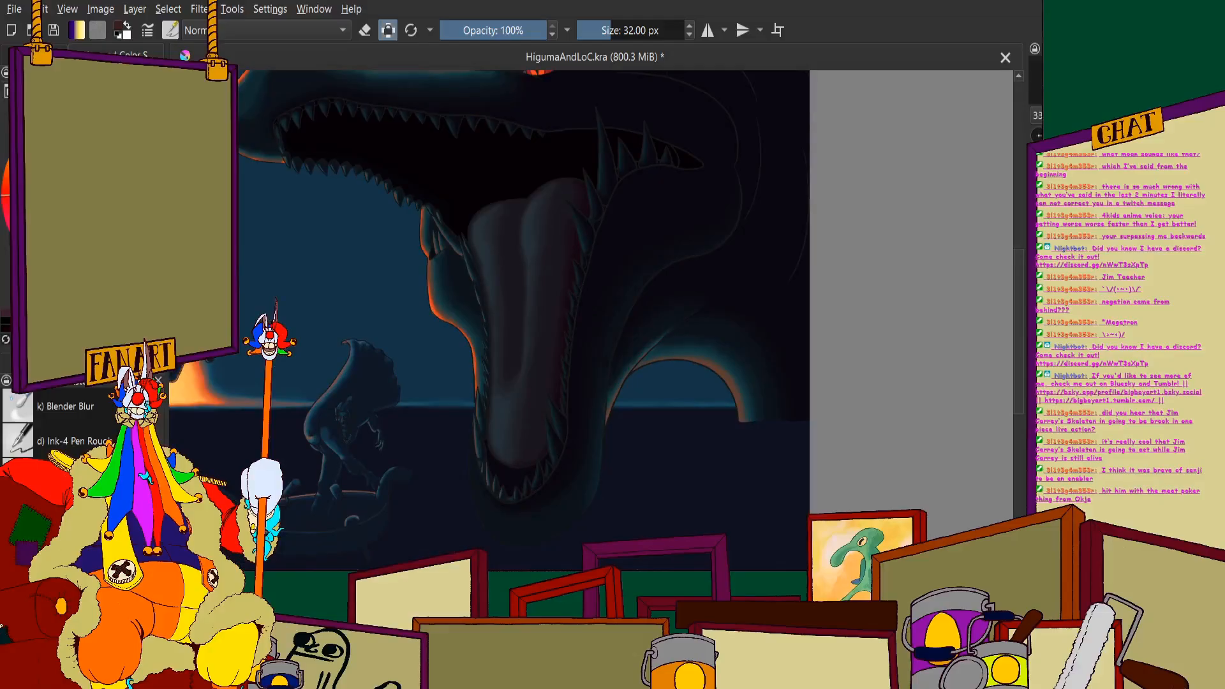
pyautogui.scroll(-3, 479, 198)
pyautogui.scroll(4, 430, 240)
pyautogui.scroll(-2, 460, 254)
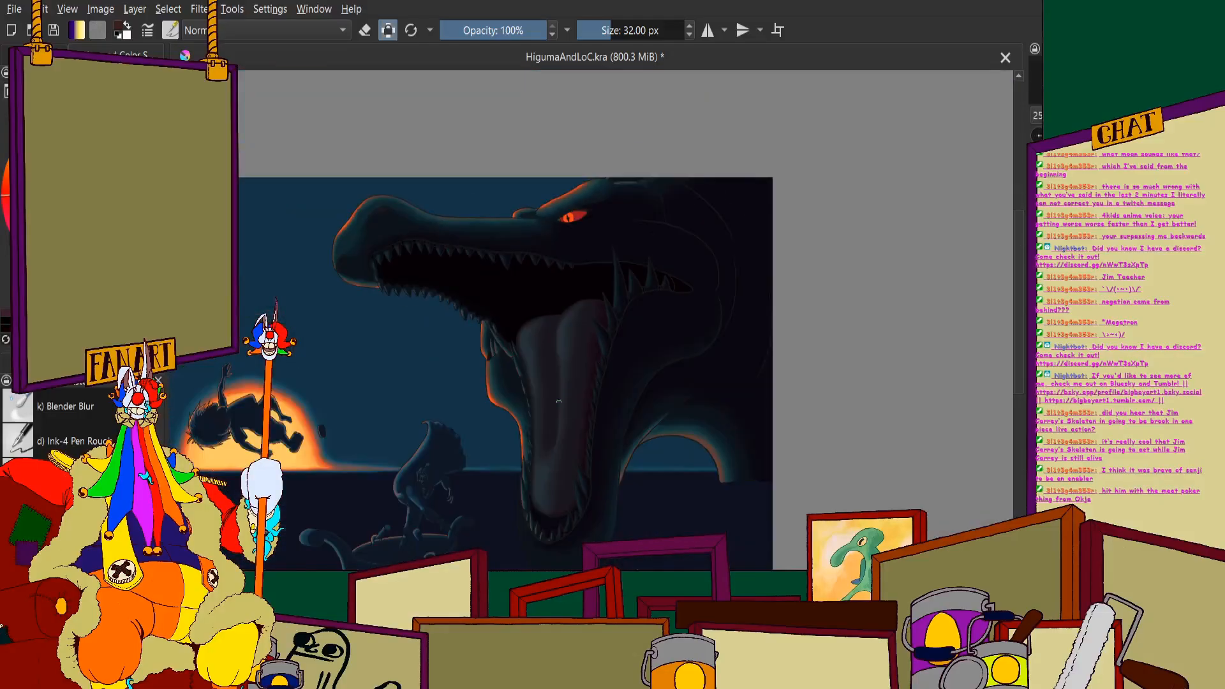
pyautogui.scroll(2, 559, 401)
pyautogui.scroll(-3, 549, 332)
pyautogui.scroll(5, 542, 256)
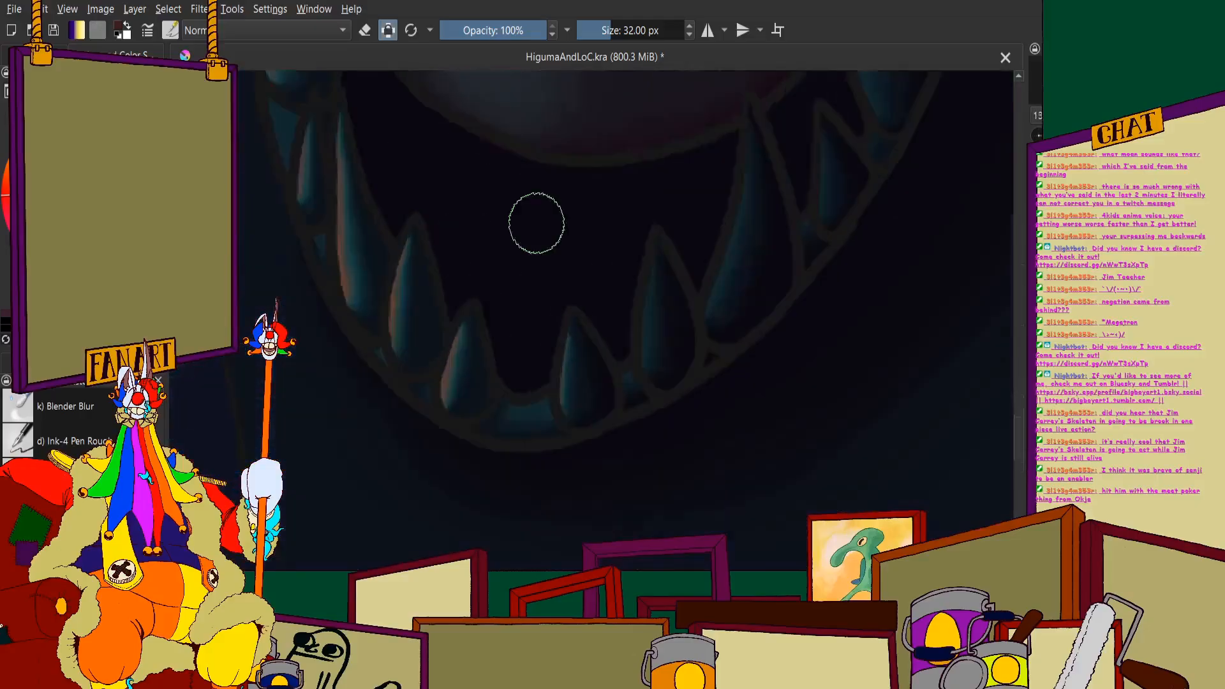
pyautogui.scroll(3, 536, 223)
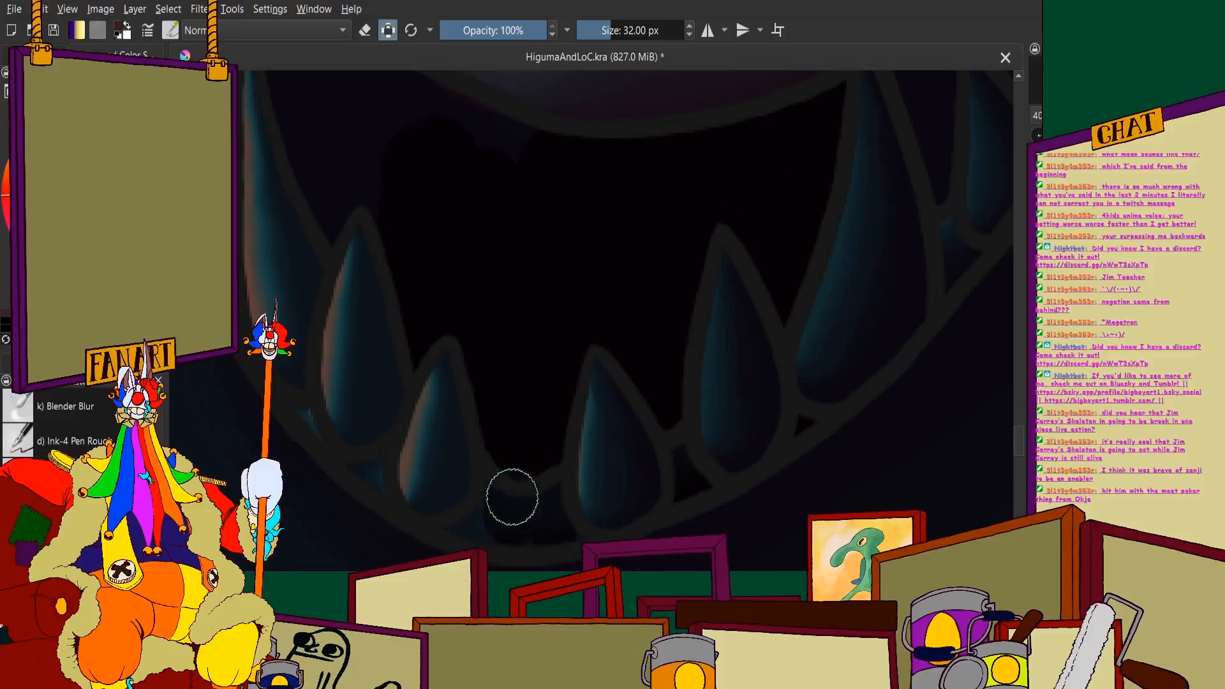
# - Fill the small gum gaps between the bases of the lower teeth on the jaw's left side with black
pyautogui.scroll(-2, 451, 397)
pyautogui.scroll(4, 465, 334)
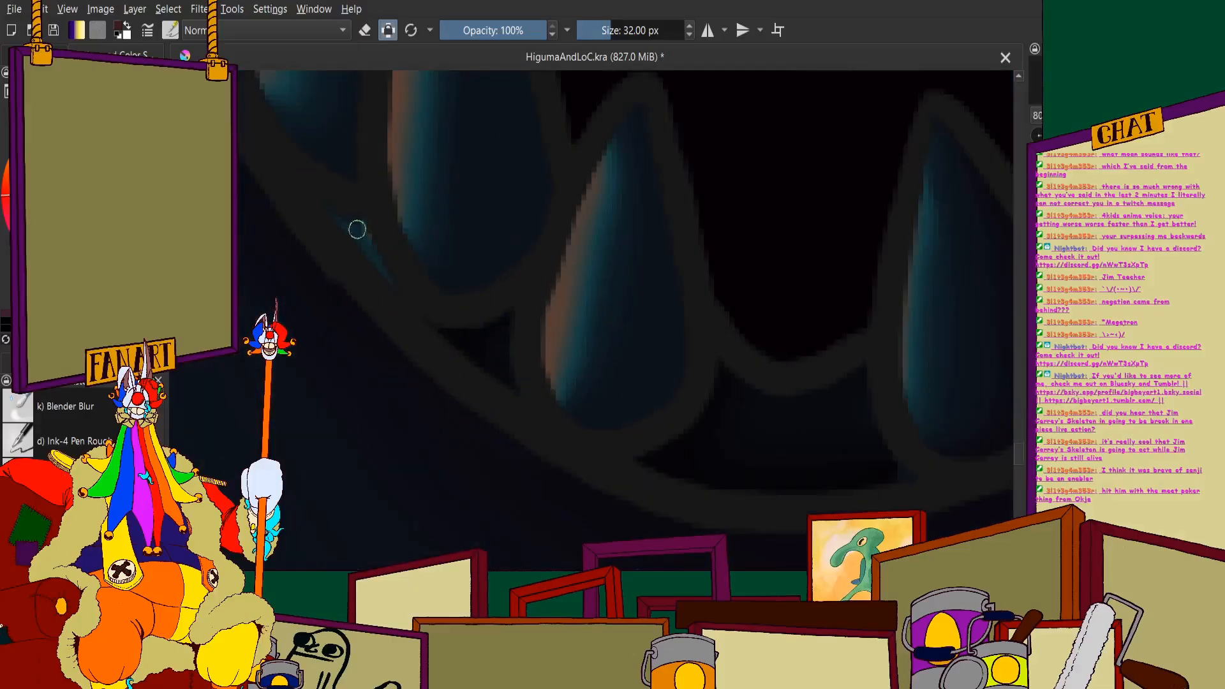
pyautogui.scroll(-2, 426, 317)
pyautogui.scroll(4, 426, 318)
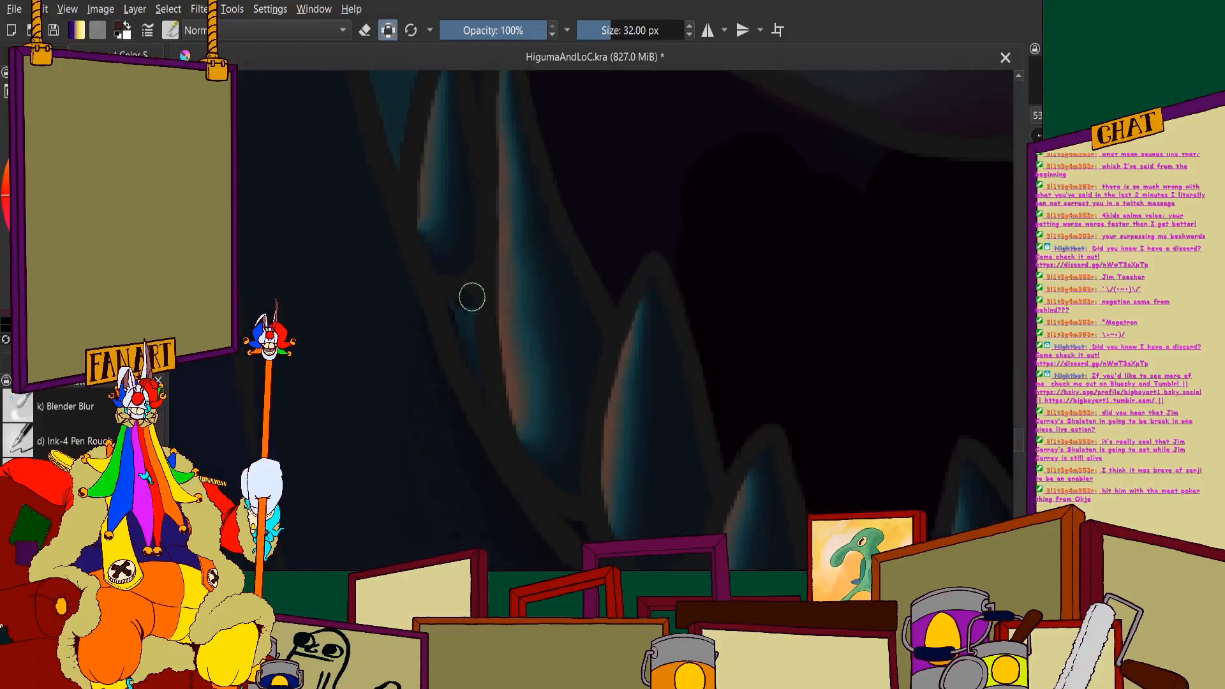
pyautogui.scroll(-2, 473, 362)
pyautogui.scroll(4, 429, 238)
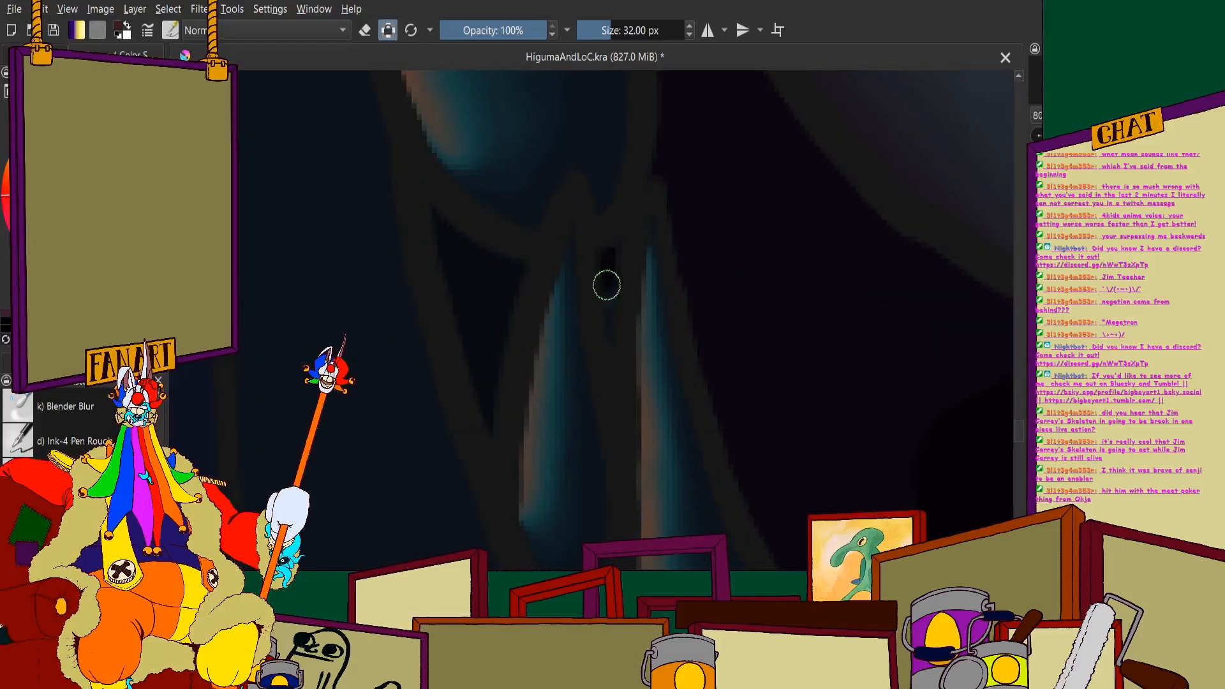
# - Paint the narrow gap between the tongue's left edge and the neighbouring lower-jaw teeth solid black
pyautogui.scroll(-2, 623, 252)
pyautogui.scroll(4, 623, 252)
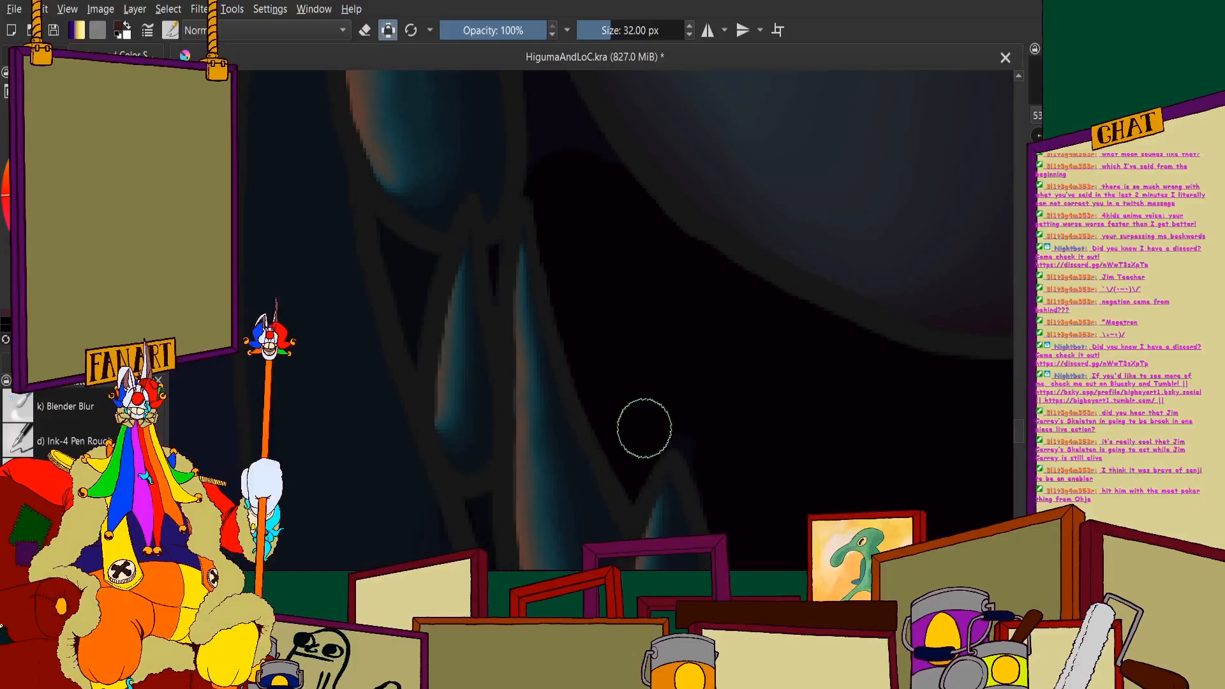
pyautogui.scroll(-2, 704, 438)
pyautogui.scroll(3, 611, 230)
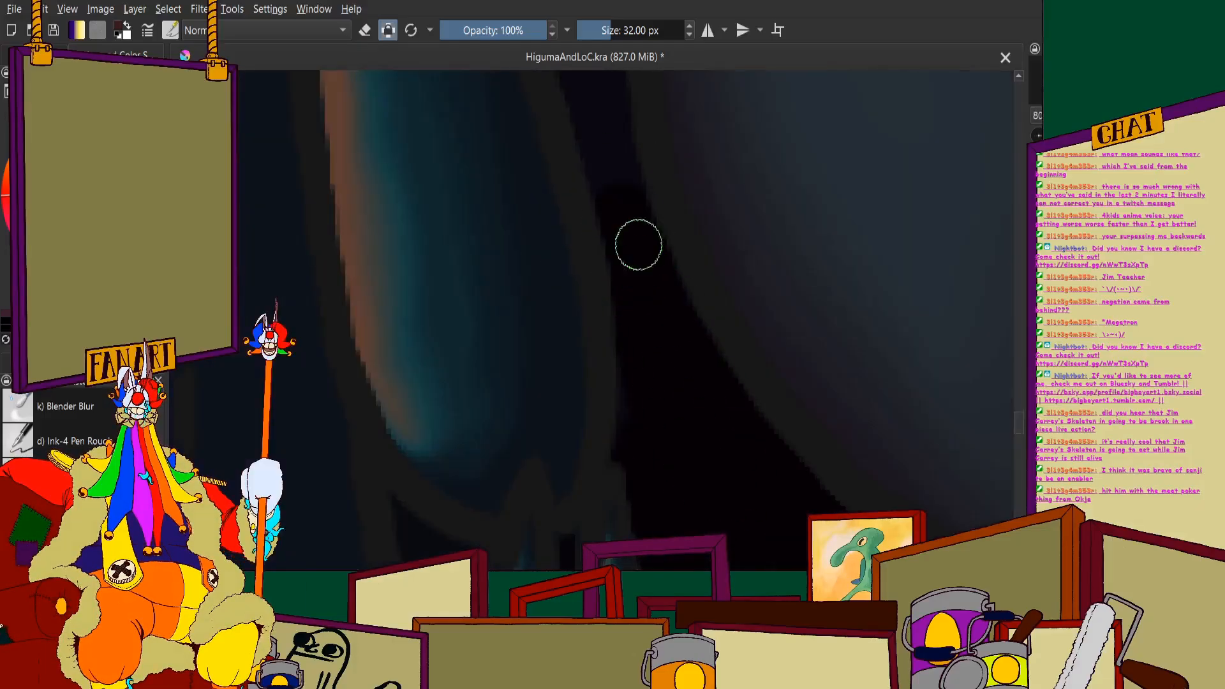
pyautogui.scroll(-3, 645, 394)
pyautogui.scroll(3, 651, 292)
pyautogui.moveTo(639, 259)
pyautogui.mouseDown()
pyautogui.moveTo(648, 233)
pyautogui.moveTo(591, 268)
pyautogui.mouseUp()
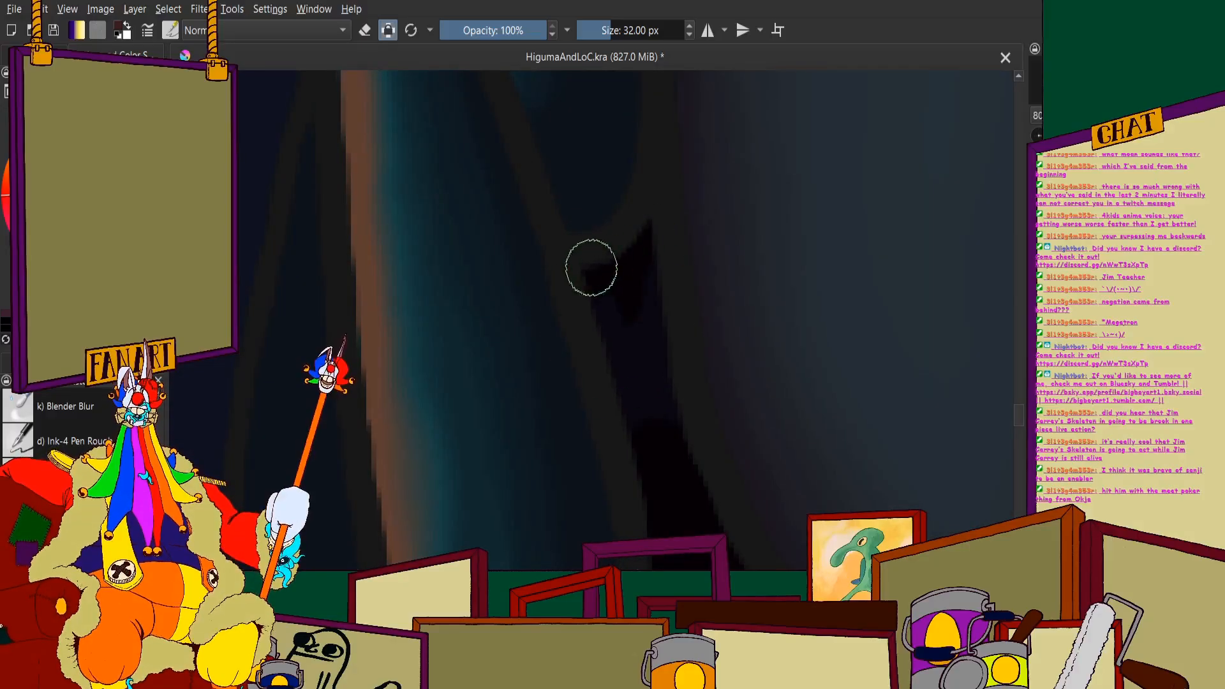
pyautogui.scroll(-4, 643, 229)
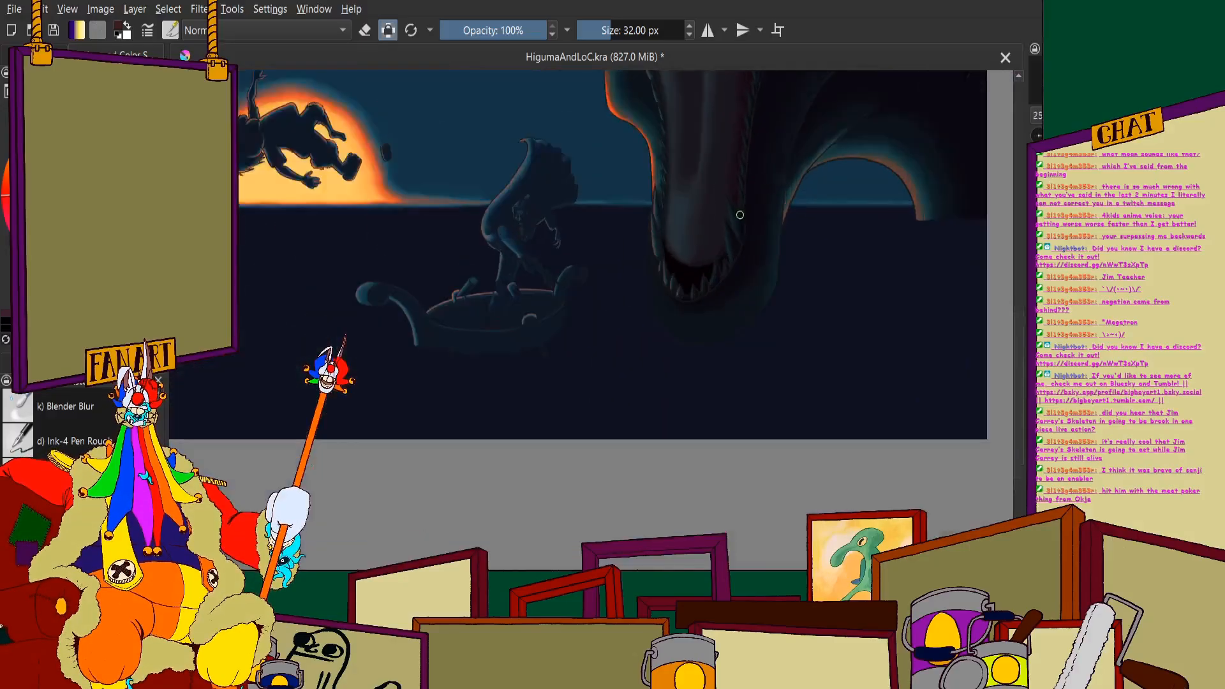
# - Fill the tiny gum gap between the rearmost small teeth on the jaw's right side with black at 32 px
pyautogui.scroll(4, 734, 213)
pyautogui.scroll(4, 753, 209)
pyautogui.scroll(-4, 699, 201)
pyautogui.scroll(3, 752, 292)
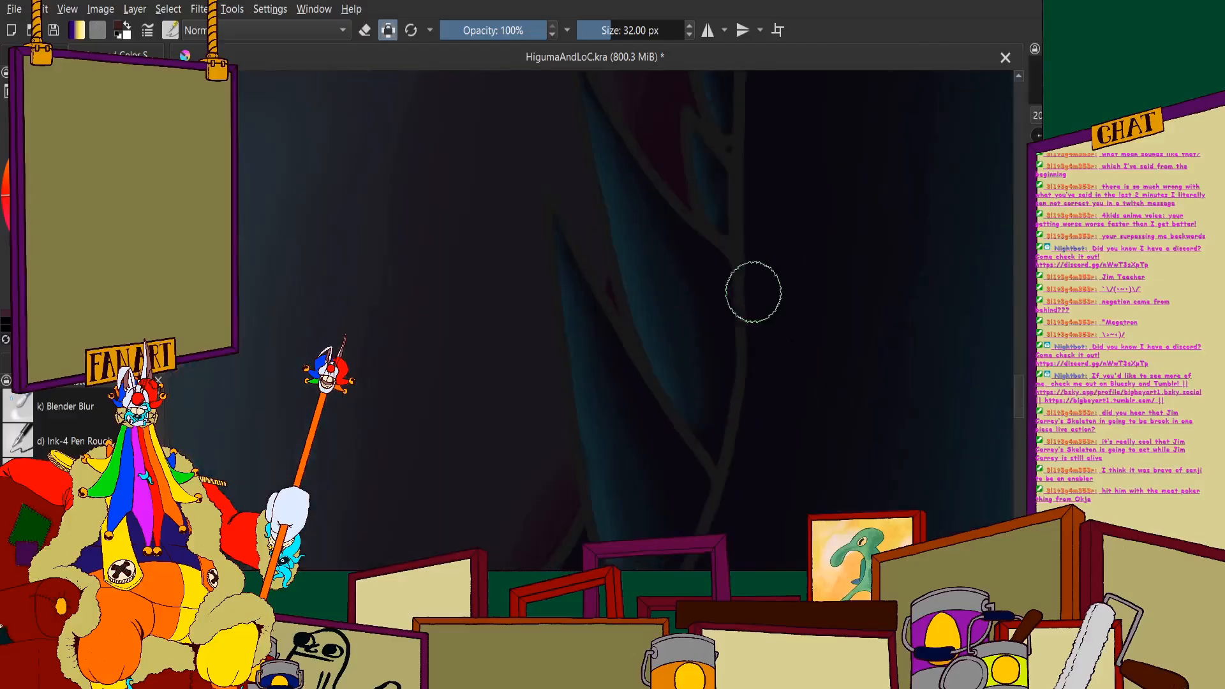
pyautogui.scroll(-2, 679, 443)
pyautogui.scroll(5, 695, 500)
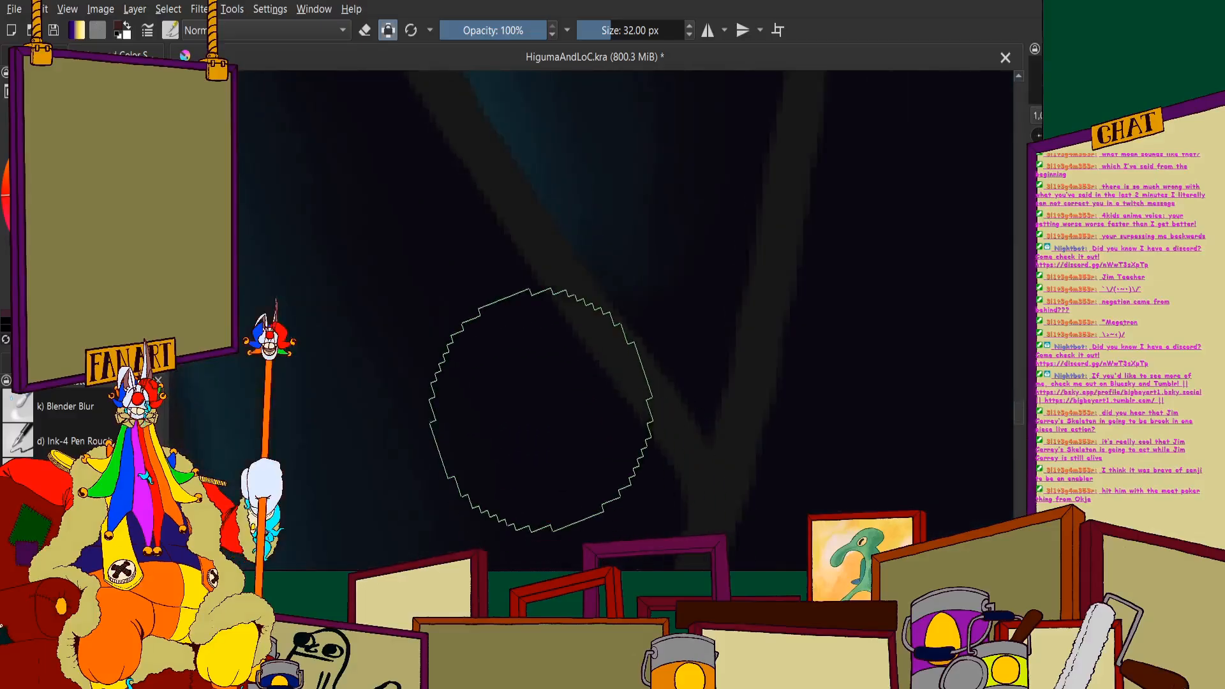
pyautogui.scroll(-4, 569, 429)
pyautogui.scroll(2, 570, 434)
pyautogui.scroll(-4, 604, 240)
pyautogui.scroll(2, 596, 284)
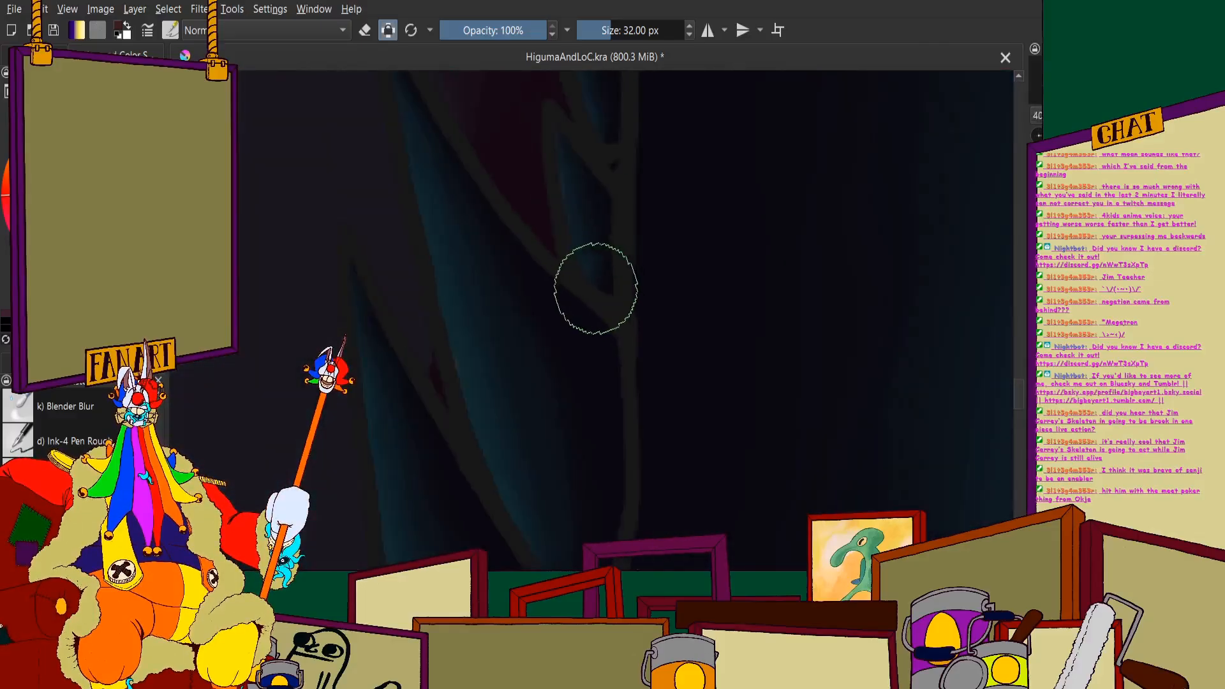
pyautogui.scroll(-2, 594, 254)
pyautogui.scroll(2, 594, 255)
pyautogui.scroll(-1, 649, 197)
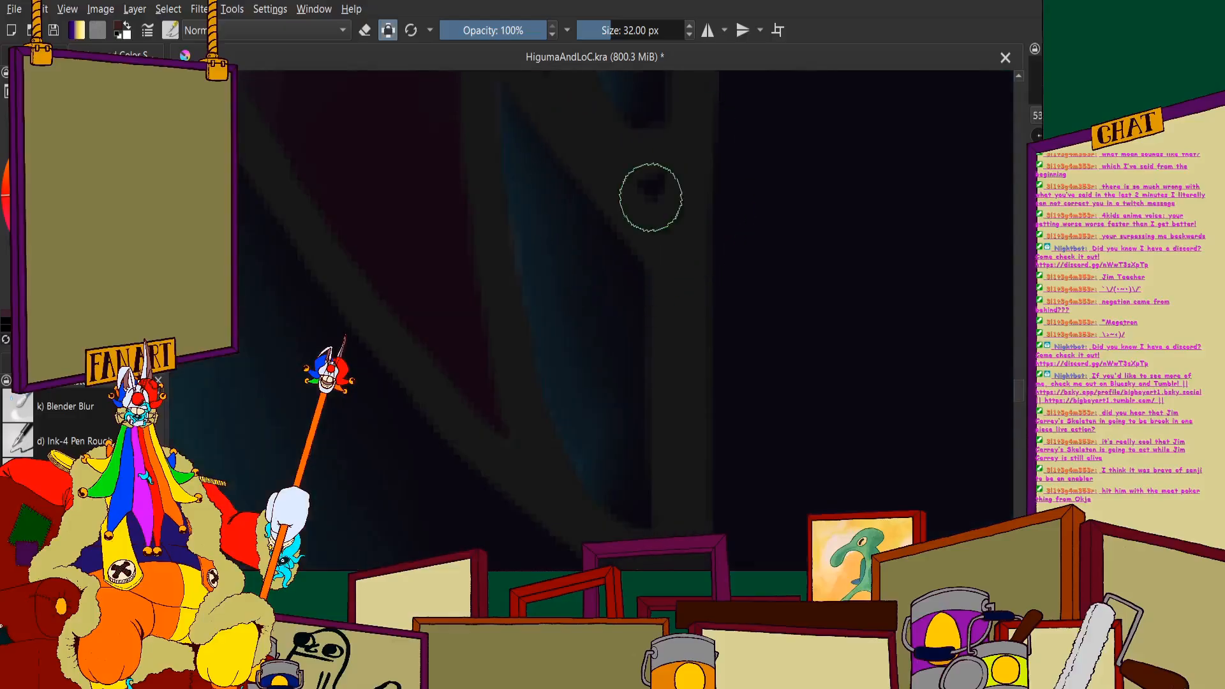
# - Blacken the next small gum gaps further up the right-hand row of jaw teeth
pyautogui.scroll(3, 621, 241)
pyautogui.scroll(-3, 612, 202)
pyautogui.scroll(4, 627, 185)
pyautogui.scroll(-3, 626, 185)
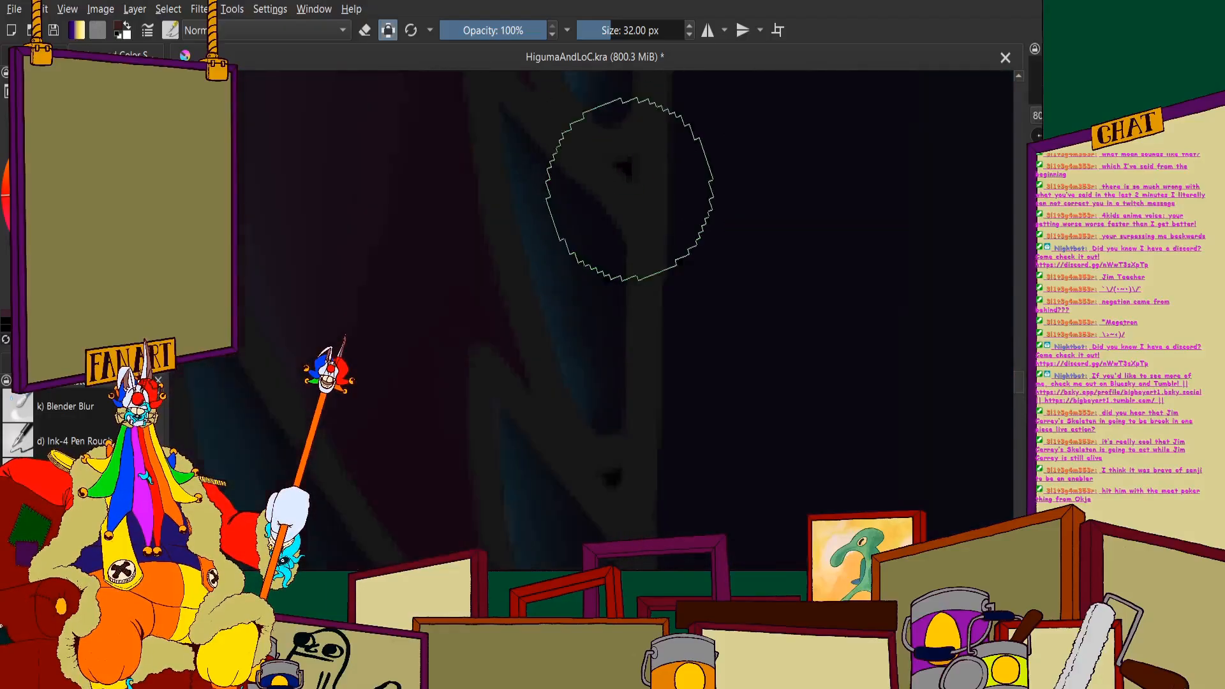
pyautogui.scroll(3, 604, 203)
pyautogui.scroll(-3, 580, 227)
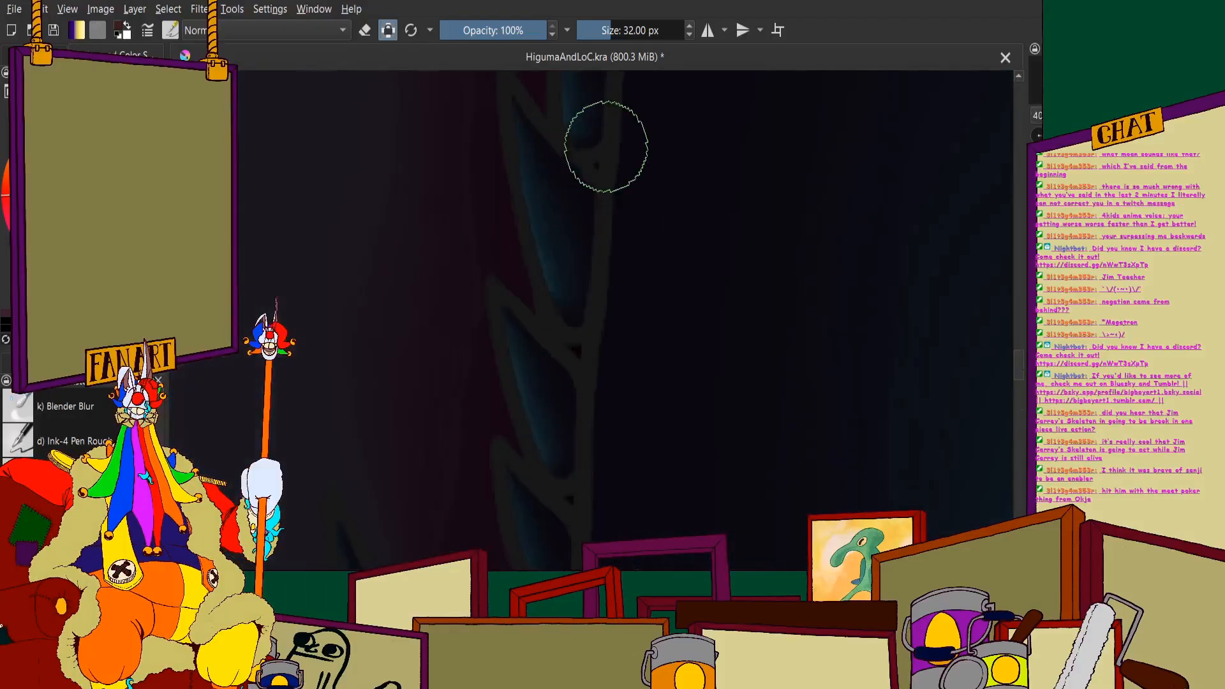
# - Fill the wedge-shaped gum gap beneath the rounded tooth base midway along the jaw's right side with black
pyautogui.scroll(3, 601, 239)
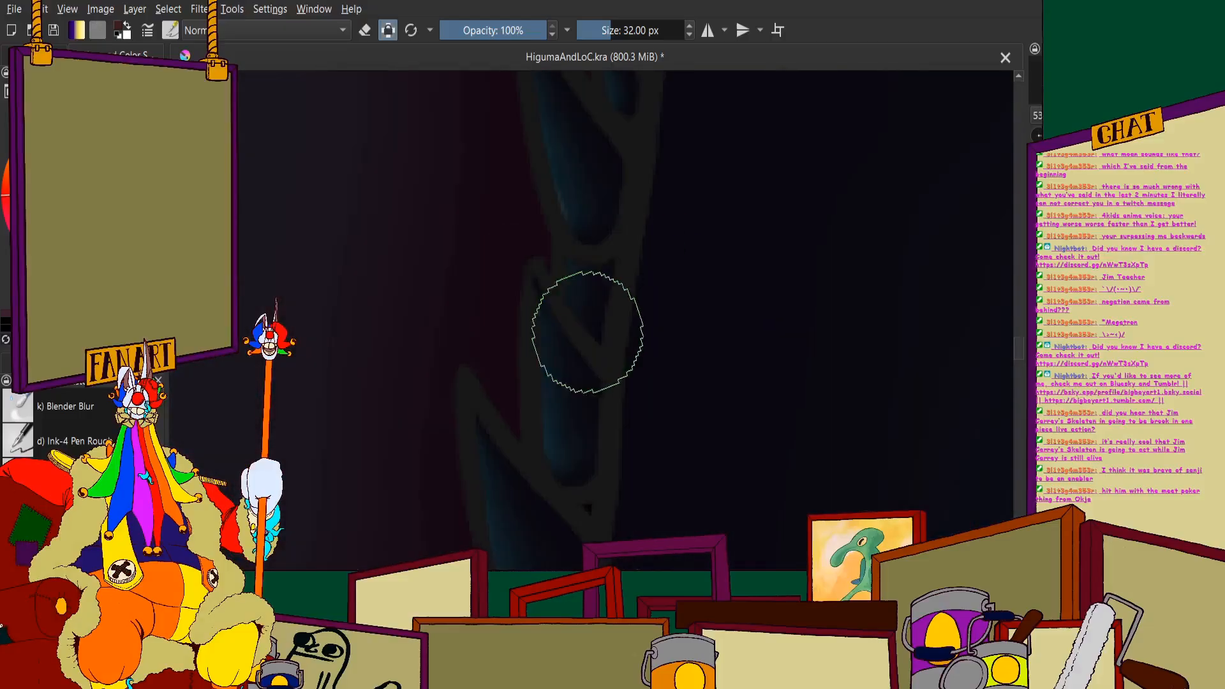
pyautogui.scroll(-2, 585, 332)
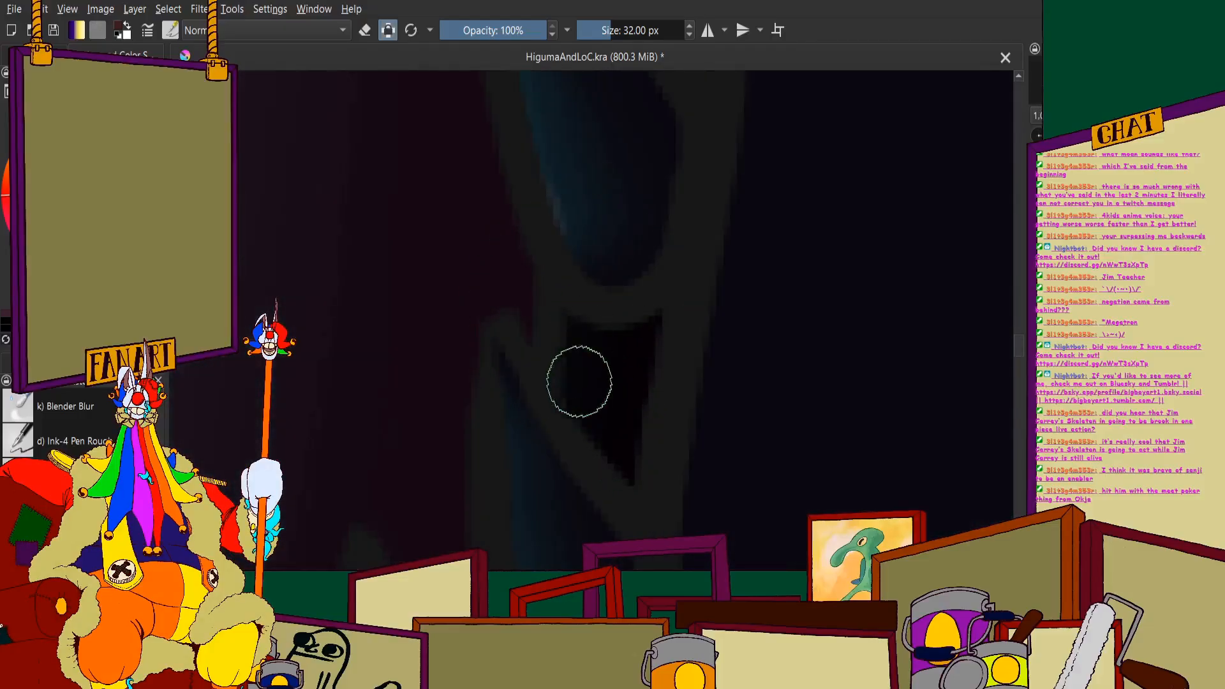
pyautogui.scroll(-1, 580, 241)
pyautogui.scroll(4, 605, 228)
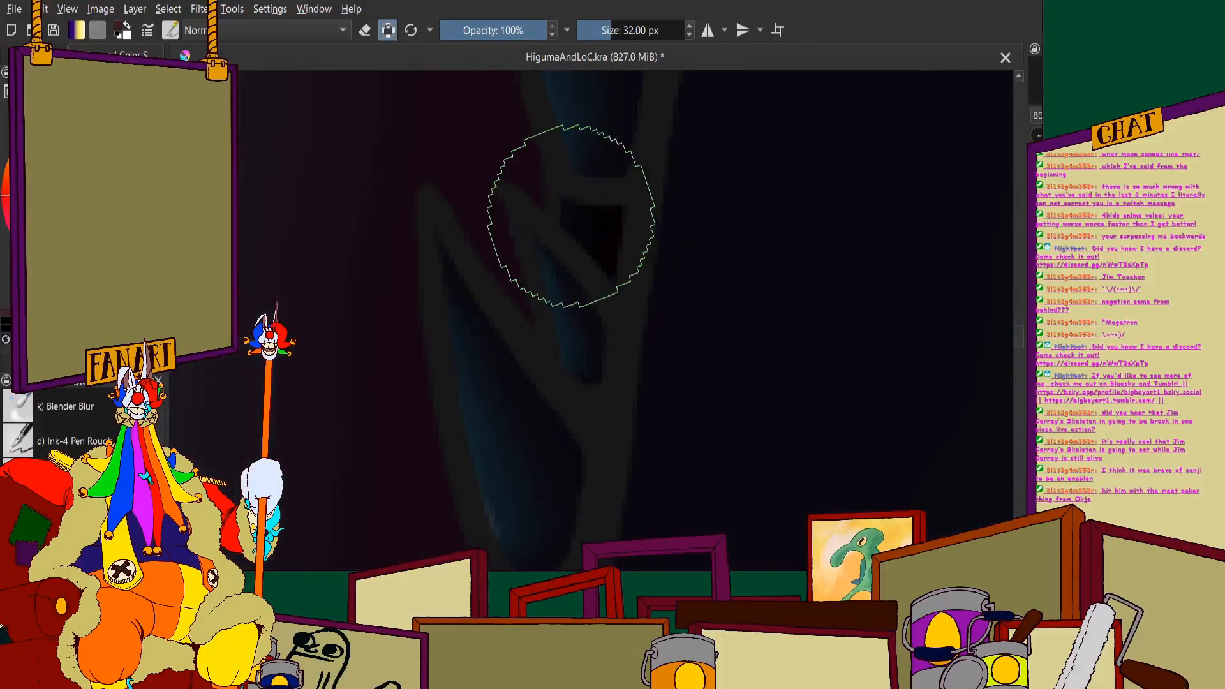
pyautogui.scroll(-7, 565, 210)
pyautogui.scroll(6, 547, 255)
pyautogui.scroll(-3, 572, 205)
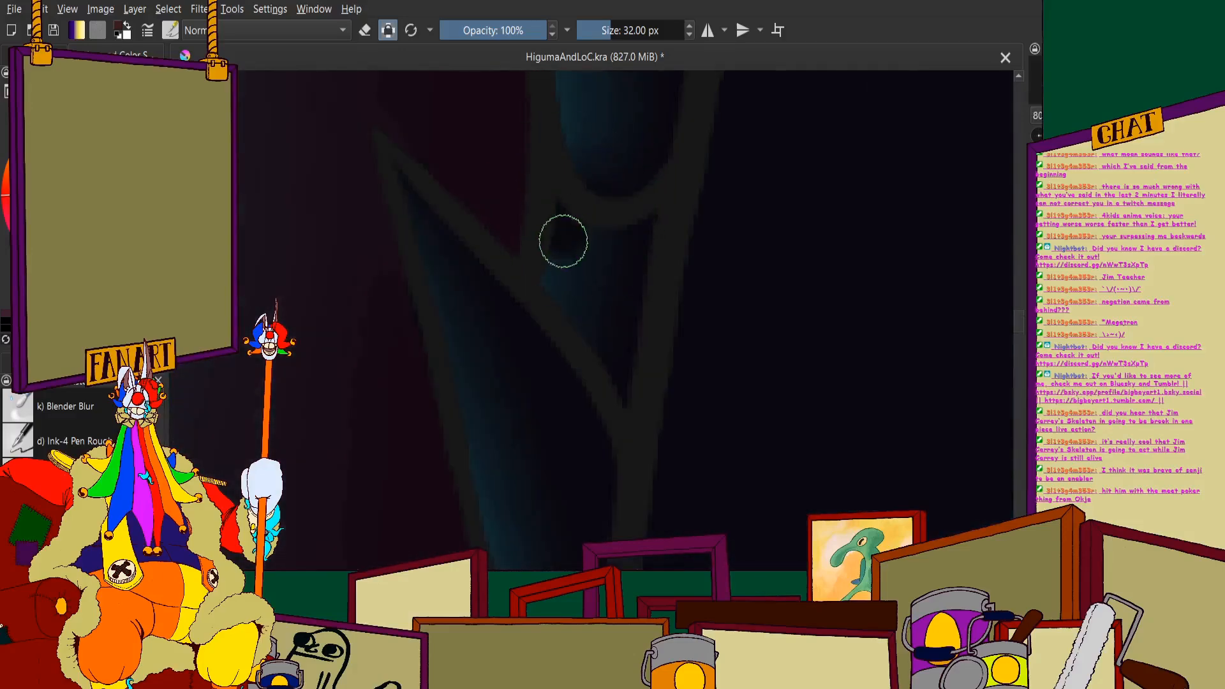
# - Paint the small triangular gum gaps under the next teeth up the jaw's right edge black
pyautogui.scroll(-2, 616, 319)
pyautogui.scroll(4, 635, 271)
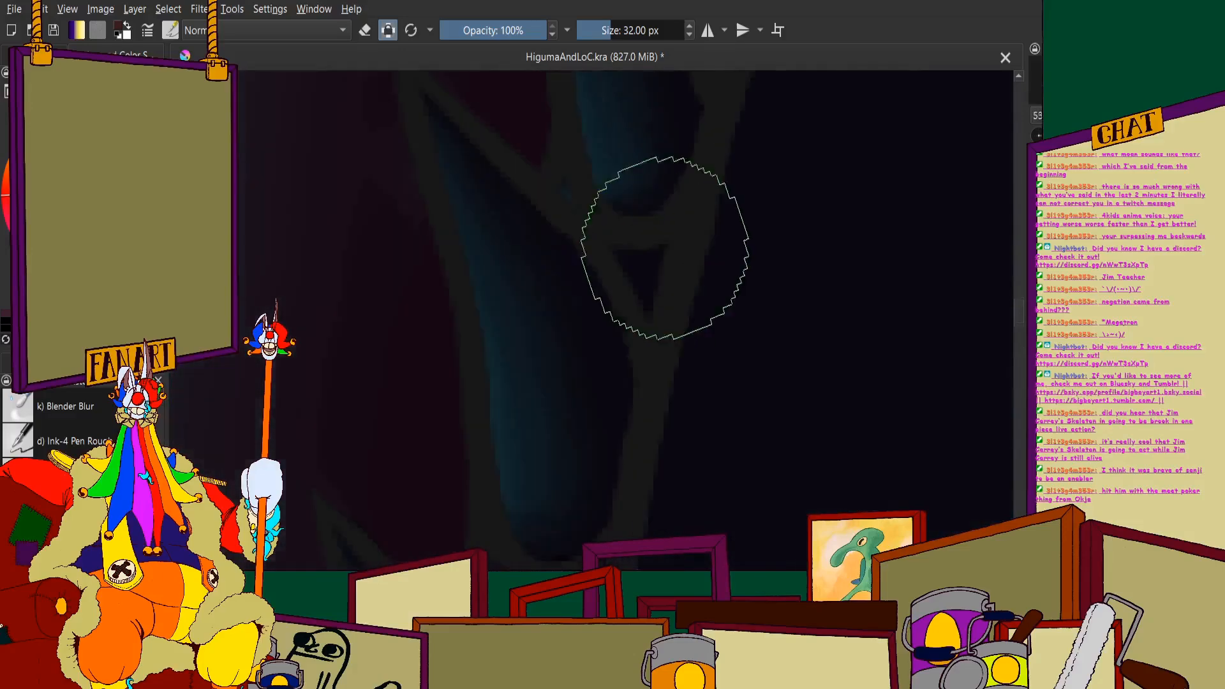
pyautogui.scroll(2, 587, 236)
pyautogui.scroll(-3, 557, 200)
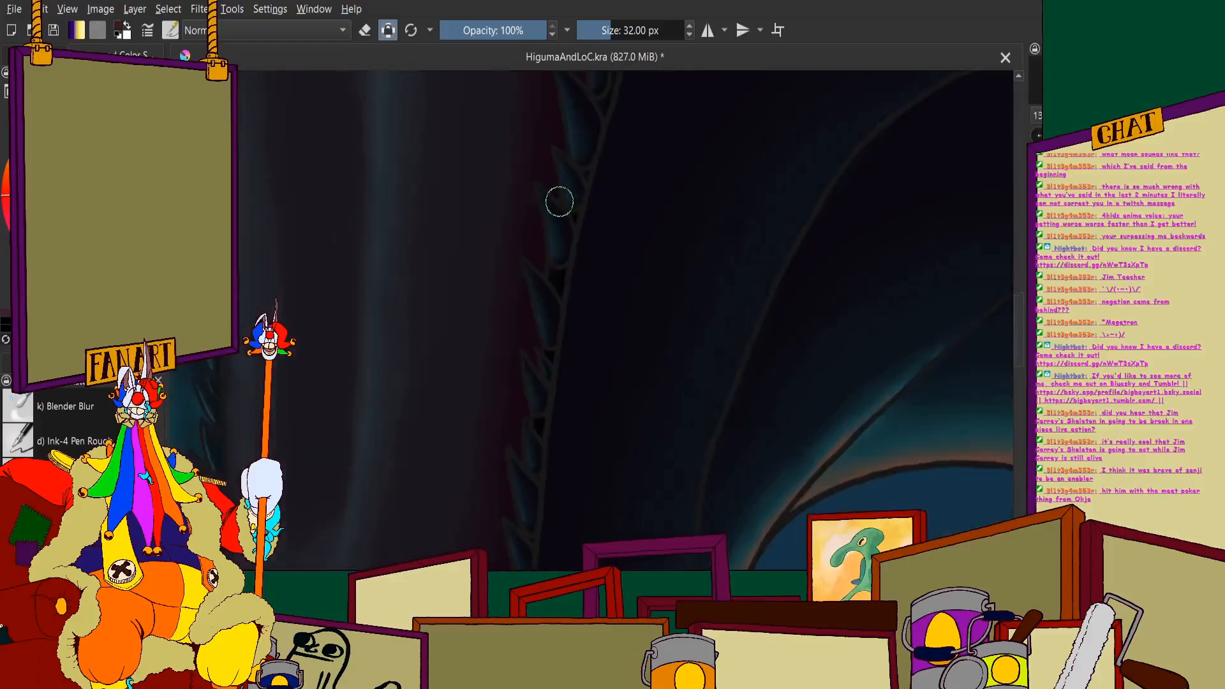
pyautogui.scroll(5, 601, 260)
pyautogui.scroll(-2, 577, 185)
pyautogui.scroll(-2, 643, 383)
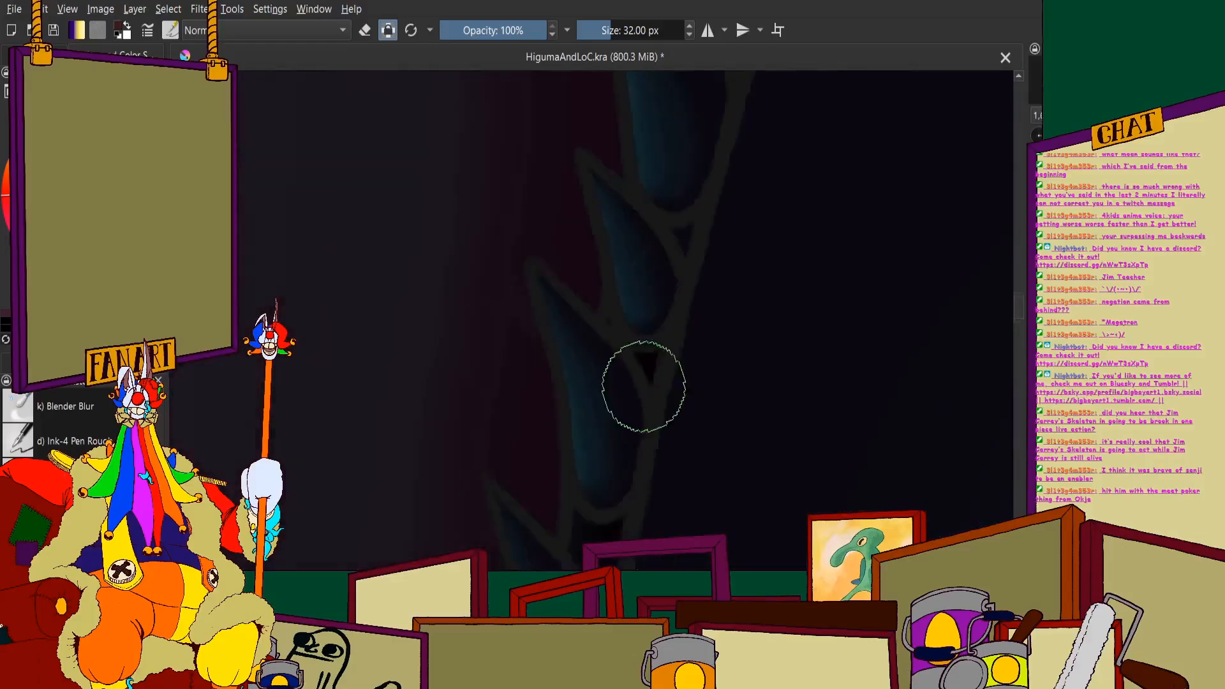
# - Fill the long triangular gum gap between the tooth base and the jaw's outer right edge with black
pyautogui.scroll(3, 678, 246)
pyautogui.scroll(-4, 630, 377)
pyautogui.scroll(1, 606, 340)
pyautogui.scroll(2, 667, 169)
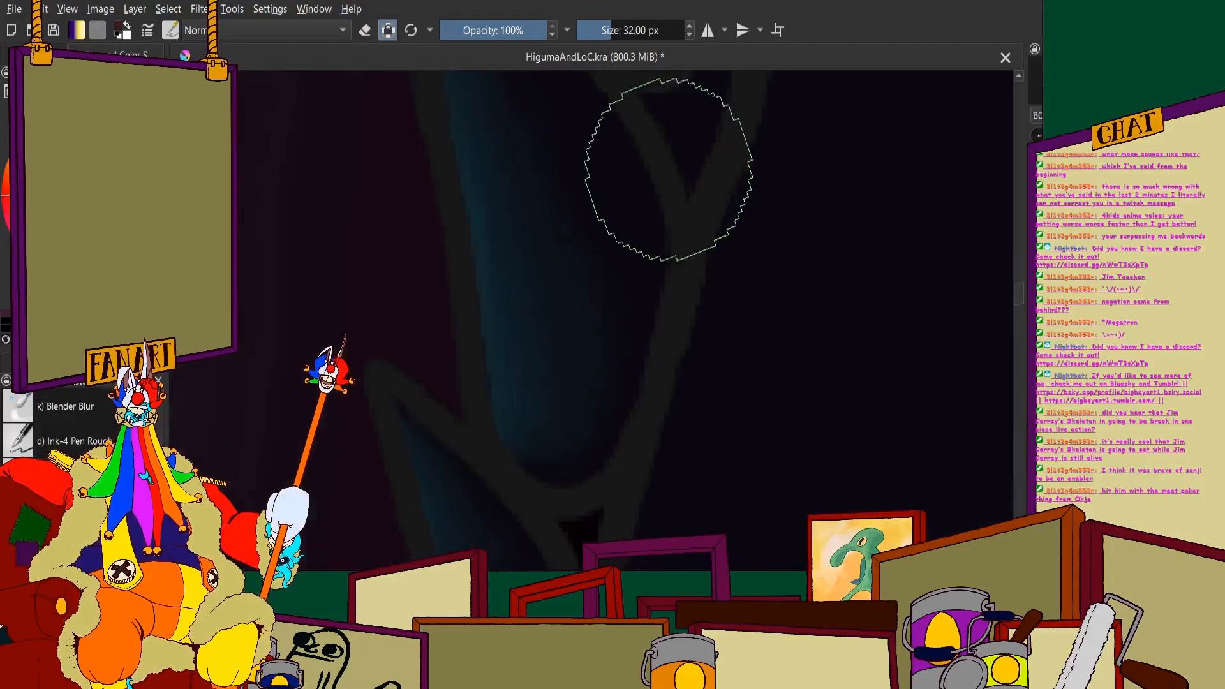
pyautogui.scroll(-4, 653, 331)
pyautogui.scroll(3, 633, 290)
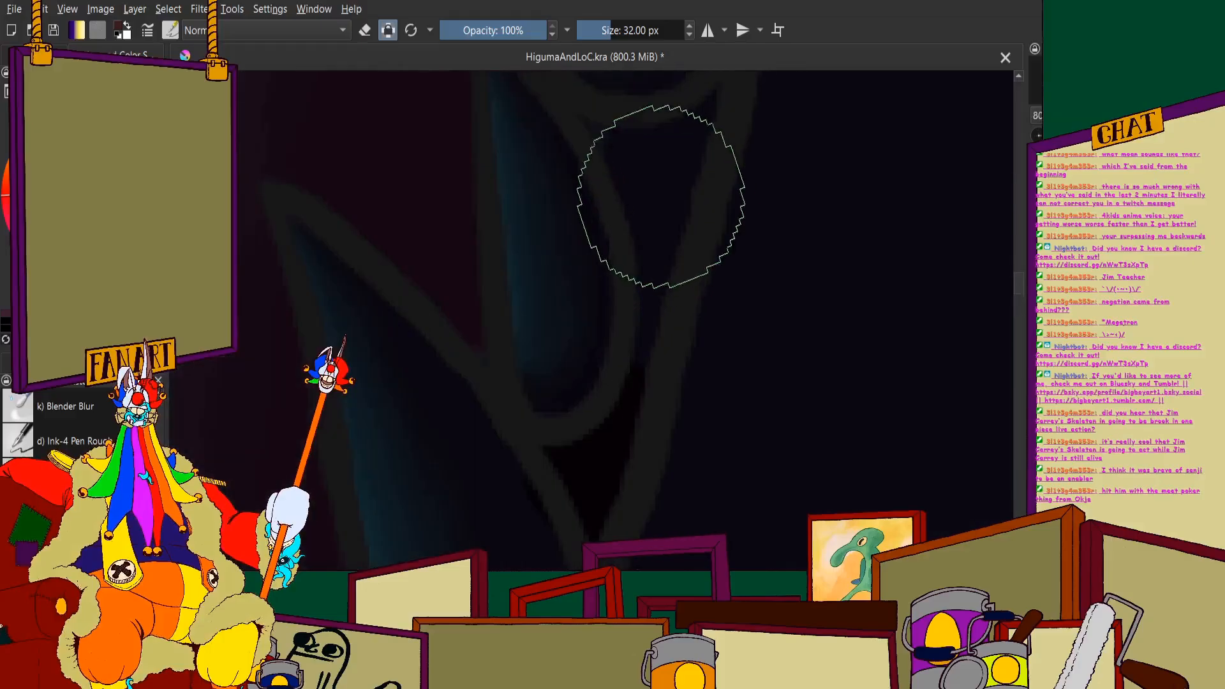
pyautogui.moveTo(692, 142); pyautogui.dragTo(637, 161)
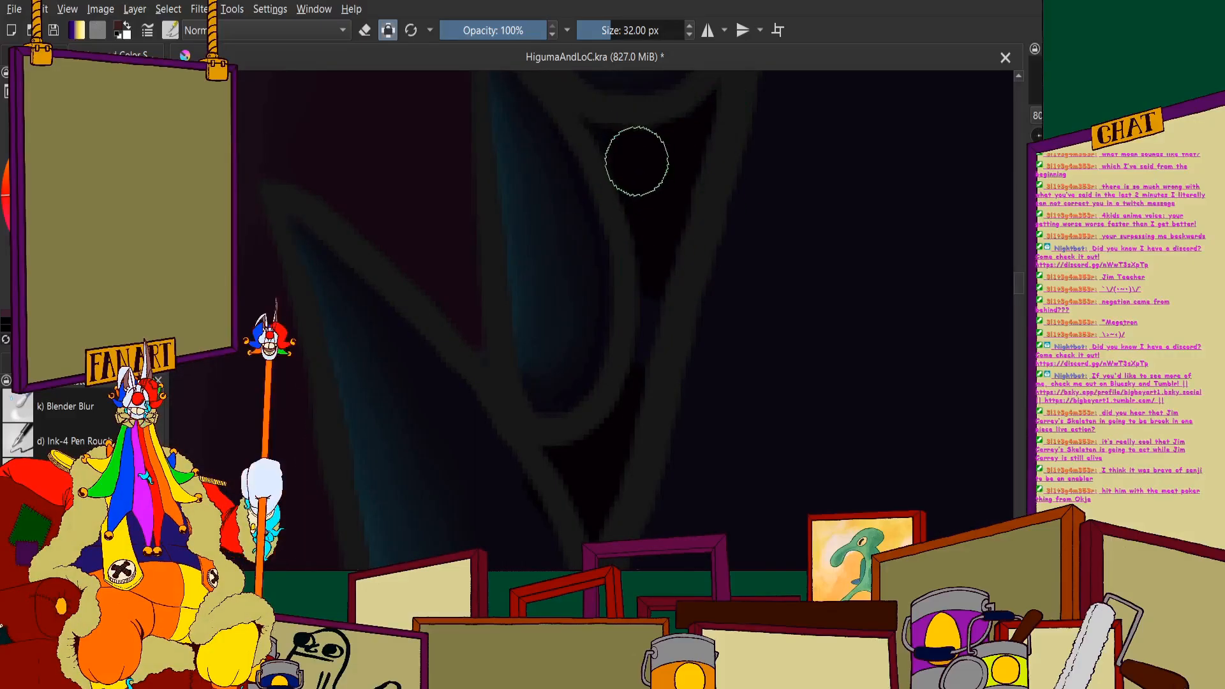
pyautogui.scroll(-6, 639, 369)
pyautogui.scroll(5, 668, 191)
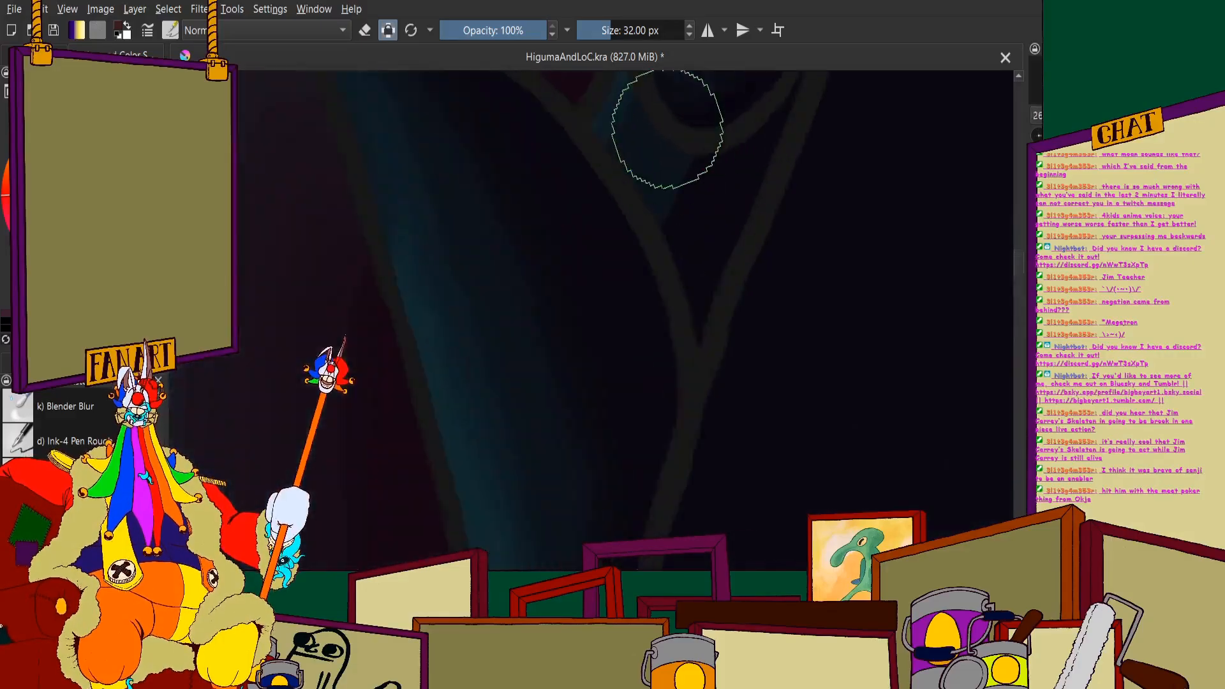
# - Select the Blender Blur brush at 7 px and examine the right-hand row of teeth along the whole jaw
pyautogui.scroll(-1, 664, 115)
pyautogui.scroll(1, 658, 109)
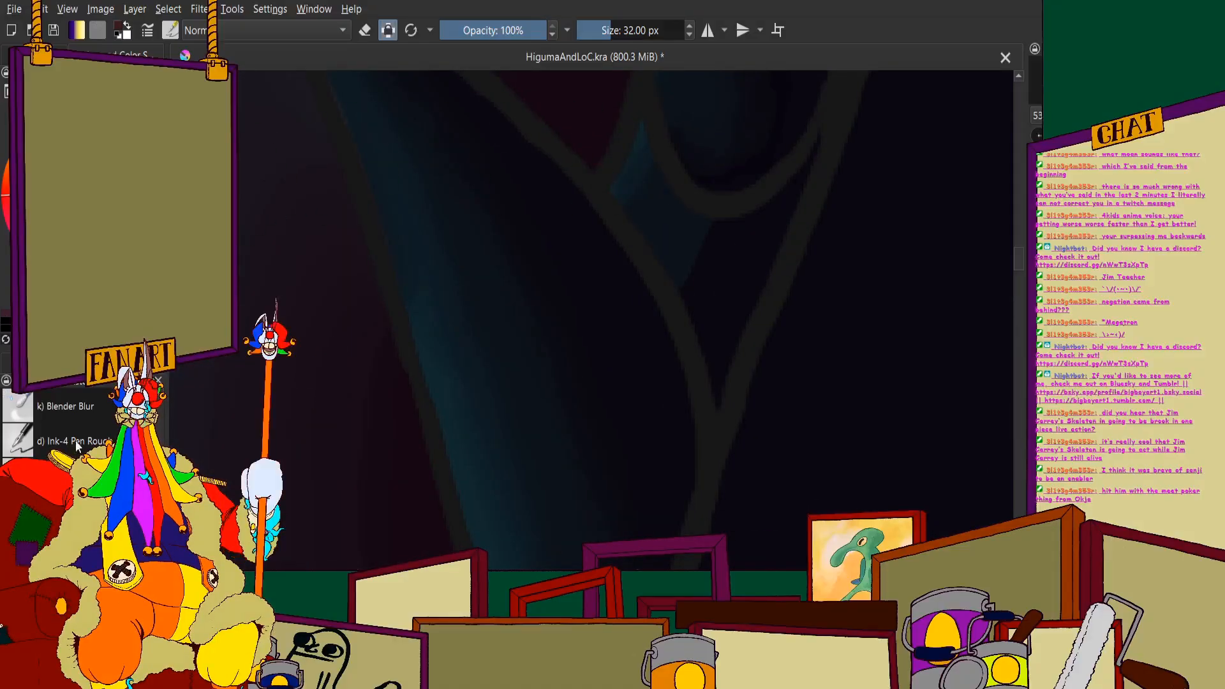
pyautogui.click(71, 410)
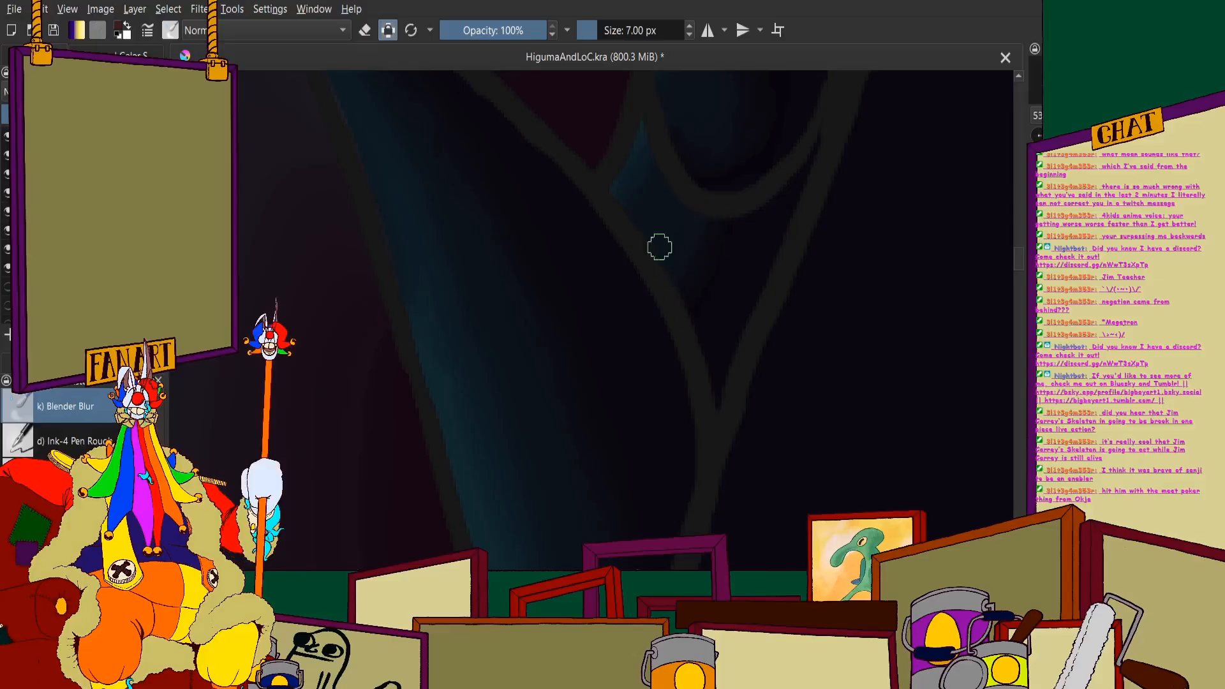
pyautogui.scroll(-6, 686, 214)
pyautogui.scroll(4, 661, 362)
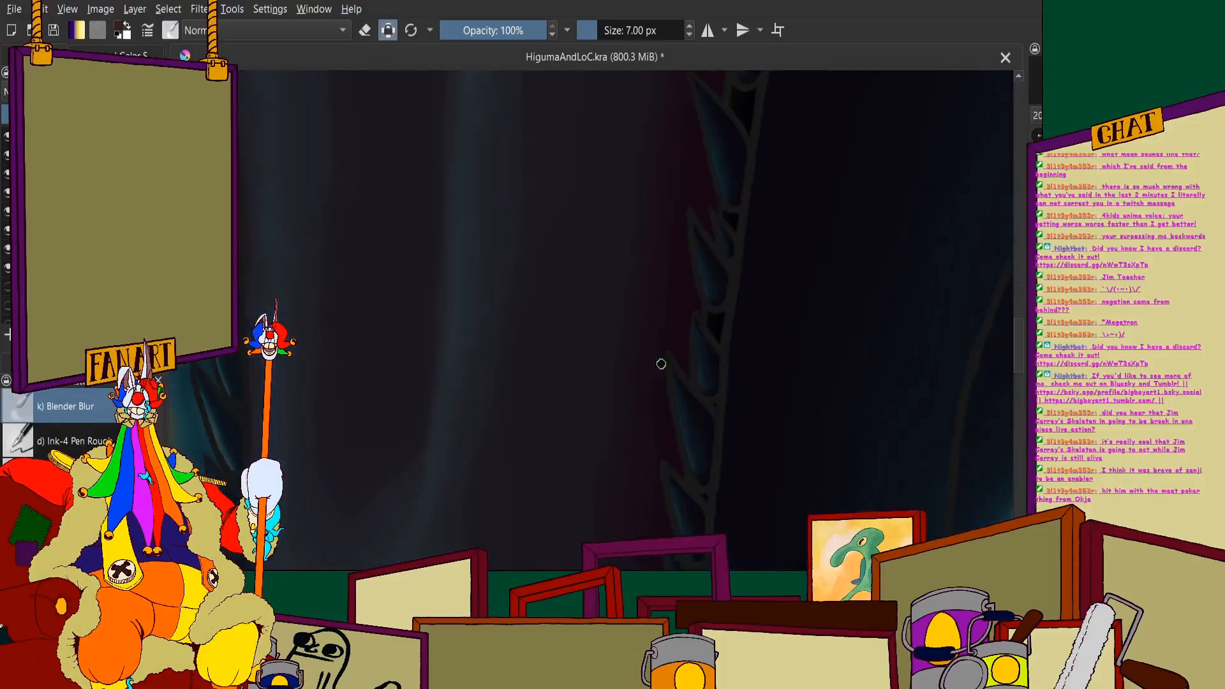
pyautogui.scroll(-2, 711, 135)
pyautogui.scroll(3, 722, 156)
pyautogui.scroll(-5, 708, 185)
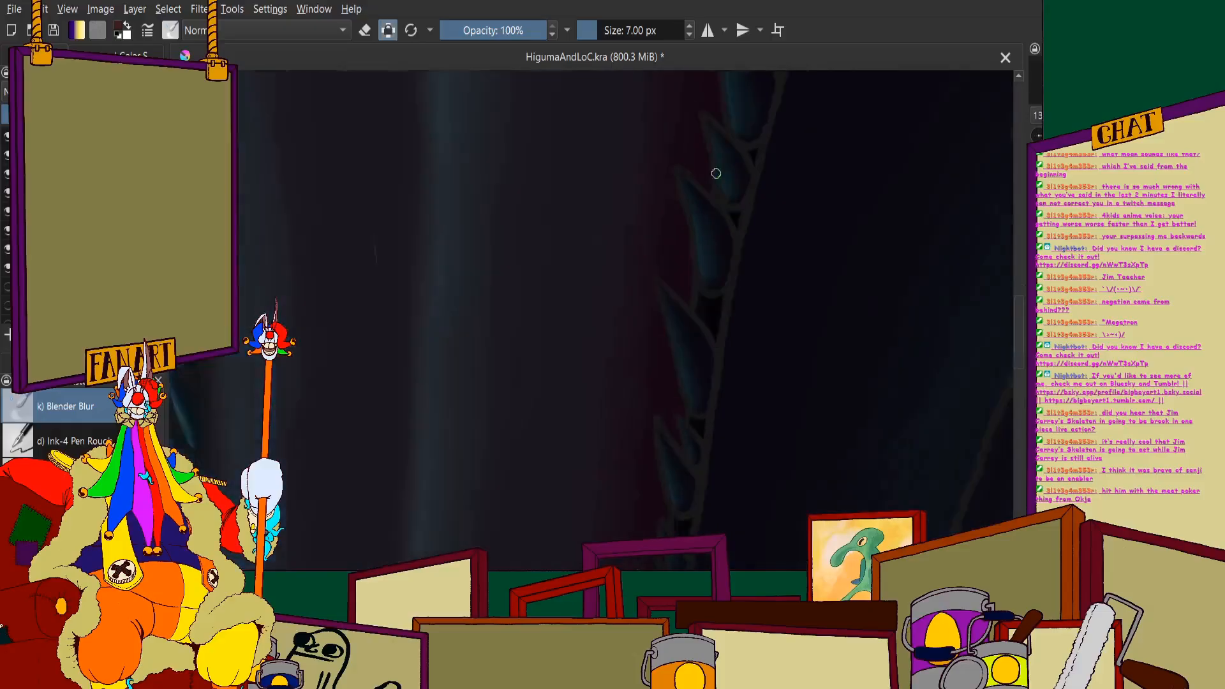
pyautogui.scroll(4, 651, 271)
pyautogui.scroll(1, 650, 271)
pyautogui.scroll(-3, 618, 339)
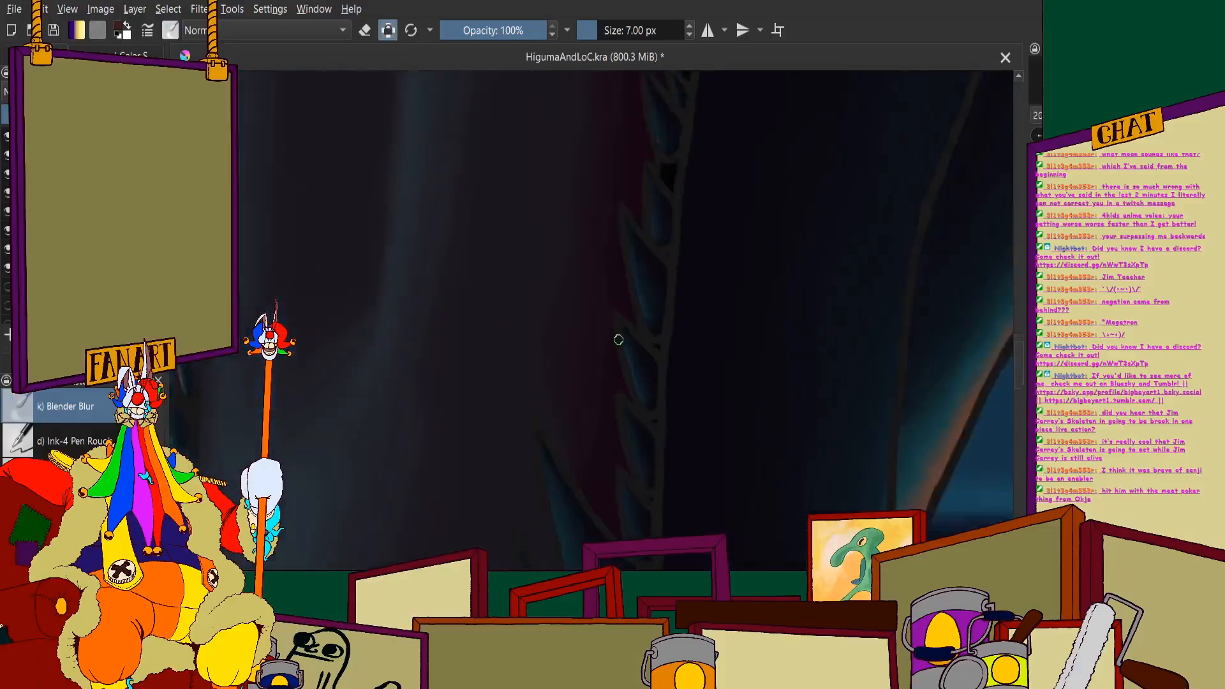
pyautogui.scroll(3, 657, 121)
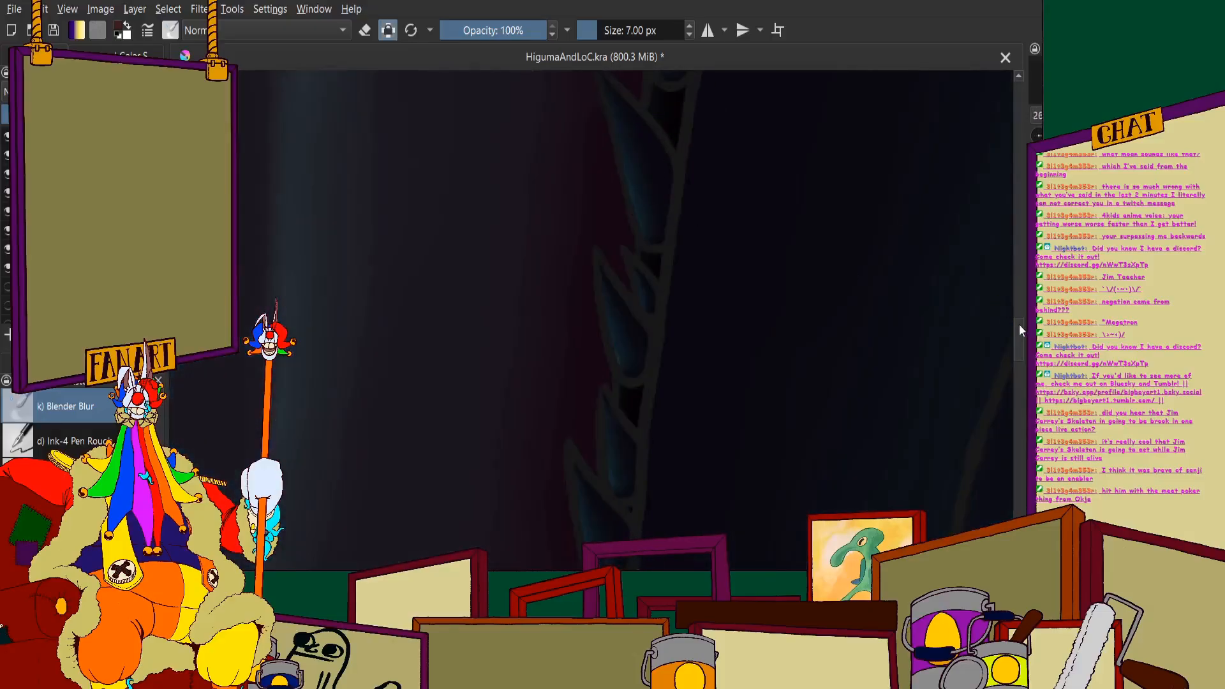
pyautogui.moveTo(1020, 324); pyautogui.dragTo(1020, 378)
pyautogui.scroll(2, 560, 290)
pyautogui.scroll(-1, 560, 290)
pyautogui.scroll(1, 331, 342)
pyautogui.scroll(3, 389, 396)
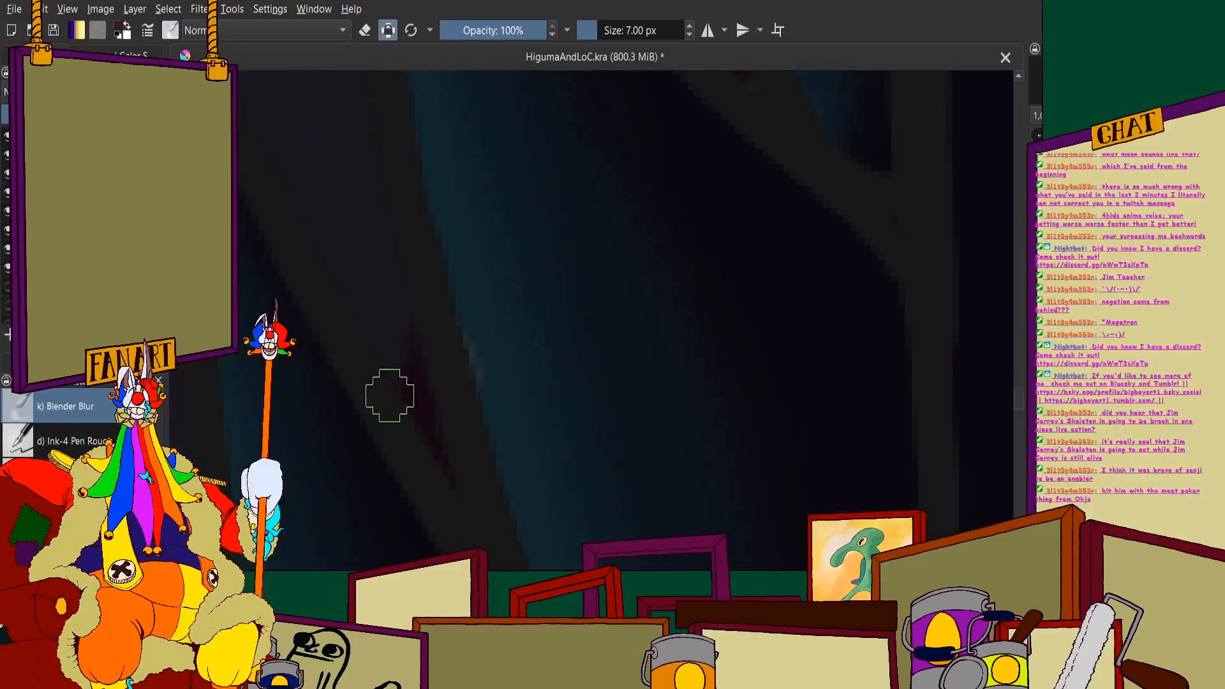
pyautogui.scroll(-5, 380, 292)
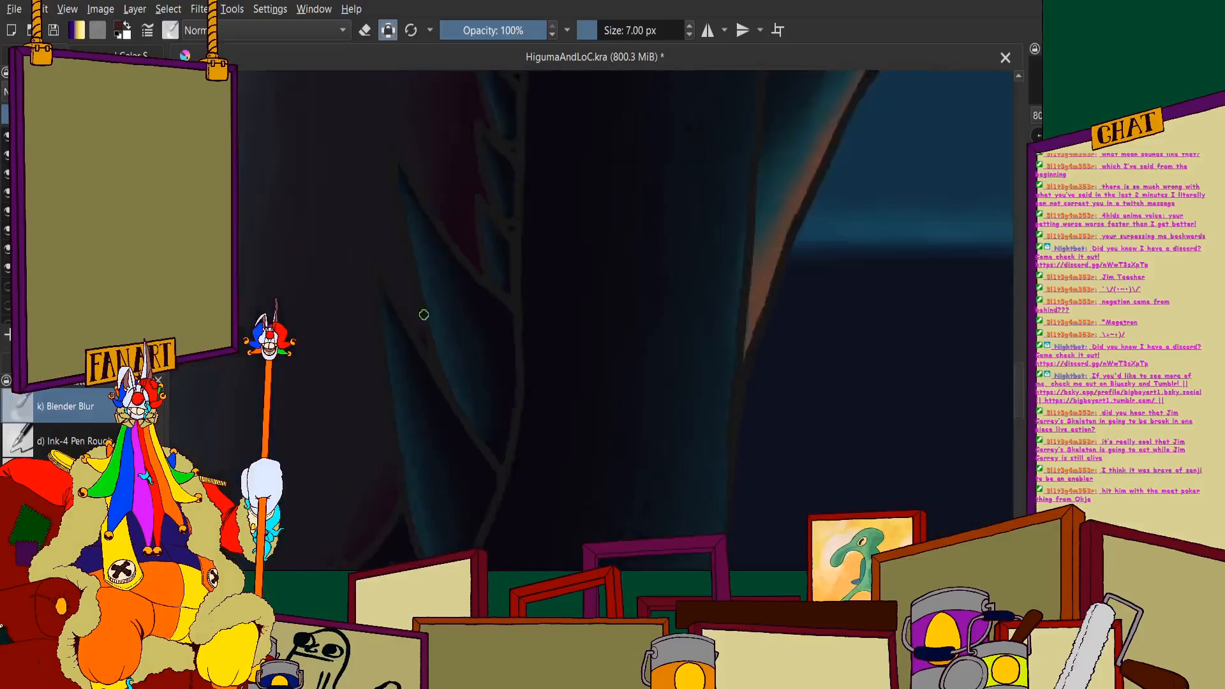
pyautogui.scroll(2, 504, 154)
pyautogui.scroll(2, 571, 187)
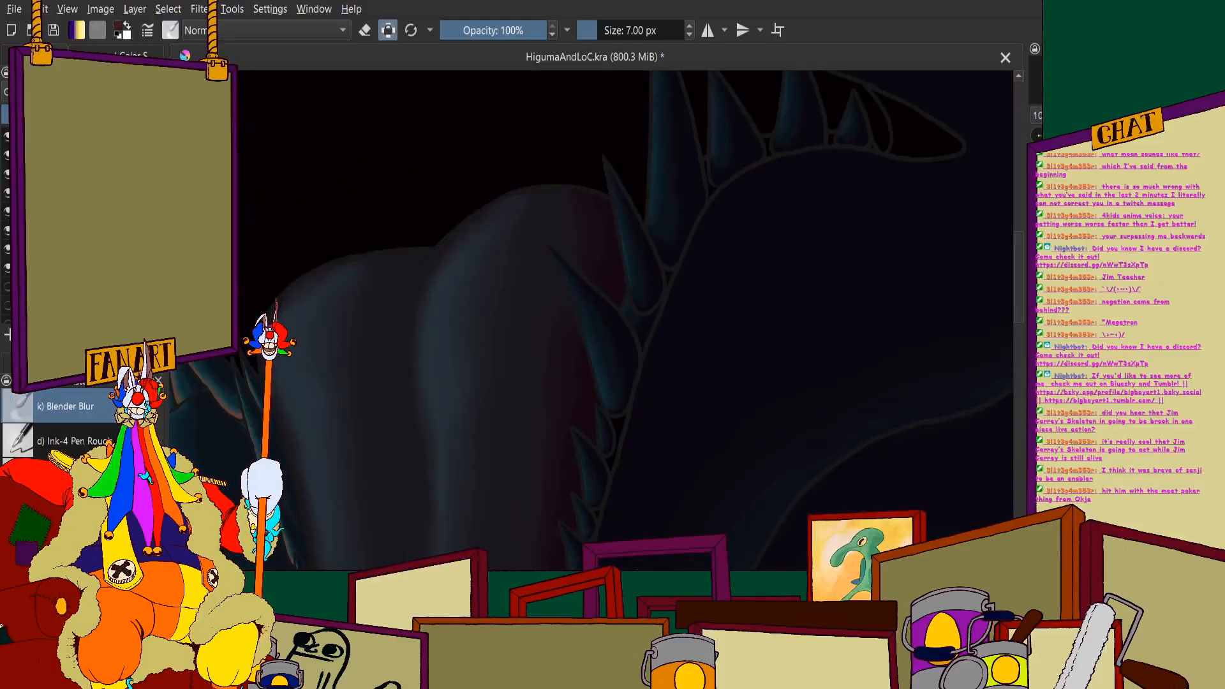
# - Return to the 32 px black brush and fill the bluish gum gap below the large rounded tooth base on the right side
pyautogui.press('/')
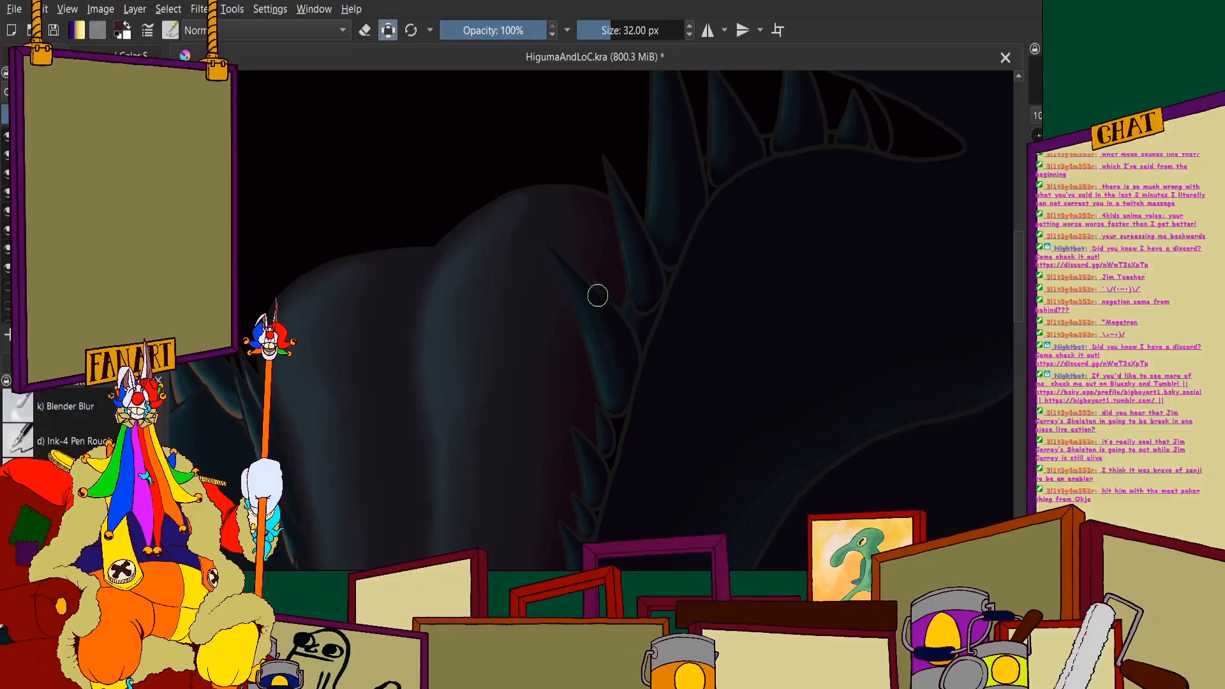
pyautogui.scroll(4, 624, 287)
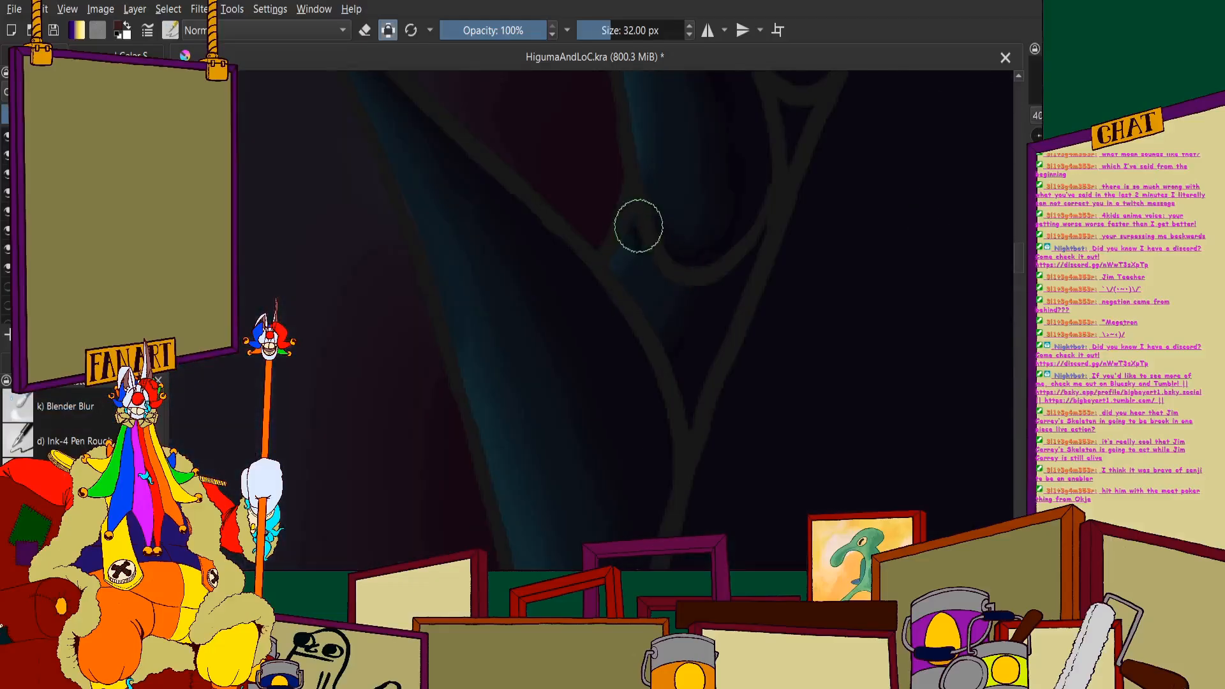
pyautogui.hotkey('ctrl', 'z')
pyautogui.scroll(-2, 732, 300)
pyautogui.scroll(4, 722, 294)
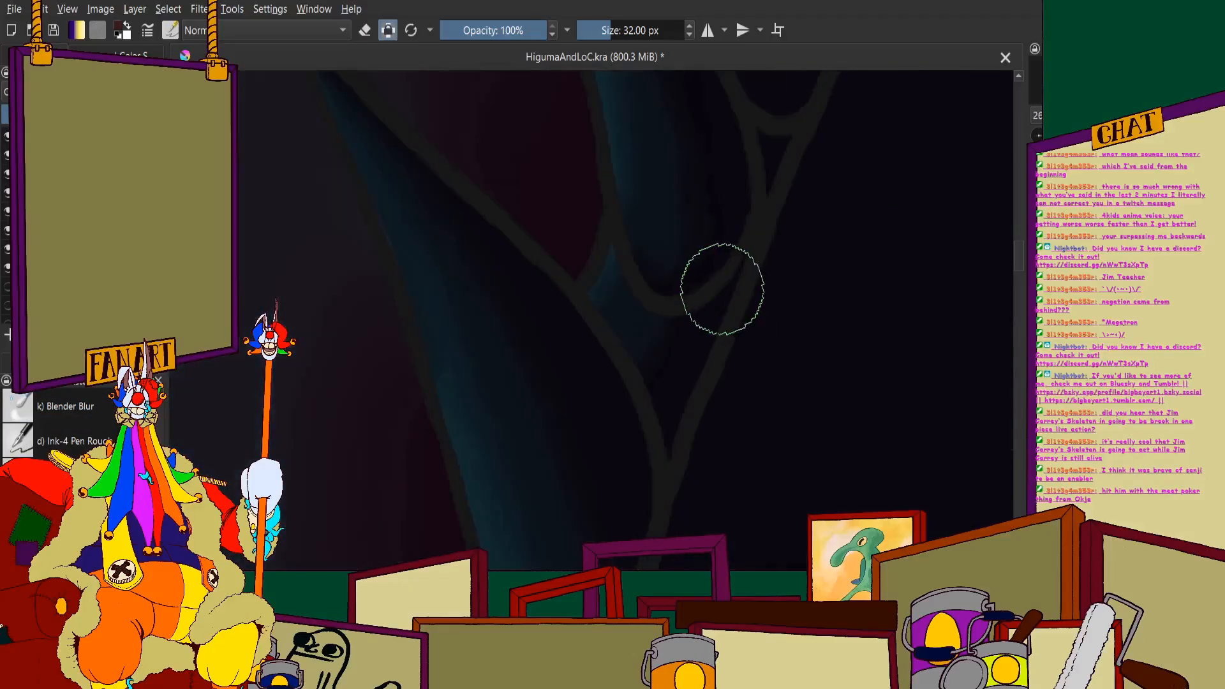
pyautogui.moveTo(497, 214)
pyautogui.mouseDown()
pyautogui.moveTo(492, 249)
pyautogui.moveTo(530, 323)
pyautogui.moveTo(574, 361)
pyautogui.moveTo(666, 363)
pyautogui.mouseUp()
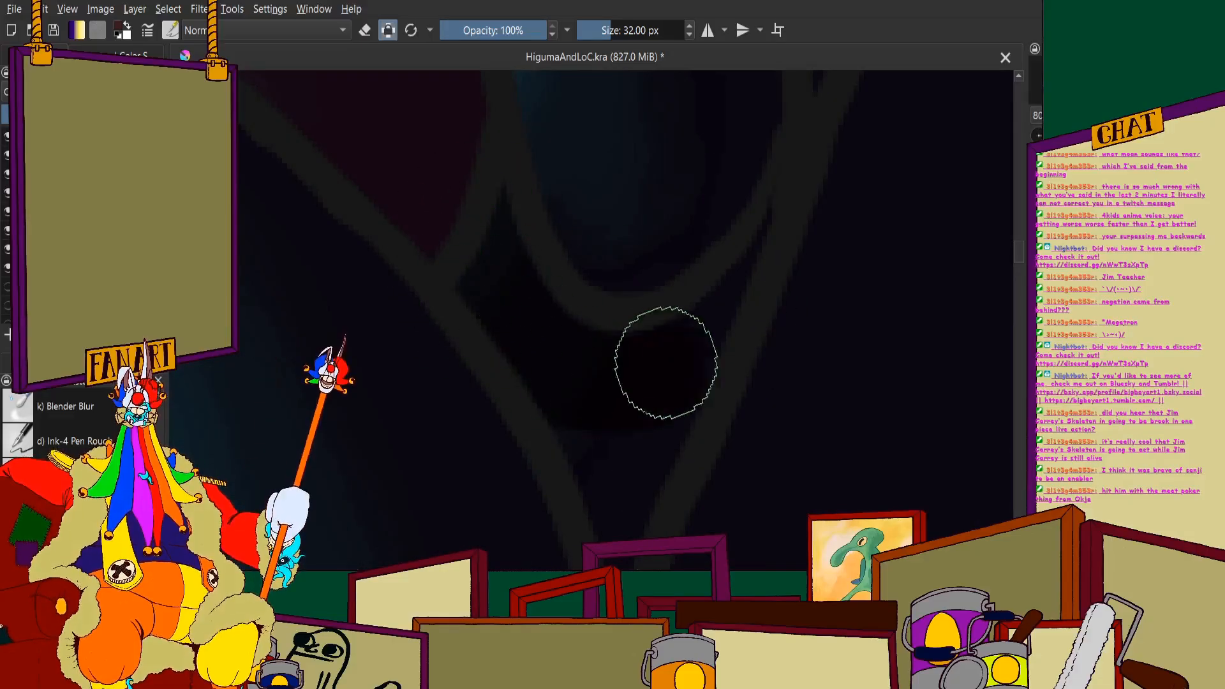
pyautogui.scroll(-2, 727, 268)
pyautogui.scroll(2, 724, 221)
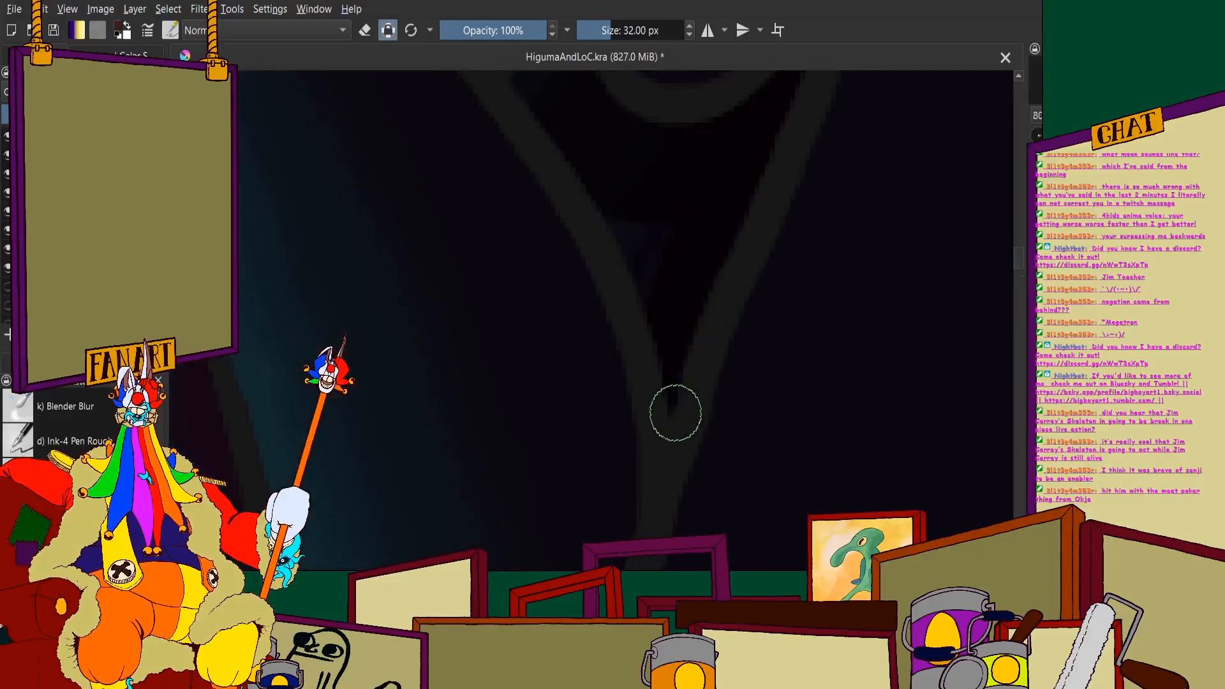
pyautogui.scroll(-2, 632, 212)
pyautogui.scroll(-2, 648, 164)
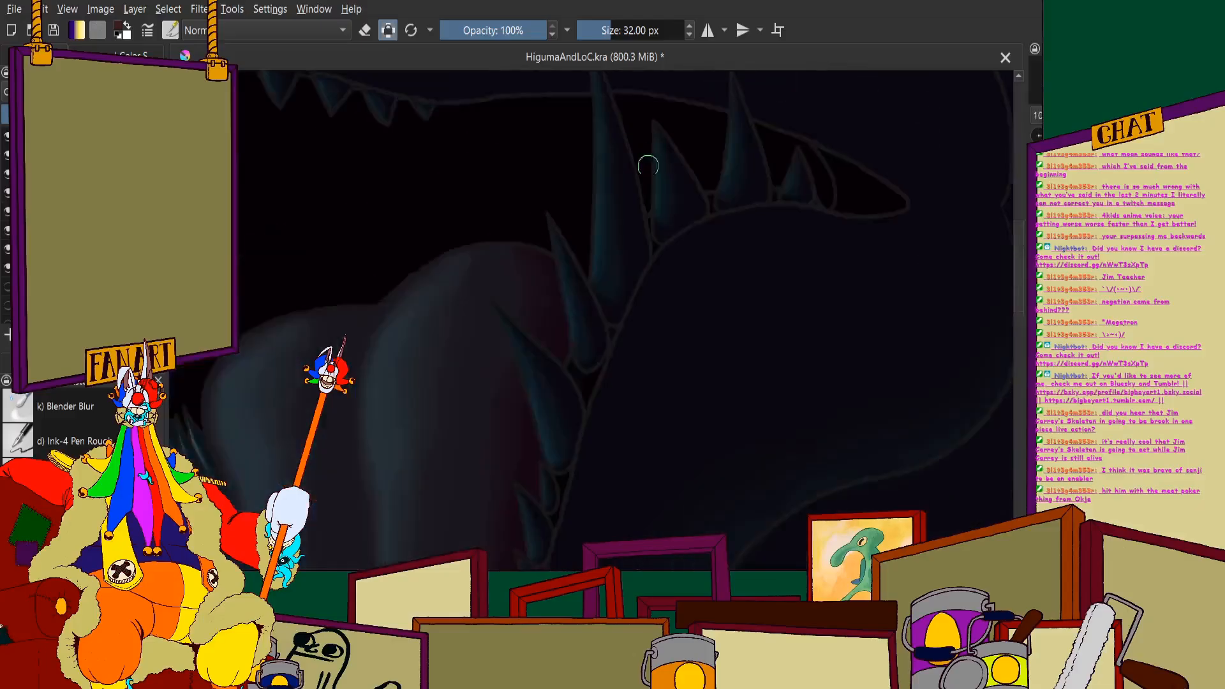
# - Paint the remaining small gum gaps between the upright teeth near the mouth's back corner black
pyautogui.scroll(3, 666, 245)
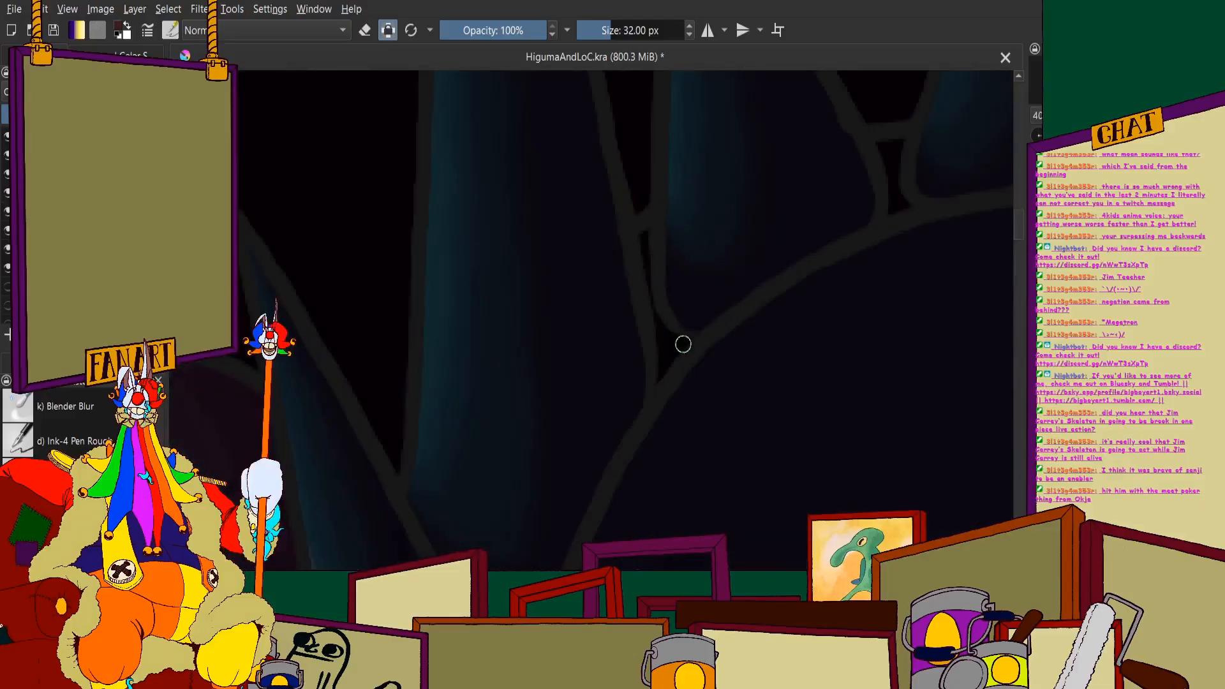
pyautogui.scroll(3, 661, 374)
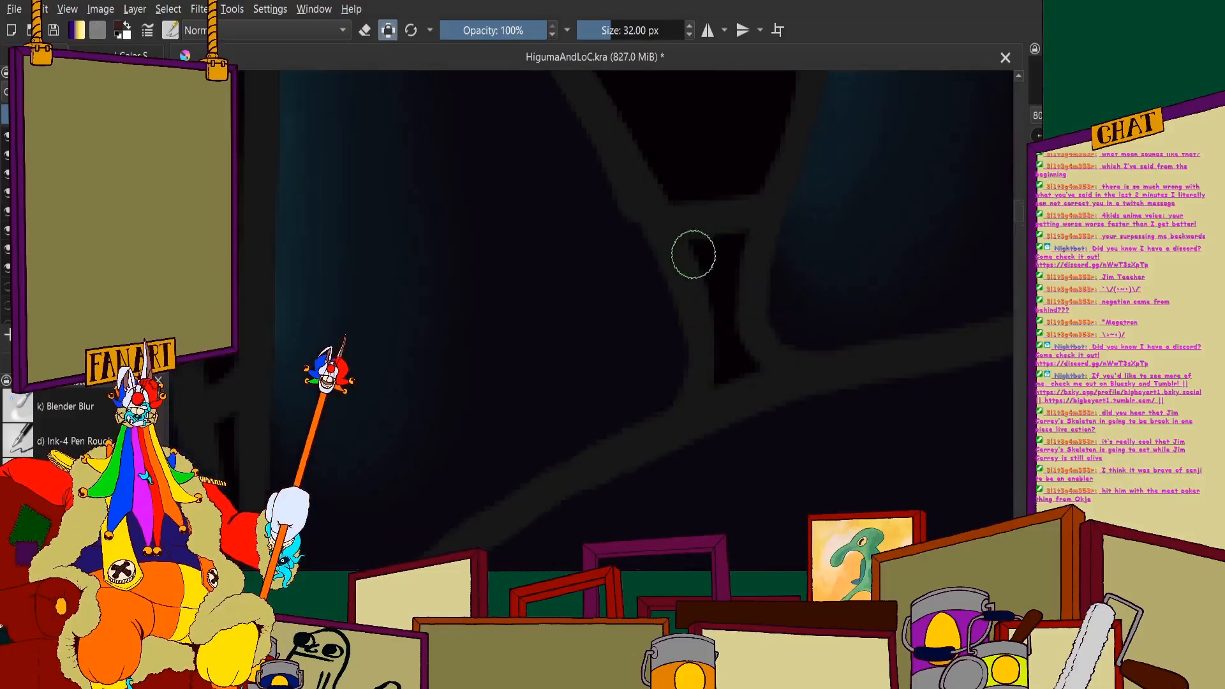
pyautogui.scroll(-3, 729, 359)
pyautogui.scroll(3, 763, 349)
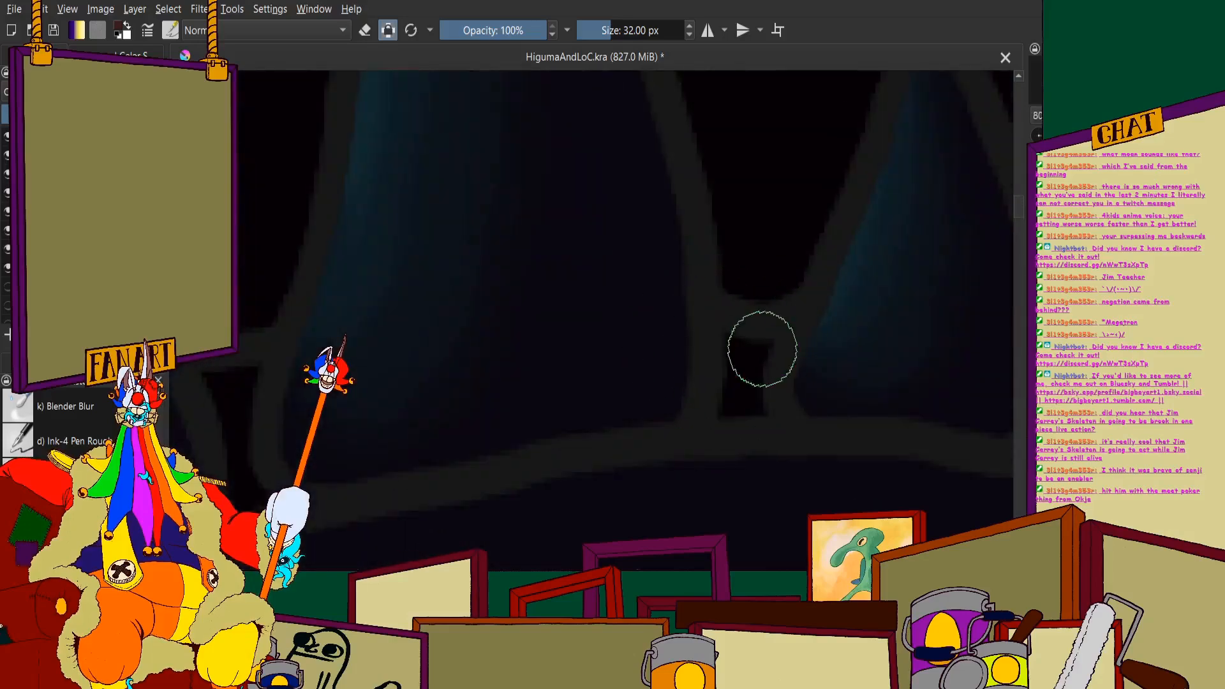
pyautogui.scroll(-5, 730, 343)
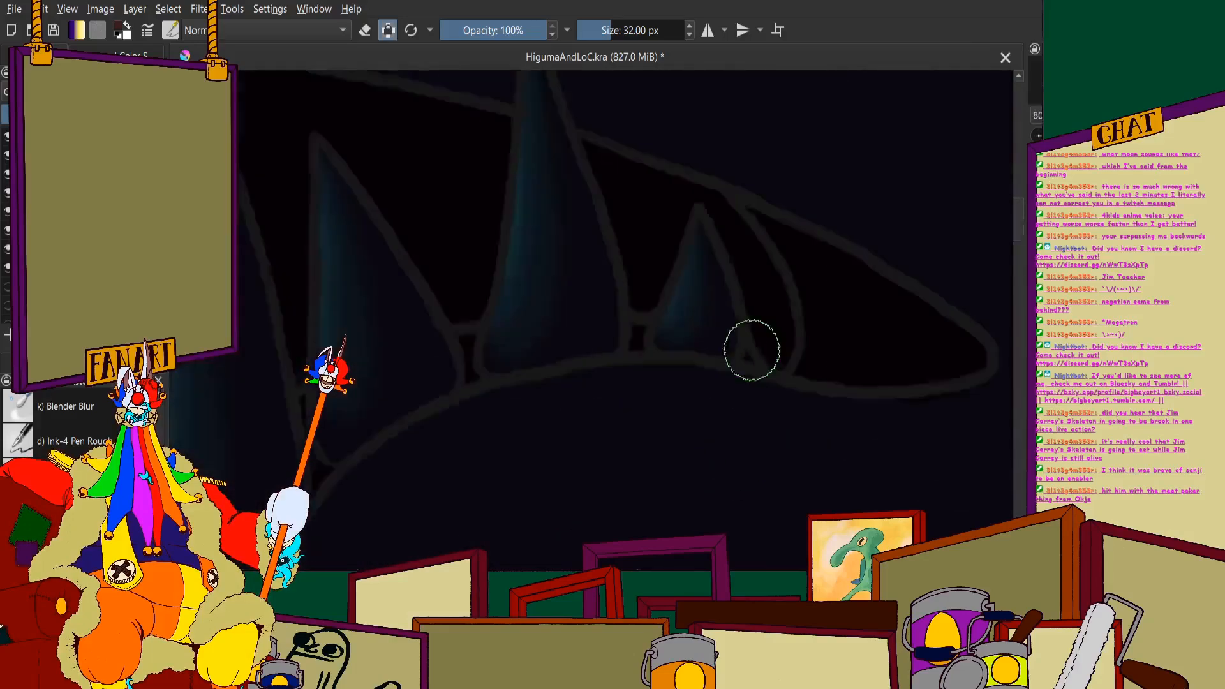
pyautogui.scroll(-3, 659, 292)
pyautogui.scroll(5, 554, 275)
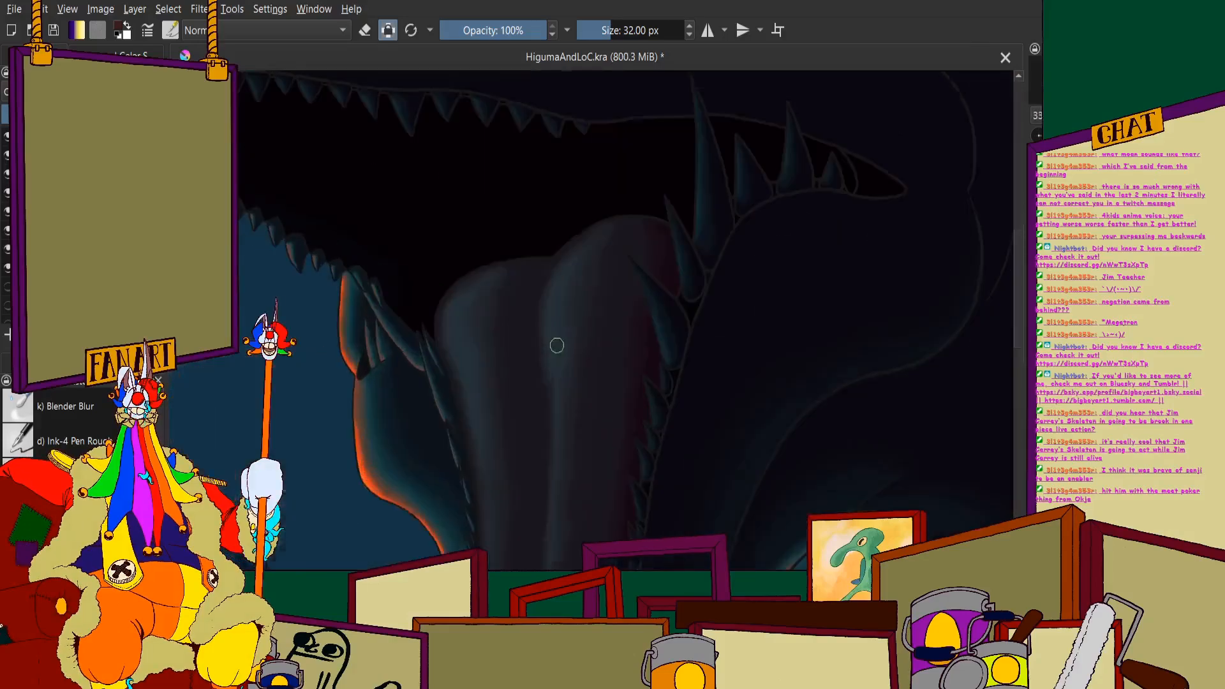
# - Examine the tongue, lower jaw tip and overall painting, and compare them with the sea monster reference image
pyautogui.scroll(-3, 553, 275)
pyautogui.scroll(3, 507, 417)
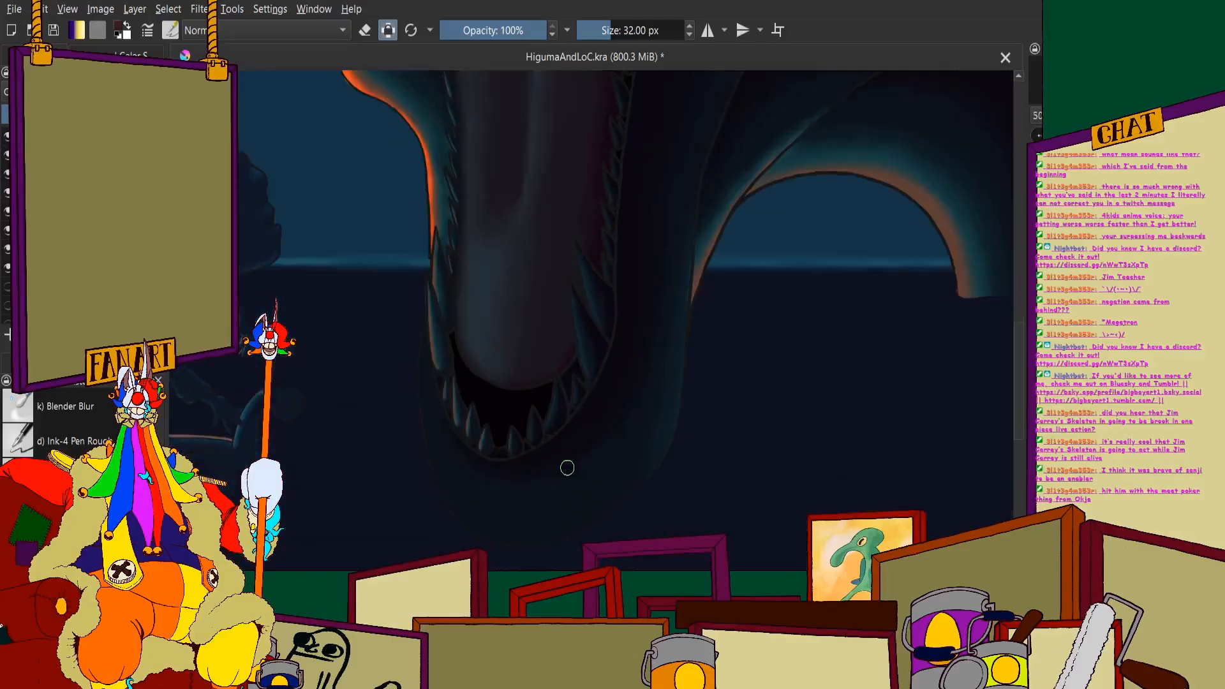
pyautogui.scroll(2, 470, 363)
pyautogui.scroll(-4, 790, 285)
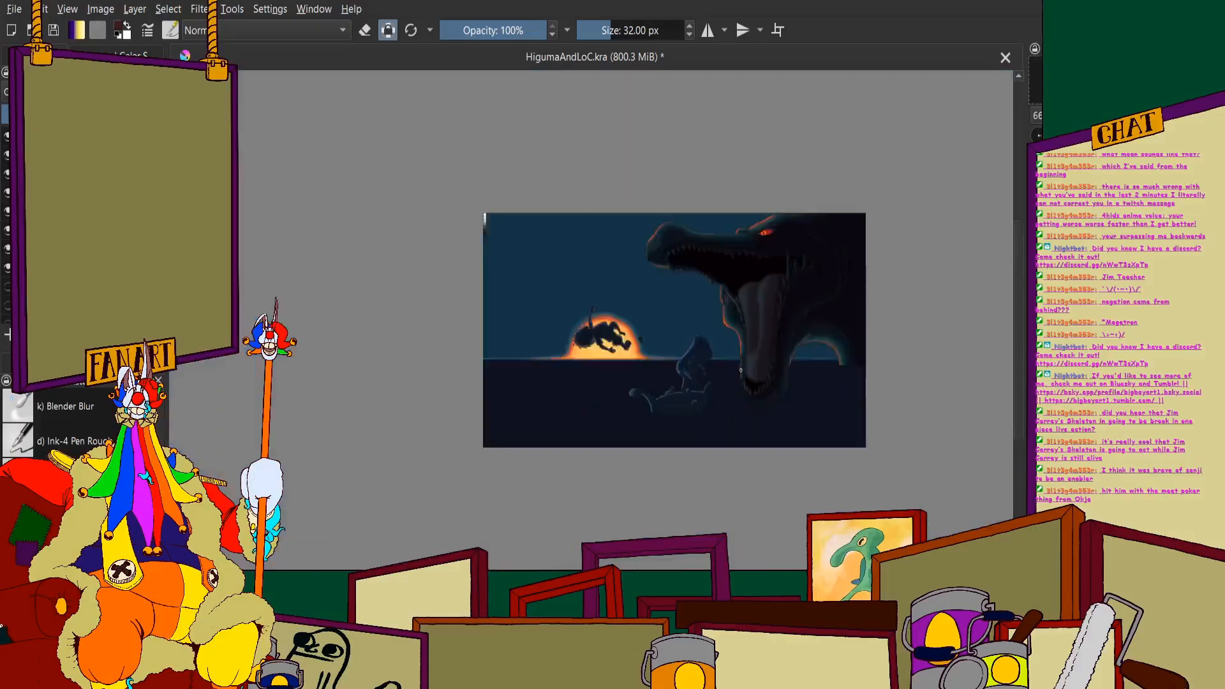
pyautogui.scroll(3, 790, 286)
pyautogui.scroll(-1, 753, 279)
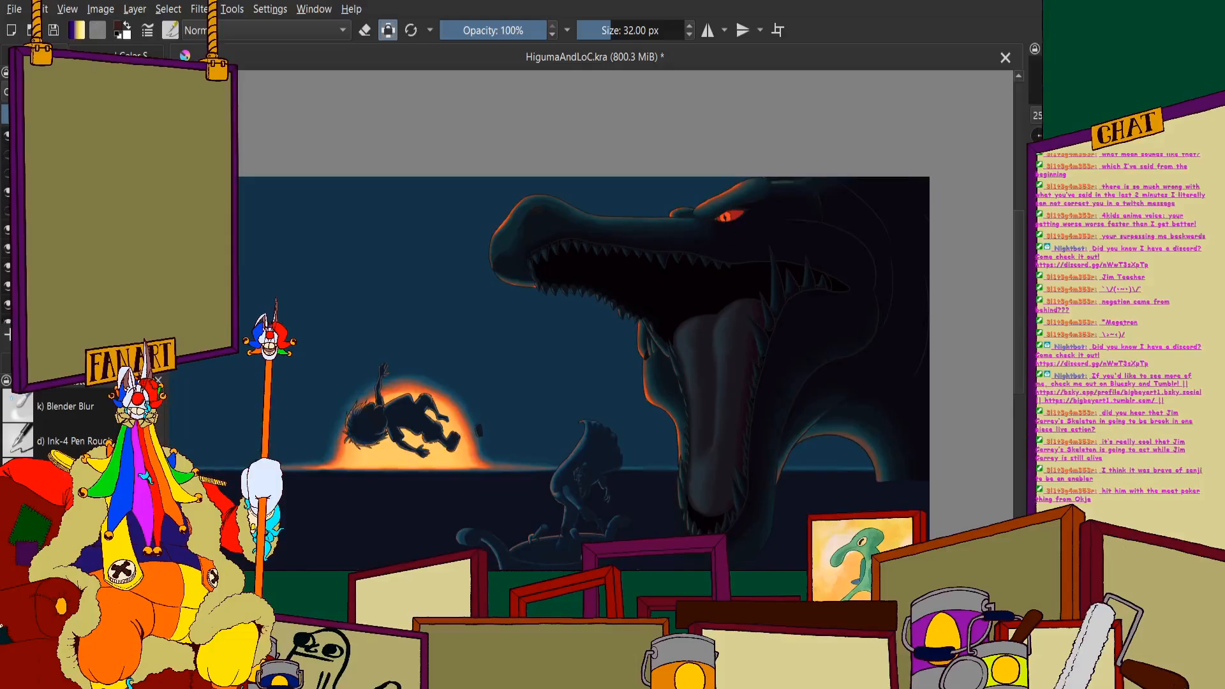
pyautogui.click(7, 154)
pyautogui.scroll(-1, 293, 228)
pyautogui.moveTo(292, 228); pyautogui.dragTo(343, 180)
pyautogui.scroll(6, 290, 248)
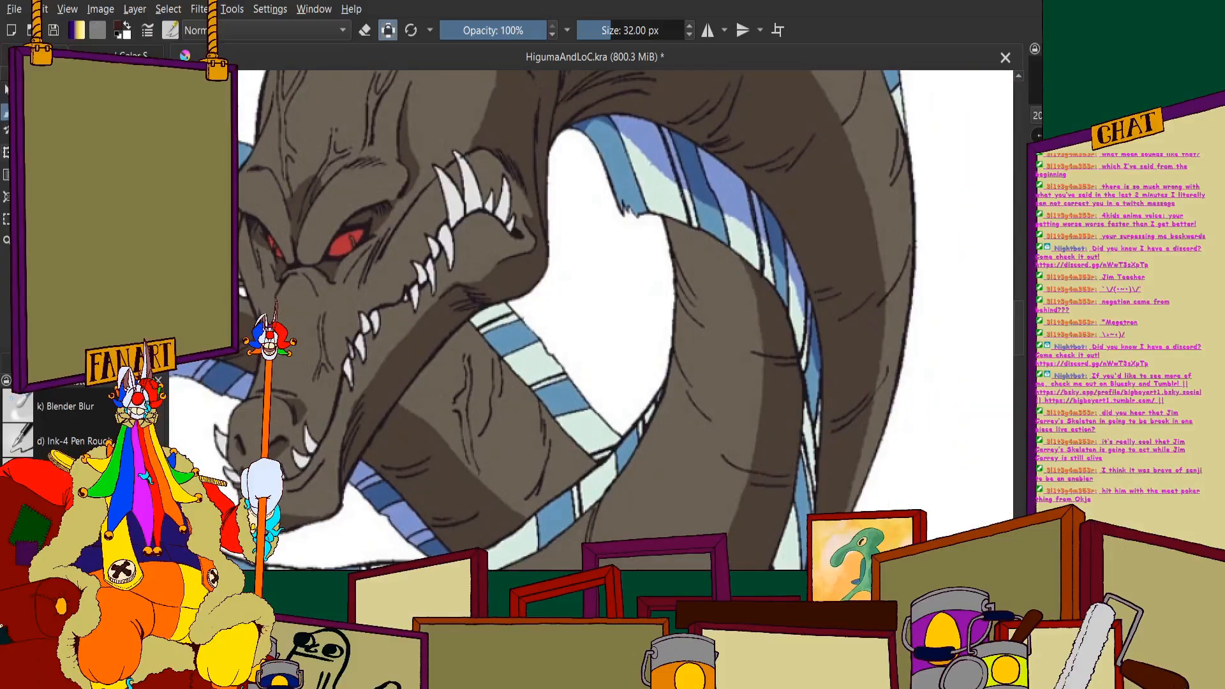
# - Sample the off-white tooth colour from the reference screenshot of the sea monster's open mouth
pyautogui.press('p')
pyautogui.scroll(-4, 291, 249)
pyautogui.moveTo(415, 277); pyautogui.dragTo(291, 249)
pyautogui.scroll(3, 785, 342)
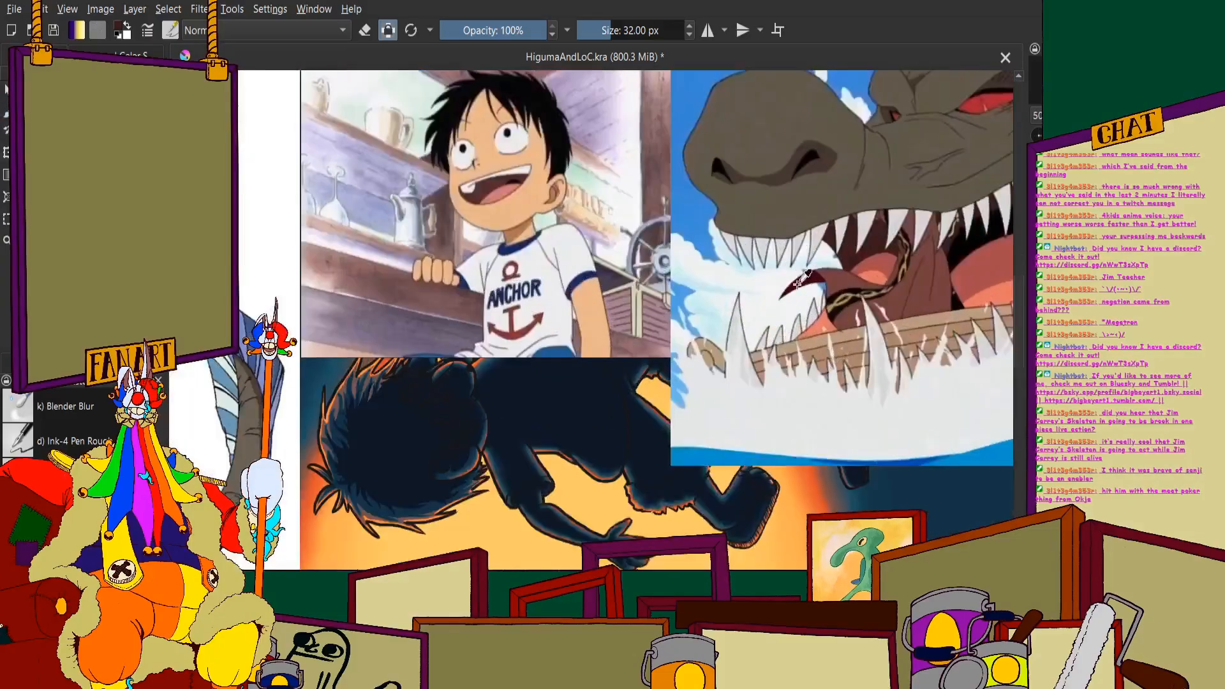
pyautogui.scroll(-2, 529, 406)
pyautogui.scroll(5, 715, 286)
pyautogui.scroll(-4, 577, 216)
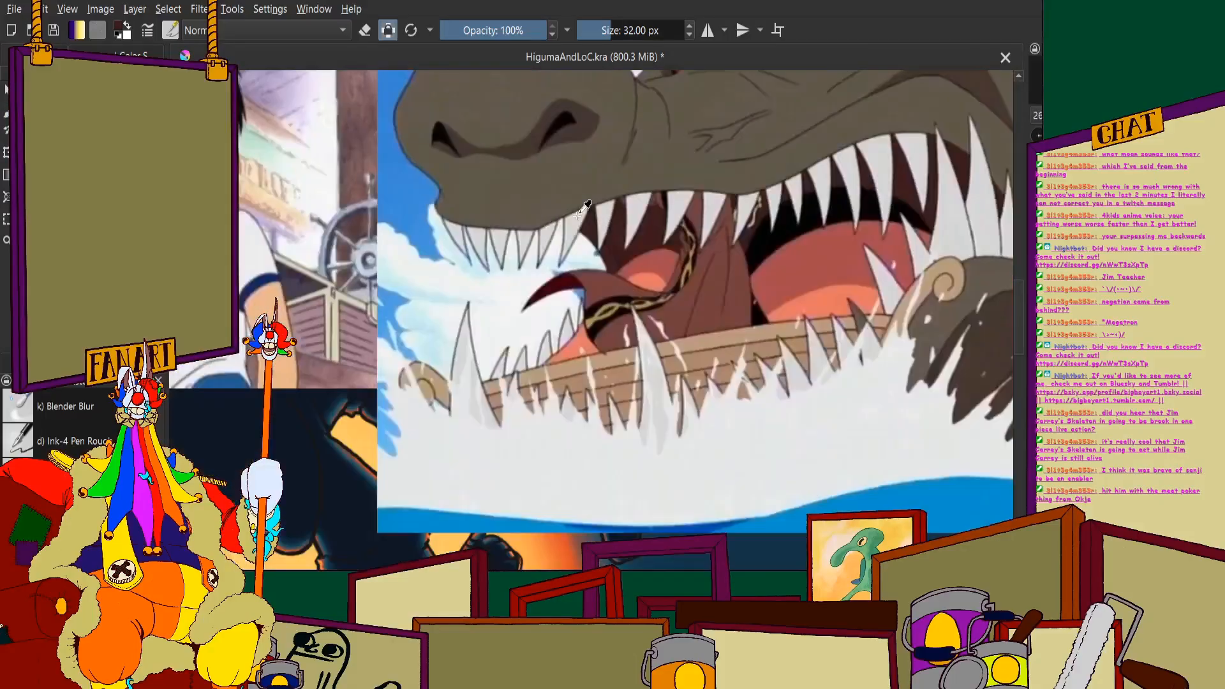
pyautogui.scroll(10, 587, 222)
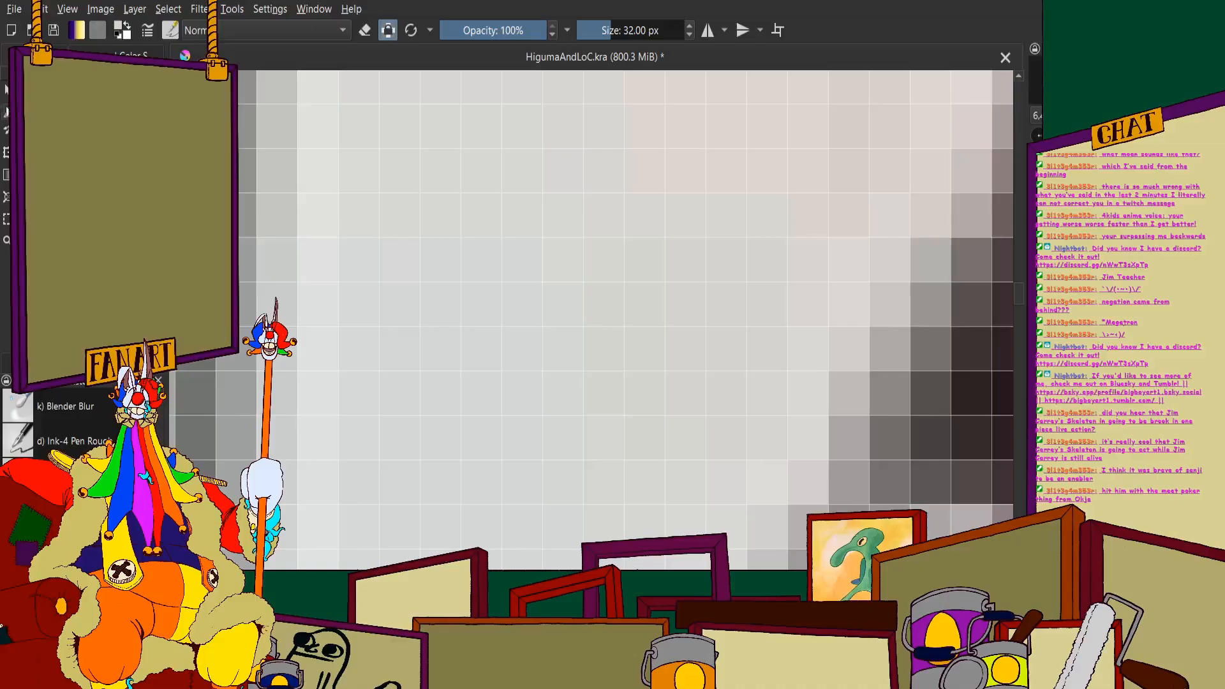
pyautogui.scroll(-6, 418, 184)
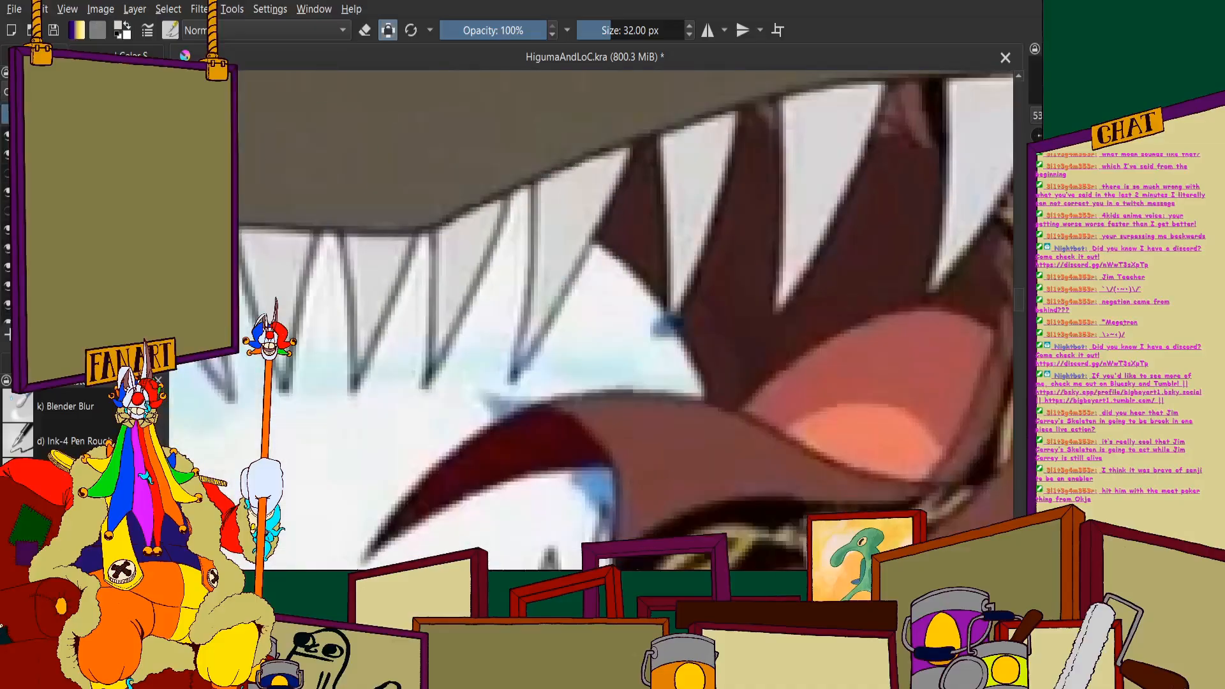
# - Return to the painted monster and lighten the body and base of the longest tooth with the sampled colour
pyautogui.scroll(-6, 309, 266)
pyautogui.scroll(3, 570, 242)
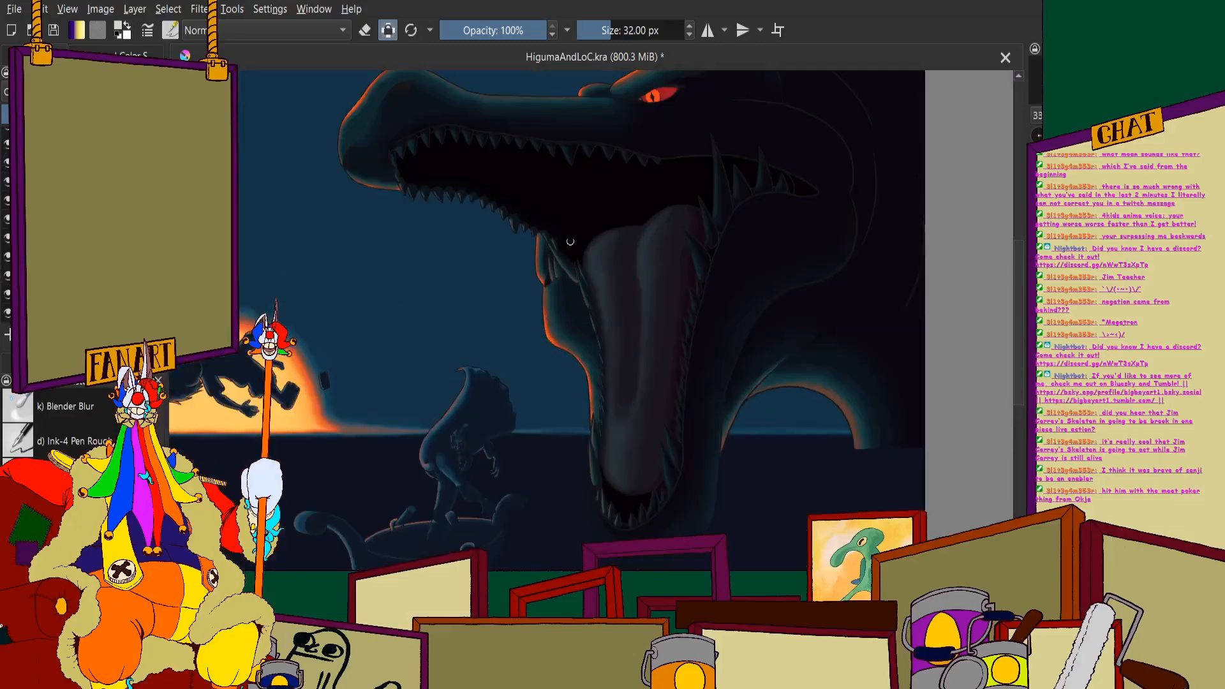
pyautogui.scroll(3, 570, 242)
pyautogui.moveTo(738, 205)
pyautogui.mouseDown()
pyautogui.moveTo(704, 126)
pyautogui.moveTo(709, 279)
pyautogui.moveTo(667, 370)
pyautogui.moveTo(626, 156)
pyautogui.mouseUp()
pyautogui.scroll(-5, 626, 155)
pyautogui.scroll(5, 632, 312)
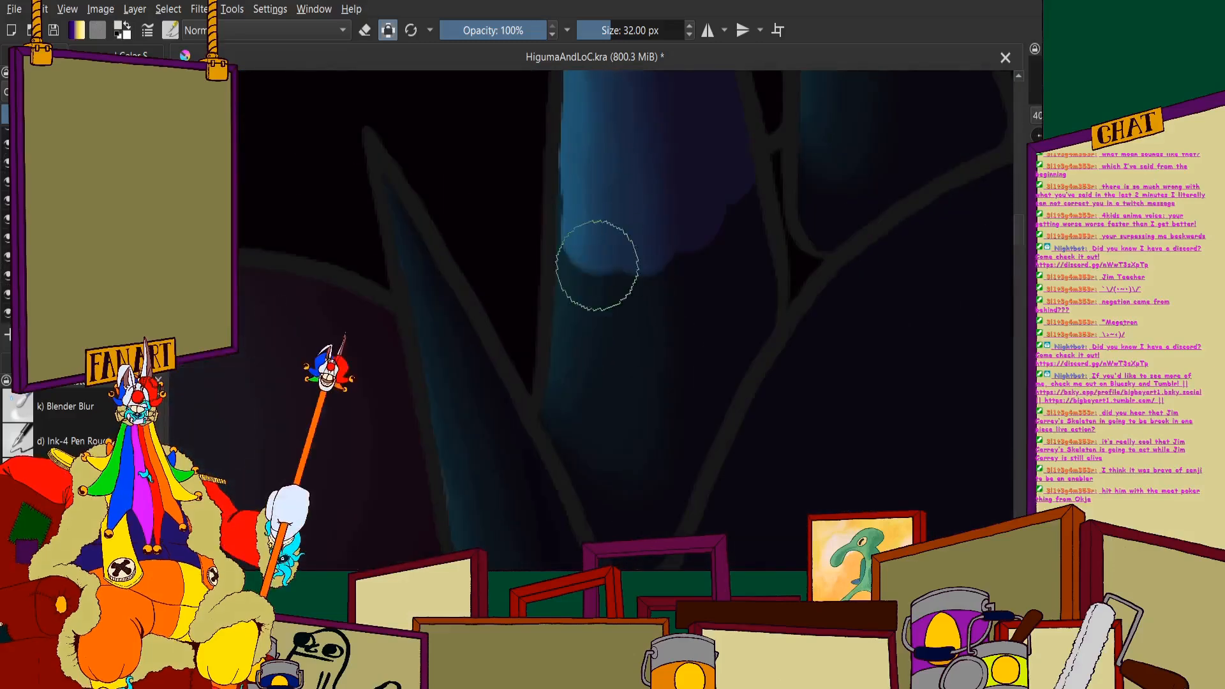
pyautogui.moveTo(597, 265)
pyautogui.mouseDown()
pyautogui.moveTo(575, 412)
pyautogui.moveTo(624, 523)
pyautogui.mouseUp()
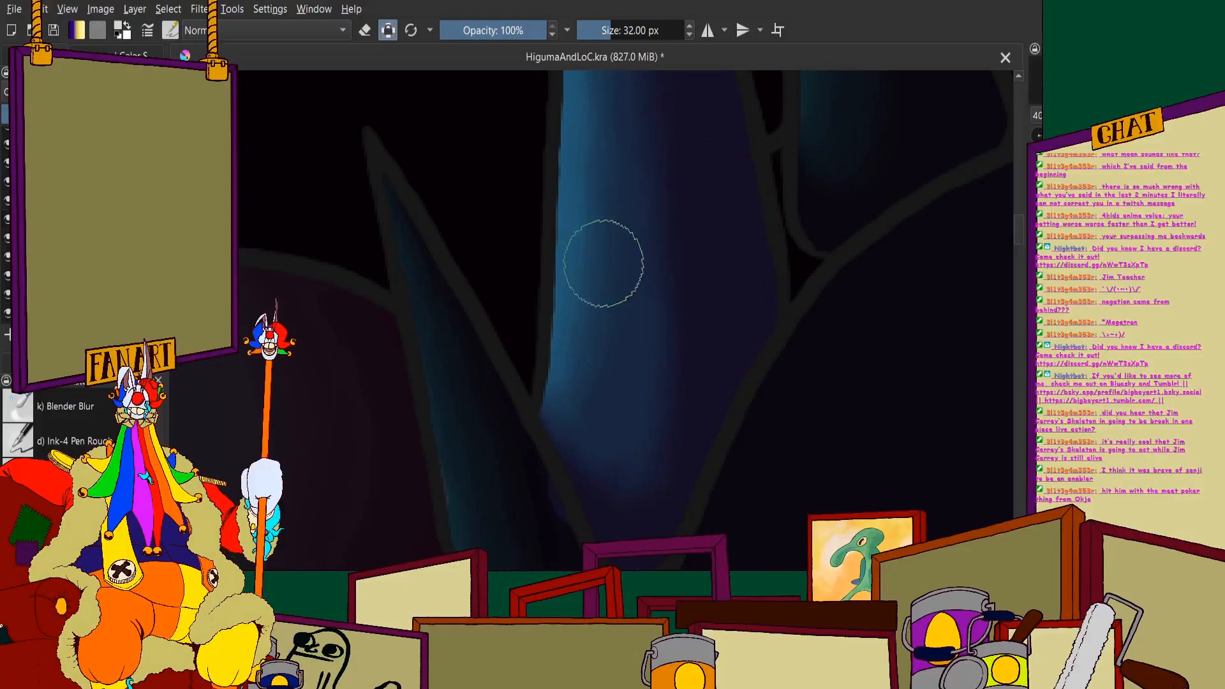
# - Extend the lighter tooth colour up the longest tooth to its narrow tip above the mouth line
pyautogui.scroll(-4, 603, 263)
pyautogui.scroll(4, 618, 255)
pyautogui.moveTo(617, 230)
pyautogui.mouseDown()
pyautogui.moveTo(644, 328)
pyautogui.moveTo(642, 300)
pyautogui.moveTo(626, 454)
pyautogui.mouseUp()
pyautogui.scroll(-3, 605, 232)
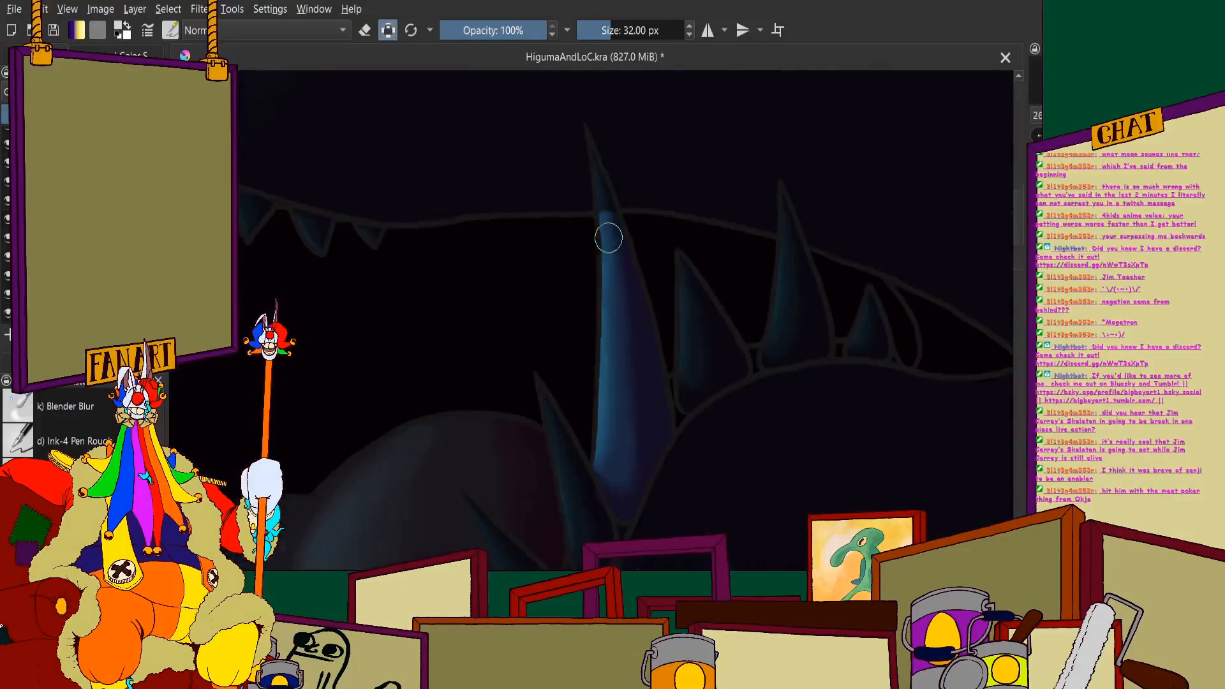
pyautogui.scroll(2, 623, 246)
pyautogui.moveTo(623, 226); pyautogui.dragTo(684, 459)
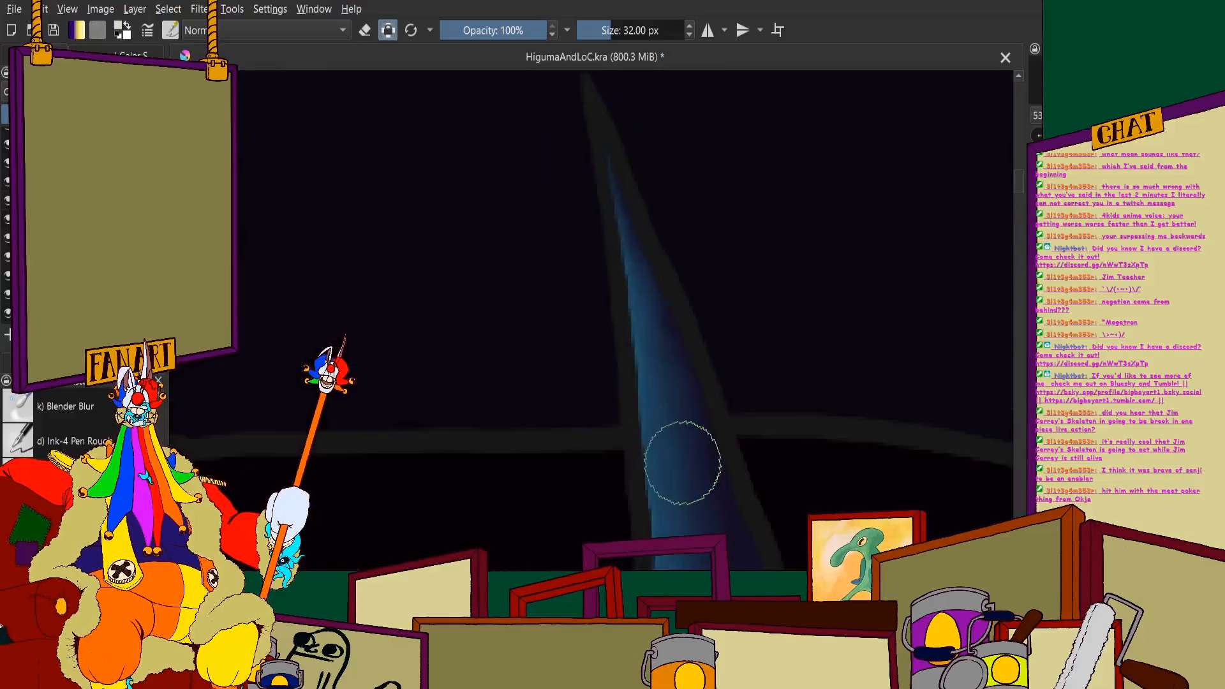
pyautogui.scroll(-8, 618, 269)
# - Fill the shorter pointed tooth just right of the longest tooth with the lighter colour
pyautogui.scroll(8, 653, 349)
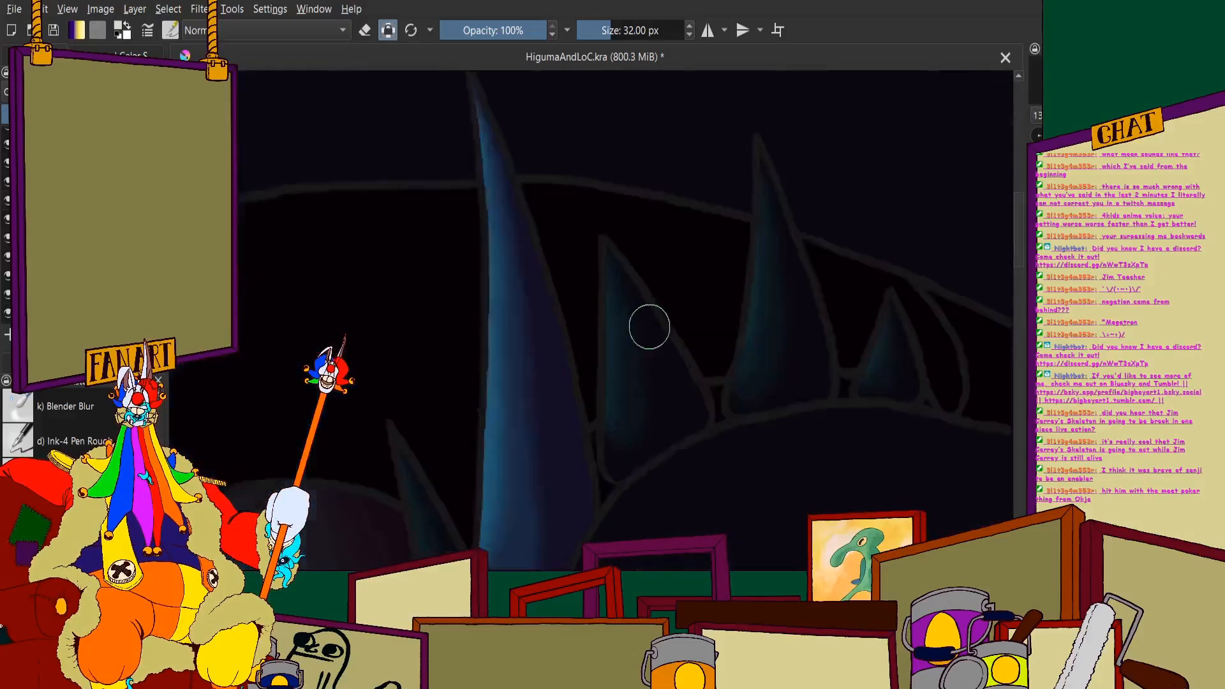
pyautogui.moveTo(642, 317); pyautogui.dragTo(720, 448)
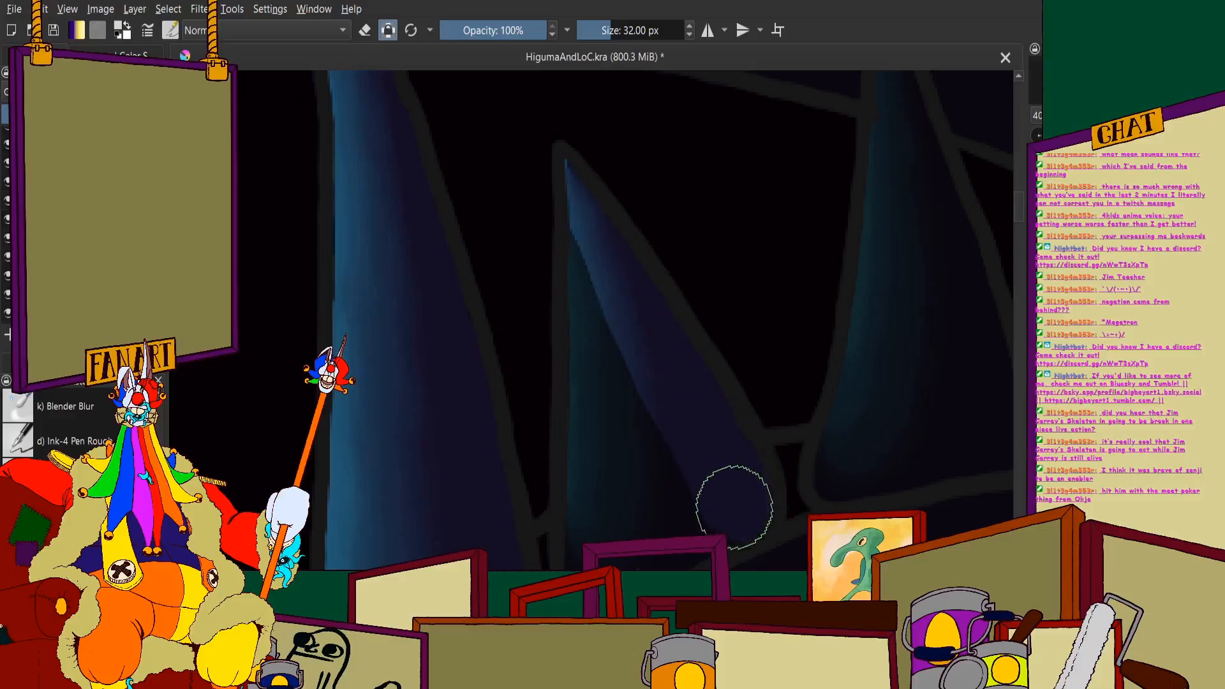
pyautogui.moveTo(734, 507)
pyautogui.mouseDown()
pyautogui.moveTo(657, 533)
pyautogui.moveTo(670, 436)
pyautogui.moveTo(609, 393)
pyautogui.moveTo(591, 213)
pyautogui.moveTo(586, 445)
pyautogui.moveTo(646, 448)
pyautogui.mouseUp()
pyautogui.scroll(-3, 591, 295)
pyautogui.scroll(5, 598, 273)
pyautogui.scroll(-4, 663, 357)
pyautogui.scroll(3, 782, 297)
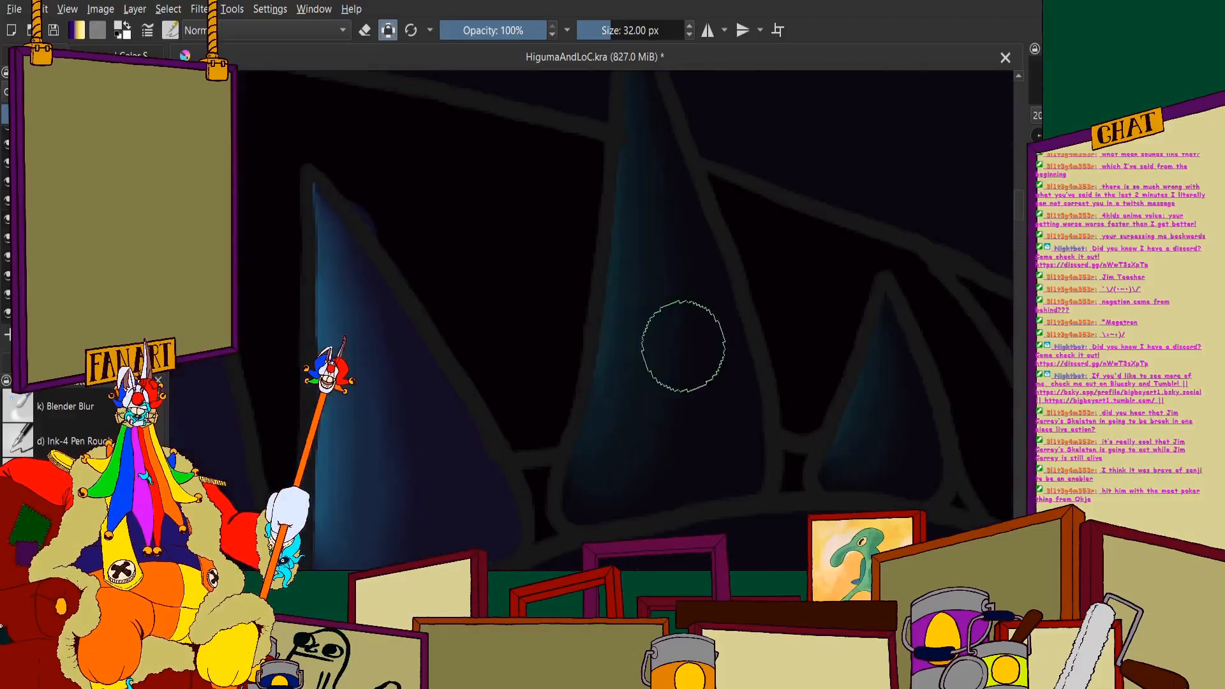
# - Paint the second tall tooth toward the mouth's back corner in the lighter colour, from base to tip
pyautogui.moveTo(683, 346)
pyautogui.mouseDown()
pyautogui.moveTo(696, 269)
pyautogui.moveTo(659, 357)
pyautogui.moveTo(641, 187)
pyautogui.moveTo(628, 364)
pyautogui.moveTo(587, 498)
pyautogui.moveTo(667, 488)
pyautogui.moveTo(719, 399)
pyautogui.mouseUp()
pyautogui.scroll(-3, 645, 282)
pyautogui.scroll(5, 613, 125)
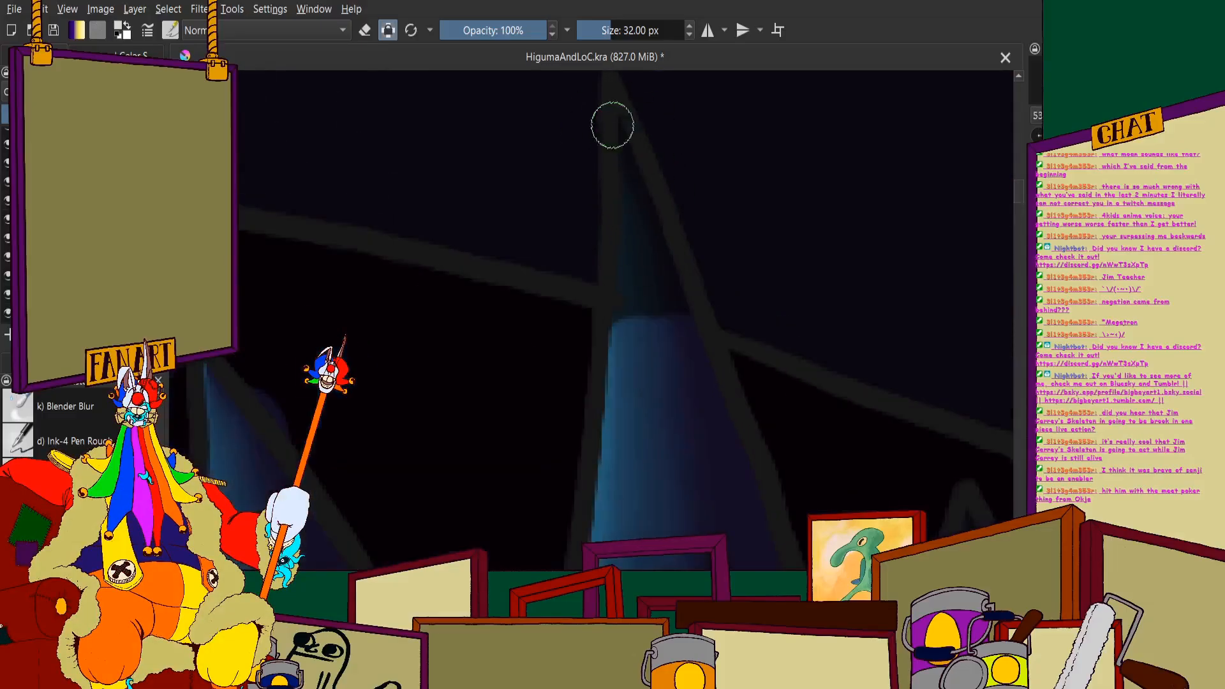
pyautogui.scroll(-3, 626, 295)
pyautogui.scroll(4, 637, 252)
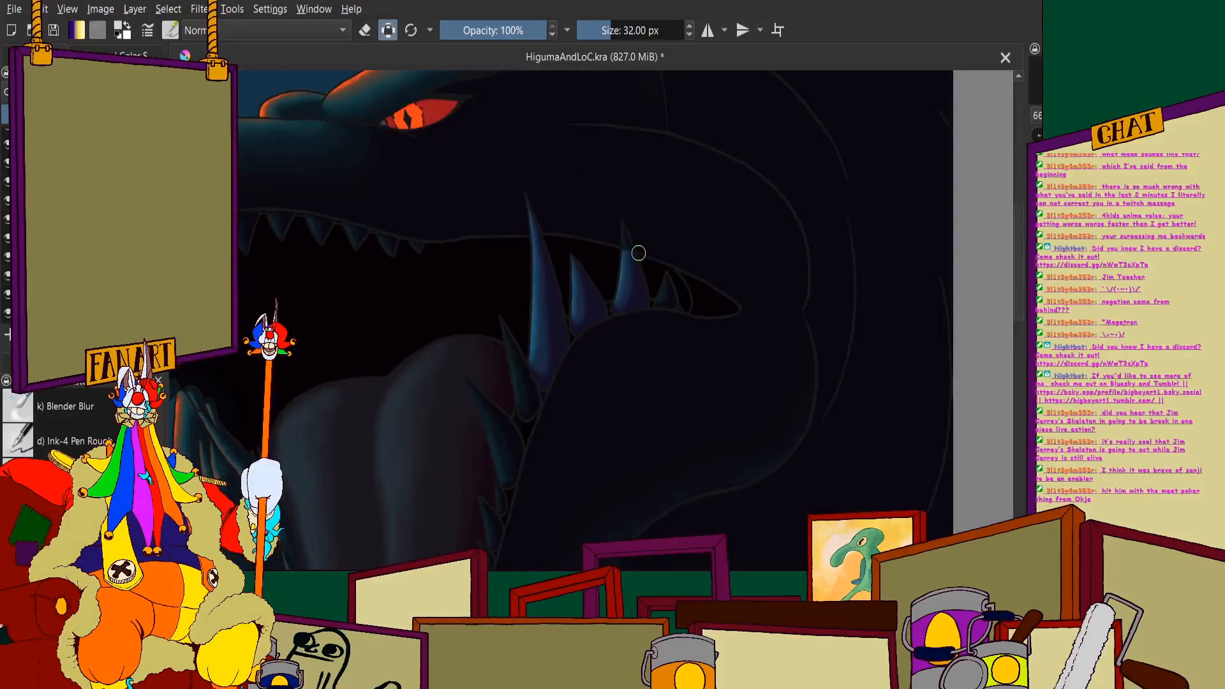
pyautogui.scroll(2, 629, 209)
pyautogui.moveTo(625, 141); pyautogui.dragTo(675, 312)
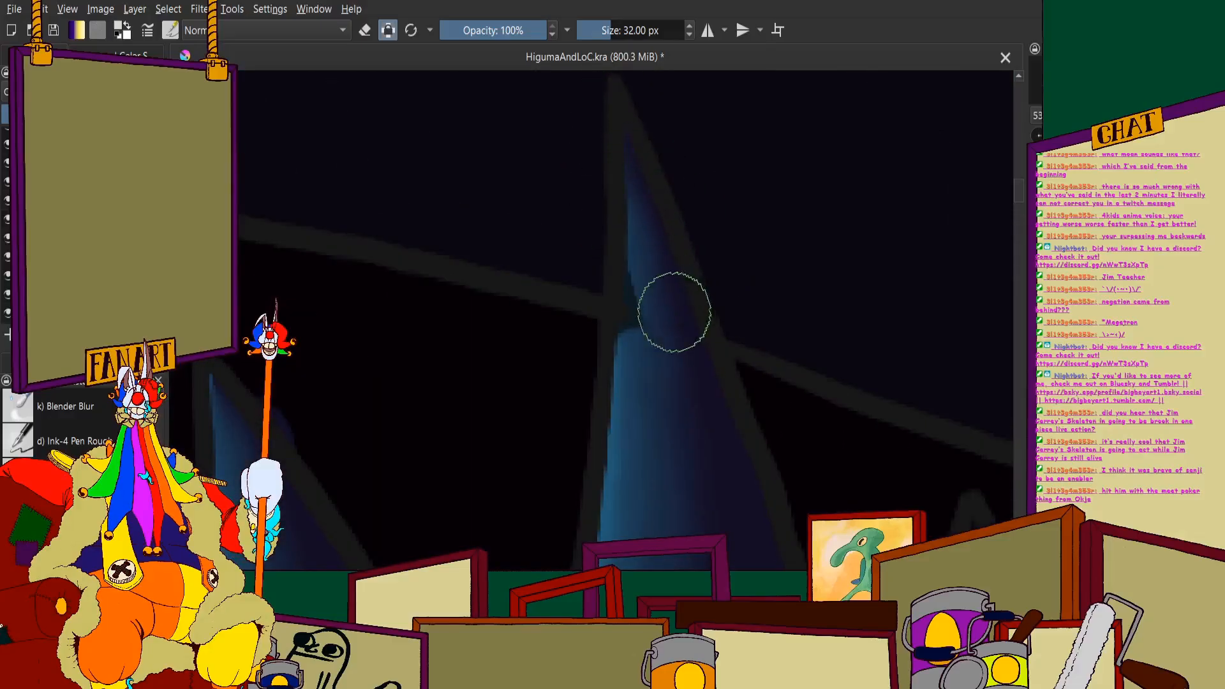
pyautogui.scroll(-3, 640, 344)
# - Cover the smallest tooth at the mouth's back corner with the lighter colour
pyautogui.scroll(4, 640, 287)
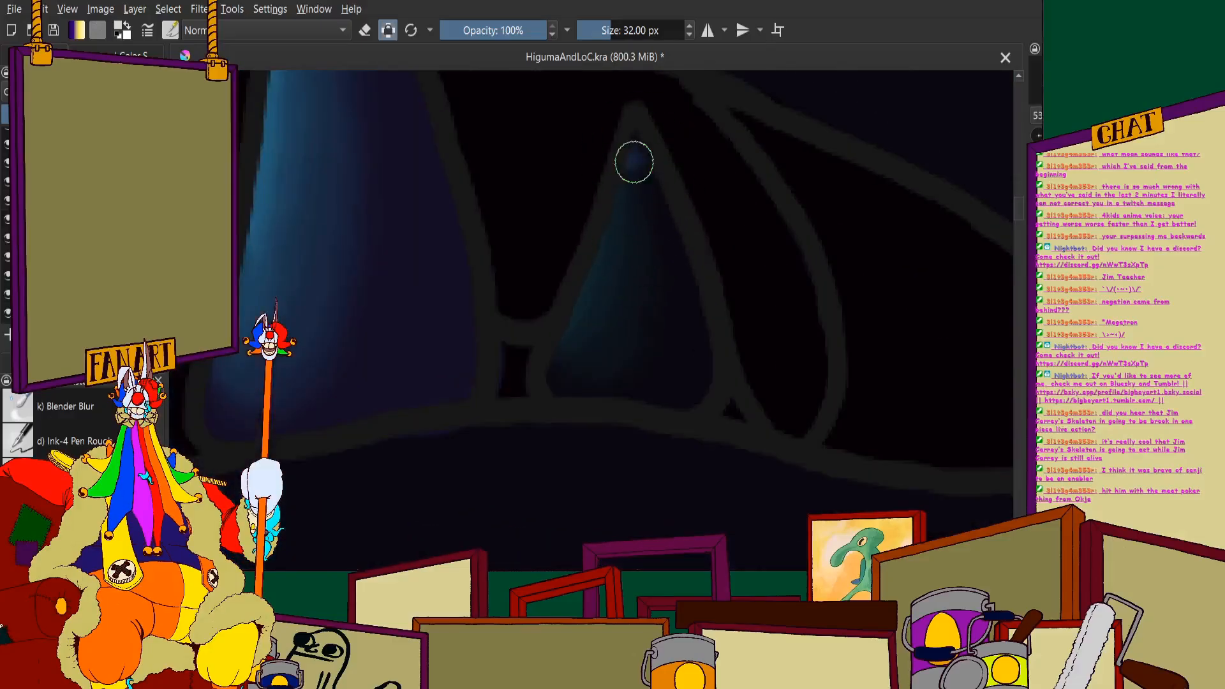
pyautogui.moveTo(634, 162)
pyautogui.mouseDown()
pyautogui.moveTo(623, 261)
pyautogui.moveTo(591, 328)
pyautogui.mouseUp()
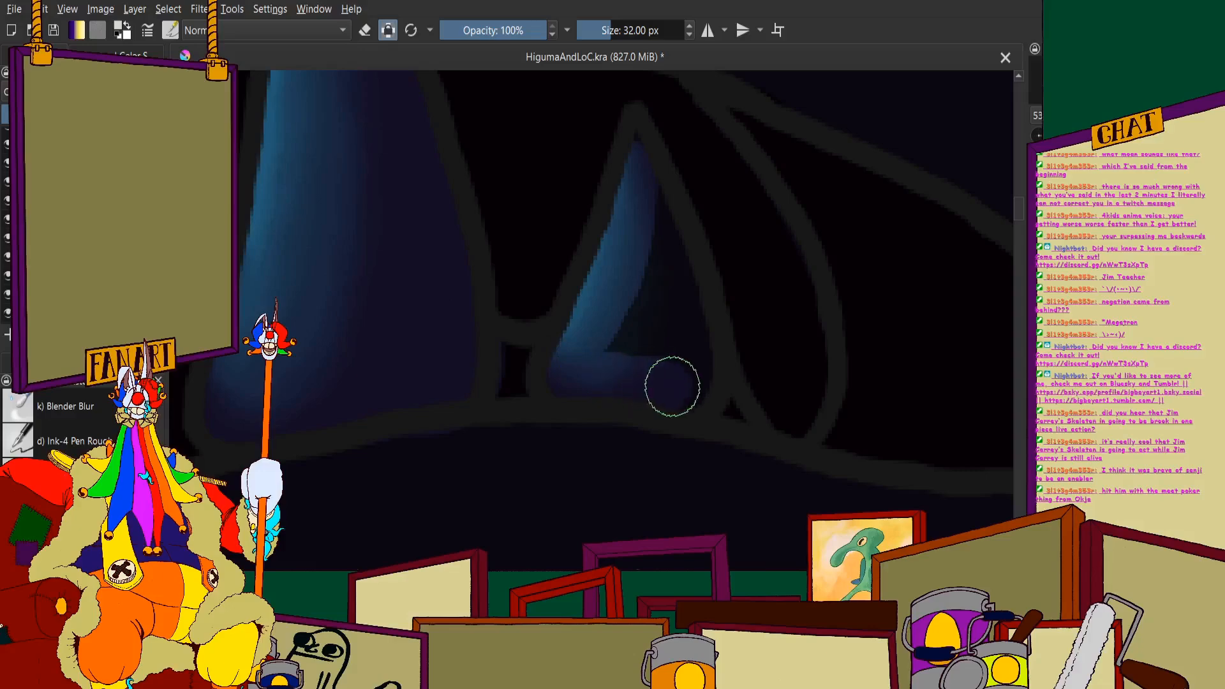
pyautogui.moveTo(672, 386)
pyautogui.mouseDown()
pyautogui.moveTo(691, 350)
pyautogui.moveTo(666, 240)
pyautogui.mouseUp()
pyautogui.scroll(-3, 658, 362)
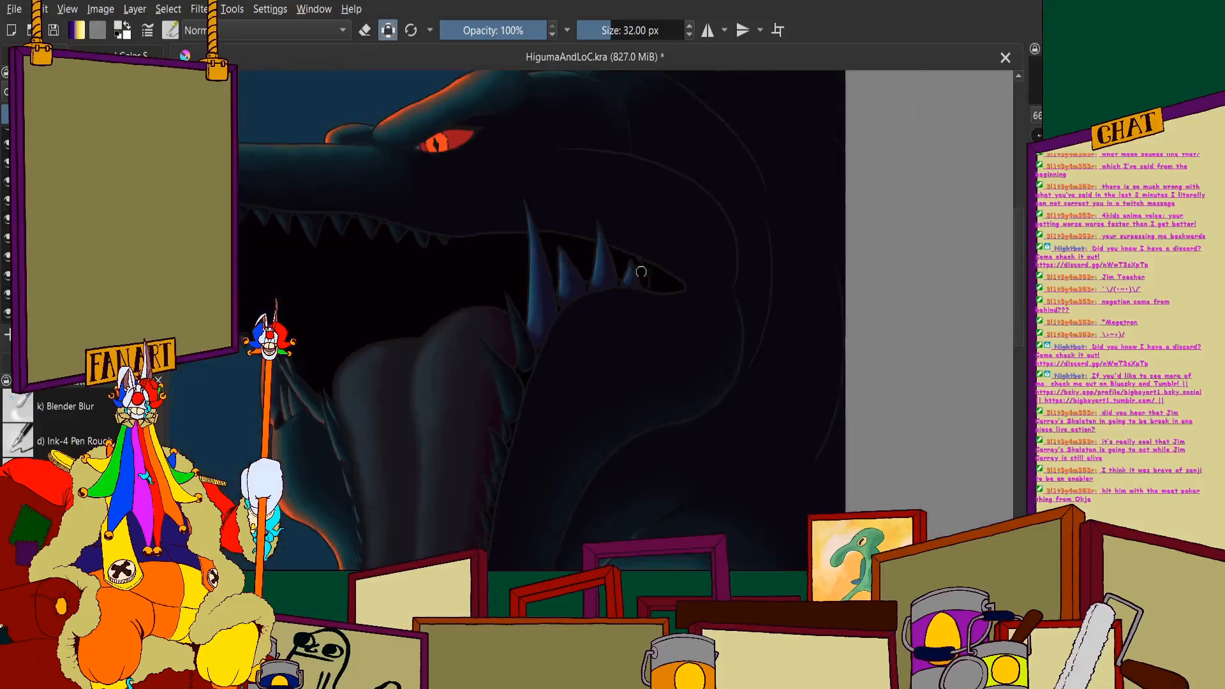
# - Paint the slanted tooth just left of the longest tooth in the lighter colour, including its tip
pyautogui.scroll(4, 514, 293)
pyautogui.moveTo(549, 179)
pyautogui.mouseDown()
pyautogui.moveTo(631, 392)
pyautogui.moveTo(561, 205)
pyautogui.moveTo(574, 420)
pyautogui.moveTo(529, 179)
pyautogui.moveTo(583, 495)
pyautogui.mouseUp()
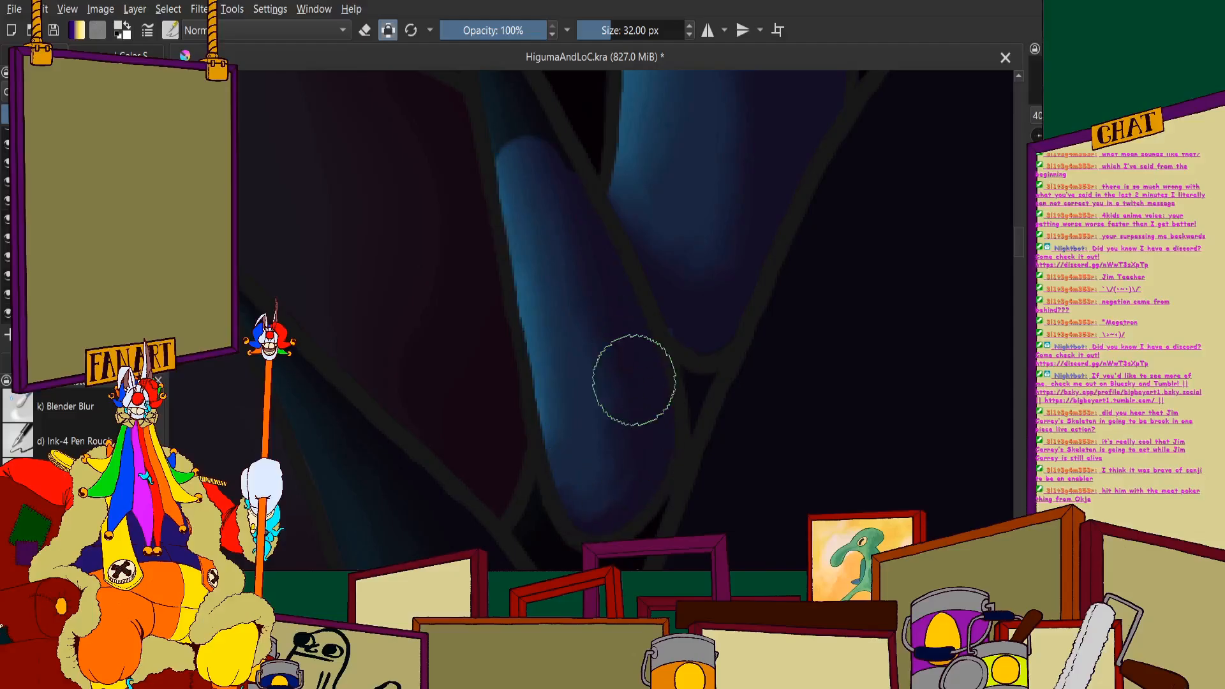
pyautogui.scroll(-3, 563, 254)
pyautogui.scroll(4, 631, 392)
pyautogui.moveTo(610, 397); pyautogui.dragTo(534, 158)
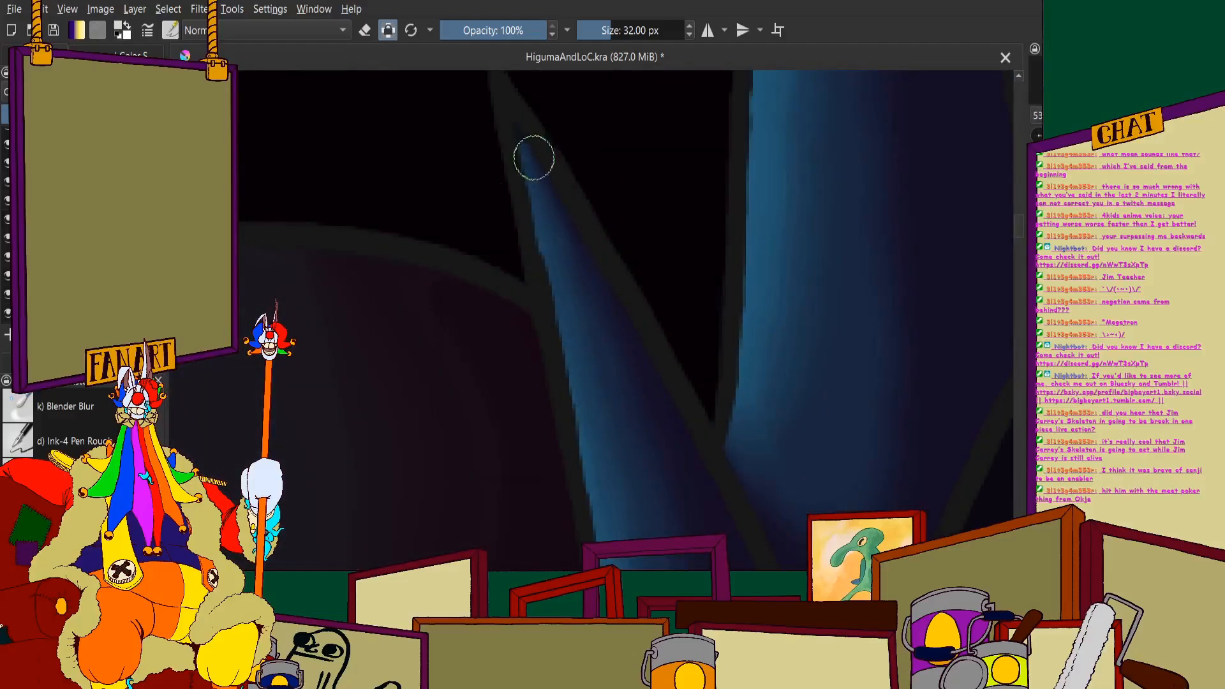
pyautogui.scroll(-3, 547, 178)
# - Lighten the long slanted tooth overlapping the tongue's right edge, from its rounded base to its thin tip
pyautogui.scroll(4, 544, 322)
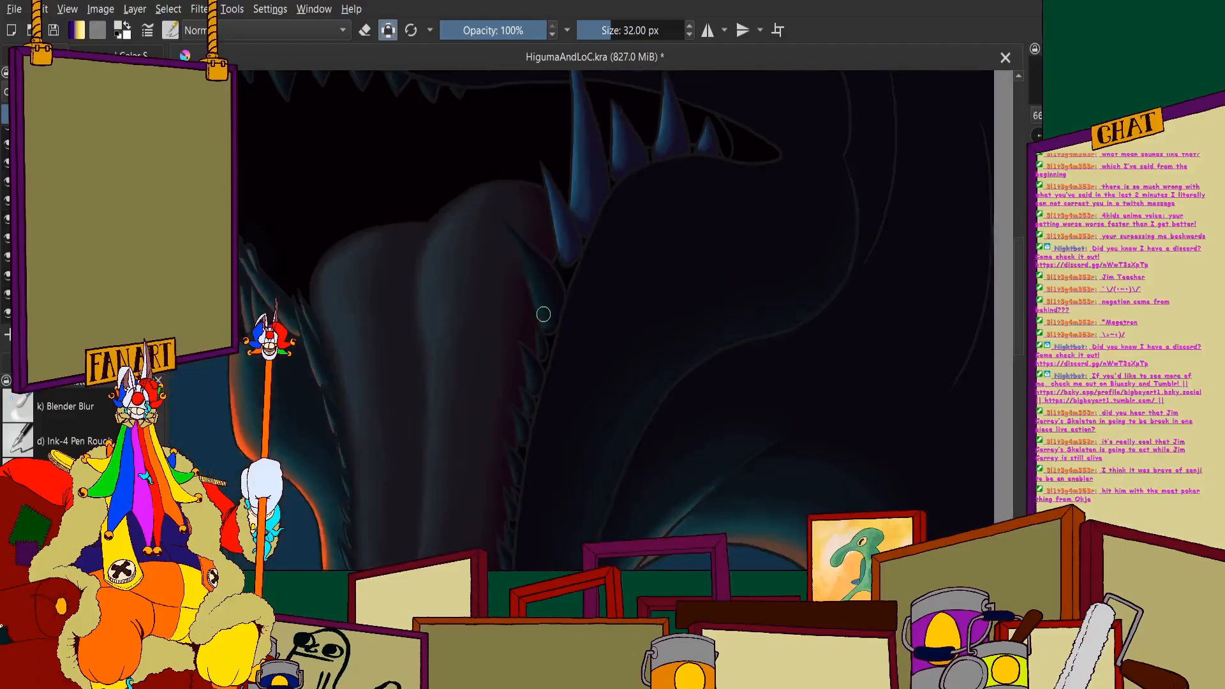
pyautogui.scroll(6, 543, 297)
pyautogui.moveTo(519, 141)
pyautogui.mouseDown()
pyautogui.moveTo(579, 251)
pyautogui.moveTo(641, 251)
pyautogui.moveTo(555, 356)
pyautogui.moveTo(500, 312)
pyautogui.moveTo(657, 214)
pyautogui.moveTo(661, 264)
pyautogui.moveTo(580, 487)
pyautogui.moveTo(525, 268)
pyautogui.mouseUp()
pyautogui.scroll(-4, 536, 281)
pyautogui.scroll(3, 505, 208)
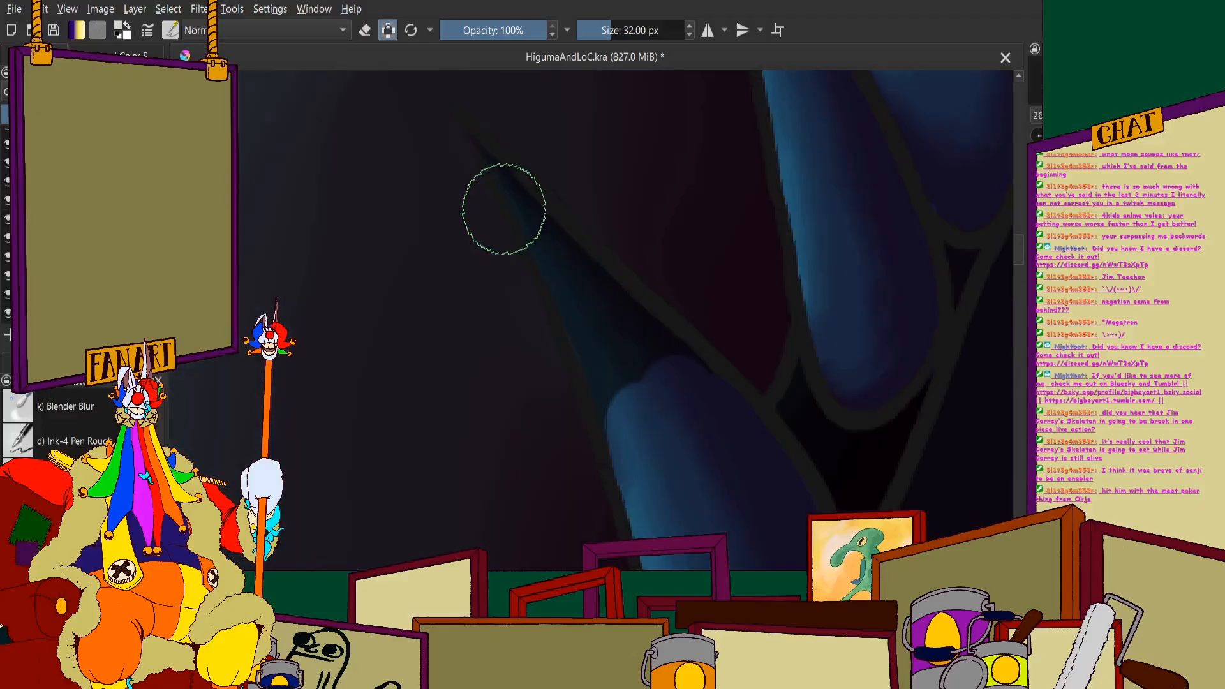
pyautogui.moveTo(497, 166); pyautogui.dragTo(614, 367)
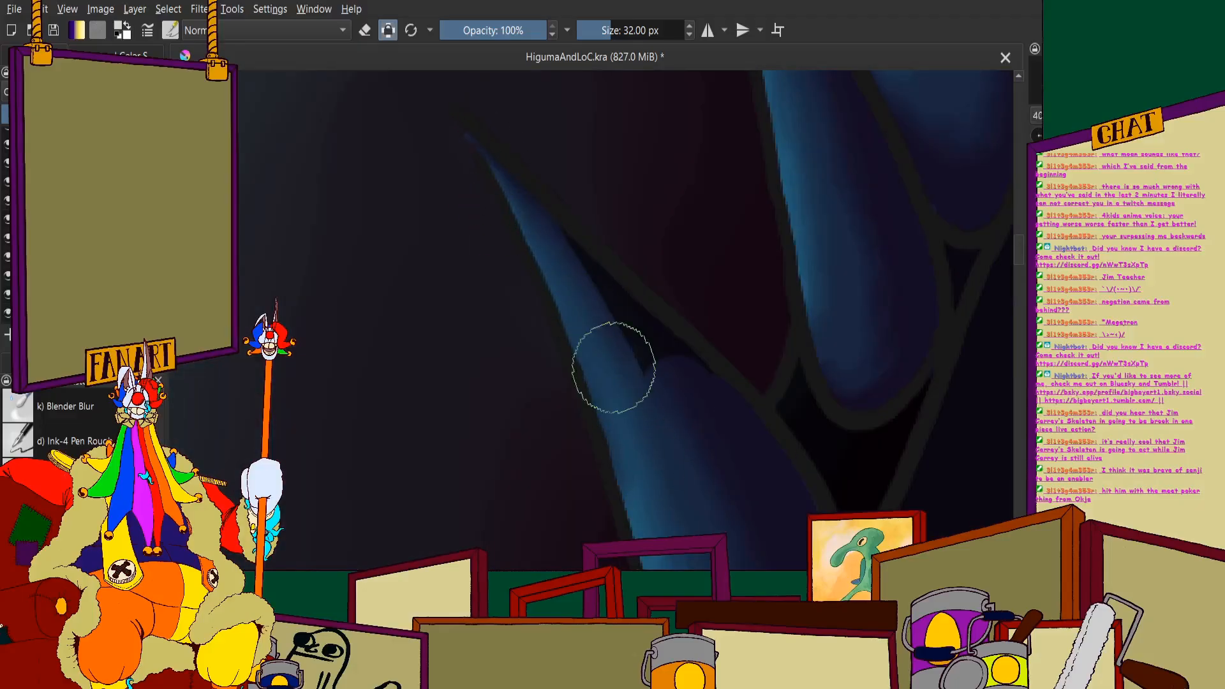
pyautogui.scroll(-5, 675, 370)
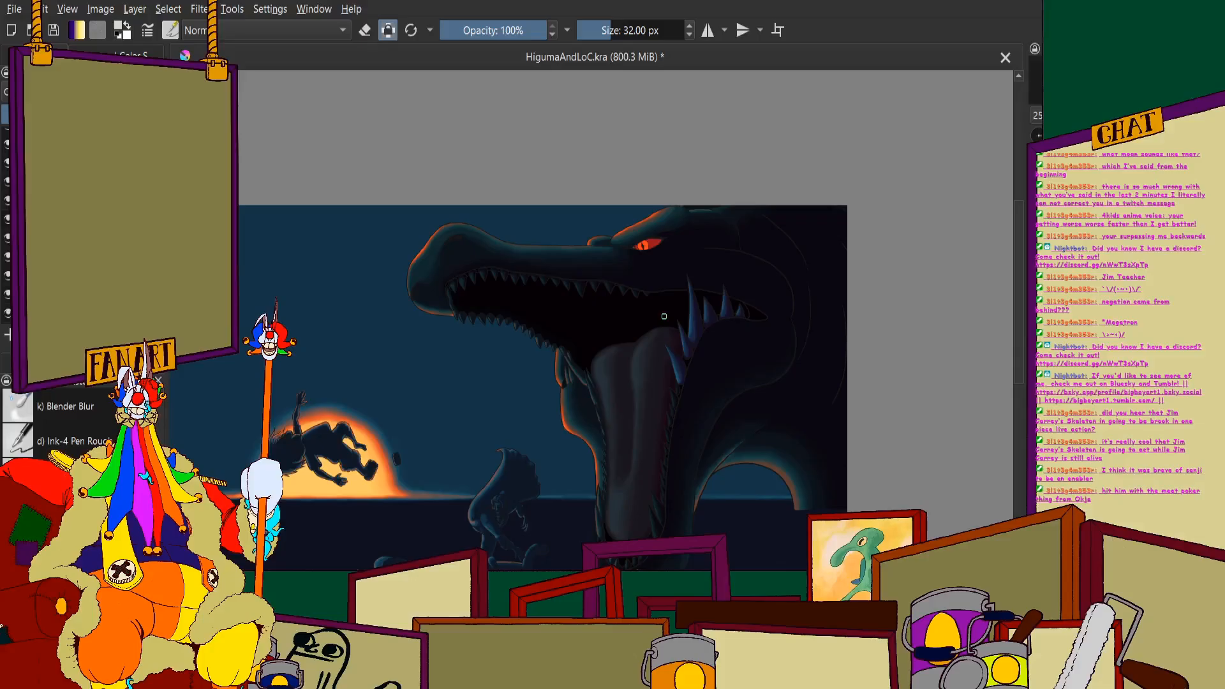
# - Paint the tiny tooth and the larger slanted tooth just below the long slanted tooth in the lighter colour
pyautogui.scroll(4, 630, 383)
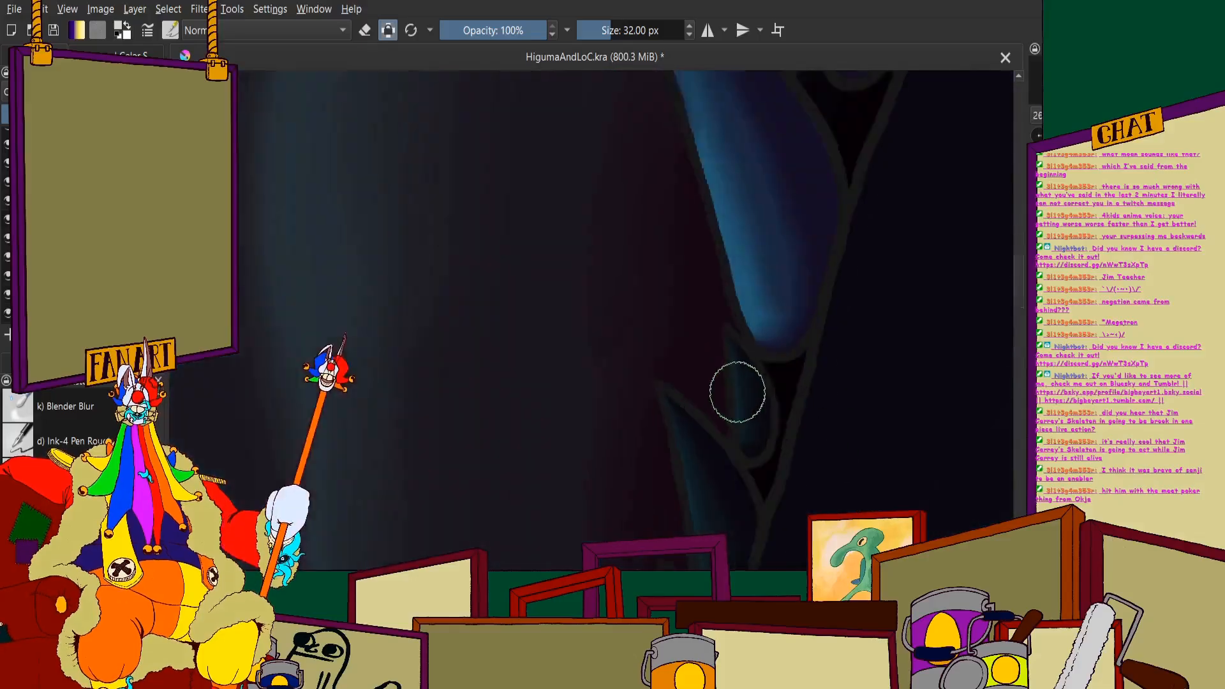
pyautogui.moveTo(700, 289)
pyautogui.mouseDown()
pyautogui.moveTo(747, 426)
pyautogui.moveTo(746, 512)
pyautogui.mouseUp()
pyautogui.scroll(-2, 703, 375)
pyautogui.scroll(2, 621, 291)
pyautogui.moveTo(583, 198)
pyautogui.mouseDown()
pyautogui.moveTo(700, 421)
pyautogui.moveTo(721, 498)
pyautogui.mouseUp()
pyautogui.scroll(3, 683, 416)
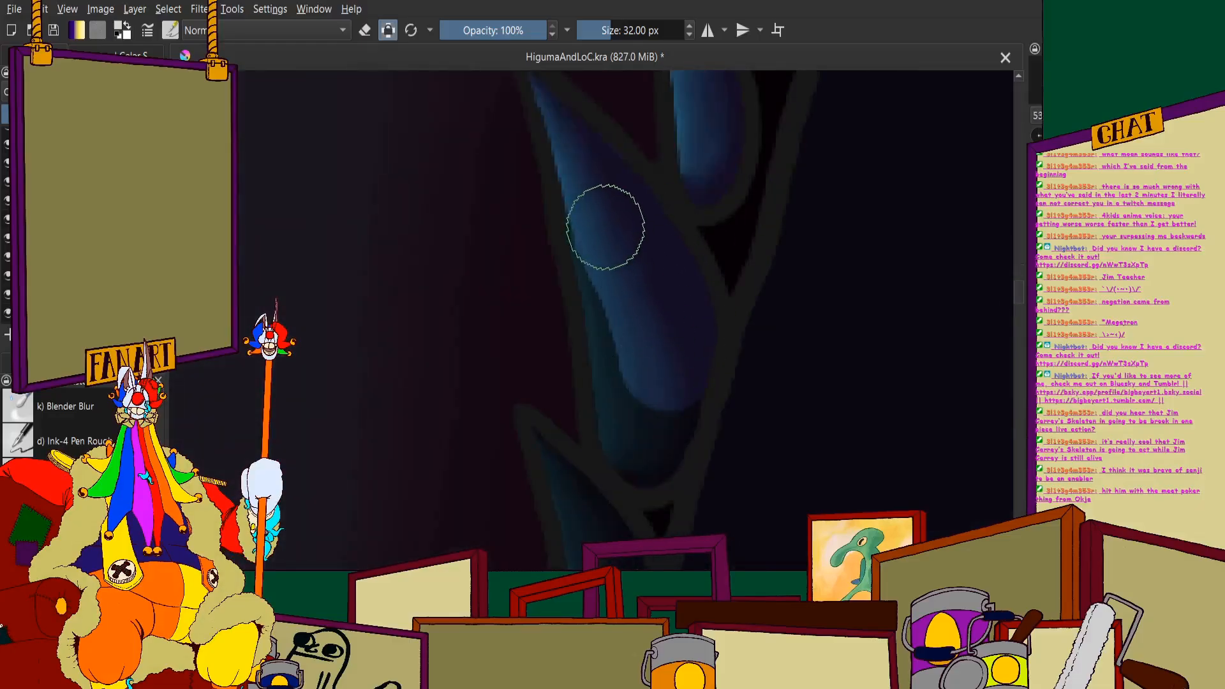
pyautogui.moveTo(606, 227)
pyautogui.mouseDown()
pyautogui.moveTo(624, 374)
pyautogui.moveTo(672, 383)
pyautogui.mouseUp()
# - Lighten the next three teeth down the tongue's right edge, from pointed tip to rounded base
pyautogui.scroll(3, 626, 390)
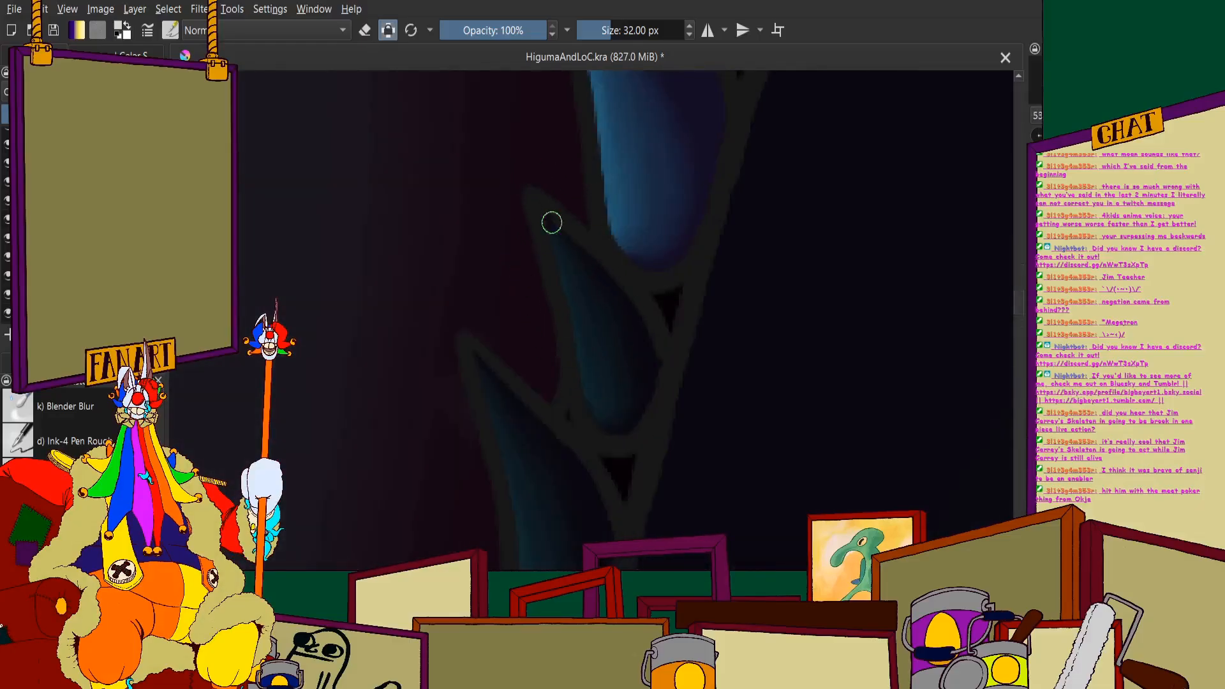
pyautogui.moveTo(552, 223); pyautogui.dragTo(619, 400)
pyautogui.scroll(3, 619, 400)
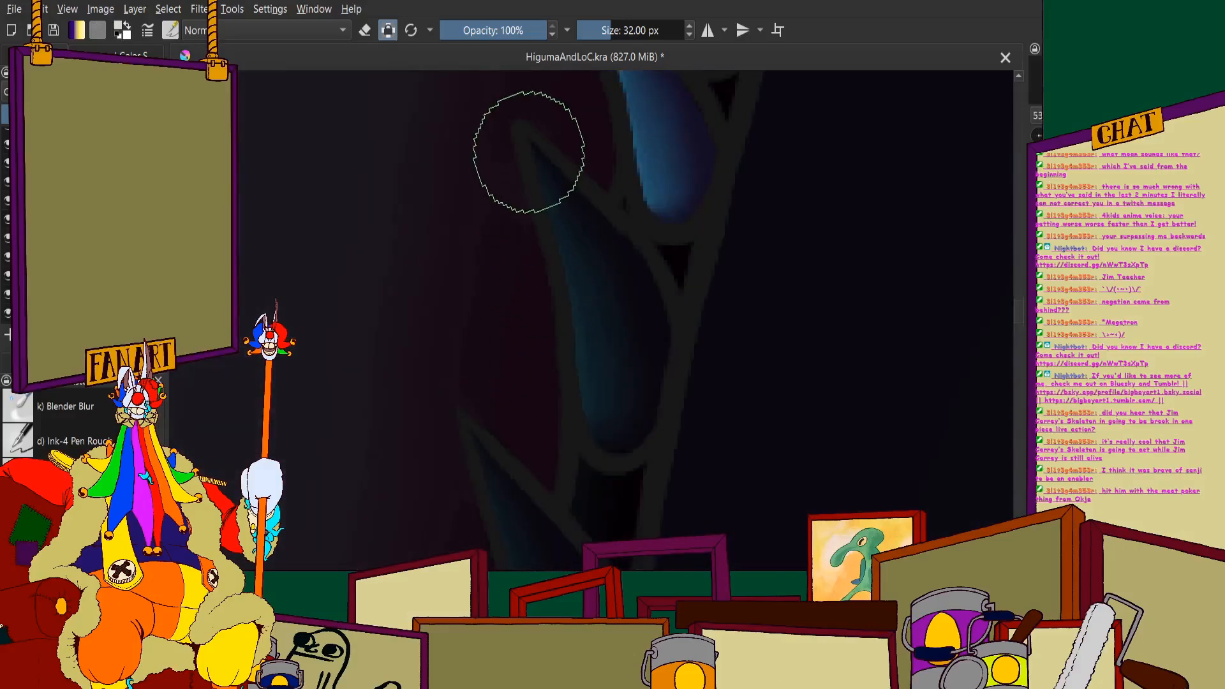
pyautogui.moveTo(547, 176)
pyautogui.mouseDown()
pyautogui.moveTo(618, 303)
pyautogui.moveTo(621, 381)
pyautogui.mouseUp()
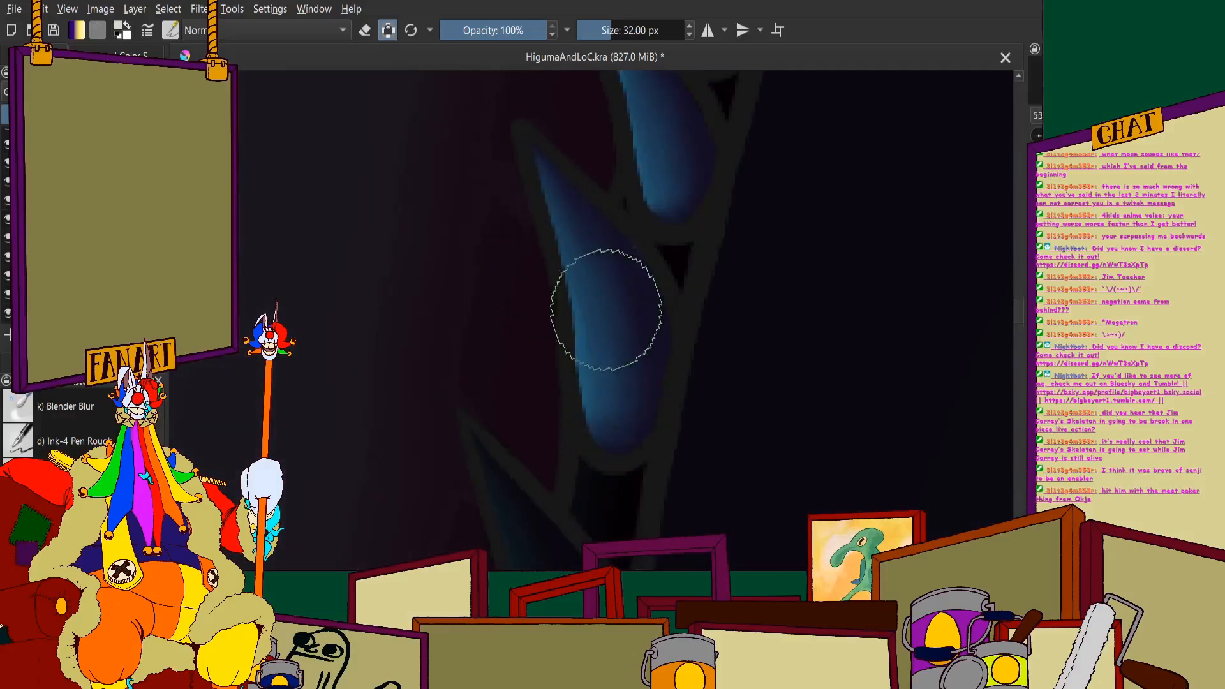
pyautogui.scroll(-4, 561, 207)
pyautogui.scroll(4, 551, 325)
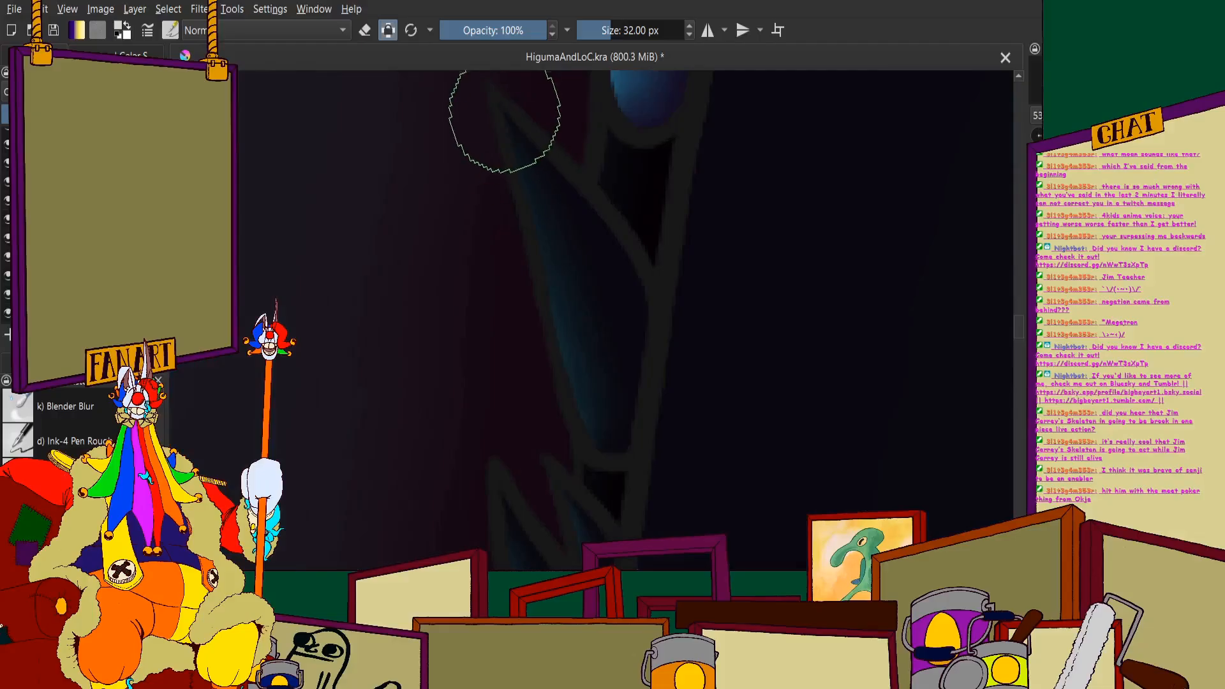
pyautogui.moveTo(540, 179)
pyautogui.mouseDown()
pyautogui.moveTo(593, 284)
pyautogui.moveTo(612, 366)
pyautogui.mouseUp()
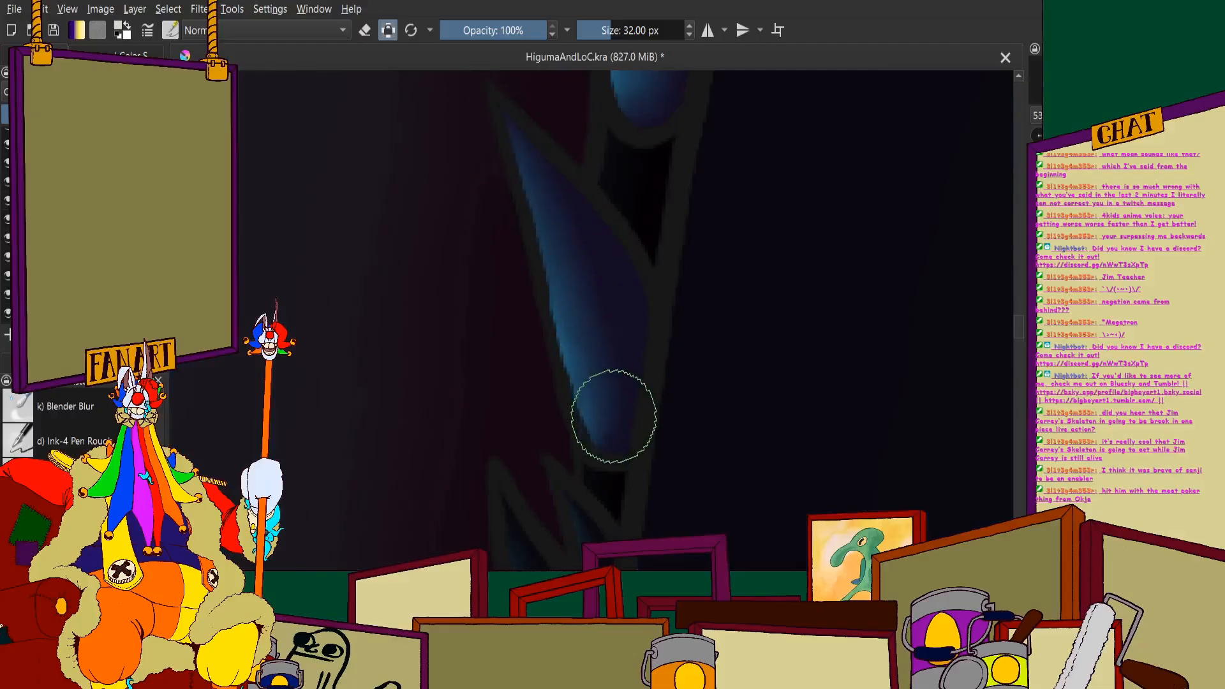
# - Show the splash around the lower jaw to check the repainted teeth in the whole composition, and hide it again
pyautogui.scroll(-4, 614, 416)
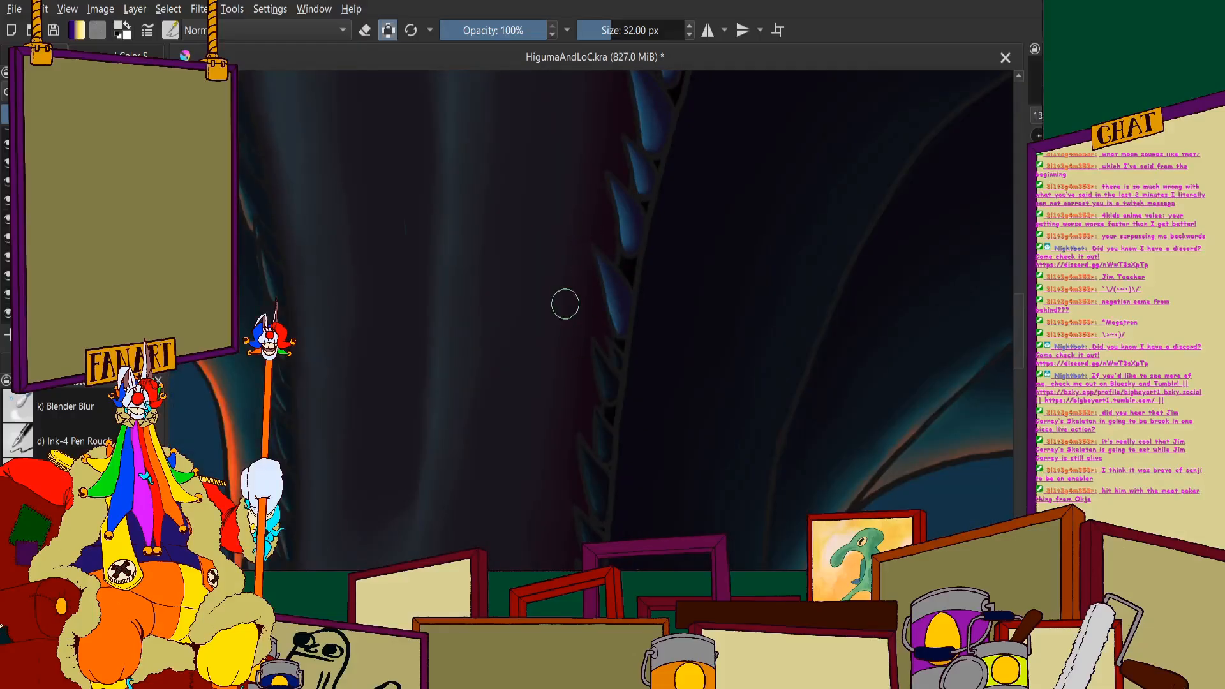
pyautogui.scroll(-5, 565, 304)
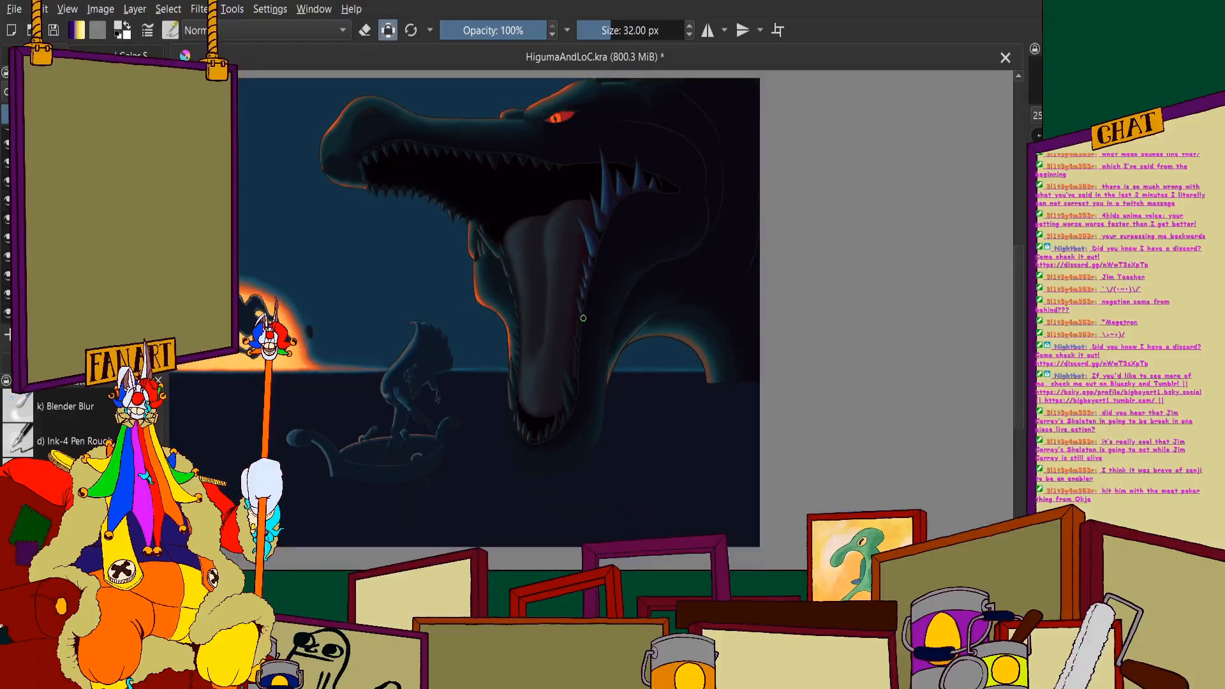
pyautogui.scroll(-2, 560, 310)
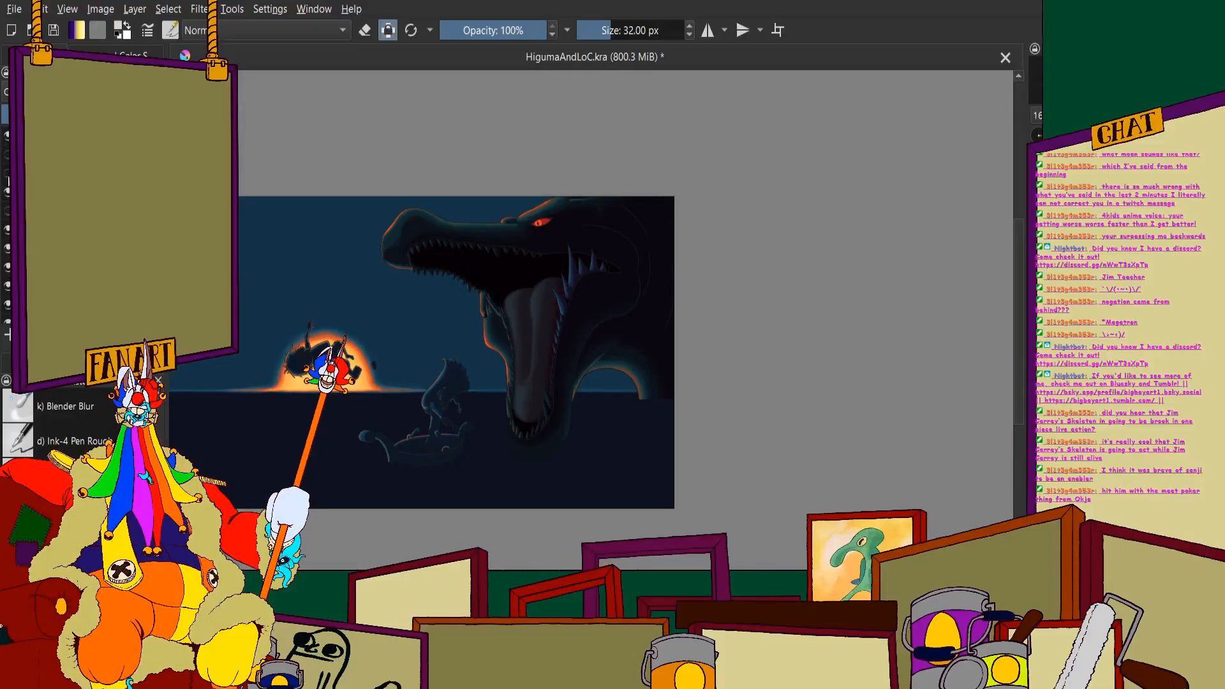
pyautogui.click(8, 173)
pyautogui.click(6, 210)
pyautogui.scroll(1, 505, 358)
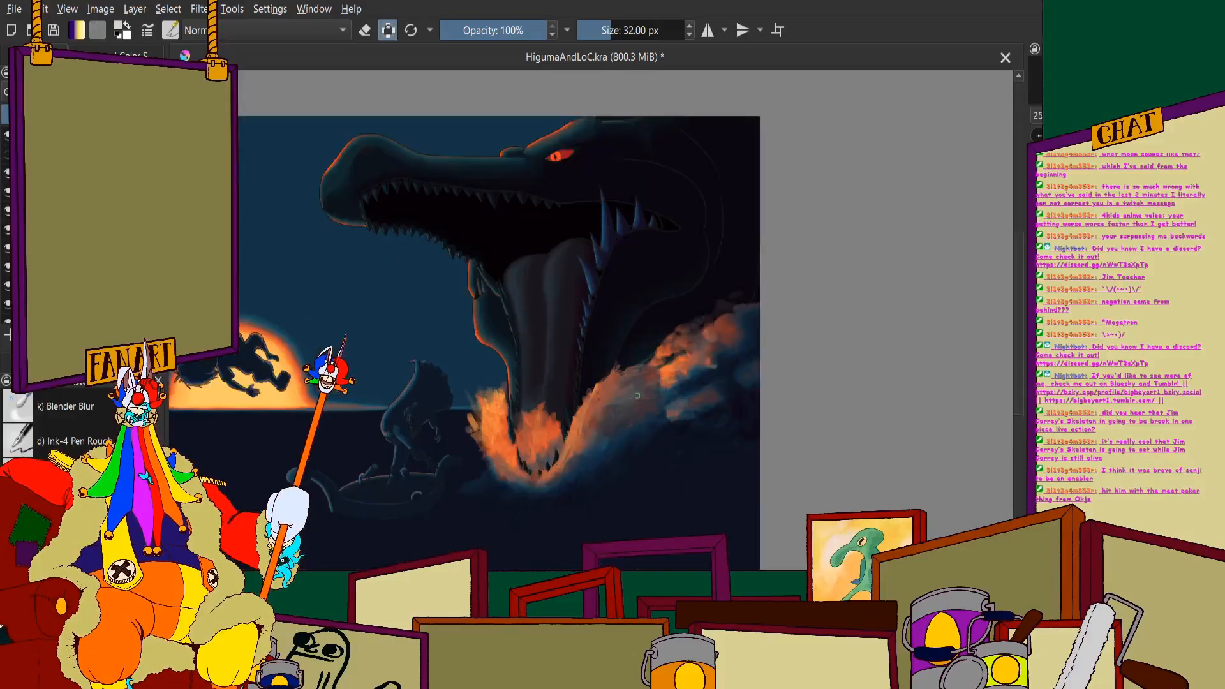
pyautogui.scroll(1, 631, 393)
pyautogui.scroll(-1, 563, 350)
pyautogui.scroll(1, 539, 364)
pyautogui.scroll(-2, 491, 252)
pyautogui.scroll(1, 487, 247)
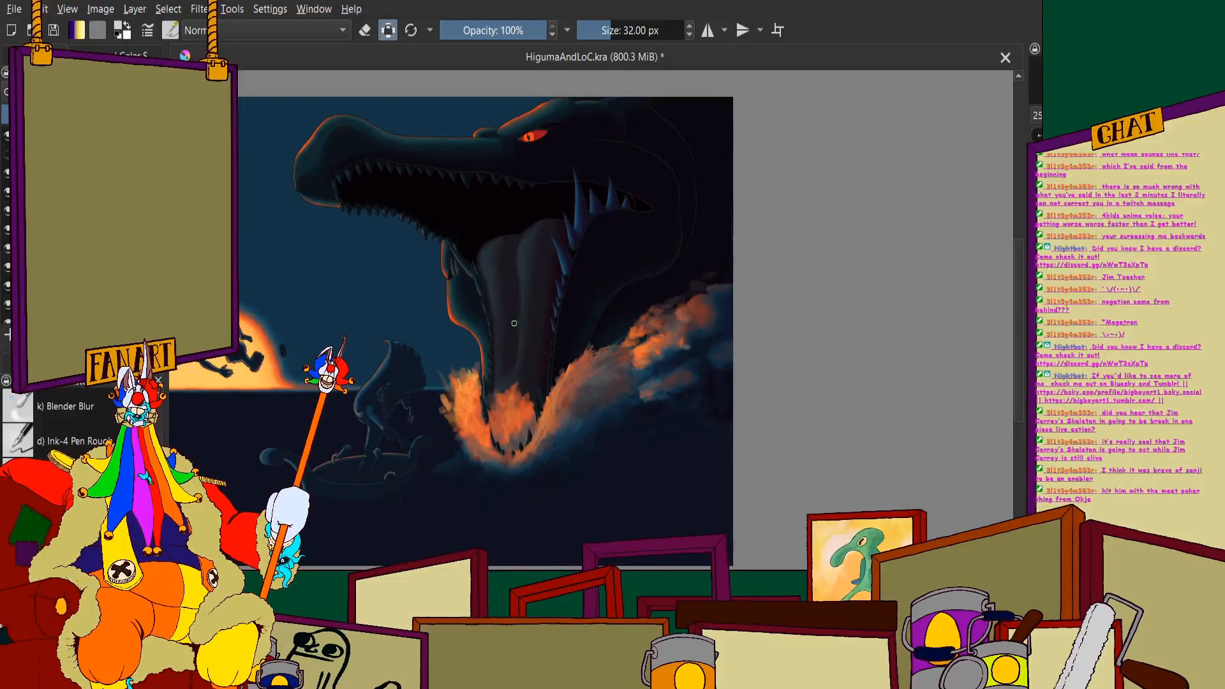
pyautogui.scroll(3, 515, 310)
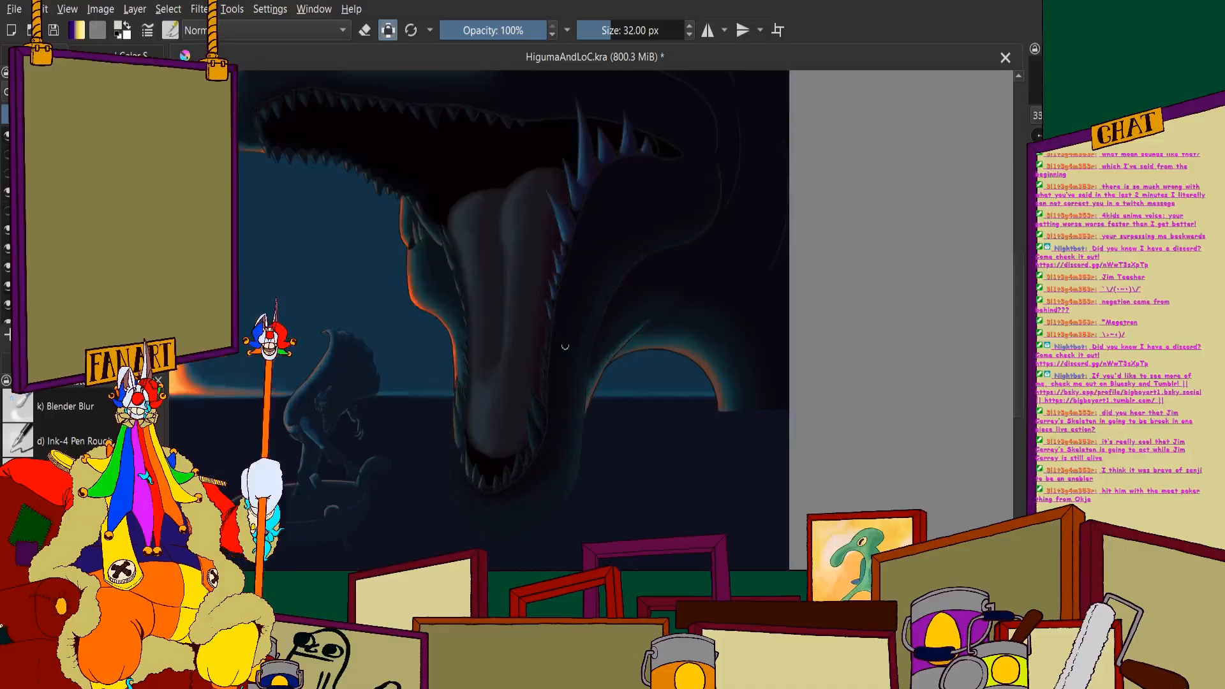
# - Paint the very small tooth midway down the tongue's right edge and its larger neighbour in the lighter colour
pyautogui.scroll(4, 507, 239)
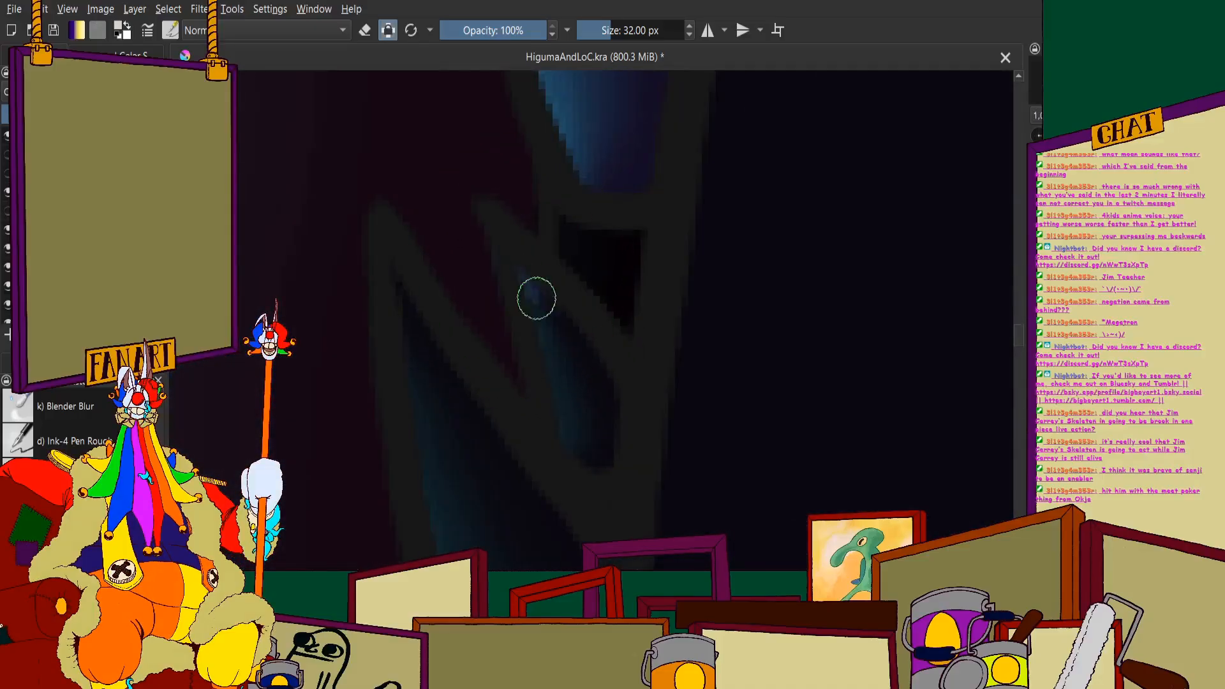
pyautogui.moveTo(537, 298); pyautogui.dragTo(591, 440)
pyautogui.scroll(-2, 554, 274)
pyautogui.scroll(1, 514, 432)
pyautogui.moveTo(453, 197); pyautogui.dragTo(556, 481)
# - Cover the following three small teeth along the lower half of the tongue's right edge with the lighter colour
pyautogui.scroll(-2, 487, 267)
pyautogui.scroll(2, 494, 377)
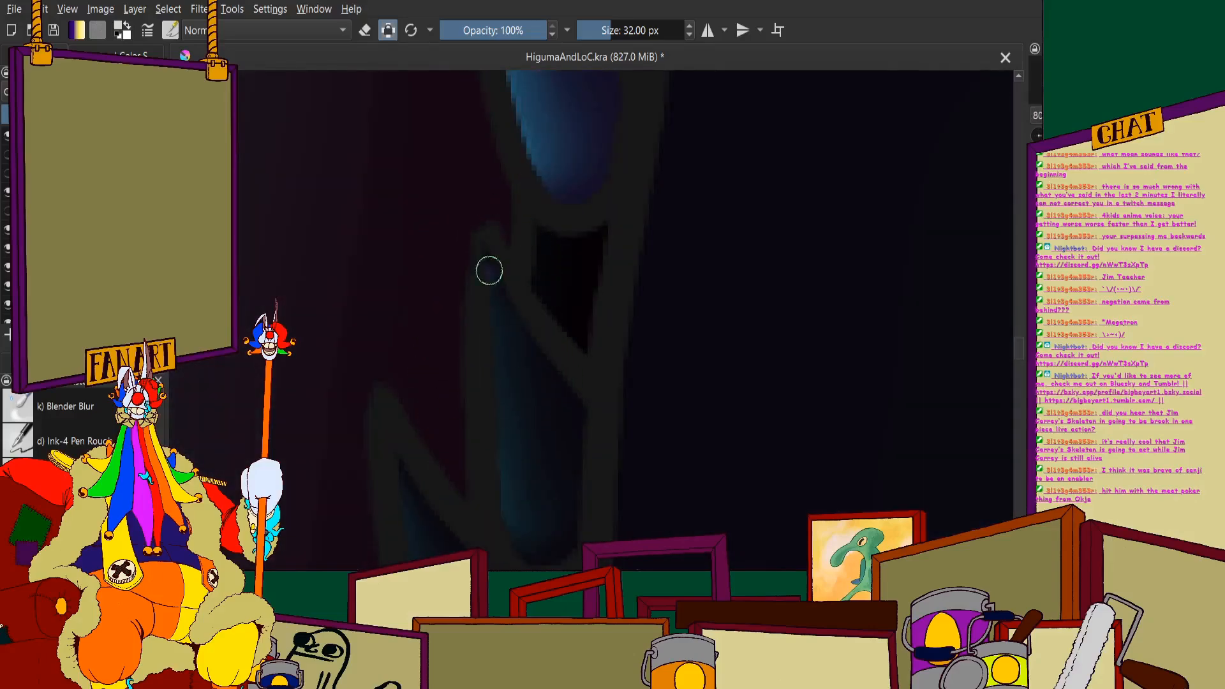
pyautogui.moveTo(518, 365); pyautogui.dragTo(547, 492)
pyautogui.scroll(-2, 476, 295)
pyautogui.scroll(2, 459, 239)
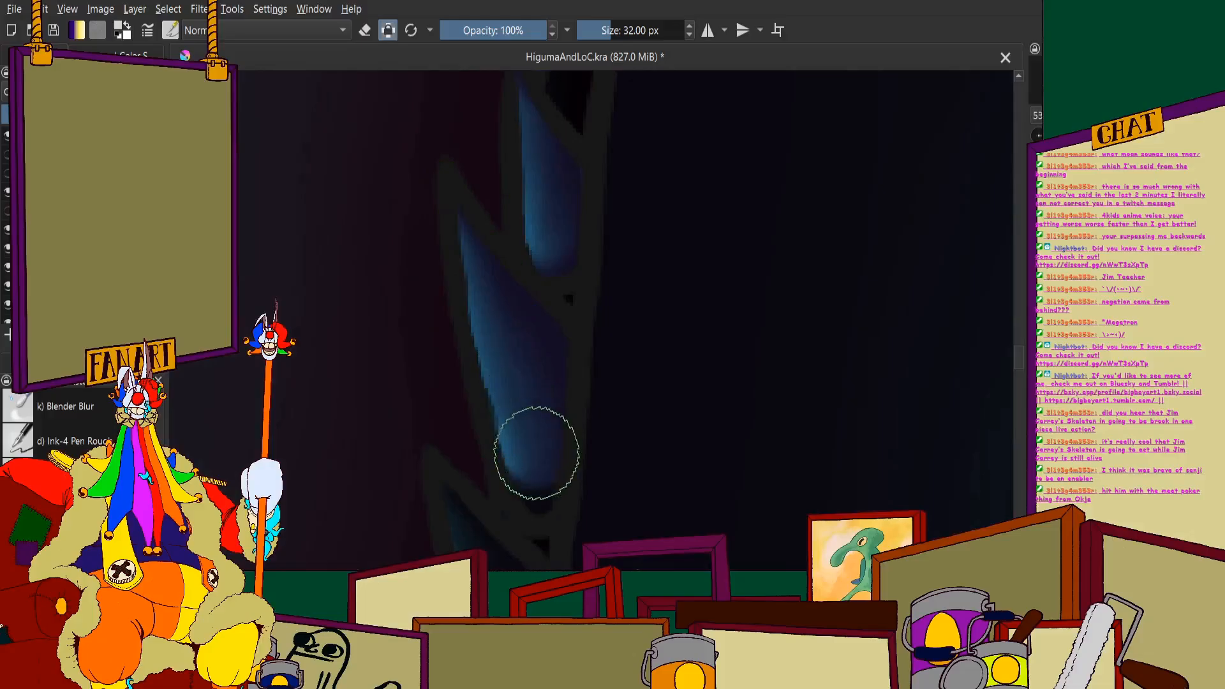
pyautogui.scroll(-2, 536, 453)
pyautogui.scroll(2, 479, 319)
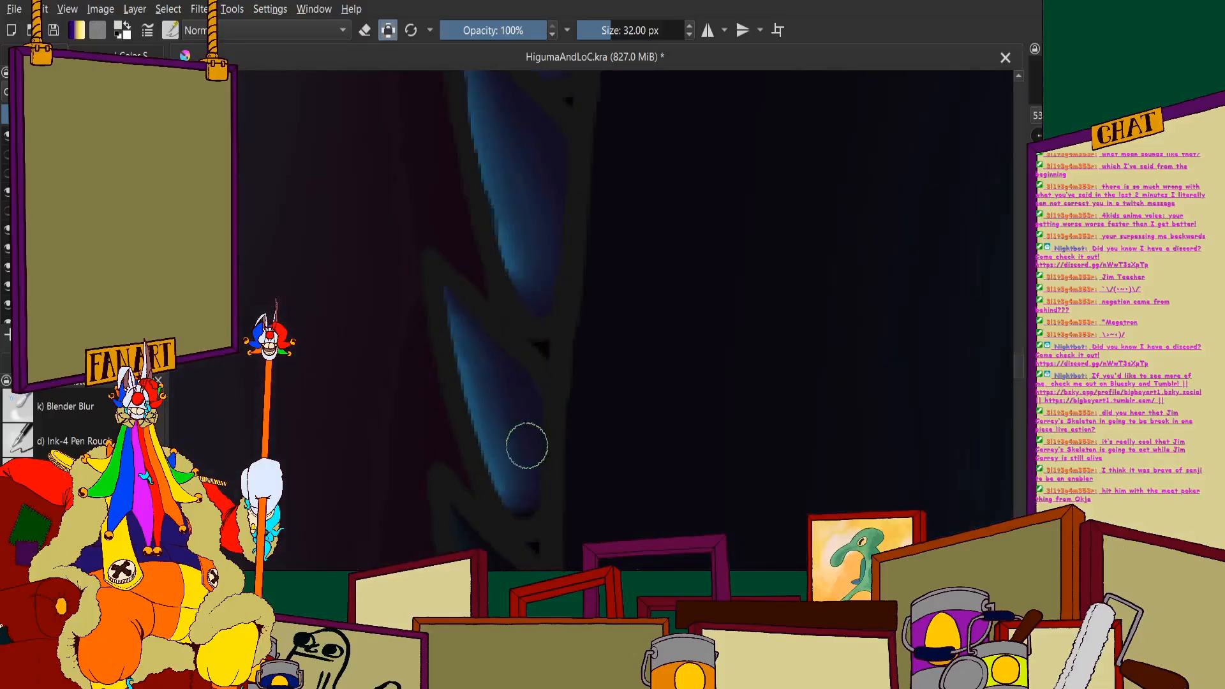
# - Lighten the last small teeth in the row, just above the large teeth near the jaw's front
pyautogui.scroll(-2, 467, 348)
pyautogui.scroll(3, 451, 260)
pyautogui.scroll(-3, 434, 262)
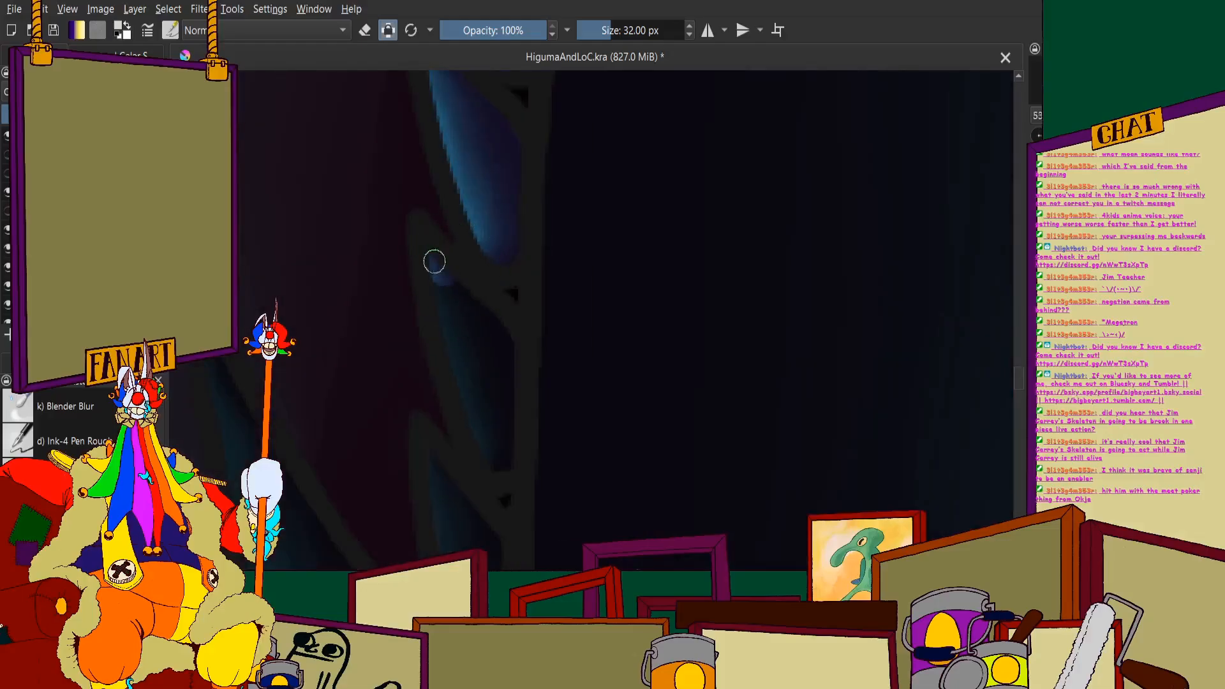
pyautogui.scroll(-2, 451, 315)
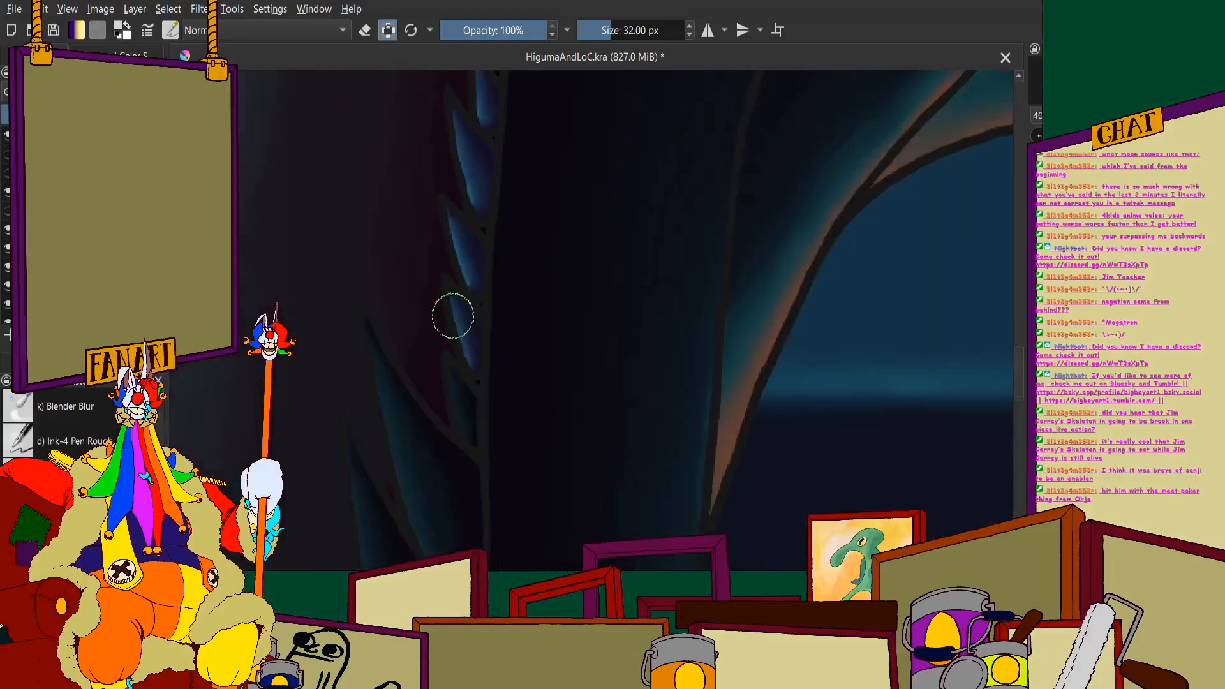
pyautogui.scroll(3, 446, 217)
pyautogui.moveTo(447, 237)
pyautogui.mouseDown()
pyautogui.moveTo(514, 410)
pyautogui.moveTo(455, 264)
pyautogui.moveTo(501, 299)
pyautogui.moveTo(552, 411)
pyautogui.moveTo(524, 399)
pyautogui.moveTo(533, 339)
pyautogui.moveTo(555, 365)
pyautogui.mouseUp()
pyautogui.scroll(-3, 514, 410)
pyautogui.scroll(3, 461, 440)
pyautogui.scroll(-3, 542, 298)
pyautogui.scroll(2, 511, 306)
# - Paint the upper large tooth near the lower jaw's front in the lighter colour, including its base and thin tip
pyautogui.moveTo(481, 260)
pyautogui.mouseDown()
pyautogui.moveTo(450, 158)
pyautogui.moveTo(496, 249)
pyautogui.moveTo(432, 143)
pyautogui.moveTo(506, 404)
pyautogui.moveTo(570, 537)
pyautogui.mouseUp()
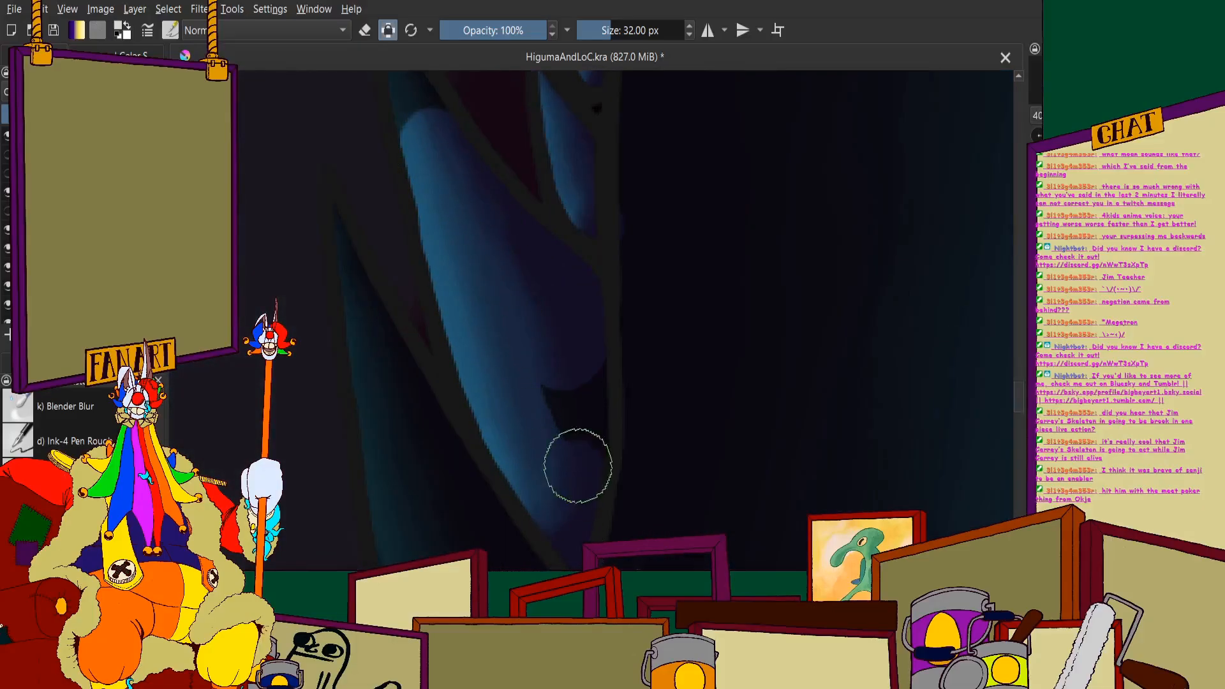
pyautogui.moveTo(578, 466); pyautogui.dragTo(538, 366)
pyautogui.scroll(-3, 531, 365)
pyautogui.scroll(3, 478, 258)
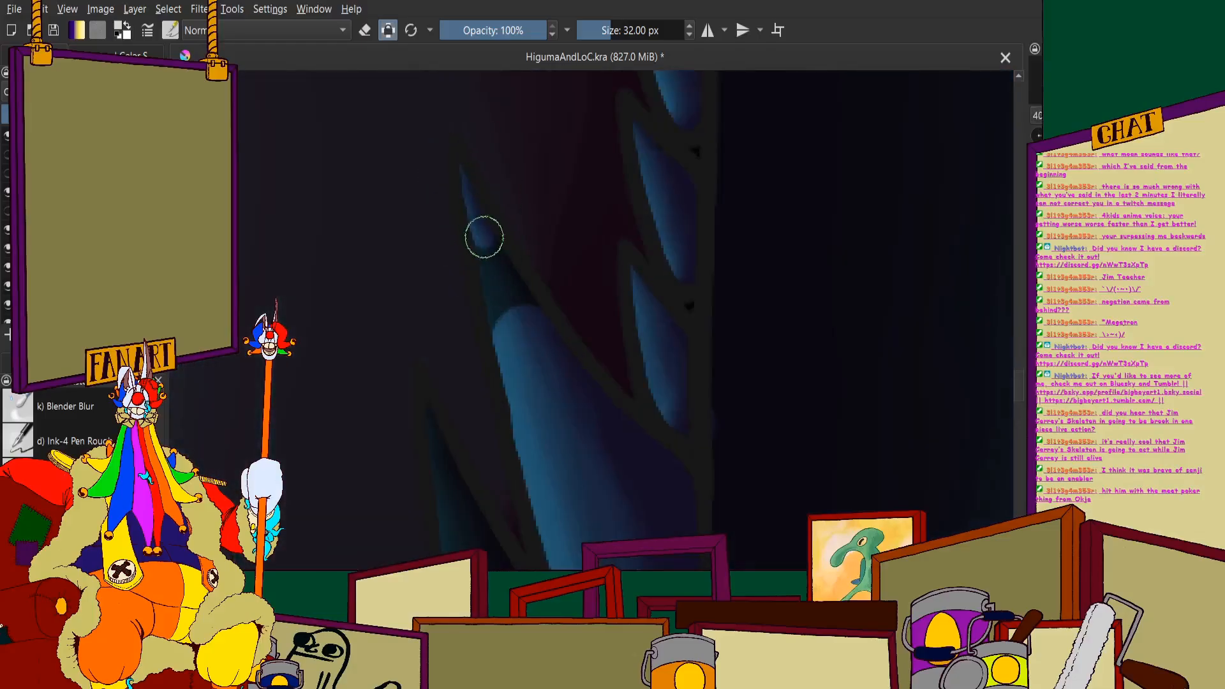
pyautogui.moveTo(485, 237); pyautogui.dragTo(533, 364)
pyautogui.scroll(-4, 533, 364)
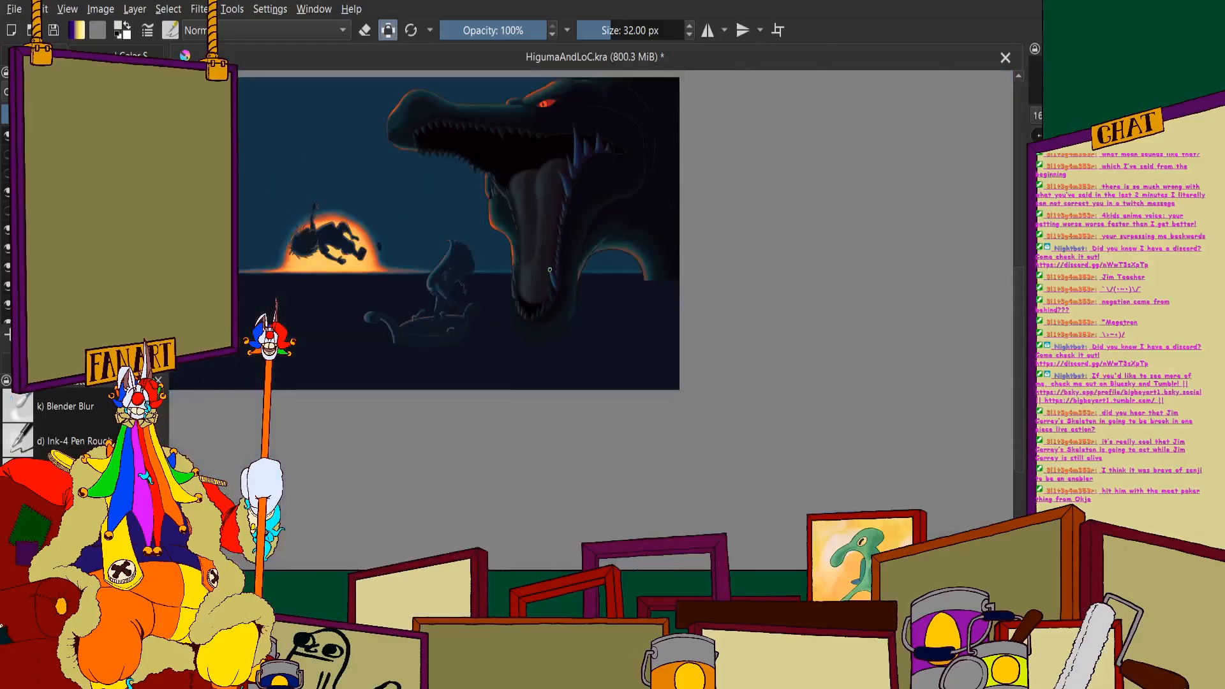
# - Lighten the neighbouring large tooth beside the tongue's lower right edge along its whole length
pyautogui.scroll(5, 549, 270)
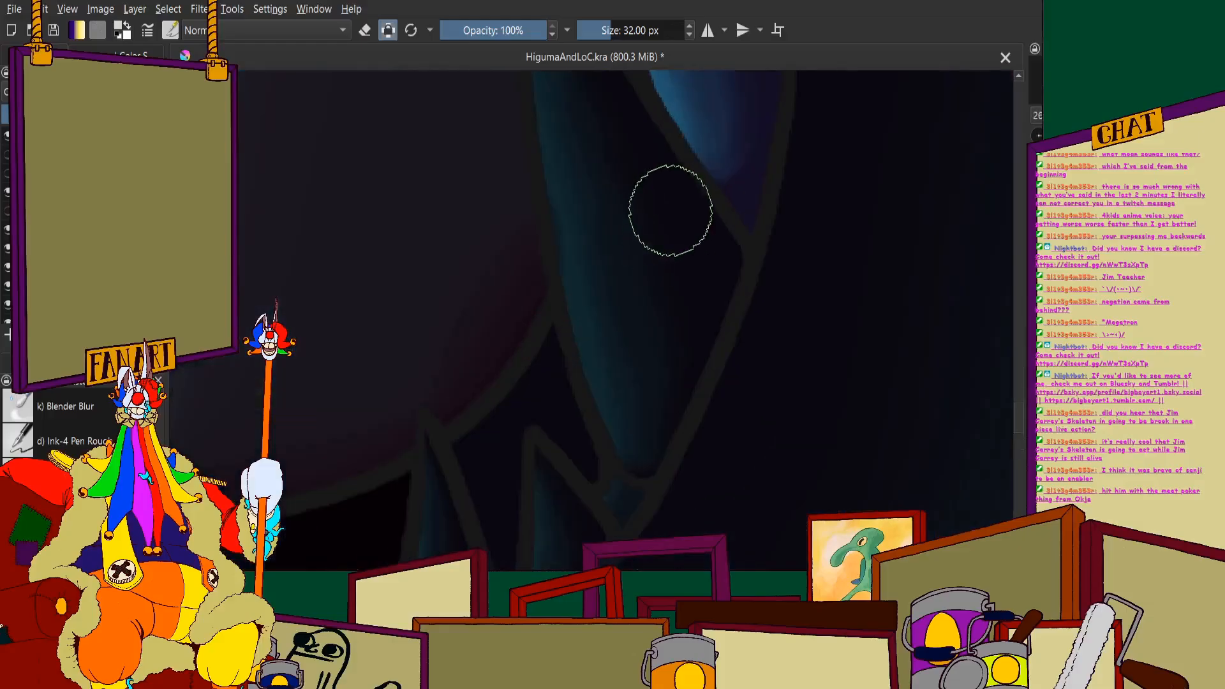
pyautogui.moveTo(667, 188)
pyautogui.mouseDown()
pyautogui.moveTo(574, 109)
pyautogui.moveTo(569, 274)
pyautogui.moveTo(615, 487)
pyautogui.moveTo(673, 414)
pyautogui.mouseUp()
pyautogui.scroll(2, 706, 273)
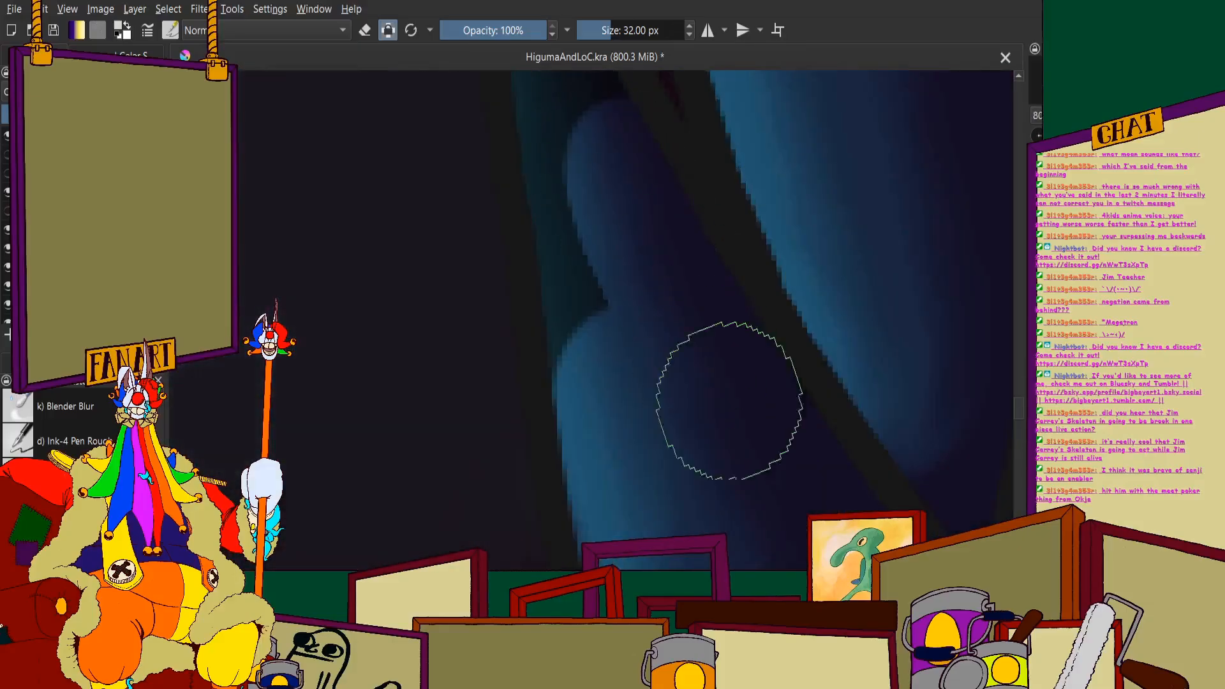
pyautogui.scroll(-2, 606, 325)
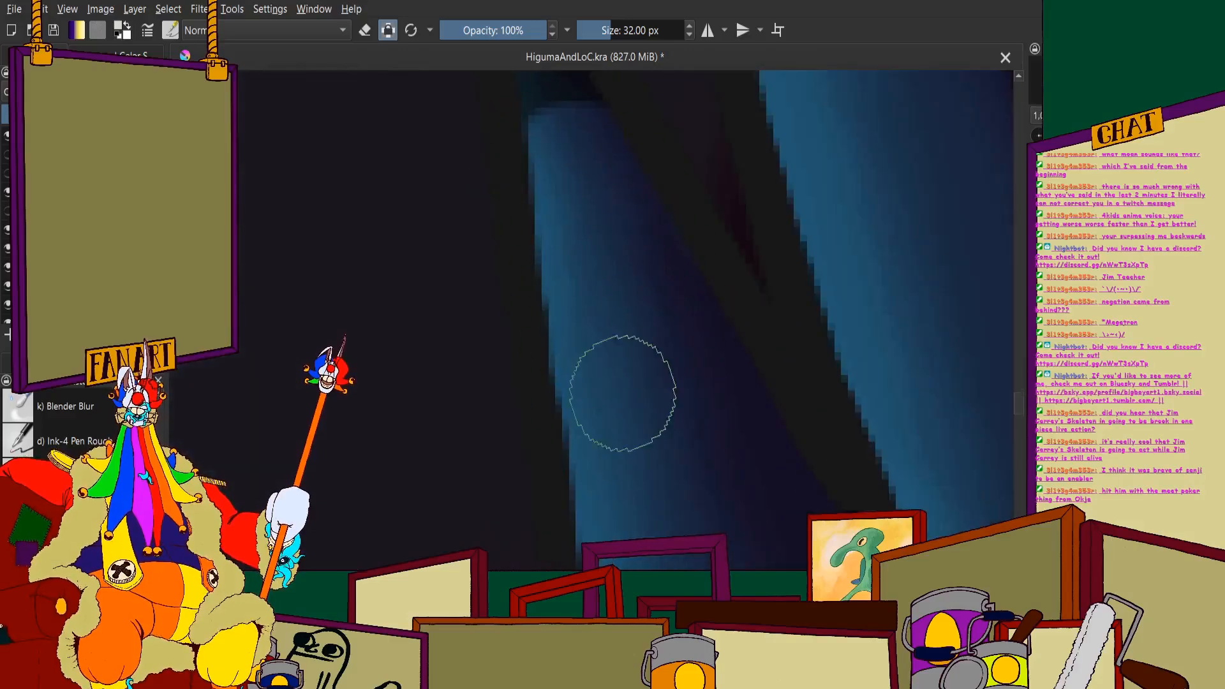
pyautogui.scroll(1, 679, 395)
pyautogui.moveTo(701, 384); pyautogui.dragTo(717, 438)
pyautogui.scroll(-3, 717, 438)
pyautogui.scroll(4, 612, 259)
pyautogui.moveTo(601, 198)
pyautogui.mouseDown()
pyautogui.moveTo(604, 166)
pyautogui.moveTo(684, 412)
pyautogui.mouseUp()
pyautogui.scroll(-6, 684, 412)
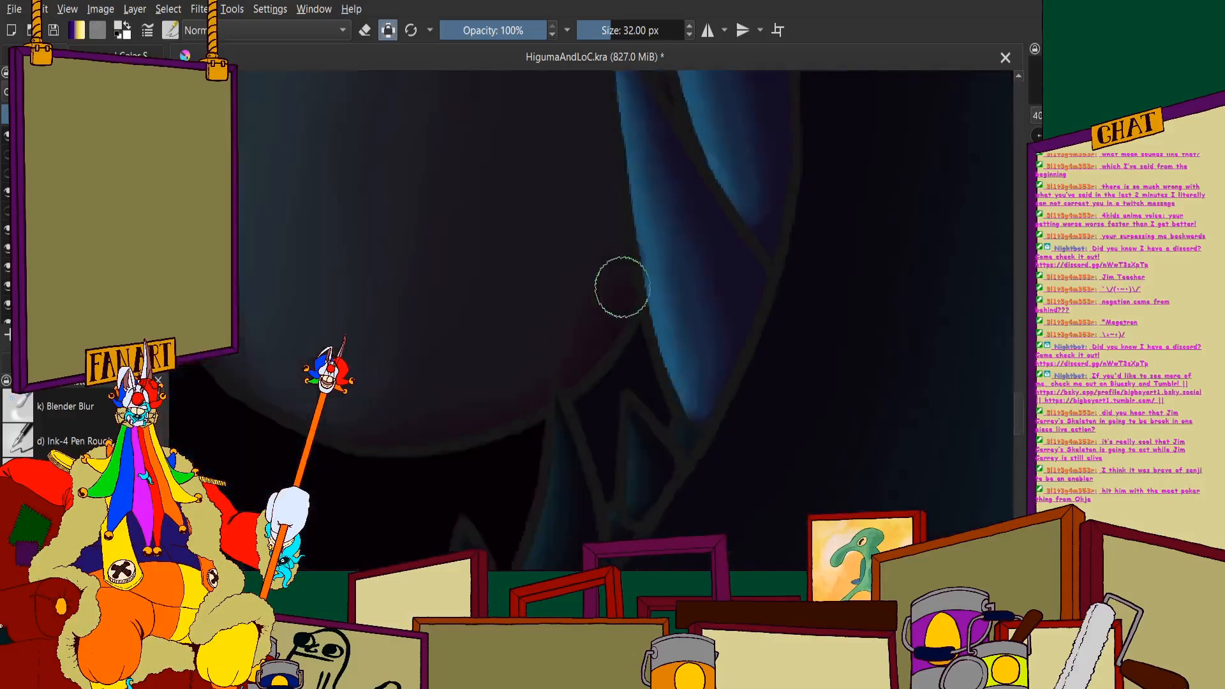
# - Paint the short tooth just below the large pair at the lower jaw's front in the lighter colour
pyautogui.scroll(3, 646, 159)
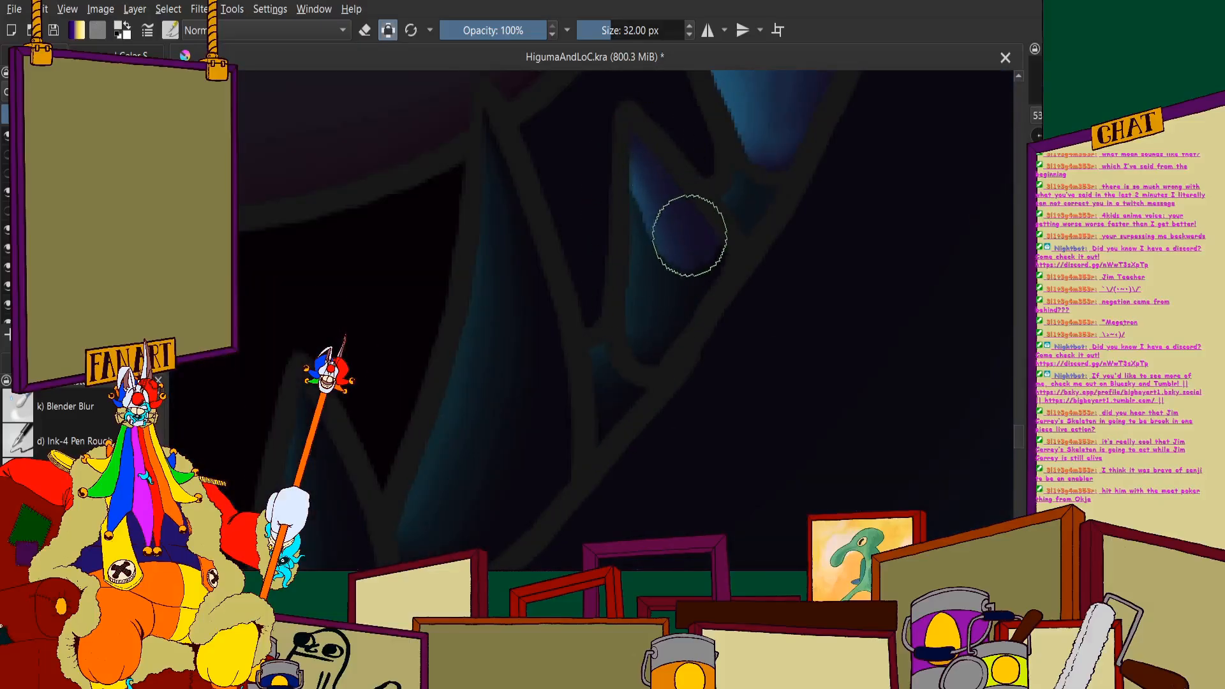
pyautogui.scroll(-4, 587, 235)
pyautogui.scroll(3, 603, 191)
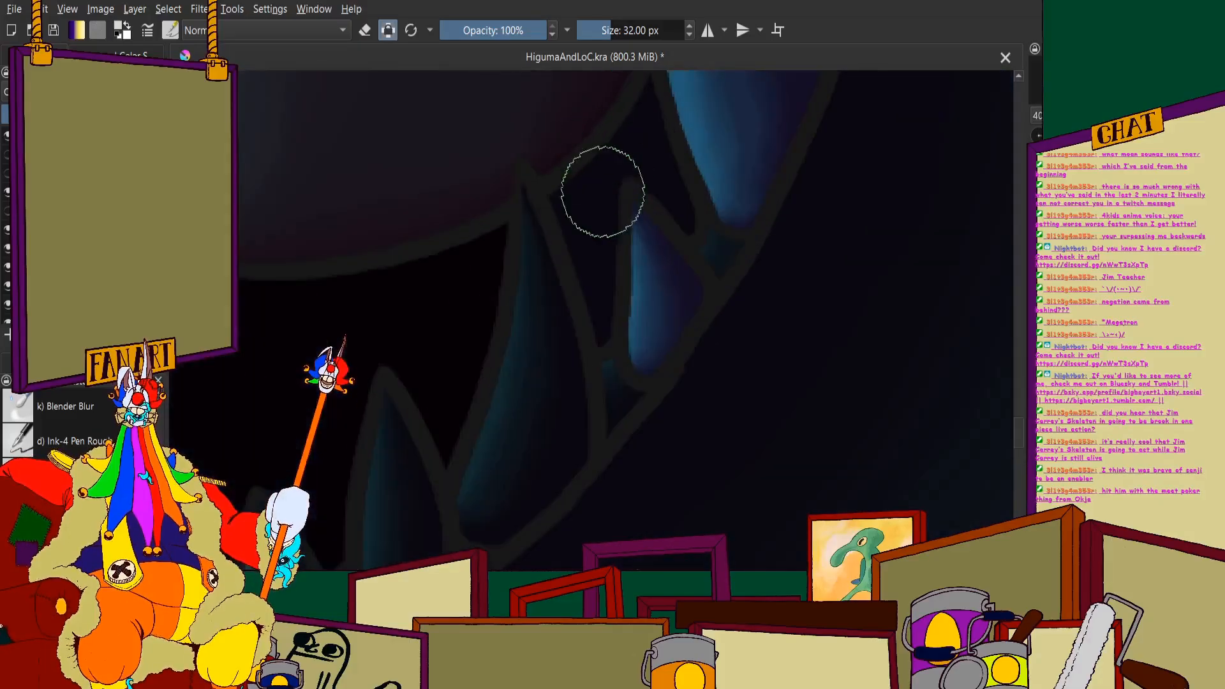
# - Cover the tall curved front tooth touching the tongue's lower edge with the lighter colour, from base to tip
pyautogui.scroll(-3, 603, 192)
pyautogui.scroll(3, 520, 397)
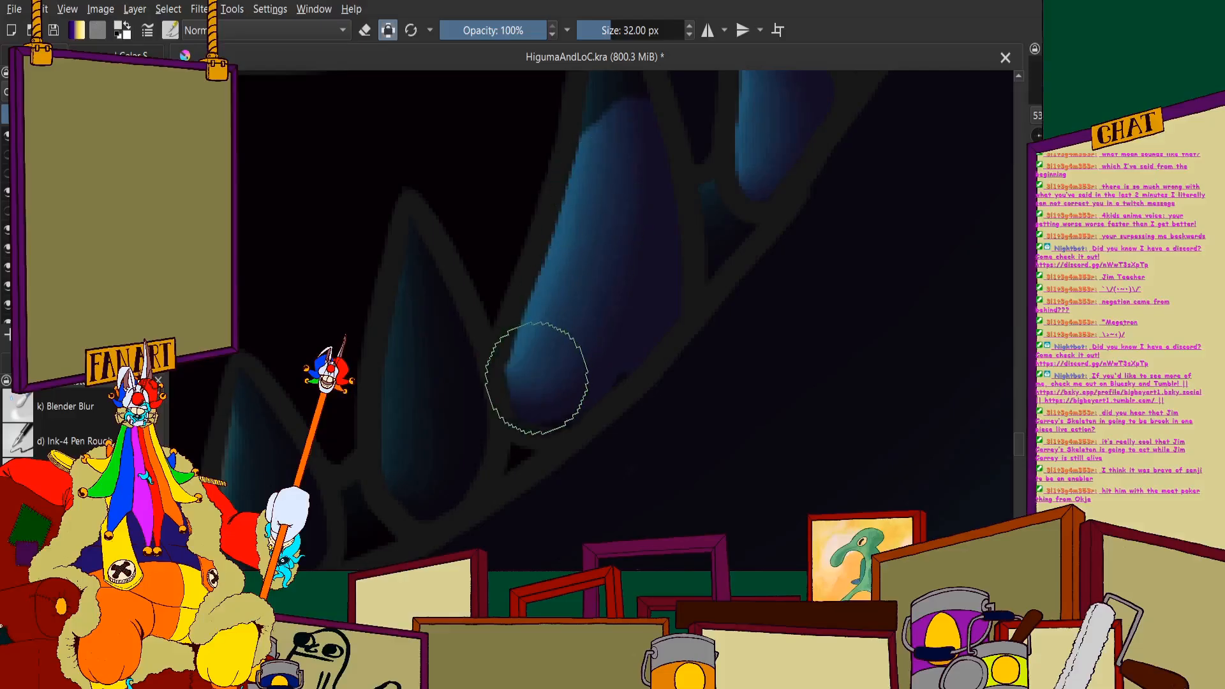
pyautogui.scroll(-3, 536, 378)
pyautogui.scroll(2, 588, 295)
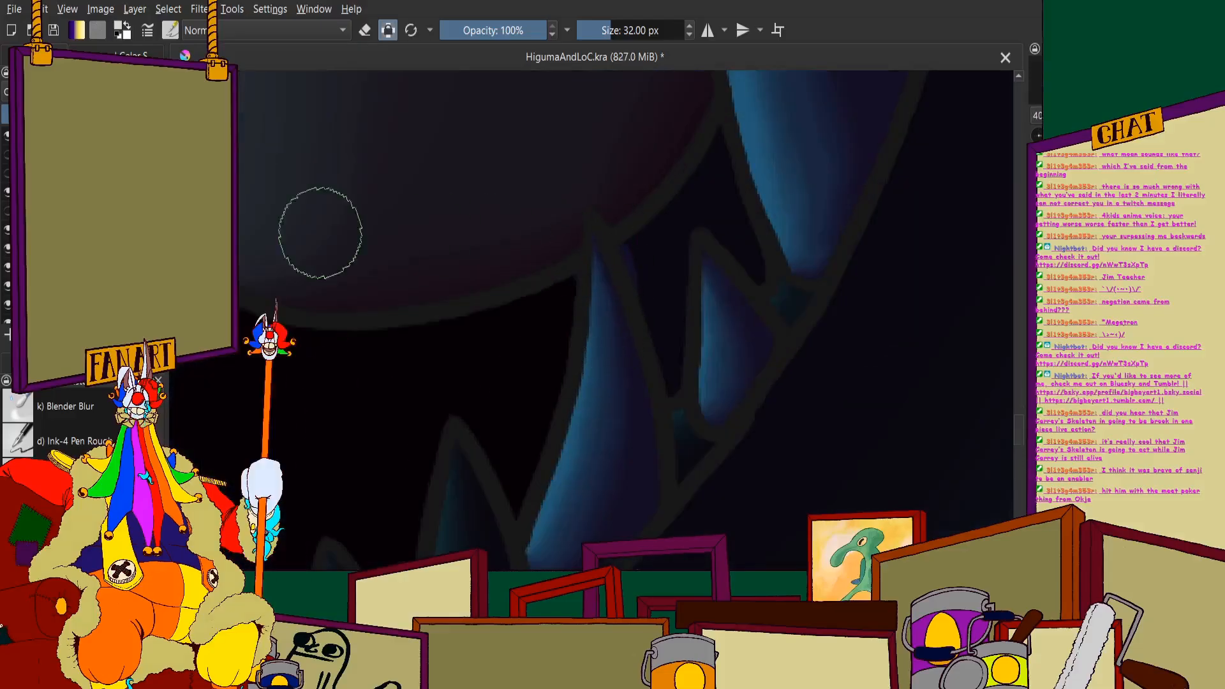
pyautogui.scroll(-3, 534, 282)
pyautogui.scroll(4, 679, 386)
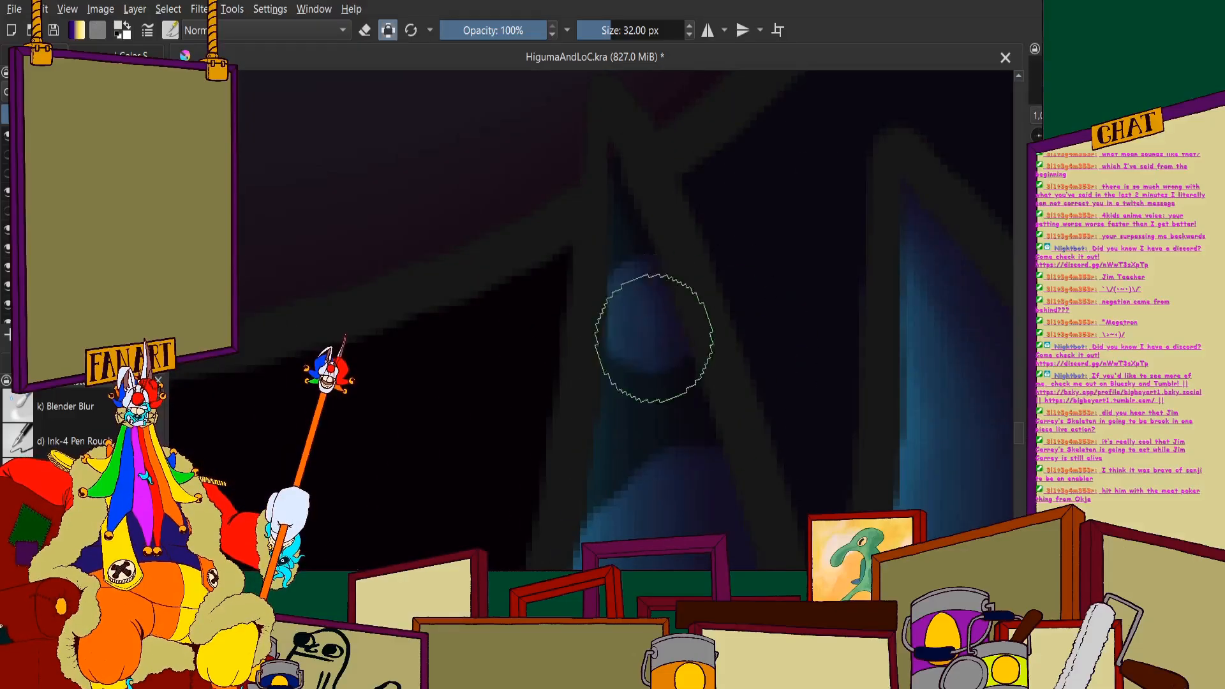
# - Blacken the gum gaps between the large teeth along the tongue's lower right edge with the 32 px brush
pyautogui.click(156, 53)
pyautogui.scroll(-1, 698, 164)
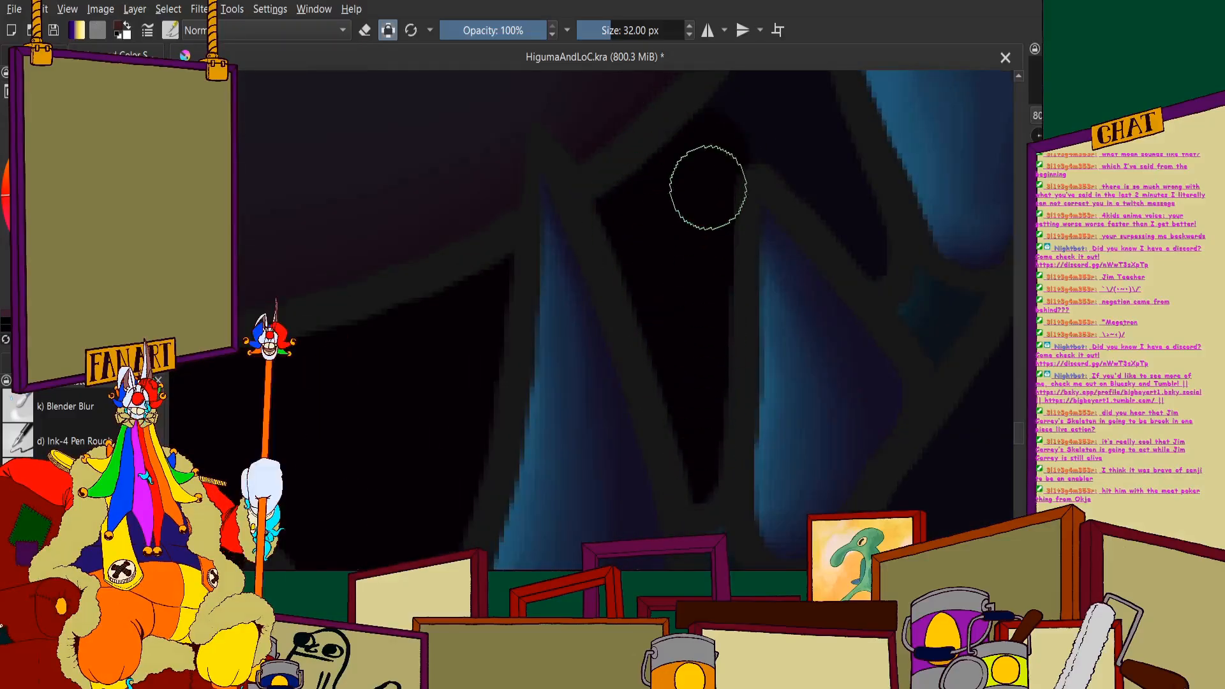
pyautogui.scroll(2, 708, 187)
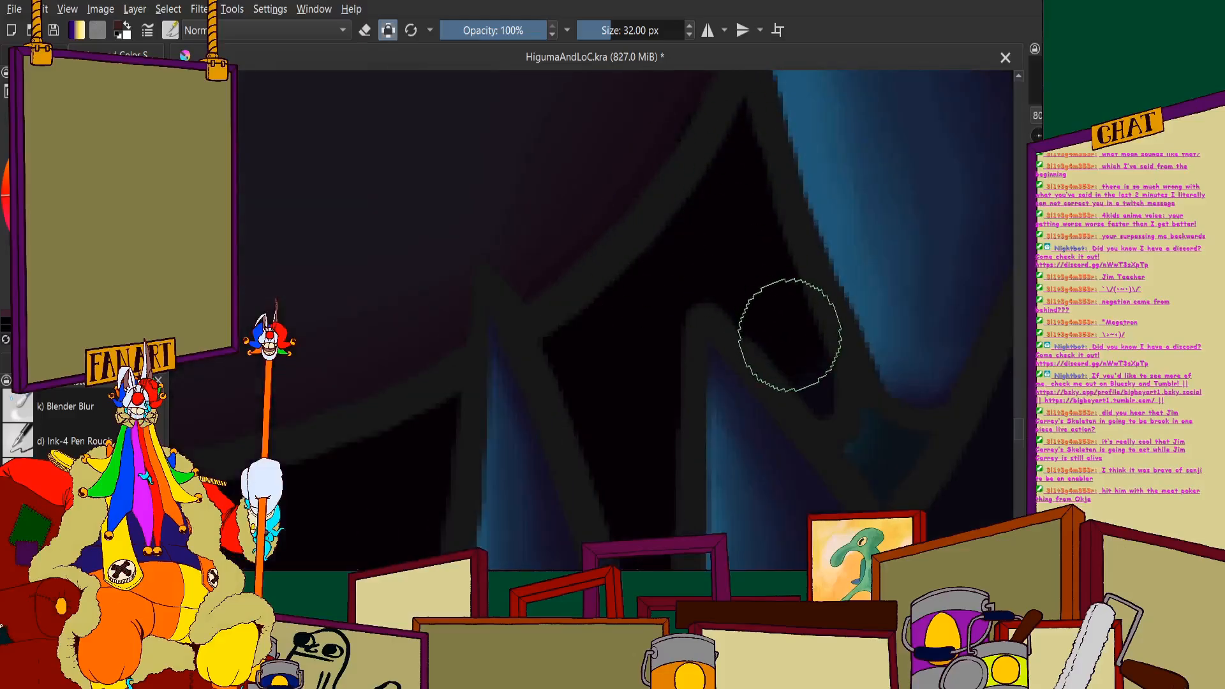
pyautogui.scroll(1, 708, 211)
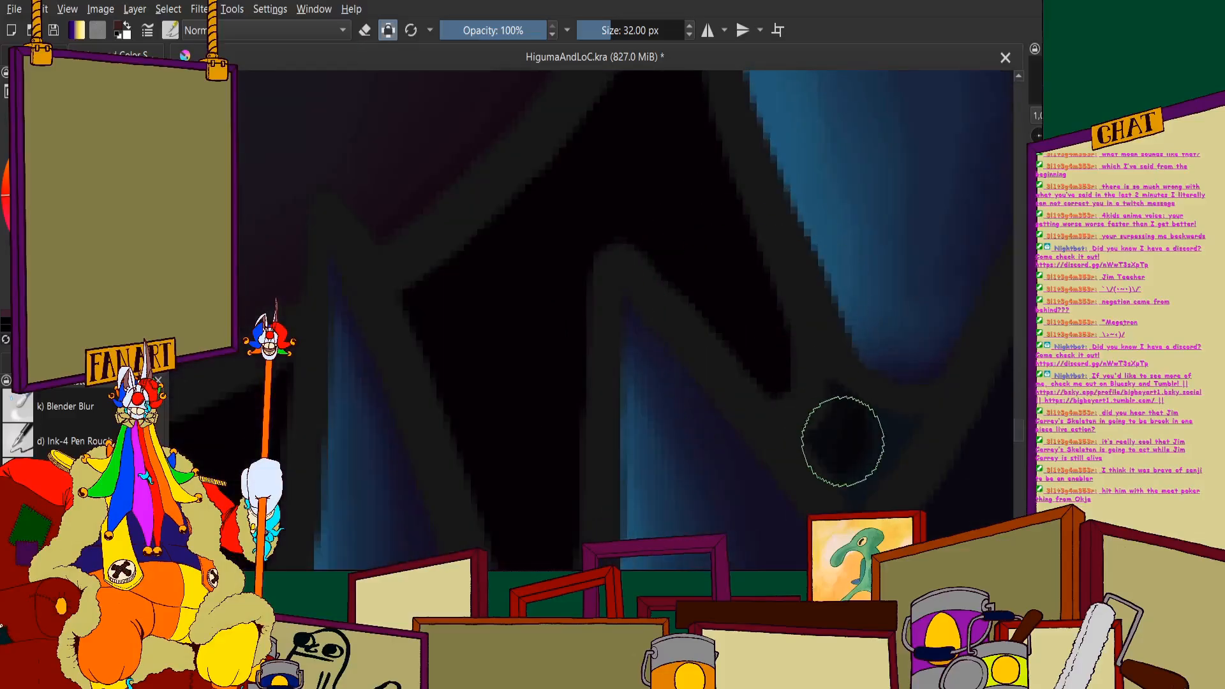
pyautogui.scroll(-3, 698, 375)
pyautogui.scroll(2, 756, 345)
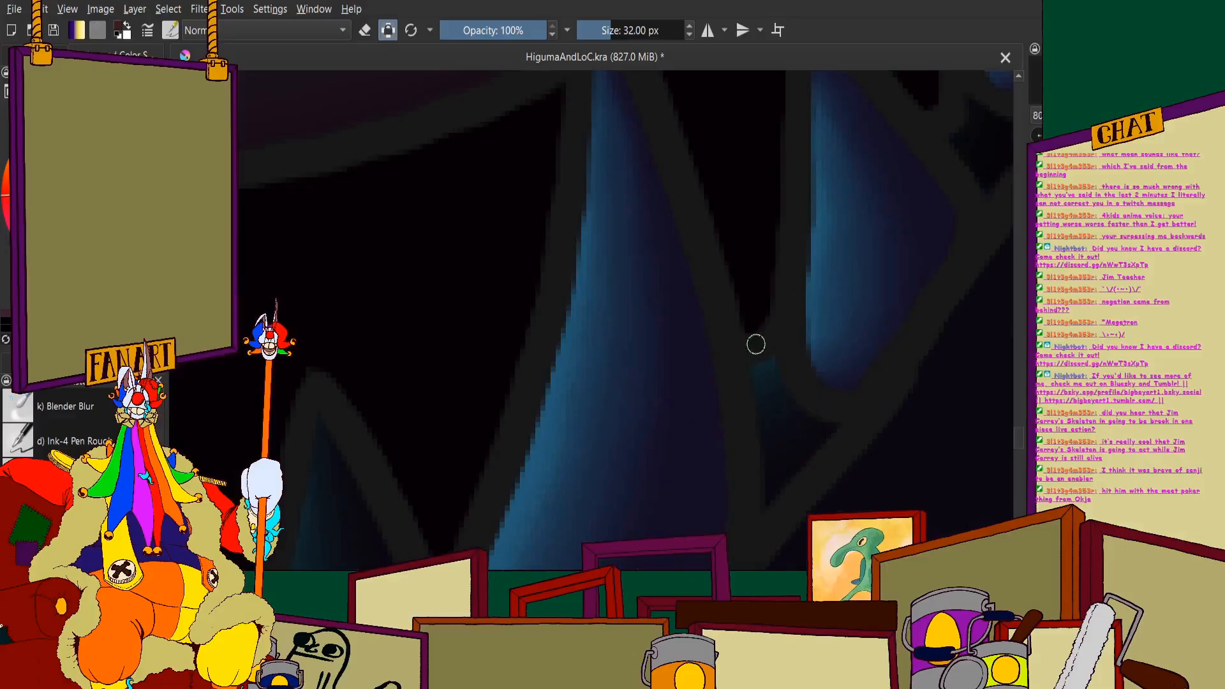
# - Blacken the small gum gaps between the tooth bases along the lower jaw's front rim
pyautogui.scroll(-3, 681, 287)
pyautogui.scroll(4, 644, 421)
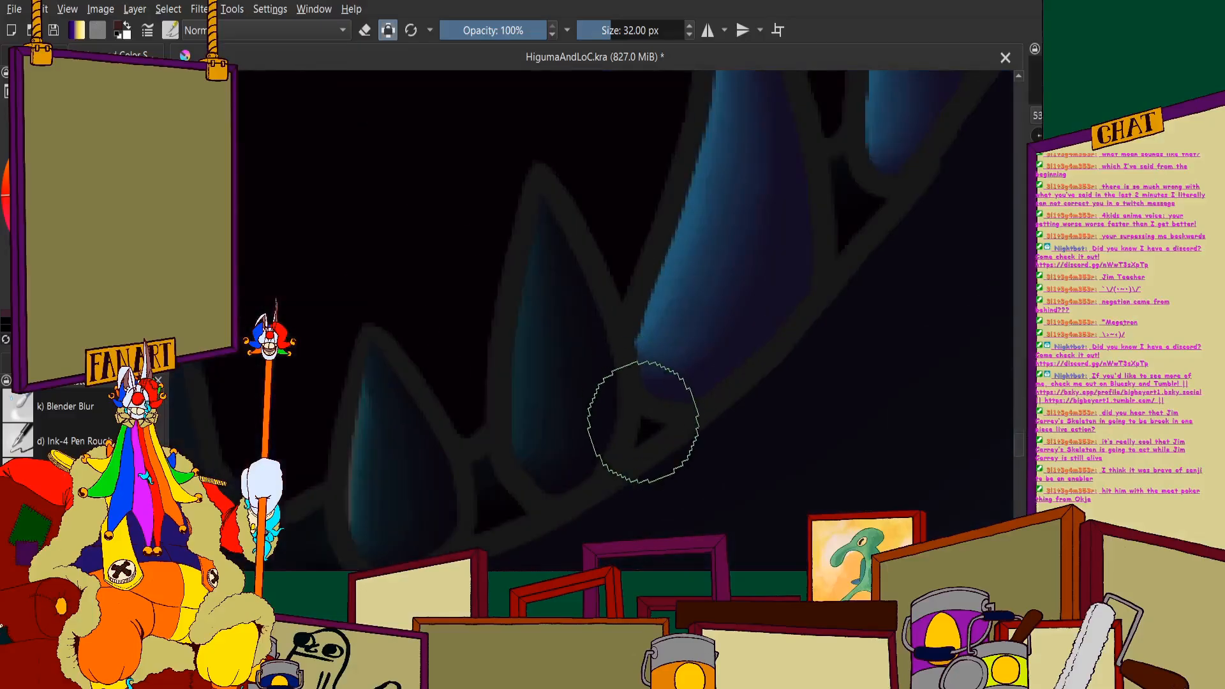
pyautogui.scroll(2, 643, 438)
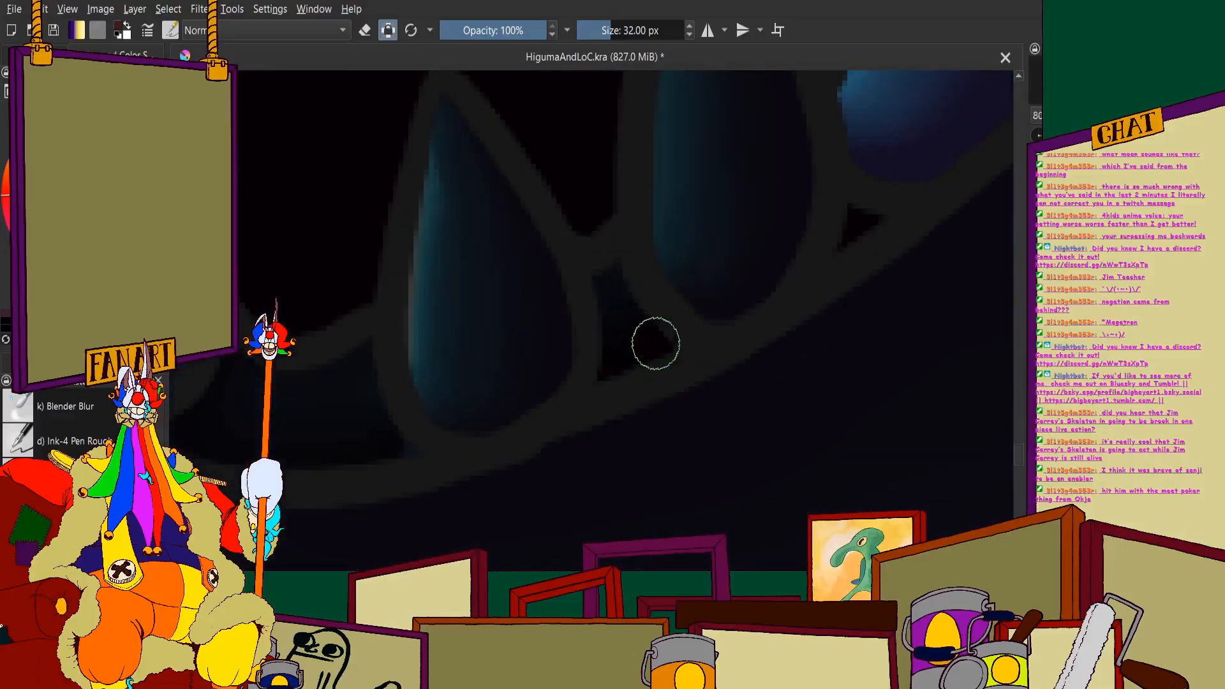
pyautogui.scroll(-3, 656, 344)
pyautogui.scroll(4, 528, 308)
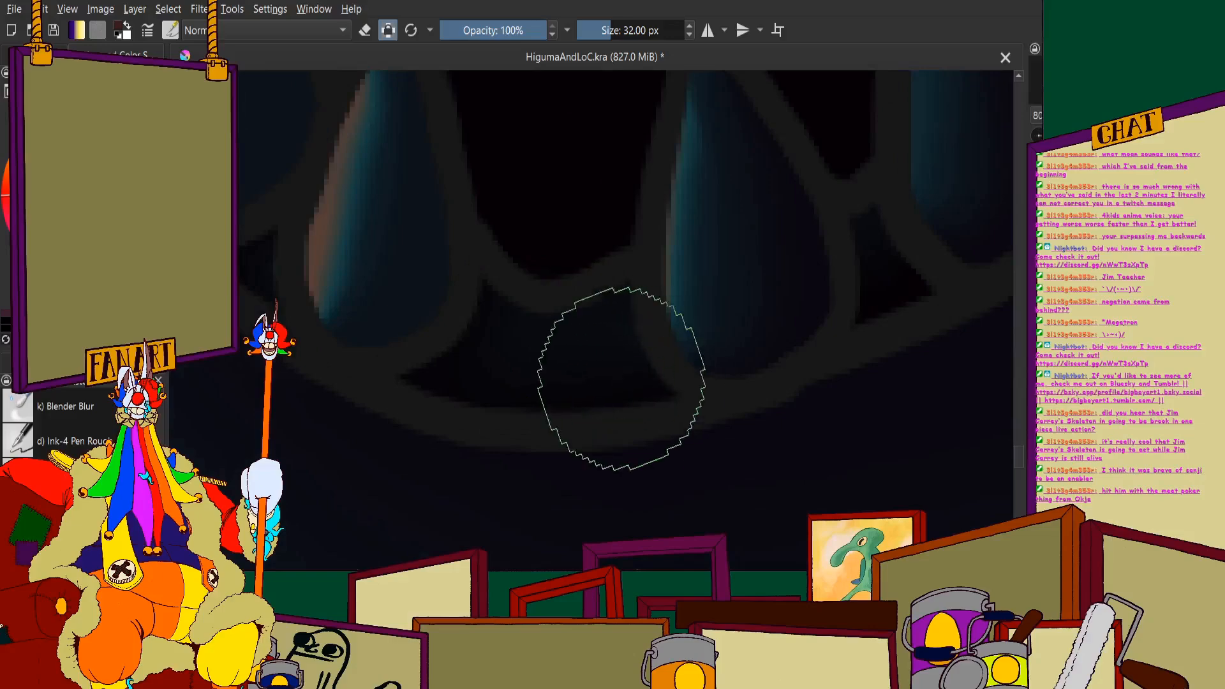
pyautogui.scroll(-2, 618, 361)
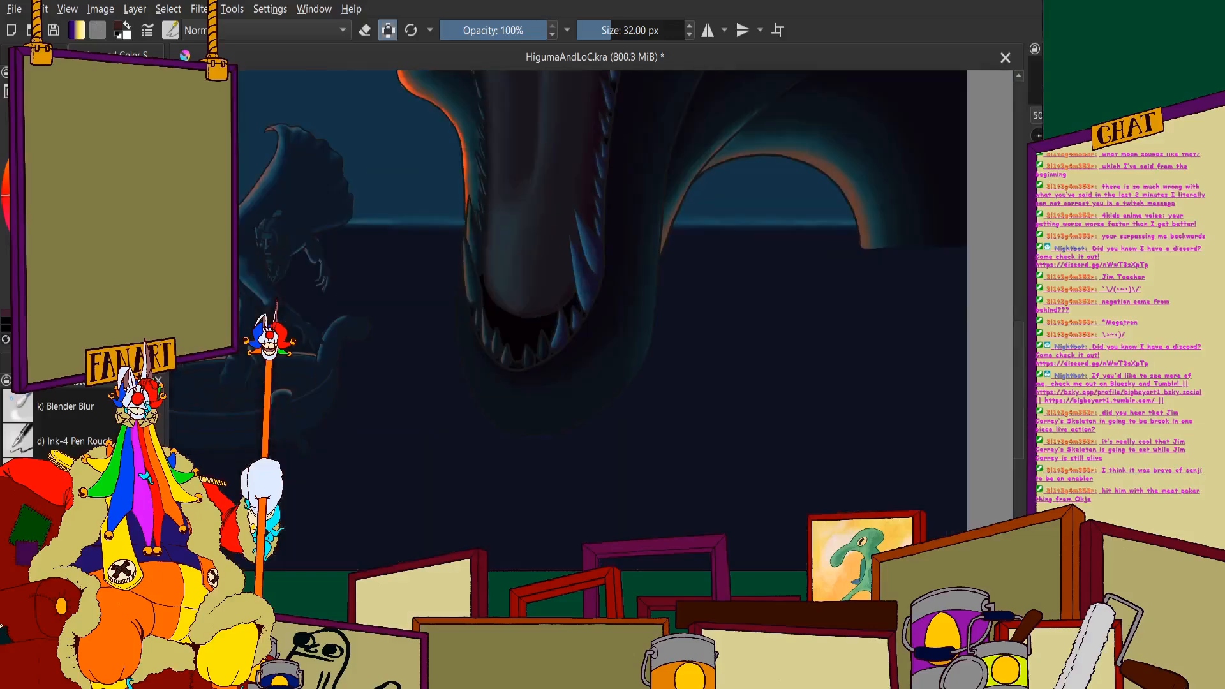
# - Repaint the two pointed teeth on the right half of the lower jaw's front in the lighter colour
pyautogui.scroll(4, 553, 345)
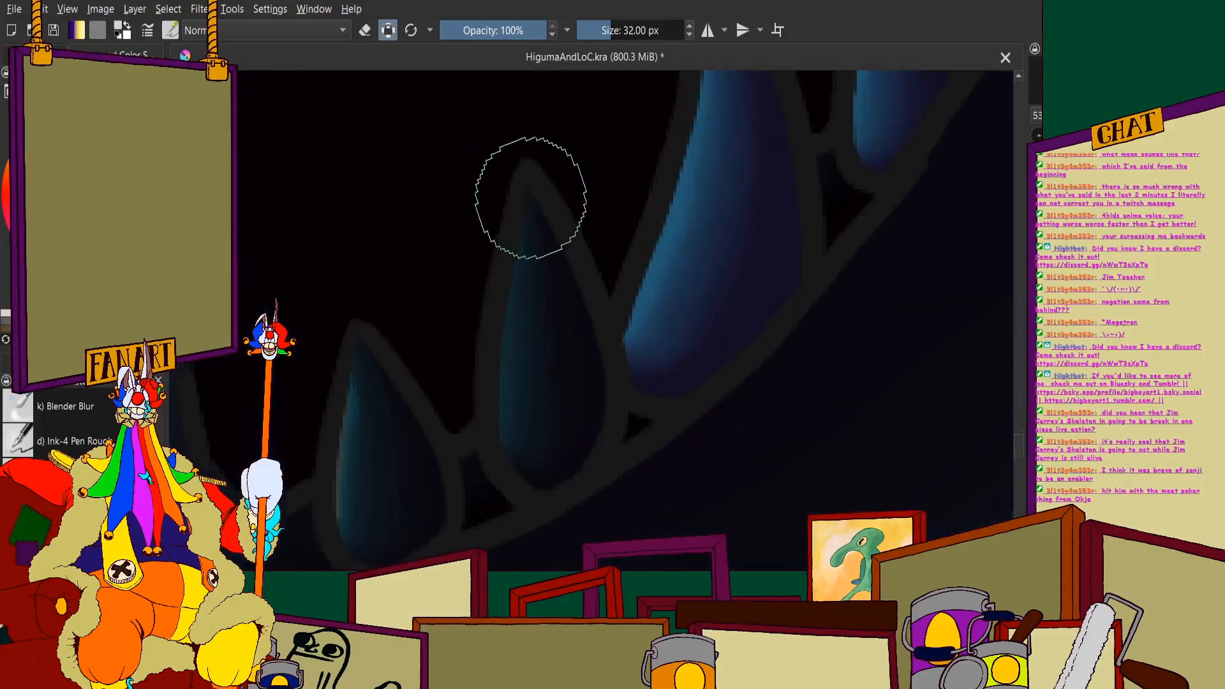
pyautogui.moveTo(540, 261); pyautogui.dragTo(553, 426)
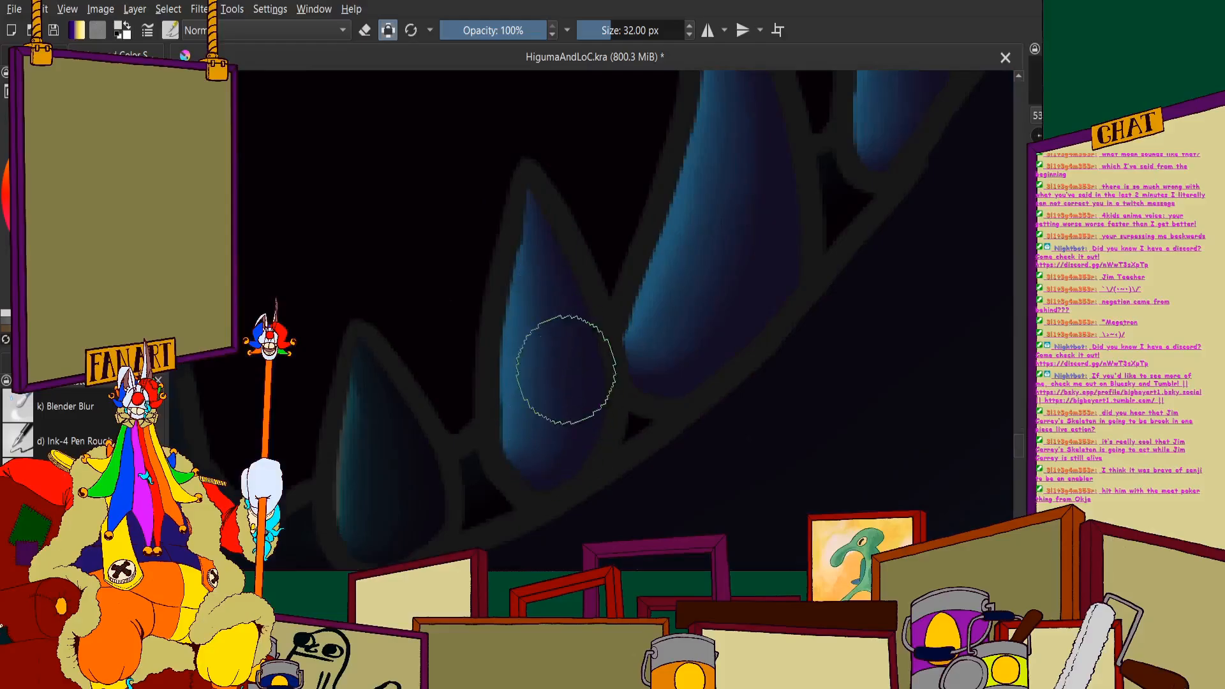
pyautogui.scroll(-3, 527, 417)
pyautogui.scroll(3, 472, 292)
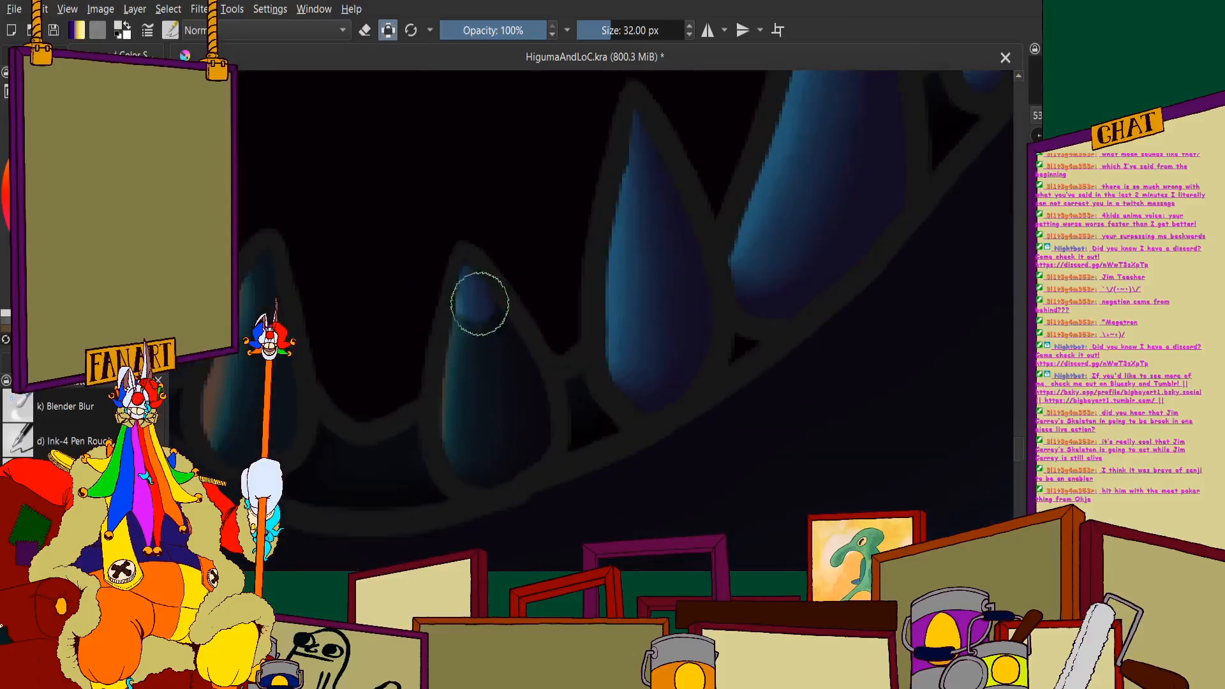
pyautogui.moveTo(521, 420)
pyautogui.mouseDown()
pyautogui.moveTo(465, 383)
pyautogui.moveTo(438, 275)
pyautogui.mouseUp()
pyautogui.scroll(-3, 347, 339)
# - Lighten the short orange-rimmed tooth left of the lower jaw's centre and the taller tooth beside it
pyautogui.scroll(3, 543, 313)
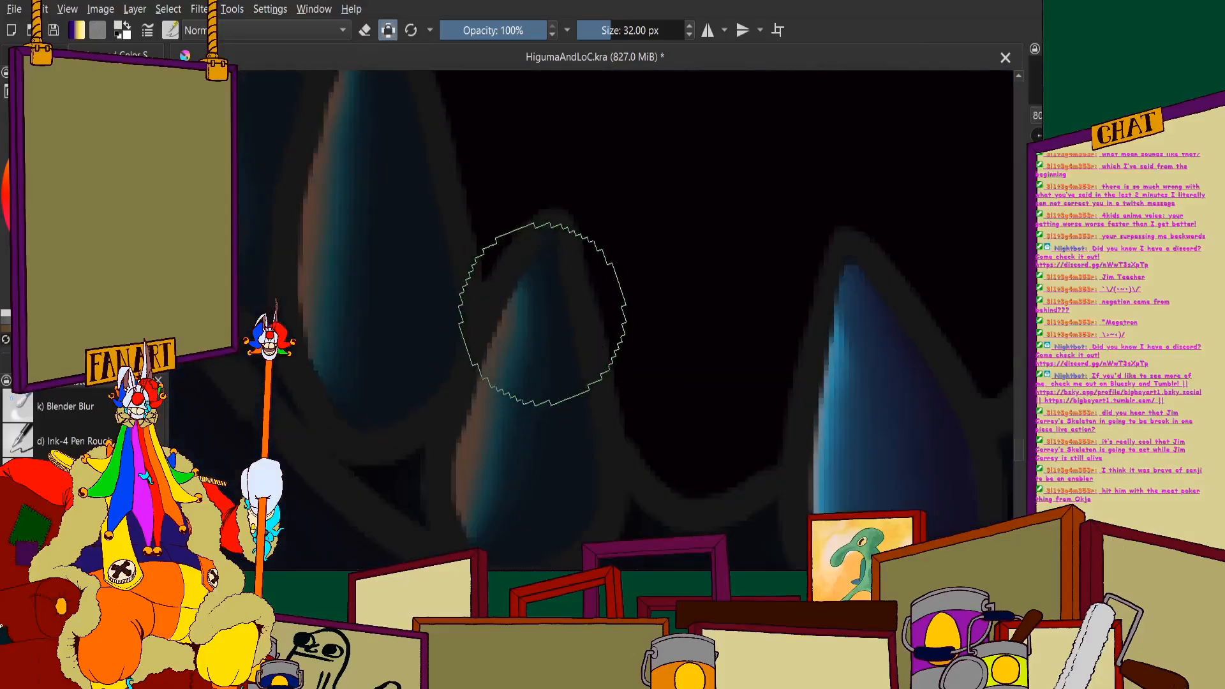
pyautogui.moveTo(495, 426)
pyautogui.mouseDown()
pyautogui.moveTo(540, 515)
pyautogui.moveTo(567, 478)
pyautogui.moveTo(555, 324)
pyautogui.mouseUp()
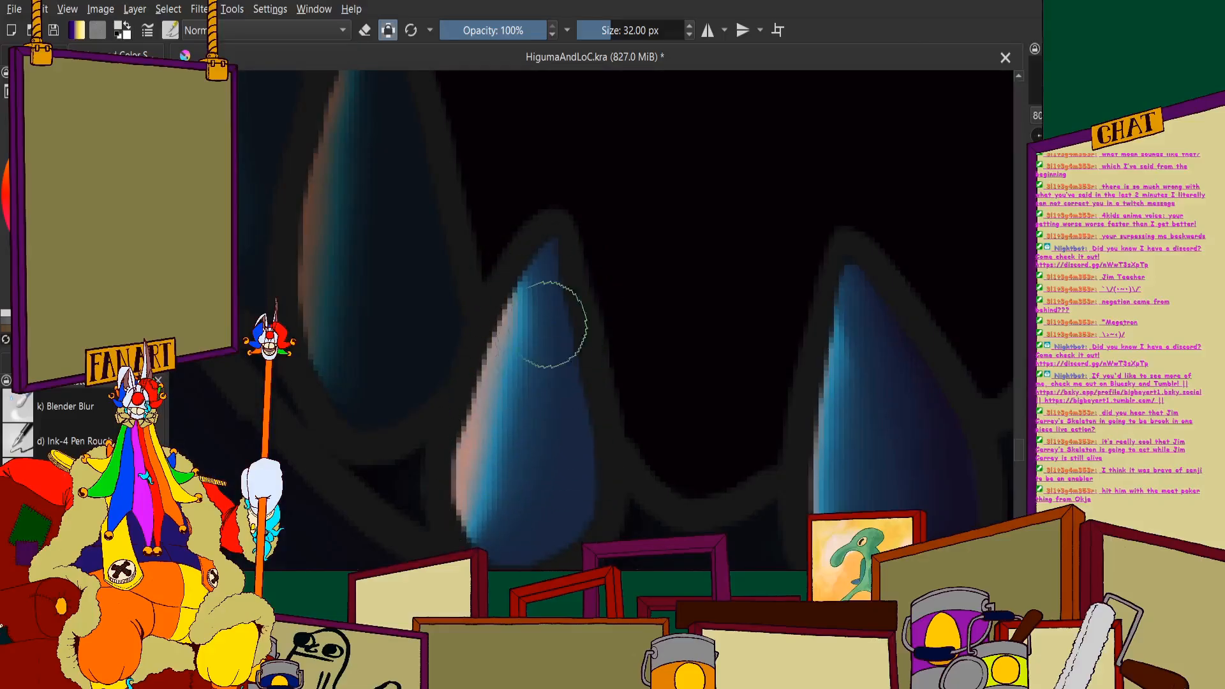
pyautogui.scroll(-3, 561, 319)
pyautogui.scroll(3, 480, 194)
pyautogui.moveTo(476, 153)
pyautogui.mouseDown()
pyautogui.moveTo(451, 296)
pyautogui.moveTo(480, 441)
pyautogui.mouseUp()
pyautogui.scroll(-3, 519, 355)
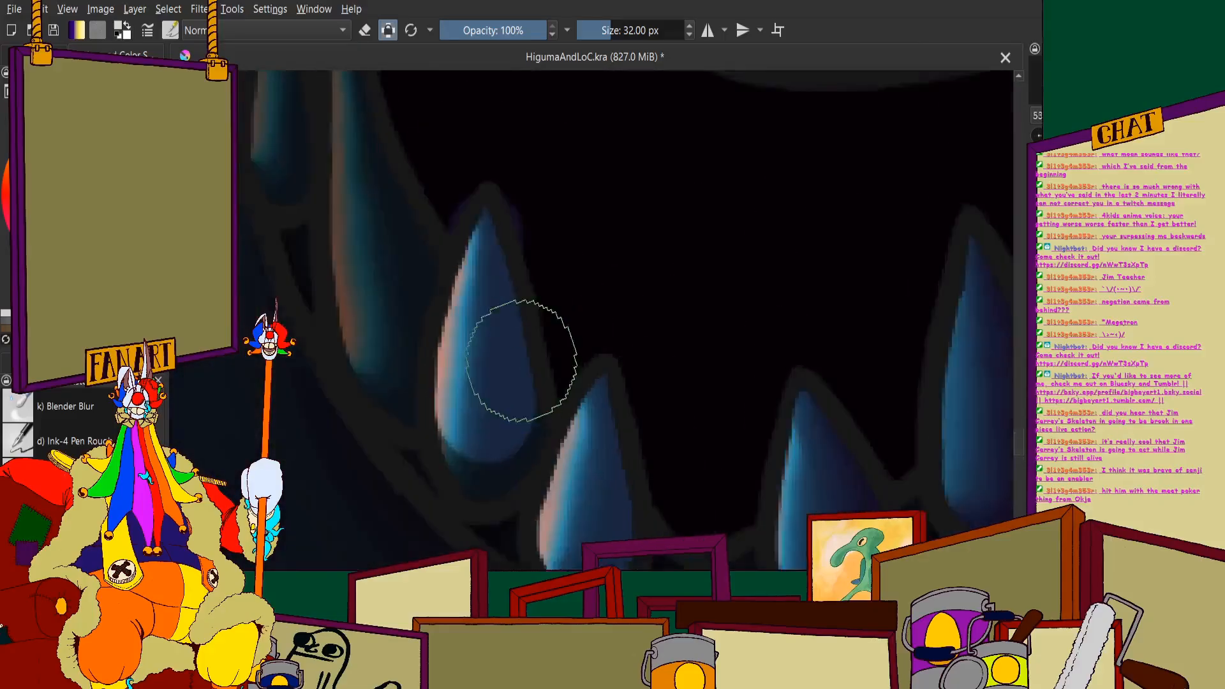
pyautogui.scroll(2, 518, 349)
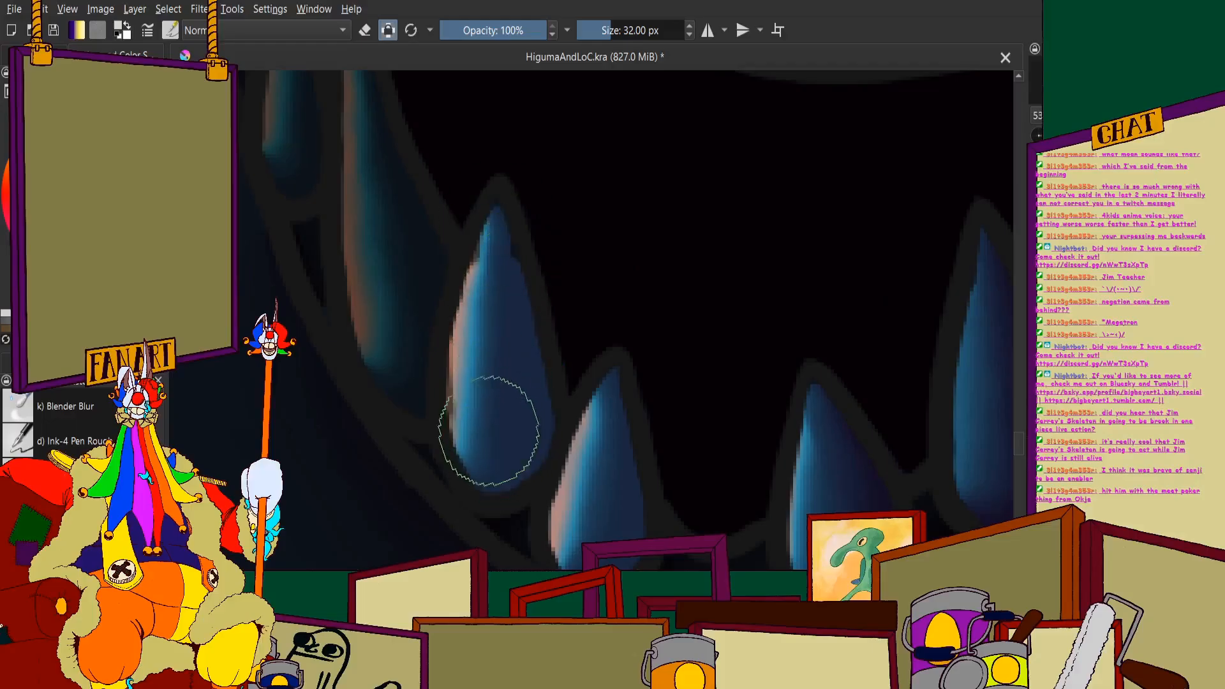
# - Cover the long tapering tooth on the lower jaw's left side with the lighter colour, from base to thin tip
pyautogui.scroll(-2, 487, 339)
pyautogui.scroll(4, 487, 274)
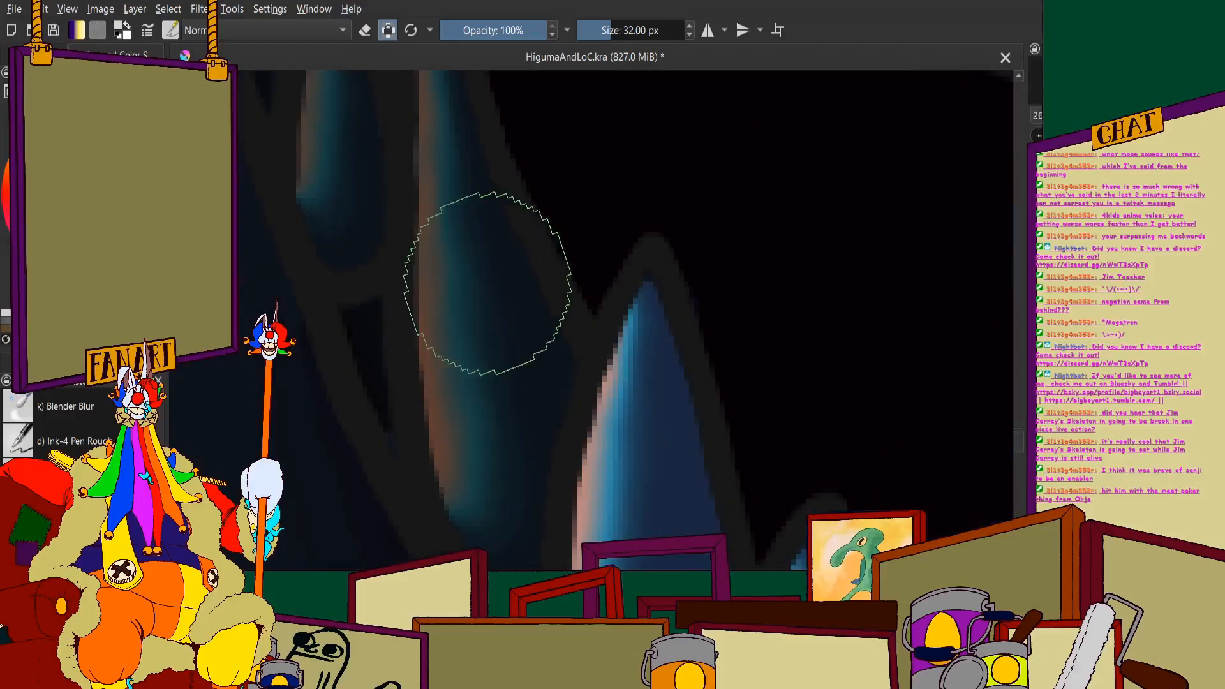
pyautogui.moveTo(487, 273)
pyautogui.mouseDown()
pyautogui.moveTo(515, 428)
pyautogui.moveTo(466, 223)
pyautogui.moveTo(479, 456)
pyautogui.moveTo(500, 528)
pyautogui.mouseUp()
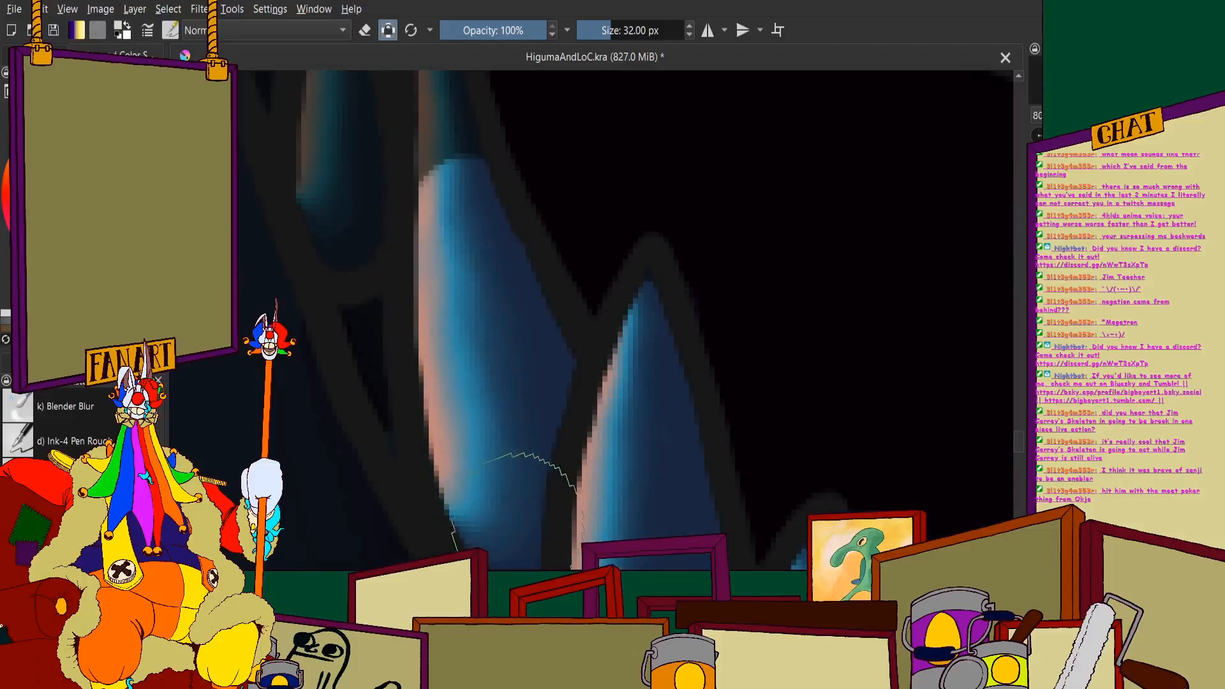
pyautogui.scroll(-3, 473, 410)
pyautogui.scroll(2, 473, 411)
pyautogui.scroll(2, 498, 317)
pyautogui.scroll(-5, 528, 342)
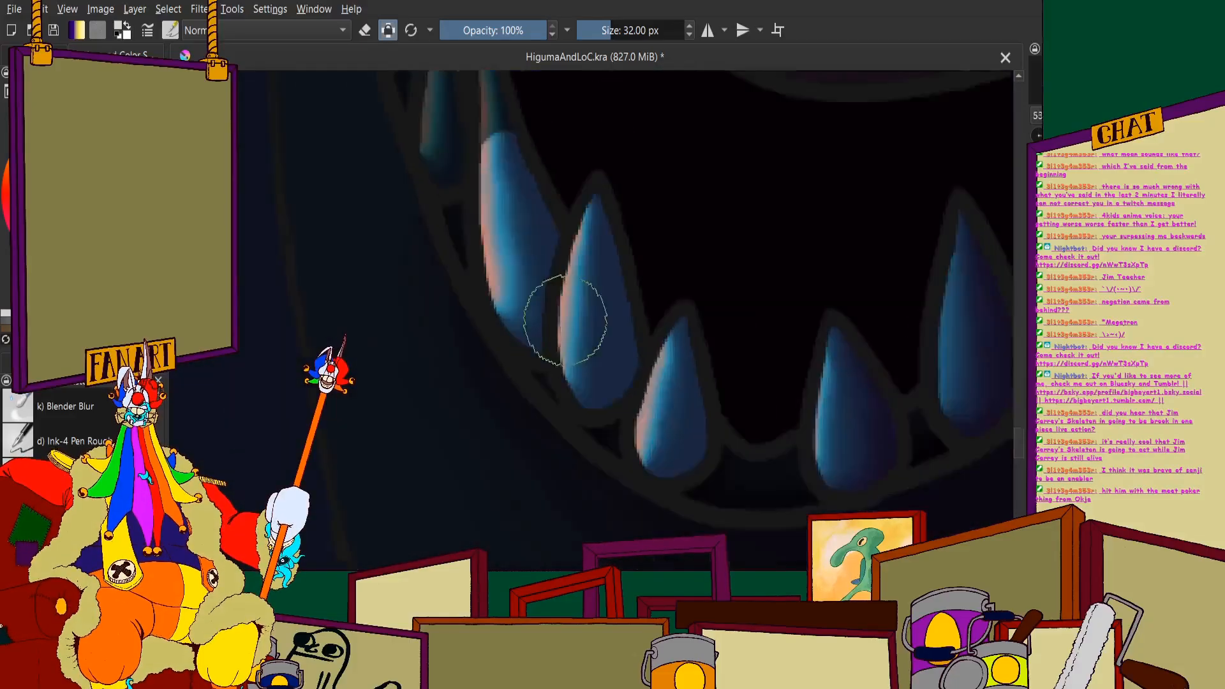
pyautogui.scroll(3, 636, 412)
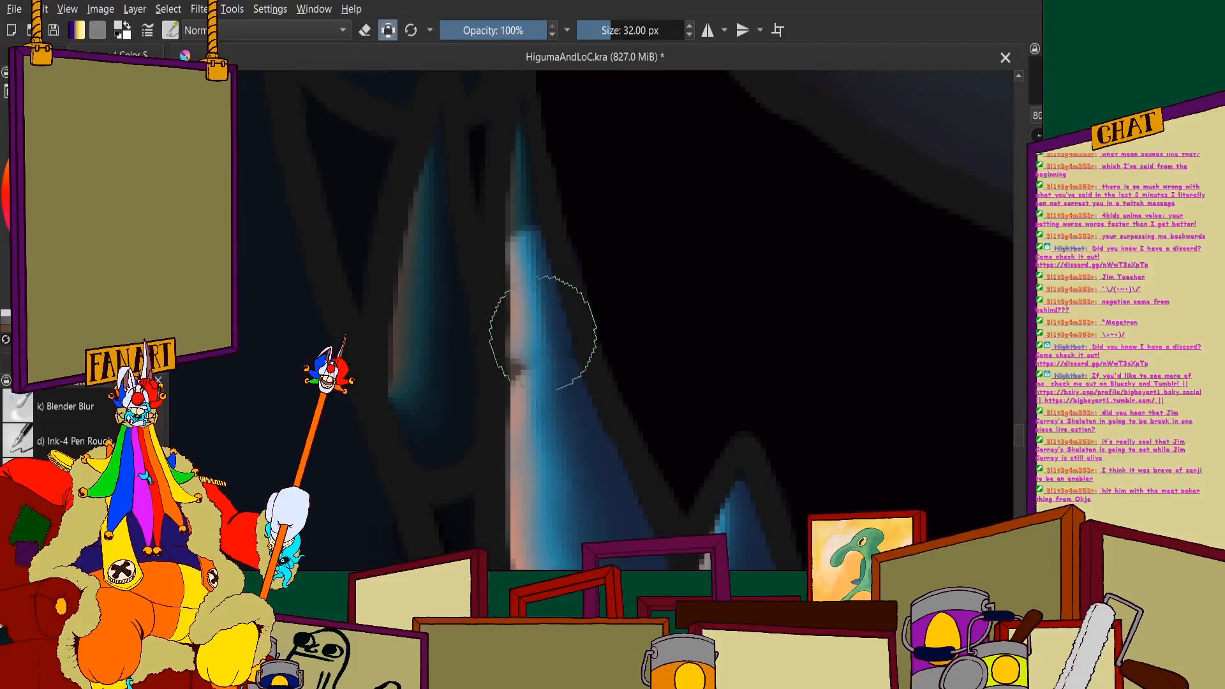
pyautogui.moveTo(518, 102); pyautogui.dragTo(523, 96)
pyautogui.scroll(-1, 538, 231)
pyautogui.scroll(1, 524, 198)
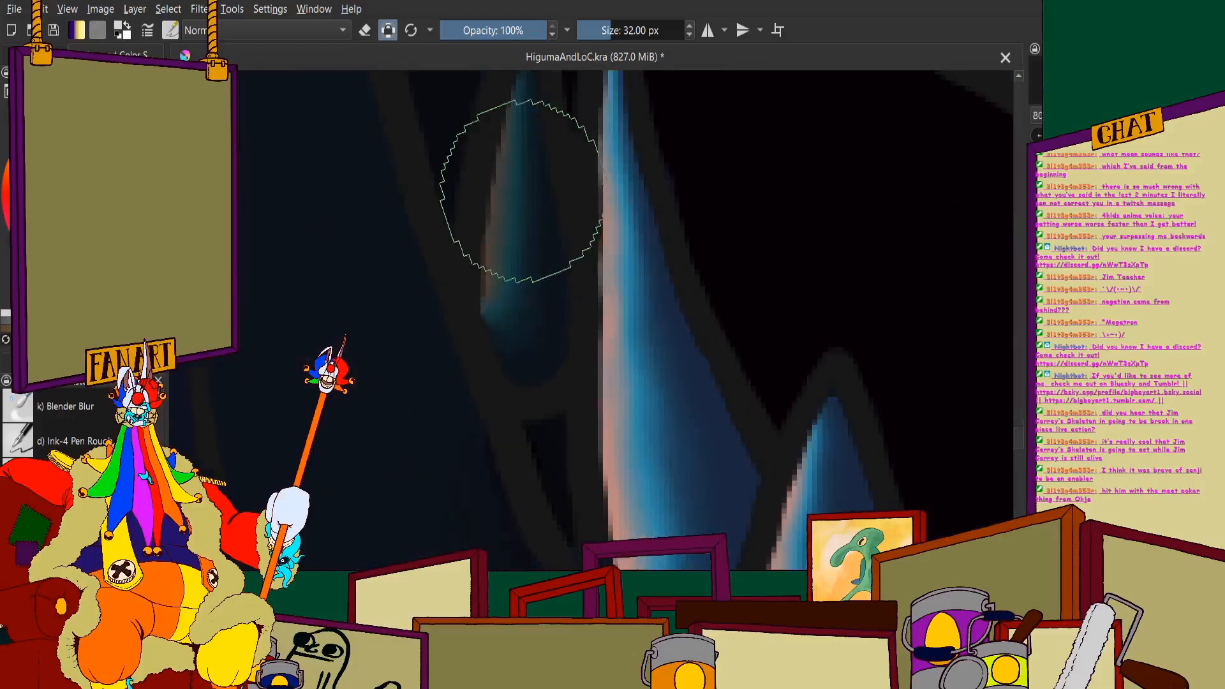
# - Paint the small narrow tooth at the outer left of the long tapering tooth in the lighter colour
pyautogui.scroll(-2, 523, 167)
pyautogui.scroll(2, 535, 179)
pyautogui.moveTo(540, 187); pyautogui.dragTo(541, 157)
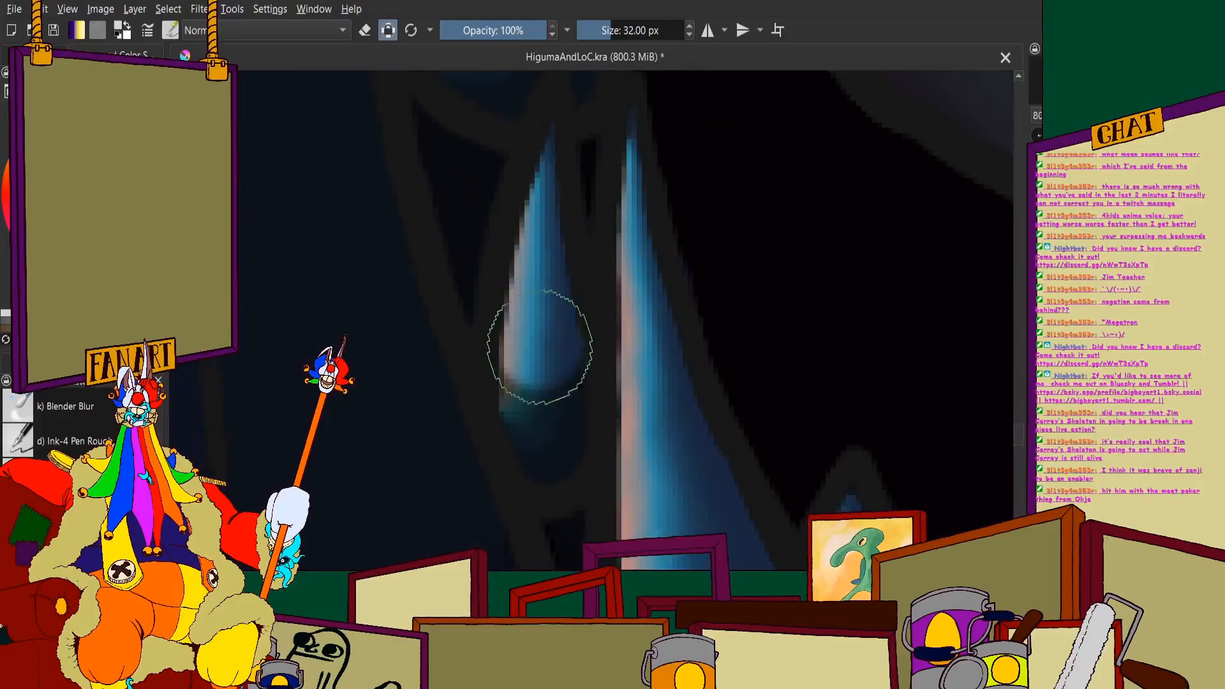
pyautogui.scroll(-5, 487, 300)
pyautogui.scroll(3, 498, 213)
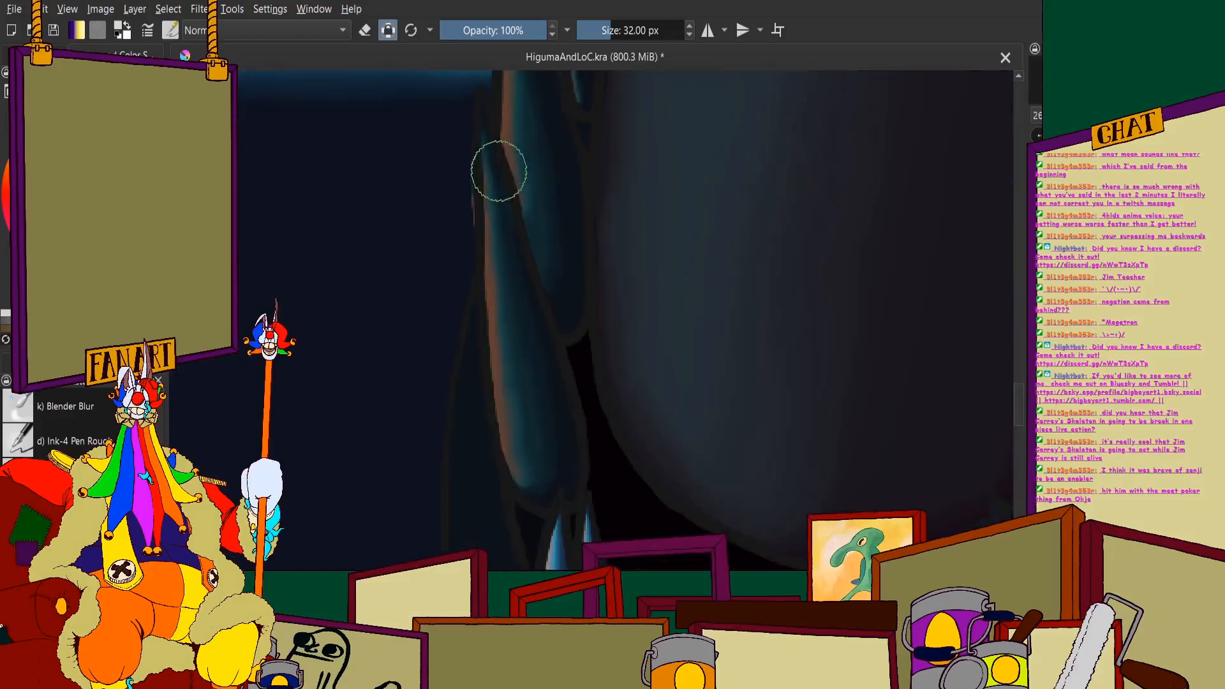
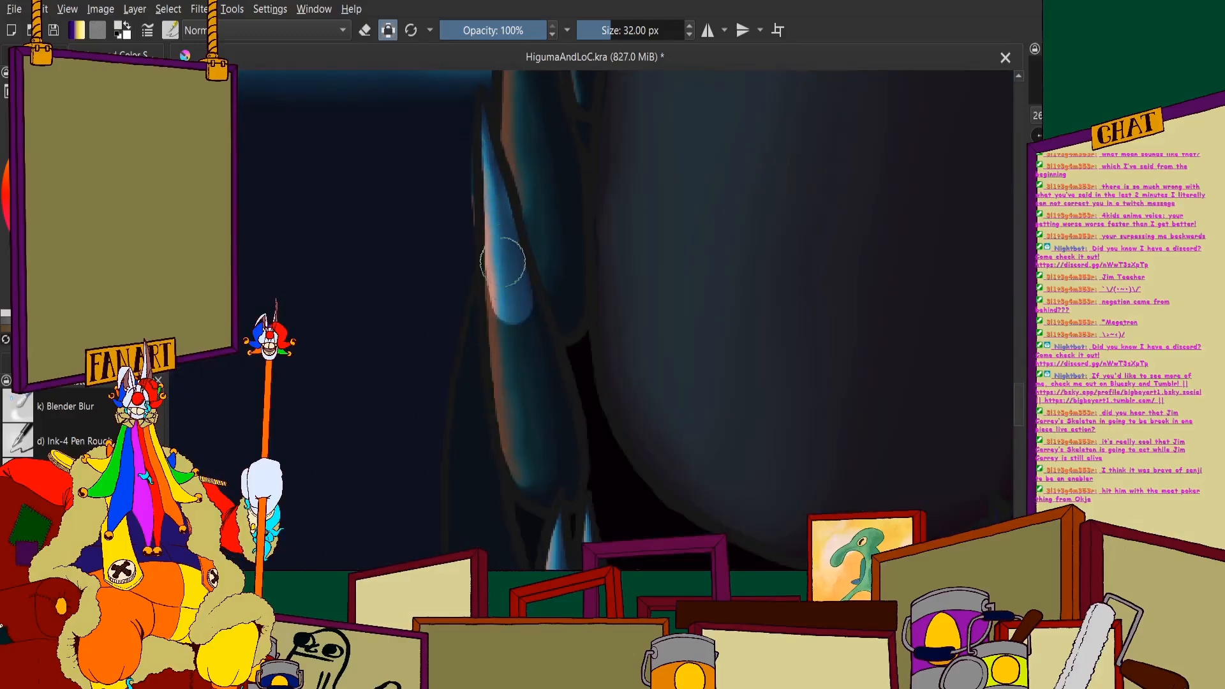
# - Repaint the two large pink-edged teeth near the lower jaw's front left in the lighter colour, from bases to tips
pyautogui.moveTo(503, 262)
pyautogui.mouseDown()
pyautogui.moveTo(535, 476)
pyautogui.moveTo(562, 492)
pyautogui.moveTo(539, 337)
pyautogui.mouseUp()
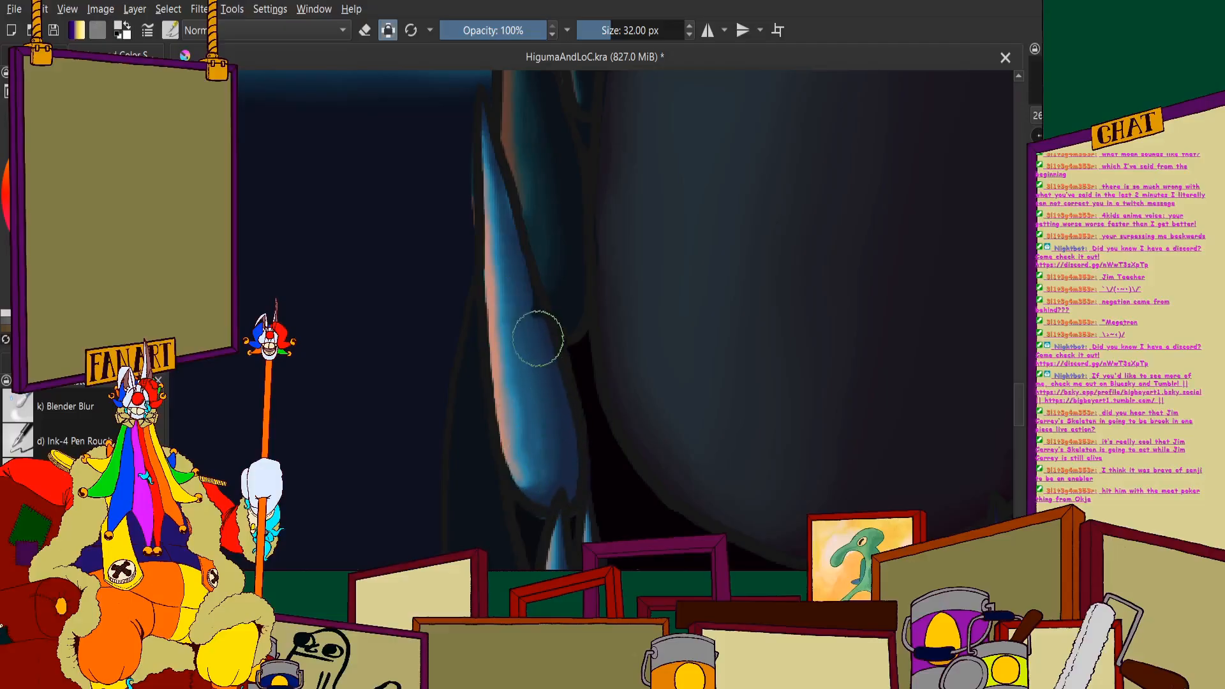
pyautogui.scroll(-4, 528, 307)
pyautogui.scroll(4, 525, 272)
pyautogui.moveTo(535, 167)
pyautogui.mouseDown()
pyautogui.moveTo(563, 286)
pyautogui.moveTo(568, 406)
pyautogui.mouseUp()
pyautogui.scroll(-4, 558, 339)
pyautogui.scroll(5, 549, 256)
pyautogui.moveTo(550, 232)
pyautogui.mouseDown()
pyautogui.moveTo(538, 335)
pyautogui.moveTo(549, 128)
pyautogui.moveTo(550, 281)
pyautogui.moveTo(554, 218)
pyautogui.mouseUp()
pyautogui.scroll(-5, 534, 280)
pyautogui.scroll(4, 534, 281)
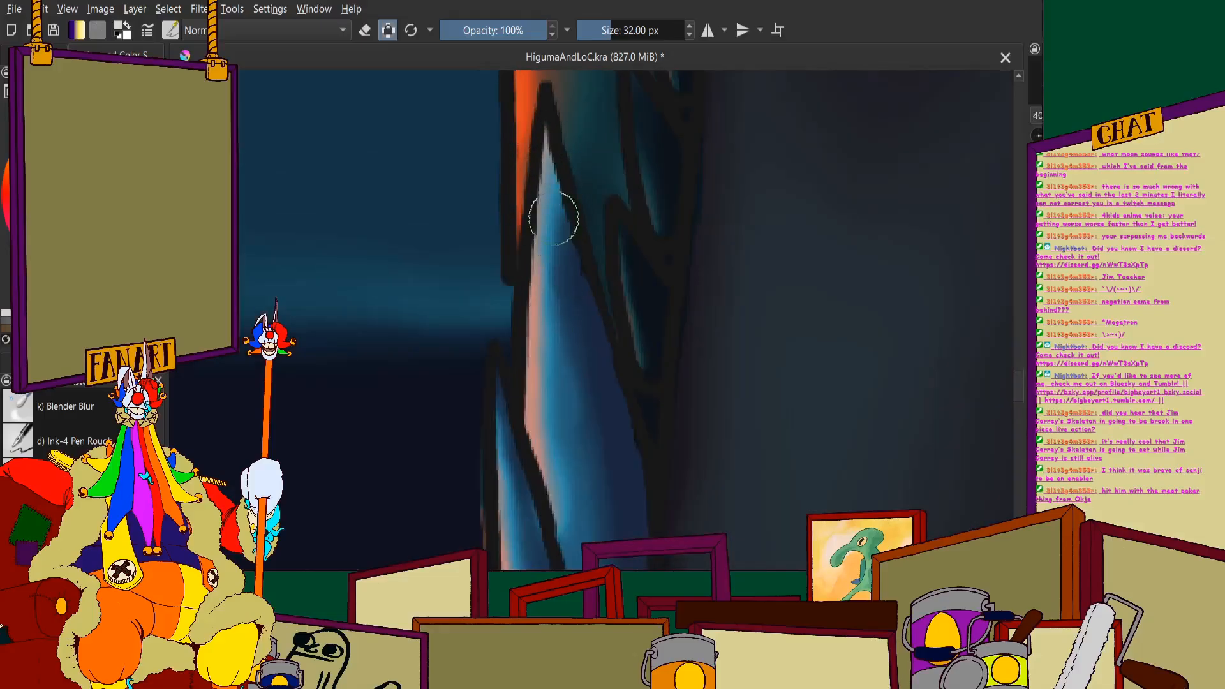
# - Lighten the two small teeth directly above the large pair on the lower jaw's left row
pyautogui.scroll(-4, 568, 332)
pyautogui.scroll(6, 536, 191)
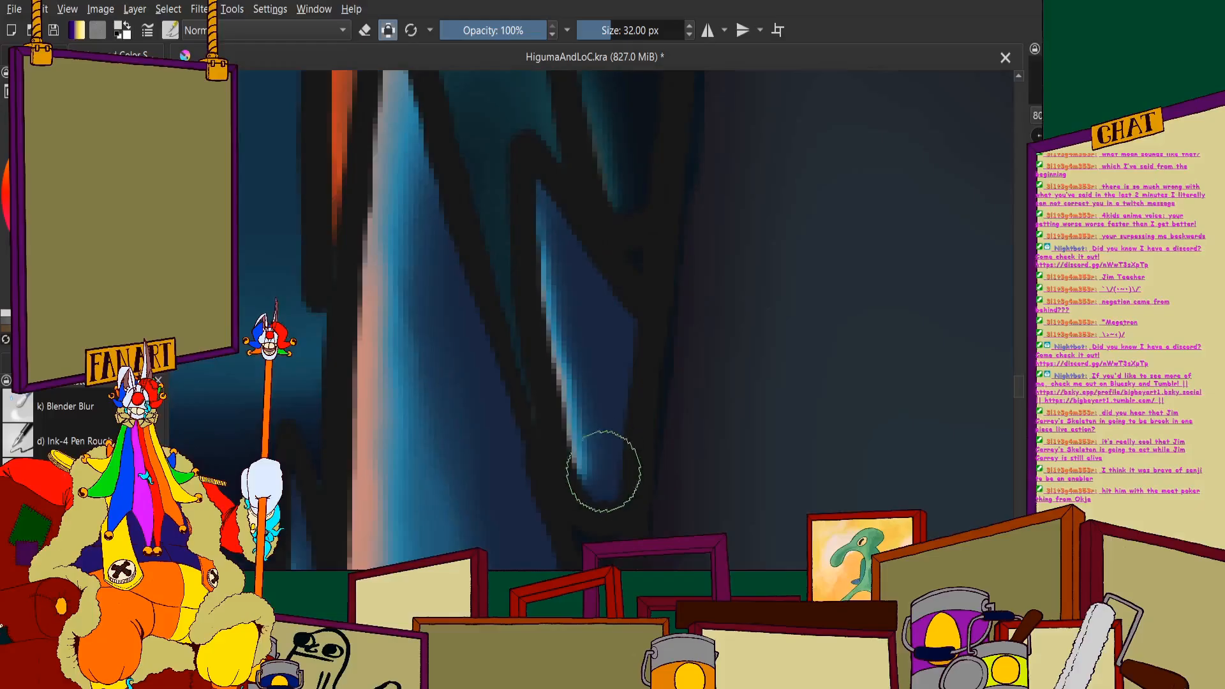
pyautogui.scroll(-3, 581, 240)
pyautogui.scroll(1, 581, 240)
pyautogui.moveTo(575, 183)
pyautogui.mouseDown()
pyautogui.moveTo(641, 342)
pyautogui.moveTo(635, 485)
pyautogui.mouseUp()
pyautogui.scroll(-2, 614, 310)
pyautogui.scroll(2, 600, 118)
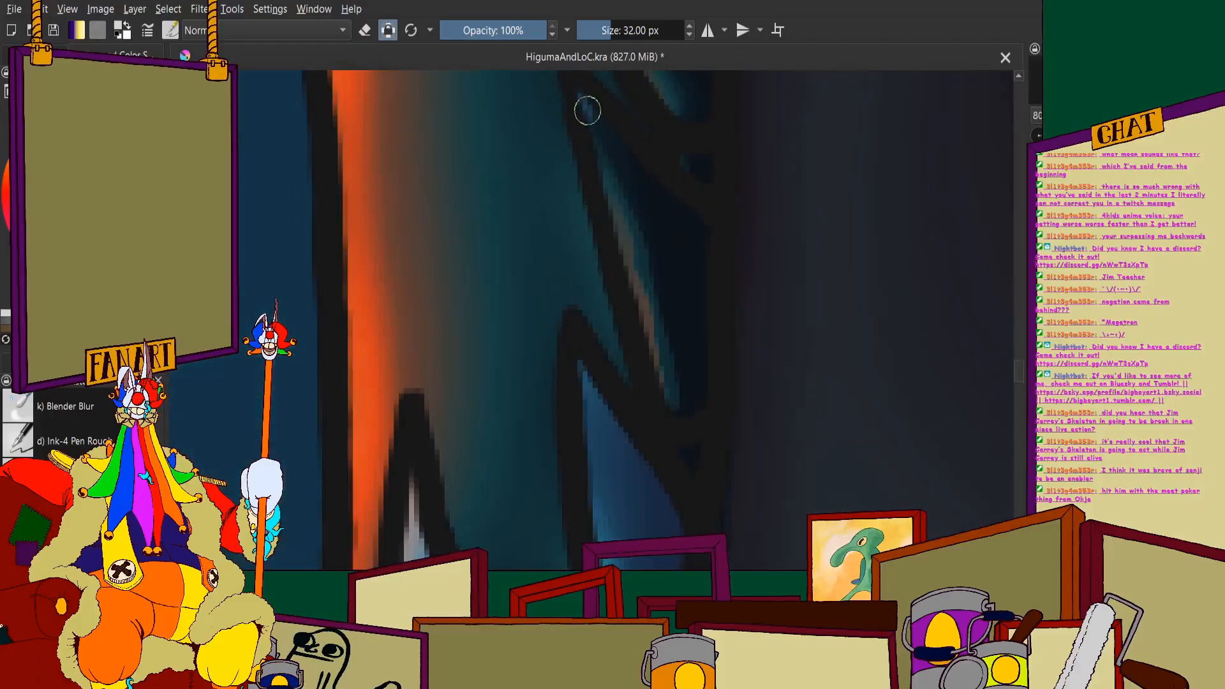
pyautogui.moveTo(587, 110)
pyautogui.mouseDown()
pyautogui.moveTo(675, 249)
pyautogui.moveTo(676, 313)
pyautogui.moveTo(662, 334)
pyautogui.mouseUp()
pyautogui.scroll(-2, 631, 219)
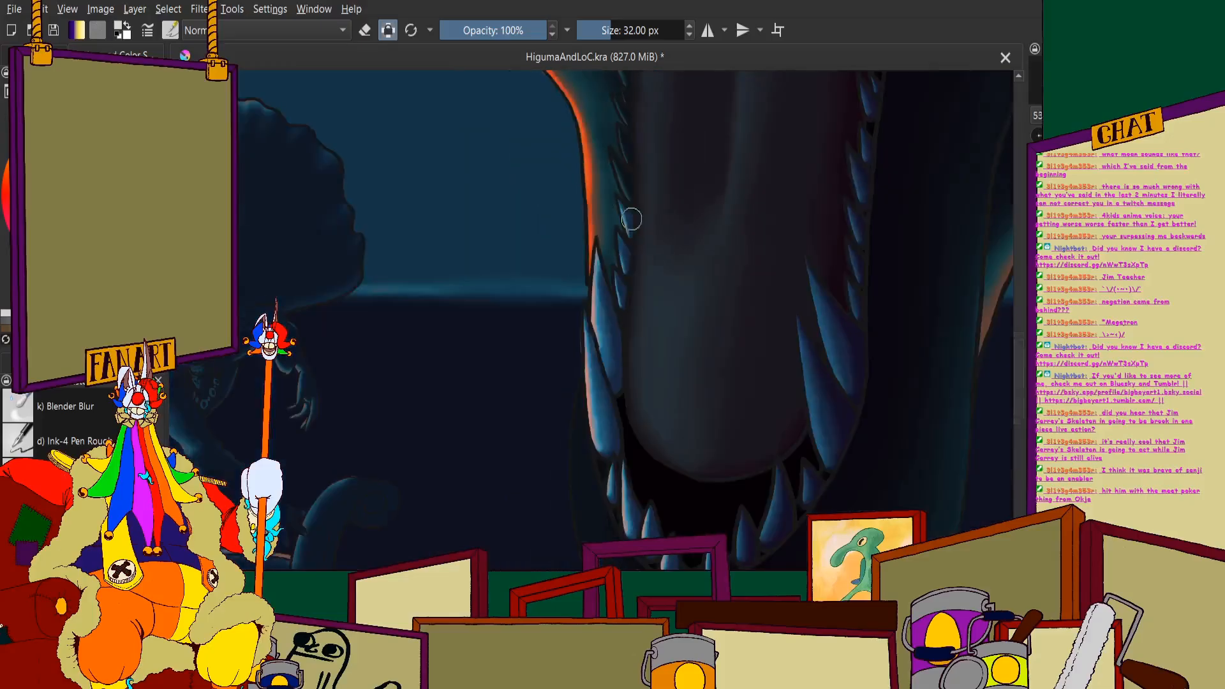
# - Cover the next slanted tooth up the left row in the lighter colour, including its rounded base
pyautogui.scroll(-8, 632, 219)
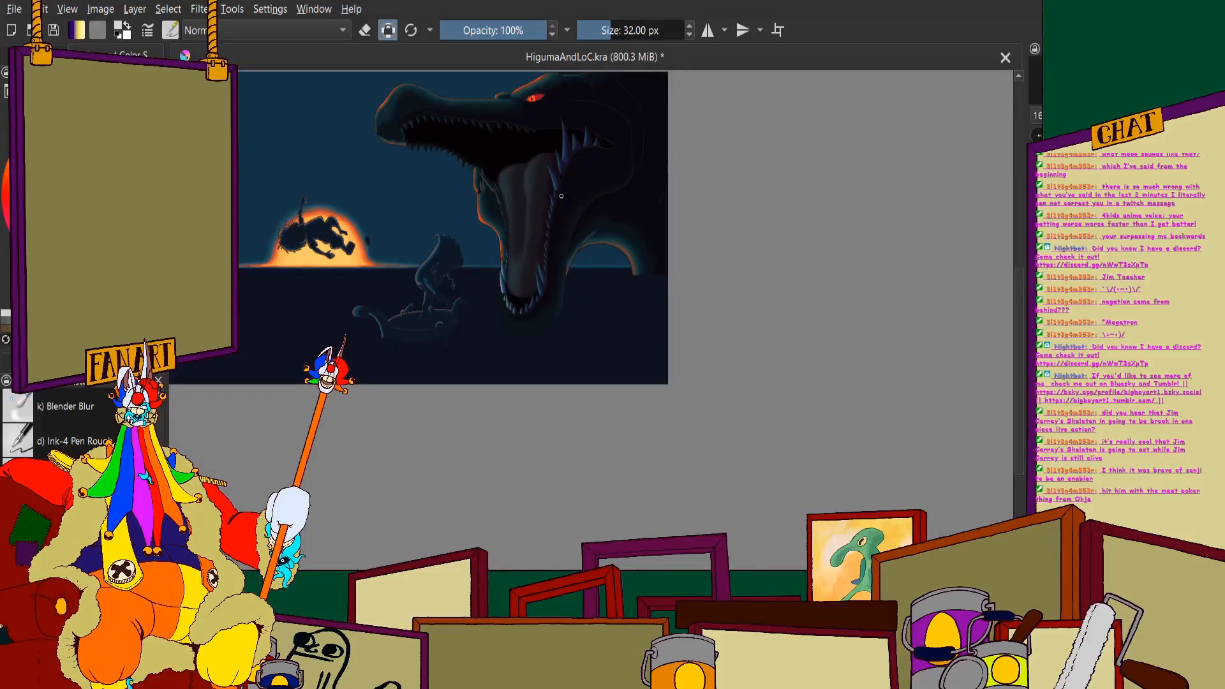
pyautogui.scroll(15, 562, 196)
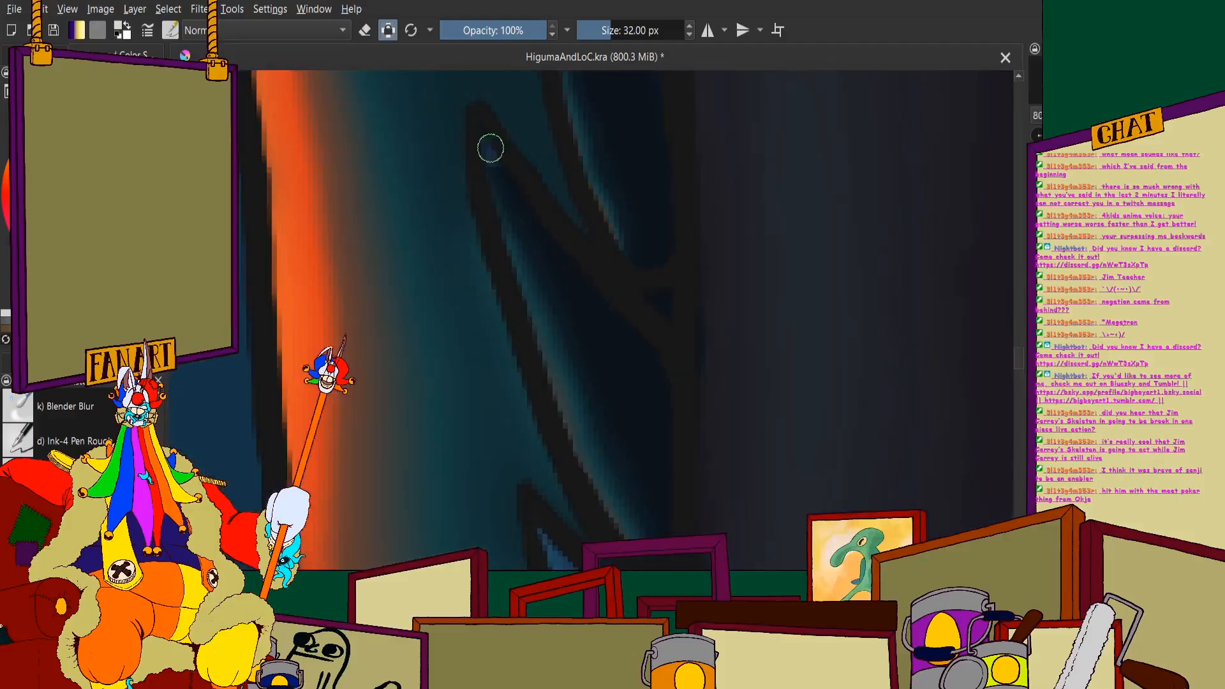
pyautogui.moveTo(488, 144)
pyautogui.mouseDown()
pyautogui.moveTo(613, 385)
pyautogui.moveTo(644, 511)
pyautogui.mouseUp()
pyautogui.scroll(3, 607, 361)
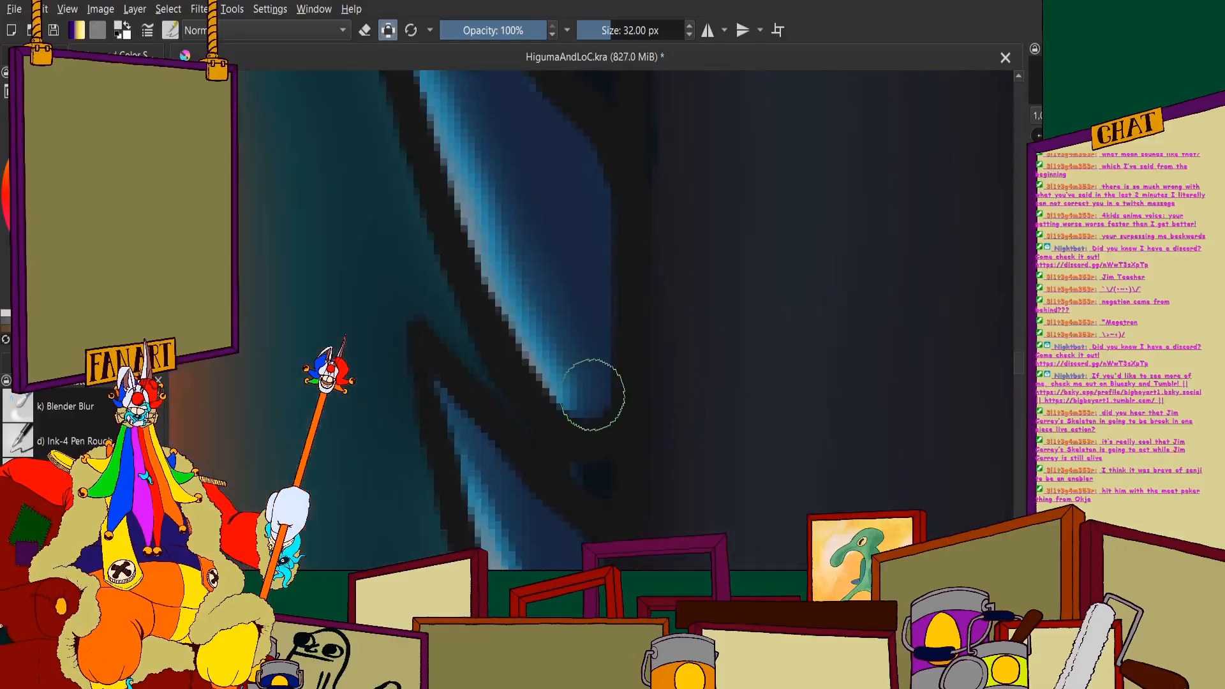
pyautogui.moveTo(593, 395); pyautogui.dragTo(590, 398)
pyautogui.scroll(-4, 566, 342)
# - Repaint the following two narrow teeth further up the left row beside the tongue in the lighter blue
pyautogui.scroll(3, 542, 298)
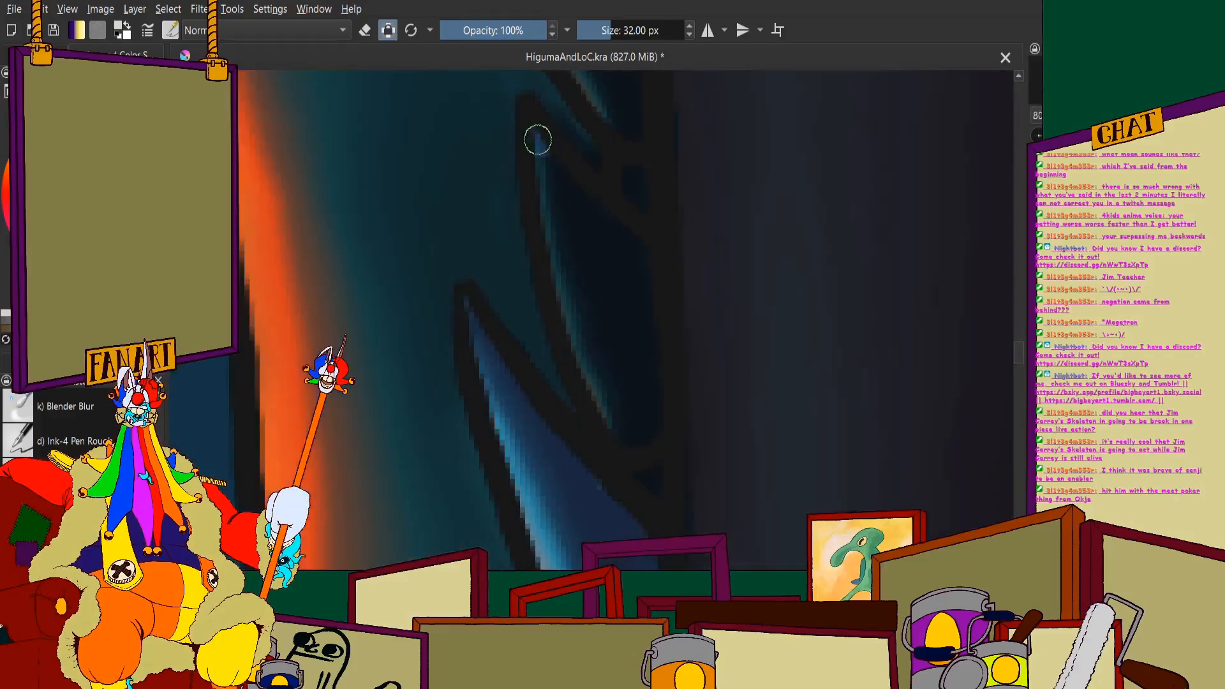
pyautogui.moveTo(538, 140)
pyautogui.mouseDown()
pyautogui.moveTo(571, 222)
pyautogui.moveTo(615, 272)
pyautogui.moveTo(616, 316)
pyautogui.moveTo(599, 298)
pyautogui.moveTo(634, 419)
pyautogui.mouseUp()
pyautogui.scroll(-3, 607, 290)
pyautogui.scroll(3, 561, 190)
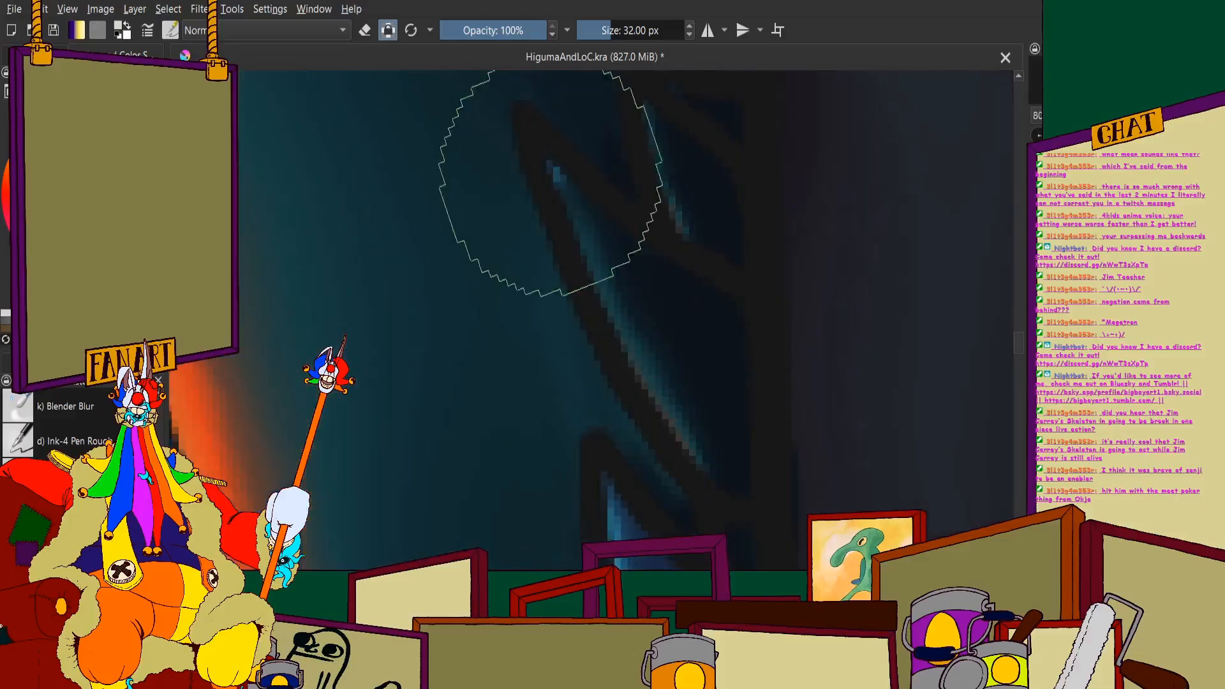
pyautogui.moveTo(550, 182)
pyautogui.mouseDown()
pyautogui.moveTo(622, 281)
pyautogui.moveTo(656, 304)
pyautogui.mouseUp()
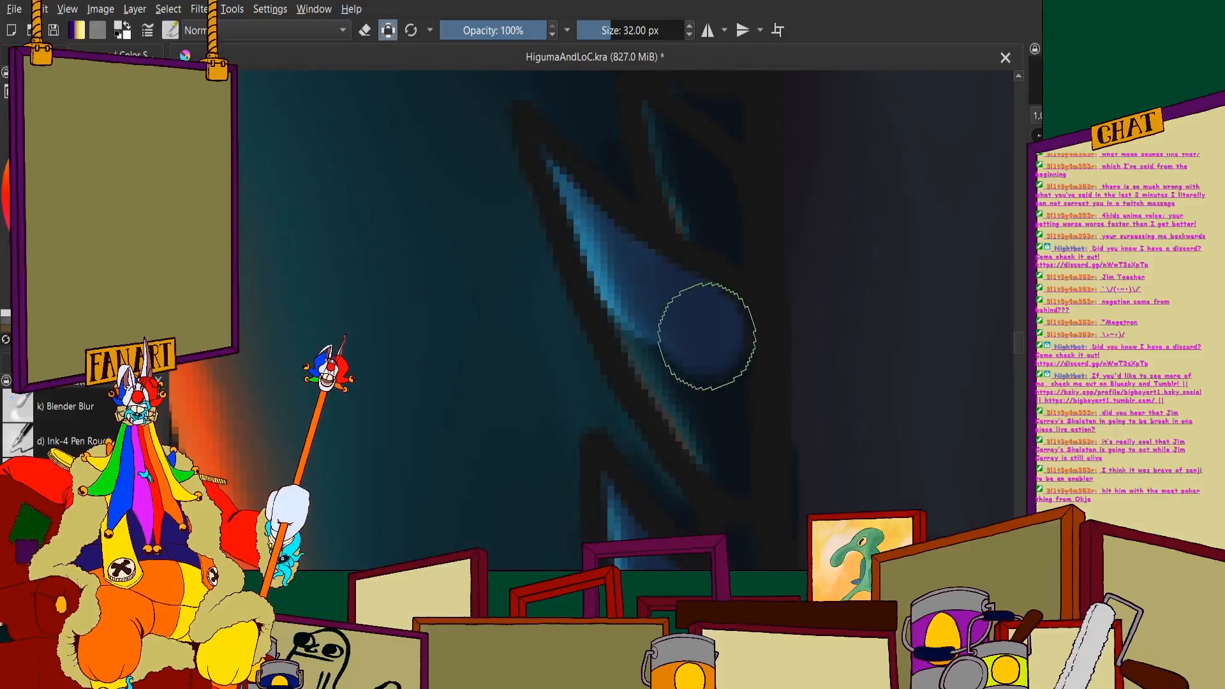
pyautogui.moveTo(708, 336)
pyautogui.mouseDown()
pyautogui.moveTo(733, 446)
pyautogui.moveTo(632, 317)
pyautogui.mouseUp()
pyautogui.scroll(-10, 600, 256)
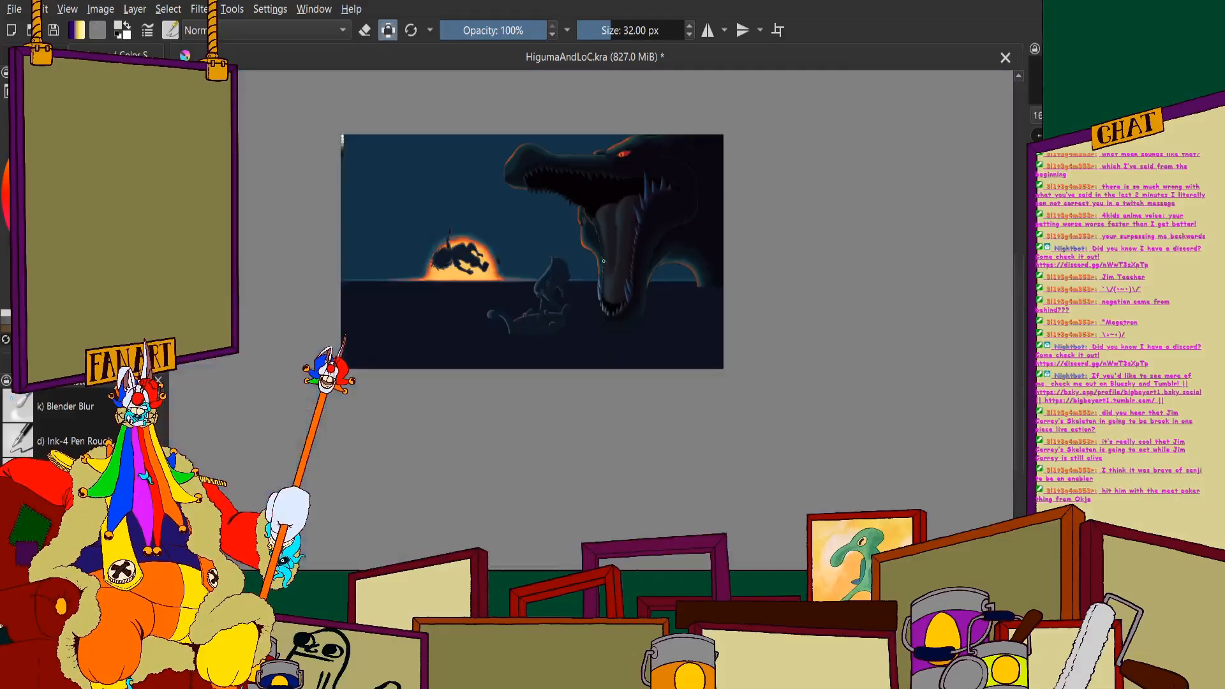
# - Lighten the small tooth midway up the lower jaw's left row, where the jaw's outer edge curves outward
pyautogui.scroll(4, 604, 261)
pyautogui.scroll(10, 611, 229)
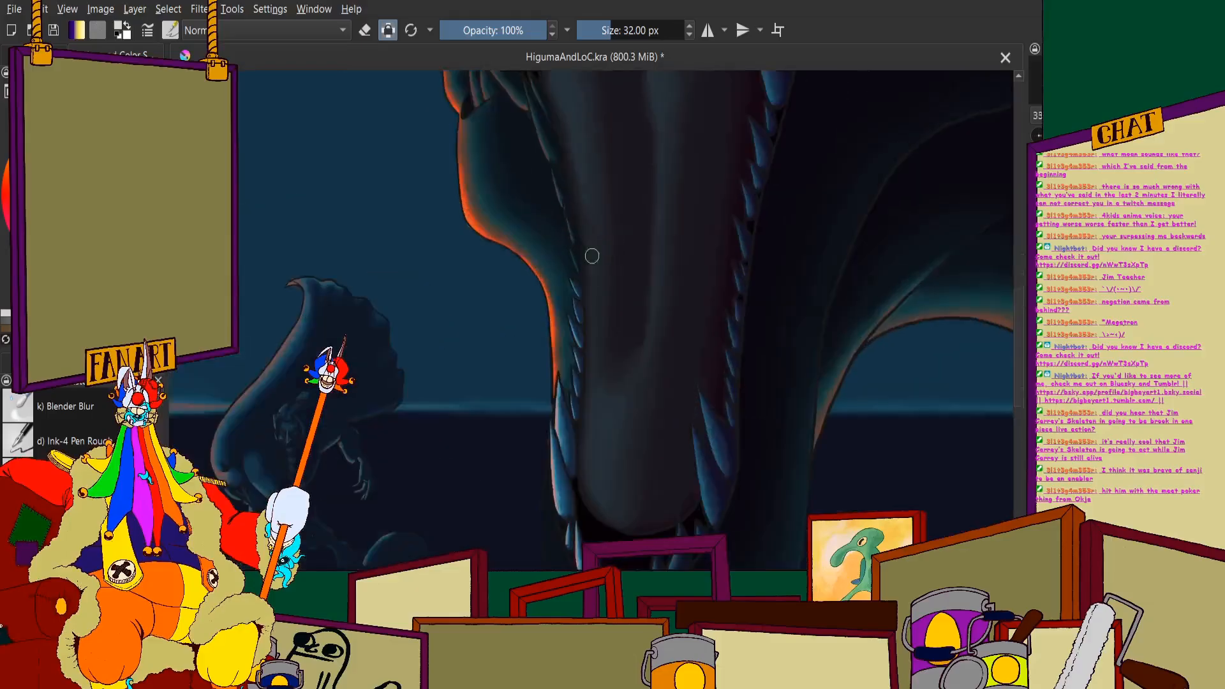
pyautogui.moveTo(604, 249); pyautogui.dragTo(673, 370)
pyautogui.scroll(-2, 692, 418)
pyautogui.scroll(1, 606, 157)
# - Fill the two thin teeth above the jaw's outward curve on the left row with the lighter colour
pyautogui.scroll(-5, 603, 150)
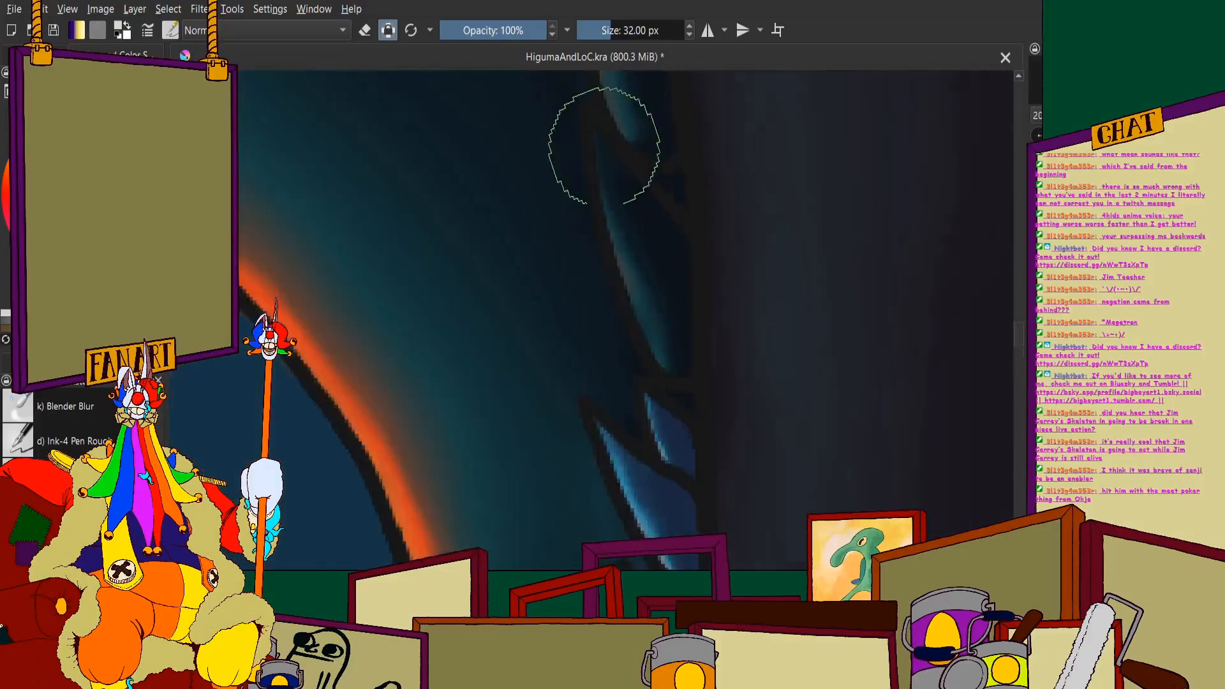
pyautogui.moveTo(598, 138)
pyautogui.mouseDown()
pyautogui.moveTo(690, 277)
pyautogui.moveTo(712, 433)
pyautogui.moveTo(641, 248)
pyautogui.mouseUp()
pyautogui.scroll(-8, 640, 248)
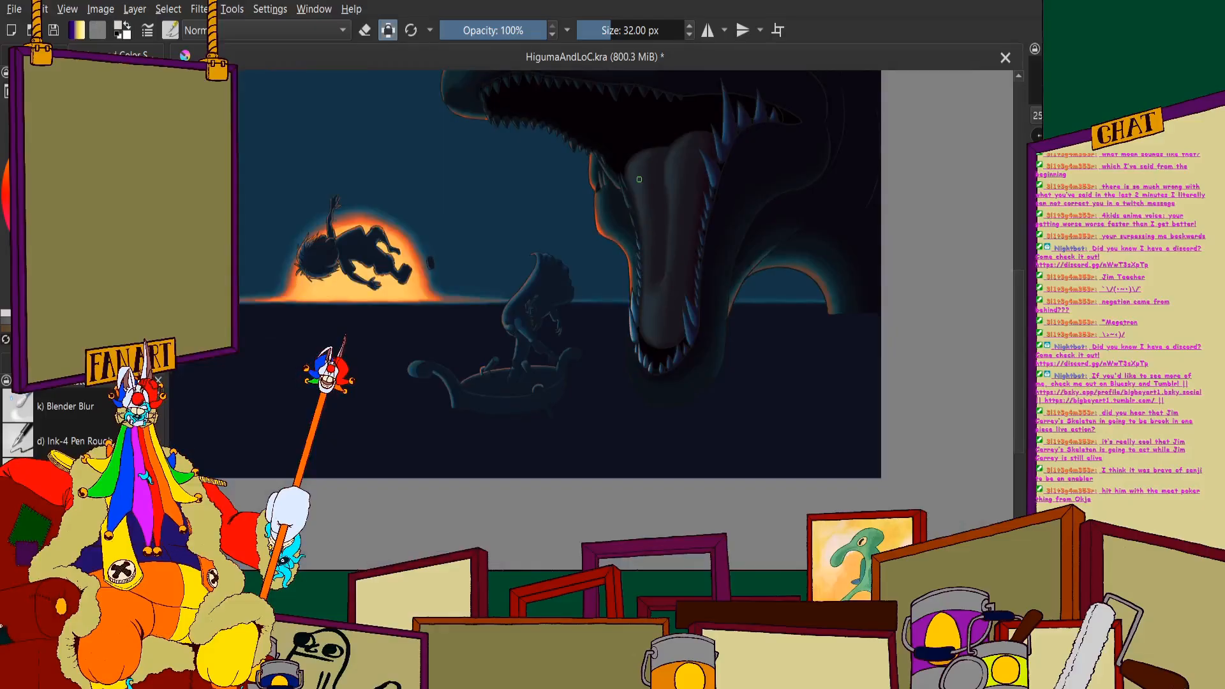
pyautogui.scroll(-3, 639, 180)
pyautogui.scroll(4, 629, 256)
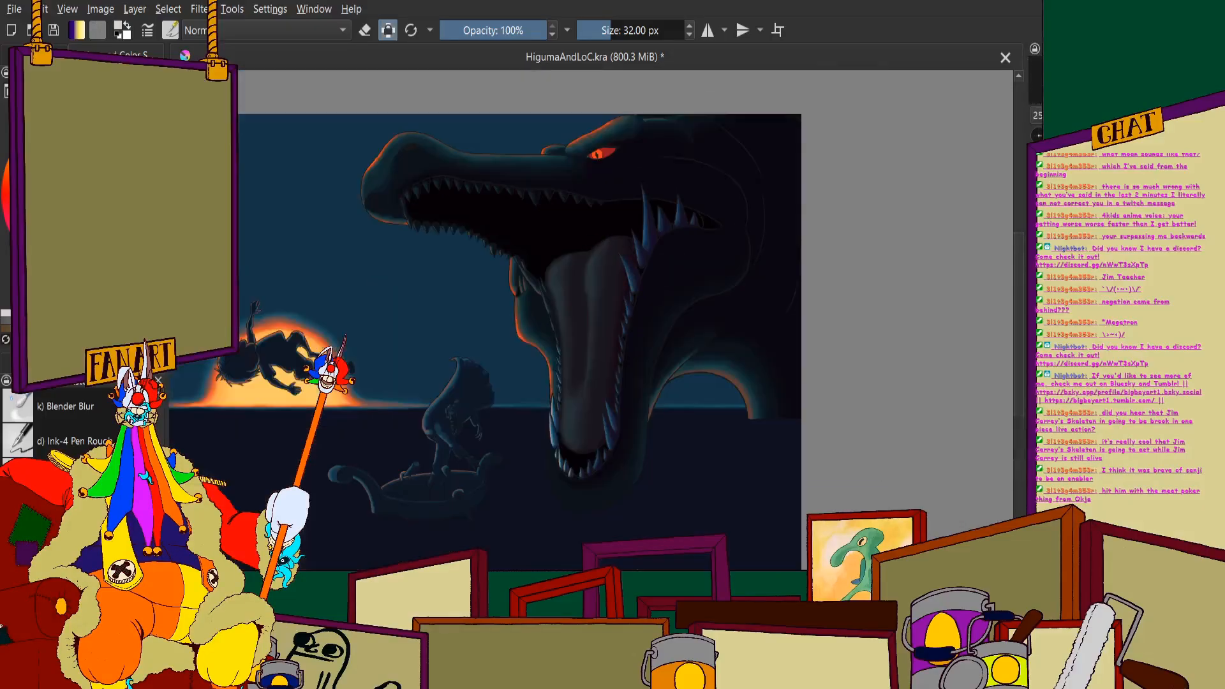
pyautogui.scroll(8, 562, 349)
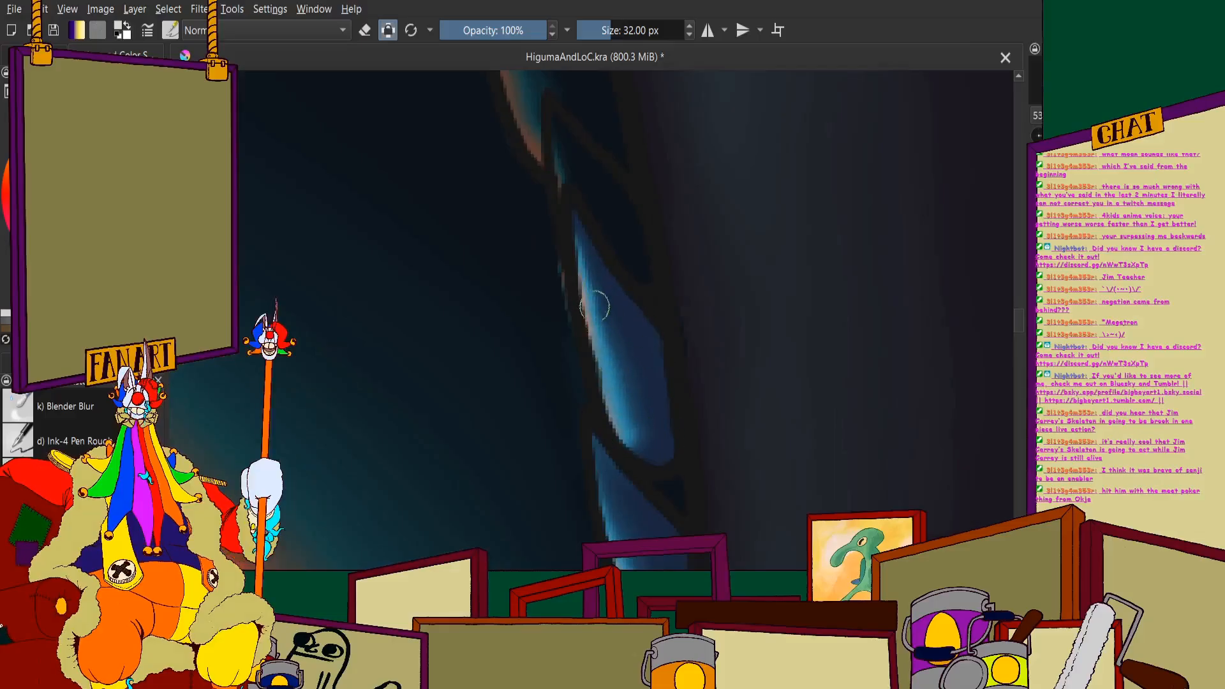
# - Paint the small tooth tucked behind the base of the orange-edged tooth in the lighter blue
pyautogui.scroll(2, 568, 147)
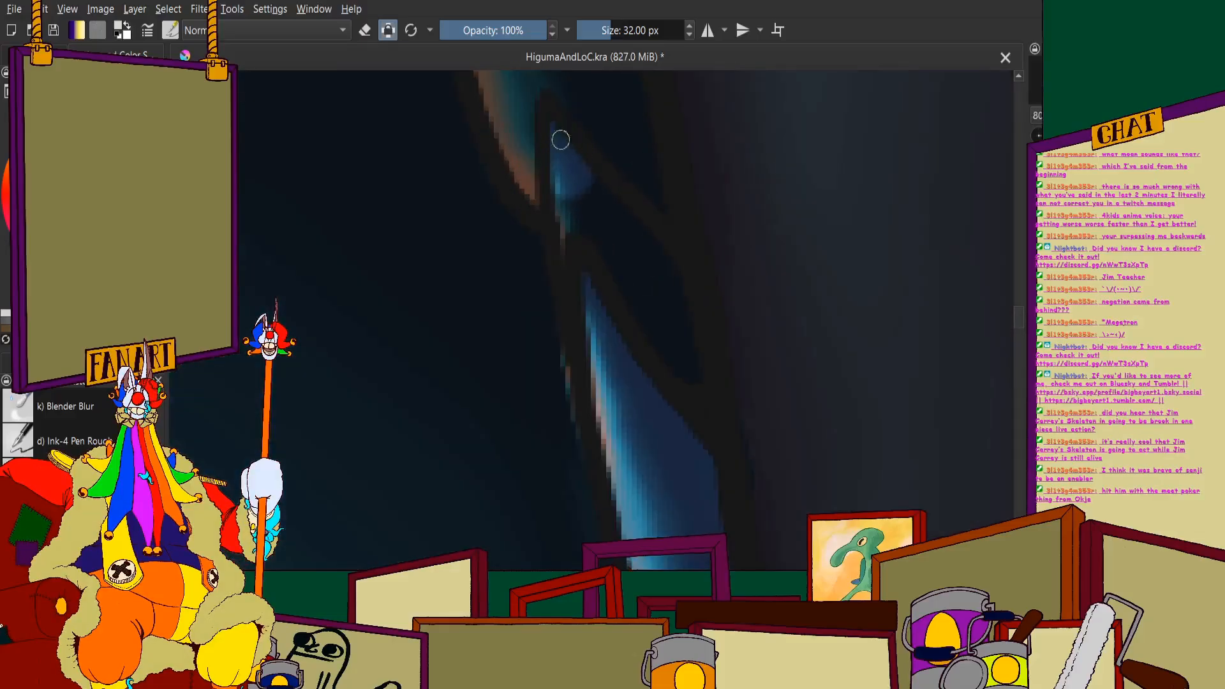
pyautogui.scroll(3, 601, 307)
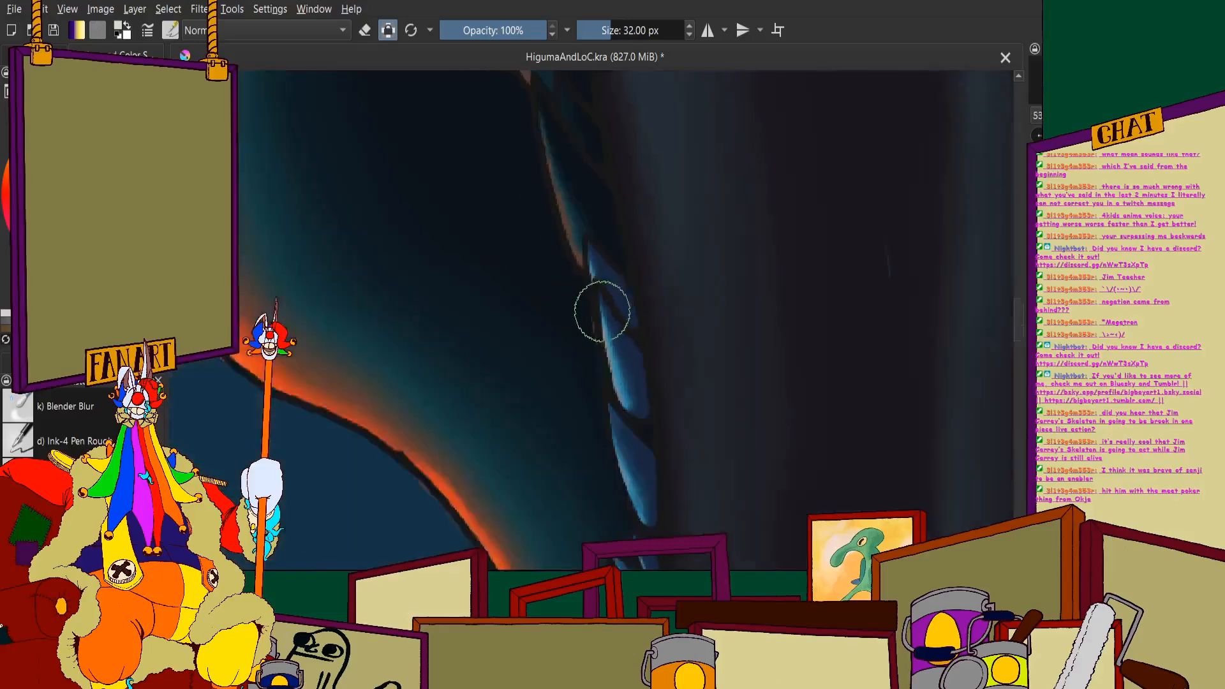
pyautogui.scroll(2, 598, 237)
pyautogui.scroll(3, 632, 285)
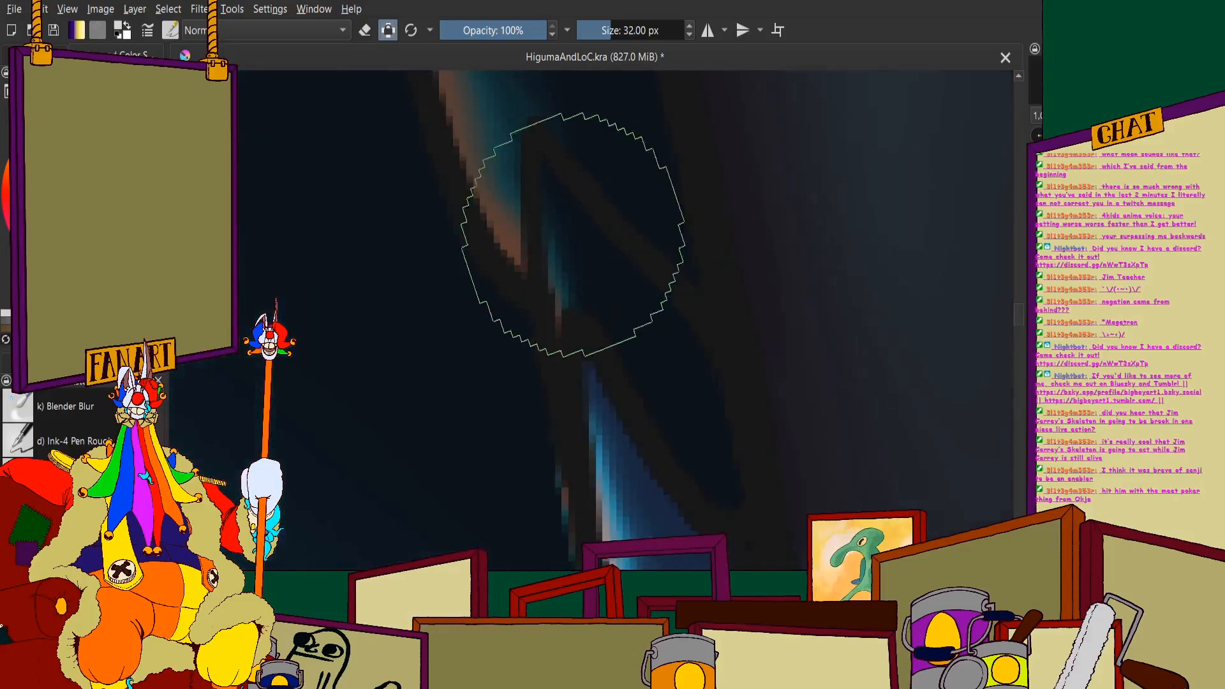
pyautogui.moveTo(542, 176)
pyautogui.mouseDown()
pyautogui.moveTo(638, 312)
pyautogui.moveTo(706, 443)
pyautogui.moveTo(634, 377)
pyautogui.mouseUp()
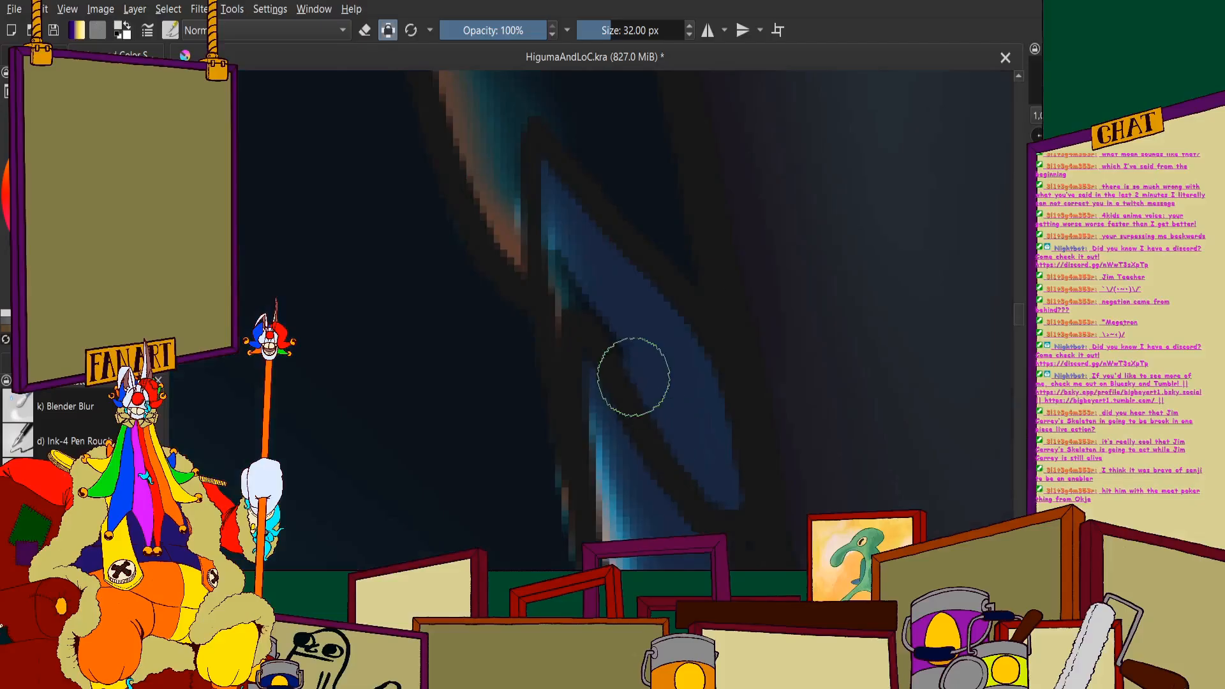
pyautogui.moveTo(578, 250); pyautogui.dragTo(594, 326)
pyautogui.scroll(-3, 599, 328)
# - Cover the curved orange-edged tooth on the upper part of the left row in the lighter colour
pyautogui.scroll(1, 549, 145)
pyautogui.scroll(-2, 548, 143)
pyautogui.scroll(2, 533, 119)
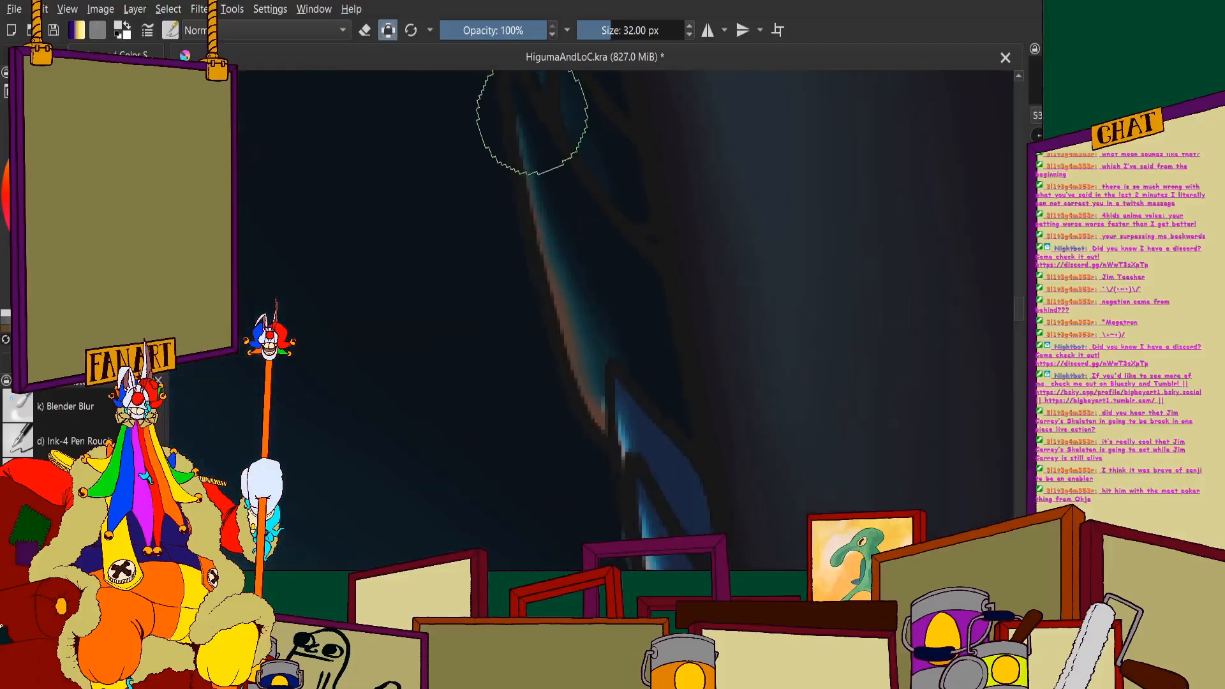
pyautogui.moveTo(532, 123)
pyautogui.mouseDown()
pyautogui.moveTo(636, 284)
pyautogui.moveTo(668, 407)
pyautogui.moveTo(641, 413)
pyautogui.moveTo(597, 350)
pyautogui.moveTo(558, 213)
pyautogui.mouseUp()
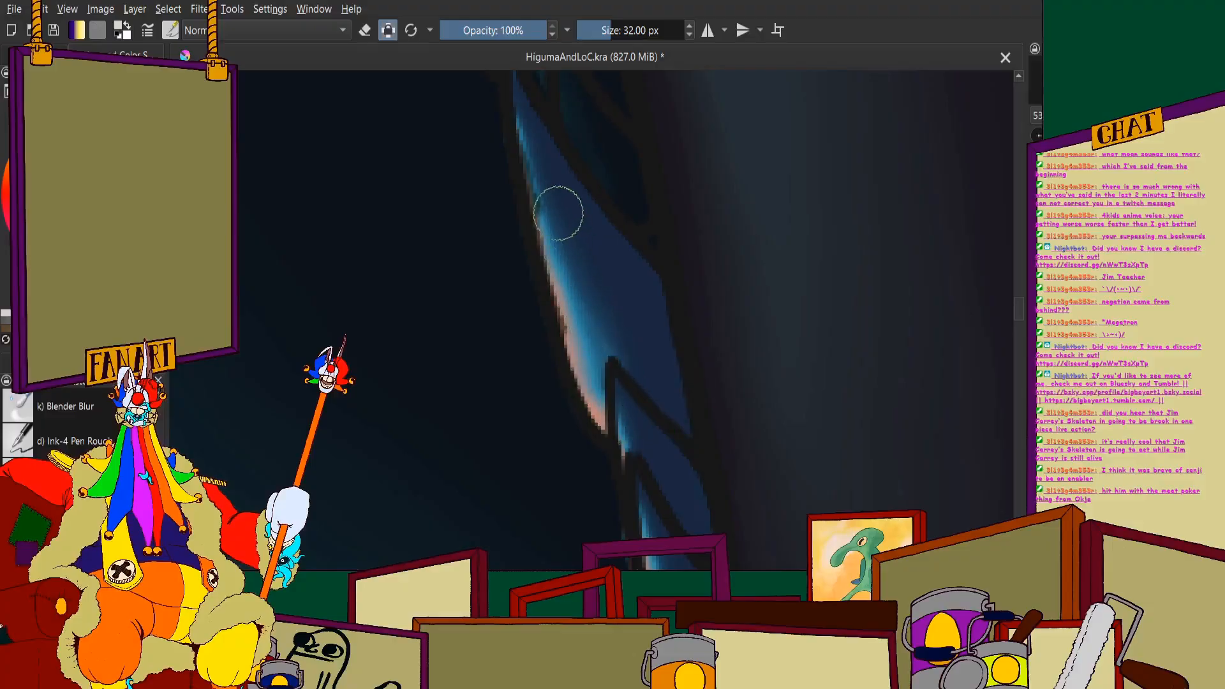
pyautogui.scroll(-4, 587, 241)
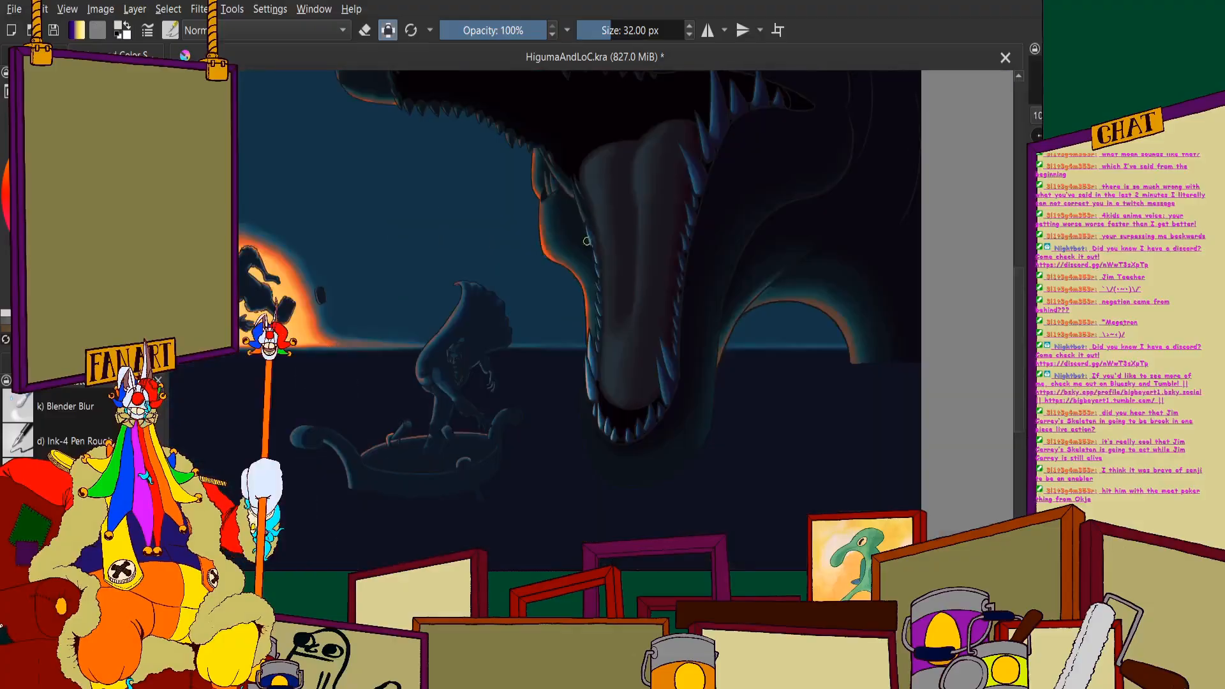
pyautogui.scroll(-2, 579, 221)
pyautogui.scroll(2, 666, 179)
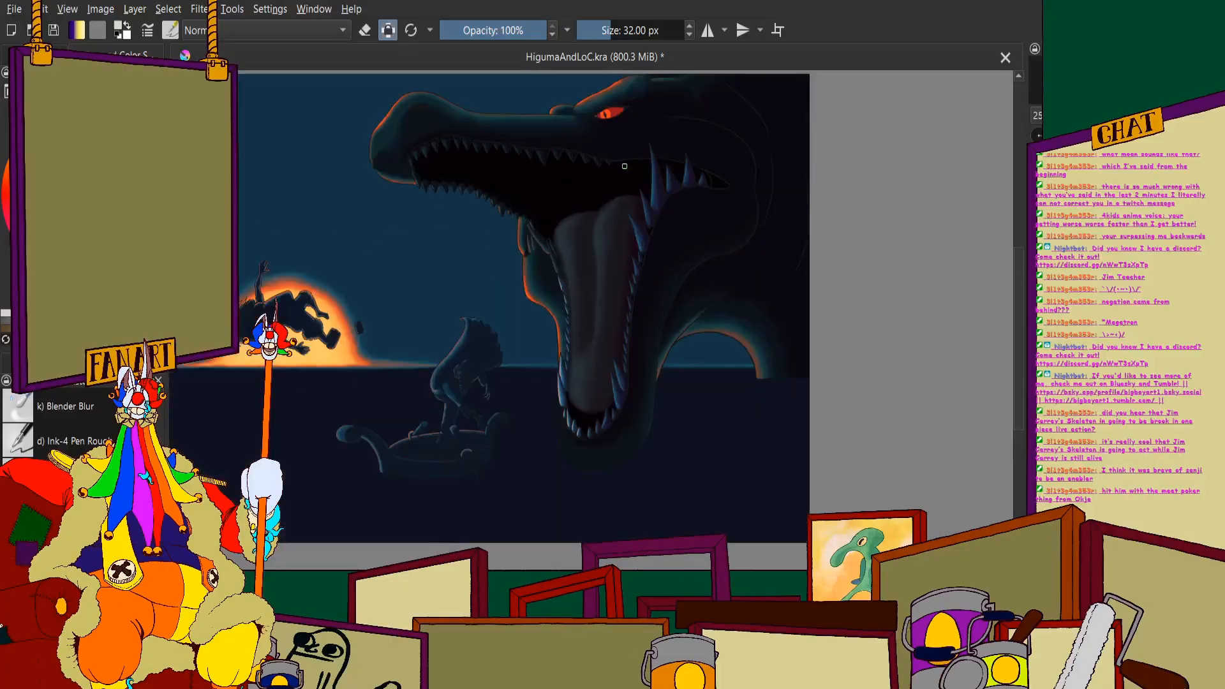
# - Lighten the short inner tooth beside the curved orange-edged tooth, at the base of the large upper tooth
pyautogui.scroll(6, 596, 177)
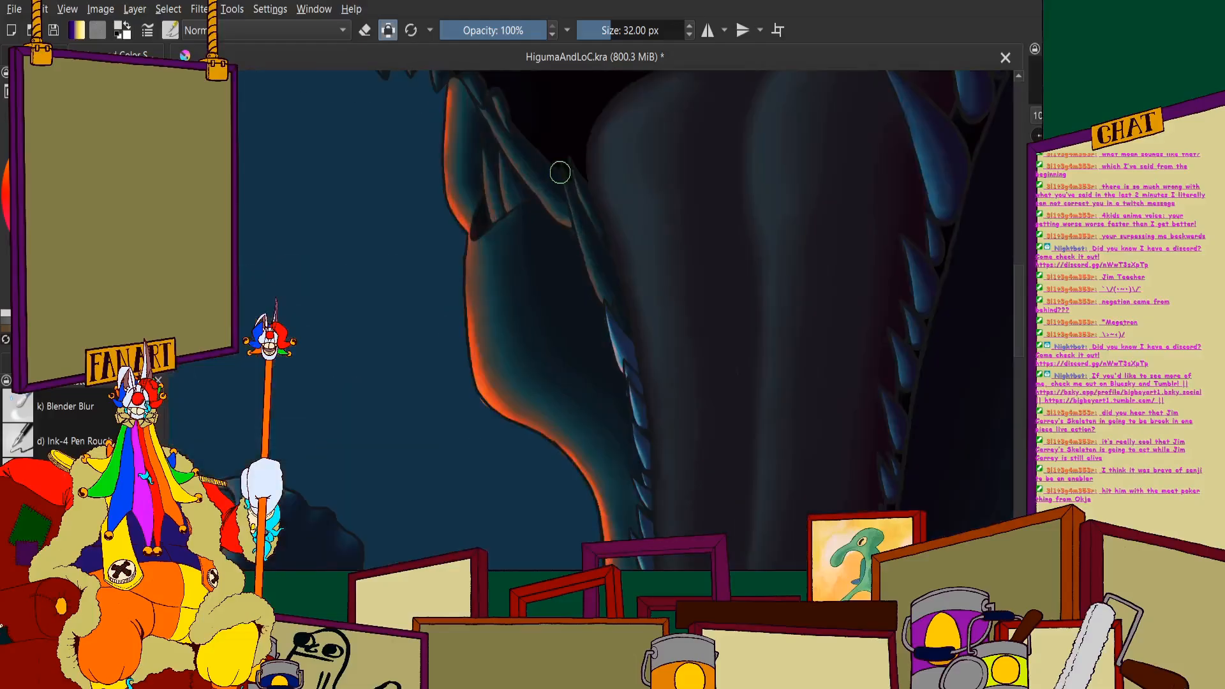
pyautogui.scroll(2, 639, 387)
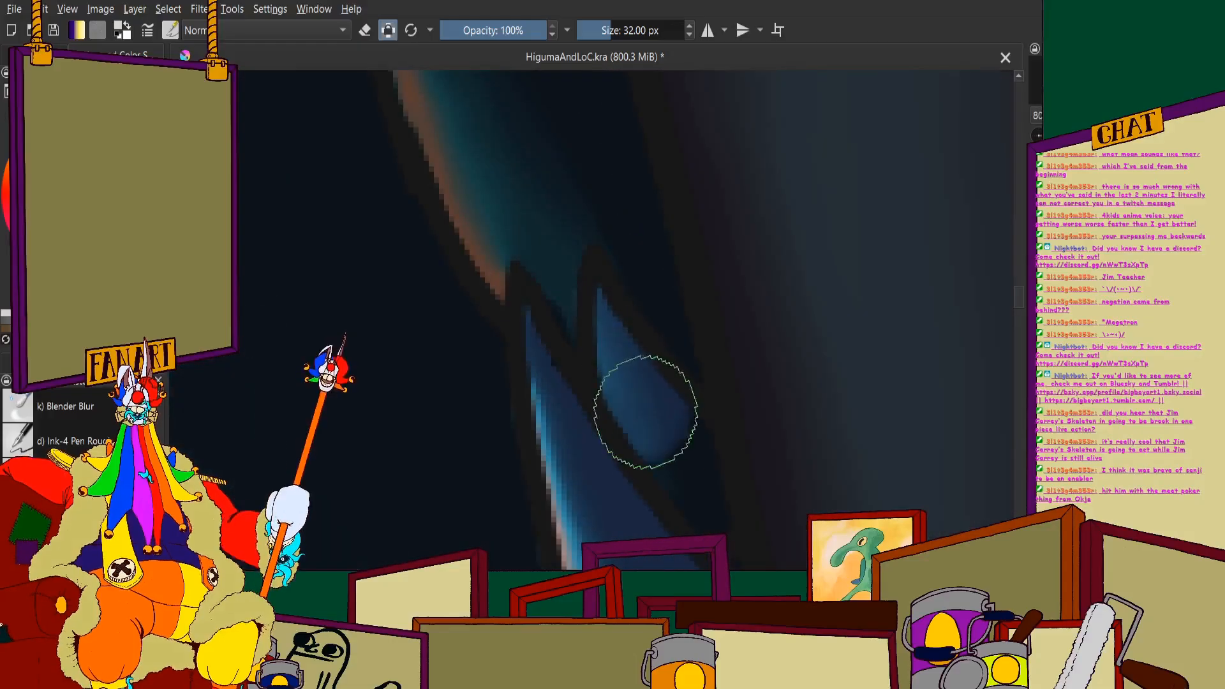
pyautogui.scroll(3, 597, 418)
# - Repaint the long, broad tooth near the top of the left row in the lighter colour, from base to tip
pyautogui.scroll(2, 552, 249)
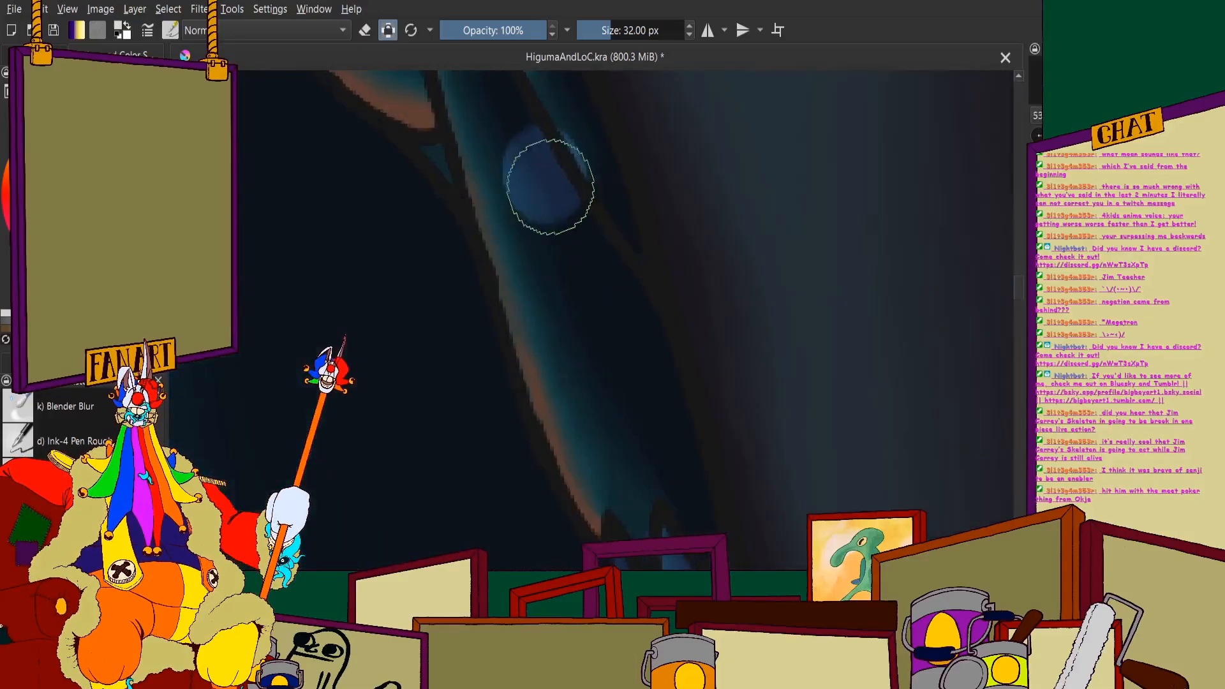
pyautogui.moveTo(549, 318); pyautogui.dragTo(632, 507)
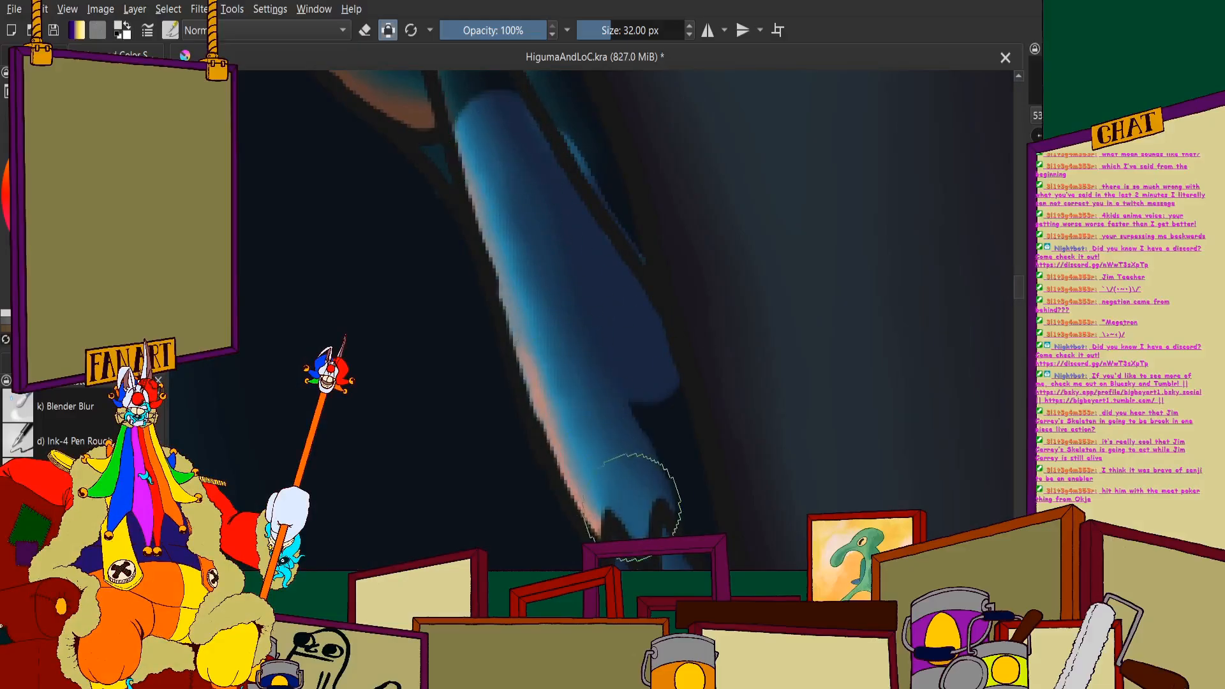
pyautogui.scroll(-2, 579, 314)
pyautogui.scroll(2, 642, 469)
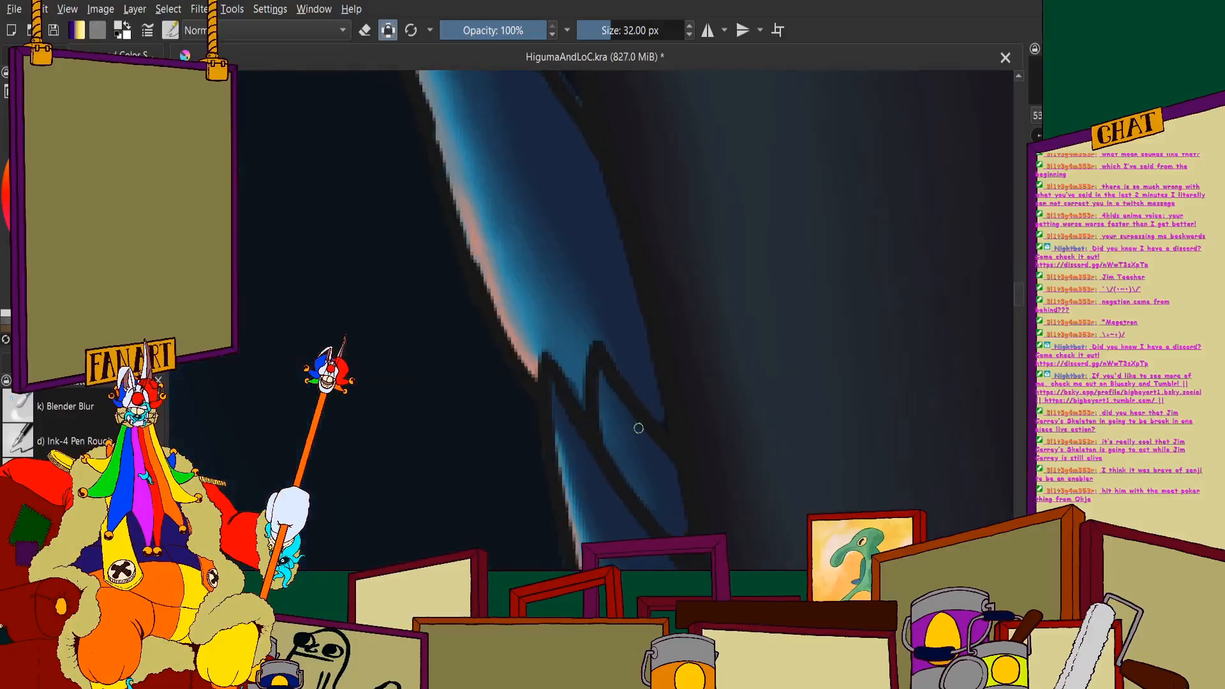
pyautogui.scroll(-2, 640, 434)
pyautogui.scroll(2, 542, 328)
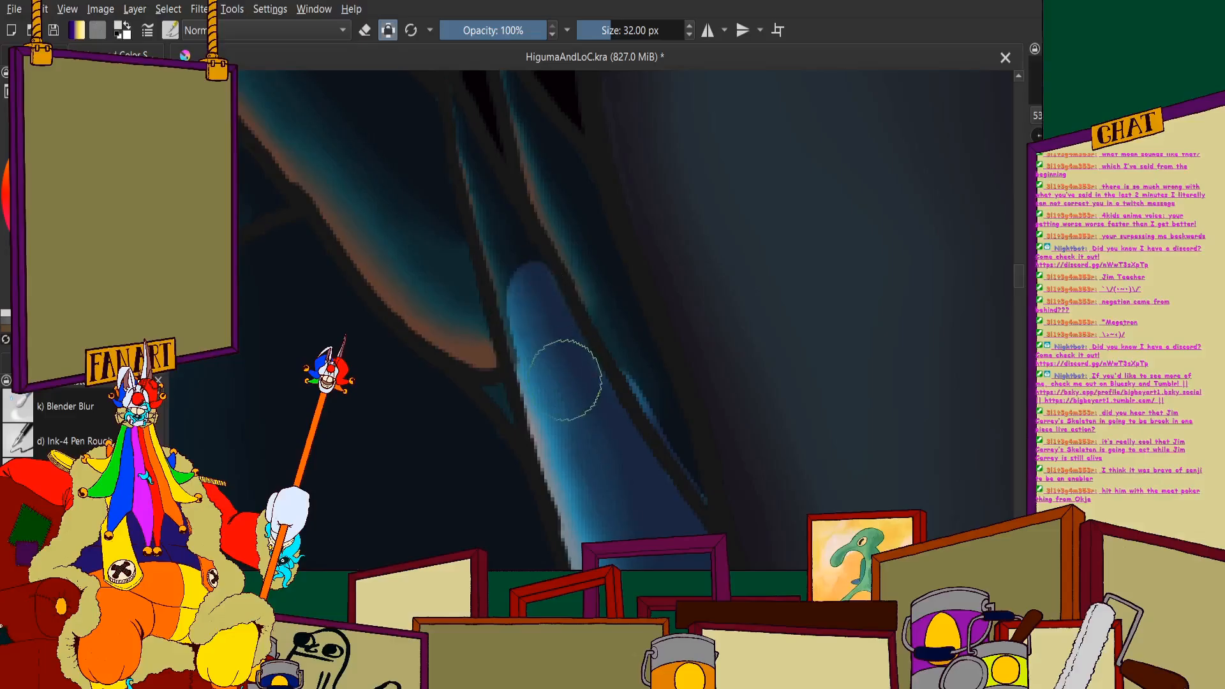
pyautogui.moveTo(566, 380); pyautogui.dragTo(515, 256)
pyautogui.scroll(-2, 568, 402)
# - Fill the slender tooth between the long broad tooth and the tongue with the lighter colour down to its narrow base
pyautogui.scroll(2, 522, 294)
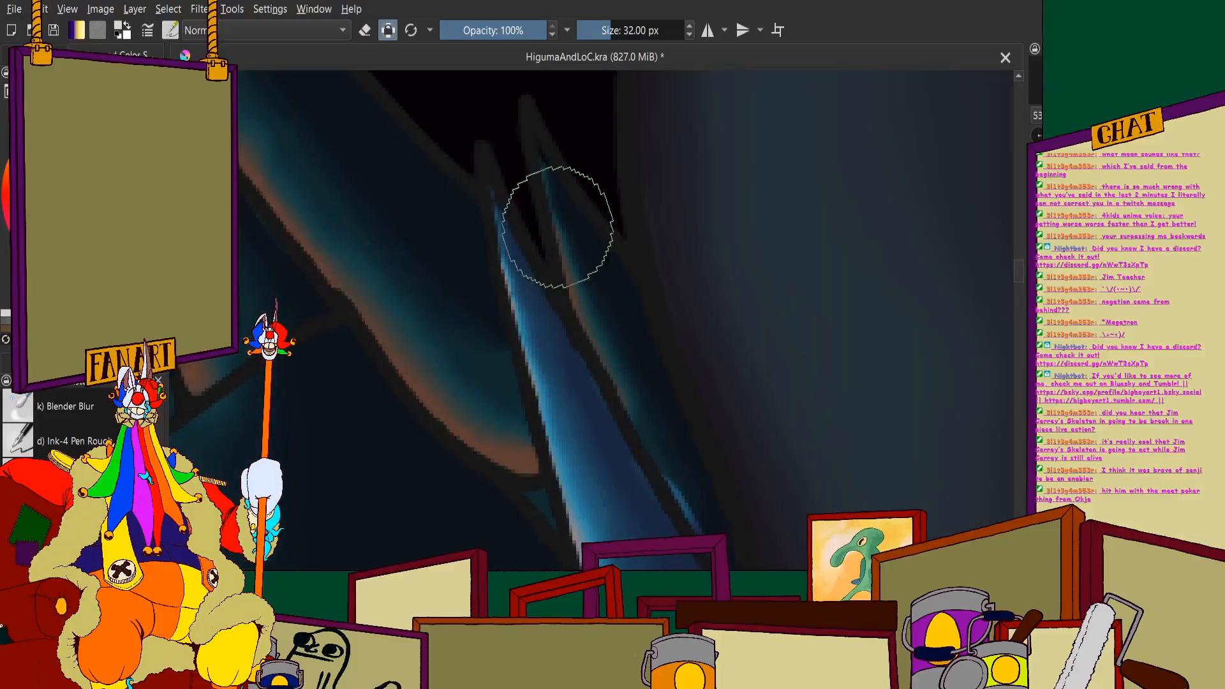
pyautogui.moveTo(570, 237); pyautogui.dragTo(538, 145)
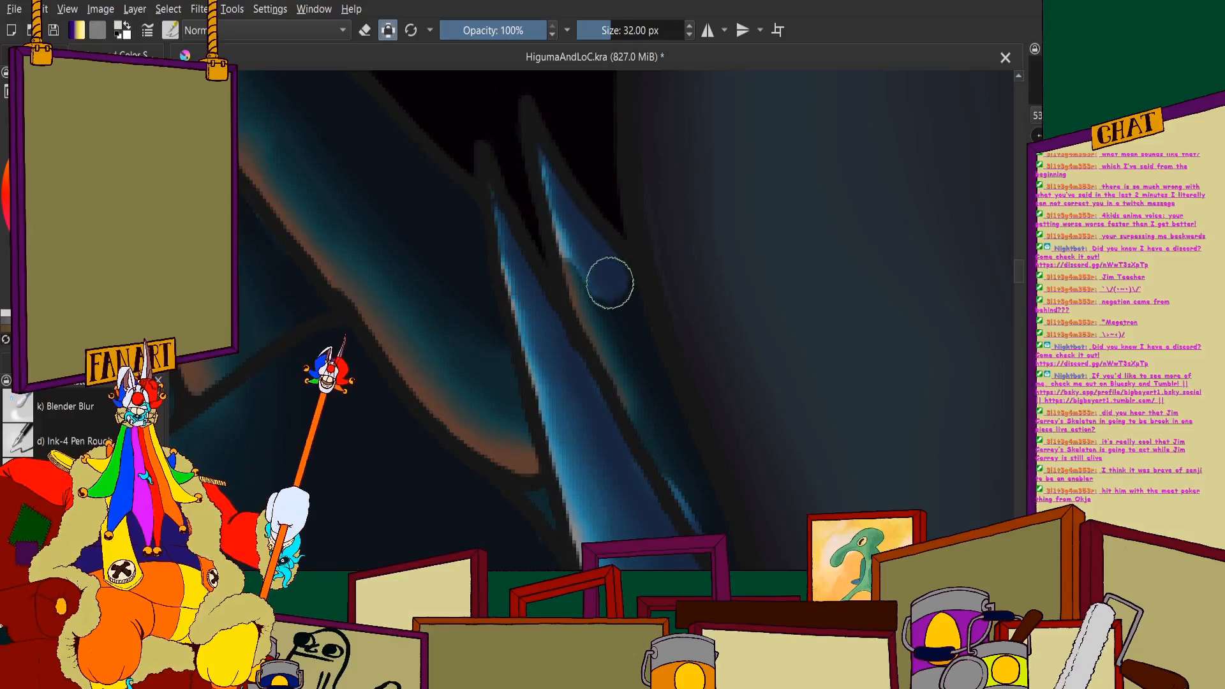
pyautogui.moveTo(604, 345); pyautogui.dragTo(659, 446)
pyautogui.scroll(-2, 645, 388)
pyautogui.scroll(3, 645, 389)
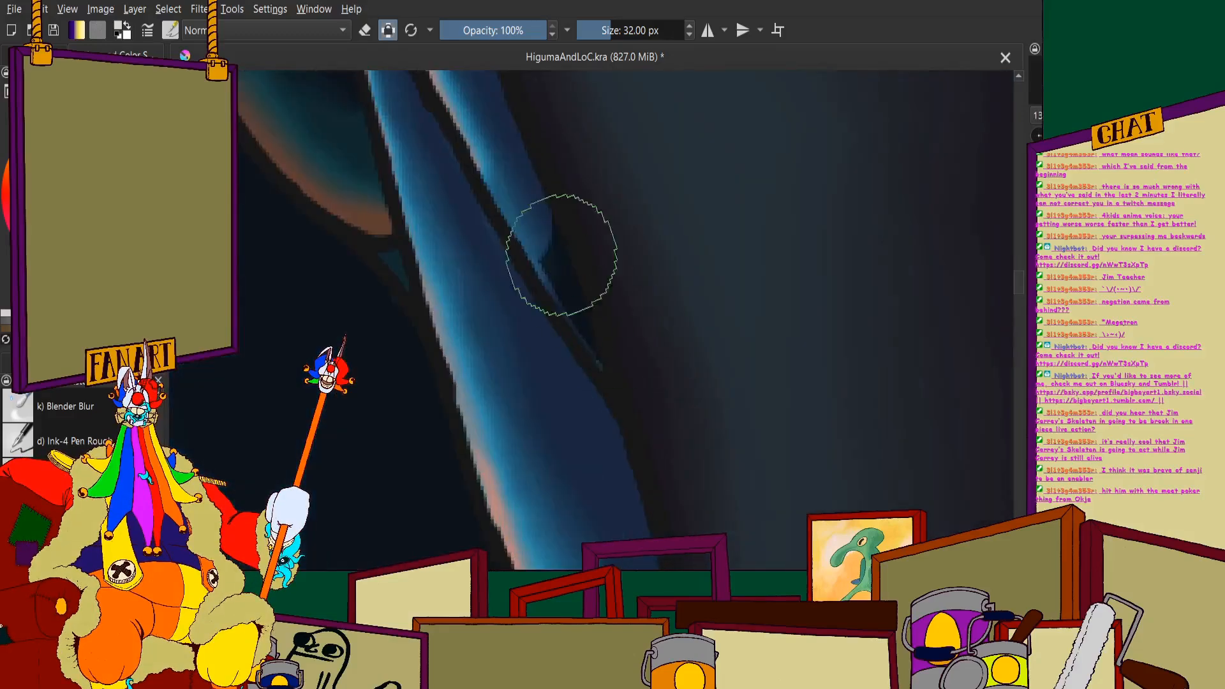
pyautogui.moveTo(553, 288); pyautogui.dragTo(611, 440)
pyautogui.scroll(-3, 574, 407)
pyautogui.scroll(1, 437, 225)
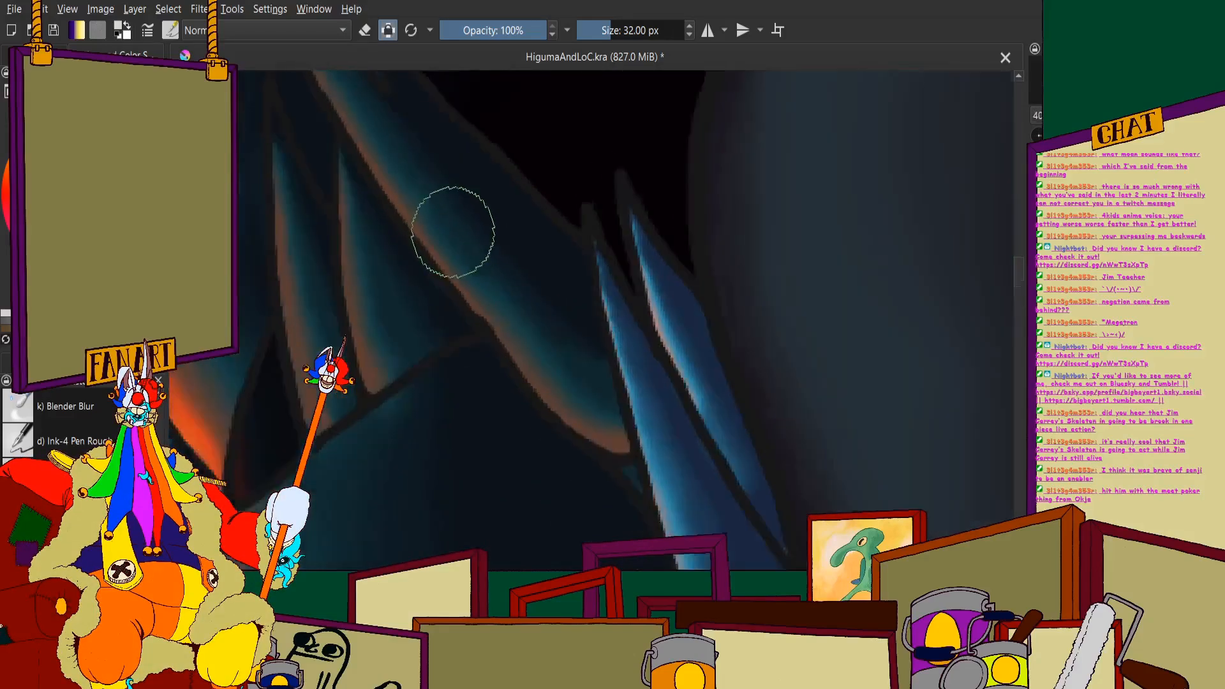
# - Repaint the large diagonal tooth beside the pair of slim light teeth in the lighter colour, along its whole length
pyautogui.scroll(-2, 463, 268)
pyautogui.scroll(2, 492, 227)
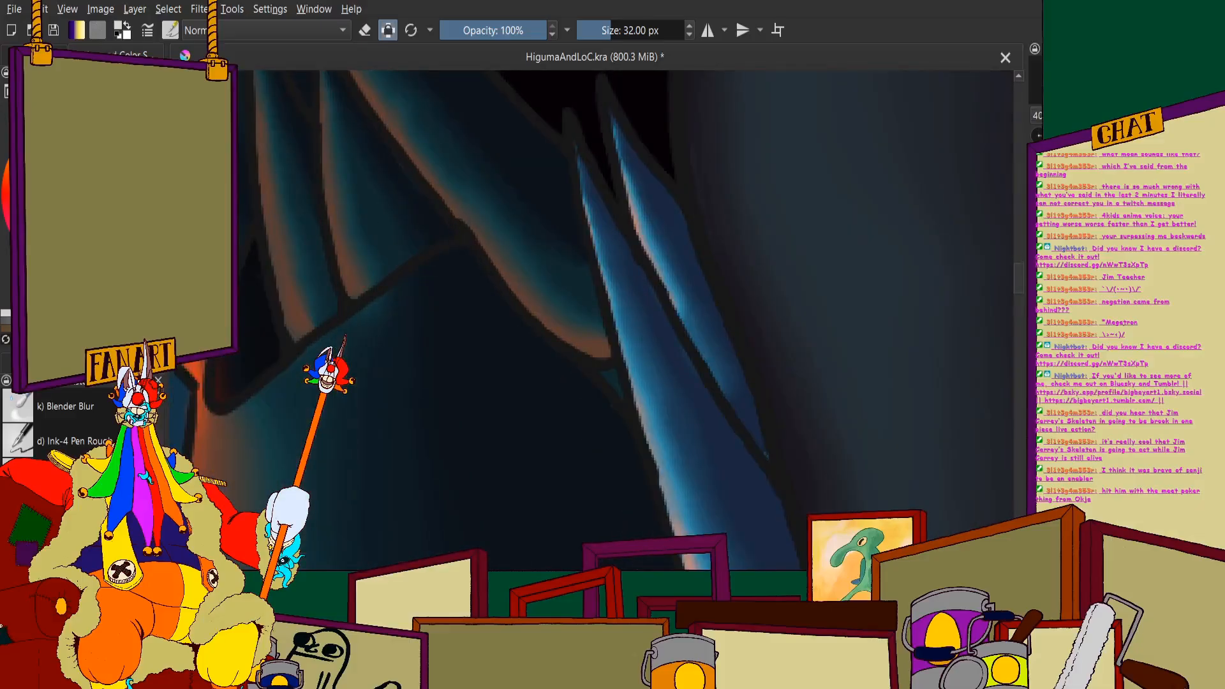
pyautogui.scroll(2, 599, 318)
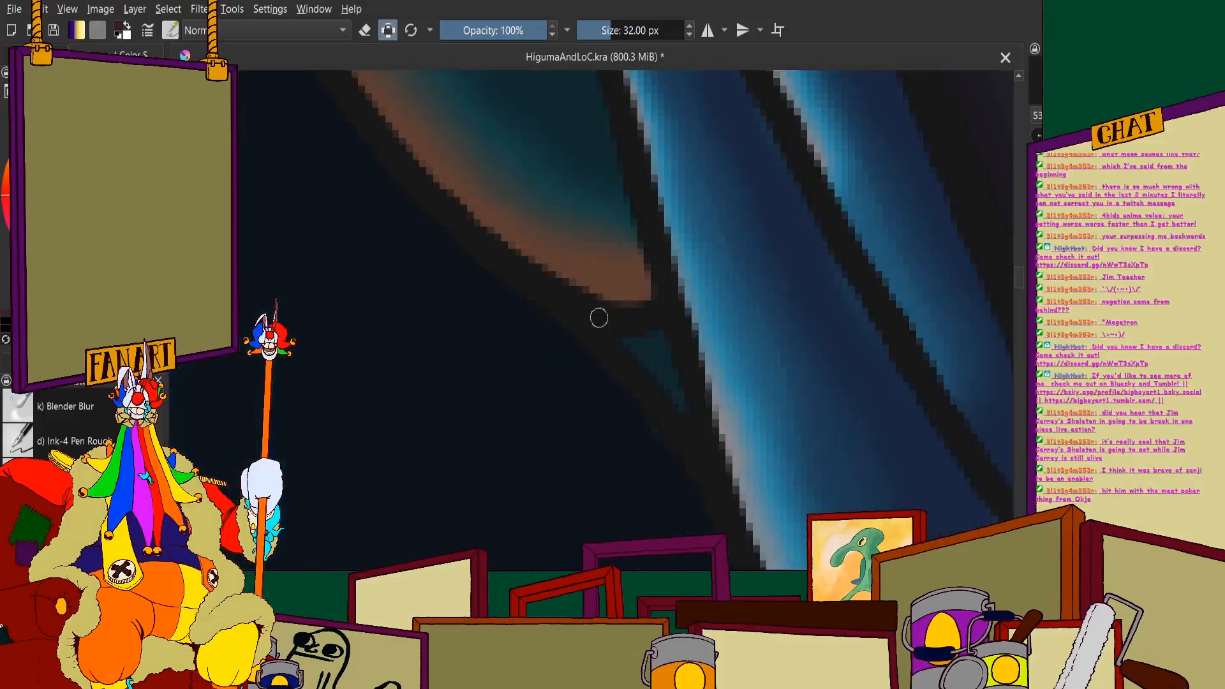
pyautogui.scroll(-7, 545, 293)
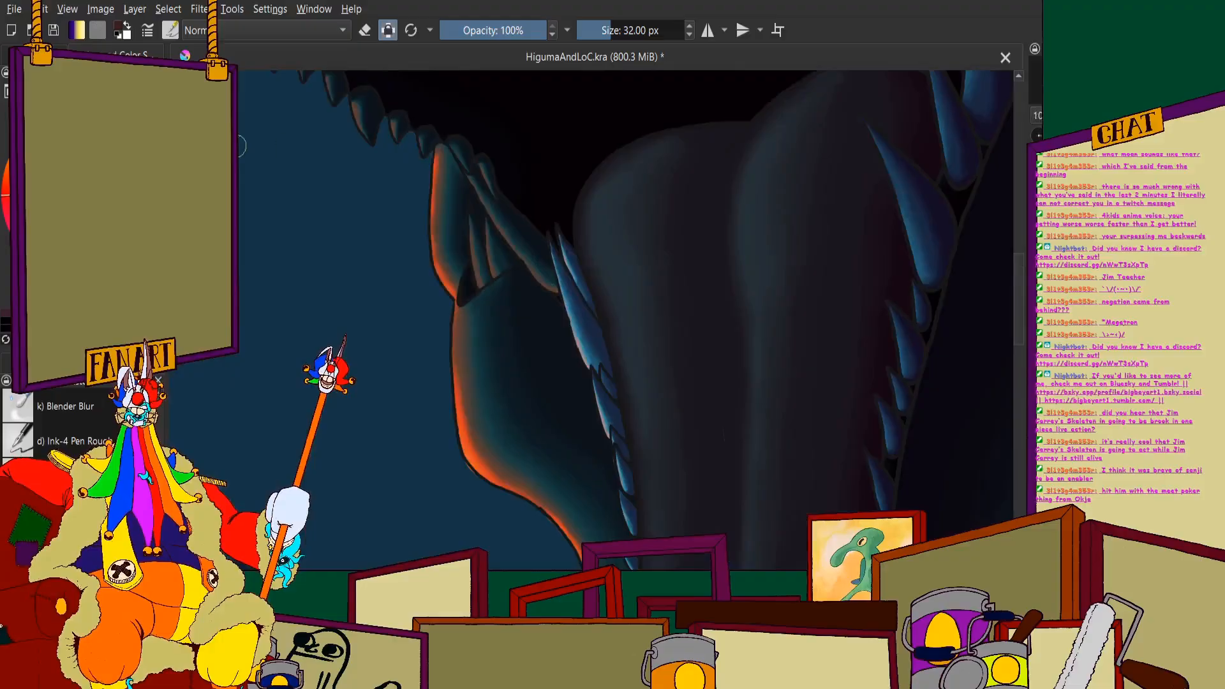
pyautogui.scroll(3, 687, 358)
pyautogui.scroll(3, 601, 155)
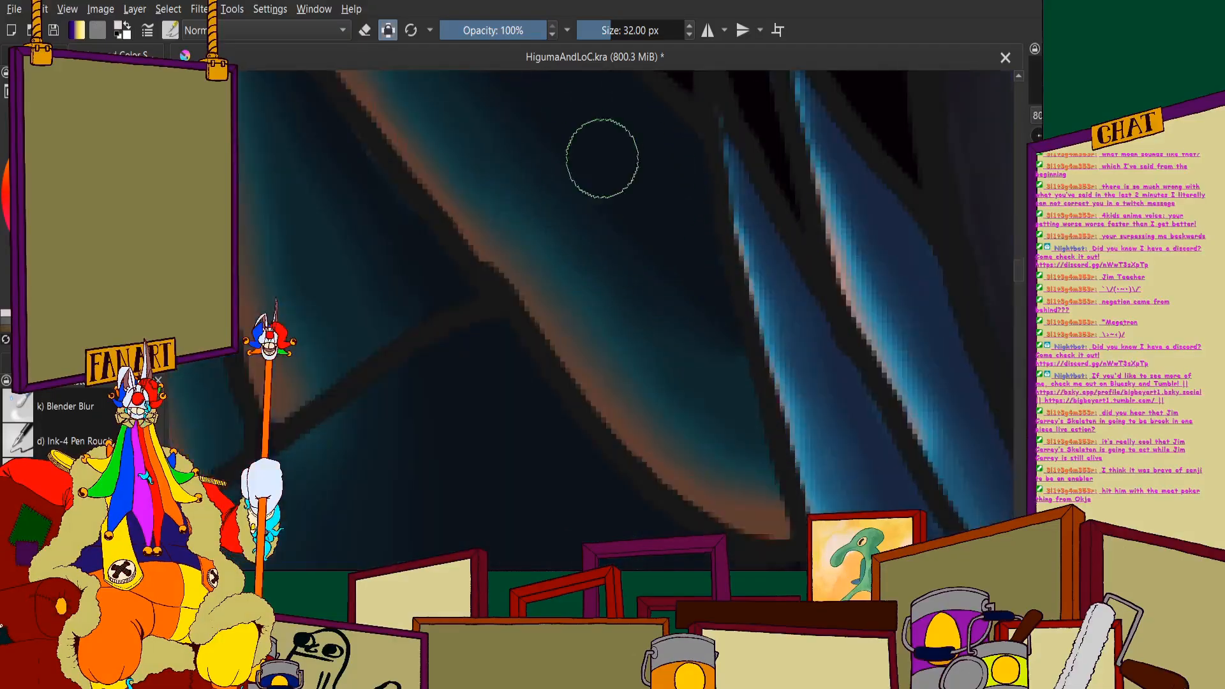
pyautogui.moveTo(591, 246)
pyautogui.mouseDown()
pyautogui.moveTo(580, 282)
pyautogui.moveTo(715, 446)
pyautogui.mouseUp()
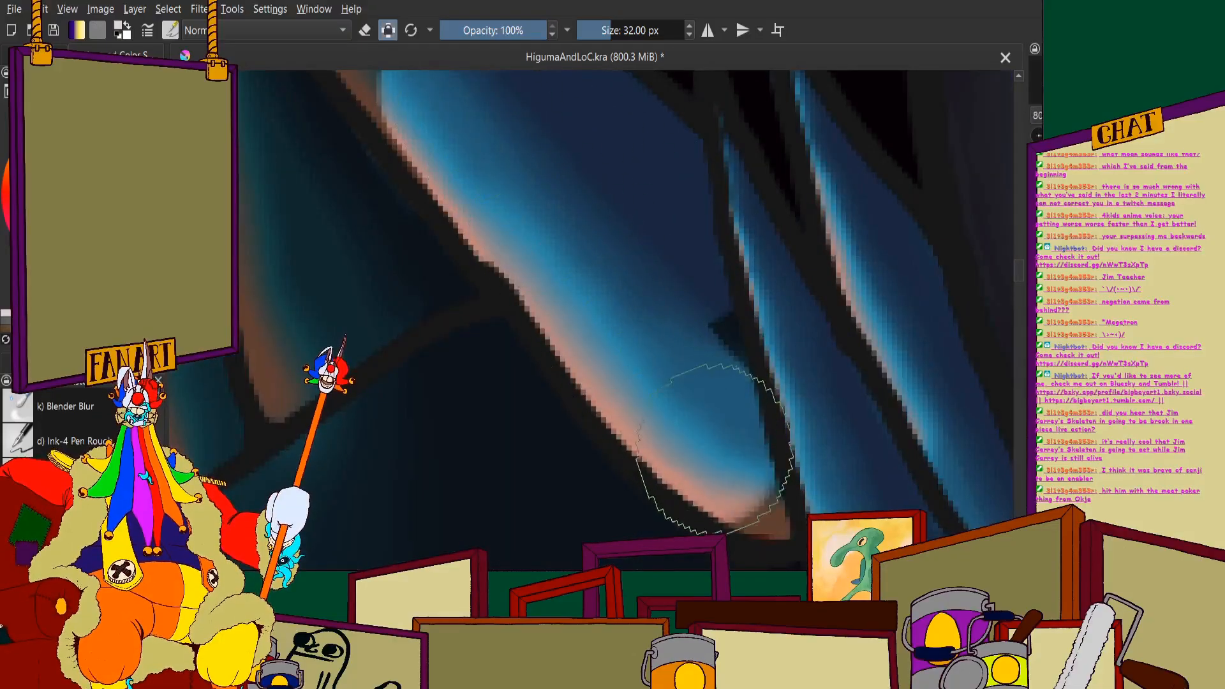
pyautogui.scroll(-4, 688, 269)
pyautogui.scroll(4, 547, 198)
pyautogui.moveTo(535, 223)
pyautogui.mouseDown()
pyautogui.moveTo(518, 199)
pyautogui.moveTo(700, 449)
pyautogui.moveTo(566, 258)
pyautogui.moveTo(674, 448)
pyautogui.mouseUp()
pyautogui.moveTo(753, 409); pyautogui.dragTo(697, 331)
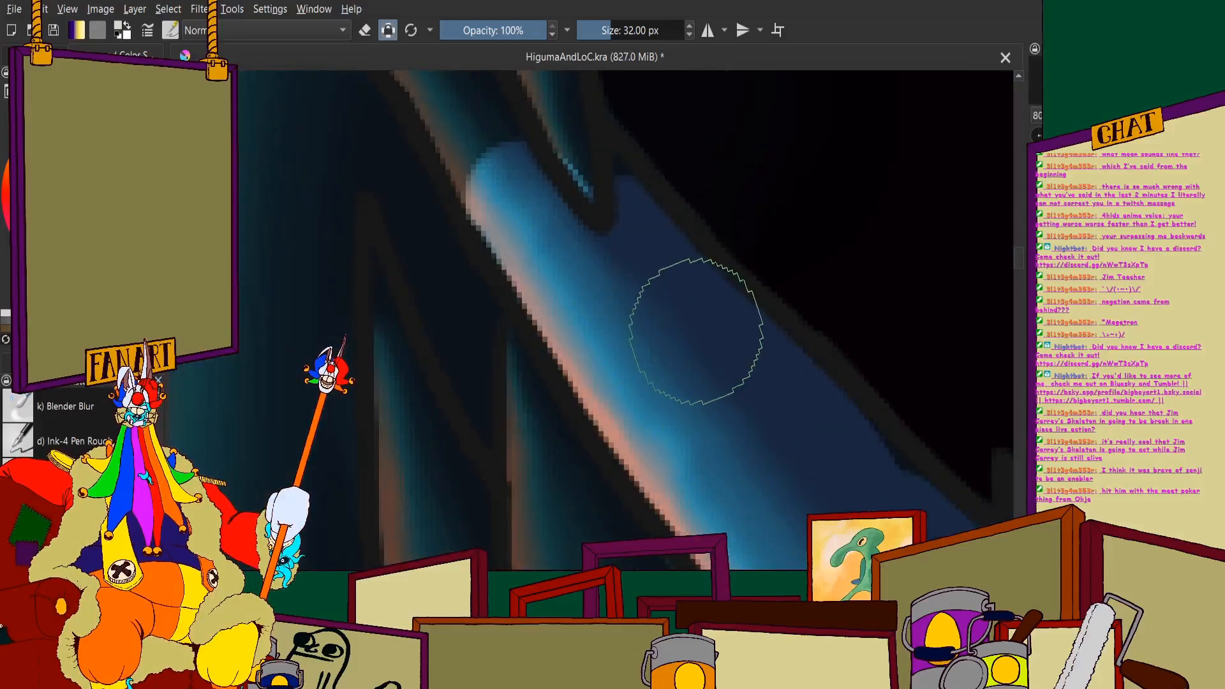
# - Lighten the two small rounded teeth at the jaw corner that overlap the tip of the large diagonal tooth
pyautogui.scroll(-4, 634, 282)
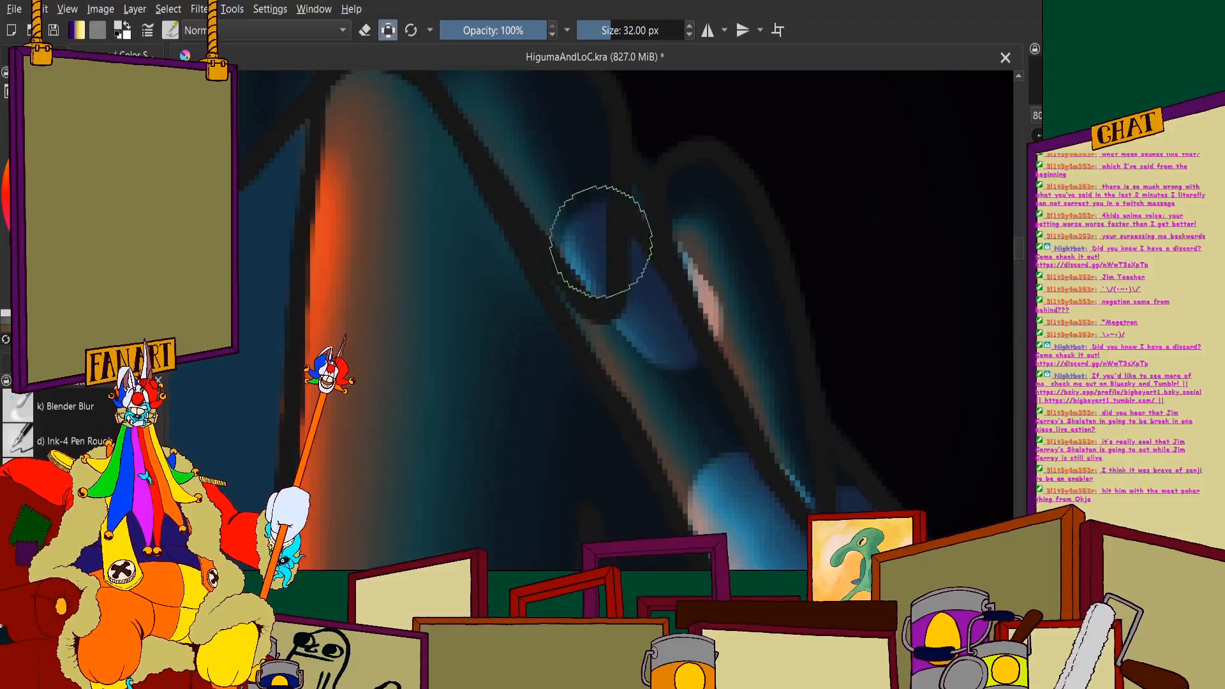
pyautogui.moveTo(575, 228)
pyautogui.mouseDown()
pyautogui.moveTo(694, 443)
pyautogui.moveTo(769, 427)
pyautogui.moveTo(777, 438)
pyautogui.moveTo(700, 215)
pyautogui.mouseUp()
pyautogui.scroll(-3, 700, 214)
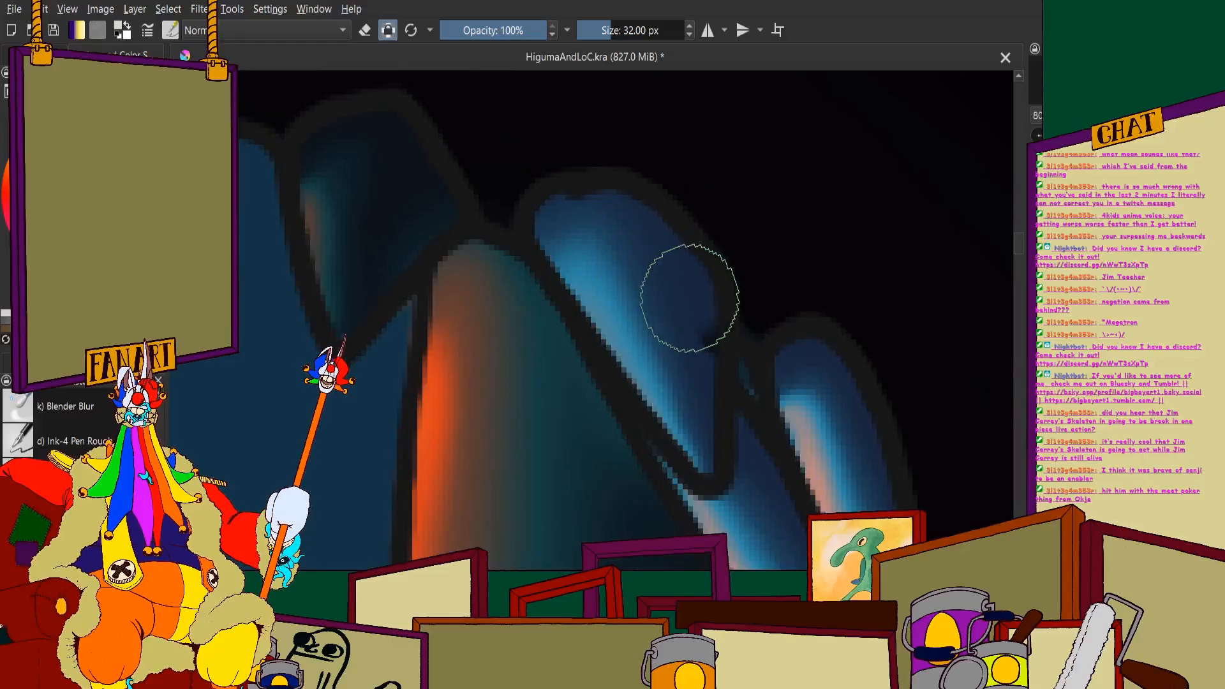
# - Fill the short pointed tooth just above the orange-rimmed lip with the lighter colour
pyautogui.scroll(-6, 689, 297)
pyautogui.scroll(2, 633, 312)
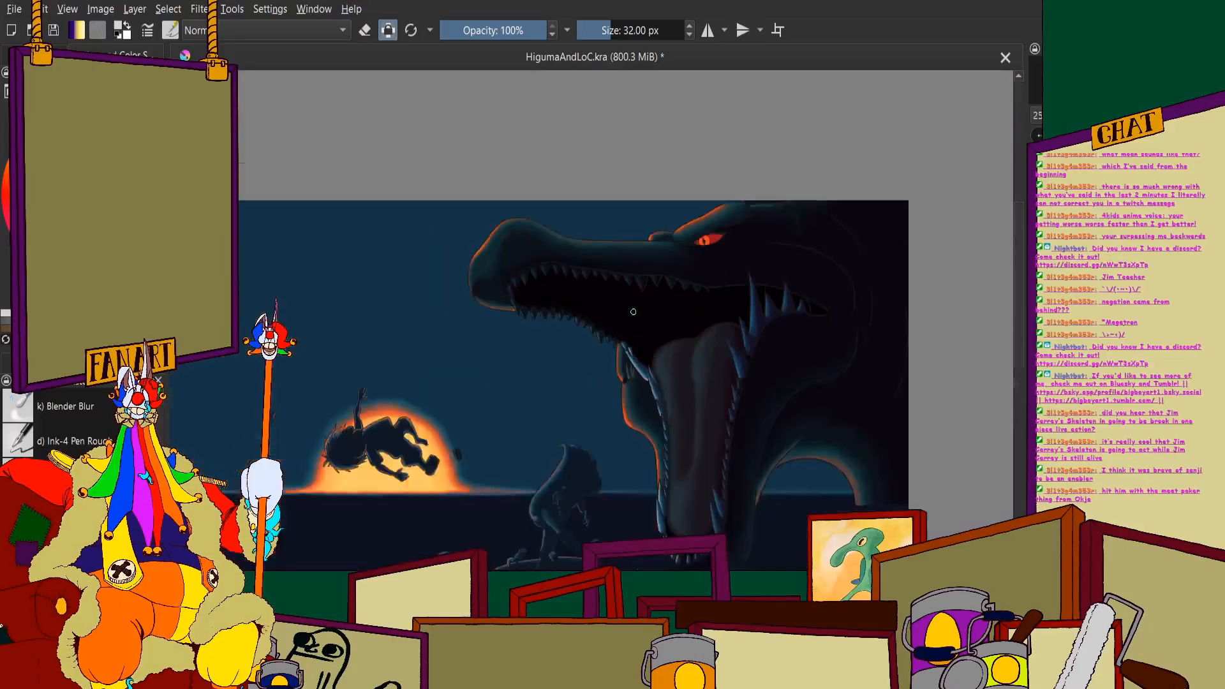
pyautogui.scroll(5, 633, 312)
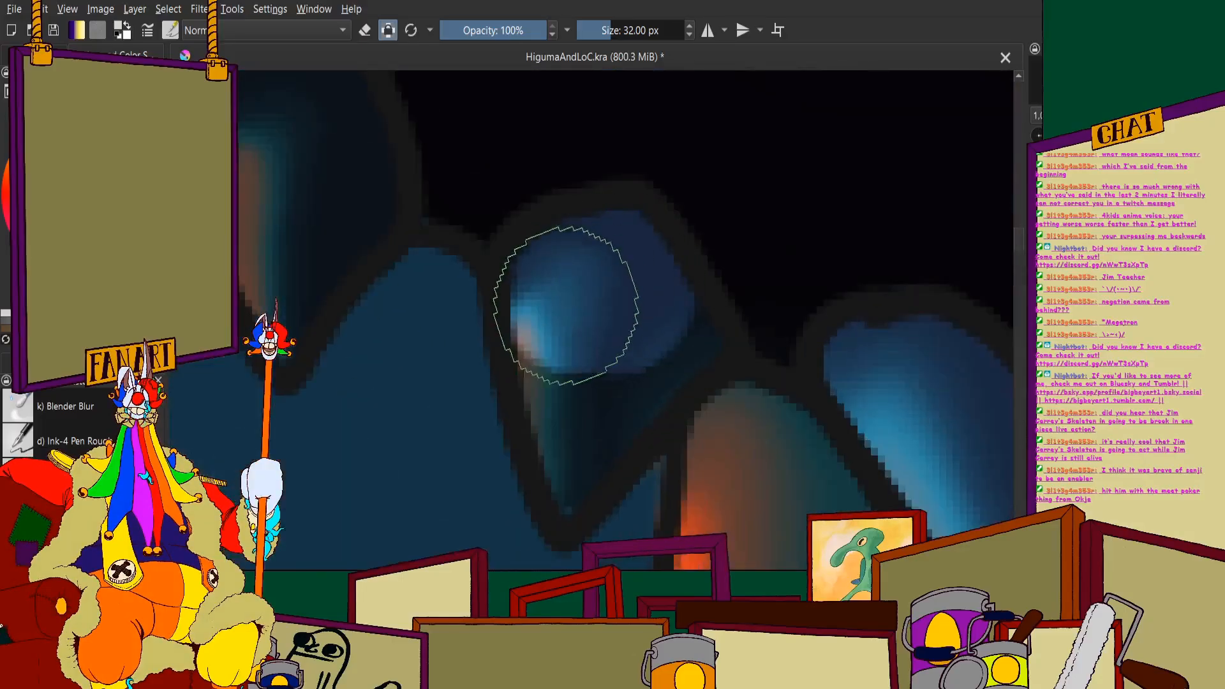
pyautogui.moveTo(566, 306); pyautogui.dragTo(578, 403)
pyautogui.scroll(-3, 678, 339)
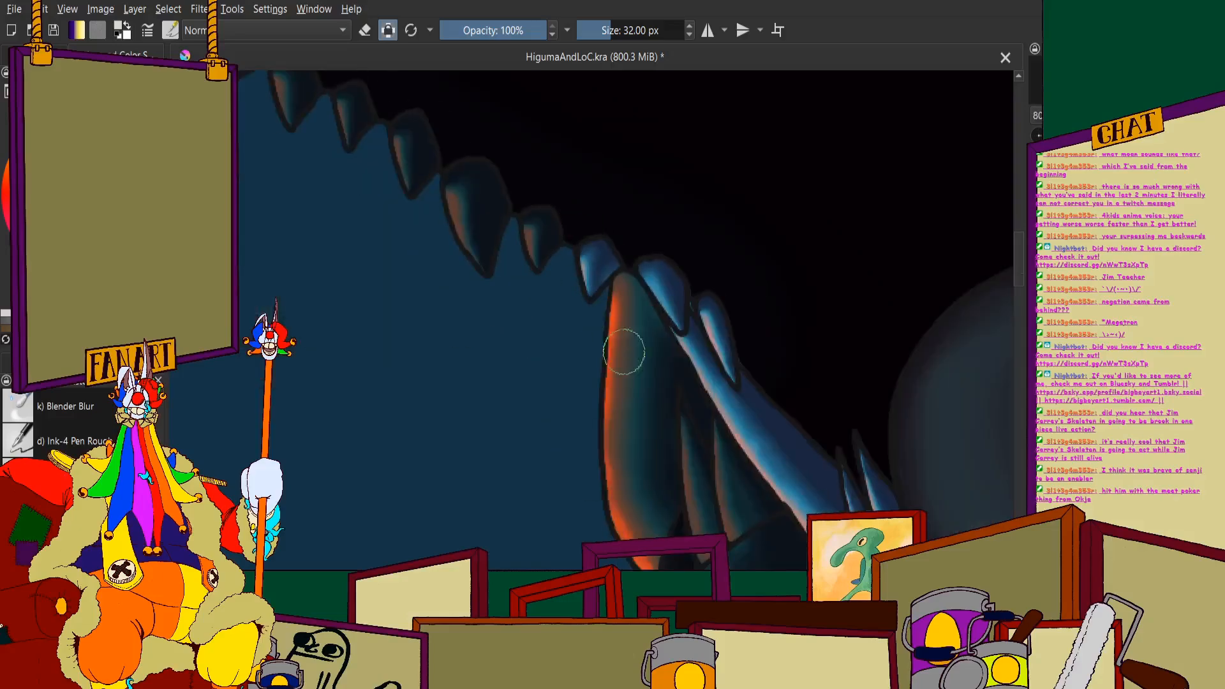
# - Repaint the two slender teeth between the orange-rimmed lip and the large diagonal tooth in the lighter colour, from base to tip
pyautogui.scroll(2, 713, 481)
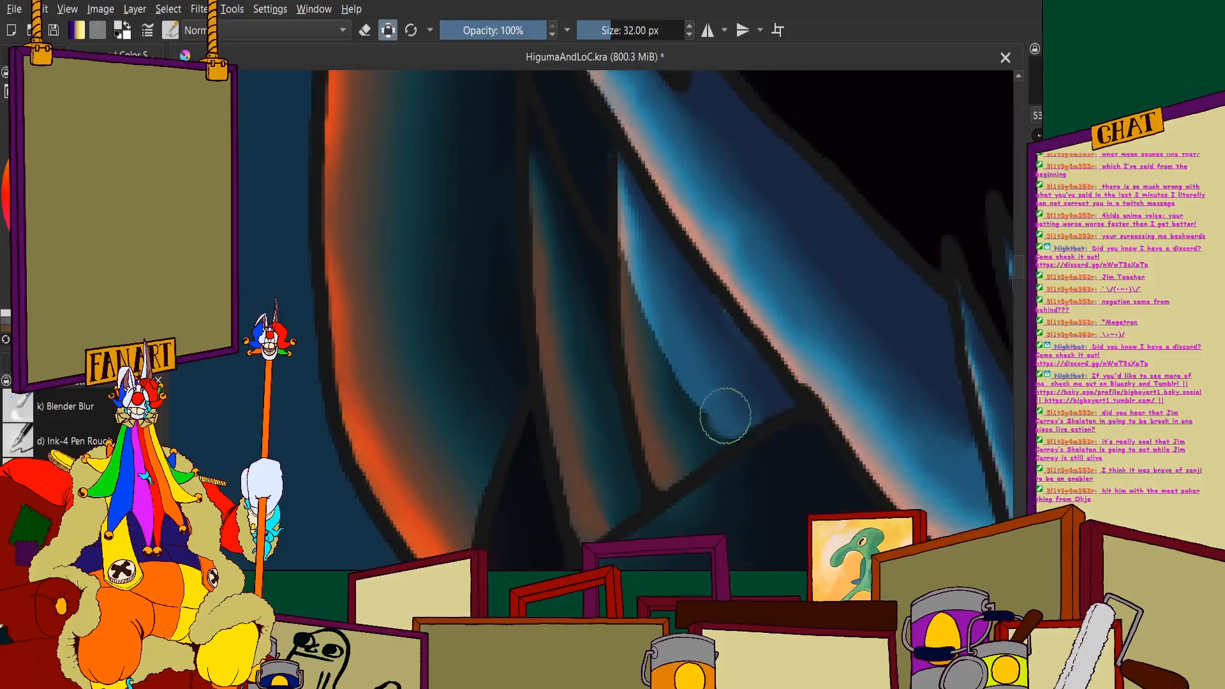
pyautogui.scroll(-2, 693, 417)
pyautogui.scroll(3, 607, 356)
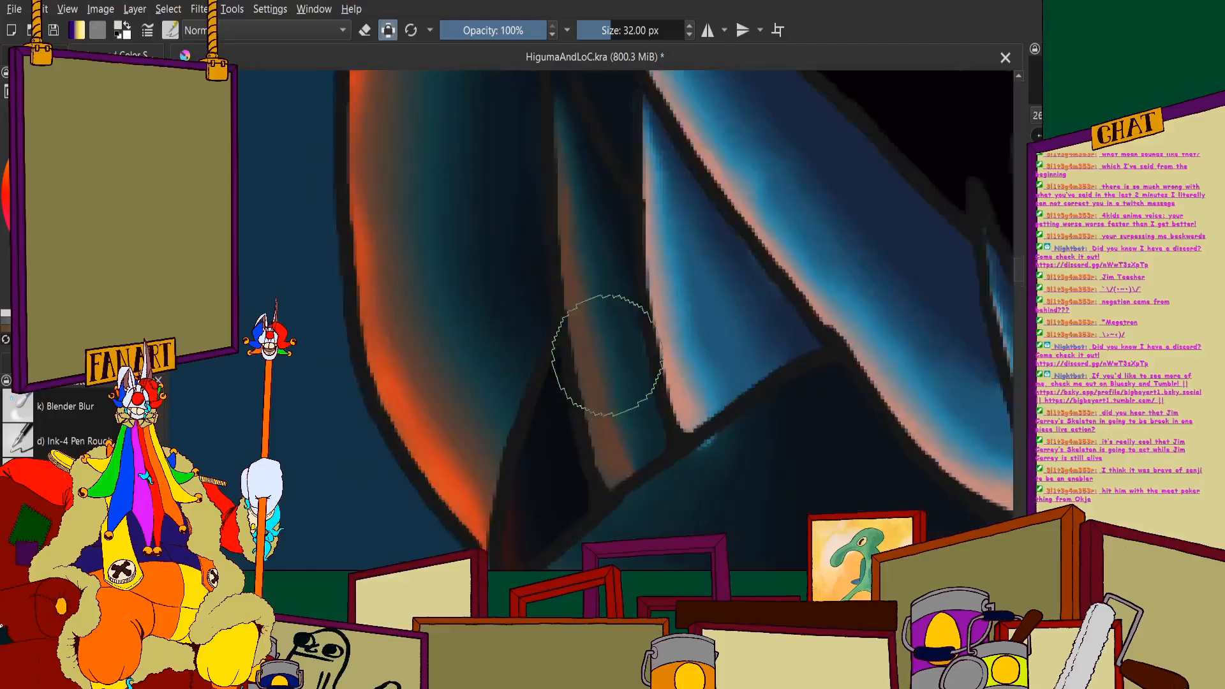
pyautogui.moveTo(607, 260)
pyautogui.mouseDown()
pyautogui.moveTo(594, 181)
pyautogui.moveTo(625, 271)
pyautogui.moveTo(588, 199)
pyautogui.moveTo(620, 509)
pyautogui.moveTo(665, 459)
pyautogui.mouseUp()
pyautogui.scroll(-3, 659, 348)
pyautogui.scroll(3, 624, 242)
pyautogui.moveTo(619, 208); pyautogui.dragTo(618, 175)
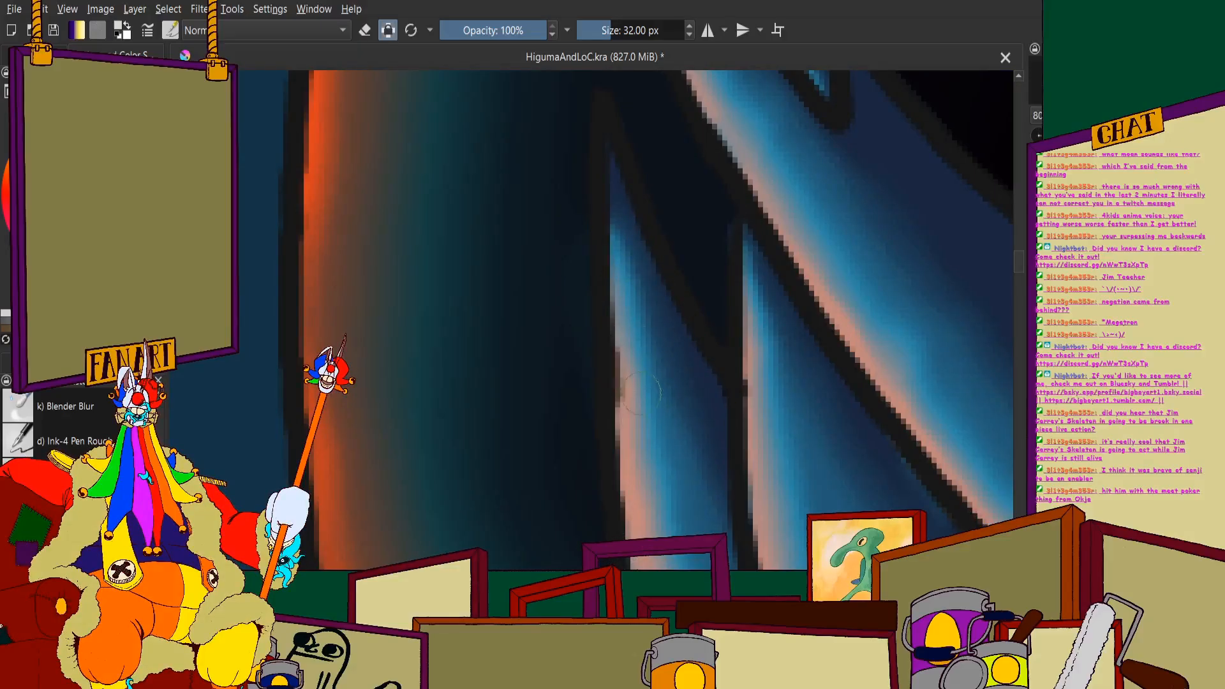
pyautogui.scroll(-3, 642, 446)
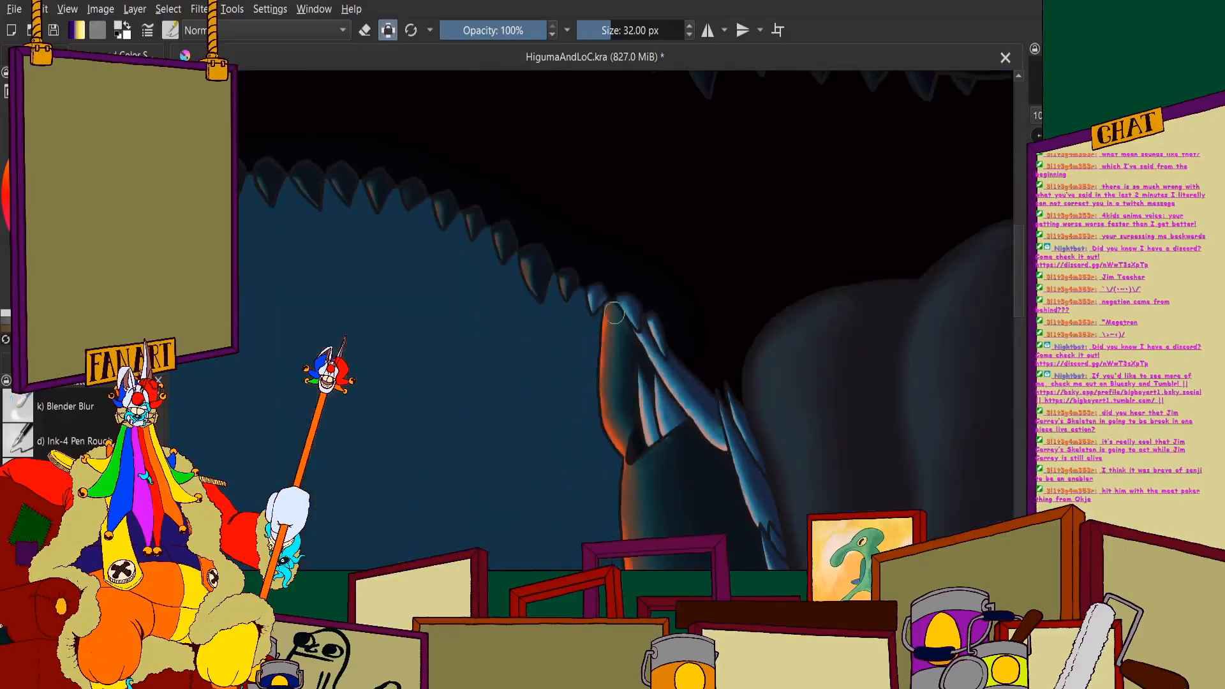
# - Cover the next two teeth of the upper row, the small one and the bigger one beside it, in the lighter colour
pyautogui.scroll(-3, 614, 313)
pyautogui.scroll(4, 574, 309)
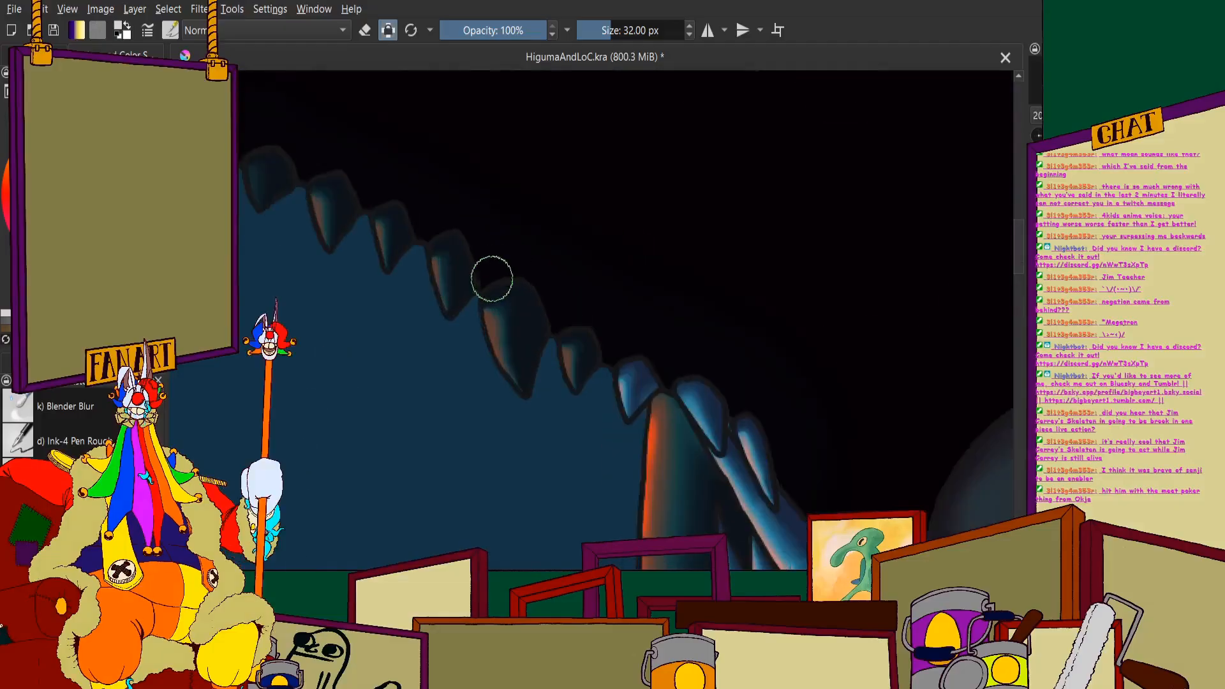
pyautogui.scroll(6, 492, 279)
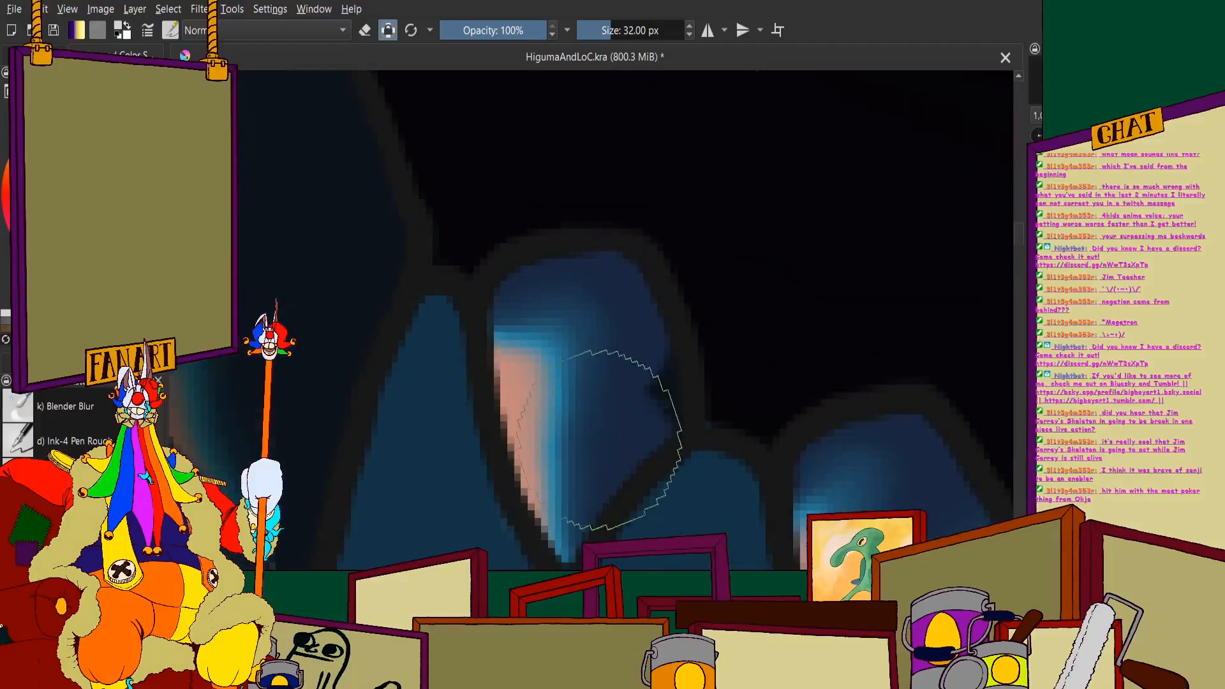
pyautogui.scroll(-2, 600, 440)
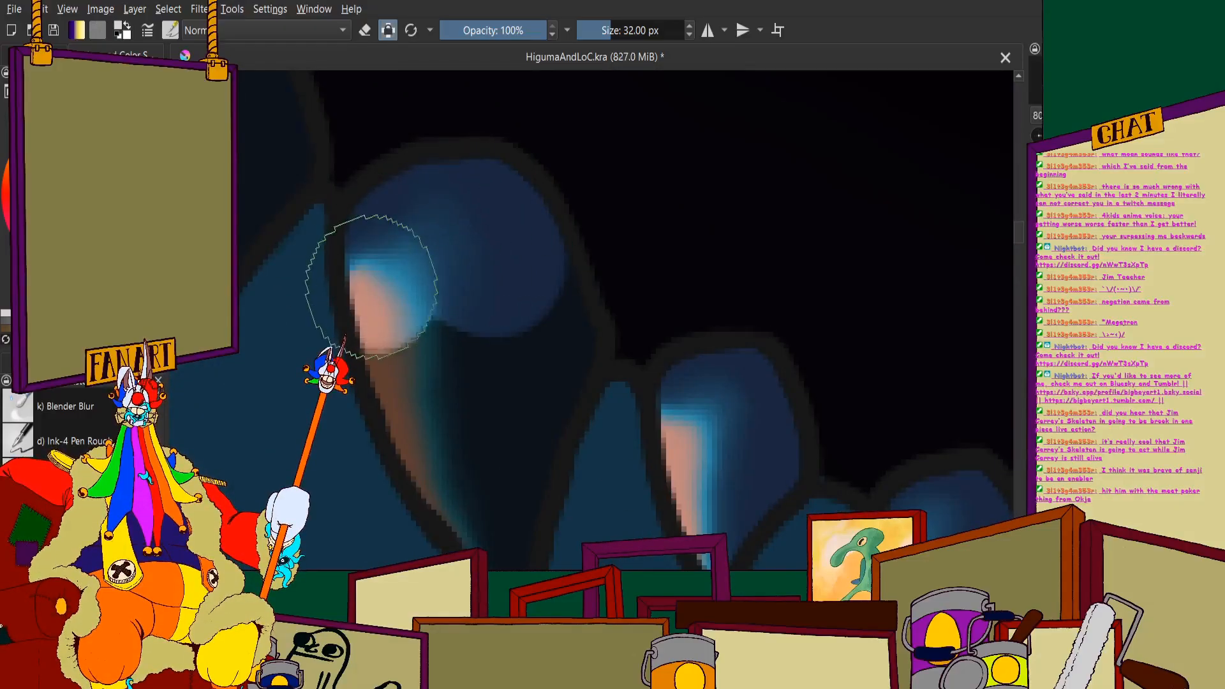
pyautogui.moveTo(372, 285)
pyautogui.mouseDown()
pyautogui.moveTo(416, 445)
pyautogui.moveTo(445, 366)
pyautogui.moveTo(498, 308)
pyautogui.mouseUp()
pyautogui.scroll(-3, 504, 279)
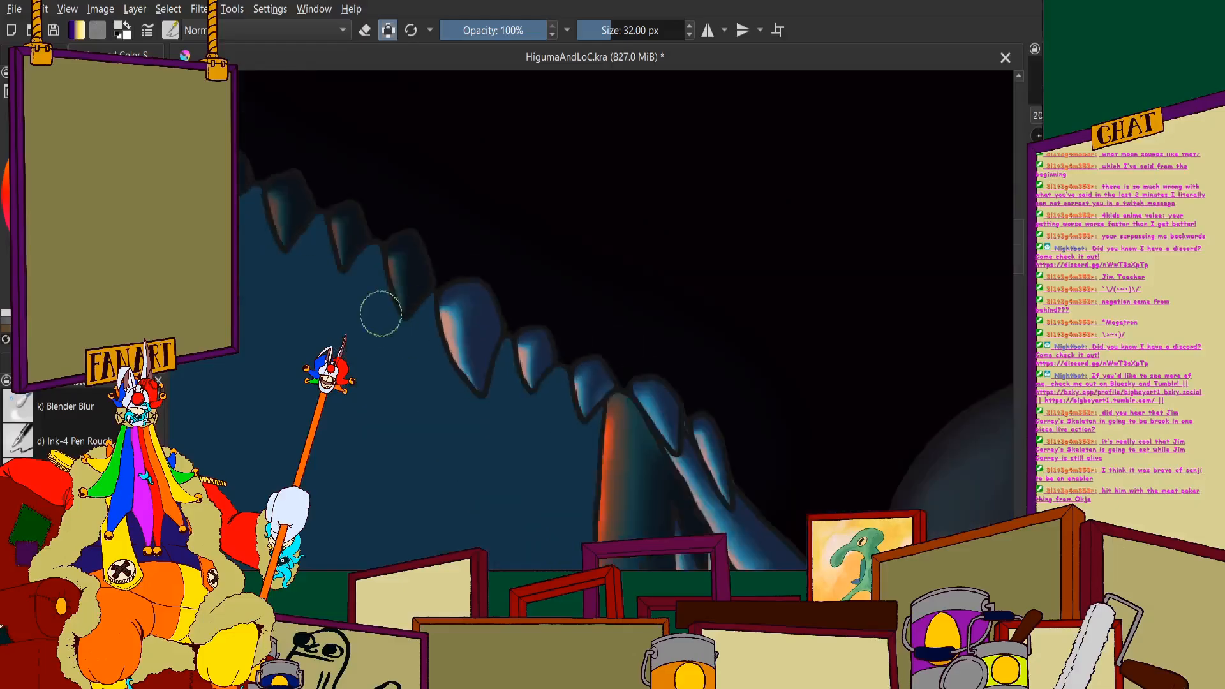
# - Lighten the kite-shaped tooth next to the bigger one and erase the paint beyond its lower edge
pyautogui.scroll(2, 381, 315)
pyautogui.moveTo(454, 205)
pyautogui.mouseDown()
pyautogui.moveTo(416, 255)
pyautogui.moveTo(458, 453)
pyautogui.mouseUp()
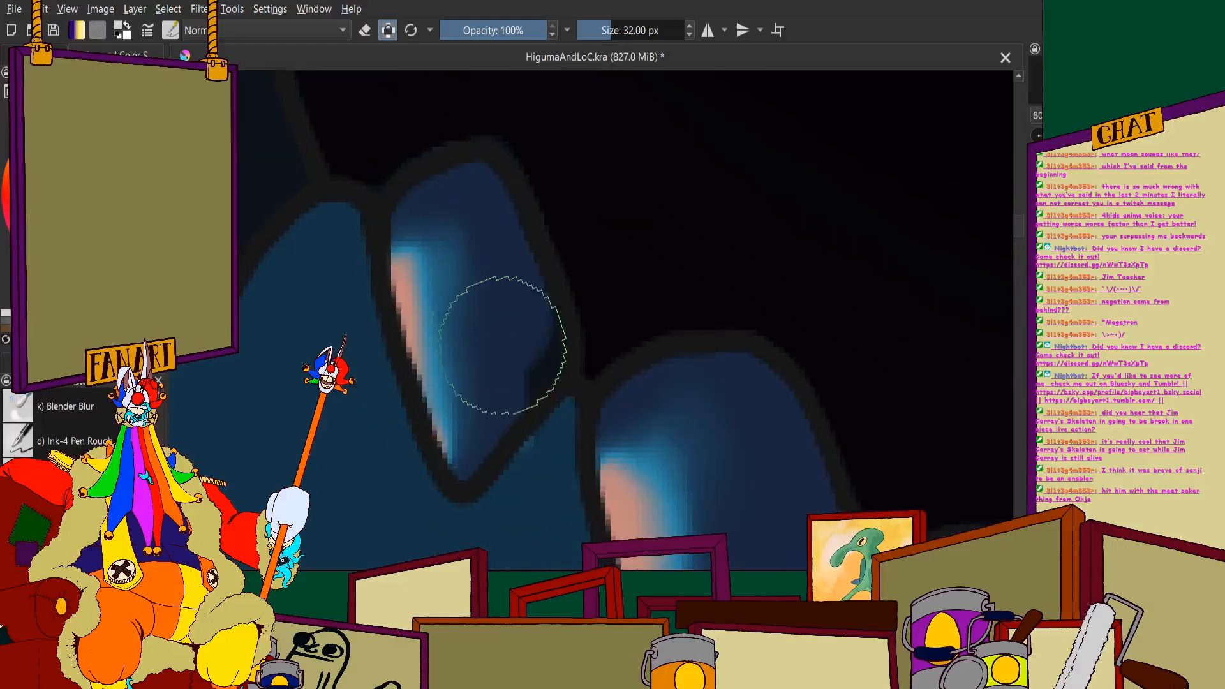
pyautogui.moveTo(503, 345); pyautogui.dragTo(498, 322)
pyautogui.scroll(-1, 465, 250)
pyautogui.click(365, 31)
pyautogui.scroll(2, 501, 397)
pyautogui.moveTo(535, 429); pyautogui.dragTo(545, 412)
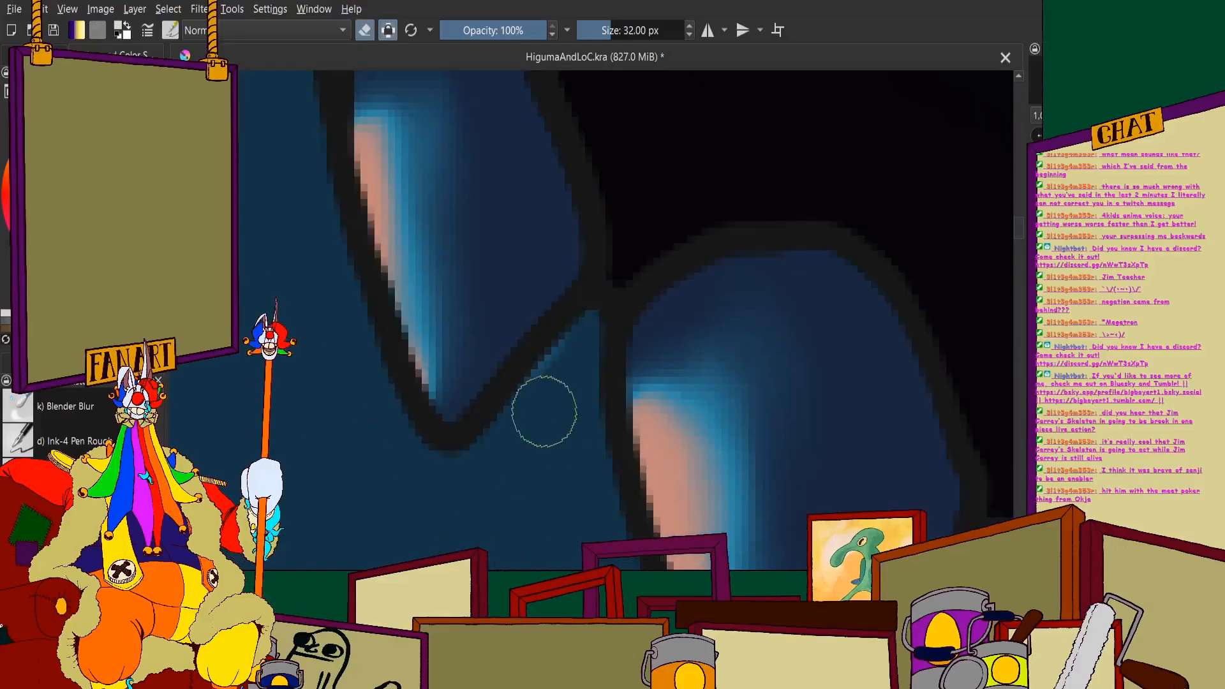
pyautogui.click(365, 30)
# - Fill the following small narrow tooth with the lighter colour down to its tip
pyautogui.scroll(-2, 564, 320)
pyautogui.scroll(3, 512, 233)
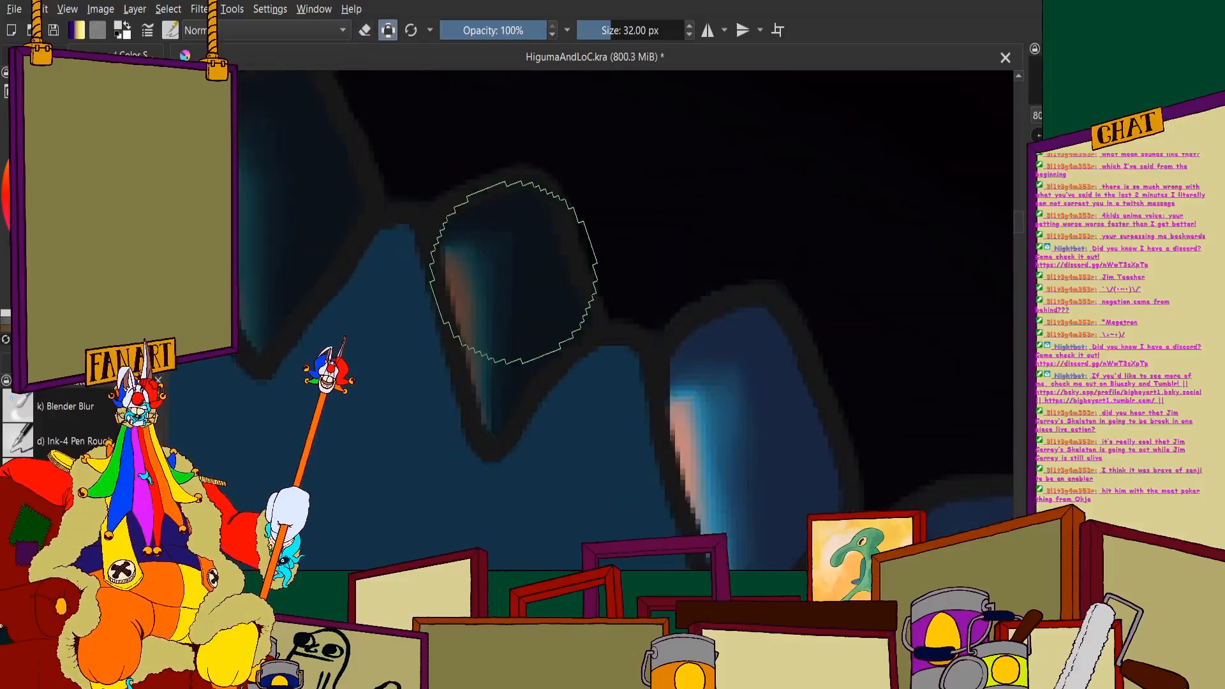
pyautogui.moveTo(454, 291)
pyautogui.mouseDown()
pyautogui.moveTo(523, 370)
pyautogui.moveTo(564, 380)
pyautogui.mouseUp()
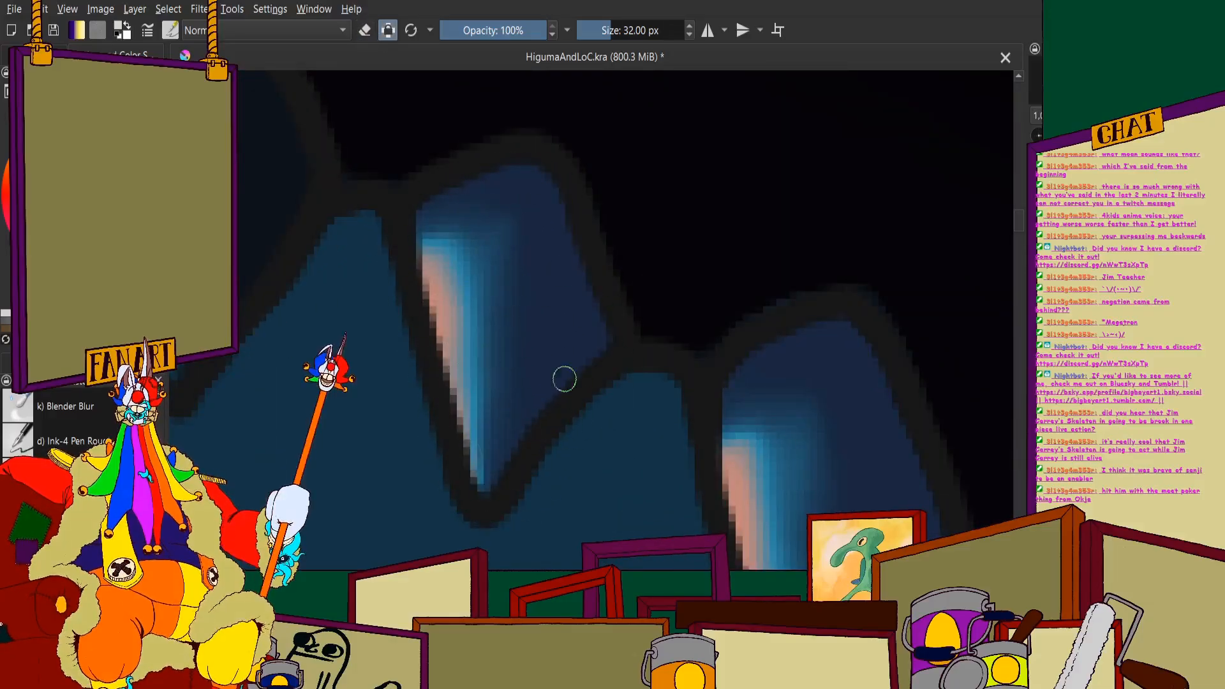
# - Repaint the next two teeth towards the snout, the wider pointed one and the short one beside it, in the lighter colour
pyautogui.scroll(-2, 564, 380)
pyautogui.scroll(2, 460, 279)
pyautogui.moveTo(487, 235); pyautogui.dragTo(509, 214)
pyautogui.moveTo(402, 257)
pyautogui.mouseDown()
pyautogui.moveTo(460, 459)
pyautogui.moveTo(521, 411)
pyautogui.moveTo(533, 335)
pyautogui.moveTo(513, 229)
pyautogui.moveTo(491, 245)
pyautogui.moveTo(545, 221)
pyautogui.moveTo(591, 303)
pyautogui.moveTo(500, 397)
pyautogui.mouseUp()
pyautogui.scroll(-3, 520, 281)
pyautogui.scroll(3, 437, 246)
pyautogui.scroll(-3, 439, 281)
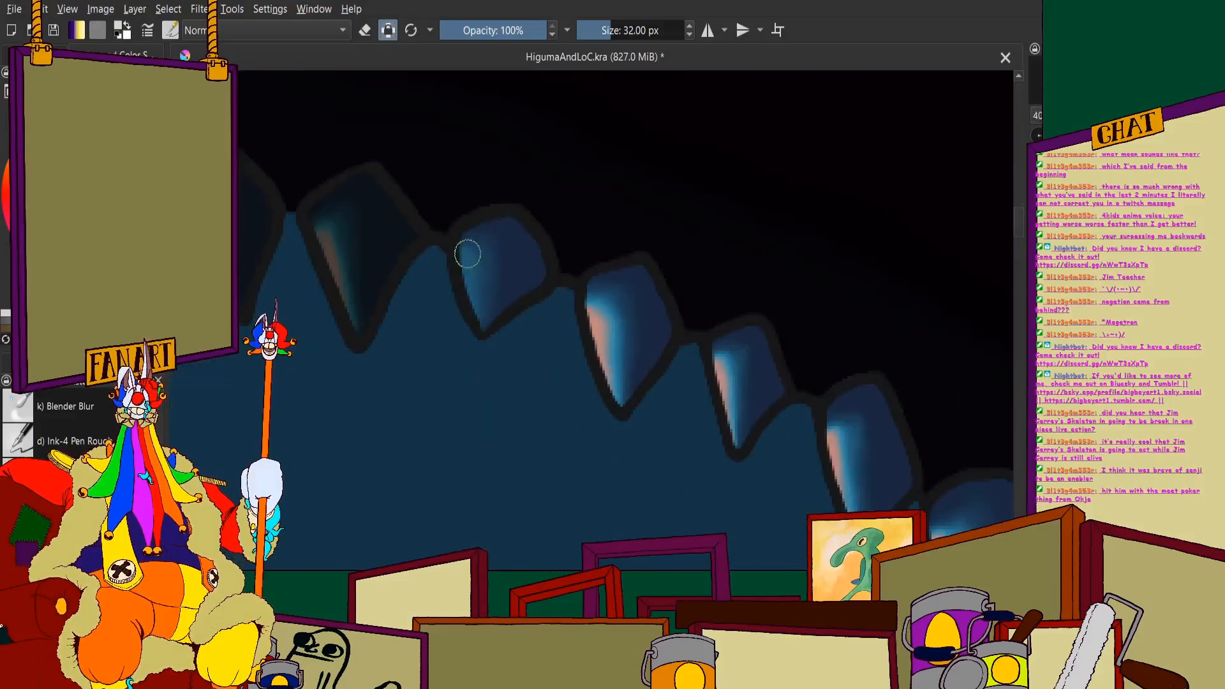
# - Lighten the next three pointed teeth of the upper row, continuing from the short tooth towards the snout
pyautogui.scroll(3, 470, 251)
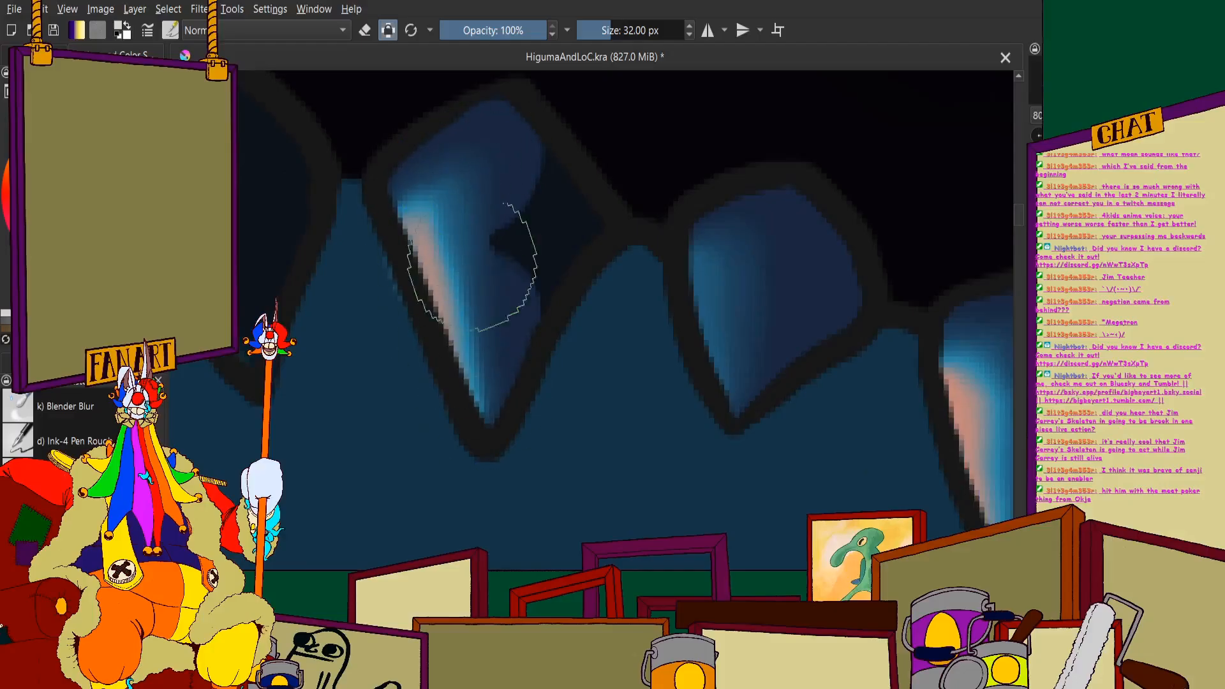
pyautogui.scroll(-3, 517, 188)
pyautogui.scroll(3, 397, 260)
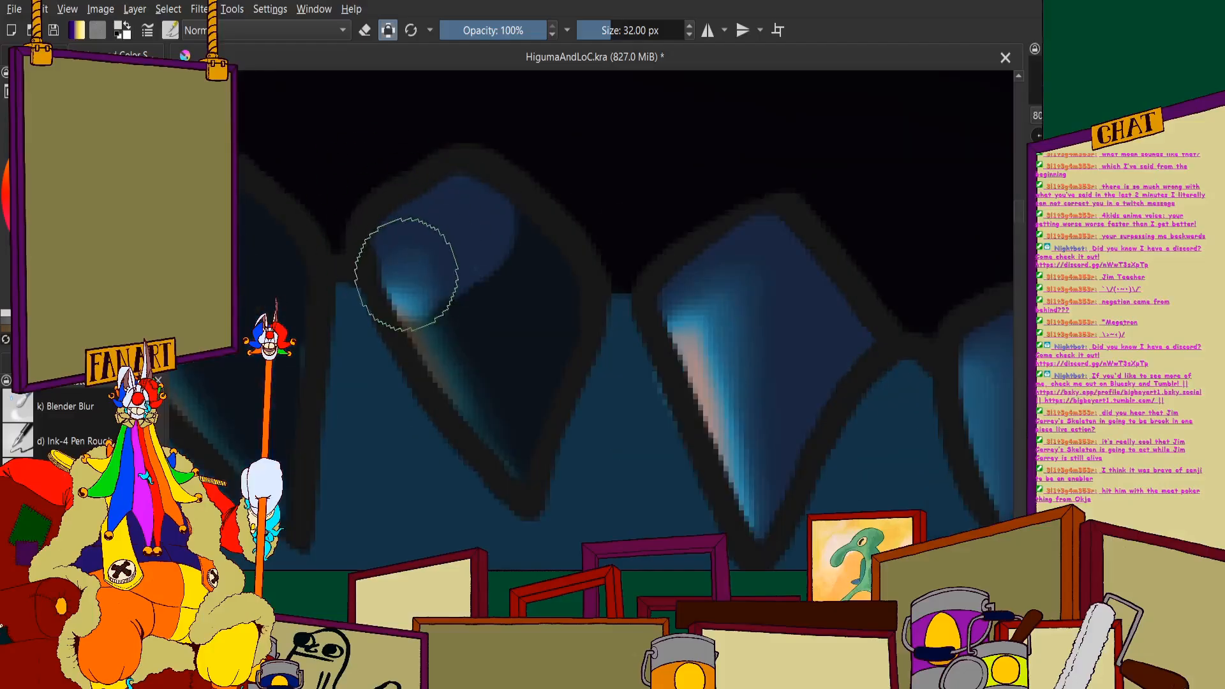
pyautogui.scroll(-3, 345, 268)
pyautogui.scroll(3, 540, 280)
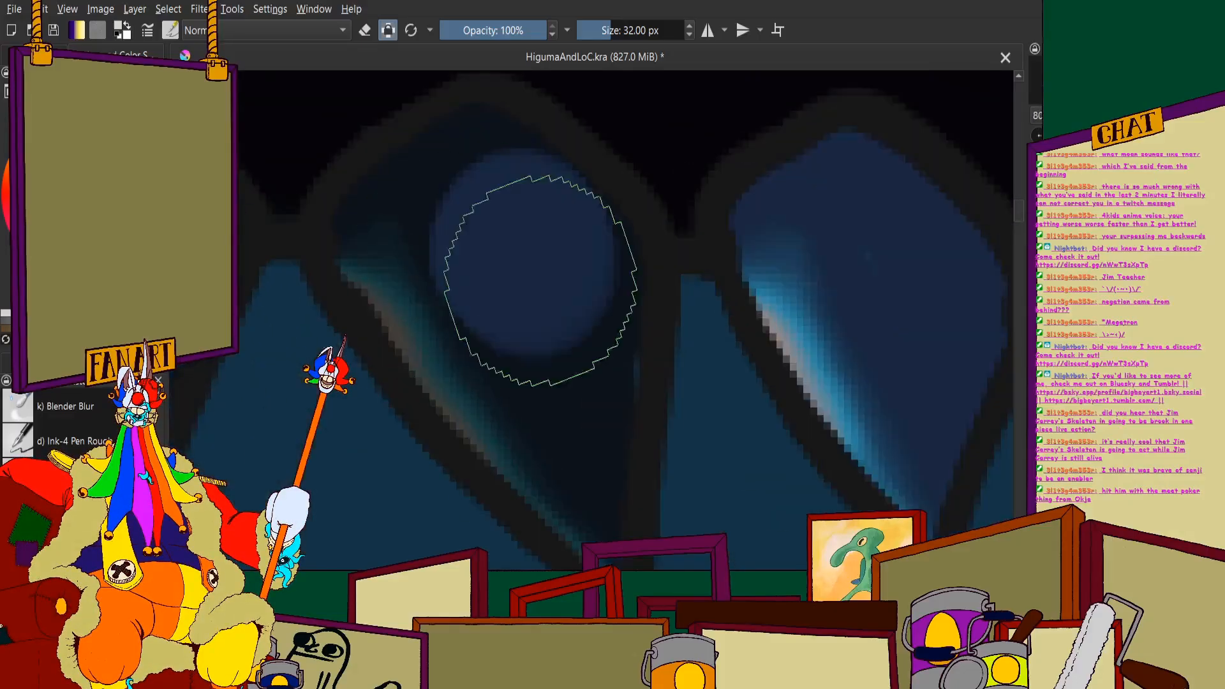
pyautogui.moveTo(541, 281); pyautogui.dragTo(501, 332)
pyautogui.scroll(-3, 520, 274)
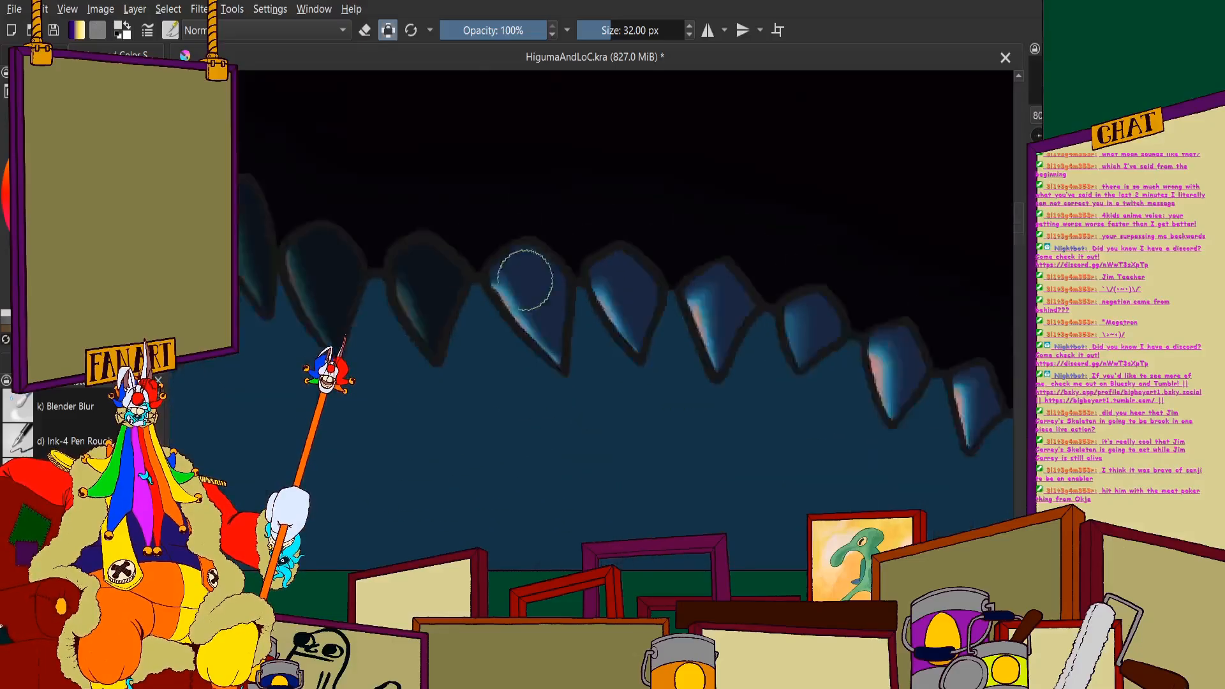
# - Cover the two broad teeth before the long front tooth in the lighter colour, from base to tip
pyautogui.scroll(3, 487, 240)
pyautogui.moveTo(447, 179)
pyautogui.mouseDown()
pyautogui.moveTo(434, 286)
pyautogui.moveTo(521, 441)
pyautogui.mouseUp()
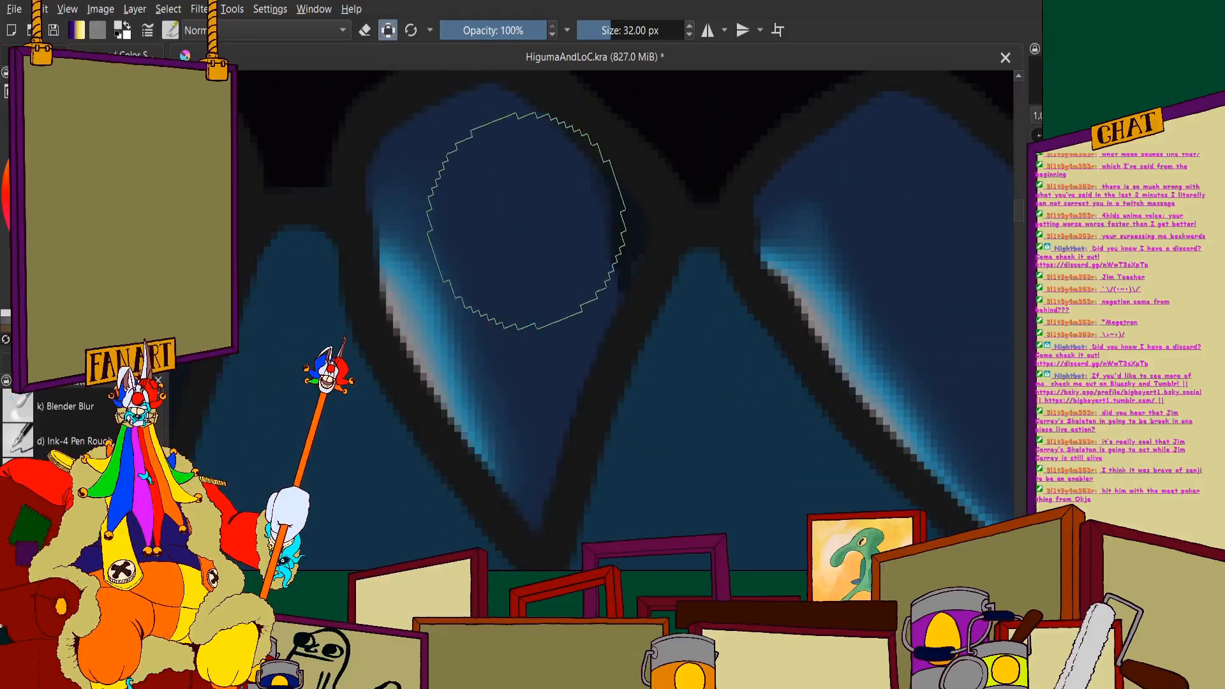
pyautogui.scroll(-3, 526, 220)
pyautogui.scroll(3, 519, 301)
pyautogui.moveTo(440, 140)
pyautogui.mouseDown()
pyautogui.moveTo(393, 207)
pyautogui.moveTo(441, 330)
pyautogui.moveTo(502, 429)
pyautogui.mouseUp()
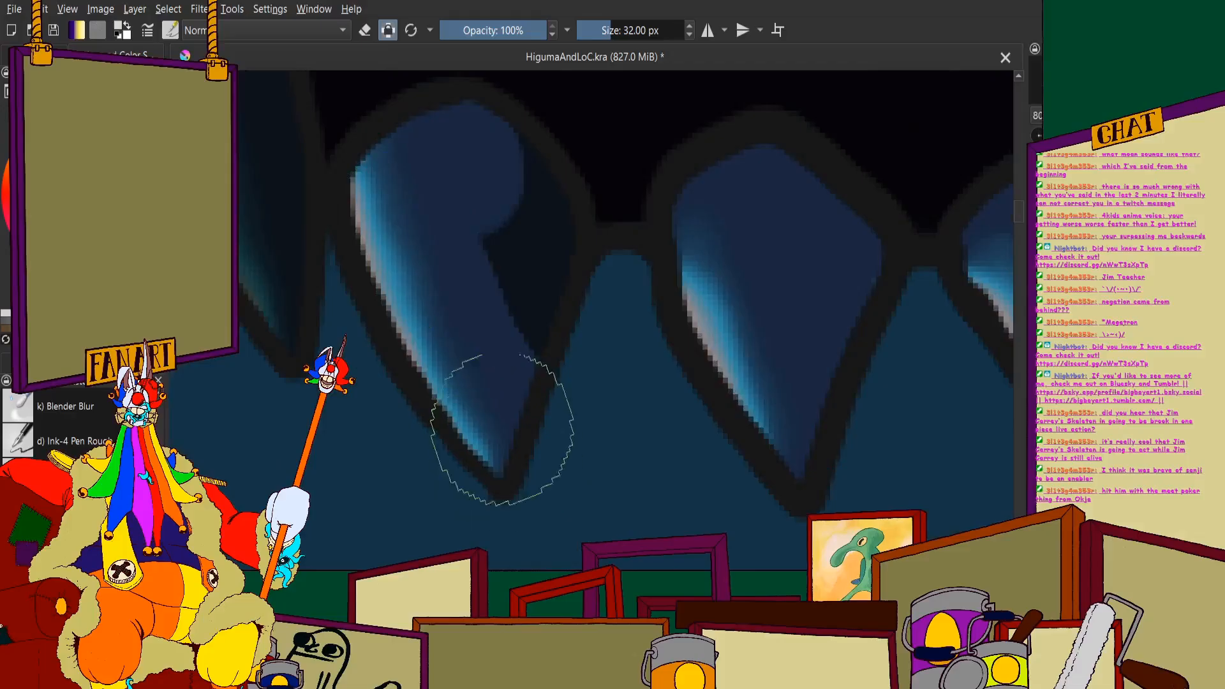
# - Paint the long narrow front tooth that overlaps the sunset glow in the lighter colour
pyautogui.scroll(-3, 342, 249)
pyautogui.scroll(3, 434, 191)
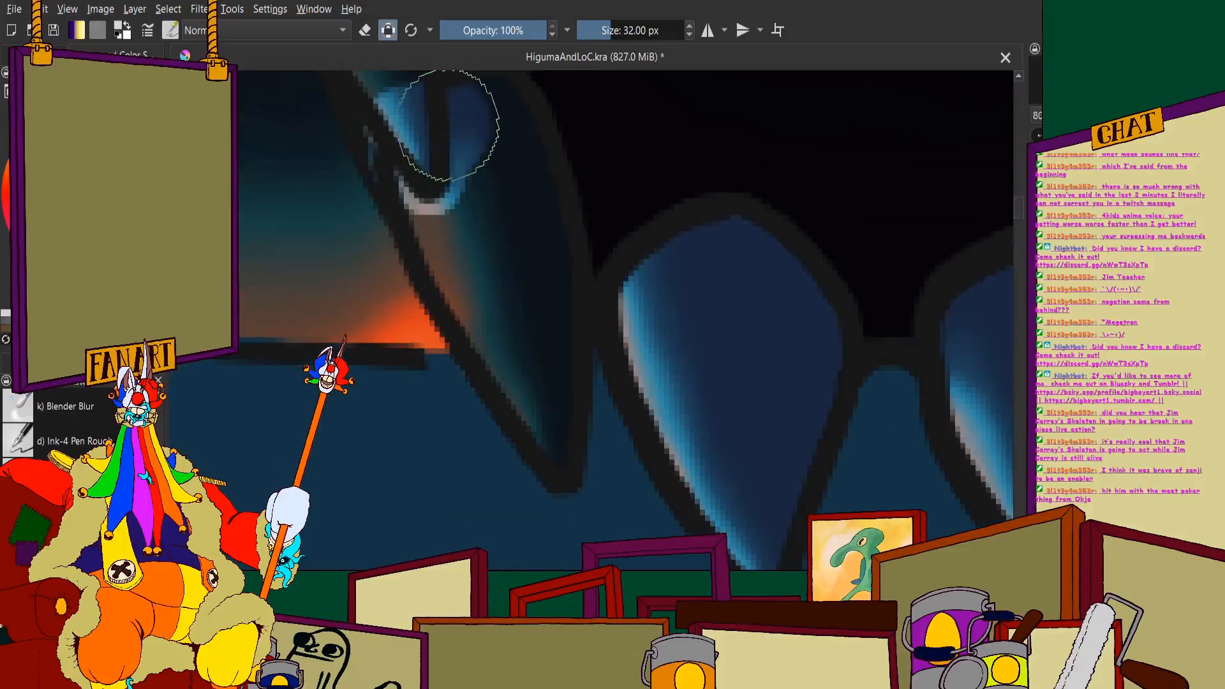
pyautogui.scroll(-3, 491, 316)
pyautogui.scroll(4, 485, 294)
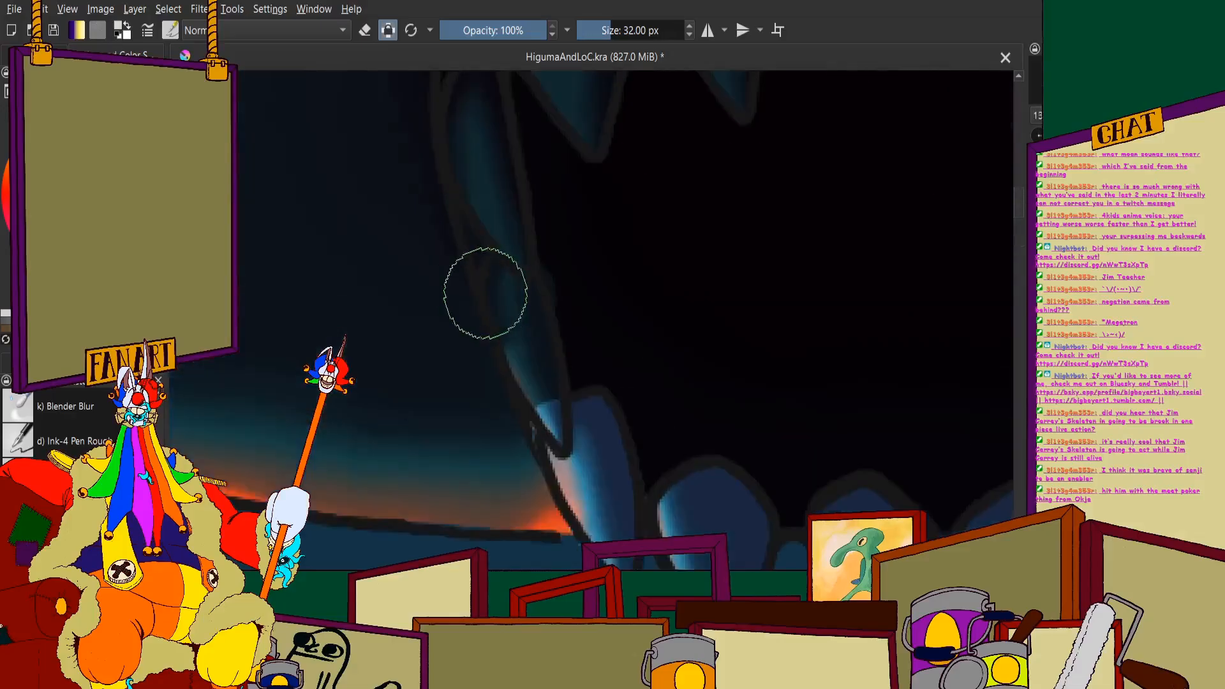
# - Repaint the slender tooth at the snout, directly above the long front tooth, in the lighter colour along its full length
pyautogui.moveTo(511, 260); pyautogui.dragTo(568, 443)
pyautogui.scroll(-4, 552, 342)
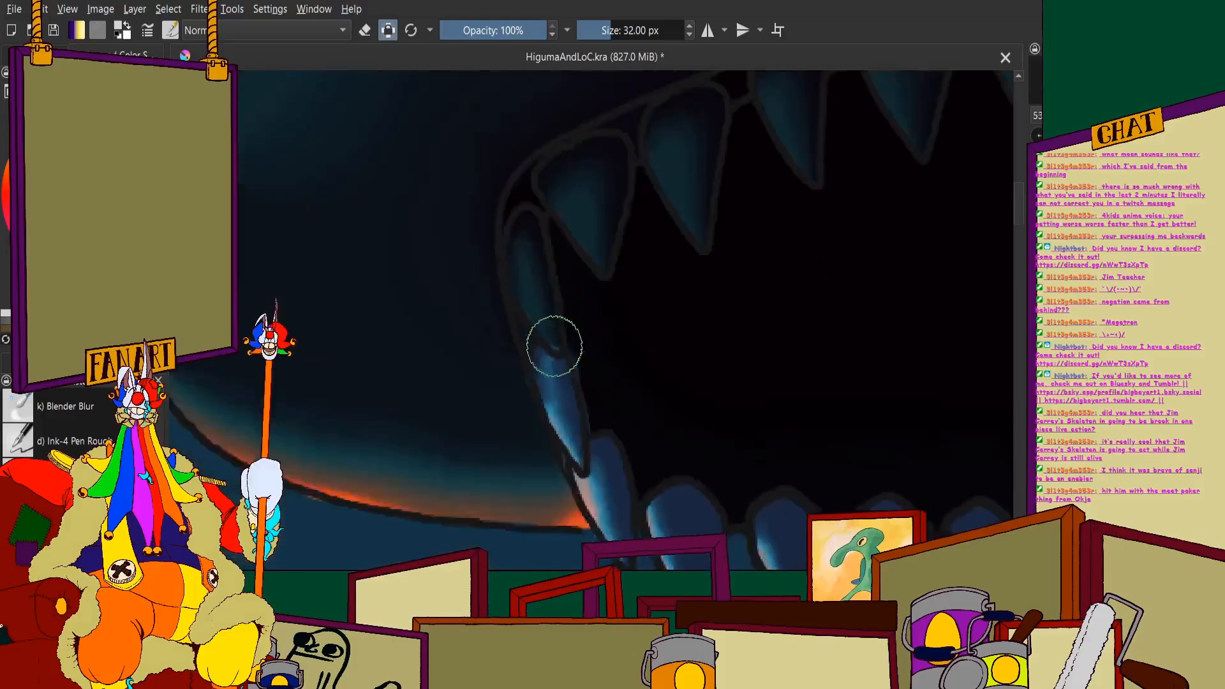
pyautogui.scroll(5, 561, 339)
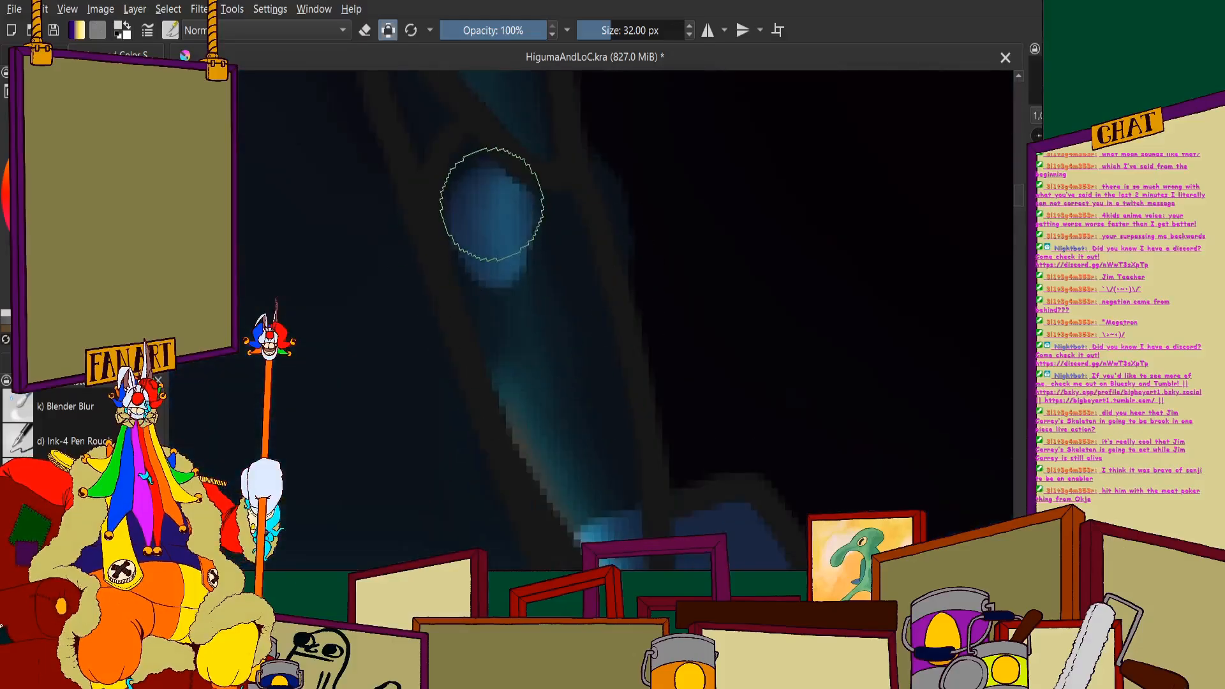
pyautogui.moveTo(503, 307)
pyautogui.mouseDown()
pyautogui.moveTo(561, 443)
pyautogui.moveTo(612, 518)
pyautogui.moveTo(566, 298)
pyautogui.mouseUp()
pyautogui.scroll(-3, 526, 306)
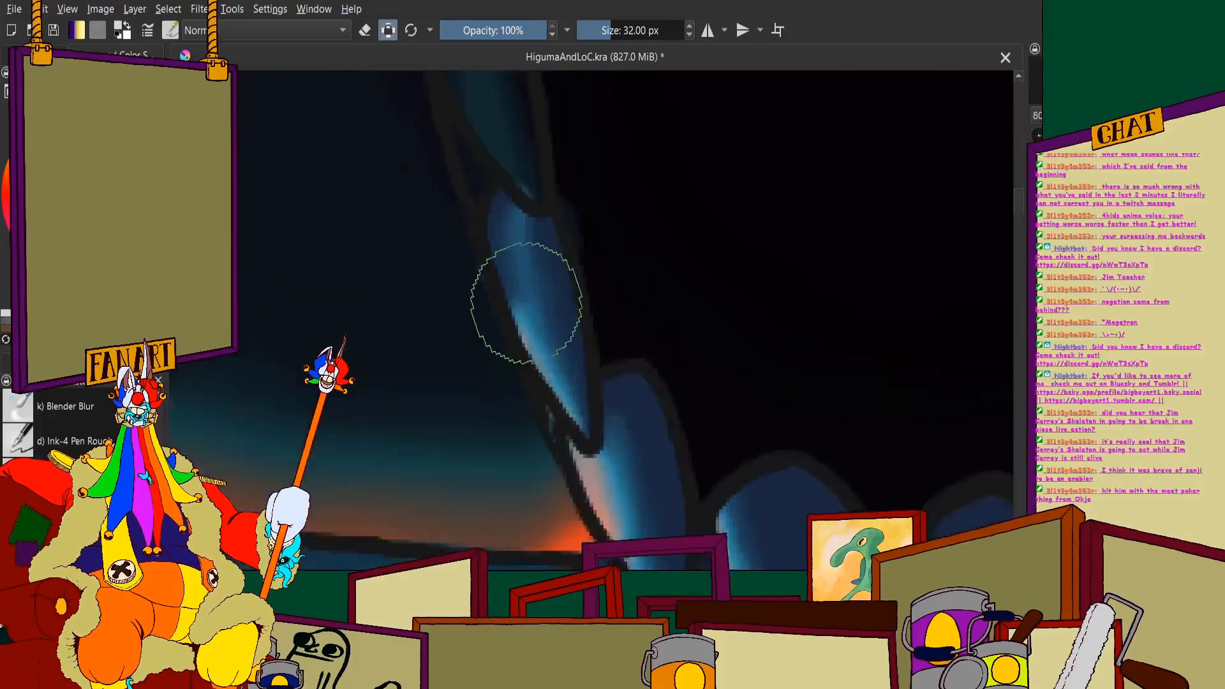
# - Lighten the next narrow tooth up the front edge of the upper jaw, from its base to its tip
pyautogui.scroll(3, 507, 144)
pyautogui.scroll(-4, 500, 179)
pyautogui.scroll(3, 499, 182)
pyautogui.moveTo(518, 127)
pyautogui.mouseDown()
pyautogui.moveTo(485, 156)
pyautogui.moveTo(483, 235)
pyautogui.moveTo(508, 330)
pyautogui.moveTo(582, 459)
pyautogui.mouseUp()
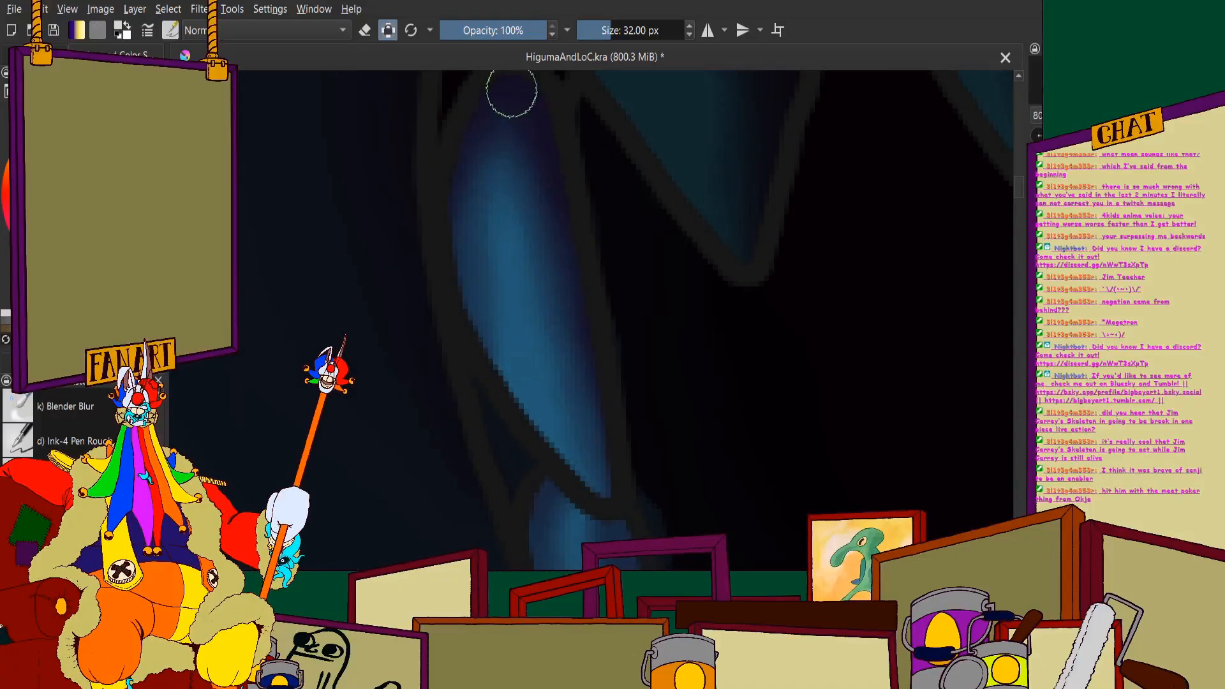
# - Repaint the first broad tooth at the front bend of the upper jaw in lighter blue with a violet base
pyautogui.scroll(-4, 554, 300)
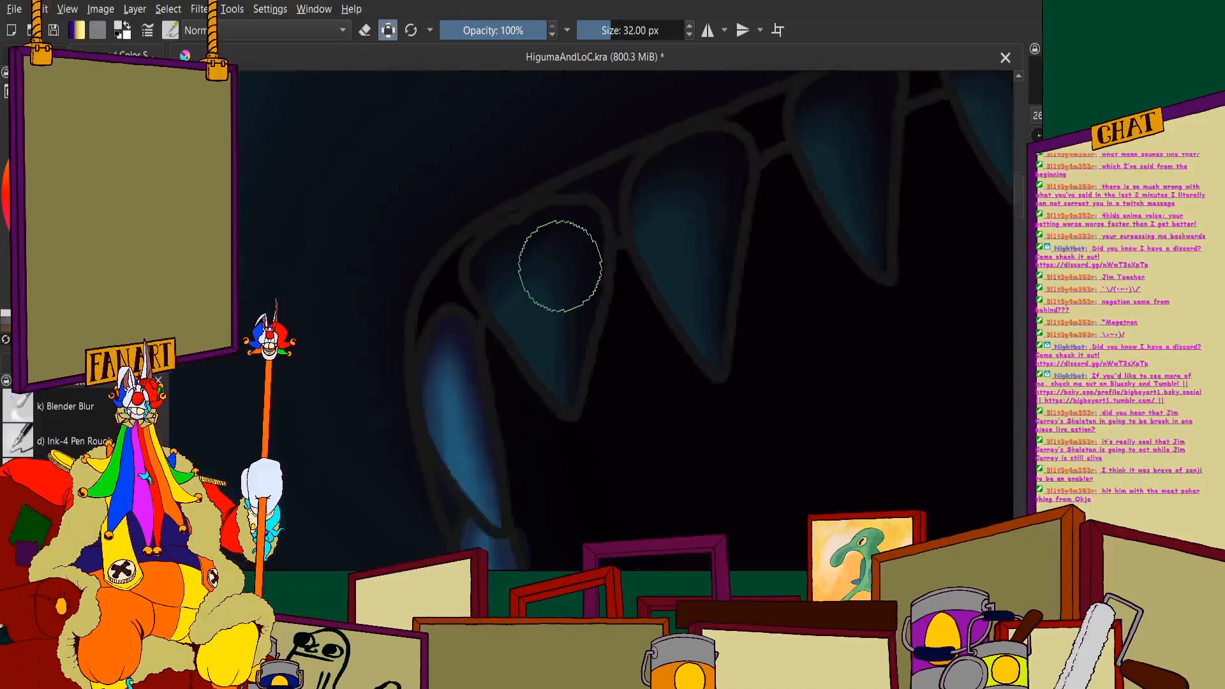
pyautogui.scroll(4, 485, 255)
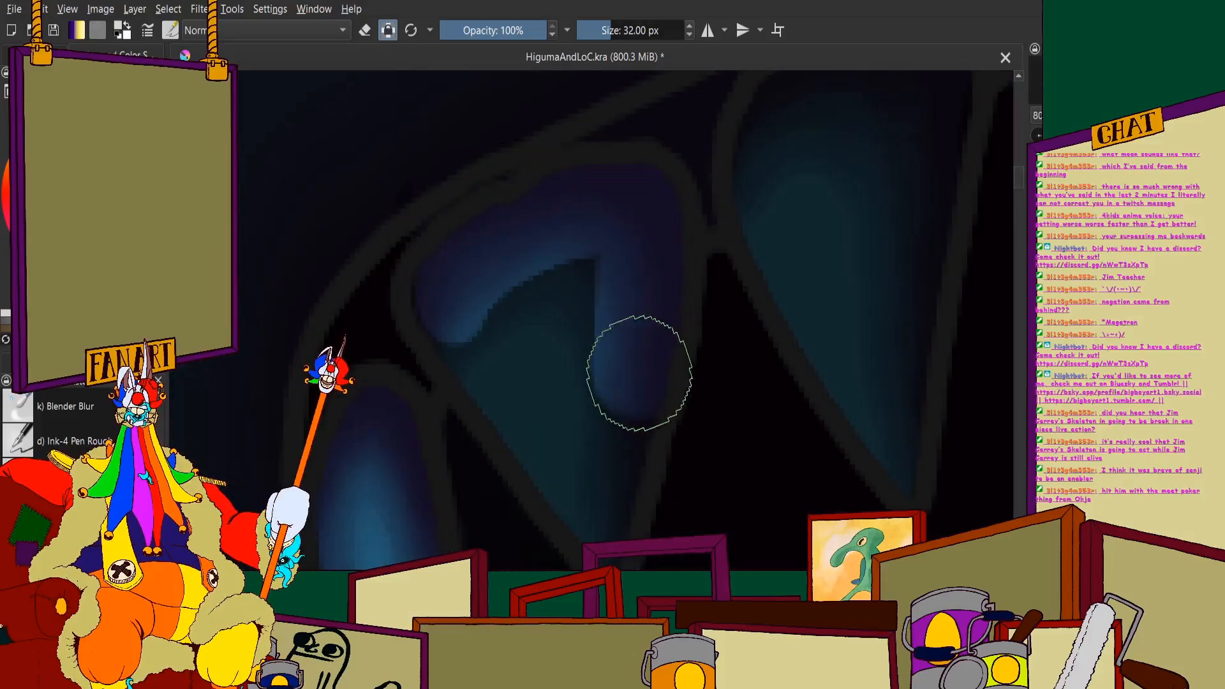
pyautogui.moveTo(610, 506)
pyautogui.mouseDown()
pyautogui.moveTo(472, 318)
pyautogui.moveTo(489, 361)
pyautogui.moveTo(528, 281)
pyautogui.mouseUp()
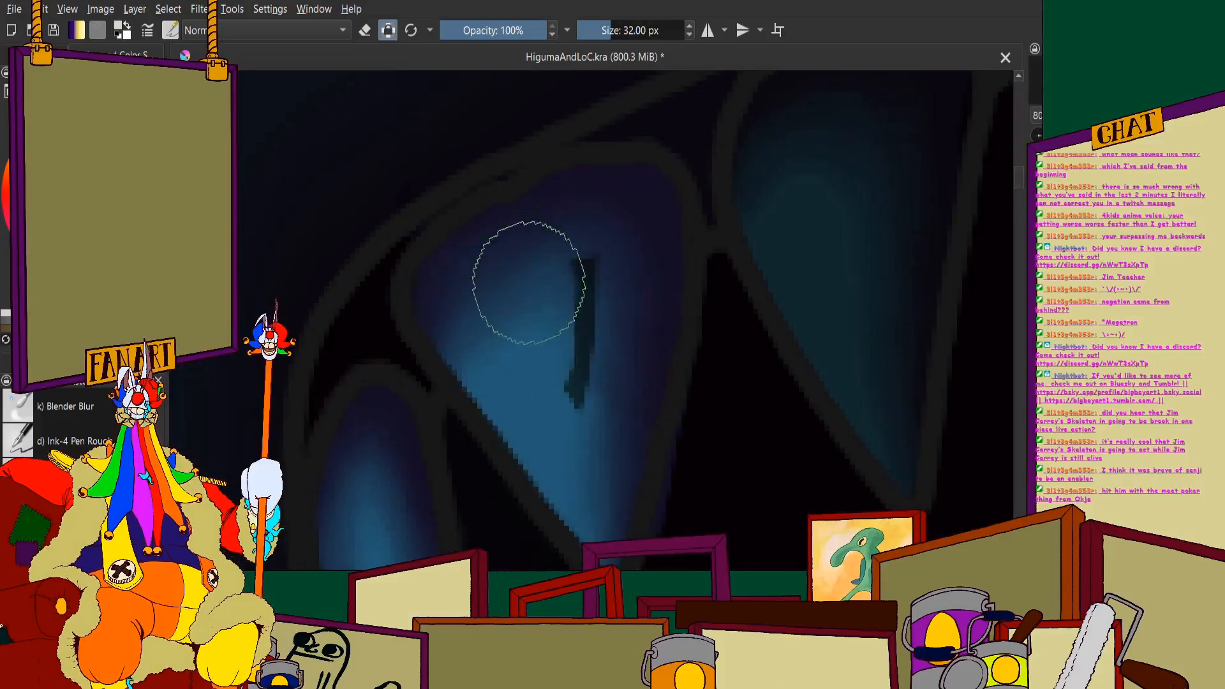
pyautogui.scroll(-4, 582, 268)
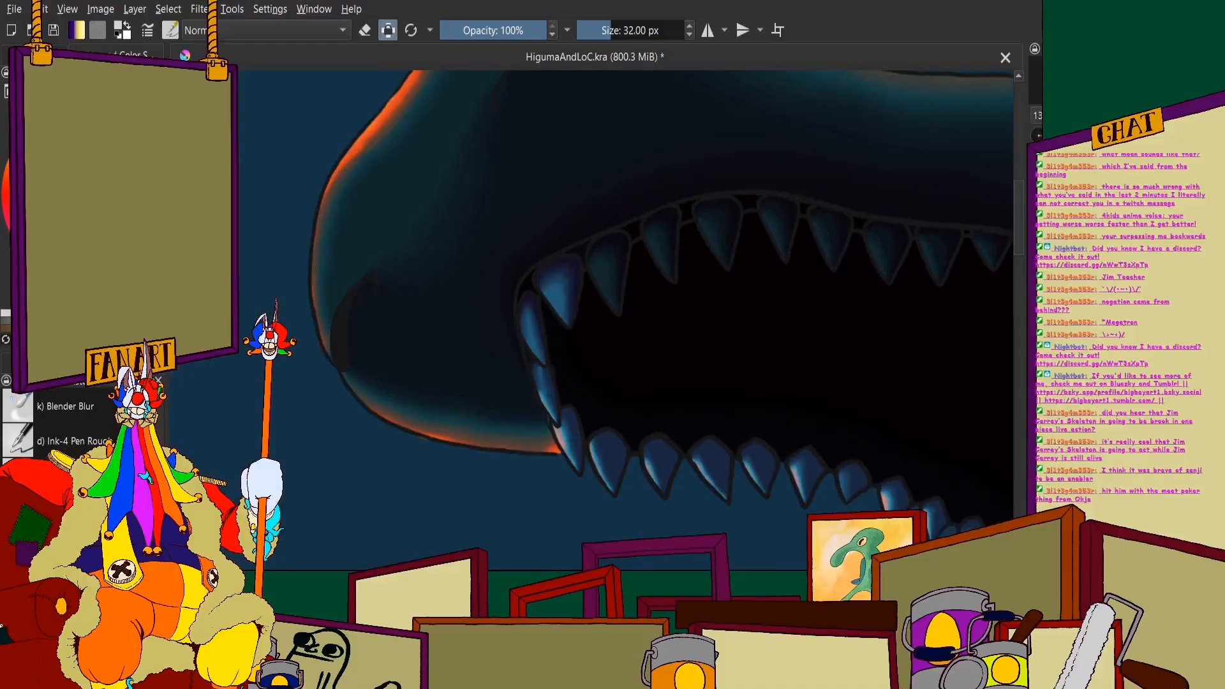
# - Darken the small gaps between the bases of the front upper teeth with black
pyautogui.scroll(6, 612, 350)
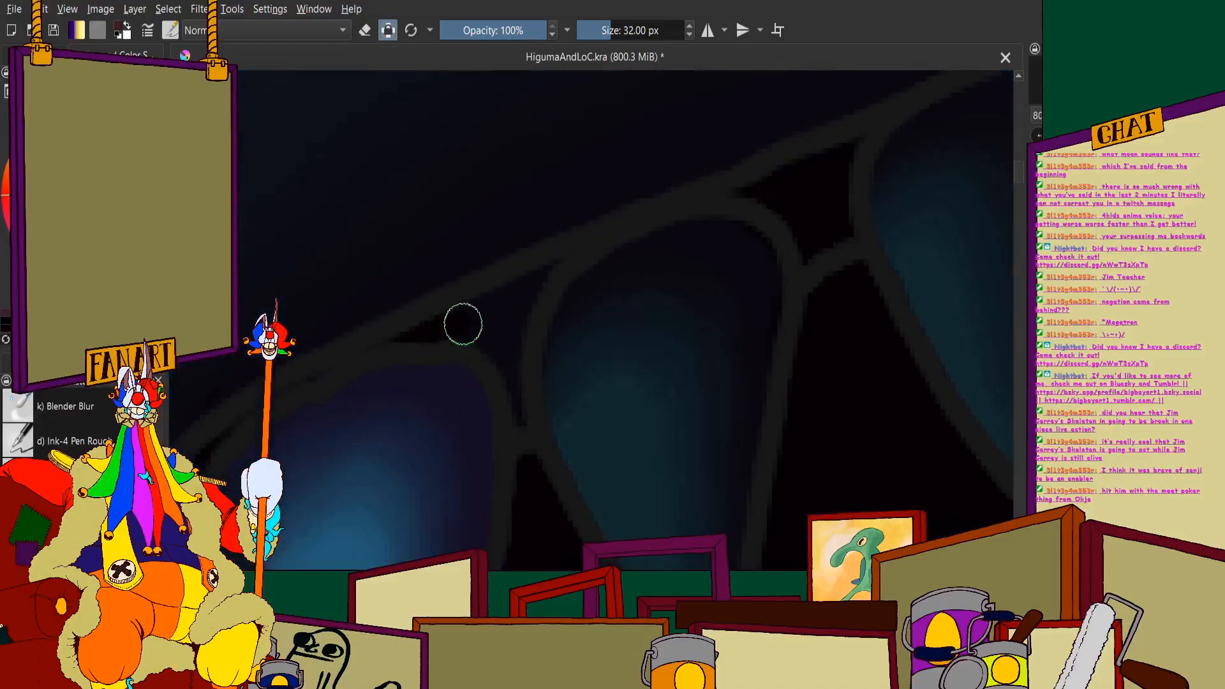
pyautogui.scroll(2, 557, 296)
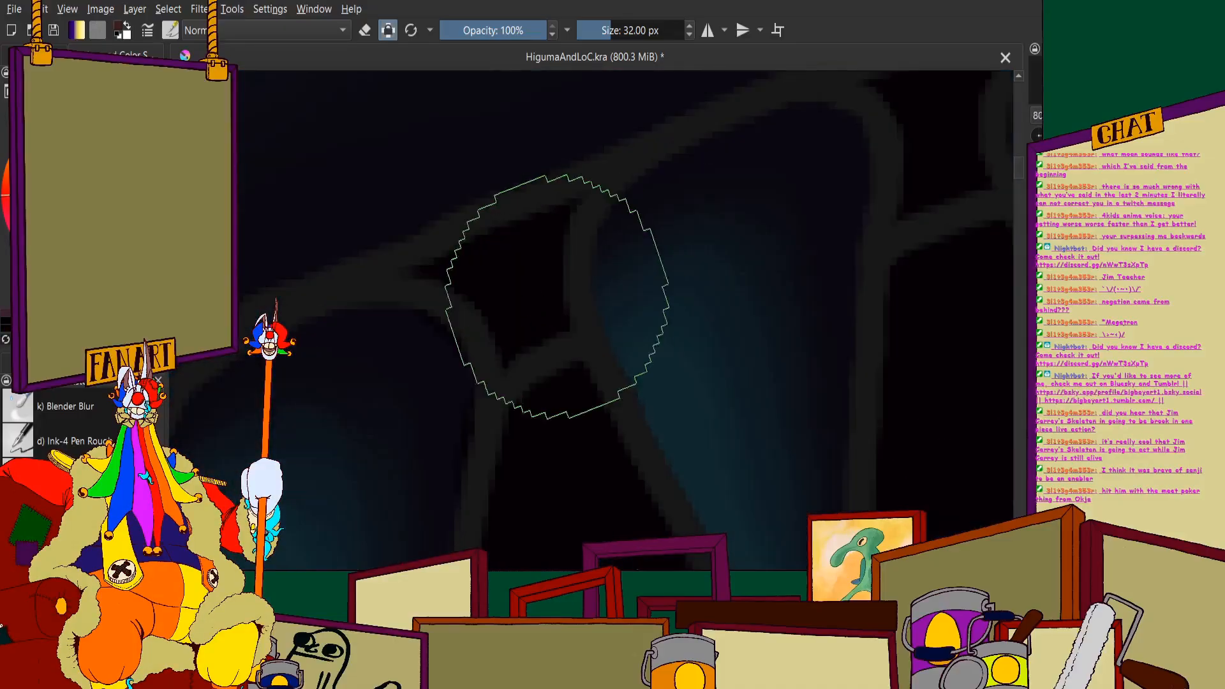
pyautogui.scroll(-2, 498, 268)
pyautogui.scroll(5, 601, 204)
pyautogui.scroll(-5, 683, 293)
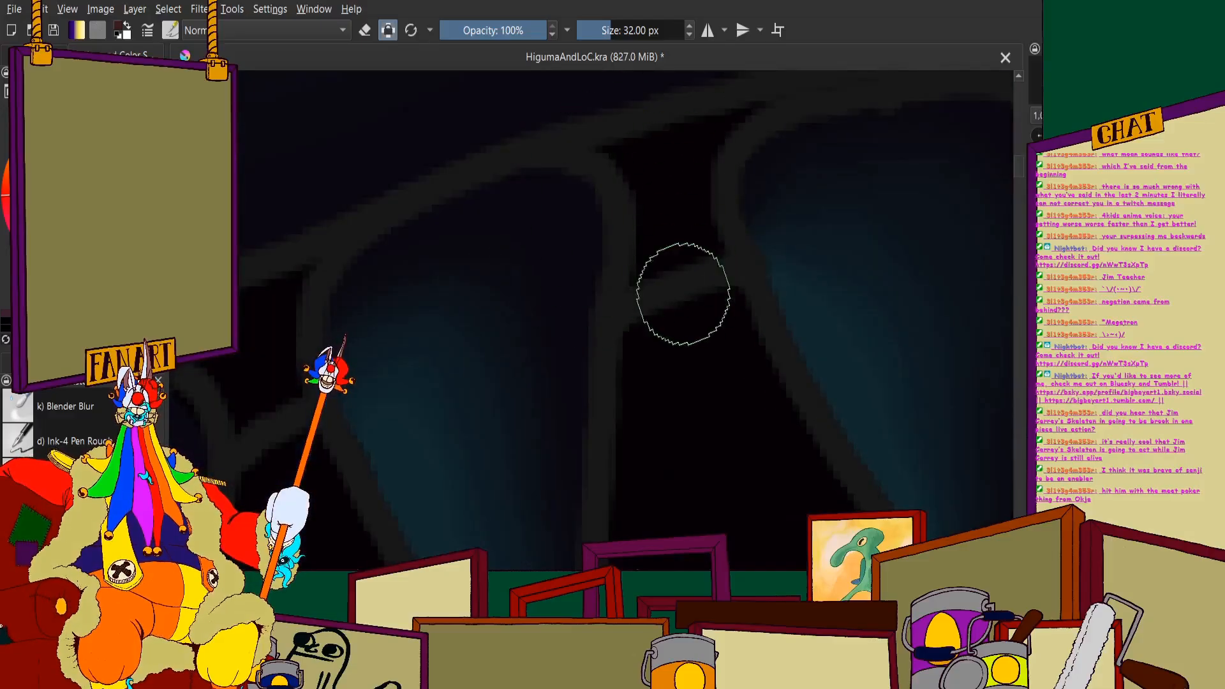
pyautogui.scroll(-5, 508, 303)
pyautogui.scroll(3, 508, 303)
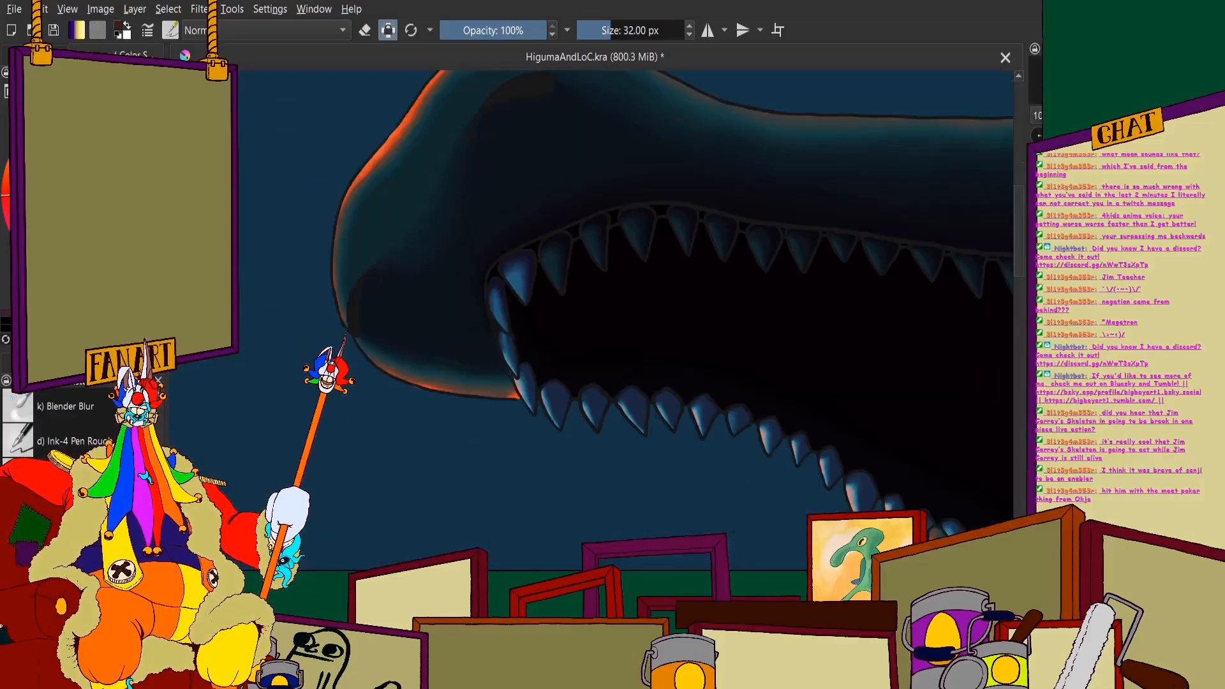
# - Cover the second broad upper tooth behind the front bend in the lighter blue, blending its base into violet
pyautogui.scroll(5, 555, 243)
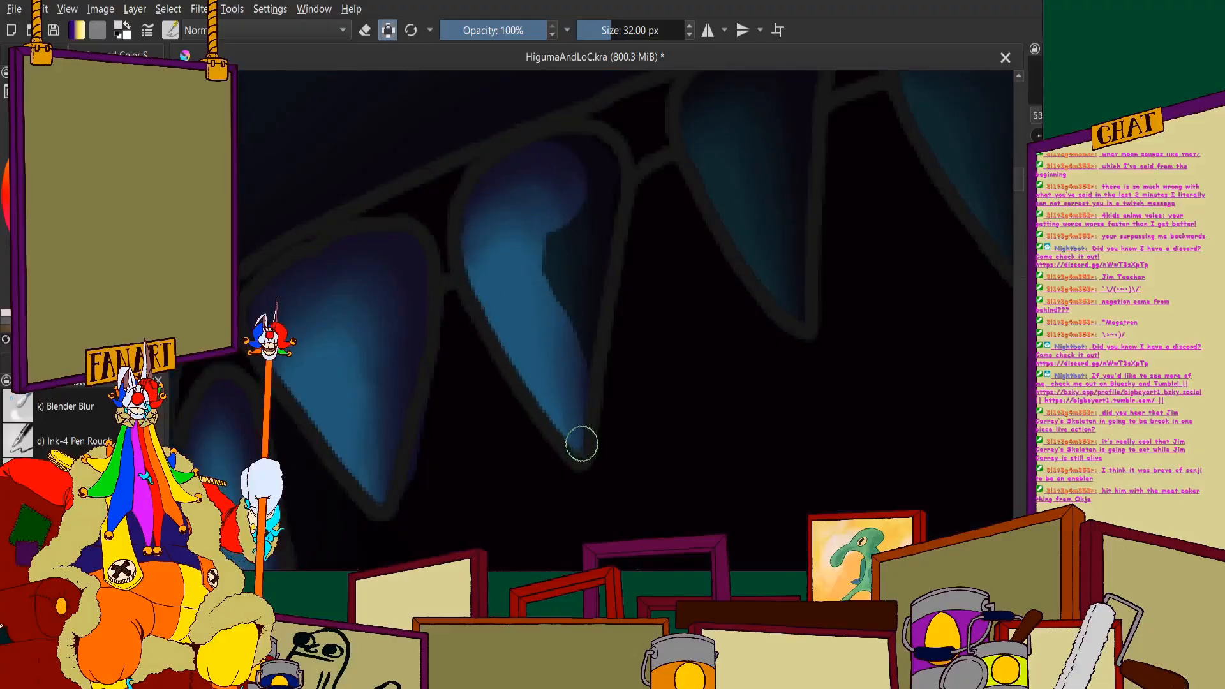
pyautogui.moveTo(582, 444)
pyautogui.mouseDown()
pyautogui.moveTo(574, 329)
pyautogui.moveTo(588, 213)
pyautogui.mouseUp()
pyautogui.scroll(-4, 552, 227)
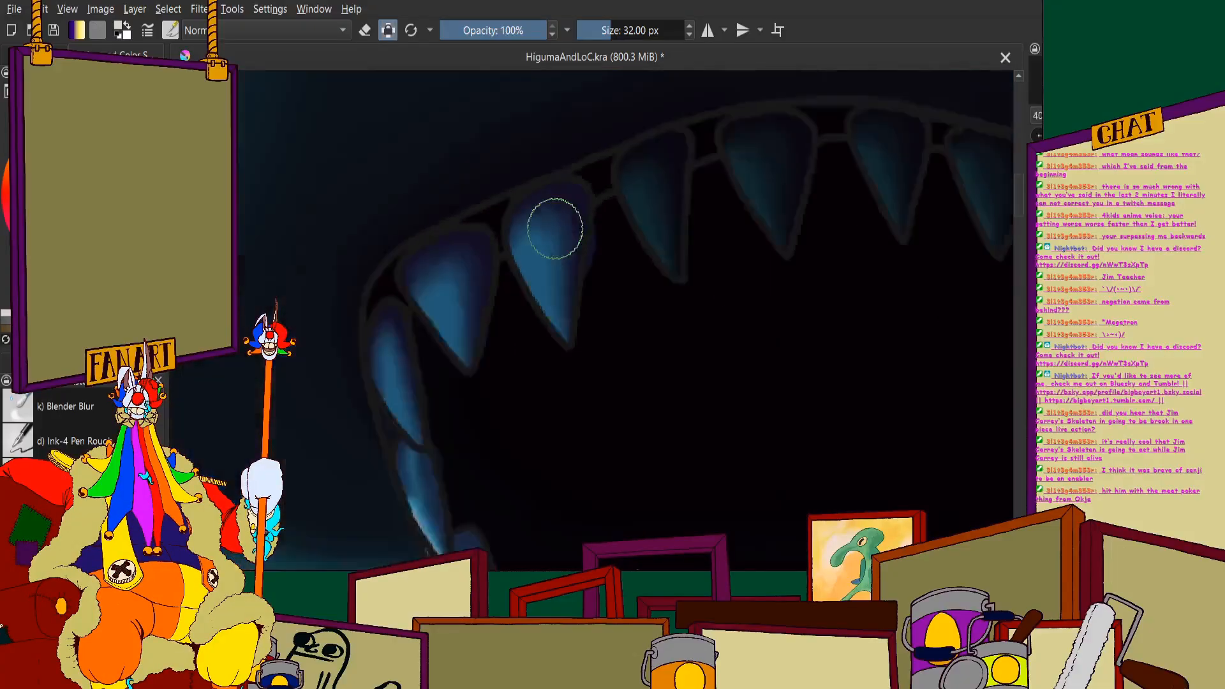
pyautogui.scroll(5, 585, 216)
pyautogui.moveTo(581, 222)
pyautogui.mouseDown()
pyautogui.moveTo(528, 347)
pyautogui.moveTo(621, 519)
pyautogui.moveTo(656, 275)
pyautogui.moveTo(600, 233)
pyautogui.mouseUp()
pyautogui.scroll(-3, 583, 282)
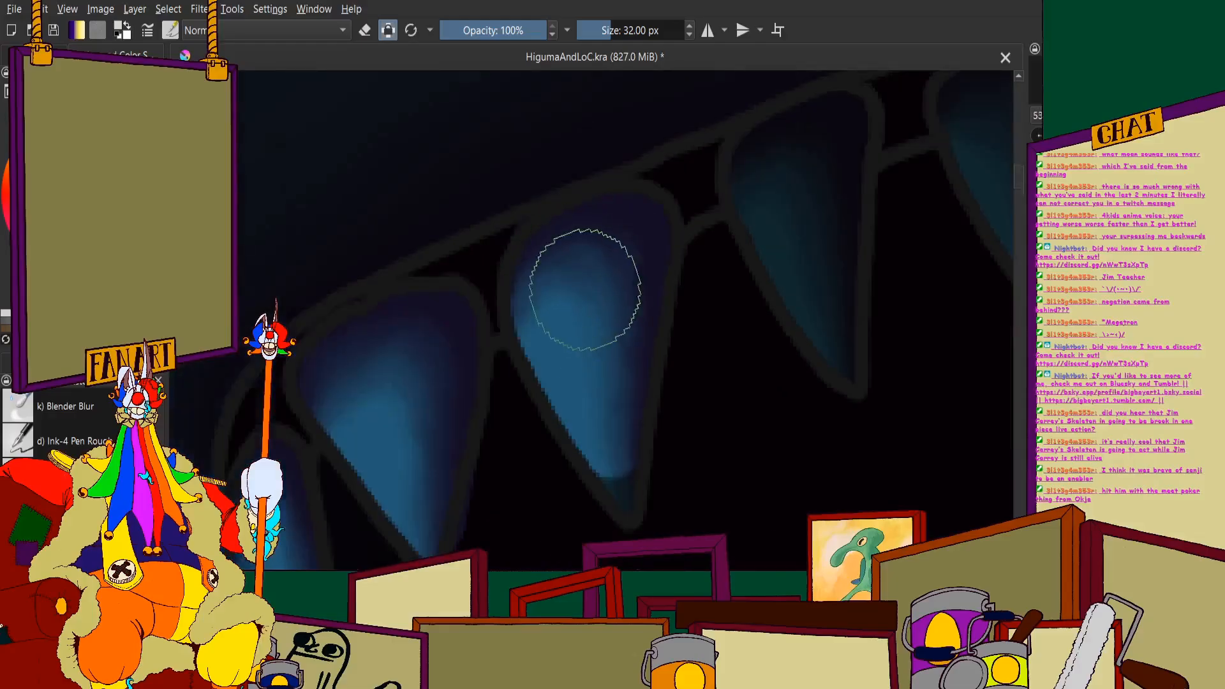
pyautogui.scroll(4, 564, 300)
pyautogui.scroll(-5, 512, 289)
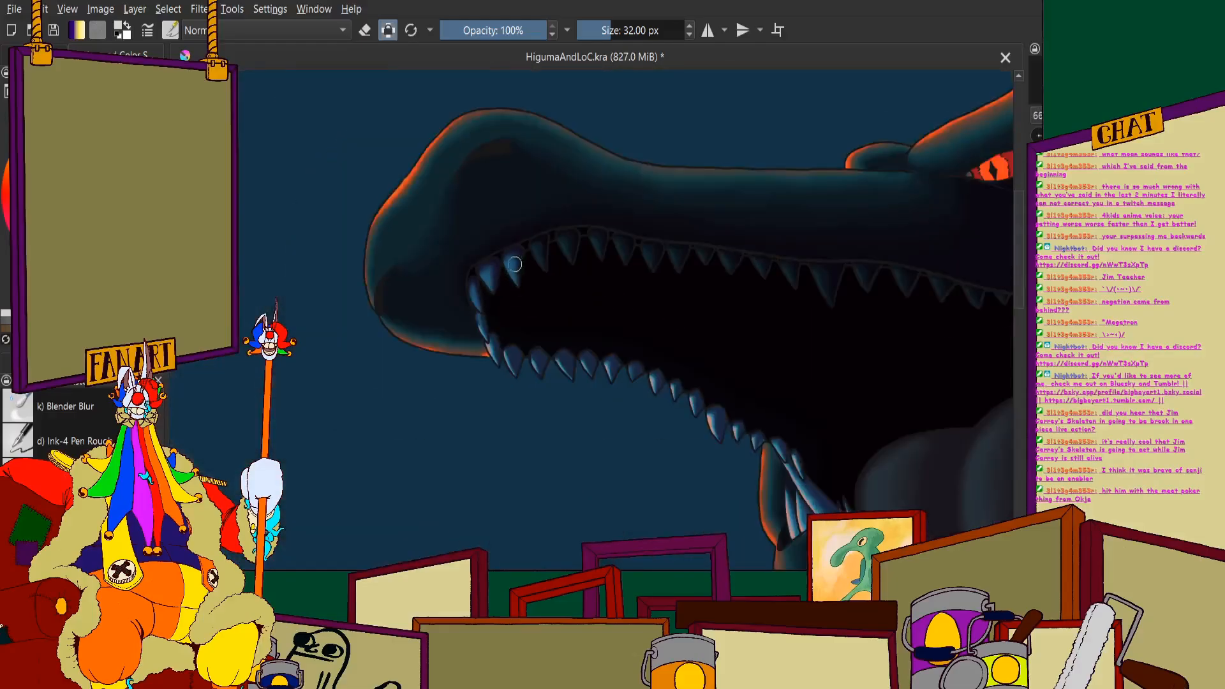
# - Lighten the third upper tooth behind the bend, keeping its inner edge darker than its snout-facing edge
pyautogui.scroll(4, 543, 185)
pyautogui.scroll(4, 543, 185)
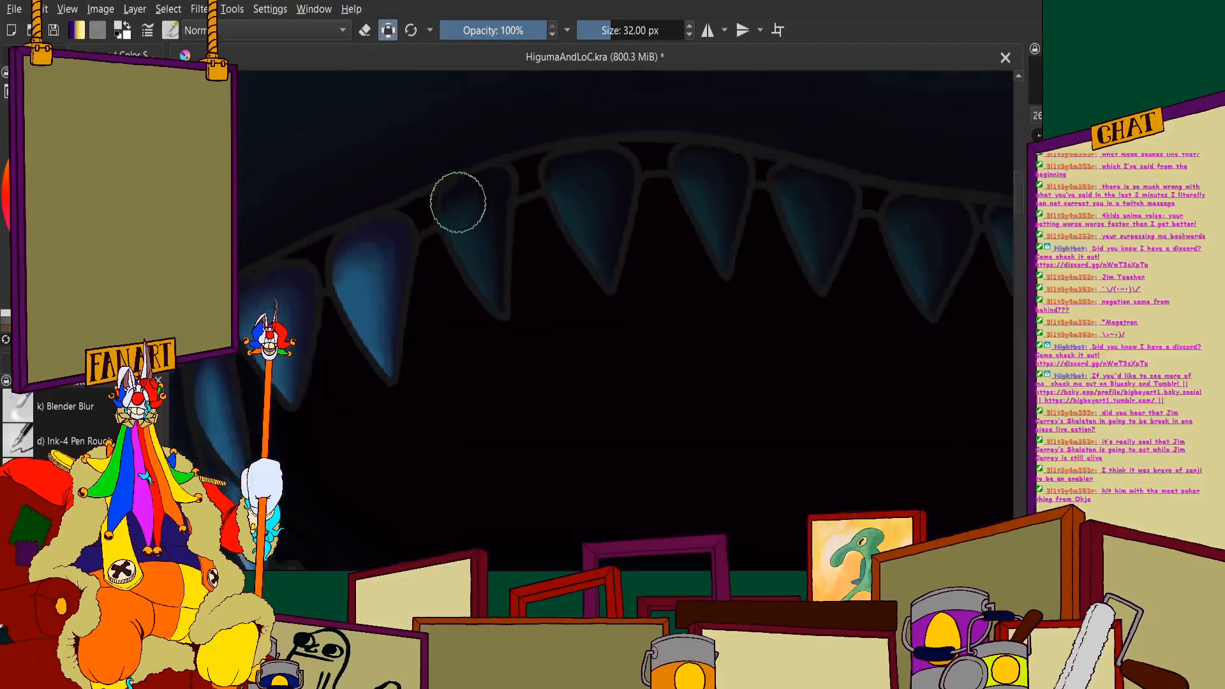
pyautogui.moveTo(459, 197)
pyautogui.mouseDown()
pyautogui.moveTo(496, 186)
pyautogui.moveTo(472, 188)
pyautogui.moveTo(451, 234)
pyautogui.moveTo(533, 393)
pyautogui.mouseUp()
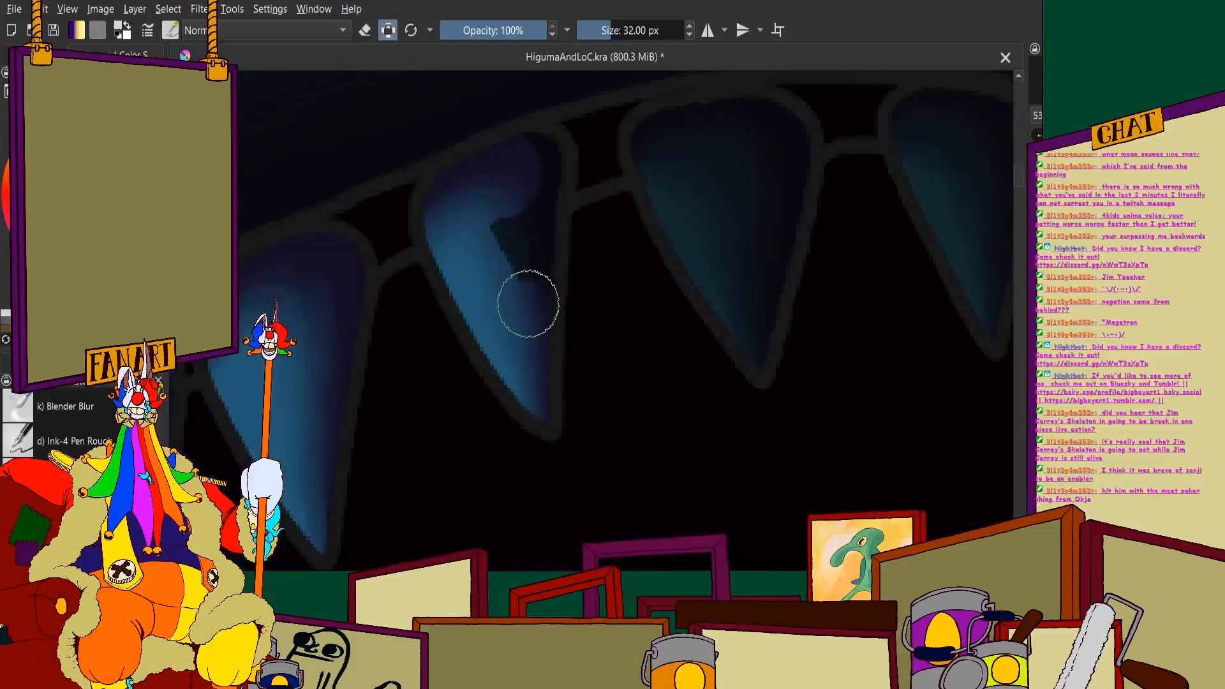
pyautogui.moveTo(528, 304)
pyautogui.mouseDown()
pyautogui.moveTo(537, 156)
pyautogui.moveTo(500, 219)
pyautogui.mouseUp()
pyautogui.scroll(-2, 501, 219)
# - Paint the wide fourth upper tooth near the crest of the jaw's arch in the lighter blue and violet
pyautogui.scroll(4, 702, 192)
pyautogui.moveTo(591, 202)
pyautogui.mouseDown()
pyautogui.moveTo(518, 204)
pyautogui.moveTo(449, 229)
pyautogui.moveTo(479, 208)
pyautogui.moveTo(488, 313)
pyautogui.moveTo(569, 469)
pyautogui.mouseUp()
pyautogui.moveTo(594, 540); pyautogui.dragTo(607, 232)
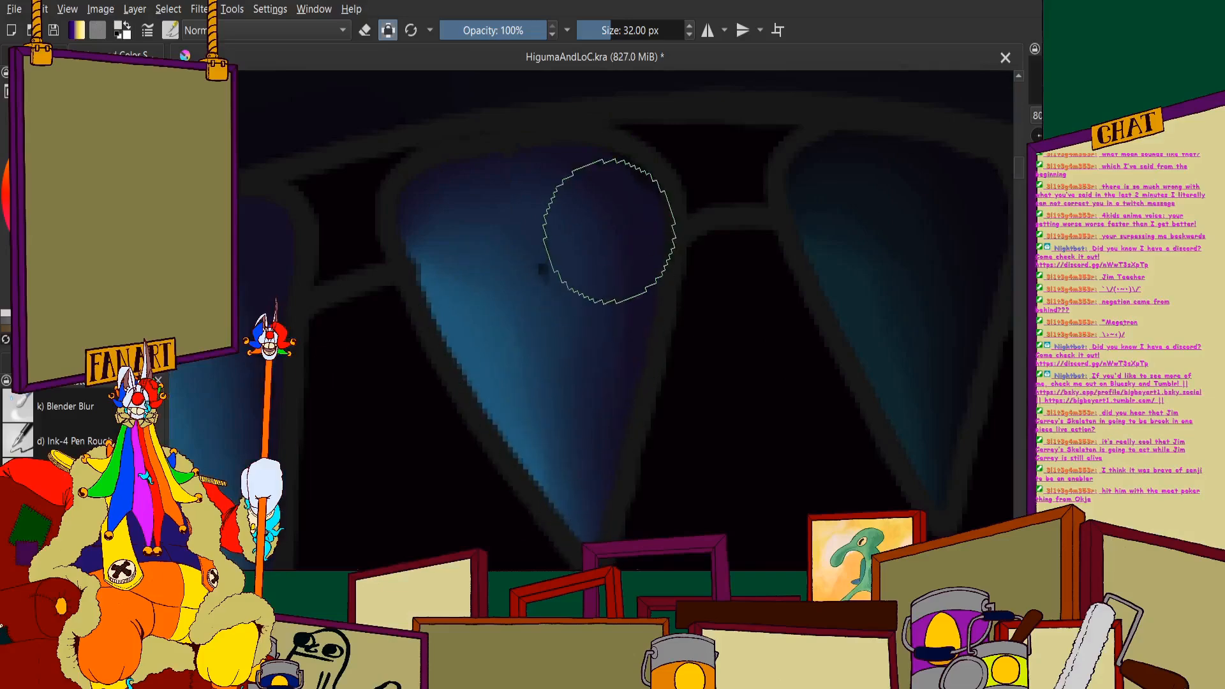
pyautogui.scroll(-4, 484, 200)
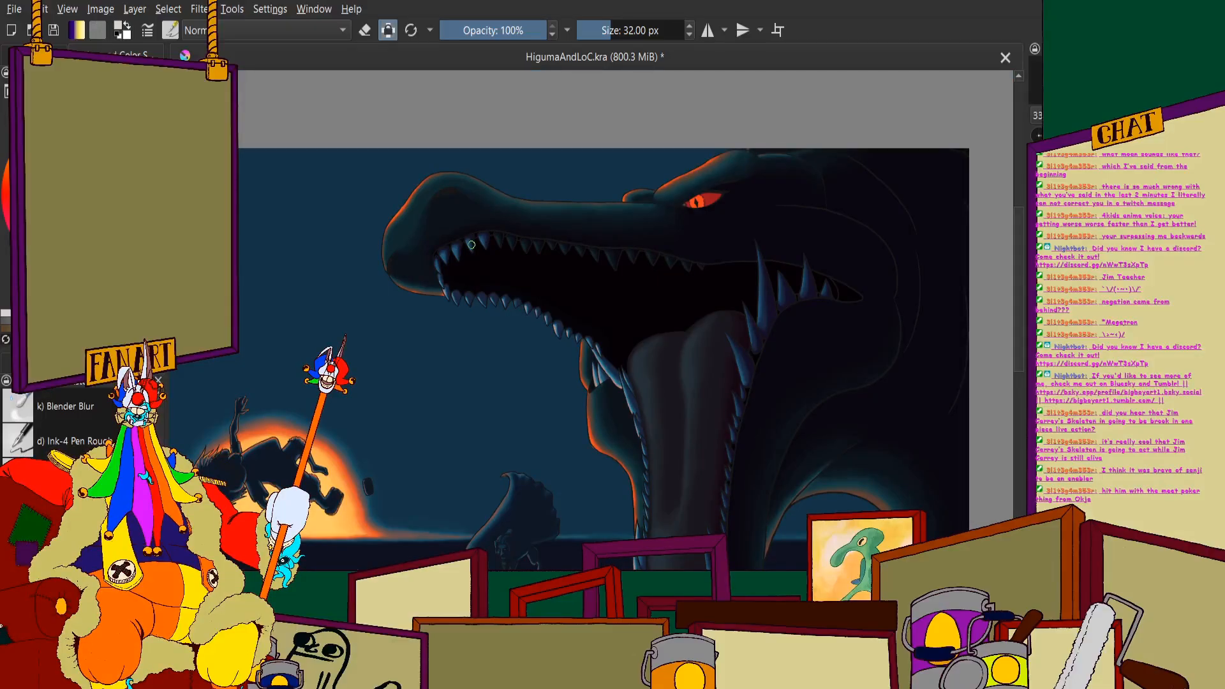
# - Lighten the two upper teeth just past the crest of the arch in the same blue-to-violet shading
pyautogui.scroll(3, 470, 241)
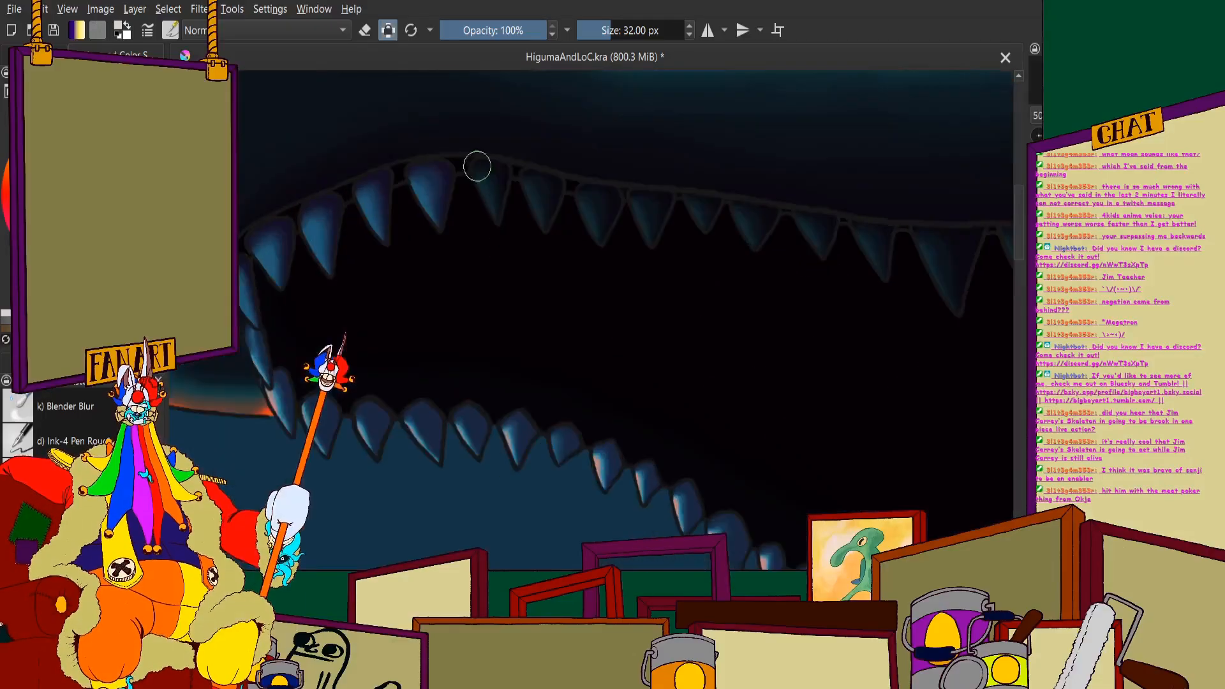
pyautogui.moveTo(509, 197)
pyautogui.mouseDown()
pyautogui.moveTo(460, 173)
pyautogui.moveTo(442, 189)
pyautogui.moveTo(532, 420)
pyautogui.mouseUp()
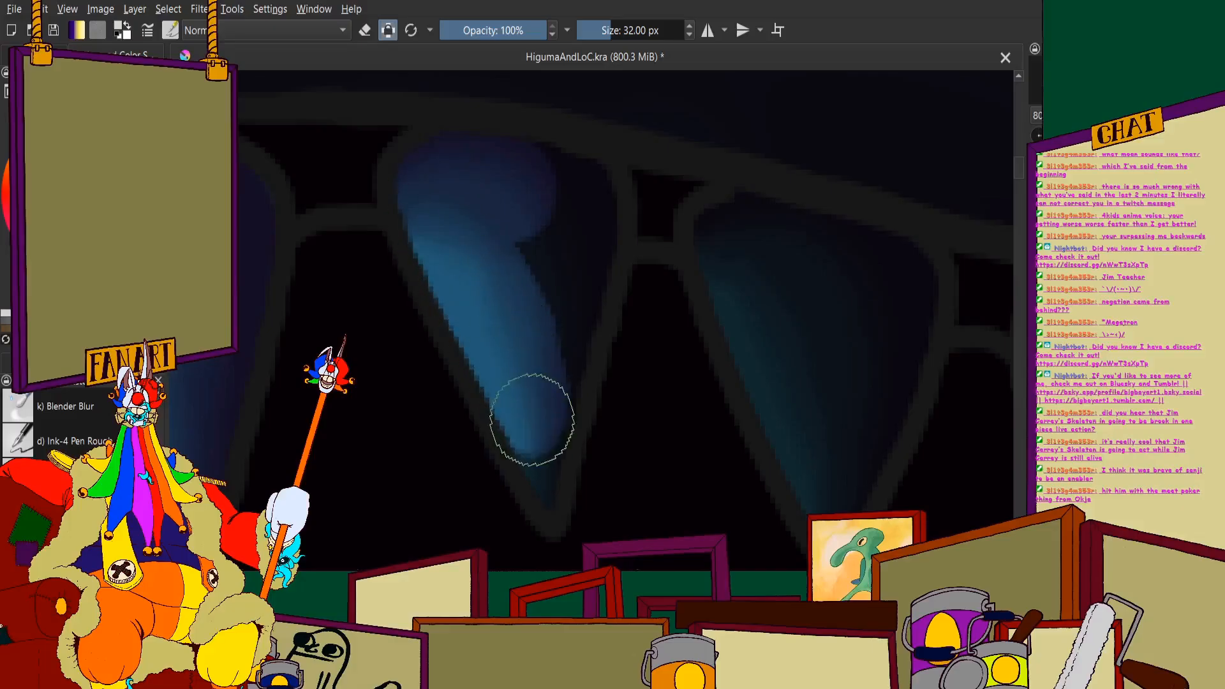
pyautogui.moveTo(522, 296)
pyautogui.mouseDown()
pyautogui.moveTo(553, 192)
pyautogui.moveTo(558, 344)
pyautogui.moveTo(539, 440)
pyautogui.moveTo(533, 281)
pyautogui.moveTo(514, 271)
pyautogui.moveTo(597, 488)
pyautogui.moveTo(662, 304)
pyautogui.moveTo(561, 254)
pyautogui.mouseUp()
pyautogui.scroll(-3, 504, 255)
pyautogui.scroll(3, 622, 264)
pyautogui.scroll(-3, 596, 309)
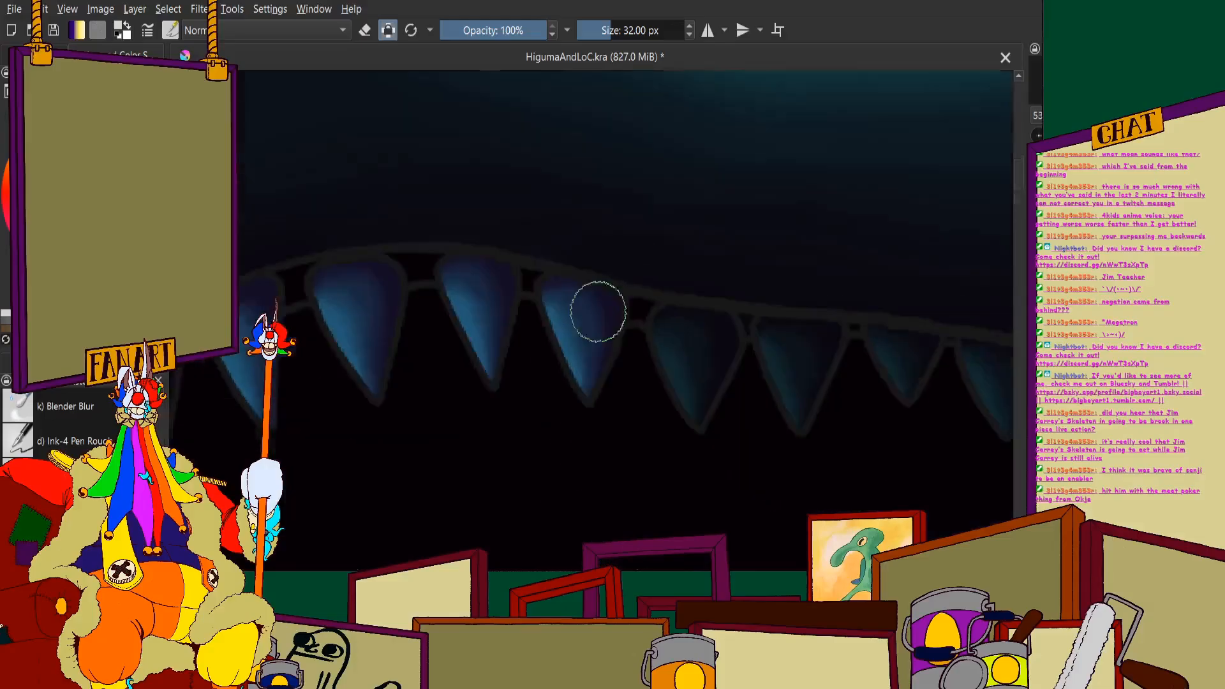
# - Repaint the seventh upper tooth, just before the closely spaced pair, with a bright blue front edge and violet shadow side
pyautogui.scroll(2, 646, 330)
pyautogui.moveTo(645, 330)
pyautogui.mouseDown()
pyautogui.moveTo(591, 320)
pyautogui.moveTo(592, 337)
pyautogui.moveTo(597, 294)
pyautogui.moveTo(599, 358)
pyautogui.moveTo(625, 437)
pyautogui.mouseUp()
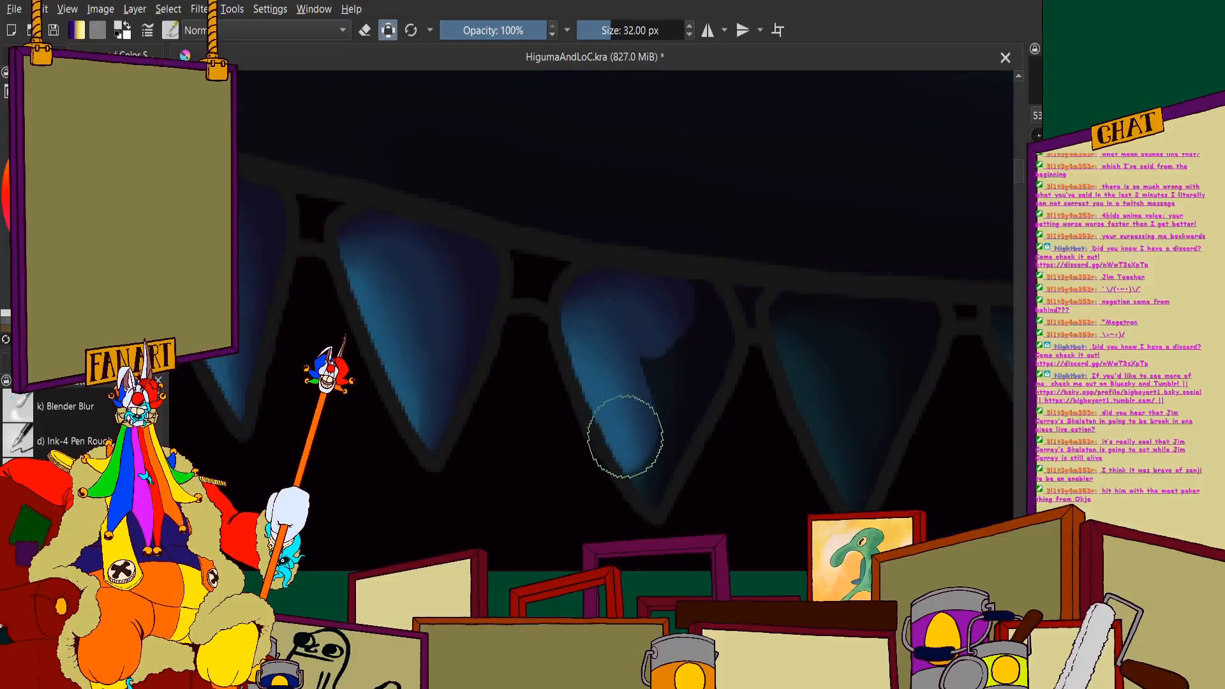
pyautogui.scroll(-3, 700, 323)
pyautogui.scroll(5, 728, 347)
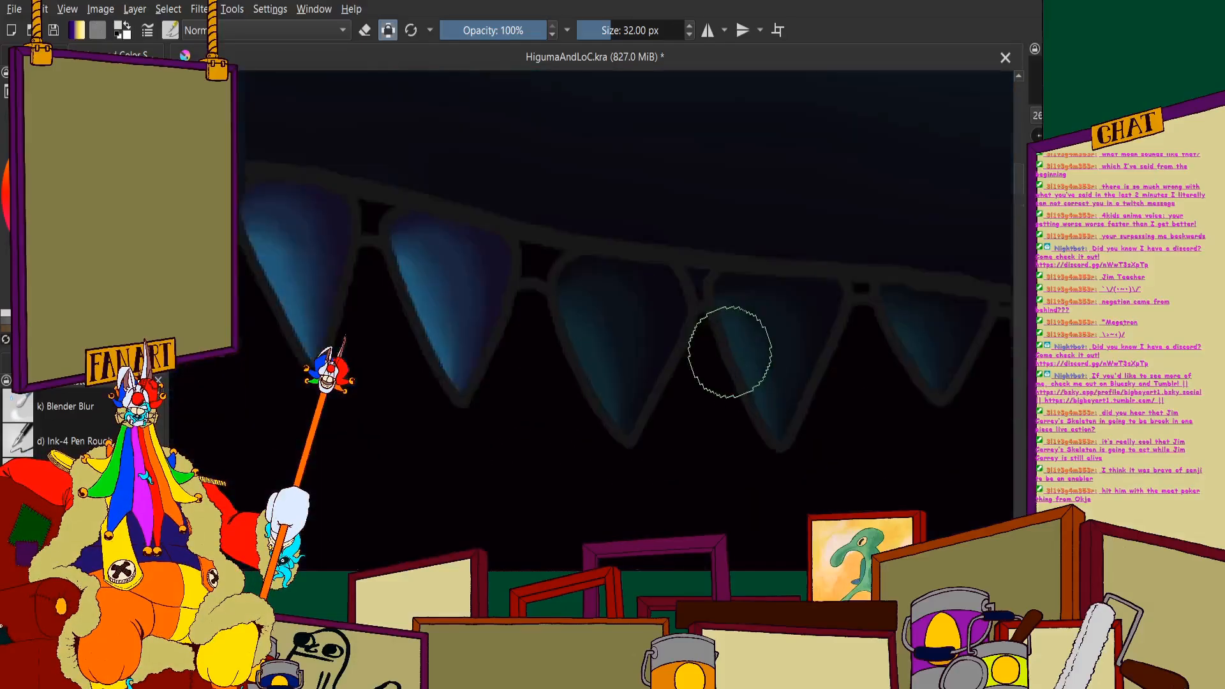
pyautogui.moveTo(461, 231)
pyautogui.mouseDown()
pyautogui.moveTo(492, 225)
pyautogui.moveTo(408, 227)
pyautogui.moveTo(390, 174)
pyautogui.moveTo(349, 215)
pyautogui.moveTo(472, 516)
pyautogui.moveTo(487, 323)
pyautogui.mouseUp()
pyautogui.scroll(-1, 472, 520)
pyautogui.scroll(1, 487, 323)
pyautogui.moveTo(495, 260)
pyautogui.mouseDown()
pyautogui.moveTo(481, 358)
pyautogui.moveTo(530, 220)
pyautogui.mouseUp()
pyautogui.scroll(-1, 520, 166)
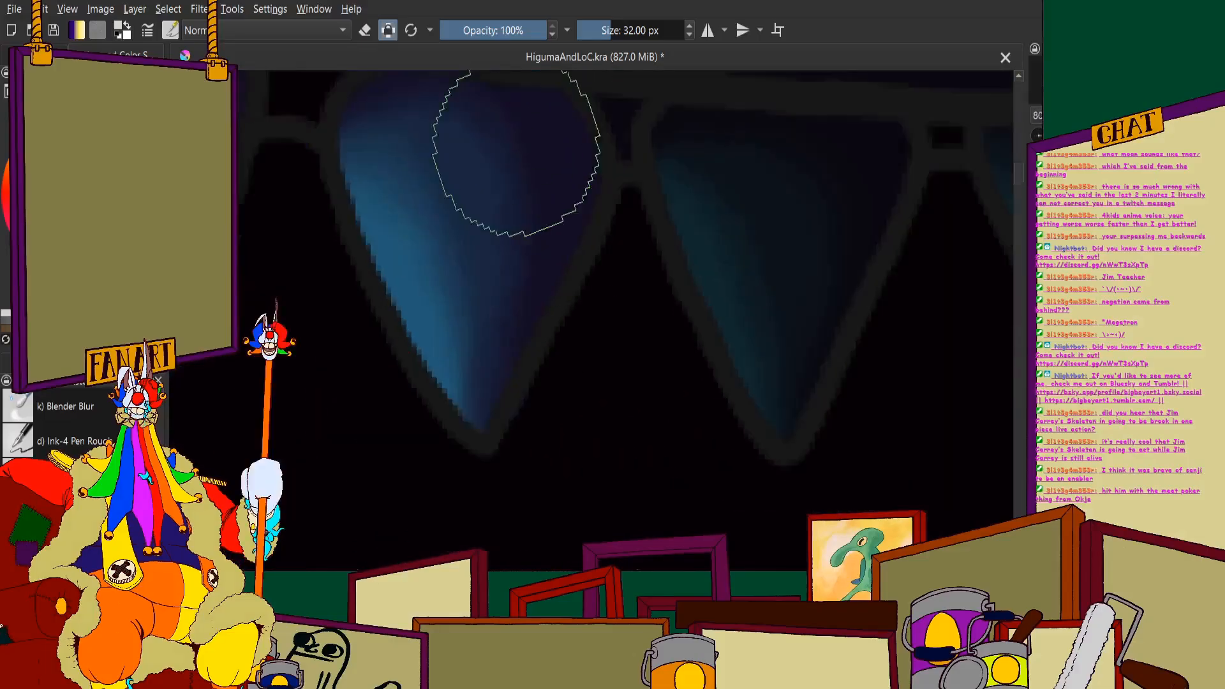
# - Cover the broad triangular tooth before the short upper tooth in the lighter blue and violet
pyautogui.scroll(1, 476, 215)
pyautogui.moveTo(517, 137)
pyautogui.mouseDown()
pyautogui.moveTo(479, 224)
pyautogui.moveTo(307, 198)
pyautogui.mouseUp()
pyautogui.scroll(-1, 471, 213)
pyautogui.moveTo(656, 260); pyautogui.dragTo(460, 266)
pyautogui.moveTo(397, 191)
pyautogui.mouseDown()
pyautogui.moveTo(383, 183)
pyautogui.moveTo(302, 236)
pyautogui.moveTo(389, 476)
pyautogui.mouseUp()
pyautogui.moveTo(420, 548)
pyautogui.mouseDown()
pyautogui.moveTo(413, 463)
pyautogui.moveTo(484, 335)
pyautogui.moveTo(428, 487)
pyautogui.moveTo(462, 344)
pyautogui.moveTo(532, 211)
pyautogui.moveTo(426, 274)
pyautogui.mouseUp()
pyautogui.scroll(-2, 378, 298)
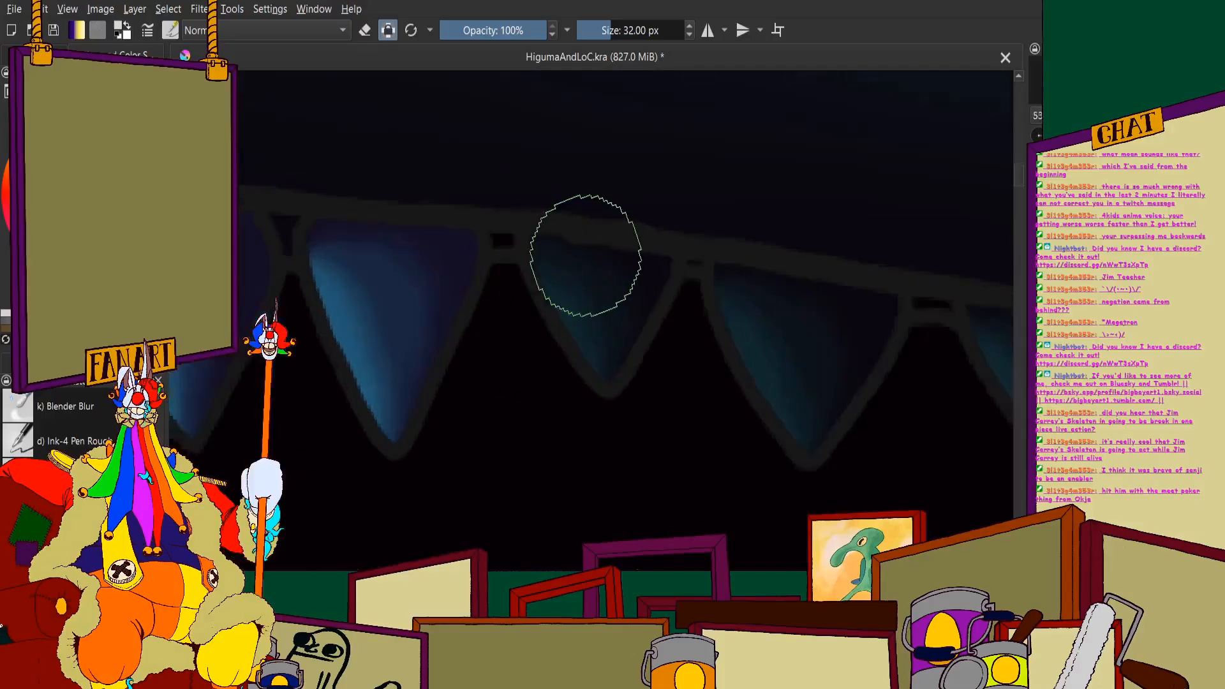
# - Lighten the short tooth in the middle of the upper row
pyautogui.scroll(2, 586, 253)
pyautogui.moveTo(509, 242)
pyautogui.mouseDown()
pyautogui.moveTo(487, 236)
pyautogui.moveTo(634, 481)
pyautogui.moveTo(703, 287)
pyautogui.moveTo(562, 259)
pyautogui.mouseUp()
pyautogui.scroll(-6, 675, 277)
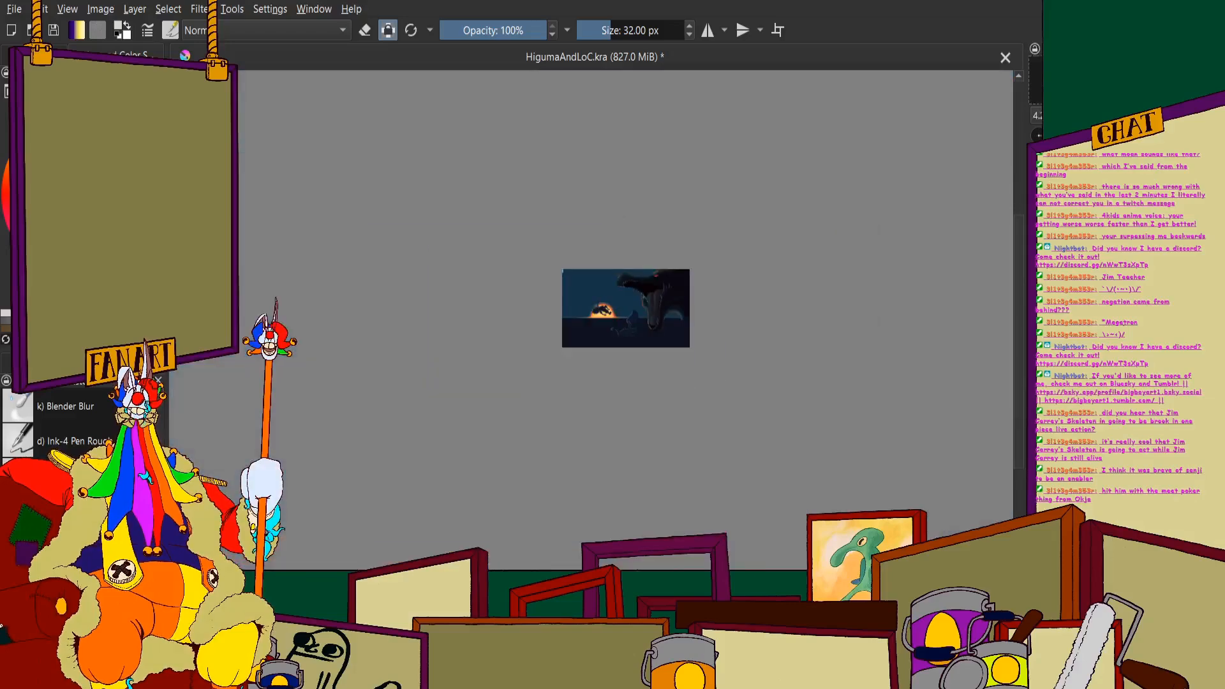
# - Paint the broad triangular tooth directly behind the short one in lighter blue with a violet inner side
pyautogui.scroll(1, 688, 337)
pyautogui.scroll(8, 667, 287)
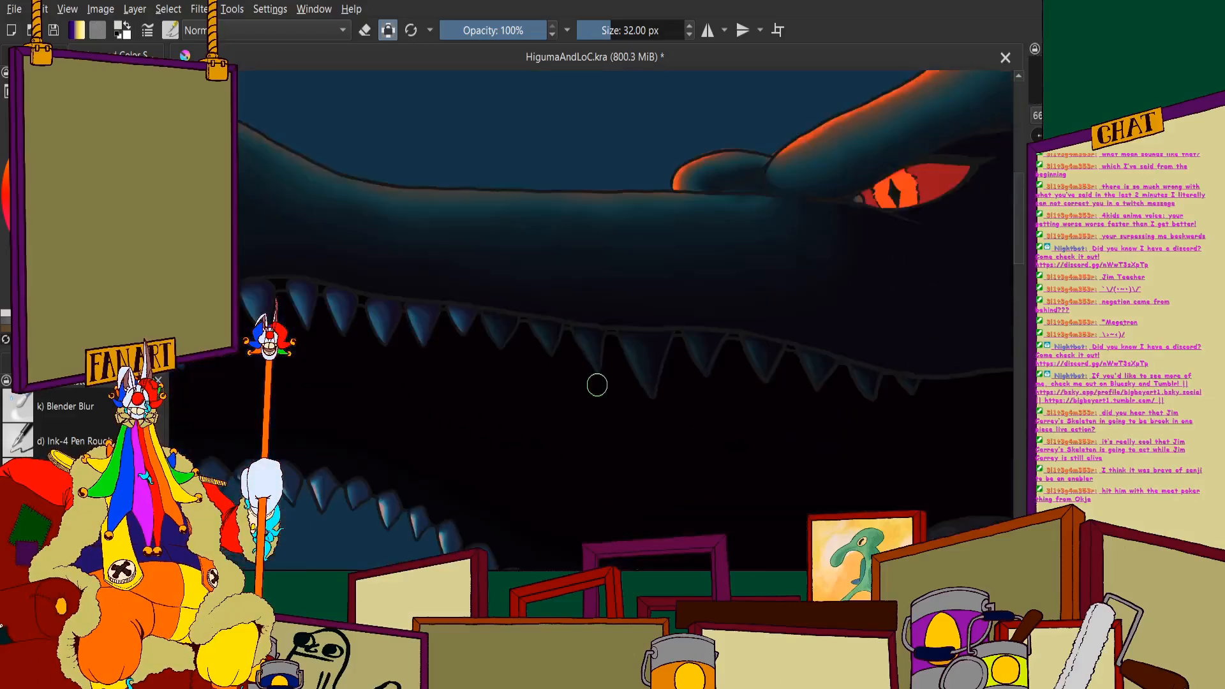
pyautogui.moveTo(424, 232)
pyautogui.mouseDown()
pyautogui.moveTo(427, 274)
pyautogui.moveTo(517, 415)
pyautogui.moveTo(616, 274)
pyautogui.moveTo(511, 260)
pyautogui.mouseUp()
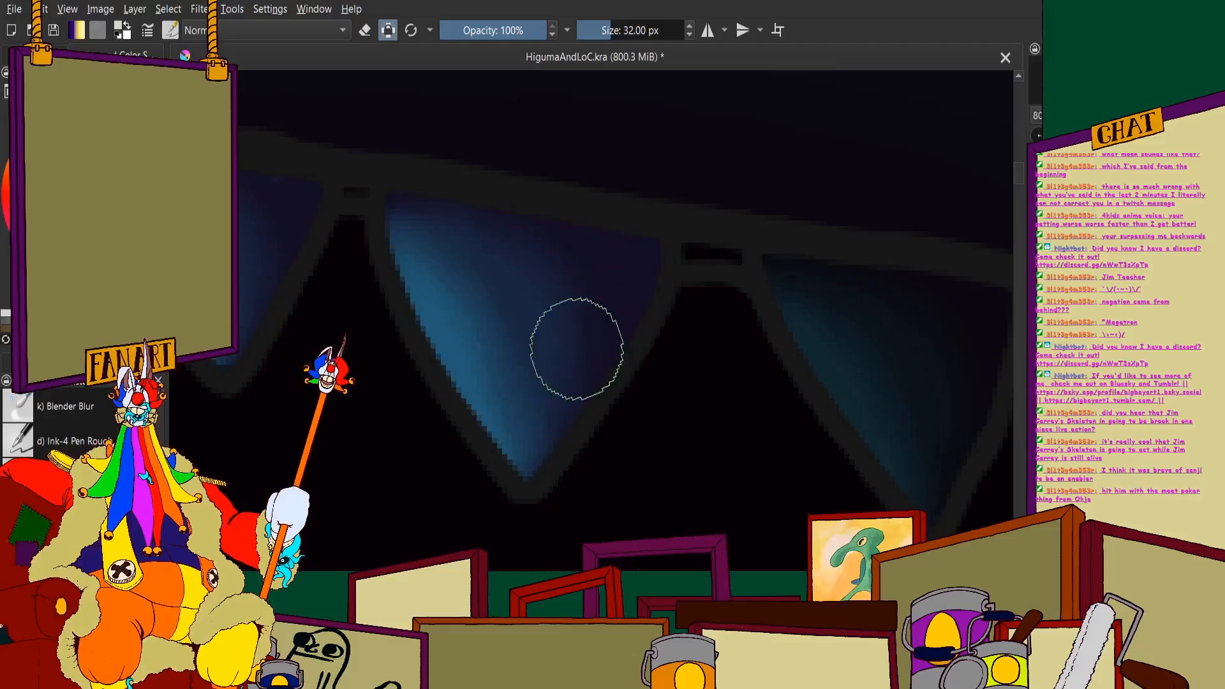
# - Repaint the upper tooth before the narrow slanted one in the lighter shading, undoing one unwanted stroke
pyautogui.moveTo(940, 323); pyautogui.dragTo(665, 281)
pyautogui.scroll(2, 664, 281)
pyautogui.moveTo(466, 236)
pyautogui.mouseDown()
pyautogui.moveTo(437, 209)
pyautogui.moveTo(718, 256)
pyautogui.moveTo(708, 354)
pyautogui.moveTo(657, 509)
pyautogui.moveTo(599, 443)
pyautogui.moveTo(468, 192)
pyautogui.moveTo(378, 121)
pyautogui.moveTo(402, 147)
pyautogui.moveTo(518, 166)
pyautogui.moveTo(472, 157)
pyautogui.mouseUp()
pyautogui.scroll(-3, 519, 172)
pyautogui.hotkey('ctrl', 'z')
pyautogui.scroll(3, 486, 201)
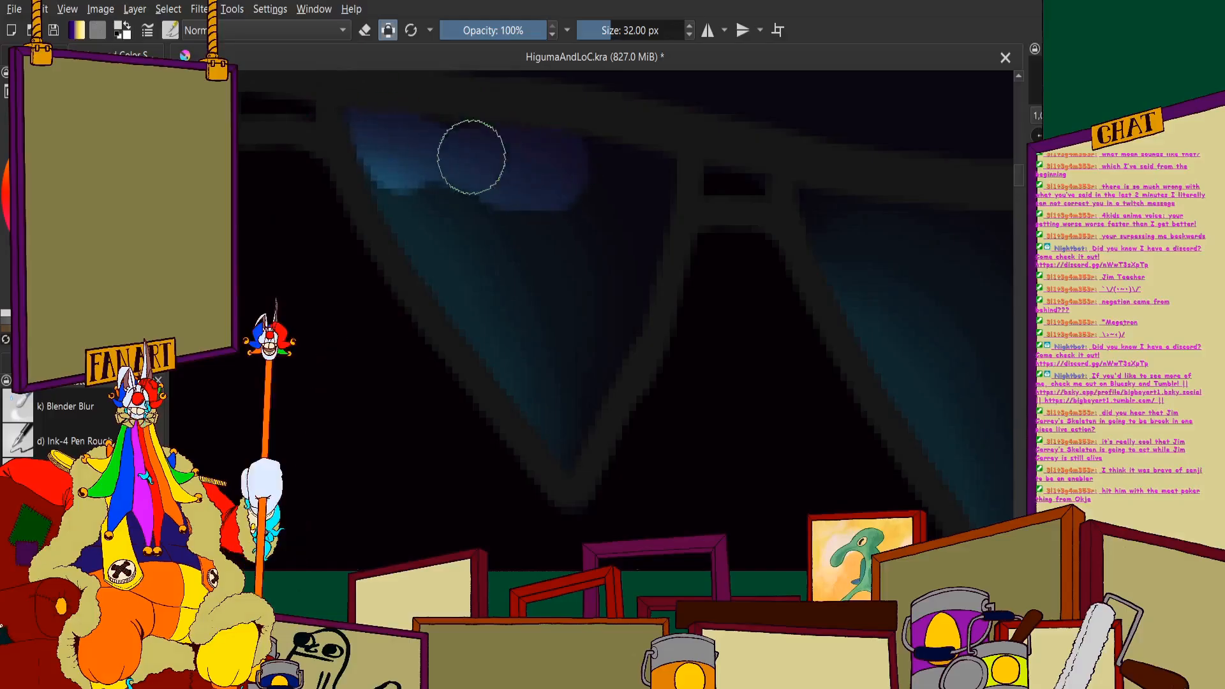
pyautogui.moveTo(639, 173)
pyautogui.mouseDown()
pyautogui.moveTo(640, 233)
pyautogui.moveTo(609, 346)
pyautogui.moveTo(567, 434)
pyautogui.moveTo(395, 175)
pyautogui.moveTo(416, 210)
pyautogui.moveTo(602, 260)
pyautogui.mouseUp()
pyautogui.scroll(-3, 602, 260)
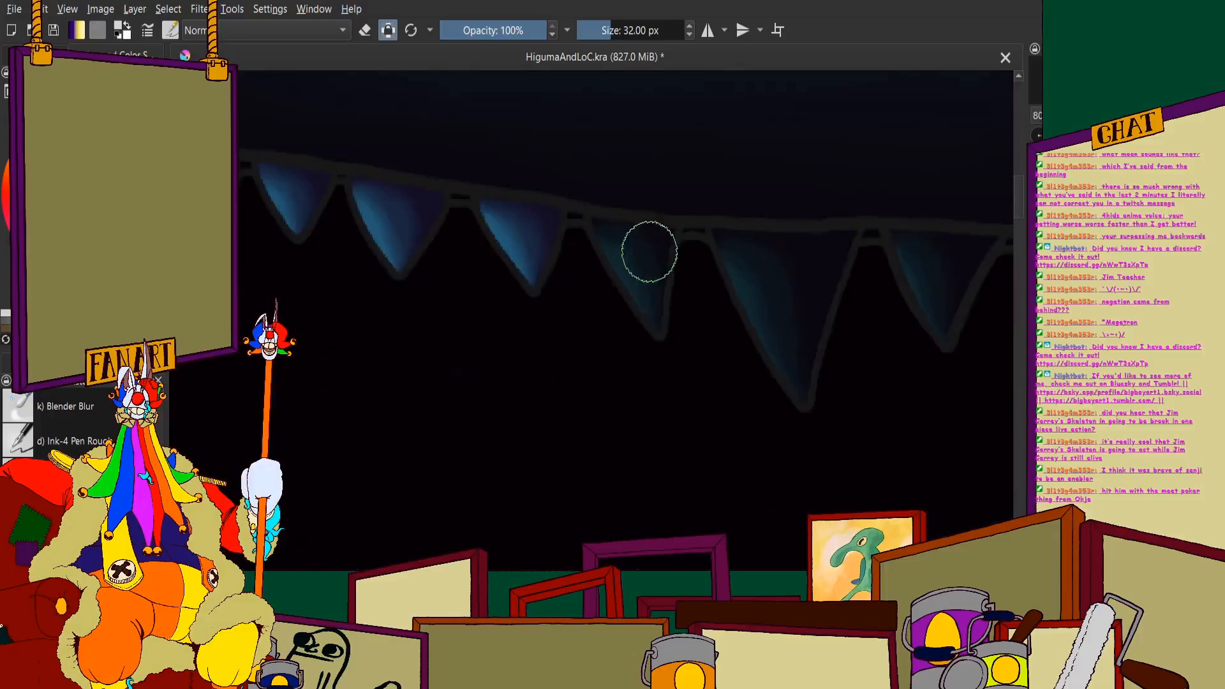
# - Cover the narrow slanted tooth in front of the largest upper tooth in lighter blue, from base to tip
pyautogui.scroll(3, 552, 214)
pyautogui.moveTo(572, 198); pyautogui.dragTo(713, 212)
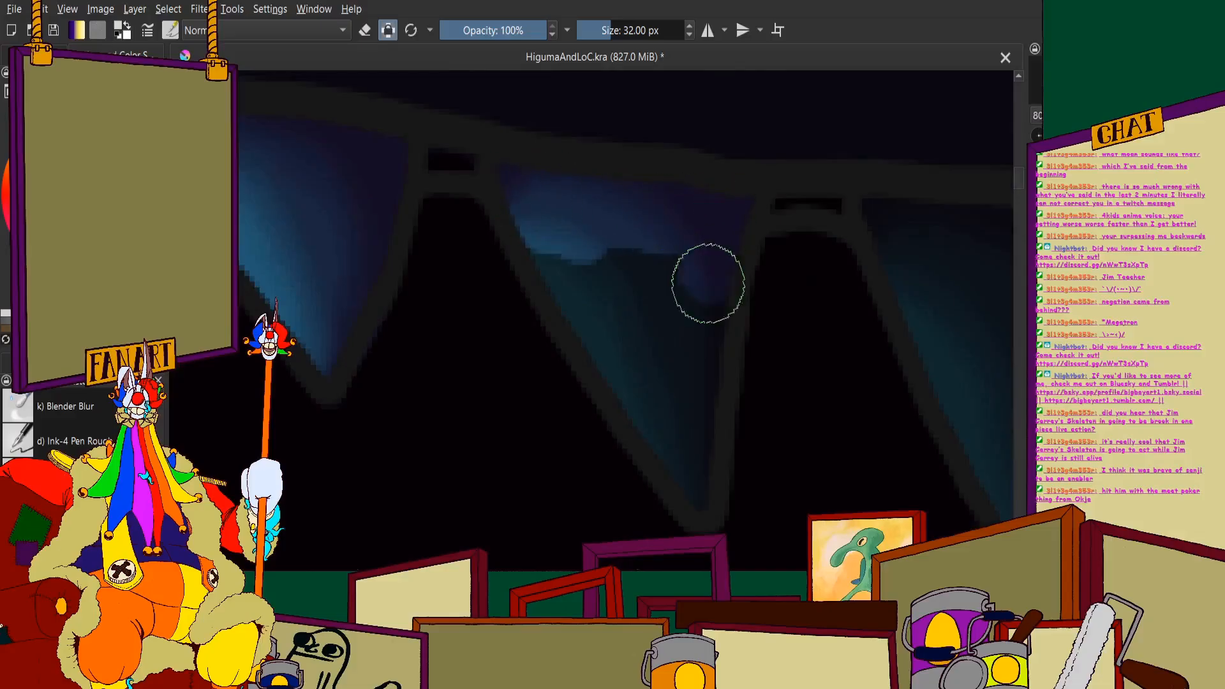
pyautogui.moveTo(708, 283); pyautogui.dragTo(695, 446)
pyautogui.moveTo(658, 406); pyautogui.dragTo(534, 225)
pyautogui.scroll(-3, 667, 281)
# - Lighten the largest upper tooth along its full length with the blue-to-violet shading
pyautogui.scroll(2, 657, 249)
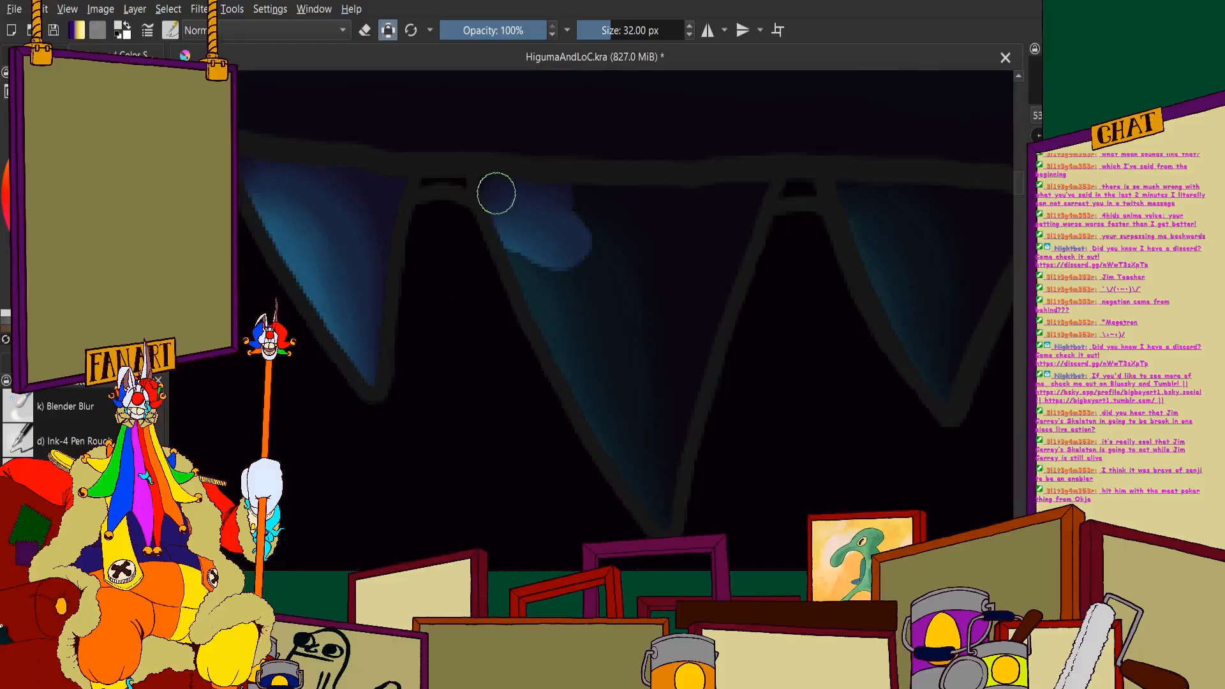
pyautogui.moveTo(495, 192)
pyautogui.mouseDown()
pyautogui.moveTo(702, 211)
pyautogui.moveTo(754, 190)
pyautogui.moveTo(702, 304)
pyautogui.moveTo(660, 452)
pyautogui.moveTo(630, 383)
pyautogui.moveTo(621, 415)
pyautogui.moveTo(656, 438)
pyautogui.moveTo(658, 489)
pyautogui.moveTo(529, 255)
pyautogui.moveTo(625, 420)
pyautogui.moveTo(625, 325)
pyautogui.moveTo(681, 245)
pyautogui.mouseUp()
pyautogui.scroll(-6, 680, 244)
pyautogui.scroll(-3, 680, 244)
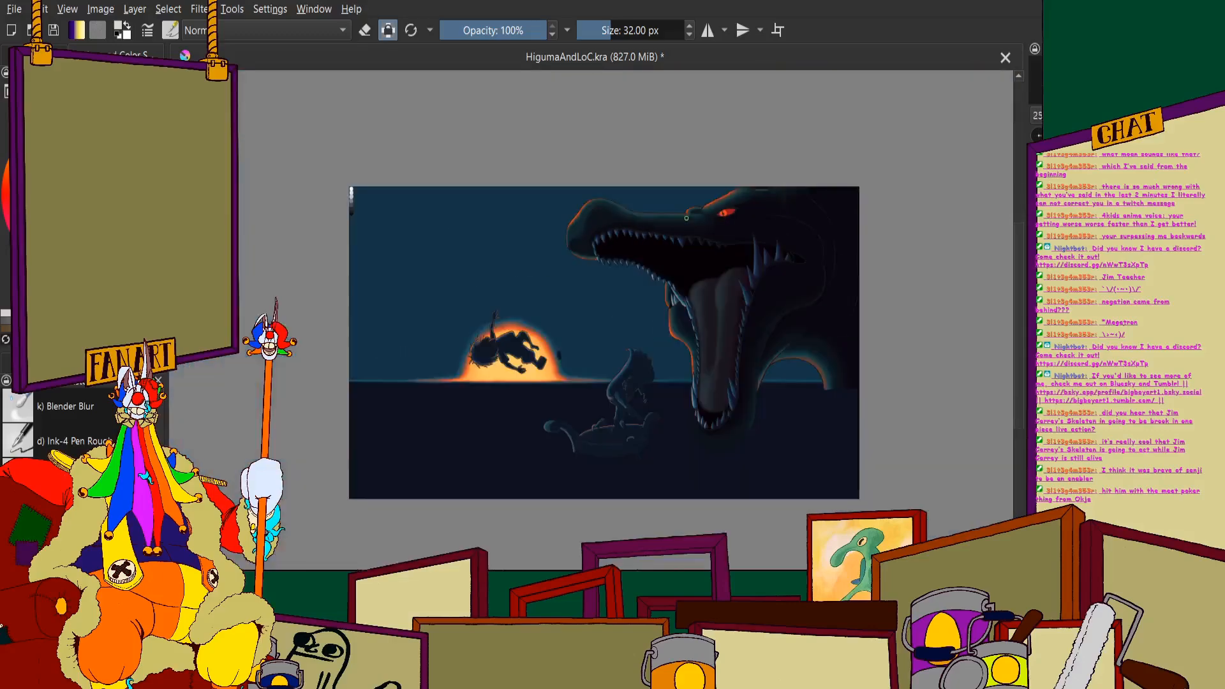
pyautogui.scroll(8, 690, 213)
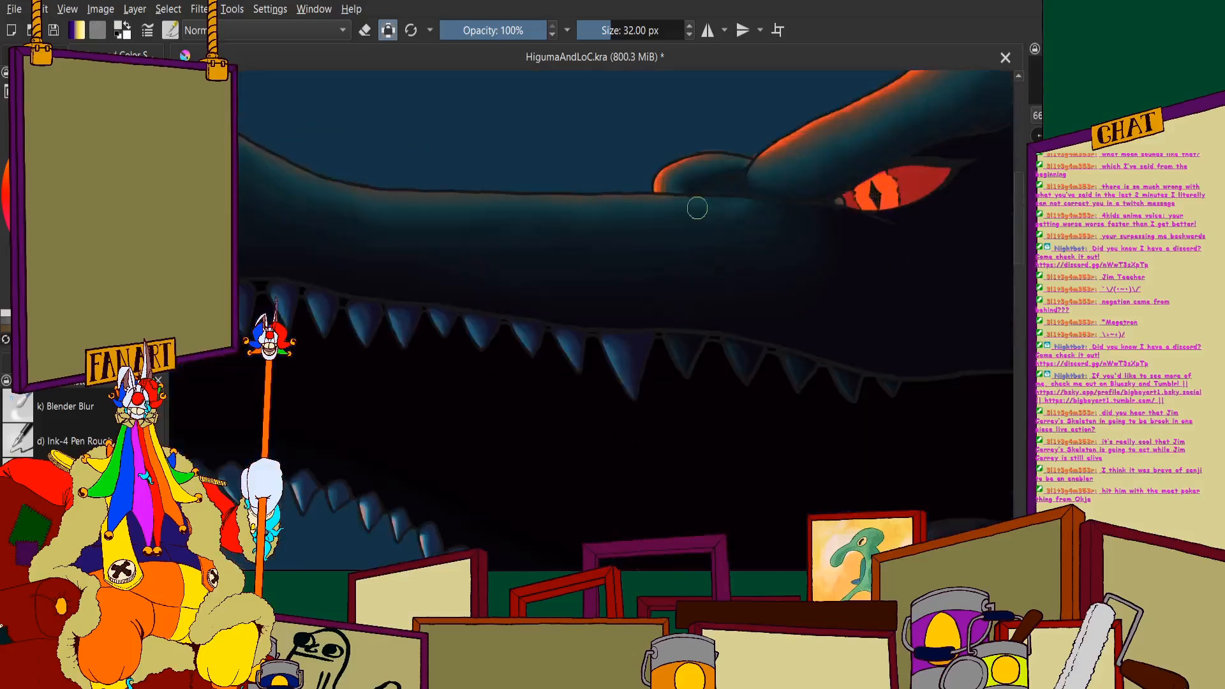
# - Repaint the two teeth directly behind the largest upper tooth in the lighter blue and violet
pyautogui.scroll(3, 432, 266)
pyautogui.moveTo(432, 266)
pyautogui.mouseDown()
pyautogui.moveTo(378, 235)
pyautogui.moveTo(561, 244)
pyautogui.moveTo(501, 317)
pyautogui.moveTo(478, 418)
pyautogui.moveTo(406, 268)
pyautogui.moveTo(481, 274)
pyautogui.mouseUp()
pyautogui.scroll(-4, 571, 248)
pyautogui.scroll(4, 571, 248)
pyautogui.moveTo(391, 249)
pyautogui.mouseDown()
pyautogui.moveTo(451, 358)
pyautogui.moveTo(500, 422)
pyautogui.moveTo(526, 334)
pyautogui.moveTo(556, 296)
pyautogui.moveTo(470, 289)
pyautogui.moveTo(442, 265)
pyautogui.moveTo(501, 377)
pyautogui.mouseUp()
pyautogui.scroll(-3, 621, 345)
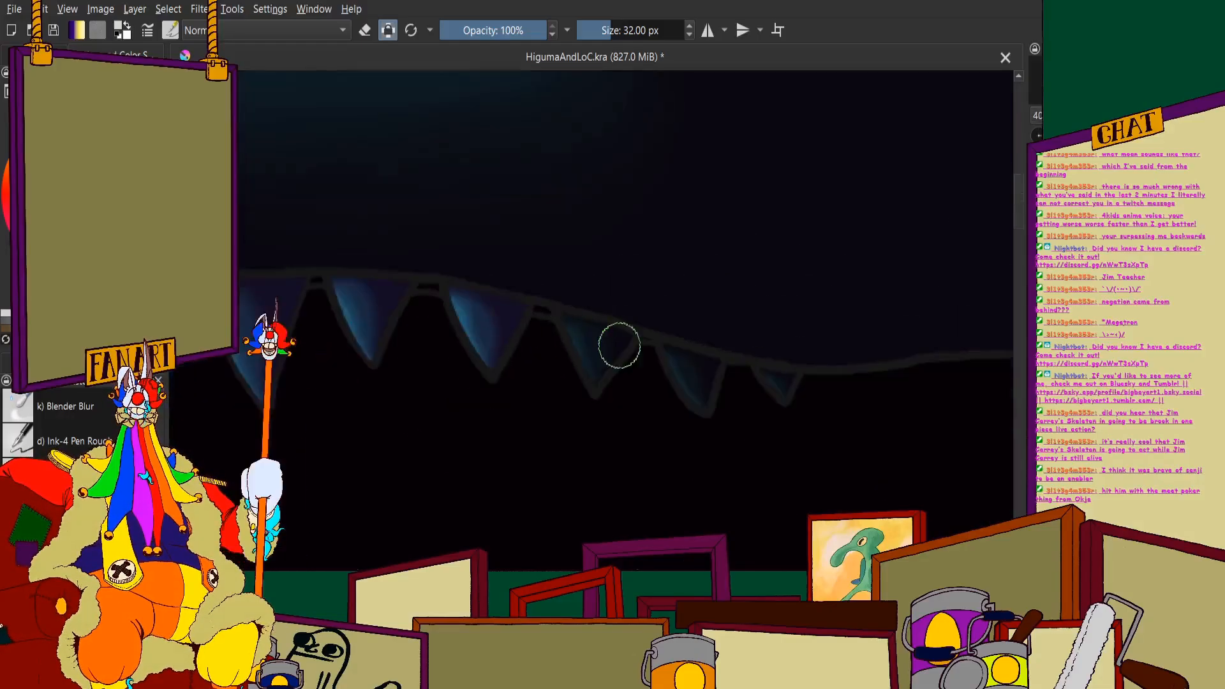
# - Lighten the last three small teeth at the rear end of the upper row
pyautogui.scroll(4, 612, 345)
pyautogui.moveTo(445, 260)
pyautogui.mouseDown()
pyautogui.moveTo(666, 338)
pyautogui.moveTo(562, 293)
pyautogui.moveTo(652, 315)
pyautogui.moveTo(558, 495)
pyautogui.moveTo(463, 312)
pyautogui.moveTo(586, 396)
pyautogui.moveTo(493, 305)
pyautogui.moveTo(517, 307)
pyautogui.moveTo(618, 484)
pyautogui.moveTo(651, 491)
pyautogui.moveTo(679, 354)
pyautogui.moveTo(580, 341)
pyautogui.moveTo(629, 355)
pyautogui.mouseUp()
pyautogui.scroll(-2, 516, 322)
pyautogui.scroll(2, 516, 322)
pyautogui.scroll(-2, 630, 356)
pyautogui.moveTo(788, 368)
pyautogui.mouseDown()
pyautogui.moveTo(632, 355)
pyautogui.moveTo(694, 394)
pyautogui.moveTo(745, 462)
pyautogui.mouseUp()
pyautogui.scroll(2, 632, 357)
pyautogui.scroll(-6, 722, 402)
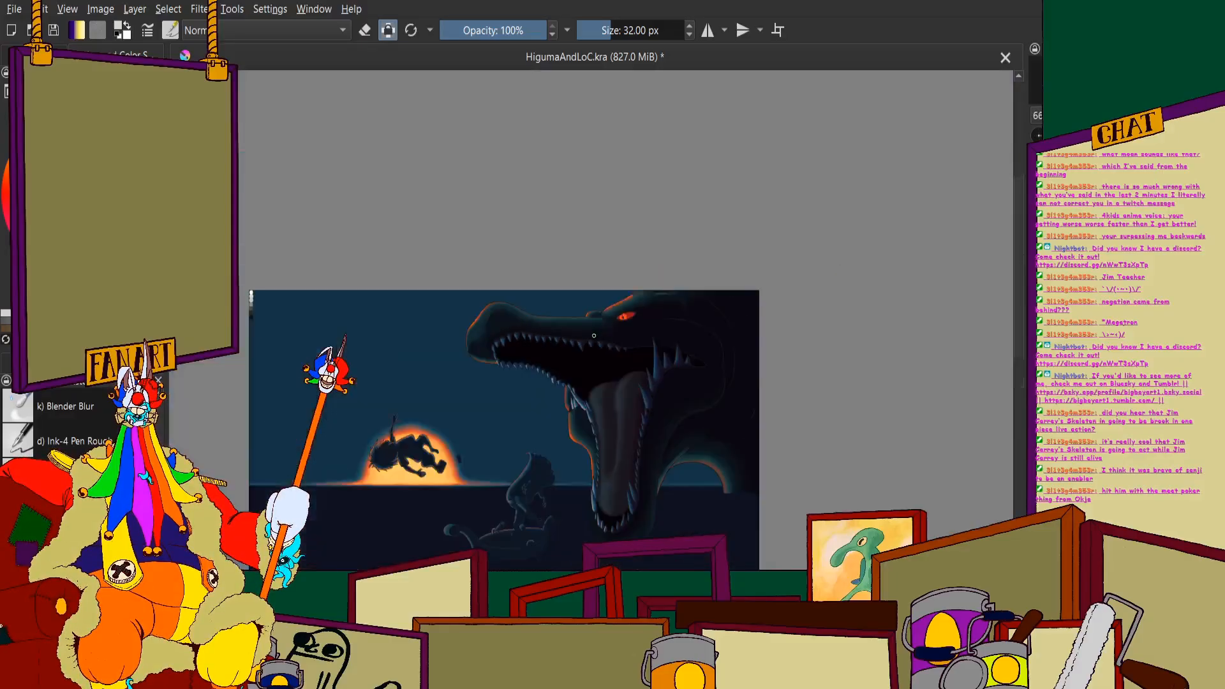
# - Show the hidden layers containing the orange-lit splash and spray around the sea monster's lower jaw and neck
pyautogui.scroll(1, 627, 281)
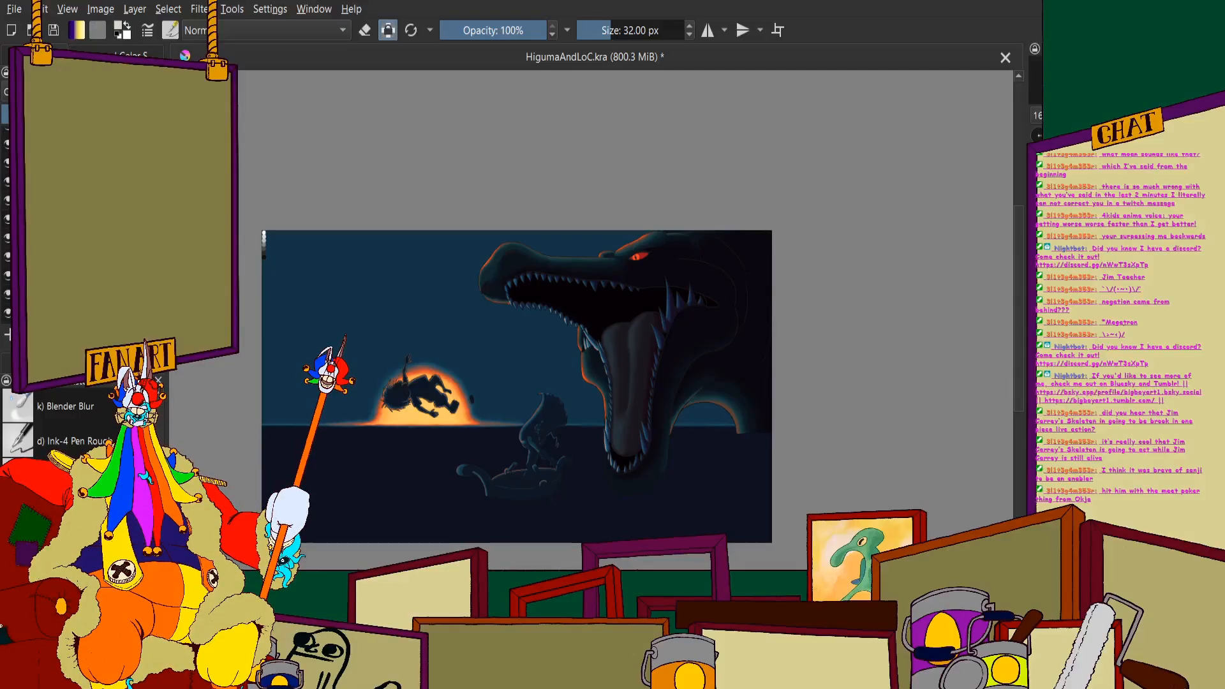
pyautogui.scroll(2, 670, 310)
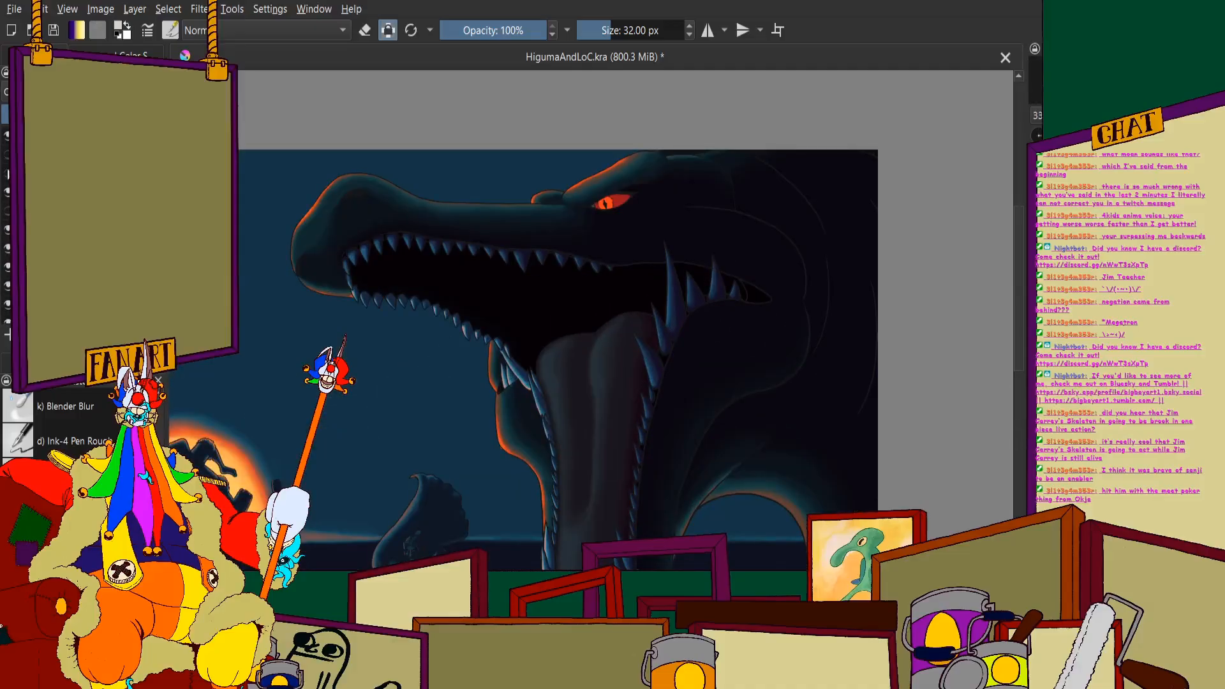
pyautogui.click(8, 173)
pyautogui.click(8, 211)
# - Examine the whole composition with the splash shown, checking the monster's teeth, the figure on the boat and the silhouette against the sun
pyautogui.scroll(-2, 369, 231)
pyautogui.scroll(2, 410, 332)
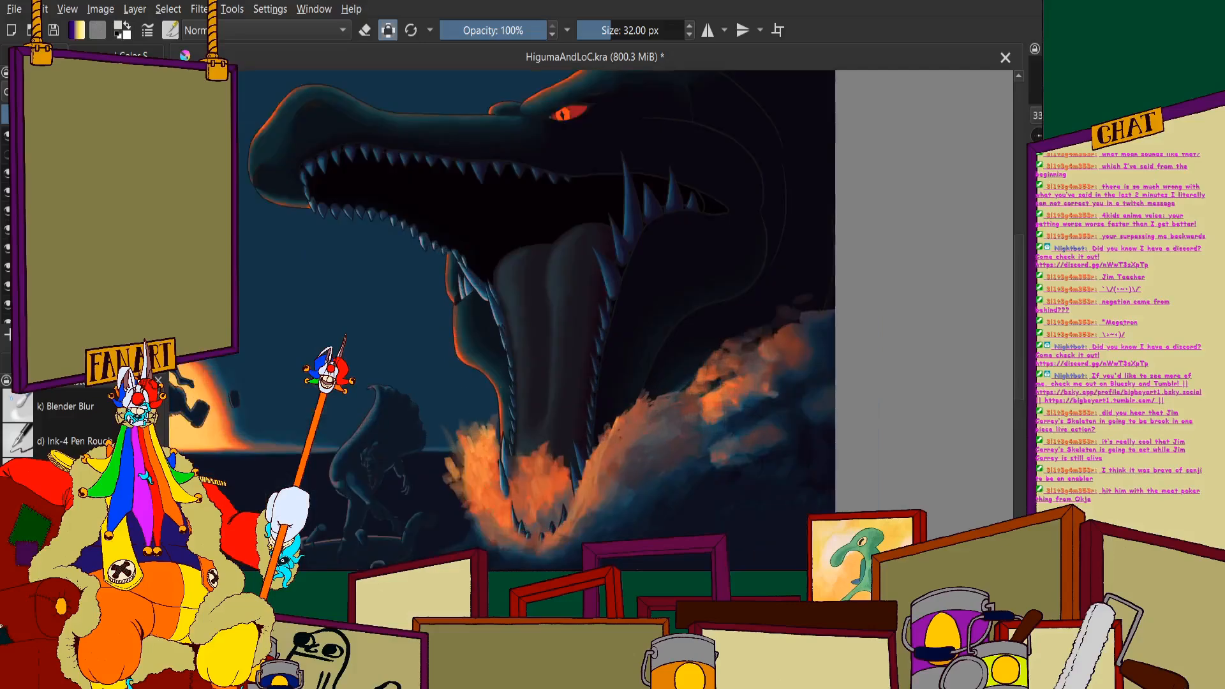
pyautogui.scroll(1, 498, 560)
pyautogui.scroll(-3, 561, 469)
pyautogui.scroll(1, 563, 457)
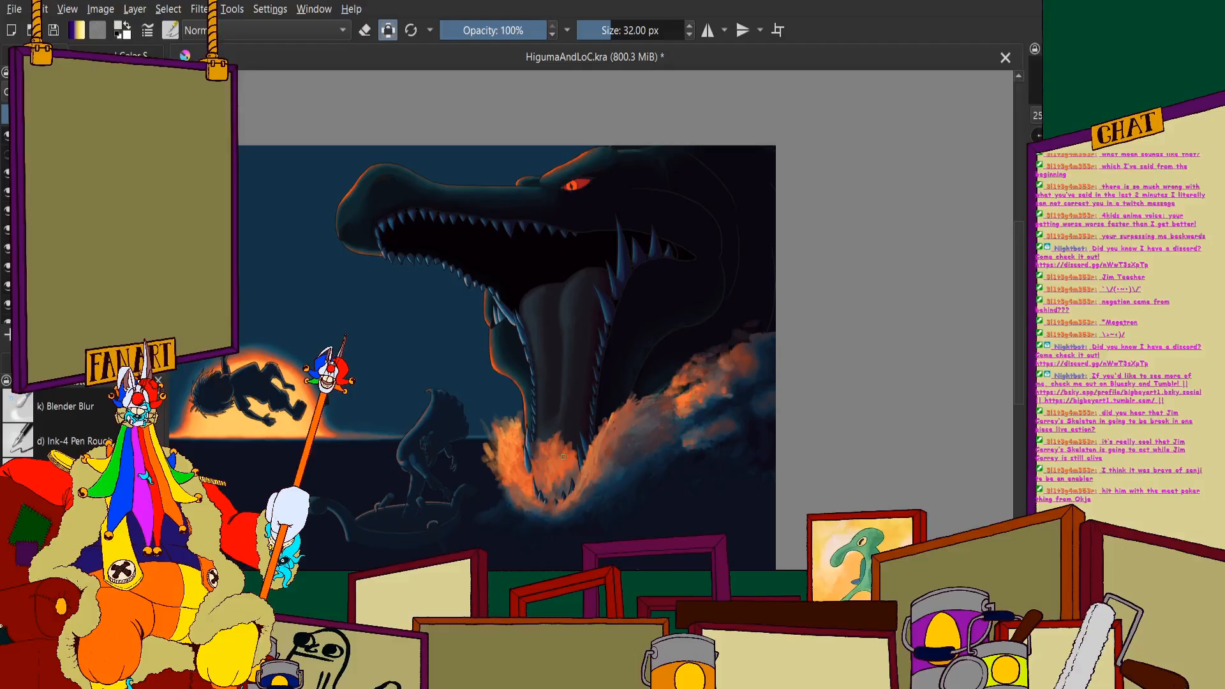
pyautogui.scroll(-1, 564, 456)
pyautogui.scroll(2, 578, 383)
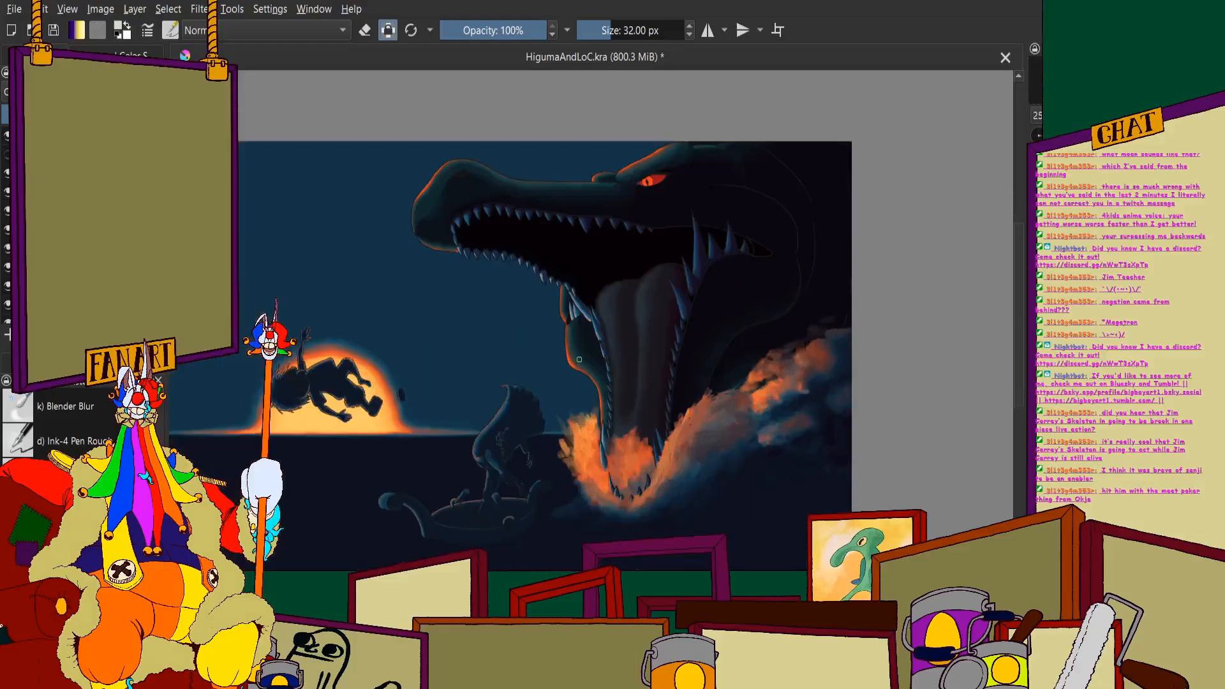
pyautogui.scroll(5, 581, 347)
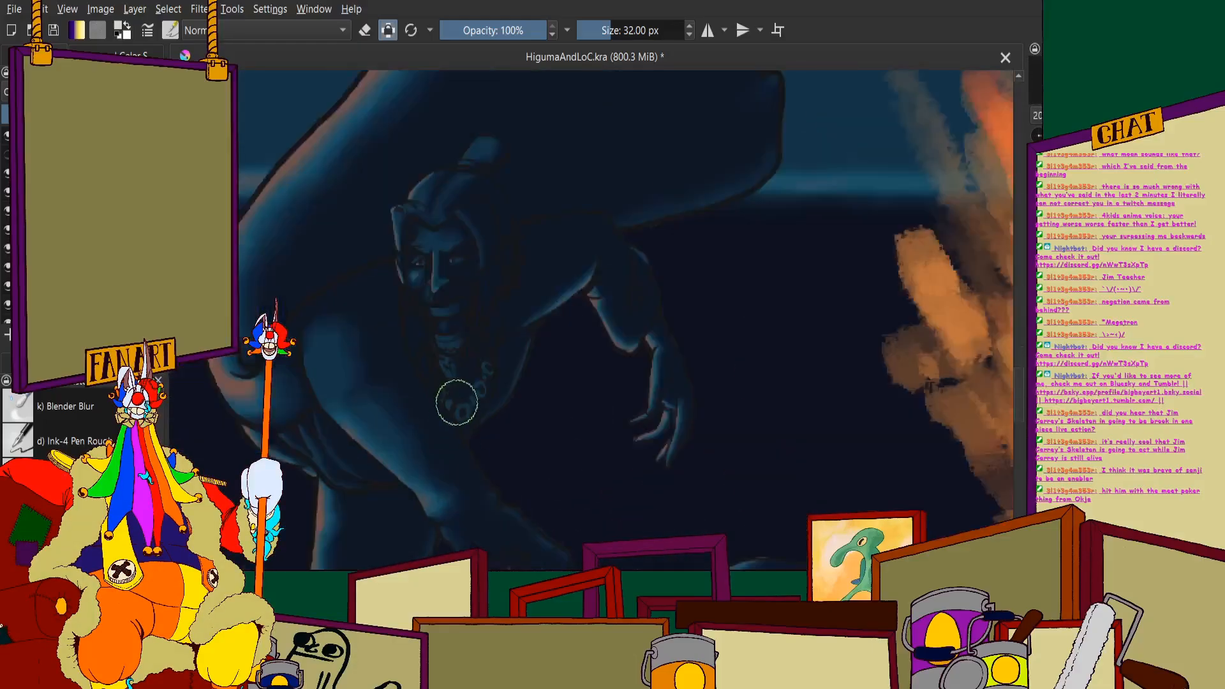
pyautogui.scroll(-7, 459, 381)
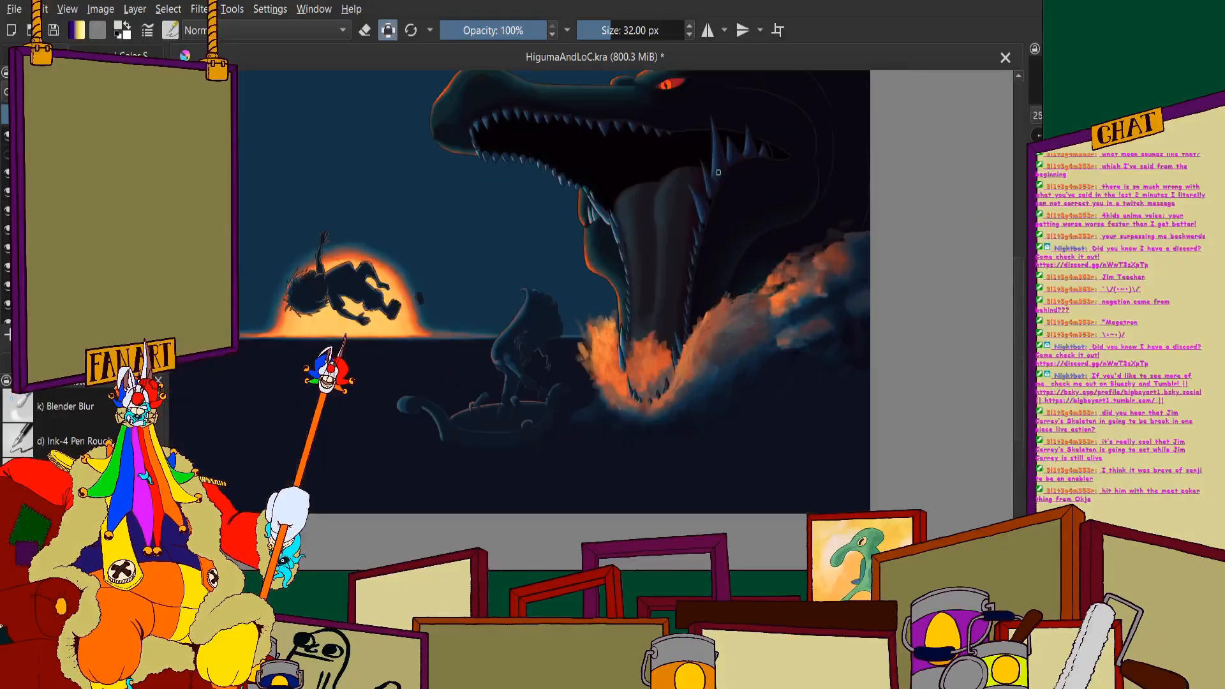
pyautogui.scroll(2, 606, 308)
pyautogui.scroll(-4, 548, 275)
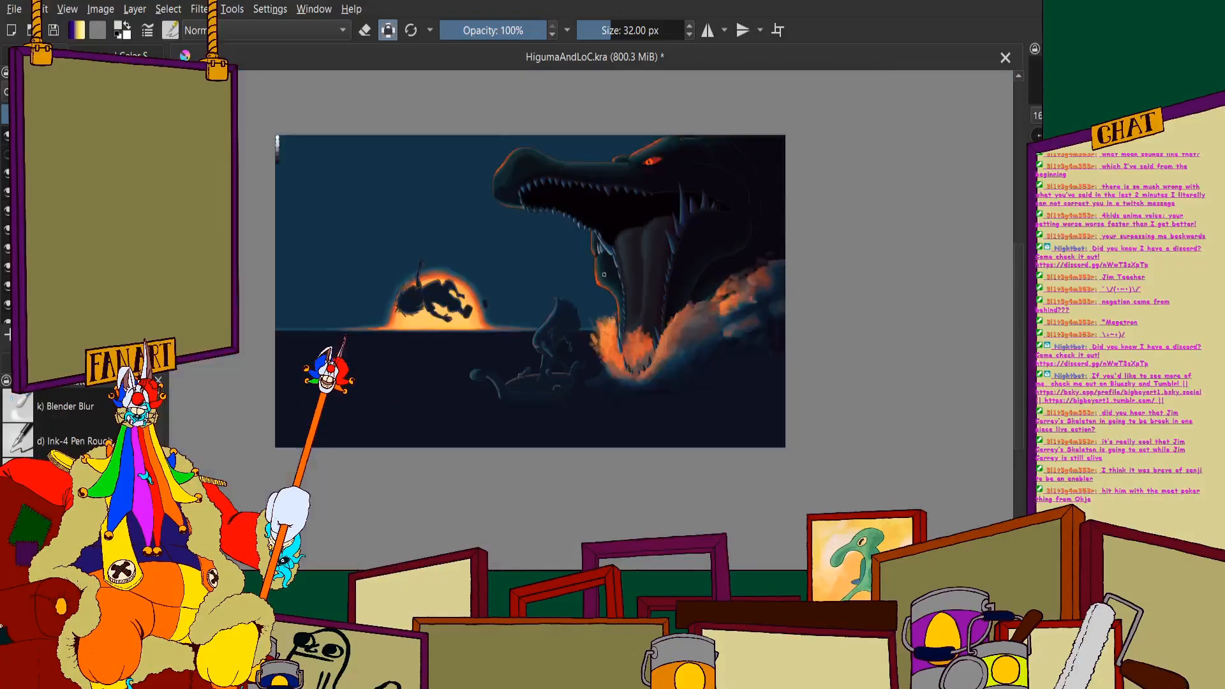
pyautogui.scroll(3, 542, 200)
pyautogui.scroll(1, 541, 200)
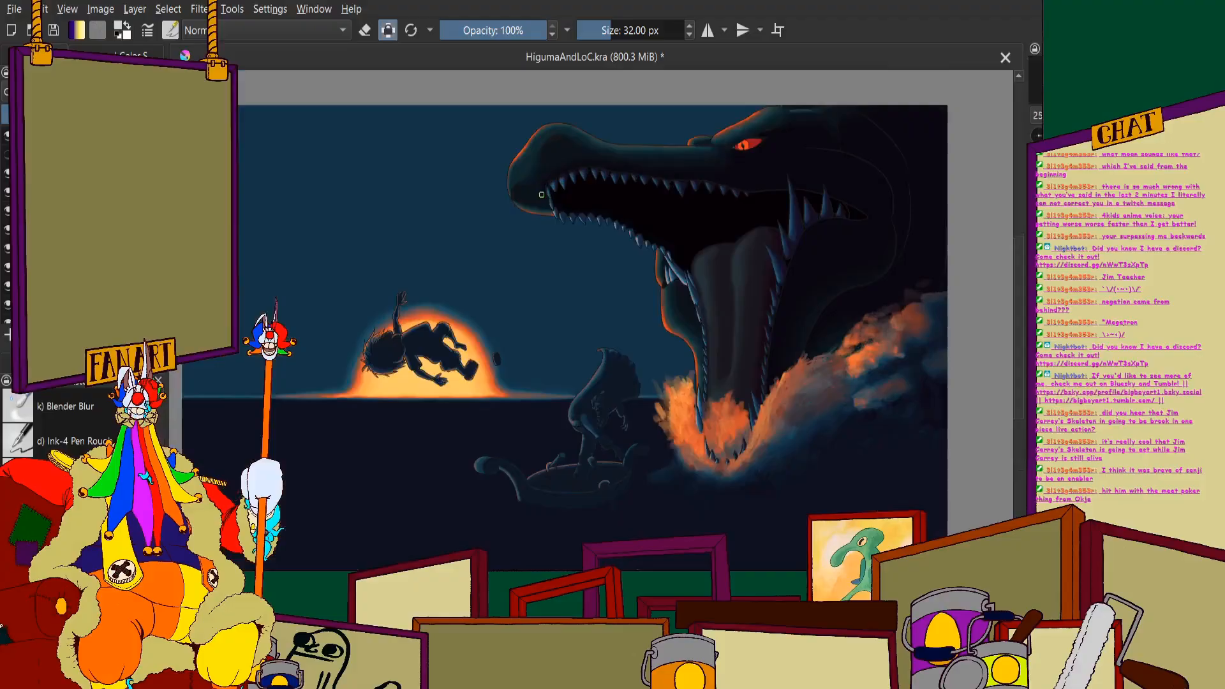
# - Save the HigumaAndLoC.kra painting with the repainted teeth and the splash layers shown
pyautogui.scroll(-1, 574, 210)
pyautogui.scroll(1, 632, 221)
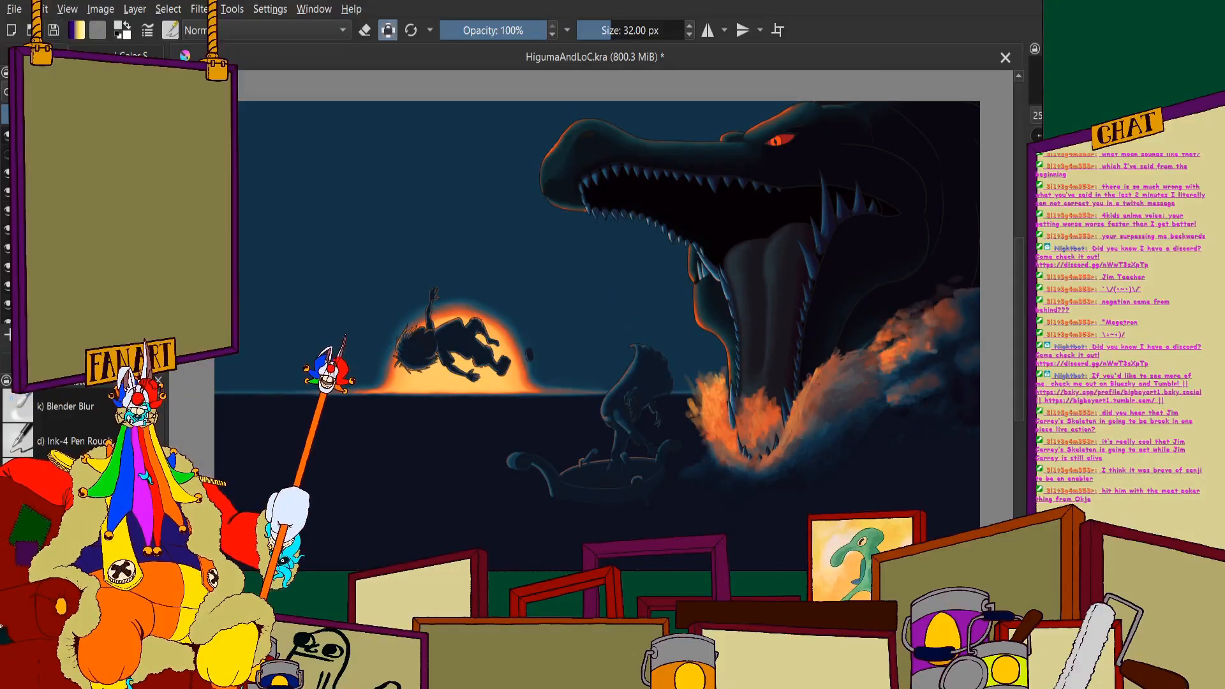
pyautogui.hotkey('ctrl', 's')
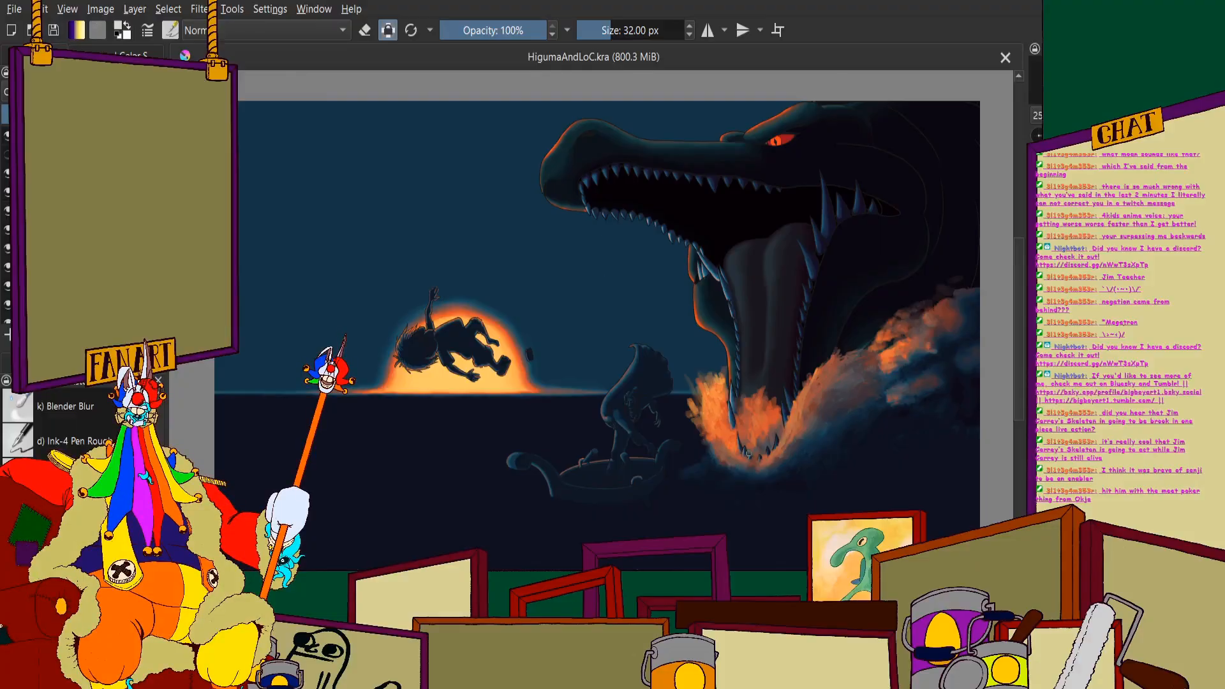